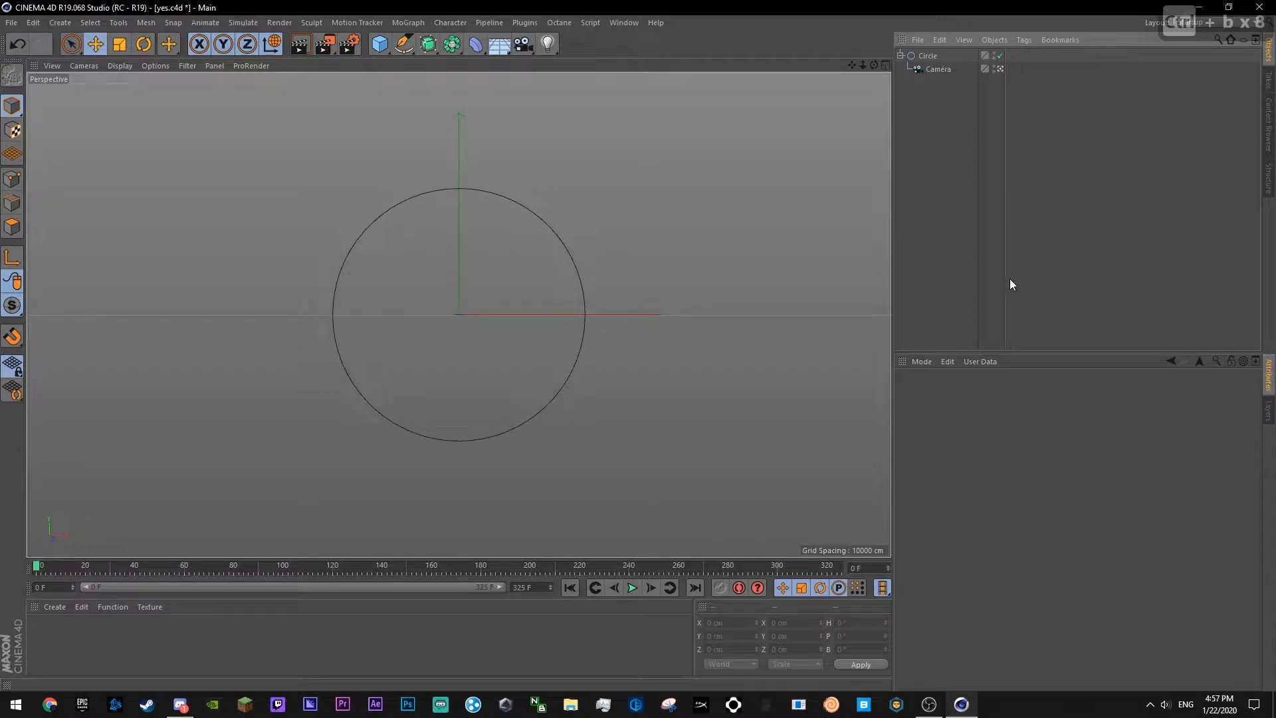
- Add a Sound effector and move it below the Circle and its Camera in the object hierarchy
left_click(417, 24)
mouse_move(417, 44)
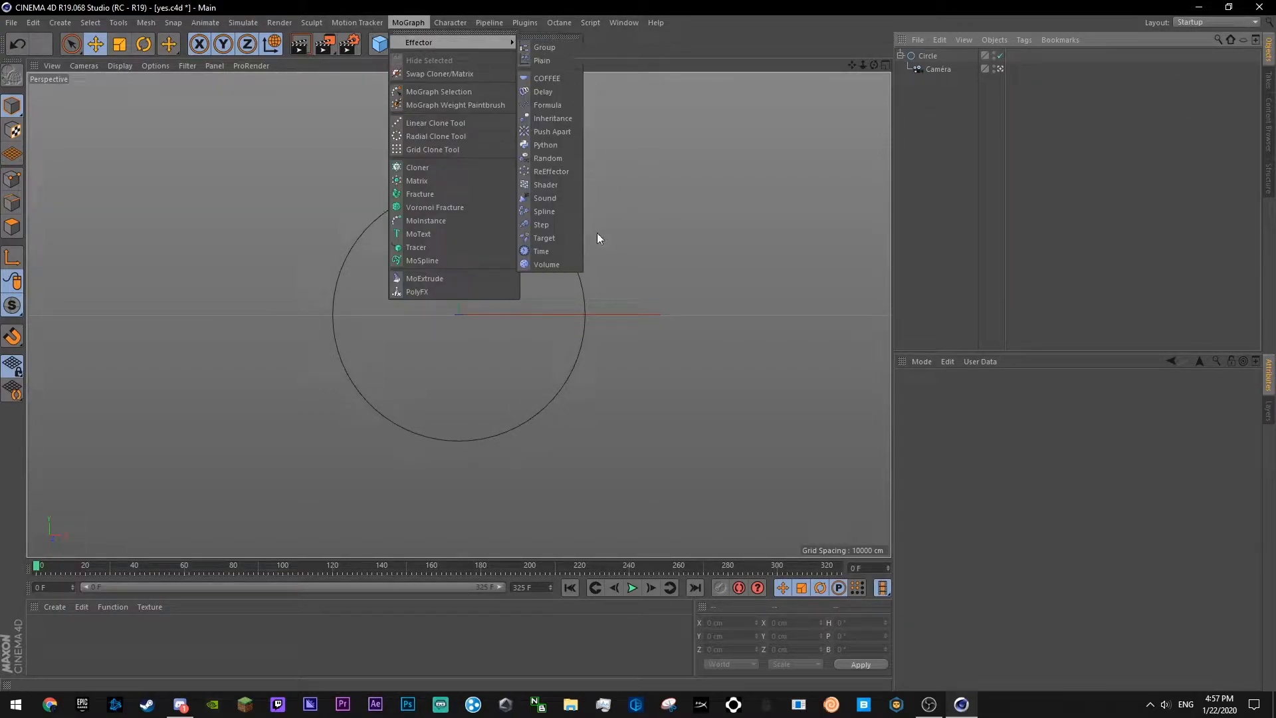
left_click(547, 198)
left_click_drag(922, 62, 959, 222)
- Load song.wav from the Intro Tutorial folder on the Desktop as the Sound effector's sound track
left_click(962, 473)
left_click(963, 486)
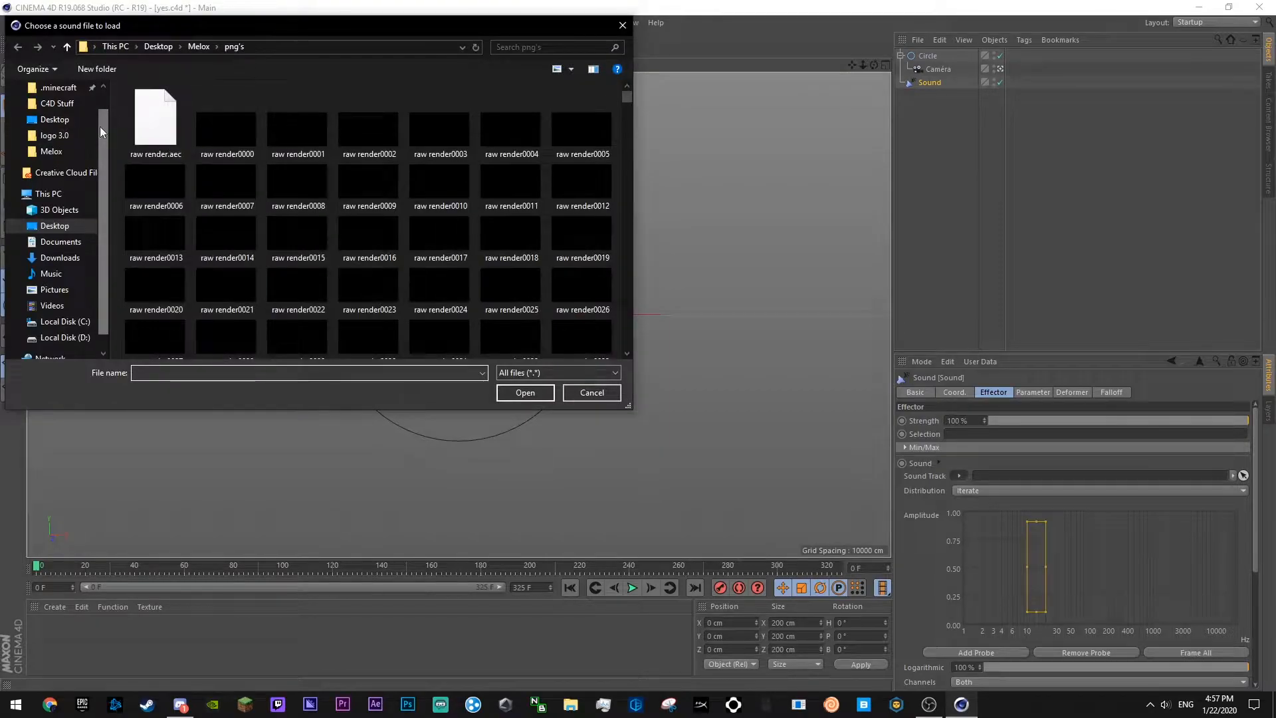
left_click(159, 48)
scroll(467, 269, "down", 5)
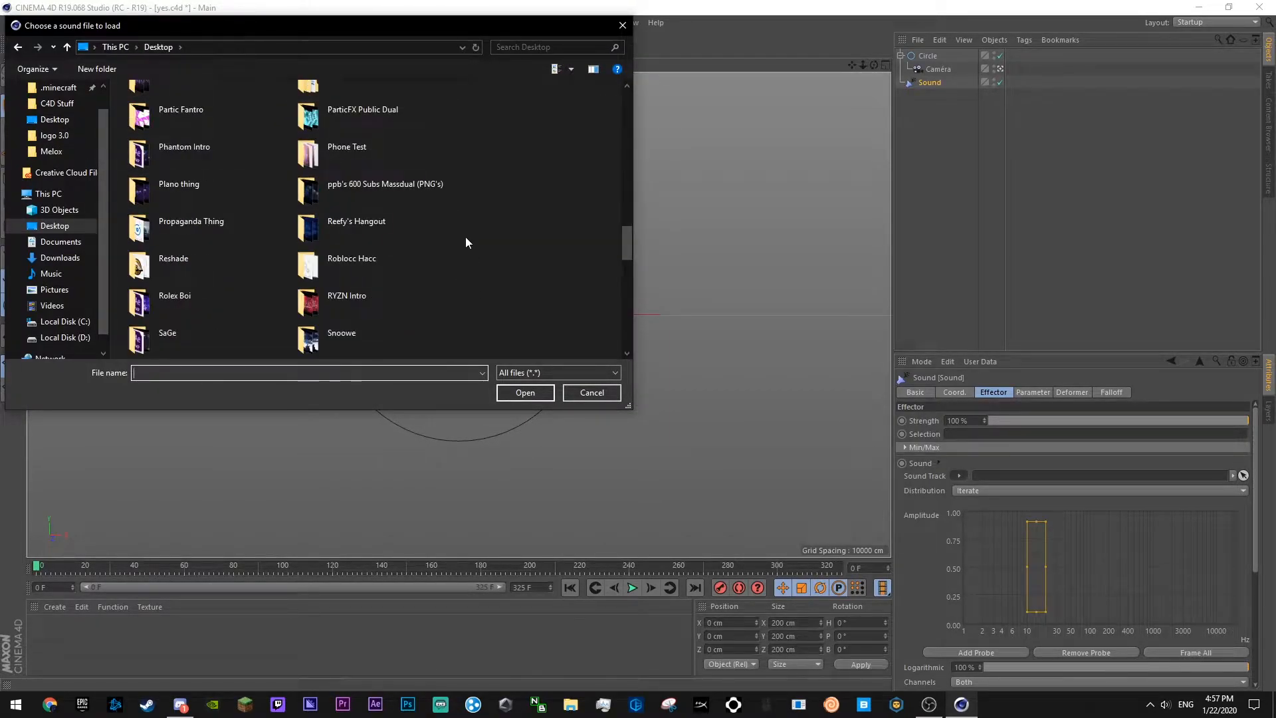
scroll(470, 252, "up", 3)
scroll(463, 307, "down", 6)
scroll(459, 309, "up", 8)
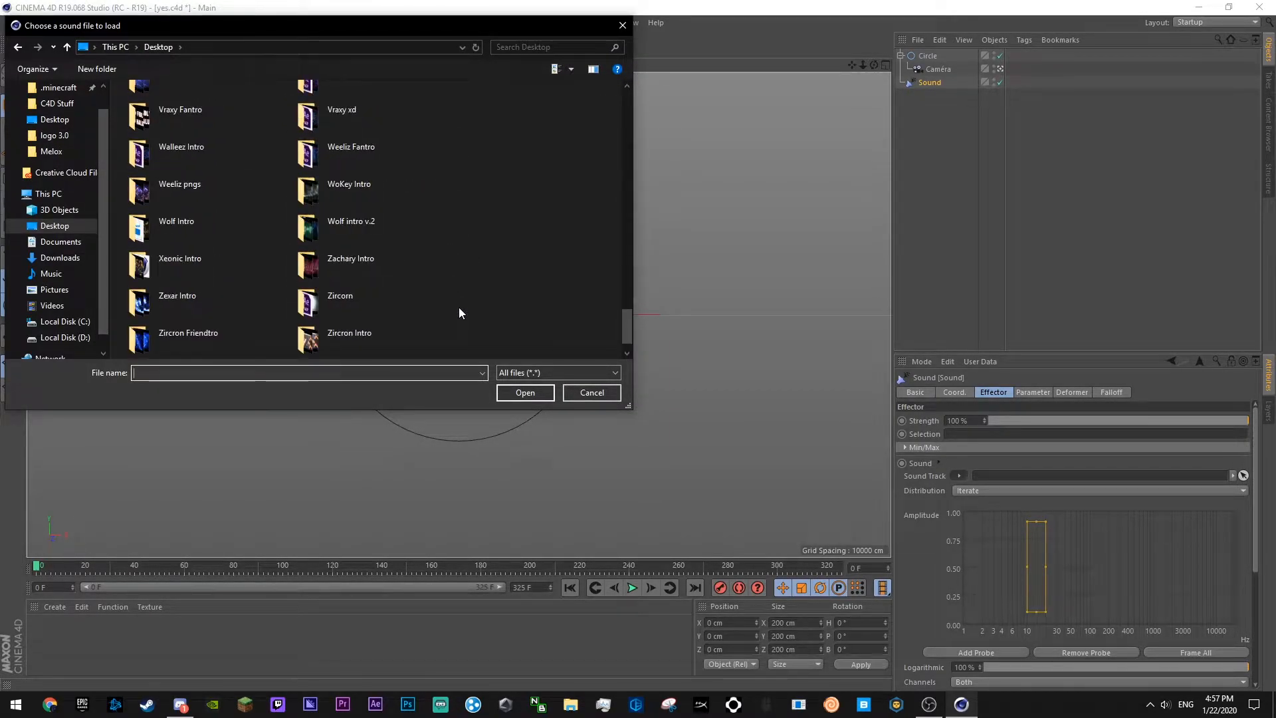
scroll(465, 314, "up", 10)
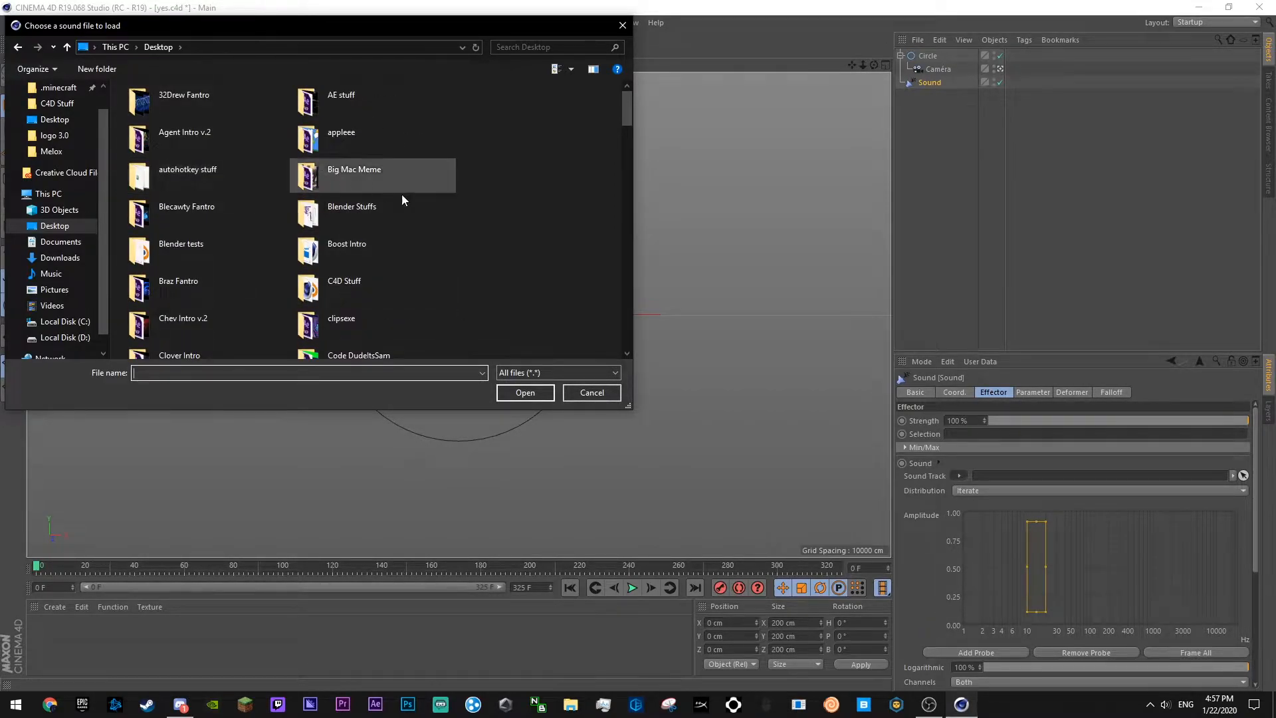
scroll(384, 190, "down", 10)
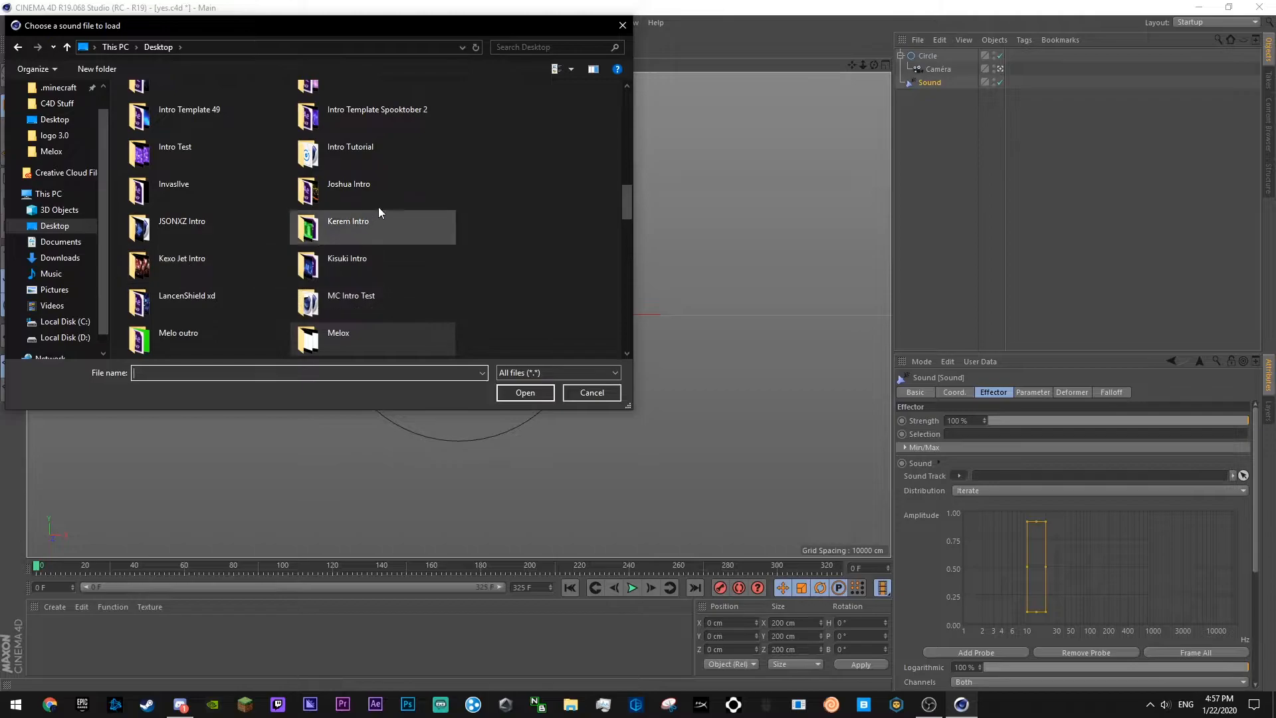
double_click(346, 147)
left_click(149, 108)
double_click(150, 108)
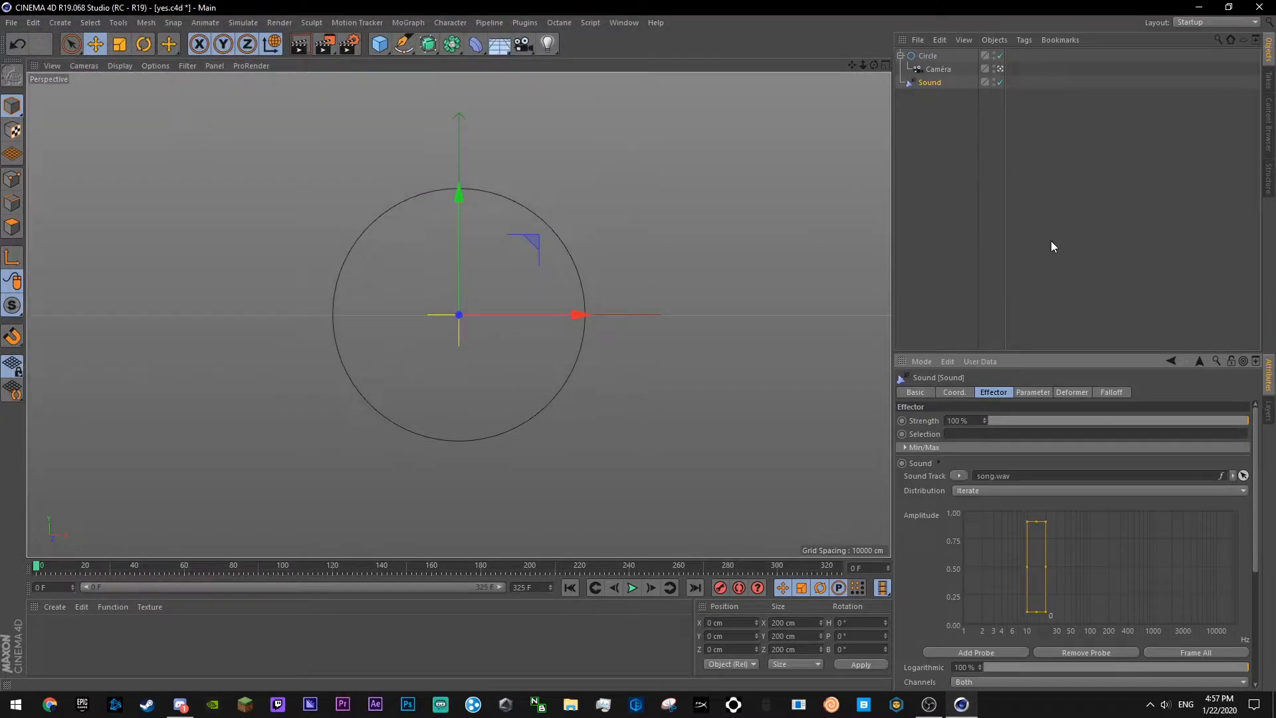
- Extend the project's end to 5685 frames and stretch the timeline range to show all of it
left_click(978, 267)
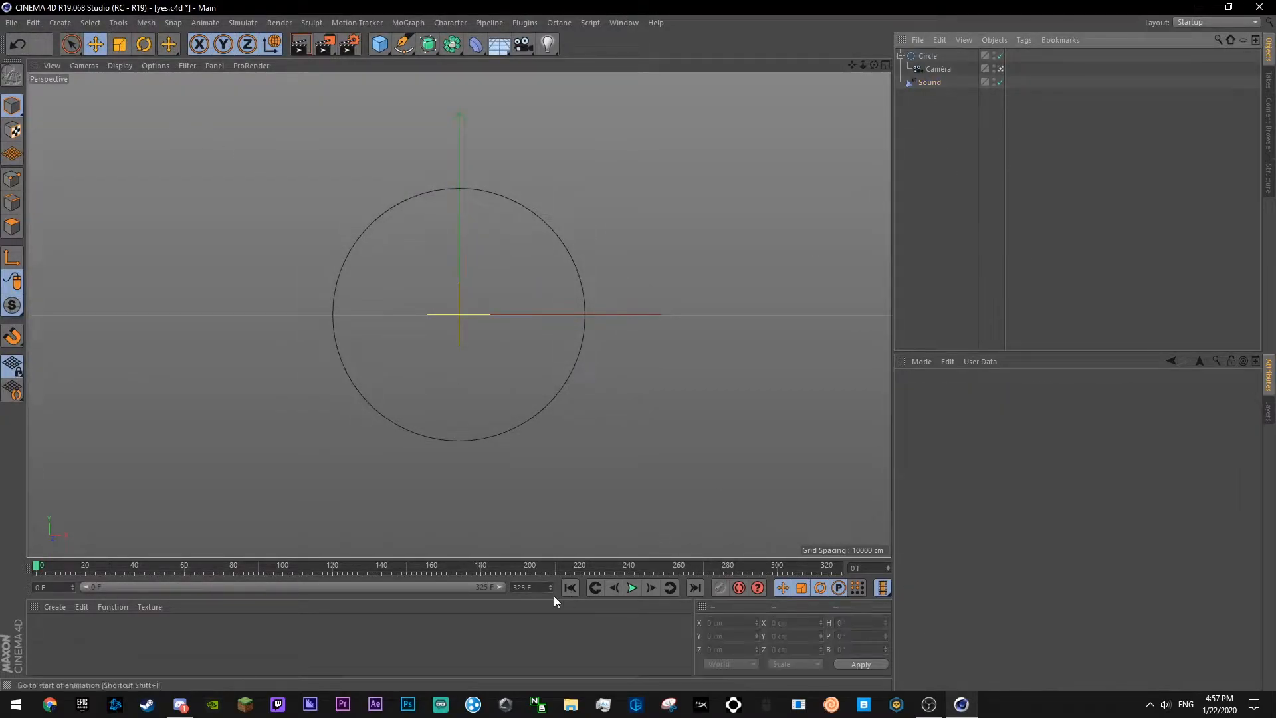
left_click_drag(549, 588, 549, 571)
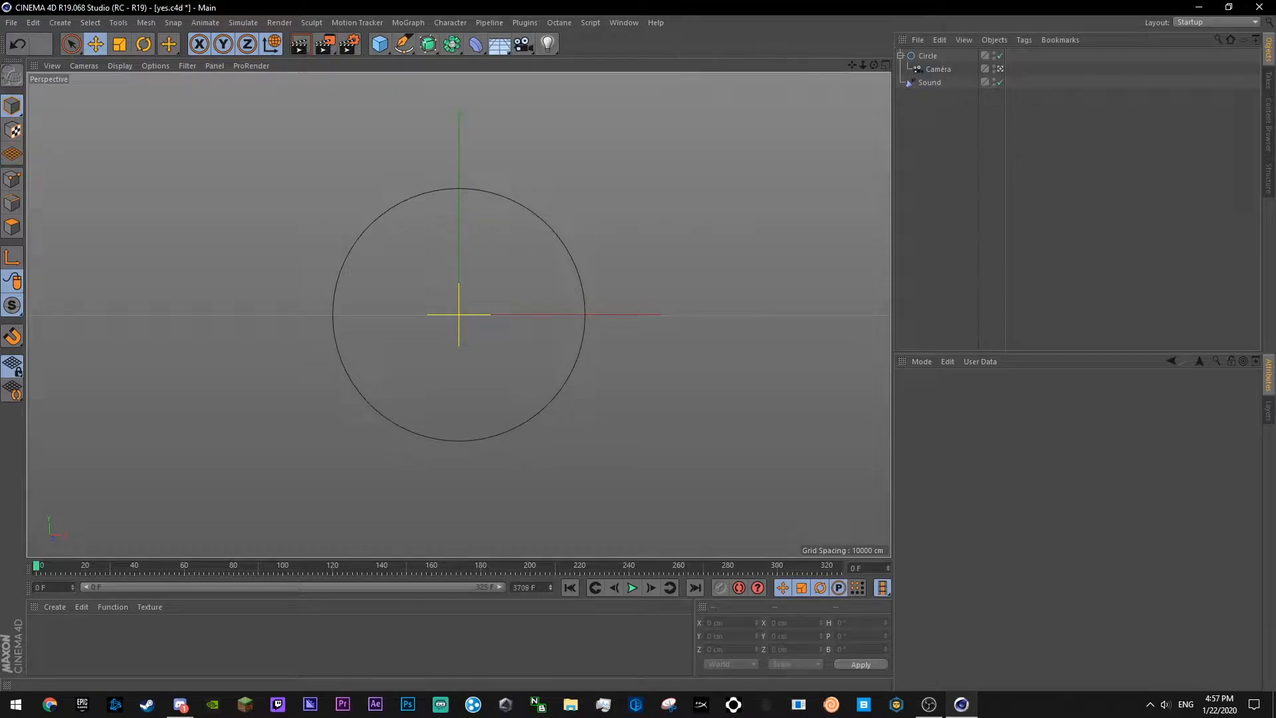
left_click_drag(120, 588, 583, 565)
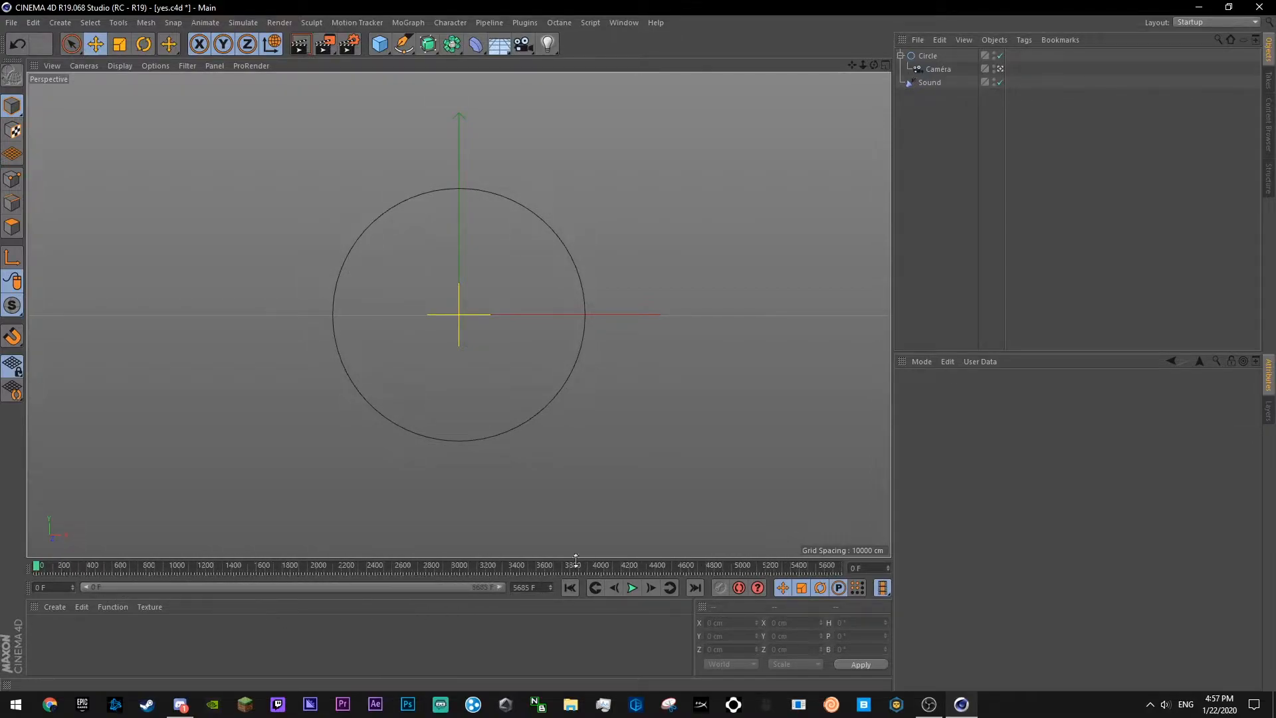
- Select the Sound effector and play the song from several points in the timeline to find where it ends
left_click(933, 82)
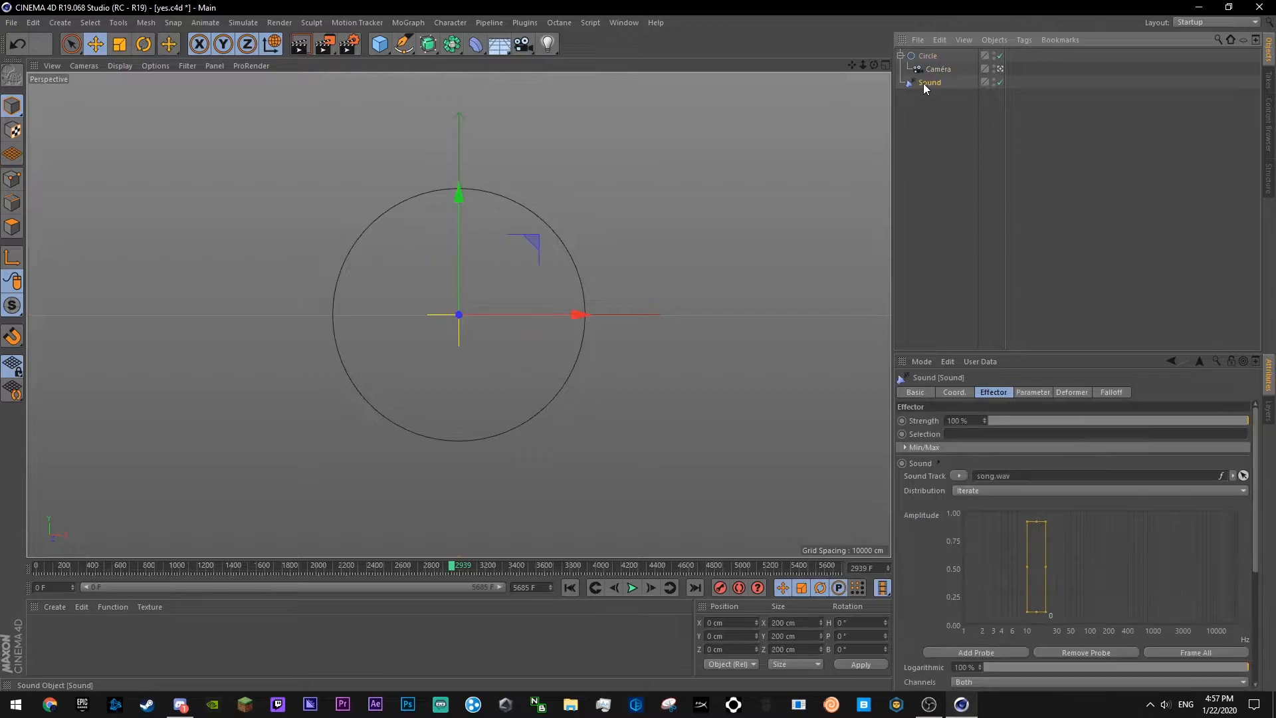
left_click(269, 565)
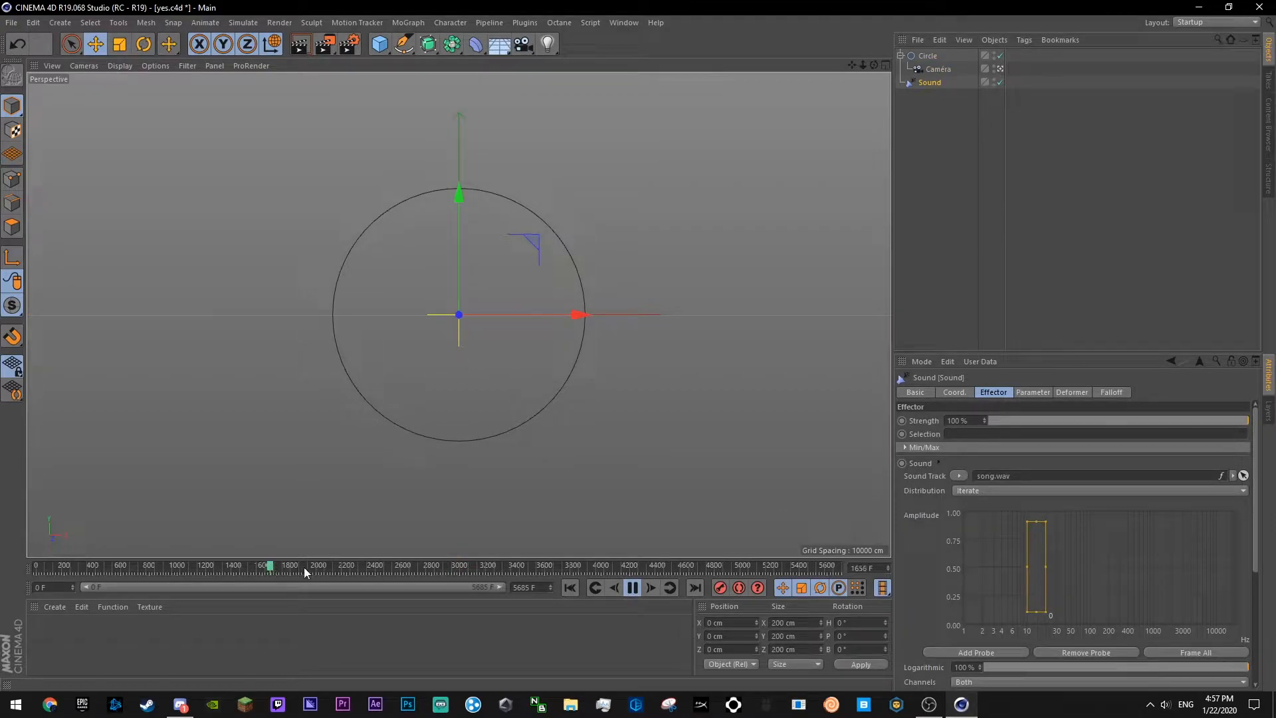
left_click(100, 567)
left_click(109, 567)
mouse_move(113, 568)
left_mouse_down()
mouse_move(149, 569)
mouse_move(135, 569)
left_mouse_up()
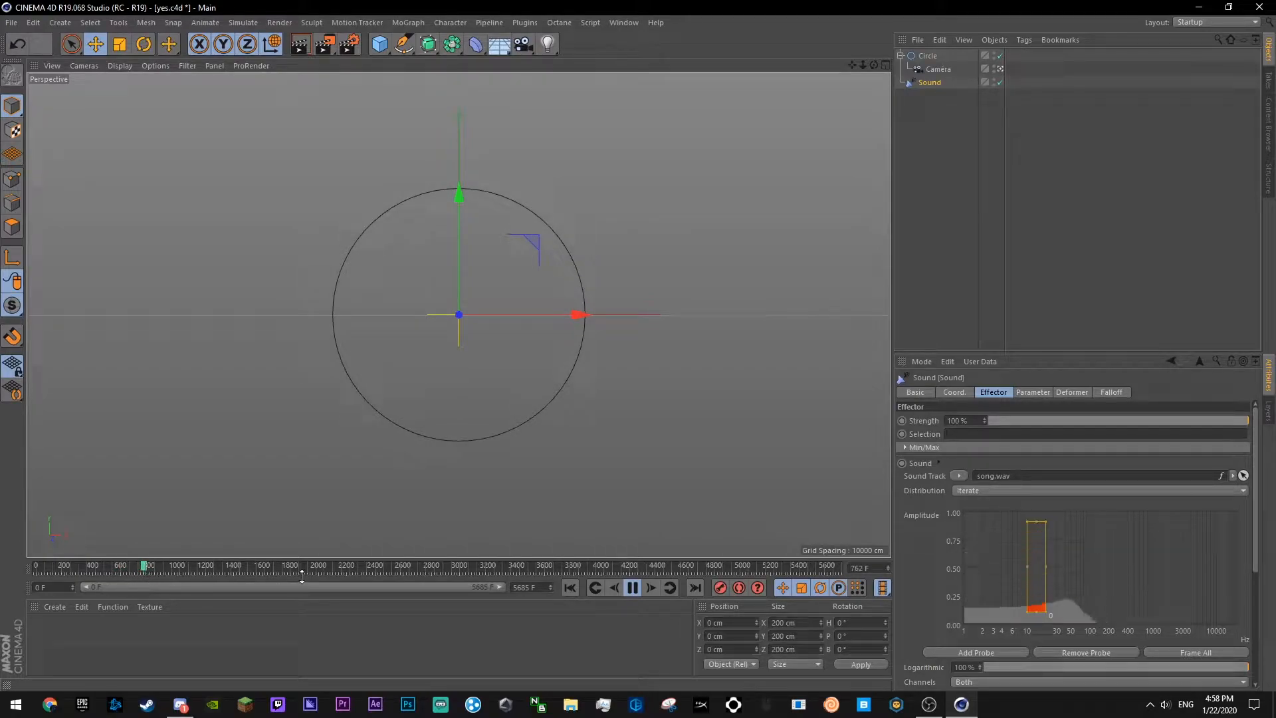
left_click(632, 587)
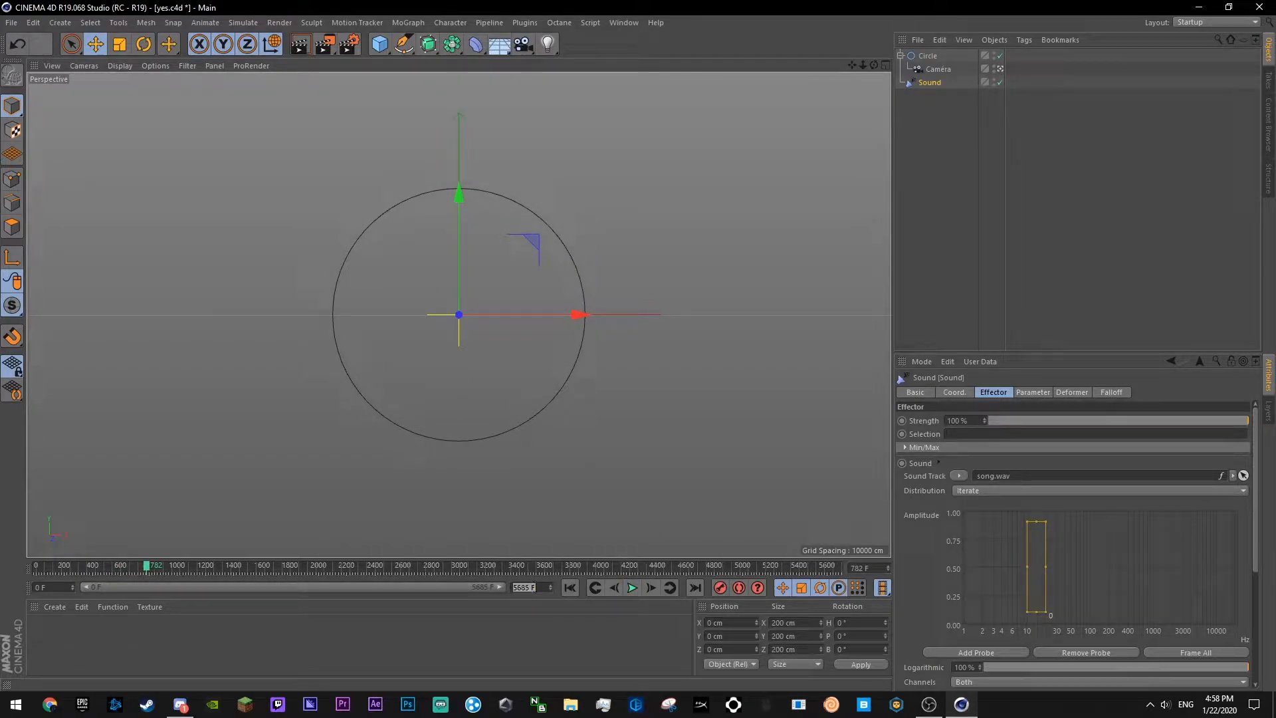
- Set the project's end to 782 frames and play back the last part of the song
type("782")
left_click(632, 587)
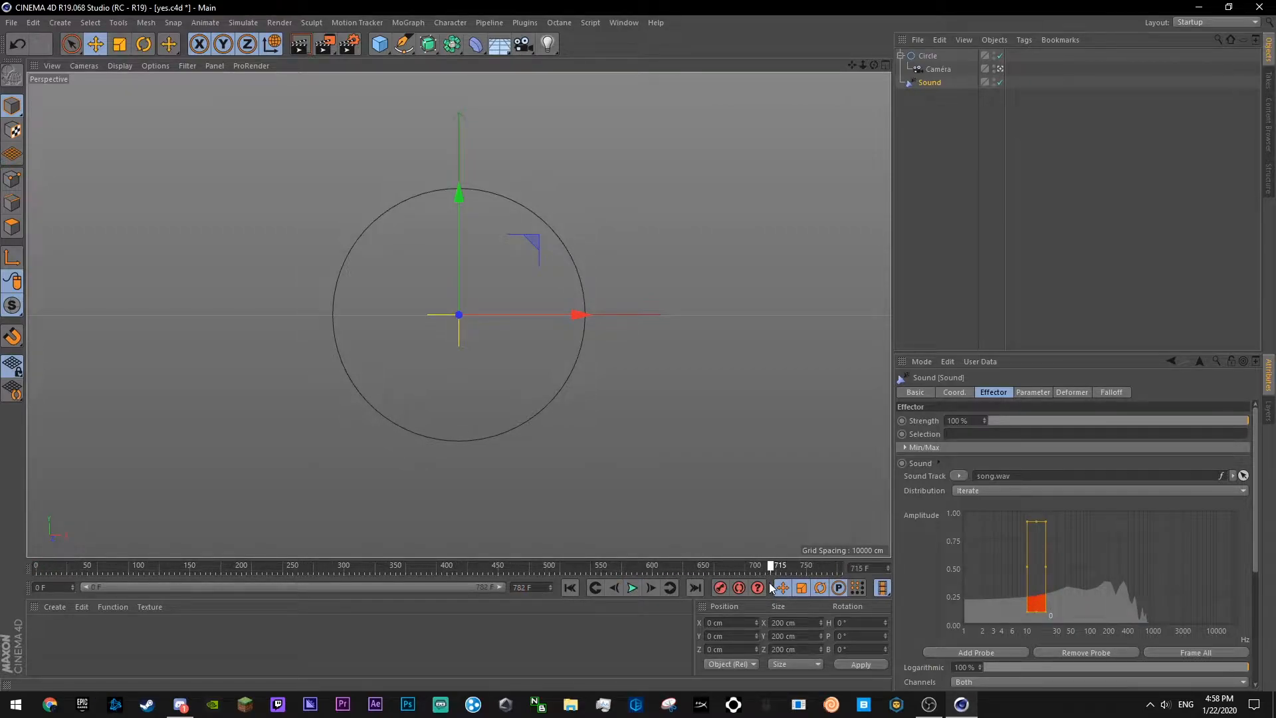
left_click(632, 588)
left_click(632, 588)
- Extend the project's end and visible range to 867 frames and play back the song's ending
left_click_drag(550, 587, 550, 580)
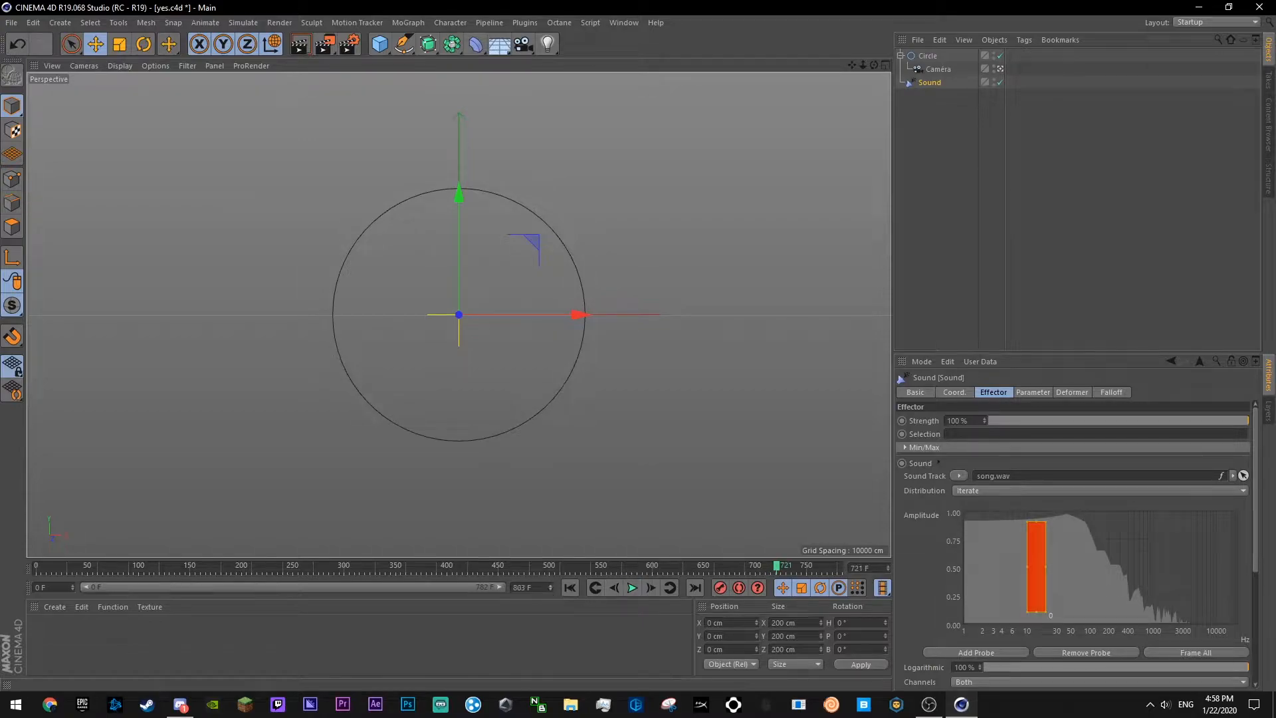
left_click_drag(459, 586, 502, 586)
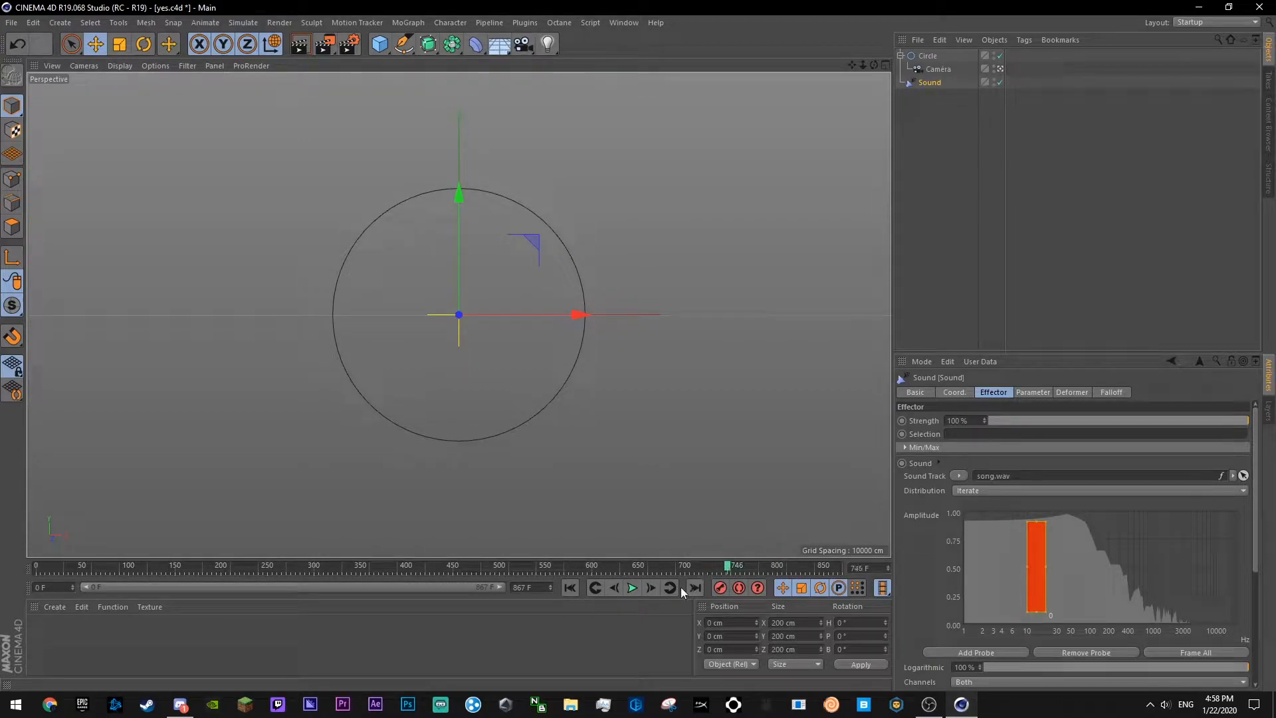
left_click(632, 589)
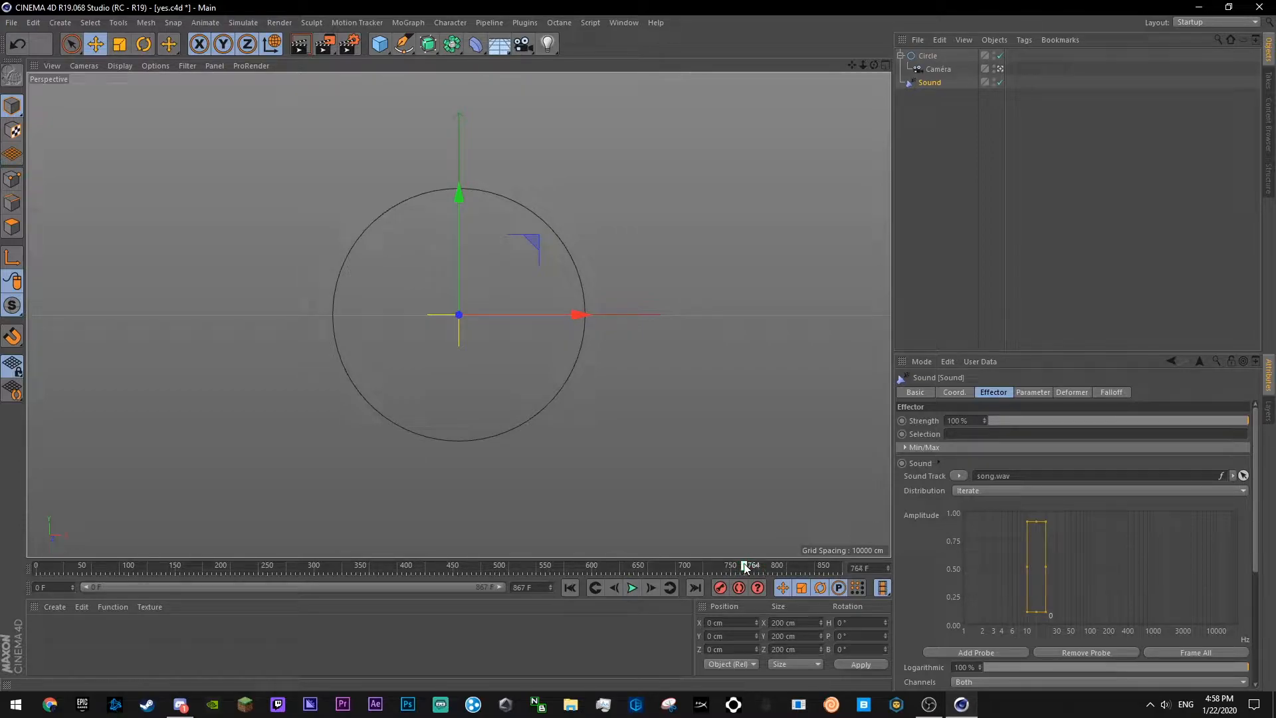
left_click(630, 590)
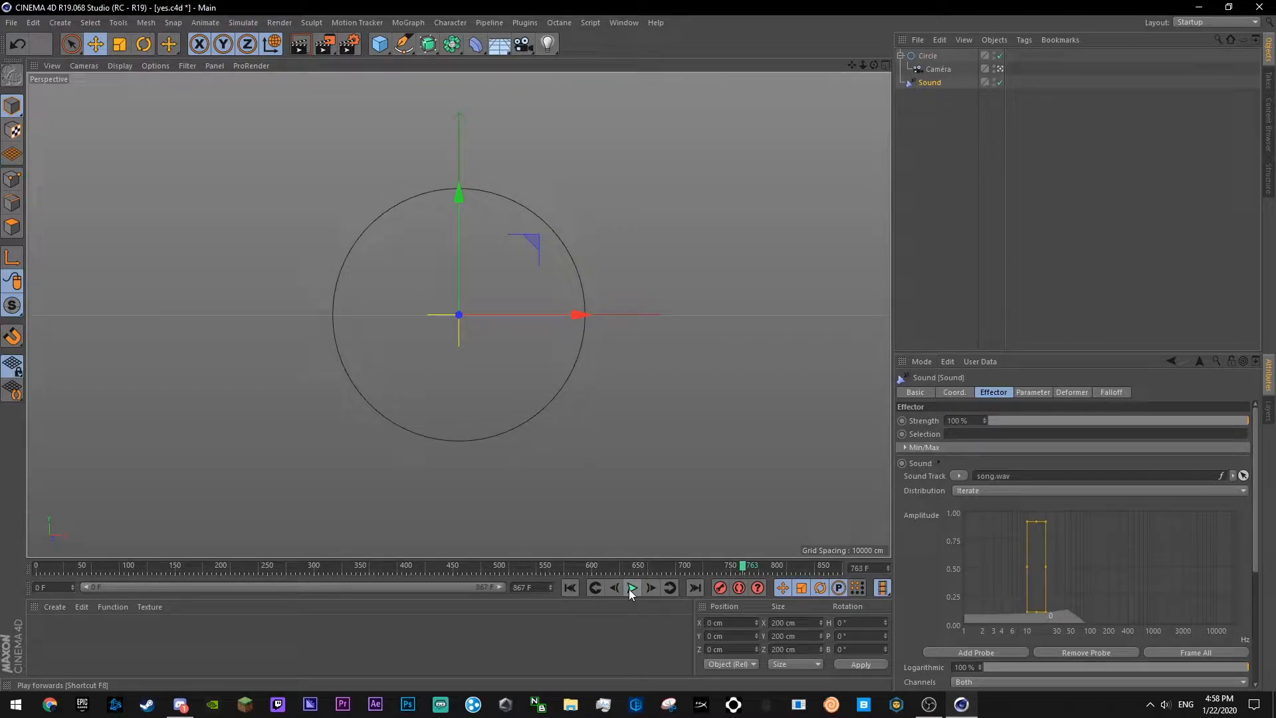
left_click(630, 589)
- Set the project's end to frame 765 and play back the final frames
left_click(614, 589)
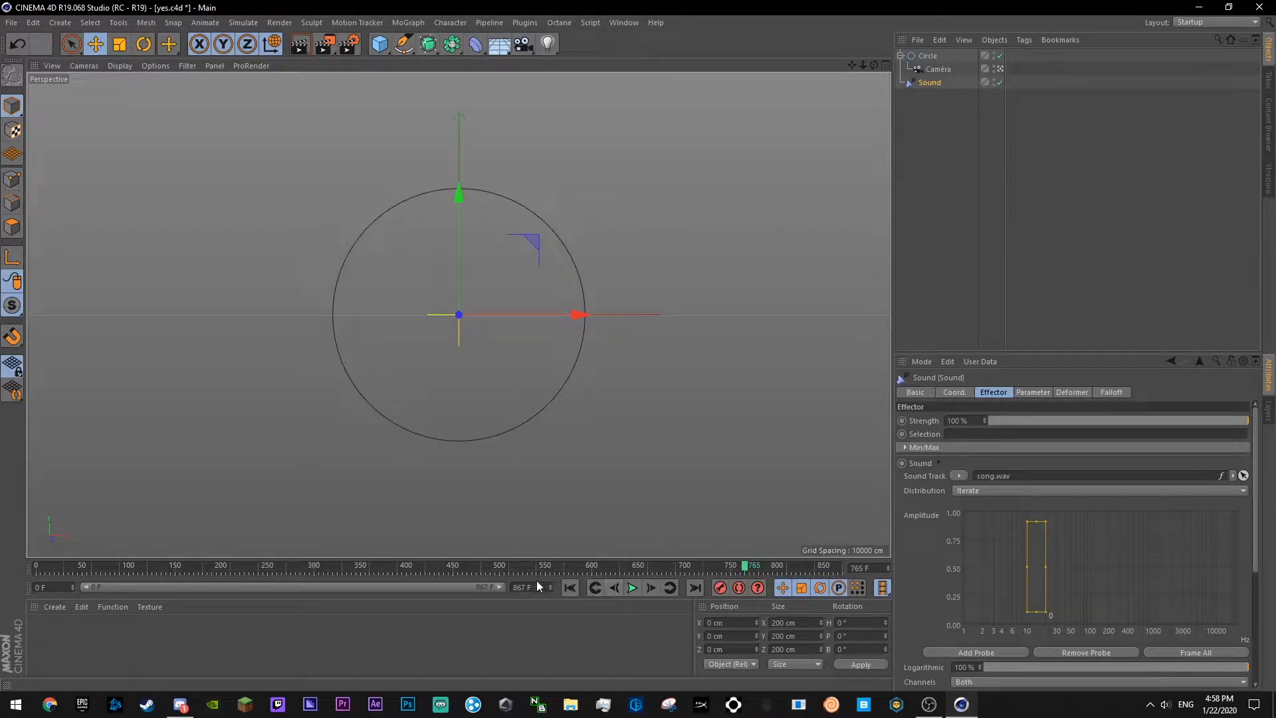
left_click(631, 589)
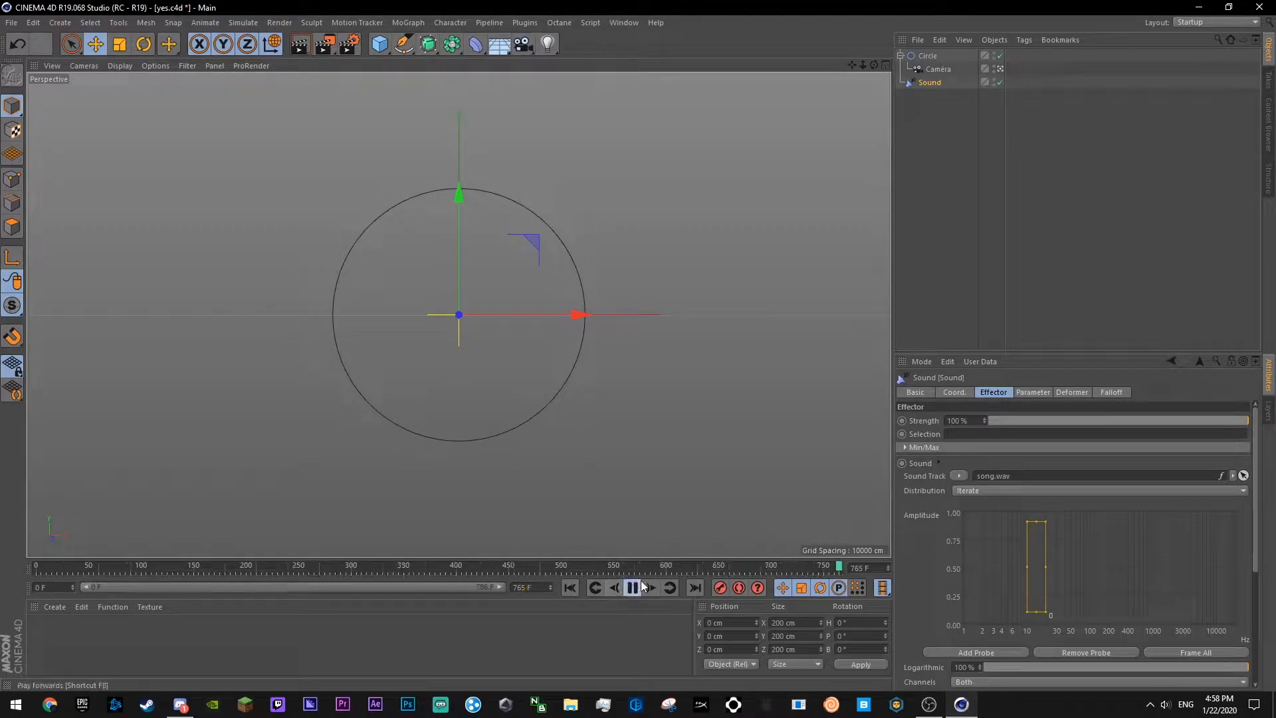
left_click(785, 569)
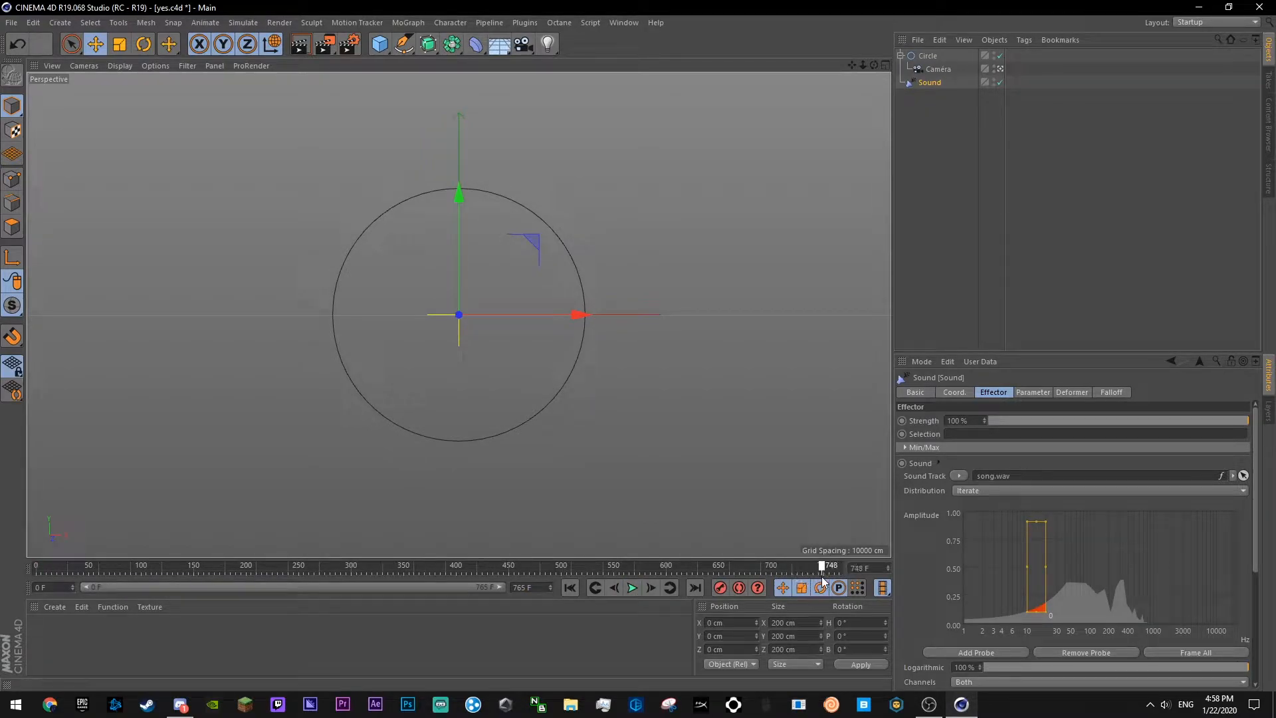
- Deselect the Sound effector and save the project
left_click(913, 271)
key("ctrl+s")
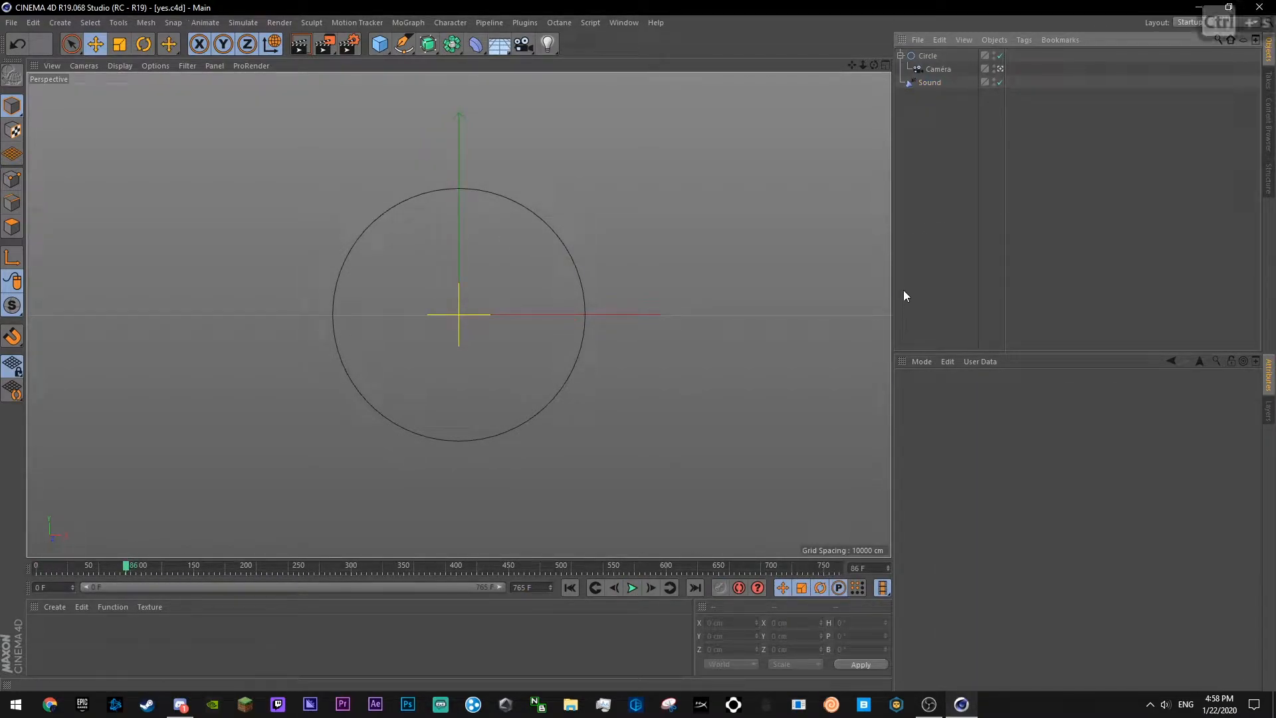
key("ctrl+s")
key("ctrl+s")
key("ctrl+s")
key("ctrl+s")
key("ctrl+s")
key("ctrl+s")
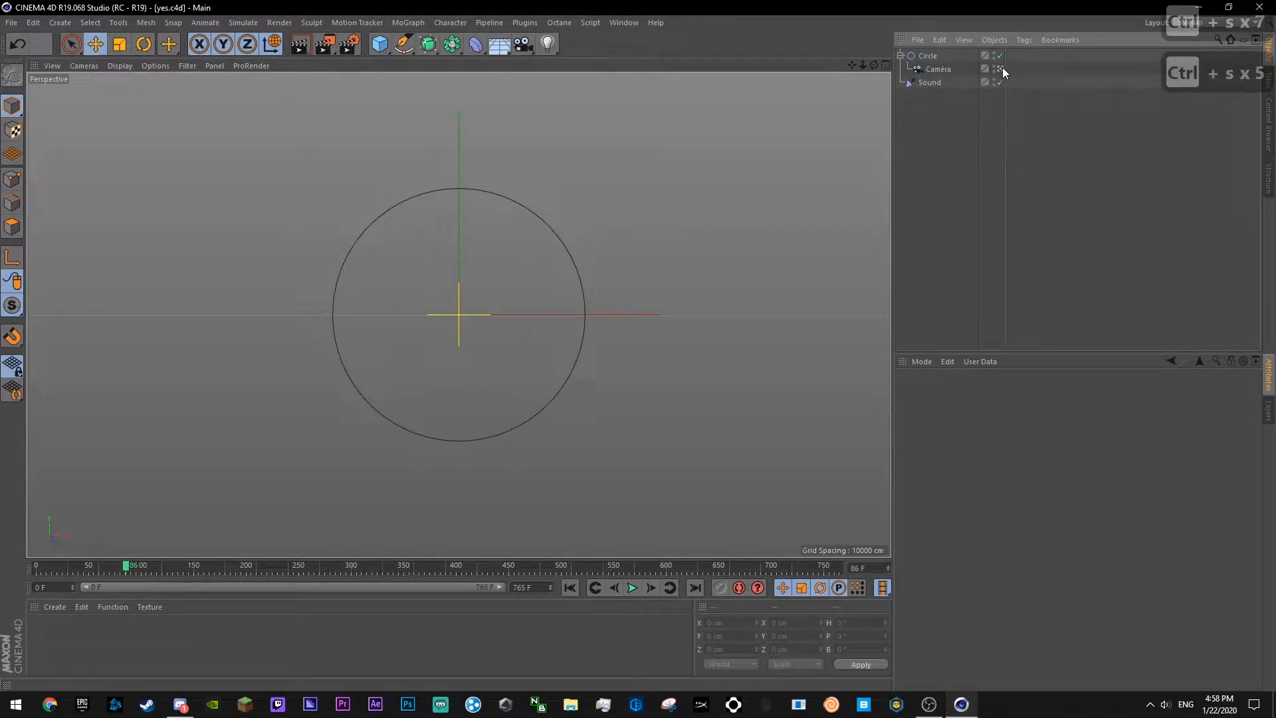
- Switch the viewport from the Camera to the default editor view, looking down at the circle
left_click(1000, 71)
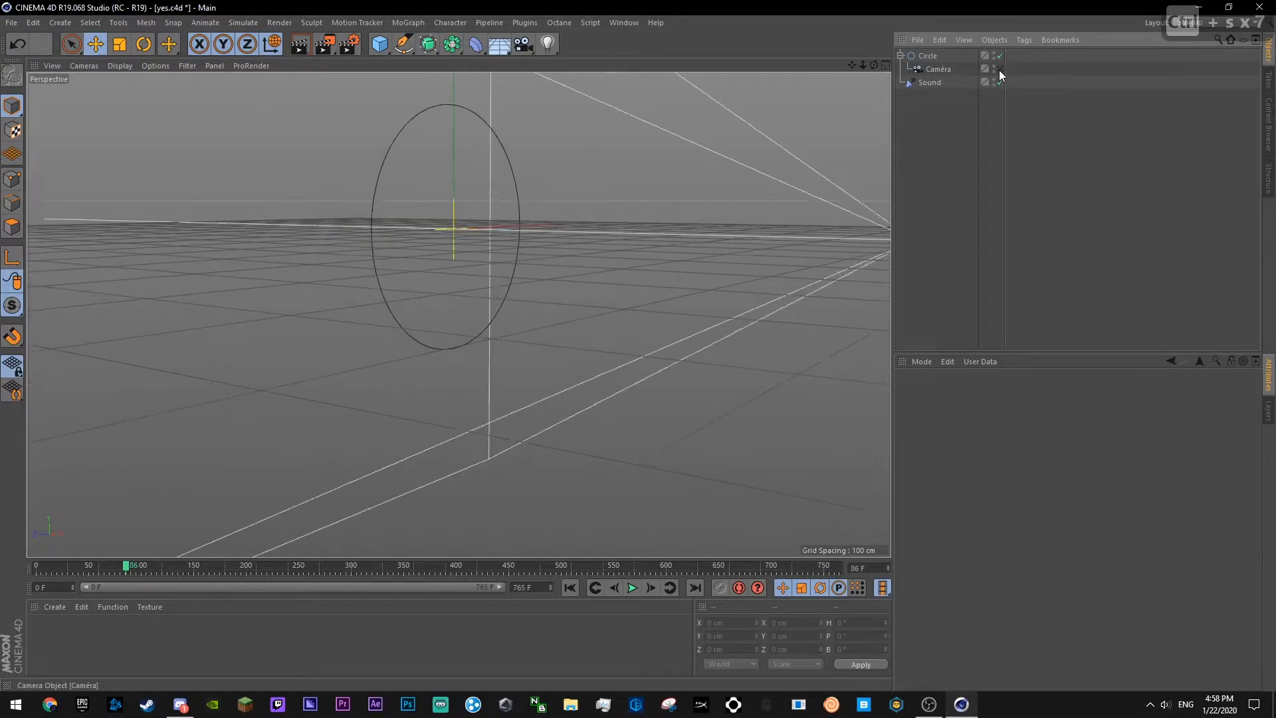
left_click(1000, 71)
left_click_drag(873, 65, 459, 314)
left_click_drag(851, 65, 466, 64)
- Add a MoText object to the scene
left_click(415, 22)
mouse_move(425, 42)
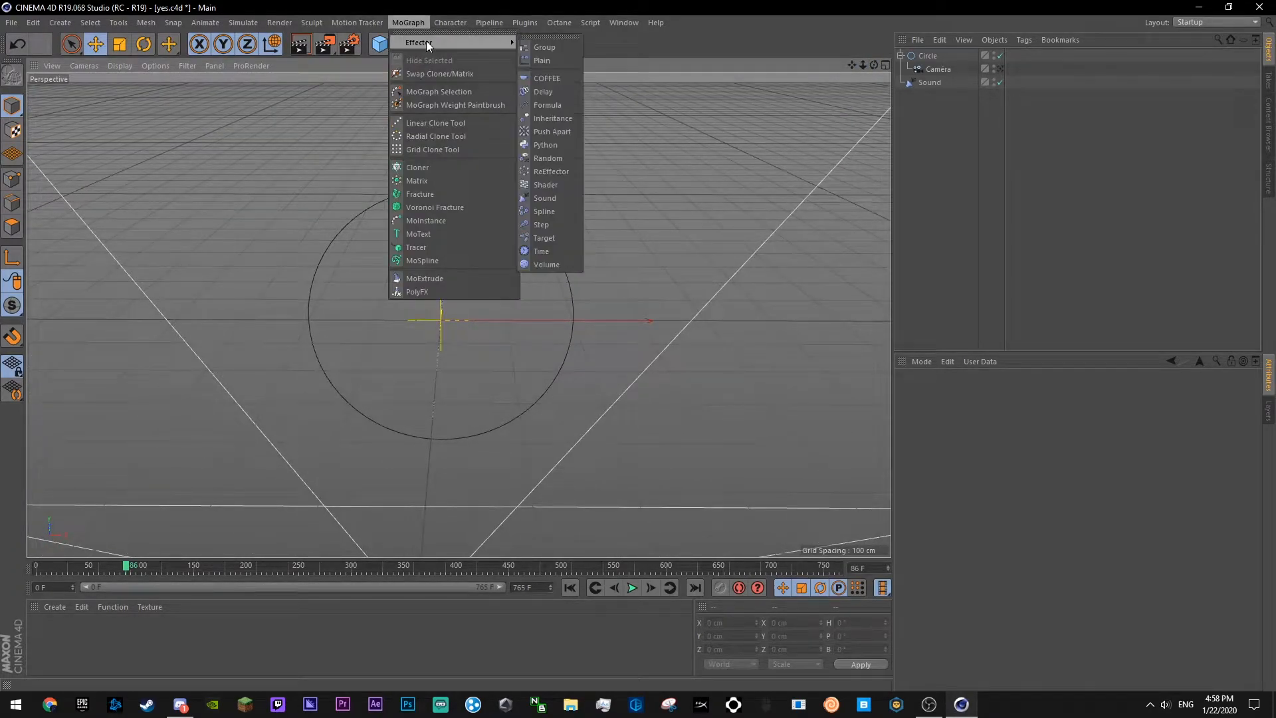
left_click(468, 234)
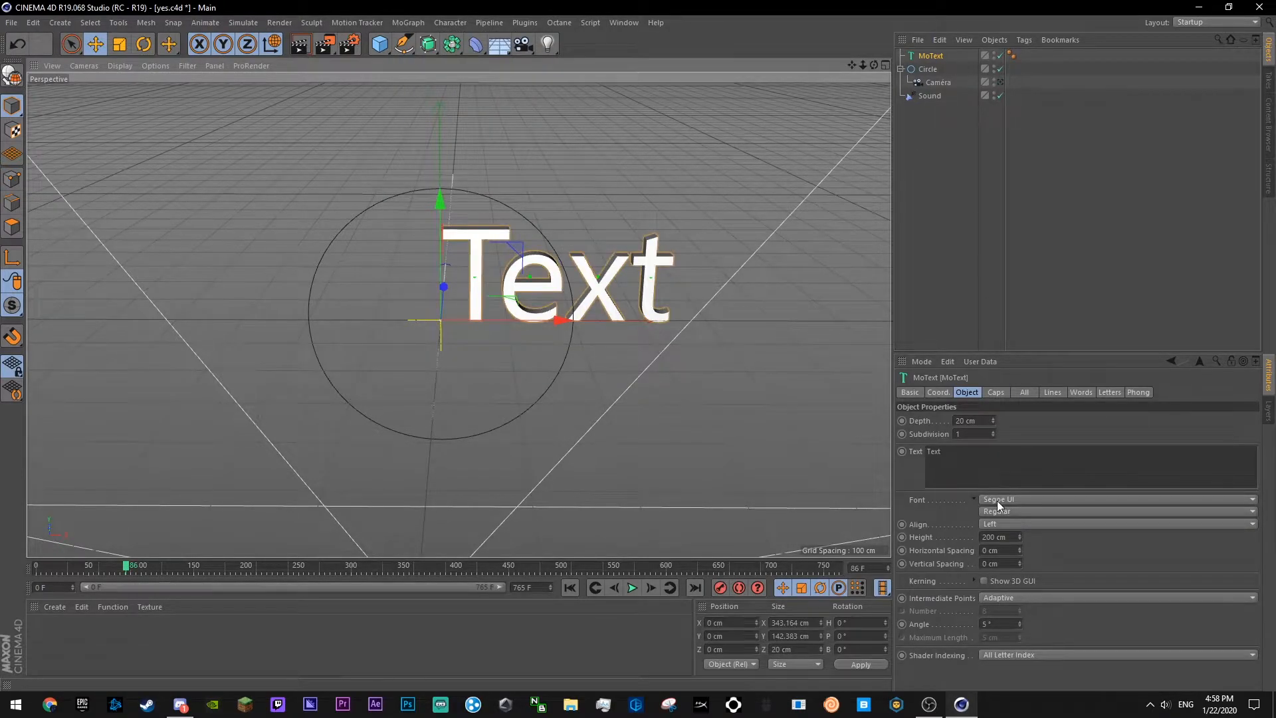
- Set the MoText font to Fontdinerdotcom Huggable
left_click(1026, 498)
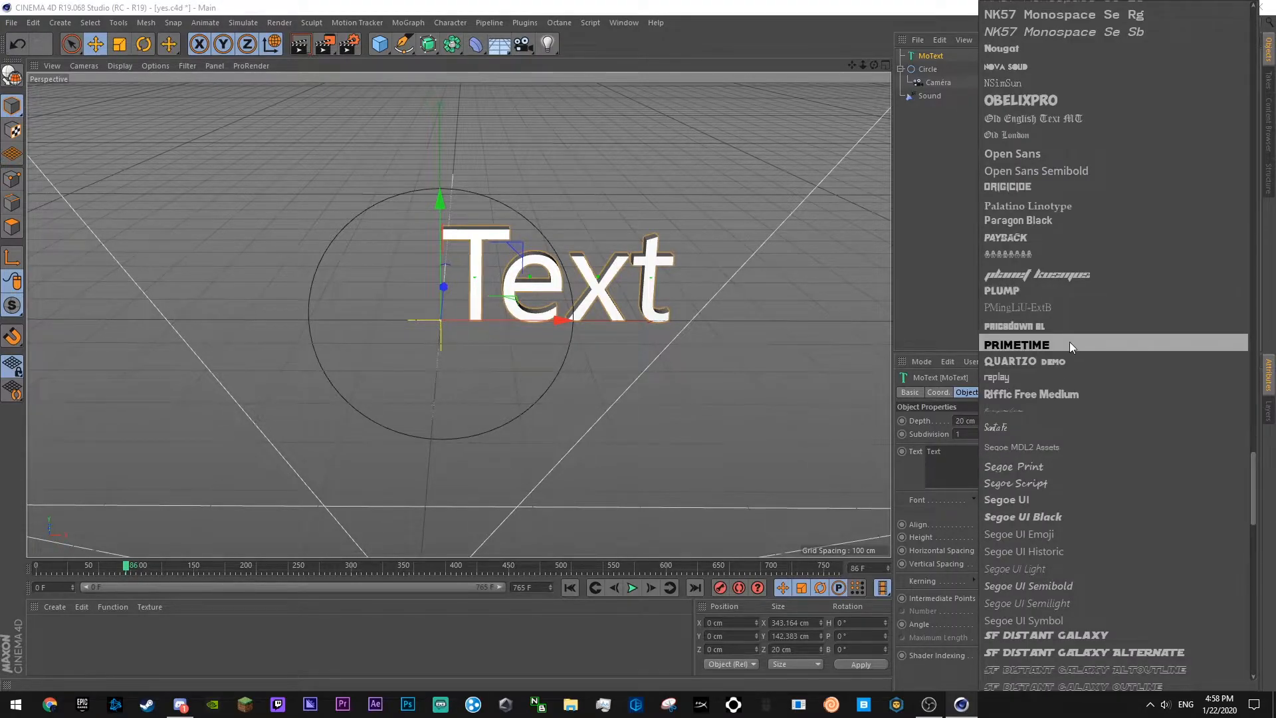
scroll(1078, 277, "down", 10)
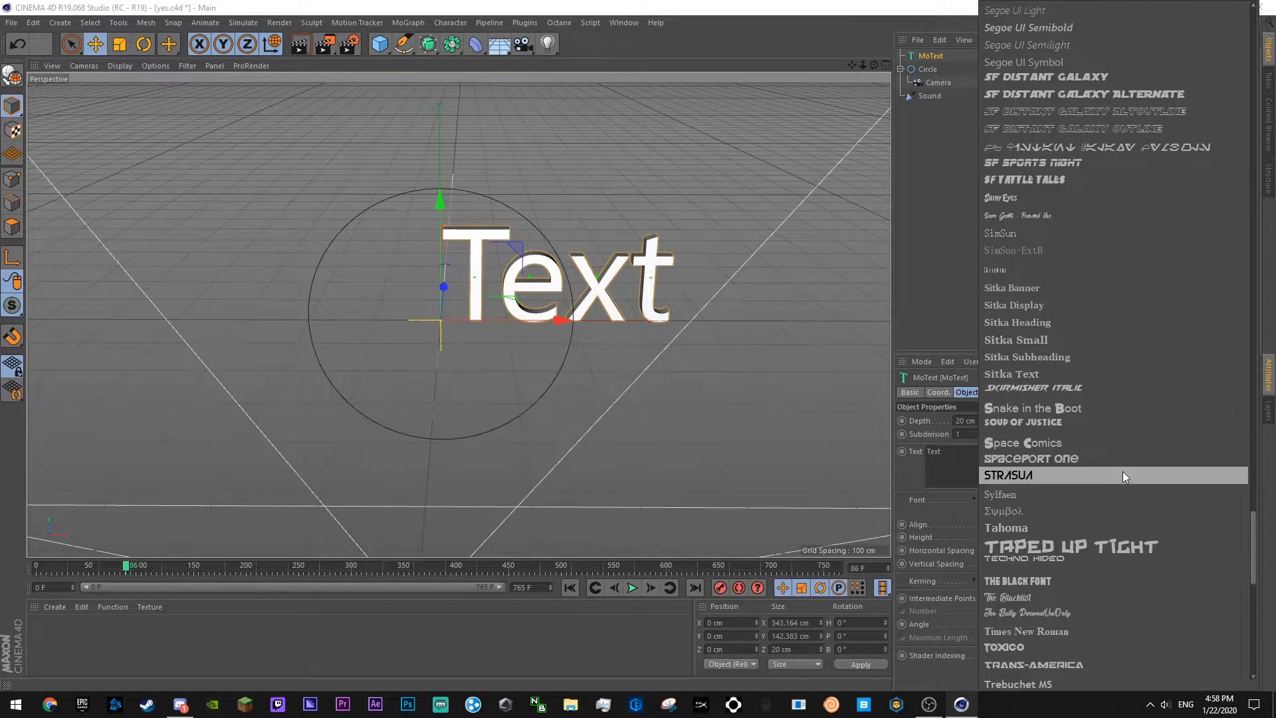
scroll(1122, 477, "down", 12)
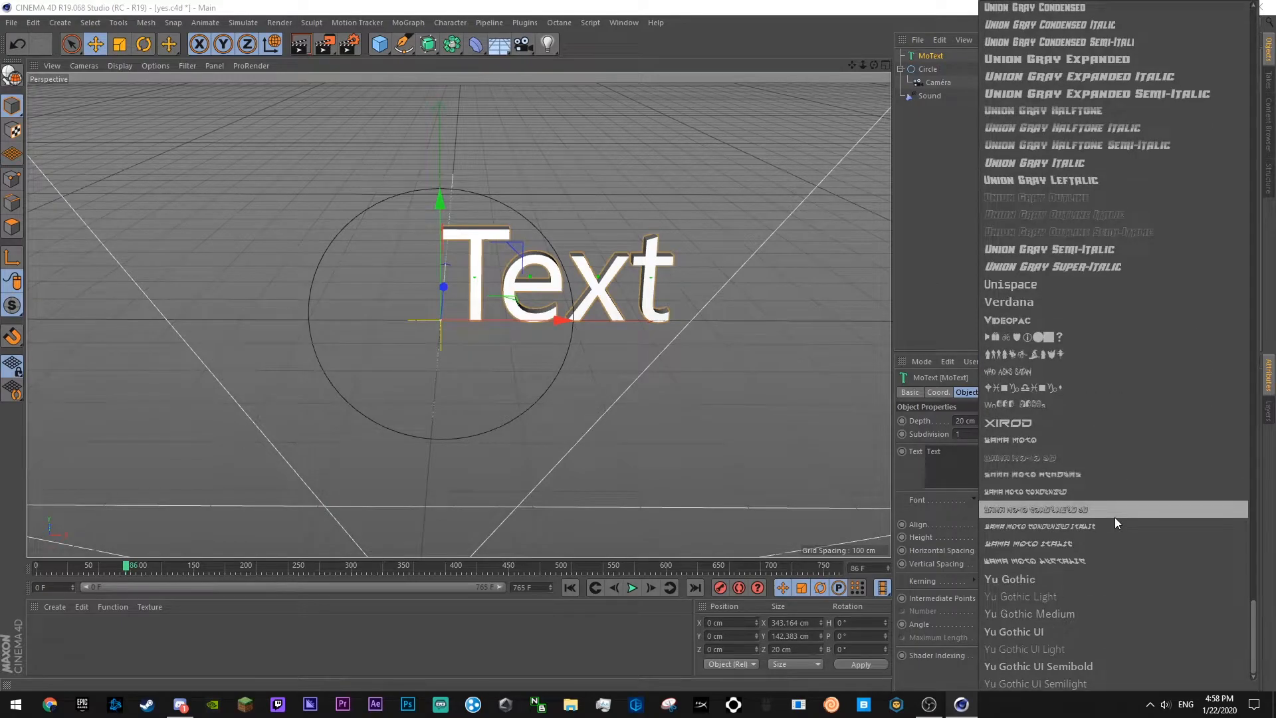
scroll(1114, 517, "up", 20)
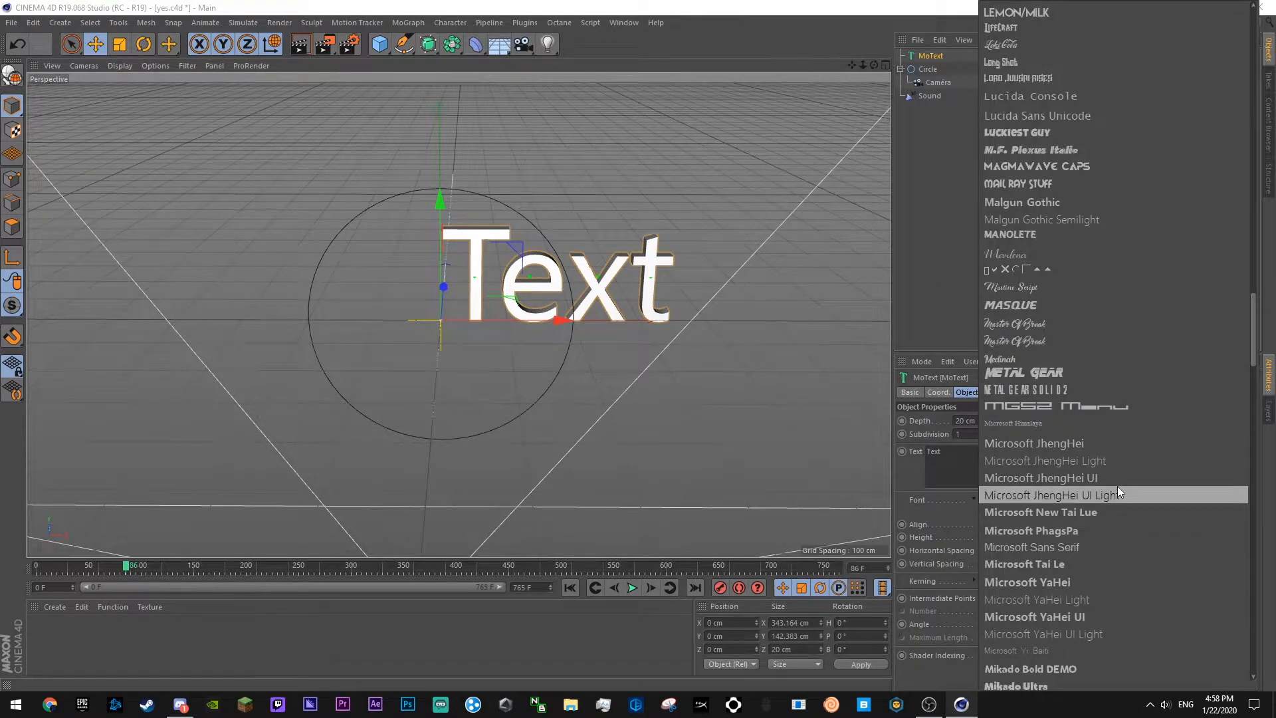
scroll(1117, 485, "up", 12)
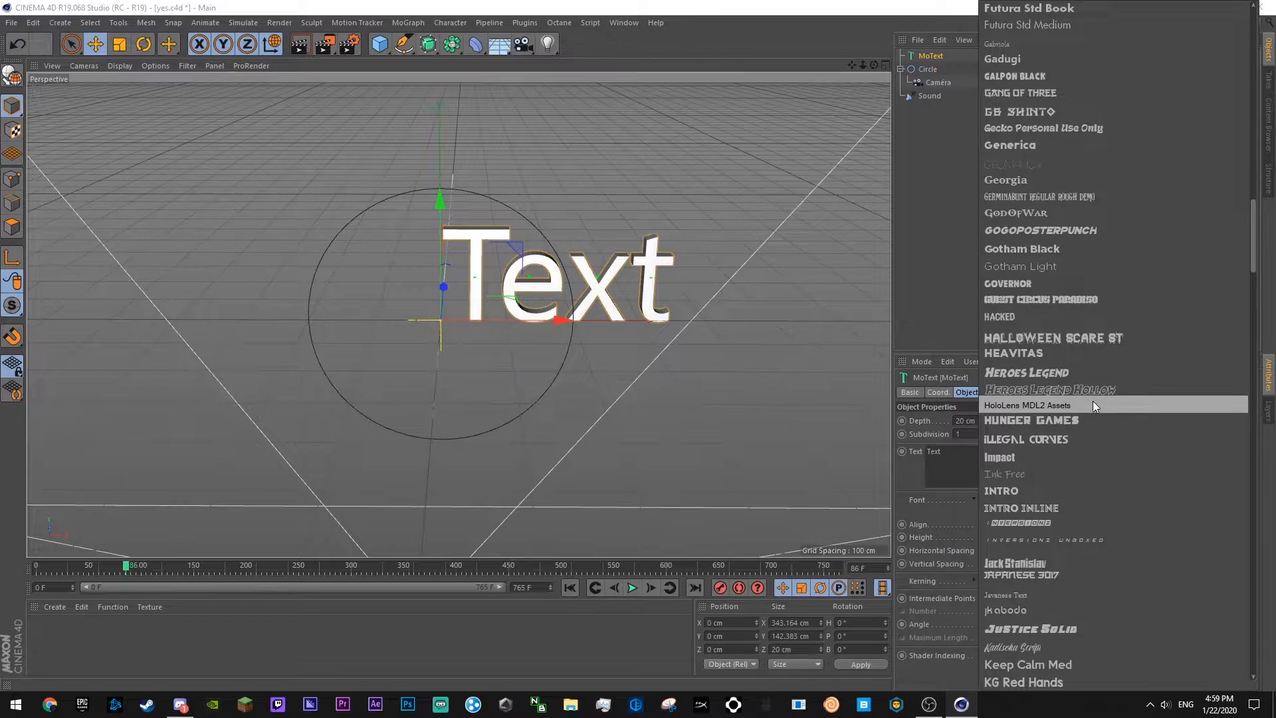
scroll(1092, 401, "up", 3)
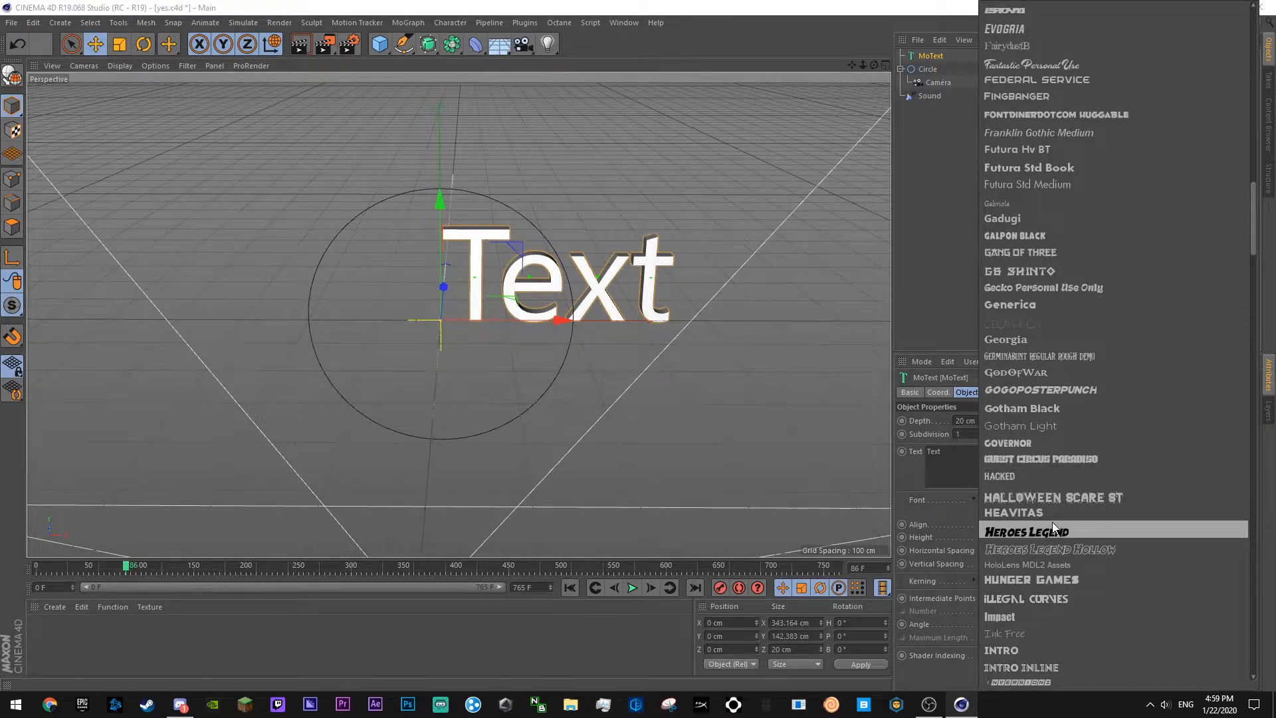
scroll(1075, 295, "up", 4)
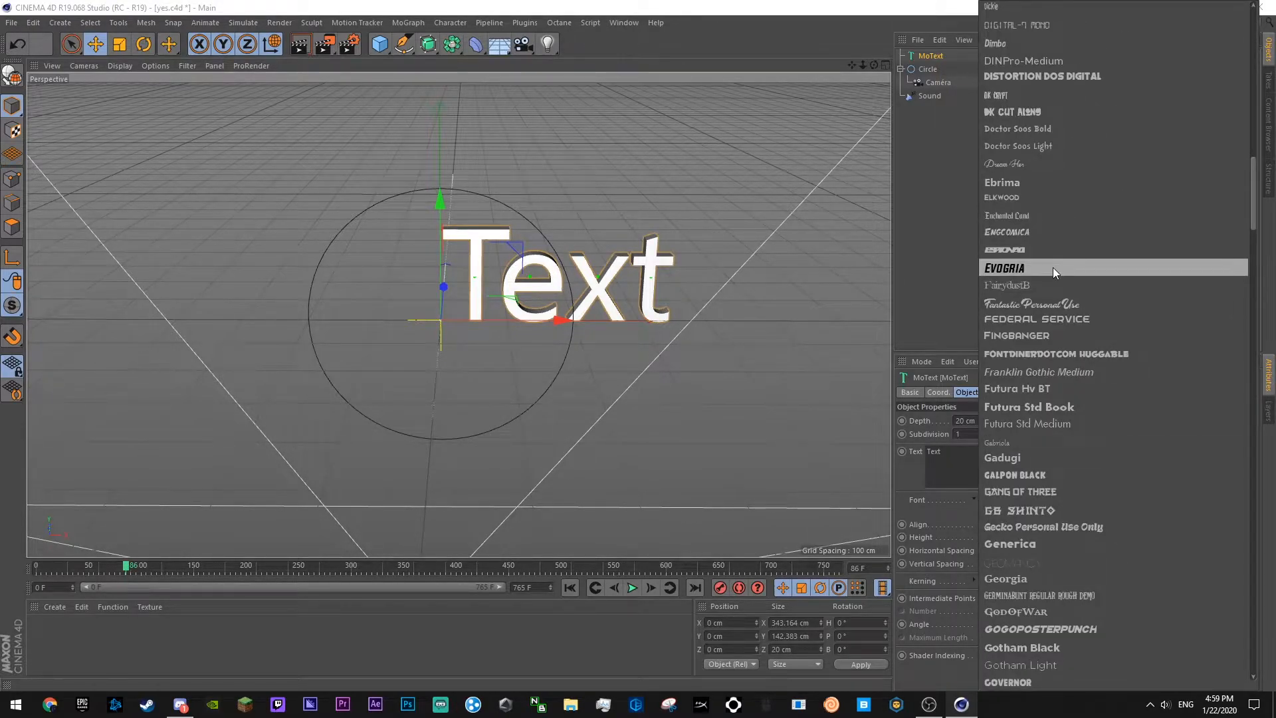
left_click(1031, 357)
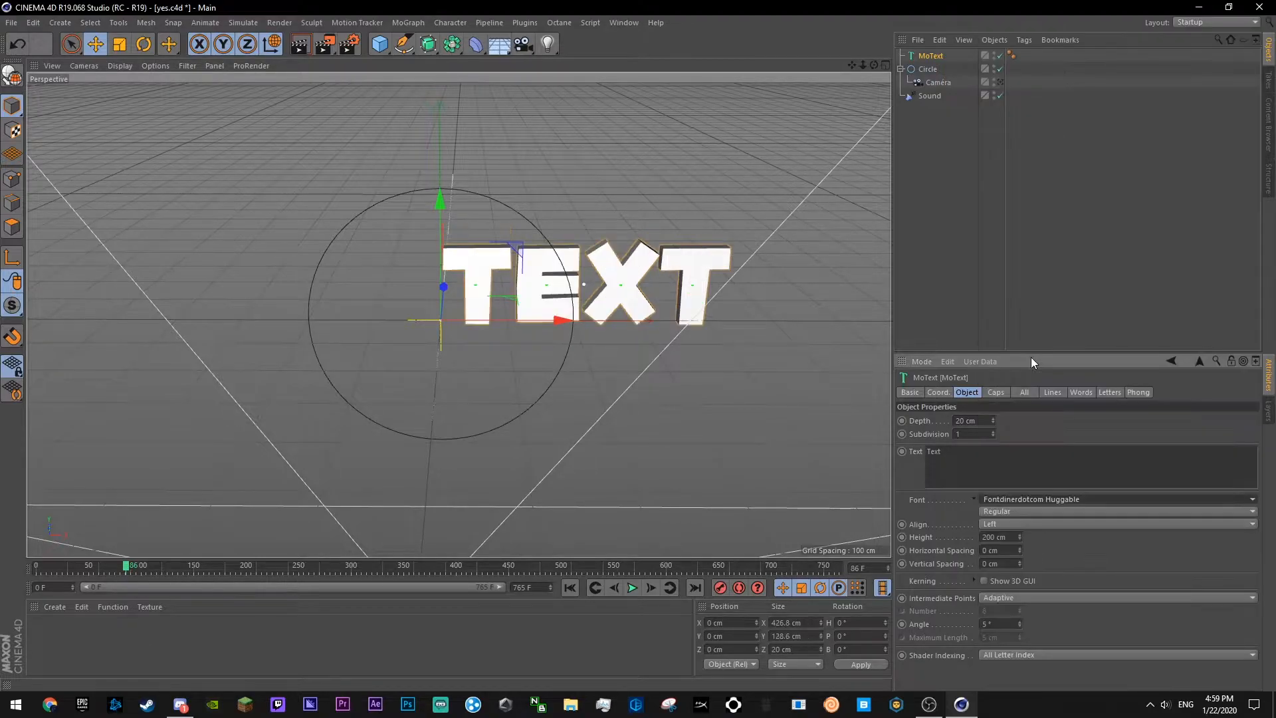
- Change the MoText's text to INTRO and set its alignment to Middle
type("INTRO")
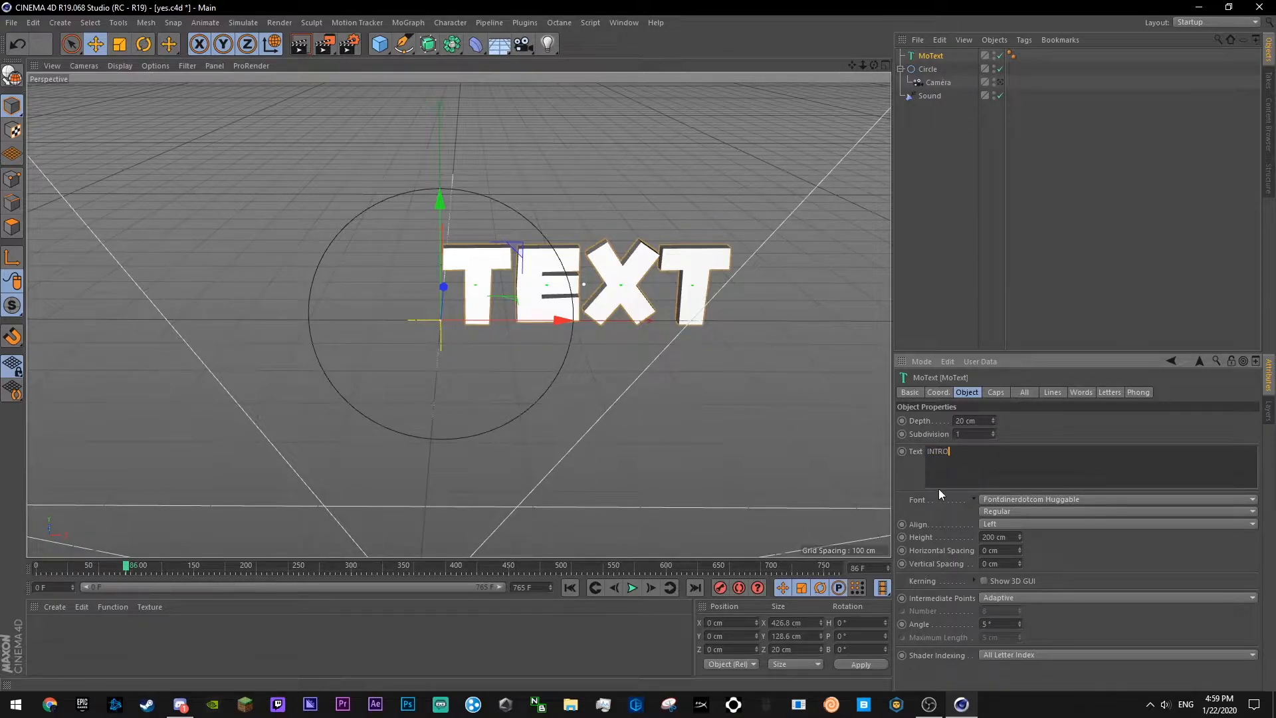
left_click(1061, 430)
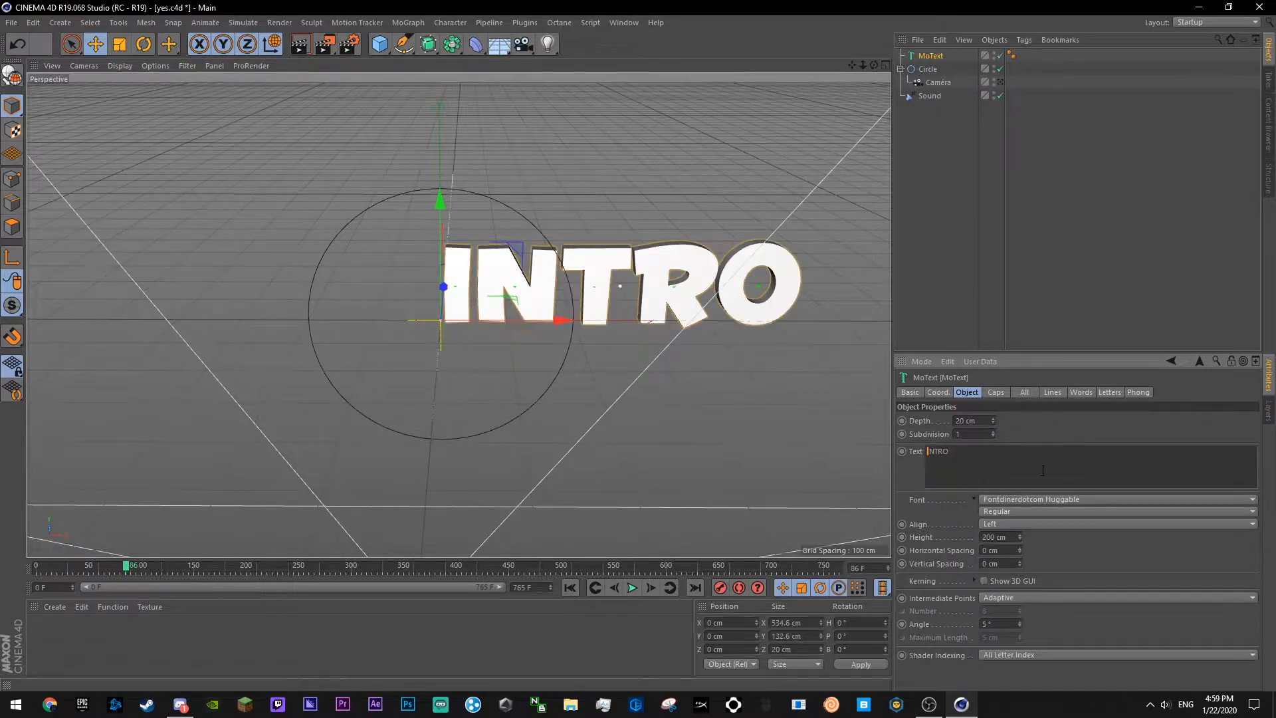
left_click(1003, 522)
left_click(1007, 535)
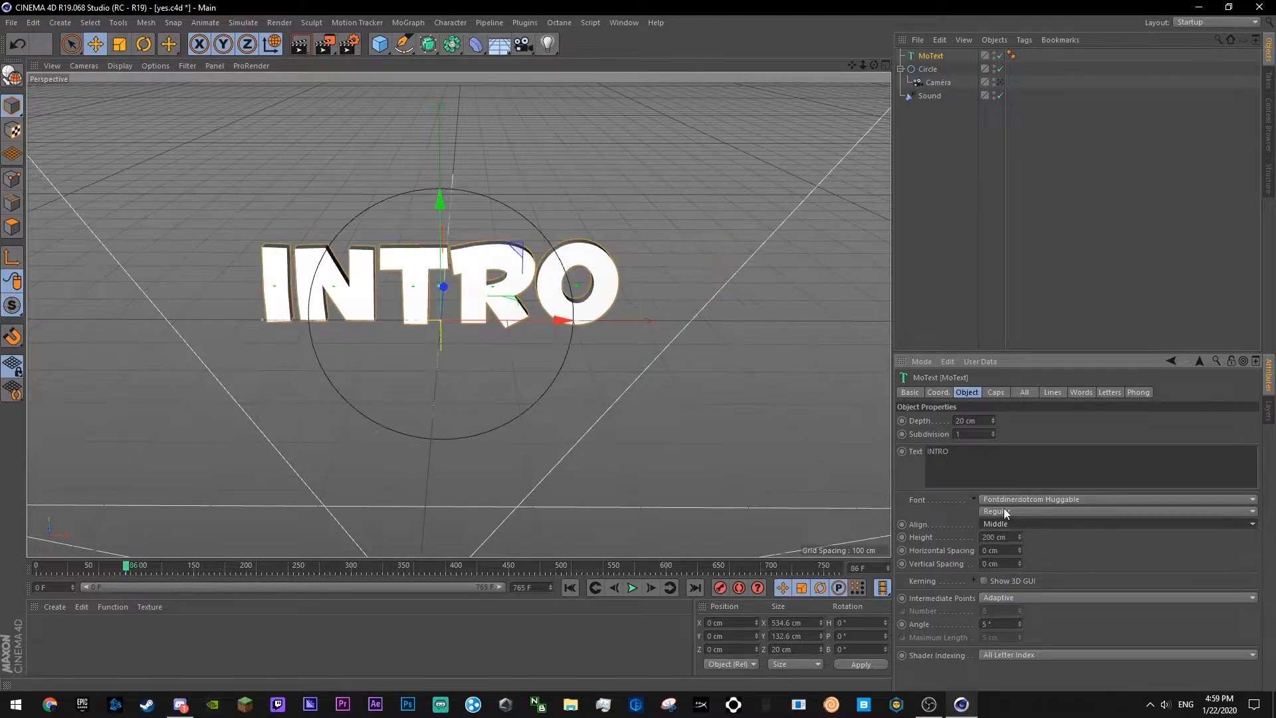
- Set the INTRO text's depth to 60 cm and use Fillet Cap for both its start and end caps
left_click(978, 421)
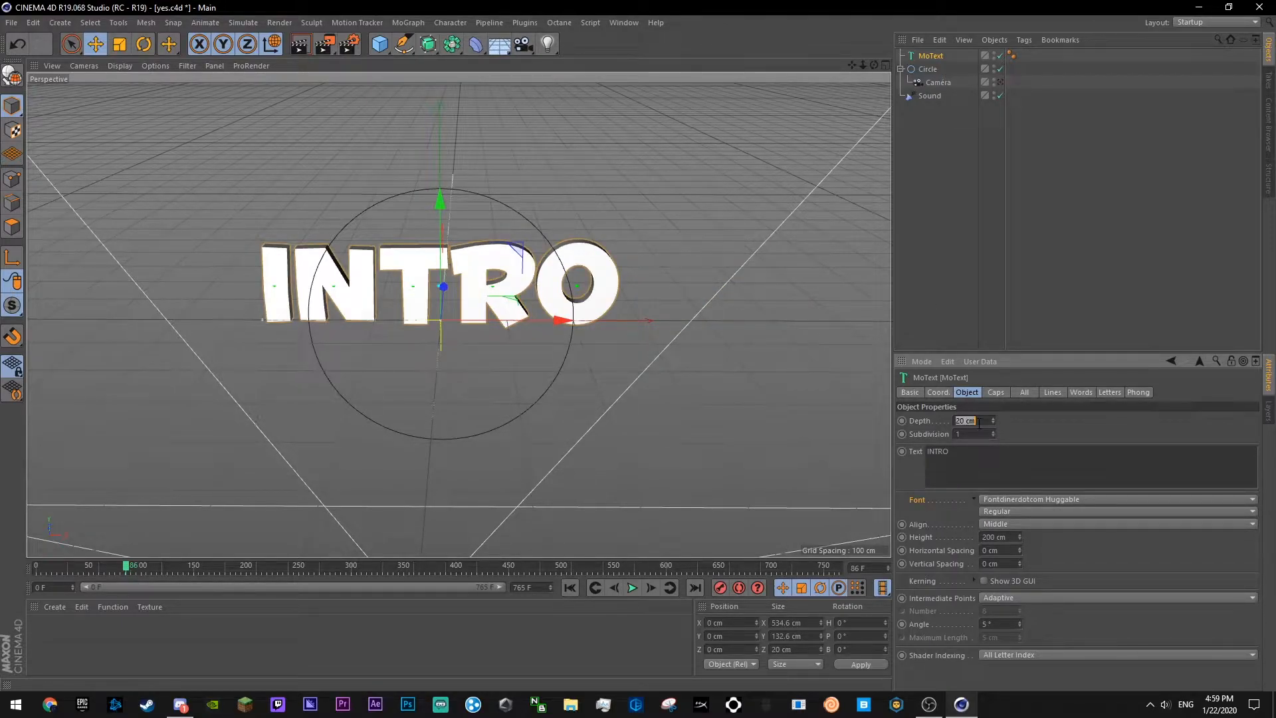
left_click(996, 392)
left_click(1036, 420)
left_click(1047, 472)
left_click(1047, 460)
left_click(1048, 512)
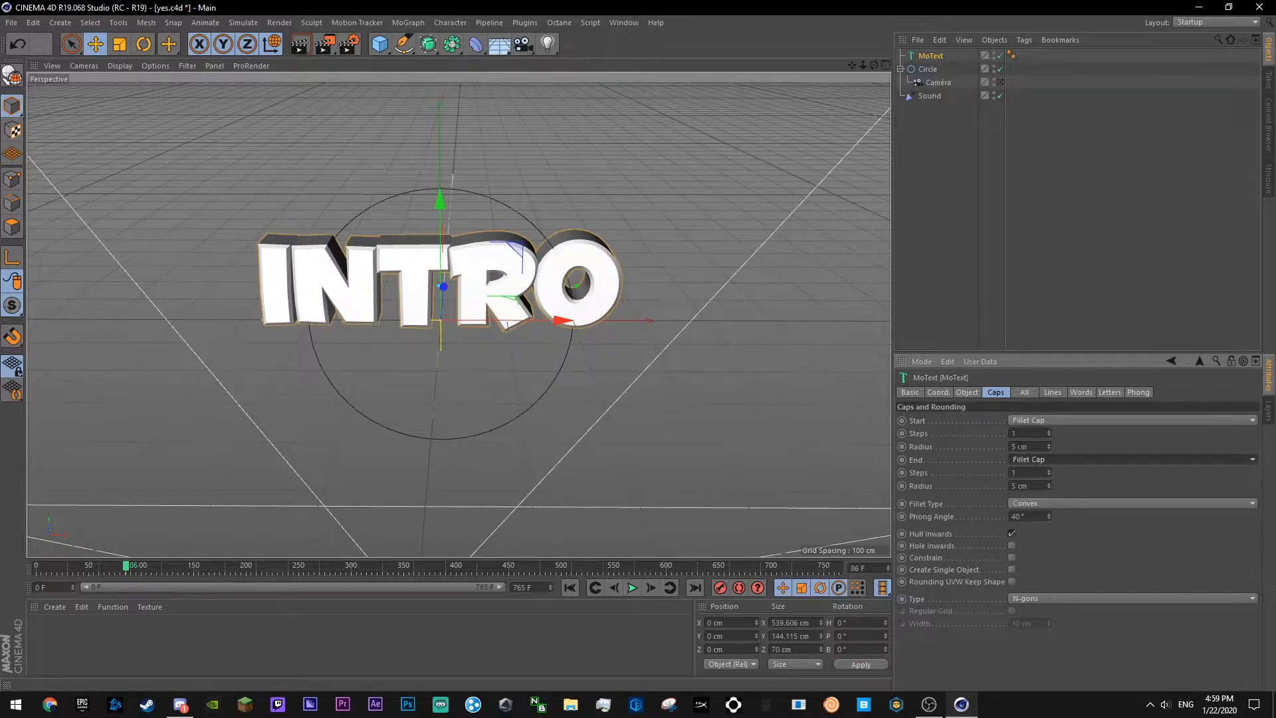
- Give both fillet caps 15 steps and a 3 cm radius, and save the project
type("15")
left_click(1036, 473)
type("3")
double_click(1036, 446)
type("3")
left_click(967, 393)
left_click(1015, 496)
left_click(1015, 495)
mouse_move(876, 64)
left_mouse_down()
mouse_move(821, 52)
mouse_move(831, 37)
mouse_move(851, 65)
mouse_move(872, 65)
left_mouse_up()
key("ctrl+s")
- Duplicate the MoText, hide MoText.1 in the viewport and render, and save the project
left_click(926, 56)
key("ctrl+c")
key("ctrl+v")
left_click(993, 53)
left_click(994, 58)
left_click(1046, 163)
key("ctrl+s")
- Duplicate the visible MoText and move MoText and MoText.2 below the Sound effector in the object hierarchy
left_click(930, 71)
left_click(1001, 393)
left_click(974, 394)
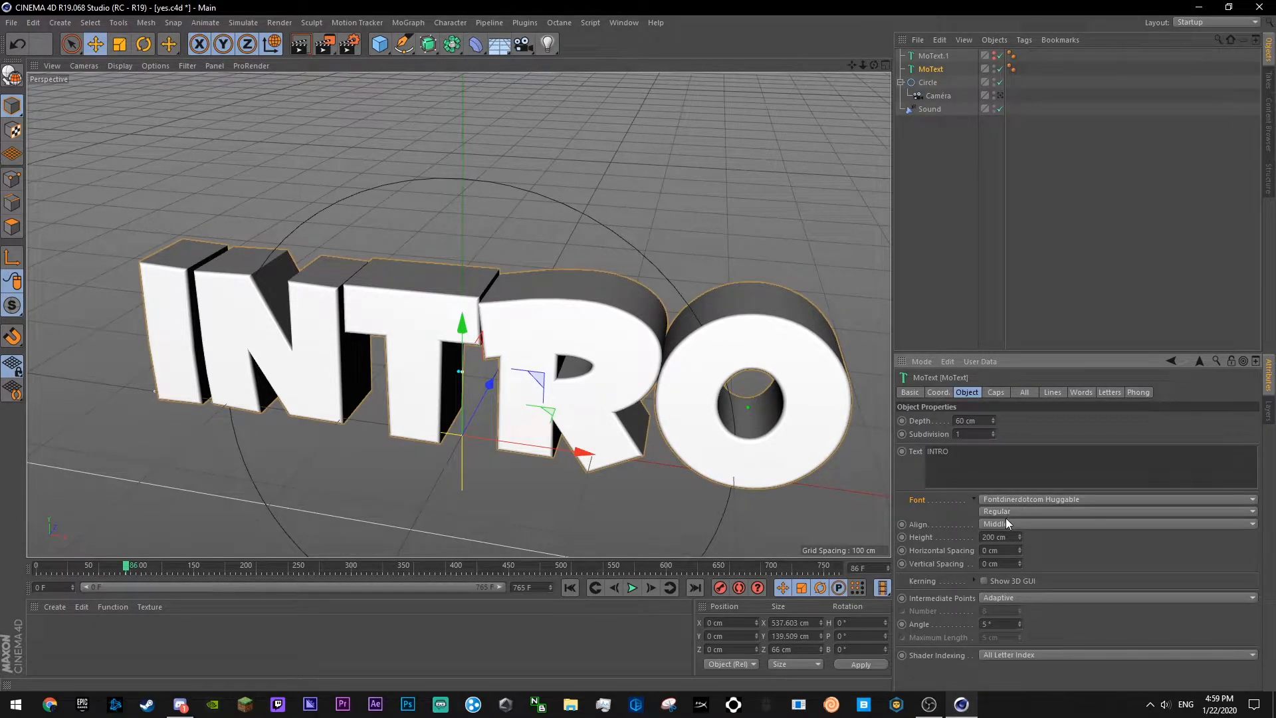
key("ctrl+c")
key("ctrl+v")
left_click(929, 57, "ctrl")
left_click_drag(929, 57, 928, 264)
left_click(927, 265)
left_click(921, 98)
left_click(925, 111)
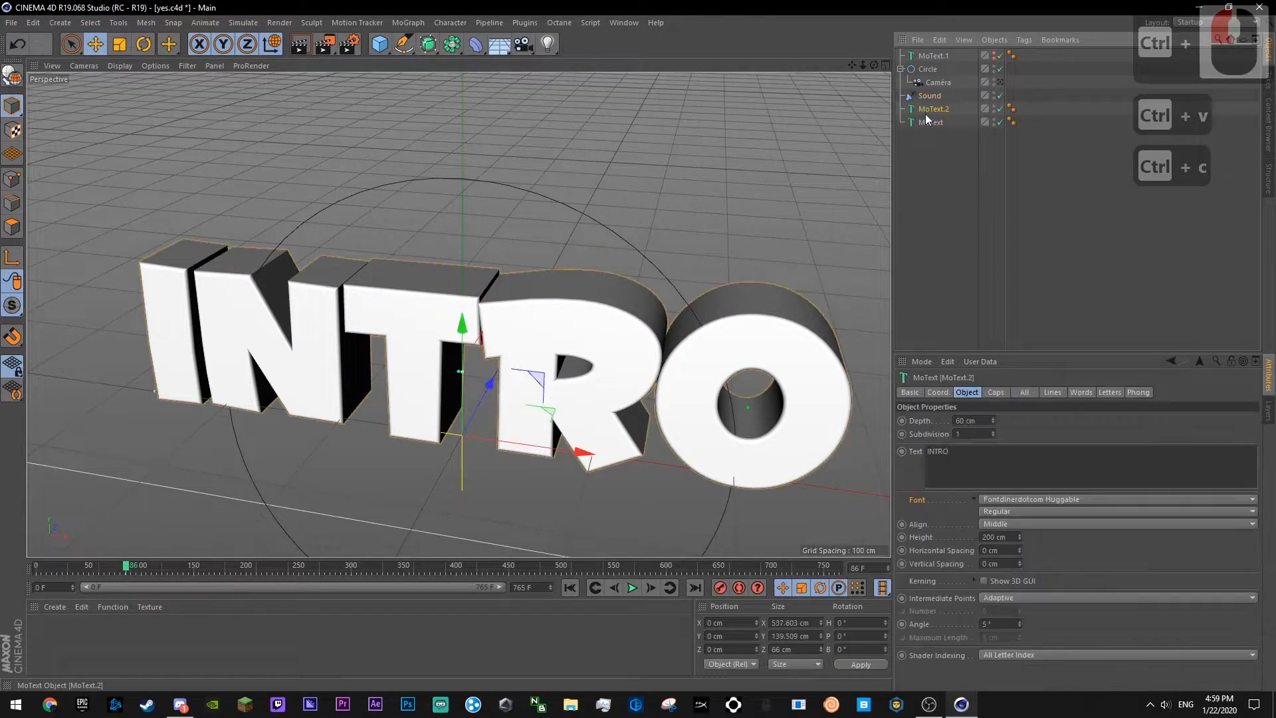
left_click(926, 121, "ctrl")
left_click(936, 138)
- Set MoText's depth to 40 cm and both cap radii to 5 cm, and save the project
left_click(935, 125)
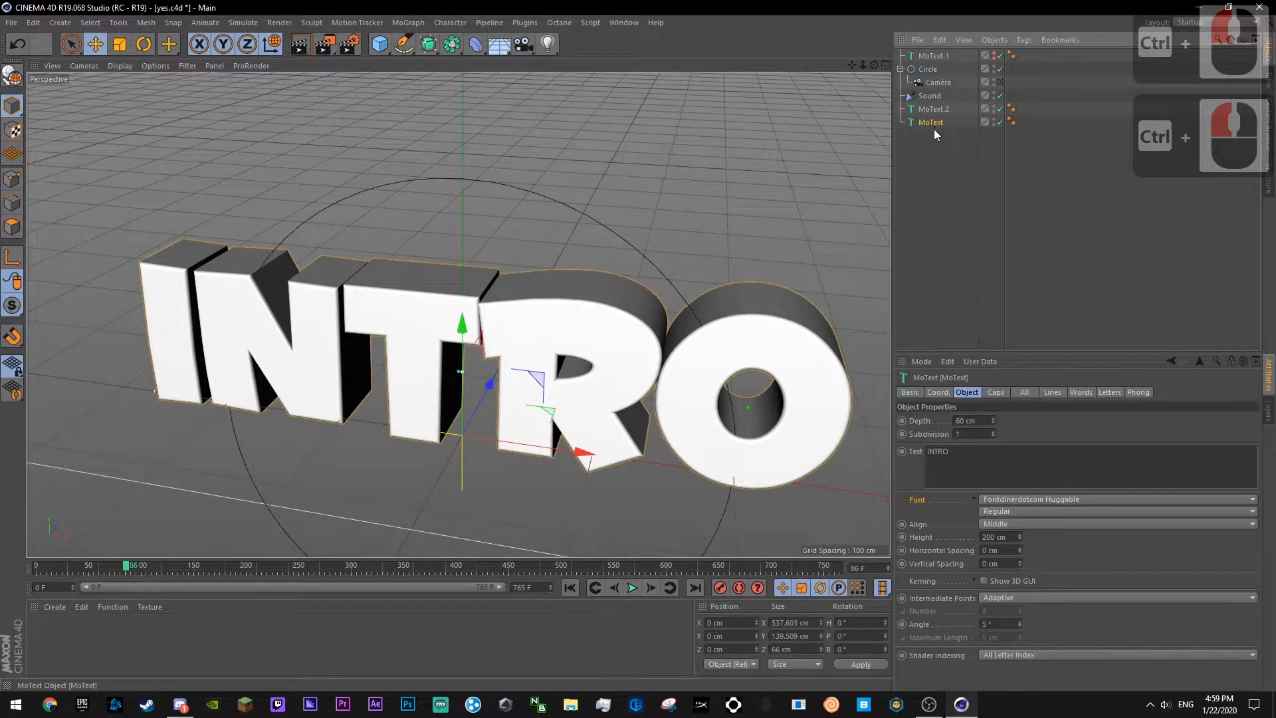
double_click(968, 420)
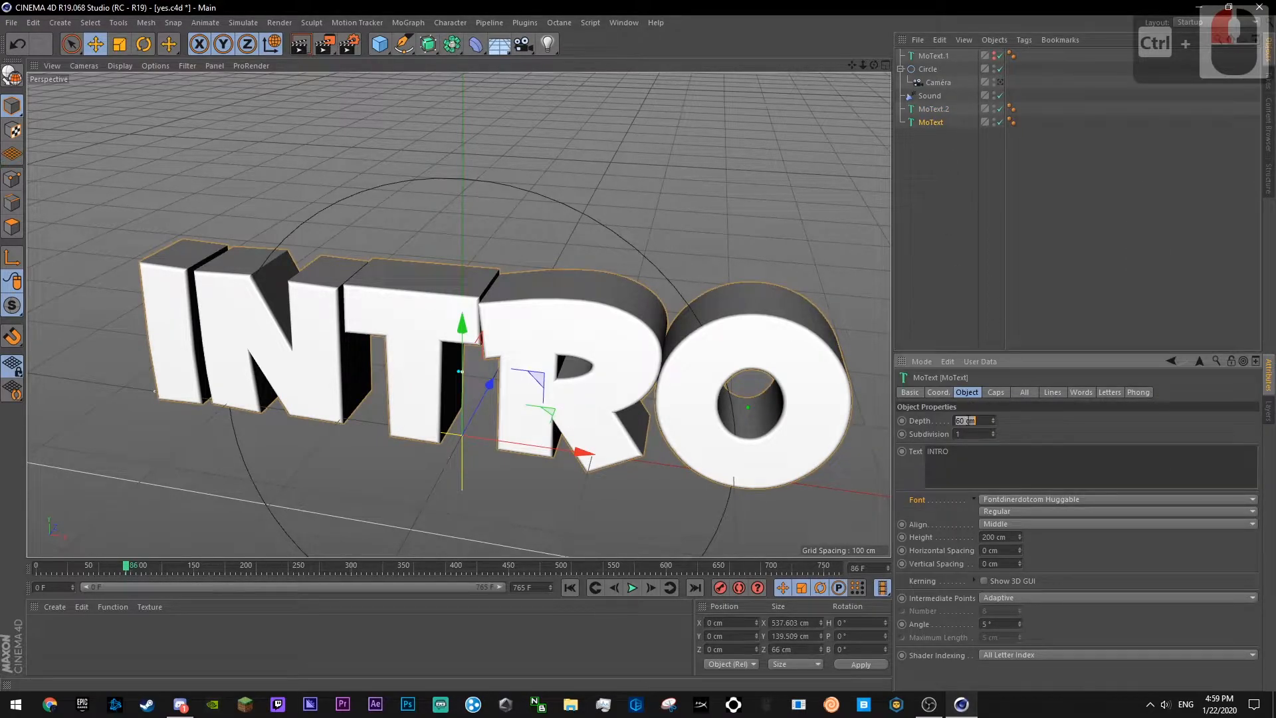
type("40")
left_click(995, 393)
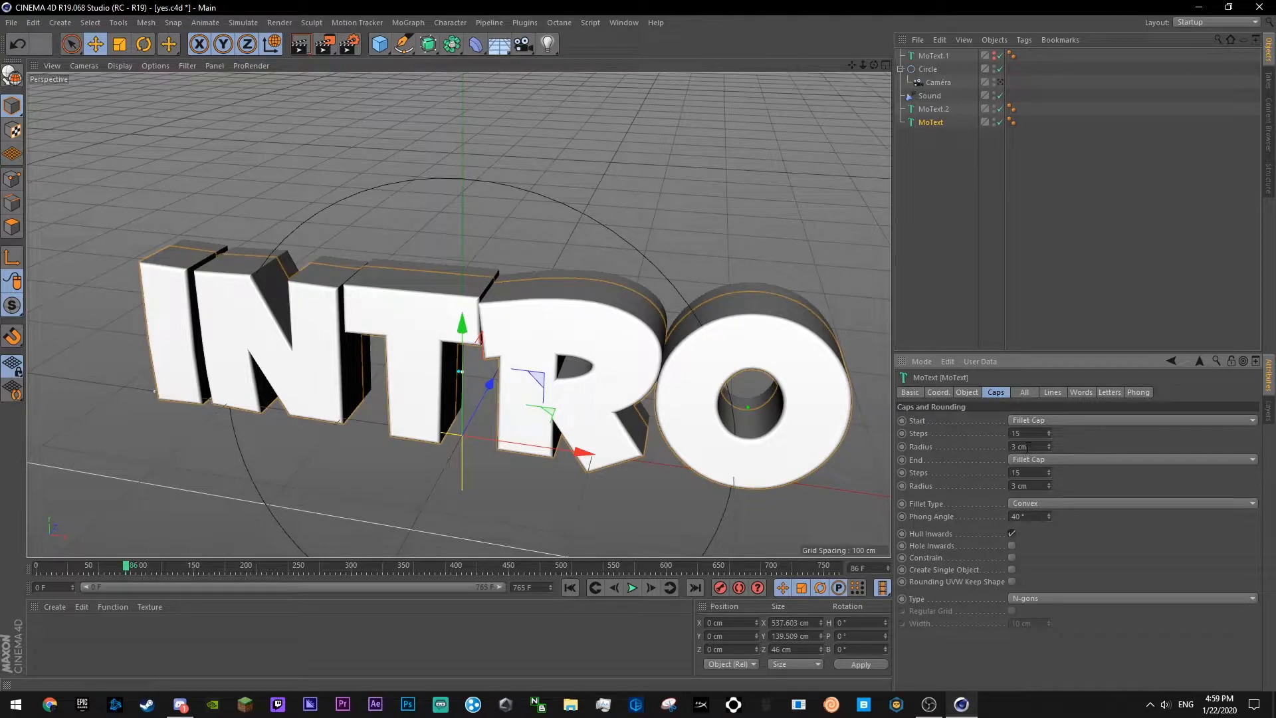
double_click(1027, 485)
type("5")
key("Return")
key("ctrl+s")
- Move the shallower MoText along the Z axis to centre it within the deeper MoText.2, and save the project
left_click_drag(874, 65, 728, 70)
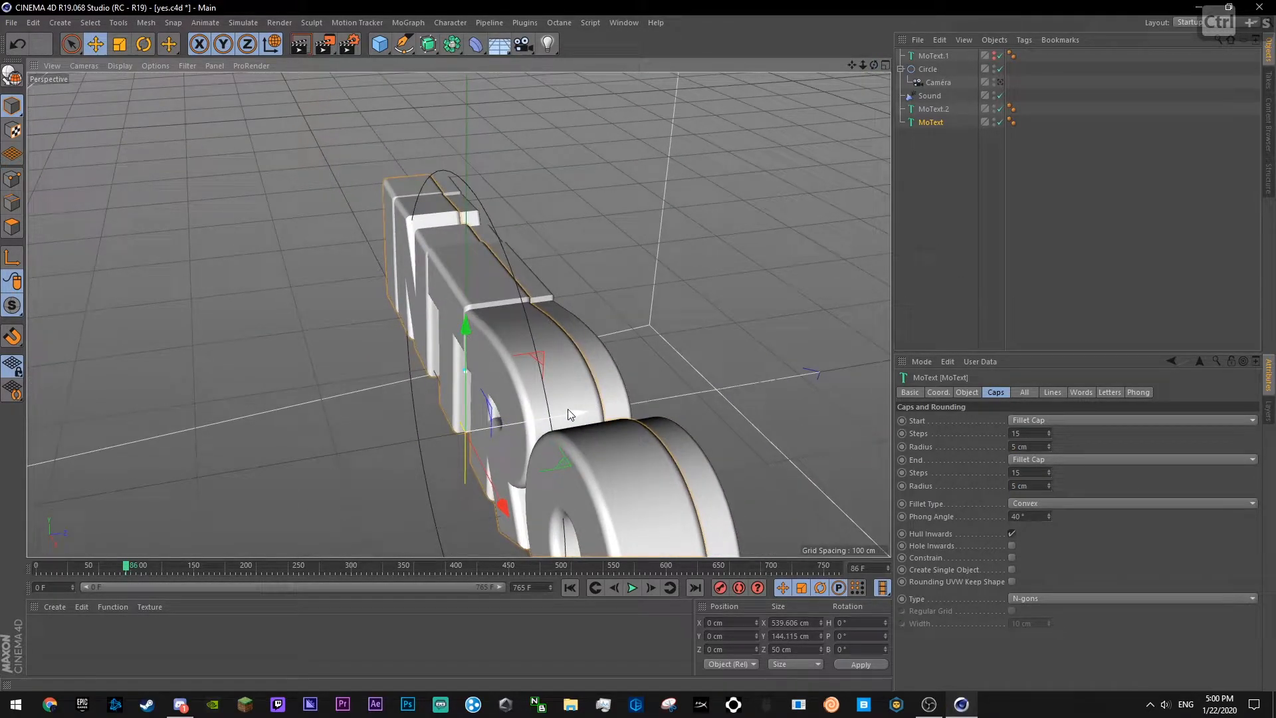
left_click(897, 220)
key("ctrl+s")
mouse_move(873, 65)
left_mouse_down()
mouse_move(827, 30)
mouse_move(844, 57)
mouse_move(898, 63)
mouse_move(870, 69)
left_mouse_up()
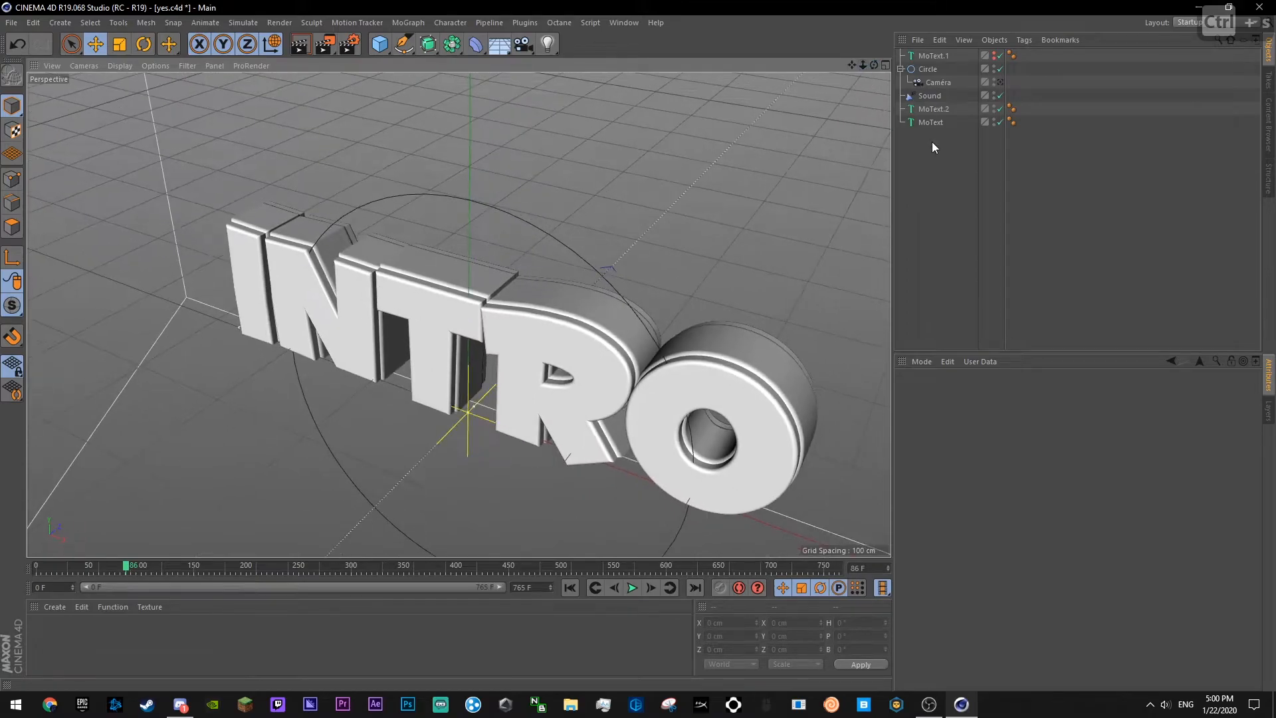
- Move MoText.2 and MoText together about 30 cm forward along the Z axis and save the project
left_click(933, 110)
left_click(932, 123, "shift")
left_click_drag(524, 353, 517, 389)
key("ctrl+z")
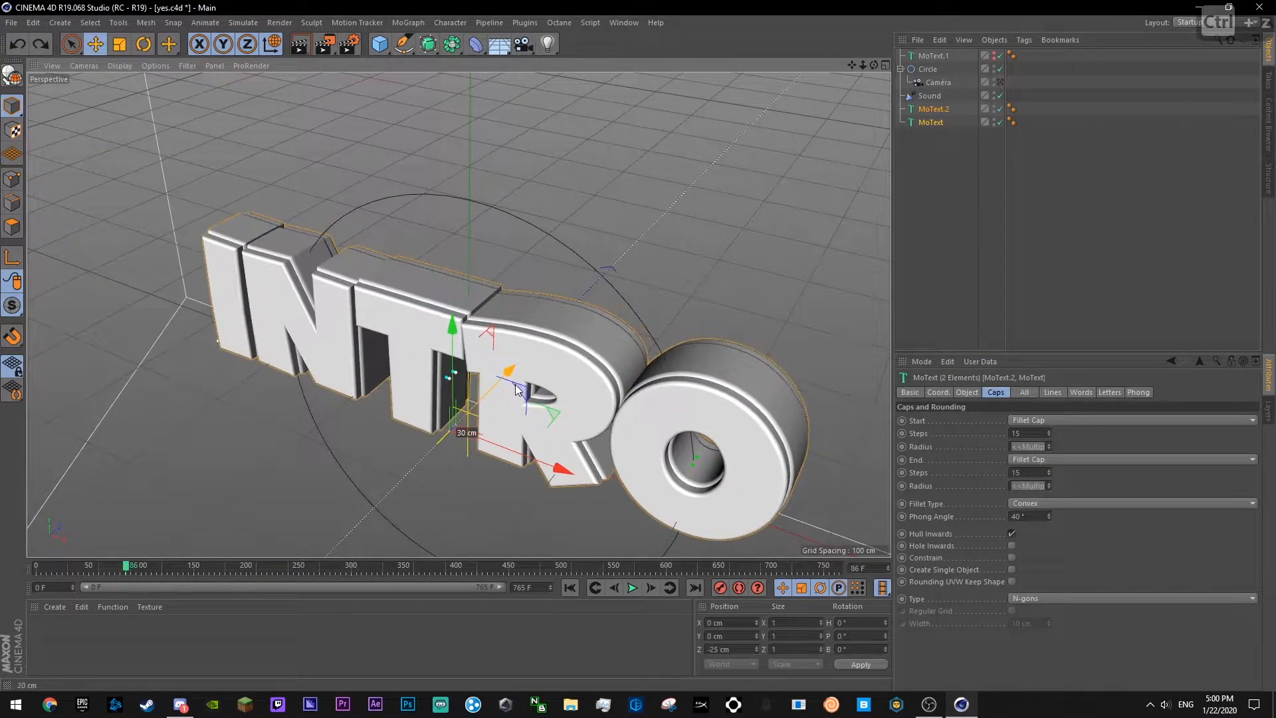
left_click(1041, 201)
key("ctrl+s")
- Make MoText.1 visible again, hide MoText.2 and MoText in the viewport, and save the project
mouse_move(873, 64)
left_mouse_down()
mouse_move(777, 76)
mouse_move(871, 64)
left_mouse_up()
left_click(990, 53)
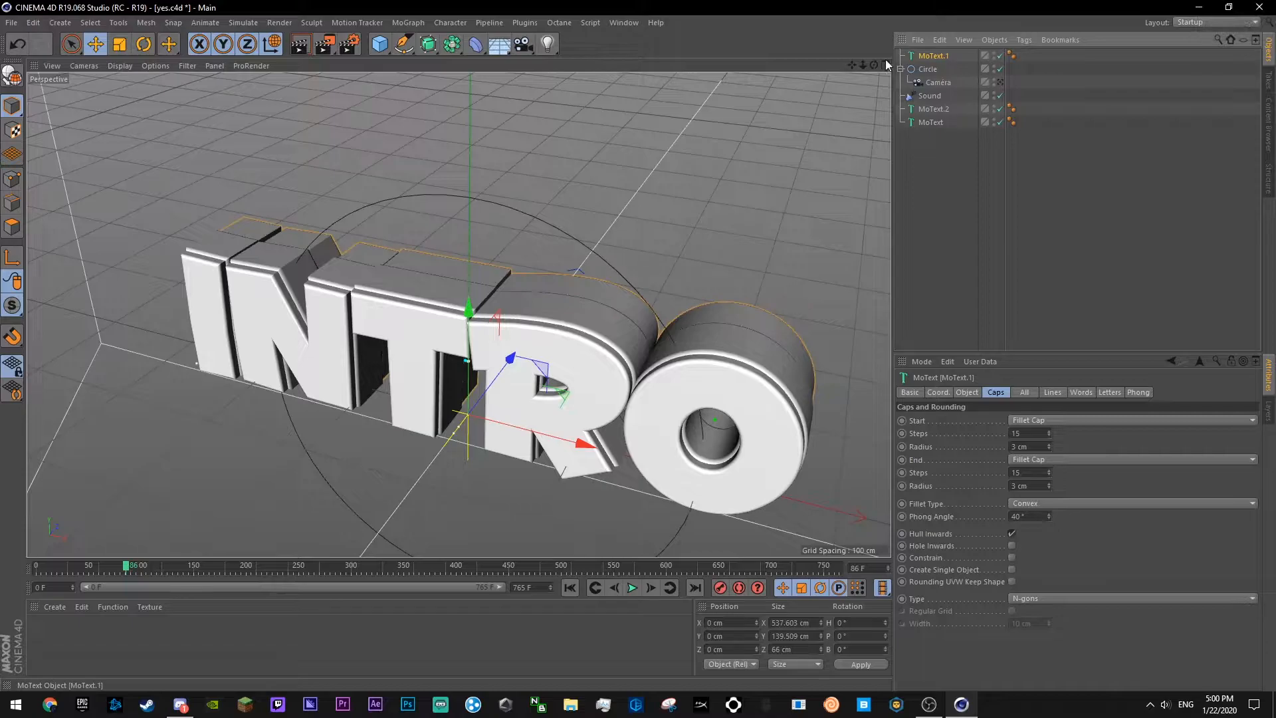
key("ctrl+s")
left_click(995, 107)
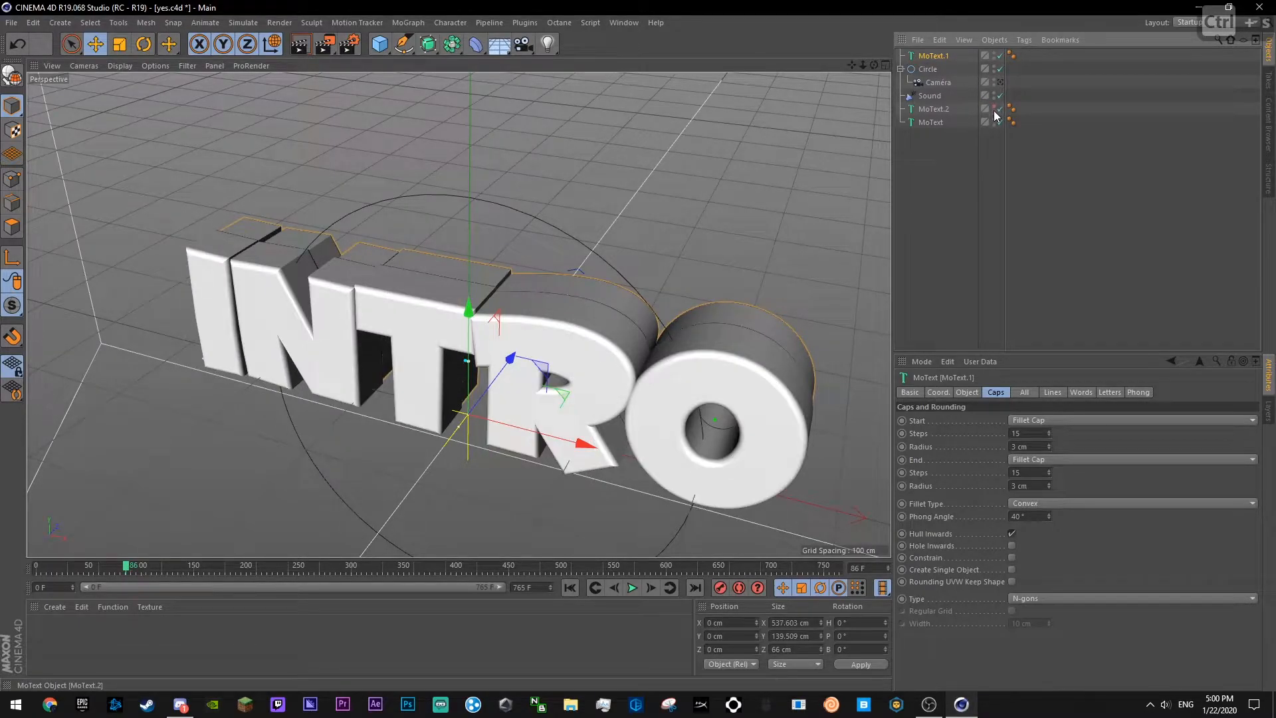
left_click(995, 122)
- Set the font of MoText.1 to Devil Breeze
double_click(934, 55)
left_click(971, 394)
left_click(1000, 498)
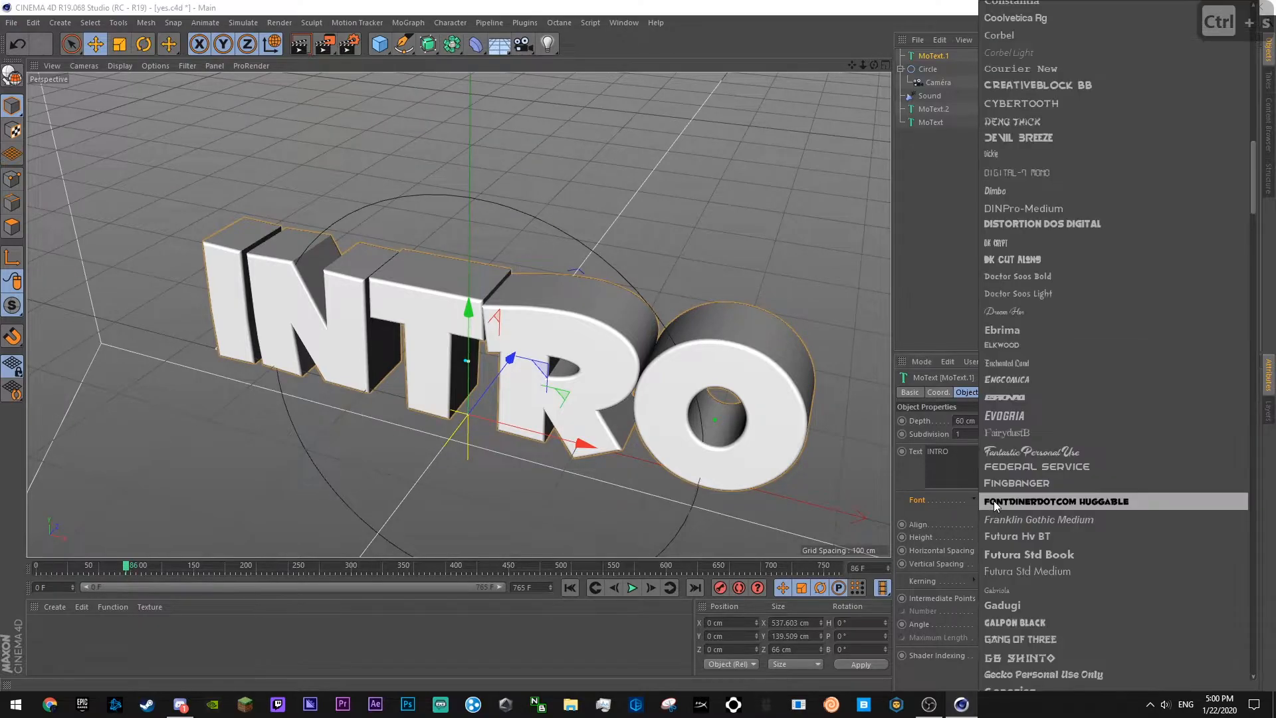
scroll(1047, 432, "down", 10)
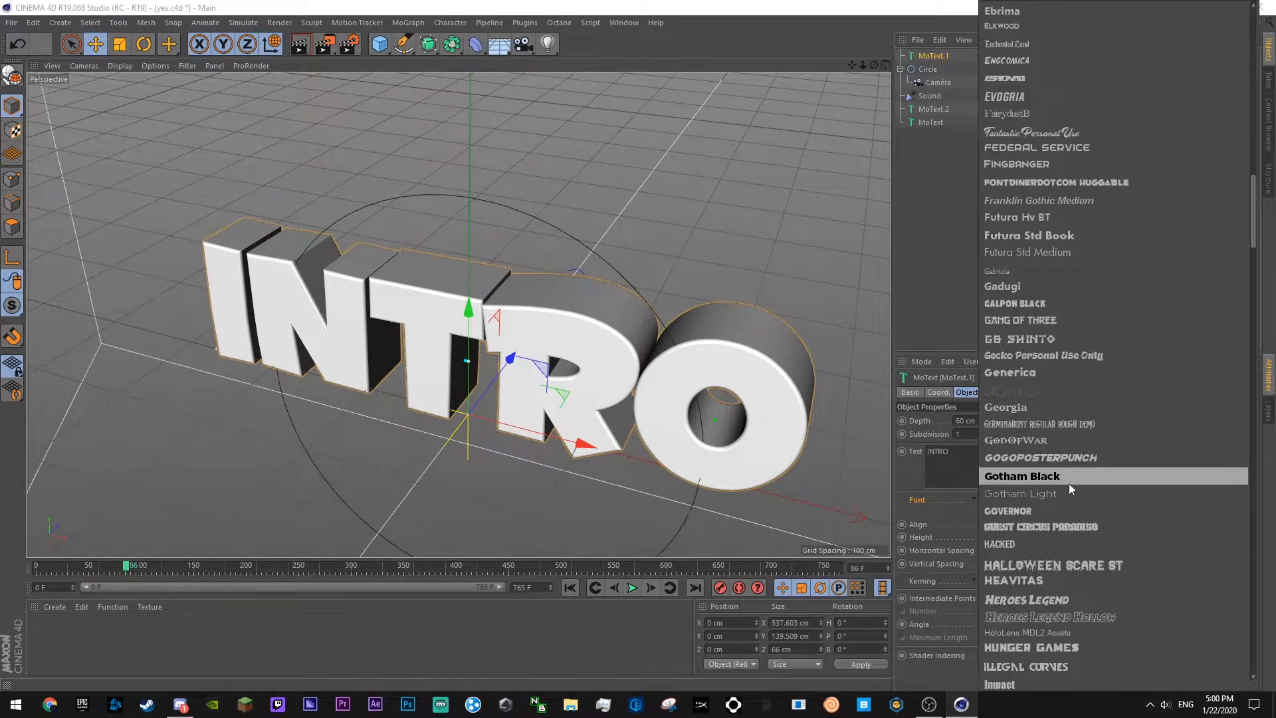
scroll(1066, 515, "down", 15)
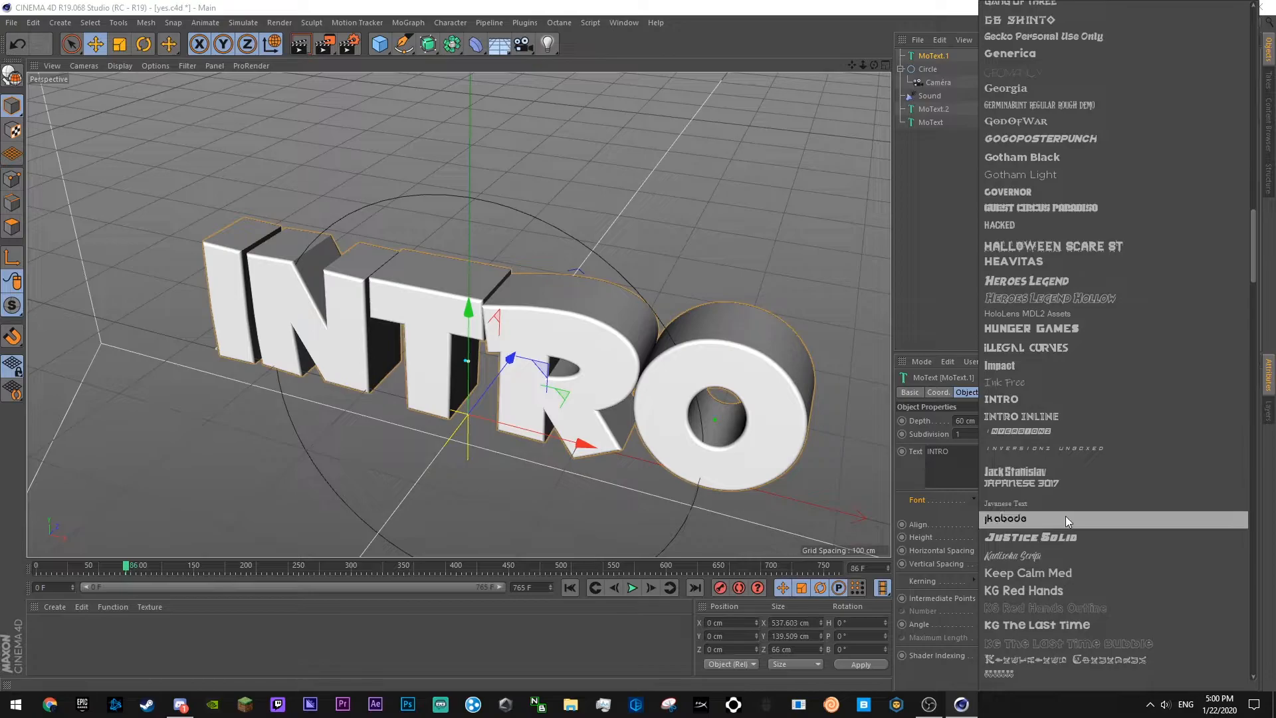
scroll(1068, 531, "down", 20)
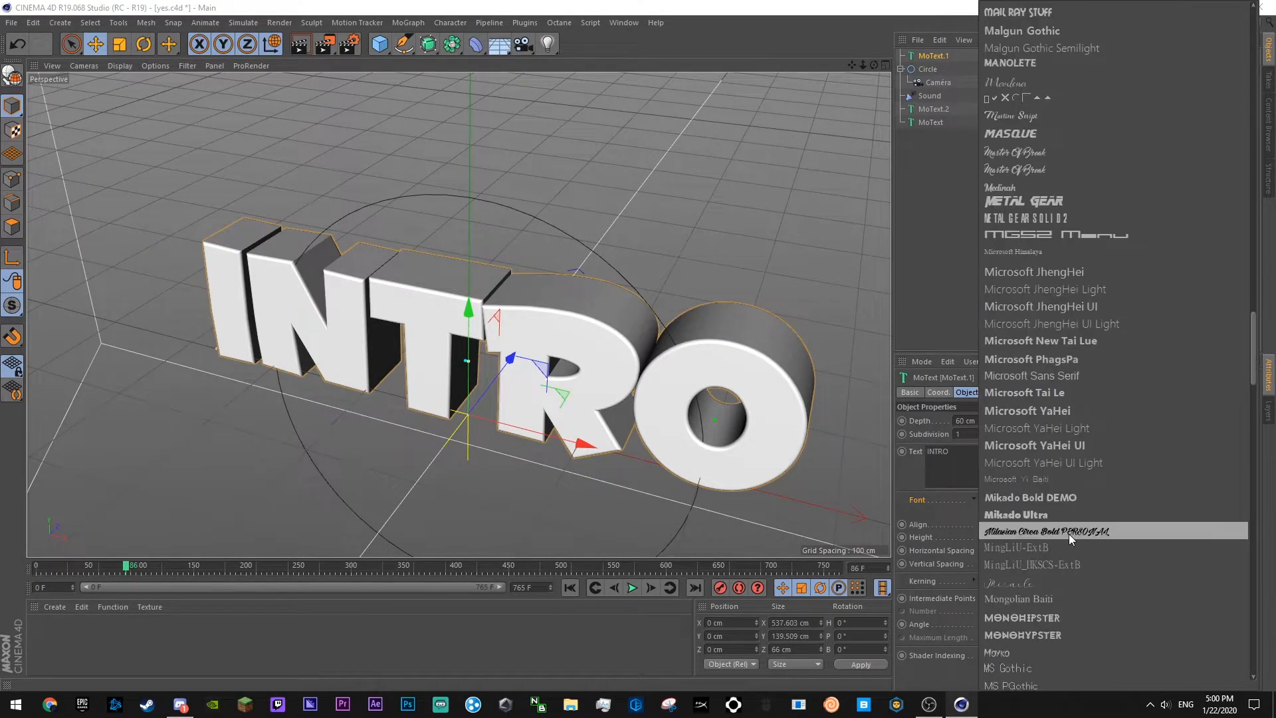
scroll(1069, 533, "down", 20)
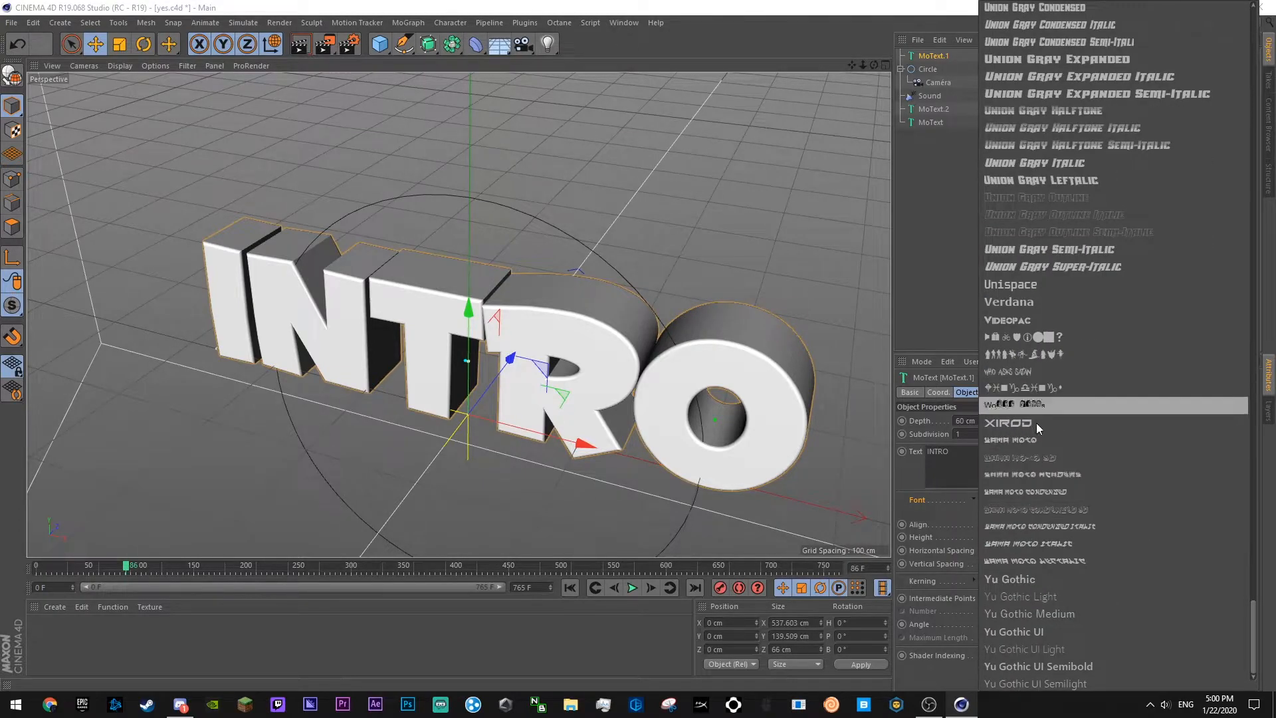
scroll(1058, 319, "up", 20)
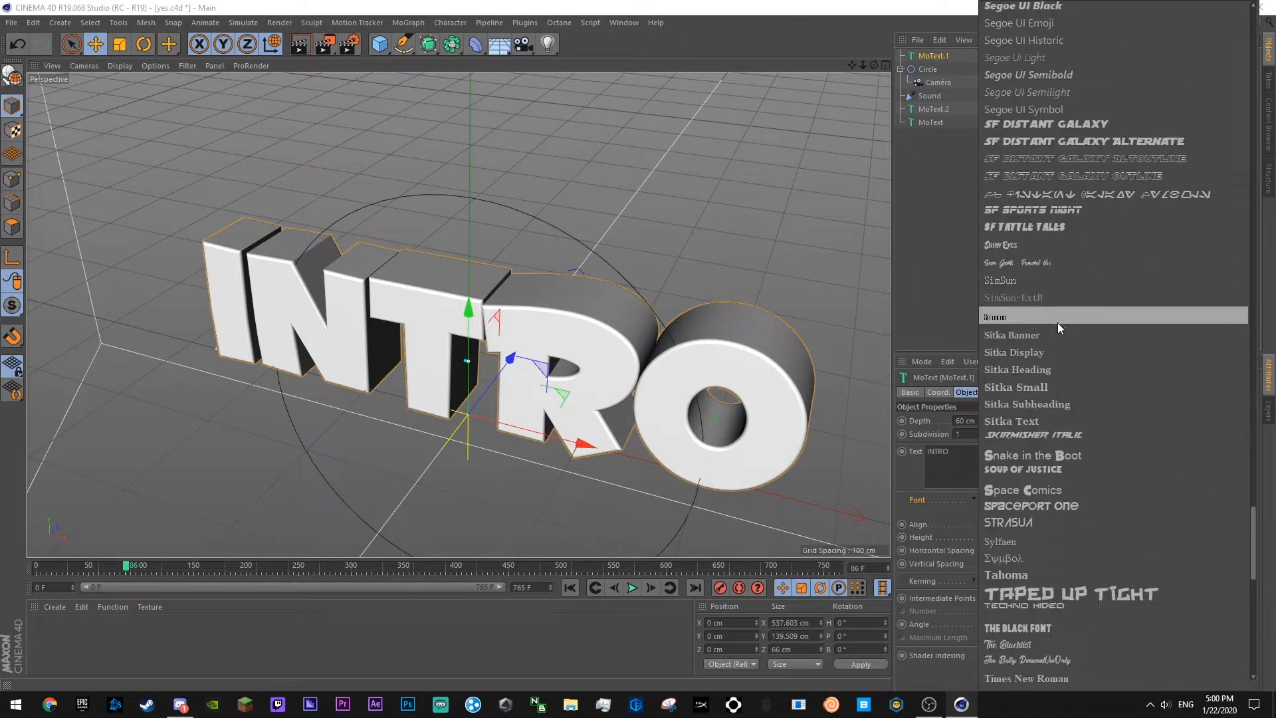
scroll(1057, 541, "up", 20)
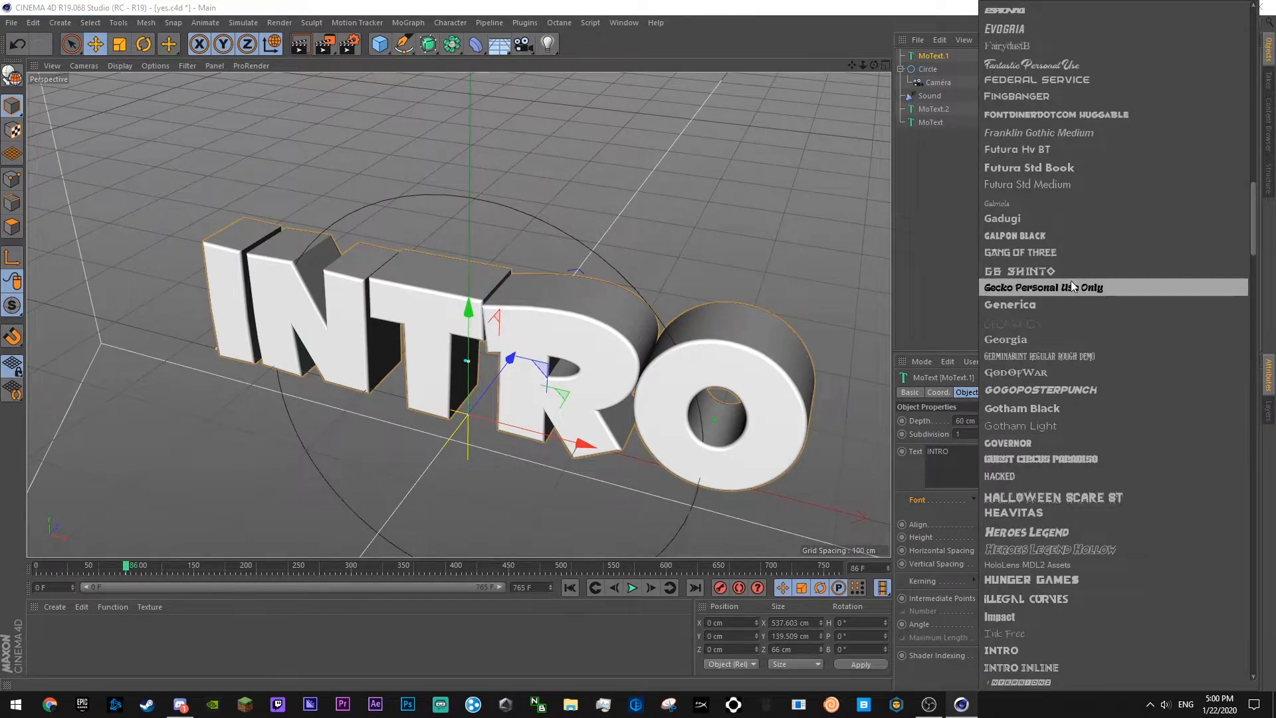
scroll(1121, 290, "up", 5)
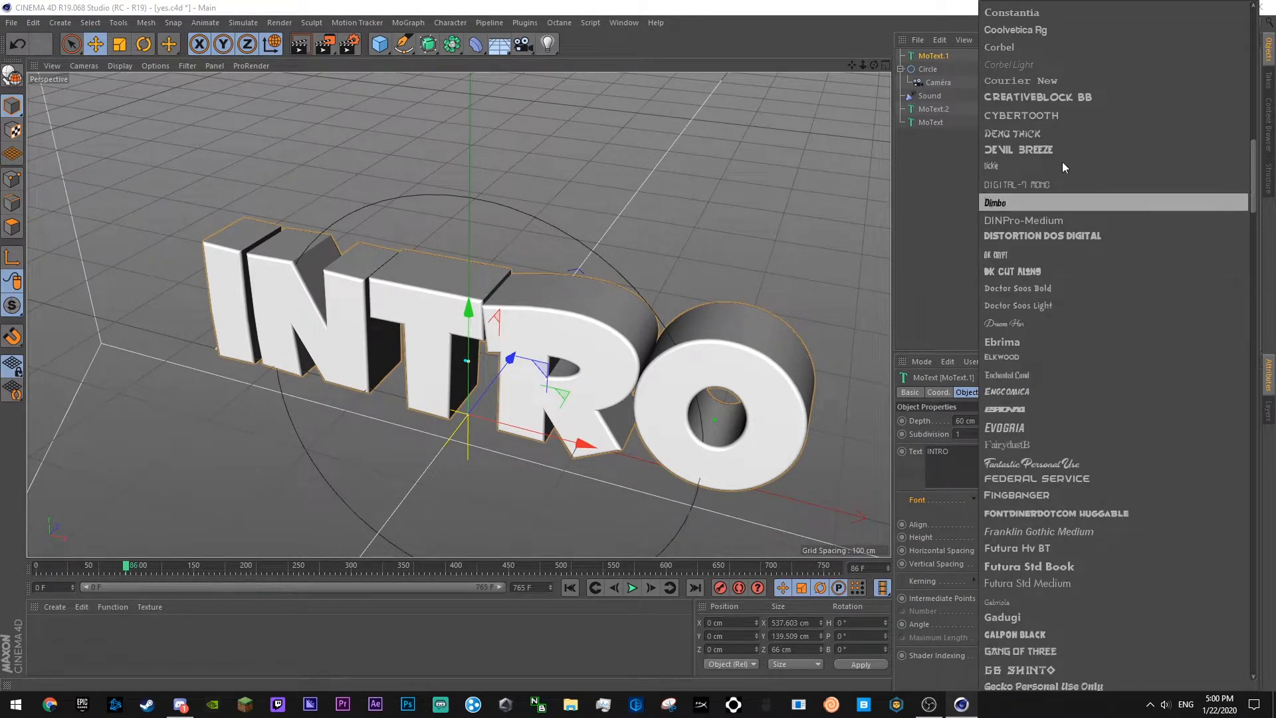
scroll(1066, 176, "up", 1)
left_click(1077, 229)
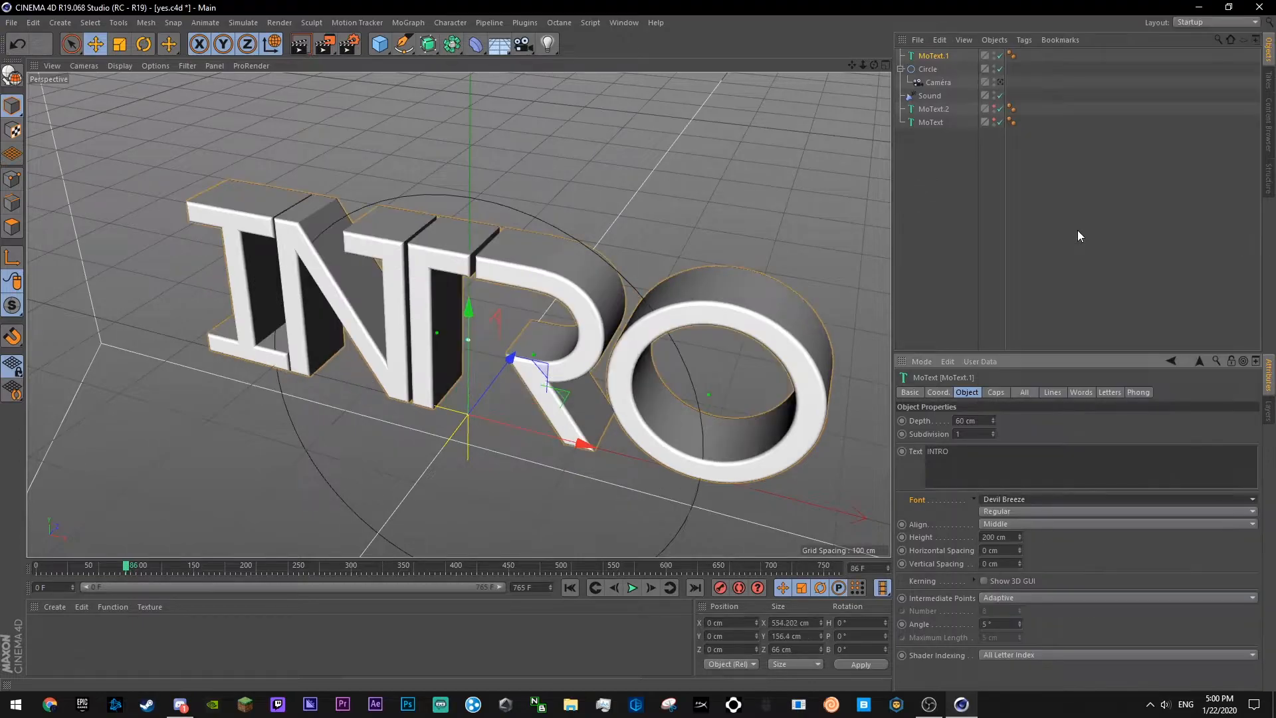
- Set the Devil Breeze font style of MoText.1 to Bold
left_click(1001, 551)
left_click(1014, 510)
left_click(1007, 524)
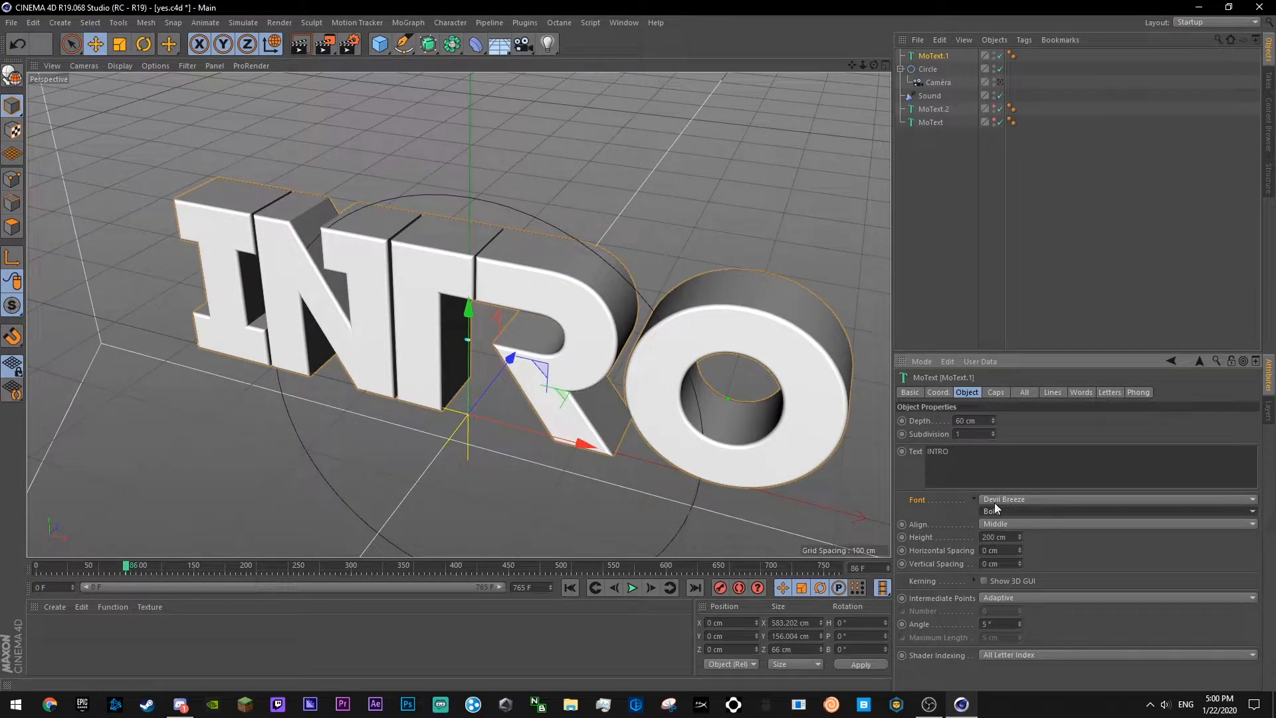
- Duplicate MoText.1 and save the project
mouse_move(873, 65)
left_mouse_down()
mouse_move(920, 30)
mouse_move(897, 32)
mouse_move(917, 39)
mouse_move(886, 43)
mouse_move(888, 53)
left_mouse_up()
left_click(995, 392)
left_click(933, 57)
key("ctrl+c")
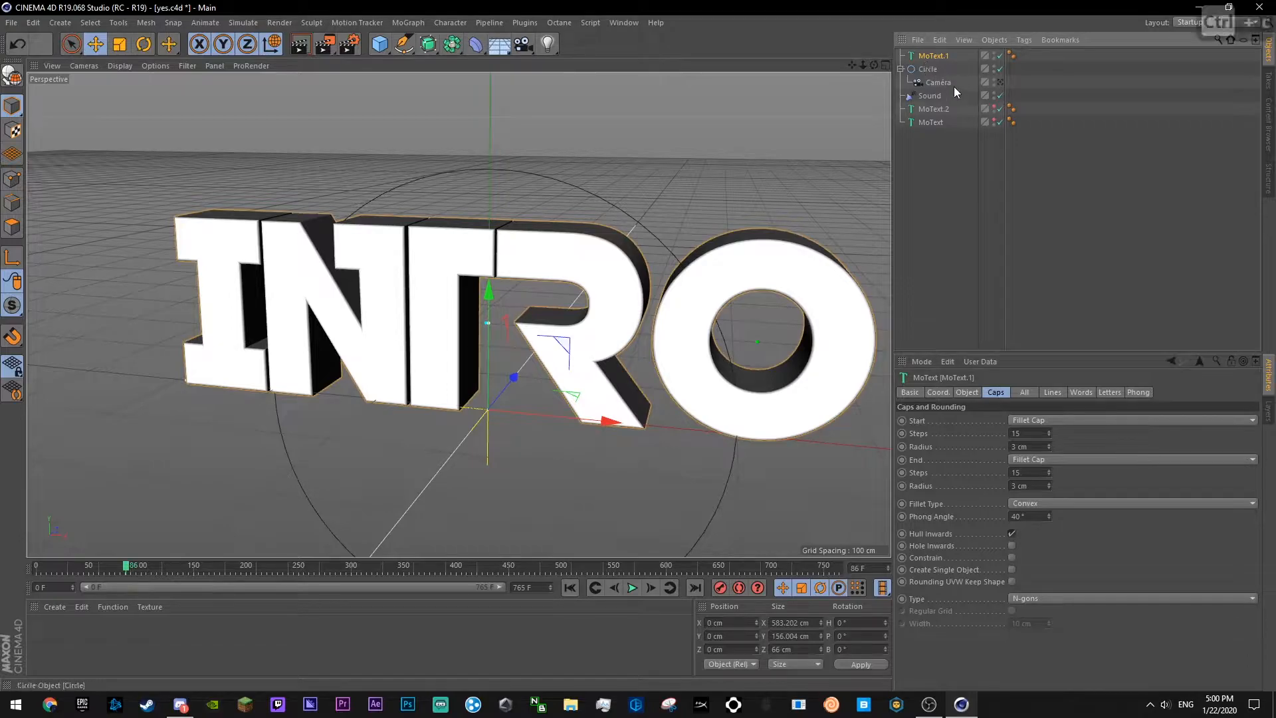
key("ctrl+v")
key("ctrl+s")
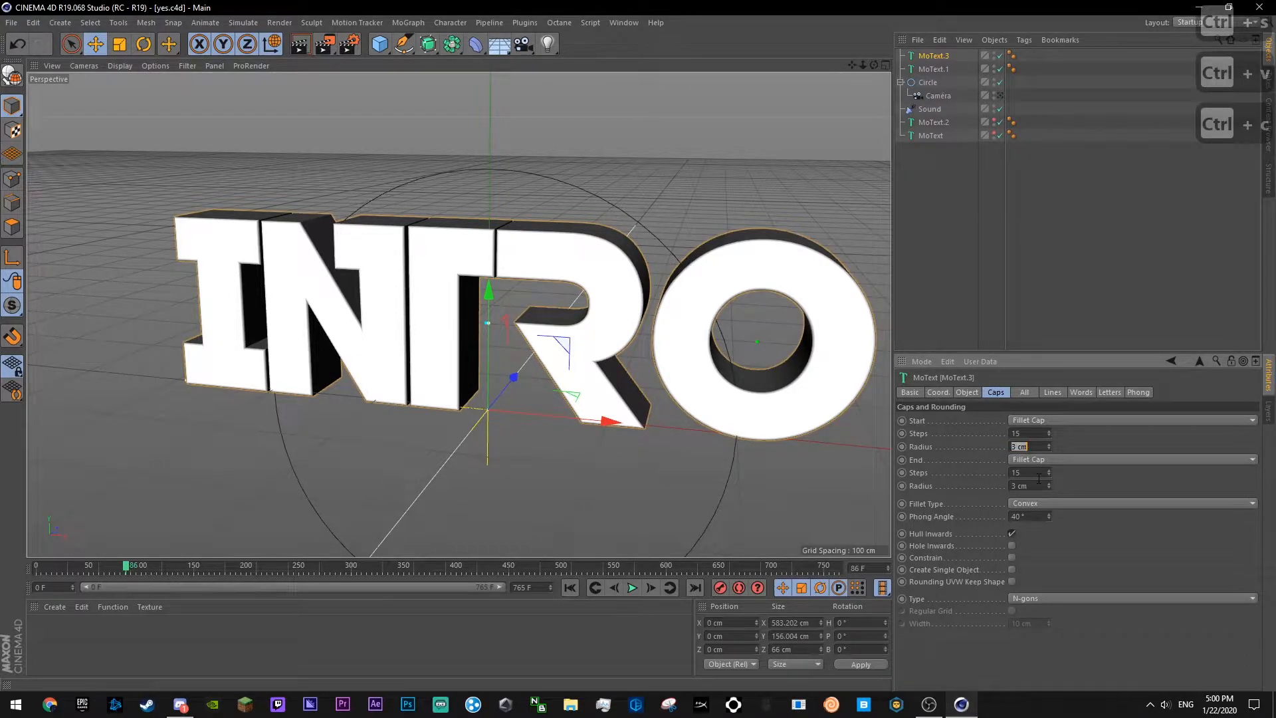
- Set the depth of MoText.3 to 40 cm
left_click(967, 392)
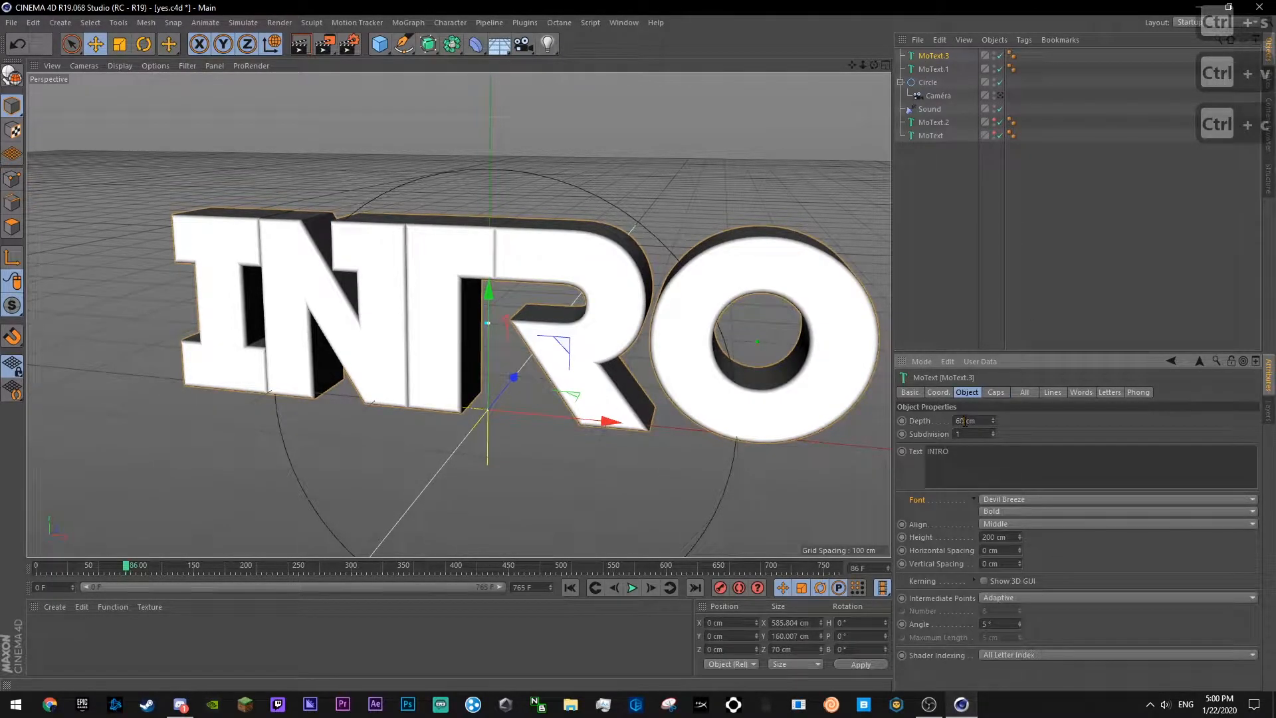
double_click(964, 421)
type("40")
key("Return")
- Move MoText.3 to Z 10 cm so it sits centred within the deeper MoText.1, and save the project
left_click_drag(873, 66, 566, 407)
left_click(920, 176)
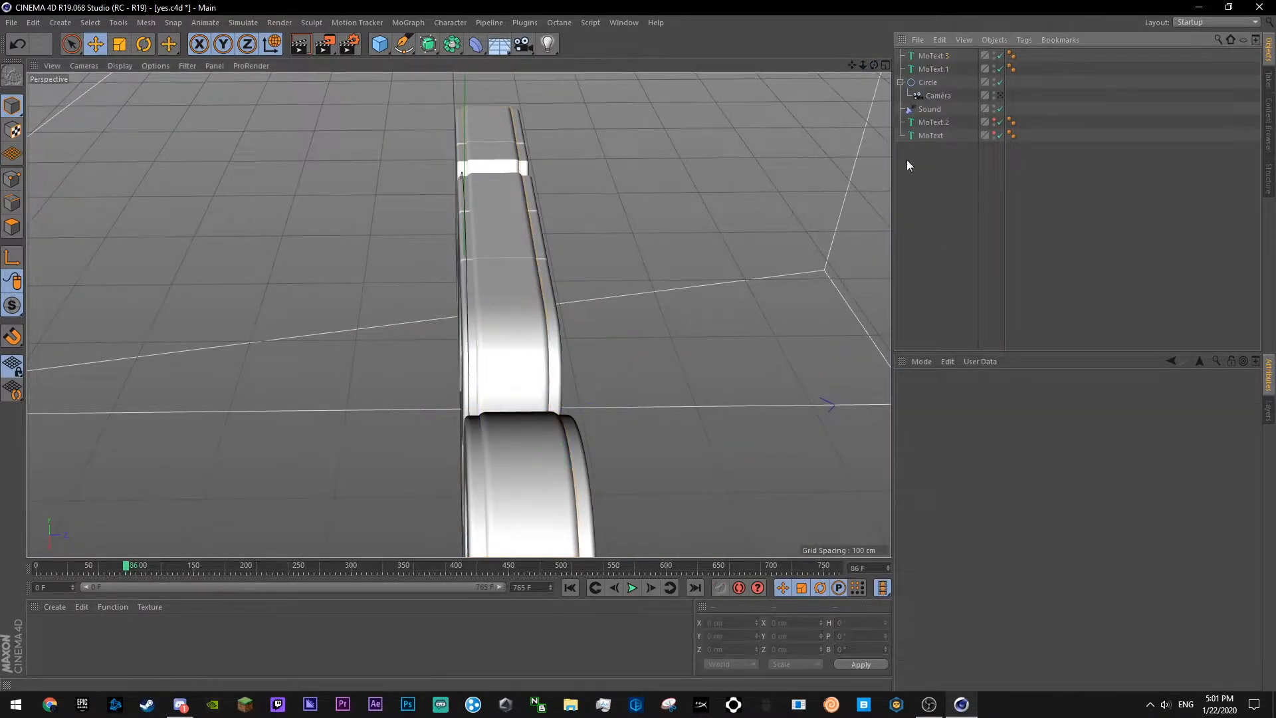
key("ctrl+s")
left_click_drag(872, 66, 1143, 133)
- Convert MoText.3 and MoText.1 to editable objects and deselect them
left_click(937, 56)
left_click(927, 123)
left_click(928, 57, "ctrl")
left_click(929, 57)
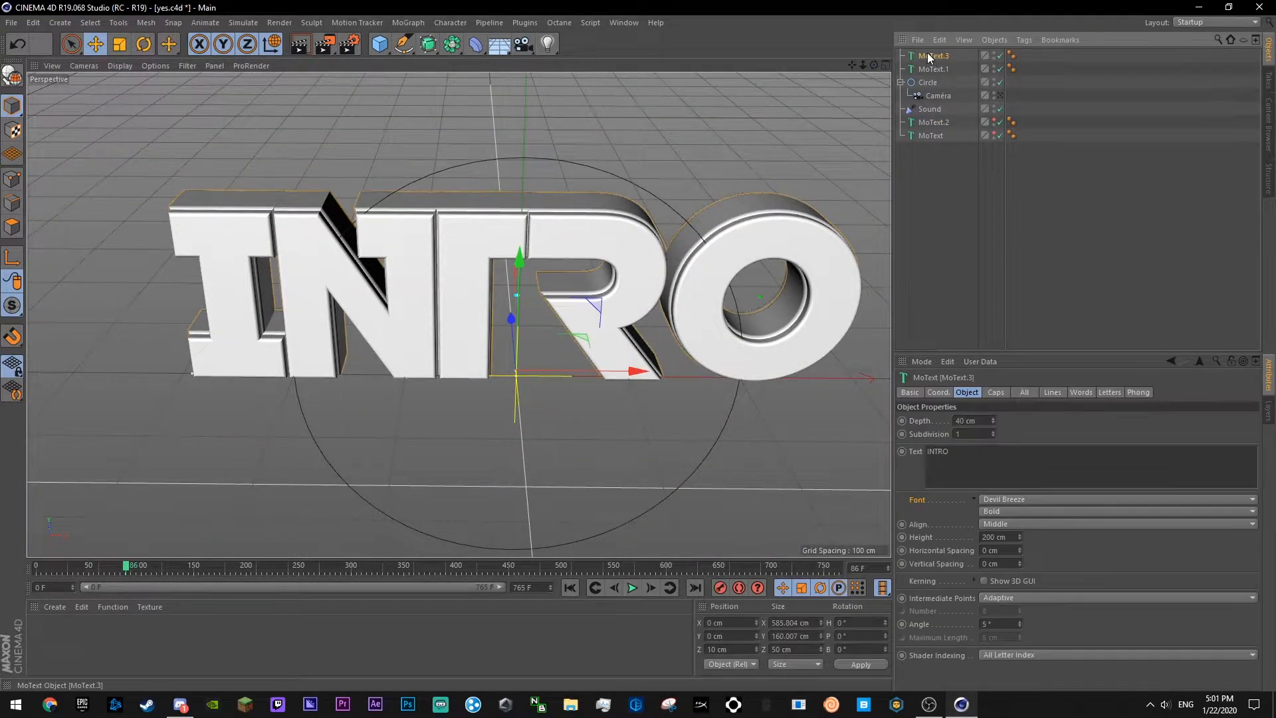
left_click(944, 71, "ctrl")
left_click(1007, 199)
left_click(922, 57)
left_click(930, 70, "ctrl")
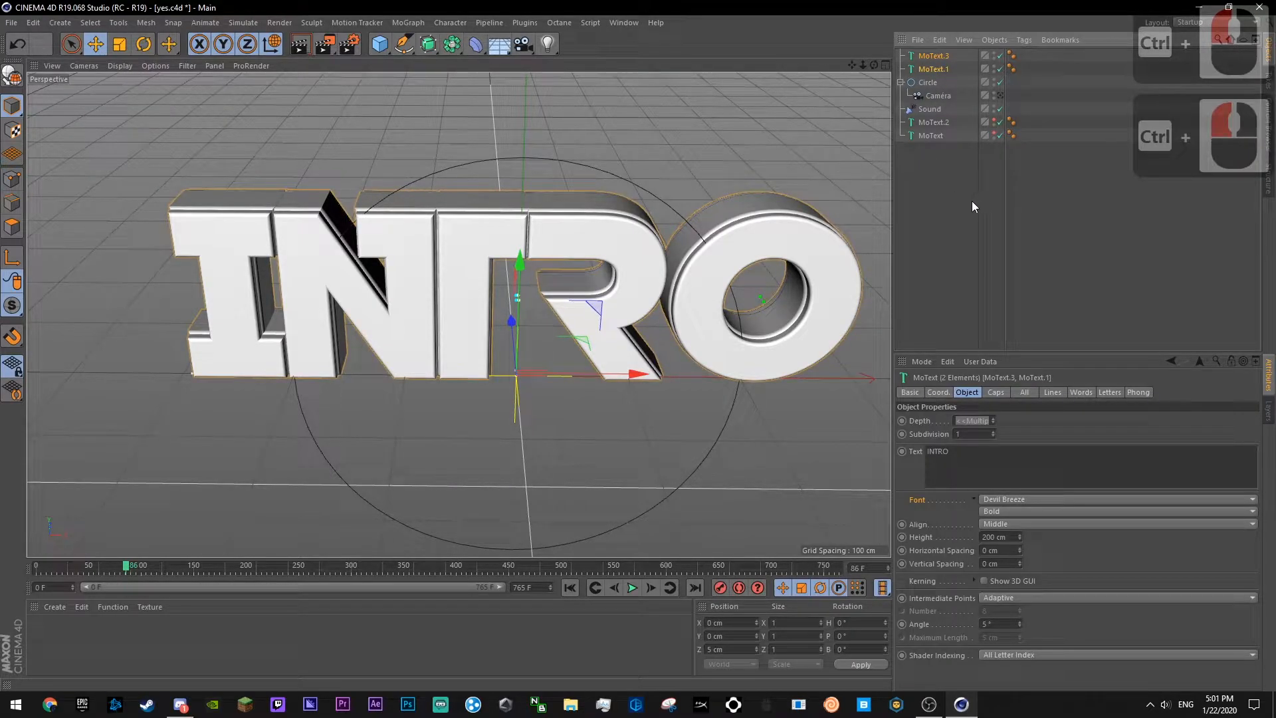
key("c")
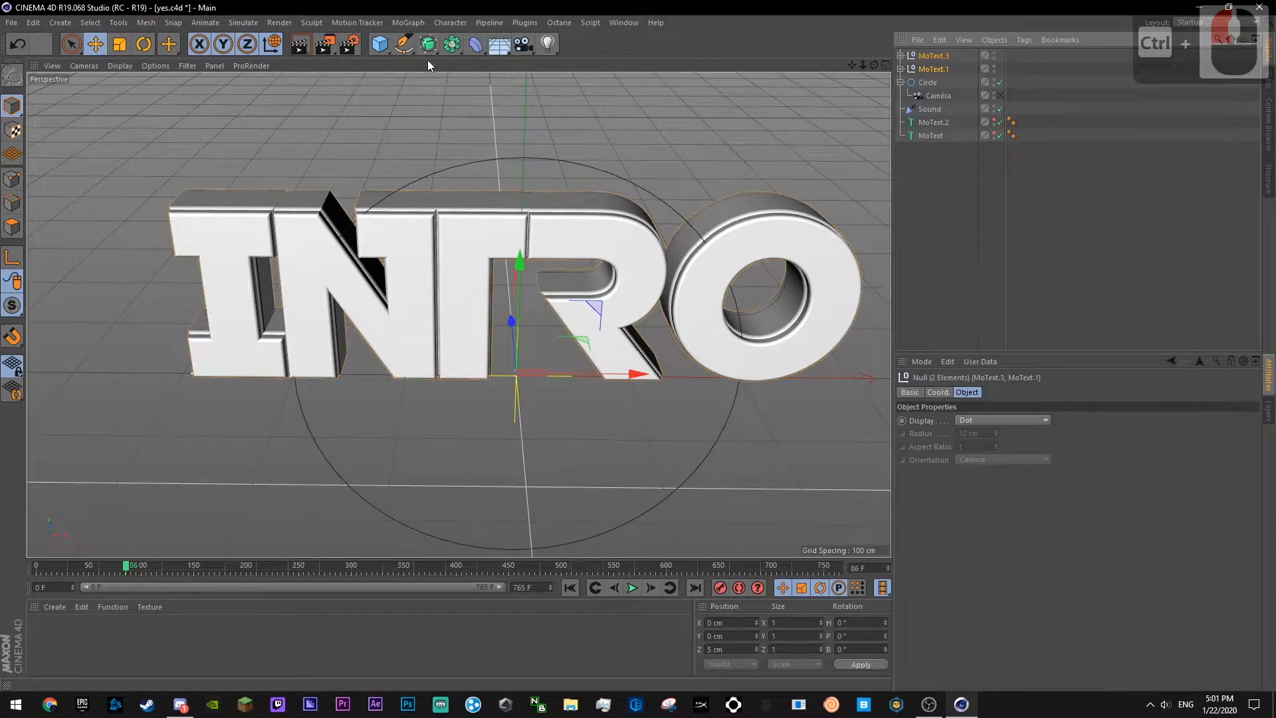
left_click(1002, 174)
- Expand the MoText.3 and MoText.1 hierarchies down to their individual INTRO letters
left_click(900, 69)
left_click(900, 55)
left_click(908, 69)
left_click(915, 81)
left_click(908, 175)
left_click(924, 188)
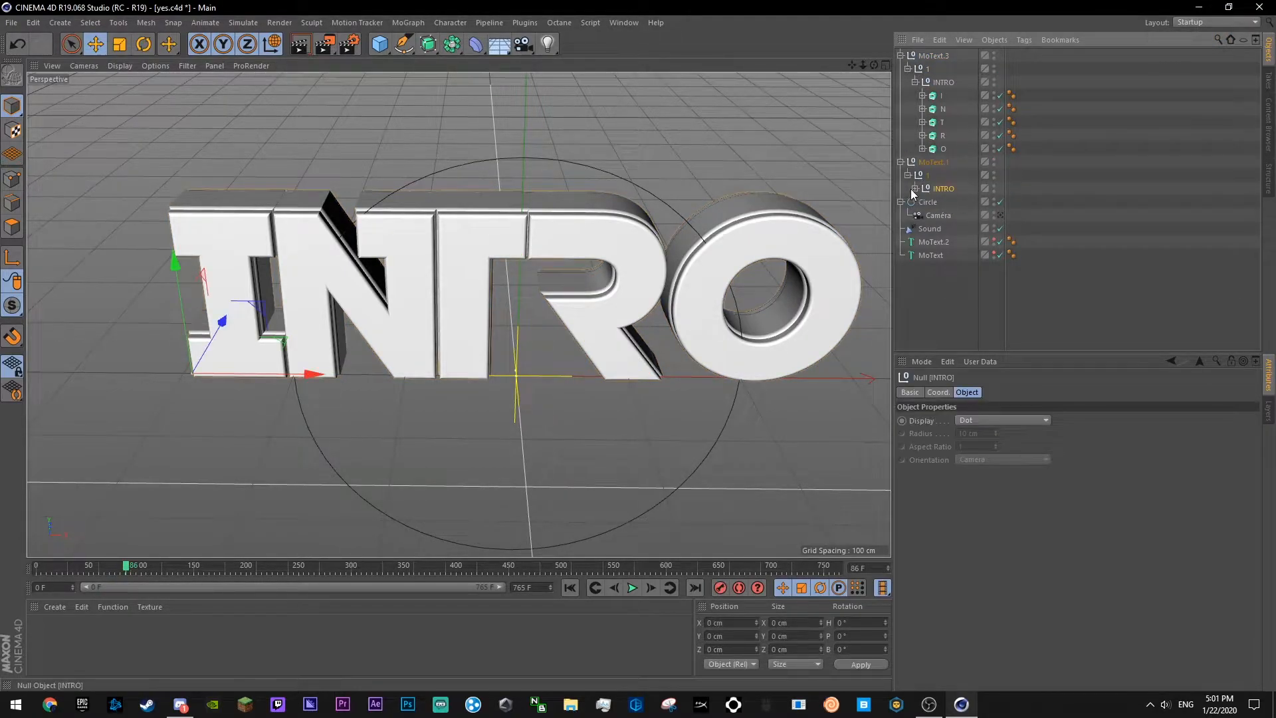
left_click(915, 188)
- Convert MoText.2 and MoText to editable objects and save the project
left_click_drag(1037, 337, 929, 307)
key("c")
left_click(970, 312)
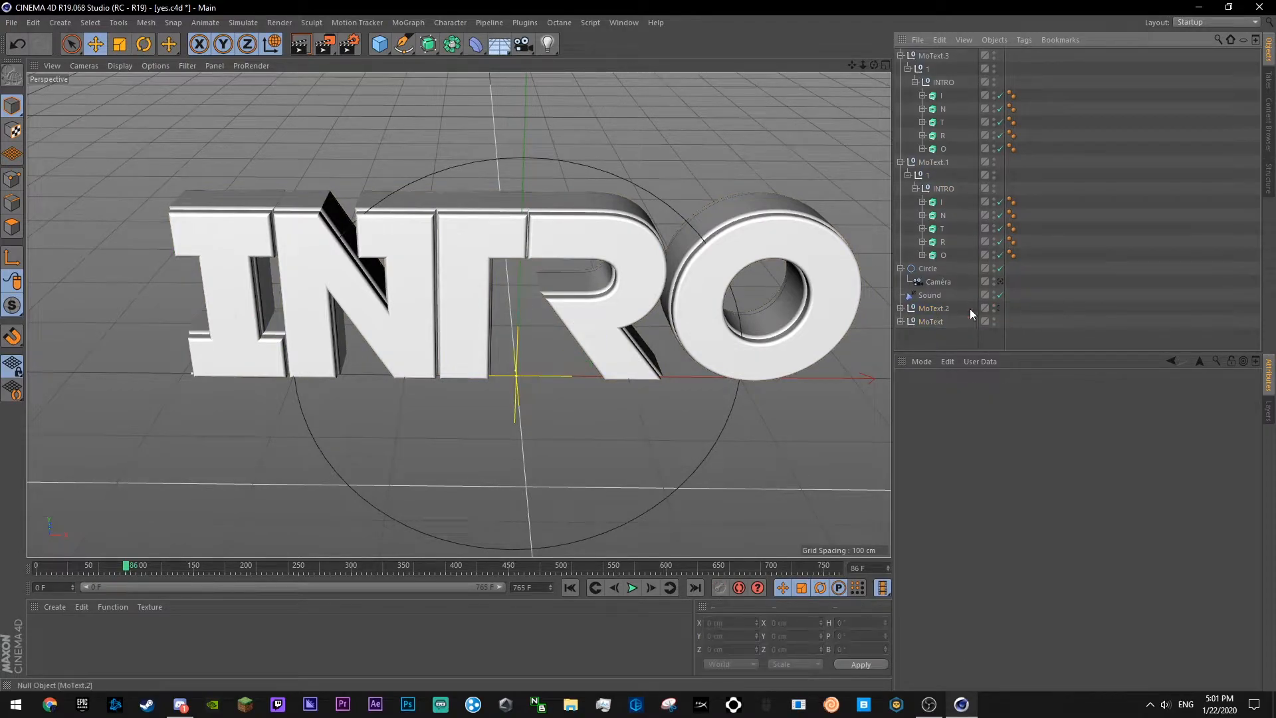
key("ctrl+s")
- Add a Fracture object, duplicate it, nest the original inside the copy, rename the parent Text, and save the project
left_click(406, 22)
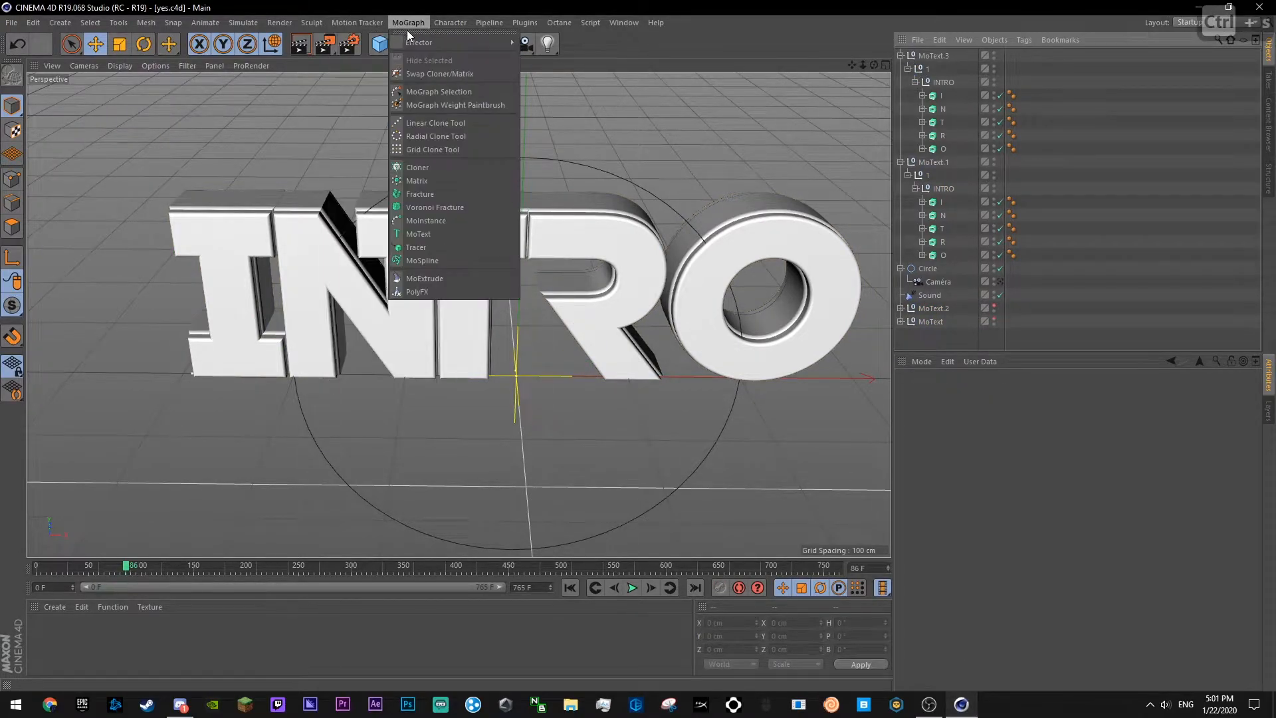
left_click(415, 194)
key("ctrl+c")
key("ctrl+v")
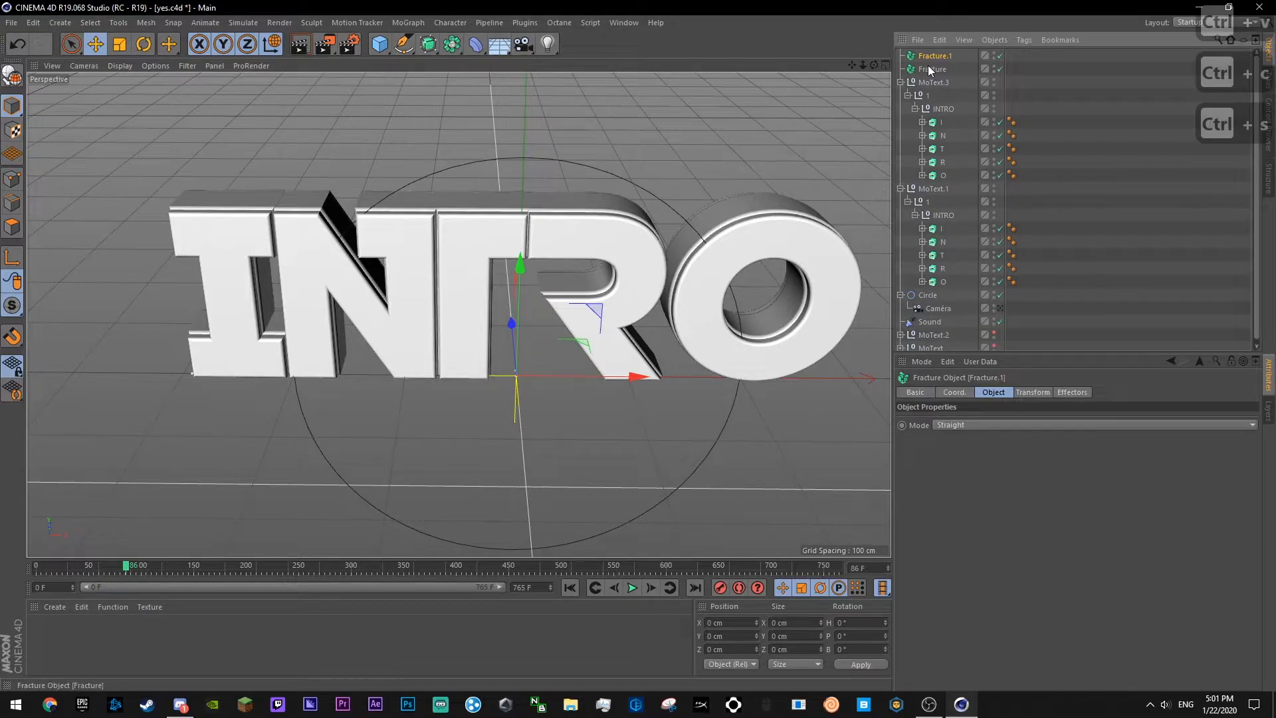
left_click_drag(932, 59, 935, 55)
double_click(937, 56)
type("Text")
left_click(1096, 153)
key("ctrl+s")
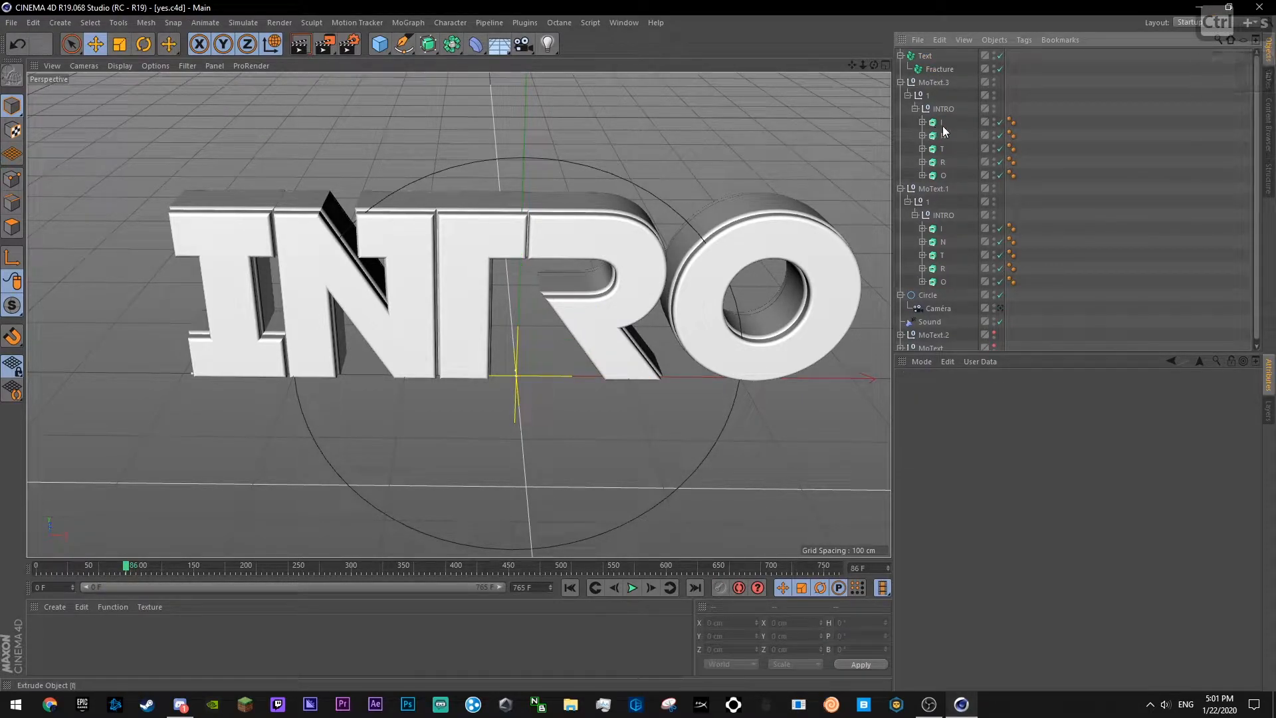
- Add another Fracture object and a Null, and make the Null a child of that Fracture
left_click(392, 23)
left_click(452, 193)
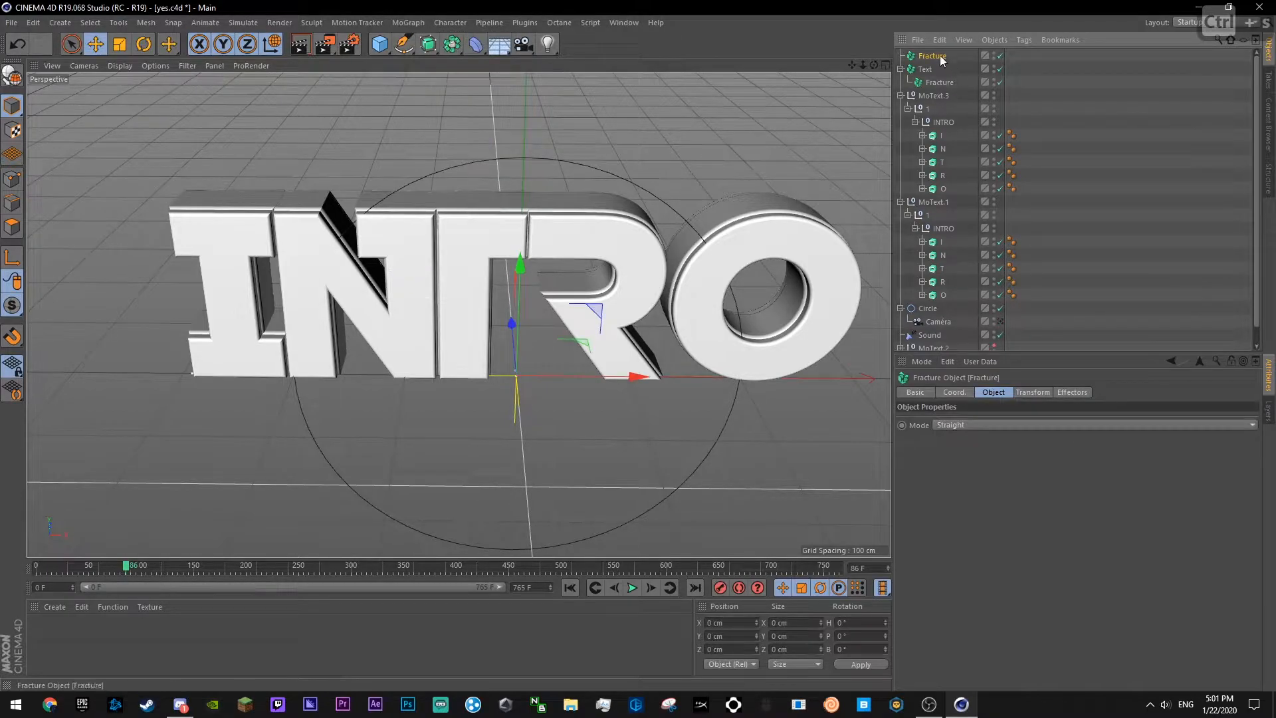
left_click(60, 23)
mouse_move(73, 42)
left_click(130, 47)
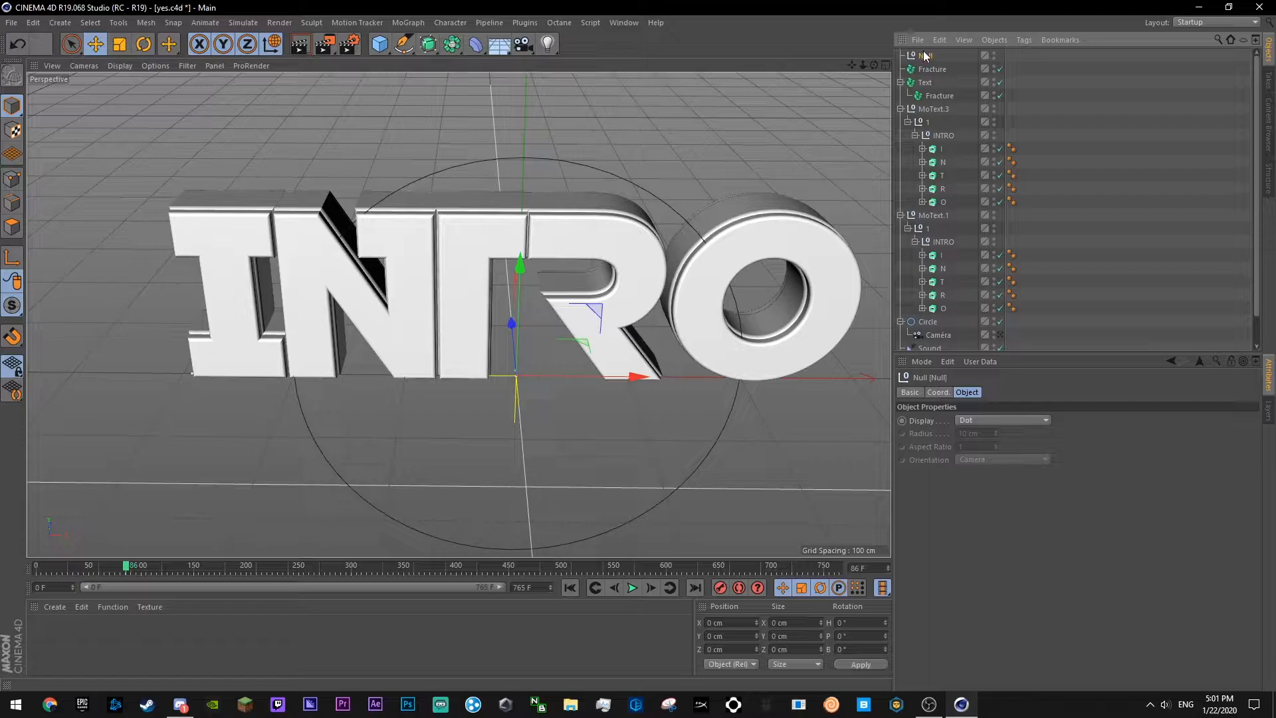
left_click_drag(930, 73, 931, 69)
left_click(1063, 87)
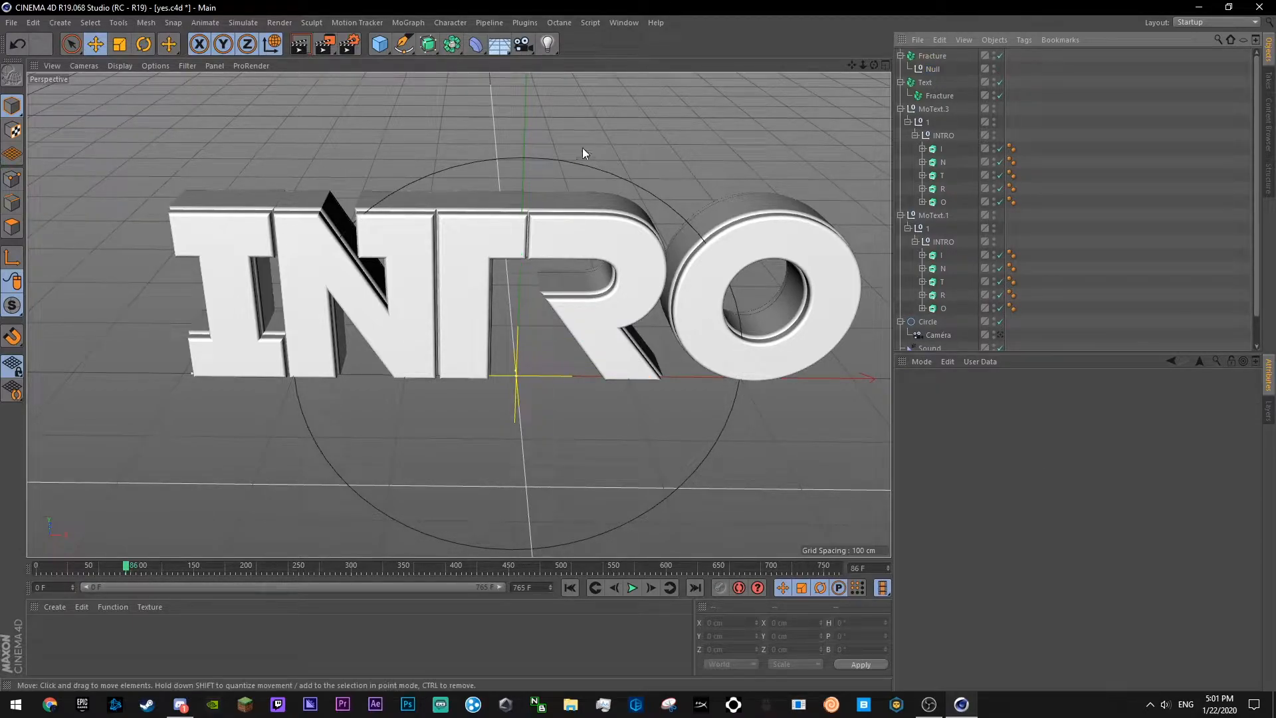
- Duplicate the Fracture containing the Null four times to get one for each INTRO letter
left_click(933, 55)
key("ctrl+c")
key("ctrl+v")
key("ctrl+v")
key("ctrl+v")
key("ctrl+v")
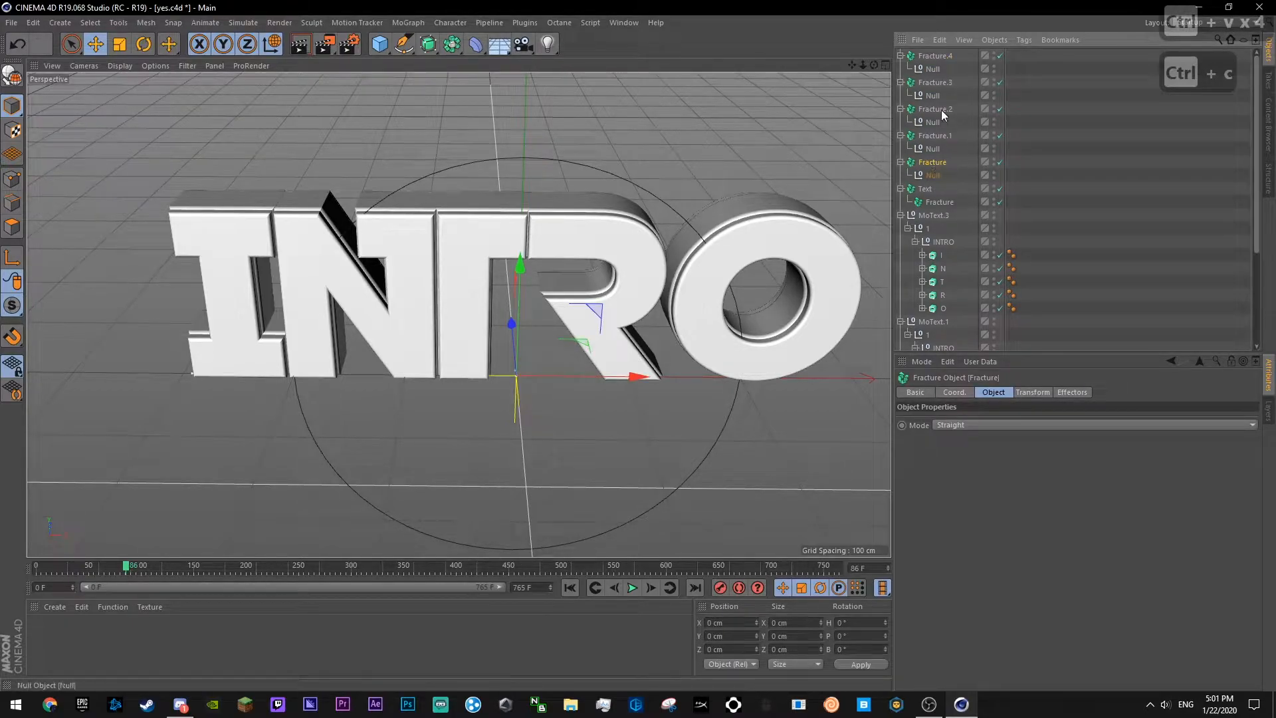
- Nest all five Null-holding Fractures inside the Fracture under Text, and save the project
left_click(933, 56, "shift")
key("ctrl+s")
left_click_drag(934, 56, 940, 202)
left_click(1102, 178)
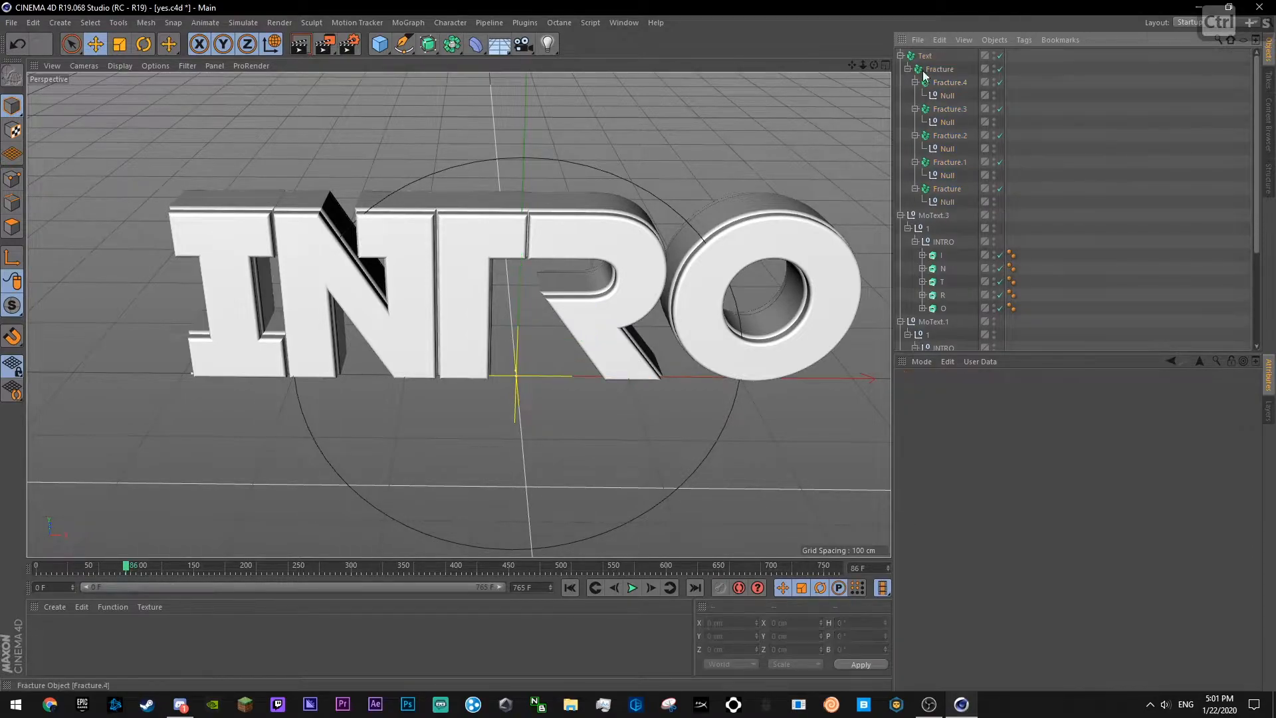
- Rename the five nested Fractures I, N, T, R and O in order
double_click(948, 81)
type("I")
key("Return")
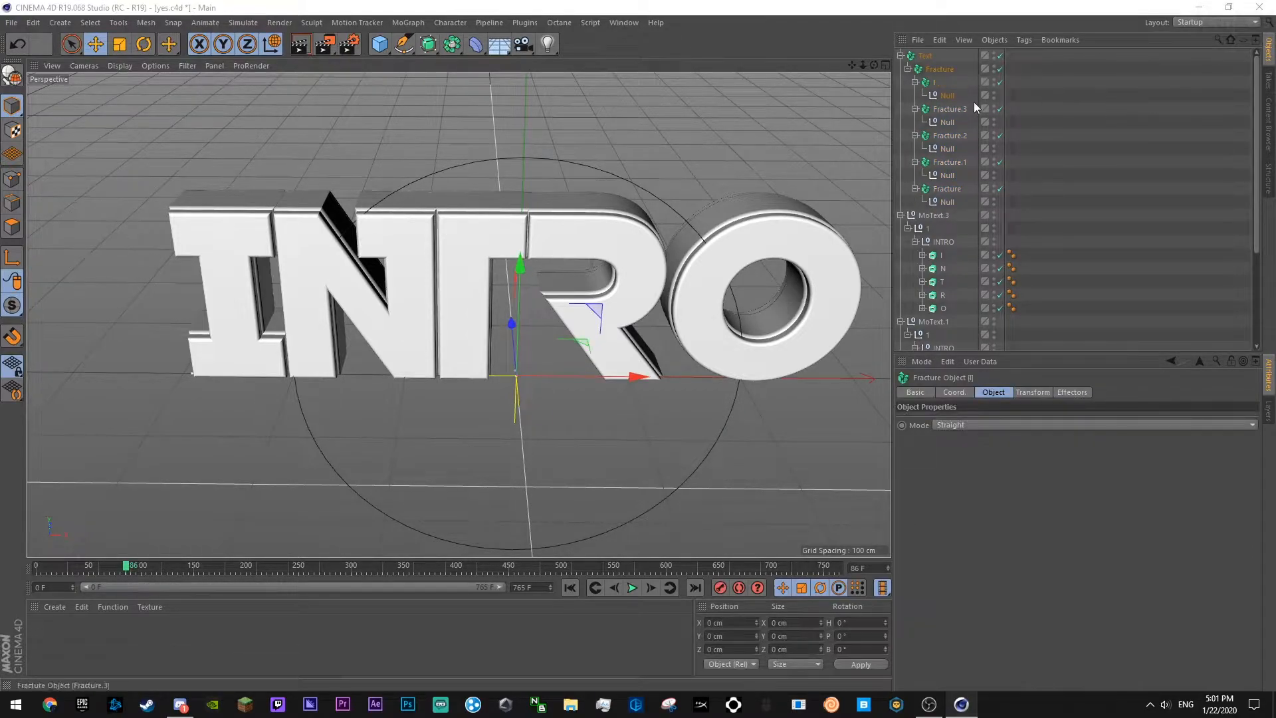
double_click(948, 108)
type("N")
key("Return")
double_click(949, 135)
type("T")
key("Return")
double_click(949, 162)
type("R")
key("Return")
double_click(947, 189)
type("O")
key("Return")
- Duplicate the Text hierarchy and place the copy below the Sound effector
key("ctrl+c")
key("ctrl+v")
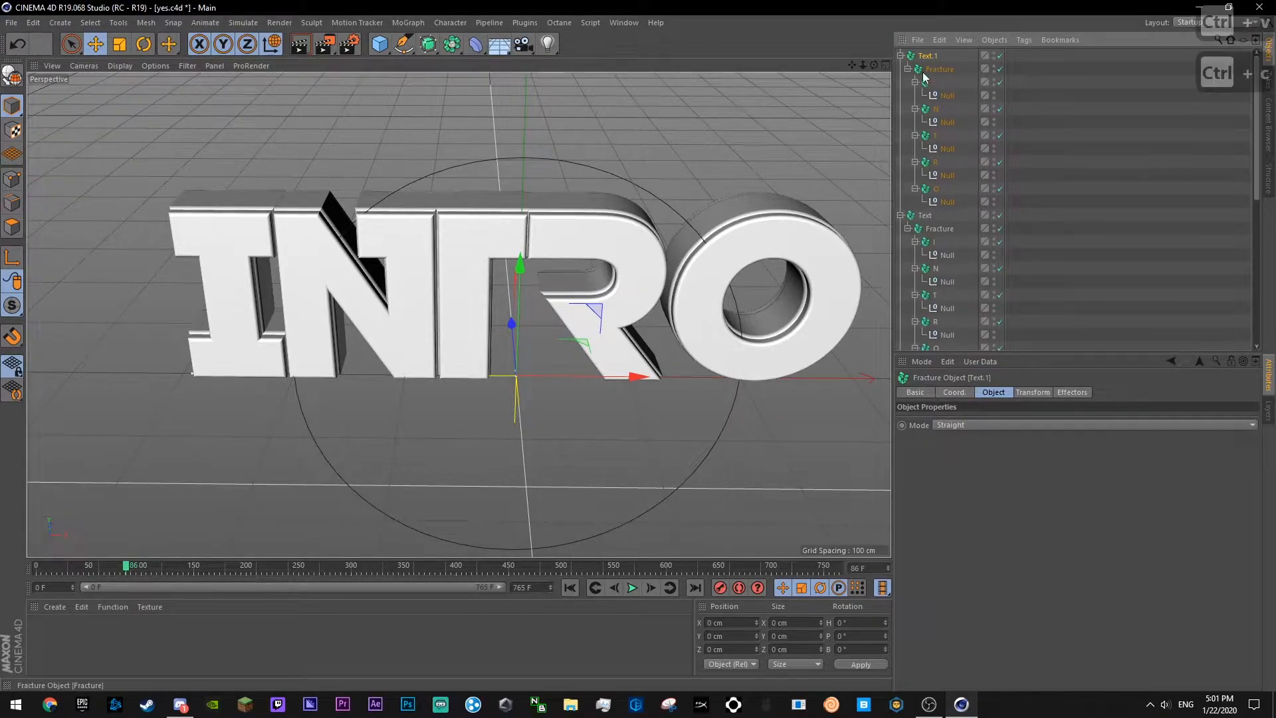
left_click_drag(919, 350, 907, 324)
left_click(1054, 299)
scroll(1039, 259, "up", 4)
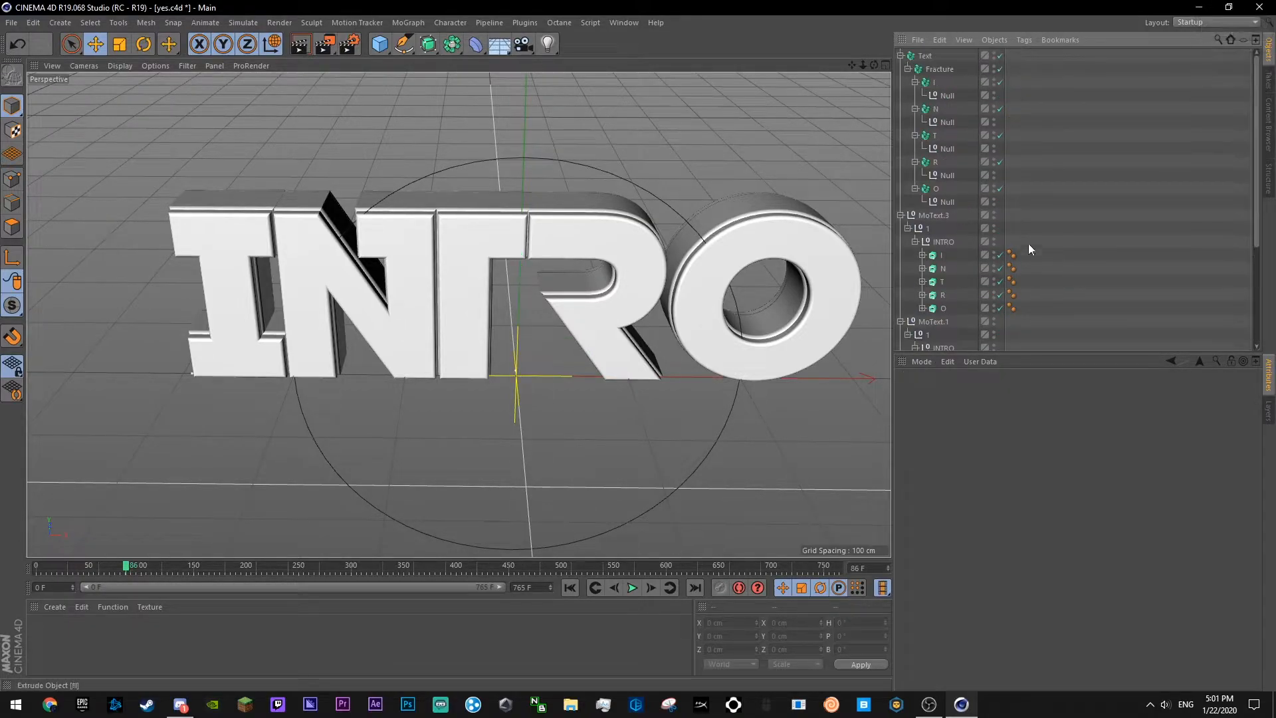
- Move the MoText.3 letters into the Nulls of their matching letter Fractures under Text, and delete the emptied MoText.3
left_click_drag(941, 255, 947, 95)
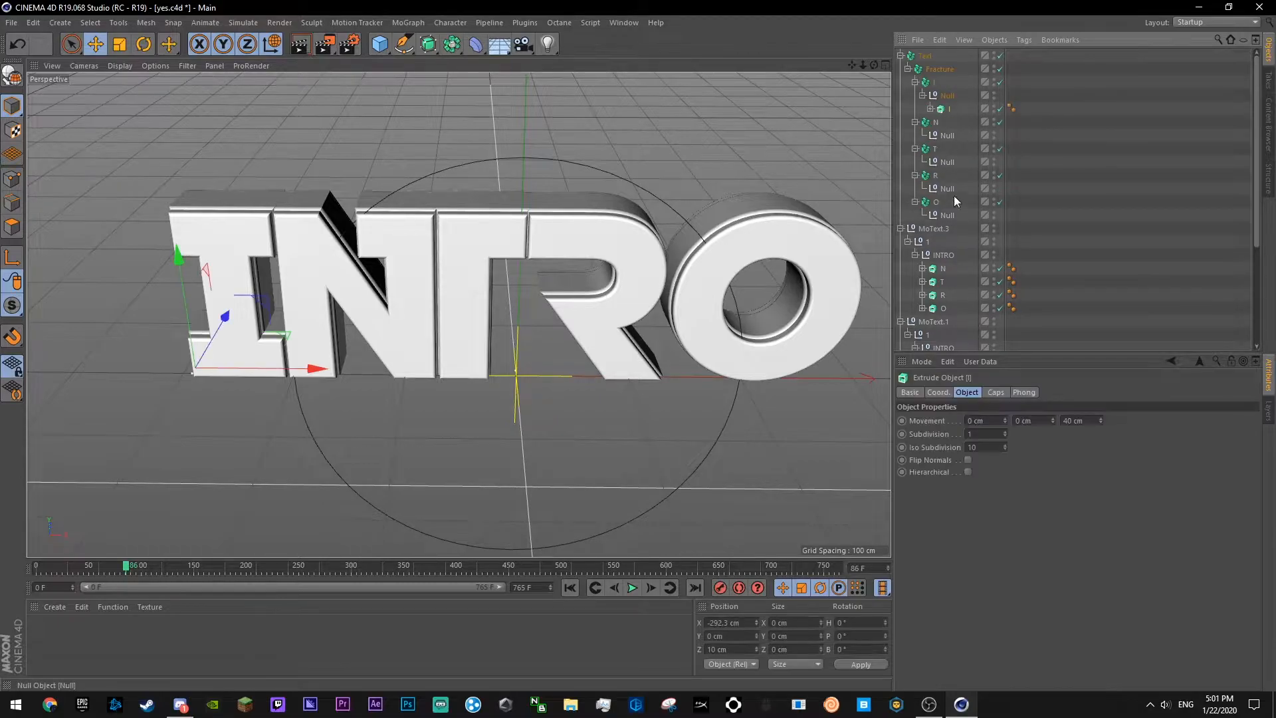
left_click_drag(940, 272, 947, 137)
left_click_drag(938, 283, 944, 216)
left_click_drag(943, 308, 948, 256)
left_click(932, 282)
key("Delete")
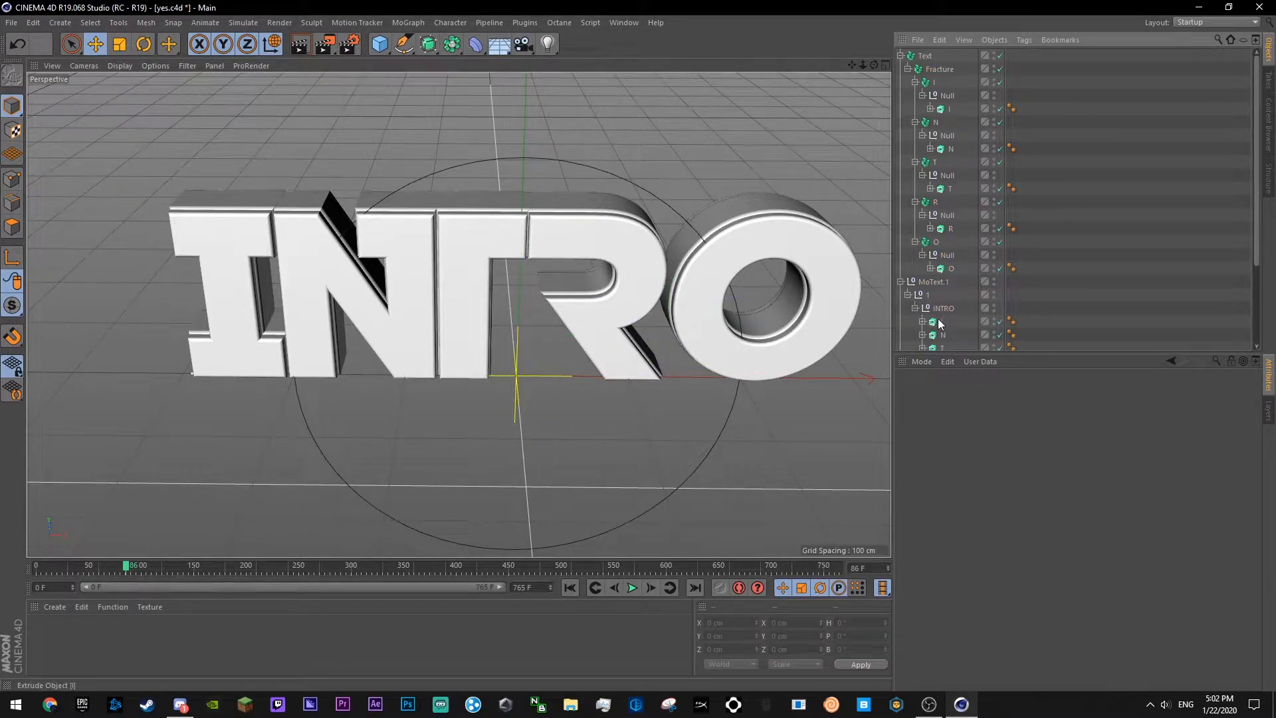
- Move the MoText.1 letters into the matching Nulls under Text, delete the emptied MoText.1, and save the project
left_click_drag(949, 98, 949, 99)
left_click_drag(935, 336, 949, 212)
scroll(958, 244, "down", 3)
left_click(1034, 274)
scroll(1033, 273, "up", 3)
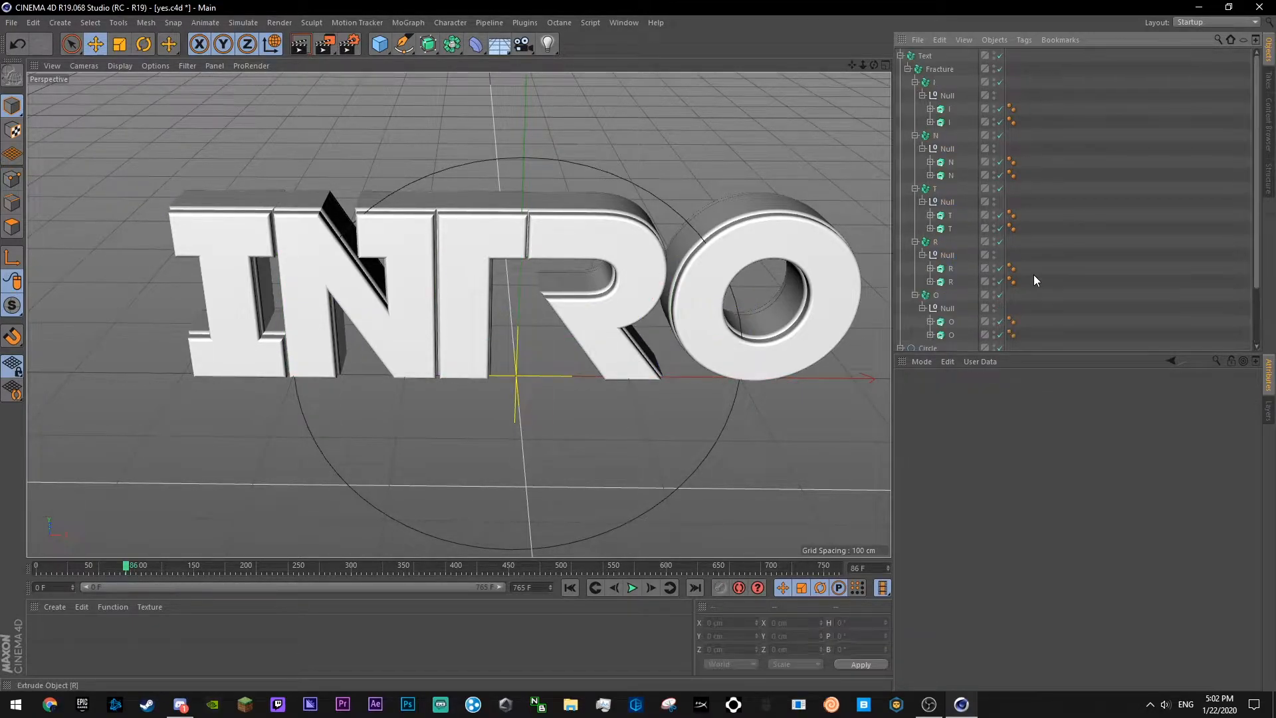
key("ctrl+s")
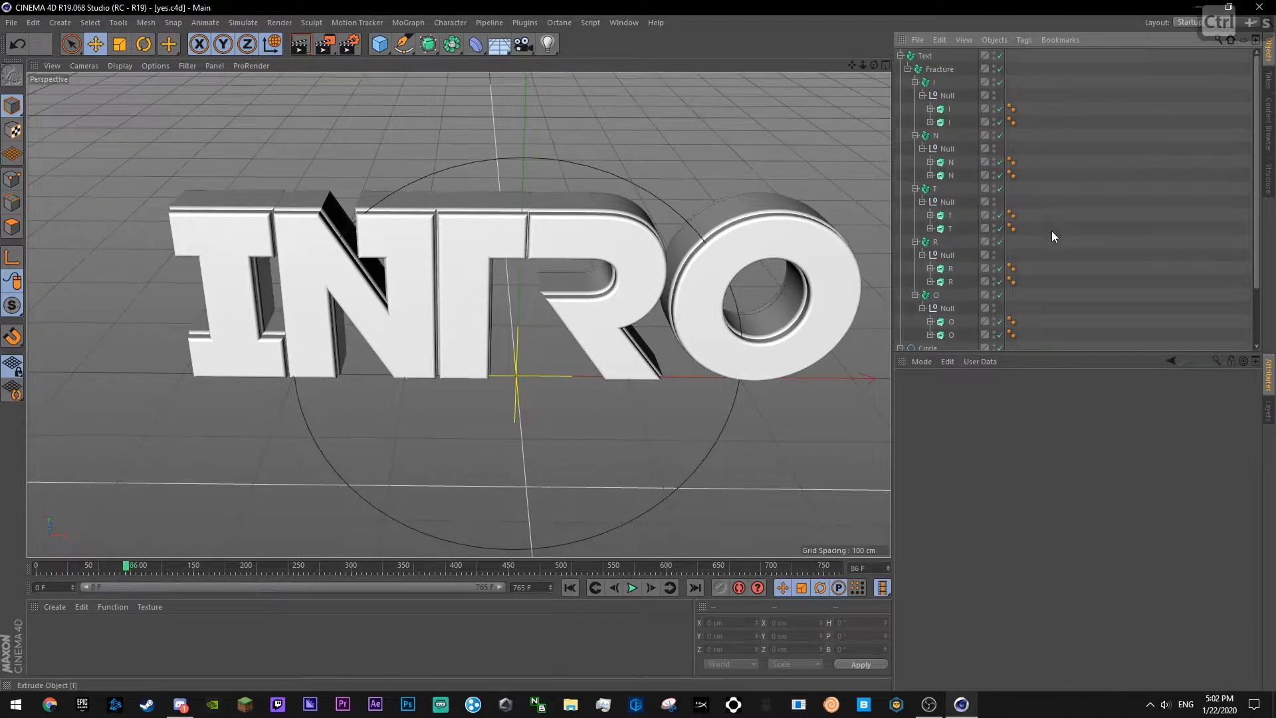
left_click(948, 110)
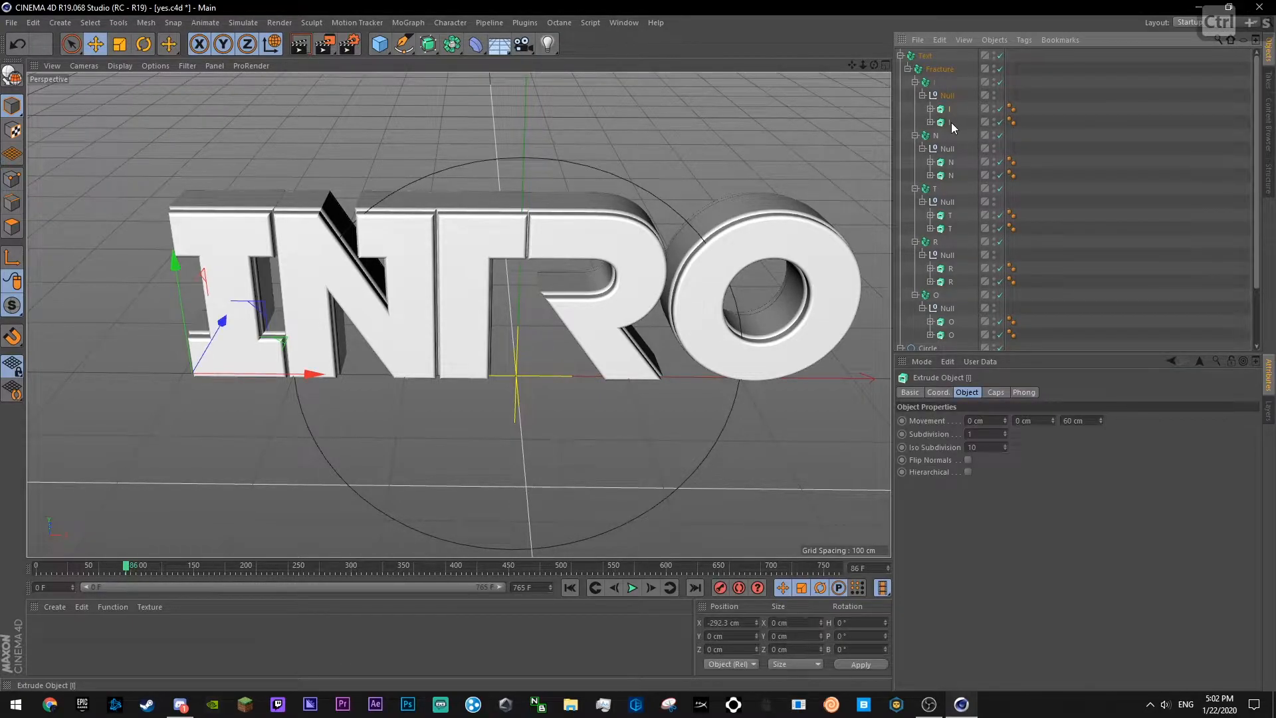
left_click(950, 122, "ctrl")
left_click(947, 96)
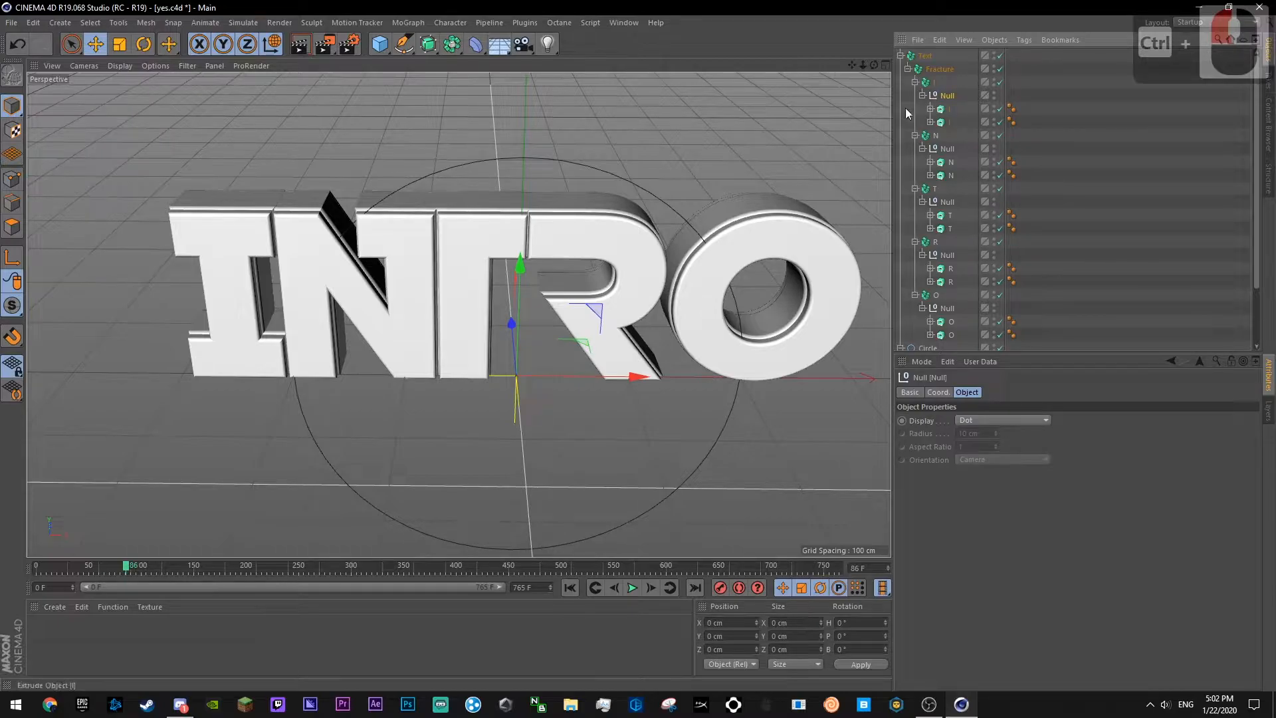
scroll(1022, 137, "down", 3)
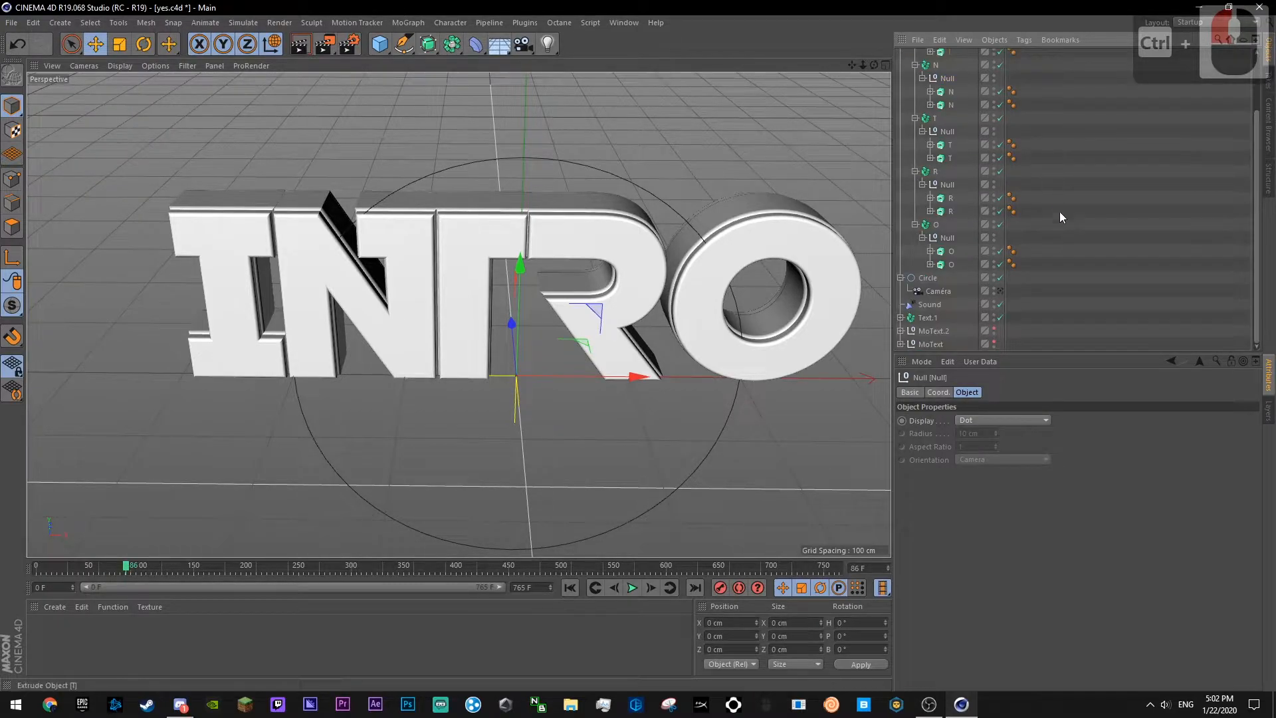
left_click(1054, 199)
- Make MoText.2 and MoText visible and expand both hierarchies down to their individual INTRO letters
left_click_drag(994, 328, 994, 342)
left_click(906, 343)
left_click(904, 343)
left_click(901, 344)
left_click(905, 332)
left_click(902, 316)
left_click(907, 332)
left_click(908, 317)
left_click(914, 344)
left_click(907, 345)
scroll(906, 345, "down", 1)
left_click(914, 345)
left_click(915, 305)
scroll(957, 303, "down", 4)
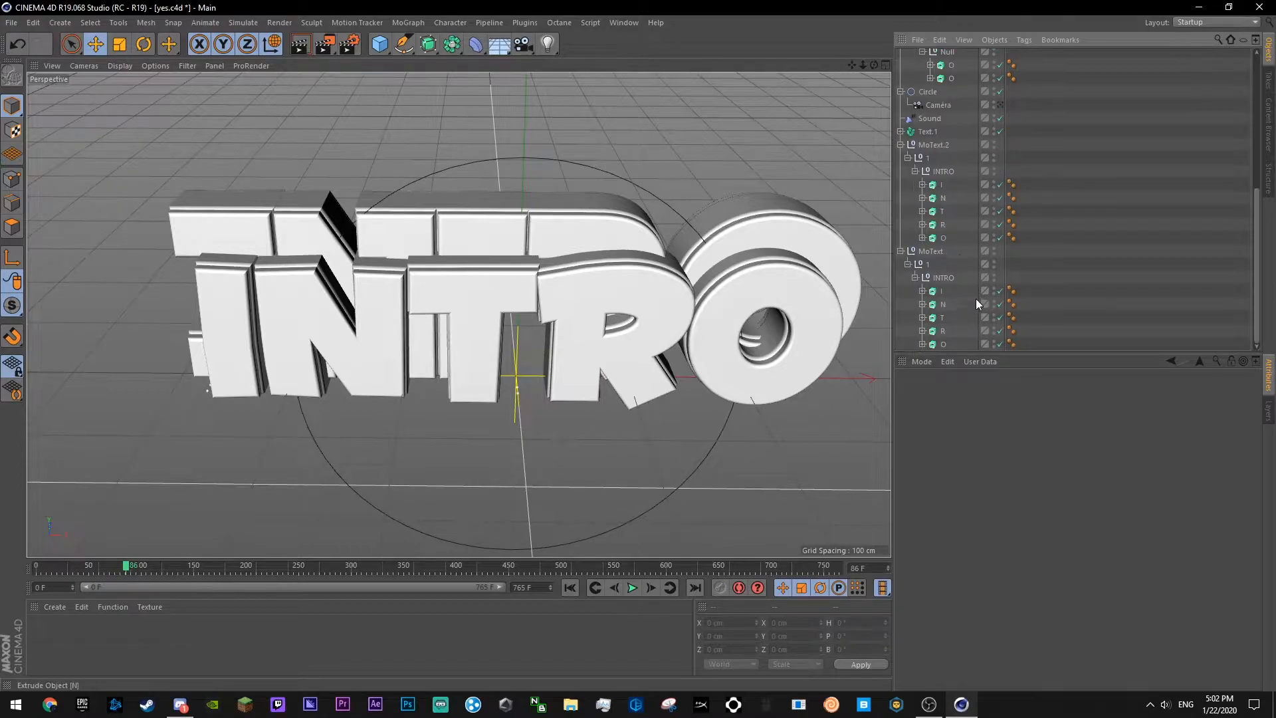
- Expand Text.1, move the MoText.2 letters into the Nulls of its matching letter Fractures, and delete the emptied MoText.2
left_click(901, 132)
left_click(901, 132)
left_click(901, 132)
scroll(1127, 230, "down", 4)
left_click_drag(936, 78, 948, 113)
scroll(939, 160, "down", 2)
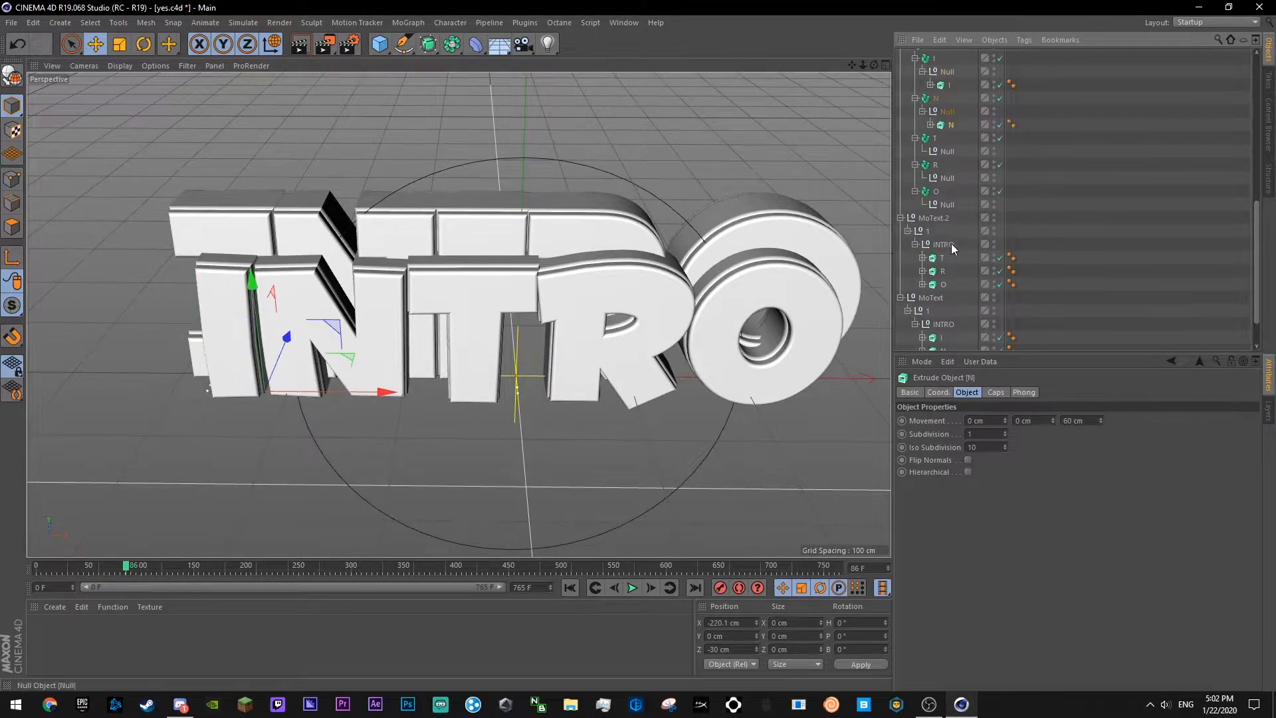
mouse_move(947, 258)
left_mouse_down()
mouse_move(948, 151)
mouse_move(944, 232)
left_mouse_up()
left_click(934, 260)
key("Delete")
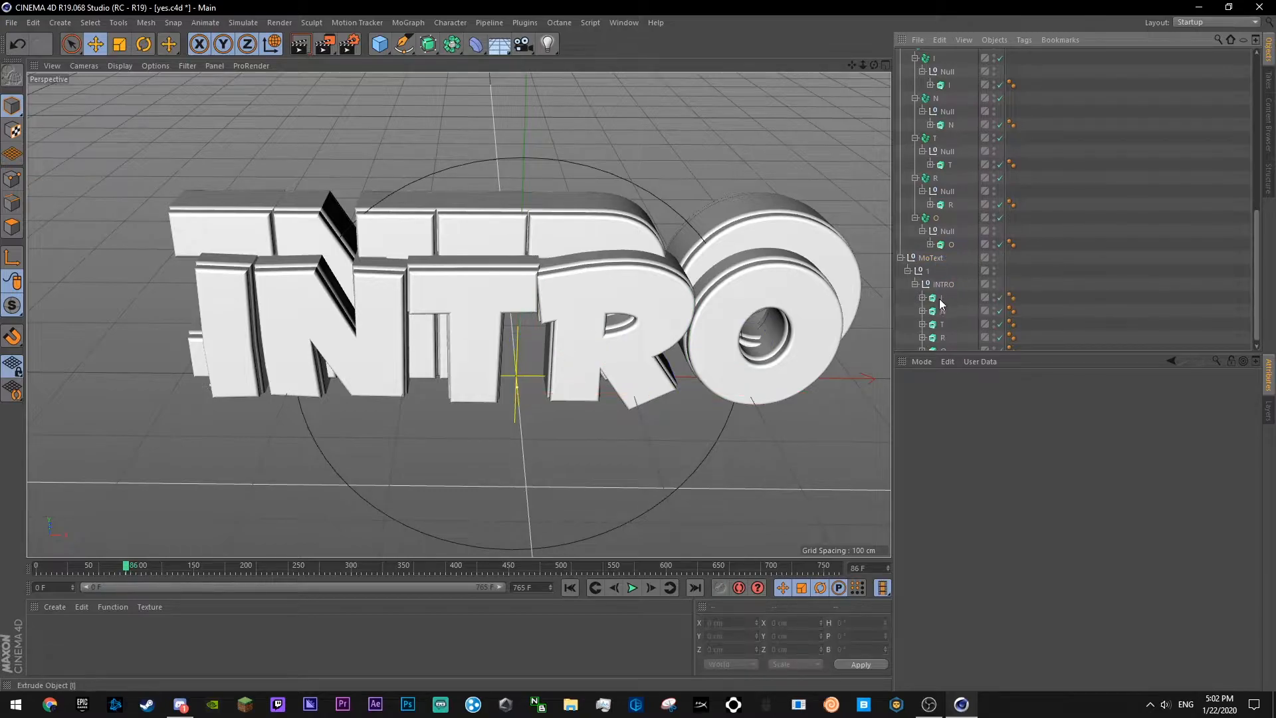
- Move the MoText letters into the matching Nulls under Text.1, delete the emptied MoText, and save the project
left_click_drag(949, 78, 939, 122)
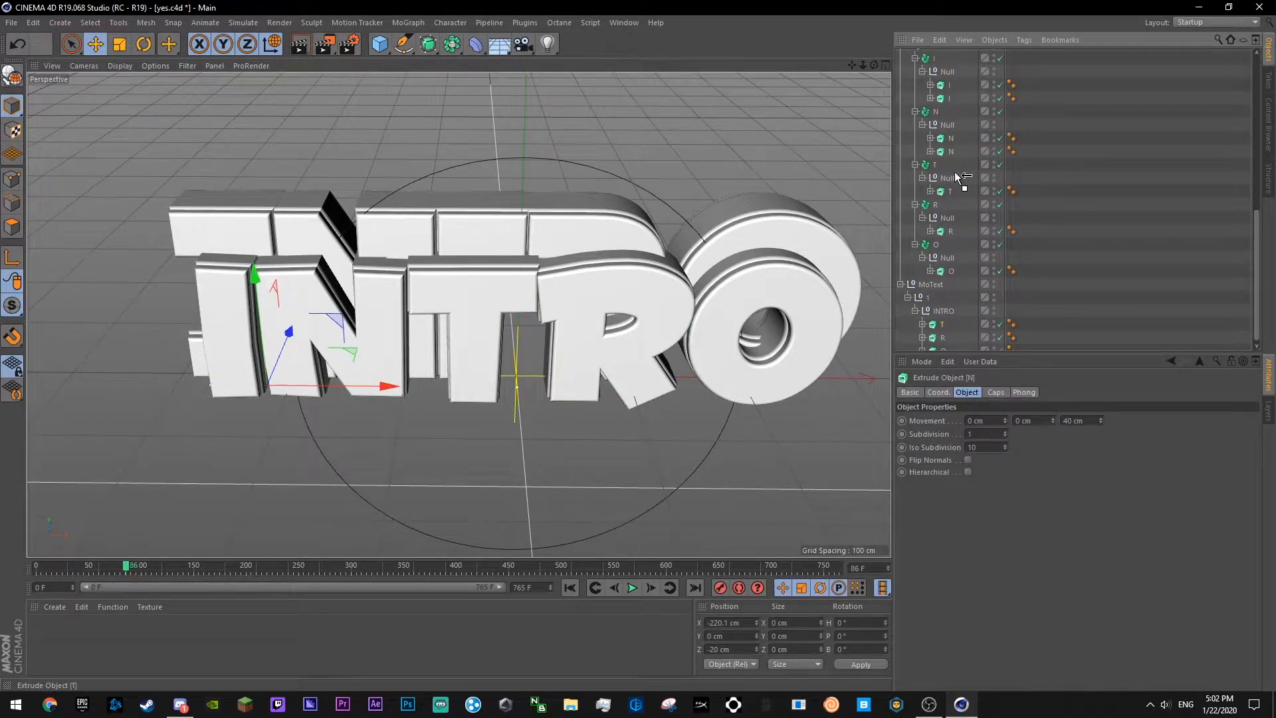
left_click_drag(955, 176, 954, 177)
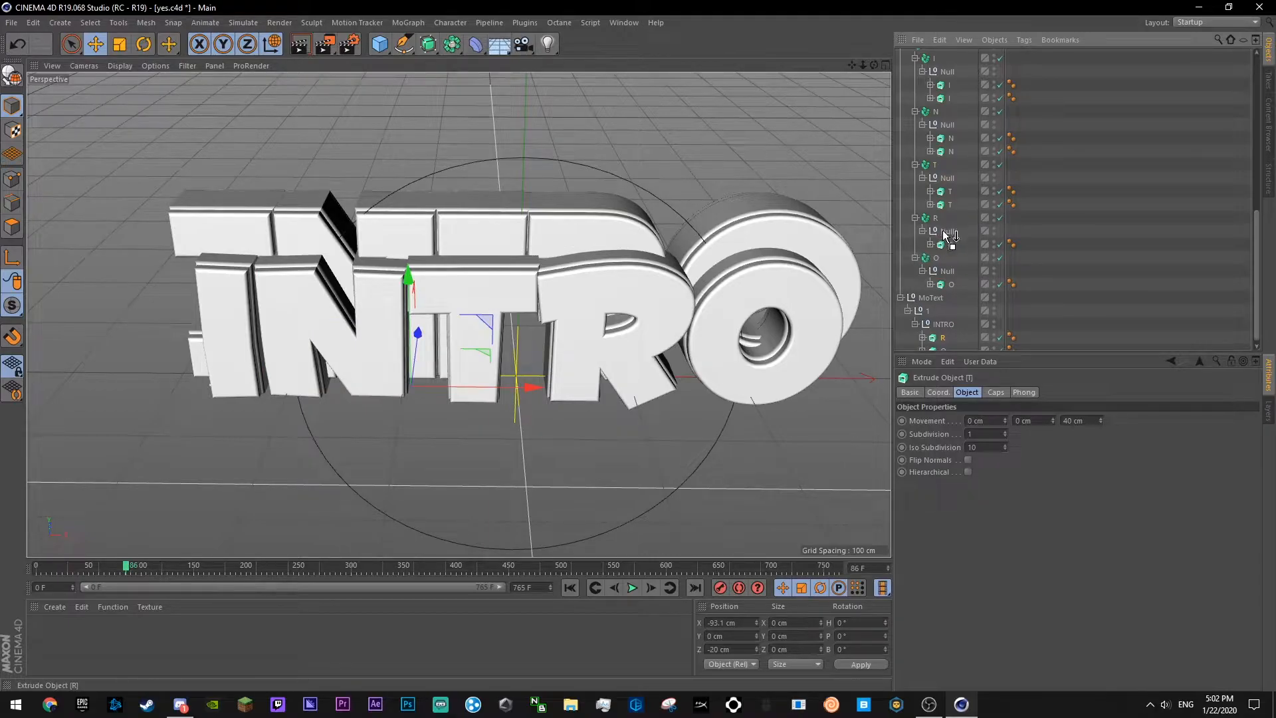
left_click_drag(949, 234, 950, 235)
left_click_drag(936, 347, 946, 277)
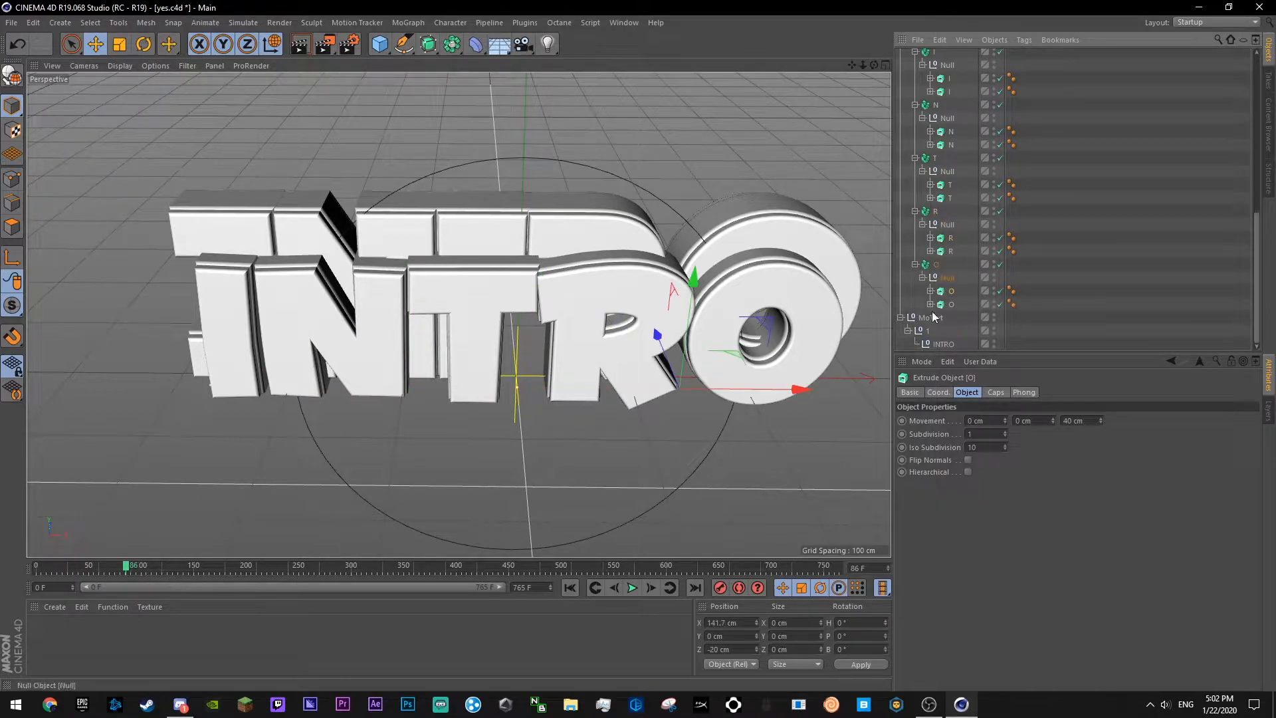
left_click(1079, 267)
scroll(1079, 267, "up", 9)
key("ctrl+s")
- Centre the axis of the I letter's Null under Text on its children using Axis Center with Alignment enabled
scroll(970, 109, "down", 2)
scroll(963, 99, "up", 2)
left_click(957, 97)
left_click(89, 22)
mouse_move(147, 22)
mouse_move(147, 145)
left_click(246, 149)
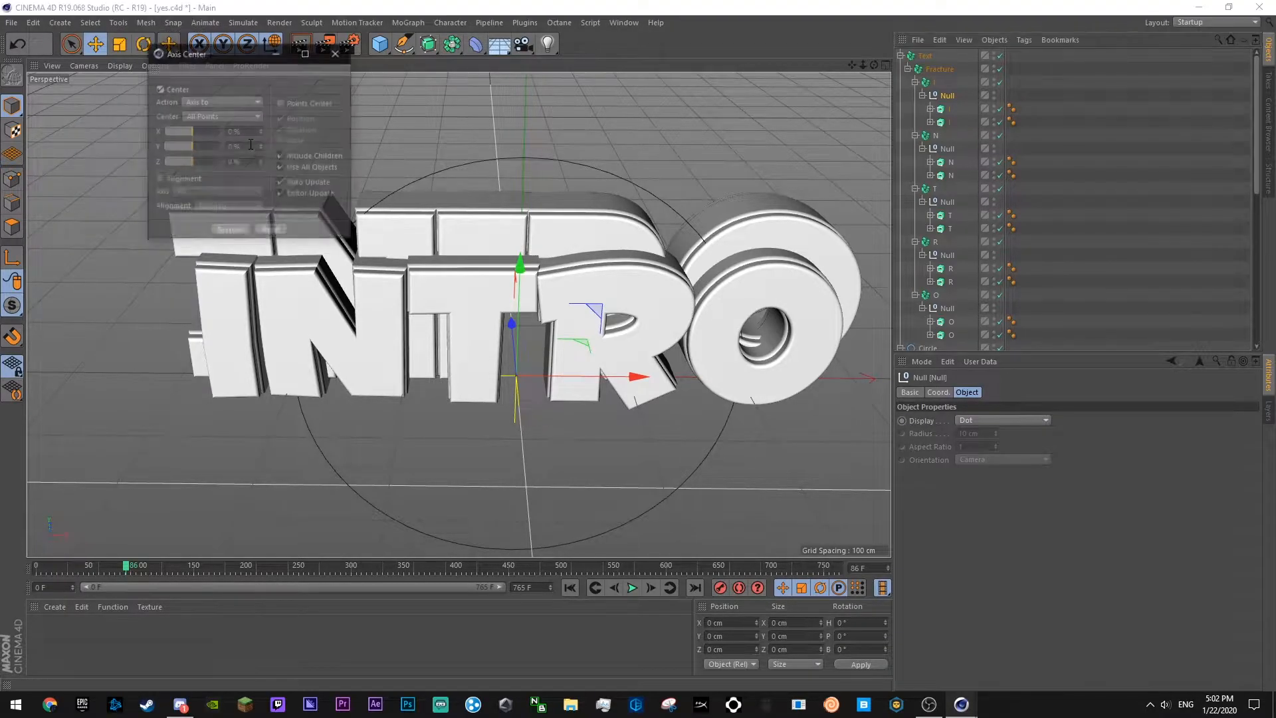
left_click(171, 180)
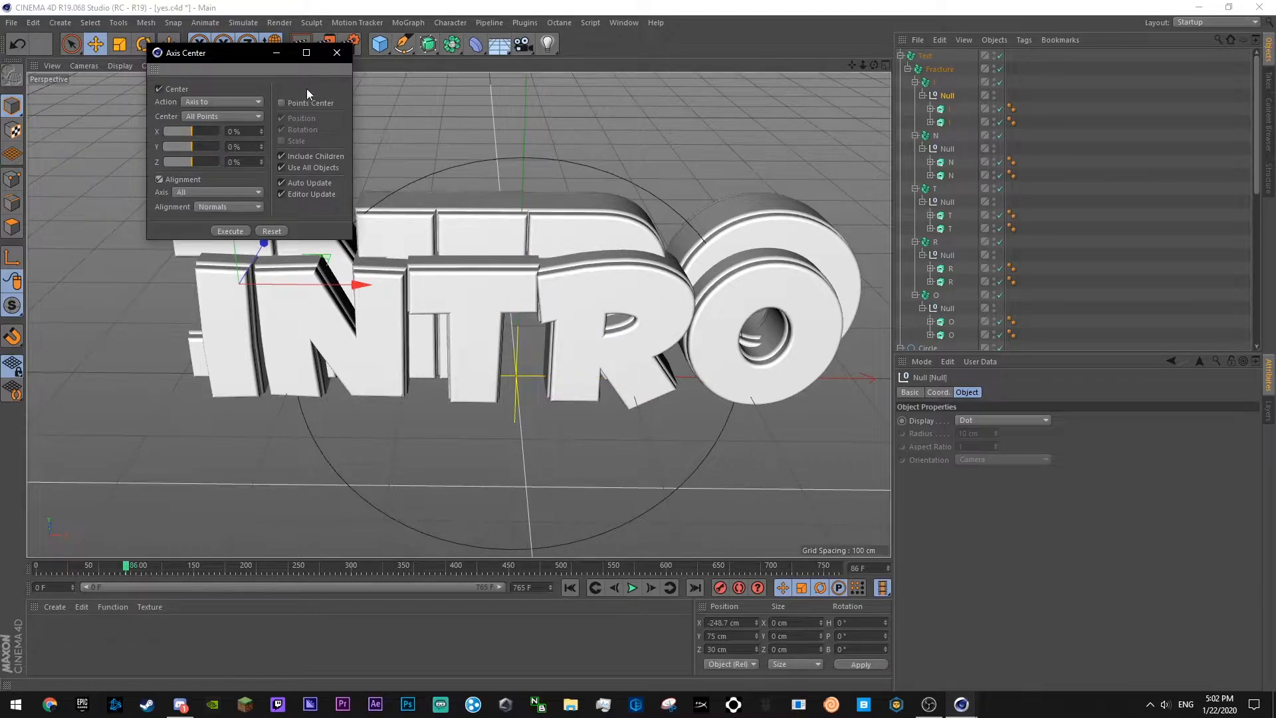
left_click_drag(222, 55, 212, 83)
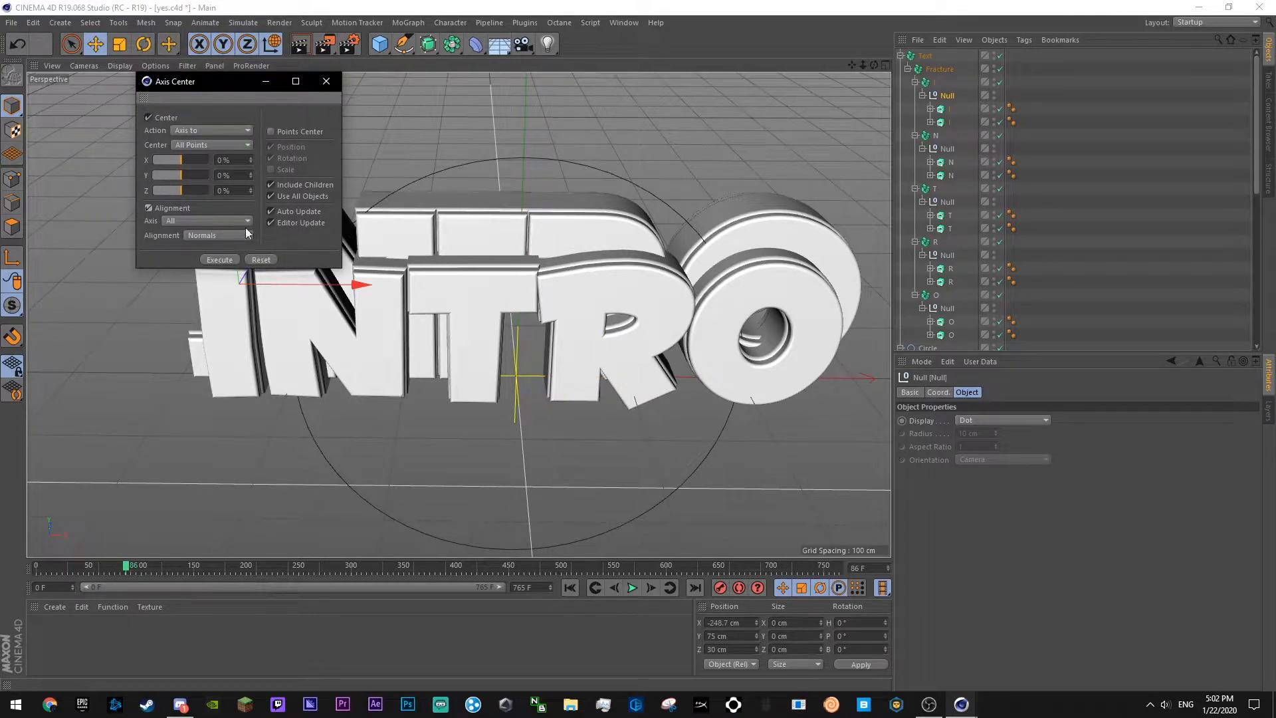
- Set the X, Y and Z position of the I letter's Null under Text to 0 cm
left_click(937, 392)
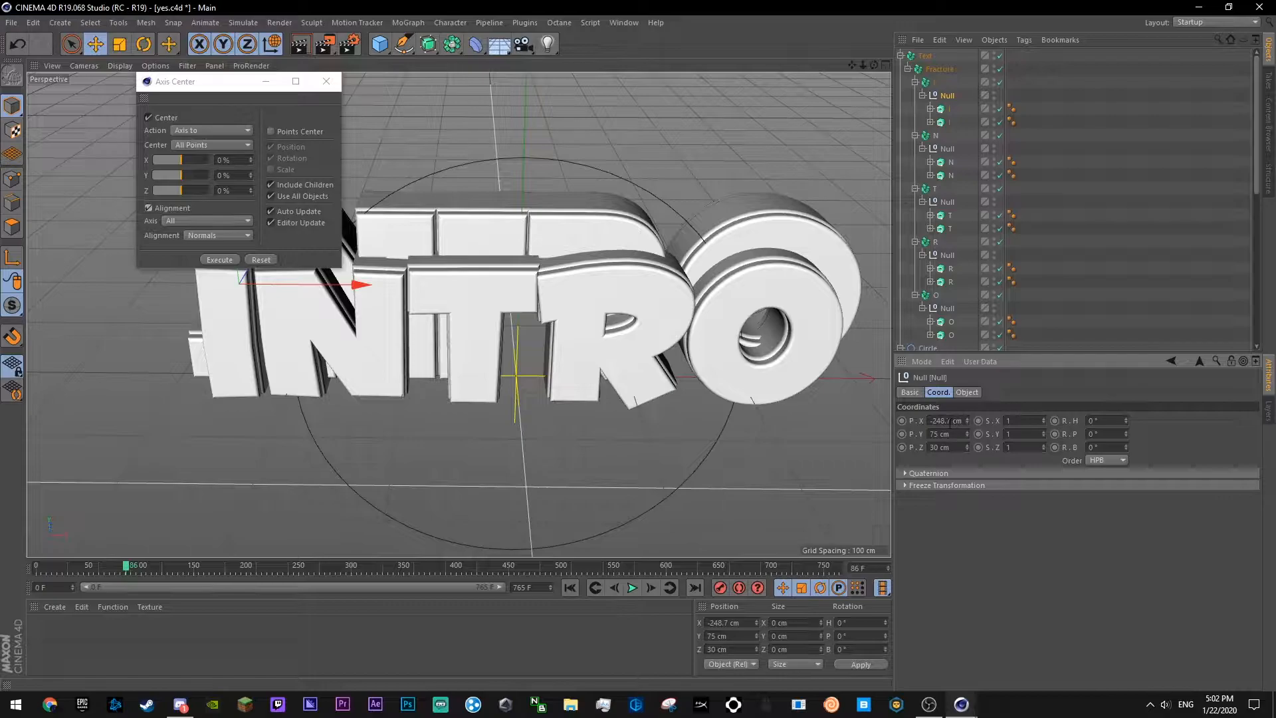
key("Tab")
type("0")
key("Tab")
type("0")
left_click(1050, 230)
- Collapse the Nulls of all five letter Fractures under Text
left_click(922, 95)
left_click(922, 122)
left_click(922, 149)
left_click(923, 174)
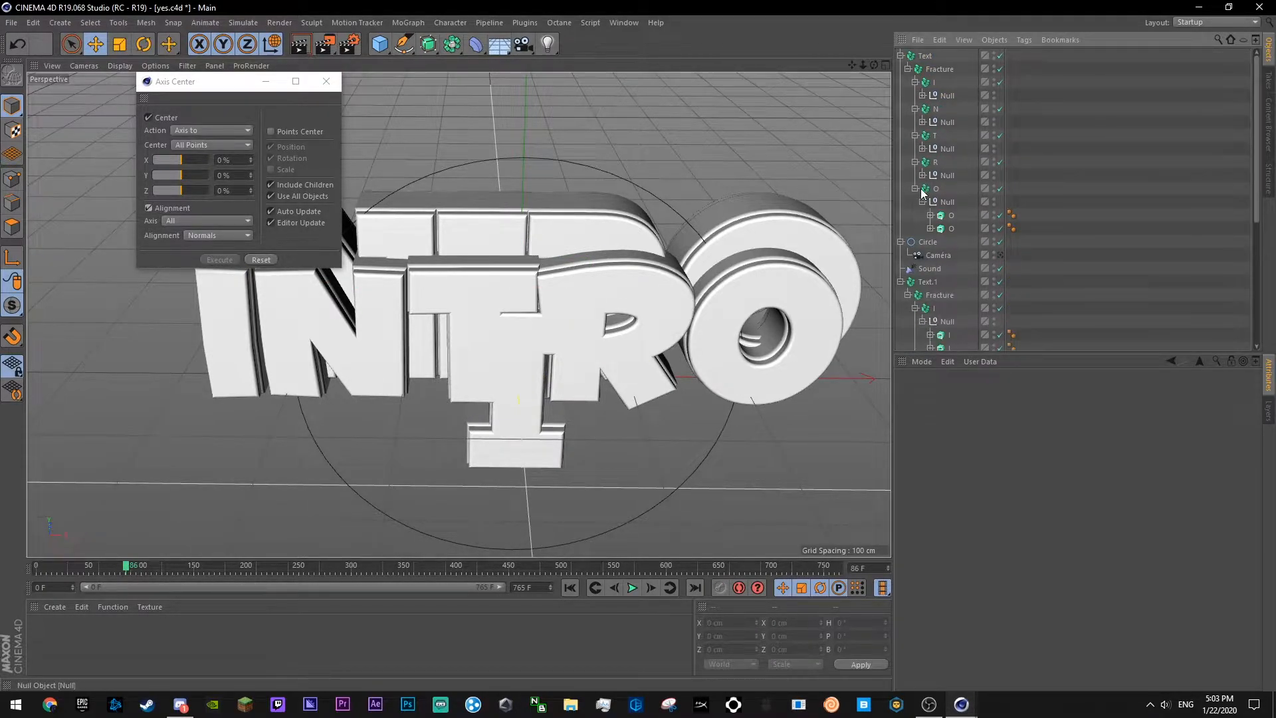
left_click(925, 192)
left_click(923, 202)
- Set the X, Y and Z position of the N letter's Null under Text to 0 cm
left_click(947, 122)
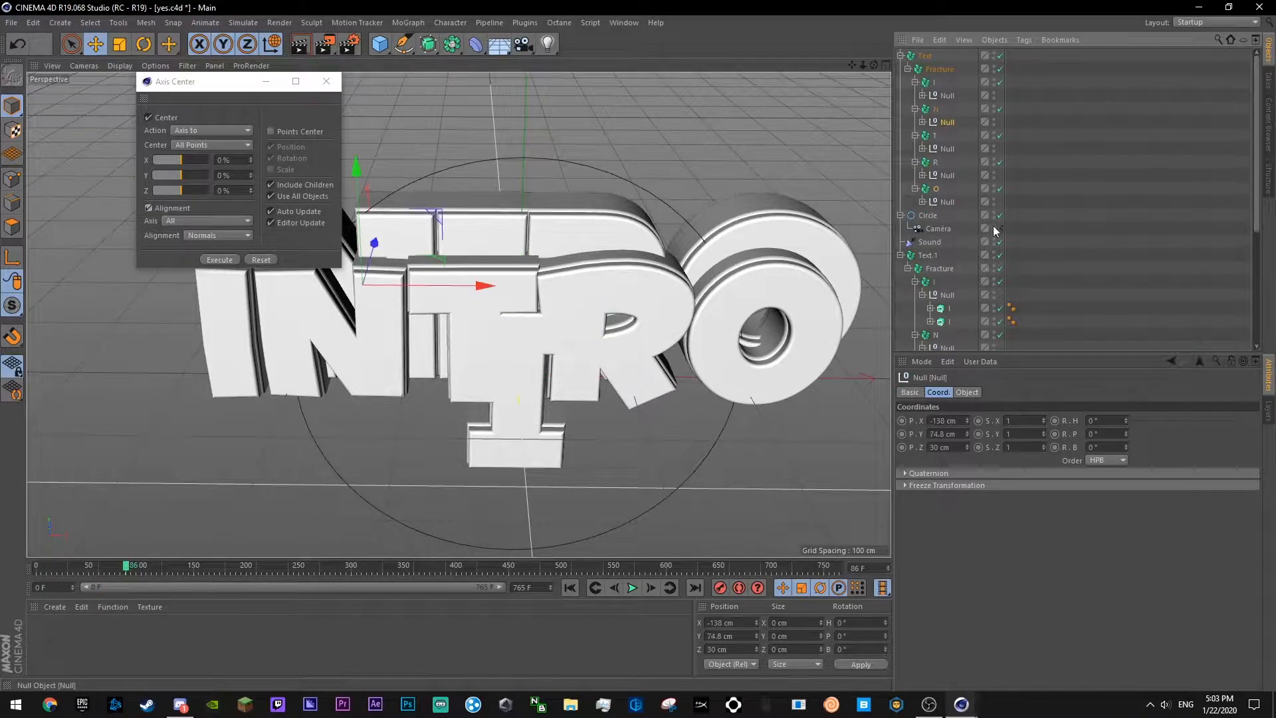
double_click(944, 421)
type("0")
key("Tab")
type("0")
key("Tab")
type("0")
left_click(1074, 186)
- Set the X, Y and Z position of the T letter's Null under Text to 0 cm
left_click(945, 149)
double_click(944, 447)
type("0")
key("shift+Tab")
type("0")
key("shift+Tab")
type("0")
left_click(1008, 174)
- Set the X, Y and Z position of the R letter's Null under Text to 0 cm
left_click(947, 175)
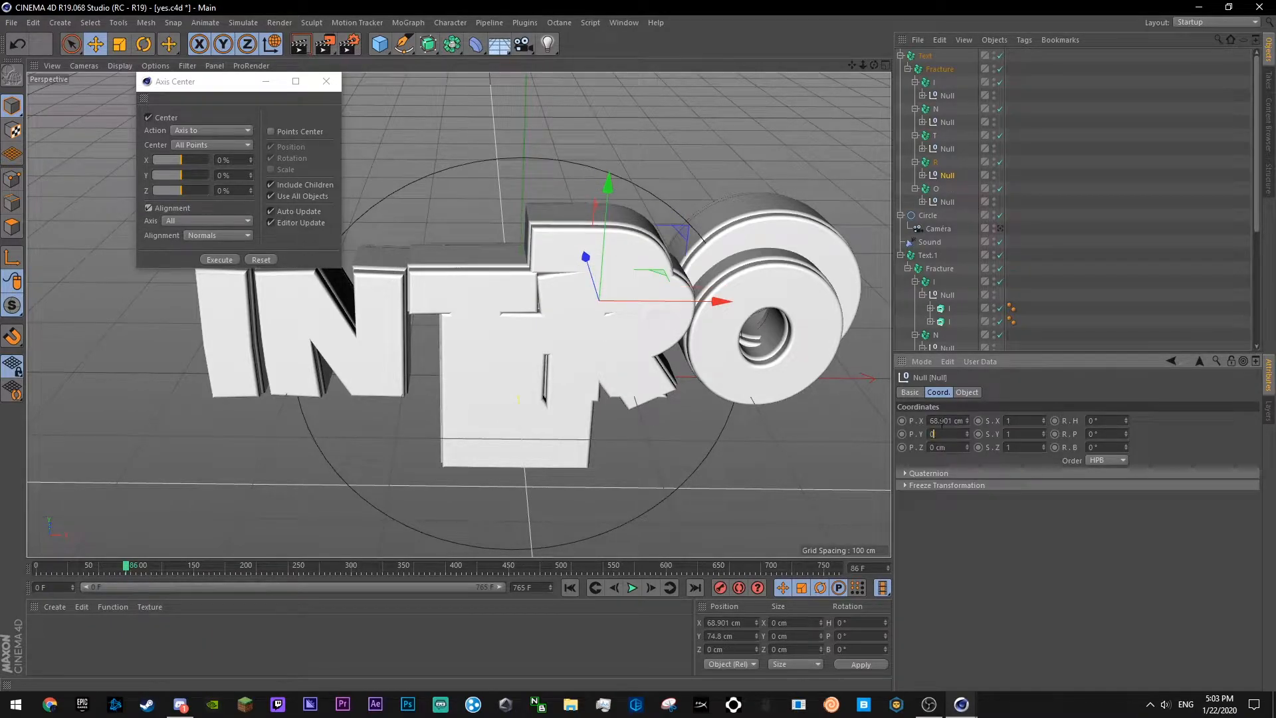
double_click(941, 422)
type("0")
left_click(1046, 265)
- Set the X, Y and Z position of the O letter's Null under Text to 0 cm
left_click(935, 194)
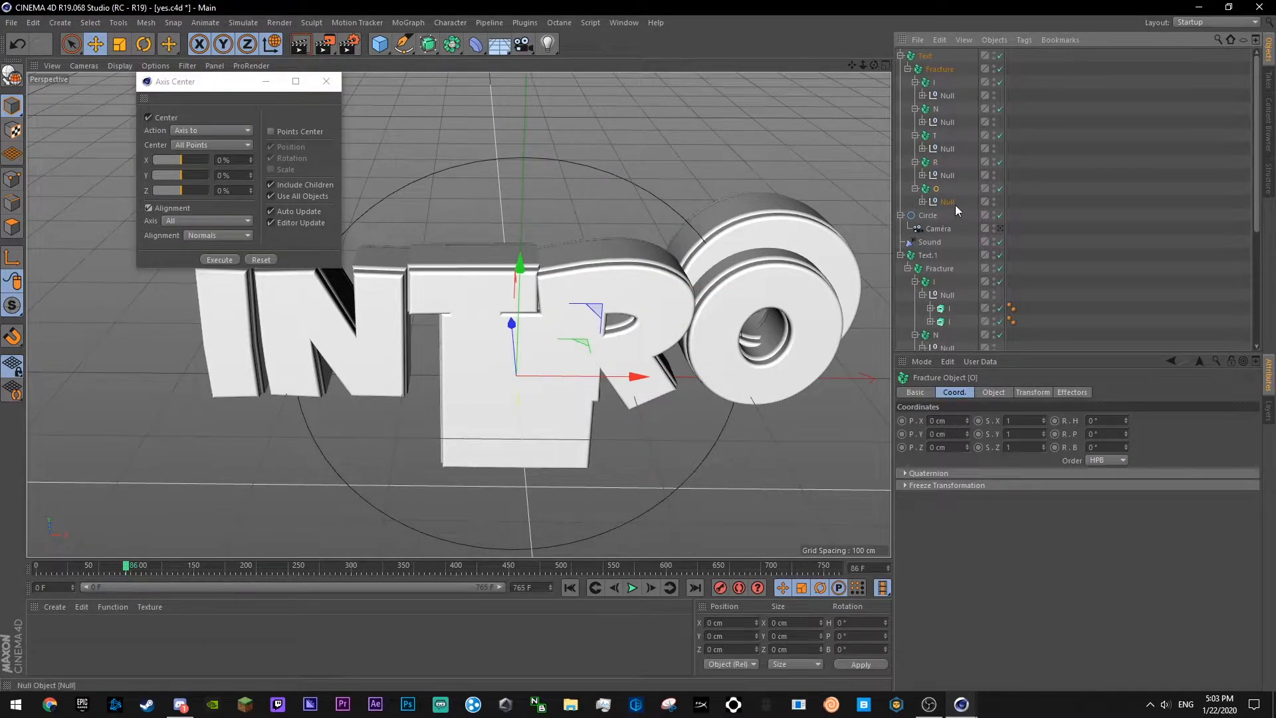
left_click(947, 201)
double_click(942, 433)
type("0")
key("Return")
double_click(941, 448)
type("0")
left_click(1042, 267)
- Collapse the Nulls of all five letter Fractures under Text.1
scroll(939, 266, "down", 5)
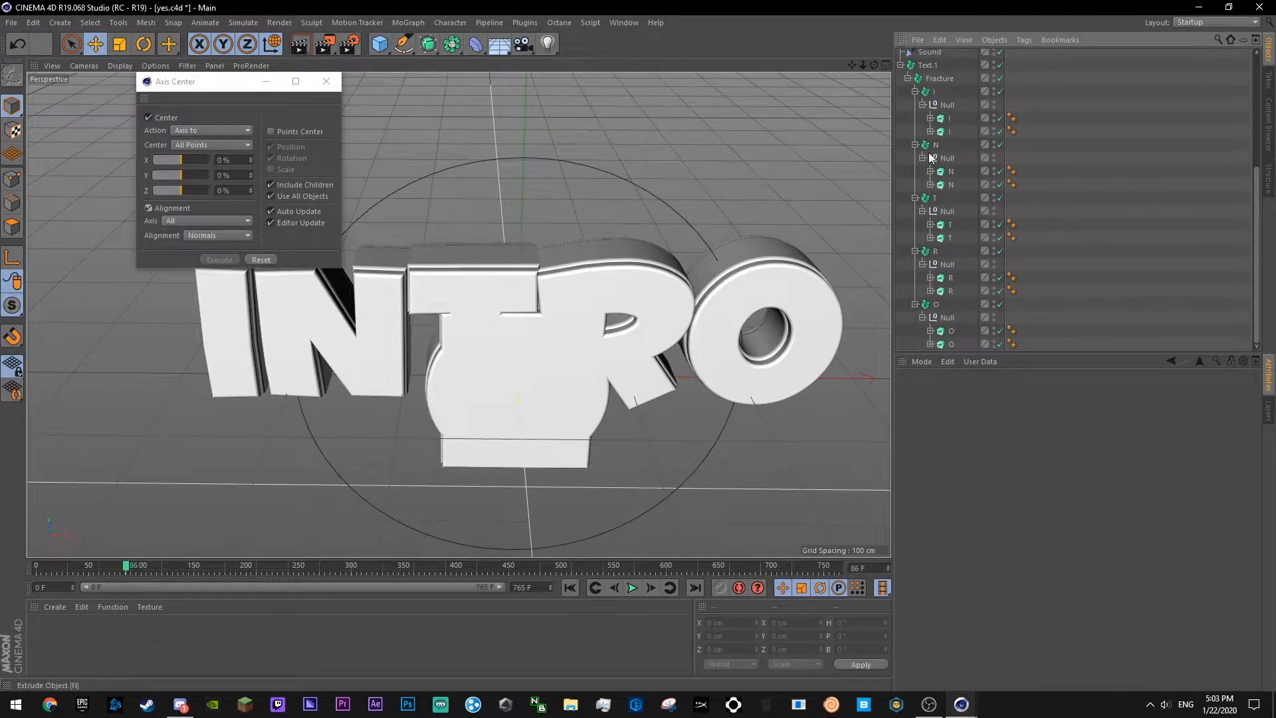
left_click(922, 104)
left_click(922, 158)
left_click(922, 210)
left_click(923, 264)
left_click(922, 317)
- Set the X and Y position of the I letter's Null under Text.1 to 0 cm
left_click(945, 239)
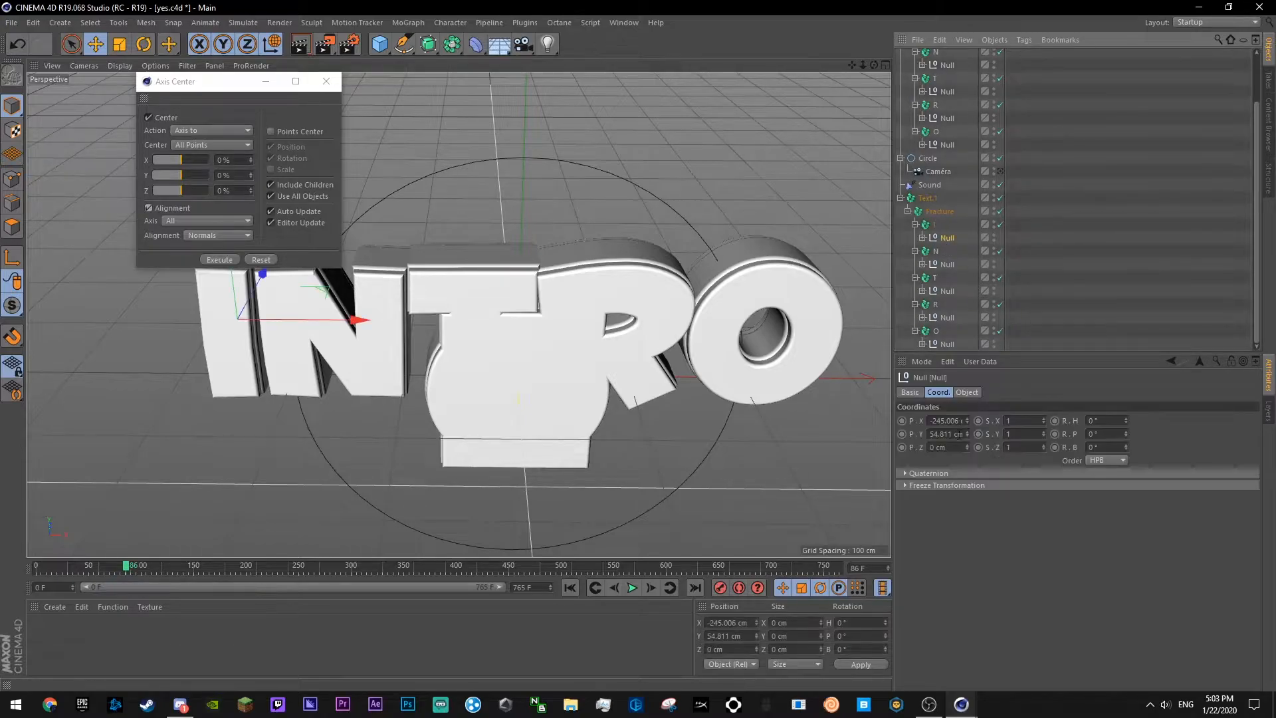
double_click(952, 422)
type("0")
key("Tab")
type("0")
key("Tab")
left_click(963, 266)
- Set the X and Y position of the N letter's Null under Text.1 to 0 cm
left_click(948, 265)
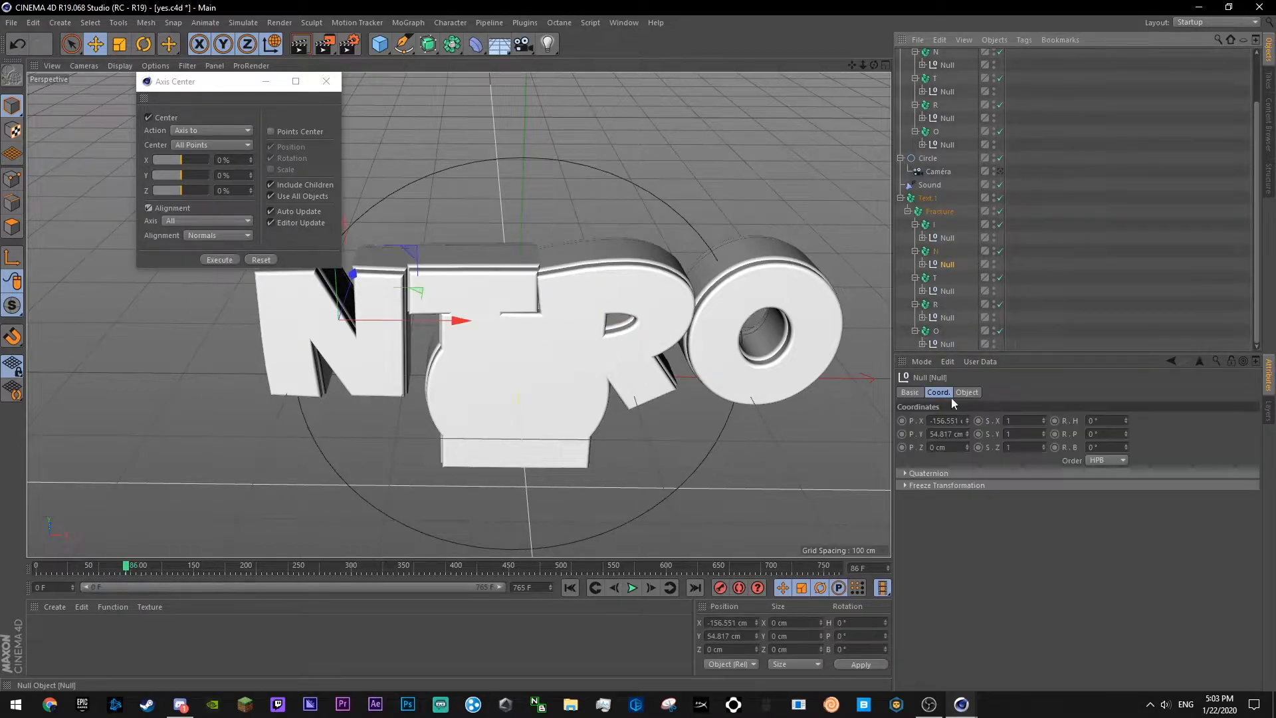
double_click(940, 433)
type("0")
double_click(939, 421)
type("0")
- Set the X and Y position of the T letter's Null under Text.1 to 0 cm
left_click(957, 291)
left_click(955, 290)
double_click(940, 422)
type("0")
- Set the X and Y position of the R letter's Null under Text.1 to 0 cm
left_click(1011, 316)
left_click(947, 317)
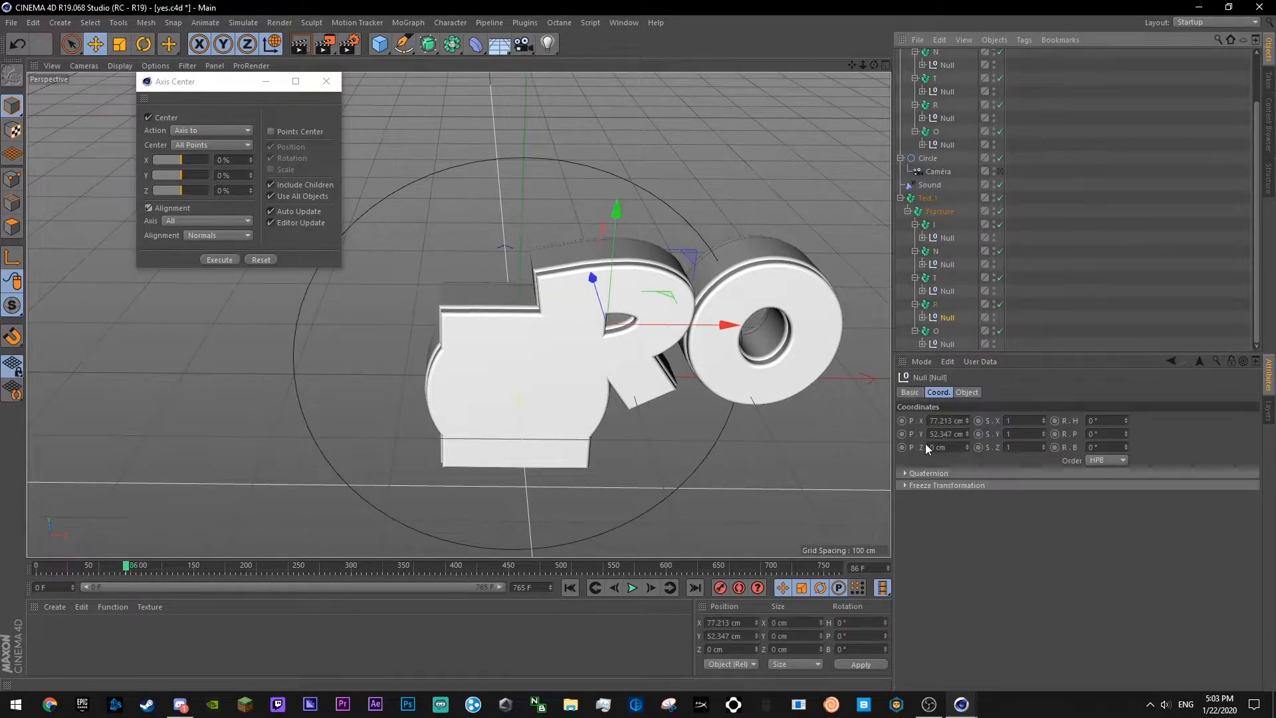
double_click(939, 421)
type("0")
double_click(940, 434)
type("0")
- Set the X and Y position of the O letter's Null under Text.1 to 0 cm
left_click(942, 343)
left_click(942, 343)
double_click(938, 421)
type("0")
double_click(938, 433)
type("0")
left_click(1031, 314)
- Close the Axis Center window and save the project
left_click(326, 81)
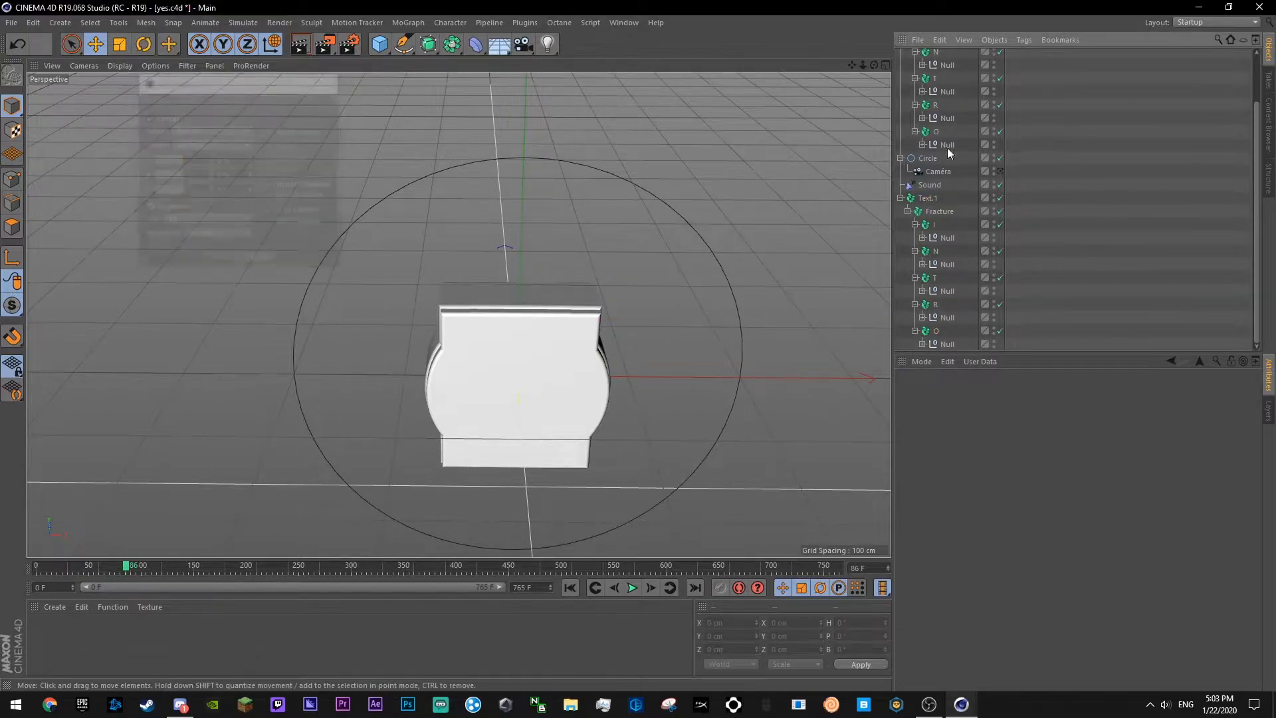
key("ctrl+s")
scroll(990, 147, "up", 2)
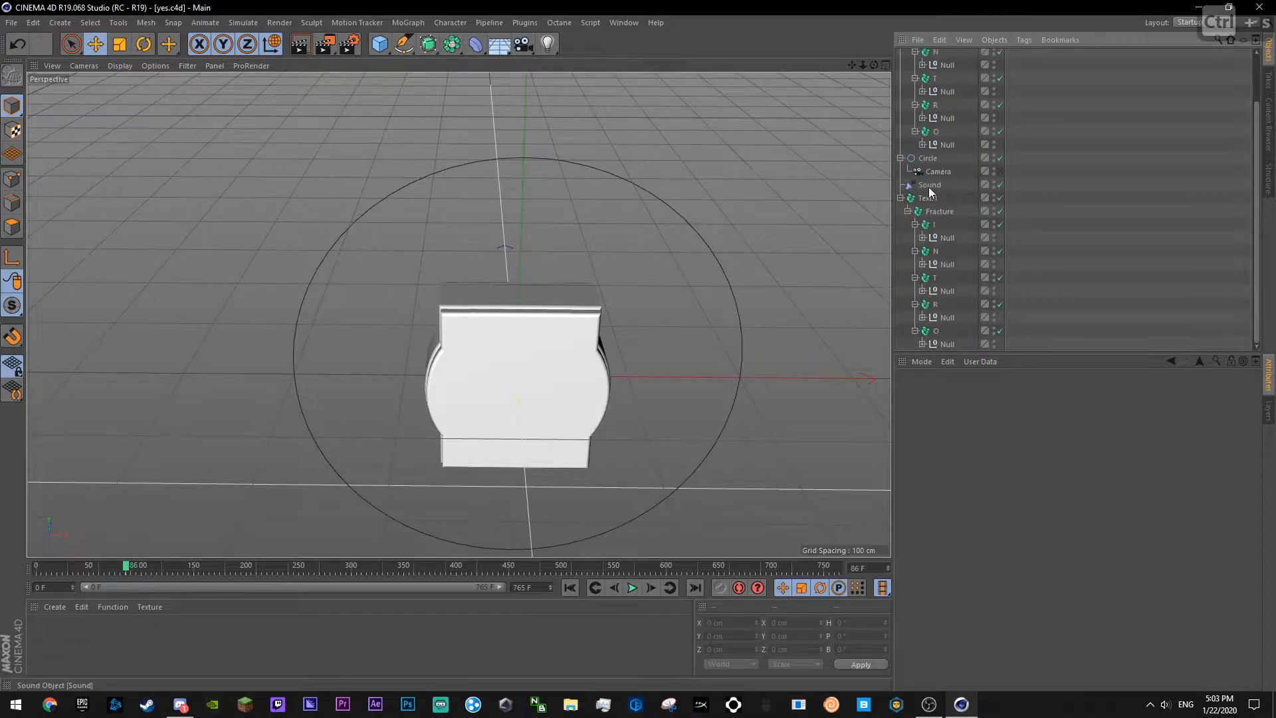
- Collapse the I, N, T, R and O letter Fractures under Text.1
scroll(926, 196, "down", 2)
left_click(915, 224)
left_click(915, 251)
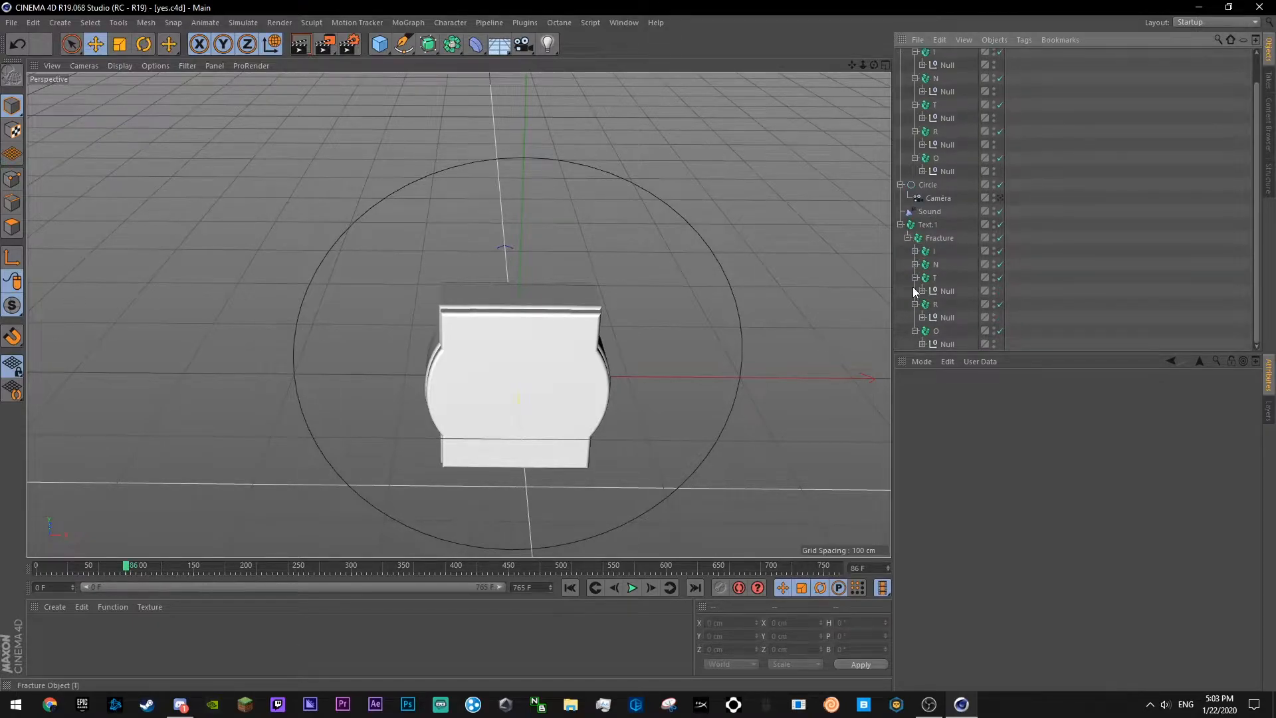
left_click(915, 278)
left_click(914, 305)
left_click(915, 331)
- Rename the Text Fracture to 2 and the Text.1 Fracture to 1, and save the project
double_click(929, 54)
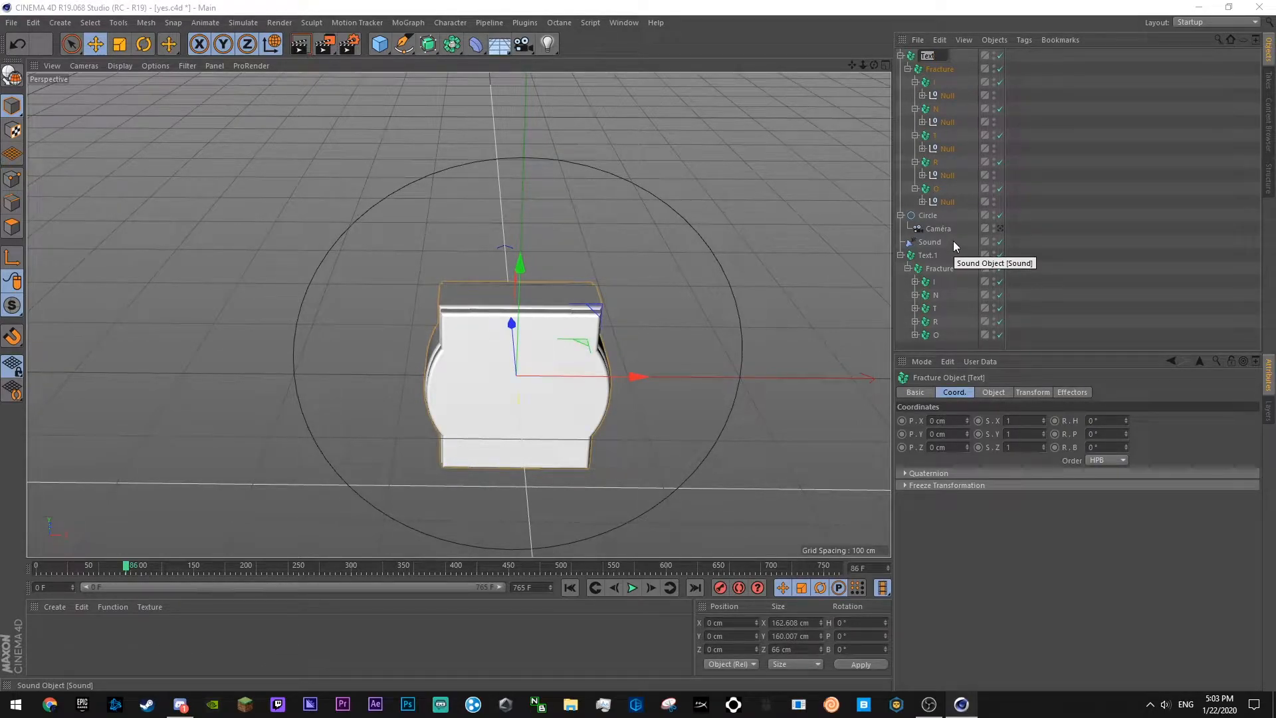
type("2")
key("Return")
double_click(927, 255)
type("1")
key("Return")
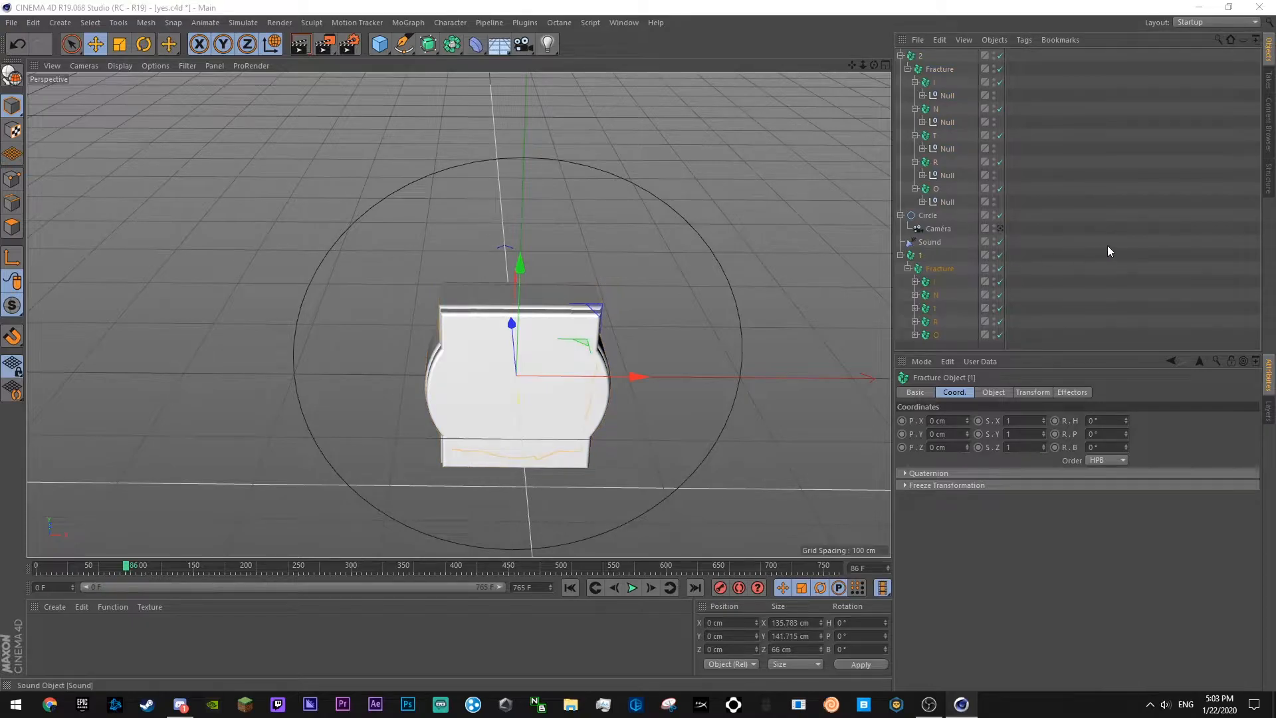
key("ctrl+s")
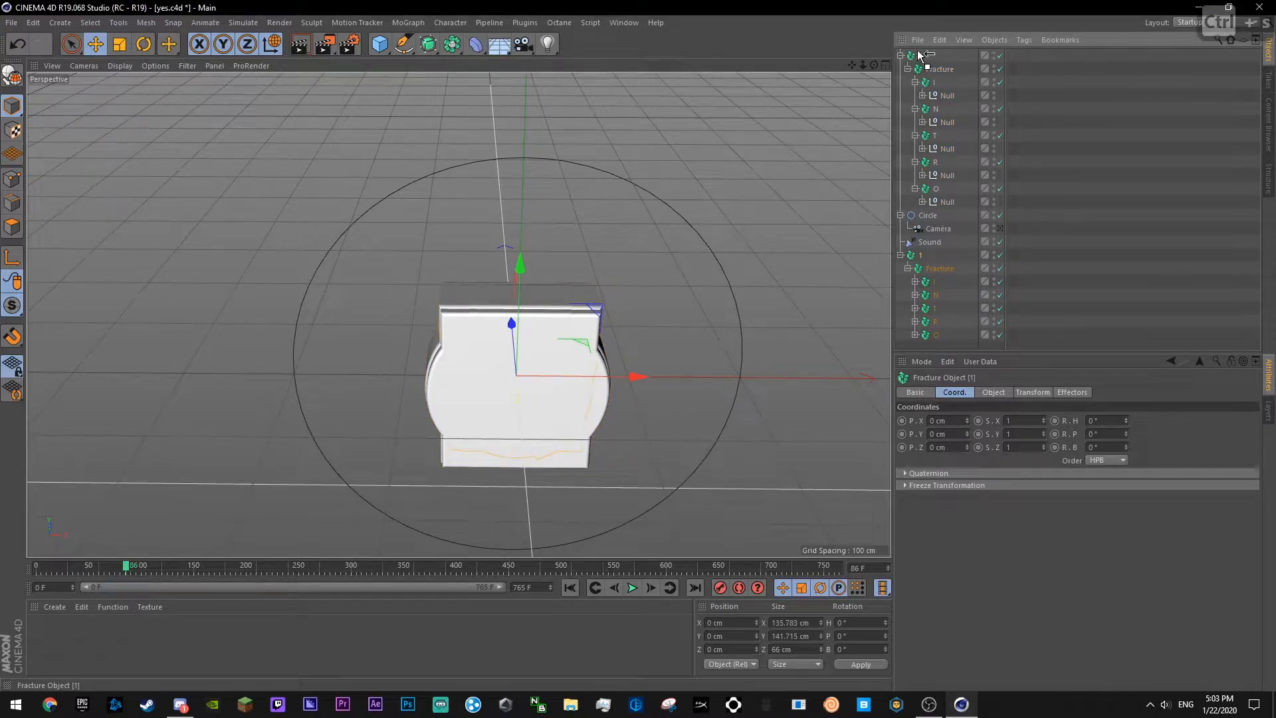
- Place Fracture 1 above Fracture 2 in the object hierarchy, collapsed and hidden in the viewport
left_click_drag(920, 55, 921, 55)
left_click(1020, 87)
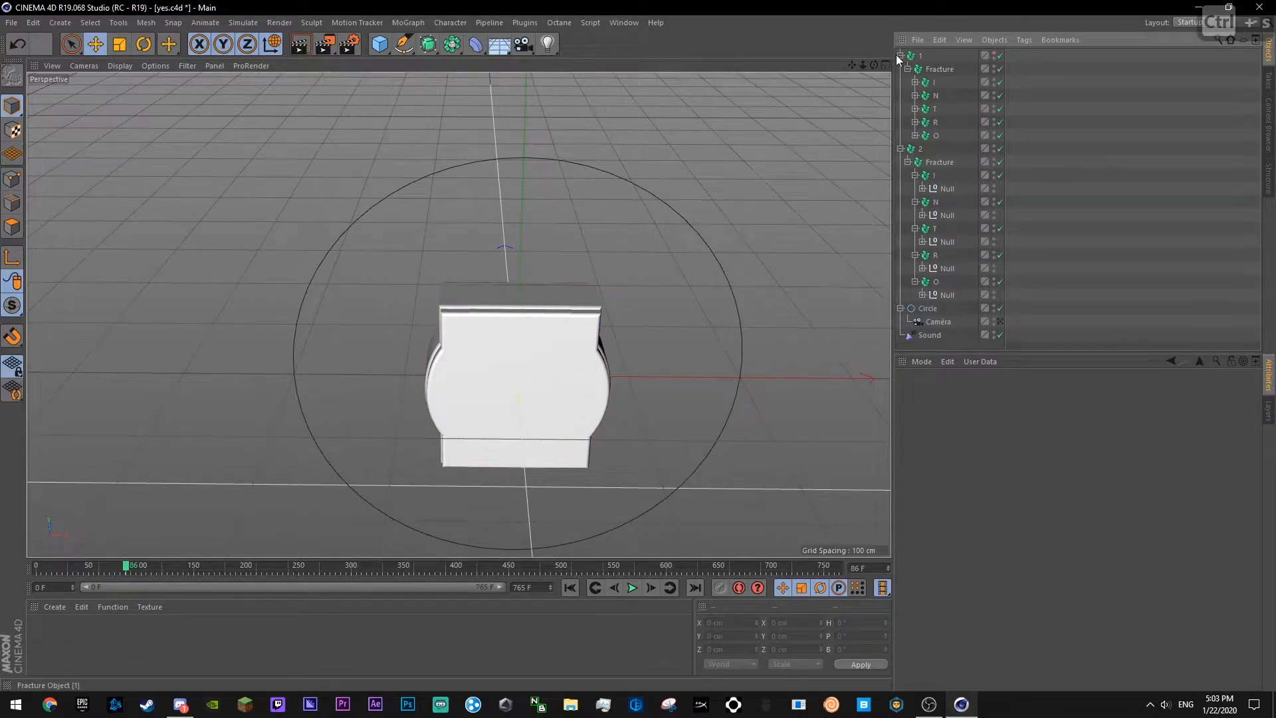
left_click(900, 55)
left_click(999, 69)
left_click(999, 70)
- Collapse the I, N, T, R and O letter Fractures under Fracture 2
left_click(915, 95)
left_click(915, 108)
left_click(915, 122)
left_click(915, 135)
left_click(915, 148)
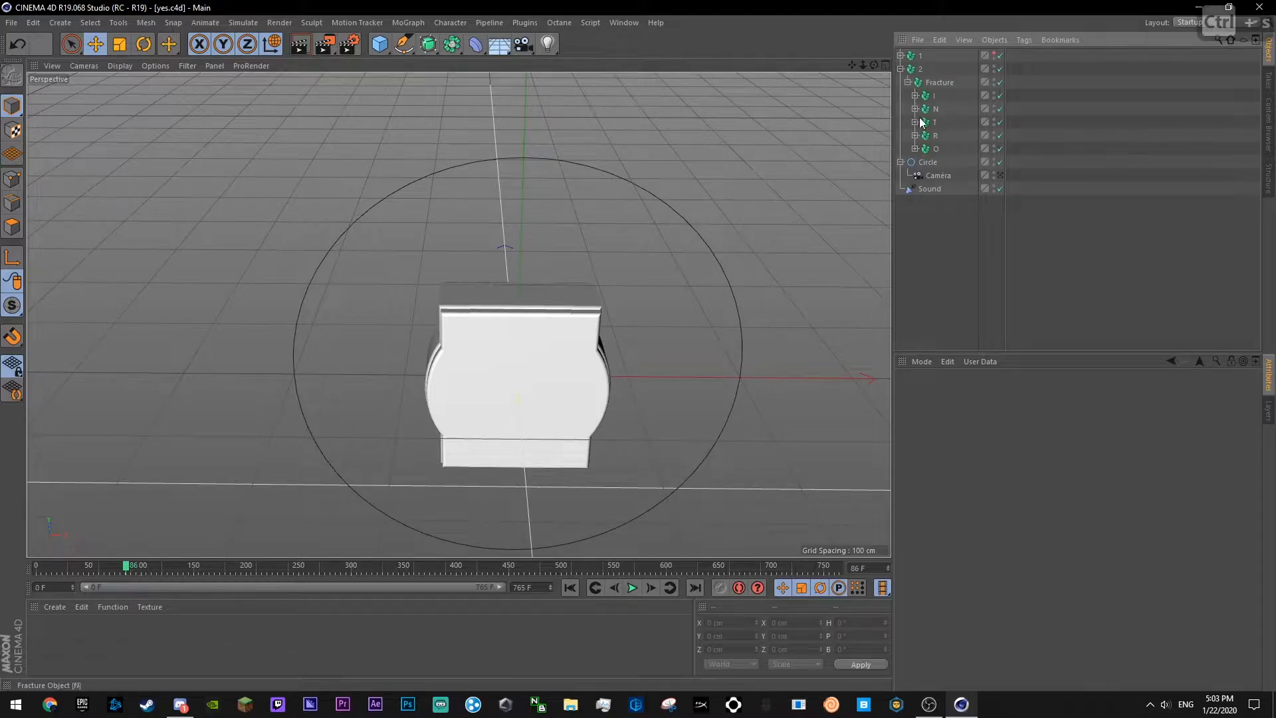
- In the front view, move the I letter of Fracture 2 along X to about -271.5 cm
middle_click(602, 161)
middle_click(572, 404)
key("ctrl+s")
left_click_drag(862, 66, 808, 66)
left_click(939, 82)
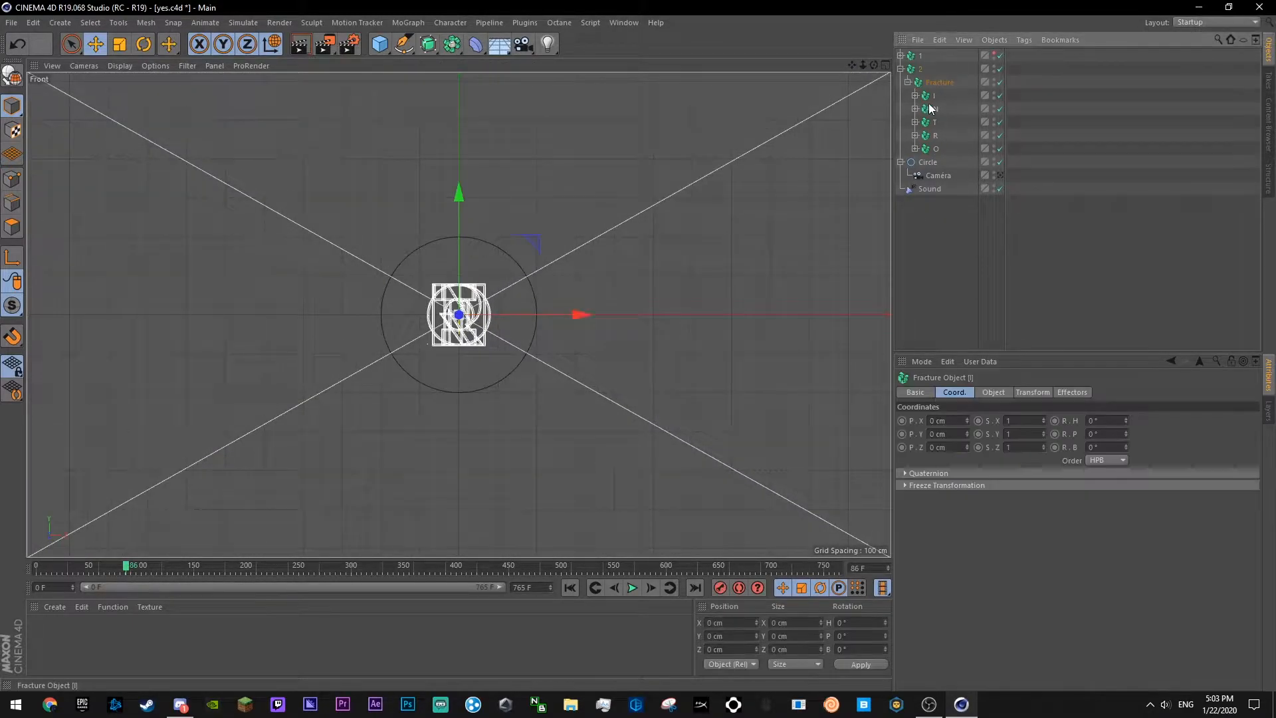
middle_click(512, 276)
middle_click(381, 189)
middle_click(370, 206)
middle_click(370, 205)
left_click(883, 65)
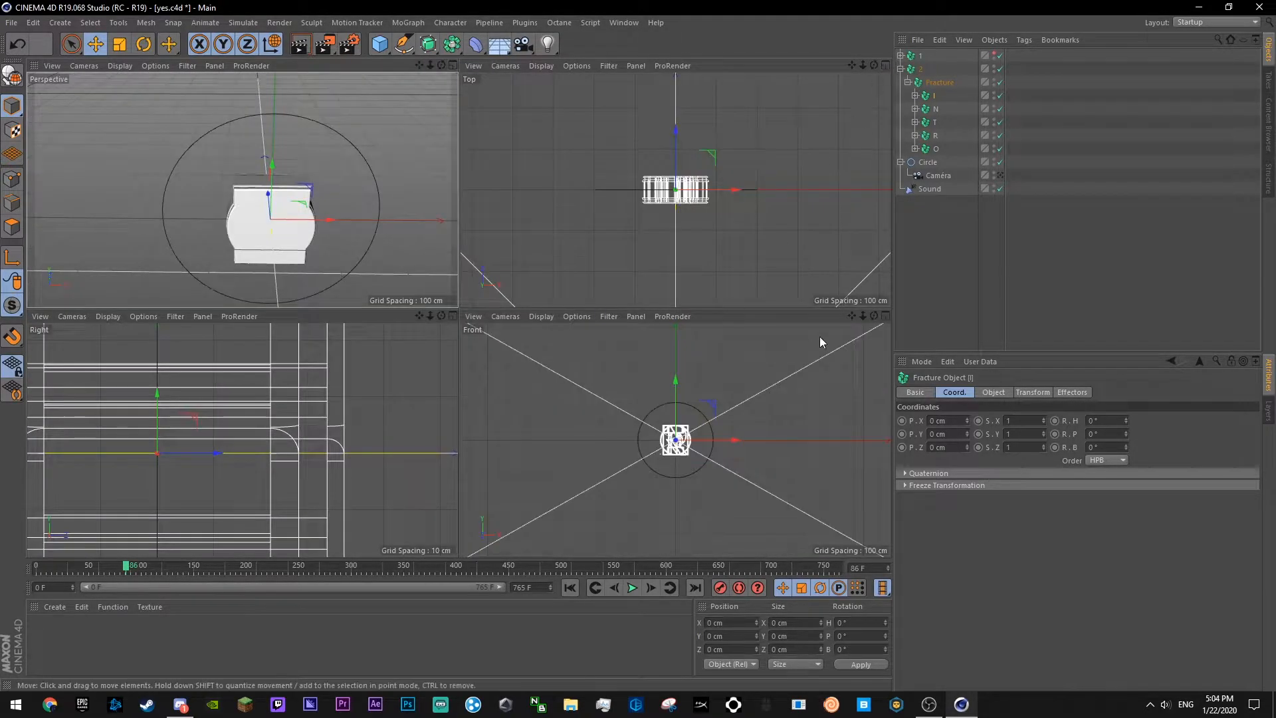
middle_click(803, 342)
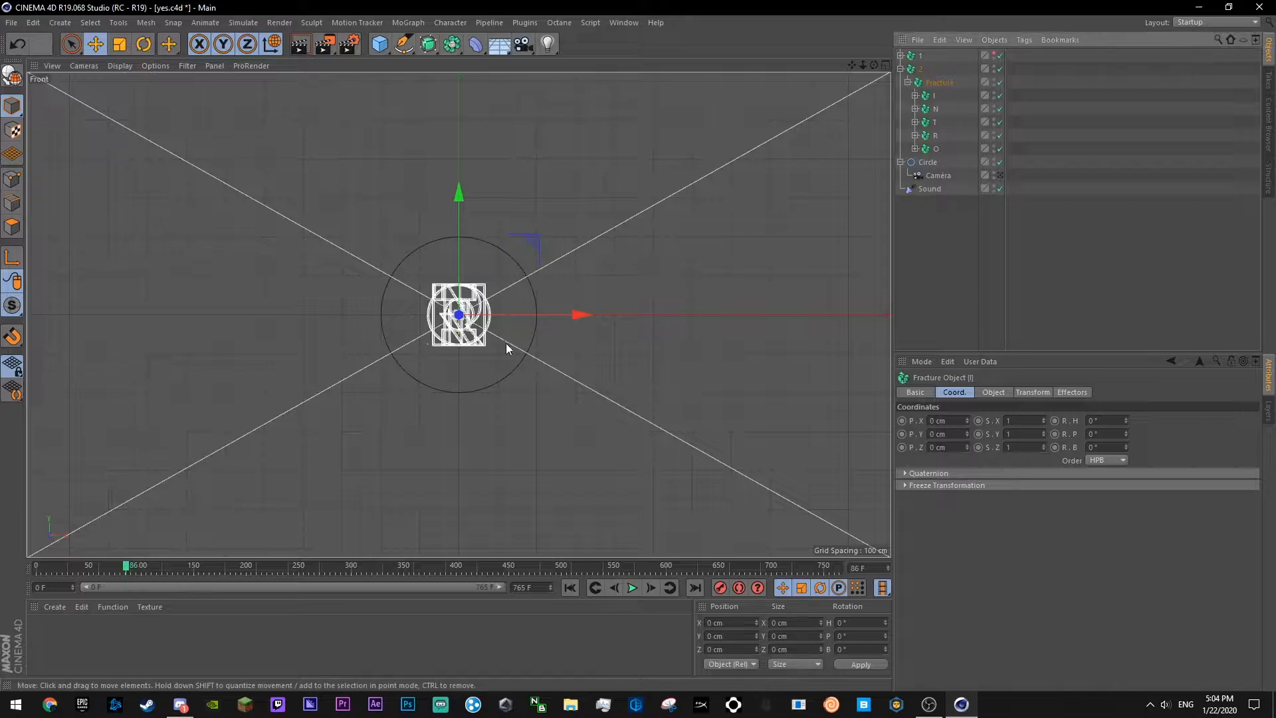
left_click_drag(534, 318, 428, 330)
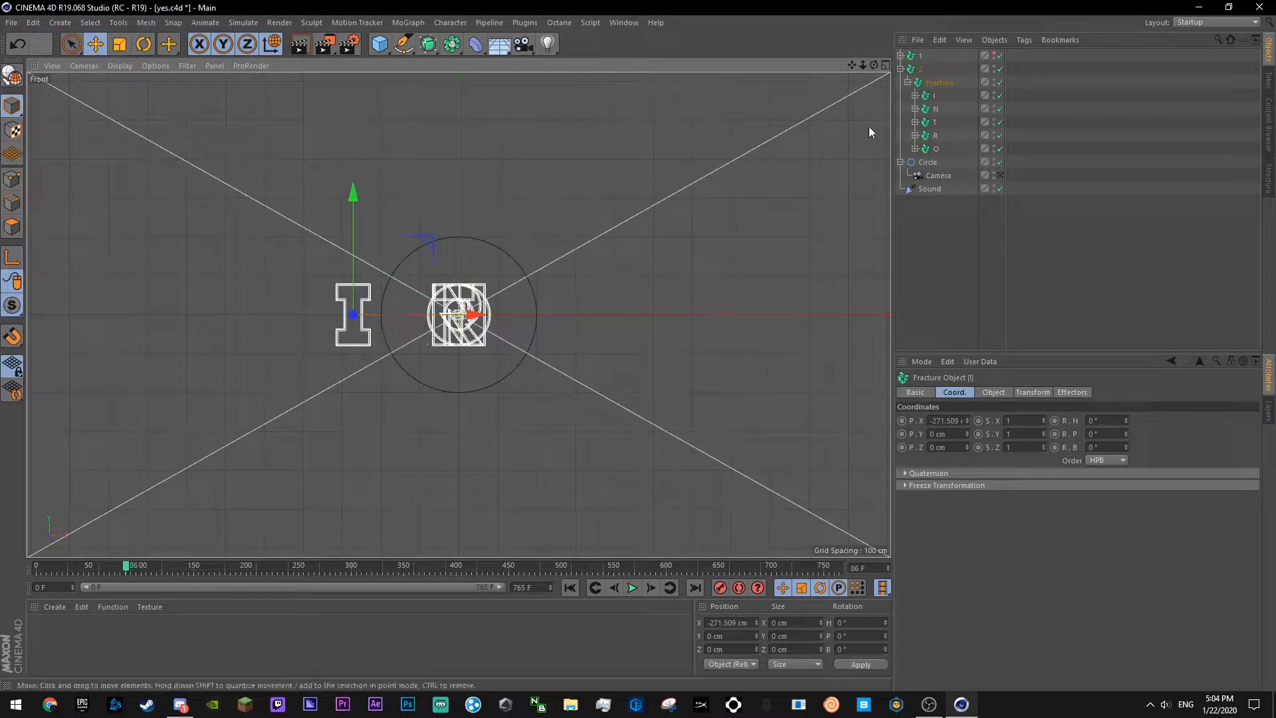
- Spread the I, N, T and R letters of Fracture 2 along X so they form a row ending at the O
left_click(936, 108)
left_click_drag(542, 309, 405, 331)
key("ctrl+s")
left_click(933, 98, "ctrl")
key("ctrl+s")
left_click(934, 122, "ctrl")
key("ctrl+s")
left_click(935, 135, "ctrl")
left_click(492, 312, "ctrl")
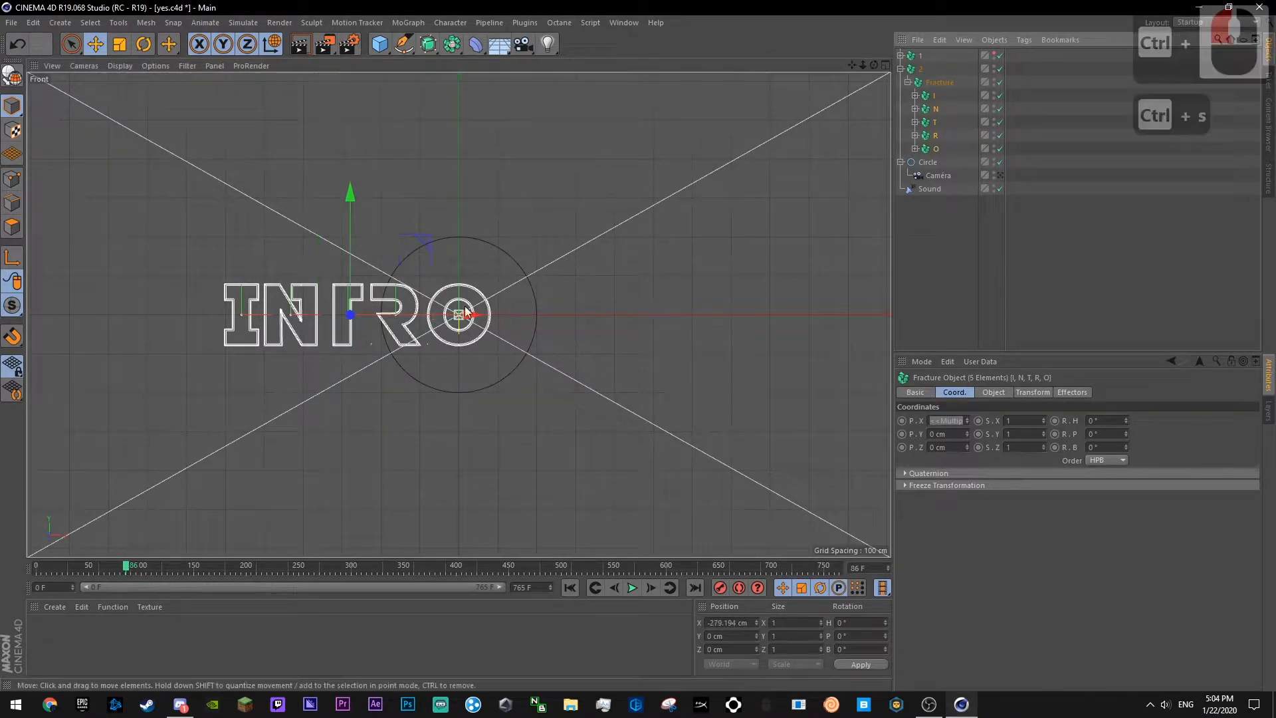
- Shift the letters of Fracture 2 along X to centre the word on the origin, adjust the O's spacing, and save
left_click_drag(492, 312, 535, 372)
left_click(991, 290)
left_click(936, 148)
left_click_drag(634, 320, 636, 325)
key("ctrl+s")
left_click(939, 81)
left_click_drag(529, 326, 529, 347)
left_click(1027, 257)
key("ctrl+s")
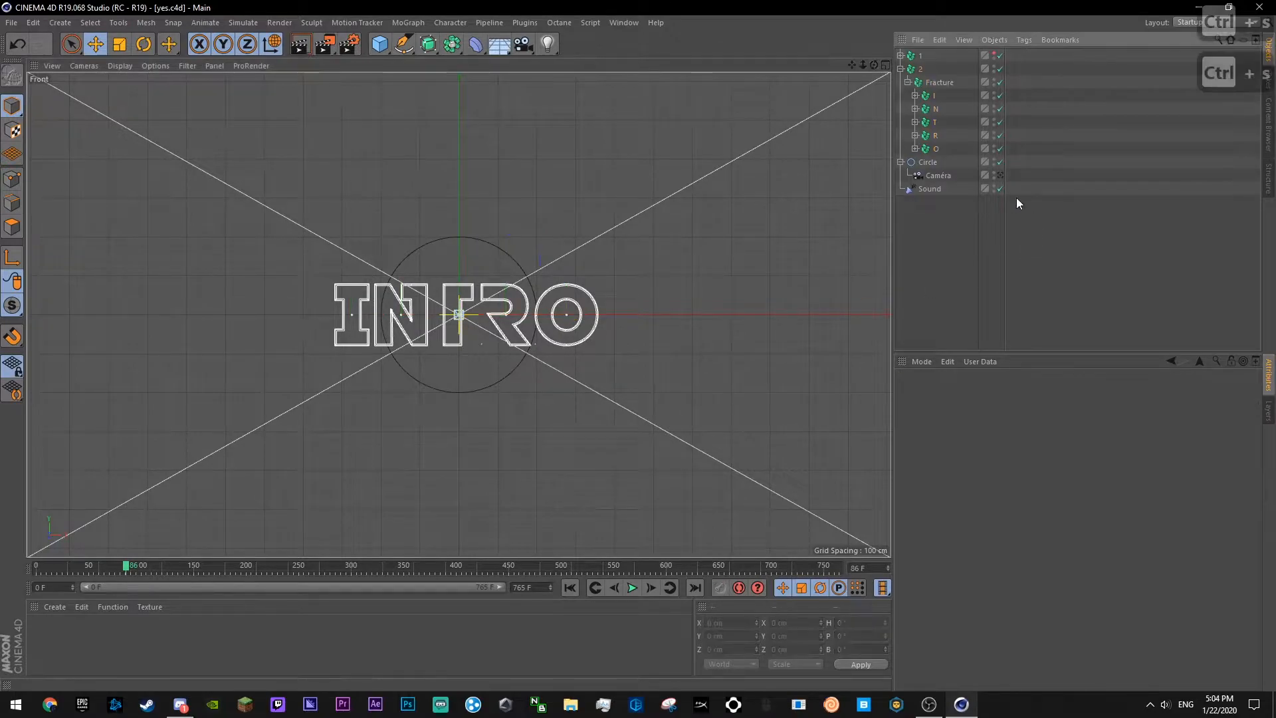
- Collapse and hide Fracture 2, and show Fracture 1 with its letters expanded
left_click(900, 69)
left_click(994, 54)
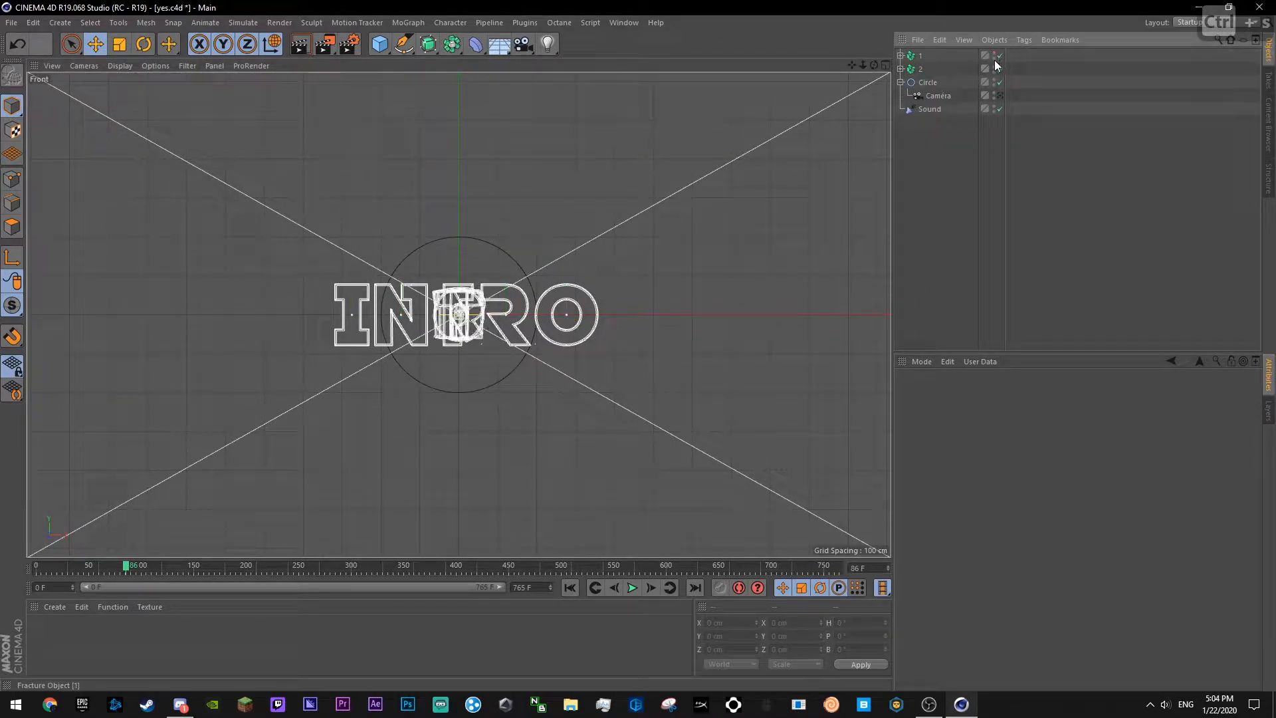
left_click(993, 67)
left_click(900, 56)
- Move the I and N letters of Fracture 1 apart along X in the front view and save
left_click(934, 82)
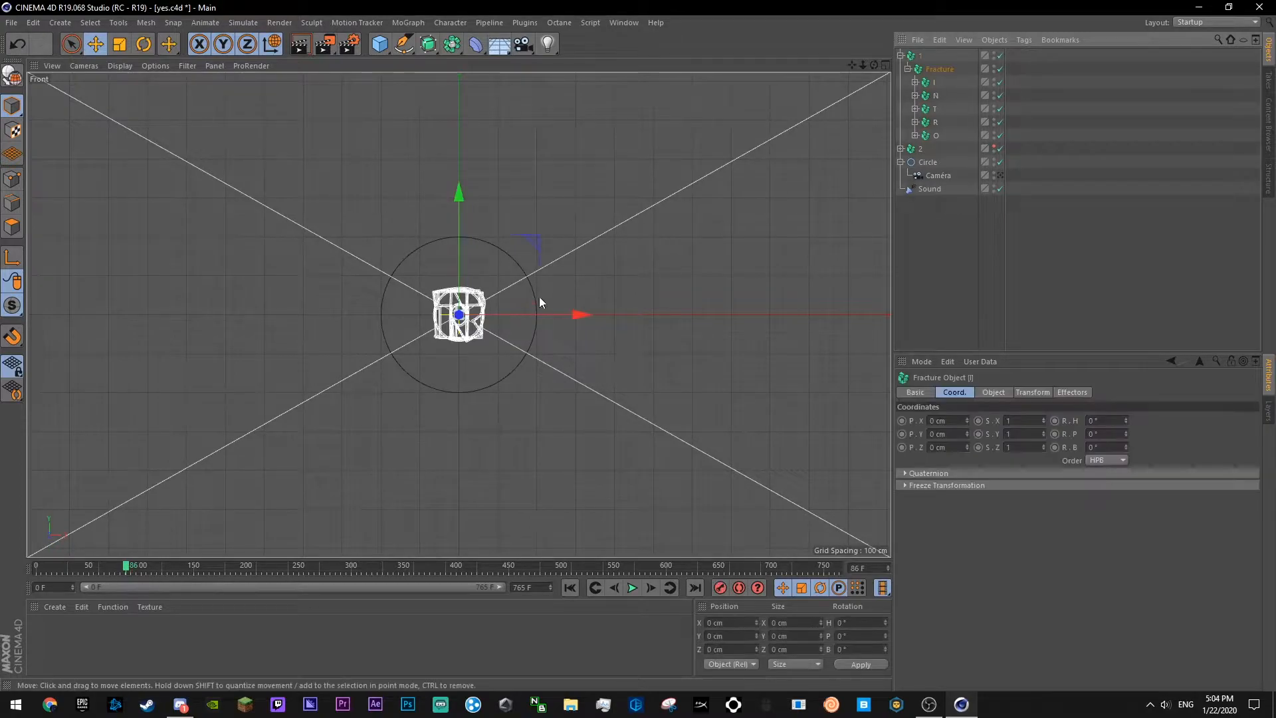
left_click_drag(521, 310, 402, 311)
left_click(935, 95)
left_click_drag(541, 316, 647, 324)
key("ctrl+s")
- Line up the T, R and O letters of Fracture 1 along X, with the O at about 205 cm, and save
left_click(934, 109)
key("ctrl+s")
left_click(935, 122)
key("ctrl+s")
left_click(935, 136)
key("ctrl+s")
key("ctrl+s")
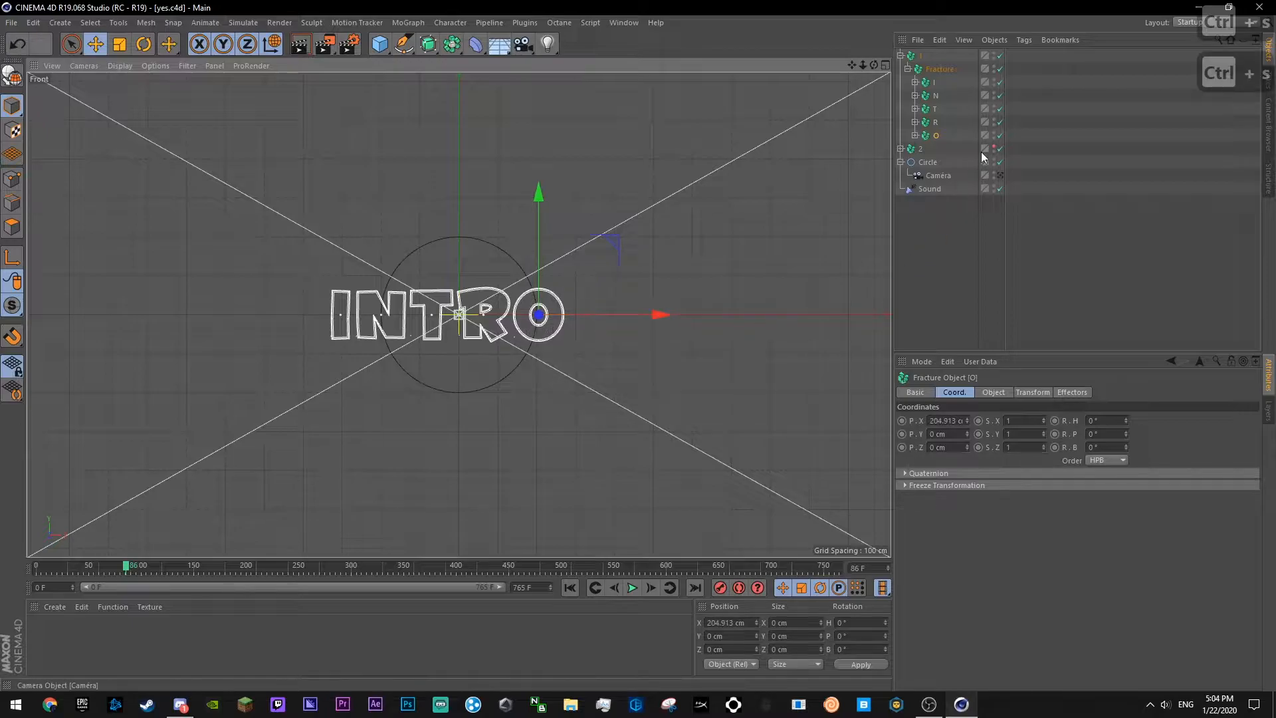
- Shift all five letters of Fracture 1 about 50 cm in positive X and save
left_click(935, 83, "shift")
left_click_drag(517, 315, 536, 337)
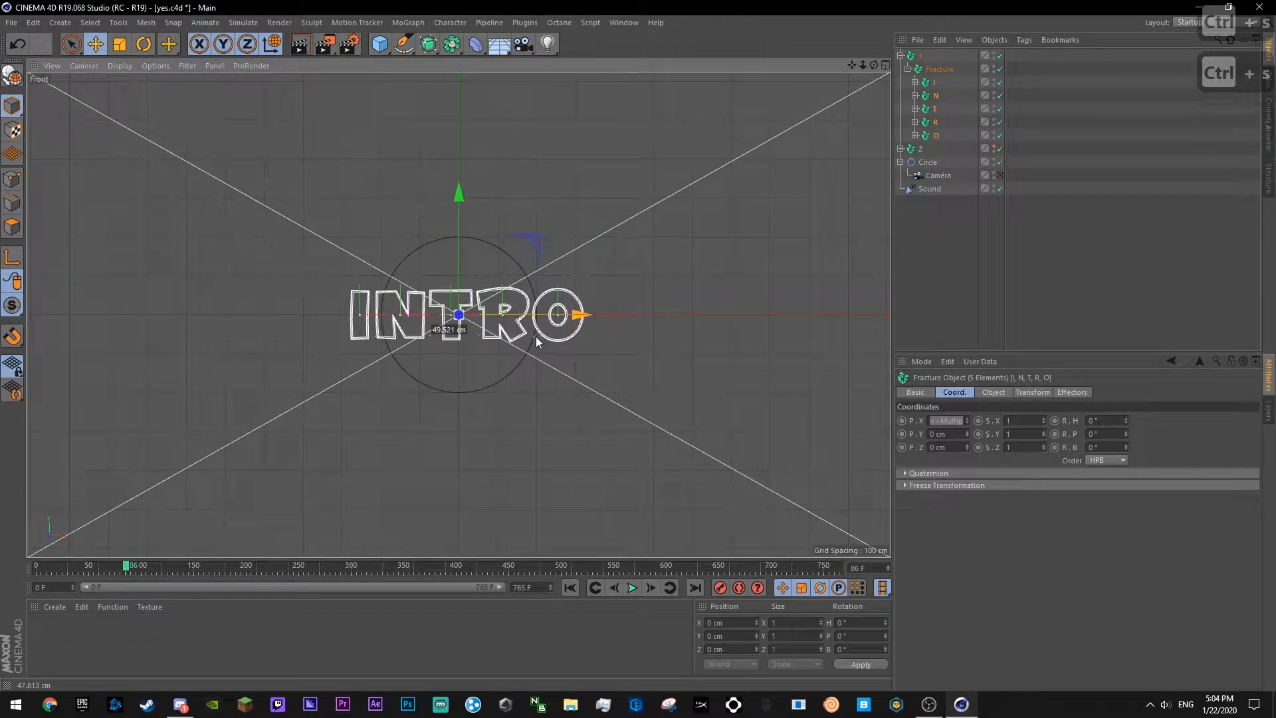
left_click(997, 261)
key("ctrl+s")
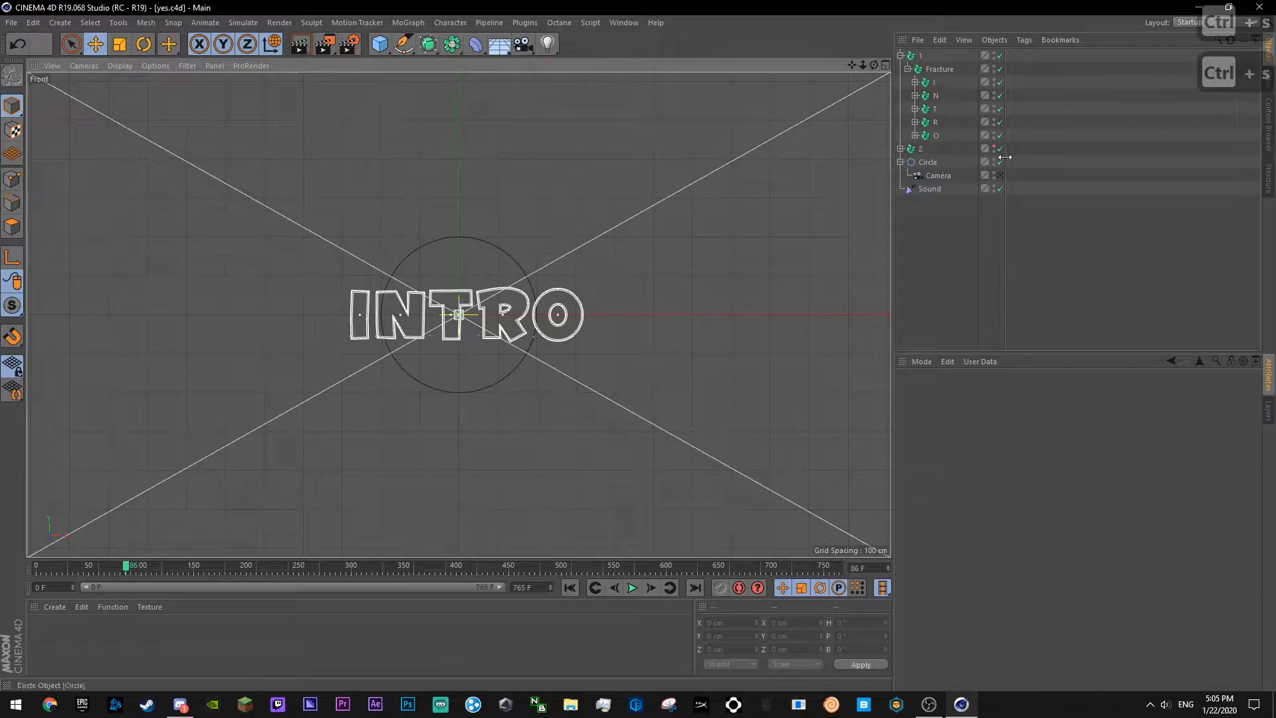
- Examine the letter arrangement of Fracture 1 in the perspective view
left_click(918, 70)
left_click(908, 69)
left_click(901, 56)
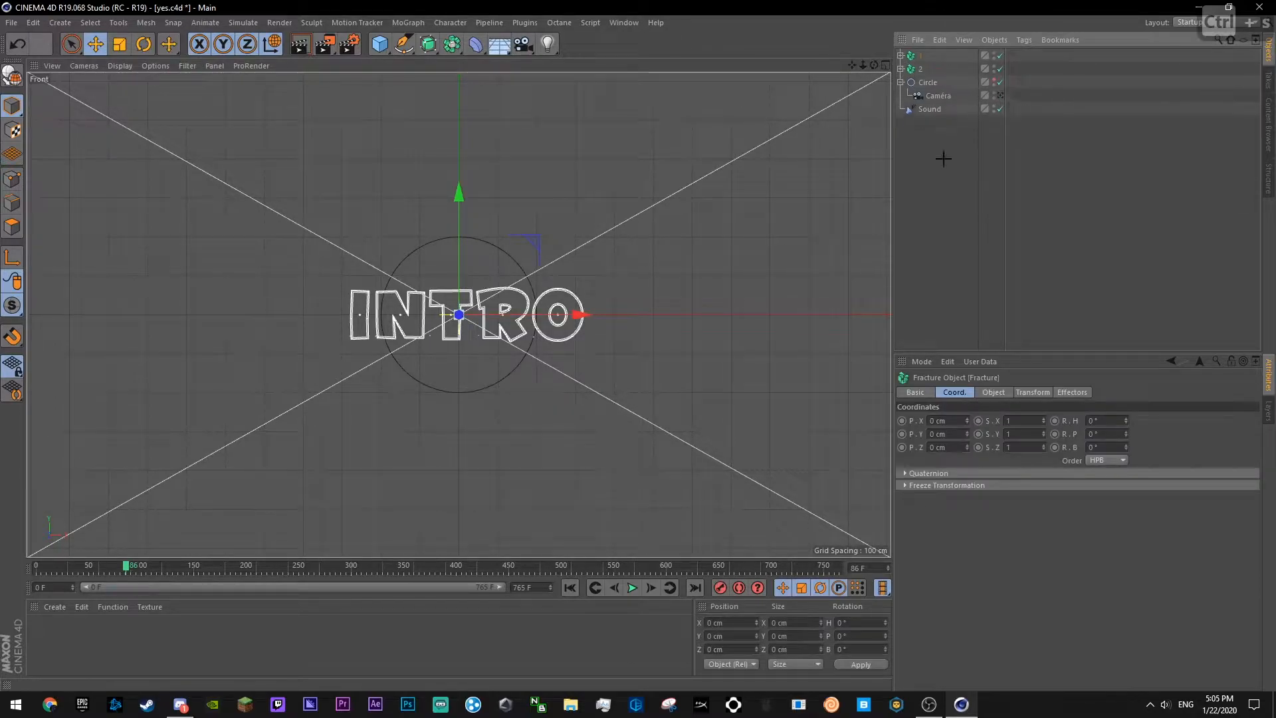
left_click(943, 157)
middle_click(314, 241)
middle_click(312, 237)
left_click_drag(850, 66, 832, 14)
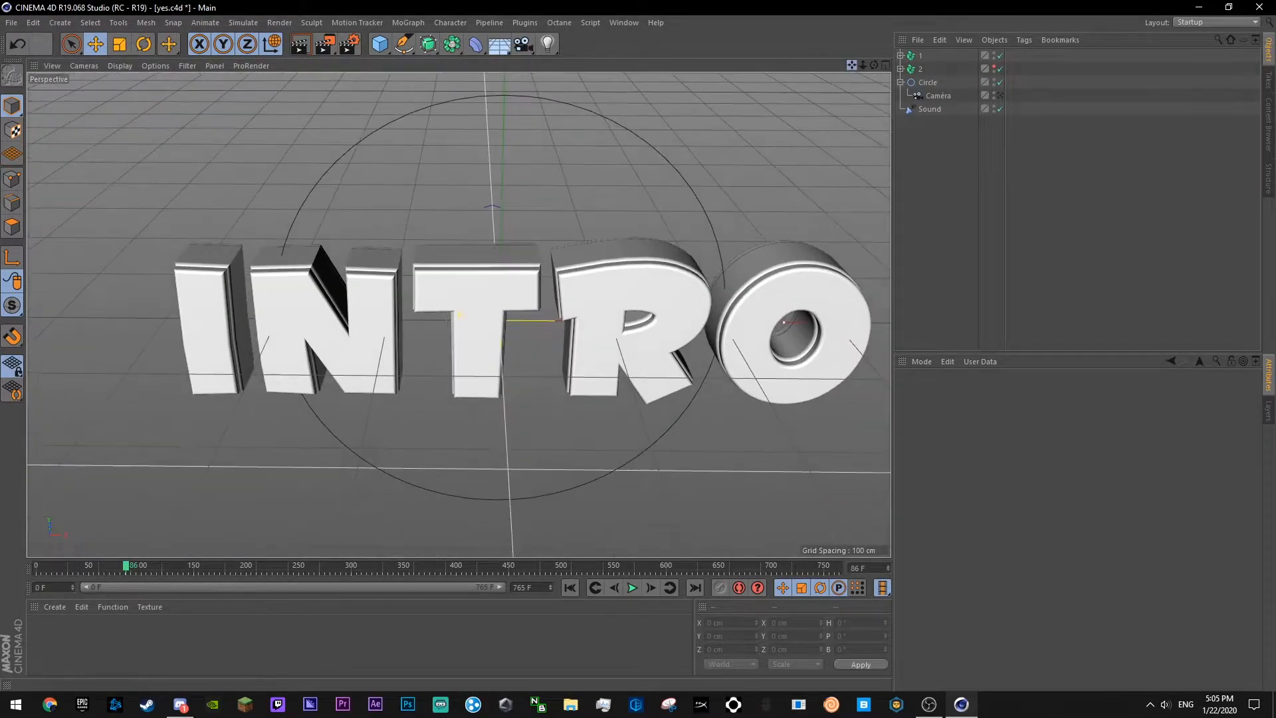
key("ctrl+s")
mouse_move(874, 65)
left_mouse_down()
mouse_move(808, 33)
mouse_move(332, 40)
mouse_move(824, 40)
mouse_move(894, 56)
mouse_move(878, 67)
left_mouse_up()
- Nudge the I letter of Fracture 1 closer to the N, to X about -245 cm, and save
left_click(909, 57)
left_click(900, 56)
left_click(907, 69)
left_click(933, 82)
left_click_drag(293, 332, 304, 335)
middle_click(321, 337)
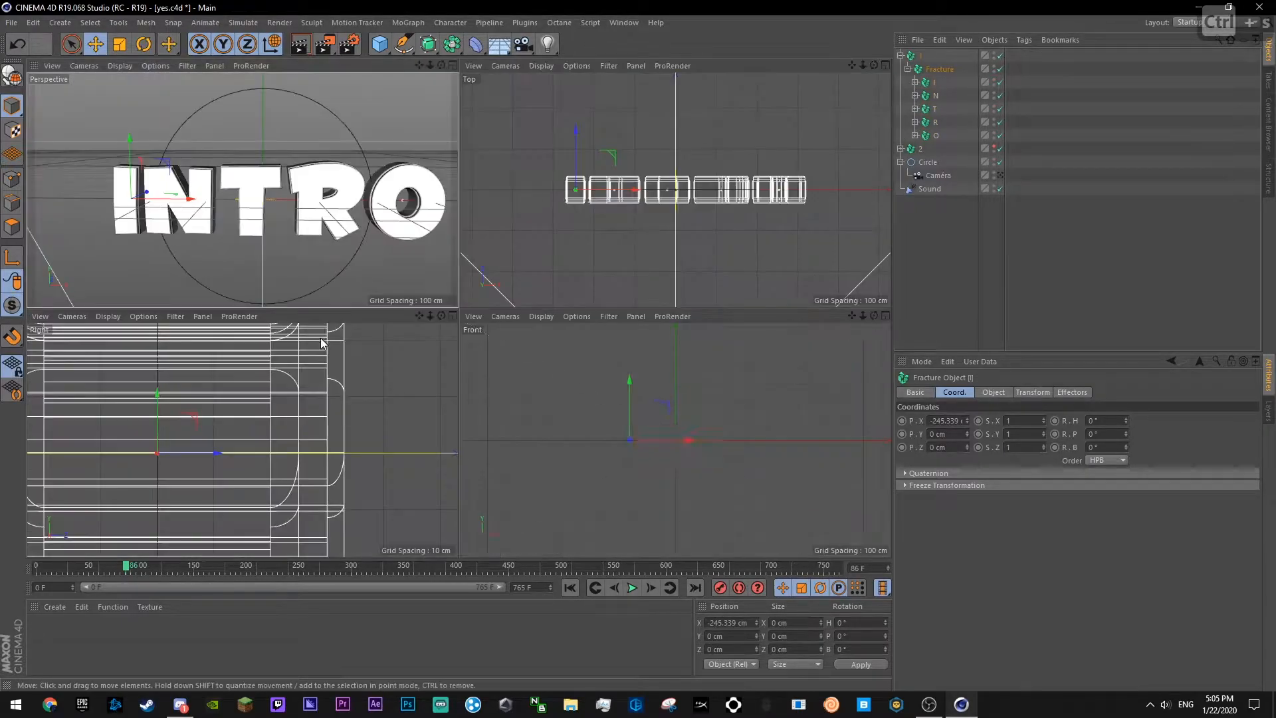
middle_click(632, 377)
scroll(452, 352, "up", 5)
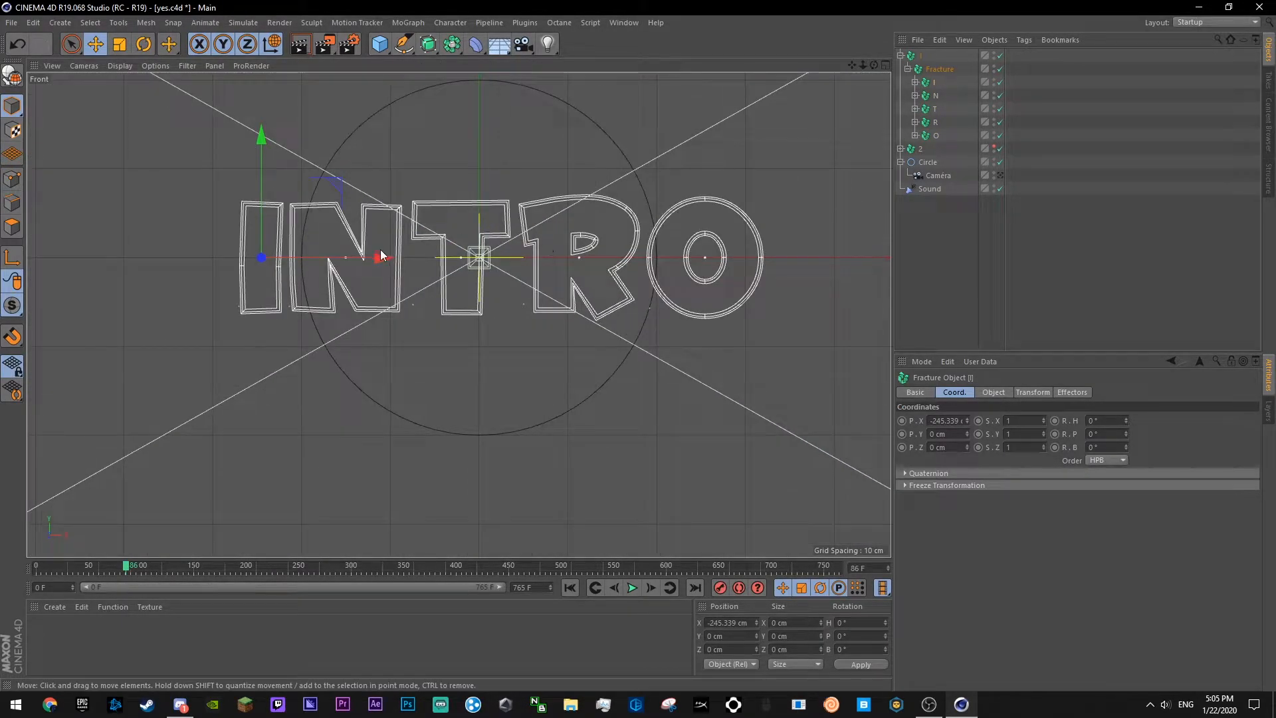
key("ctrl+s")
- Tighten the spacing of Fracture 1 by shifting I with N, T and R added one by one toward the O
left_click(935, 96, "ctrl")
left_click_drag(410, 260, 549, 258)
left_click(935, 109, "ctrl")
key("ctrl+s")
key("ctrl+s")
left_click(935, 123, "ctrl")
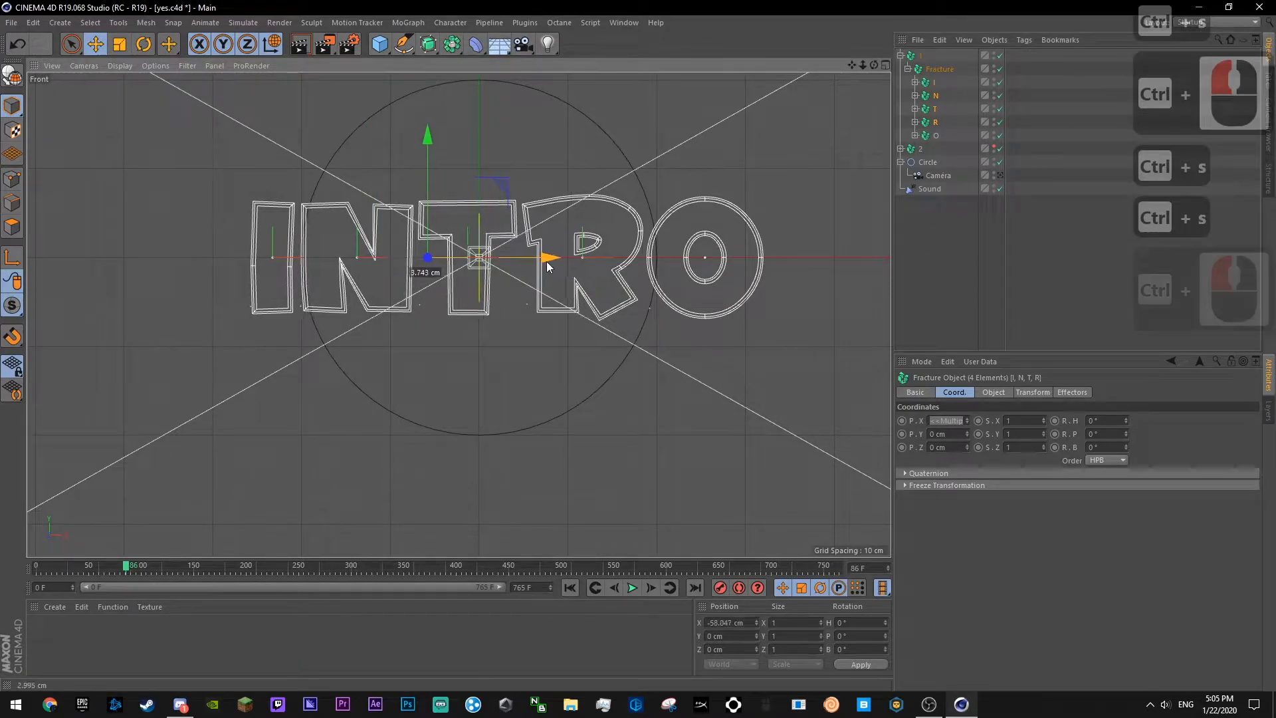
- Shift all five letters of Fracture 1 slightly in negative X to recentre the word, and save
left_click(935, 135, "ctrl")
left_click_drag(601, 258, 569, 274)
left_click(983, 252)
key("ctrl+s")
- Hide Fracture 1, show Fracture 2 with its letters expanded in the perspective view, and save
left_click(900, 150)
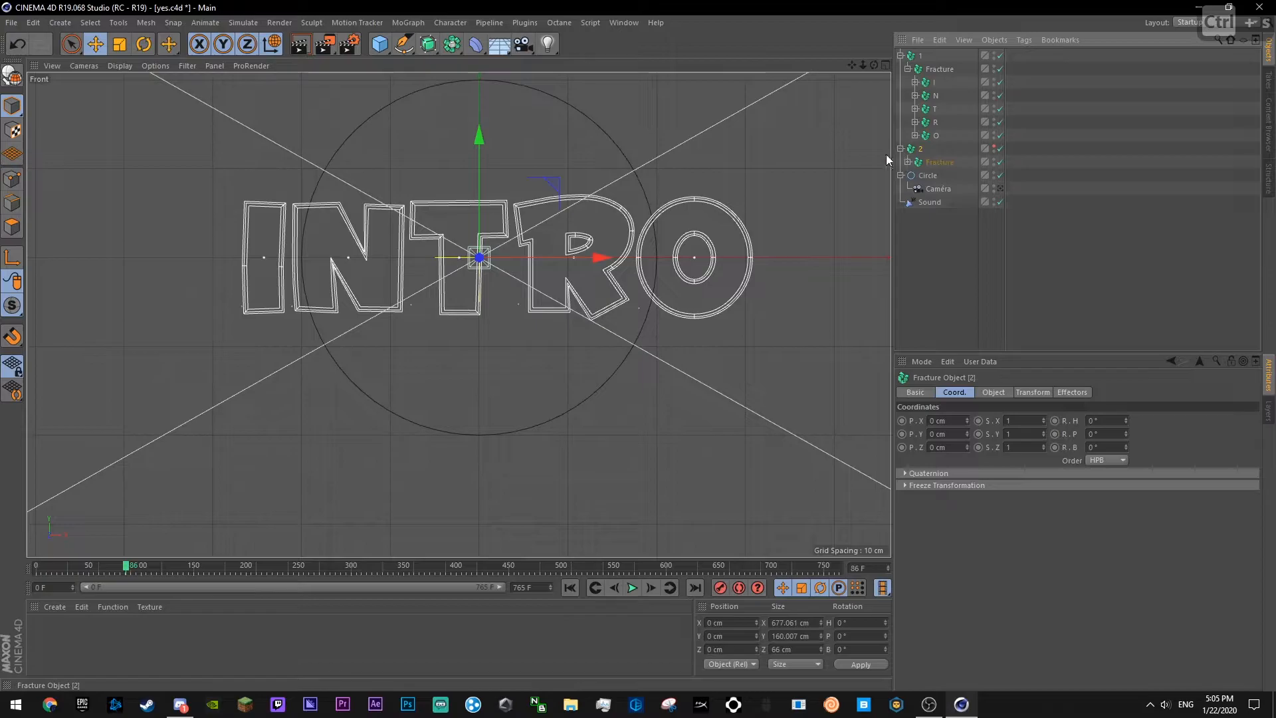
key("F5")
key("F1")
left_click(907, 162)
left_click(1061, 96)
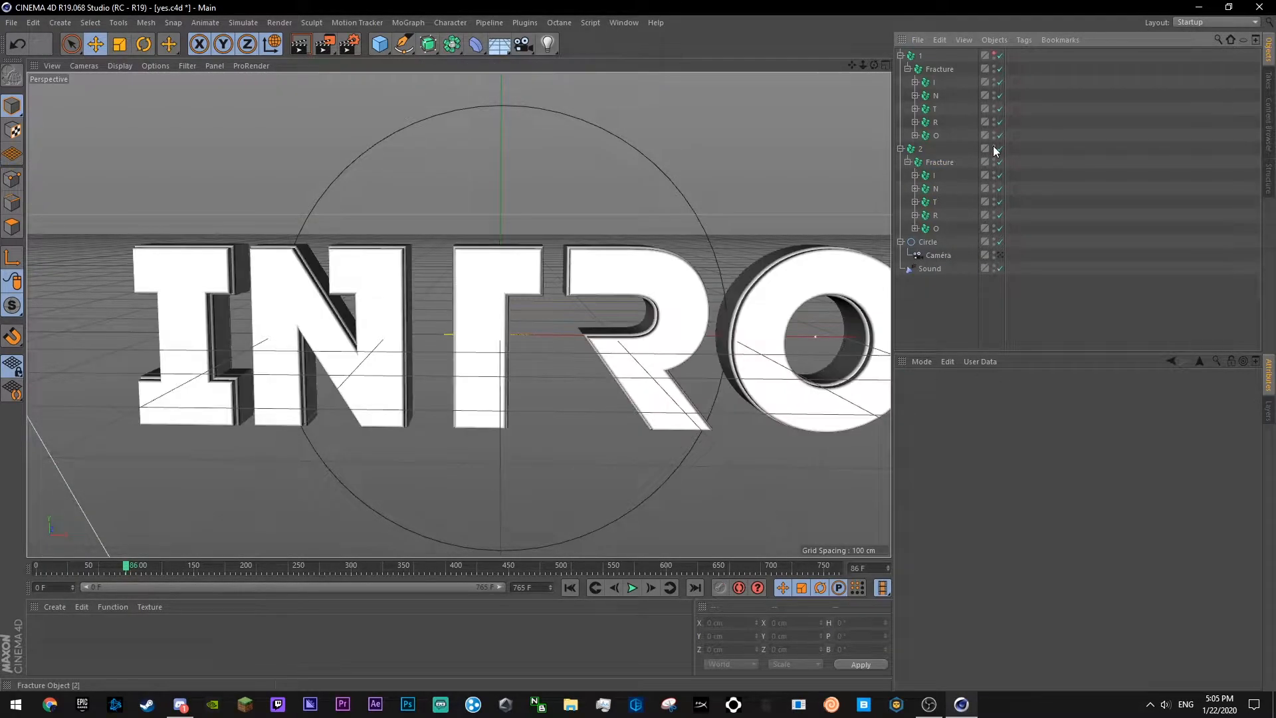
key("ctrl+s")
- Tighten the spacing of Fracture 2 by shifting I with N and T added one by one toward the R, and save
mouse_move(874, 66)
left_mouse_down()
mouse_move(907, 67)
mouse_move(876, 68)
left_mouse_up()
left_click(933, 176)
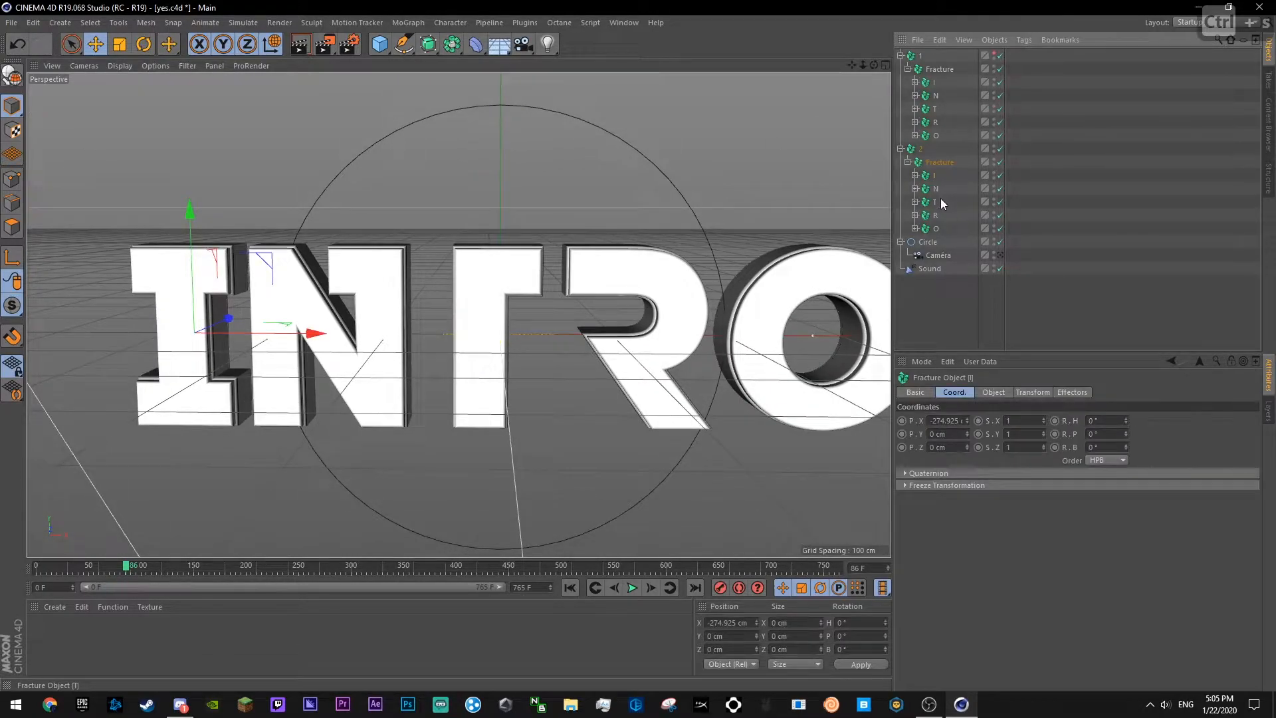
left_click(519, 329, "ctrl")
left_click(928, 189, "ctrl")
left_click_drag(388, 334, 506, 337)
key("ctrl+s")
left_click(933, 201, "ctrl")
key("ctrl+s")
left_click_drag(851, 65, 732, 60)
key("ctrl+s")
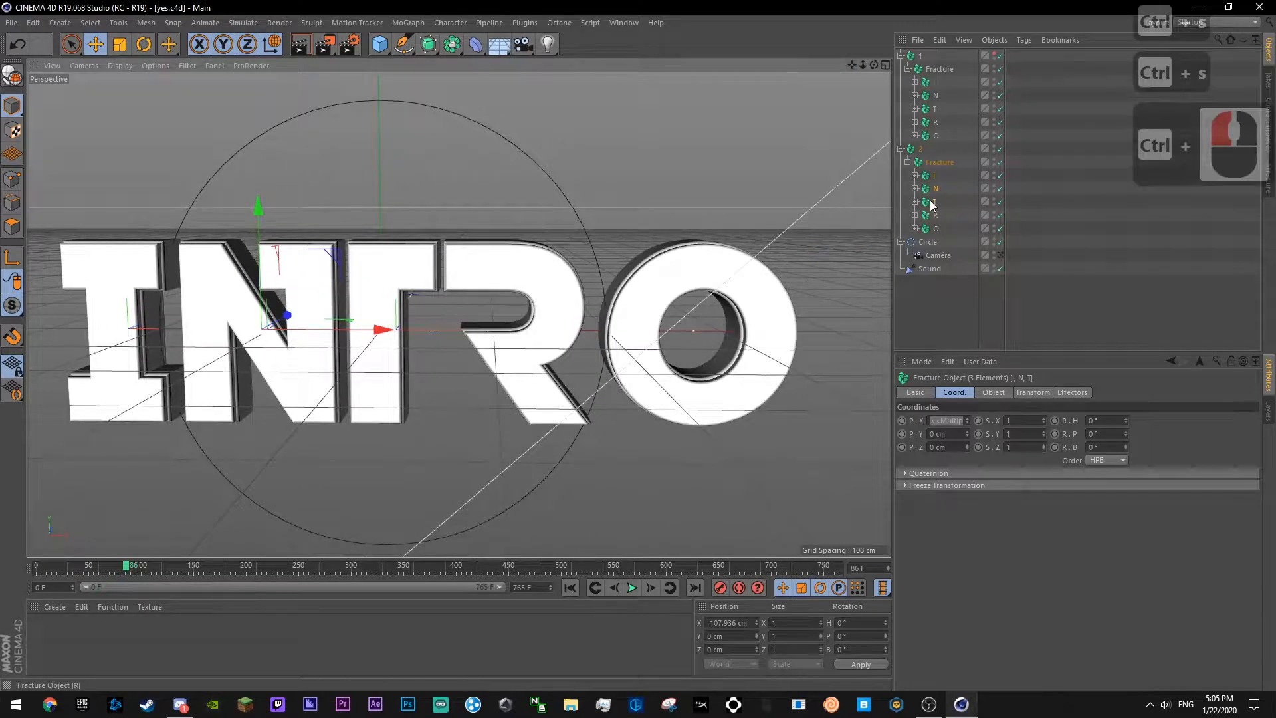
- Move the O letter of Fracture 2 closer to the R, to X about 264 cm
left_click(935, 230)
key("ctrl+s")
left_click_drag(808, 334, 796, 338)
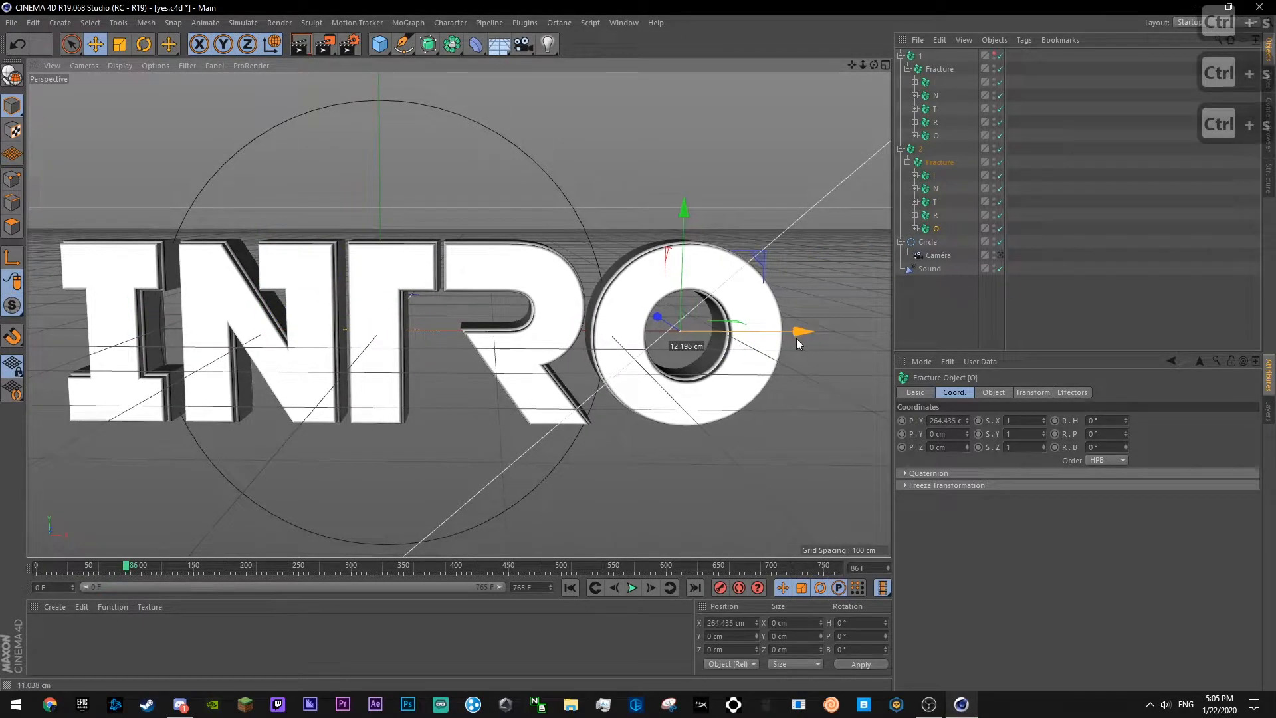
- Look through the scene camera and shift all five letters of Fracture 2 about 33 cm in negative X to recentre the word
left_click(933, 176, "shift")
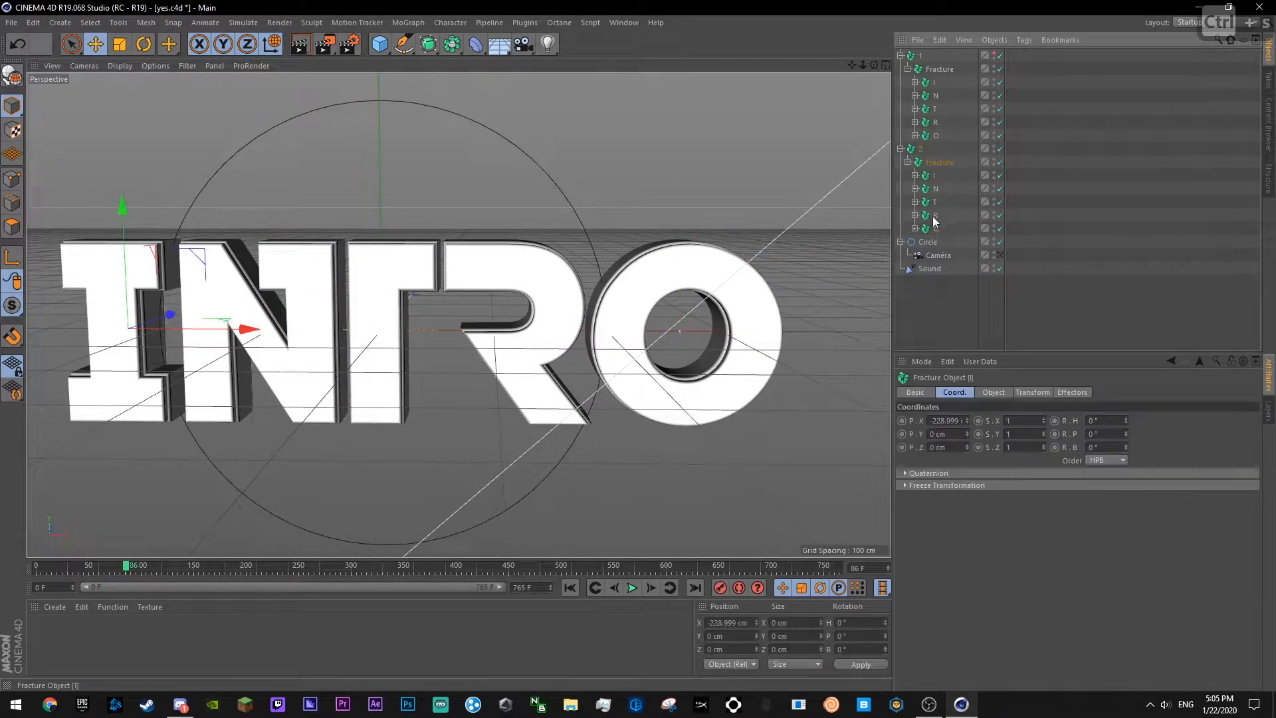
left_click(999, 255)
key("ctrl+s")
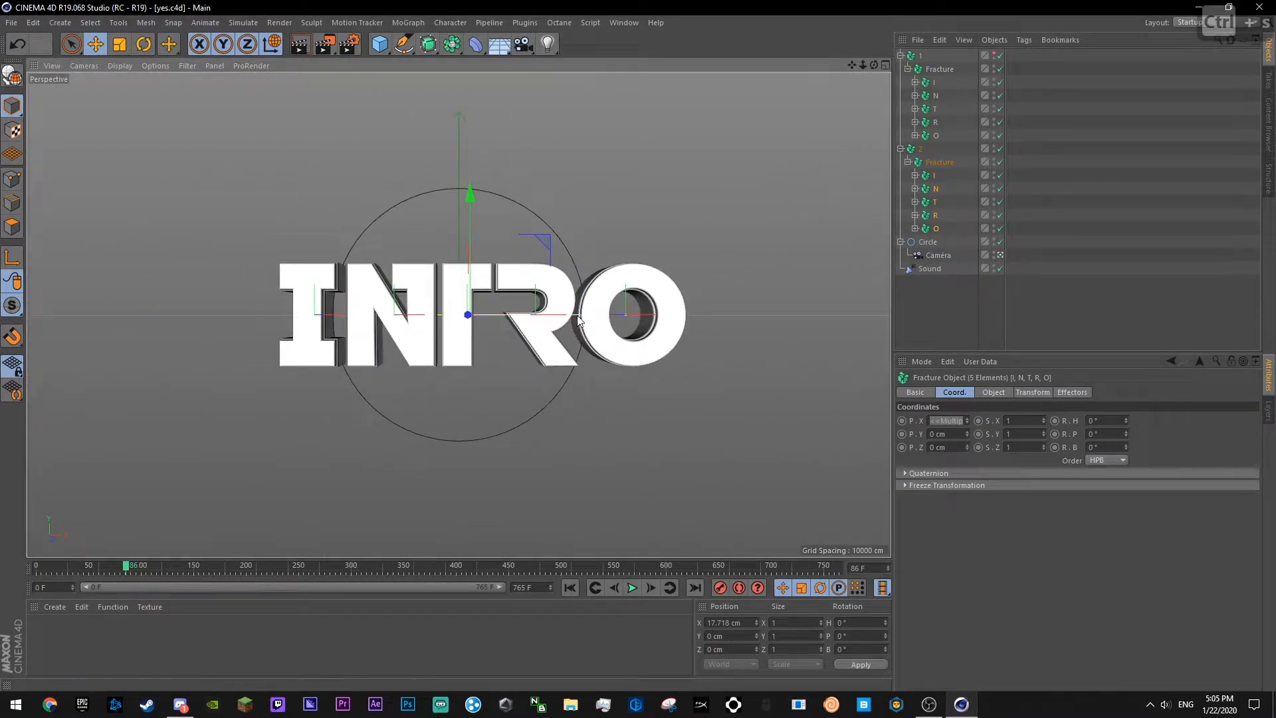
left_click_drag(570, 319, 547, 327)
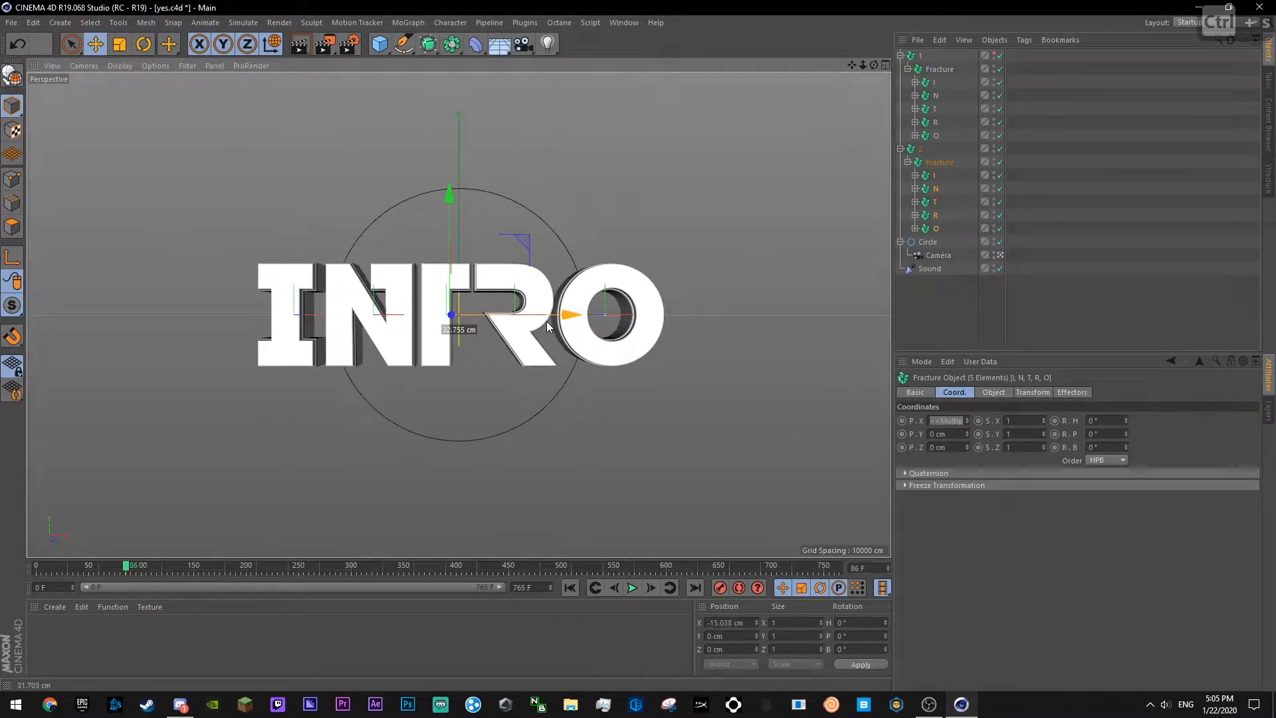
- Nudge the letters of Fracture 2 slightly along positive X to recentre the word, then deselect them and save
left_click(936, 217)
left_click(937, 228, "ctrl")
left_click_drag(638, 324, 579, 375)
key("ctrl+s")
left_click(931, 224)
left_click(933, 176, "shift")
left_click(1076, 322)
key("ctrl+s")
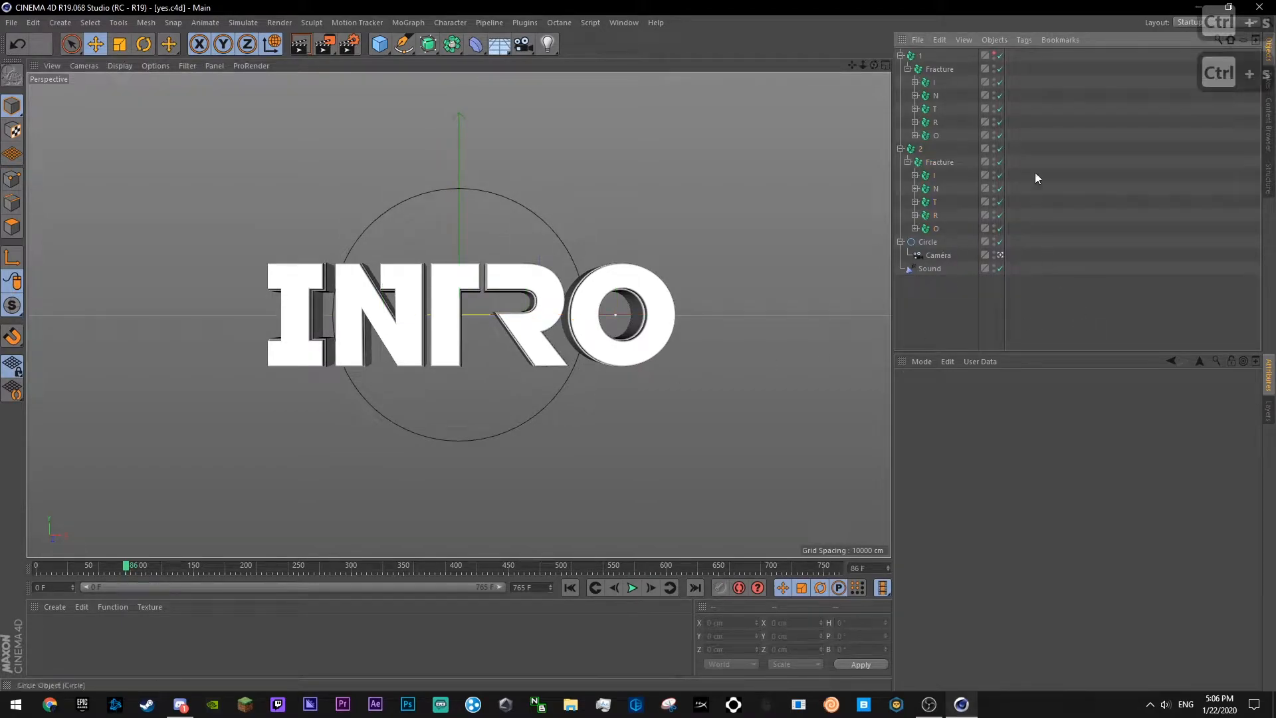
- Show Fracture 1, hide Fracture 2, collapse Fracture 2 and place it below Sound in the hierarchy, and save
left_click(994, 55)
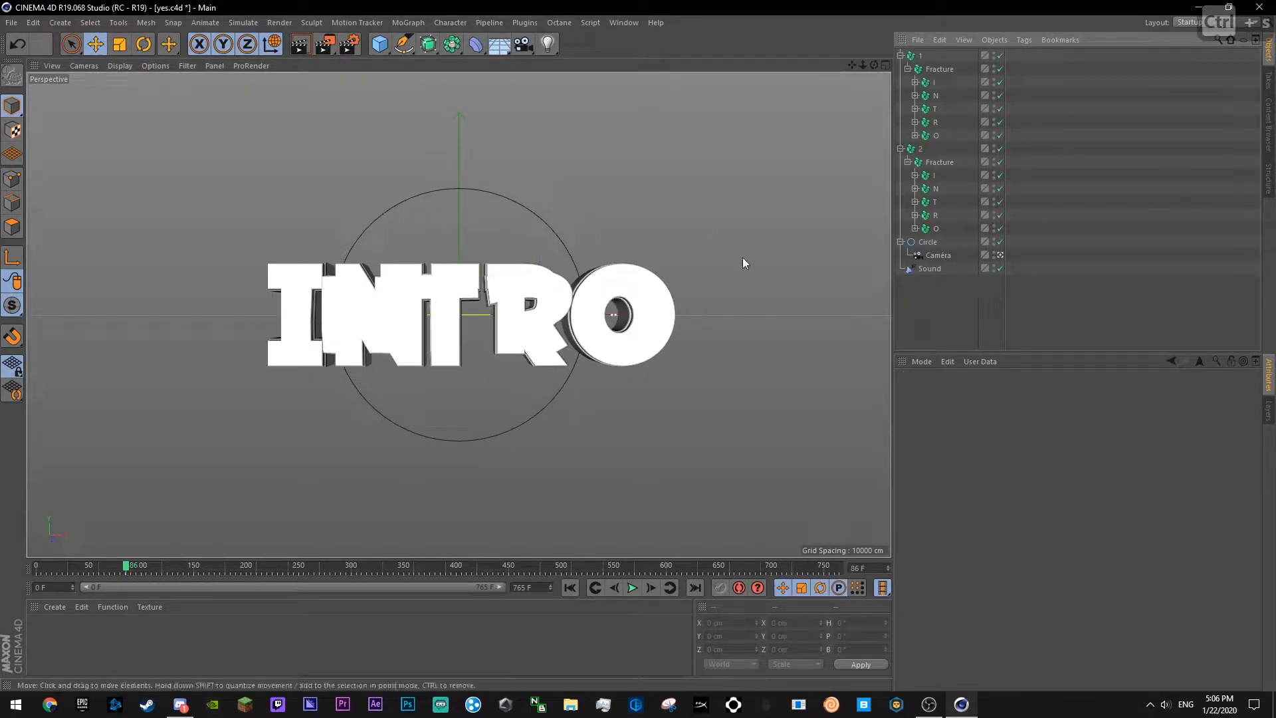
left_click(994, 148)
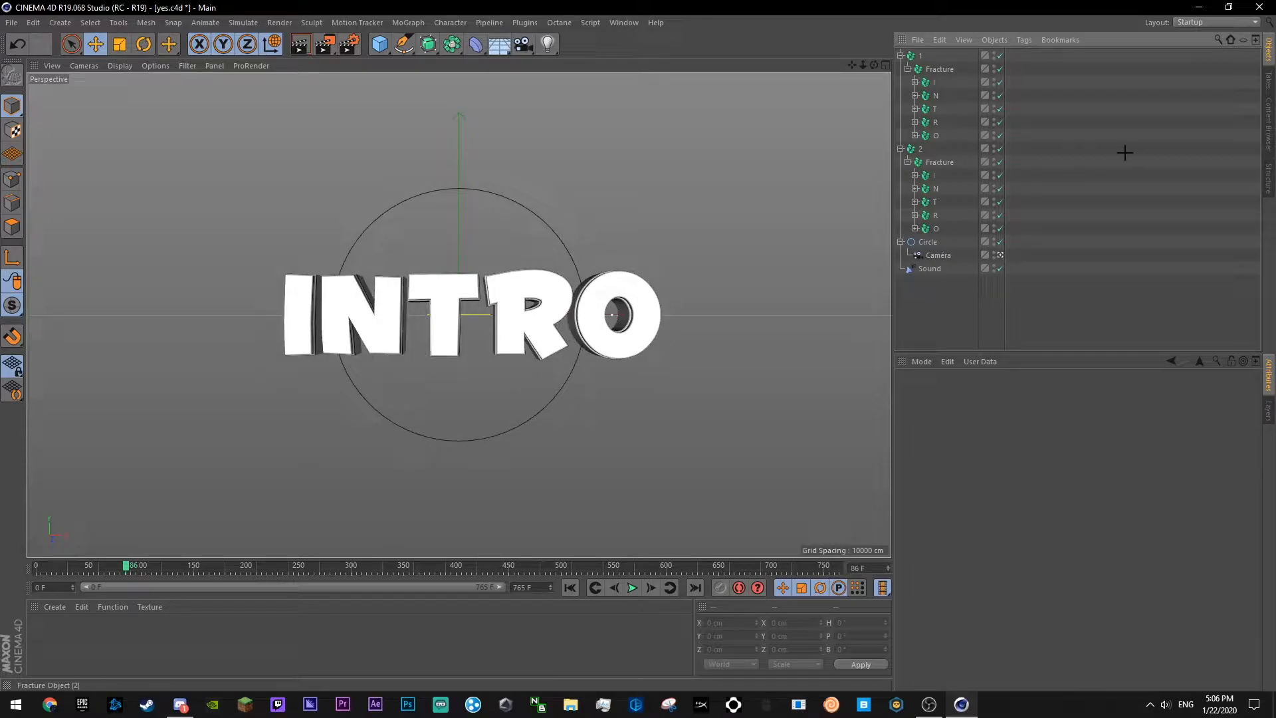
left_click(901, 148)
left_click_drag(920, 148, 919, 199)
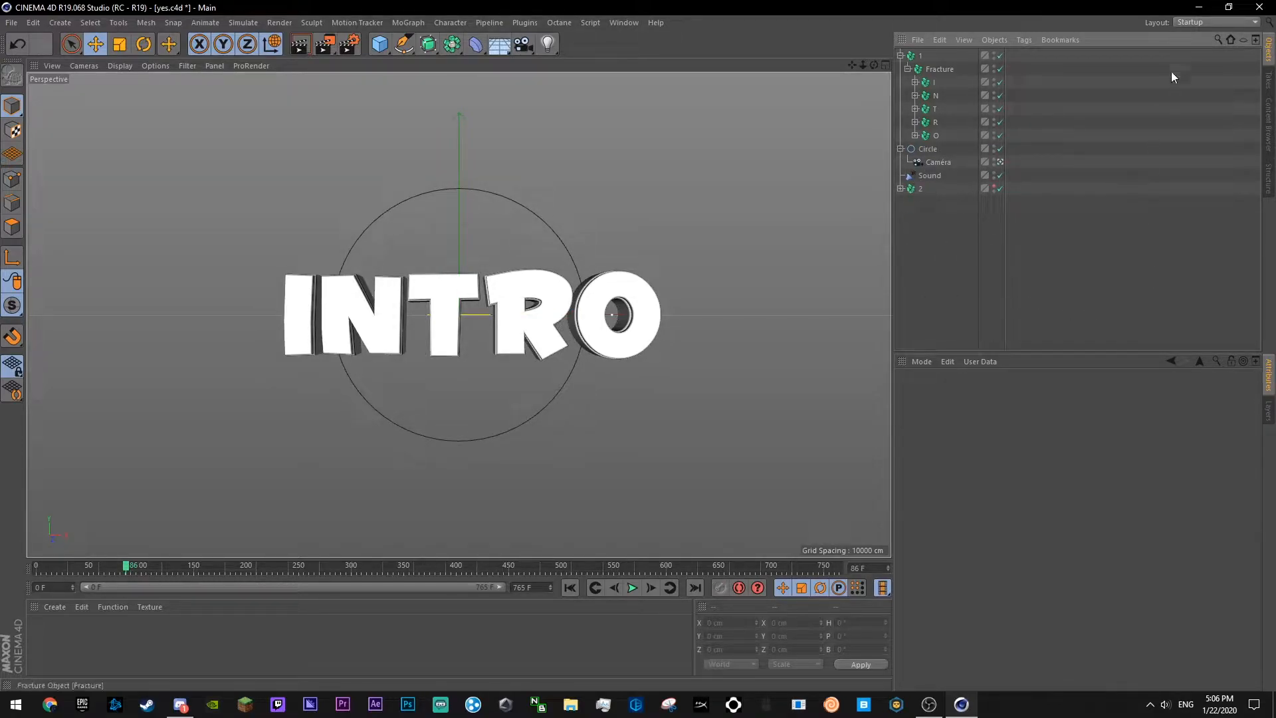
key("ctrl+s")
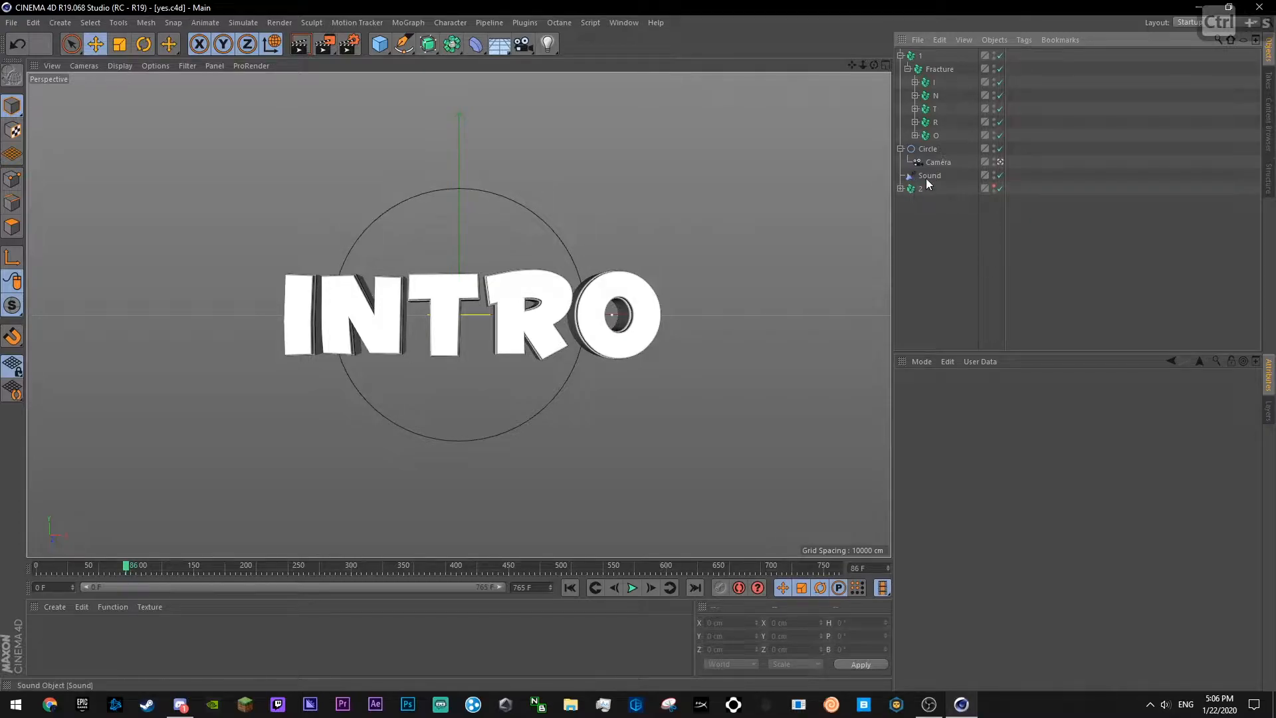
- Switch the interface to the Animate layout and save
left_click(1187, 24)
left_click(1187, 36)
mouse_move(1270, 409)
left_mouse_down()
mouse_move(1113, 414)
mouse_move(1266, 409)
mouse_move(1156, 440)
mouse_move(1272, 410)
mouse_move(1275, 393)
mouse_move(1267, 412)
left_mouse_up()
key("ctrl+s")
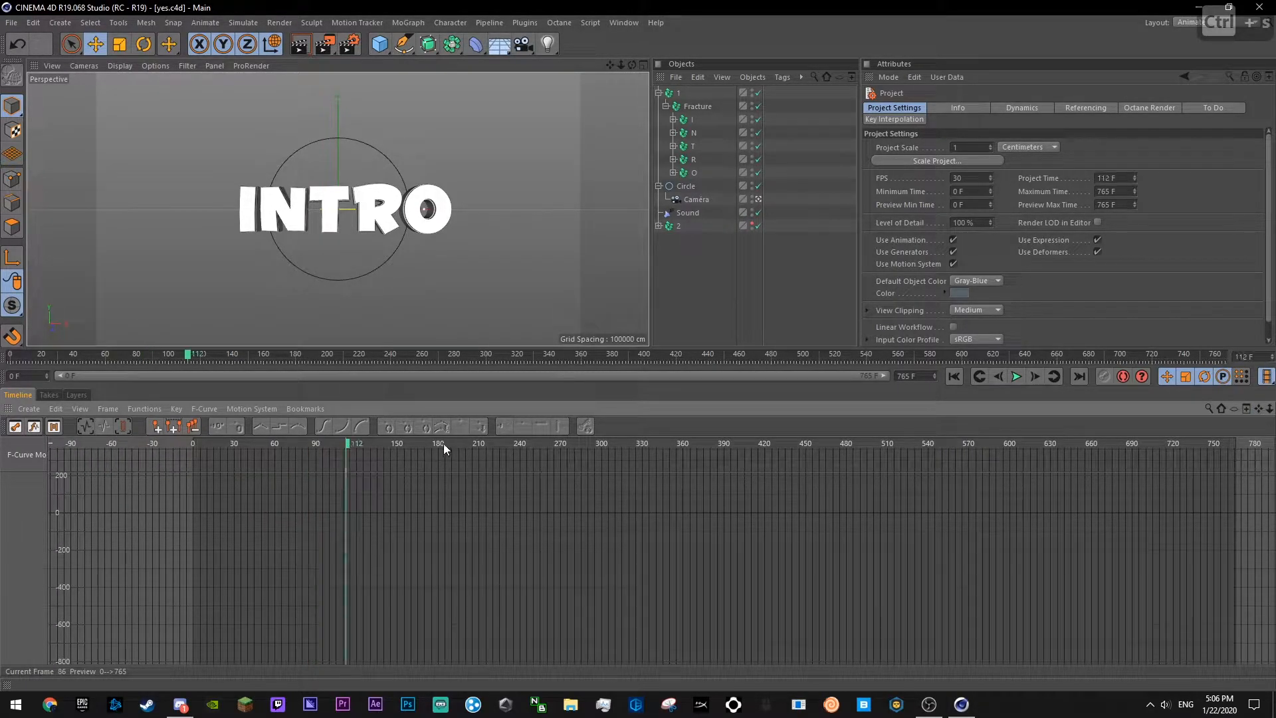
- Play the music from frame 0 and add a timeline marker on the first beat at frame 79
left_click_drag(373, 456, 190, 457)
key("ctrl+s")
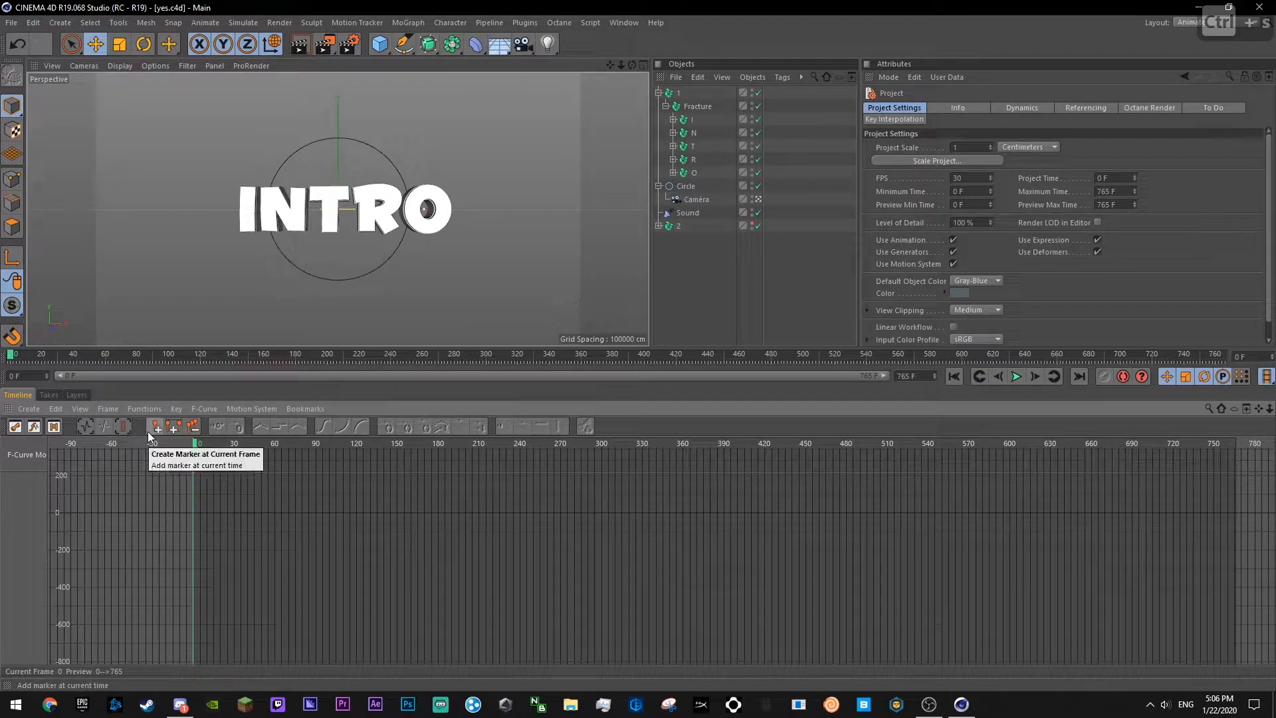
key("F8")
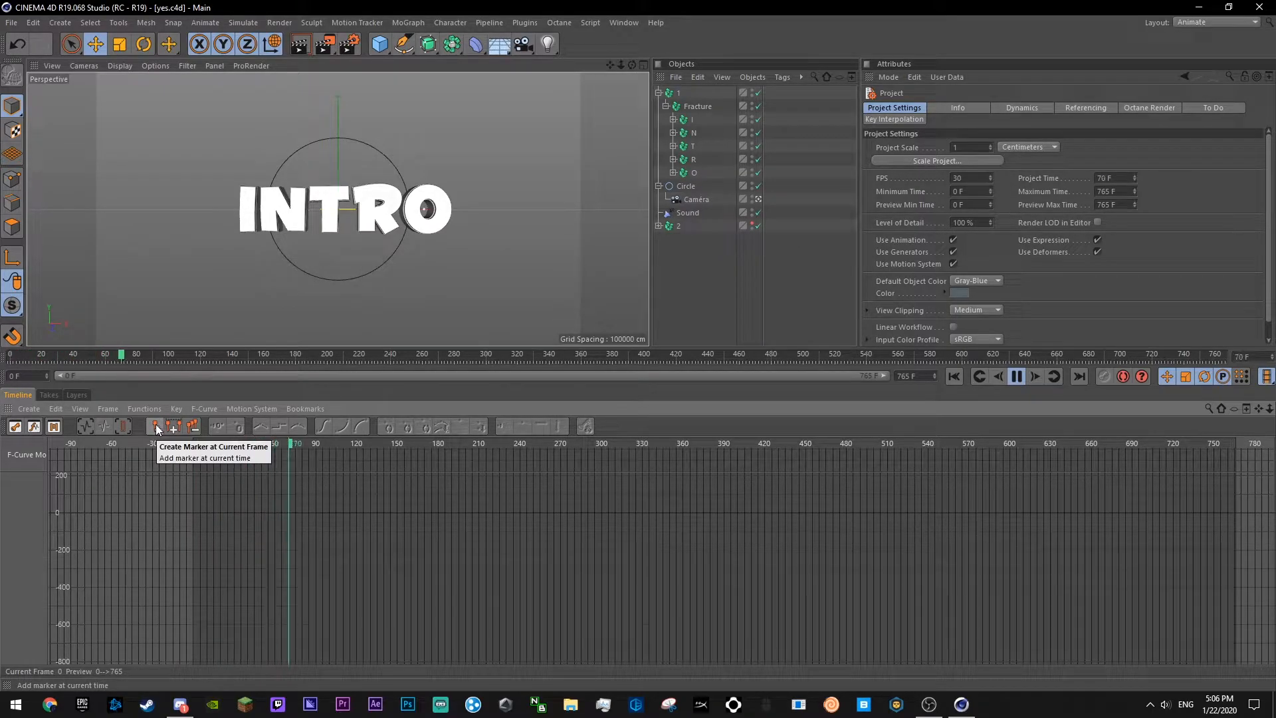
left_click(157, 428)
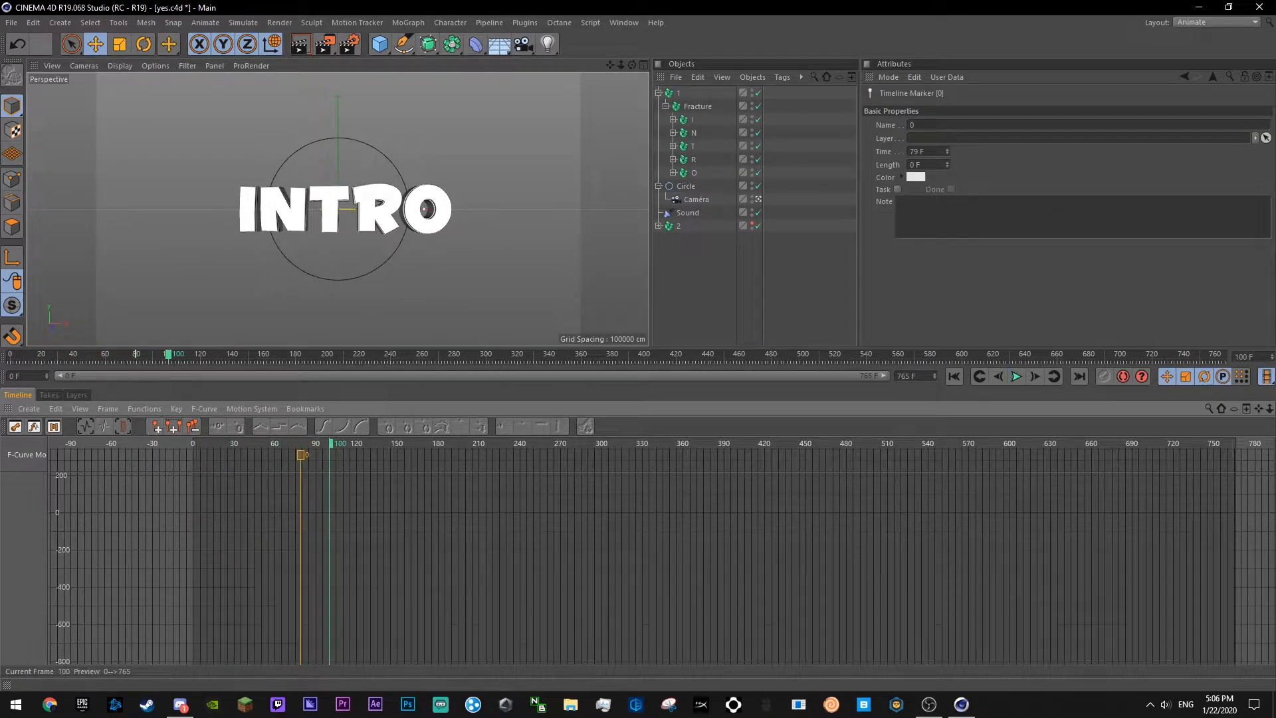
- Replay from about frame 67 and add three timeline markers on the following beats, the last at frame 182
left_click(278, 437)
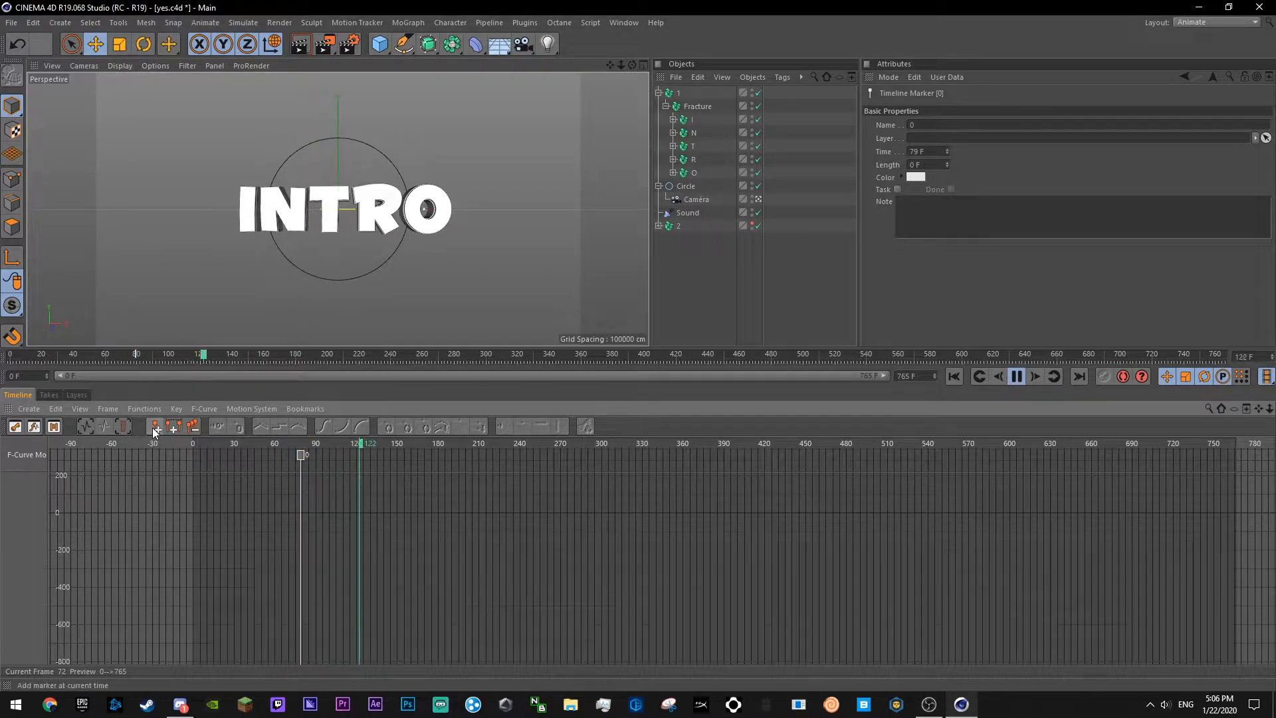
left_click(247, 448)
left_click(227, 444)
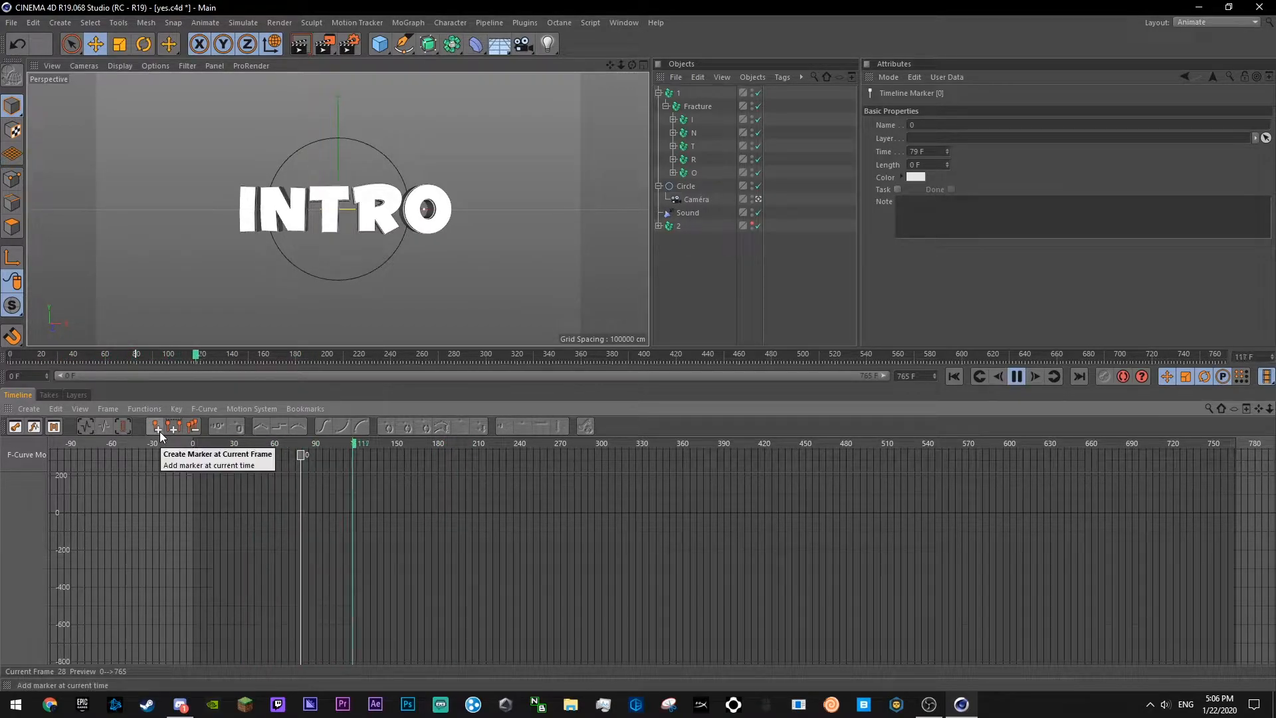
left_click(278, 443)
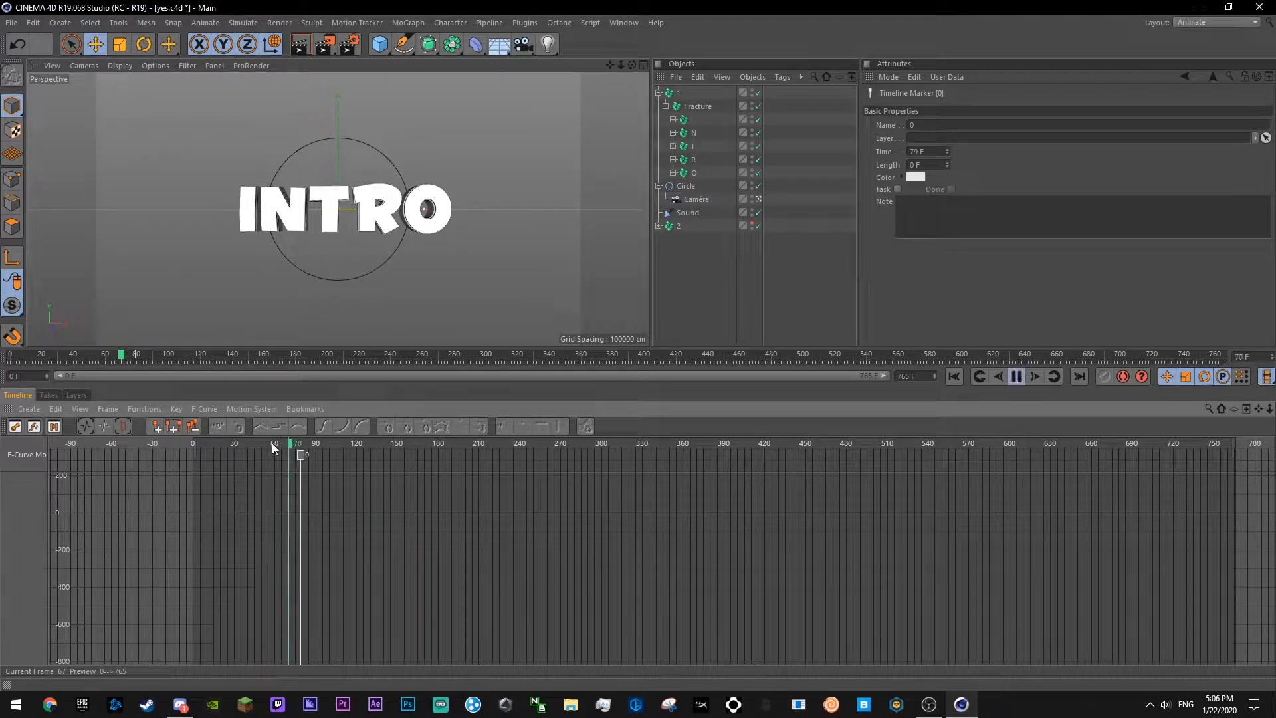
left_click(154, 425)
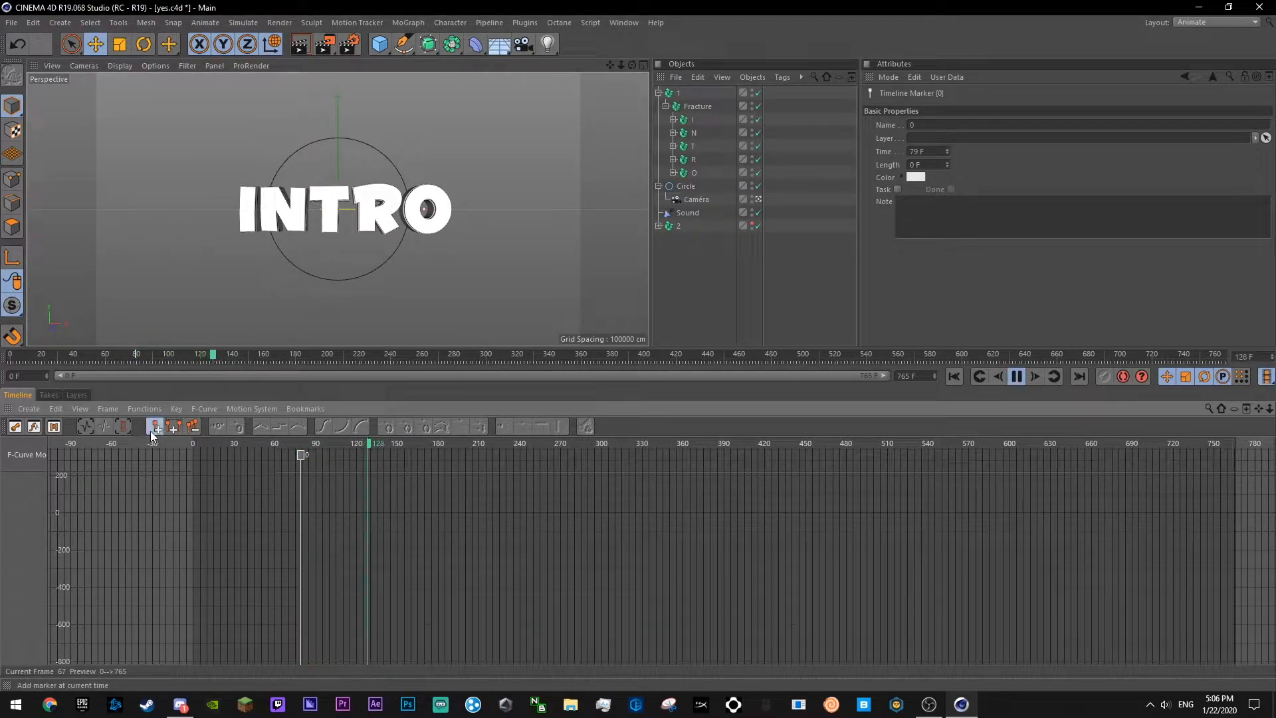
left_click(154, 426)
left_click(150, 430)
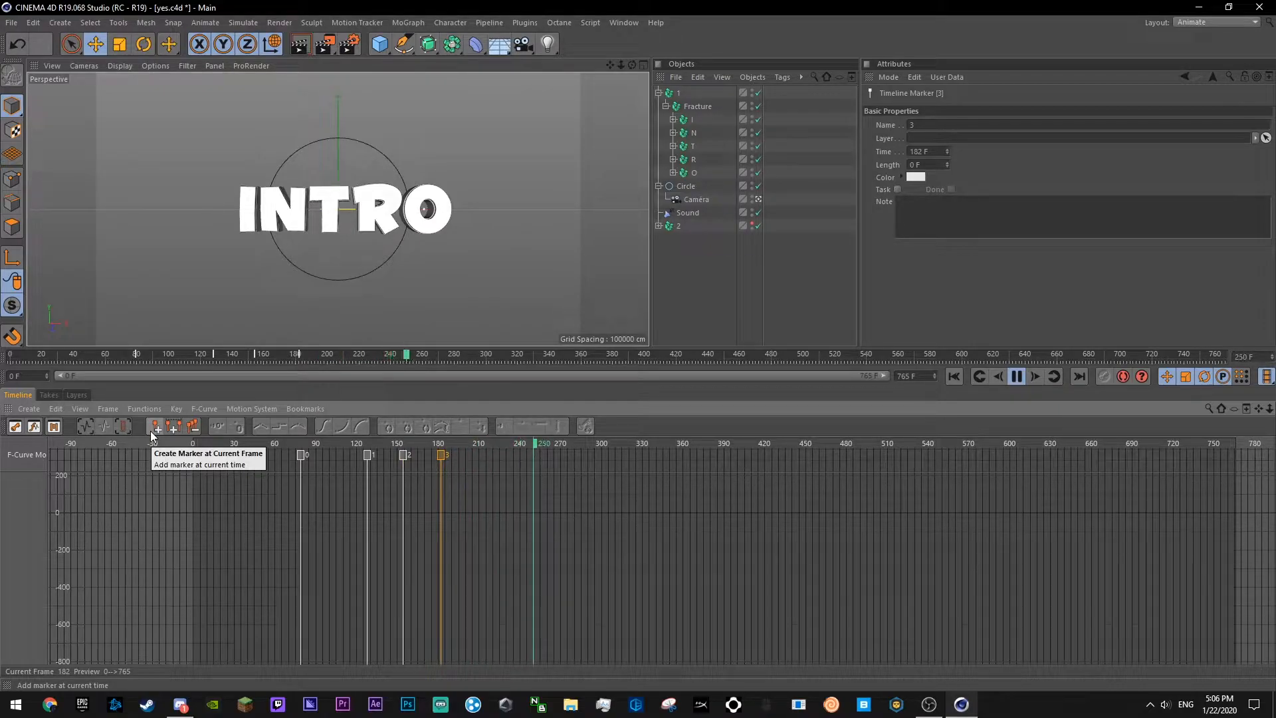
- Add five more timeline markers in time with the music, from frame 285 to frame 387
left_click(151, 432)
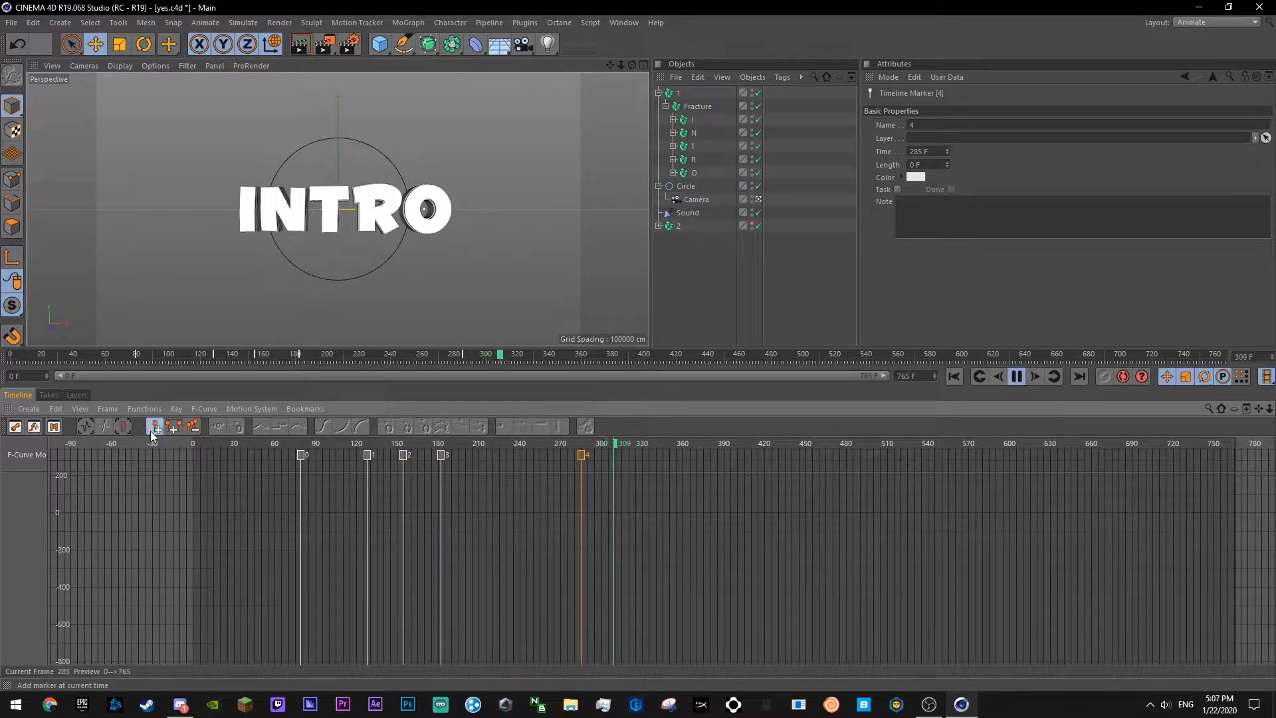
left_click(152, 433)
left_click(152, 433)
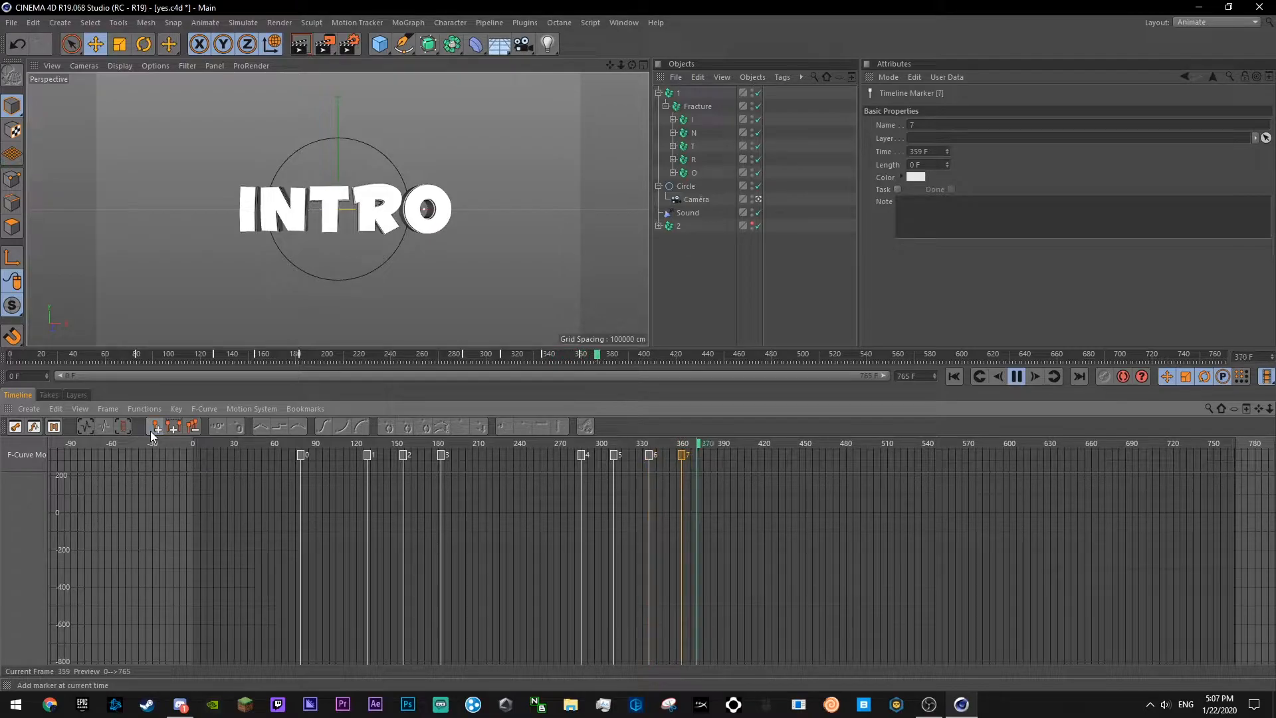
left_click(152, 433)
key("F8")
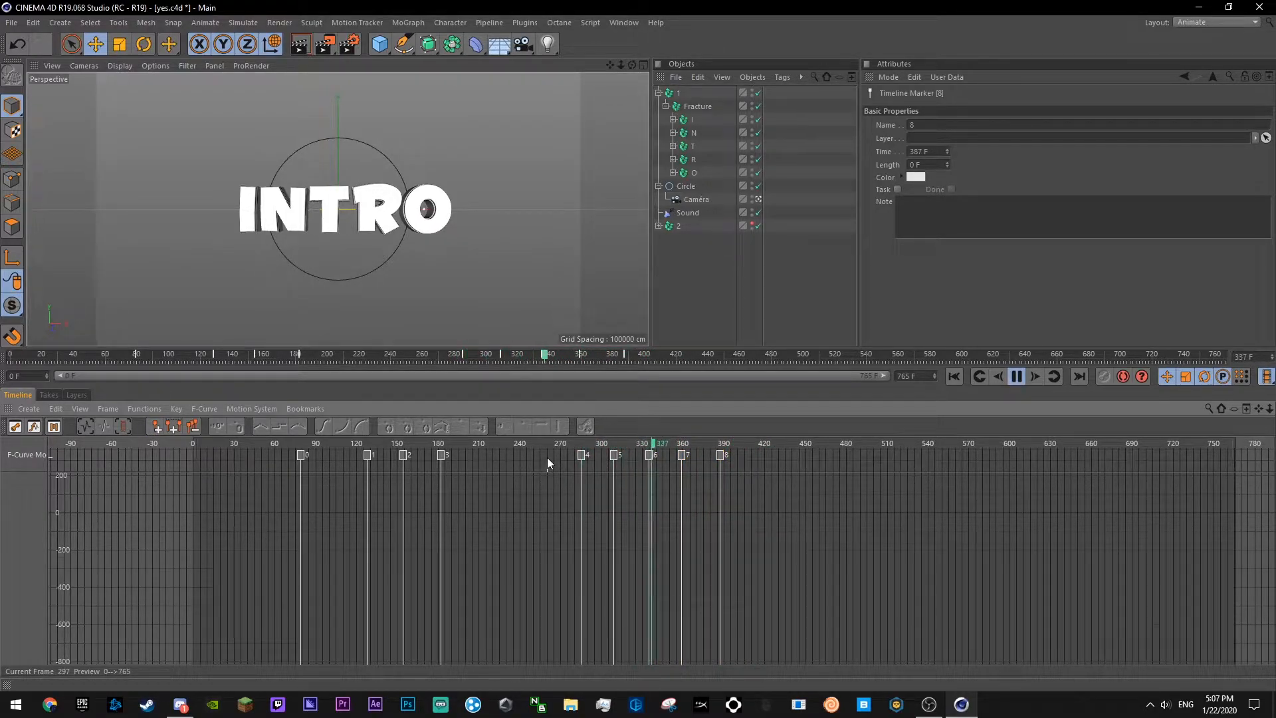
- Continue playback and mark the next five beats on the timeline, the last at frame 567
left_click(154, 428)
left_click(155, 428)
left_click(155, 428)
left_click(155, 428)
left_click(155, 428)
left_click(921, 444)
key("F8")
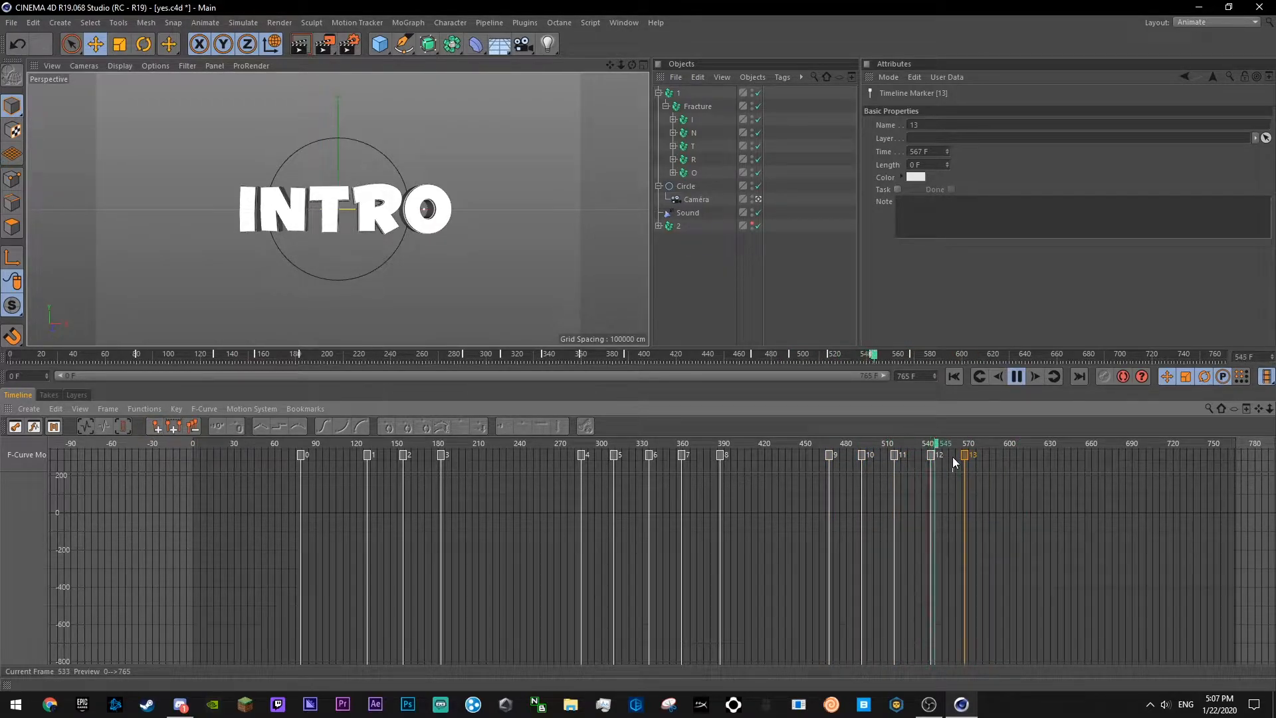
- Add the last two beat markers at frames 593 and 696, and save
left_click(154, 428)
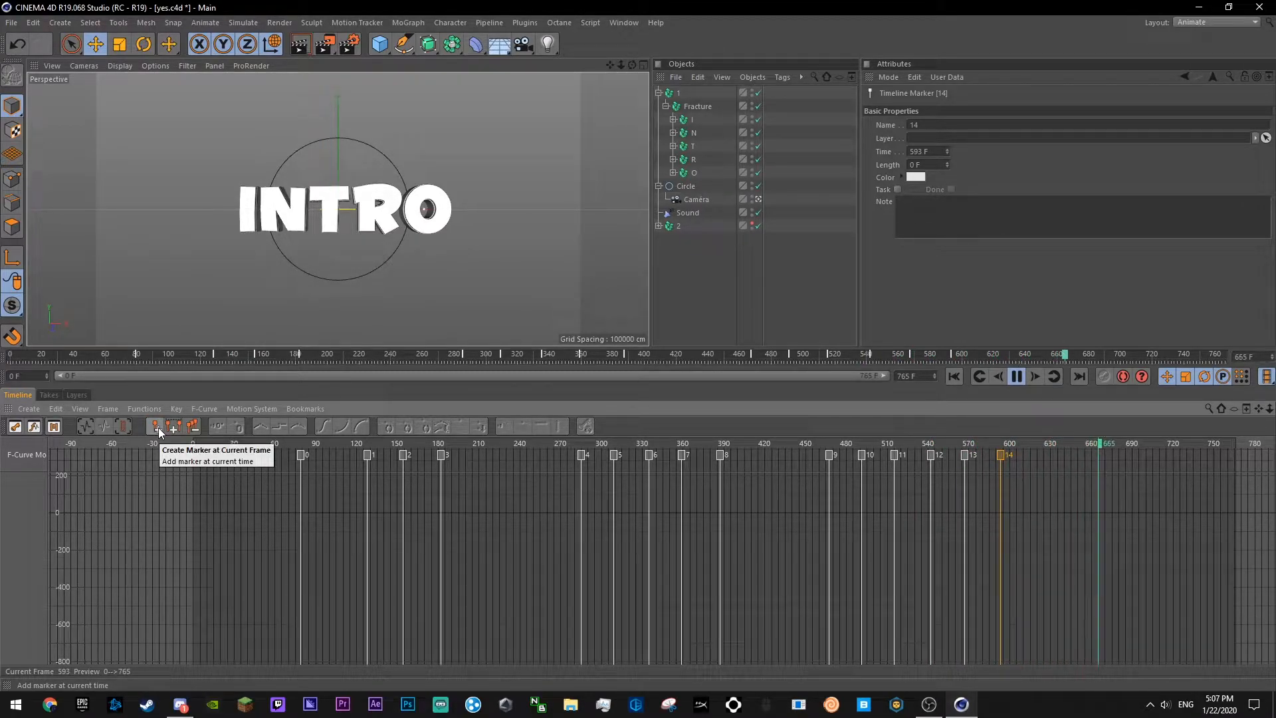
left_click(157, 427)
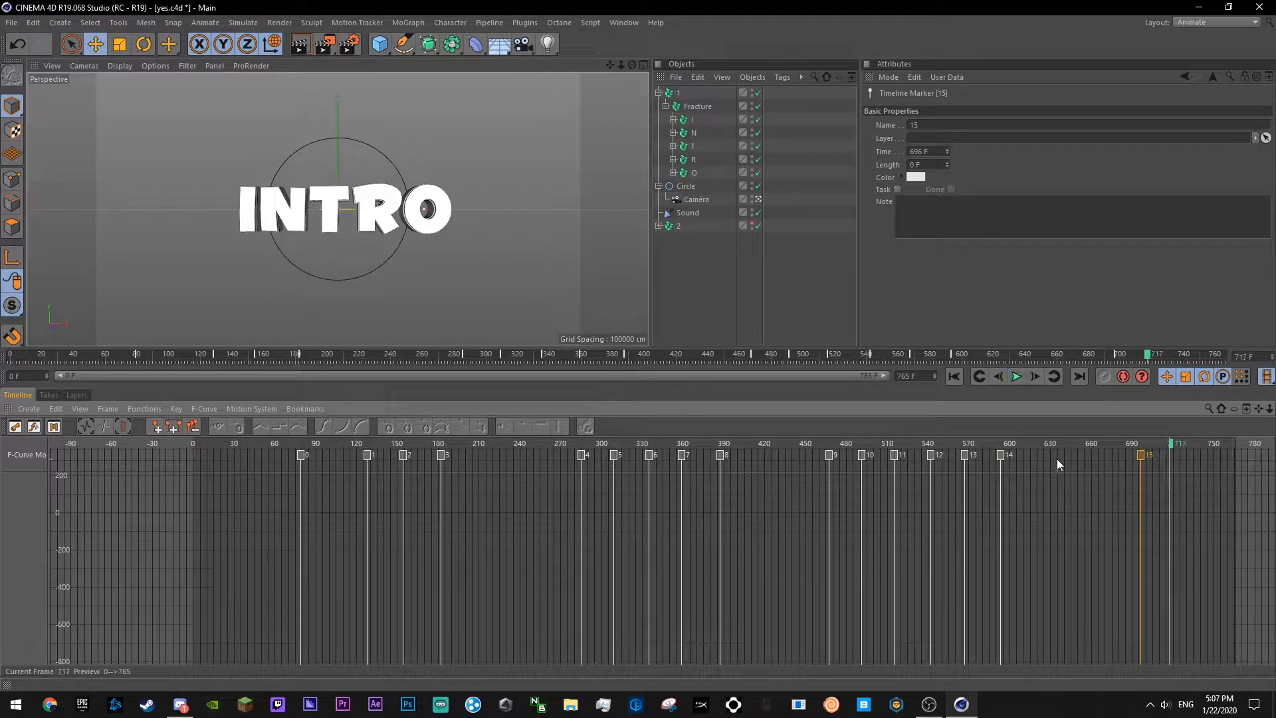
key("ctrl+s")
- Play the timeline from frame 64 to check the markers against the music, save, and move to frame 51
left_click(276, 442)
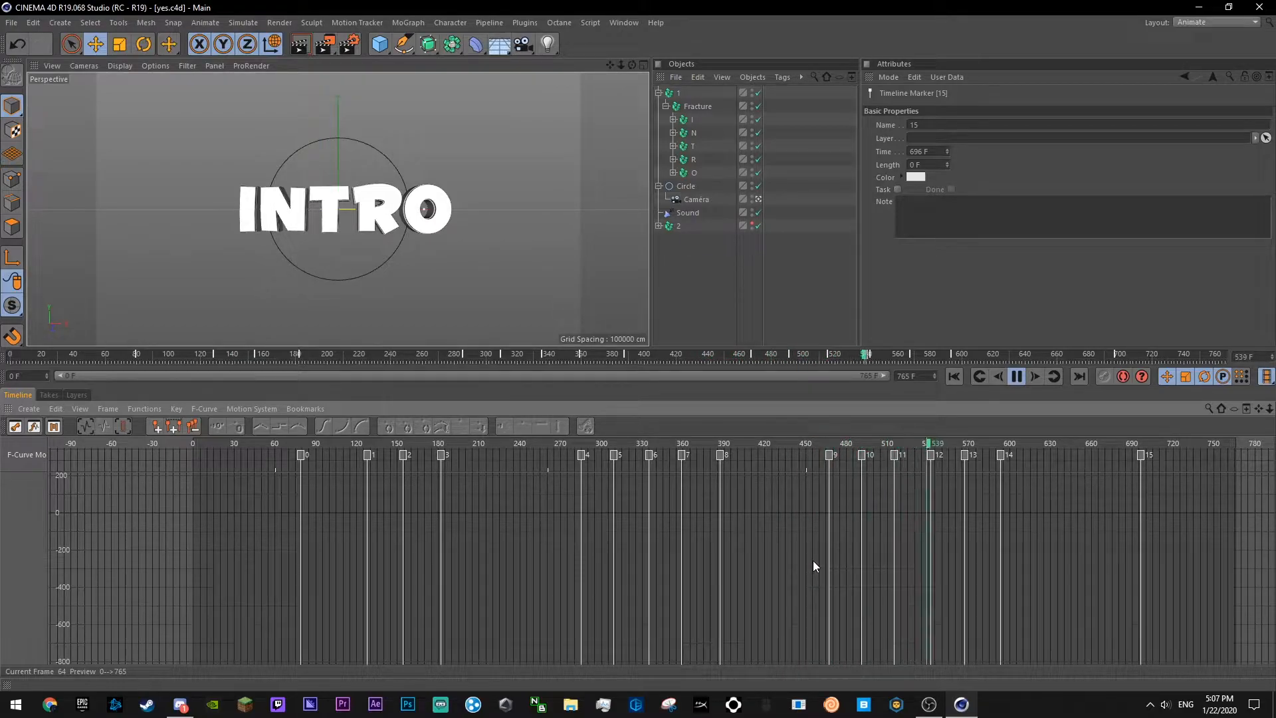
key("F8")
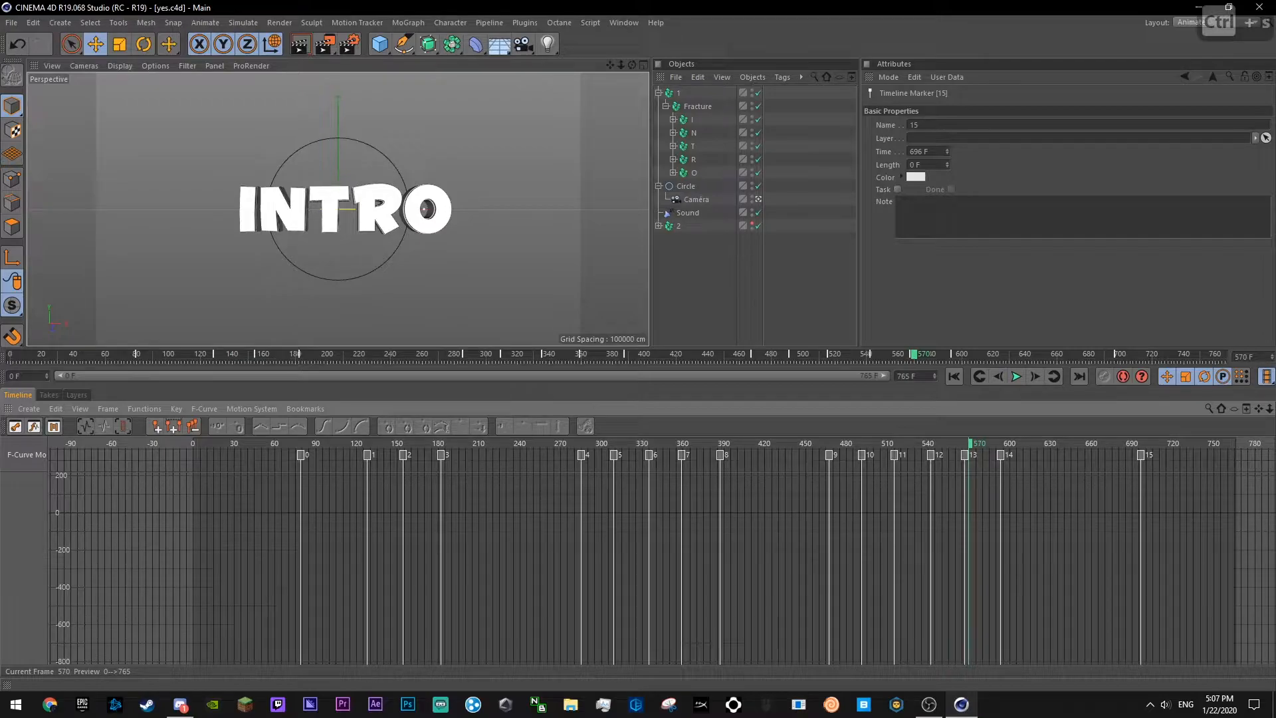
key("ctrl+s")
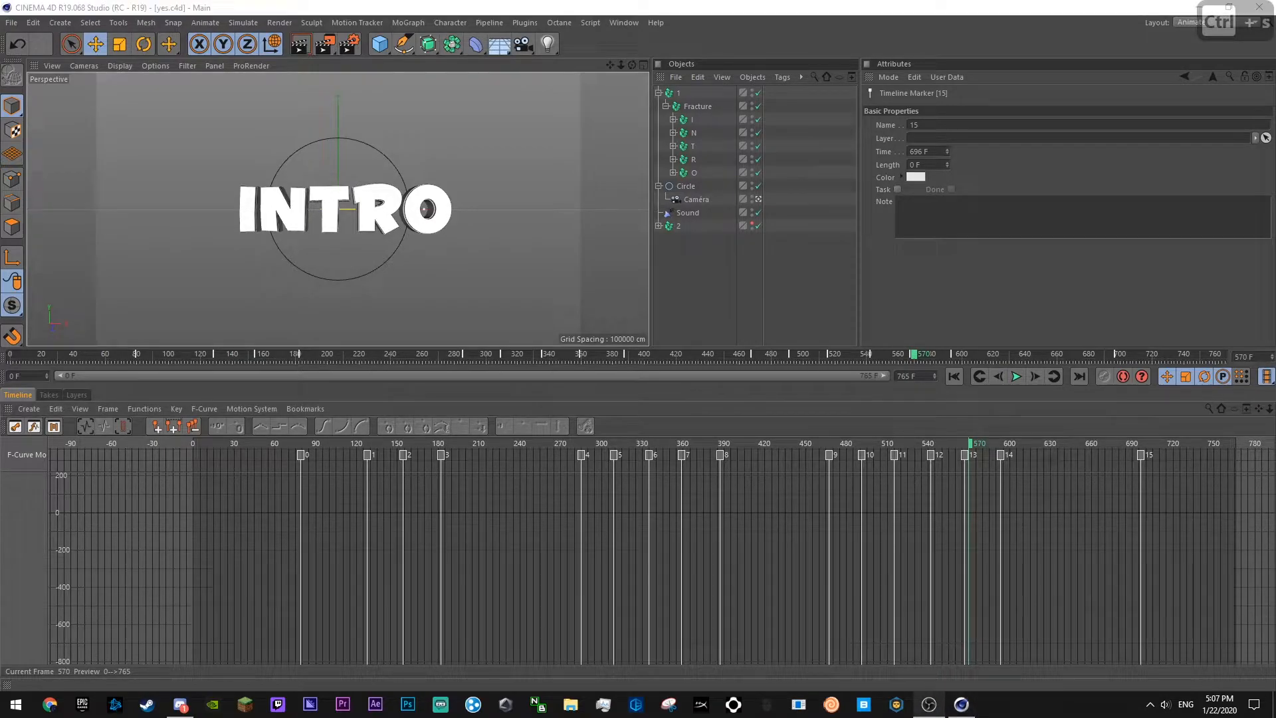
left_click(763, 495)
left_click(263, 443)
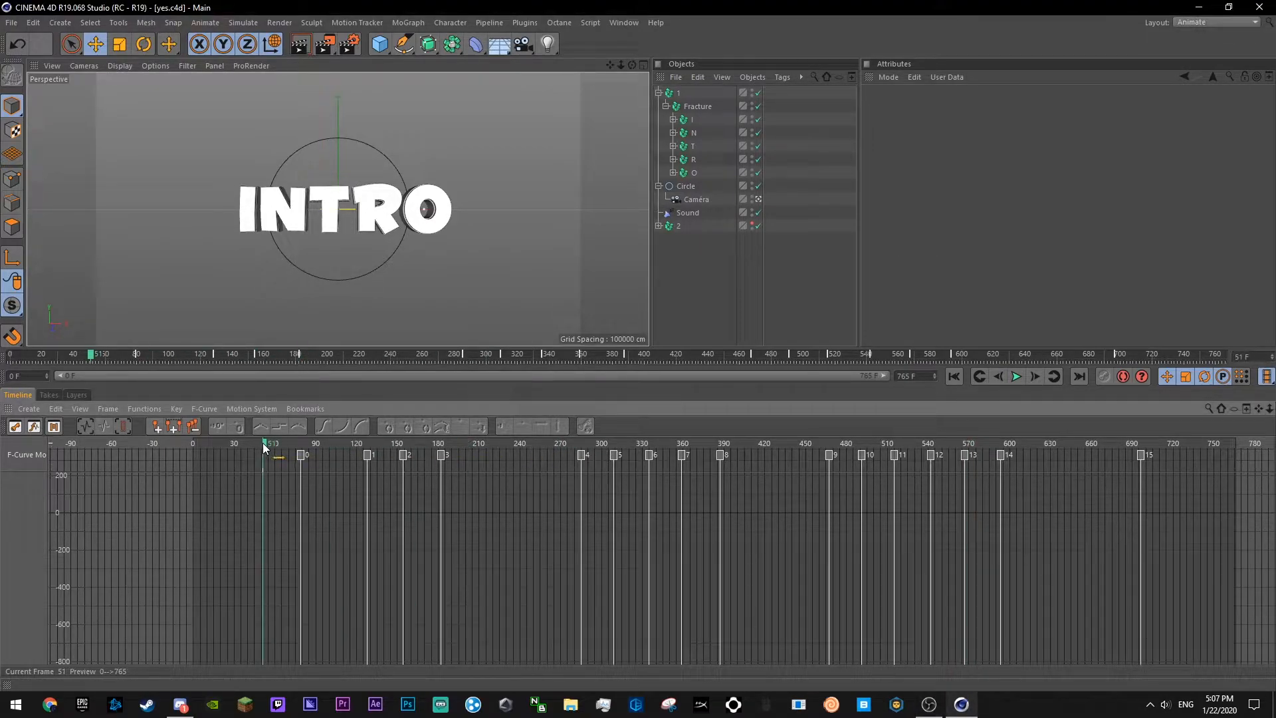
- Switch to the Standard layout, set the project frame rate to 60 FPS in the Project Settings, and save
left_click(1189, 22)
left_click(1202, 131)
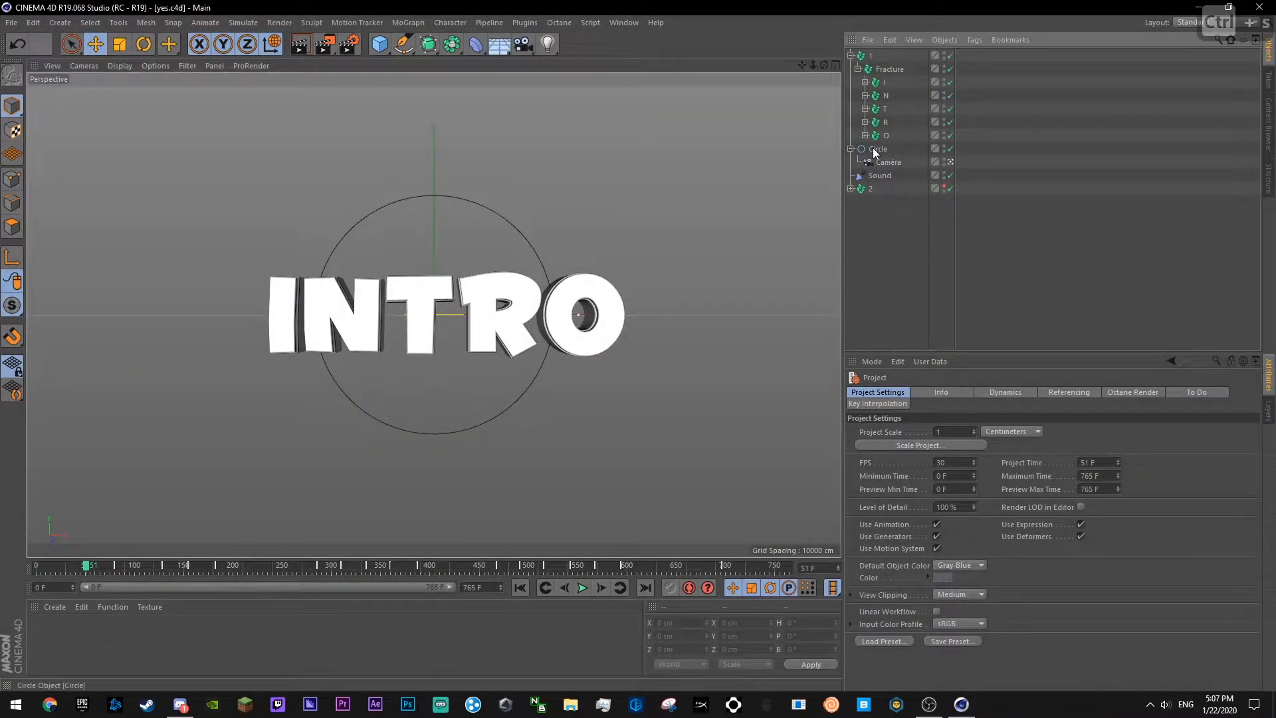
left_click(877, 243)
left_click(871, 362)
left_click(883, 418)
left_click(872, 362)
left_click(883, 421)
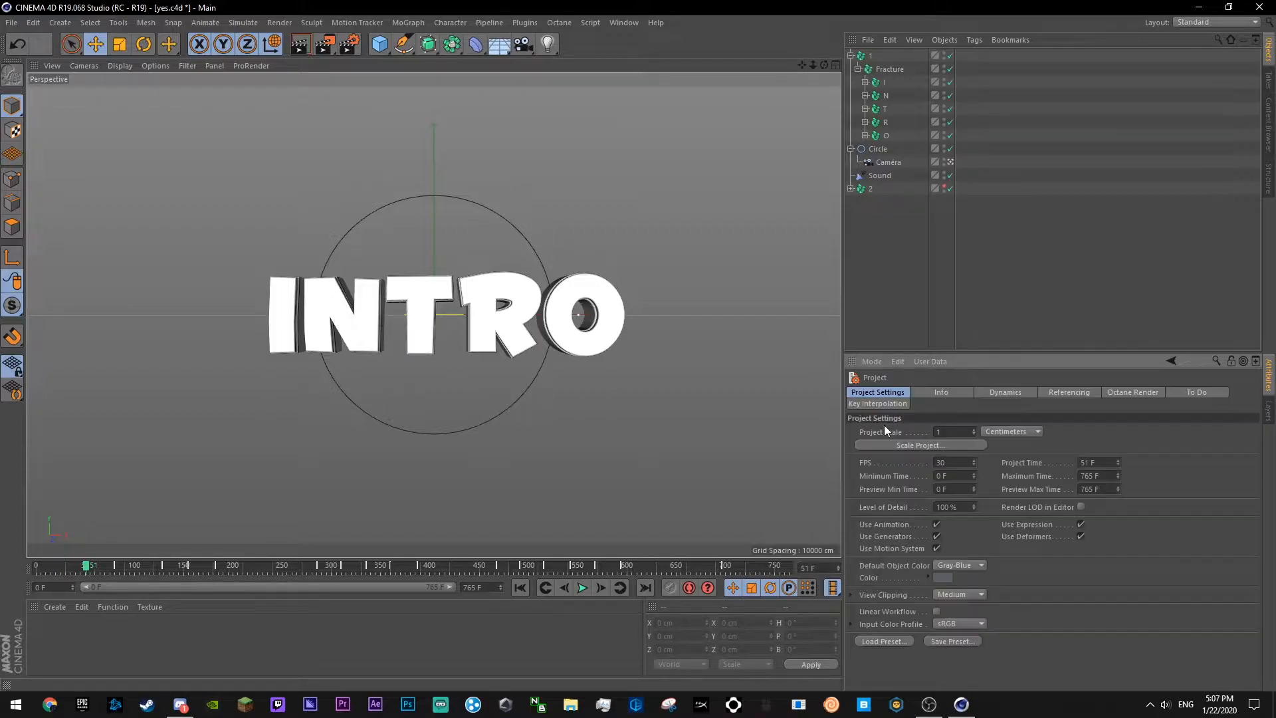
left_click(961, 464)
type("60")
key("Return")
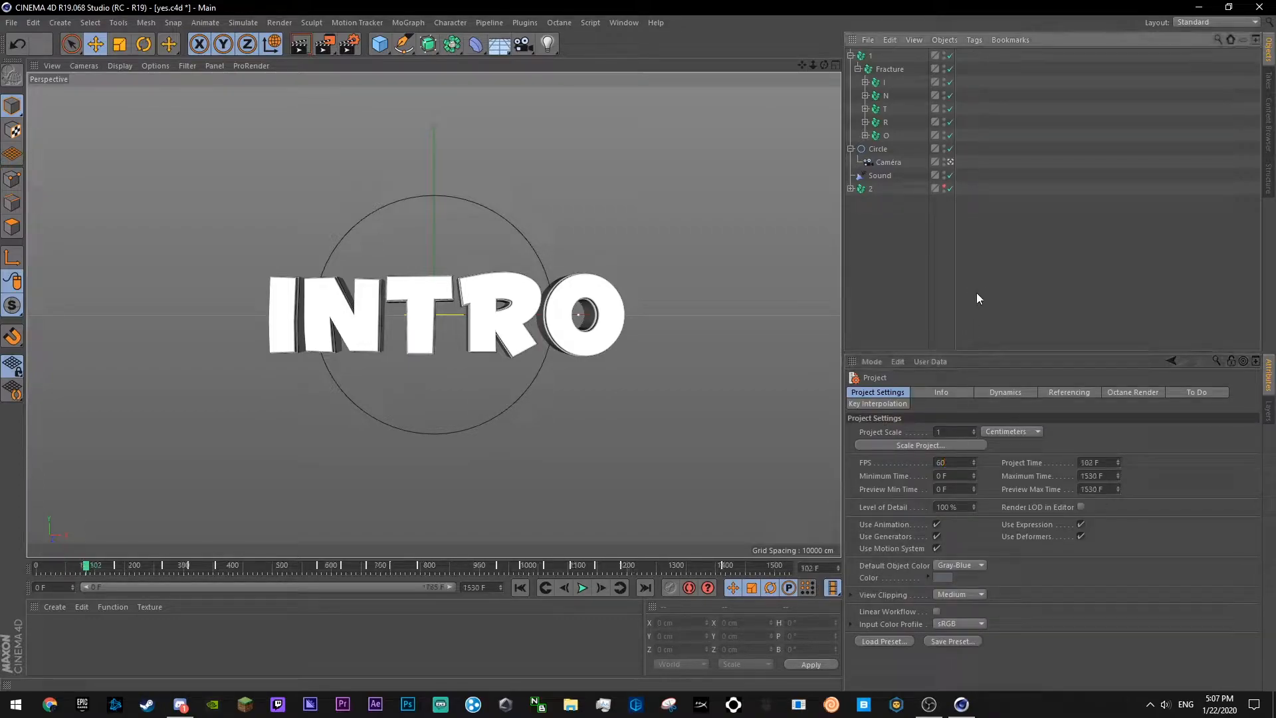
key("ctrl+s")
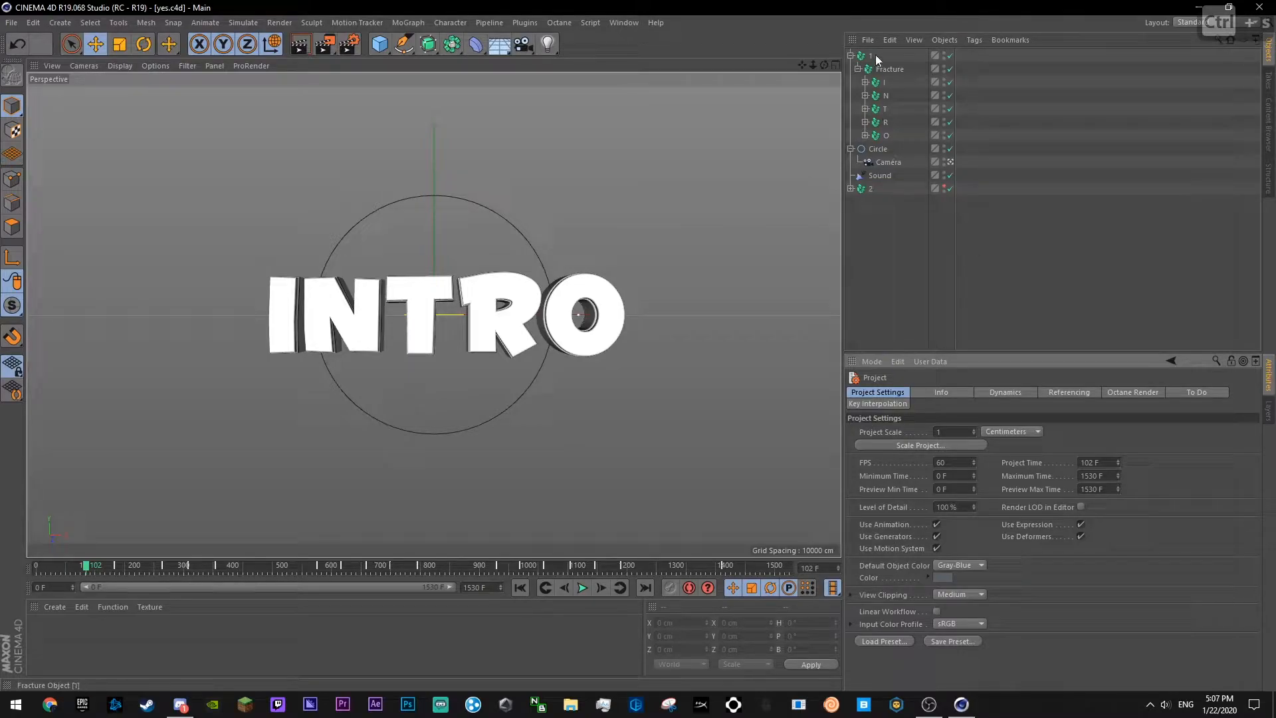
- Save the scene, return to frame 0 and widen the viewport
left_click(876, 59)
left_click(953, 301)
key("ctrl+s")
left_click(38, 567)
left_click_drag(843, 292, 891, 297)
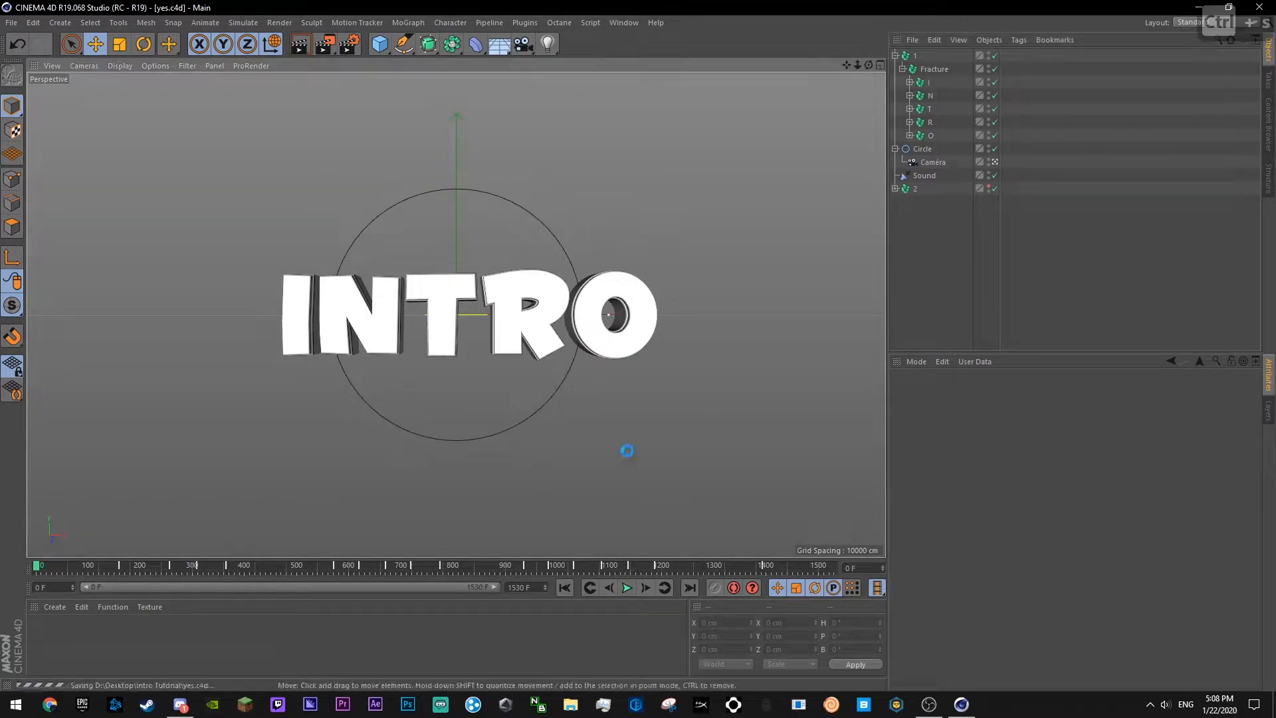
- Select the Caméra under Circle, save, and play the timeline from the start to hear the opening beats
left_click(933, 163)
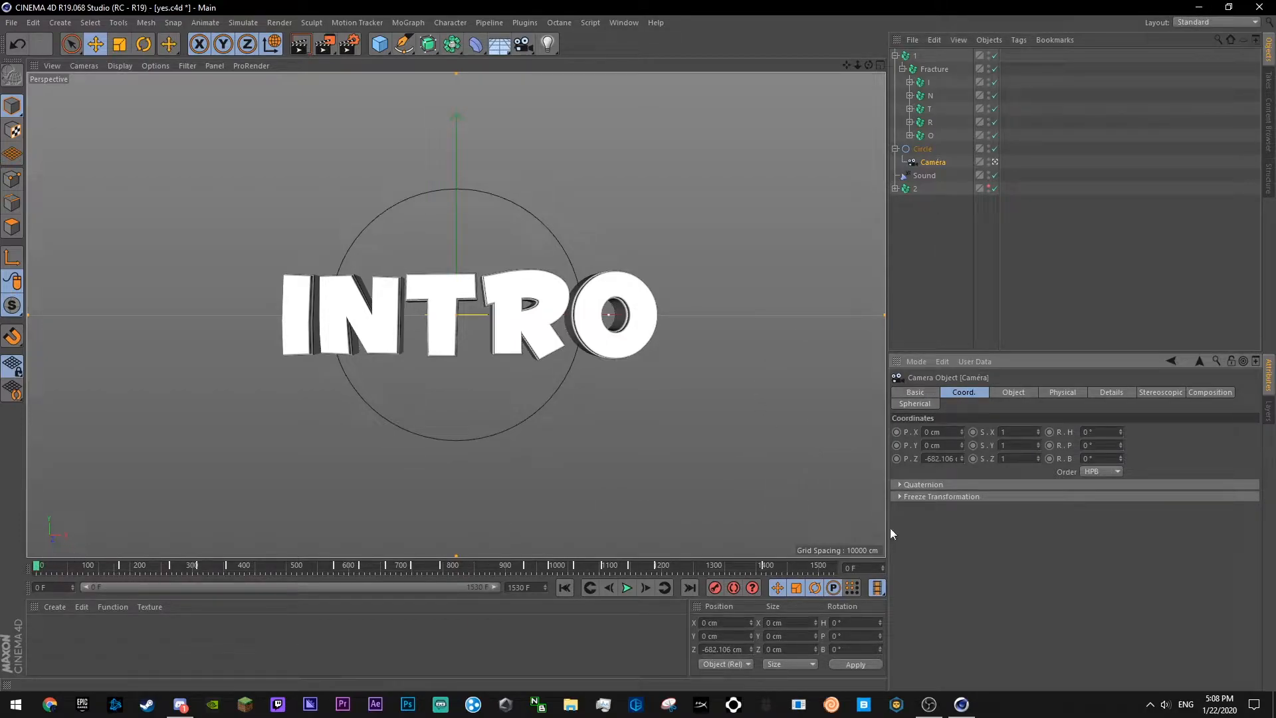
left_click(933, 149)
left_click(933, 164)
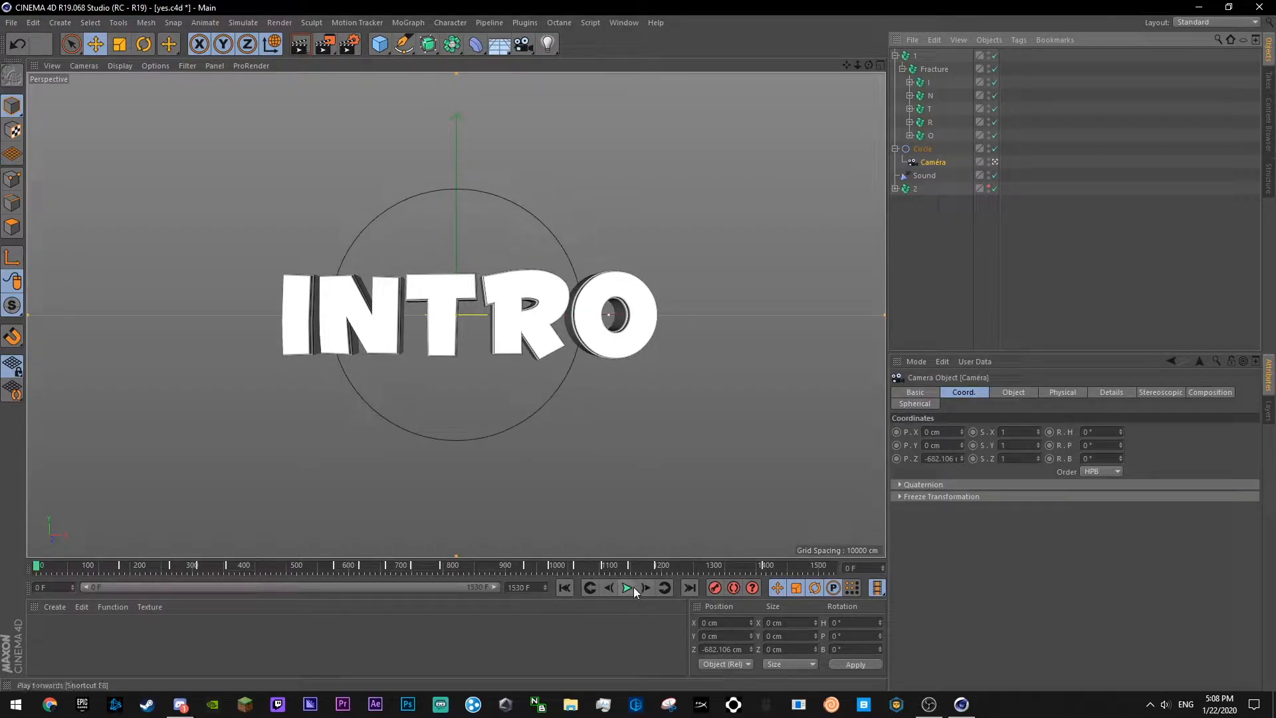
key("ctrl+s")
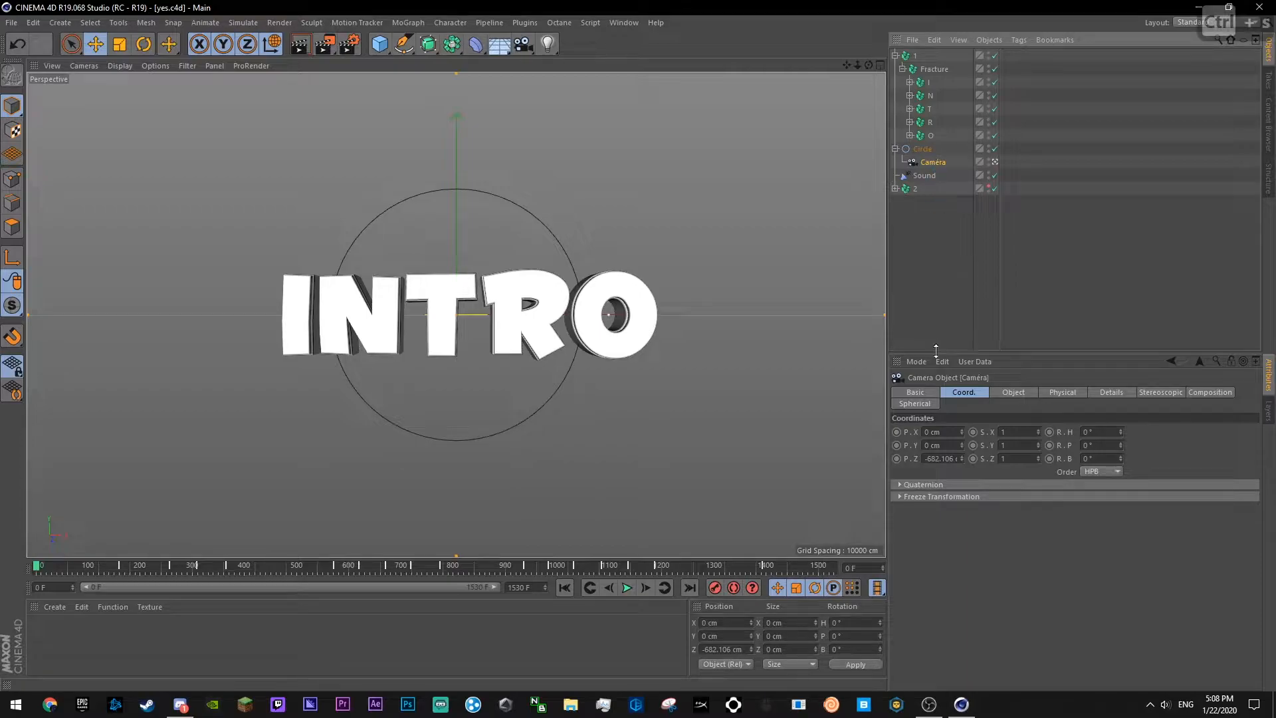
left_click(619, 592)
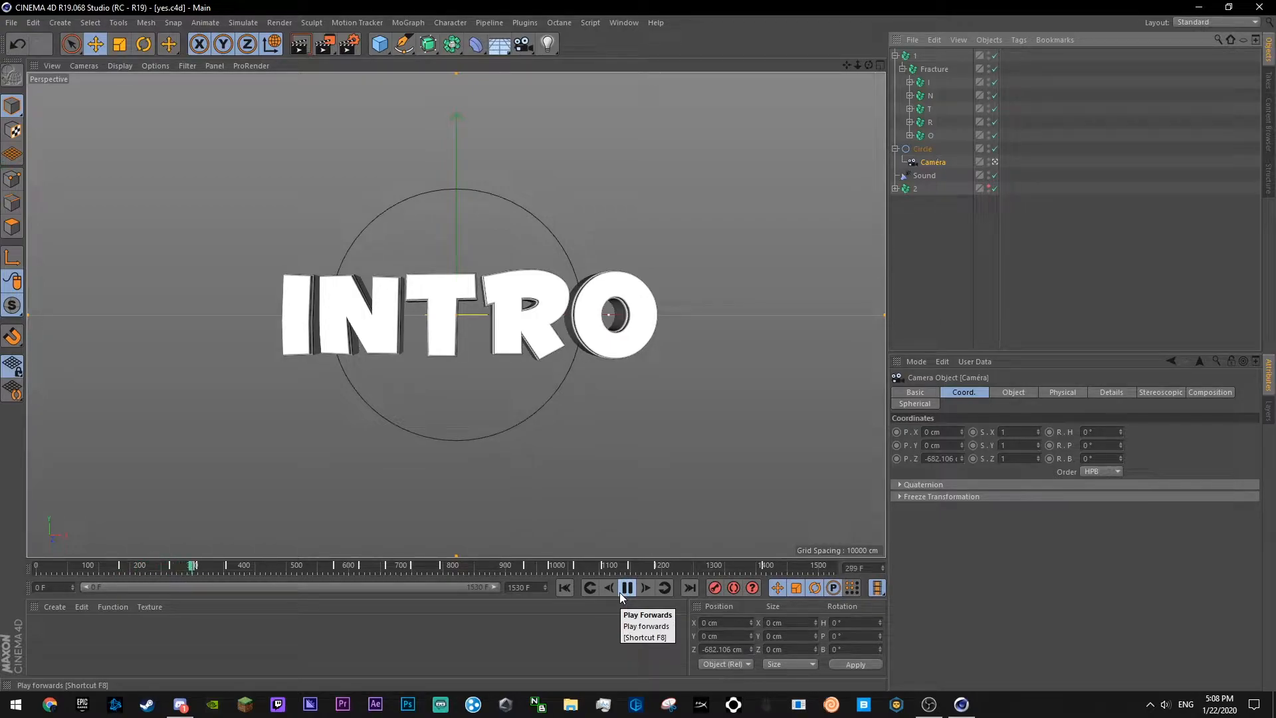
left_click(619, 592)
- Keyframe the camera's Z position at about -288 cm on frame 0 and about -788 cm on frame 159
left_click(30, 565)
left_click_drag(962, 459, 961, 197)
left_click(896, 458)
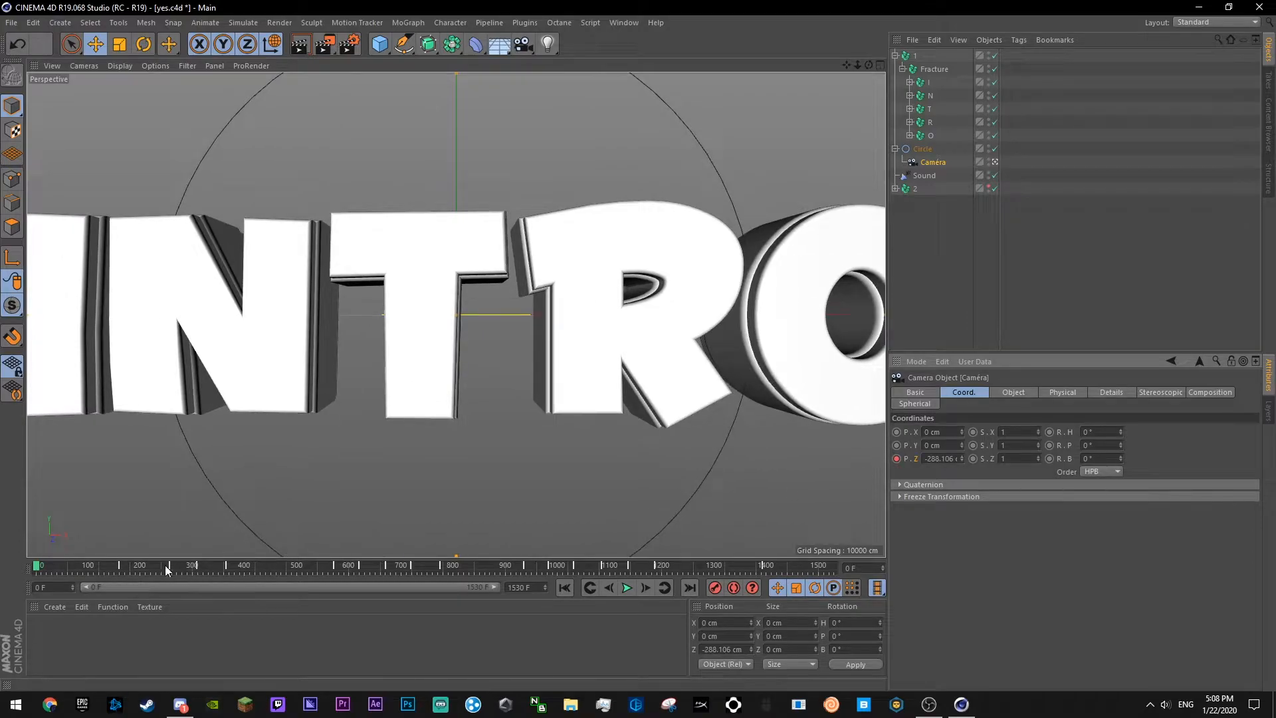
left_click(120, 567)
left_click_drag(960, 459, 961, 714)
left_click(896, 459)
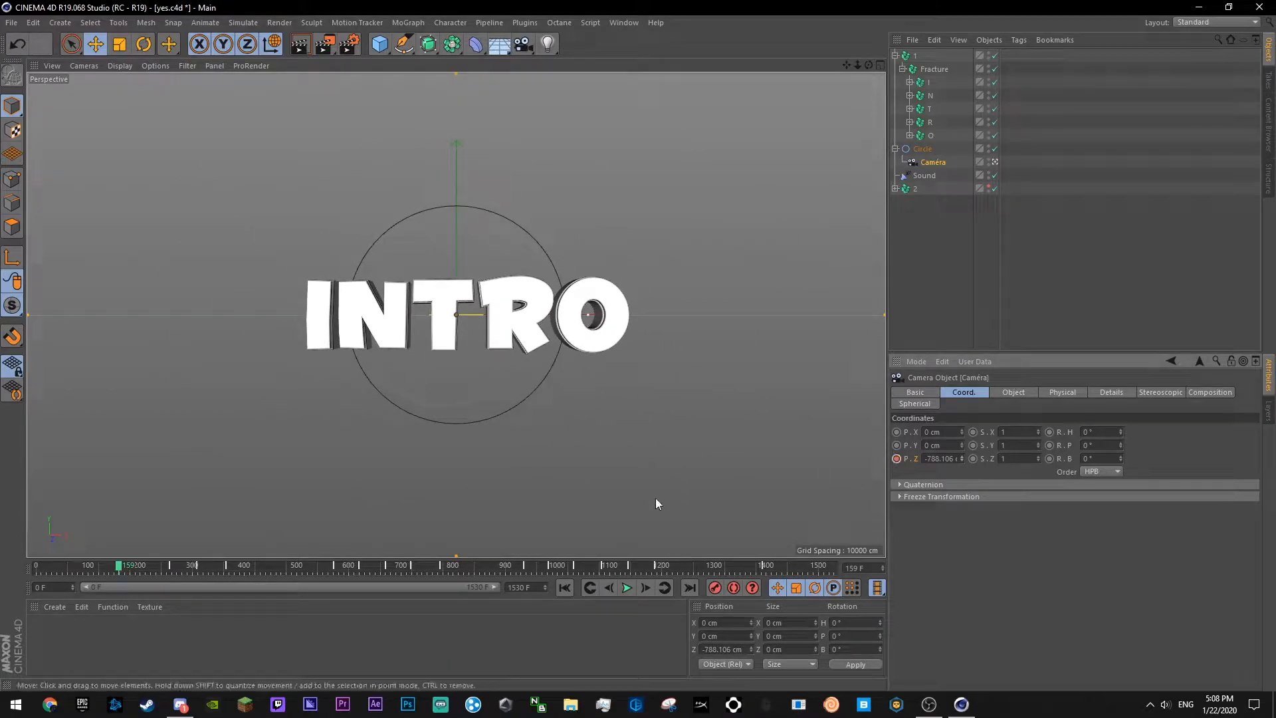
- Save the scene and keyframe the camera's Z position at about -457 cm on frame 256
key("ctrl+s")
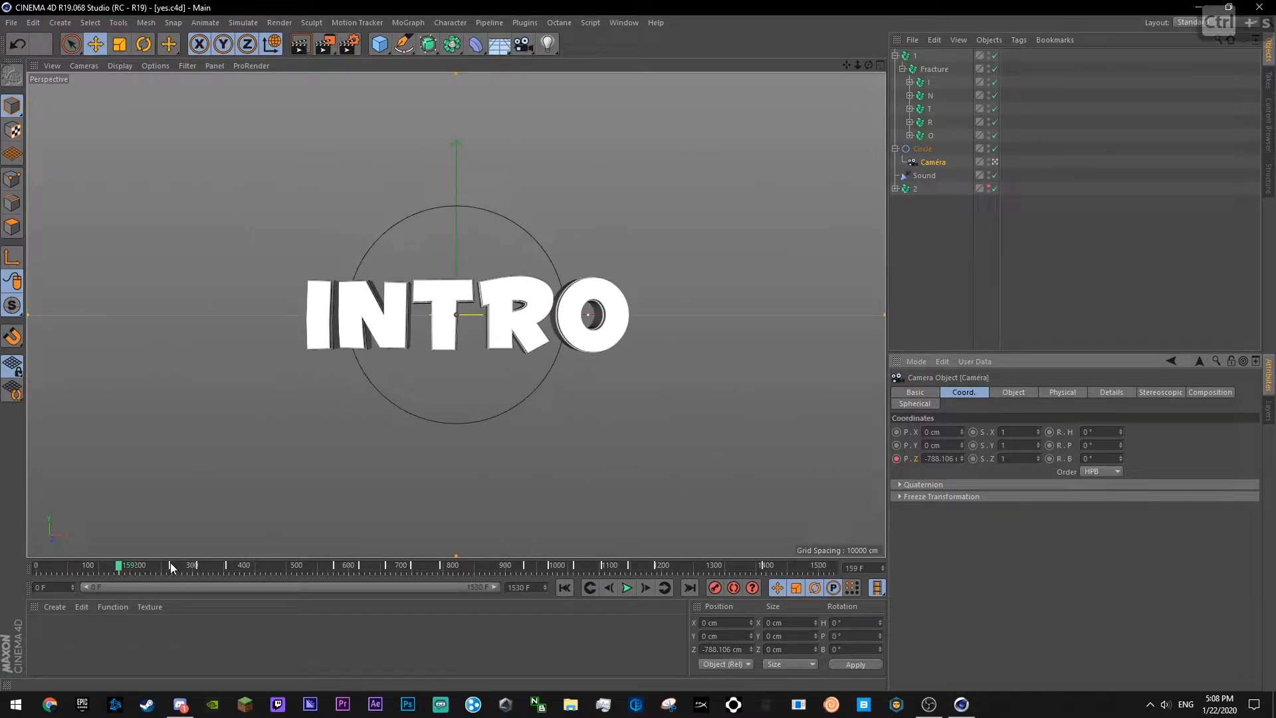
left_click(170, 565)
left_click_drag(960, 458, 961, 309)
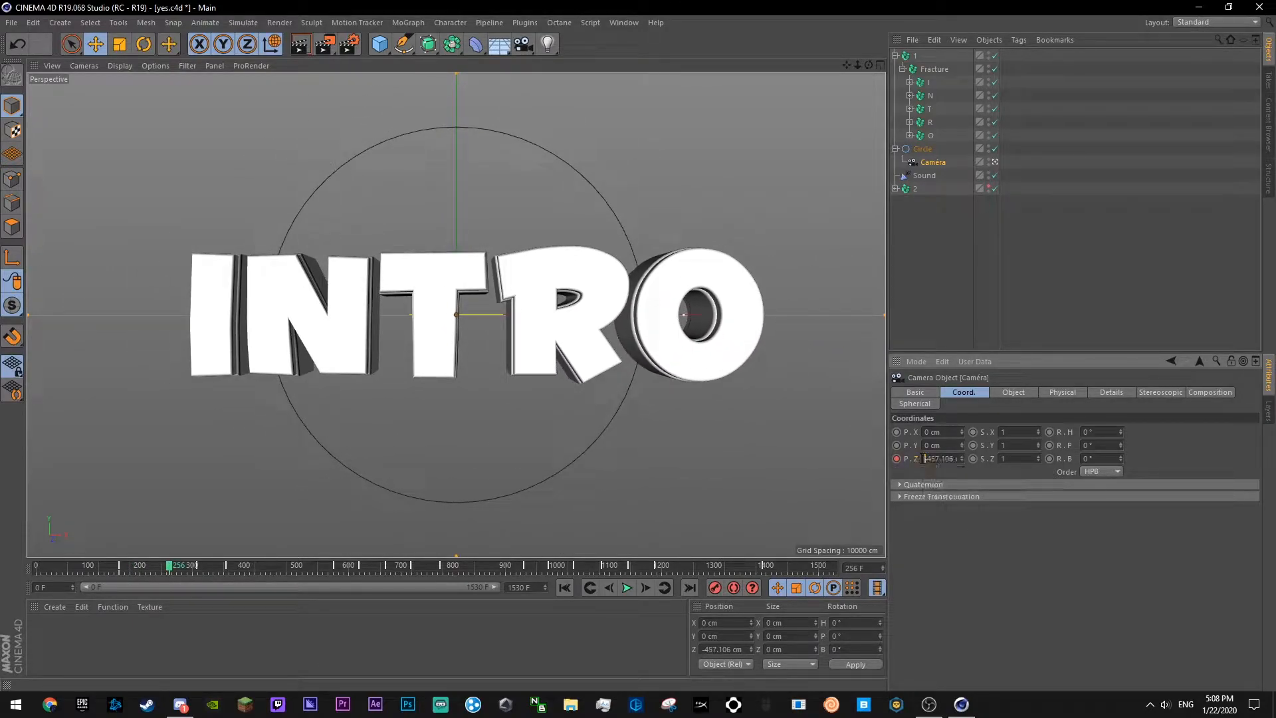
- Open the F-curve of the camera's Z position, steepen the curve through the frame 159 key, and save
right_click(931, 461)
mouse_move(983, 485)
left_click(1043, 578)
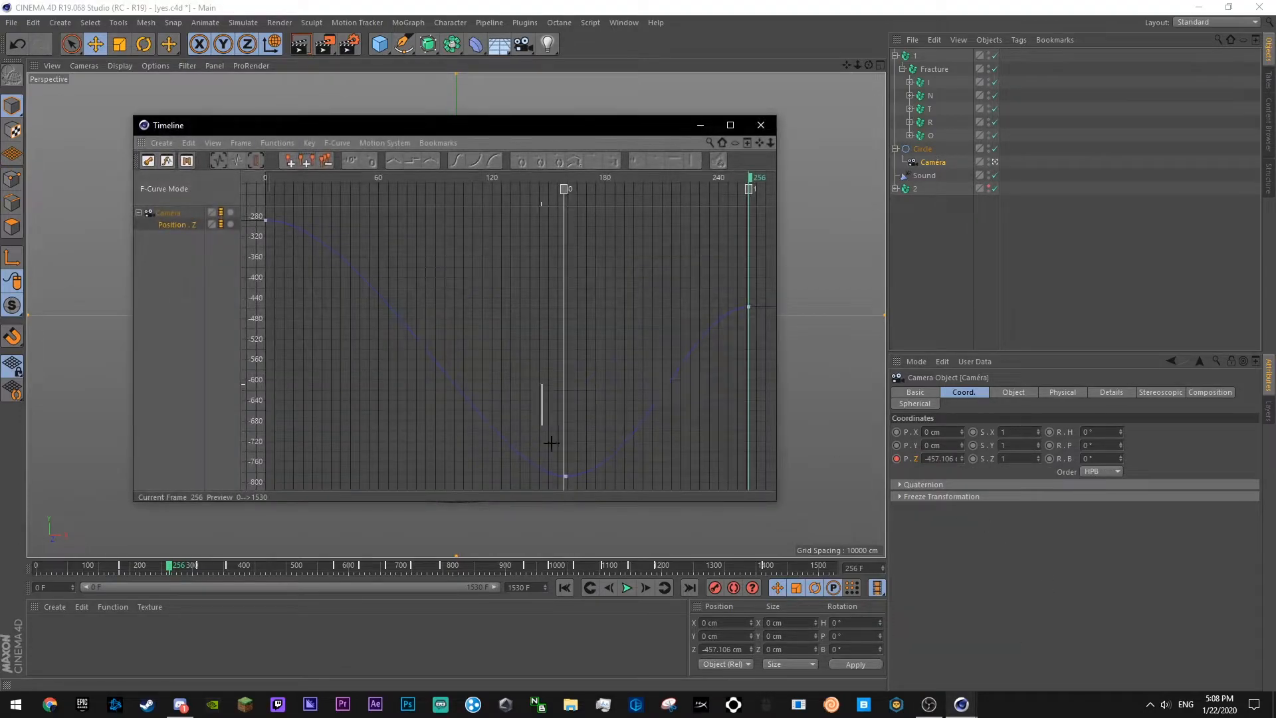
left_click(564, 476)
key("h")
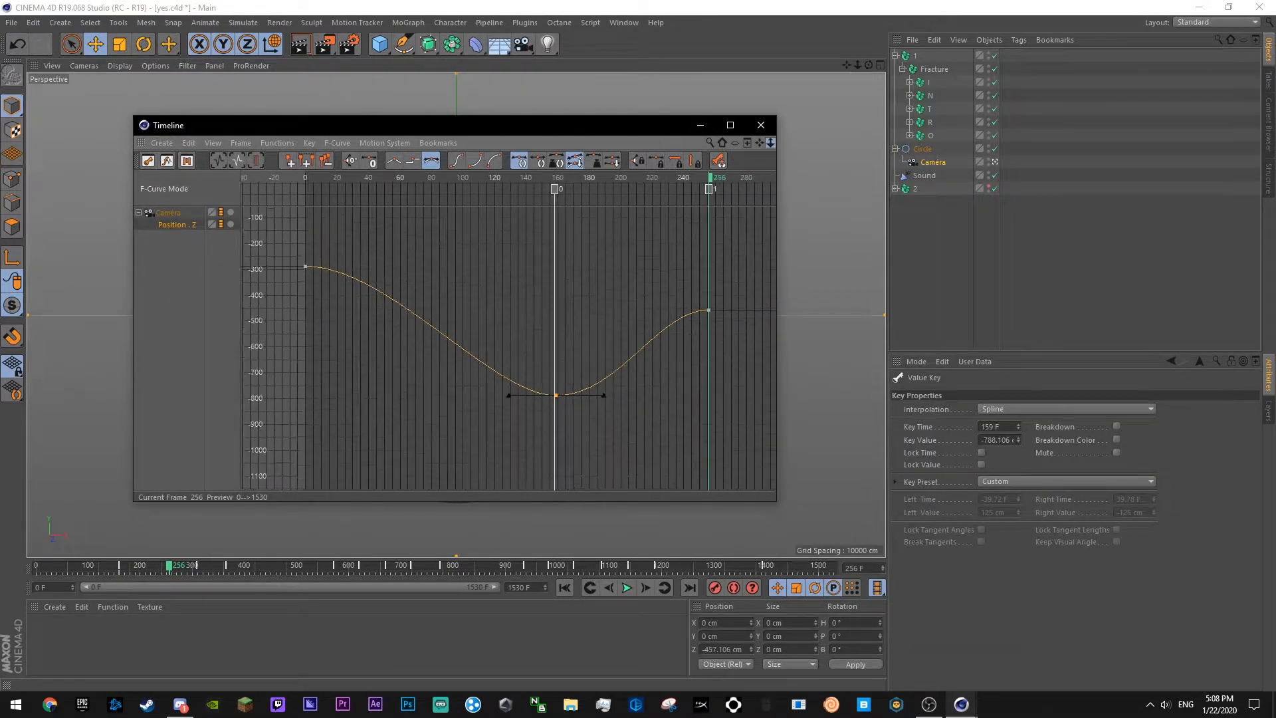
left_click_drag(571, 413, 548, 332)
left_click(376, 257)
left_click_drag(417, 256, 394, 299)
left_click(456, 230)
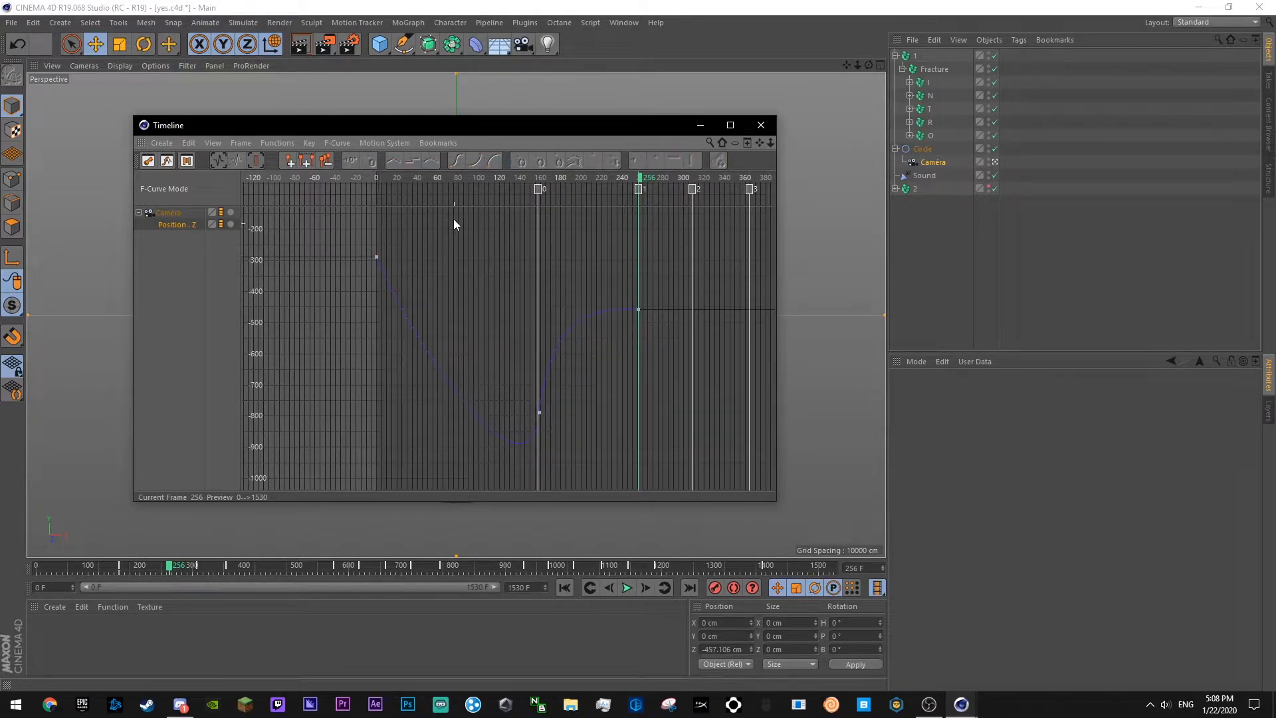
key("ctrl+s")
- Play the camera move from frame 0, close the F-curve window and reselect the Caméra
left_click_drag(407, 176, 359, 167)
left_click_drag(383, 124, 740, 135)
key("F8")
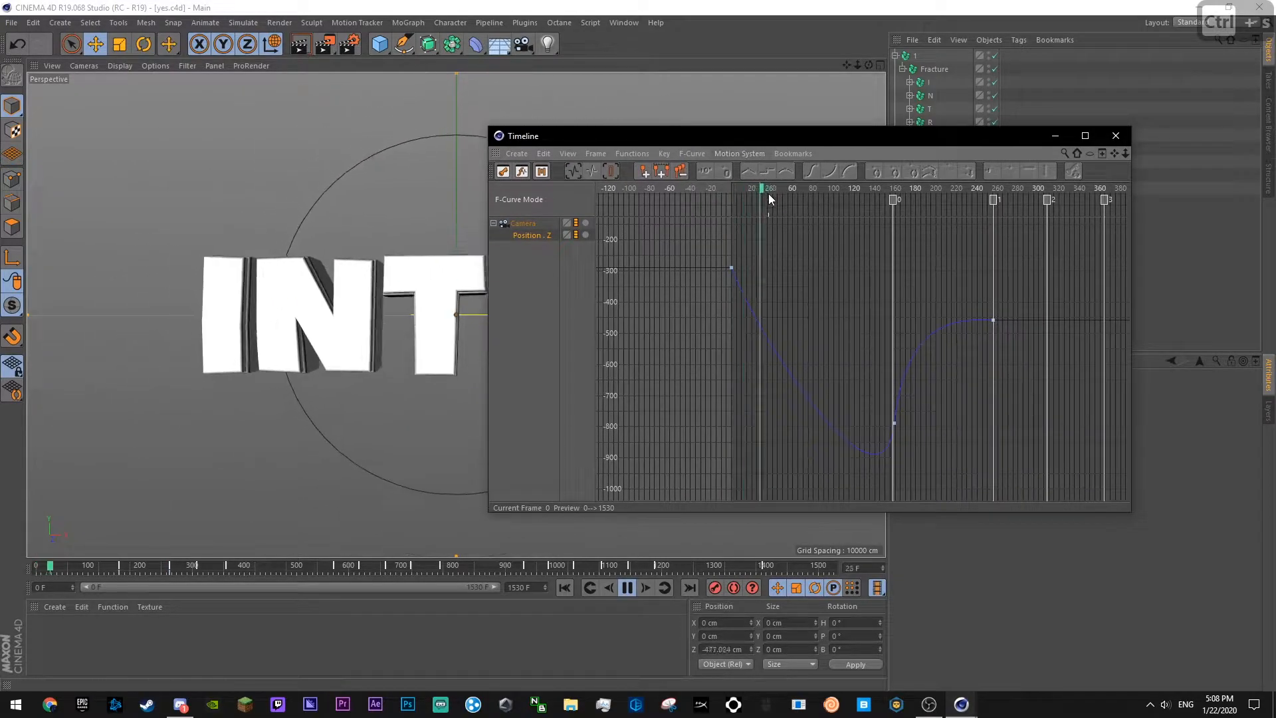
left_click(1113, 135)
left_click(1046, 276)
left_click(916, 361)
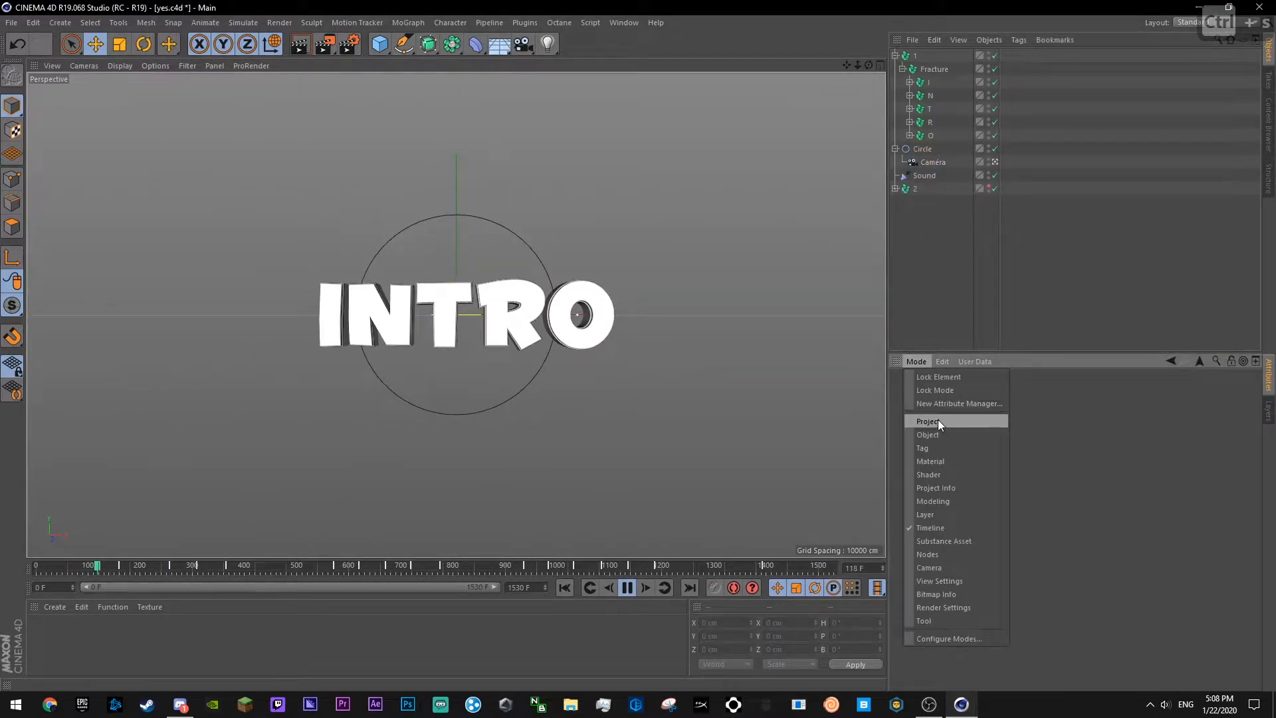
left_click(938, 420)
left_click(925, 163)
left_click(921, 150)
left_click(926, 164)
- Reopen the camera's Z position F-curve, stop playback and refine the frame 159 key to rise more steeply on its beat marker
right_click(915, 457)
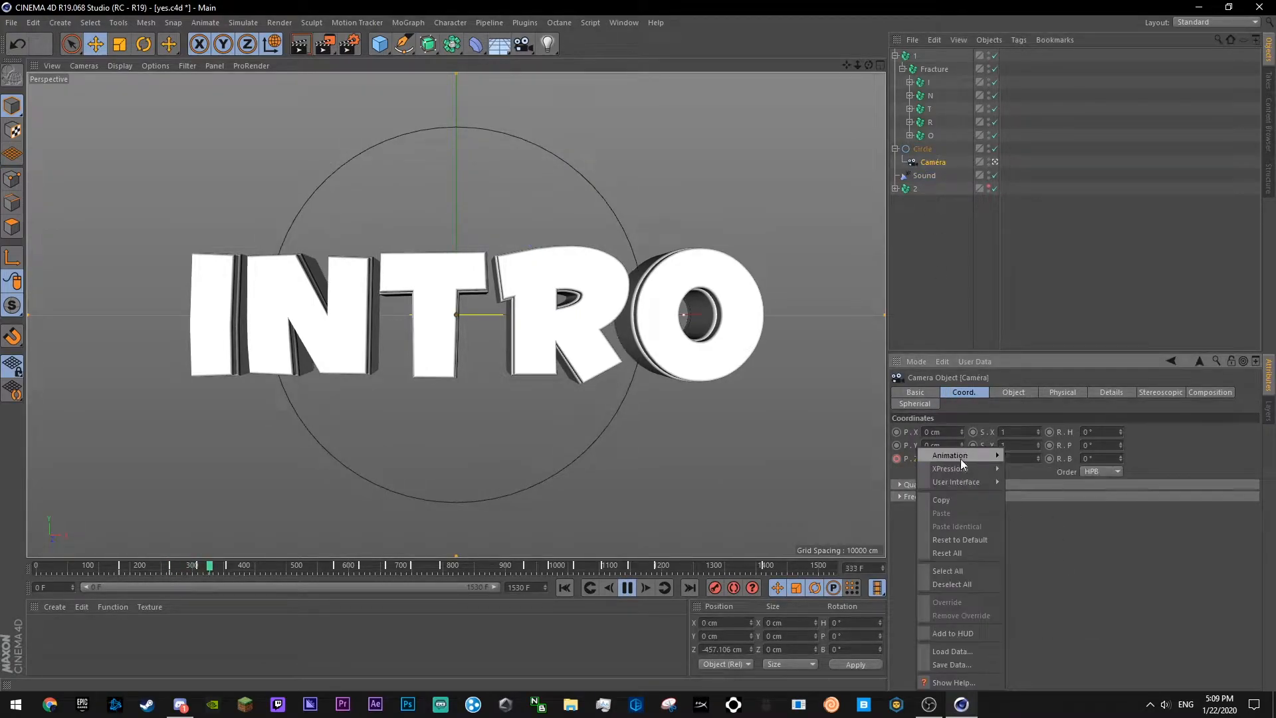
mouse_move(961, 460)
left_click(1060, 585)
key("space")
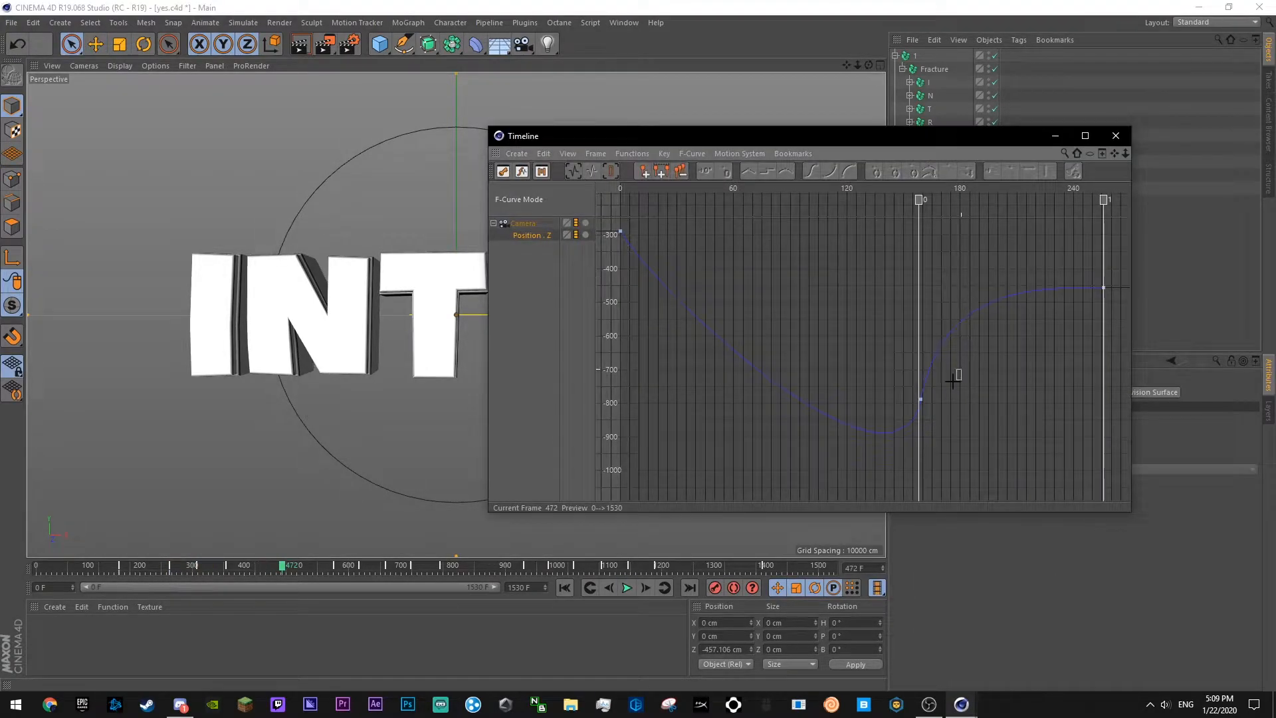
left_click(921, 400)
left_click_drag(921, 399, 918, 402)
left_click_drag(935, 313, 925, 306)
left_click(960, 257)
- Play the adjusted camera move from about frame 35 through the frame 256 key and save the scene
left_click_drag(805, 189, 763, 190)
key("F8")
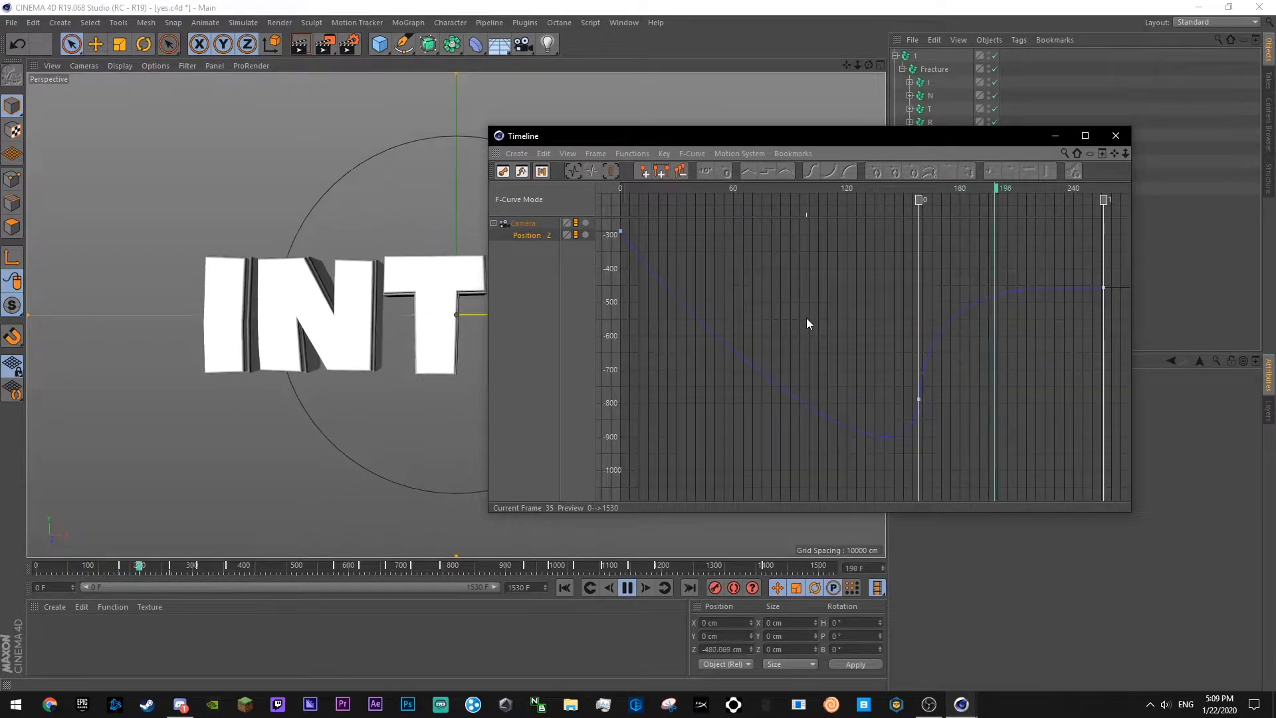
key("F8")
key("ctrl+s")
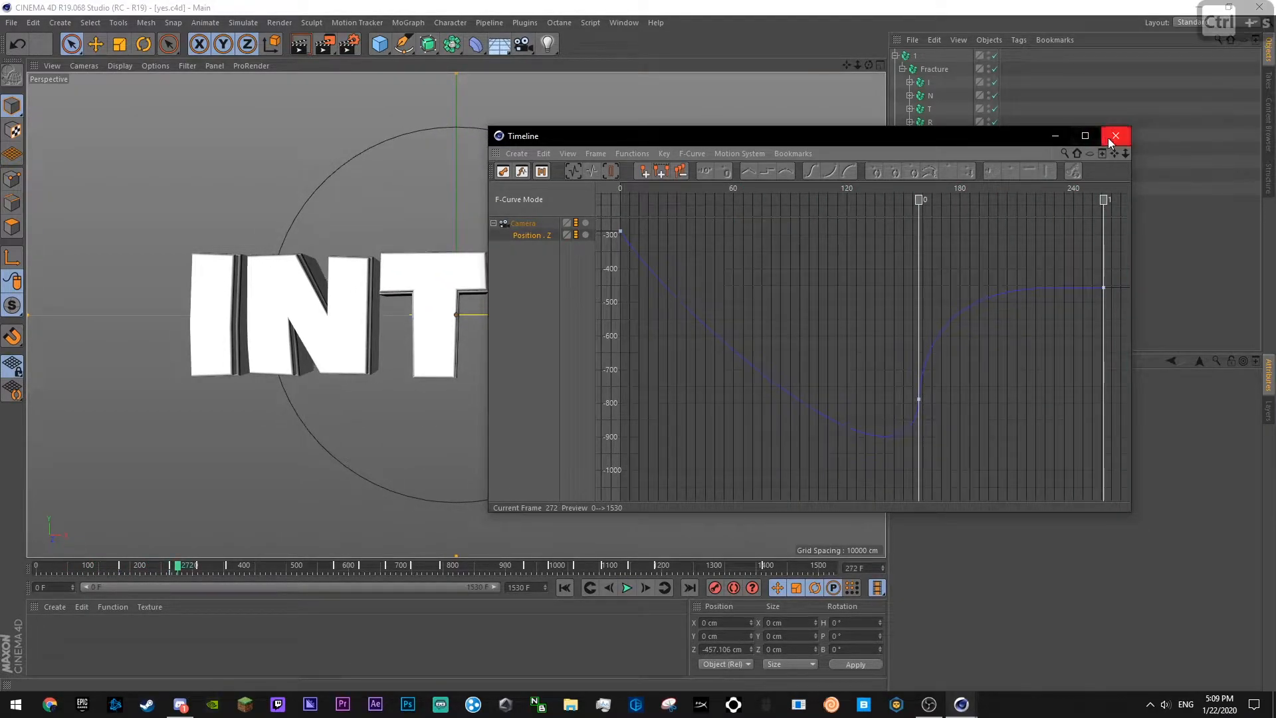
- Reopen the Z position F-curve, pull the frame 0 key's tangent down for a steeper start, and save
left_click(1116, 136)
right_click(914, 458)
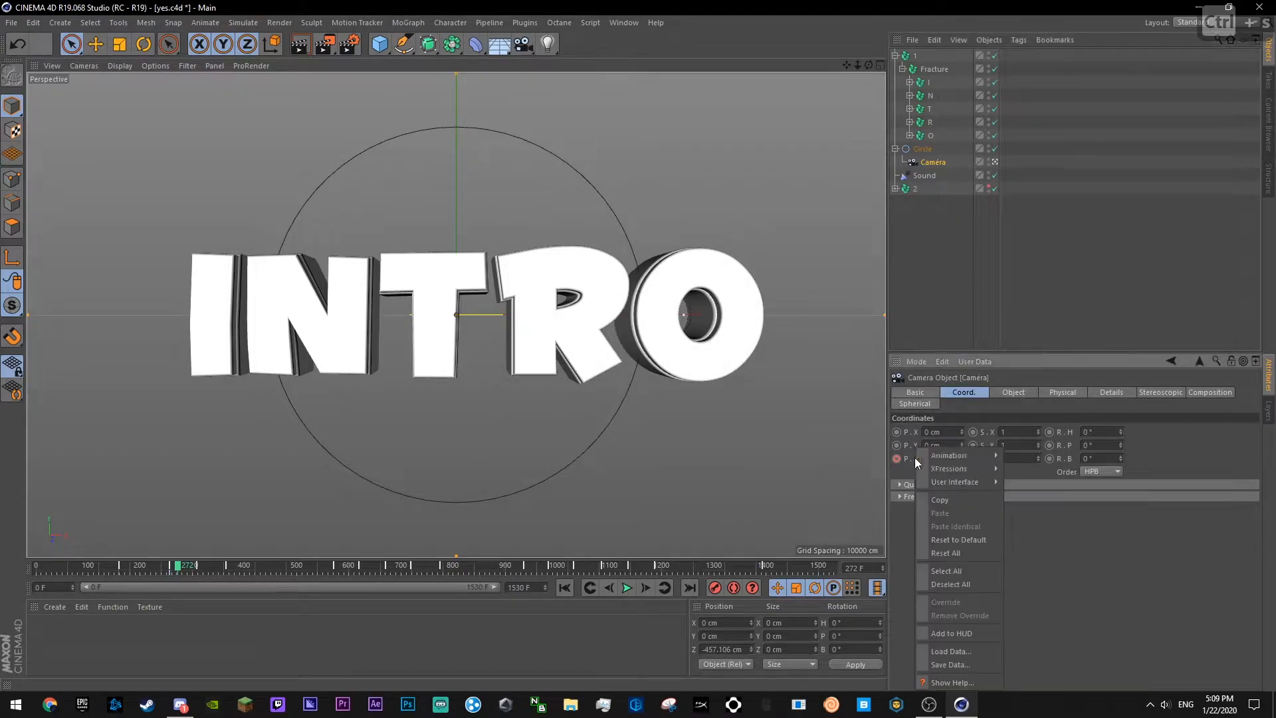
mouse_move(950, 455)
left_click(1056, 583)
left_click_drag(679, 333, 619, 214)
left_click_drag(648, 281, 652, 404)
left_click(734, 263)
key("ctrl+s")
- Play the move from frame 0, close the F-curve window, and replay from about frame 200 to hear the following beats
left_click_drag(990, 187, 556, 188)
key("F8")
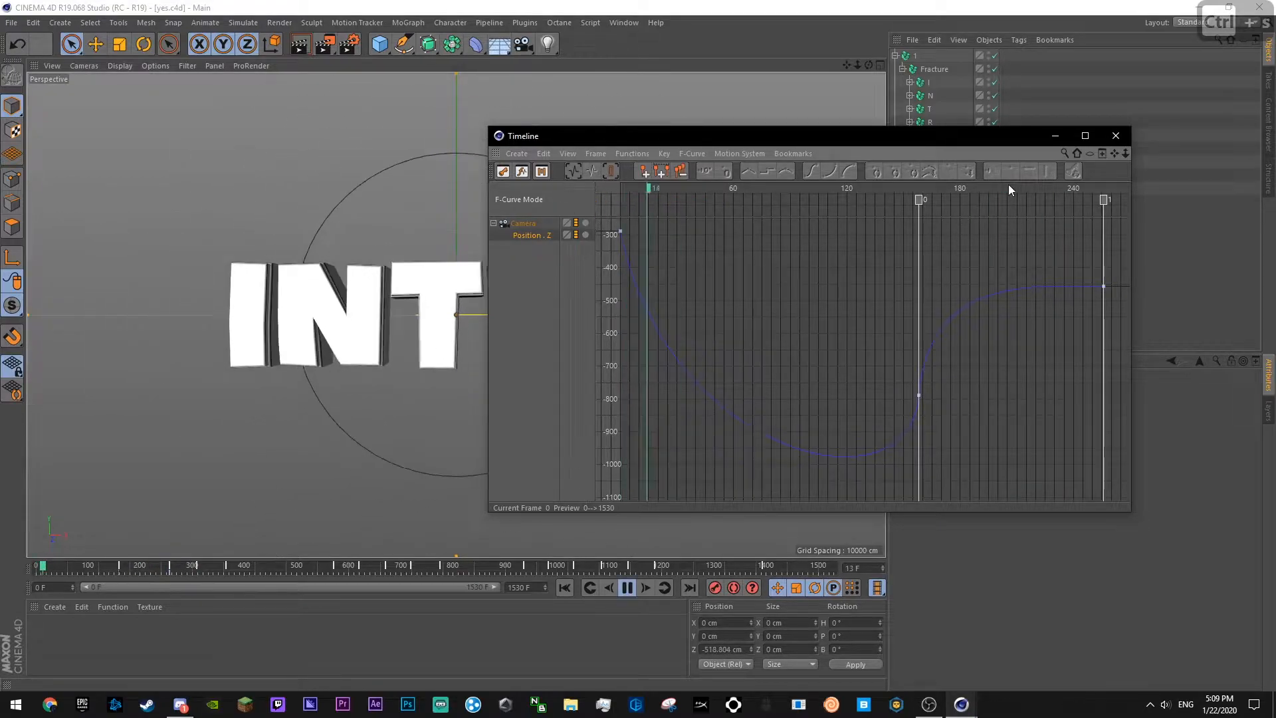
left_click(1115, 135)
left_click(938, 165)
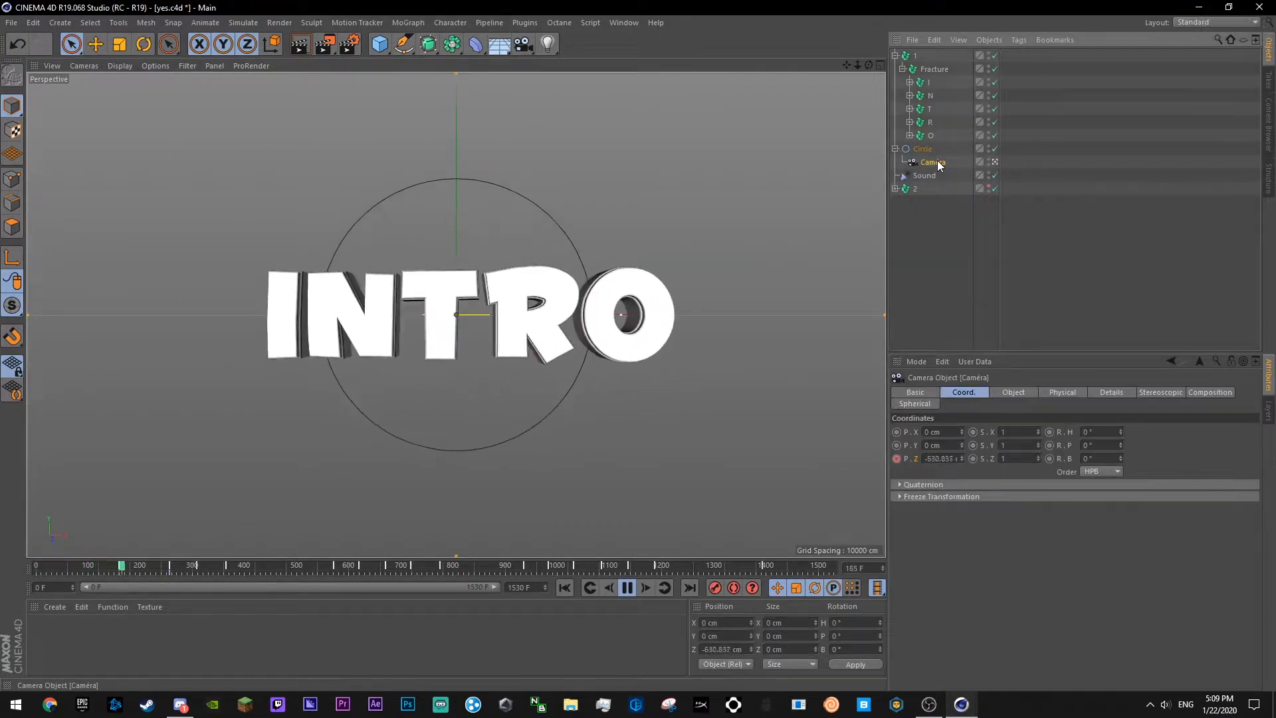
left_click(626, 590)
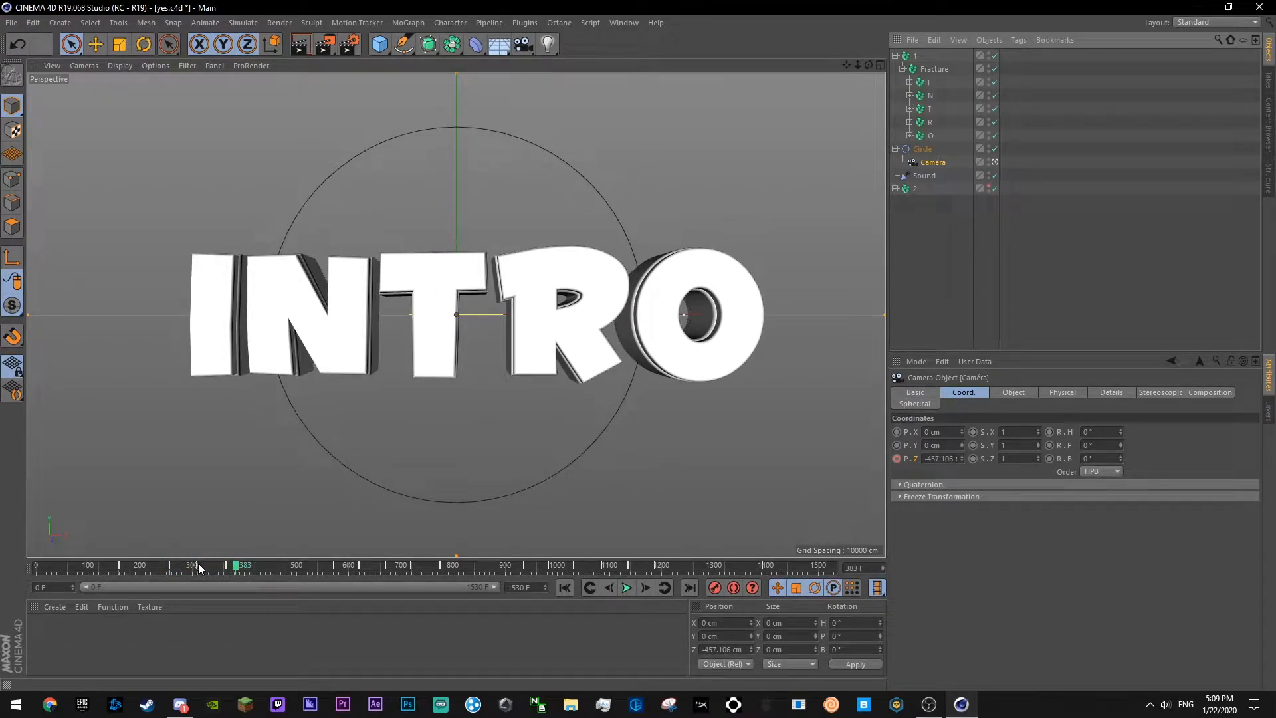
left_click_drag(198, 563, 141, 563)
left_click(628, 592)
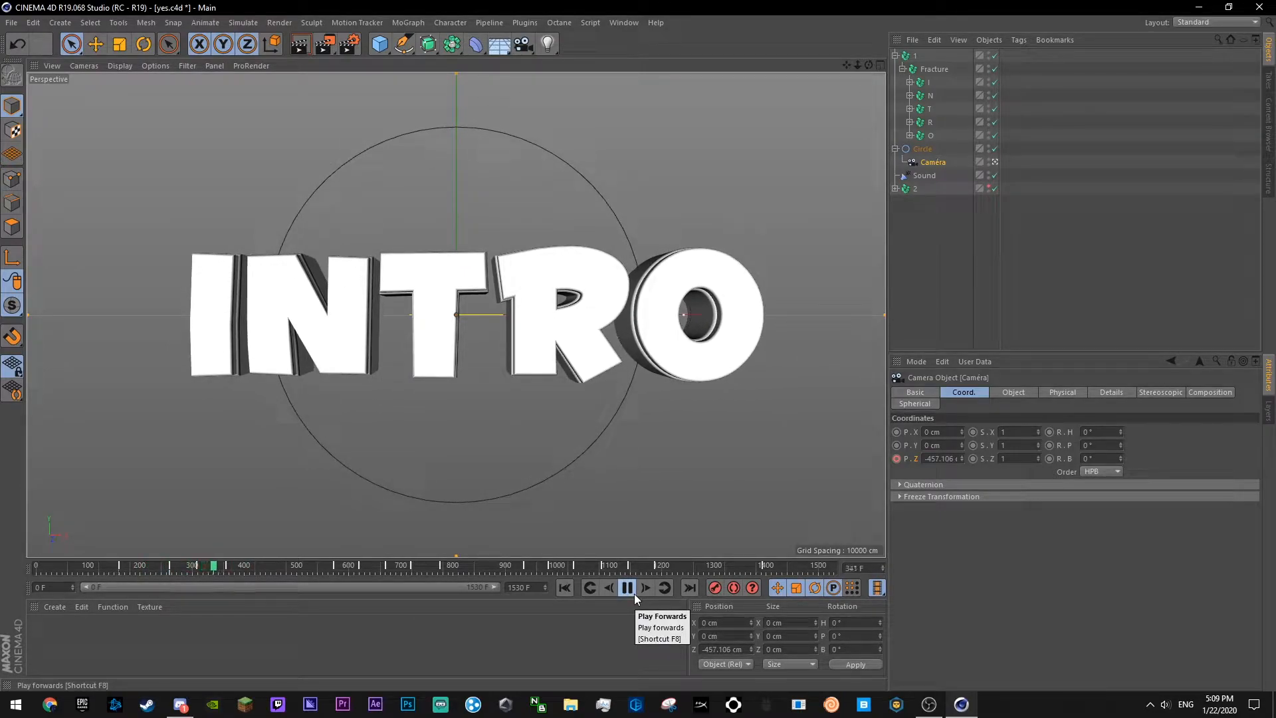
left_click(633, 591)
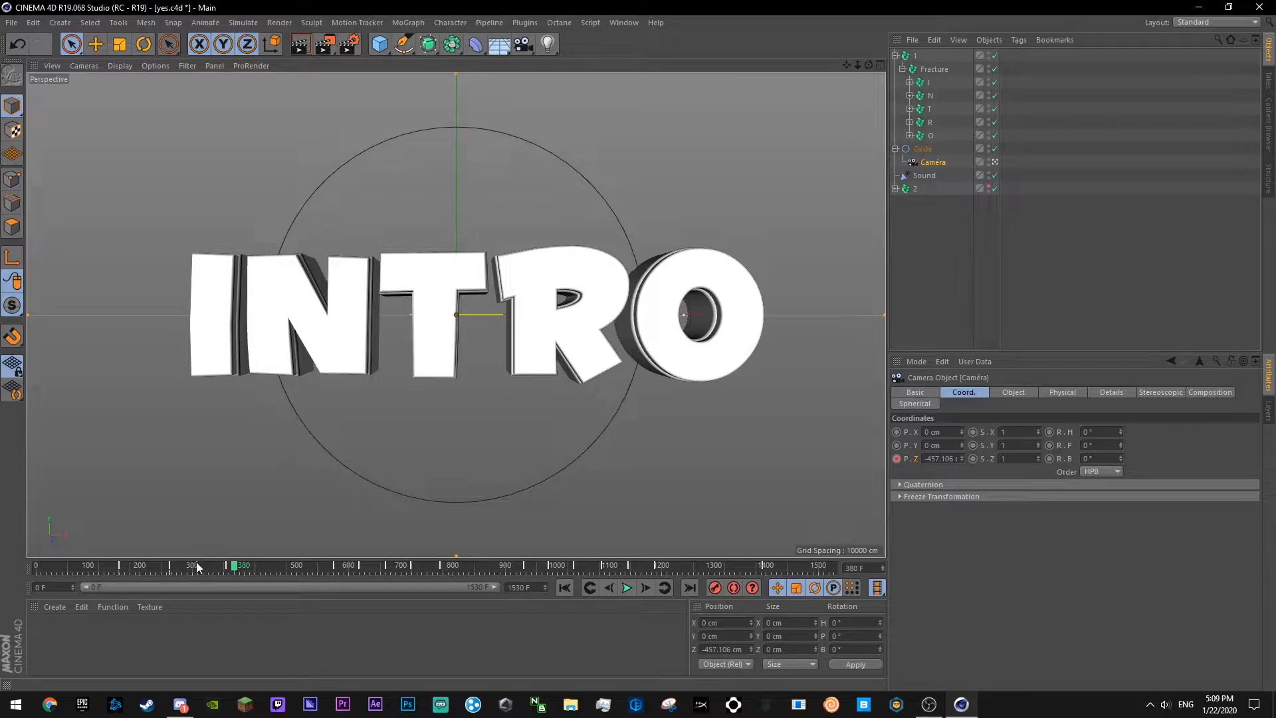
- Keyframe the camera's Z position at about -636 cm on frame 308 and -2578 cm on frame 364, and save
left_click_drag(963, 461, 963, 505)
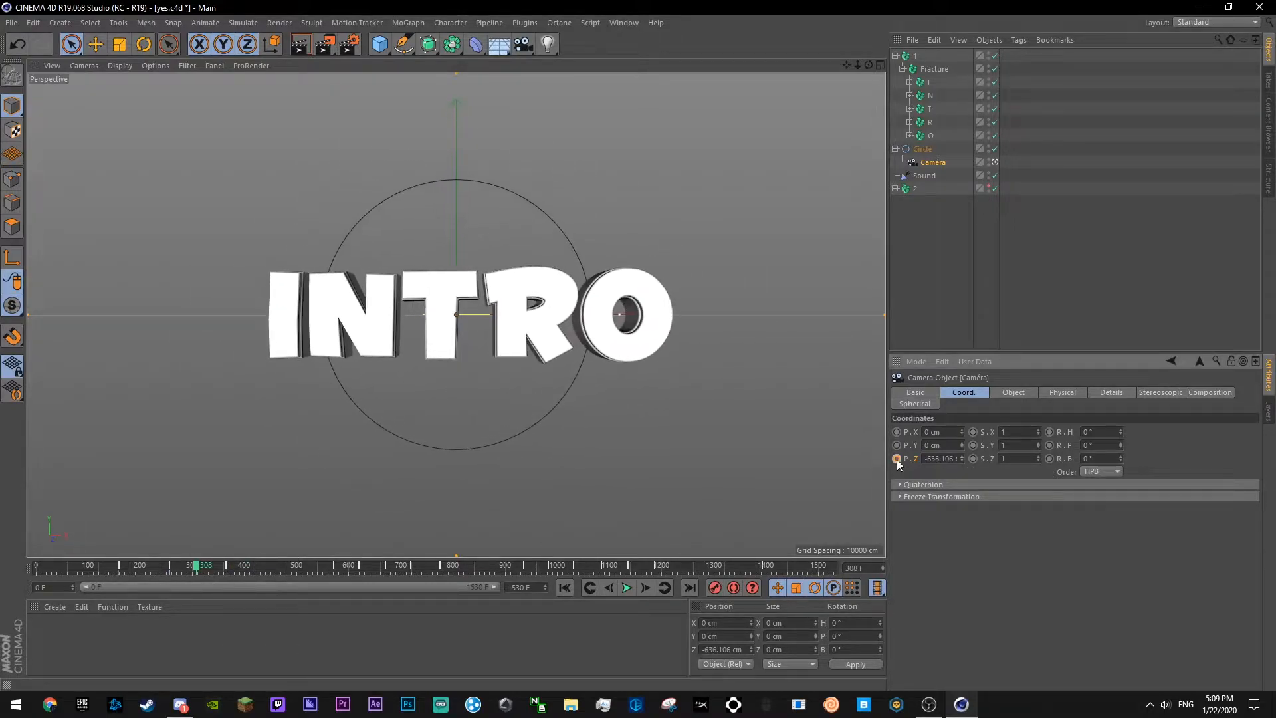
left_click(226, 565)
left_click_drag(963, 456, 963, 584)
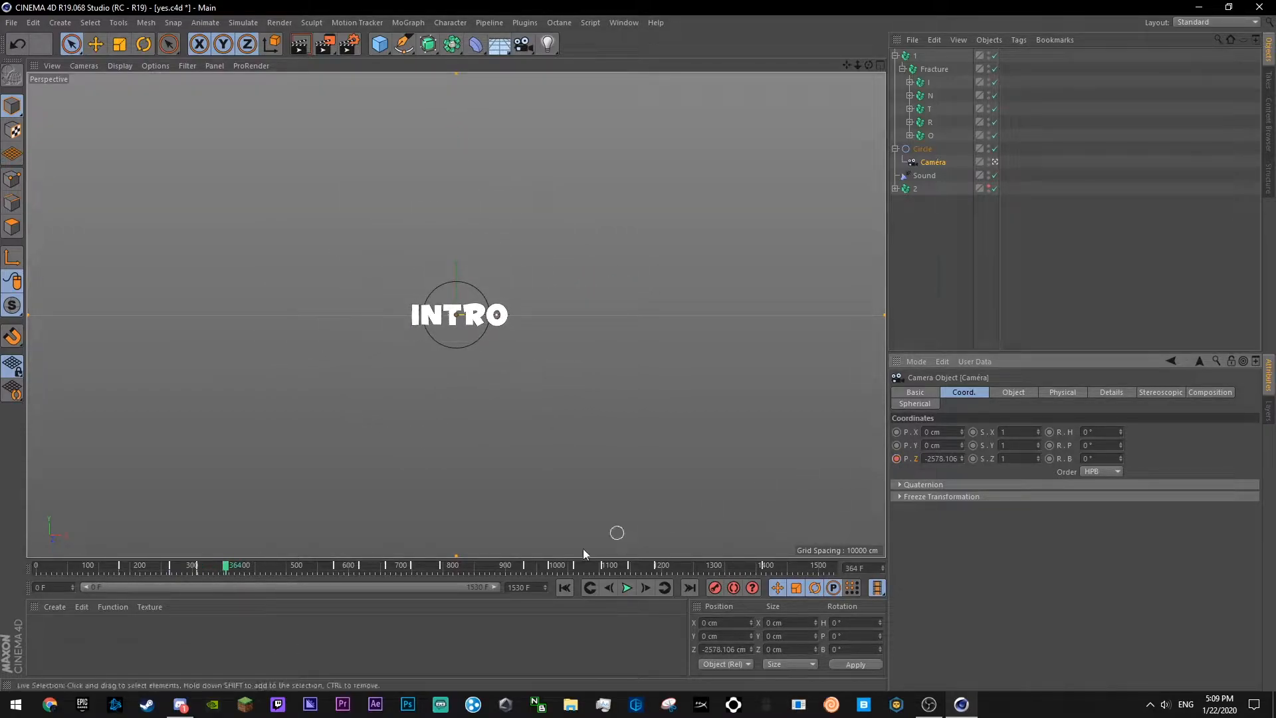
left_click(96, 44)
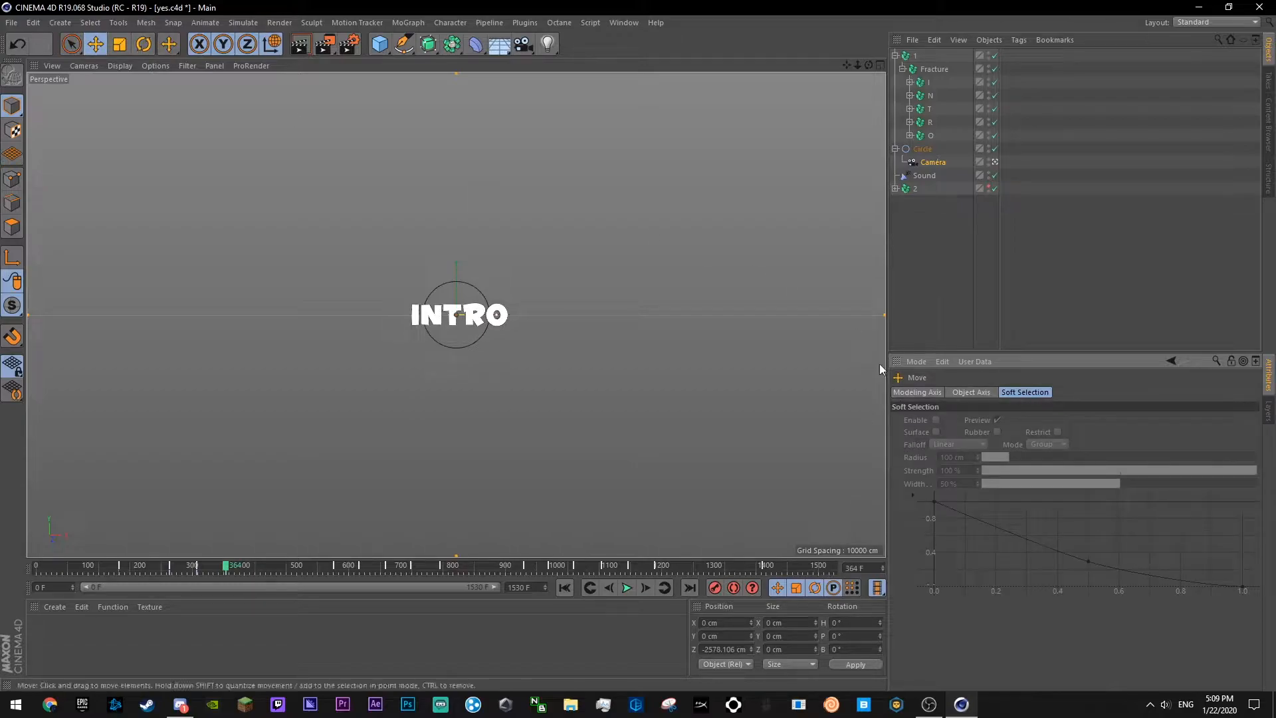
left_click(942, 159)
key("ctrl+s")
- Keyframe the camera's Z position at about -116 cm on frame 365 and about -616 cm on frame 571
left_click(645, 586)
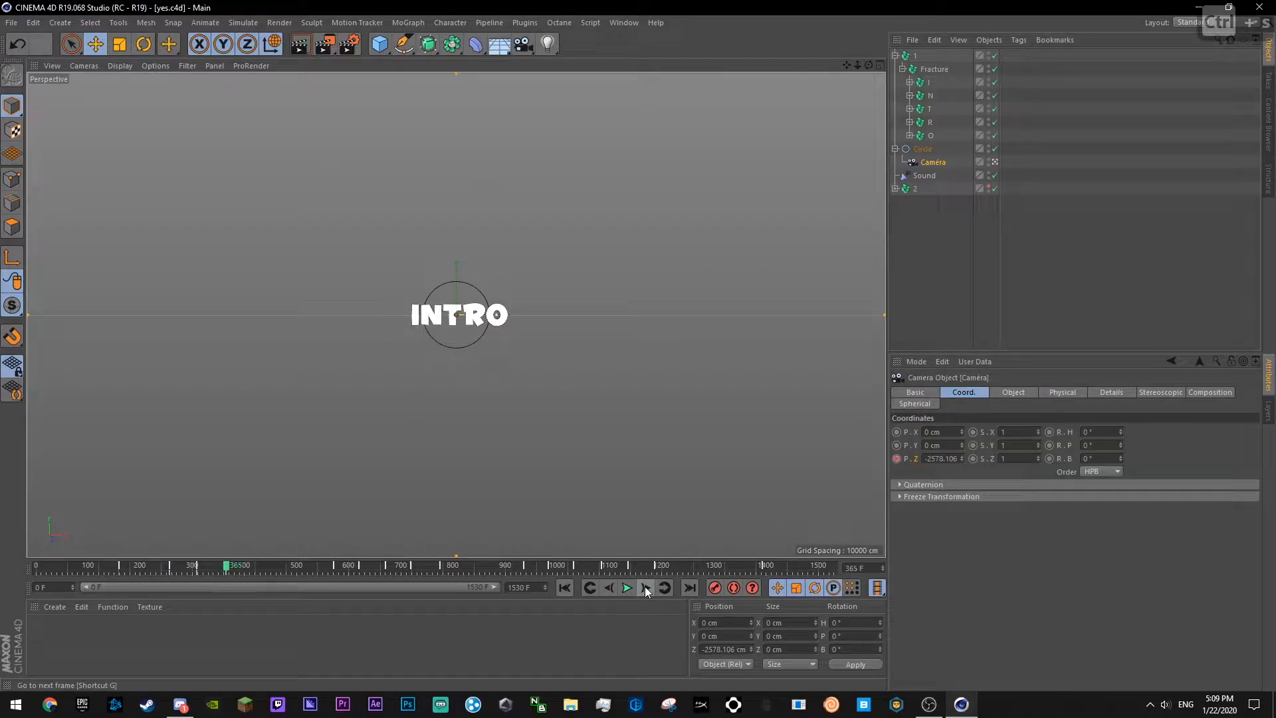
mouse_move(962, 460)
left_mouse_down()
mouse_move(962, 398)
mouse_move(962, 458)
left_mouse_up()
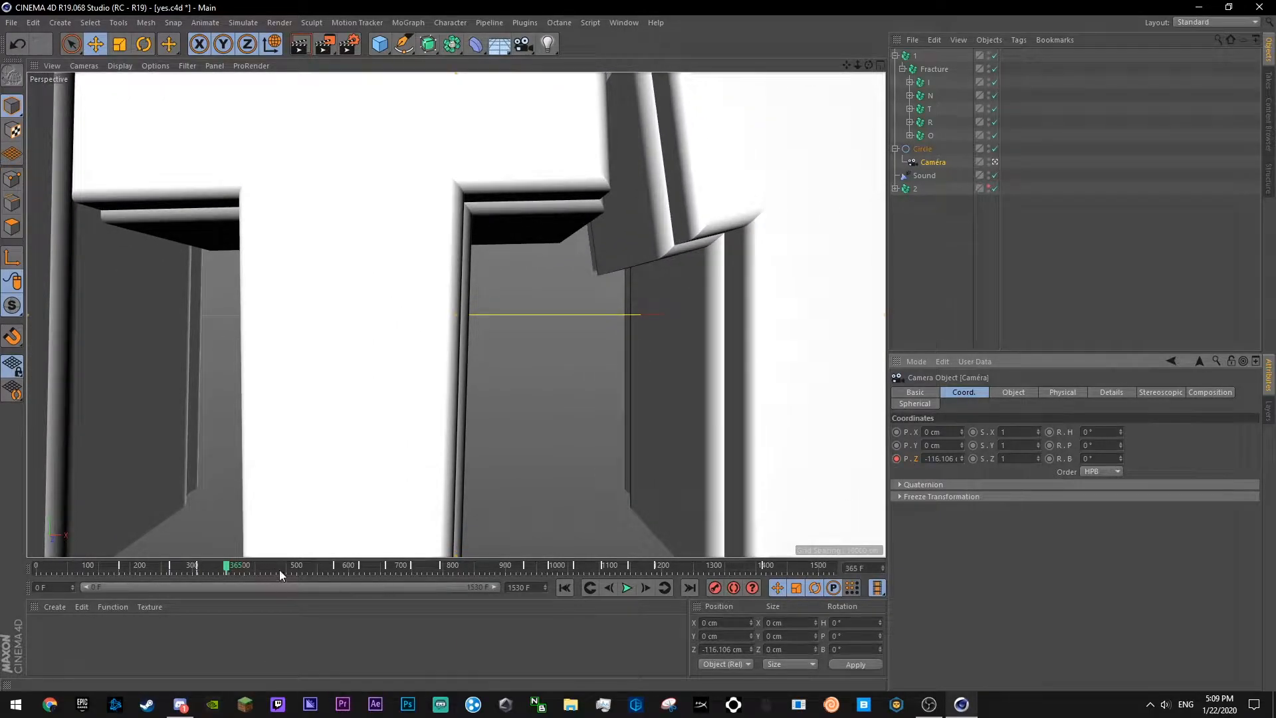
left_click(334, 561)
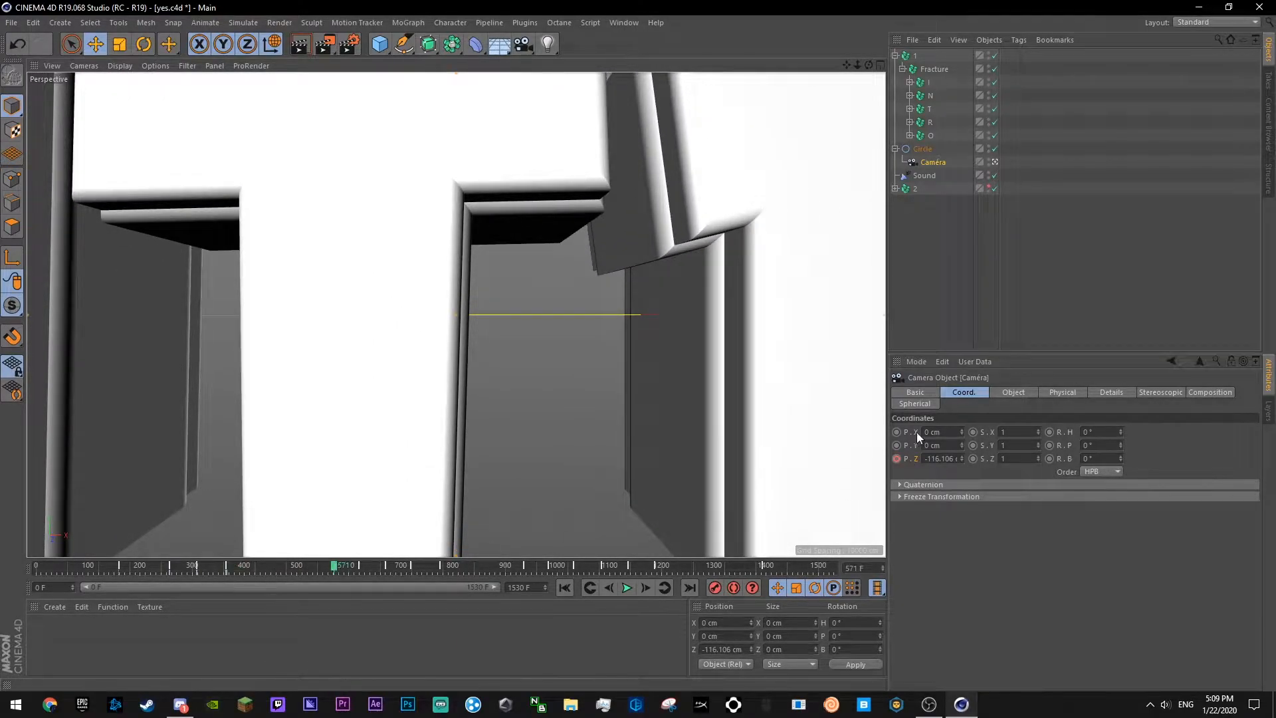
left_click_drag(961, 457, 961, 511)
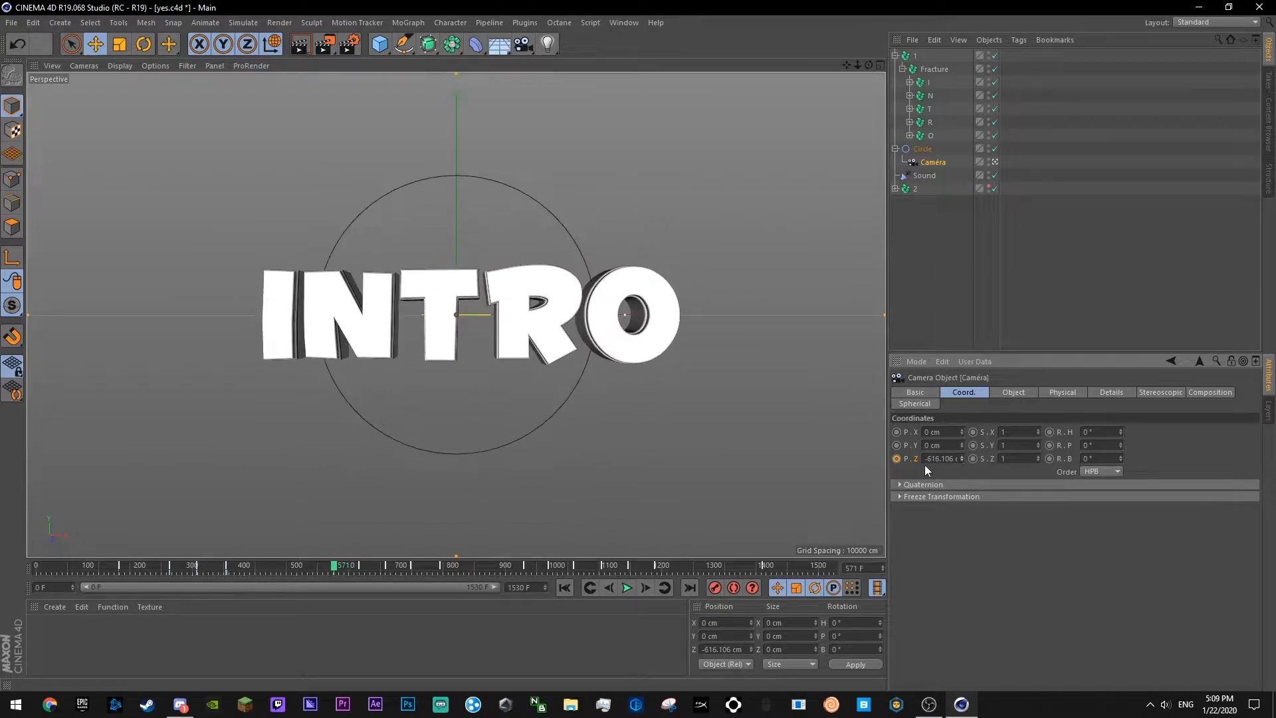
- Open the camera's Z position F-curve, select the frame 256 key, and preview the move from just before frame 159
right_click(907, 461)
left_click(1060, 581)
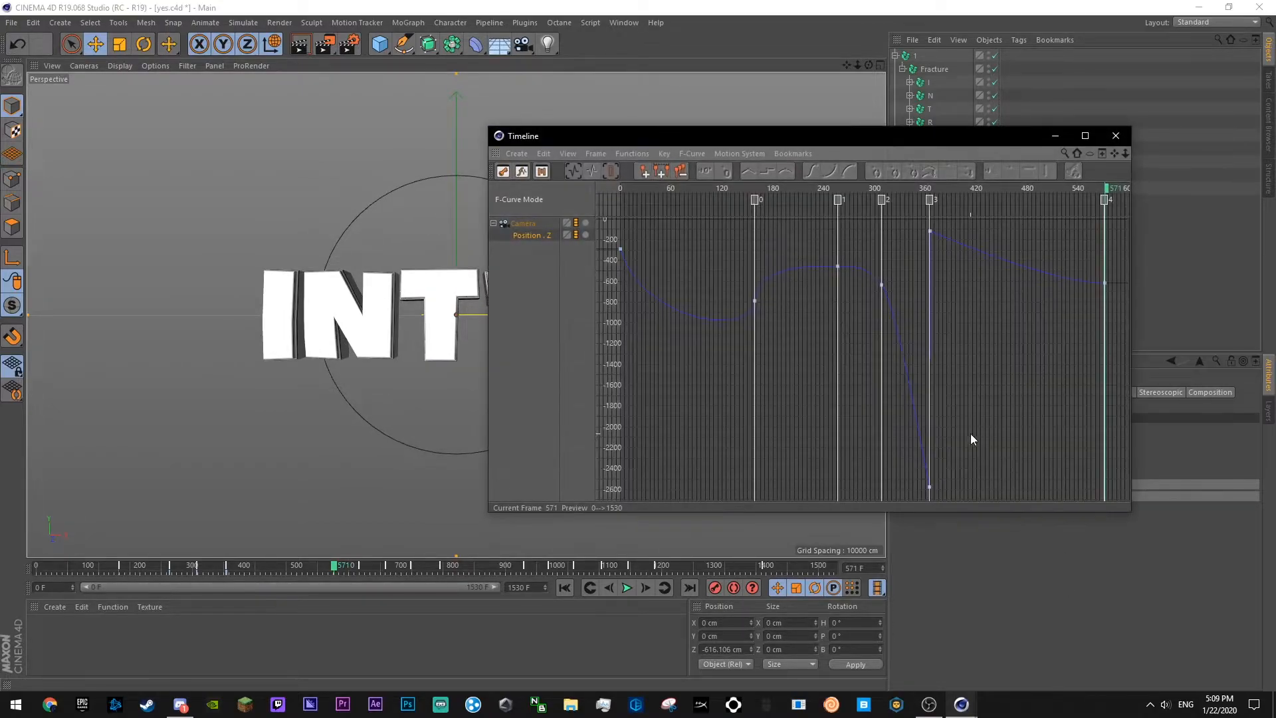
left_click(864, 266)
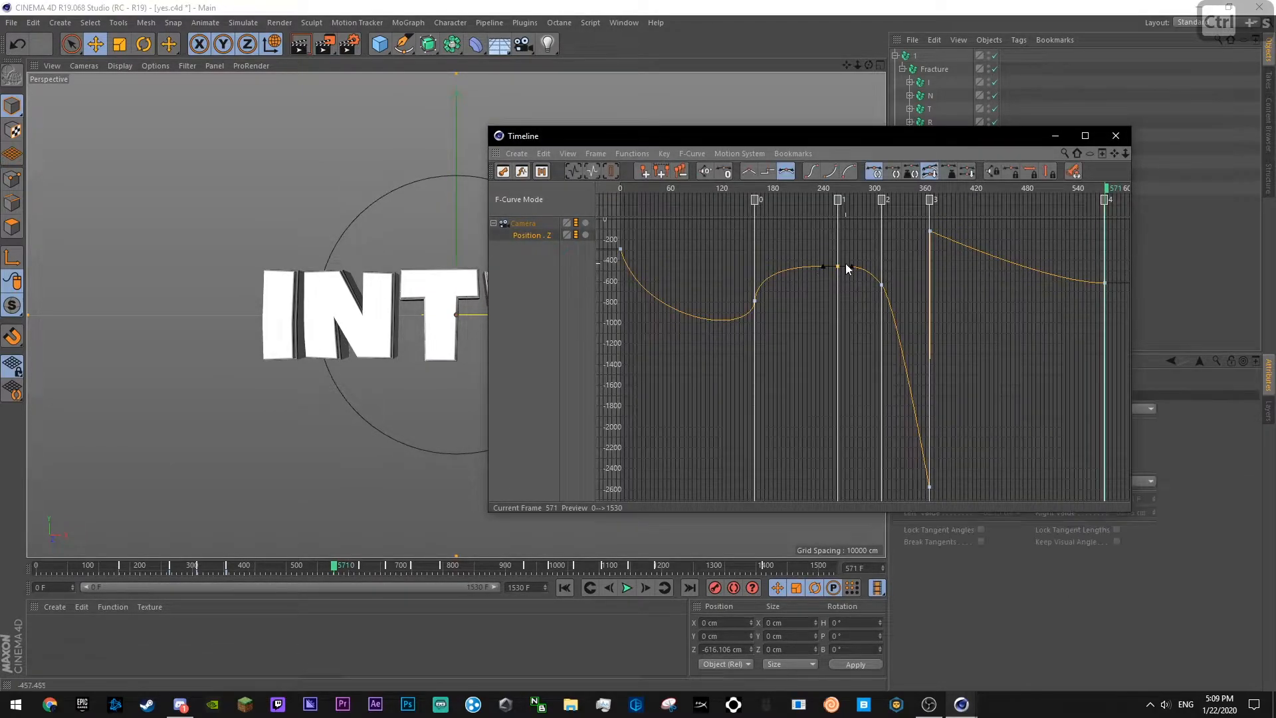
left_click_drag(795, 190, 734, 195)
key("F8")
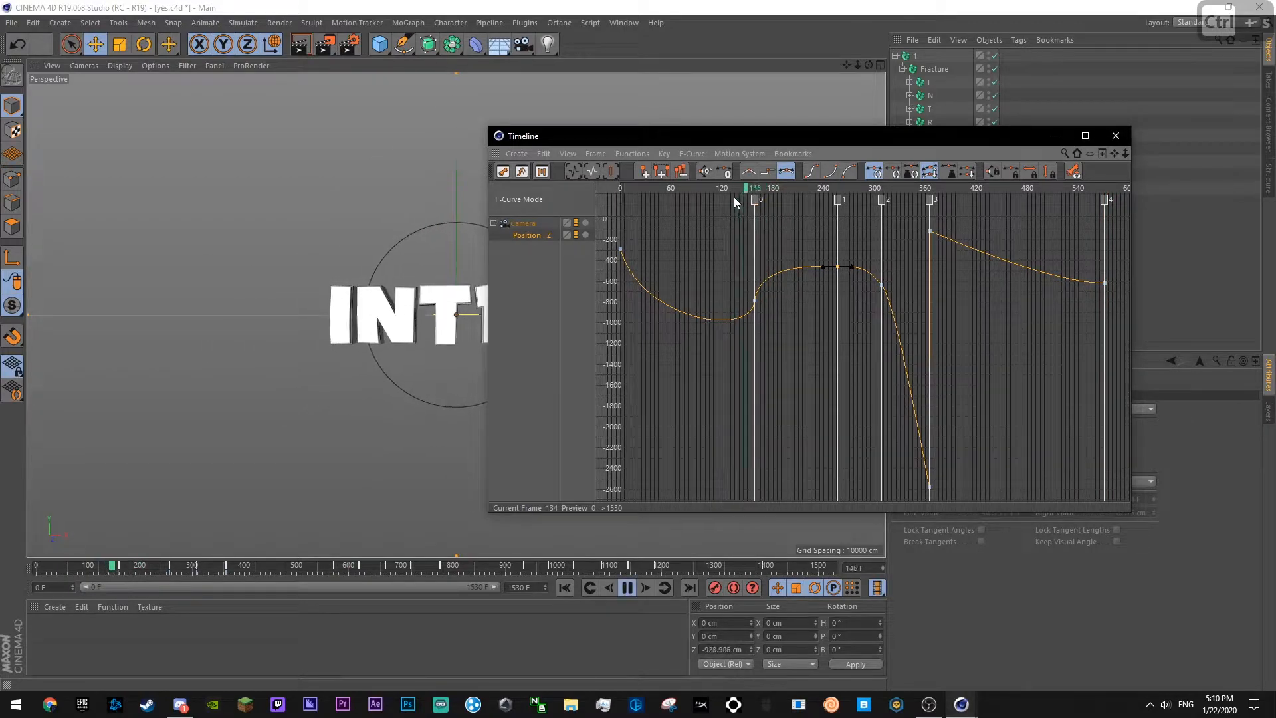
key("F8")
- Bend the curve steeply downward at the frame 256 key, lower the frame 308 key to about -1100 cm, and preview the move
mouse_move(851, 267)
left_mouse_down()
mouse_move(838, 294)
mouse_move(838, 283)
mouse_move(883, 335)
left_mouse_up()
left_click(881, 285)
left_click(828, 234)
left_click(792, 187)
key("F8")
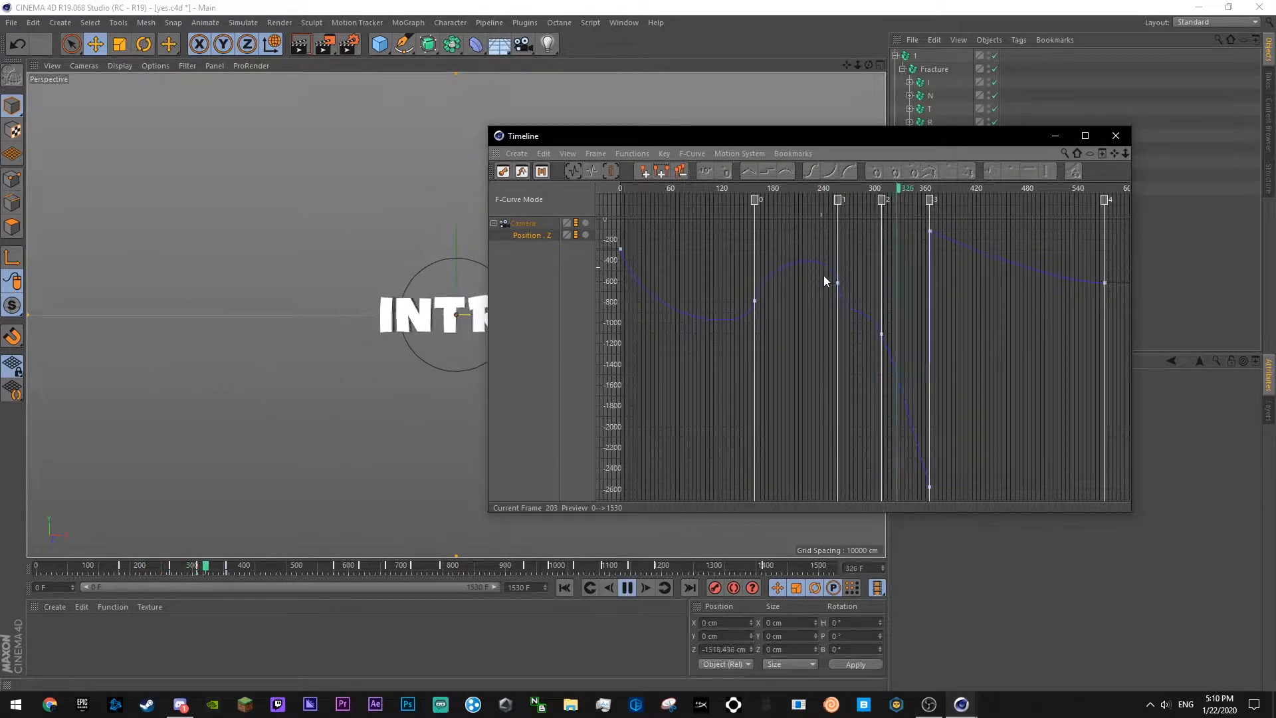
key("F8")
- Reshape the curve to rise steeply through the frame 308 key and plunge sharply into the frame 364 key, and save
left_click(882, 333)
mouse_move(888, 361)
left_mouse_down()
mouse_move(886, 249)
mouse_move(895, 262)
left_mouse_up()
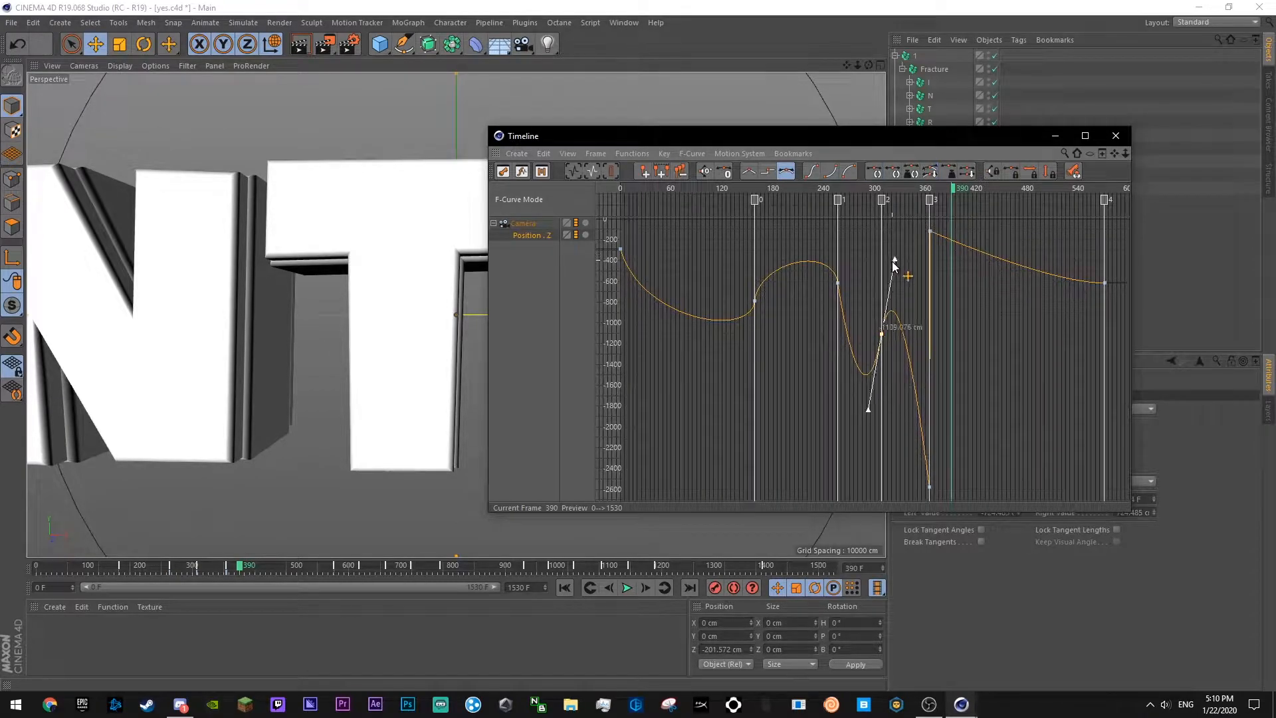
left_click(924, 492)
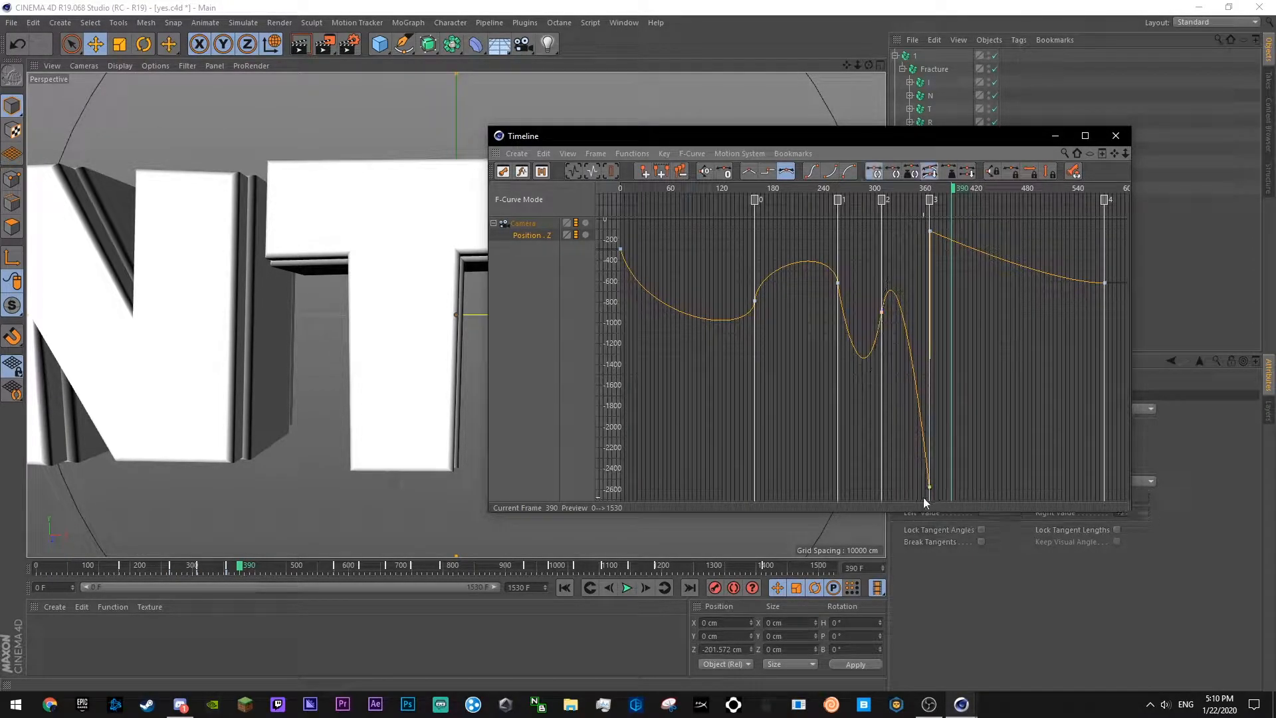
left_click_drag(929, 491, 924, 484)
key("ctrl+z")
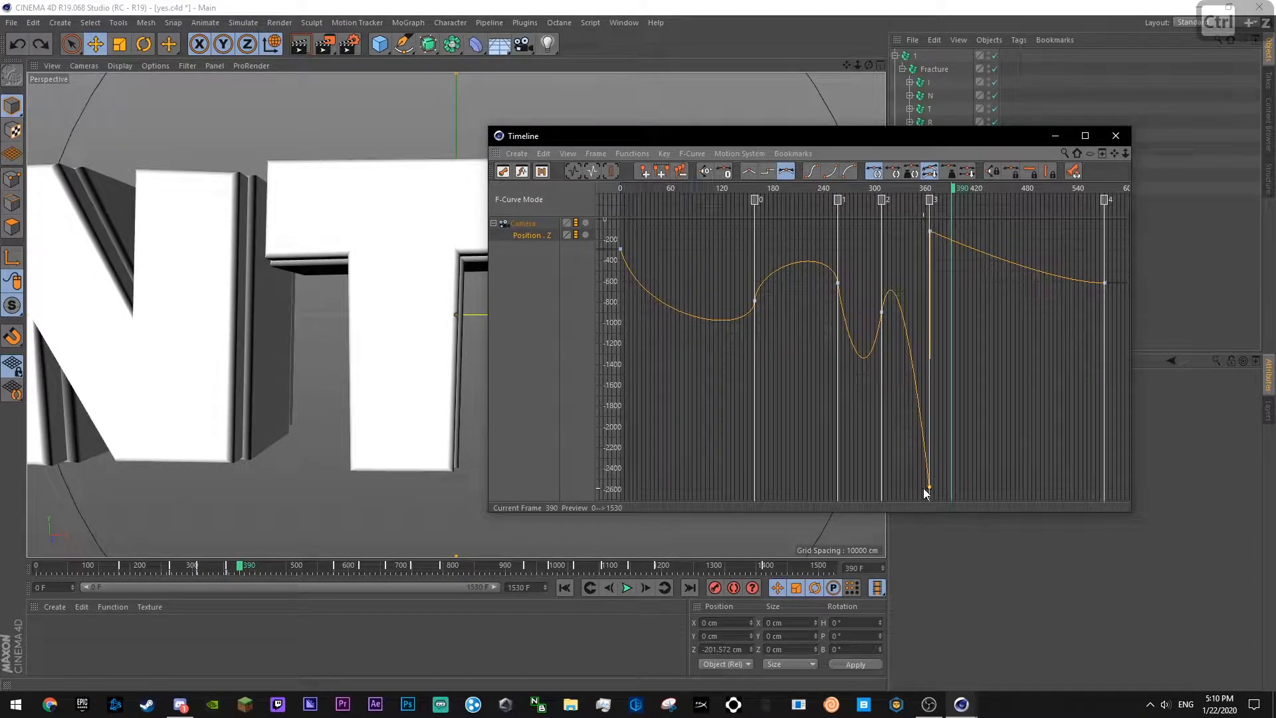
left_click_drag(928, 492, 917, 446)
mouse_move(912, 388)
left_mouse_down()
mouse_move(926, 247)
mouse_move(924, 271)
mouse_move(863, 337)
left_mouse_up()
left_click_drag(893, 242, 884, 262)
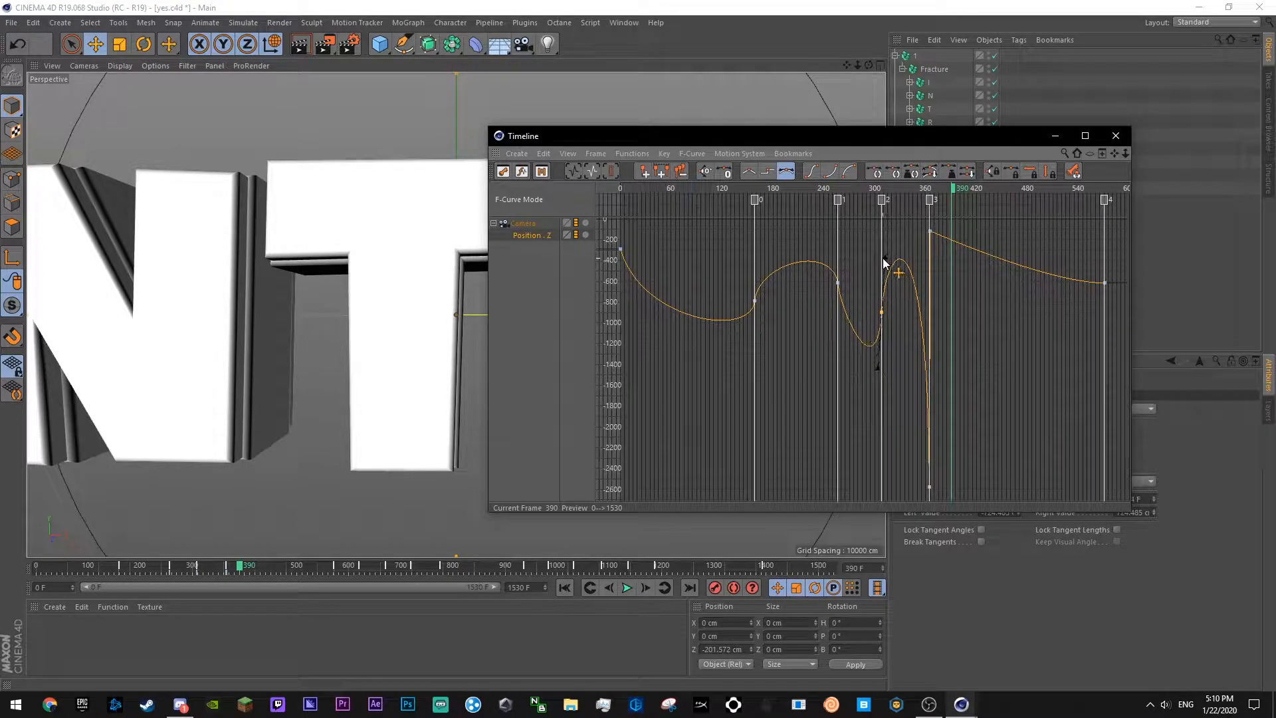
left_click(883, 337)
key("ctrl+s")
- Play the reshaped camera move from about frame 209 past the frame 365 key
left_click_drag(867, 186, 797, 194)
key("F8")
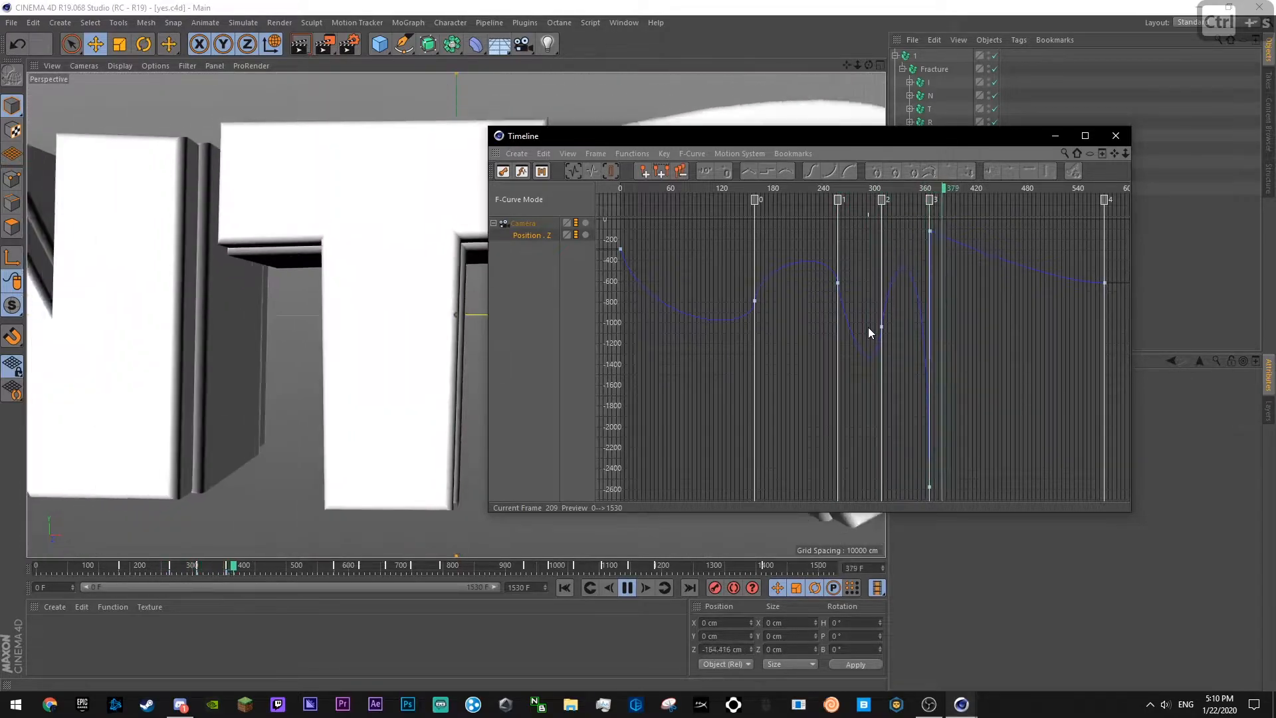
left_click(802, 188)
- Lower the frame 256 key to about -830 cm, steepen its tangents, and preview the move
left_click_drag(817, 280, 852, 300)
left_click_drag(830, 256, 835, 237)
left_click_drag(839, 282, 840, 305)
left_click_drag(840, 349, 842, 353)
left_click(855, 361)
key("F8")
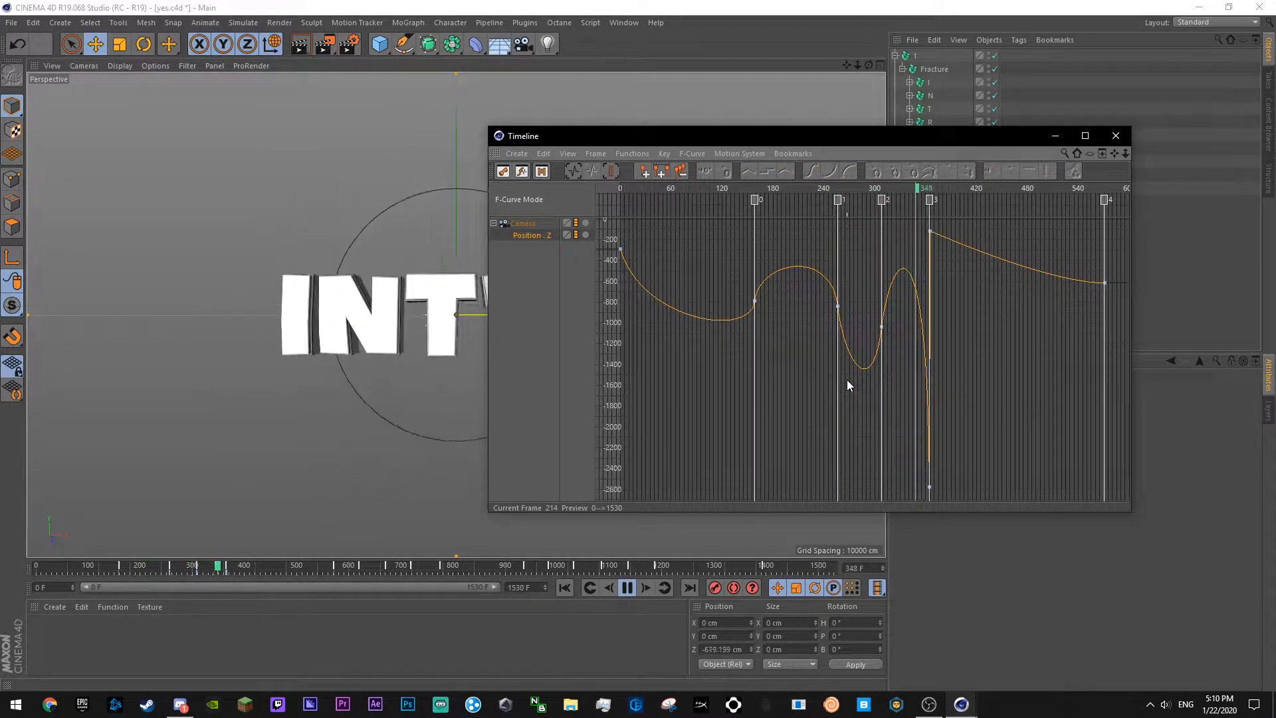
- Steepen the tangent at the frame 308 key and lower the frame 569 key to about -757 cm
left_click(882, 326)
left_click_drag(888, 273, 882, 266)
left_click(903, 295)
left_click_drag(1106, 284, 1105, 297)
- Bend the curve to fall steeply after the frame 365 key and level off towards the frame 569 key, and save
left_click(950, 242)
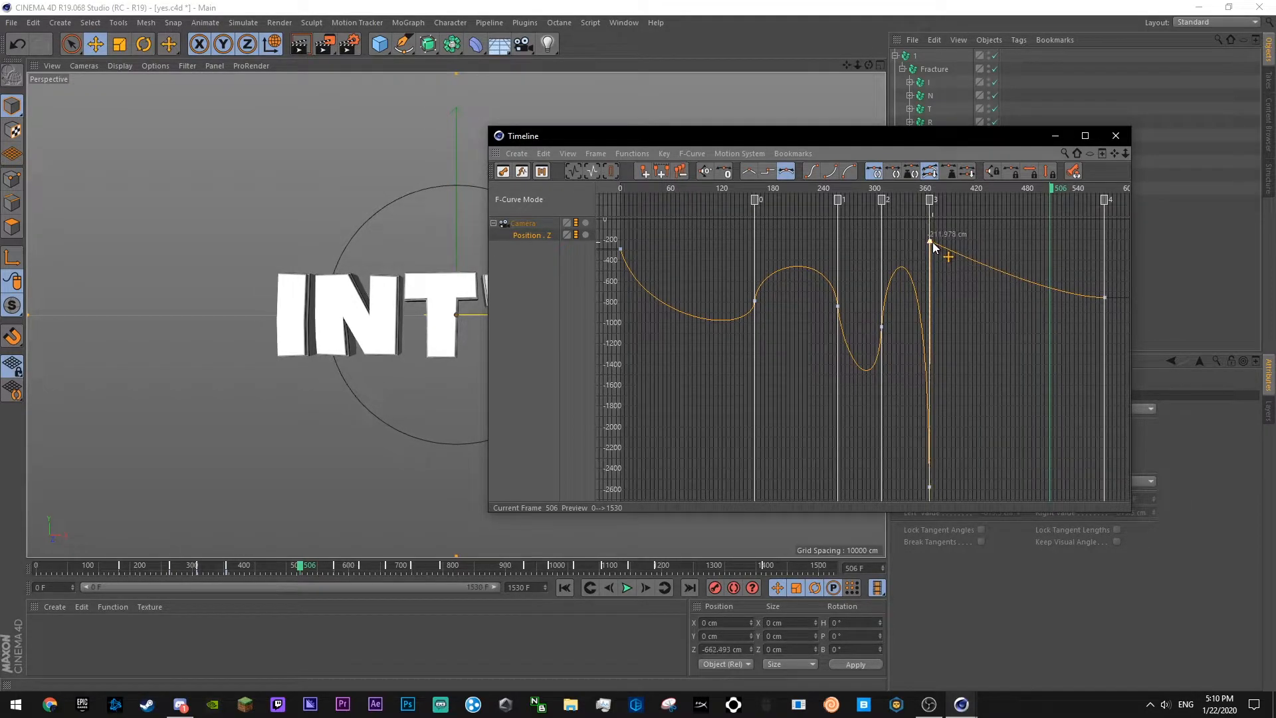
key("ctrl+z")
left_click_drag(933, 233, 937, 285)
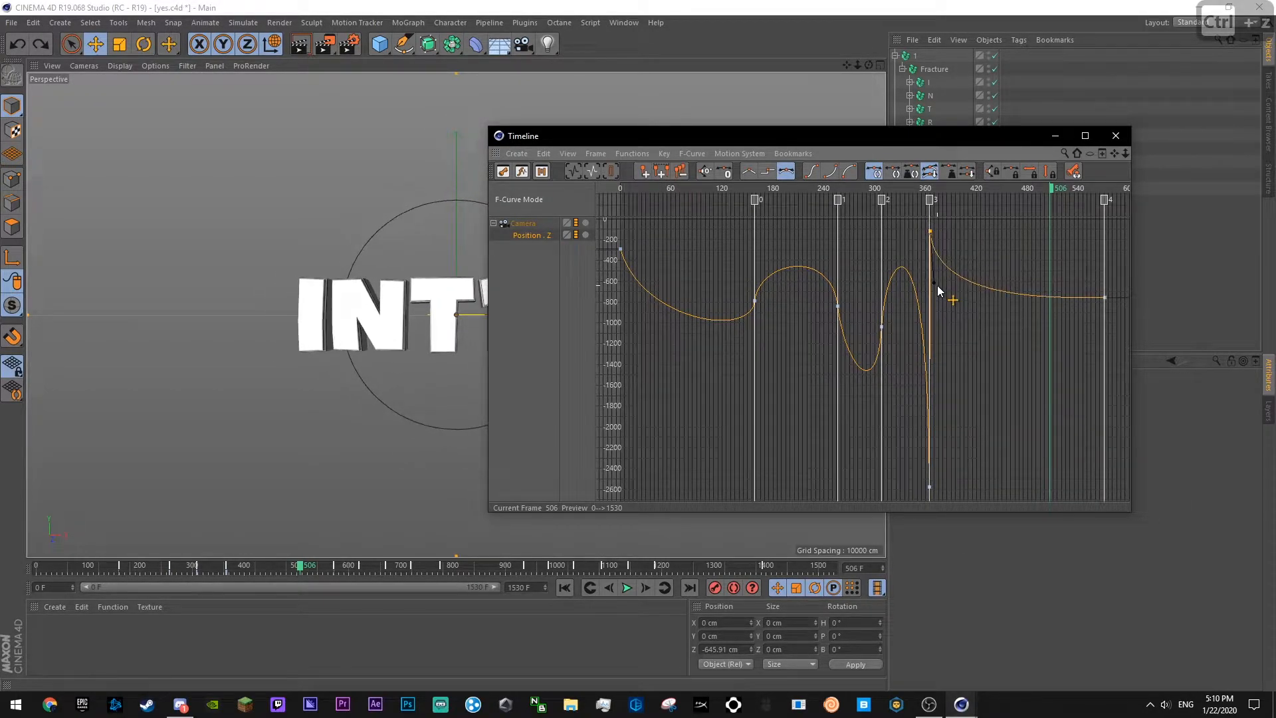
left_click(1008, 337)
key("ctrl+s")
- Play the camera move from about frame 277 and again from about frame 105, closing the timeline window to see the whole text
left_click_drag(897, 190, 856, 193)
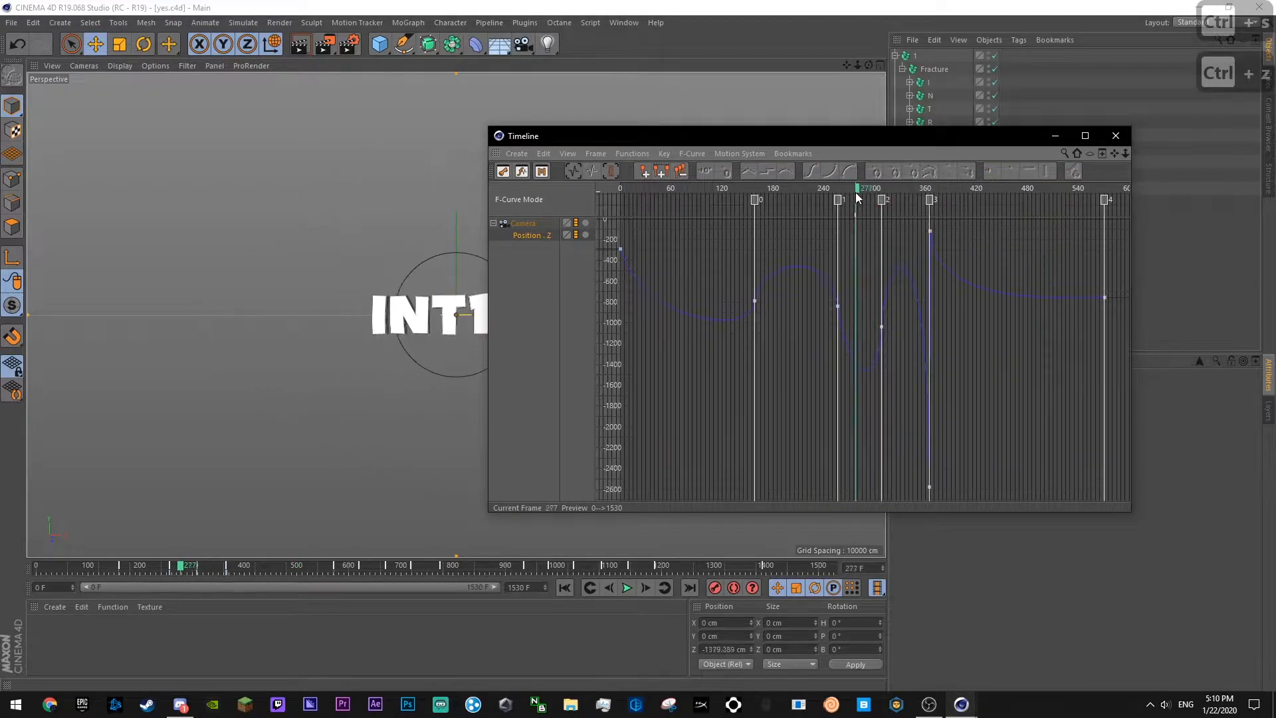
key("F8")
key("F8")
left_click(709, 192)
key("F8")
left_click(1116, 136)
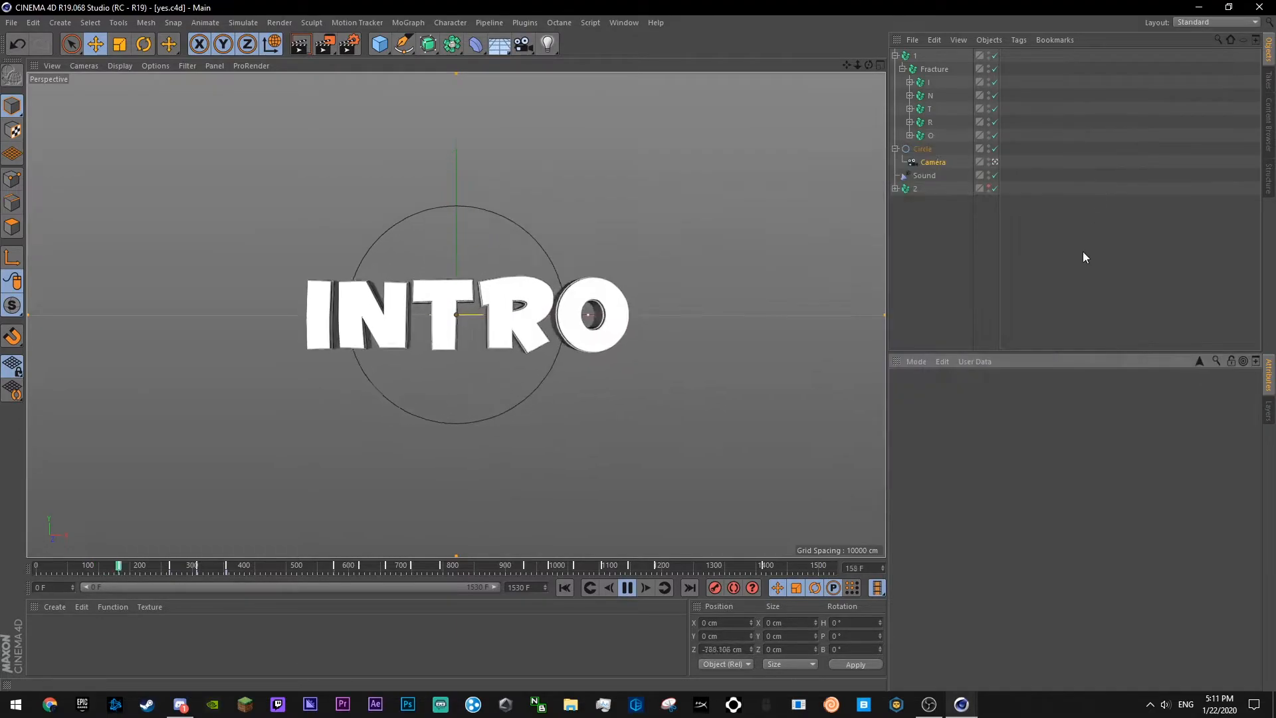
left_click(1075, 282)
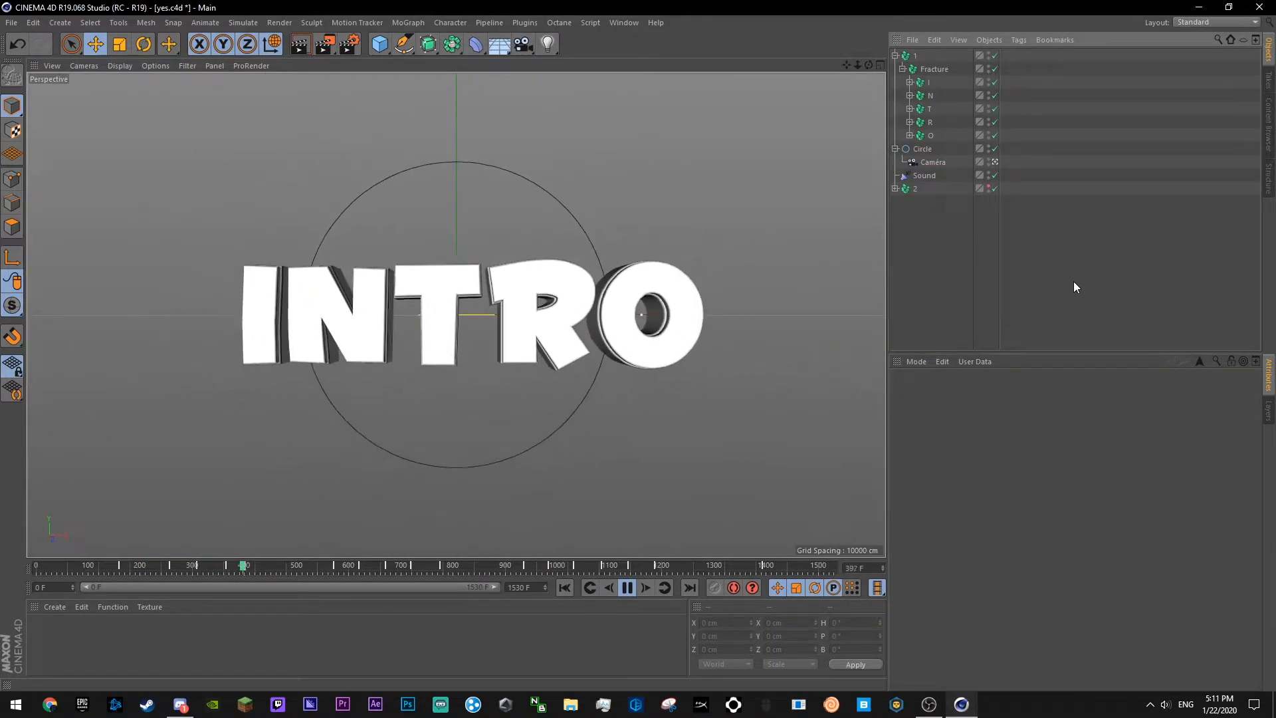
left_click(627, 587)
- Key the camera's Z position at about -133 cm on the beat marker at frame 619
left_click(932, 162)
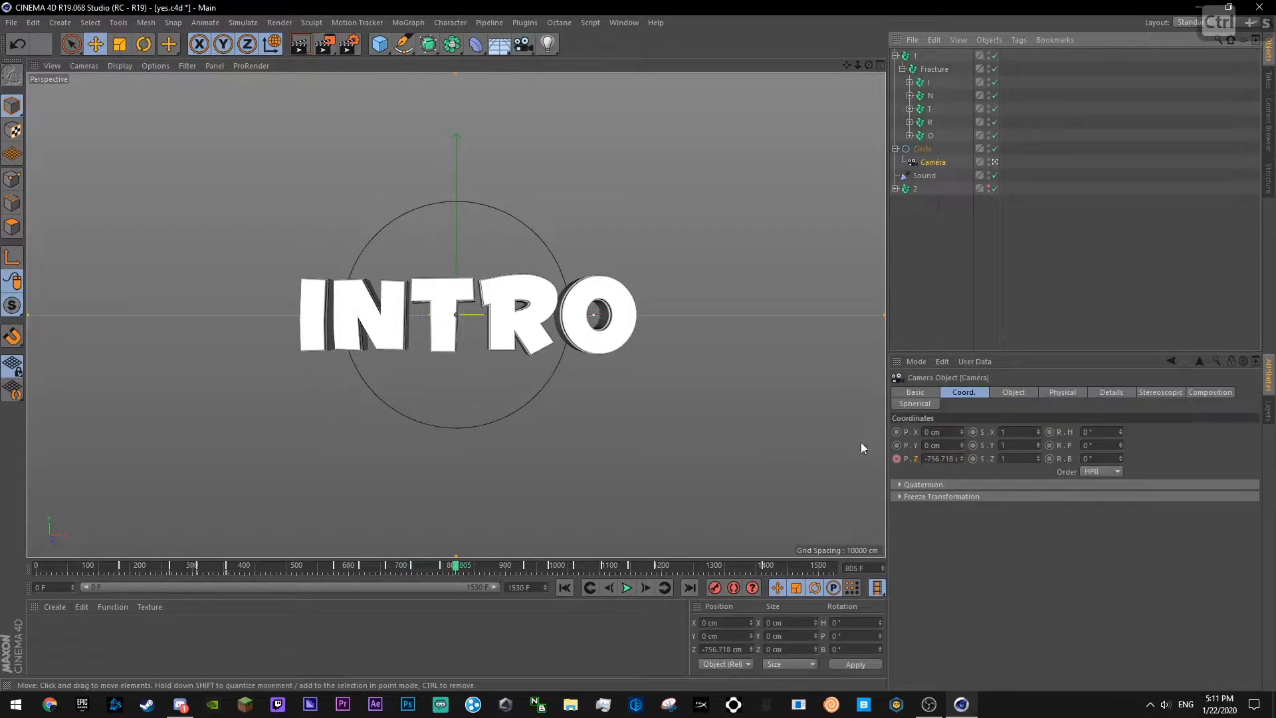
left_click_drag(322, 572, 315, 571)
left_click(625, 587)
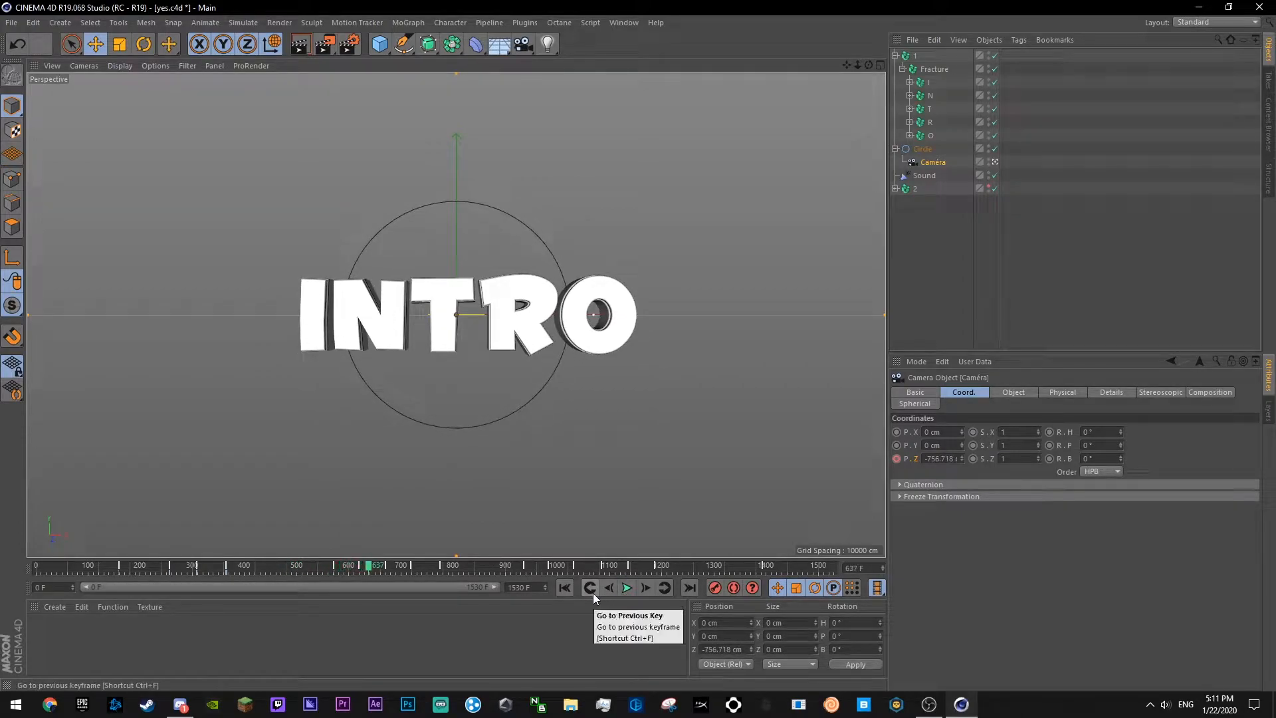
left_click(359, 565)
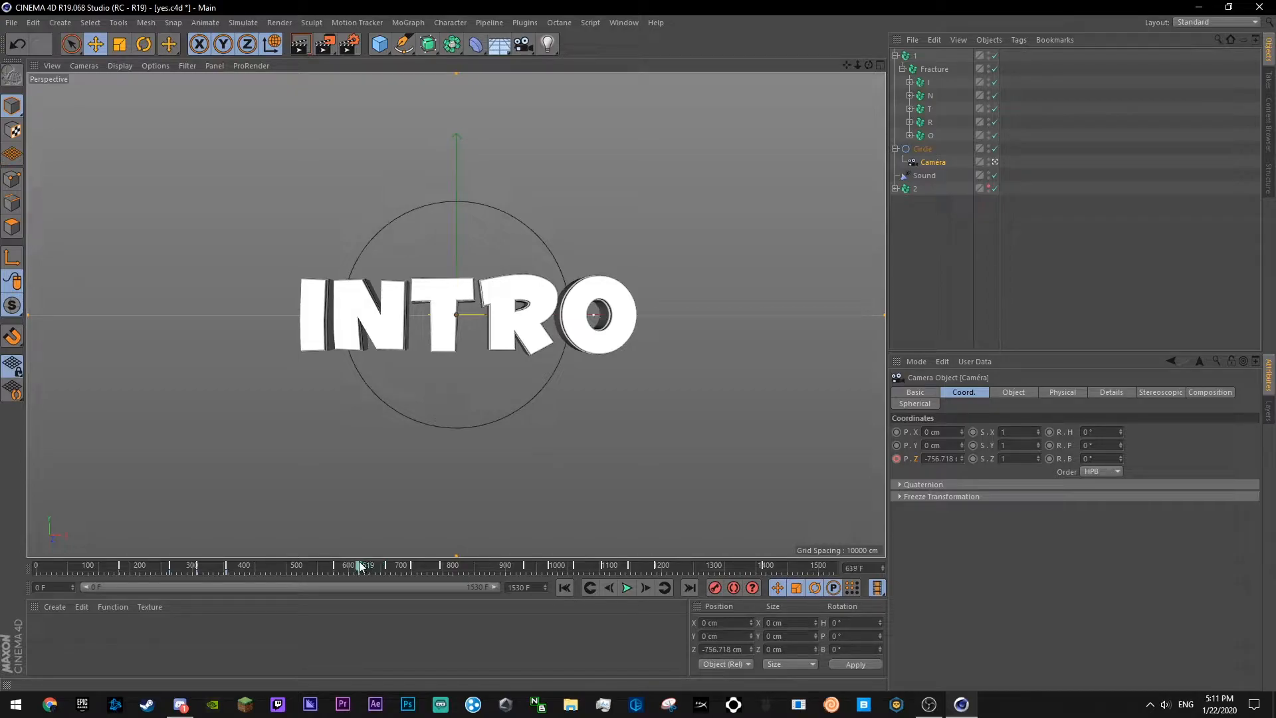
key("ctrl+s")
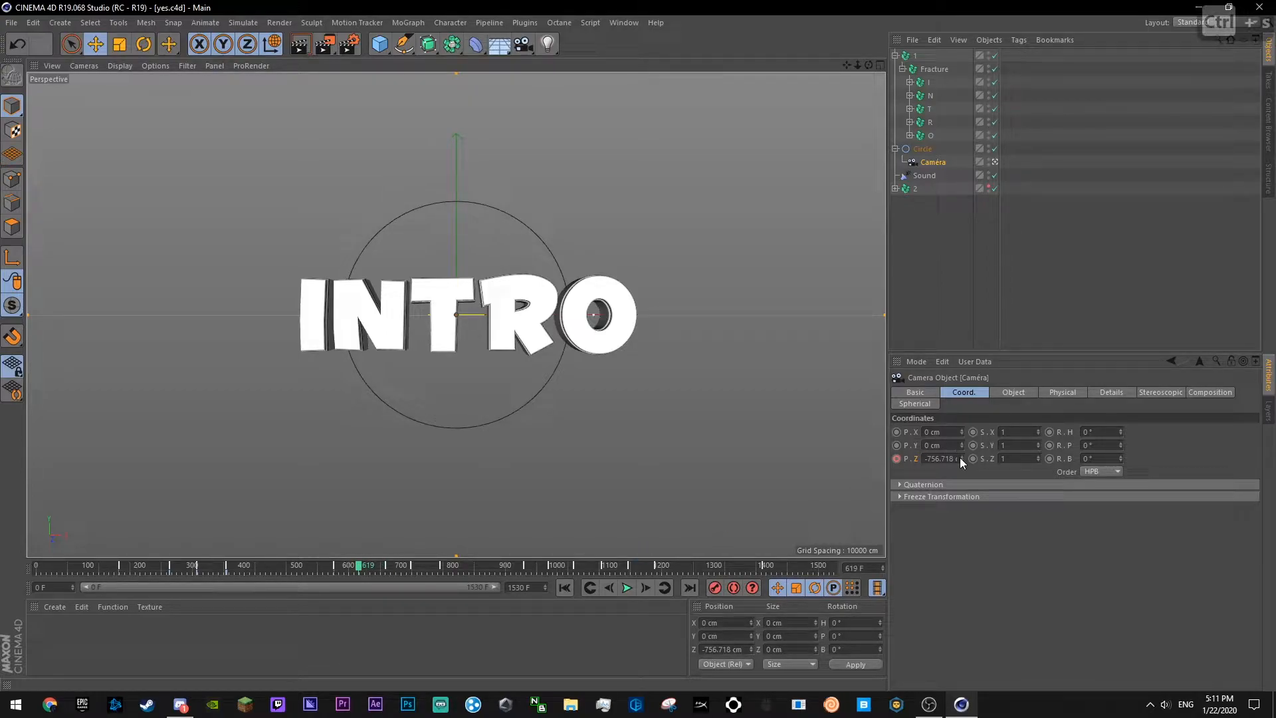
left_click_drag(960, 460, 959, 392)
left_click(896, 458, "ctrl")
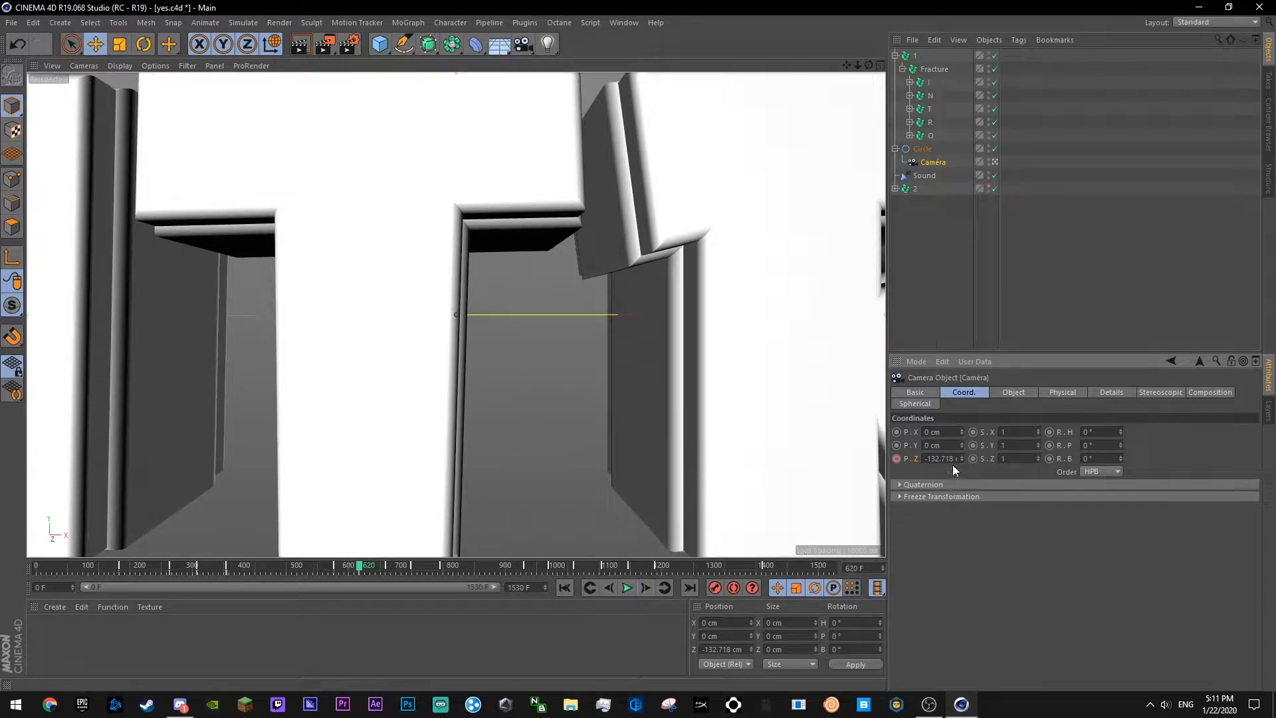
- Key the camera's Z position at about -2463 cm at frame 620 and save the project
left_click_drag(959, 457, 960, 535)
left_click(897, 459, "ctrl")
key("ctrl+s")
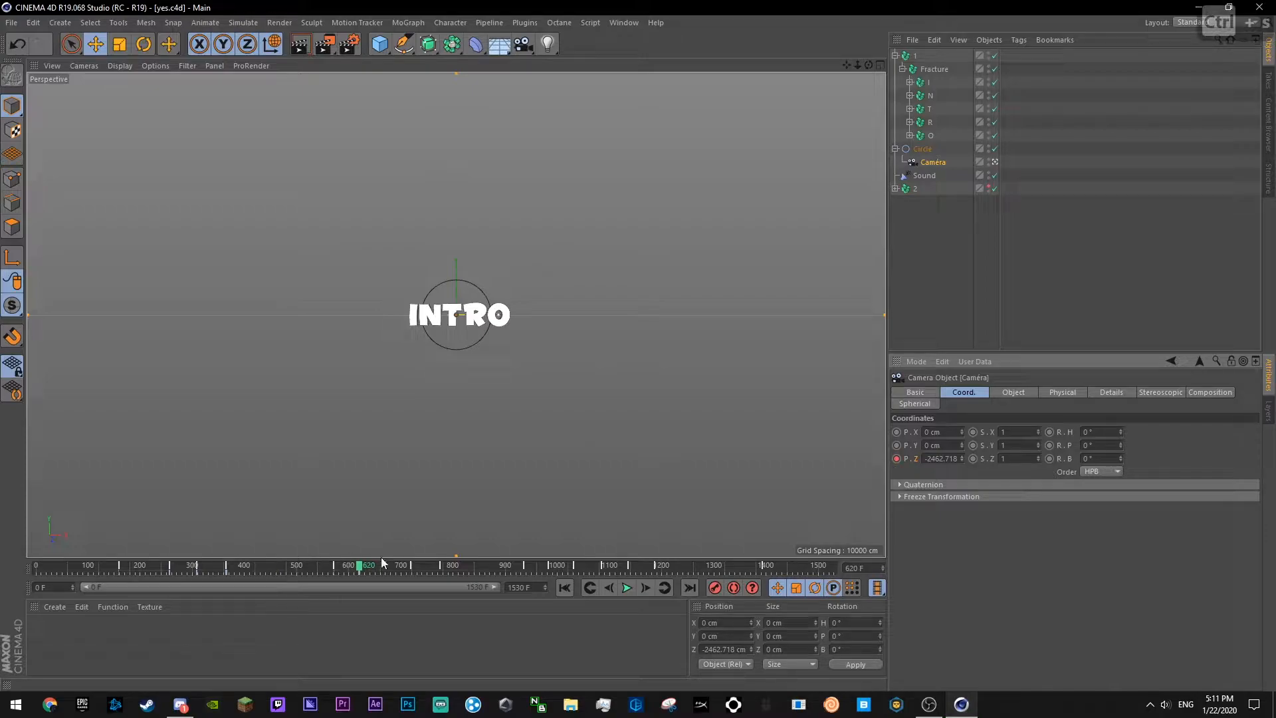
- Key the camera's Z position at about -539 cm on the beat marker at frame 670
left_click_drag(382, 564, 333, 571)
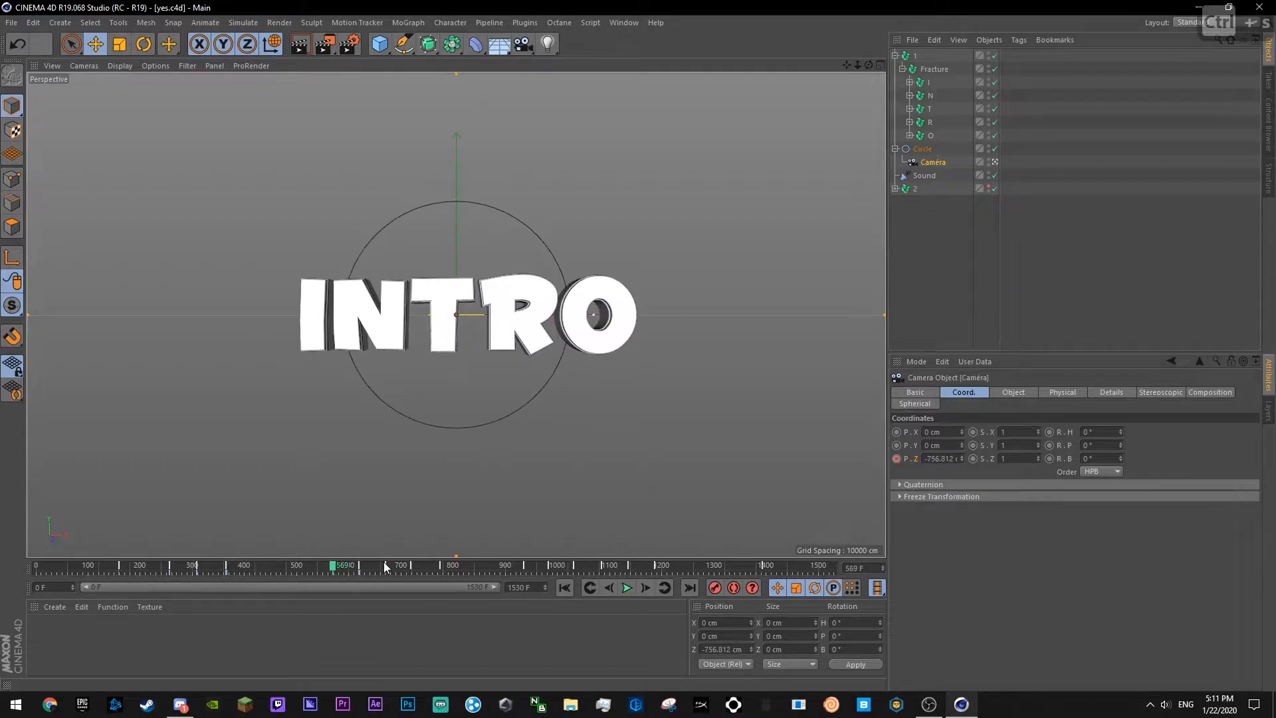
left_click(386, 562)
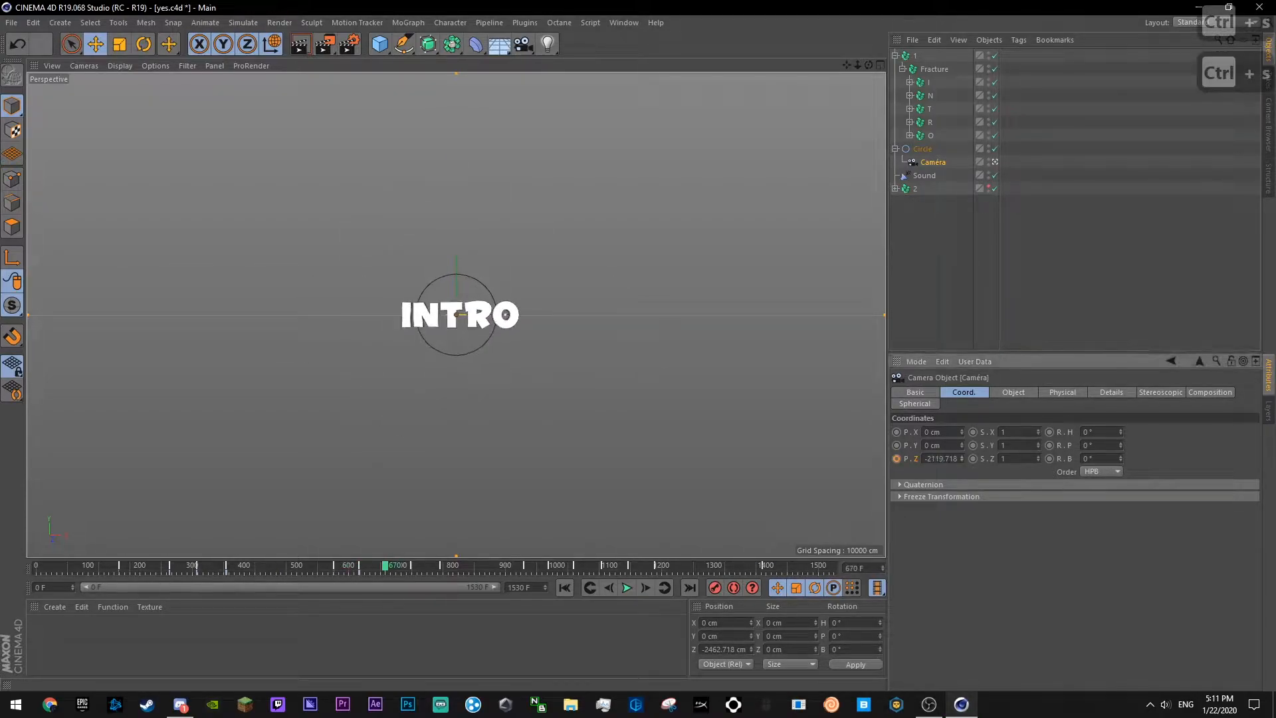
left_click_drag(961, 459, 961, 449)
left_click(896, 458, "ctrl")
- Open the camera's Position Z F-curve, tilt the frame 569 key's tangents steeply upward, and preview the move from about frame 467
right_click(905, 460)
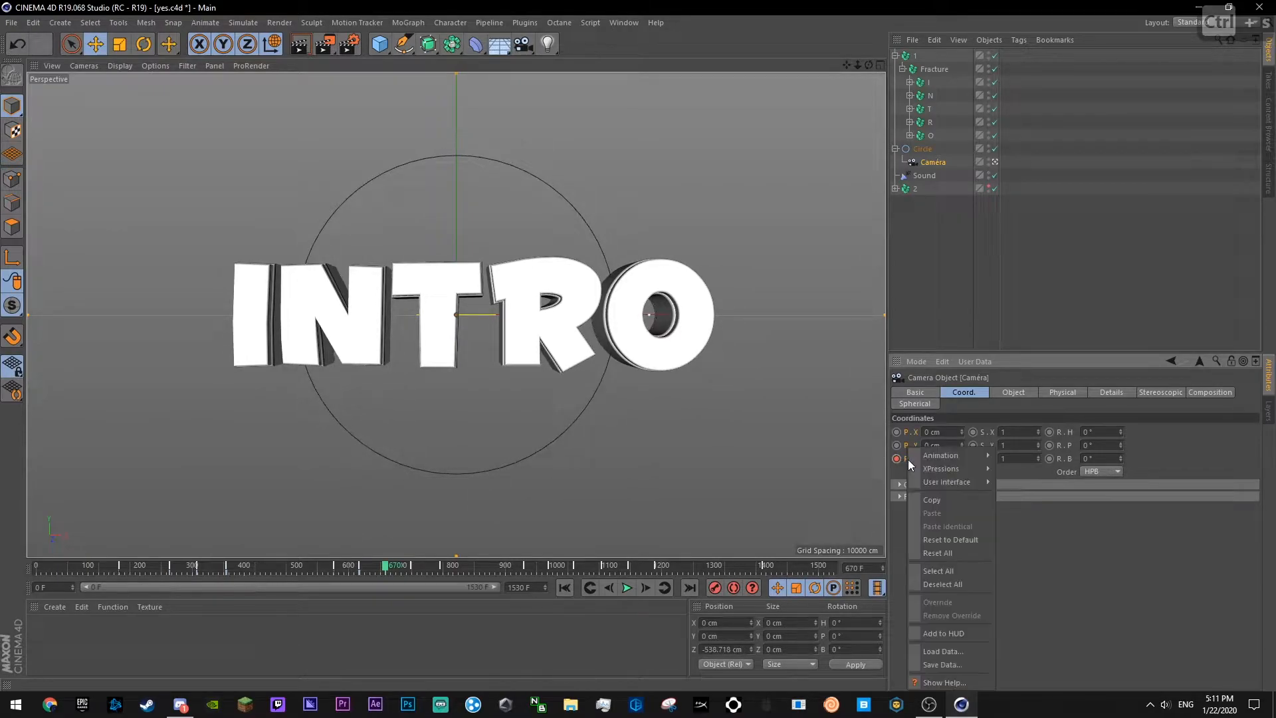
left_click(900, 453)
right_click(919, 461)
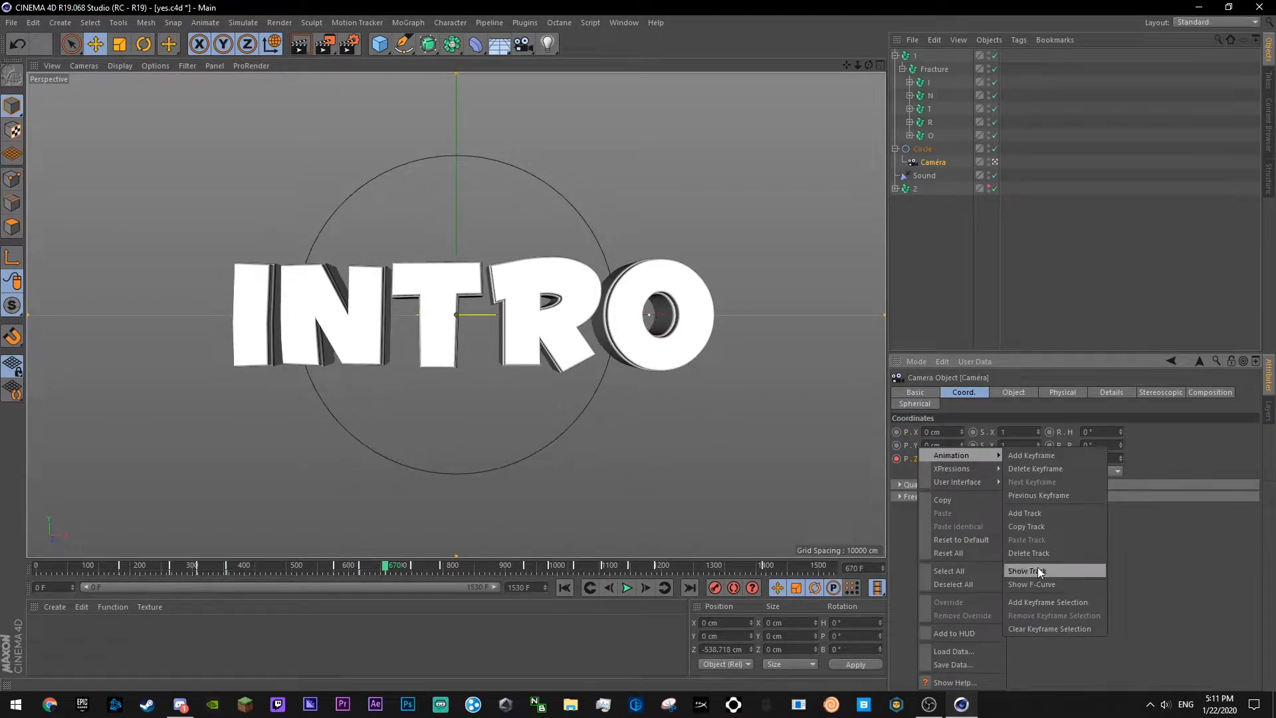
left_click(1042, 574)
left_click(1033, 297)
left_click_drag(1047, 301, 1042, 264)
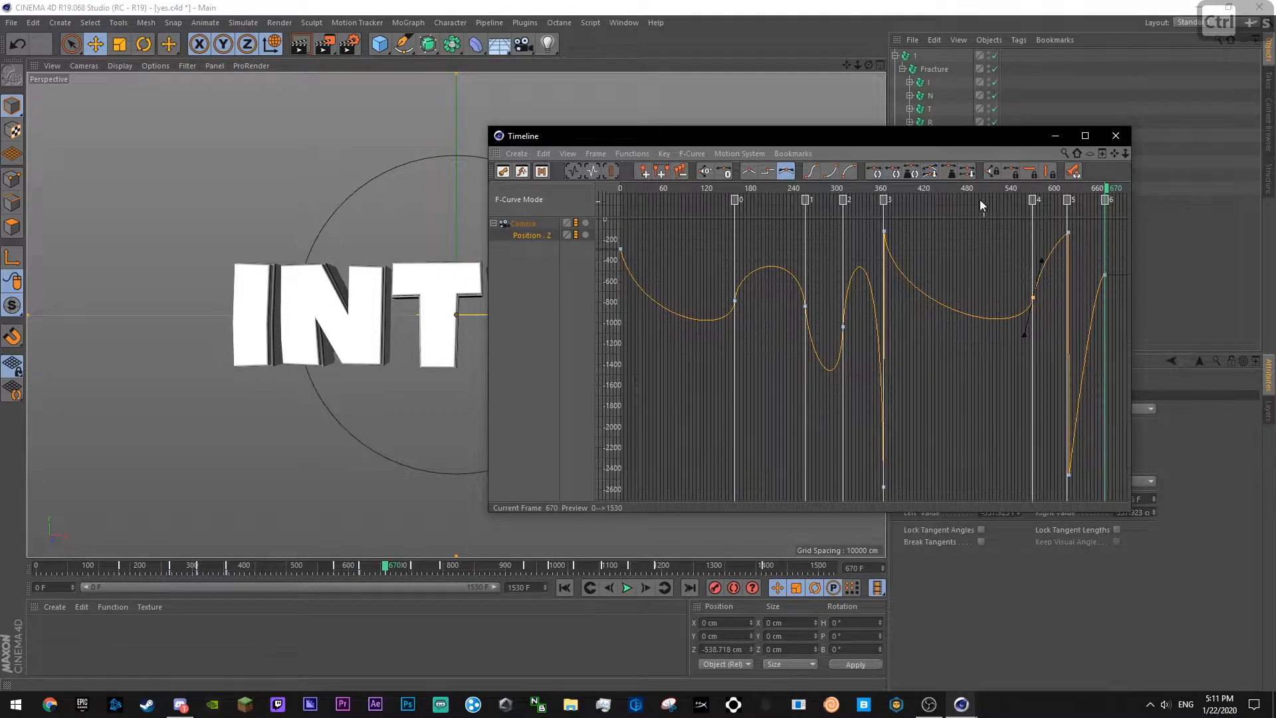
left_click(958, 190)
key("F8")
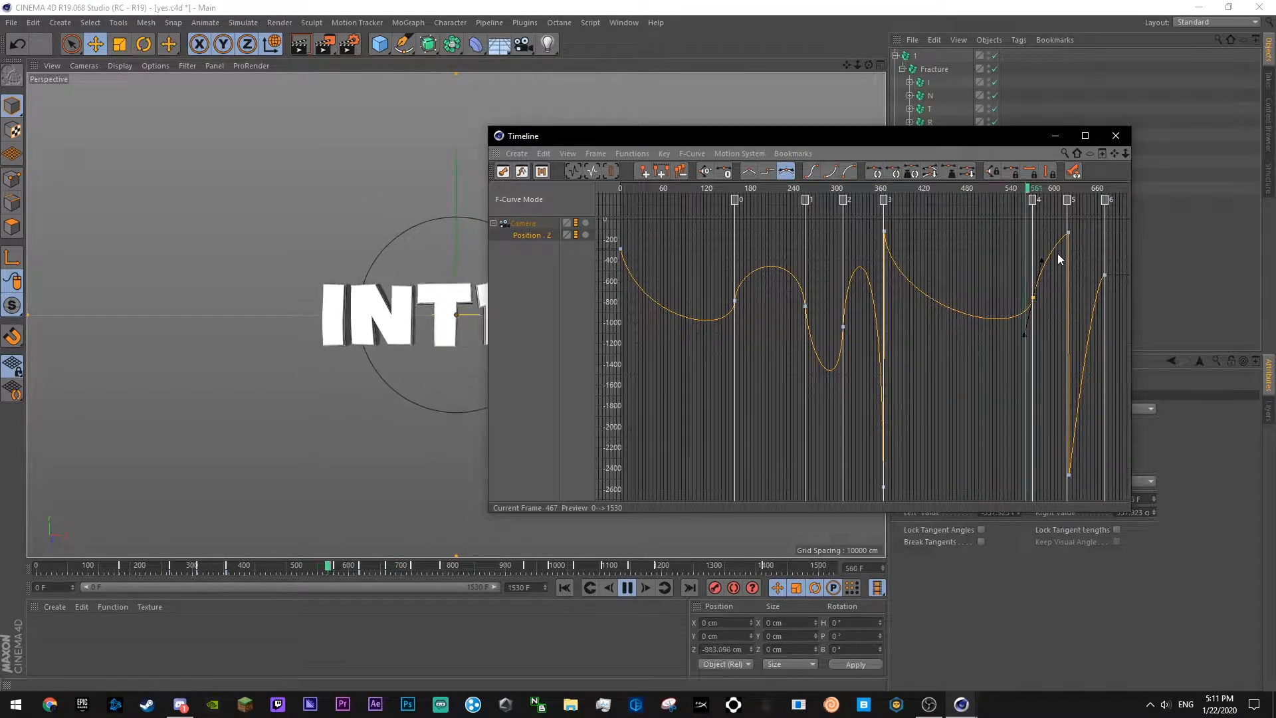
key("F8")
- Steepen the curve leaving the frame 620 key and break the frame 619 key's tangent to rise sharply into it
mouse_move(1080, 457)
left_mouse_down()
mouse_move(1055, 508)
mouse_move(1076, 456)
mouse_move(1069, 359)
left_mouse_up()
left_click(1066, 233)
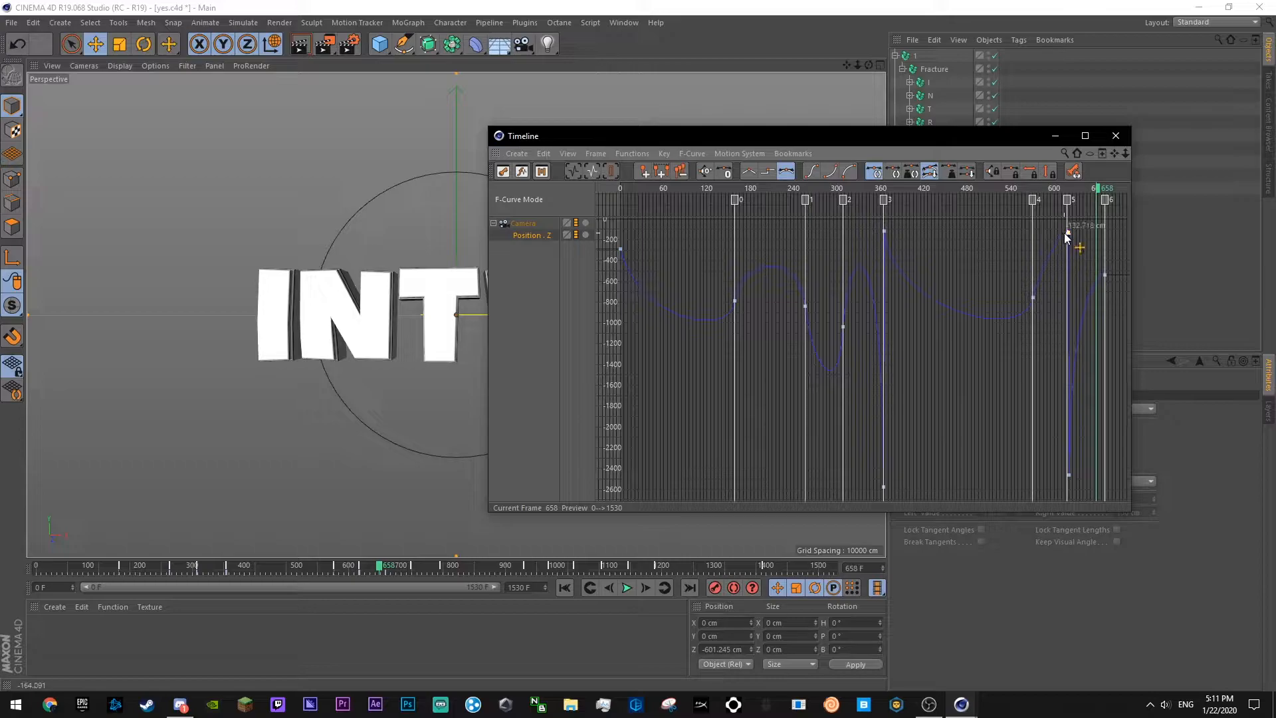
mouse_move(1063, 249)
left_mouse_down("shift")
mouse_move(1063, 286)
mouse_move(1063, 261)
left_mouse_up("shift")
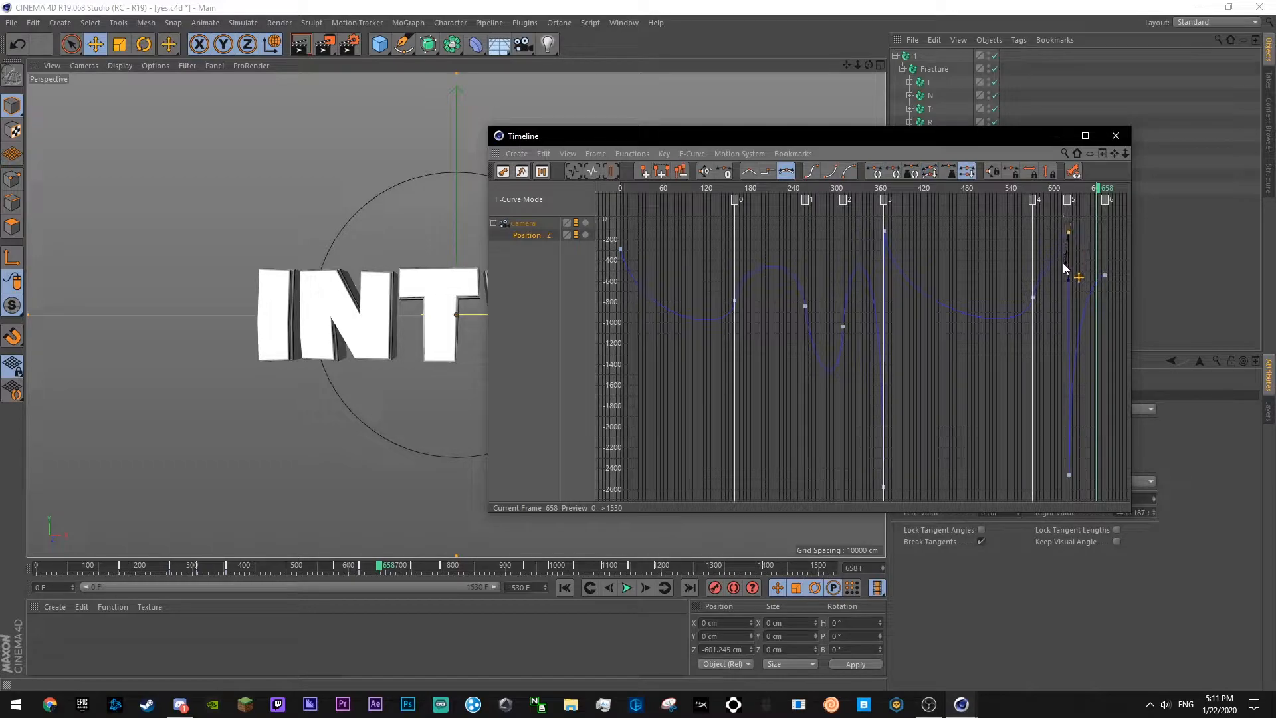
- Lower the frame 569 key to about -900 cm and preview the move from about frame 536 and frame 305
left_click_drag(1032, 310, 1032, 313)
left_click(1026, 210)
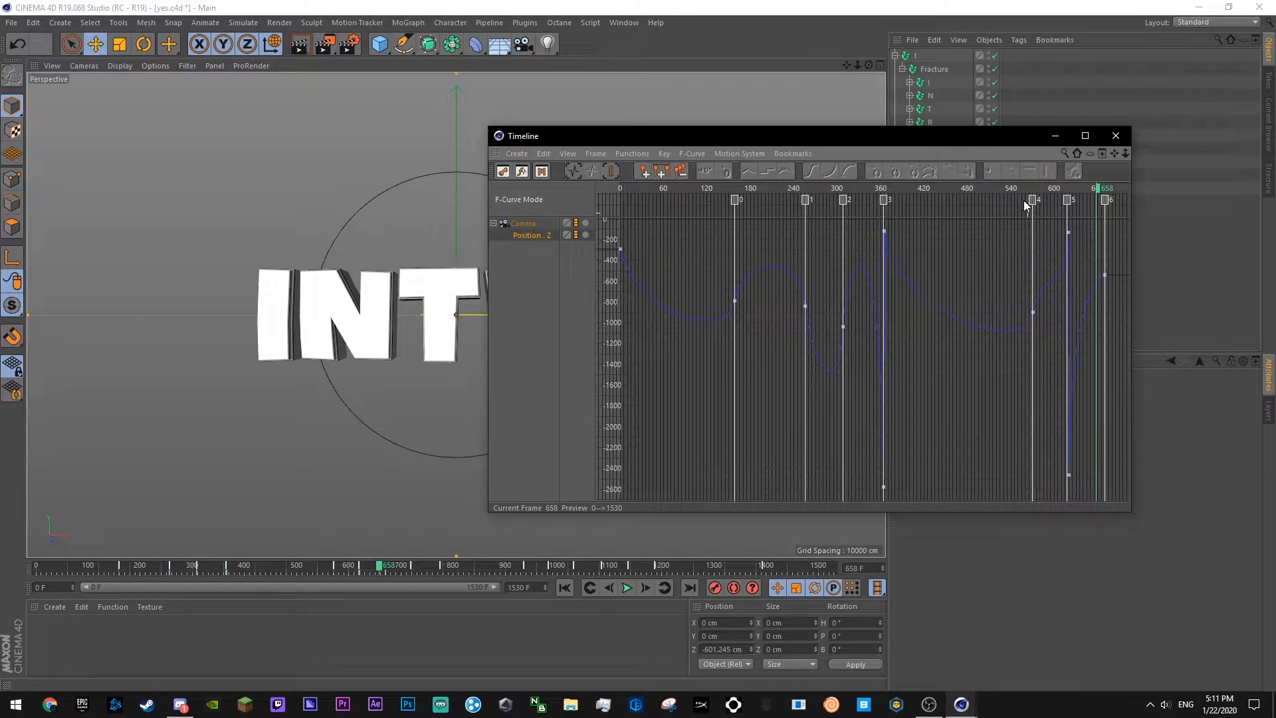
left_click(1008, 188)
key("F8")
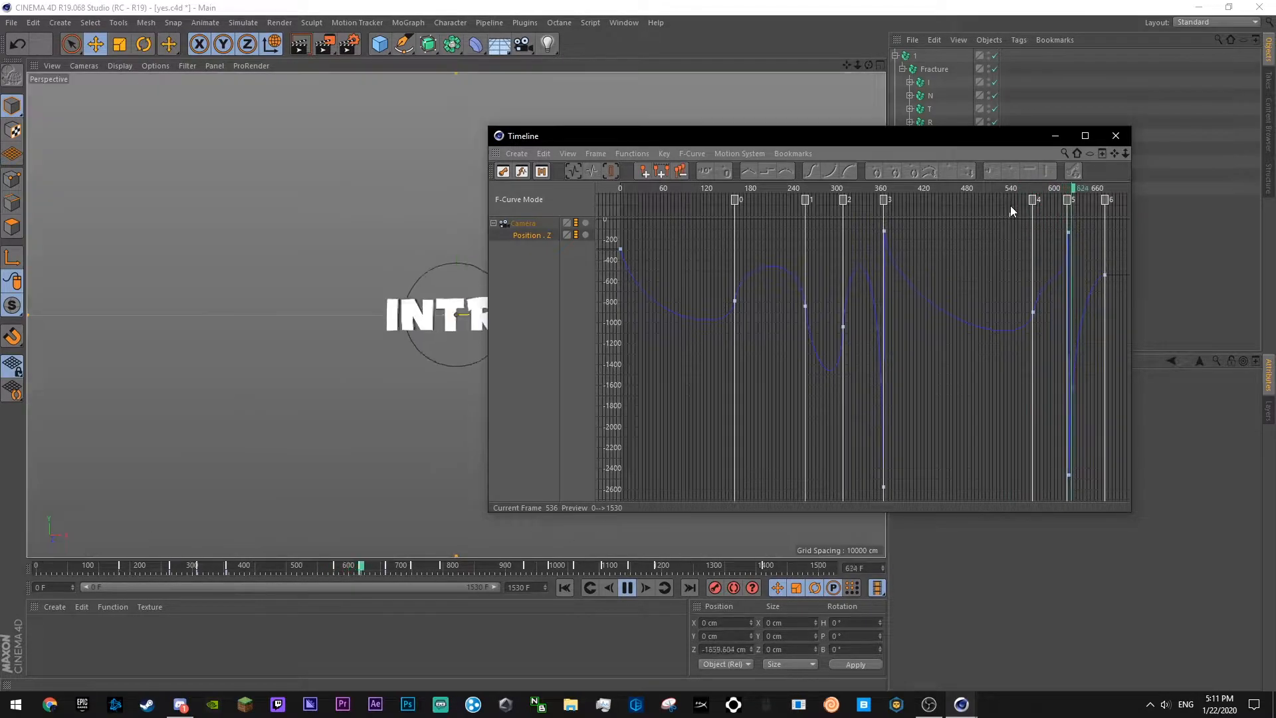
left_click_drag(882, 190, 841, 189)
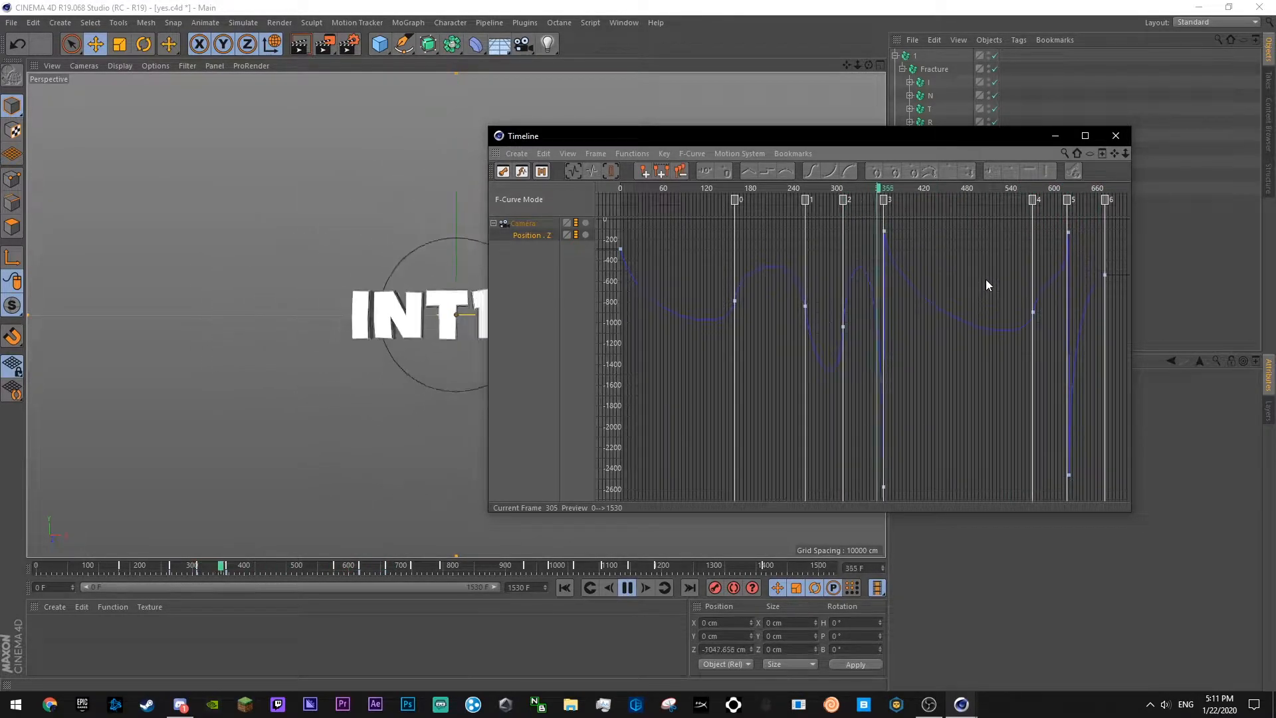
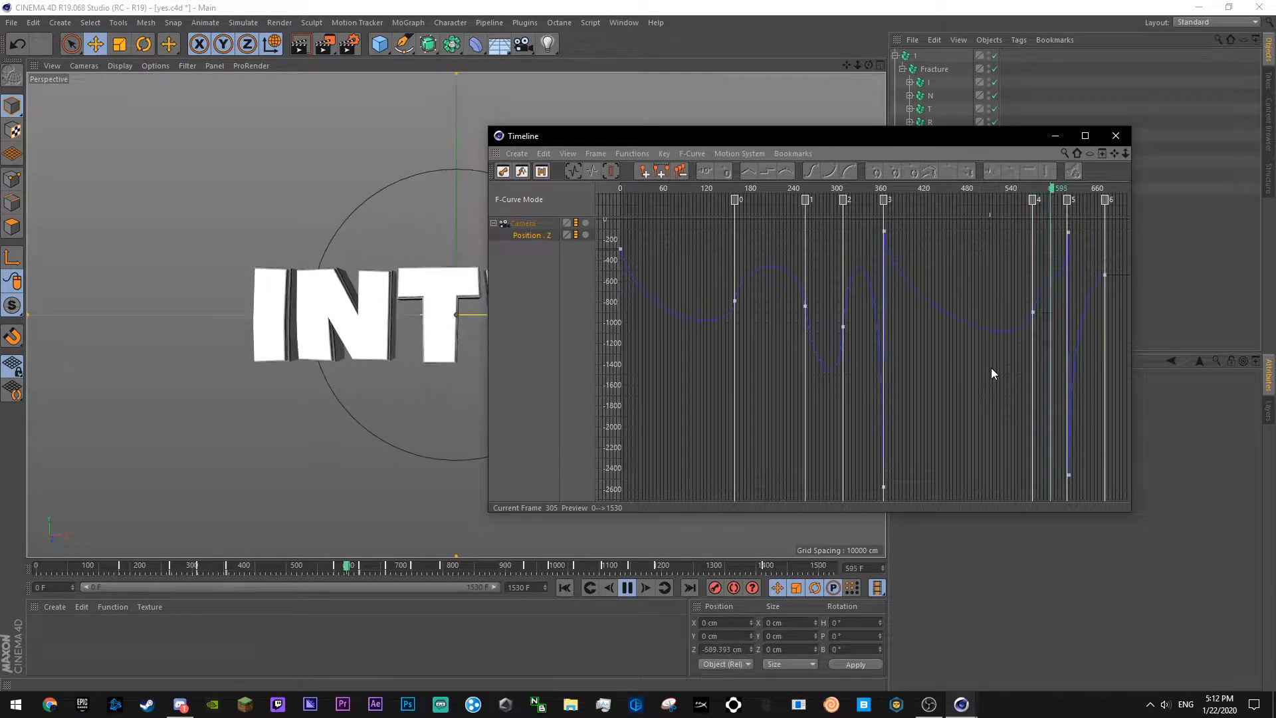
- Replay the move from about frame 539, save the project, close the timeline window, and replay from about frame 561
left_click(1068, 474)
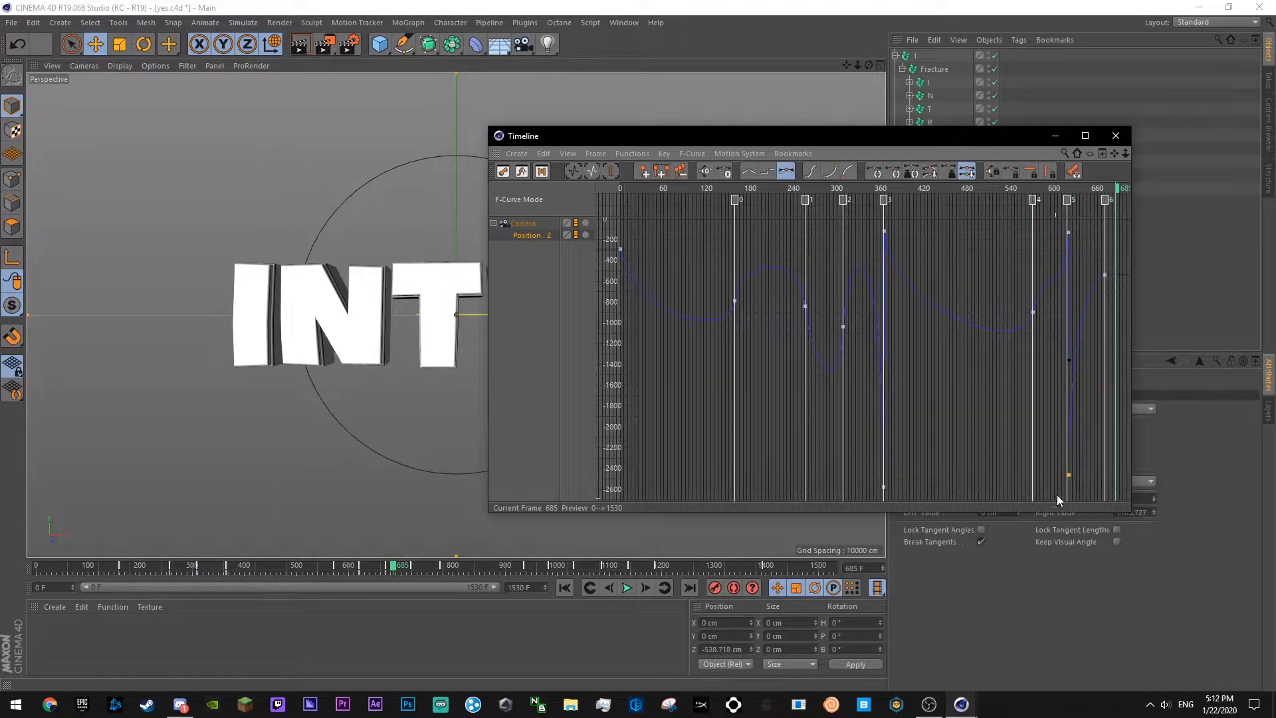
left_click(1086, 248)
left_click(1011, 189)
key("F8")
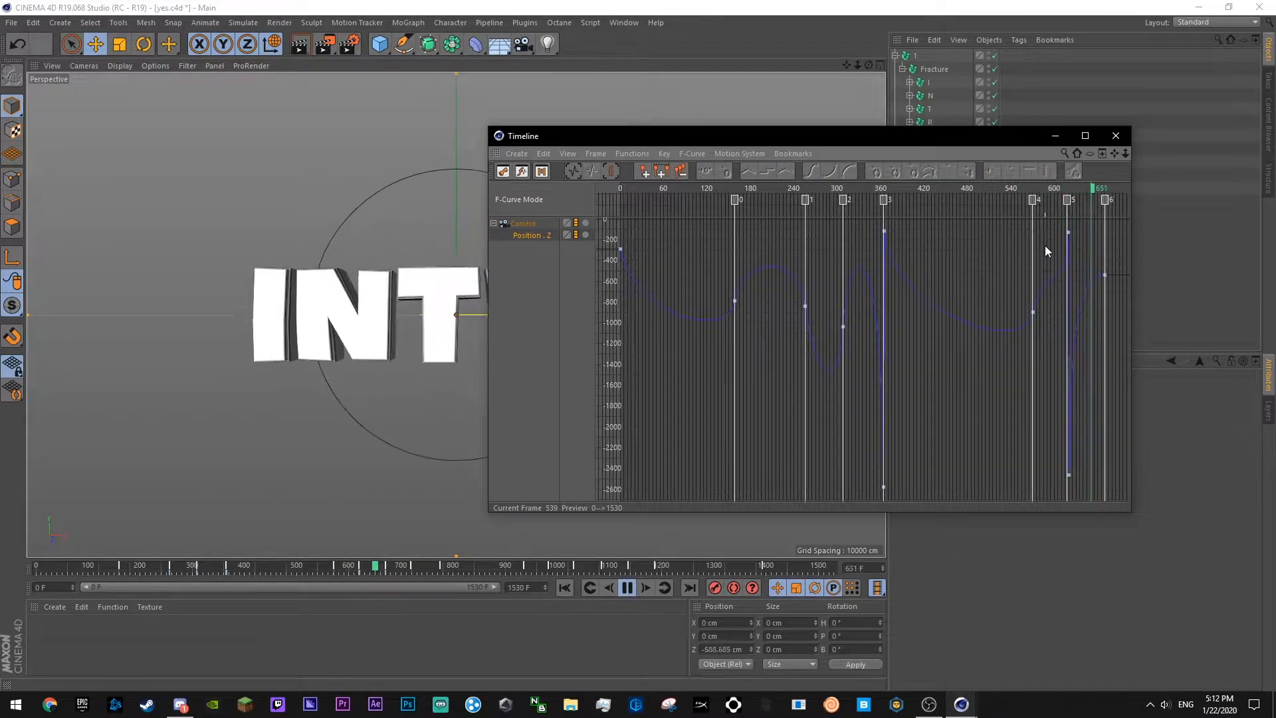
key("ctrl+s")
left_click(1116, 137)
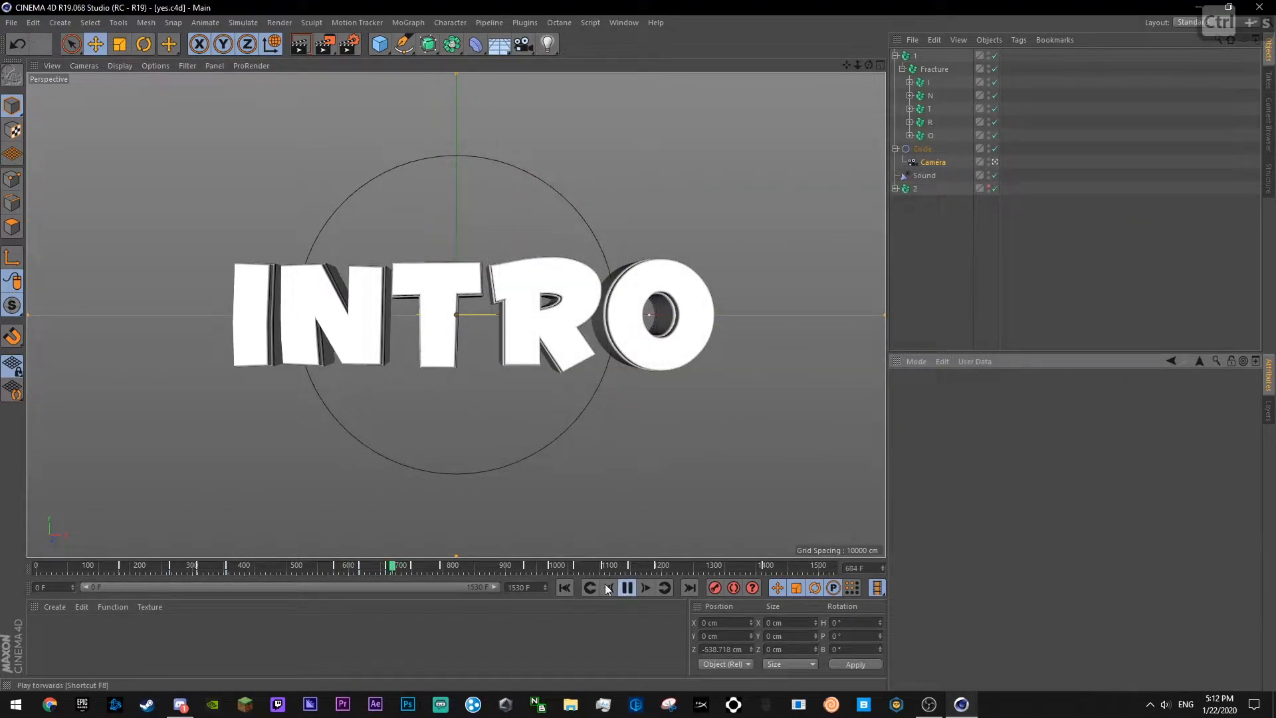
left_click(329, 567)
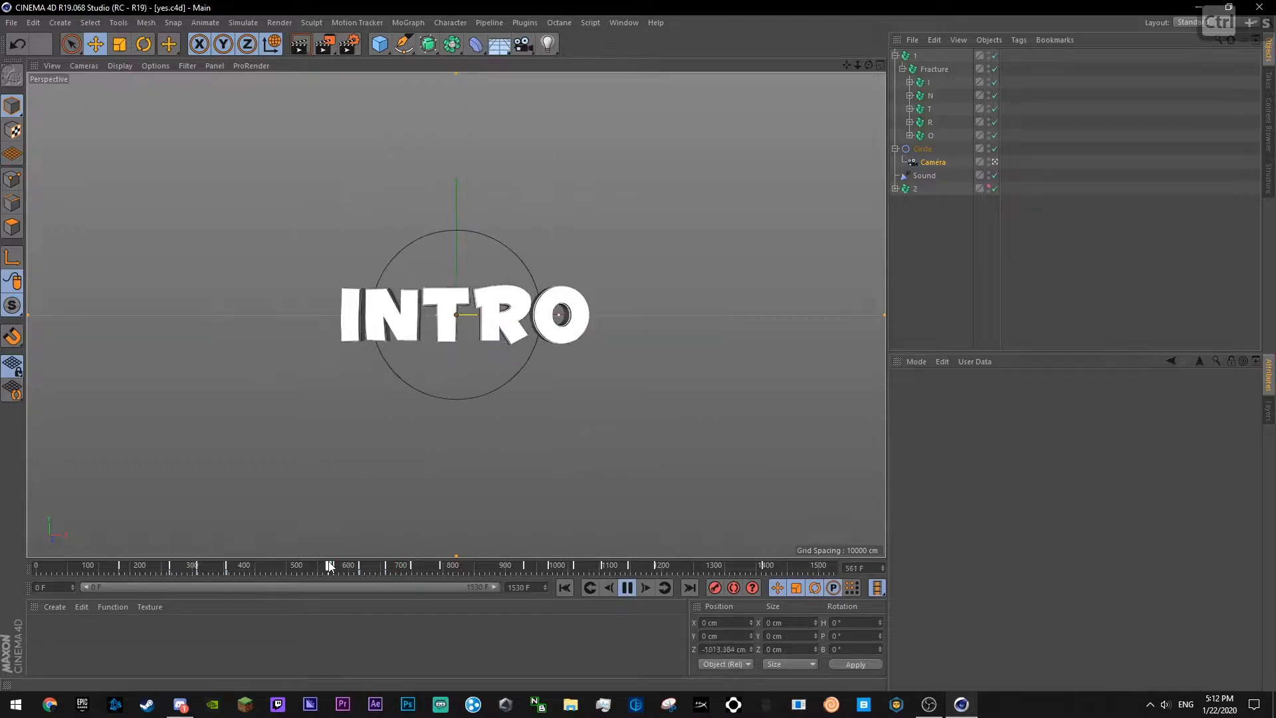
left_click(627, 588)
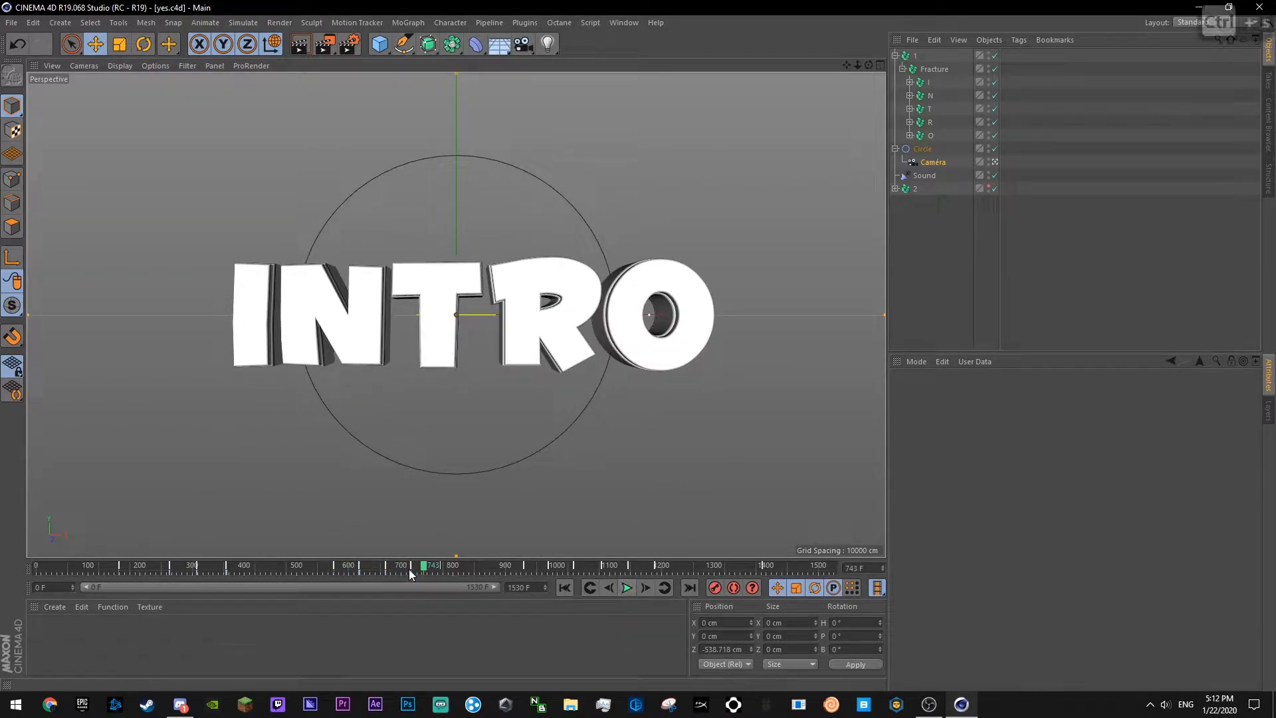
- Return to frame 670, rekey the camera's Z position at about -2389 cm, and save the project
double_click(590, 590)
key("ctrl+s")
left_click(932, 163)
left_click_drag(964, 458, 960, 495)
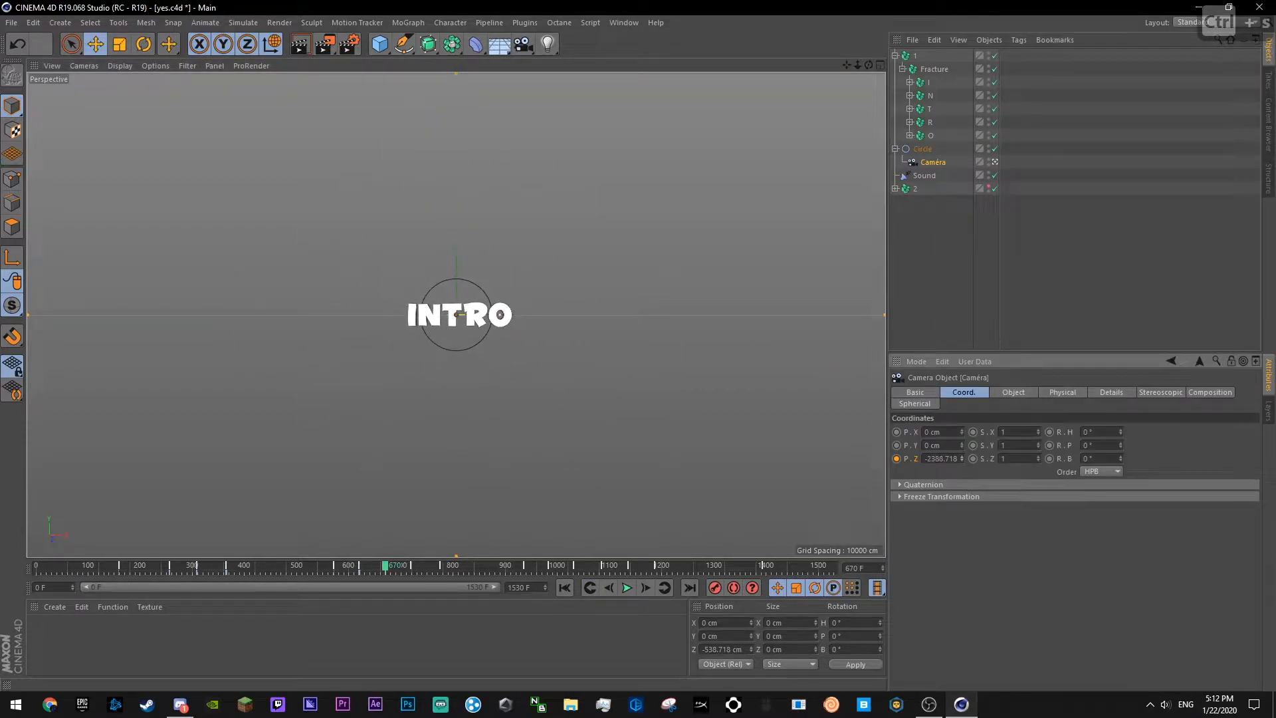
left_click(897, 458)
key("ctrl+s")
- Key the camera's Z position at about -256 cm one frame after 670 and at about -830 cm on frame 719
left_click_drag(961, 458, 961, 416)
left_click(896, 458)
key("ctrl+s")
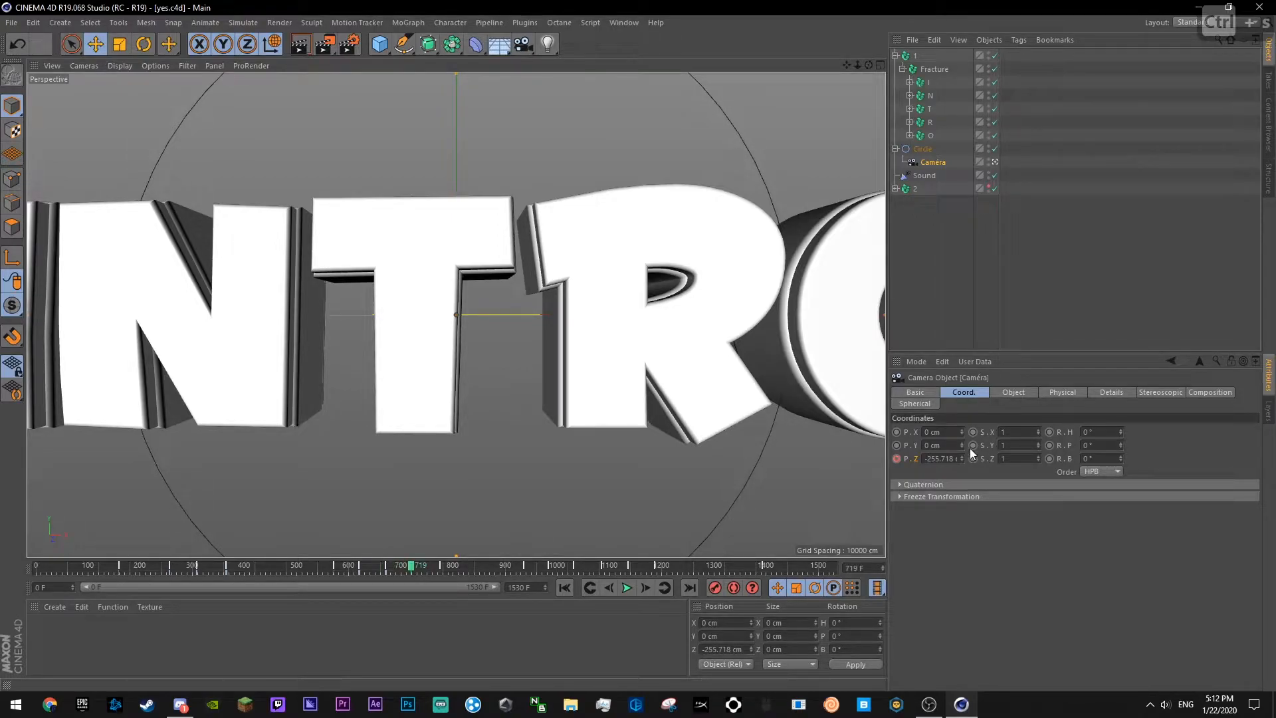
left_click(411, 562)
left_click_drag(962, 458, 961, 454)
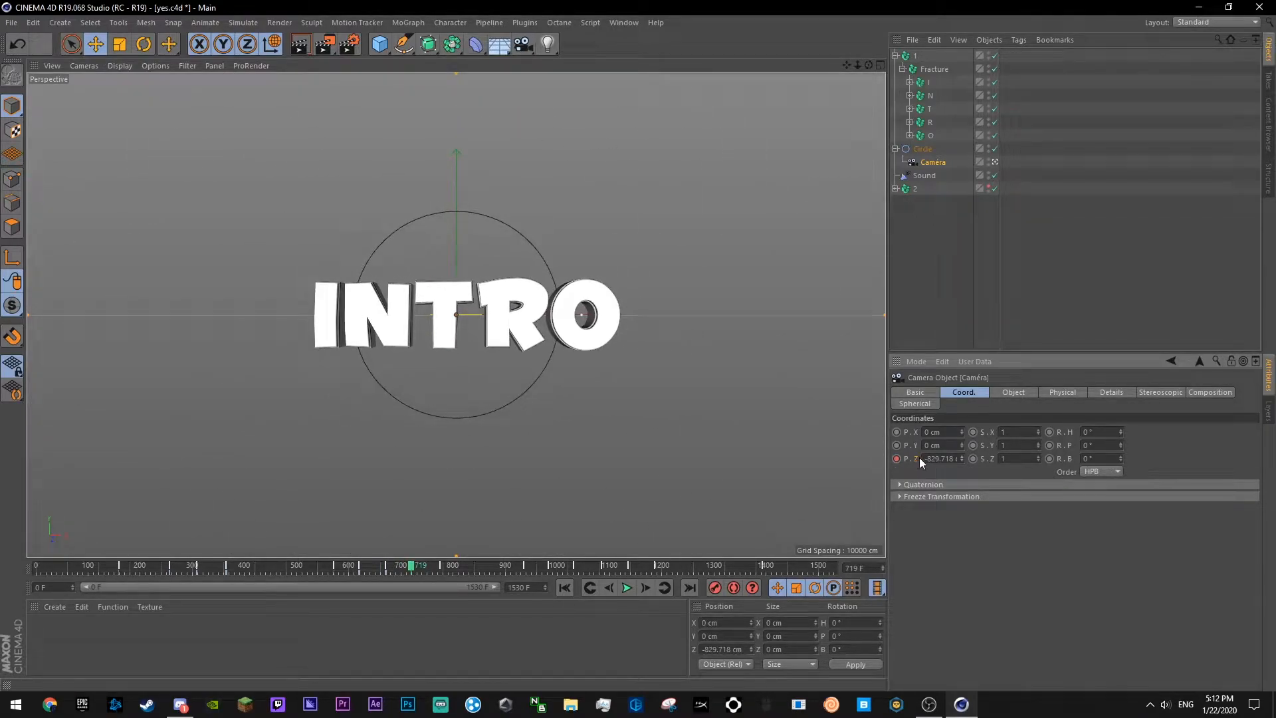
- Open the camera's Position Z F-curve and steepen the curve's plunge into the frame 670 key
right_click(915, 457)
mouse_move(994, 453)
left_click(1043, 583)
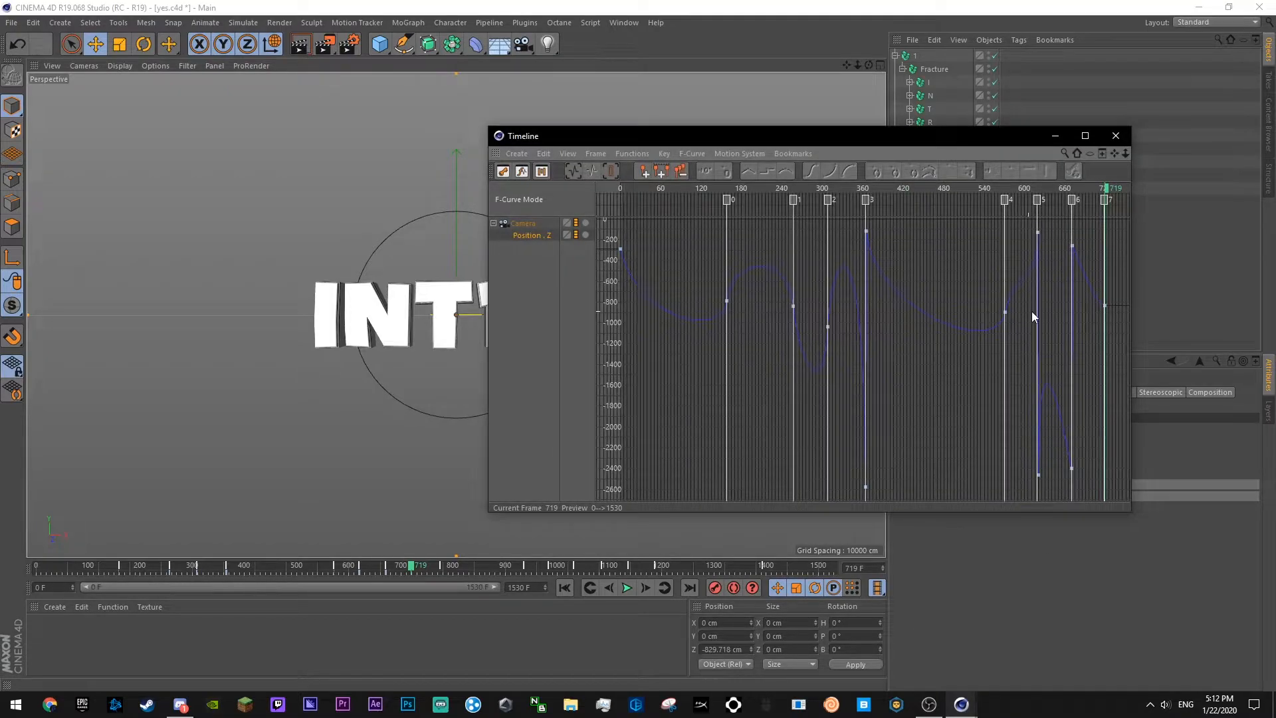
left_click(1043, 438)
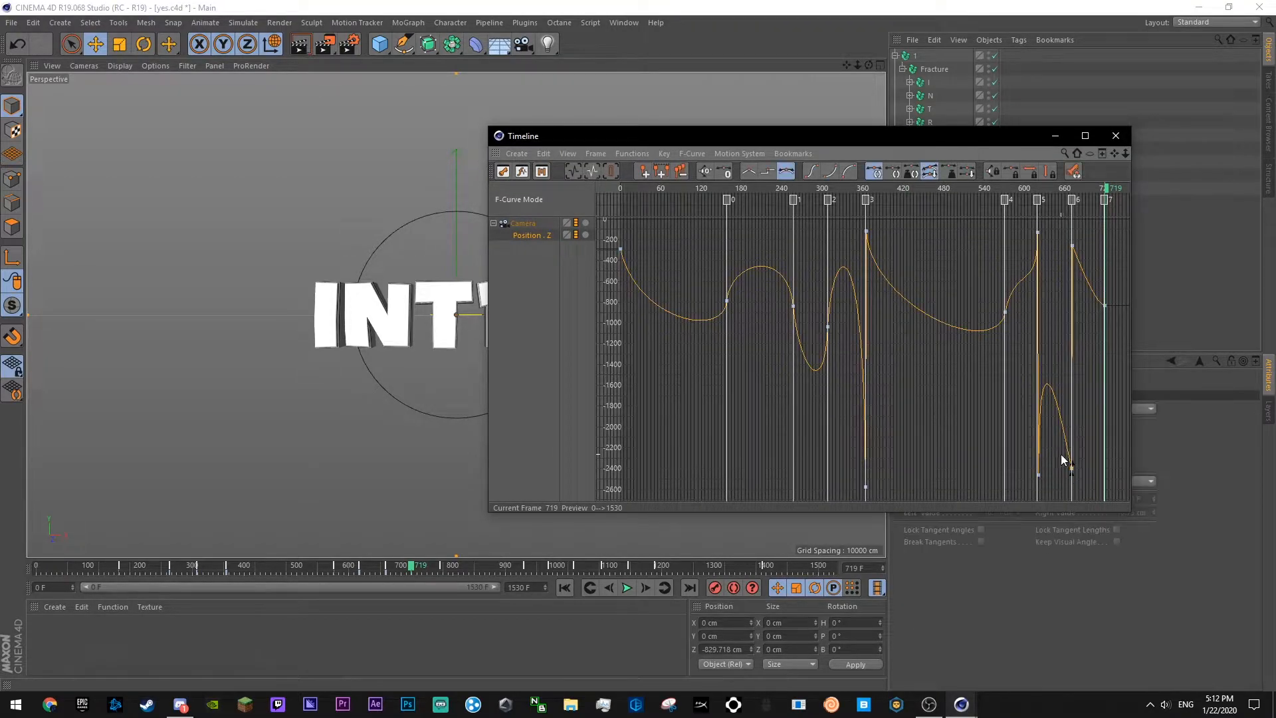
left_click_drag(1073, 475, 1070, 380)
left_click(1095, 325)
- Bend the curve to fall sharply after the upper key beside frame 670, save, and preview from about frame 504
left_click(1073, 247)
left_click_drag(1077, 300, 1078, 290)
left_click(1056, 266)
key("ctrl+s")
left_click_drag(974, 188, 960, 188)
key("F8")
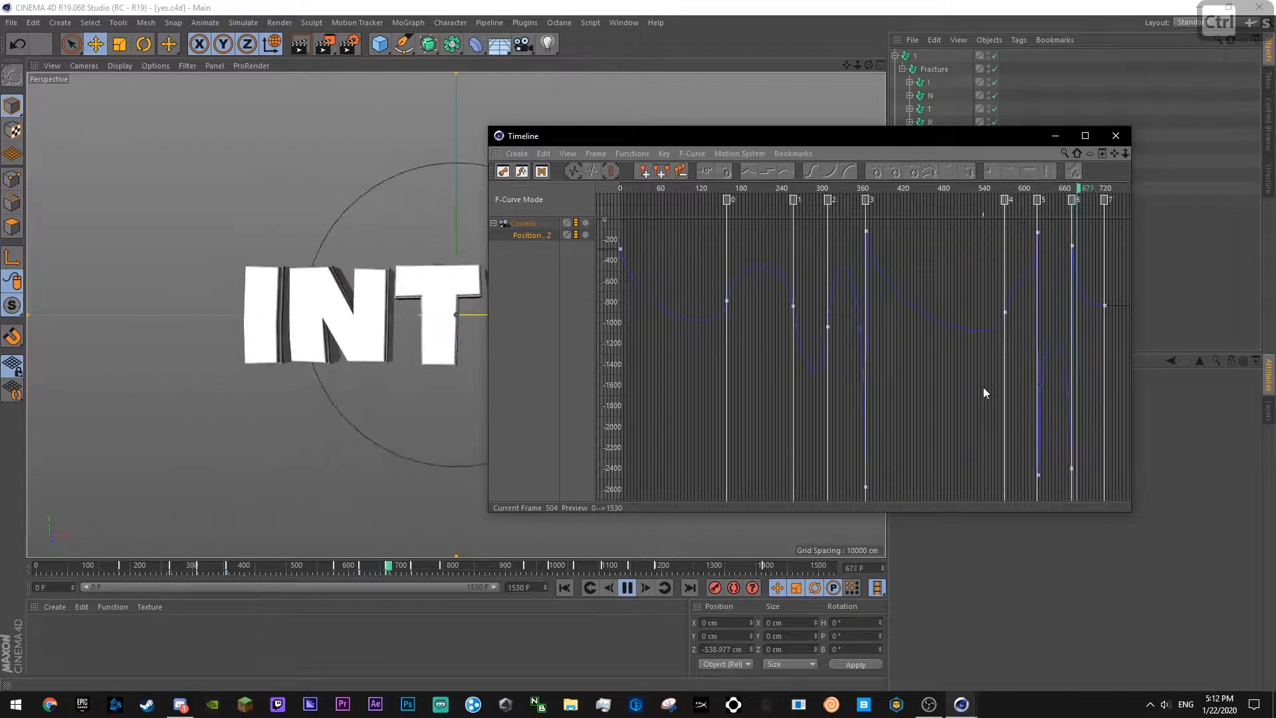
- Steepen the Position Z curve at the two low keys near frames 620 and 670, preview from frame 508, and save
left_click(1071, 469)
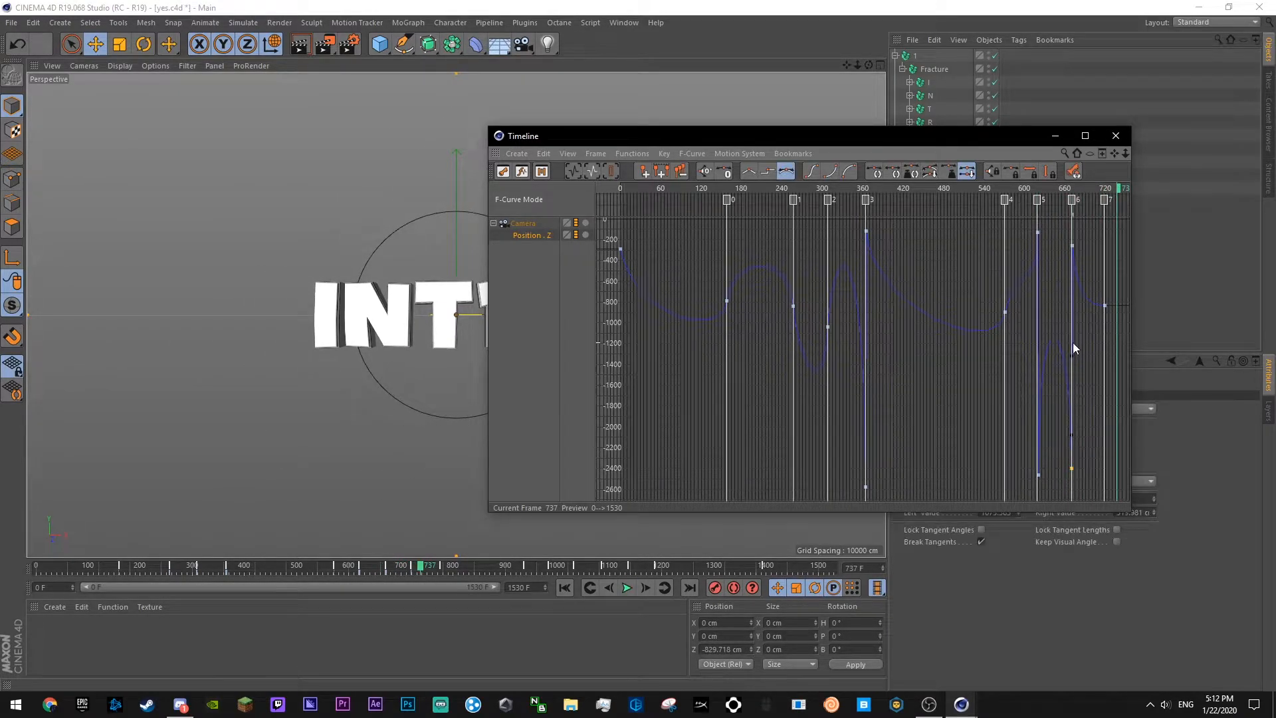
left_click_drag(1072, 357, 1082, 273)
left_click(1038, 475)
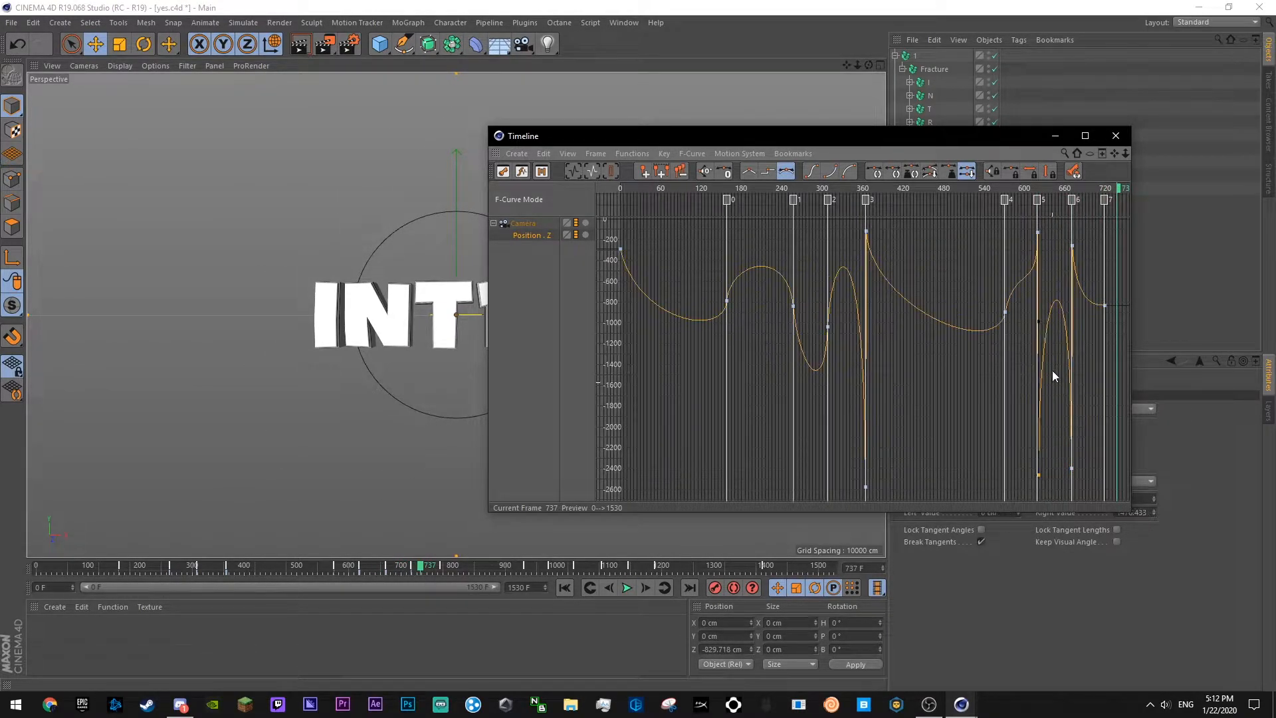
left_click(1030, 256)
left_click(963, 190)
key("F8")
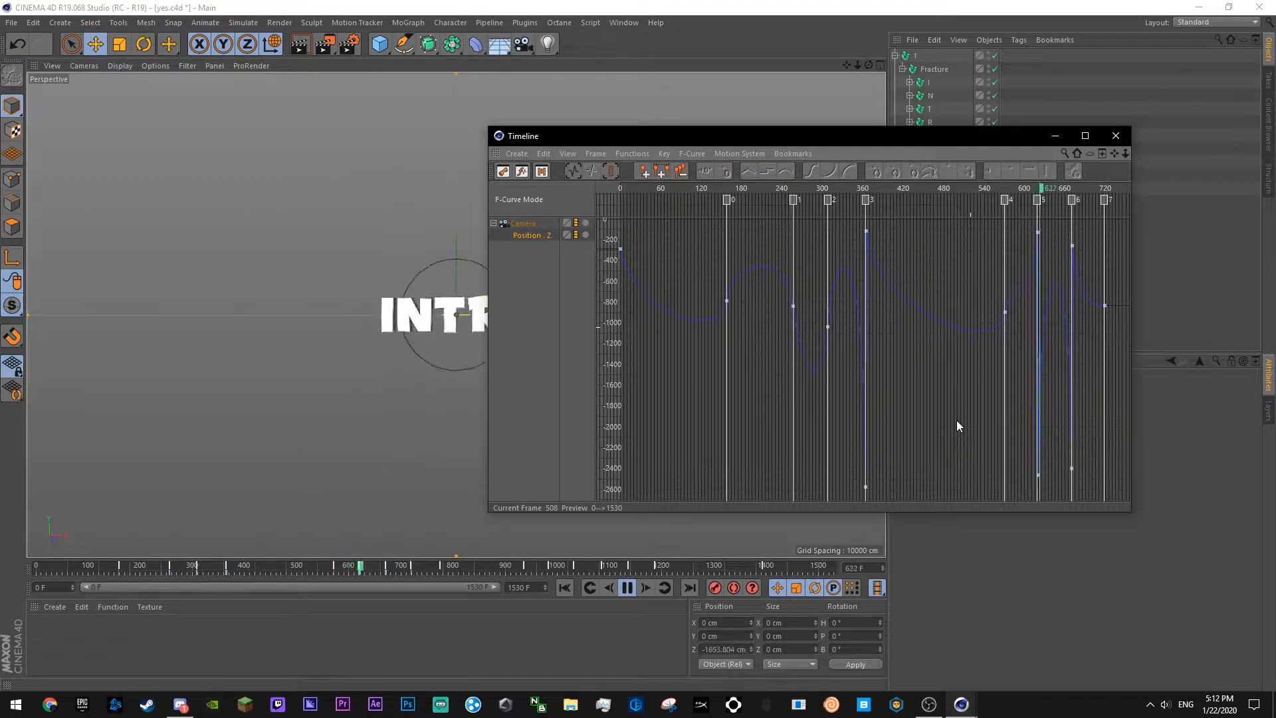
key("F8")
key("ctrl+s")
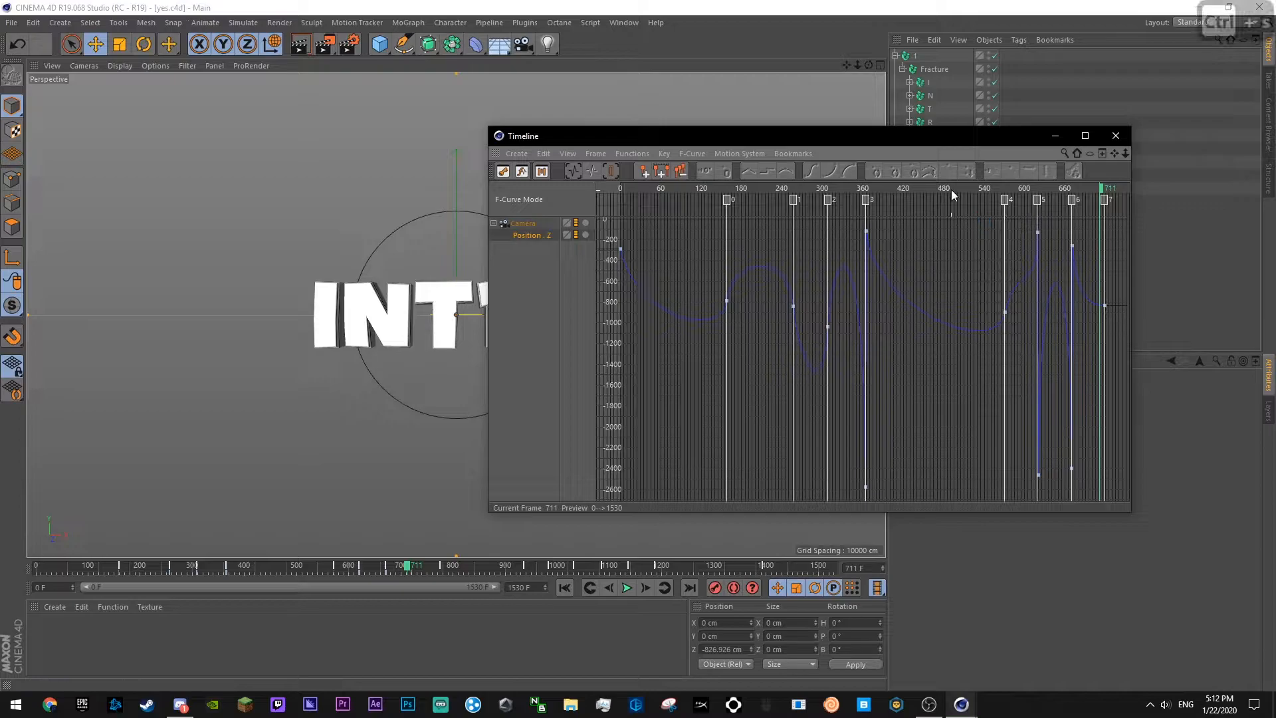
- Close the curve editor and preview the camera animation in the full viewport from about frame 491
left_click(954, 197)
left_click(1116, 135)
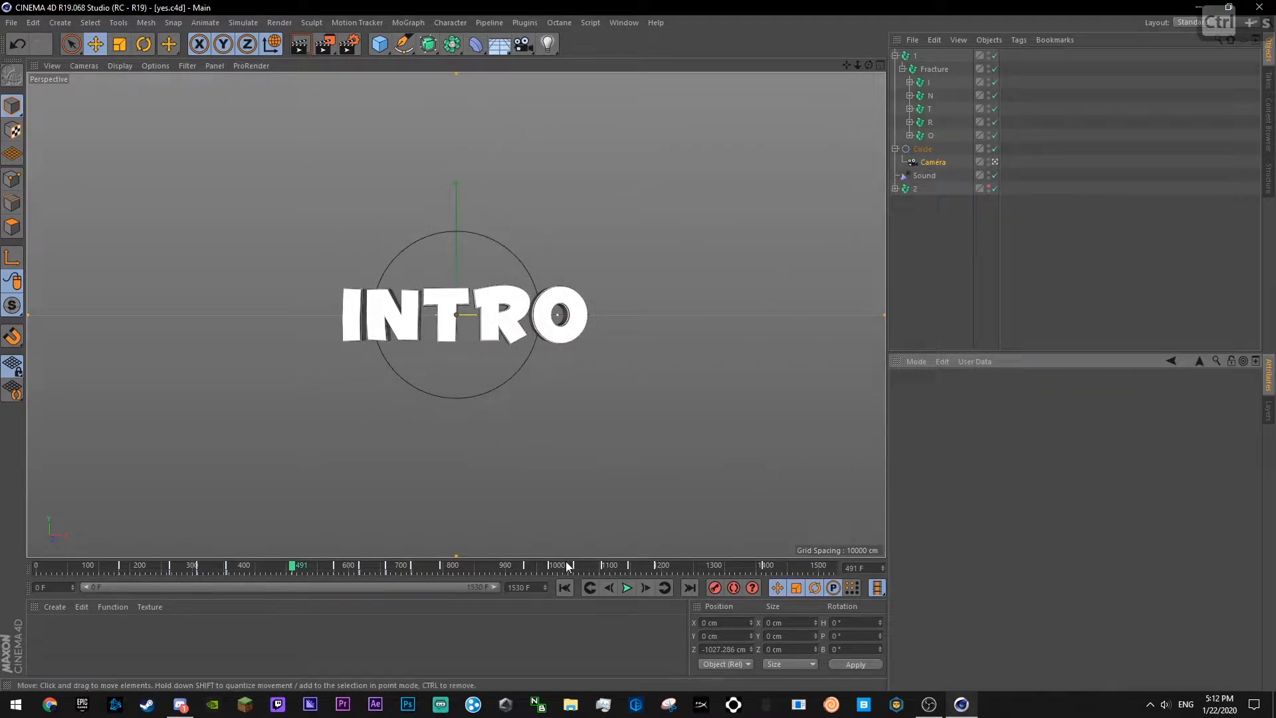
left_click(620, 588)
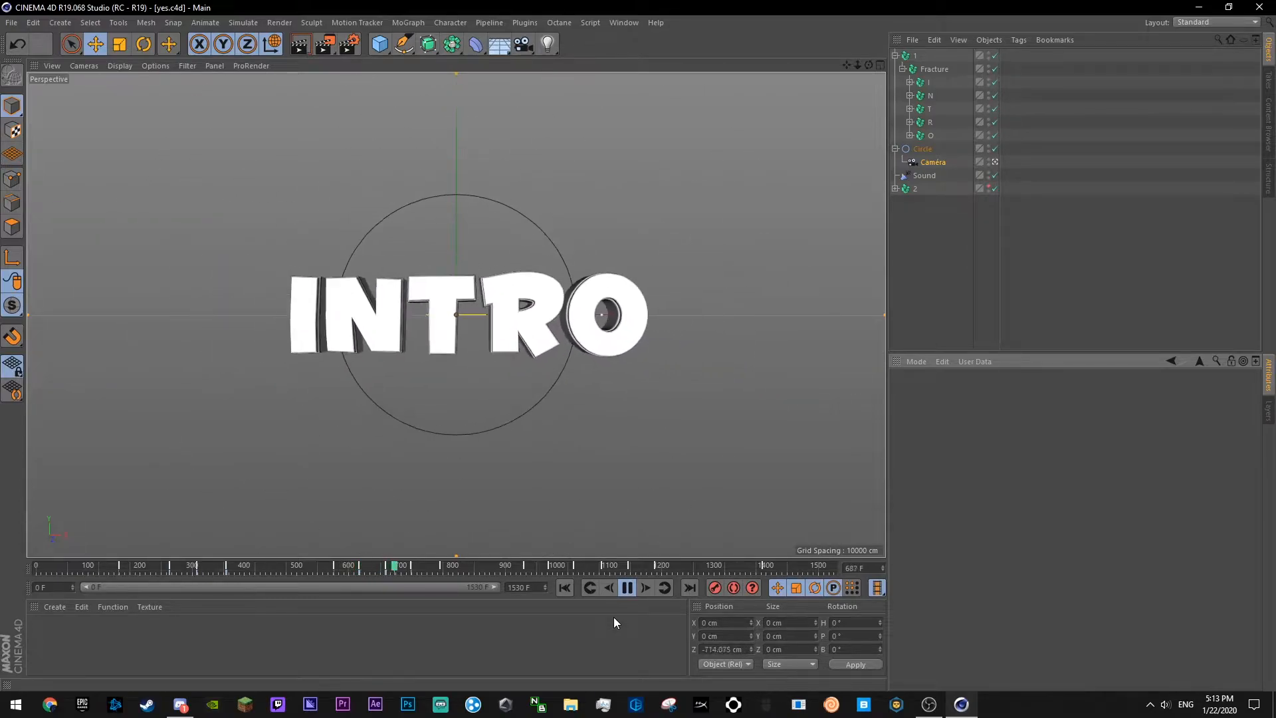
left_click(627, 587)
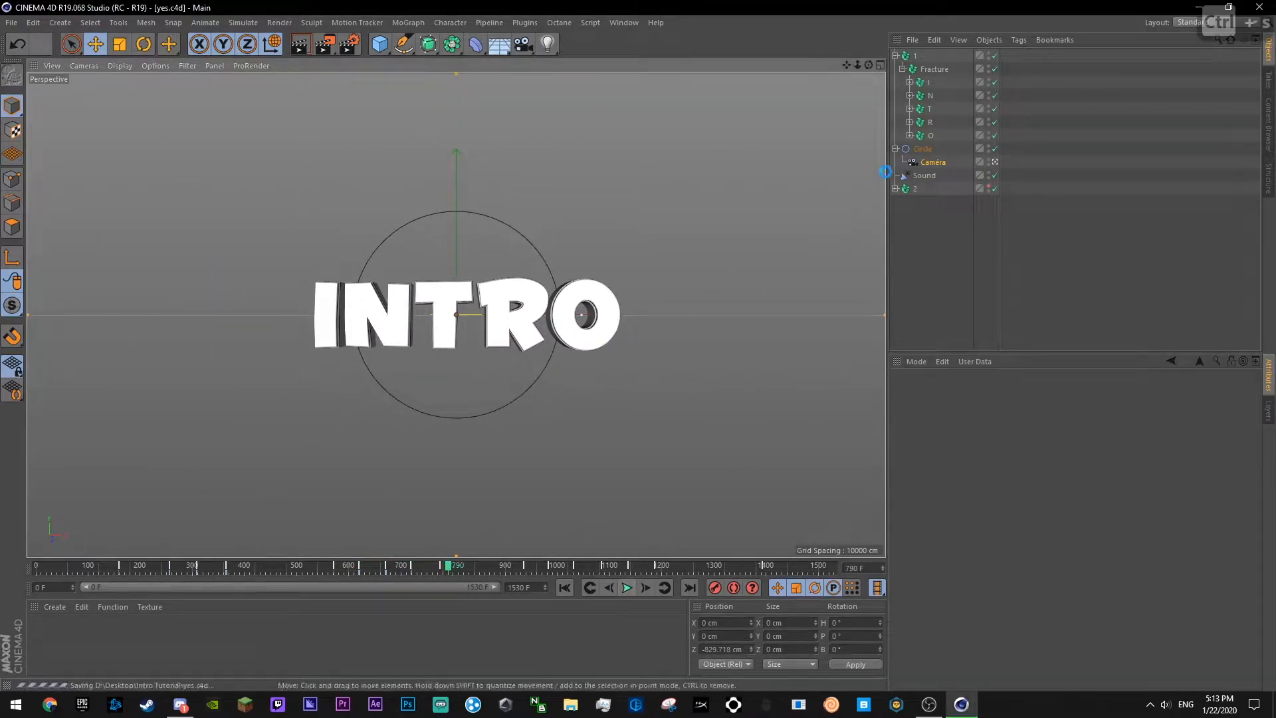
- Key the camera's Z position at about -110 cm on frame 775 and about -655 cm on frame 935, saving the project
left_click(933, 162)
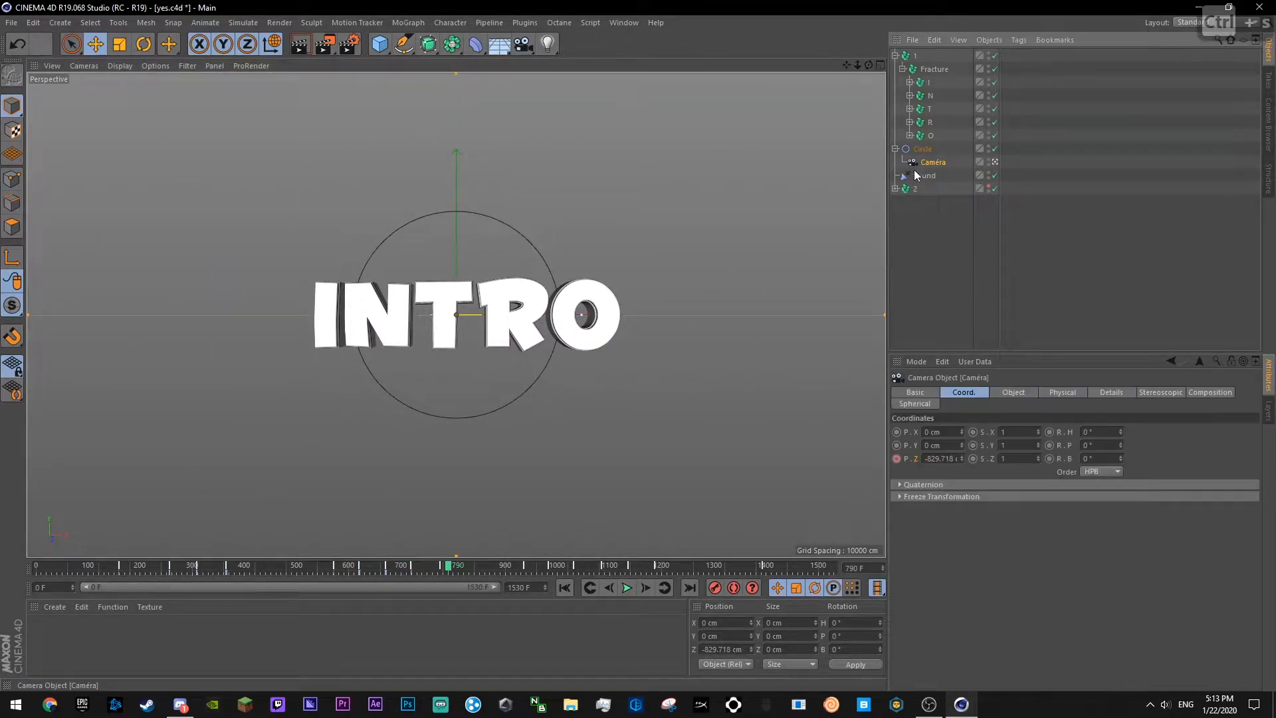
left_click(440, 566)
key("ctrl+s")
left_click_drag(961, 459, 961, 415)
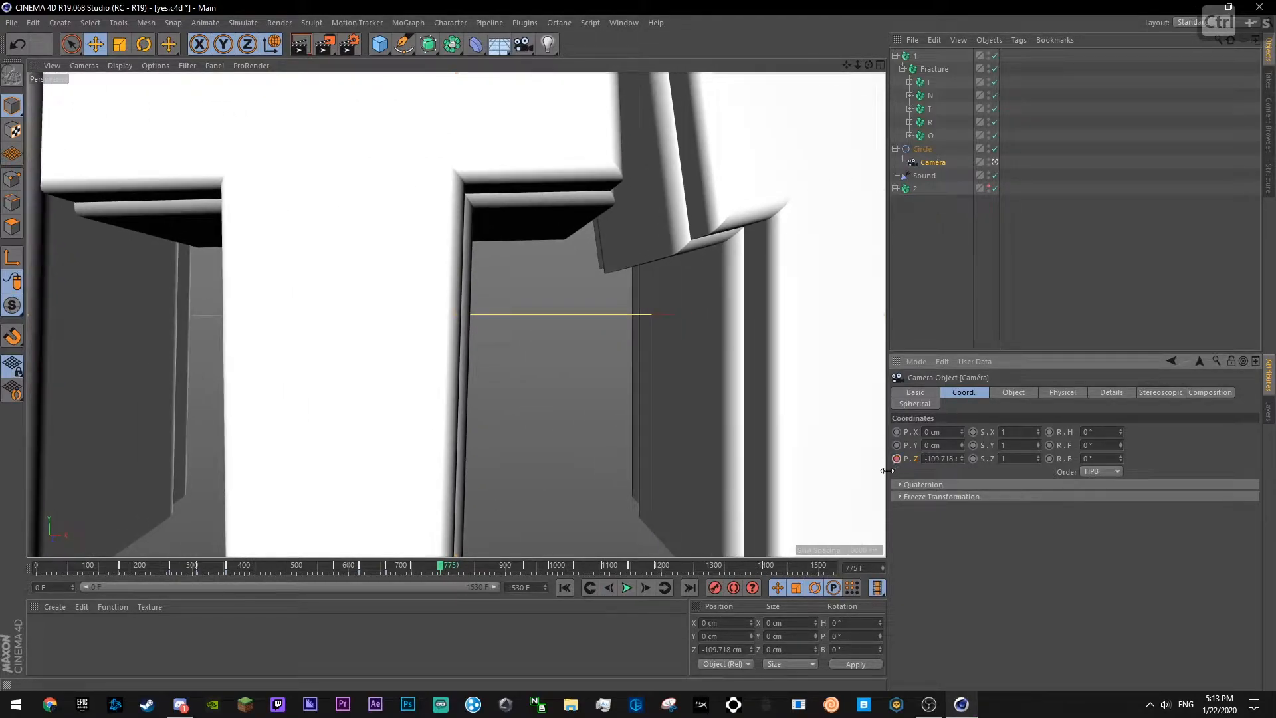
key("ctrl+s")
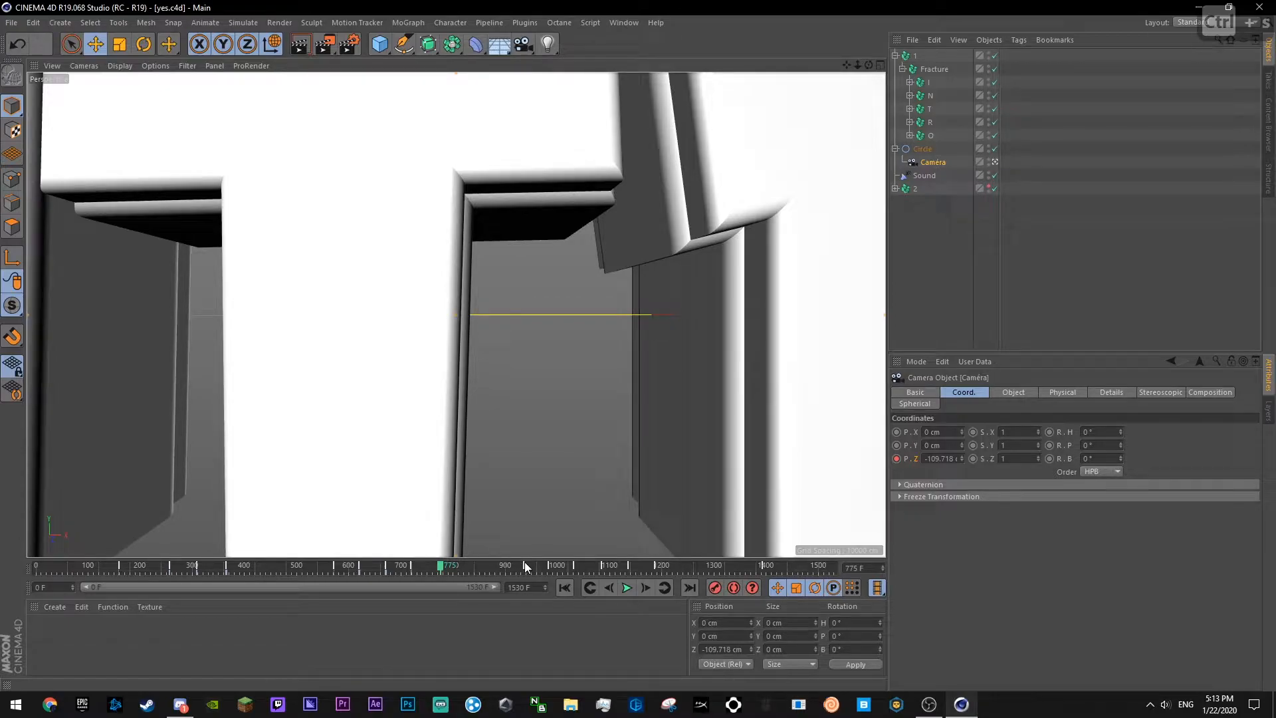
left_click(525, 565)
left_click_drag(961, 459, 865, 459)
key("ctrl+s")
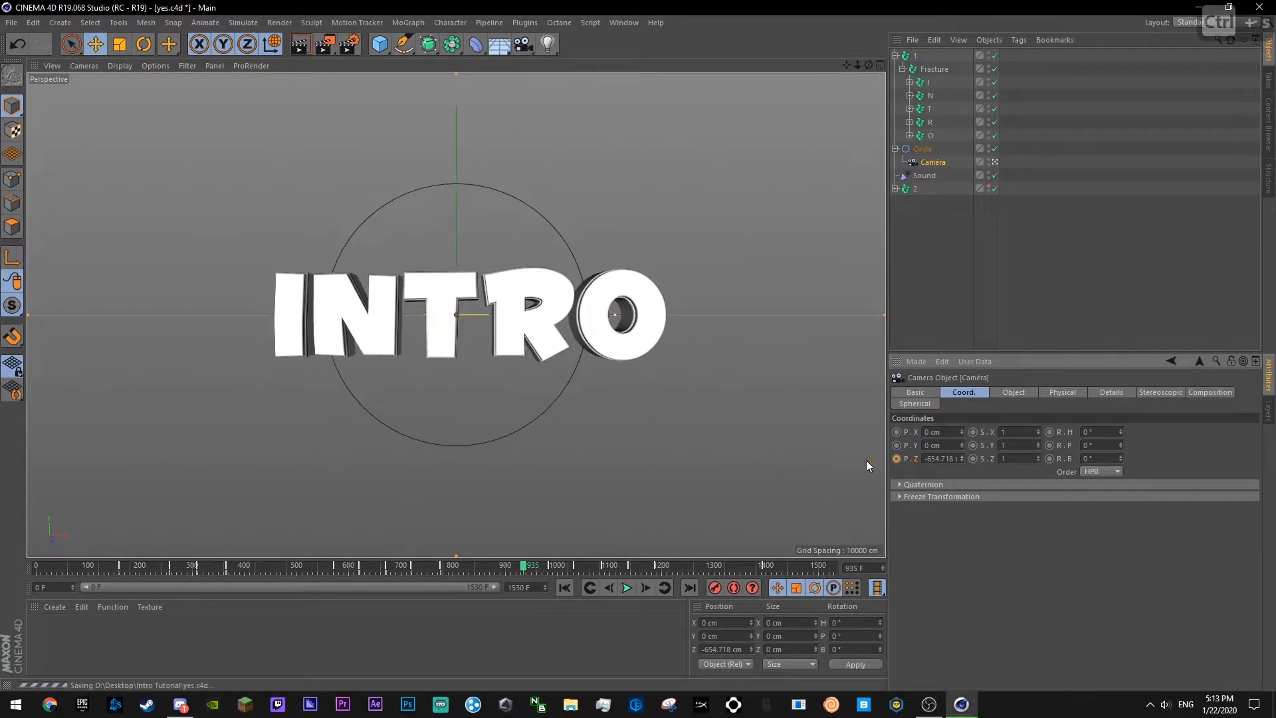
- Open the camera's Position Z F-curve and shape the frame 775 key into a sharp peak
right_click(917, 458)
mouse_move(965, 457)
left_click(1032, 585)
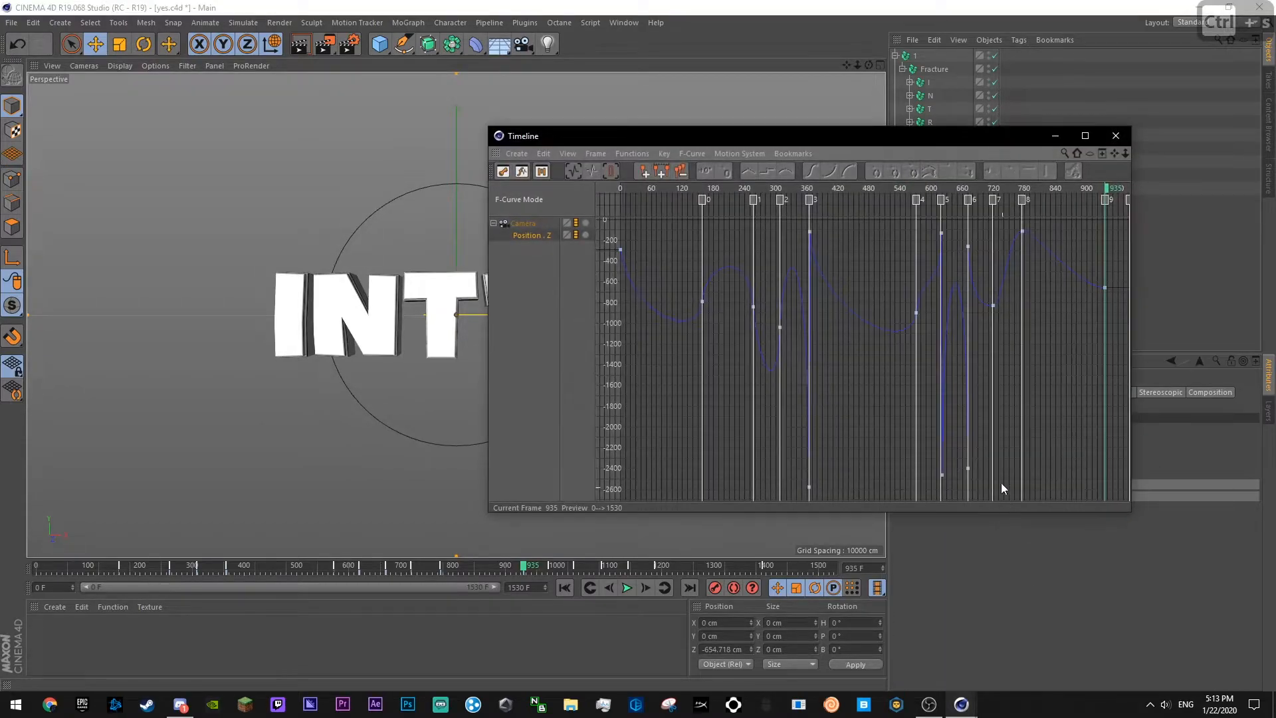
left_click(1022, 230)
left_click_drag(1010, 230, 1033, 243, "shift")
- Steepen the curve through the frame 719 key, save the project, and preview from frame 602
left_click(993, 306)
left_click_drag(1002, 308, 1002, 278)
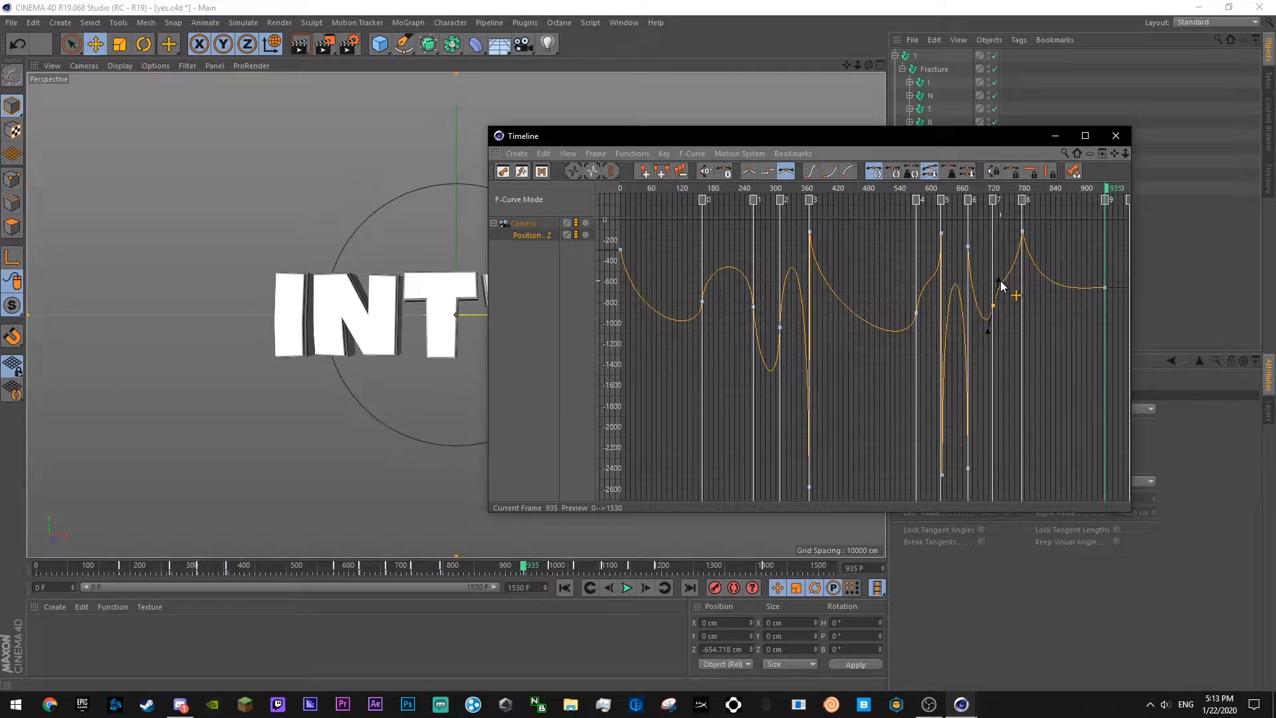
left_click(1002, 263)
key("ctrl+s")
left_click_drag(968, 190, 932, 191)
key("F8")
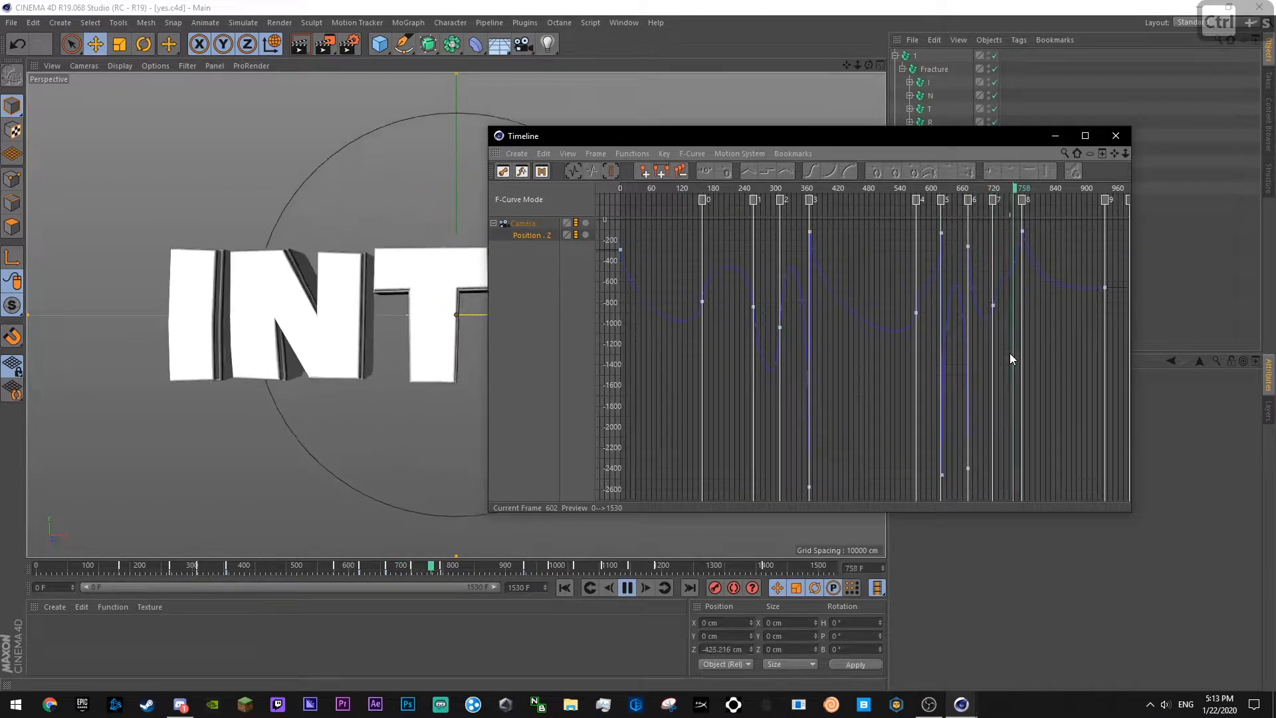
- Raise the frame 775 peak key slightly, steepen the curve falling from it, and preview from frames 694 and 639
scroll(998, 289, "up", 2)
left_click_drag(1022, 276, 1022, 270)
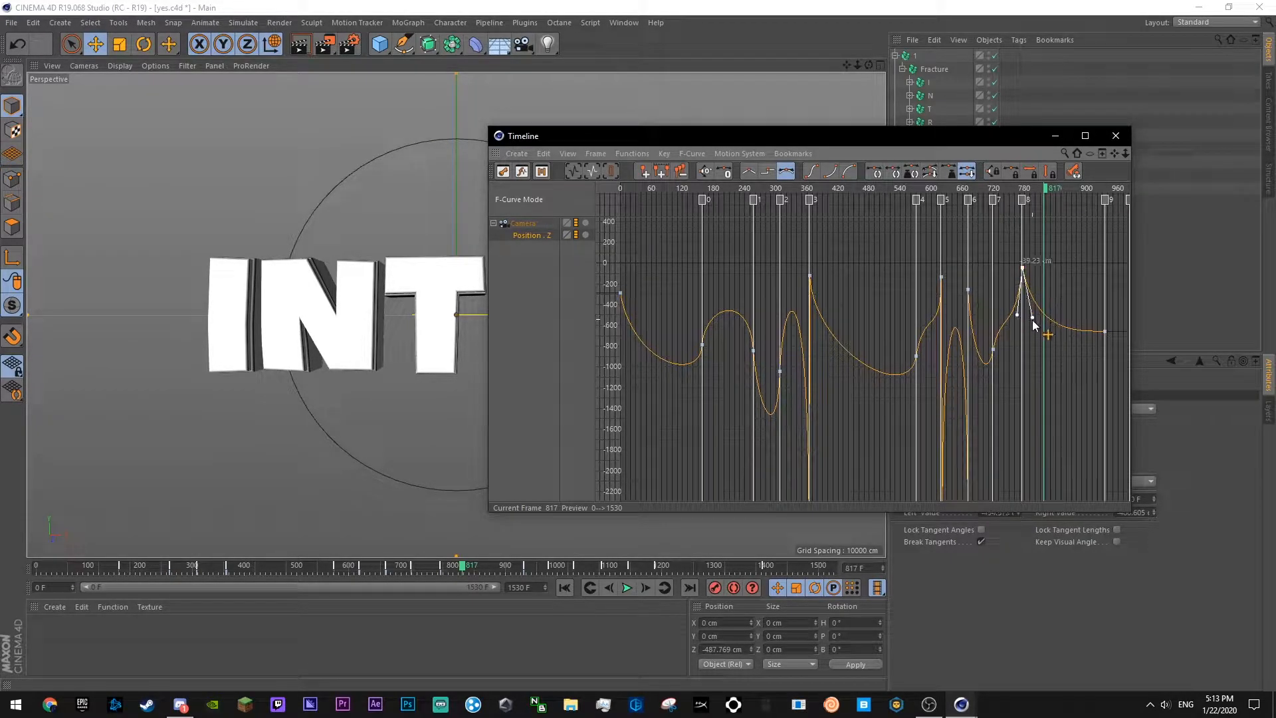
left_click_drag(1031, 317, 1028, 327)
left_click(1030, 226)
left_click(980, 190)
key("F8")
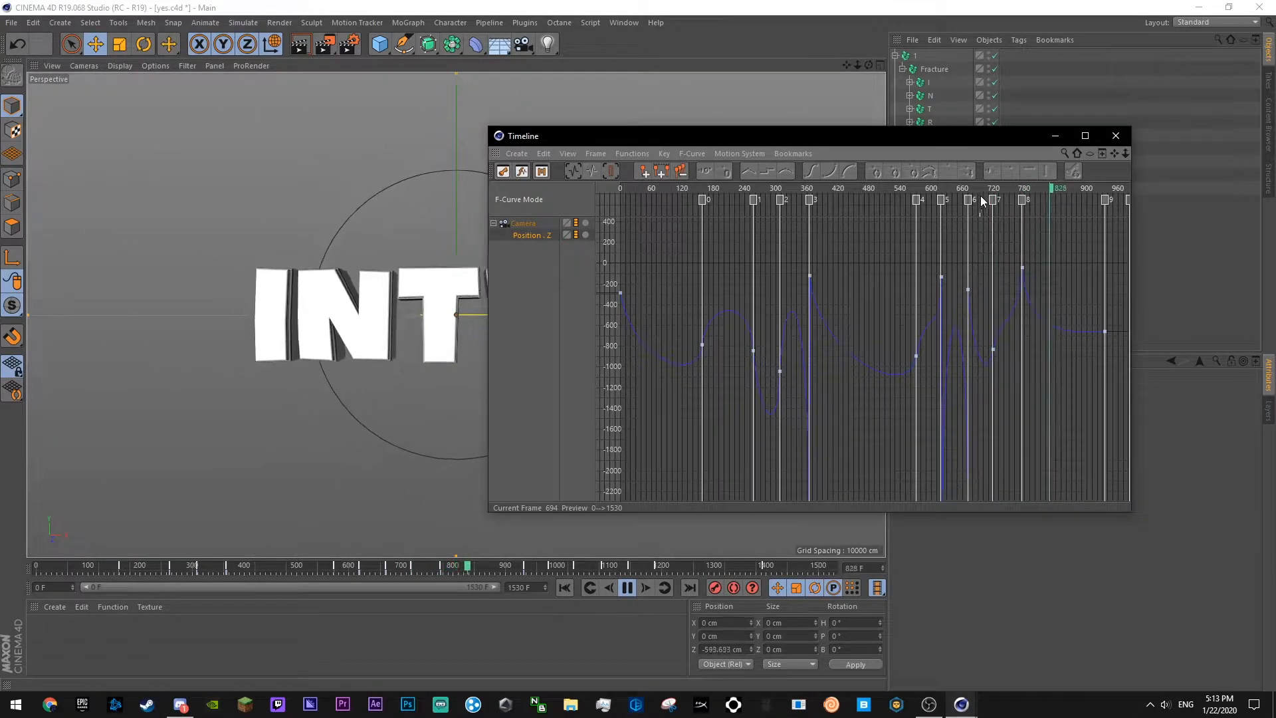
left_click(951, 190)
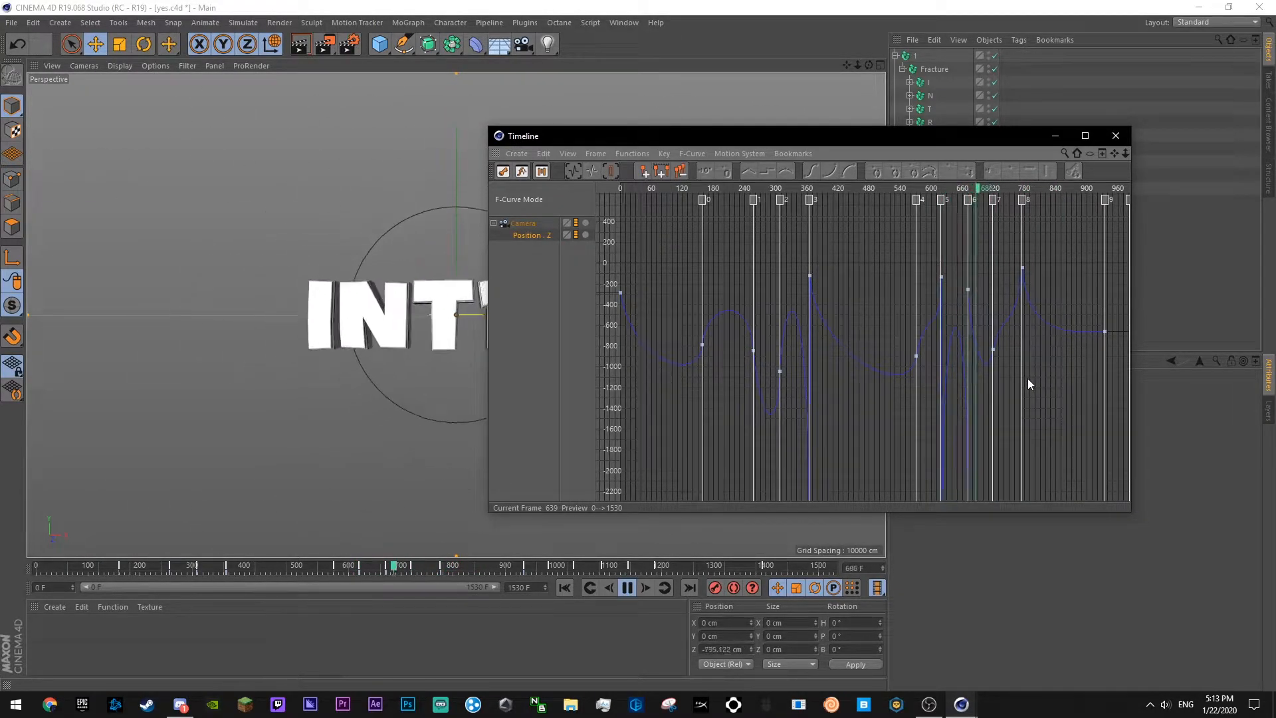
- Adjust the curve's rise out of the frame 719 key and preview from frame 658
left_click(993, 349)
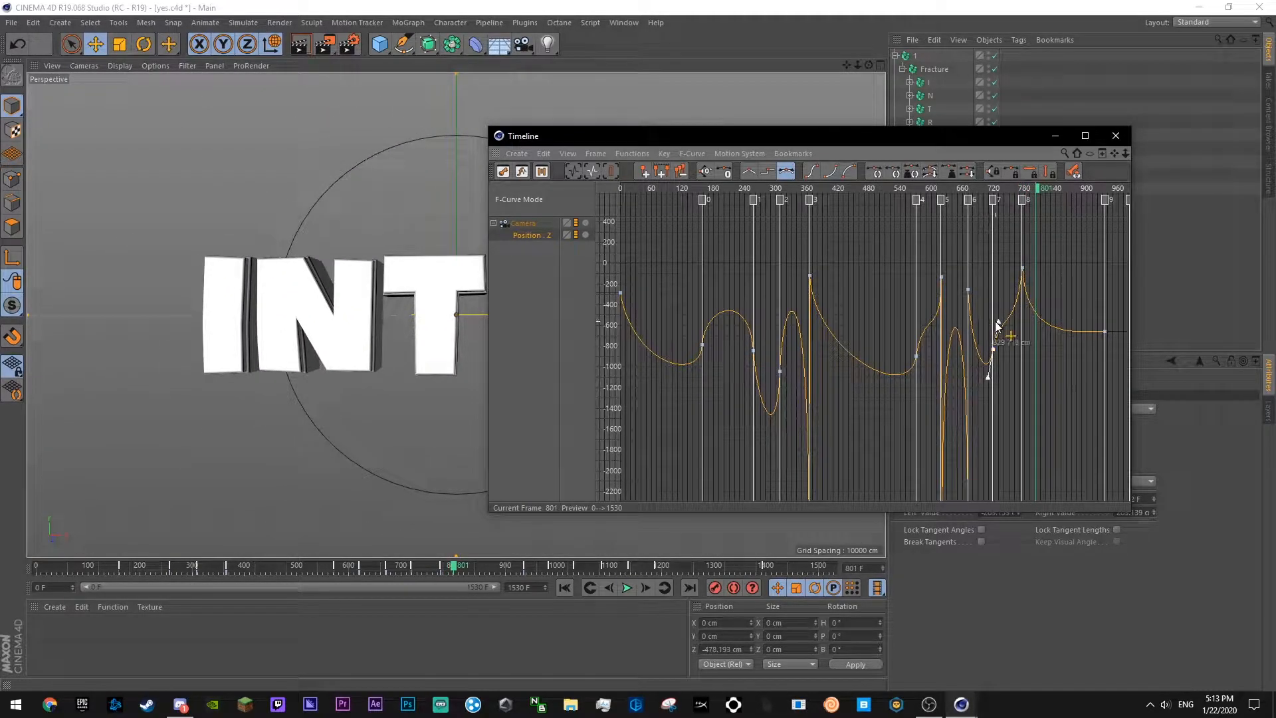
left_click(1052, 359)
left_click(961, 190)
key("F8")
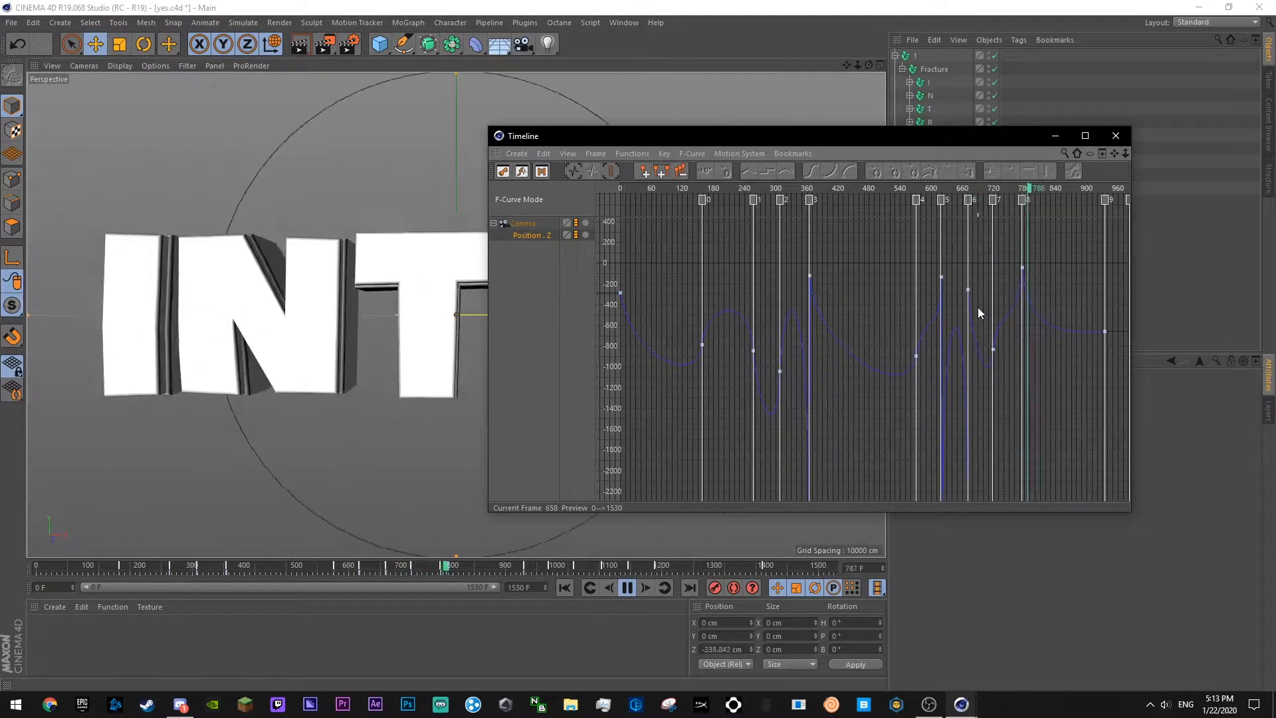
key("F8")
- Close the curve editor, key the camera's Z position at about -1809 cm on frame 982, and save
left_click(1116, 137)
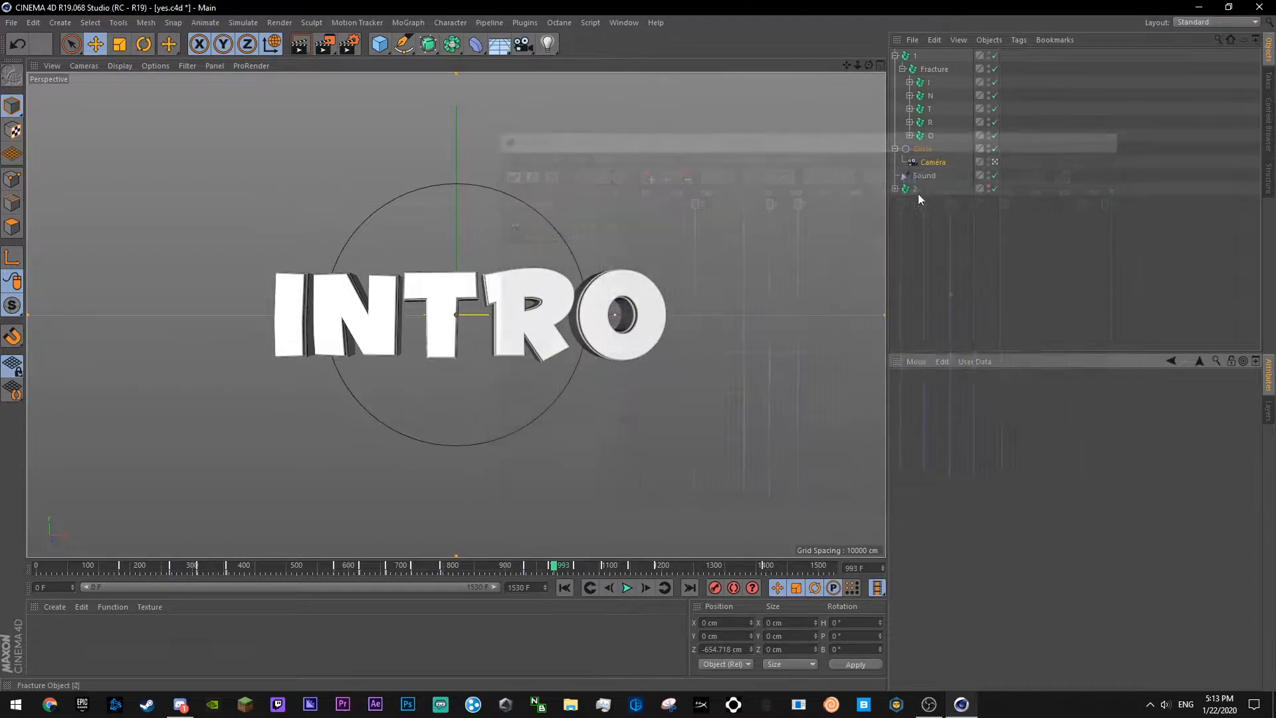
left_click(920, 164)
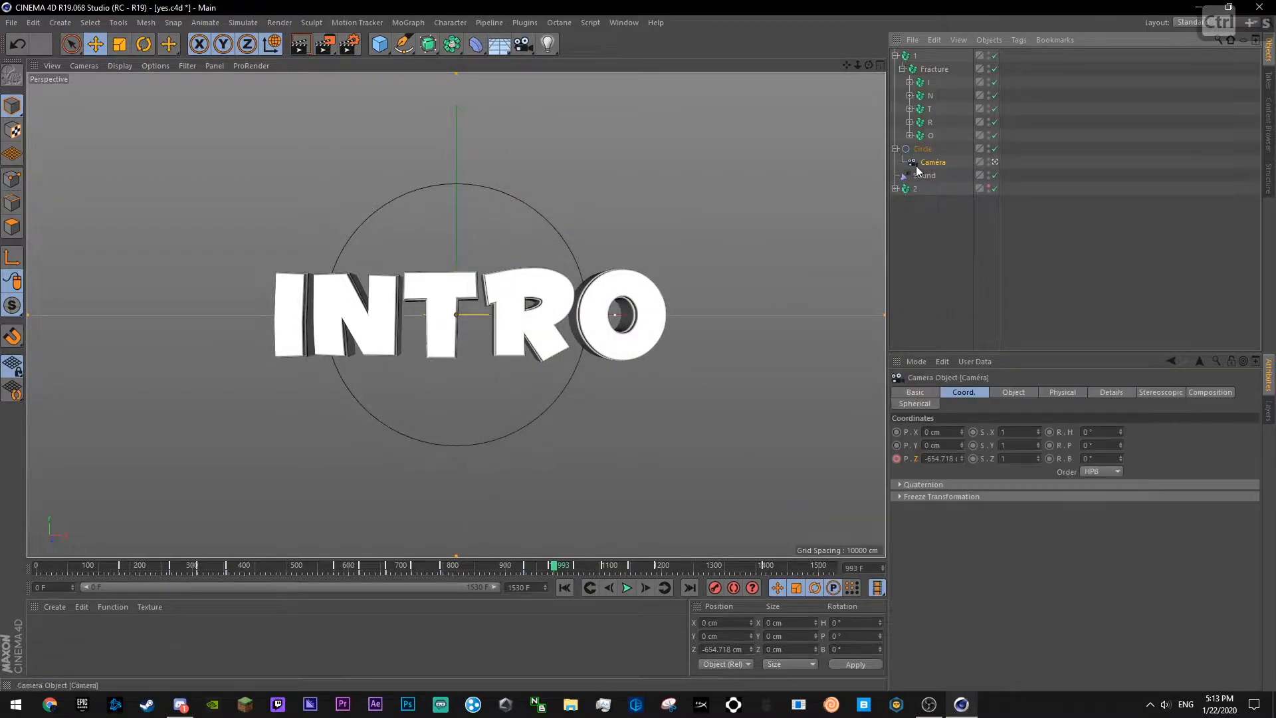
left_click(549, 565)
key("ctrl+s")
left_click_drag(963, 457, 904, 464)
left_click(897, 459)
key("ctrl+s")
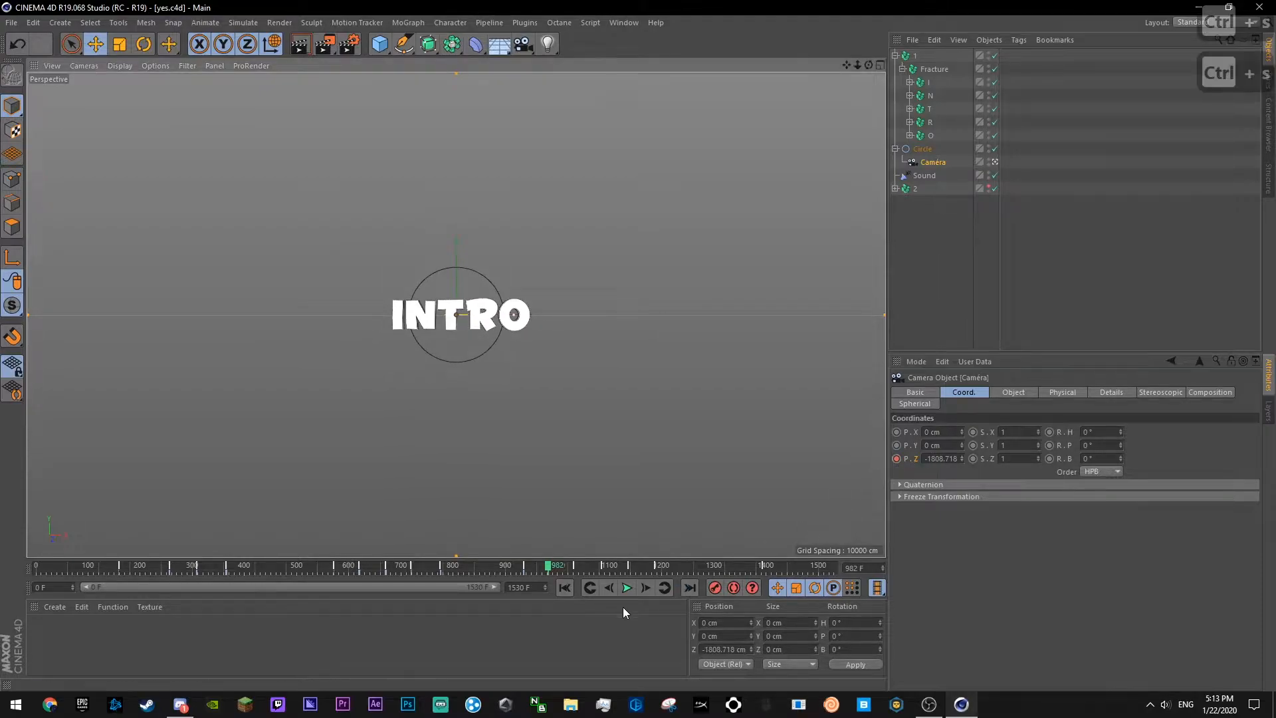
- Preview the pull-back before frame 982, then key the camera's Z position at about -665 cm on frame 1031
left_click(496, 567)
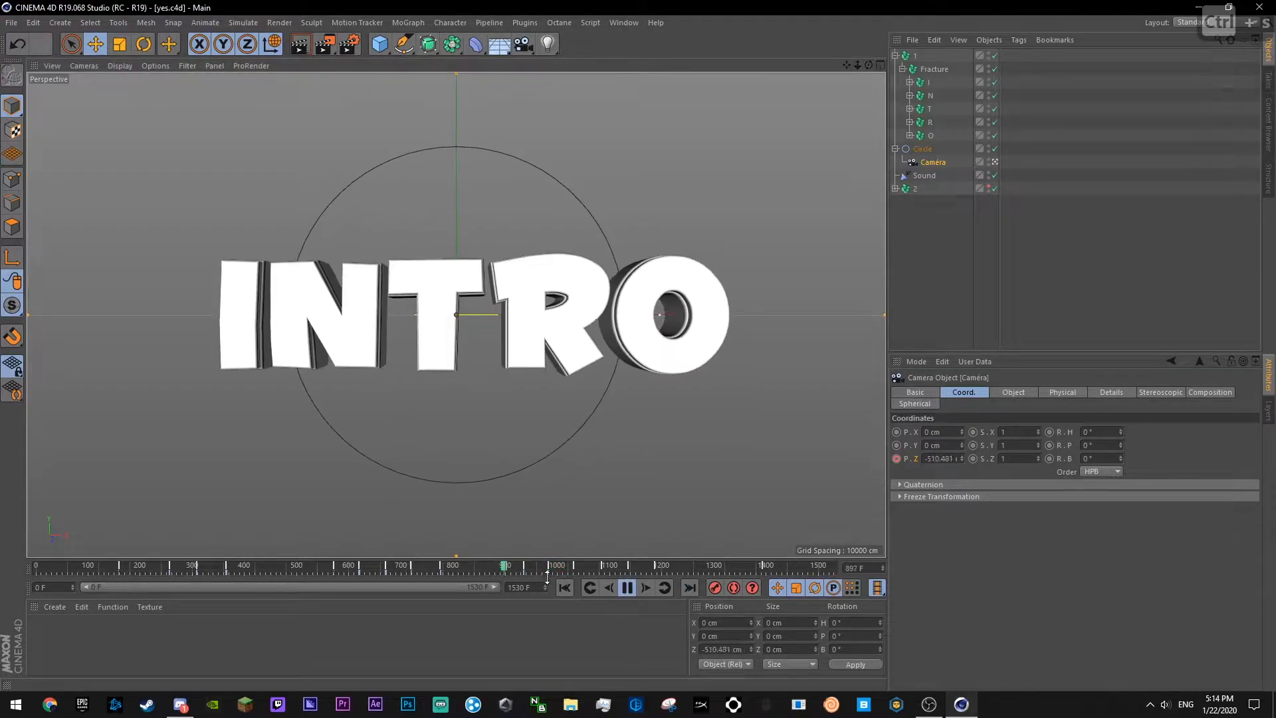
left_click(628, 588)
left_click(574, 565)
key("ctrl+s")
left_click_drag(962, 458, 962, 306)
- Open the Position Z F-curve, sharpen the frame 982 dip, lower the frame 935 key to about -890 cm, and preview from frame 842
right_click(915, 457)
mouse_move(962, 455)
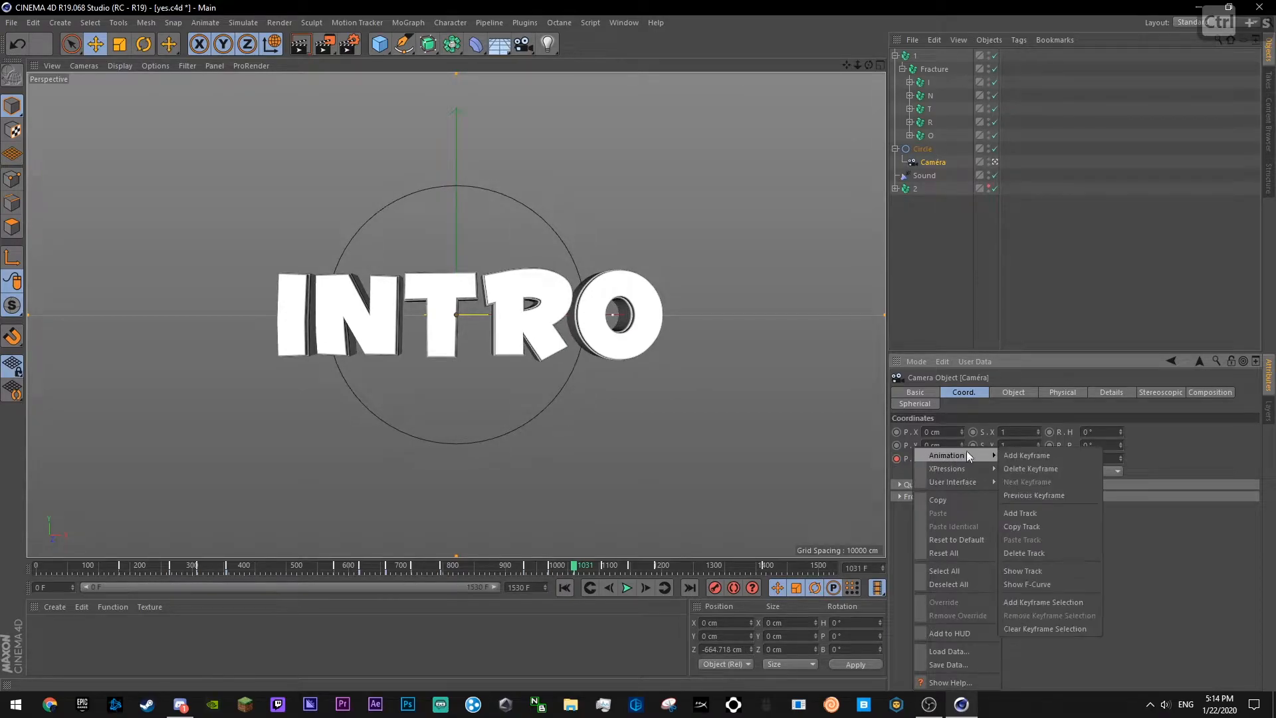
left_click(1050, 584)
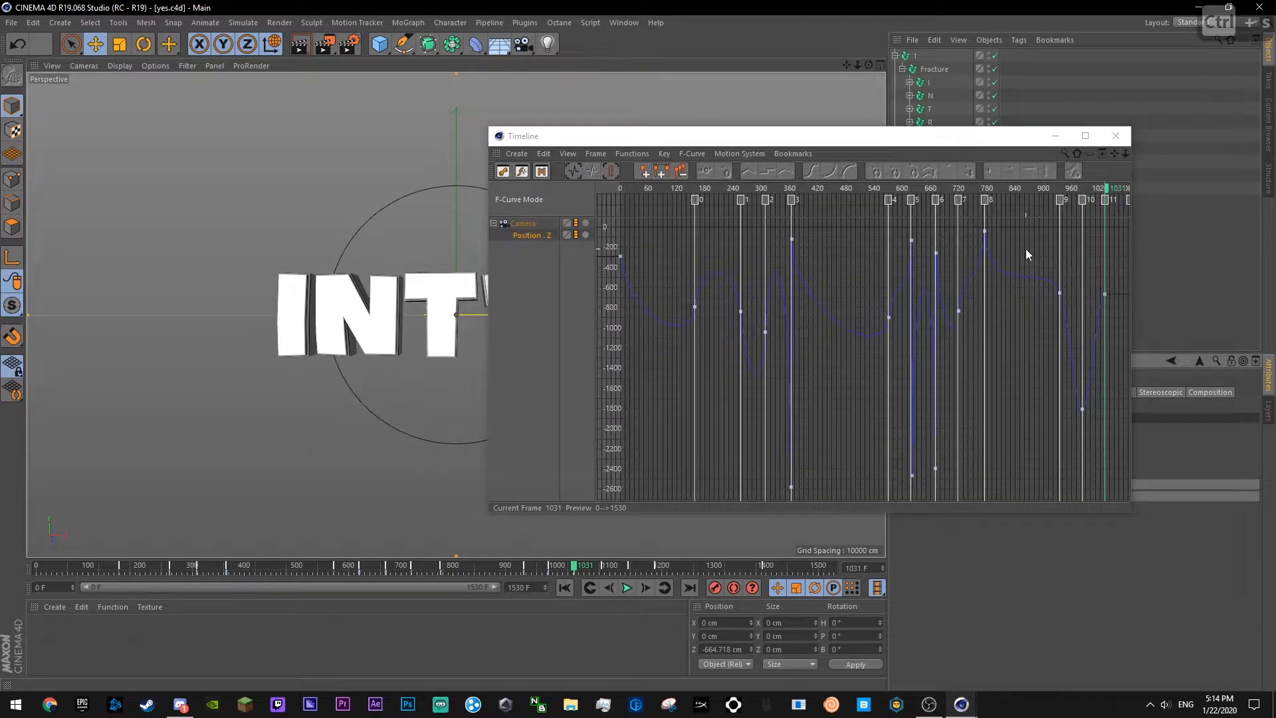
left_click(1081, 409)
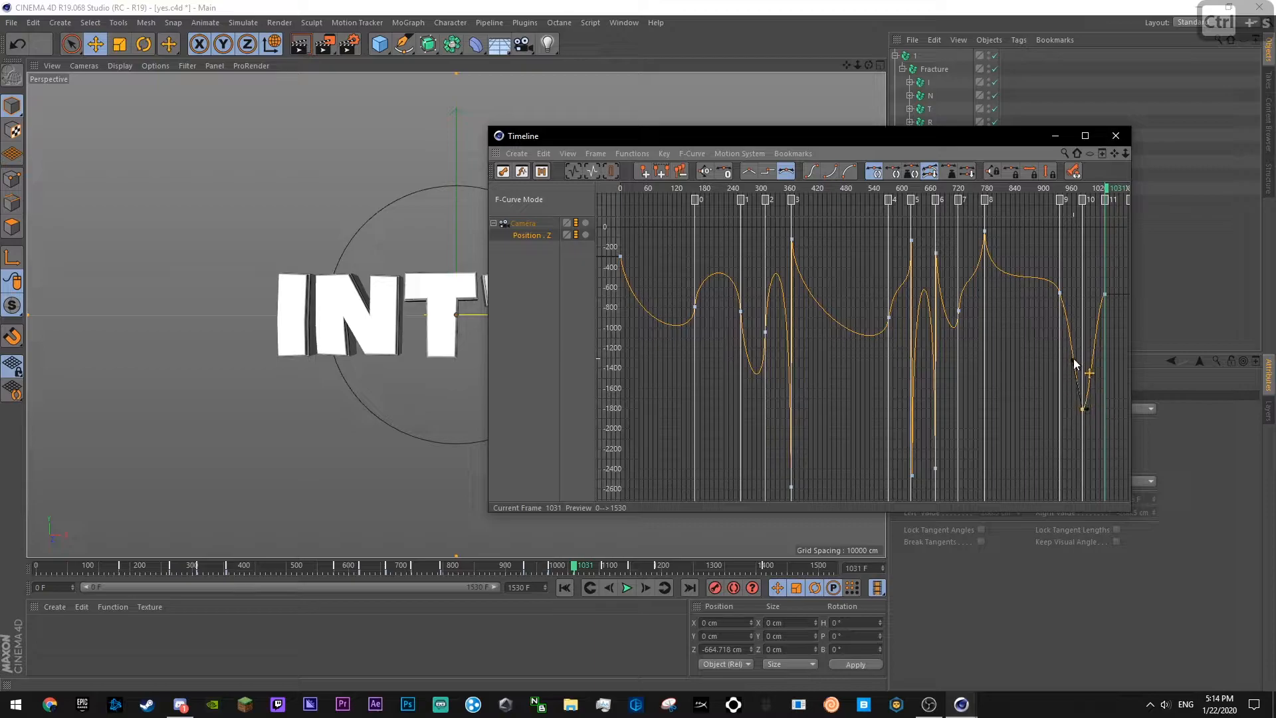
left_click_drag(1089, 407, 1084, 350)
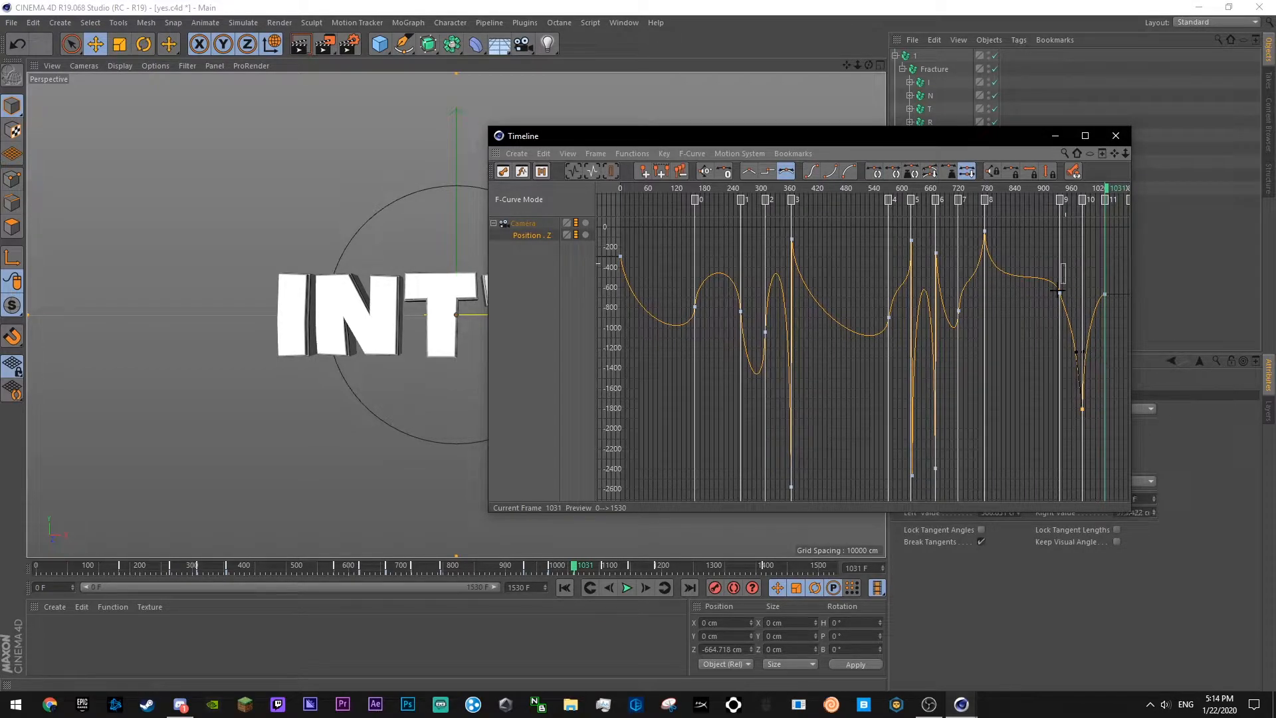
left_click_drag(1059, 293, 1058, 316)
left_click_drag(1043, 194, 1016, 198)
key("F8")
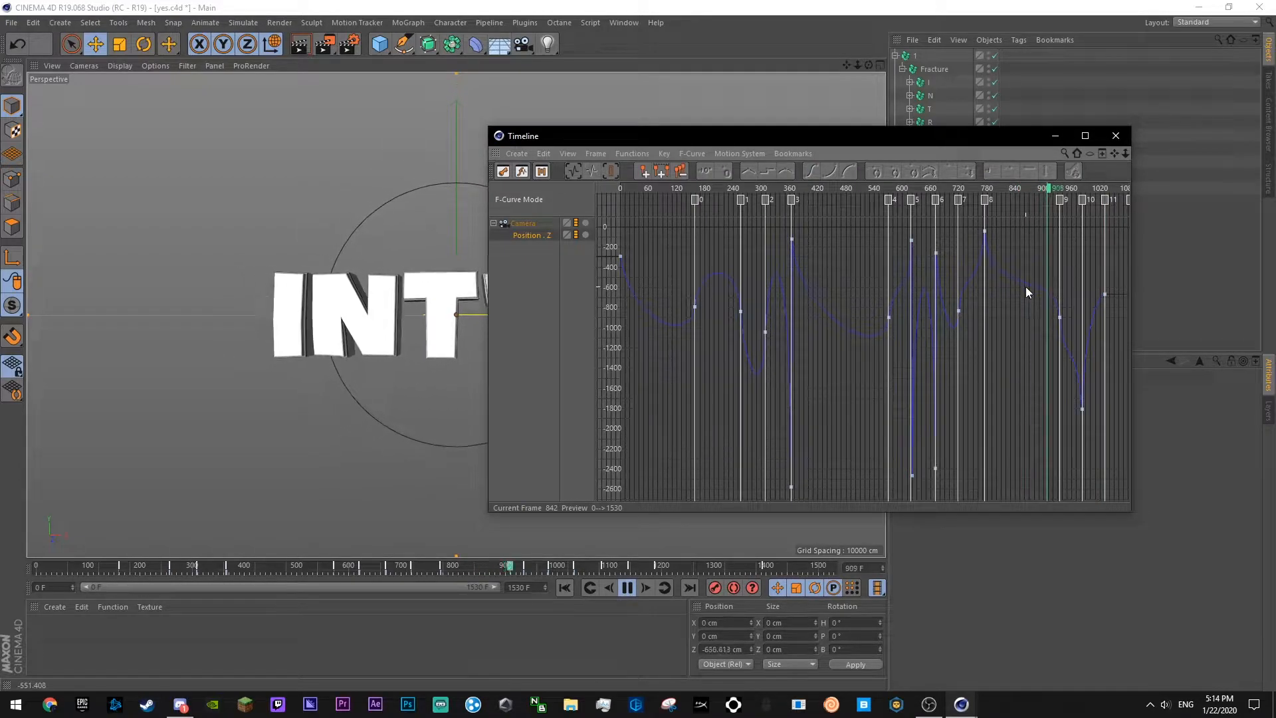
- Lower the frame 982 key to about -2400 cm, steepen the curve rising from it, preview from frame 869, and save
key("F8")
left_click(1083, 409)
left_click_drag(1082, 410, 1082, 469)
left_click(1080, 402)
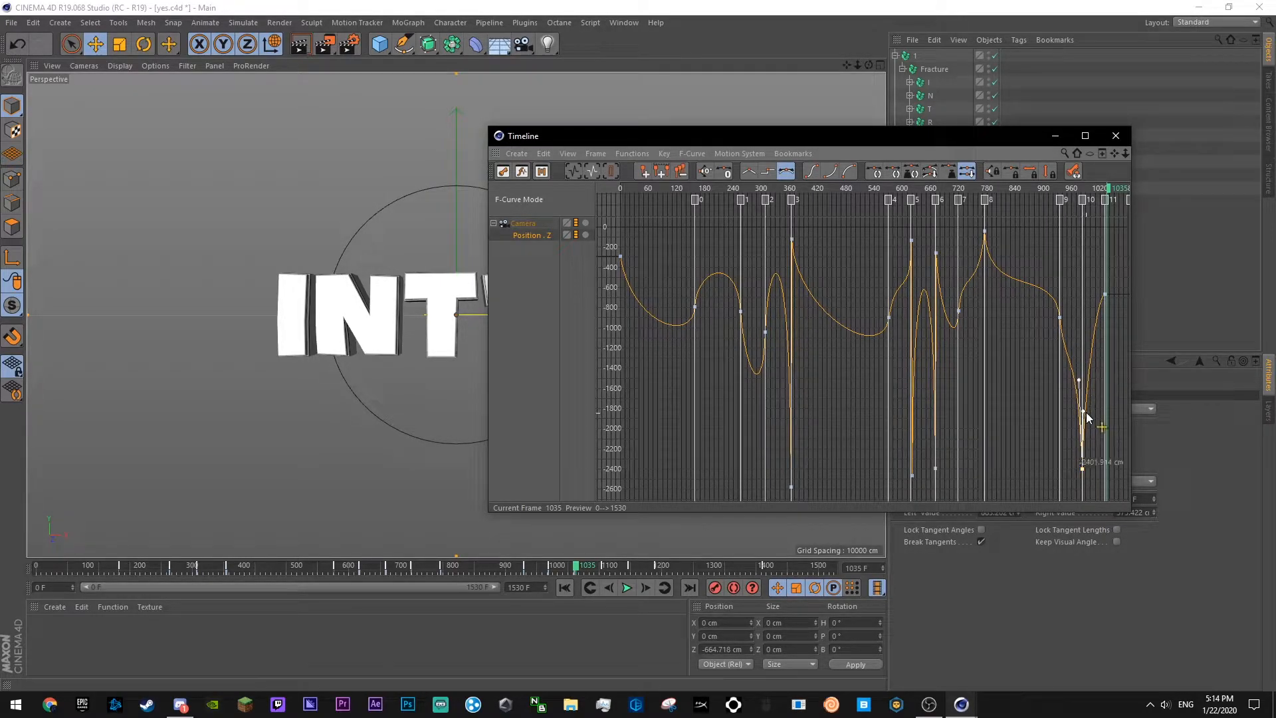
left_click(1092, 371)
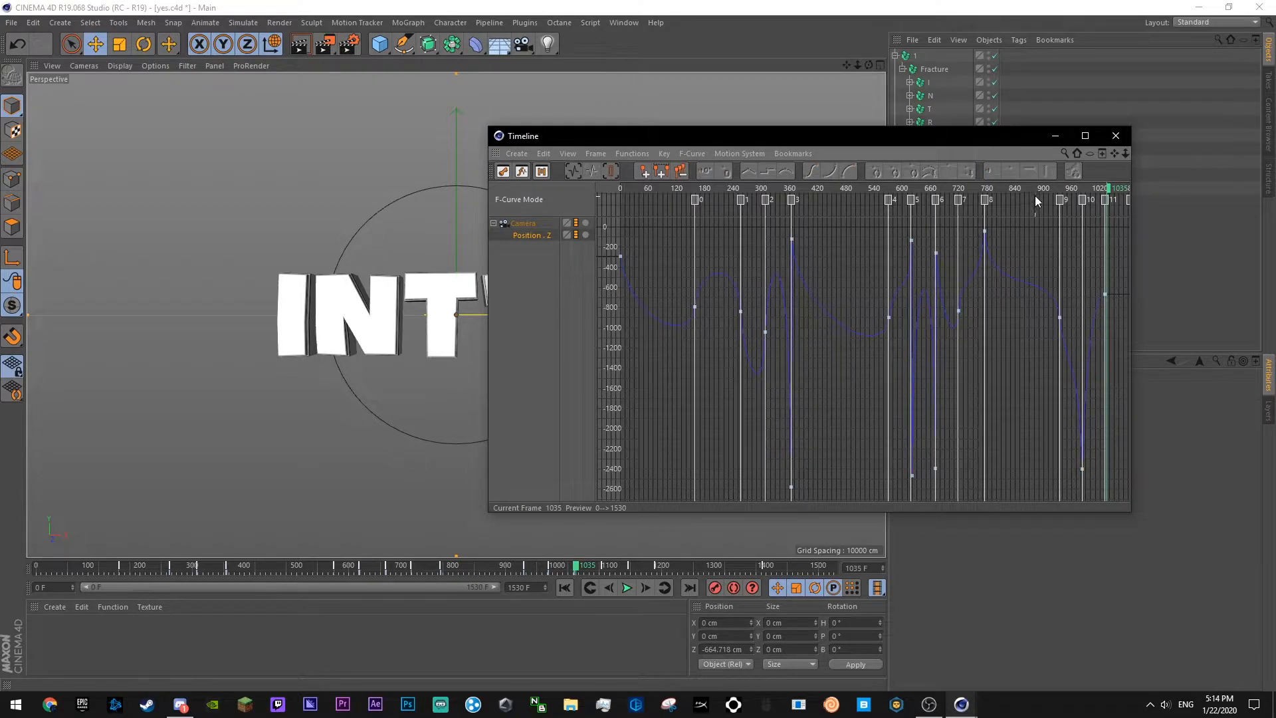
left_click(1030, 189)
key("F8")
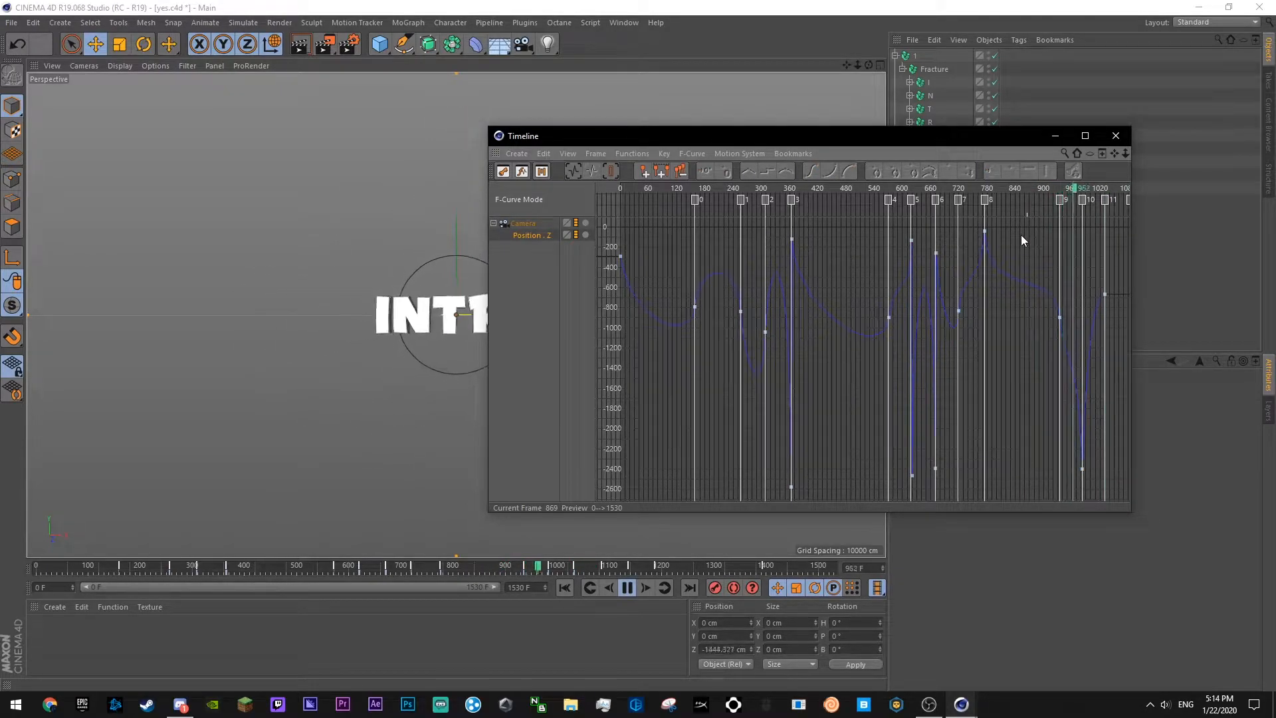
key("ctrl+s")
- Raise the frame 982 key to about -2070 cm, make the curve dip below it just beforehand, save, and preview from frames 869 and 825
left_click(1082, 428)
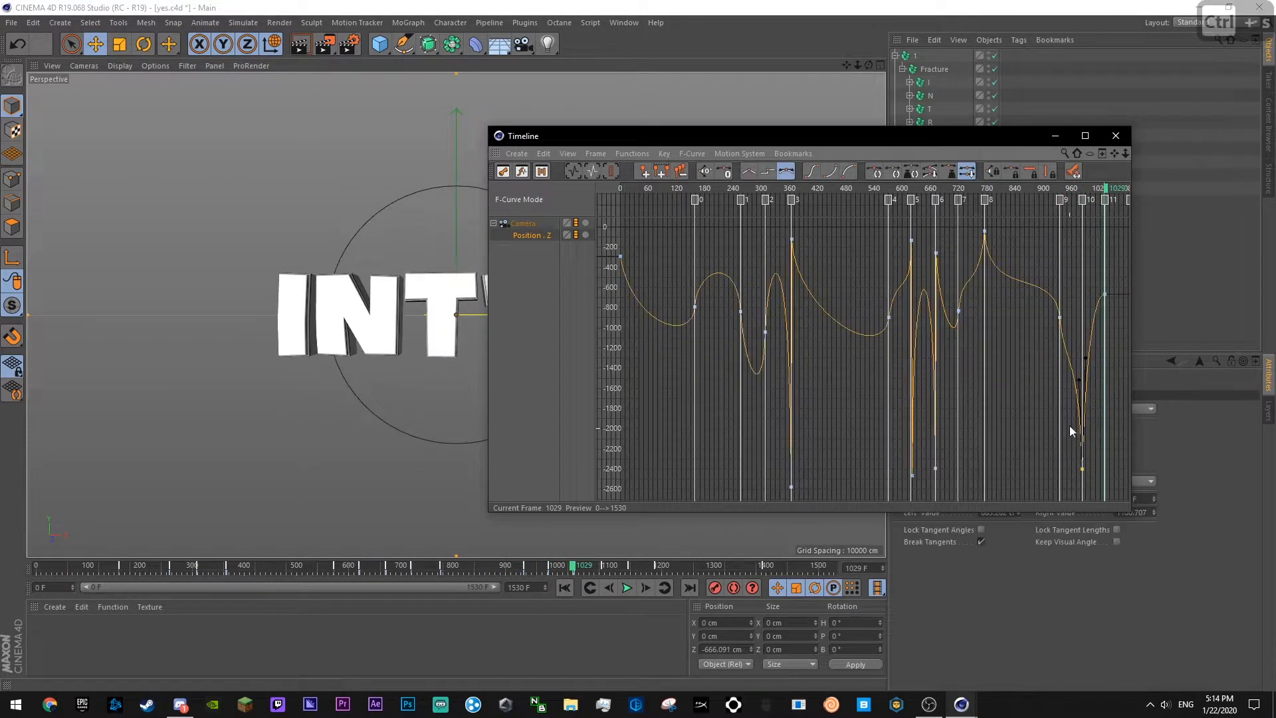
mouse_move(1077, 381)
left_mouse_down()
mouse_move(1070, 501)
mouse_move(1081, 370)
left_mouse_up()
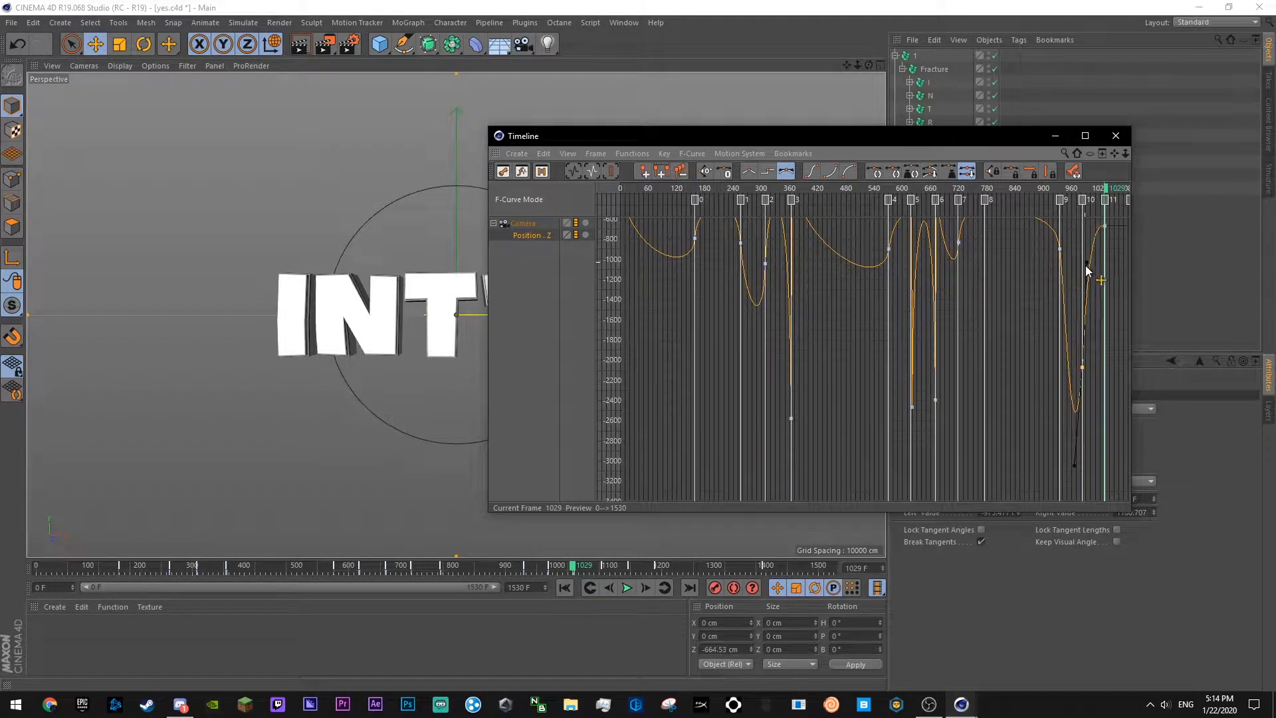
left_click(1099, 289)
left_click(1028, 186)
key("F8")
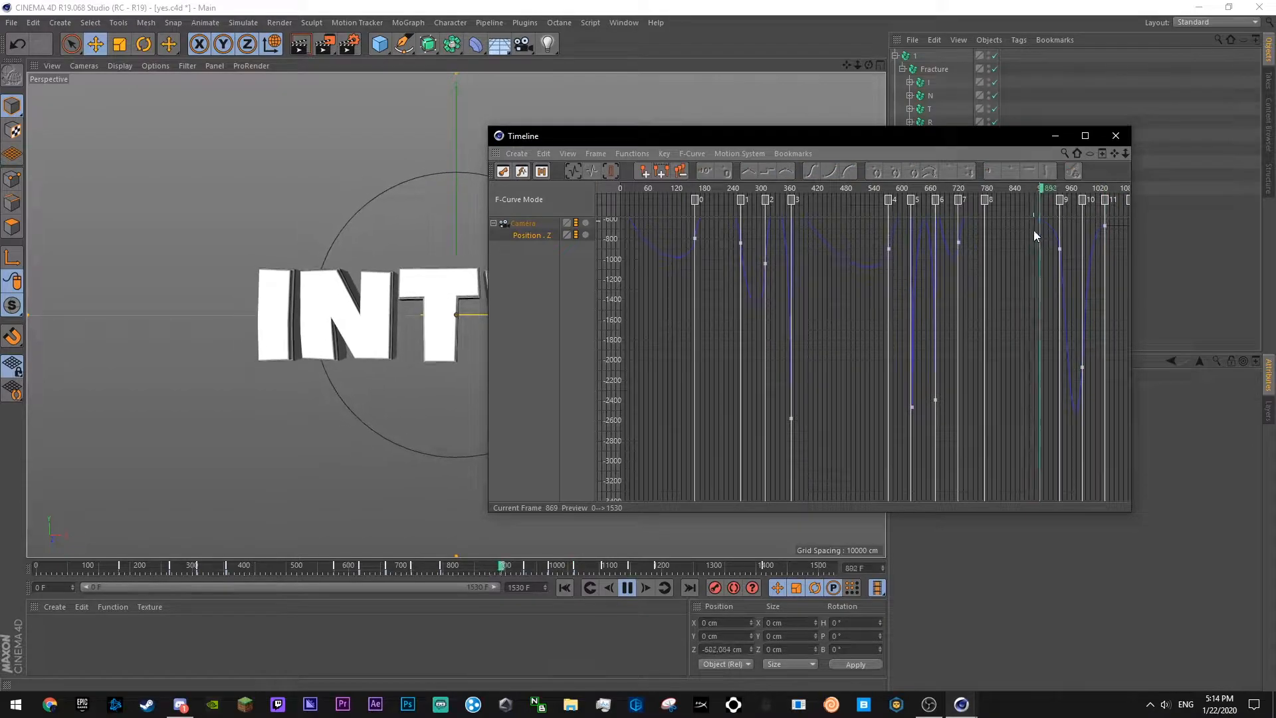
key("F8")
key("ctrl+s")
left_click(1008, 189)
middle_click_drag(1104, 210, 1090, 293, "alt")
key("F8")
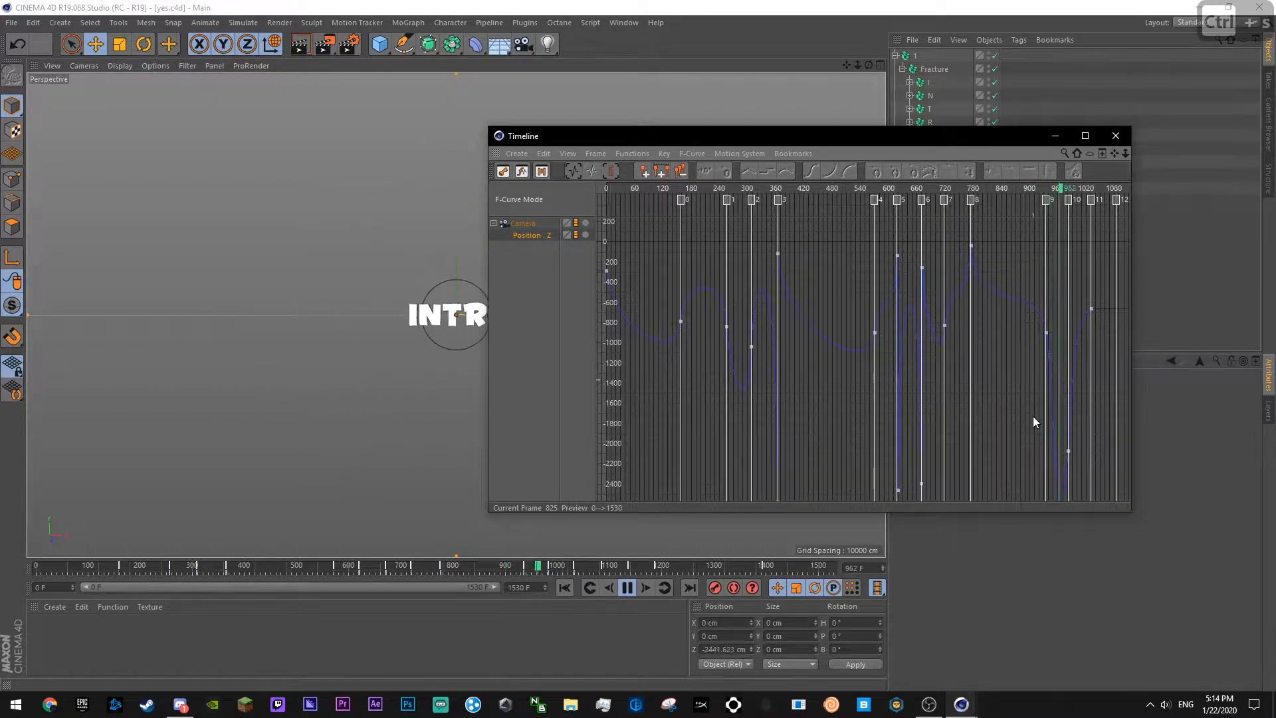
- Adjust the frame 982 key's tangent, lower the frame 935 Position Z key to about -1320 cm, and preview from frame 877
key("F8")
left_click(1067, 451)
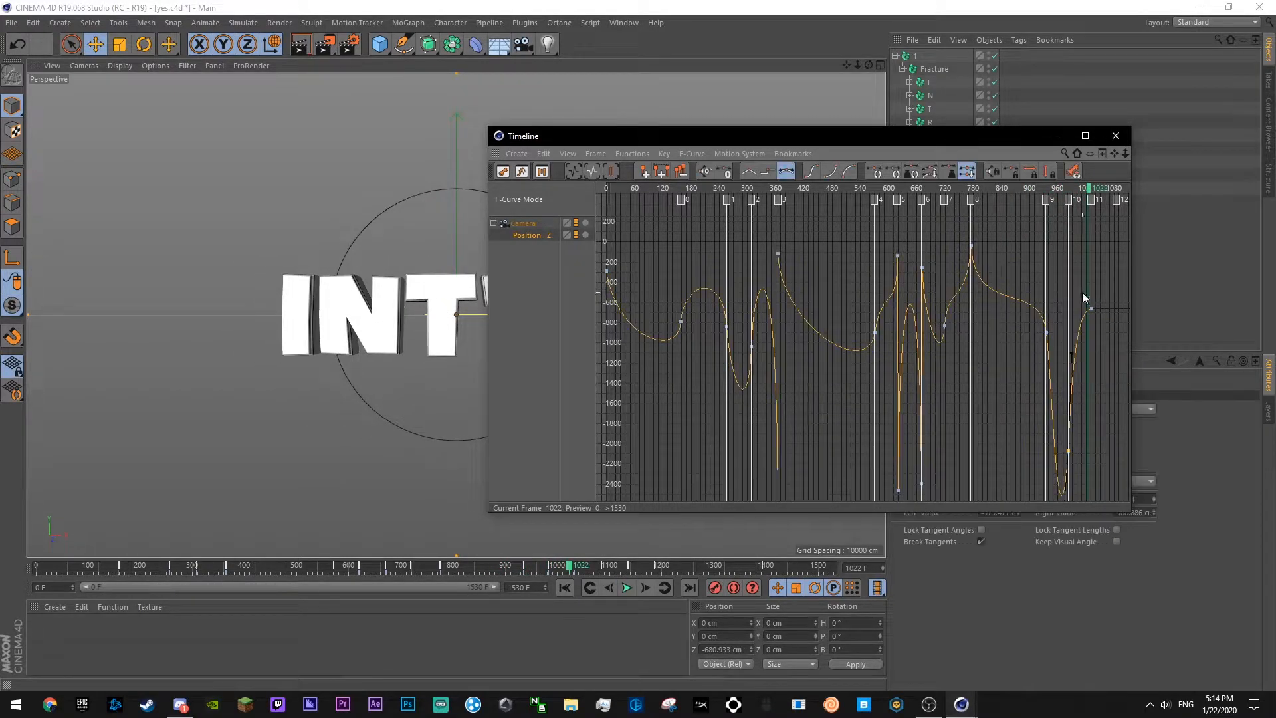
left_click(967, 171)
left_click_drag(1071, 353, 1071, 345)
left_click(1046, 332)
left_click_drag(1041, 288, 1042, 313)
left_click(1031, 204)
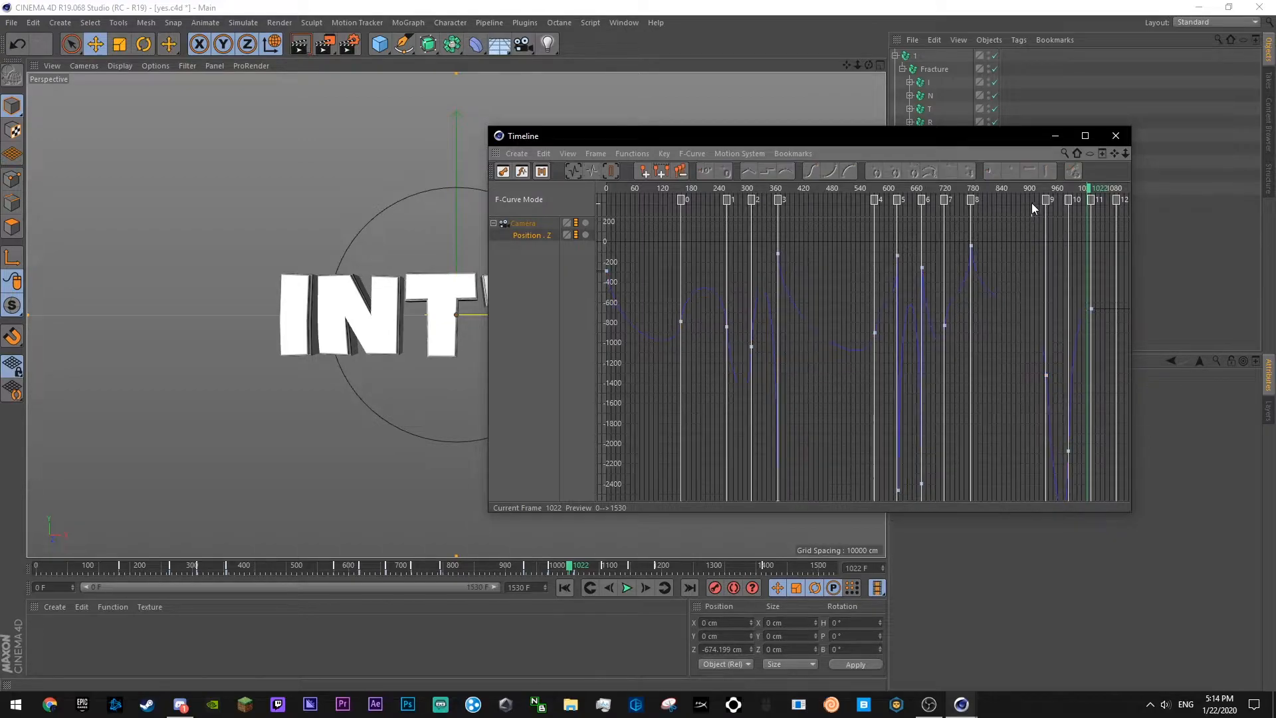
left_click(1016, 193)
key("F8")
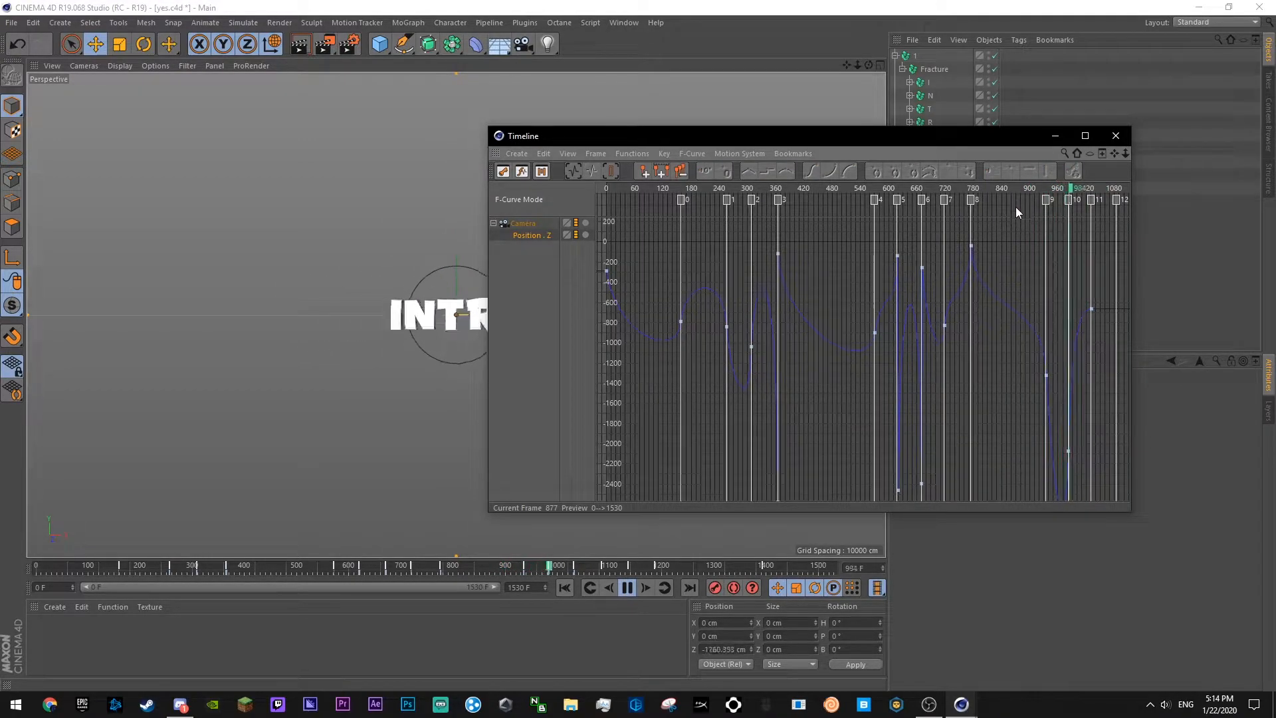
key("F8")
- Adjust the incoming tangent of the frame 935 key, preview the motion from frame 851, and save the project
left_click(1028, 369)
left_click_drag(1042, 316, 1039, 313)
left_click(1032, 220)
left_click(1006, 190)
key("F8")
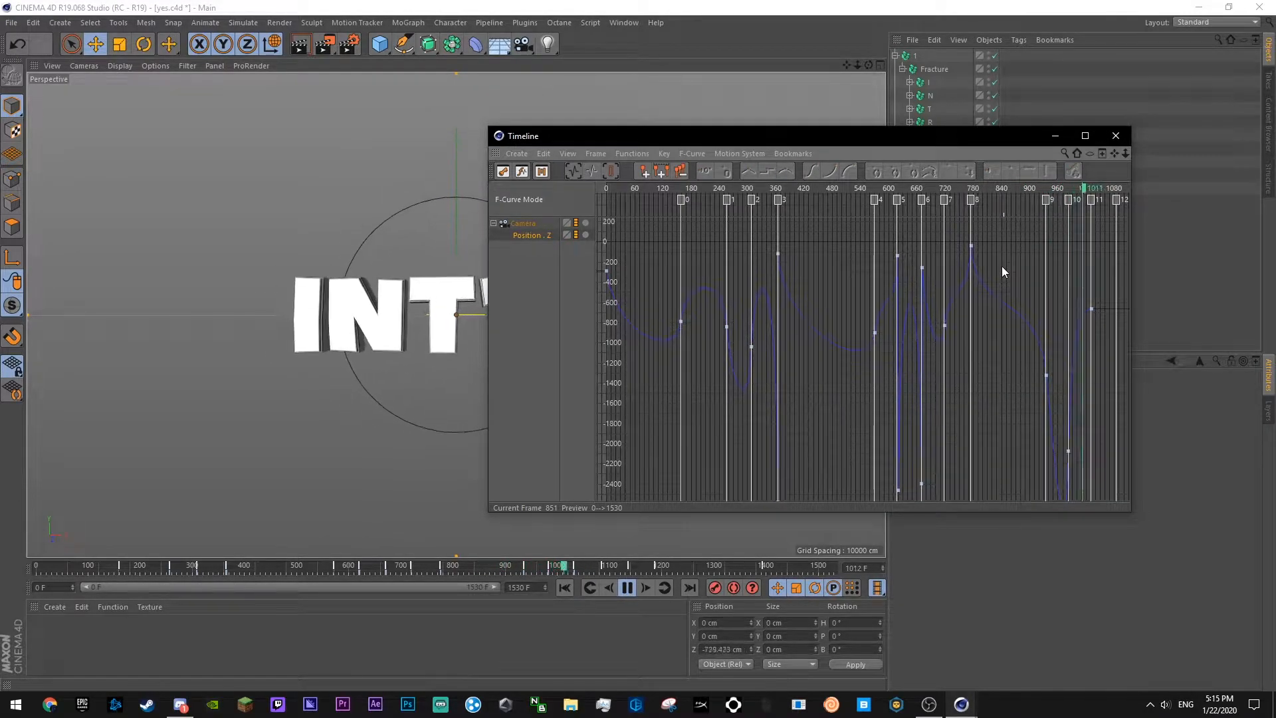
key("F8")
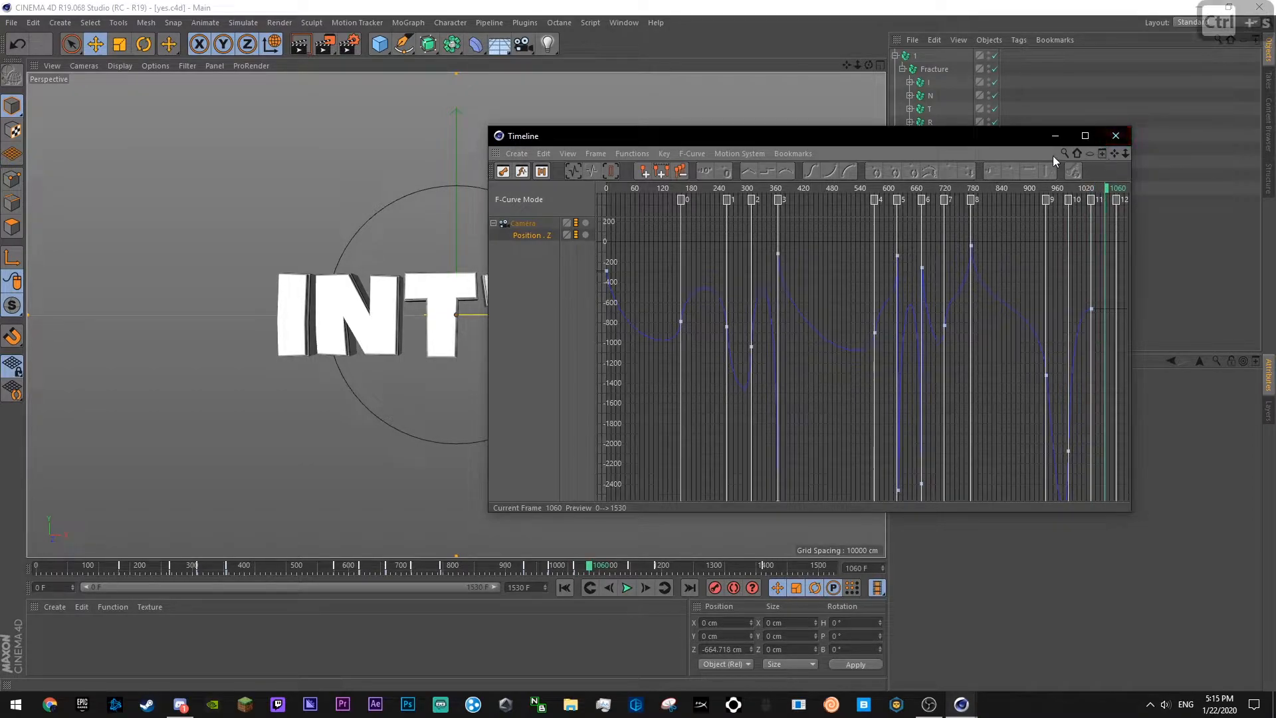
- Preview from frame 894, lower the frame 935 Position Z key to about -1500 cm, and replay the motion from frame 875
left_click_drag(1126, 153, 1114, 153)
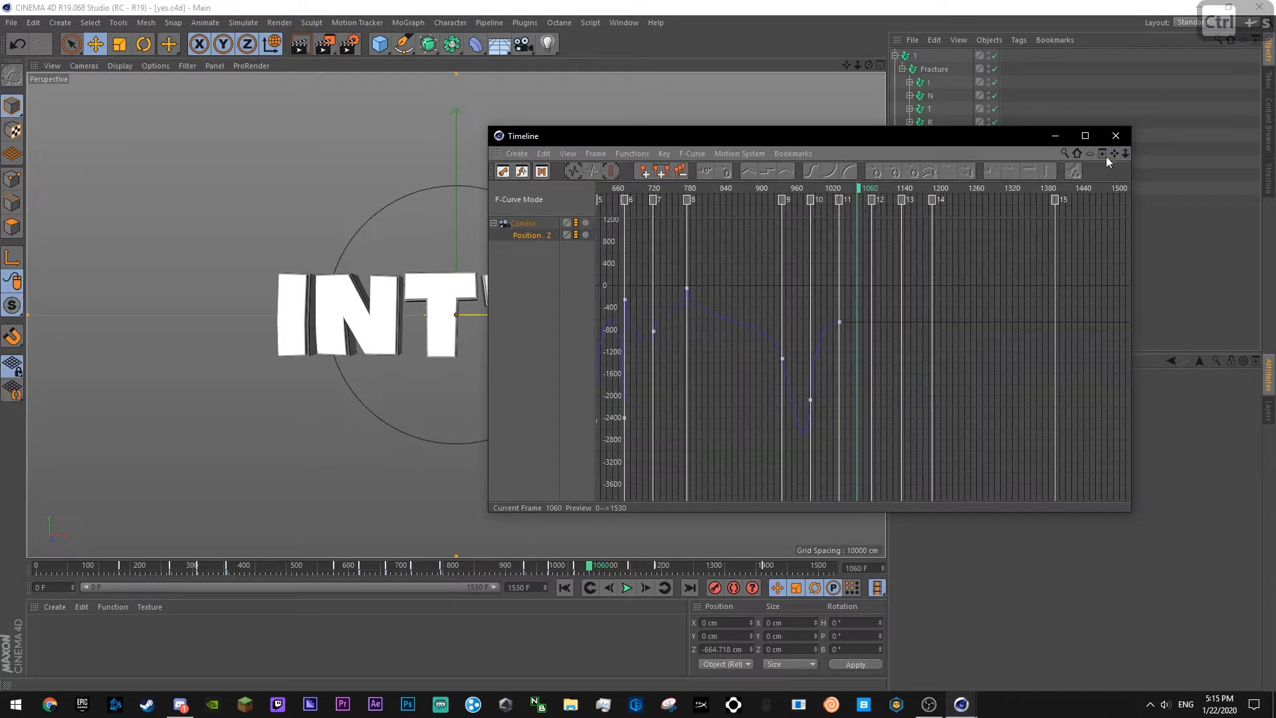
left_click(759, 189)
key("F8")
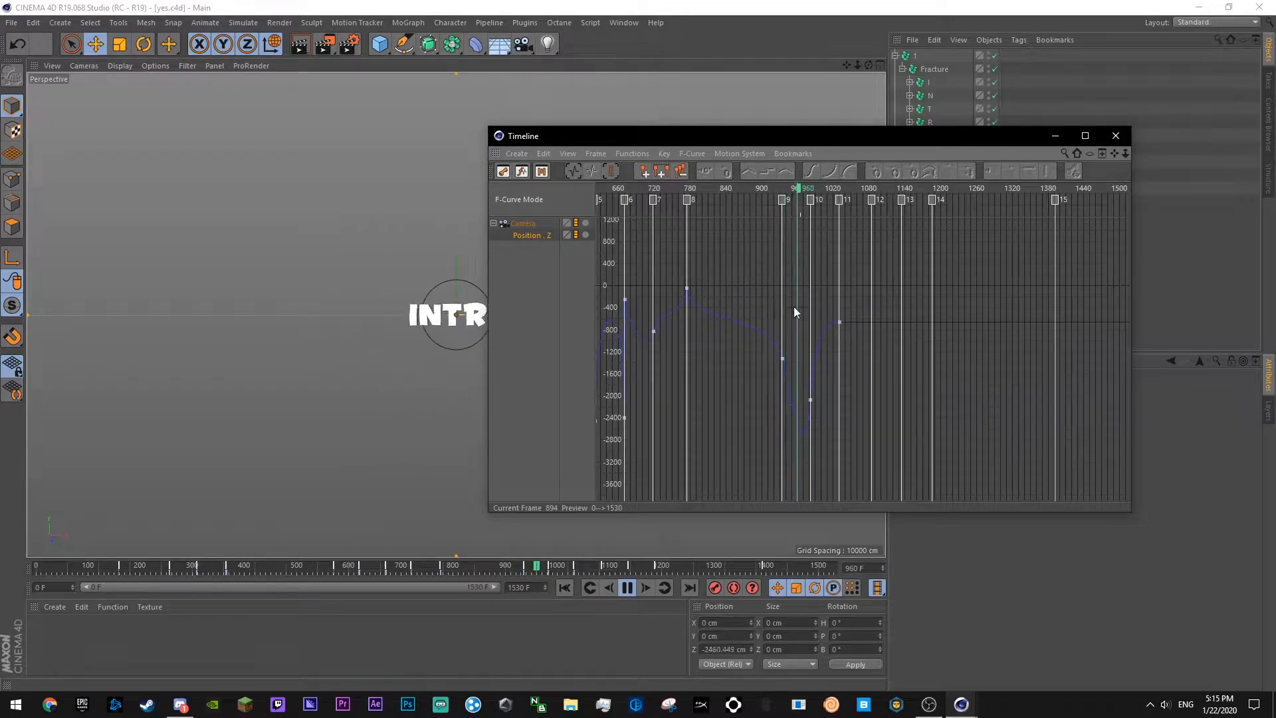
left_click(780, 326)
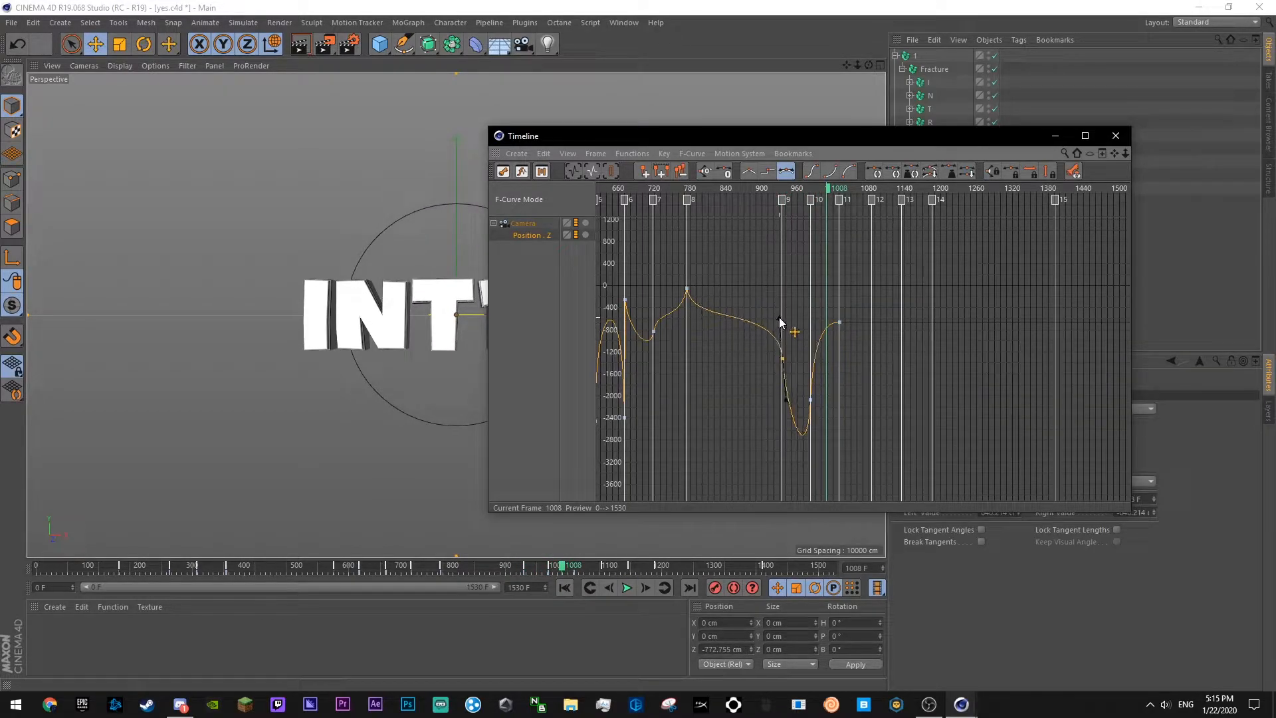
left_click_drag(781, 360, 780, 369)
left_click(758, 286)
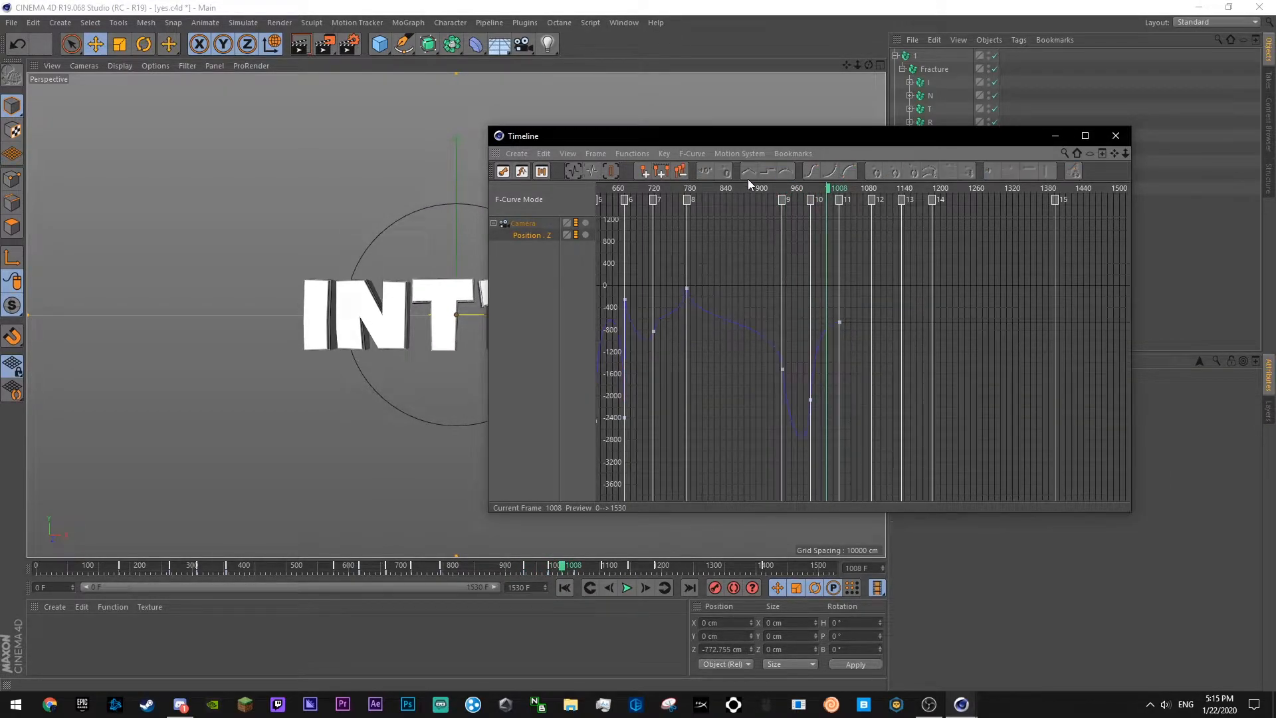
left_click(747, 188)
key("F8")
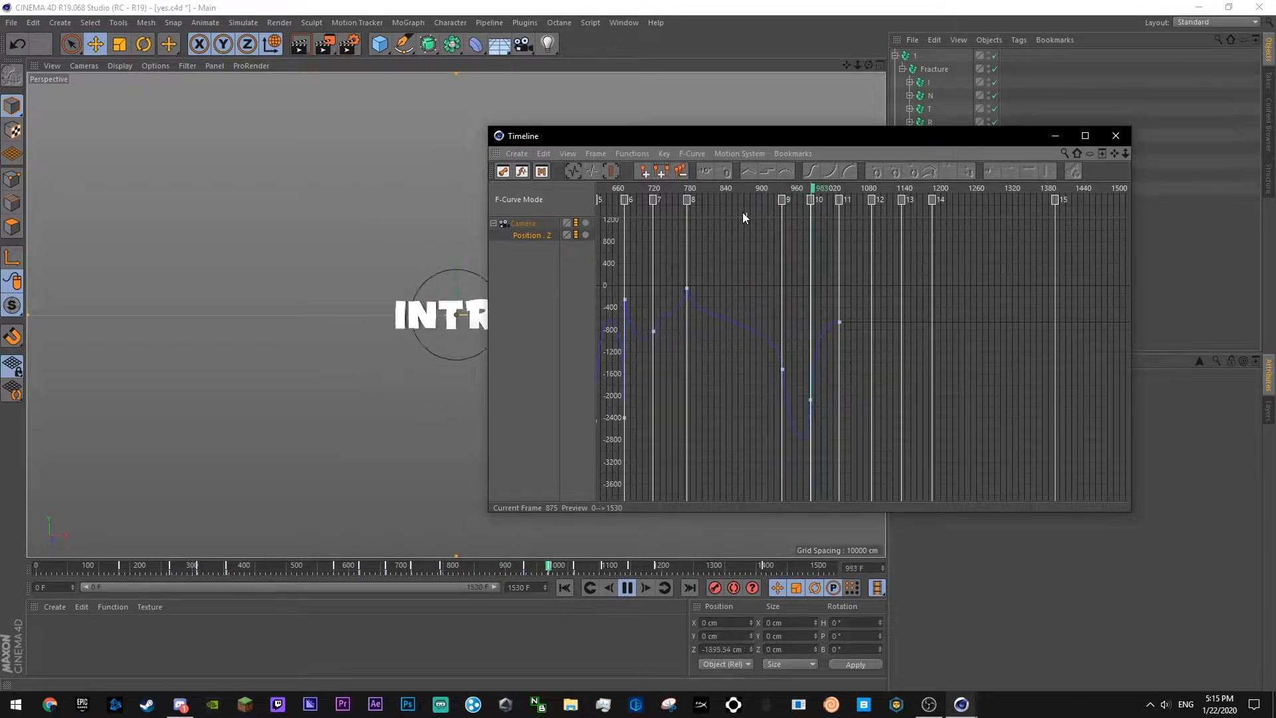
key("F8")
- Preview the camera move from frames 883 and 924, and save the project
left_click(752, 189)
key("F8")
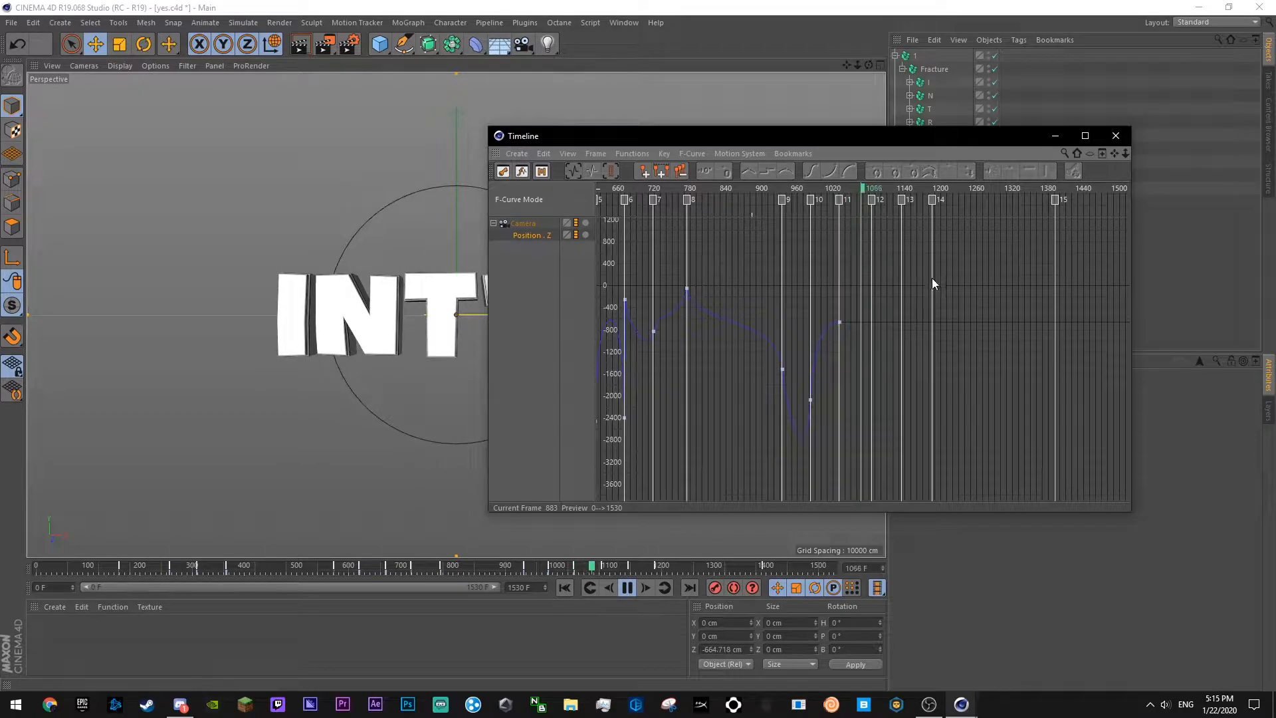
left_click(783, 186)
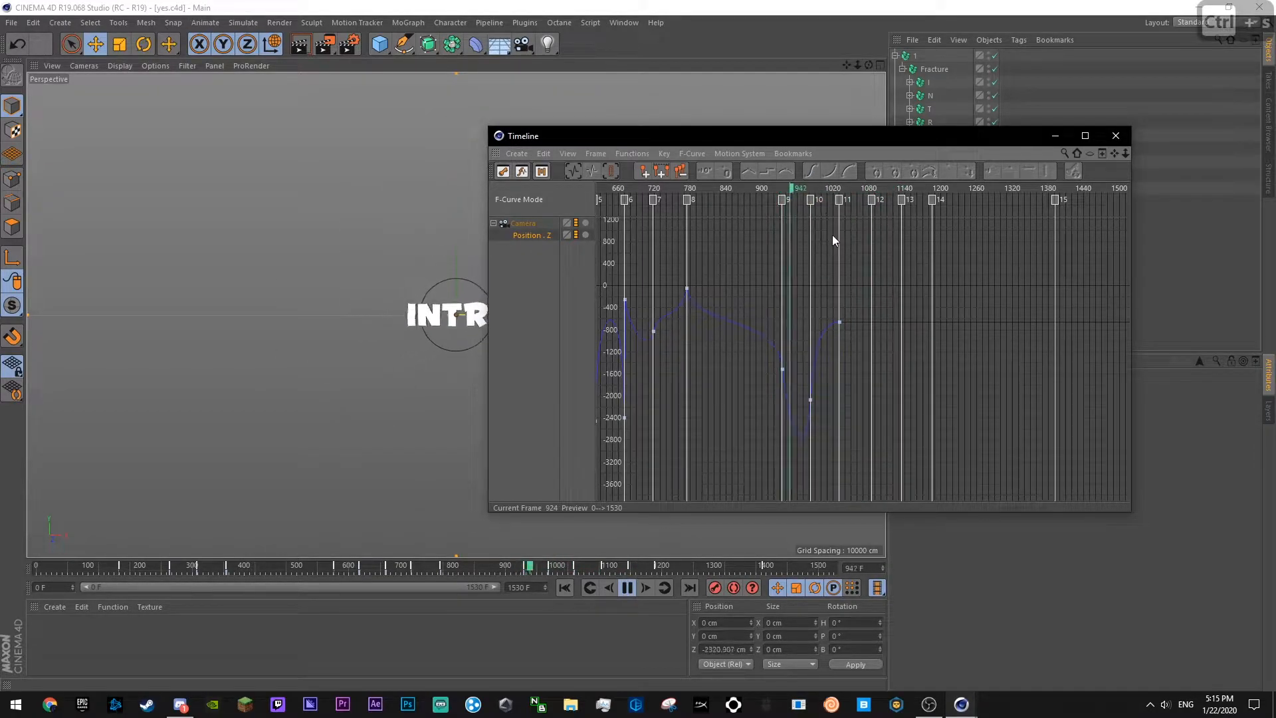
key("F8")
- Switch to NVIDIA Control Panel, check the display's resolution and refresh rate settings, and close it
left_click(1148, 706)
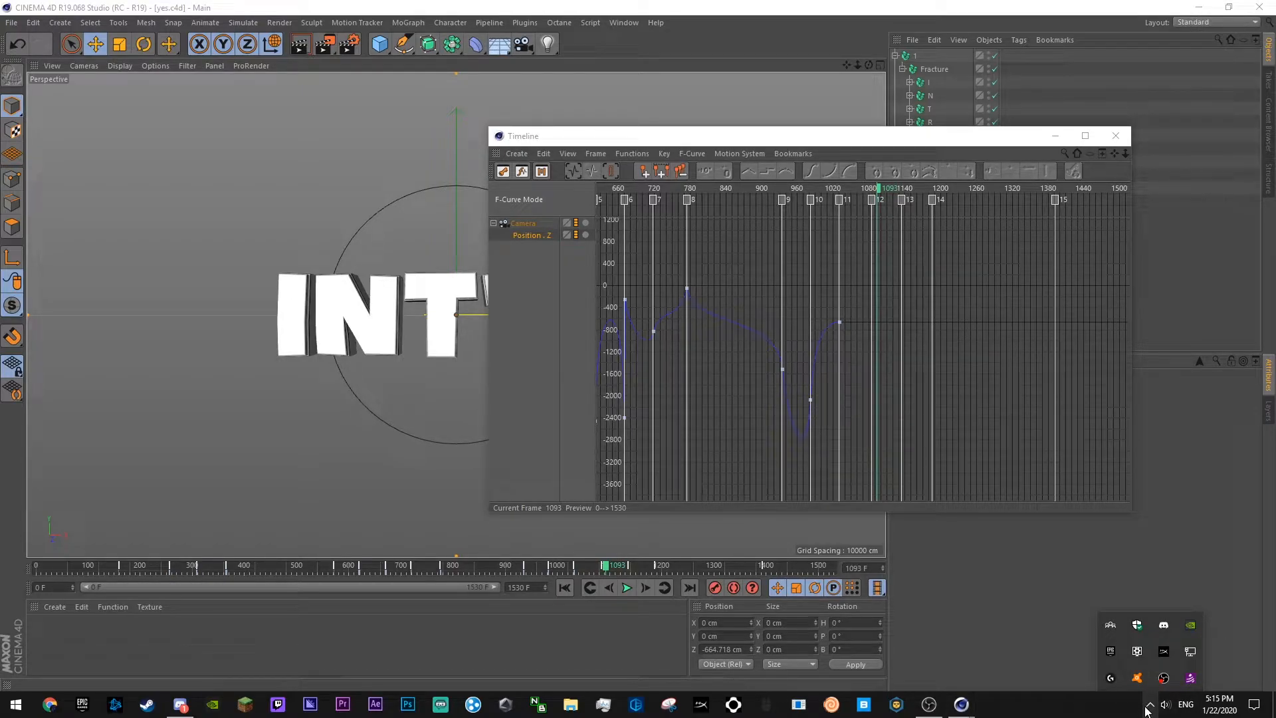
right_click(1193, 624)
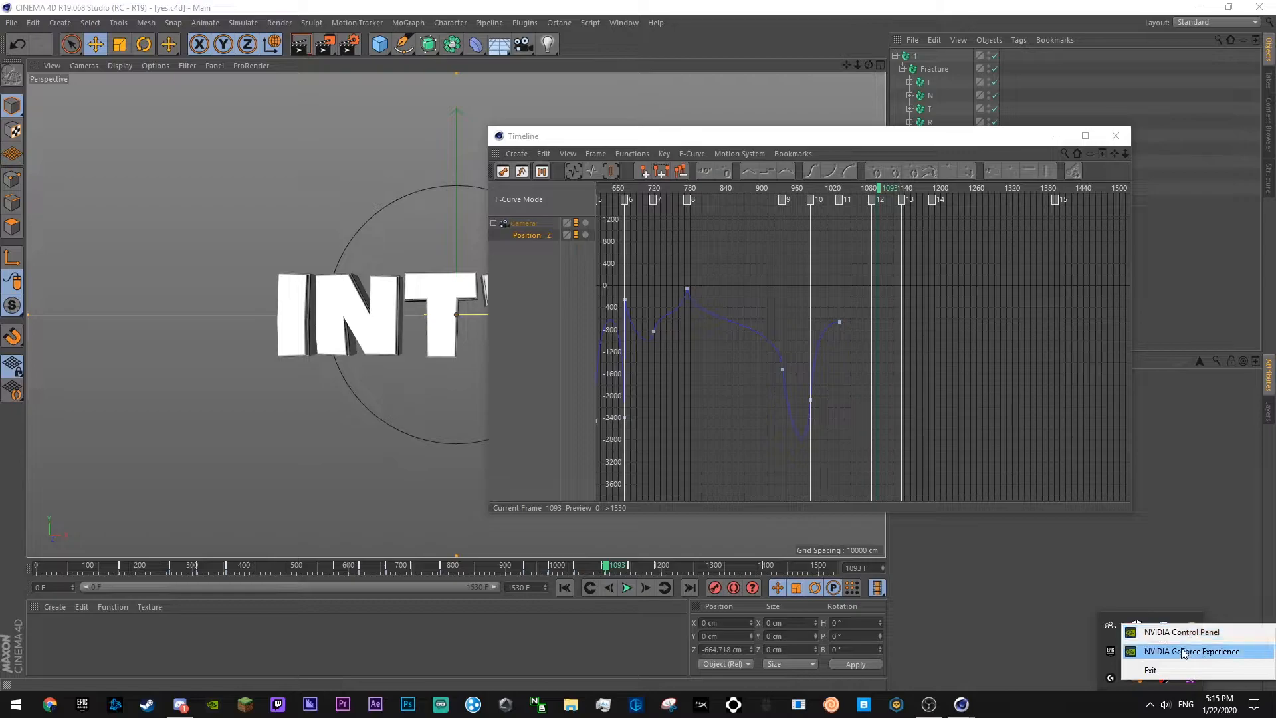
left_click(1176, 633)
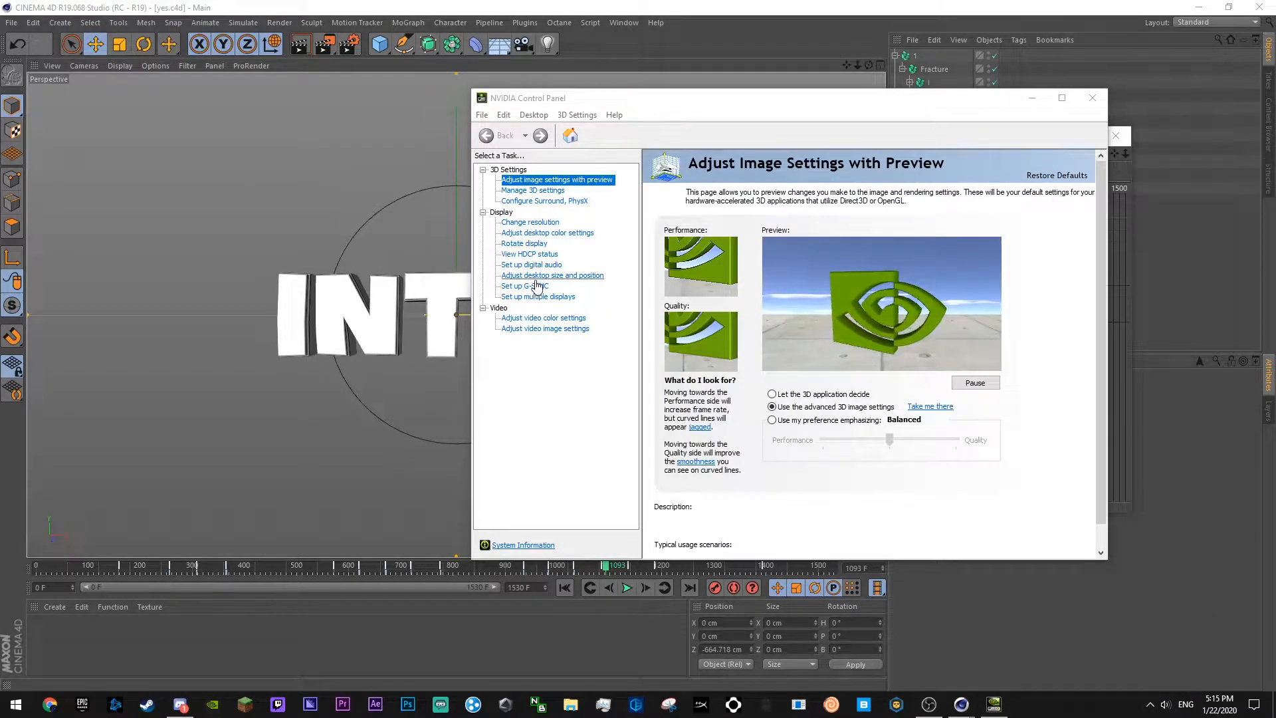
left_click(538, 223)
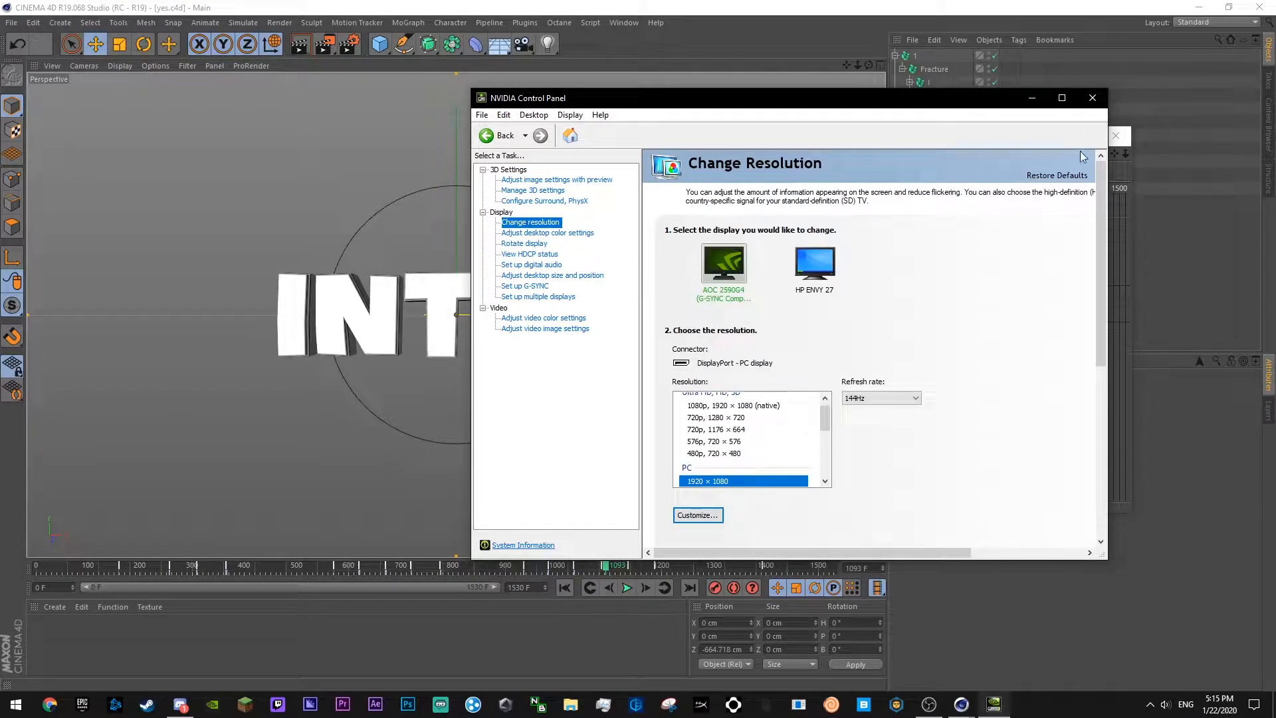
left_click(1092, 98)
- Replay the camera move against the music from frames 903, 861 and 919
left_click_drag(758, 191, 815, 447)
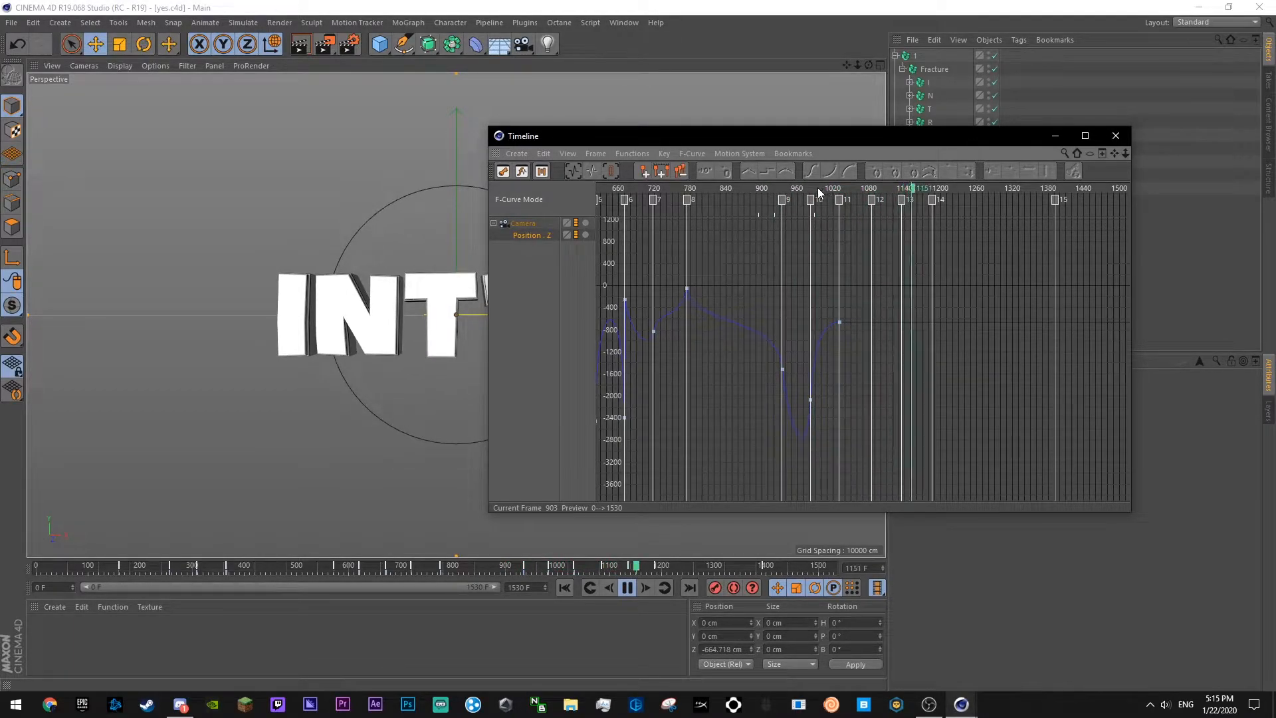
left_click(751, 191)
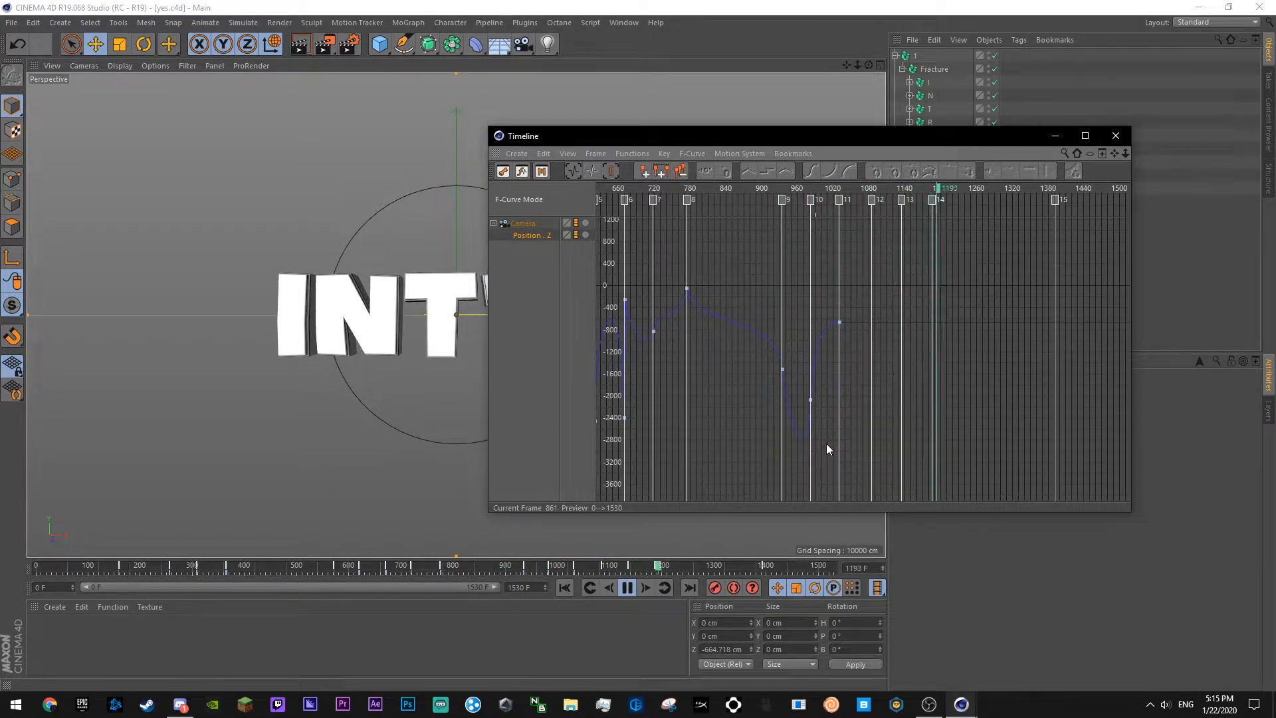
key("F8")
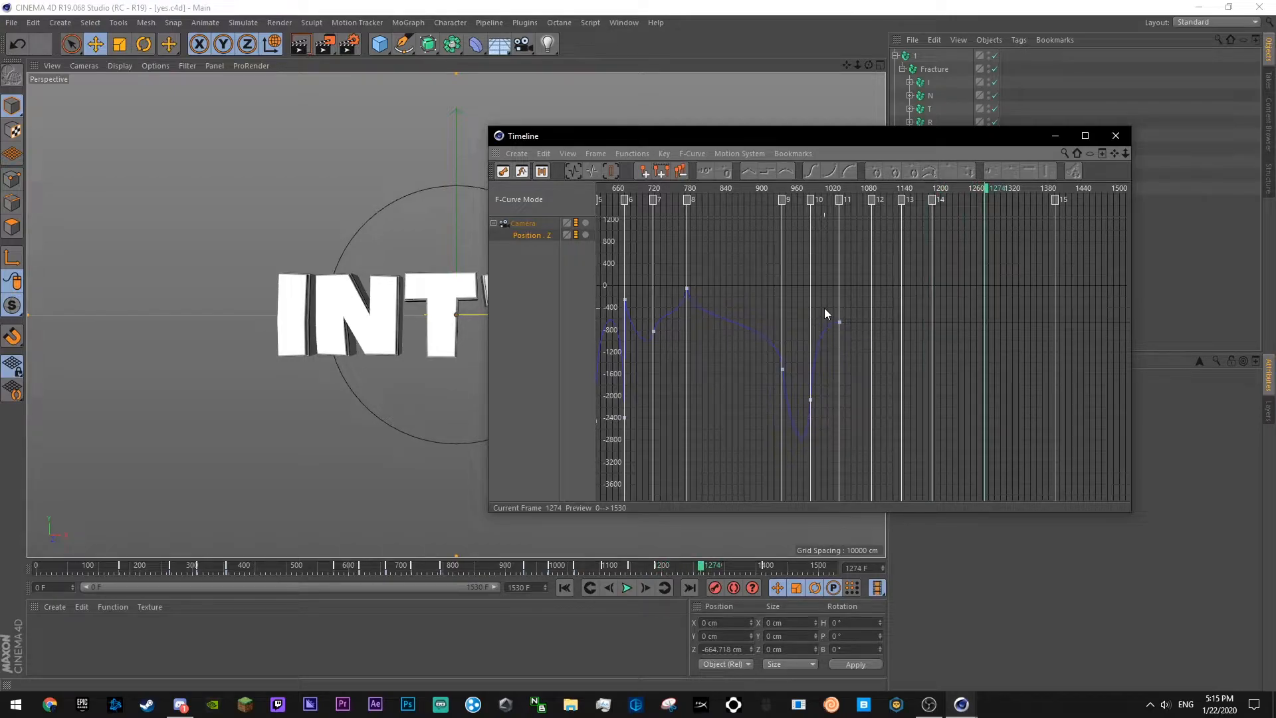
left_click(776, 189)
key("F8")
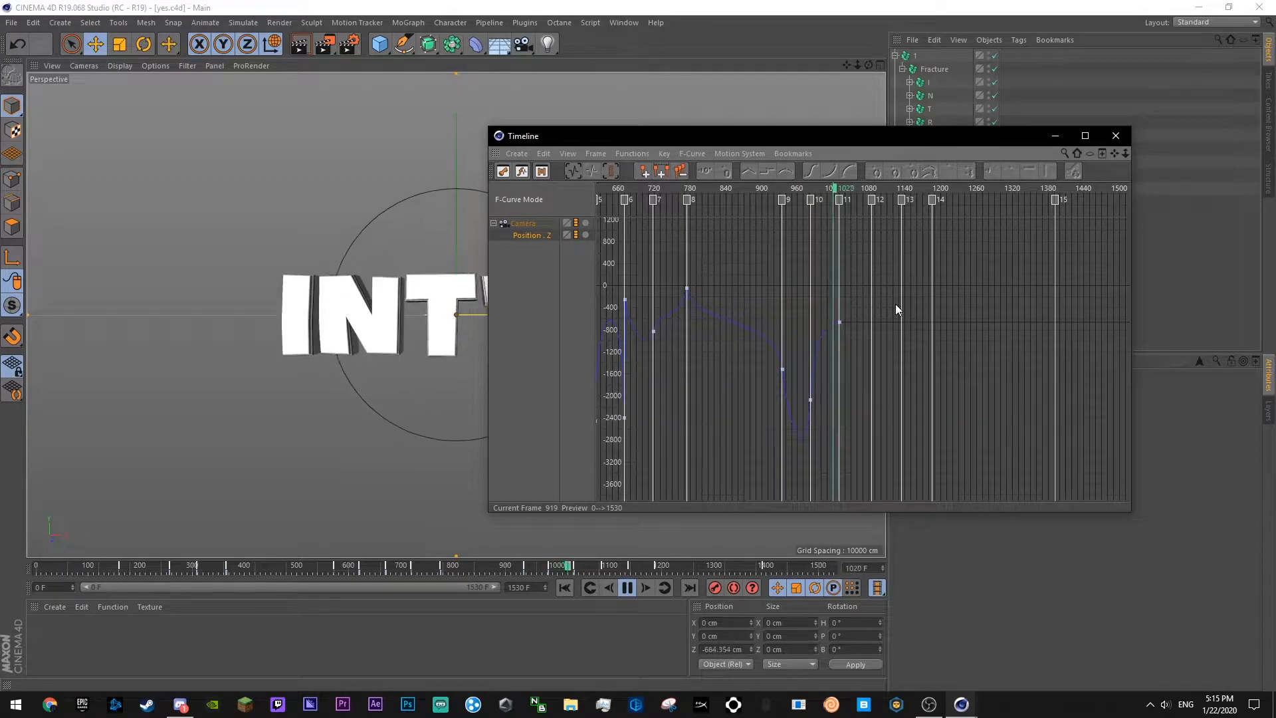
key("F8")
- Copy the frame 1031 Position Z key to frames 1084 and 1134, previewing from frame 976 in between
left_click(872, 190)
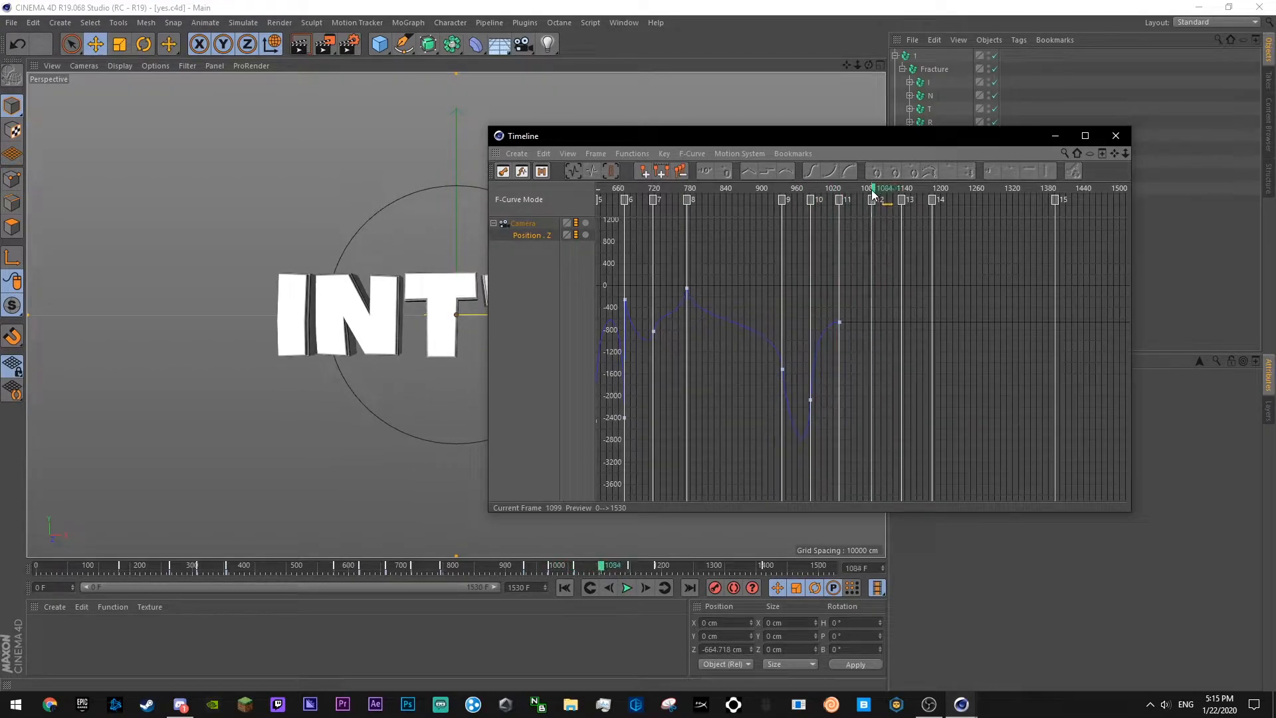
left_click(871, 321, "ctrl")
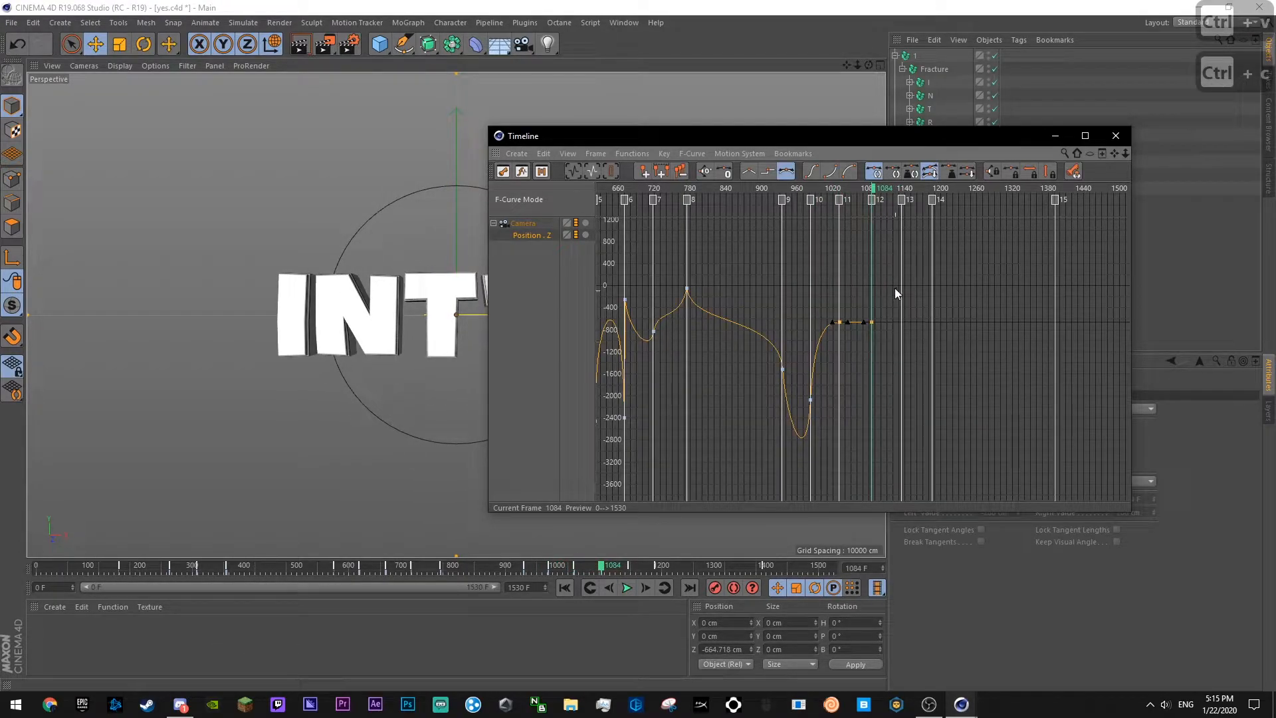
left_click(807, 188)
key("F8")
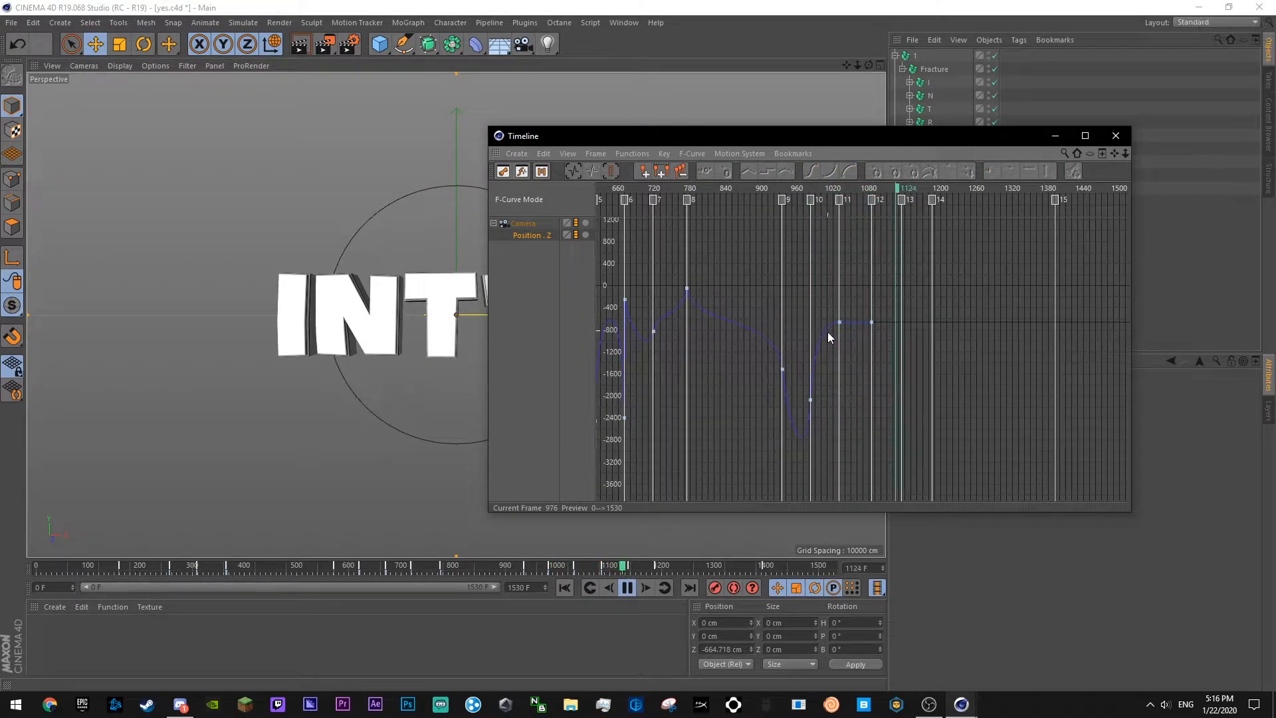
left_click(902, 189)
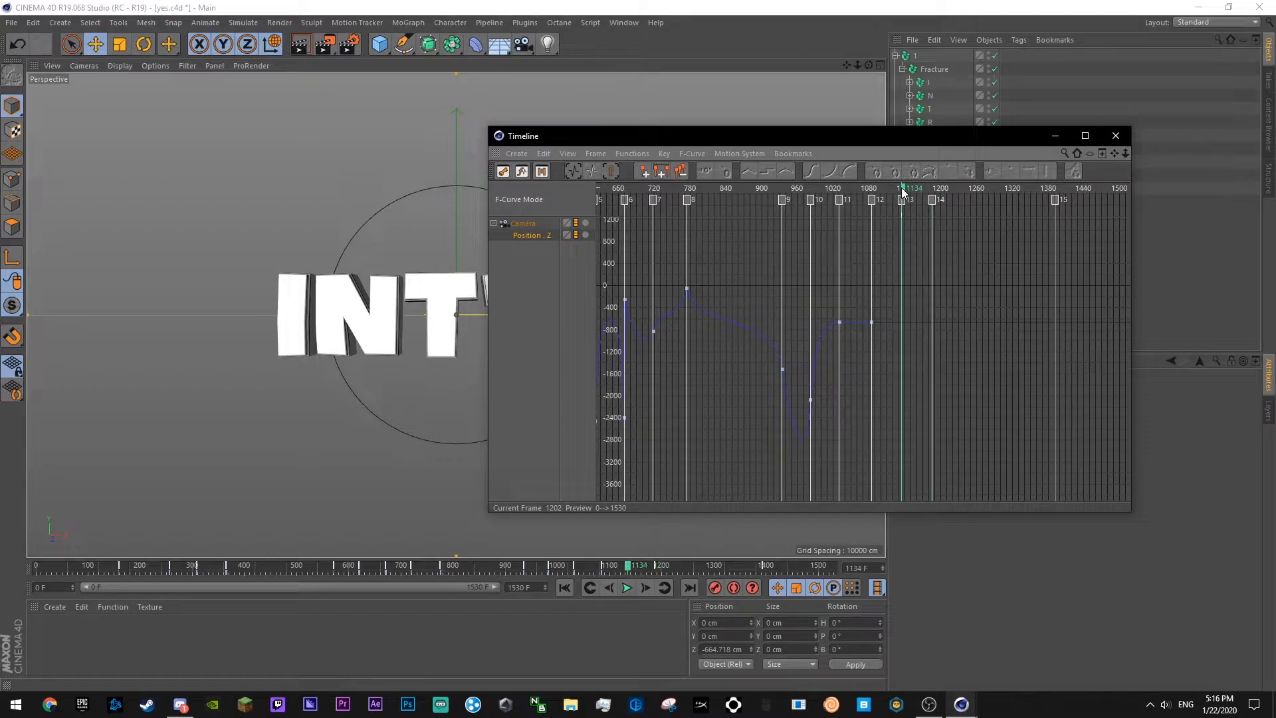
left_click(872, 321)
key("ctrl+c")
key("ctrl+v")
- Key the camera's Z position at about -190 cm on frame 1186 and -2547.718 cm on frame 1187, then save
left_click(934, 188)
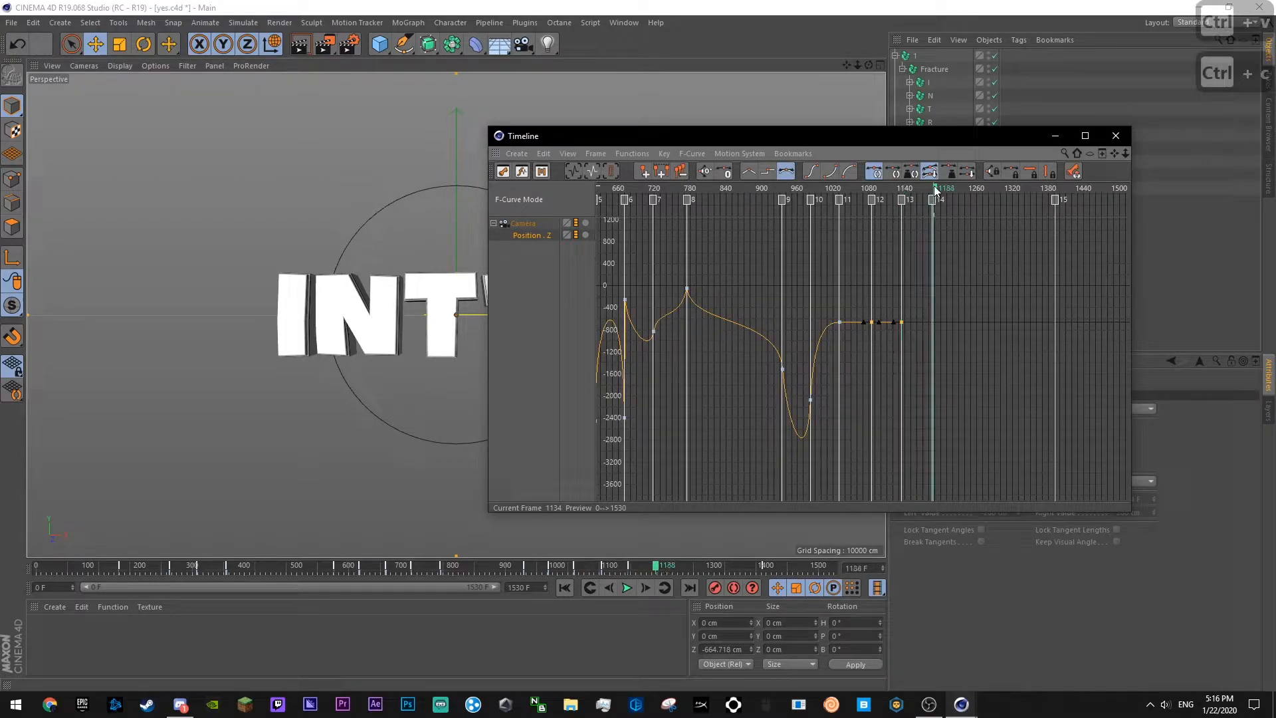
left_click_drag(935, 190, 934, 201)
left_click(951, 219)
left_click(1113, 137)
left_click(935, 162)
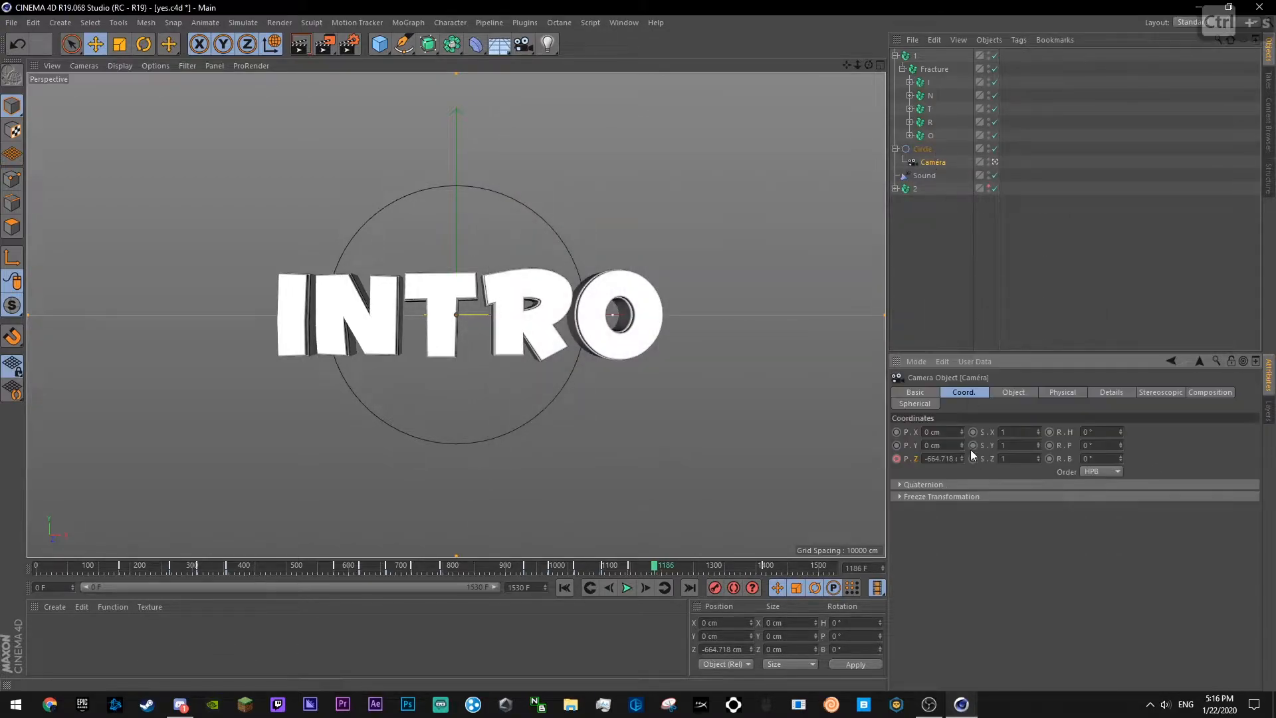
mouse_move(962, 458)
left_mouse_down()
mouse_move(963, 398)
mouse_move(956, 459)
mouse_move(944, 457)
left_mouse_up()
left_click(895, 459, "ctrl")
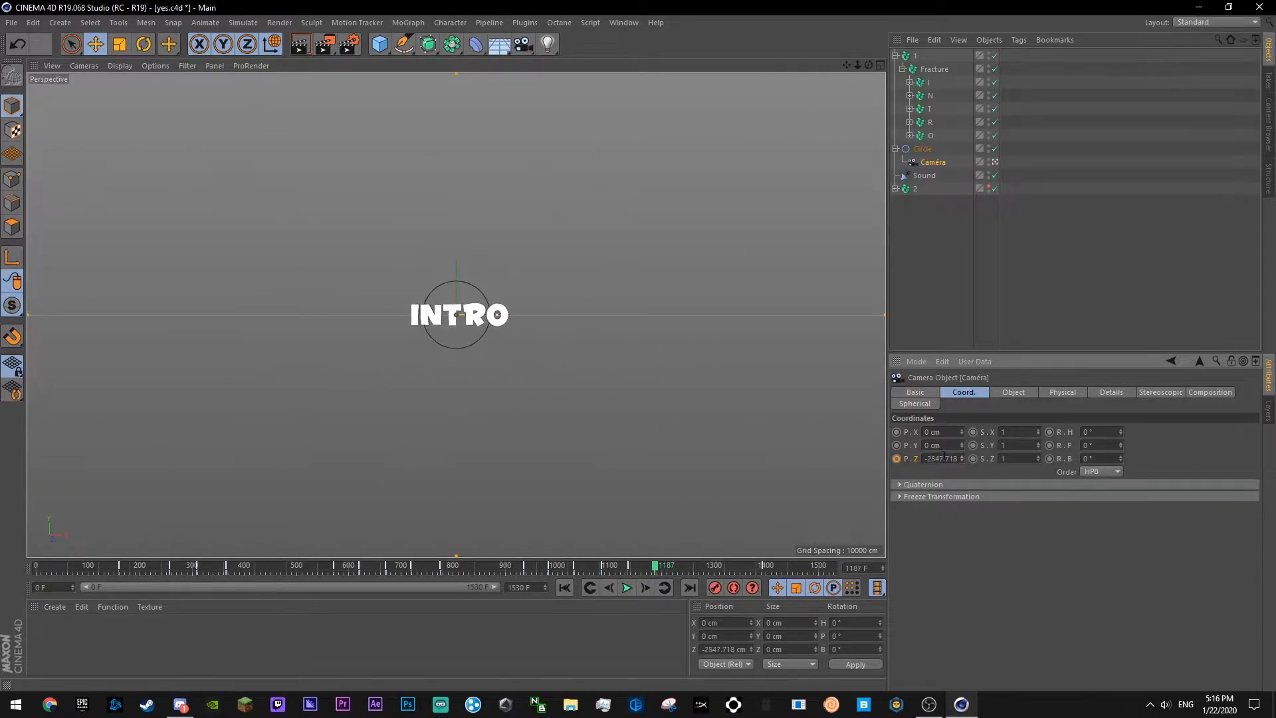
left_click(895, 459, "ctrl")
key("ctrl+s")
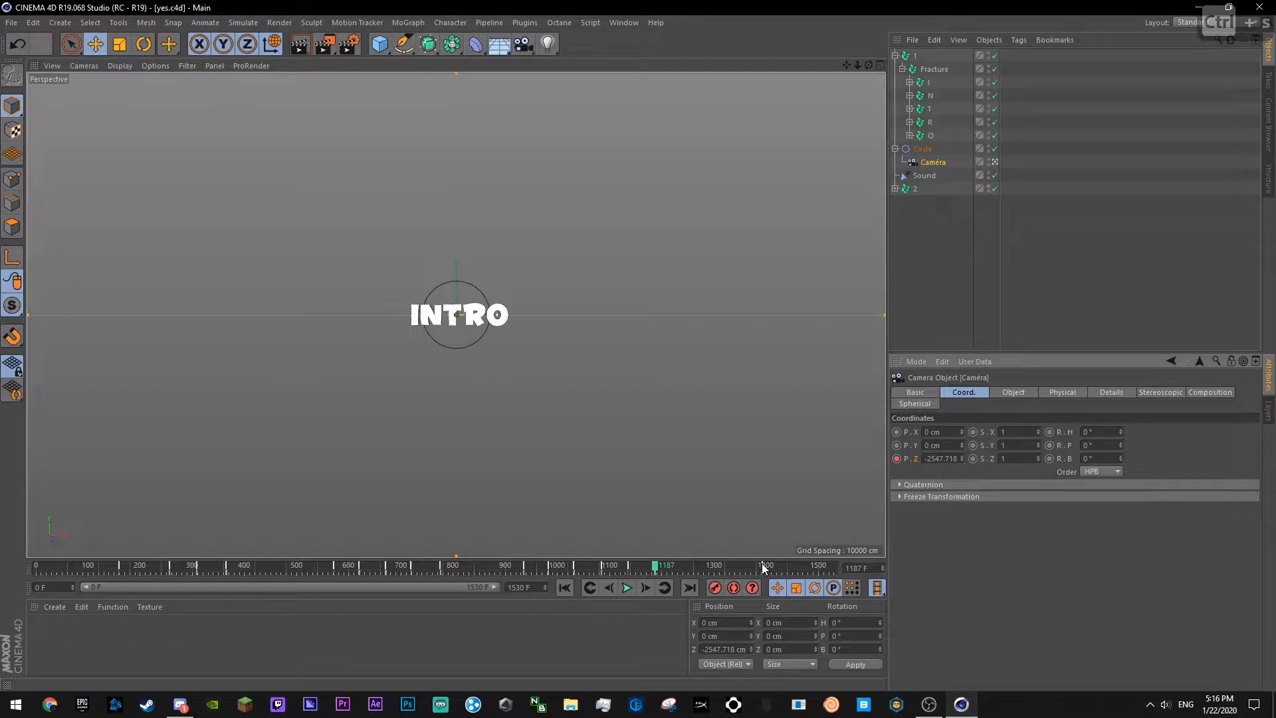
- Key the camera's Z position at -596.718 cm on frame 1392
left_click(763, 565)
left_click_drag(961, 459, 961, 429)
left_click(895, 458, "ctrl")
- Open the Position Z F-curve and tilt the frame 1031 key's tangents so the curve peaks before it and dips after it
right_click(954, 457)
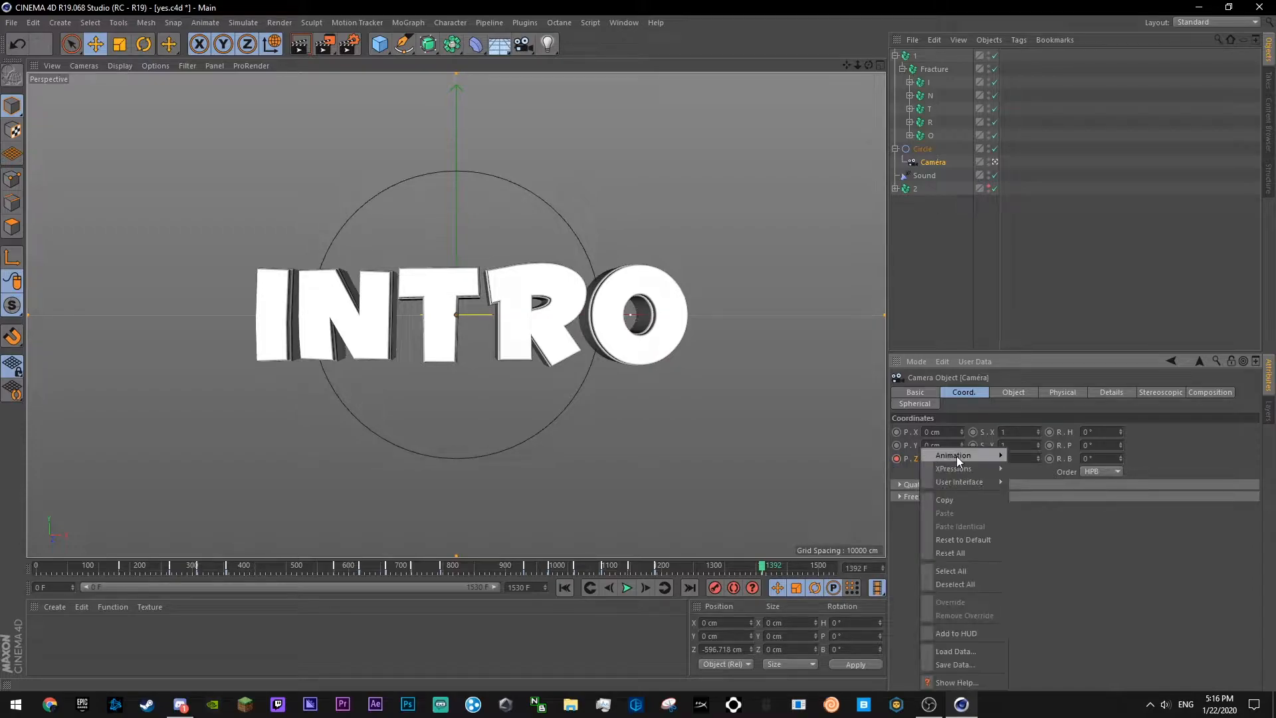
mouse_move(955, 456)
left_click(1042, 584)
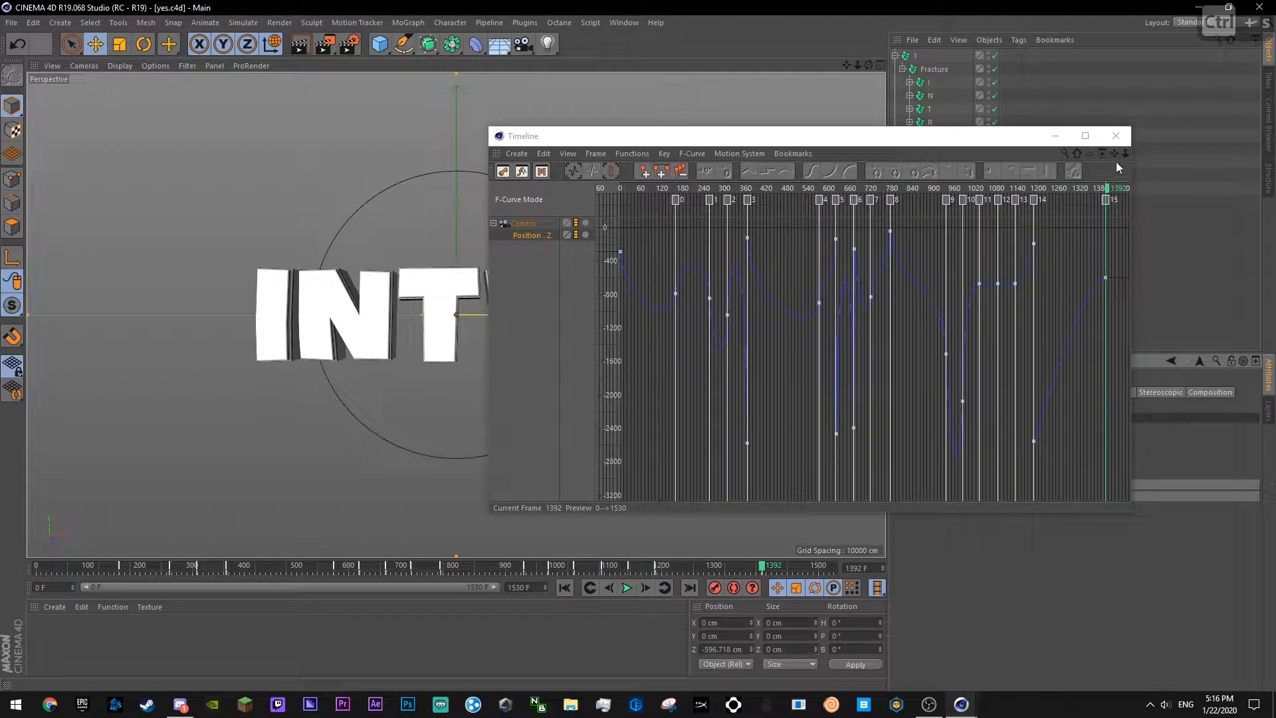
left_click_drag(1125, 154, 1095, 163)
left_click_drag(831, 360, 841, 398)
- Tilt the tangents at frames 1084 and 1134 into alternating waves, and lower the frame 1134 key to about -820 cm
left_click(861, 337)
left_click_drag(868, 336, 869, 293)
left_click(887, 337)
left_click_drag(896, 337, 893, 382)
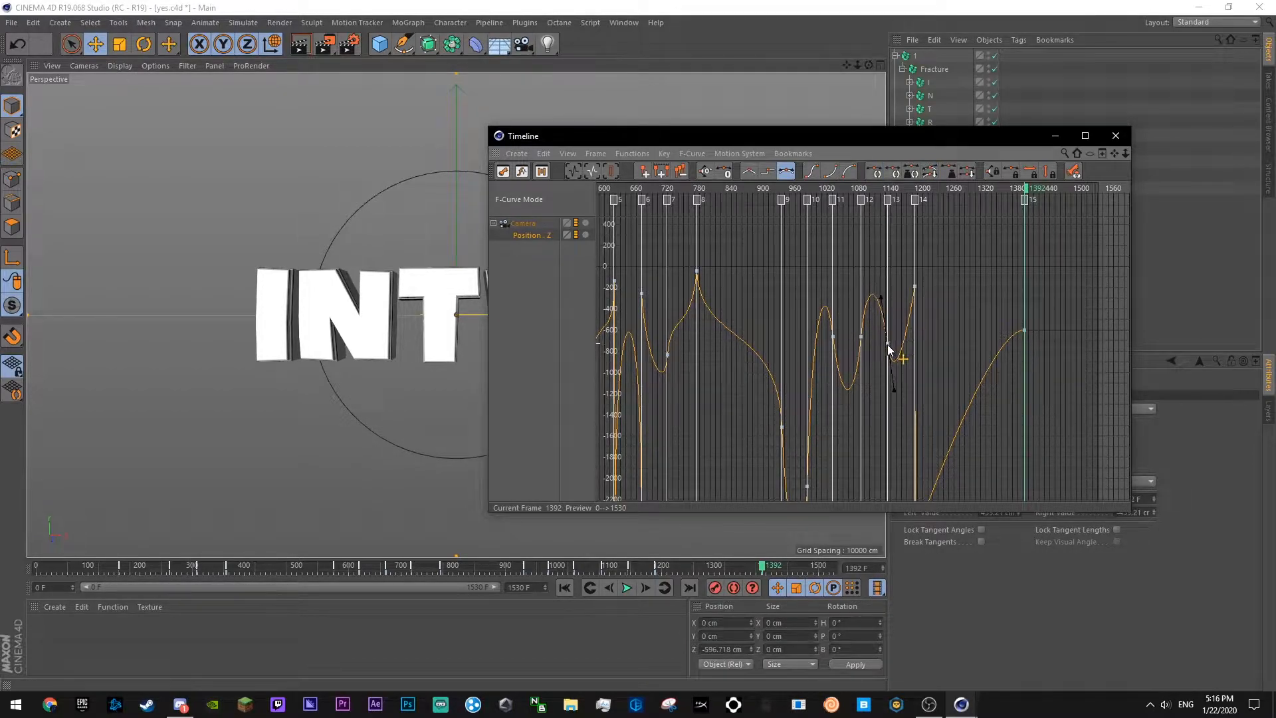
left_click_drag(881, 308, 883, 303)
left_click(927, 264)
- Select the frame 1186 key to check its curve, save the project, and preview the waves from frame 919
left_click(911, 287)
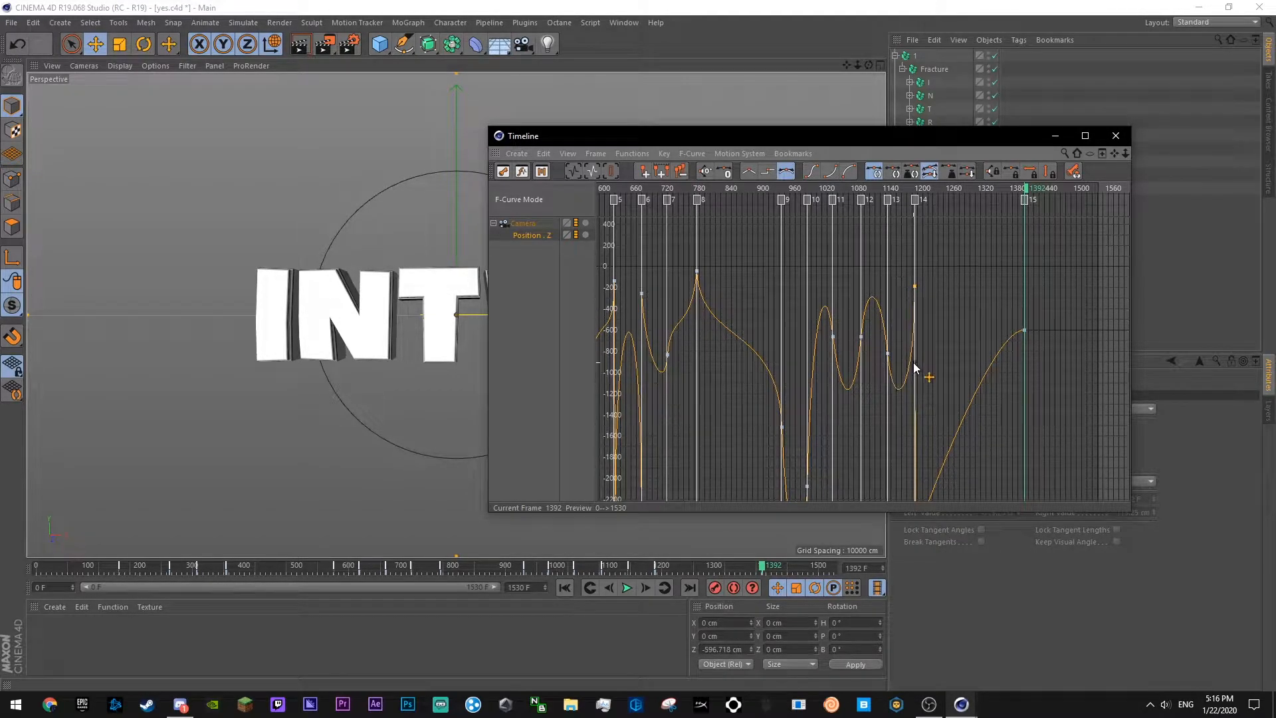
left_click(900, 226)
key("ctrl+s")
left_click_drag(806, 189, 773, 191)
key("F8")
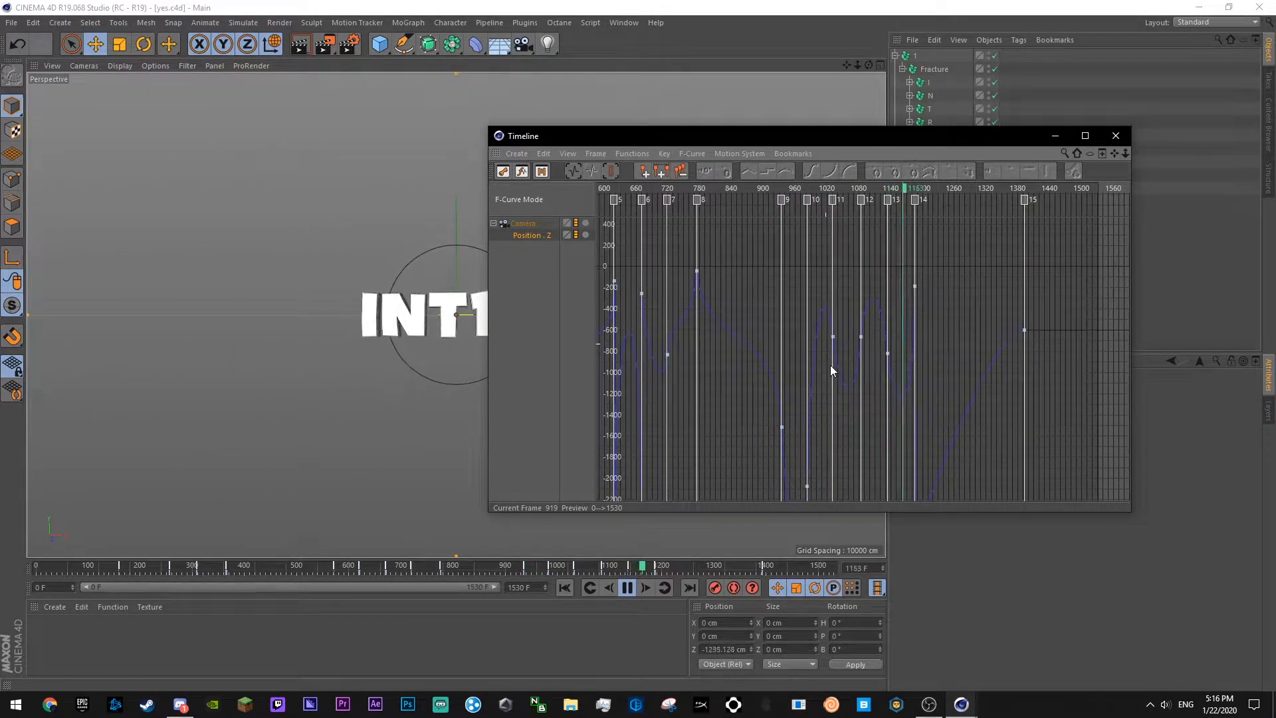
key("F8")
- Lower the frame 1084 key to about -800 cm and tilt the frame 1134 key's tangents to reshape the neighbouring waves
left_click(862, 337)
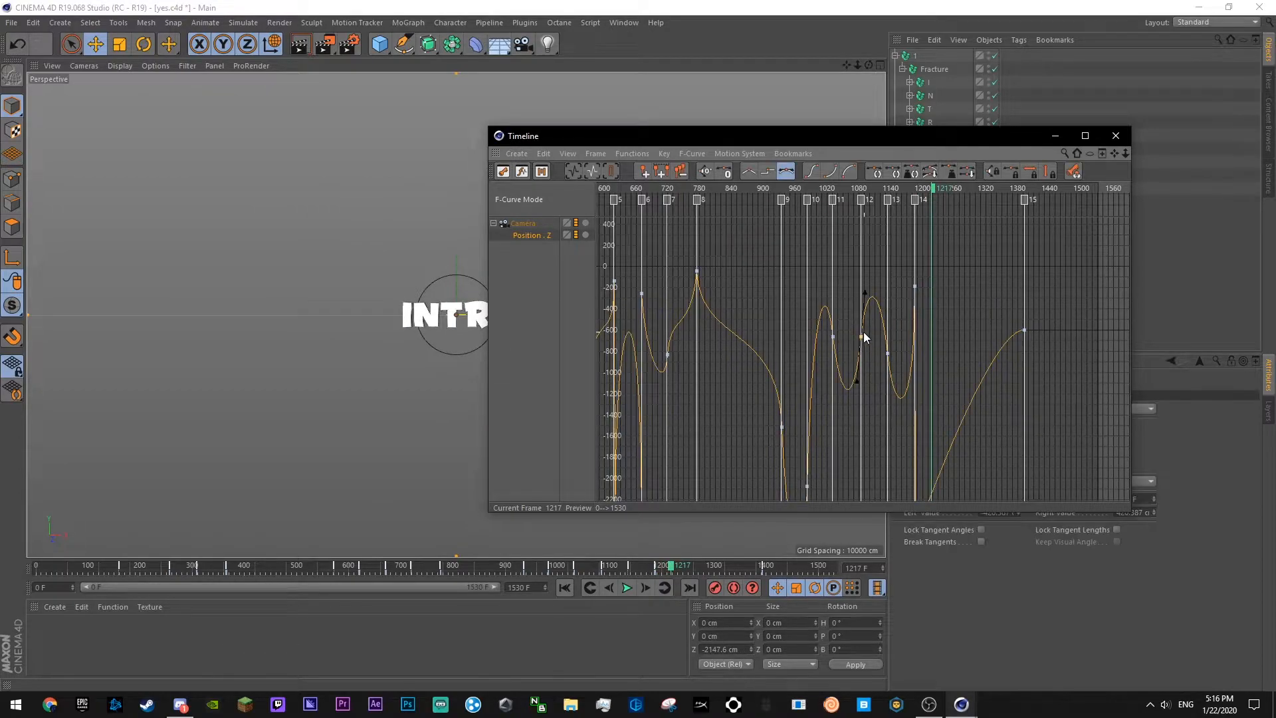
left_click(886, 353)
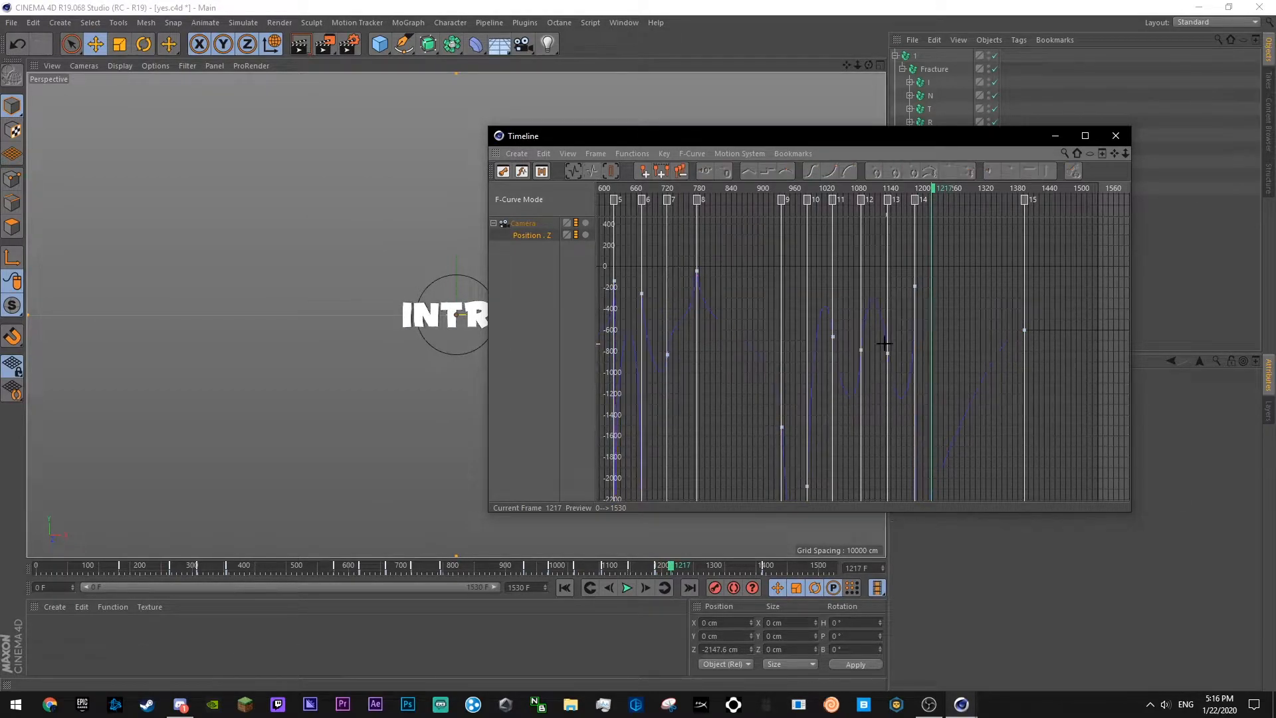
left_click_drag(880, 301, 883, 302)
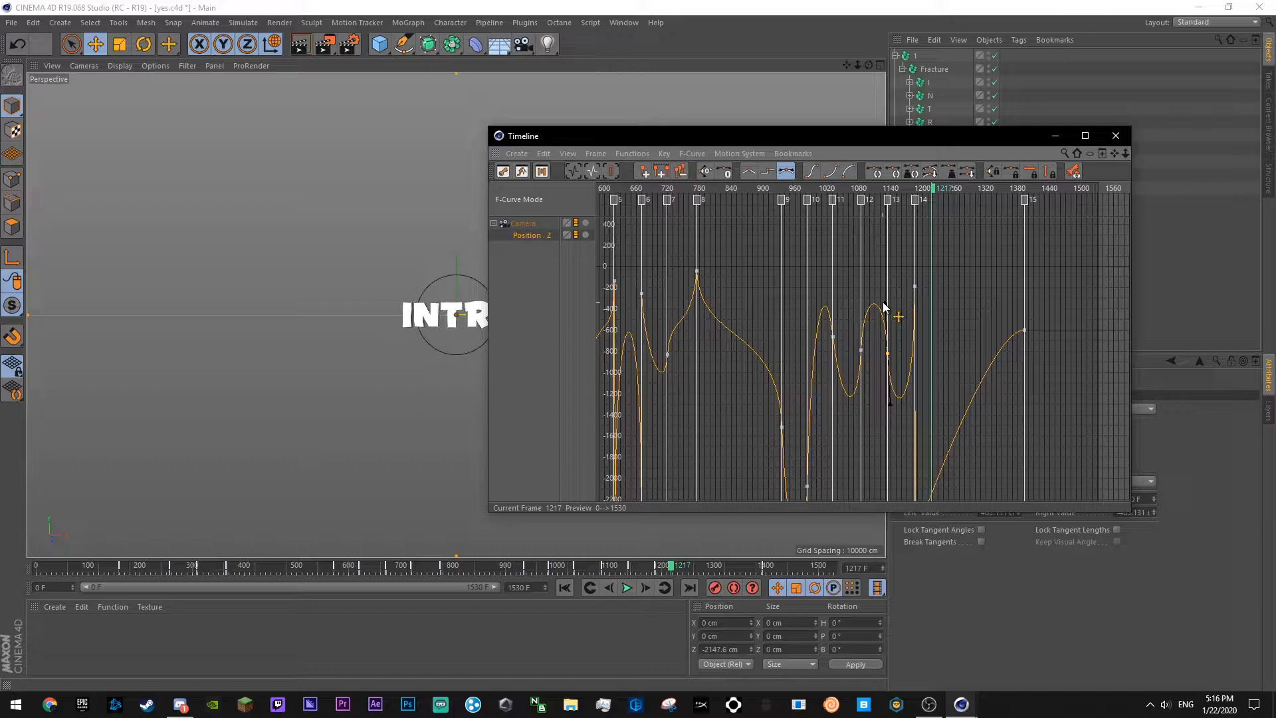
- Tilt the frame 1031 key's tangents, lower the key to about -800 cm, and preview the waves
left_click(830, 337)
left_click_drag(824, 279, 830, 277)
left_click_drag(831, 337, 834, 350)
left_click(794, 188)
key("F8")
key("F8")
- Examine the curve around the key at marker 10 and preview the camera move from frames 962, 870 and 926
left_click(807, 486)
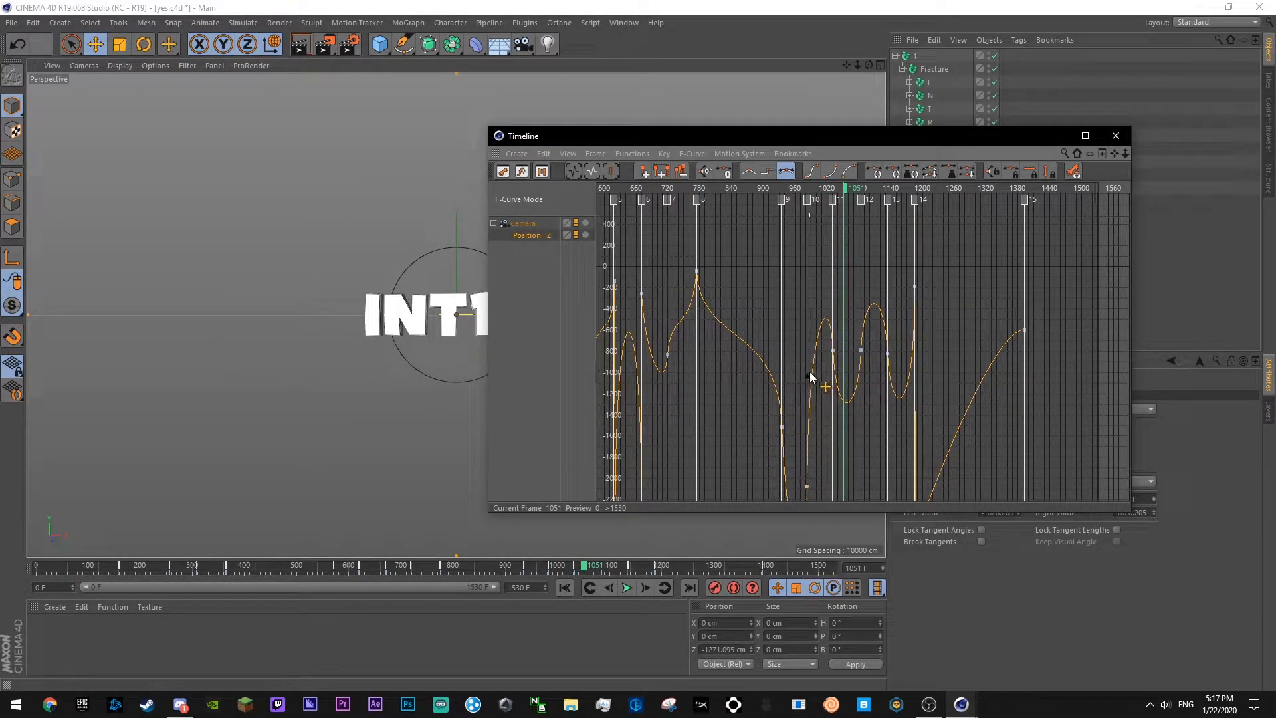
left_click(819, 238)
left_click(798, 188)
key("F8")
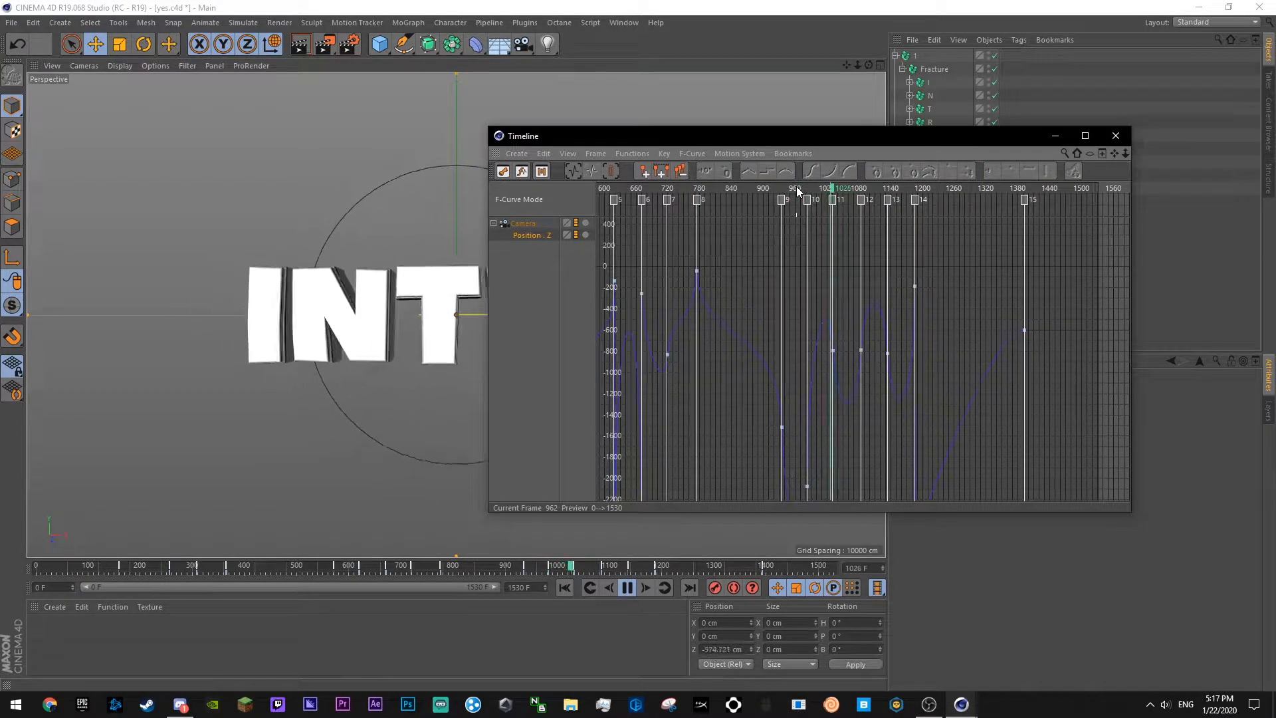
left_click(748, 189)
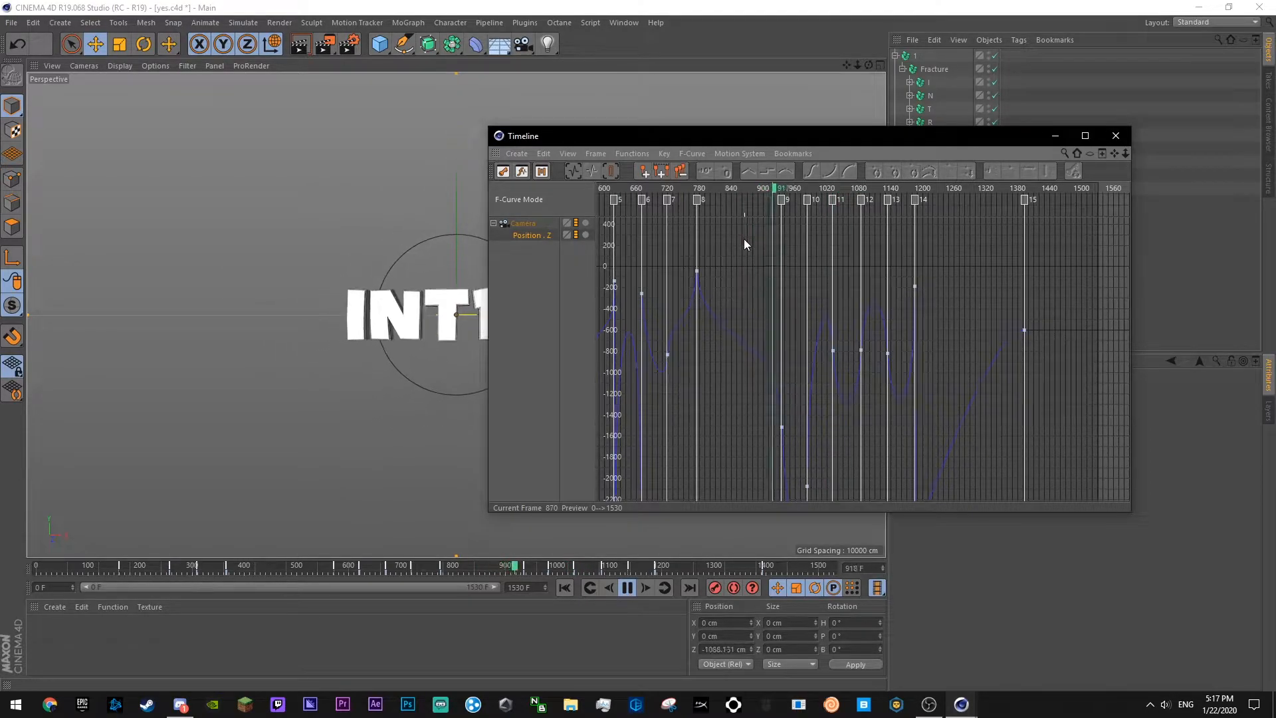
key("F8")
left_click(806, 486)
left_click(808, 376)
key("F8")
left_click(777, 188)
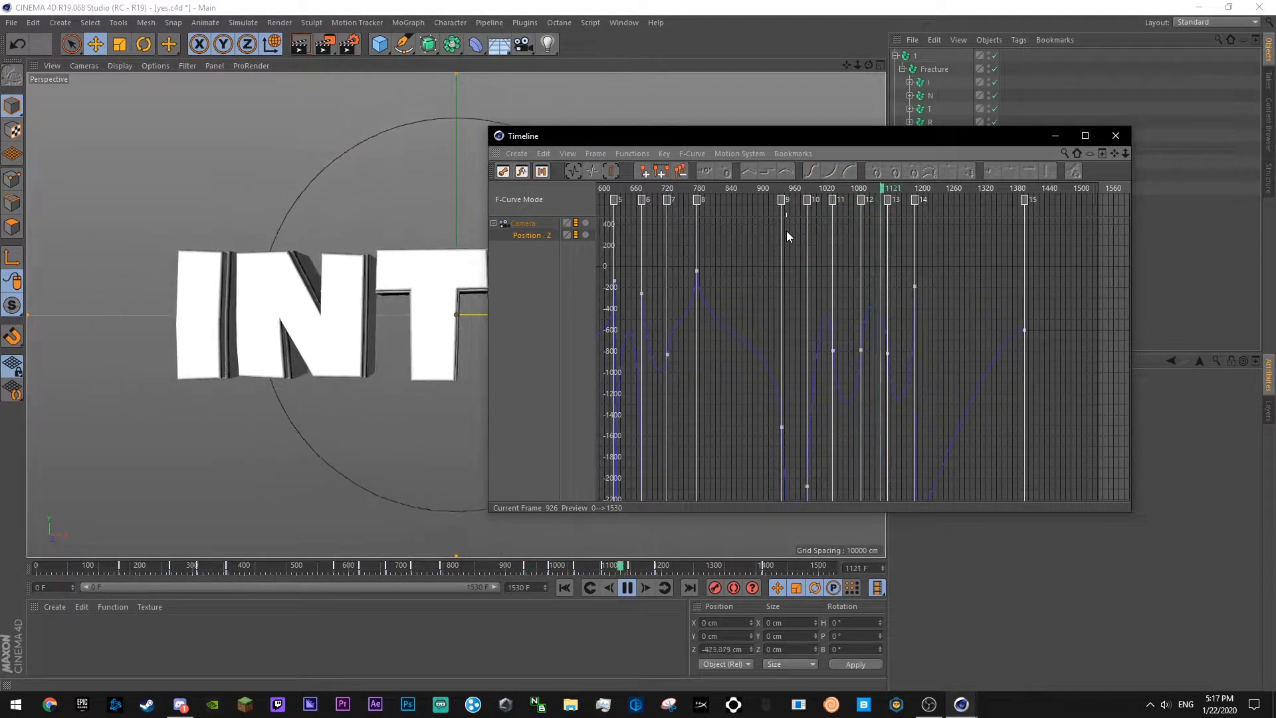
key("F8")
- Steepen the outgoing tangent of the lower frame 1186 key so the curve rises faster, and preview it from frame 1154
scroll(1045, 348, "down", 5)
mouse_move(952, 444)
left_mouse_down()
mouse_move(909, 483)
mouse_move(925, 381)
left_mouse_up()
left_click(926, 383)
left_click(899, 190)
key("F8")
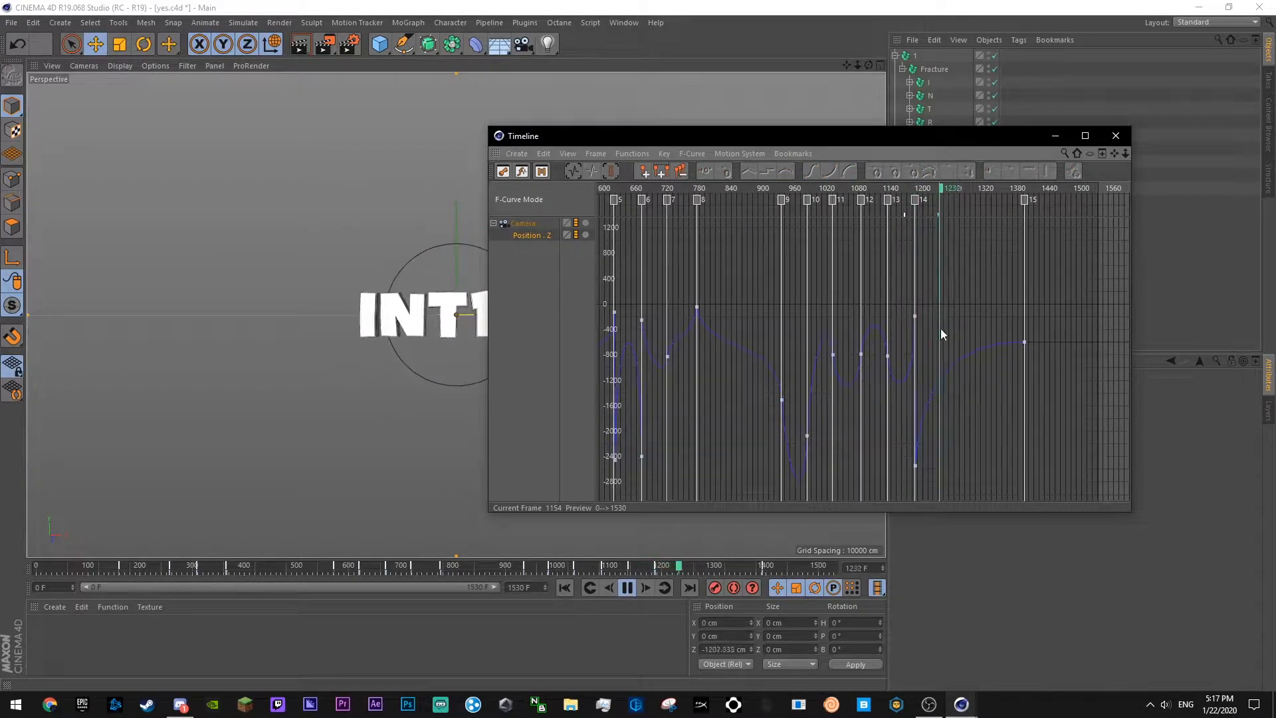
- Recheck the lower frame 1186 key, save the project, and preview the camera move from frame 1013
key("F8")
left_click(916, 465)
left_click(947, 262)
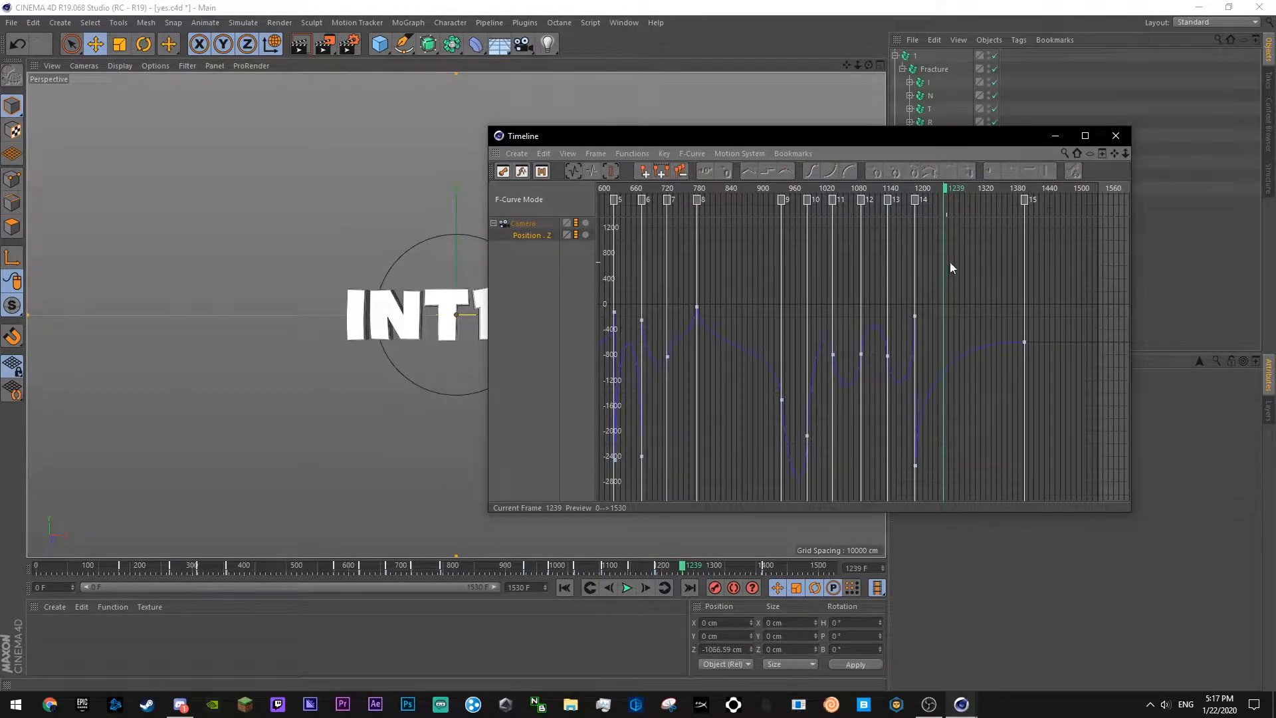
key("ctrl+s")
left_click(824, 193)
key("F8")
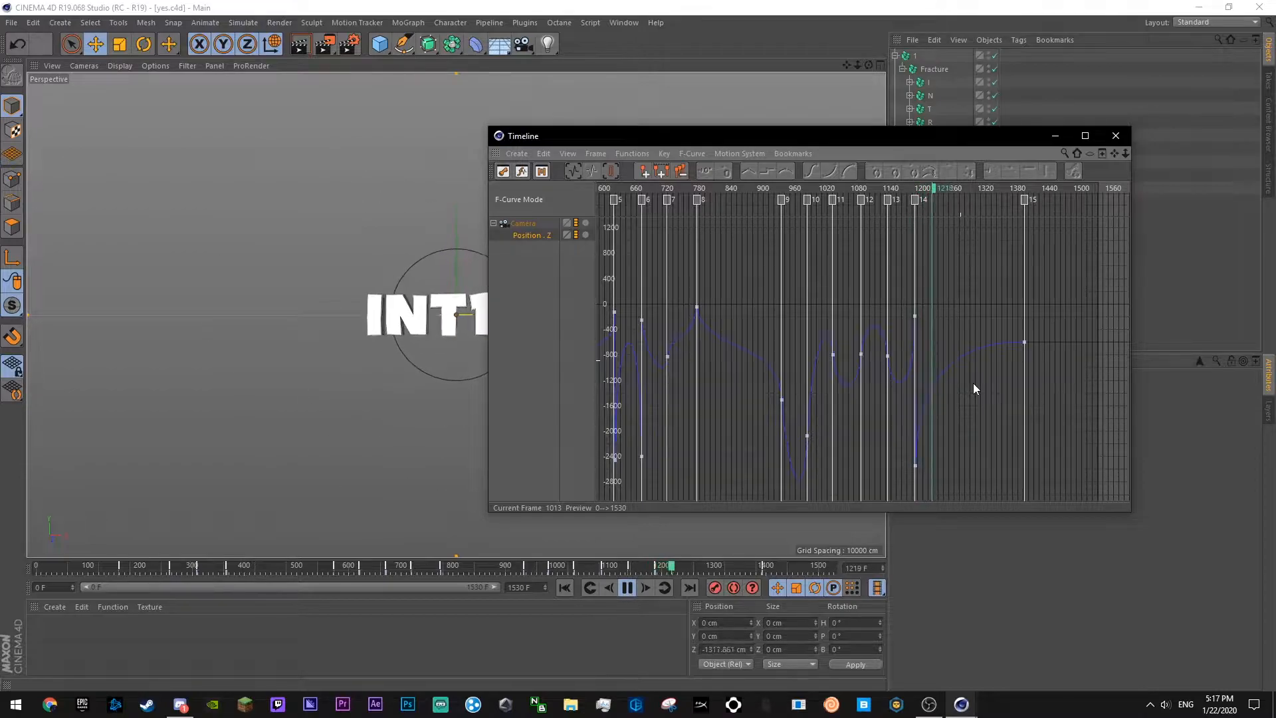
- Steepen the lower frame 1186 key's outgoing tangent and lower the key to about -3400 cm
left_click(915, 465)
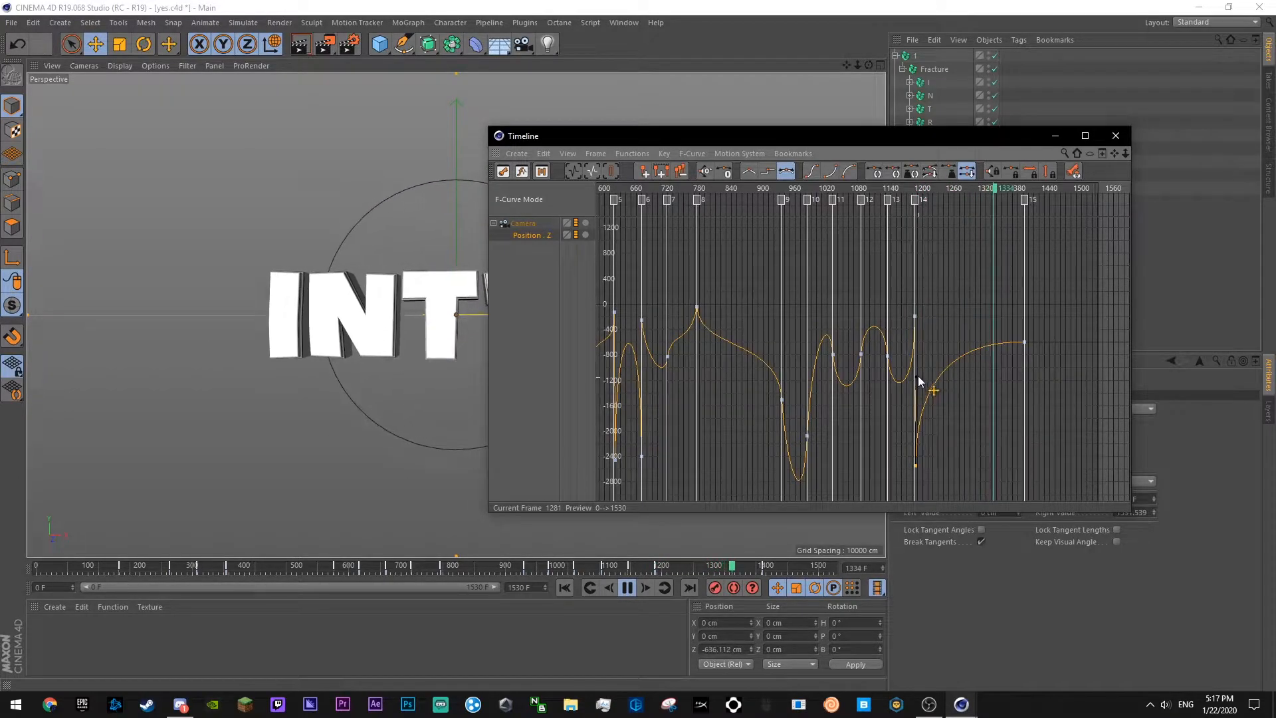
left_click(904, 189)
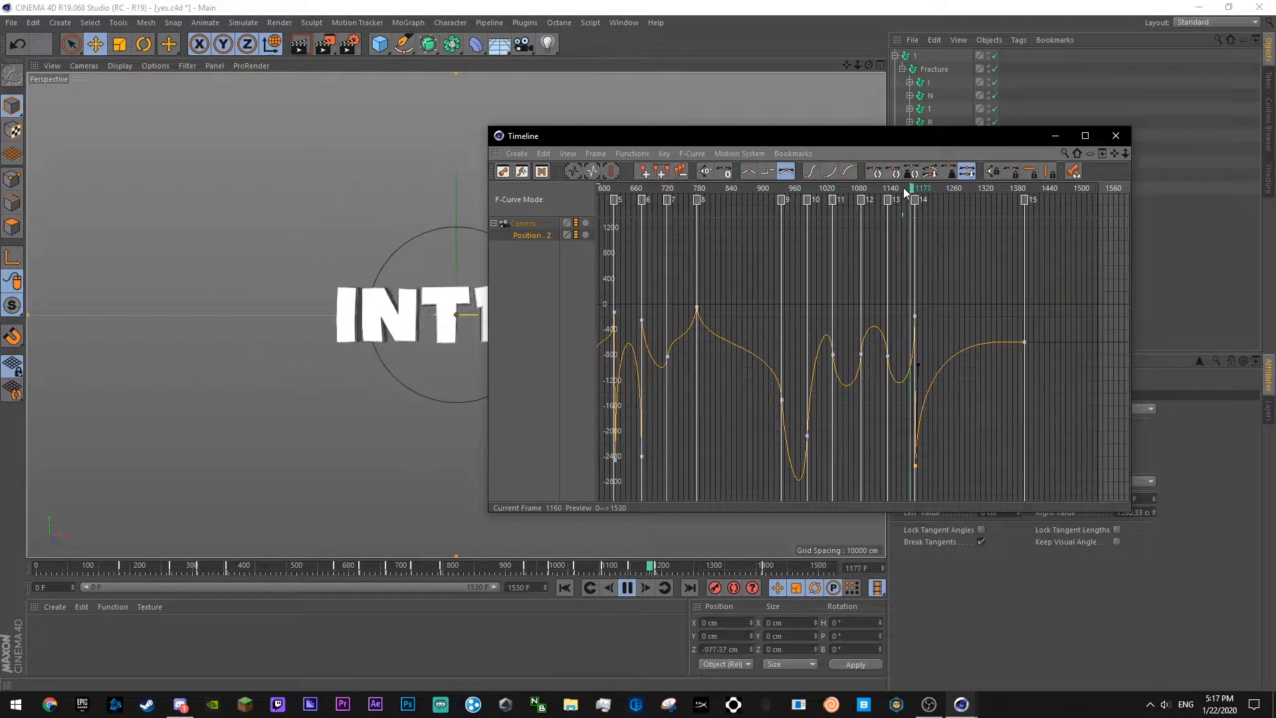
left_click_drag(916, 365, 915, 346)
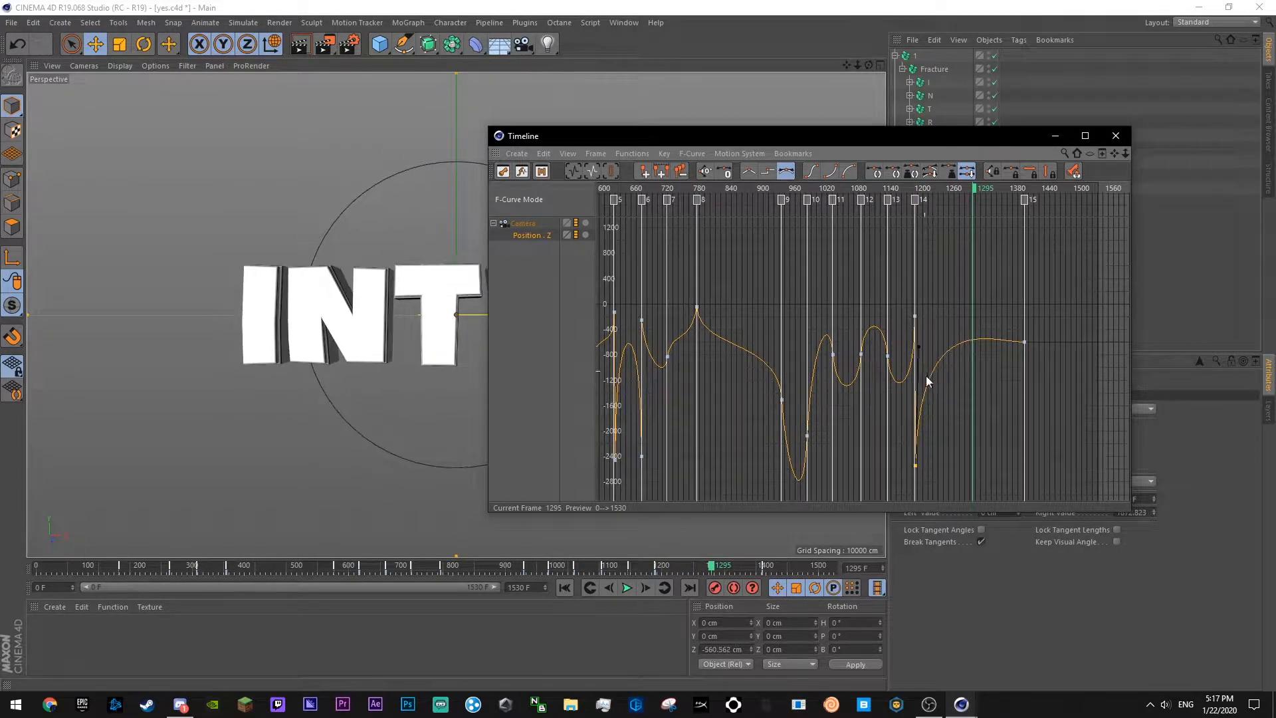
left_click_drag(914, 465, 914, 491)
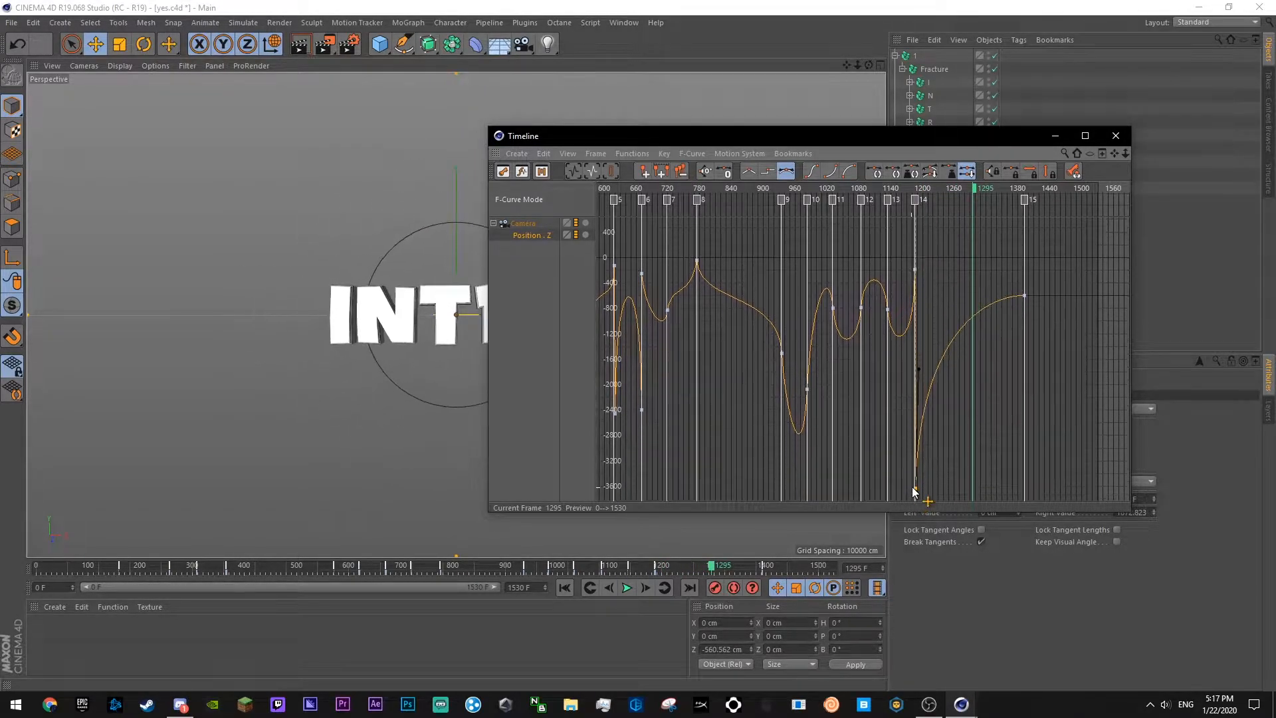
- Raise that key's outgoing tangent so the curve levels off sooner, preview from frame 1116, and save the project
left_click(915, 317)
left_click(879, 189)
key("F8")
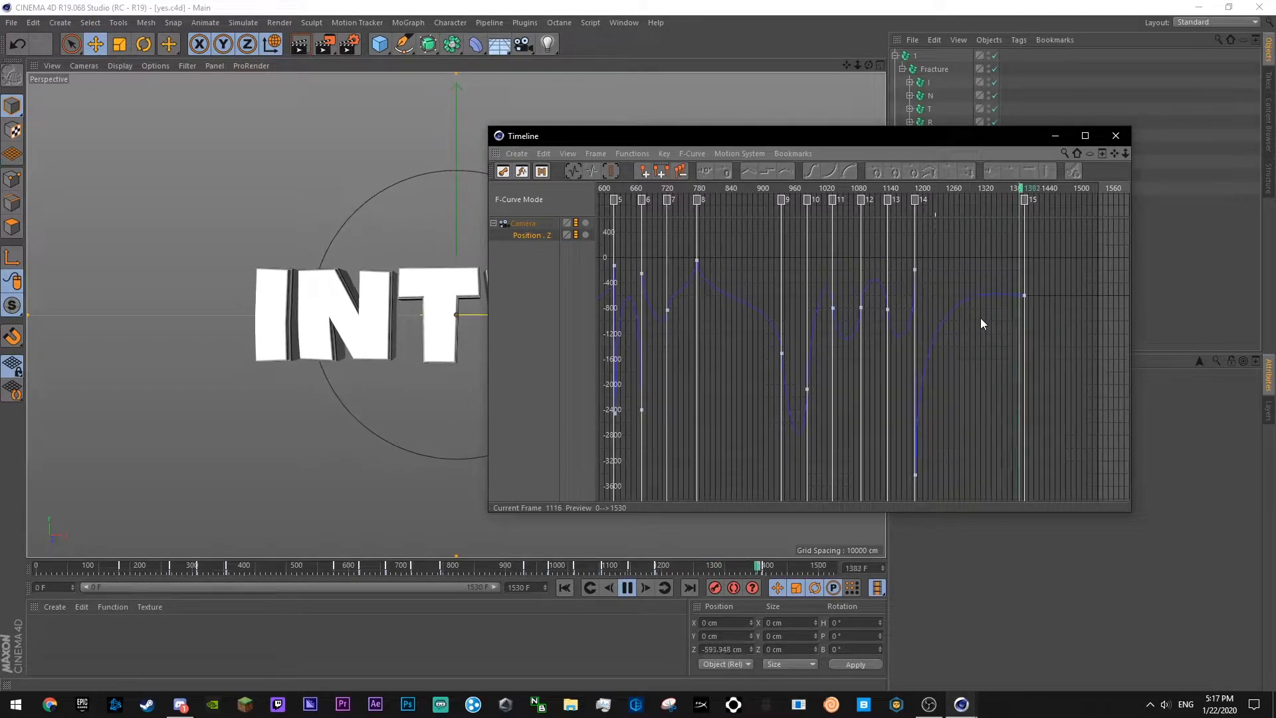
left_click(1110, 141)
key("ctrl+s")
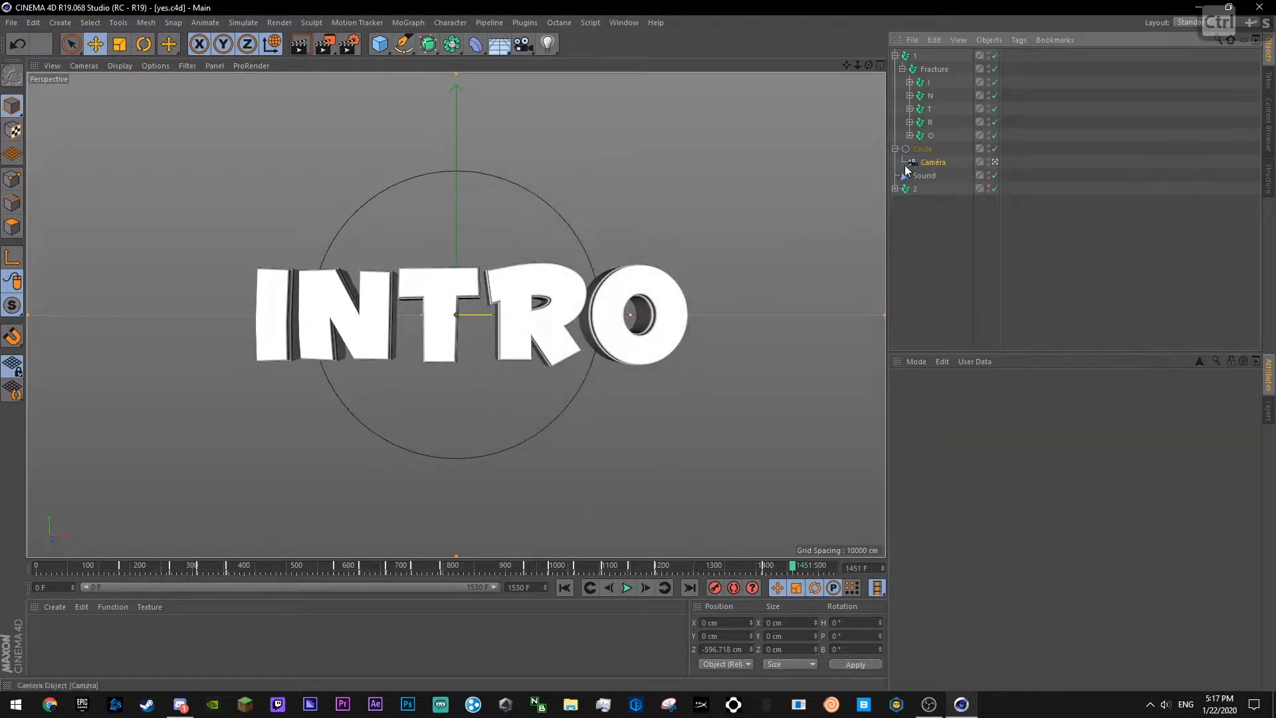
- Key the camera's Z position at 130.282 cm on frame 1451 and open the Position Z F-curve
left_click_drag(959, 456, 1037, 457)
right_click(897, 460)
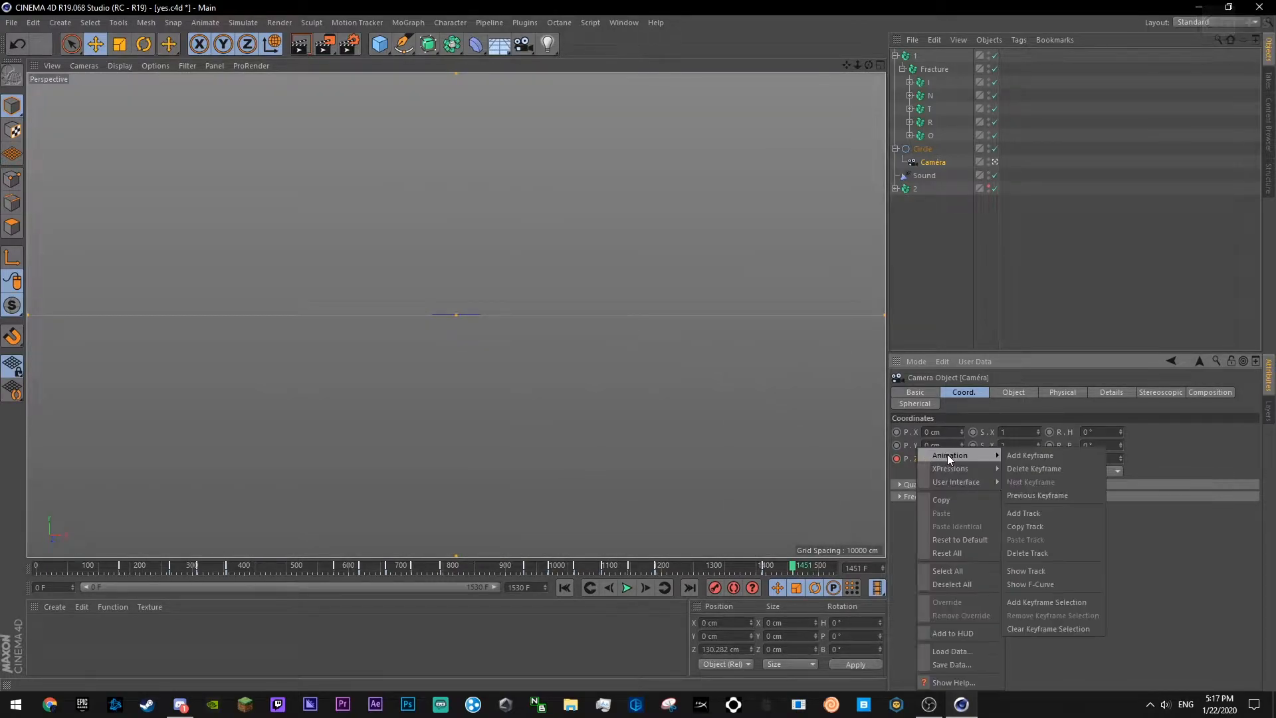
left_click(1042, 581)
- Shift the last two keys earlier to about frames 1370 and 1429, and tilt the first one's tangents steeply upward
left_click_drag(1086, 284, 1075, 288)
left_click(1106, 232)
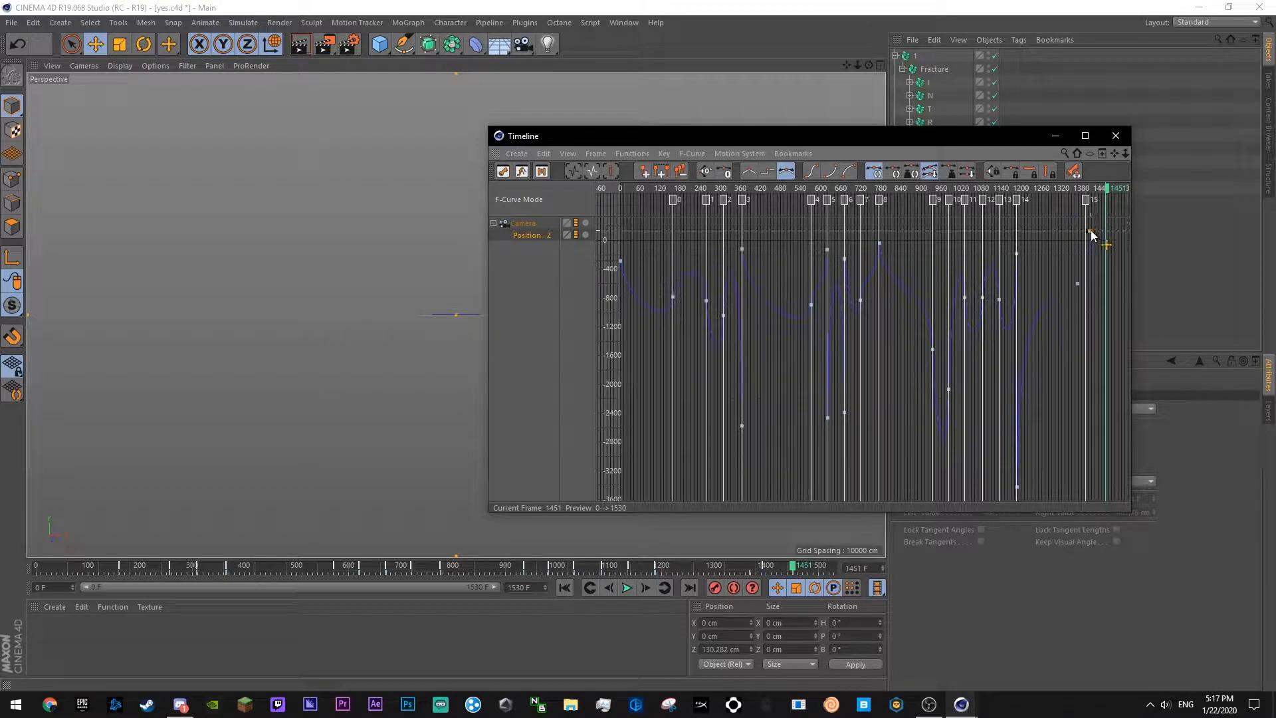
mouse_move(1107, 239)
left_mouse_down()
mouse_move(1076, 231)
mouse_move(1020, 299)
left_mouse_up()
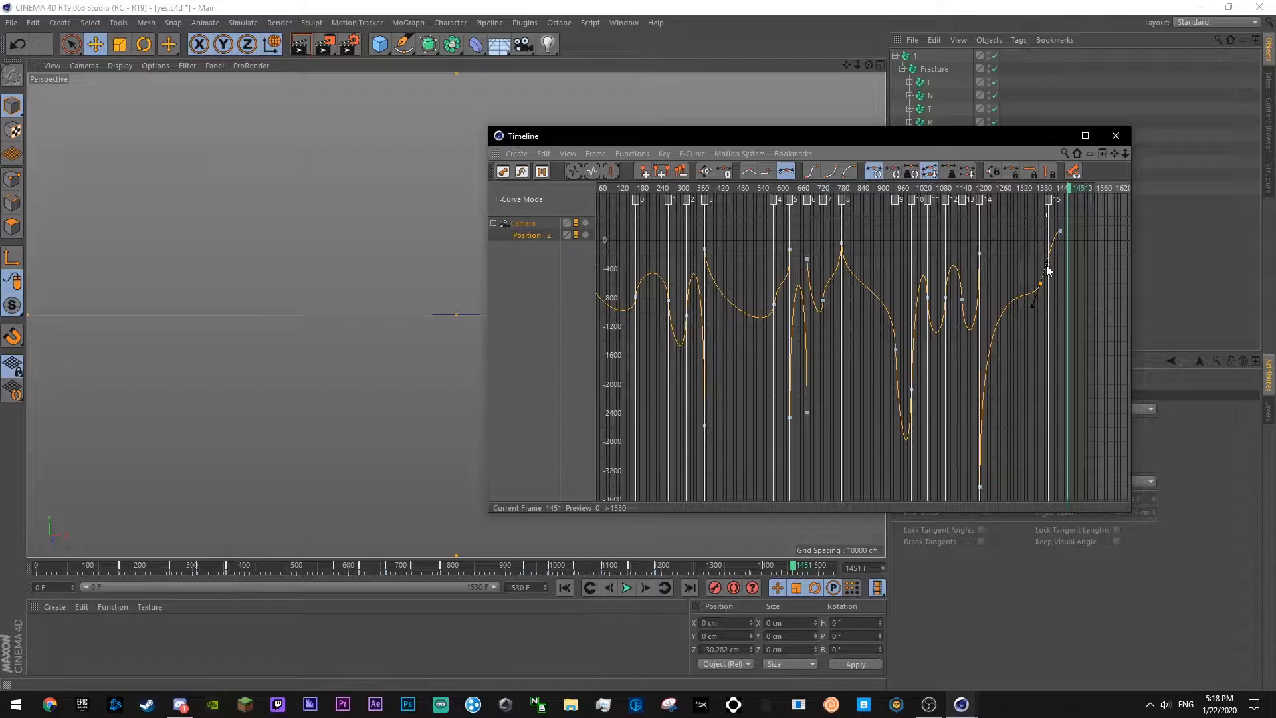
left_click_drag(1042, 252, 1040, 287)
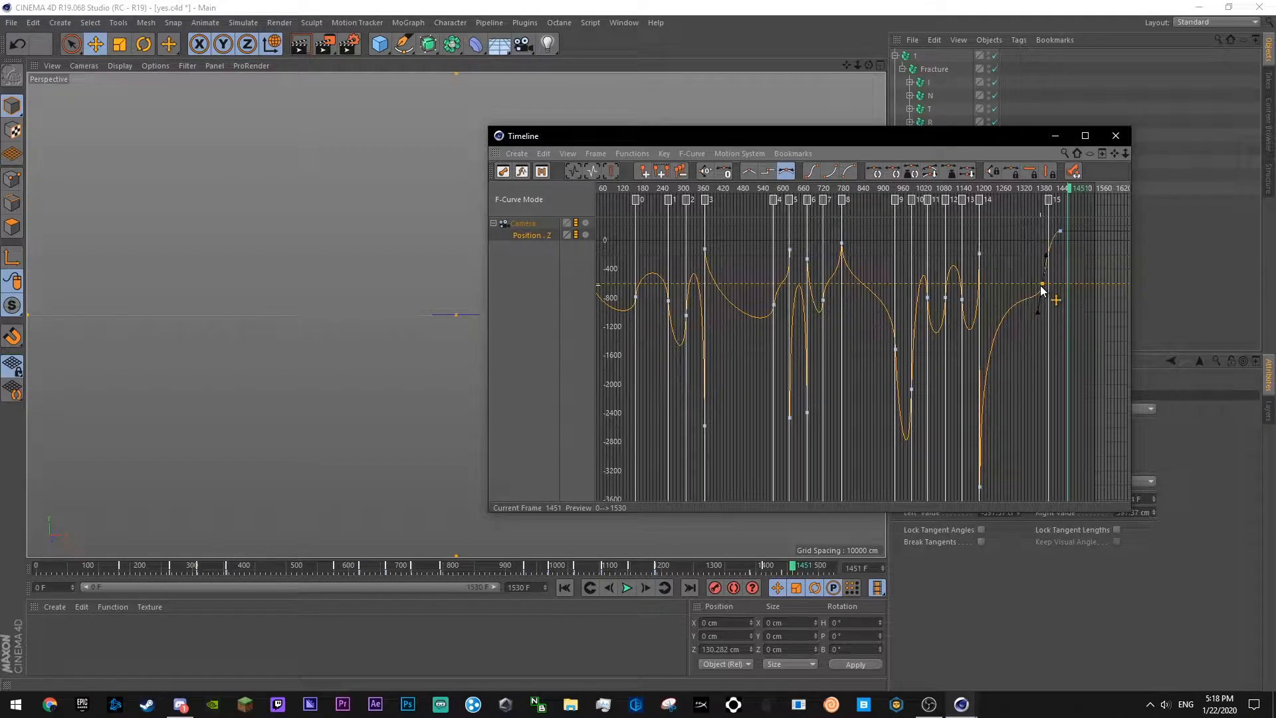
- Shorten the lower frame 1186 key's outgoing tangent for a more gradual rise, and preview from frame 1121
left_click(979, 487)
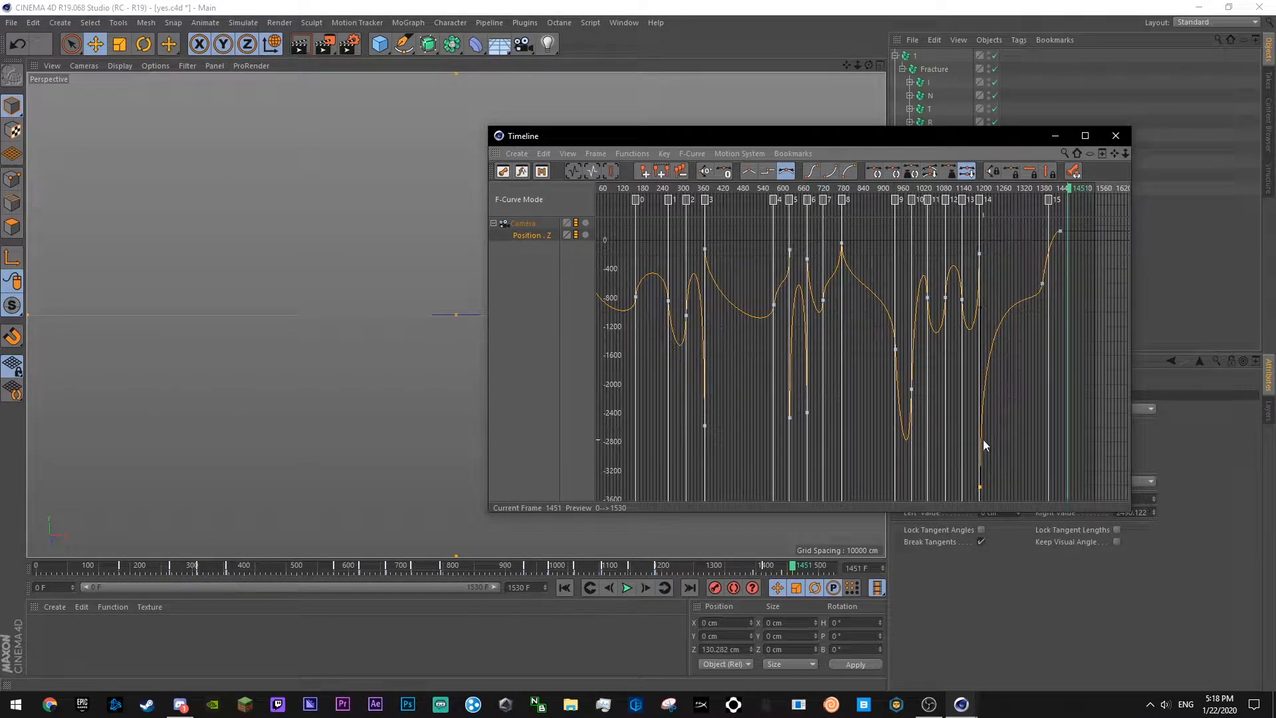
left_click_drag(982, 310, 983, 342)
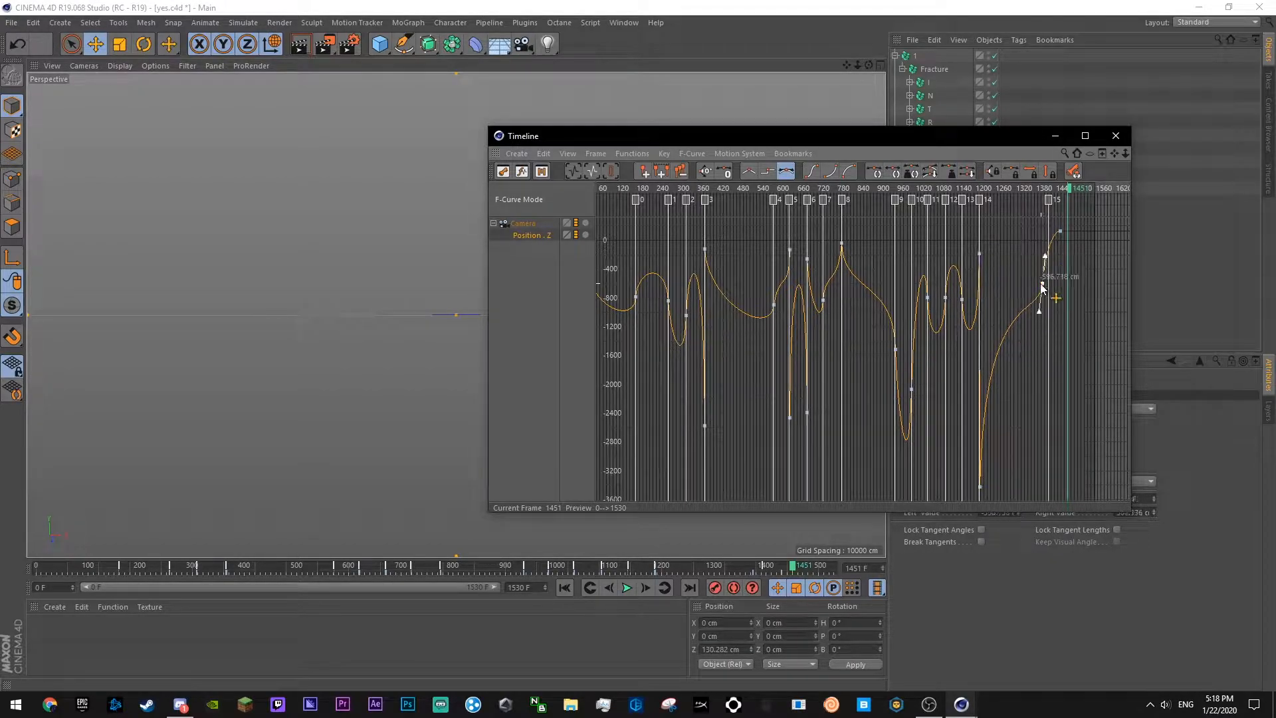
left_click(944, 190)
key("F8")
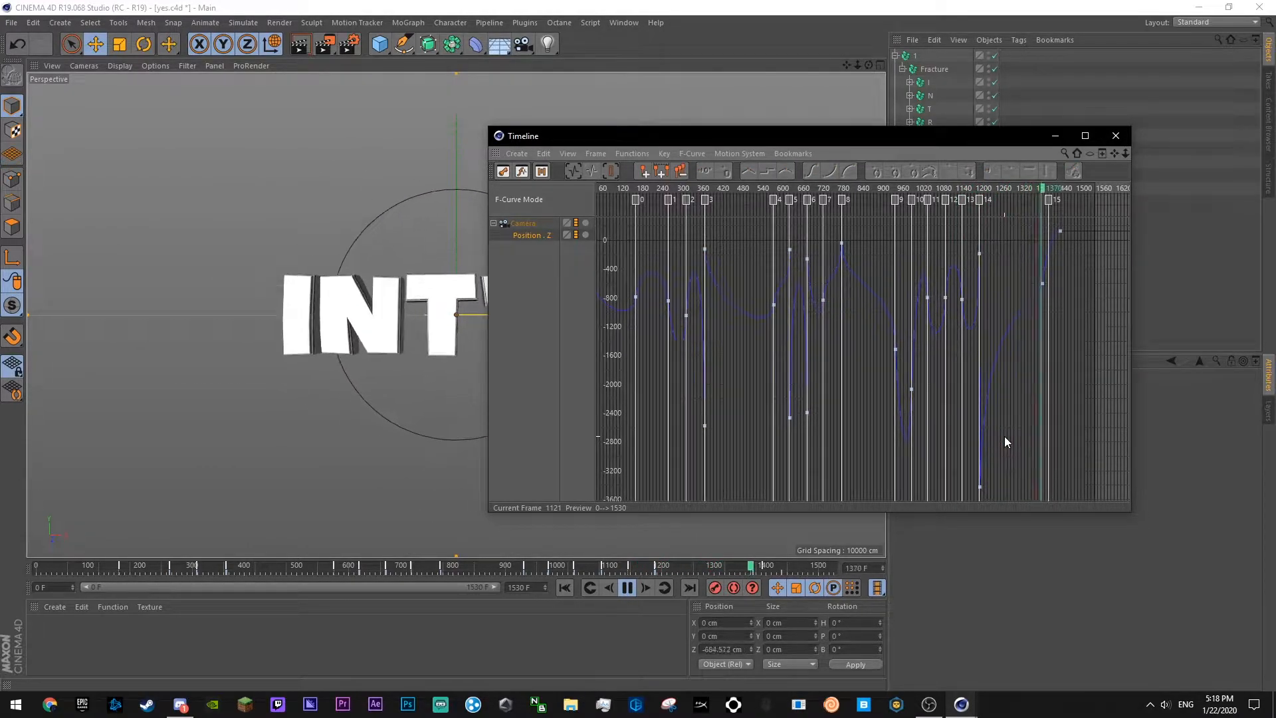
- Align the second-to-last key with marker 15, move the final key to about frame 1401, and preview the ending
key("F8")
mouse_move(1041, 284)
left_mouse_down()
mouse_move(1061, 287)
mouse_move(1046, 295)
left_mouse_up()
left_click_drag(1061, 232, 1052, 232)
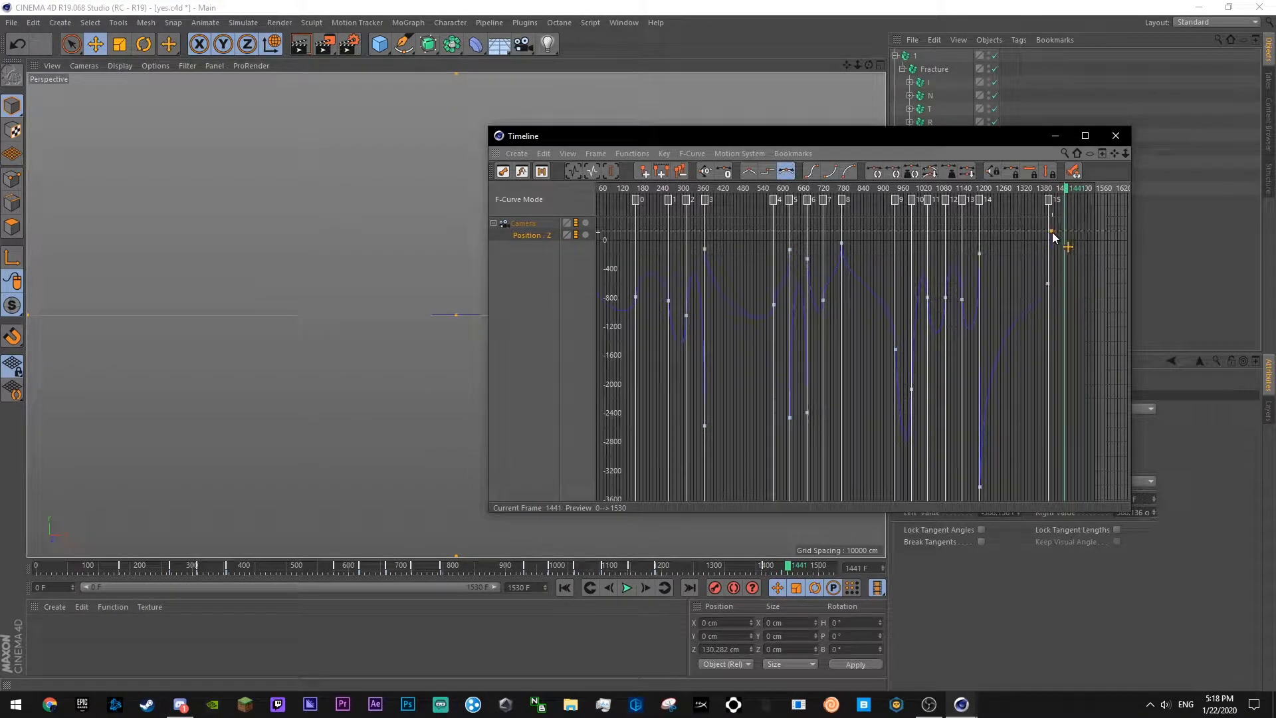
left_click_drag(1049, 283, 1048, 283)
mouse_move(1123, 154)
left_mouse_down()
mouse_move(1143, 149)
mouse_move(1112, 154)
mouse_move(1138, 158)
left_mouse_up()
left_click(947, 188)
key("F8")
key("F8")
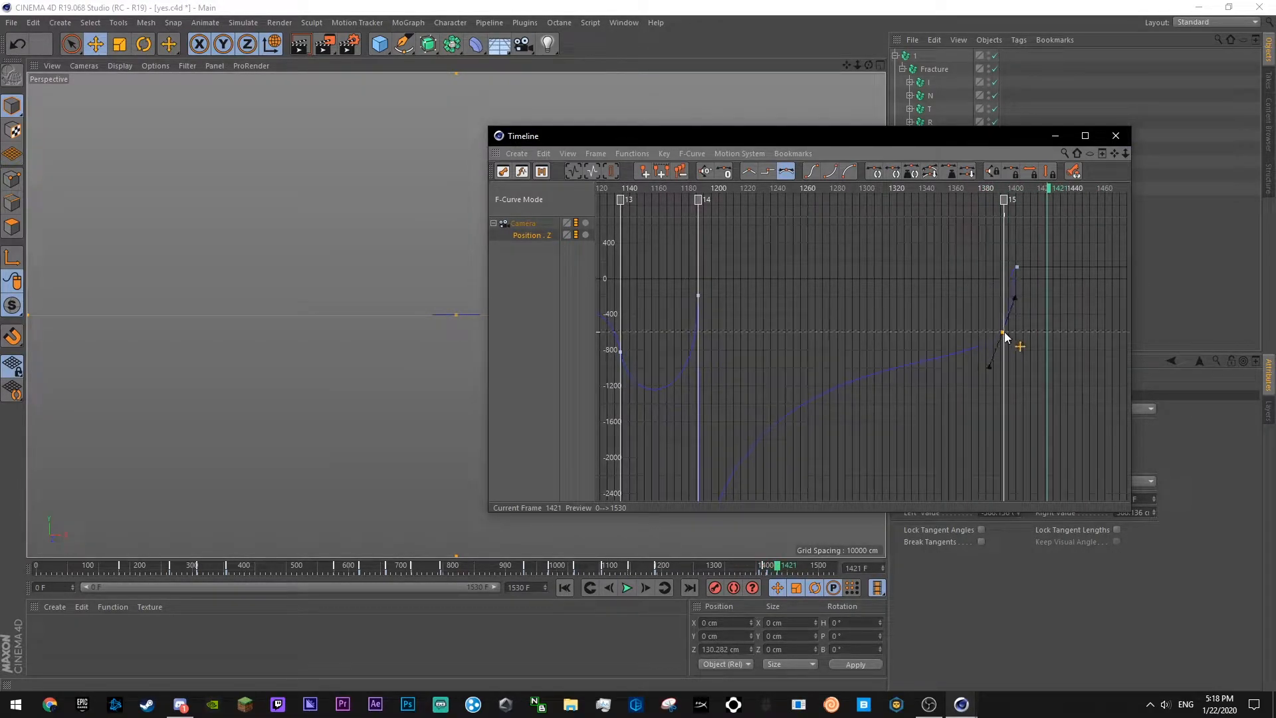
- Move the last two keys to about frames 1388 and 1397, raise the final one to about 487 cm, preview, and save
left_click(1014, 240)
left_click(1013, 257)
left_click_drag(950, 186, 887, 188)
key("F8")
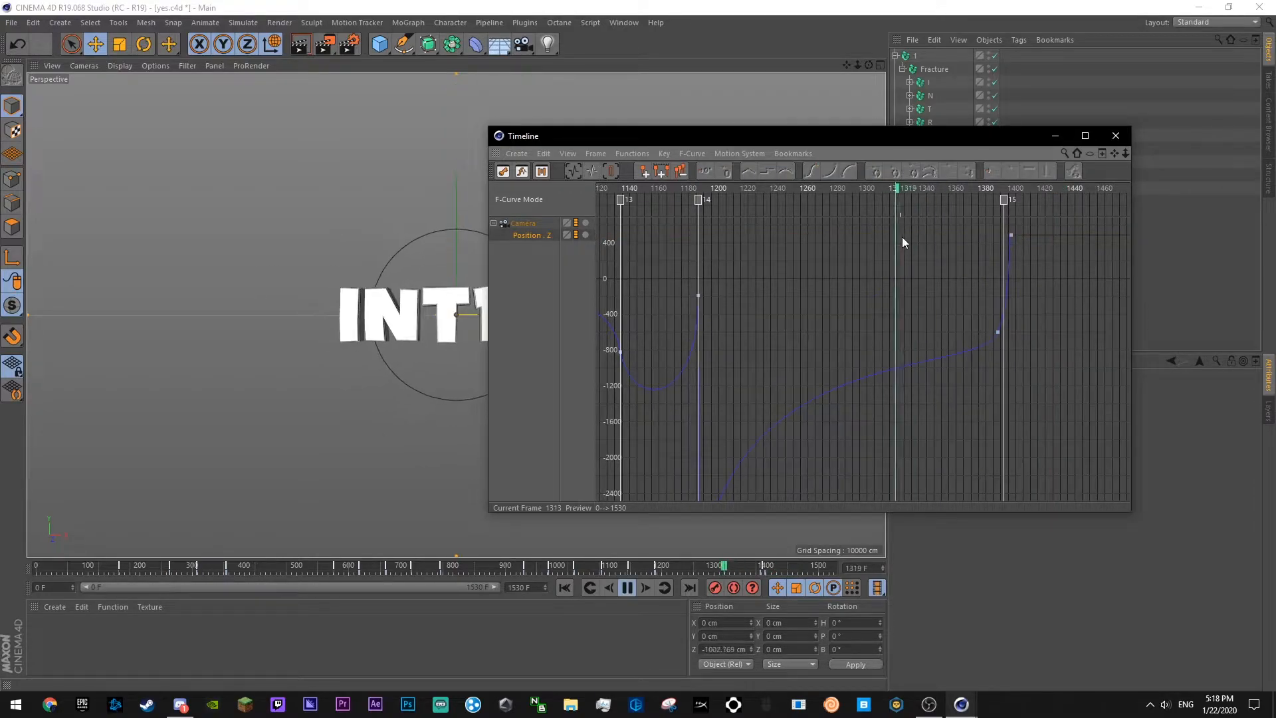
key("F8")
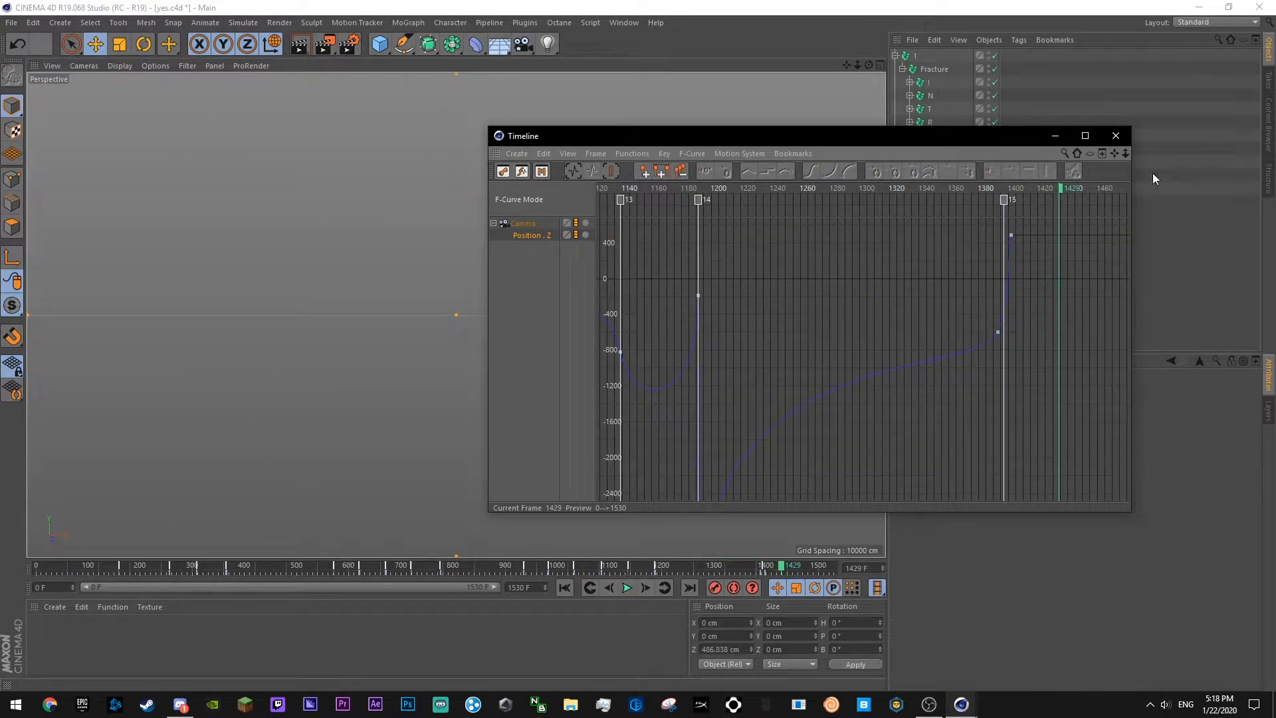
key("ctrl+s")
- Steepen the lower frame 1186 key's outgoing tangent, adjust the tangents near frame 1388, and preview from frame 1094
left_click(727, 477)
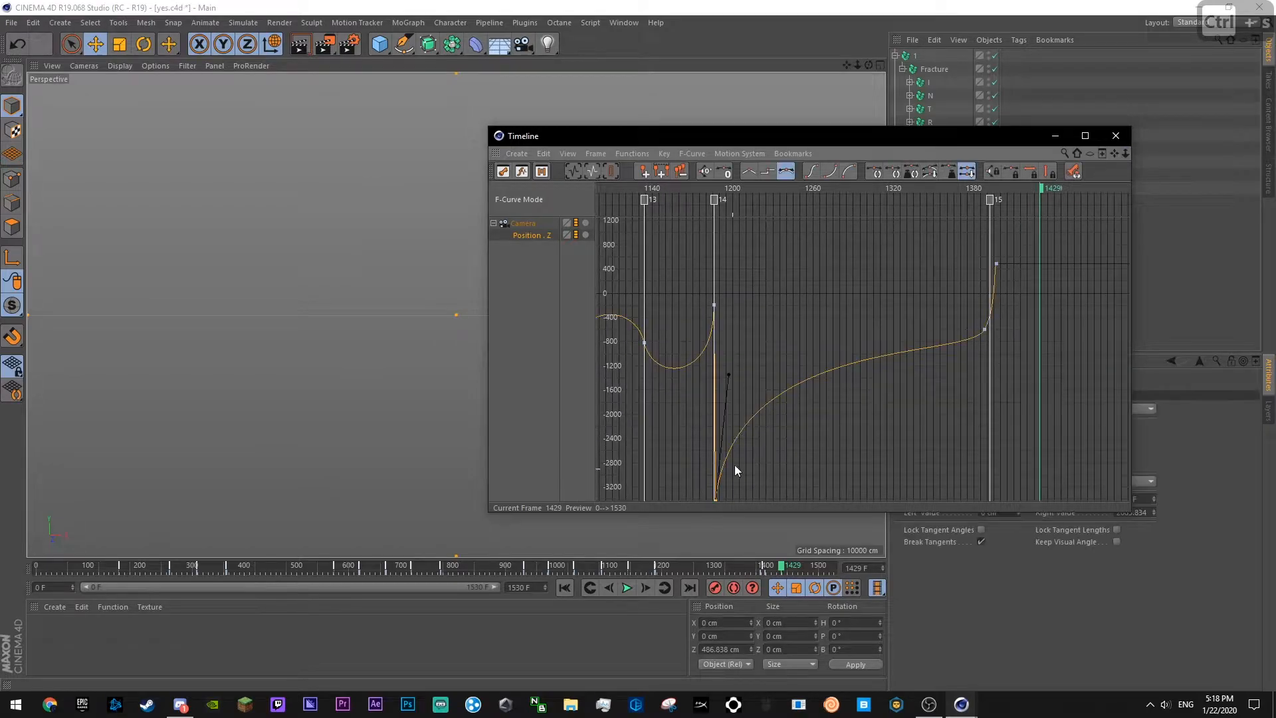
left_click_drag(728, 374, 719, 363)
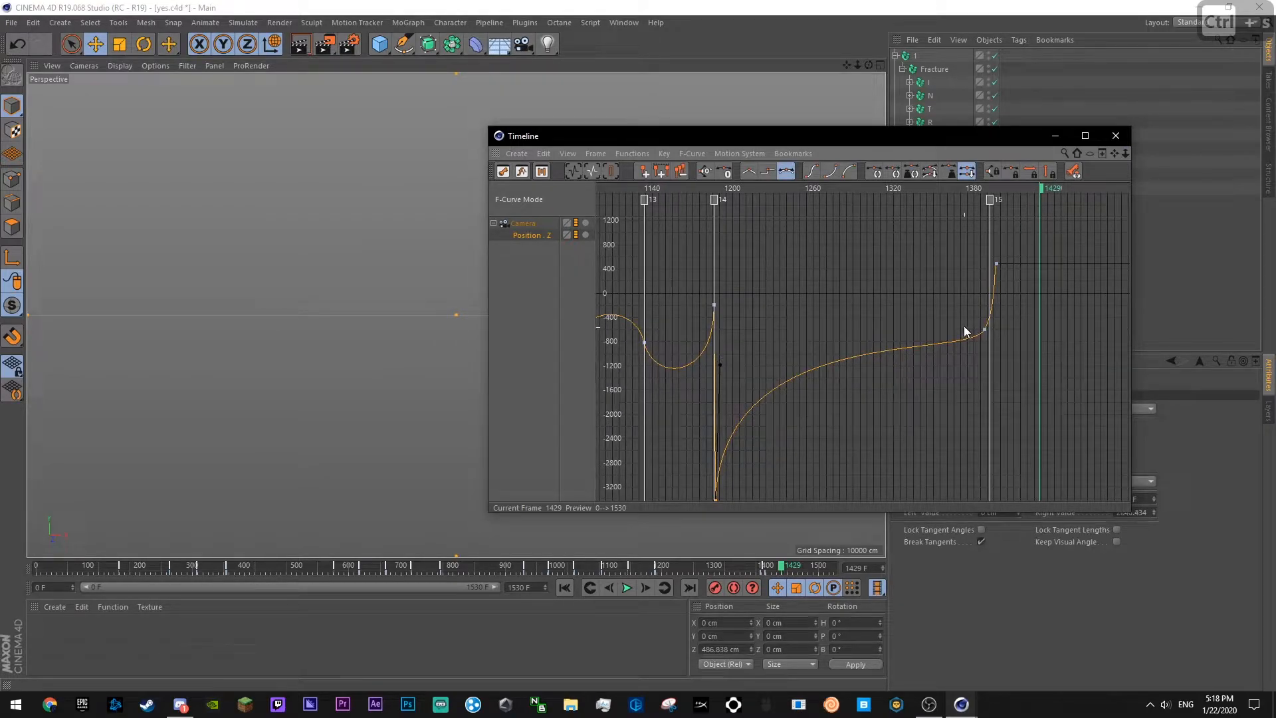
left_click(985, 329)
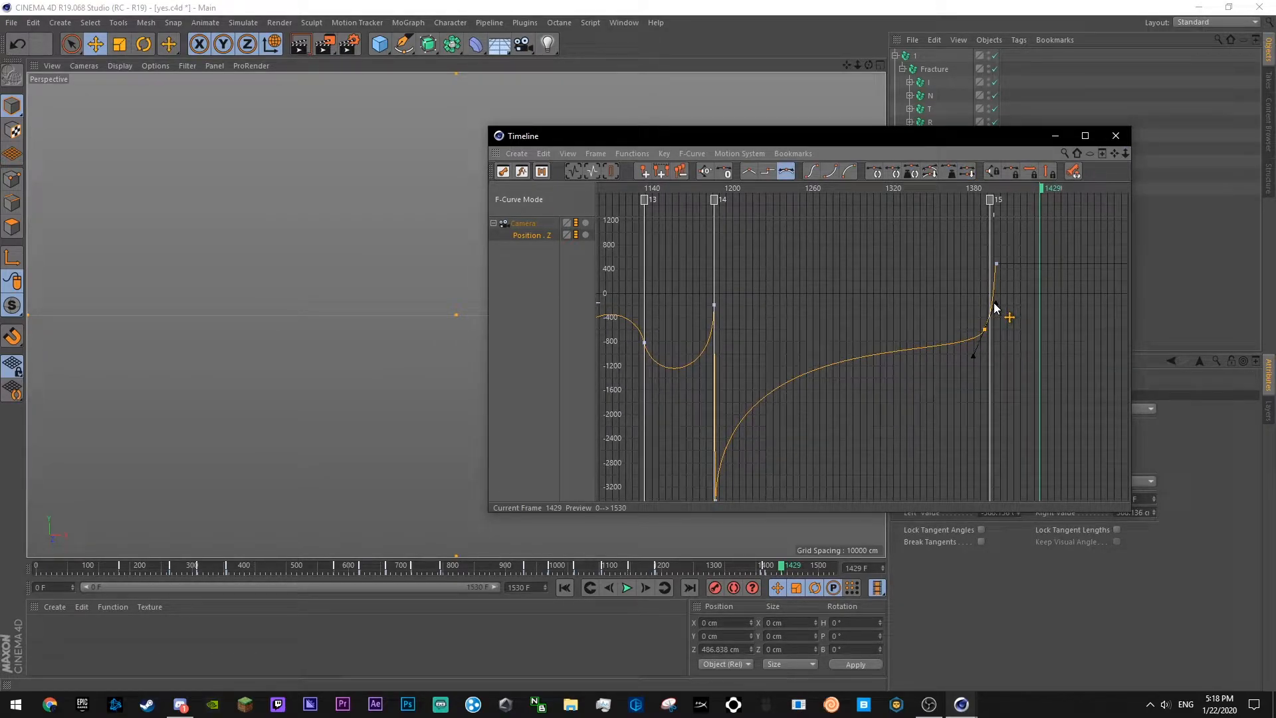
left_click(999, 315)
left_click_drag(890, 187, 596, 188)
key("F8")
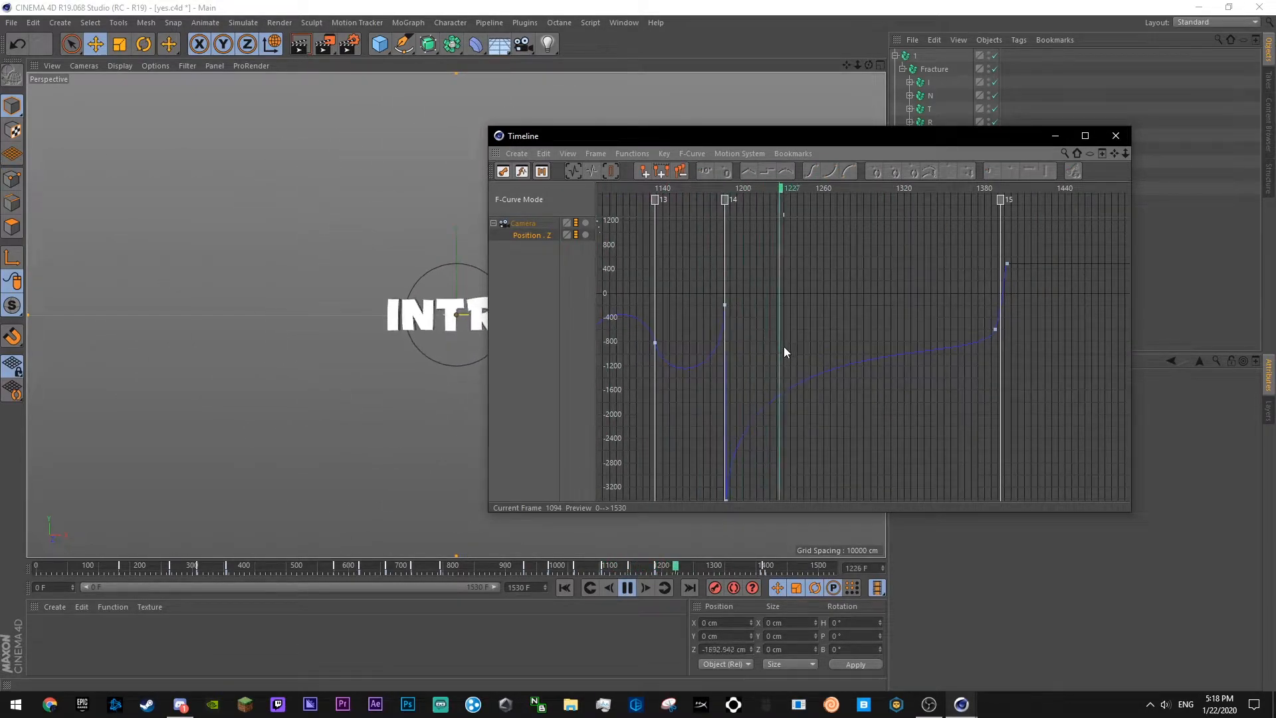
key("F8")
- Add a Position Z key on the rising curve at about frame 1249 and flatten its tangents
left_click(810, 378, "ctrl")
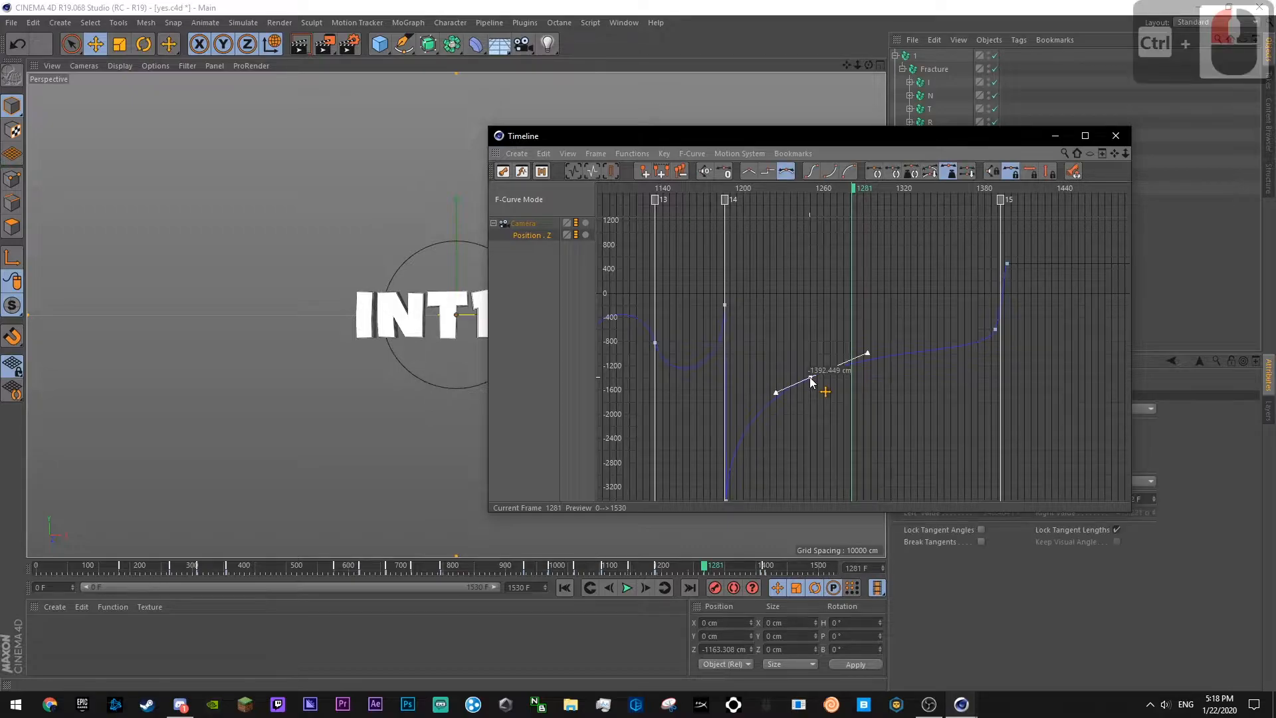
left_click_drag(867, 356, 868, 361)
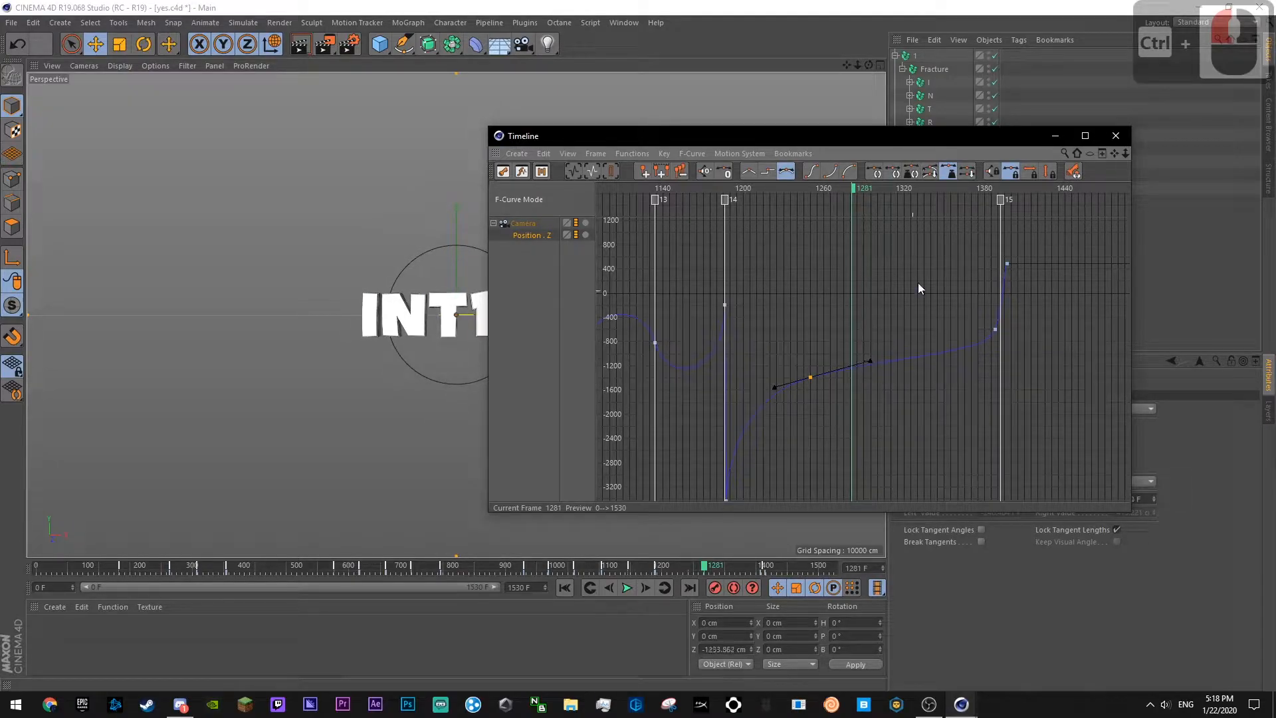
left_click(948, 173)
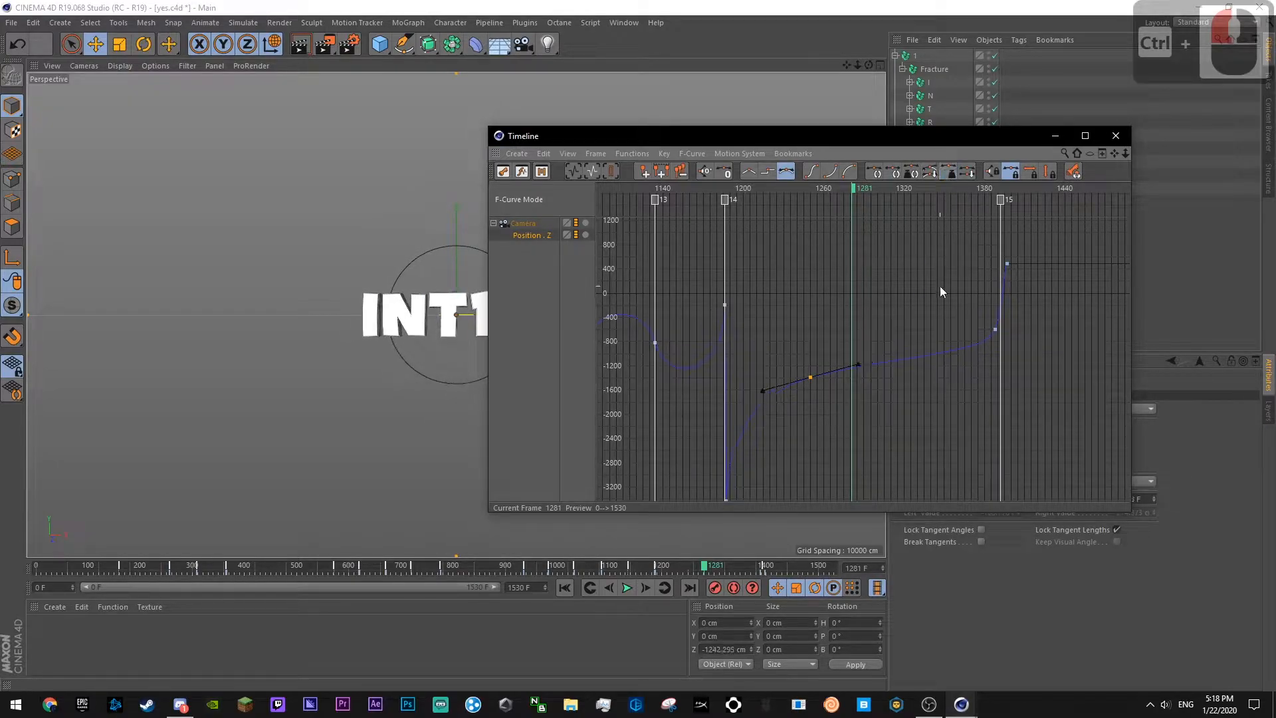
left_click(1044, 170)
- Move the new key to about frame 1242 at -1200 cm, raise the second-to-last key to about -498 cm, and preview from frame 1157
left_click_drag(810, 377, 836, 342)
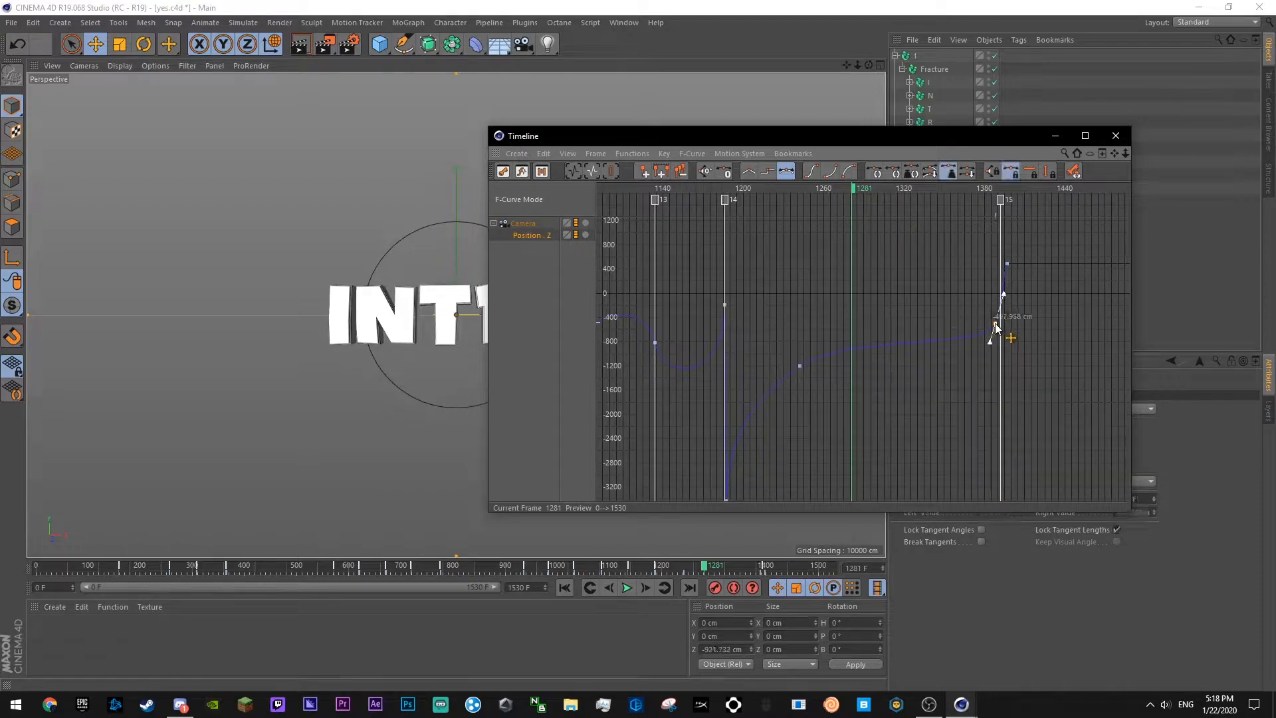
left_click(722, 199)
left_click(687, 188)
key("F8")
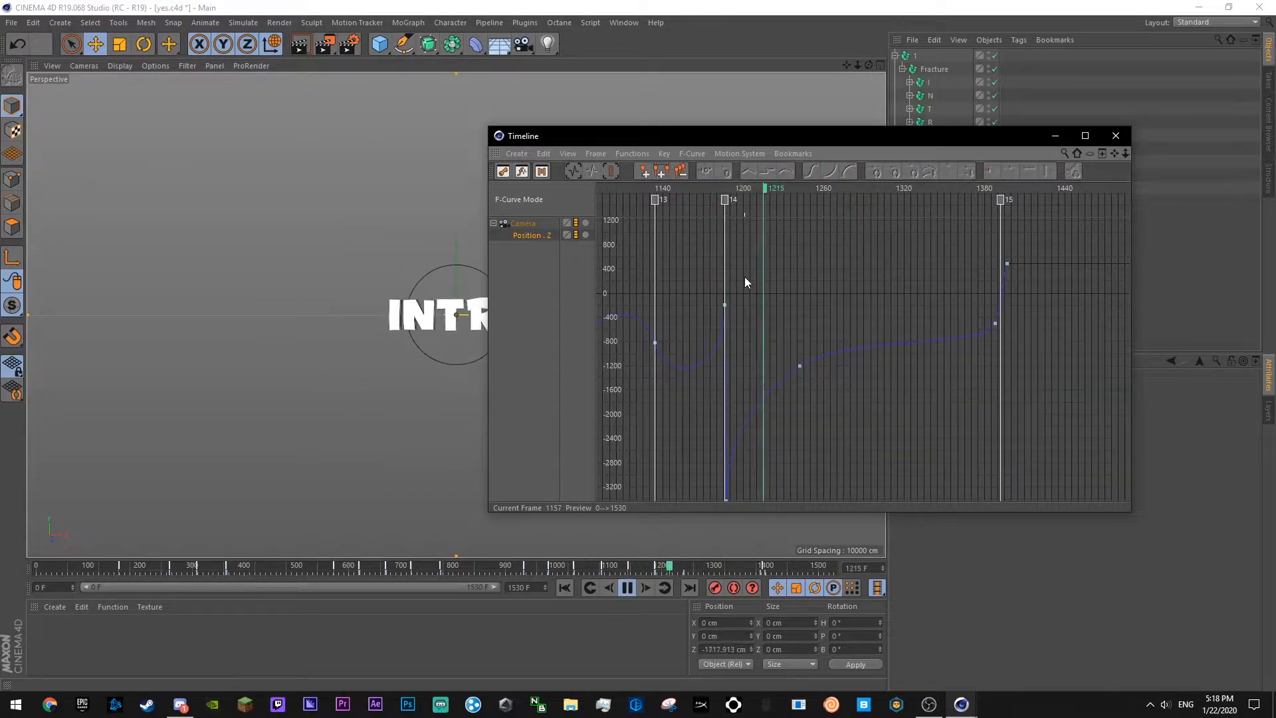
- Shift the added key earlier to about frame 1222 and preview the faster rise from frame 1165
left_click_drag(800, 364, 775, 361)
left_click(771, 273)
left_click(696, 188)
key("F8")
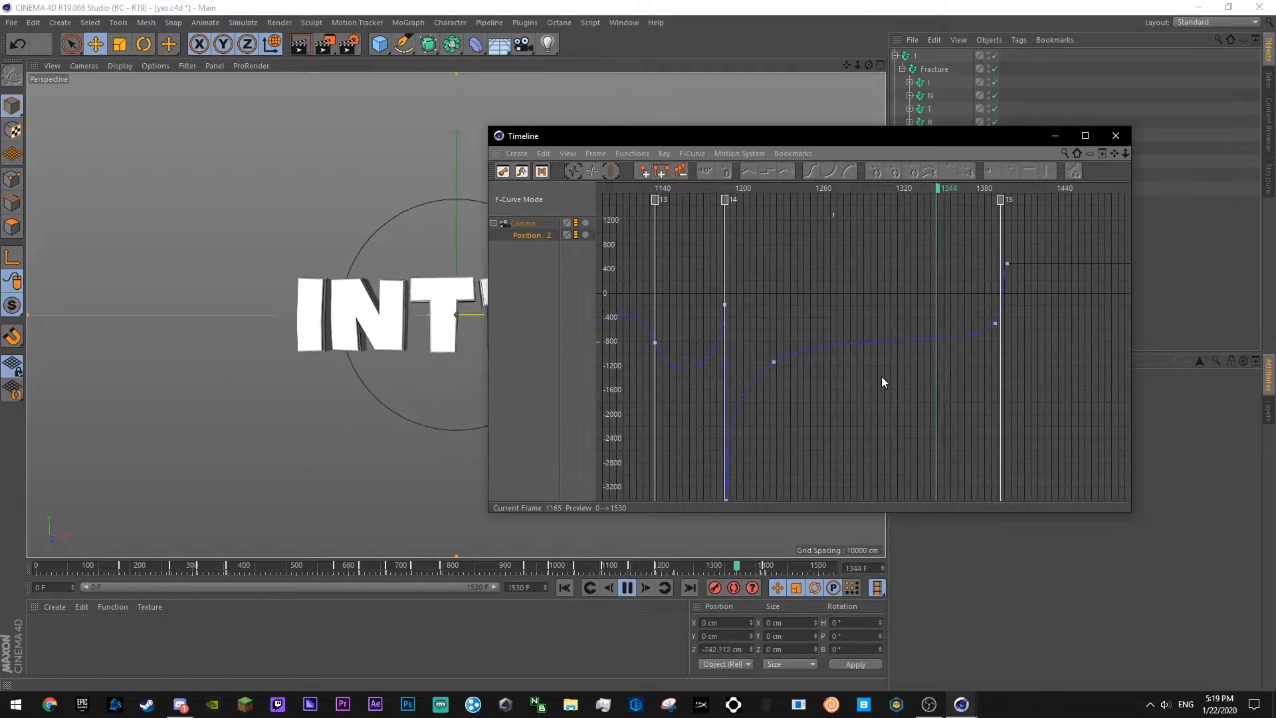
- Copy the camera's Position Z key just after marker 14 and paste it at frame 1002, between markers 10 and 11
left_click(606, 189)
left_click_drag(604, 191, 727, 258)
left_click(1023, 362)
key("ctrl+v")
key("ctrl+c")
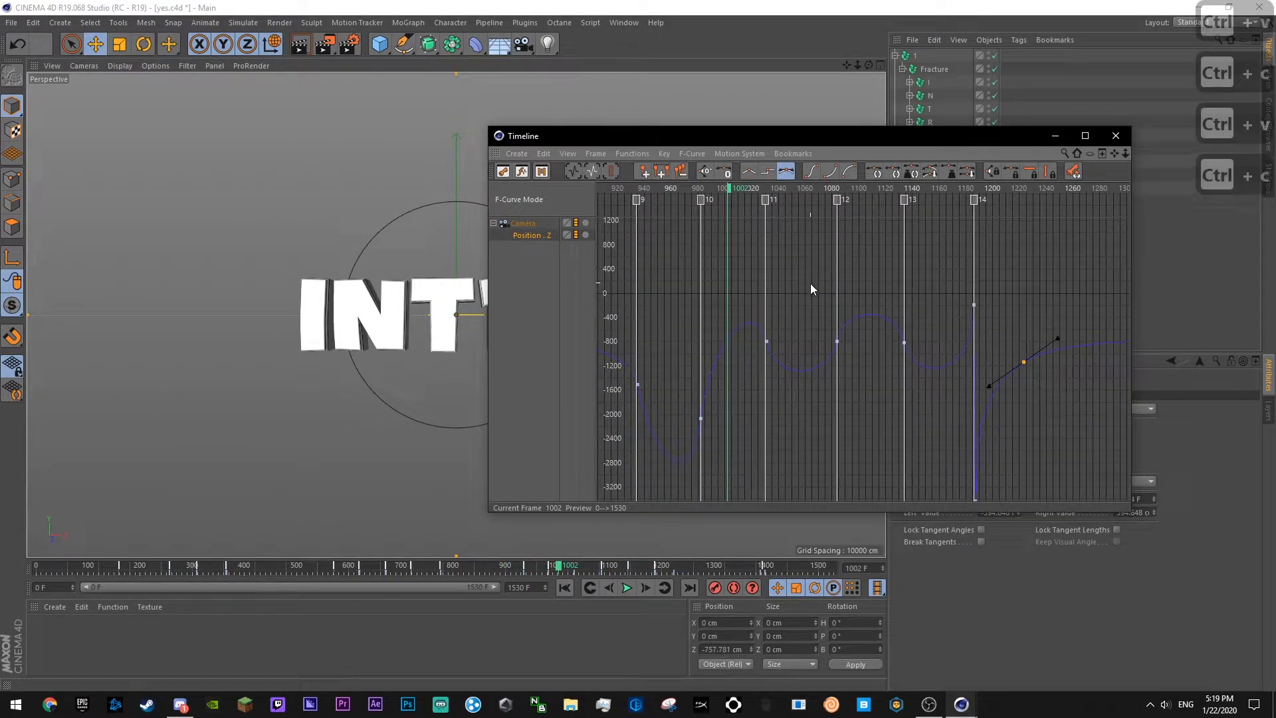
key("ctrl+v")
key("ctrl+c")
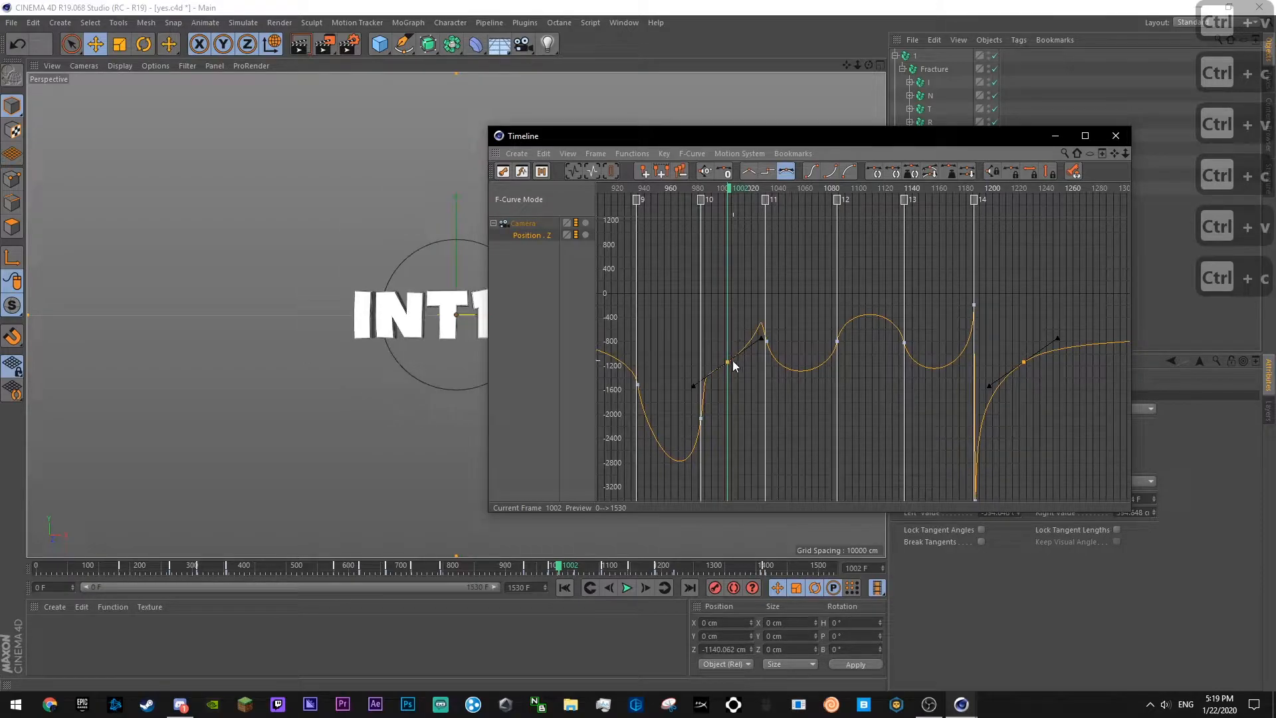
- Raise the pasted key and reshape its tangents into a smooth arch between markers 10 and 11, and play back the result
left_click(766, 341)
left_click(728, 361)
left_click_drag(728, 360, 721, 324)
left_click(711, 340)
left_click_drag(695, 190, 794, 299)
key("F8")
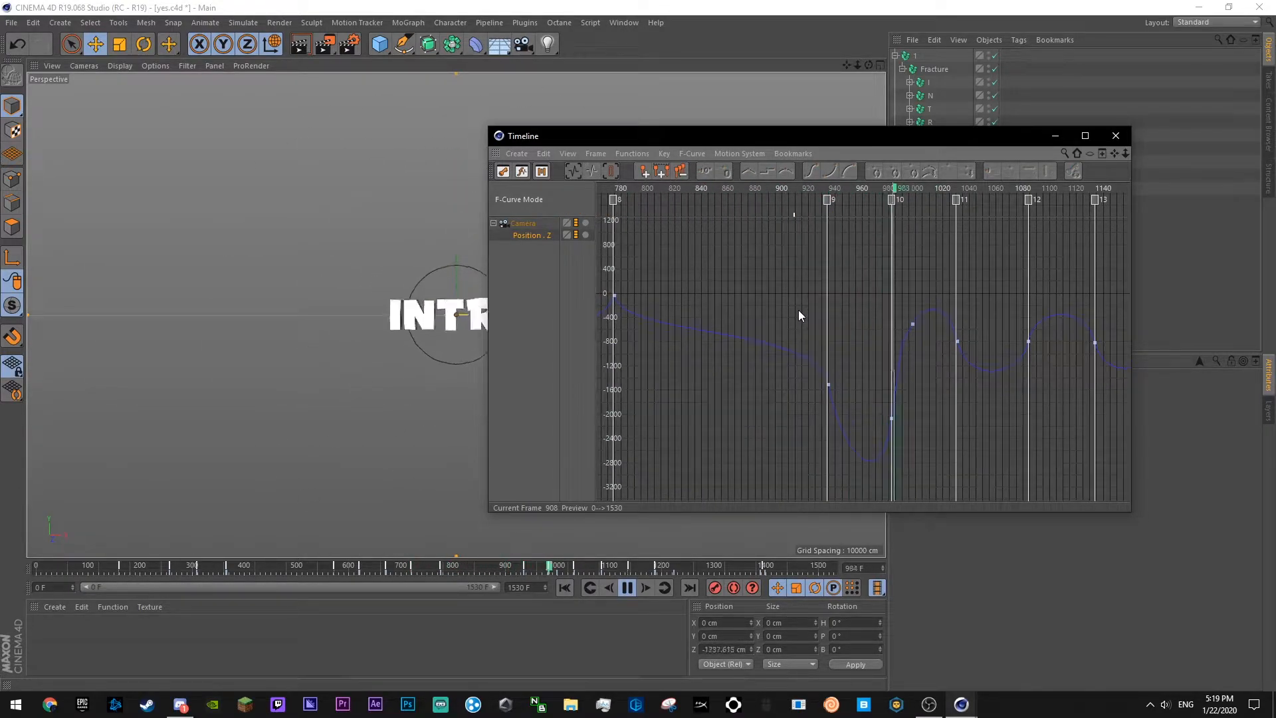
key("F8")
- Lower the key just after marker 10 and the marker 11 key slightly, and readjust their tangents for a smoother curve
left_click(921, 309)
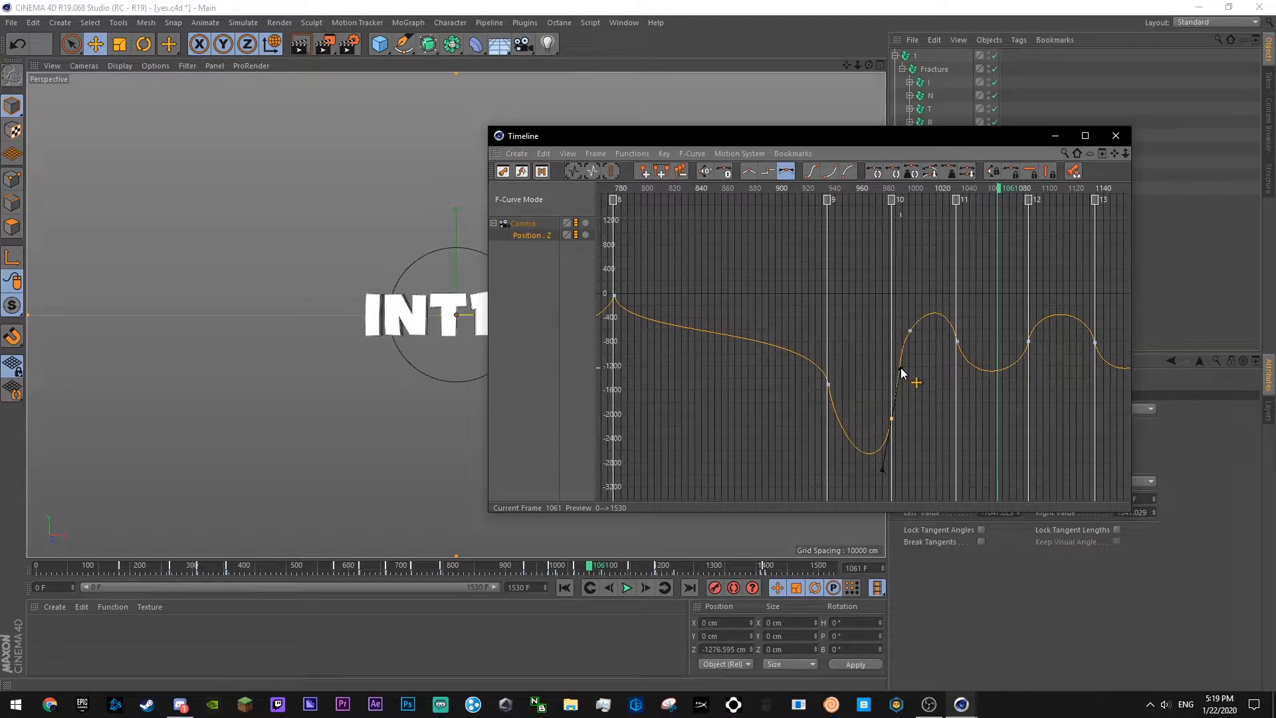
left_click(922, 342)
left_click(957, 342)
left_click_drag(957, 342, 951, 314)
left_click(930, 285)
left_click(867, 189)
key("F8")
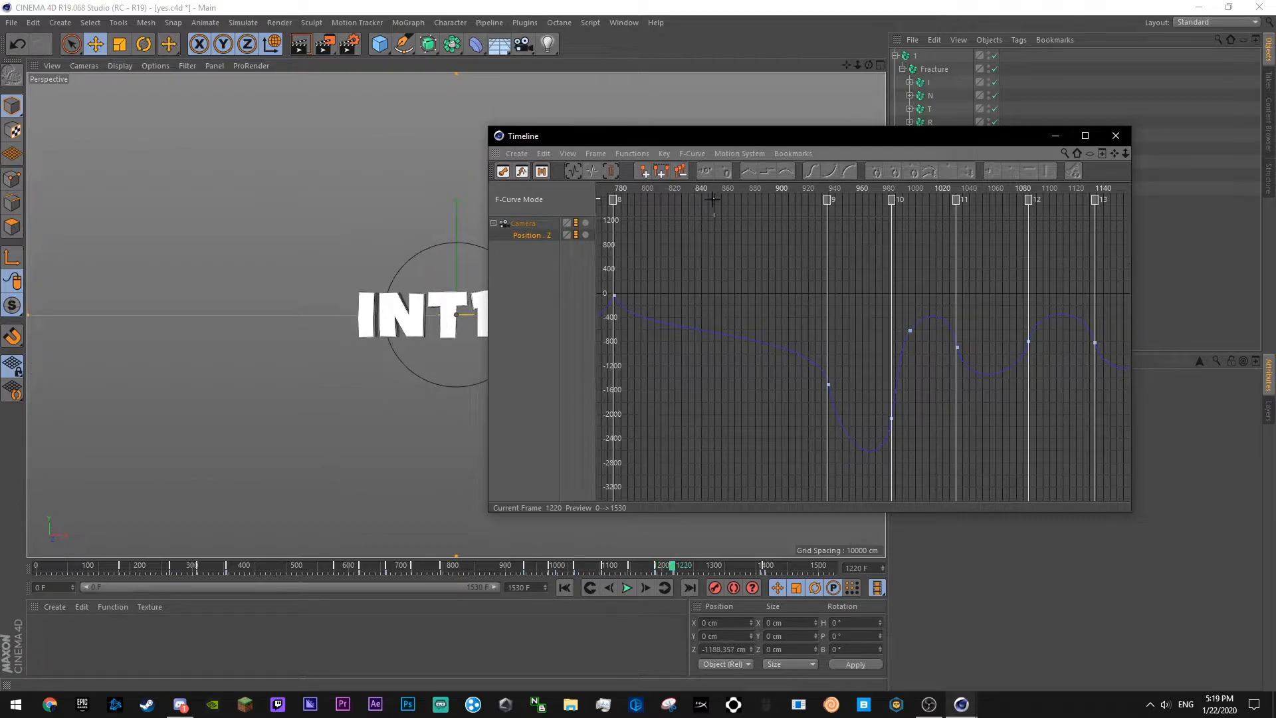
- Add a Position Z key near frame 893 between markers 8 and 9, raise it to about -567 cm and level its tangents
left_click_drag(615, 190, 580, 190)
mouse_move(1125, 153)
left_mouse_down()
mouse_move(1103, 133)
mouse_move(1120, 133)
left_mouse_up()
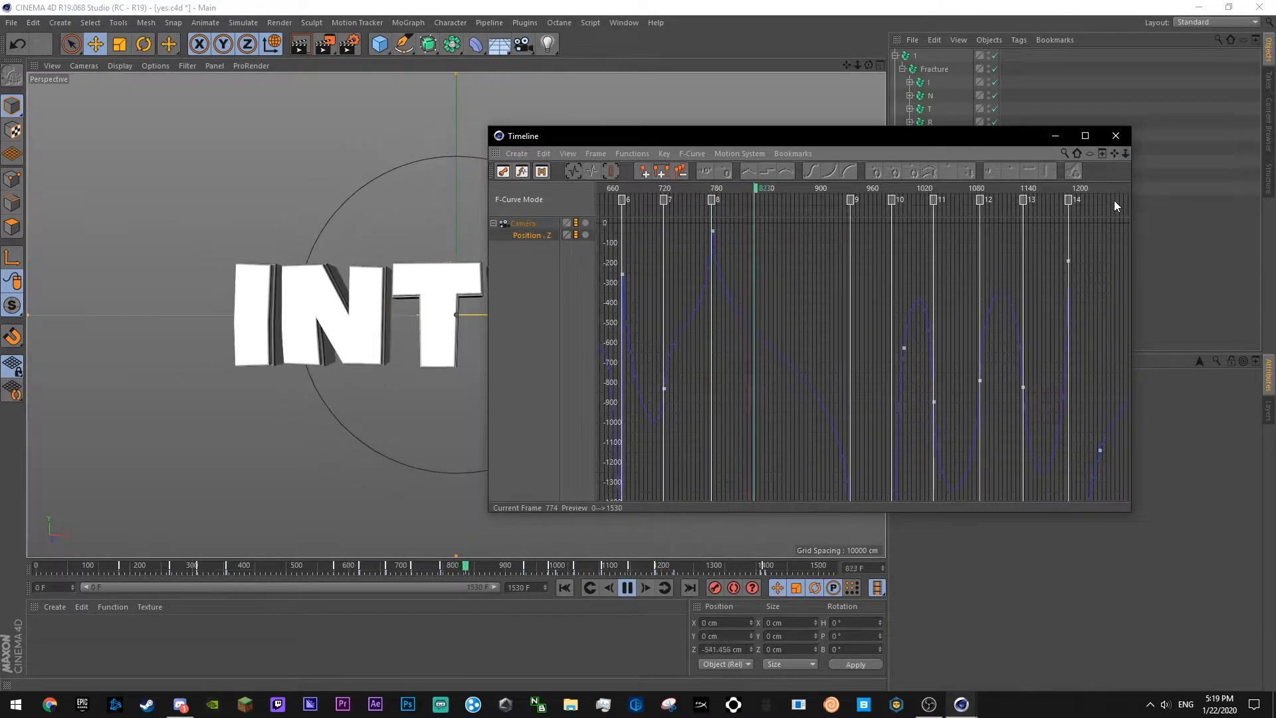
left_click(670, 188)
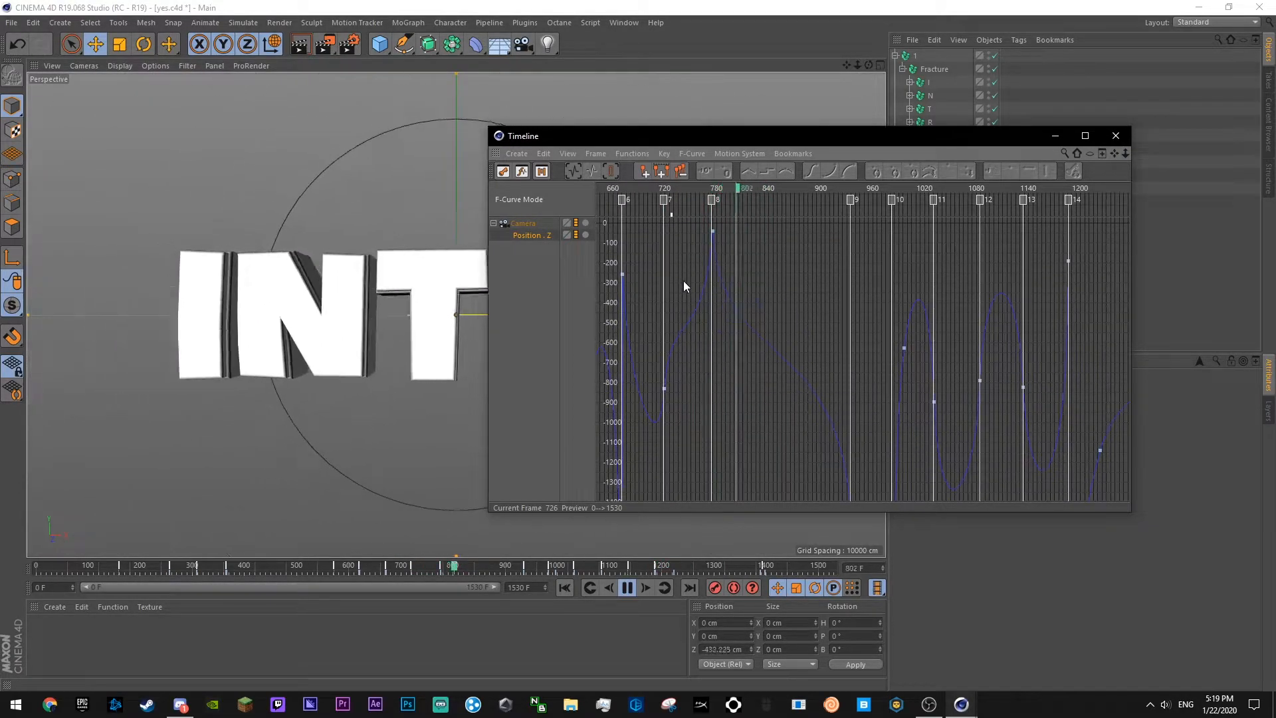
scroll(827, 373, "down", 3)
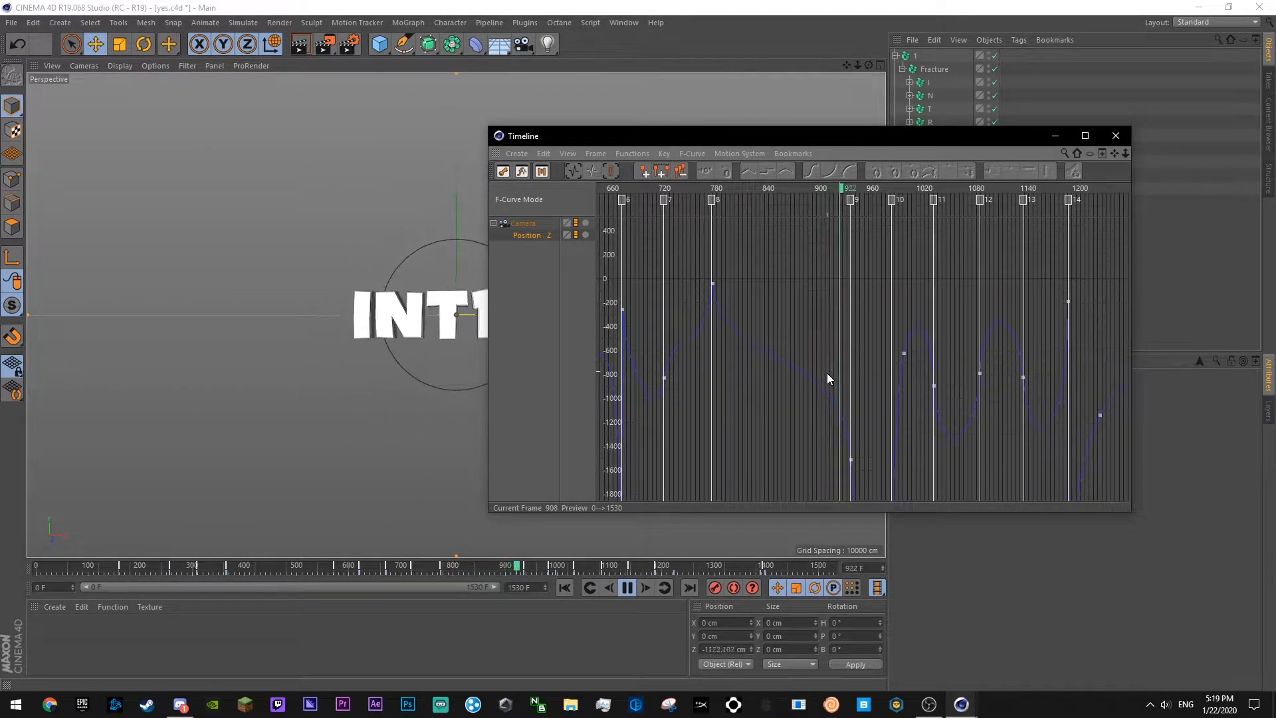
left_click(774, 189)
scroll(887, 344, "down", 3)
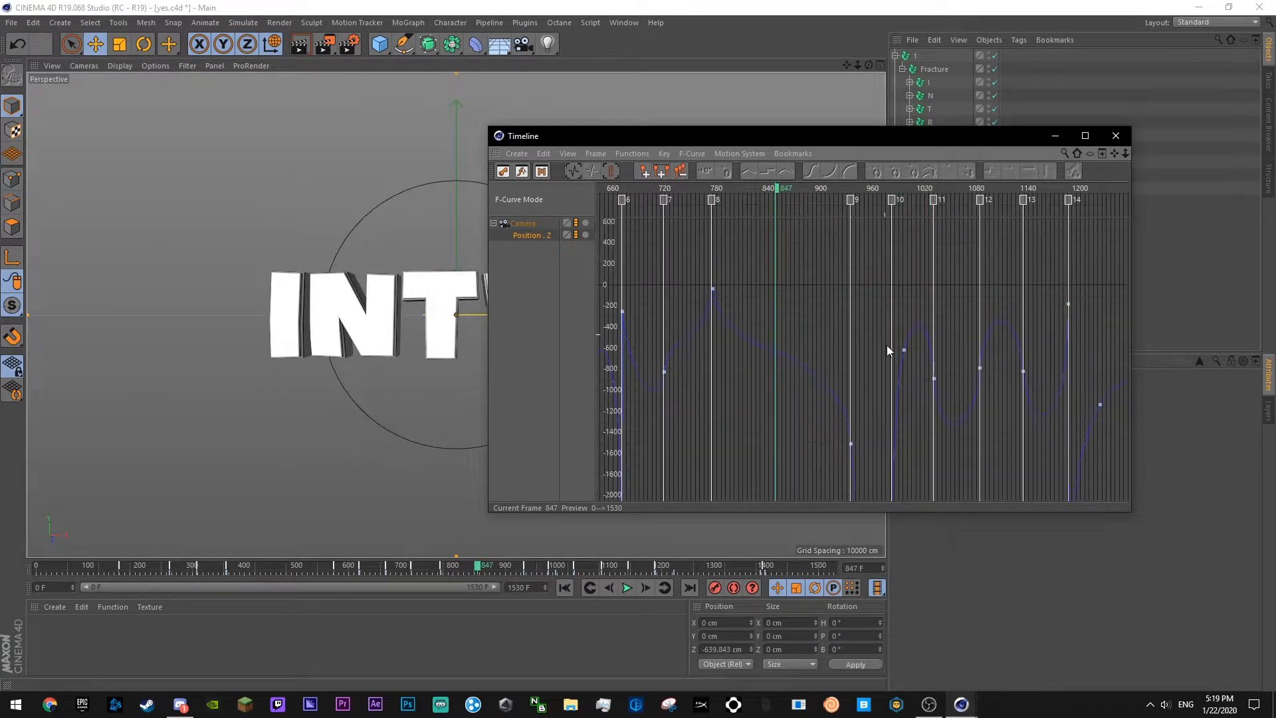
left_click(817, 370, "ctrl")
left_click_drag(820, 371, 840, 369)
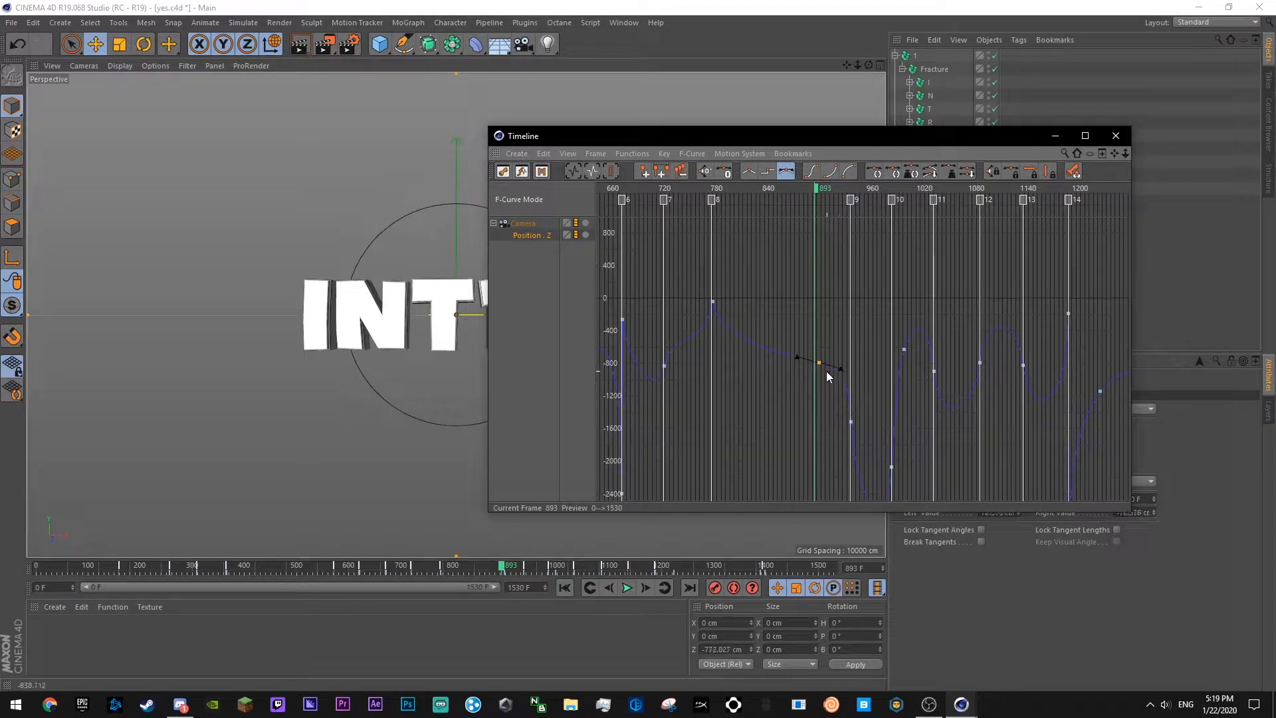
left_click_drag(820, 370, 835, 352)
key("F8")
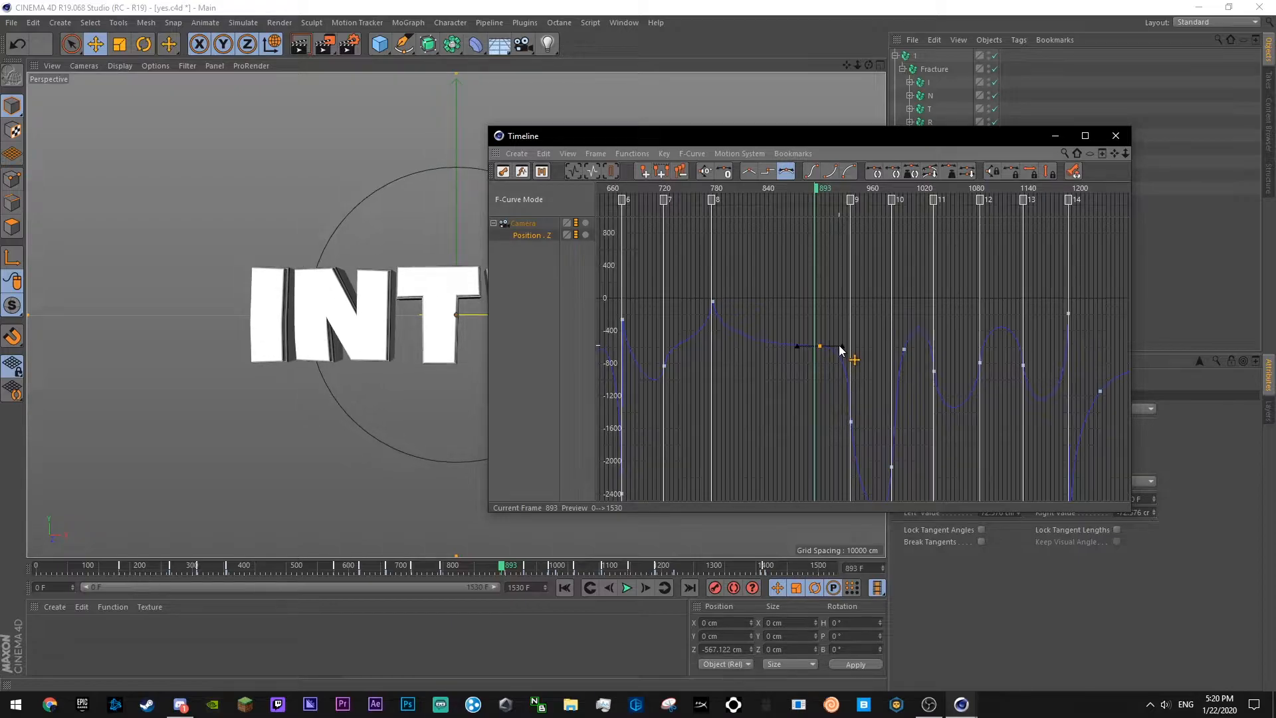
- Replay the camera motion from about frame 761, save the project and close the F-curve timeline
left_click_drag(726, 187, 699, 191)
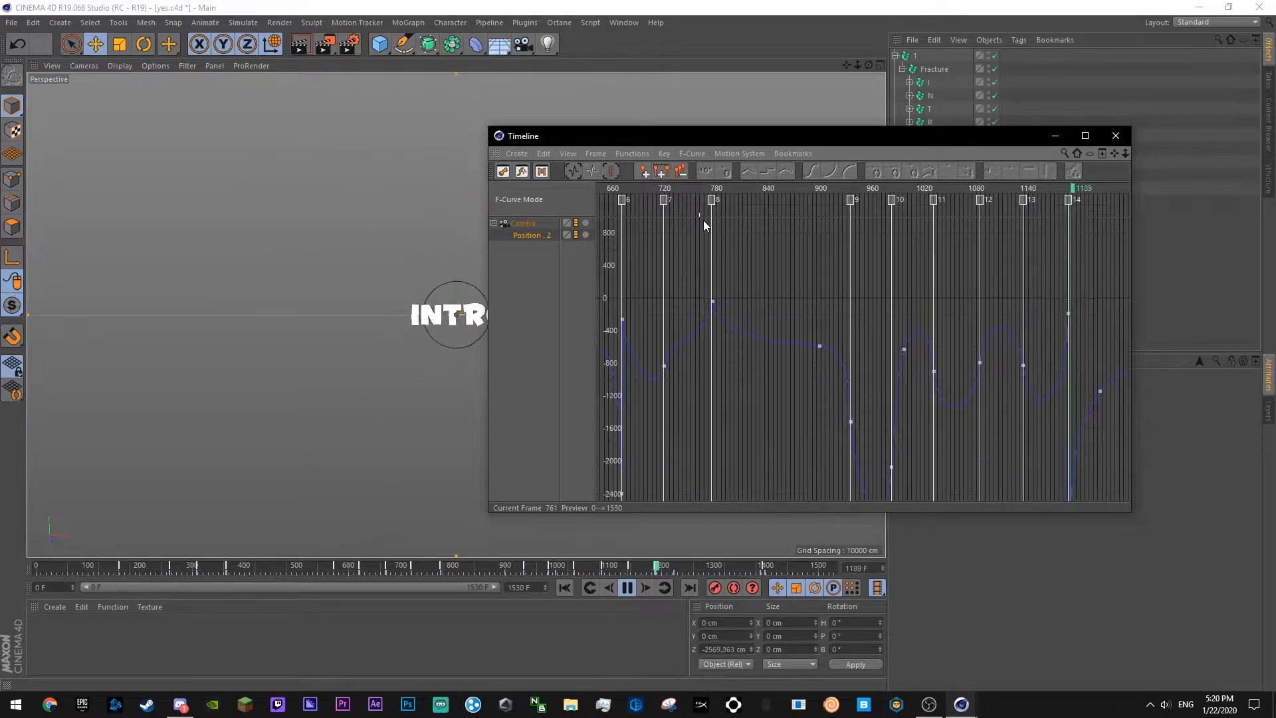
key("ctrl+s")
key("ctrl+s")
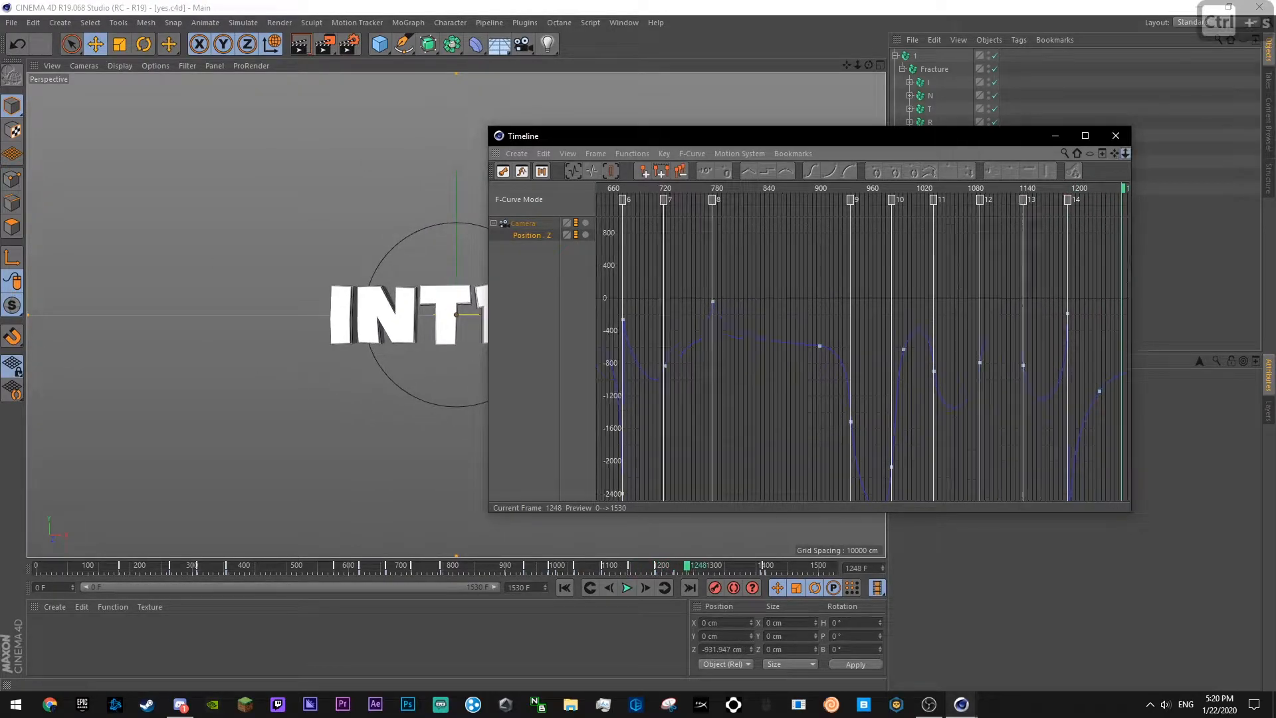
left_click(1116, 135)
left_click(1128, 178)
- Play the full intro animation in the viewport to check the camera moves, and save the project
left_click(627, 587)
left_click(836, 568)
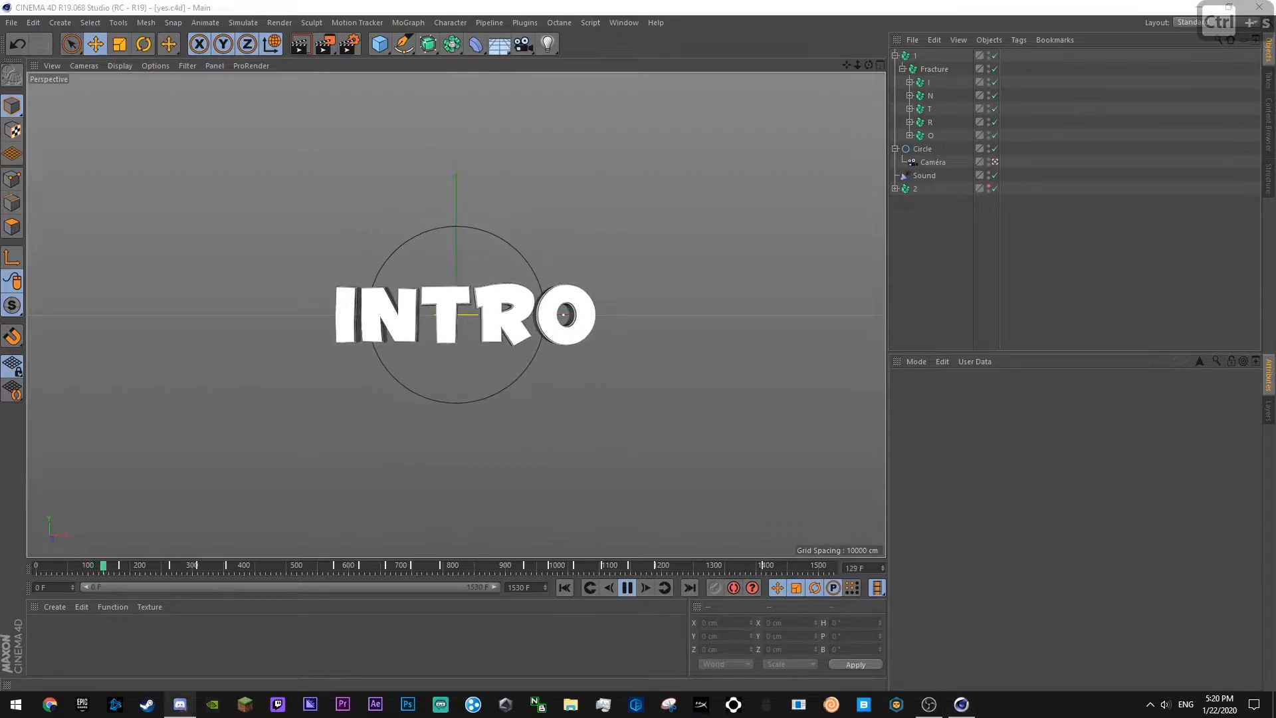
left_click(993, 304)
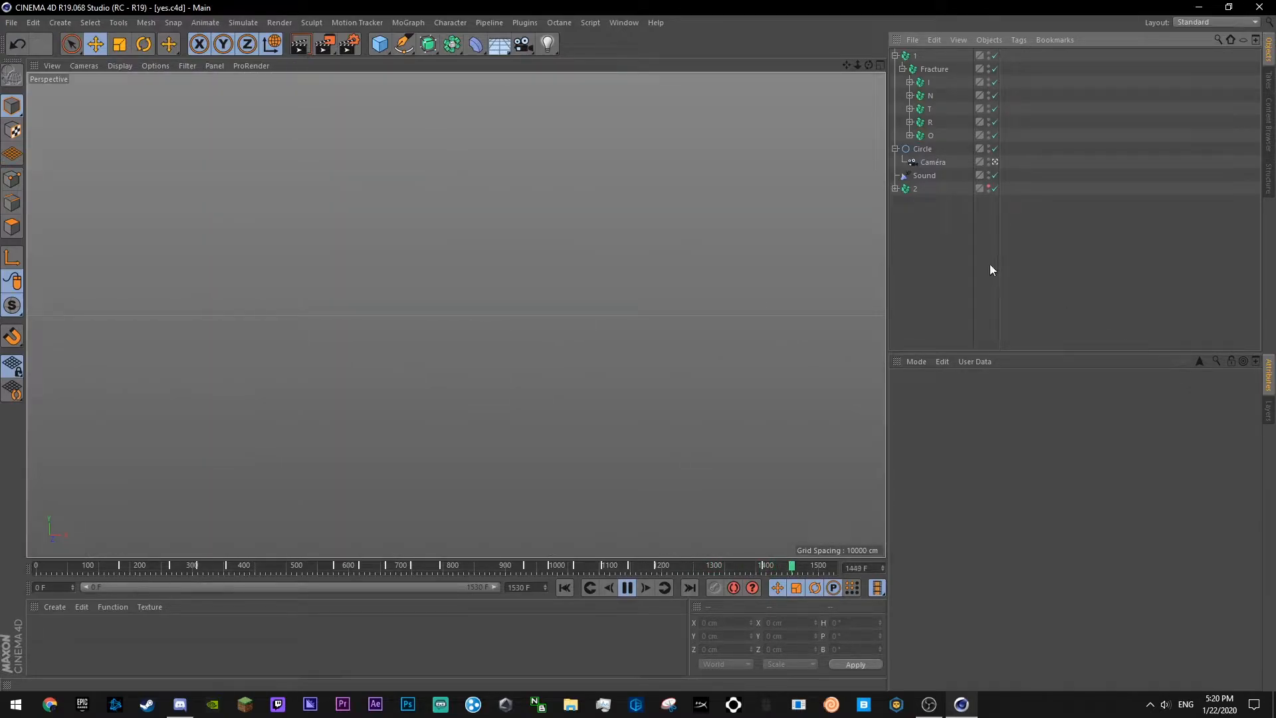
left_click(628, 588)
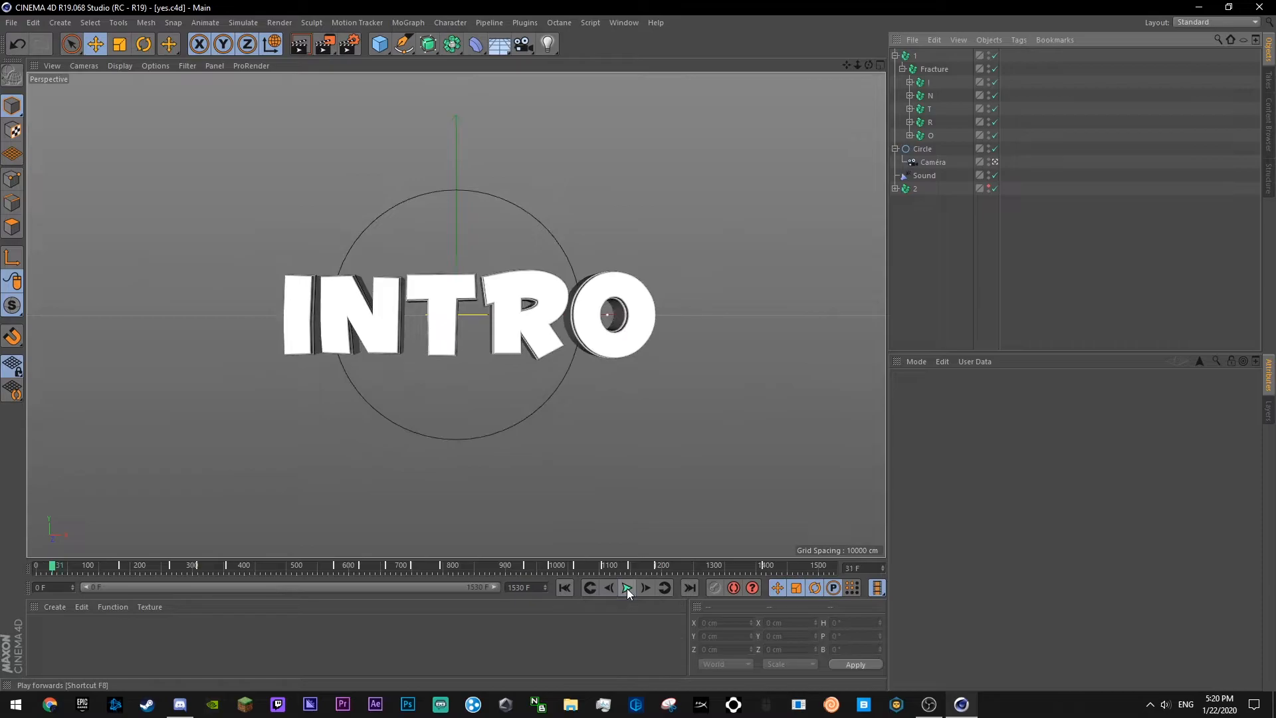
key("ctrl+s")
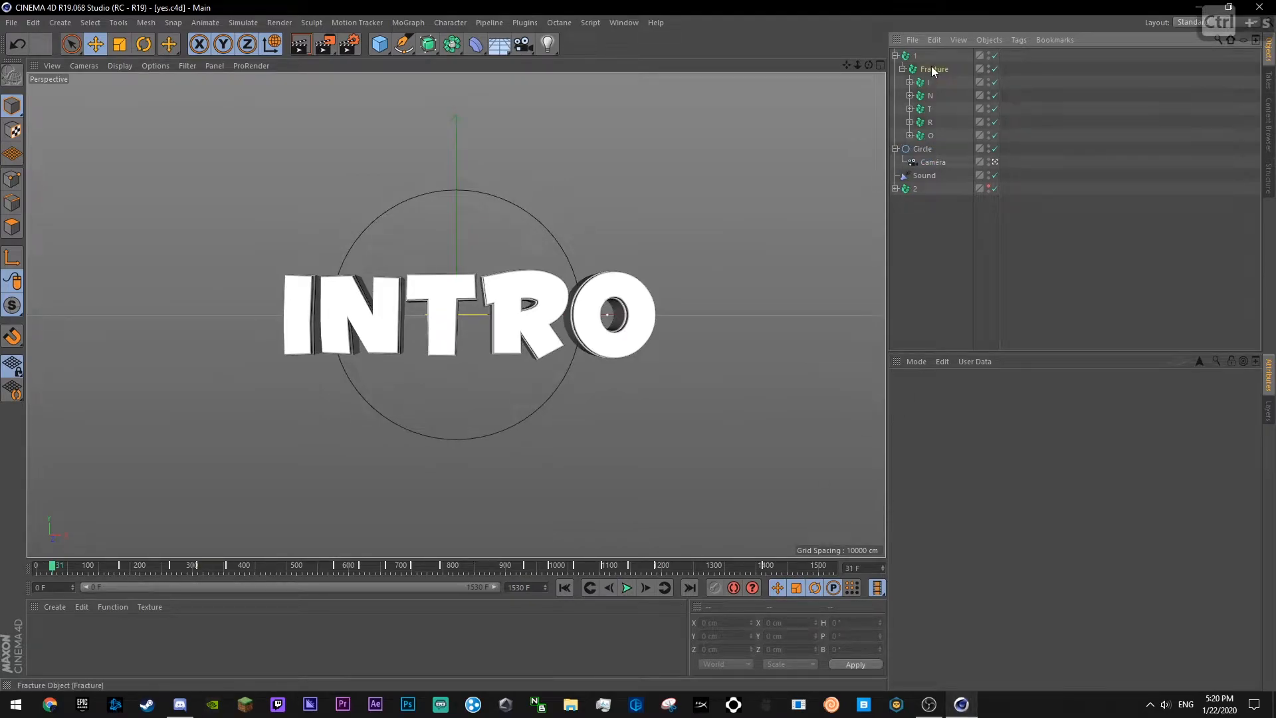
- Replay the camera move around frames 780 to 810 several times to check its timing, saving the project along the way
left_click(932, 68)
left_click_drag(81, 566, 36, 574)
left_click(987, 273)
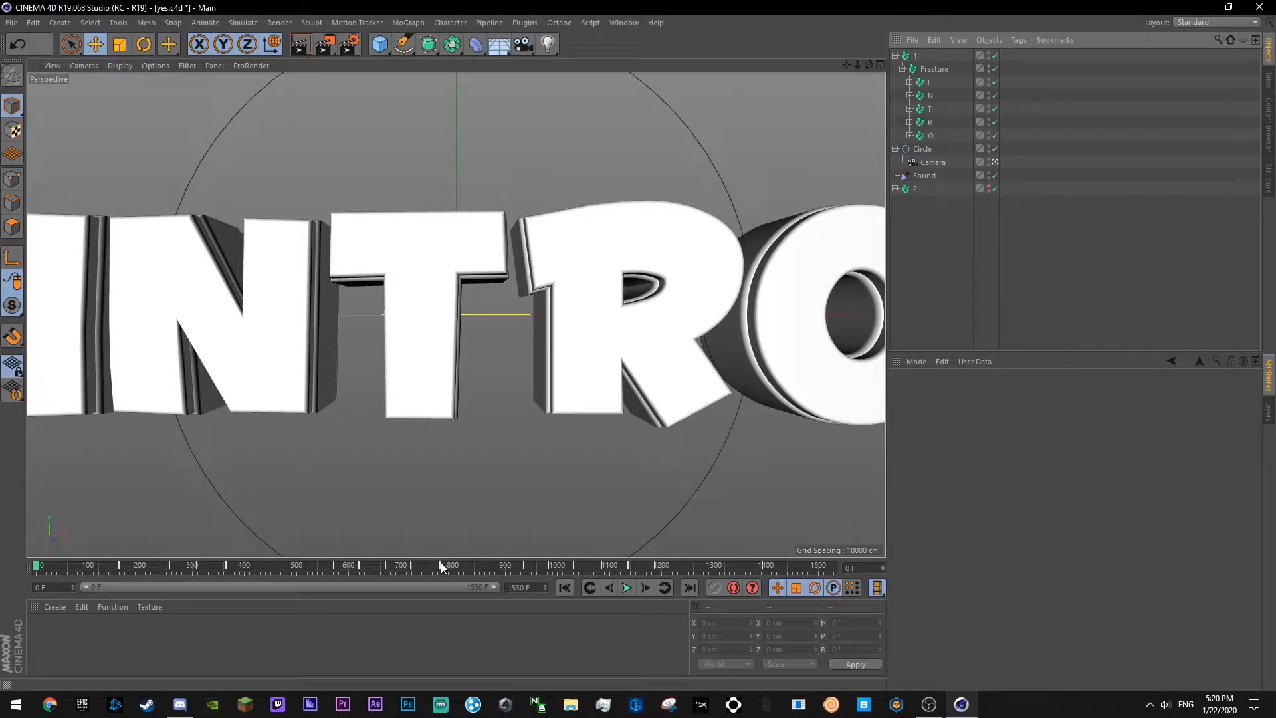
left_click_drag(440, 563, 405, 564)
left_click(626, 588)
left_click(628, 587)
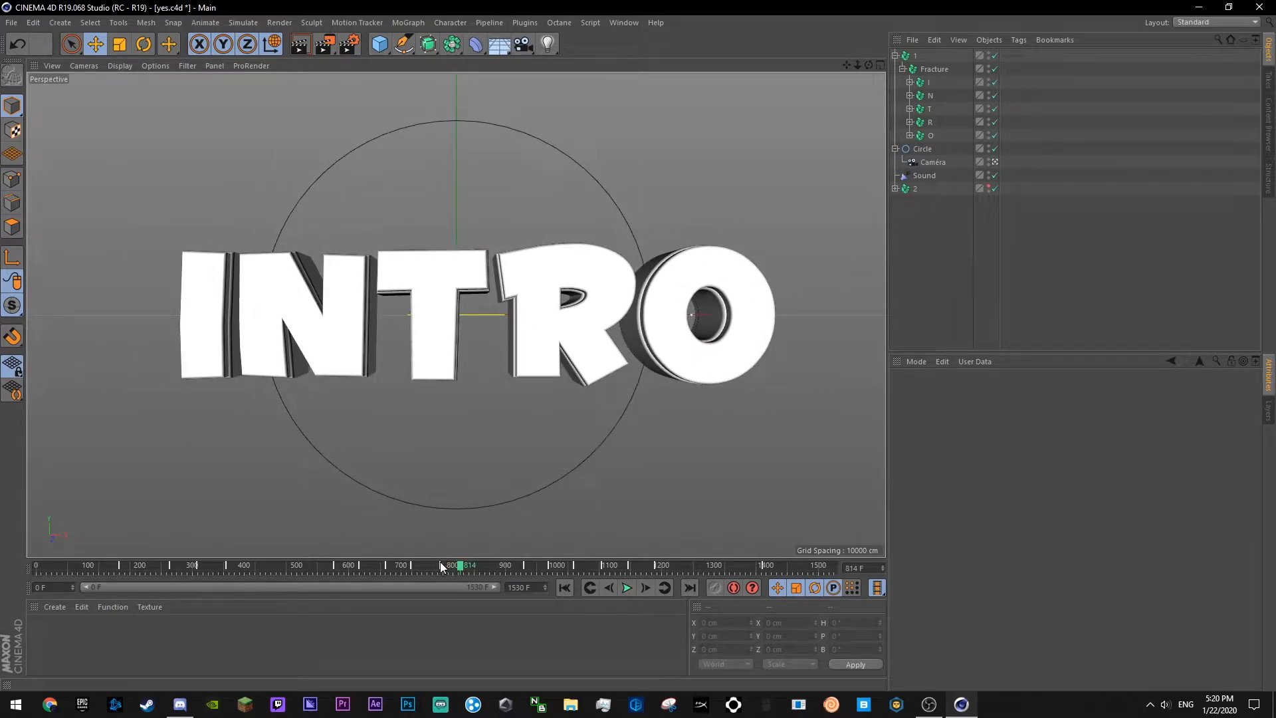
left_click(442, 566)
key("ctrl+s")
left_click(627, 589)
left_click(627, 589)
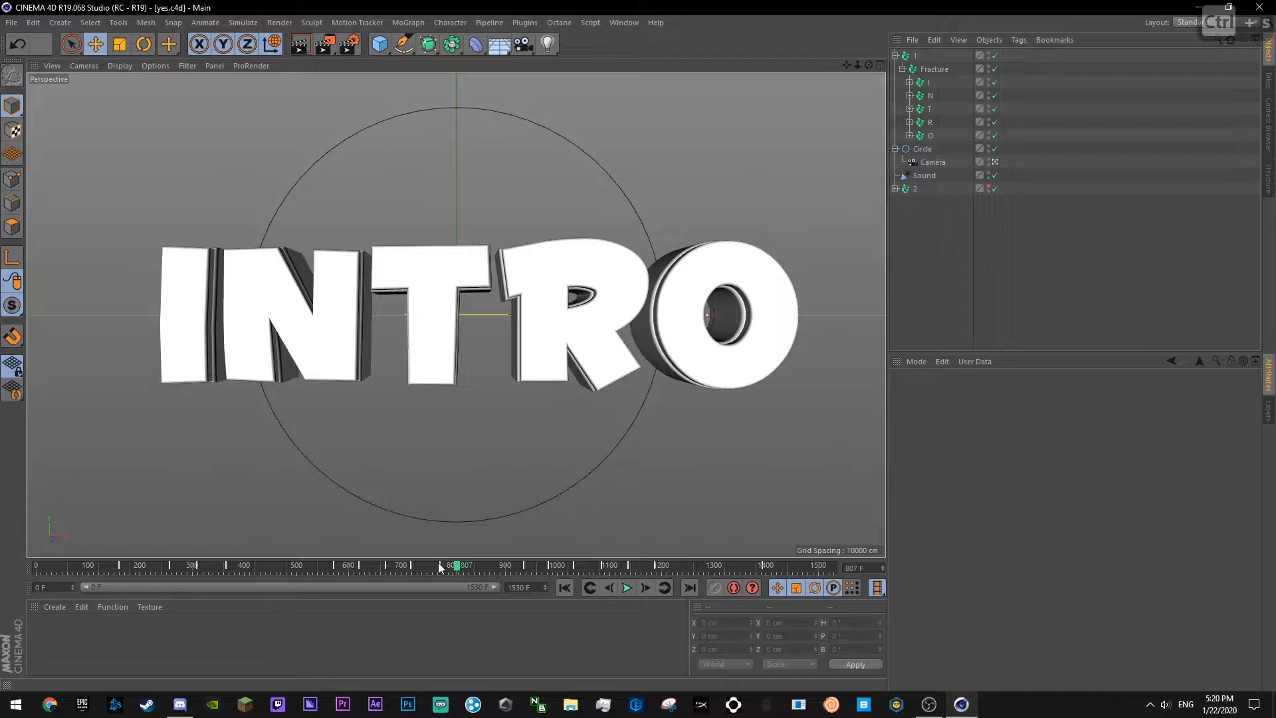
left_click(437, 565)
left_click(626, 590)
left_click(626, 589)
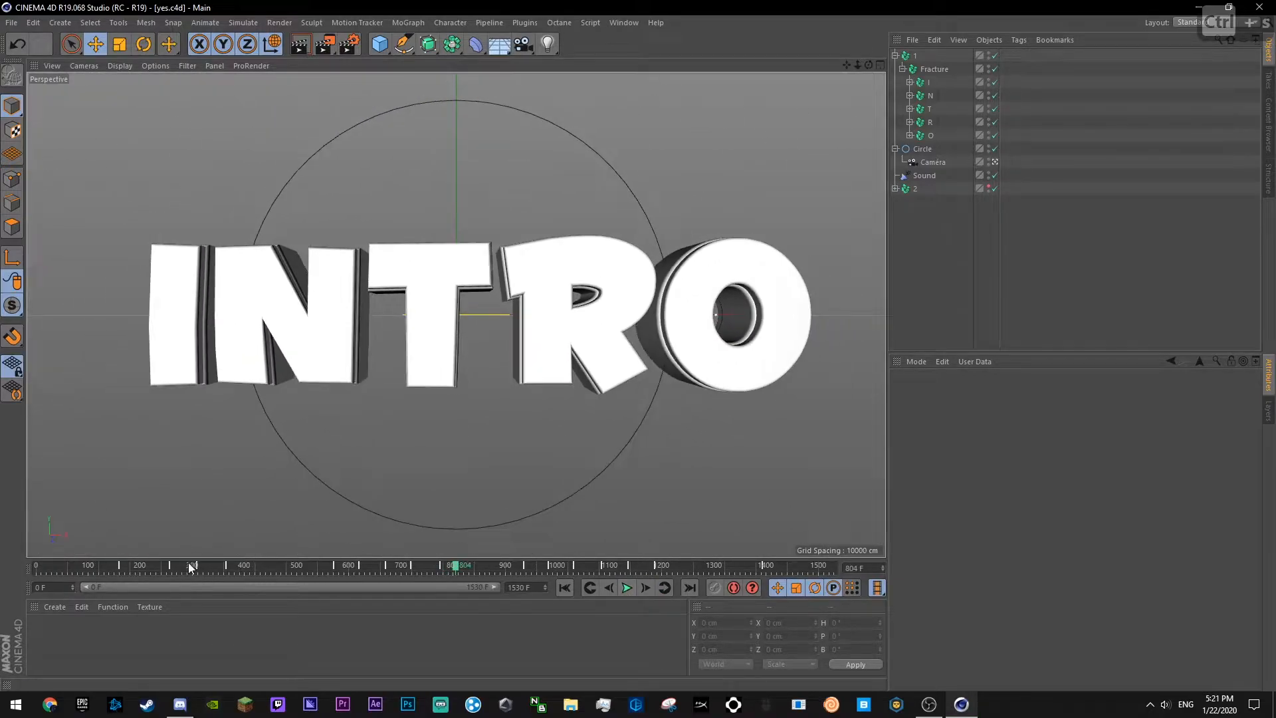
- Return to frame 0 and add a Plain effector to the Fracture object
left_click_drag(180, 566, 16, 558)
left_click(927, 56)
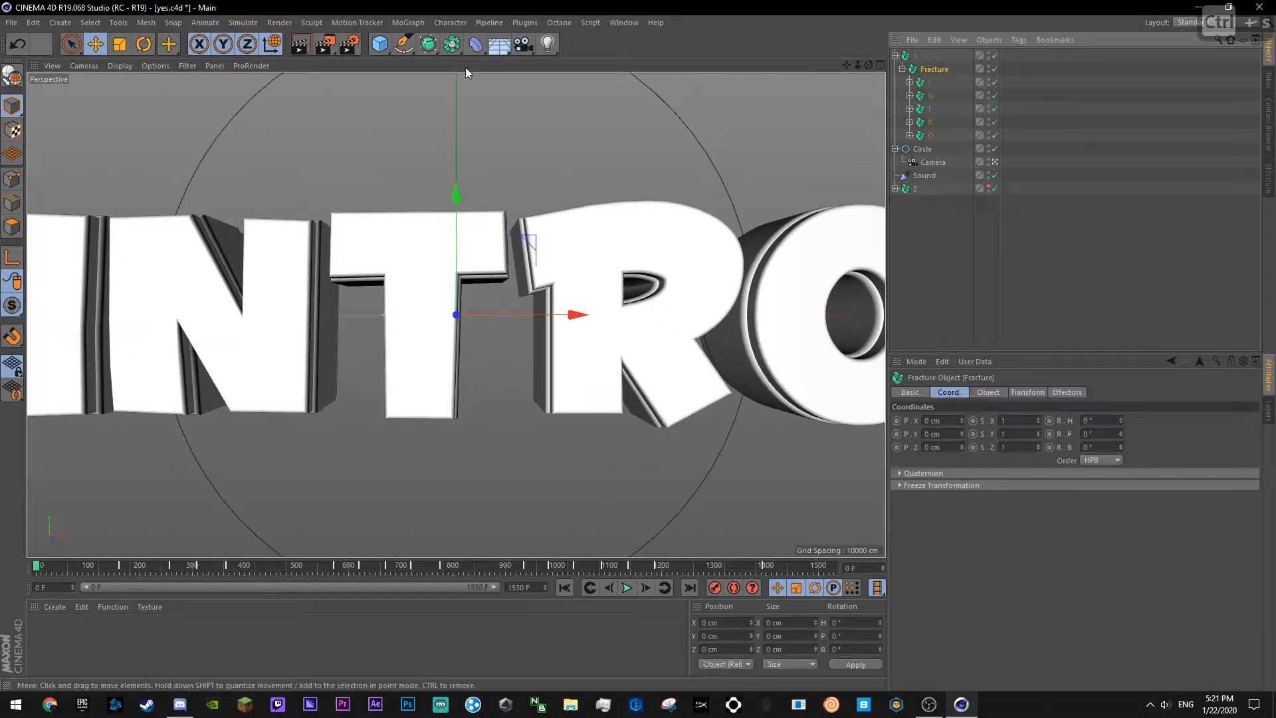
left_click(408, 22)
mouse_move(465, 40)
left_click(576, 61)
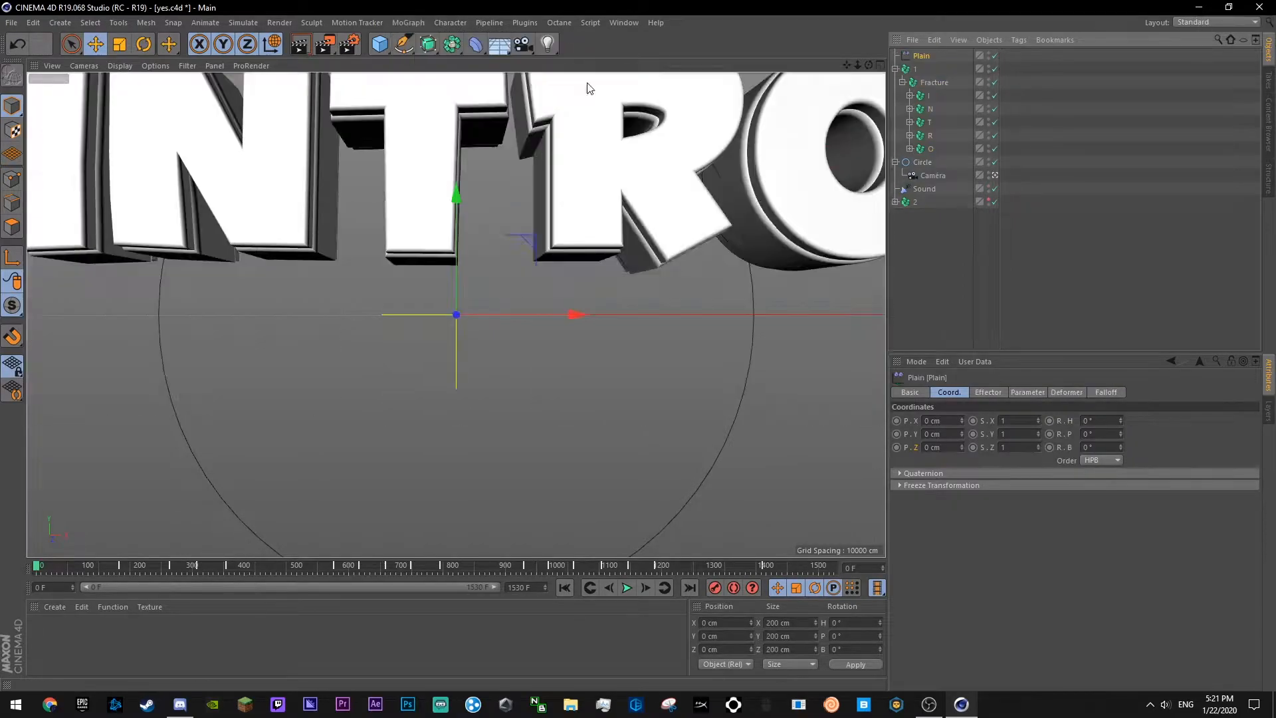
- Make the Plain effector affect only rotation by disabling Position, enabling Rotation and setting R.P to 360°
left_click(988, 392)
left_click(1027, 392)
left_click(943, 445)
left_click(1064, 445)
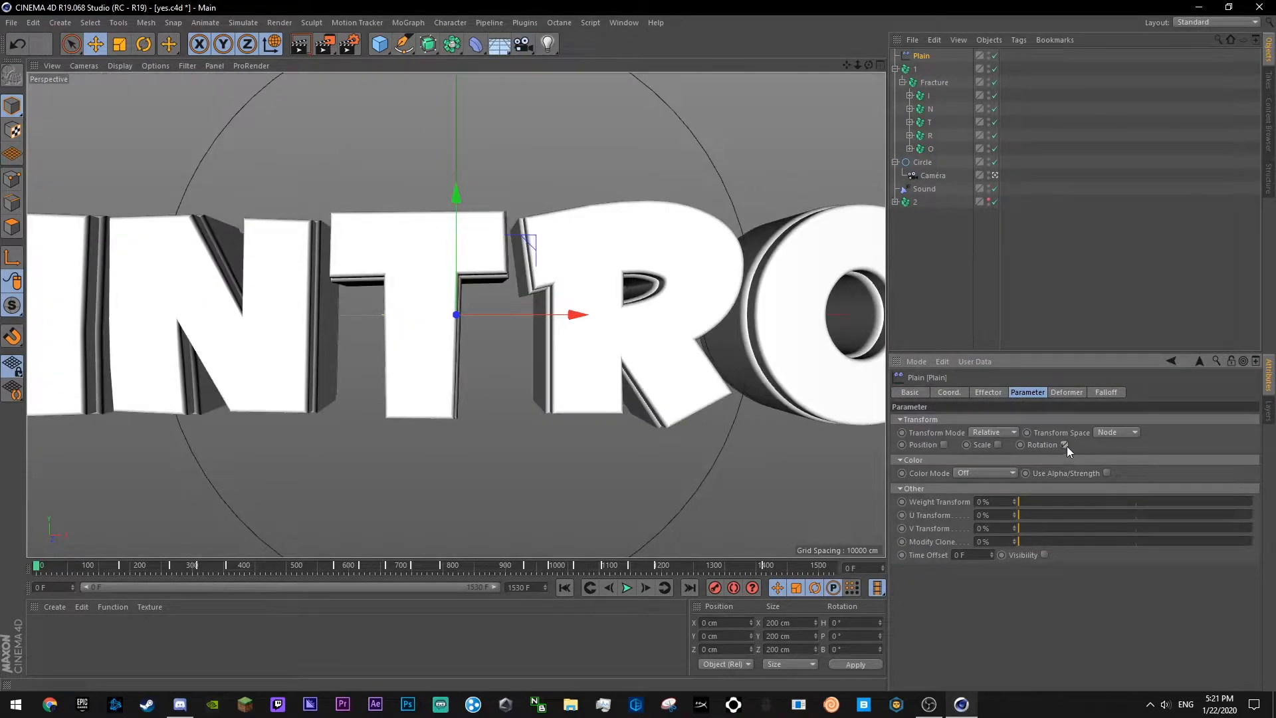
mouse_move(1102, 473)
left_mouse_down()
mouse_move(1097, 438)
mouse_move(1080, 466)
left_mouse_up()
type("0")
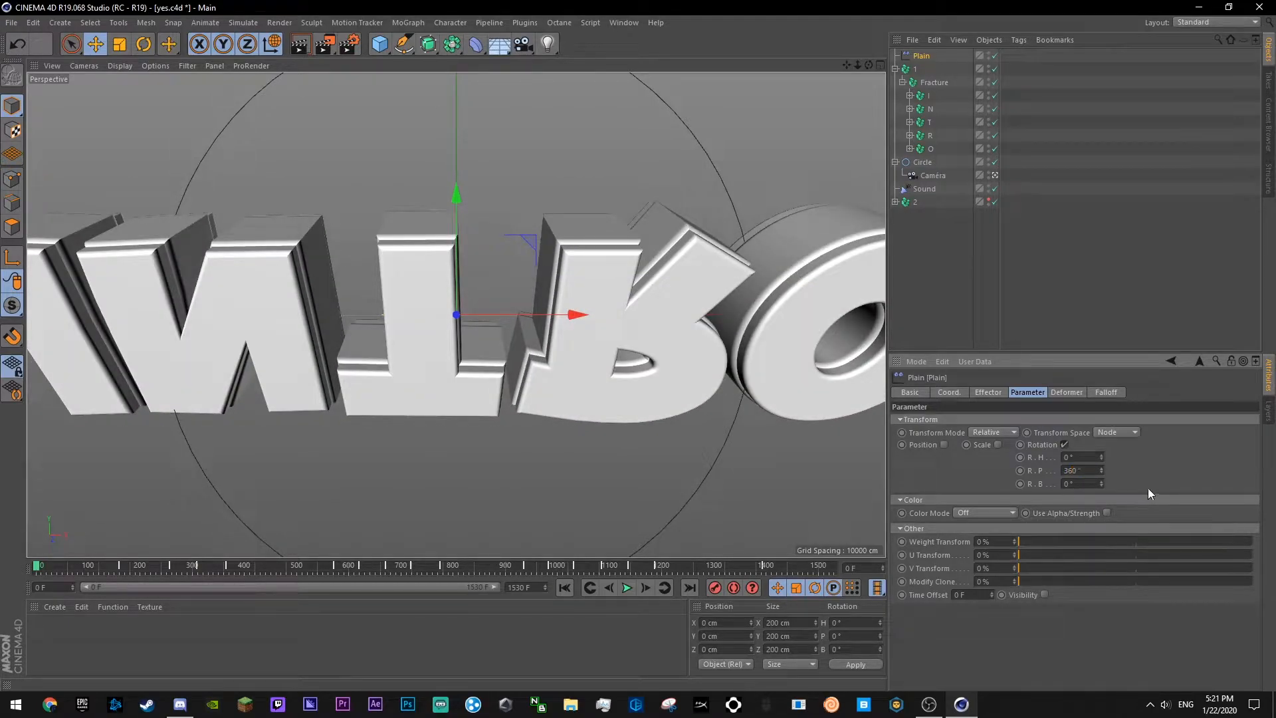
key("Return")
- Keyframe the Plain effector's Strength at -100% on frame 0
left_click(988, 392)
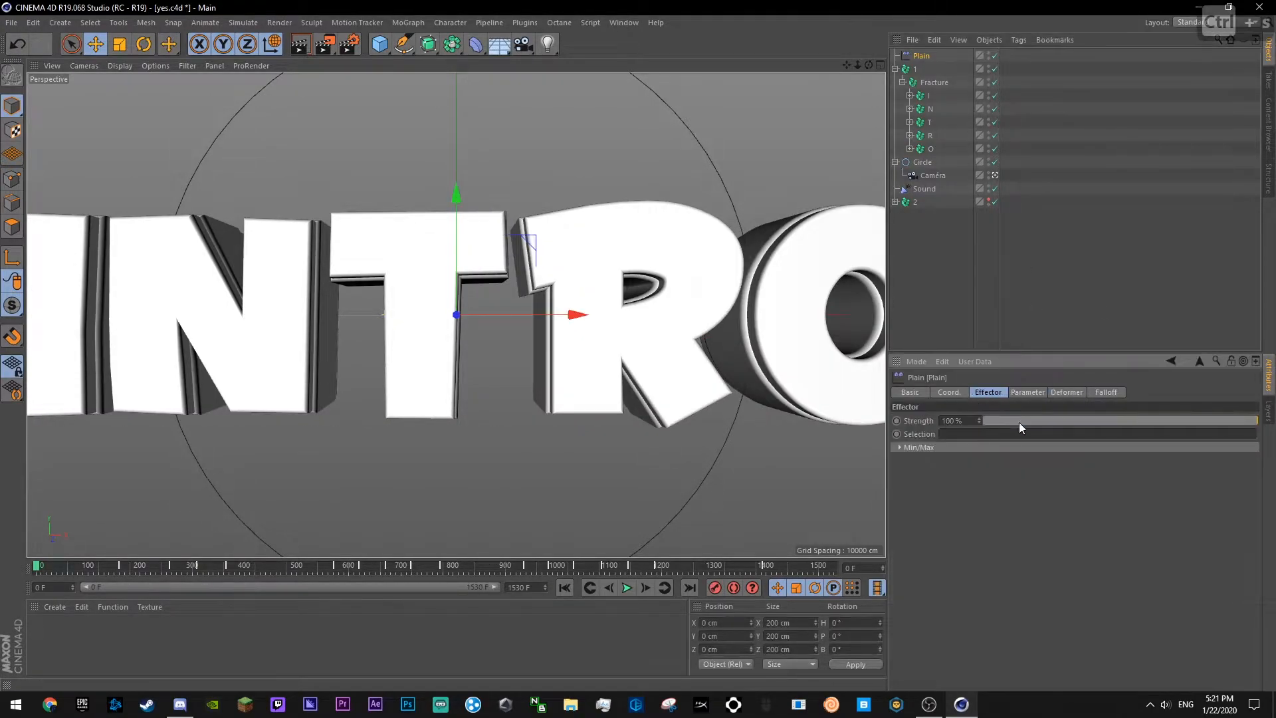
left_click(627, 588)
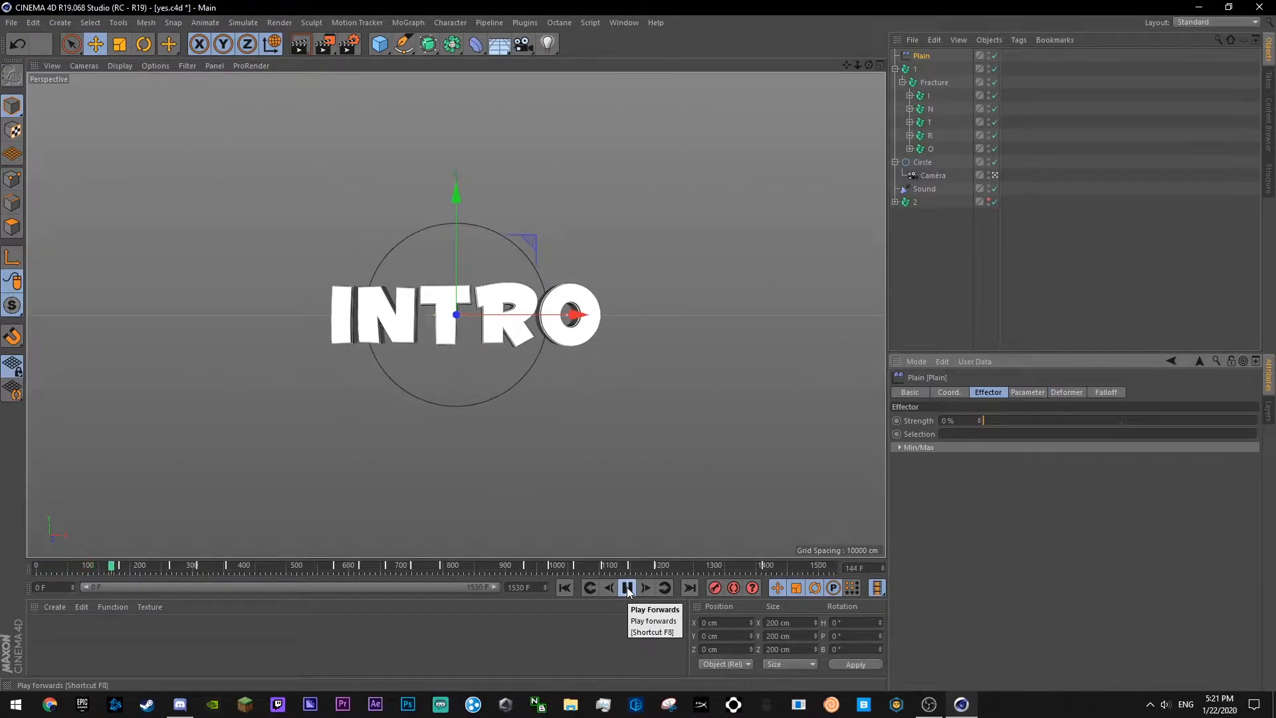
left_click(627, 587)
left_click_drag(72, 568, 33, 568)
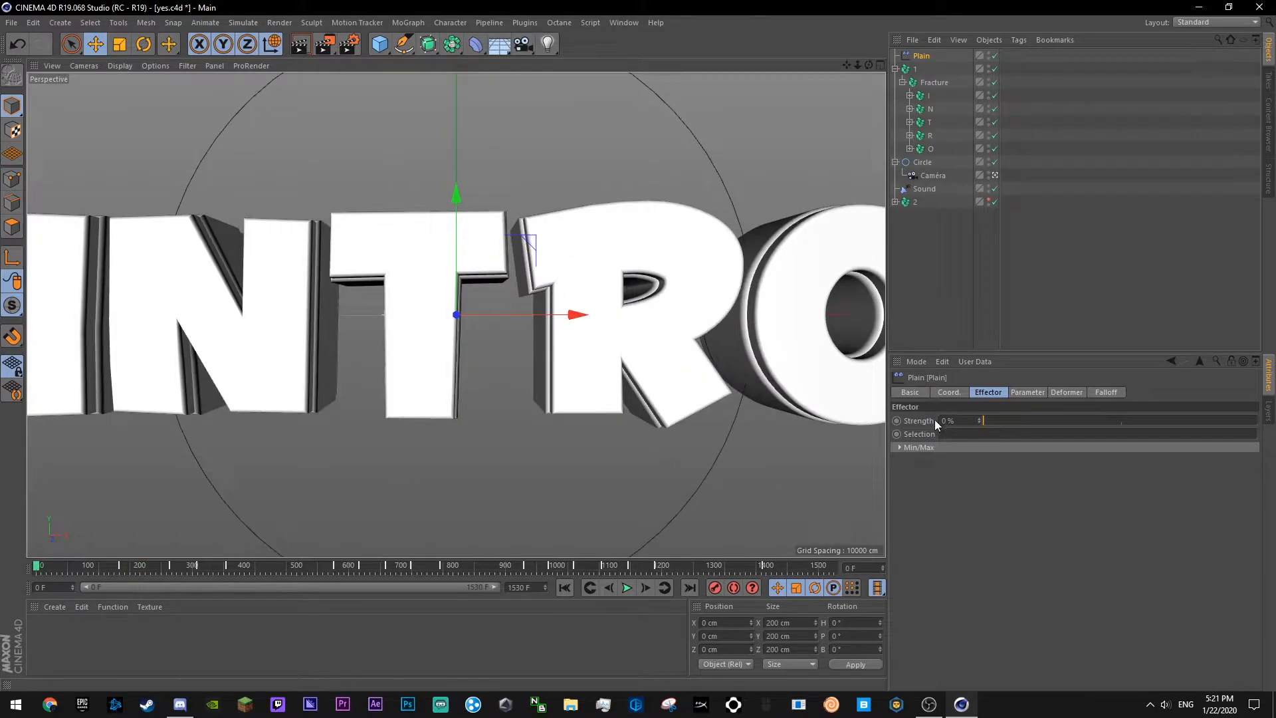
double_click(951, 421)
type("-100")
key("Return")
left_click(897, 421, "ctrl")
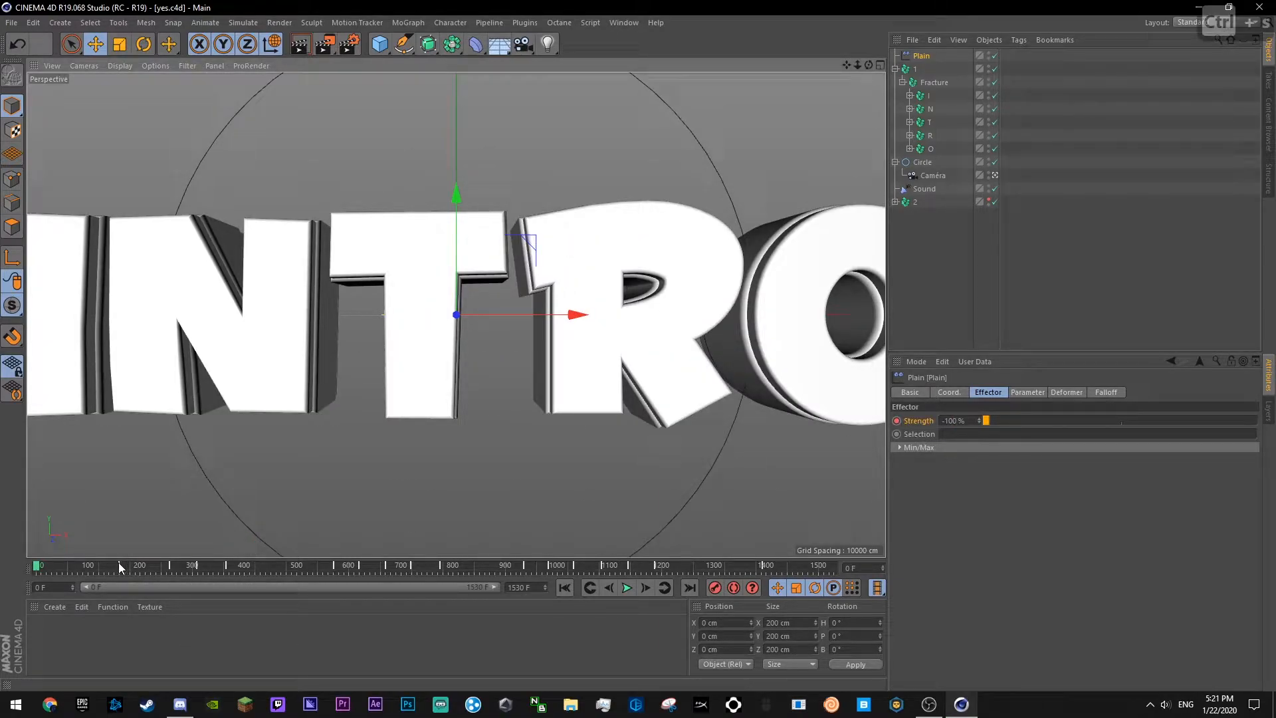
- Keyframe the Plain effector's Strength at 100% on frame 159
left_click(120, 567)
double_click(948, 423)
type("1")
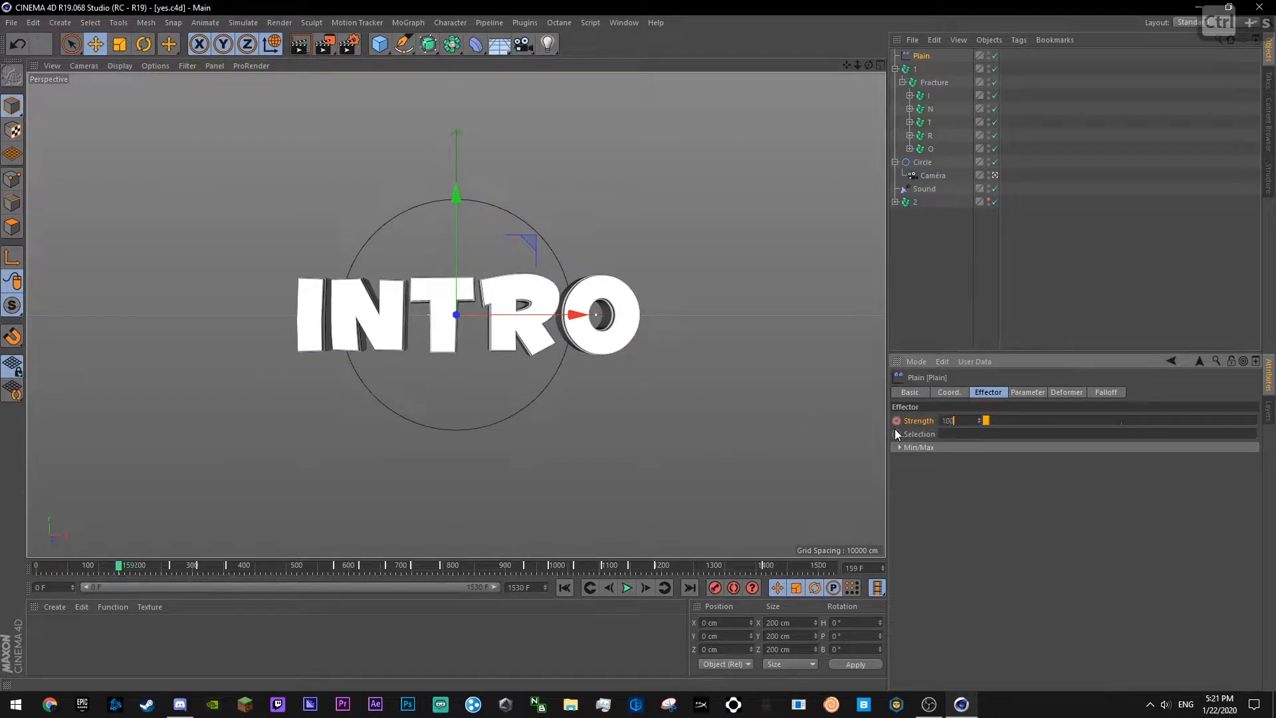
type("00")
key("Return")
left_click(896, 421, "ctrl")
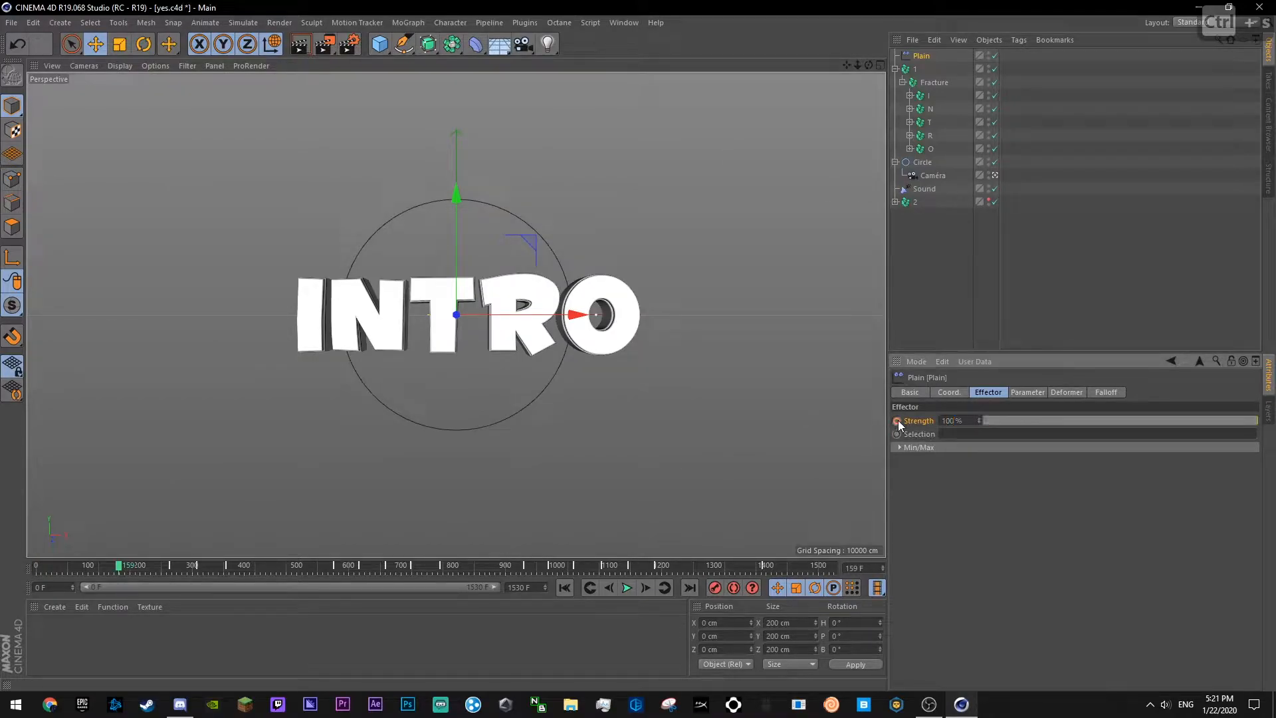
- Keyframe the Plain effector's Strength at 200% on frame 256
left_click(170, 565)
double_click(950, 421)
type("2")
- Show the Strength F-curve, steepen the tangents of the frame 159 key and stretch a flat tangent from the frame 0 key
right_click(921, 422)
mouse_move(1000, 430)
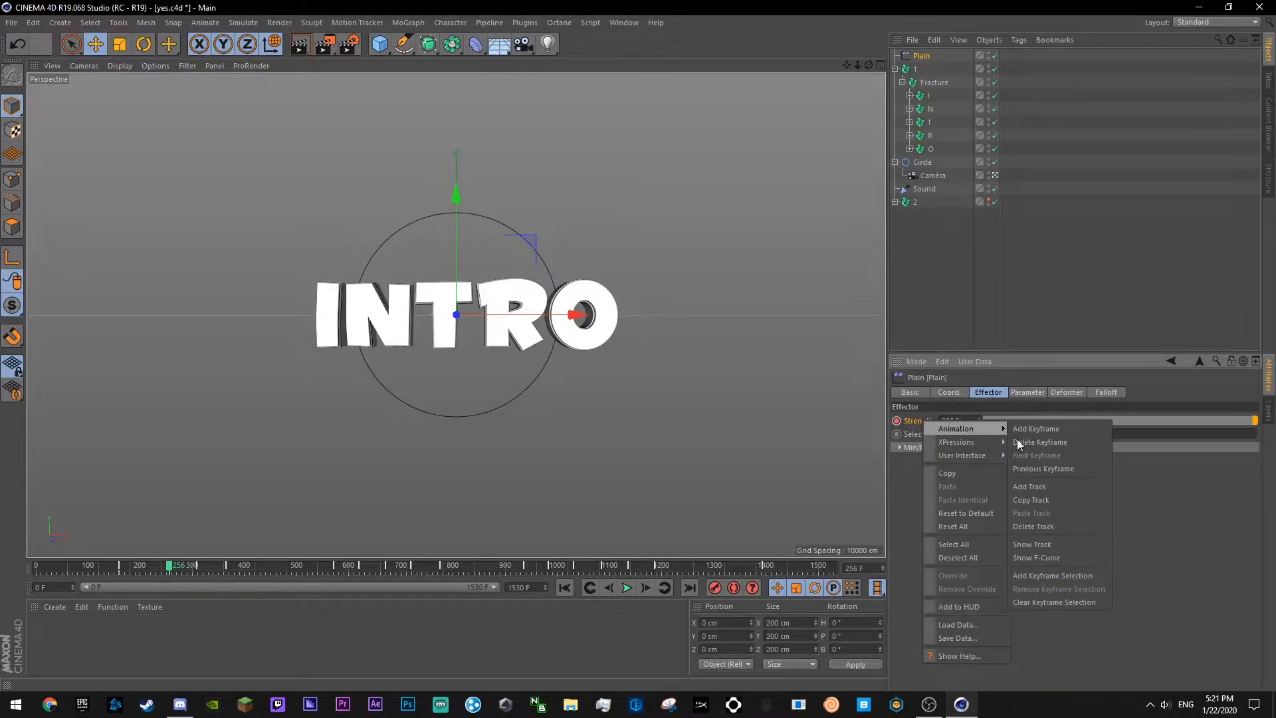
left_click(1049, 559)
left_click_drag(969, 287, 929, 247)
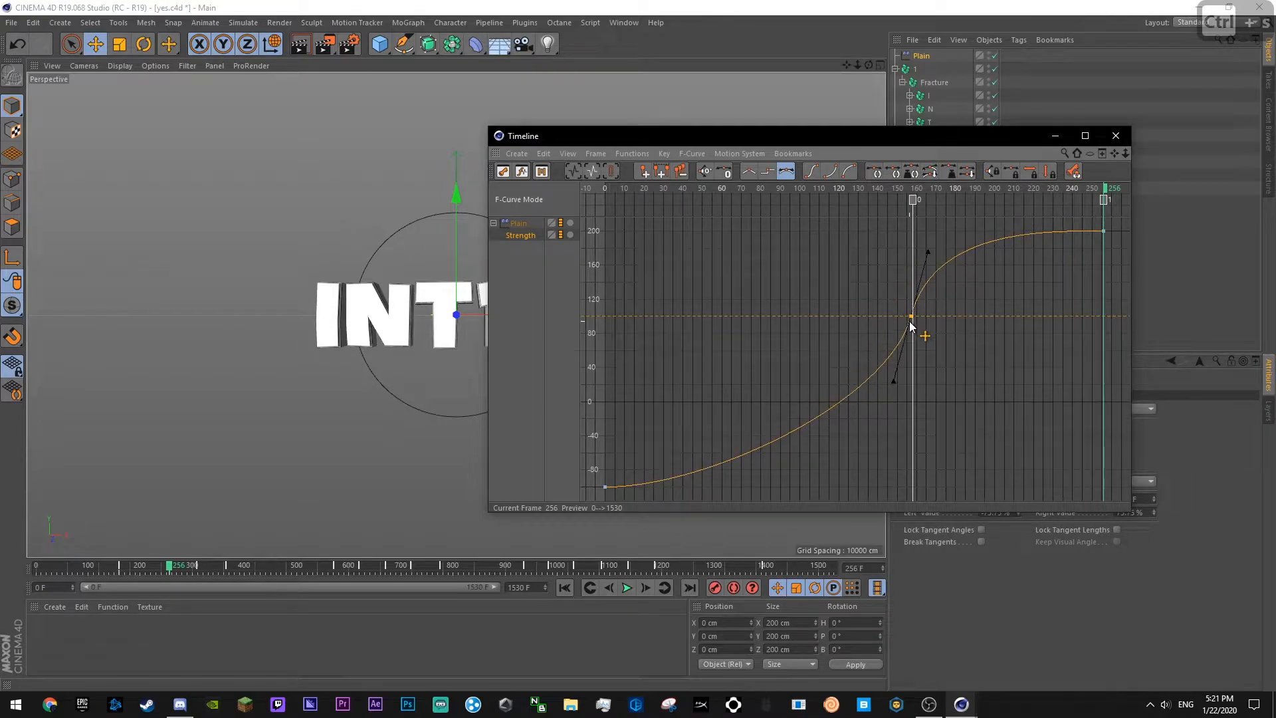
left_click(603, 488)
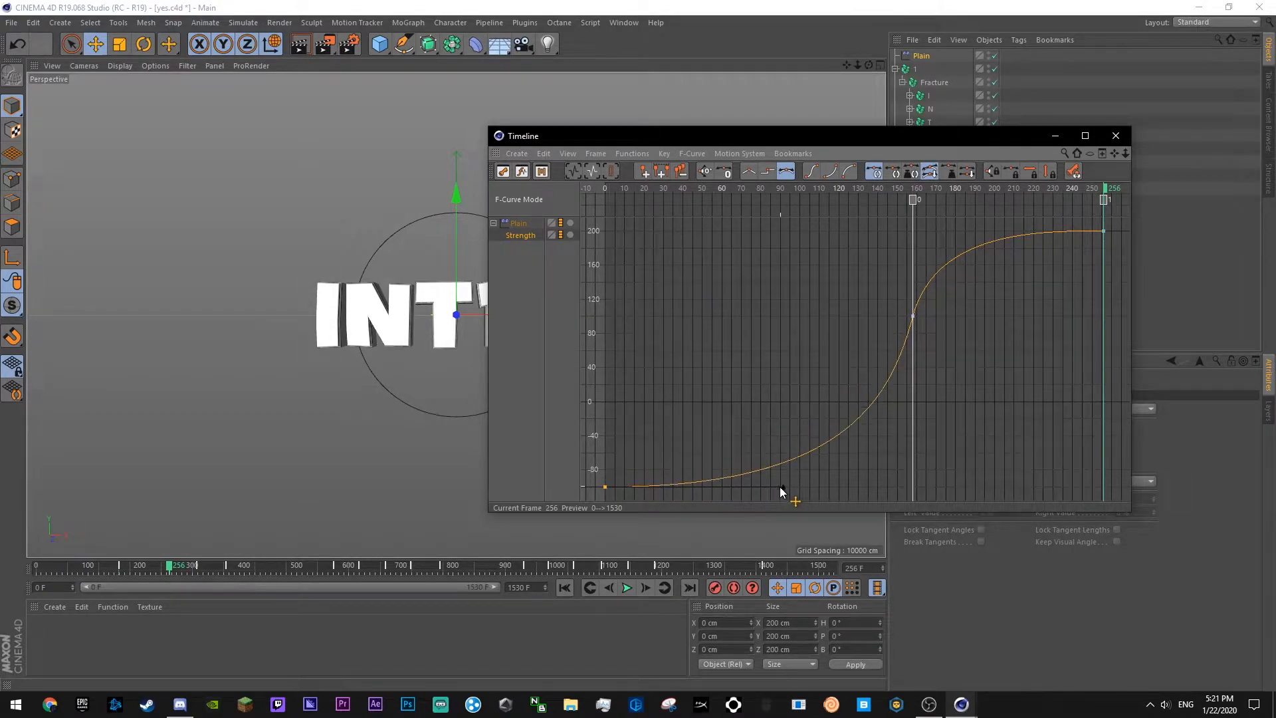
left_click(775, 234, "ctrl")
- Save the project, close the F-curve timeline and play the letter rotation from the start
left_click_drag(614, 189, 544, 194)
key("ctrl+s")
key("F8")
left_click(1119, 141)
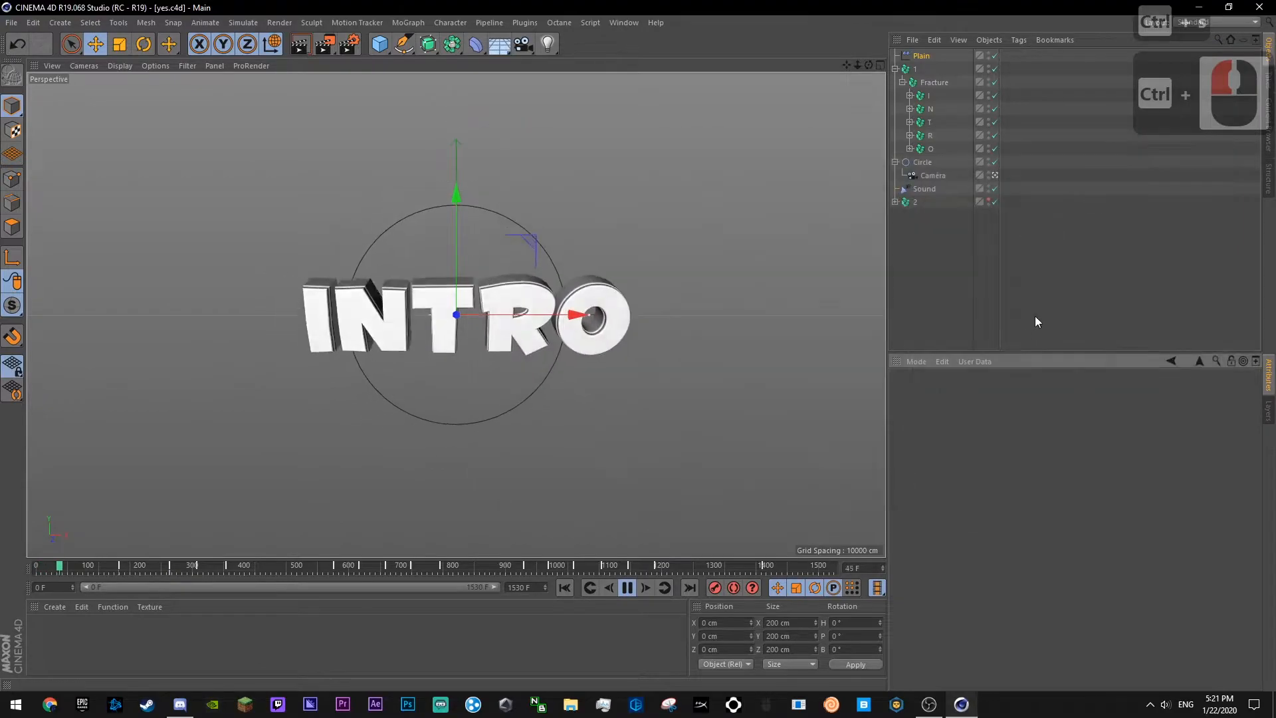
- Show the Plain effector's Strength F-curve and raise the frame 0 key to about 10%
left_click(1014, 342)
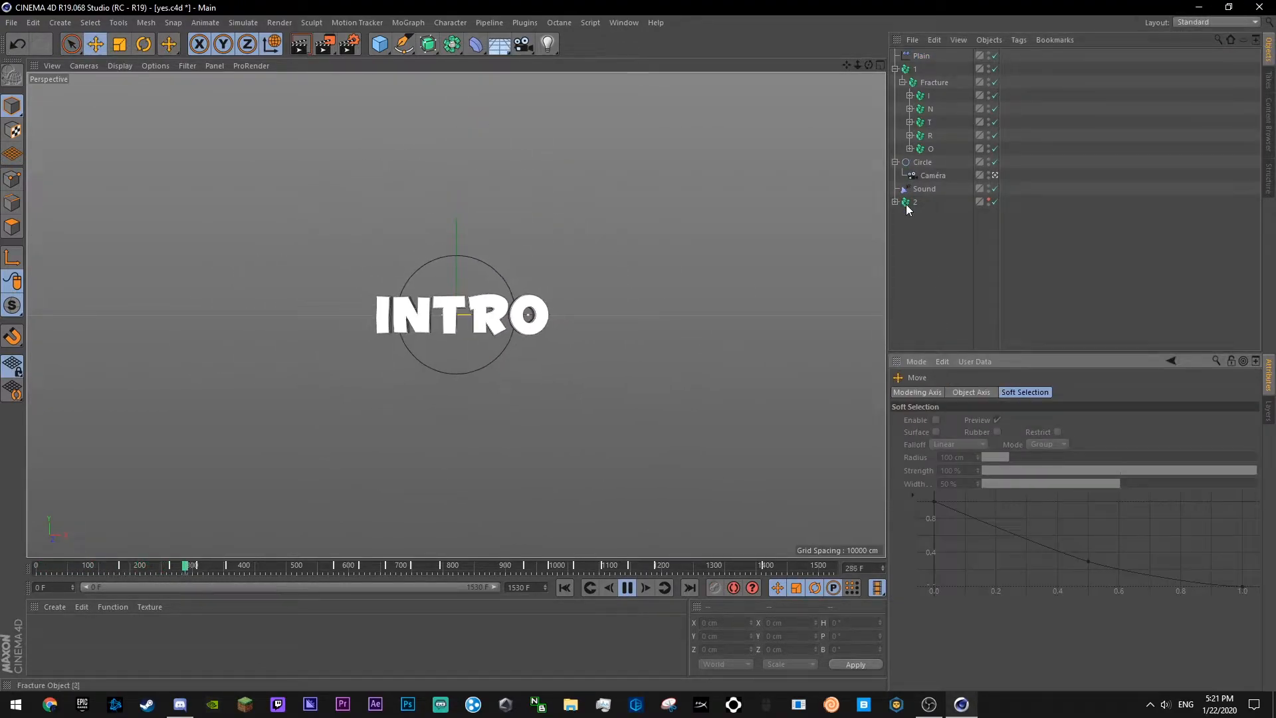
left_click(921, 56)
right_click(927, 423)
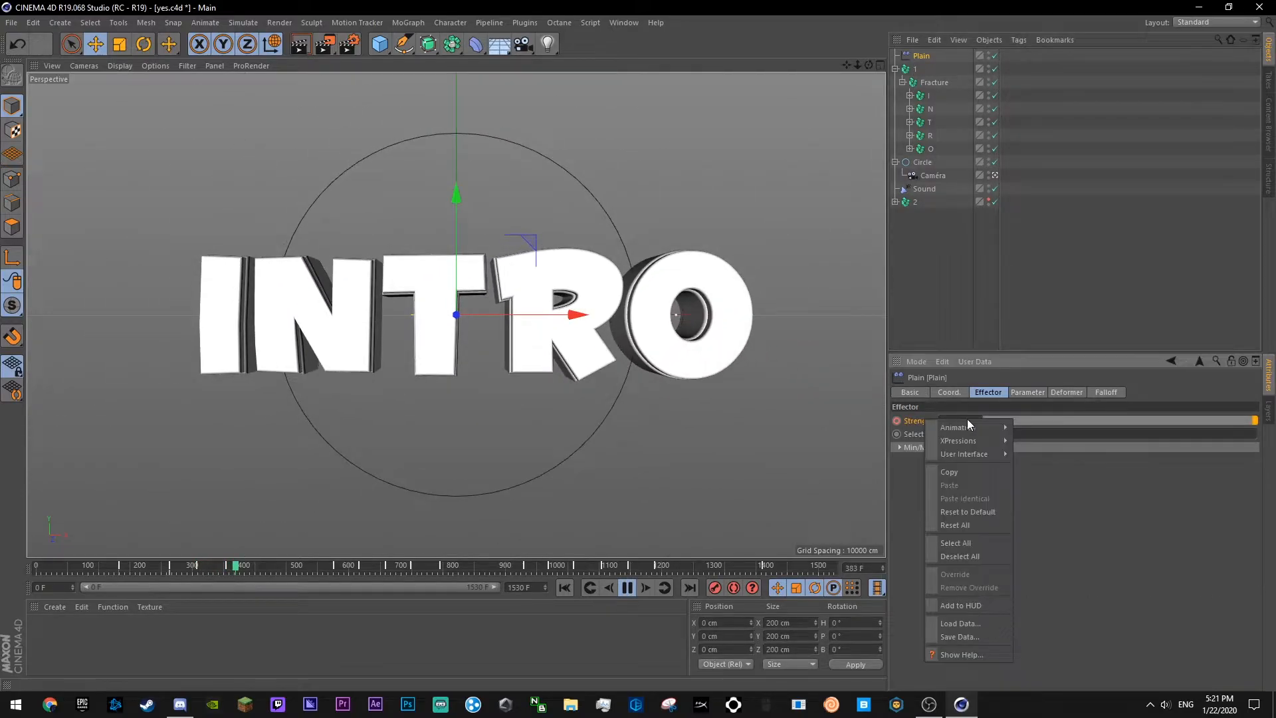
mouse_move(1009, 429)
left_click(1051, 556)
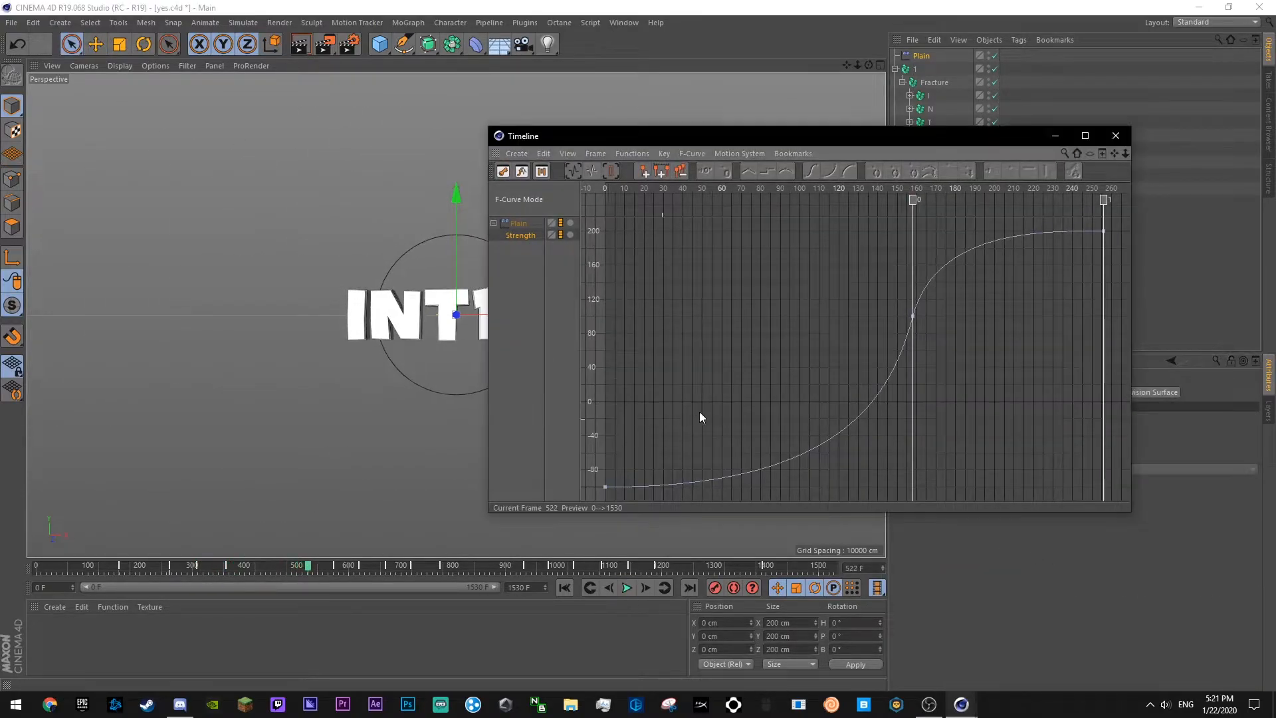
left_click(621, 485)
left_click_drag(606, 479, 612, 397)
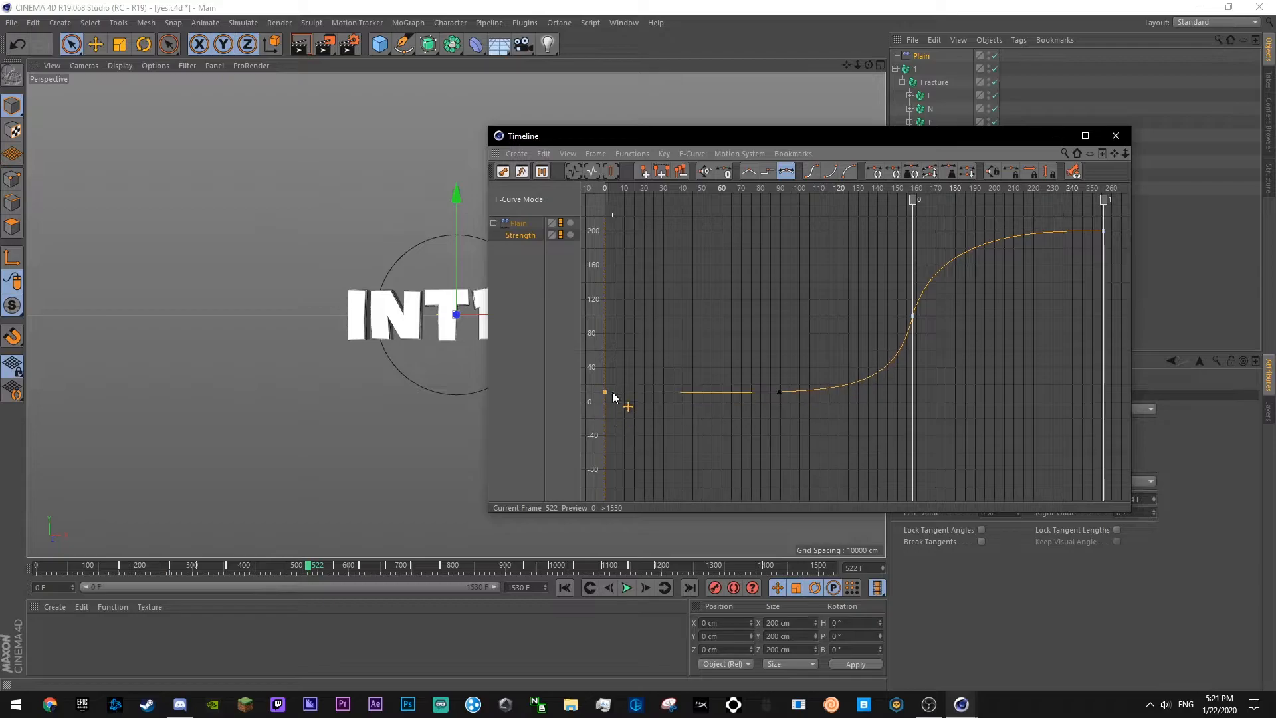
- Pull the frame 0 key's tangent steeply downward so the curve dips below zero, and play the animation from the start
left_click_drag(781, 396, 797, 476)
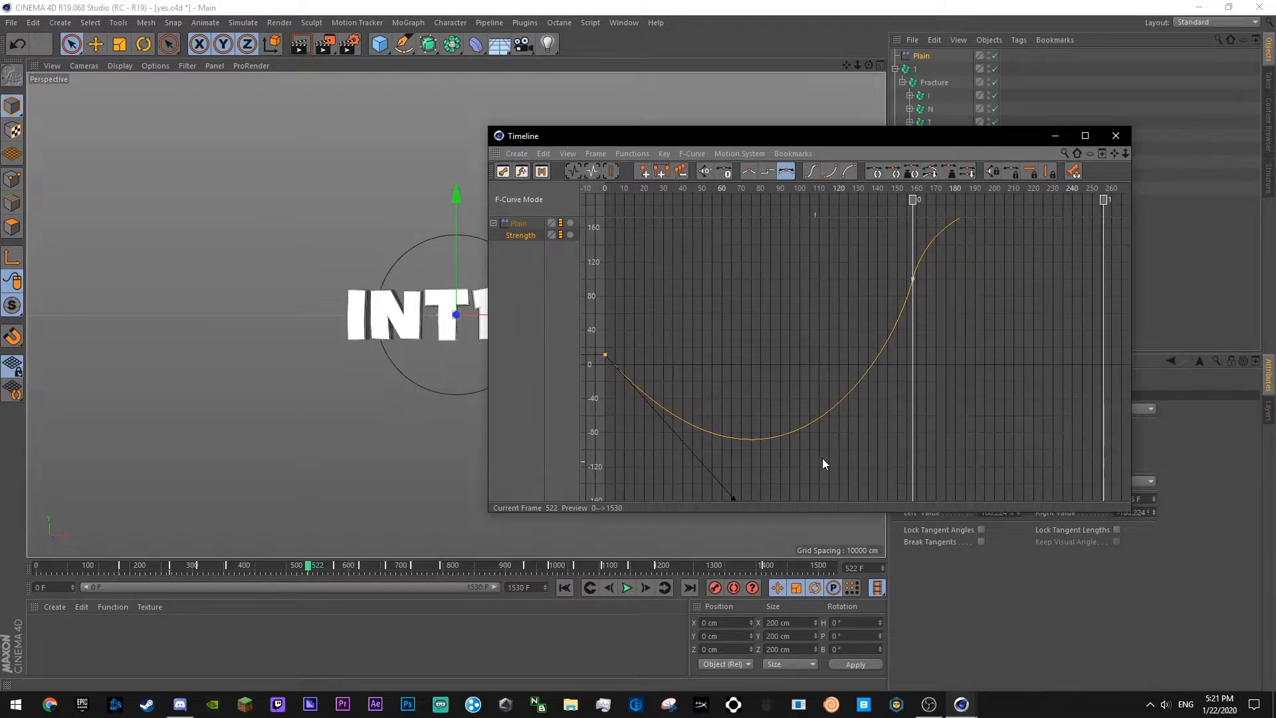
left_click(863, 339)
left_click(594, 188)
key("F8")
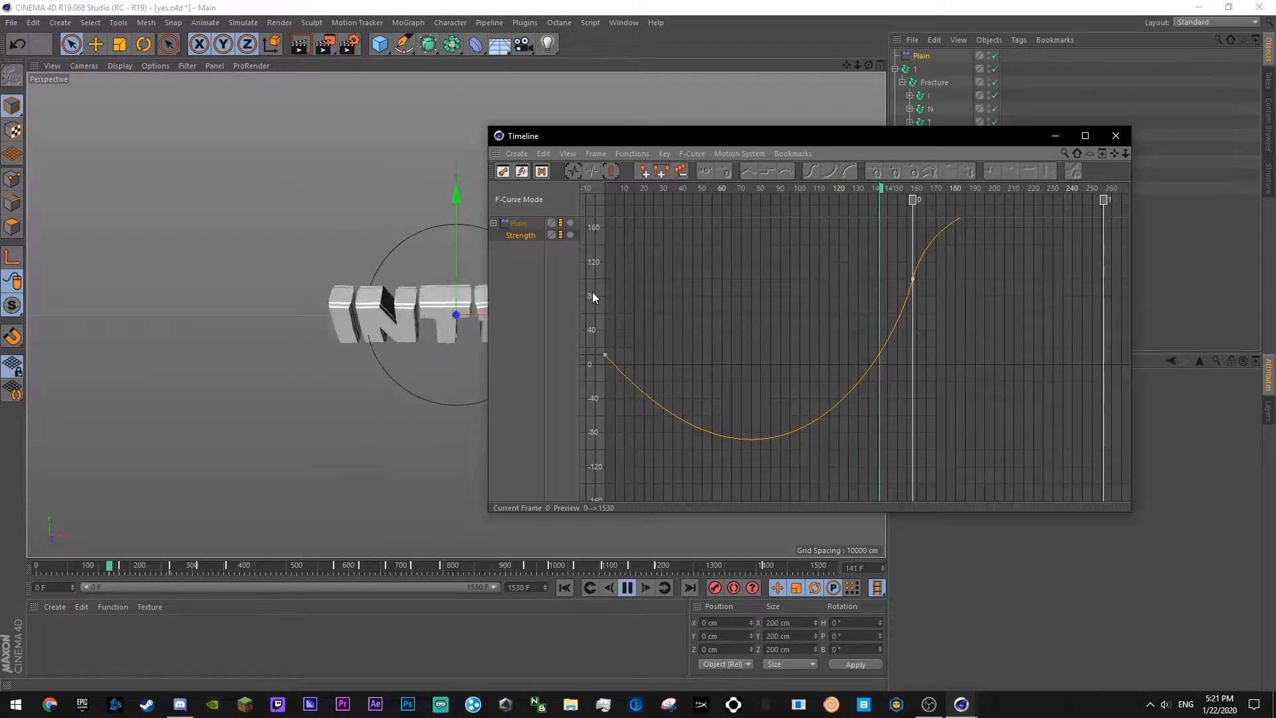
key("F8")
- Steepen the tangents of the frame 159 Strength key and replay the letter rotation from the start
left_click(912, 278)
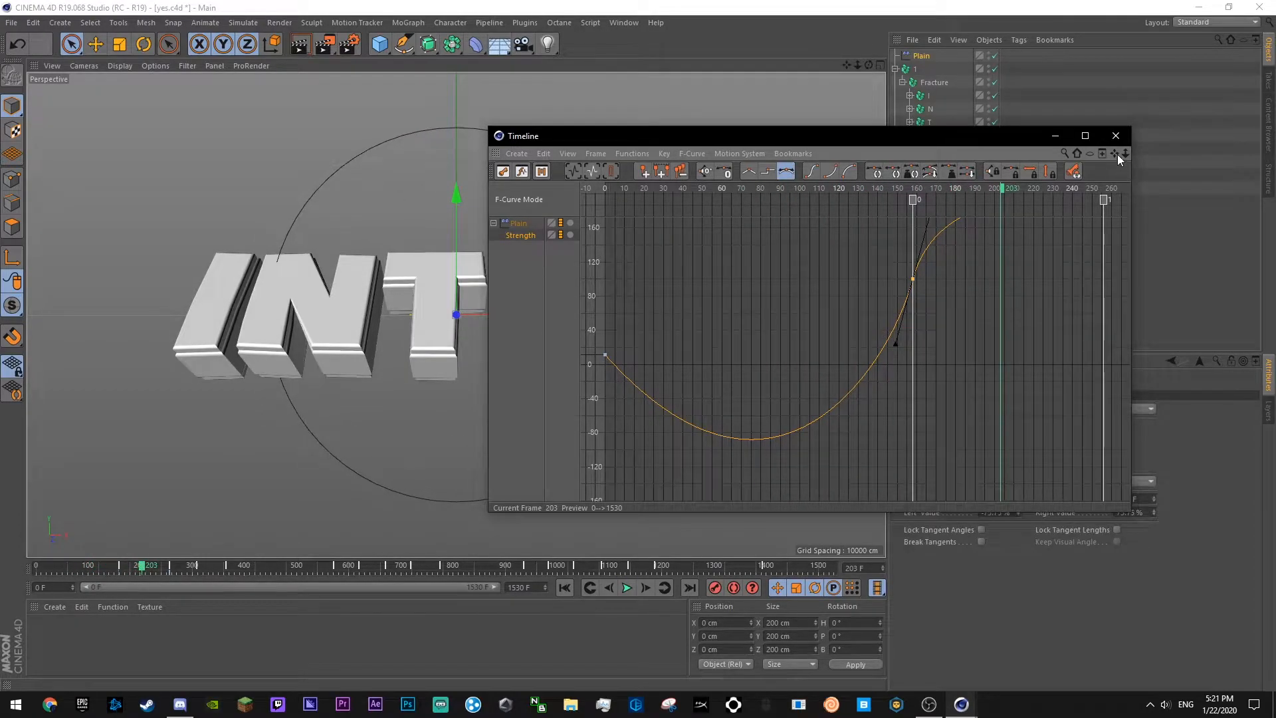
left_click_drag(1116, 155, 1128, 240)
left_click(916, 313)
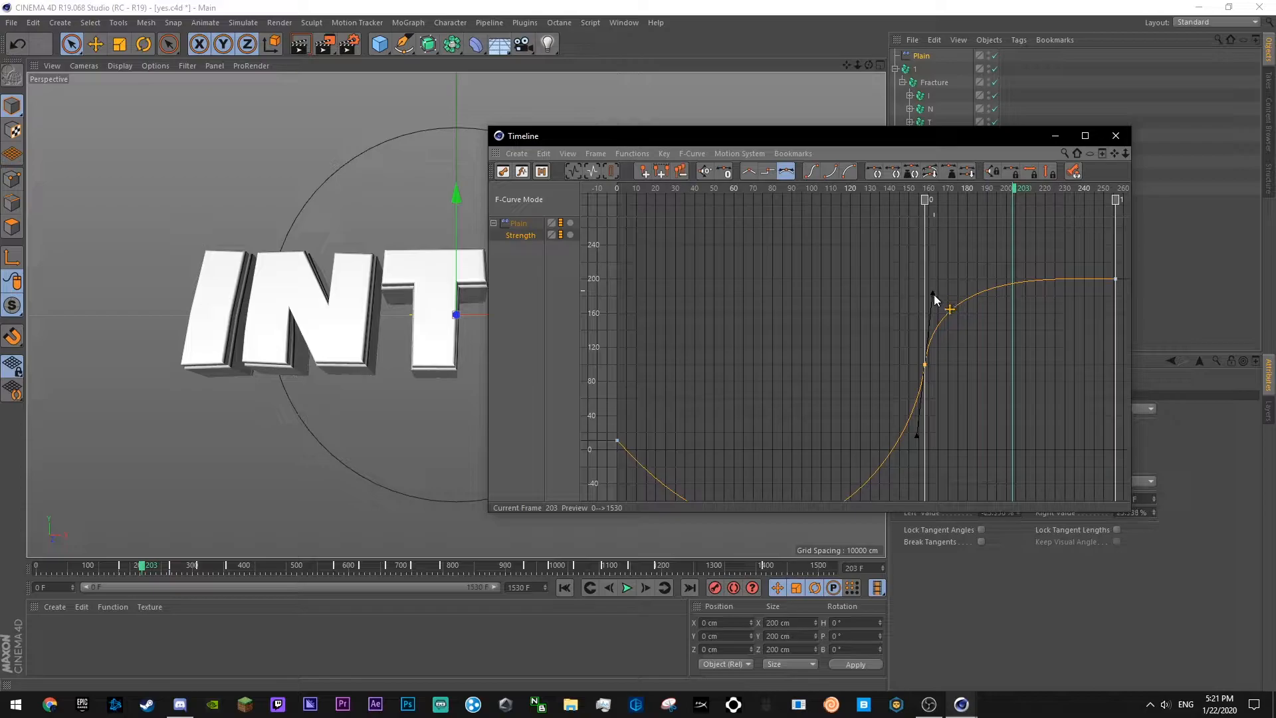
key("F8")
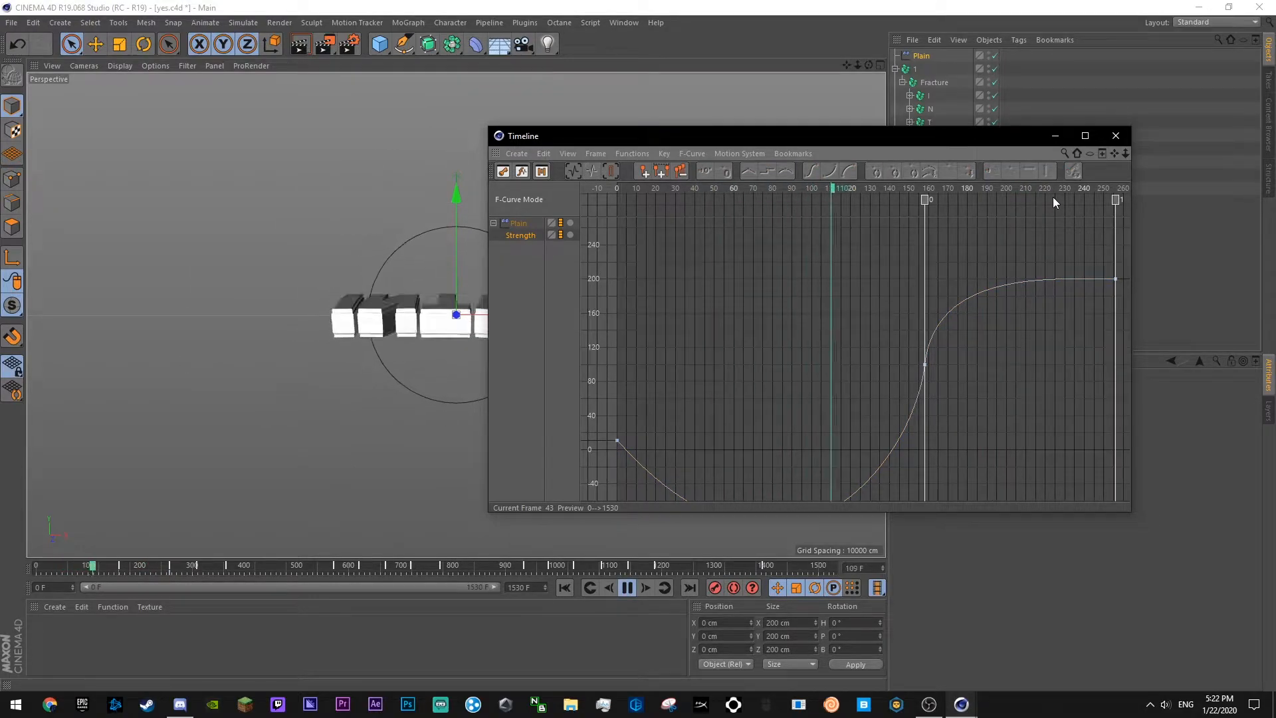
left_click_drag(692, 193, 636, 201)
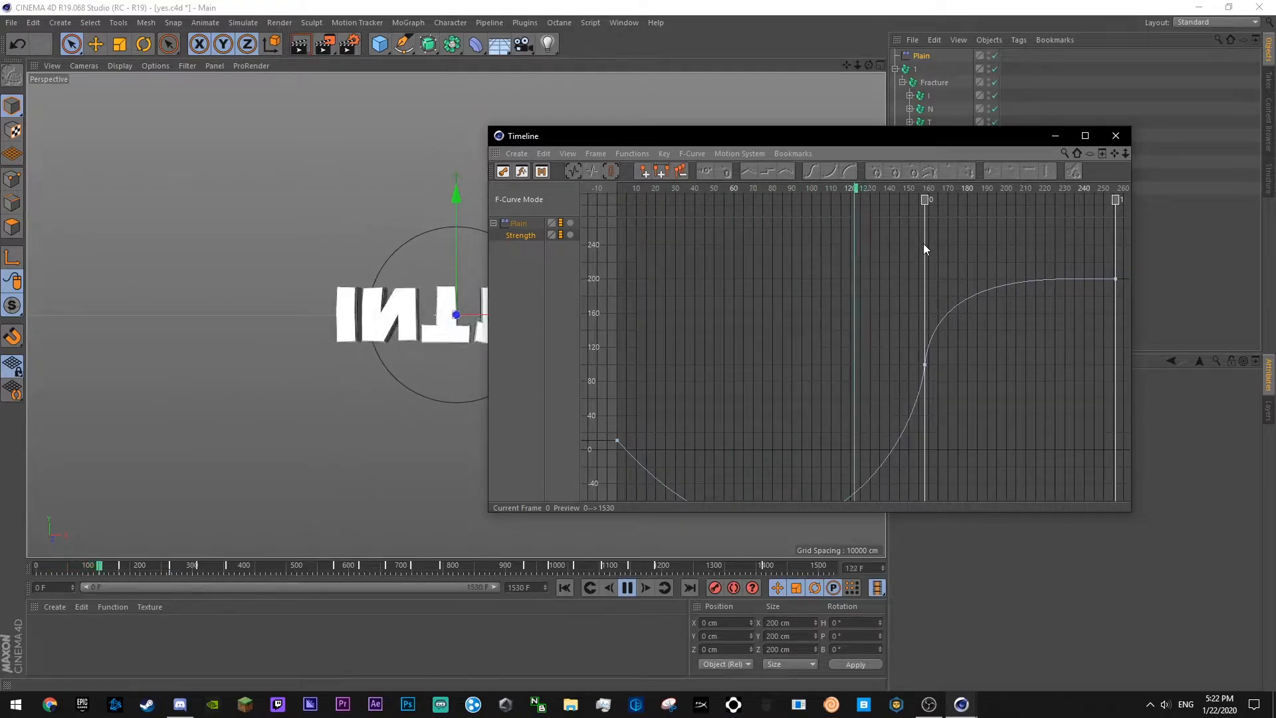
key("F8")
- Lengthen the downward tangent of the frame 0 Strength key and play the rotation from frame 0
left_click(617, 439)
scroll(689, 483, "down", 2)
scroll(986, 331, "up", 2)
left_click_drag(1114, 155, 1048, 212)
left_click_drag(749, 473, 777, 473)
left_click(818, 309)
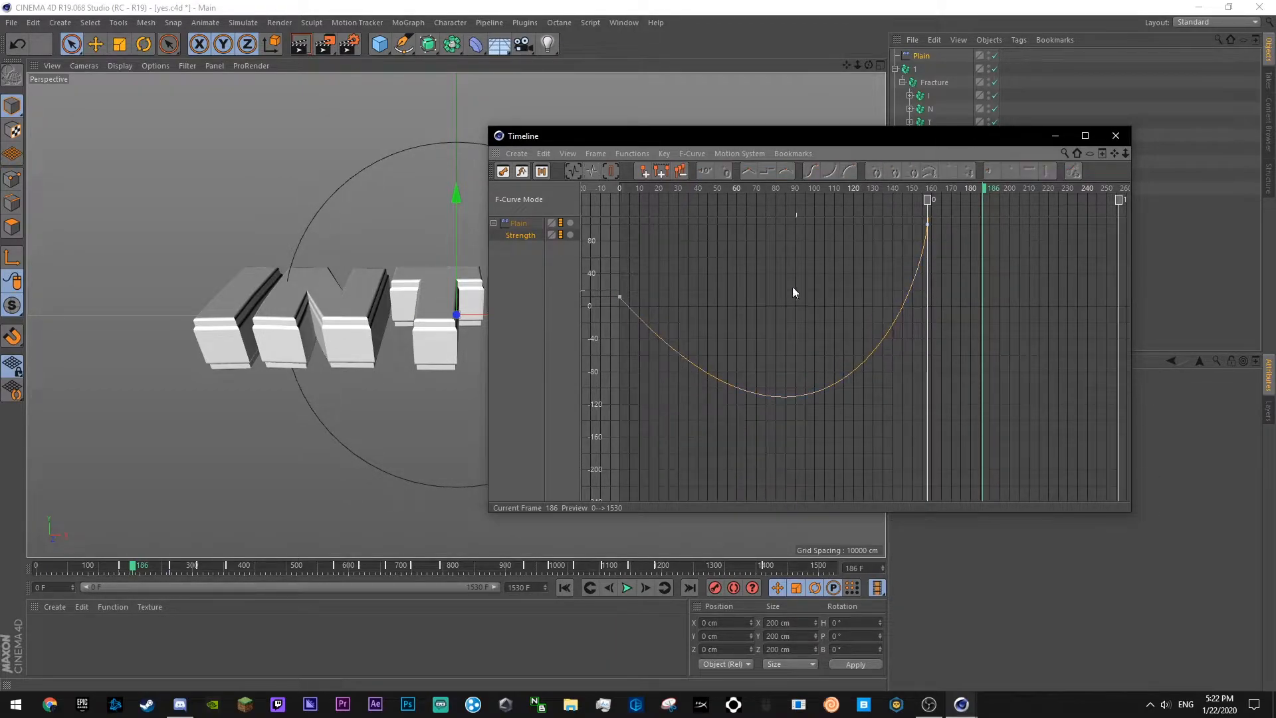
key("F8")
left_click_drag(656, 188, 586, 191)
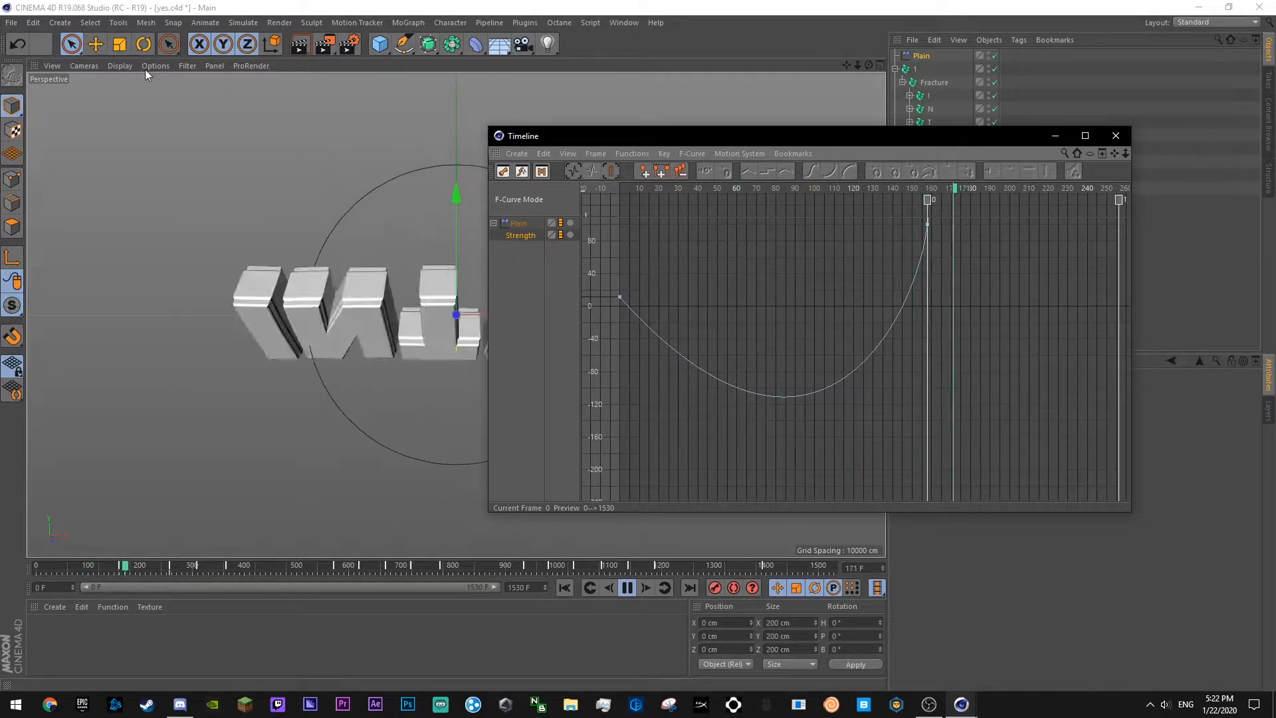
- Replay the letter rotation from about frame 140 to check its motion through the frame 159 and 256 keys
left_click(96, 44)
left_click(1071, 192)
left_click_drag(1115, 154, 978, 255)
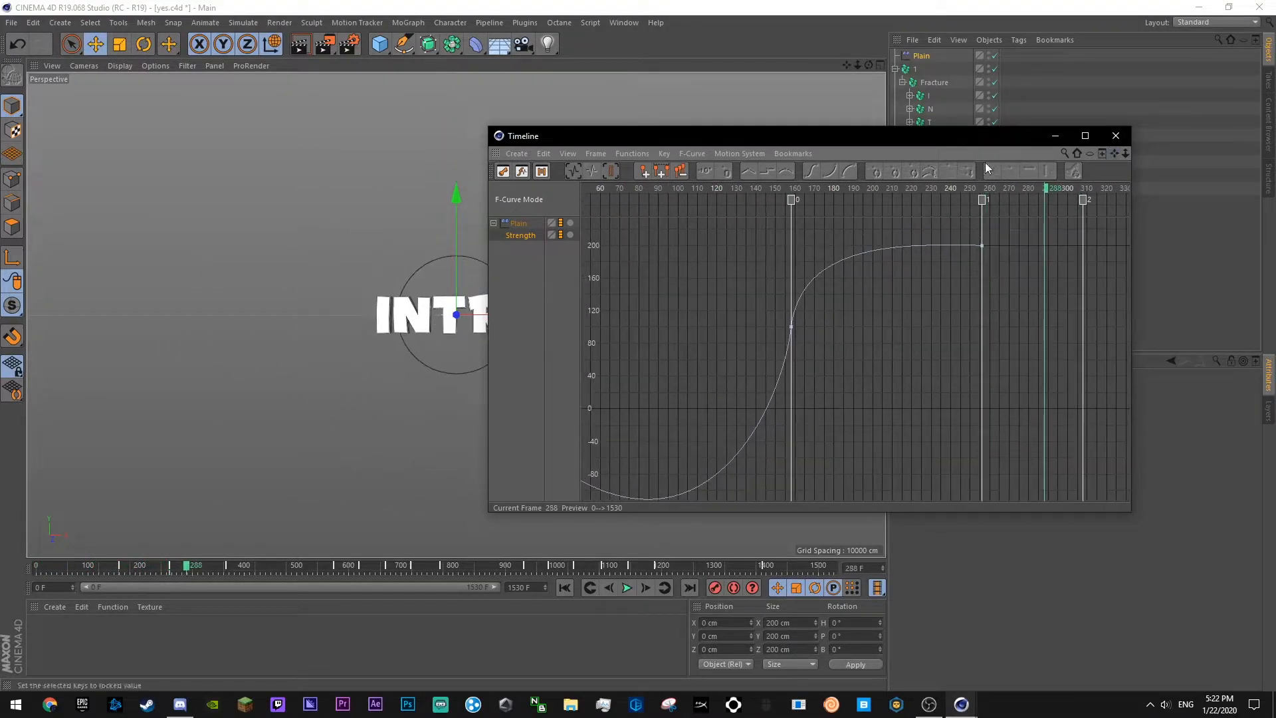
left_click(758, 189)
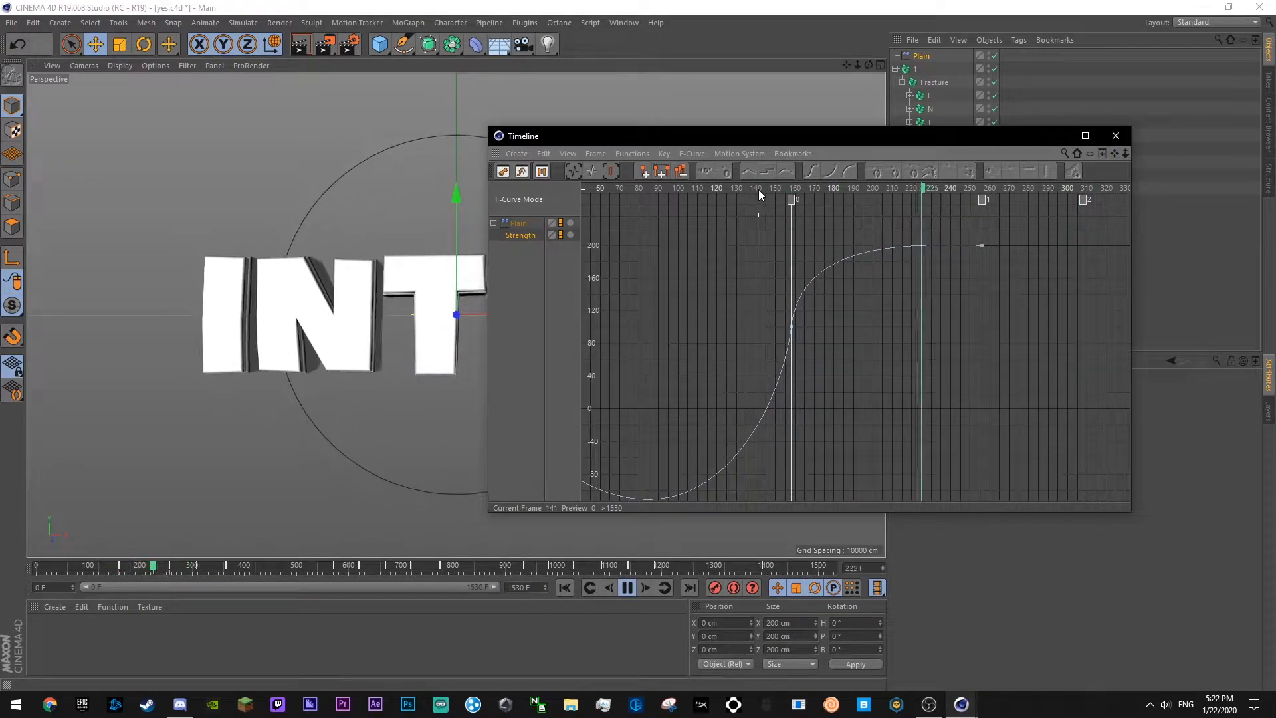
left_click(753, 189)
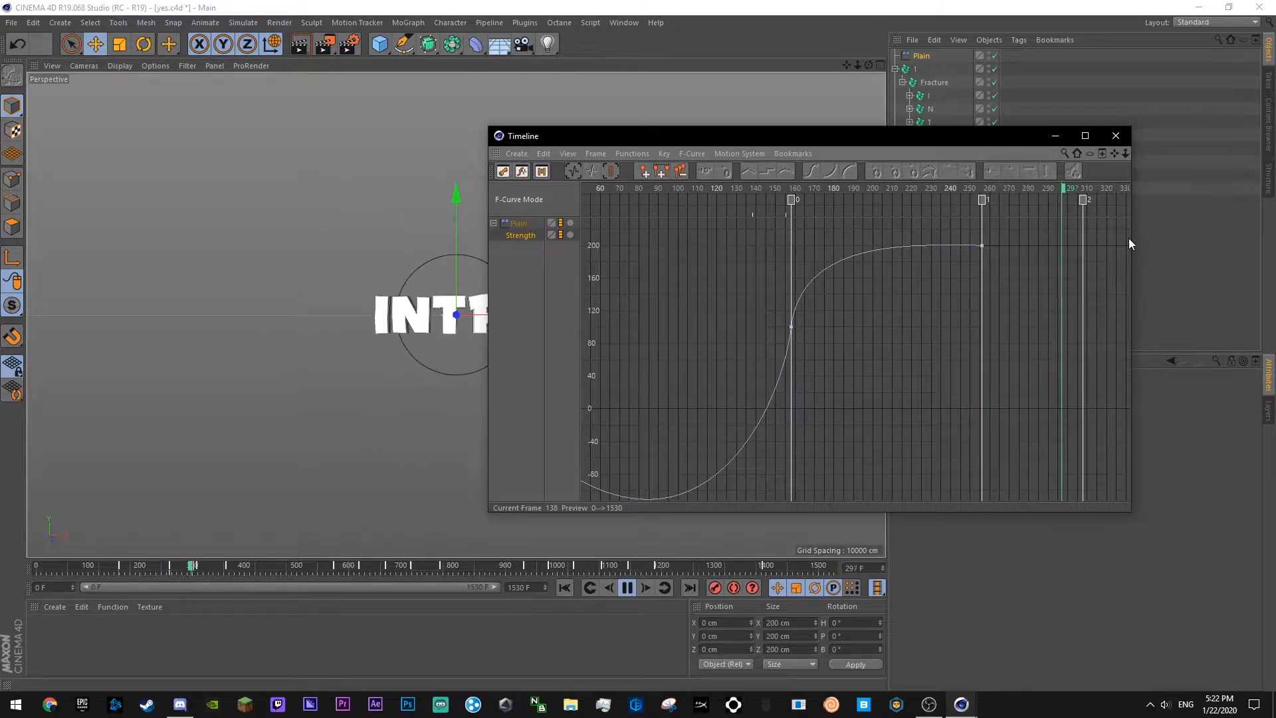
- Close the F-curve timeline, save the project and play the animation from the first timeline marker
left_click(1115, 135)
key("ctrl+s")
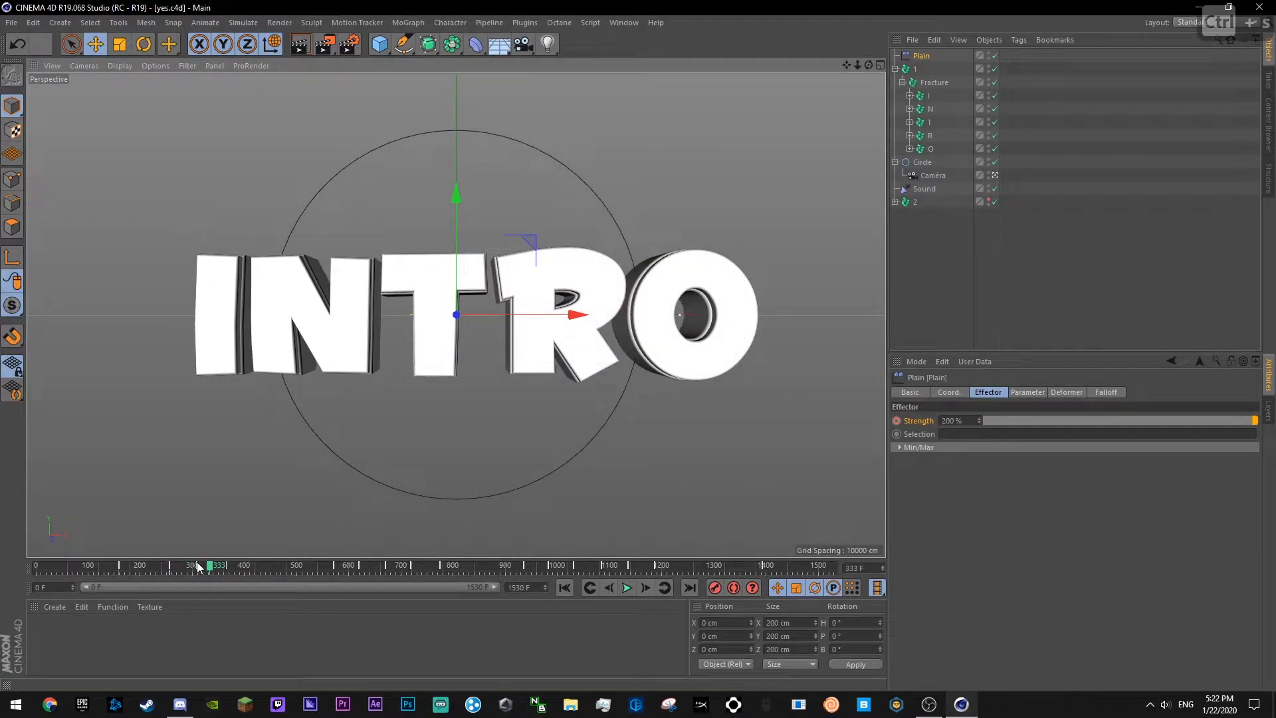
left_click(197, 566)
left_click(117, 566)
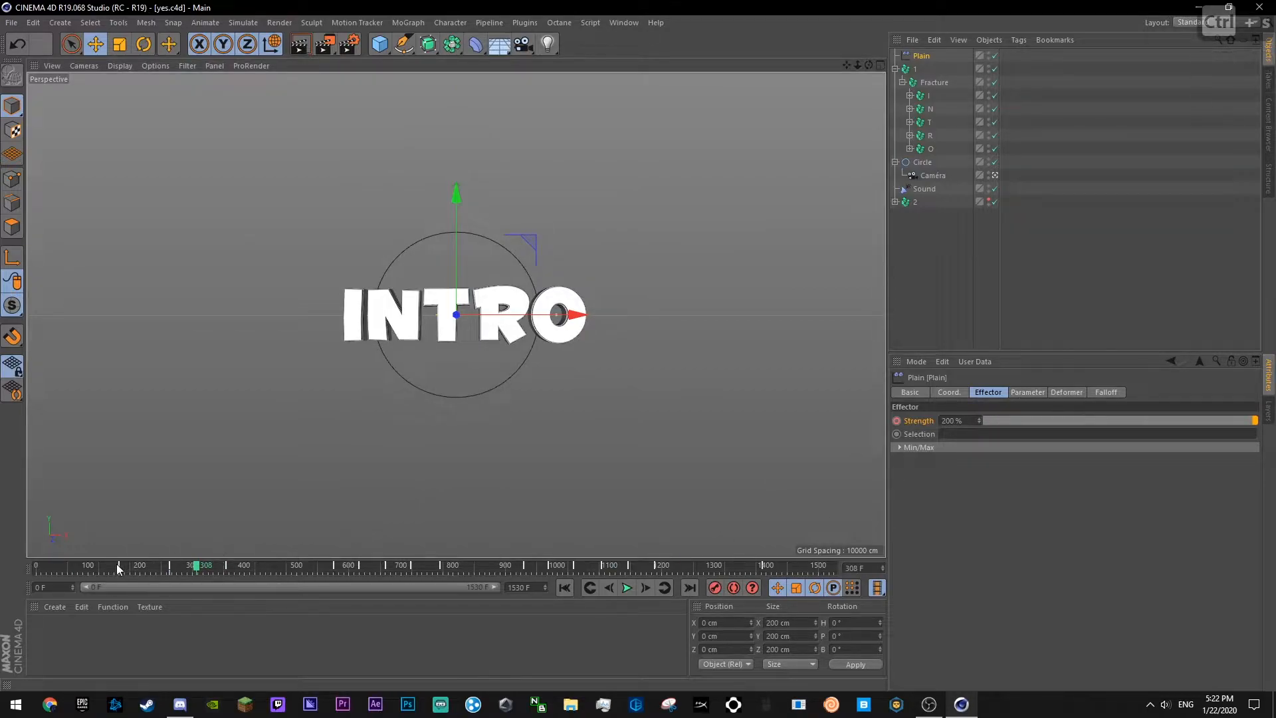
left_click(625, 588)
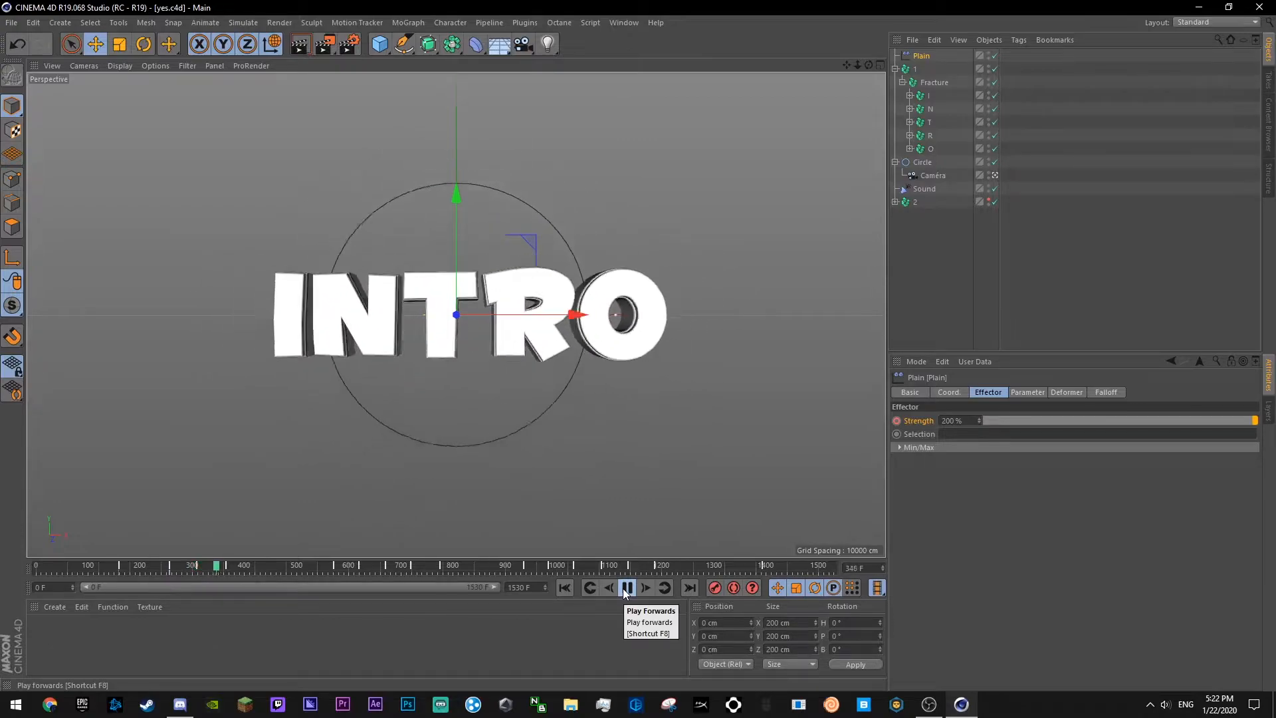
left_click(626, 592)
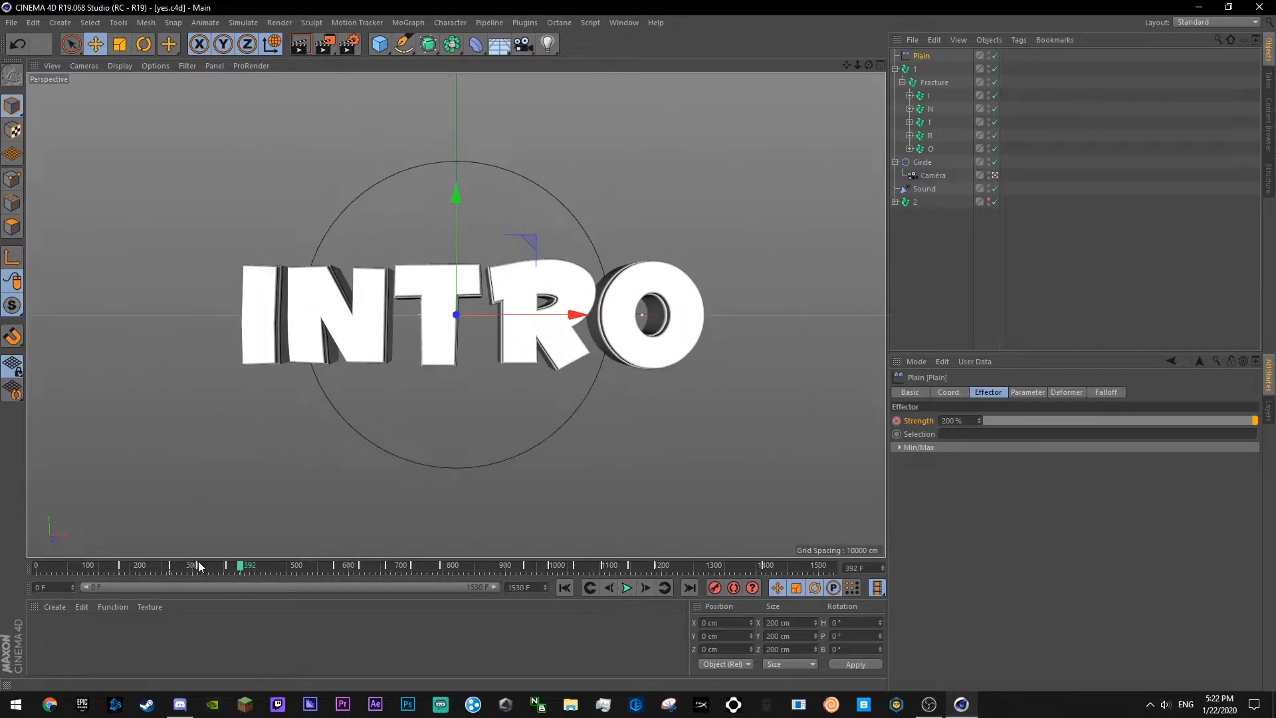
- Keyframe the Plain effector's Strength at 400% on frame 308 and save the project
left_click(196, 562)
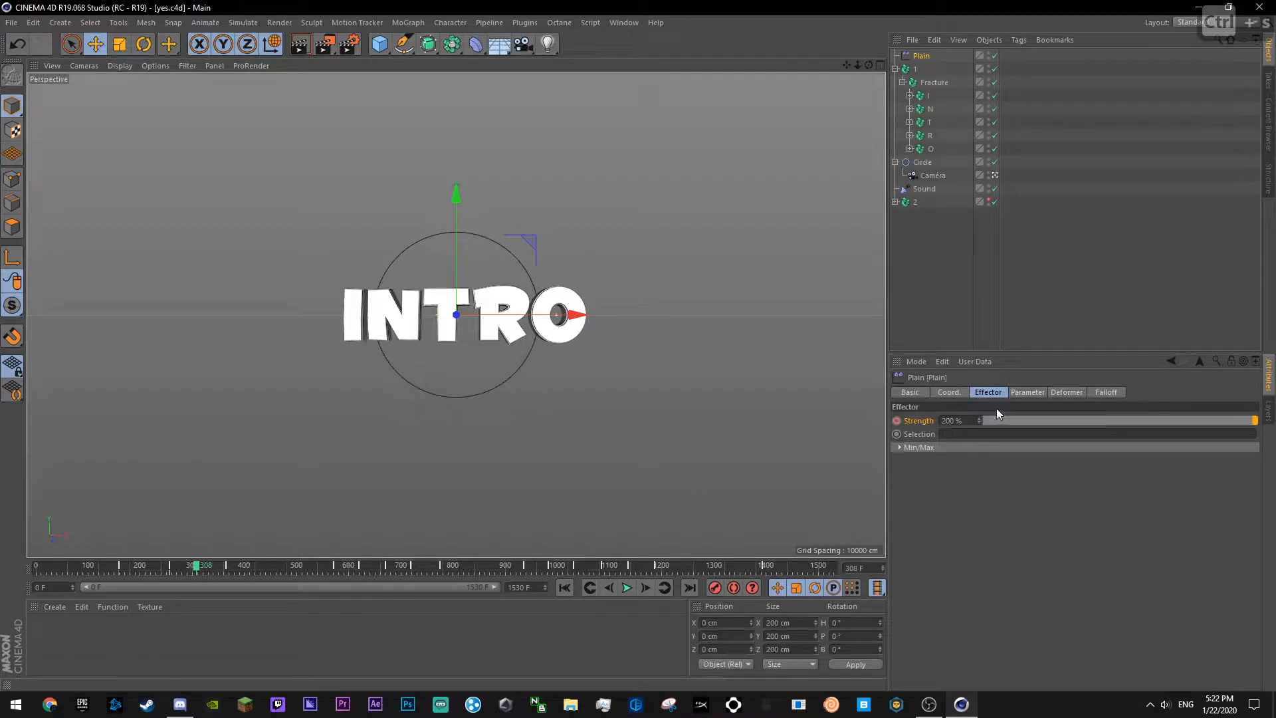
left_click(964, 419)
key("BackSpace")
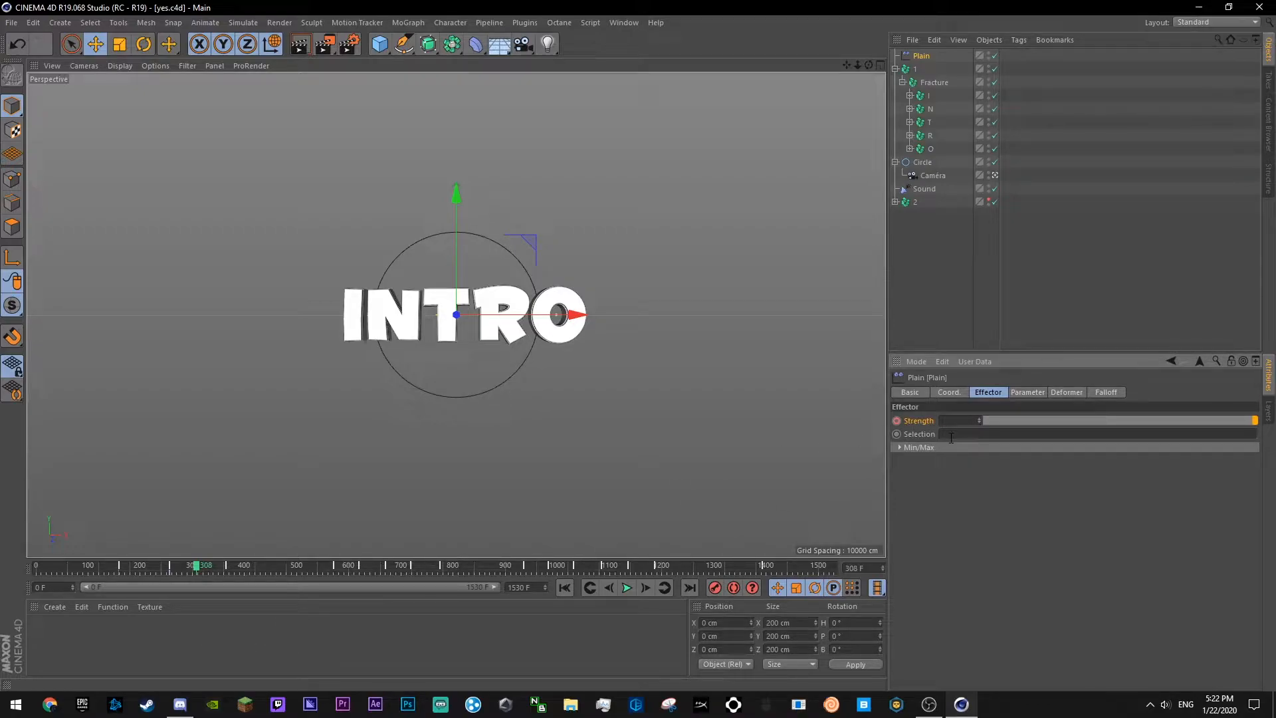
key("ctrl+s")
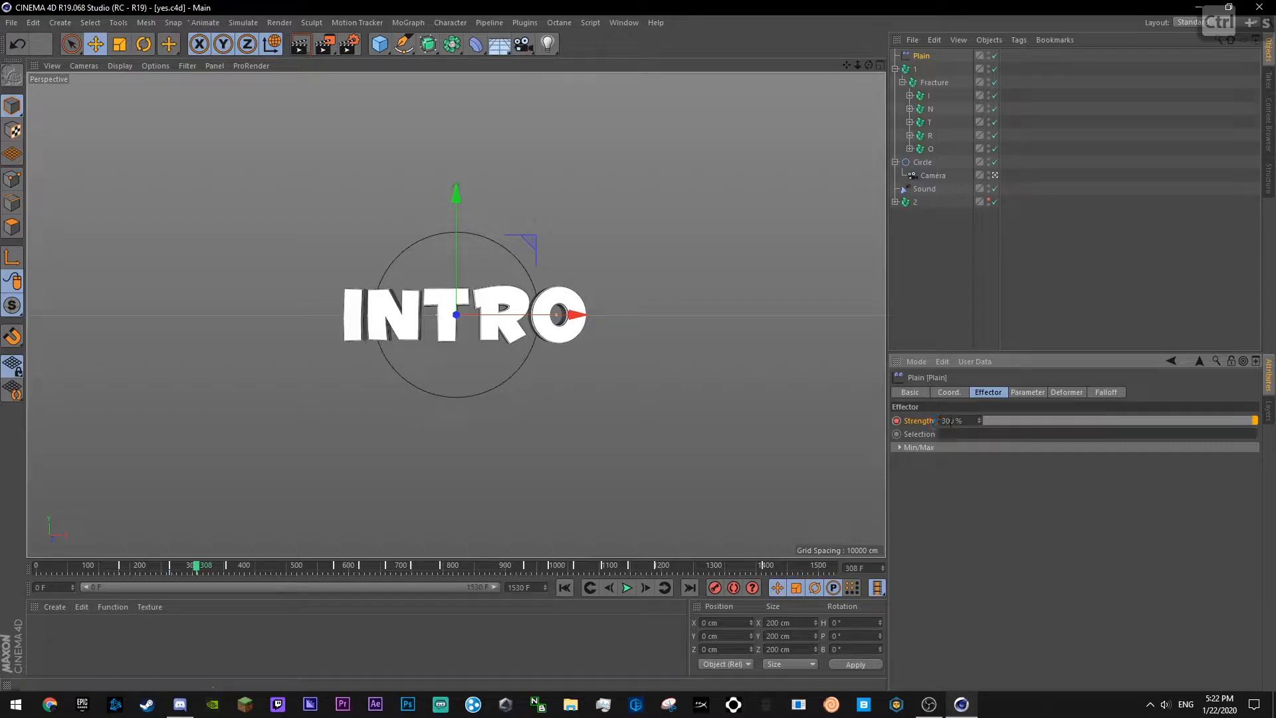
- Show the Strength F-curve, raise the frame 256 key to about 300%, steepen its tangents and play from frame 138
right_click(922, 420)
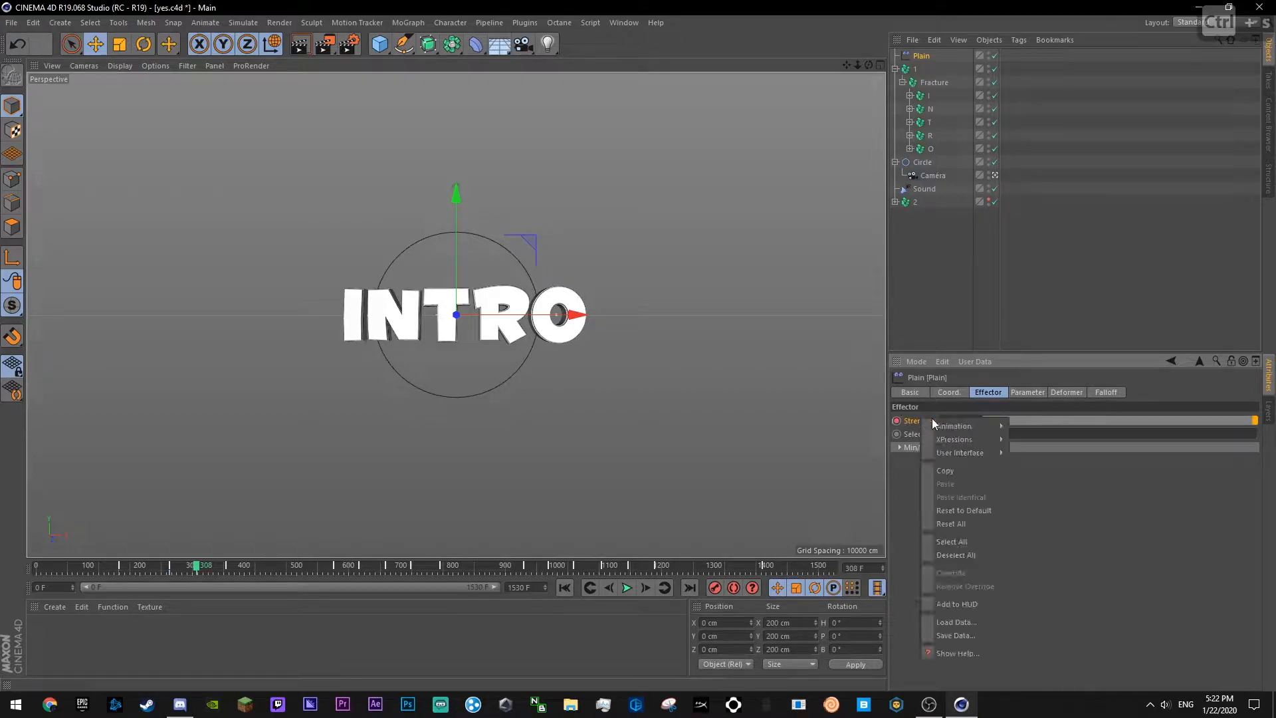
mouse_move(957, 426)
left_click(1047, 554)
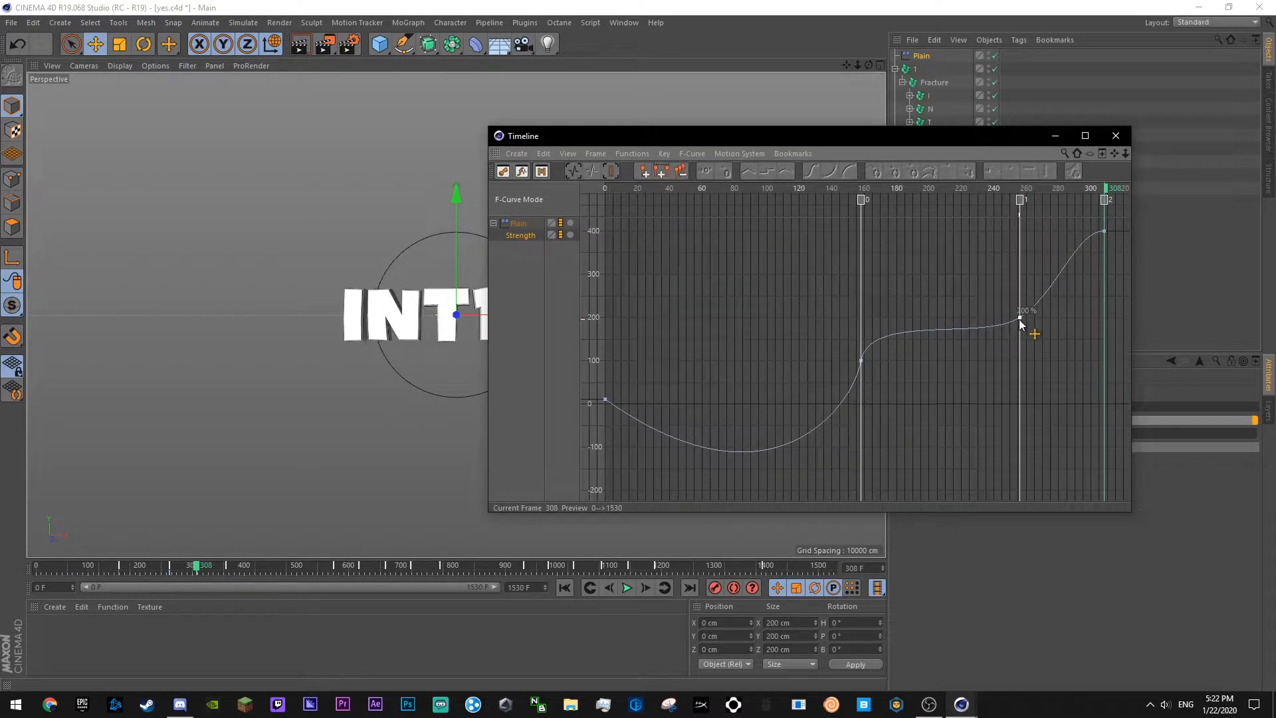
left_click(1022, 275)
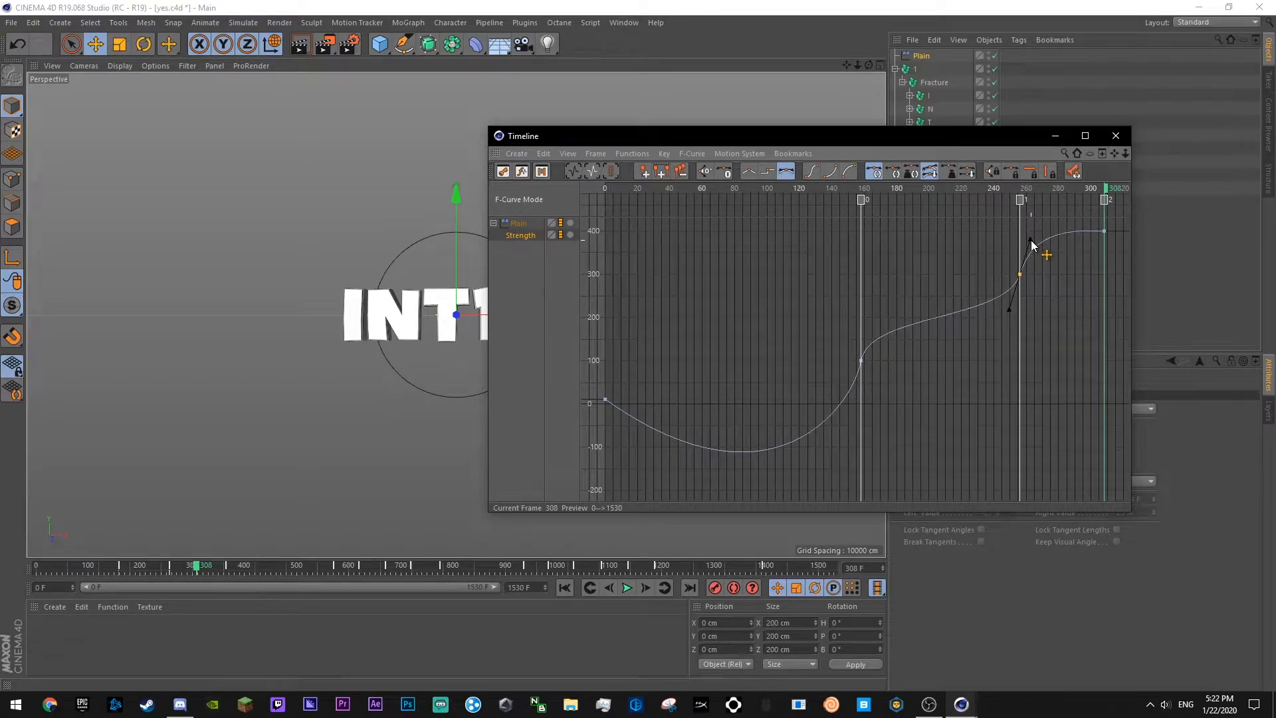
left_click(830, 189)
key("F8")
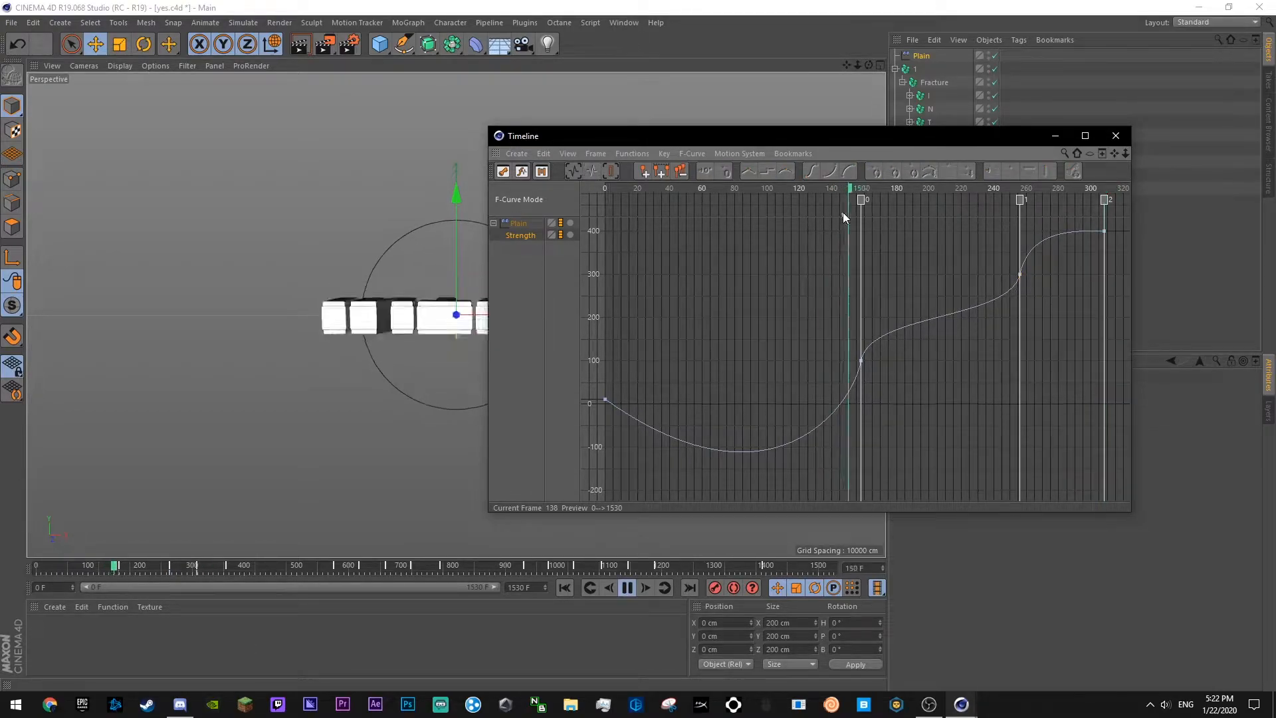
key("F8")
- Adjust the tangents of the frame 159 and frame 256 Strength keys and replay the rotation
left_click_drag(818, 340, 887, 367)
left_click_drag(867, 309, 867, 300)
left_click_drag(1004, 251, 1027, 232)
left_click_drag(1021, 278, 1024, 250)
left_click(831, 186)
key("F8")
key("F8")
- Lower the frame 256 key to about 250% and the frame 159 key to about 85%, and replay from frames 125 and 138
left_click_drag(1021, 280, 1022, 298)
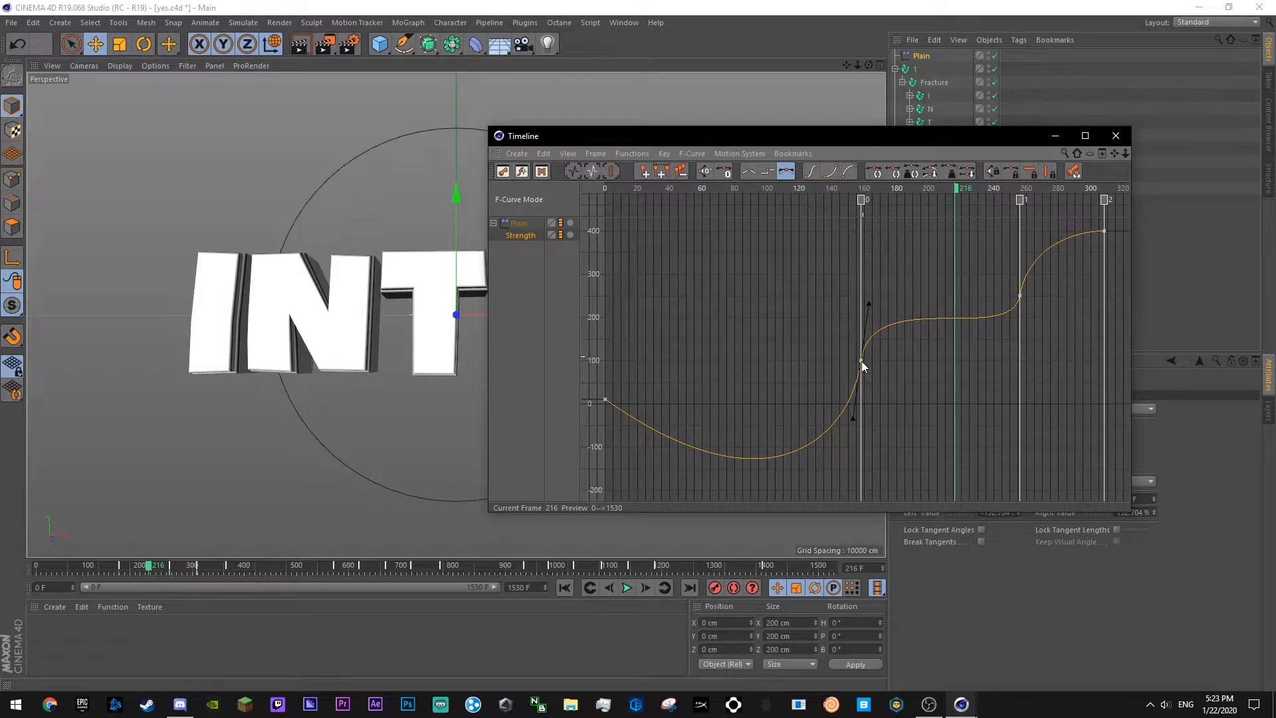
left_click_drag(860, 361, 861, 368)
left_click(892, 230)
key("F8")
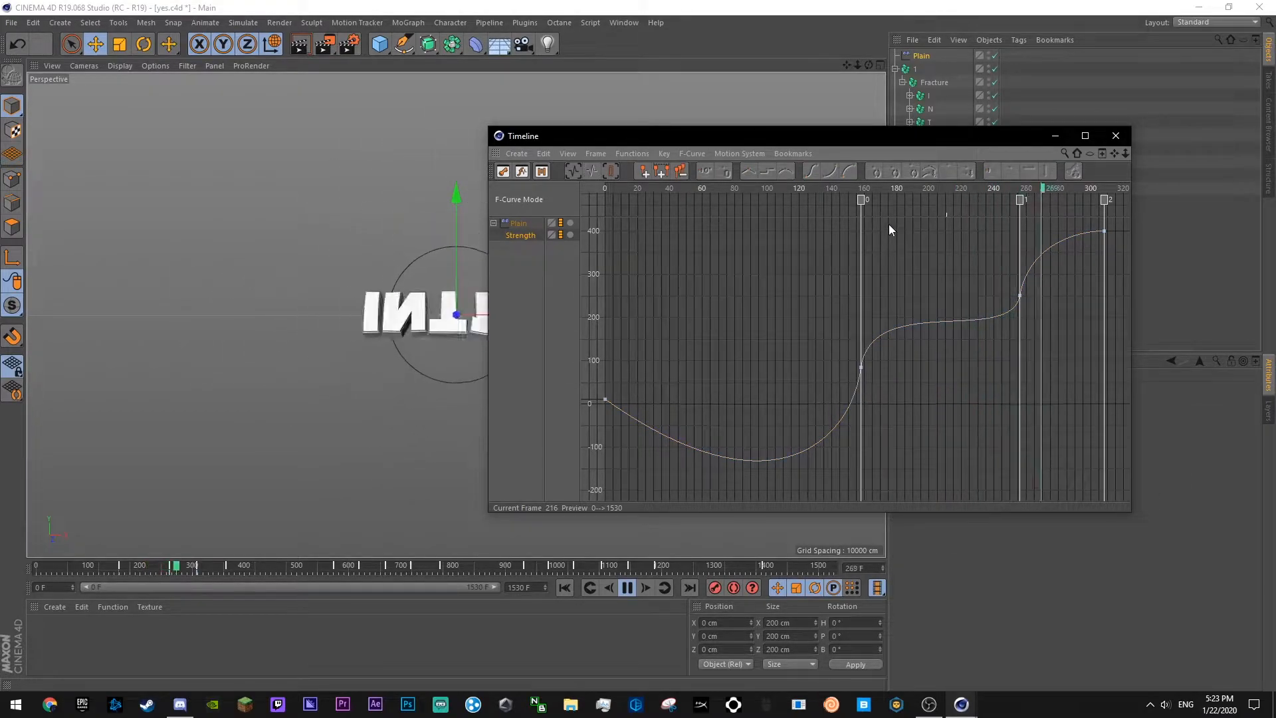
left_click(811, 189)
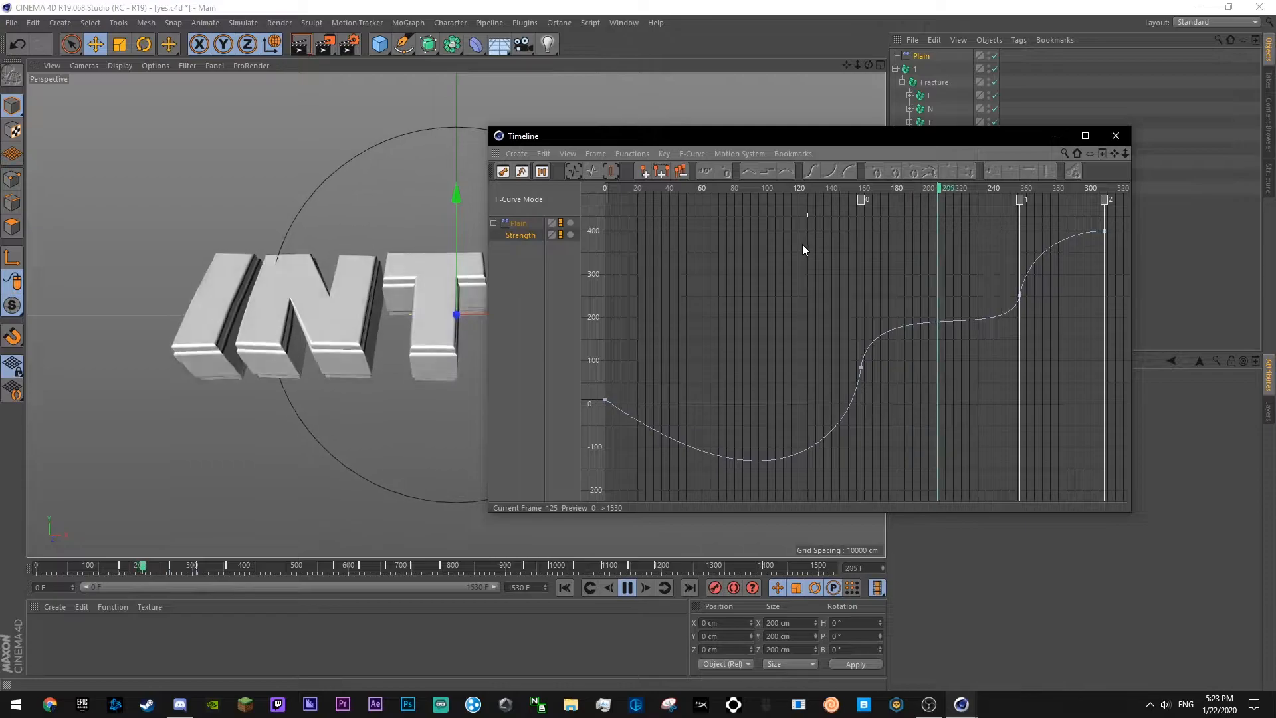
key("F8")
left_click(830, 194)
key("F8")
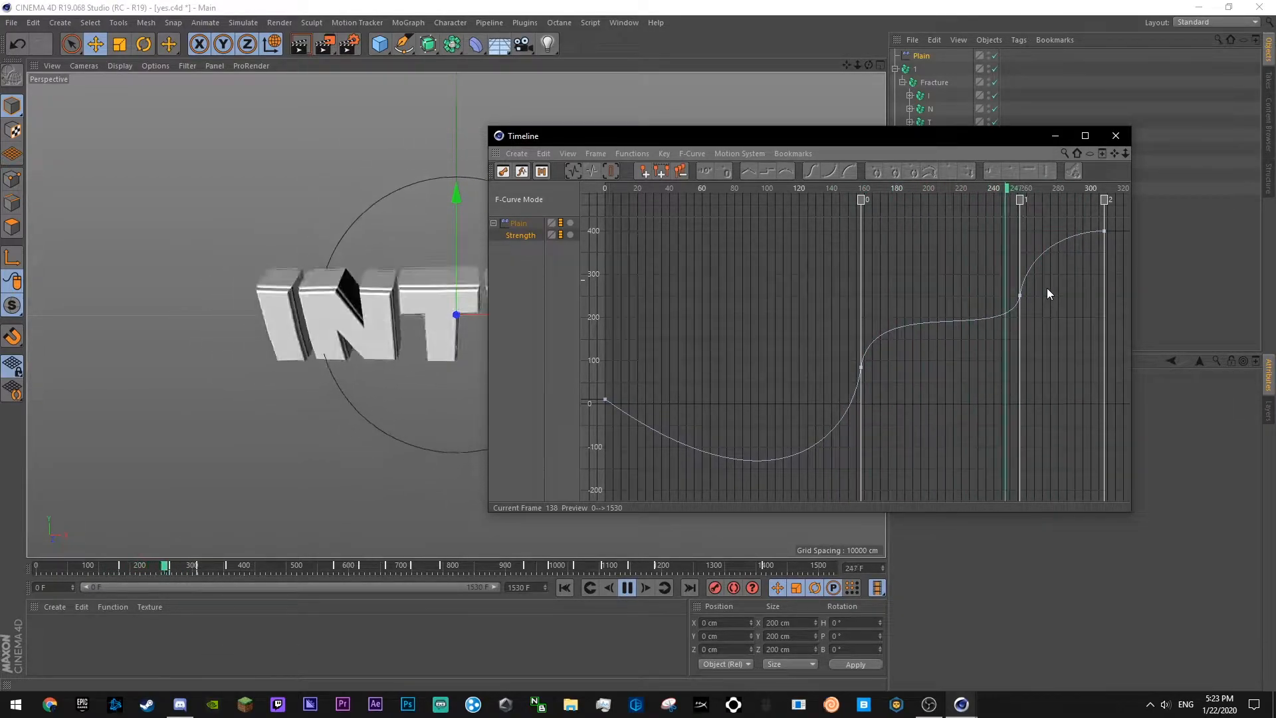
key("F8")
- Save the project, close the F-curve timeline and briefly play the animation
key("ctrl+s")
left_click(1107, 138)
left_click(627, 587)
left_click(633, 591)
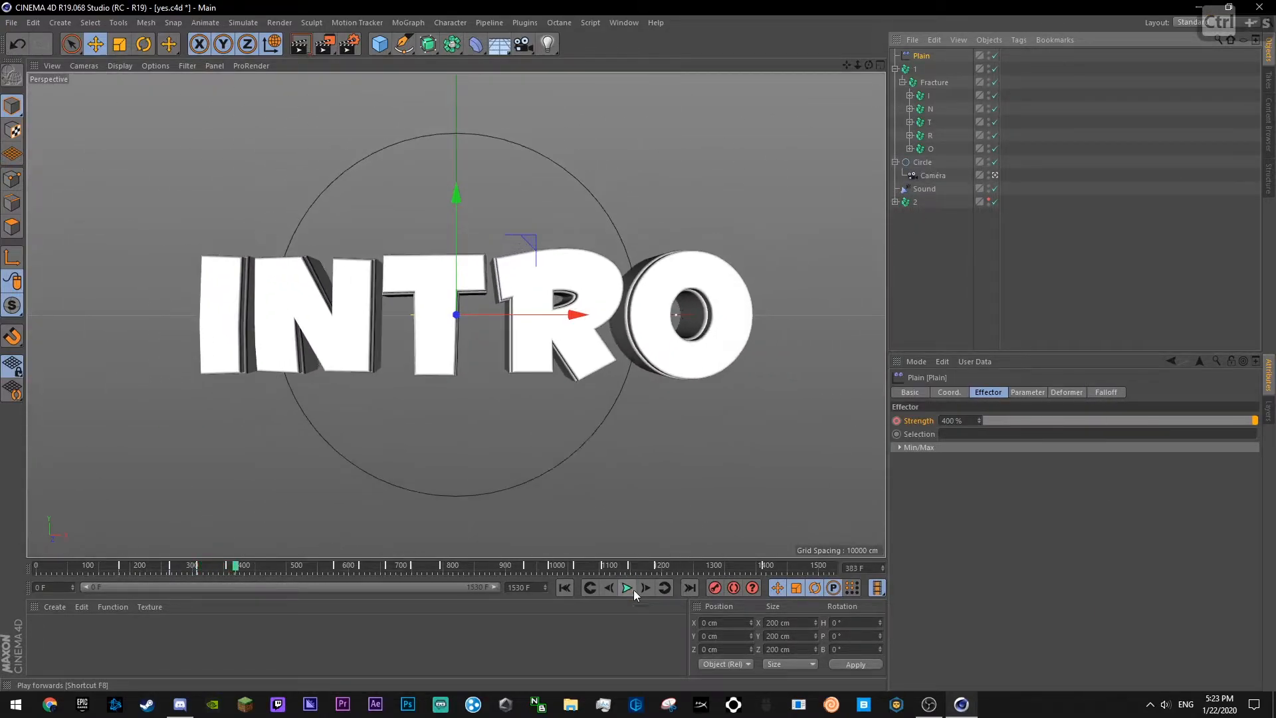
- Keyframe the Plain effector's Strength at 300% on frame 364 and save the project
left_click(226, 565)
double_click(960, 420)
type("3")
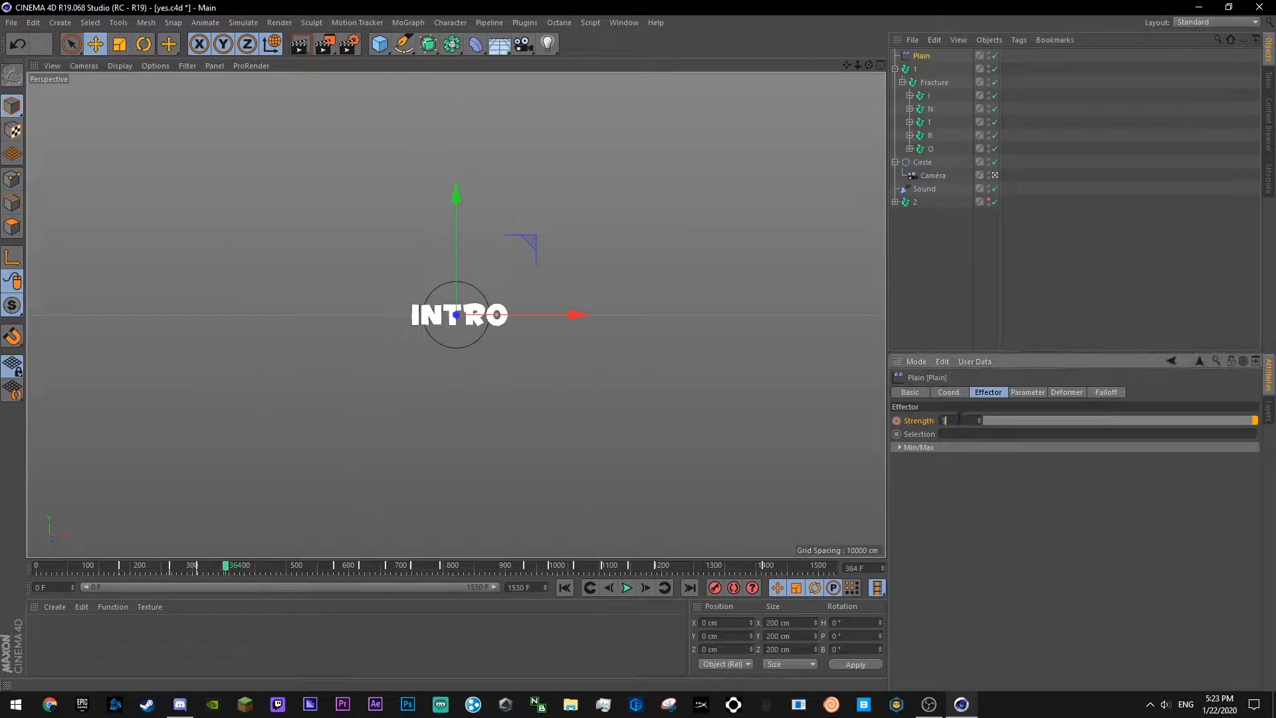
key("Return")
left_click(897, 420, "ctrl")
key("ctrl+s")
- Keyframe the Plain effector's Strength at 200% on frame 571 and show its F-curve
left_click(335, 567)
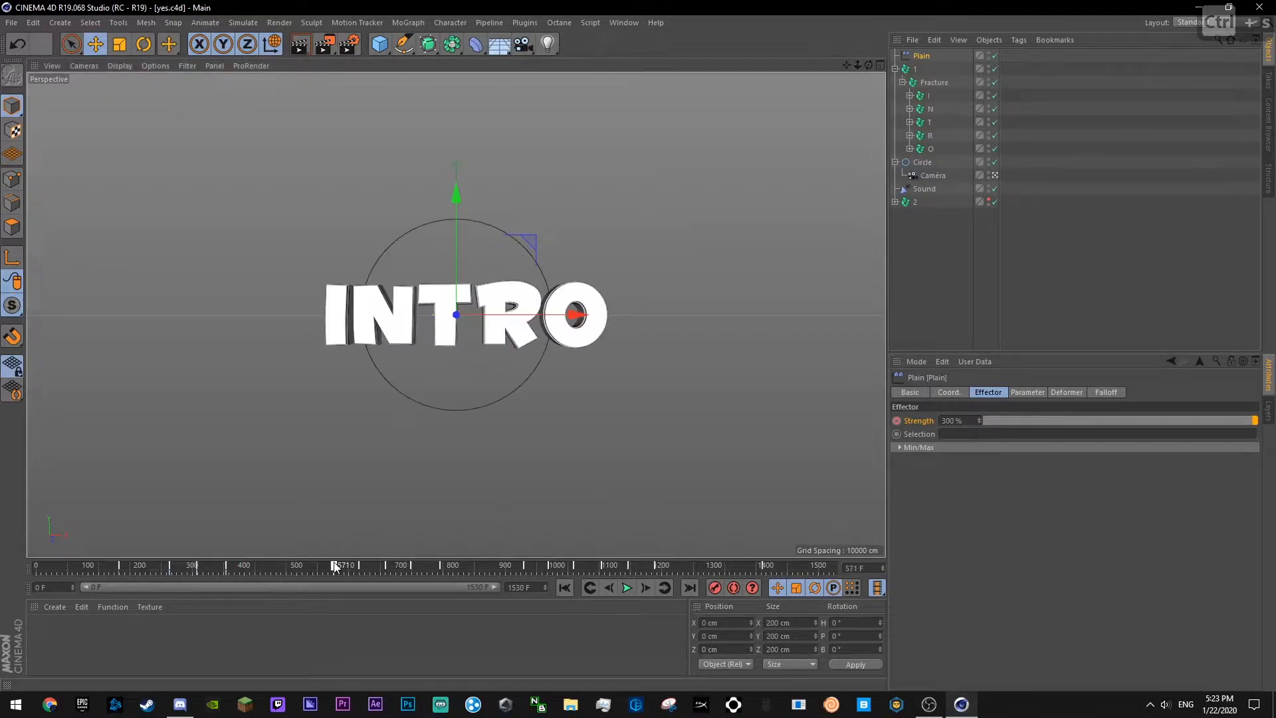
double_click(954, 421)
right_click(899, 426)
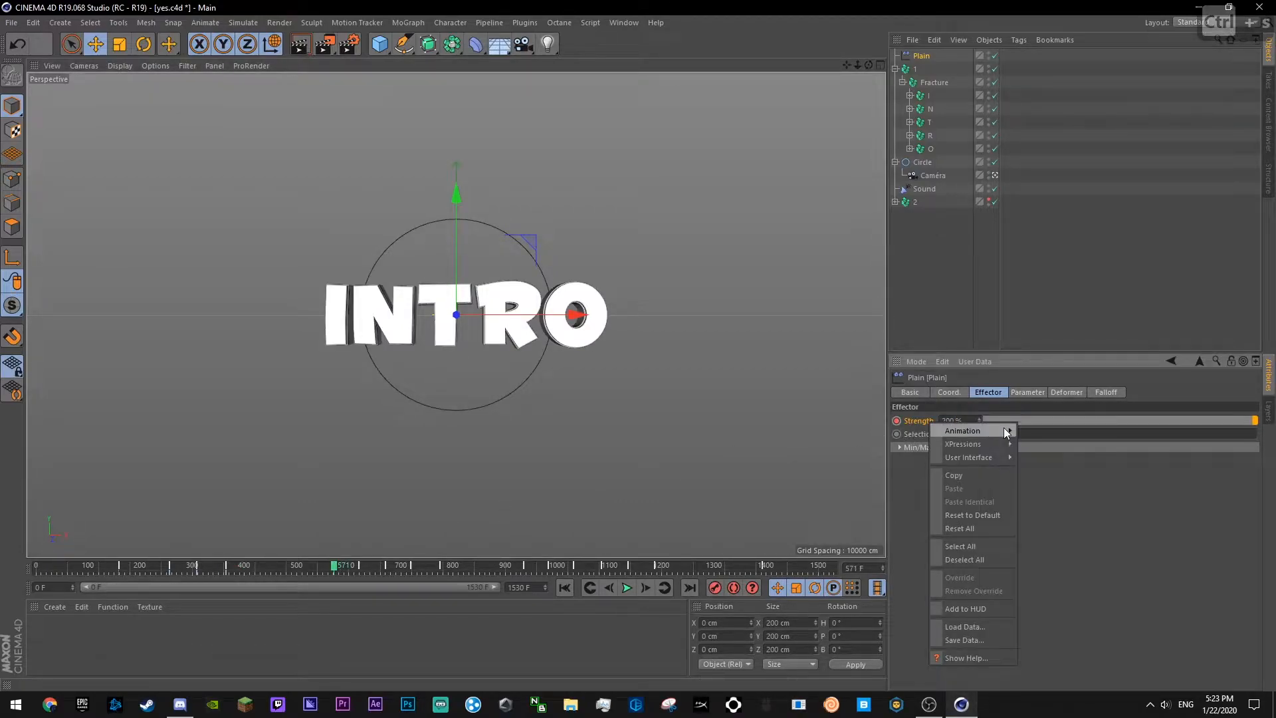
mouse_move(1004, 428)
left_click(1055, 560)
- Steepen the downward tangents of the frame 364 Strength key and save the project
left_click(924, 273)
left_click_drag(938, 282, 929, 310)
left_click(903, 251)
left_click(874, 231)
key("ctrl+s")
left_click_drag(1125, 153, 1073, 380)
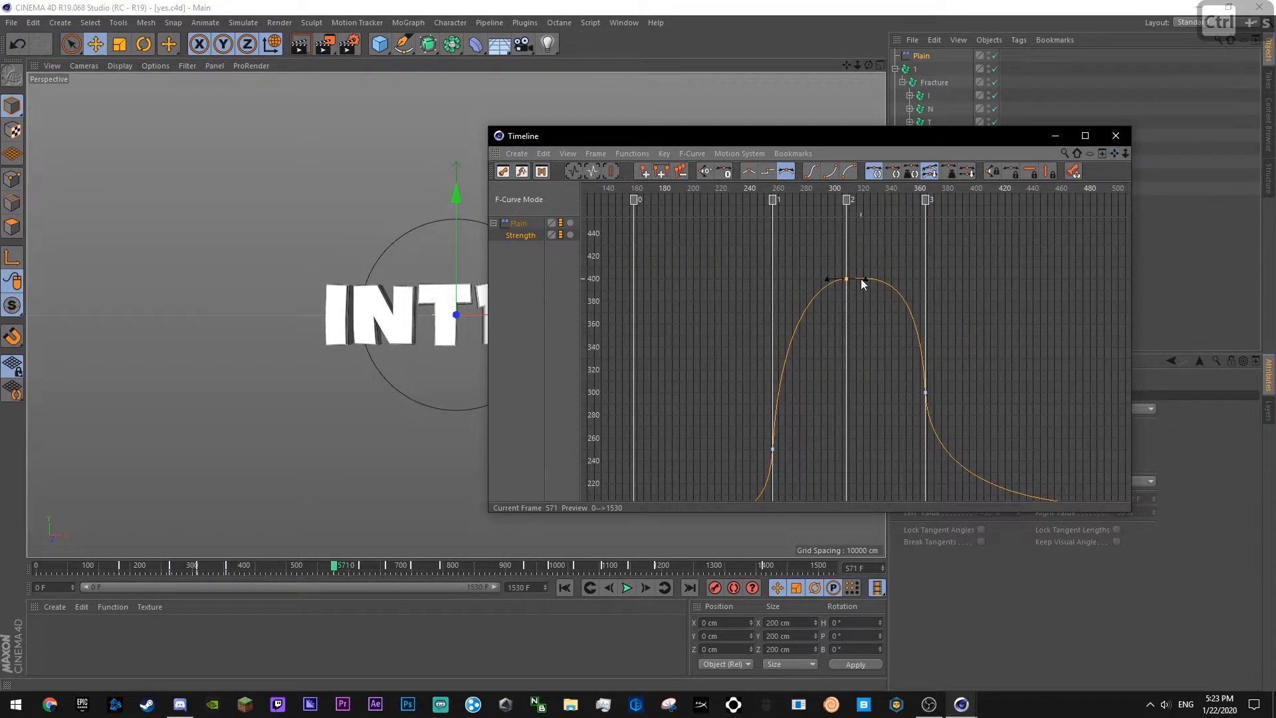
- Tilt the tangents of the 400% Strength key at marker 2 so the curve rises through it, and play back the change
left_click(800, 190)
key("F8")
key("F8")
left_click_drag(862, 278, 852, 258)
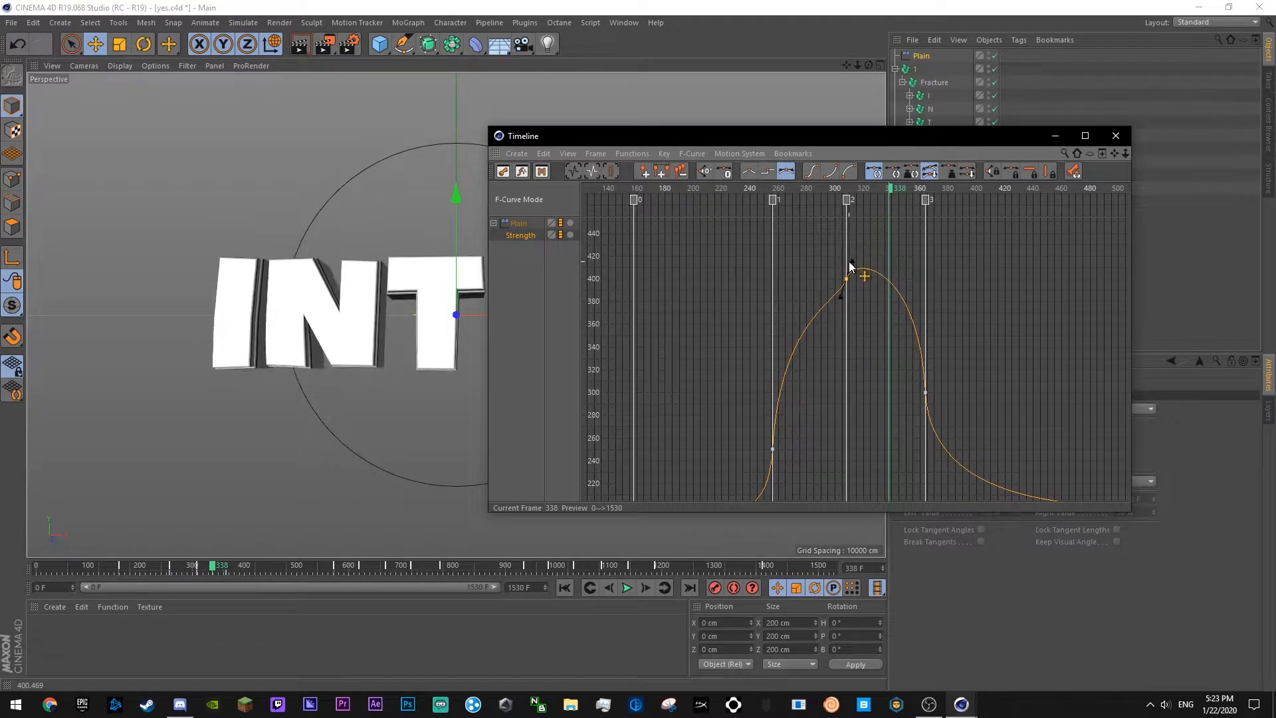
left_click(821, 211)
left_click(749, 191)
key("F8")
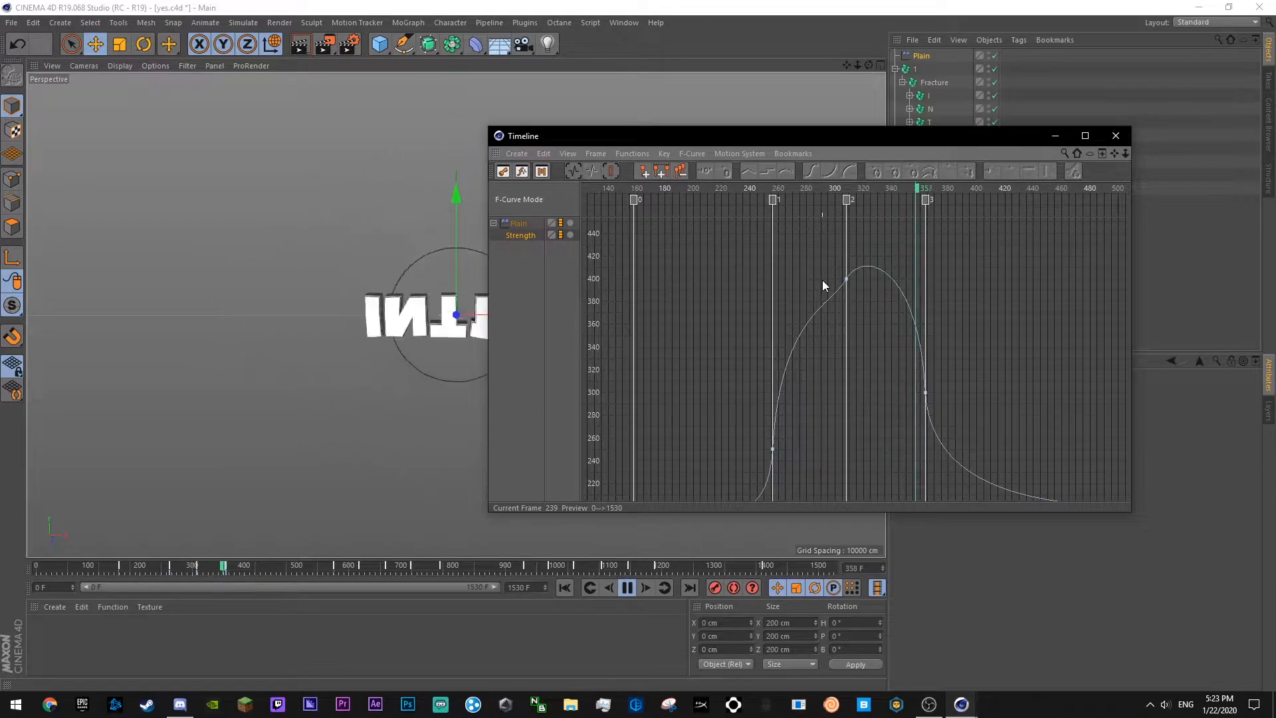
key("F8")
- Raise the frame 364 Strength key to about 320% and play the animation from near the start
left_click_drag(955, 348, 917, 409)
left_click_drag(924, 300, 915, 284)
left_click_drag(1125, 153, 1098, 188)
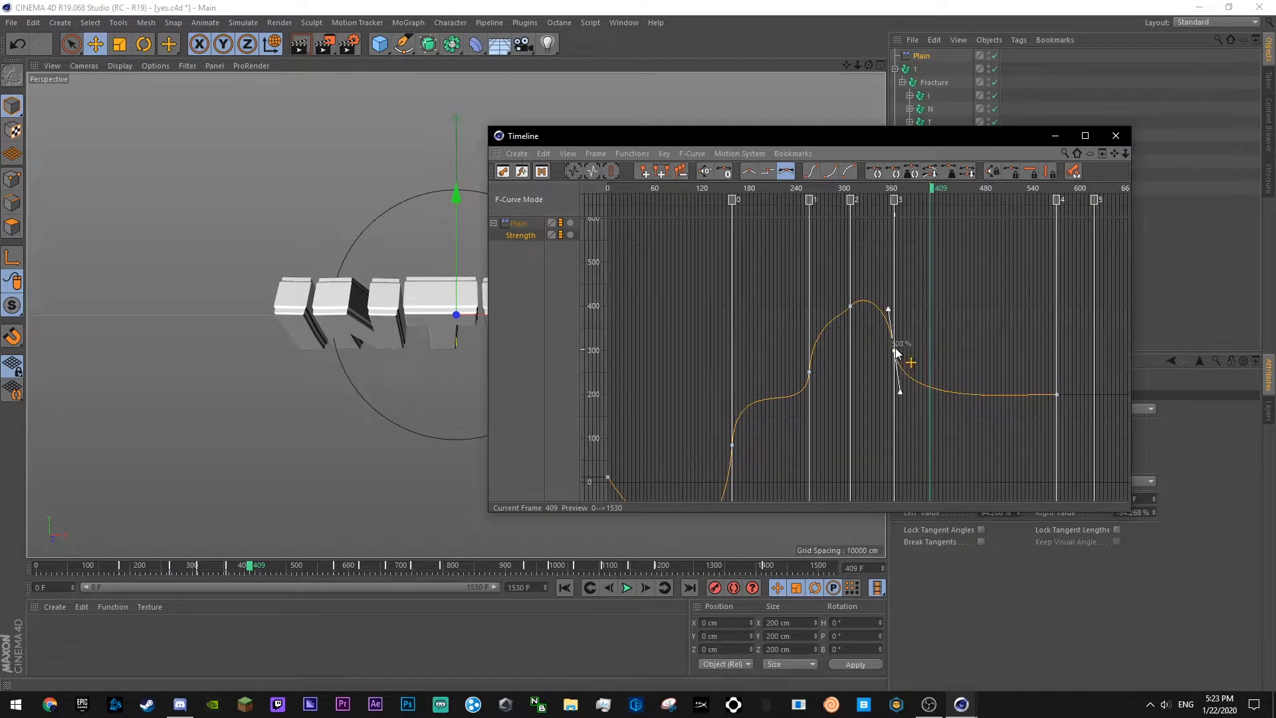
left_click_drag(859, 190, 814, 190)
key("F8")
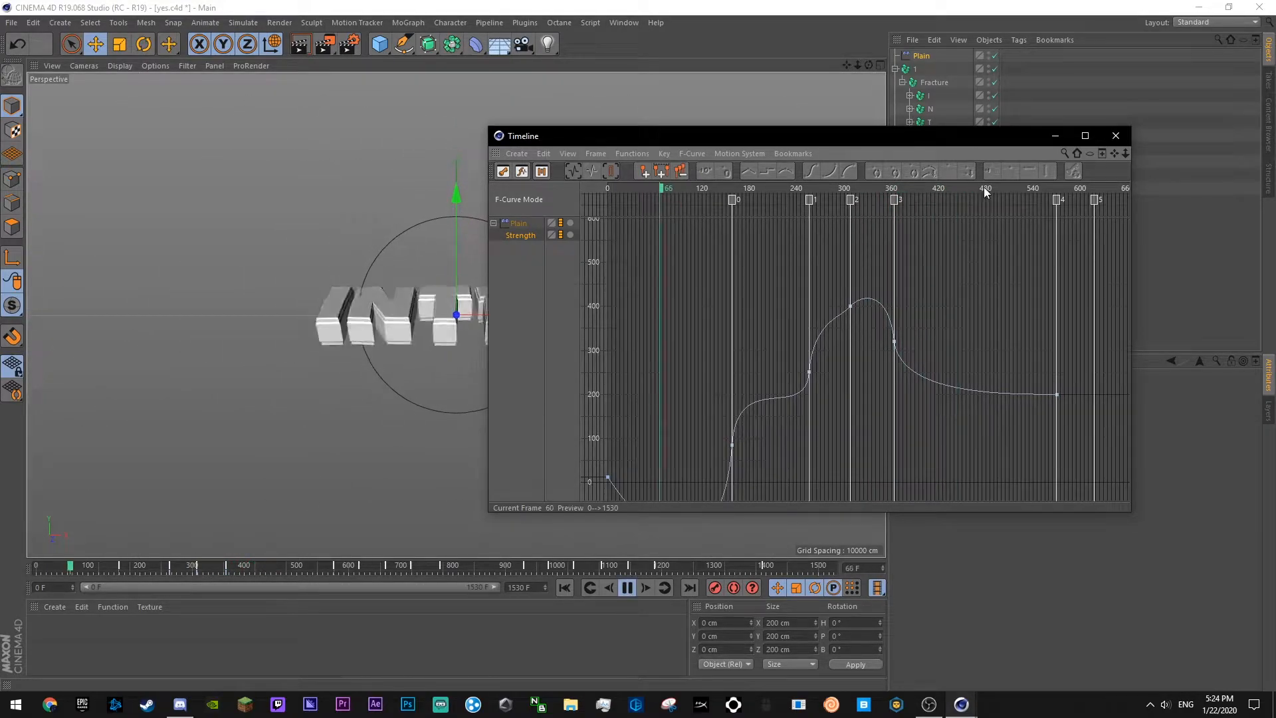
- Close the F-curve timeline and replay the section around frames 500 to 670 to review the motion
left_click(1116, 135)
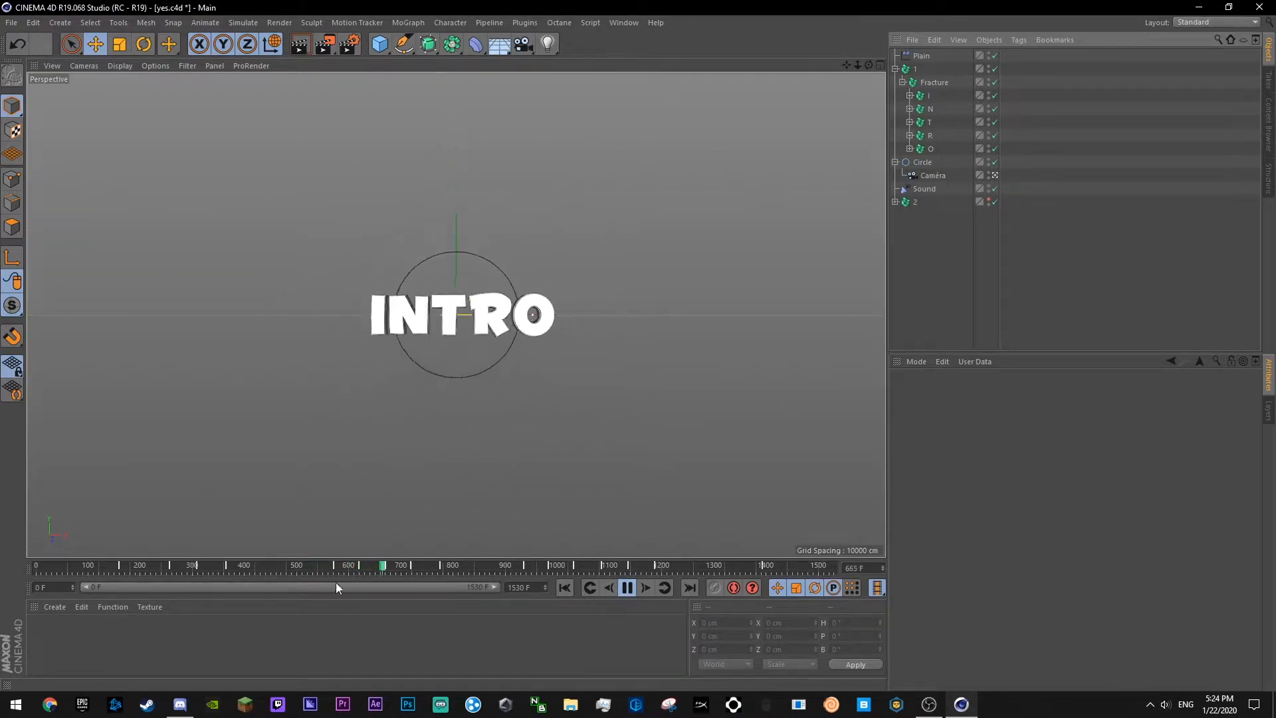
left_click(277, 566)
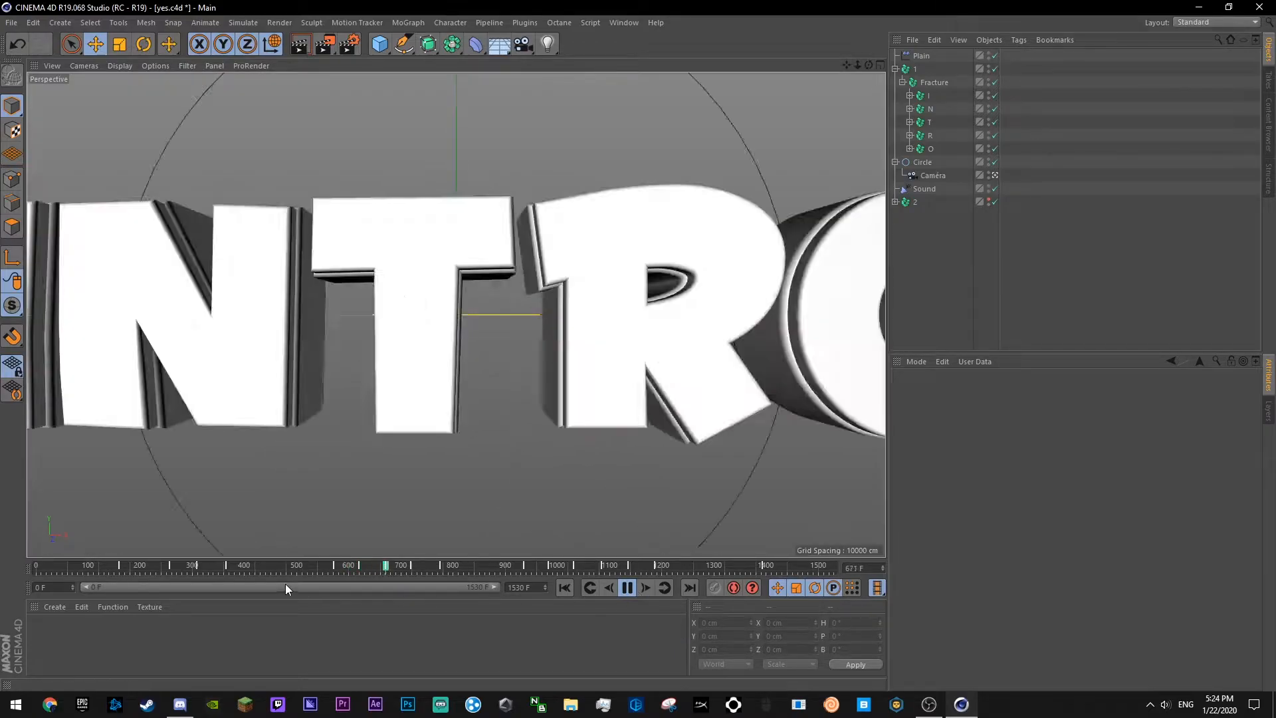
left_click(291, 566)
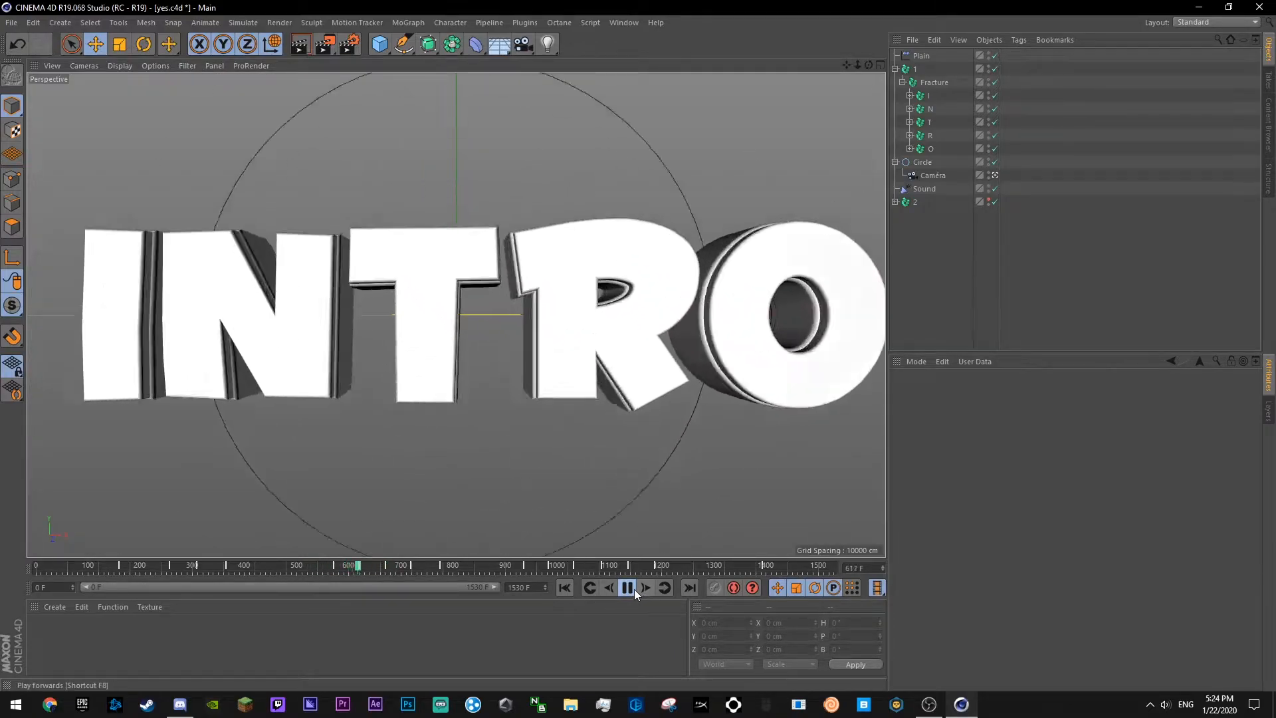
left_click(302, 566)
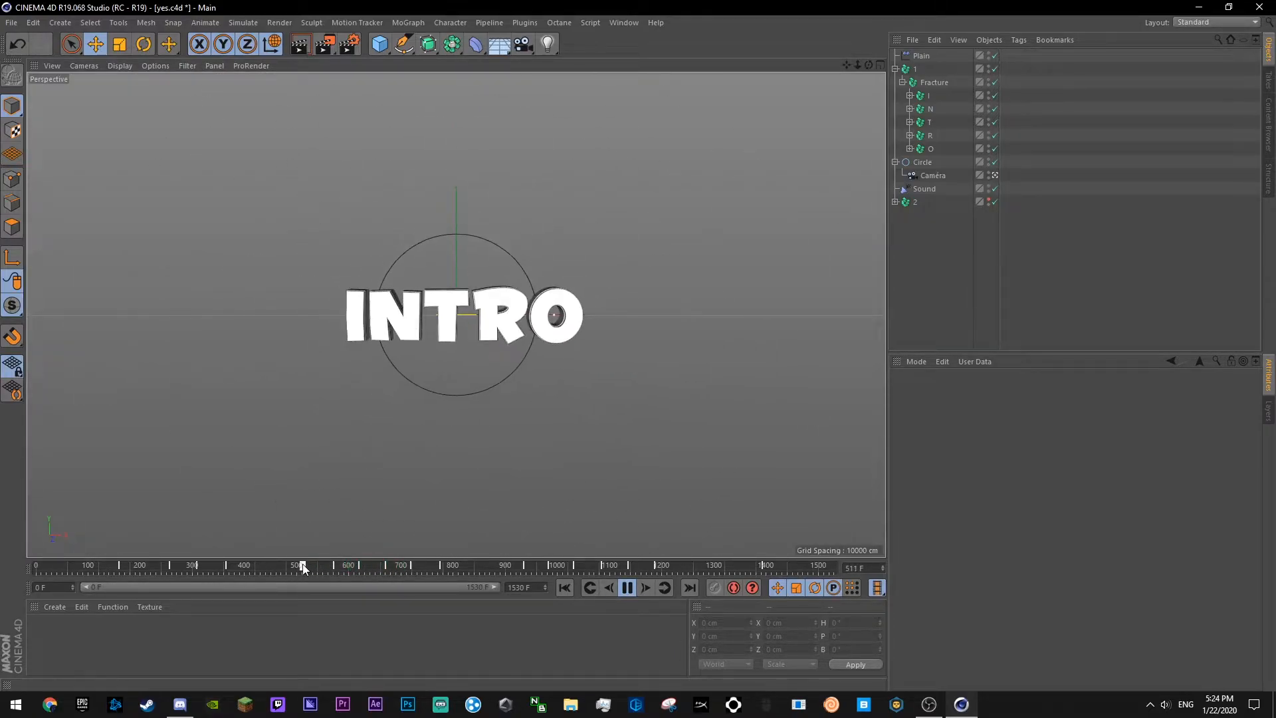
left_click(628, 588)
- Keyframe the Circle's X position at 0 cm on frames 571 and 529
left_click(923, 162)
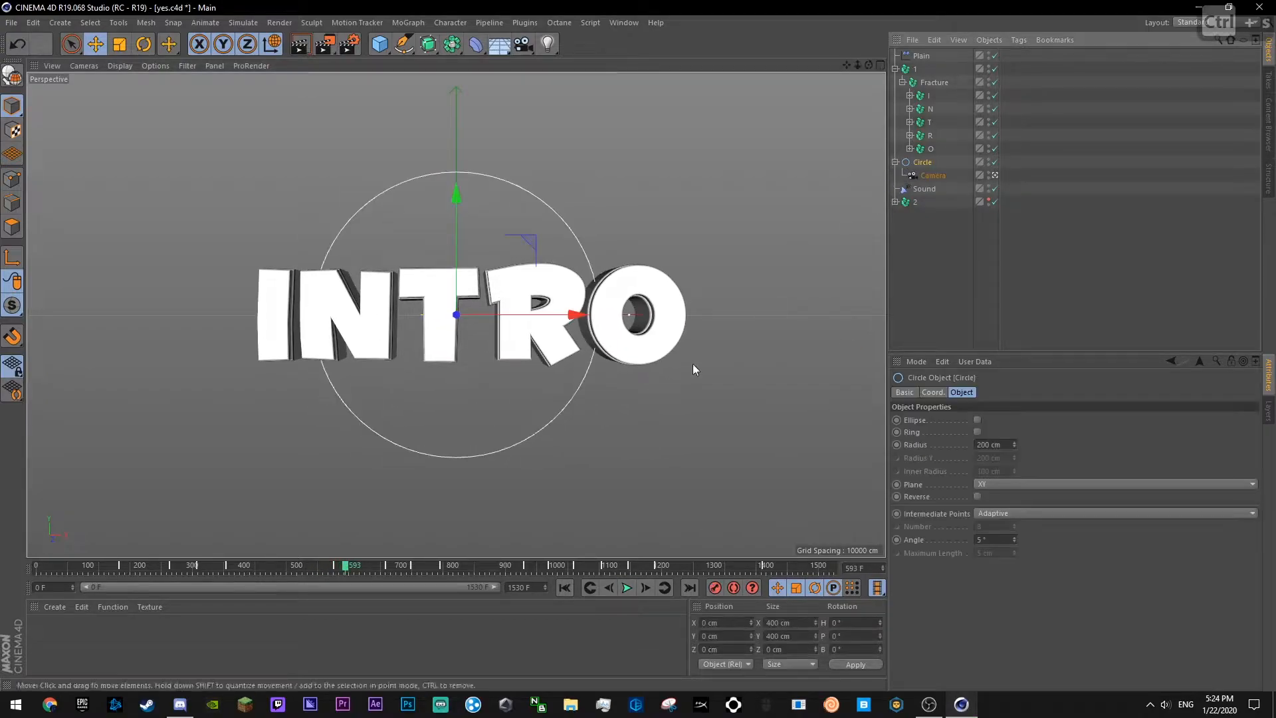
left_click_drag(337, 563, 285, 568)
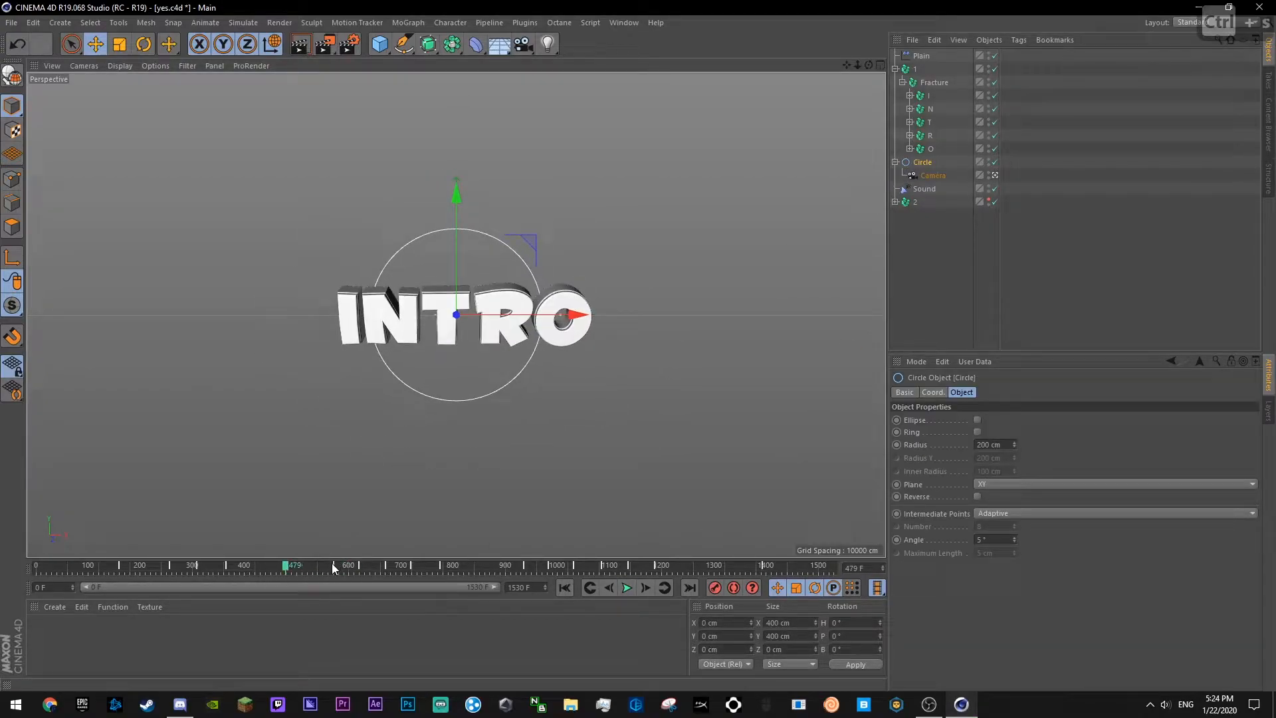
left_click(333, 564)
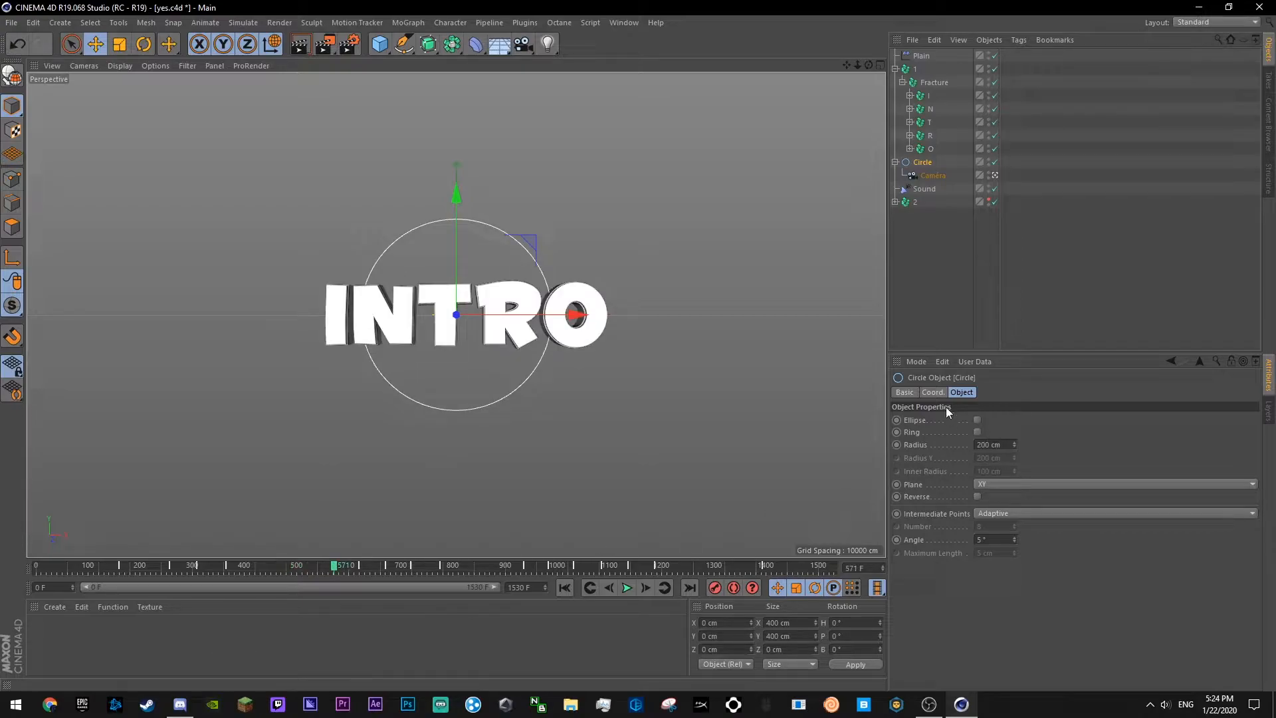
left_click(933, 392)
left_click(897, 421, "ctrl")
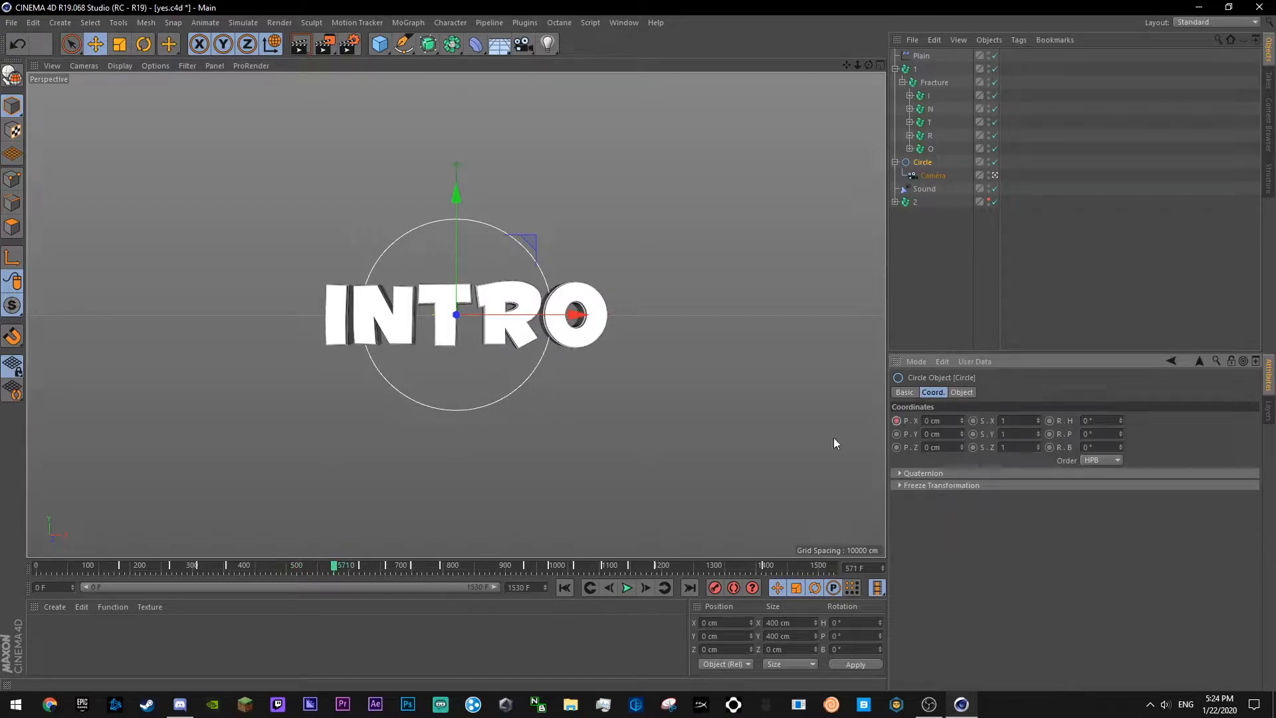
left_click(312, 563)
left_click(897, 421, "ctrl")
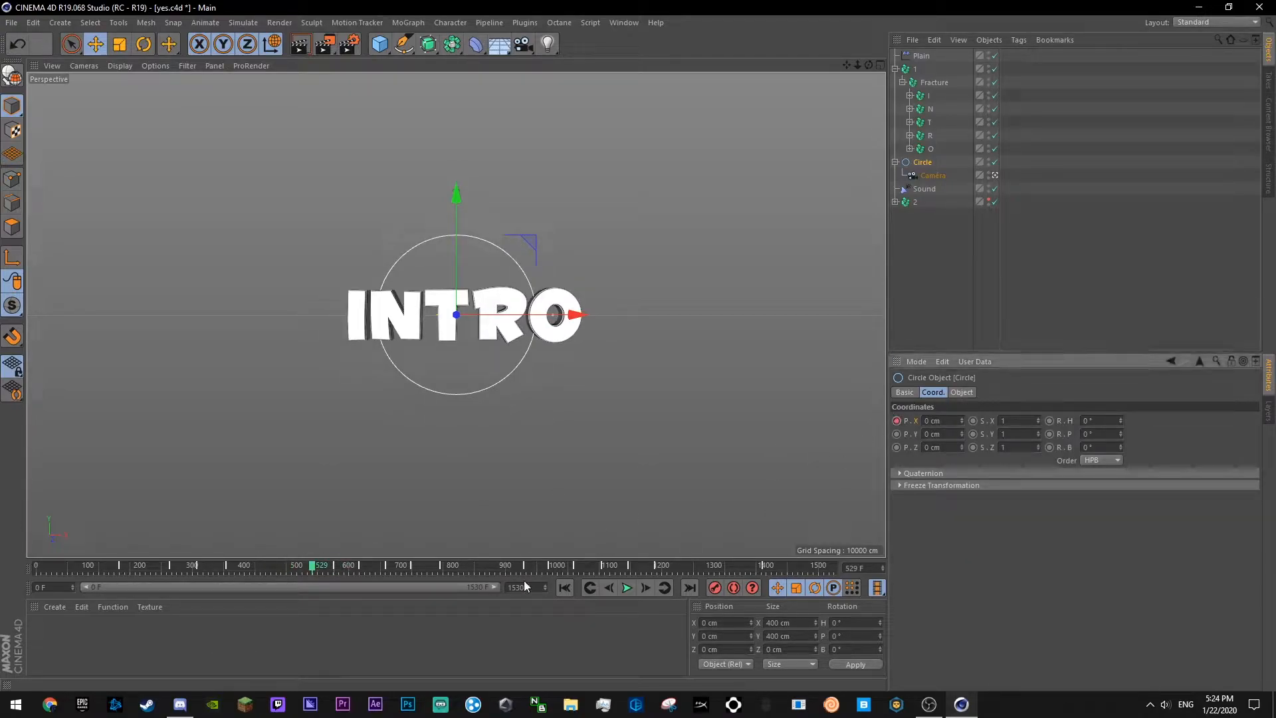
- Move the Circle to an X position of 240.326 cm and keyframe it on frames 571 and 619
left_click(661, 592)
left_click_drag(558, 325, 671, 322)
left_click(897, 420, "ctrl")
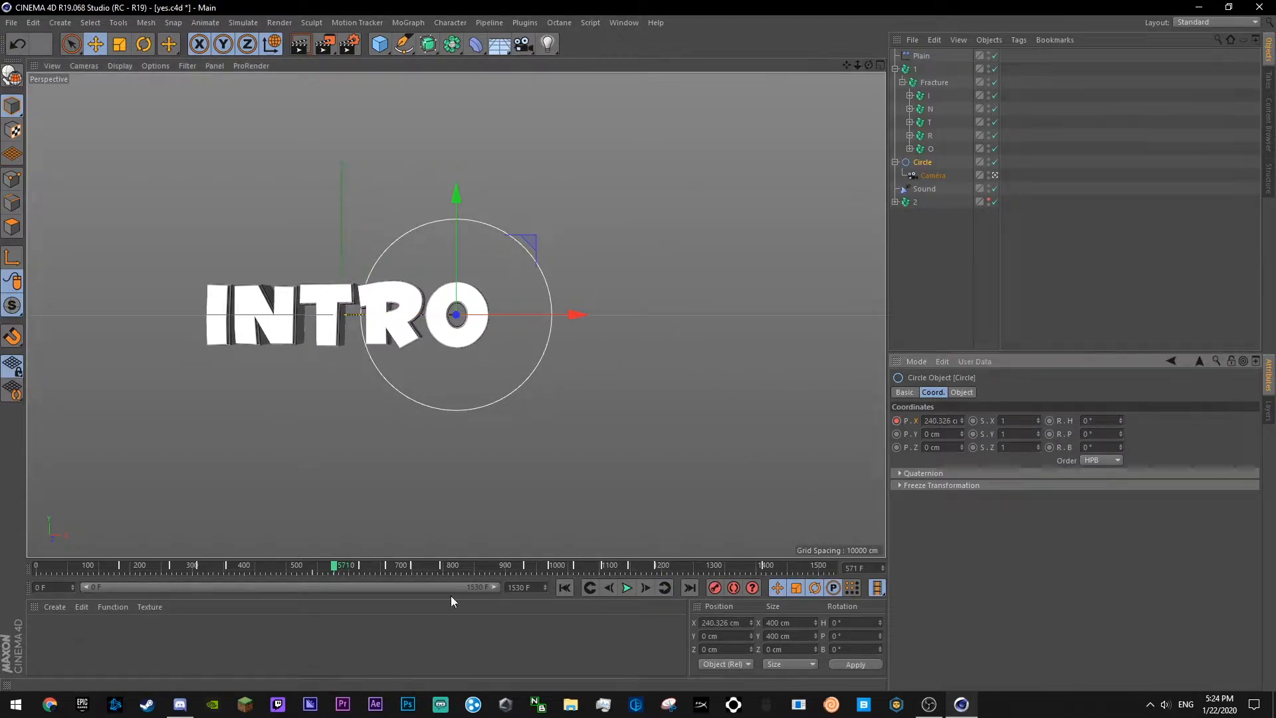
left_click(359, 563)
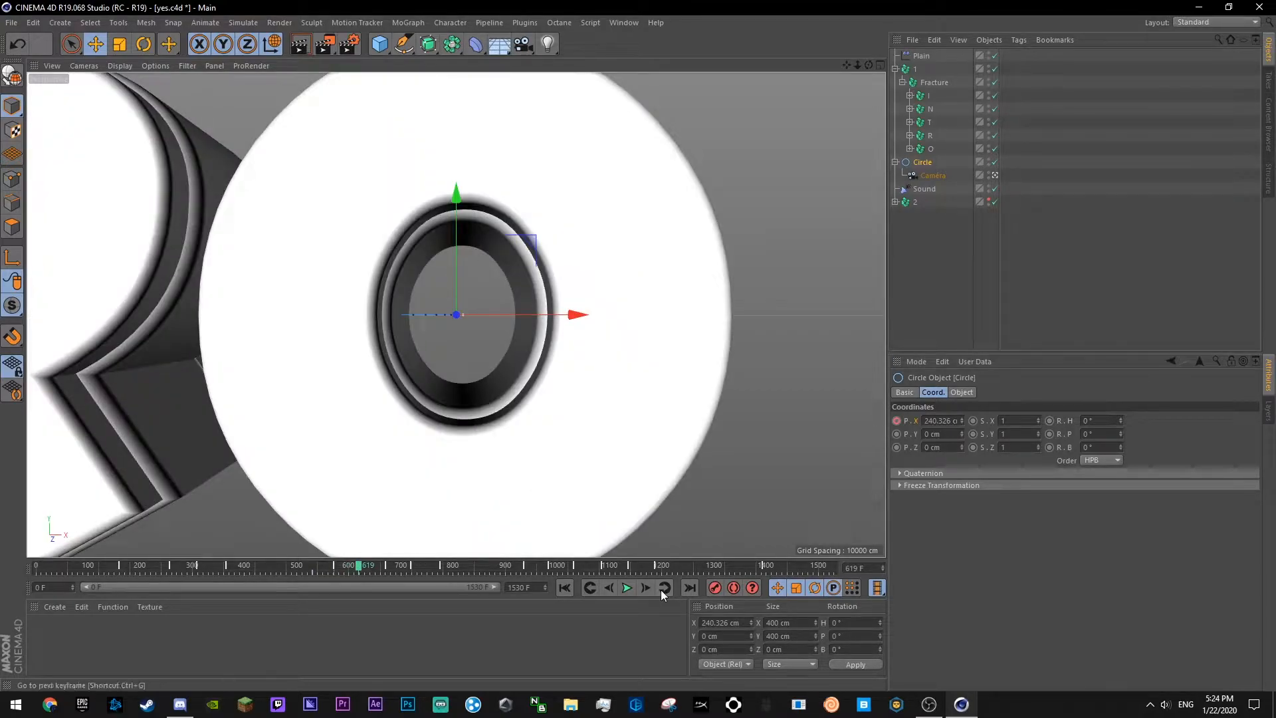
left_click(610, 588)
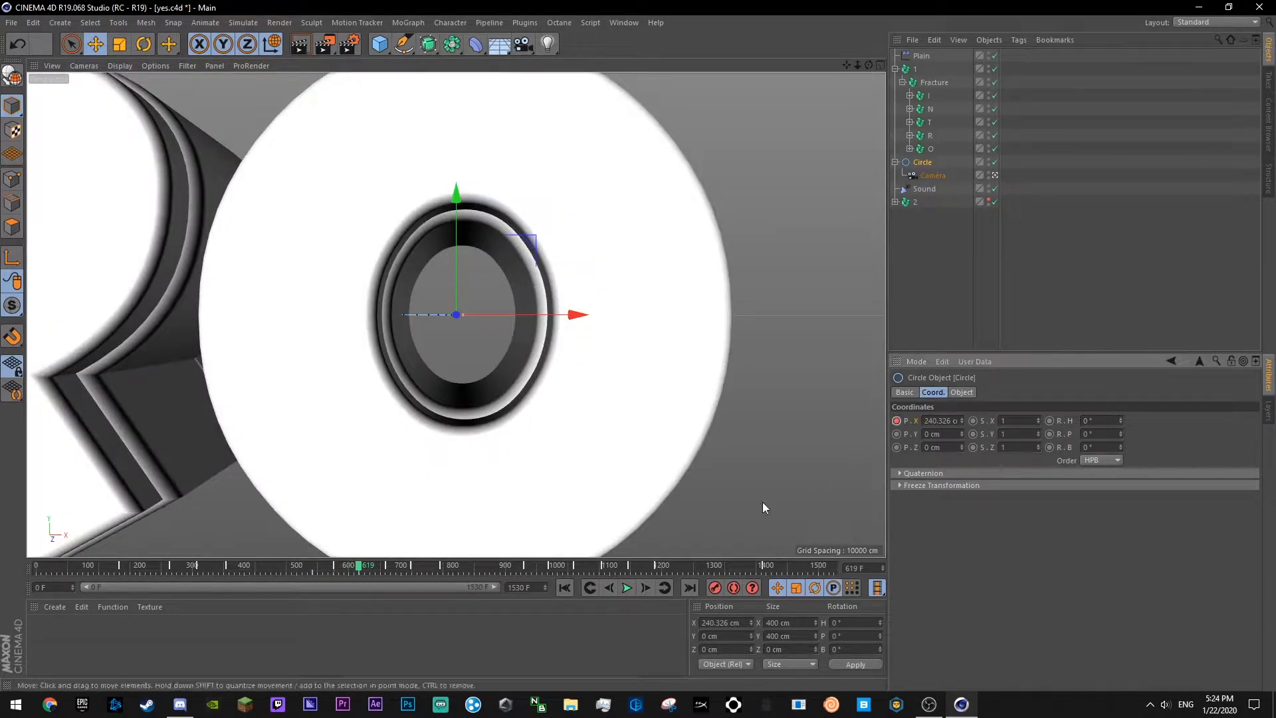
- Keyframe the Circle's X position at 0 cm on frame 620, show its F-curve and save the project
left_click(645, 587)
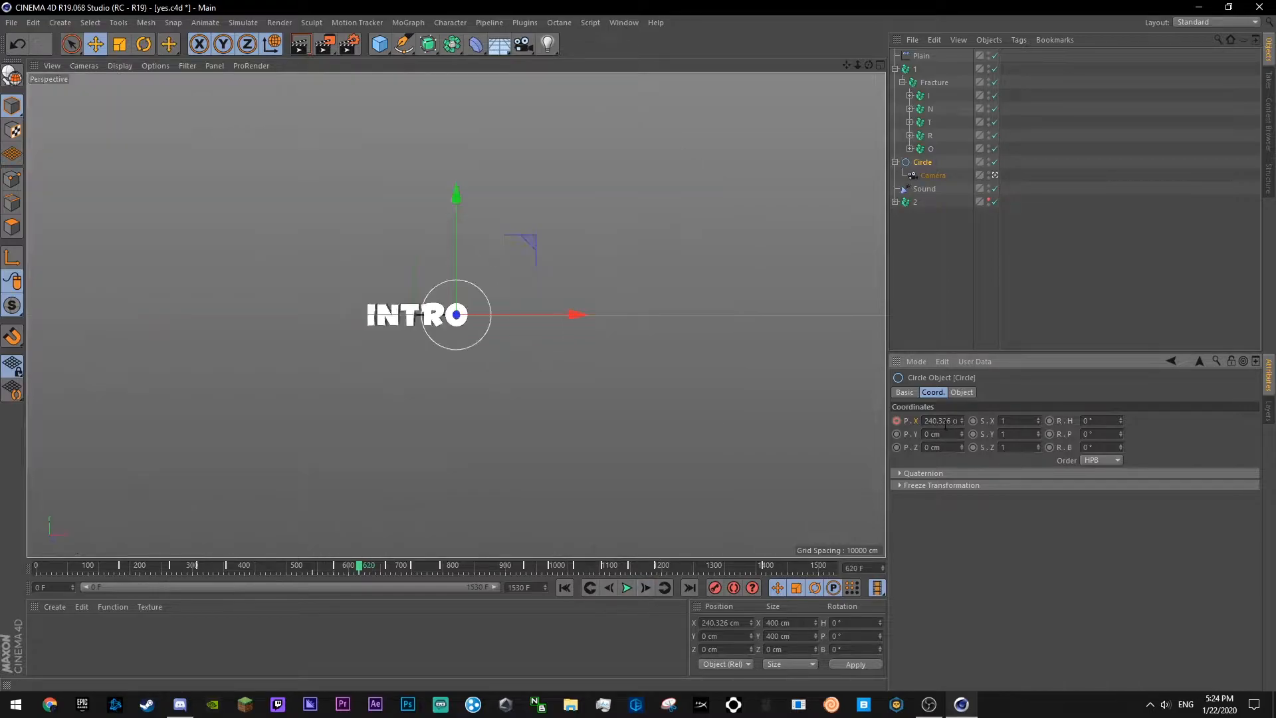
left_click(896, 422, "ctrl")
right_click(905, 421)
left_click(915, 422)
right_click(922, 424)
left_click(916, 423)
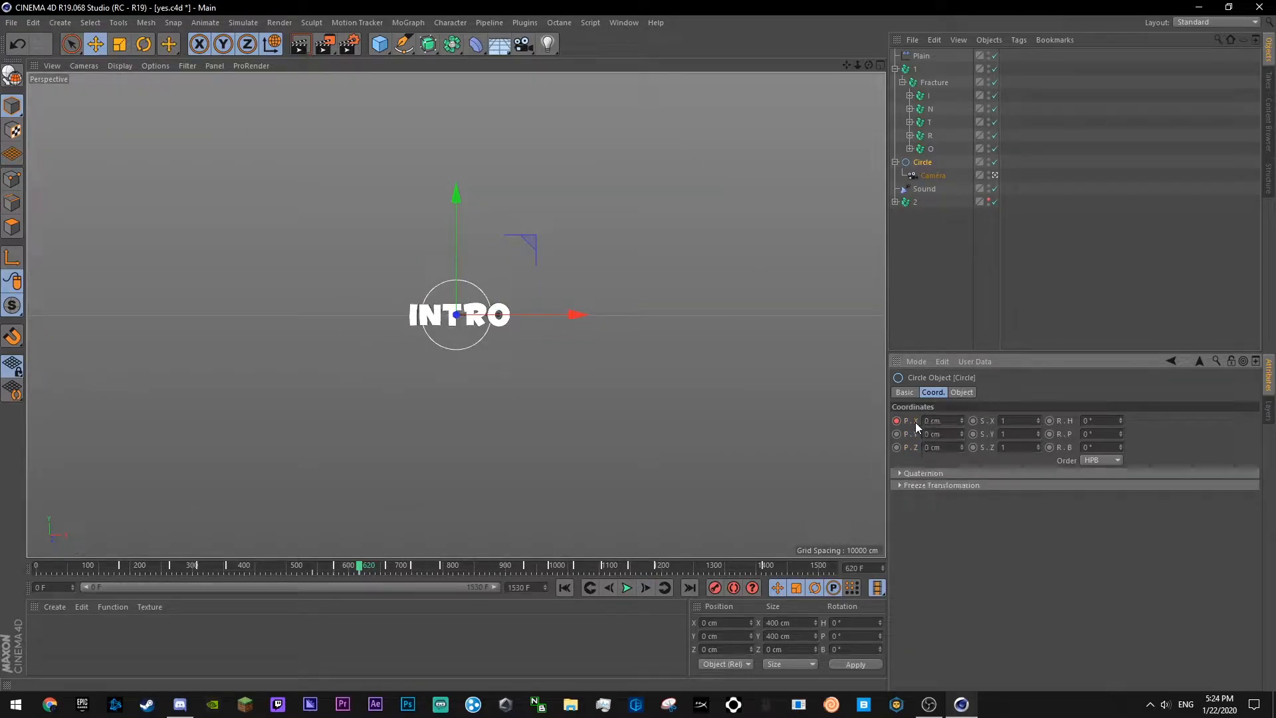
right_click(915, 422)
mouse_move(972, 428)
left_click(1051, 560)
key("ctrl+s")
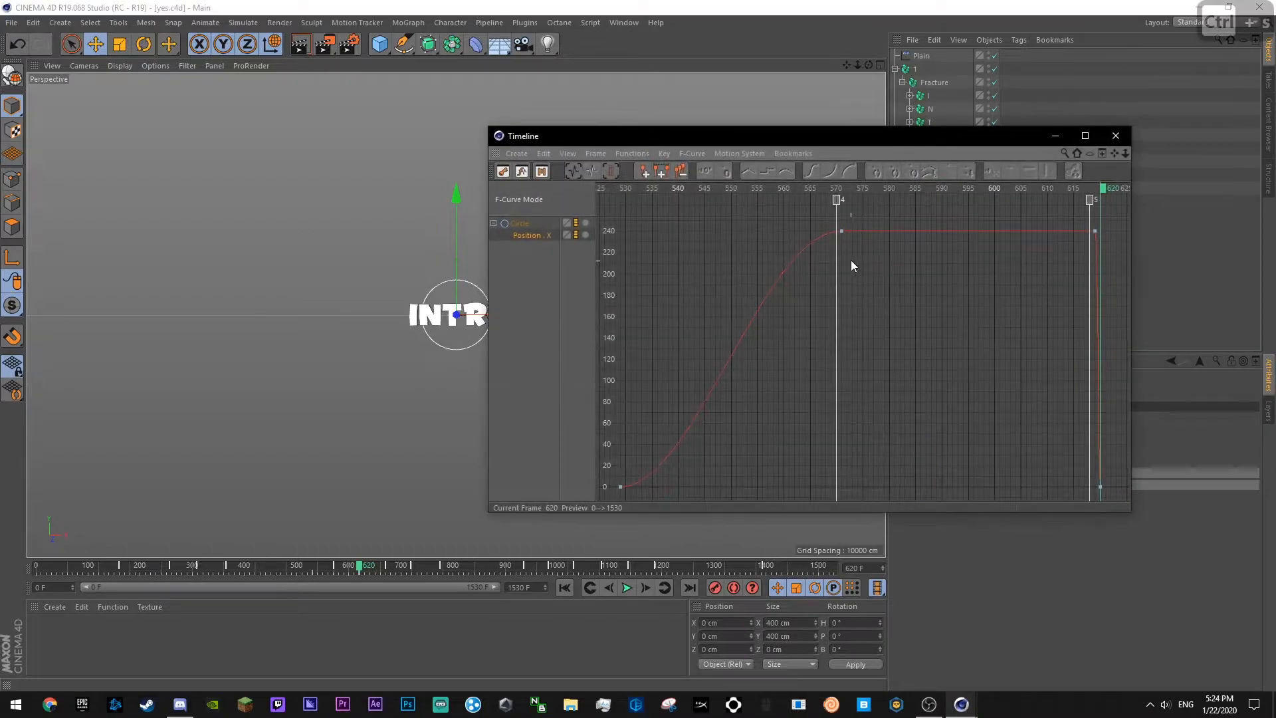
- Lower the X position key at marker 4 to about 127 cm, steepen its tangents, save the project and close the timeline
left_click_drag(842, 229, 859, 259)
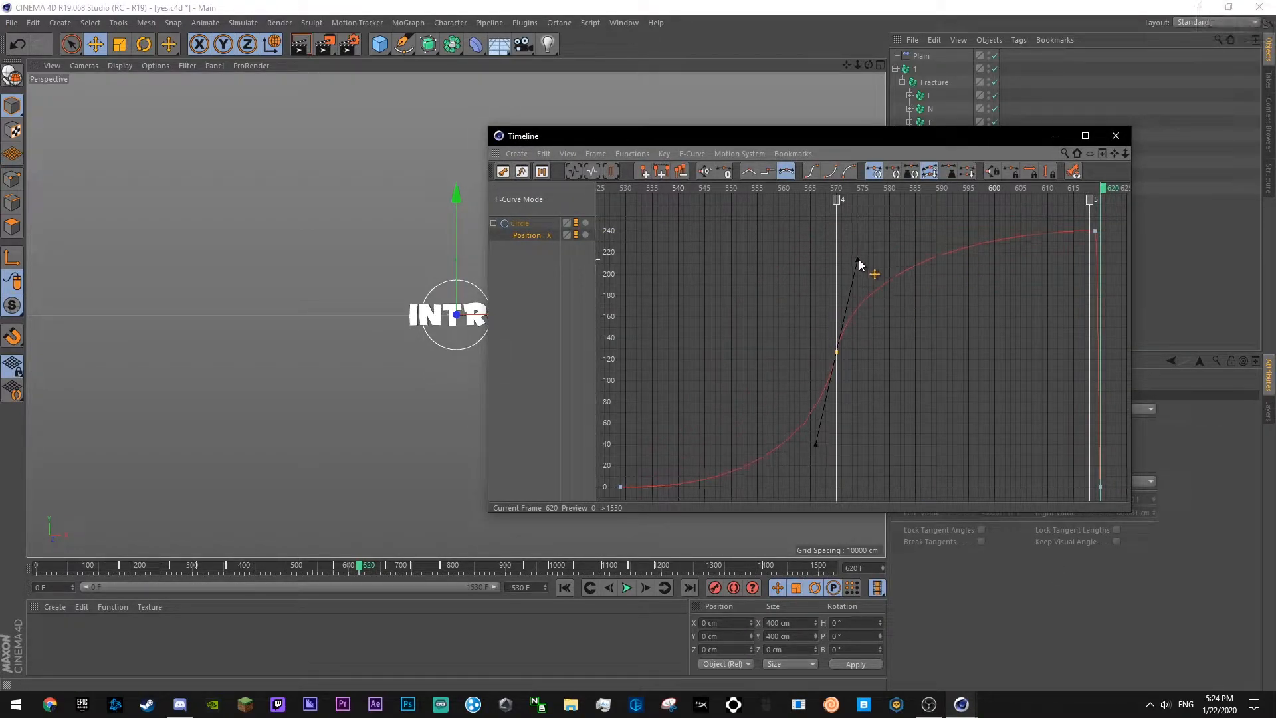
left_click(926, 325)
key("ctrl+s")
left_click_drag(665, 191, 603, 190)
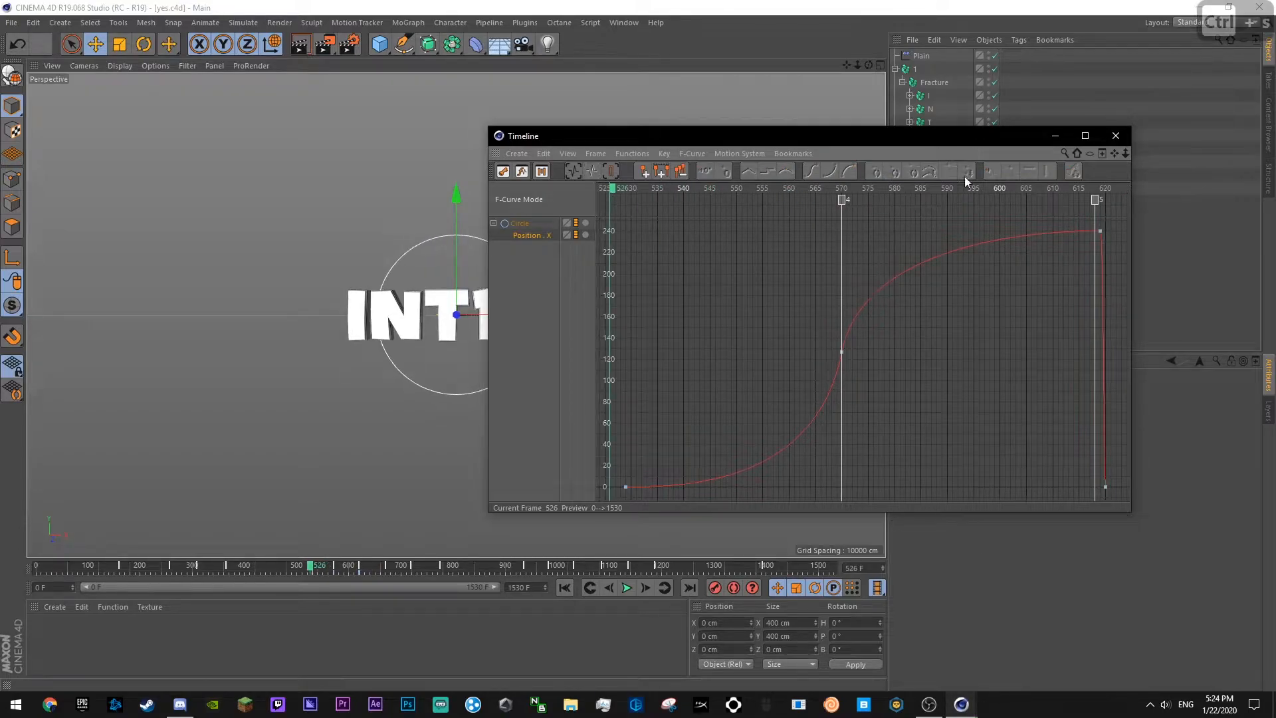
left_click(1108, 139)
- Play the animation through the Circle's sideways move several times and save the project
left_click(631, 590)
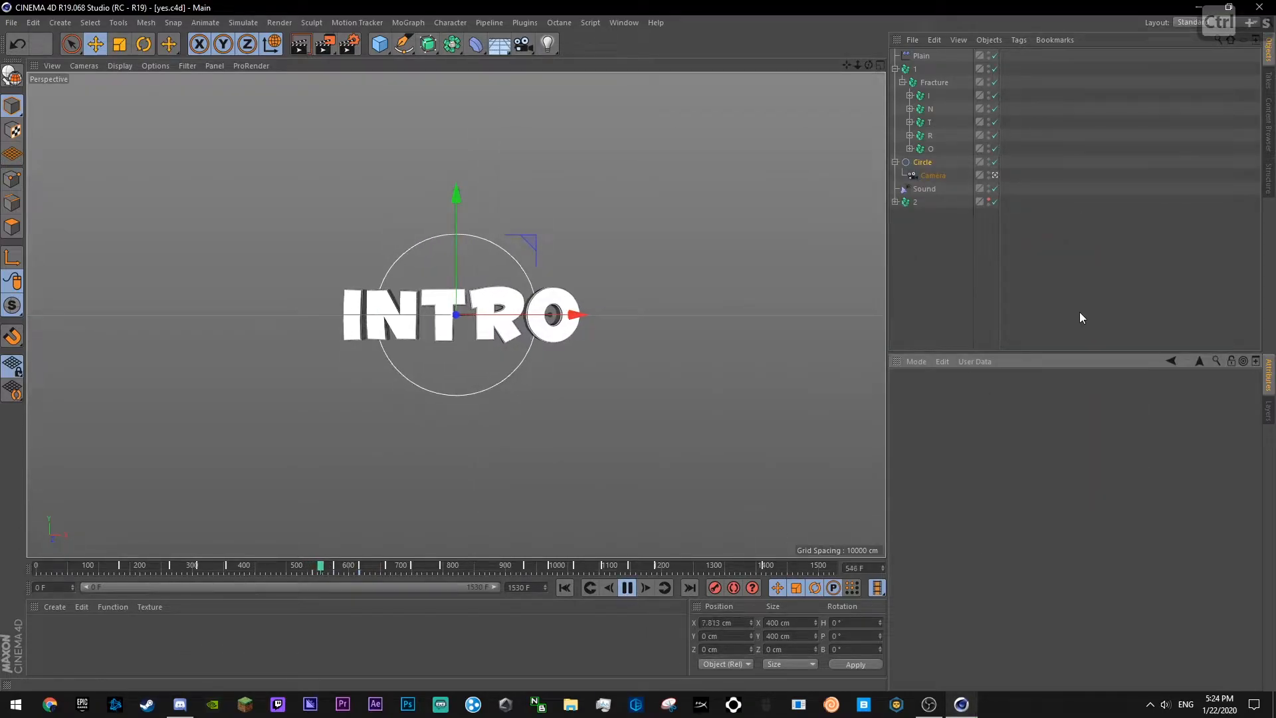
left_click(1066, 325)
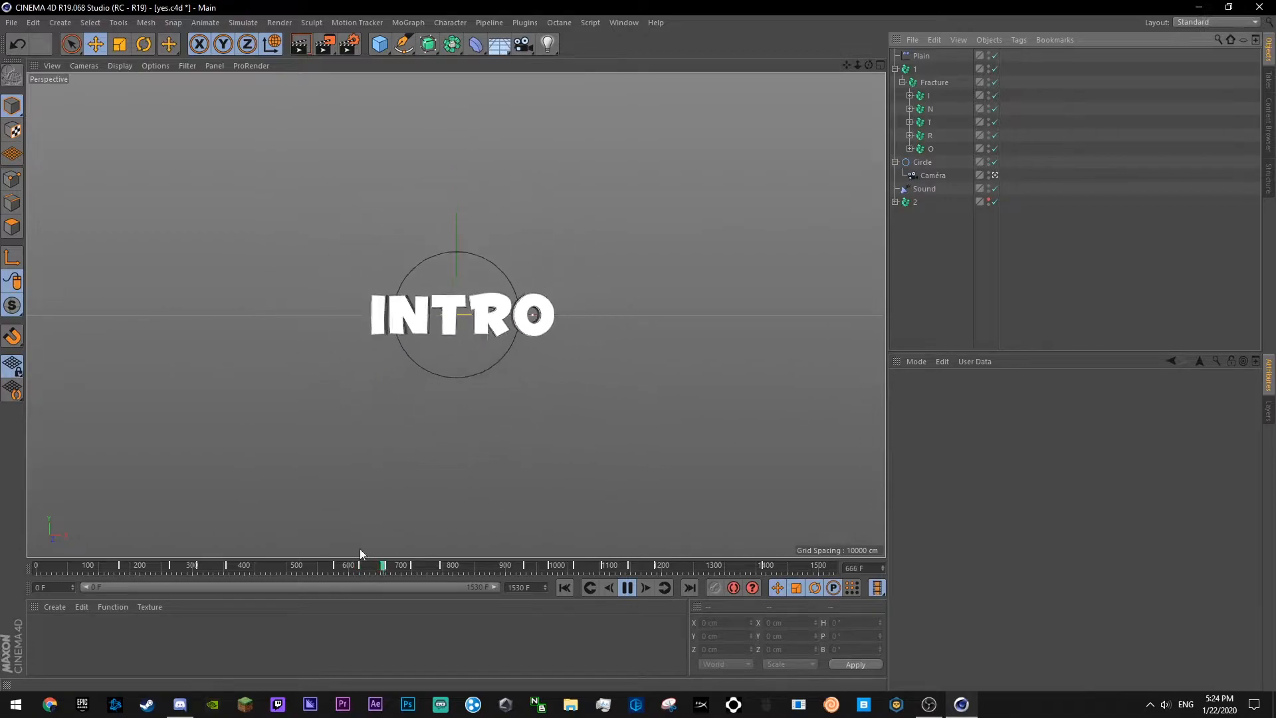
left_click(236, 567)
left_click(620, 593)
key("ctrl+s")
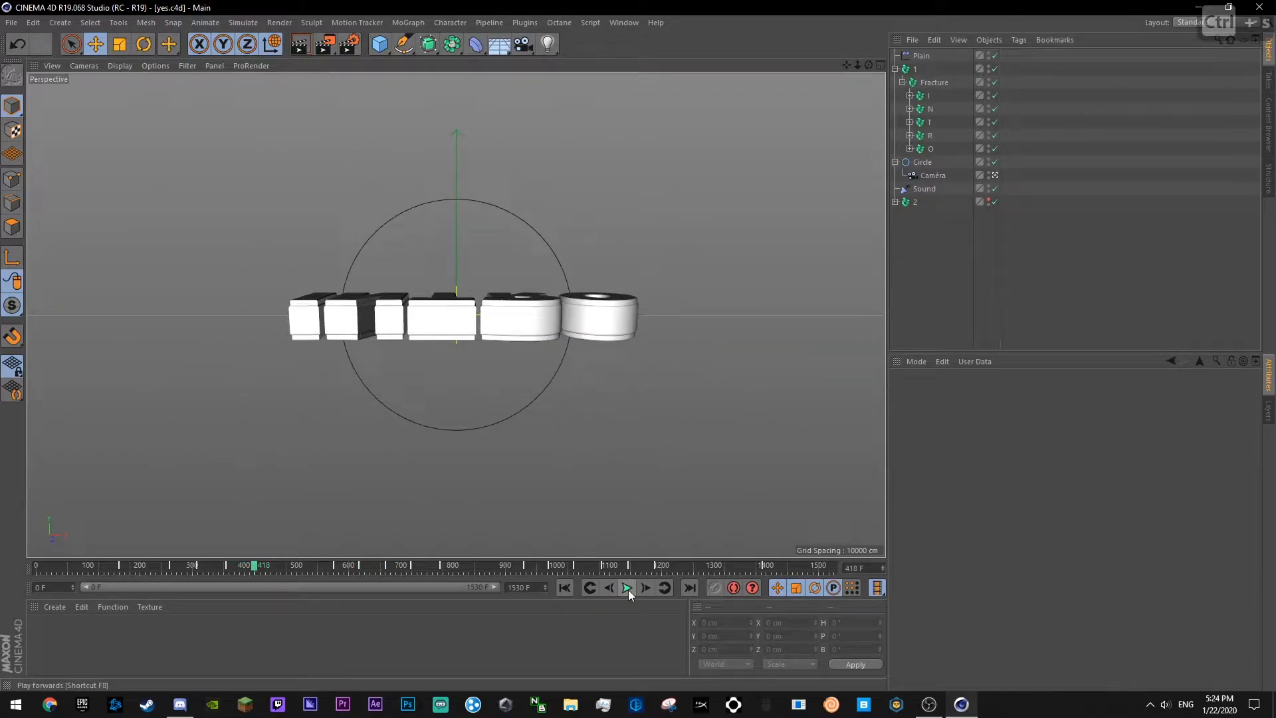
left_click(628, 589)
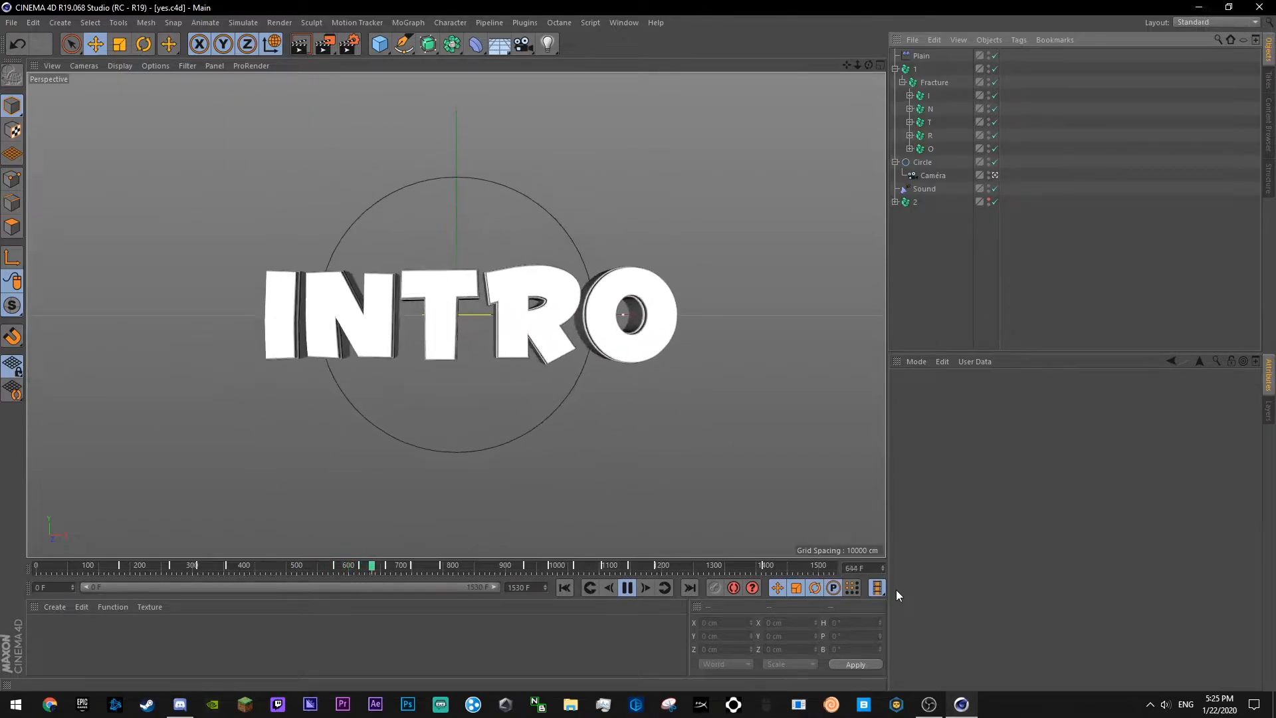
left_click(255, 566)
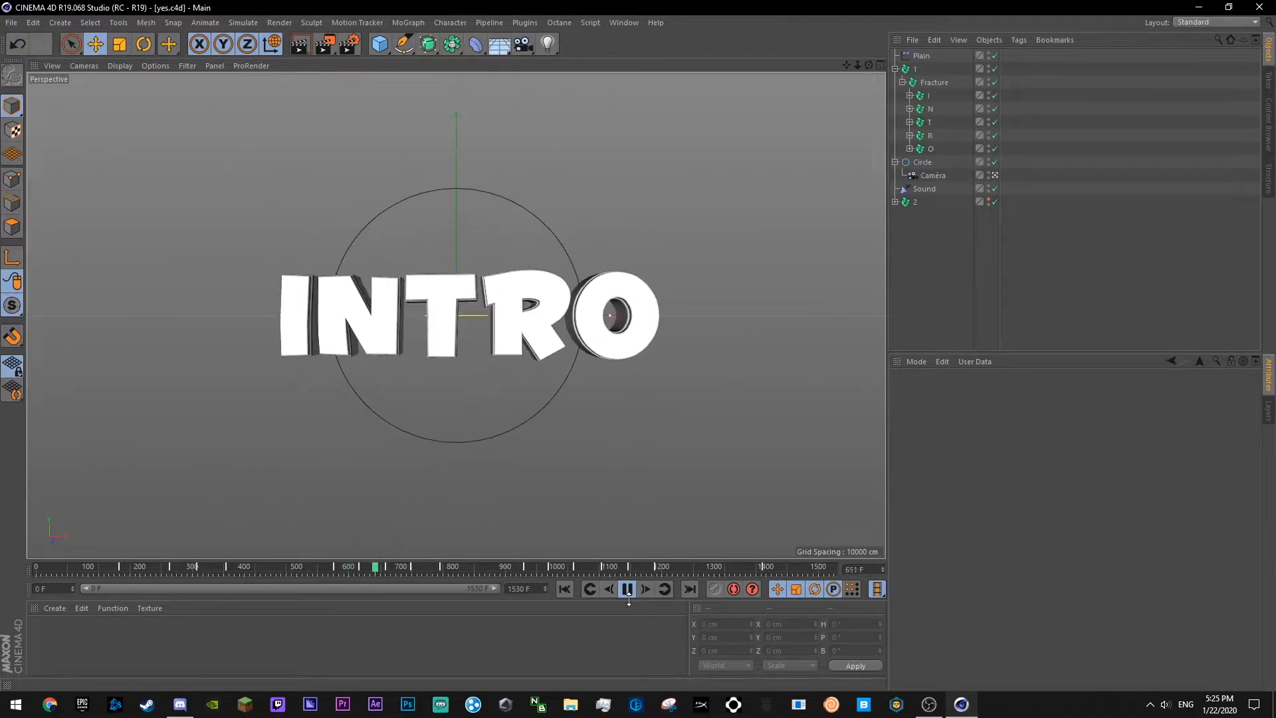
left_click(628, 588)
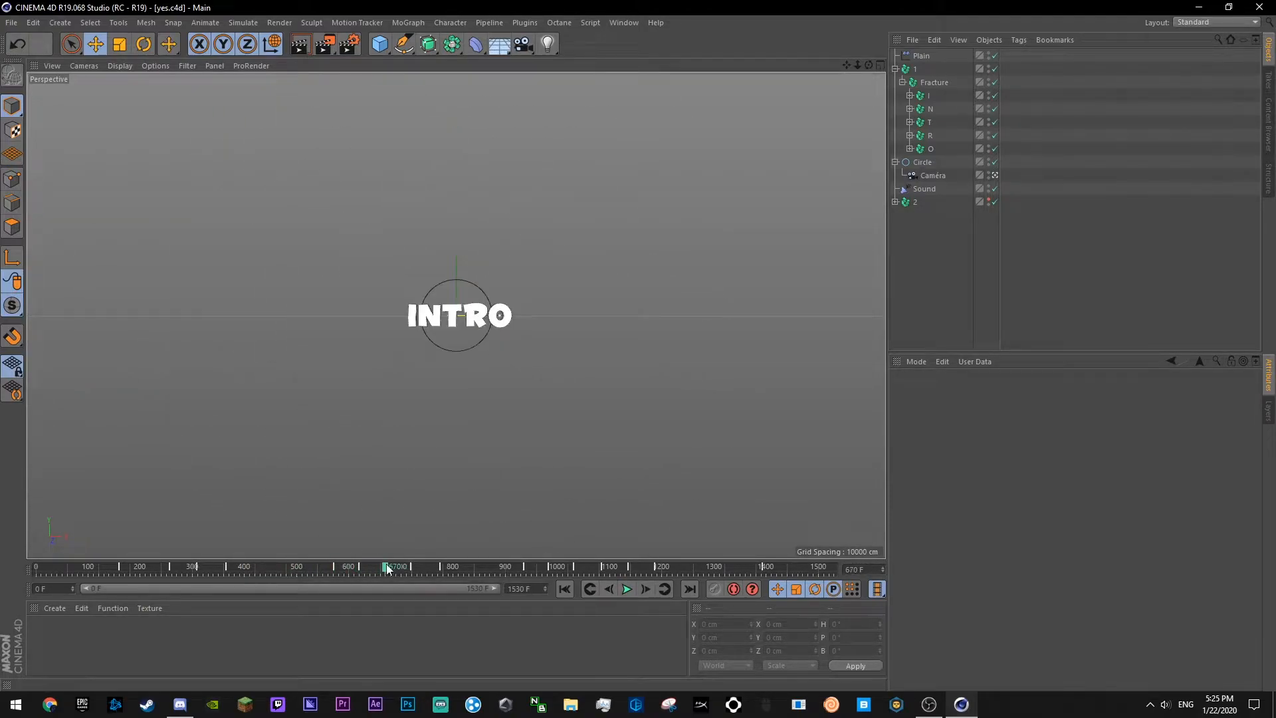
- Keyframe the Circle's X position at 0 cm on frame 670 and set it to 241 cm on frame 671
left_click(922, 163)
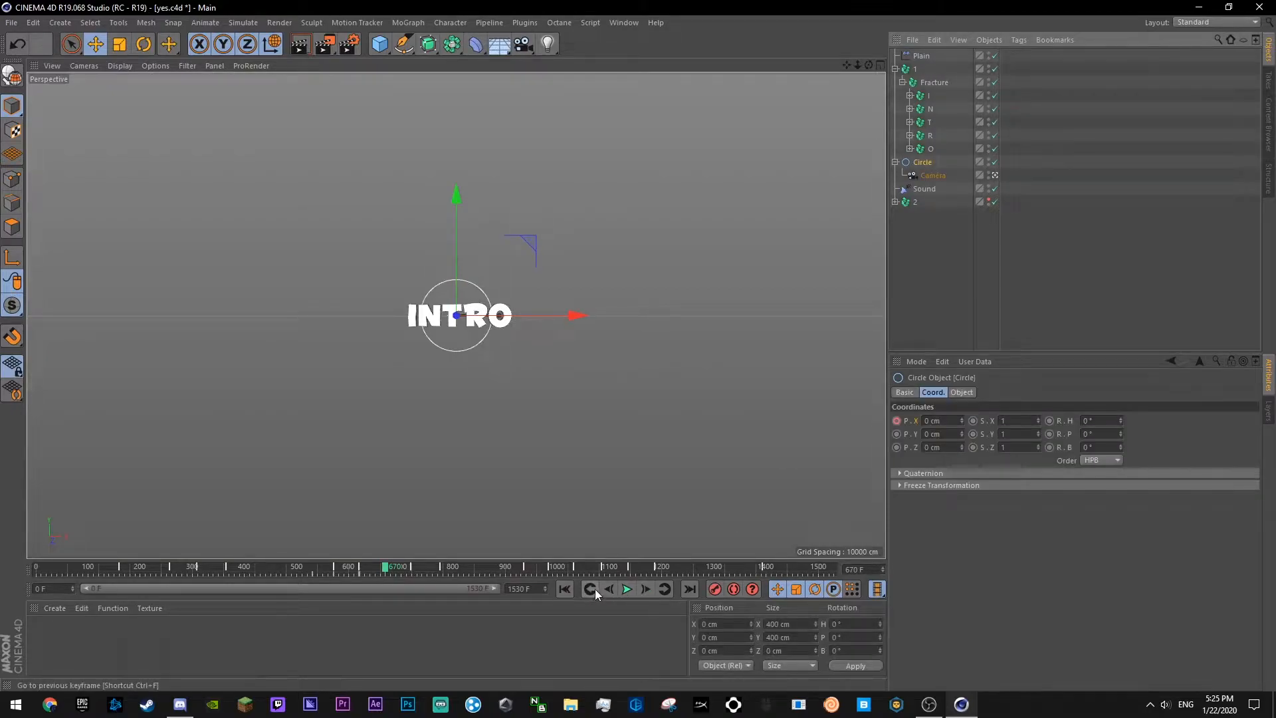
left_click(640, 592)
left_click(640, 591)
left_click(610, 590)
left_click(645, 589)
mouse_move(962, 419)
left_mouse_down()
mouse_move(1013, 420)
mouse_move(963, 420)
left_mouse_up()
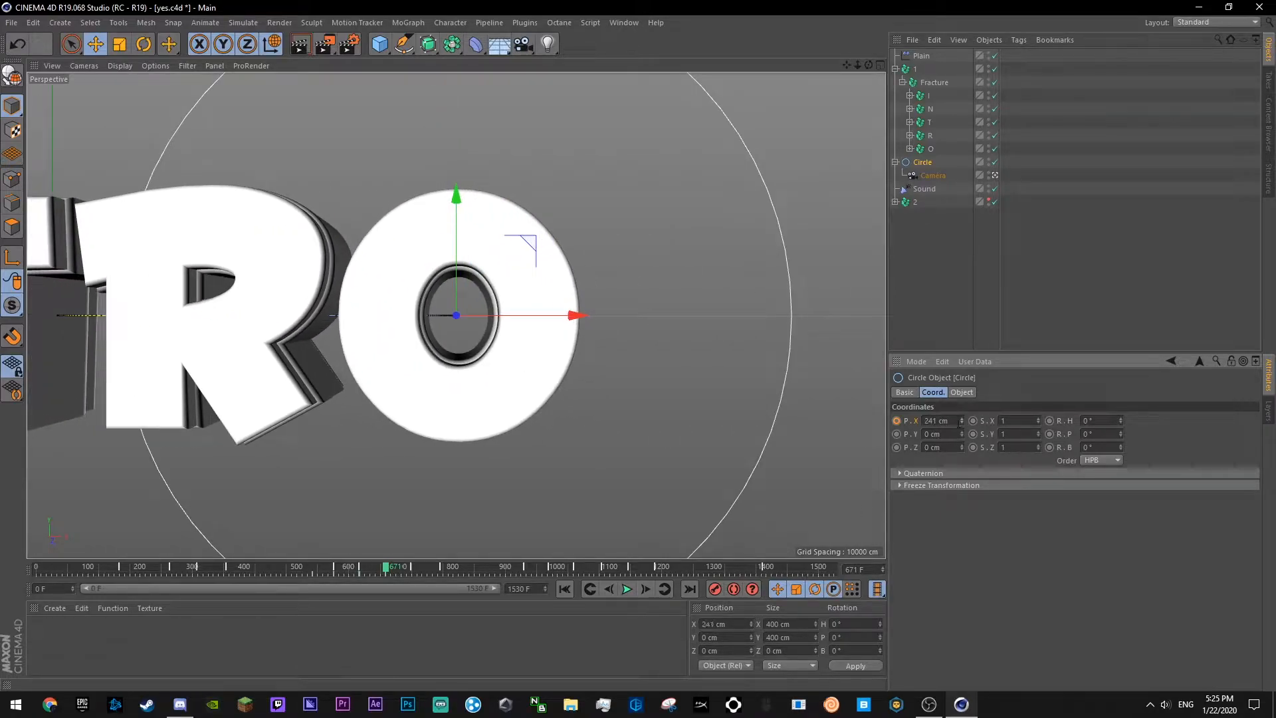
- Play the animation from around frame 394 and from around frame 511 to check the Circle's shift to the letter O
left_click(626, 589)
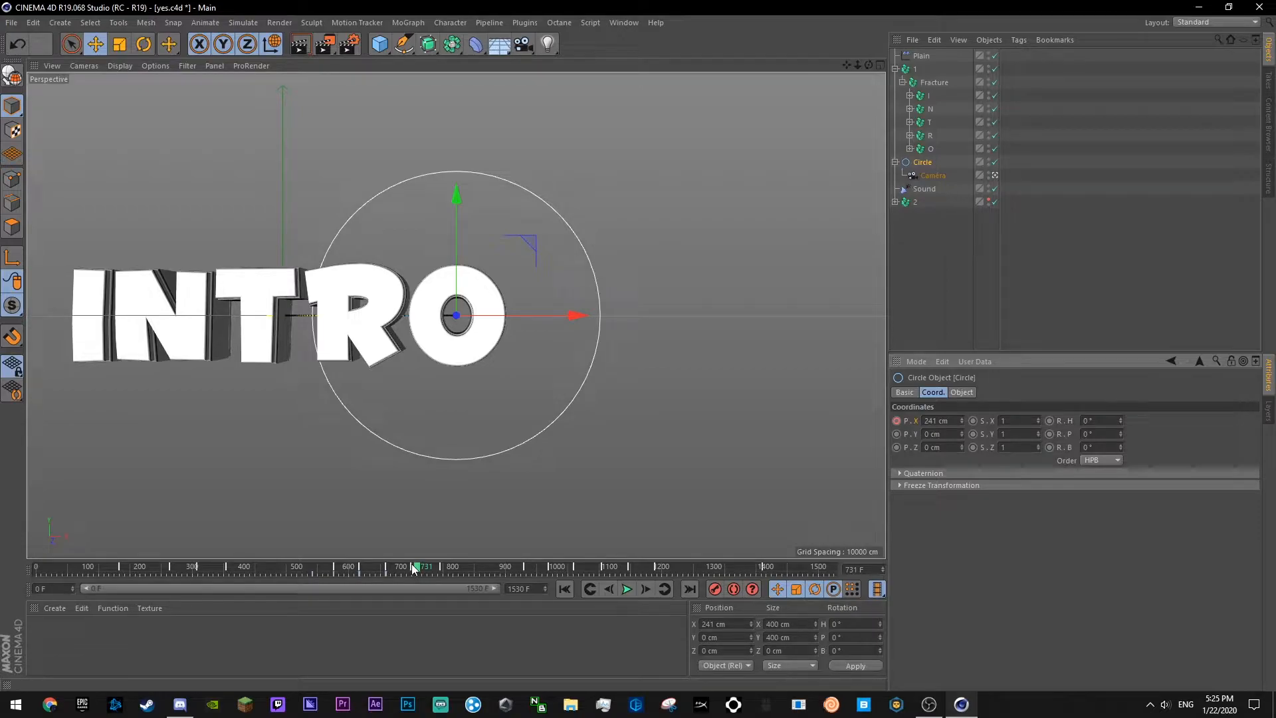
left_click_drag(414, 569, 258, 568)
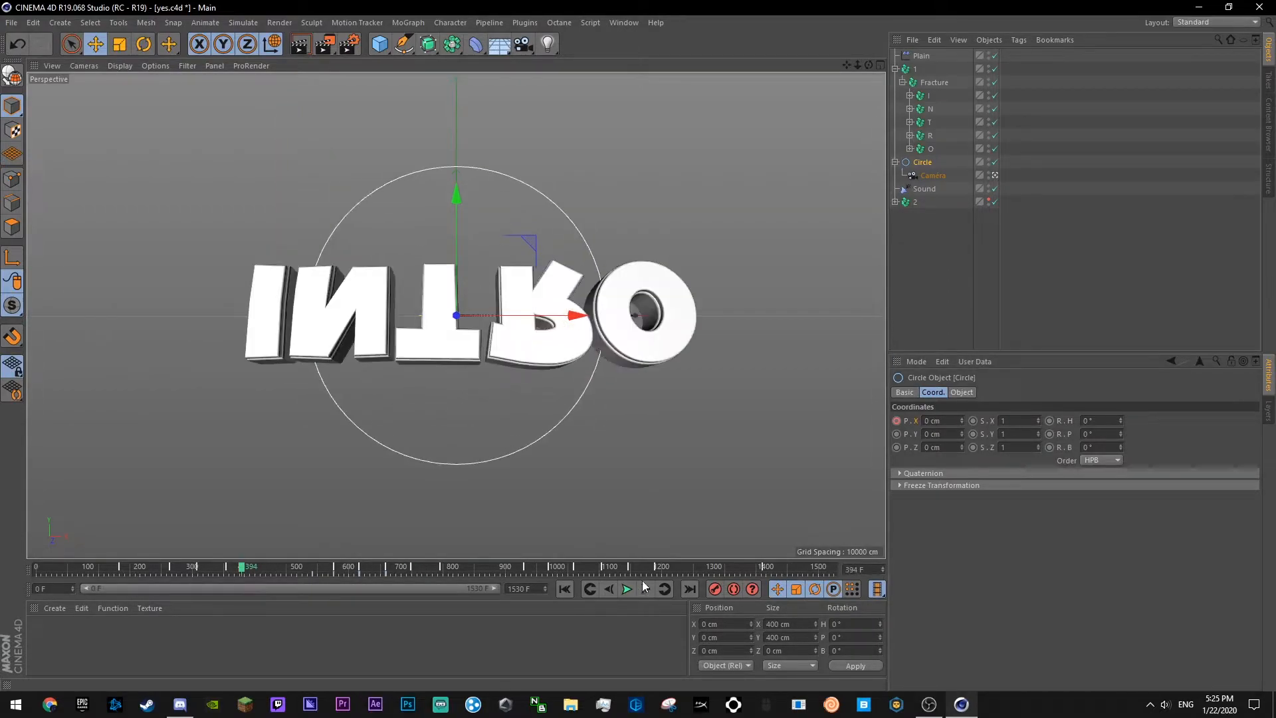
left_click(625, 588)
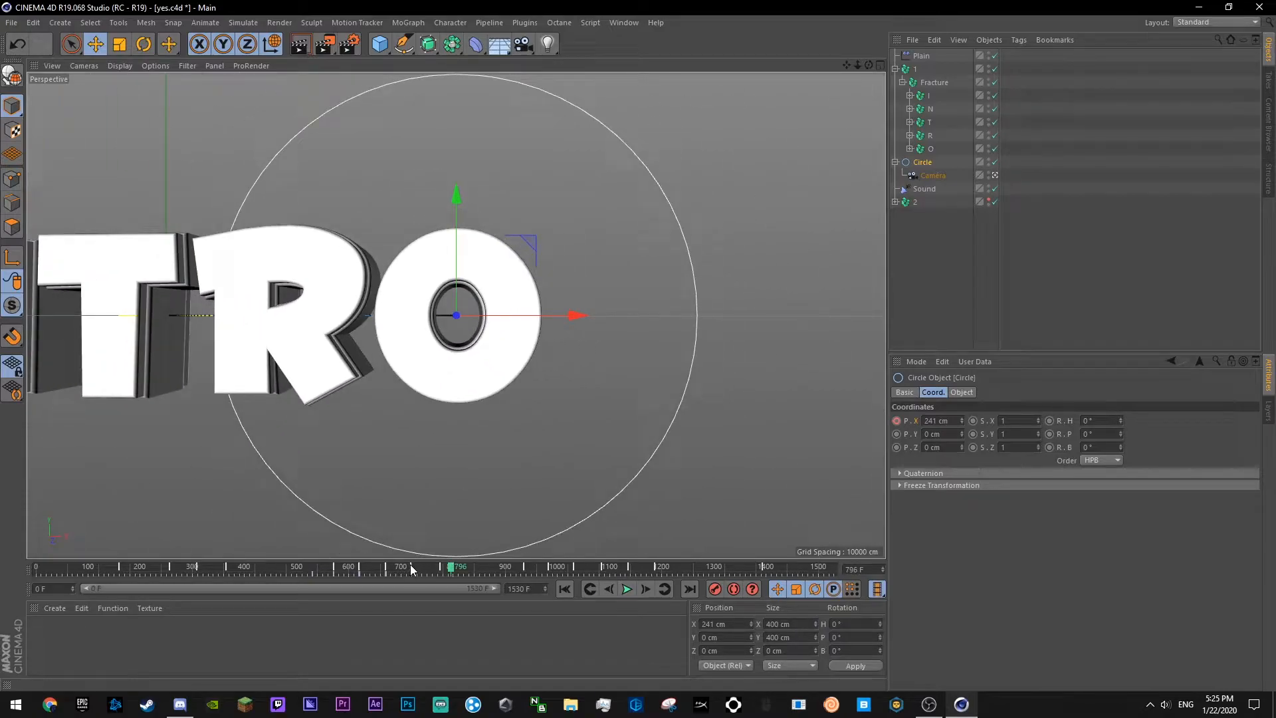
left_click(412, 566)
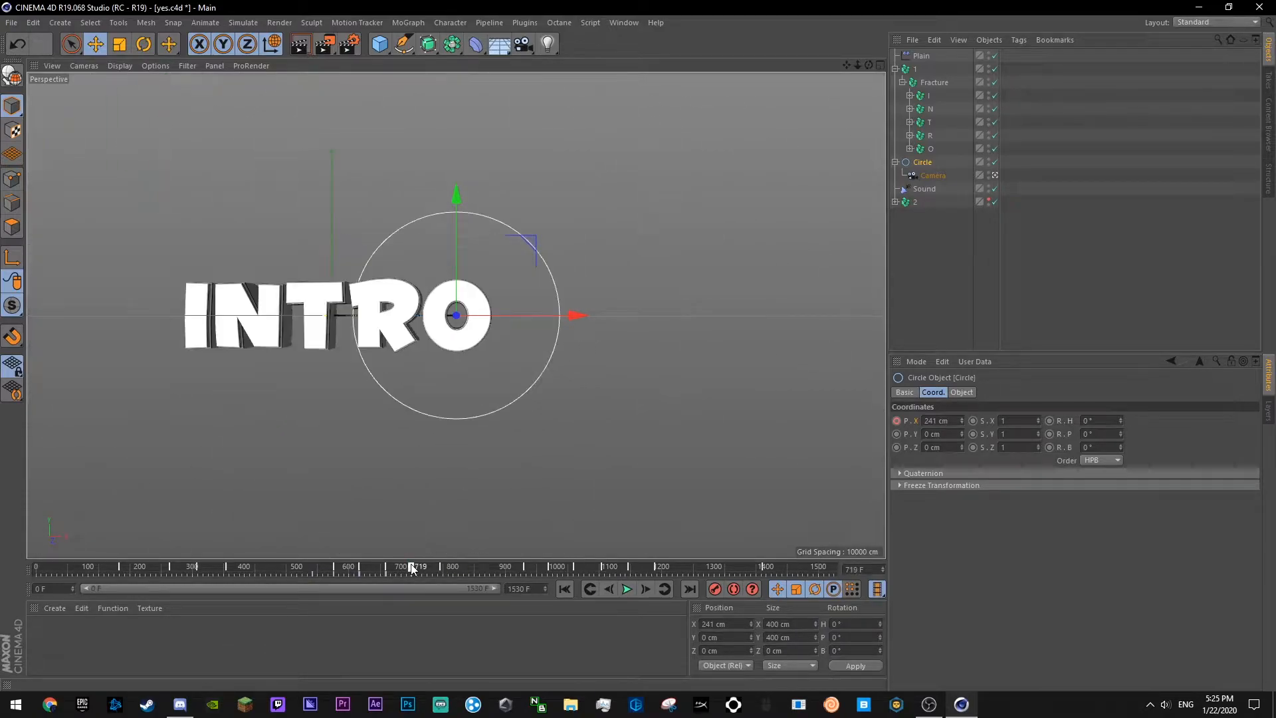
left_click(303, 566)
left_click(627, 589)
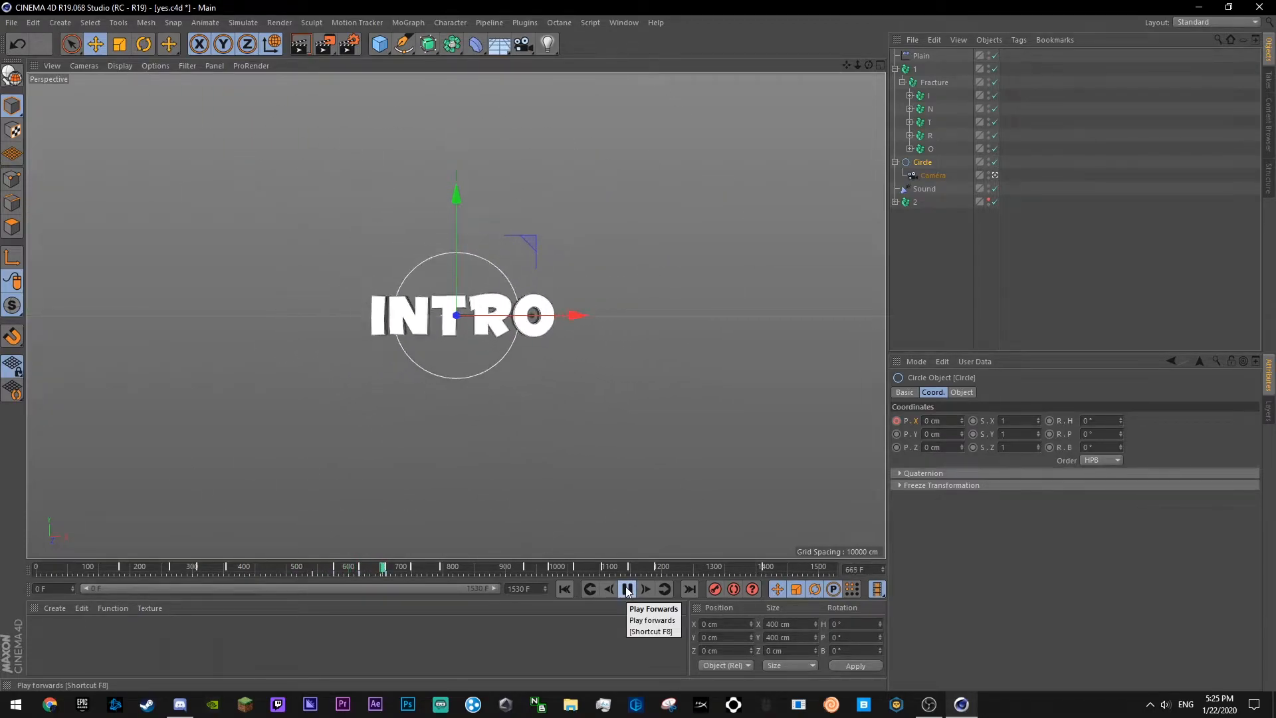
left_click(626, 589)
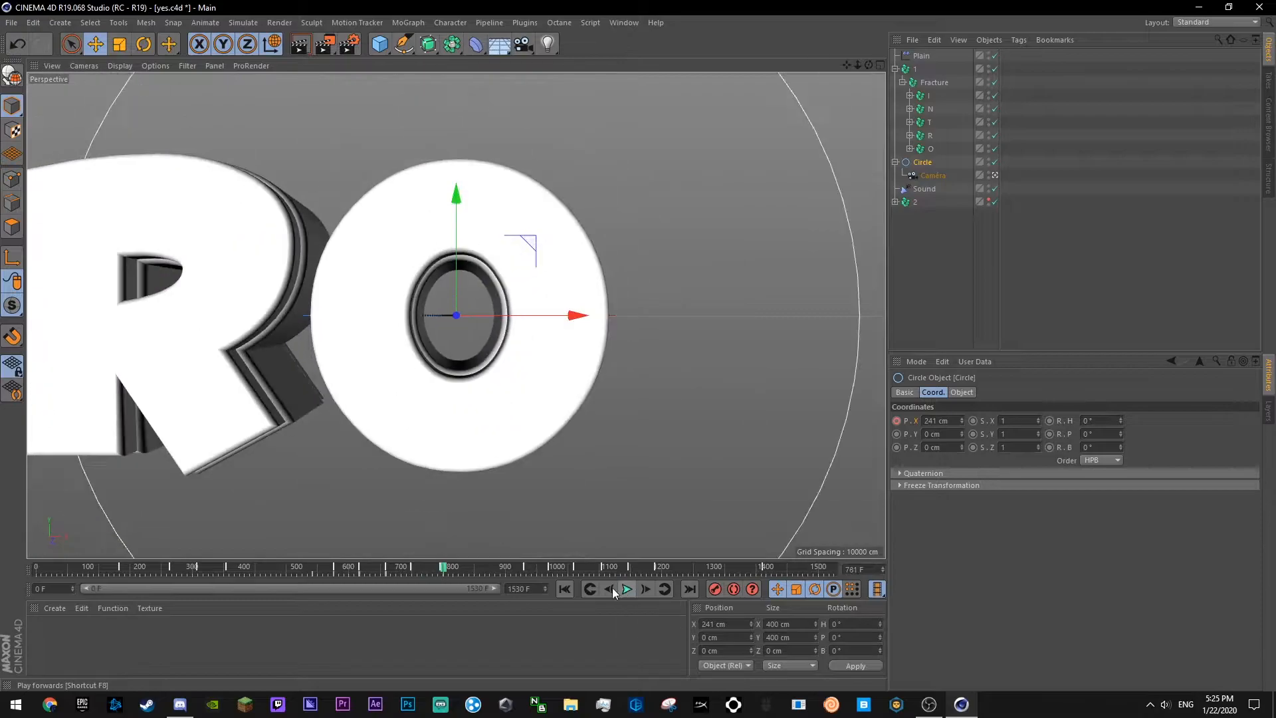
- Keyframe the Circle's X position at 241 cm on frame 719 and at -345 cm on frame 775, and play the move
left_click(410, 565)
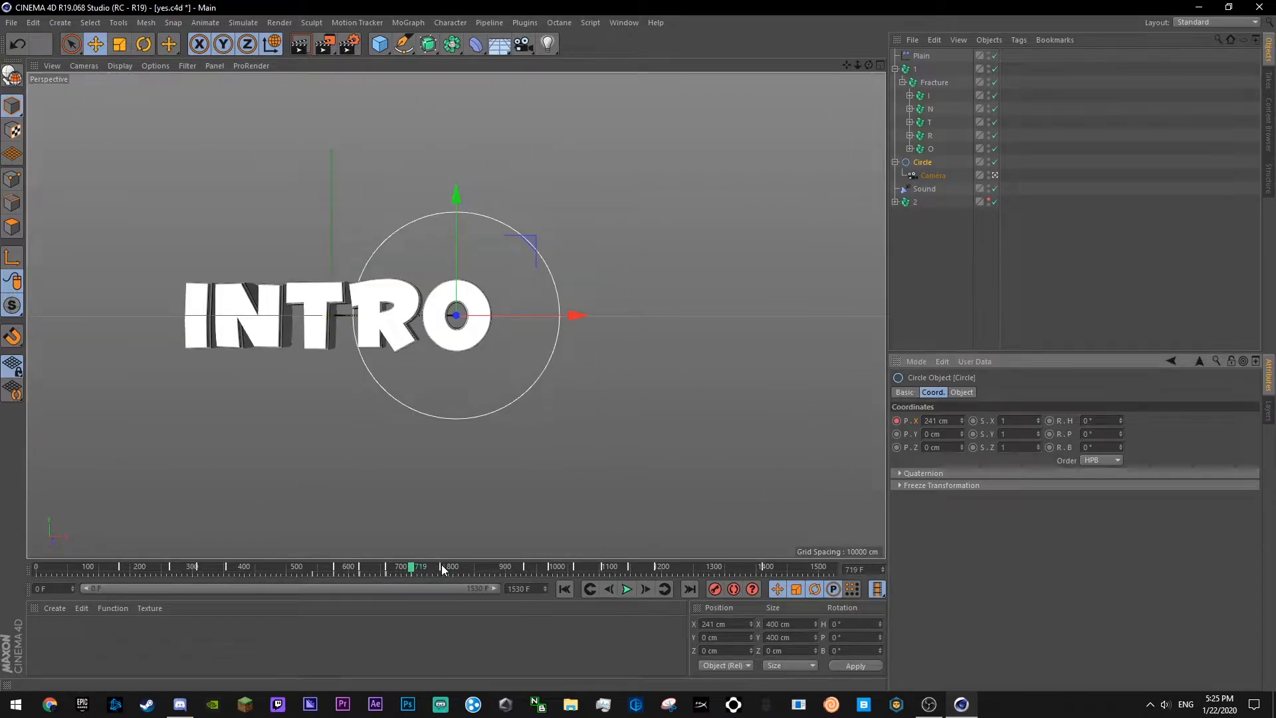
left_click(440, 565)
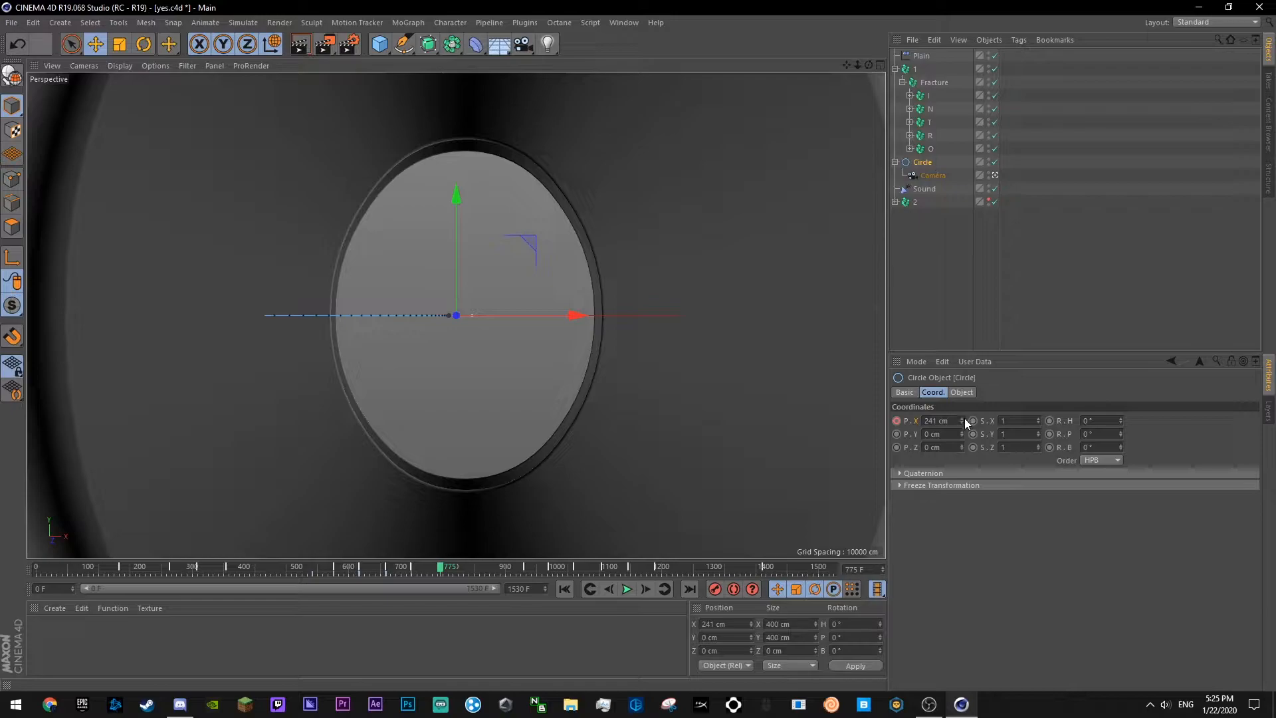
left_click_drag(961, 419, 881, 418)
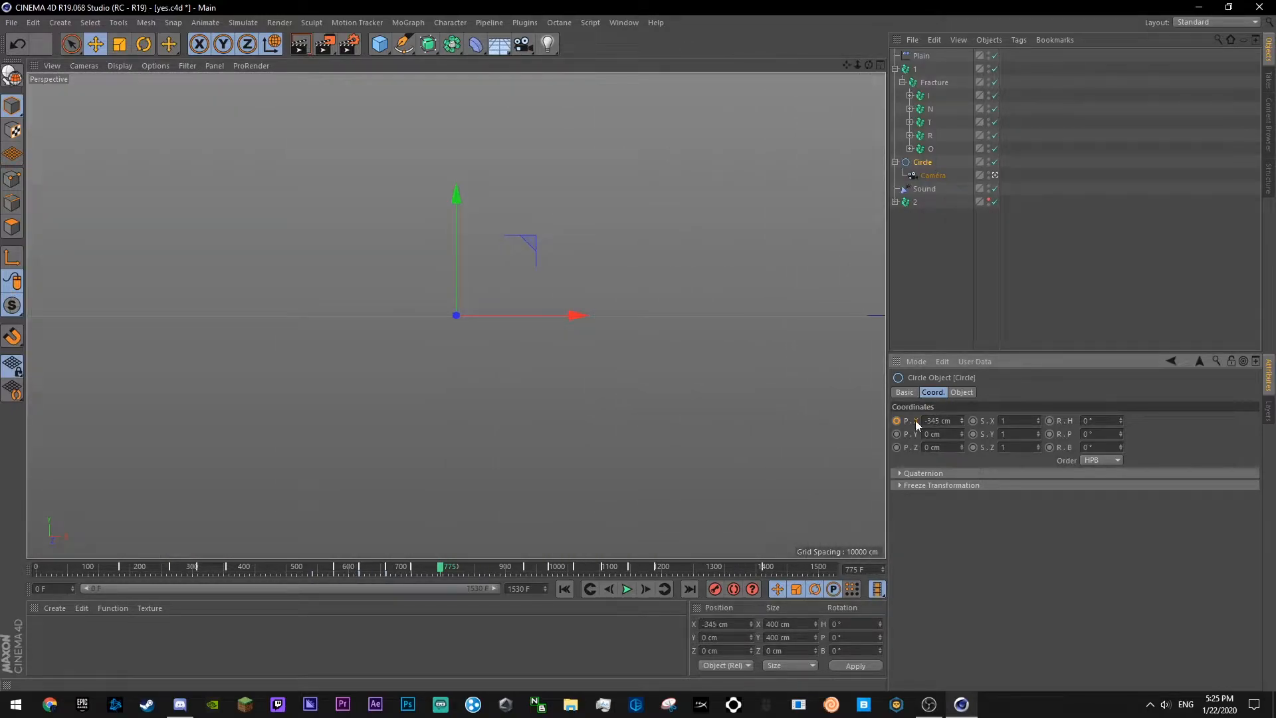
left_click(626, 589)
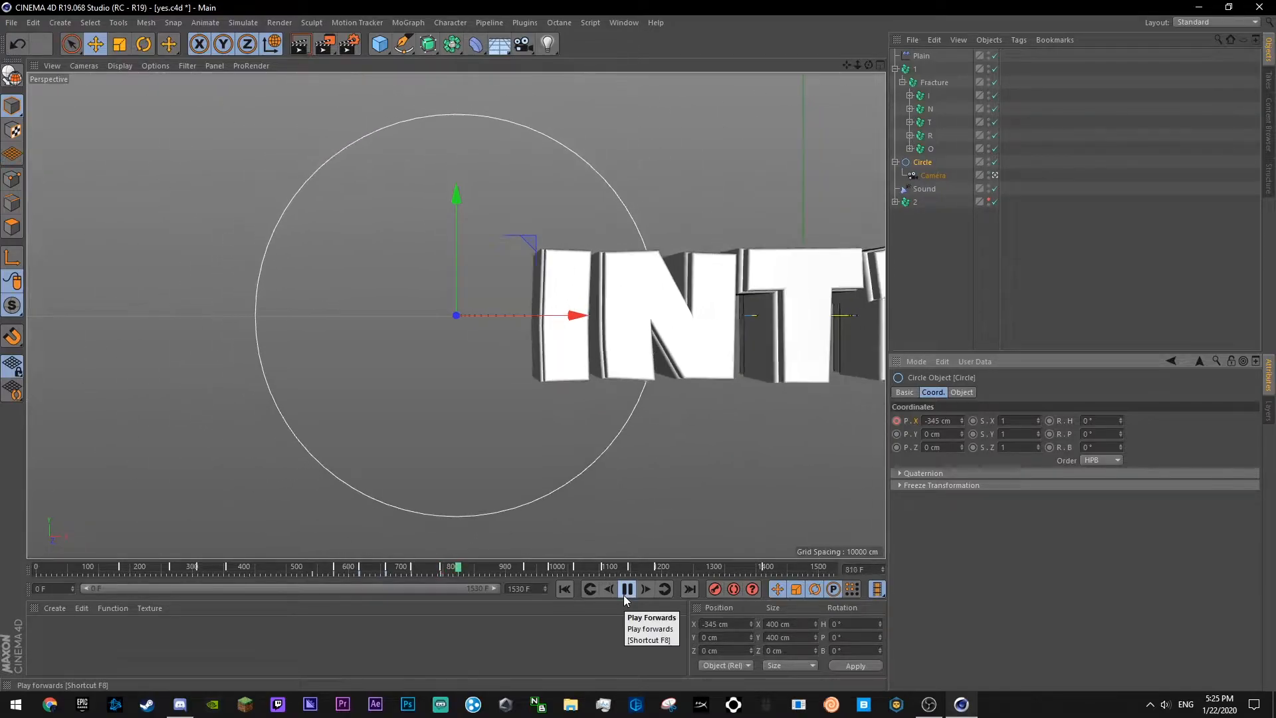
- Keyframe the Circle's X position at 0 cm on frame 935
left_click(525, 566)
double_click(939, 420)
type("0")
key("Return")
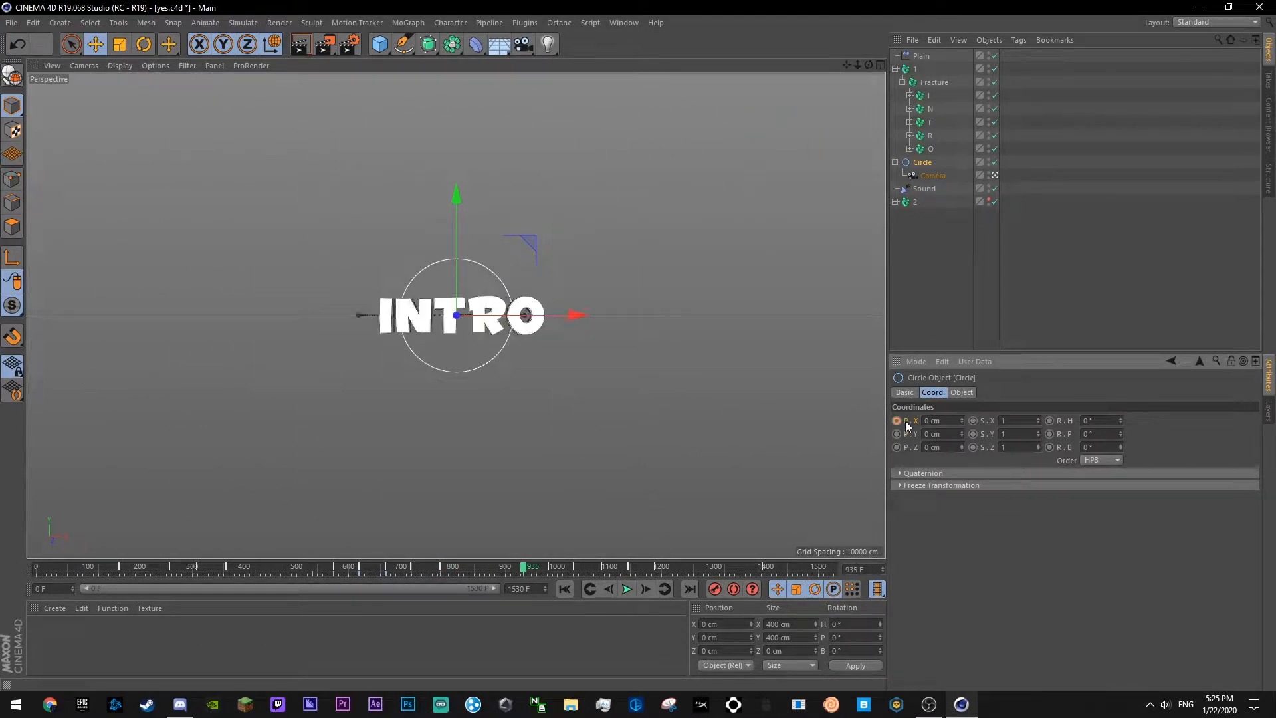
- Open the F-curve of the Circle's X position and play the animation from around frame 689
right_click(913, 420)
mouse_move(960, 424)
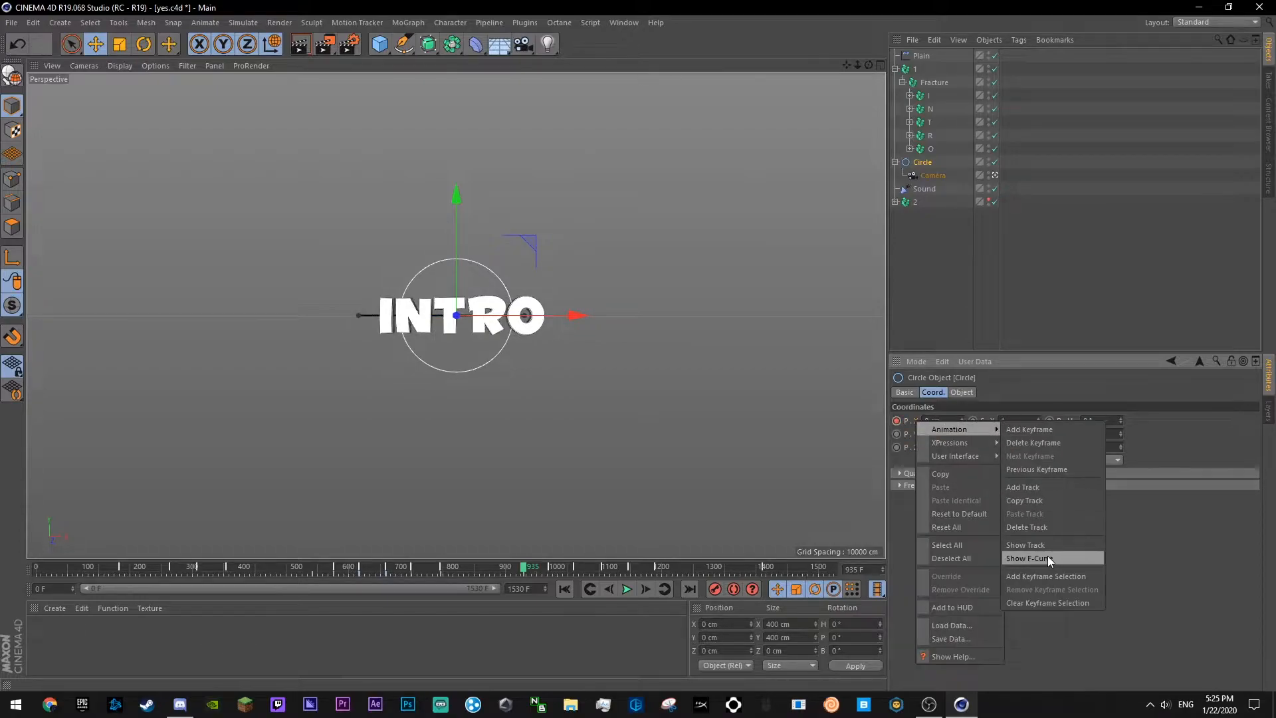
left_click(1047, 555)
left_click(811, 191)
key("F8")
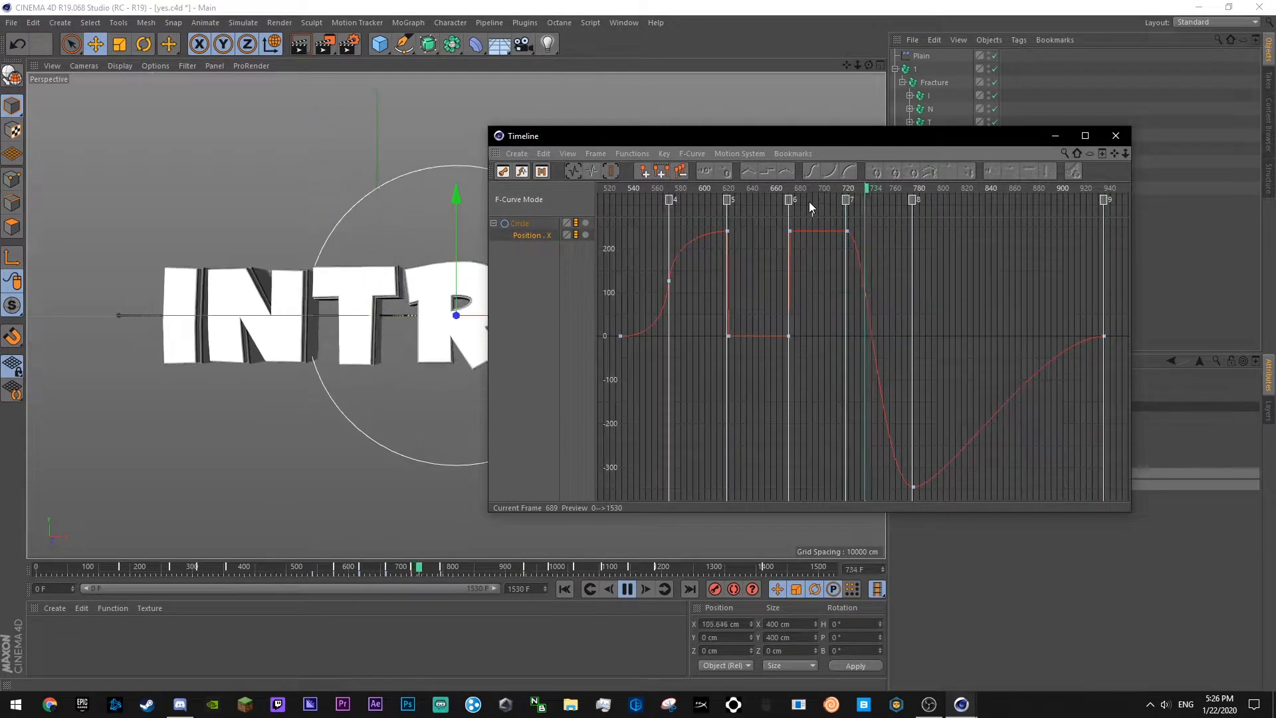
- Lower the Position X key at marker 7 to about 147 cm, raise the marker 8 key to about -280 cm, and steepen their tangents
left_click(858, 227)
left_click_drag(864, 230, 846, 270)
left_click(912, 489)
left_click_drag(939, 486, 928, 430)
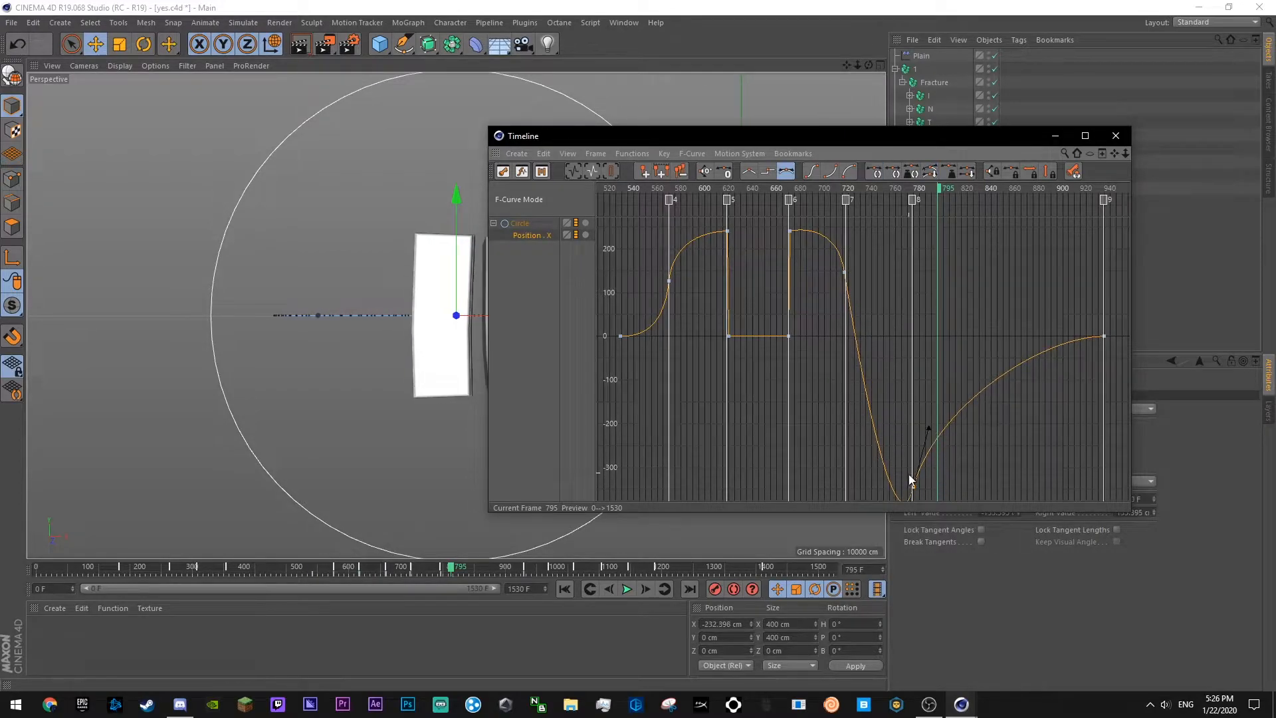
left_click_drag(914, 486, 911, 461)
left_click(917, 381)
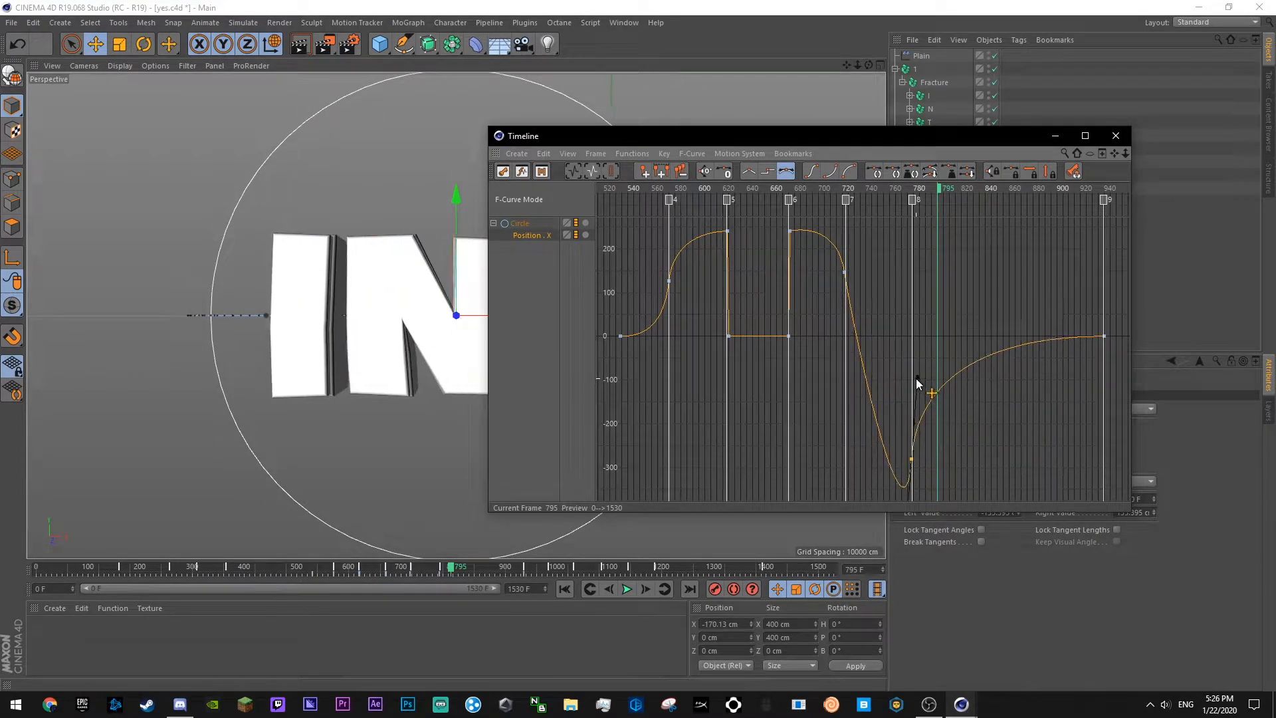
- Play the animation from around frame 655 and move the timeline window clear of the INTRO text
left_click(771, 189)
key("F8")
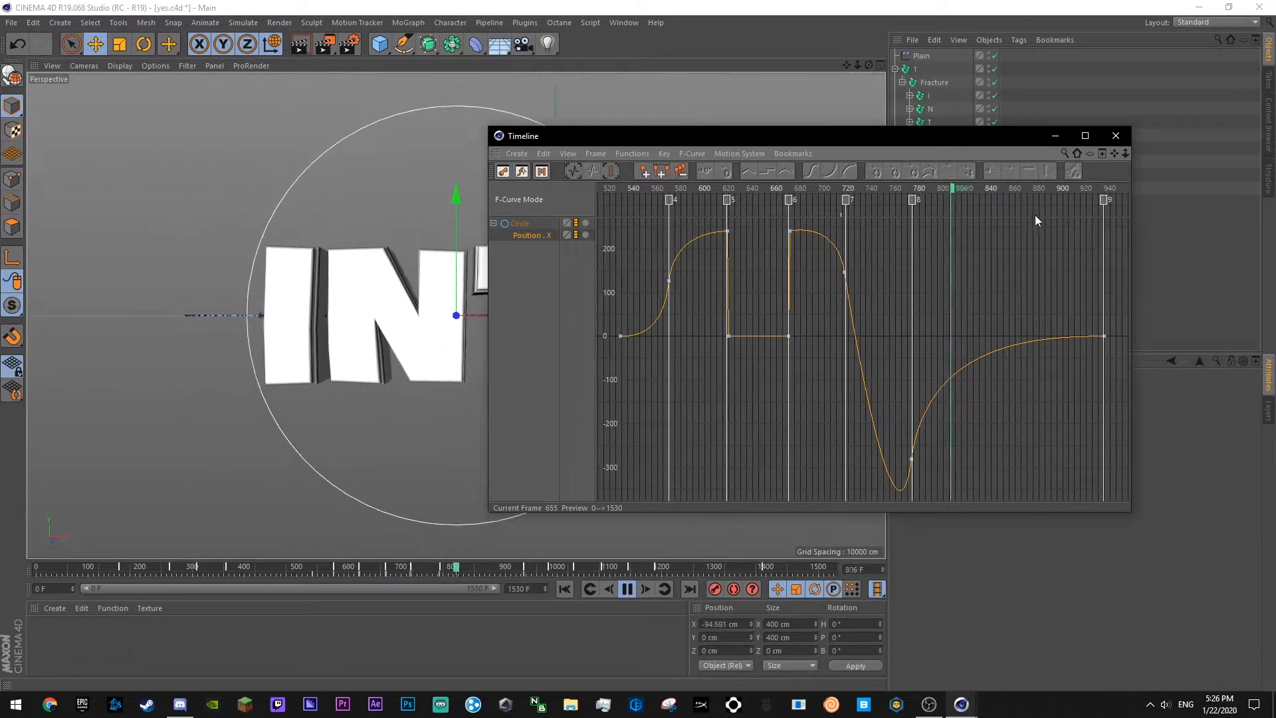
left_click_drag(975, 142, 1111, 352)
left_click(881, 399)
key("F8")
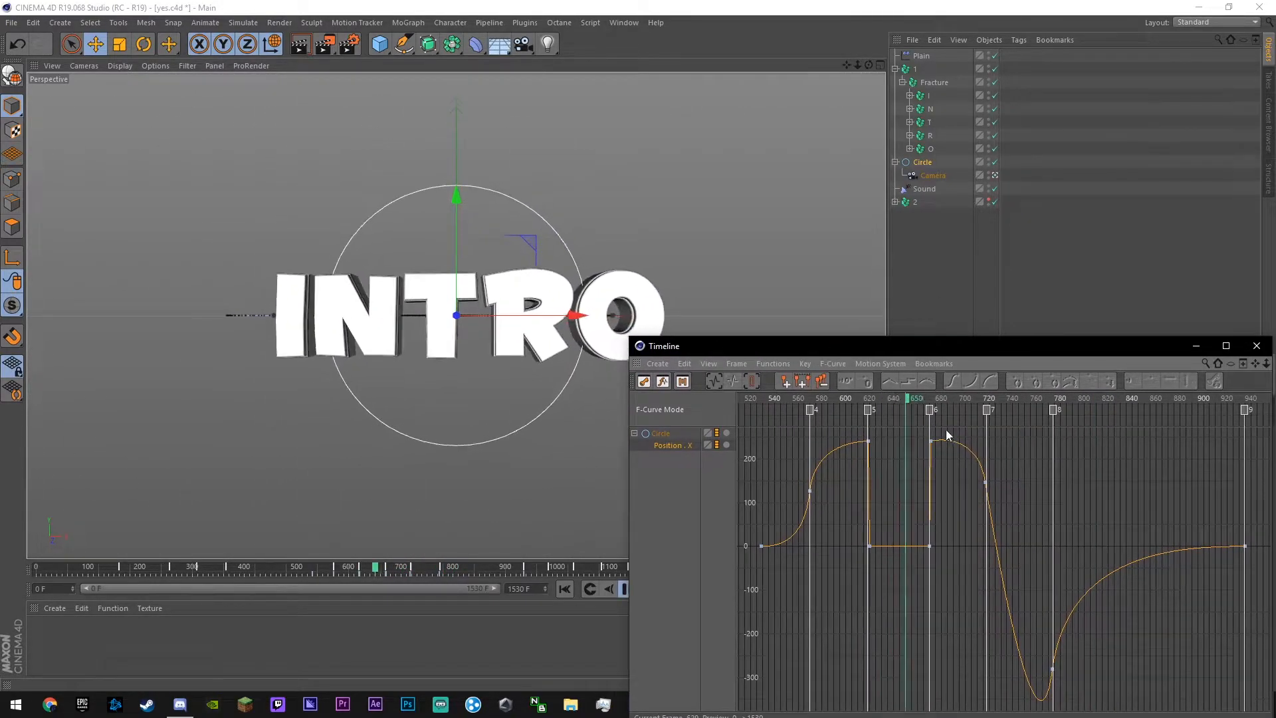
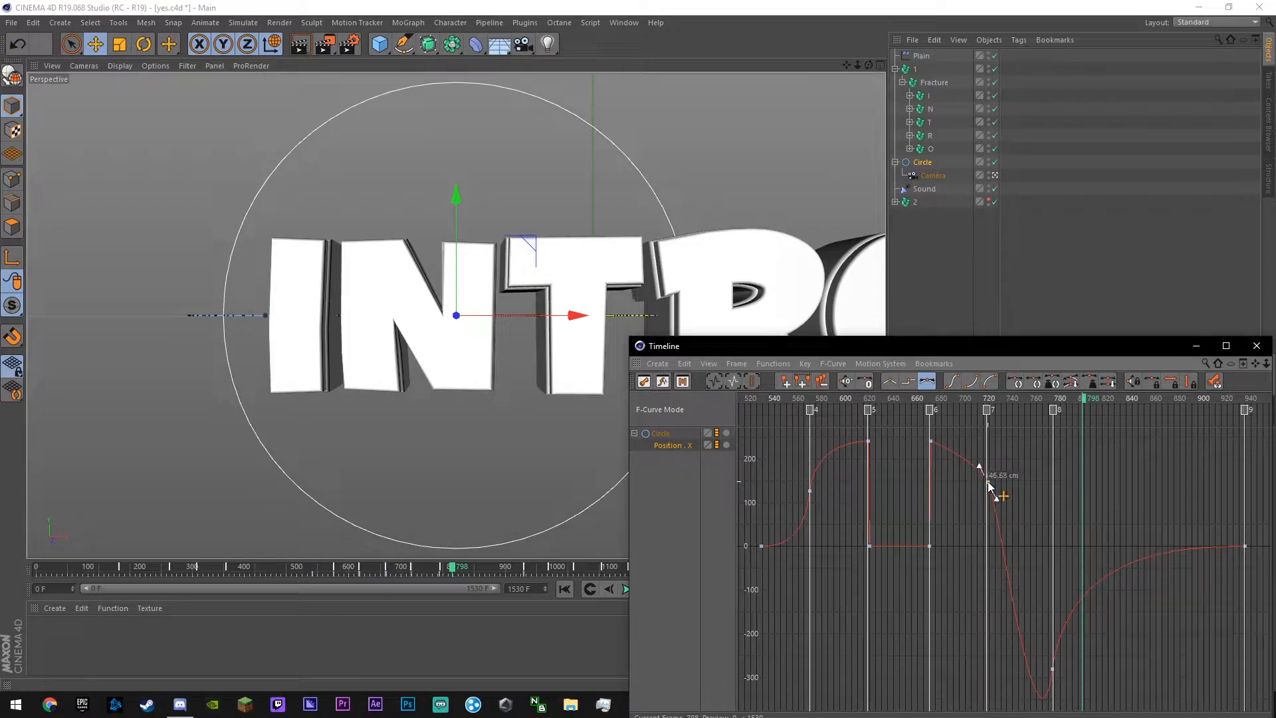
- Try the Position X key at marker 7 at about 185 cm, replaying the move around it
left_click(955, 404)
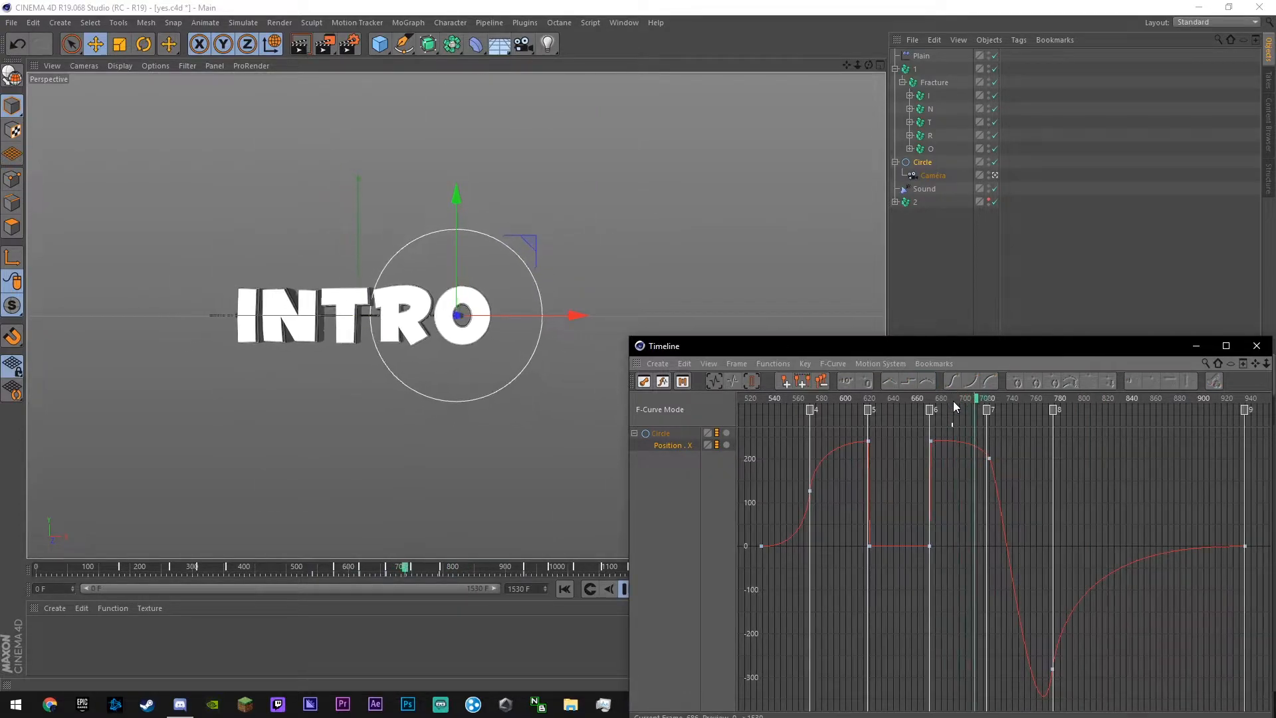
left_click(896, 404)
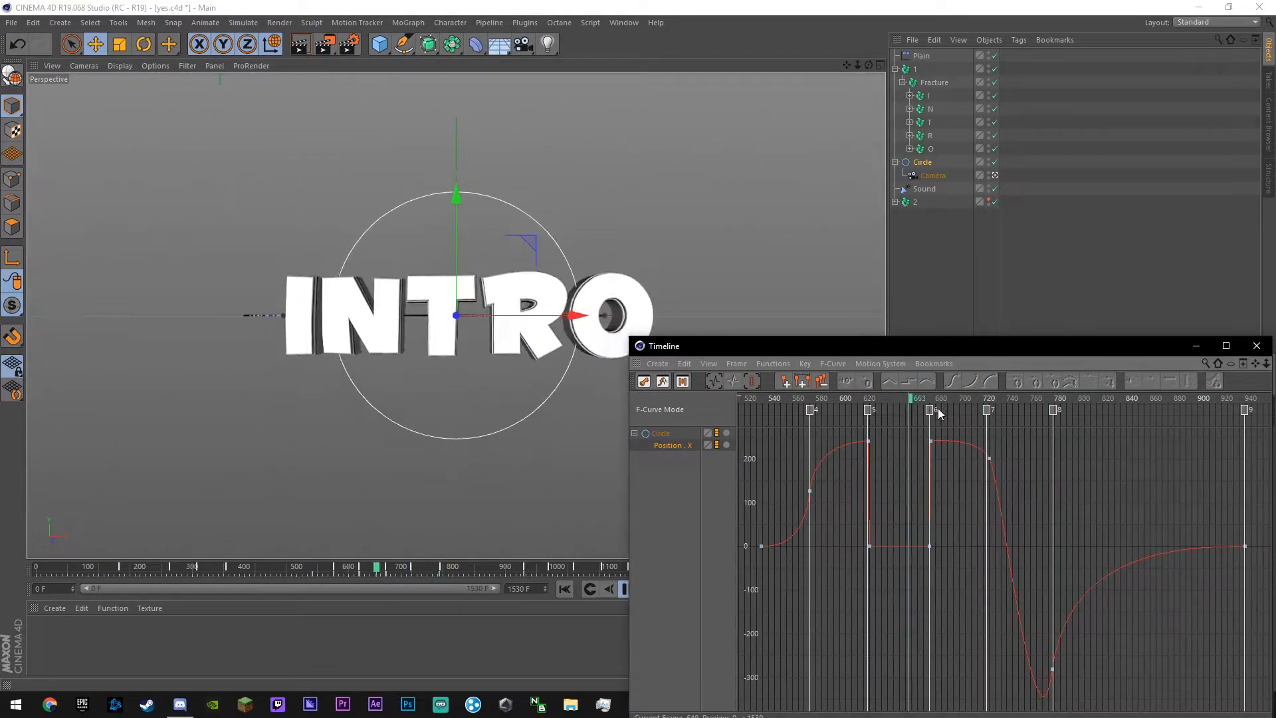
key("F8")
left_click(989, 458)
mouse_move(990, 459)
left_mouse_down()
mouse_move(966, 459)
mouse_move(989, 477)
mouse_move(988, 463)
left_mouse_up()
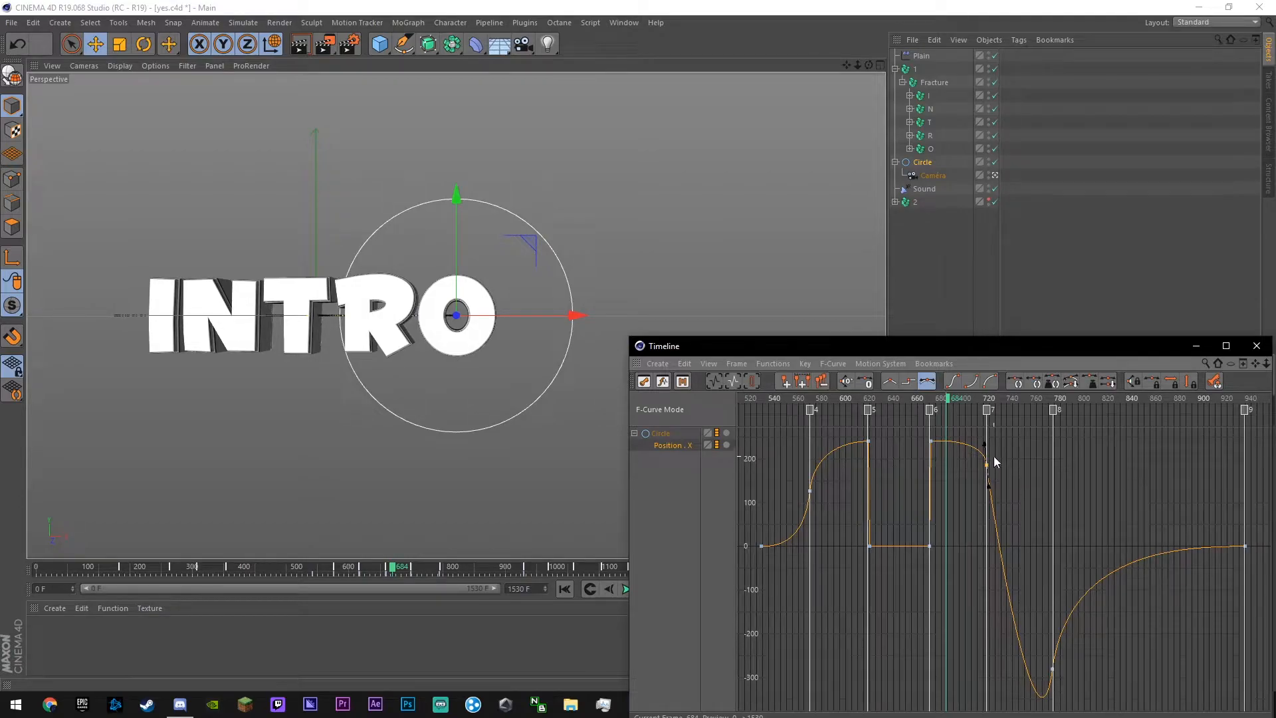
key("F8")
key("F8")
- Copy the 241 cm Position X key from marker 6, paste it at marker 7 on frame 718, and save the project
left_click(986, 397)
left_click_drag(987, 397, 990, 398)
key("ctrl")
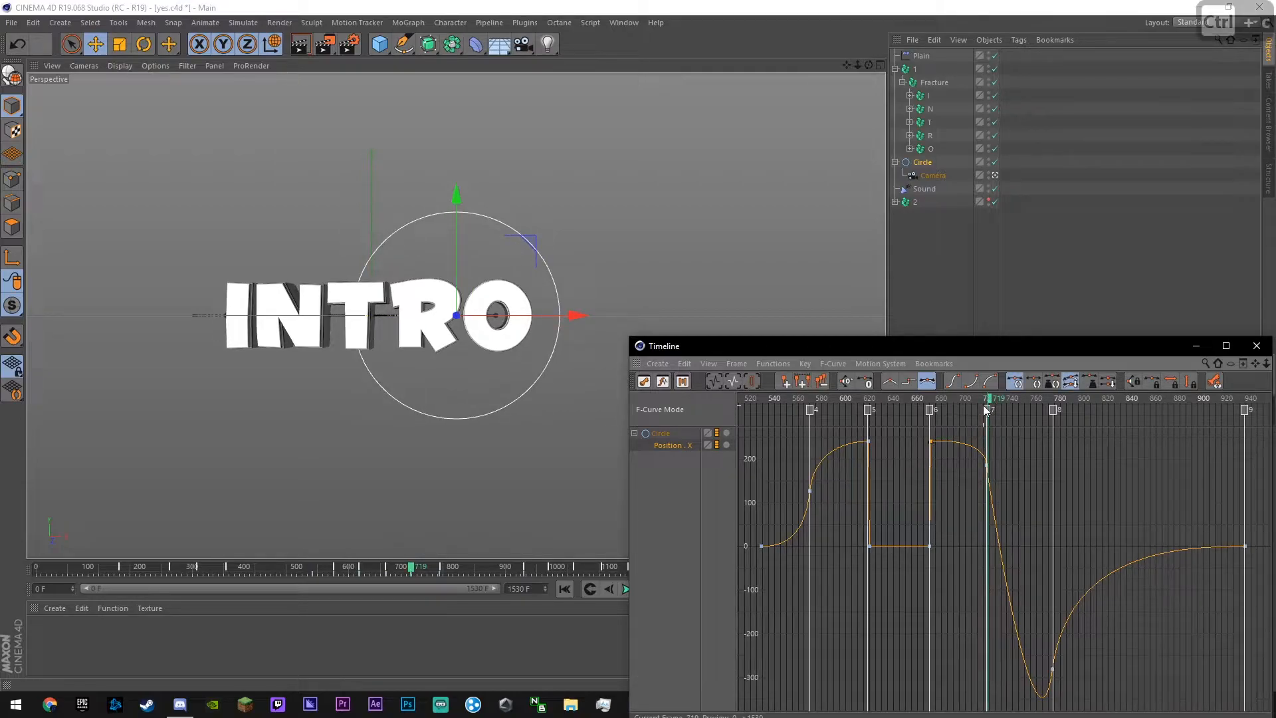
left_click(987, 398)
key("ctrl+v")
left_click(1020, 456)
key("ctrl+s")
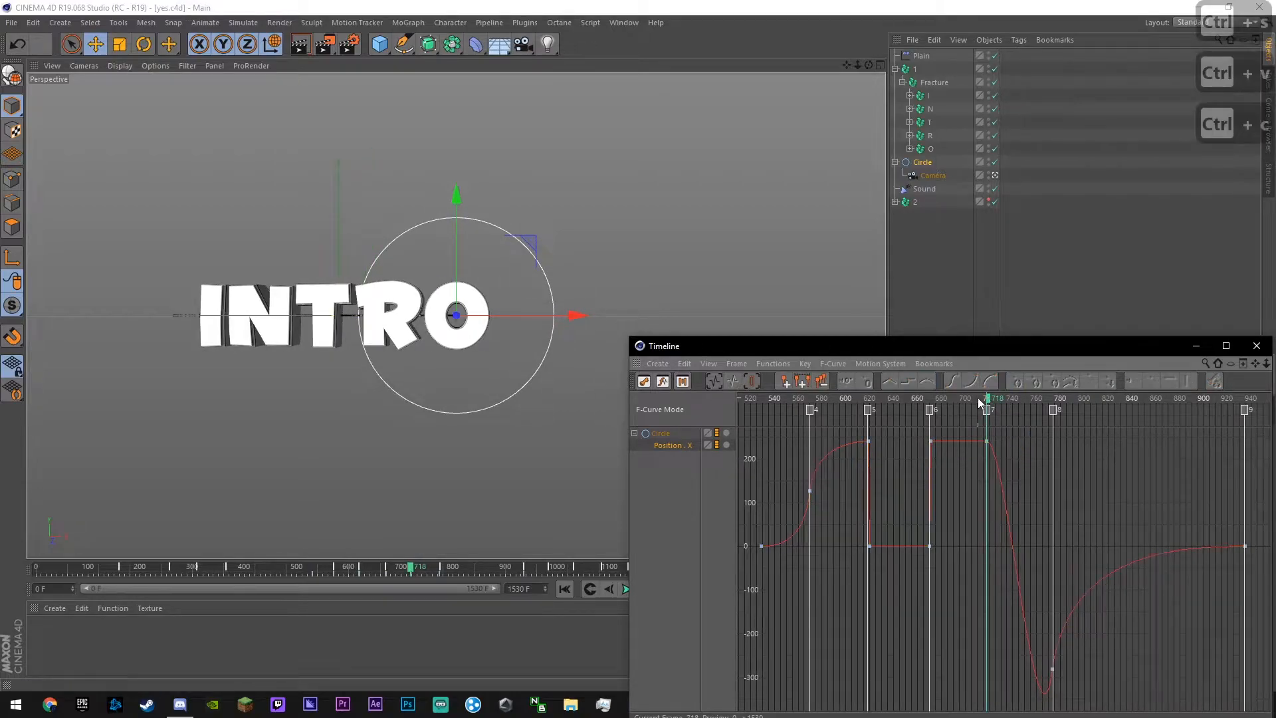
- Straighten the Position X curve between markers 7 and 8 by aligning the facing tangents of both keys
left_click(975, 399)
key("F8")
left_click(987, 441)
left_click_drag(996, 443, 1049, 663)
left_click(1064, 662)
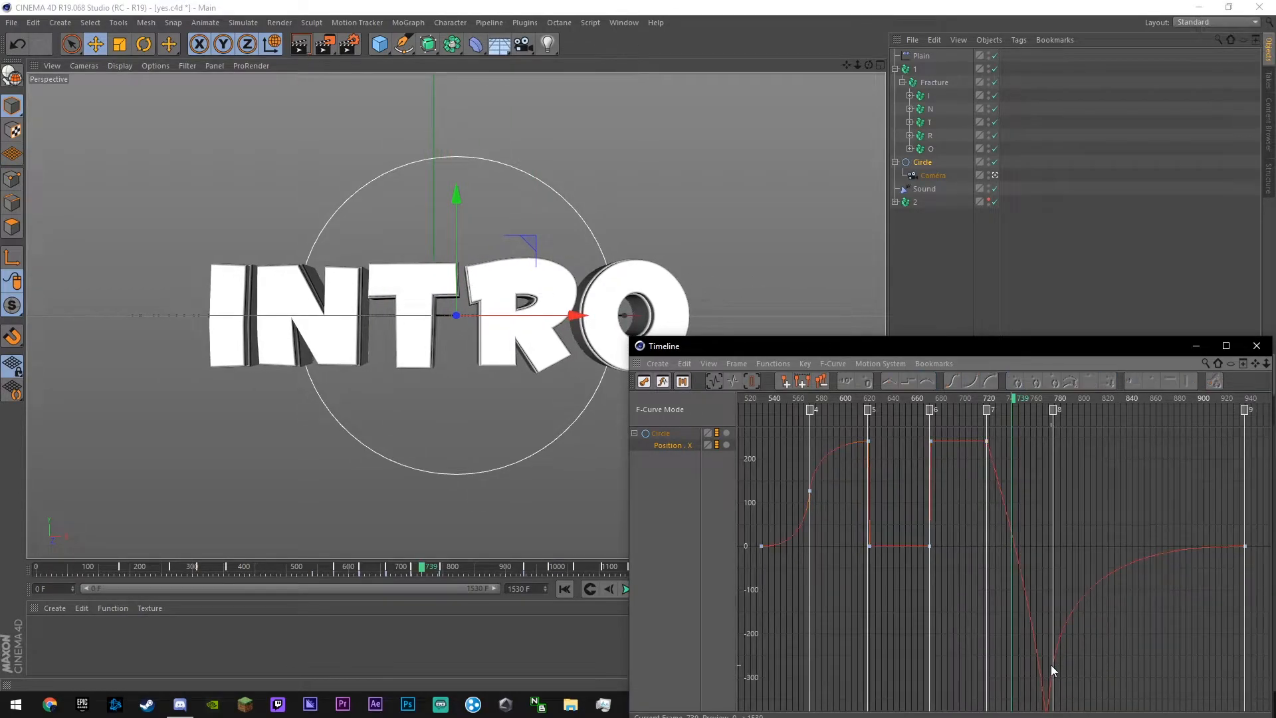
scroll(1054, 683, "down", 6)
scroll(1194, 500, "up", 3)
left_click_drag(1257, 371, 1202, 446)
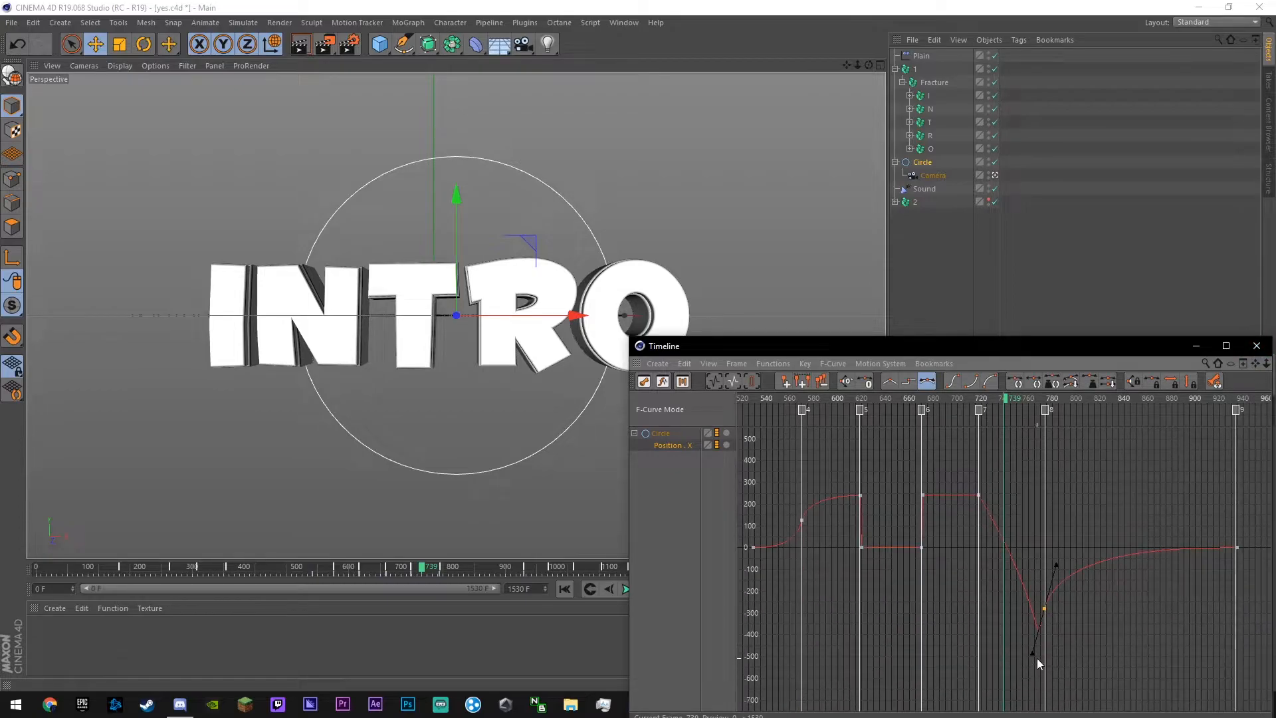
left_click_drag(1032, 657, 979, 499)
left_click(972, 465)
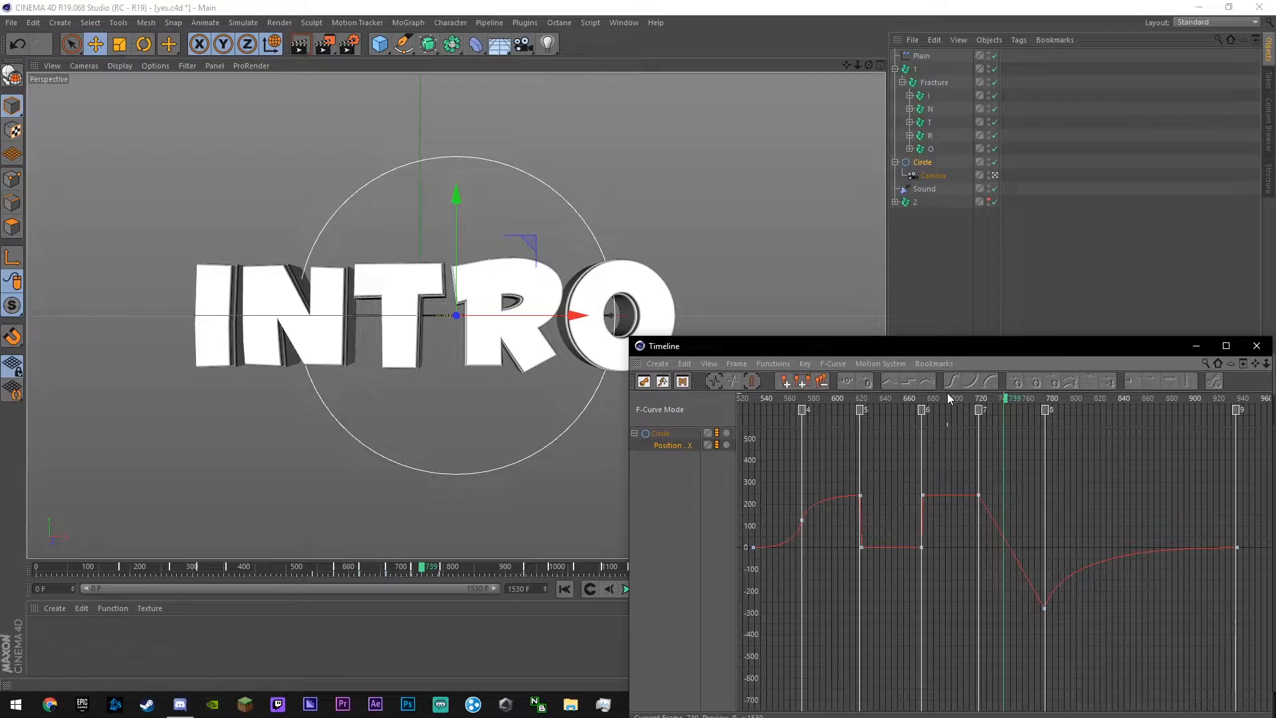
- Lower the Position X key at marker 8 to about -330 cm, replay the move and save the project
left_click(947, 400)
key("F8")
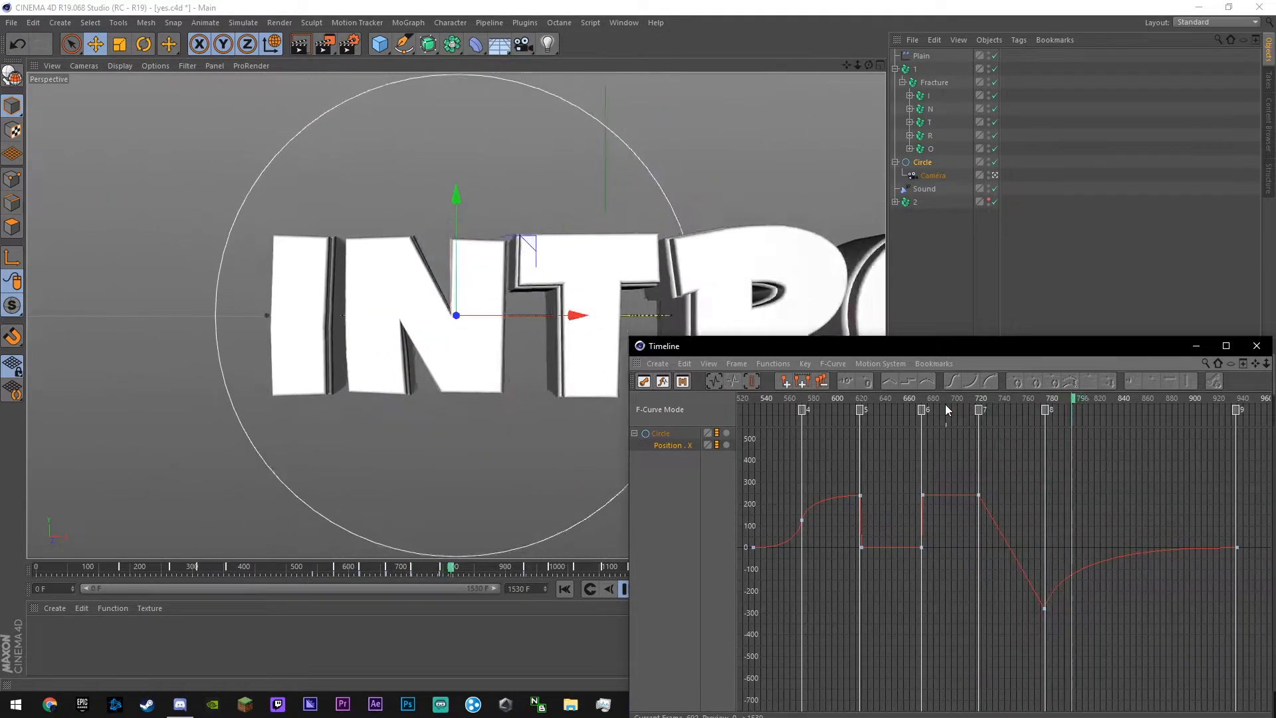
left_click(967, 399)
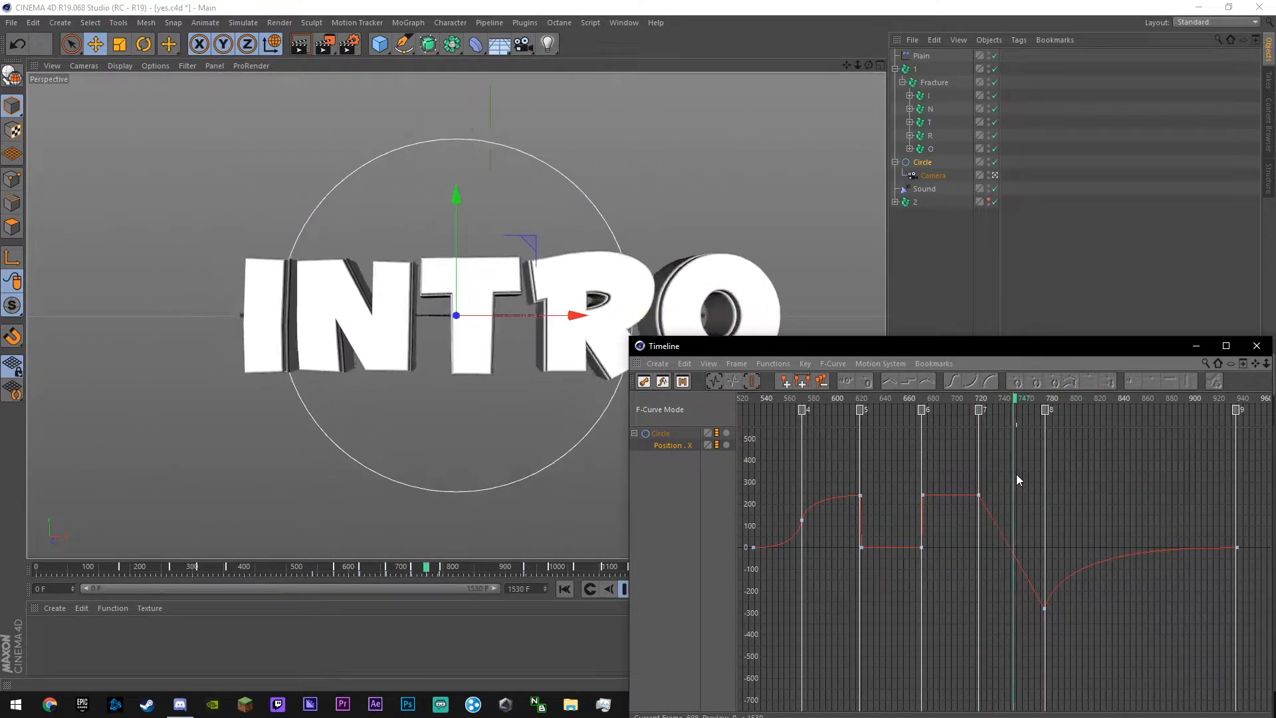
left_click_drag(1044, 612, 1047, 624)
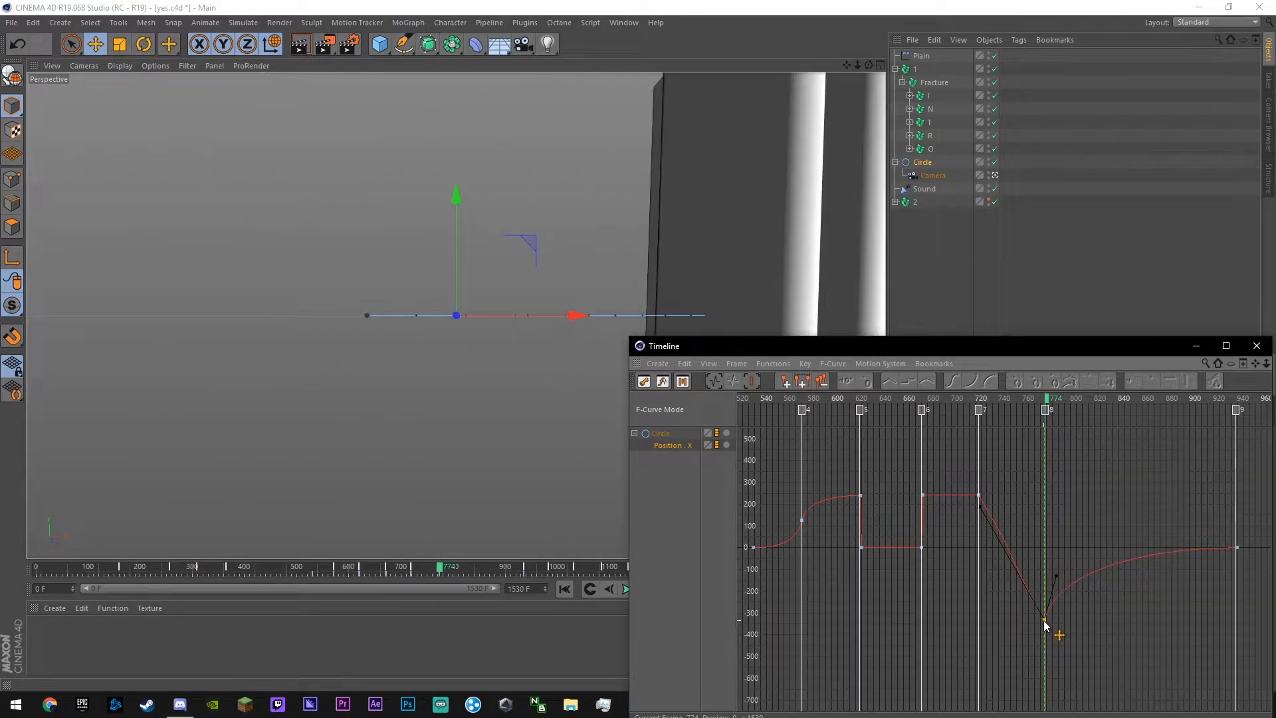
left_click(962, 396)
left_click(1076, 501)
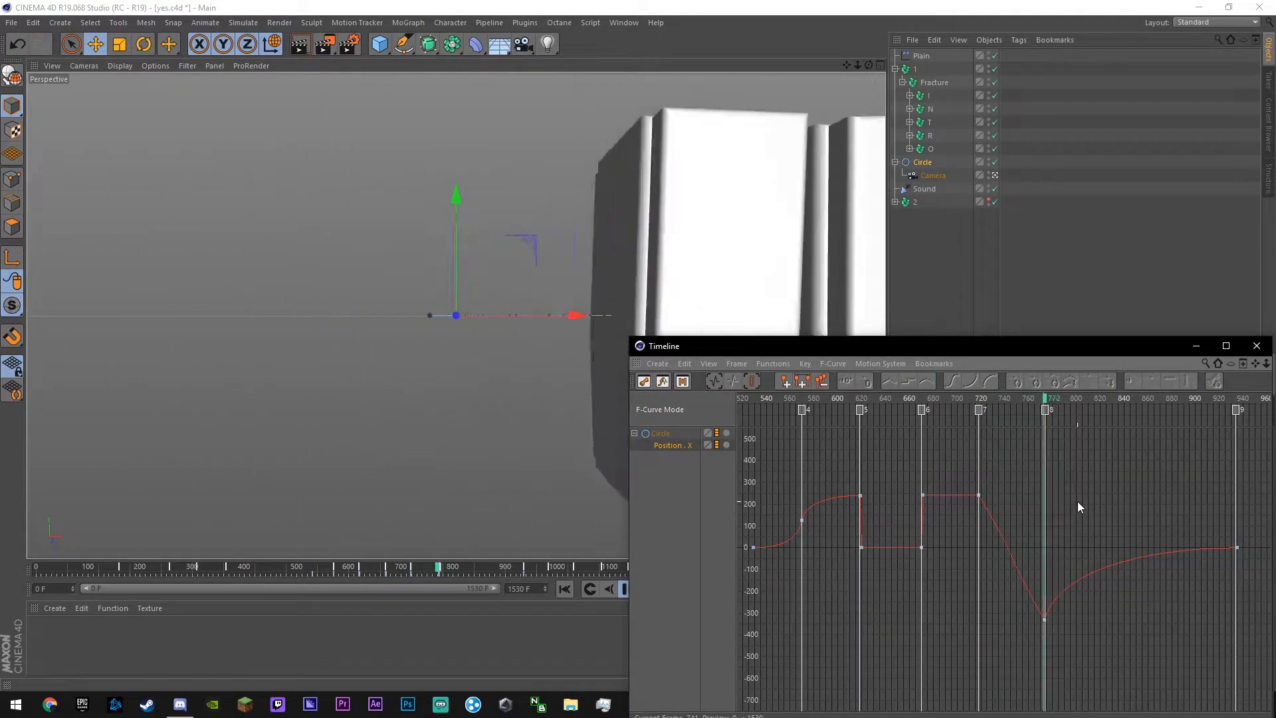
left_click(958, 398)
key("ctrl+s")
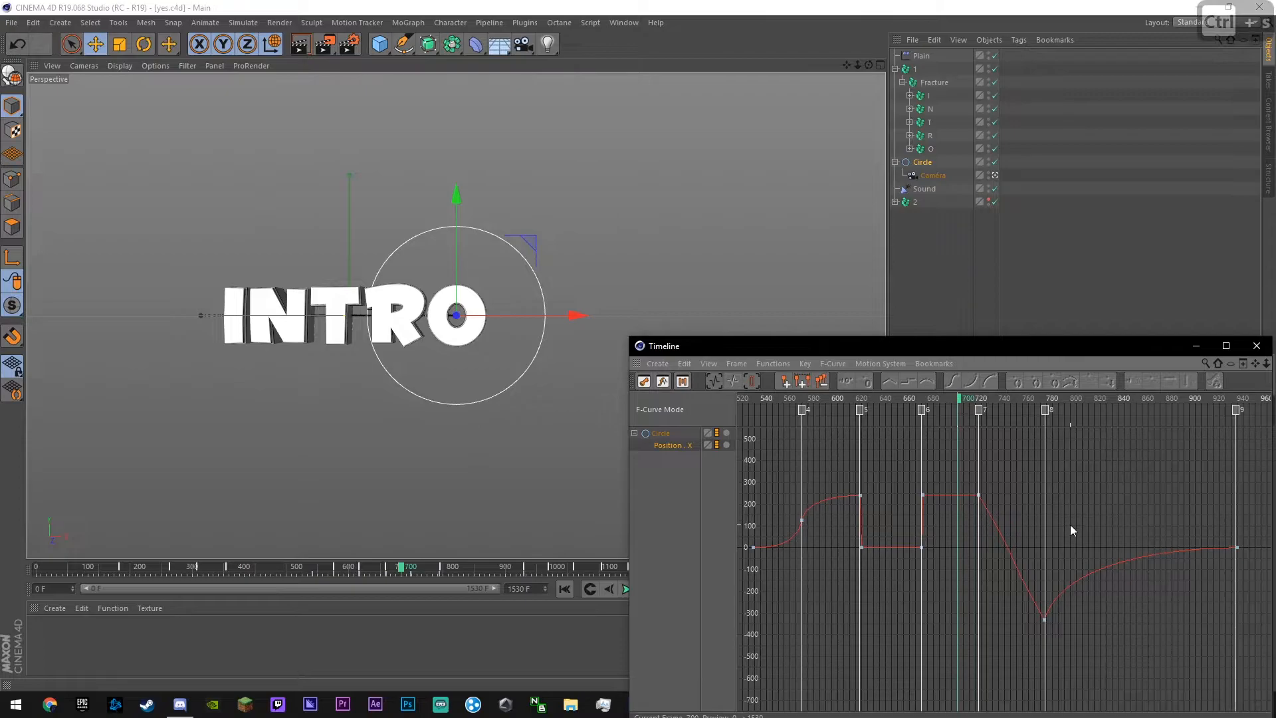
- Flatten the outgoing and incoming tangents of the Position X key at marker 8 during playback, and close the timeline
left_click(1052, 606)
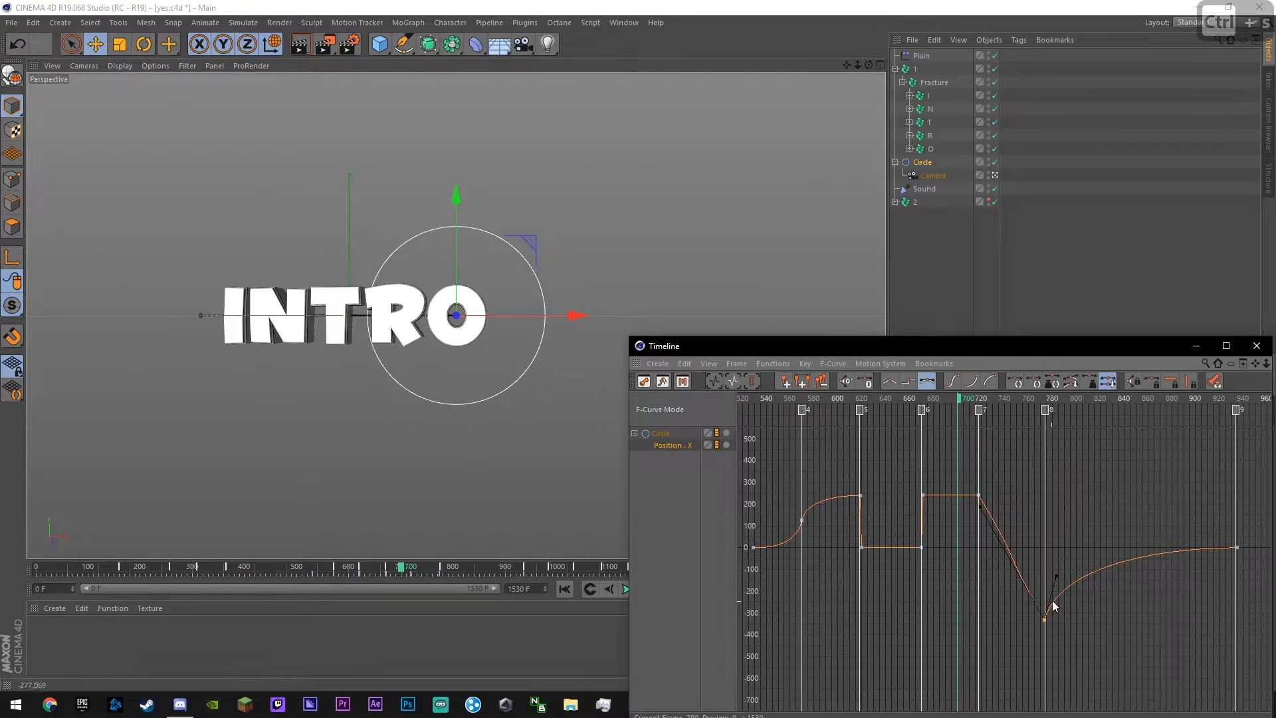
left_click_drag(1077, 619, 1104, 618)
key("F8")
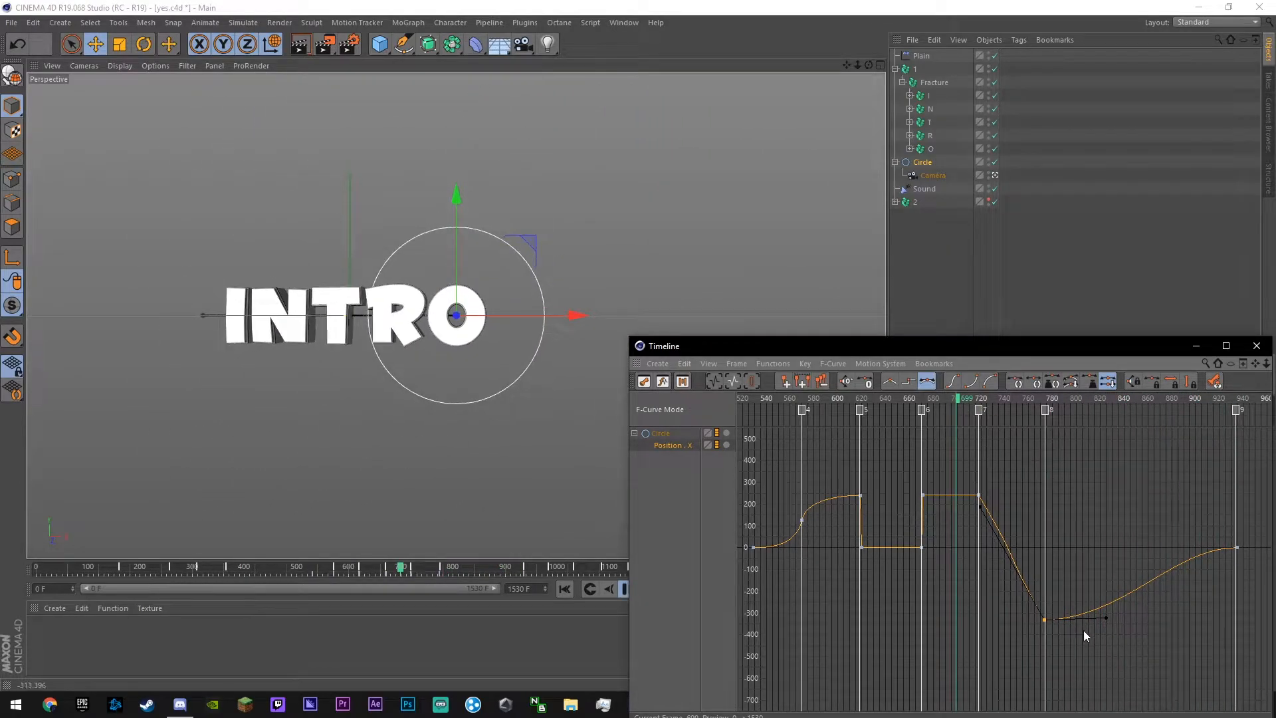
left_click_drag(1105, 618, 1095, 674)
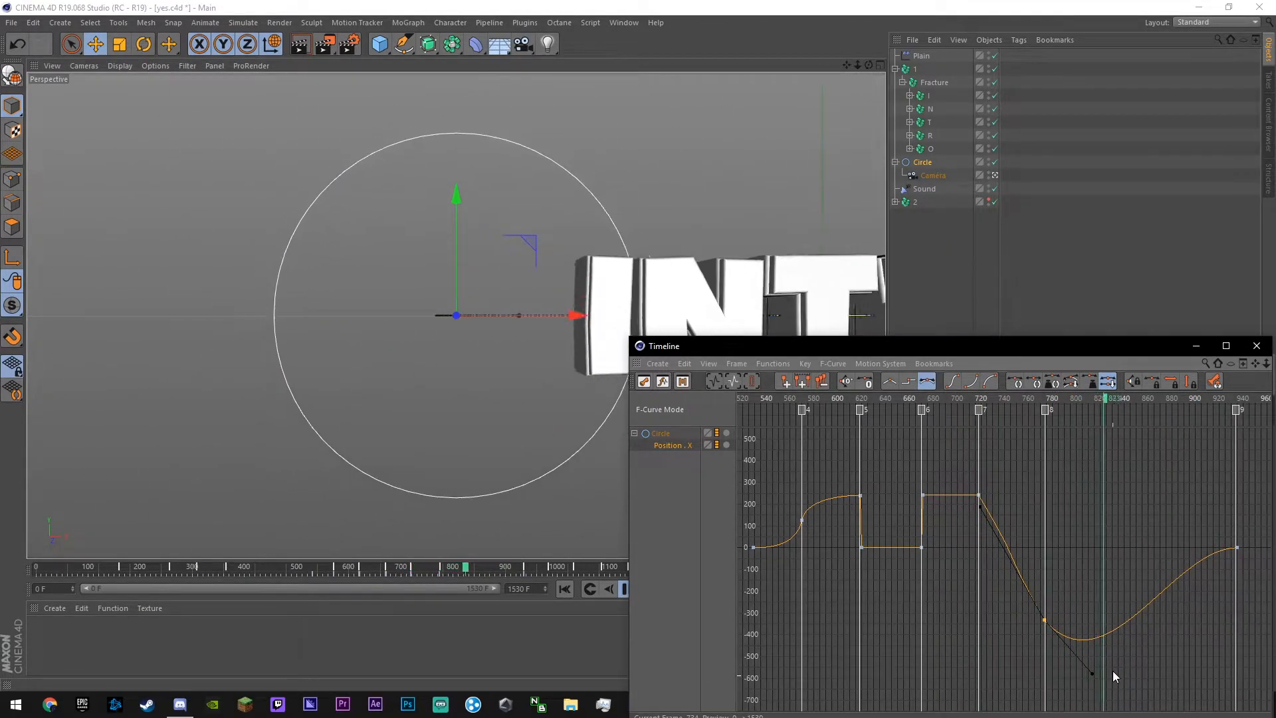
left_click_drag(1092, 673, 1111, 620)
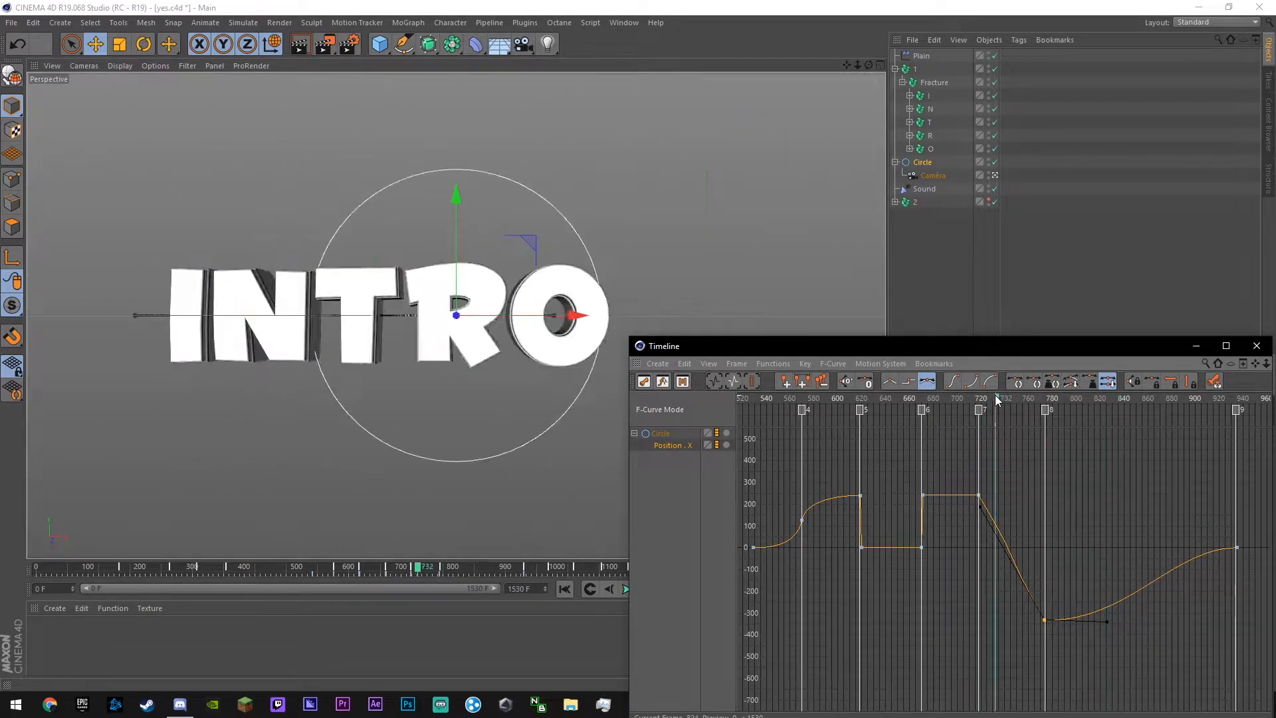
left_click_drag(1012, 623, 1021, 619)
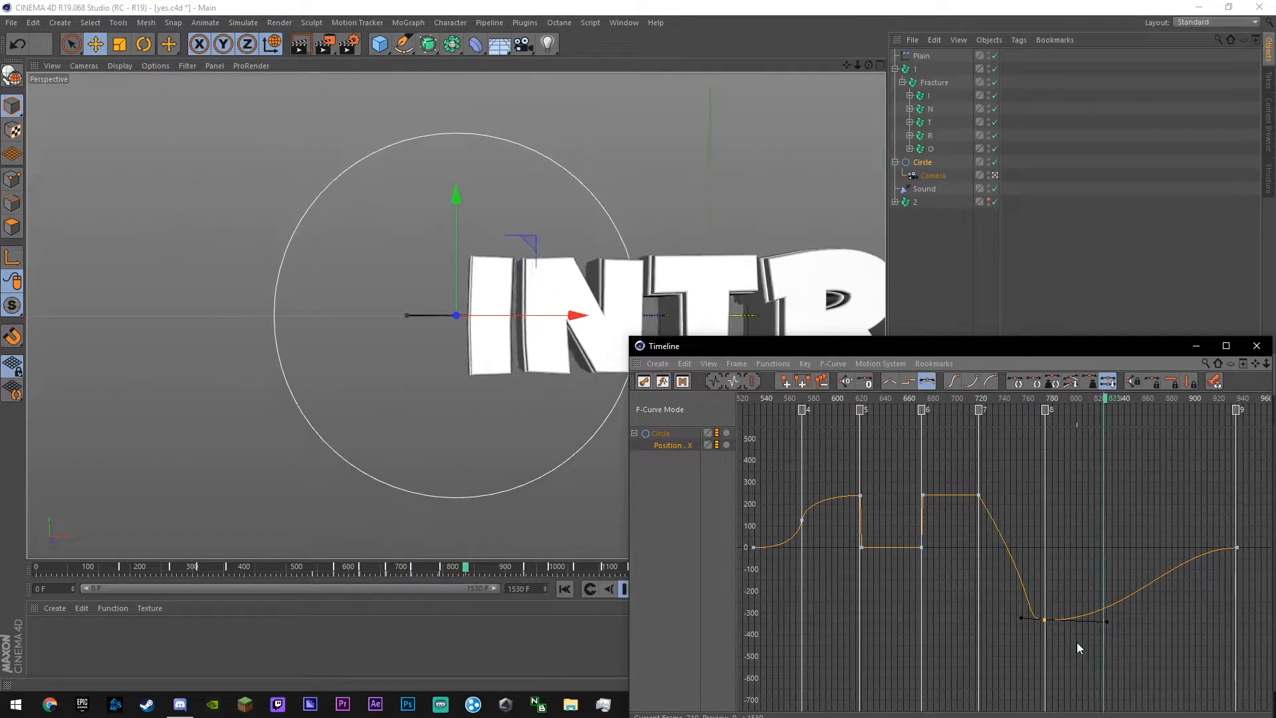
left_click_drag(1008, 355, 945, 293)
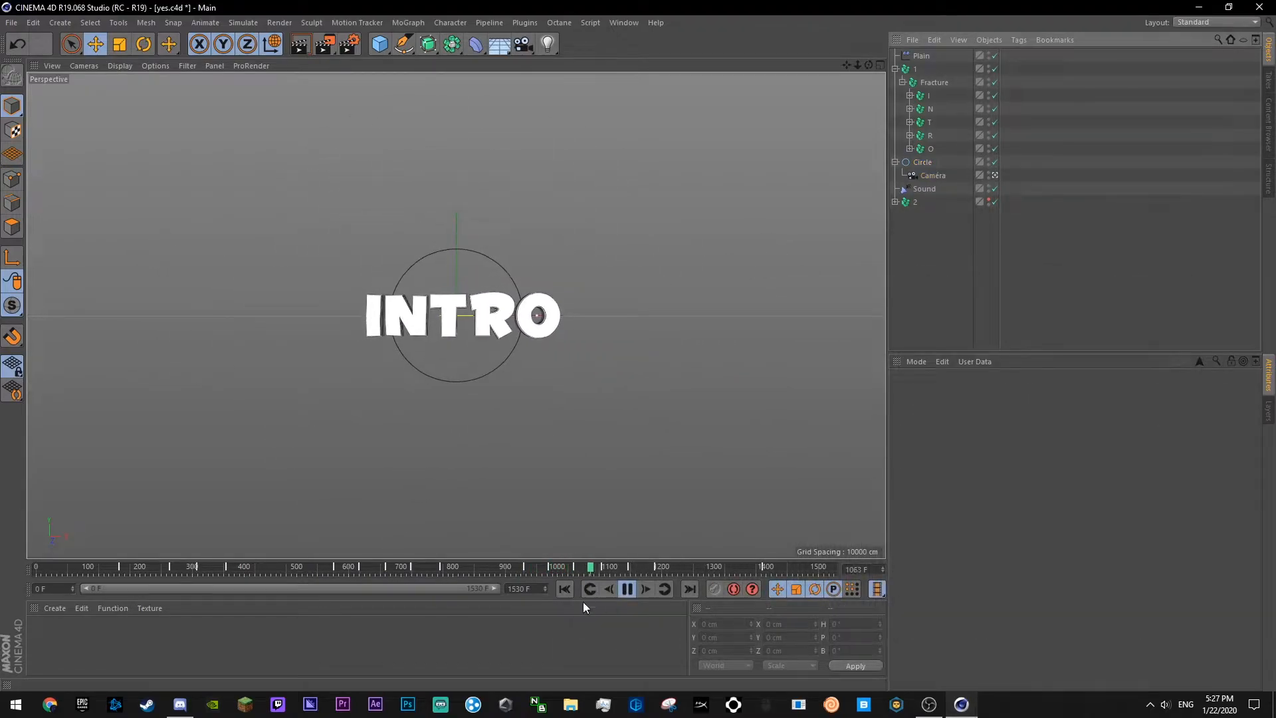
- Play the animation from around frames 160 and 530, check the Plain effector's Strength, and save the project
left_click(121, 567)
key("ctrl+s")
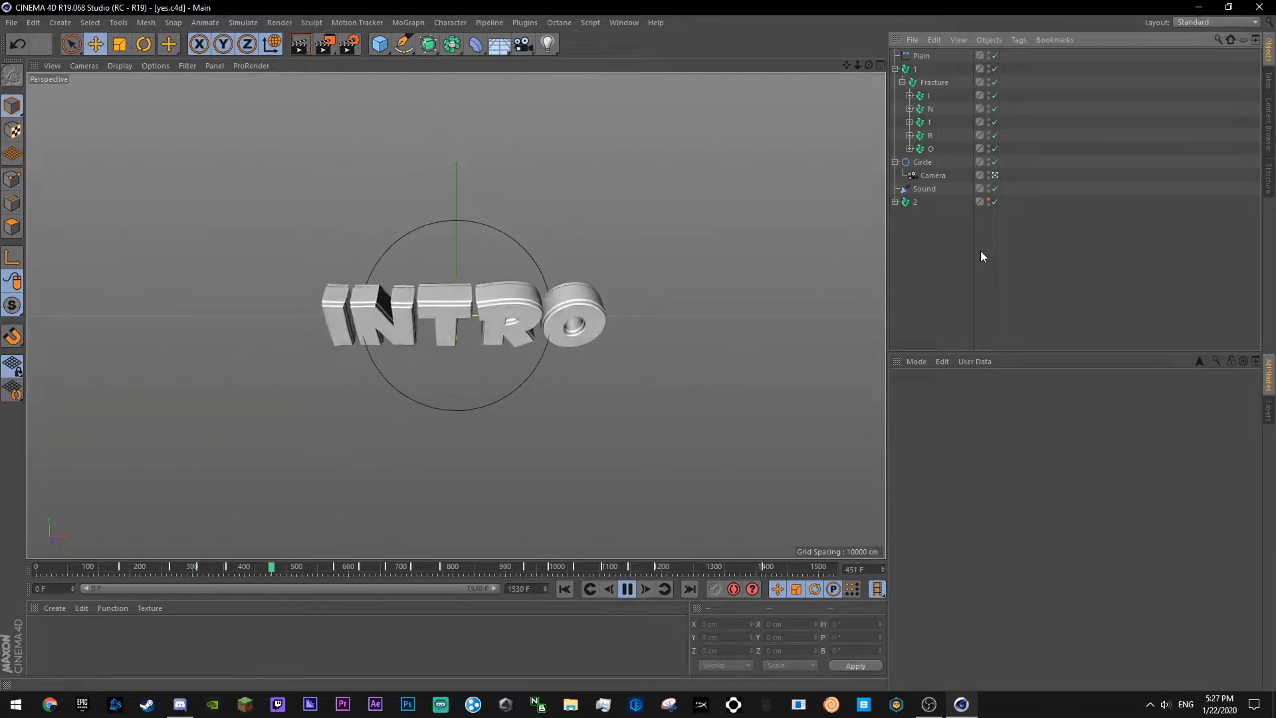
left_click(917, 55)
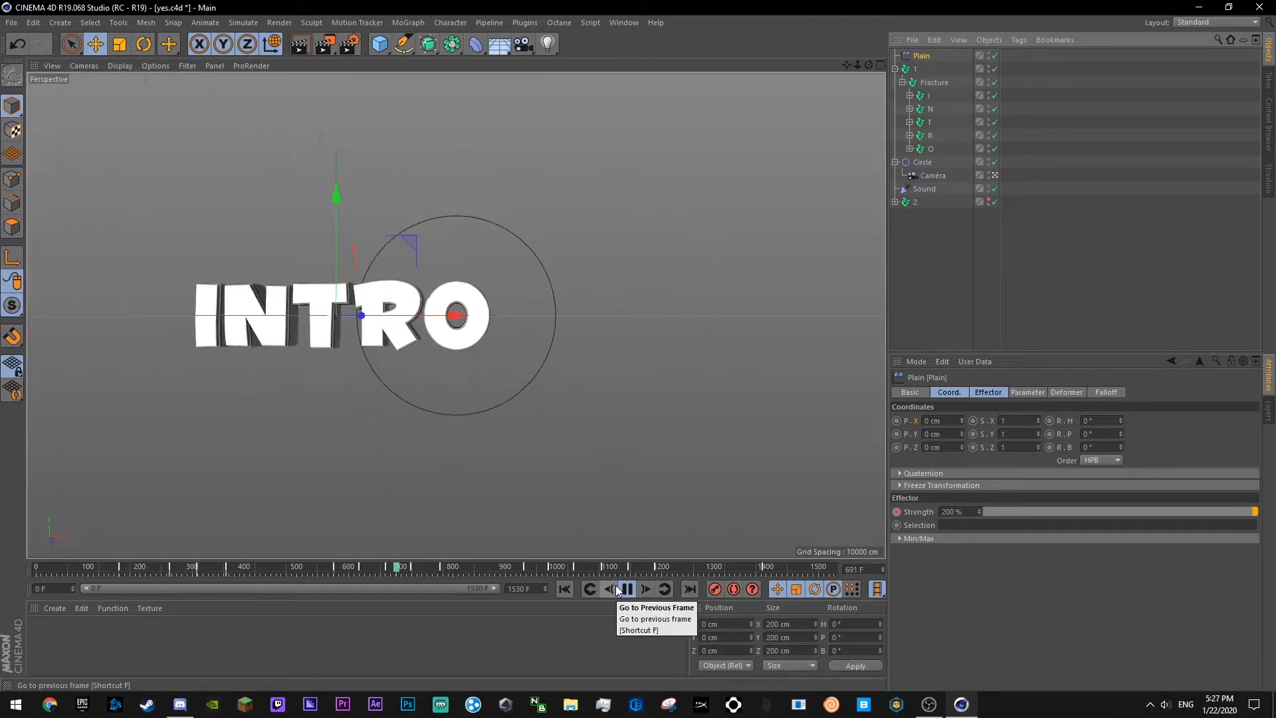
left_click(311, 568)
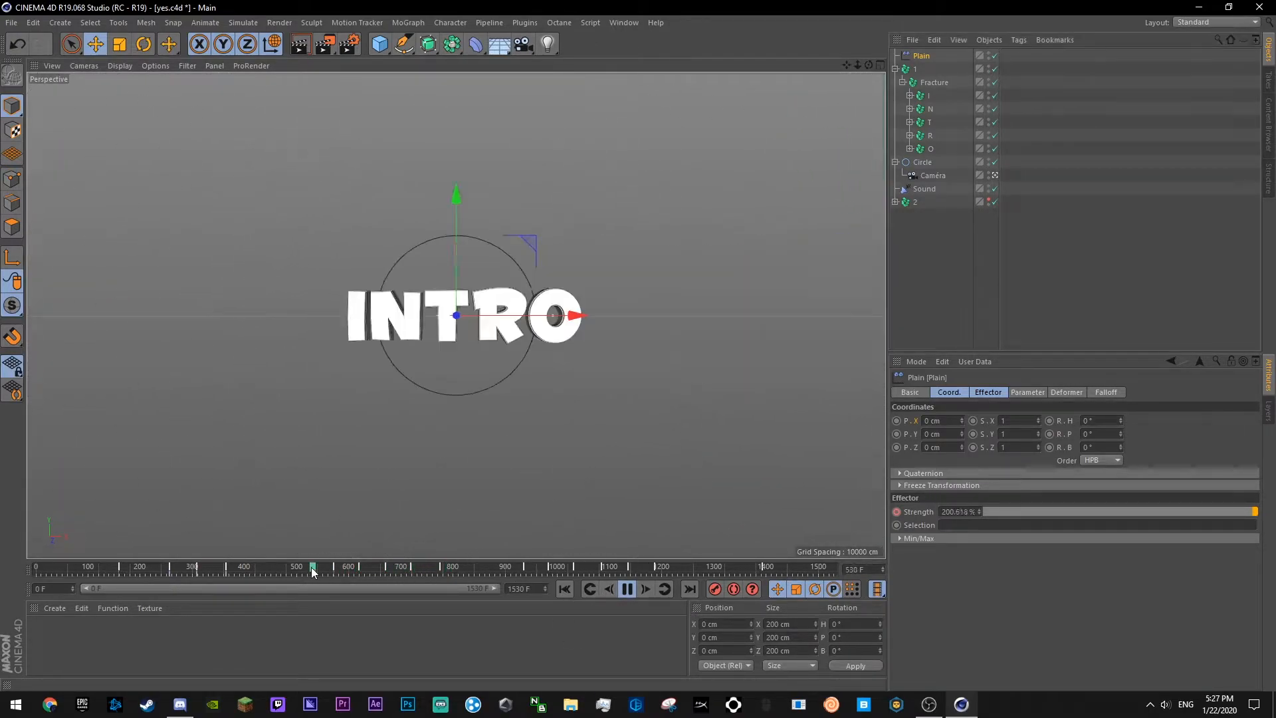
left_click(626, 589)
left_click(1000, 146)
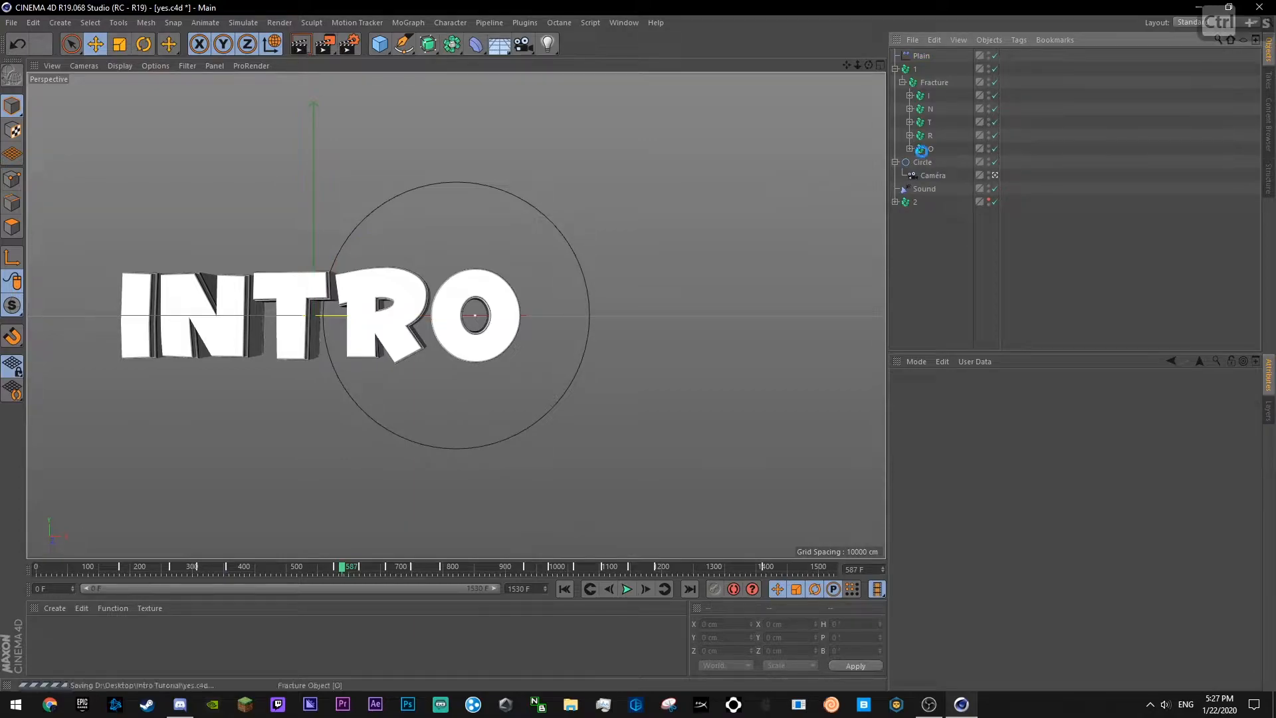
- Add a second Plain effector to the letter O and offset its position to about -590 cm X, 0 cm Y and -97 cm Z
left_click(408, 22)
mouse_move(509, 43)
left_click(552, 58)
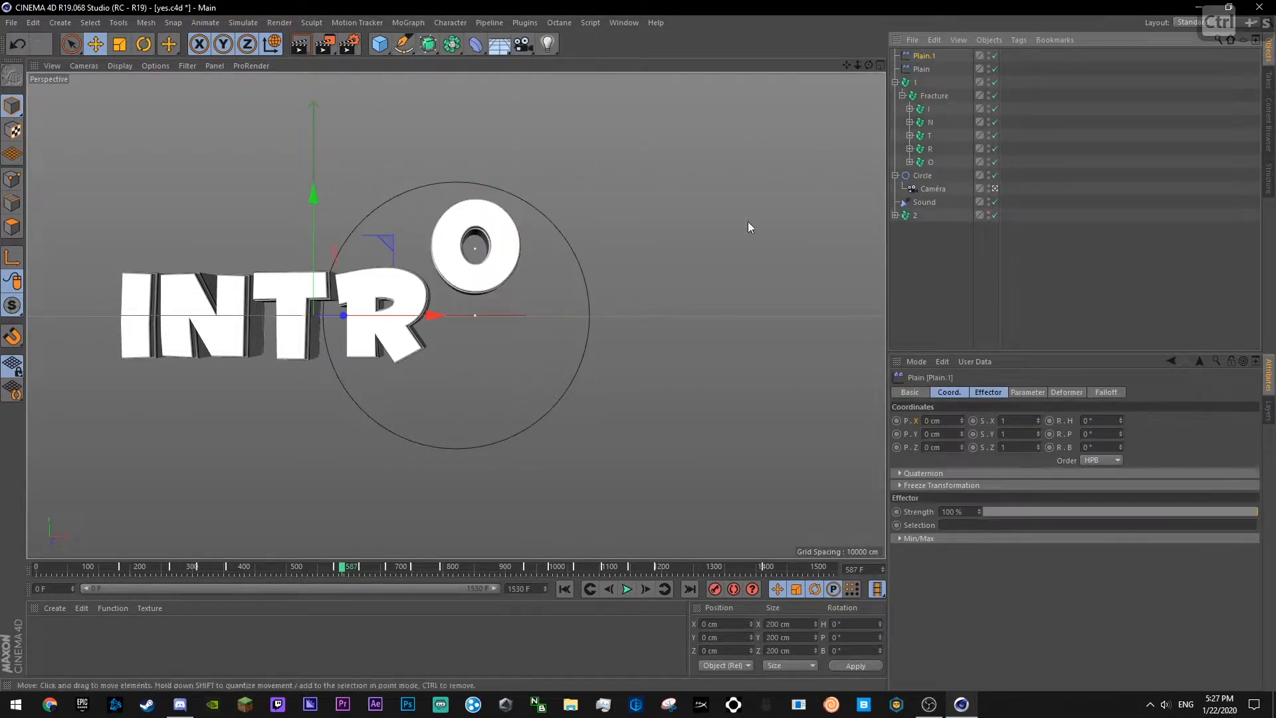
left_click(1027, 392)
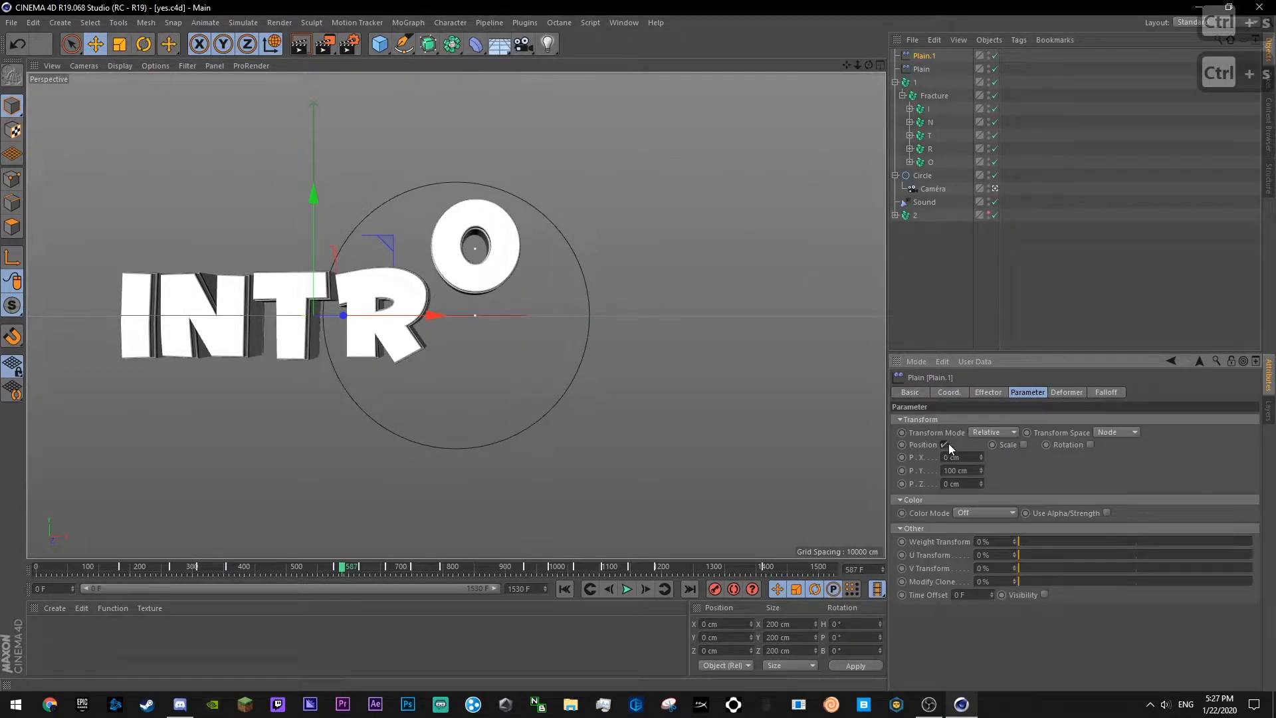
left_click_drag(981, 457, 981, 604)
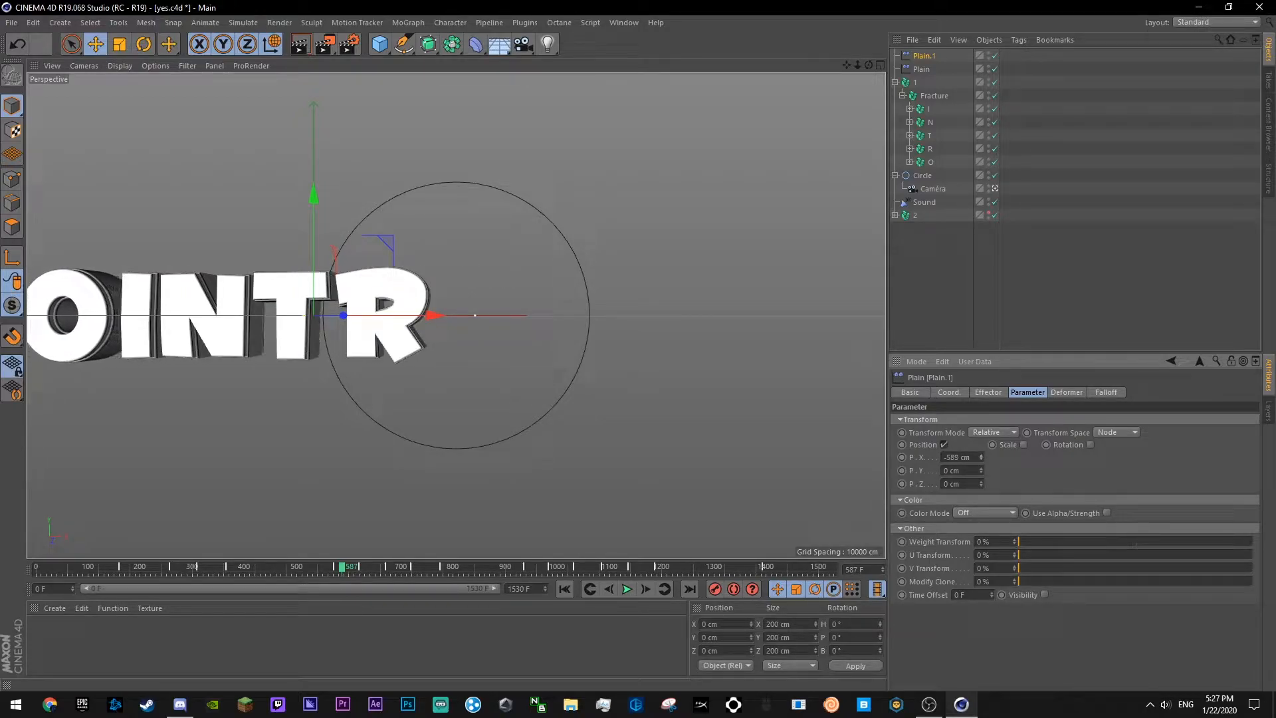
left_click_drag(983, 473, 980, 510)
key("ctrl+z")
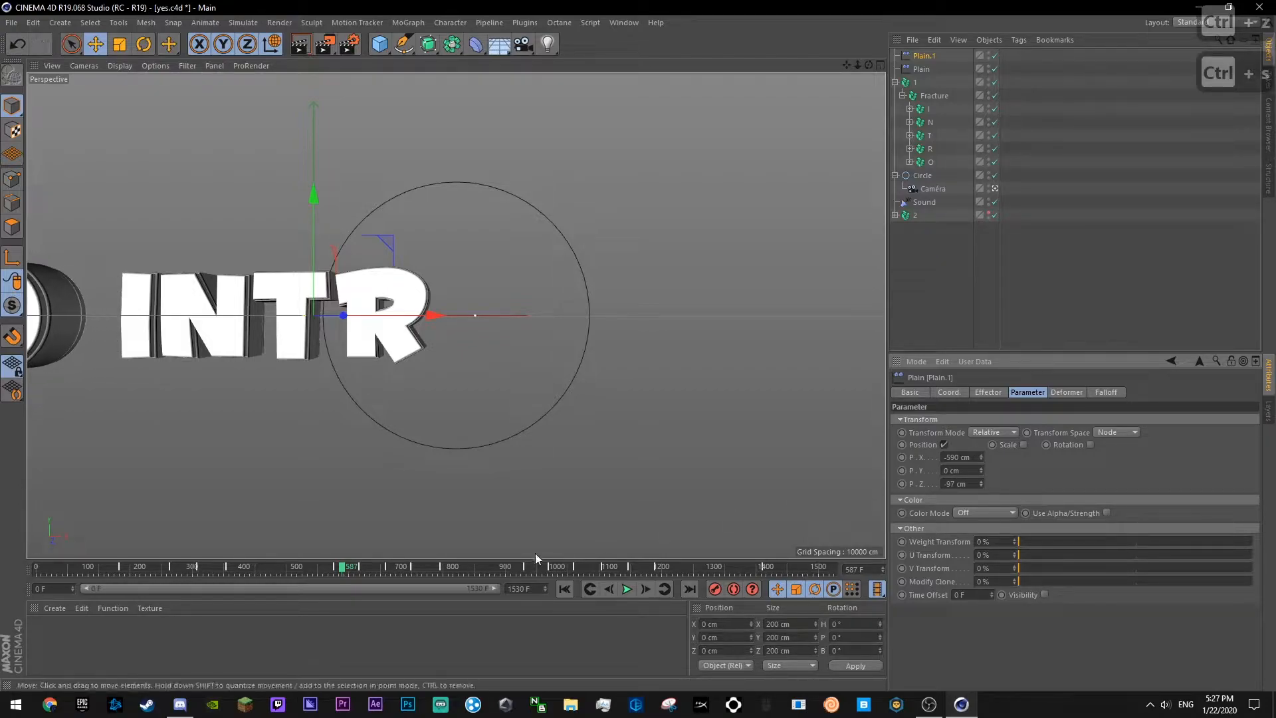
- Check the O's placement around frame 772, adjust the second Plain effector's P.X to about -572 cm, and save and replay
left_click(313, 570)
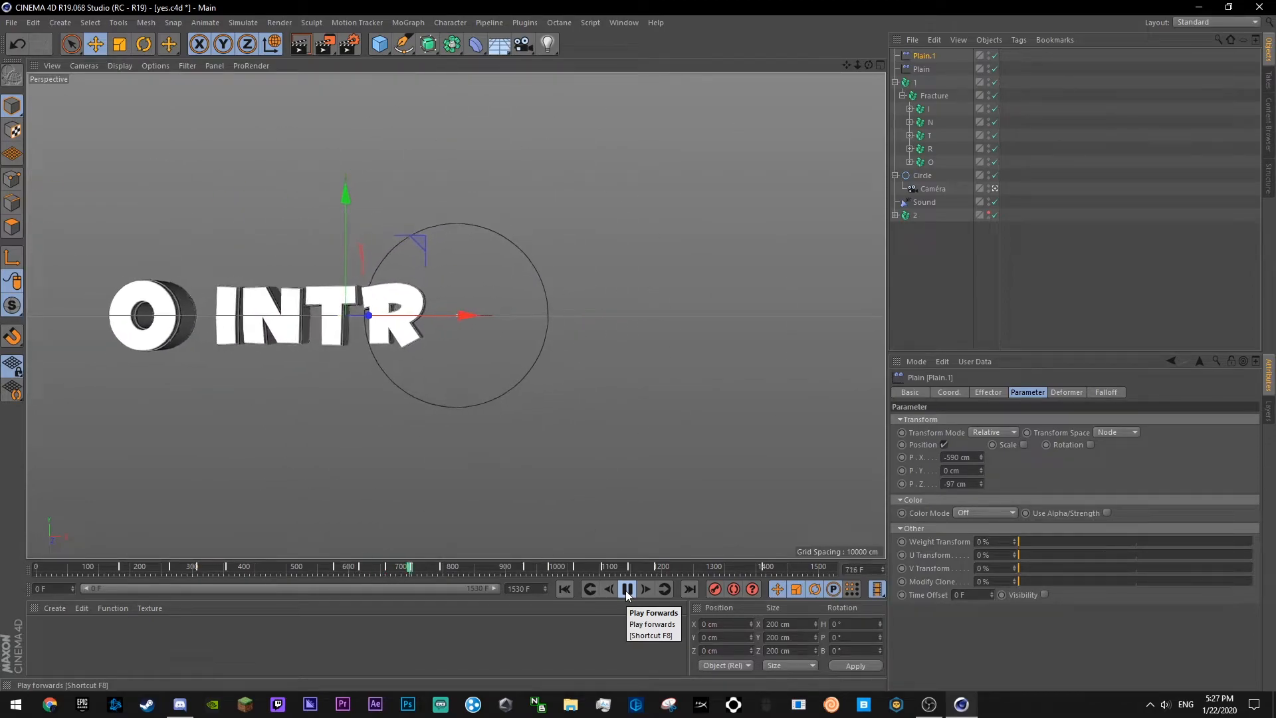
left_click(627, 592)
left_click_drag(394, 569, 439, 574)
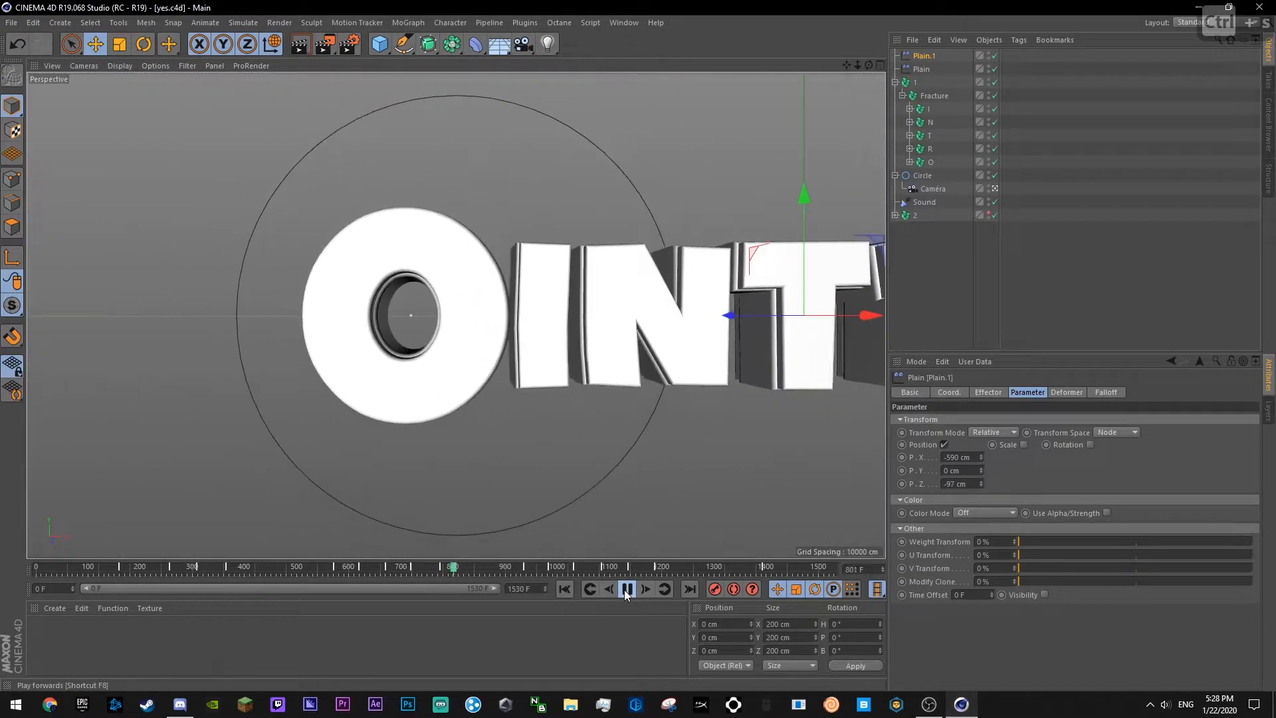
left_click(627, 592)
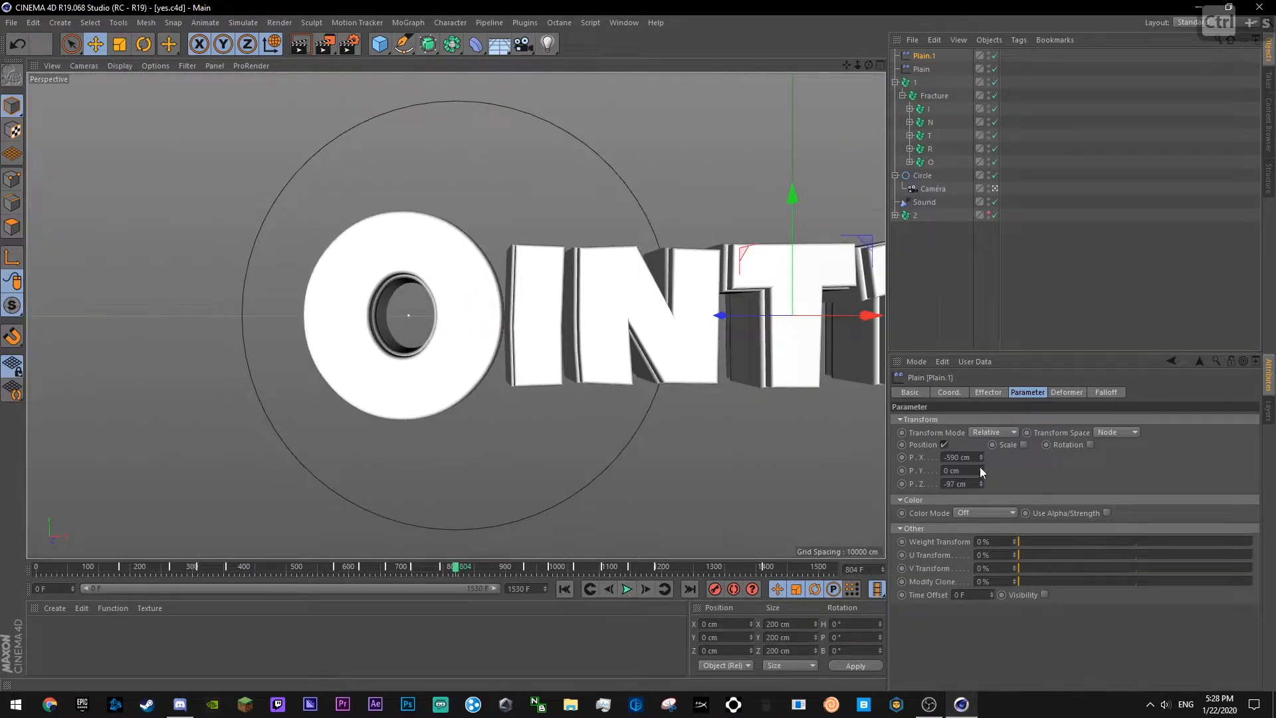
left_click(438, 569)
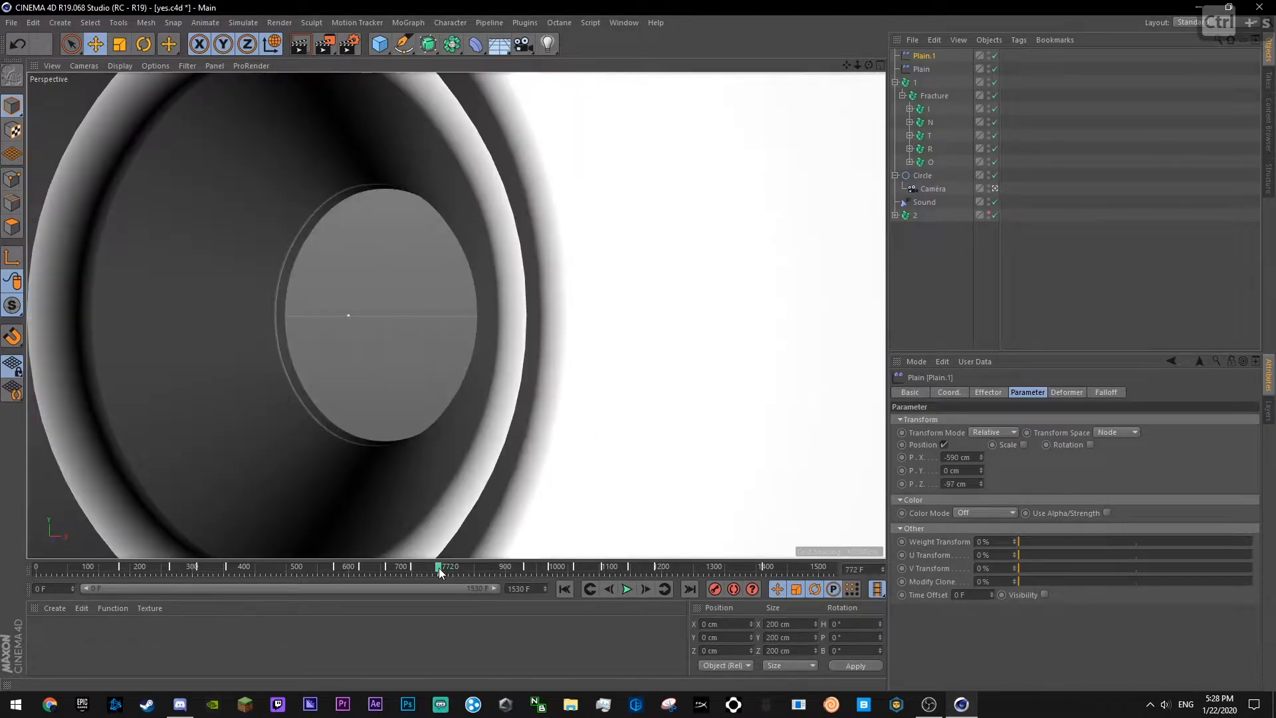
left_click_drag(981, 458, 981, 446)
key("ctrl+s")
left_click(627, 589)
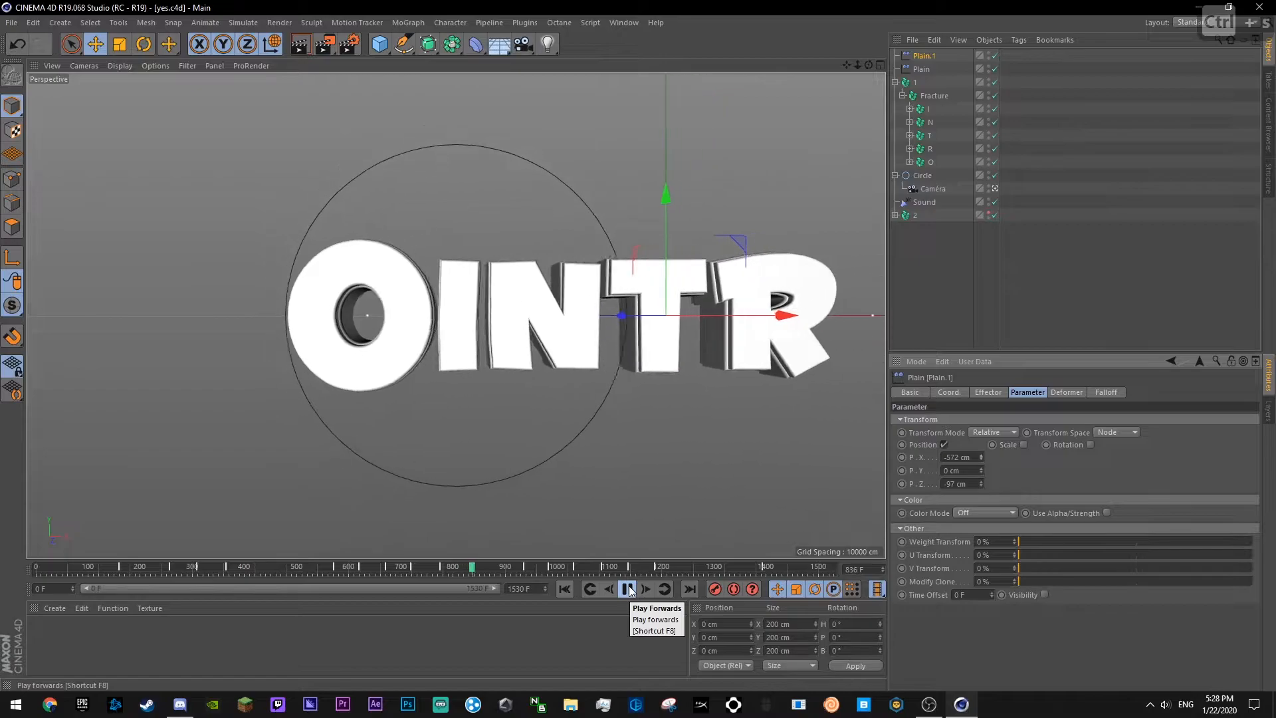
left_click(628, 588)
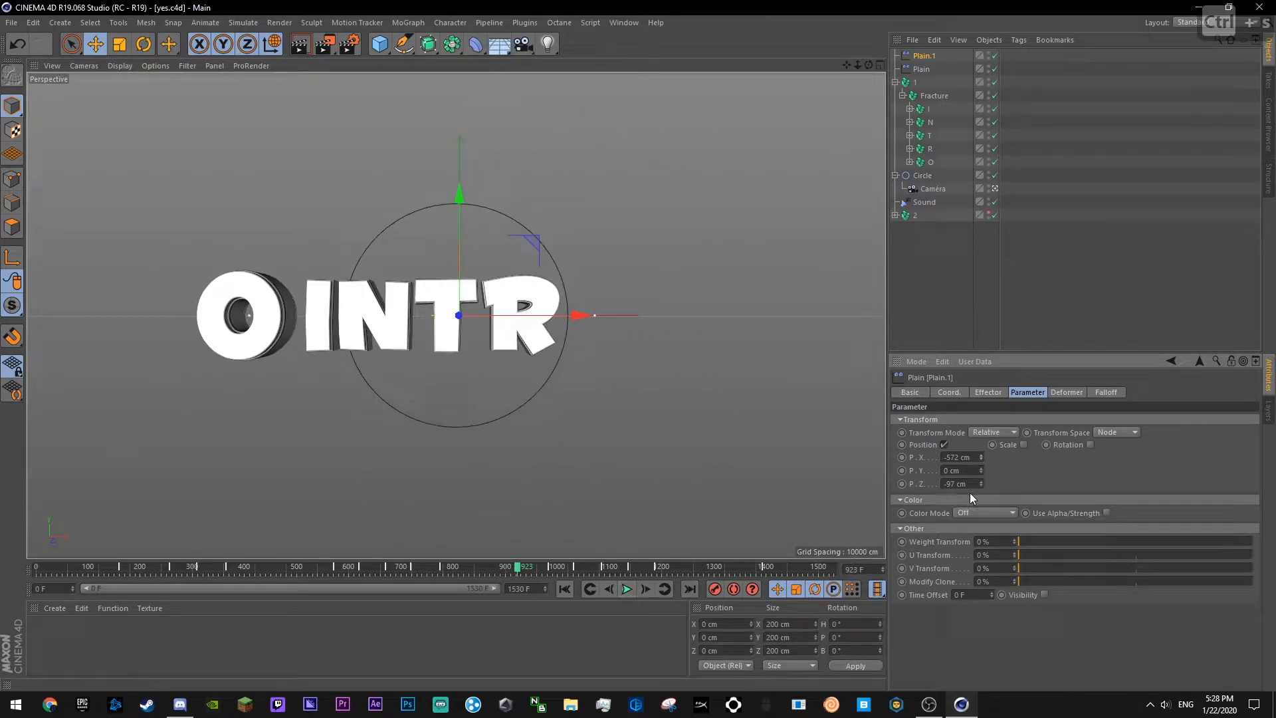
- Set the second Plain effector's P.Z to 0 cm and save the project
type("0")
key("Return")
key("ctrl+s")
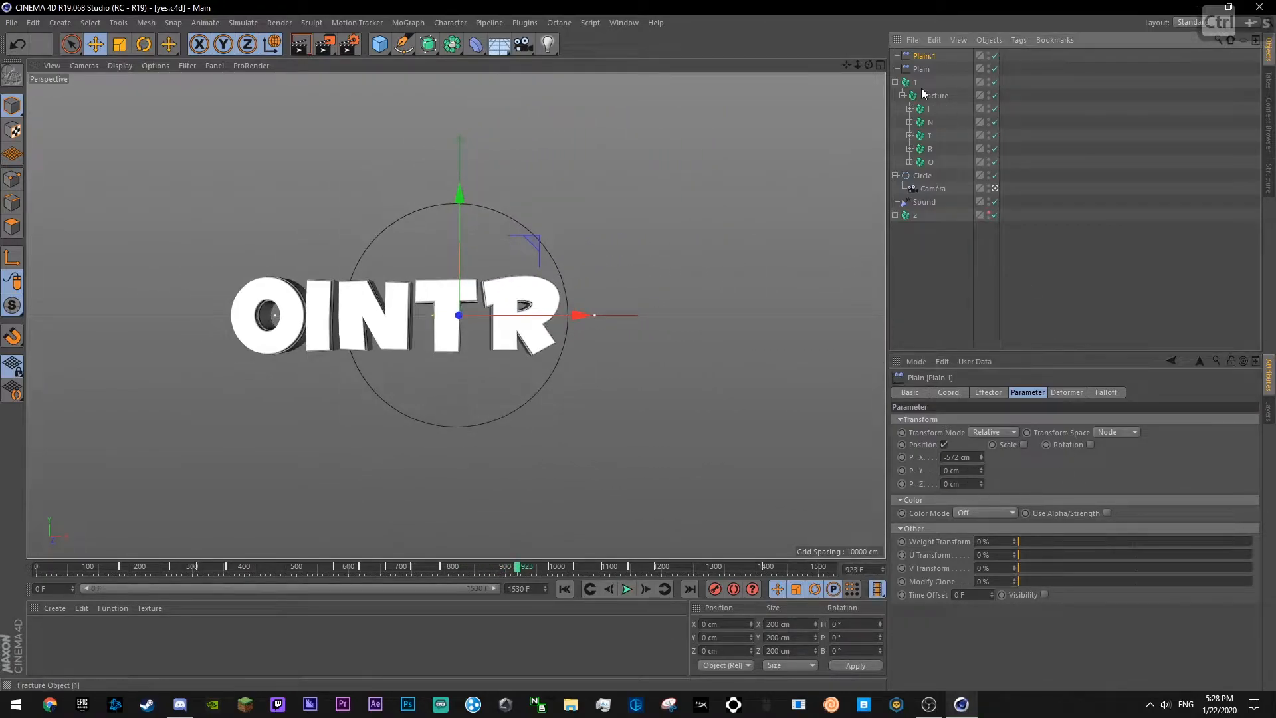
- Lower the second Plain effector's Strength to 0% and play the animation from around frame 673
left_click(987, 393)
left_click_drag(1001, 423, 957, 425)
left_click(387, 569)
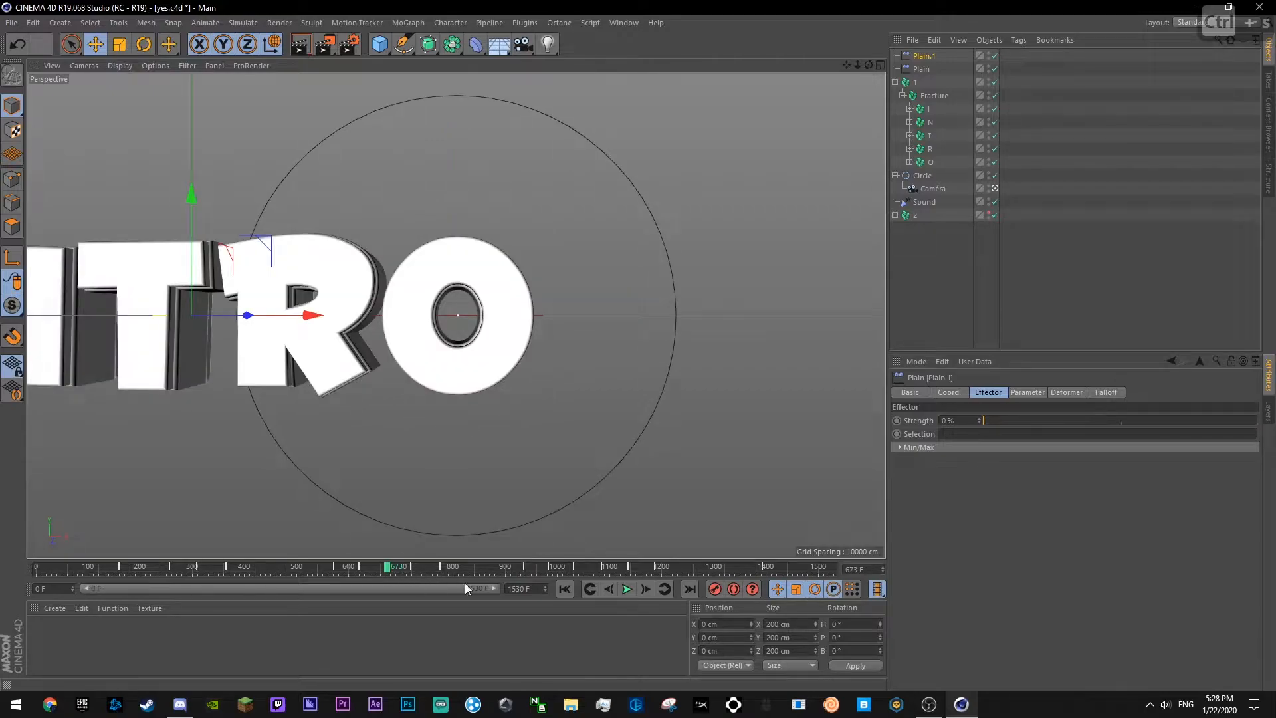
left_click(626, 589)
left_click(627, 588)
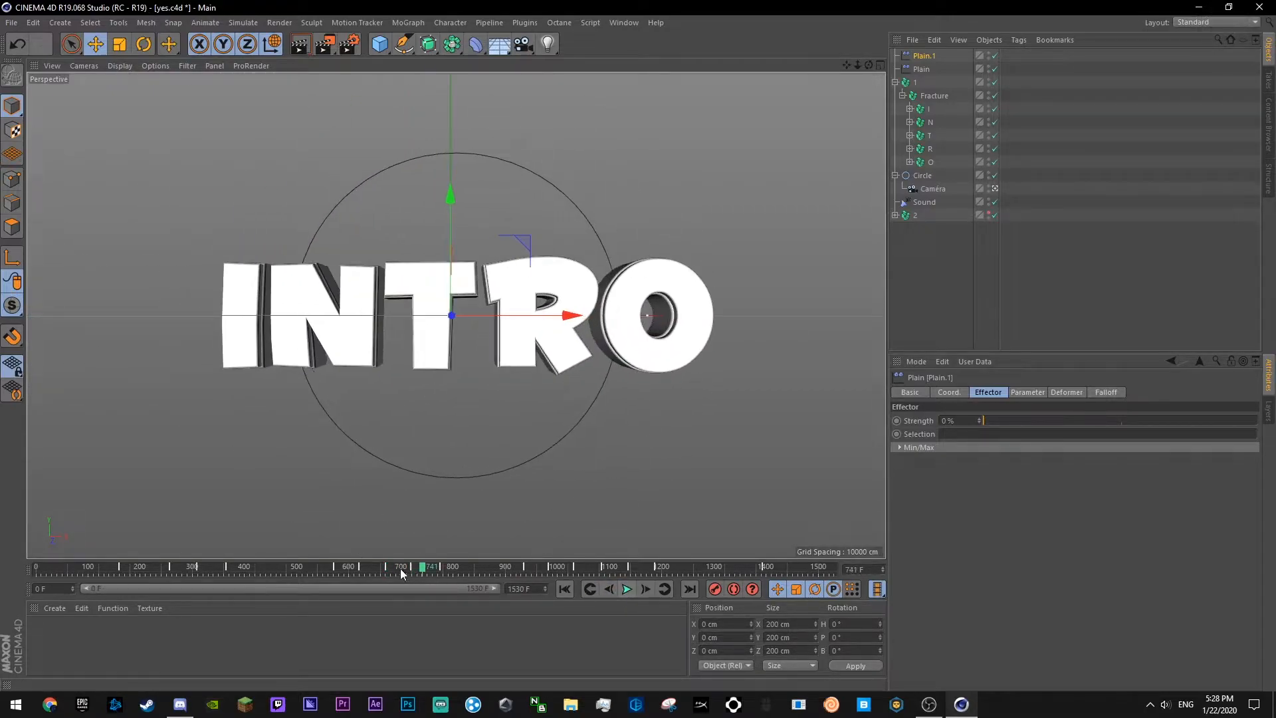
- Keyframe the second Plain effector's Strength at 0% around frame 715 and at 100% at frame 775
left_click(409, 568)
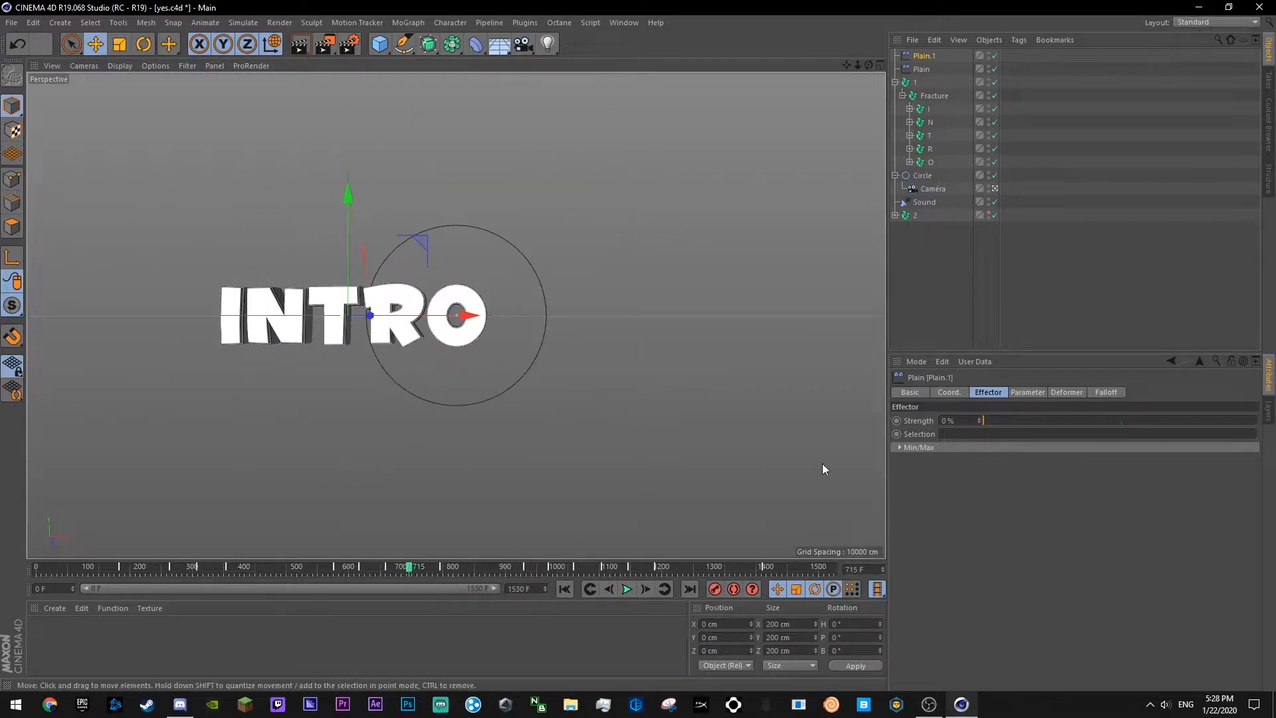
left_click(628, 589)
left_click(451, 570)
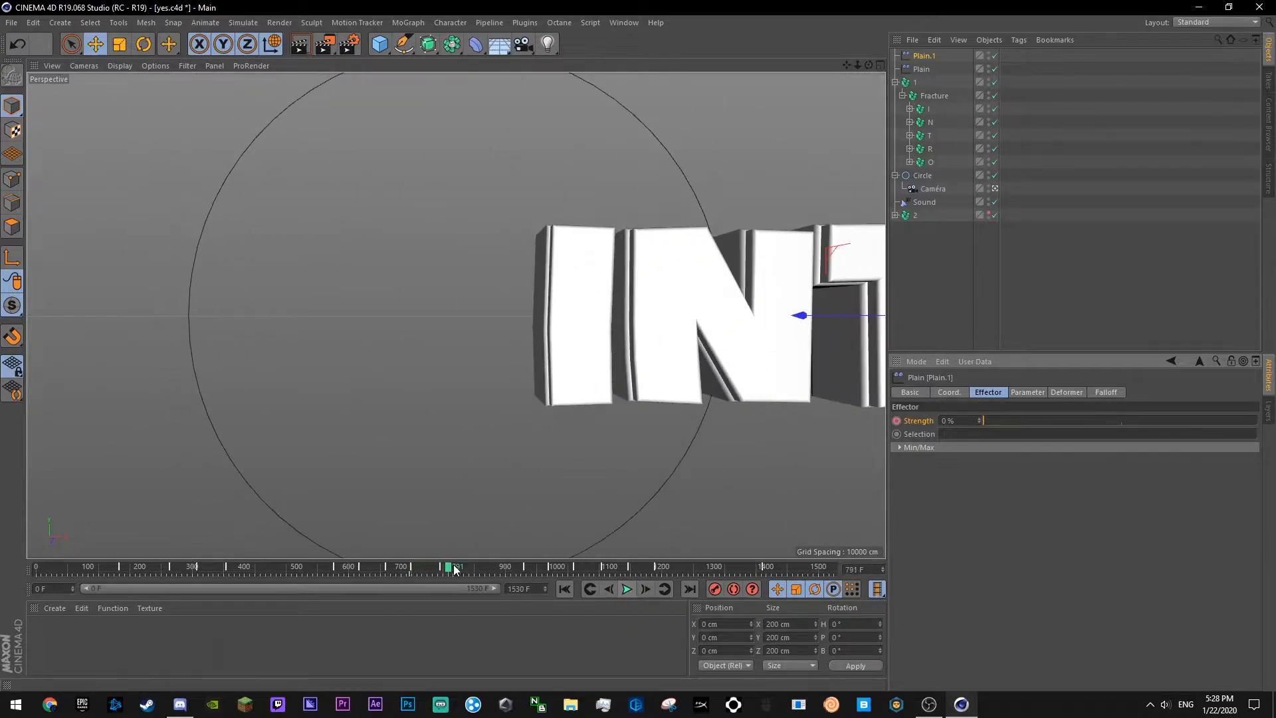
left_click(440, 566)
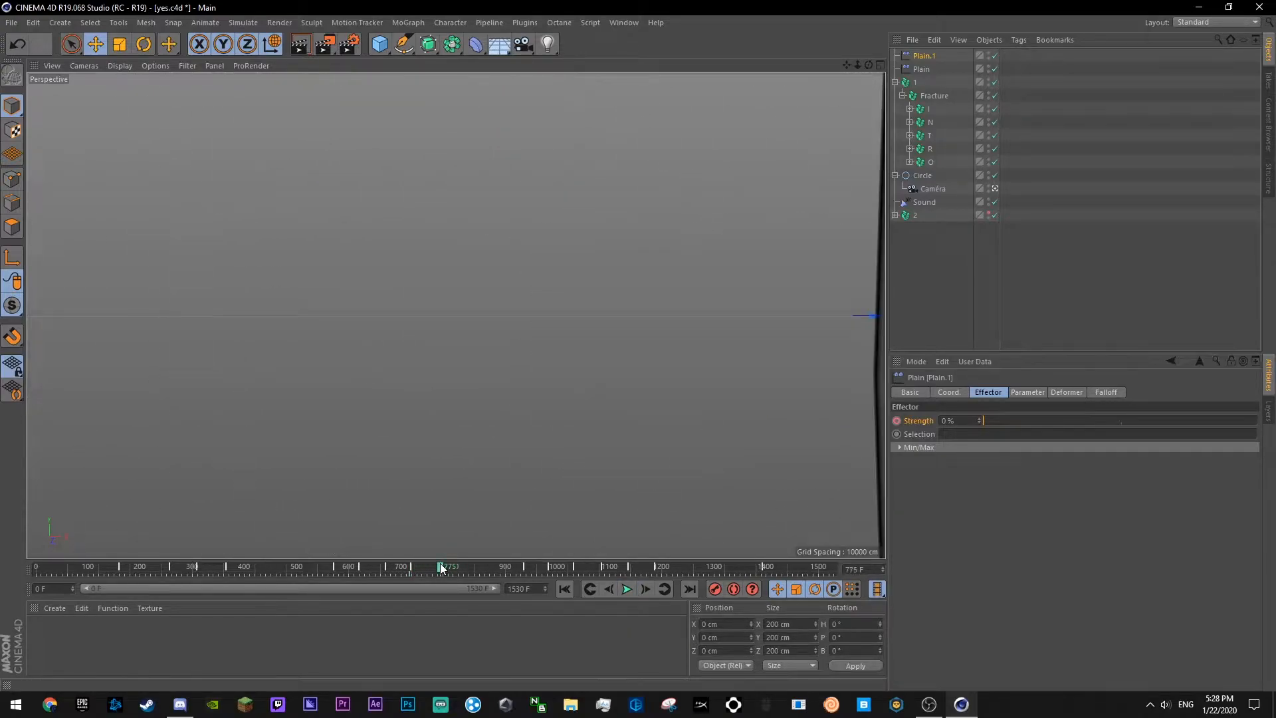
left_click_drag(1010, 420, 1257, 420)
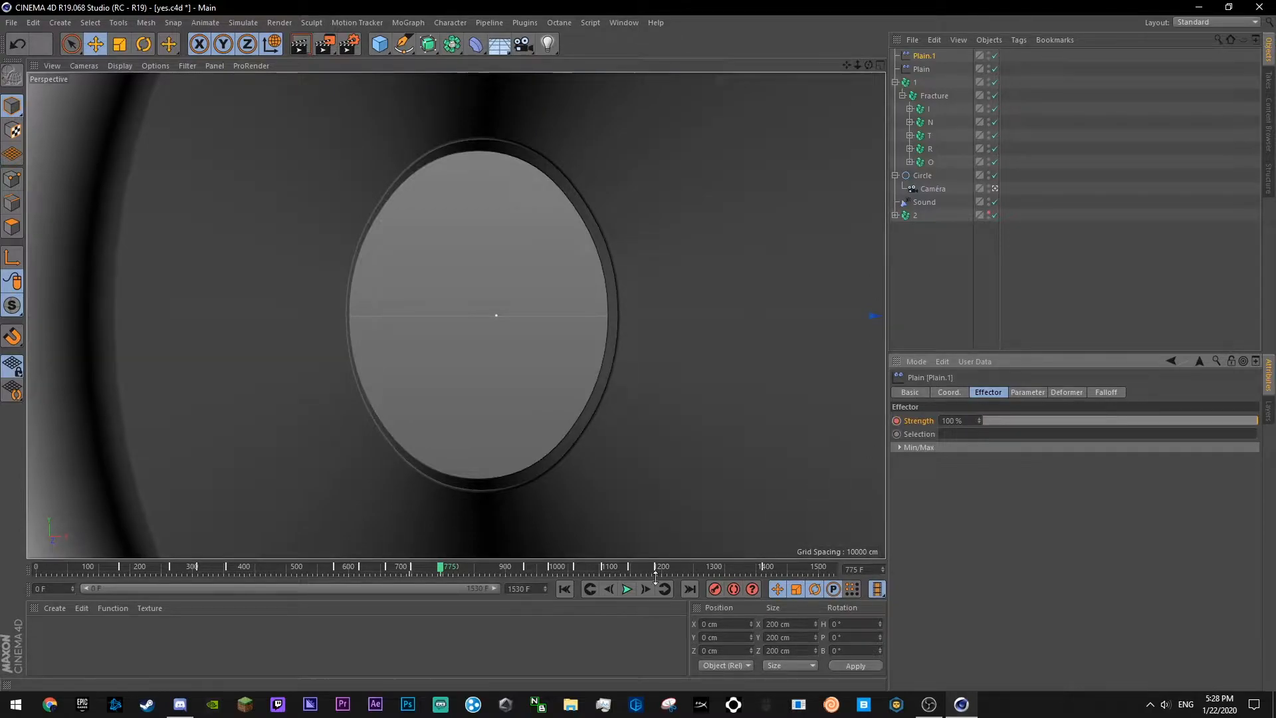
- Play the animation repeatedly from several points between about frames 500 and 680 to examine the O's jump and its timing
left_click(628, 587)
left_click(382, 571)
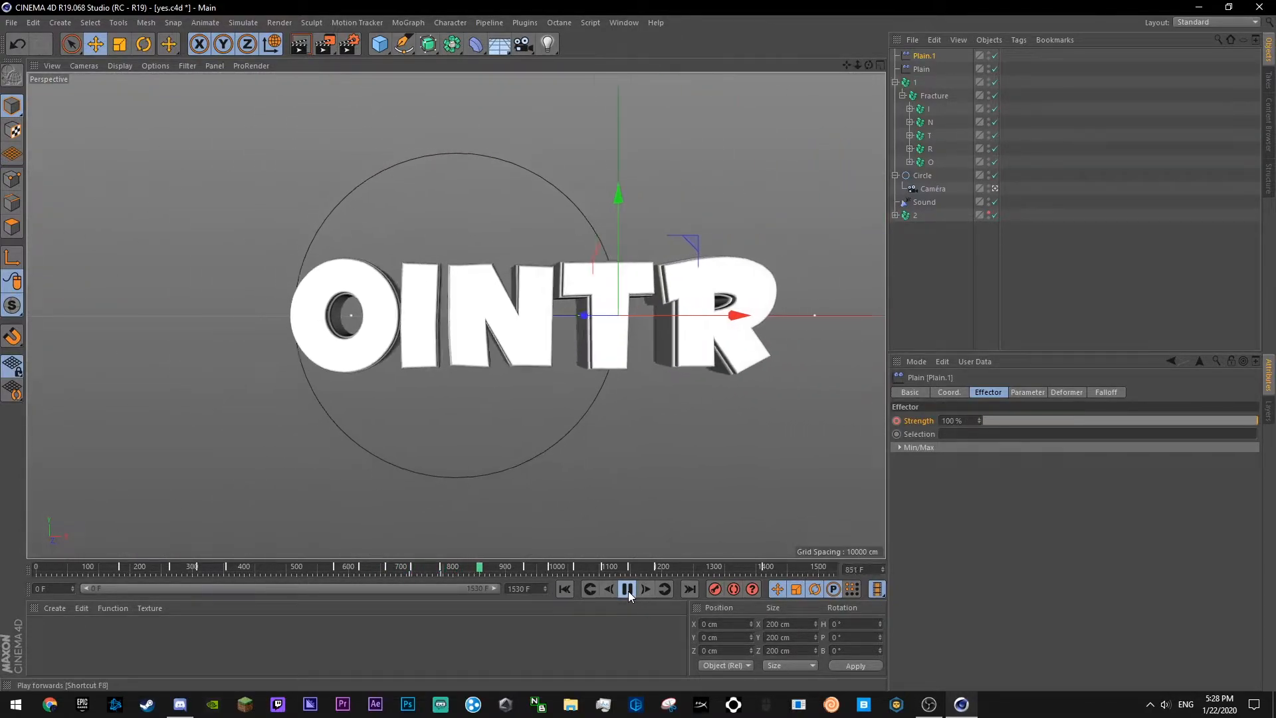
left_click(390, 568)
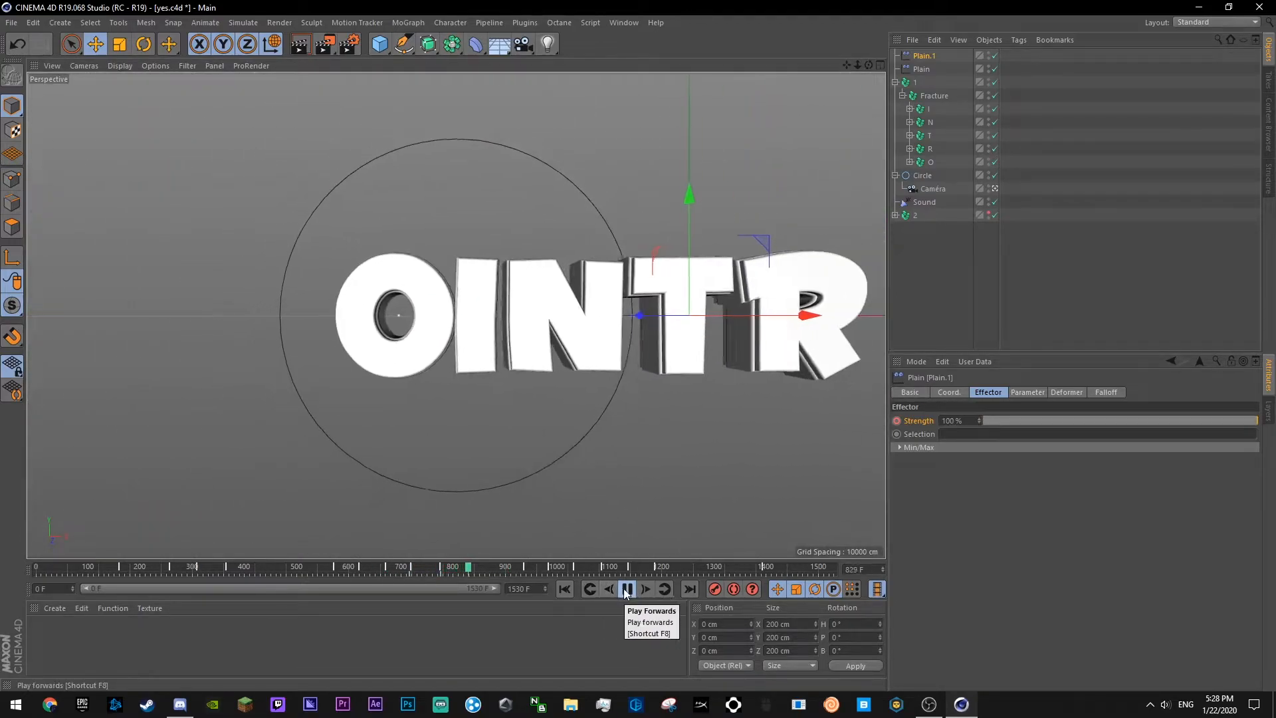
left_click(1119, 262)
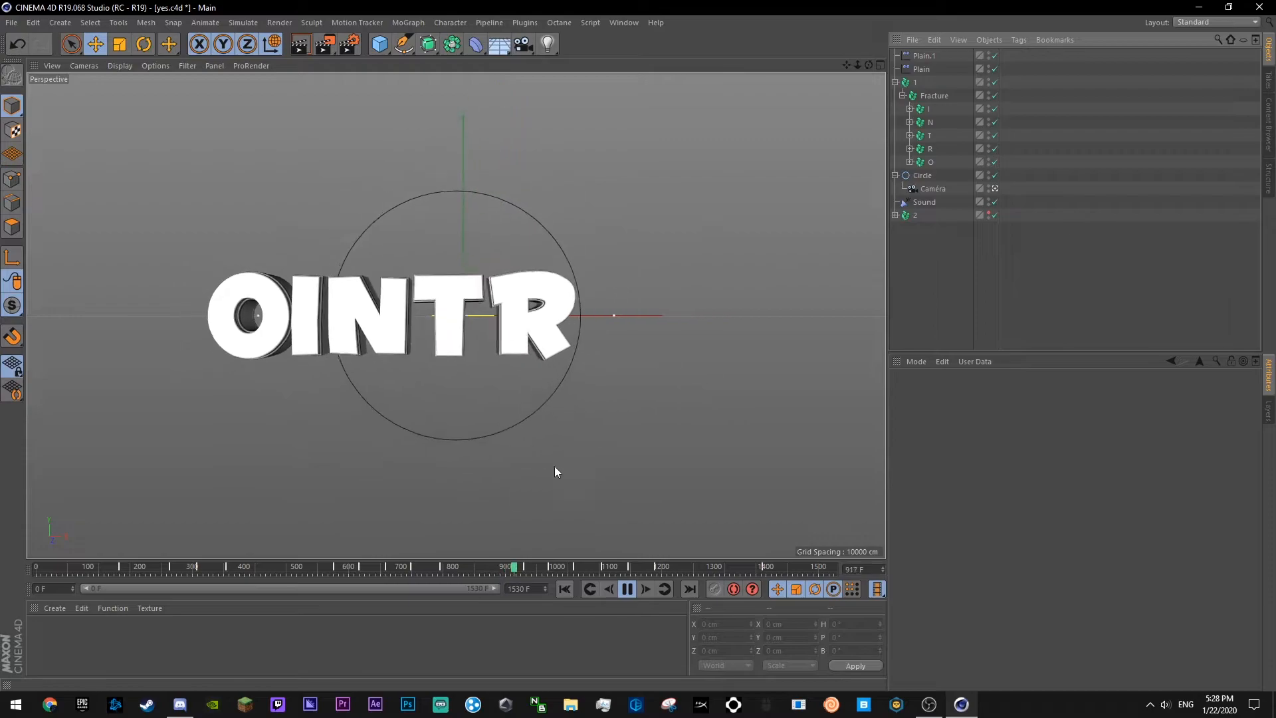
left_click(385, 565)
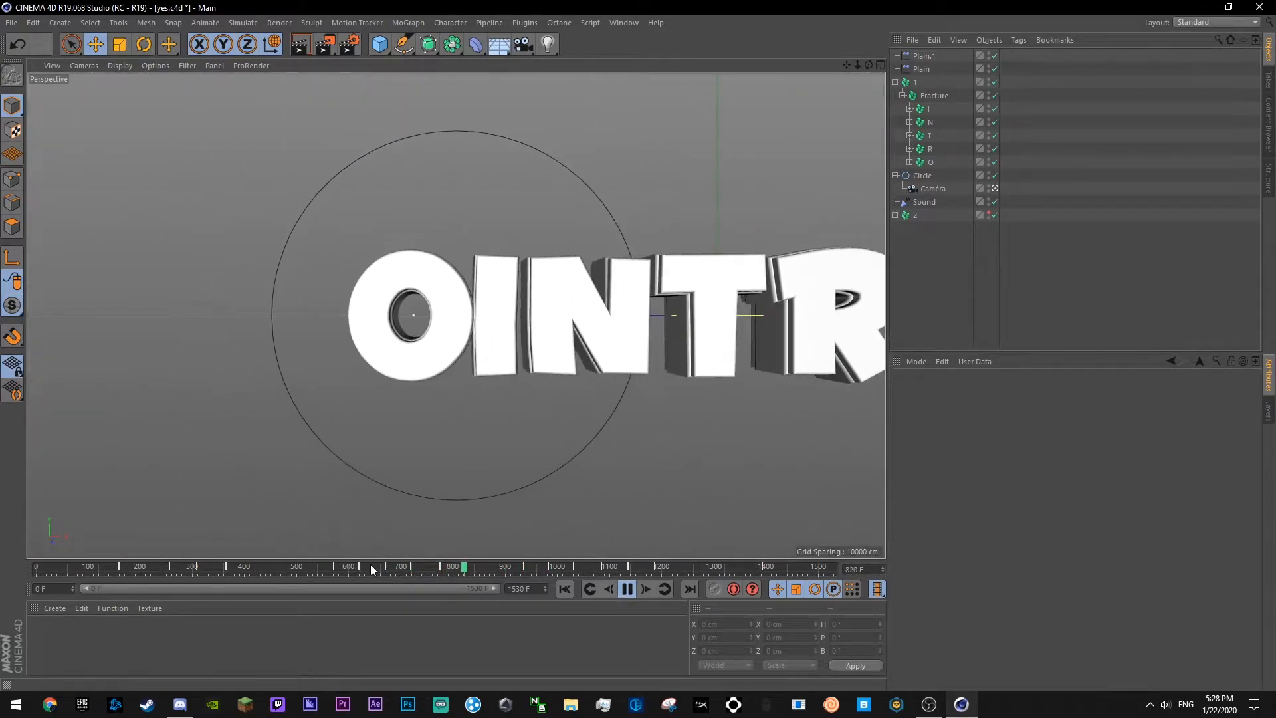
left_click(370, 567)
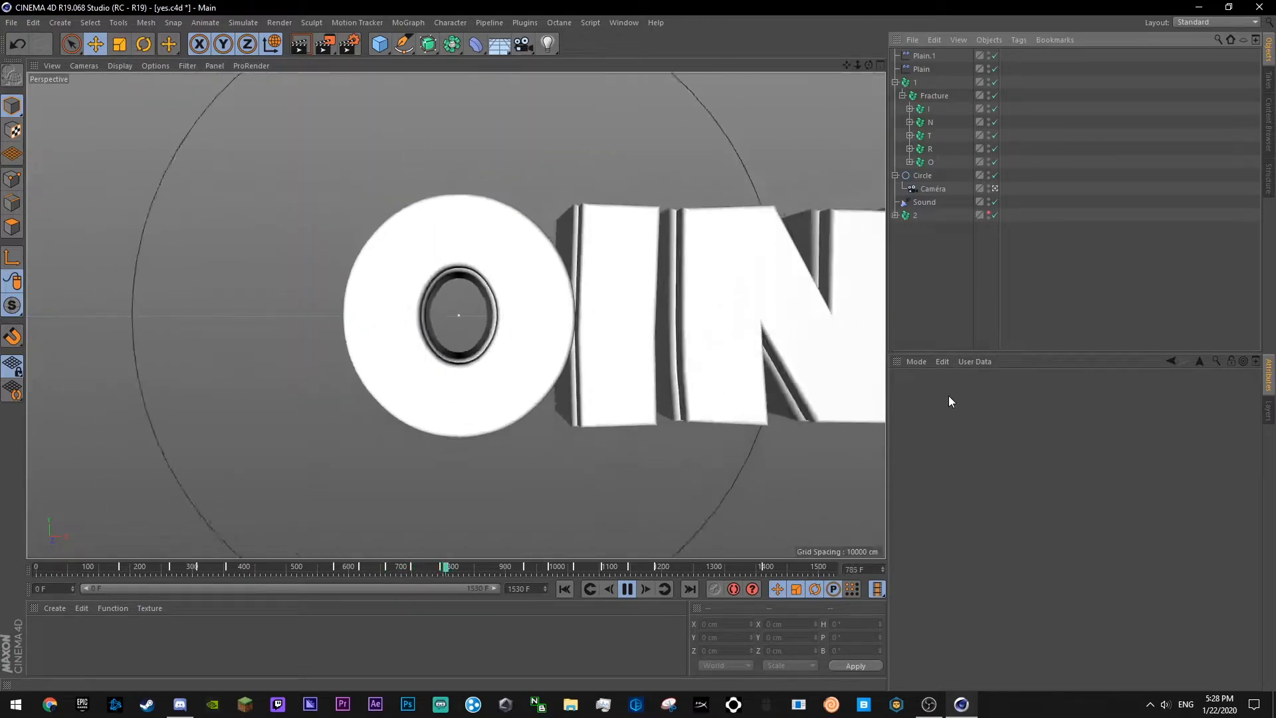
left_click(295, 565)
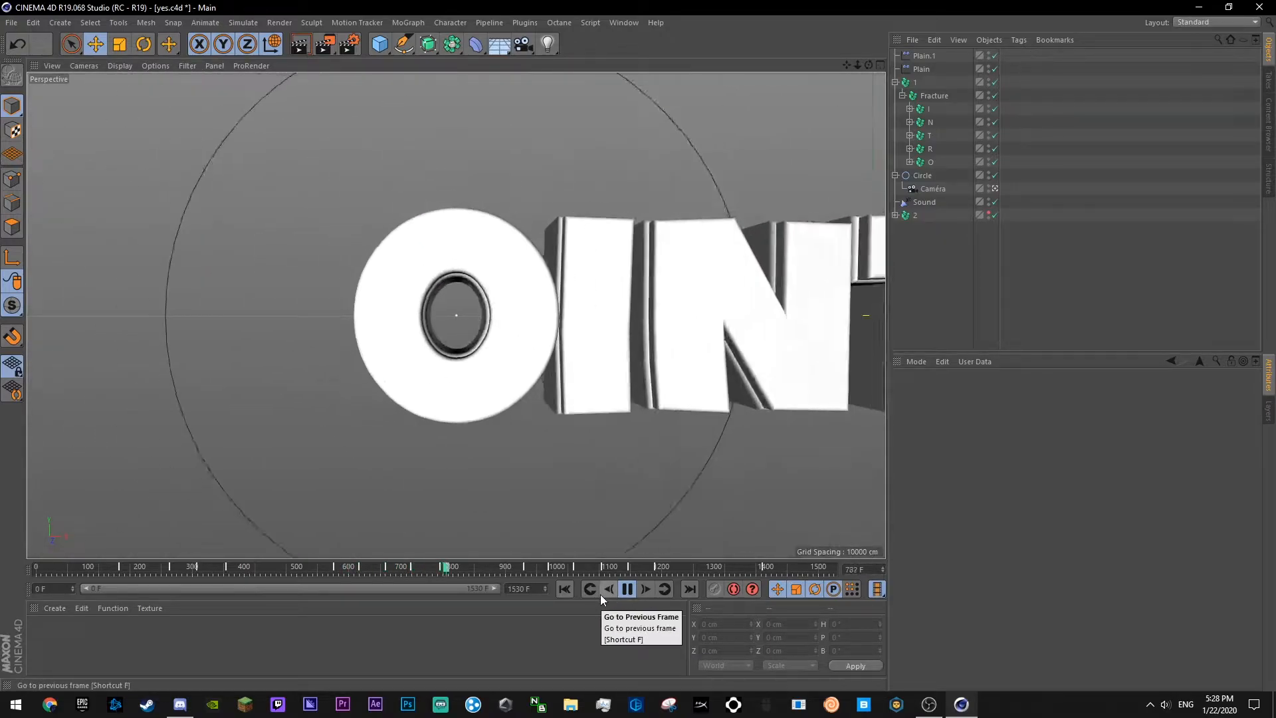
left_click(336, 565)
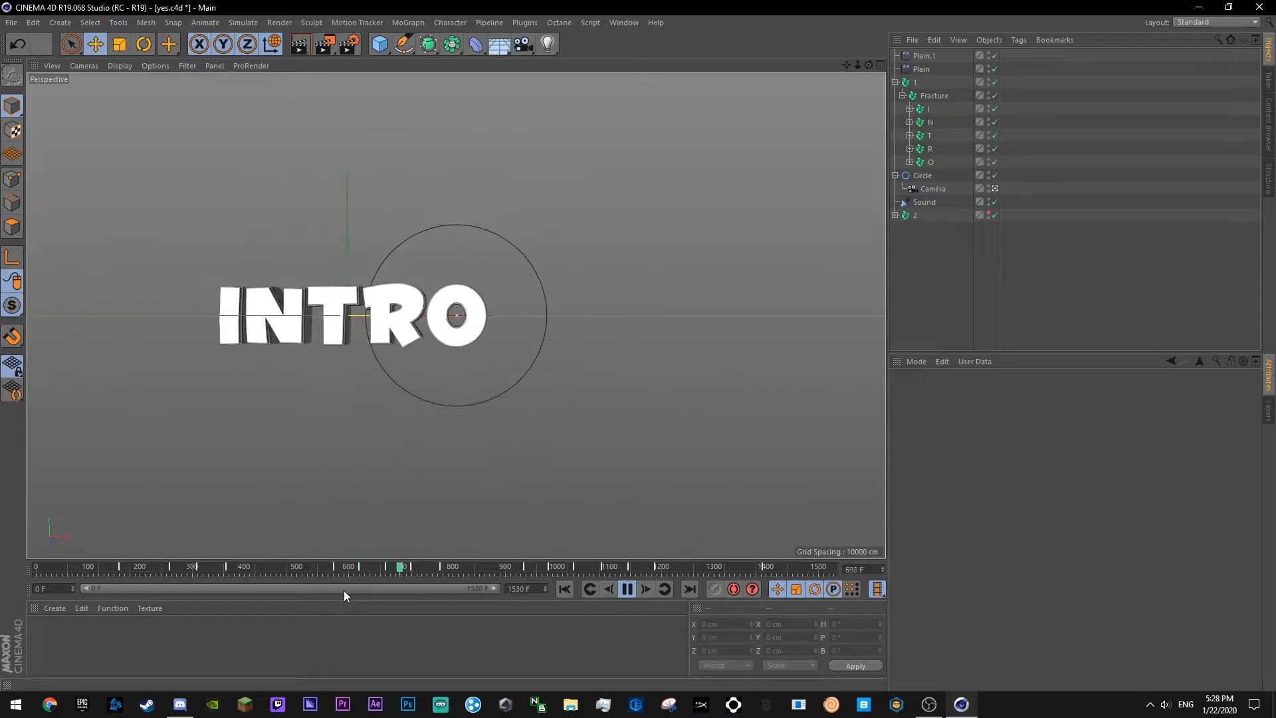
left_click(307, 568)
- Save the project, replay the move from around frame 540, and stop at frame 604
left_click(627, 588)
key("ctrl+s")
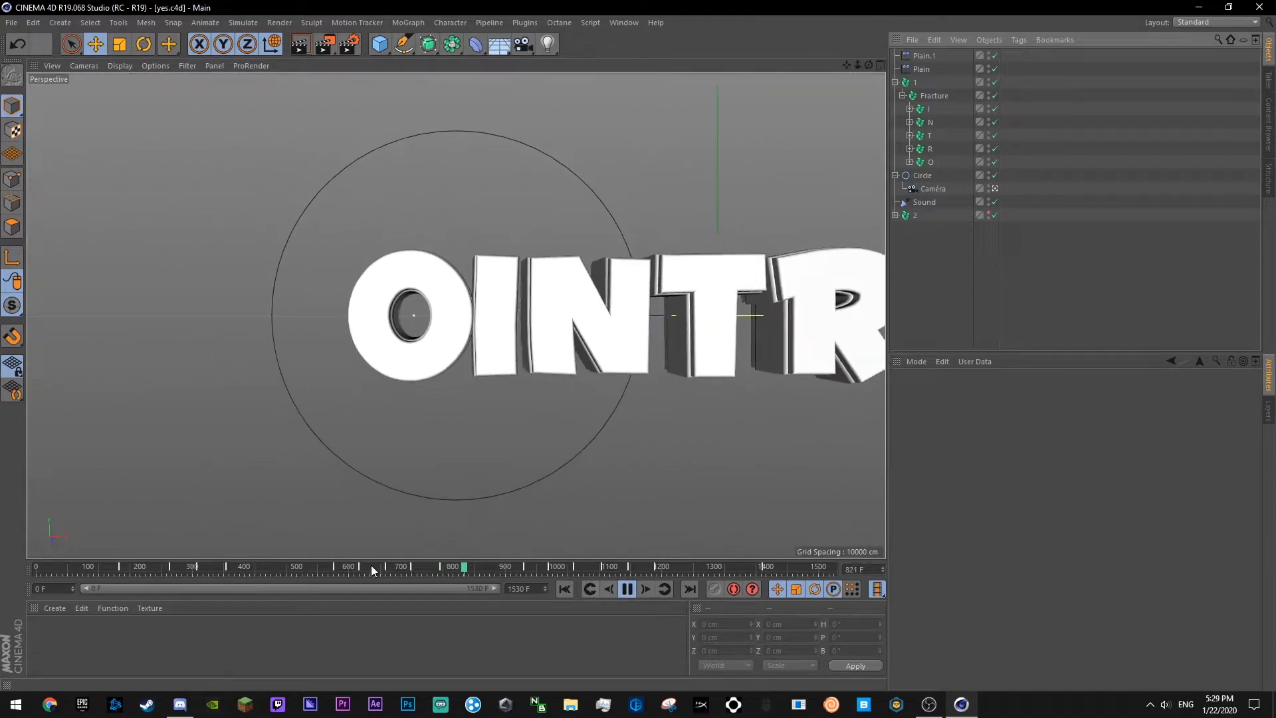
left_click(316, 569)
left_click(627, 589)
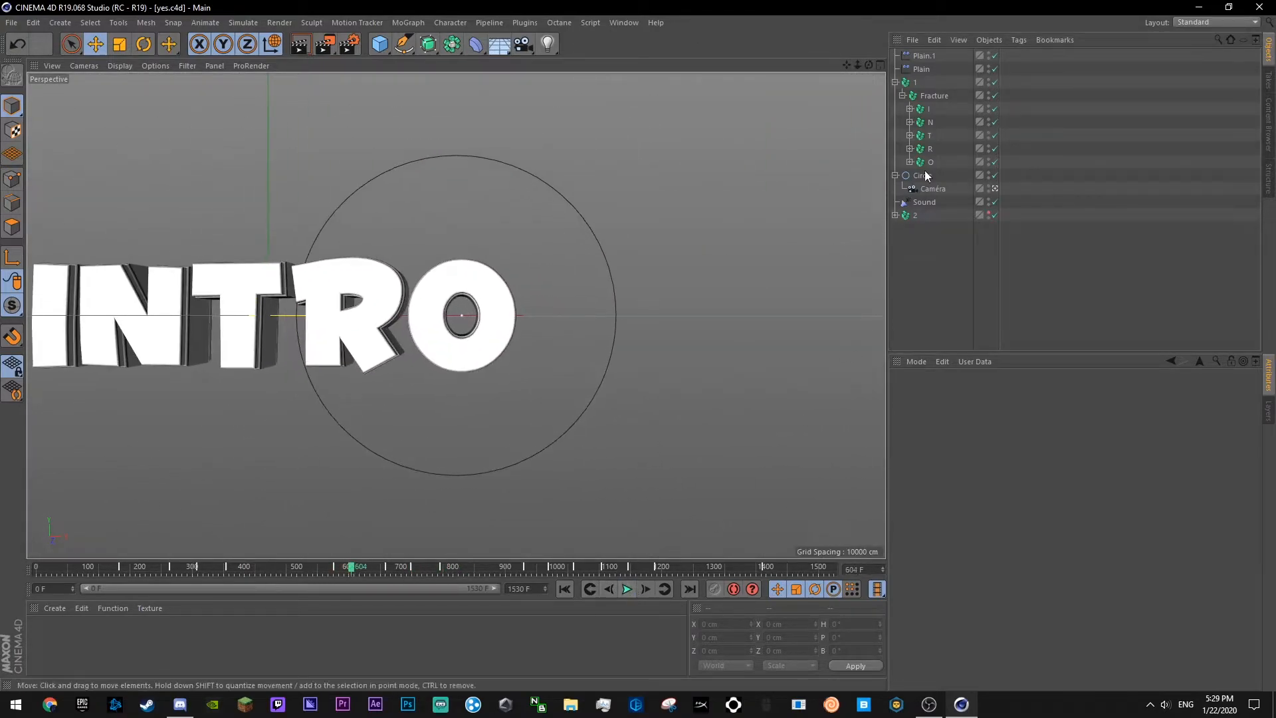
- Add a third Plain effector to the letter O and open its position parameters
left_click(928, 123)
left_click(420, 24)
left_click(545, 44)
left_click(1024, 392)
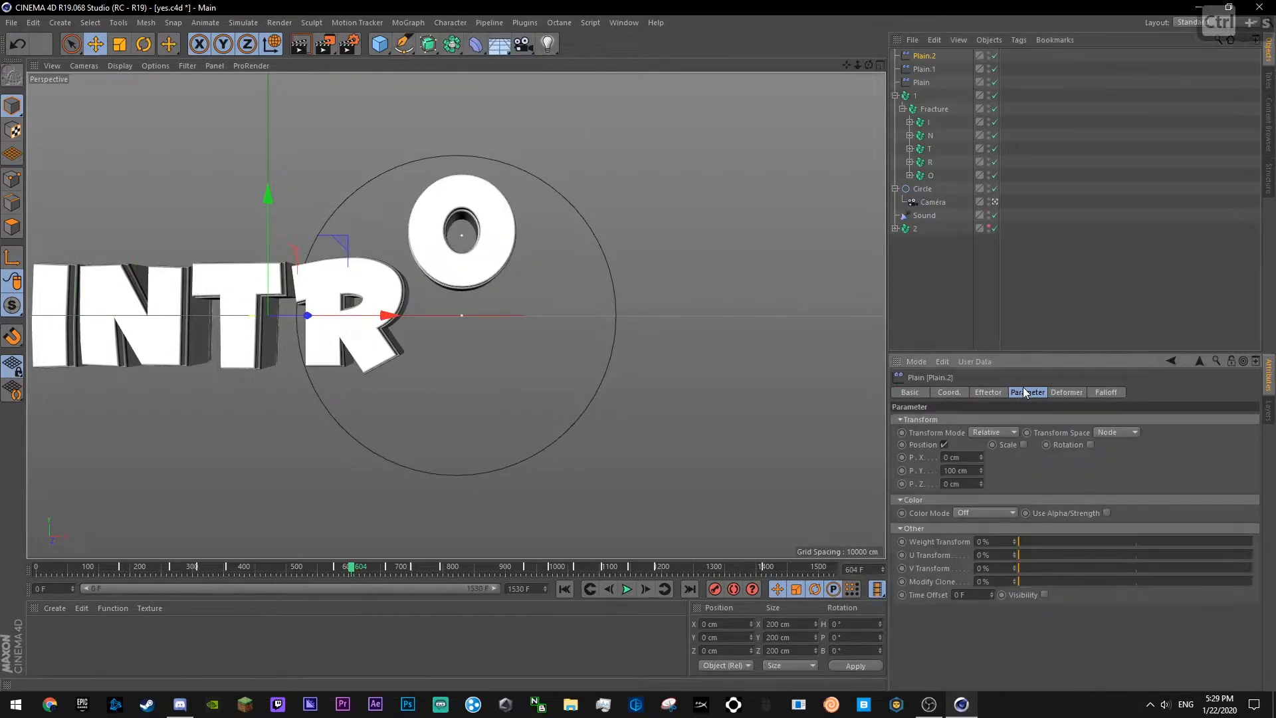
left_click(944, 445)
left_click(947, 445)
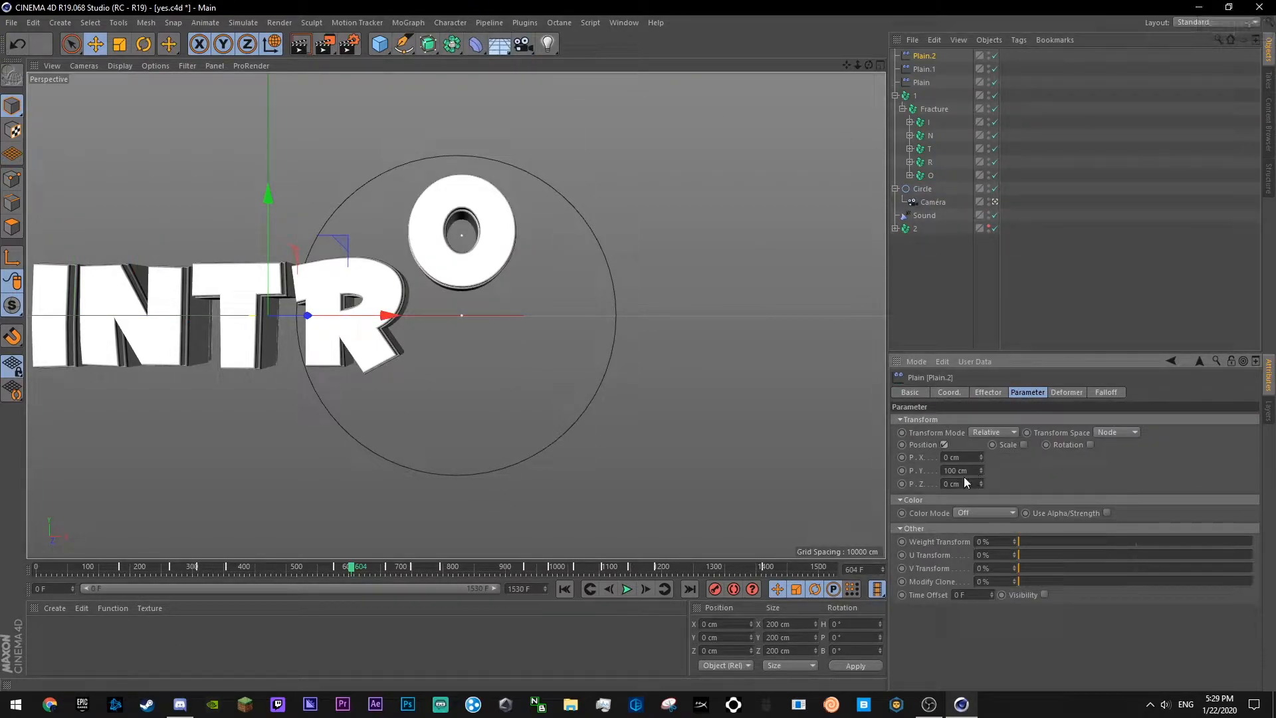
- Set the third Plain effector's position offset to 0 cm in Y and about -173 cm in Z, and save the project
key("0")
left_click_drag(78, 46, 93, 57)
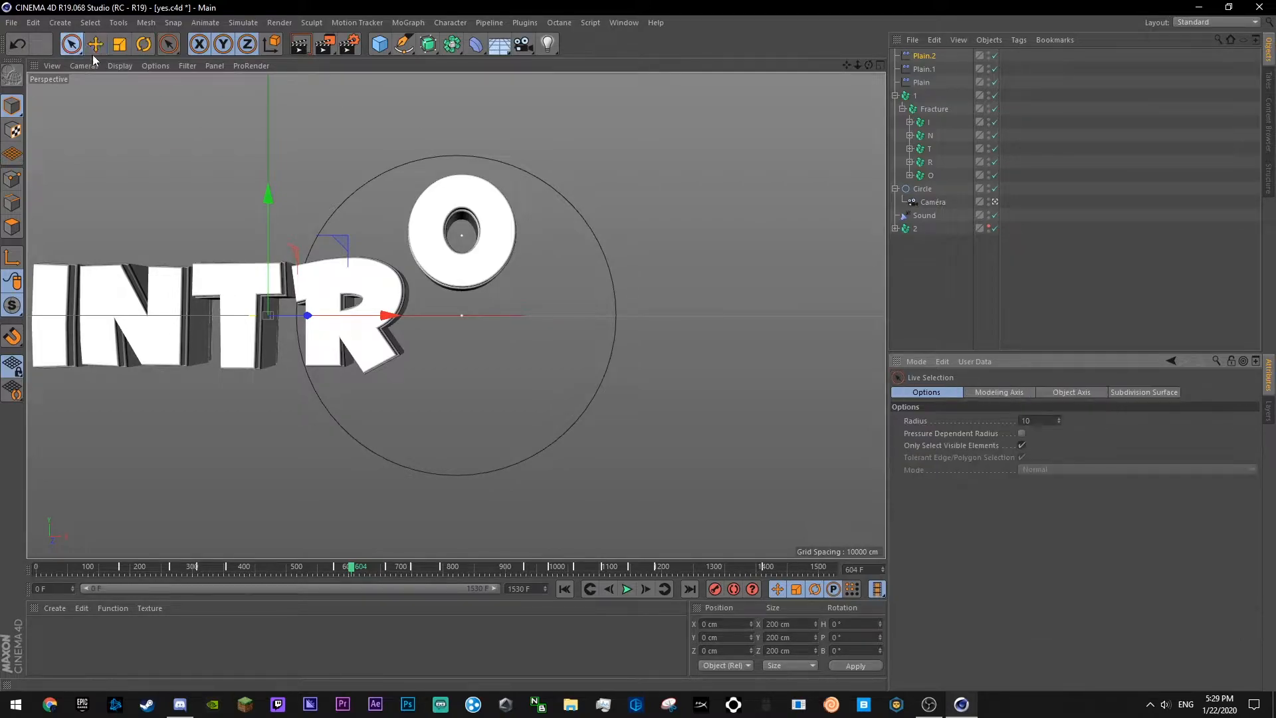
left_click(95, 45)
left_click(926, 56)
left_click_drag(978, 471, 981, 531)
type("0")
key("ctrl+z")
key("ctrl+s")
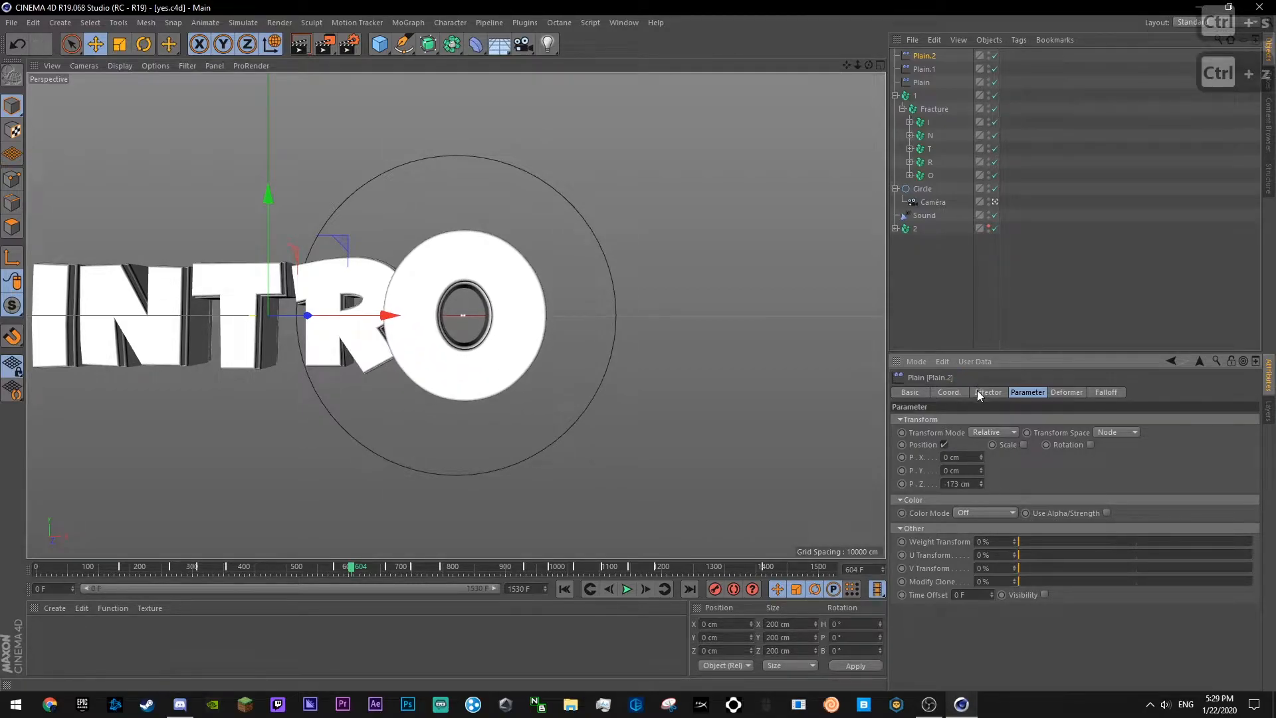
- Keyframe the third Plain effector's Strength at 0% at frame 670
left_click(988, 392)
left_click_drag(351, 567, 388, 570)
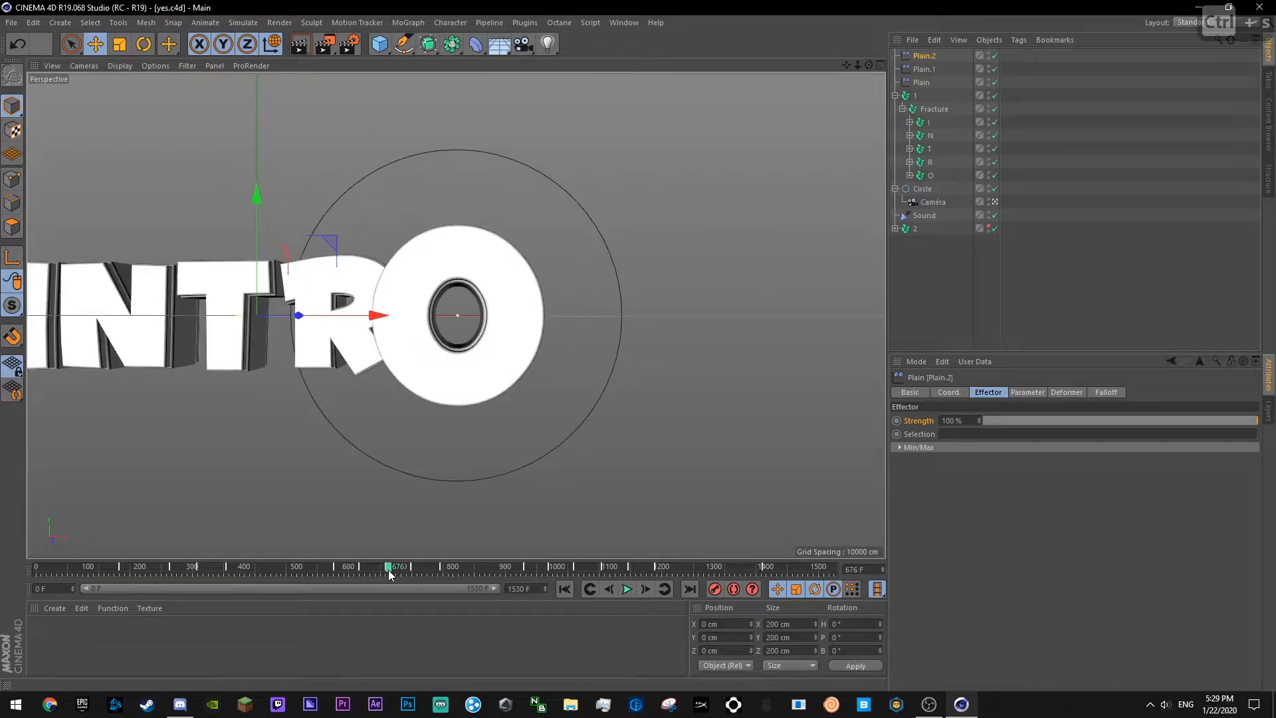
left_click(610, 589)
left_click(610, 589)
left_click(610, 589)
left_click(610, 589)
left_click(610, 588)
left_click(610, 589)
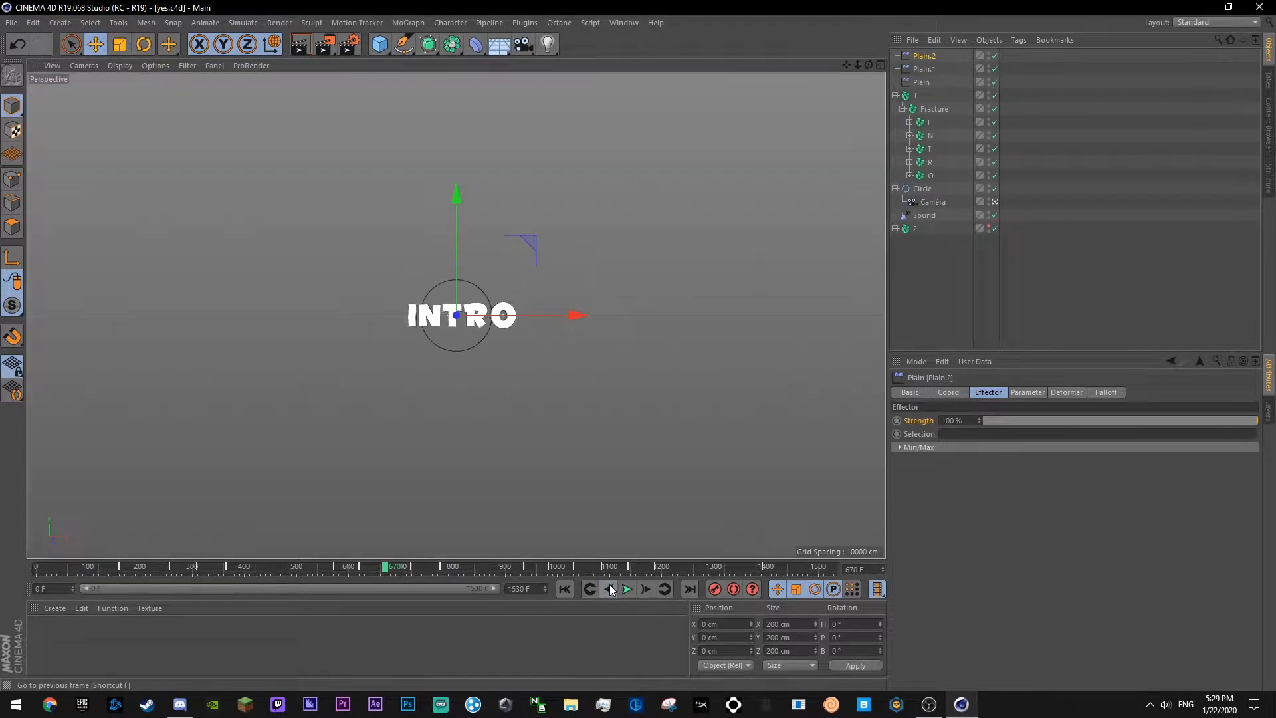
left_click_drag(980, 421, 897, 422)
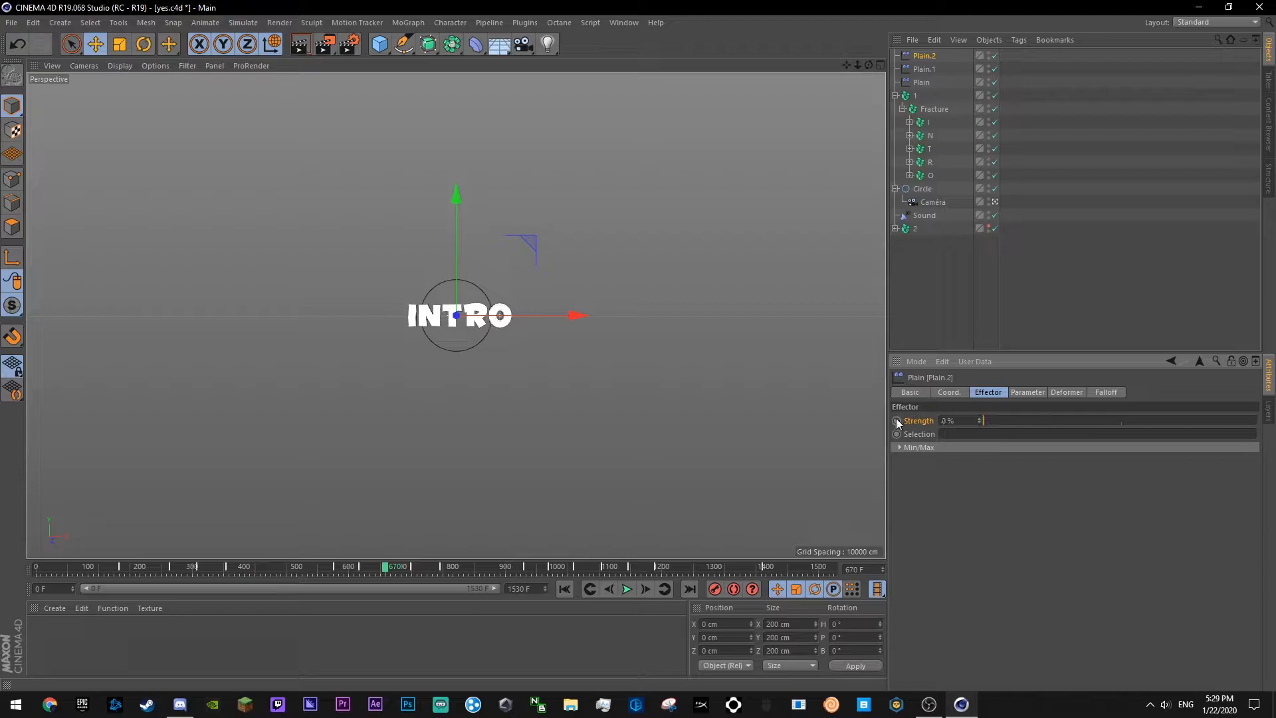
- Keyframe the third Plain effector's Strength at 100% one frame further, at frame 671, and play the result
left_click(646, 589)
left_click_drag(996, 428, 1258, 420)
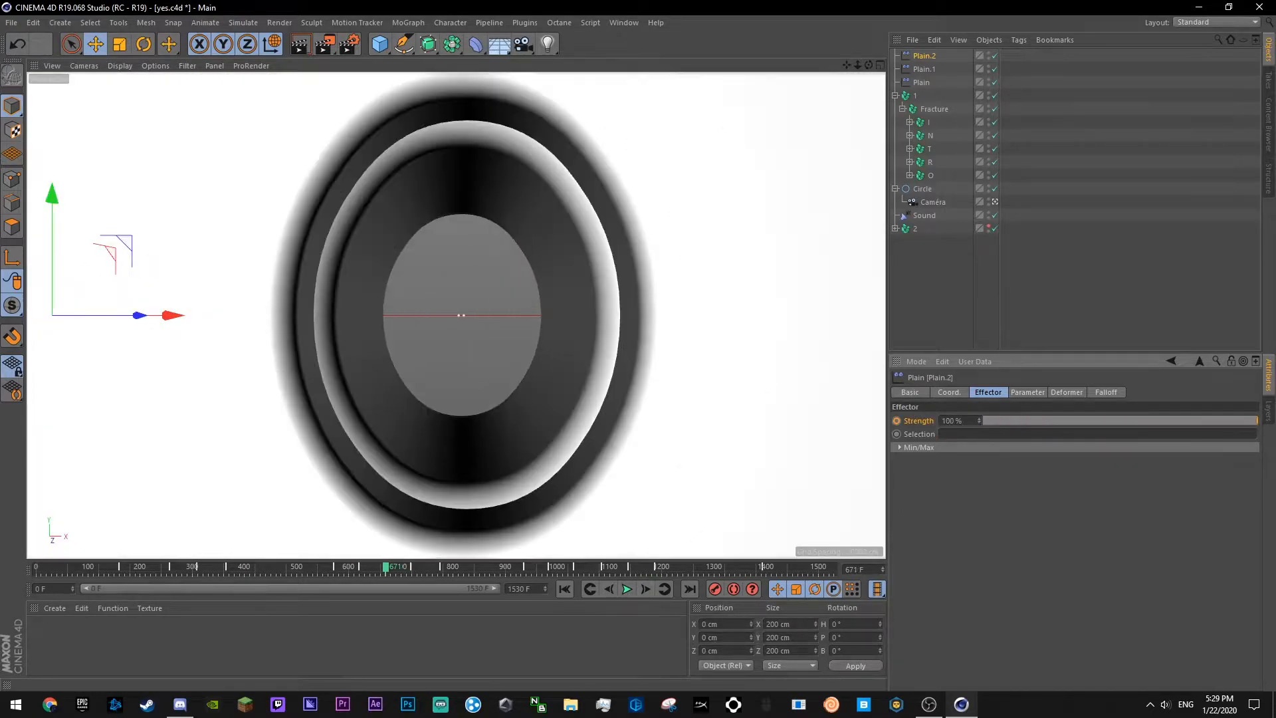
left_click(626, 589)
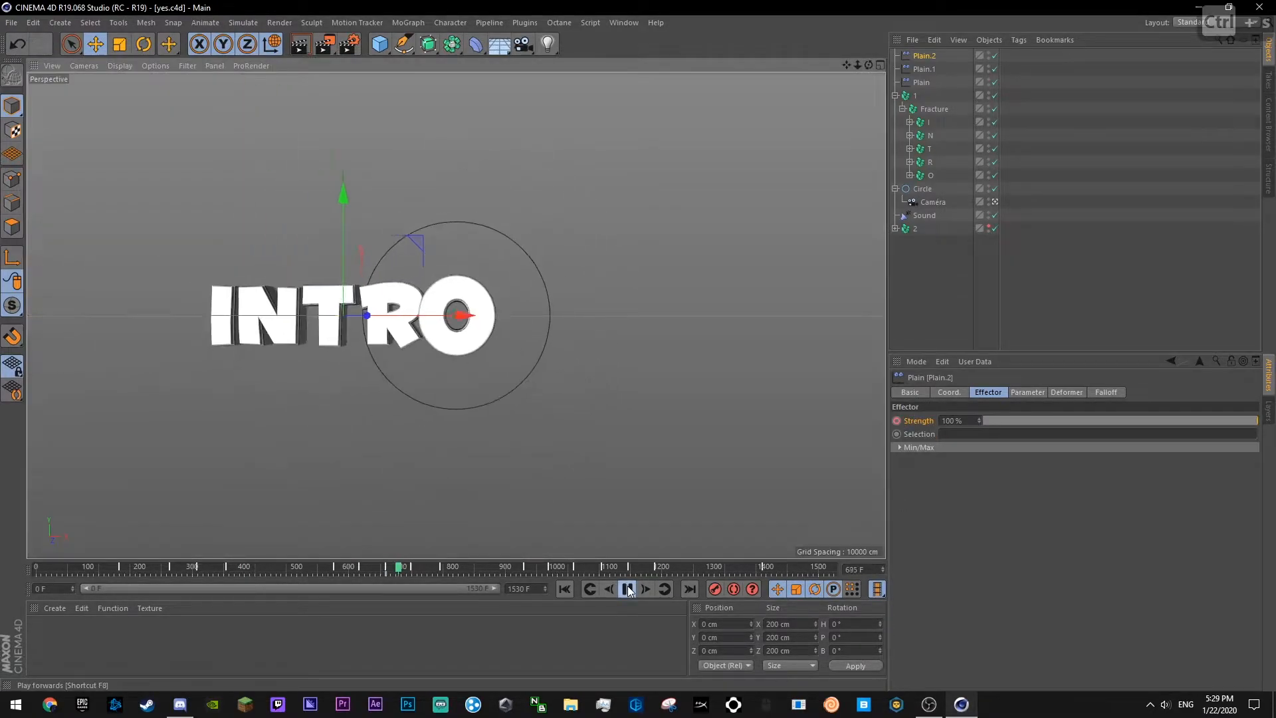
- Set the second Plain effector's X position offset to -587 cm, checking the letter O's move at frame 771, and replay the animation
left_click(1065, 319)
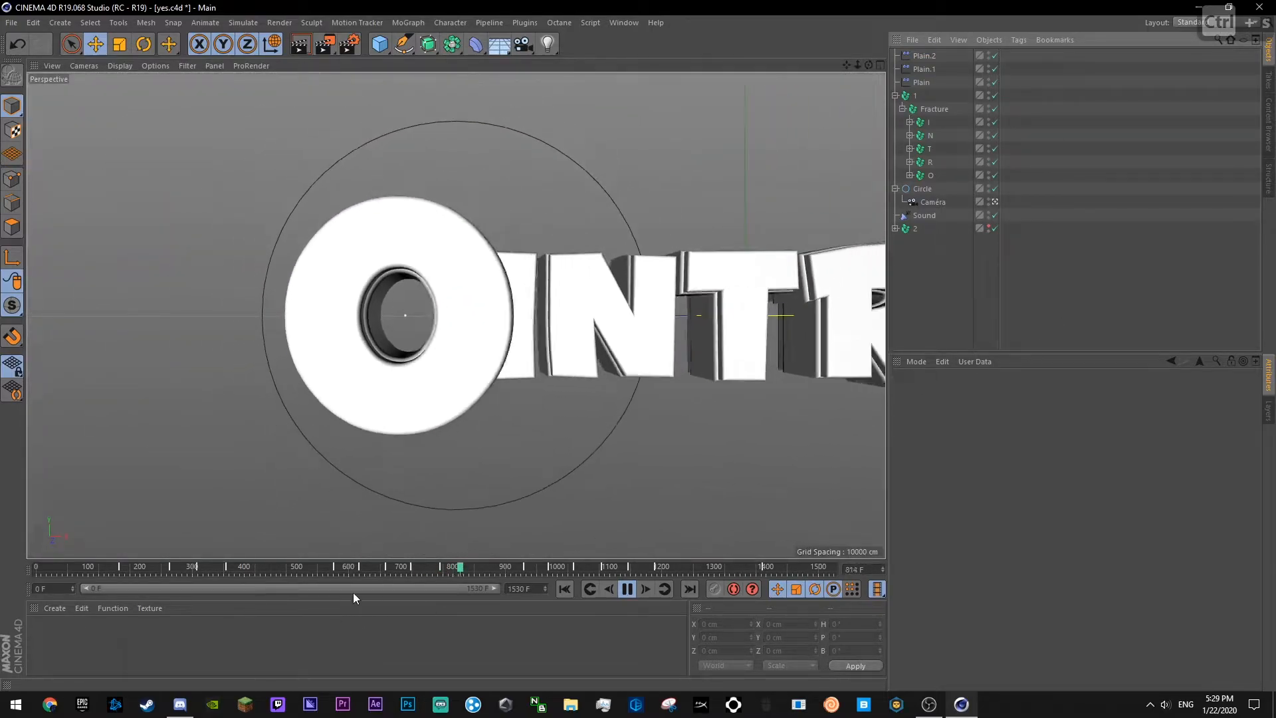
left_click(341, 568)
left_click(925, 57)
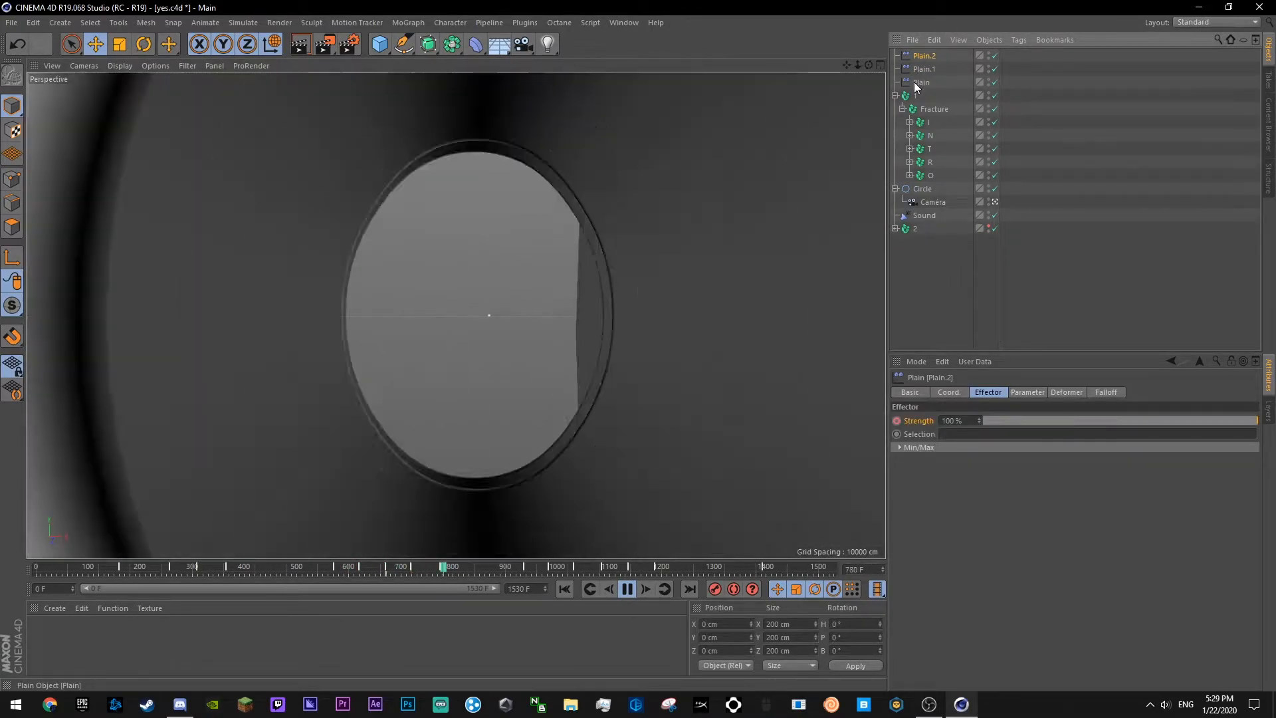
left_click(924, 69)
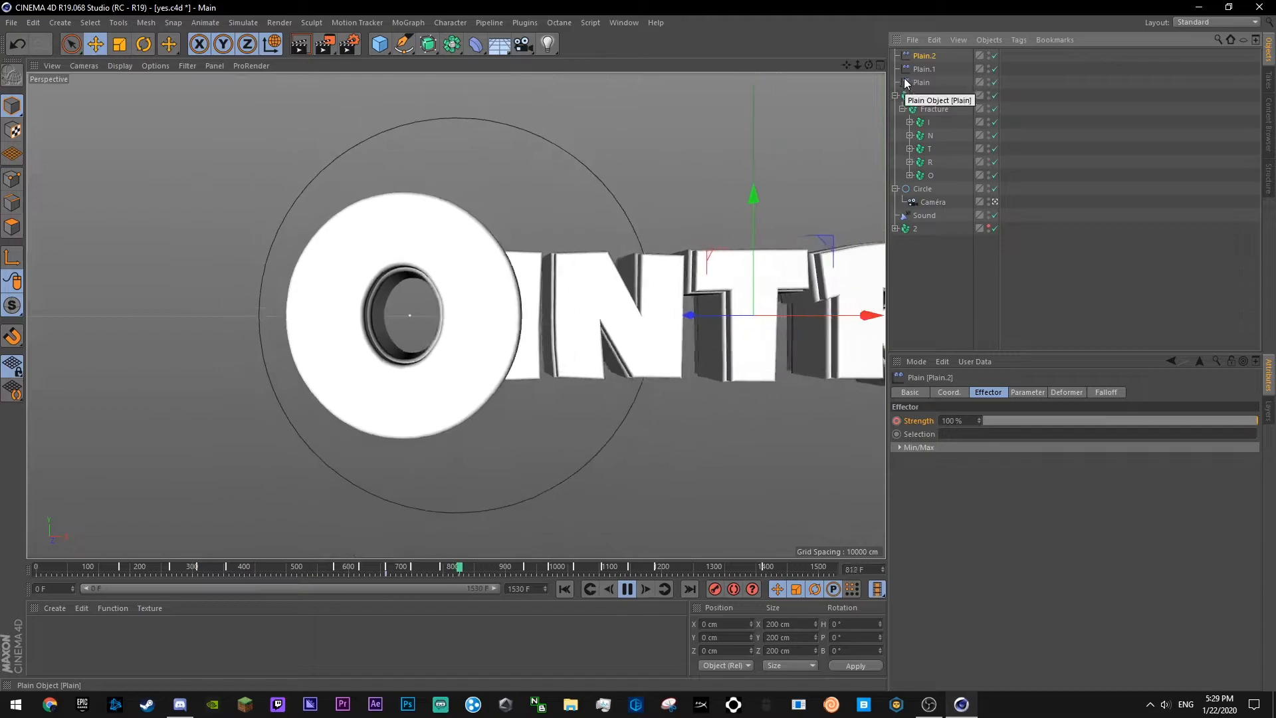
left_click(386, 568)
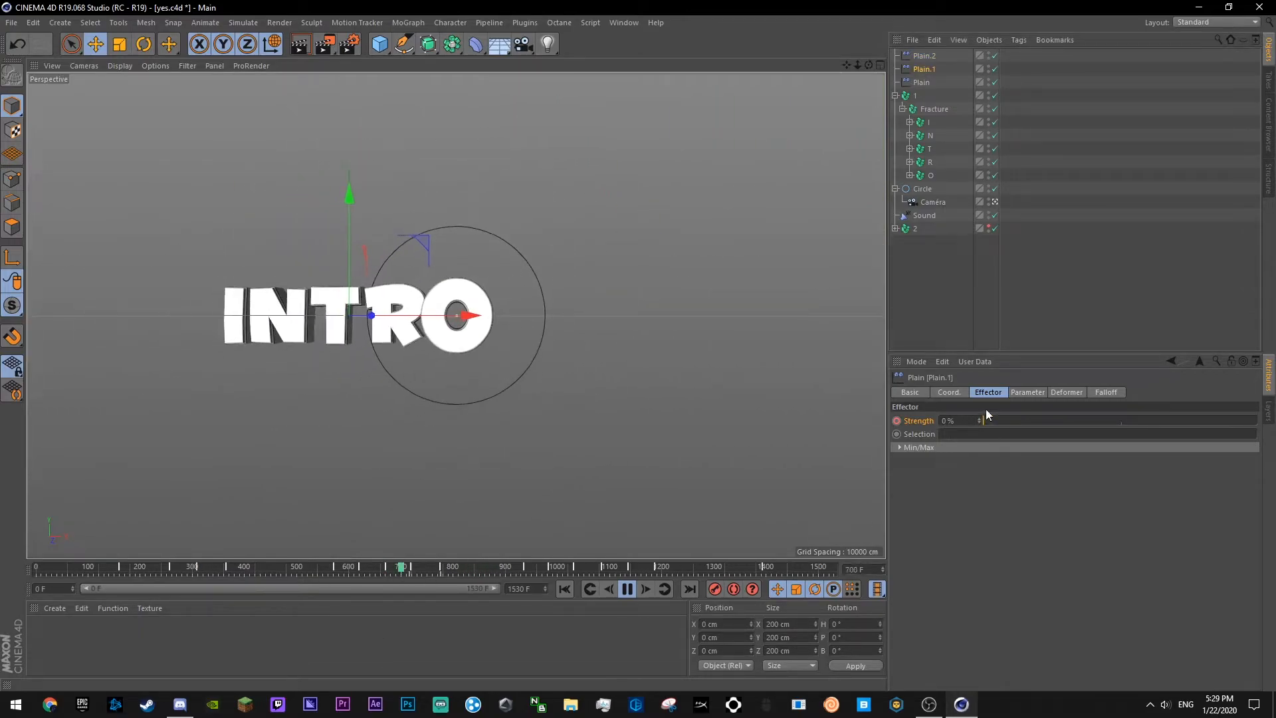
left_click(1027, 393)
left_click(630, 589)
left_click_drag(420, 564, 438, 568)
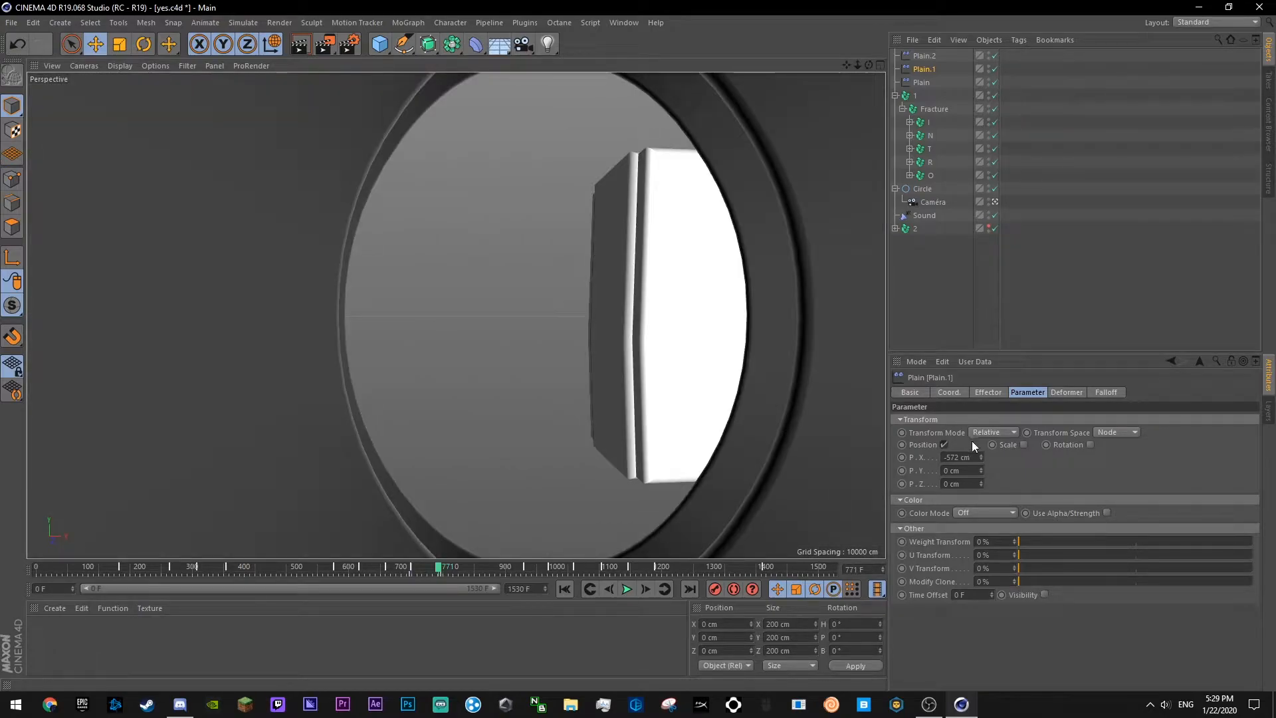
left_click_drag(979, 456, 980, 461)
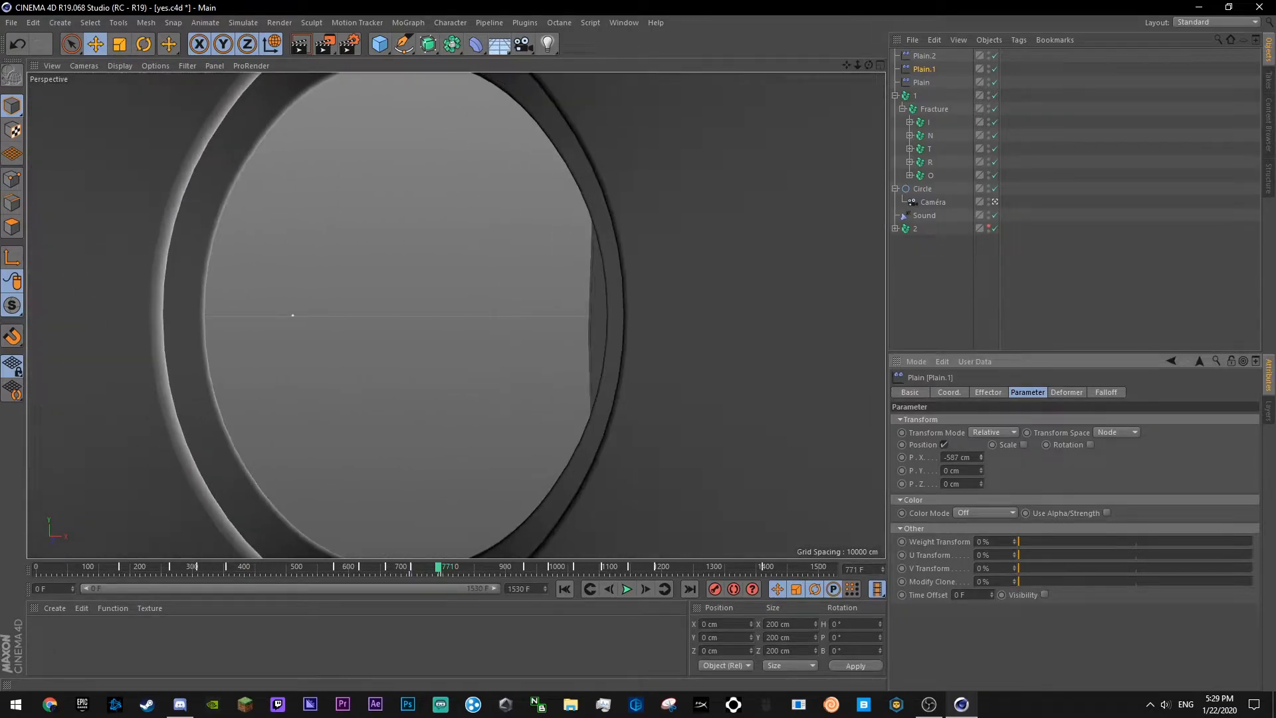
left_click(626, 589)
left_click(400, 568)
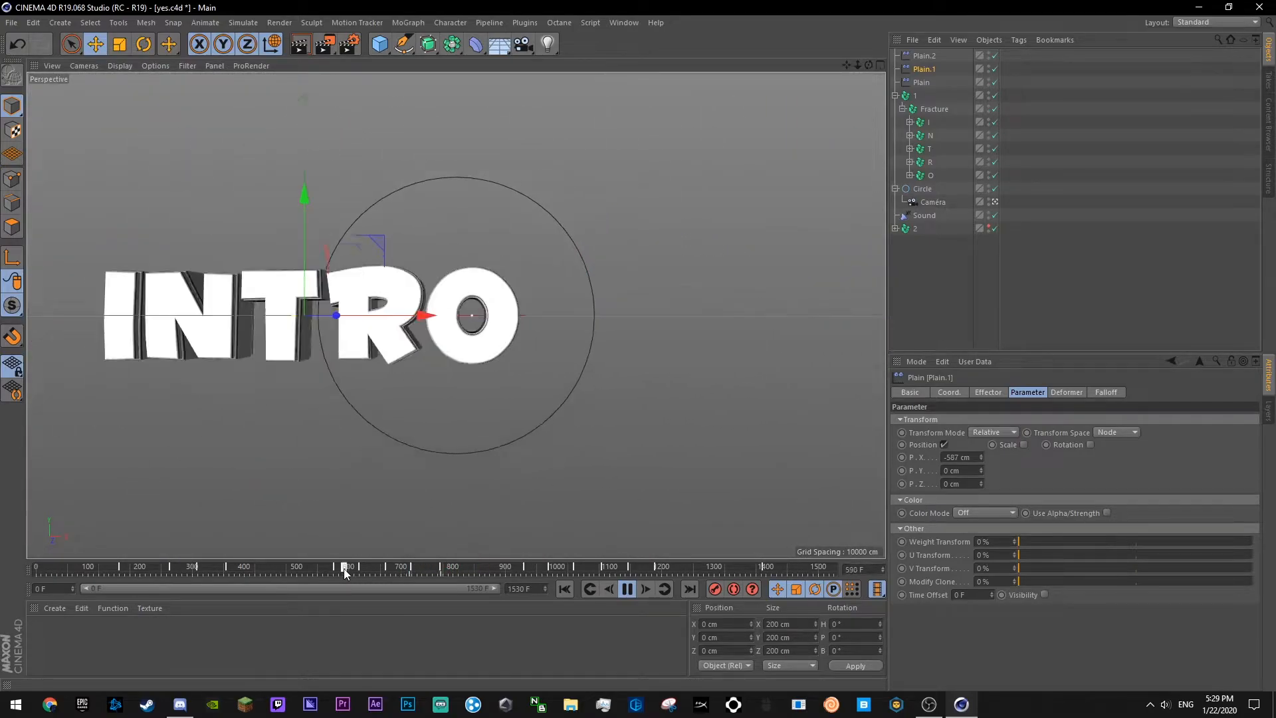
left_click(344, 569)
- Add a fourth Plain effector to the letters I, N, T and R, and save the project
left_click(1056, 256)
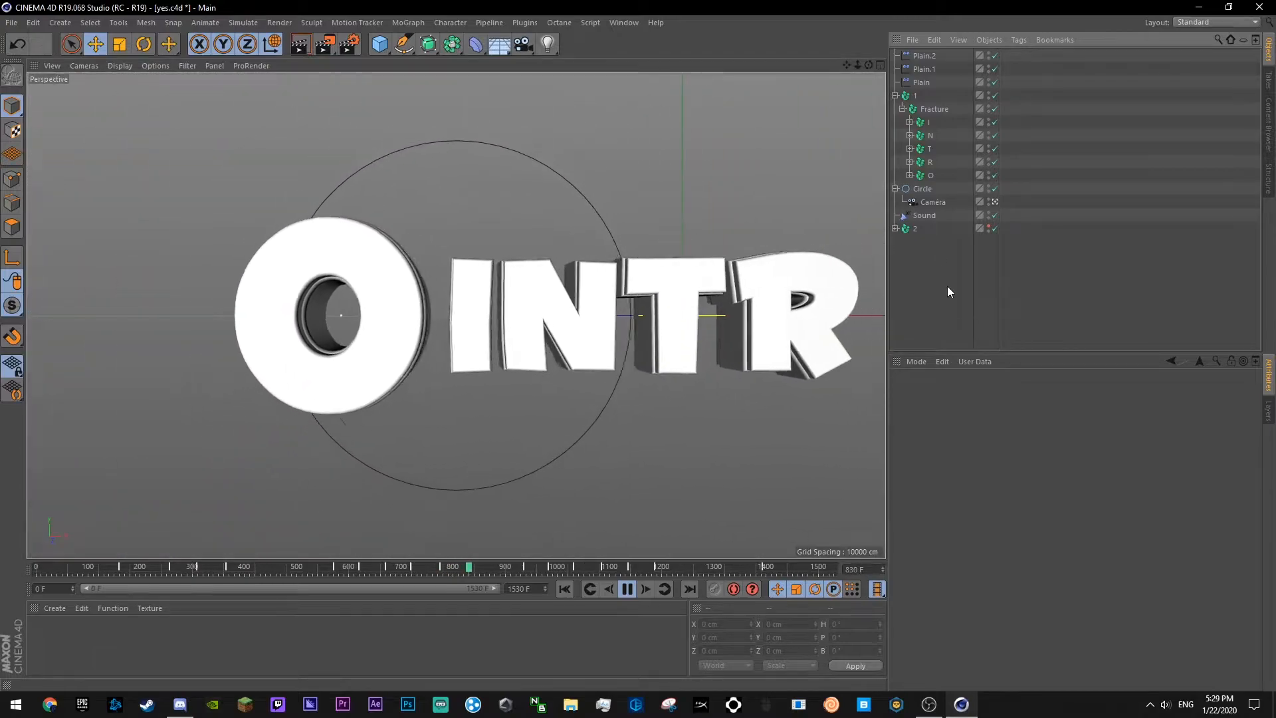
left_click(930, 109)
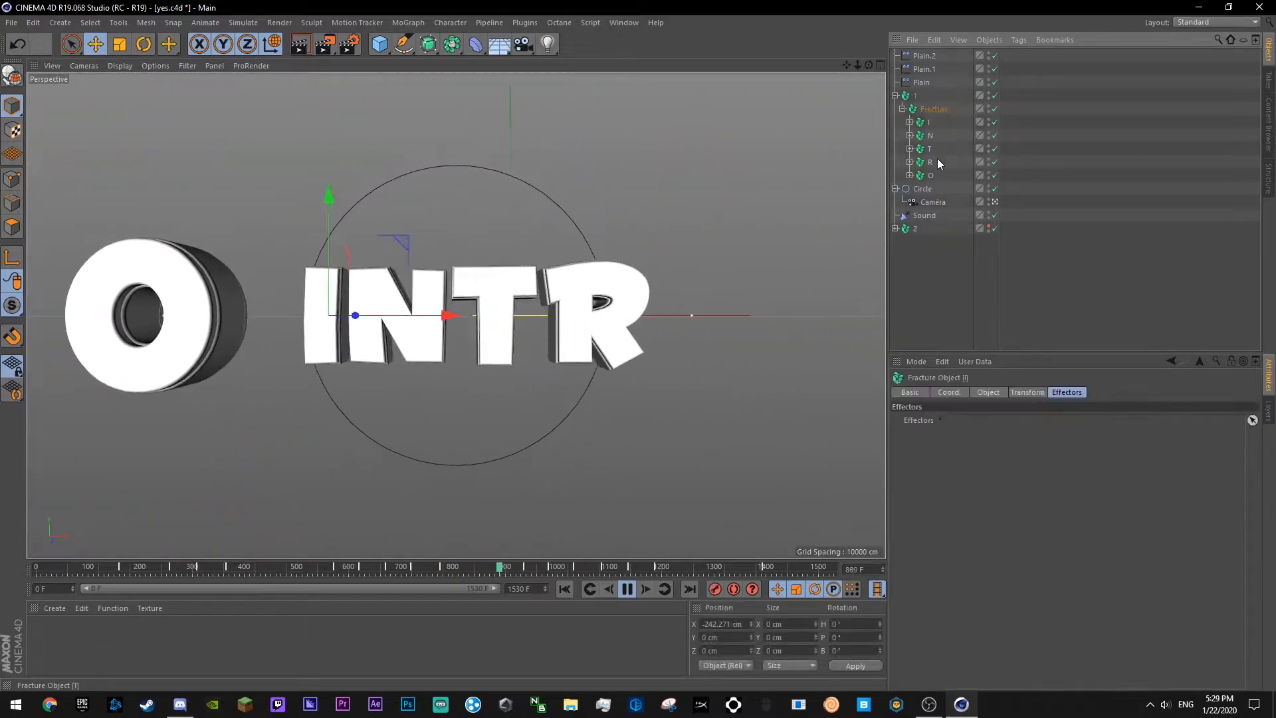
left_click(401, 25)
mouse_move(481, 47)
left_click(564, 114)
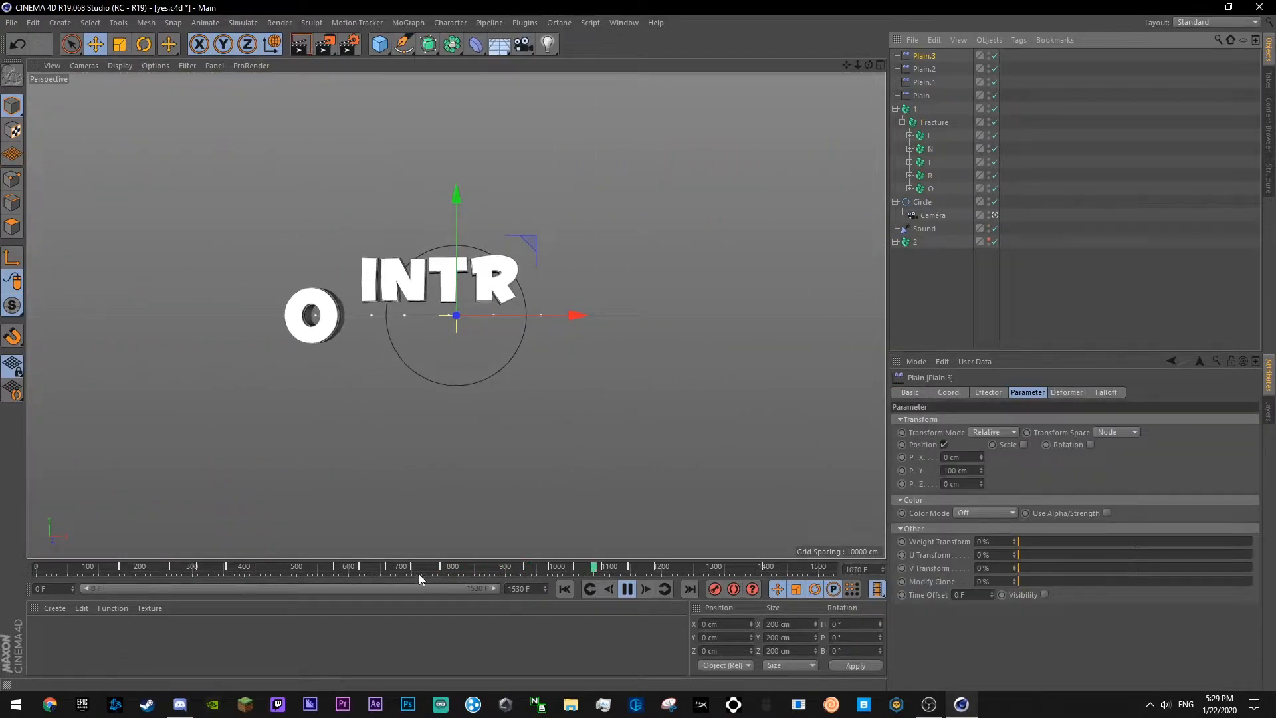
left_click(419, 571)
left_click(625, 590)
key("ctrl+s")
- Replace the fourth Plain effector's position offset with a heading rotation of -410° and a uniform scale of -1
mouse_move(419, 570)
left_mouse_down()
mouse_move(370, 571)
mouse_move(432, 572)
mouse_move(401, 571)
left_mouse_up()
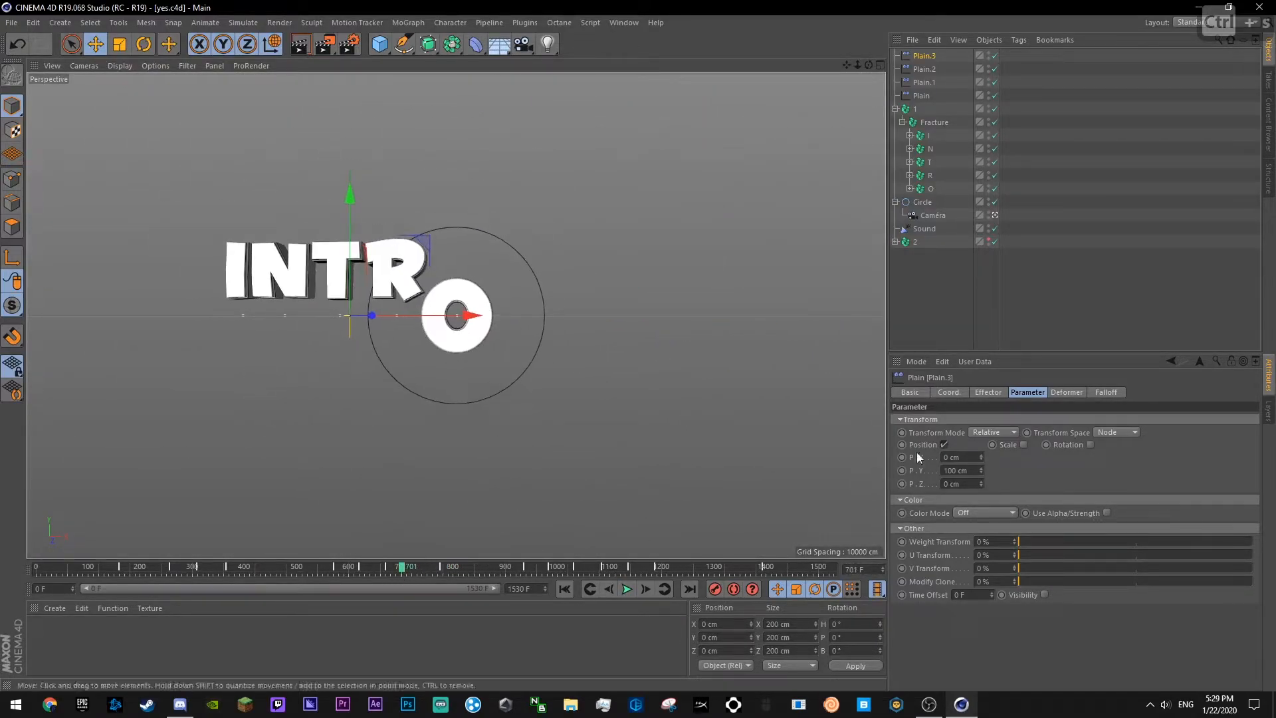
left_click(945, 444)
left_click(1064, 445)
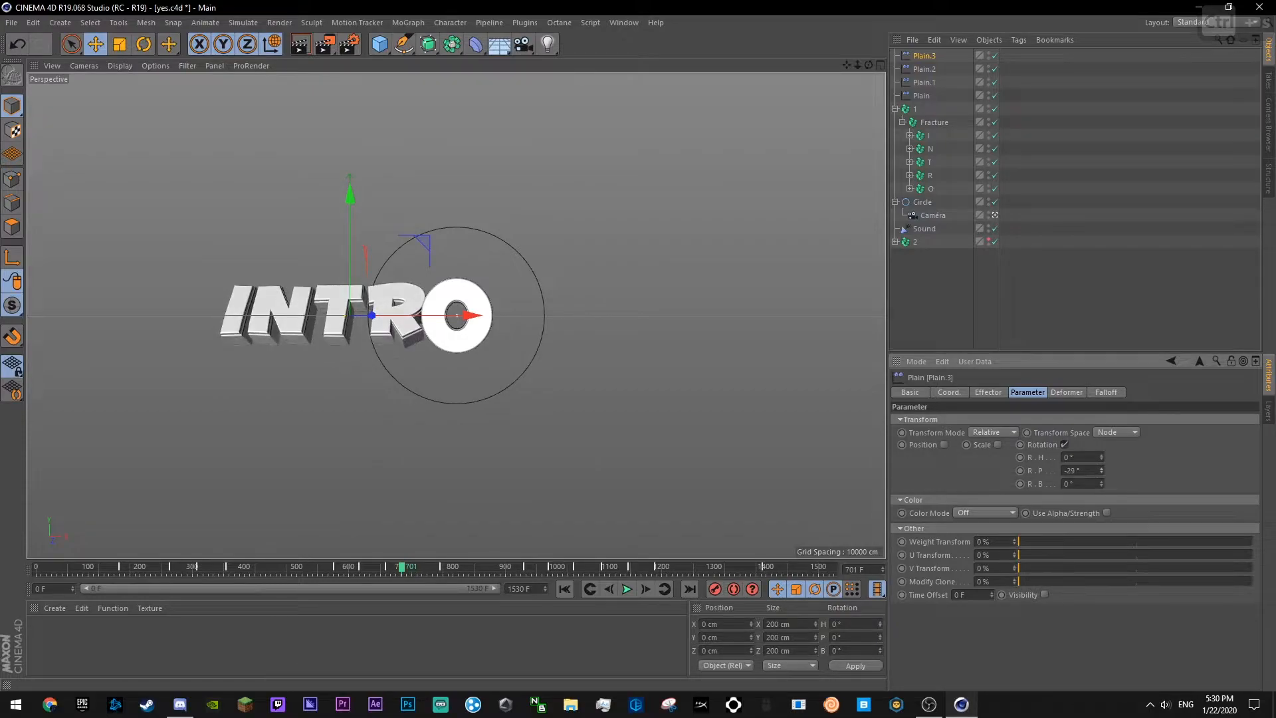
left_click_drag(1101, 458, 1101, 468)
left_click(998, 444)
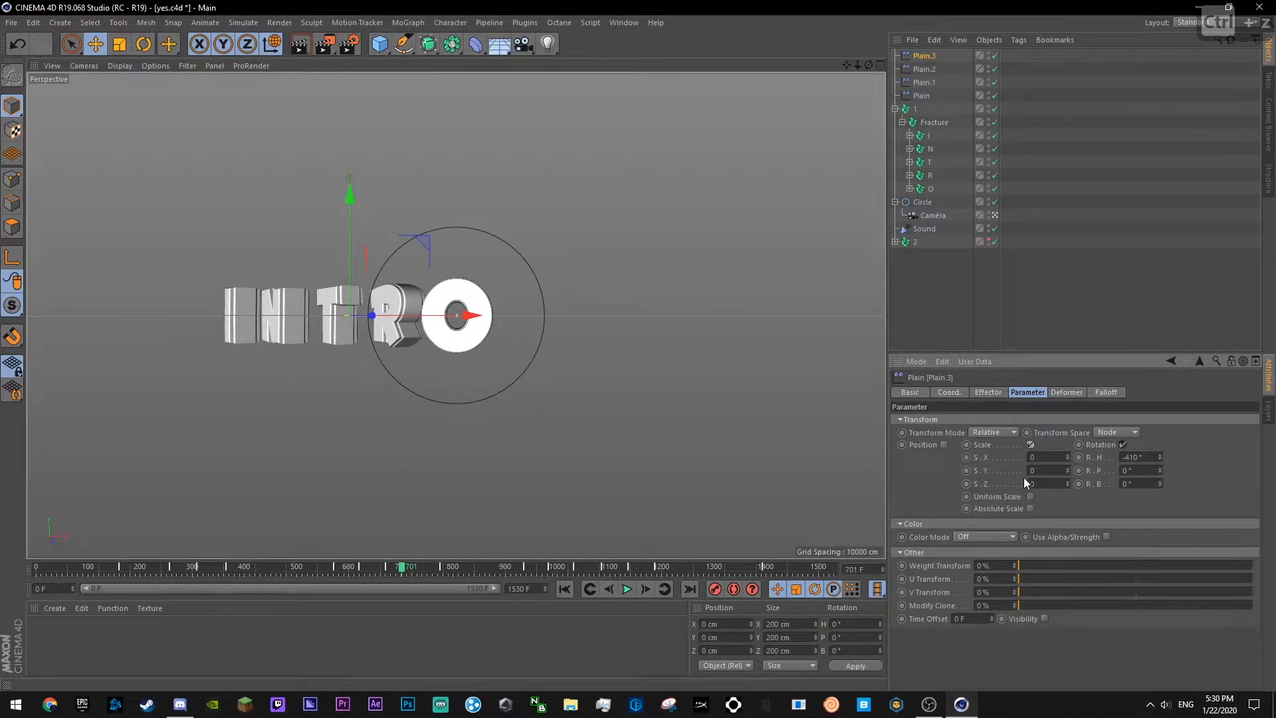
key("Return")
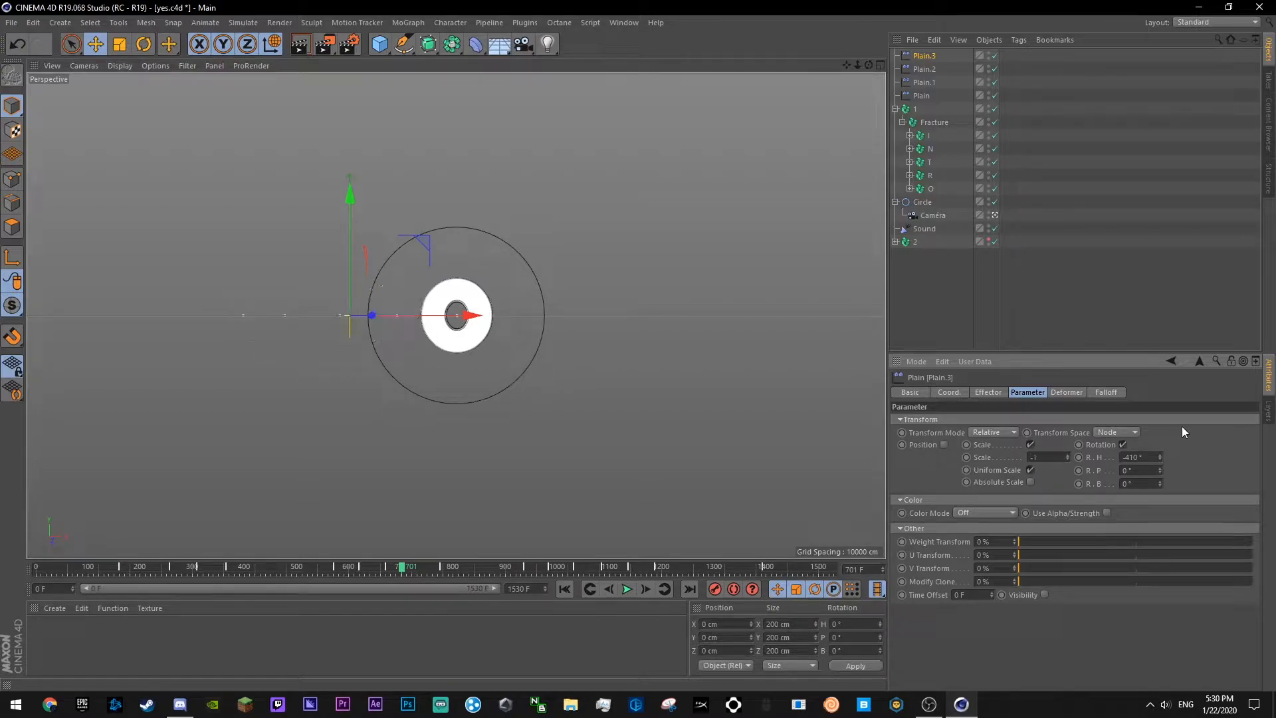
- Give the fourth Plain effector a Linear falloff oriented along +X, and save the project
left_click(1106, 392)
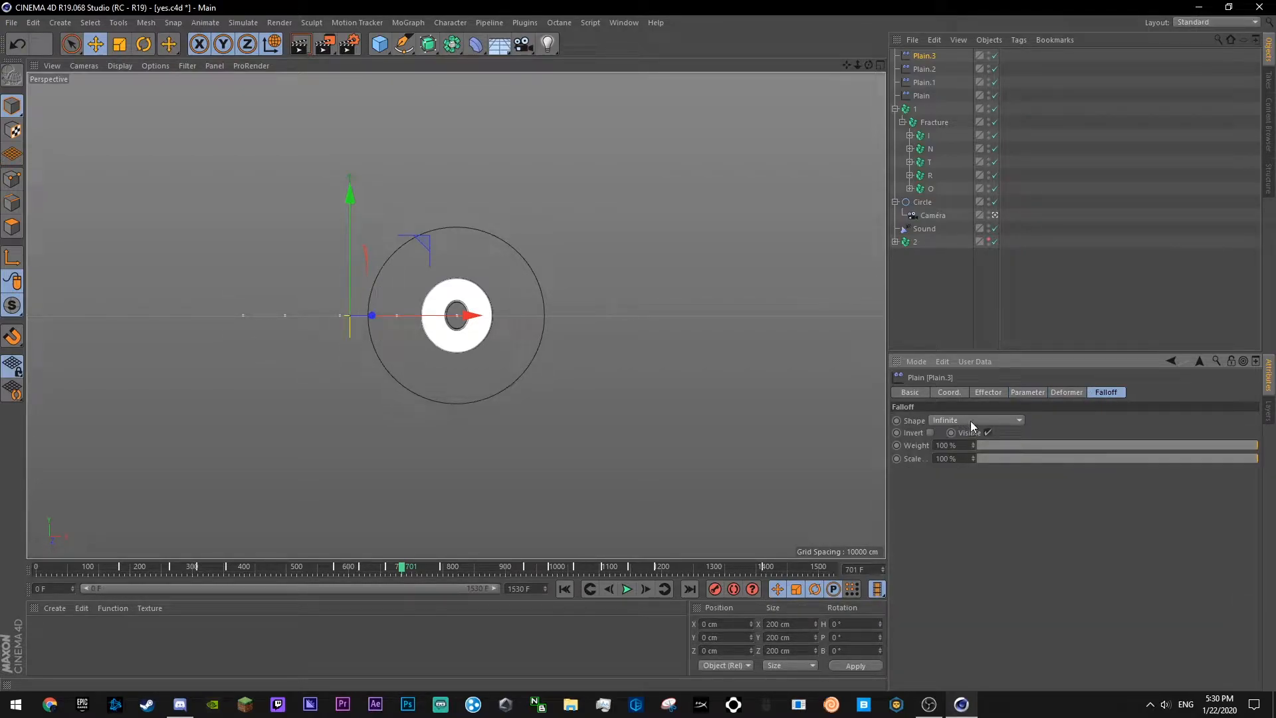
left_click(970, 421)
left_click(978, 502)
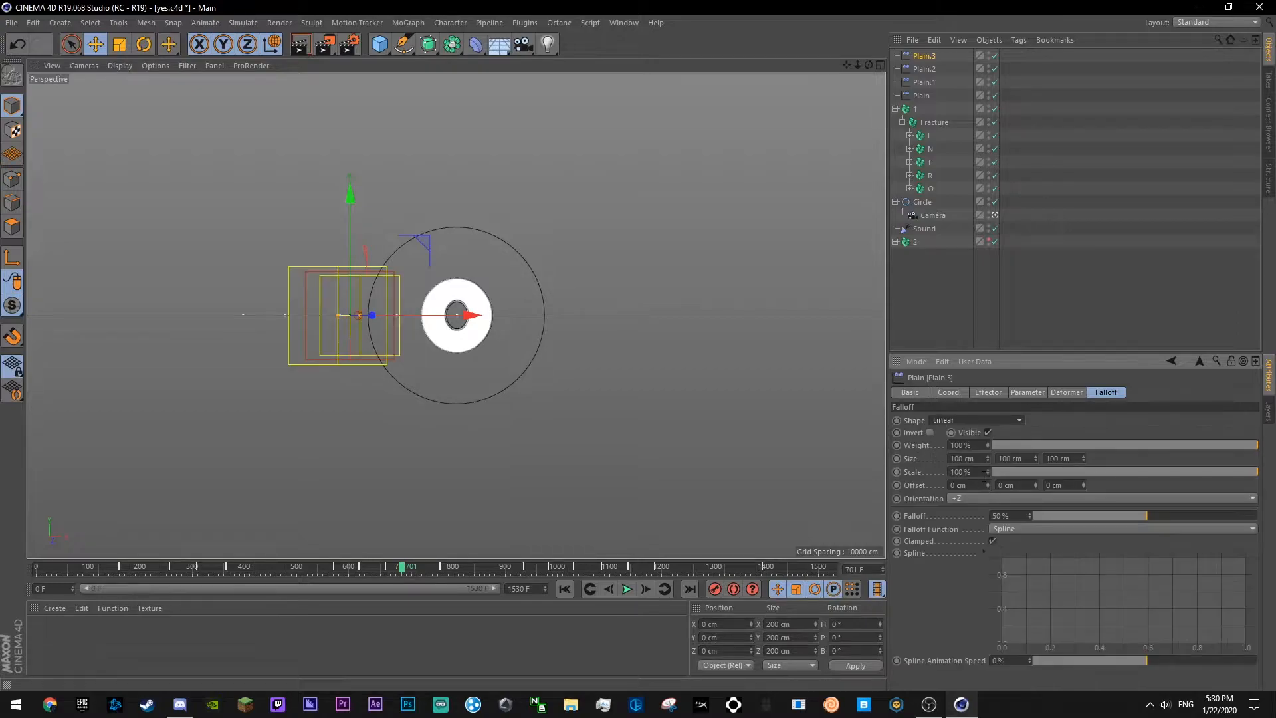
key("ctrl+s")
left_click(978, 498)
left_click(980, 511)
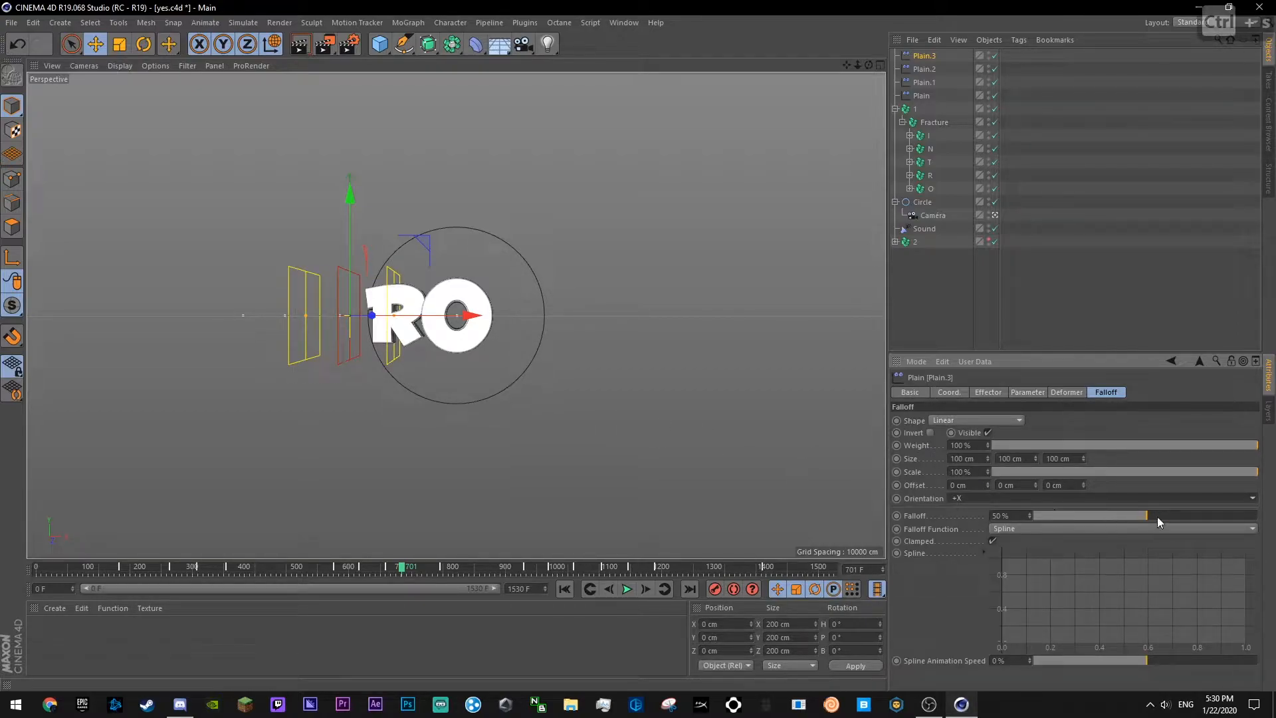
- Widen the falloff to 371 cm in X at 77% falloff, move the effector to about 780 cm in X, and save
left_click_drag(989, 459, 990, 279)
left_click_drag(408, 317, 763, 381)
key("ctrl+s")
- Reverse the falloff orientation to -X with the effector at about 793 cm in X, and briefly play the animation
left_click_drag(341, 570, 400, 583)
left_click(1014, 497)
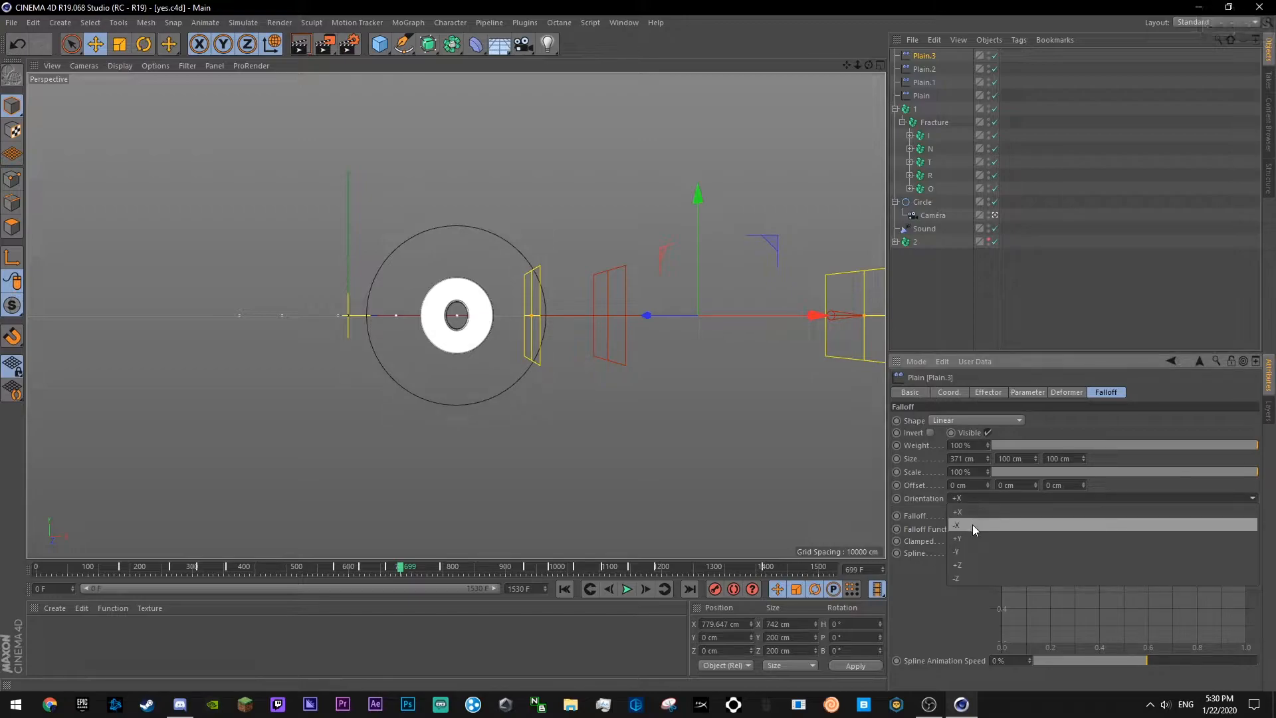
left_click(972, 524)
left_click(627, 589)
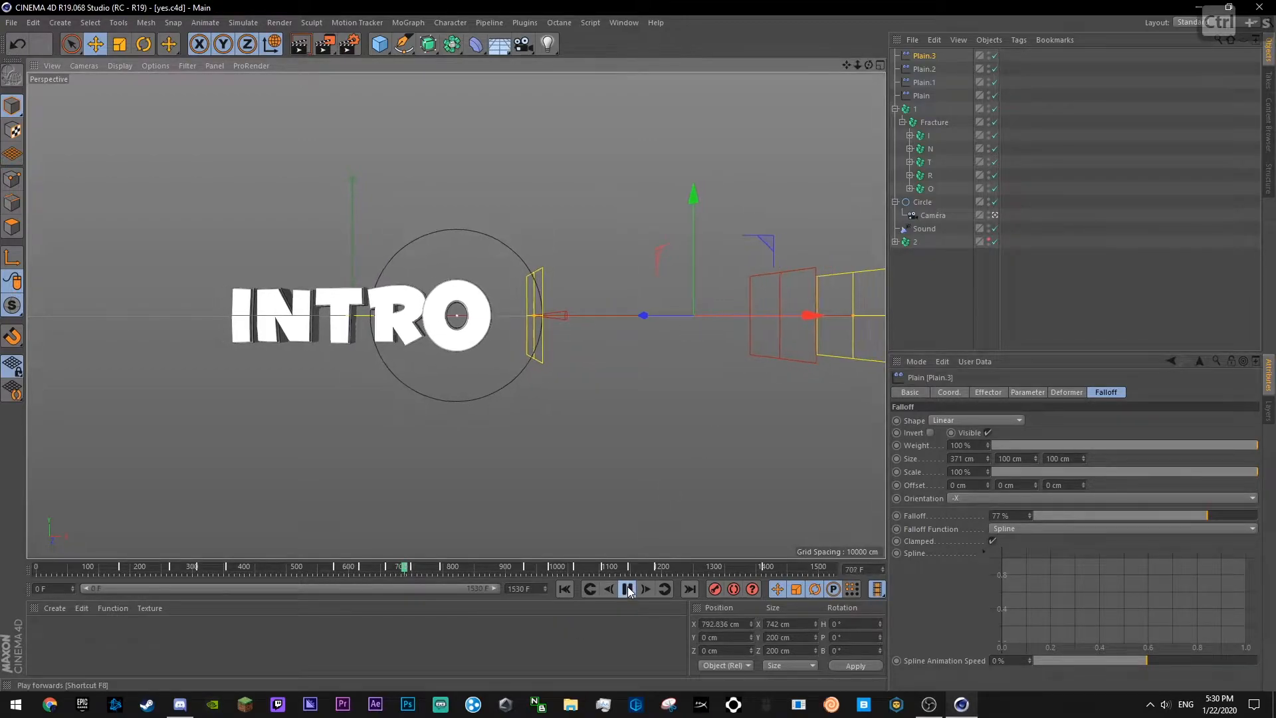
left_click(627, 590)
- Keyframe the fourth Plain effector's X position from about 793 cm at frame 697 to about -672 cm at frame 770, and replay
left_click(400, 570)
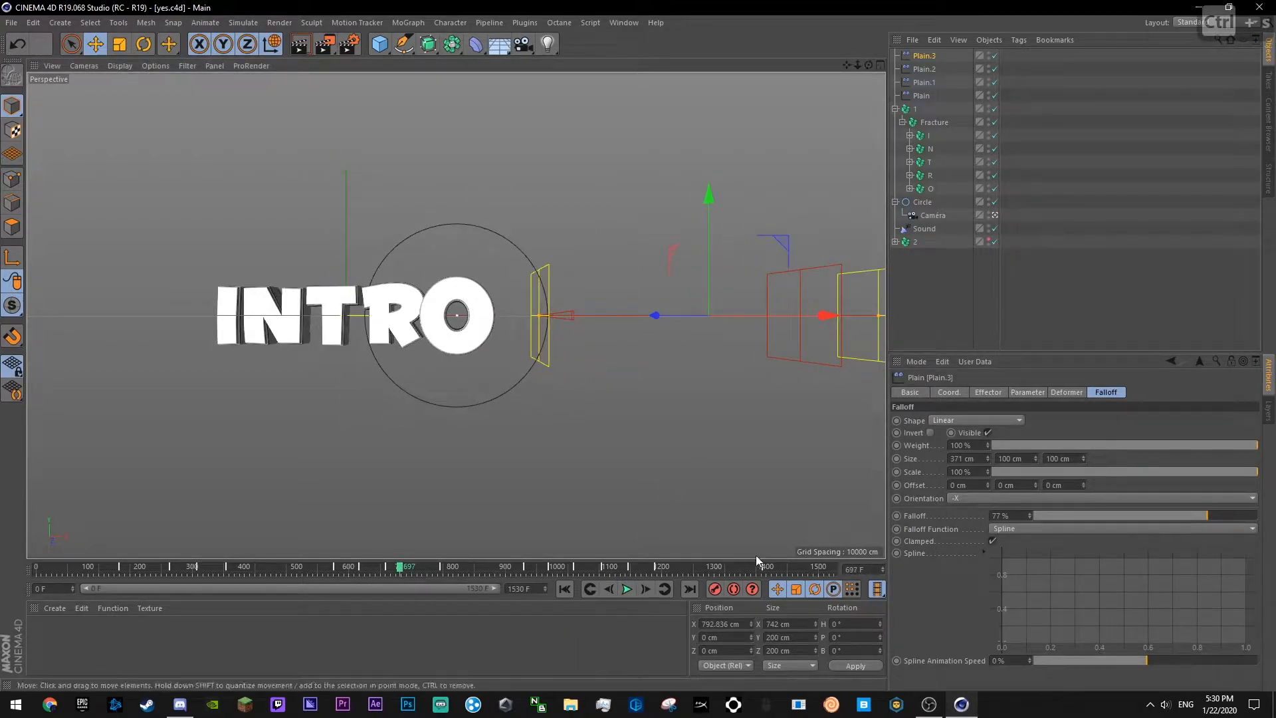
left_click(627, 590)
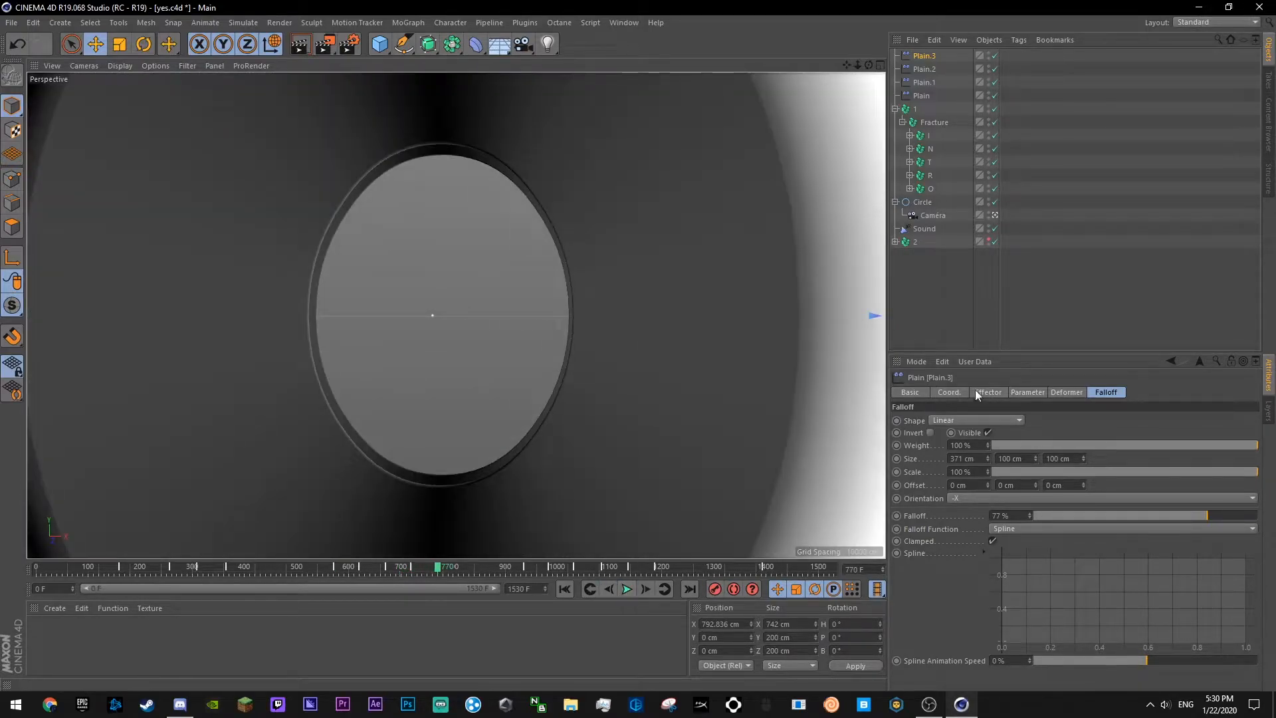
left_click(957, 392)
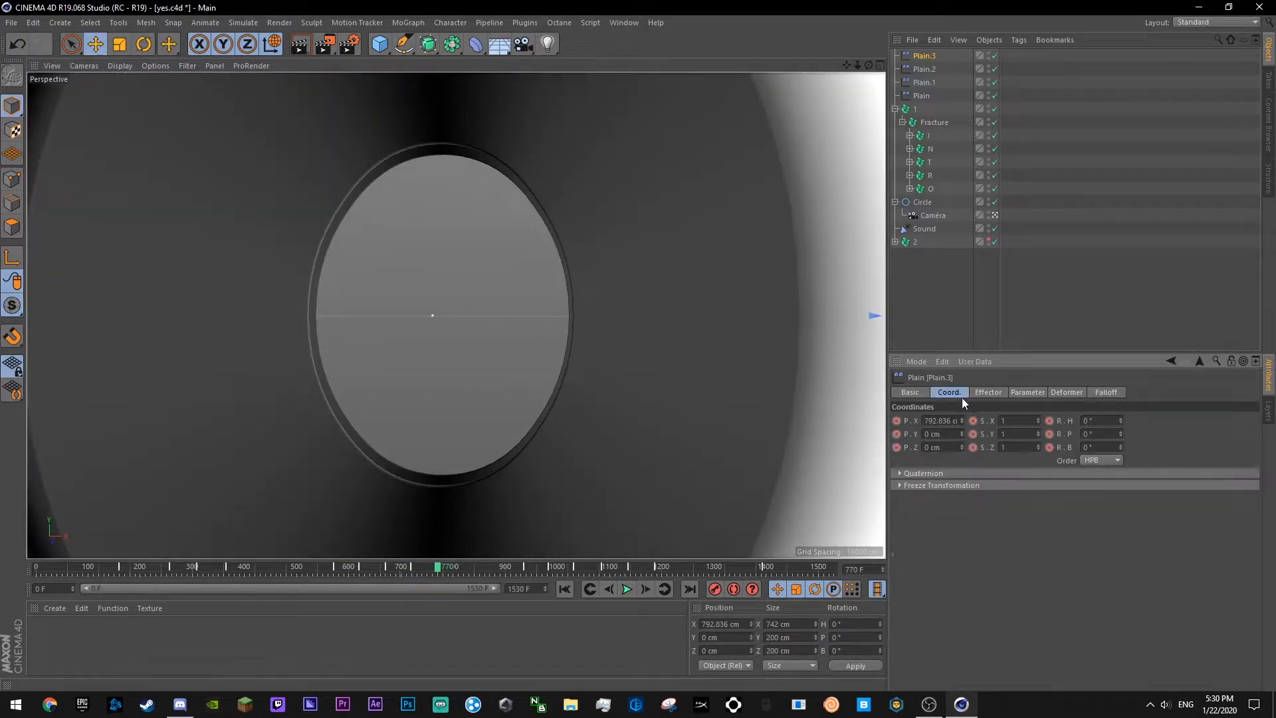
left_click(632, 590)
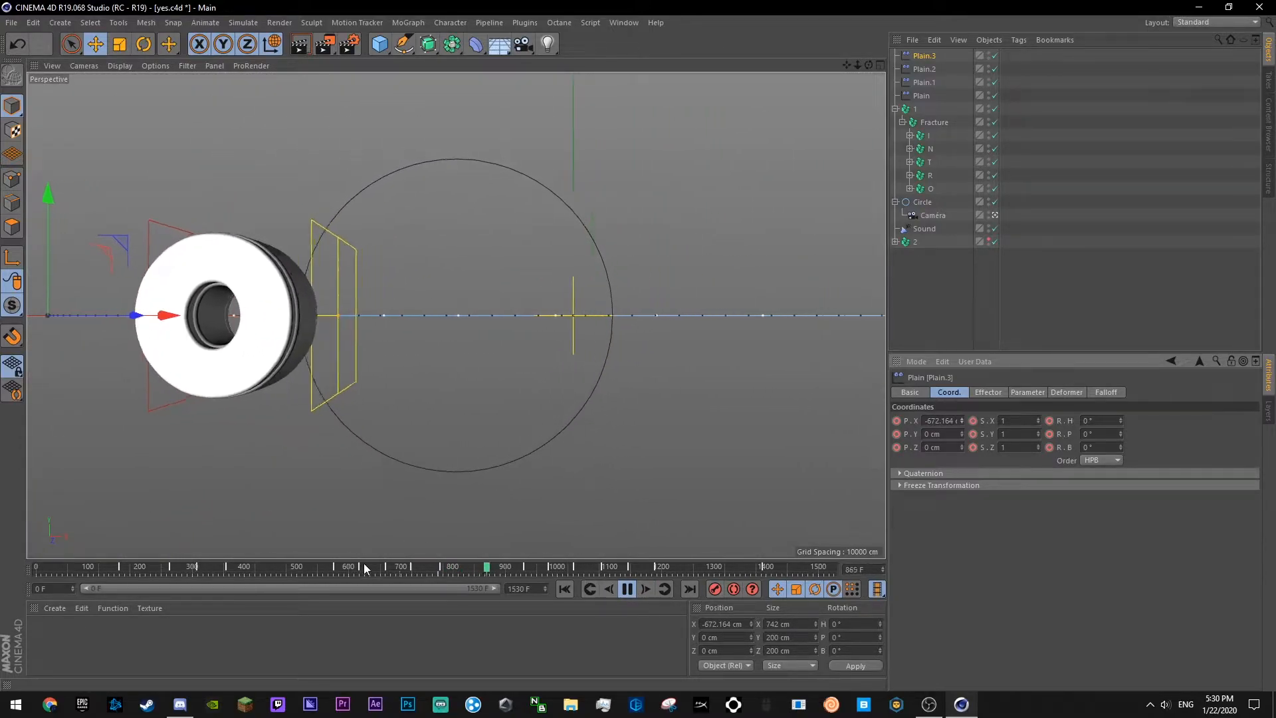
left_click(363, 565)
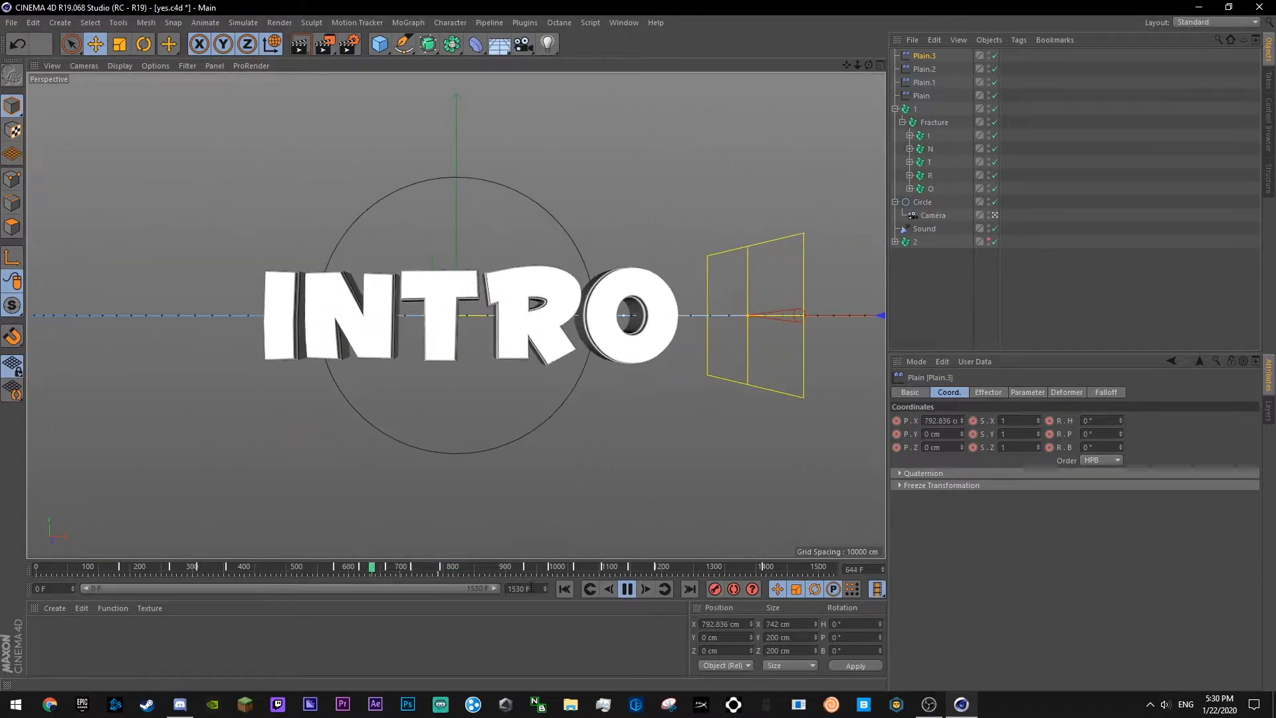
- At frame 722, set the fourth Plain effector's heading rotation to -436° and falloff to 21%, and reduce its falloff size in X
left_click(622, 590)
left_click_drag(408, 570, 413, 570)
left_click(1022, 394)
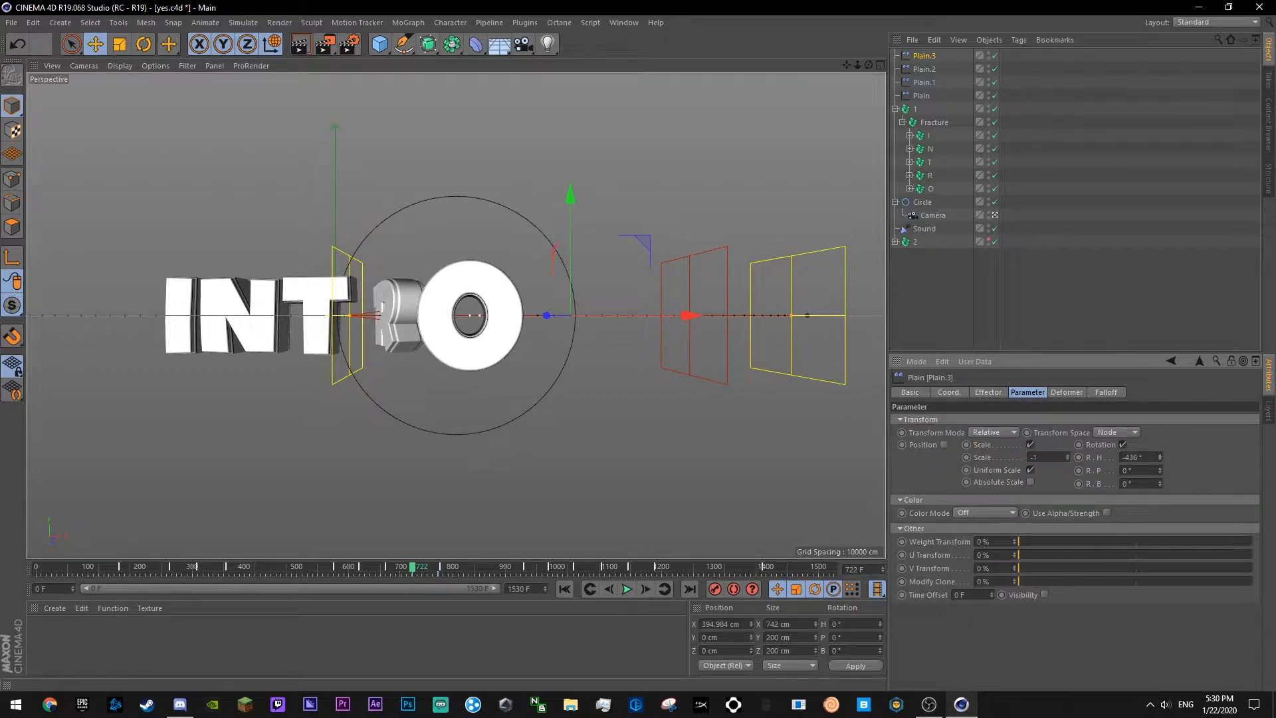
left_click(1104, 392)
left_click_drag(1081, 513, 1082, 524)
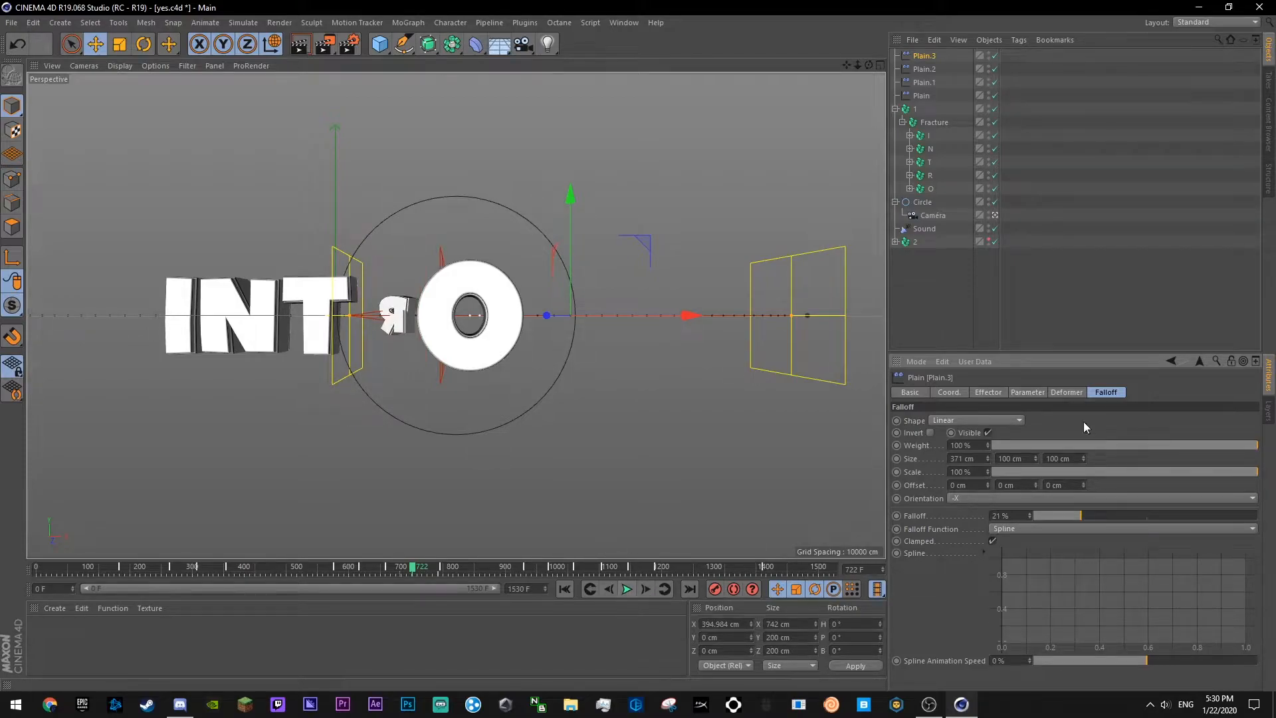
left_click_drag(975, 463, 920, 464)
- Save the project and replay the animation around frames 600 to 850 to check the timing of the vanishing letters
left_click_drag(399, 570, 375, 578)
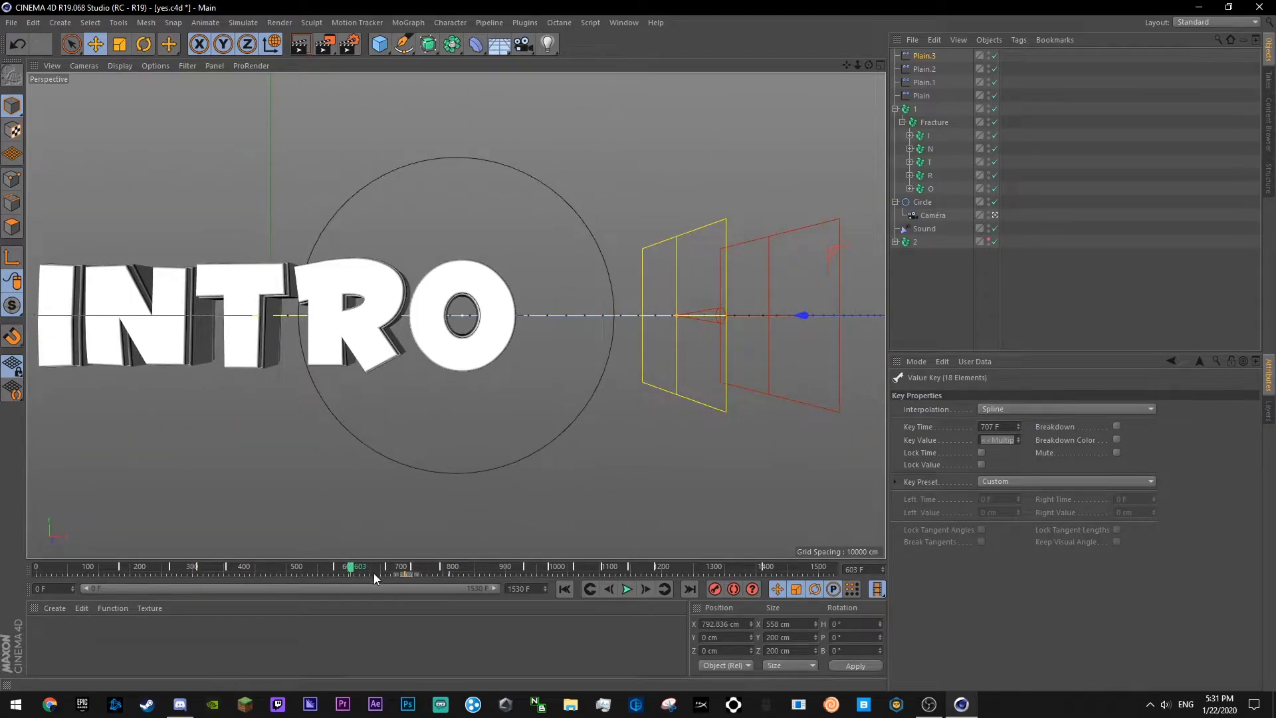
key("ctrl+s")
key("F8")
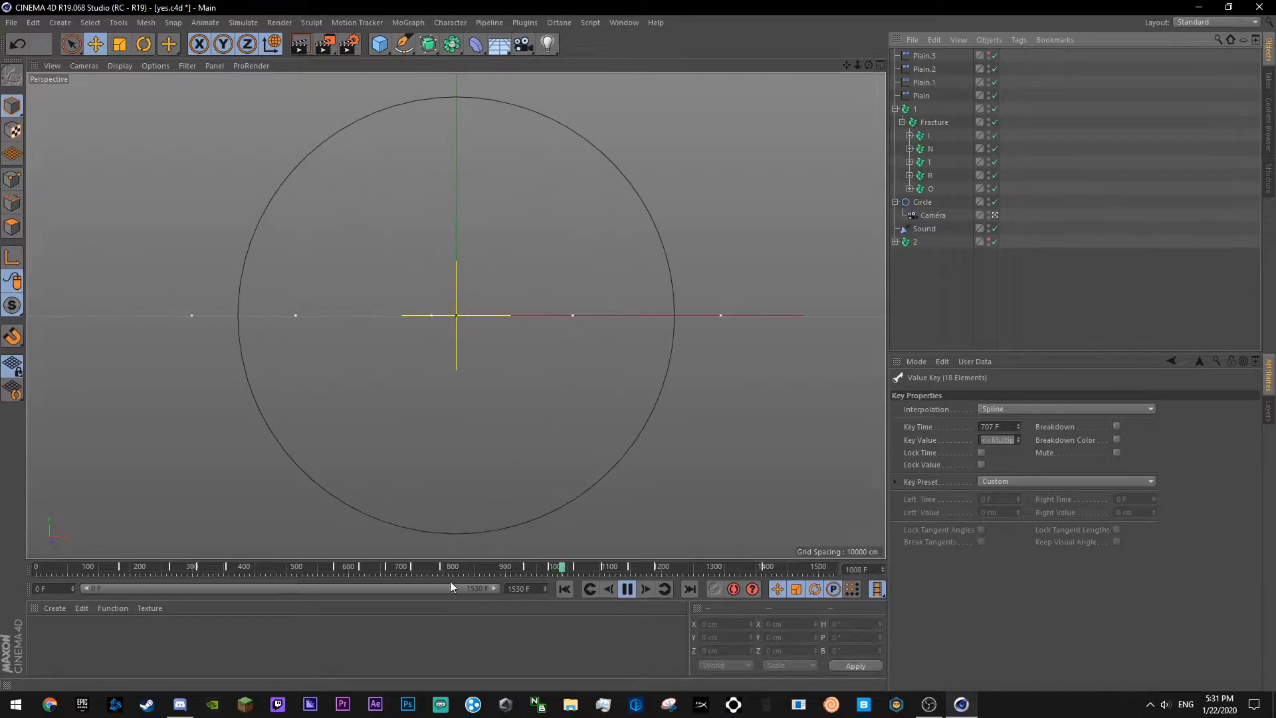
left_click(399, 569)
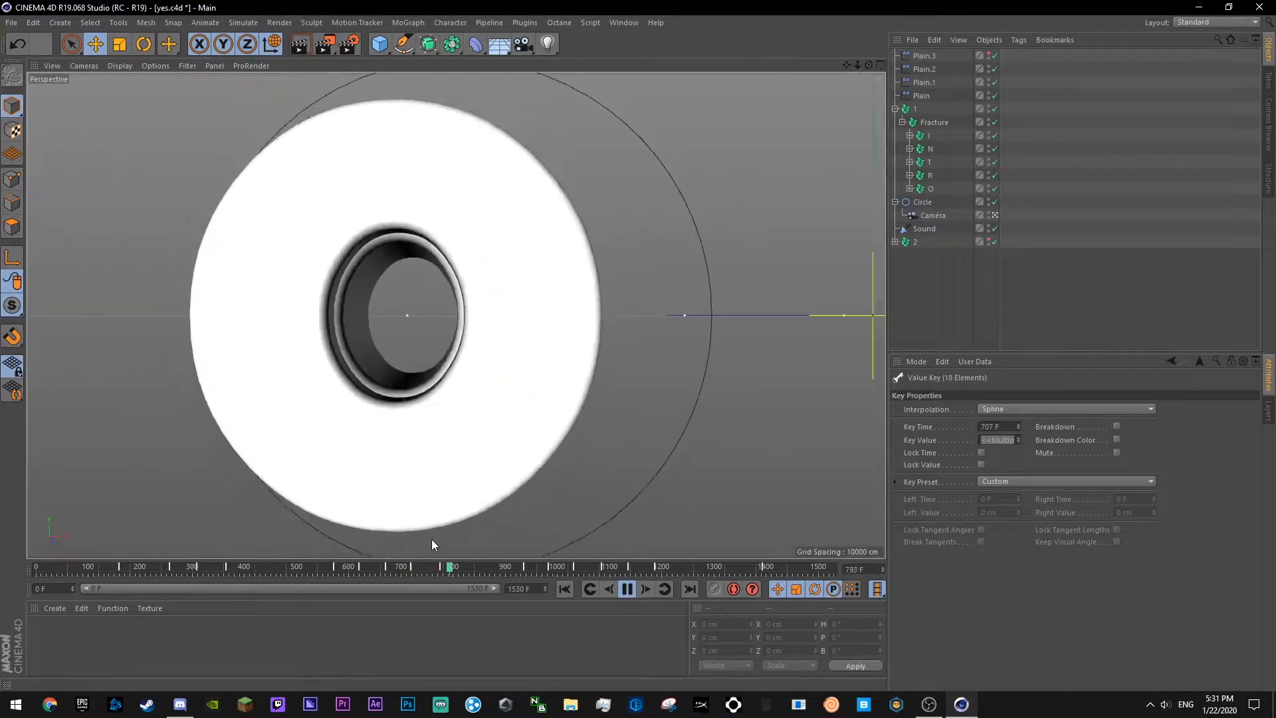
left_click(319, 573)
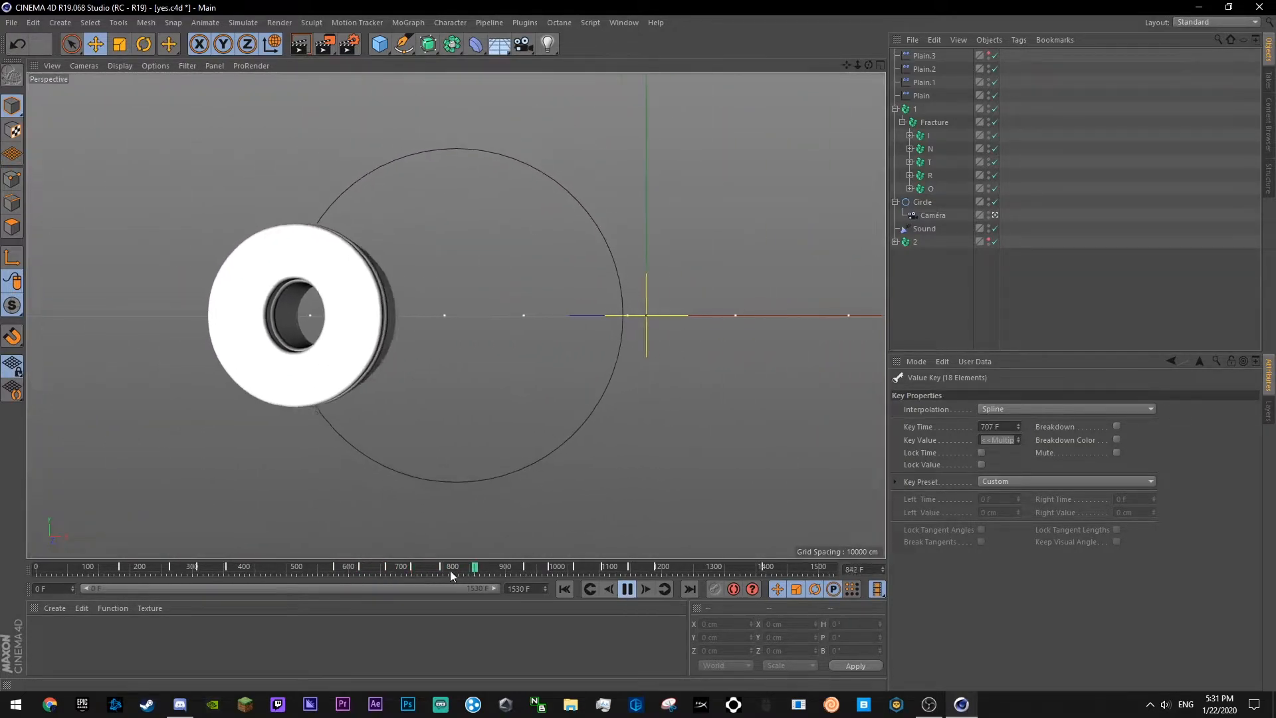
left_click(359, 569)
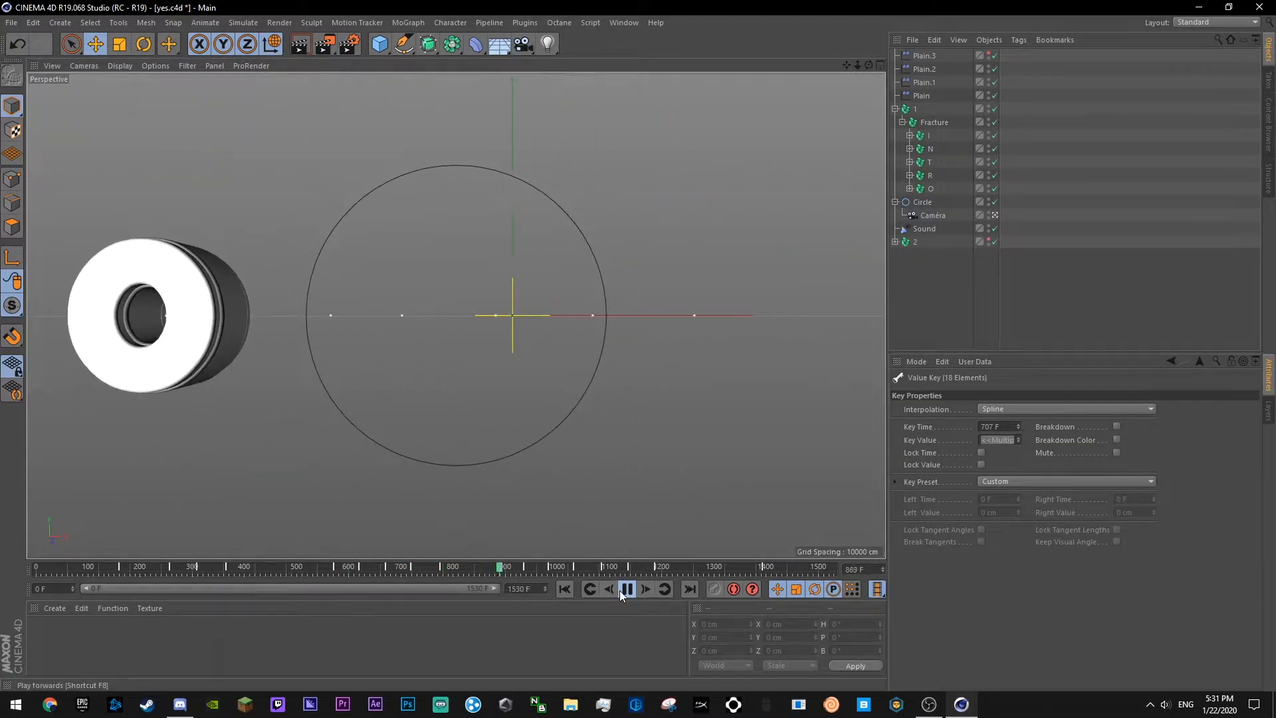
left_click(626, 588)
key("ctrl+s")
- Examine the Plain.2 effector's strength between about frames 536 and 698
left_click(324, 570)
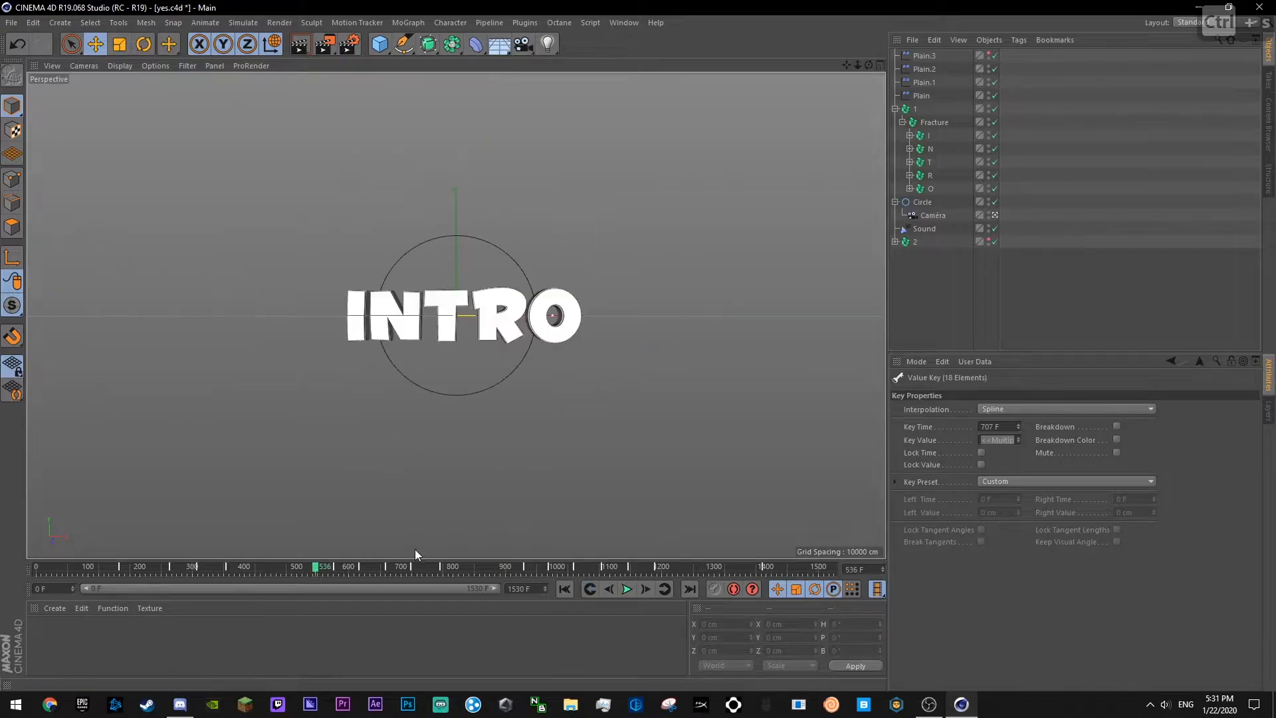
left_click(929, 189)
left_click(925, 69)
left_click(989, 392)
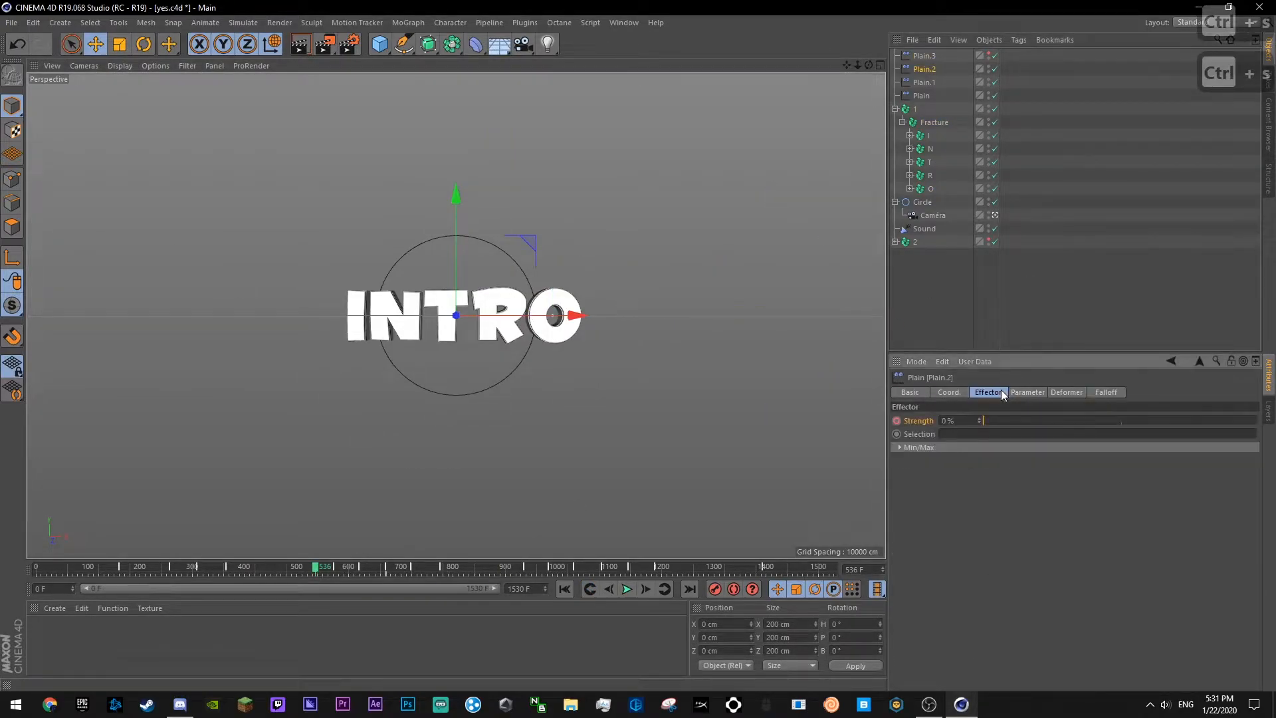
left_click_drag(333, 568, 399, 568)
- Enable rotation on the Plain.1 effector and try out a heading rotation on letter O at frame 735
left_click(924, 82)
left_click(1028, 392)
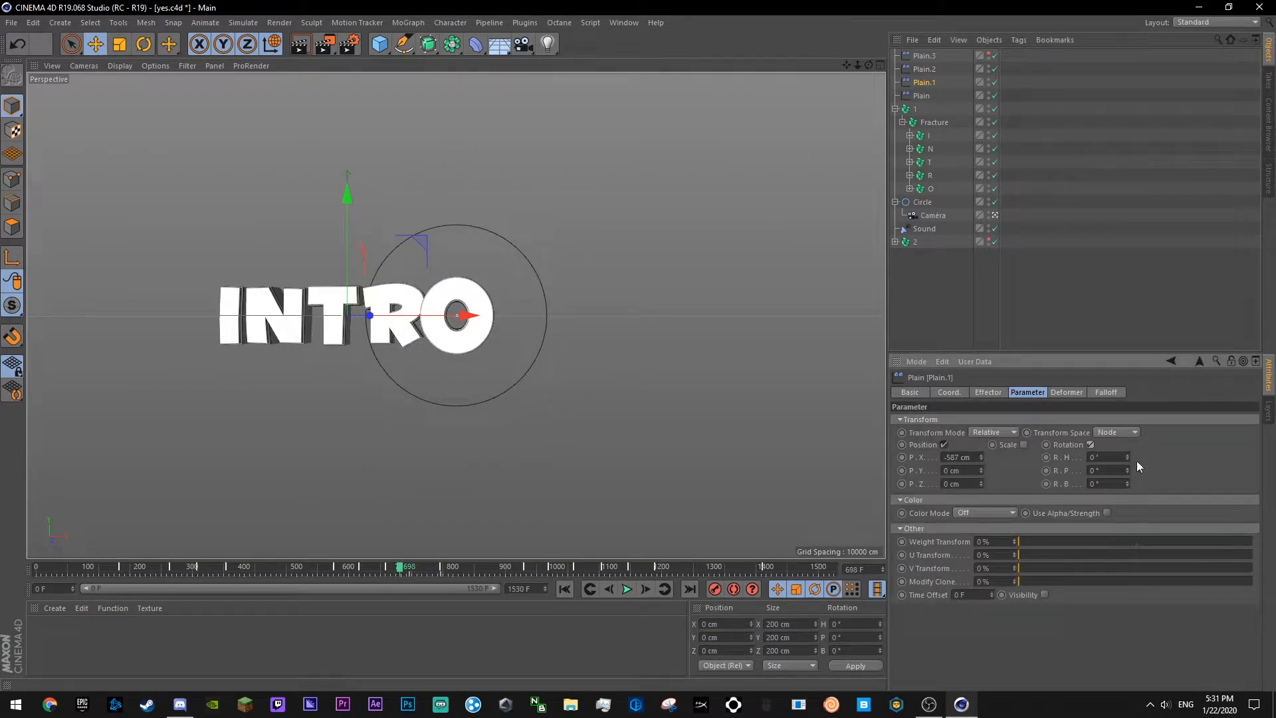
key("ctrl+z")
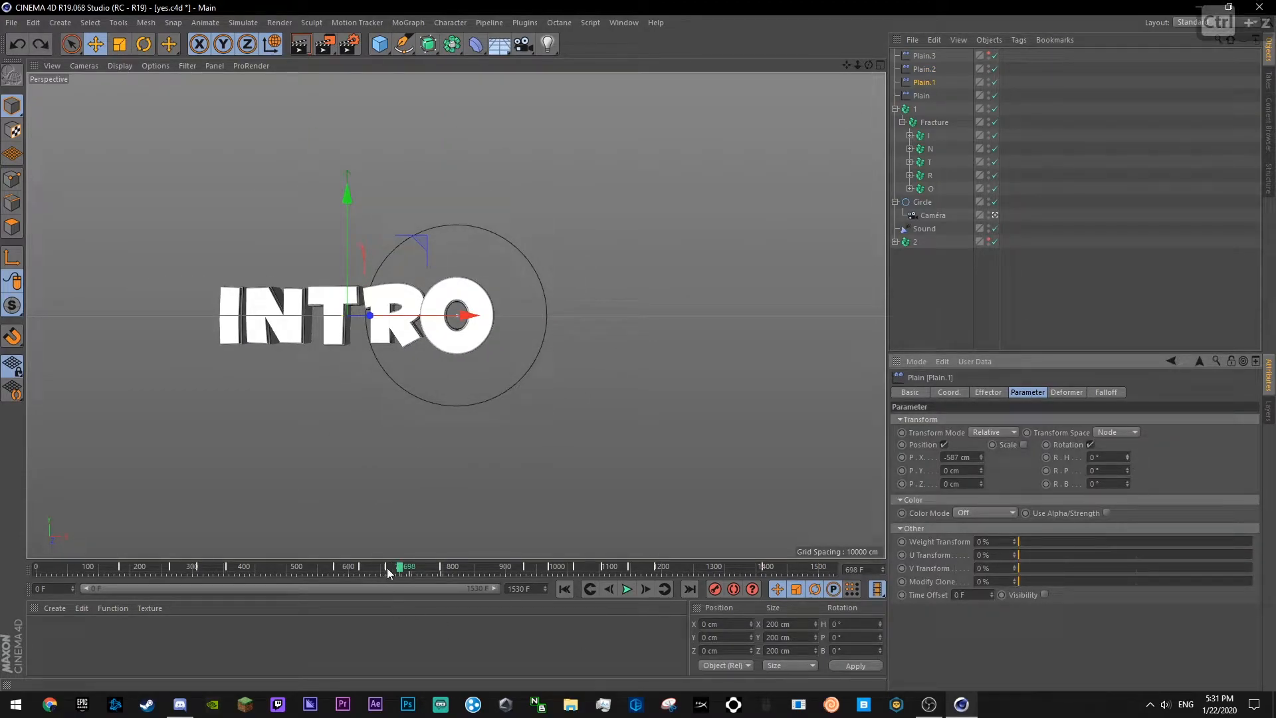
left_click_drag(381, 568, 420, 571)
left_click_drag(1127, 457, 1127, 638)
key("ctrl+z")
key("ctrl+z")
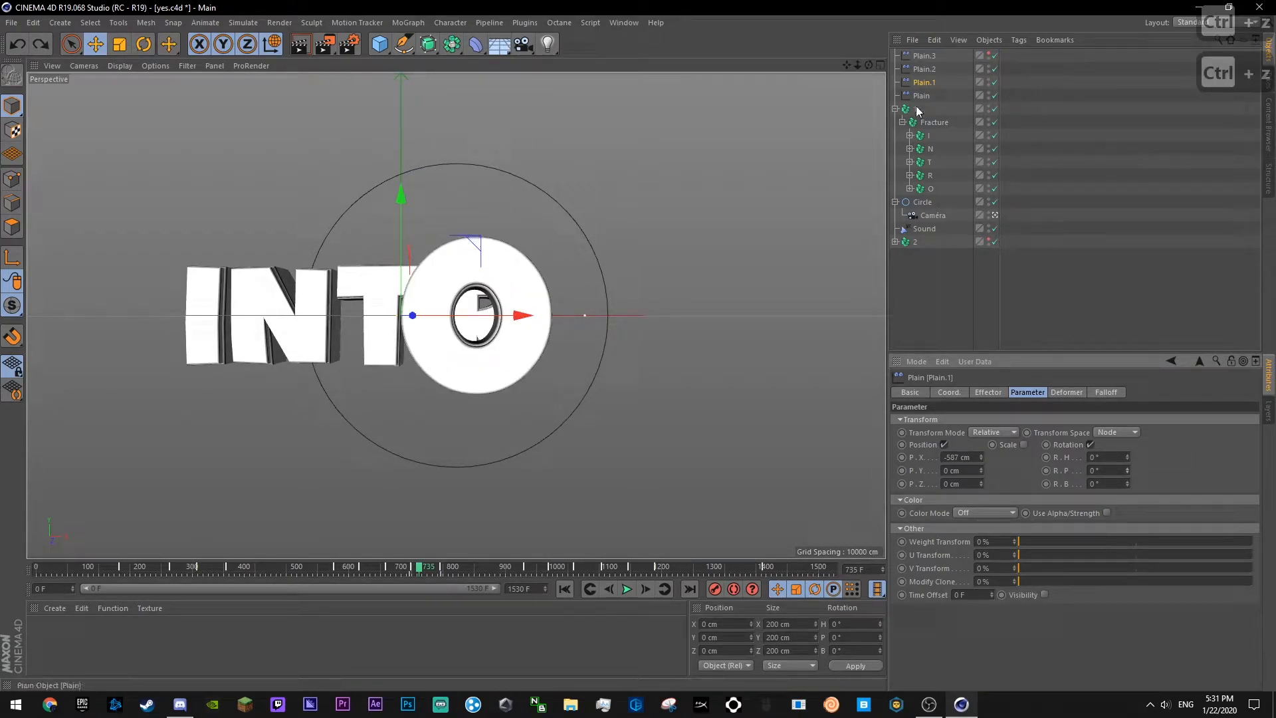
- Reorder letter O's effectors so that Plain.2 comes before Plain.1, and save the project
left_click(932, 188)
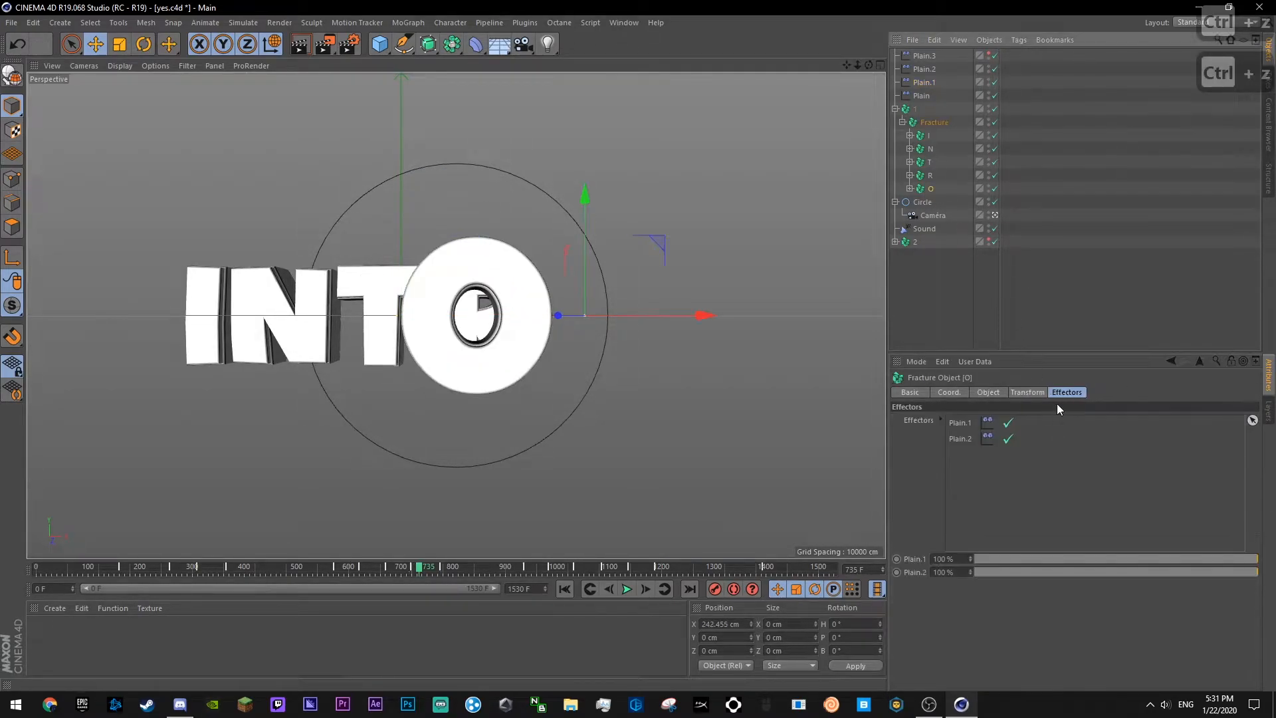
left_click(1107, 212)
left_click(923, 69)
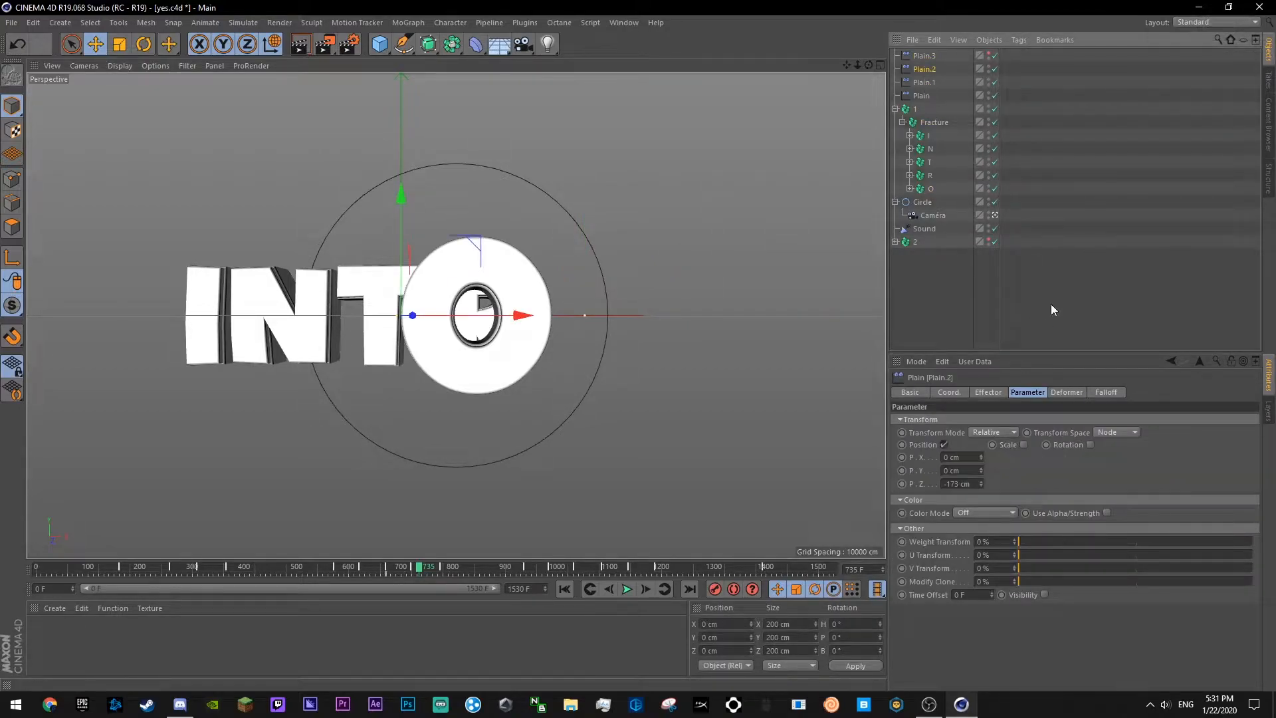
key("ctrl+s")
- Try a heading rotation of -1356° on the Plain.1 effector and replay the animation from around frame 640
left_click(924, 82)
mouse_move(1127, 469)
left_mouse_down()
mouse_move(1128, 453)
mouse_move(1128, 463)
left_mouse_up()
key("ctrl+z")
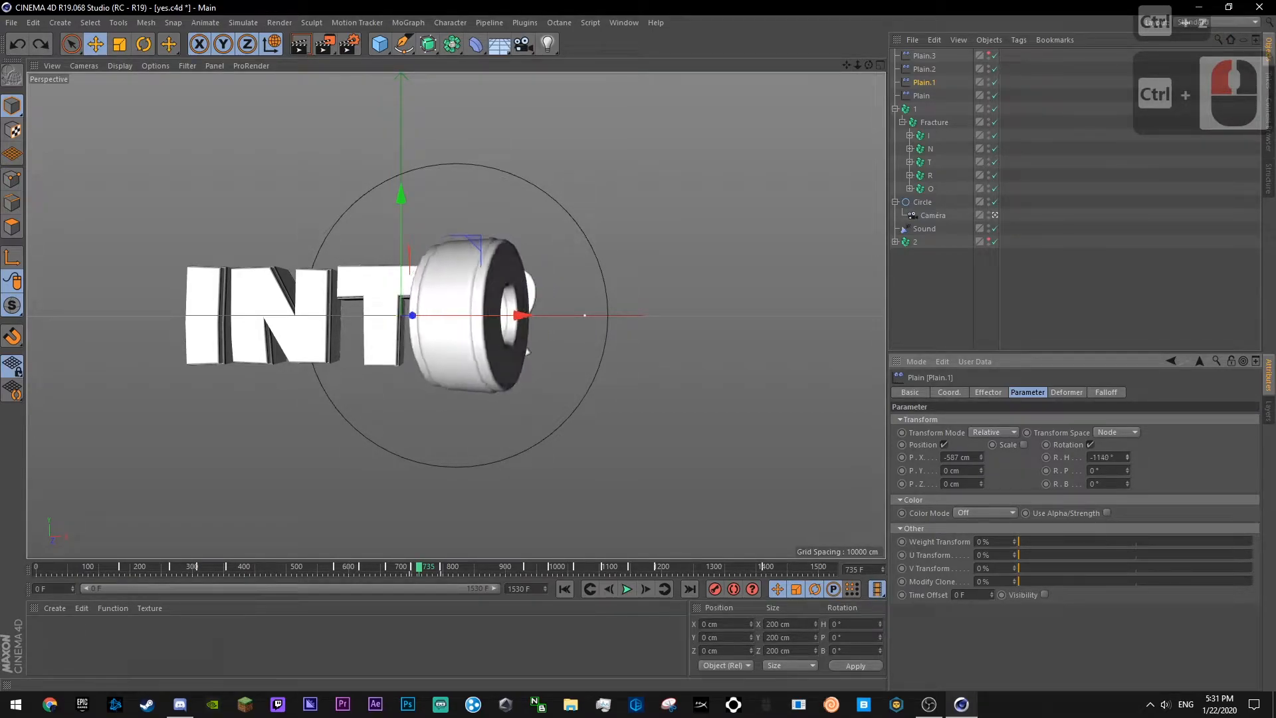
left_click(628, 589)
left_click(369, 571)
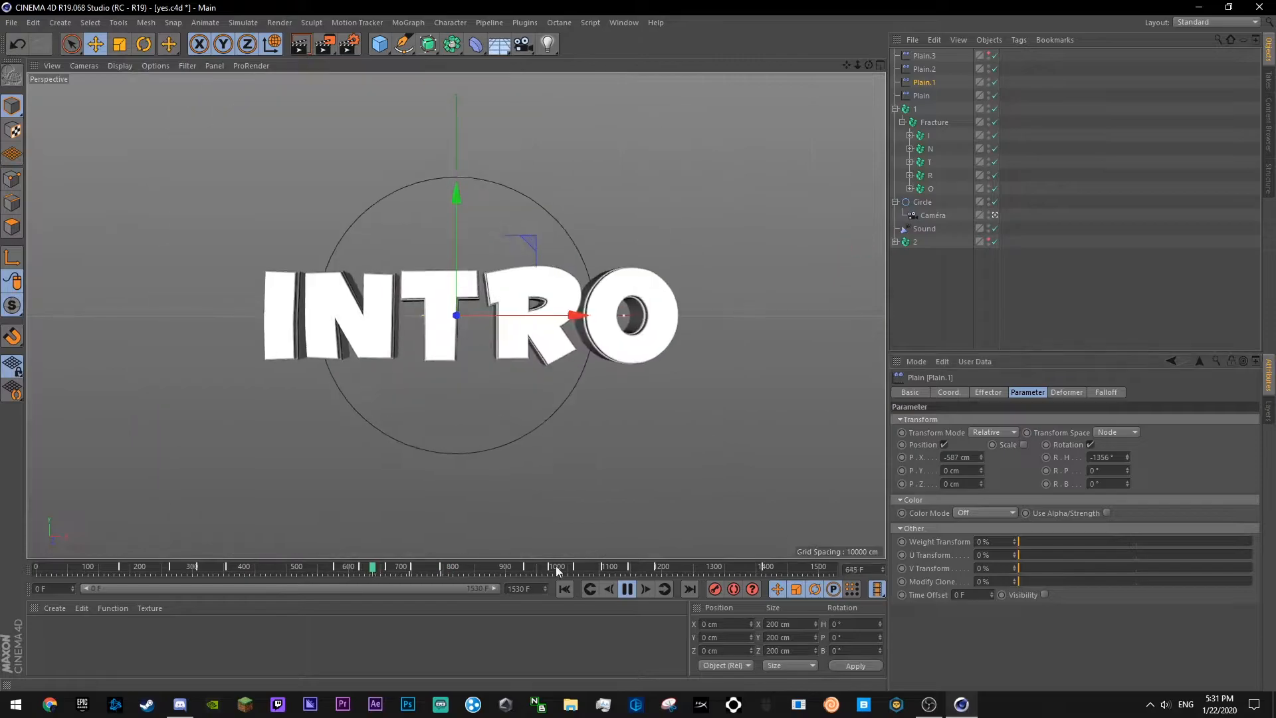
- Set the Plain.1 effector's heading rotation to -360° and replay the animation from around frame 615
left_click_drag(1127, 458, 1125, 461)
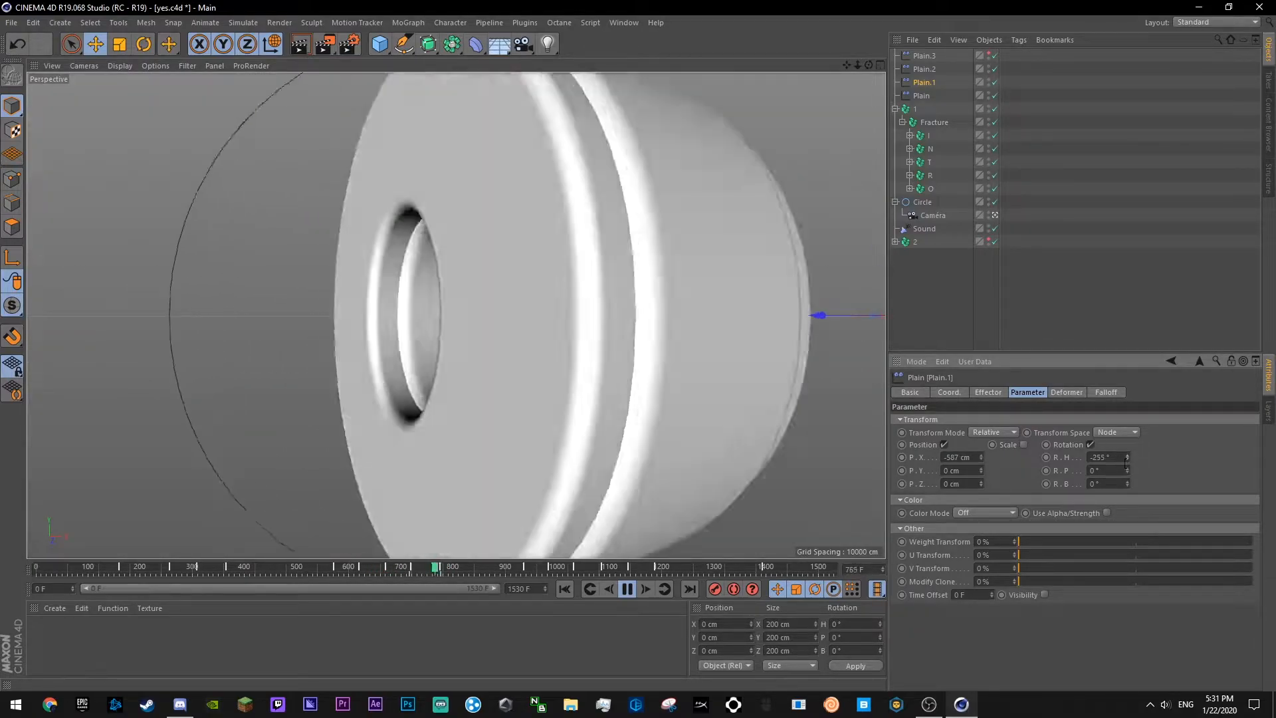
left_click(417, 571)
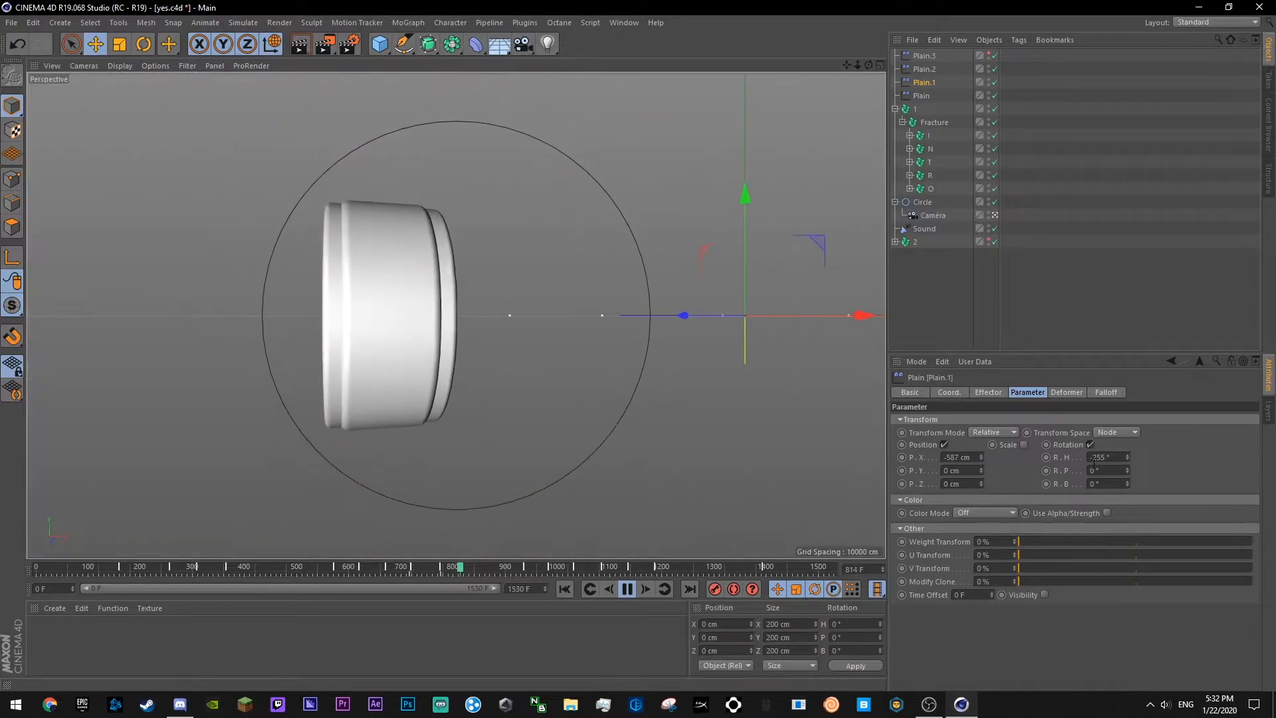
double_click(1107, 458)
type("-36")
left_click(356, 572)
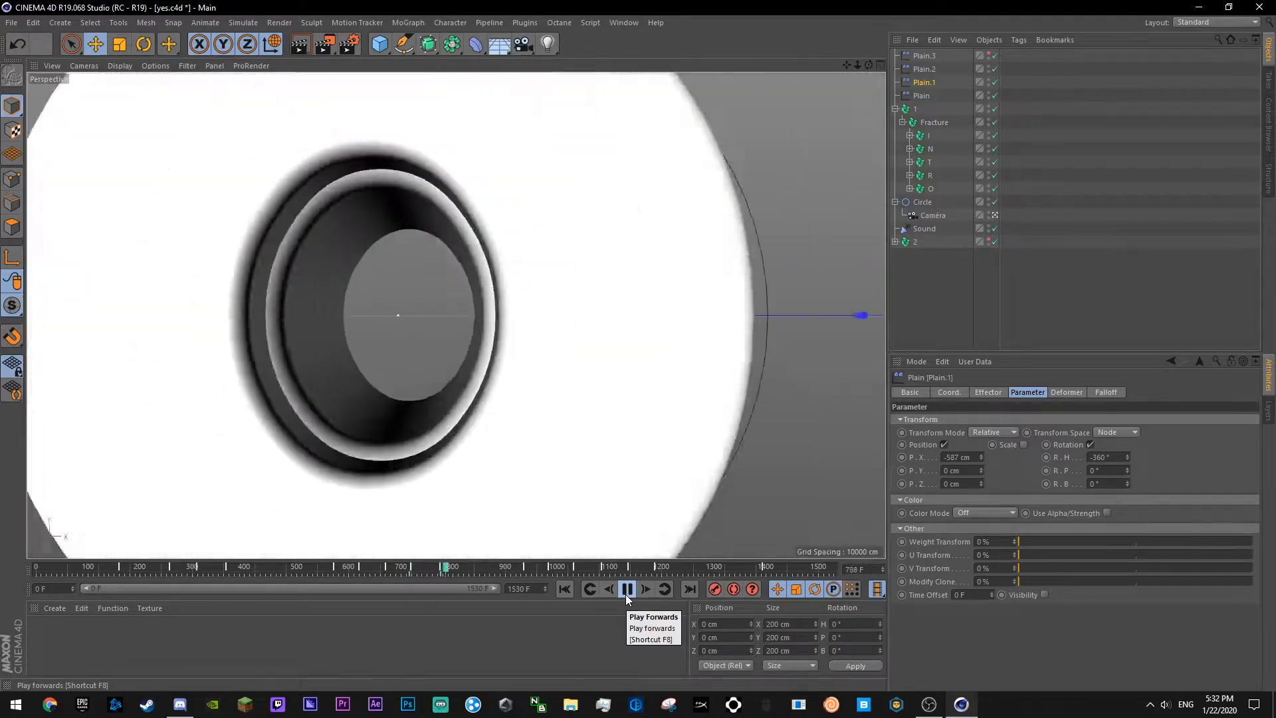
- Replay letter O's spin from around frames 610 to 815, and save the project
left_click(353, 568)
left_click(1066, 287)
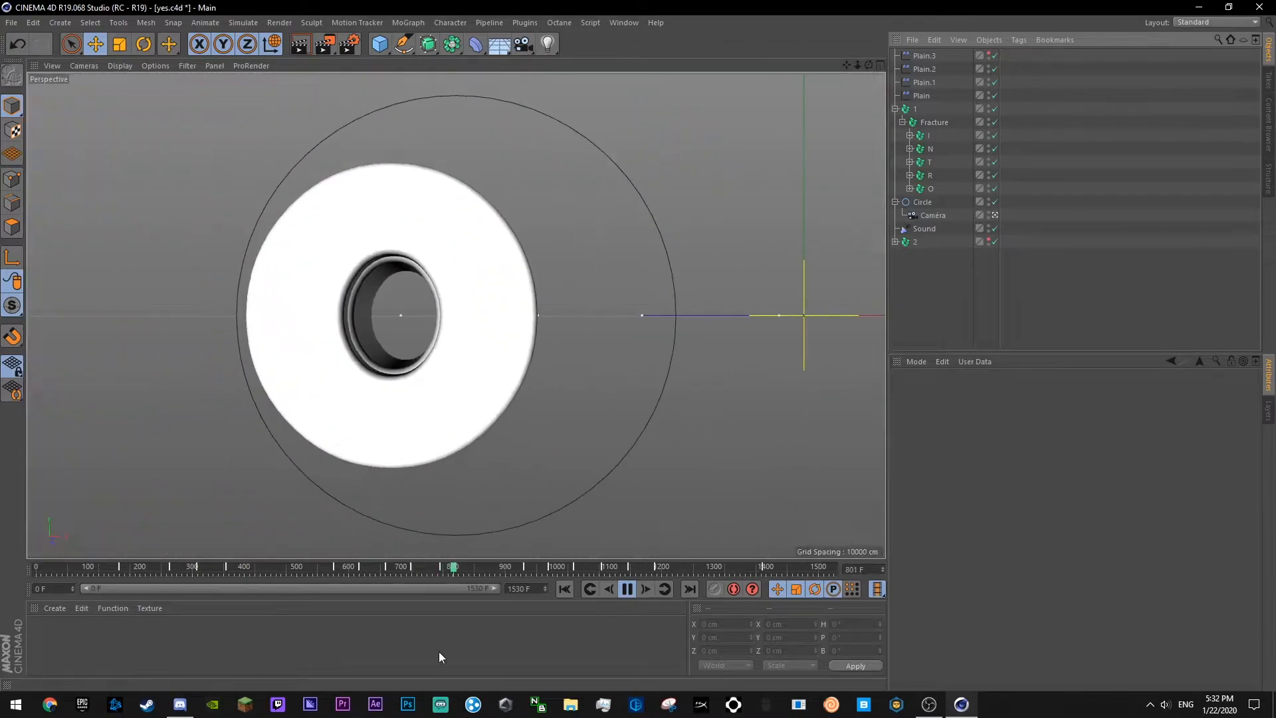
left_click(376, 568)
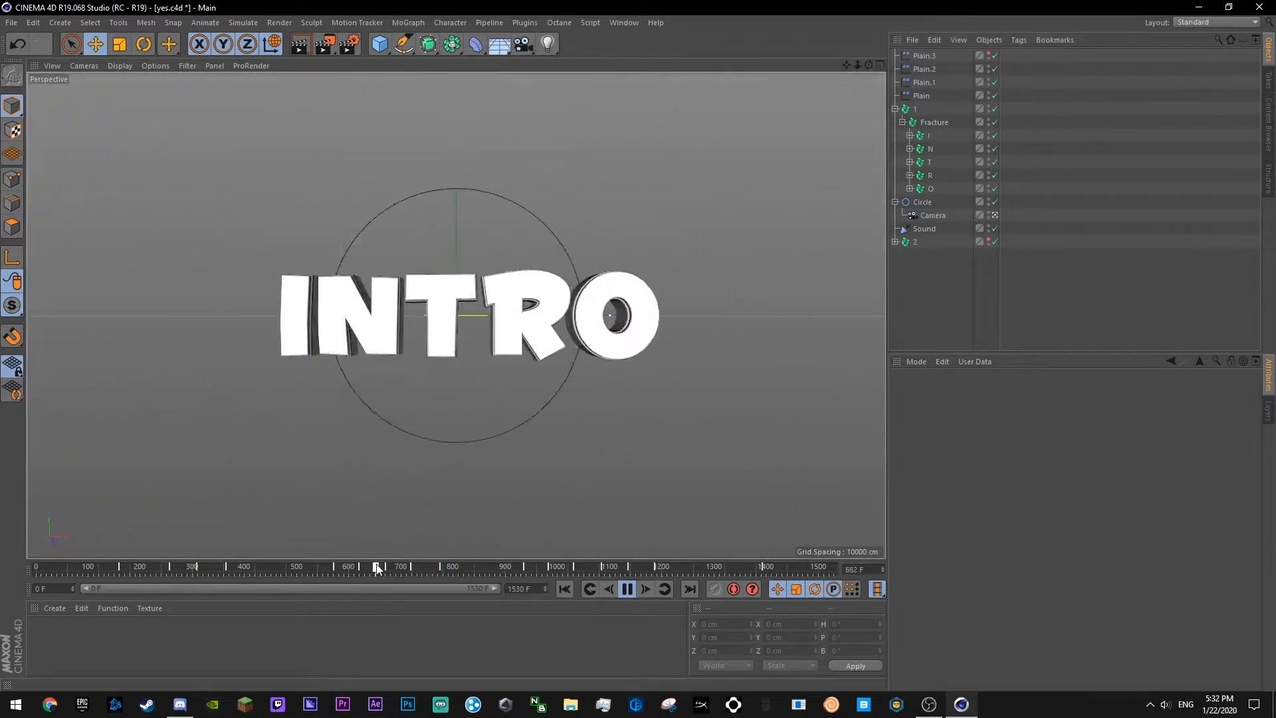
left_click(628, 589)
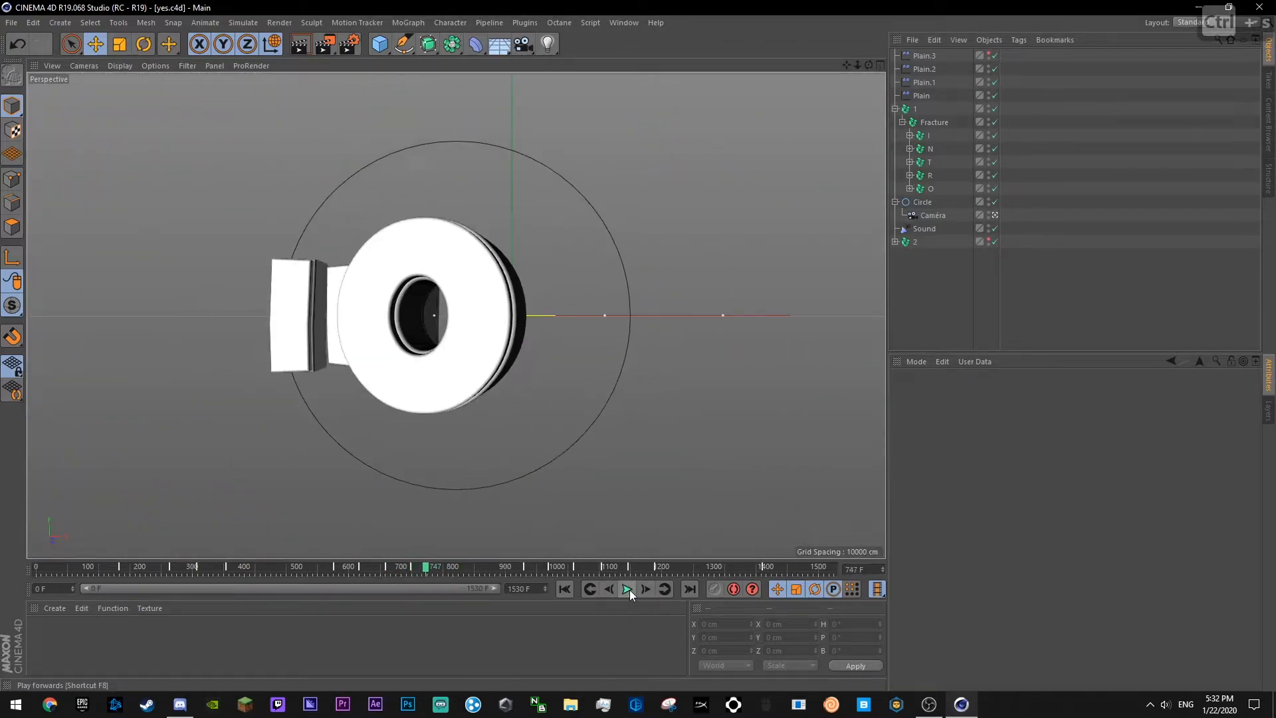
- Shift the Plain.3 effector's starting keyframe to frame 700, checking the motion up to about frame 740
left_click(923, 55)
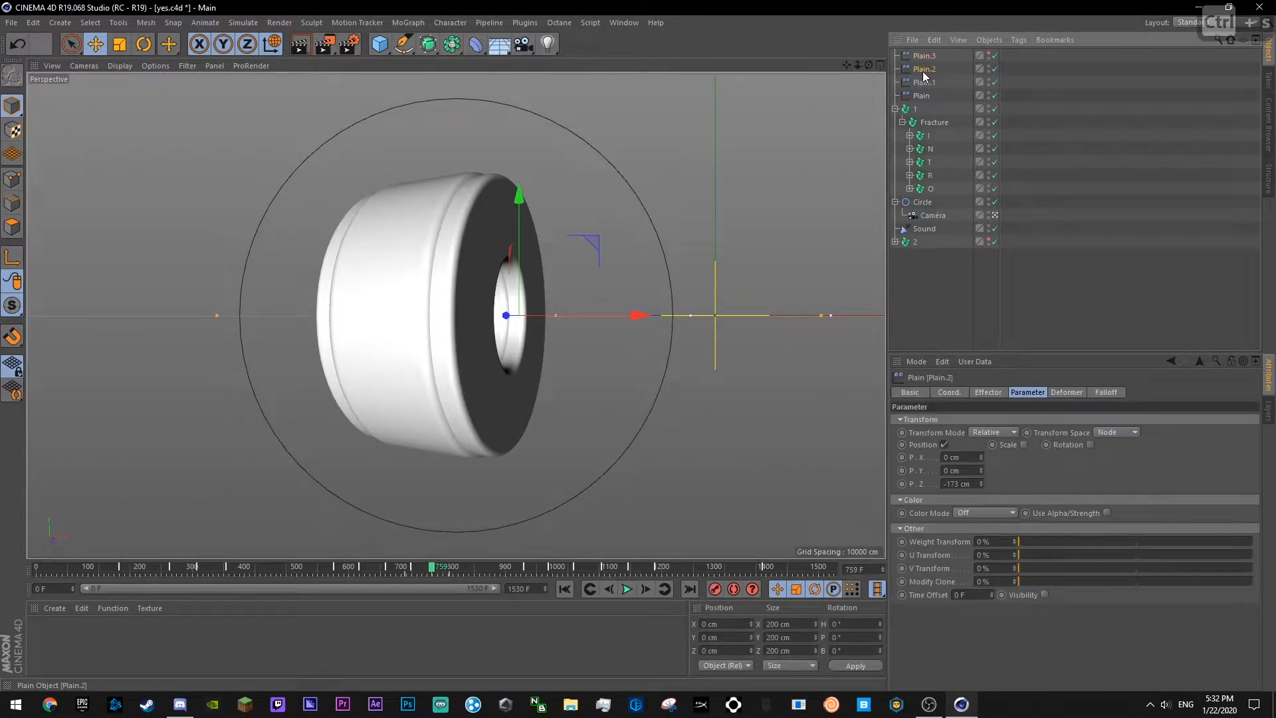
left_click(410, 568)
left_click_drag(411, 568, 421, 571)
left_click(404, 576)
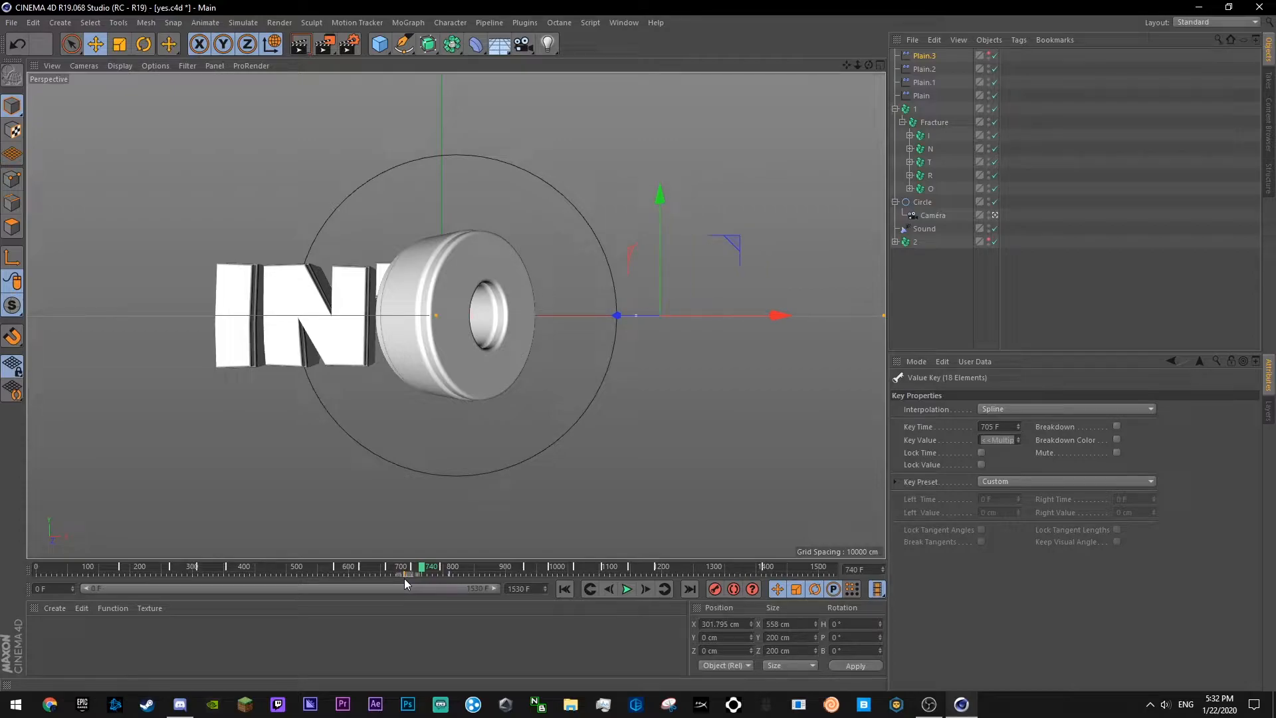
left_click_drag(394, 567, 422, 573)
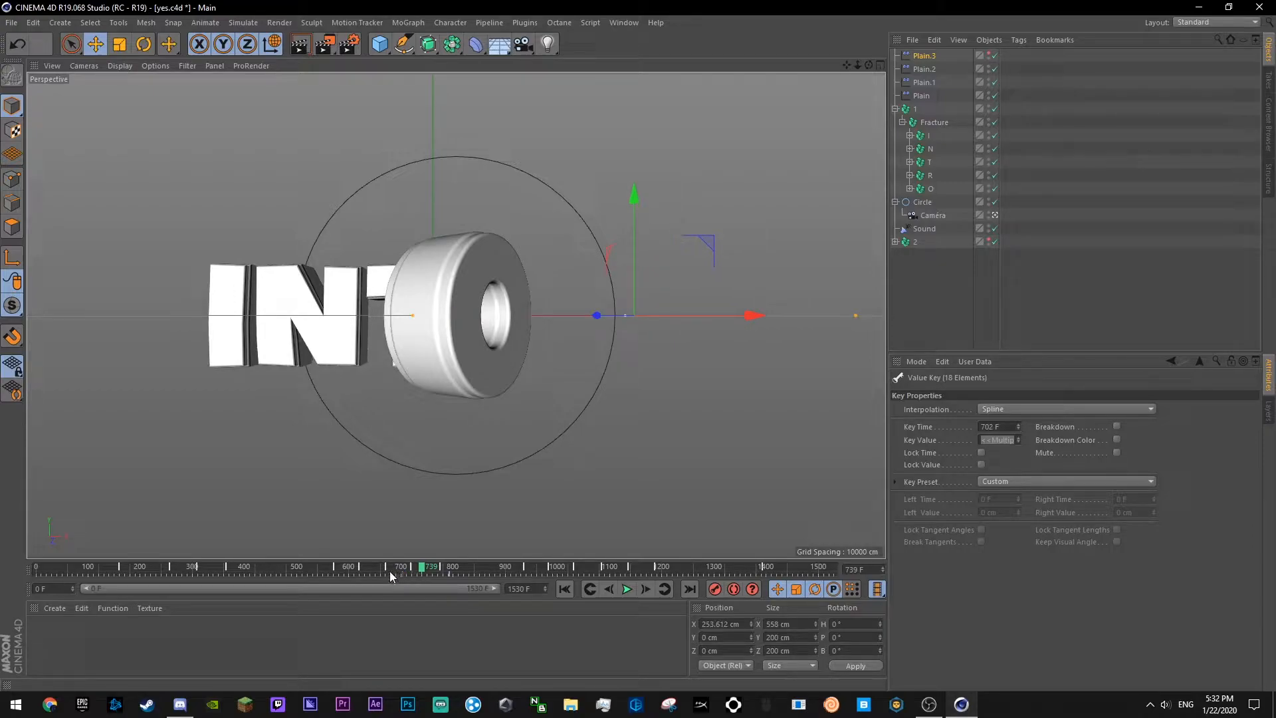
left_click_drag(385, 566, 360, 574)
key("ctrl+s")
- Save the project and play the animation from the beginning, replaying the section around frames 520 to 818
left_click(1129, 254)
left_click(628, 593)
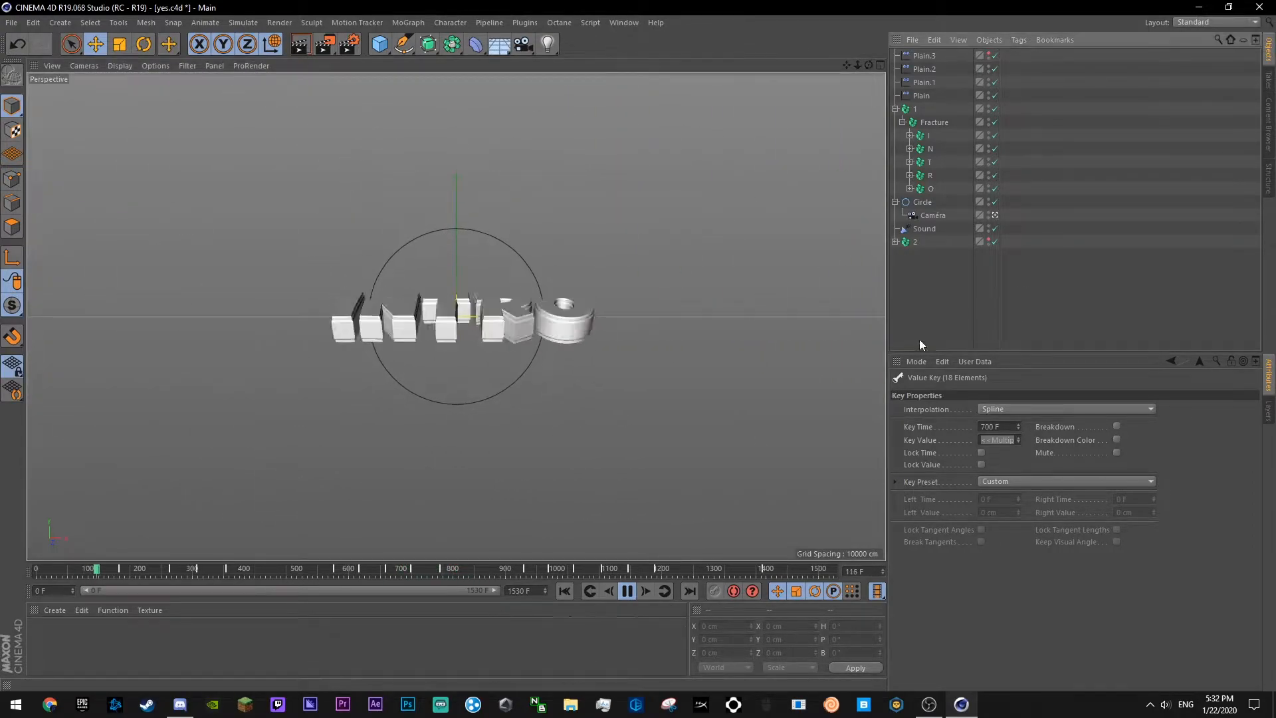
key("ctrl+s")
left_click(628, 592)
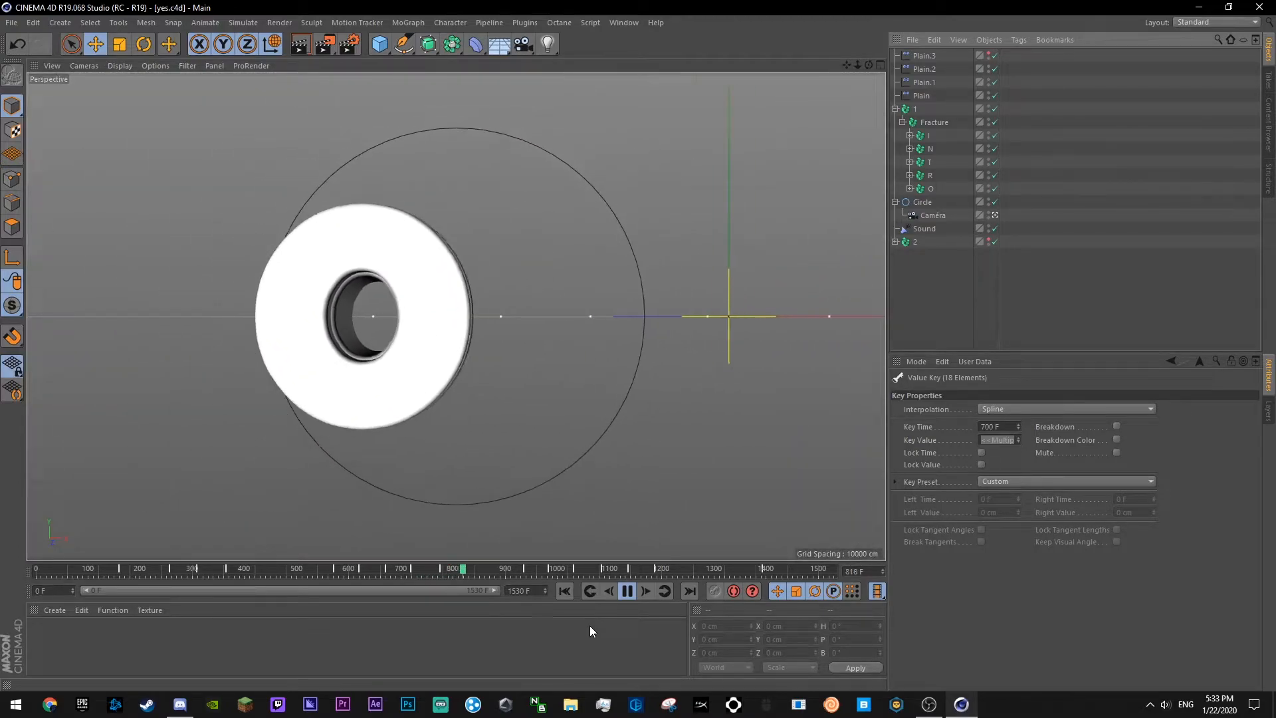
left_click(308, 573)
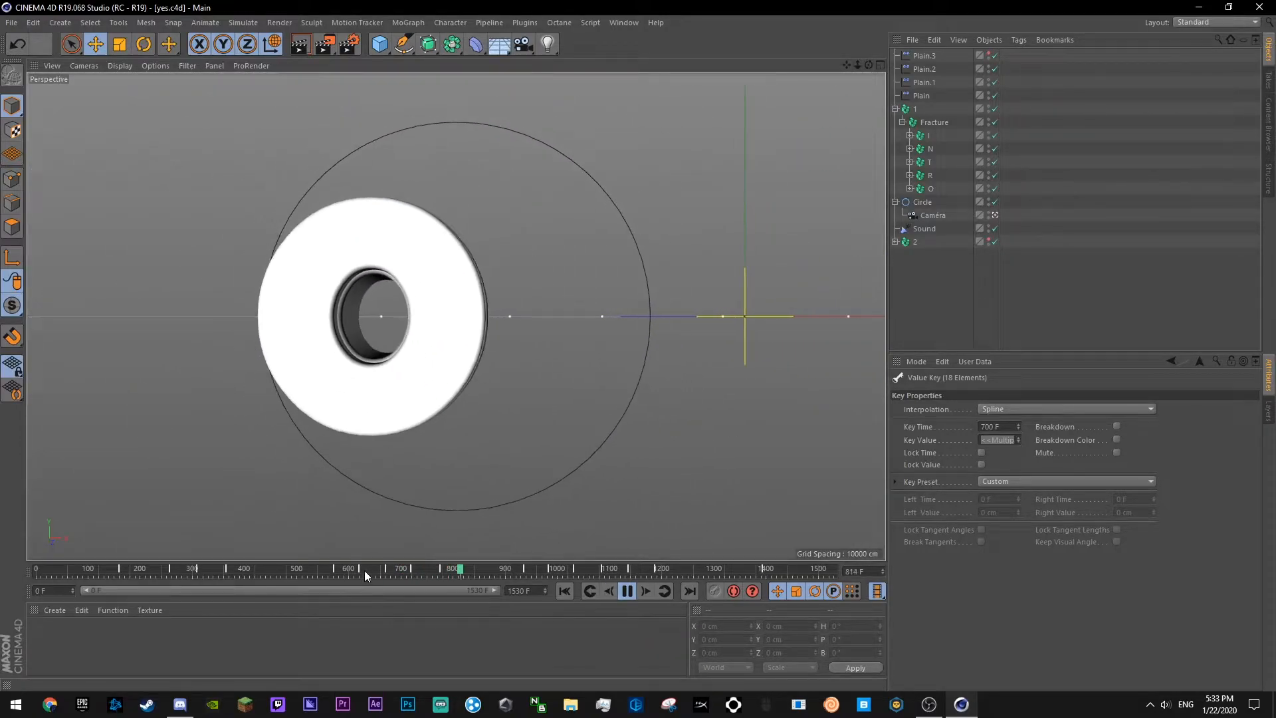
left_click(365, 572)
left_click(626, 590)
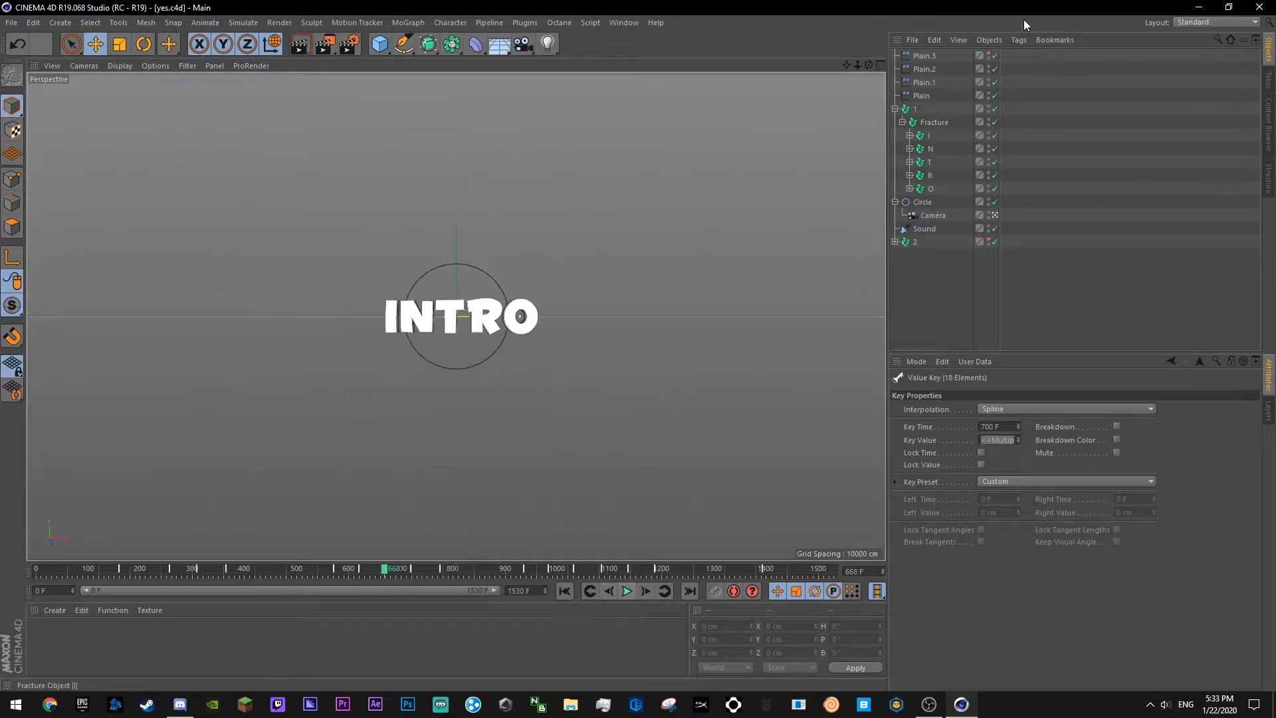
- Open the F-curve of the camera Circle's X position
left_click(933, 215)
left_click(922, 201)
left_click(932, 392)
right_click(918, 421)
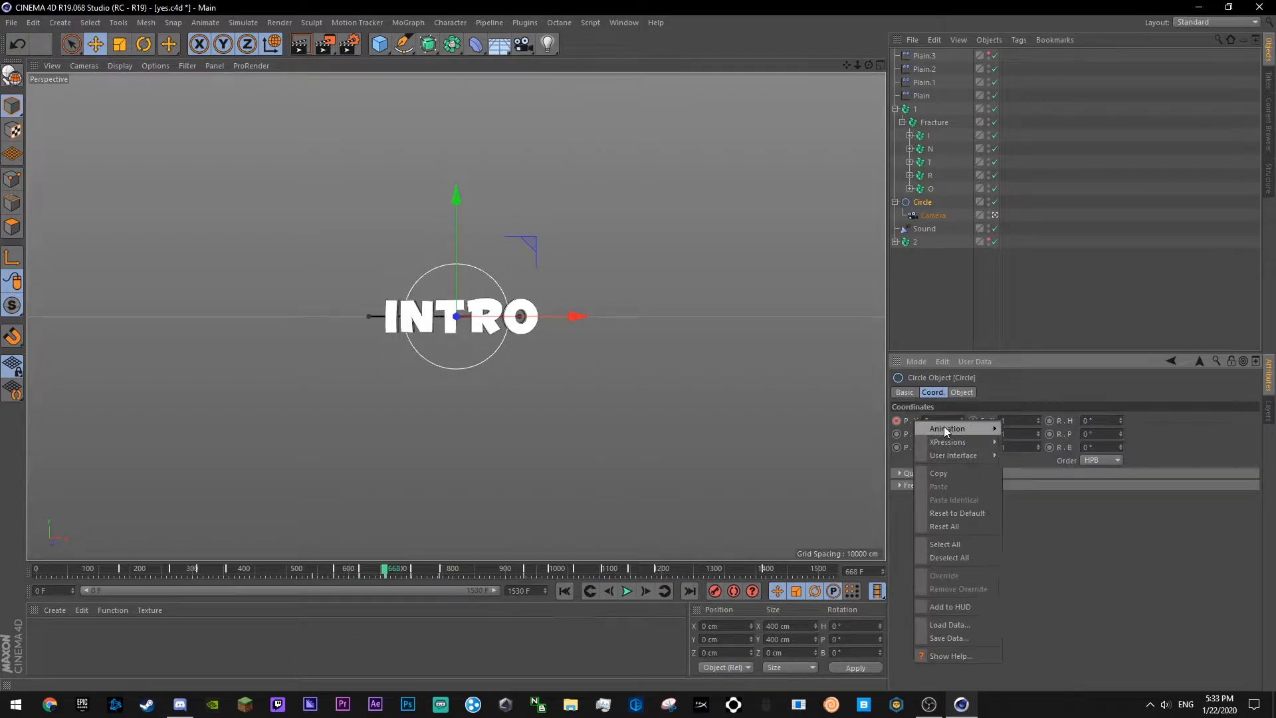
mouse_move(945, 430)
left_click(1024, 562)
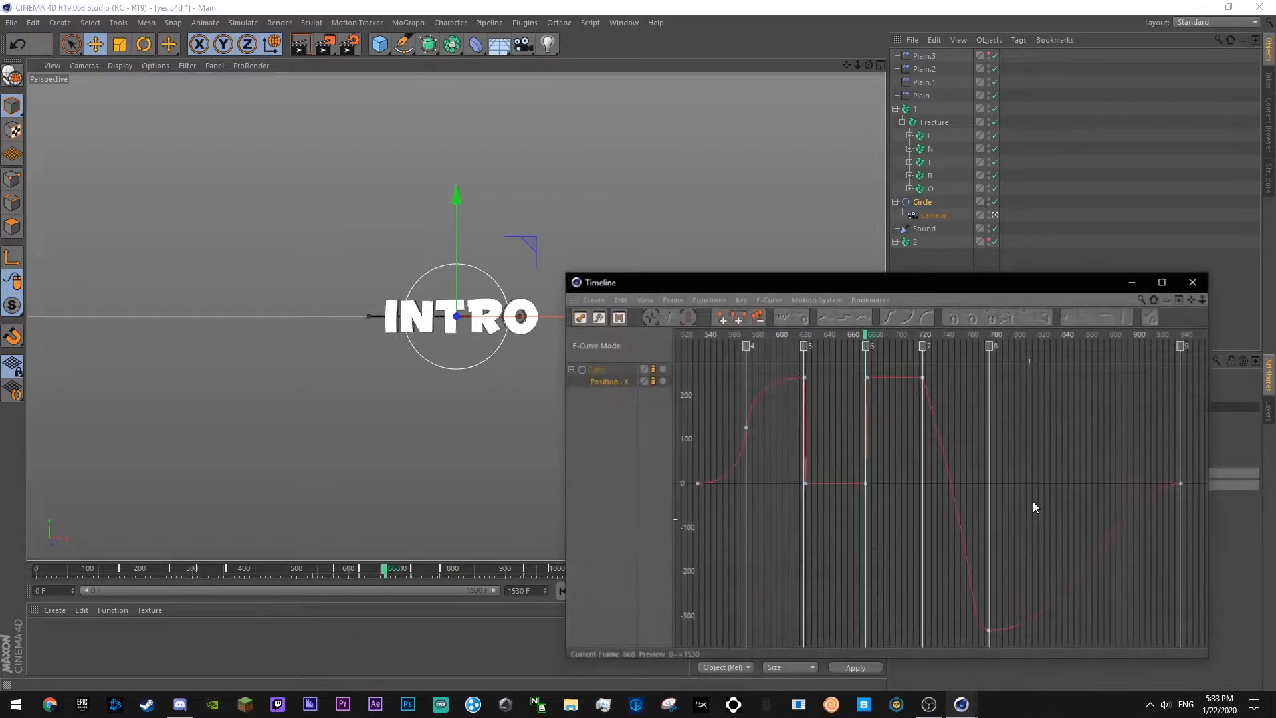
- Lower the Circle's X position key at marker 7 to about 225 cm on the F-curve and replay that section
left_click(893, 338)
key("F8")
key("F8")
left_click(906, 337)
left_click_drag(905, 337, 914, 341)
left_click(922, 378)
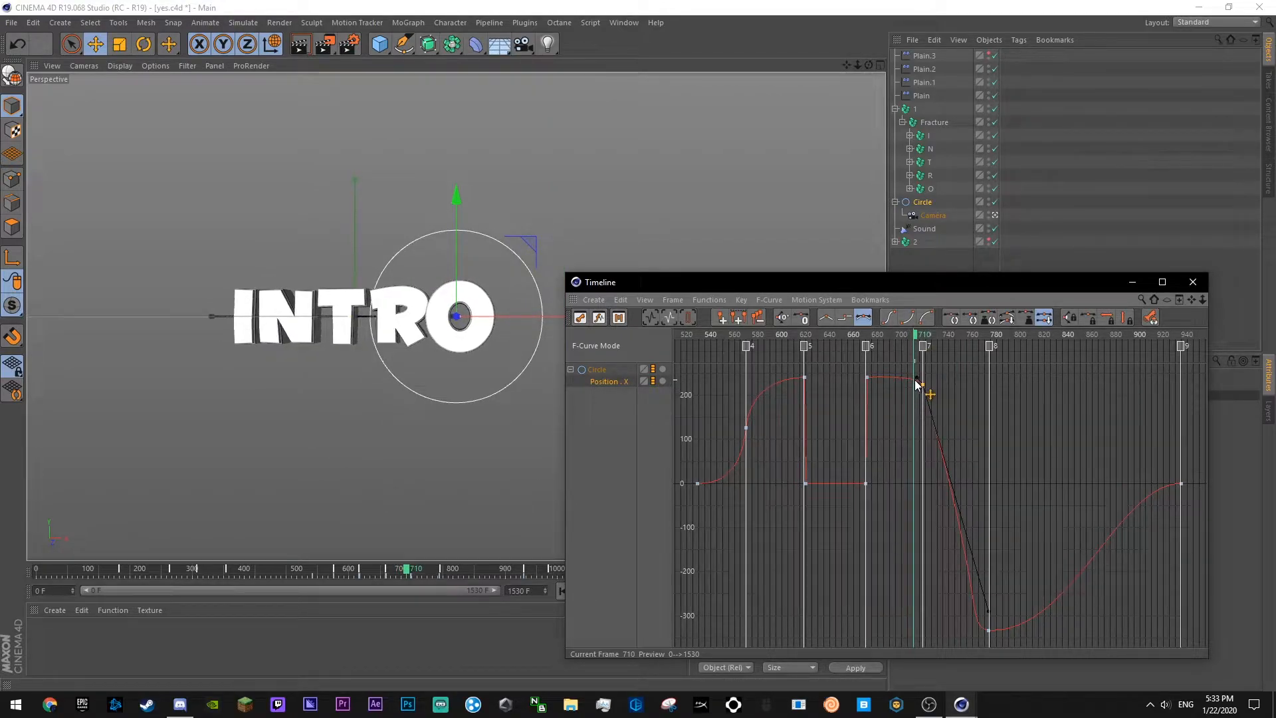
key("F8")
left_click(943, 377)
left_click_drag(873, 337, 894, 339)
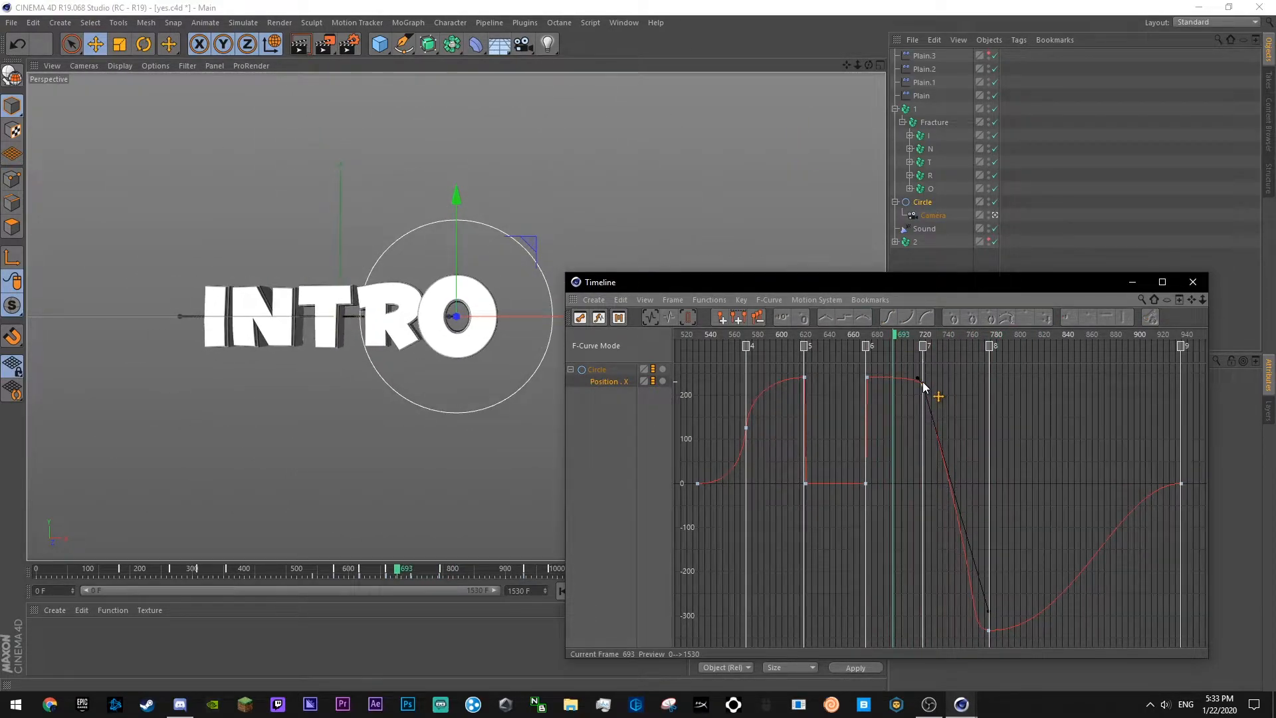
- Shorten the outgoing tangent of the key at marker 7, ending it near frame 747, and replay the move
left_click(923, 384)
left_click_drag(992, 610, 957, 447)
key("F8")
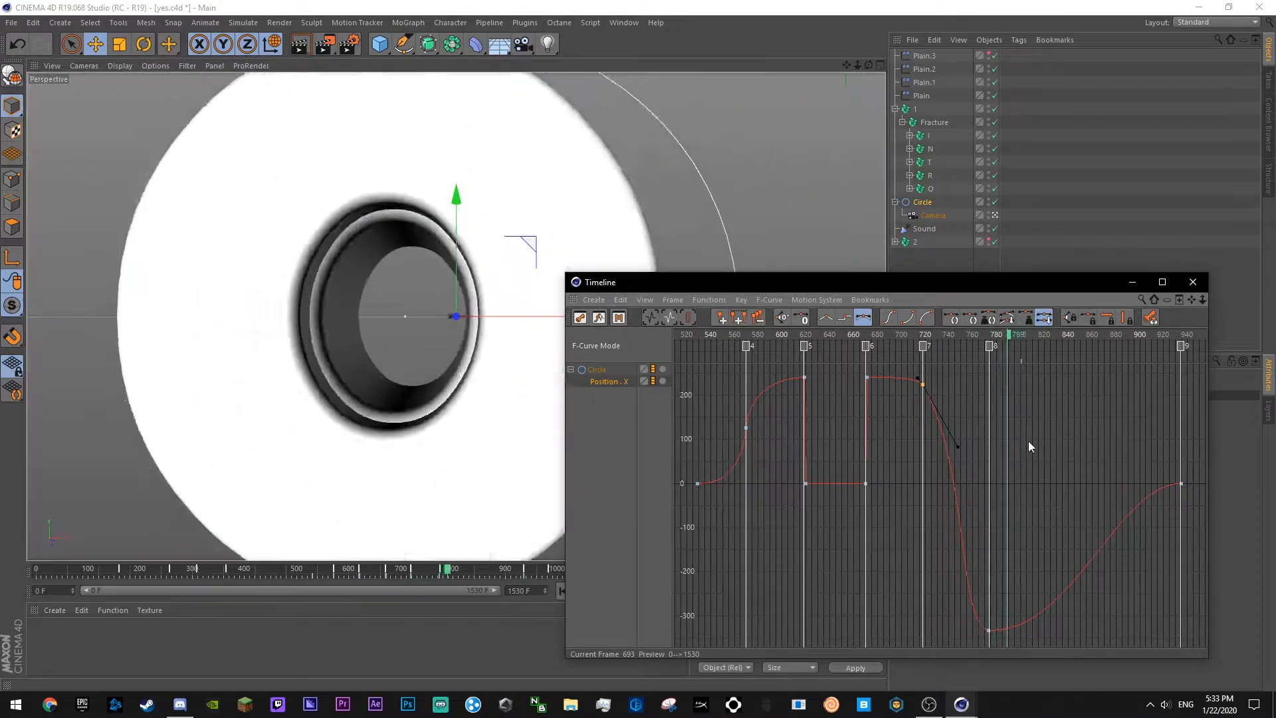
left_click(1023, 441)
- Fine-tune the outgoing tangent of the marker 7 key so letter O is centred in the camera at frame 742
left_click(870, 335)
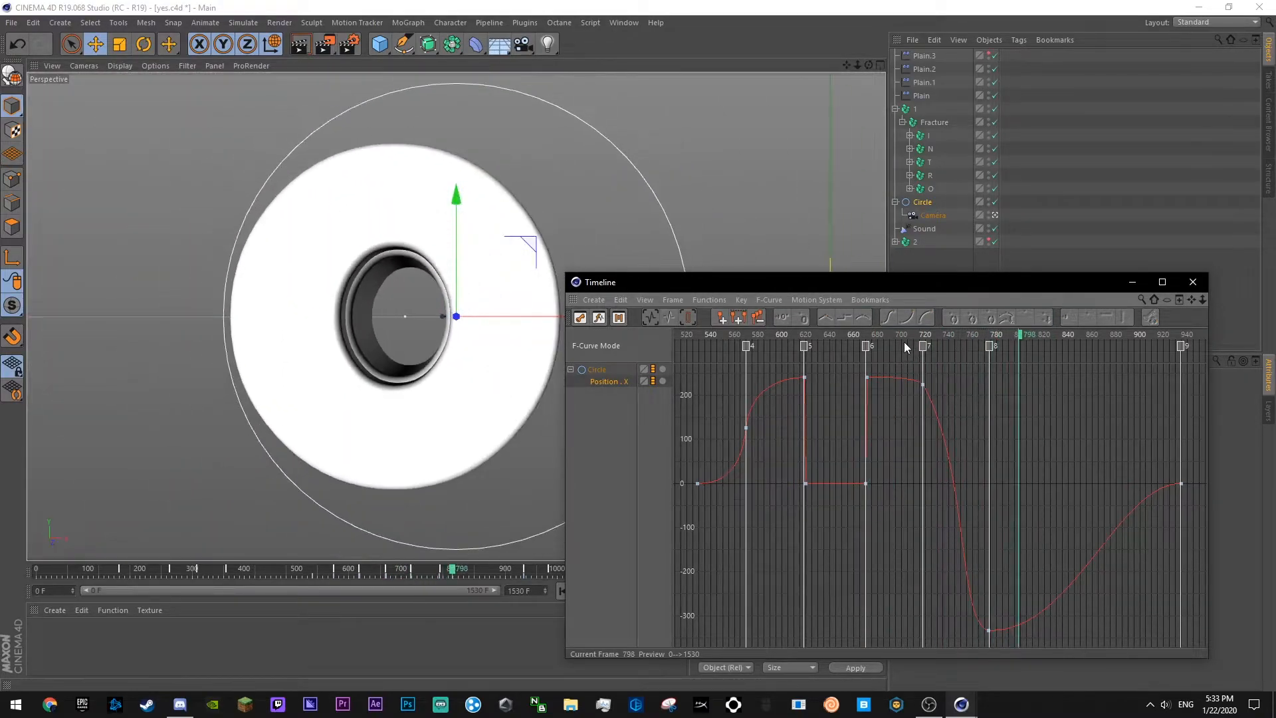
left_click_drag(904, 342, 951, 367)
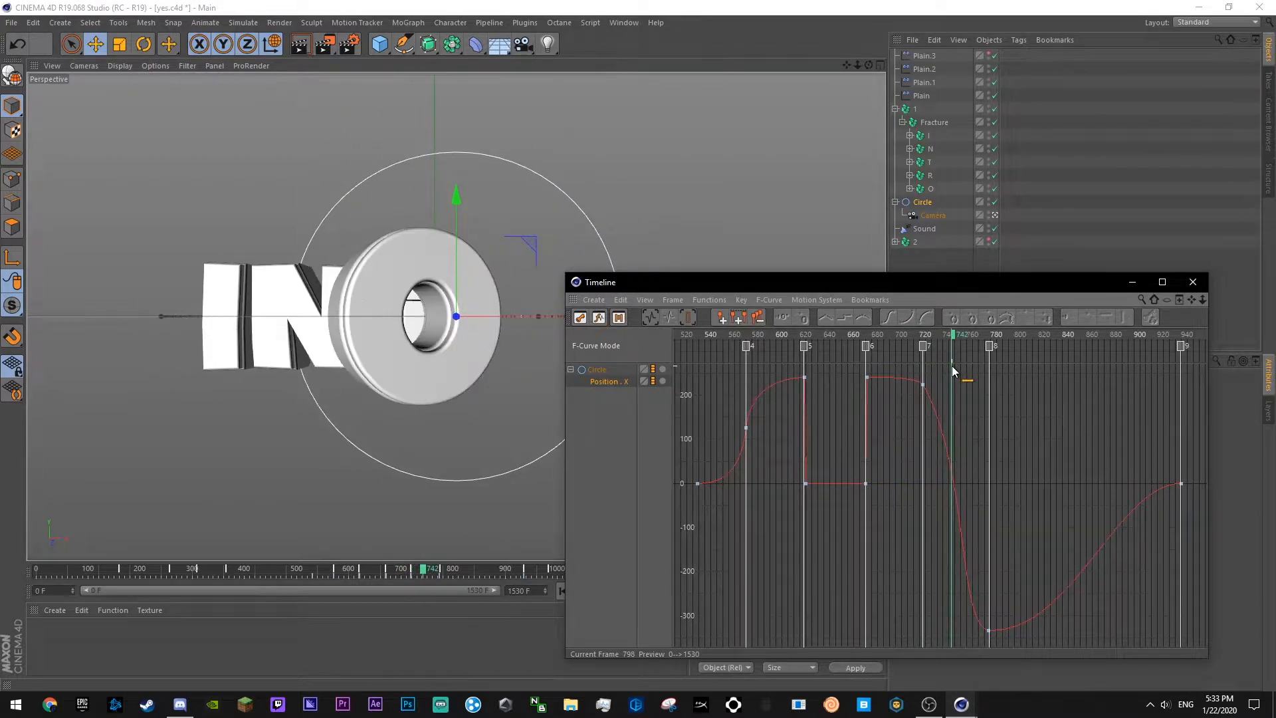
left_click(924, 384)
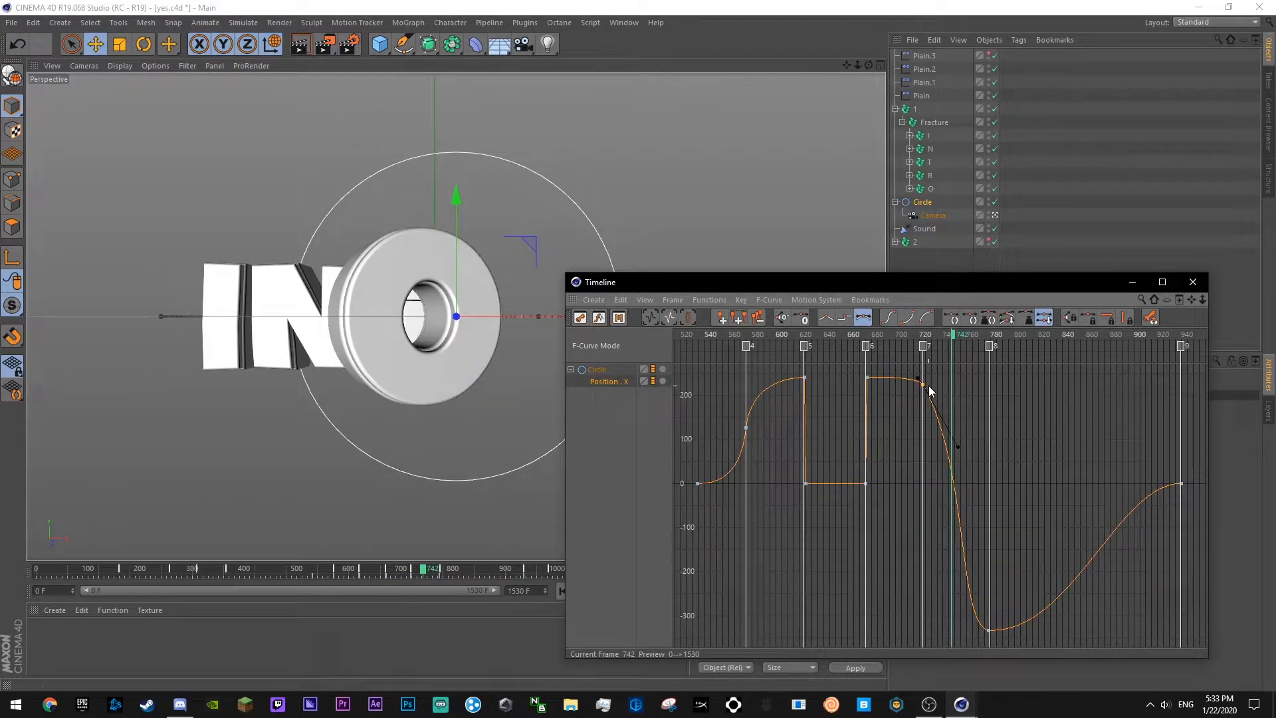
left_click_drag(957, 445, 954, 446)
left_click(962, 446)
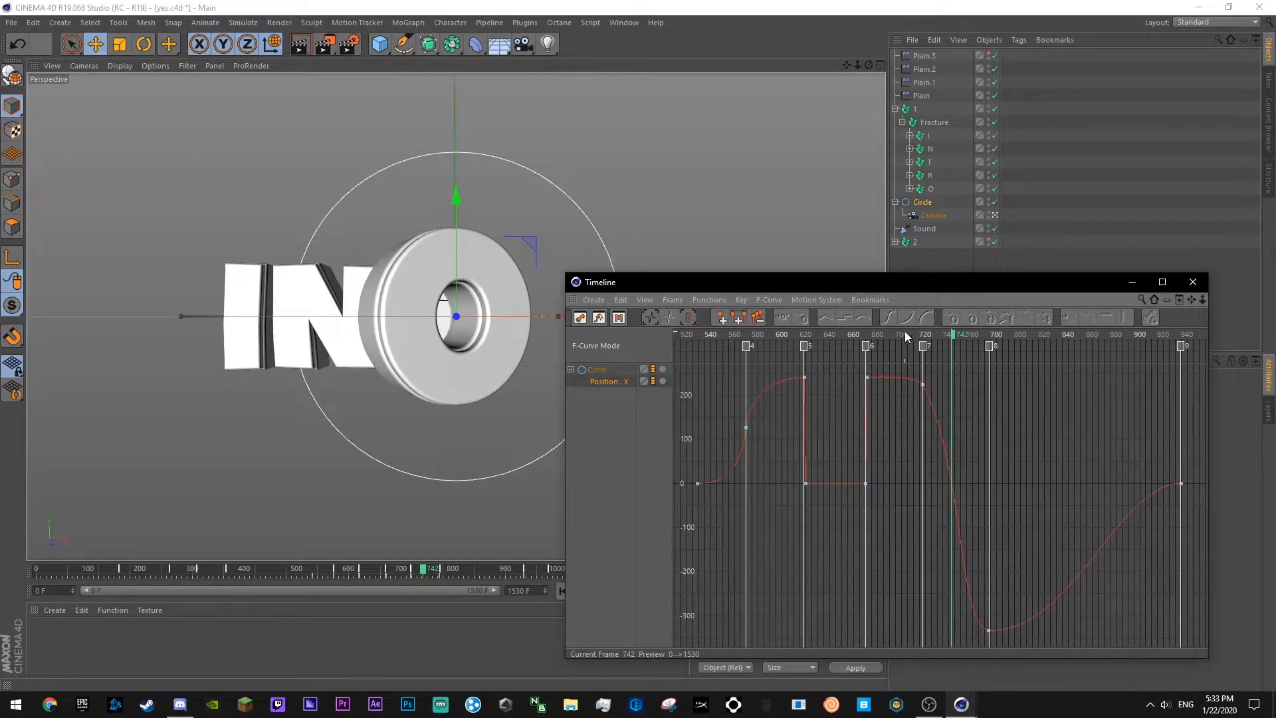
- Replay the adjusted camera move from frame 700, close the Timeline window, and save the project
left_click(901, 333)
key("F8")
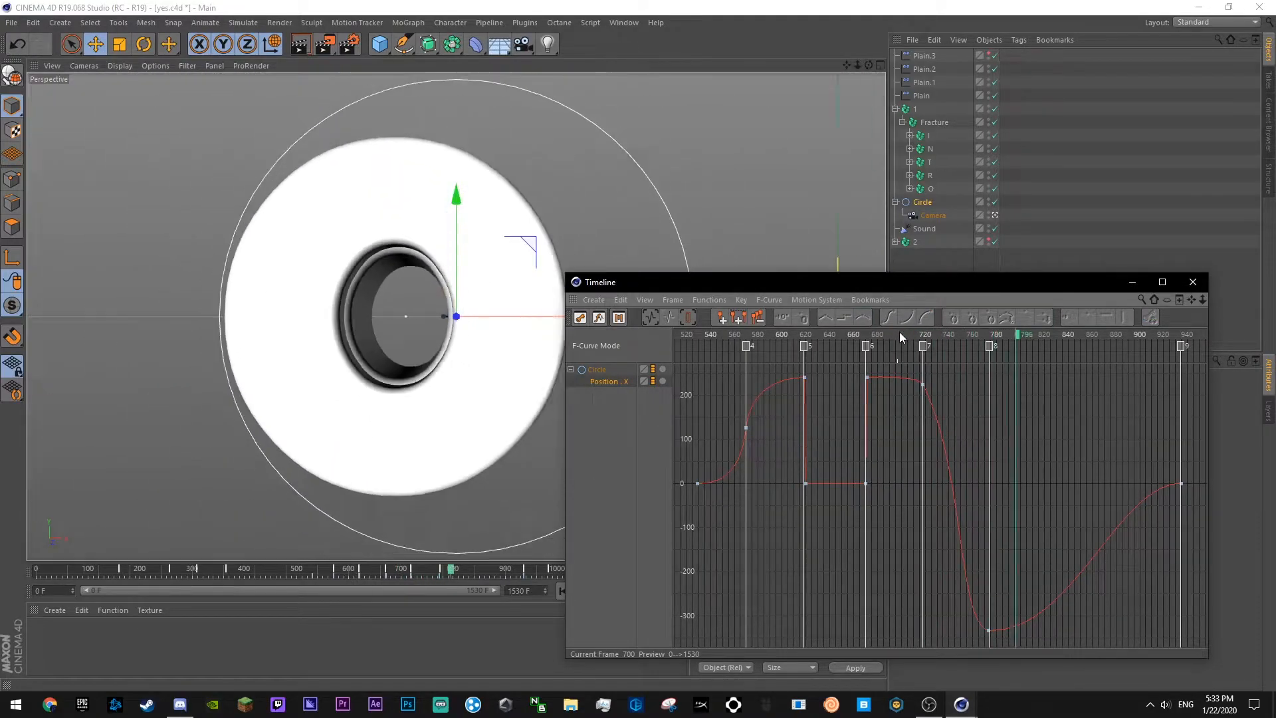
left_click(1163, 286)
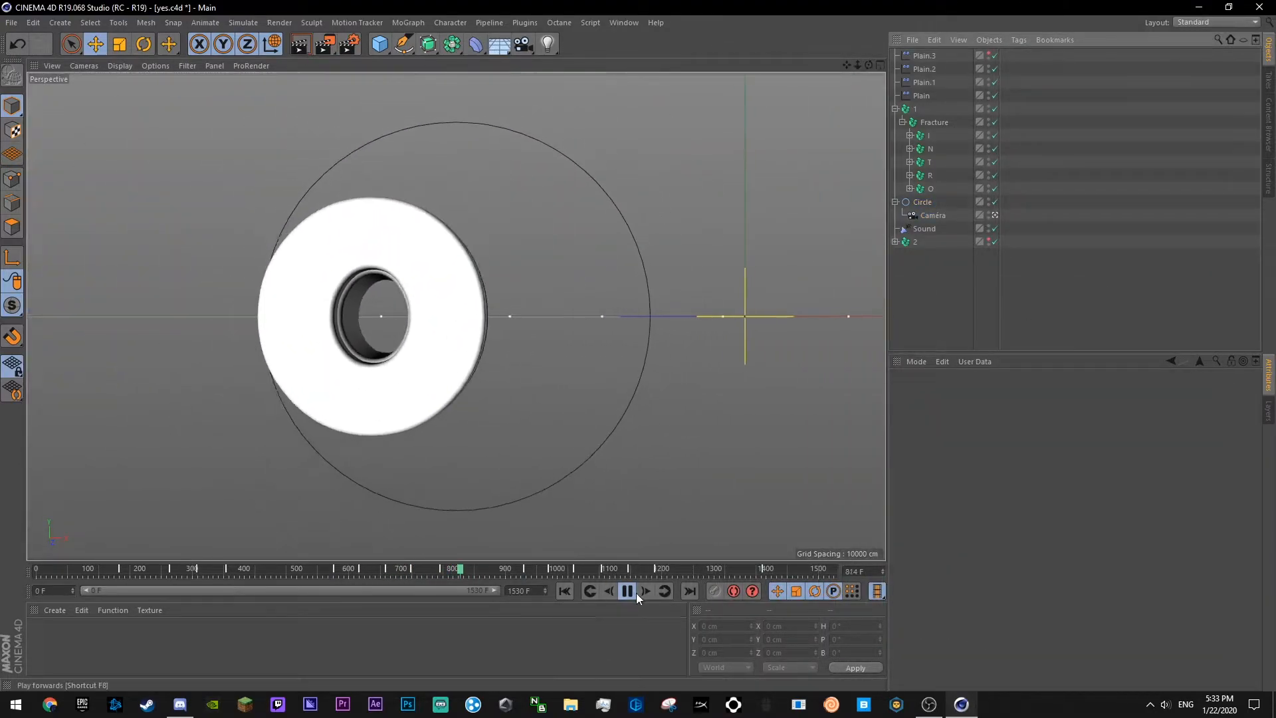
left_click(627, 591)
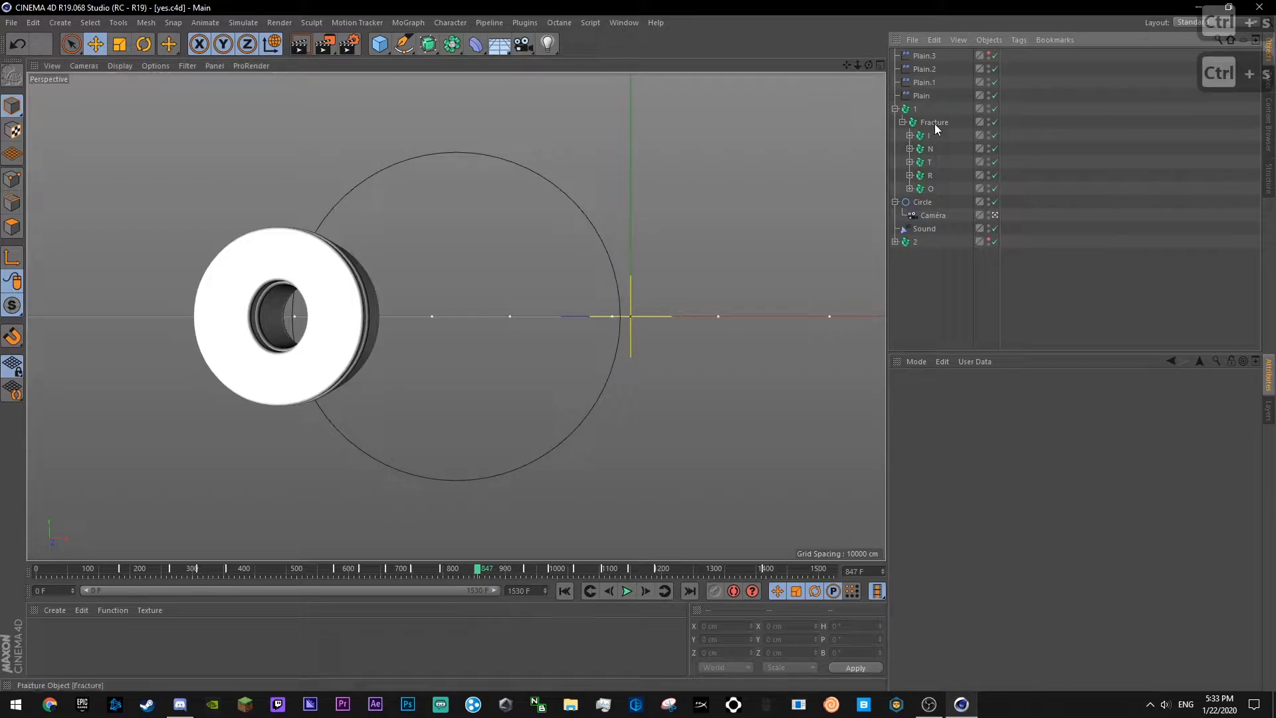
left_click(929, 189)
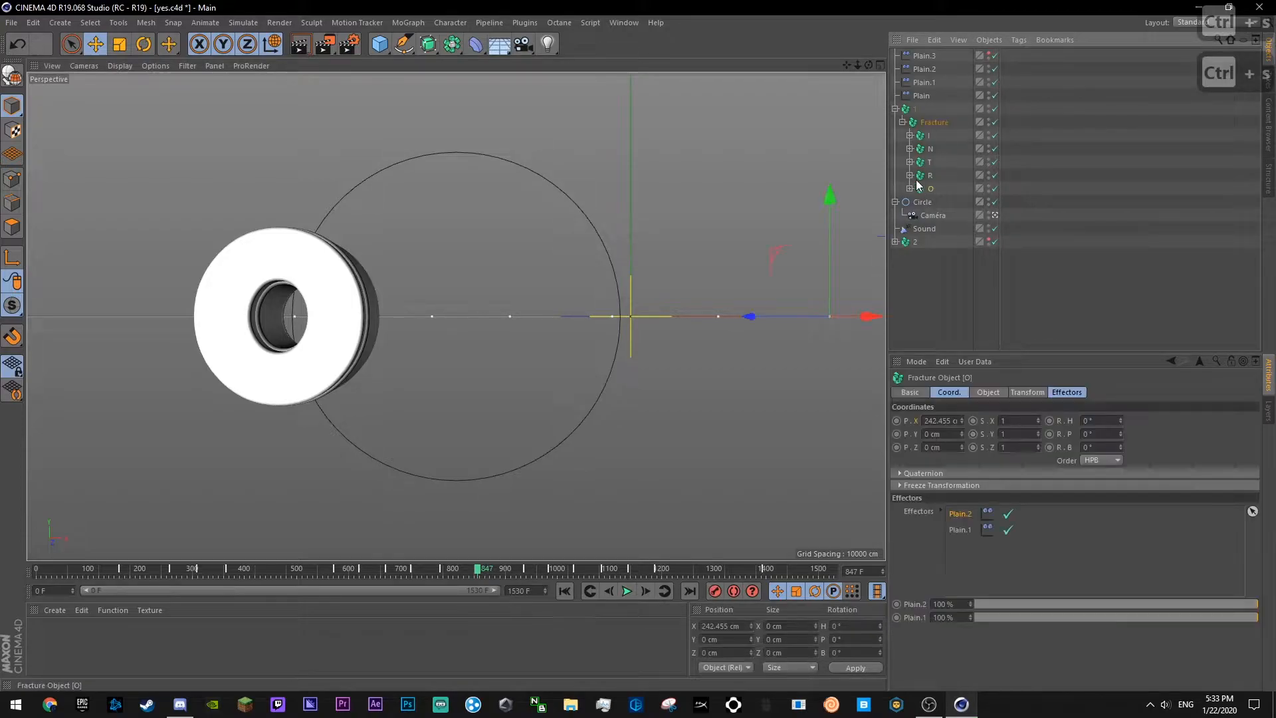
left_click(962, 164)
left_click(338, 25)
left_click(338, 24)
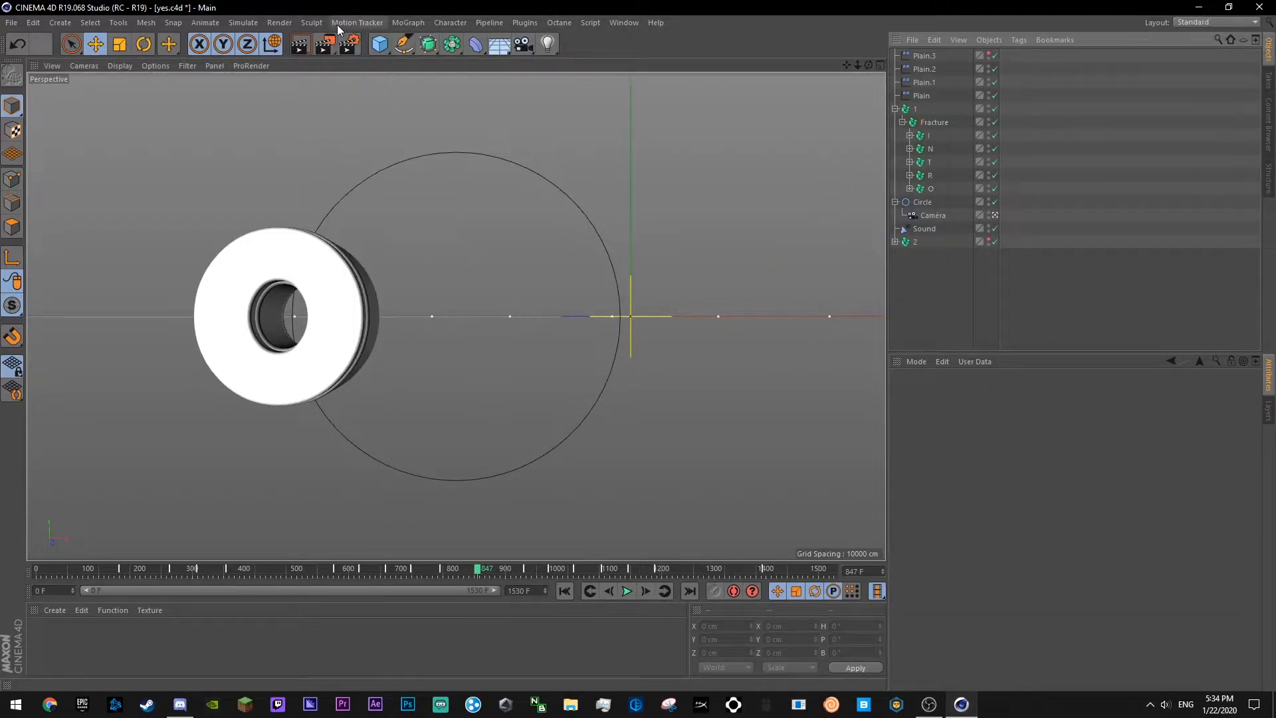
- Add a Torus to the scene and set its ring radius to 59 cm and its pipe radius to 8 cm
left_click(56, 22)
mouse_move(64, 45)
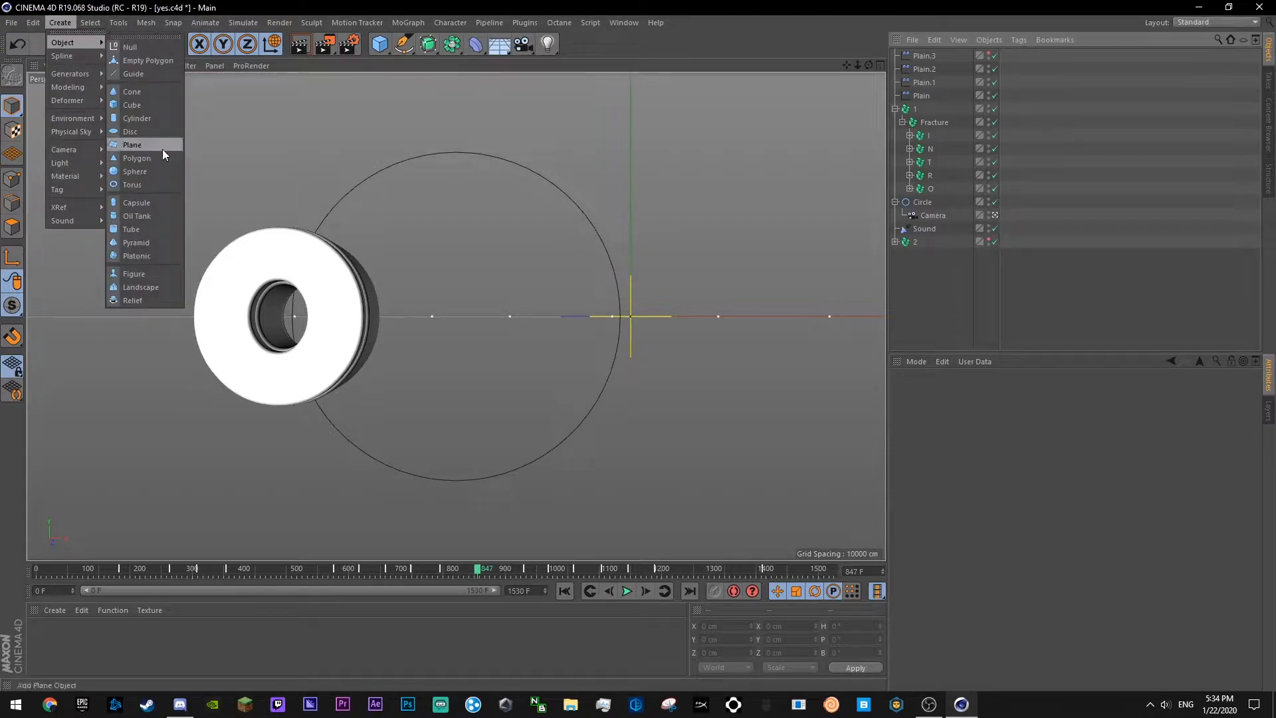
left_click(148, 186)
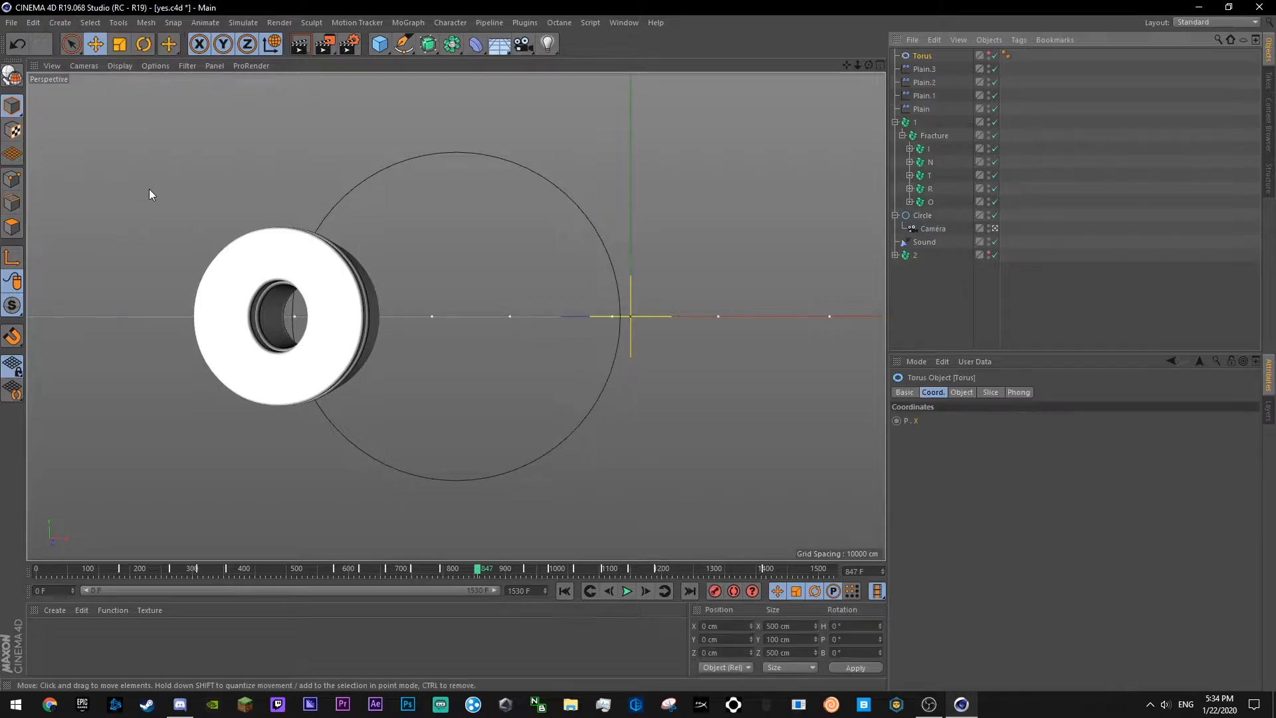
key("ctrl+s")
left_click(974, 395)
left_click_drag(998, 420, 999, 515)
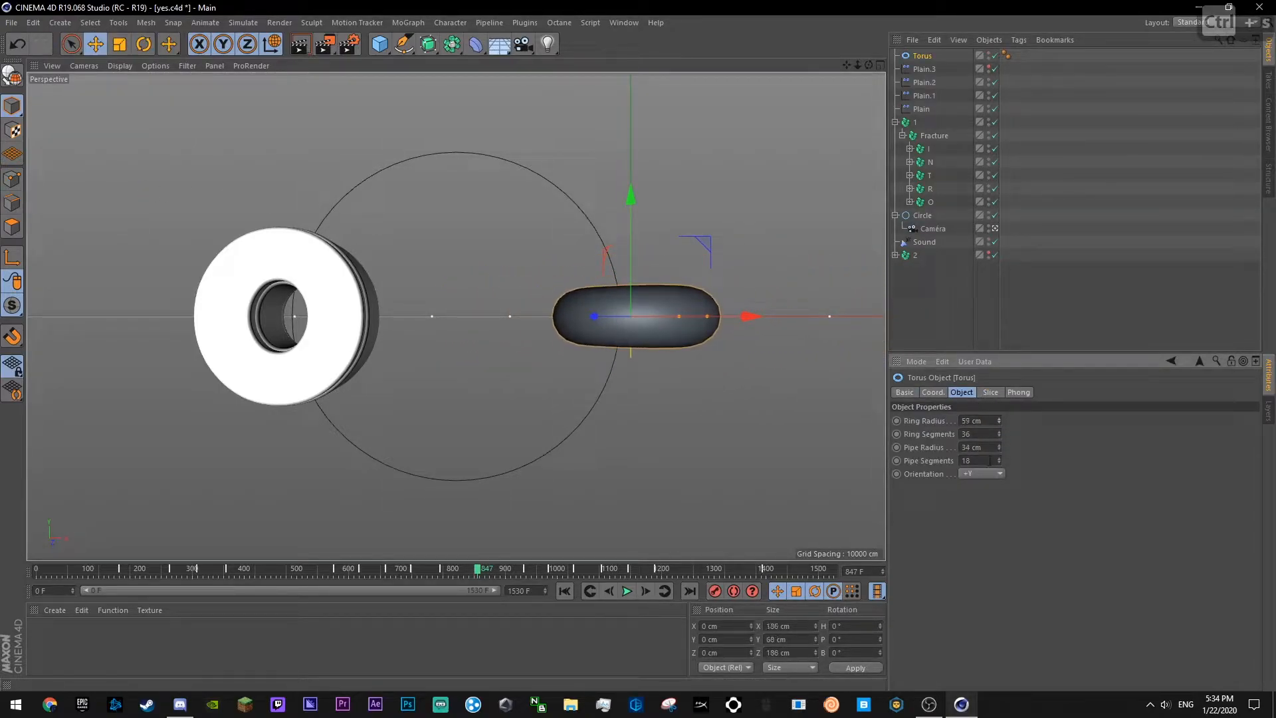
left_click_drag(998, 435, 998, 470)
key("ctrl+z")
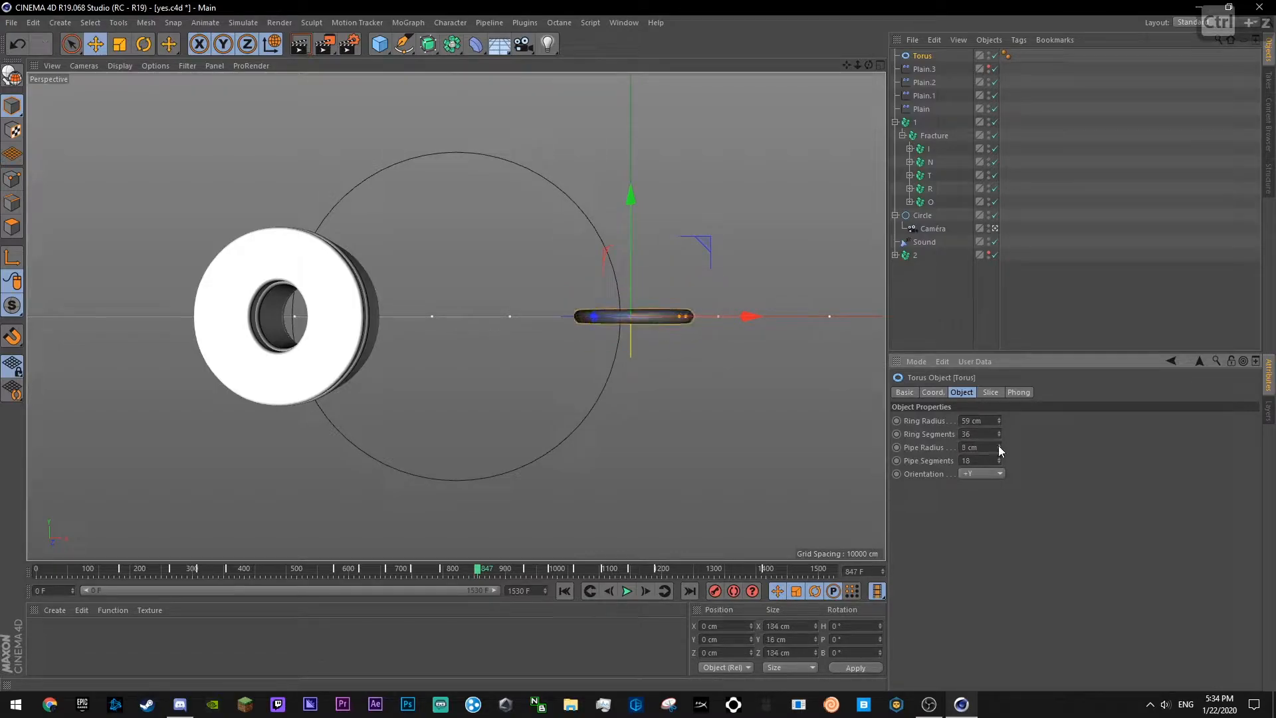
- Rotate the Torus to a pitch of 90° and save the project
left_click(933, 392)
double_click(1103, 421)
type("90")
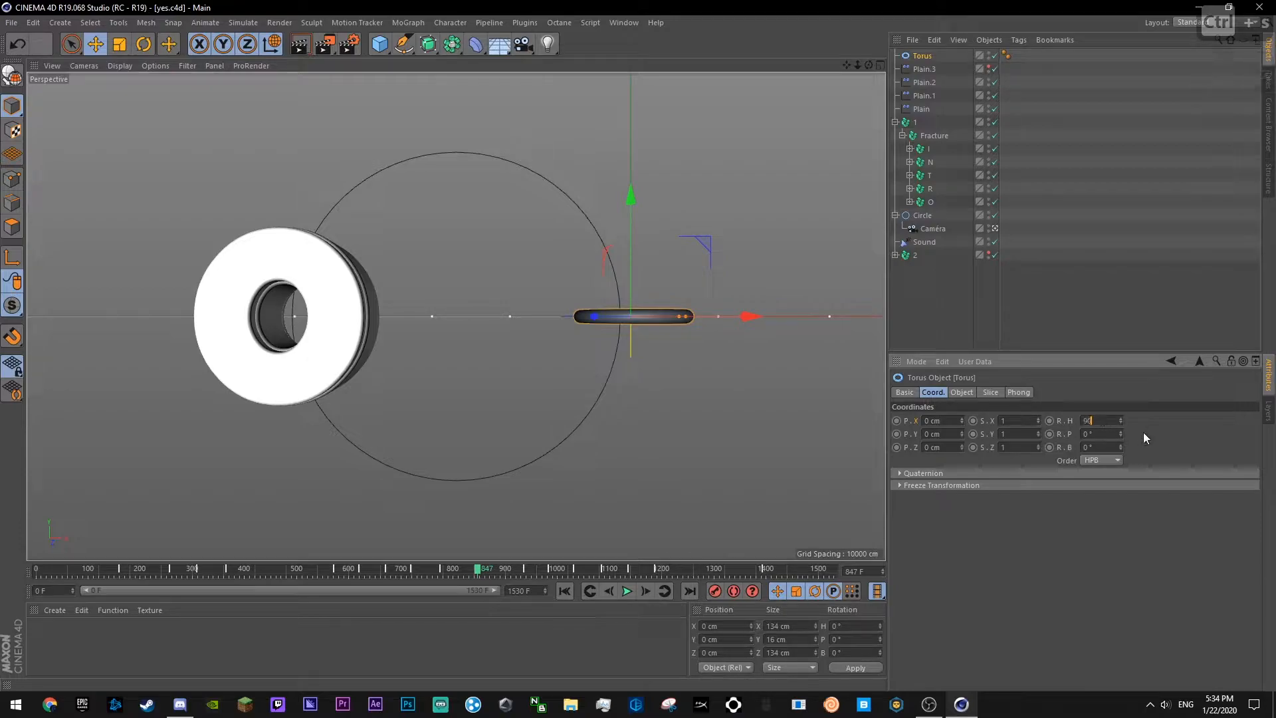
key("ctrl+z")
type("90")
key("Return")
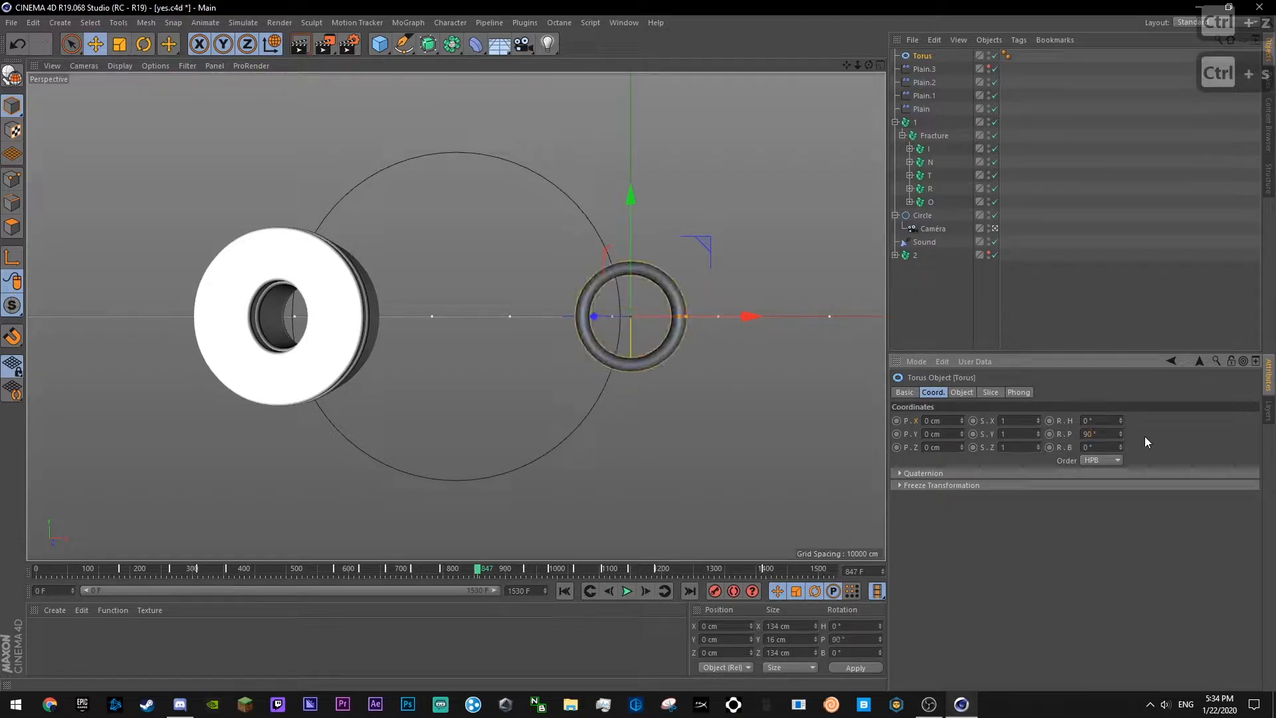
key("ctrl+s")
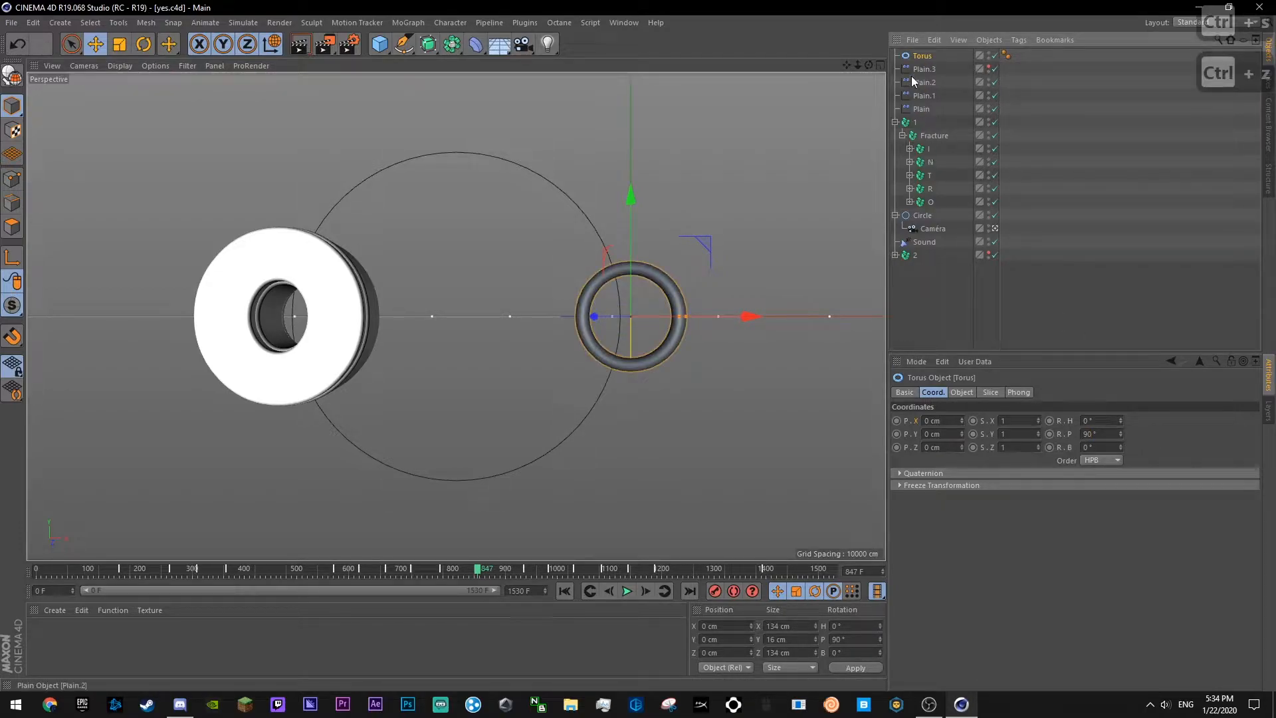
- Shrink the Torus to a 32 cm ring radius and a 5 cm pipe radius, and save the project
left_click(962, 392)
mouse_move(998, 447)
left_mouse_down()
mouse_move(999, 462)
mouse_move(999, 432)
left_mouse_up()
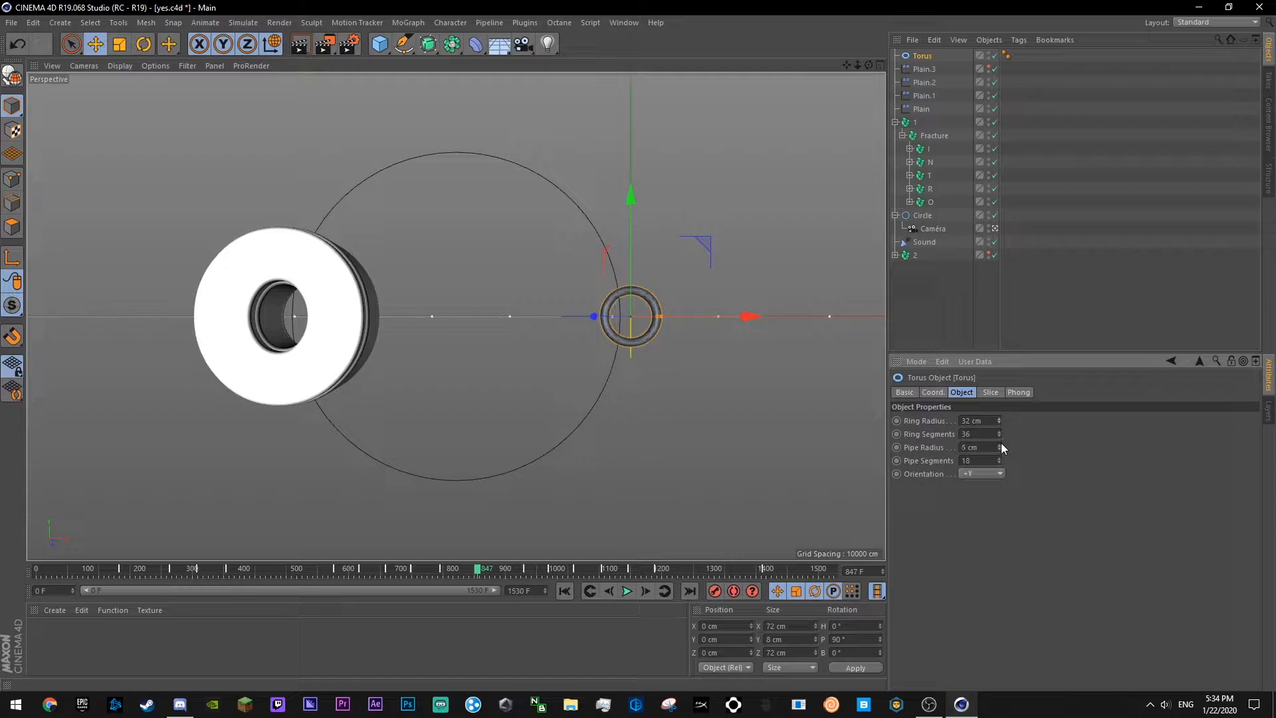
left_click(765, 166)
key("ctrl+s")
- Add a Cube sized 40 × 40 × 40 cm with a 4 cm fillet radius and save the project
left_click(60, 23)
mouse_move(66, 45)
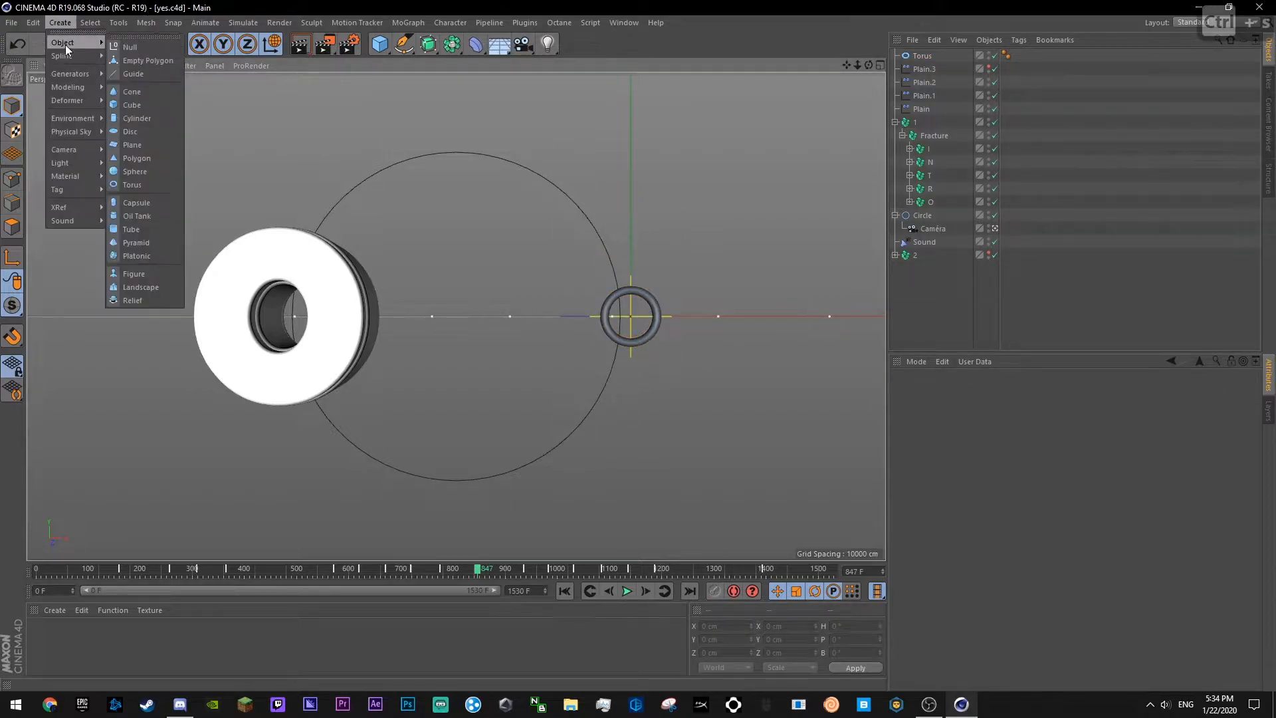
left_click(153, 106)
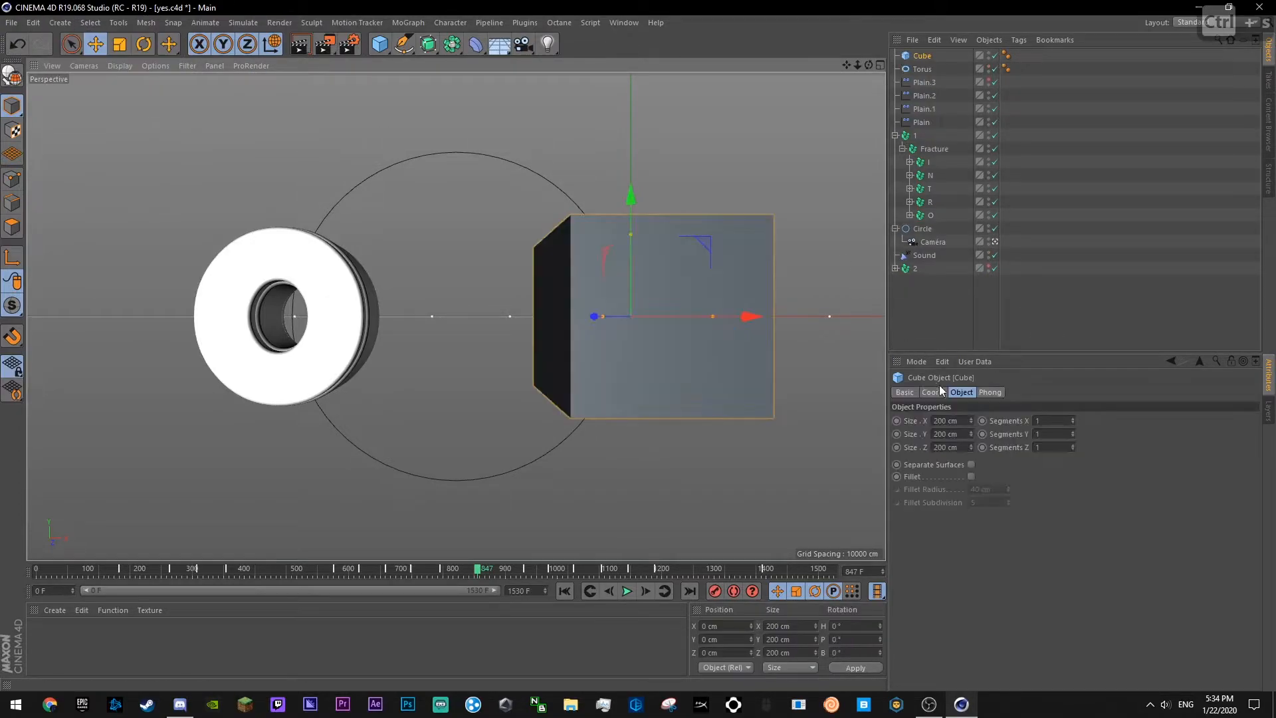
double_click(962, 421)
type("40")
key("Tab")
type("40")
key("Tab")
type("40")
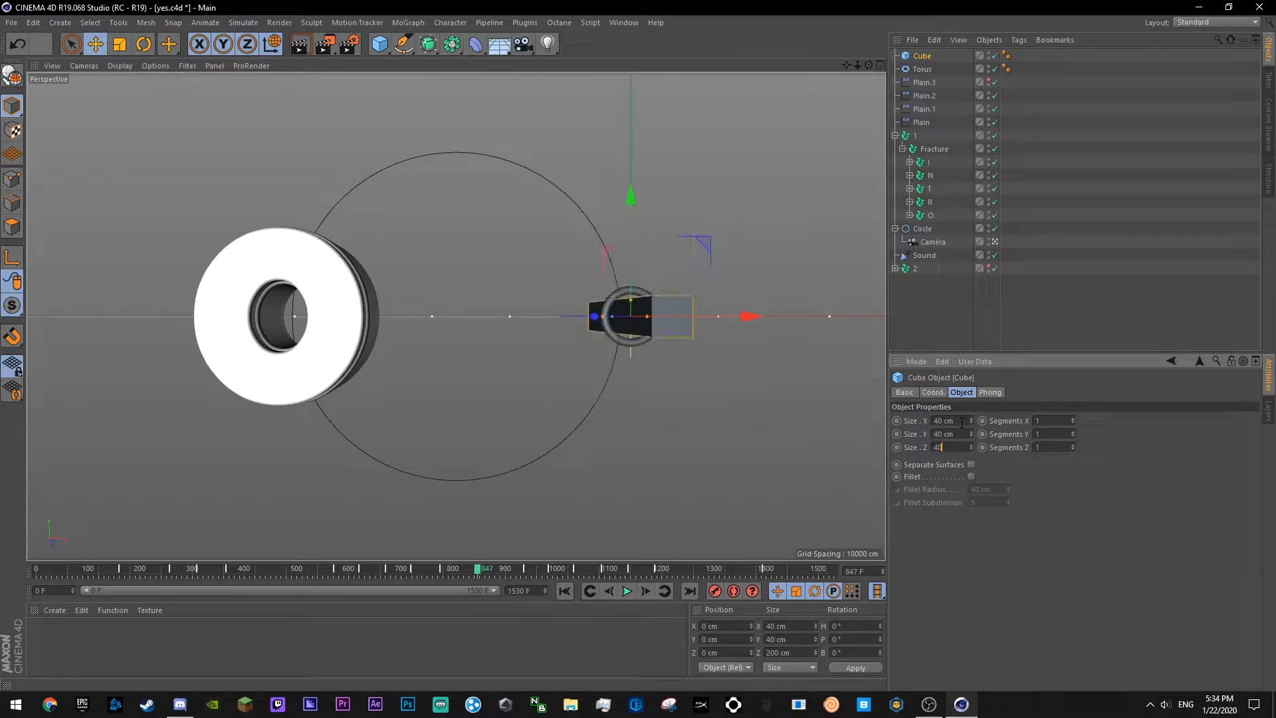
key("Return")
key("ctrl+s")
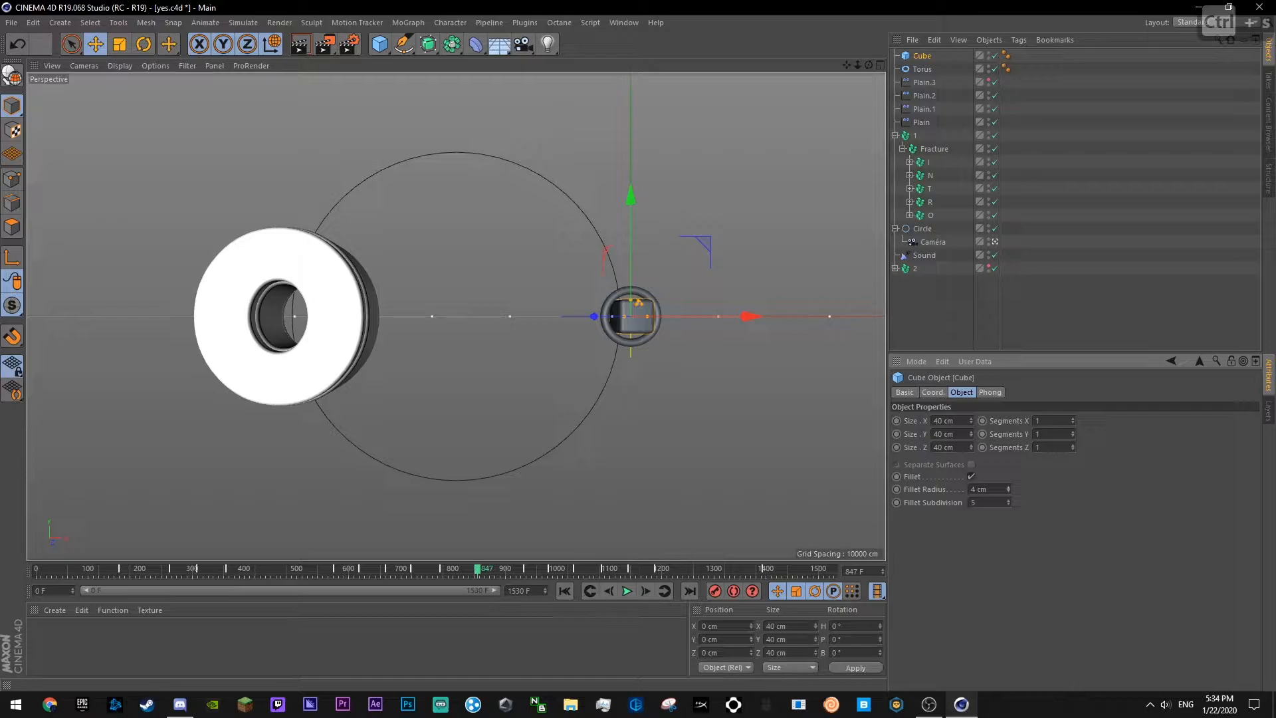
- Create a MoGraph Cloner and make the Cube and the Torus its children
left_click(922, 67, "ctrl")
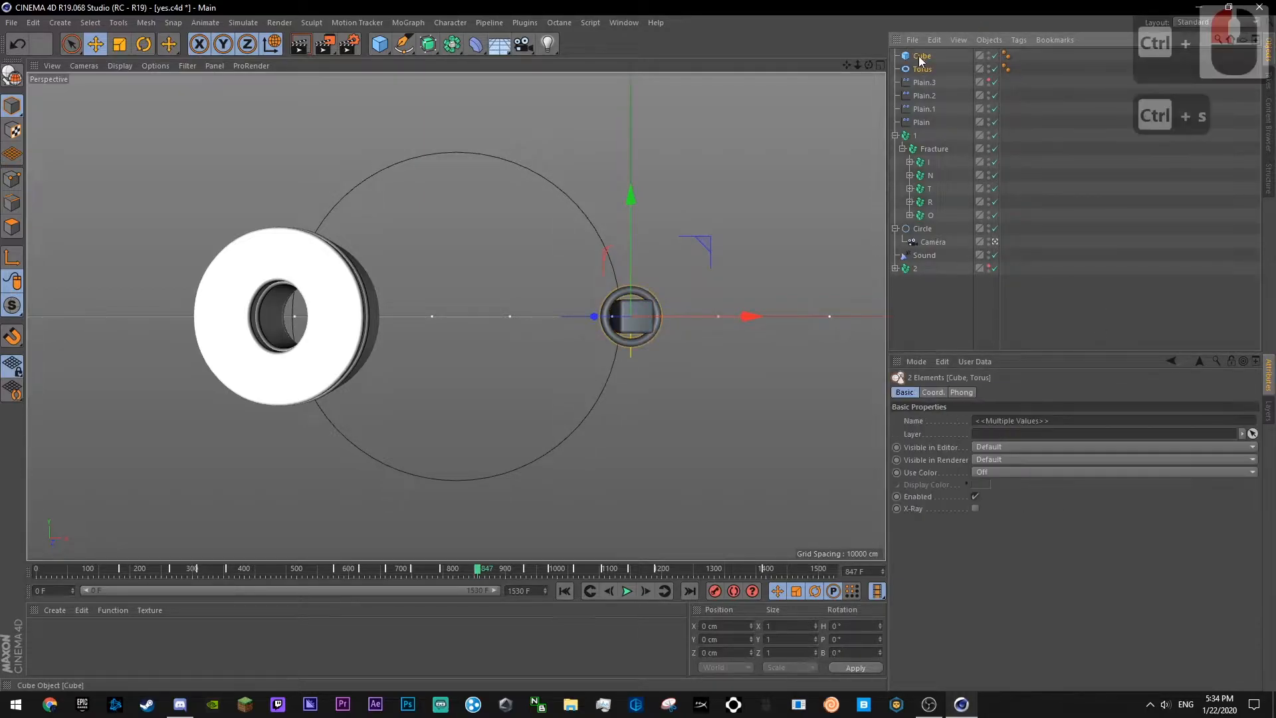
left_click(428, 44)
left_click(402, 23)
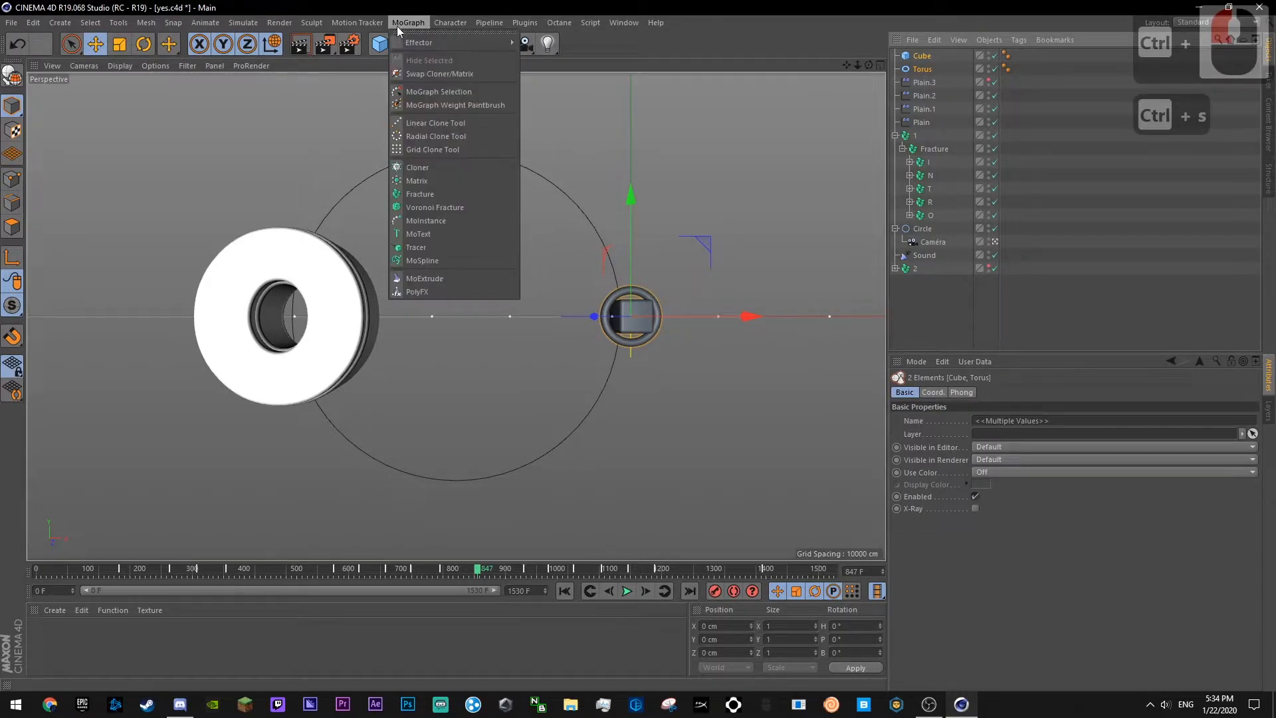
left_click(449, 175)
left_click(914, 84, "ctrl")
left_click_drag(914, 74, 916, 56)
left_click(915, 56)
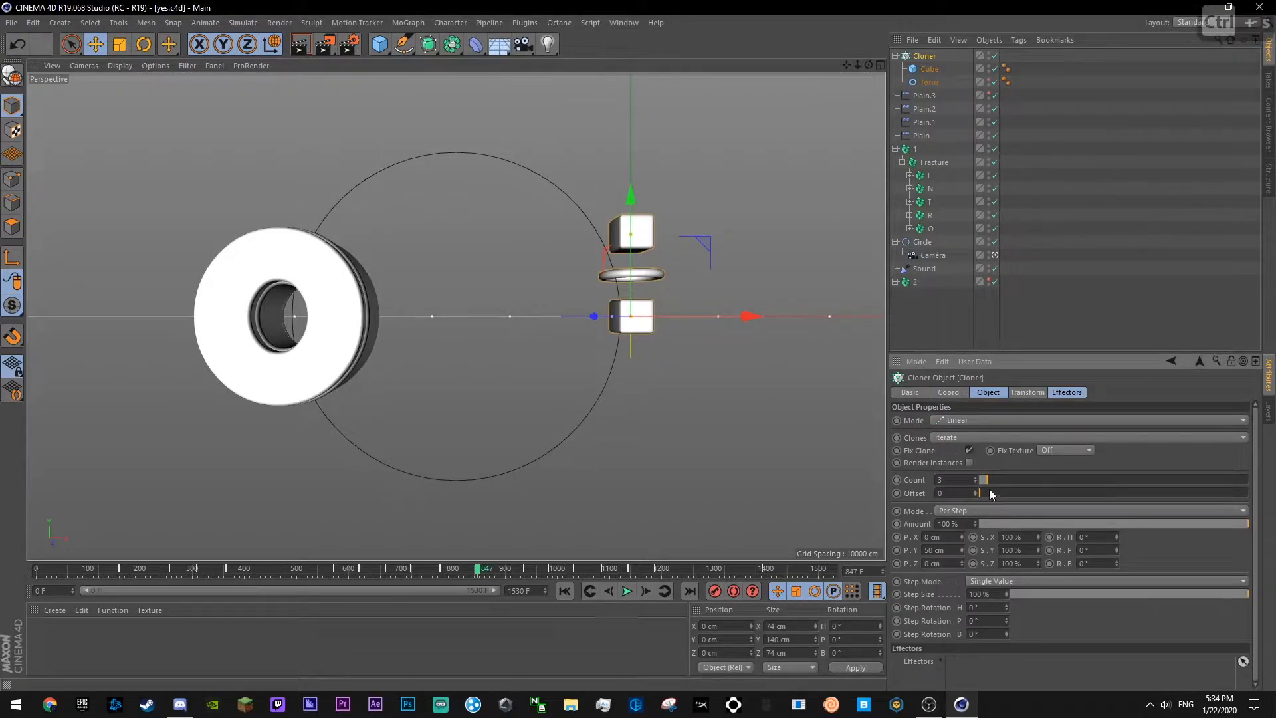
- Set the Cloner's clone count to 22 and its per-step amount to 0% so the clones overlap
left_click_drag(985, 480, 1002, 479)
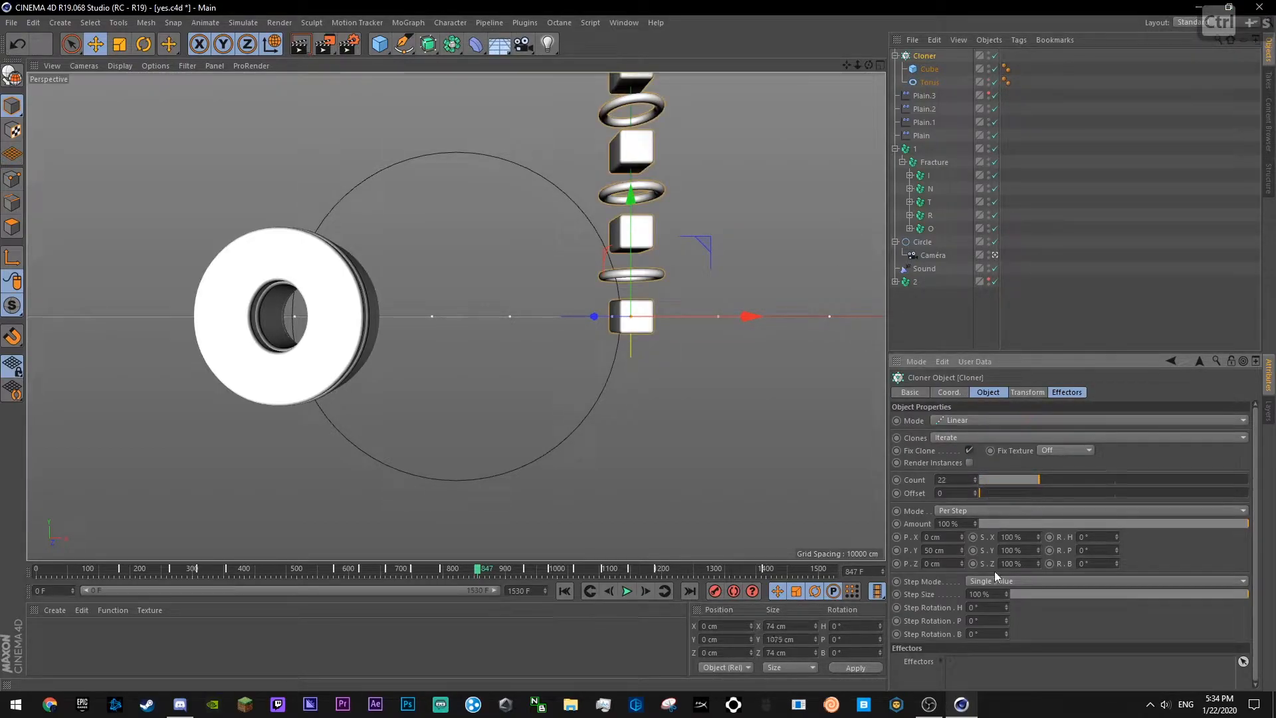
left_click_drag(1023, 524, 980, 525)
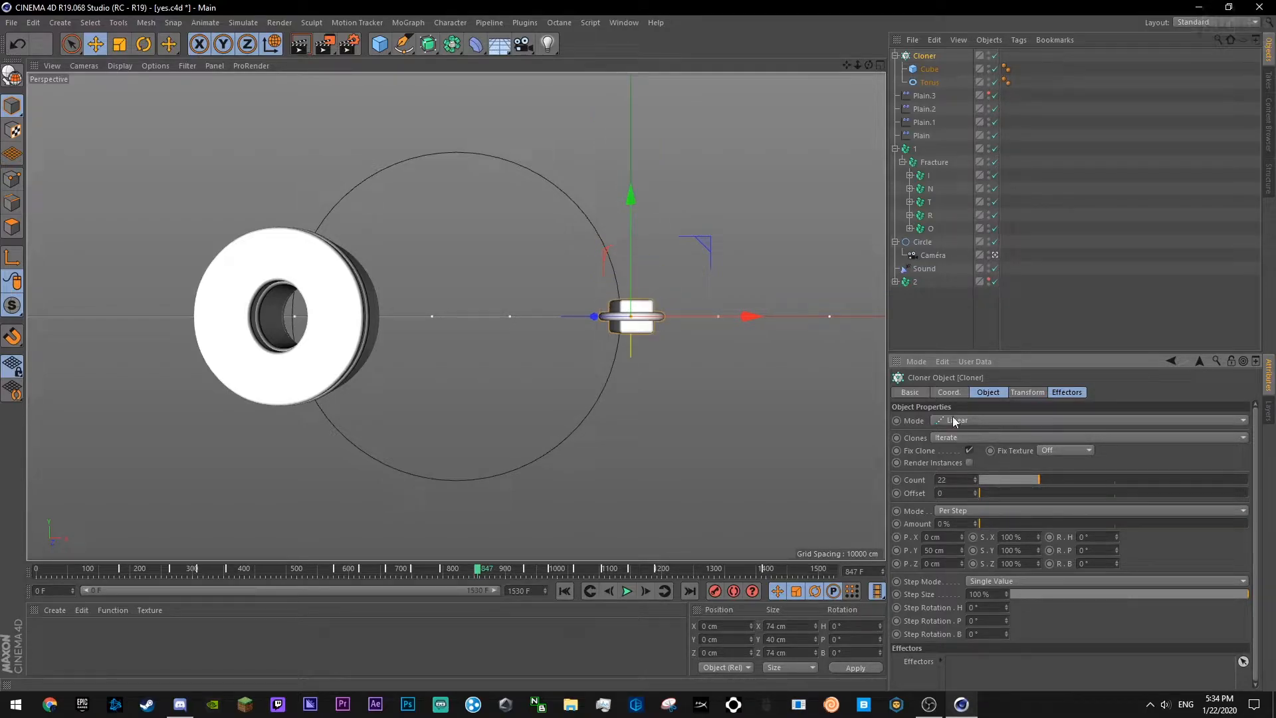
left_click(949, 392)
left_click(988, 393)
- Move the Cloner into the hole of letter O, at about X -344 cm and Z -176 cm, checking outside the camera view, and save
left_click_drag(712, 320, 411, 355)
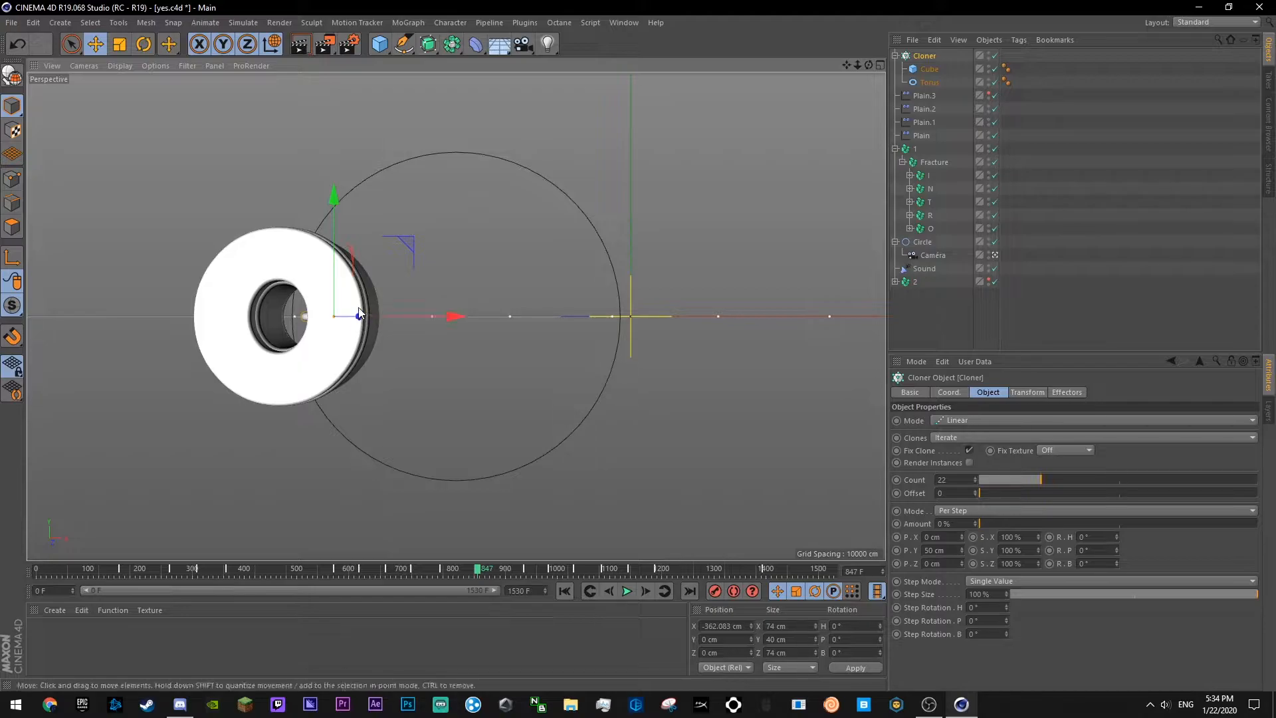
left_click(995, 256)
left_click_drag(846, 65, 764, 110)
left_click_drag(653, 198, 524, 353)
left_click_drag(869, 65, 656, 257)
left_click_drag(483, 344, 480, 343)
key("ctrl+s")
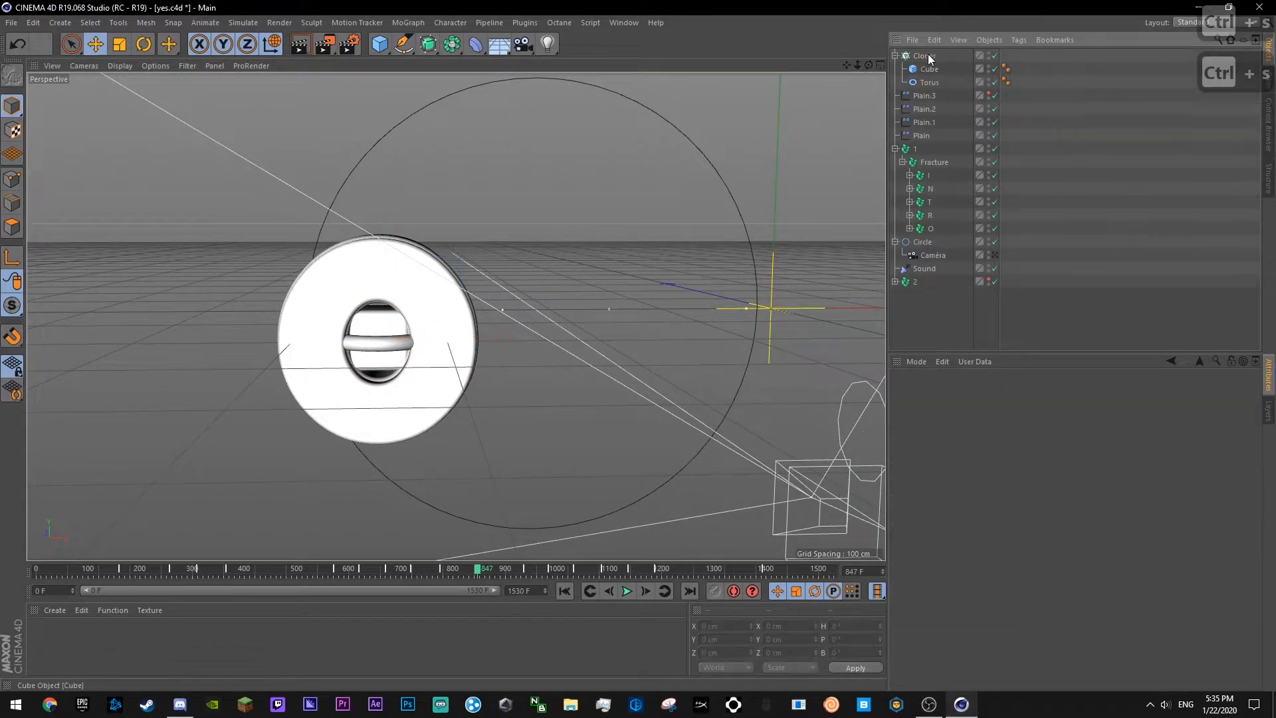
- Add a Plain effector to the Cloner with position off and a uniform scale of -1, and save the project
left_click(895, 56)
left_click(408, 23)
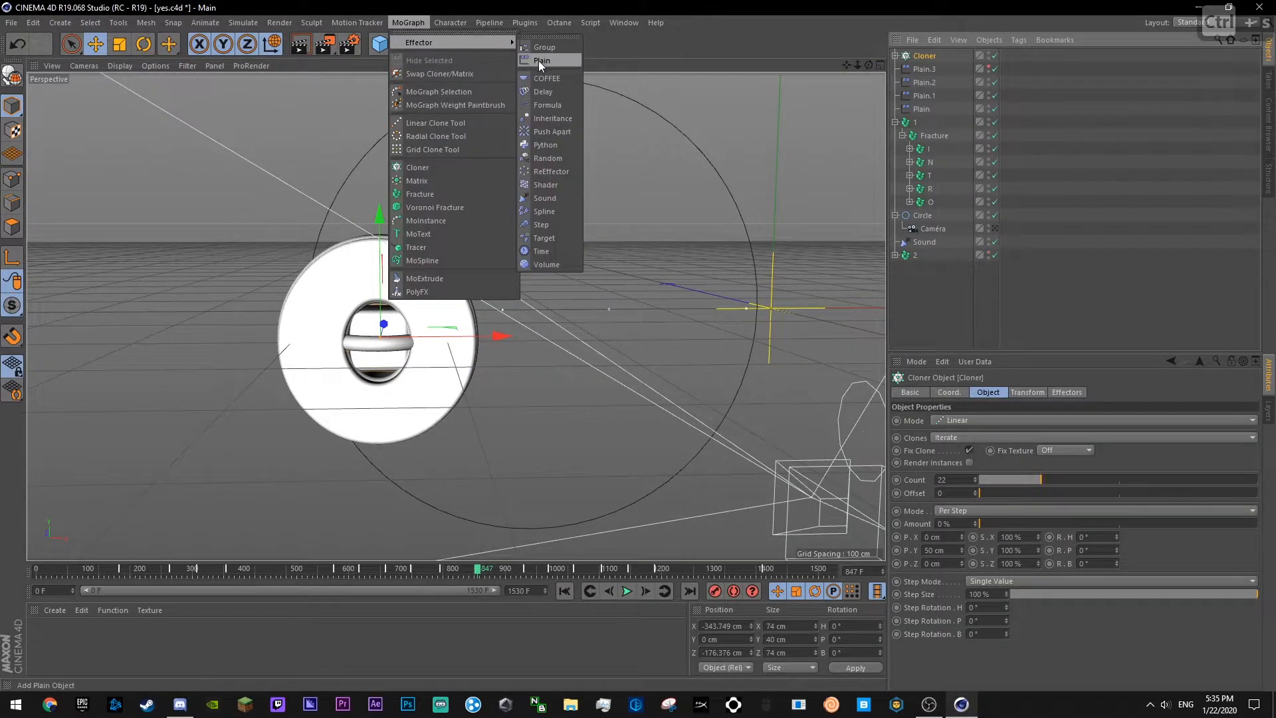
left_click(539, 61)
left_click(1028, 392)
left_click(943, 444)
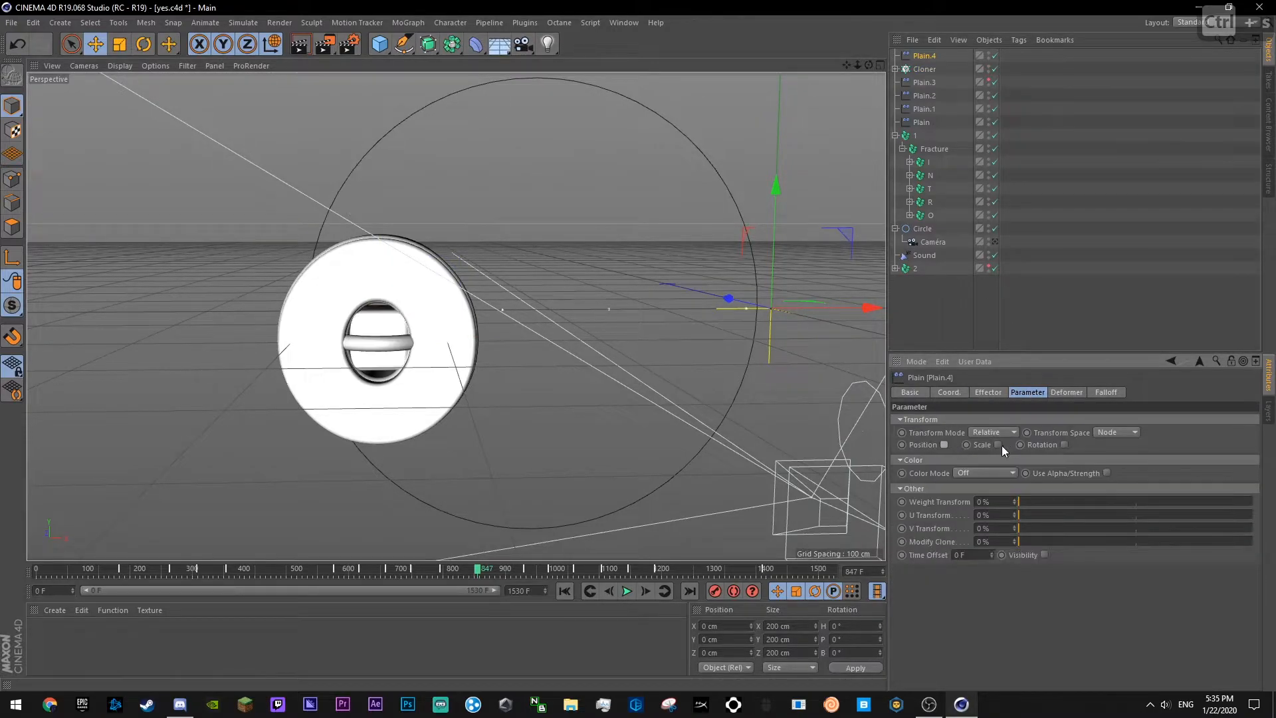
left_click(1030, 445)
left_click(1029, 496)
double_click(1039, 457)
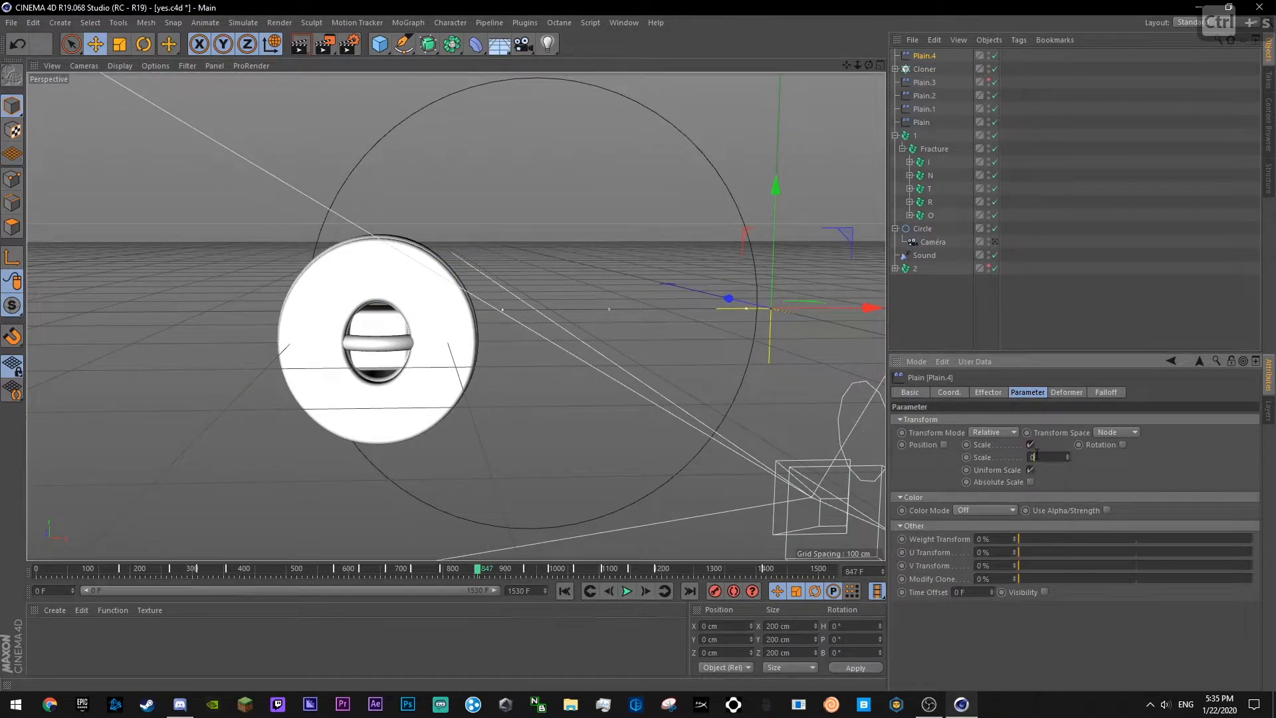
type("-1")
left_click(1122, 281)
key("ctrl+s")
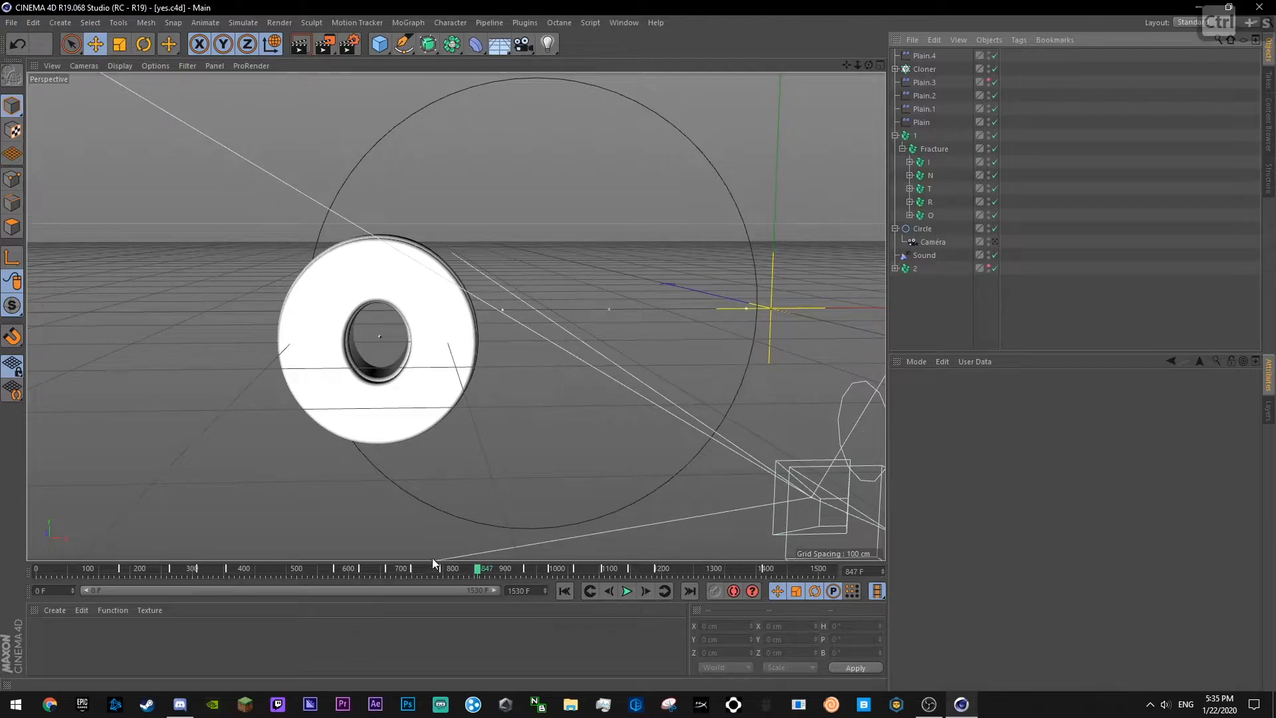
- Replay the section after marker 7 to hear the beat and park the playhead at frame 775 with the Plain.4 effector selected
left_click(420, 569)
left_click(624, 591)
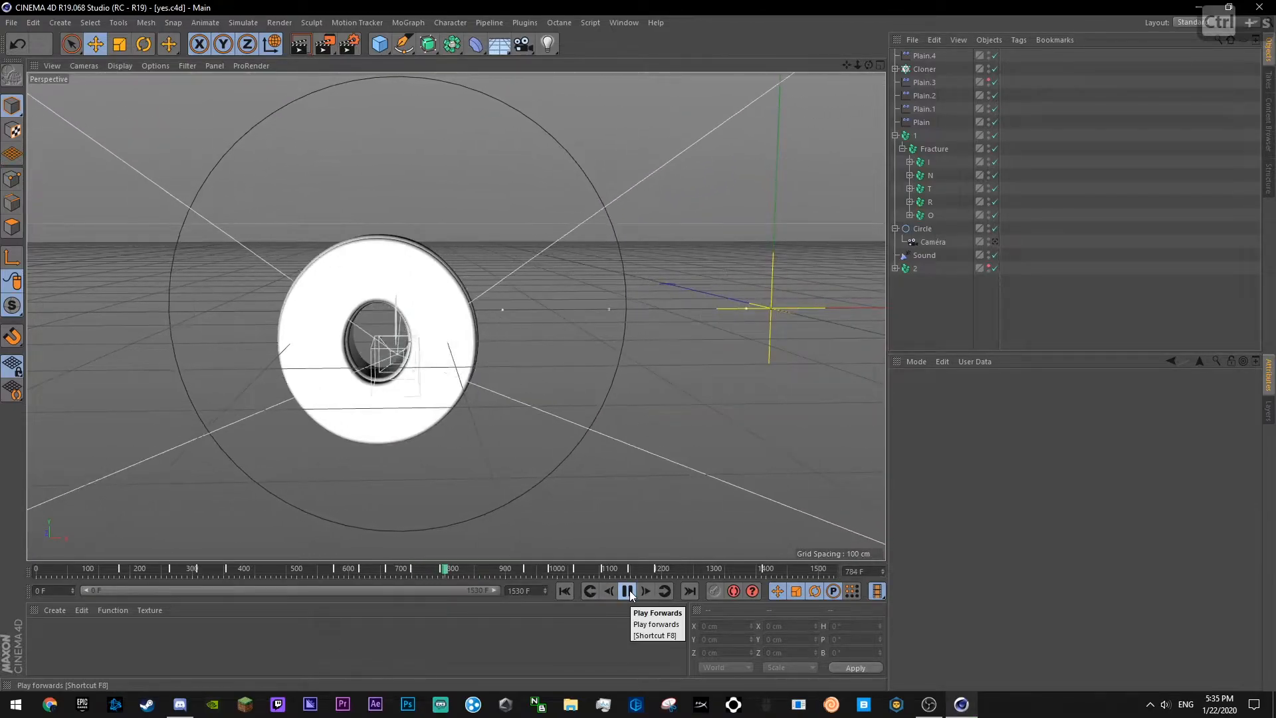
left_click(441, 570)
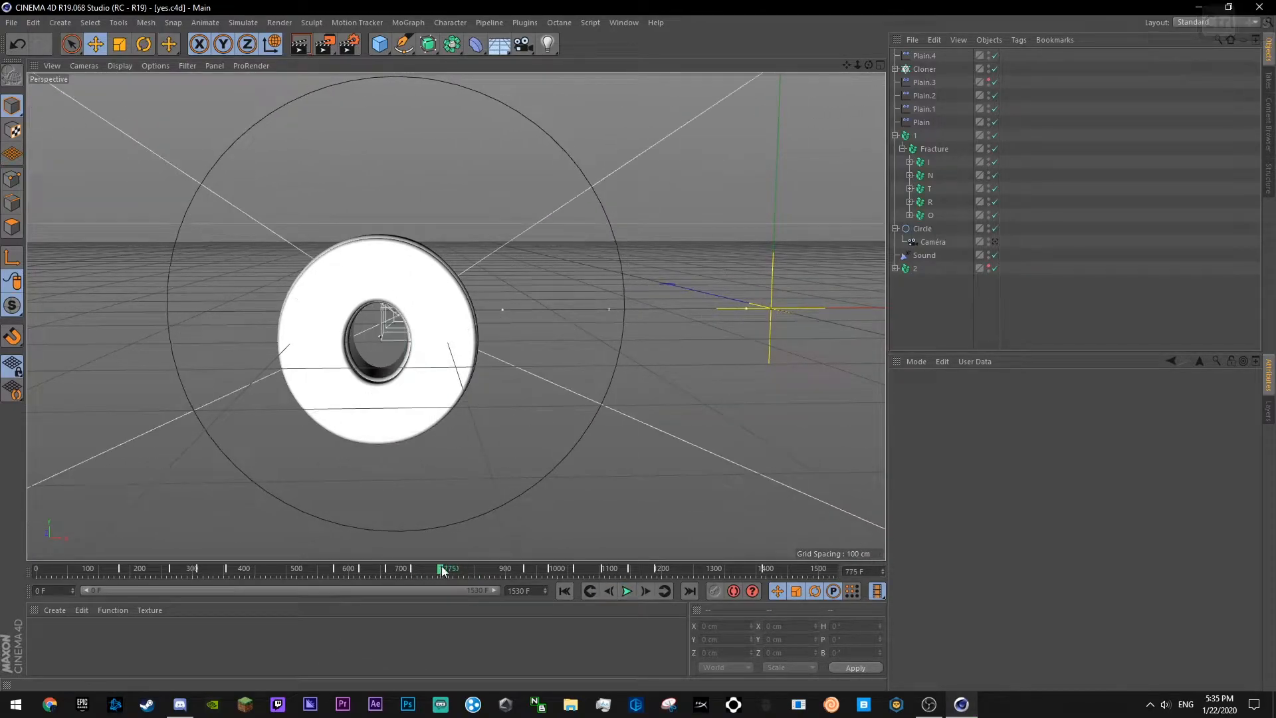
left_click(924, 56)
left_click(626, 592)
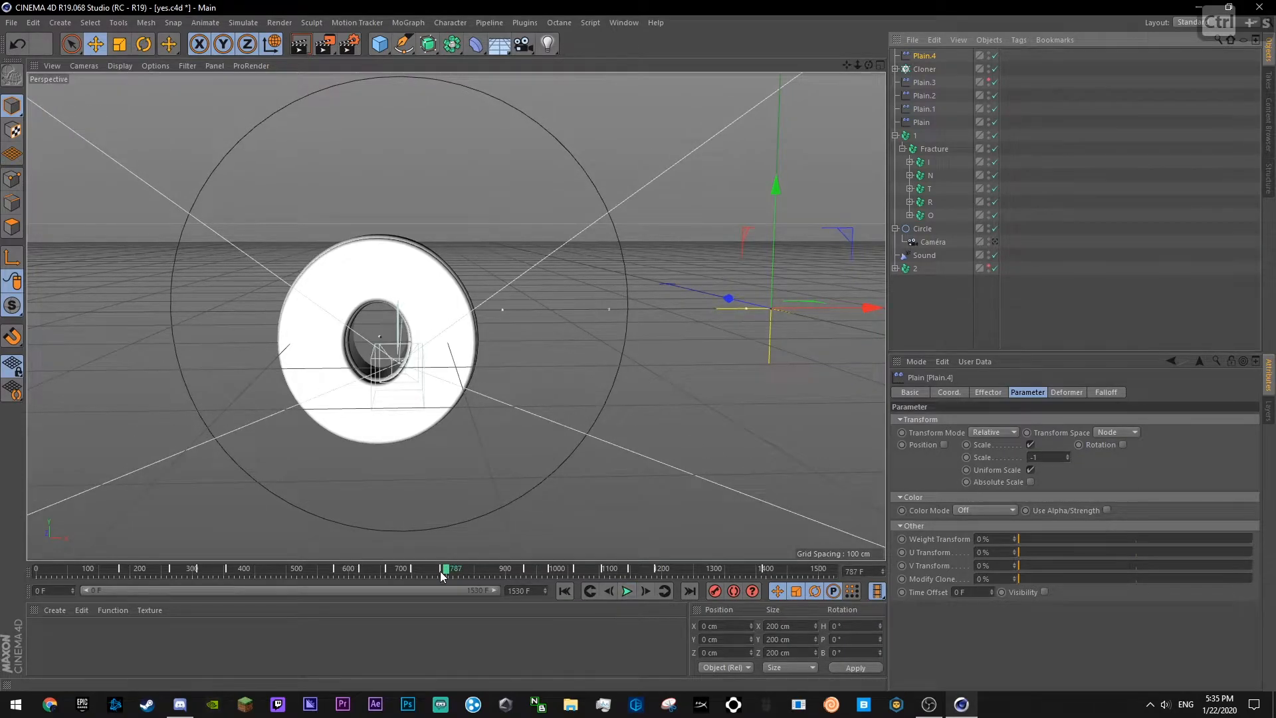
left_click(407, 571)
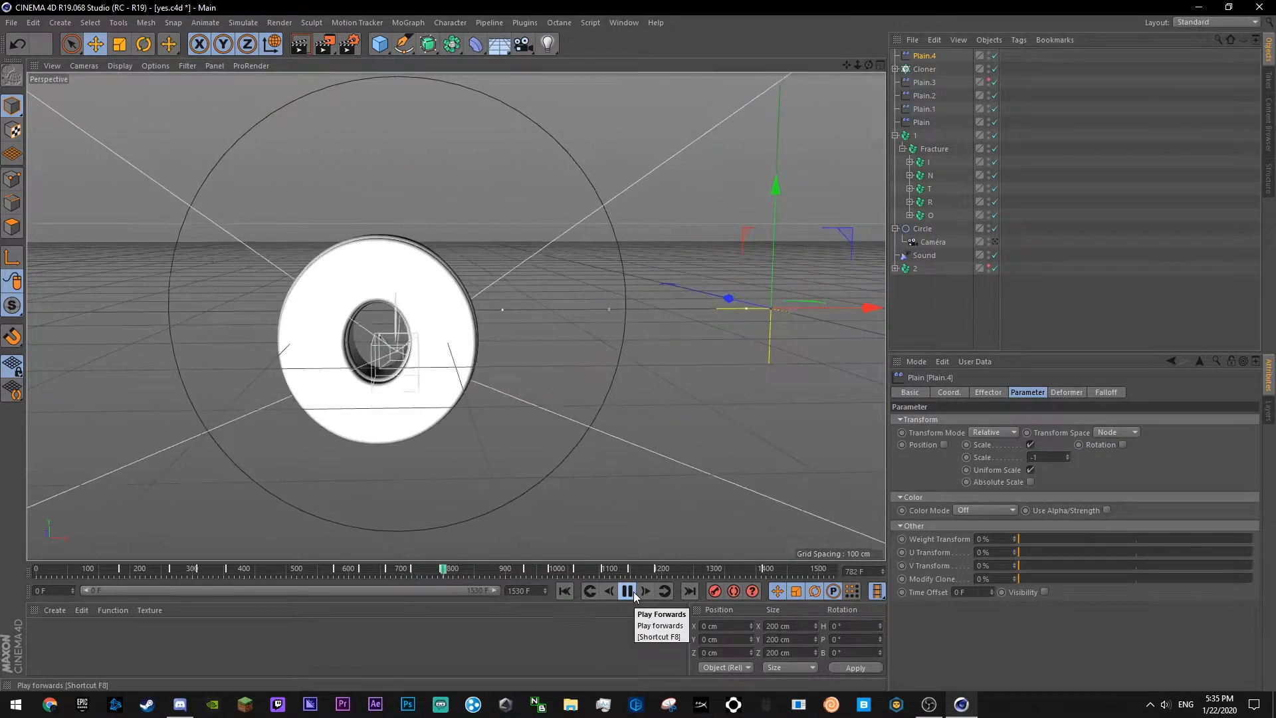
left_click(449, 567)
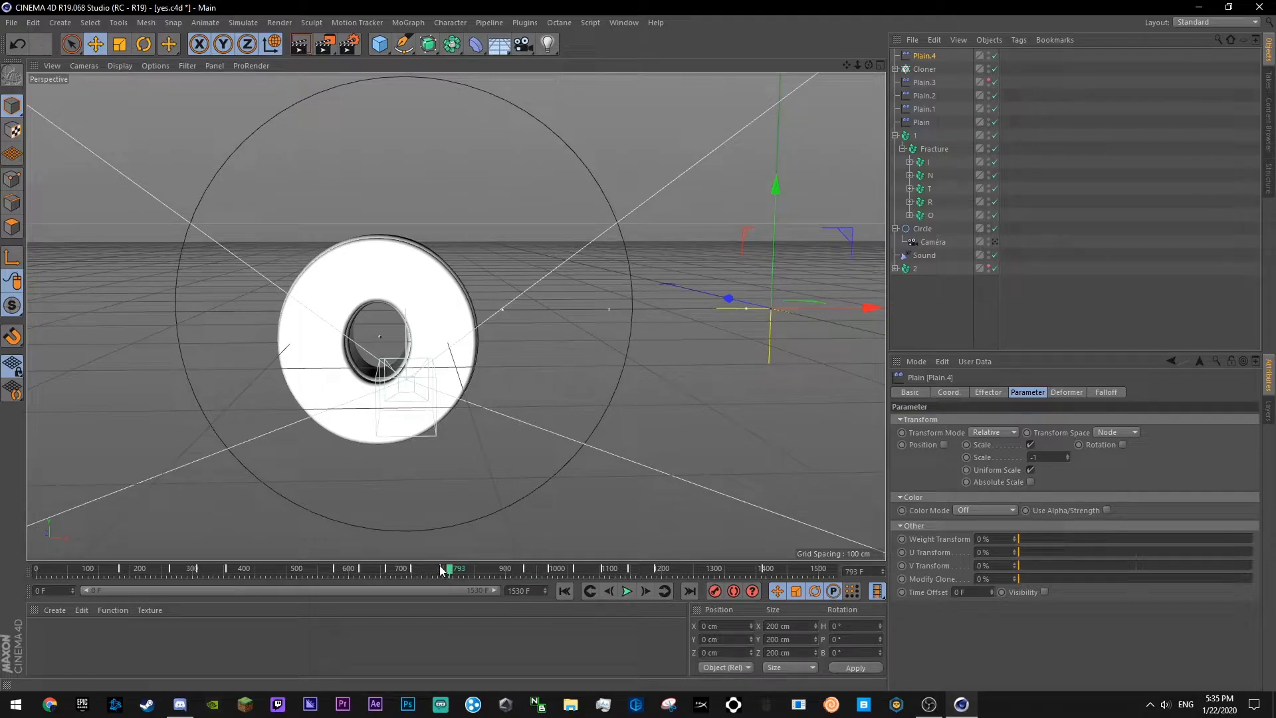
left_click(441, 568)
- Keyframe Plain.4's Strength at 100% on frame 775 and at 0% on frame 778 so the clones pop in
left_click(989, 394)
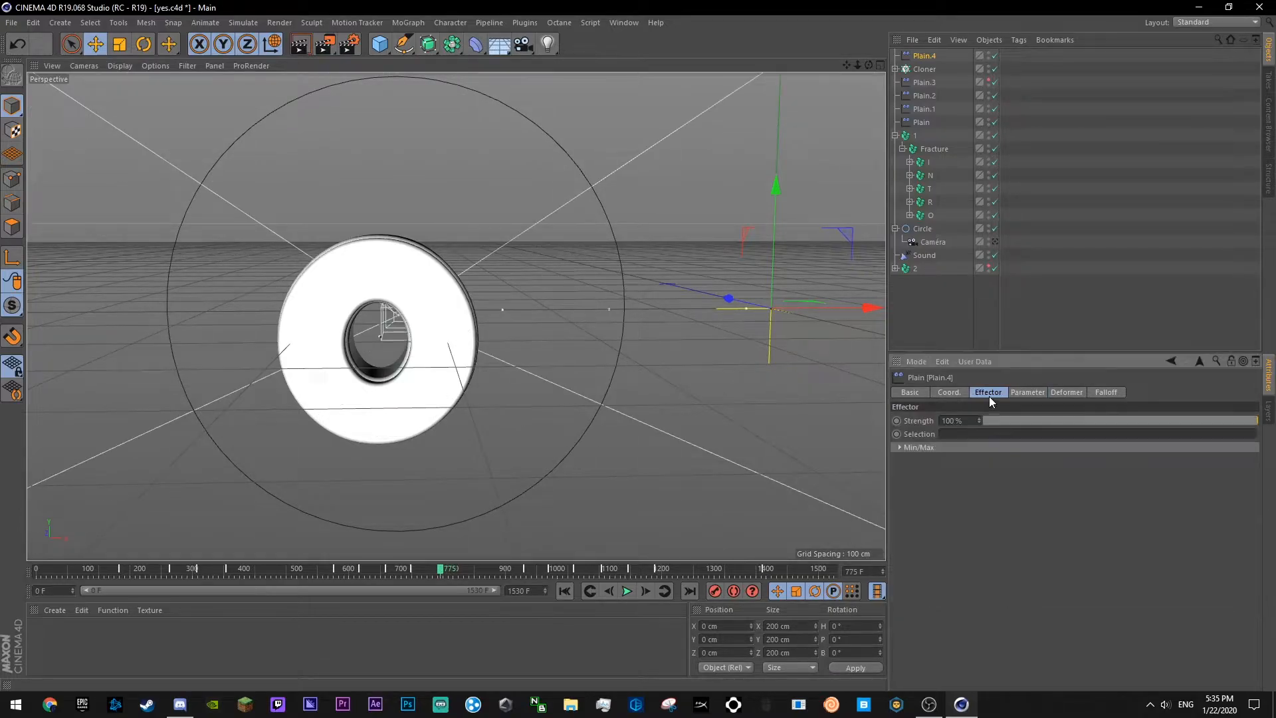
left_click_drag(995, 421, 908, 430)
left_click_drag(984, 420, 1258, 424)
left_click(646, 591)
left_click(646, 591)
left_click(646, 591)
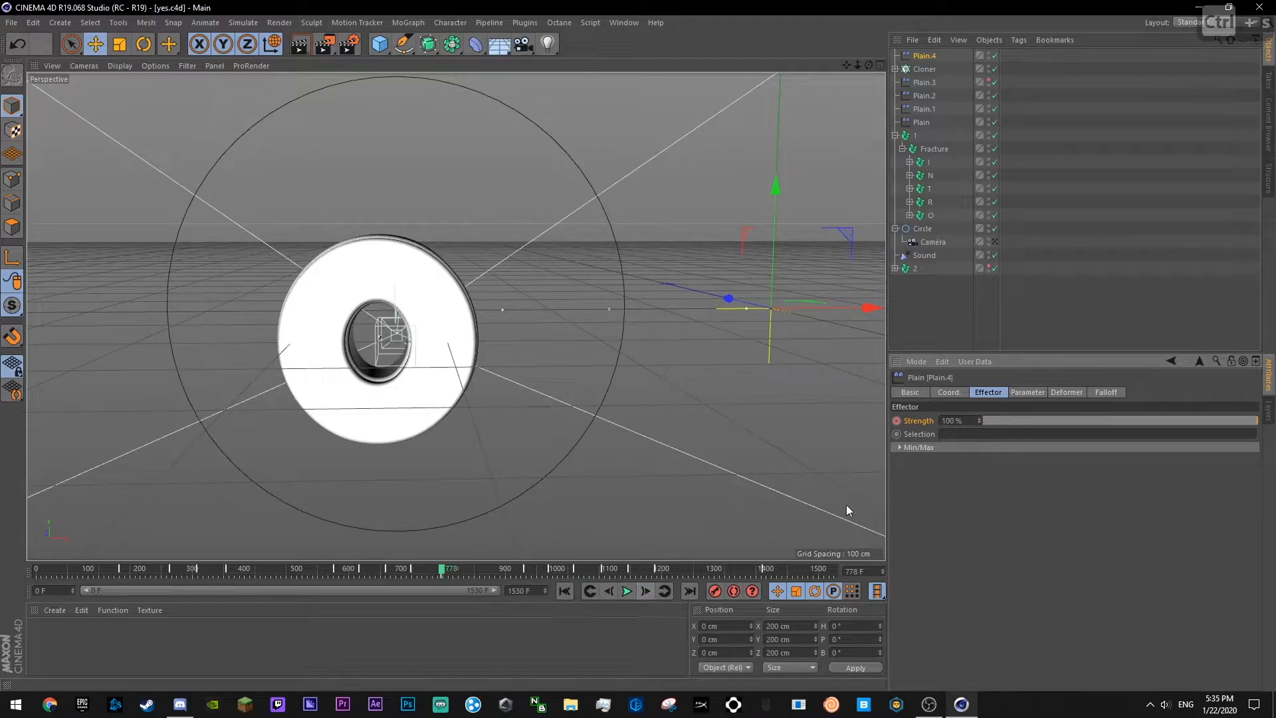
left_click_drag(994, 421, 919, 425)
left_click(894, 420, "ctrl")
left_click(1088, 270)
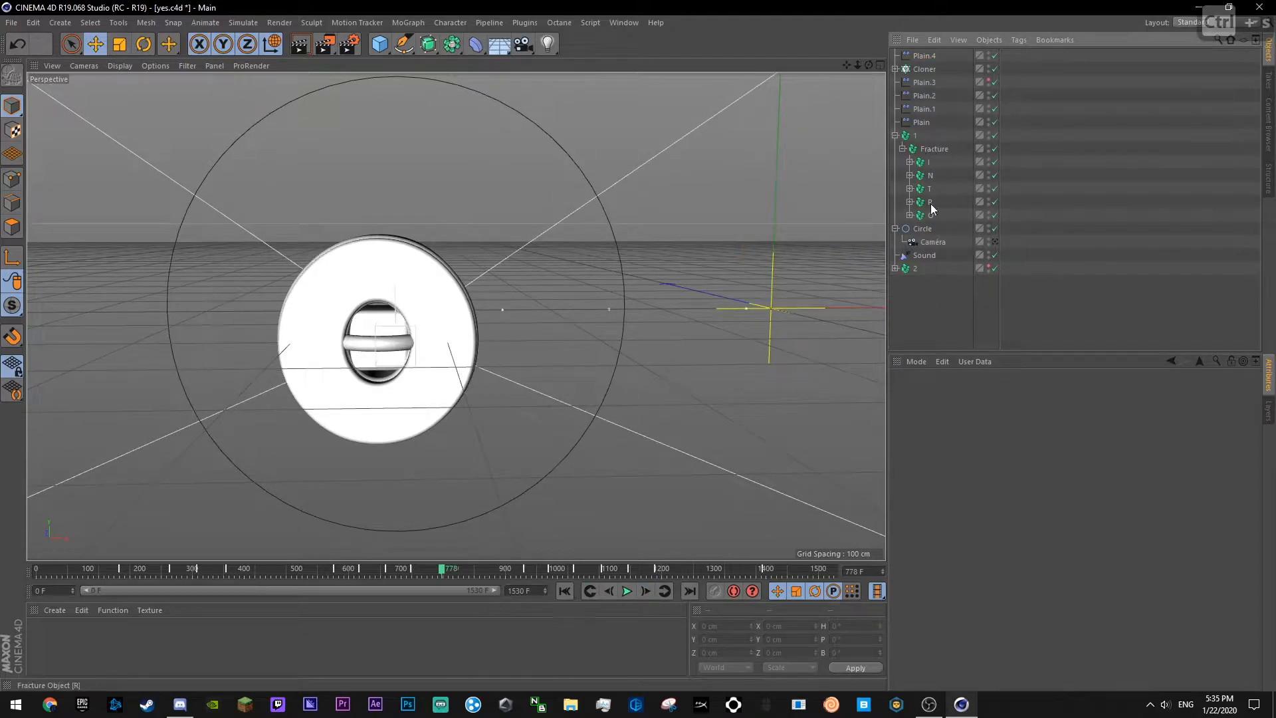
- Add another Plain effector for the INTRO letters with position and rotation off and uniform scale on
left_click(408, 22)
left_click(541, 60)
left_click(1021, 396)
left_click(944, 445)
left_click(1064, 445)
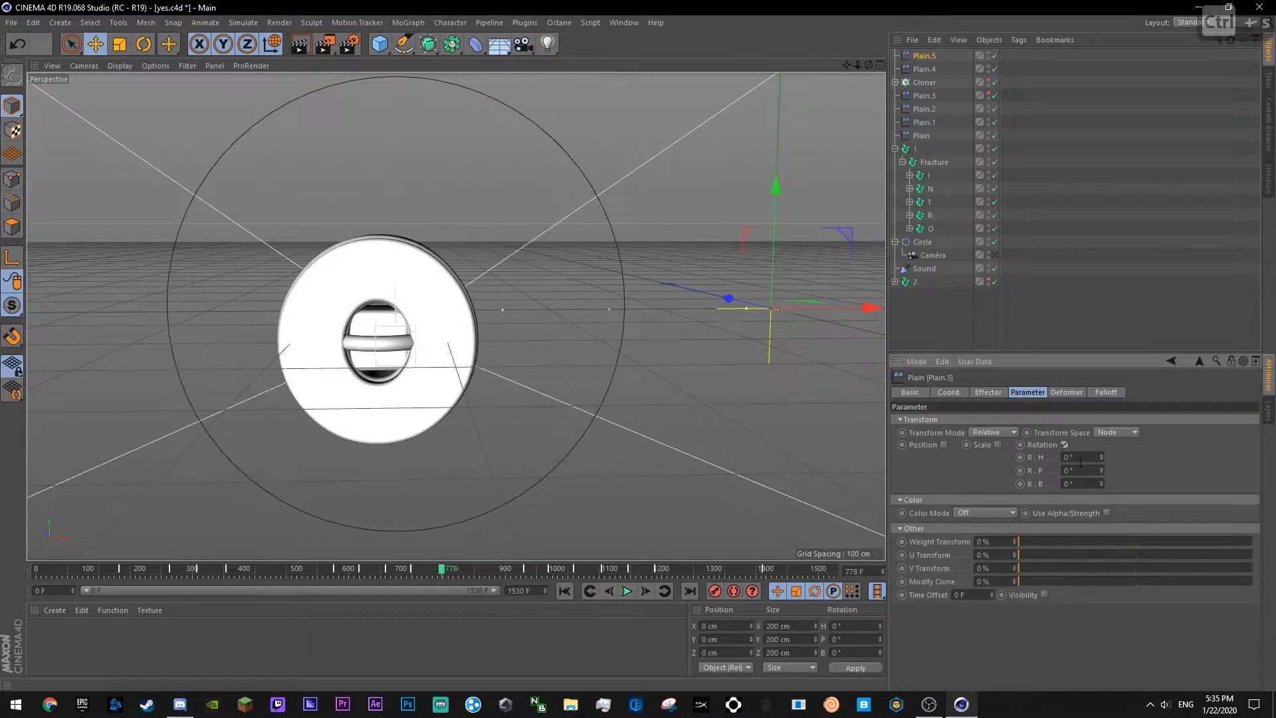
left_click(1065, 446)
left_click(998, 445)
left_click(1031, 495)
left_click(1046, 457)
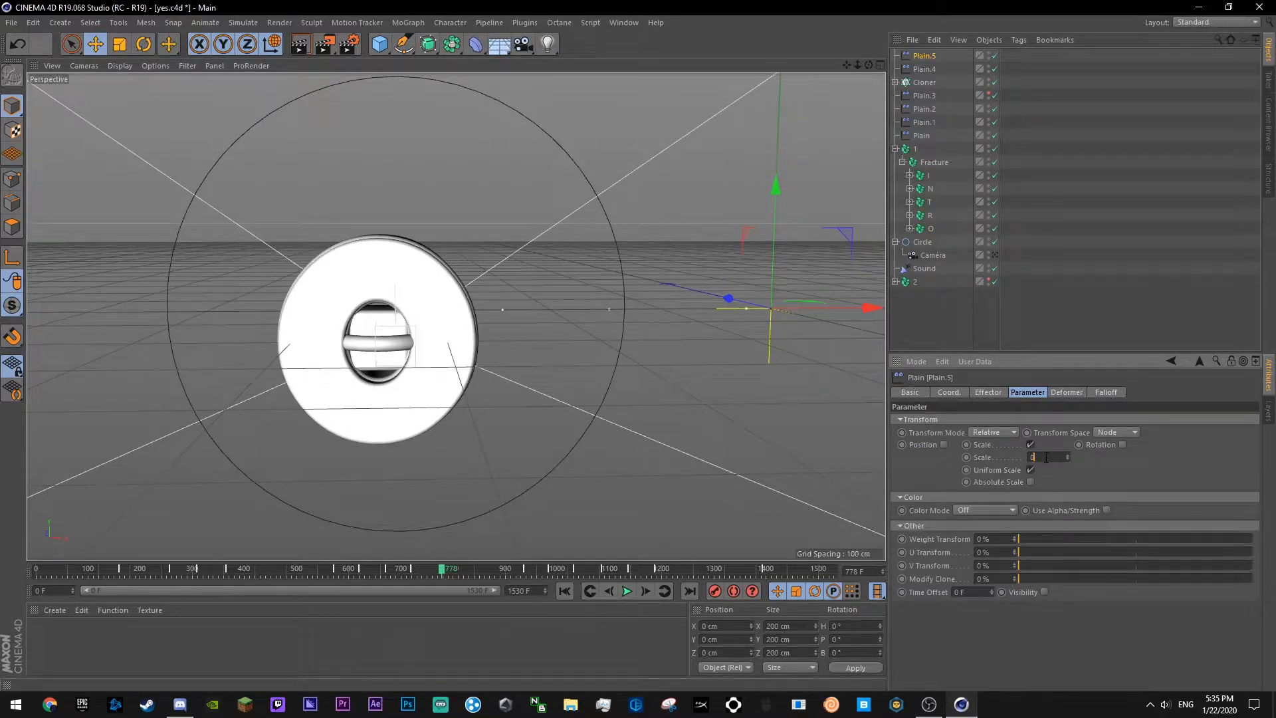
- Keyframe Plain.5's Strength at 100% on frame 778 and at 0% on frame 775 so the letters vanish, and save
left_click(988, 392)
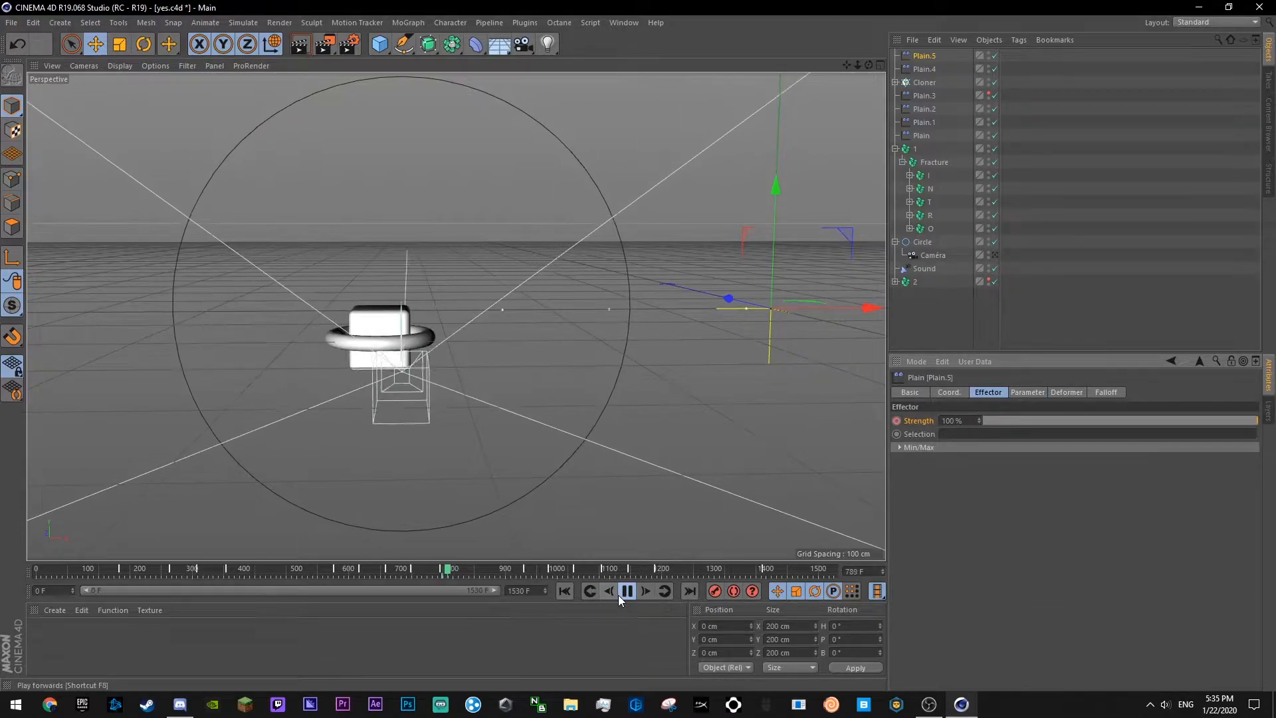
left_click(593, 591)
left_click(610, 591)
left_click(611, 591)
left_click(612, 592)
left_click_drag(1118, 420, 891, 421)
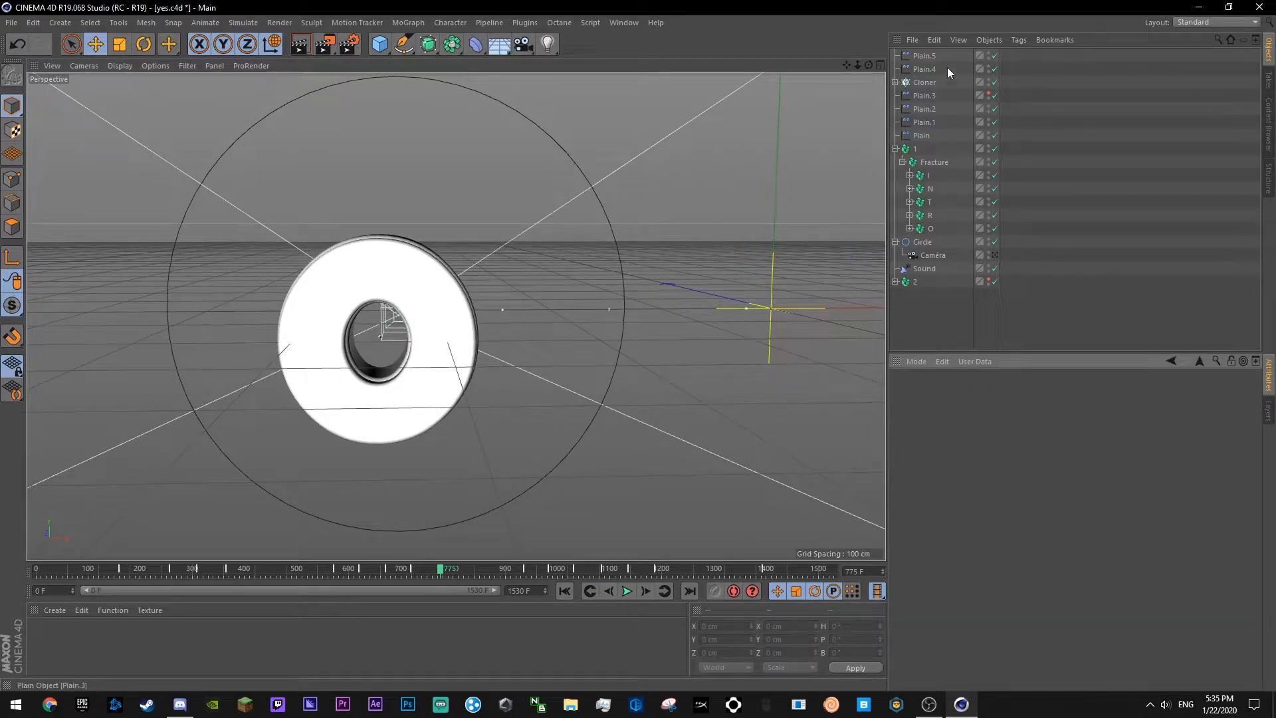
left_click(897, 421, "ctrl")
key("ctrl+s")
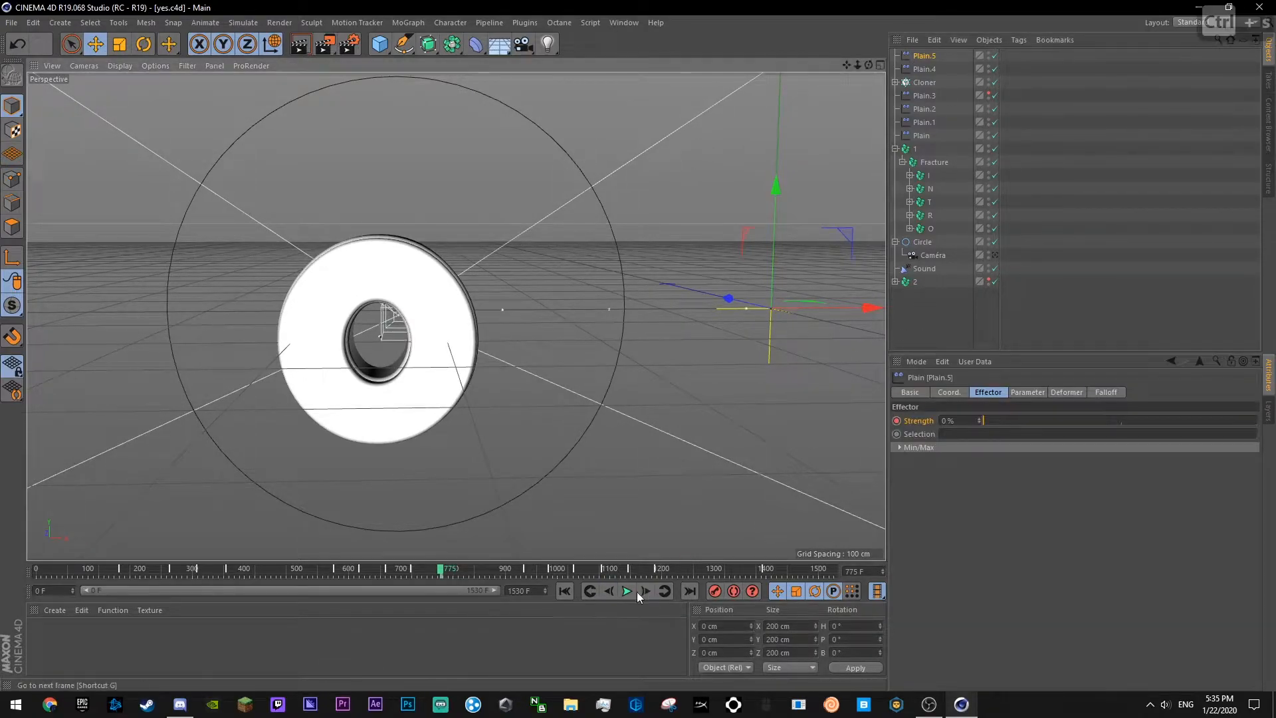
- Switch to the camera view and replay the section after marker 7 to check the clones popping in on the beat
left_click(994, 255)
left_click(1070, 296)
left_click(628, 591)
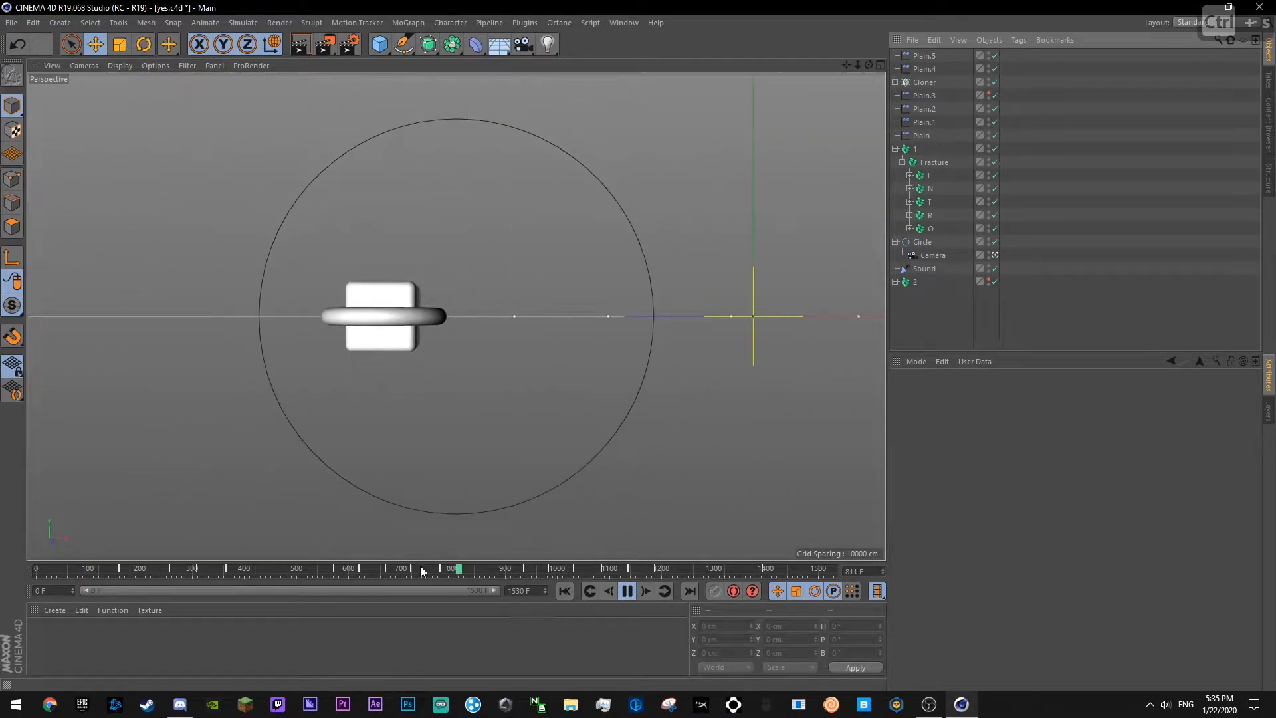
left_click(410, 571)
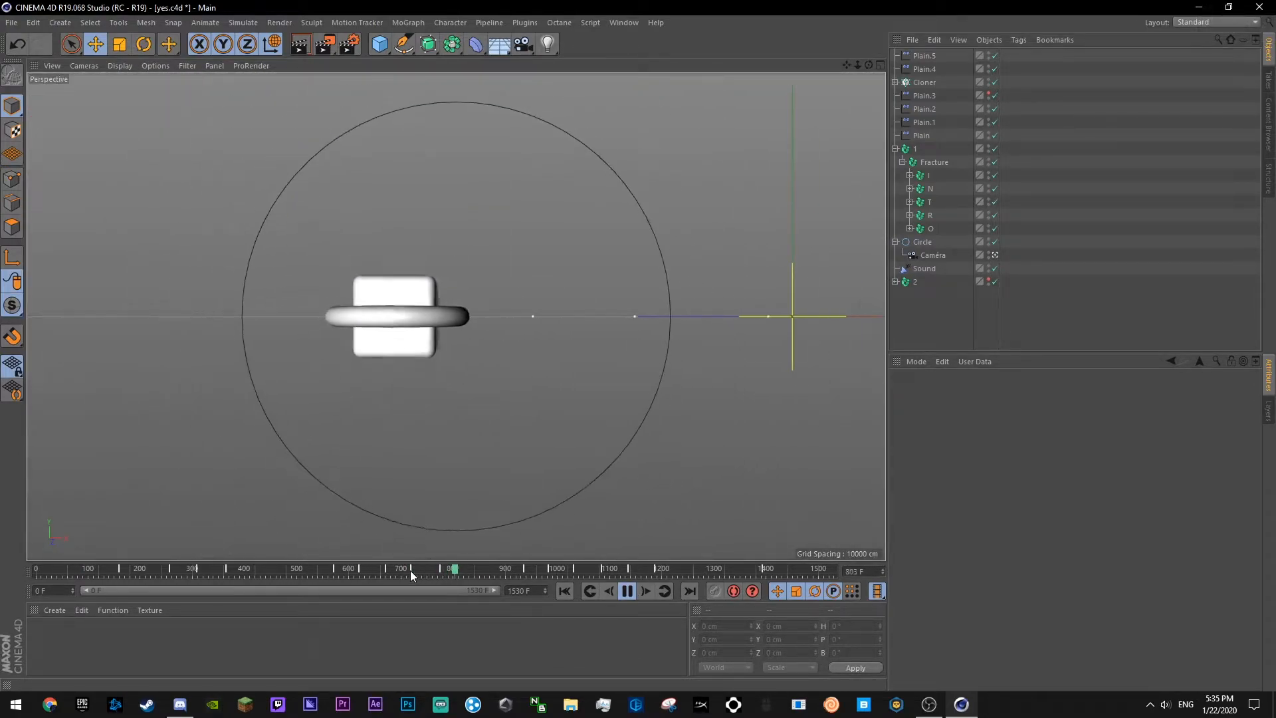
left_click(410, 570)
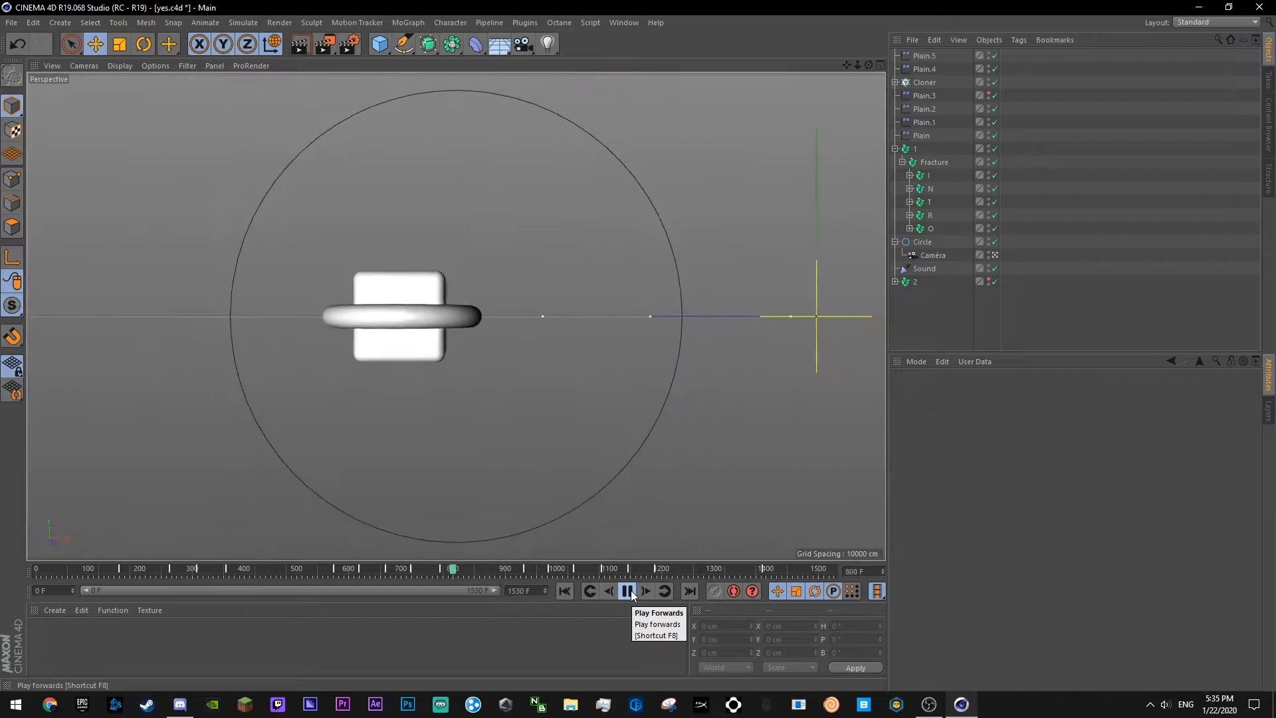
left_click(628, 591)
- Add a Random effector to the Cloner and save the project
left_click(925, 82)
left_click(408, 22)
mouse_move(413, 43)
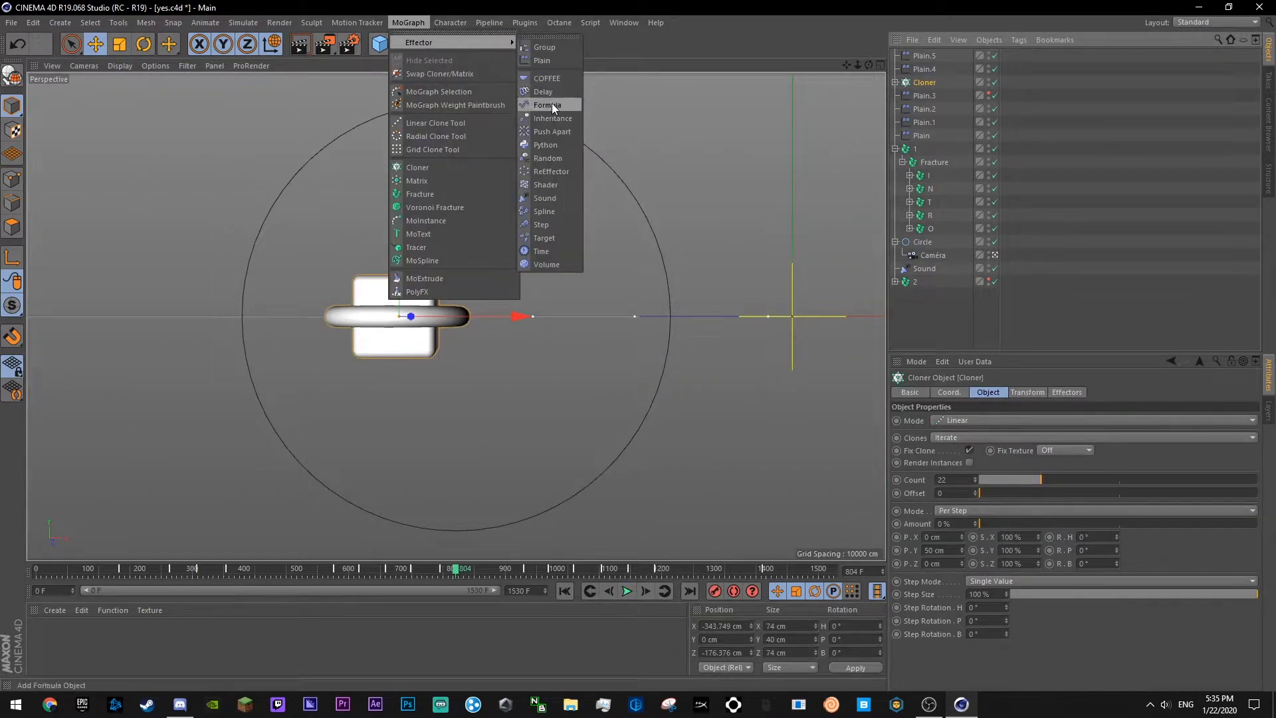
left_click(548, 158)
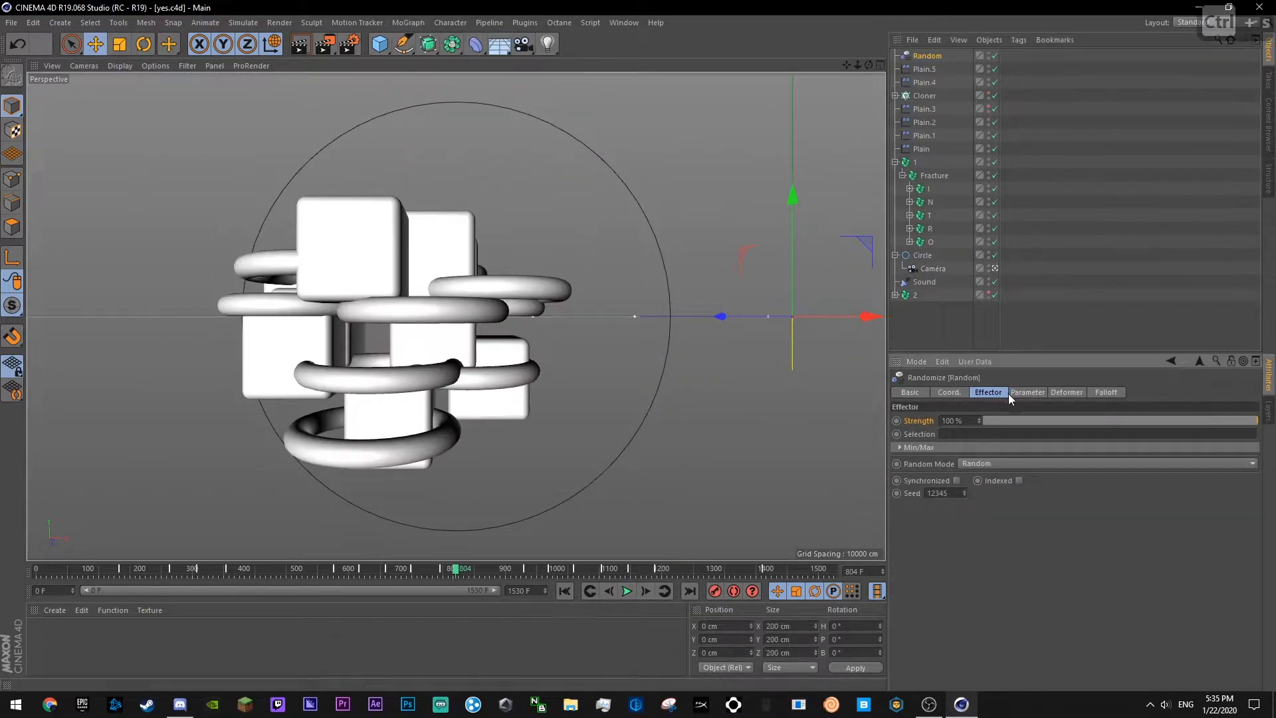
left_click(1023, 392)
key("ctrl+s")
- Set the Random effector's position to 329, 588 and 675 cm and its rotation to 315°, 249° and 259°, and save
left_click_drag(981, 457, 980, 113)
left_click_drag(976, 489, 977, 86)
left_click_drag(981, 457, 1127, 394)
left_click_drag(1127, 484, 1127, 405)
key("ctrl+s")
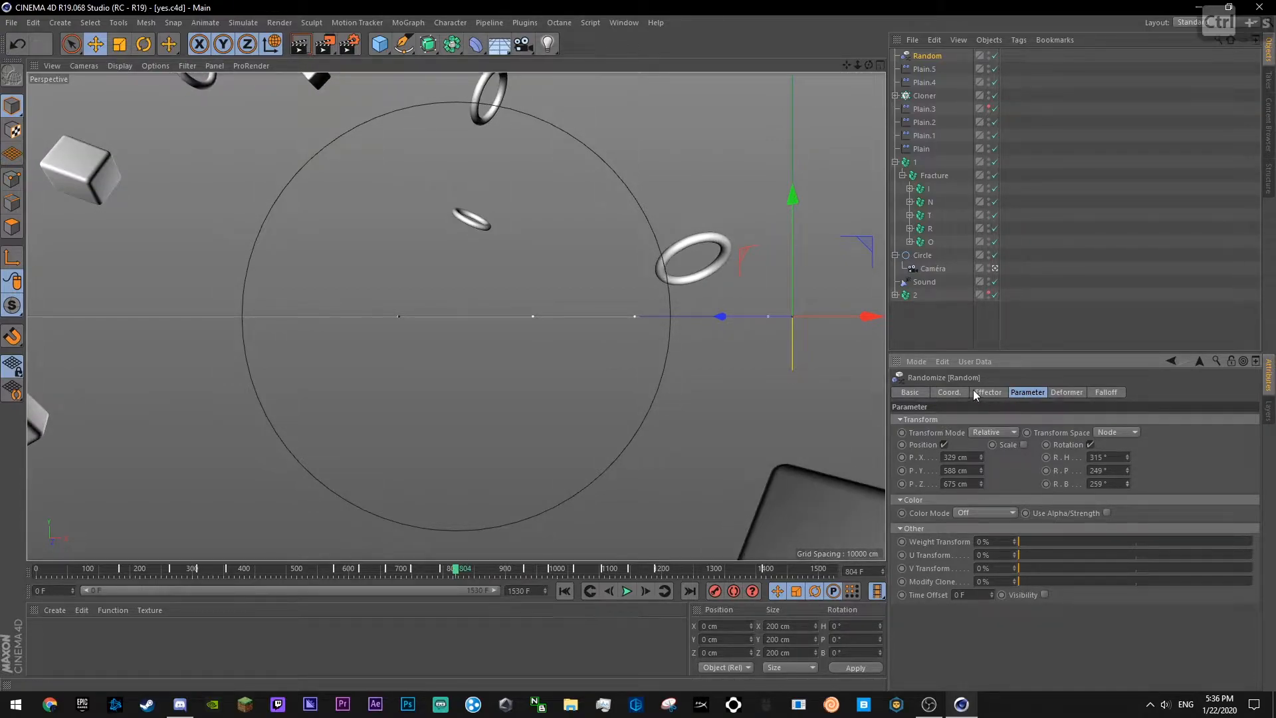
- Keyframe the Random effector's Strength at 0% on frame 775 and at 100% on frame 966
left_click(987, 392)
left_click_drag(1012, 419, 1260, 458)
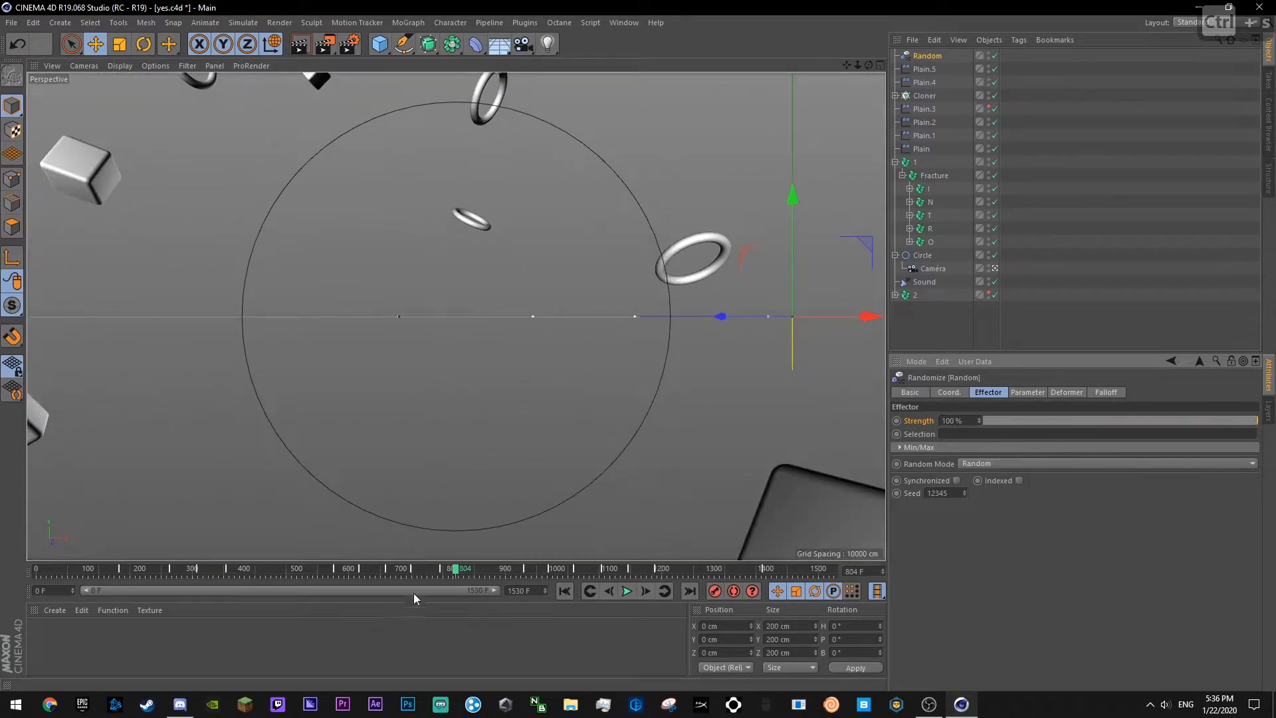
left_click(440, 569)
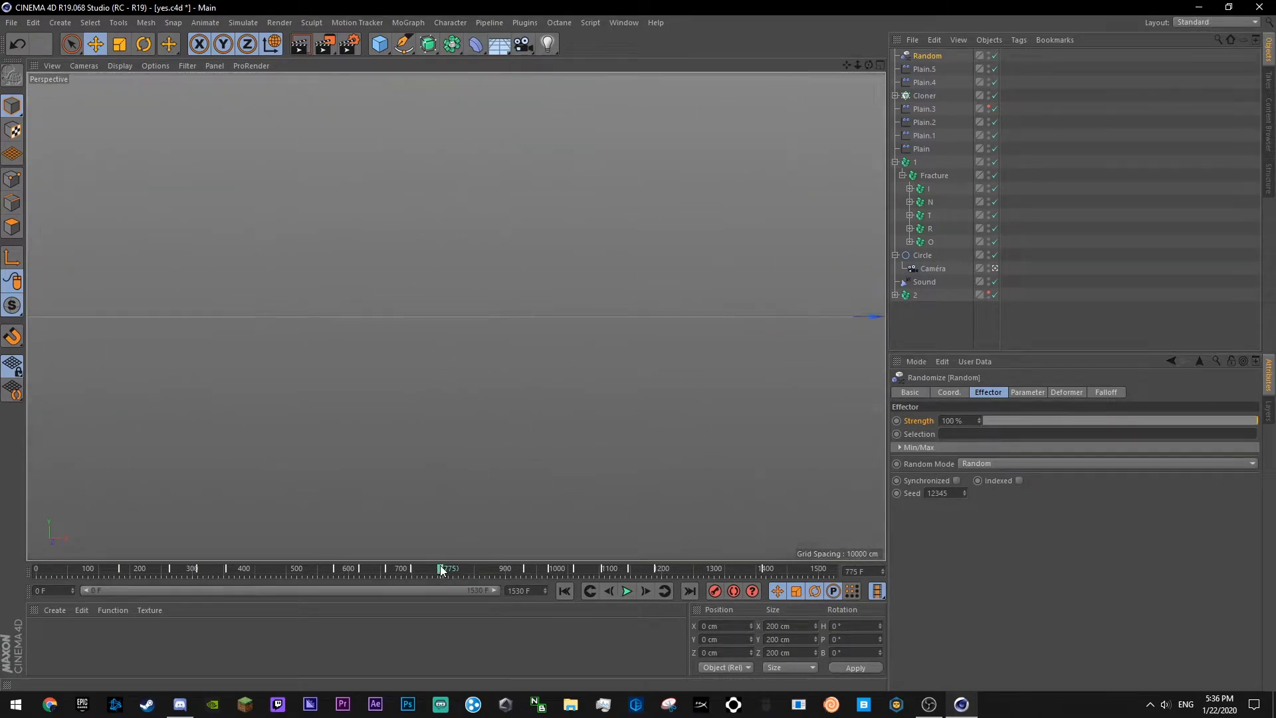
left_click_drag(1008, 426, 899, 417)
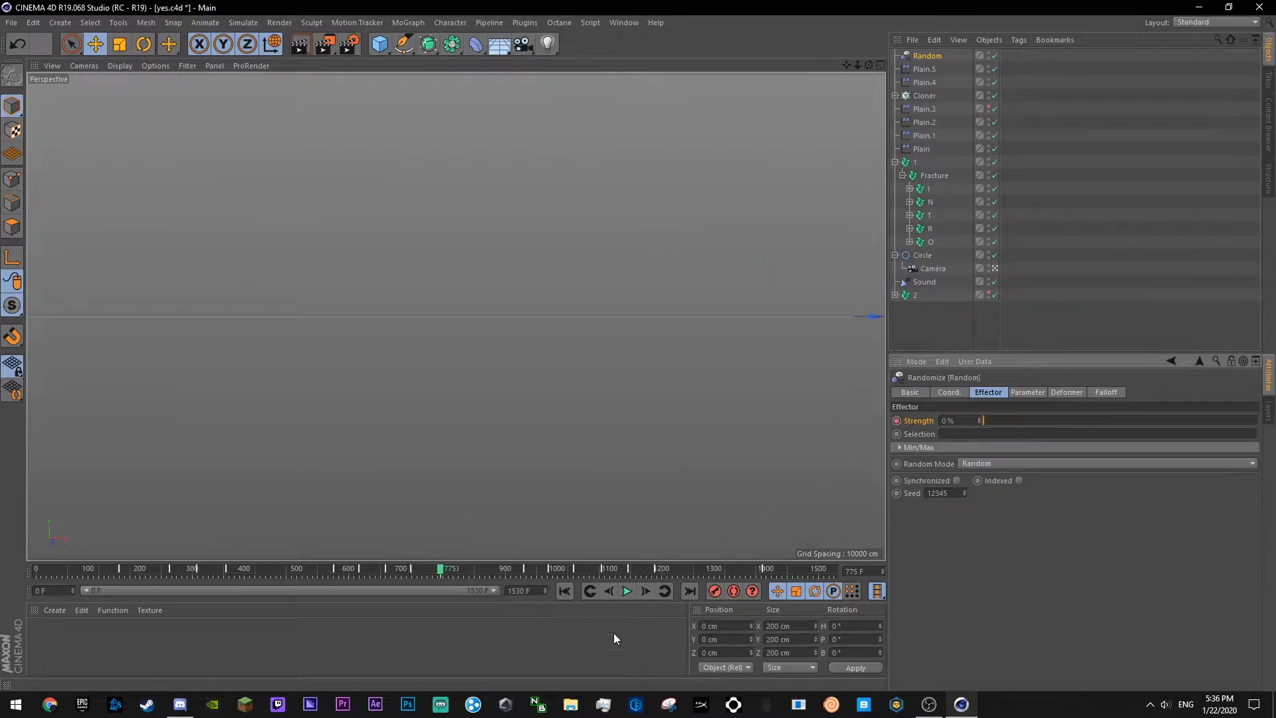
left_click(627, 590)
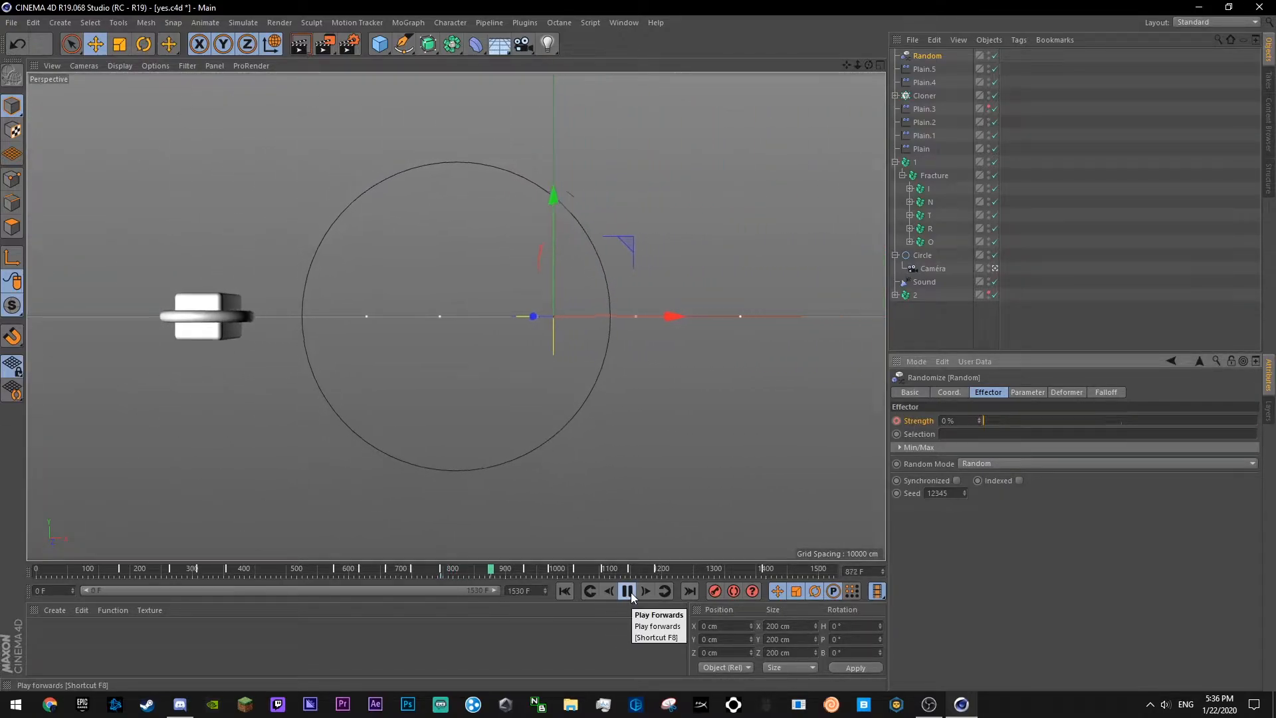
left_click(627, 591)
left_click_drag(986, 421, 1110, 417)
left_click_drag(541, 577, 507, 576)
left_click_drag(515, 577, 556, 571)
- Replay the burst through the camera to check how the clones spread with the music
left_click(590, 590)
left_click(590, 590)
left_click(664, 591)
left_click(627, 592)
left_click(589, 591)
left_click(589, 591)
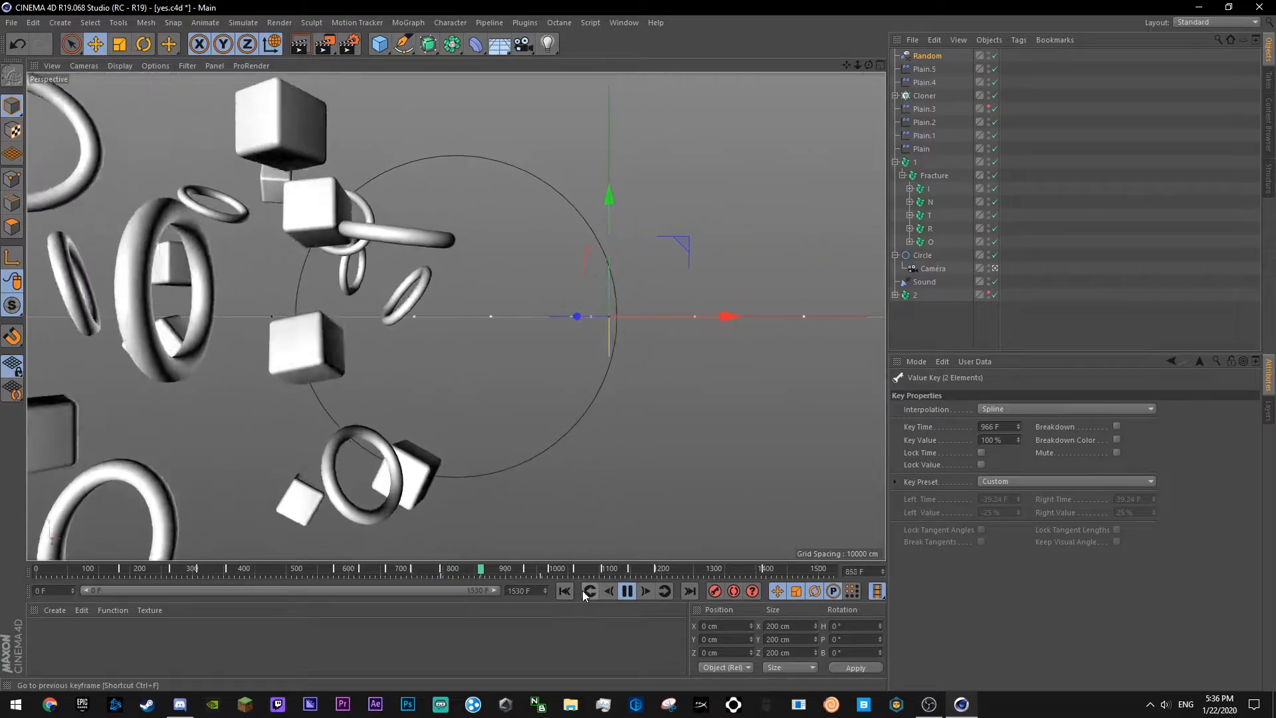
left_click(627, 591)
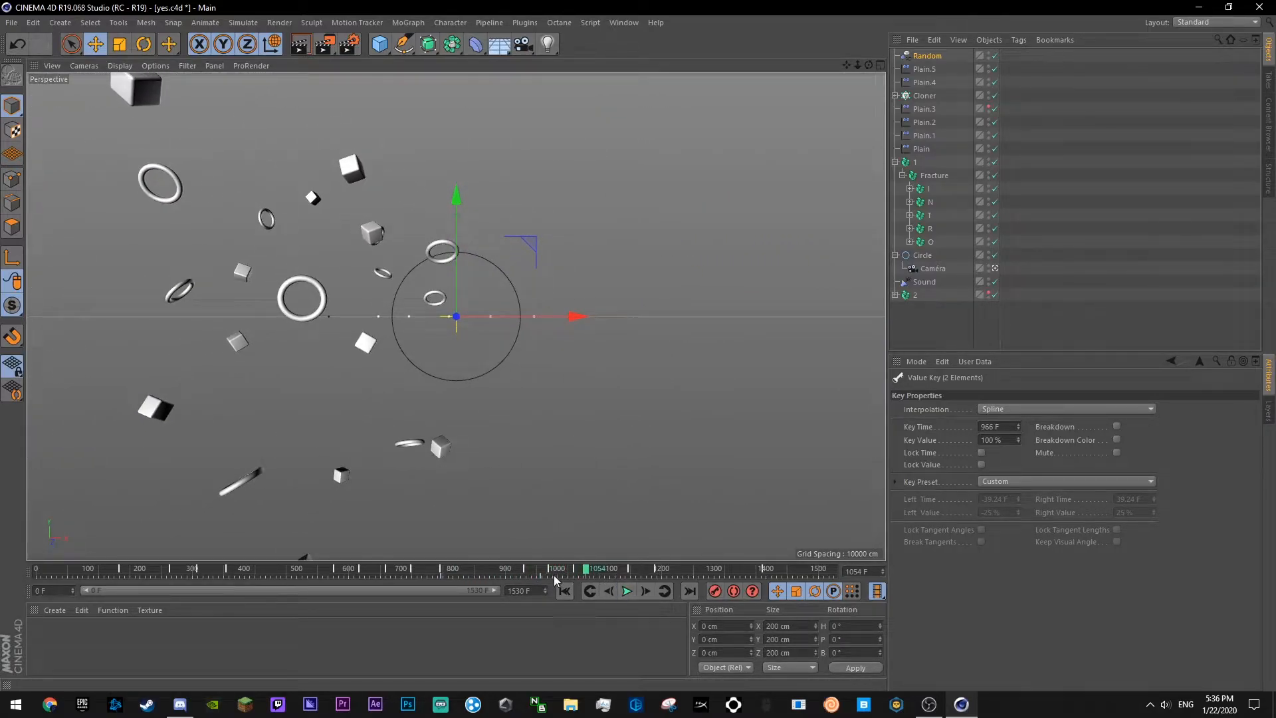
- Open the F-curve of the Random effector's Strength, shape it to rise fast and ease out, and save after a replay
left_click(926, 55)
right_click(915, 419)
mouse_move(955, 426)
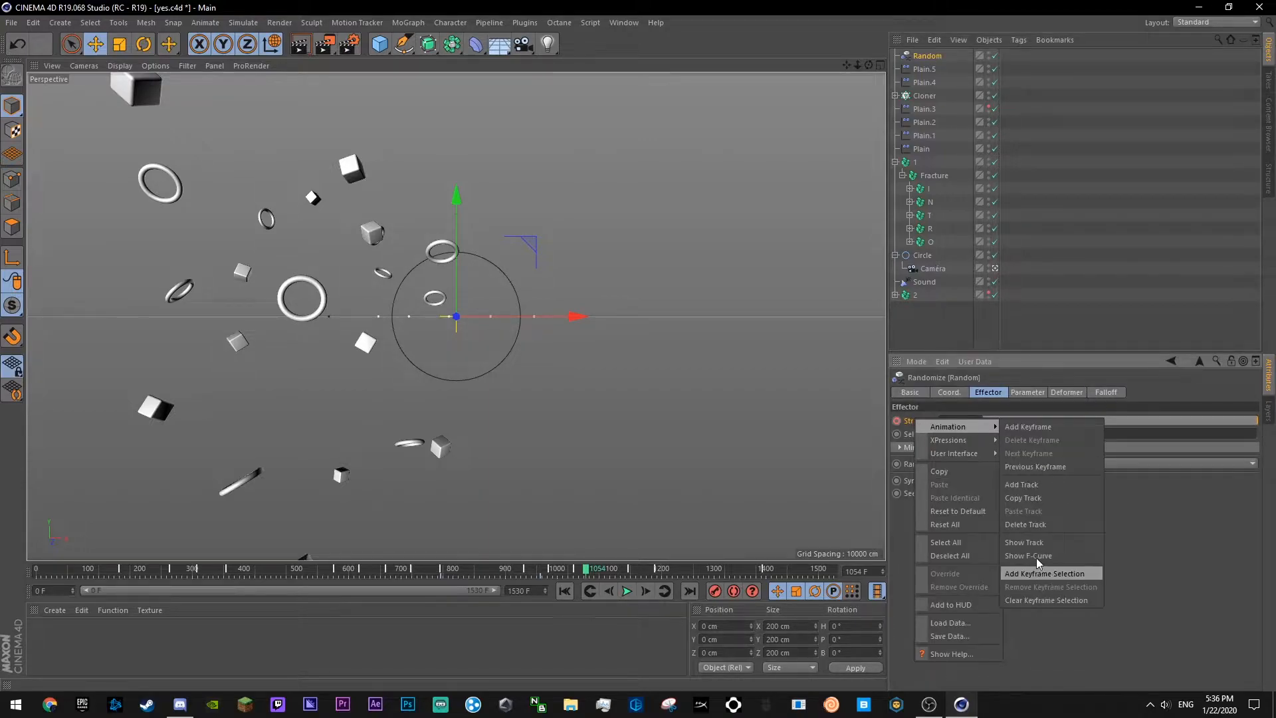
left_click(1034, 557)
key("ctrl+s")
left_click_drag(669, 610, 701, 656)
left_click_drag(808, 637, 691, 465)
left_click(777, 512)
left_click_drag(672, 337, 656, 336)
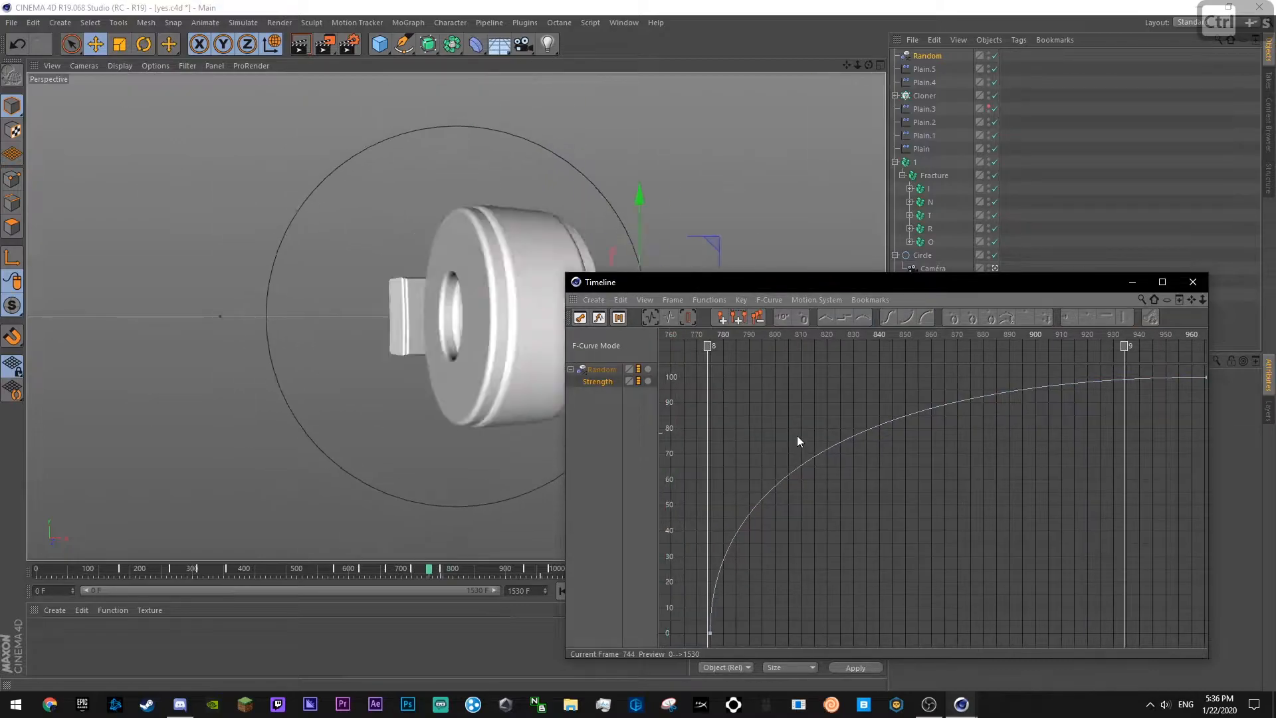
key("F8")
key("F8")
key("ctrl+s")
- Lower the starting tangent of the Strength curve for a gentler burst and replay the section after marker 7
right_click_drag(919, 513, 851, 548, "alt")
left_click(848, 548)
left_click_drag(852, 465, 847, 499)
left_click(834, 364)
left_click_drag(839, 333, 875, 353)
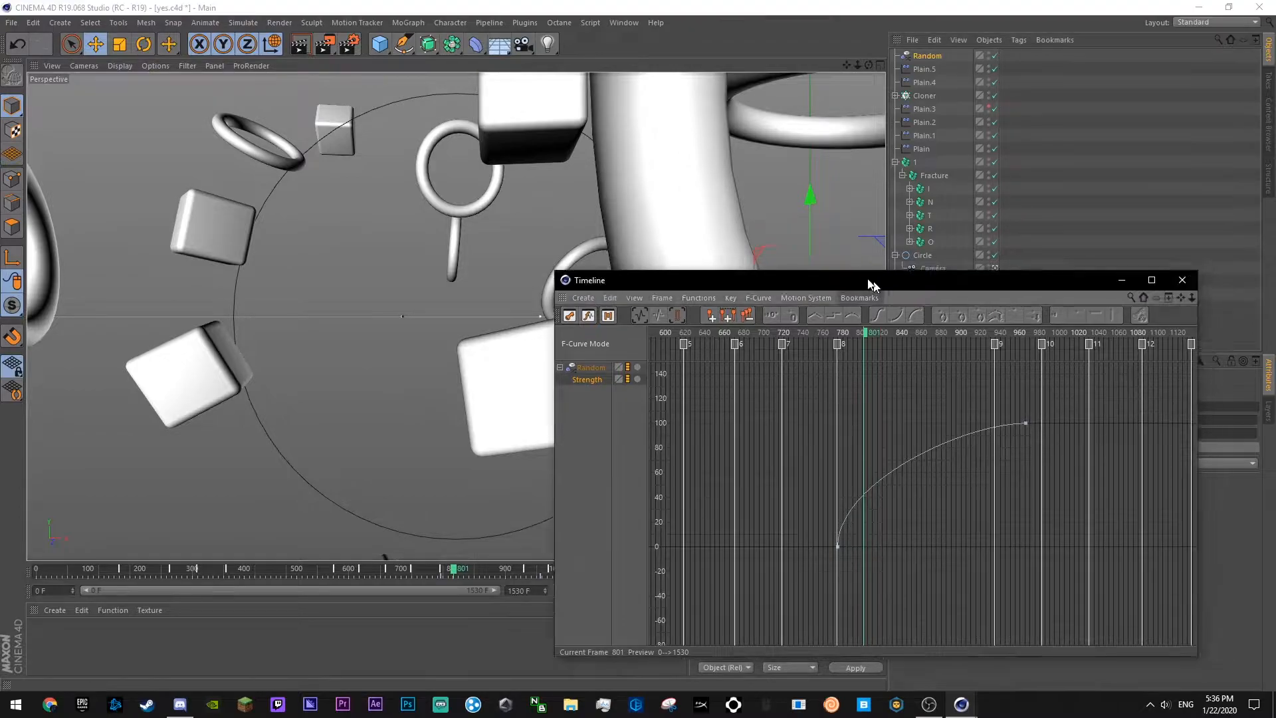
left_click_drag(878, 281, 544, 180)
left_click_drag(965, 493, 965, 478)
left_click_drag(598, 171, 1010, 240)
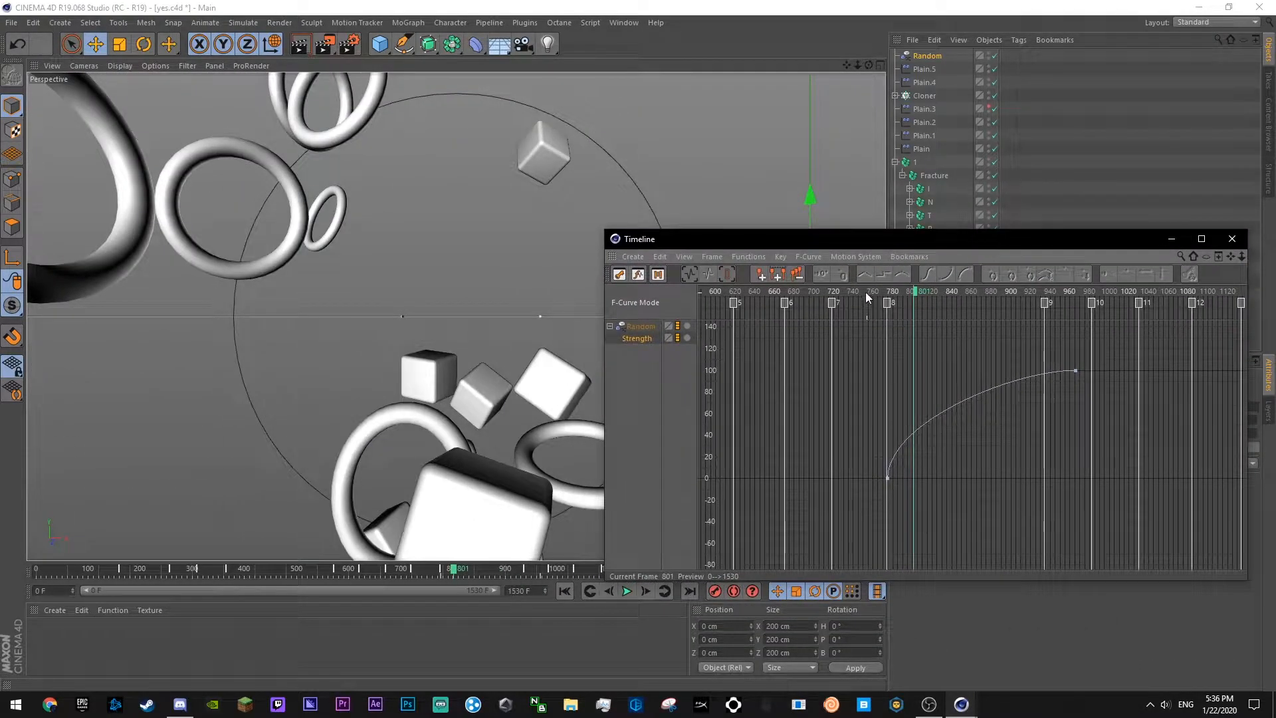
left_click(862, 292)
key("F8")
key("F8")
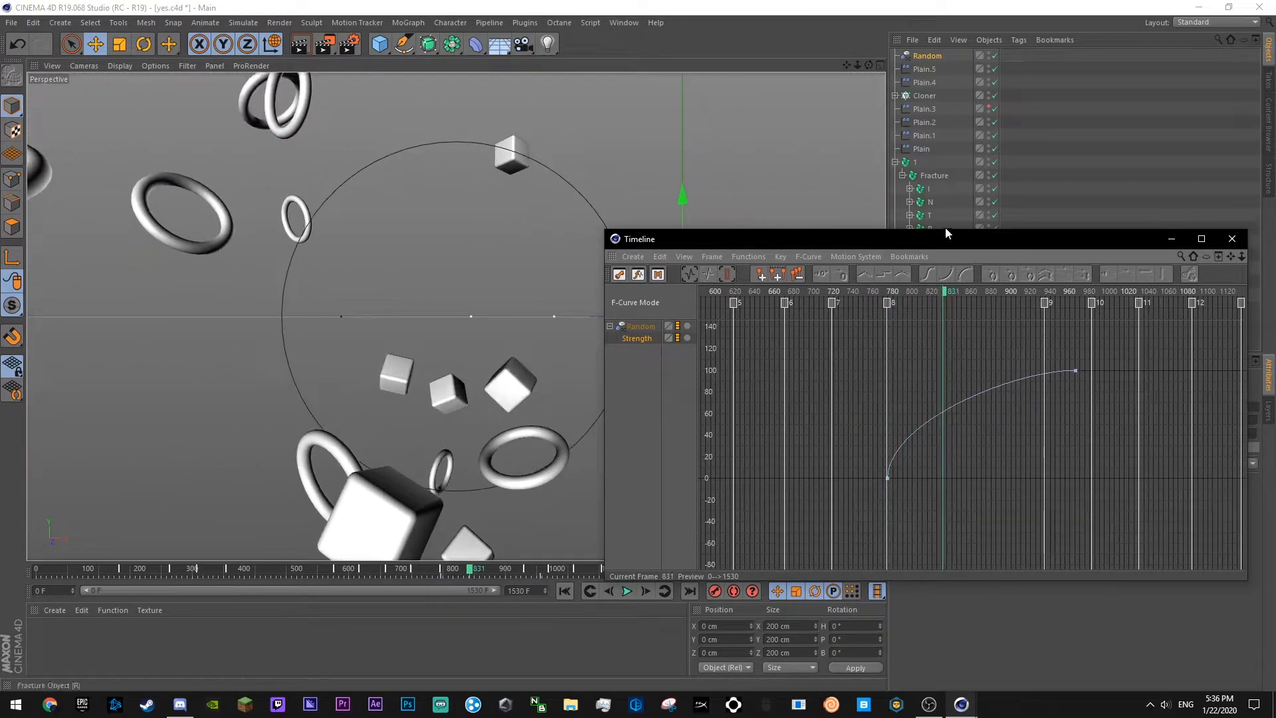
- Raise the tangent of the Strength curve's first key for a steeper start, preview the burst, and close the curve editor
left_click_drag(934, 230, 876, 145)
left_click(887, 459)
left_click_drag(887, 403, 886, 363)
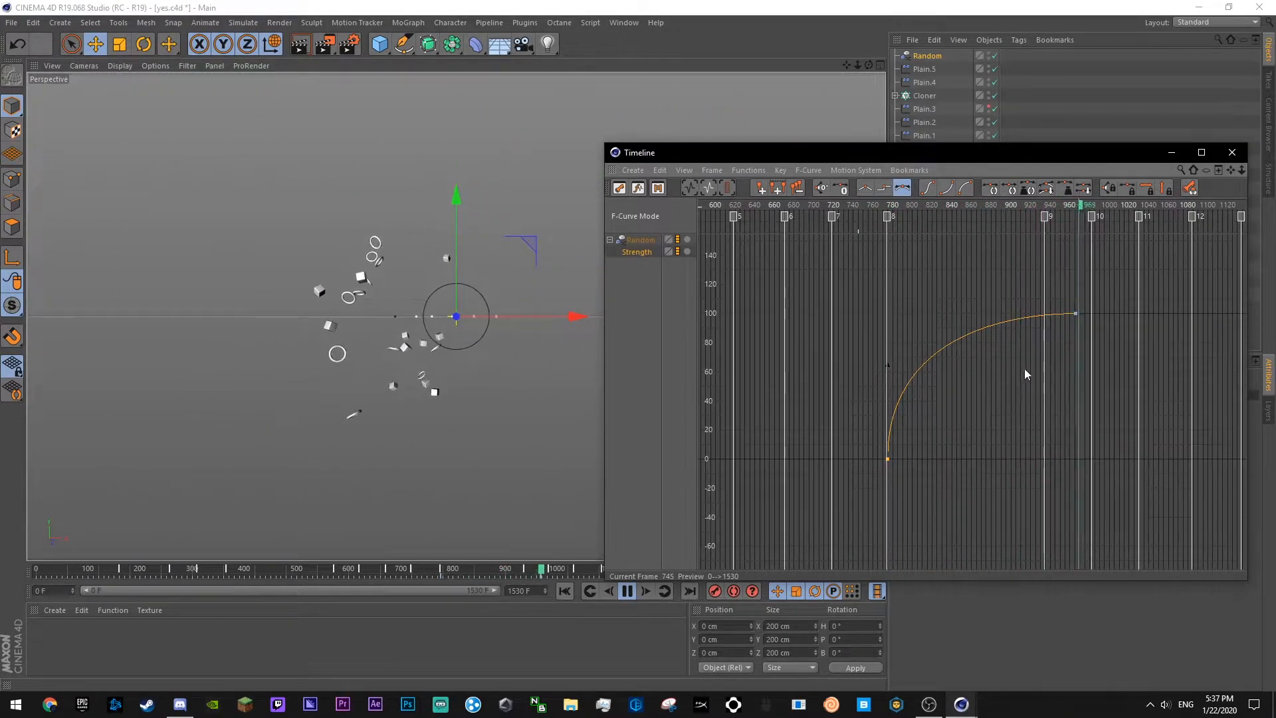
left_click(1012, 204)
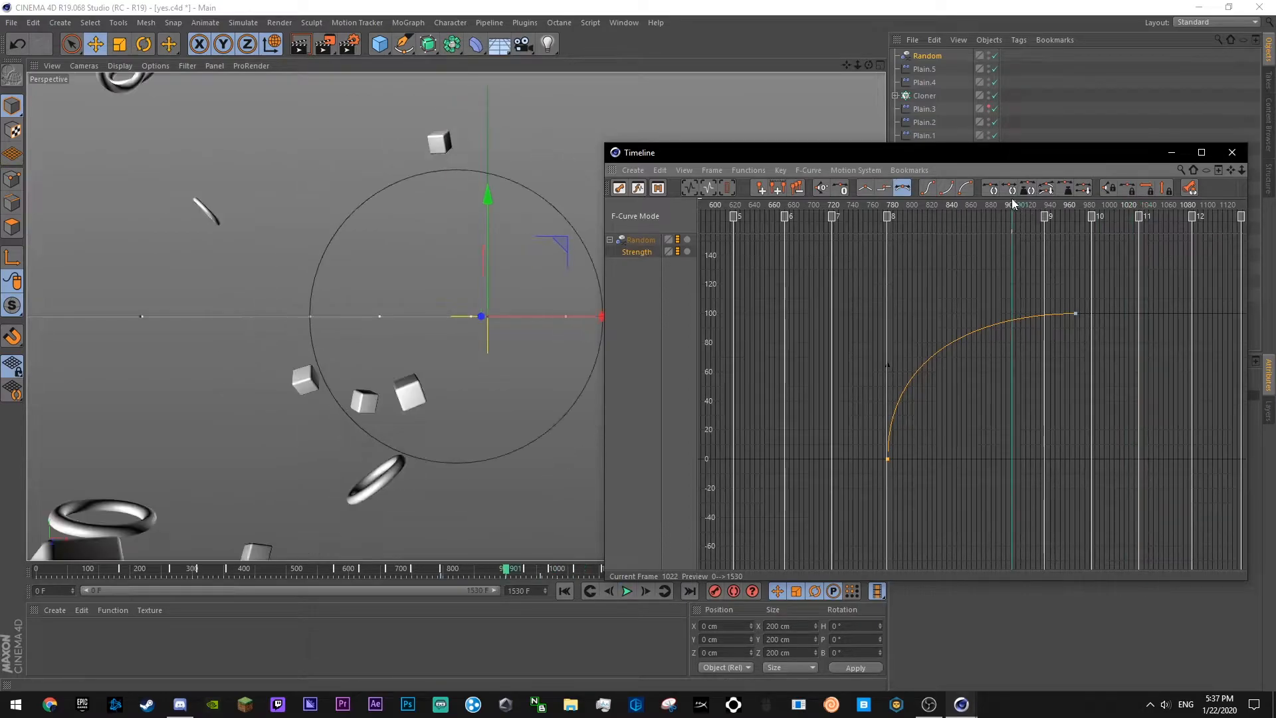
left_click(1231, 153)
- Keyframe Plain.4's Strength at full on frame 941 so the clones shrink away, save the project, and replay the section
left_click(923, 71)
left_click(924, 82)
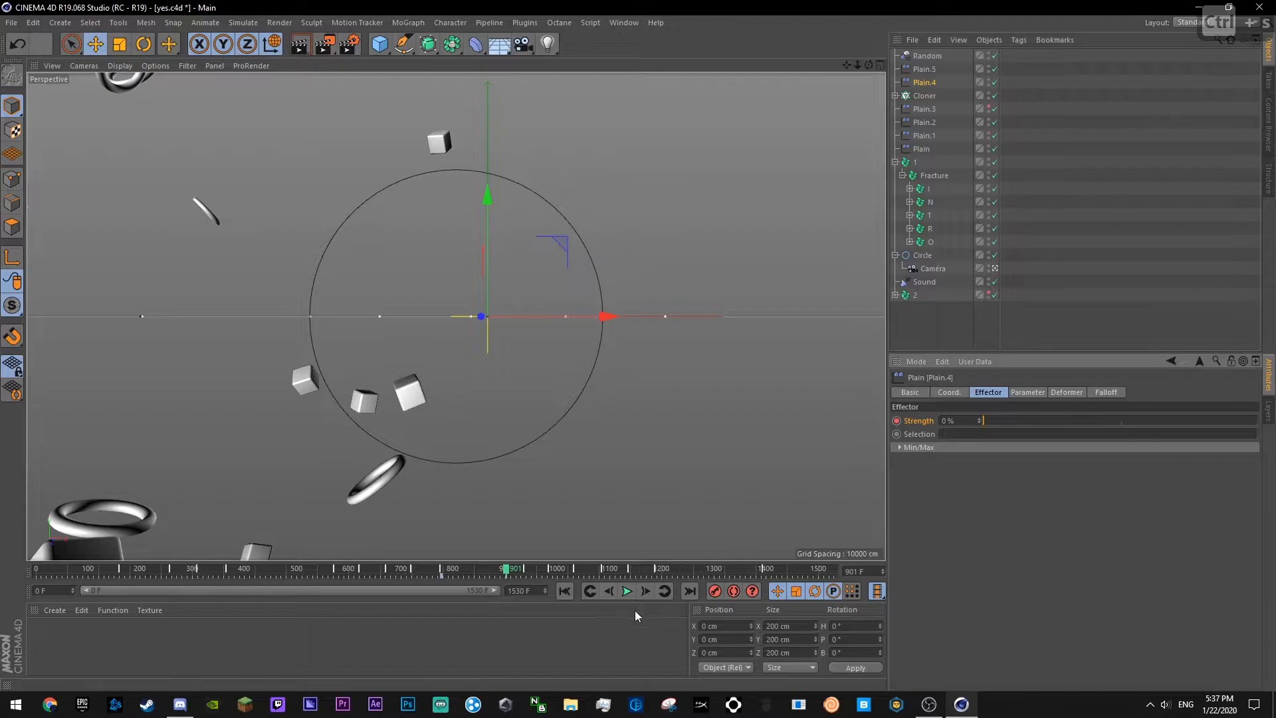
left_click(628, 591)
left_click(628, 592)
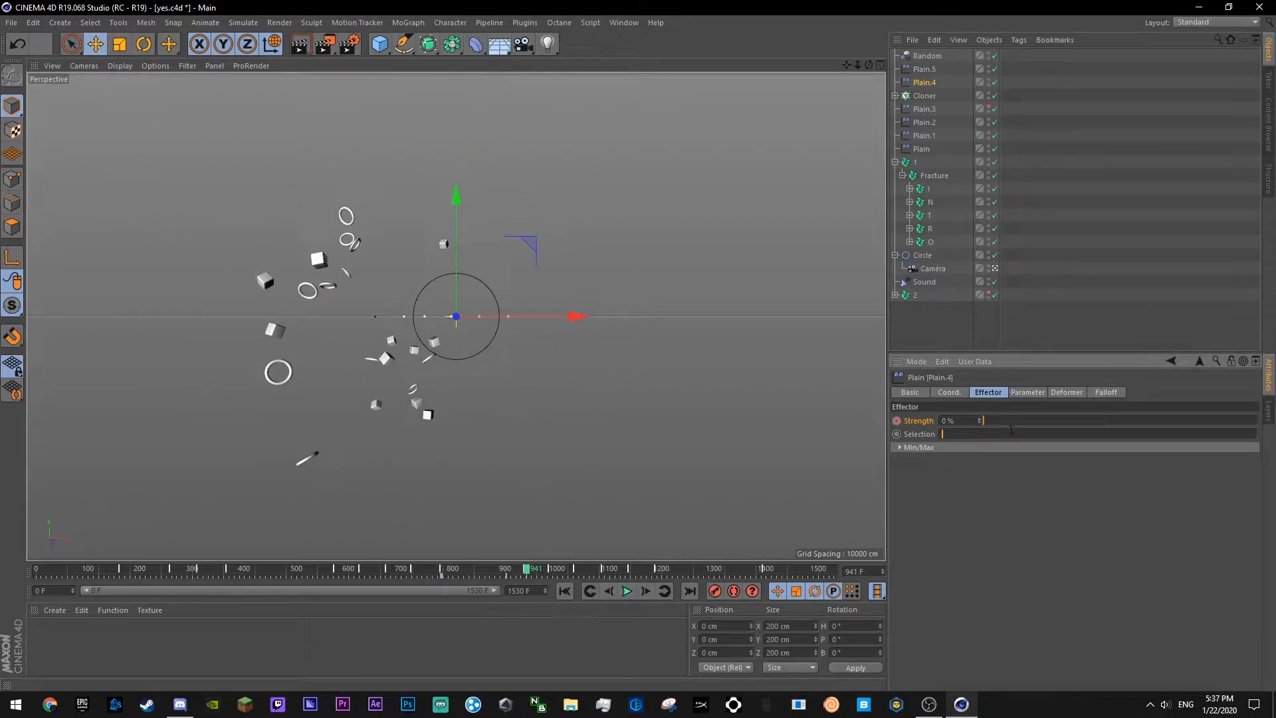
left_click_drag(1013, 429, 1137, 435)
key("ctrl+shift+a")
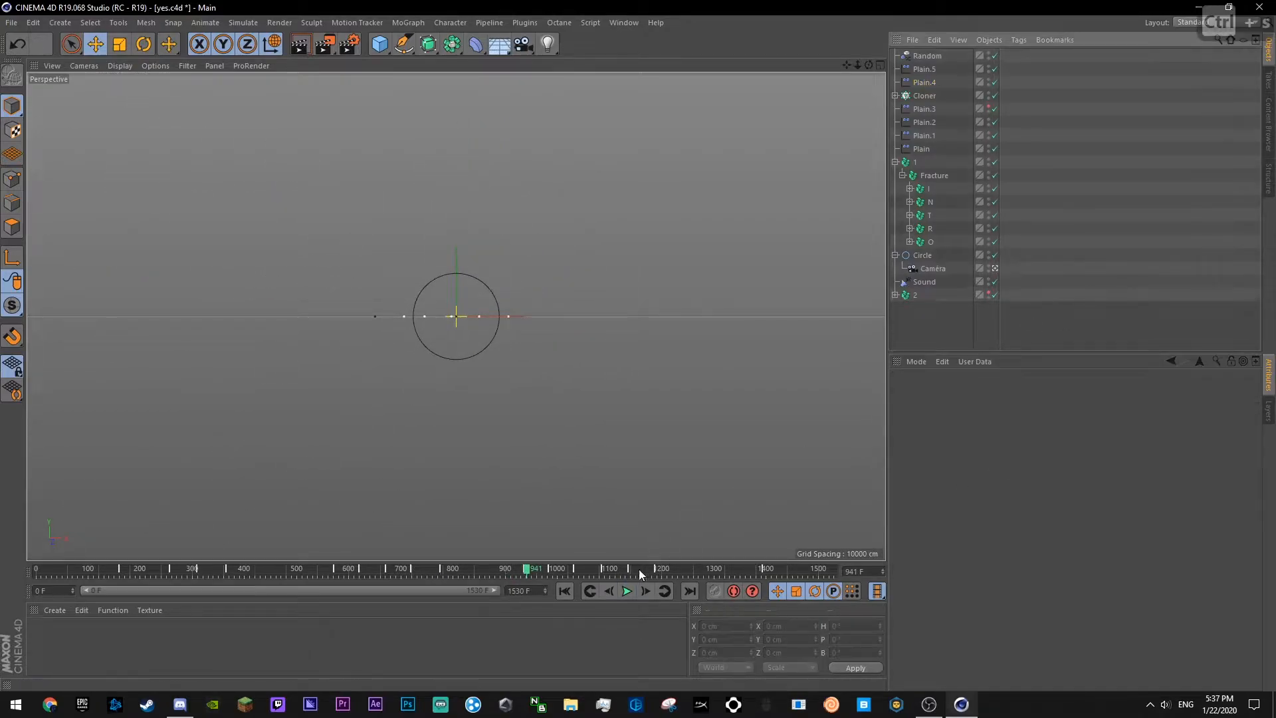
left_click_drag(452, 570, 426, 569)
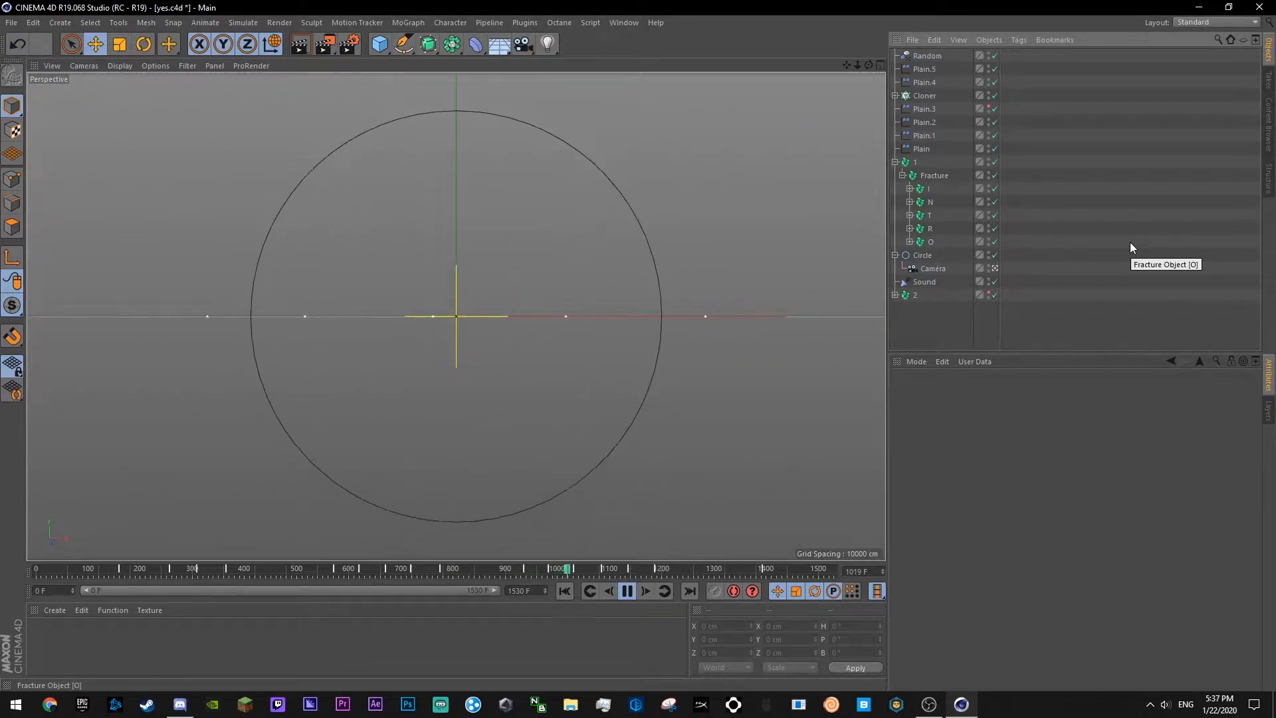
- Expand object 2, move it to the top of the object hierarchy, and save the project
left_click(896, 295)
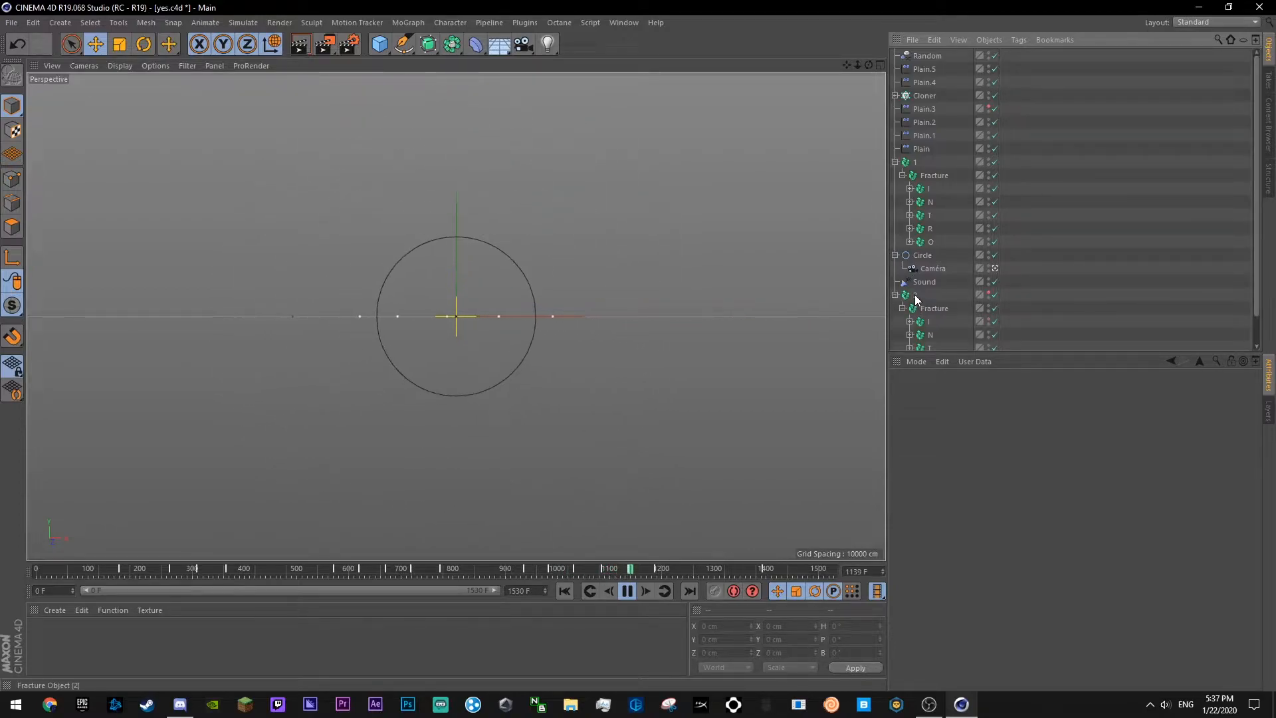
left_click(627, 591)
left_click_drag(905, 157, 917, 55)
left_click(1061, 198)
scroll(1042, 240, "down", 2)
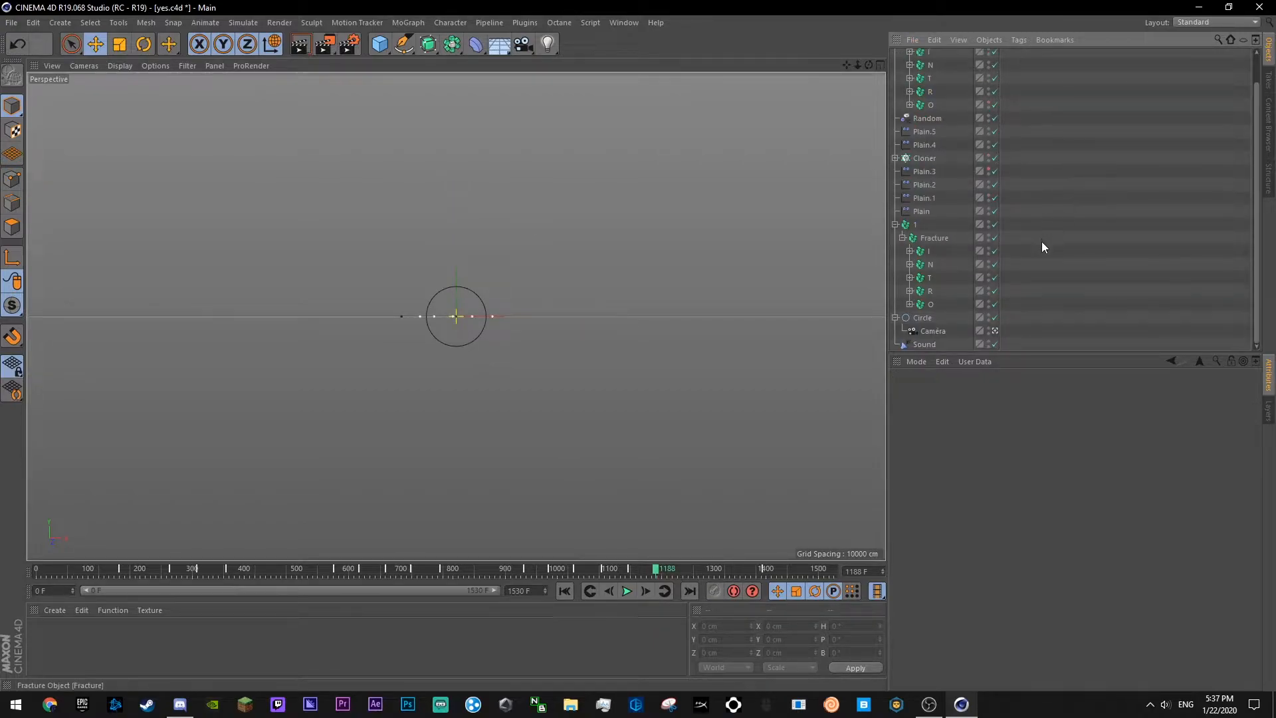
key("ctrl+s")
- Play the animation through the camera from frame 0 to about frame 607 to review the opening
left_click_drag(444, 570, 1, 570)
key("ctrl+s")
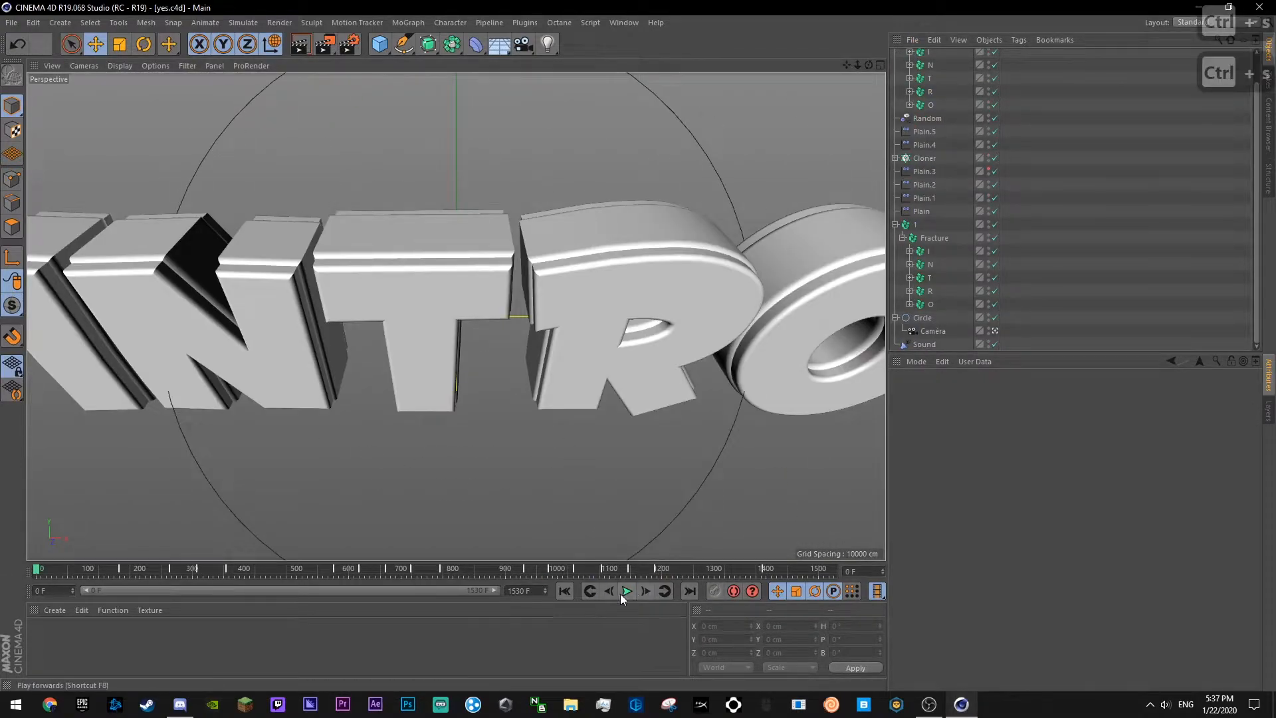
left_click(625, 591)
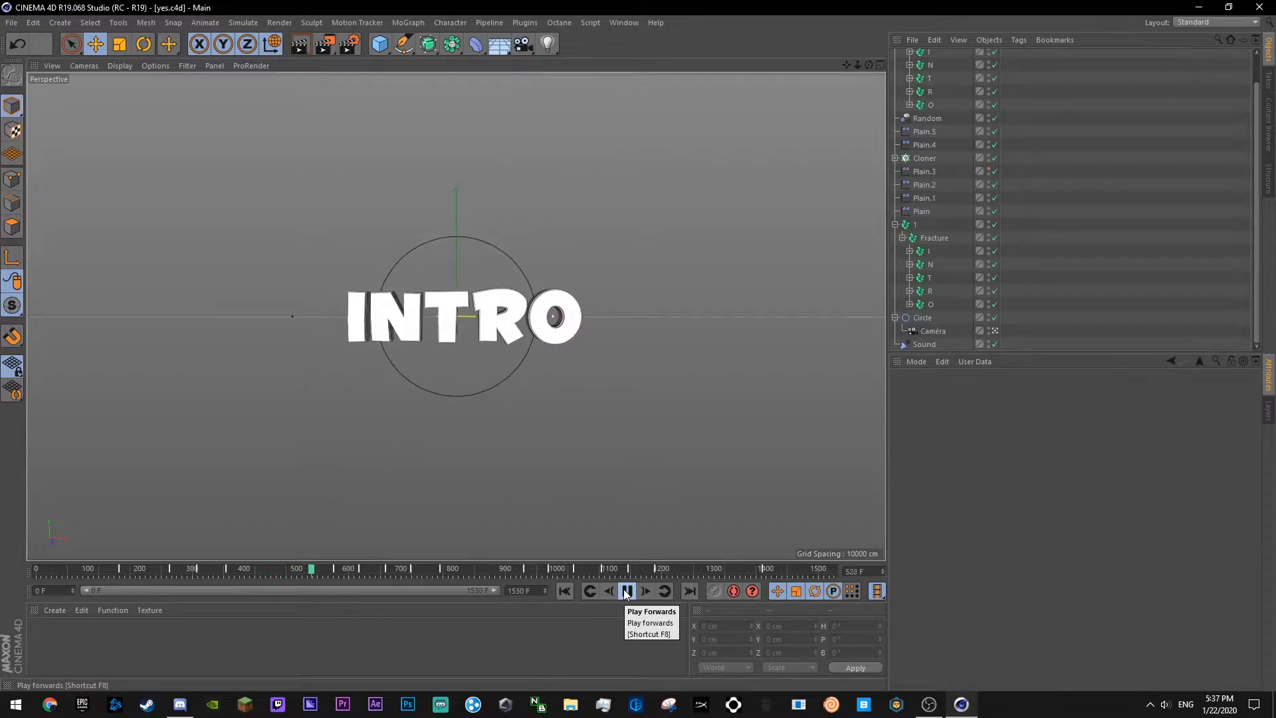
left_click(627, 591)
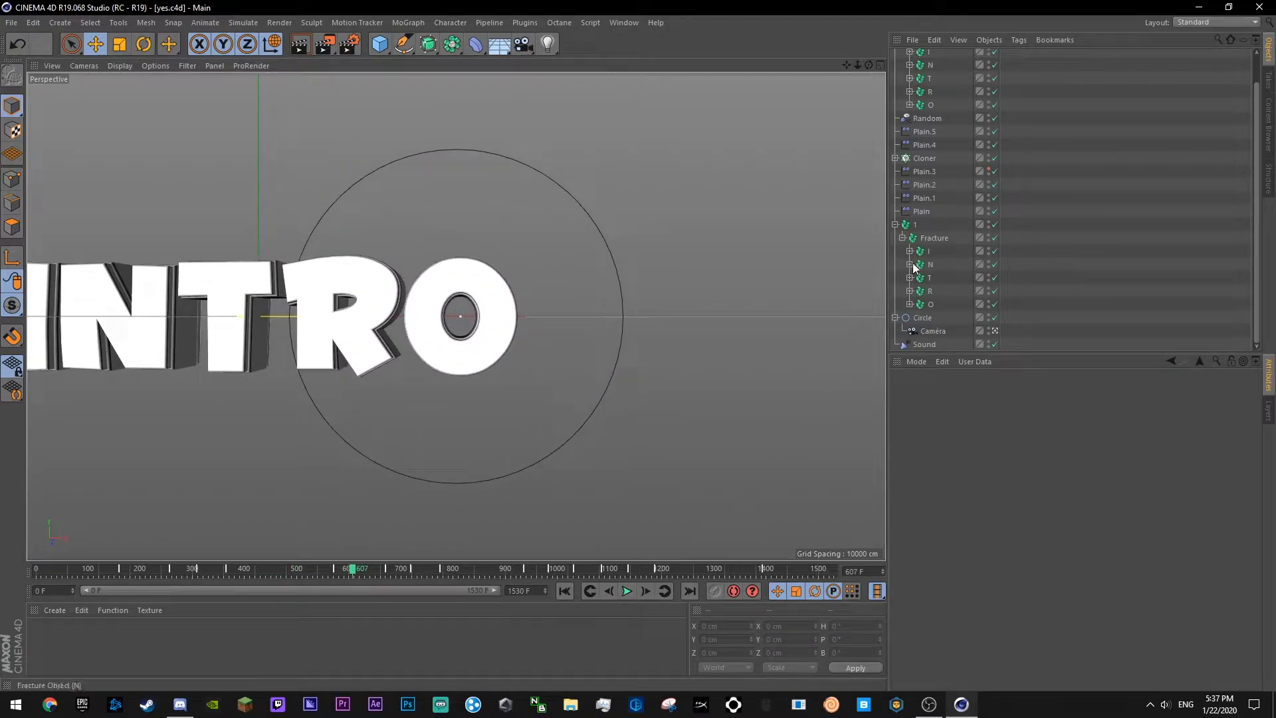
- Try a Step effector on letters I, N, T and R, switching it from scale to rotation, and delete it
left_click_drag(927, 251, 929, 291)
left_click(408, 22)
mouse_move(429, 42)
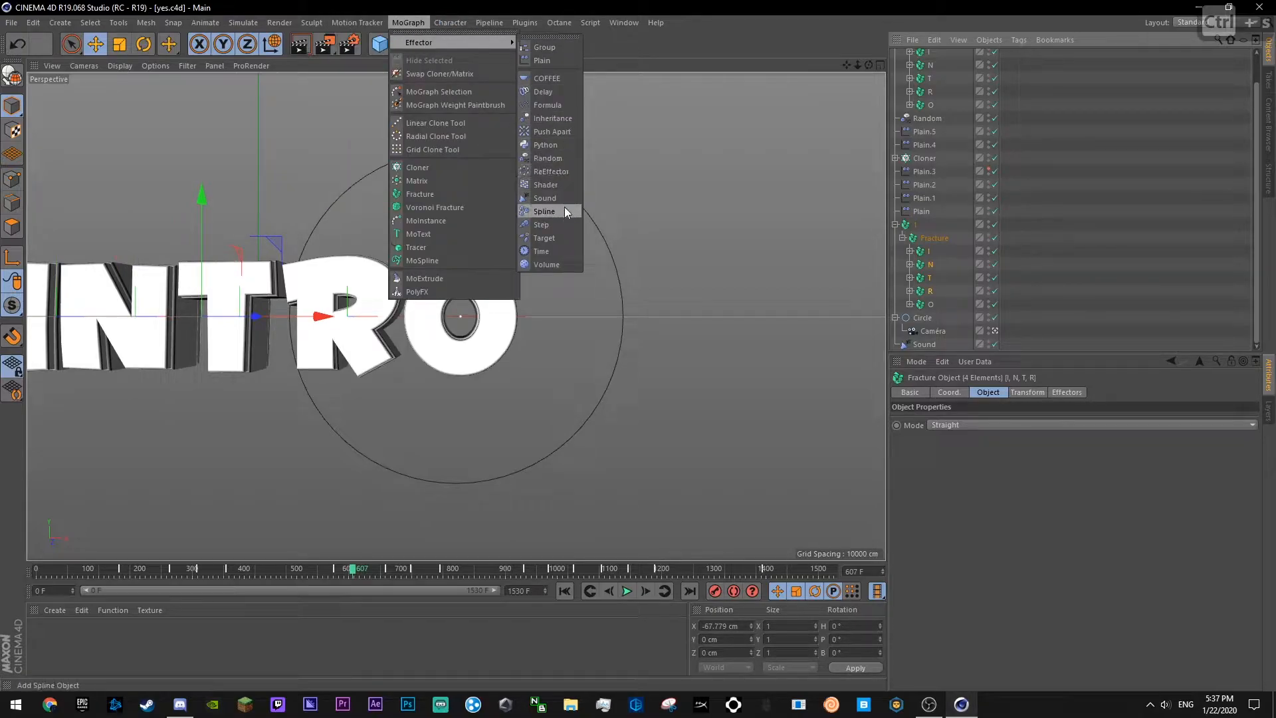
left_click(552, 226)
left_click(1029, 394)
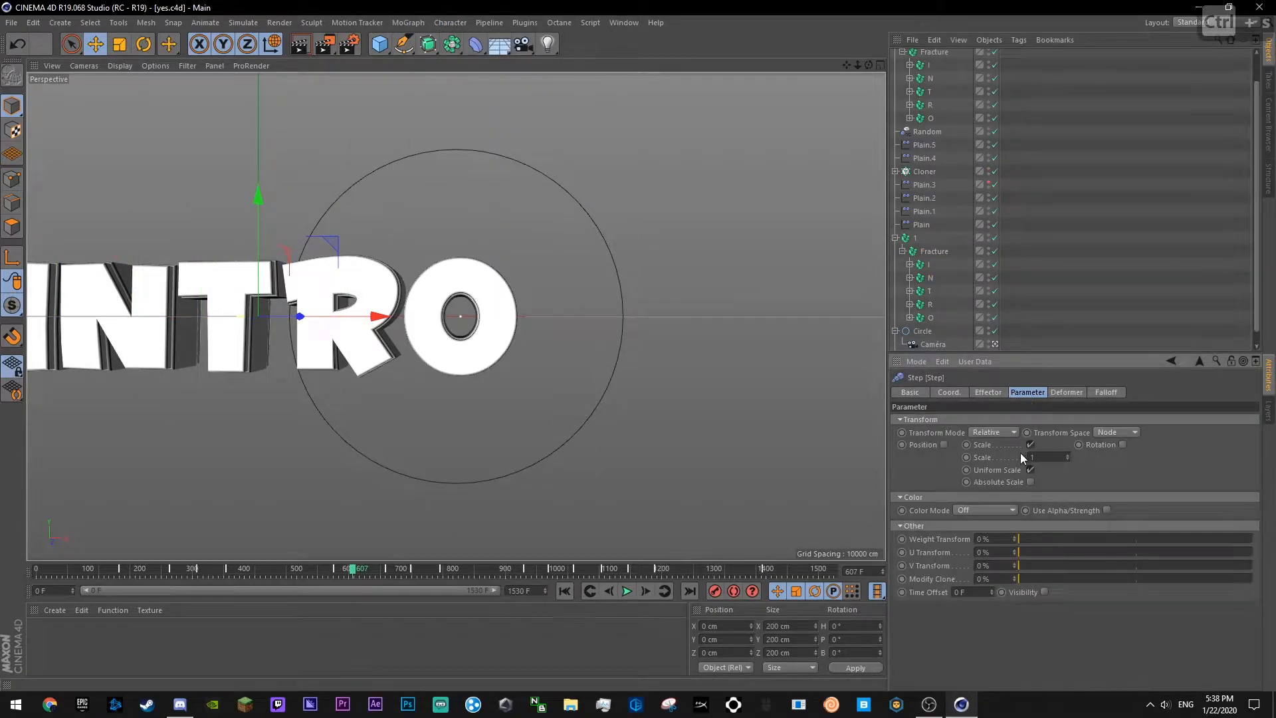
left_click(1030, 444)
left_click(1065, 444)
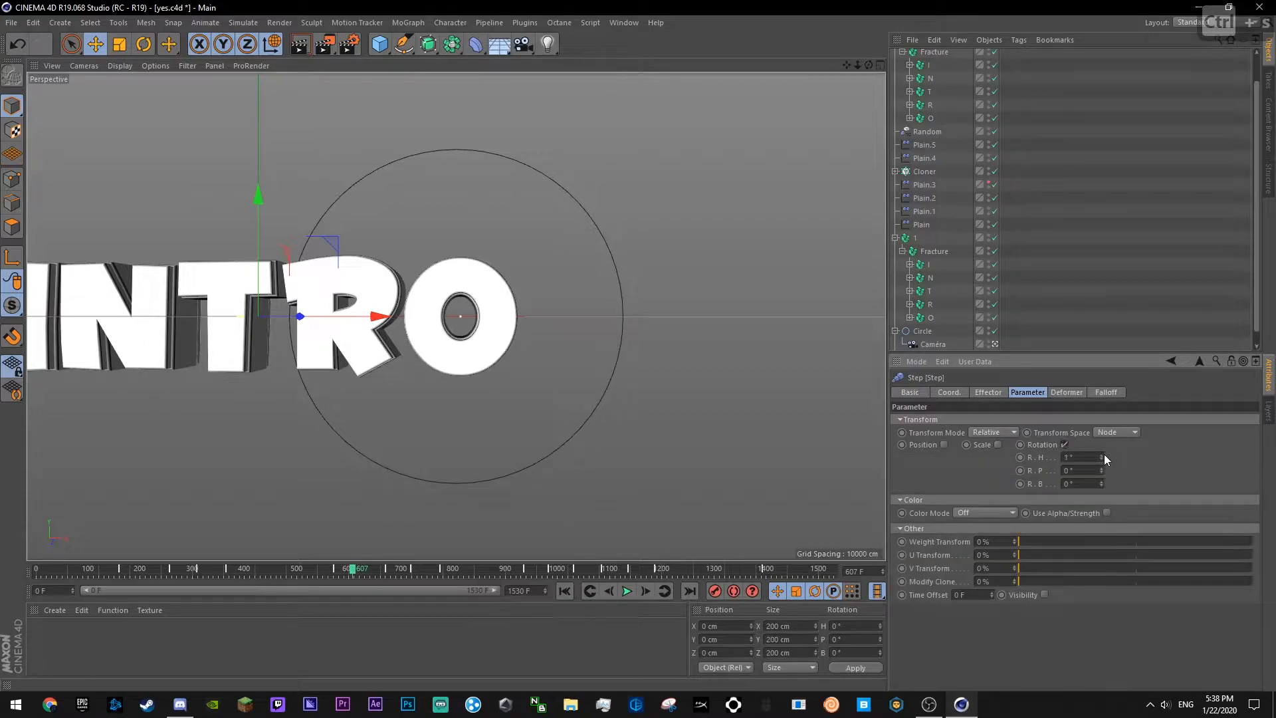
scroll(928, 62, "up", 2)
key("Delete")
- Check the effectors on letters I, N, T and R, save the project, and replay the middle section through about frame 686
scroll(931, 282, "down", 2)
left_click(930, 251)
left_click(930, 290, "ctrl")
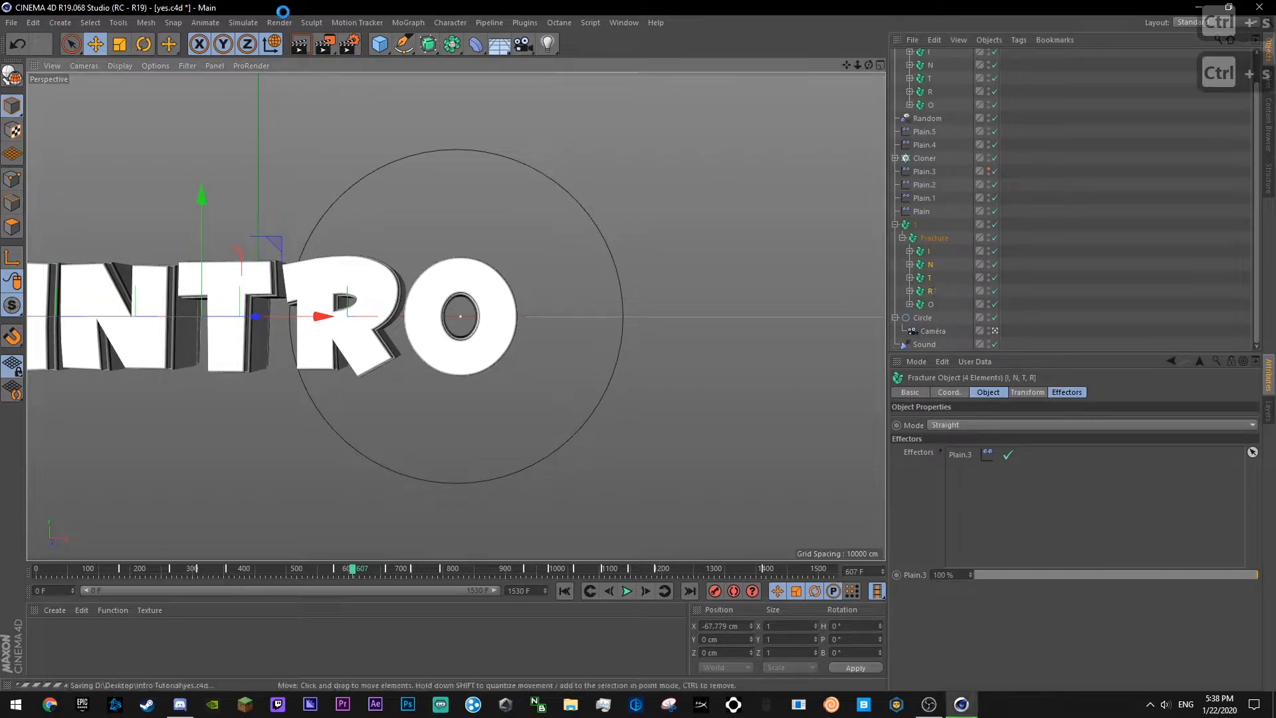
left_click(711, 398)
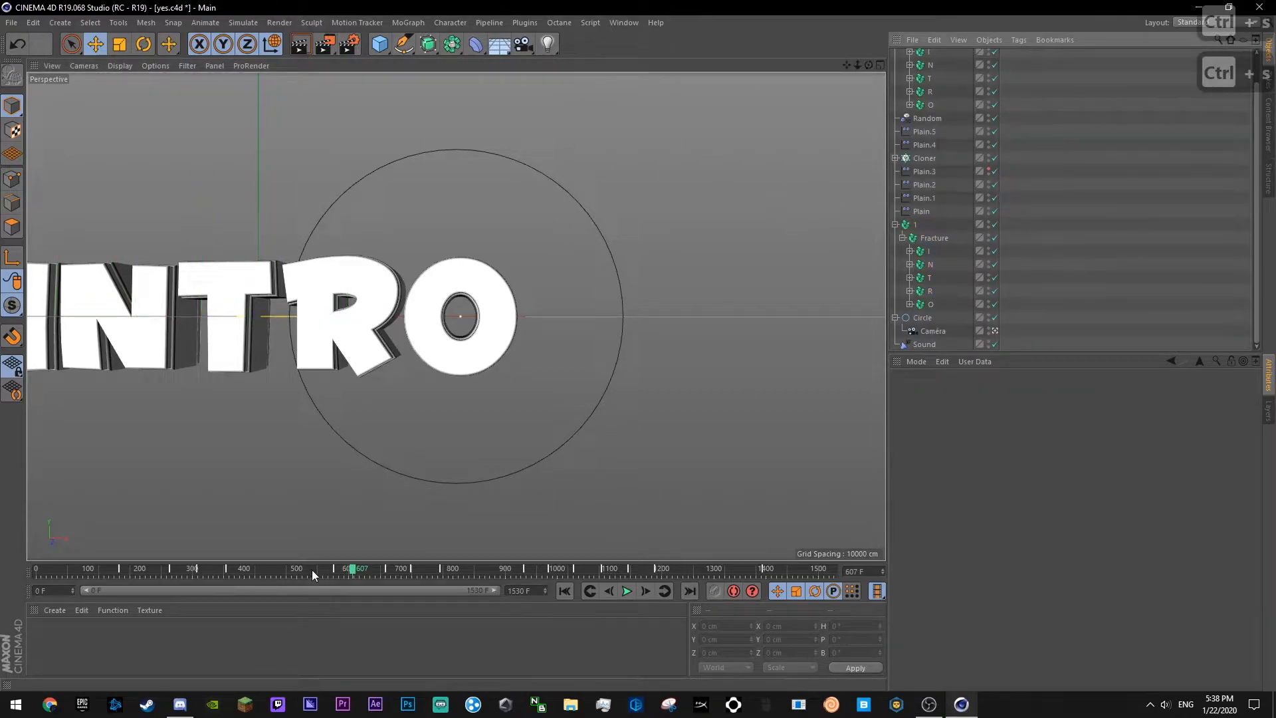
left_click(627, 591)
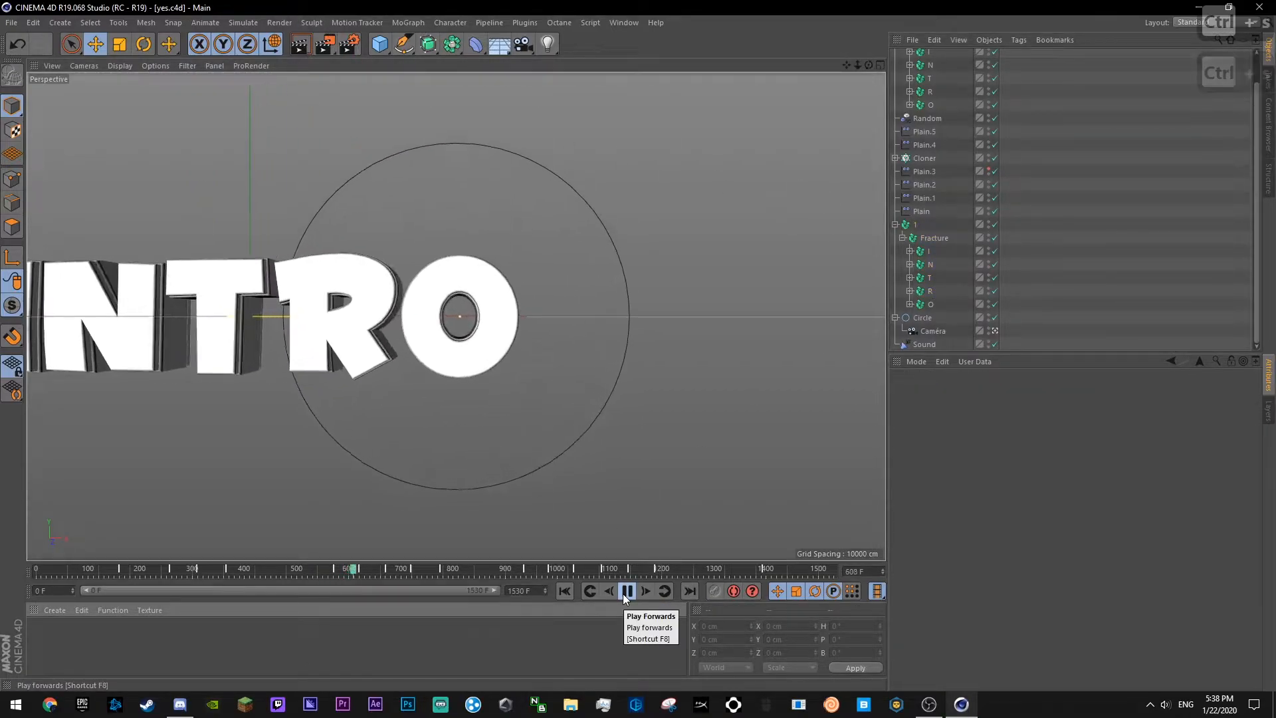
left_click(242, 571)
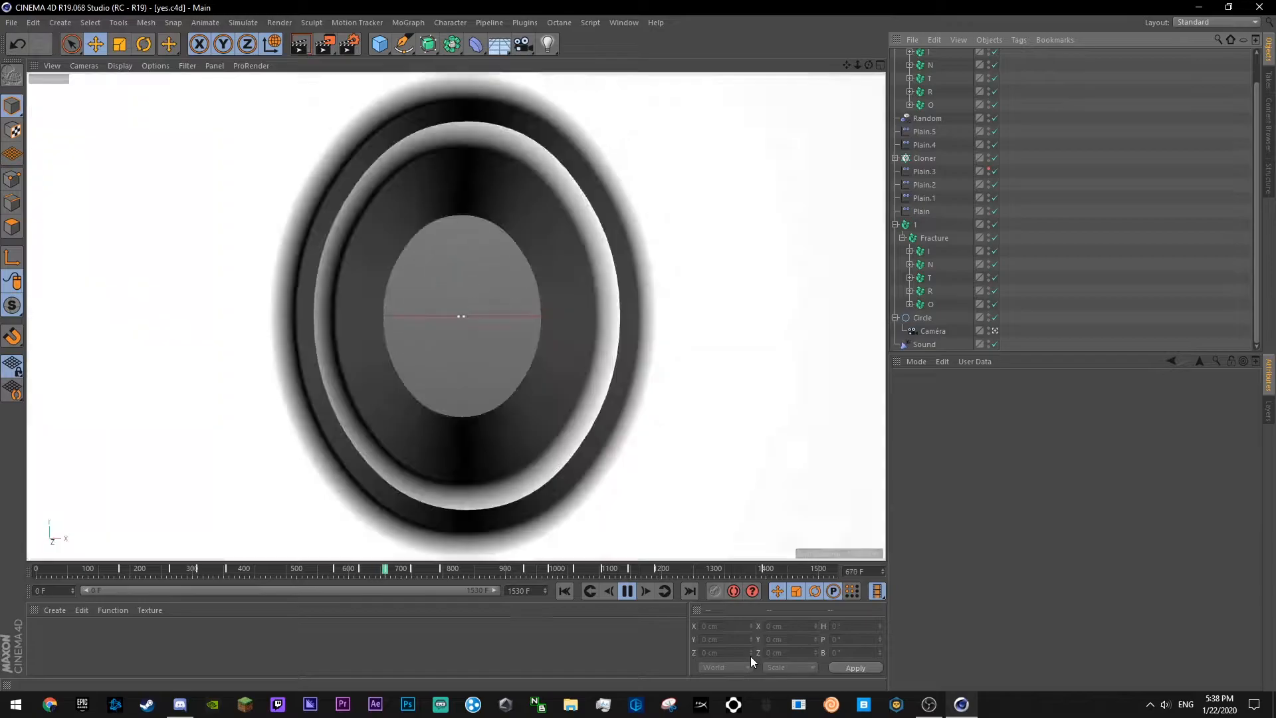
left_click(322, 573)
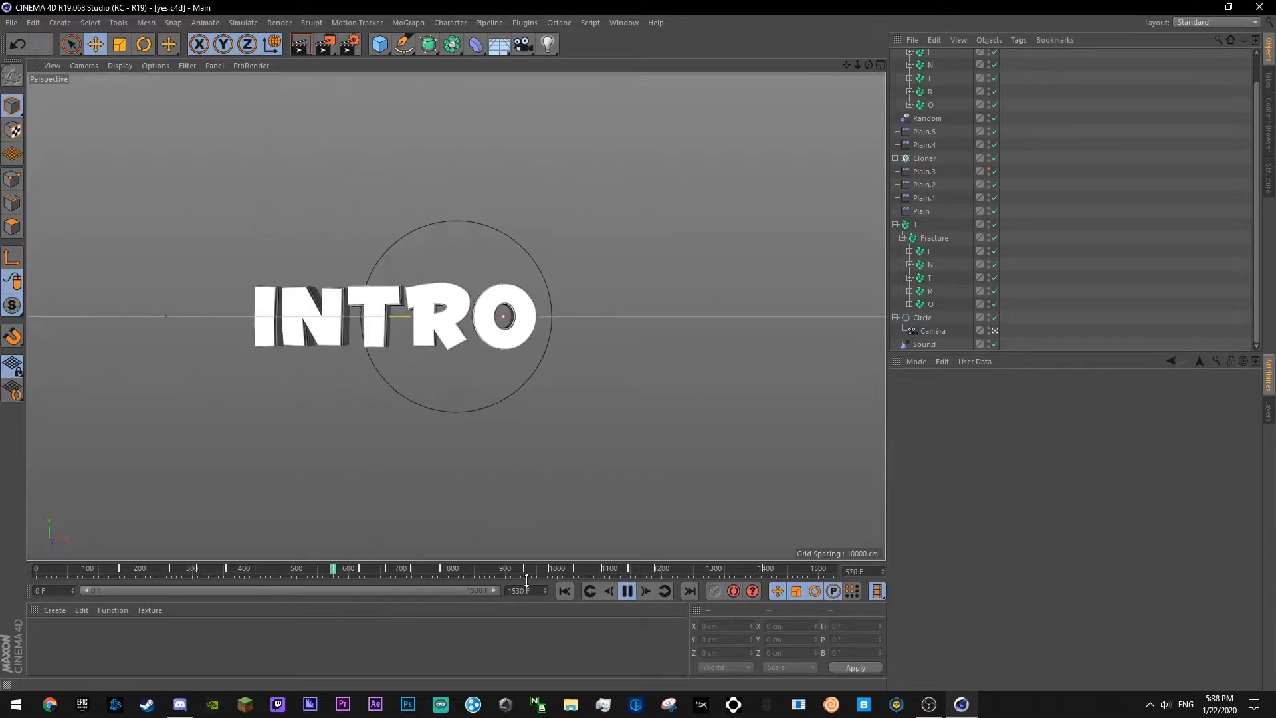
left_click(626, 591)
- Preview the section before frame 627 and keyframe the Plain effector's Strength at 200% on frame 571
left_click(917, 211, "ctrl")
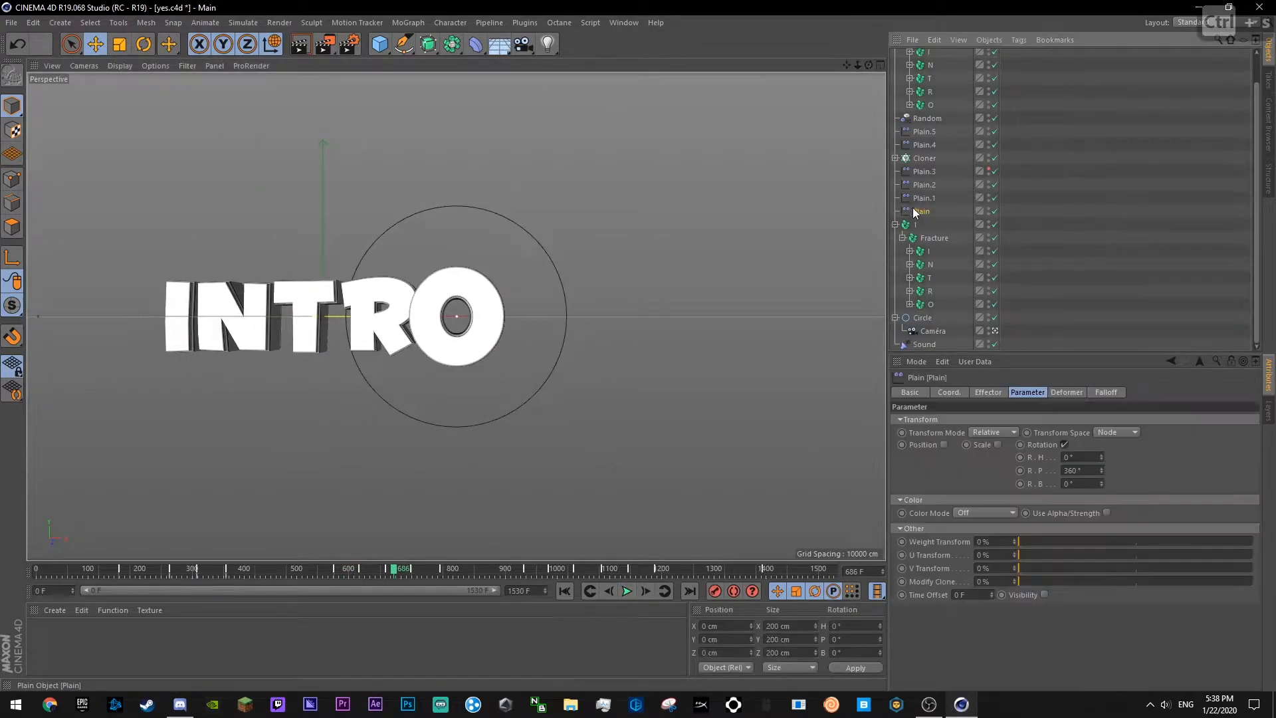
left_click_drag(380, 570, 331, 570)
left_click(629, 592)
left_click(628, 593)
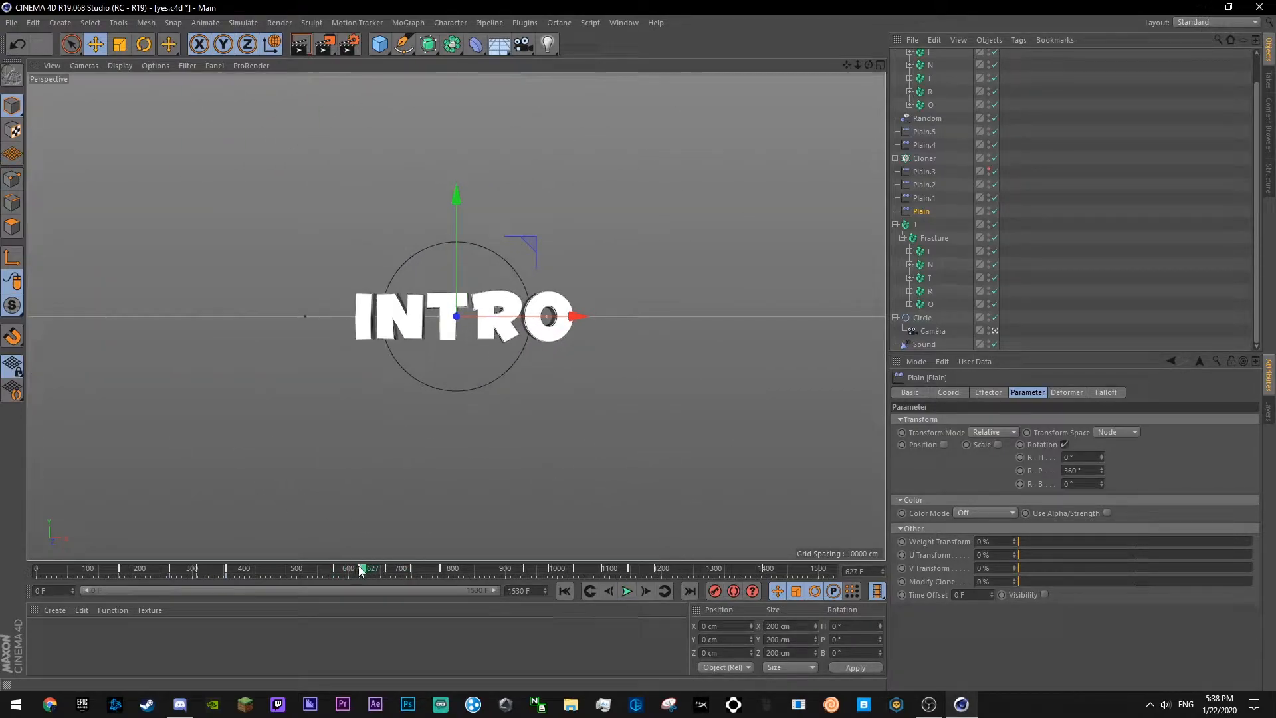
left_click_drag(362, 570, 319, 569)
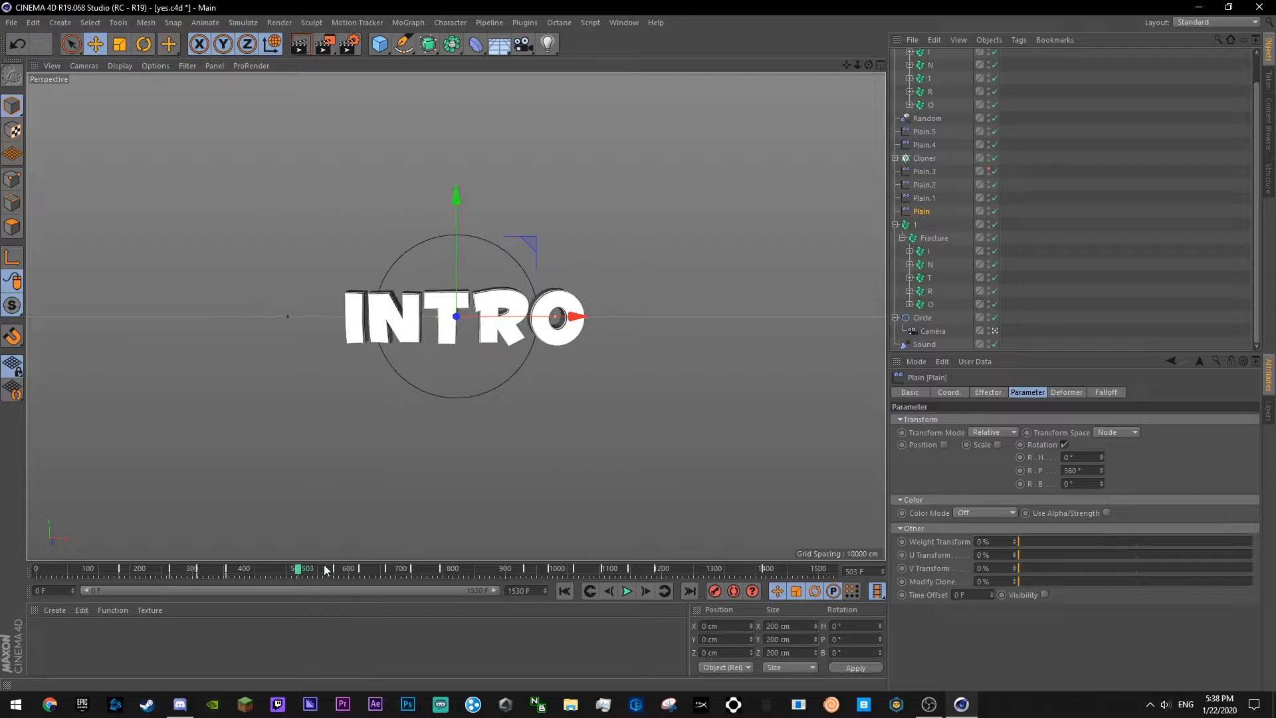
left_click(336, 570)
left_click(985, 392)
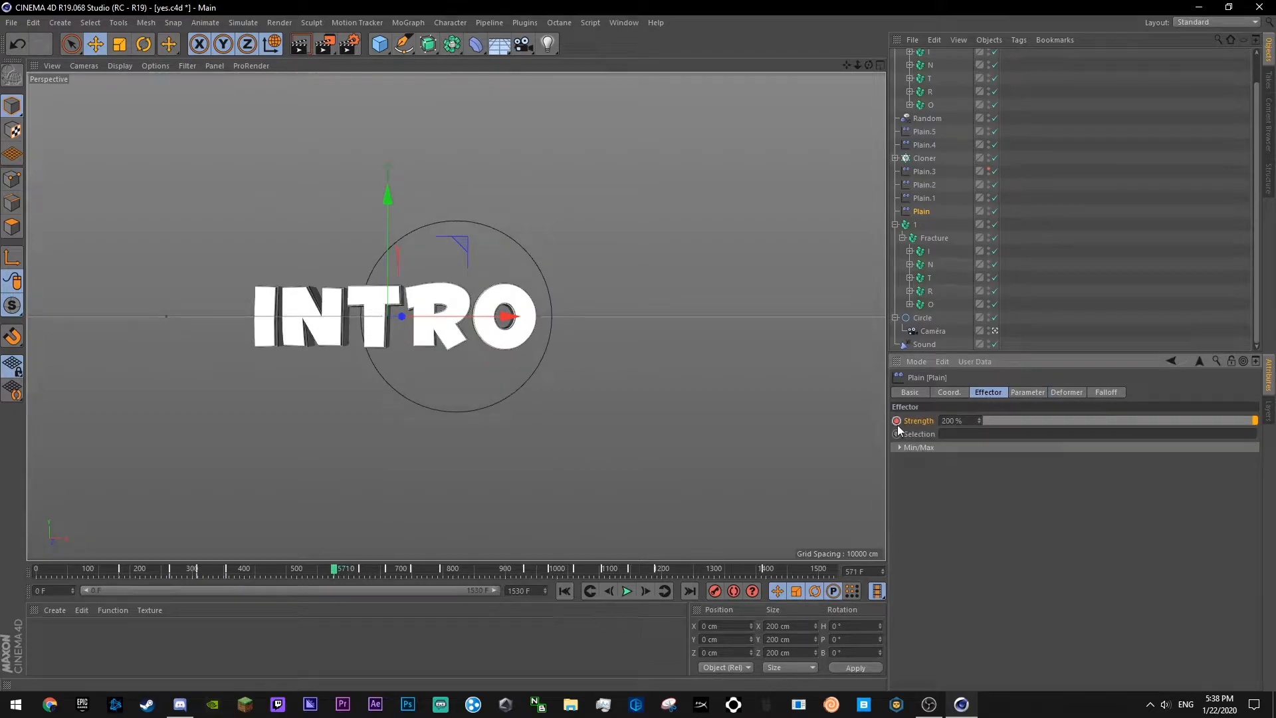
- Keyframe the Plain effector's Strength at 100% on frame 619 and at 0% on frame 670, saving the project
left_click(358, 569)
double_click(964, 420)
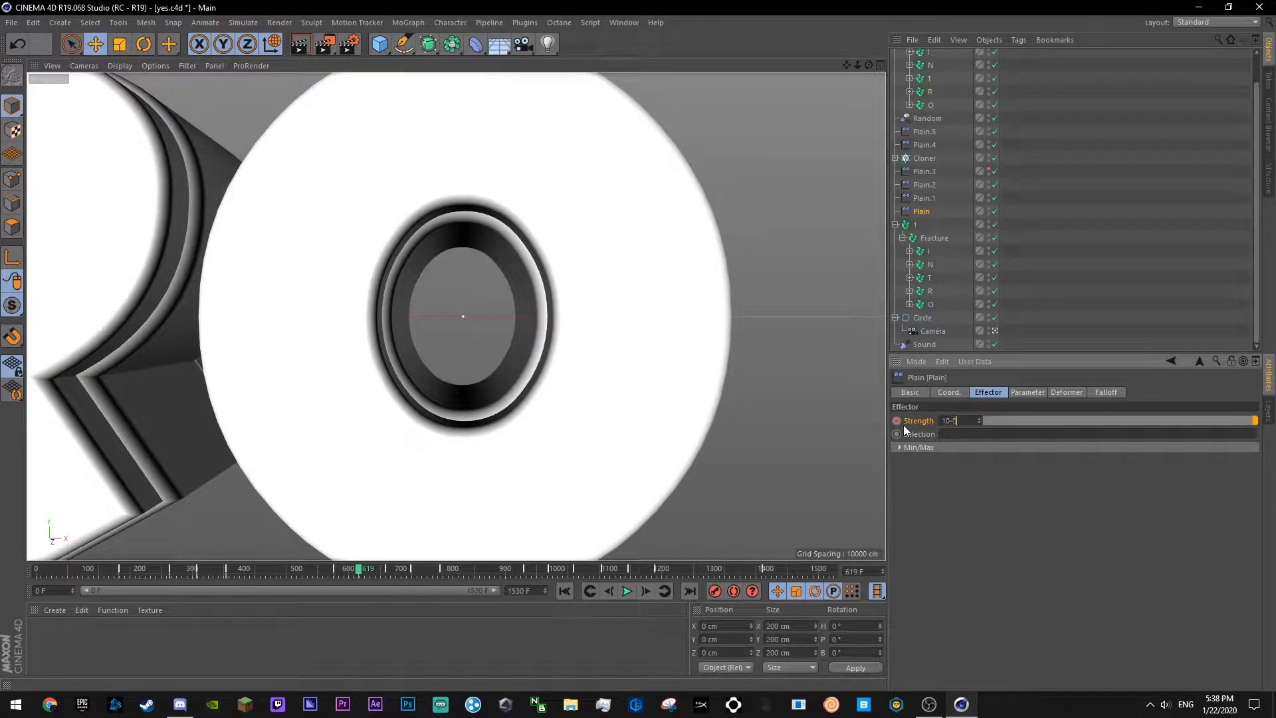
type("100")
key("Return")
key("ctrl+s")
left_click(386, 568)
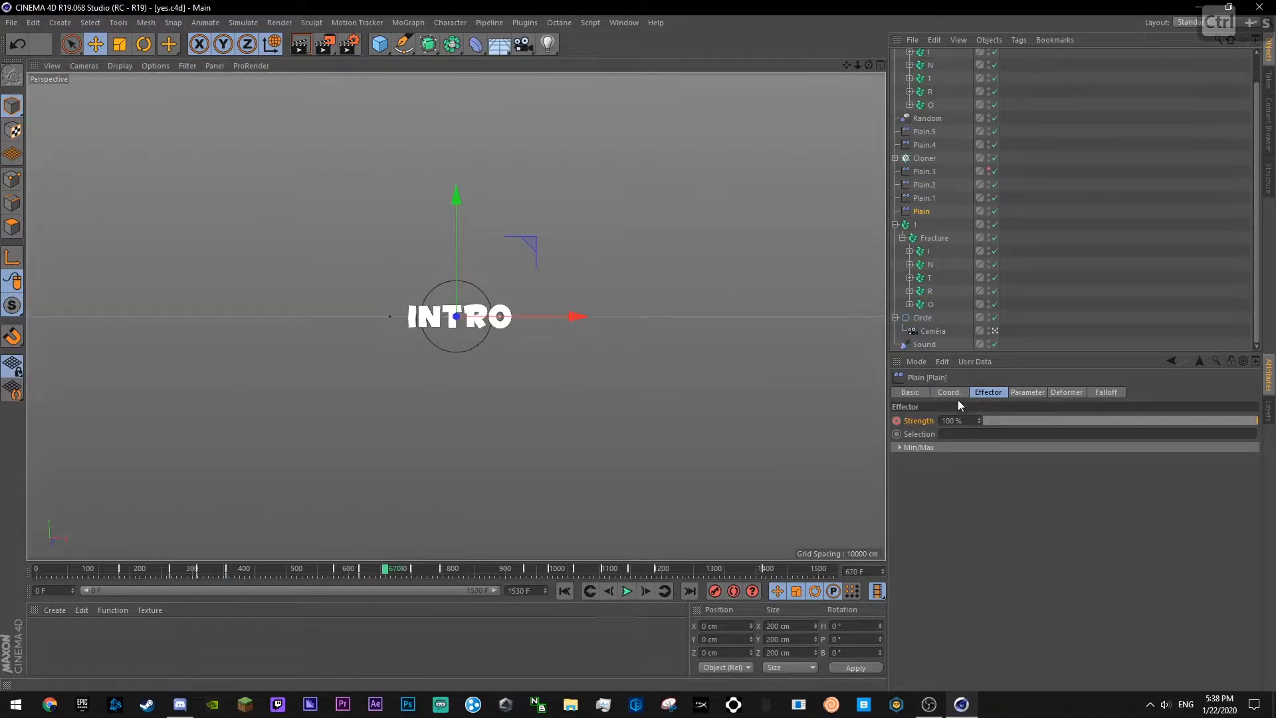
left_click(896, 420)
- Show Plain's Strength curve, flatten it at frame 571, steepen the tangent of the frame 619 key, save, and preview the spin
right_click(913, 420)
mouse_move(958, 426)
left_click(1075, 558)
key("ctrl+s")
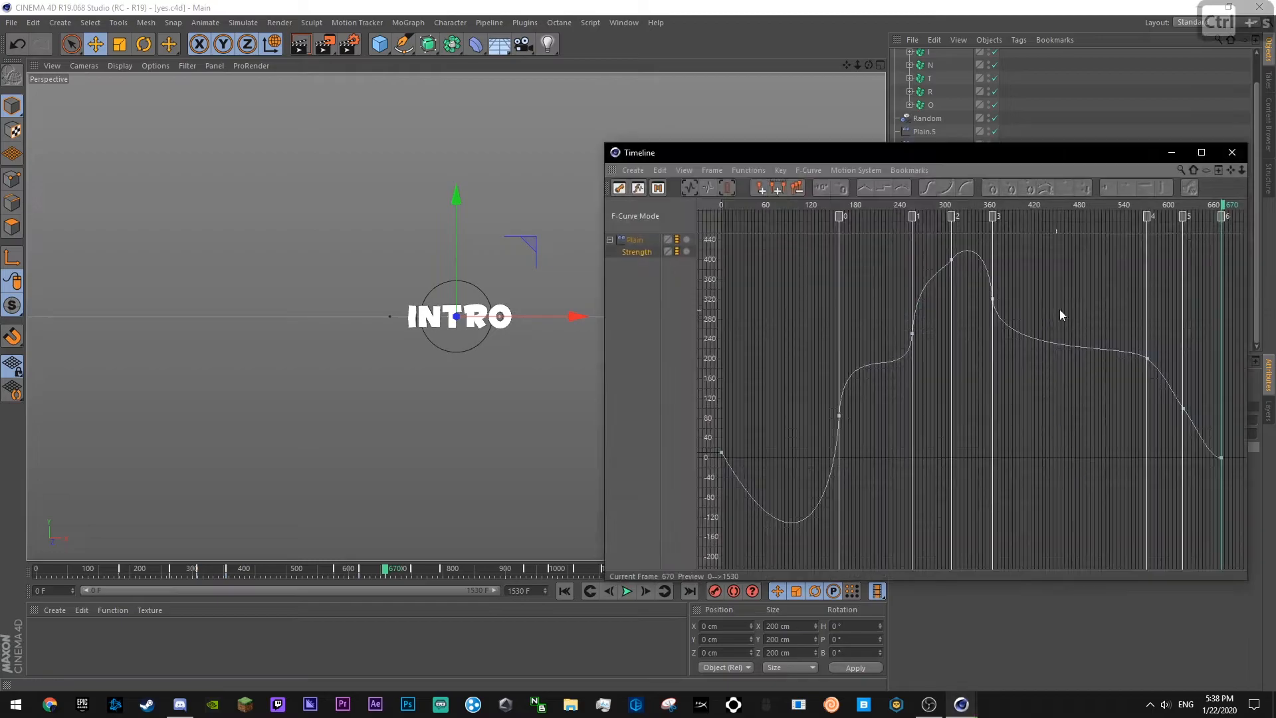
left_click(1160, 363)
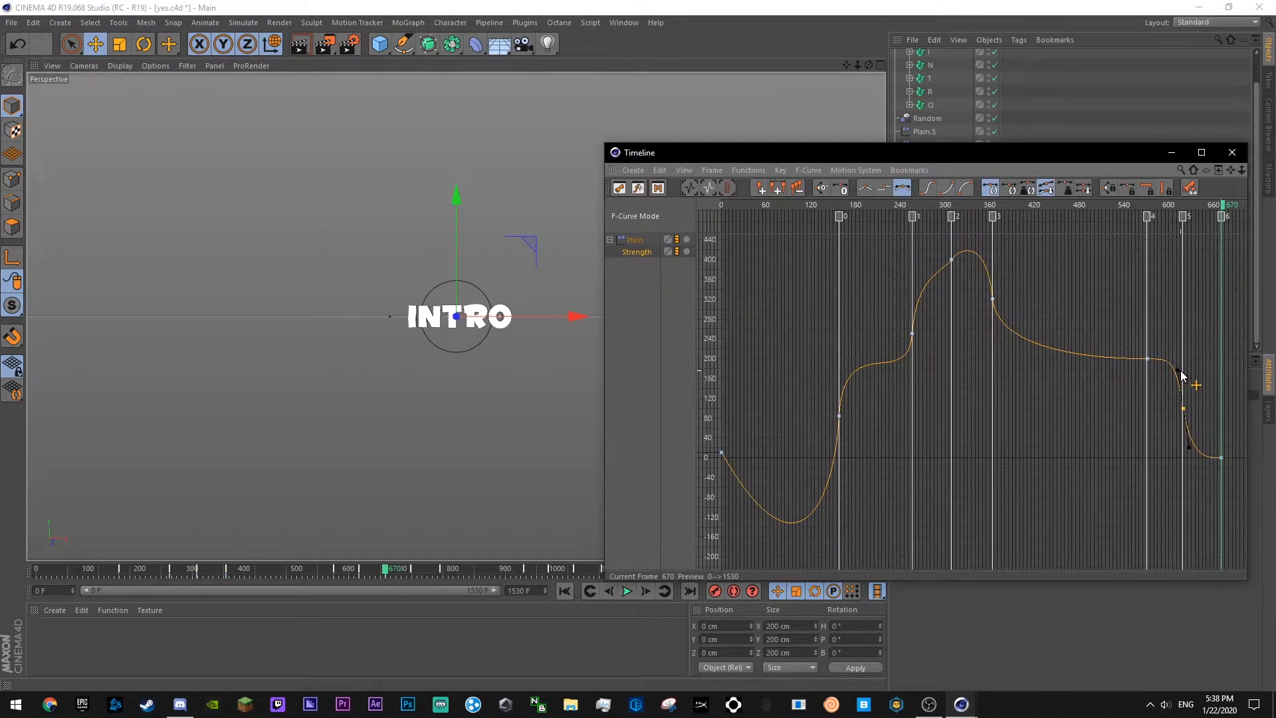
left_click(1173, 304)
key("ctrl+s")
left_click(1119, 206)
key("F8")
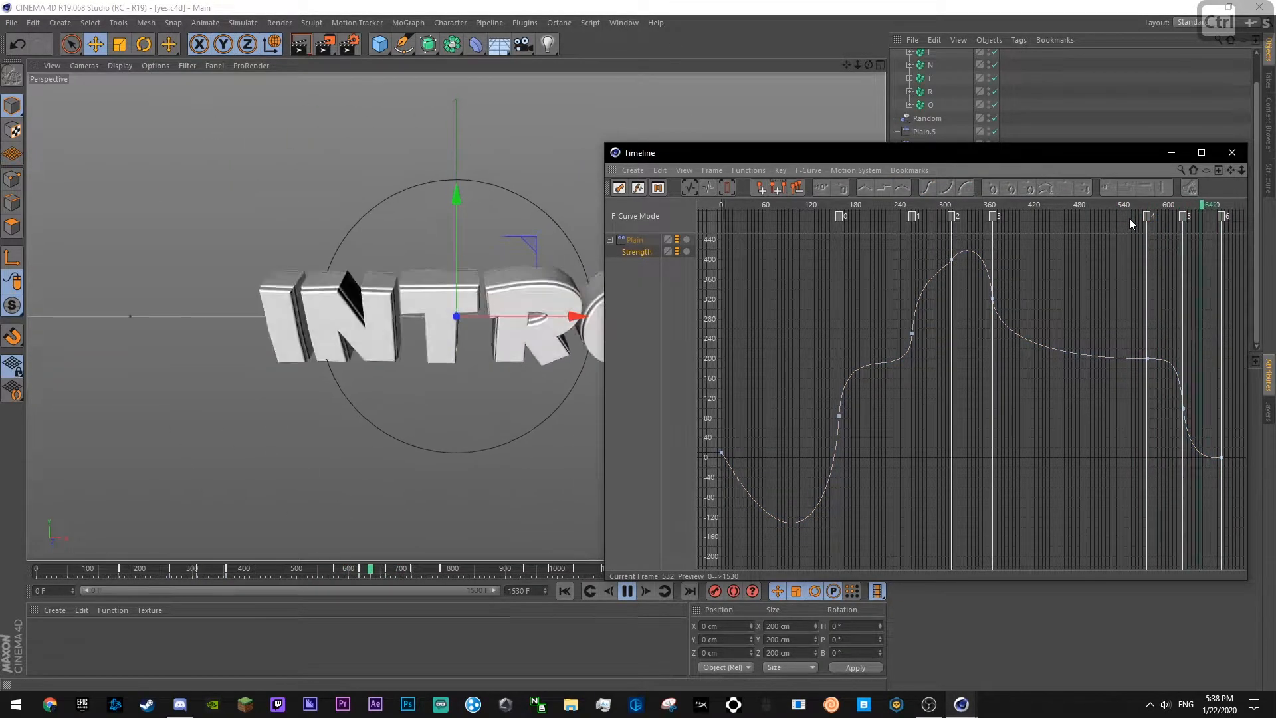
key("F8")
- Soften the tangent of the frame 619 Strength key for a gentler drop and replay from about frame 545
left_click_drag(1127, 202, 1244, 170)
left_click_drag(1130, 372, 1130, 381)
left_click(1157, 303)
left_click(1090, 205)
key("F8")
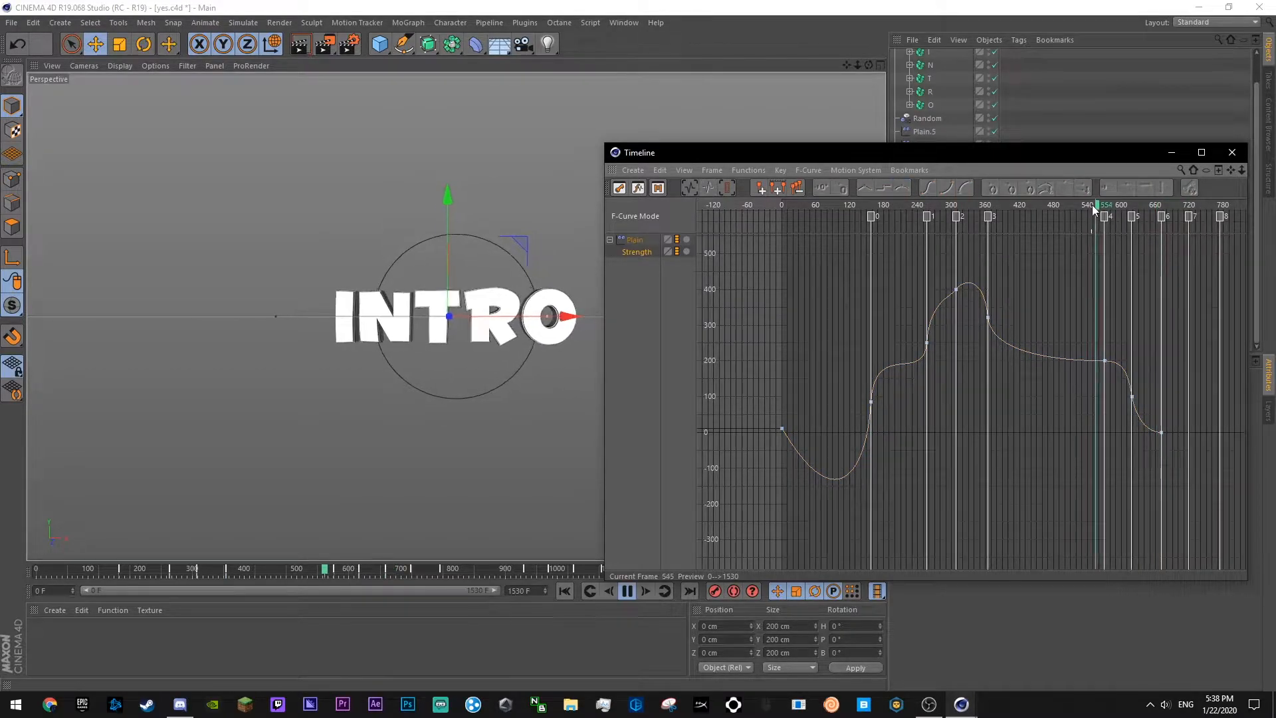
key("F8")
- Ease the curve after the frame 619 key, shift the final 0% Strength key slightly later, and replay the spin
left_click(1132, 397)
left_click(1139, 413)
left_click(1083, 207)
key("F8")
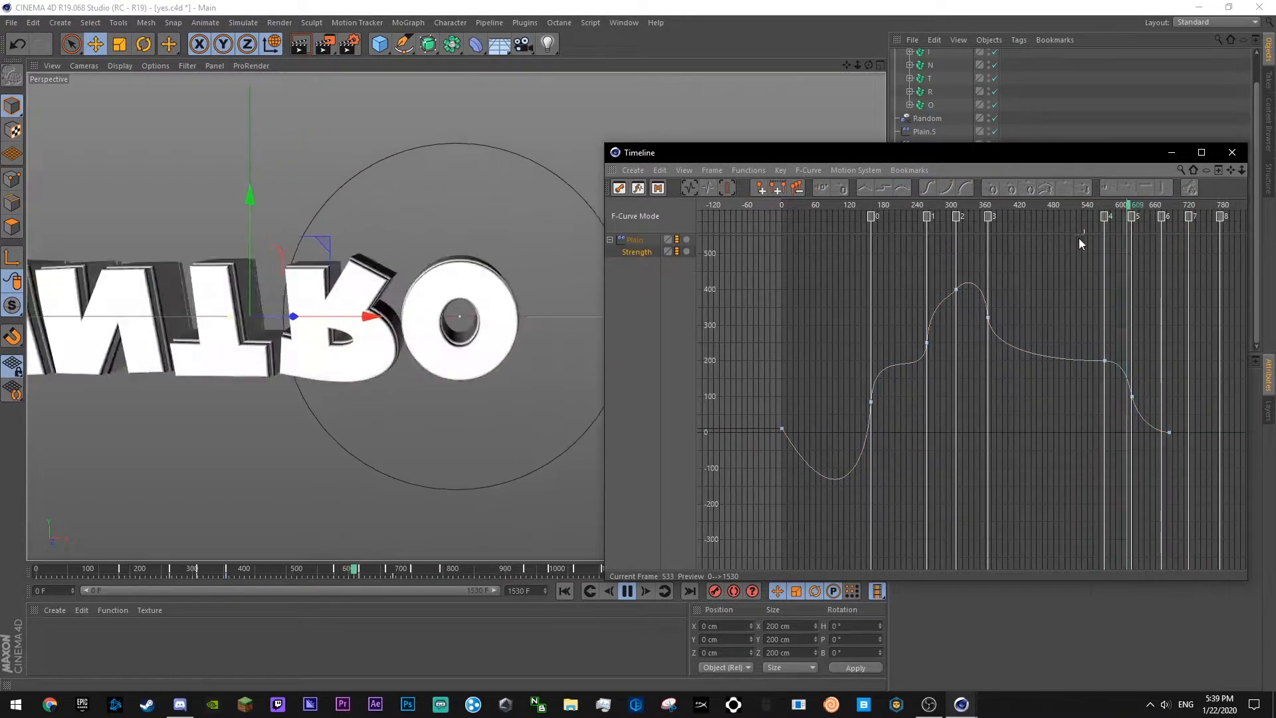
key("F8")
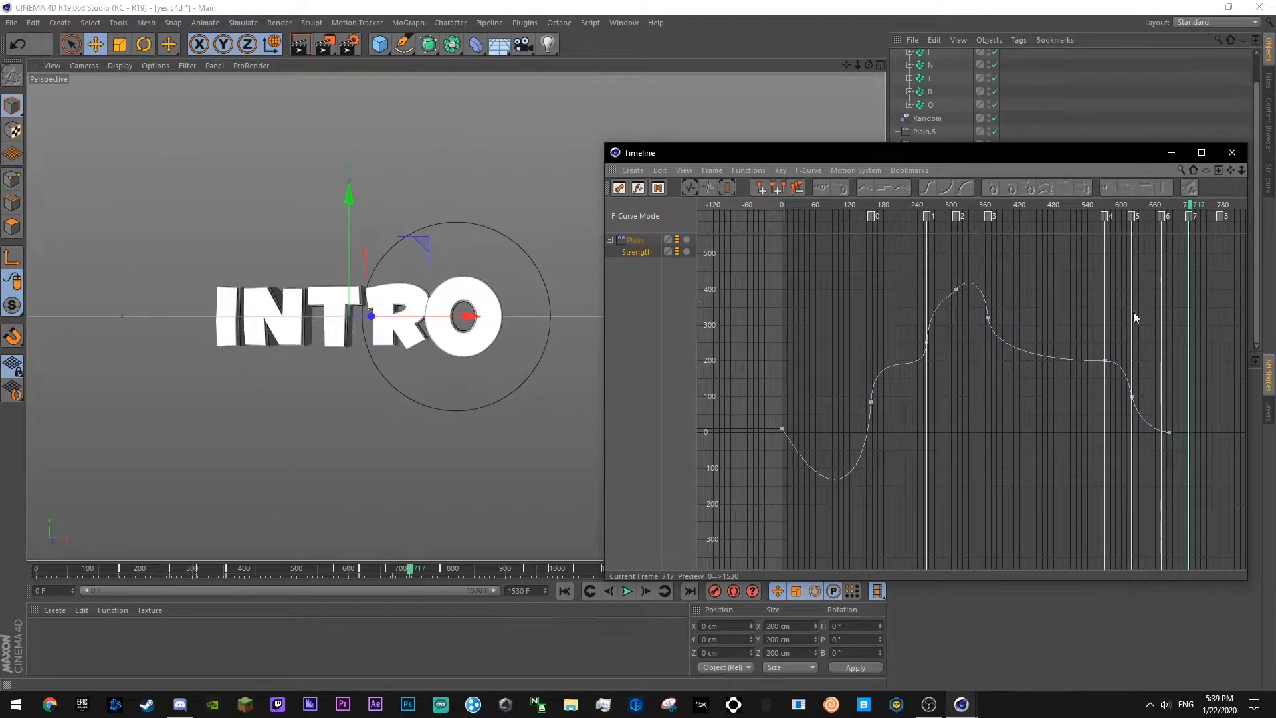
- Pull the final 0% Strength key back to just past frame 670, replay the animation, and close the curve editor
key("ctrl+z")
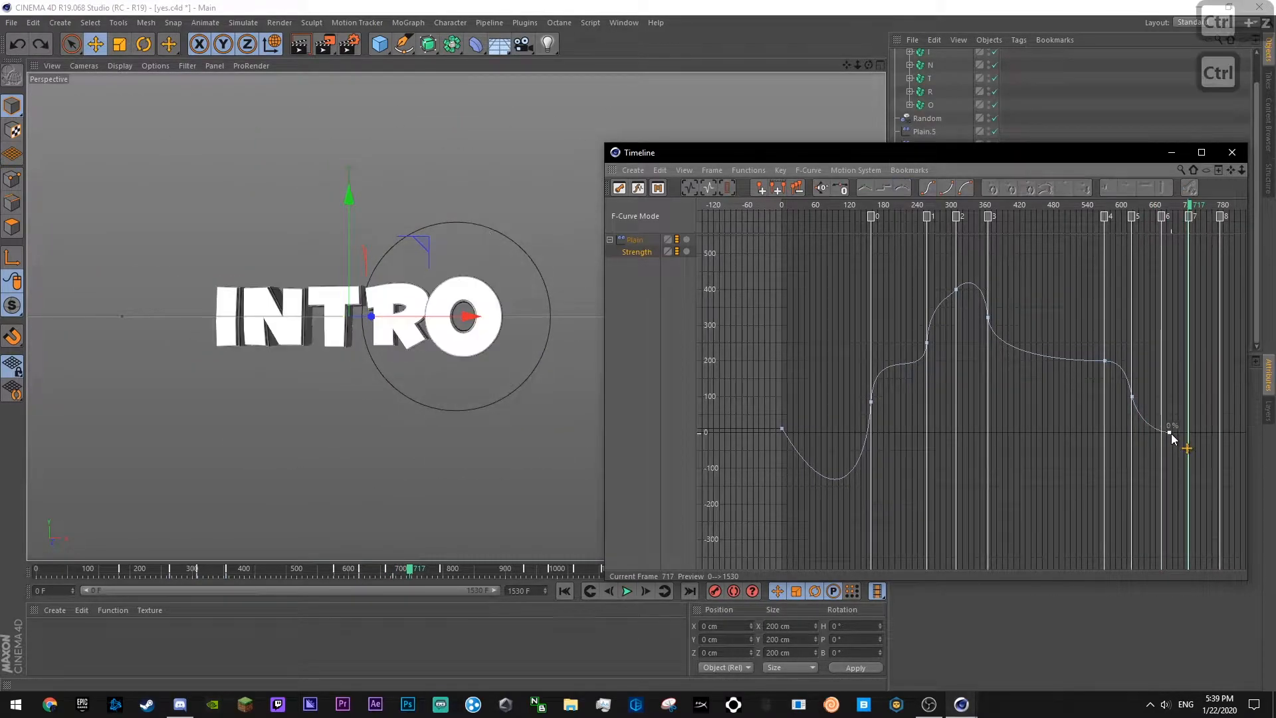
left_click(1145, 332)
left_click(1066, 207)
key("F8")
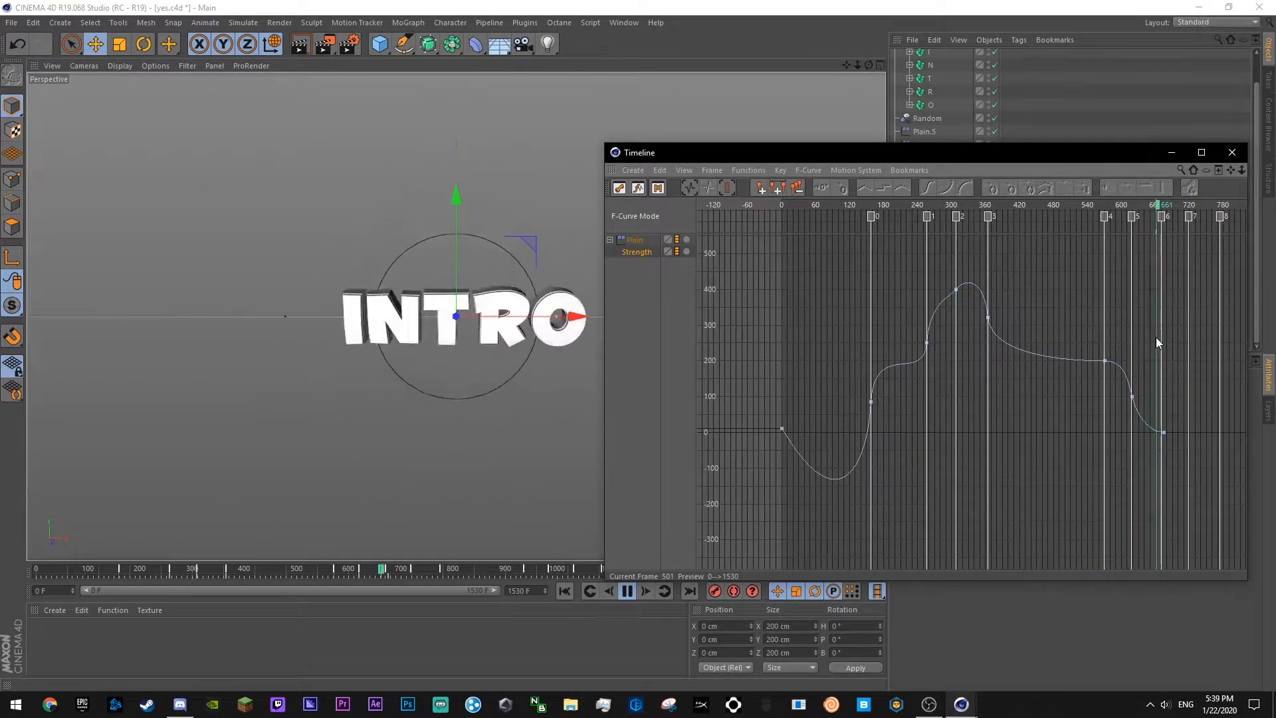
left_click(957, 205)
left_click(1231, 152)
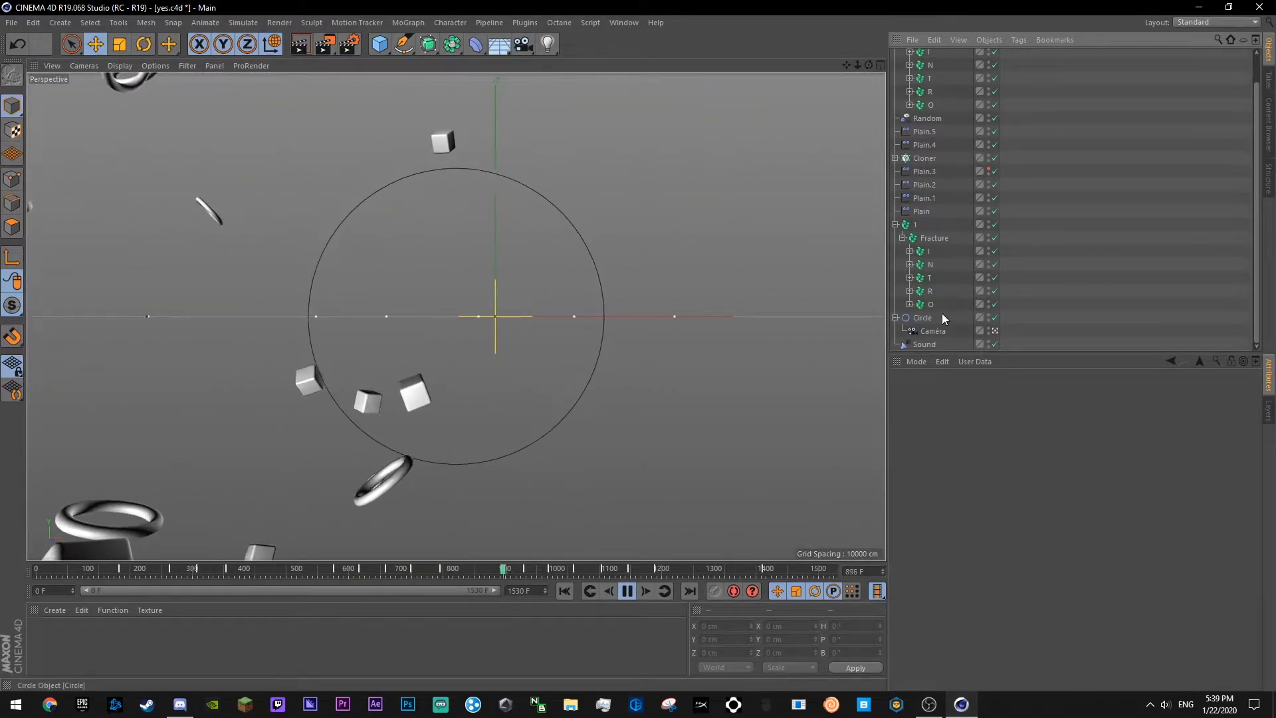
- Save the project and play the animation from the start, stopping at about frame 549
left_click(565, 591)
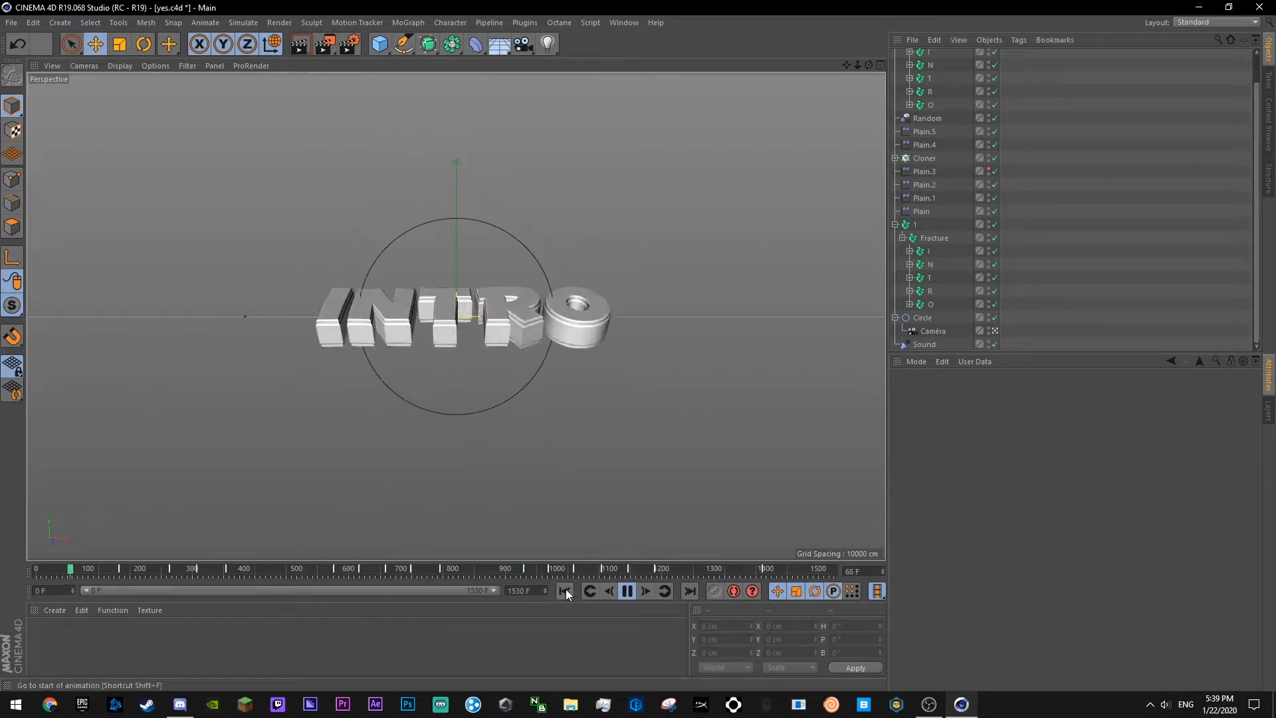
key("ctrl+s")
left_click(635, 590)
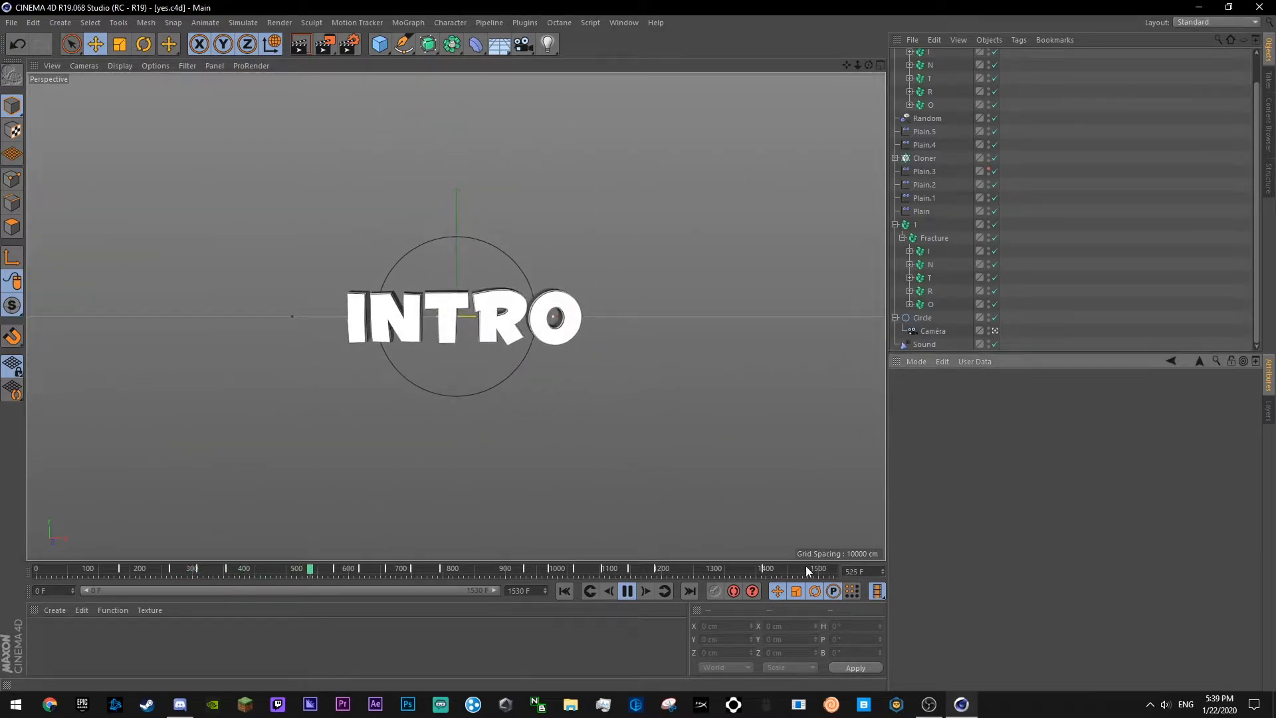
left_click(194, 570)
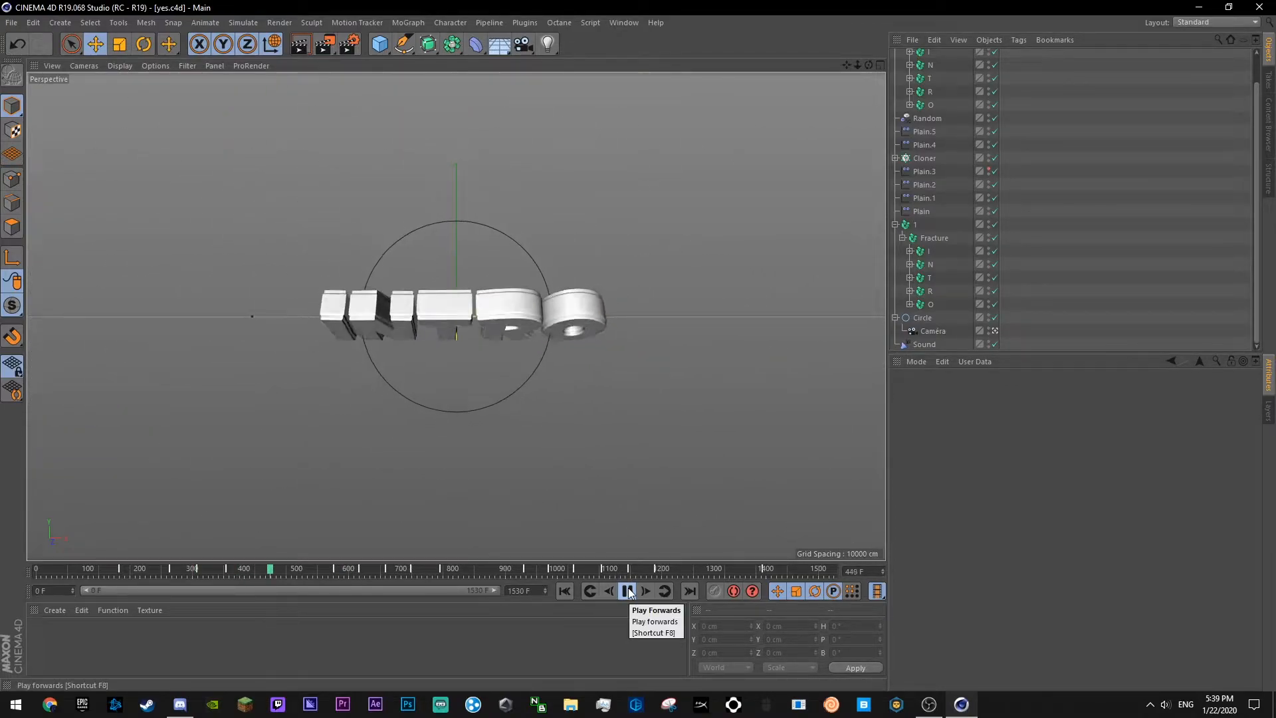
left_click(628, 590)
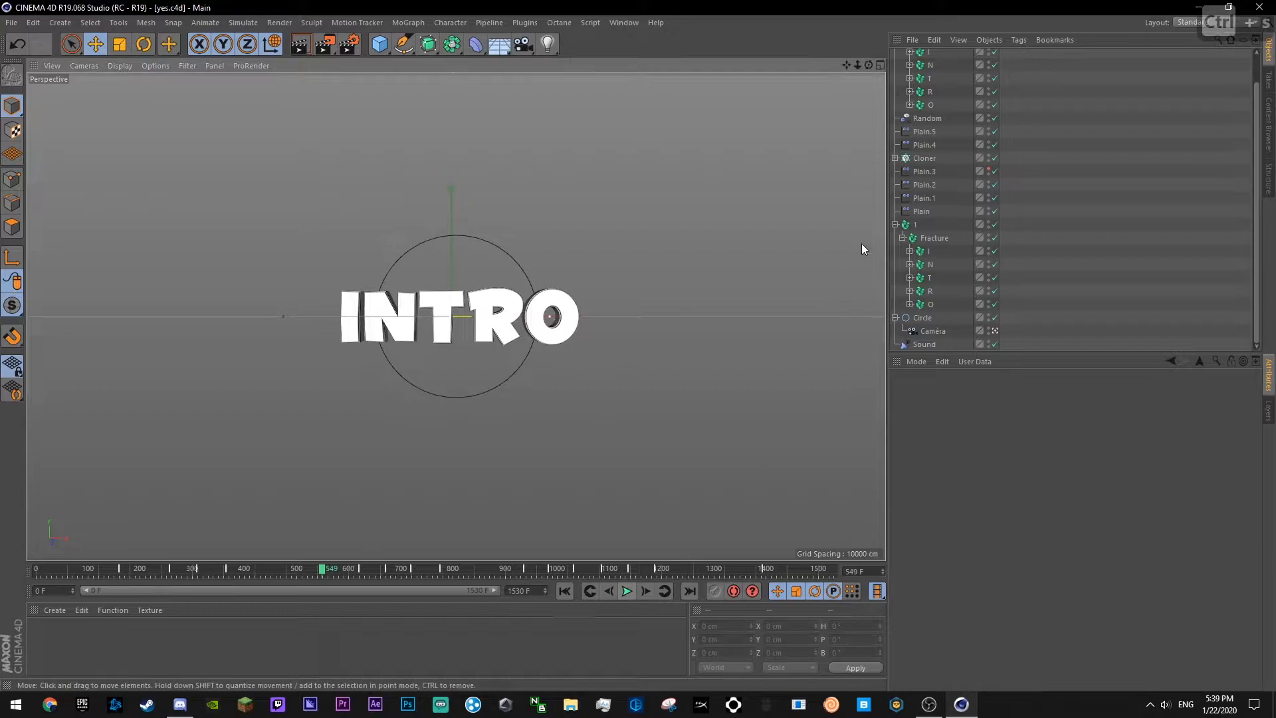
left_click(931, 237)
left_click(416, 21)
mouse_move(509, 44)
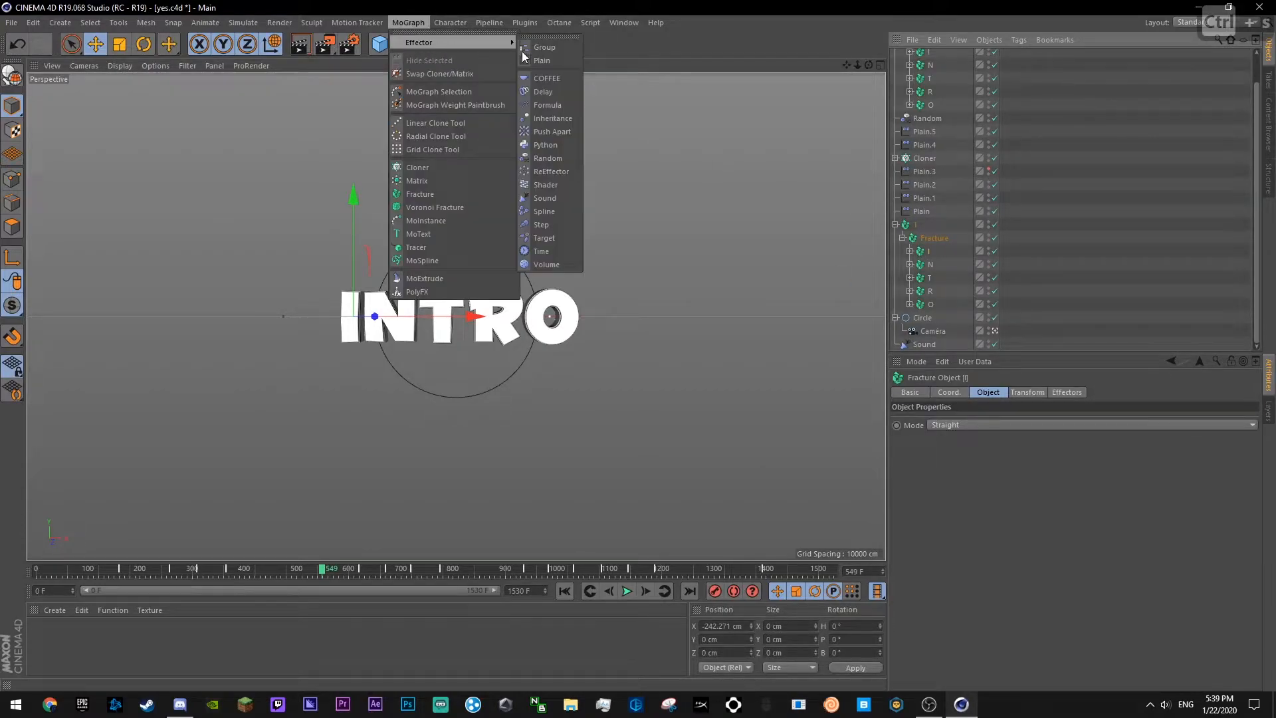
left_click(532, 92)
key("ctrl+z")
- Add a Delay effector to object 1's Fracture, place it above Plain in the effector order, and save the project
left_click(928, 240)
left_click(408, 23)
mouse_move(505, 44)
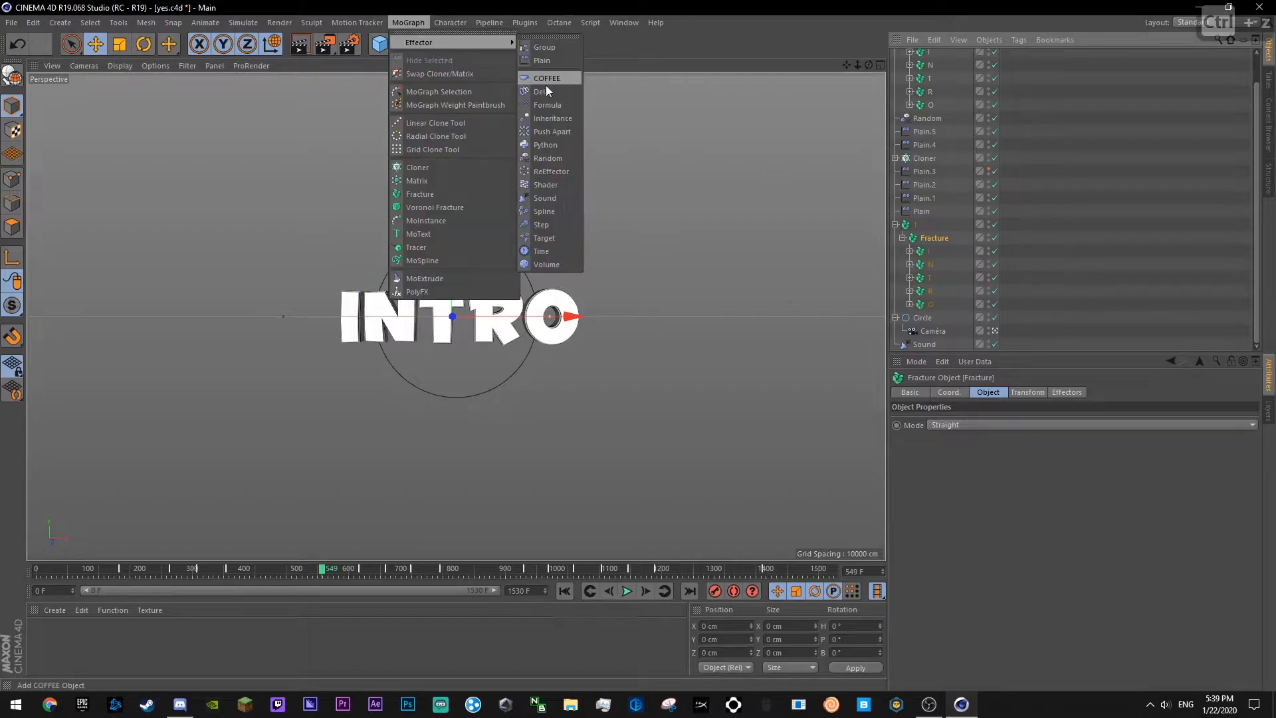
left_click(541, 92)
left_click(916, 253)
left_click(1068, 392)
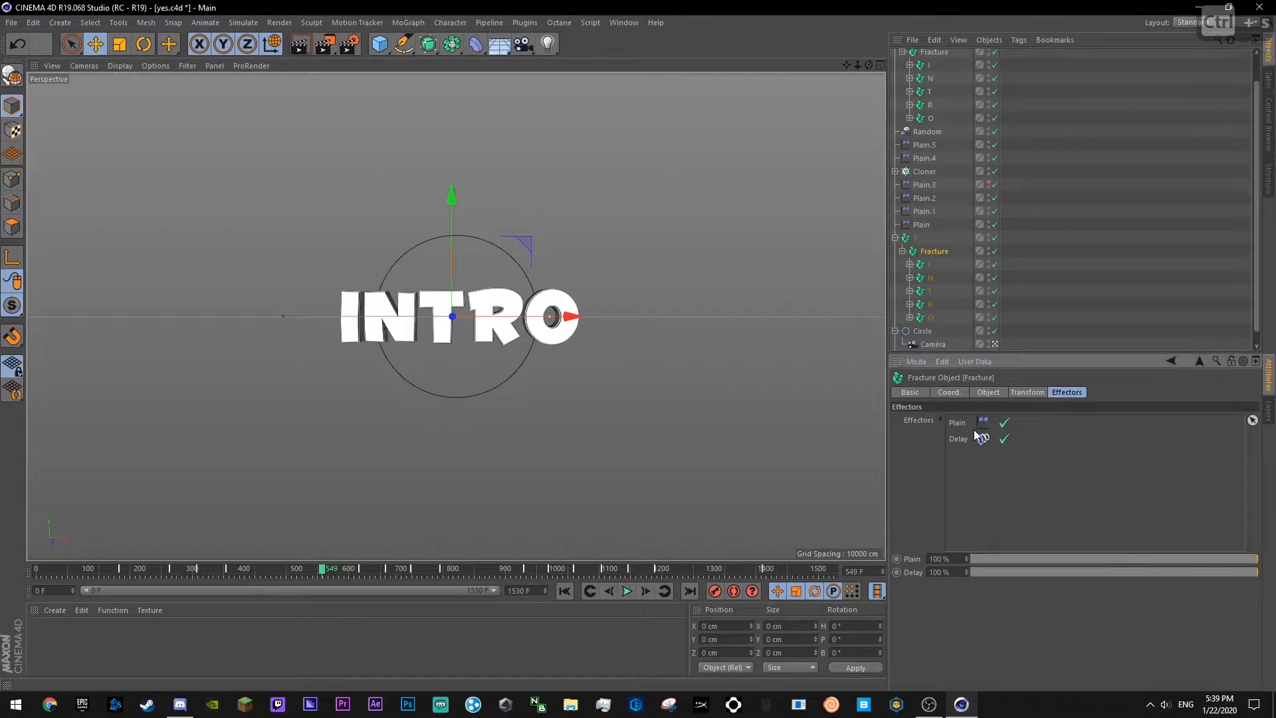
left_click_drag(959, 424, 961, 421)
key("ctrl+s")
- Add another Plain effector to object 1's Fracture and move it to the front of the effector order
left_click(911, 236)
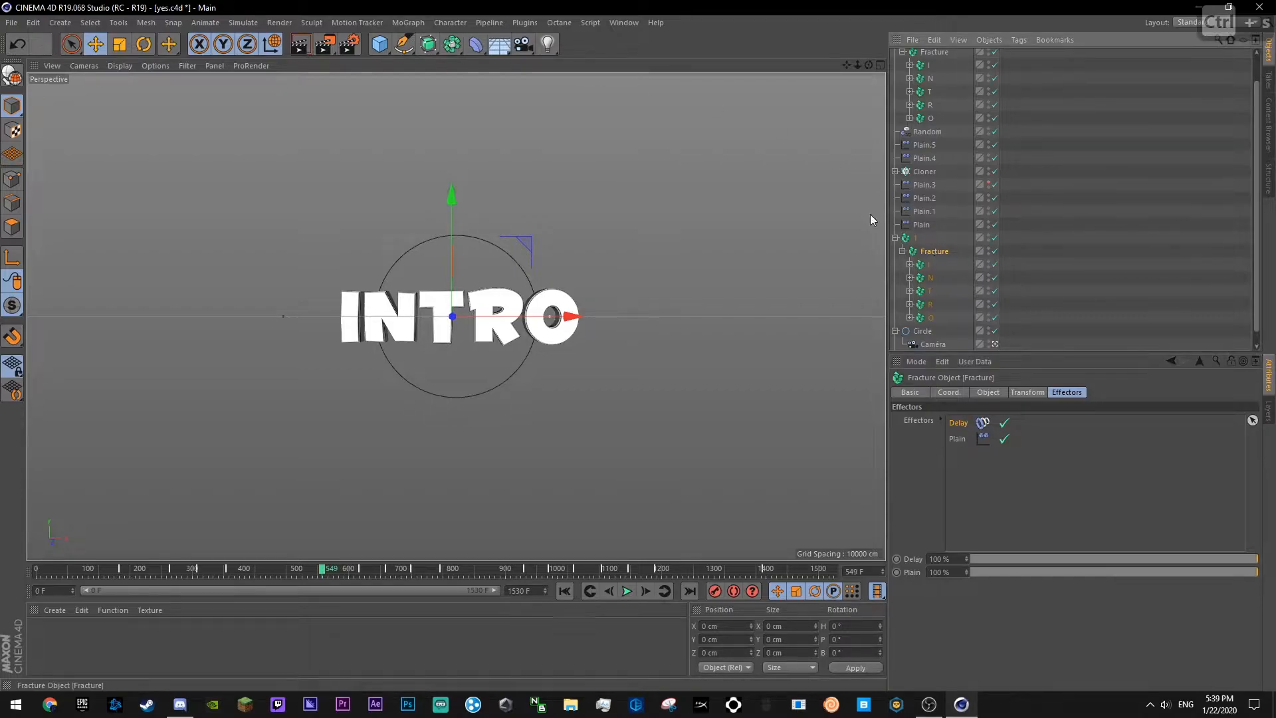
left_click(410, 26)
mouse_move(463, 44)
left_click(531, 58)
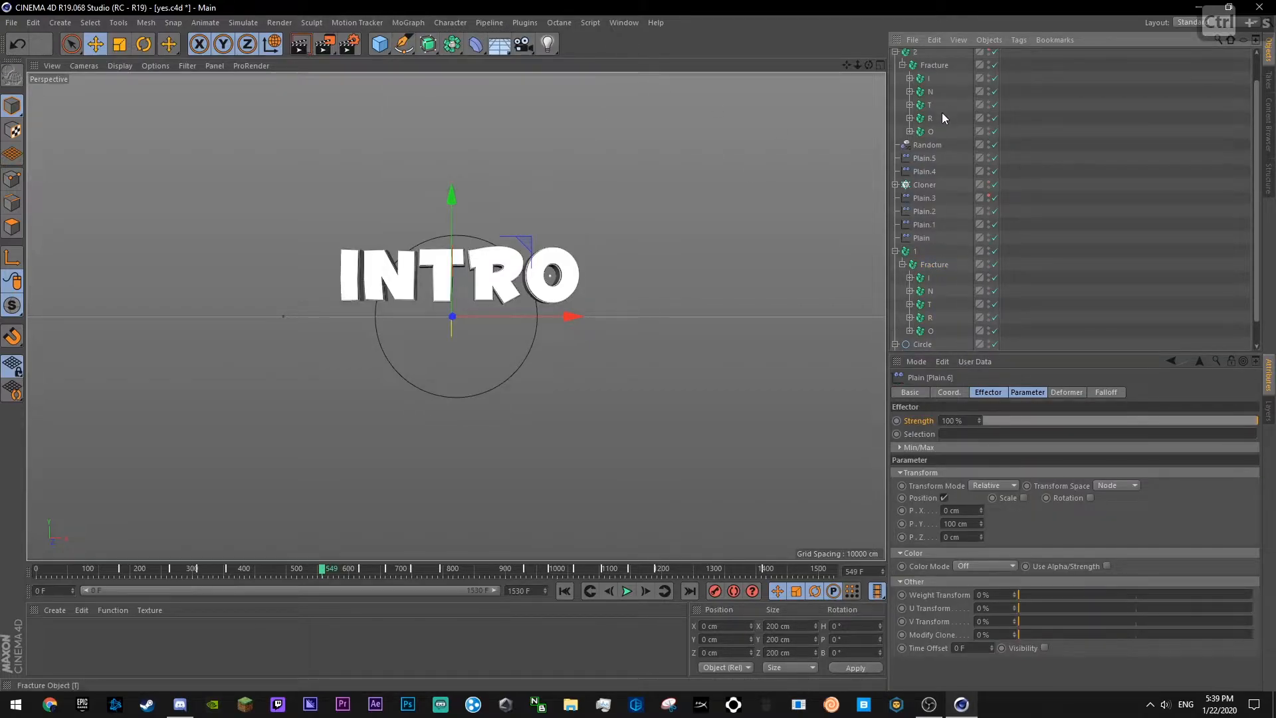
left_click(934, 264)
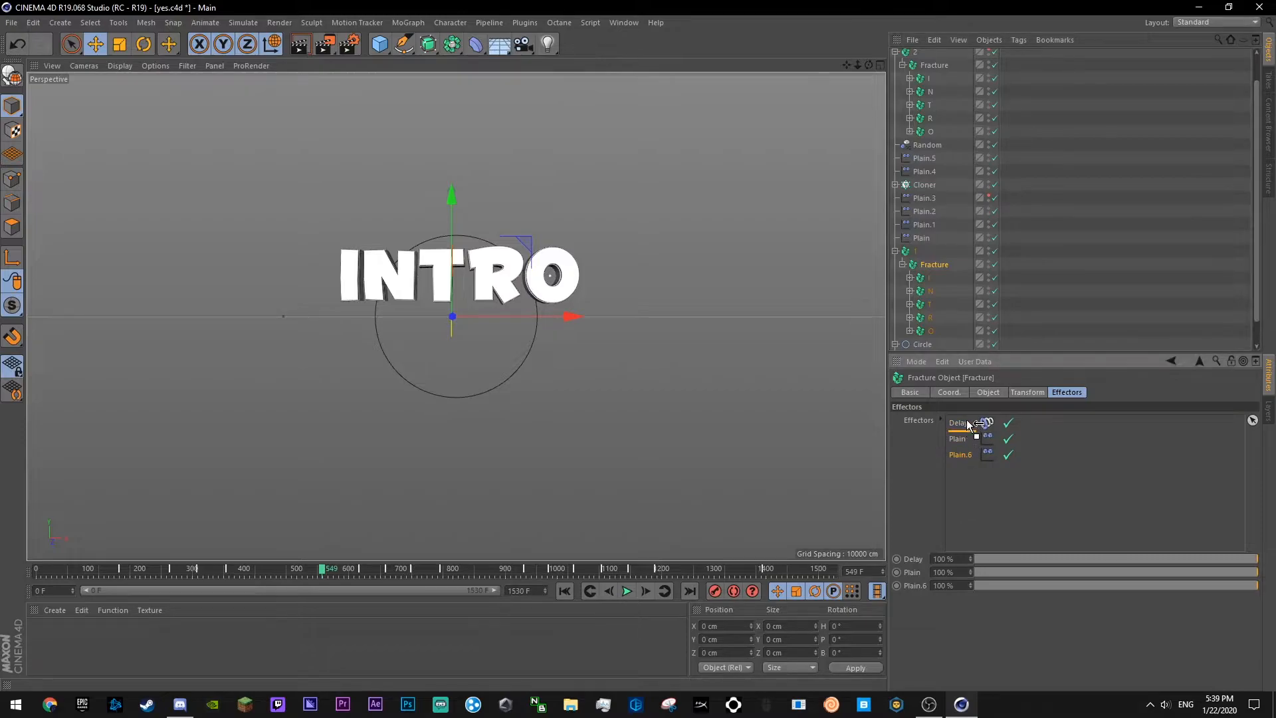
- Set the Delay effector's mode to Spring, raise its Strength, and save the project
scroll(1057, 168, "up", 2)
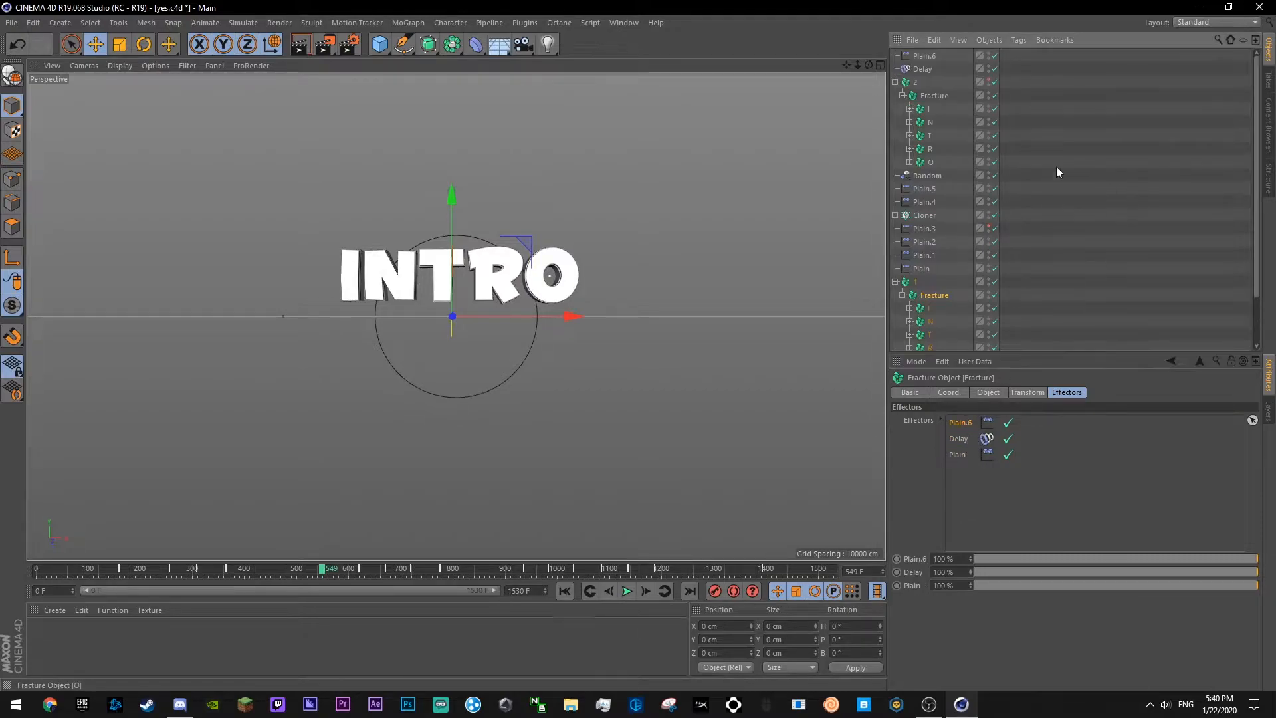
left_click(905, 69)
left_click(983, 452)
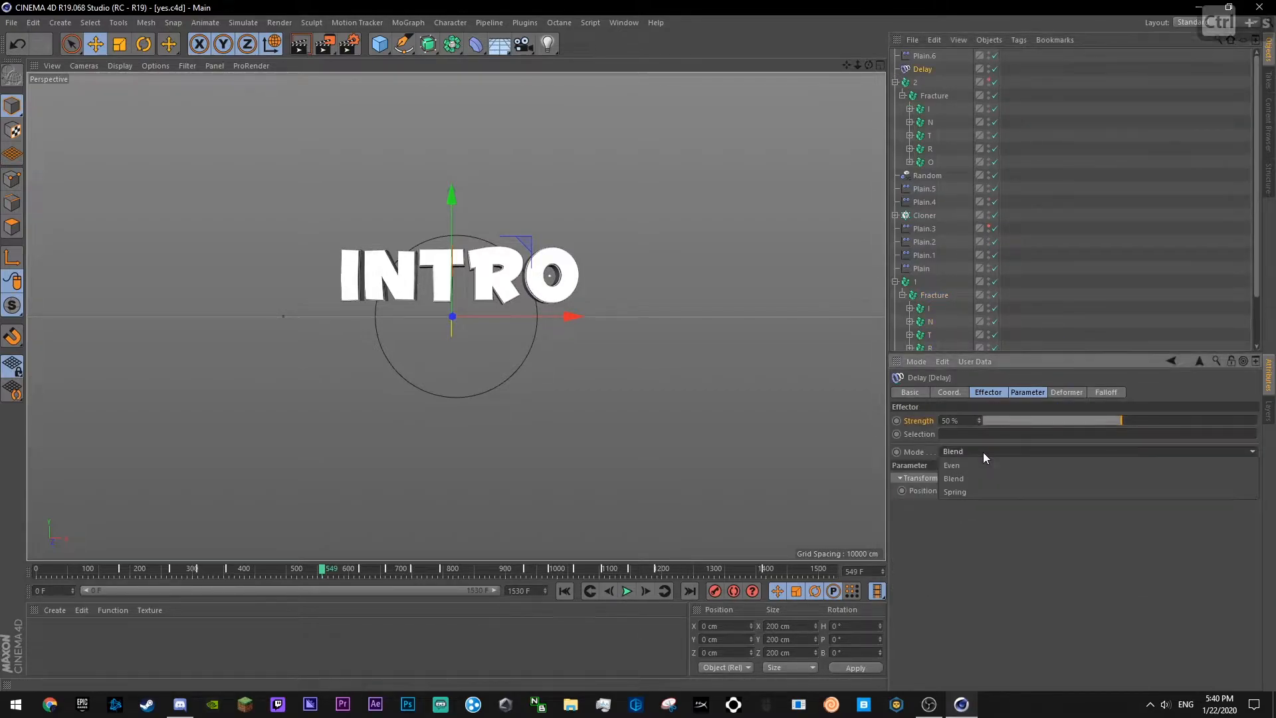
left_click(970, 494)
left_click(1154, 421)
left_click_drag(1192, 425, 1195, 431)
left_click(1004, 207)
key("ctrl+s")
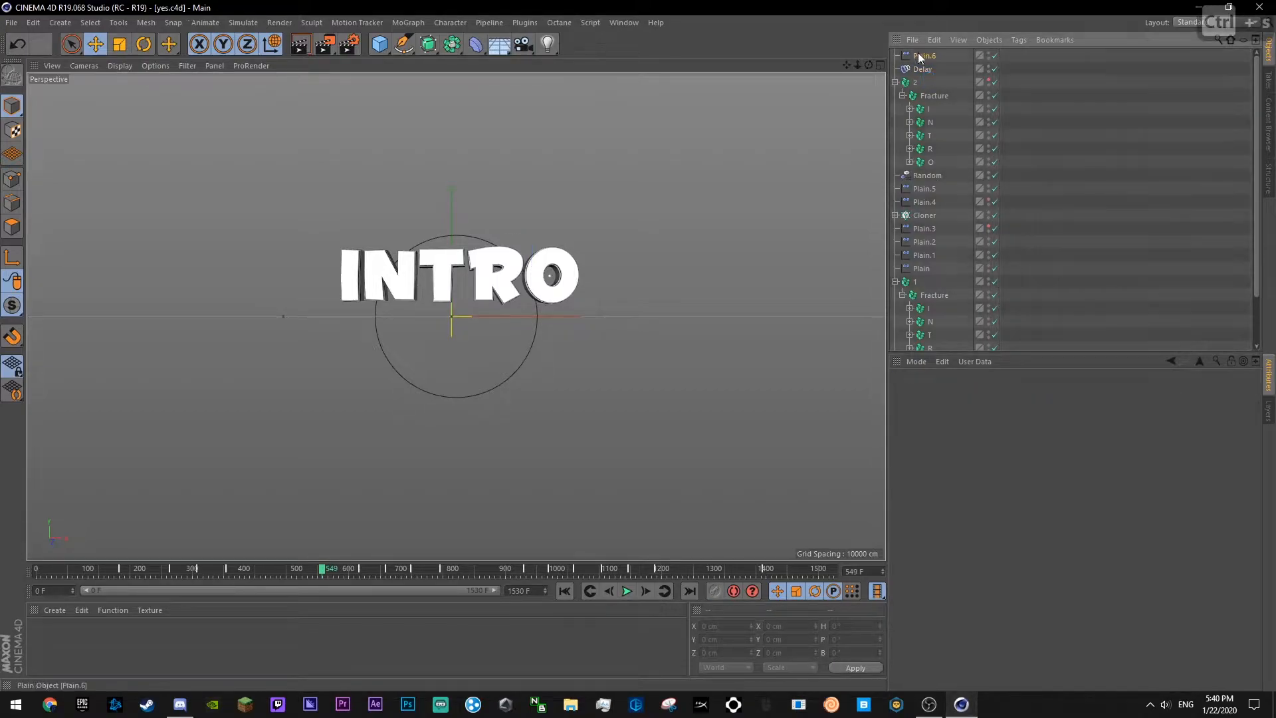
- Set Plain.6's Y position offset to 0 cm, change its Z offset to bring the letters toward the camera, and save
left_click(921, 55)
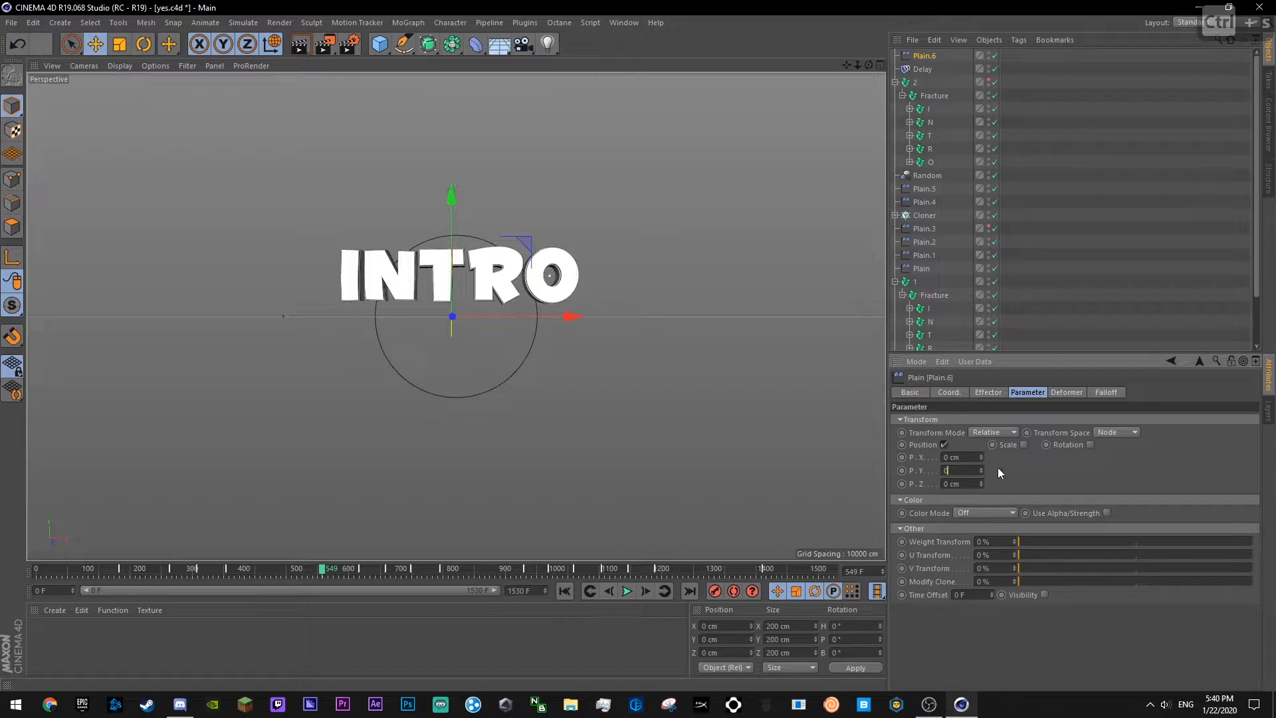
key("Return")
left_click_drag(980, 457, 980, 425)
key("ctrl+z")
left_click_drag(981, 484, 980, 598)
key("ctrl+s")
- Open the falloff shape choices of the Plain.6 effector
left_click(1105, 392)
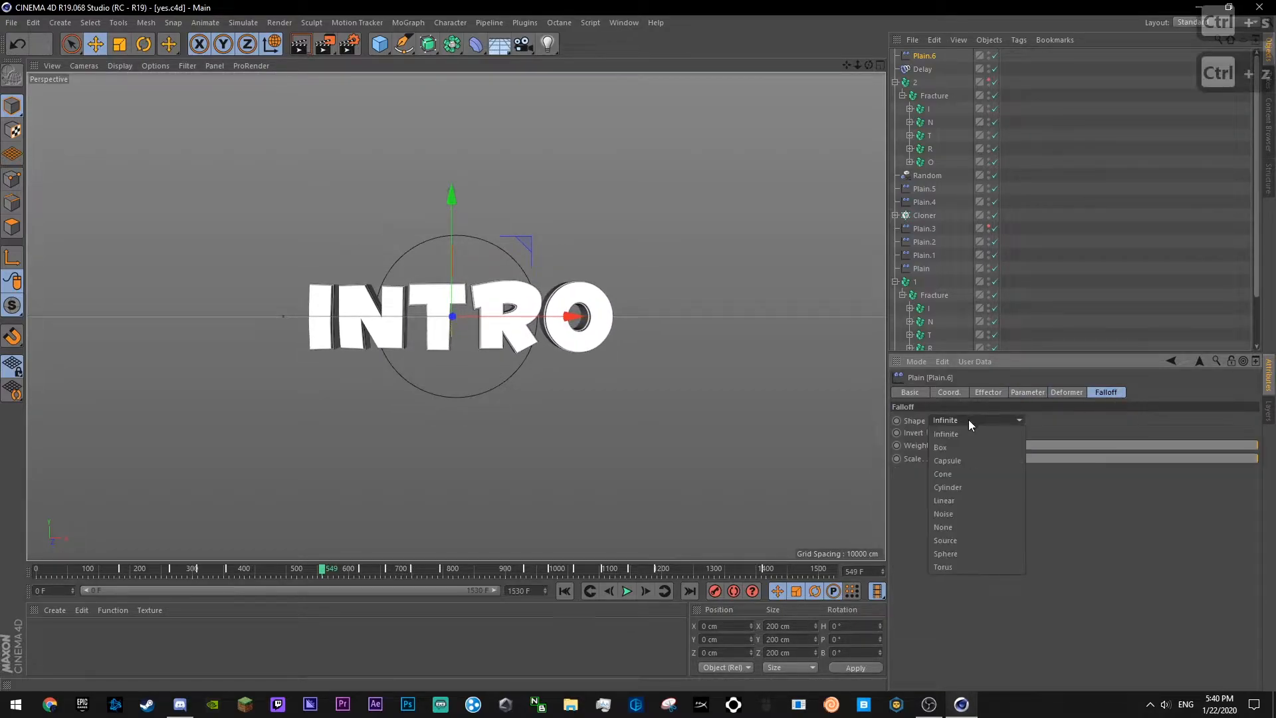
- Give the Plain.6 effector a box falloff, move it left of the INTRO text to about X -462 cm, and save
left_click(940, 447)
left_click_drag(533, 317, 347, 317)
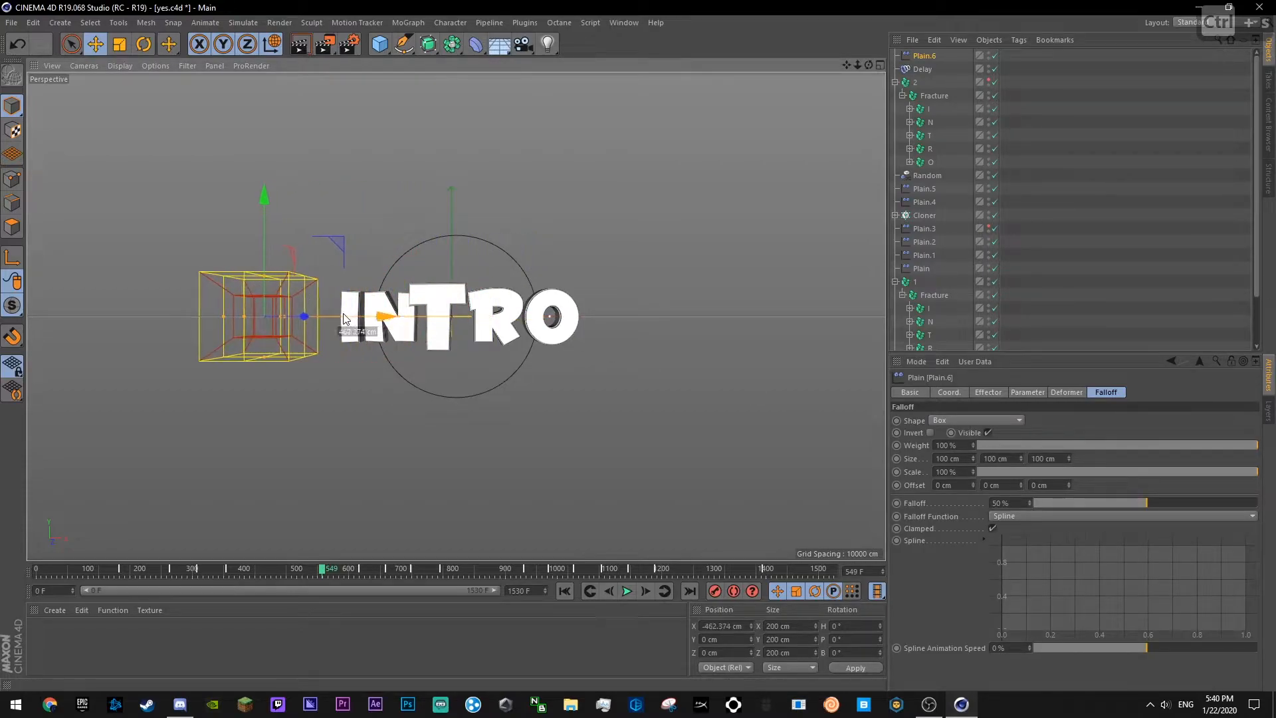
key("ctrl+s")
- Move Plain.6 right of the text to about X 486 cm near frame 566 and record a keyframe there
left_click(222, 569)
left_click(627, 591)
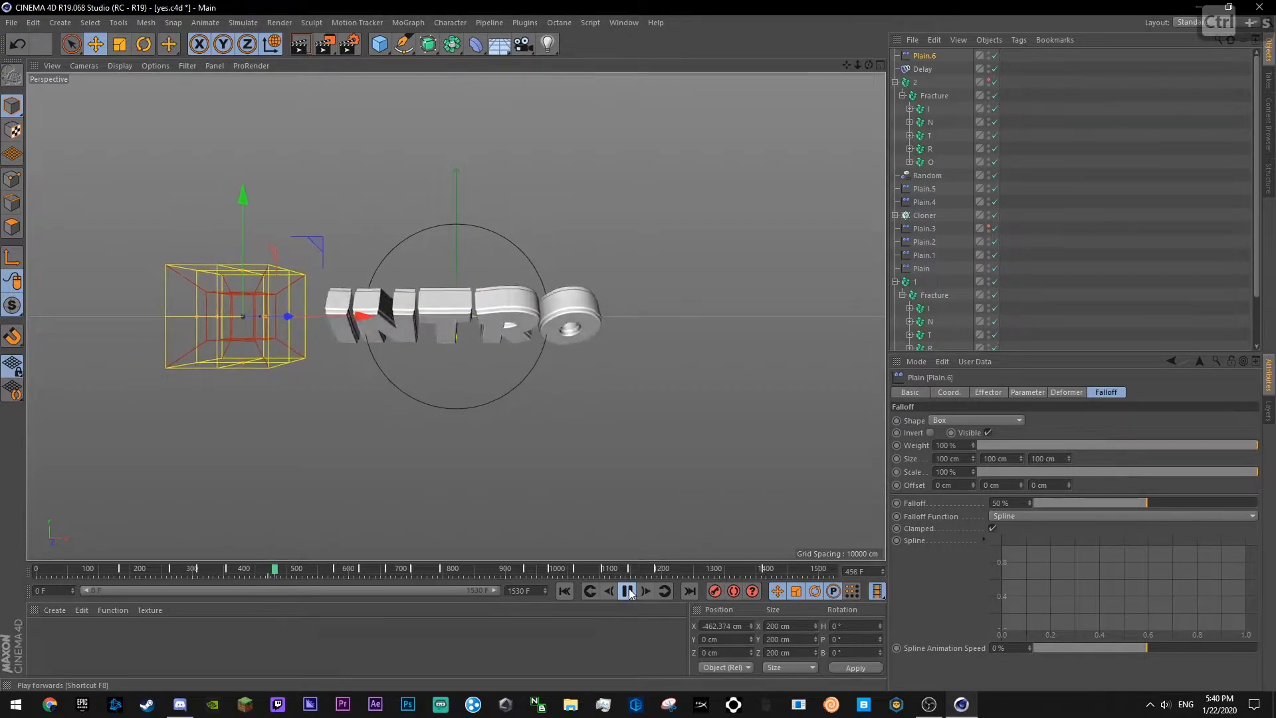
left_click(628, 591)
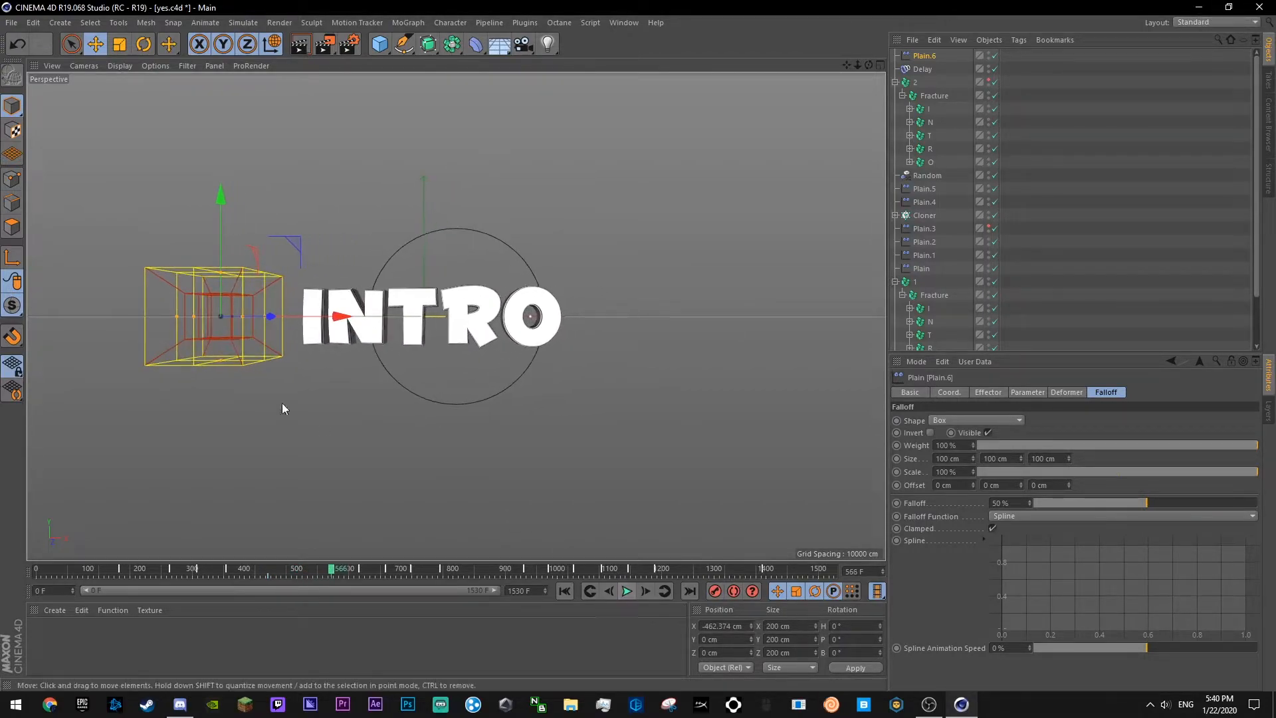
left_click_drag(325, 321, 763, 354)
key("ctrl+s")
left_click(714, 591)
left_click(645, 591)
- Play back the animation to check how Plain.6 sweeps across the INTRO letters
left_click(627, 591)
left_click(223, 570)
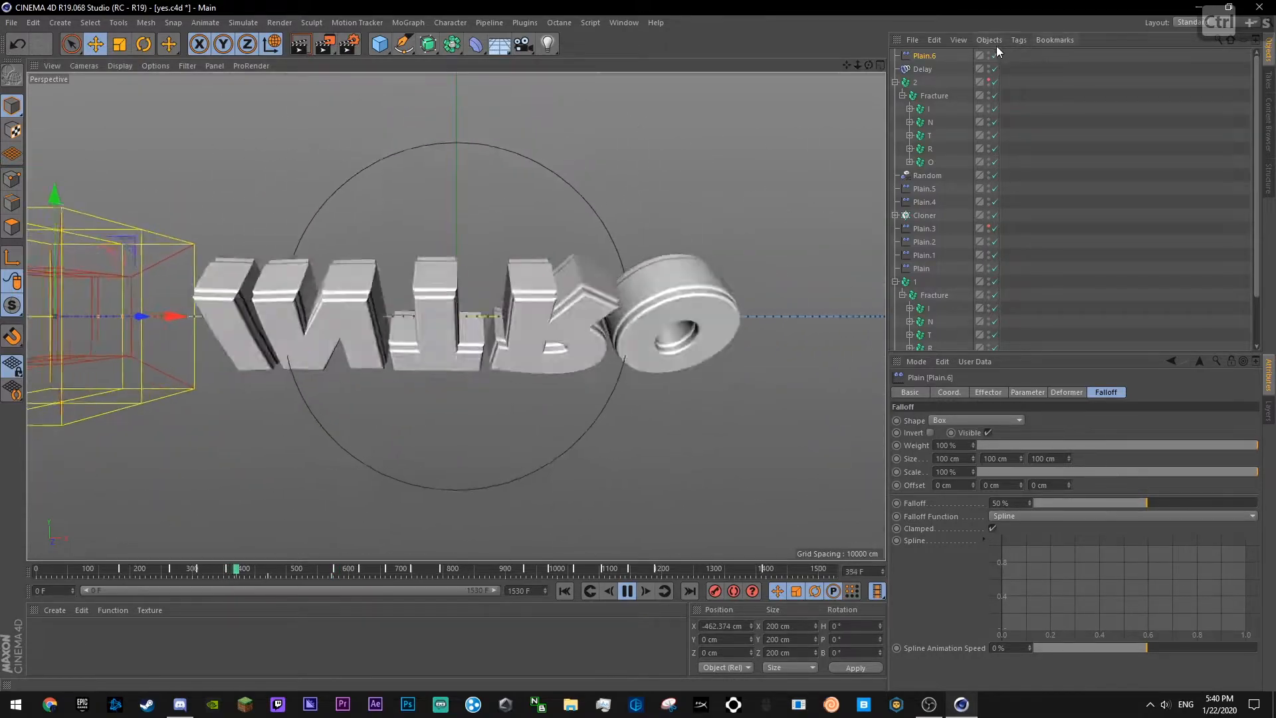
left_click(1085, 162)
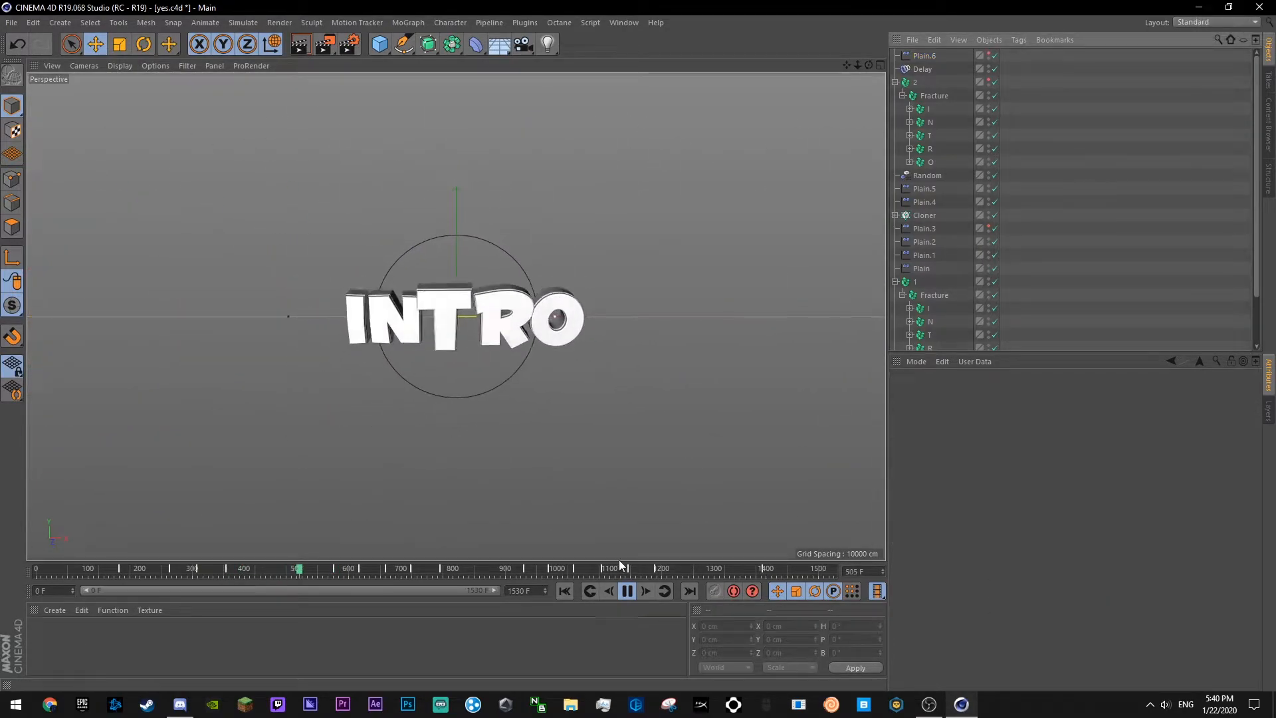
left_click(194, 570)
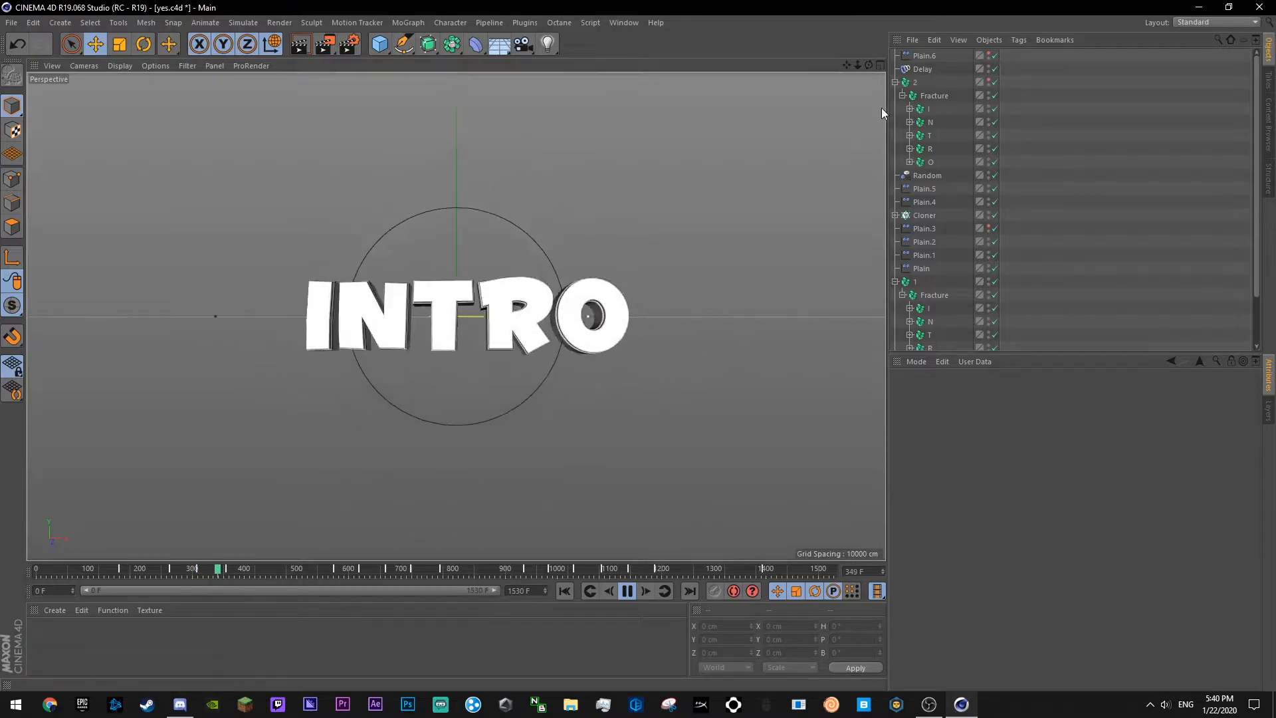
left_click(923, 56)
left_click(623, 590)
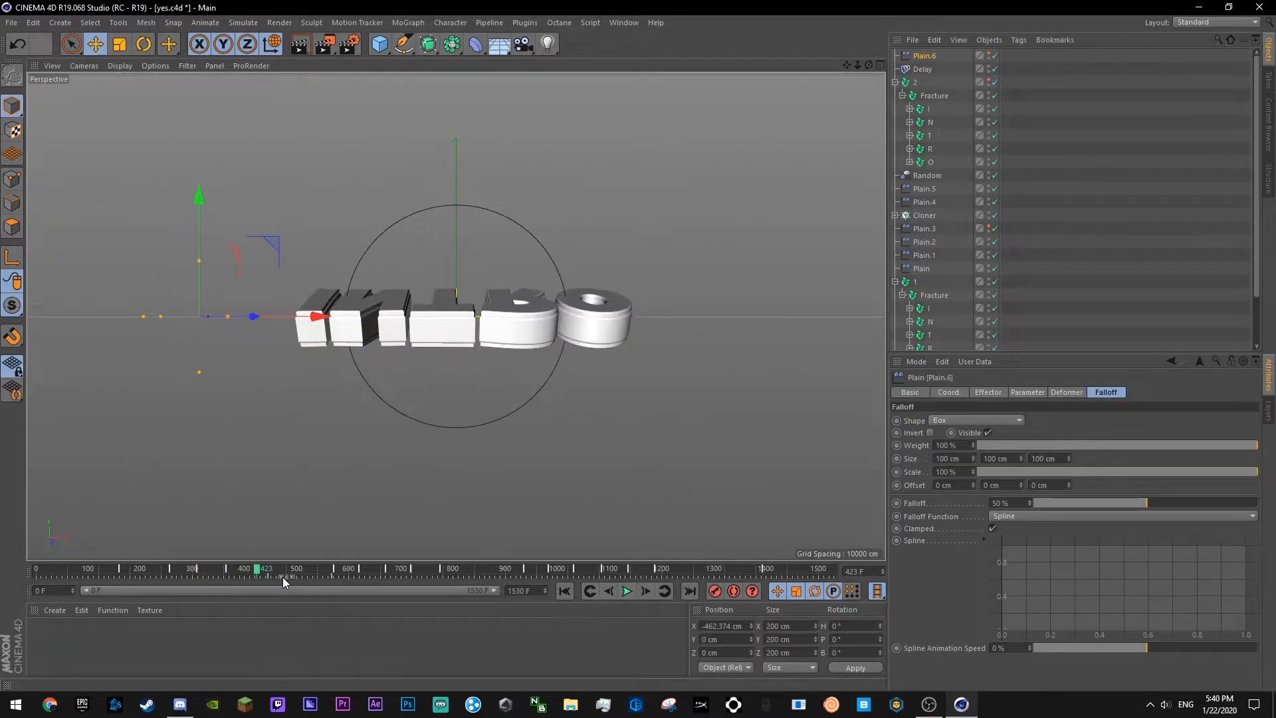
- Shift Plain.6's starting keyframe slightly earlier on the timeline and save the project
left_click_drag(269, 576, 263, 575)
left_click(924, 55)
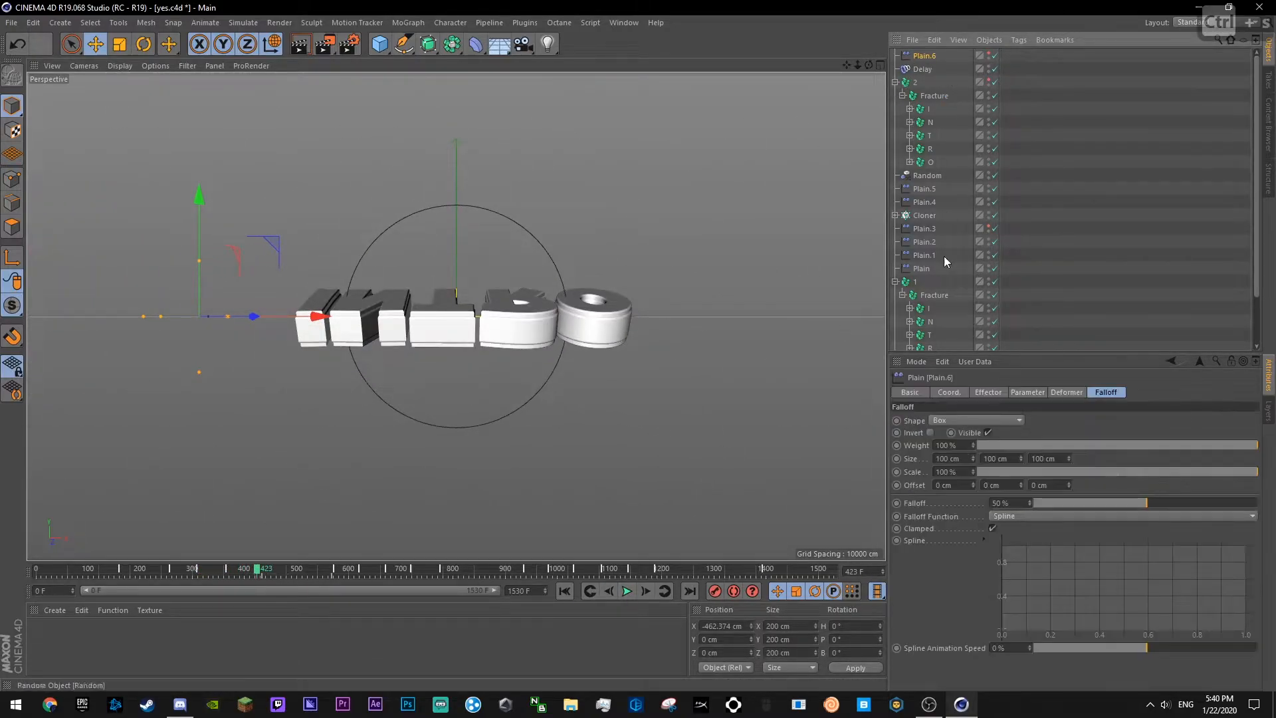
left_click(988, 392)
left_click(1027, 392)
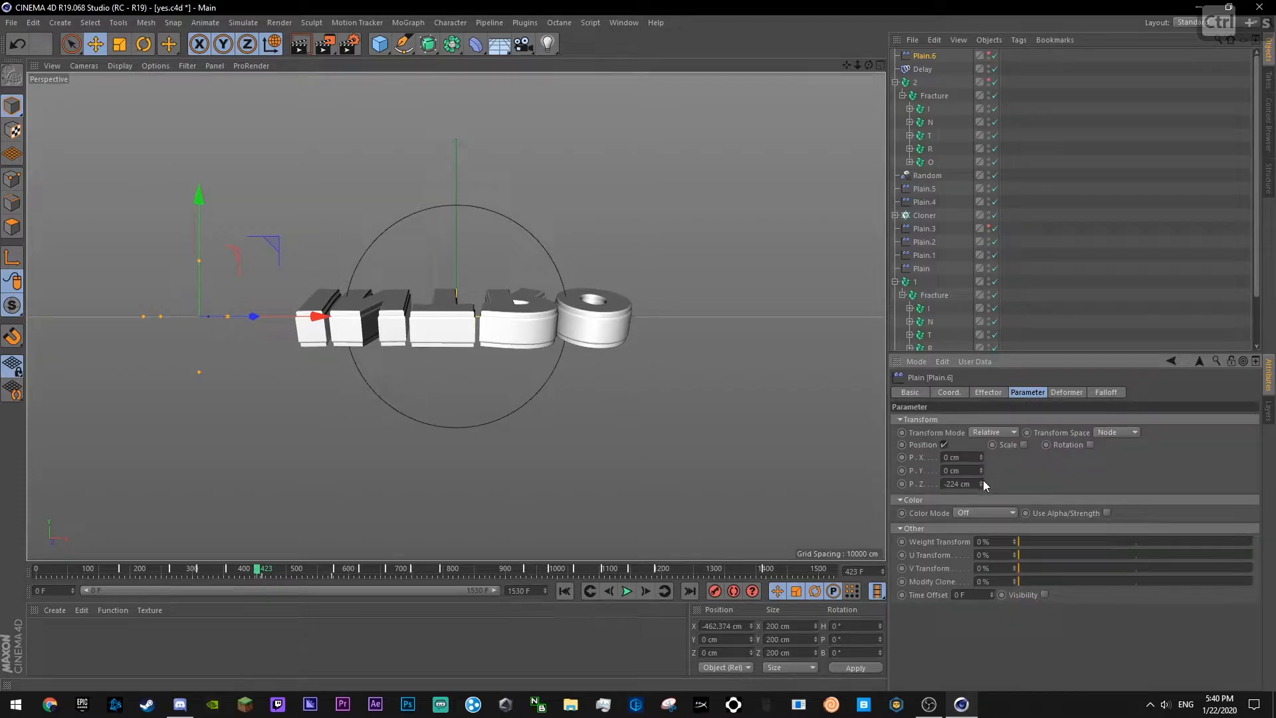
key("ctrl+s")
left_click(1067, 153)
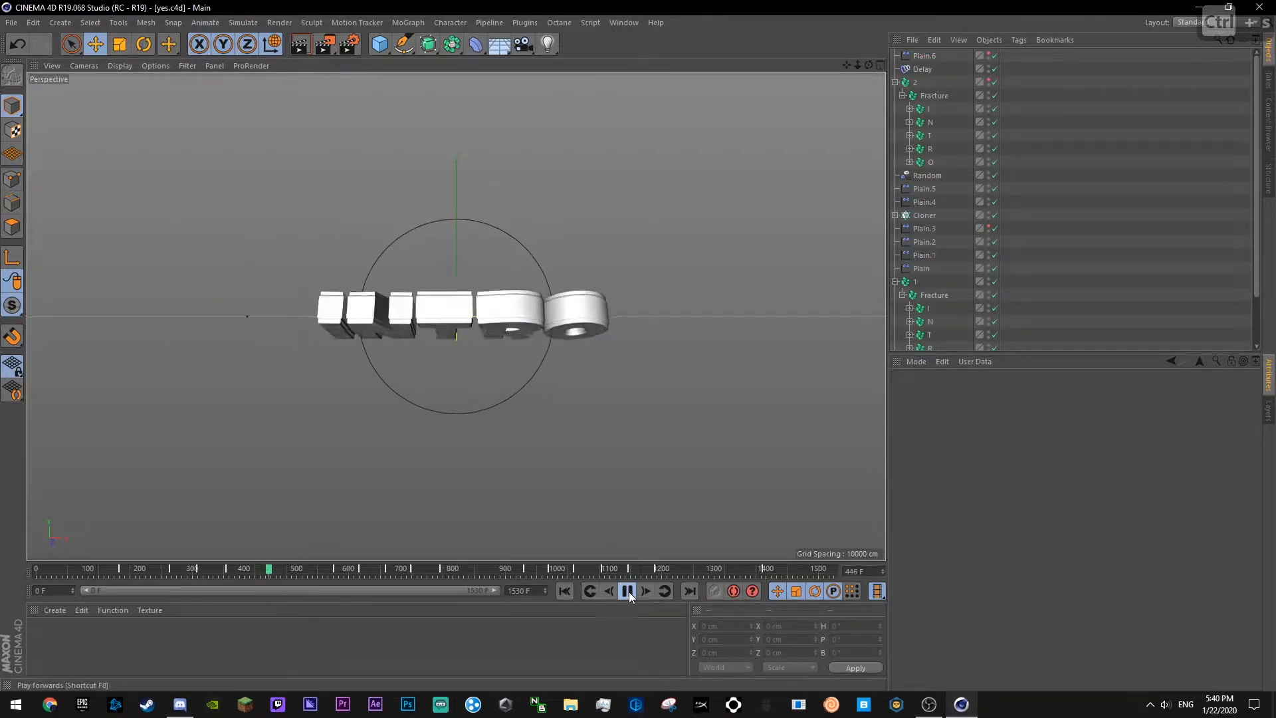
- Retime the Plain.6 sweep, placing its end keyframe at around frame 560
left_click(924, 56)
left_click(256, 577)
left_click_drag(335, 575, 324, 577)
left_click(234, 570)
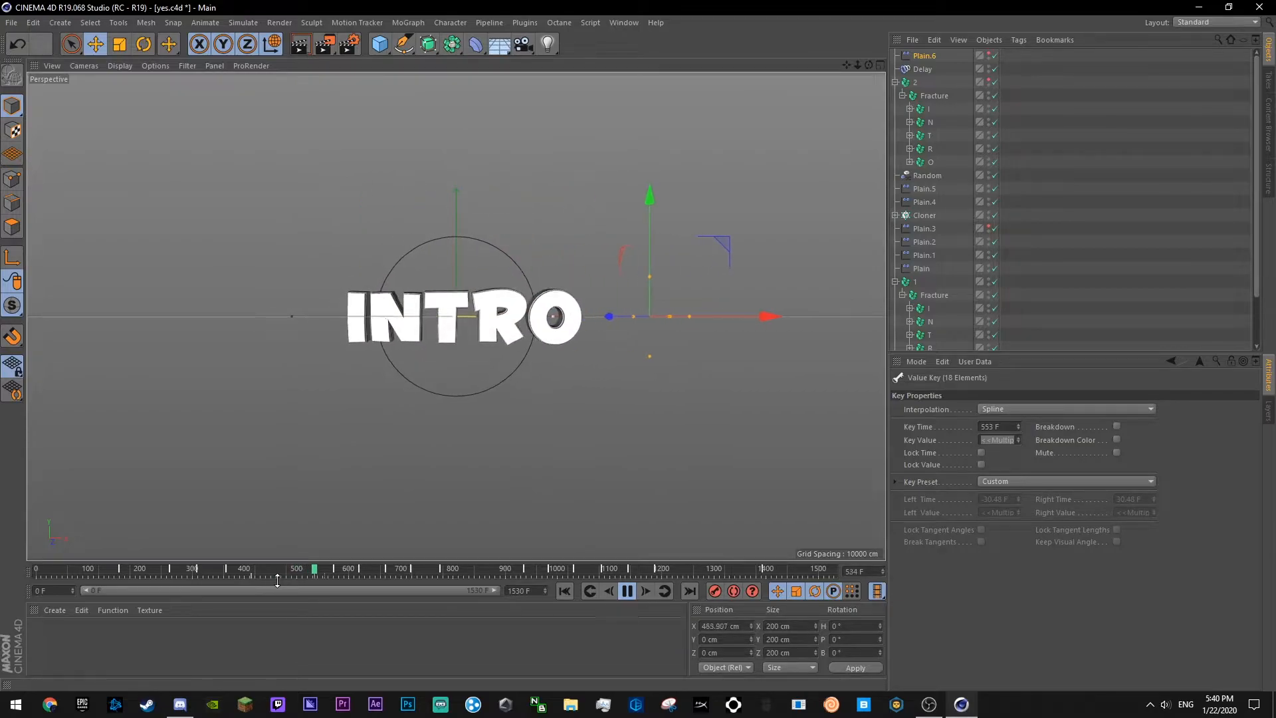
left_click_drag(241, 576, 320, 573)
left_click(628, 580)
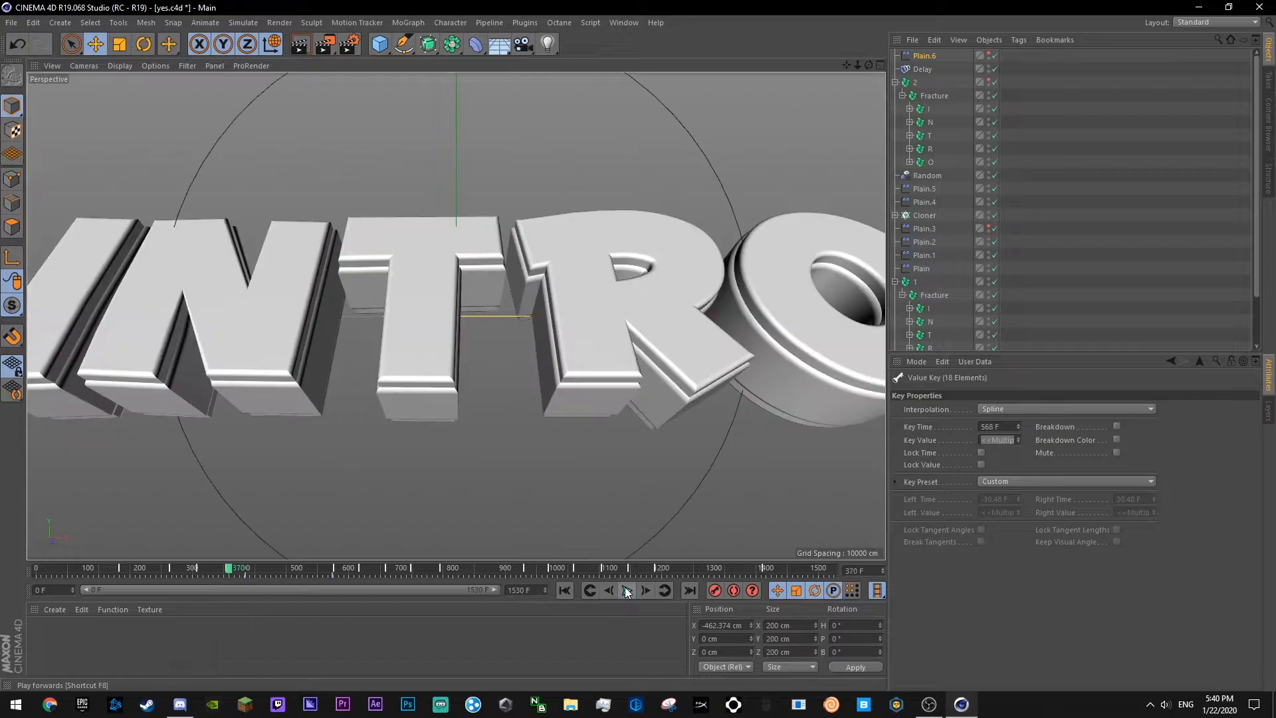
- Save the project and play the whole text animation through to review its timing
key("ctrl+s")
left_click(628, 579)
left_click(1029, 239)
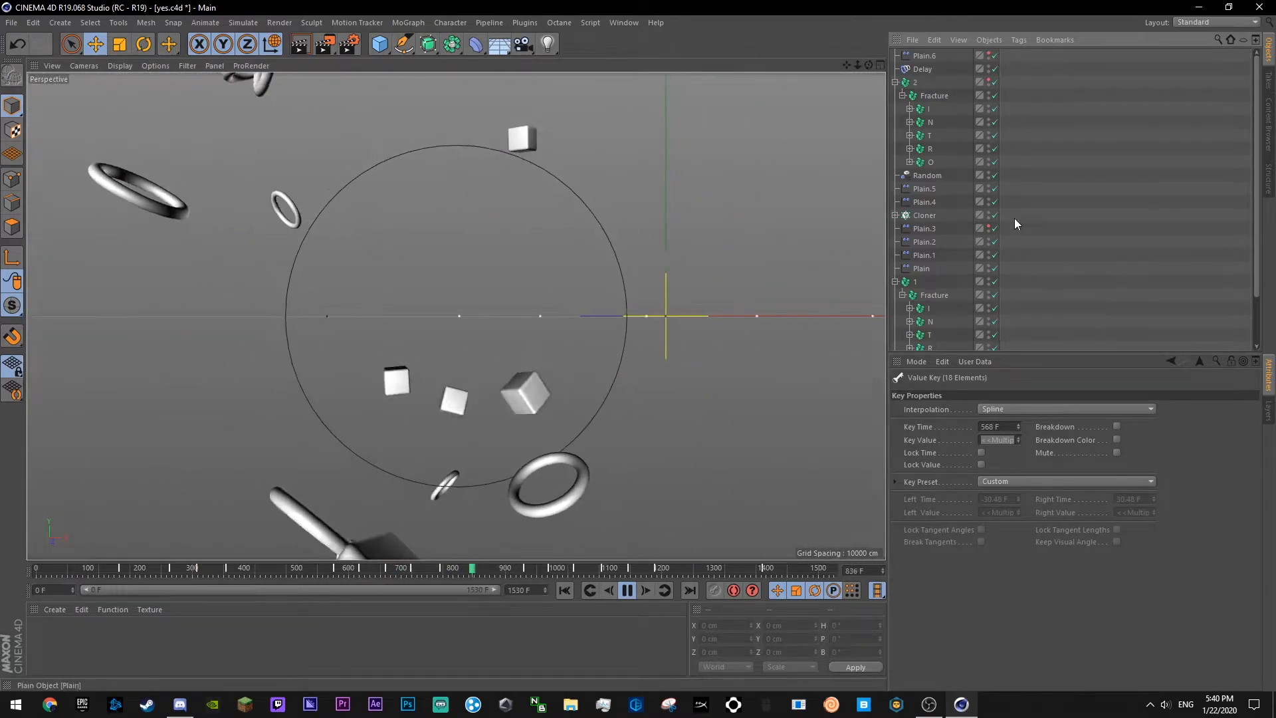
left_click(934, 95)
left_click(1102, 213)
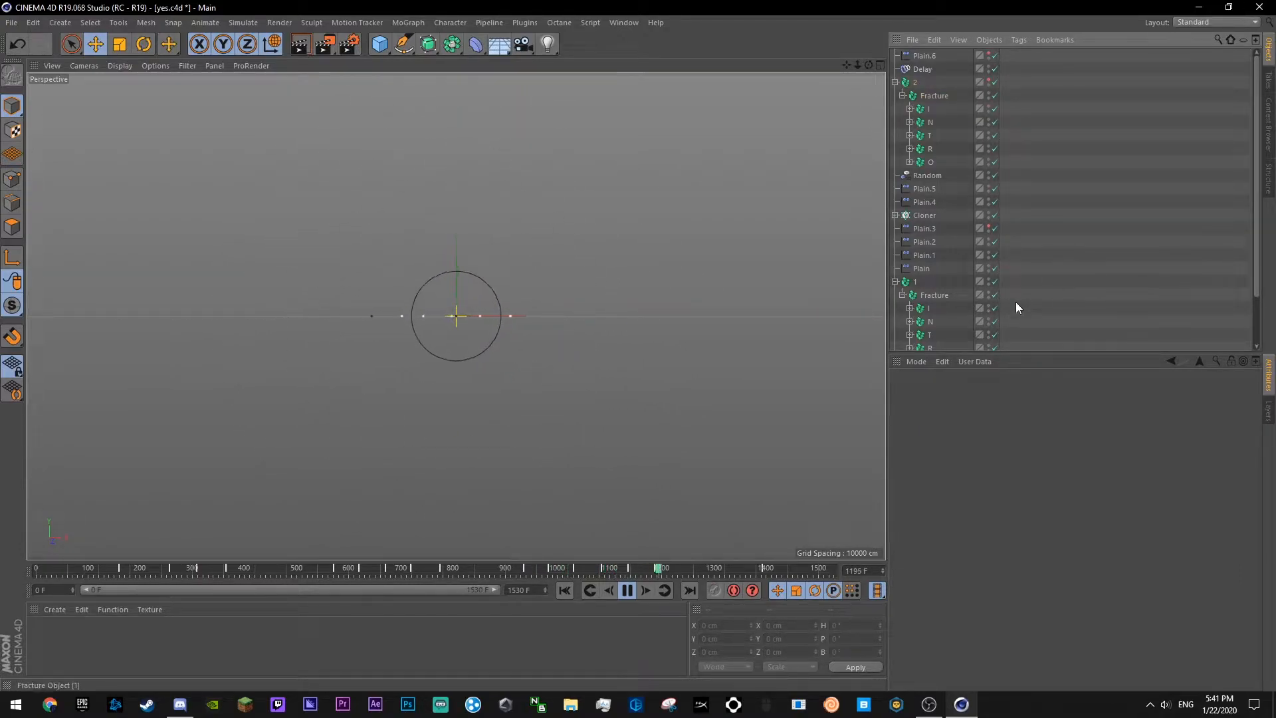
left_click(92, 569)
key("ctrl+s")
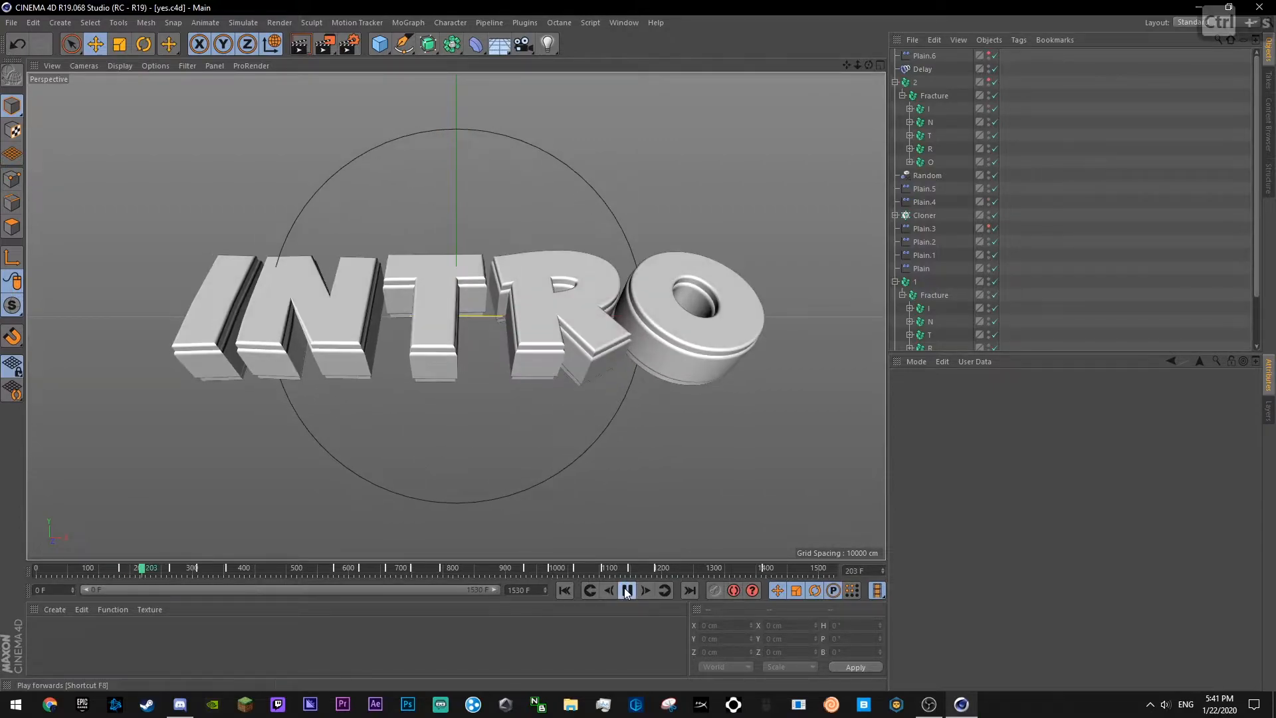
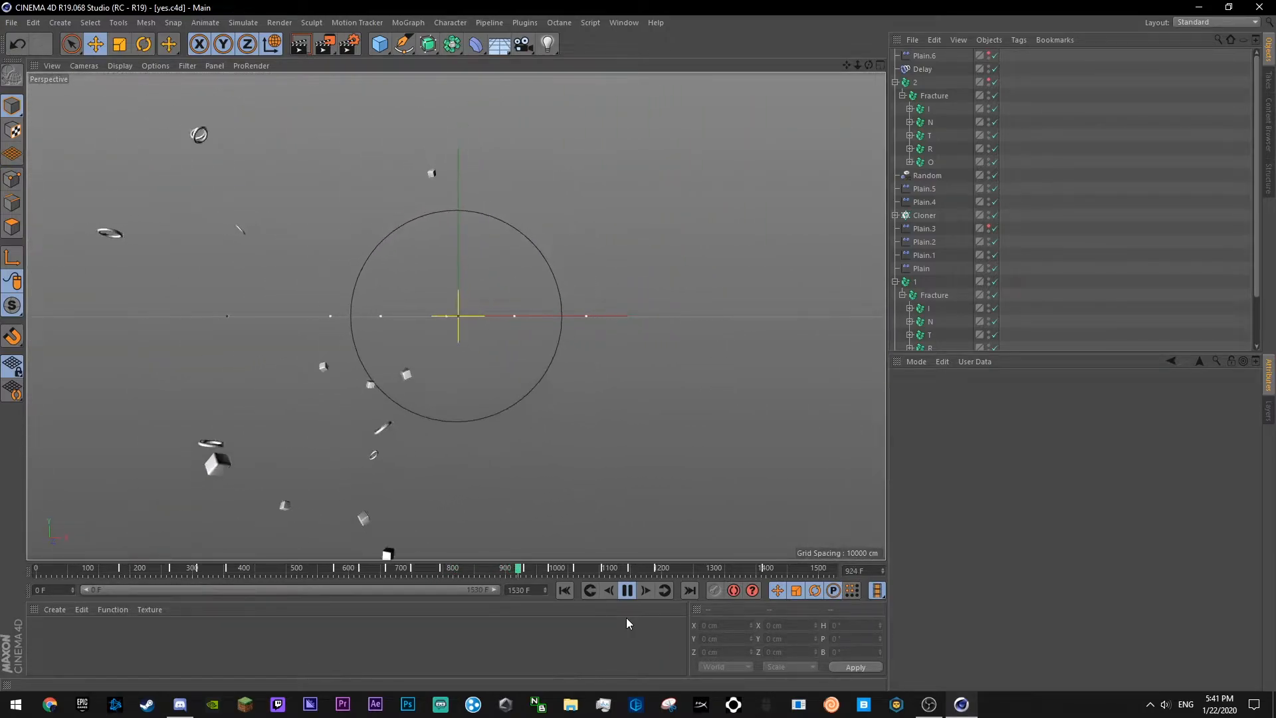
left_click(624, 594)
- Go to frame 814 and make text group 2 visible in the viewport
left_click_drag(405, 570, 460, 570)
scroll(937, 200, "down", 2)
left_click(934, 238)
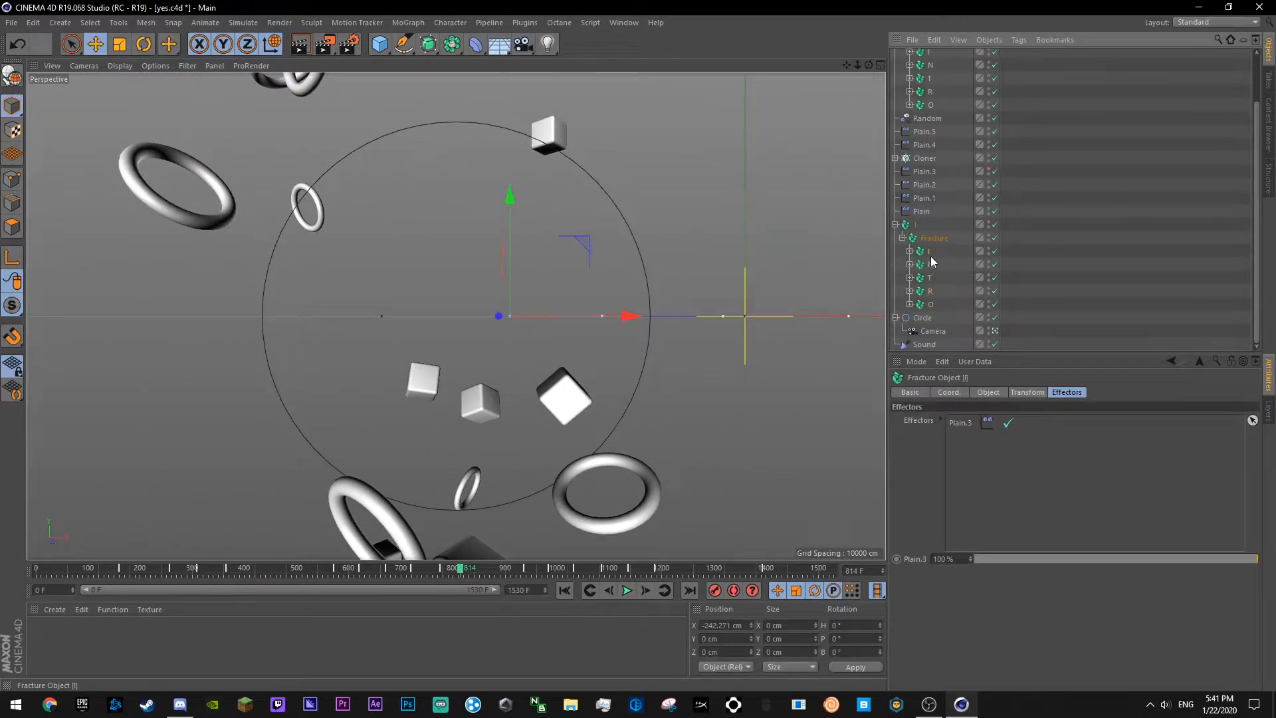
scroll(969, 216, "up", 3)
left_click(989, 80)
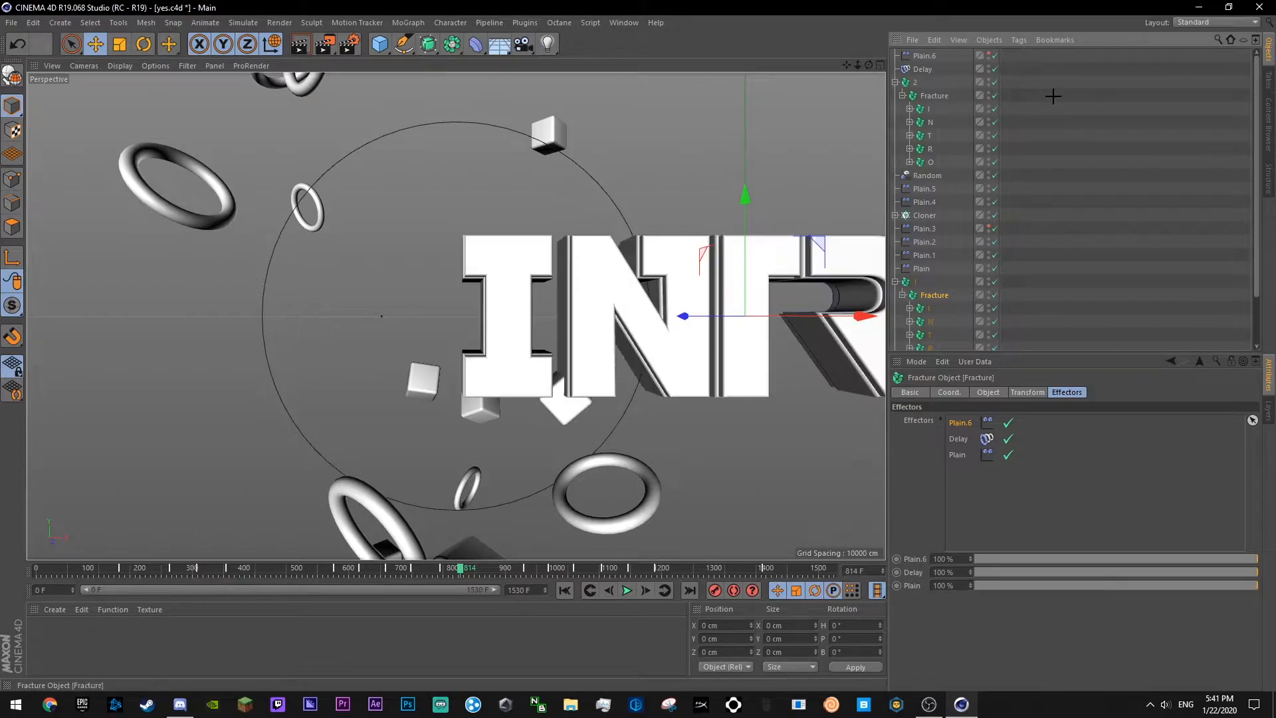
- Move the Plain.6 and Delay effectors below group 2 and above Random in the object hierarchy, and save
left_click(923, 56)
left_click(920, 69, "ctrl")
left_click_drag(919, 63, 905, 173)
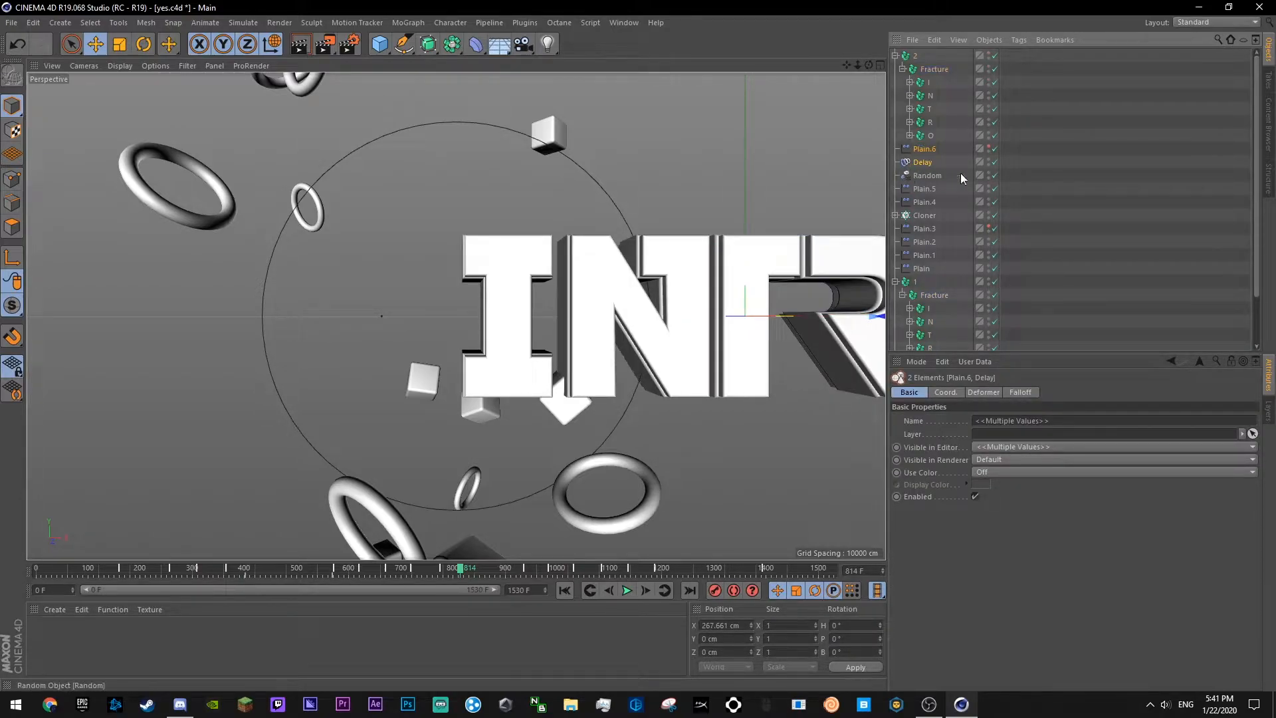
key("ctrl+s")
- Play the animation through to frame 1261 to review the second INTRO text
left_click(626, 590)
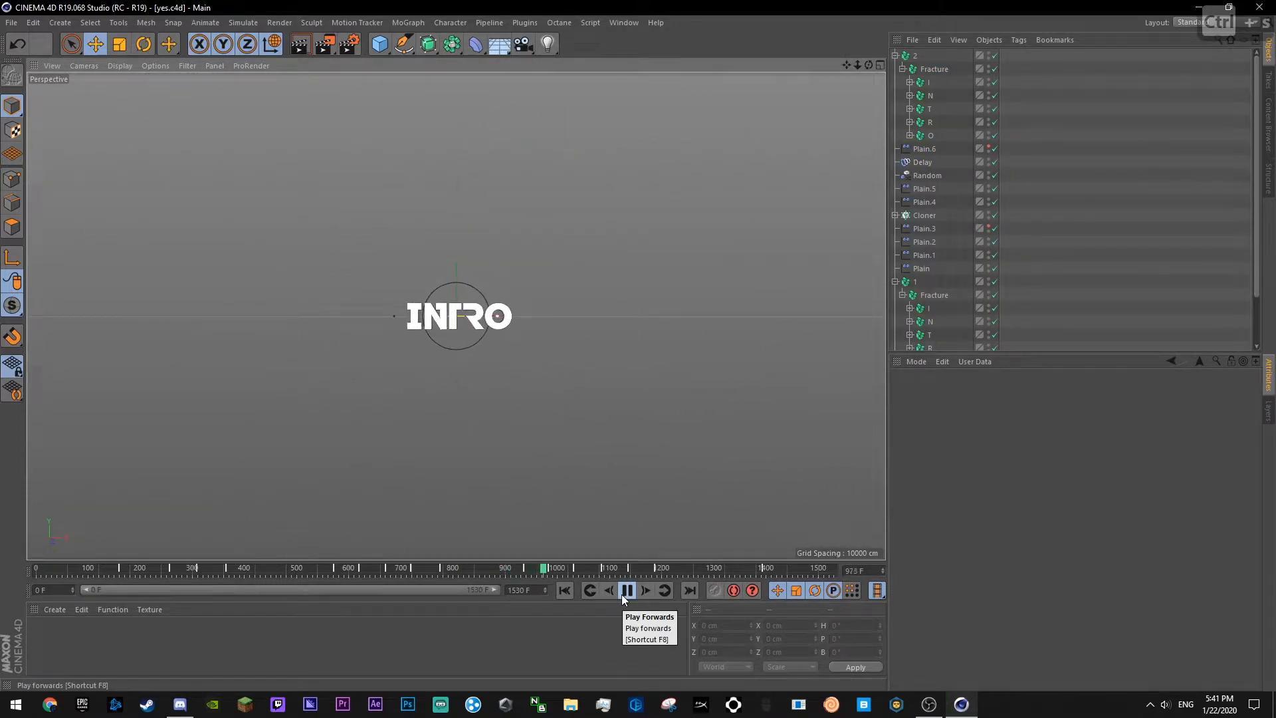
left_click(624, 593)
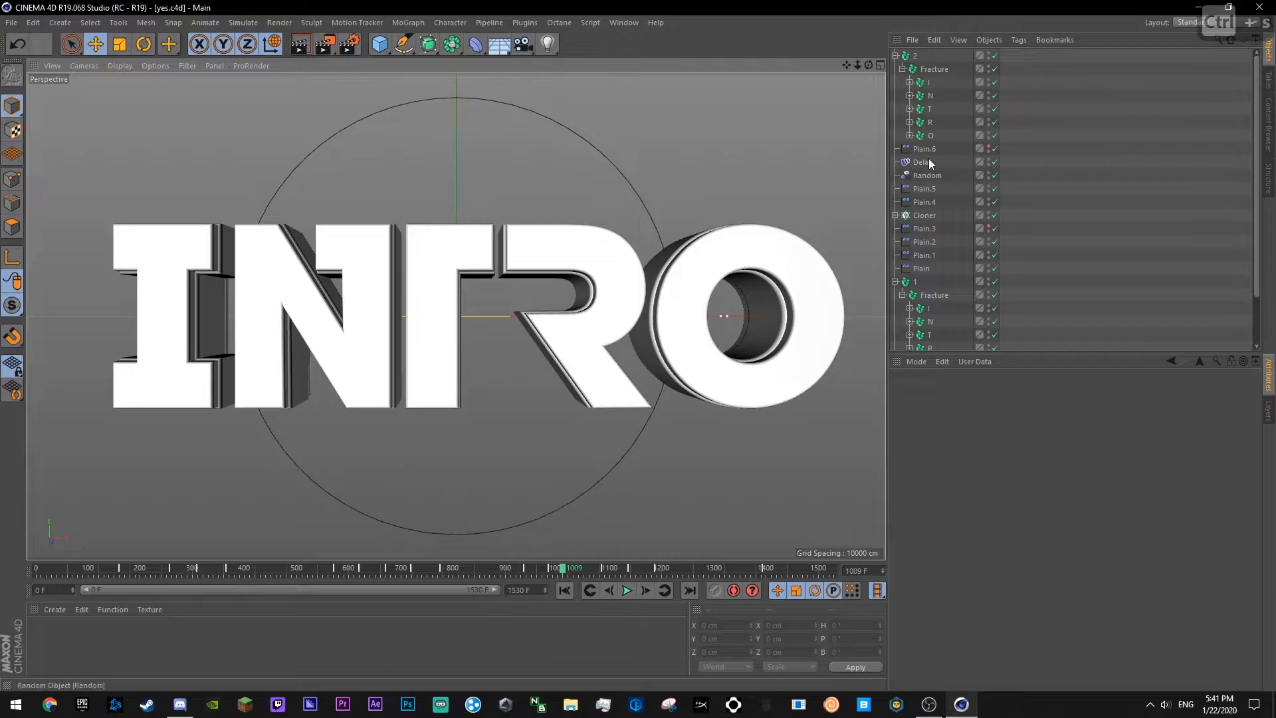
left_click(626, 590)
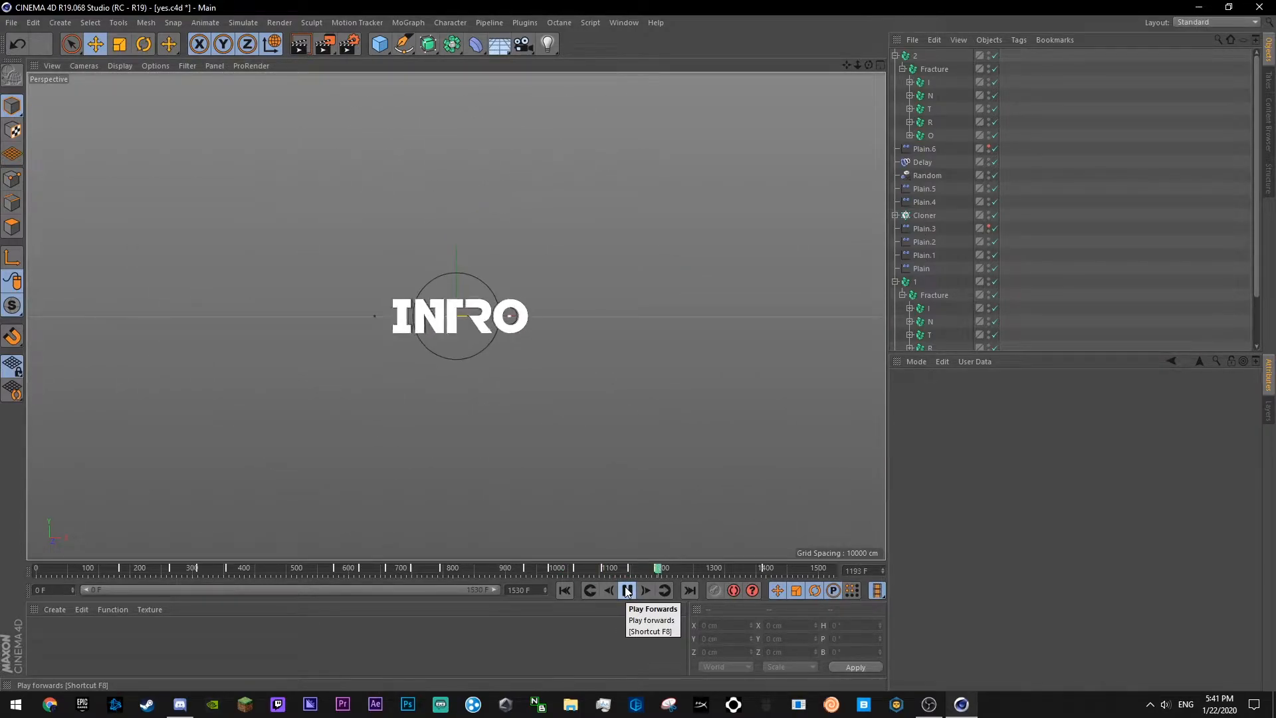
left_click(626, 590)
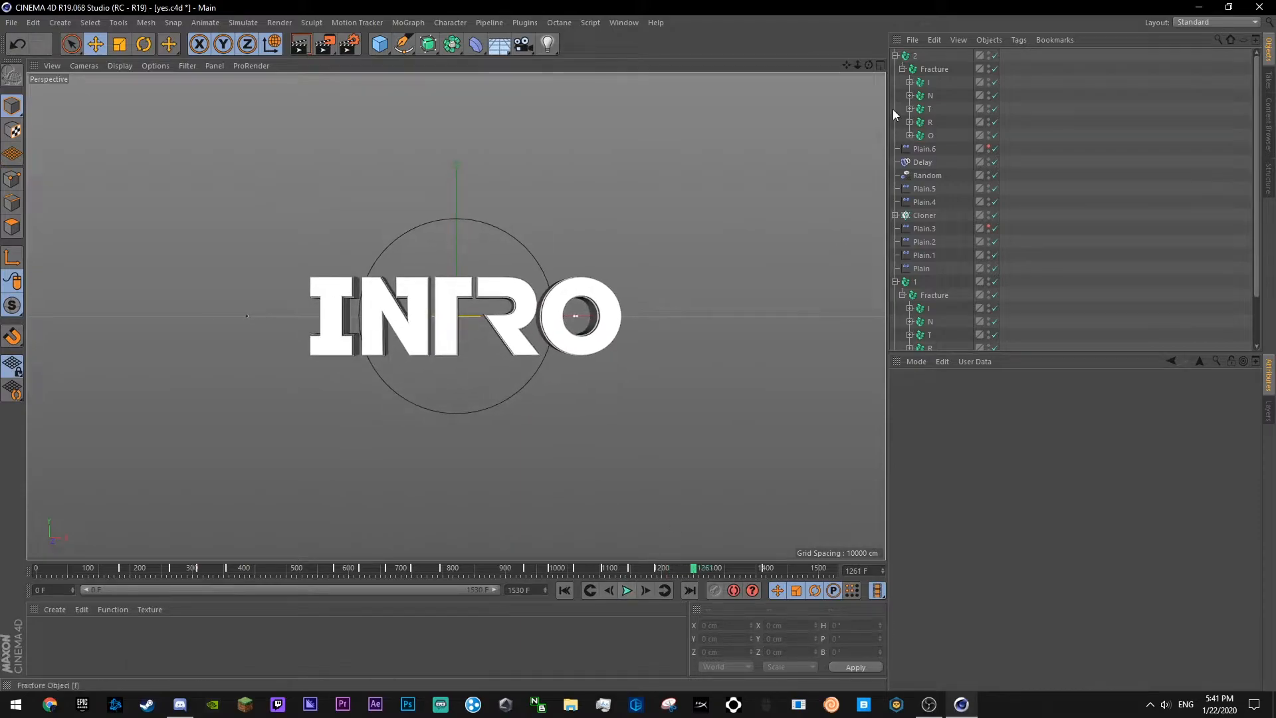
- Scale the Fracture object in group 2 to 0.9 on the X, Y and Z axes and save the project
left_click(929, 70)
left_click(969, 393)
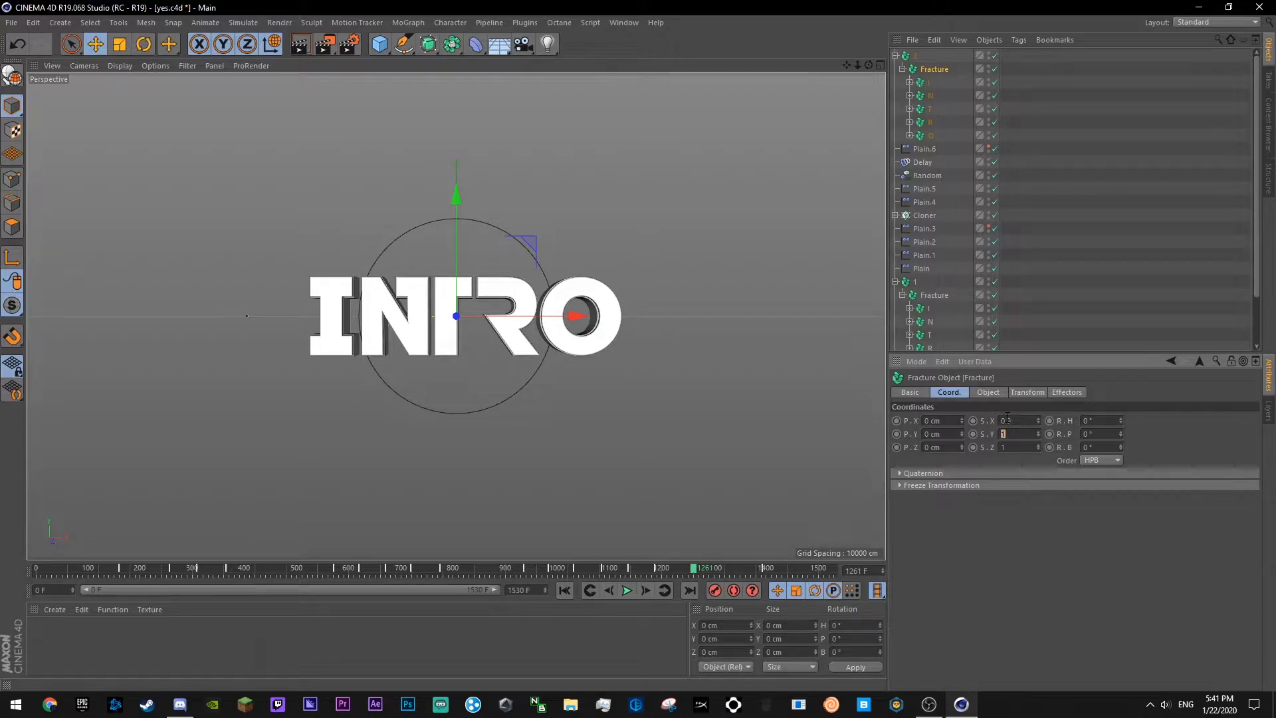
key("BackSpace")
type("0.9")
key("Tab")
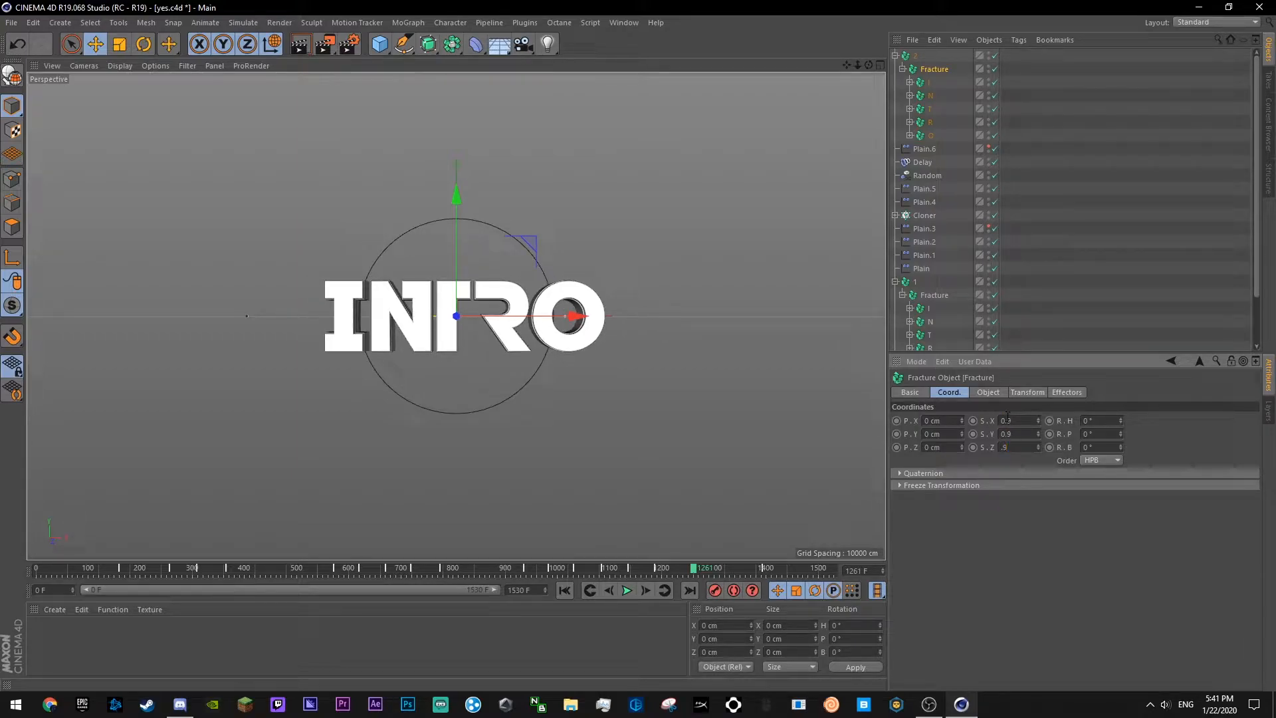
left_click(1066, 316)
key("ctrl+s")
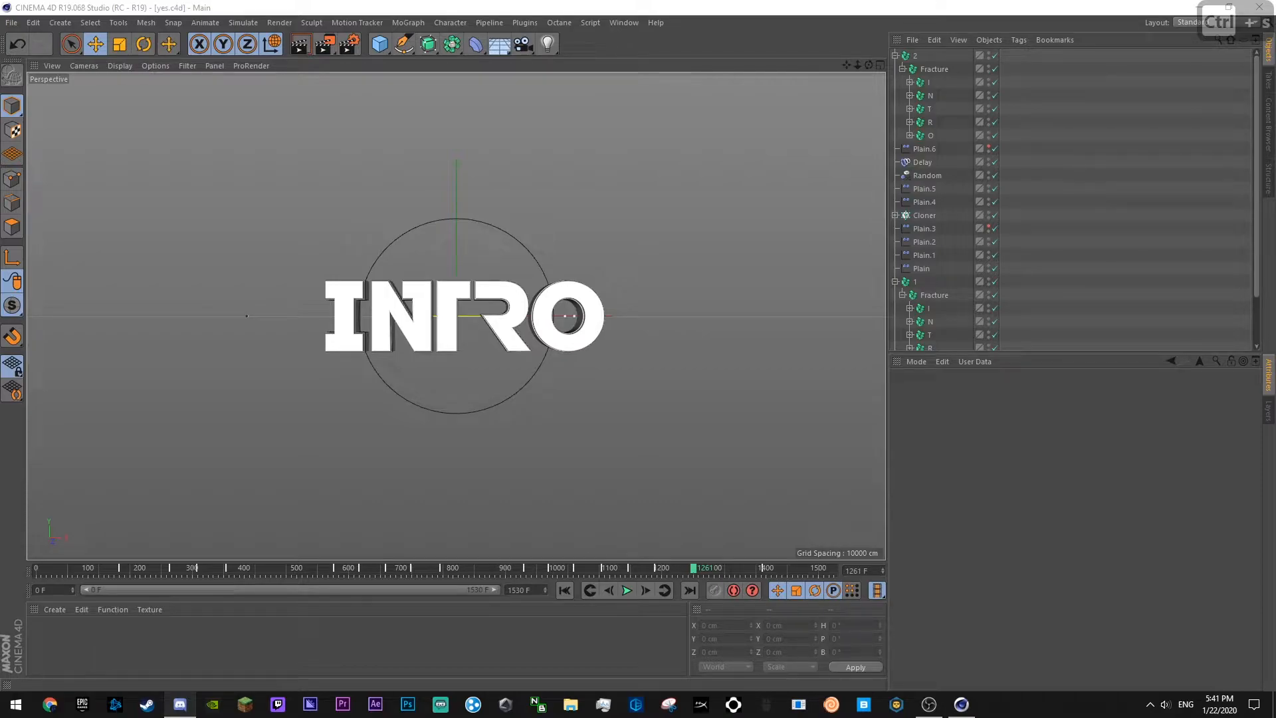
left_click(1087, 137)
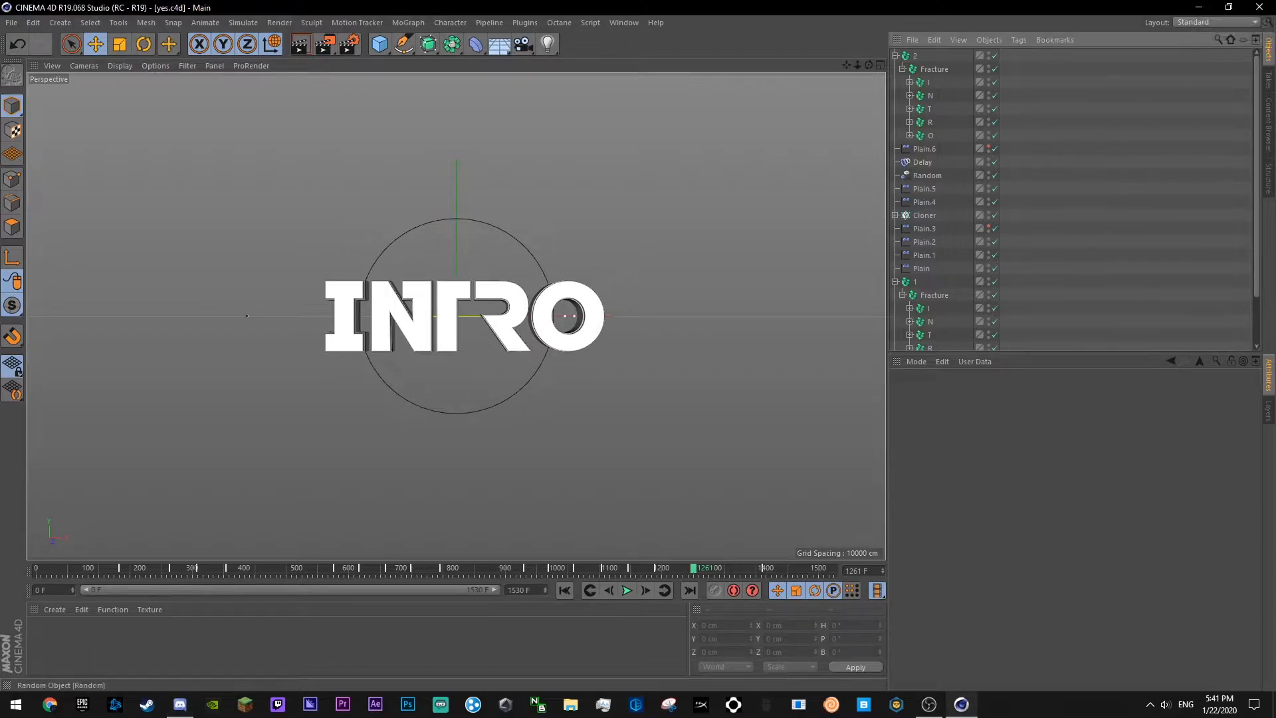
left_click(1072, 205)
left_click(1085, 137)
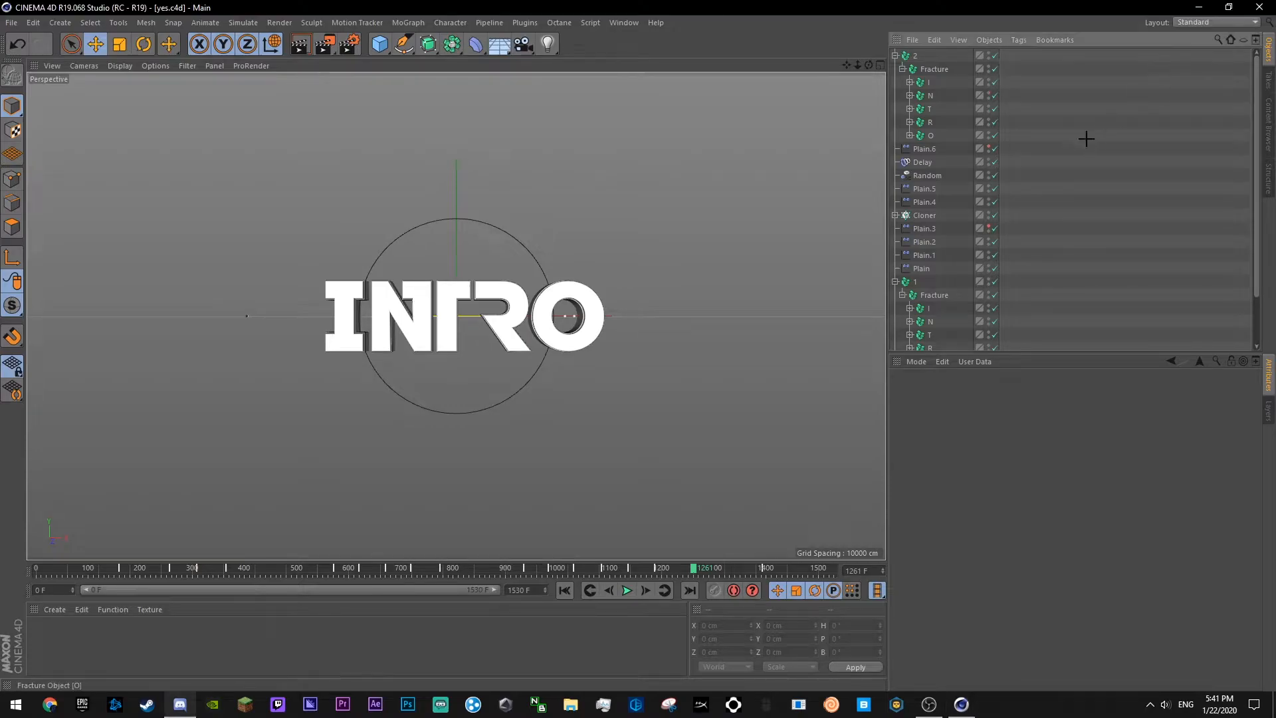
key("ctrl+s")
- Try a Plain effector on the letters I, T and O in group 2, and delete it
left_click(932, 69)
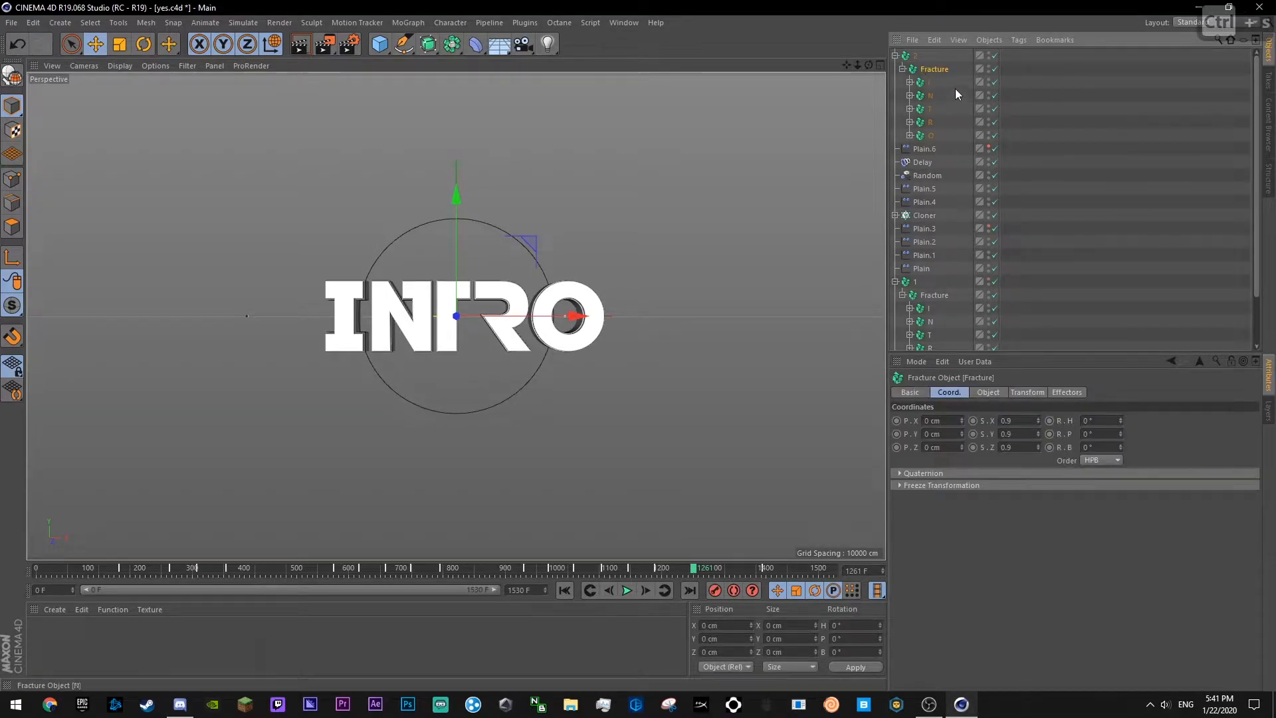
left_click(928, 83)
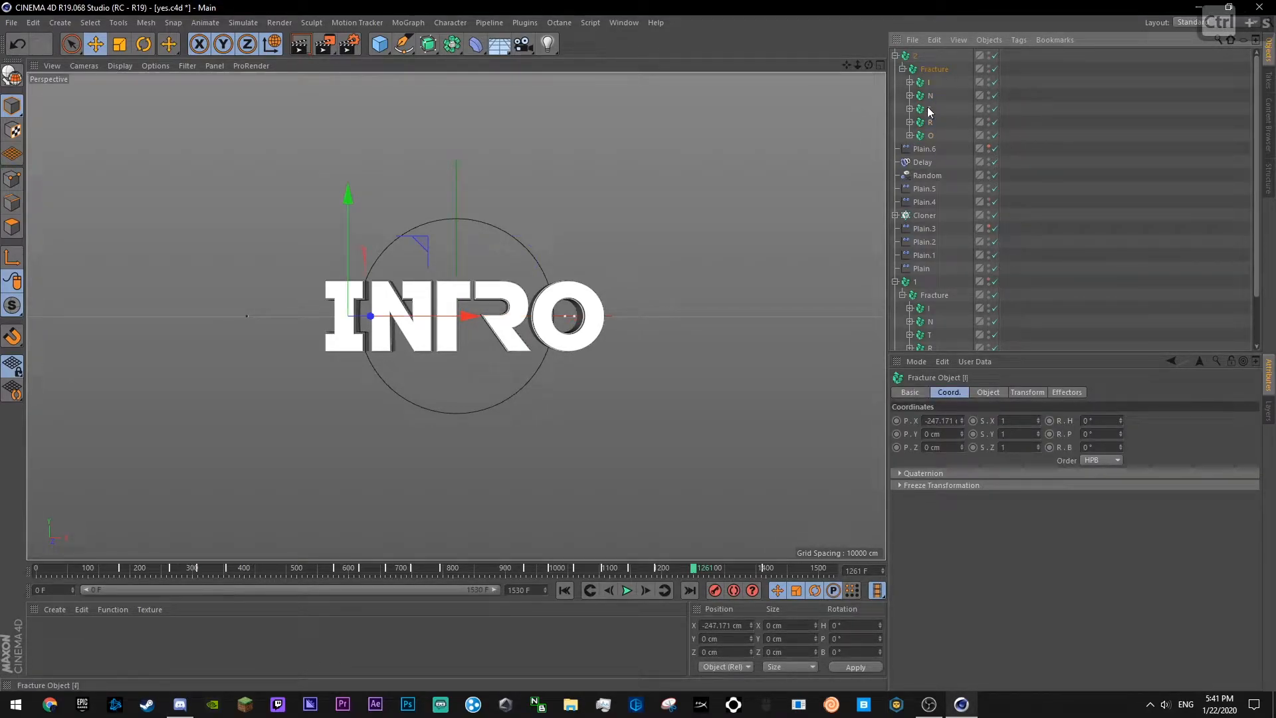
left_click(929, 109, "ctrl")
left_click(930, 135, "ctrl")
left_click(408, 23)
mouse_move(460, 42)
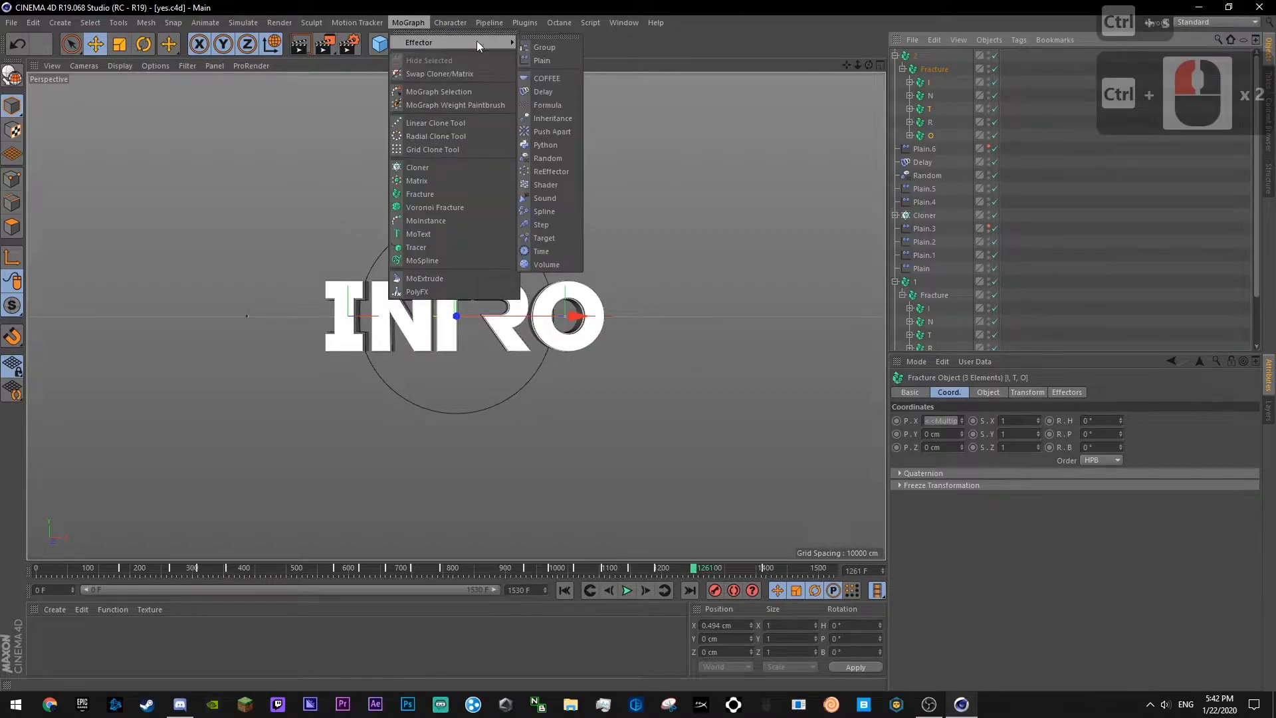
left_click(541, 60)
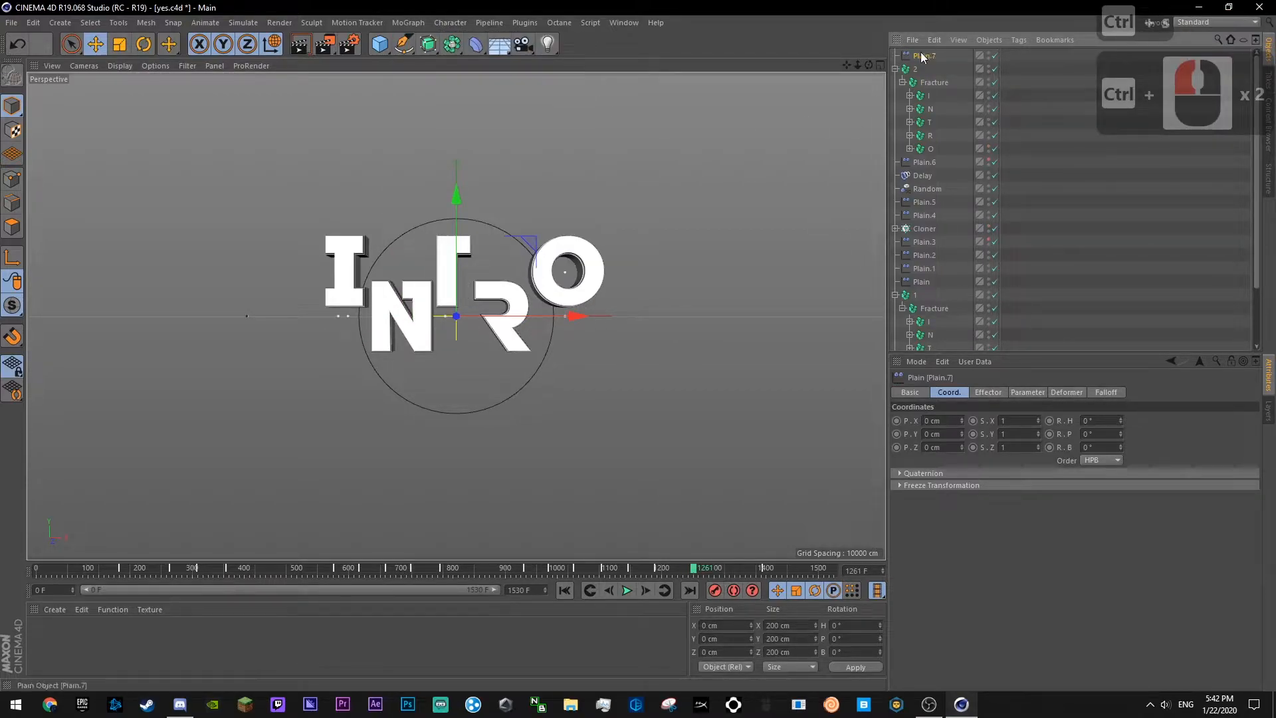
key("Delete")
- Add a Random effector to the Fracture object in group 2
left_click(933, 69)
left_click(408, 22)
mouse_move(418, 43)
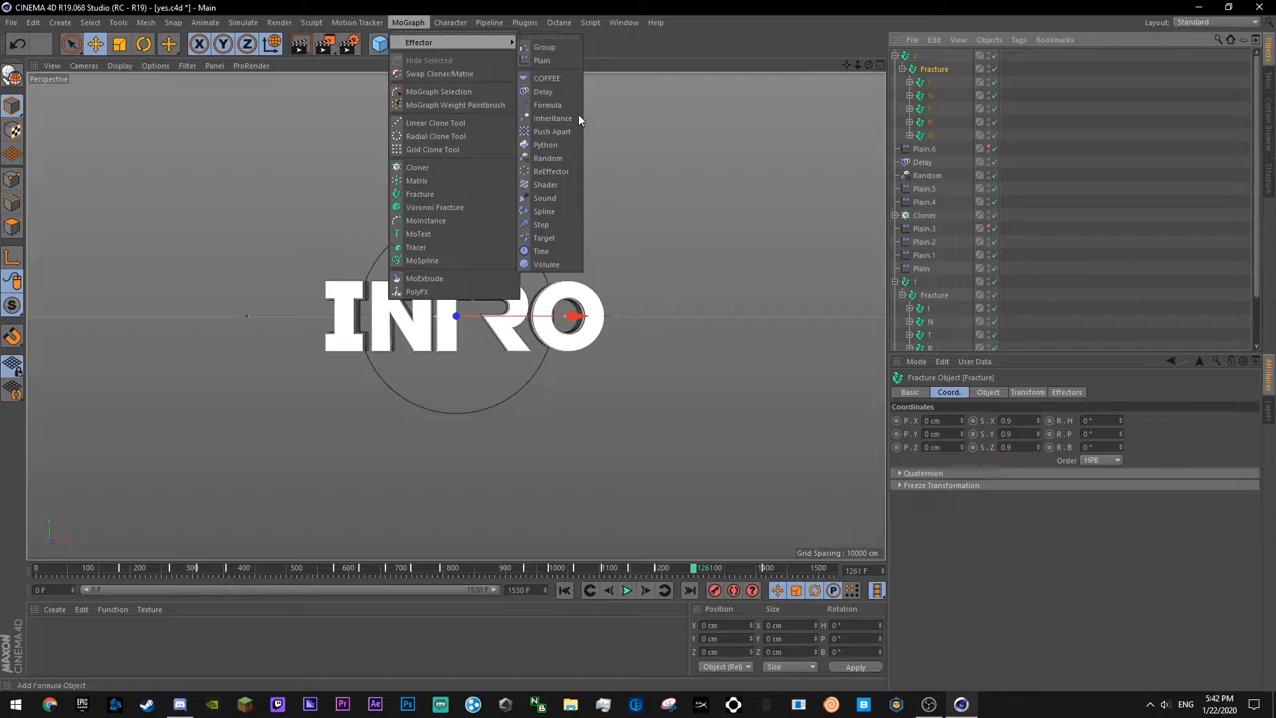
left_click(548, 159)
- Set Random.1's position offsets to 117, 267 and 114 cm and its rotation to 21°, 27° and 23°
left_click(1027, 392)
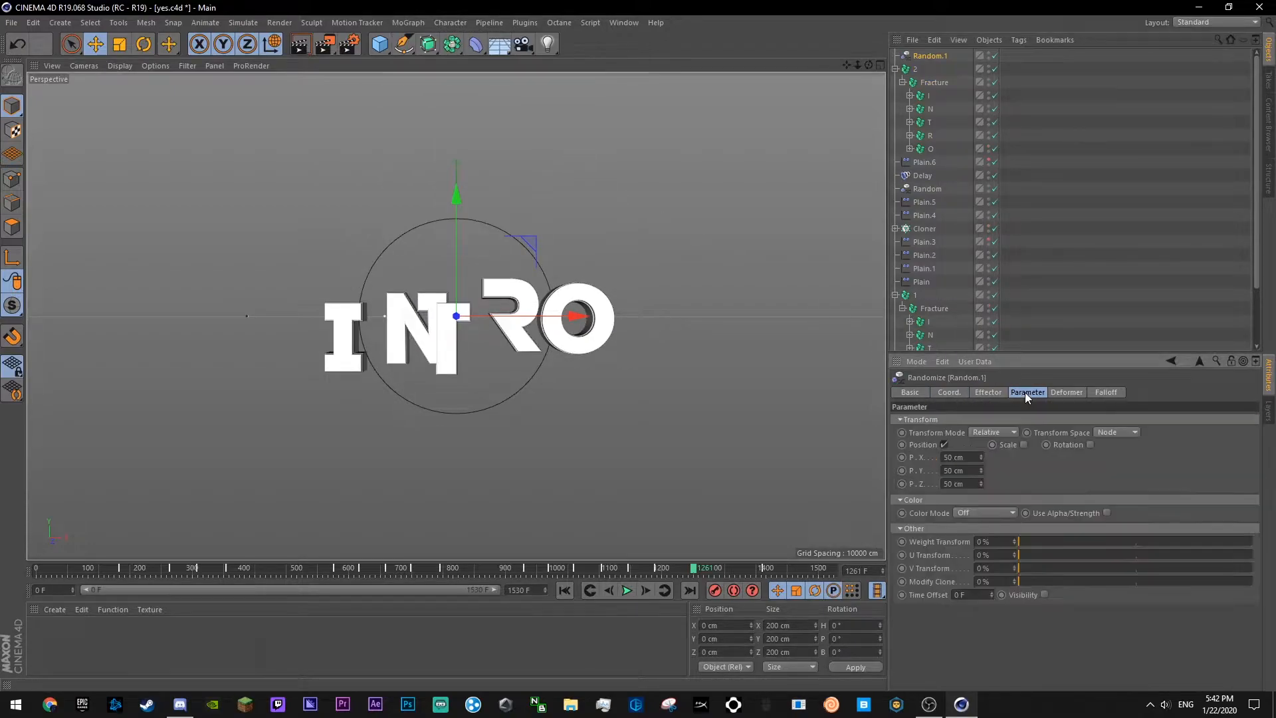
left_click_drag(981, 457, 981, 425)
left_click_drag(981, 484, 1127, 465)
left_click_drag(982, 457, 974, 438)
- Change Random.1's seed several times to vary the letter scatter, undo the last effector adjustment, and reopen its transform parameters
left_click(989, 392)
left_click(966, 489)
left_click(966, 489)
left_click(966, 489)
left_click(966, 489)
left_click(966, 489)
left_click(966, 489)
mouse_move(986, 420)
left_mouse_down()
mouse_move(1228, 431)
mouse_move(967, 433)
left_mouse_up()
key("ctrl+z")
left_click(1026, 393)
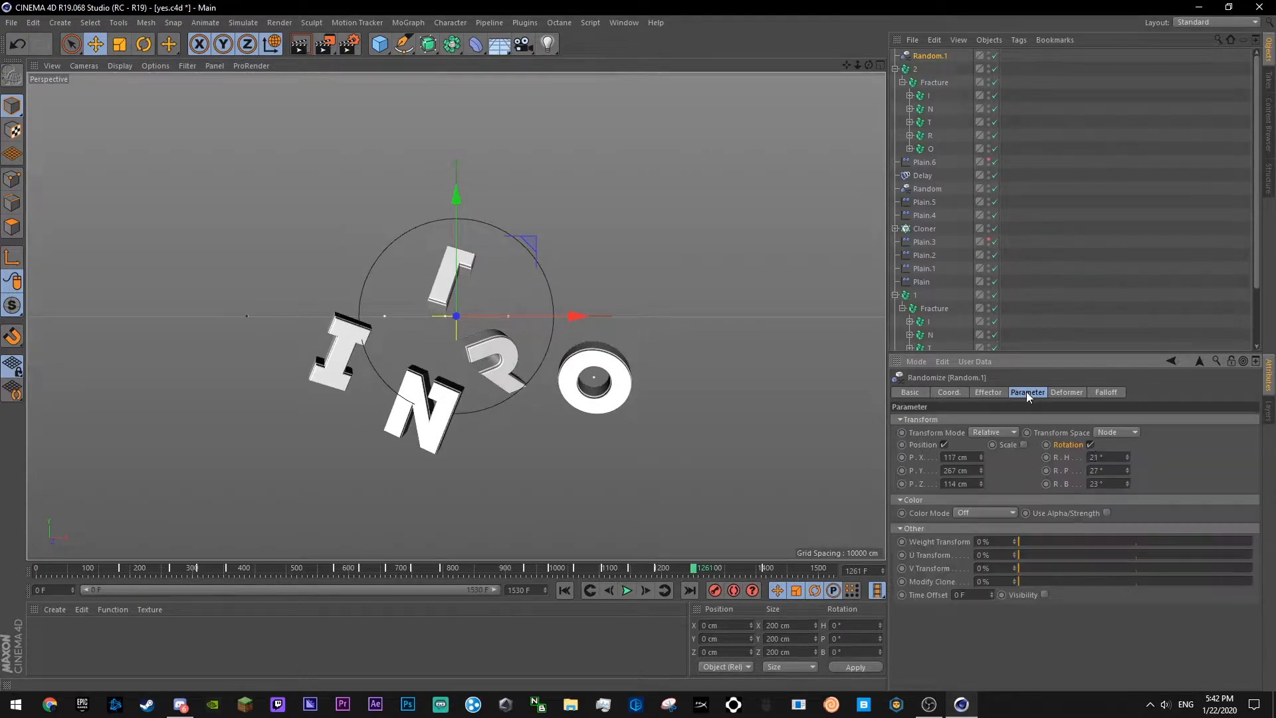
- Increase the heading rotation of the Random.1 effector
left_click_drag(1127, 458, 1127, 441)
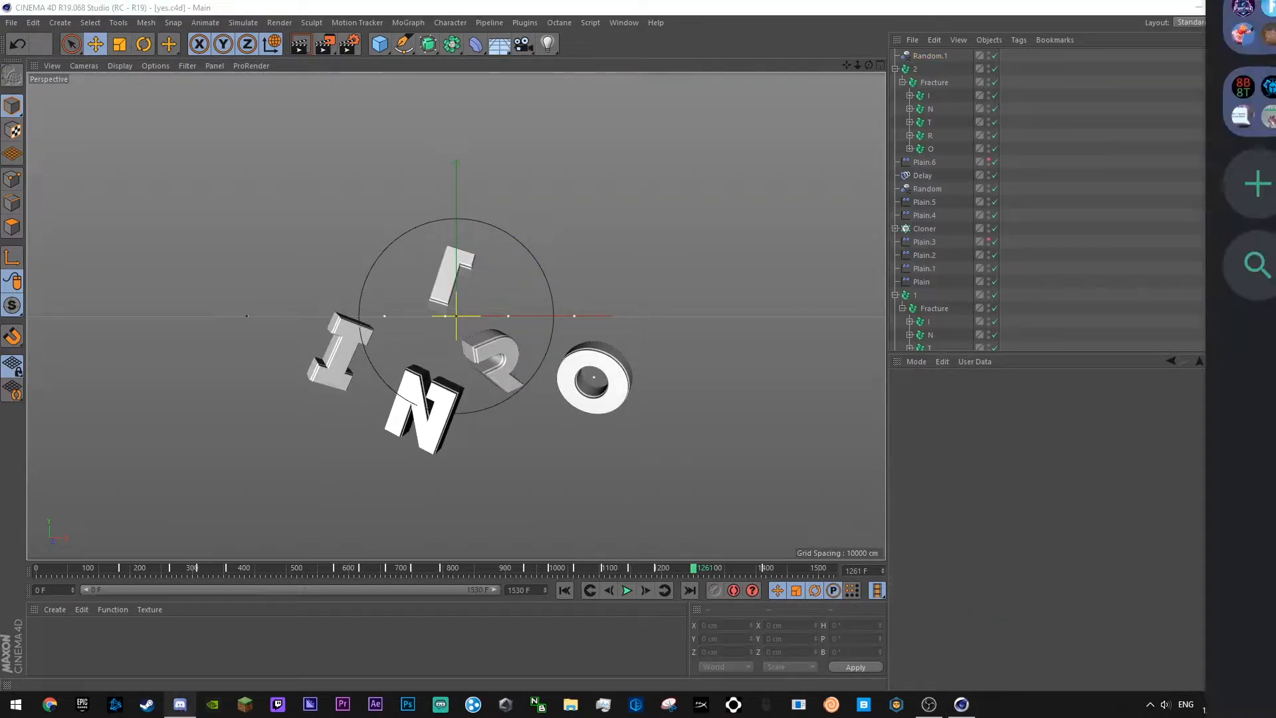
- Bring the Discord chat onto this screen and send the messages "say what u want", "now", "go" and "10 seconds"
left_click_drag(1275, 3, 525, 81)
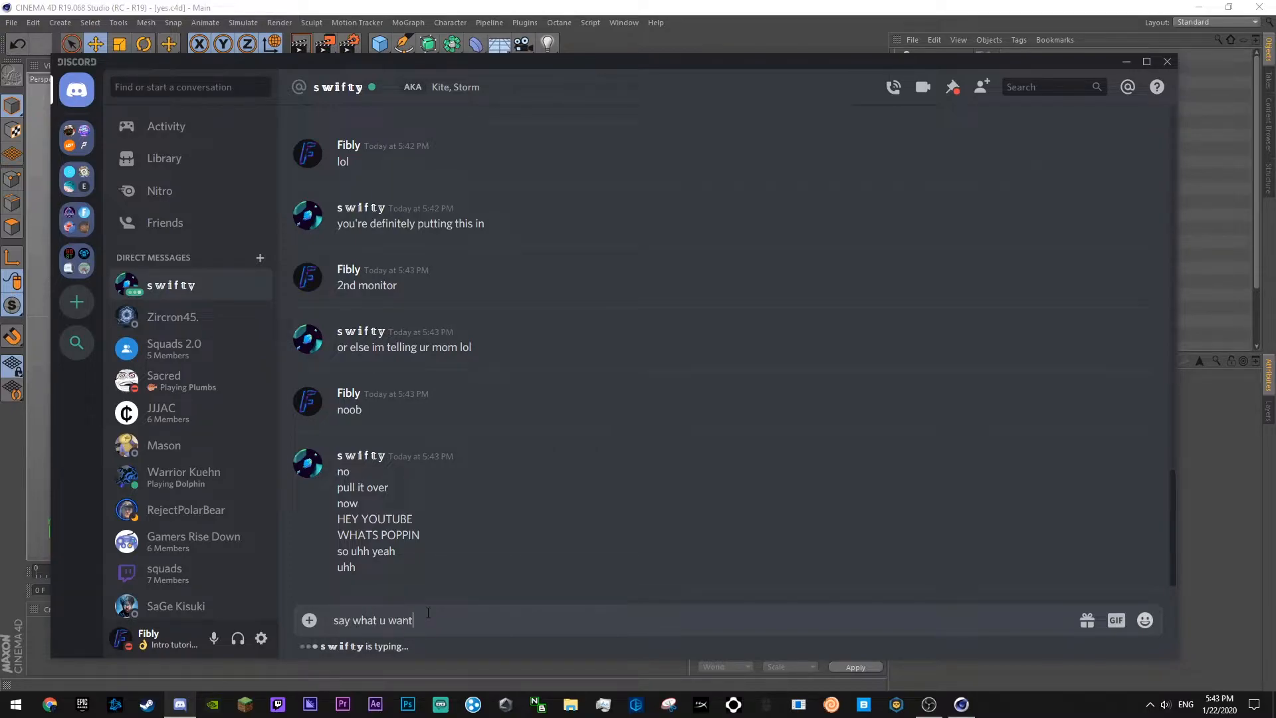
key("Return")
type("now")
key("Return")
type("go")
key("Return")
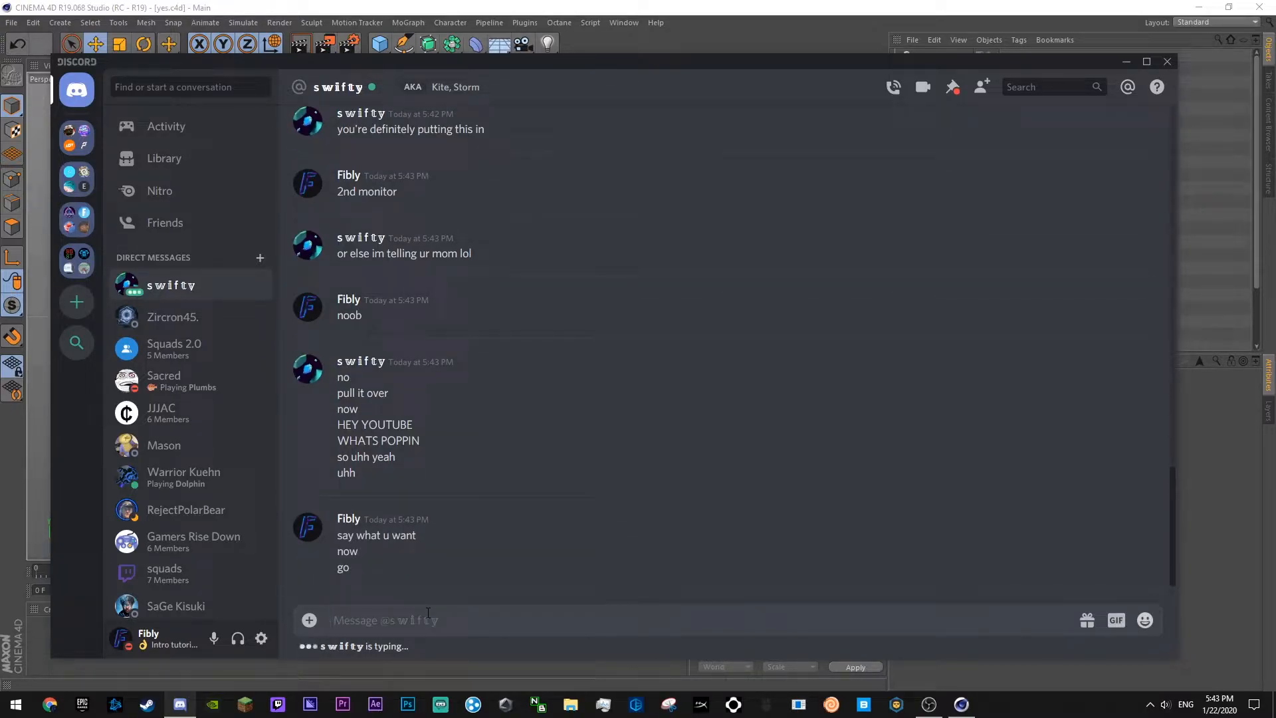
type("10 seconds")
key("Return")
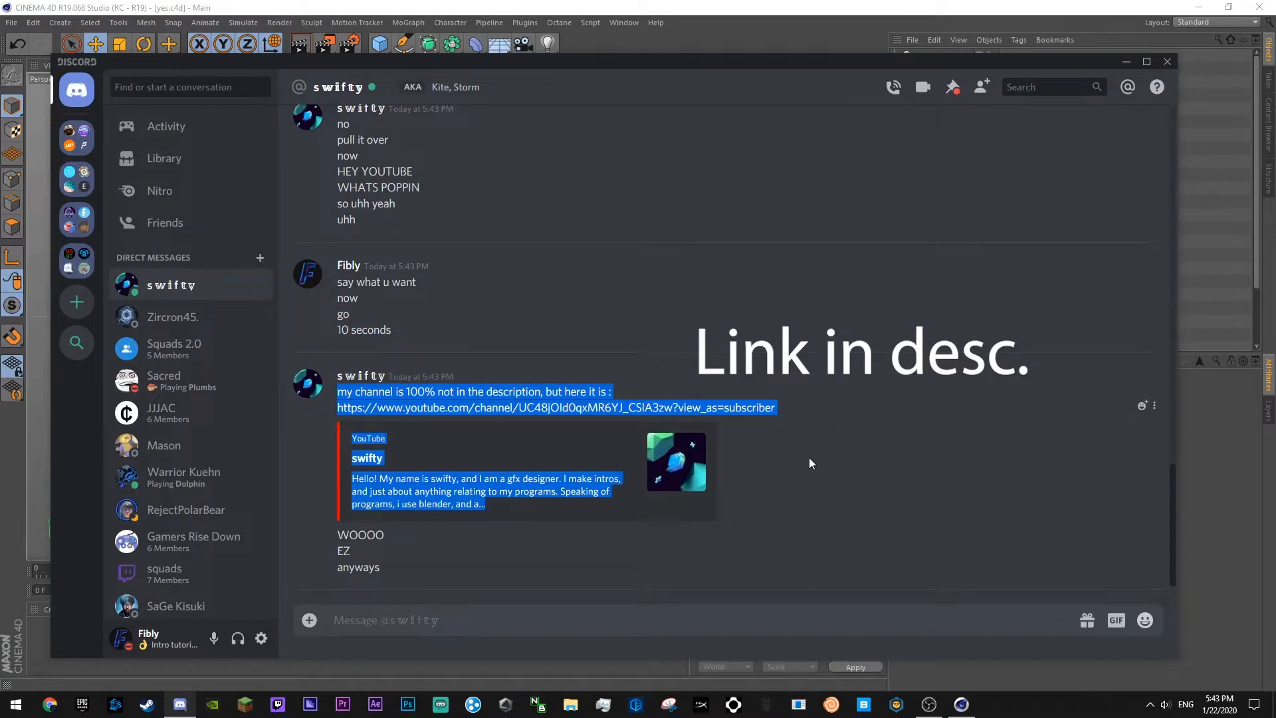
- Send "time up boi" and a short follow-up in the Discord chat, and move the chat off this screen to return to Cinema 4D
type("time up boi")
key("Return")
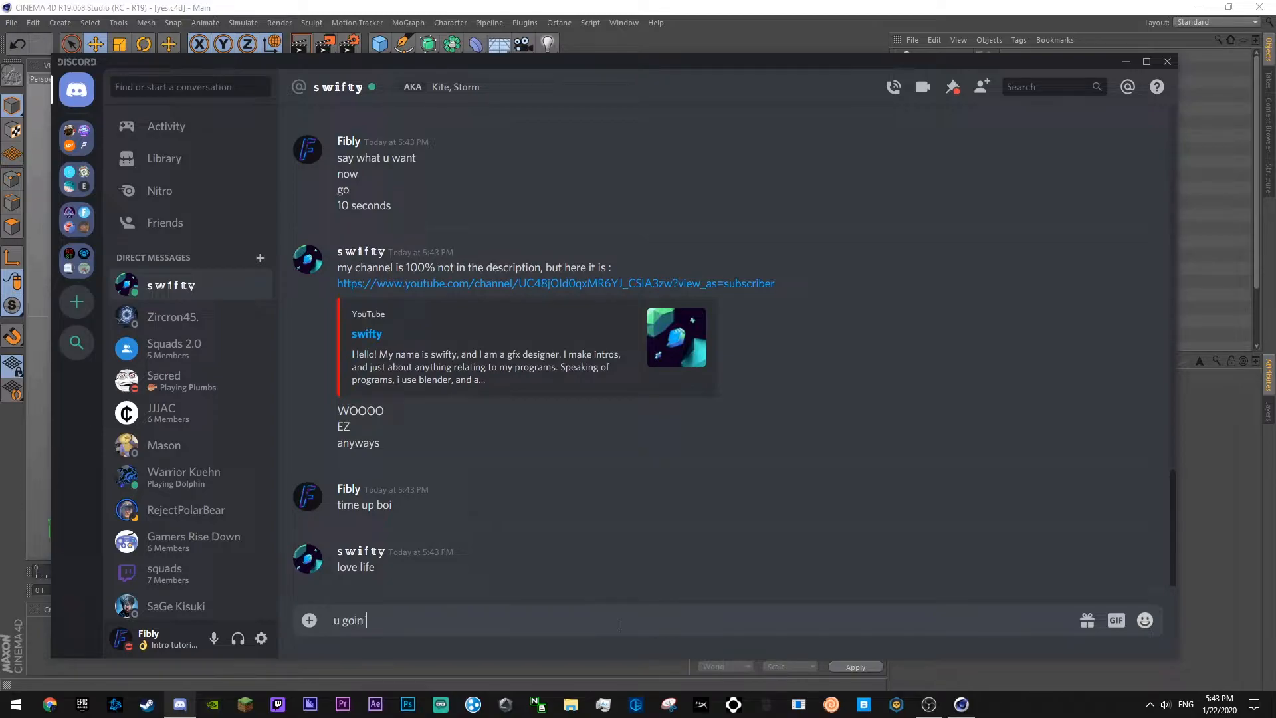
key("Return")
left_click_drag(489, 61, 1275, 405)
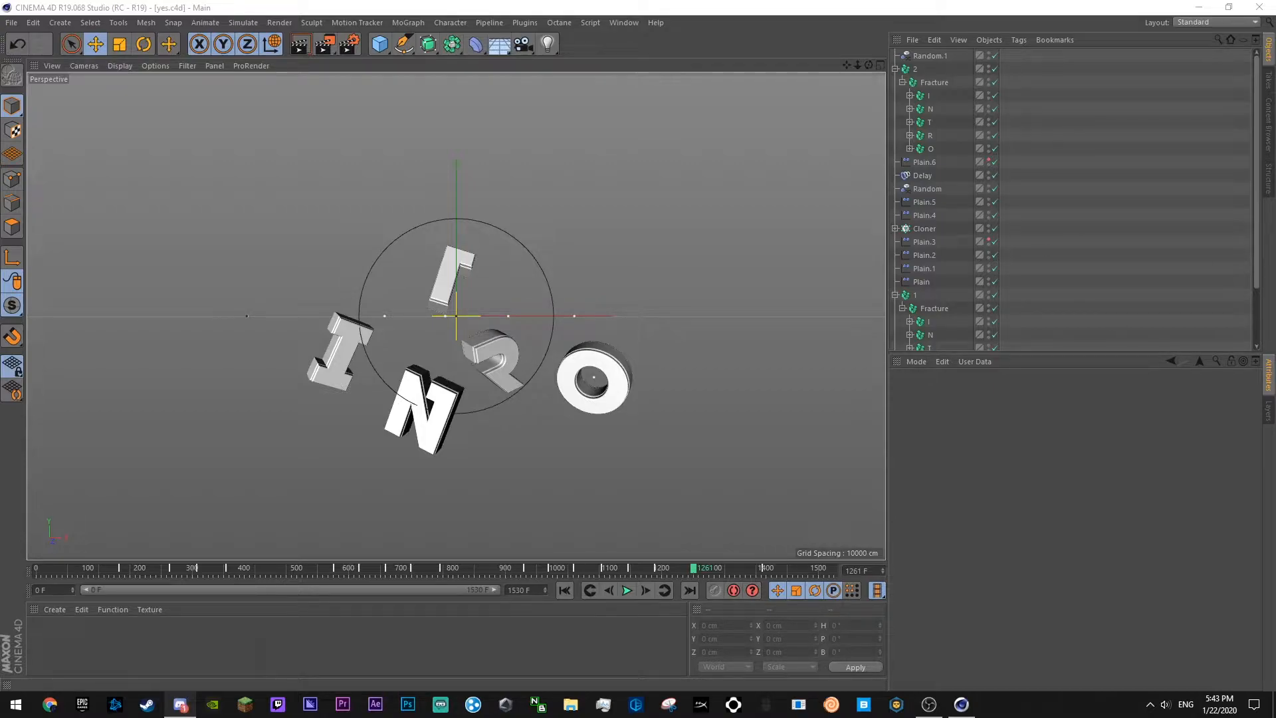
left_click(1122, 327)
key("alt+Tab")
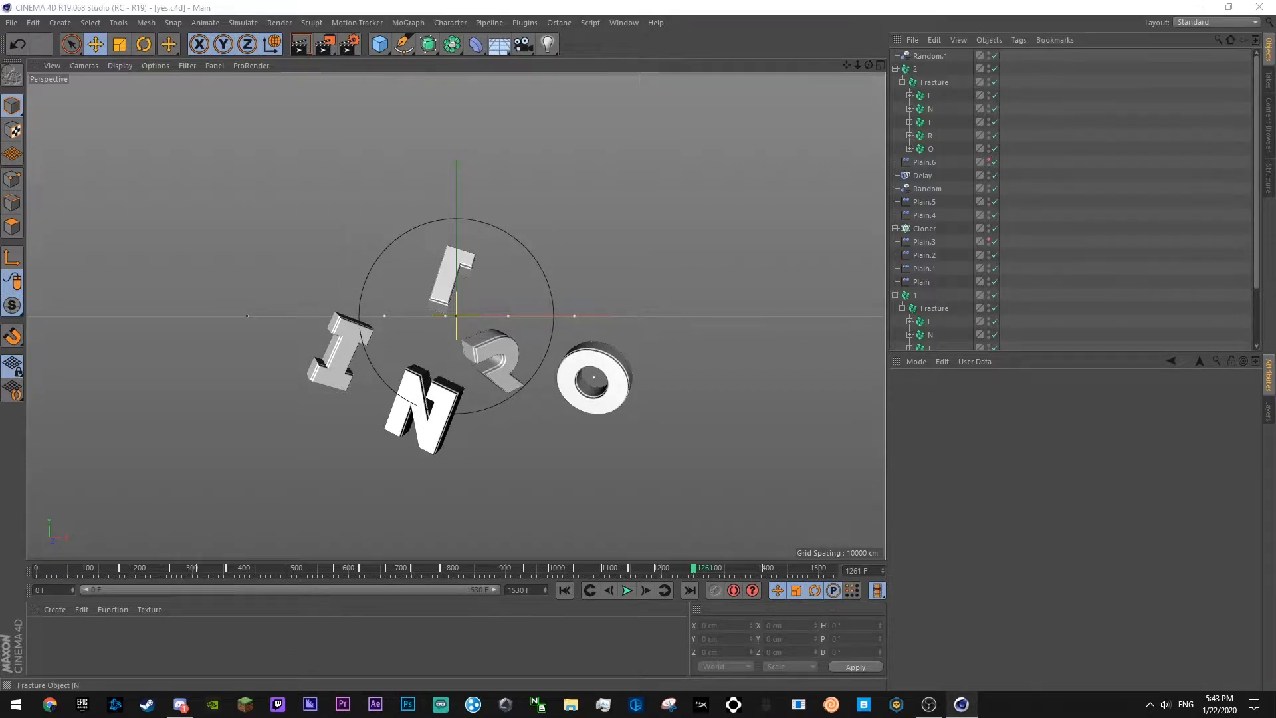
key("alt+Tab")
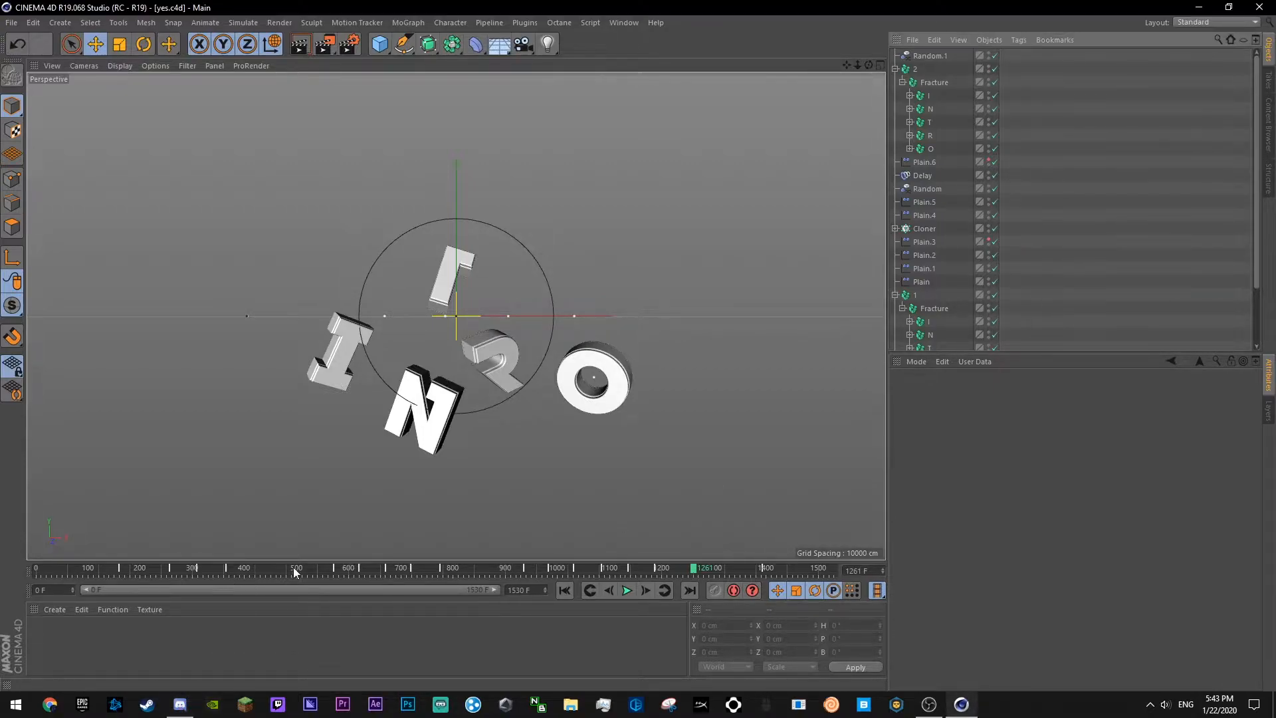
- Select the Random.1 effector and go through the timeline around frame 775 to find where the second text comes in
left_click(472, 567)
left_click(925, 57)
left_click(987, 392)
left_click(626, 590)
left_click(405, 568)
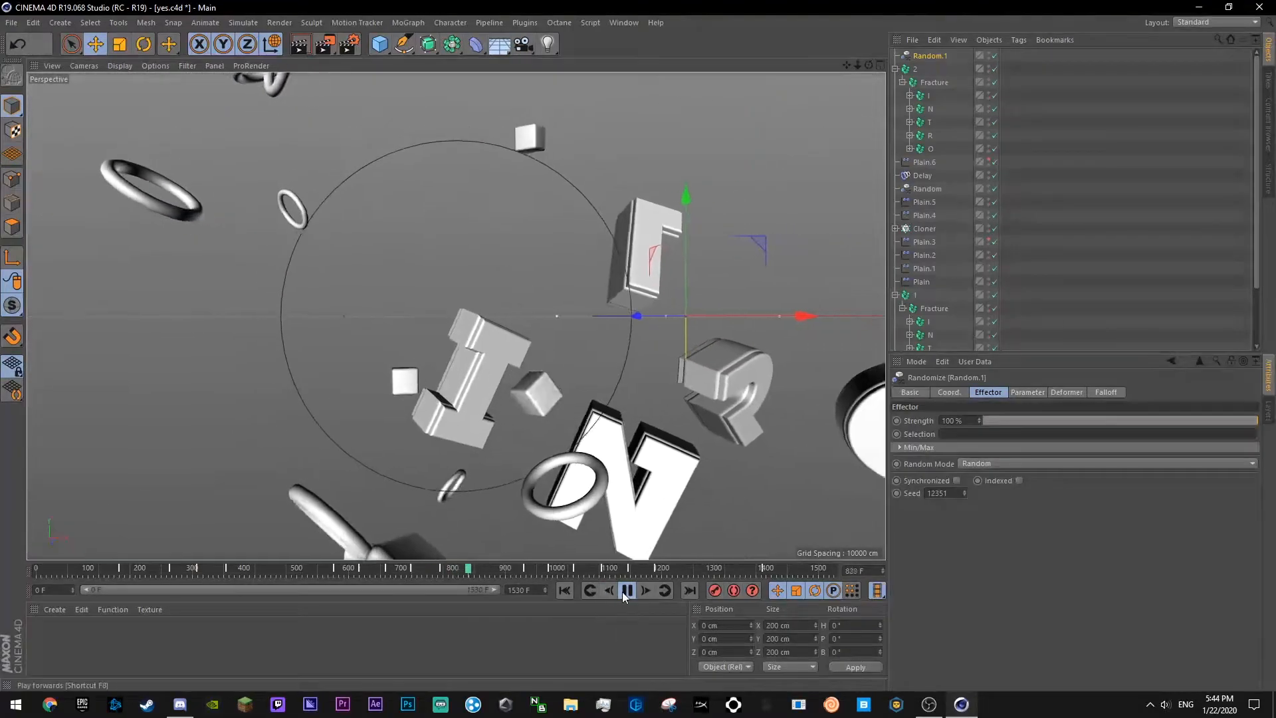
left_click(619, 591)
left_click(440, 566)
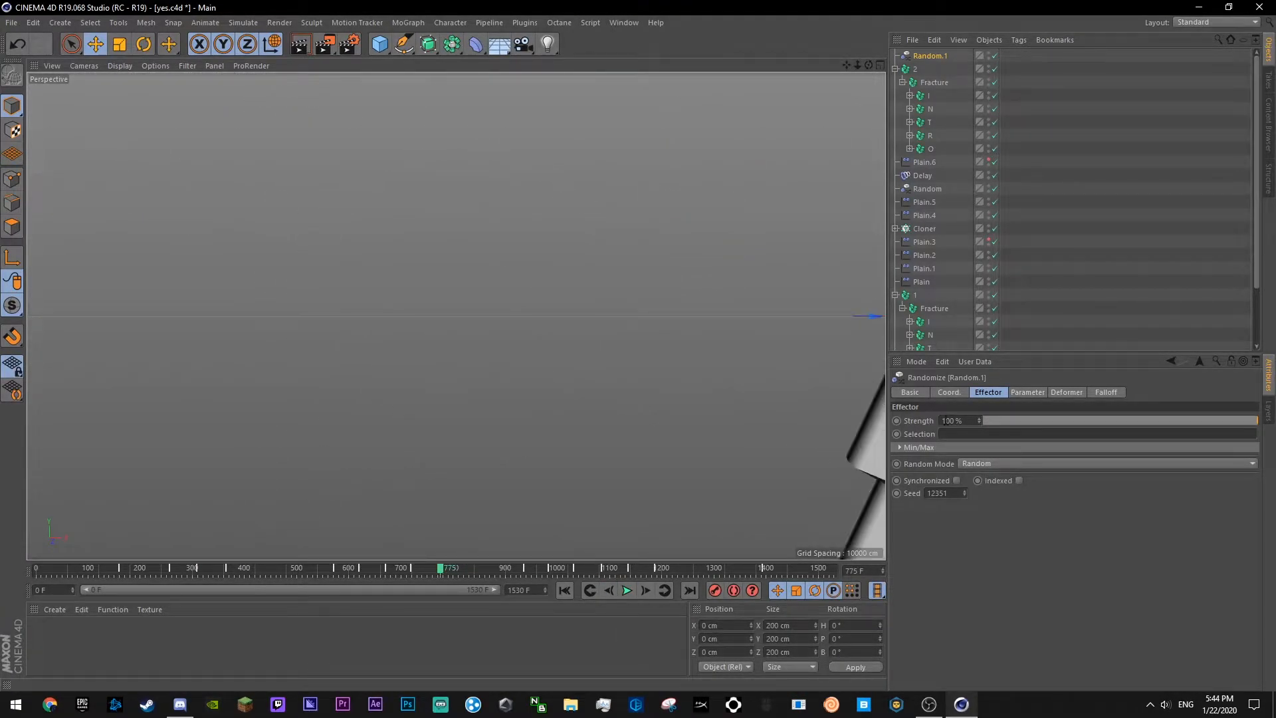
left_click(613, 592)
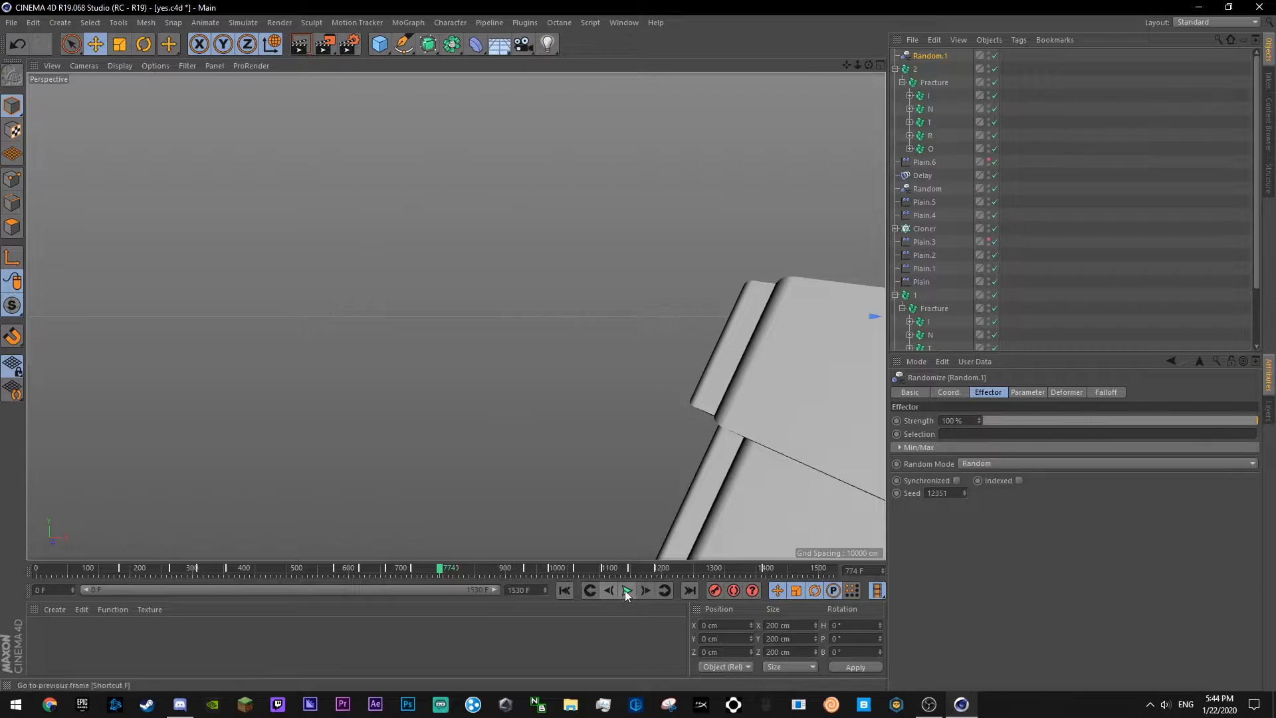
left_click(626, 591)
left_click(626, 592)
- Keyframe Random.1's strength at 100% at the start of the second text
left_click(985, 419)
left_click_drag(985, 420, 975, 422)
left_click_drag(403, 569, 437, 568)
left_click(627, 591)
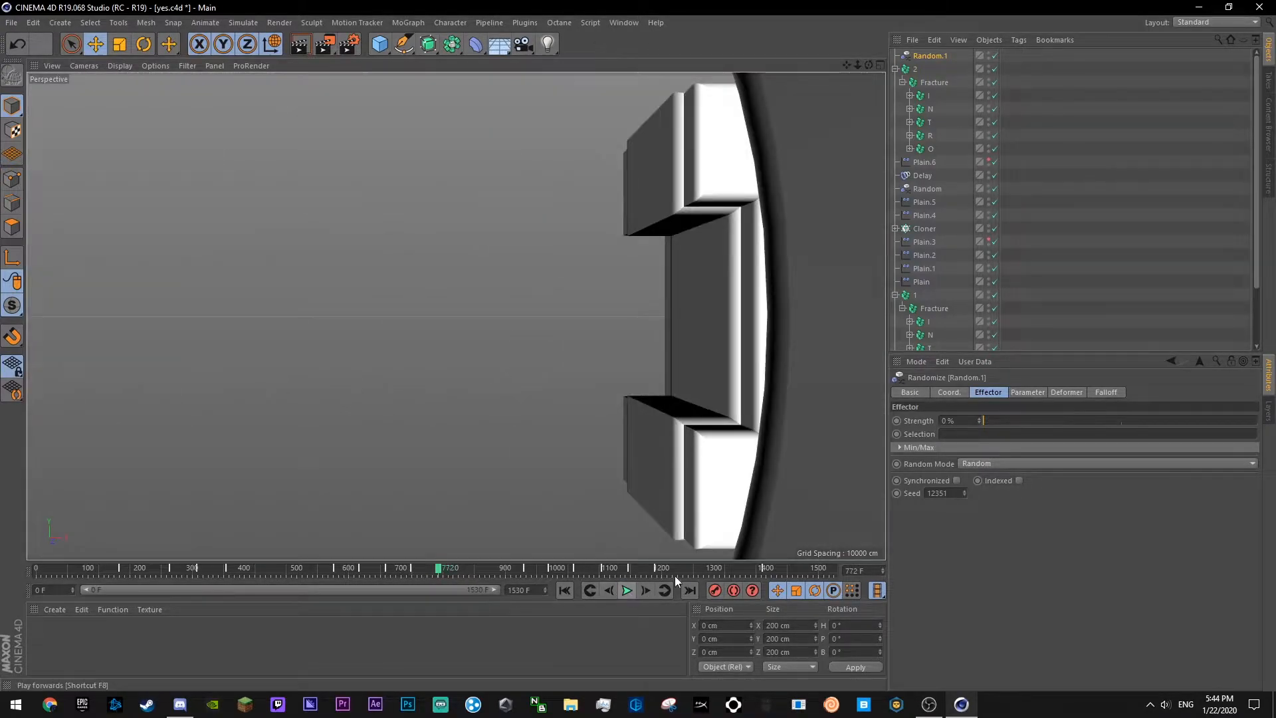
left_click_drag(1181, 420, 1259, 421)
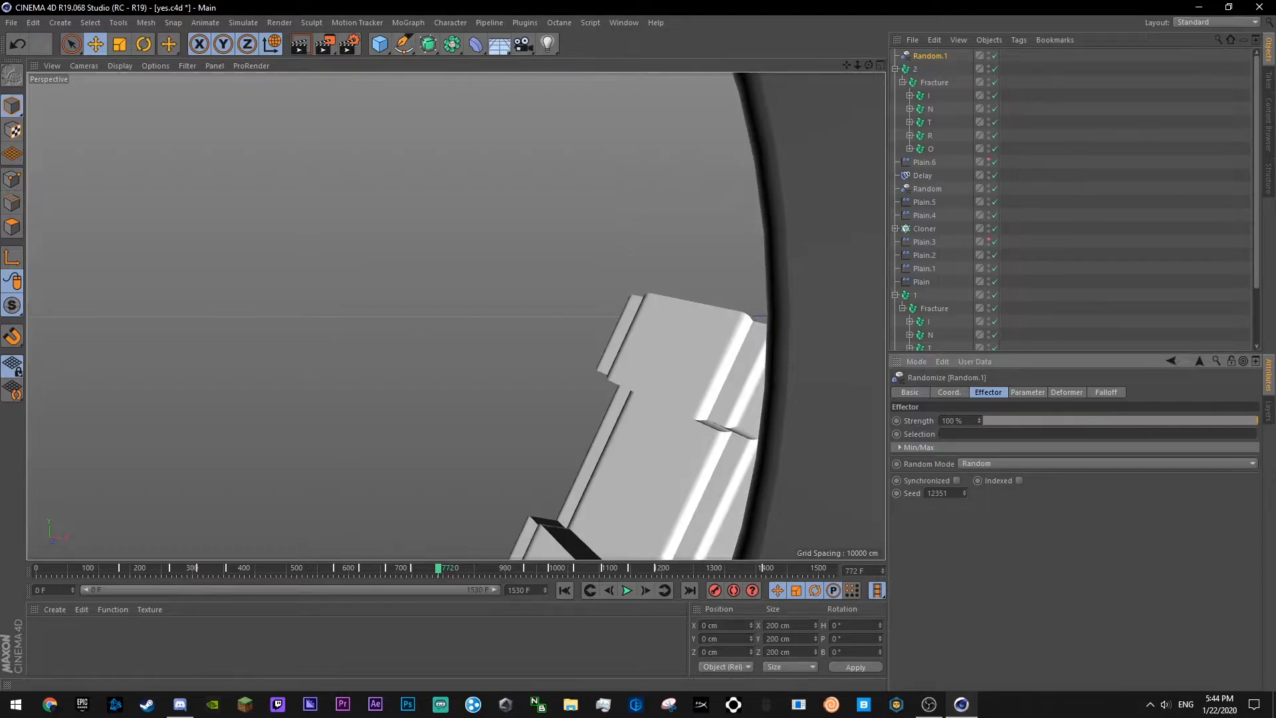
left_click(896, 420, "ctrl")
- Keyframe Random.1's strength at 0% around frame 930 and play back the letters' assembly
left_click(627, 590)
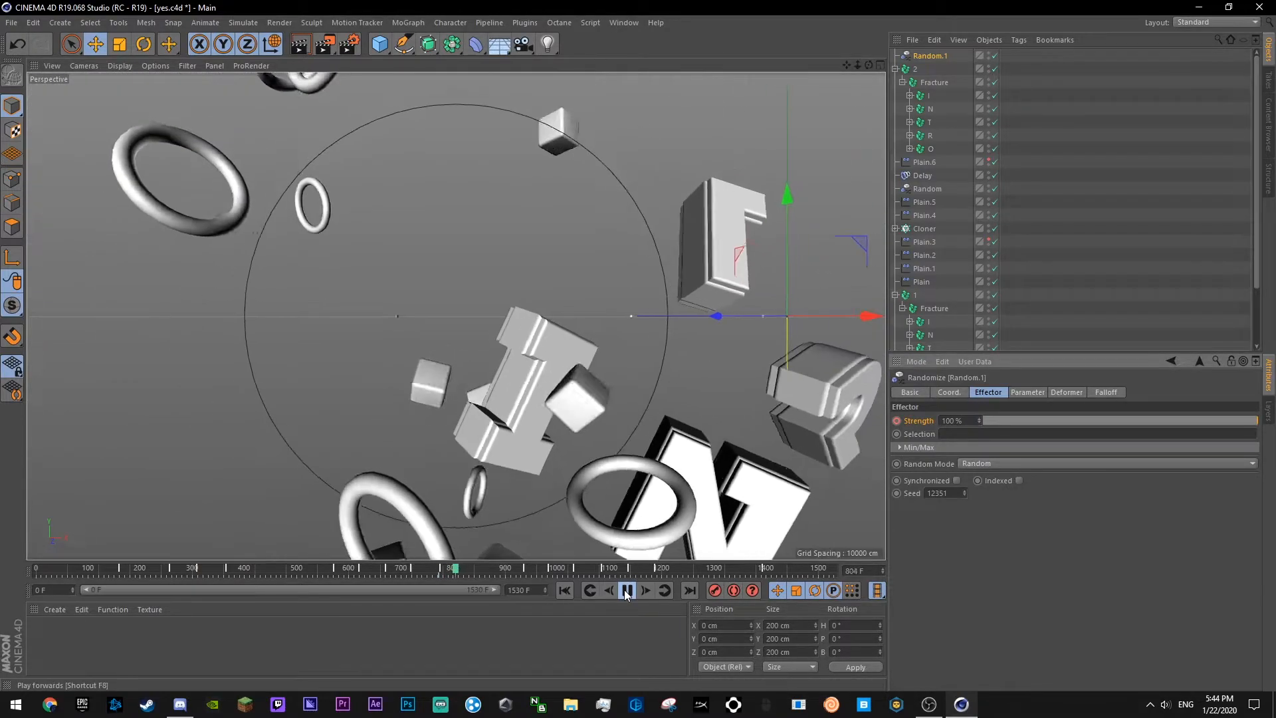
left_click(627, 591)
left_click_drag(991, 419, 905, 425)
left_click(627, 590)
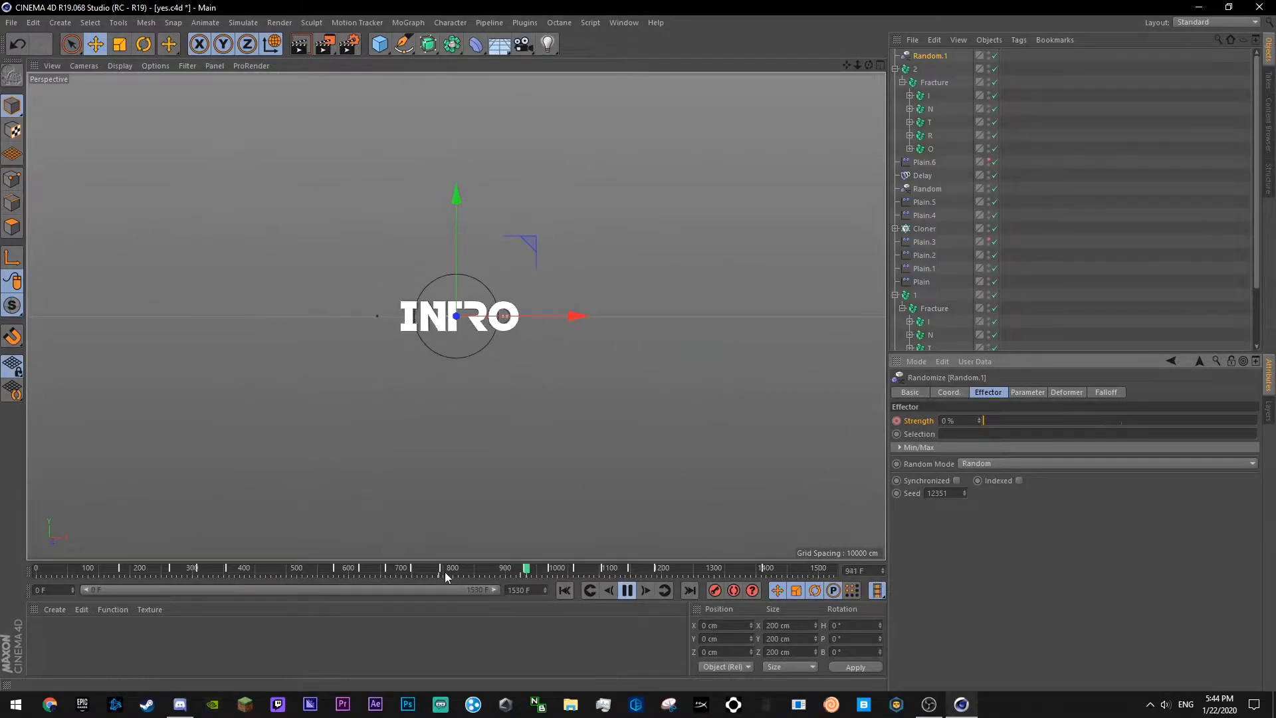
left_click(453, 570)
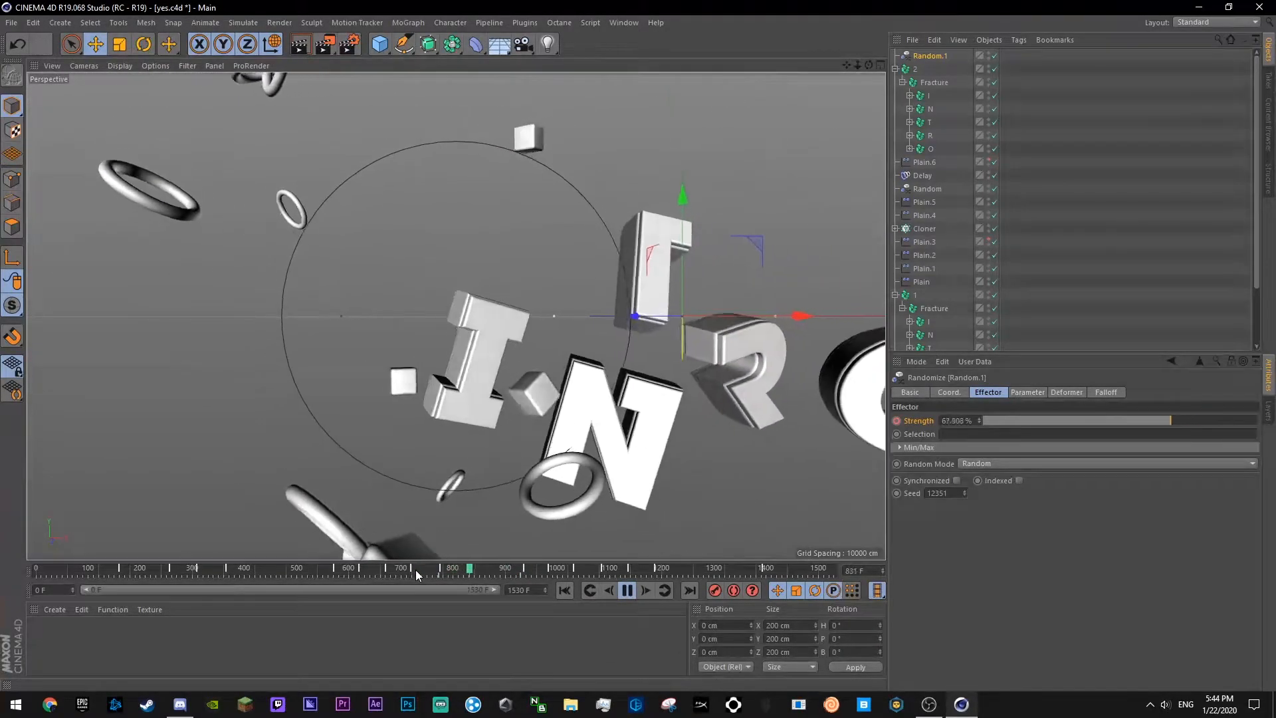
left_click(1090, 228)
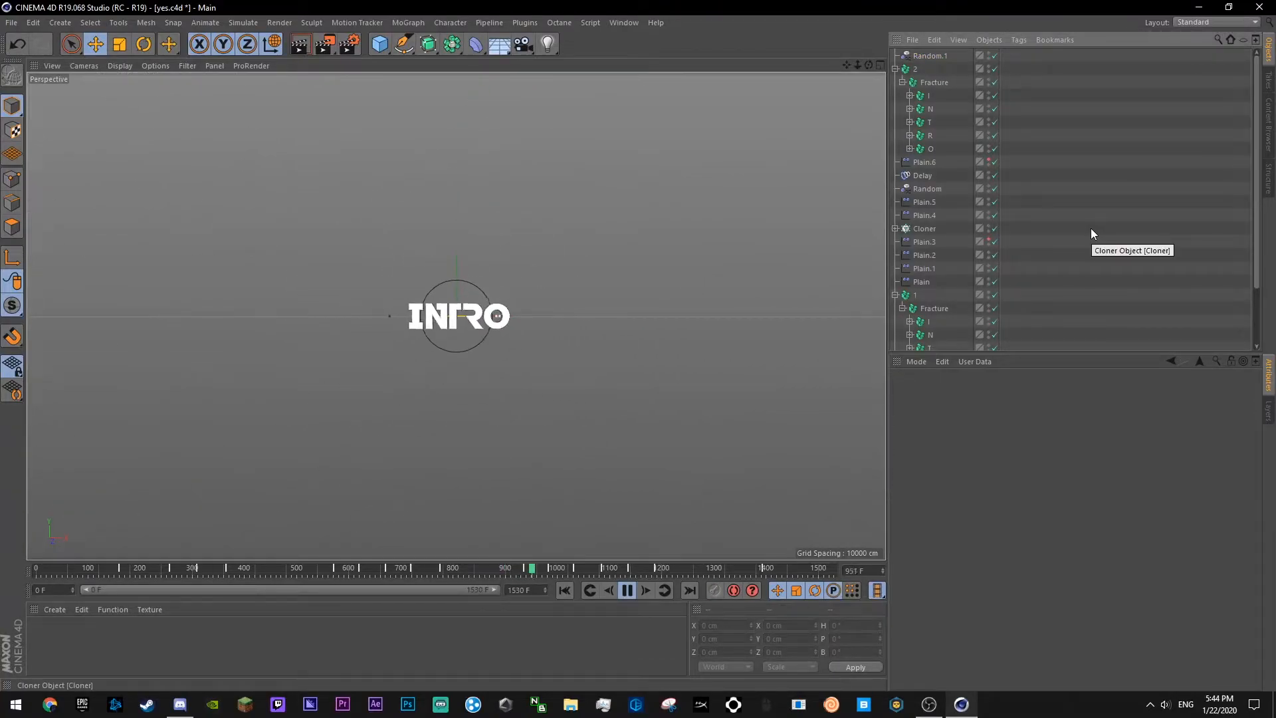
left_click(400, 570)
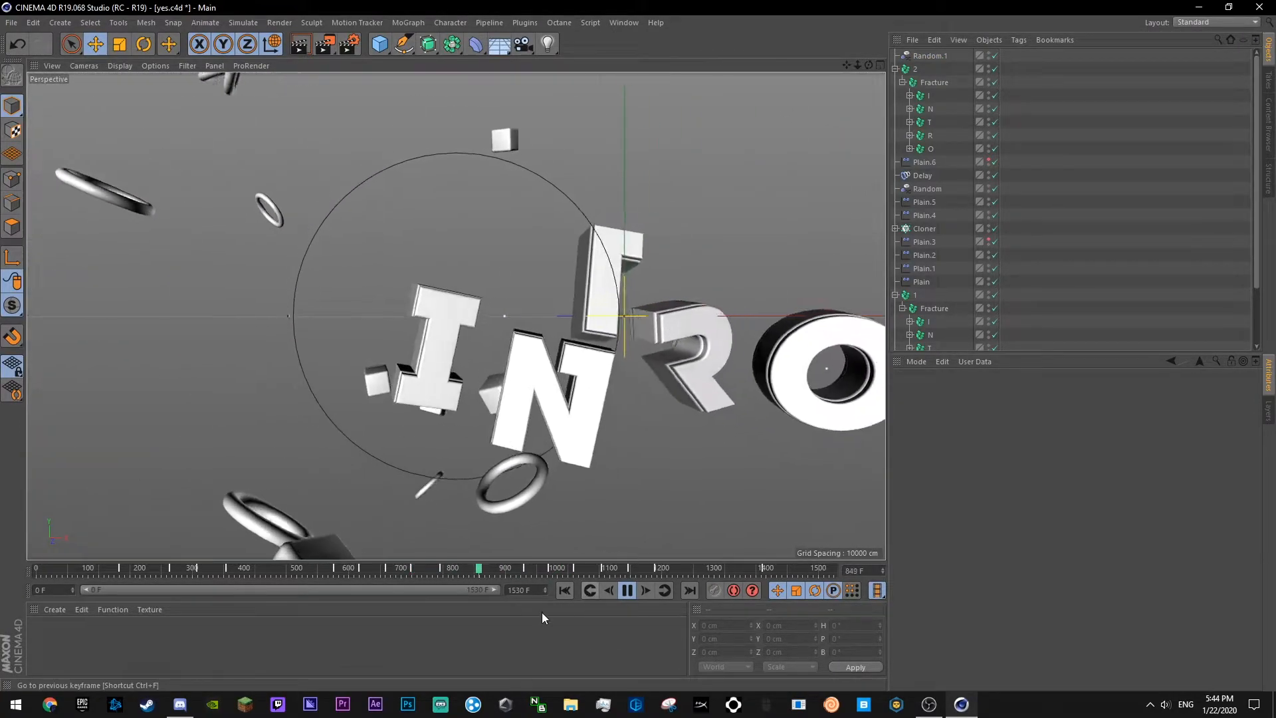
- Add a Plain effector to the Fracture object in group 2
left_click(933, 83)
left_click(408, 23)
mouse_move(505, 42)
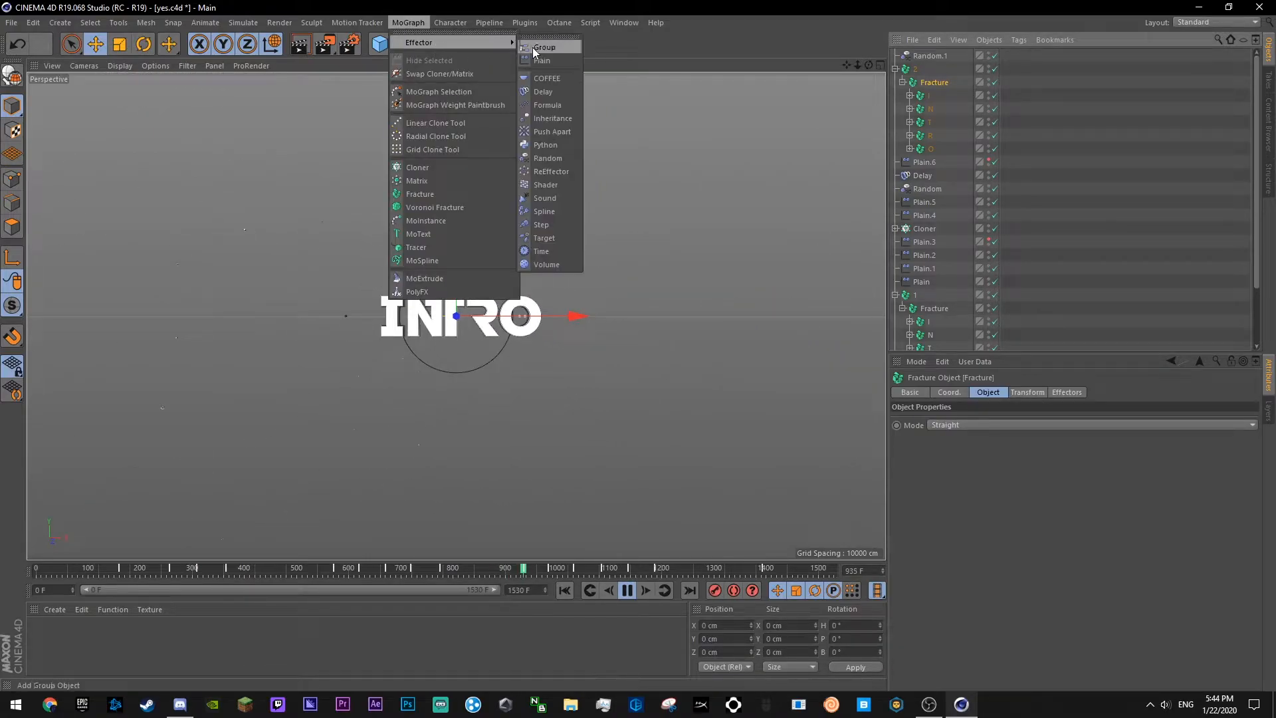
left_click(541, 61)
- Turn off the position offset of Plain.7 and enable a uniform scale of -1
left_click(1027, 392)
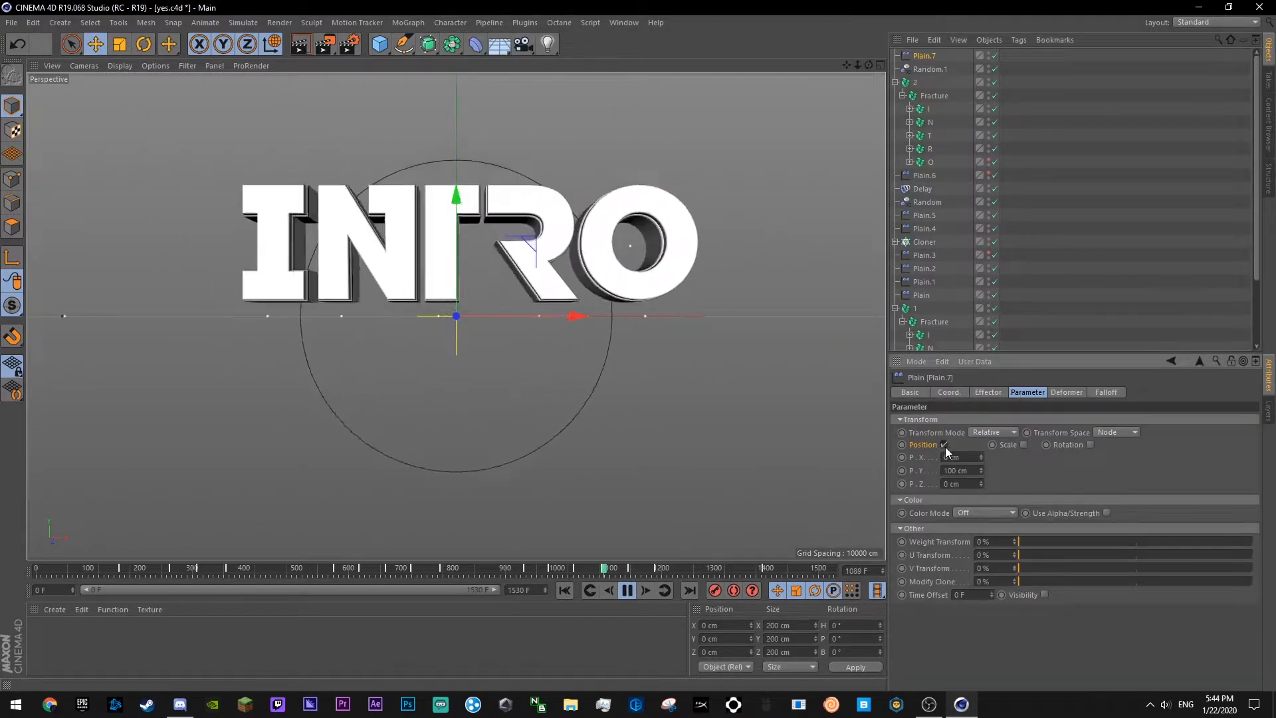
left_click(997, 445)
left_click(1047, 457)
type("-2")
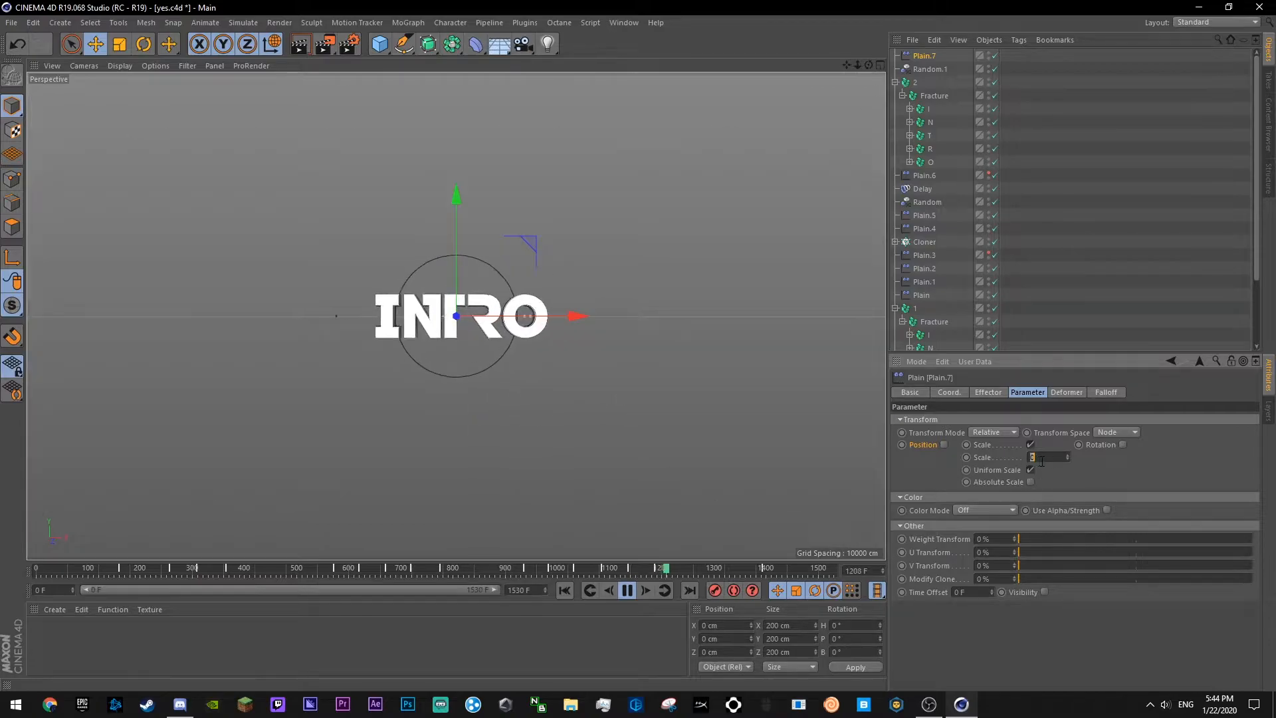
left_click(1105, 241)
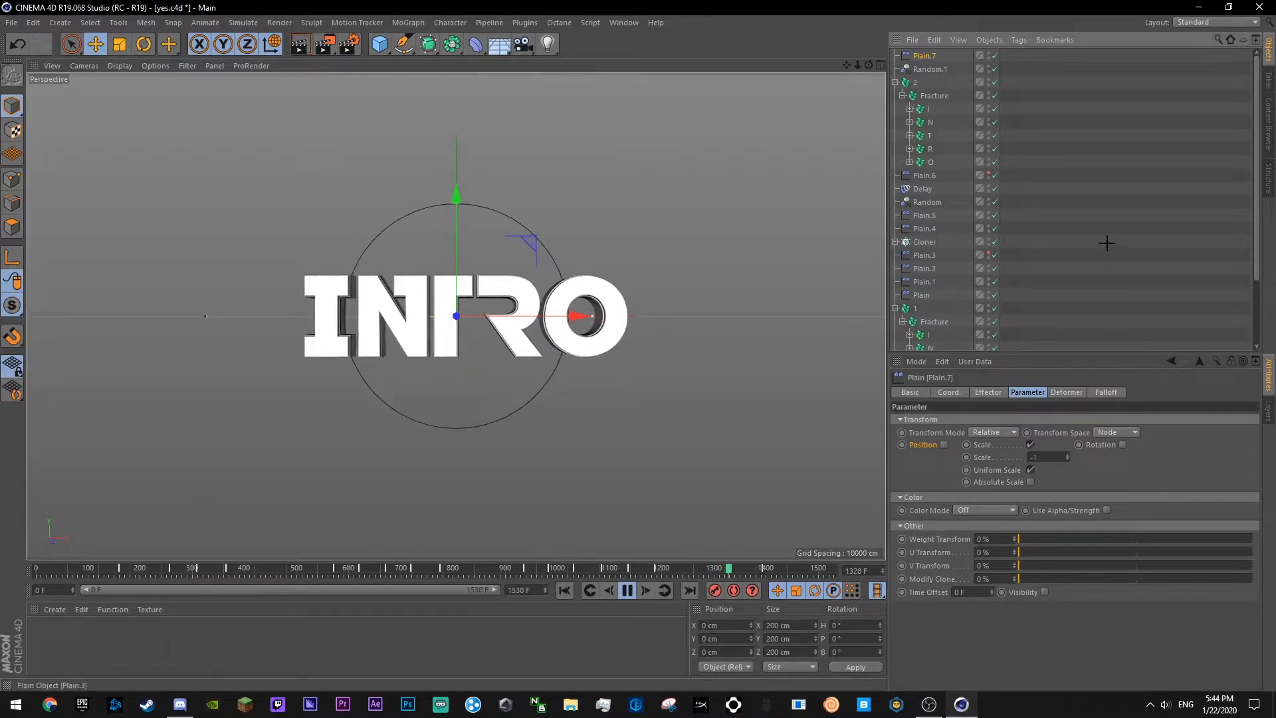
- Stop the playback and save the project
left_click(369, 568)
left_click(625, 590)
key("ctrl+s")
- Keyframe Plain.7's strength at 100% on frame 774 and 0% on frame 775
left_click_drag(423, 569, 437, 569)
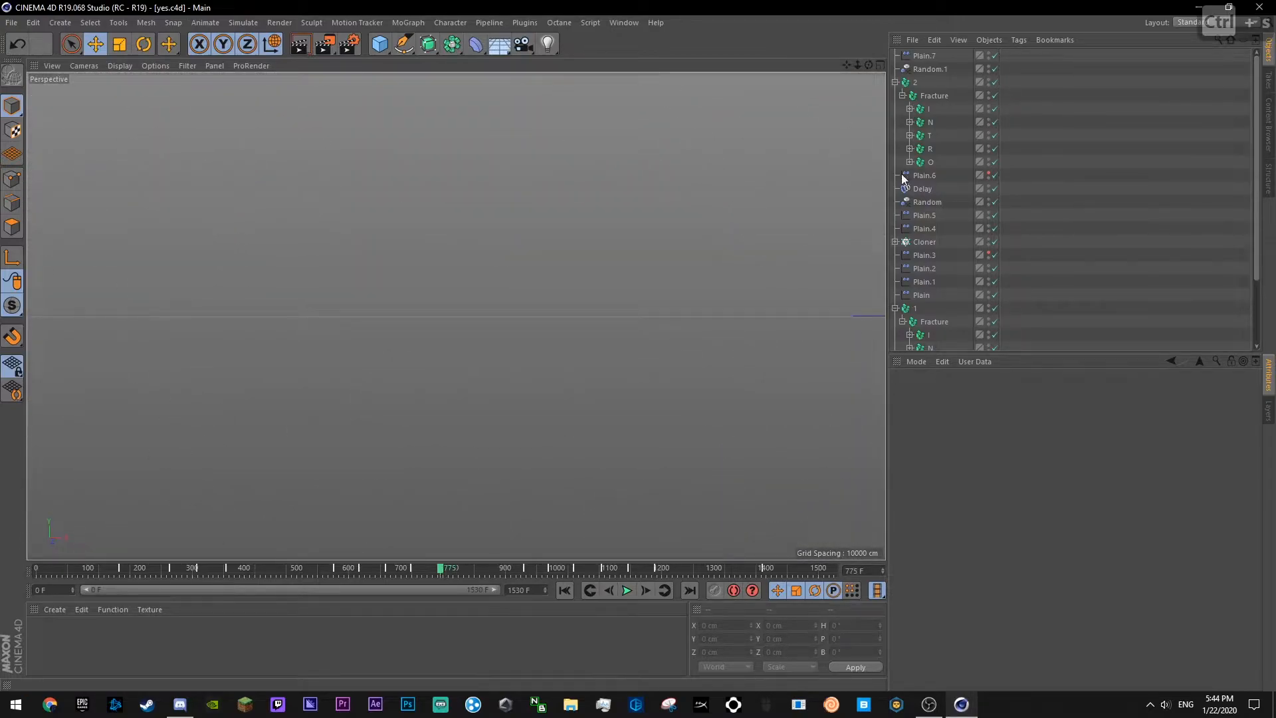
left_click(924, 56)
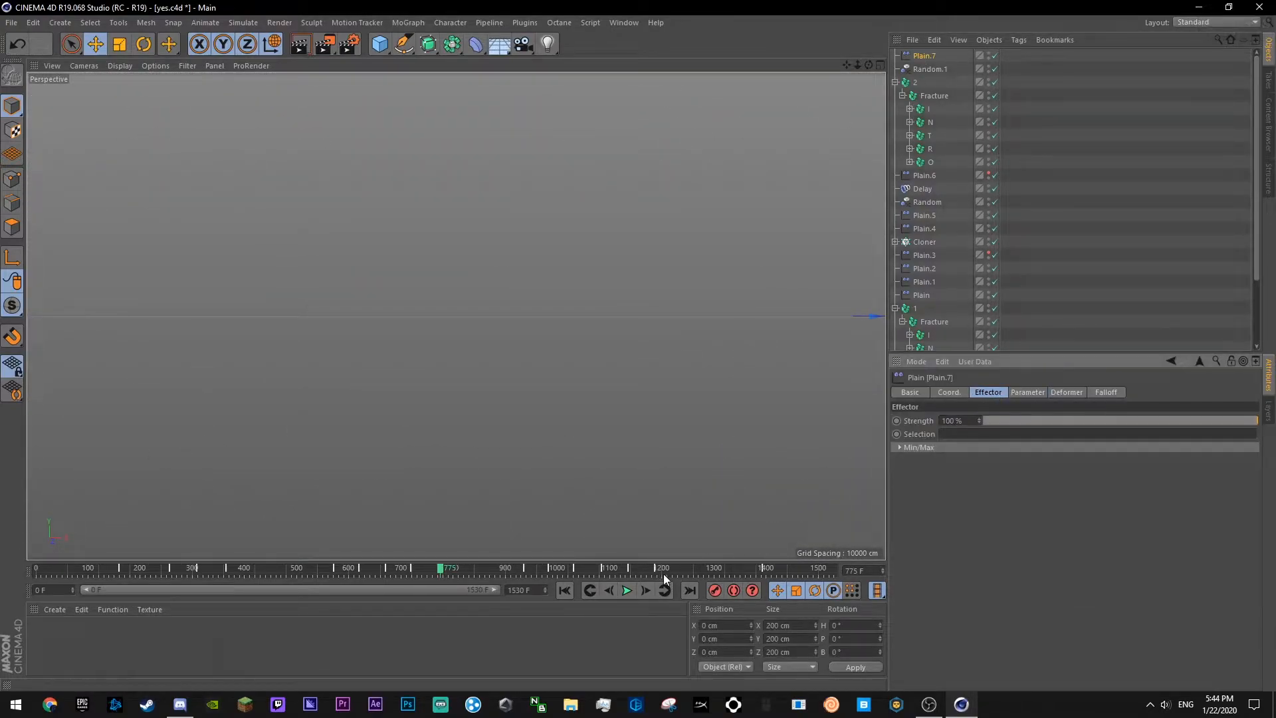
left_click(626, 591)
left_click(610, 590)
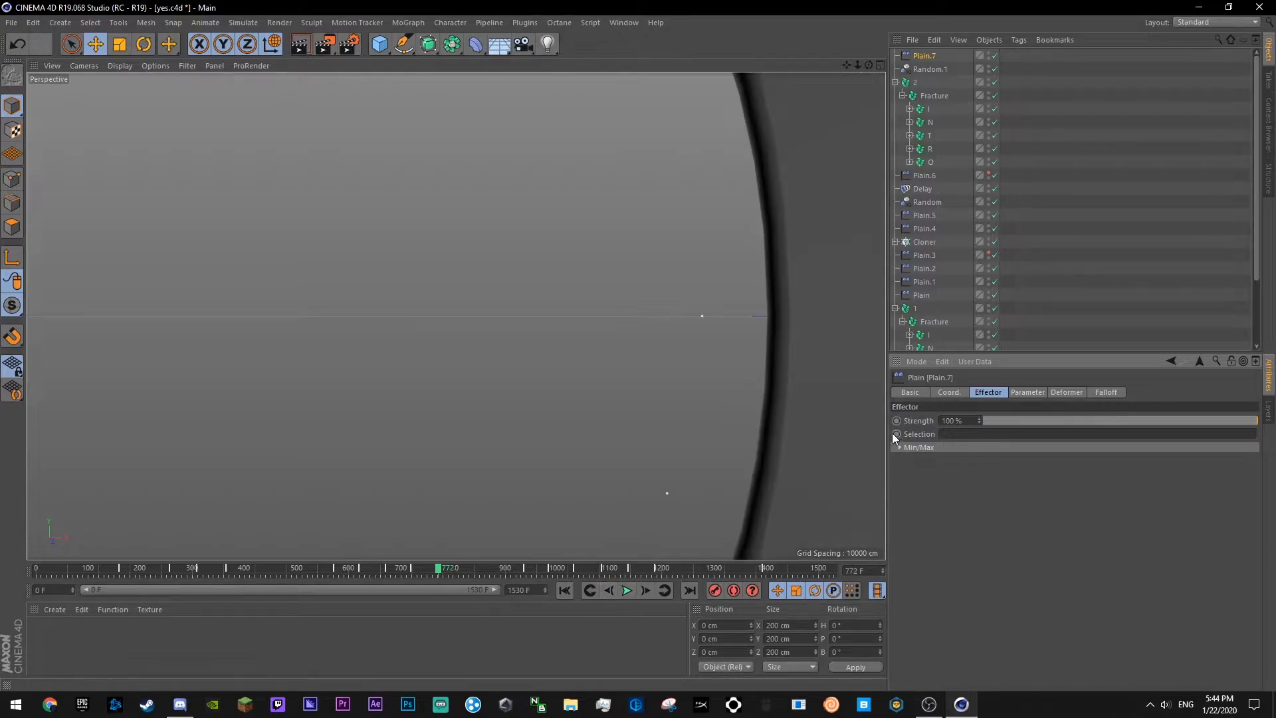
left_click(627, 591)
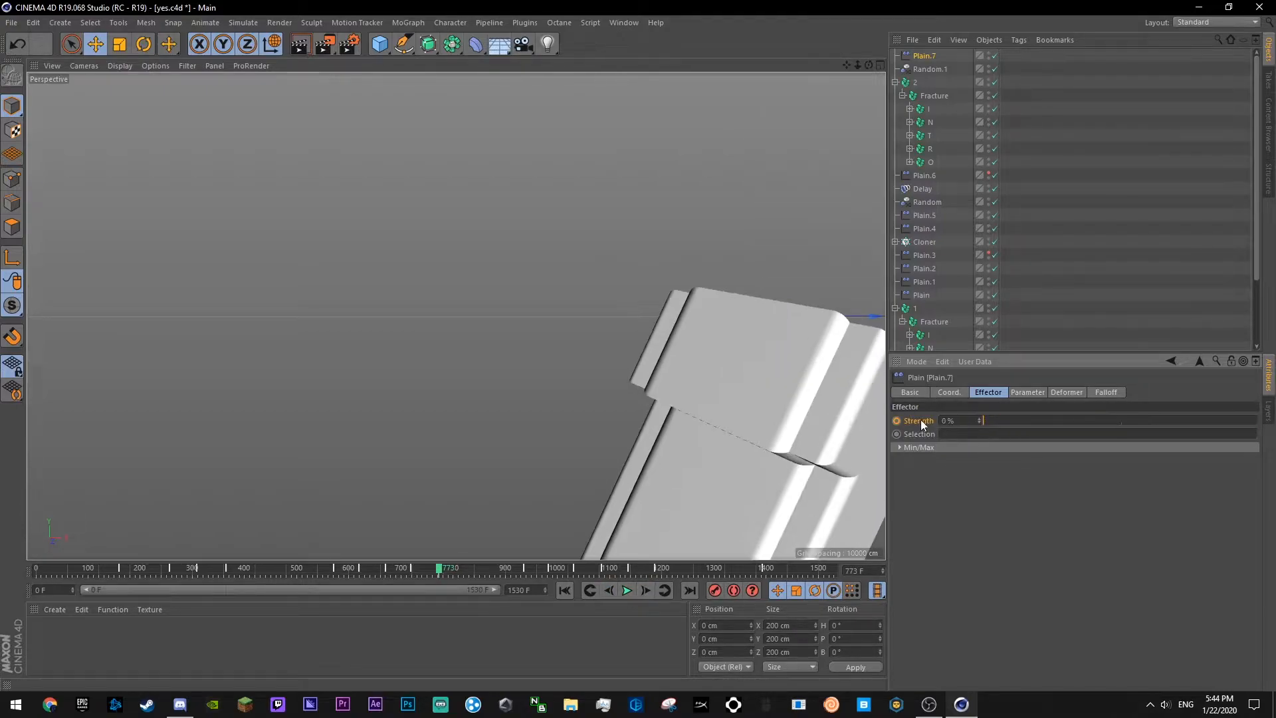
left_click(627, 591)
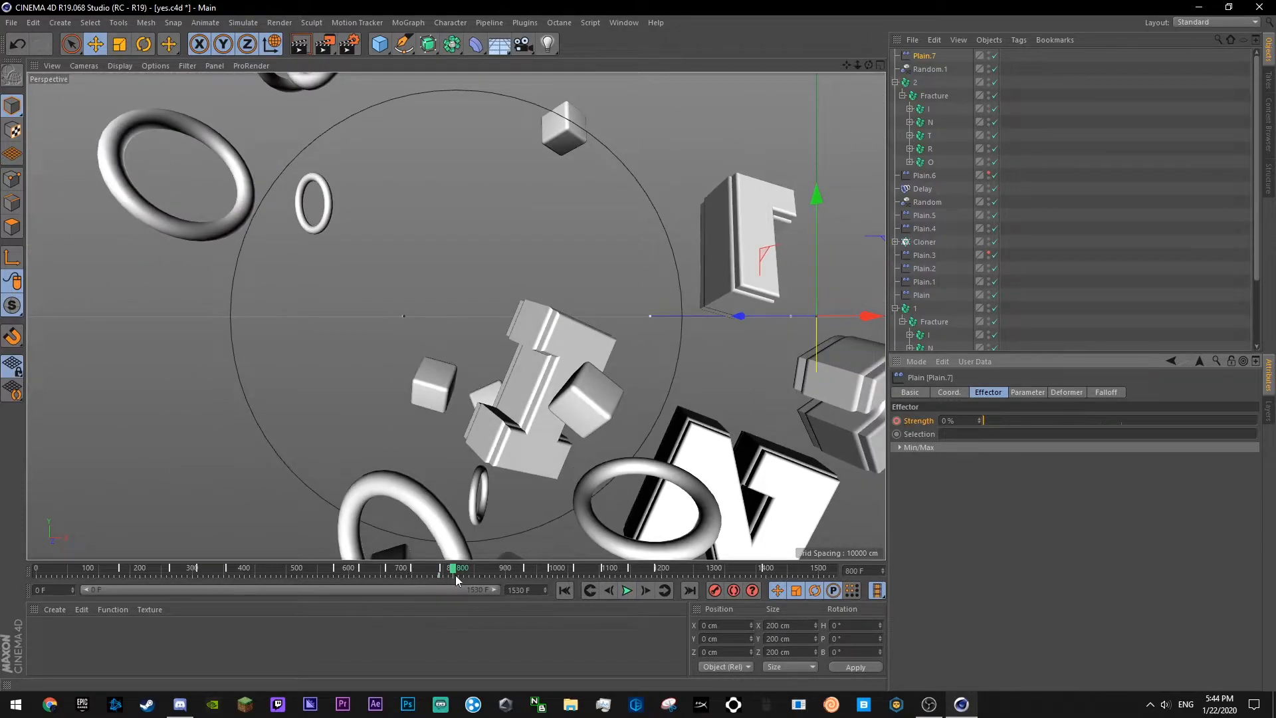
- Inspect the F-curve of Plain.7's strength, save the project and replay the second text's entrance
left_click(1041, 558)
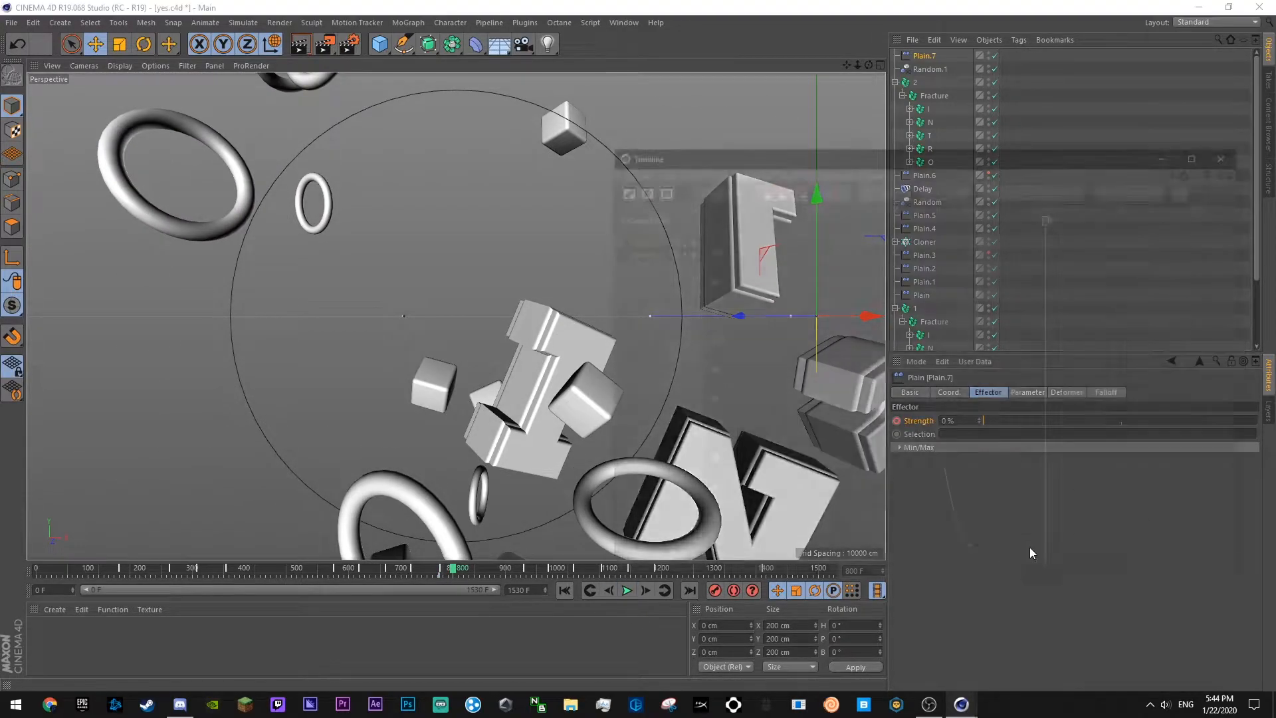
left_click_drag(1009, 557, 1026, 257, "ctrl")
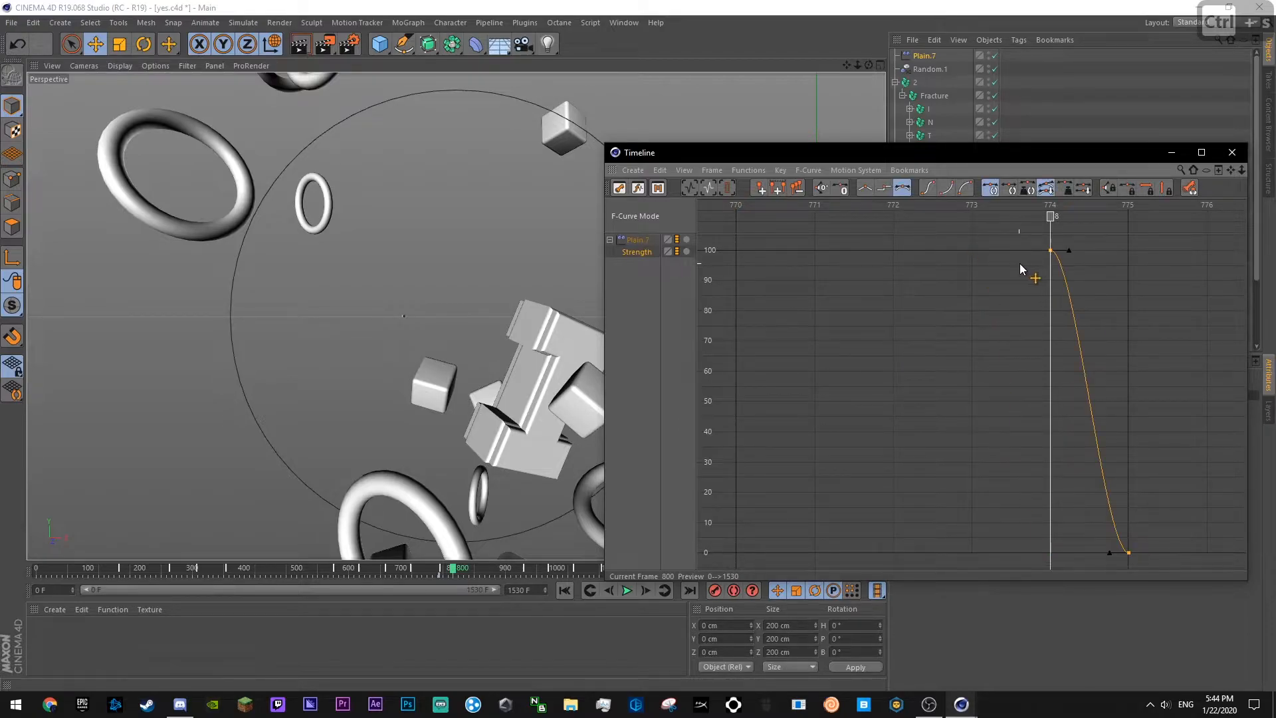
key("ctrl+s")
left_click(934, 197)
key("F8")
left_click(1233, 153)
left_click(371, 569)
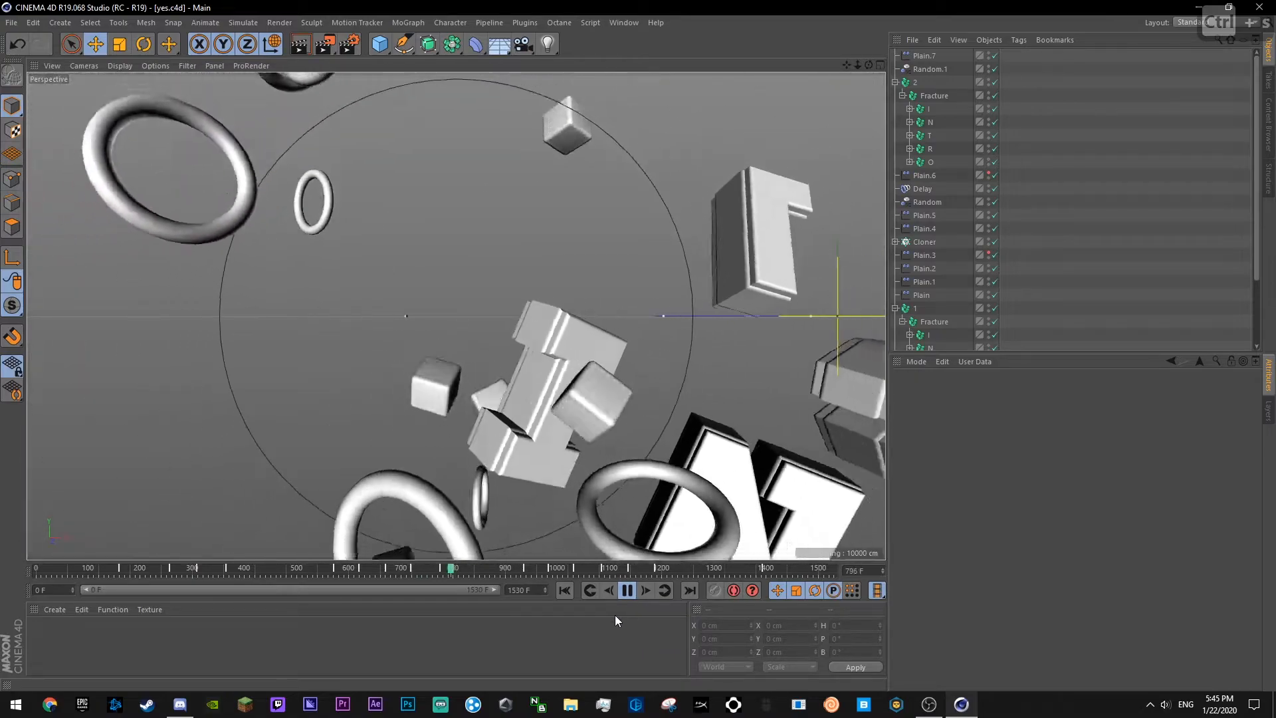
- Show the F-curve of Random.1's strength and raise its first key to about 145%
left_click(929, 69)
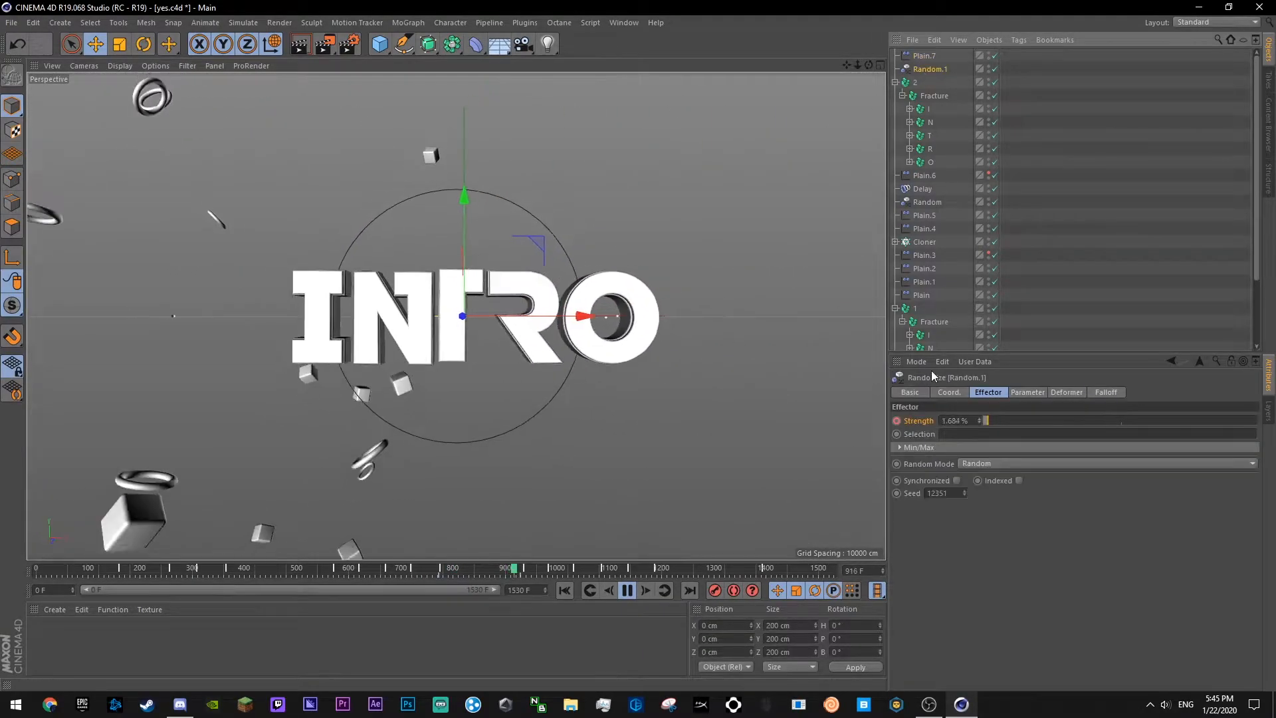
right_click(917, 420)
mouse_move(964, 428)
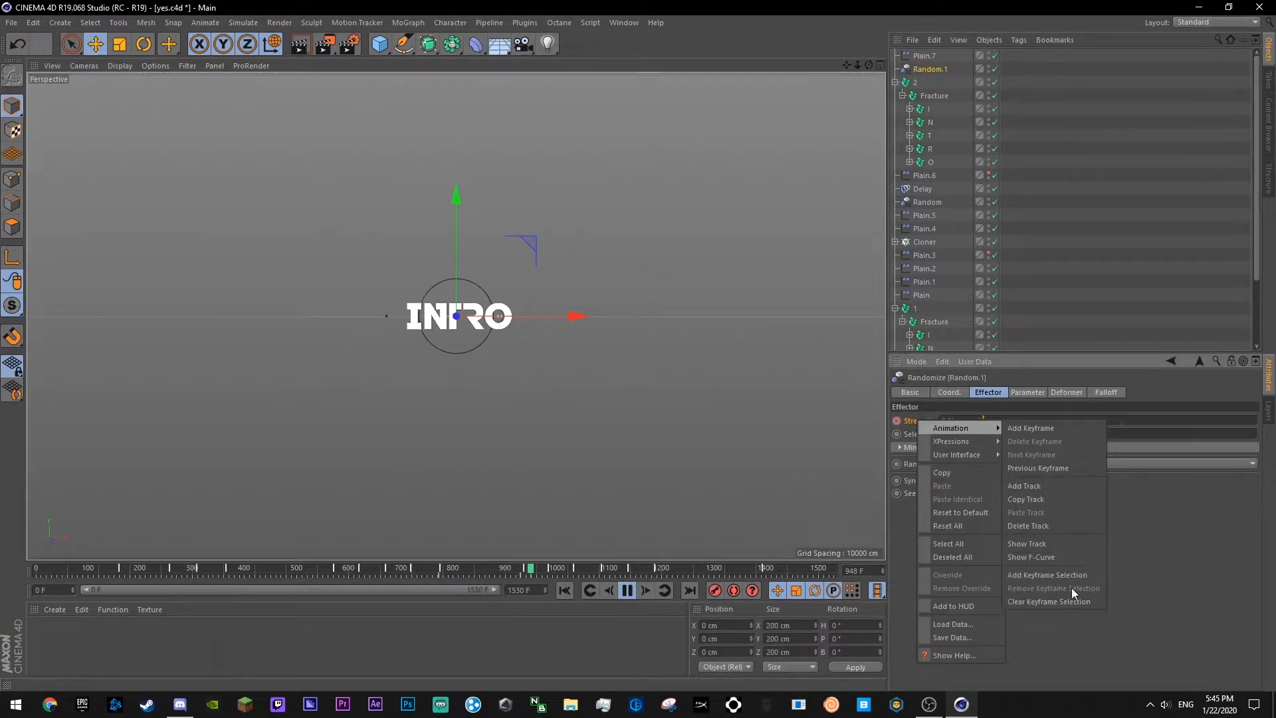
left_click(1047, 558)
left_click(727, 250)
left_click_drag(727, 250, 738, 241)
left_click_drag(1241, 170, 1209, 232)
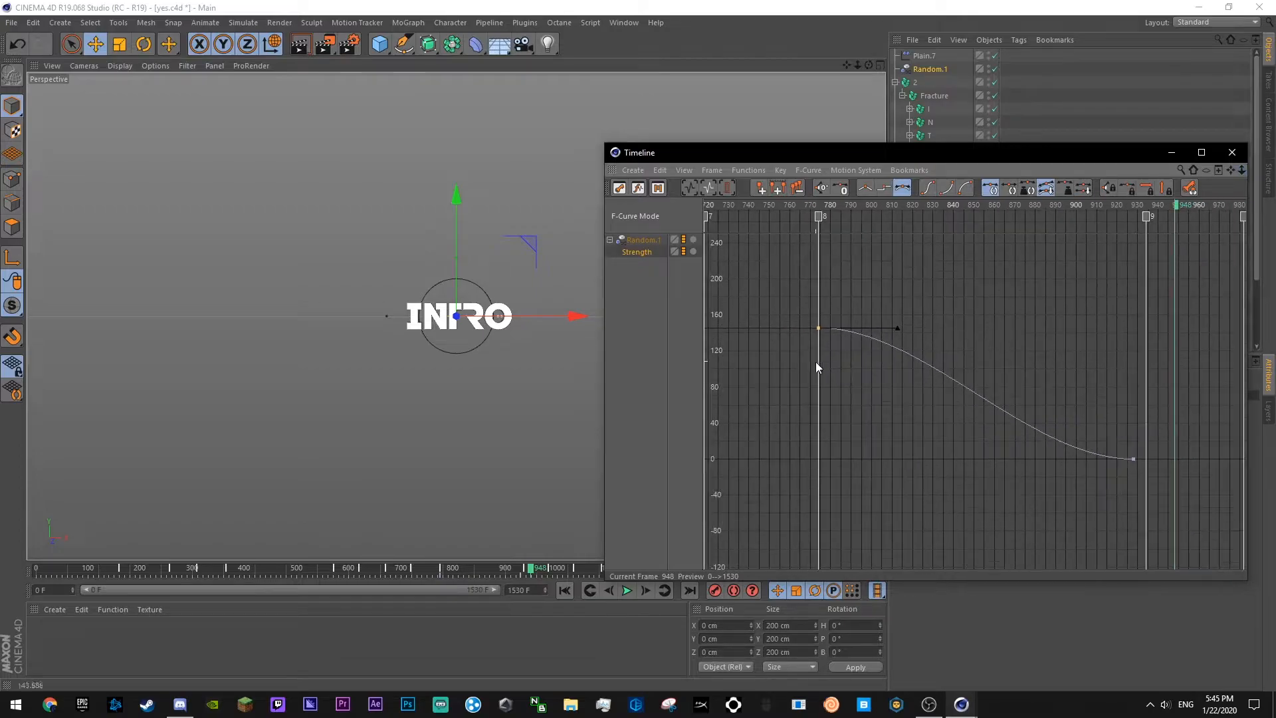
- Reshape Random.1's strength curve to drop steeply at first and ease out, and replay the animation with the curve editor closed
left_click(919, 303)
left_click(783, 203)
key("F8")
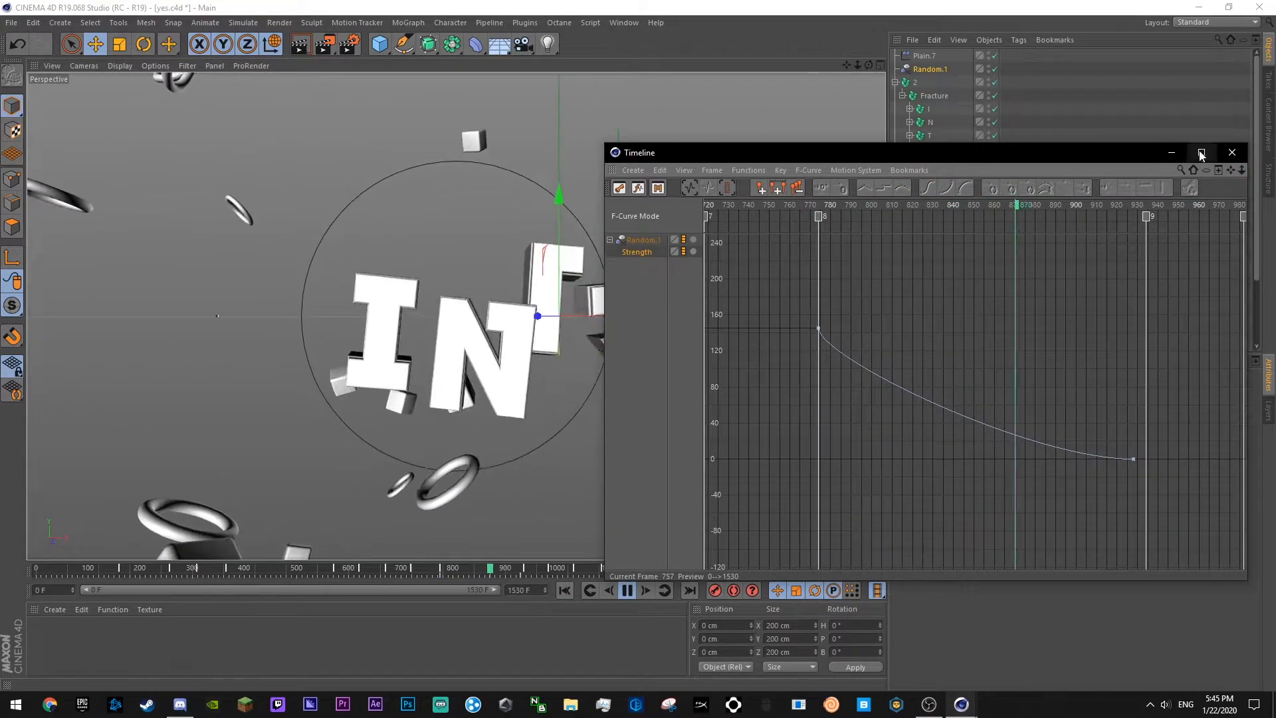
left_click(1232, 152)
left_click(1053, 204)
left_click(325, 565)
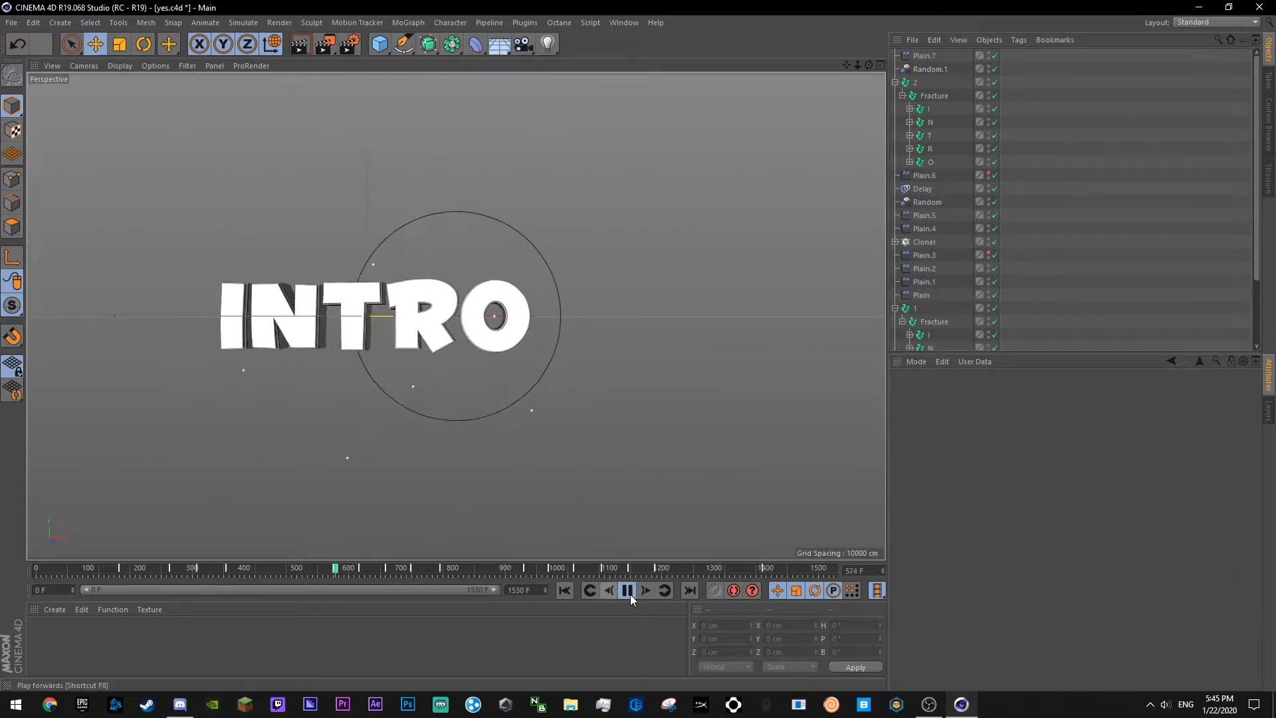
- Save the project and replay the animation through both INTRO texts
key("ctrl+s")
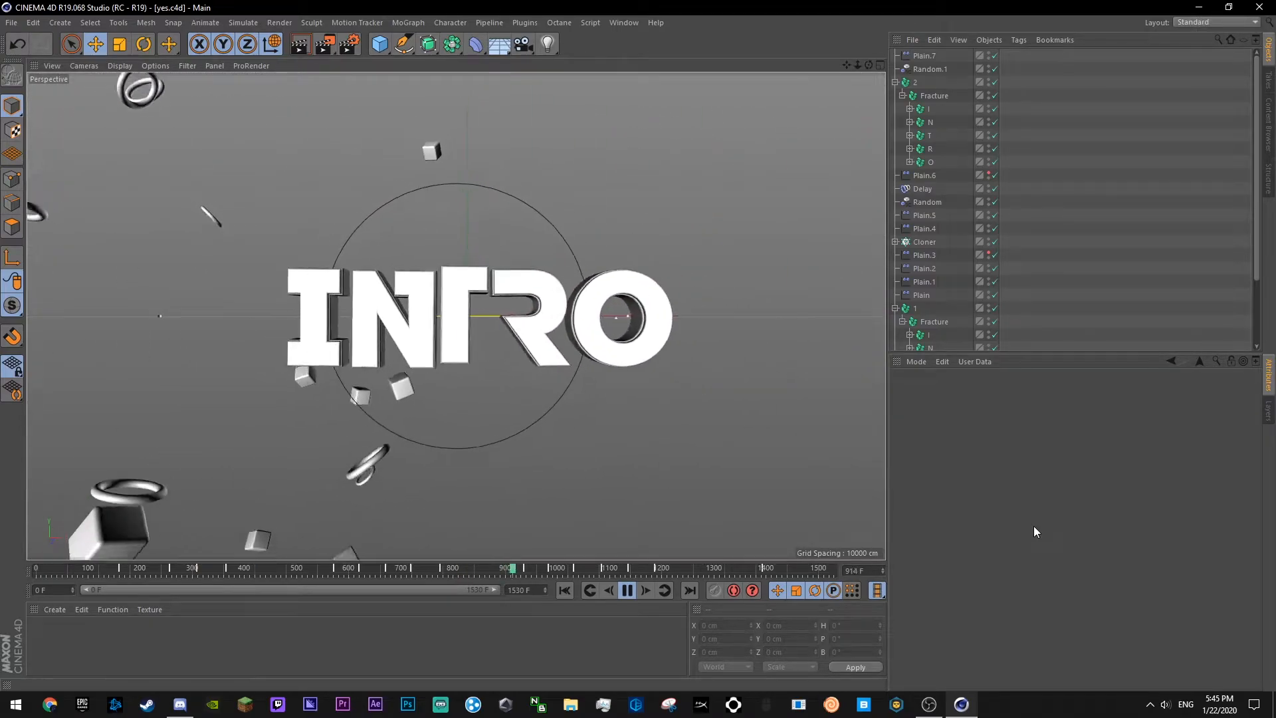
left_click(436, 574)
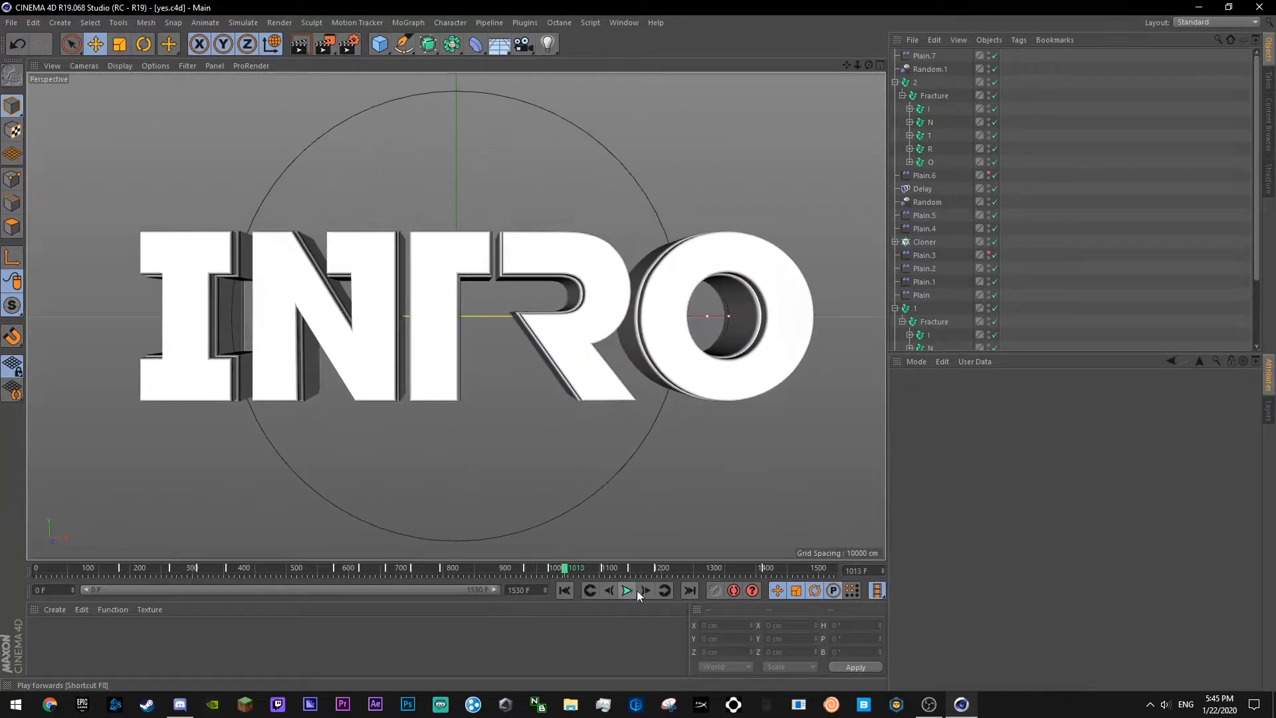
left_click(628, 590)
- Add a Plain effector to the second text's Fracture object, affecting only rotation, and enter its pitch angle
left_click(934, 95)
left_click_drag(440, 40, 551, 65)
left_click(943, 445)
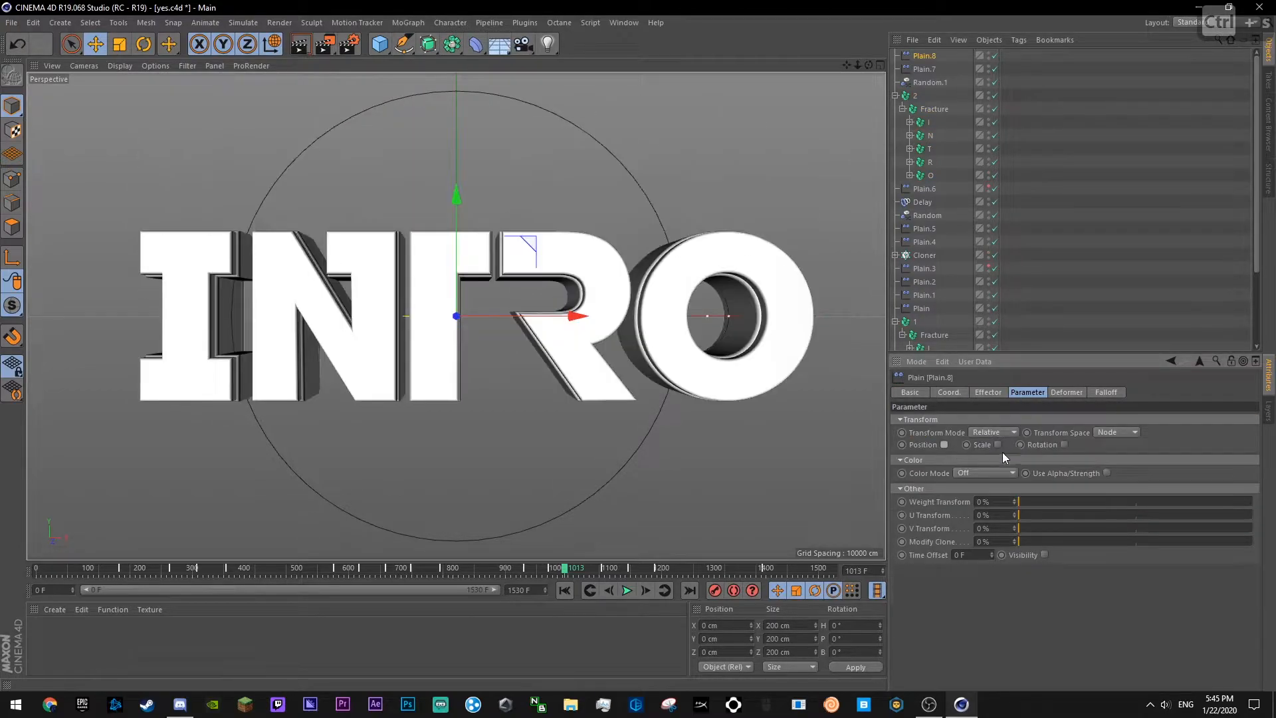
left_click(1090, 445)
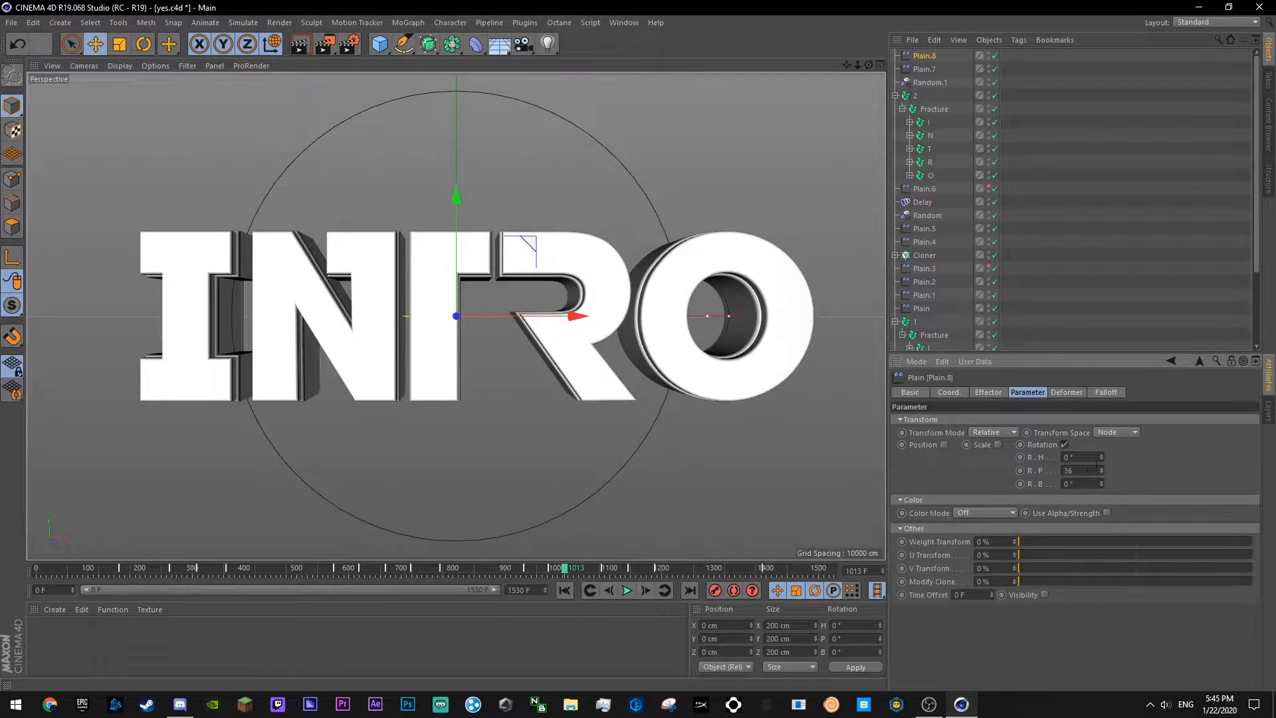
- Set Plain.8's strength to 200%, save the project and replay the second text's entrance
left_click(988, 392)
key("ctrl+s")
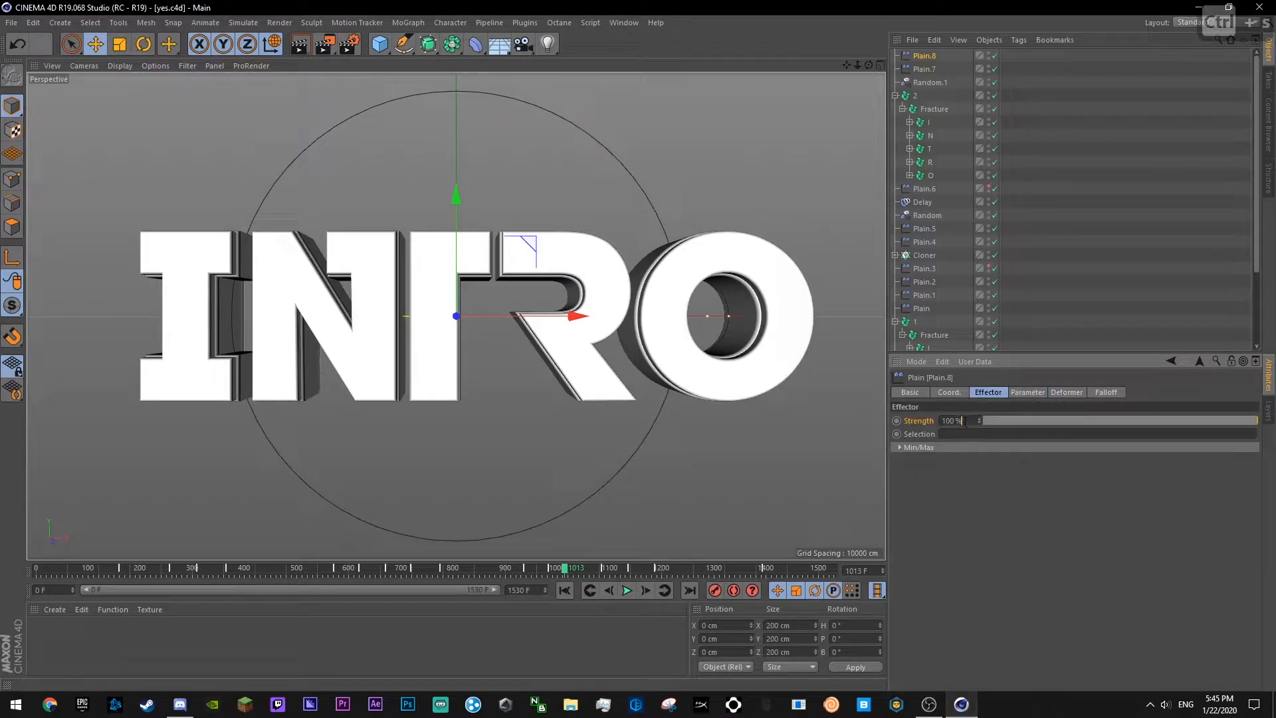
left_click(1063, 333)
key("ctrl+s")
left_click(425, 570)
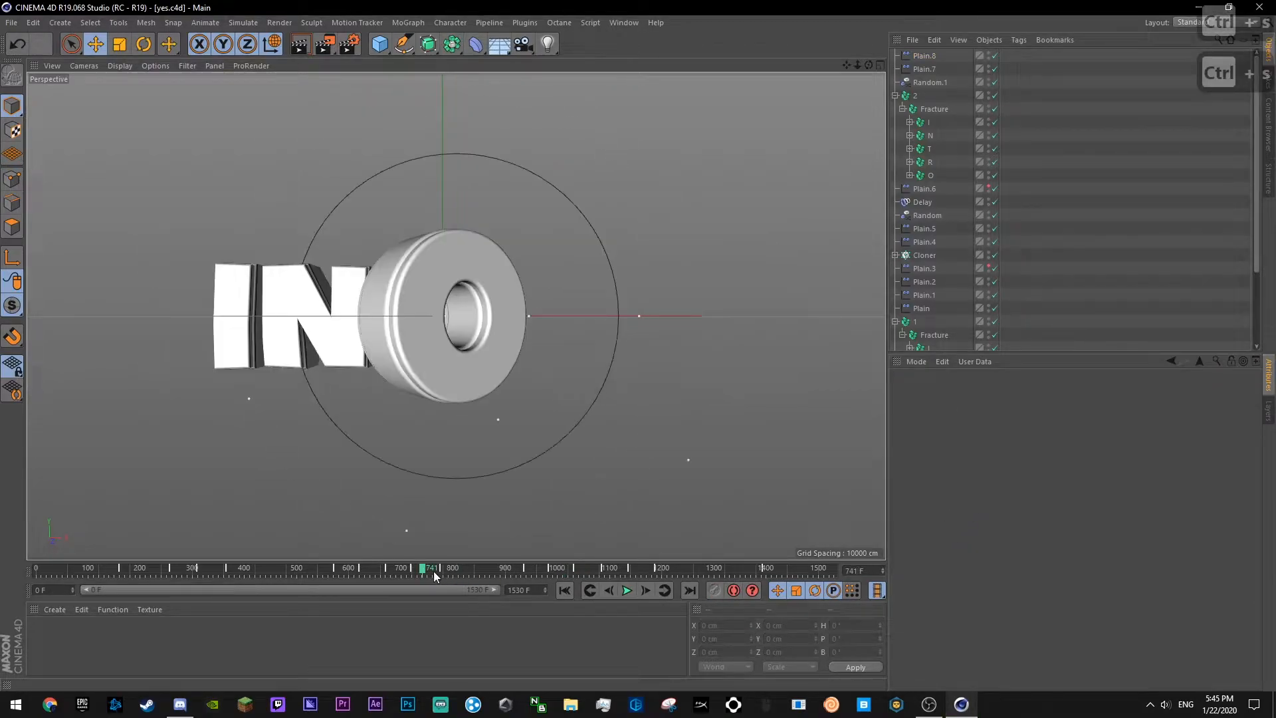
left_click(628, 590)
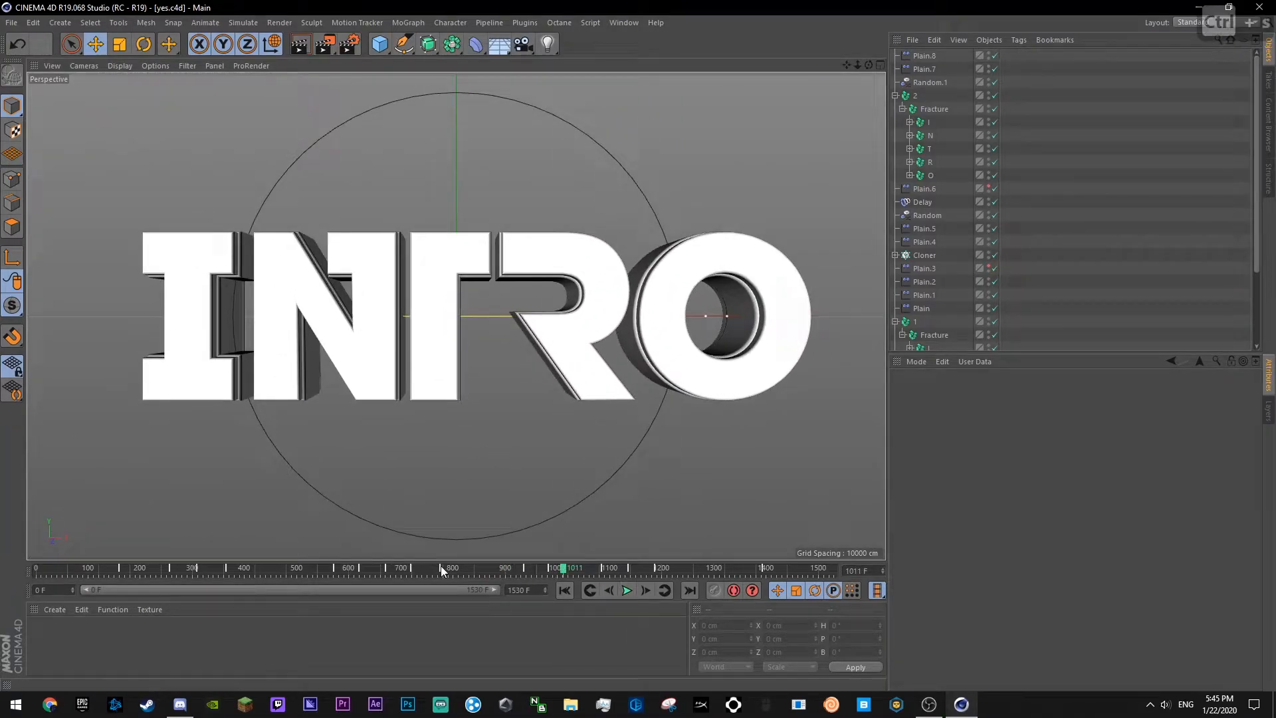
- Keyframe Plain.8's strength at 200% on frame 836 and 100% on frame 935, and save the project
left_click_drag(440, 565, 472, 566)
left_click(925, 55)
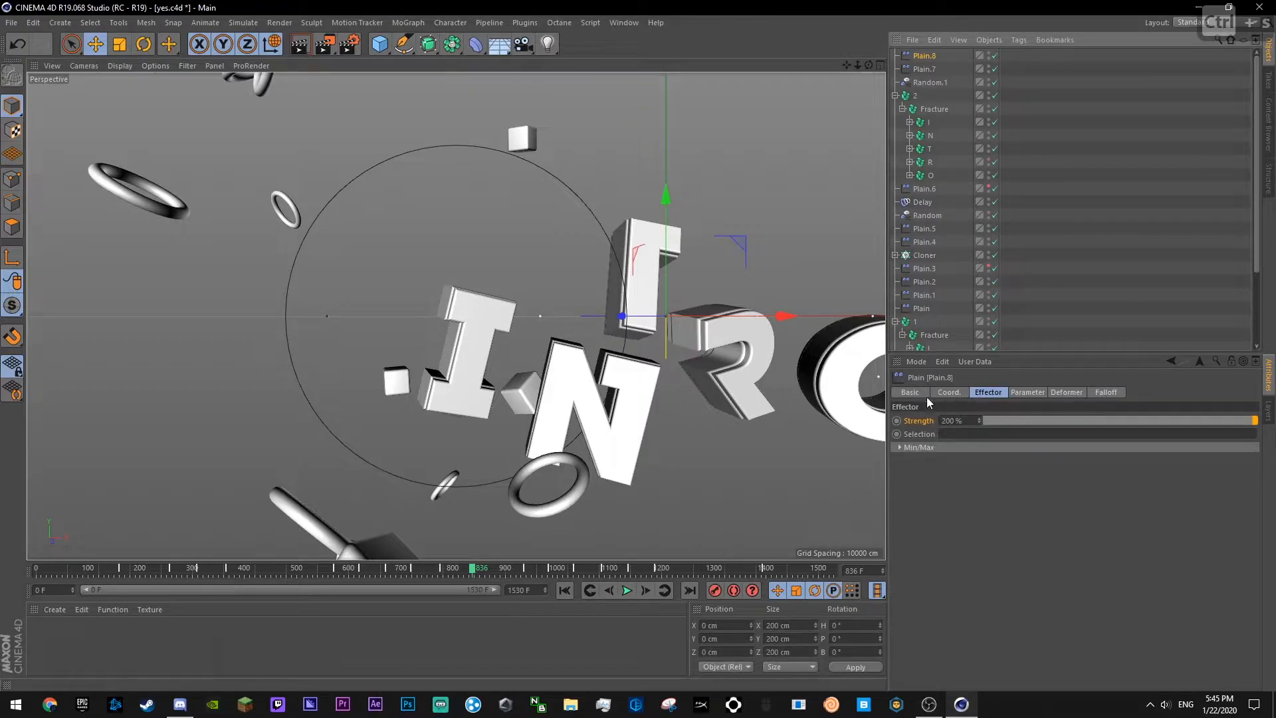
left_click(896, 420, "ctrl")
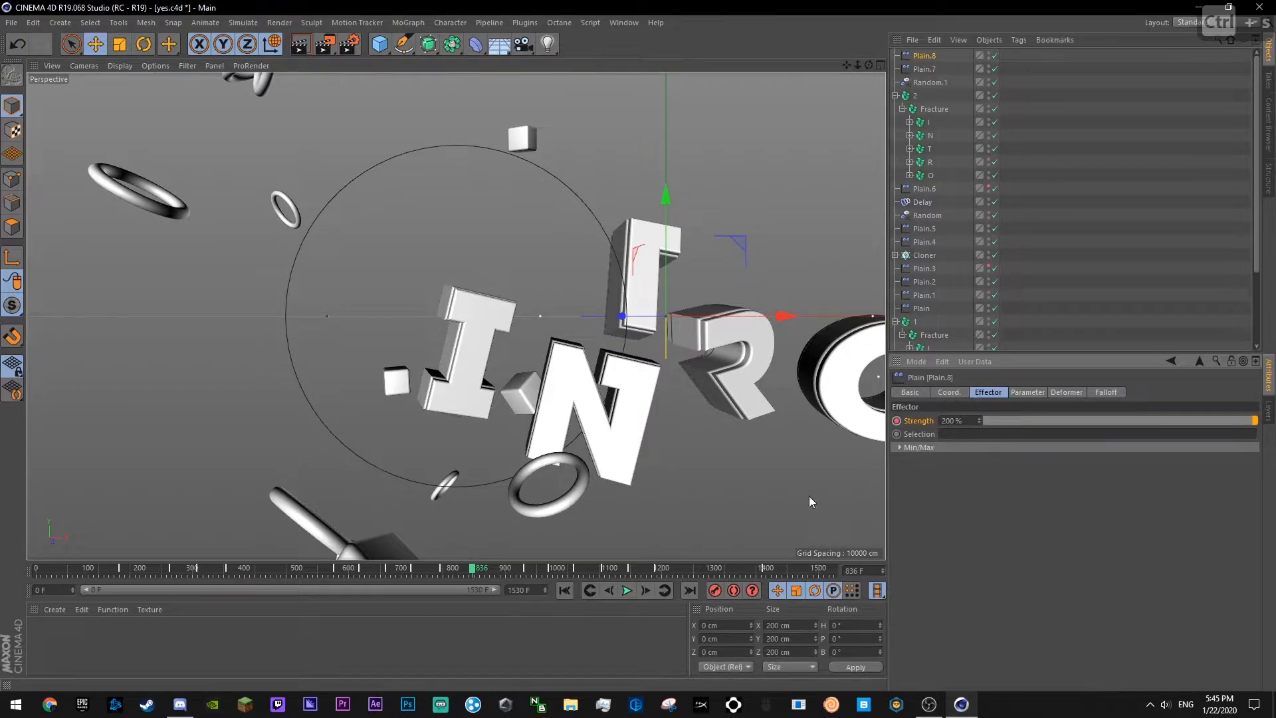
left_click(524, 567)
double_click(951, 420)
type("1")
key("Return")
key("ctrl+s")
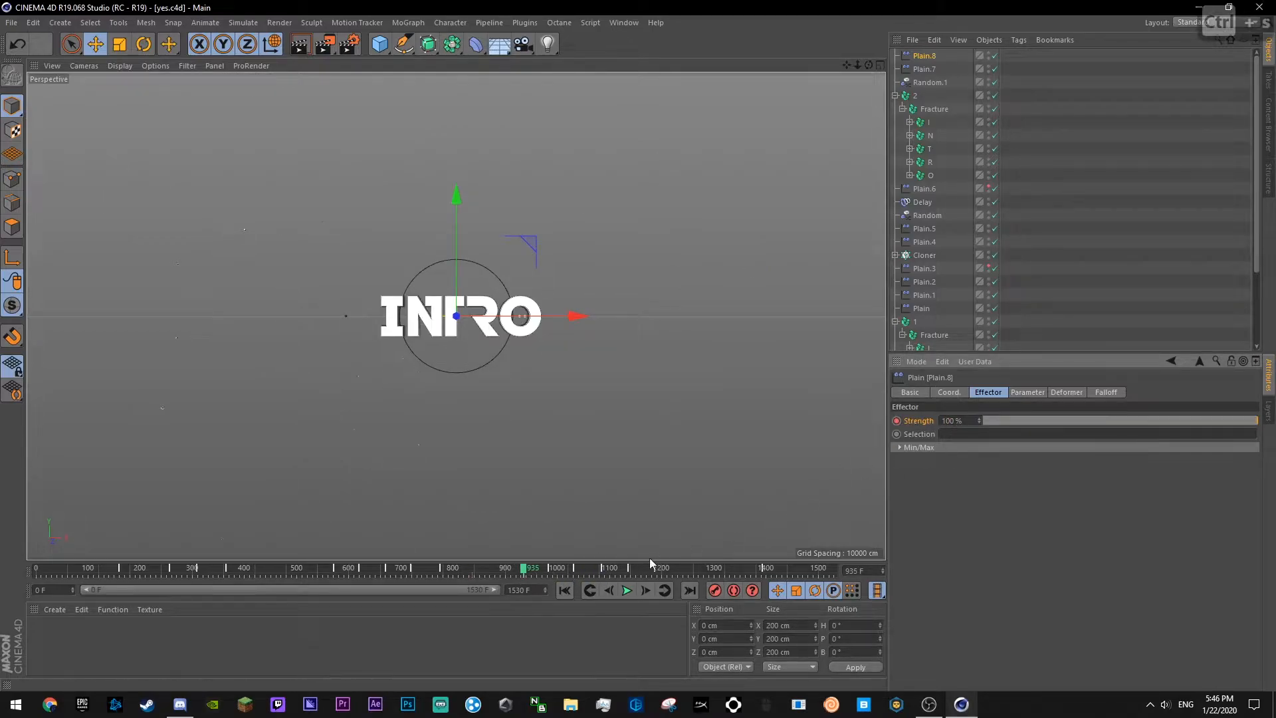
- Change Plain.8's strength keyframes on frames 836 and 935 to 0%, and save the project
left_click(590, 589)
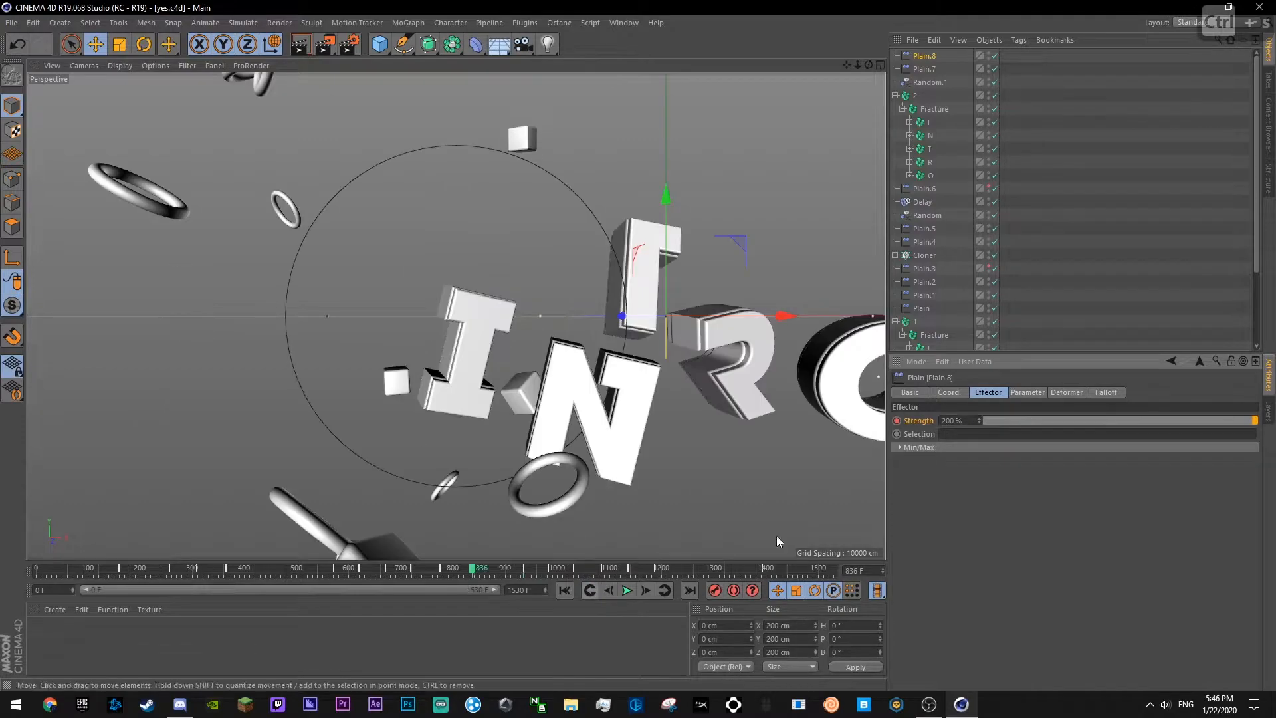
double_click(952, 423)
type("0")
left_click(897, 420)
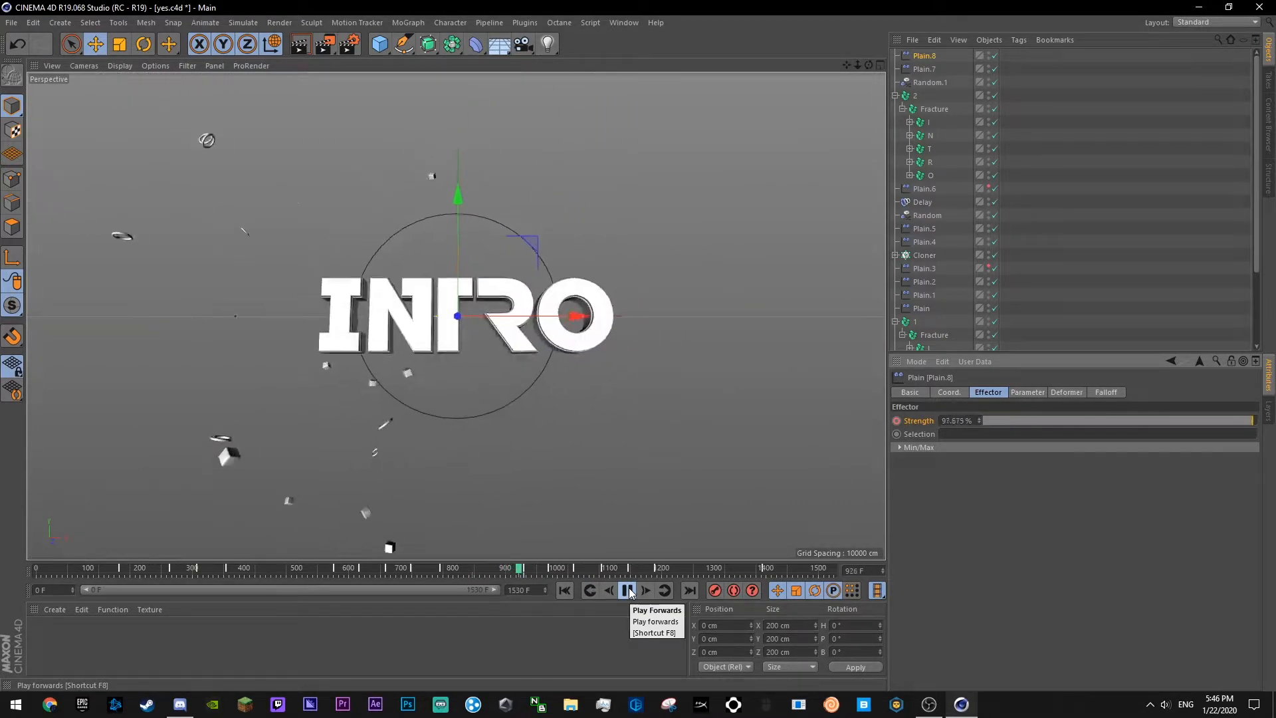
left_click(621, 593)
left_click(591, 591)
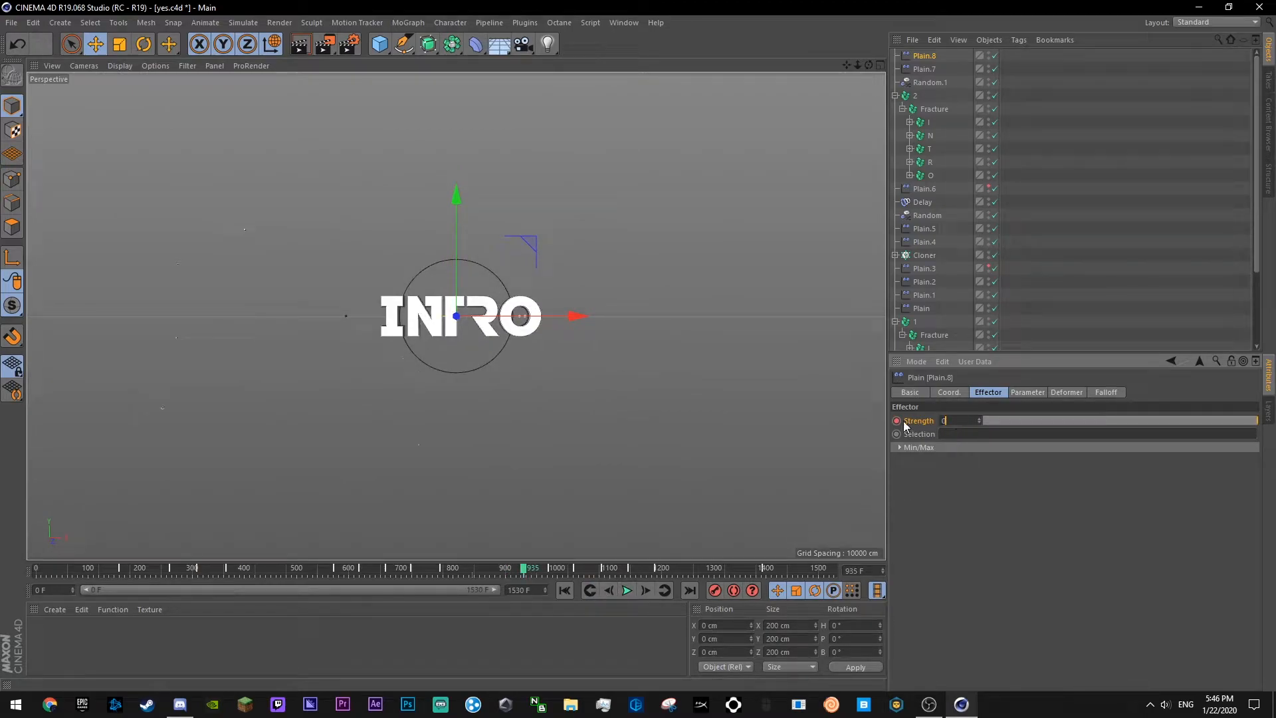
key("Return")
key("ctrl+s")
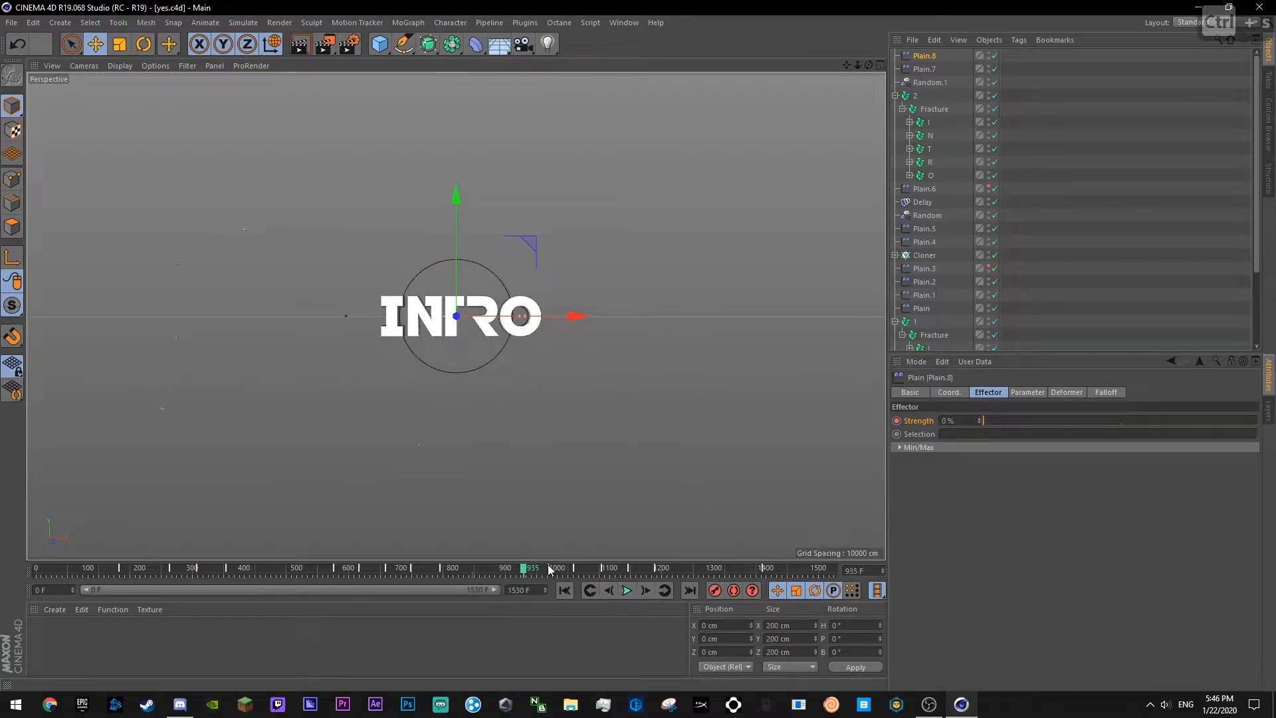
- Keyframe Plain.8's strength at 100% on frame 982 and 200% on frame 1031, saving the project
left_click(550, 570)
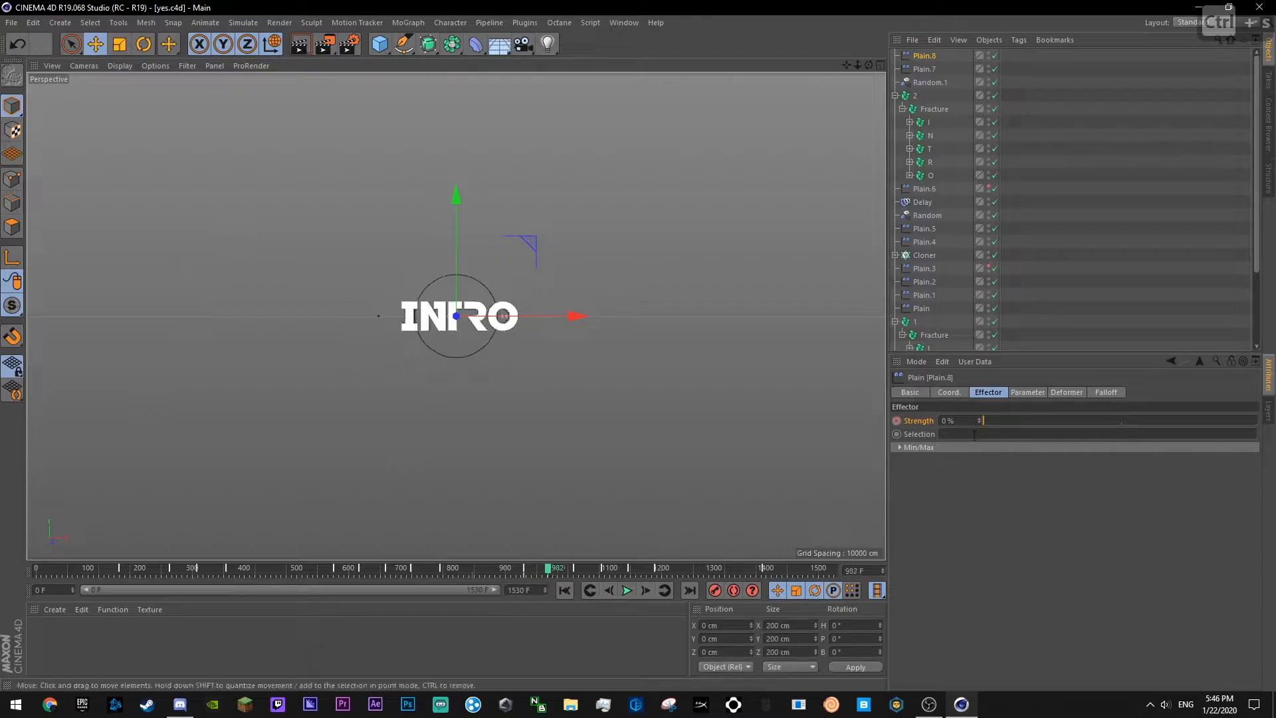
left_click(952, 420)
type("100")
key("Return")
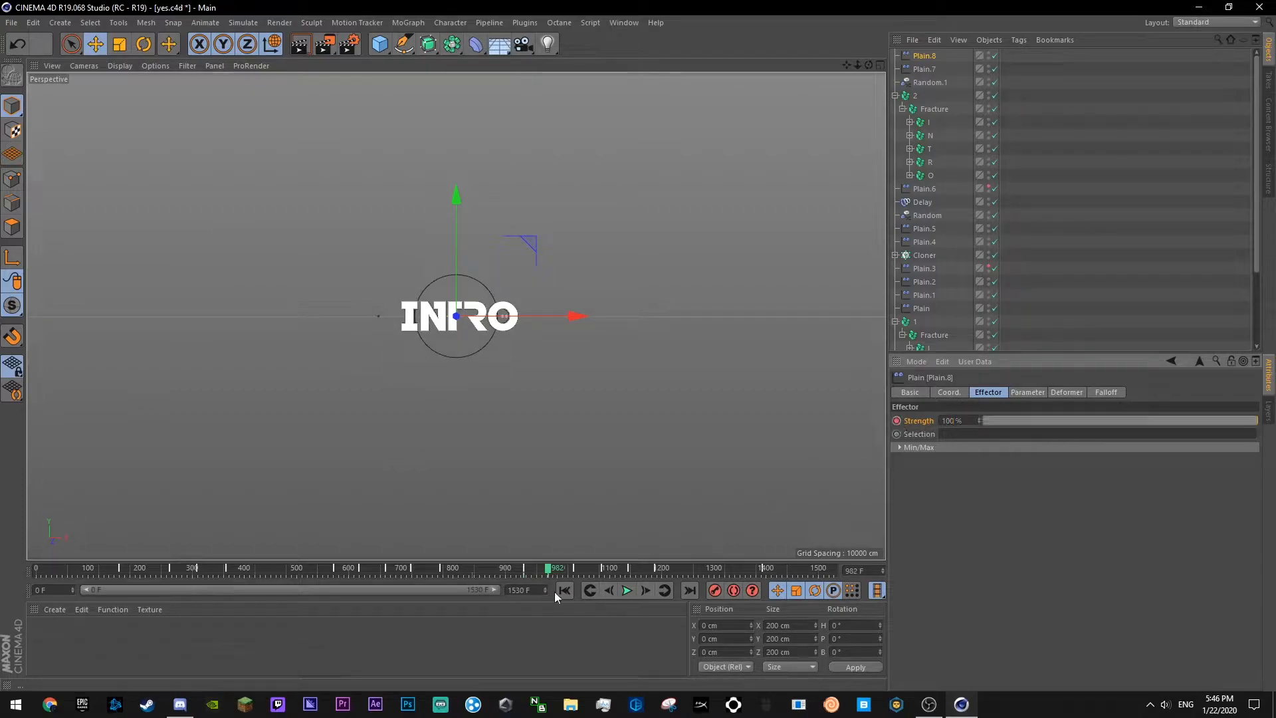
key("ctrl+s")
left_click(575, 569)
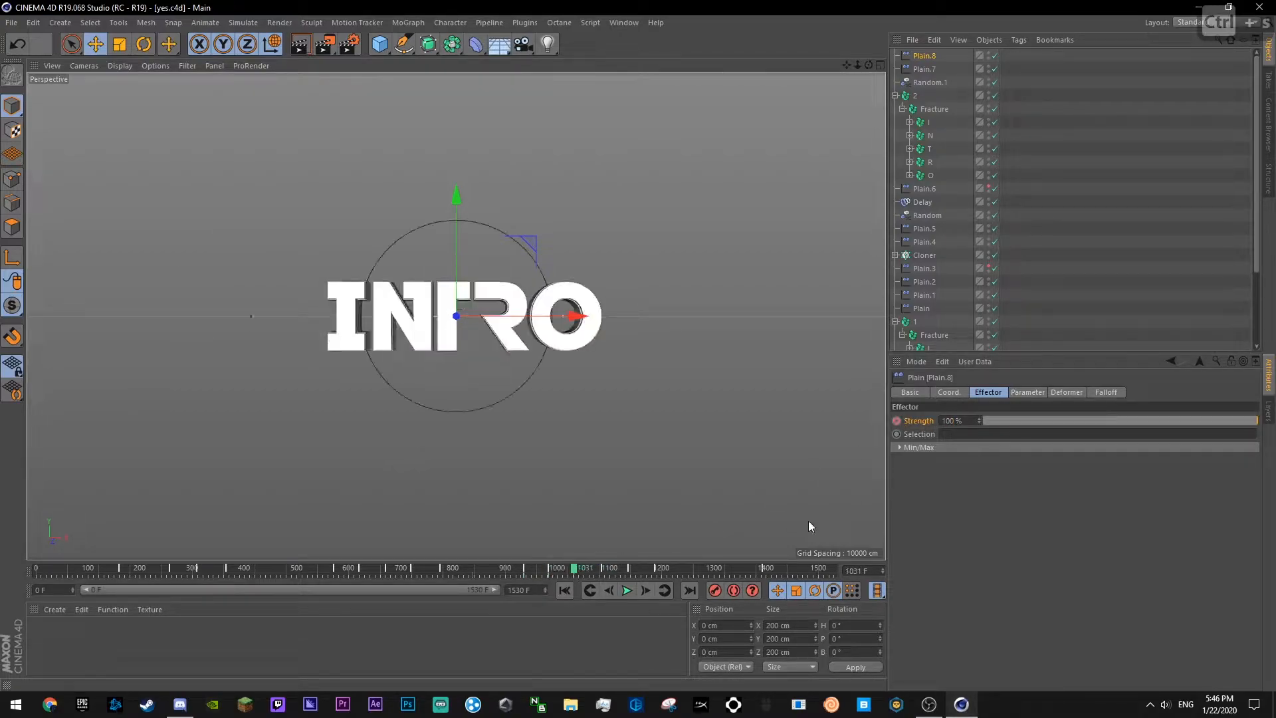
left_click(960, 421)
type("1")
key("Return")
- Show the F-curve of Plain.8's strength and lower the key on frame 935 to about -10%
right_click(929, 424)
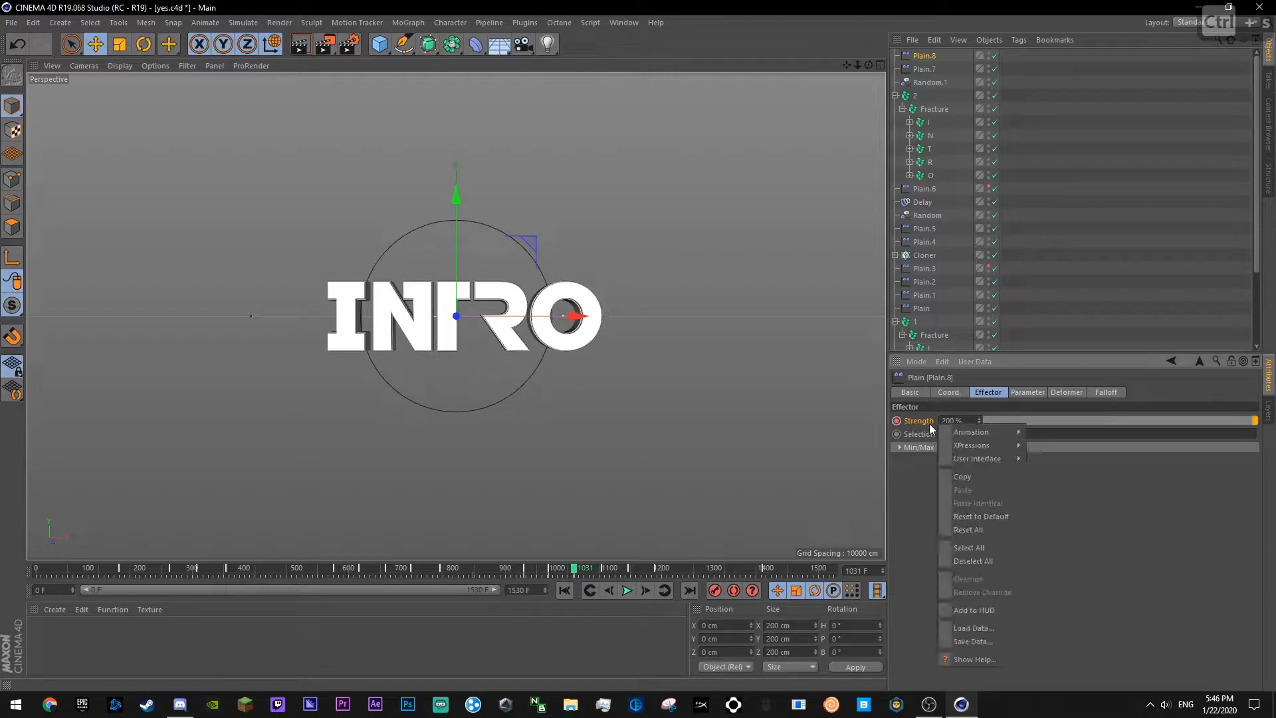
mouse_move(975, 433)
left_click(1069, 563)
left_click_drag(1017, 578, 976, 481)
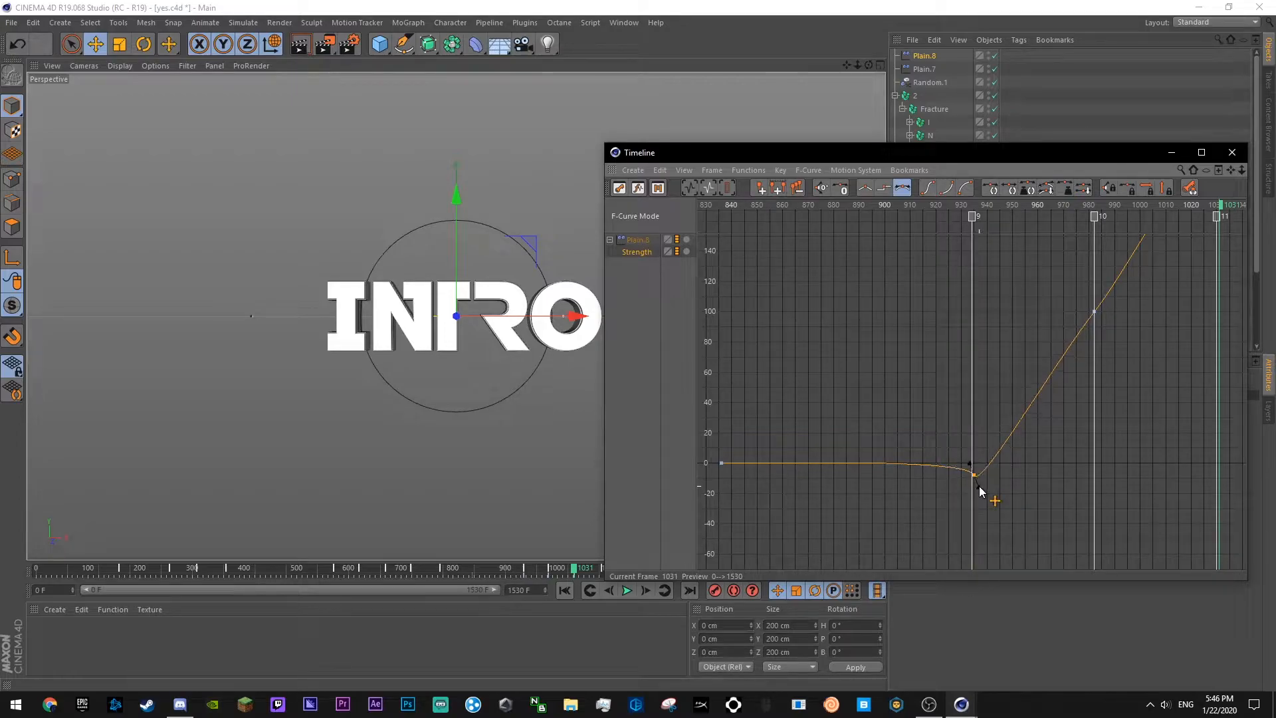
left_click_drag(975, 476, 976, 484)
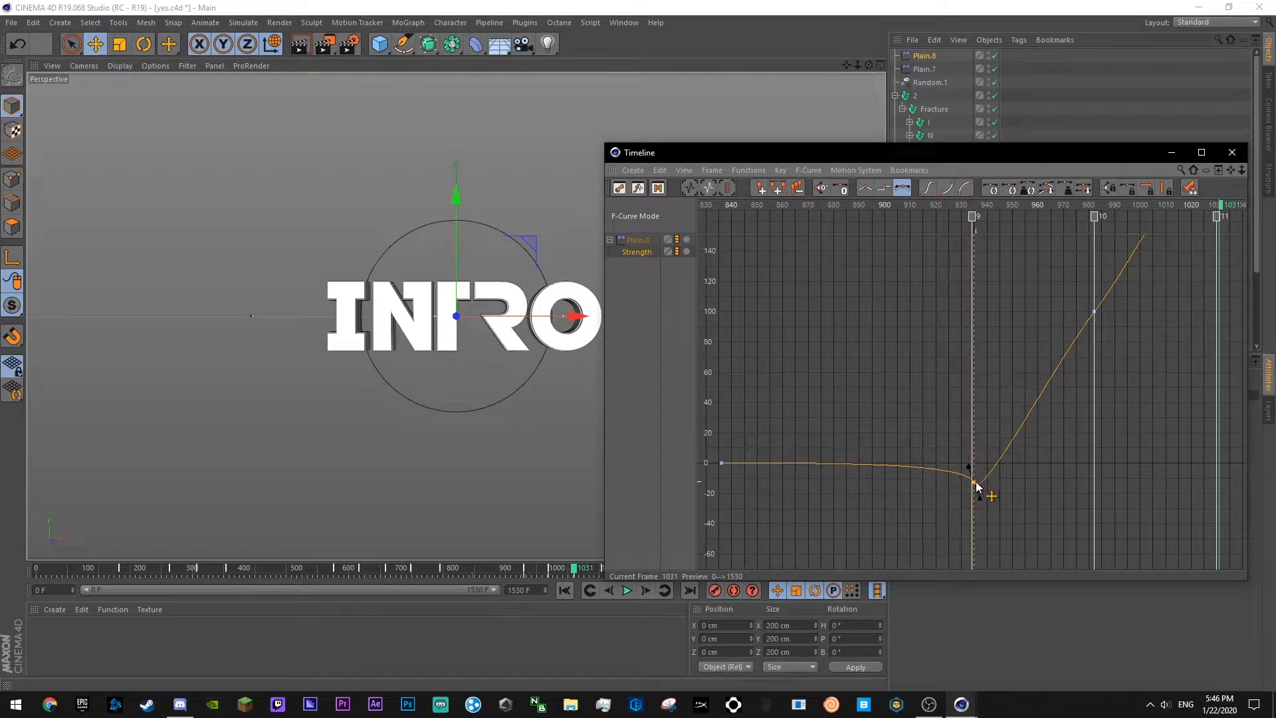
- Steepen Plain.8's strength curve through the key on frame 982, save the project and replay the text's rotation
left_click_drag(1125, 271, 1109, 320)
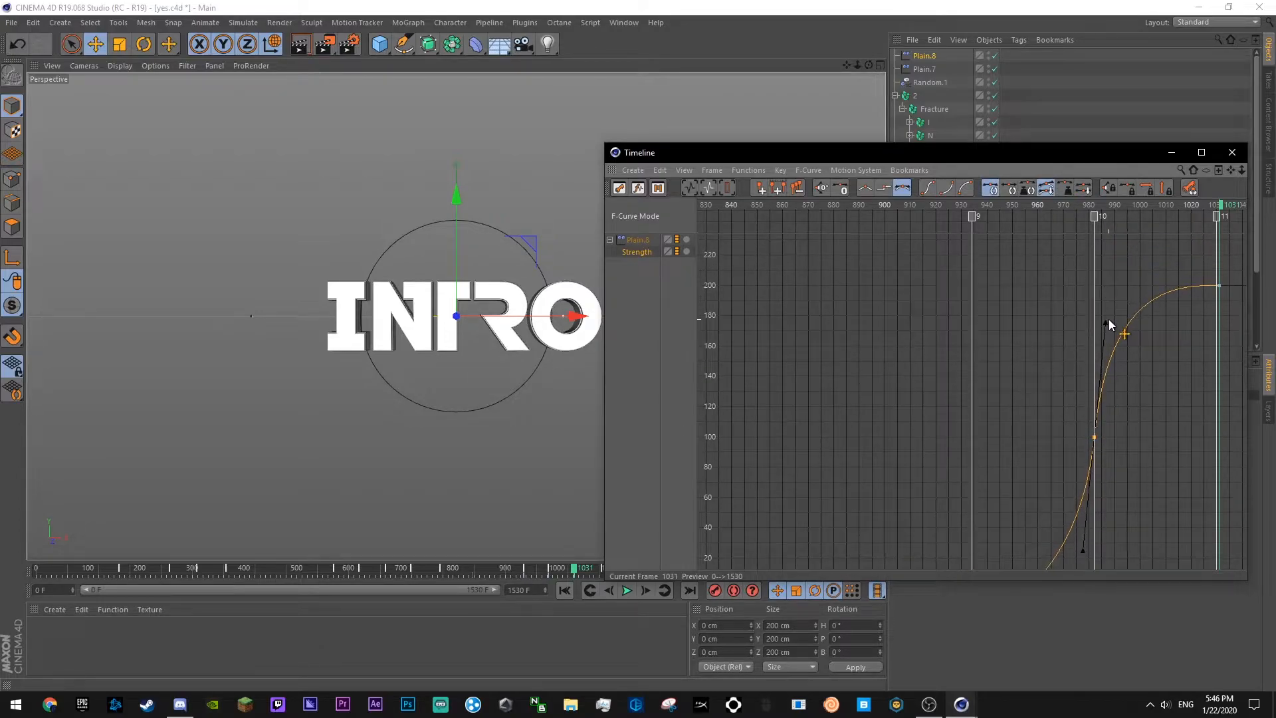
left_click(1242, 170)
left_click_drag(1241, 171, 1241, 166)
key("ctrl+s")
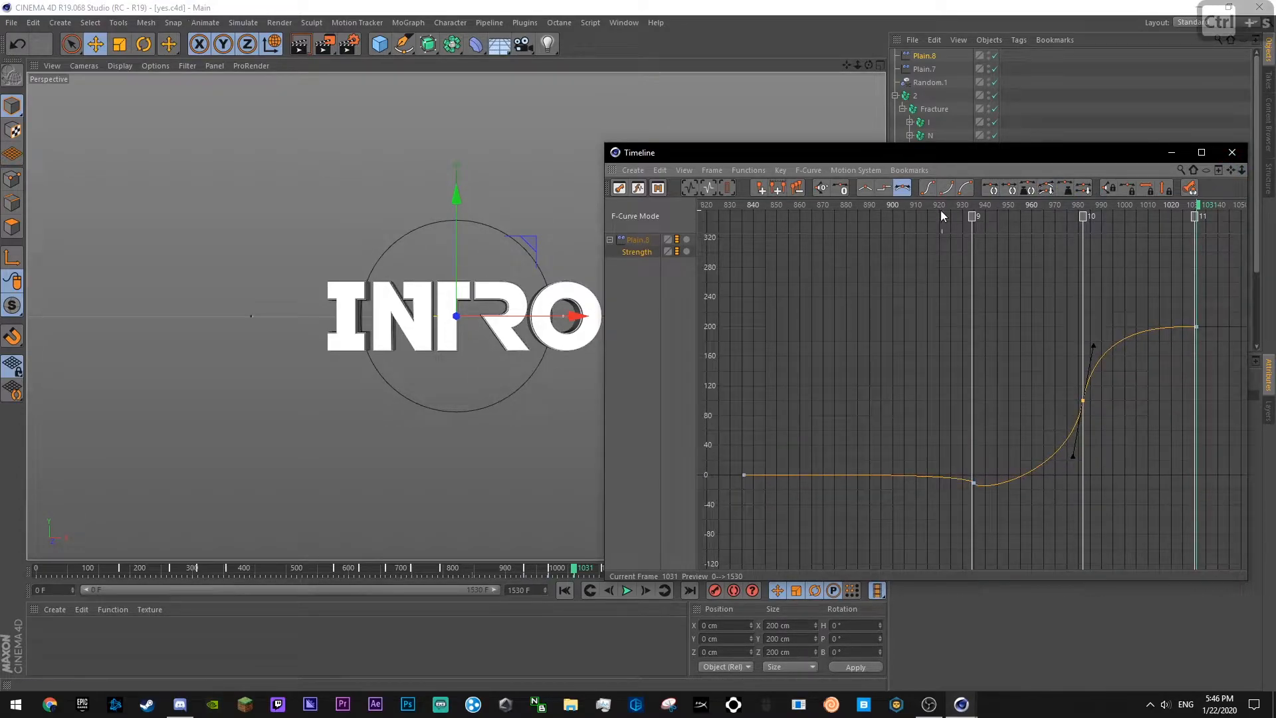
left_click(918, 206)
key("F8")
- Adjust the tangent of the strength key on frame 935 and copy that key to frame 974
left_click(973, 483)
mouse_move(989, 494)
left_mouse_down()
mouse_move(1003, 499)
mouse_move(979, 509)
mouse_move(987, 495)
left_mouse_up()
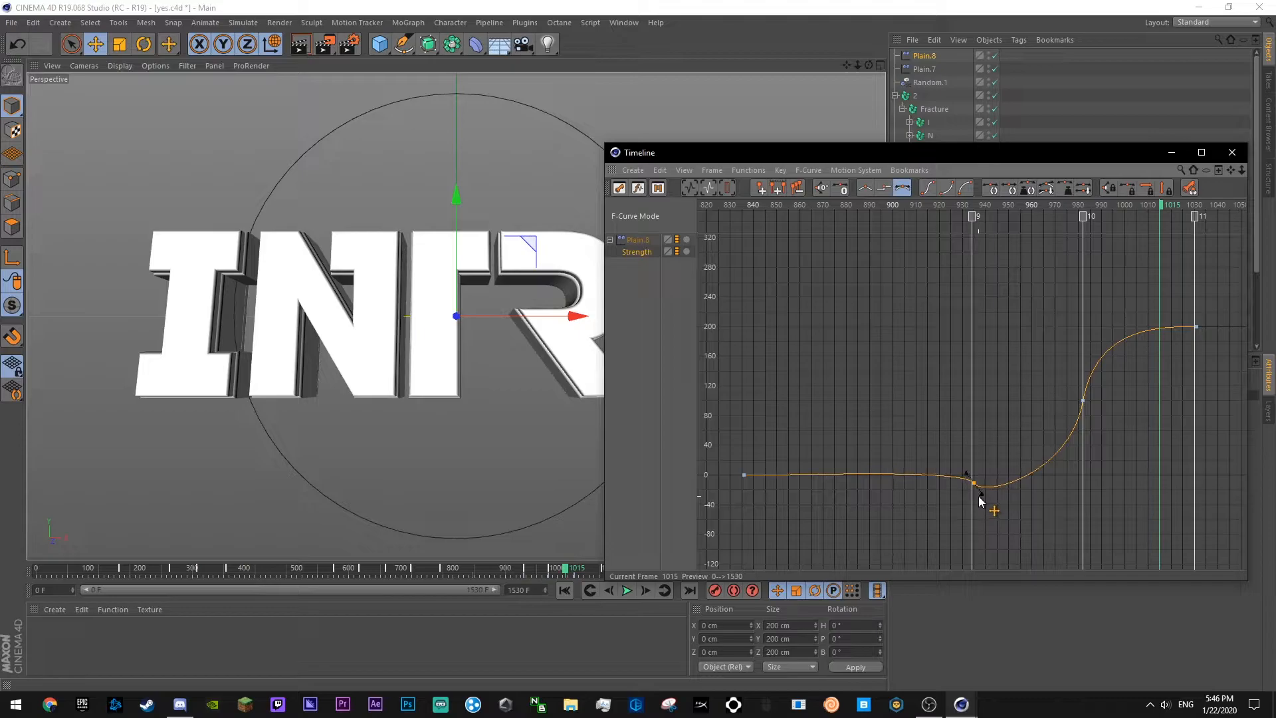
left_click(1064, 206)
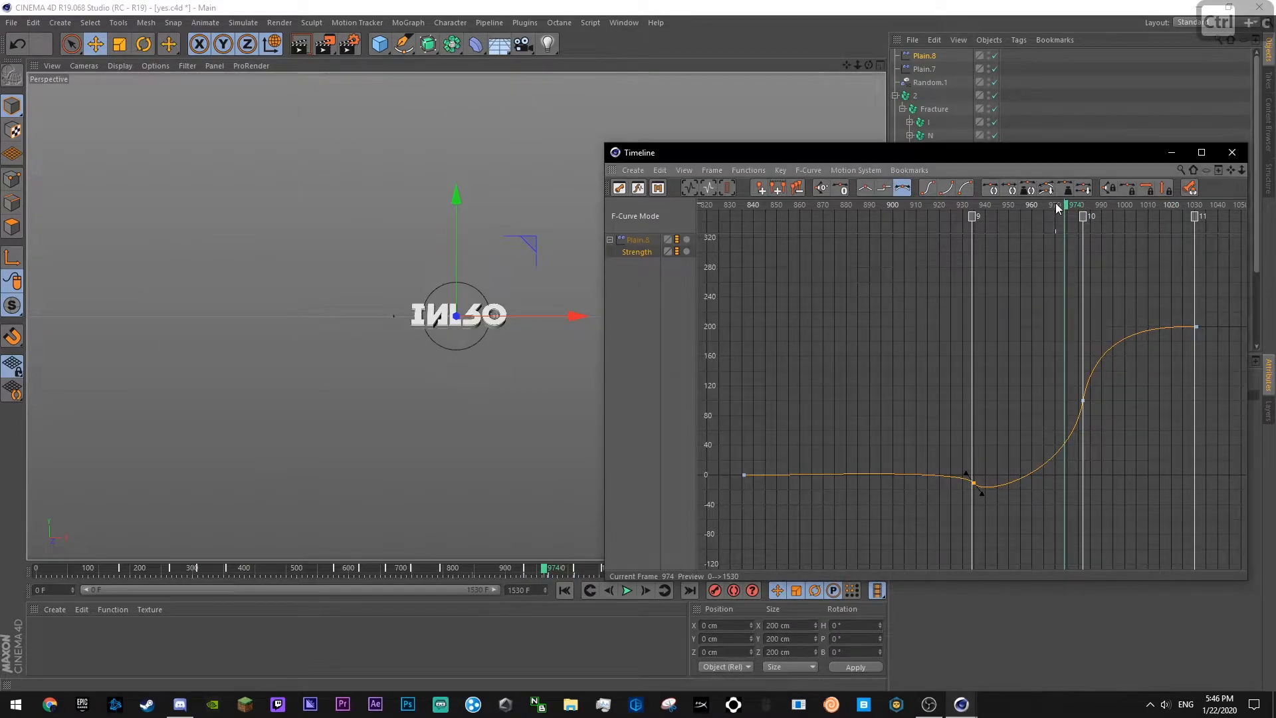
left_click(1064, 483, "ctrl")
left_click_drag(1072, 493, 1074, 479)
left_click(1050, 490)
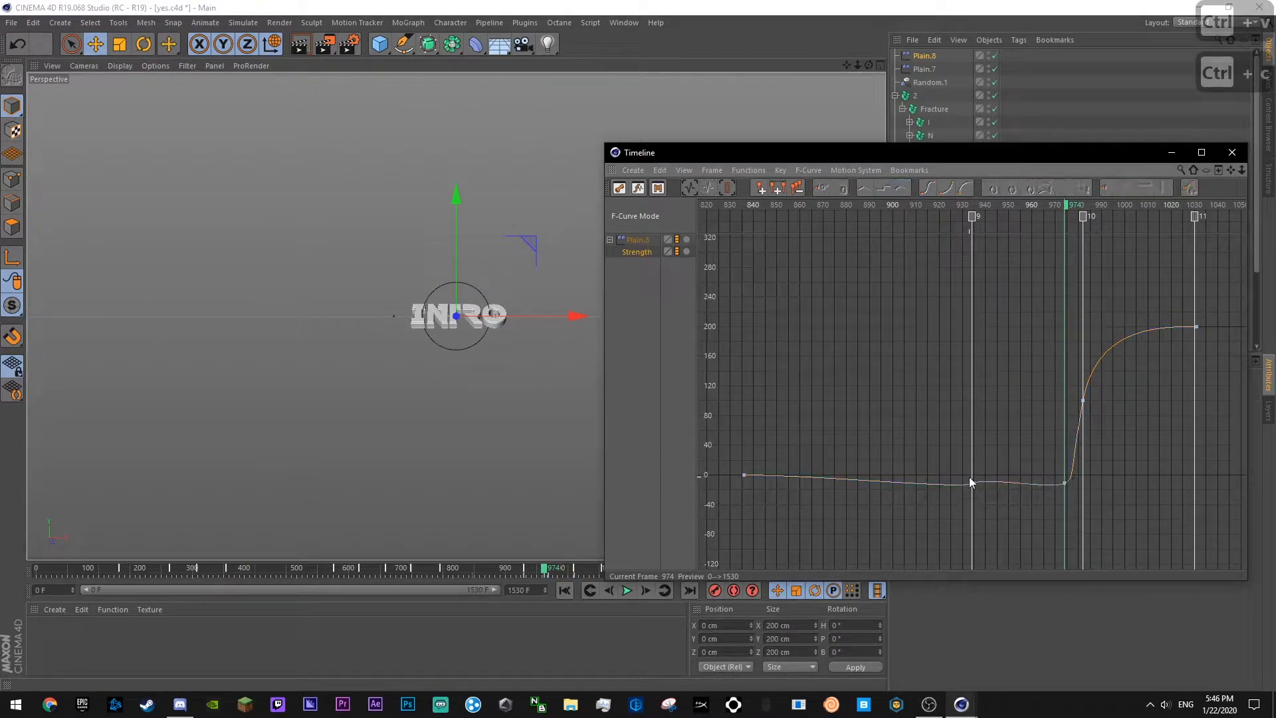
- Dip the curve after frame 935, shift the copied key to about frame 971, then save and replay the animation
left_click(974, 482)
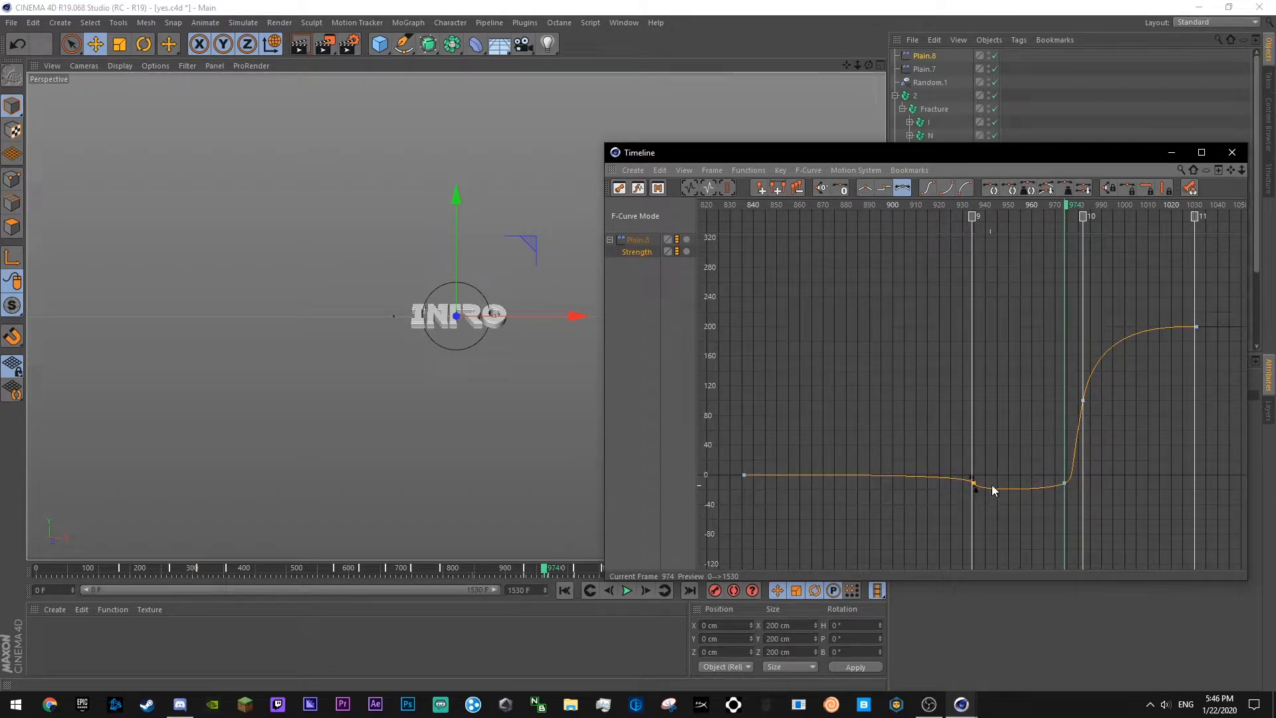
left_click_drag(1064, 484, 1057, 483)
left_click(1089, 371)
key("ctrl+s")
left_click(920, 206)
key("F8")
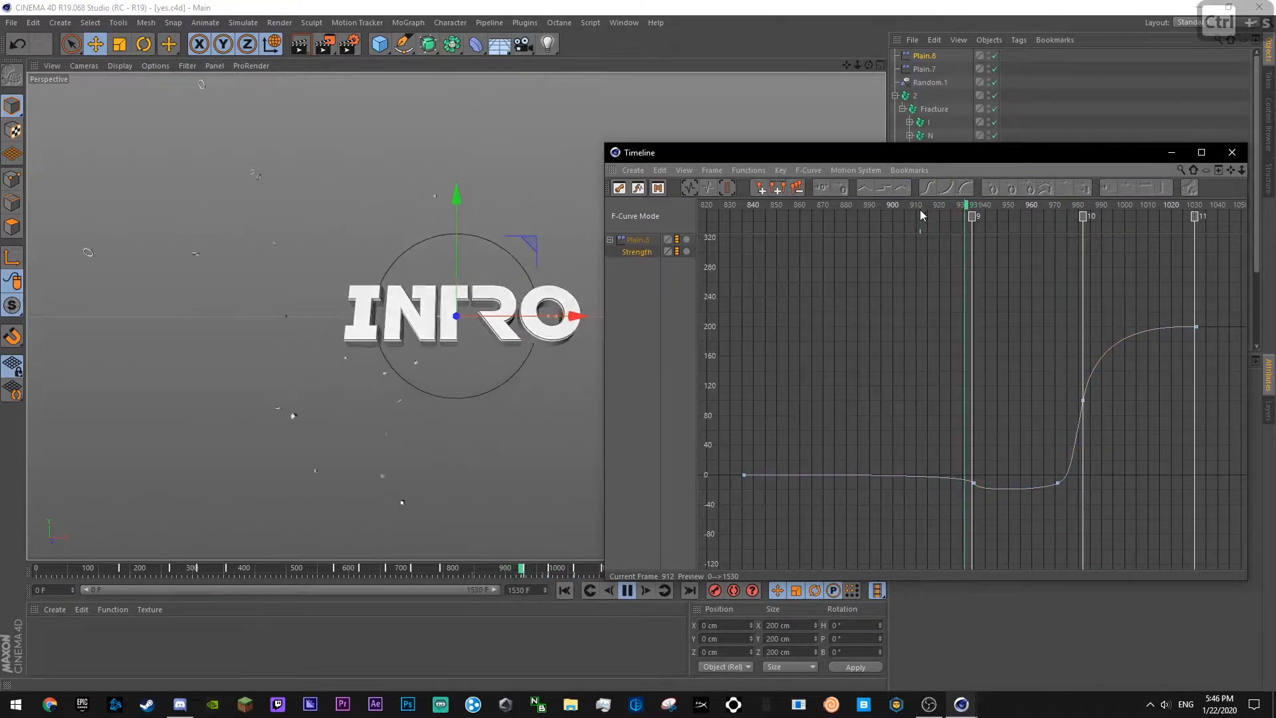
left_click(855, 207)
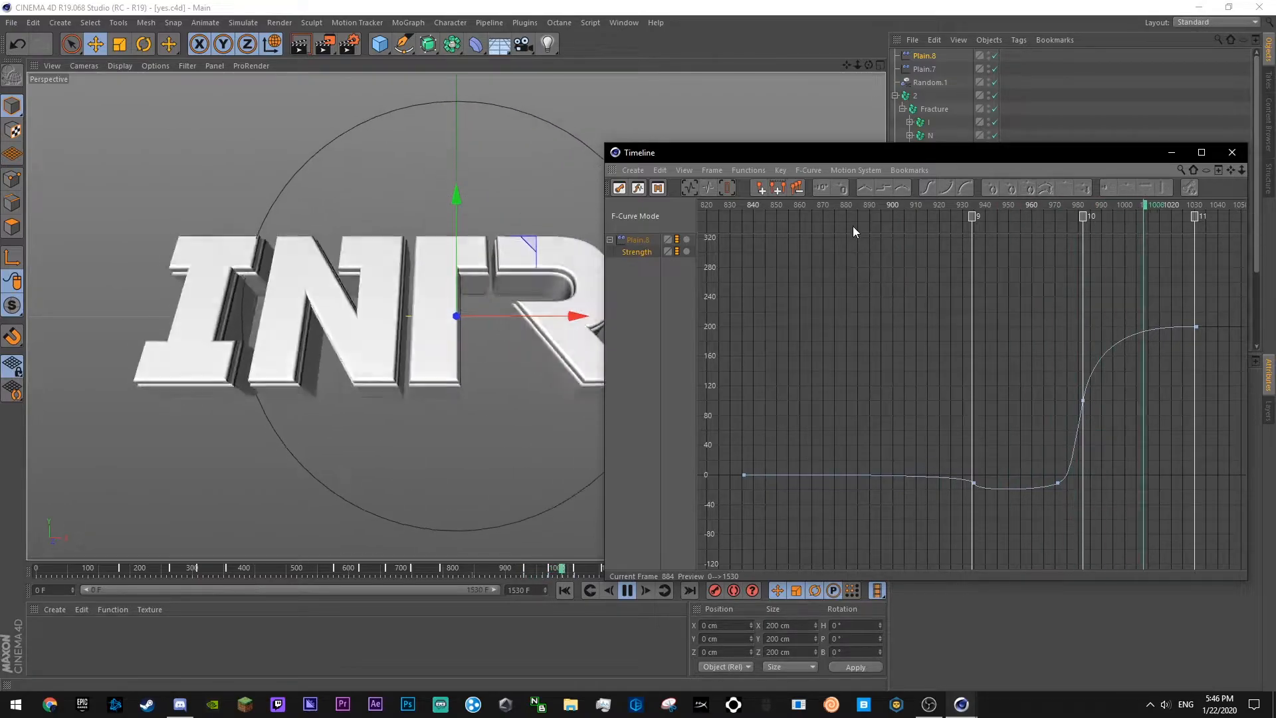
left_click(899, 207)
- Shift the copied strength key to about frame 966 at about -5%, replaying the rotation while adjusting it
left_click(1057, 484)
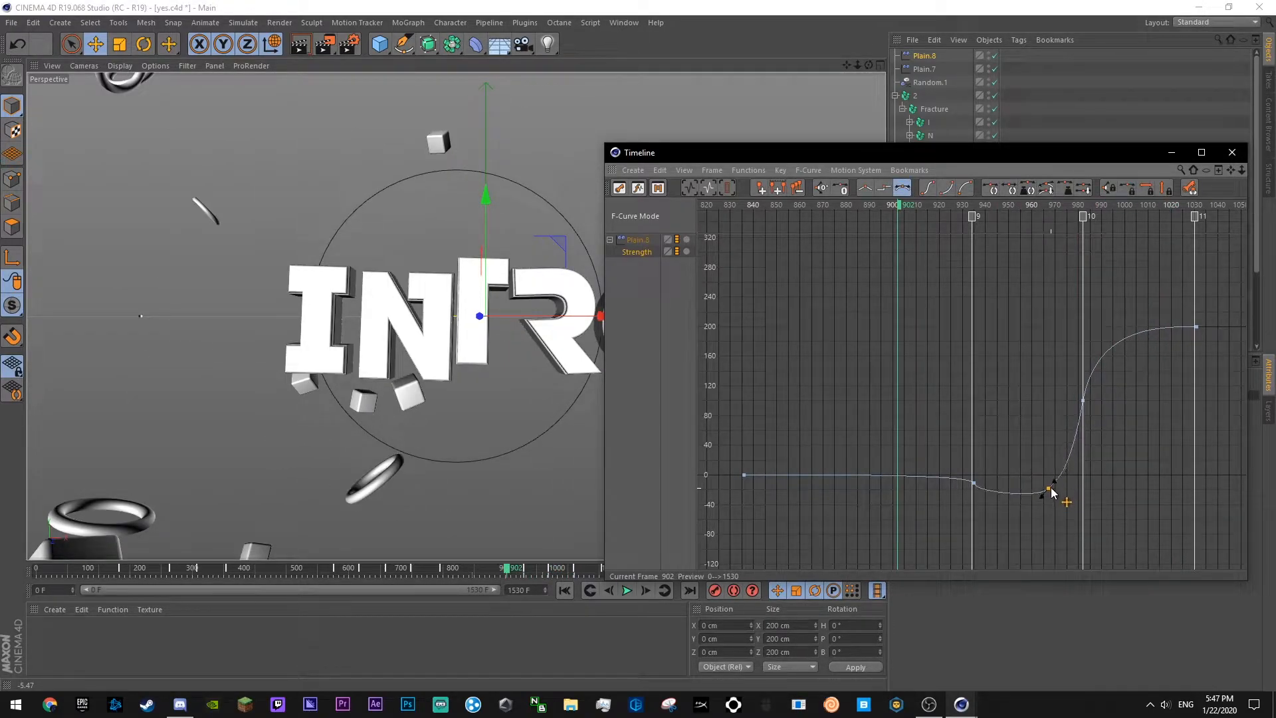
key("F8")
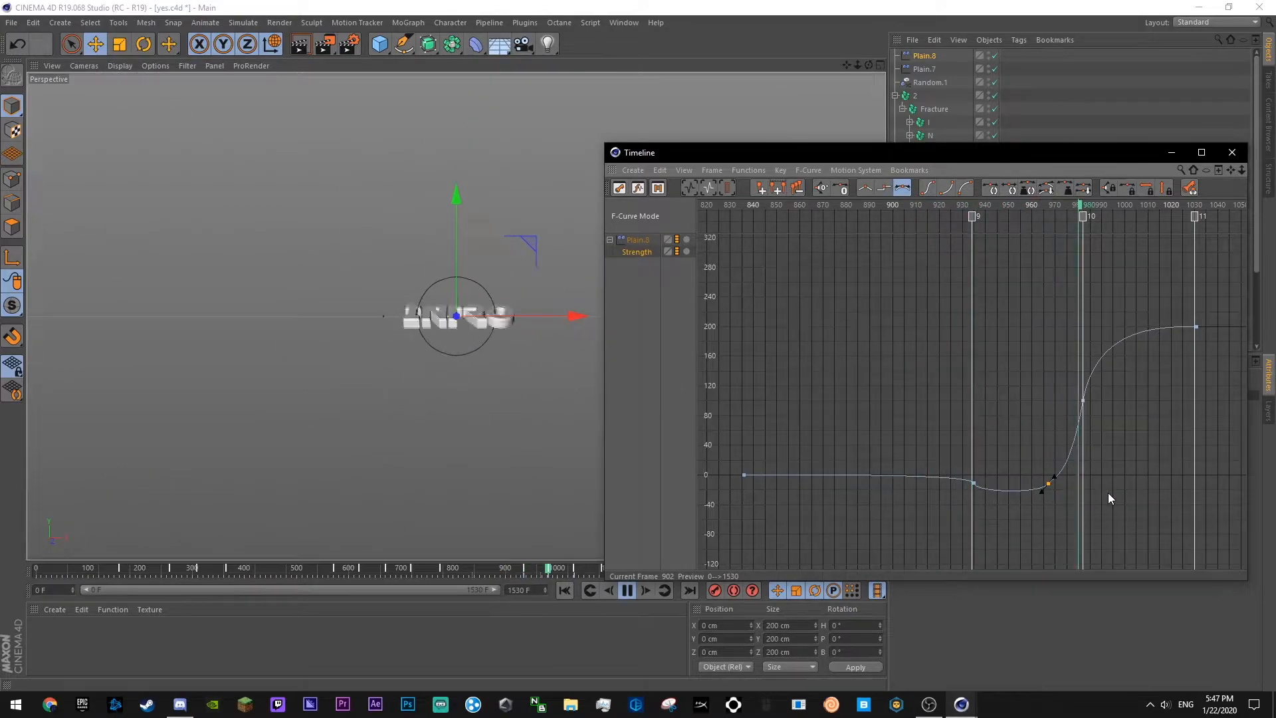
key("F8")
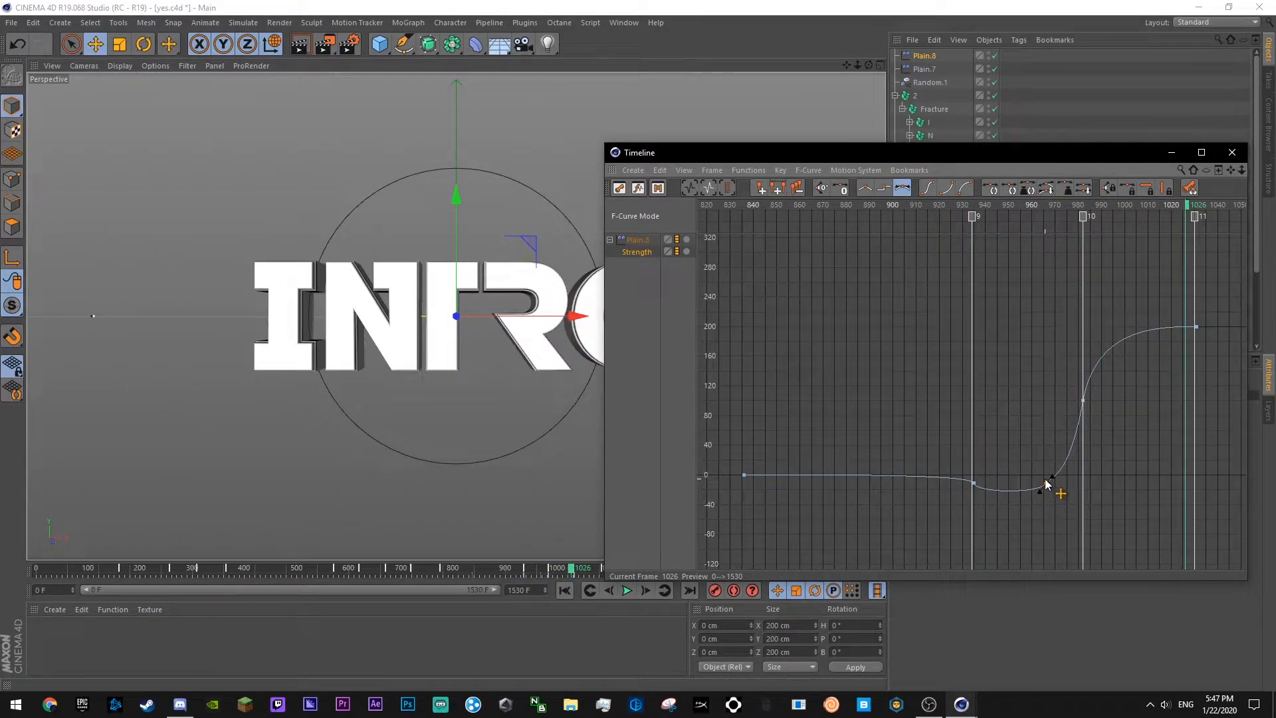
- Soften the strength curve's slope after the key on frame 982 and replay the text's rotation from before frame 935
left_click(1084, 400)
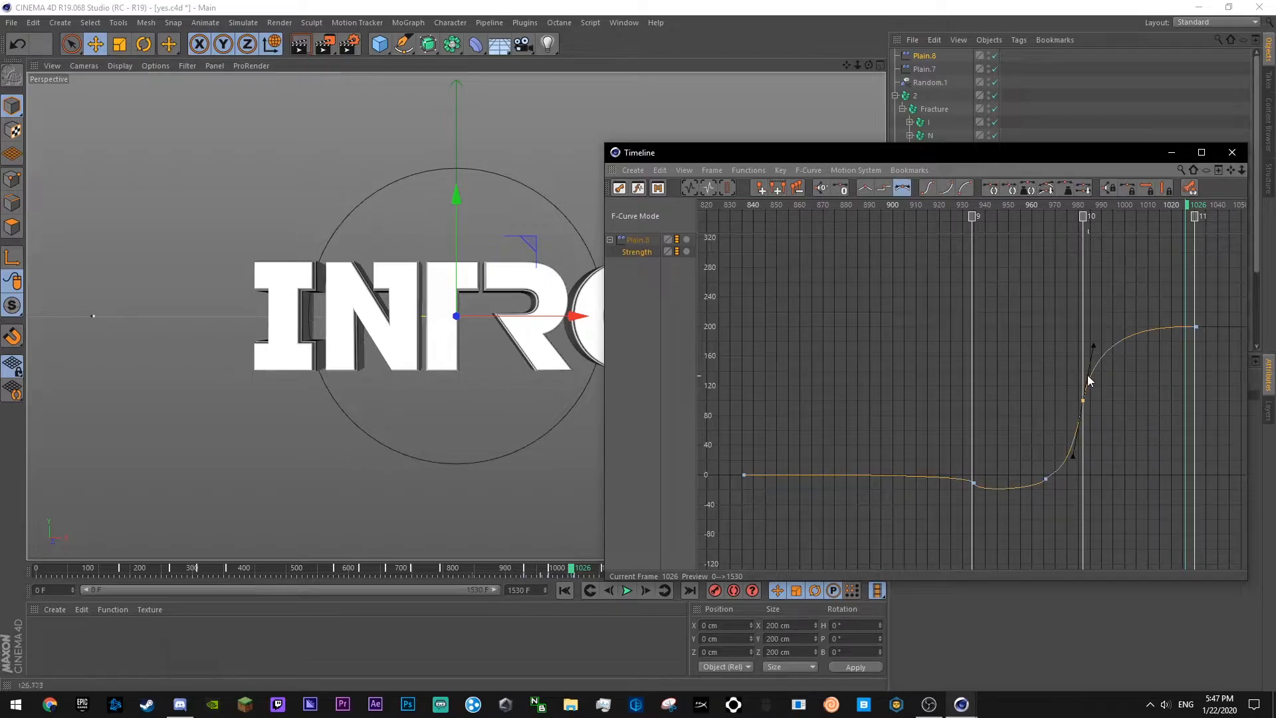
left_click_drag(1093, 349, 1086, 362)
left_click(1069, 324)
left_click(946, 206)
key("F8")
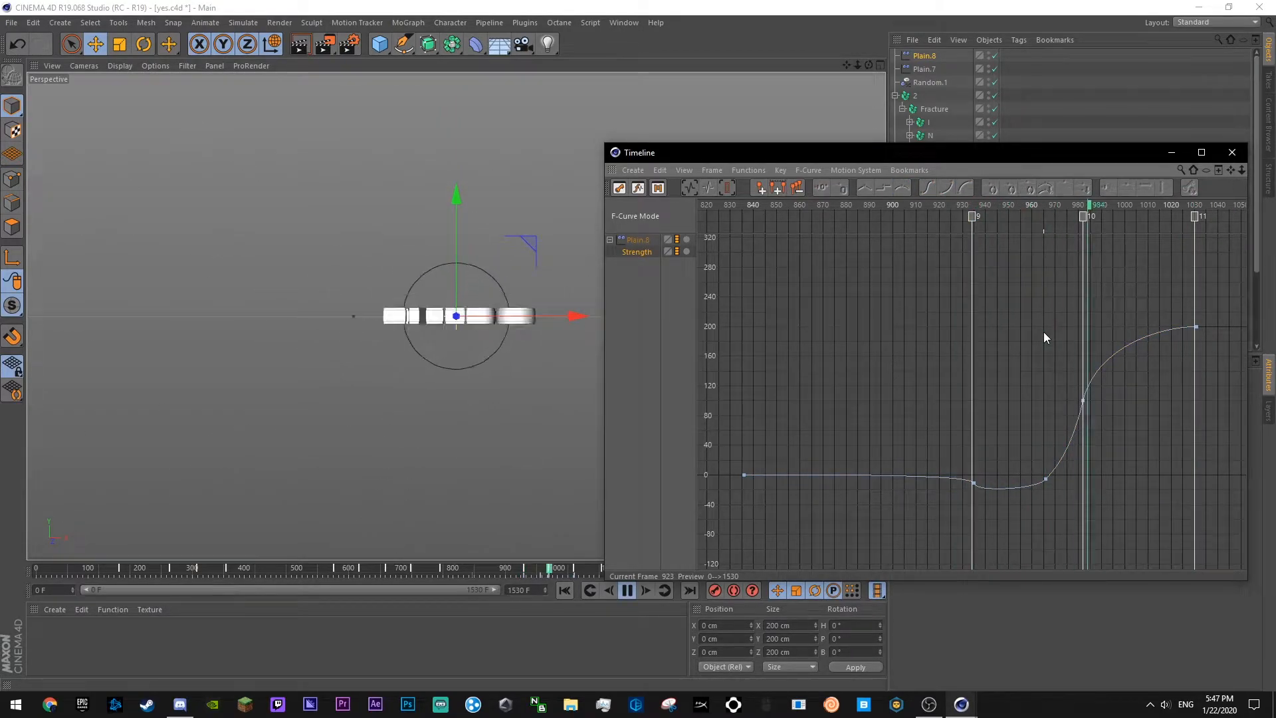
left_click(958, 206)
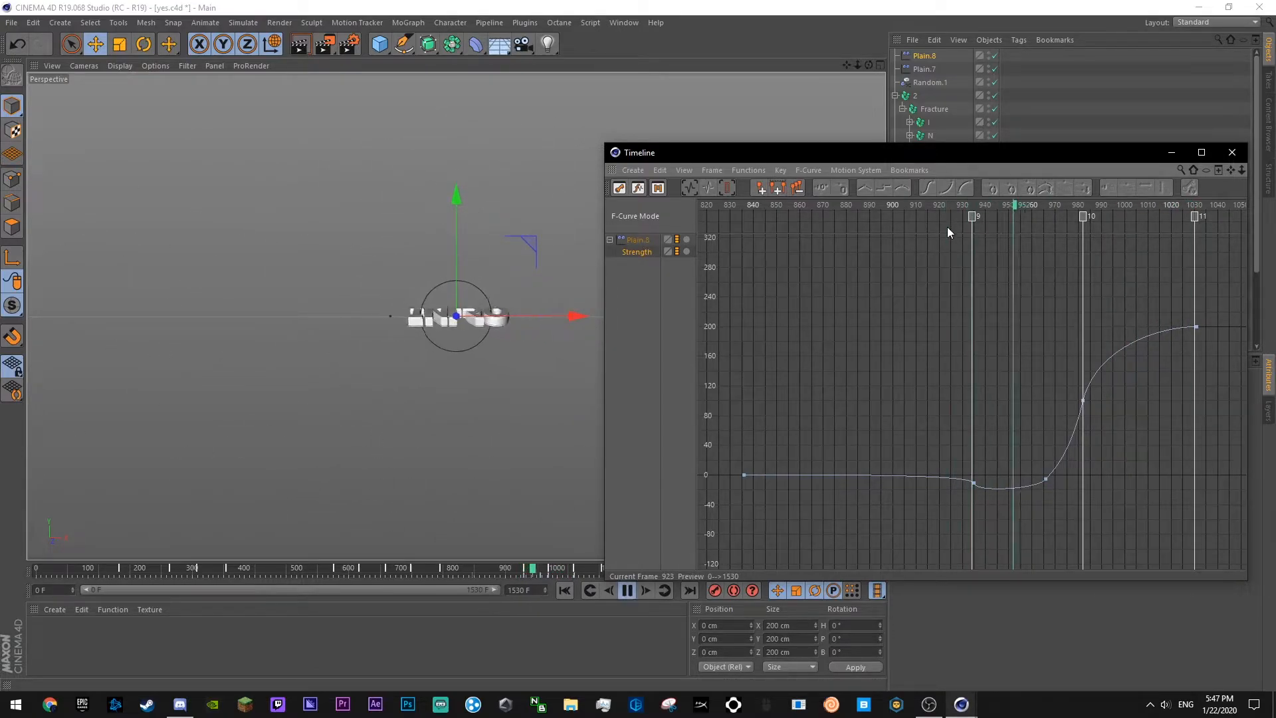
left_click(931, 206)
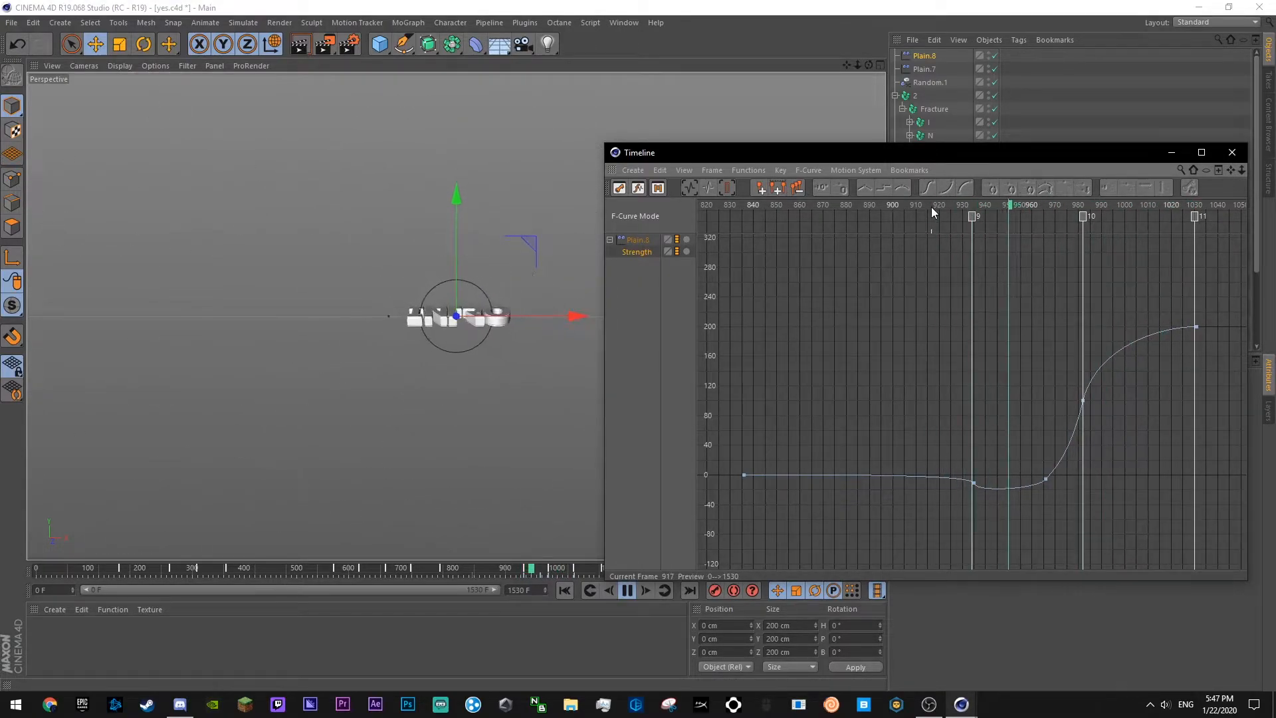
- Replay the second text's rotation, save the project and close the Timeline window
left_click(857, 206)
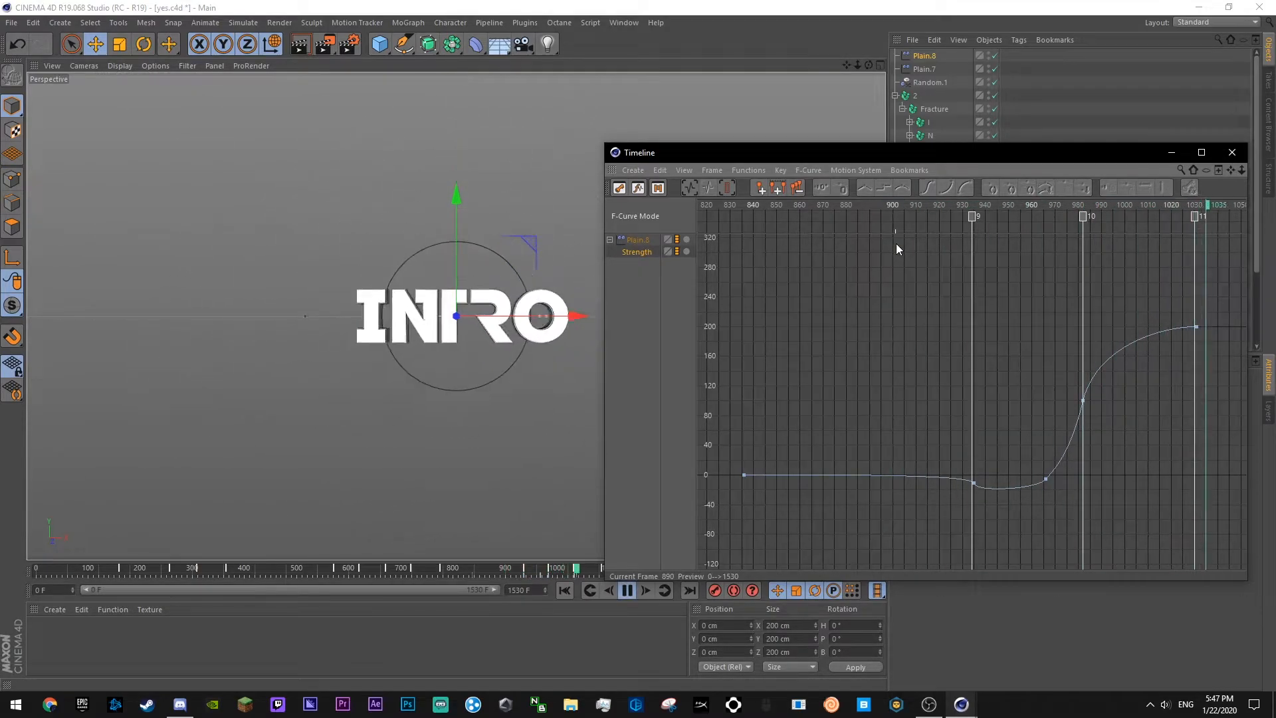
key("ctrl+s")
left_click(1231, 152)
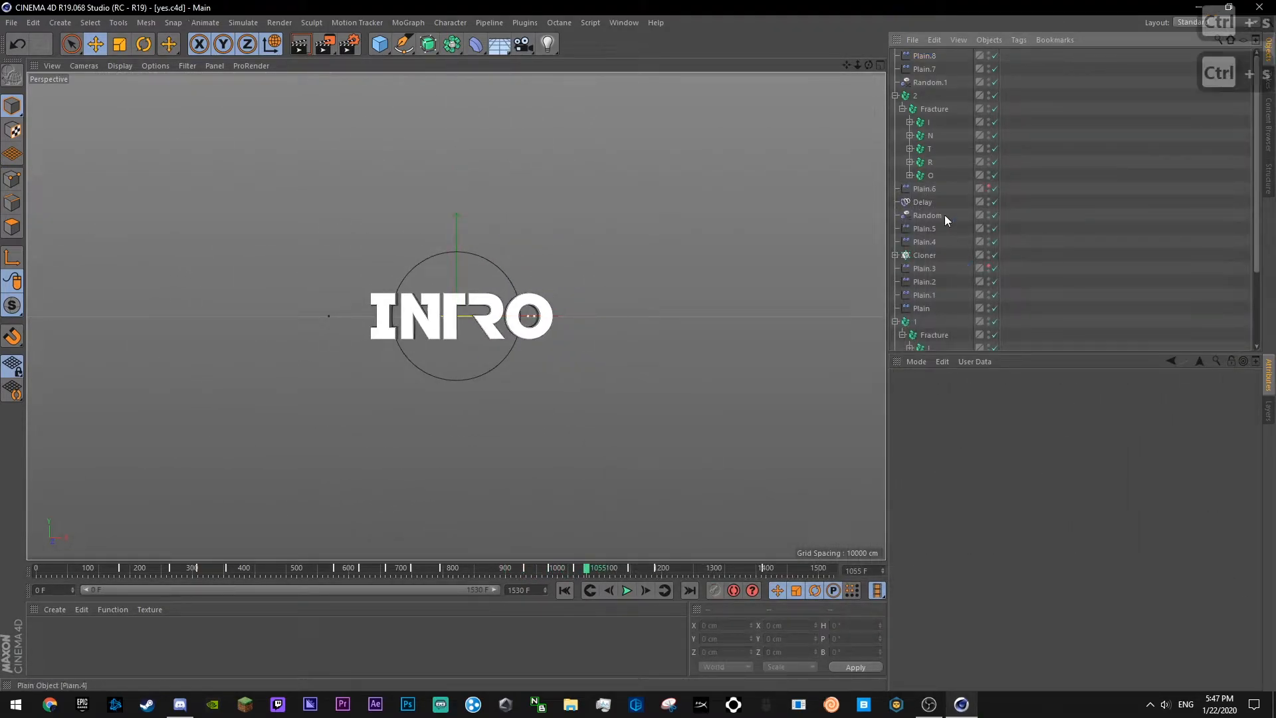
left_click(934, 109)
left_click(408, 22)
mouse_move(477, 45)
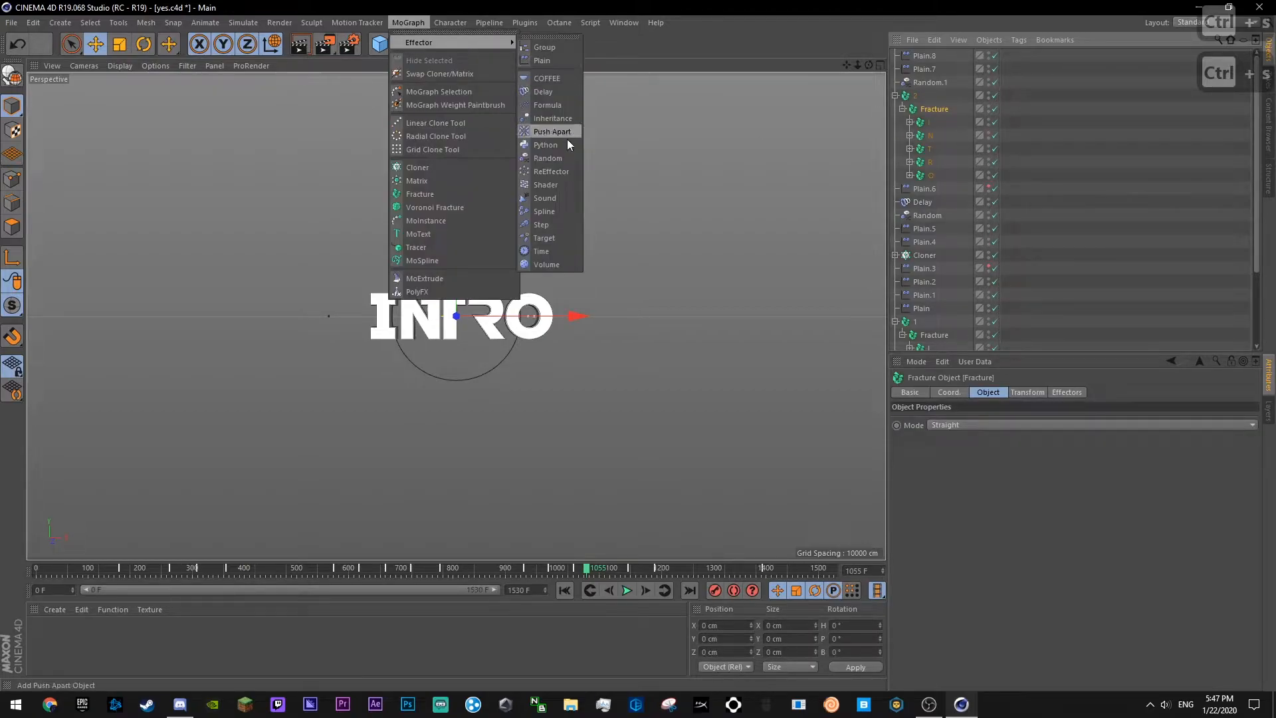
left_click(547, 91)
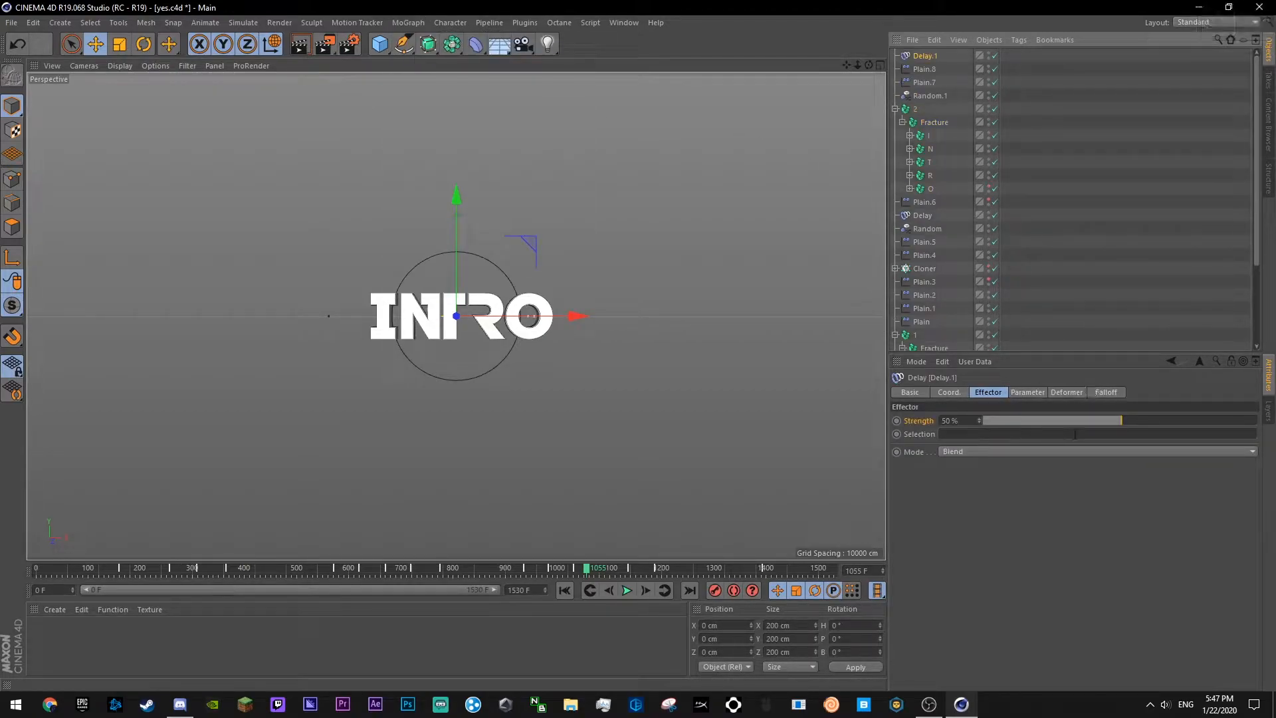
left_click(1039, 261)
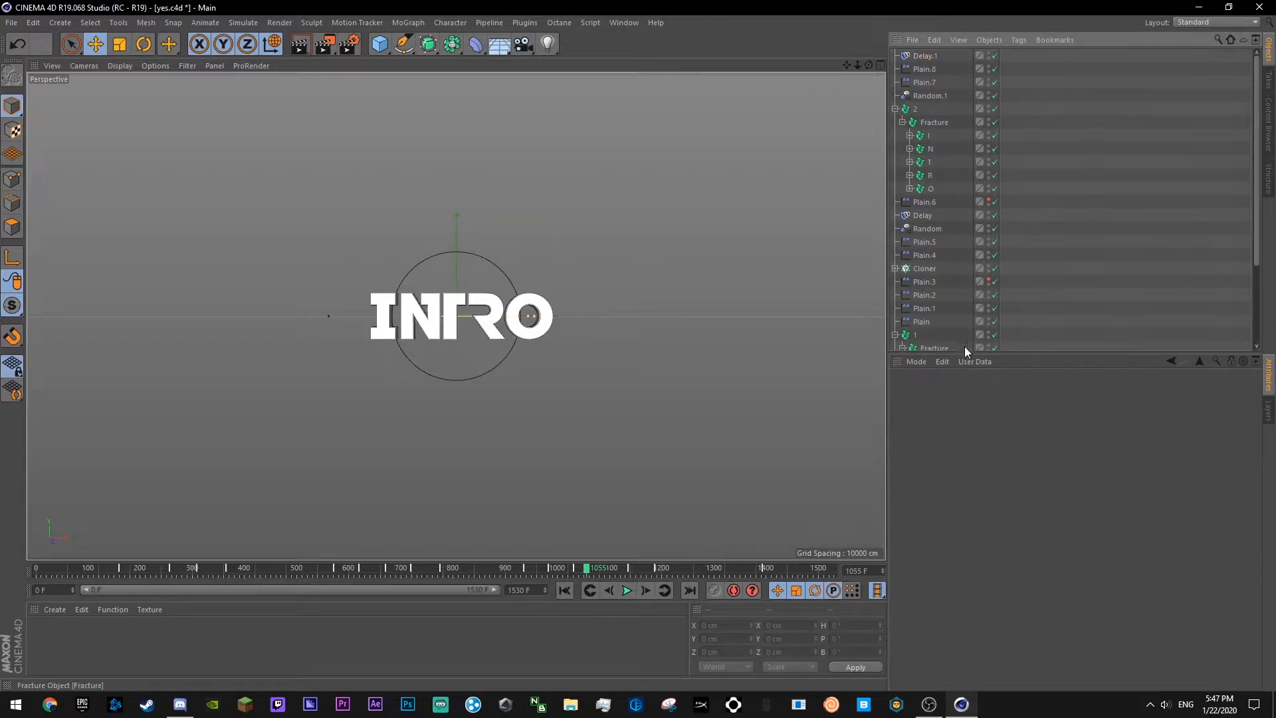
left_click(921, 216)
key("Delete")
- Duplicate the Plain.6 and Delay effectors together and save the project
left_click(916, 204)
left_click(920, 192, "ctrl")
key("ctrl+c")
key("ctrl+v")
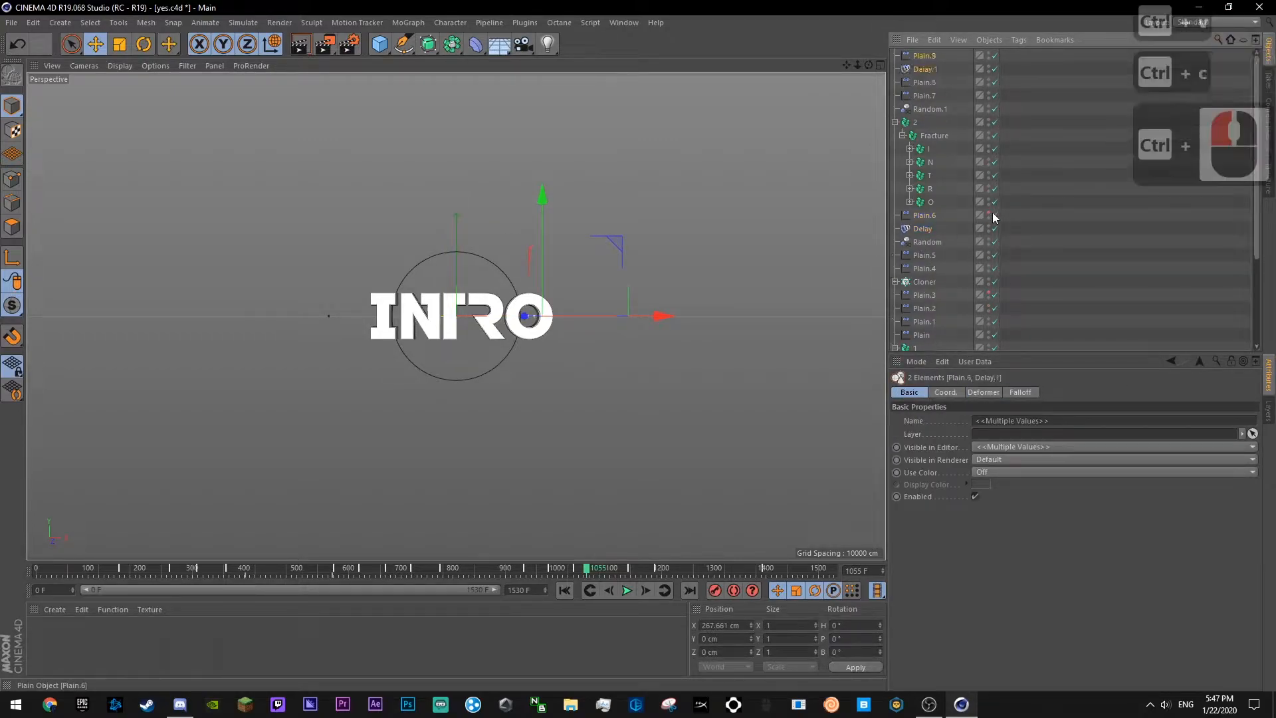
key("ctrl+s")
- Add Plain.9 and Delay.1 to the effectors list of group 2's Fracture object
left_click(930, 135)
left_click(1063, 392)
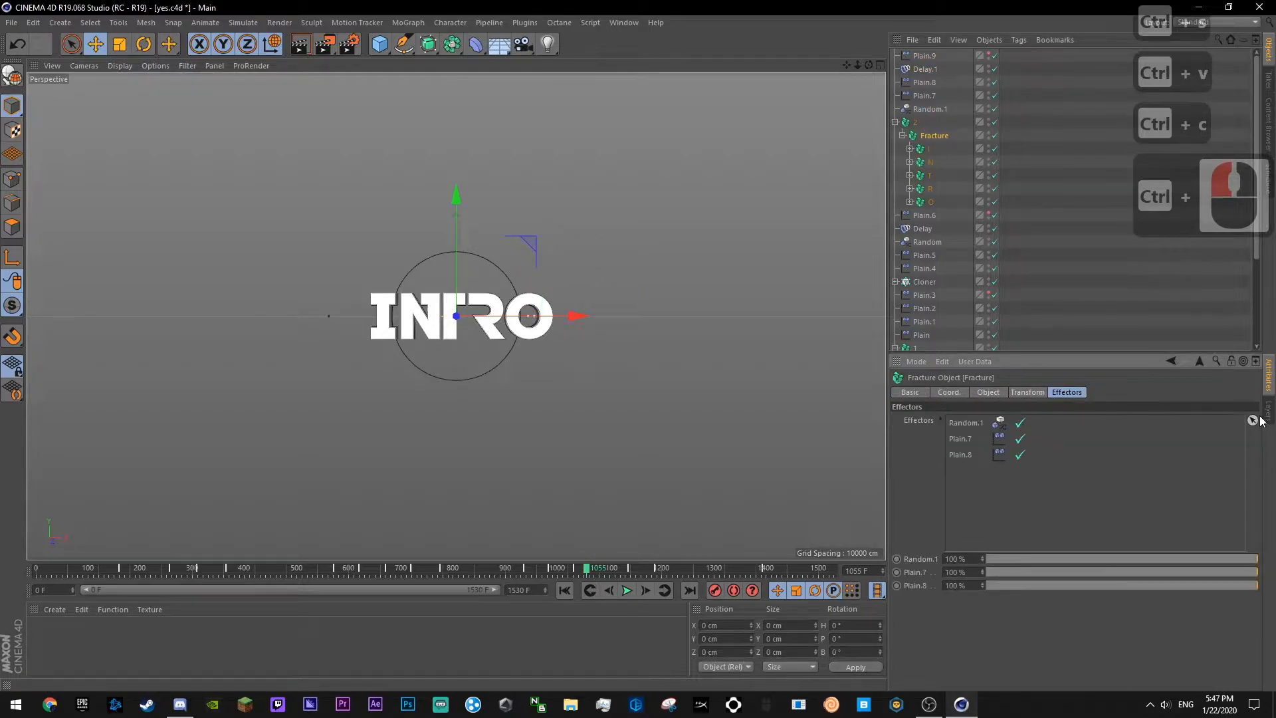
left_click(922, 69)
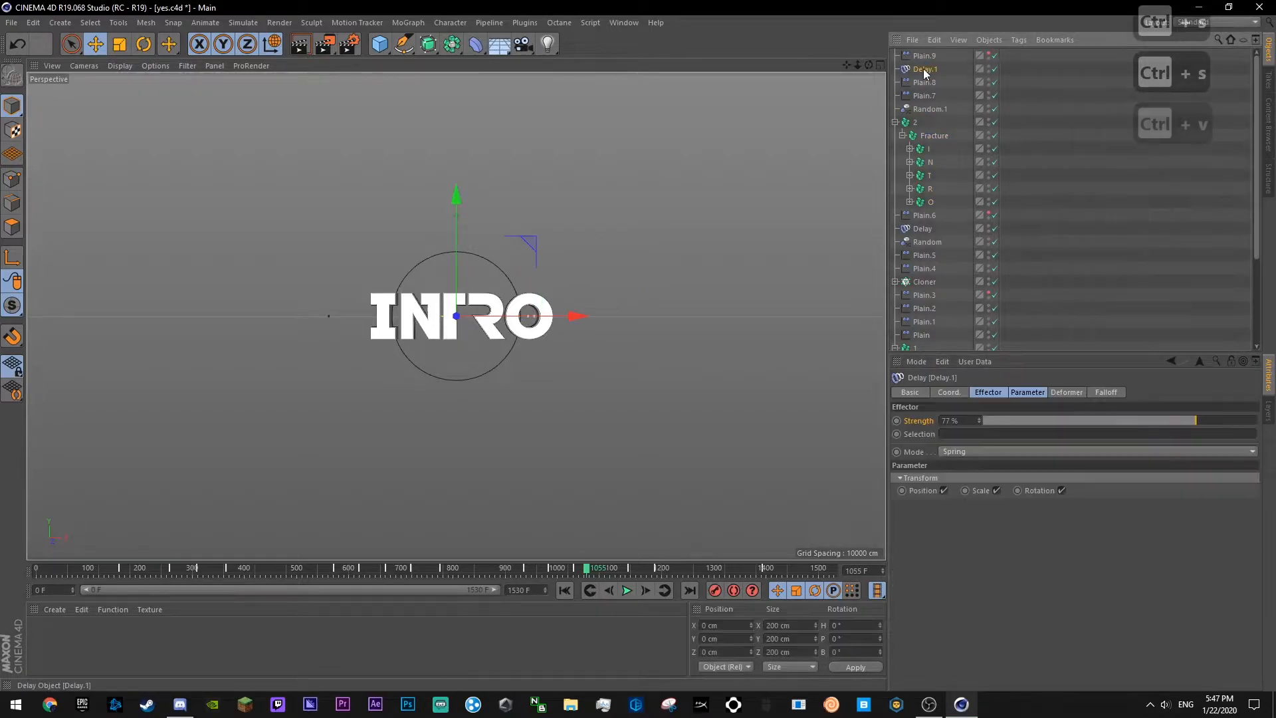
left_click(933, 135)
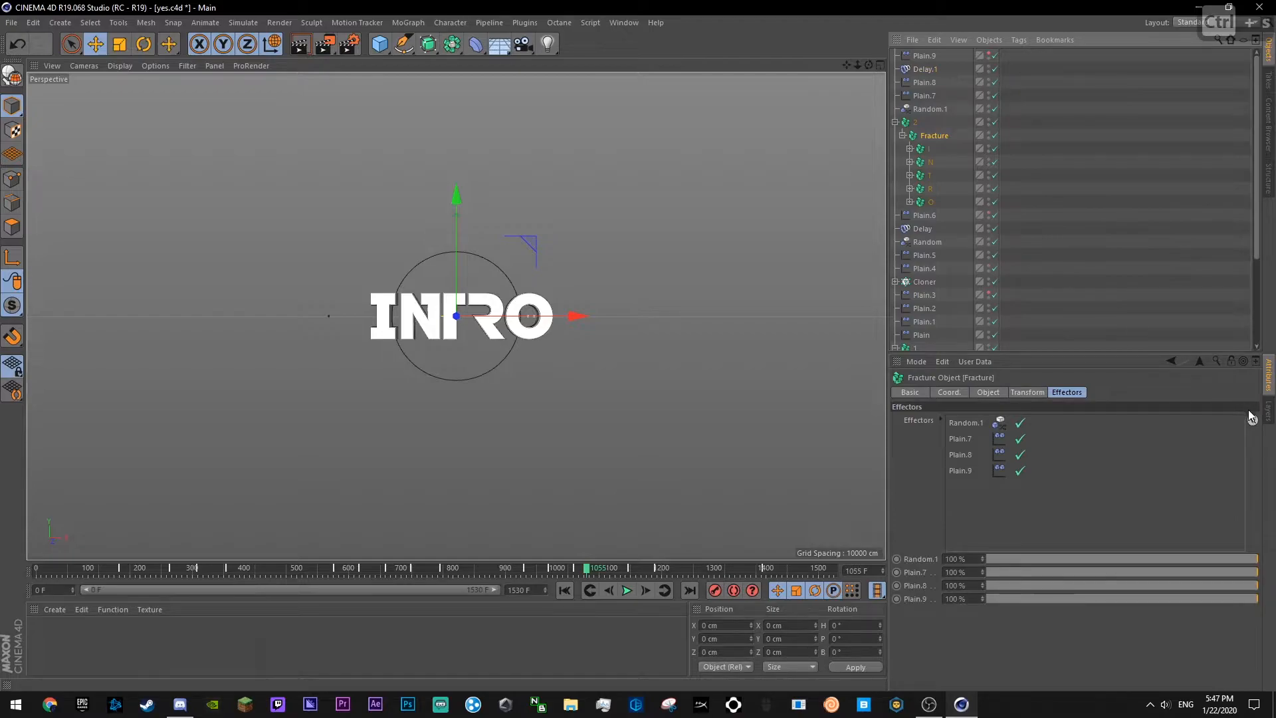
left_click_drag(927, 69, 981, 505)
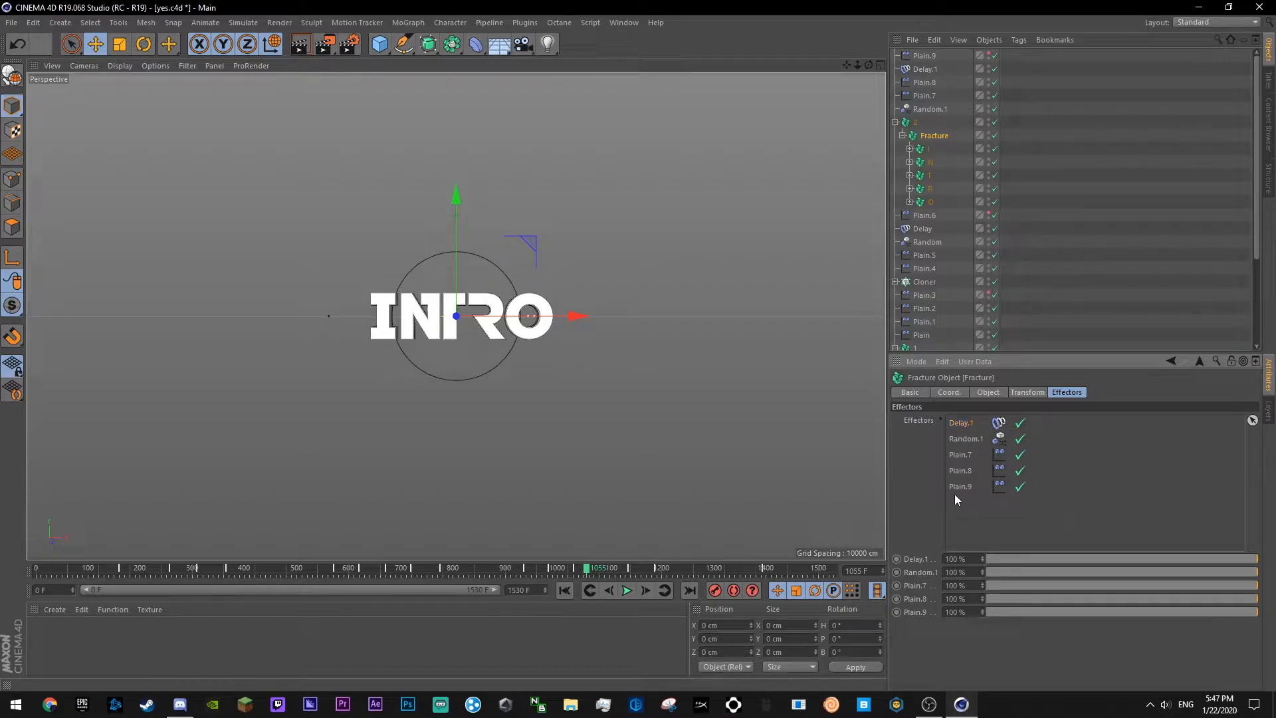
- Shift Plain.9's animation keys along the timeline so they begin at about frame 920, then save
left_click(909, 57)
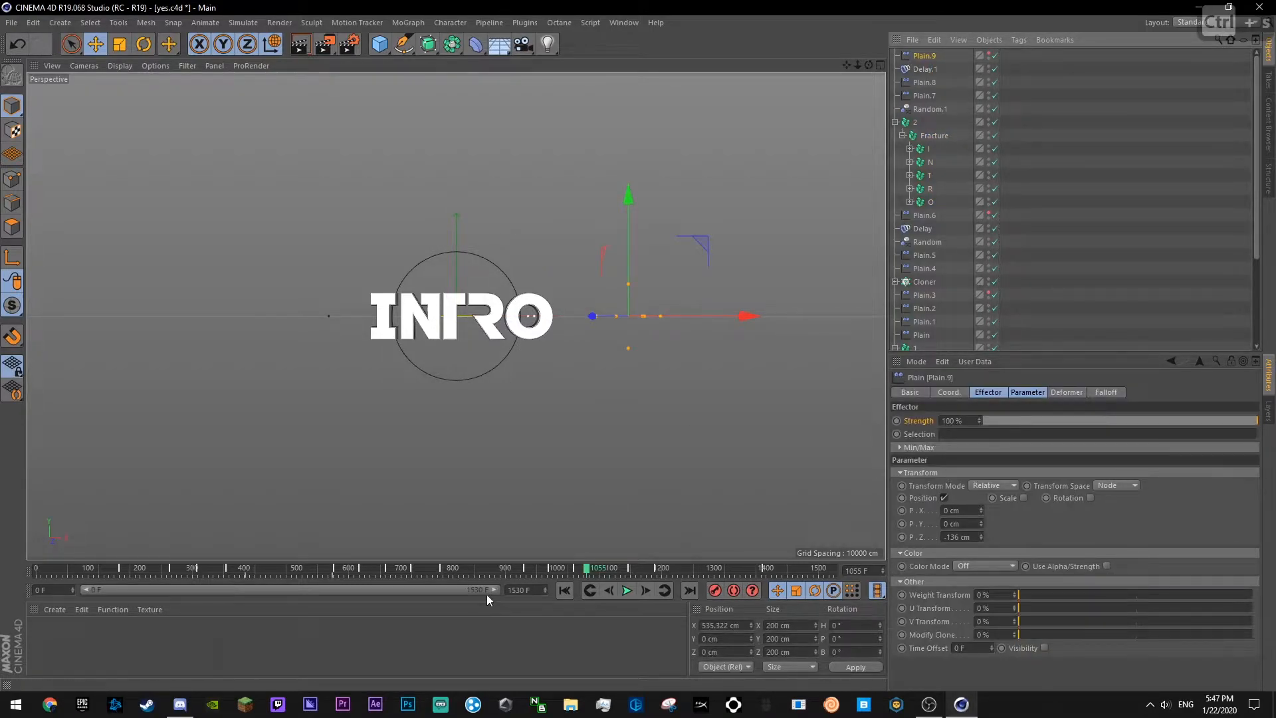
left_click_drag(225, 575, 344, 576)
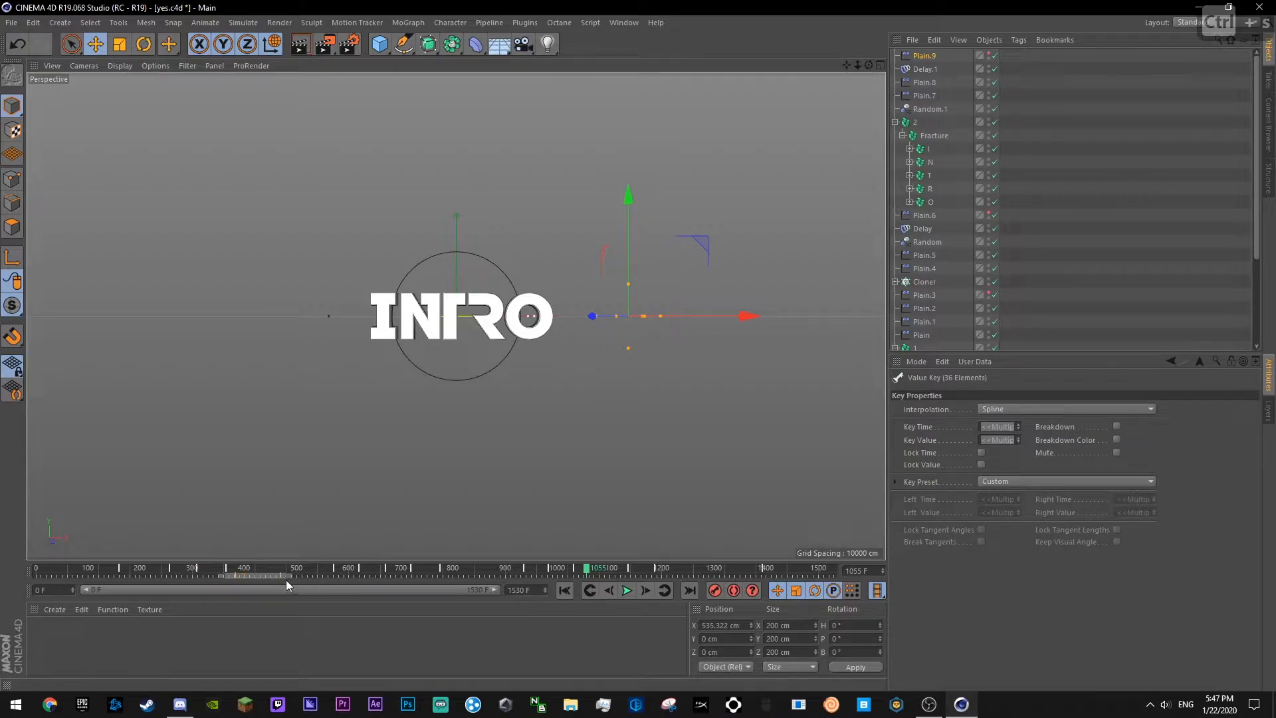
left_click(545, 575)
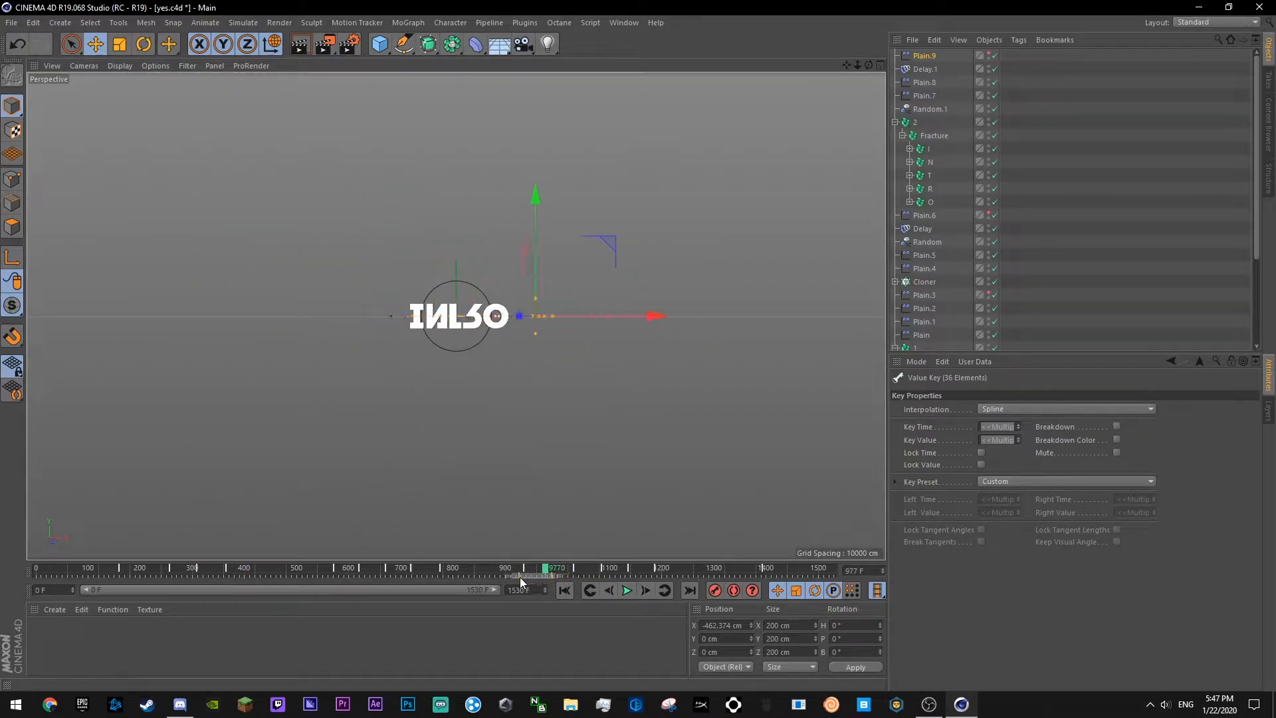
left_click(497, 575)
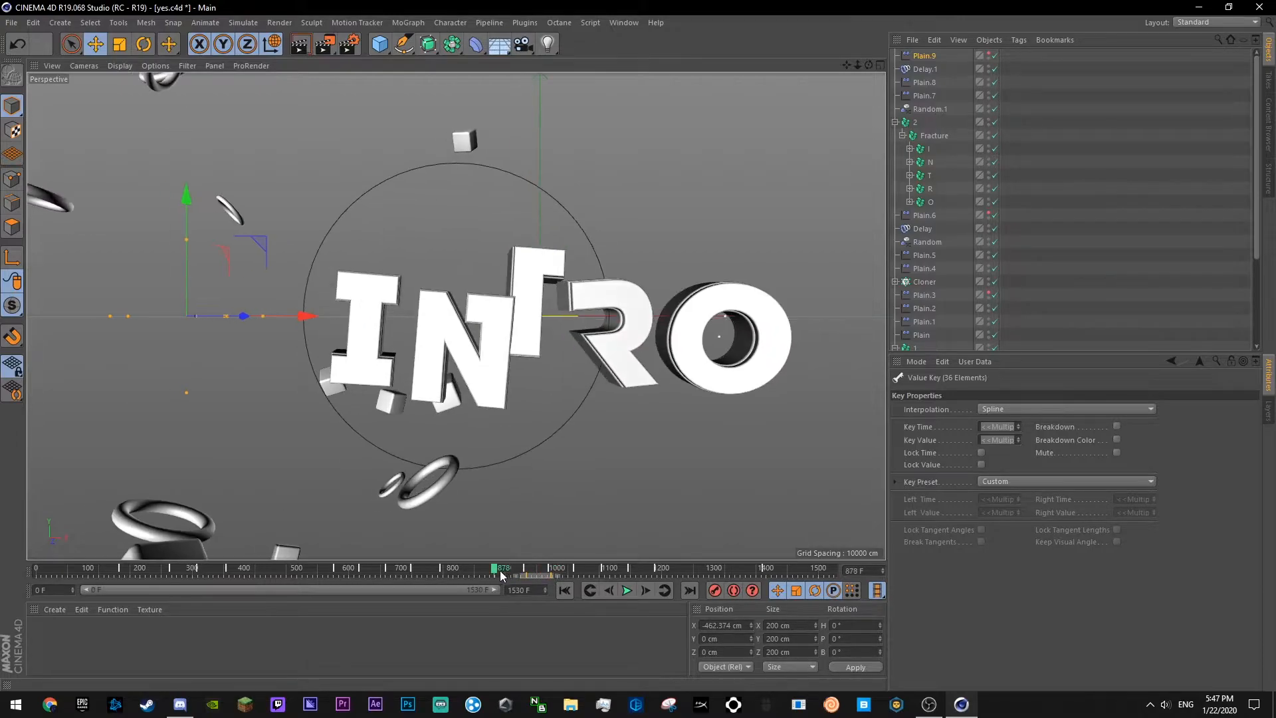
key("ctrl+s")
- Set Plain.9's Z position to 0 cm and Y position to 37 cm, save and play the animation
left_click(926, 57)
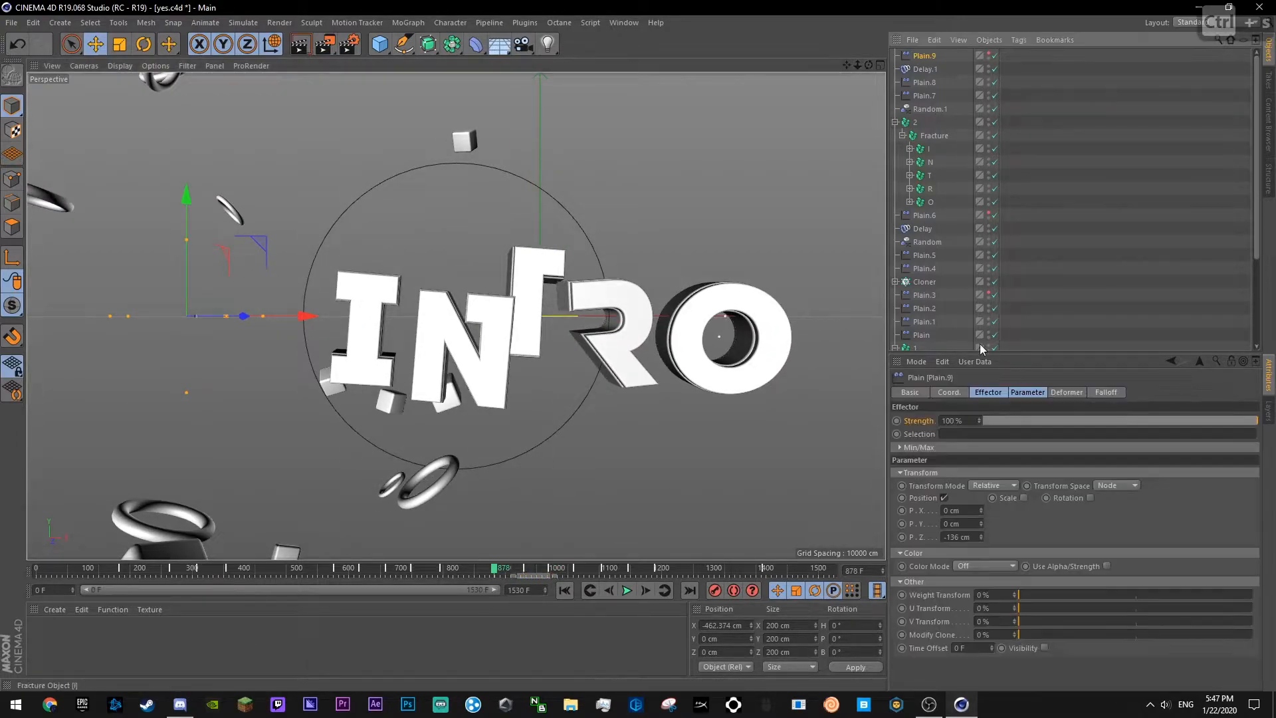
right_click(981, 536)
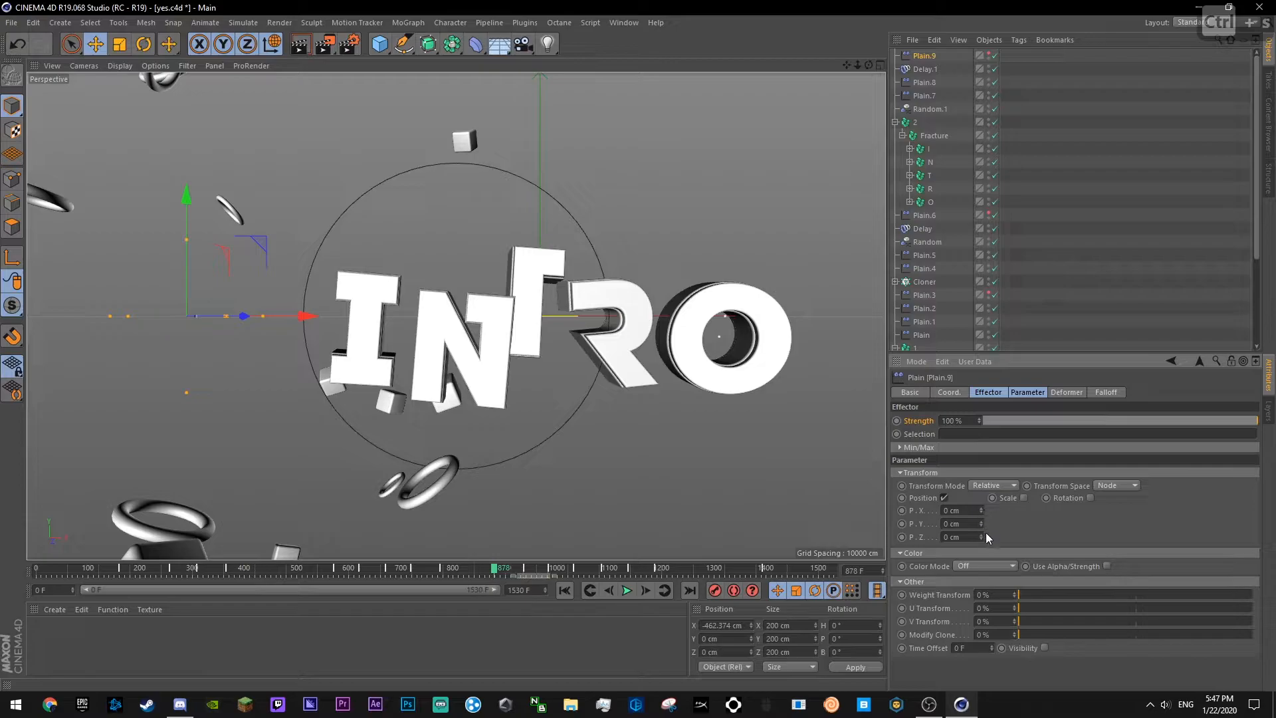
key("ctrl+s")
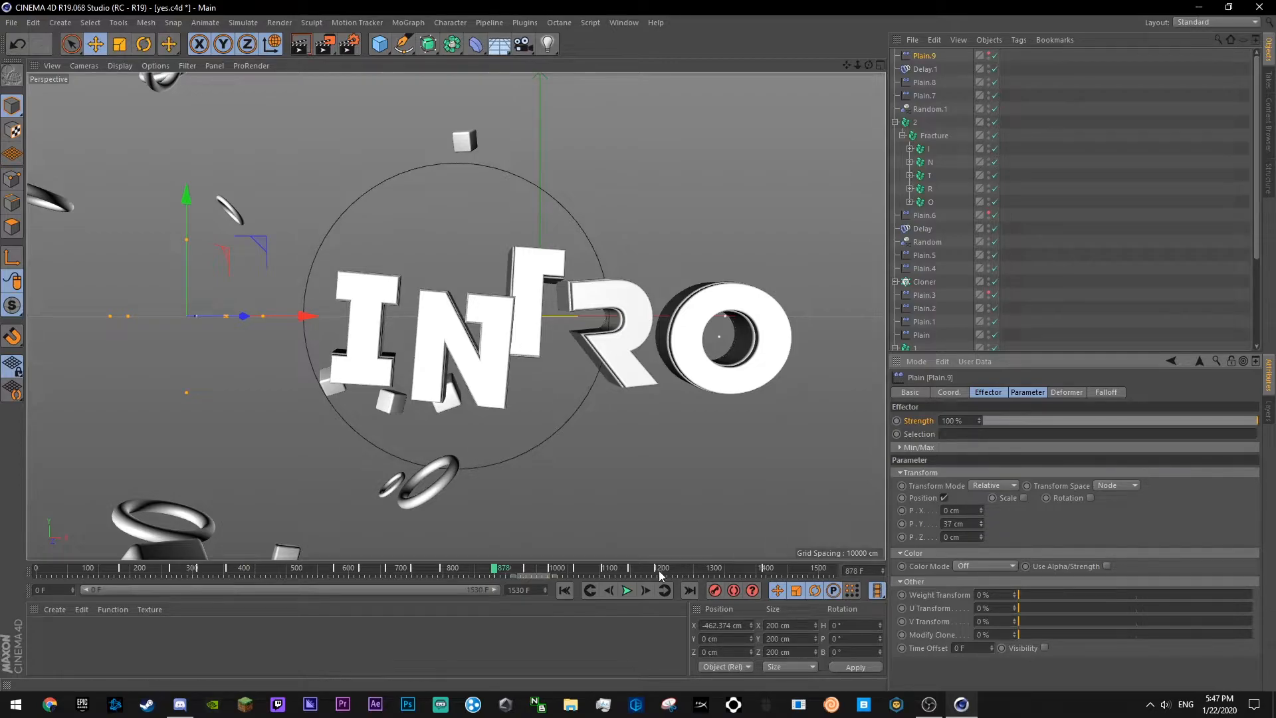
left_click(627, 590)
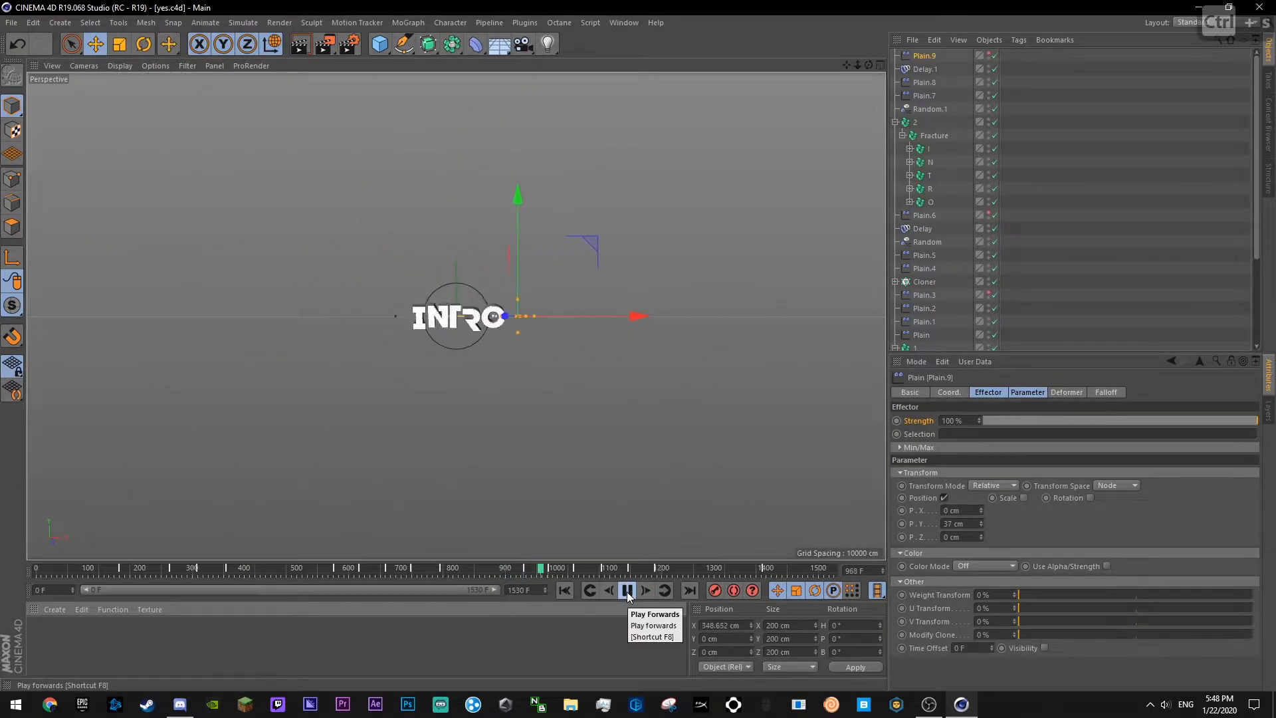
- Raise Plain.9's Y position to 61 cm and replay the text's motion from before frame 900
left_click(551, 570)
left_click_drag(551, 570, 493, 577)
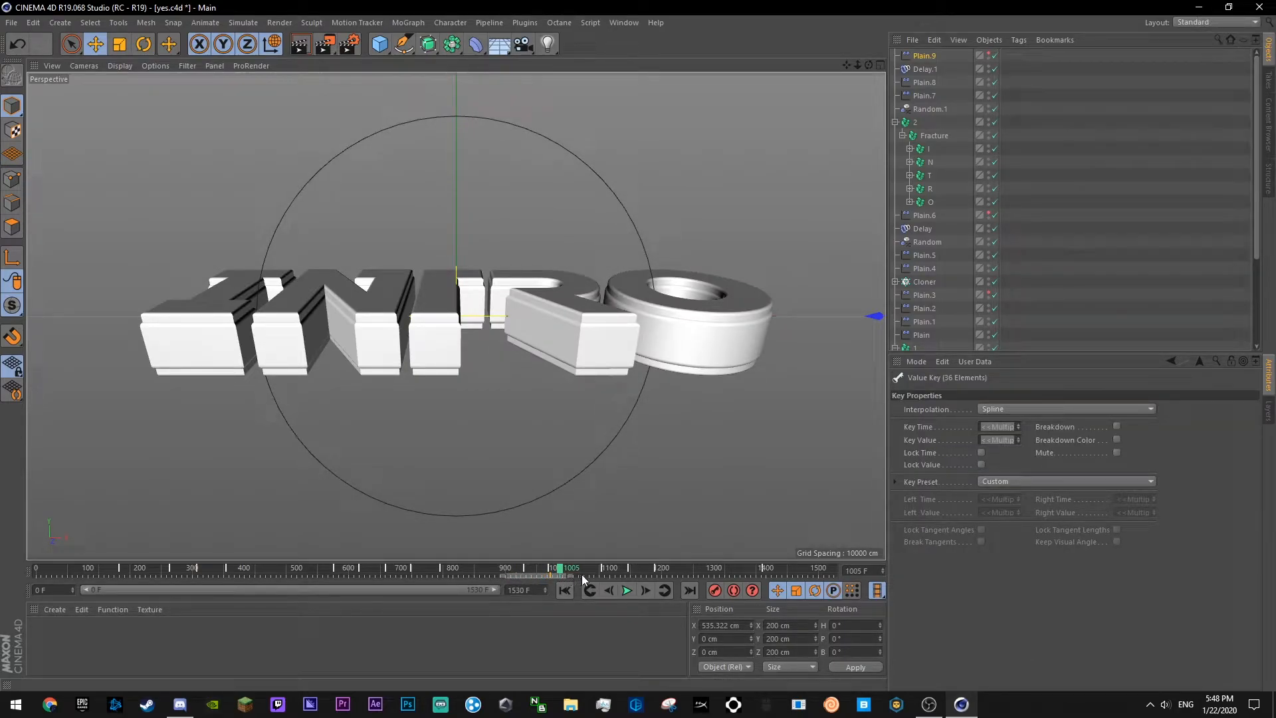
key("ctrl+s")
left_click(928, 56)
left_click_drag(981, 525, 981, 509)
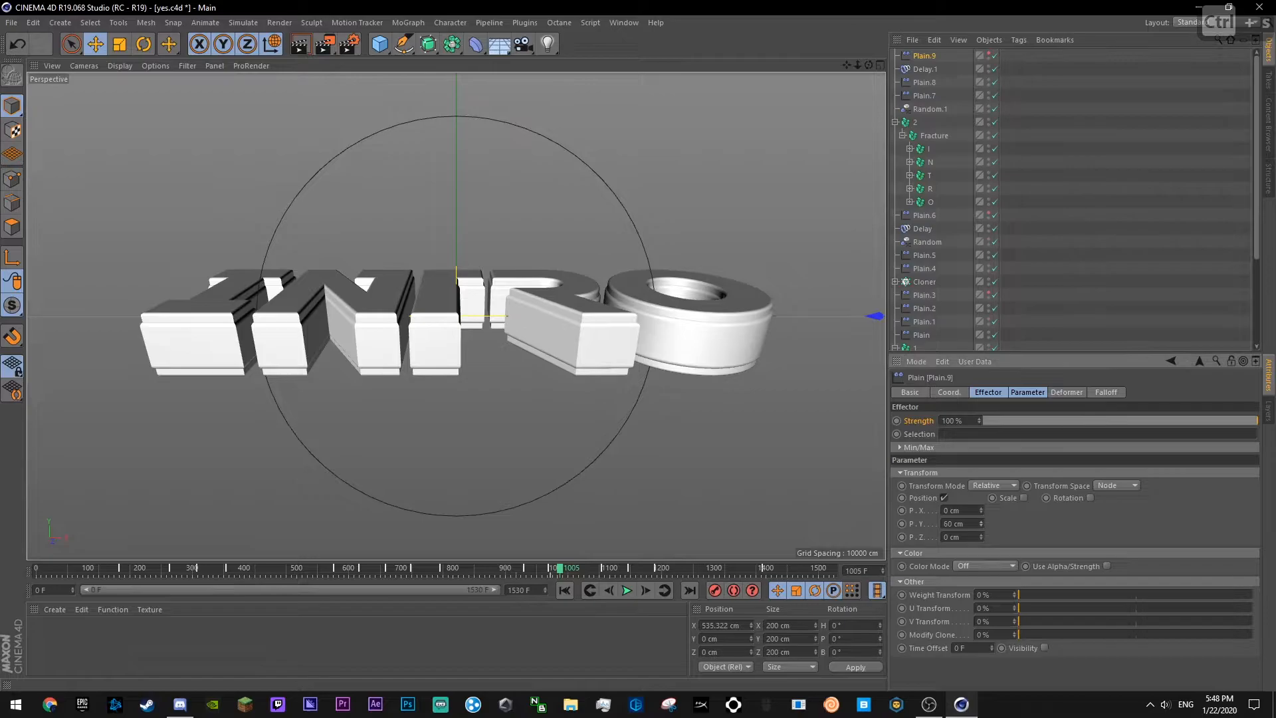
left_click(498, 574)
left_click(628, 590)
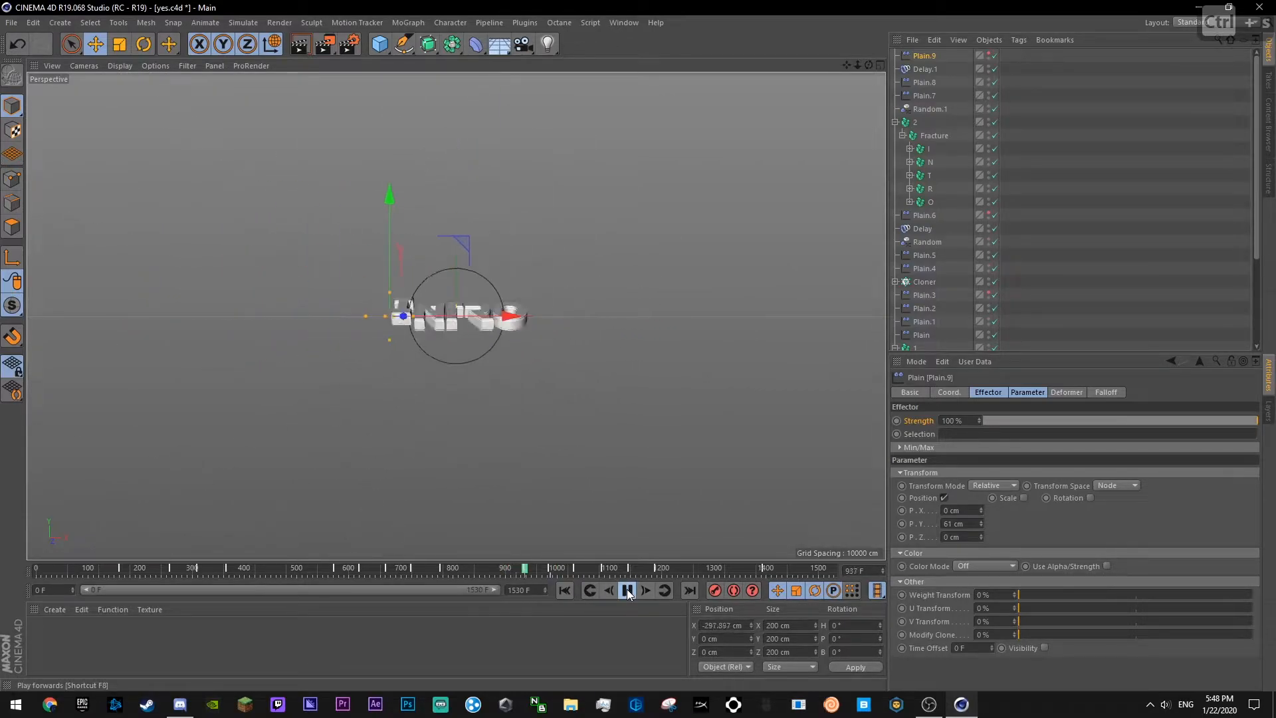
left_click(628, 589)
- Move Plain.9's first key to frame 909, save and replay the text's motion several times
left_click(512, 575)
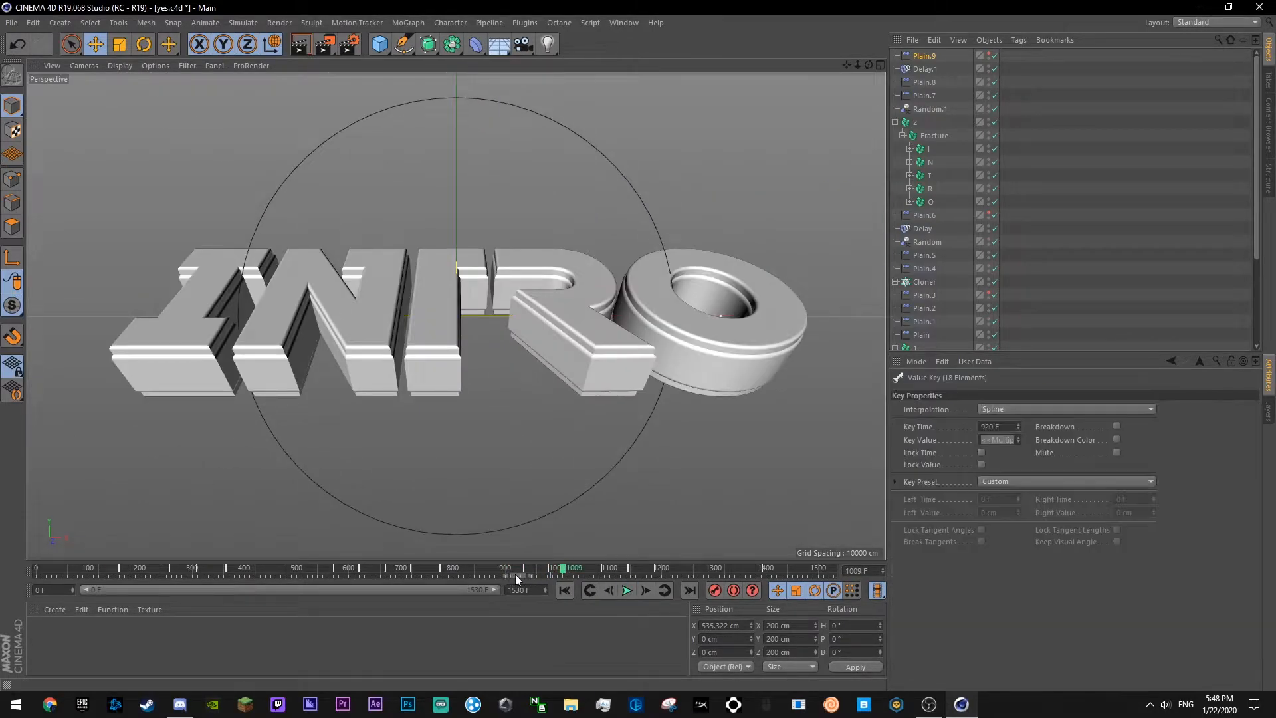
left_click(488, 573)
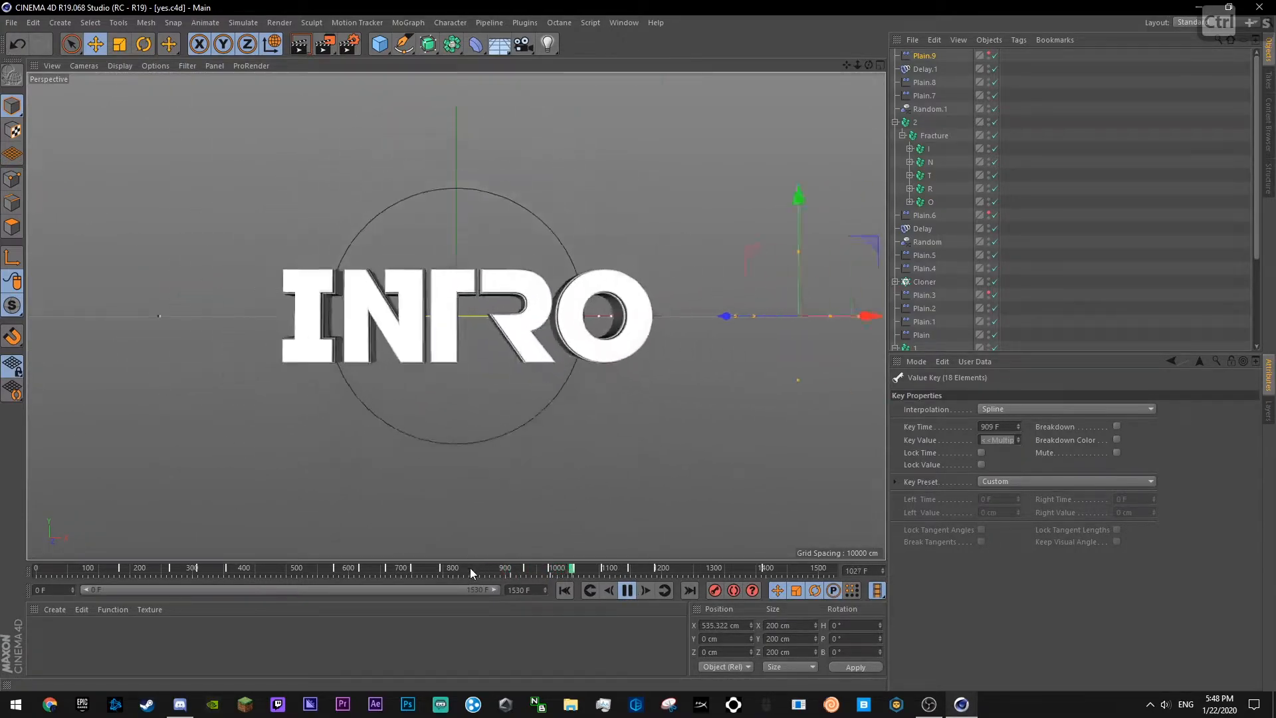
key("ctrl+s")
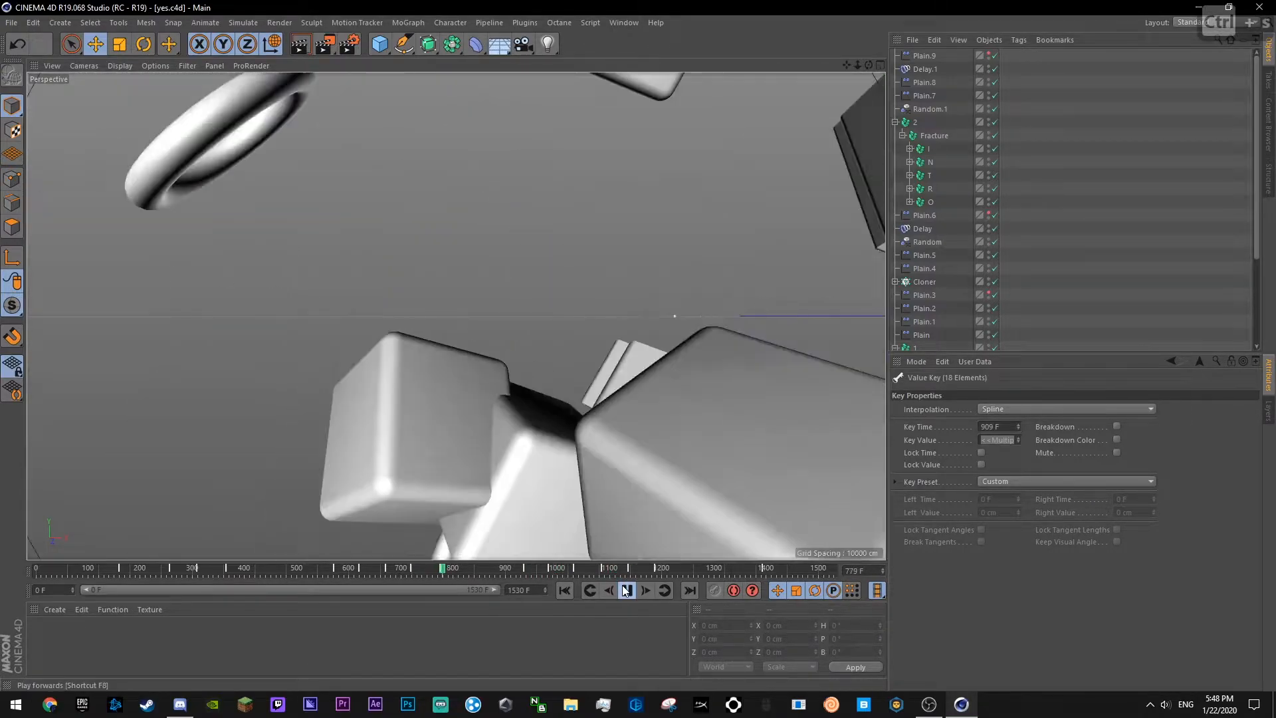
left_click(625, 590)
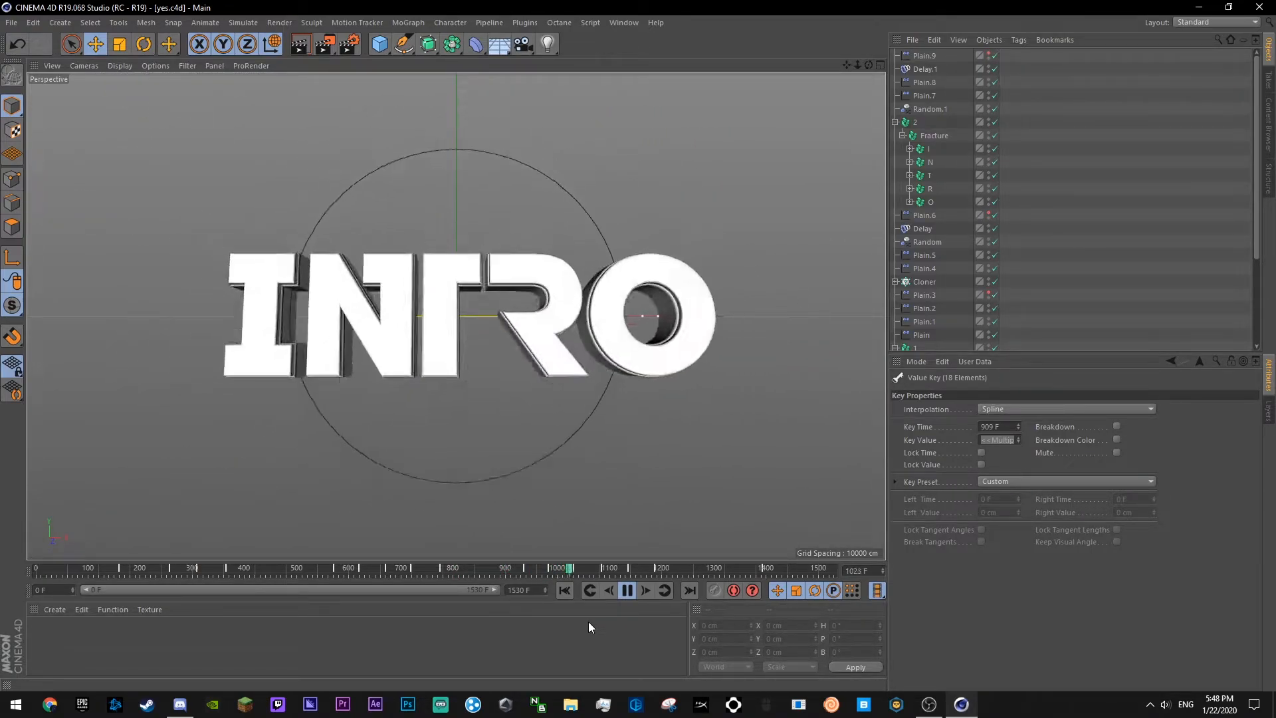
left_click(505, 568)
left_click(624, 591)
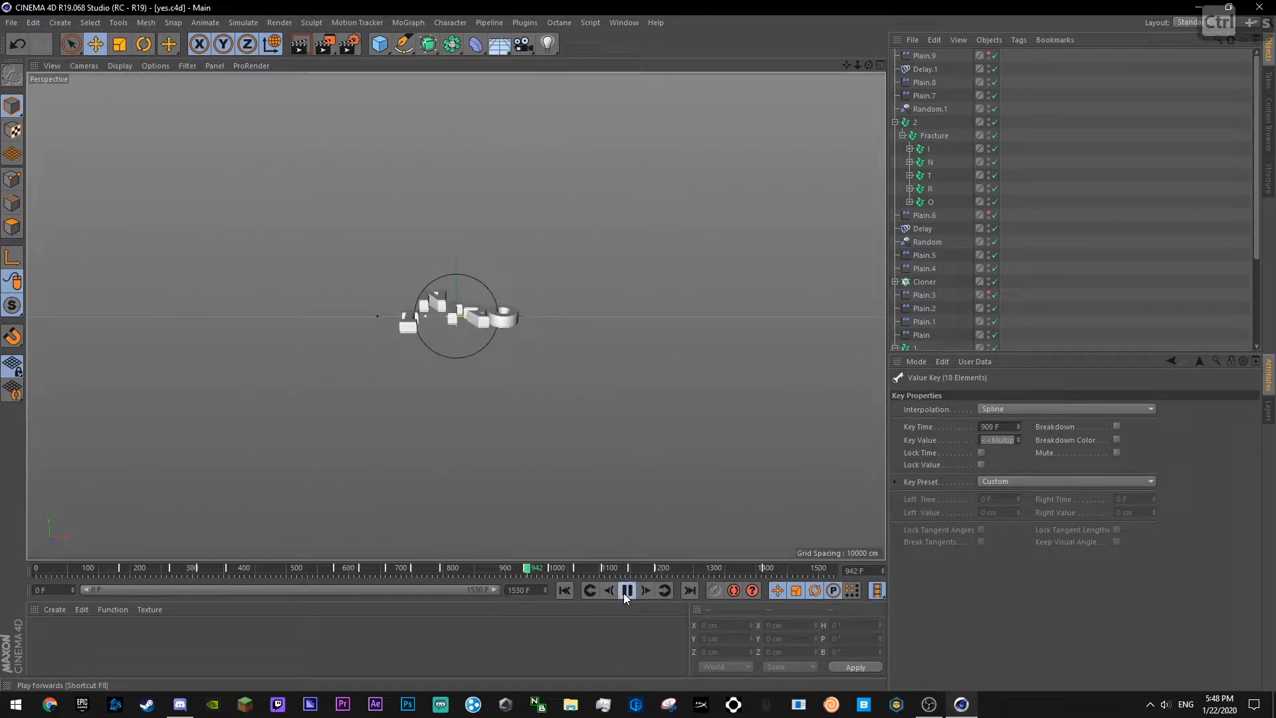
left_click(503, 569)
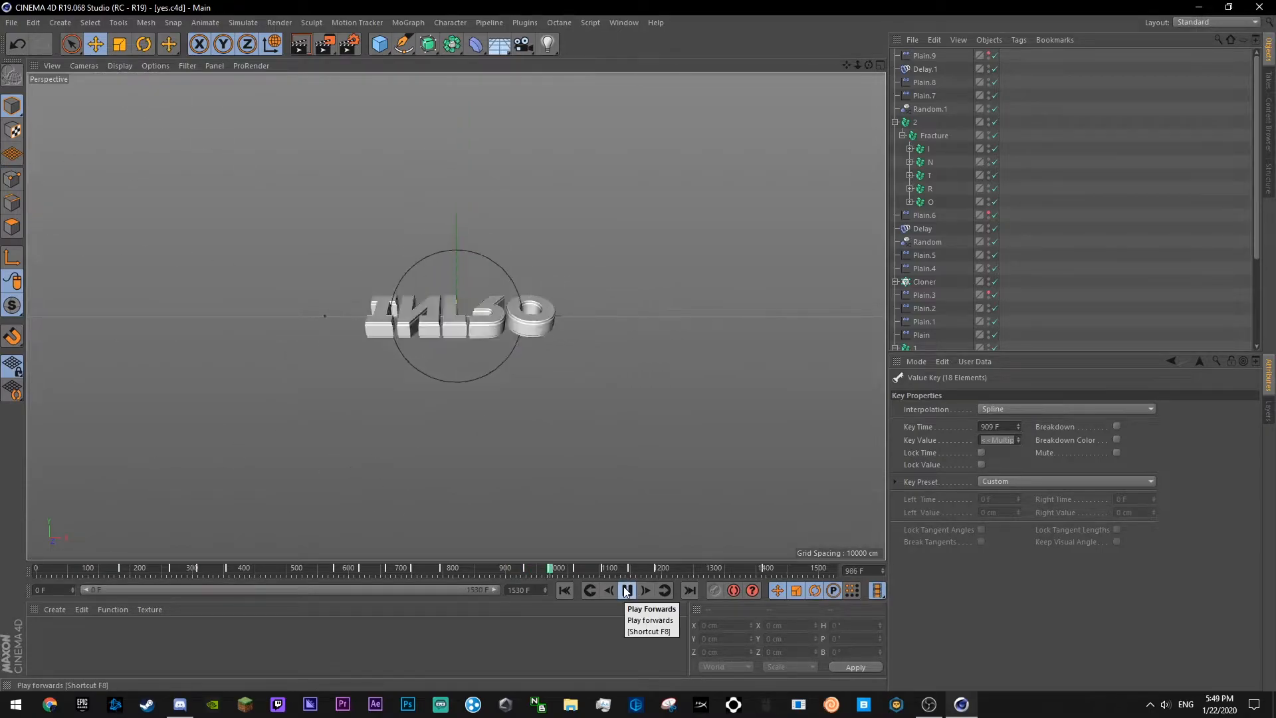
left_click(626, 591)
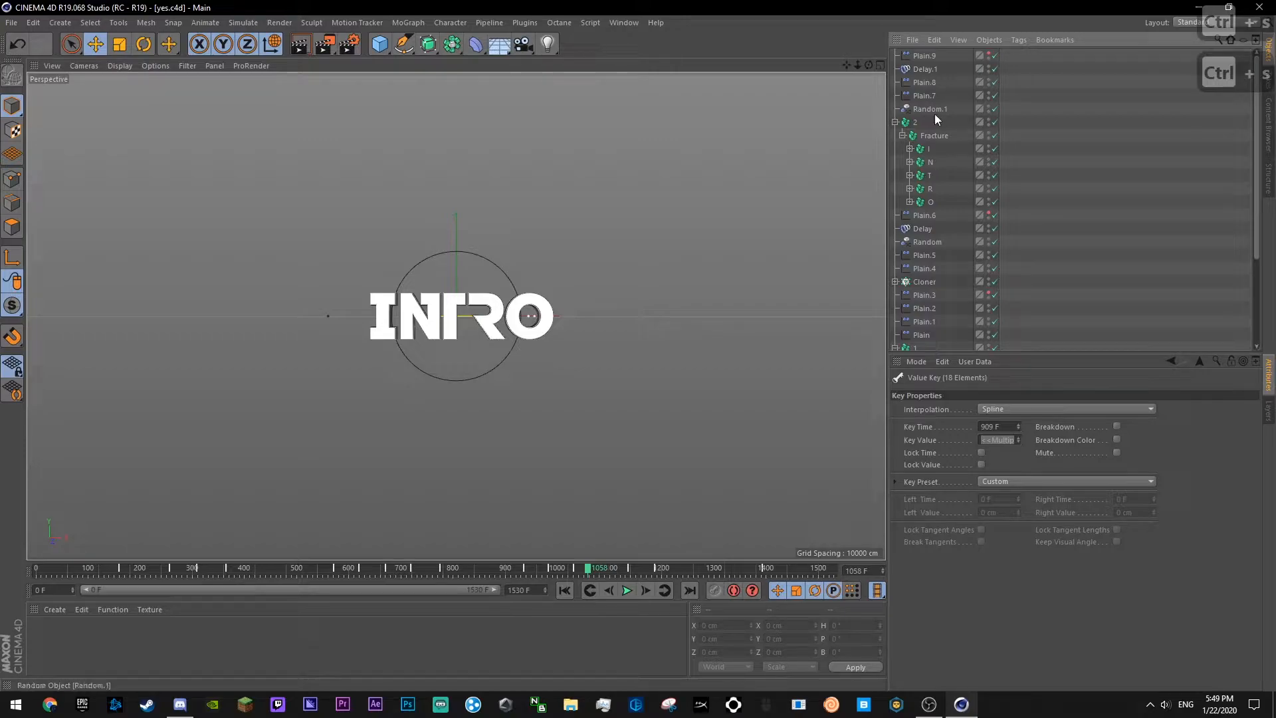
- Add a Push Apart effector to the second text with 58 iterations, save and preview the letters' spread
left_click(408, 22)
mouse_move(468, 38)
left_click(547, 128)
left_click_drag(980, 478, 982, 458)
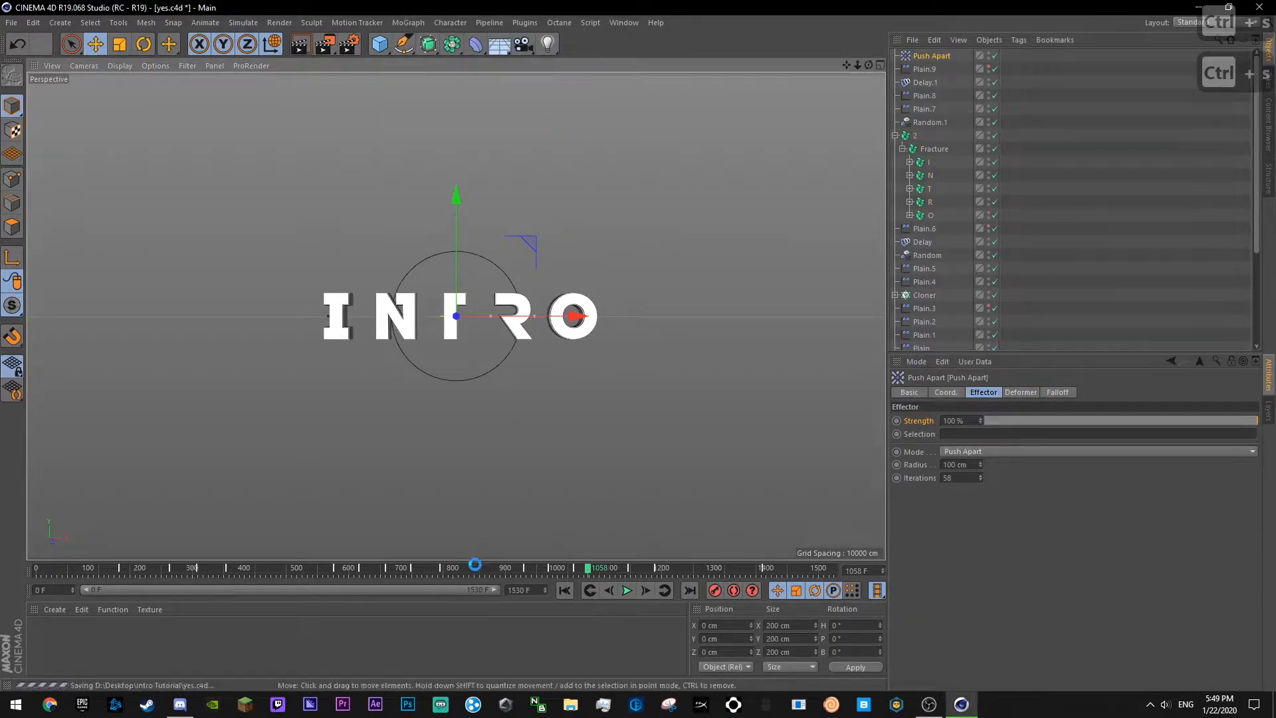
left_click(628, 590)
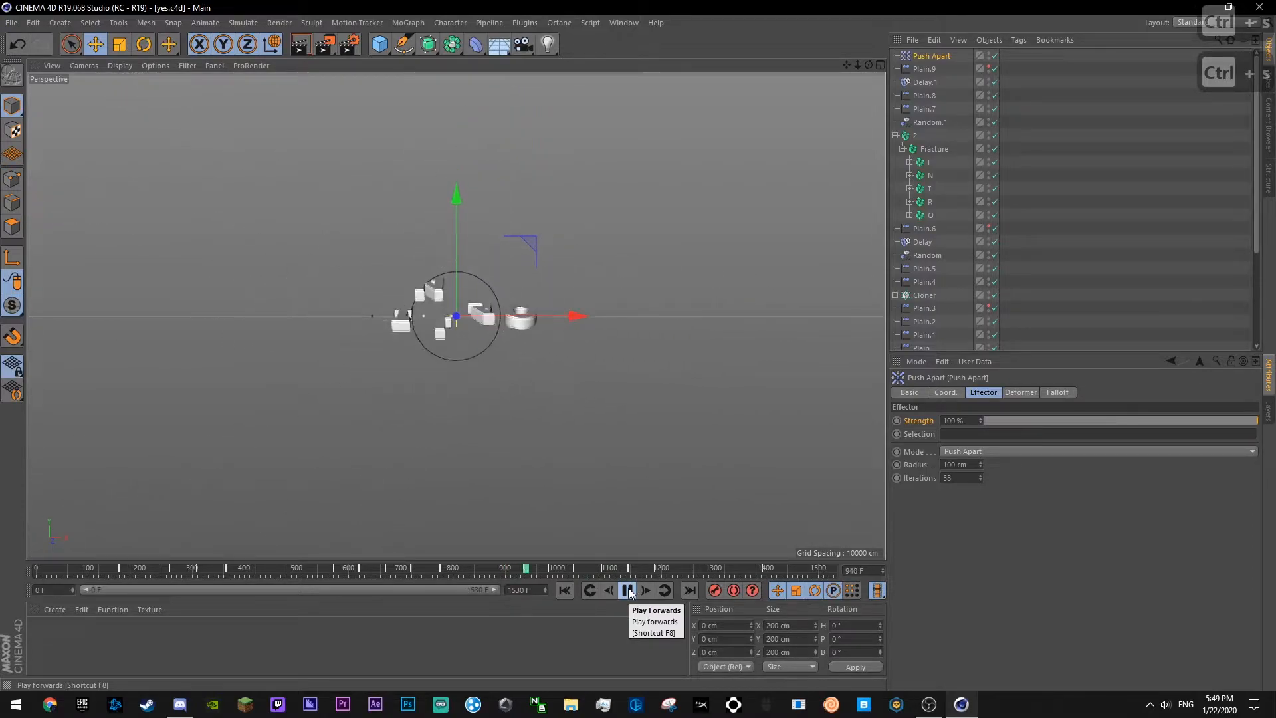
left_click(628, 591)
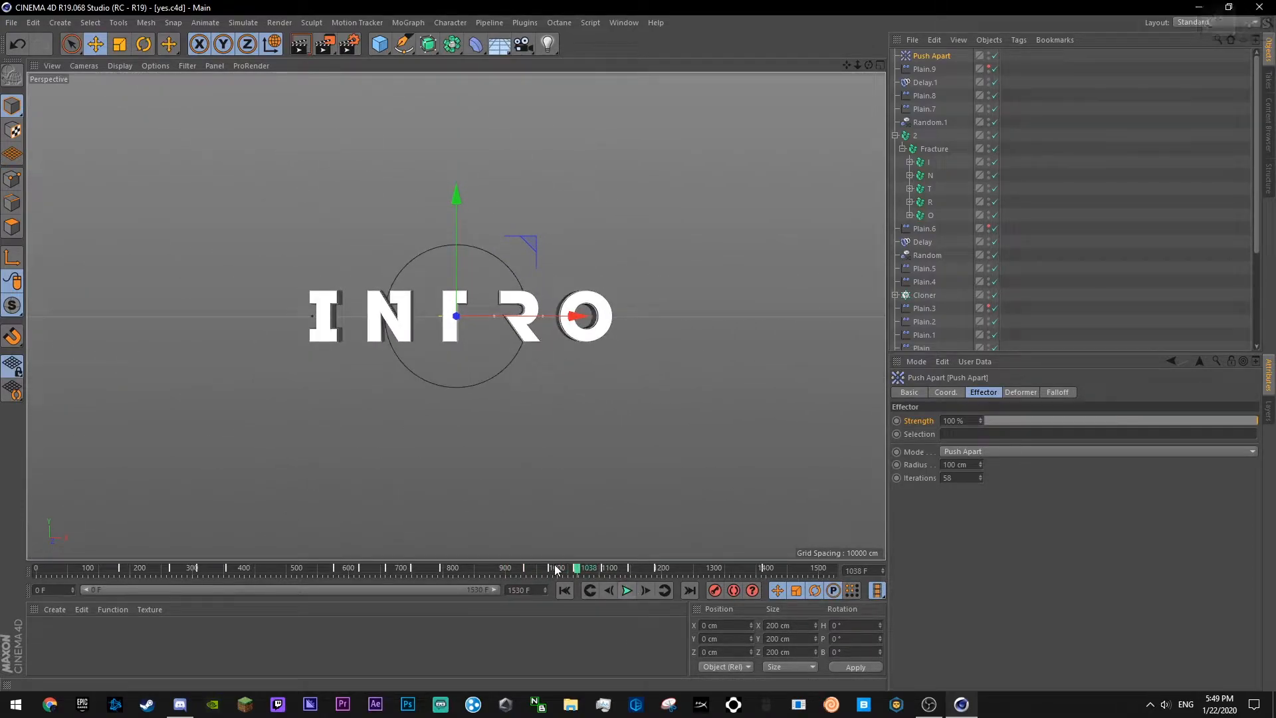
- Keyframe the Push Apart Strength at 0% on frame 984 and 100% on frame 1031, and play the letters' spread
left_click_drag(1003, 425, 596, 603)
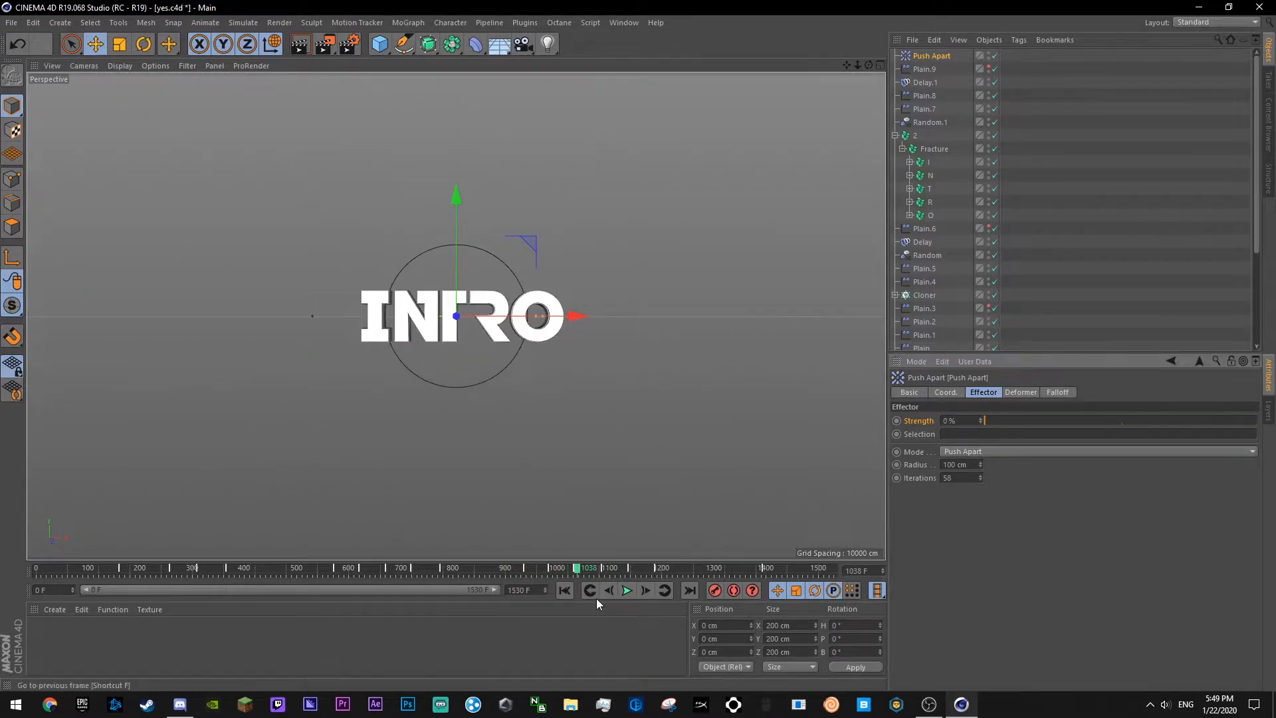
left_click(550, 570)
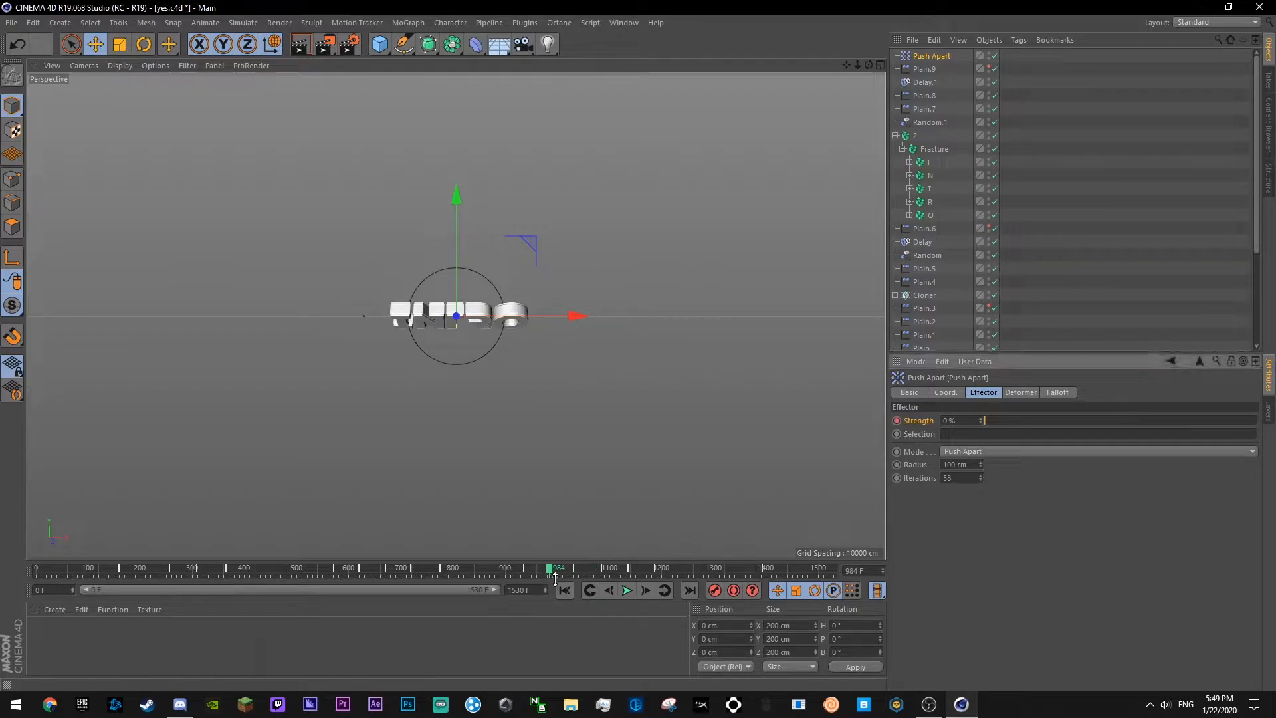
left_click(575, 569)
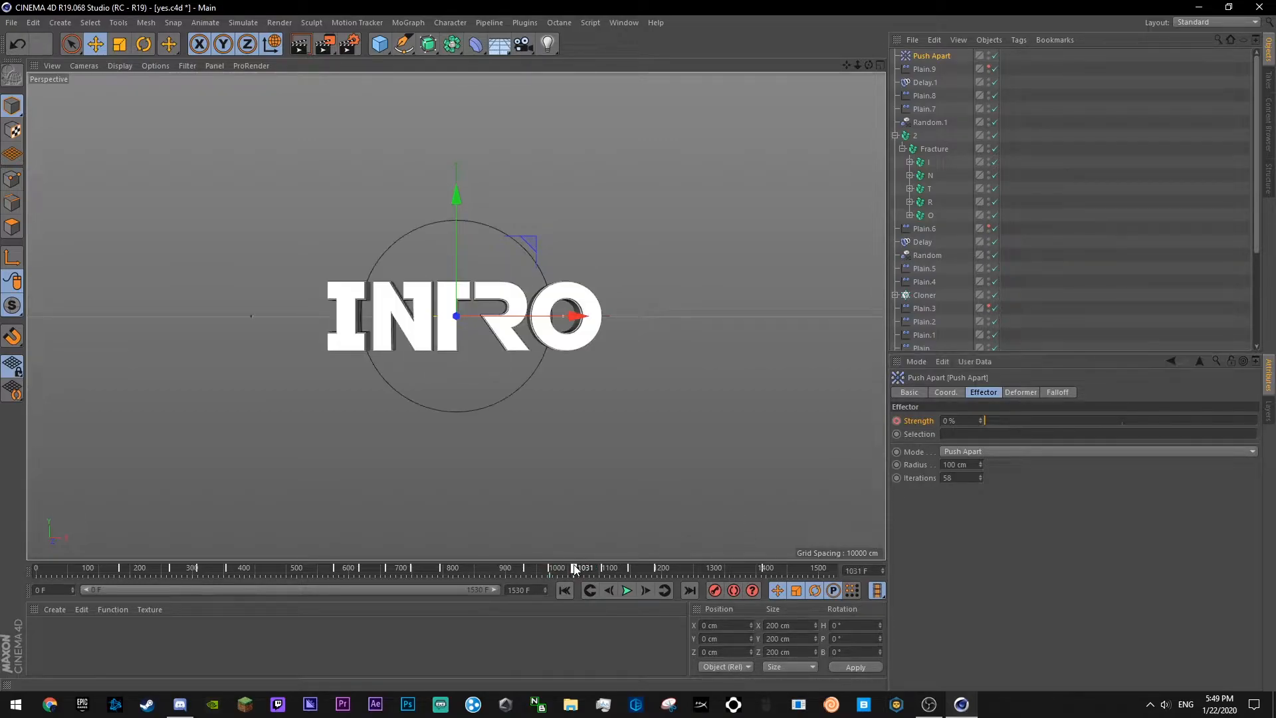
left_click_drag(984, 420, 1256, 421)
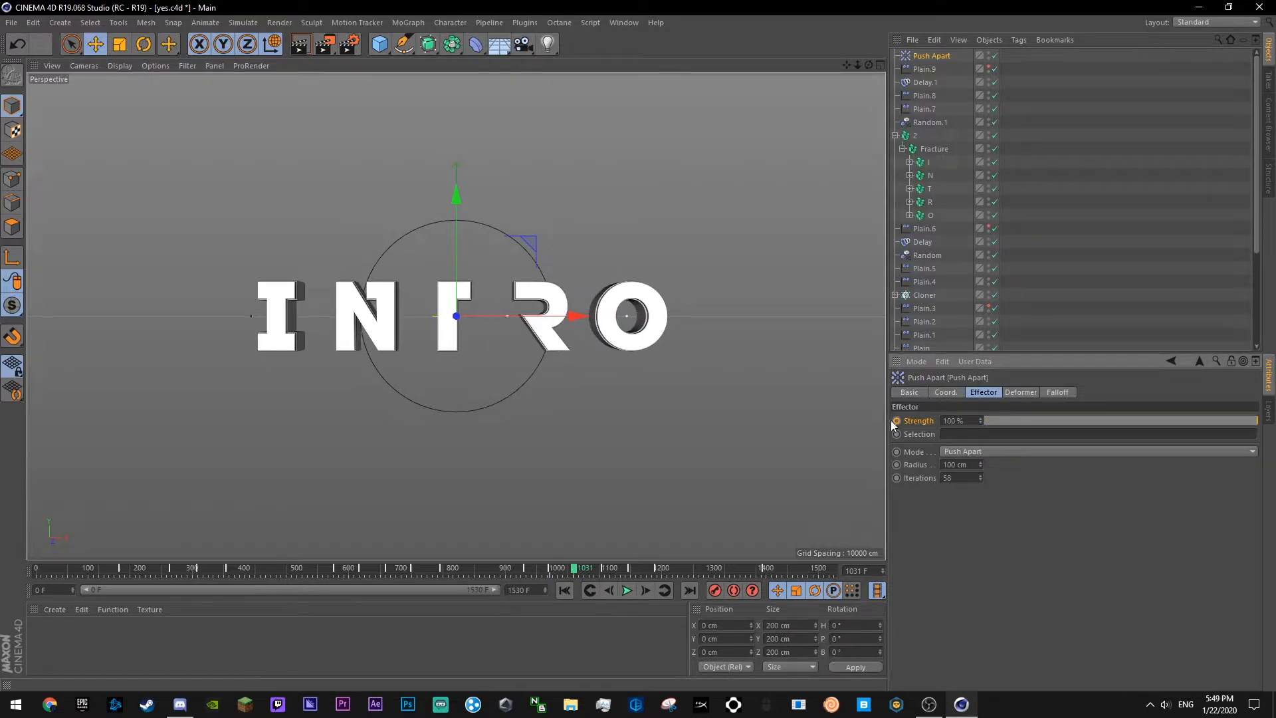
left_click(627, 591)
left_click(626, 592)
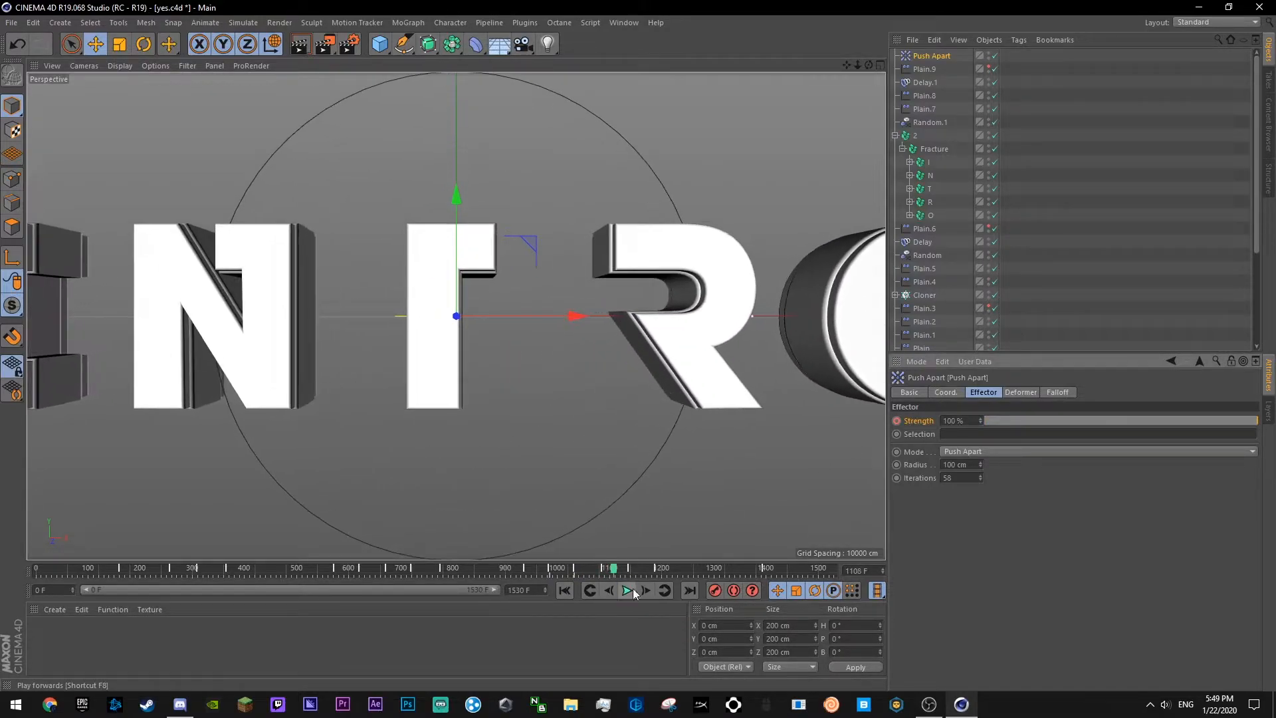
- Keyframe the Push Apart Strength at 100% on frame 1084 and save the project
left_click(602, 568)
key("ctrl+s")
left_click_drag(991, 423, 979, 422)
key("ctrl+z")
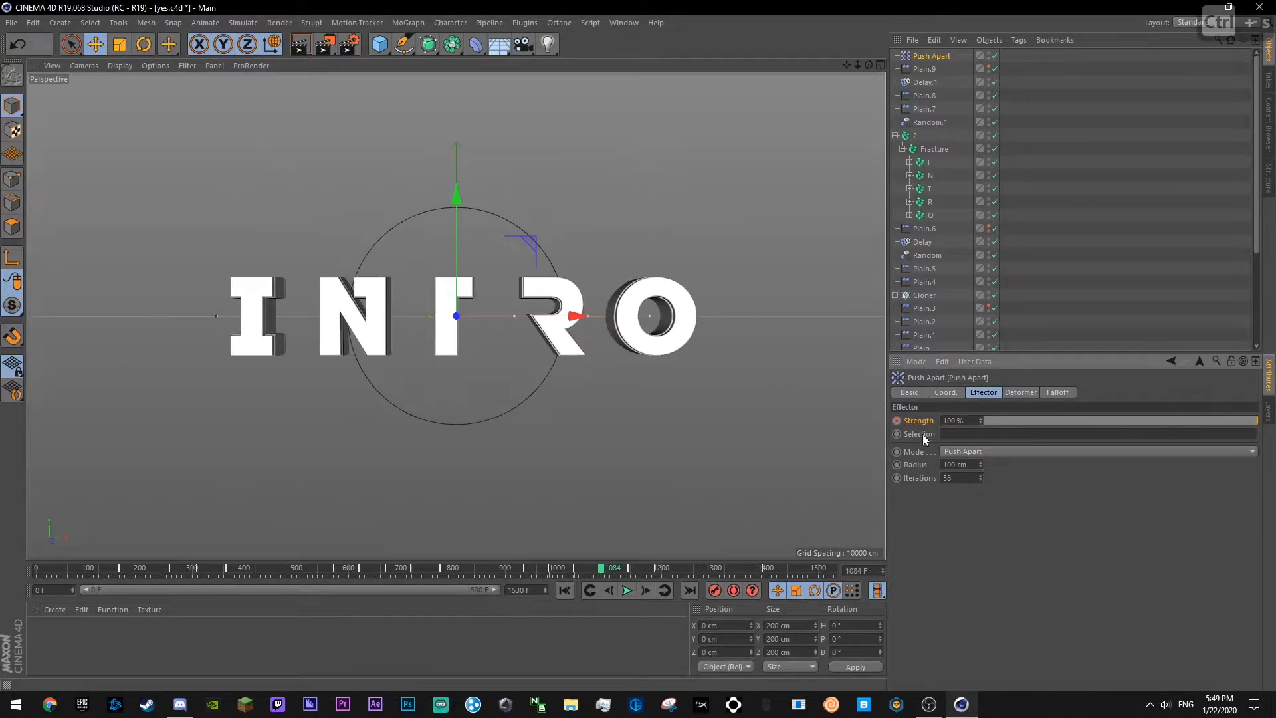
left_click(896, 420)
key("ctrl+s")
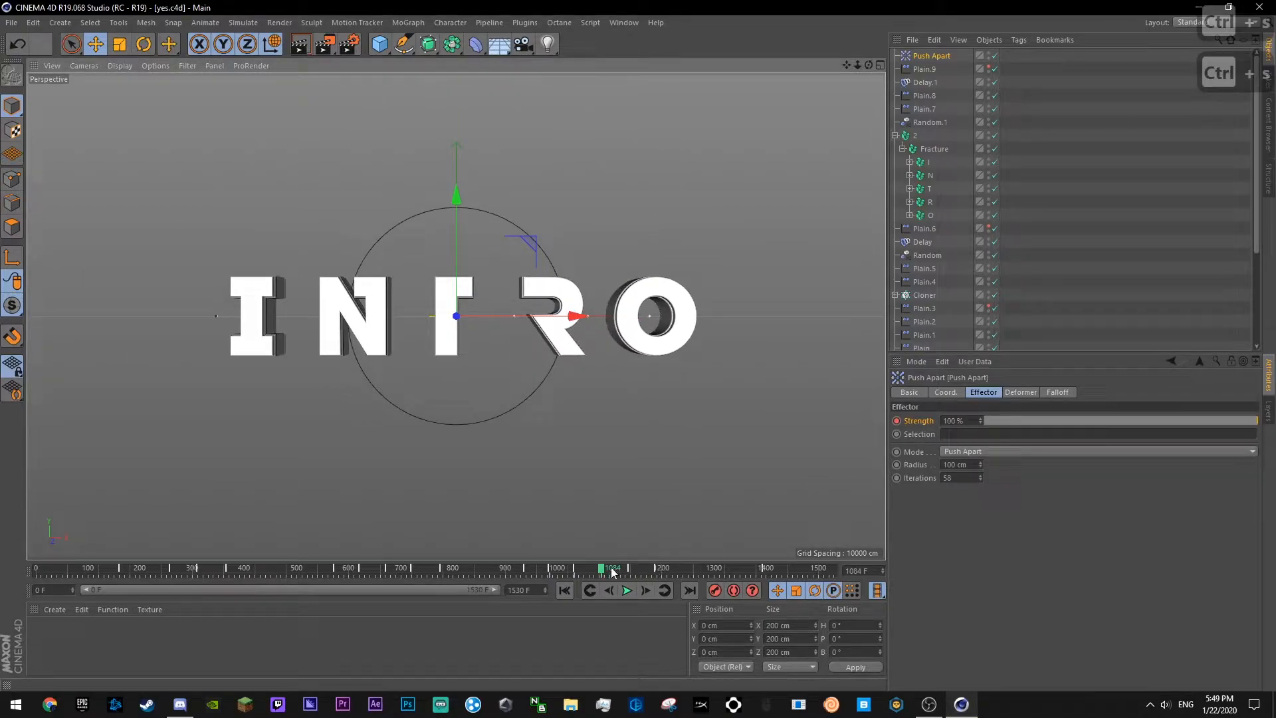
- Keyframe the Push Apart Strength at 0% on frame 1135
left_click(628, 569)
left_click_drag(627, 570, 673, 569)
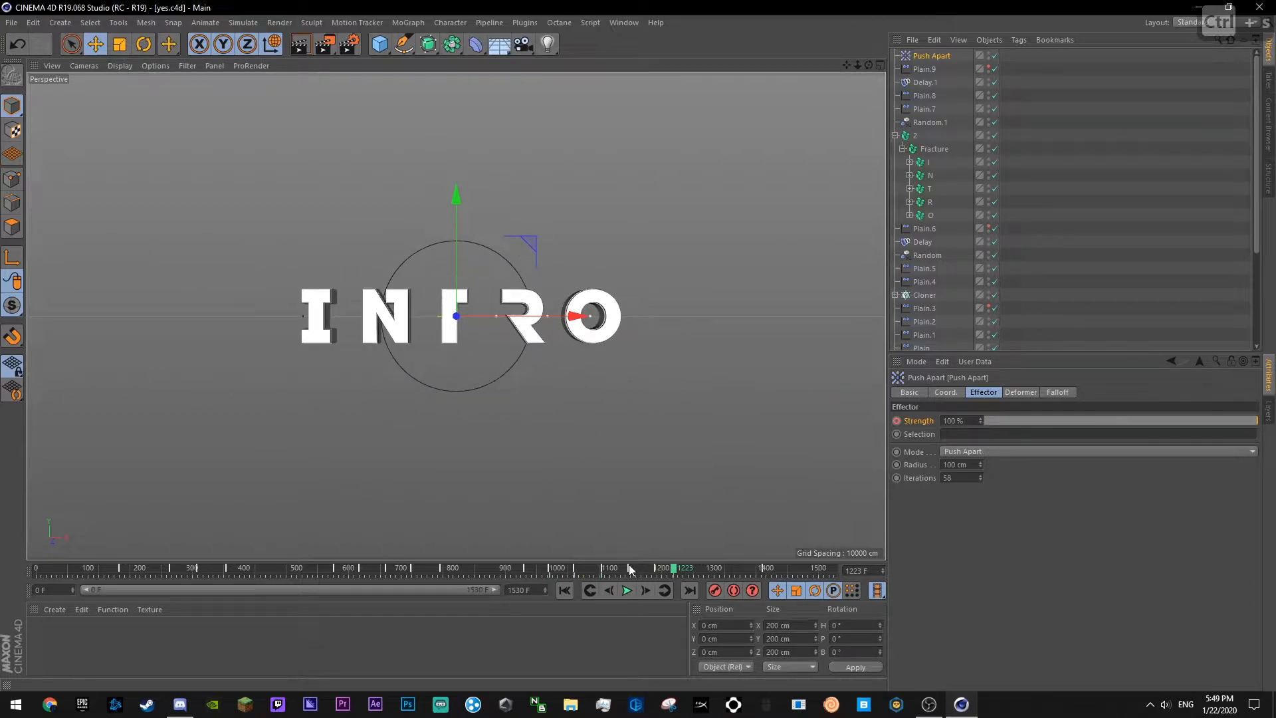
left_click(627, 568)
left_click_drag(991, 422, 977, 422)
left_click(897, 420)
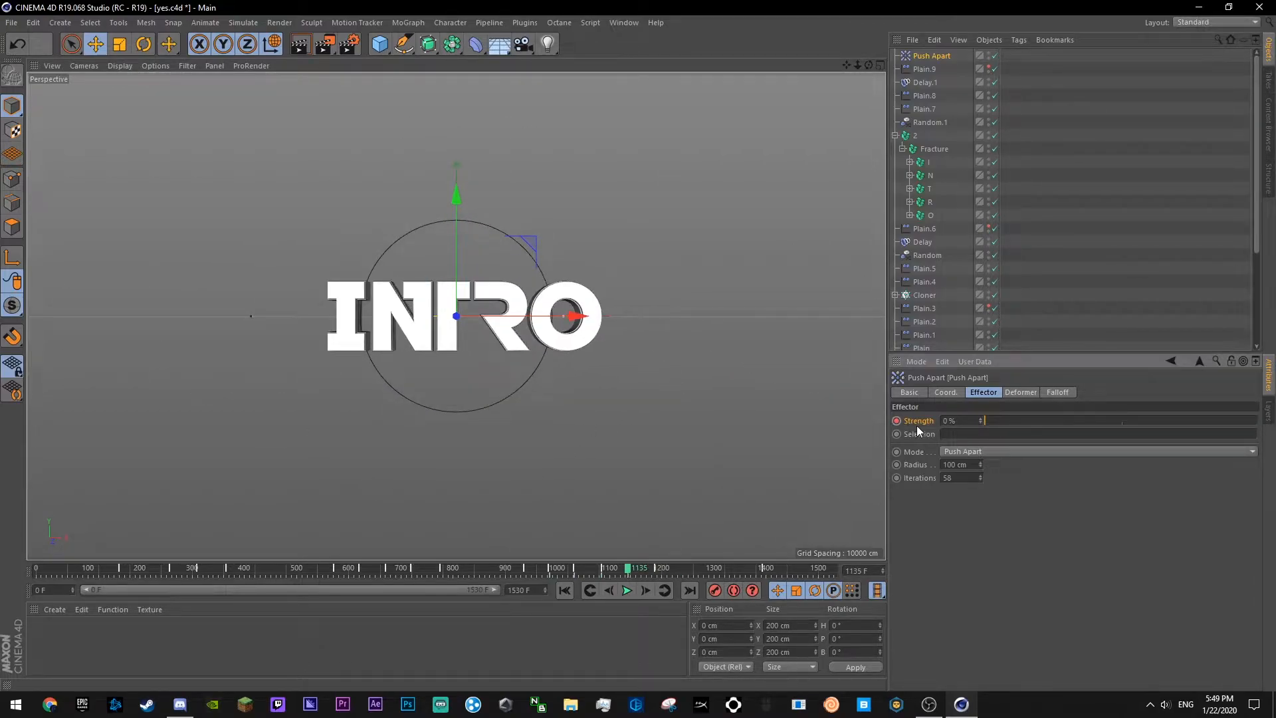
- Open the Push Apart Strength F-curve, steepen the tangents at frames 1084 and 1031, save and play from frame 990
right_click(917, 428)
left_click(1059, 576)
key("ctrl+s")
left_click(1079, 255)
left_click_drag(1094, 253, 1065, 346)
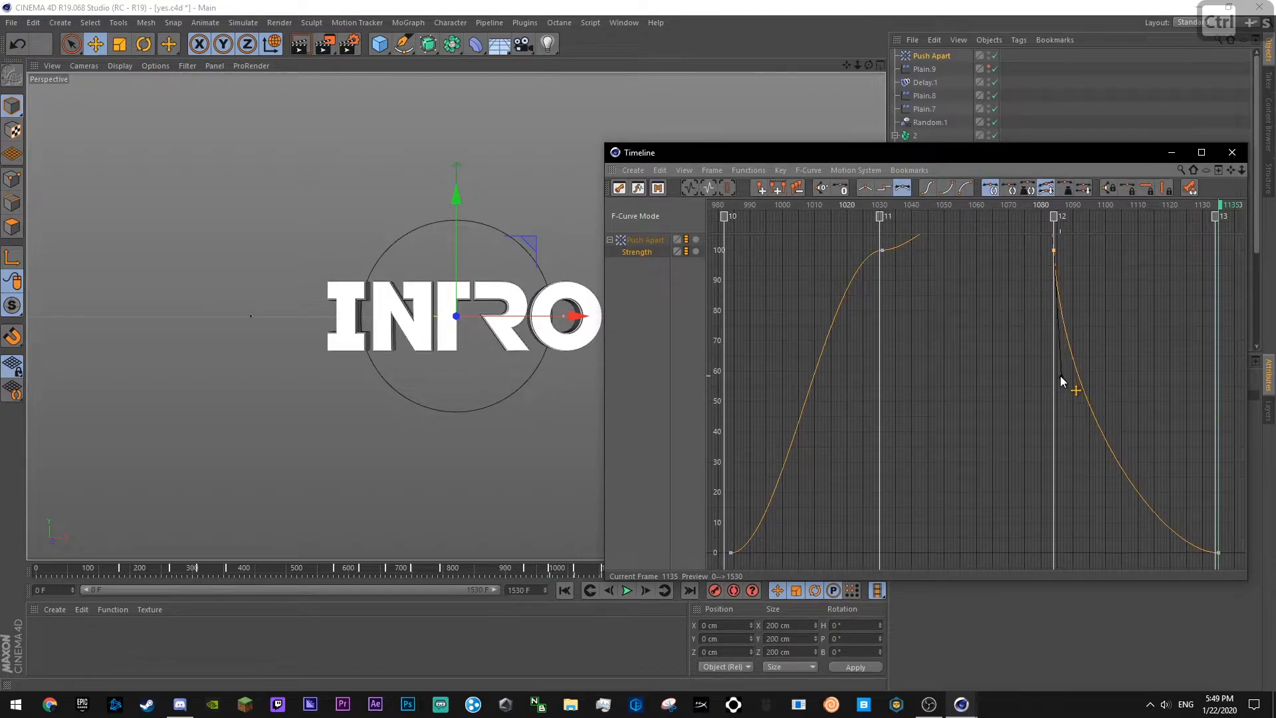
left_click_drag(1239, 173, 1234, 219)
left_click_drag(923, 313, 898, 272)
left_click(933, 312)
key("ctrl+s")
left_click(754, 205)
key("F8")
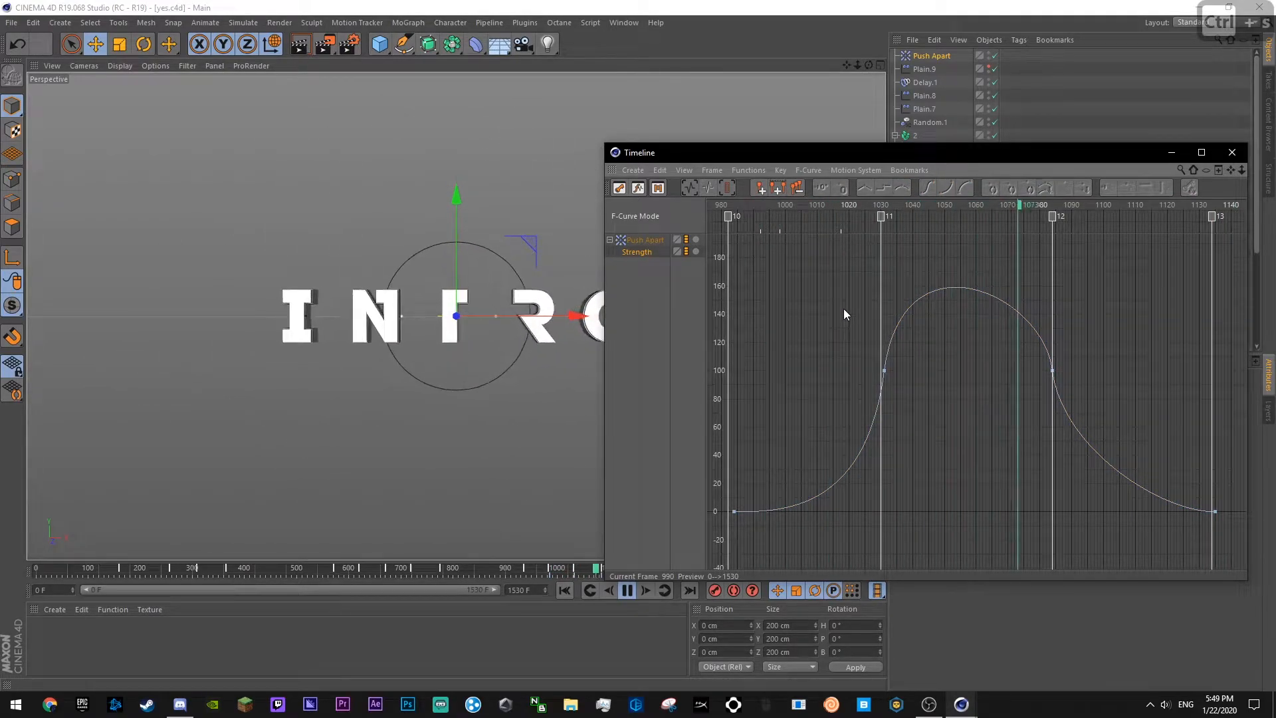
- Lower the Push Apart curve's two middle keys to about 80% and 73%, adjust their tangents, save, replay and close the timeline
left_click(1045, 350)
left_click_drag(1045, 312, 1047, 276)
left_click_drag(1052, 370, 1054, 409)
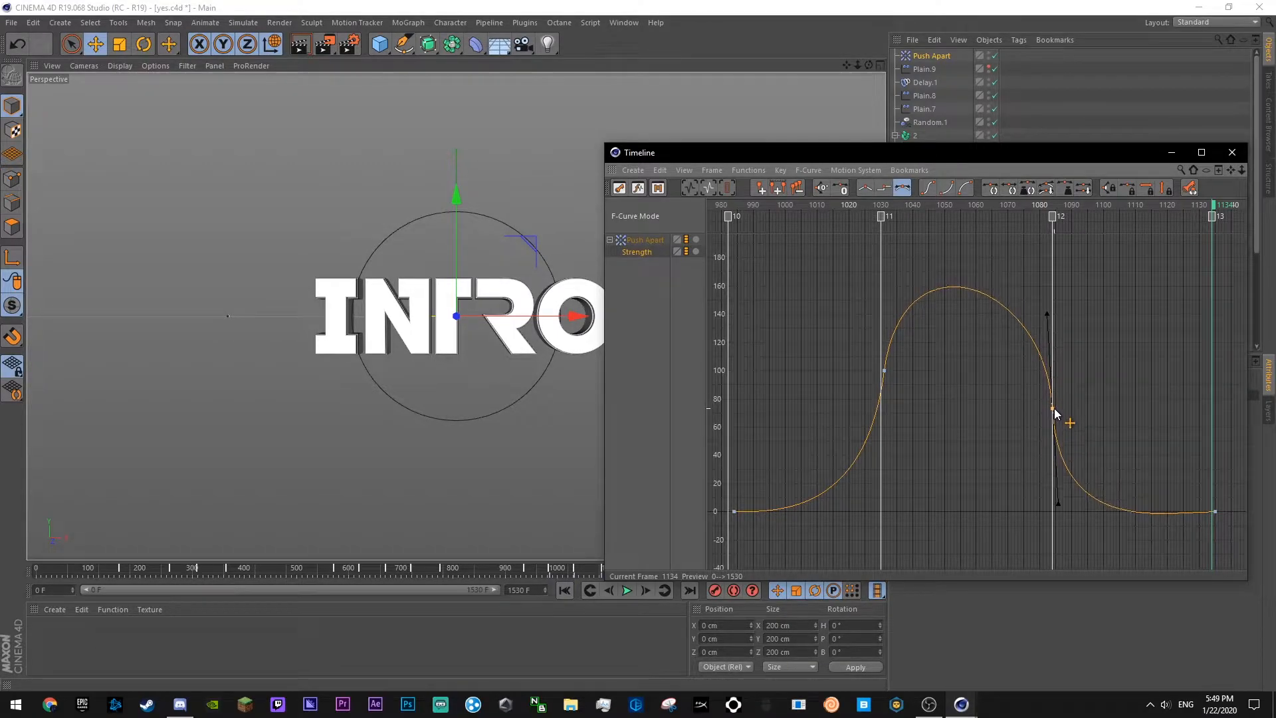
left_click_drag(1046, 316, 1044, 329)
left_click(883, 371)
left_click_drag(884, 377, 884, 402)
left_click_drag(891, 309, 885, 313)
left_click(906, 269)
key("ctrl+s")
left_click(749, 211)
key("F8")
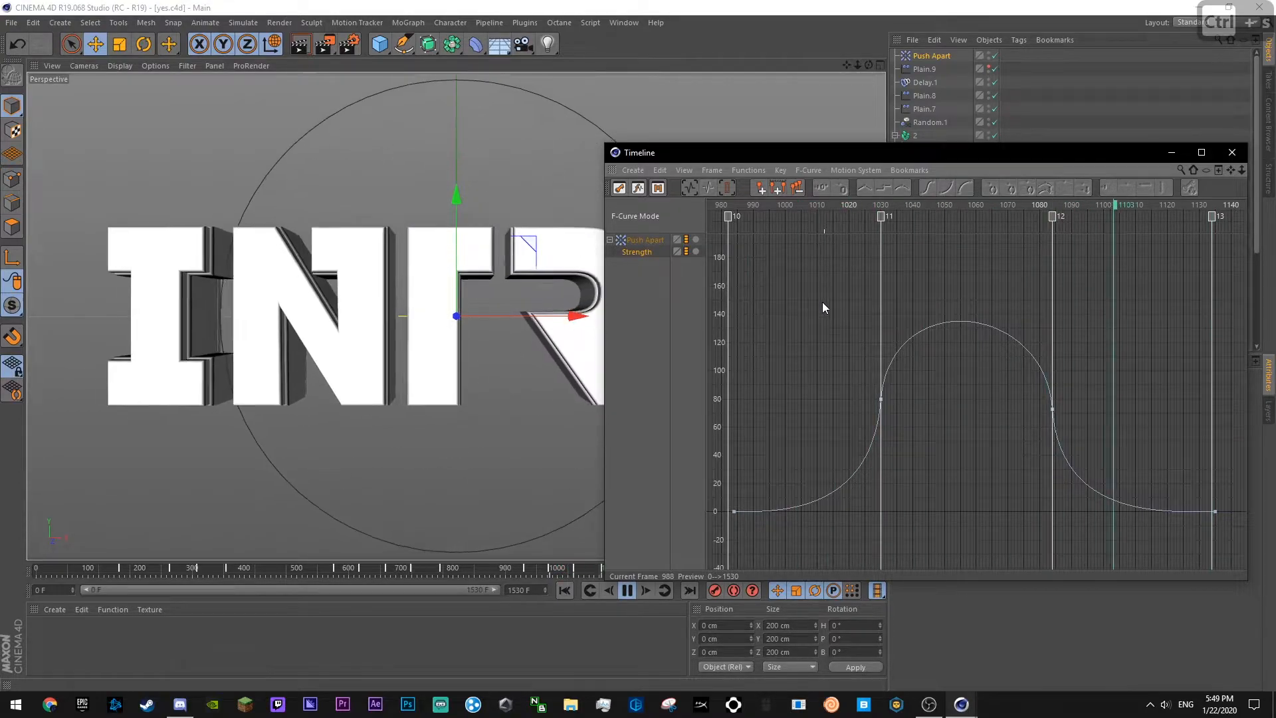
left_click(1219, 154)
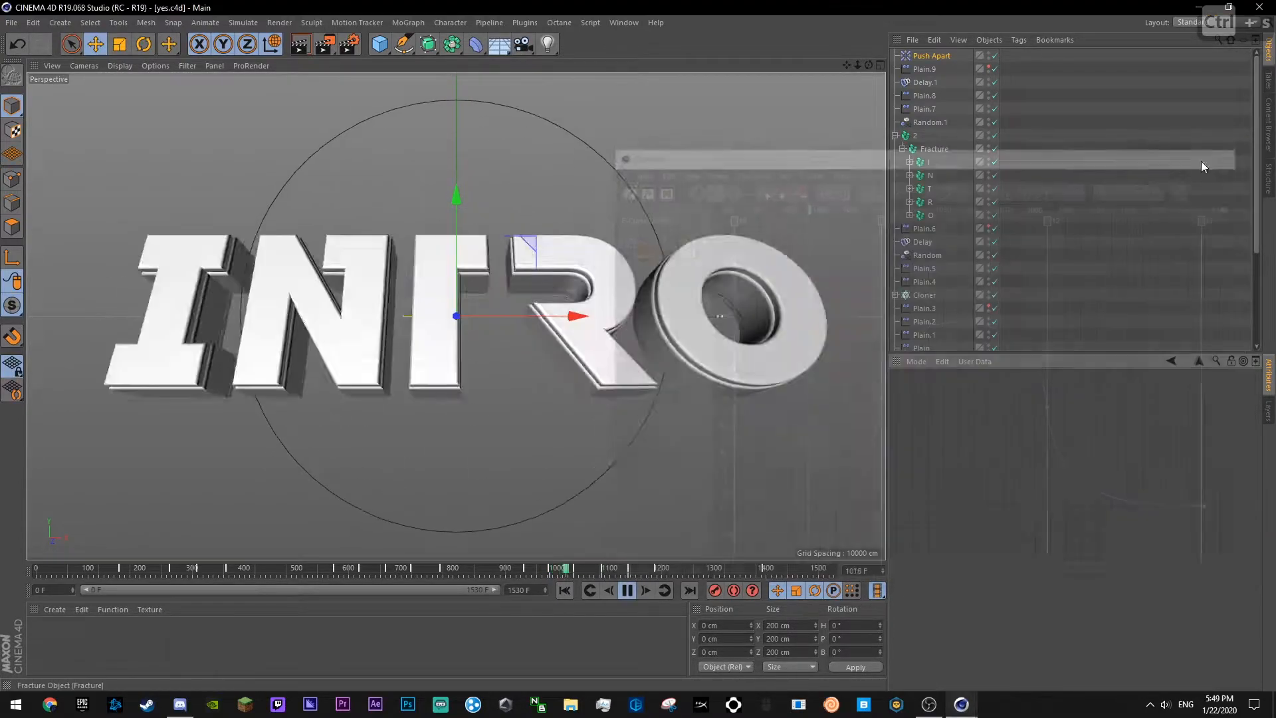
- Replay the second text's animation and check the Plain.7 and Plain.8 strength settings against its motion
left_click(434, 569)
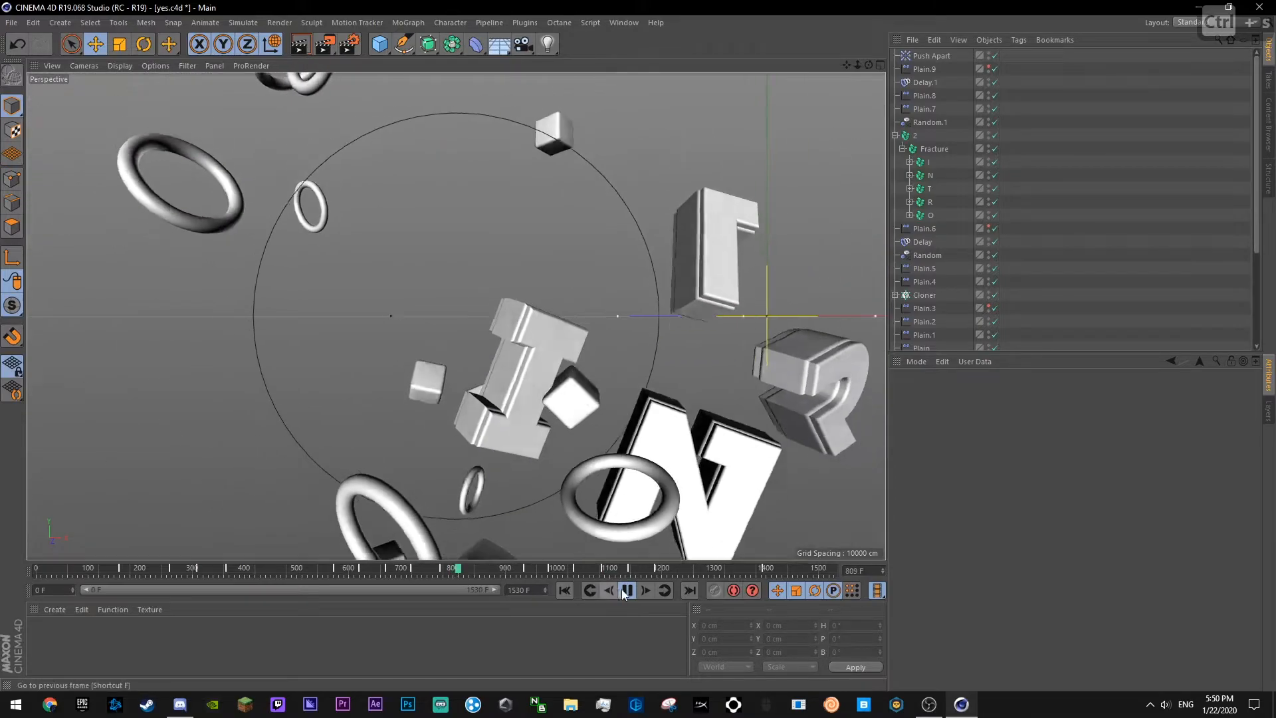
left_click(926, 110)
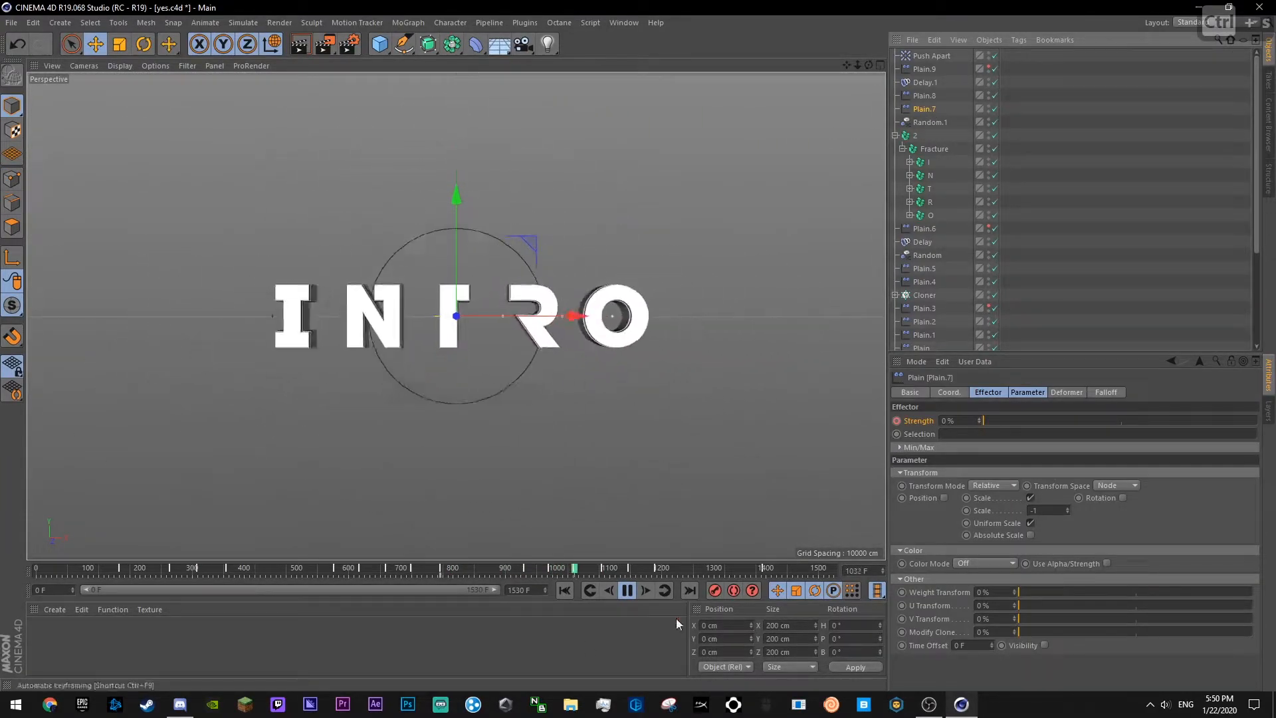
left_click(924, 98)
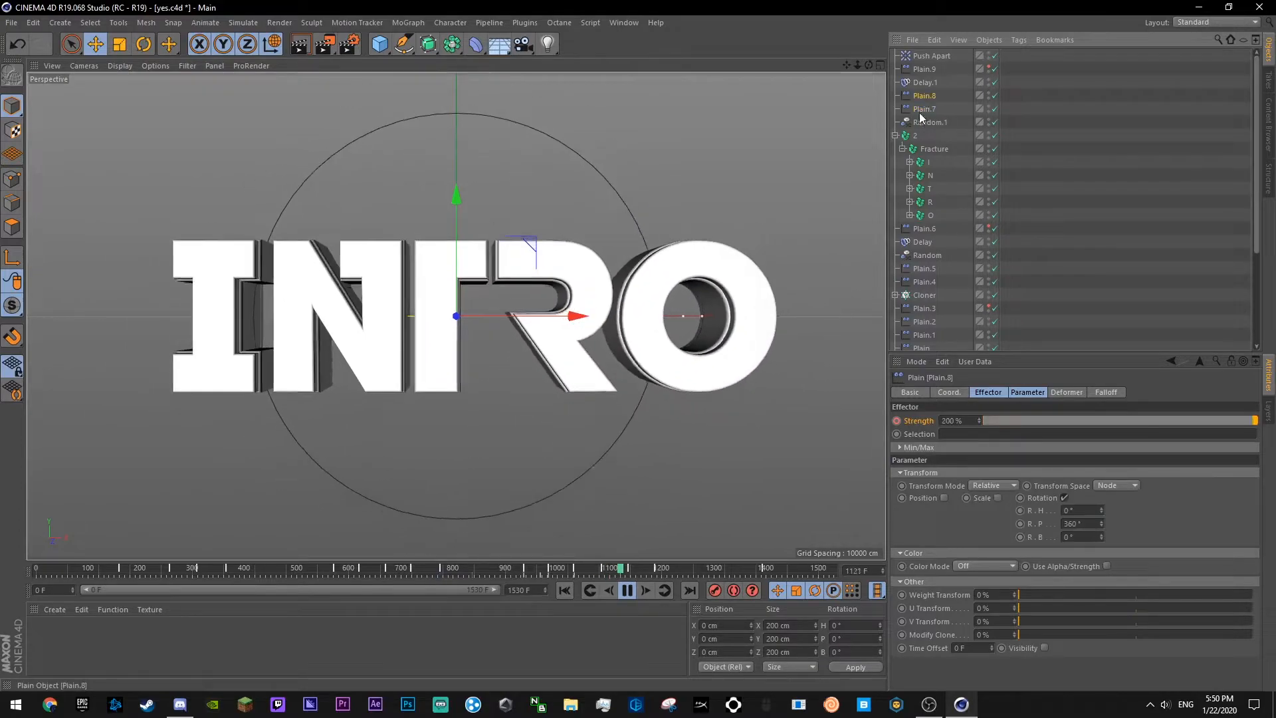
left_click(512, 570)
left_click(626, 592)
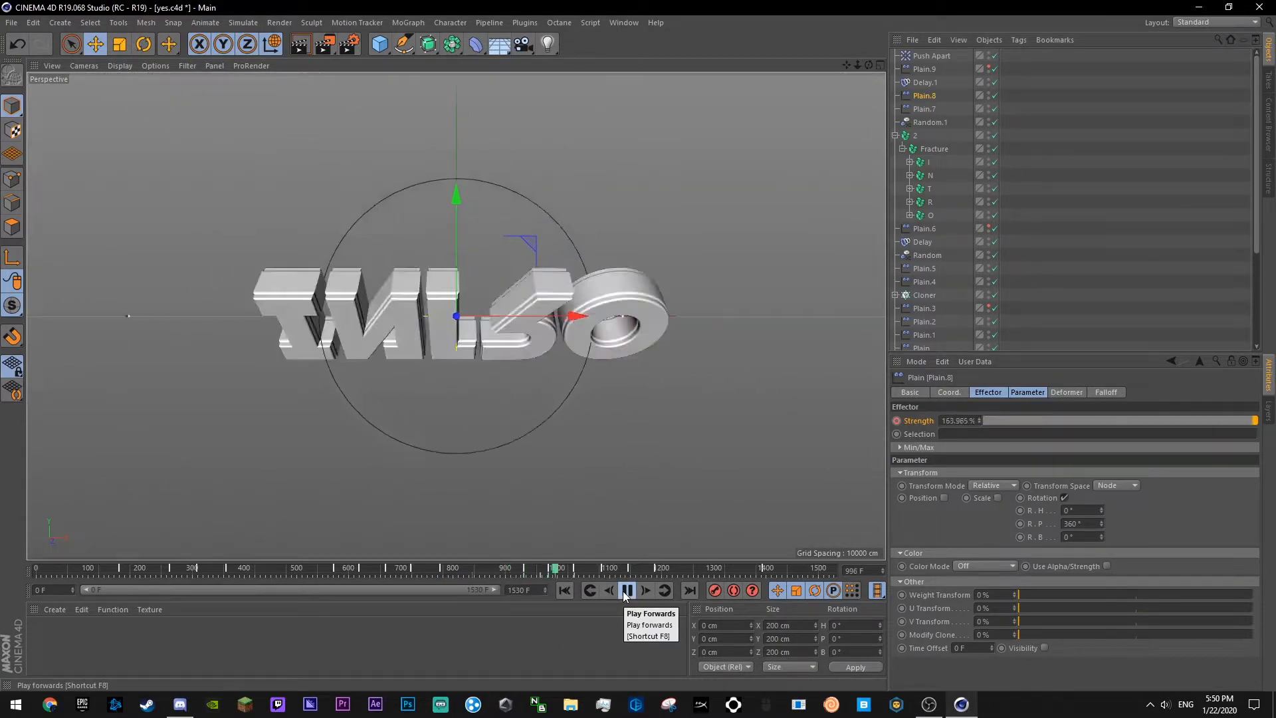
left_click(626, 590)
left_click(558, 571)
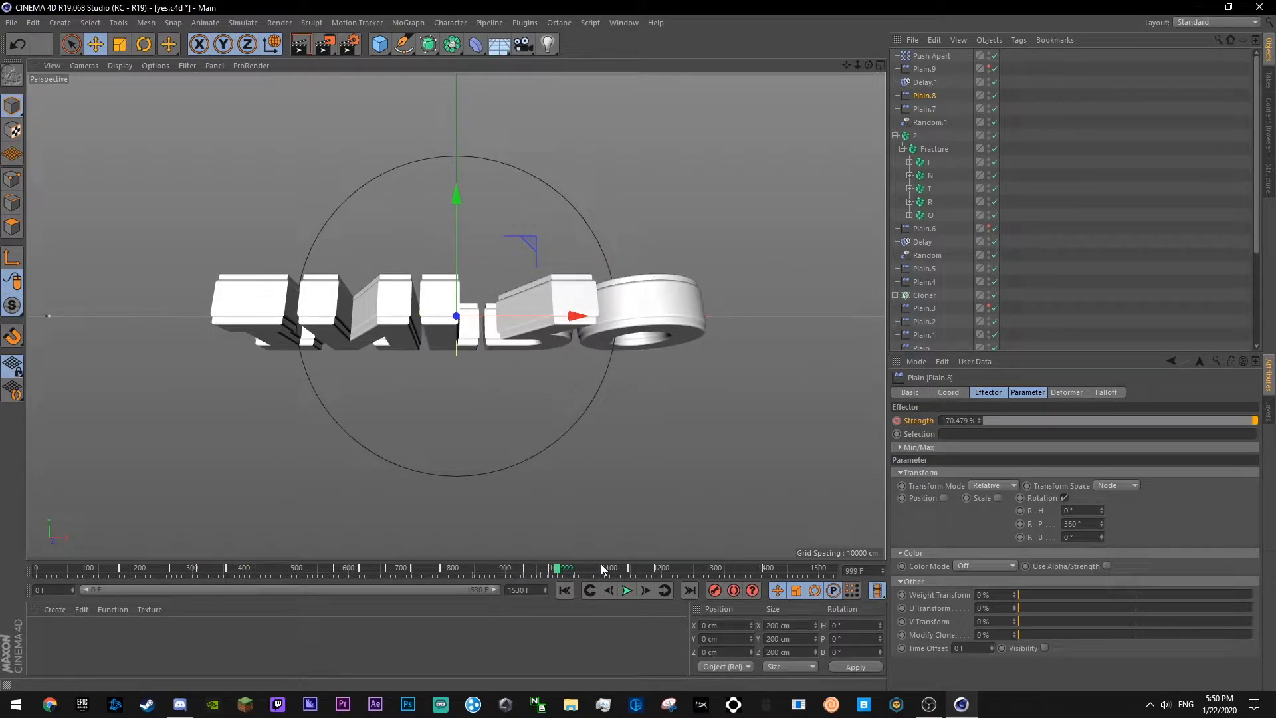
- Keyframe Plain.8's Strength at 300% on frame 1084 and 400% on frame 1135, saving the project
left_click(604, 568)
key("ctrl+s")
left_click_drag(981, 420, 958, 419)
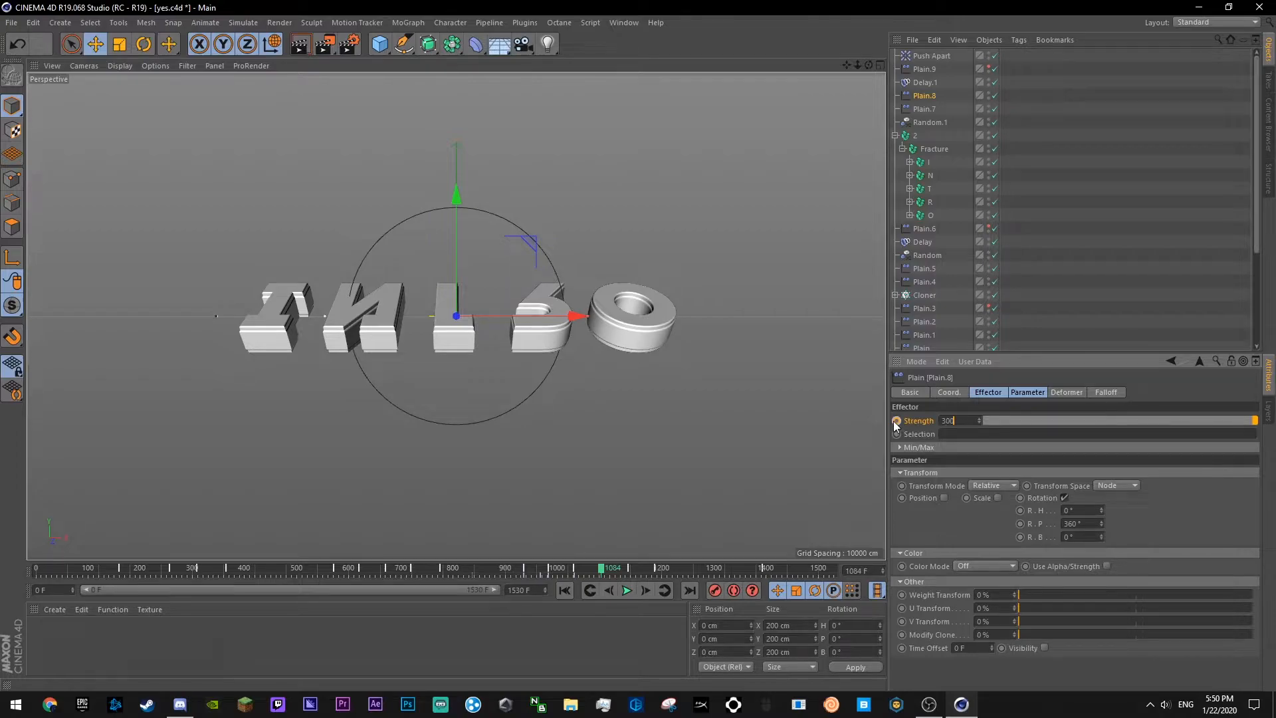
key("Return")
key("ctrl+s")
left_click(628, 569)
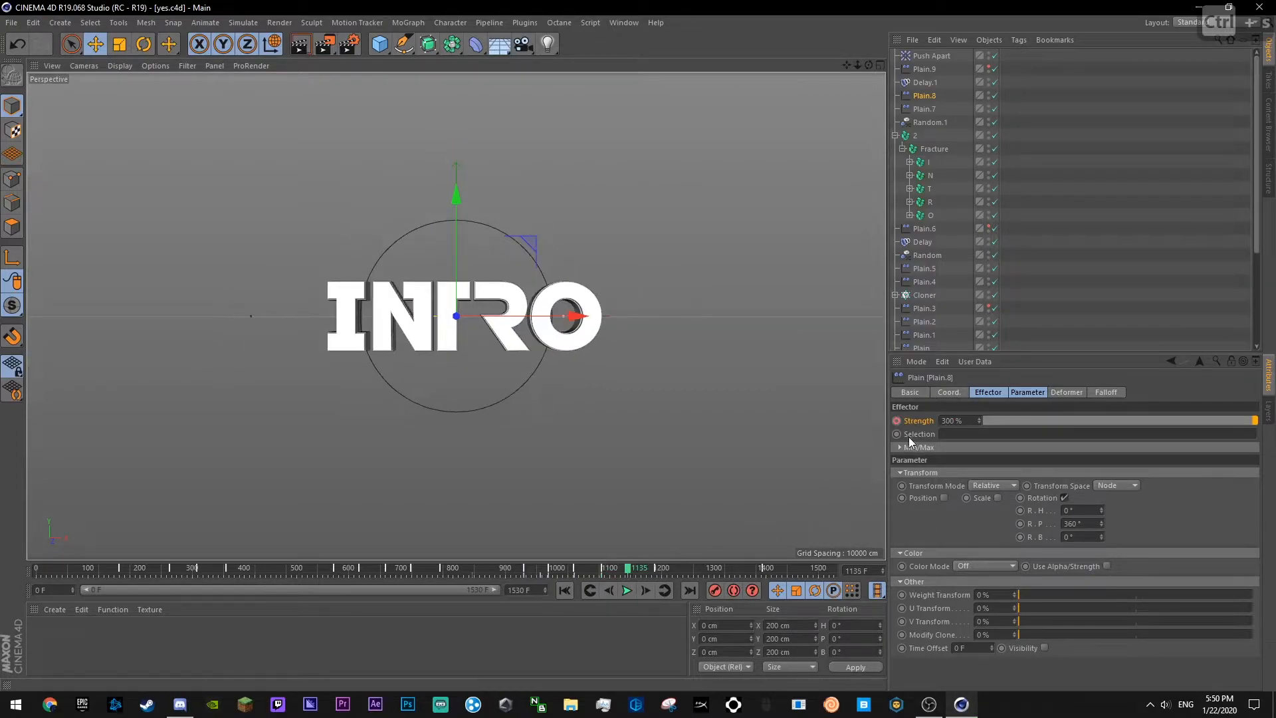
left_click(957, 420)
type("4")
- Open Plain.8's Strength F-curve, flatten the tangent of the key near frame 1030 and replay the rotation
right_click(916, 423)
mouse_move(949, 431)
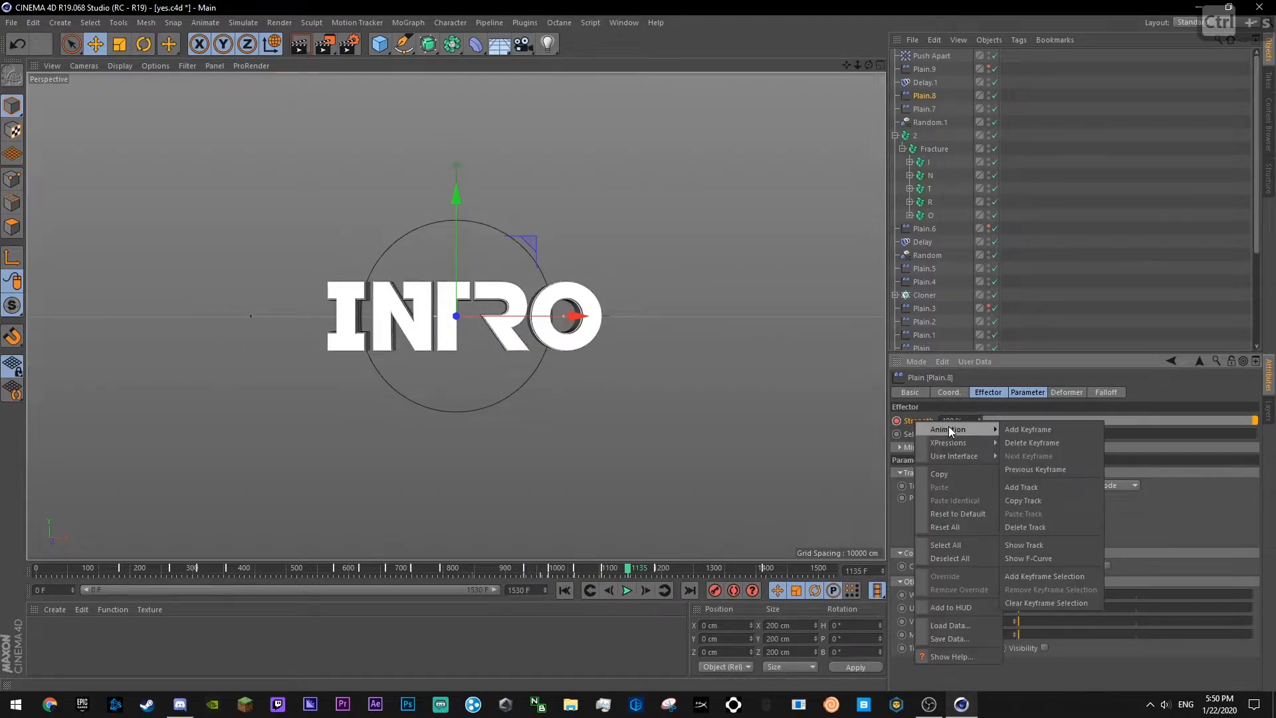
left_click(1040, 559)
left_click_drag(1230, 171, 1058, 222)
left_click(835, 207)
key("F8")
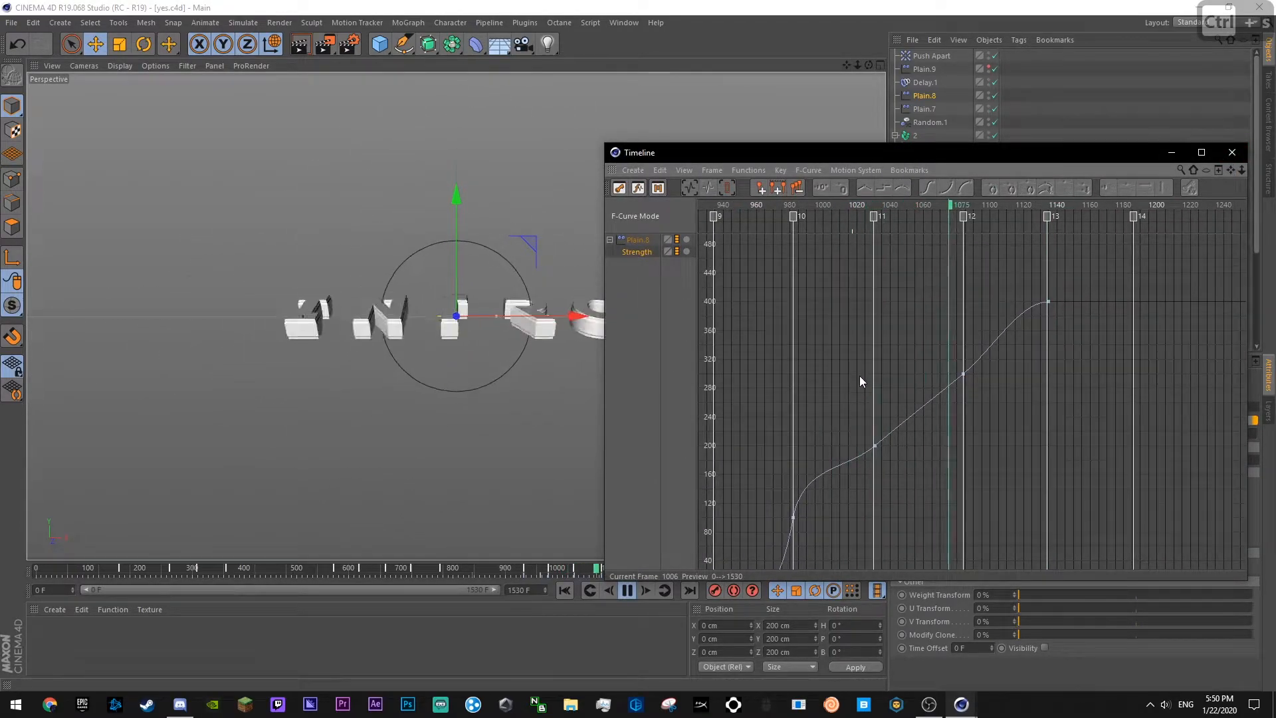
key("F8")
left_click(874, 445)
left_click_drag(895, 428, 899, 444)
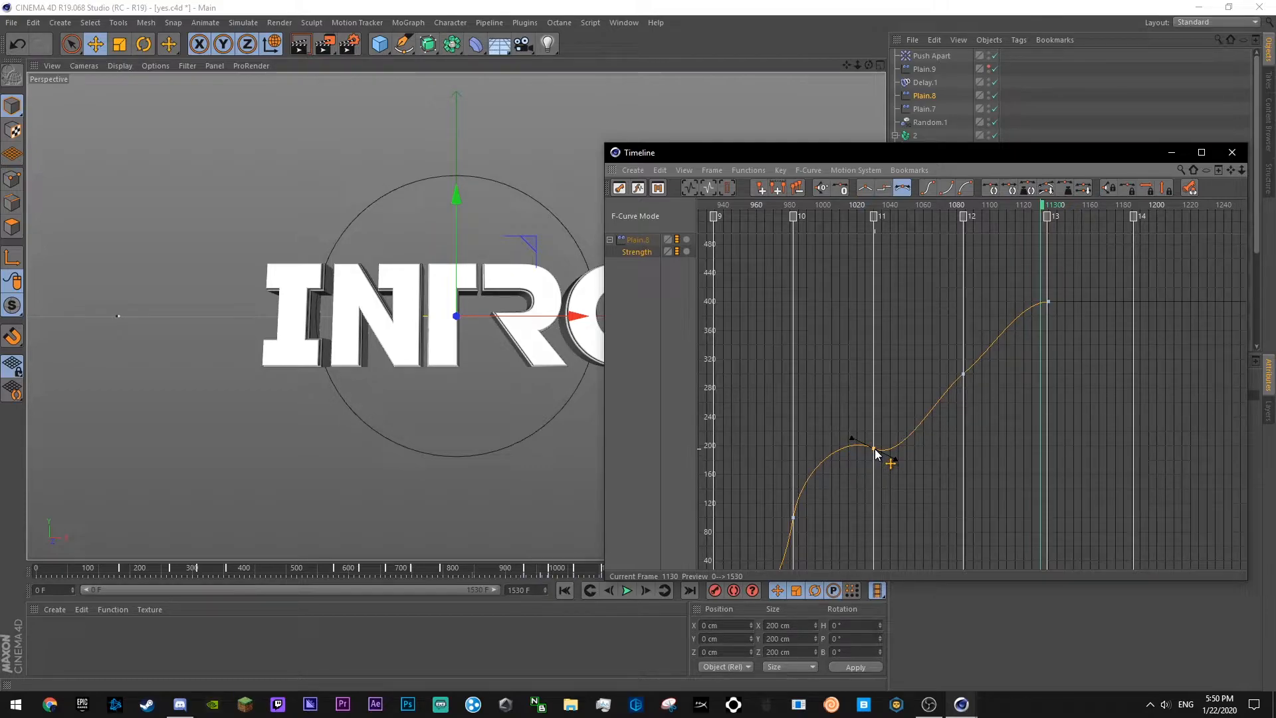
left_click(804, 206)
key("F8")
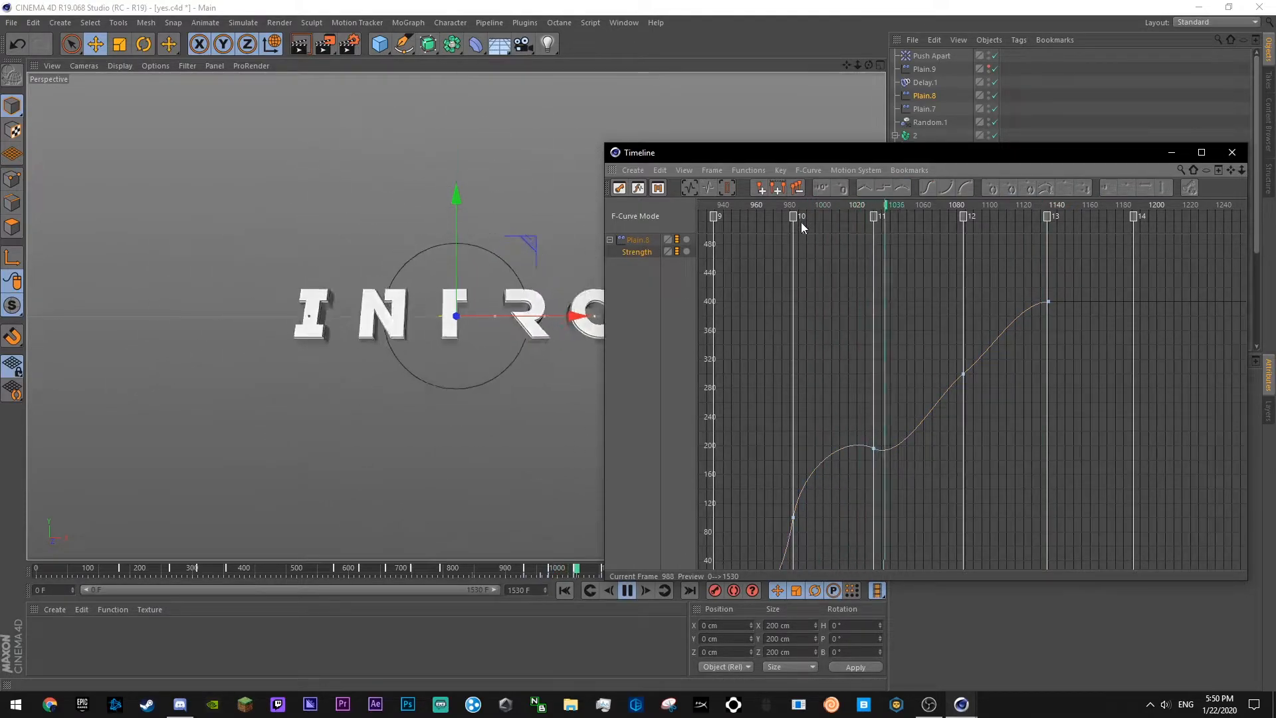
- Steepen the tangent of Plain.8's Strength key at frame 1084 and replay the rotation
key("F8")
left_click(963, 373)
left_click_drag(981, 354, 969, 320)
left_click(828, 207)
key("F8")
left_click(759, 205)
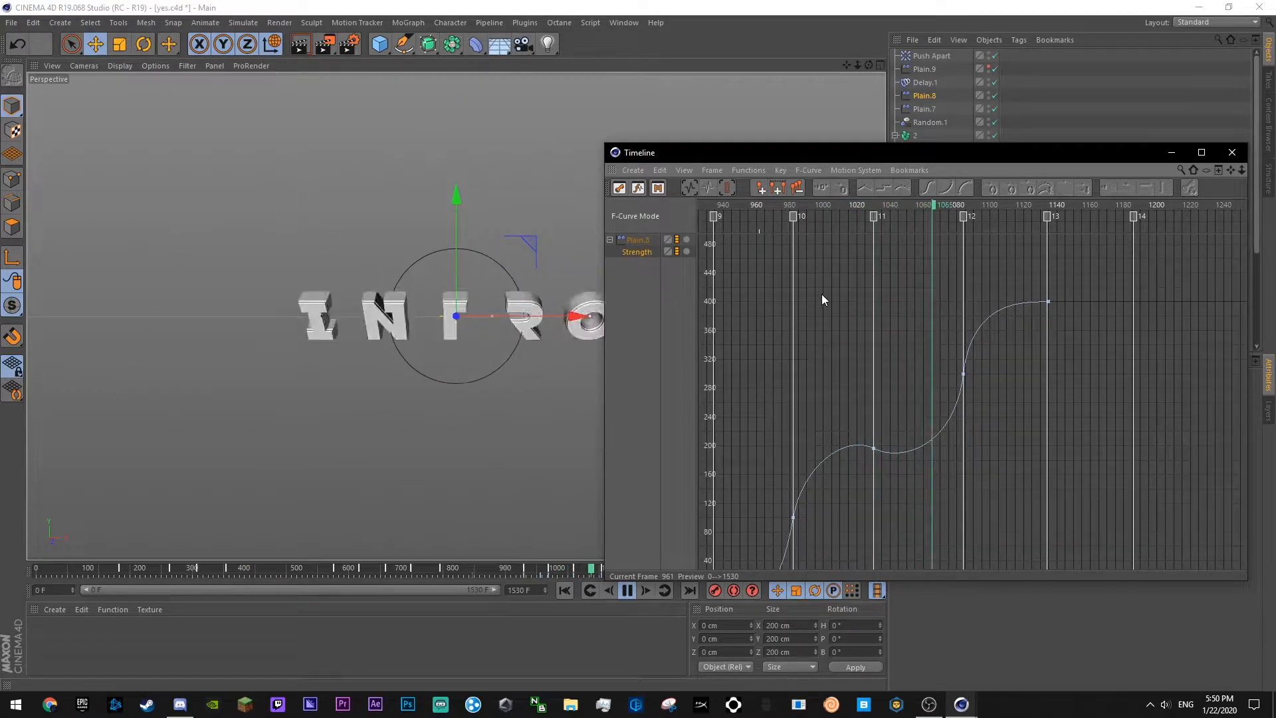
- Tilt the tangent of Plain.8's Strength key at frame 1030 further downward, save, close the timeline and replay the text's motion
key("F8")
left_click_drag(895, 459, 884, 466)
left_click(790, 204)
key("F8")
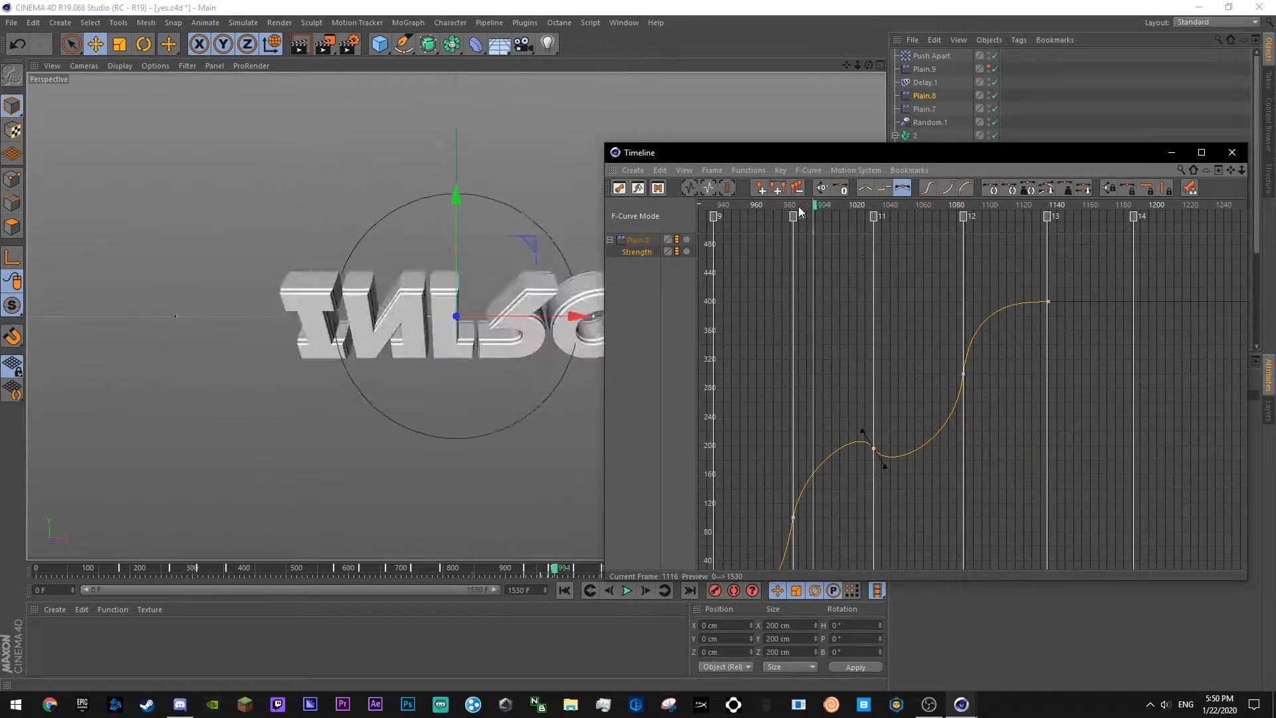
key("ctrl+s")
left_click(1229, 153)
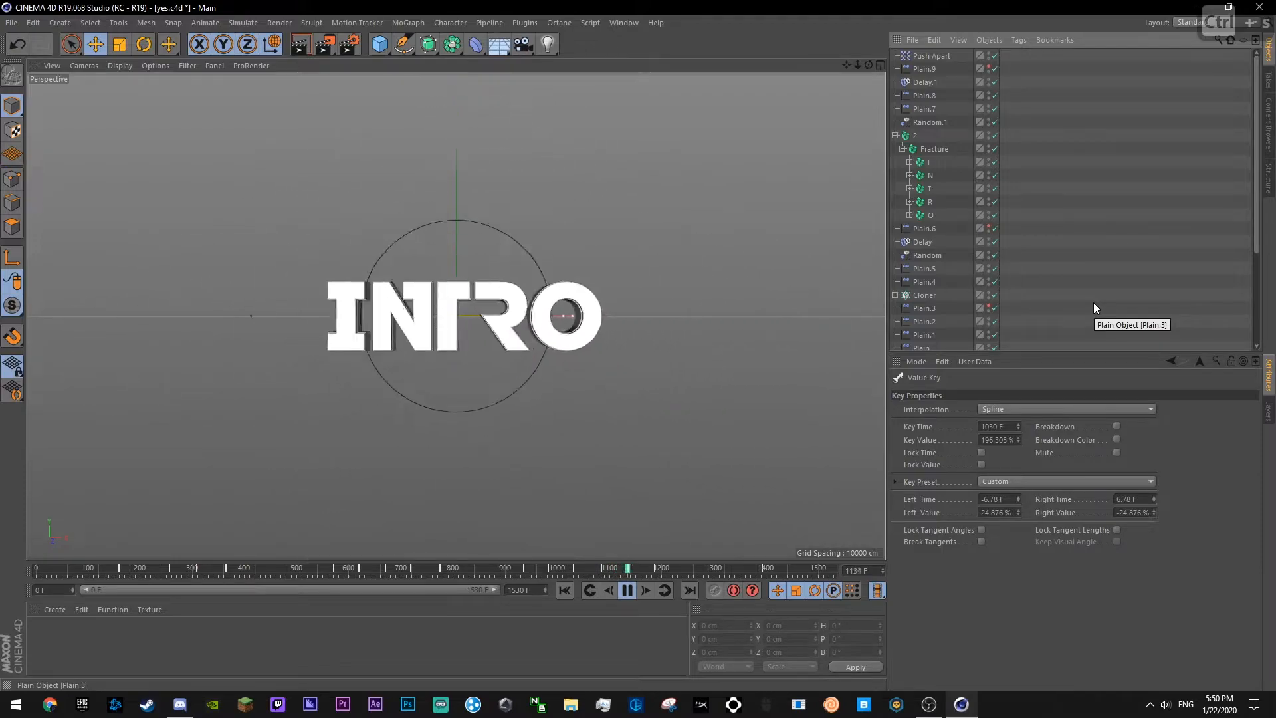
left_click(512, 572)
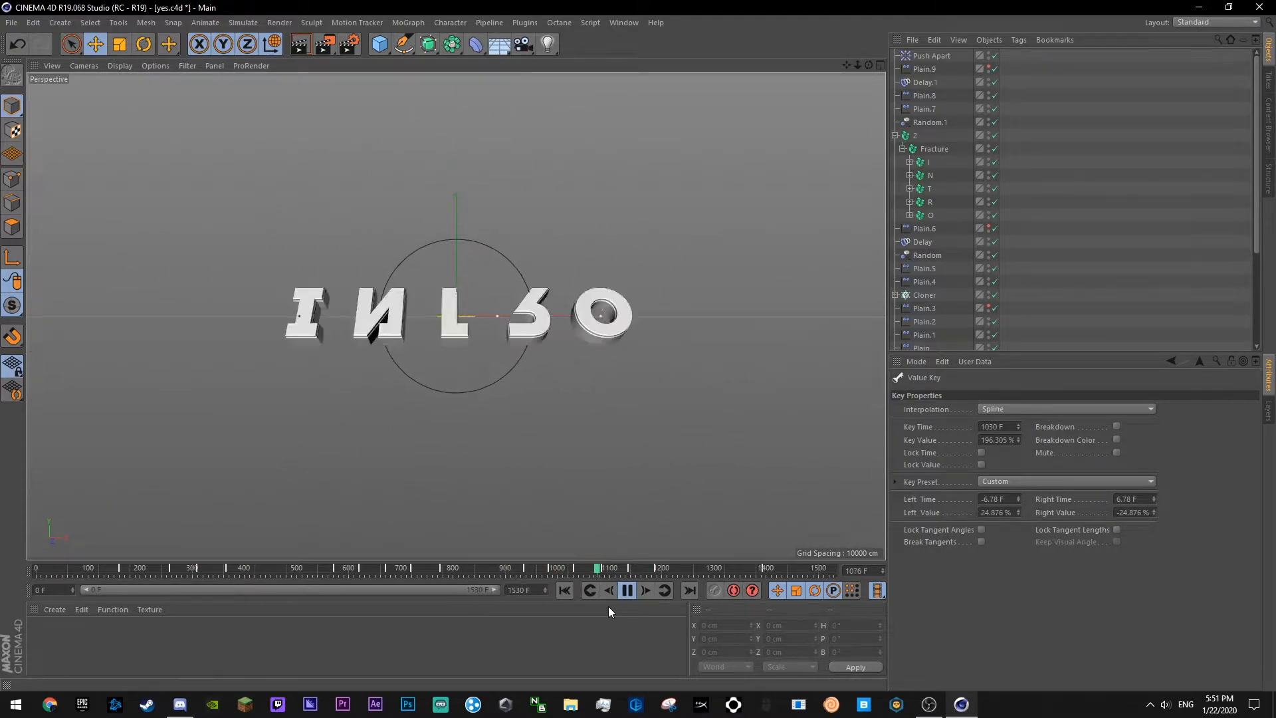
left_click(544, 570)
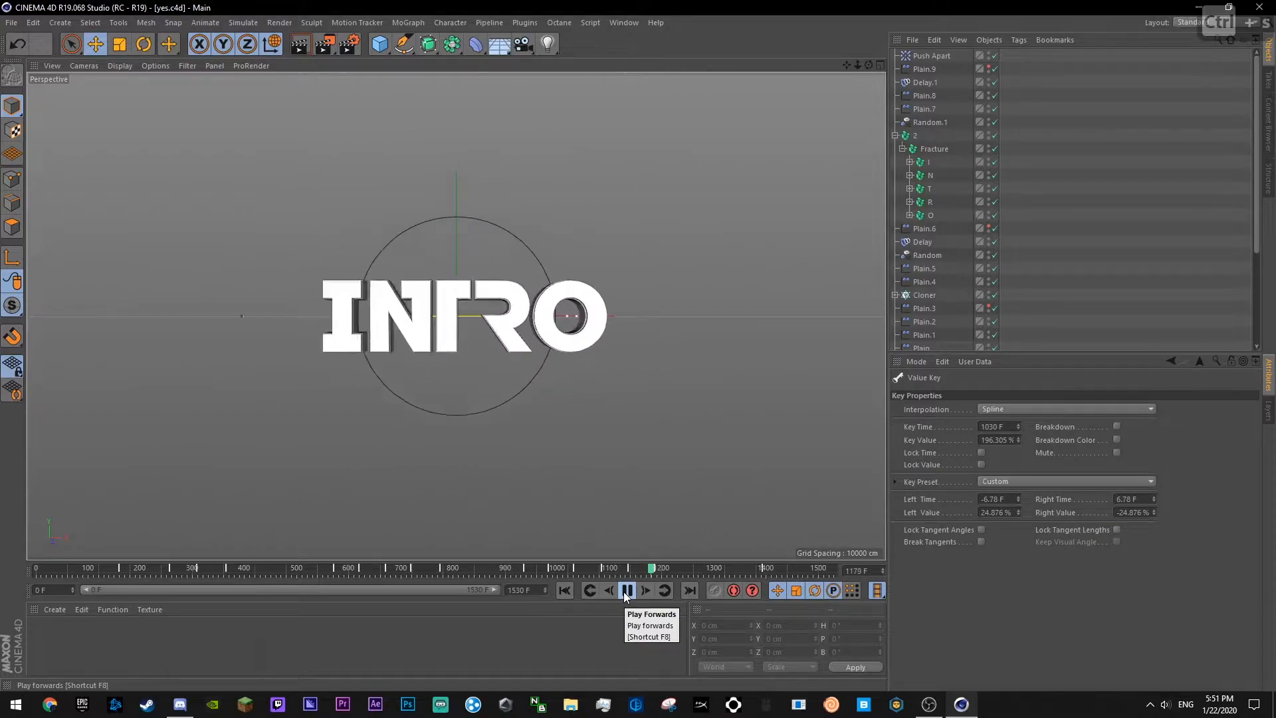
- Add a Plain effector to the letter I's fracture at frame 1115, save and show its transform parameters
left_click(608, 568)
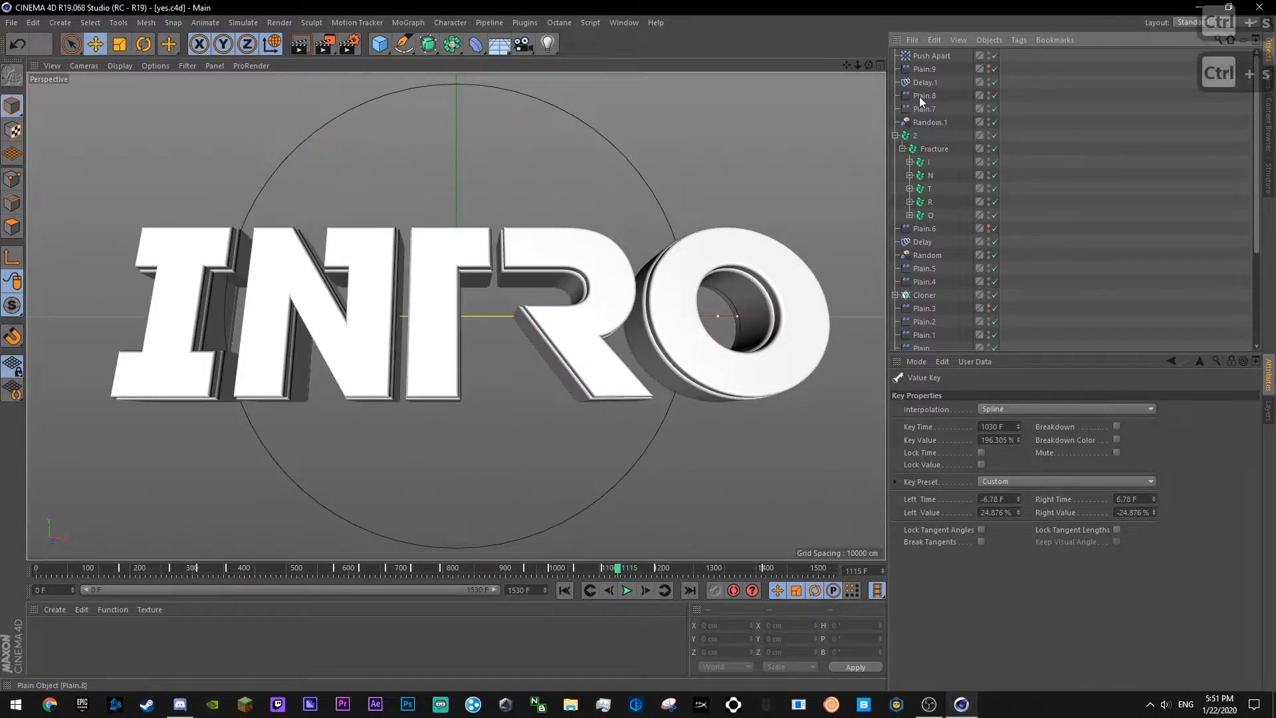
left_click(931, 150)
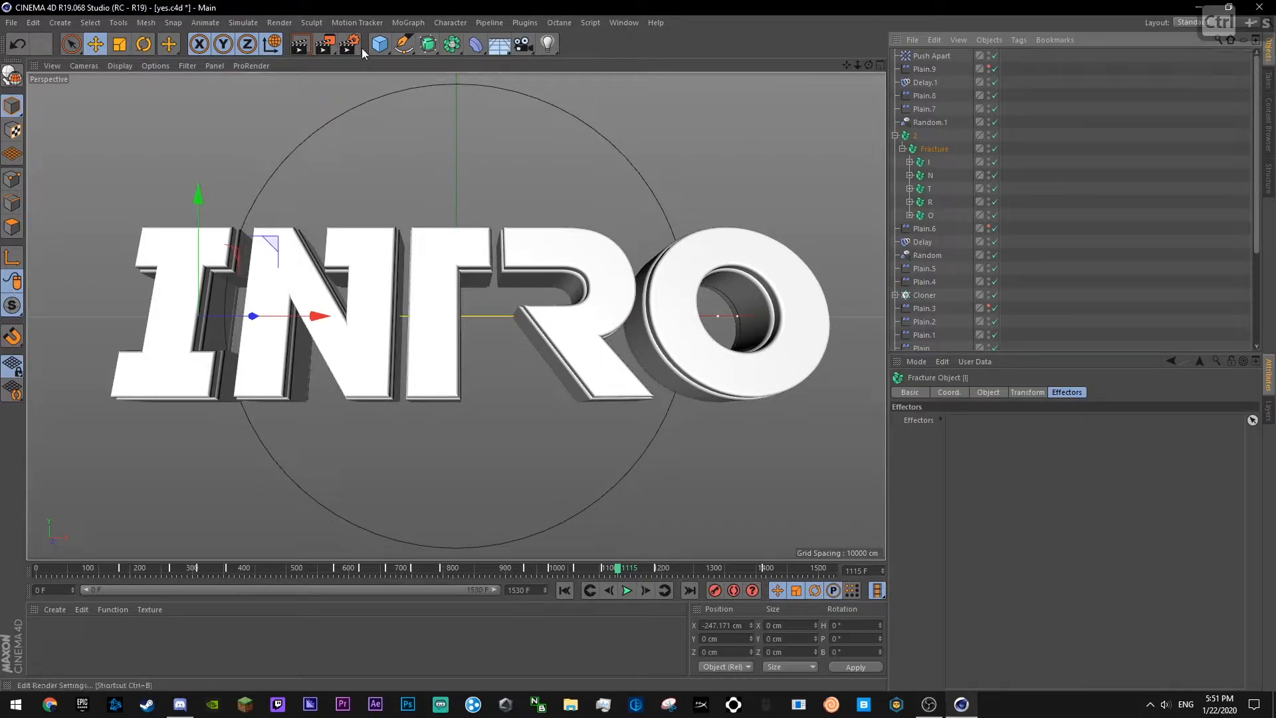
left_click(450, 21)
mouse_move(413, 24)
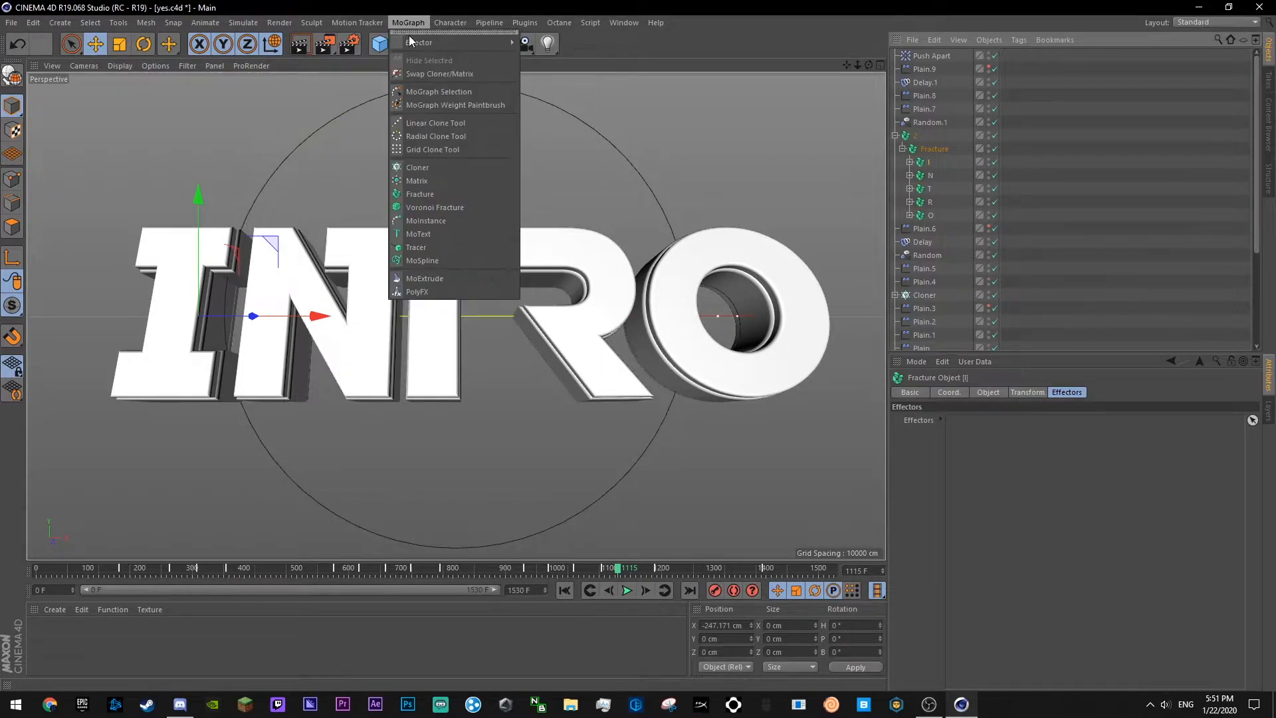
left_click(541, 64)
key("ctrl+s")
left_click(1026, 393)
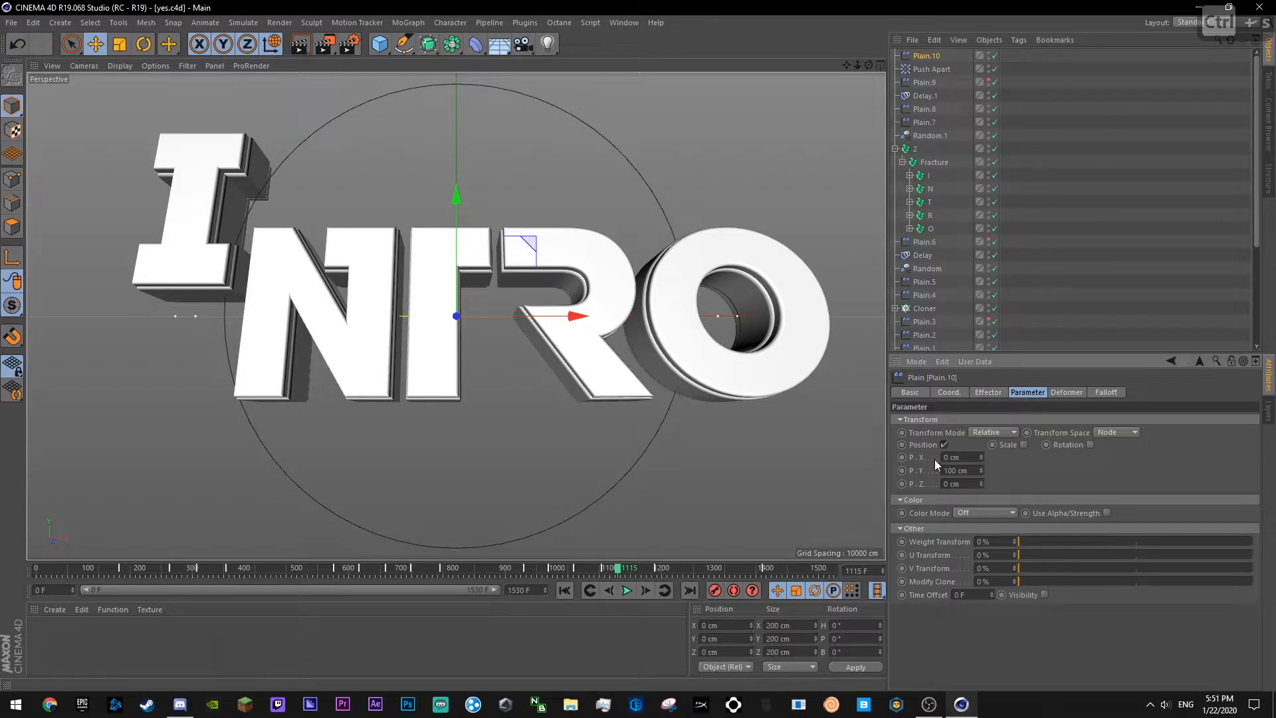
- Switch Plain.10's transform from position to rotation, change its heading rotation and save the project
left_click(945, 444)
left_click(1063, 446)
left_click_drag(1101, 459, 1101, 567)
left_click(1090, 457)
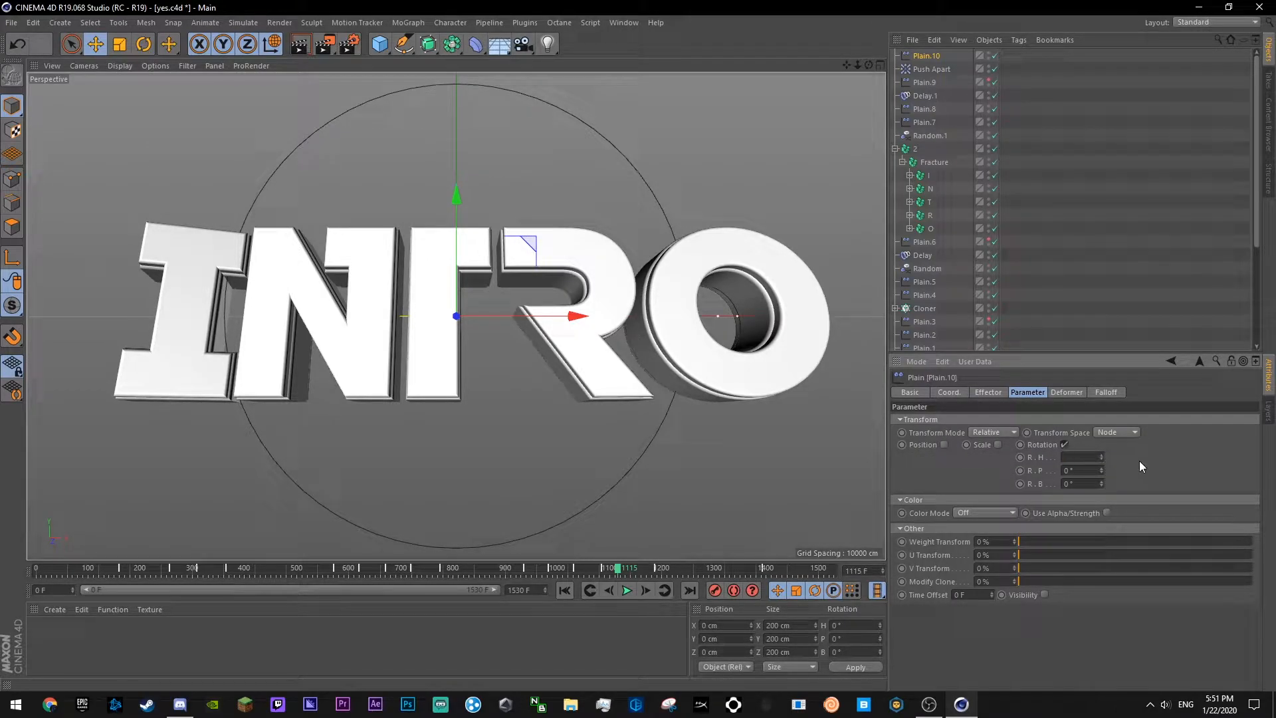
key("Return")
left_click(988, 392)
key("ctrl+s")
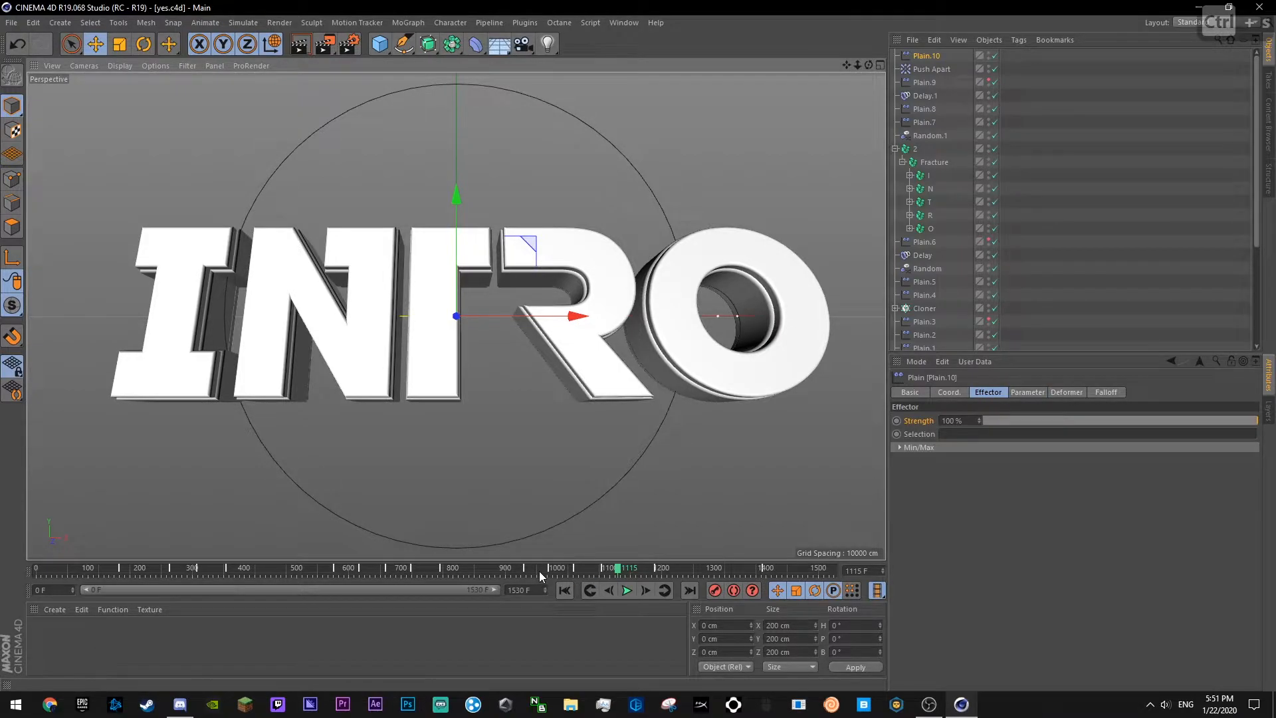
- Replay the letter I's rotation and keyframe Plain.10's Strength at 0% on frame 1084 and 100% on frame 1135
left_click(627, 590)
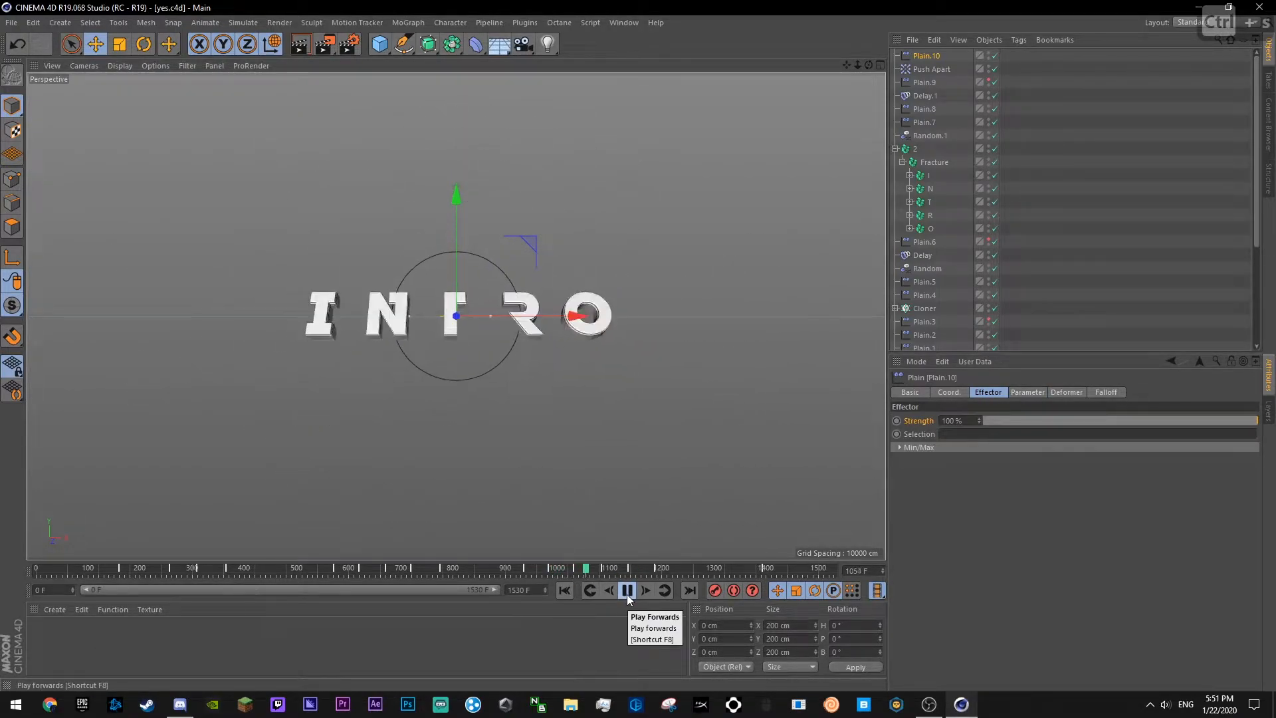
left_click(627, 590)
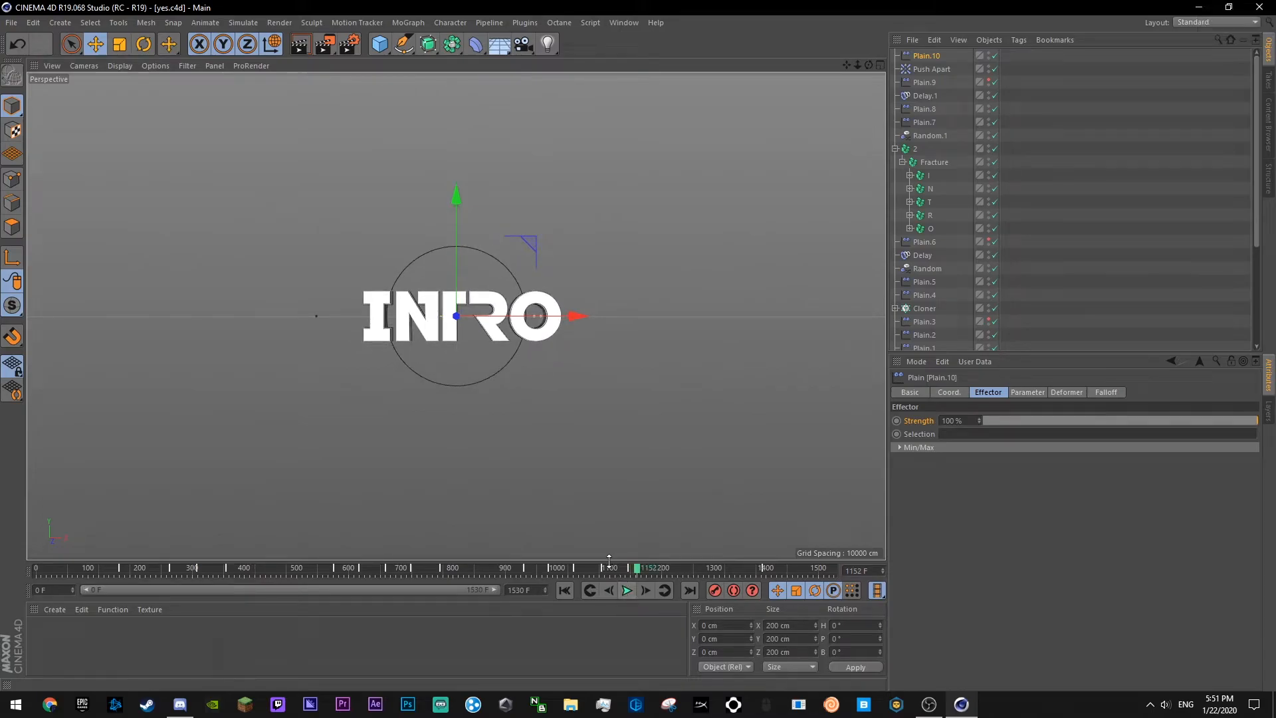
left_click_drag(1003, 426, 977, 425)
left_click(897, 420)
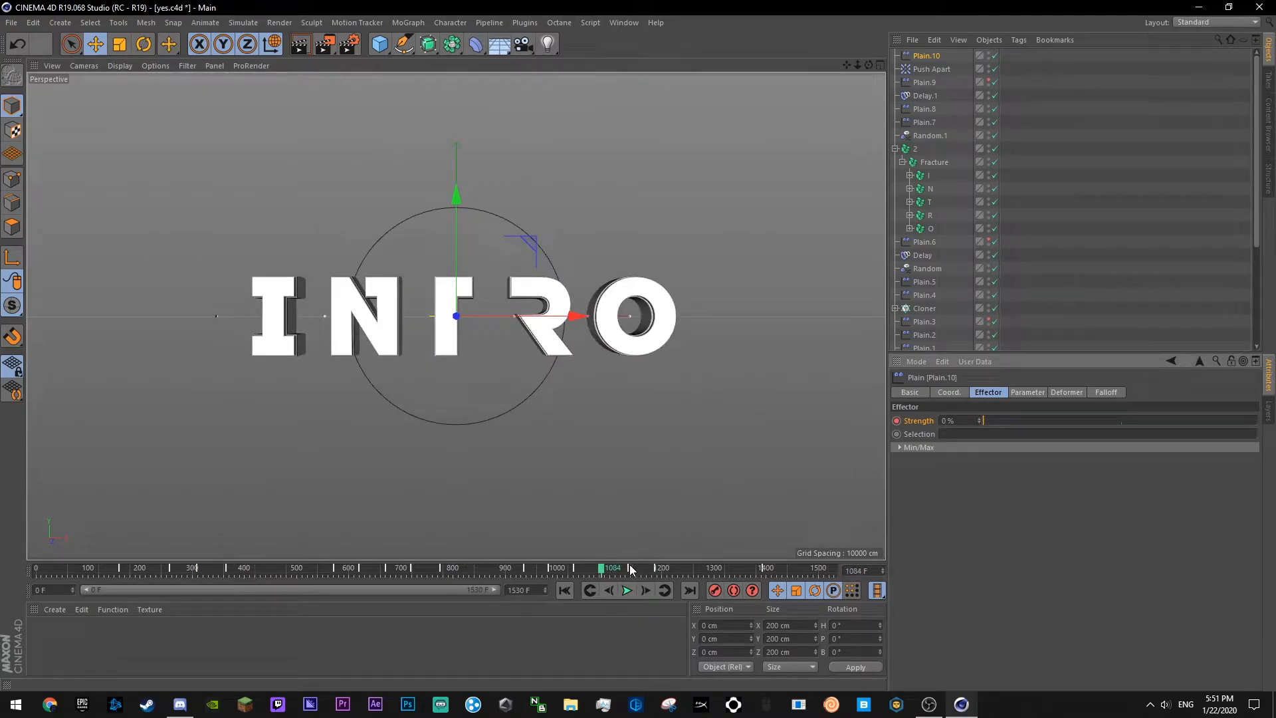
left_click(629, 570)
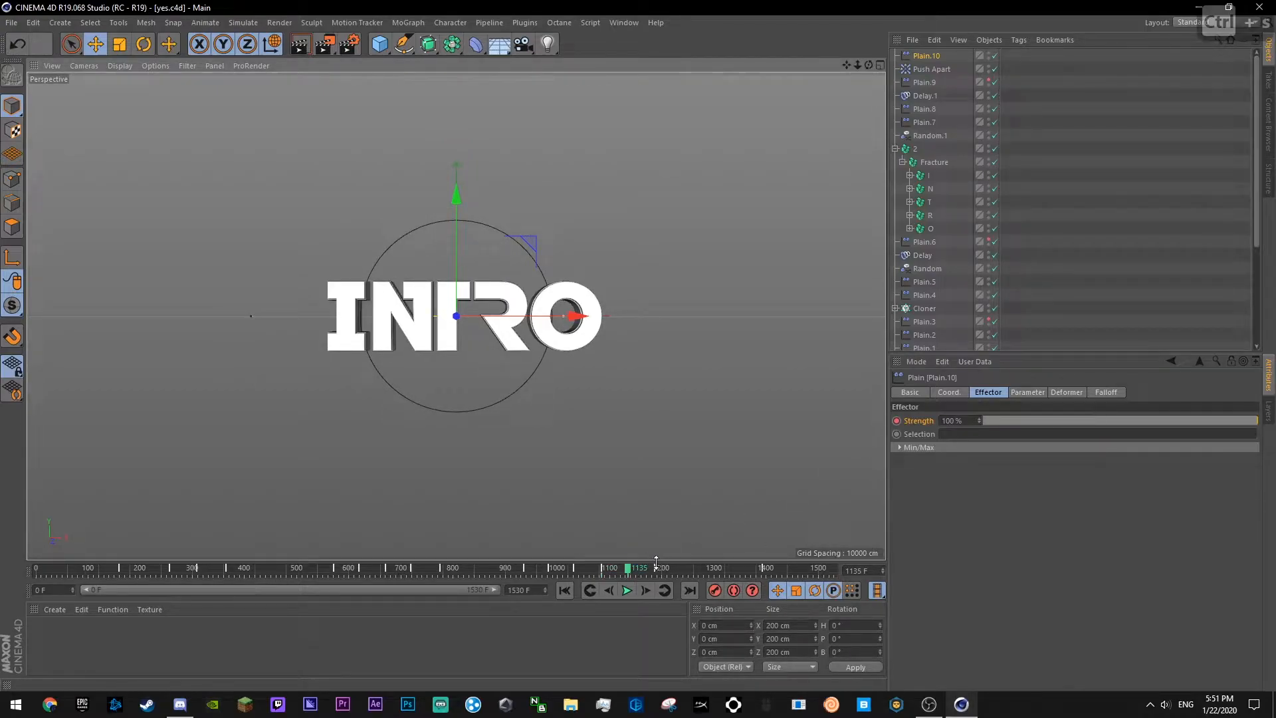
- Keyframe Plain.10's Strength at 200% on frame 1185
left_click(654, 564)
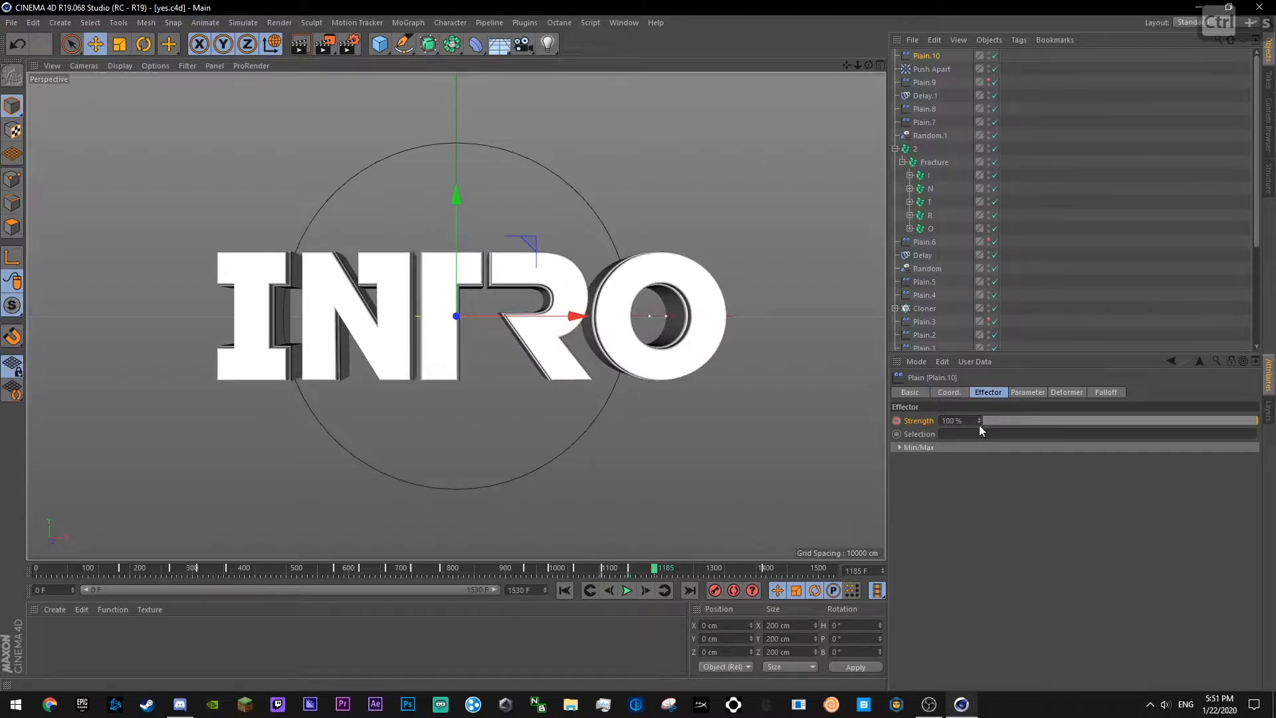
double_click(957, 422)
type("200")
key("Return")
- Open Plain.10's Strength F-curve, steepen the tangent of the middle key near frame 1135 and save
right_click(919, 422)
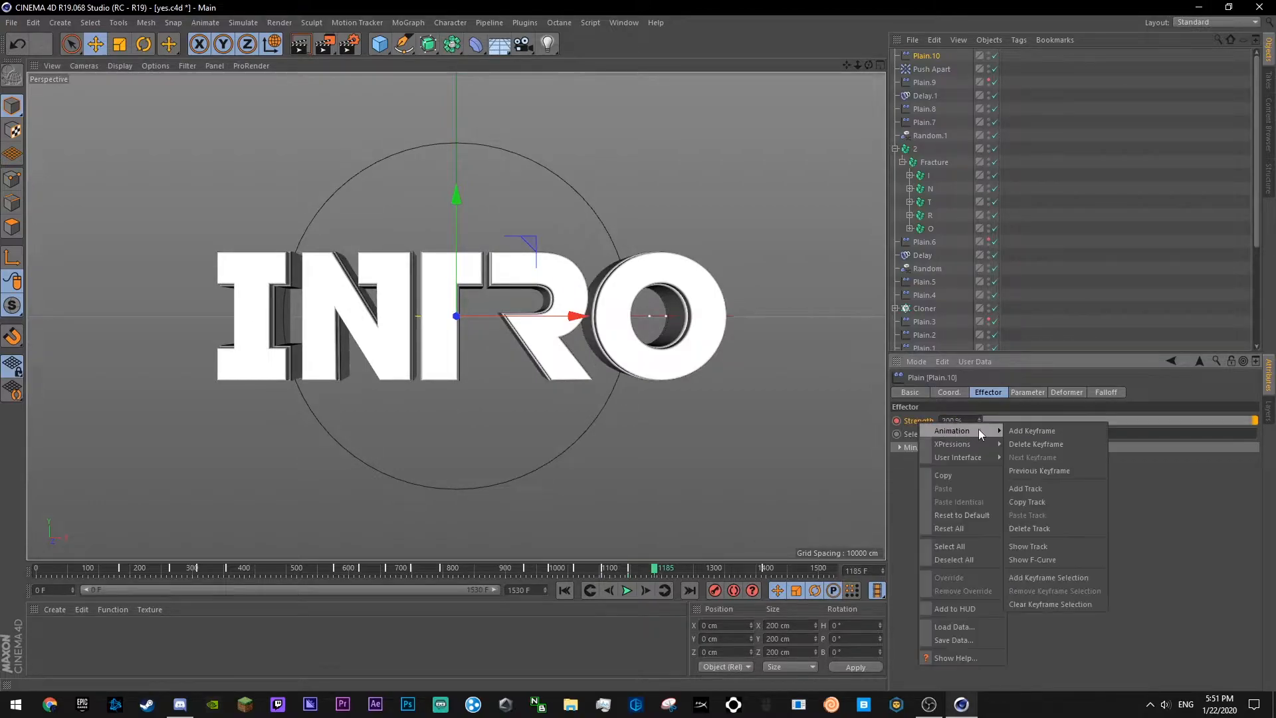
left_click(1024, 560)
left_click(967, 402)
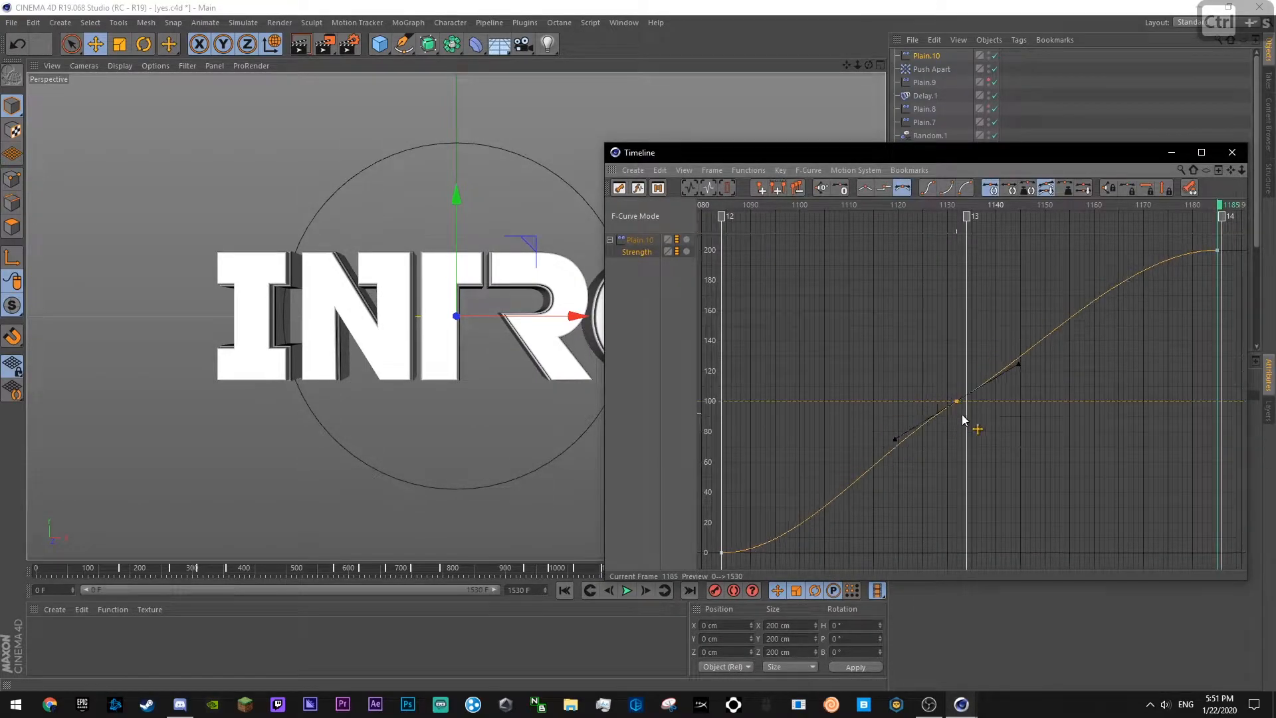
left_click_drag(1028, 364, 978, 290)
left_click(1034, 317)
key("ctrl+s")
- Replay the letter I's spin from just after frame 1084 to check the new curve
left_click(799, 191)
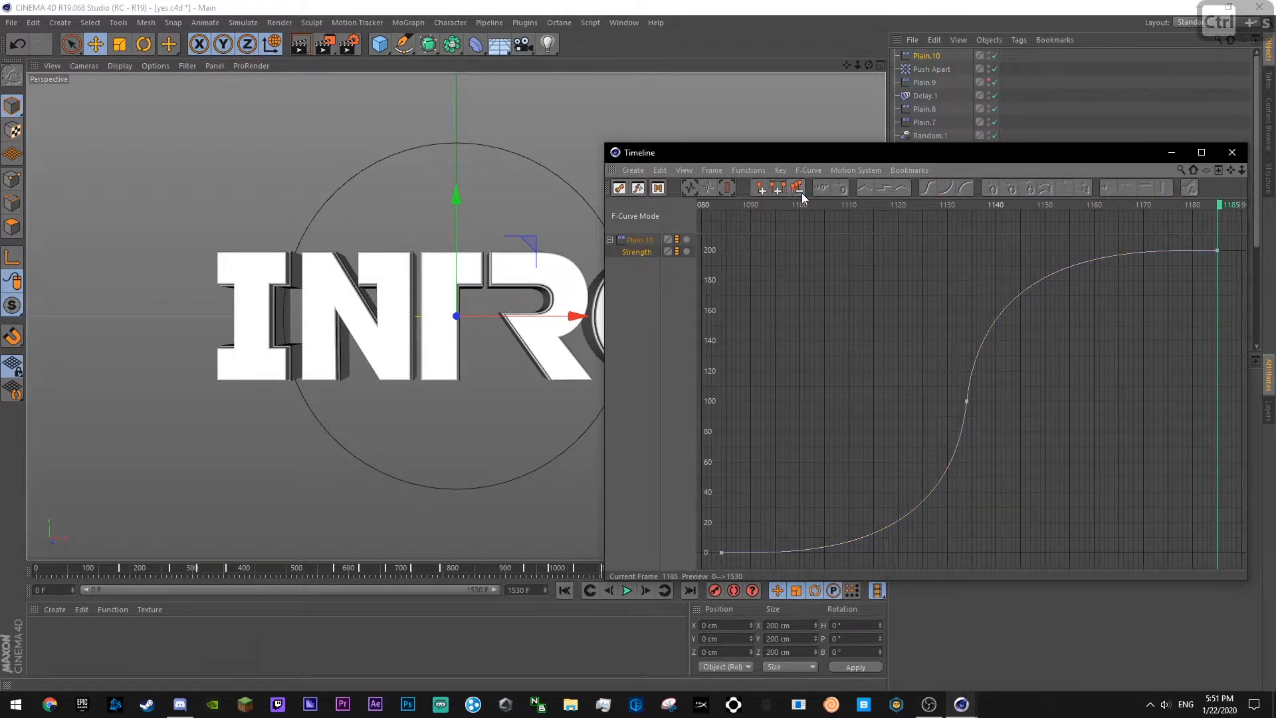
left_click(800, 207)
key("ctrl+z")
left_click(779, 205)
key("F8")
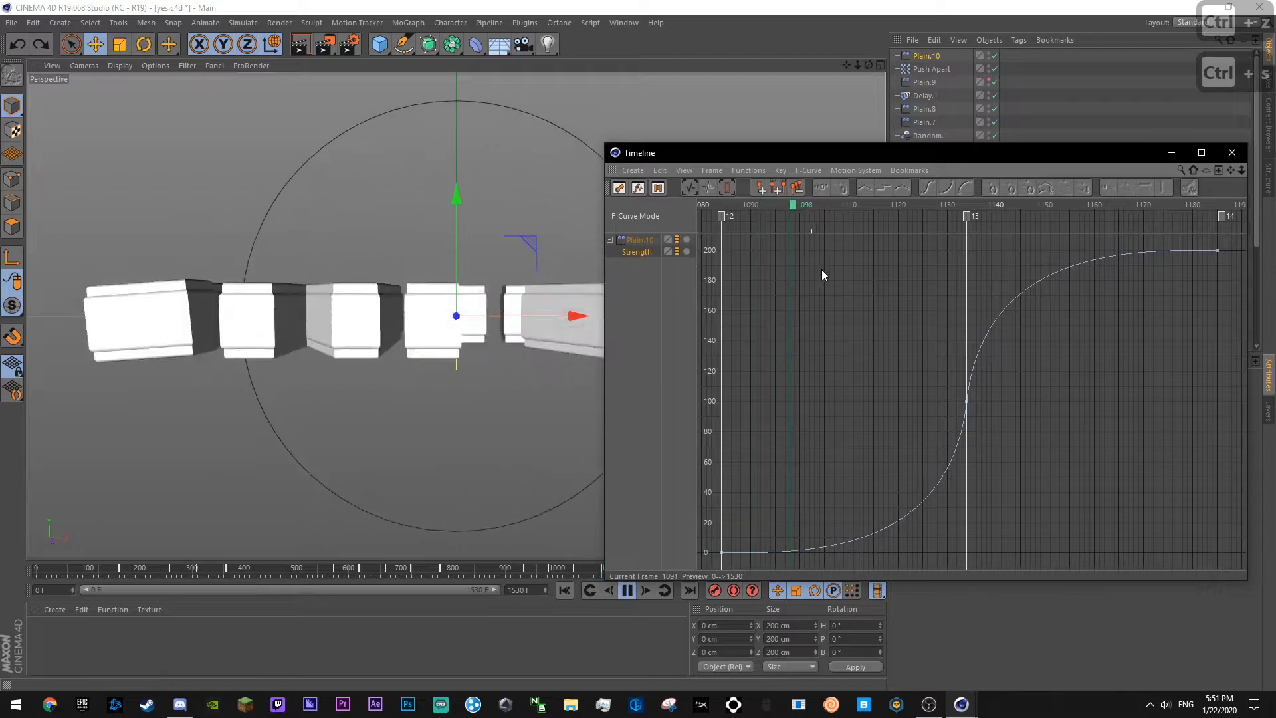
key("F8")
left_click(747, 206)
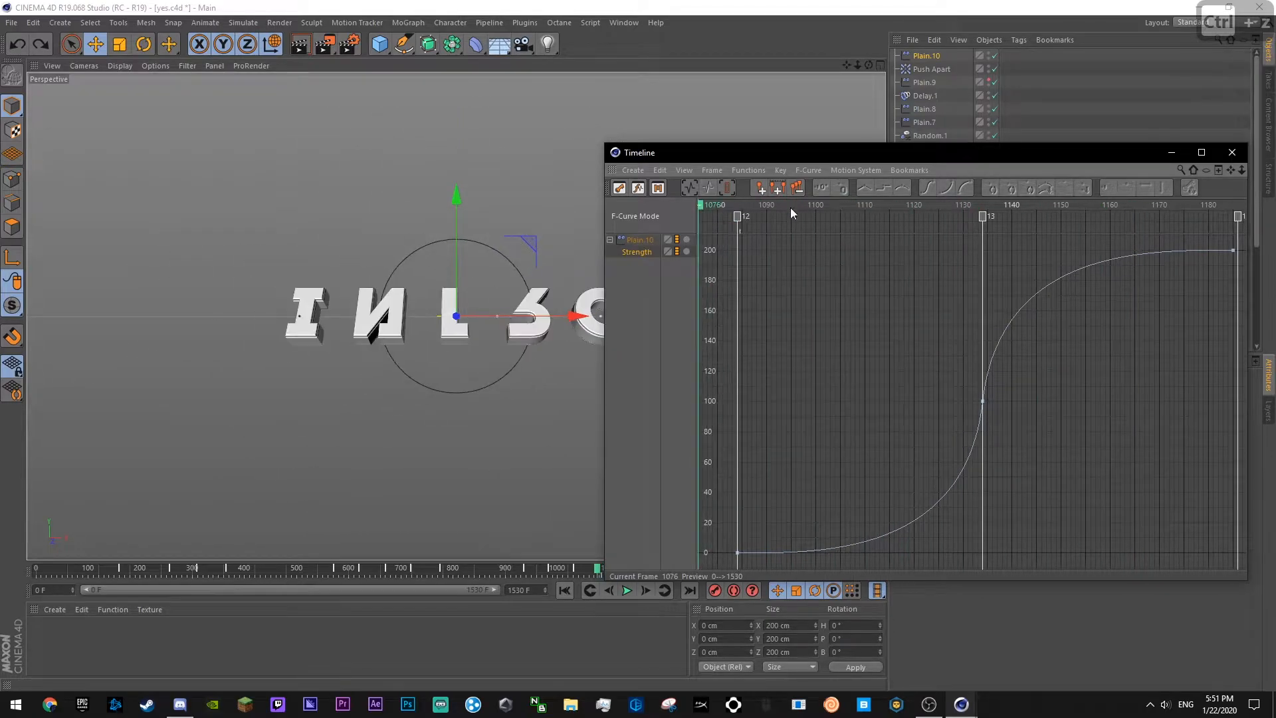
- Close the timeline and add a Plain effector to the parent fracture 2 with position off and heading rotation at 360°
left_click(1232, 152)
left_click(936, 163)
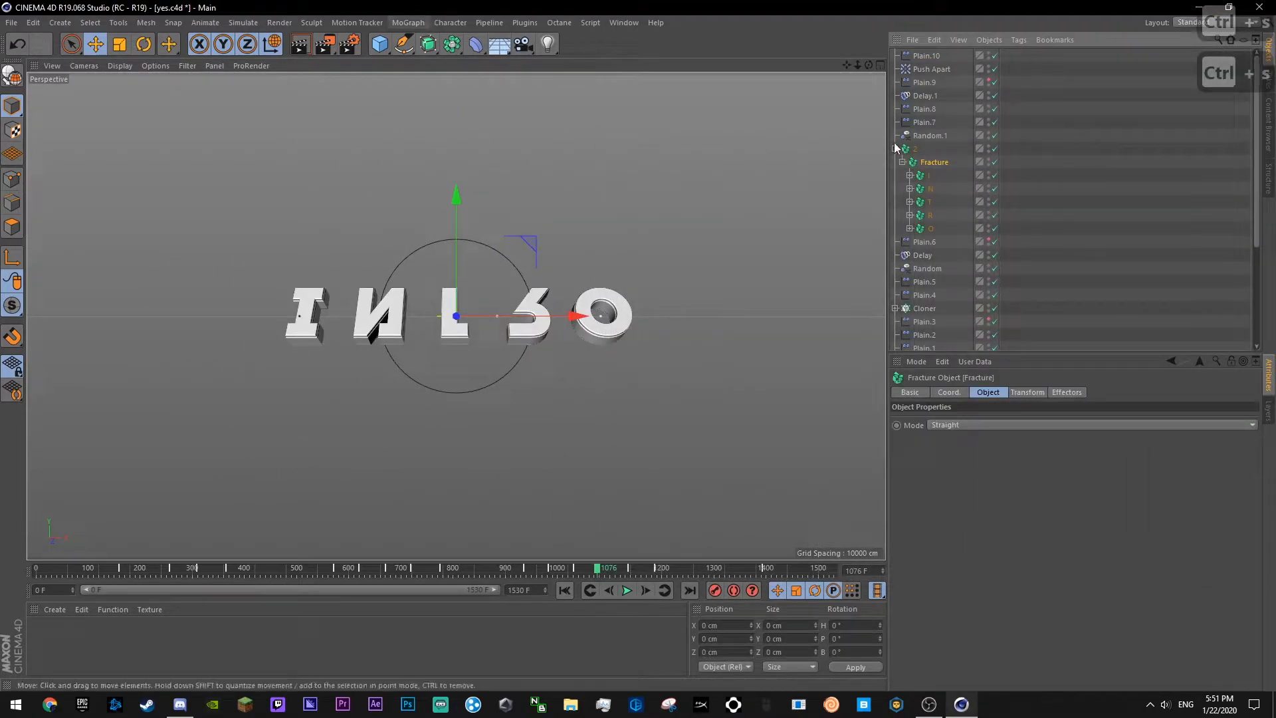
left_click(915, 149)
left_click(395, 25)
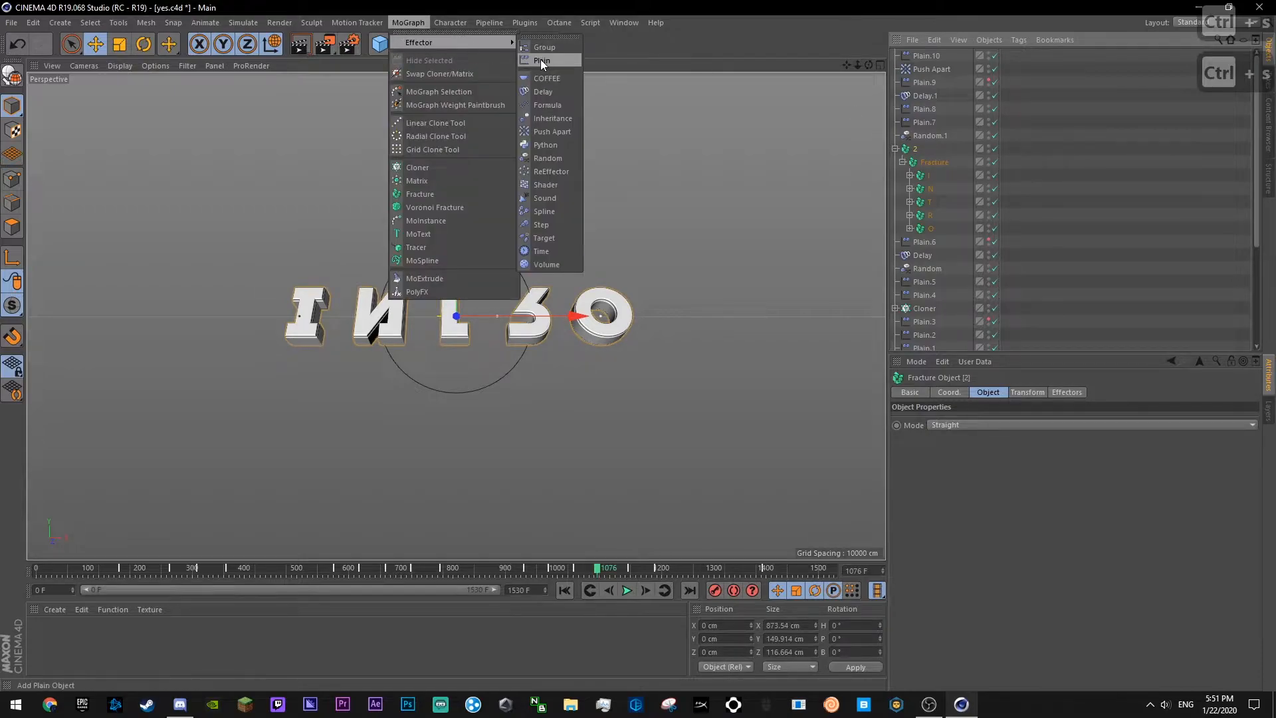
left_click(540, 58)
left_click(1024, 392)
left_click(943, 444)
left_click(1064, 445)
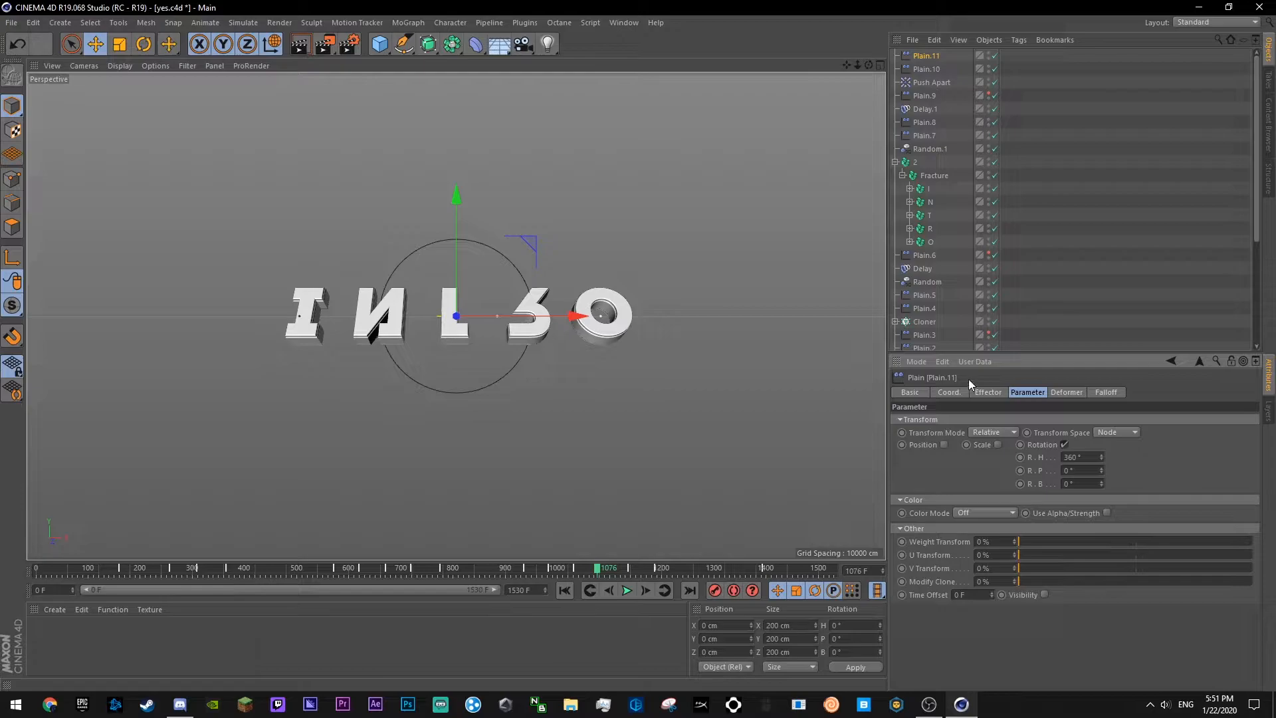
left_click(982, 392)
- Replay the animation and keyframe Plain.11's Strength at 0% on frame 1084
left_click(626, 590)
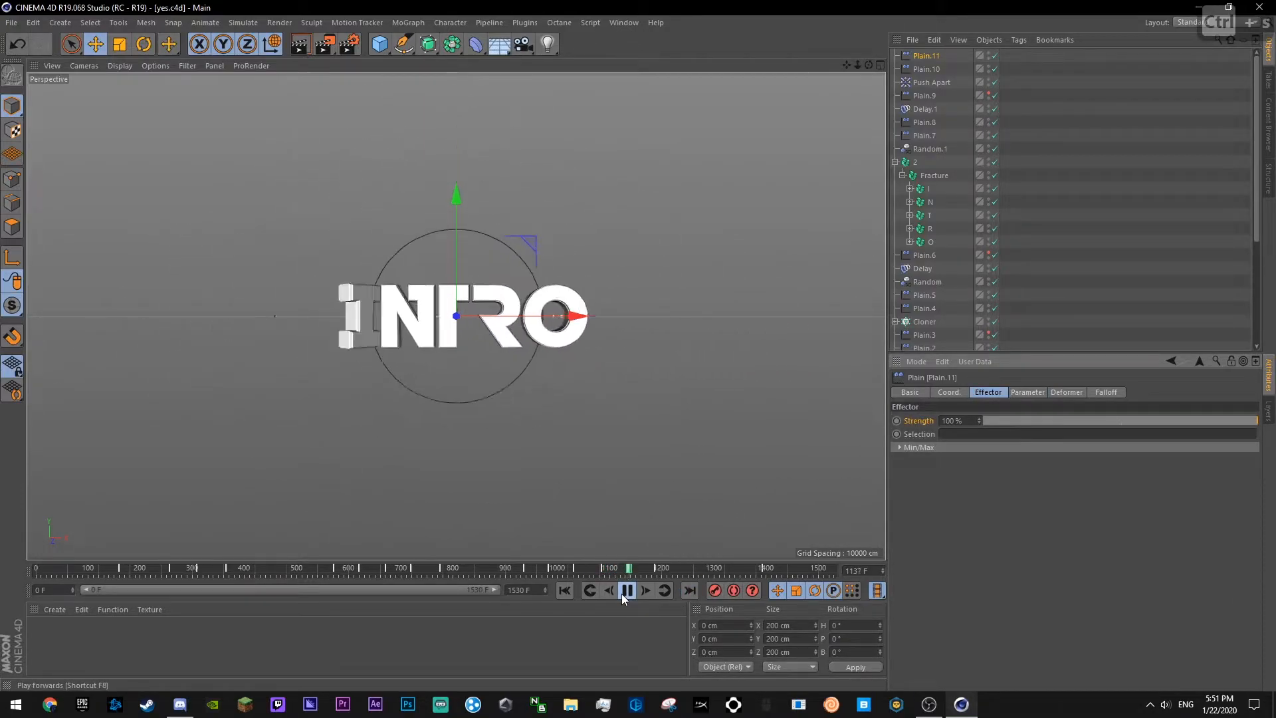
left_click(626, 590)
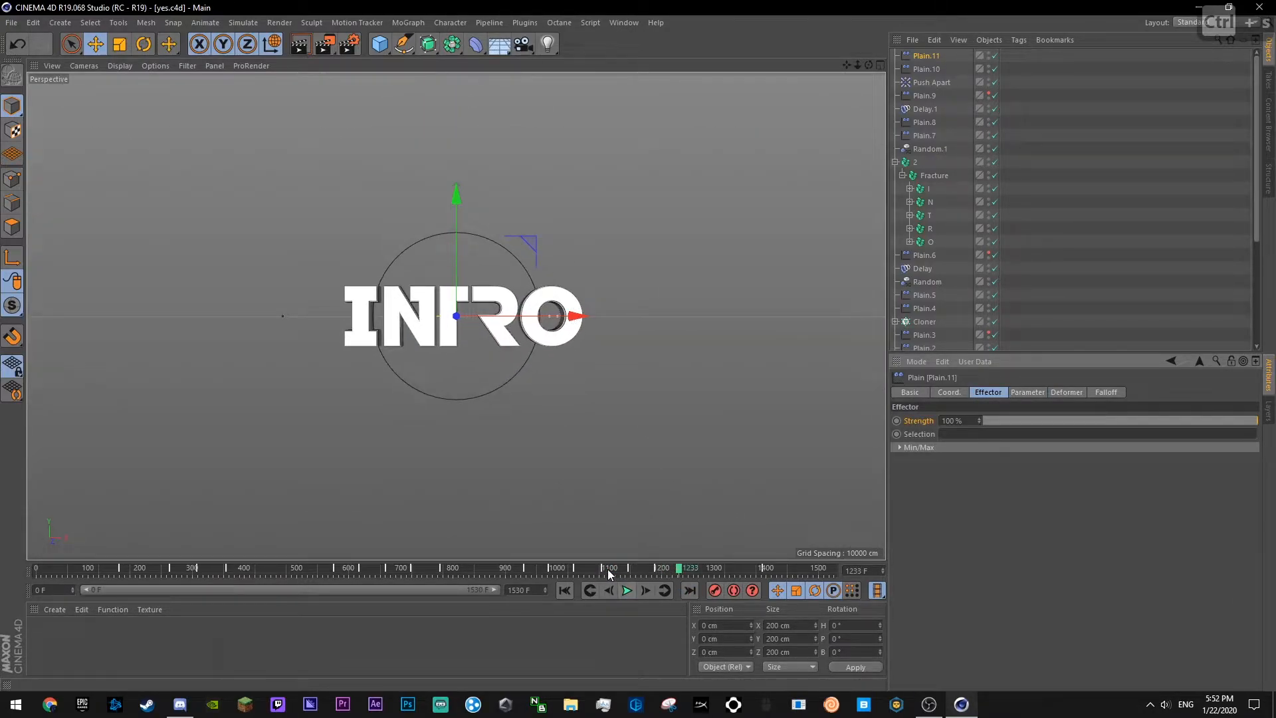
left_click(604, 569)
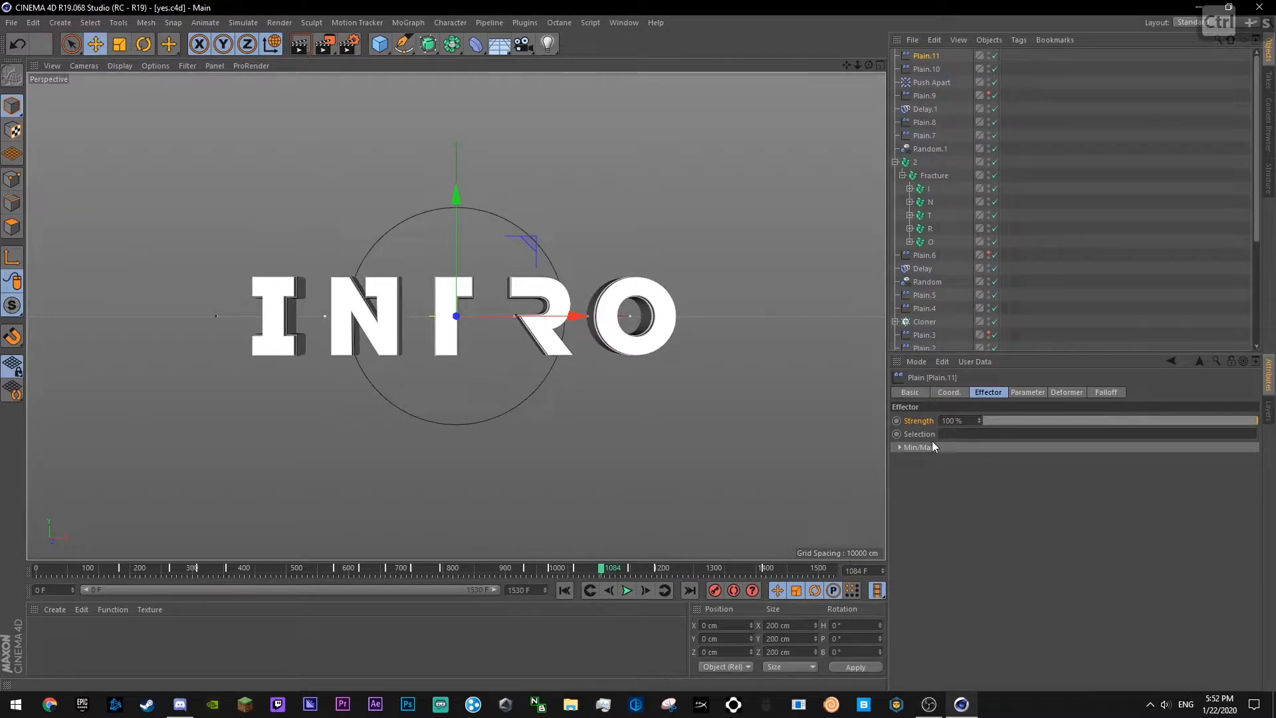
left_click_drag(989, 422, 930, 412)
left_click(896, 420, "ctrl")
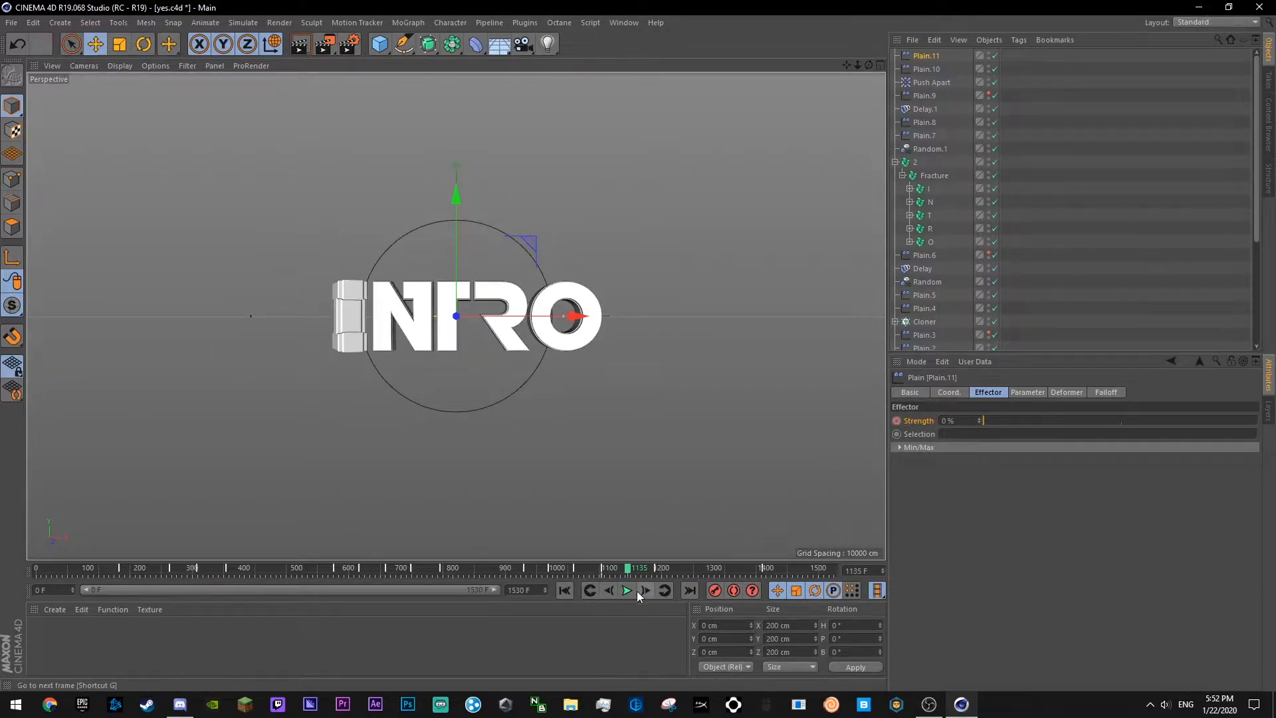
- Keyframe Plain.11's Strength on frame 1186, save the project and set the Strength there to 50%
left_click(627, 590)
left_click(630, 593)
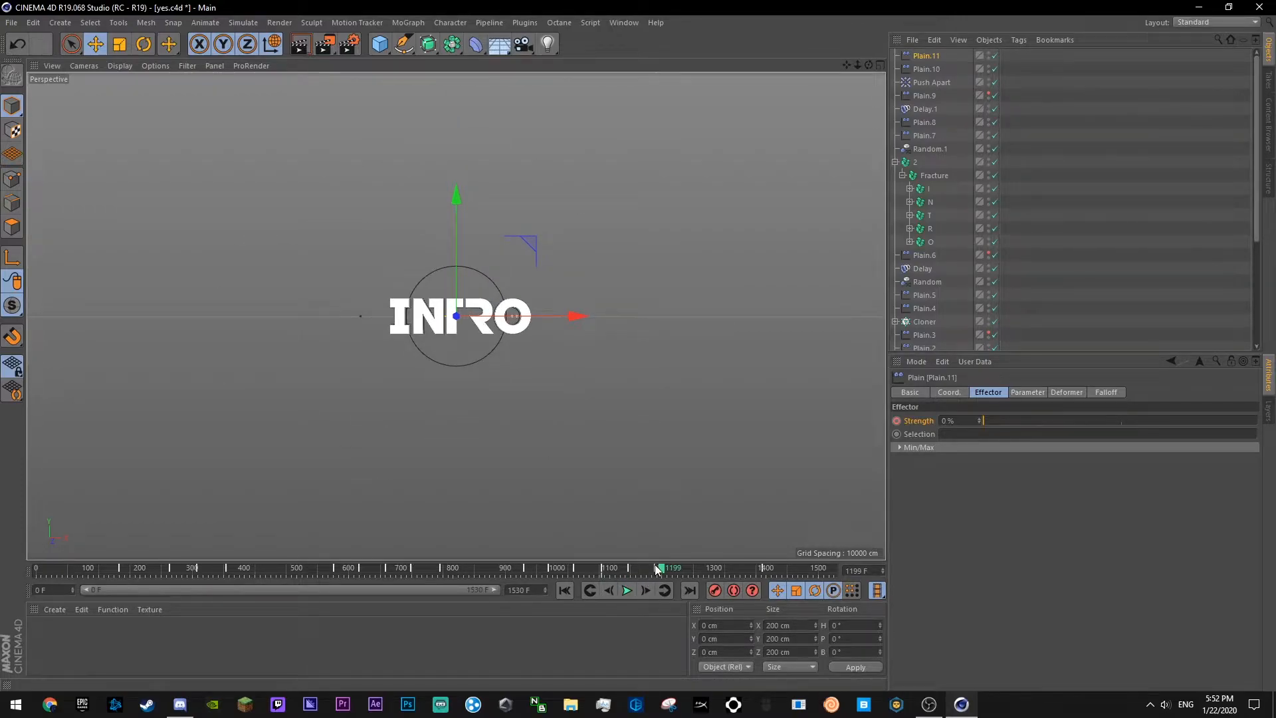
left_click(654, 570)
left_click_drag(998, 424, 1244, 425)
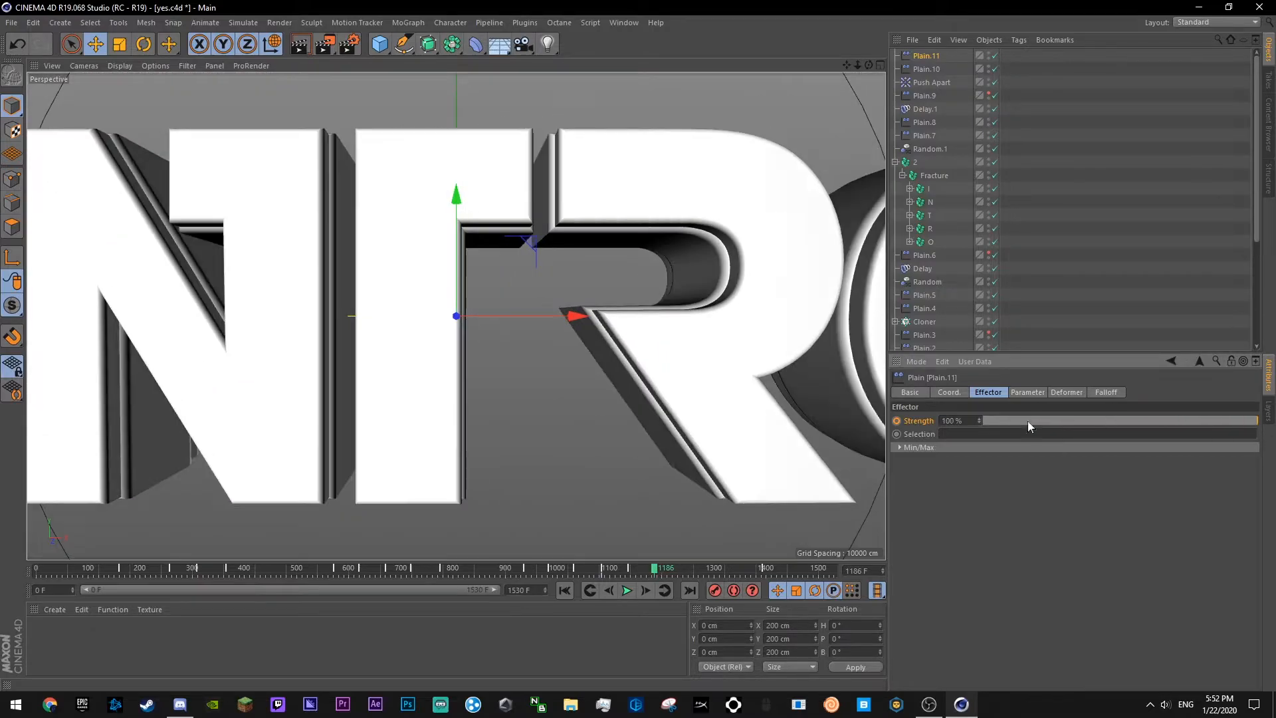
key("ctrl+s")
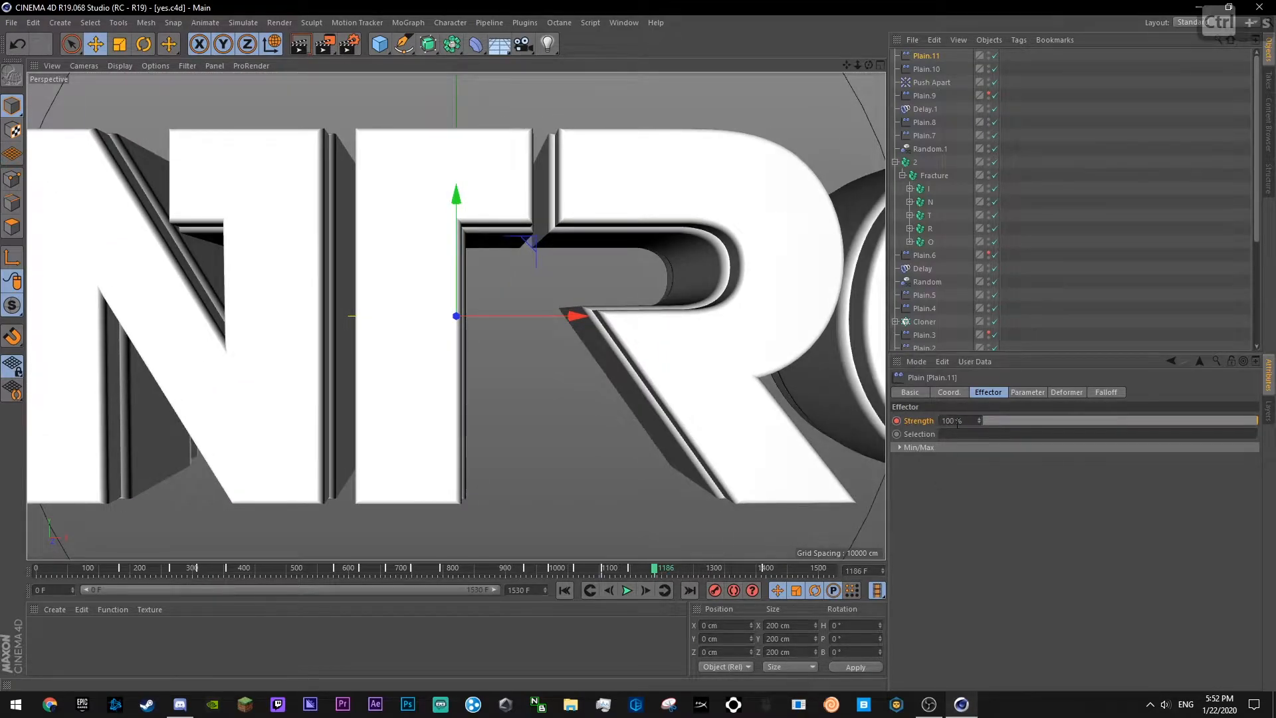
left_click(955, 421)
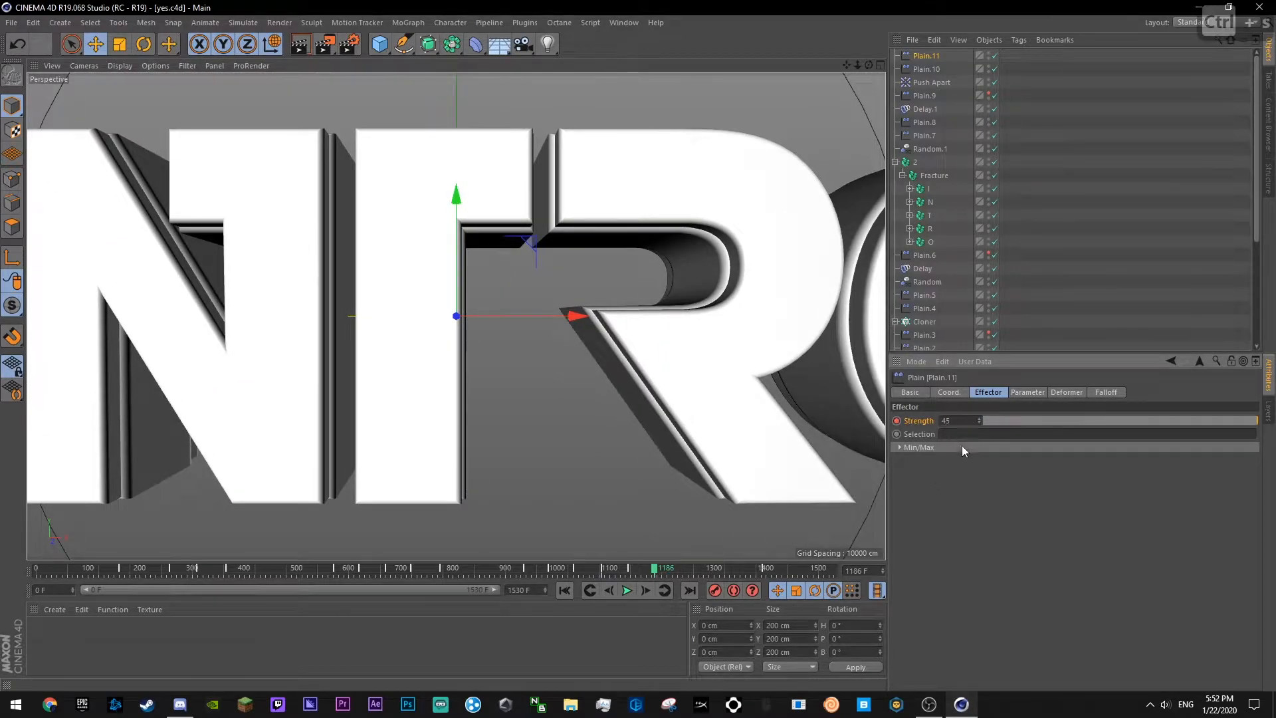
type("50")
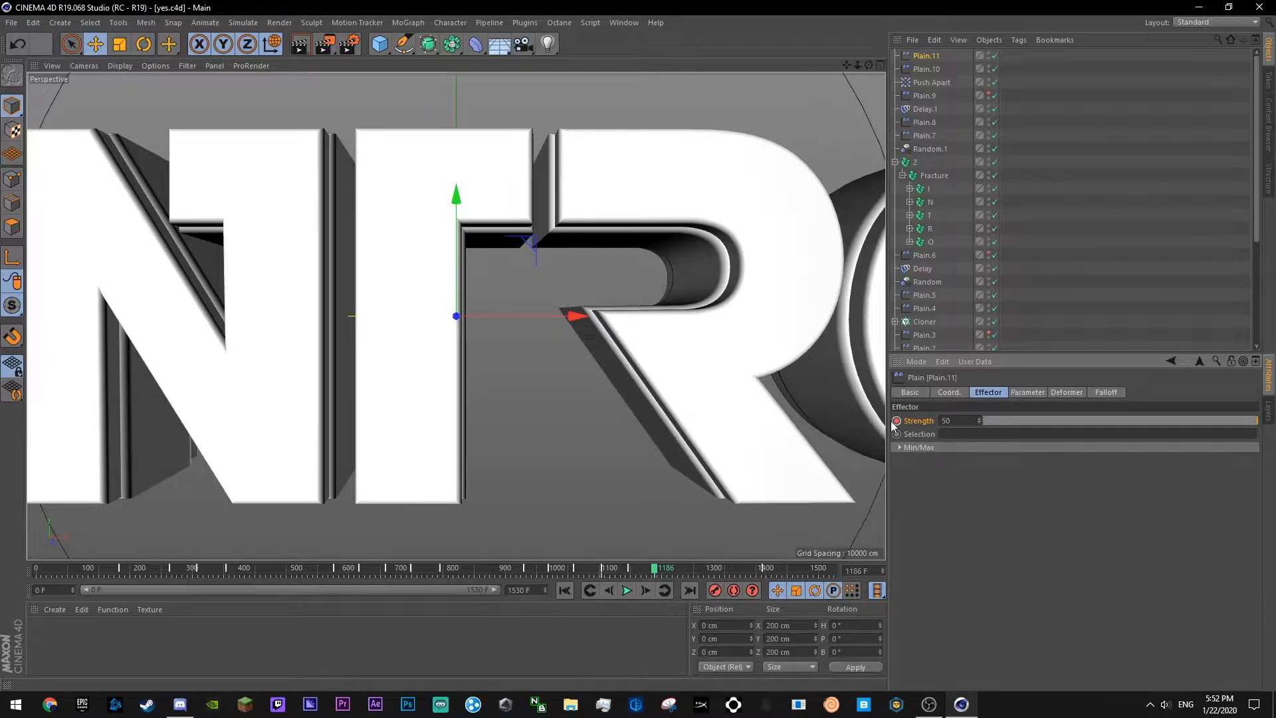
key("Return")
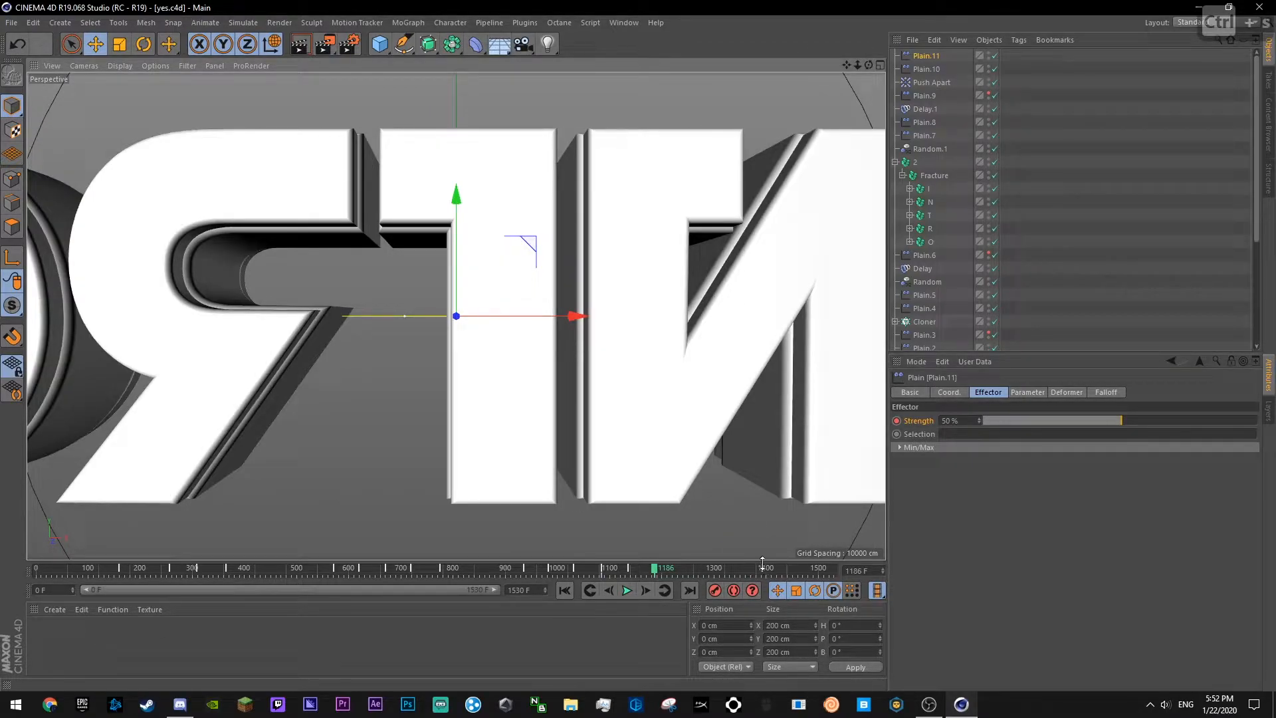
- Keyframe Plain.11's Strength at 100% on frame 1392
left_click(763, 569)
double_click(950, 422)
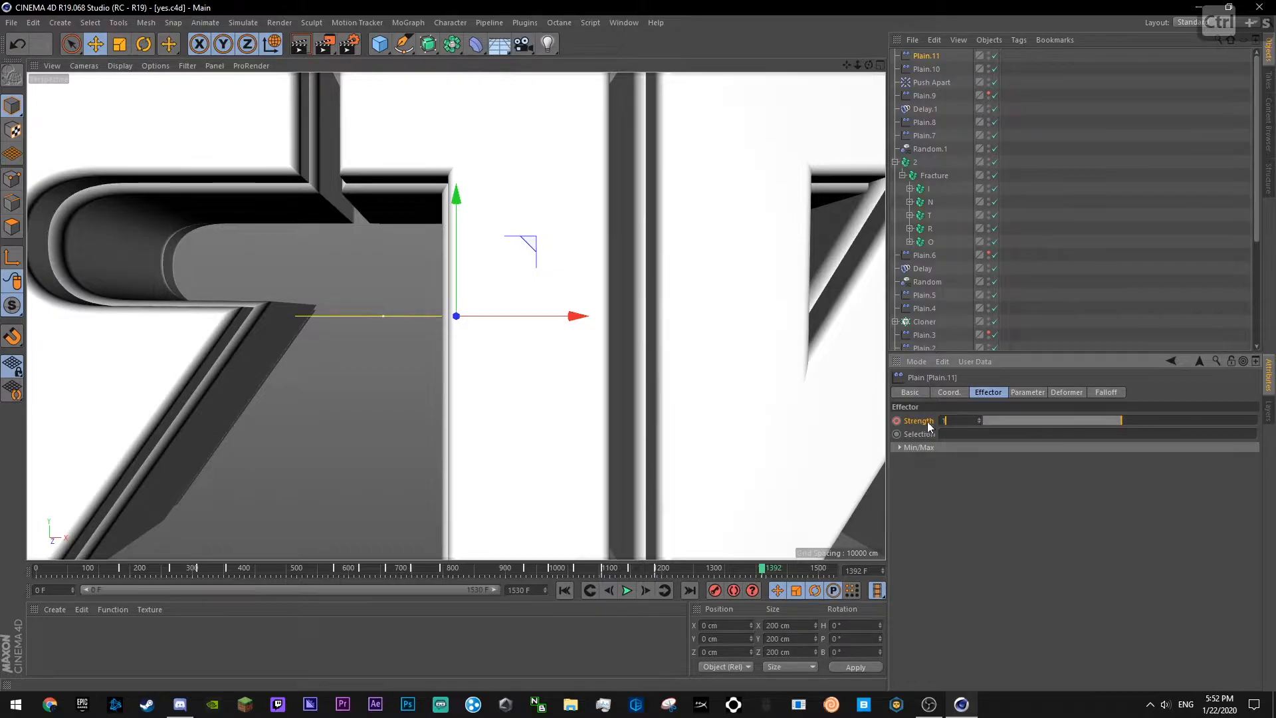
type("100")
key("Return")
- Open Plain.11's Strength F-curve, add a key at frame 1134, lower it to about 13% and steepen its tangent
right_click(941, 421)
left_click(1039, 548)
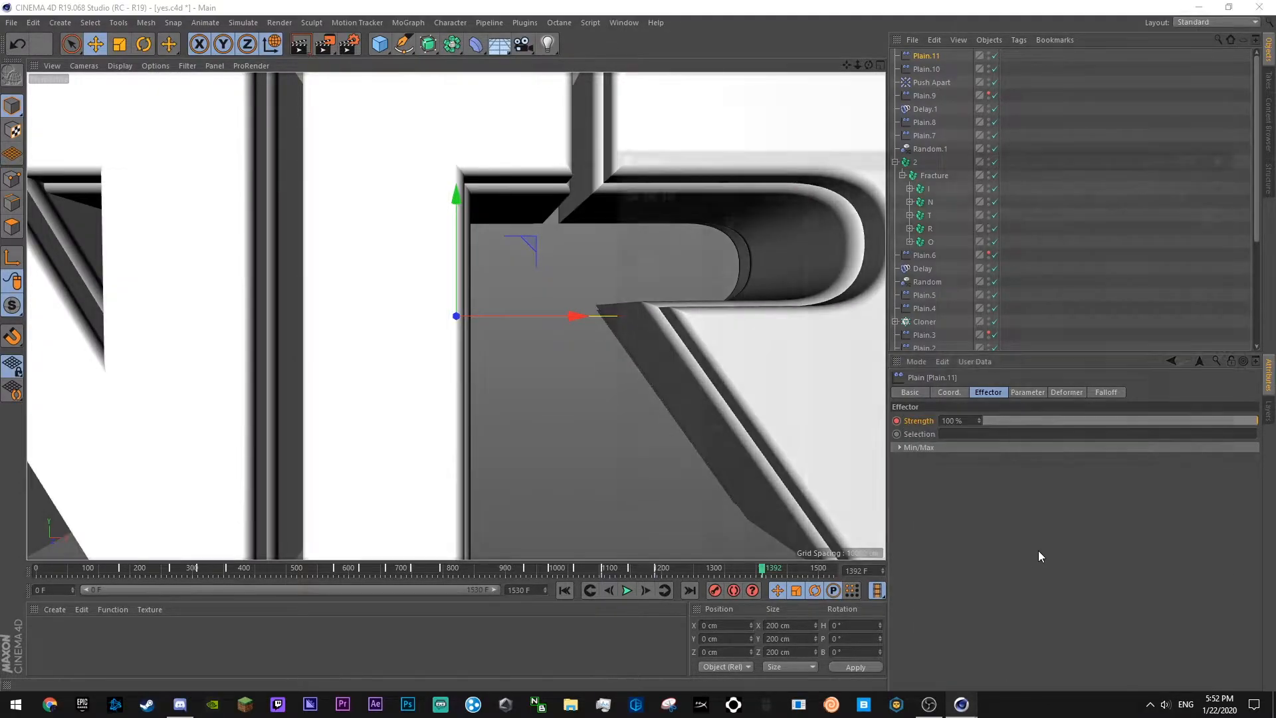
left_click_drag(795, 205, 802, 211)
left_click(806, 492, "ctrl")
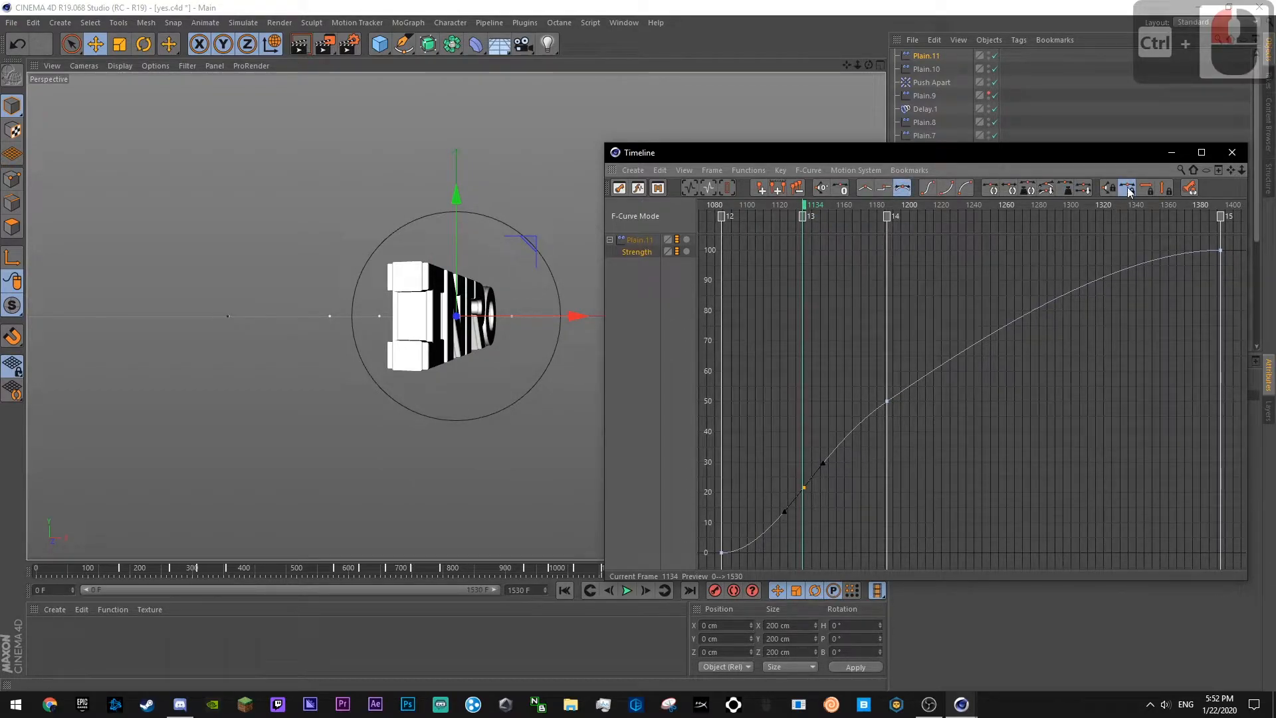
left_click_drag(823, 468, 804, 514, "ctrl")
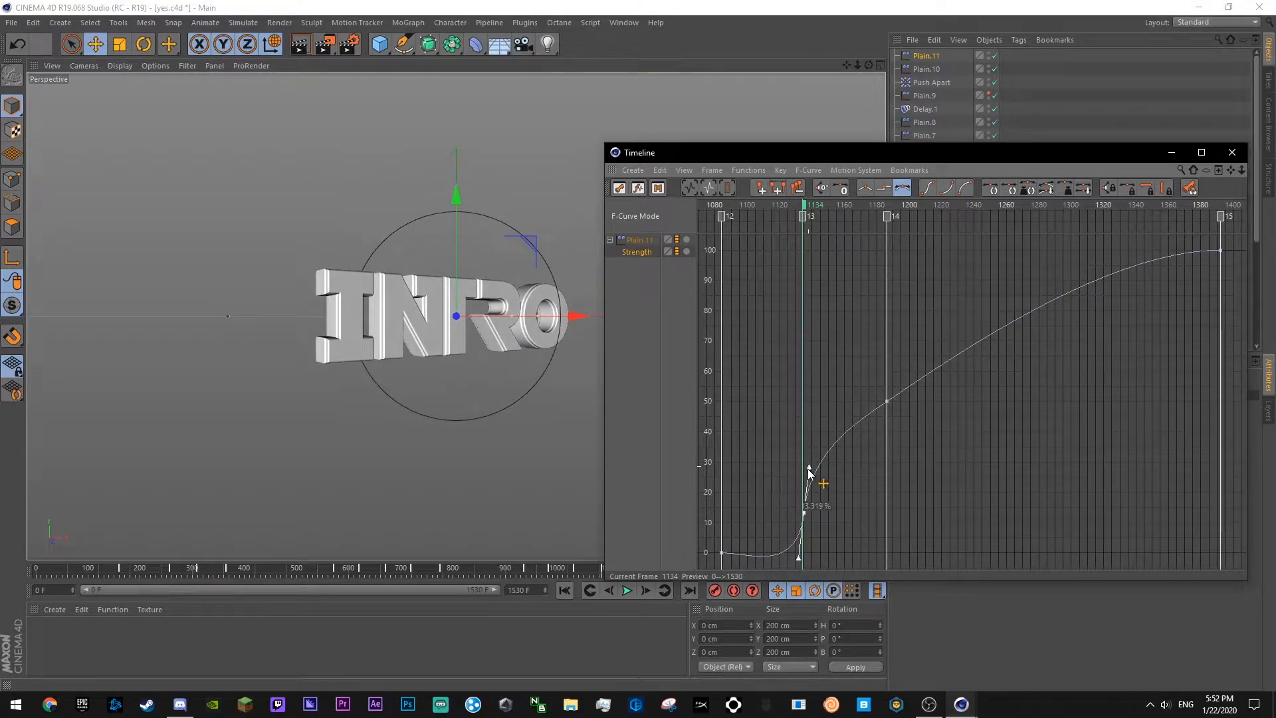
left_click_drag(808, 468, 820, 480)
- Steepen the tangent of Plain.11's Strength key near frame 1186 and raise the key to about 55%
left_click(887, 401)
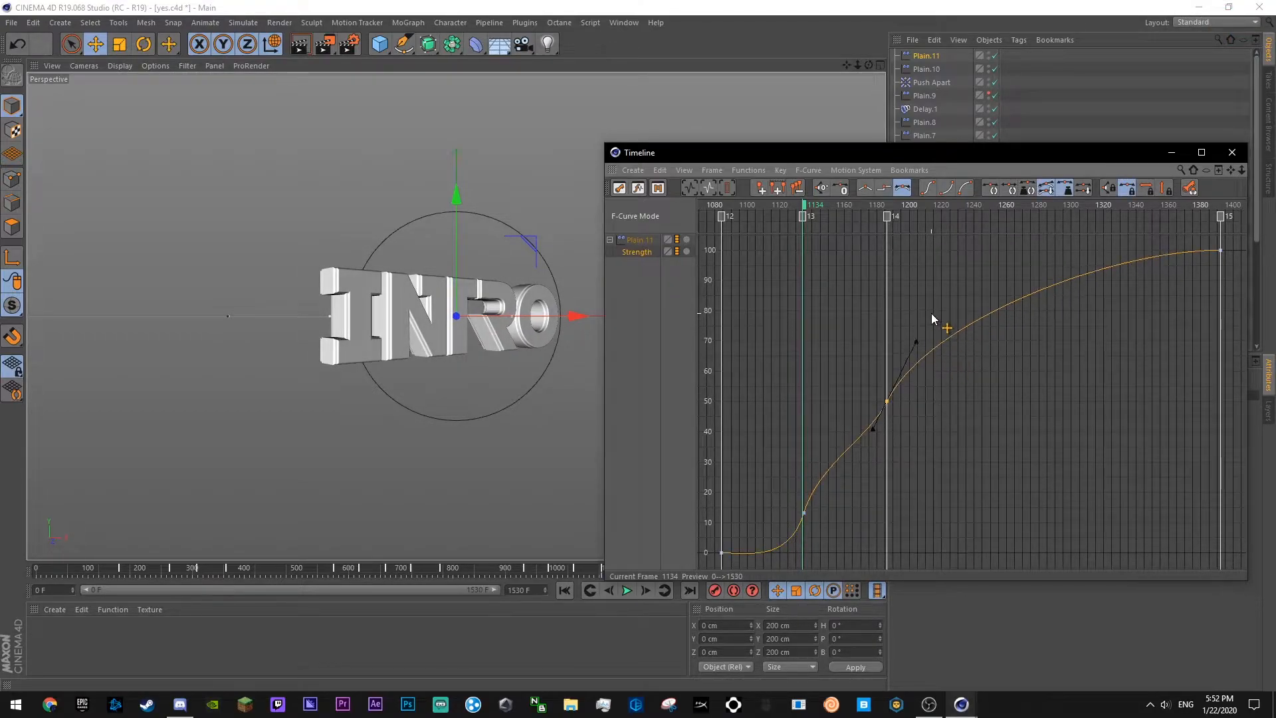
left_click(1066, 192)
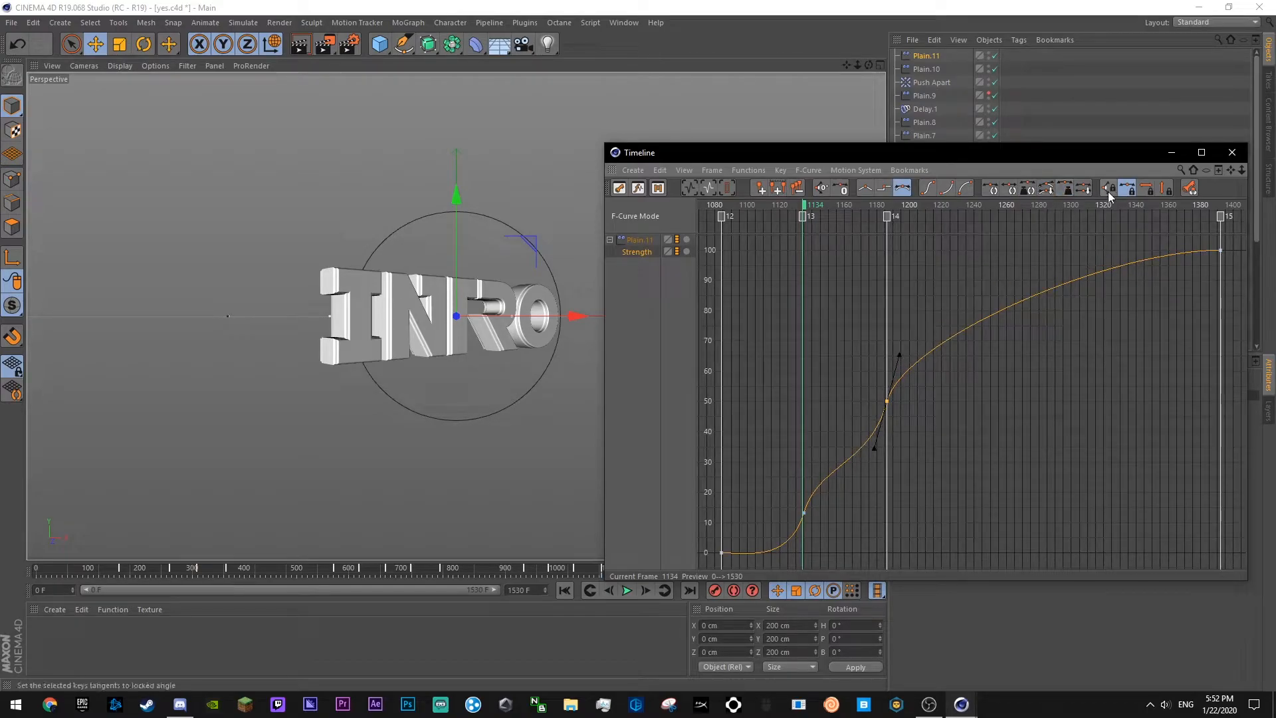
left_click_drag(899, 354, 896, 307)
left_click_drag(891, 406, 891, 385)
- Replay the whole text's rotation from just after frame 1084 to check Plain.11's curve
left_click(779, 218)
left_click(743, 208)
key("F8")
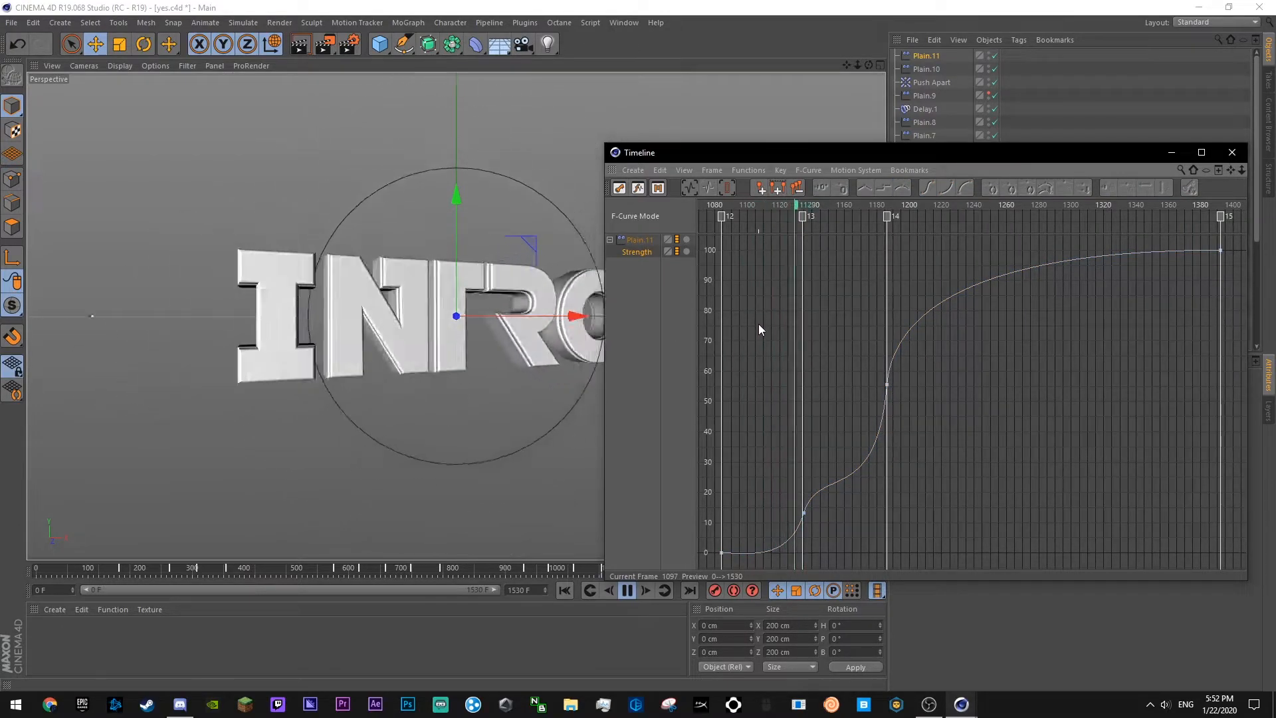
key("F8")
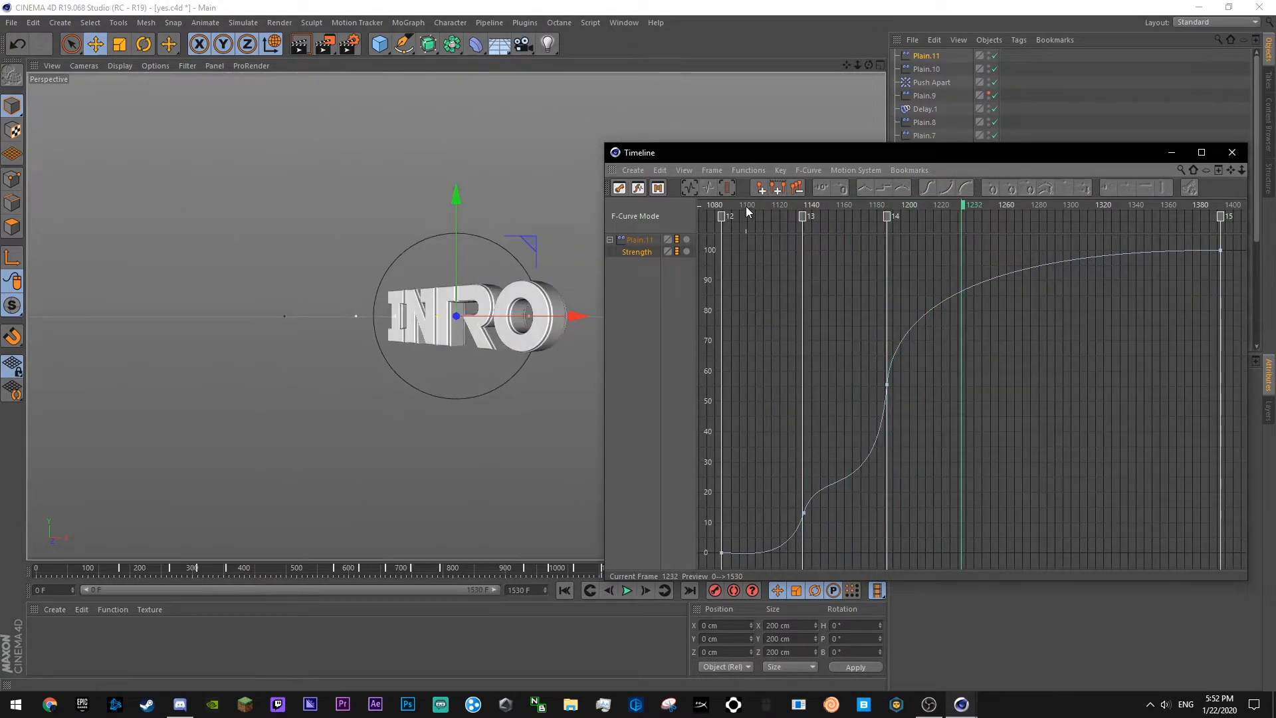
- Lower Plain.11's Strength key near frame 1134 to about -8% and replay the text's rotation
left_click_drag(744, 207, 672, 209)
key("F8")
key("F8")
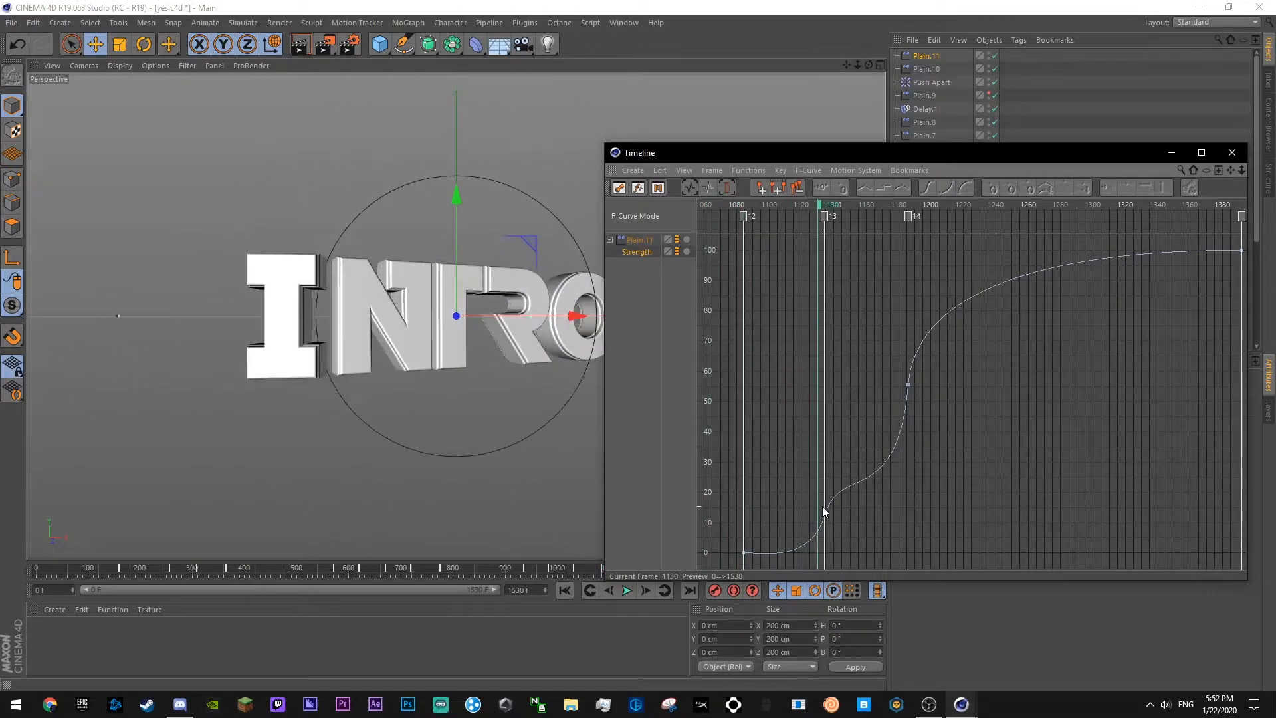
left_click_drag(825, 513, 832, 555)
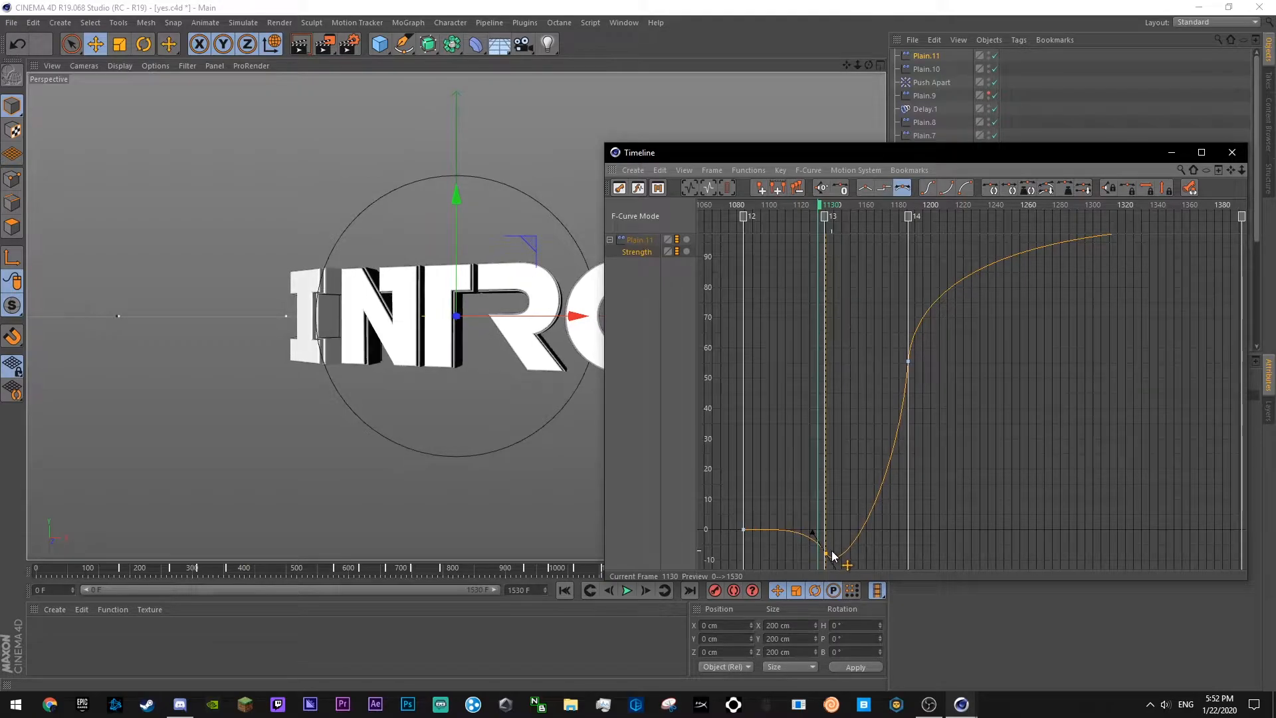
left_click(863, 507)
key("F8")
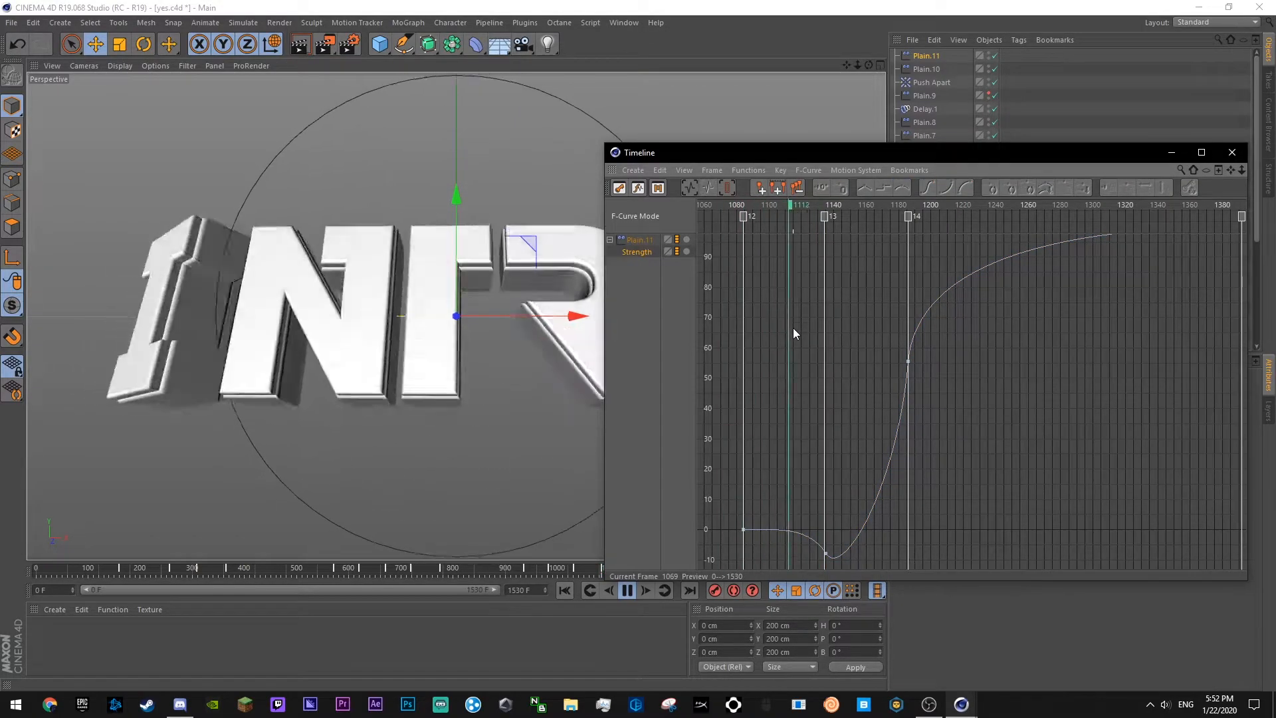
key("F8")
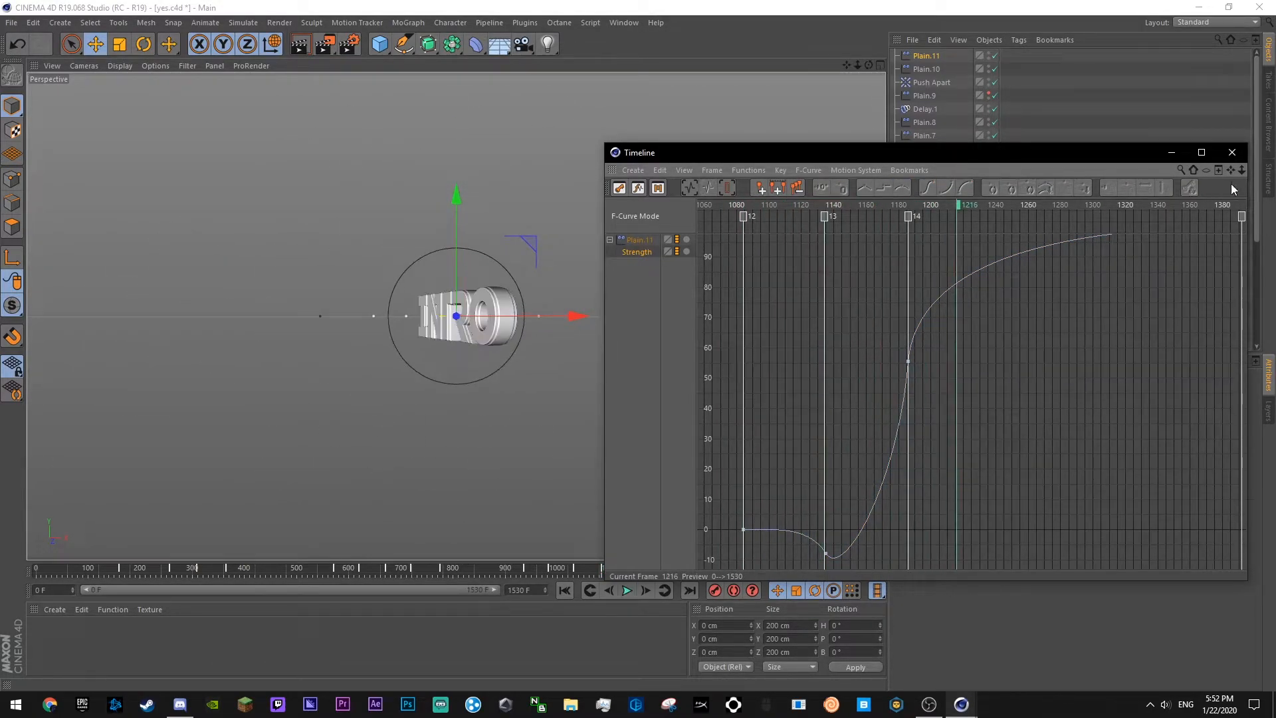
- Save the project, then set and keyframe Plain.11's Strength at -100% on frame 1392
key("ctrl+s")
left_click(1242, 153)
left_click(667, 589)
left_click(918, 56)
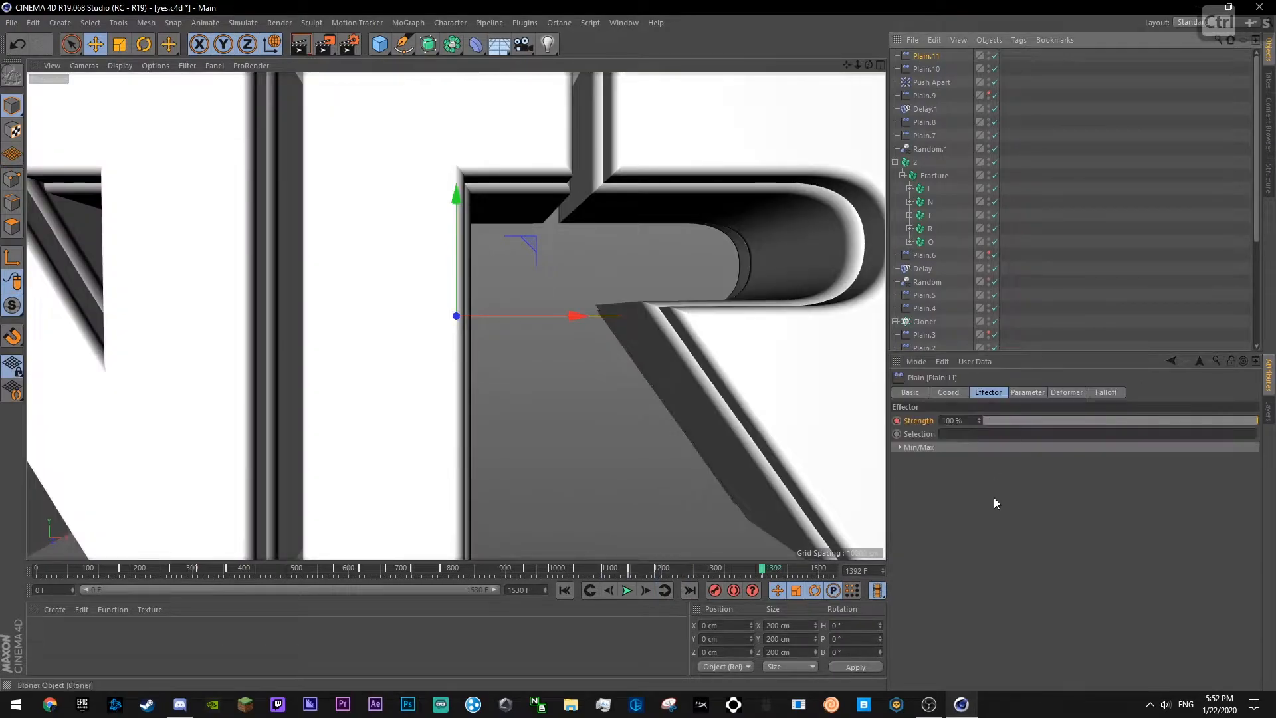
left_click(944, 421)
- Open Plain.11's Strength F-curve, lower the key near frame 1186 to about -48% and raise the key near frame 1134 to about 12%
right_click(924, 422)
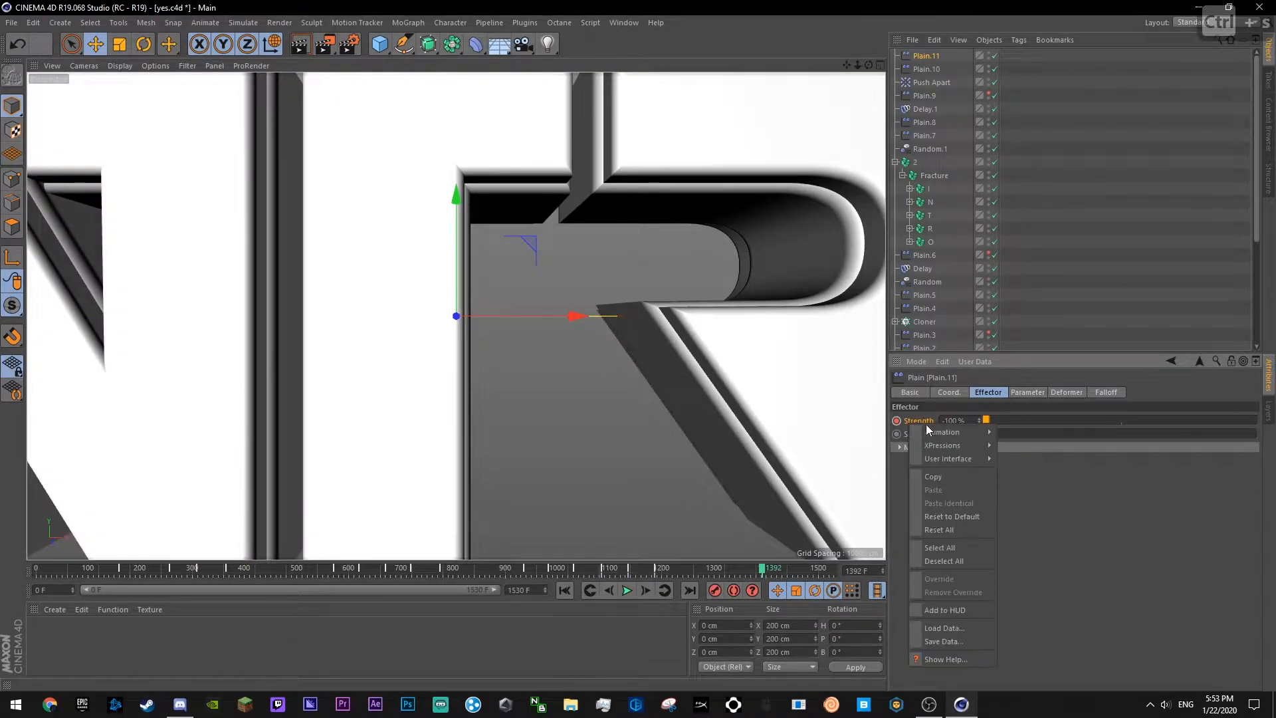
left_click(1054, 561)
left_click_drag(887, 300, 898, 527)
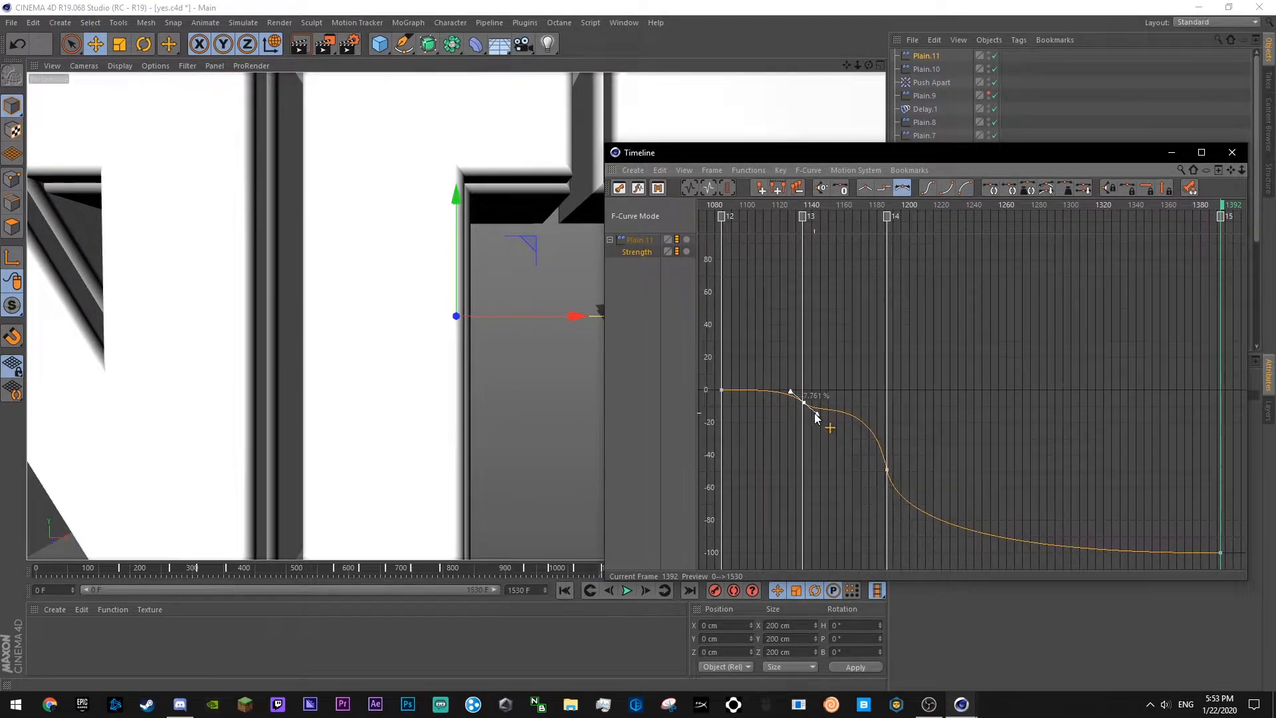
left_click_drag(807, 370, 807, 370)
left_click(831, 349)
- Replay the text's rotation from about frame 1106 and inspect Plain.11's Strength key near frame 1134
left_click(763, 205)
key("F8")
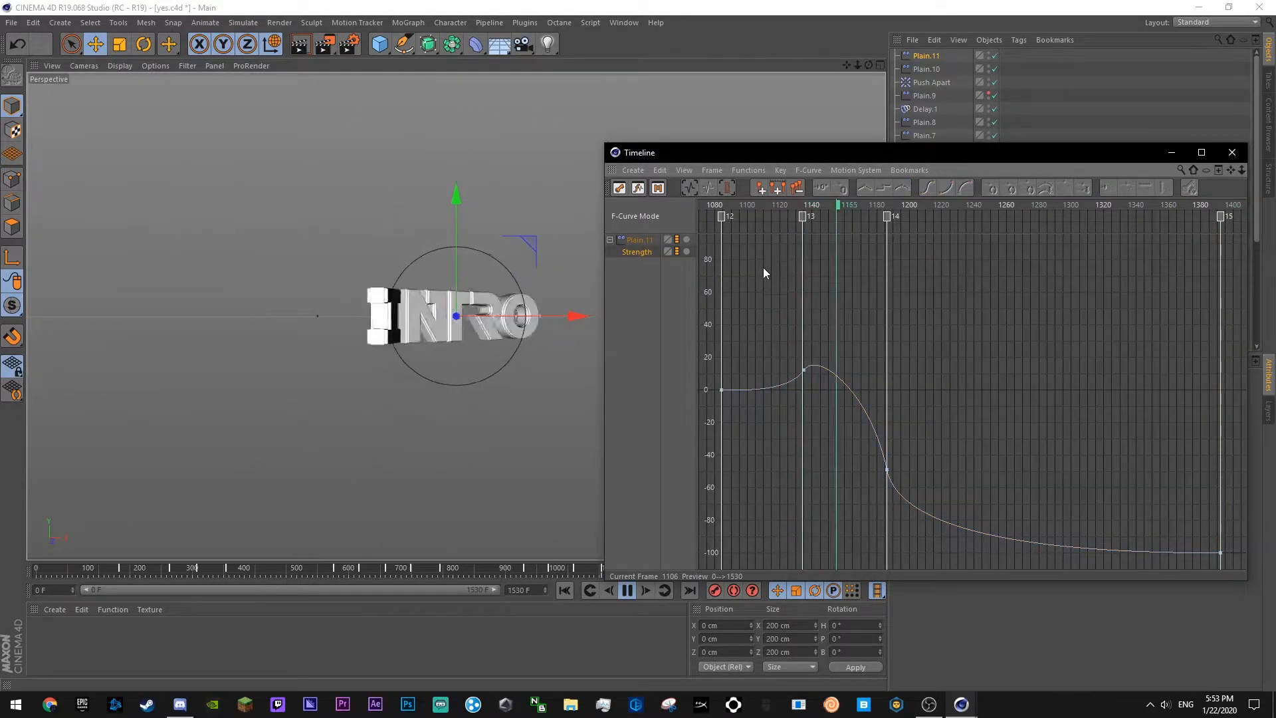
key("F8")
left_click(804, 369)
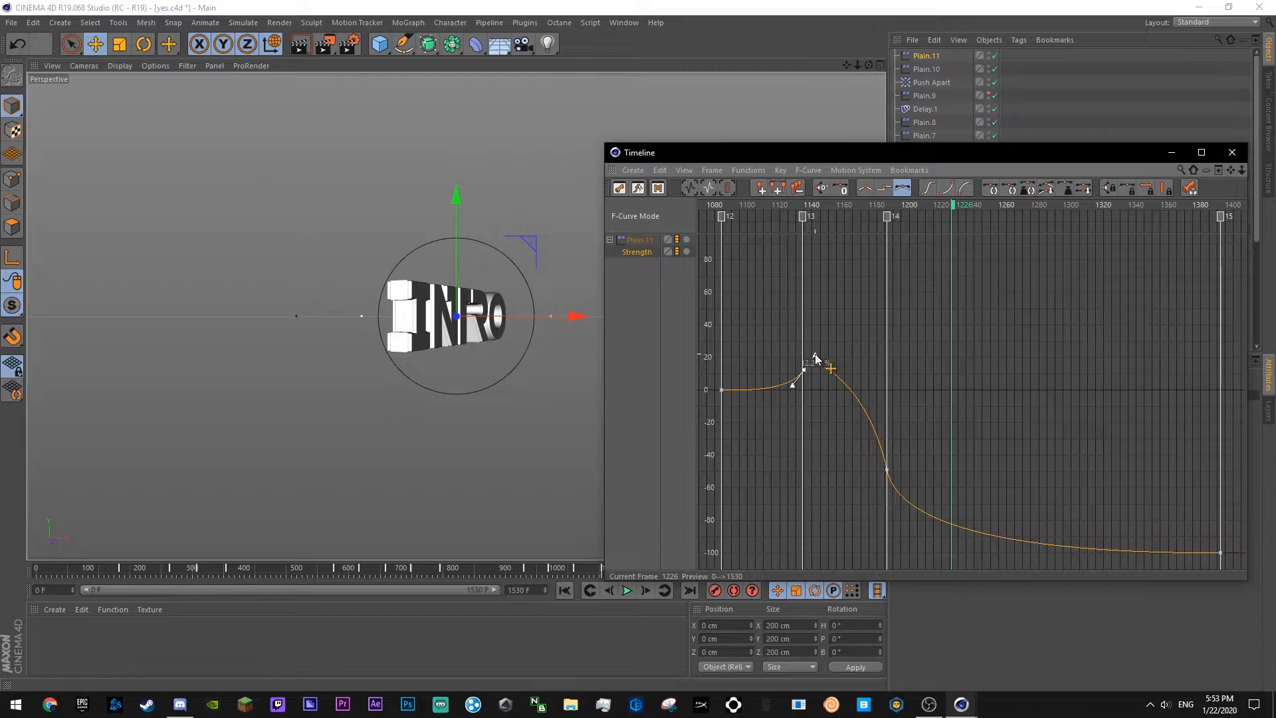
- Move Plain.11's final -100% Strength key earlier to about frame 1306, shorten its tangent, and save the project
left_click(1220, 552)
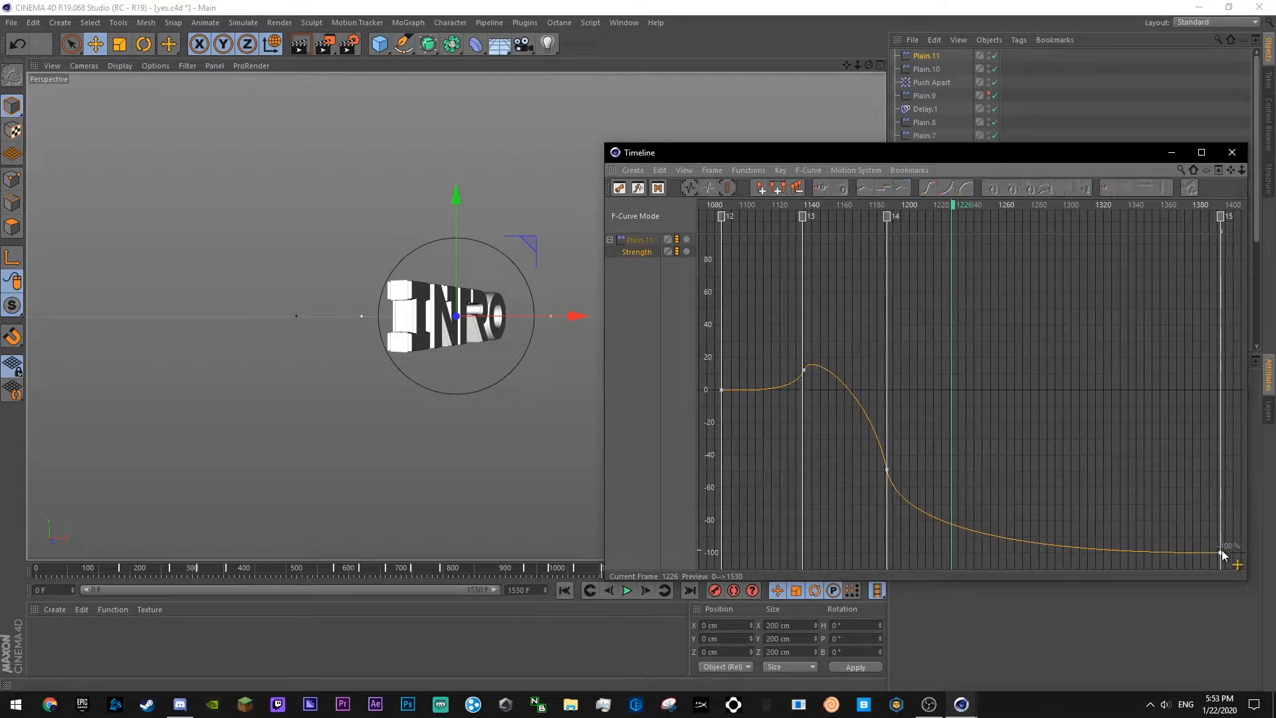
left_click_drag(1135, 551, 1095, 551)
left_click_drag(1222, 552, 1000, 557)
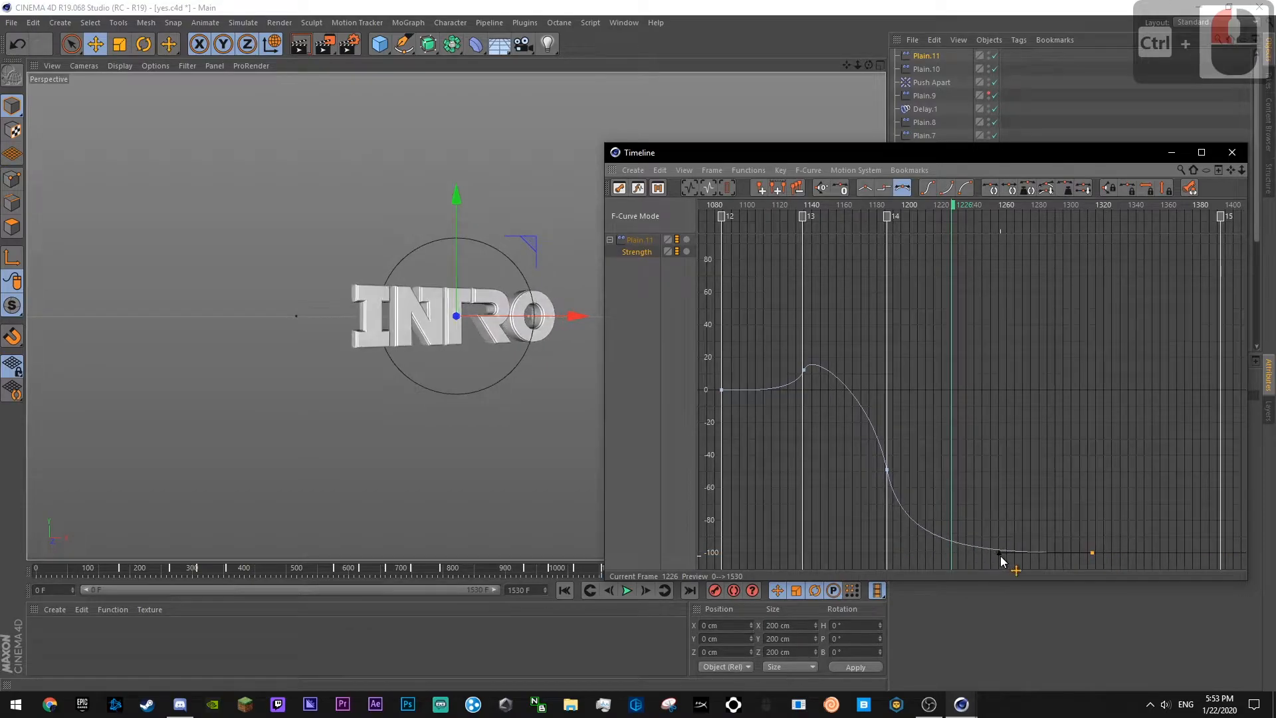
left_click_drag(1094, 553, 1079, 553, "ctrl")
left_click(1072, 479)
key("ctrl+s")
- Adjust the tangent of Plain.11's Strength key near frame 1186 and replay the motion from about frame 1163
left_click(850, 206)
left_click_drag(941, 434, 866, 496)
left_click_drag(873, 419, 878, 400)
left_click(963, 427)
key("F8")
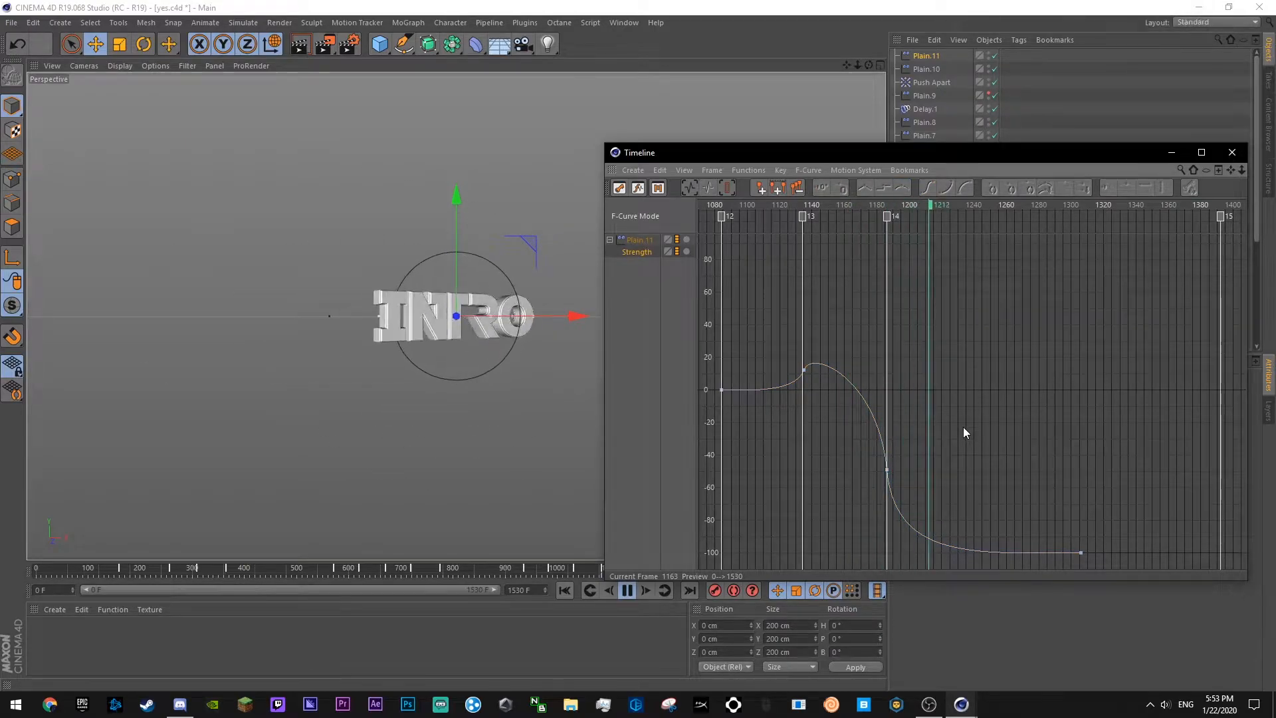
- Fine-tune the tangent of Plain.11's Strength key near frame 1134 while replaying from about frame 1105
left_click(760, 203)
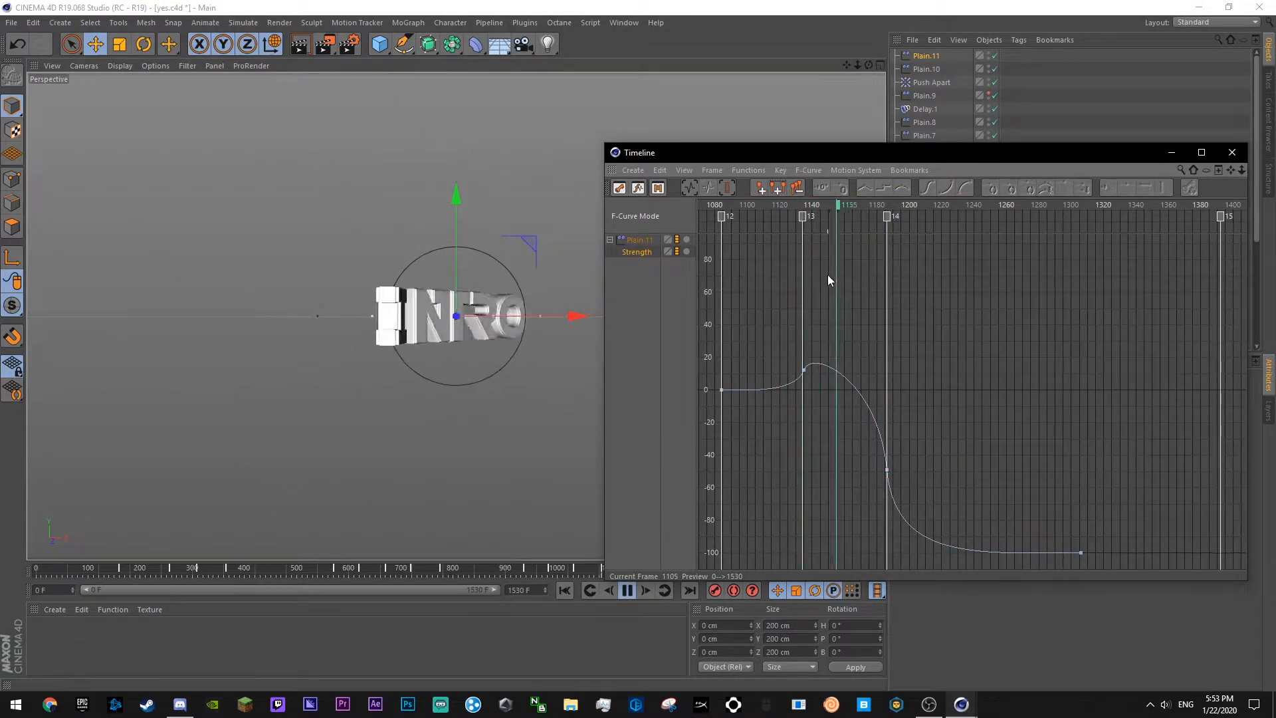
left_click_drag(822, 345, 791, 382)
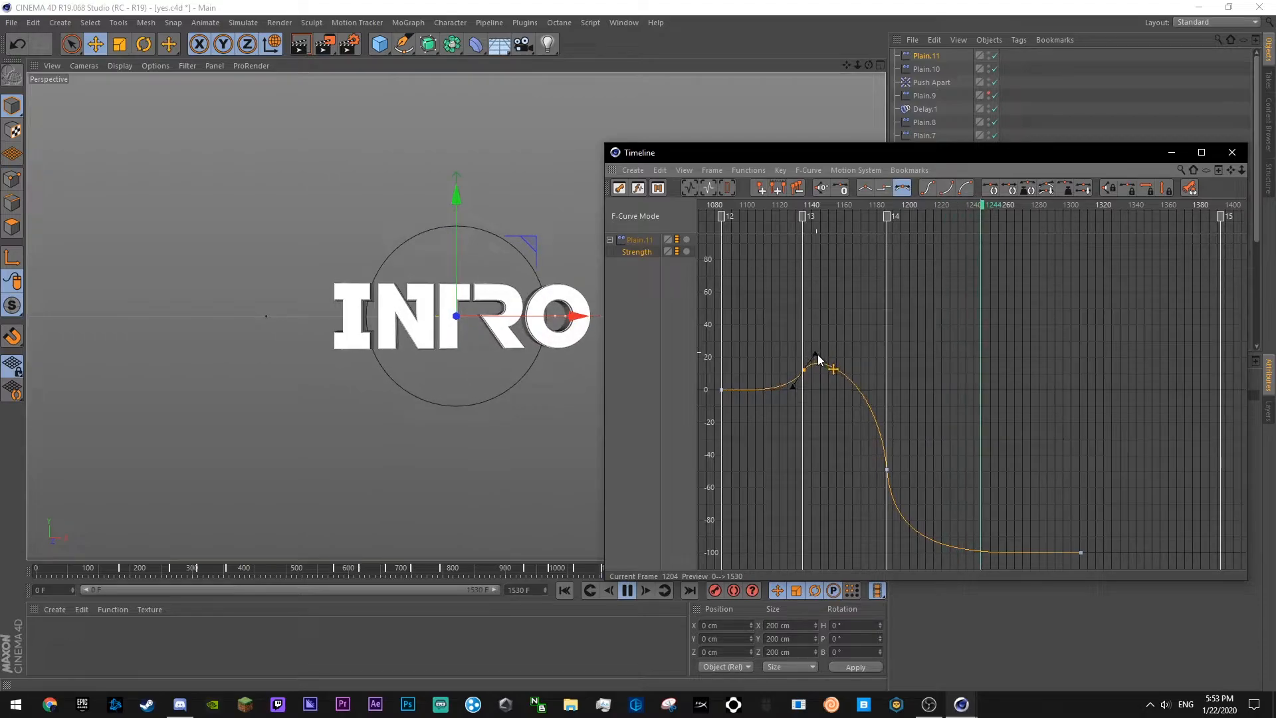
left_click(755, 201)
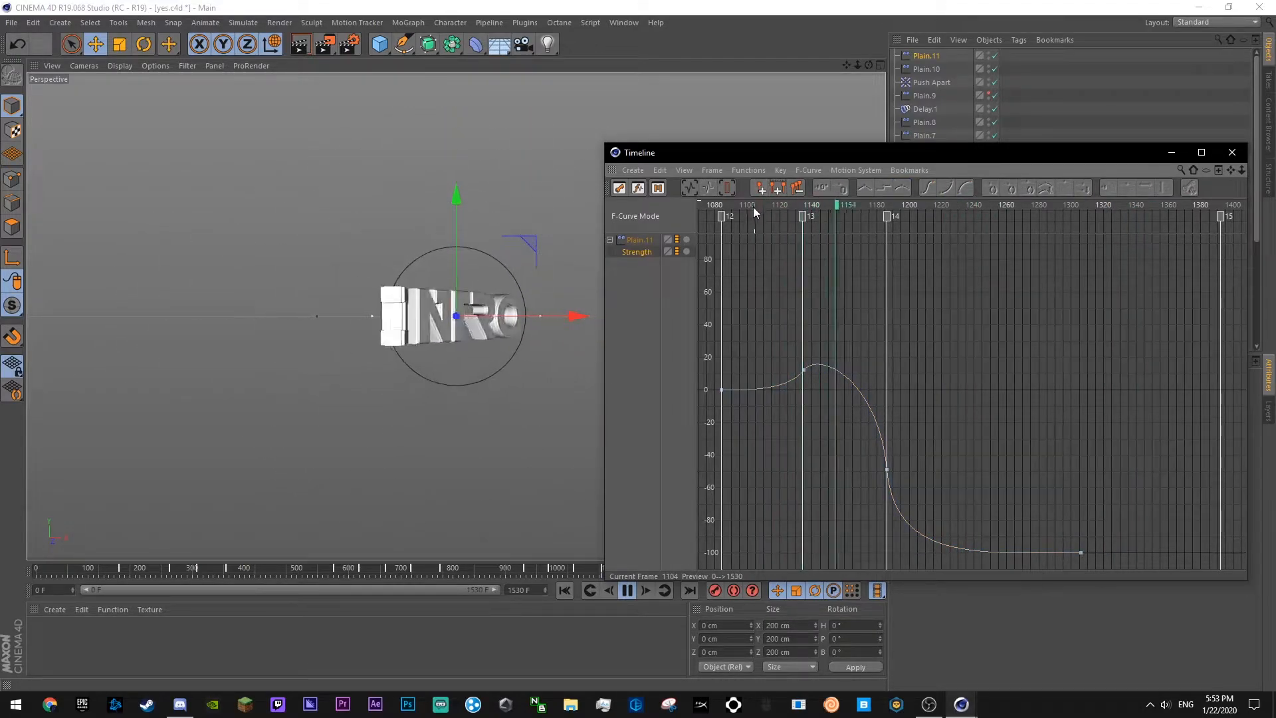
- Replay the rotation from about frame 1040, save the project and close the F-curve window
left_click_drag(747, 204, 677, 207)
key("ctrl+s")
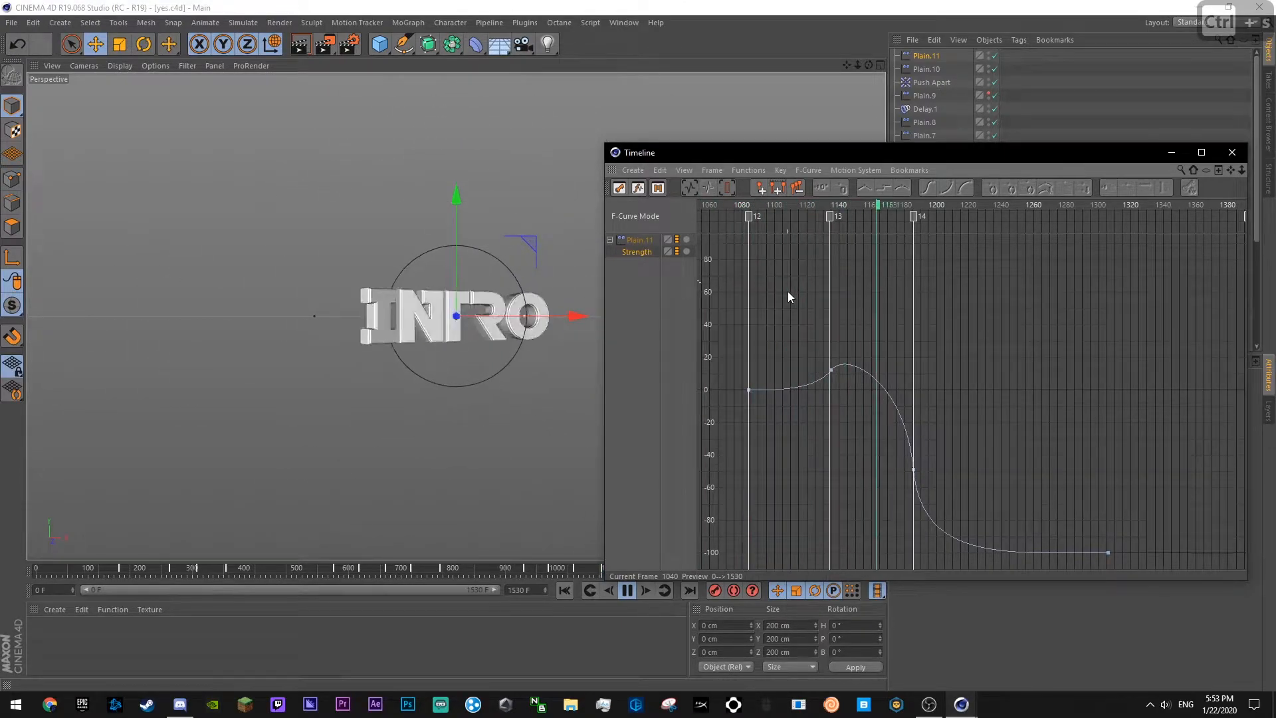
key("F8")
left_click(1231, 152)
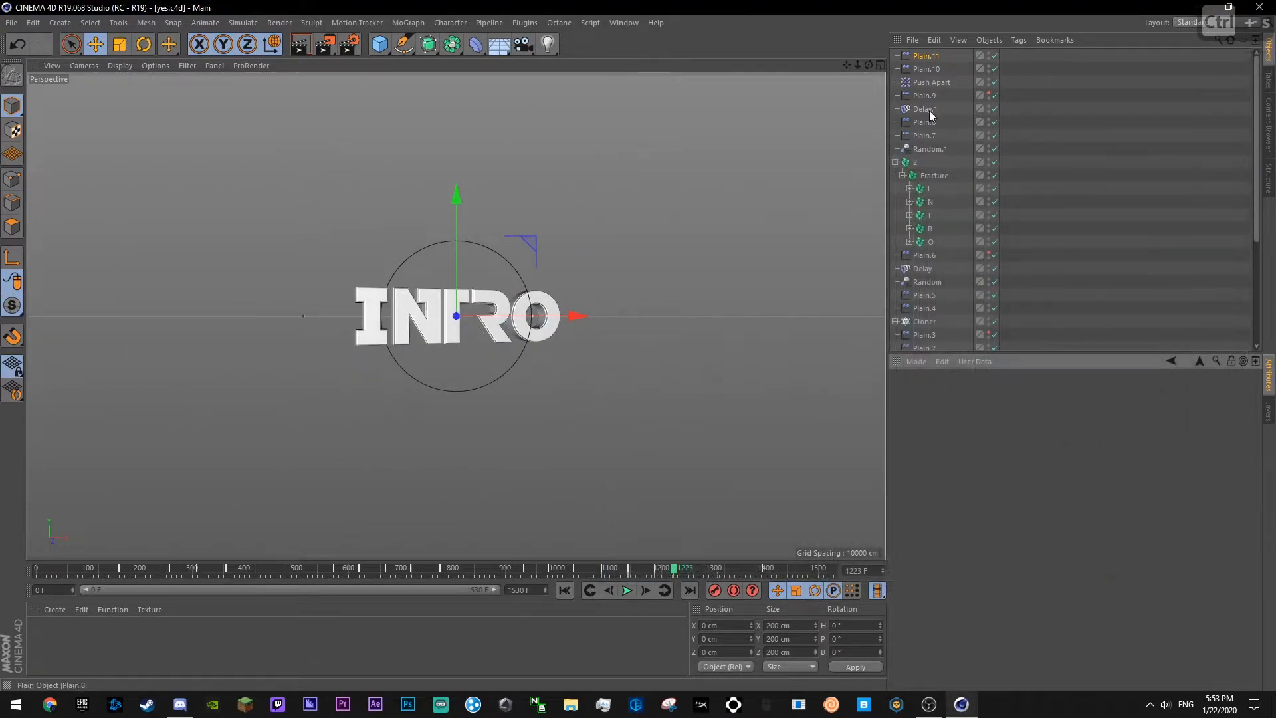
- Check the Strength of Plain.7 and Plain.8 and replay the text animation from frame 1024
left_click(925, 135)
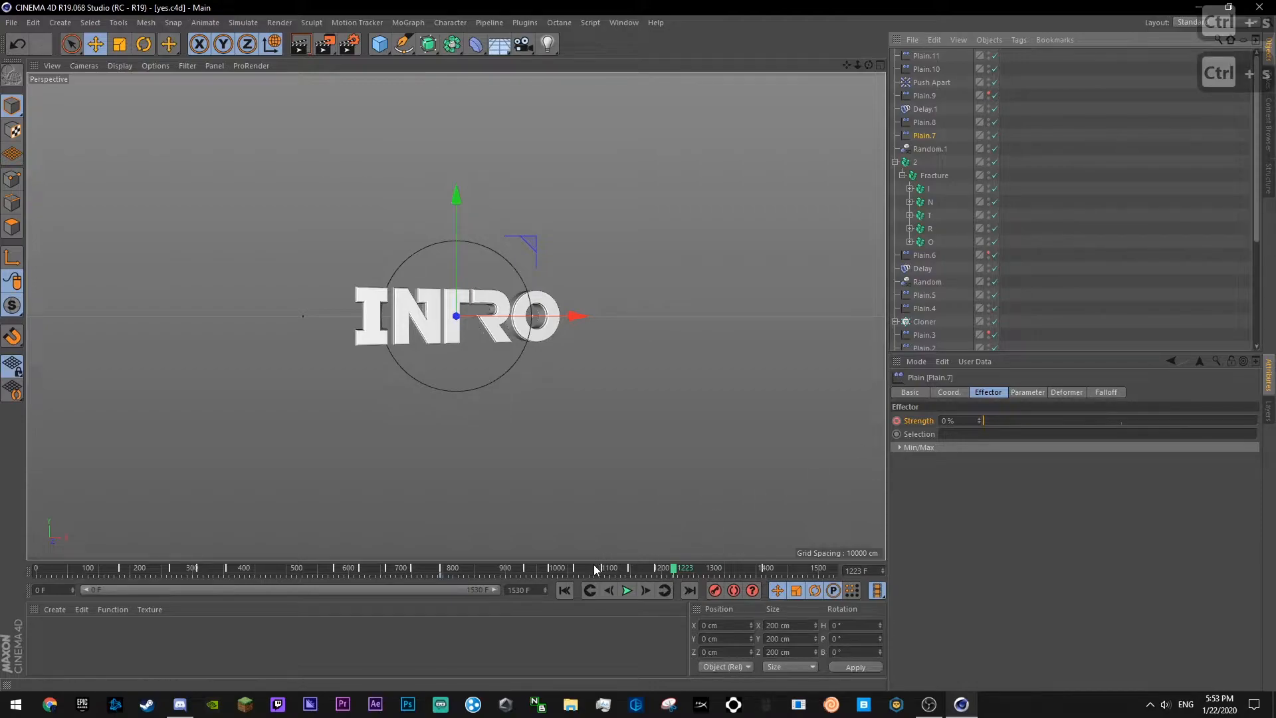
left_click(576, 570)
left_click_drag(575, 570, 571, 570)
left_click(924, 122)
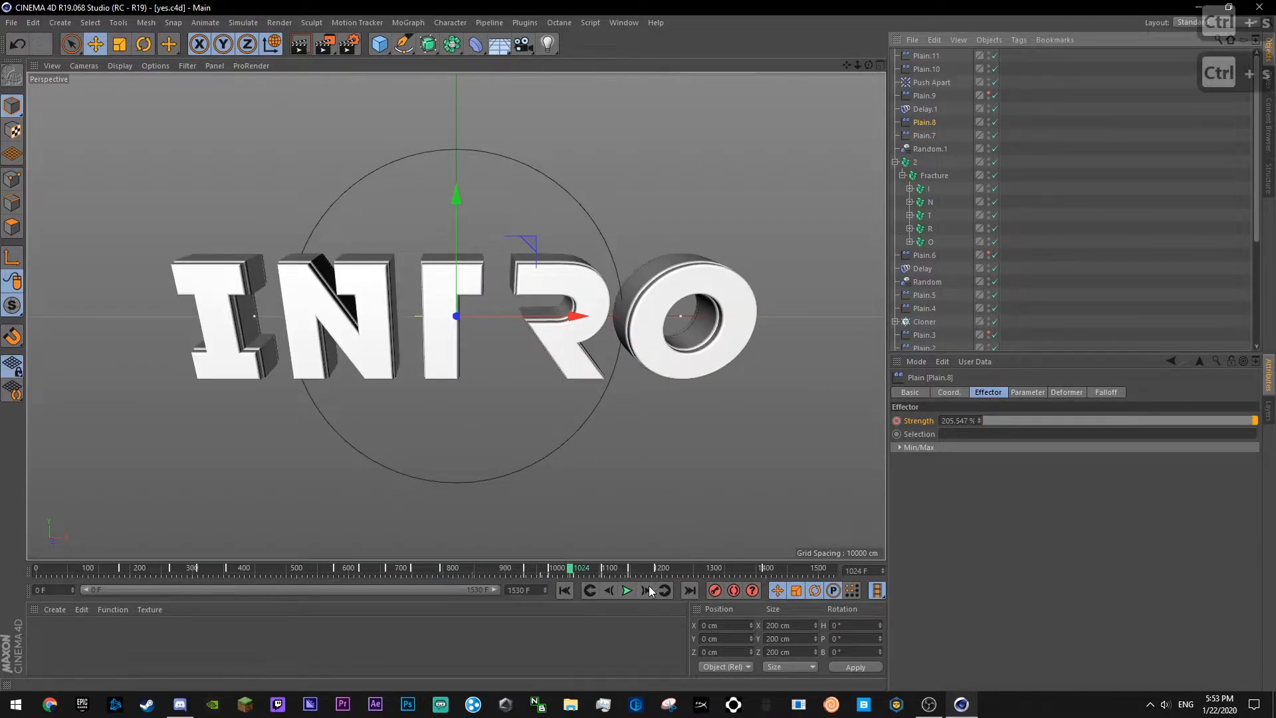
left_click(626, 590)
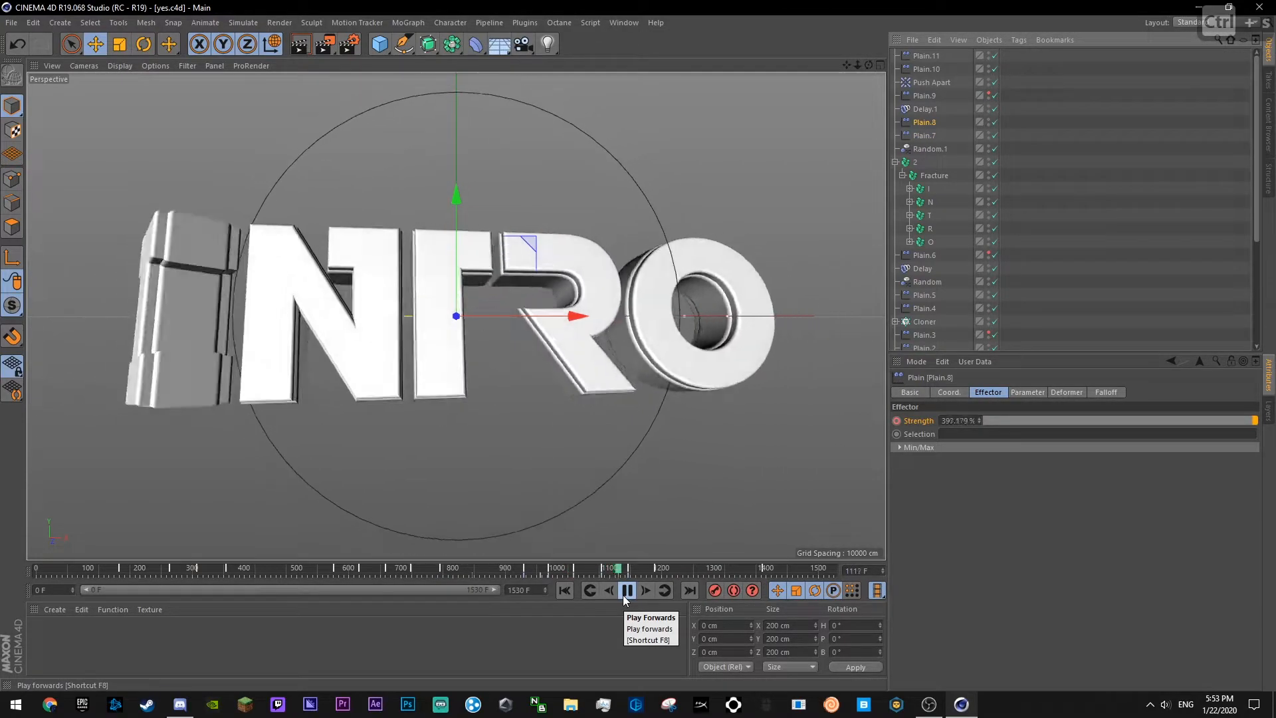
left_click(626, 593)
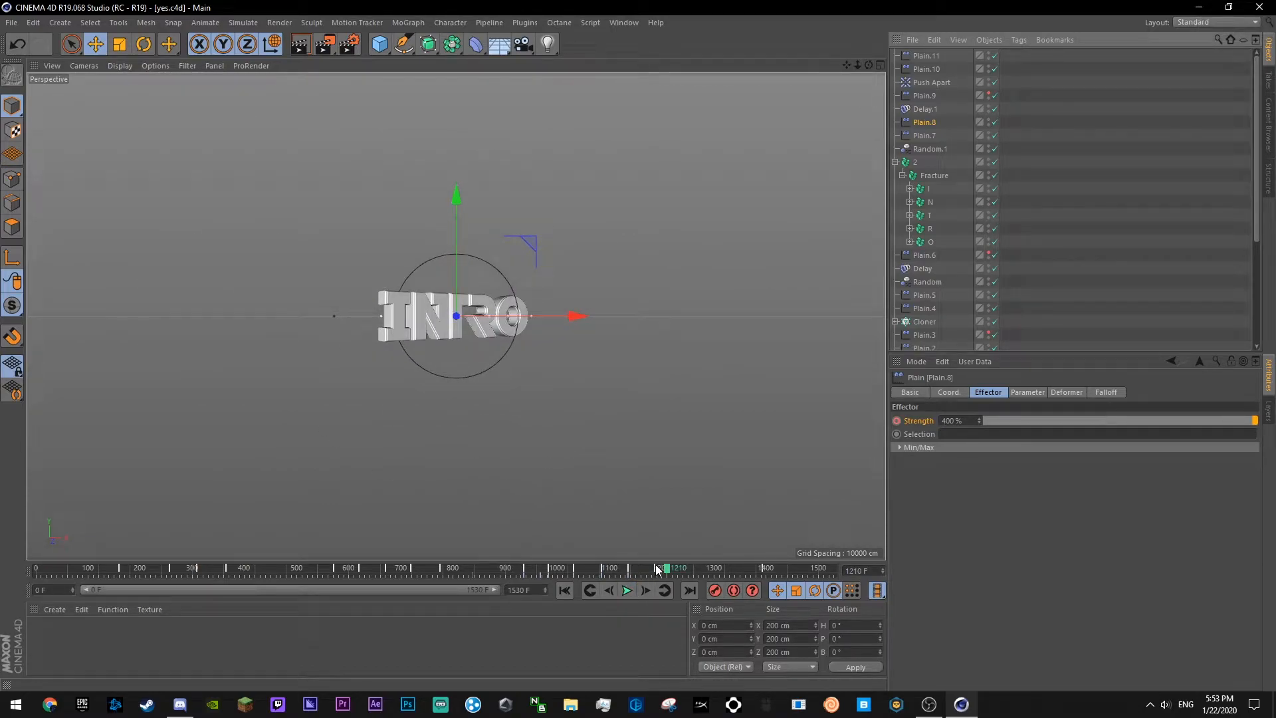
- Keyframe Plain.8's Strength at 300% on frame 1186 and at 400% on frame 1391
left_click_drag(657, 570, 653, 570)
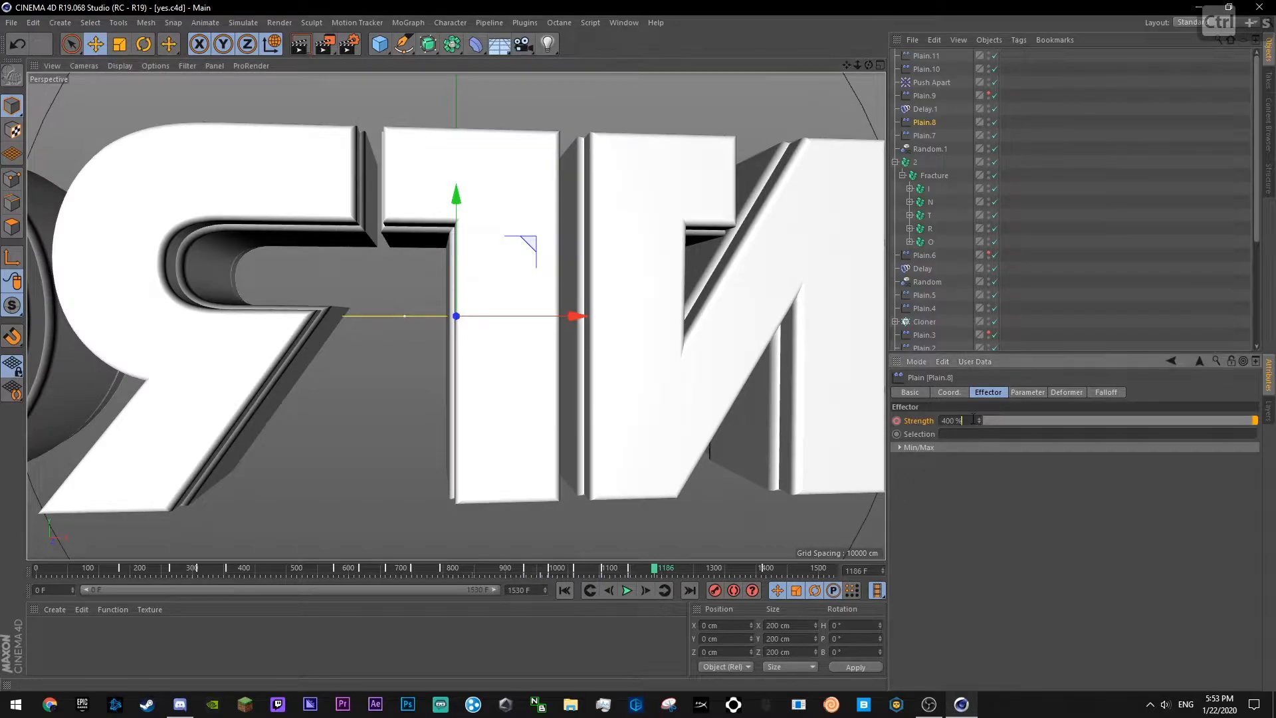
key("Return")
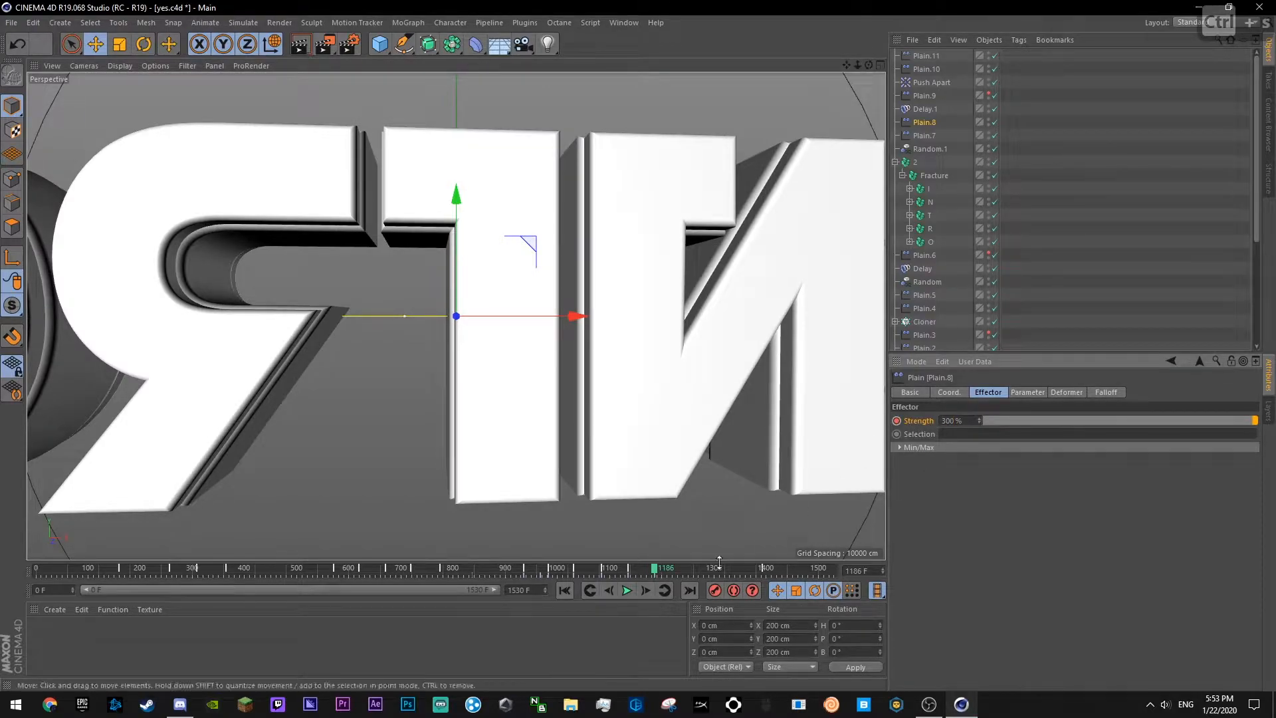
left_click(761, 568)
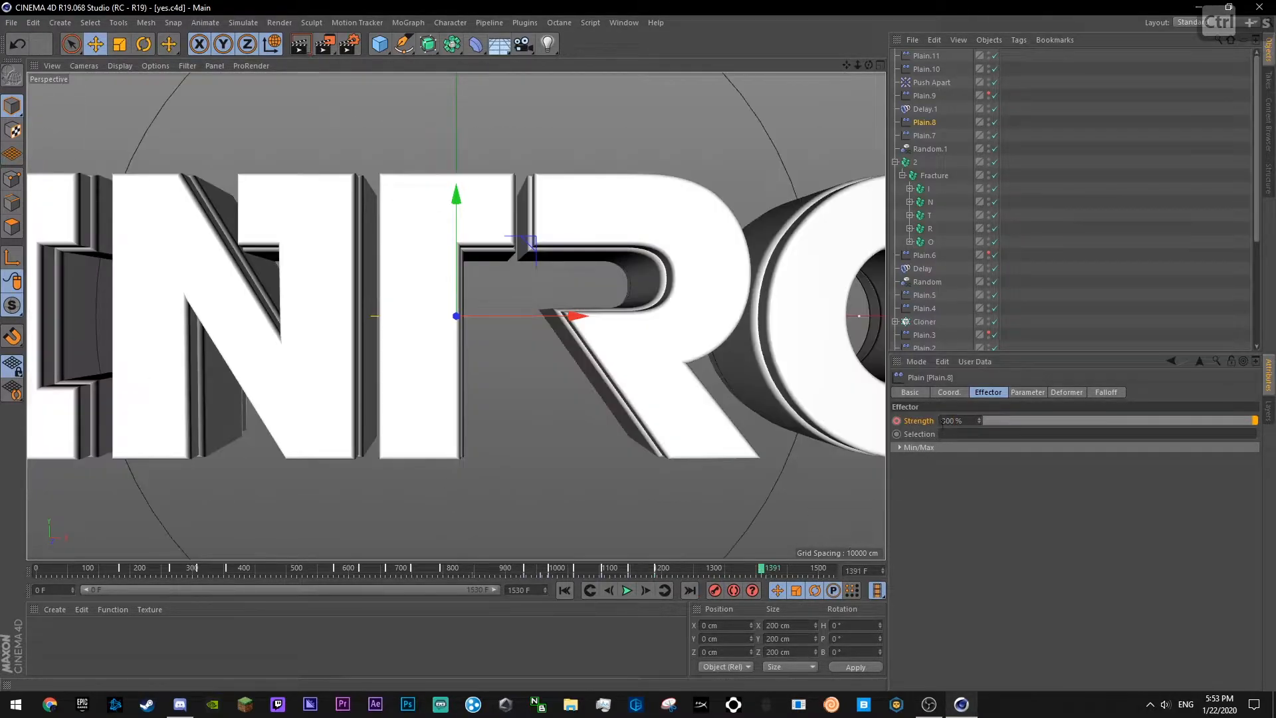
right_click(898, 423)
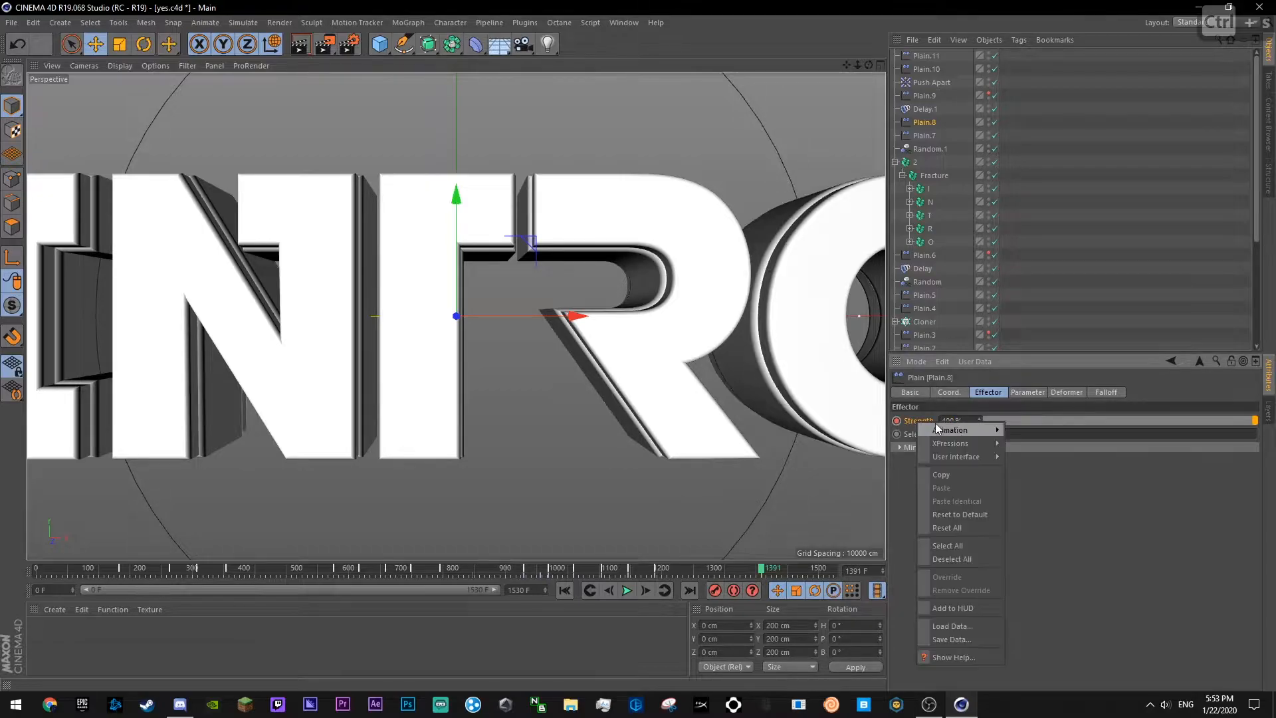
- Open Plain.8's Strength F-curve, raise the key near frame 1186 to about 333% and lower the key near frame 1134 to about 377%
left_click(1027, 552)
left_click(1036, 322)
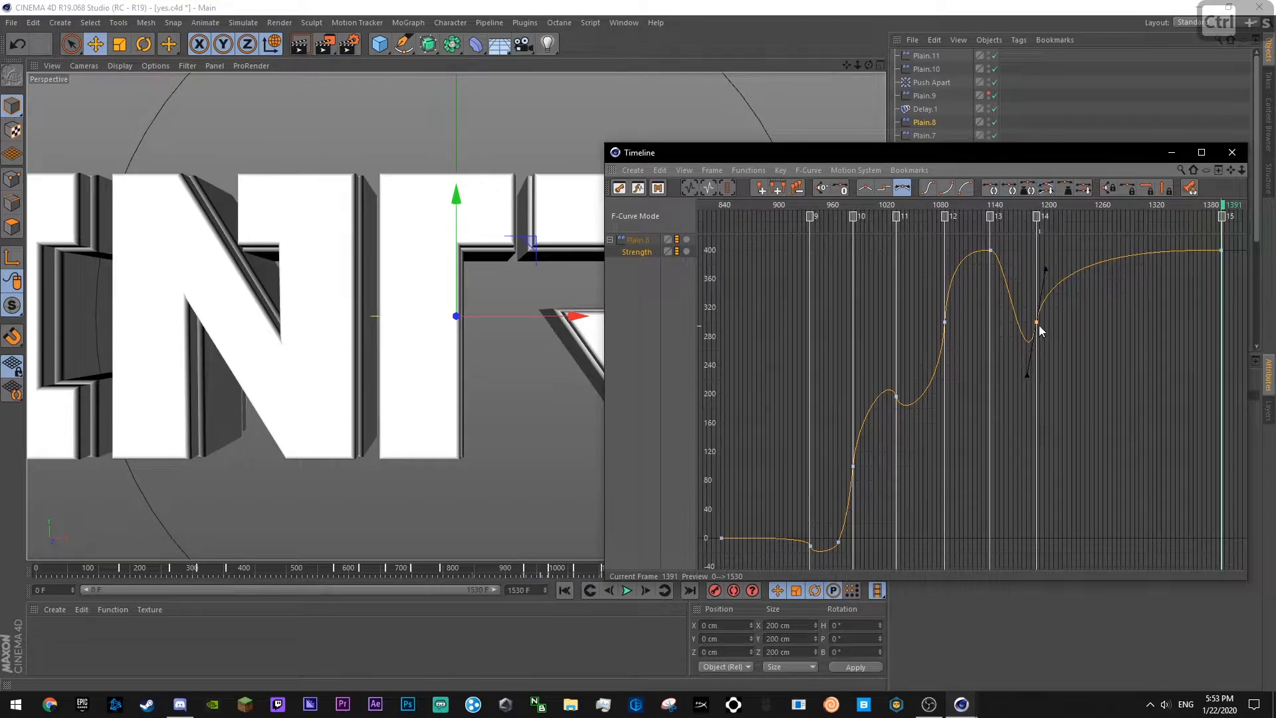
left_click_drag(1038, 313, 1047, 262)
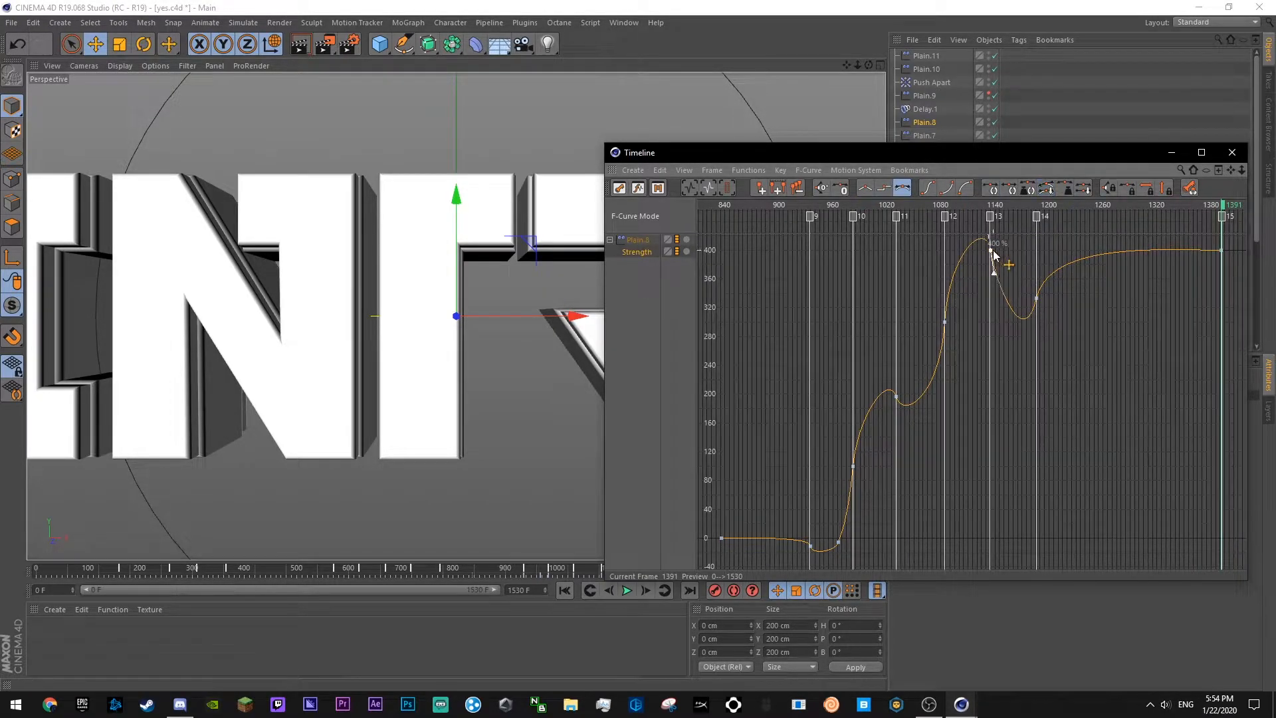
- Replay the text animation from about frame 1090 to check Plain.8's reshaped Strength curve
left_click(956, 205)
key("F8")
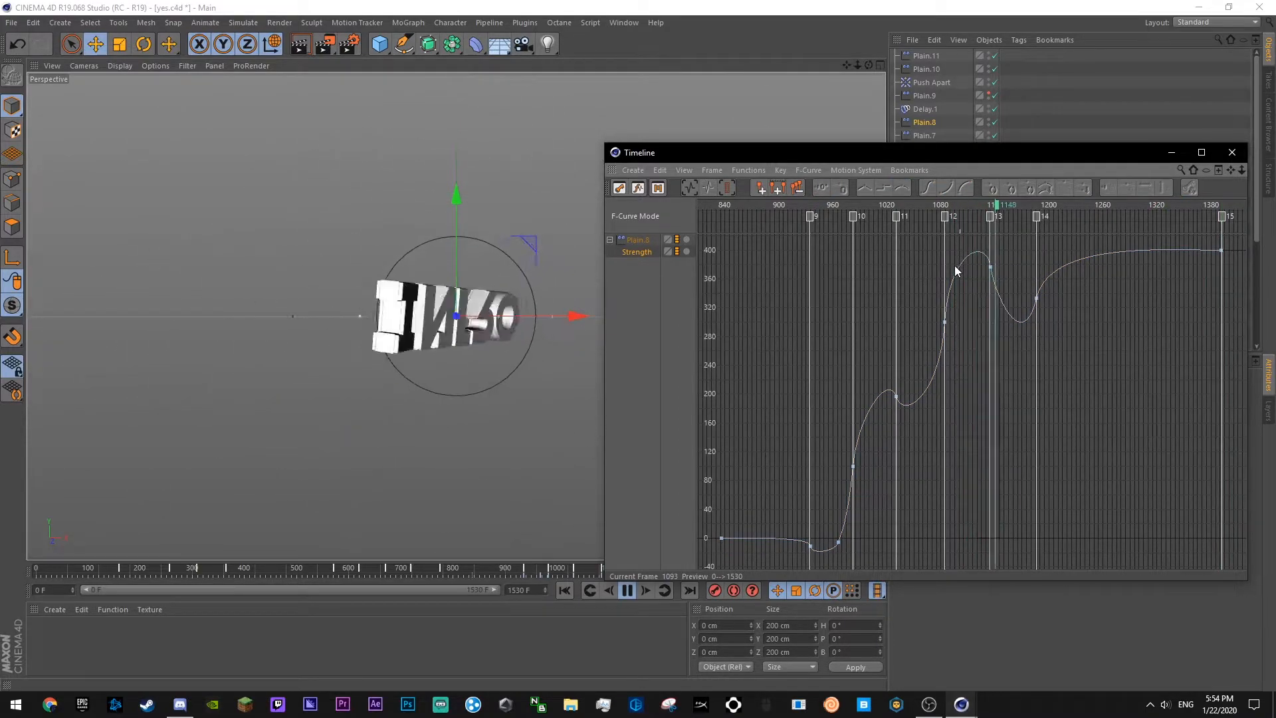
left_click(957, 205)
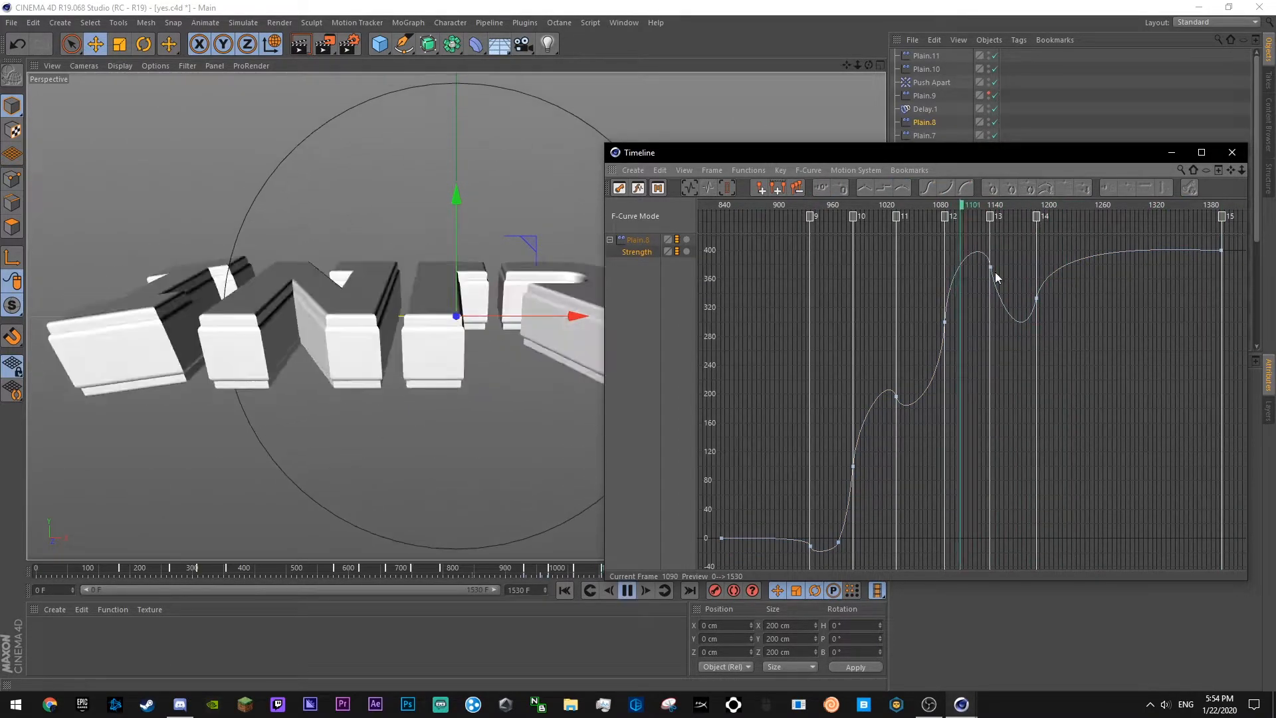
key("F8")
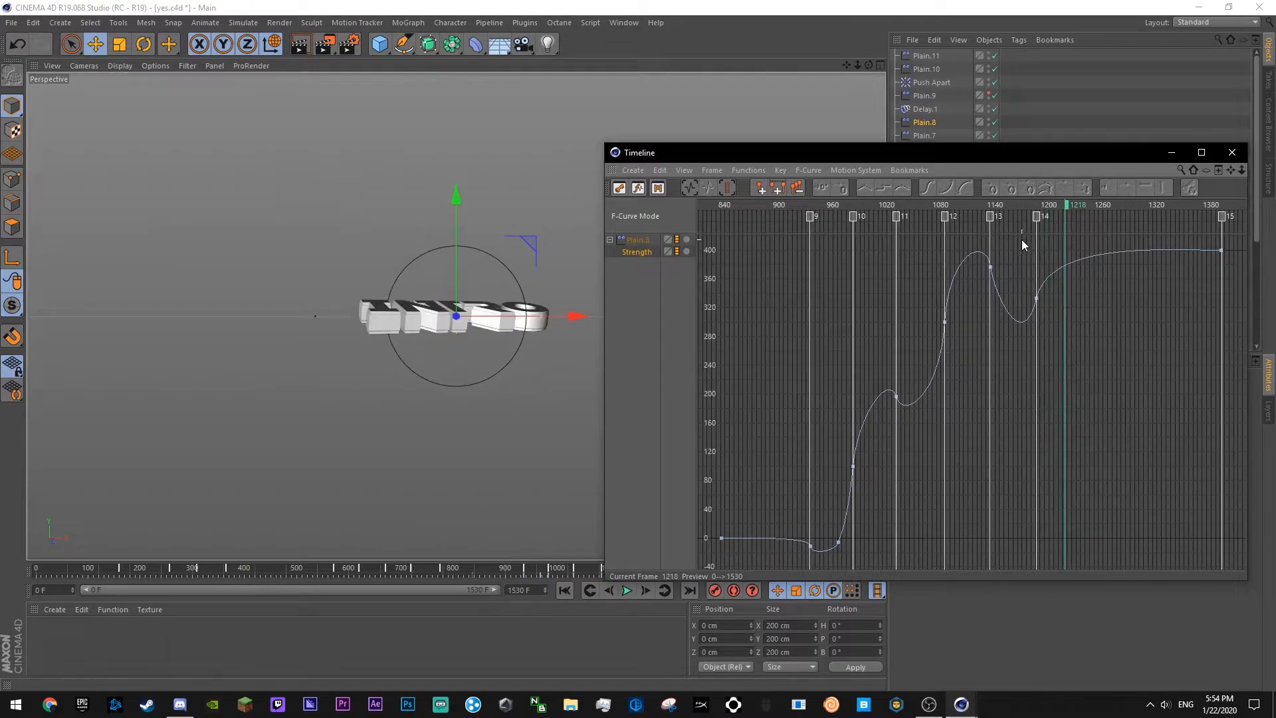
- Lower Plain.8's Strength key near frame 1134 to about 363%, steepen its tangent and replay from frame 1128
left_click(983, 206)
left_click(991, 267)
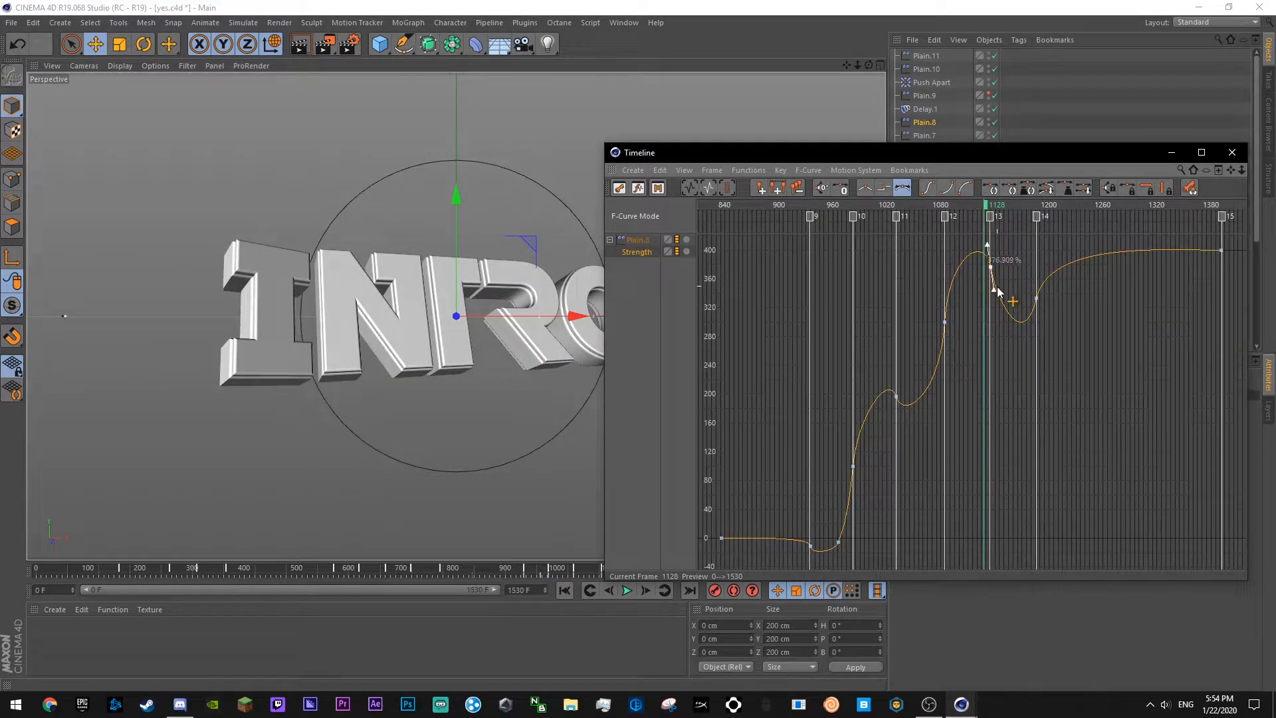
key("F8")
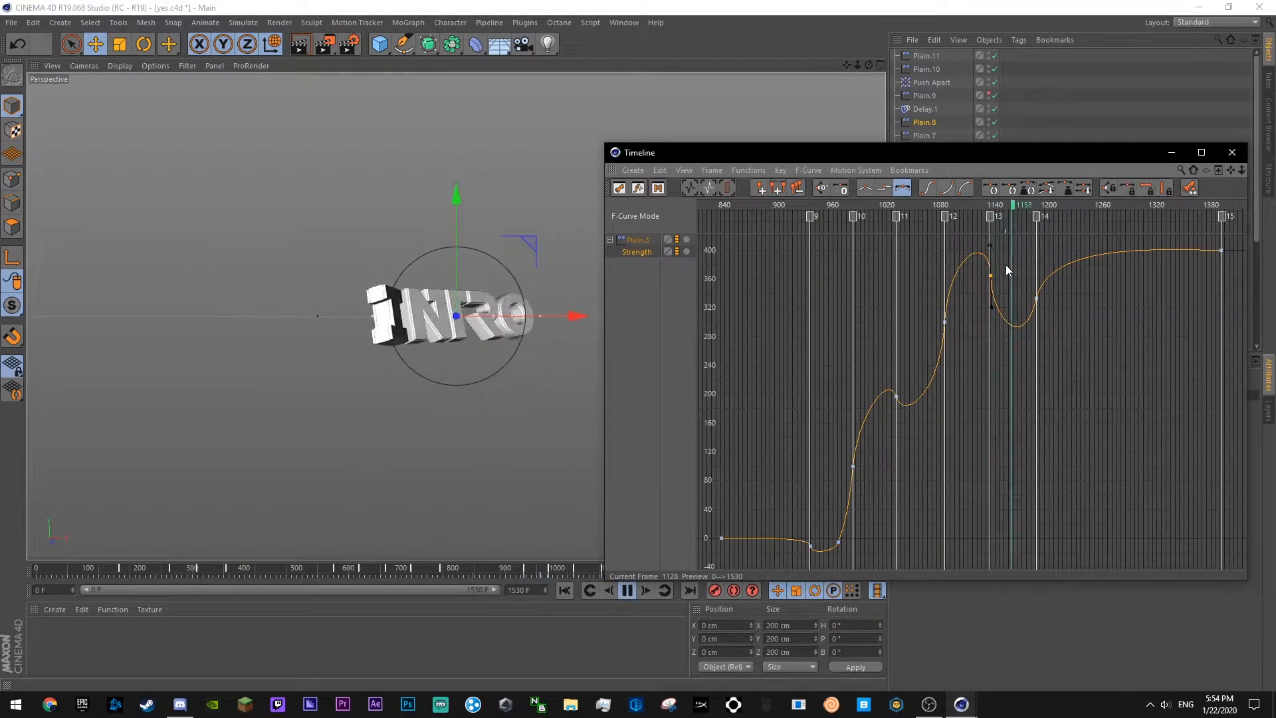
key("F8")
- Adjust Plain.8's Strength key near frame 1186, lowering it to about 314%
left_click(1047, 280)
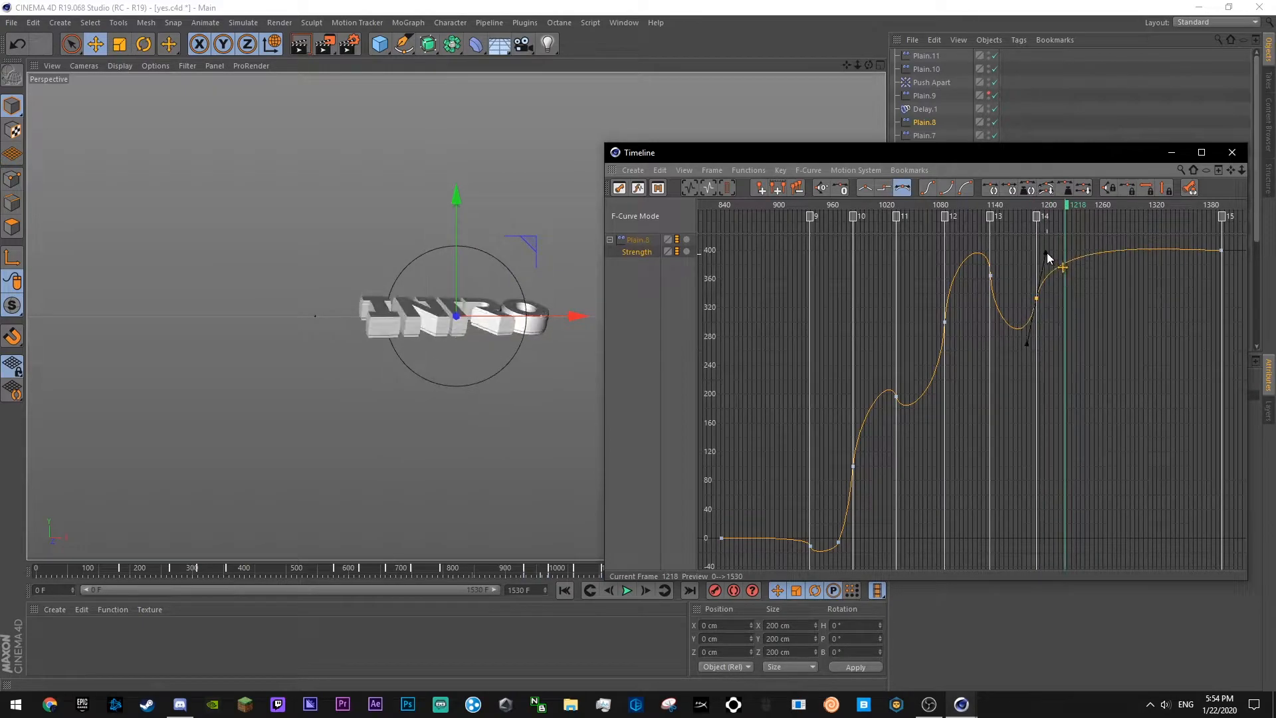
left_click_drag(1036, 299, 1038, 312)
left_click(1092, 294)
- Replay the text animation from about frame 1082 and again from frame 1043 to check Plain.8's curve
left_click(944, 207)
key("F8")
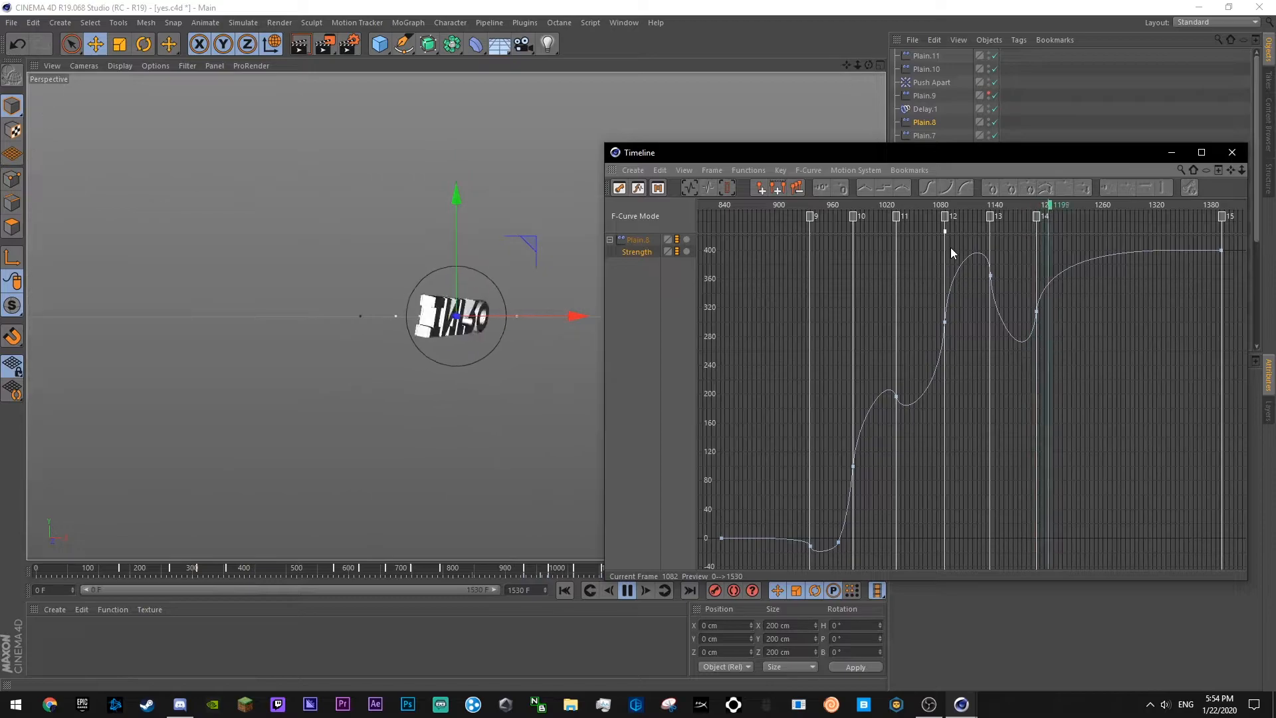
key("F8")
left_click(908, 207)
key("F8")
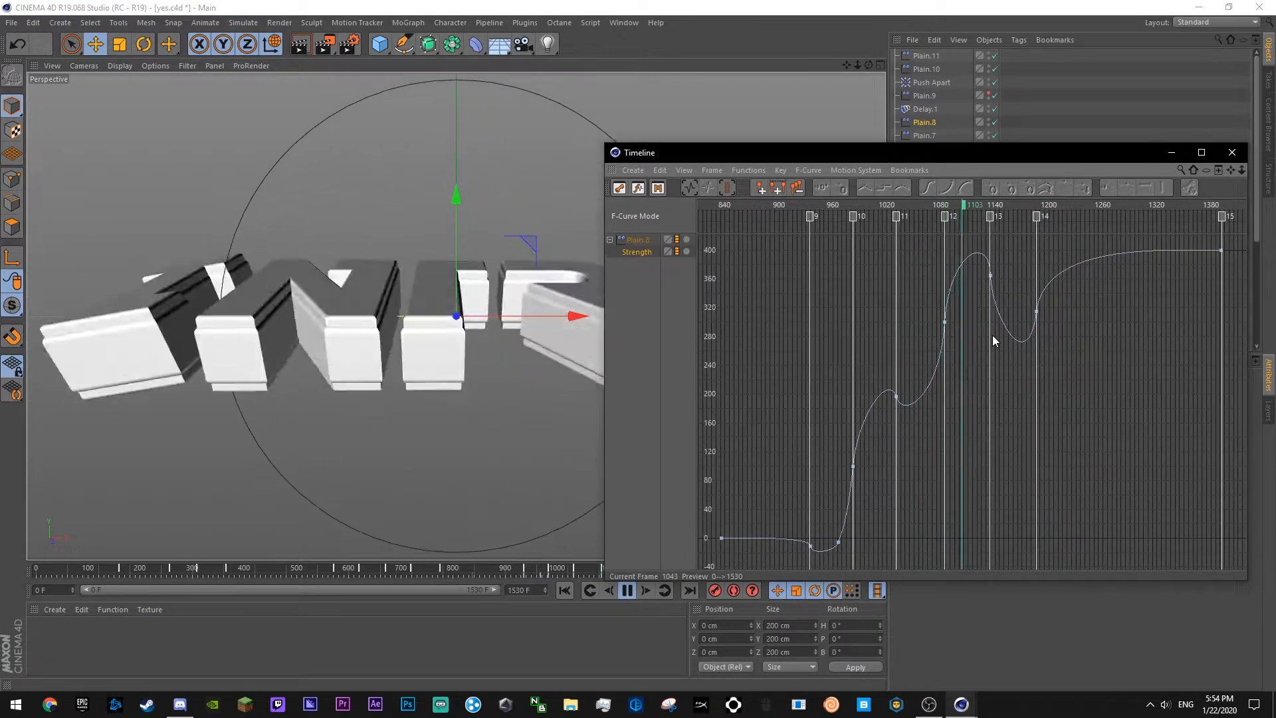
- Key Plain.8's Strength at 200% on frame 1391 and show its F-curve
key("F8")
left_click(1037, 206)
left_click(1036, 311)
left_click(1232, 153)
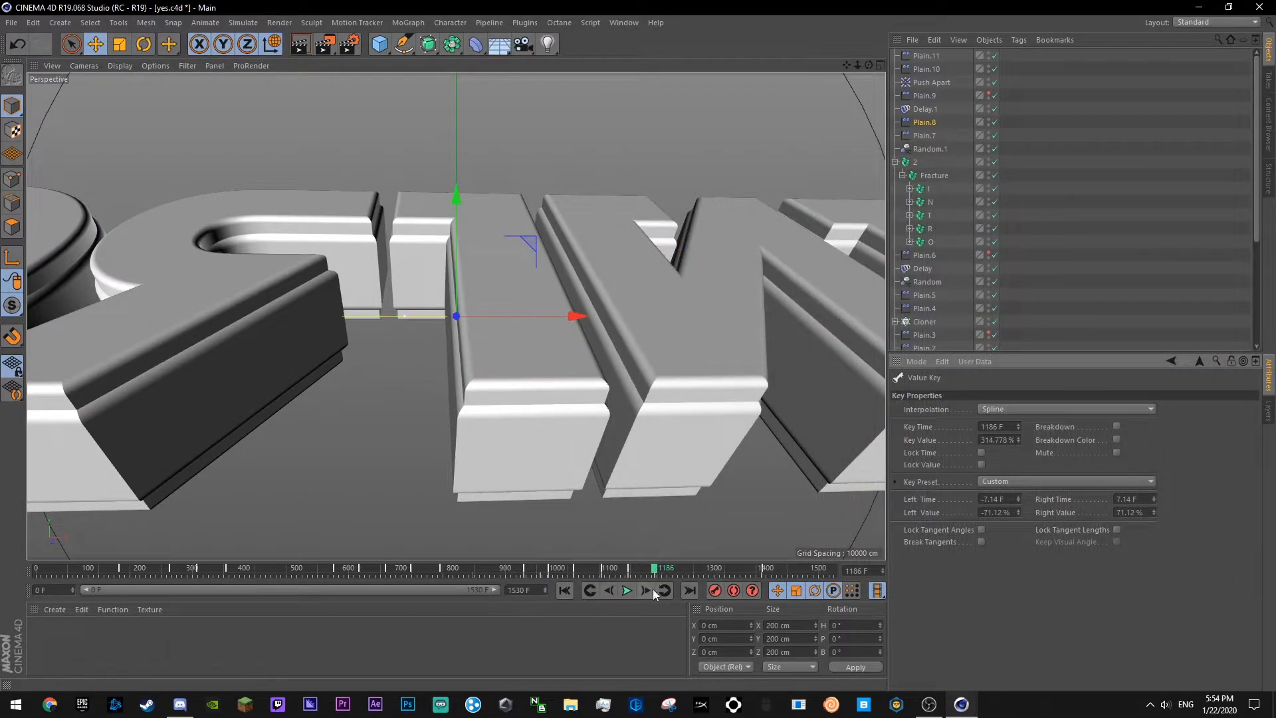
left_click(762, 568)
key("ctrl+s")
left_click(925, 122)
left_click(944, 421)
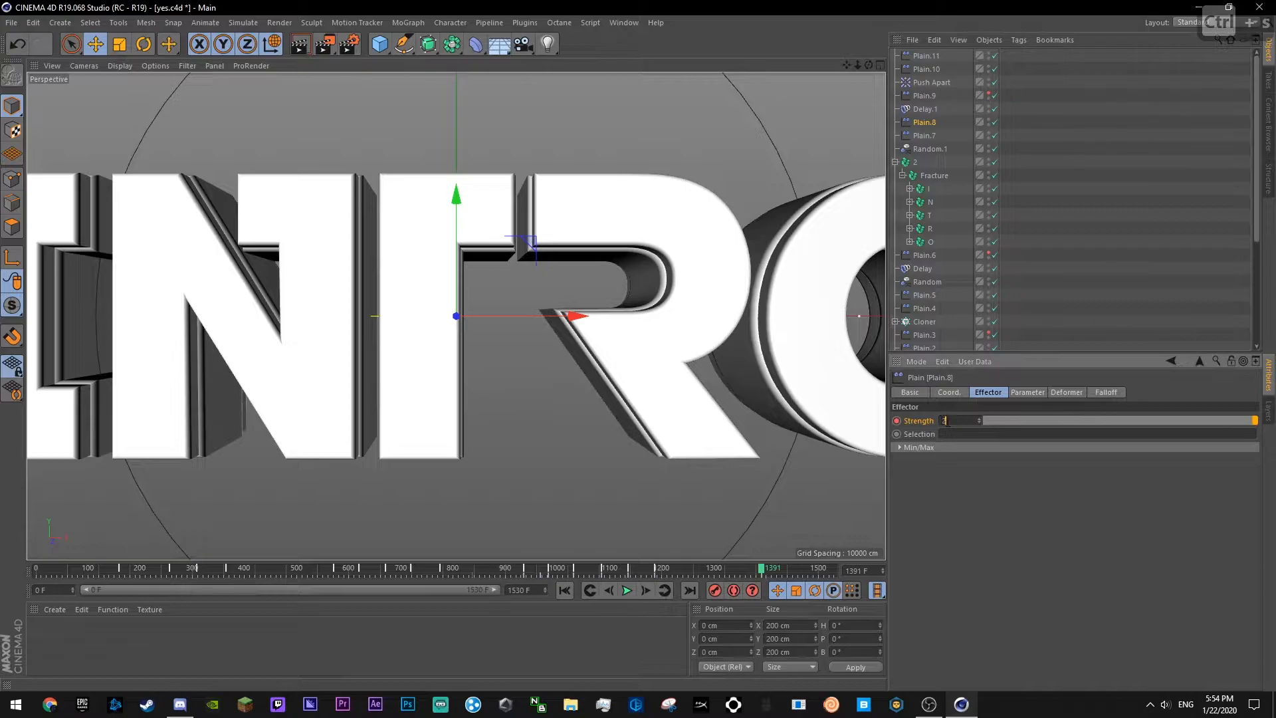
right_click(897, 423)
left_click(1054, 562)
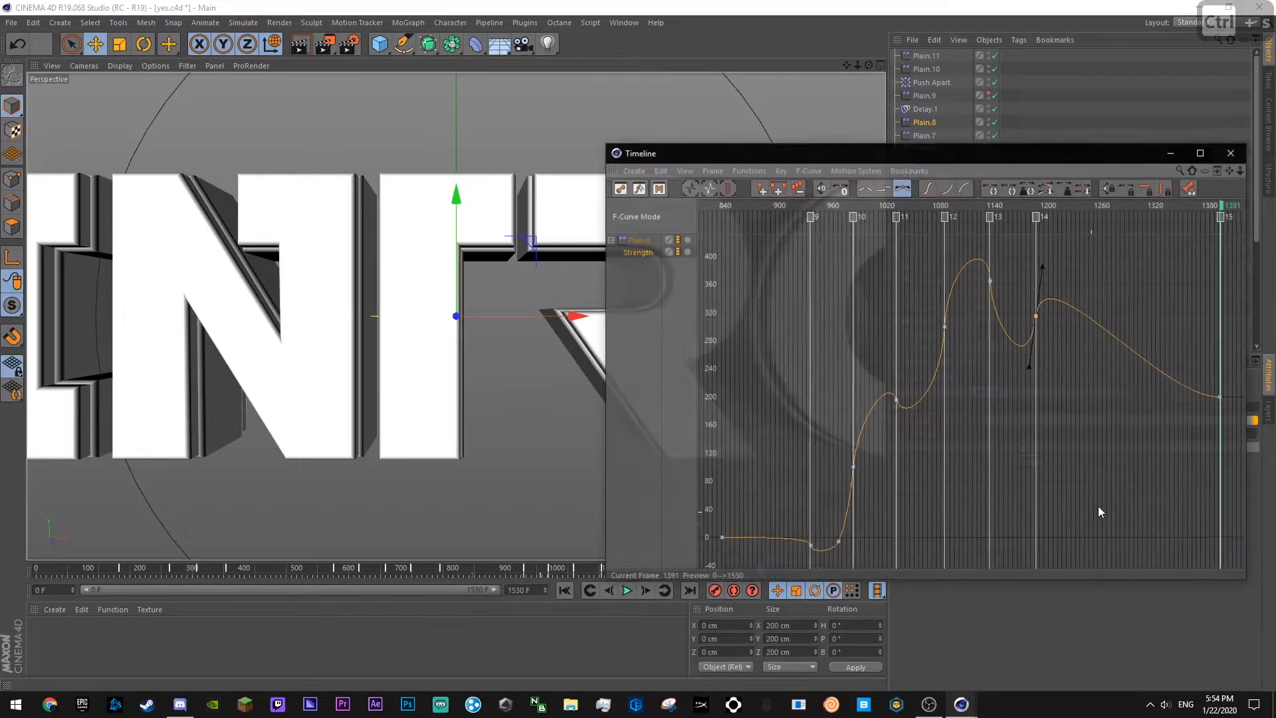
- Lower Plain.8's Strength key at frame 1186 to about 270% and turn its tangent to slope downward
left_click_drag(1044, 272, 1035, 354)
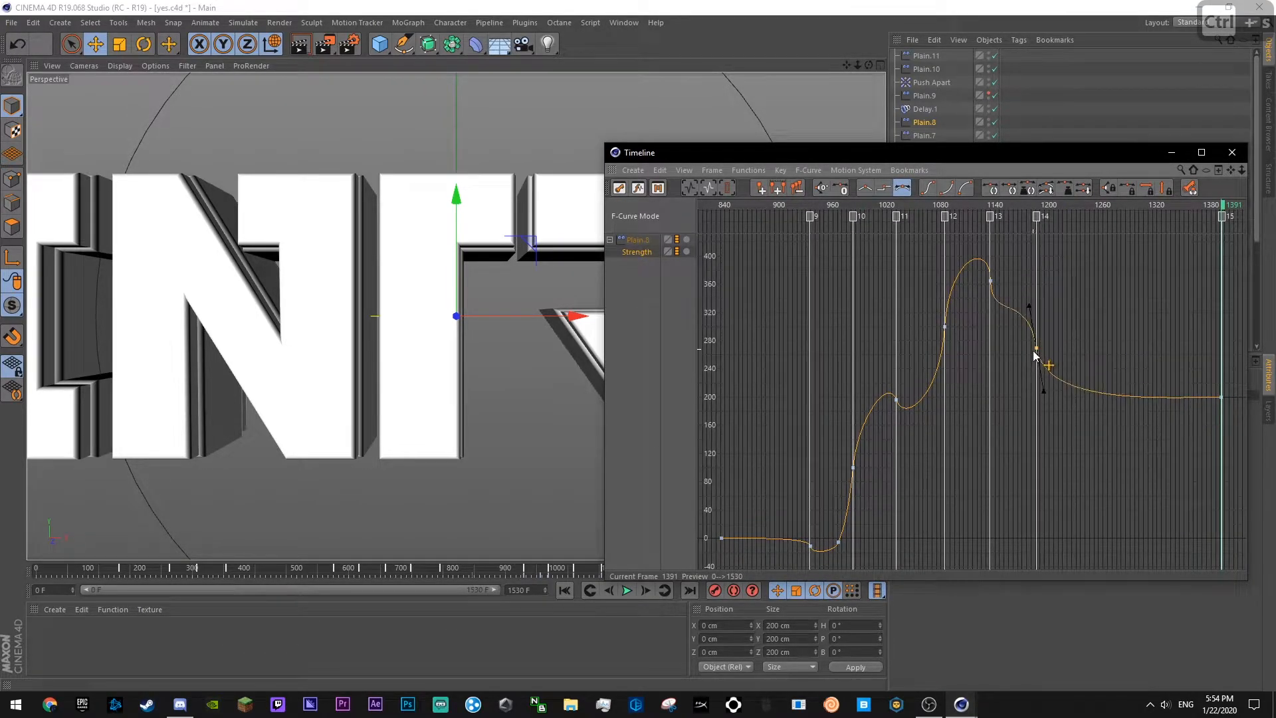
left_click_drag(1031, 310, 1029, 323)
left_click(1046, 313)
- Save the project and replay the text spin from about frame 1094 and again from about frame 1062
key("ctrl+s")
key("F8")
left_click(954, 207)
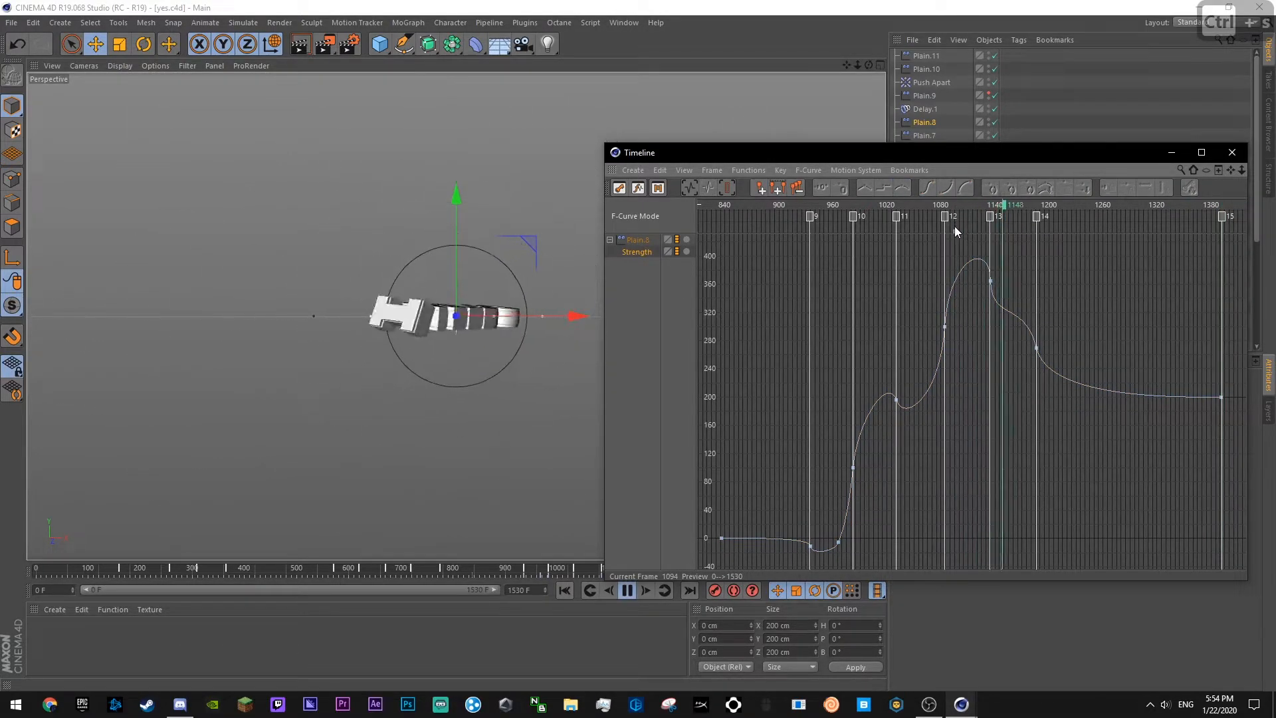
left_click(925, 206)
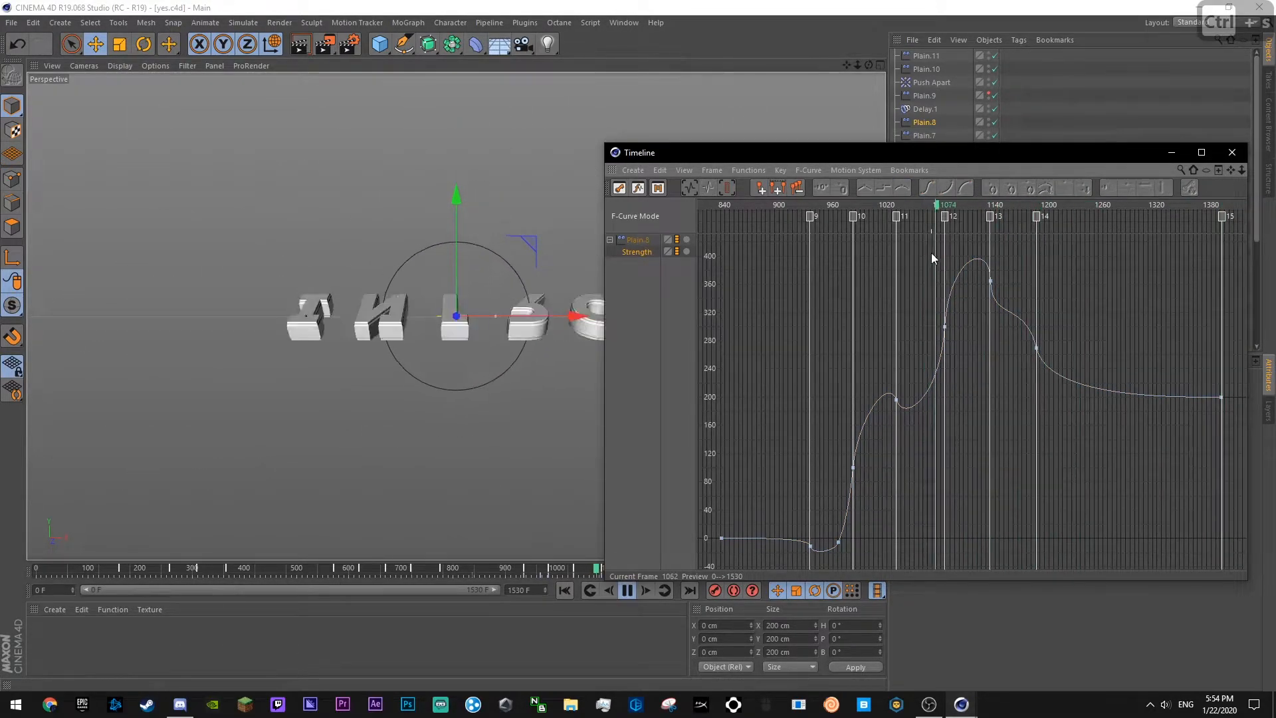
key("F8")
- Adjust Plain.8's Strength tangent near frame 1134, raise the key at frame 1186 to about 280% and replay the animation
left_click(990, 280)
left_click_drag(991, 251, 986, 250)
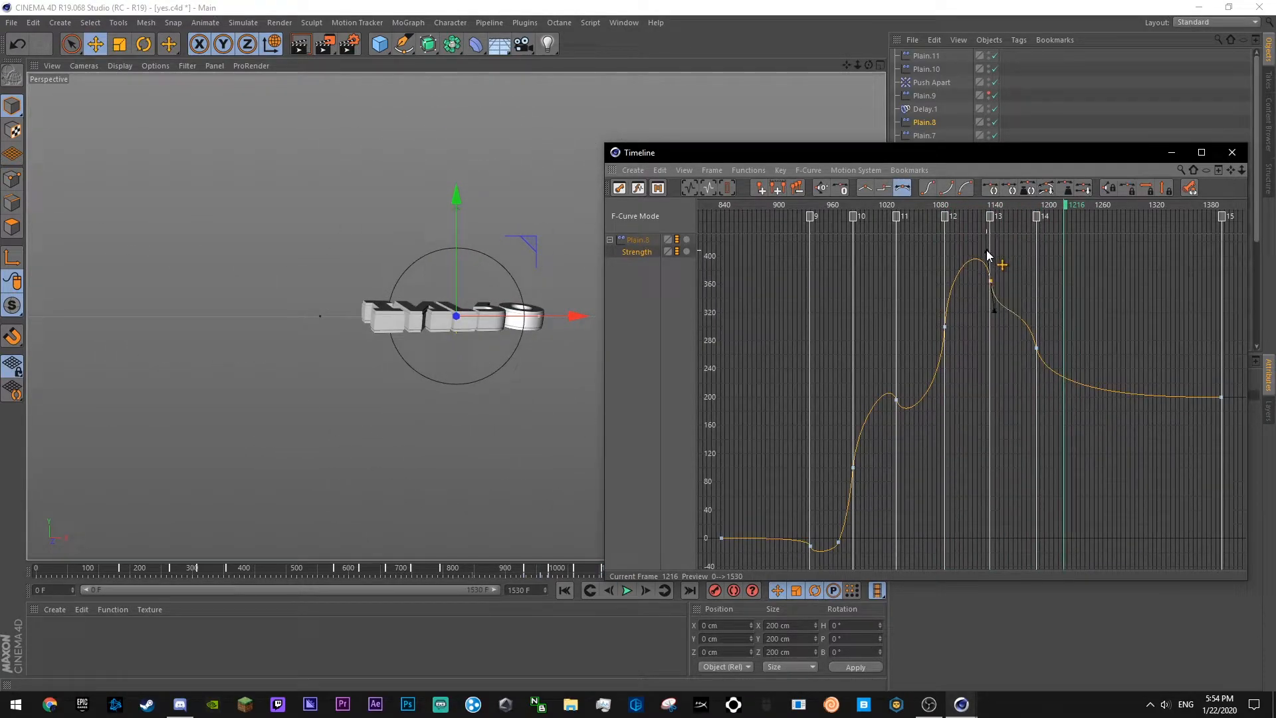
left_click(1036, 344)
left_click_drag(1027, 313, 1037, 338)
left_click(1022, 279)
key("F8")
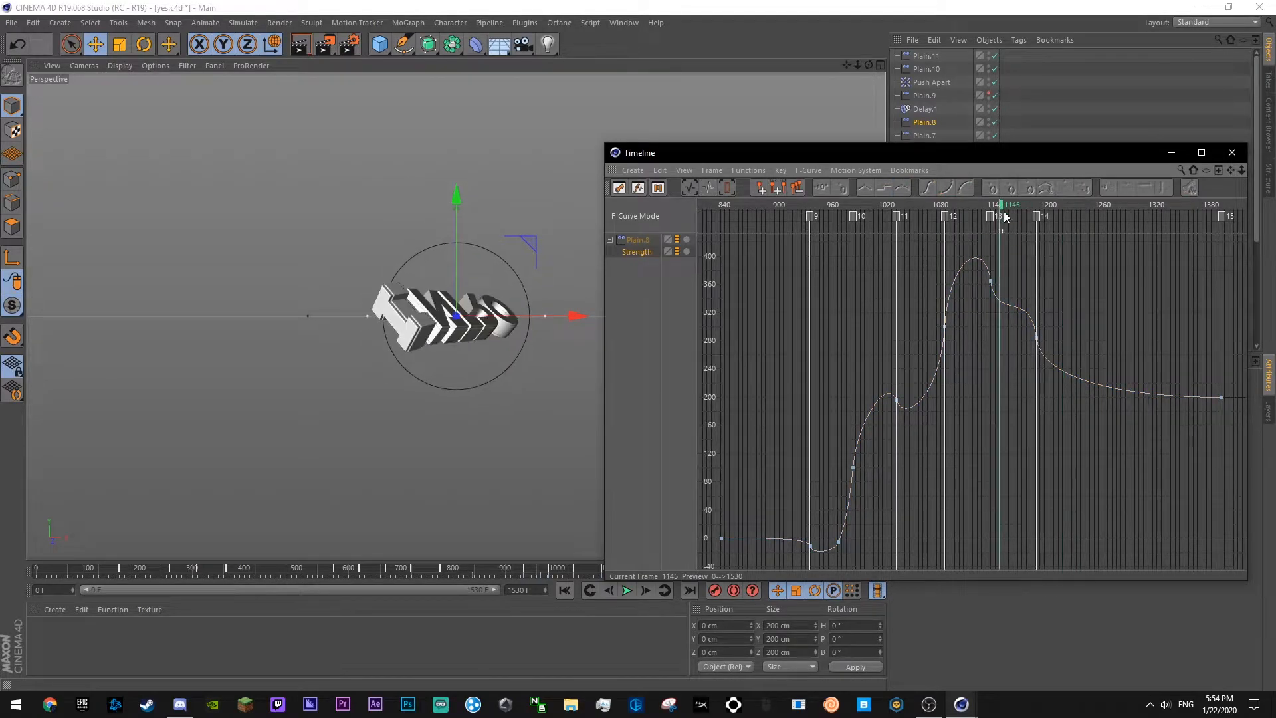
key("F8")
- Key Plain.8's Strength at 100% on frame 1391, show its F-curve and save the project
left_click(1232, 153)
left_click(667, 590)
left_click(919, 121)
left_click(960, 421)
type("100")
left_click(896, 420, "ctrl")
right_click(918, 424)
mouse_move(974, 435)
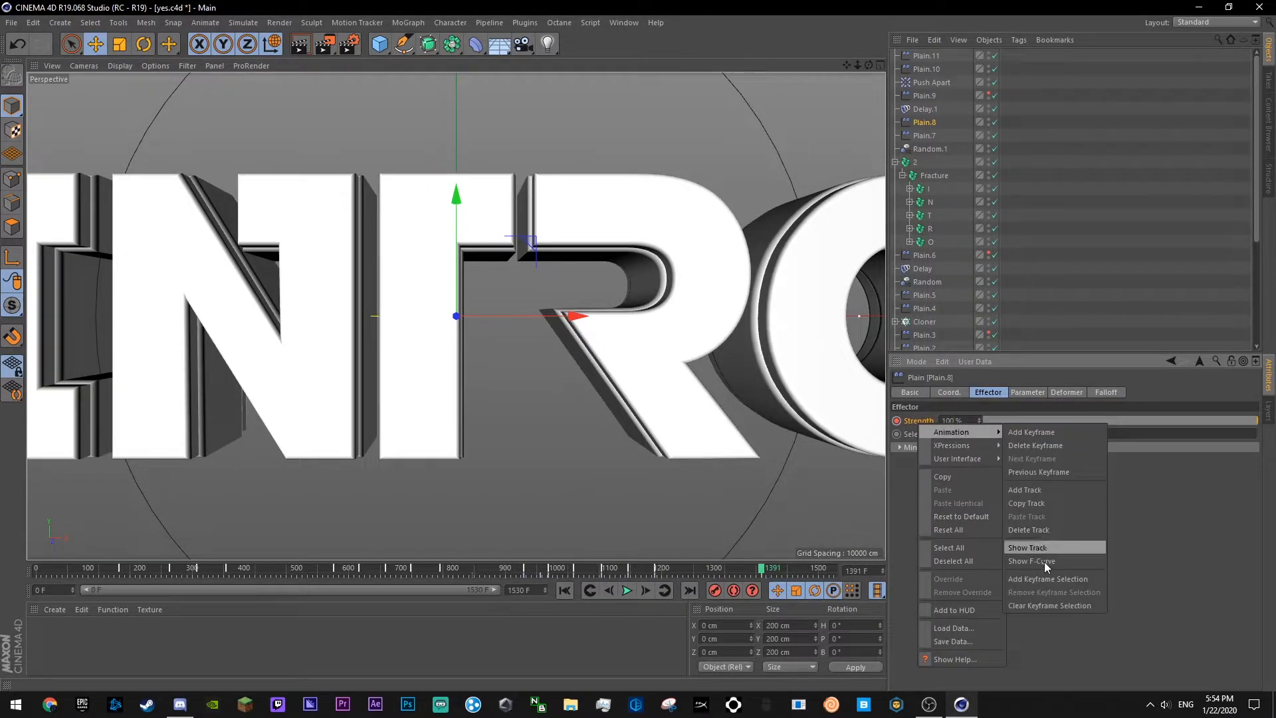
left_click(1046, 561)
key("ctrl+s")
- Lower Plain.8's Strength key at frame 1186 to about 240%, steepen its tangent and replay the text spin
left_click_drag(1079, 318, 1011, 349)
mouse_move(1039, 346)
left_mouse_down()
mouse_move(1037, 360)
mouse_move(1027, 331)
left_mouse_up()
key("F8")
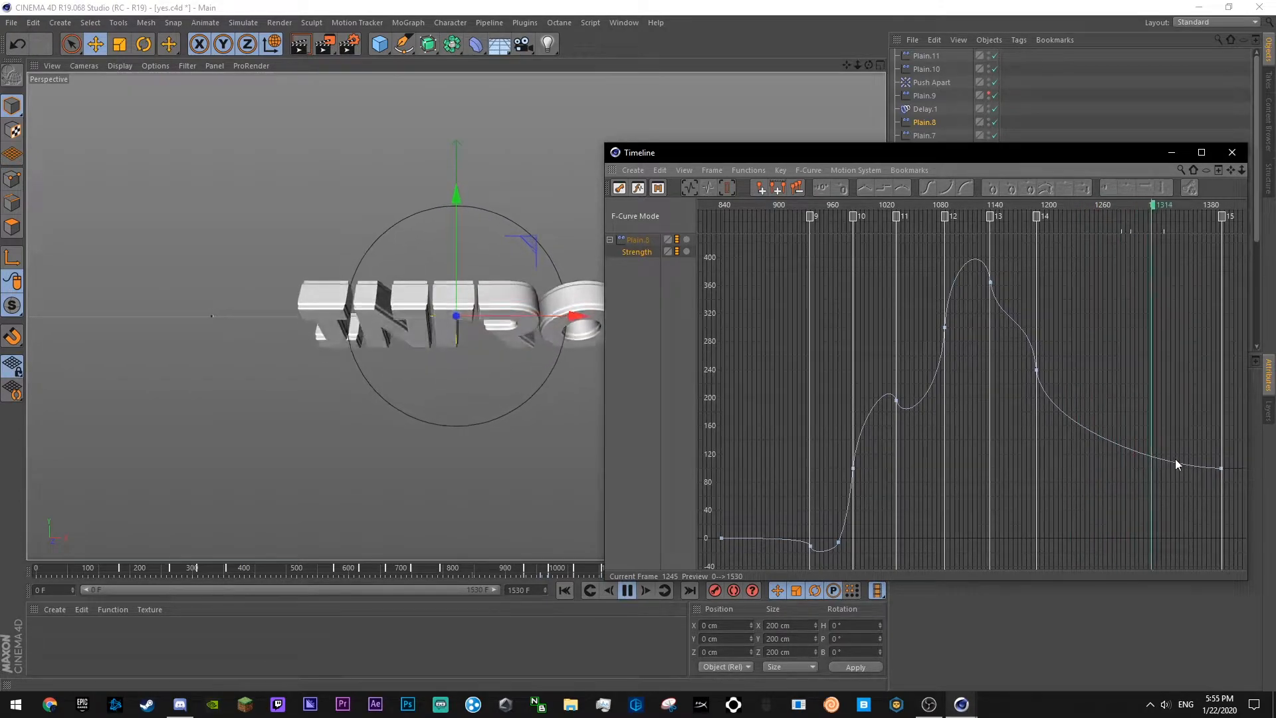
key("F8")
- Lengthen the incoming tangent of Plain.8's last Strength key and move the key back to about frame 1358
left_click(1221, 467)
left_click_drag(1129, 473, 1105, 473, "ctrl")
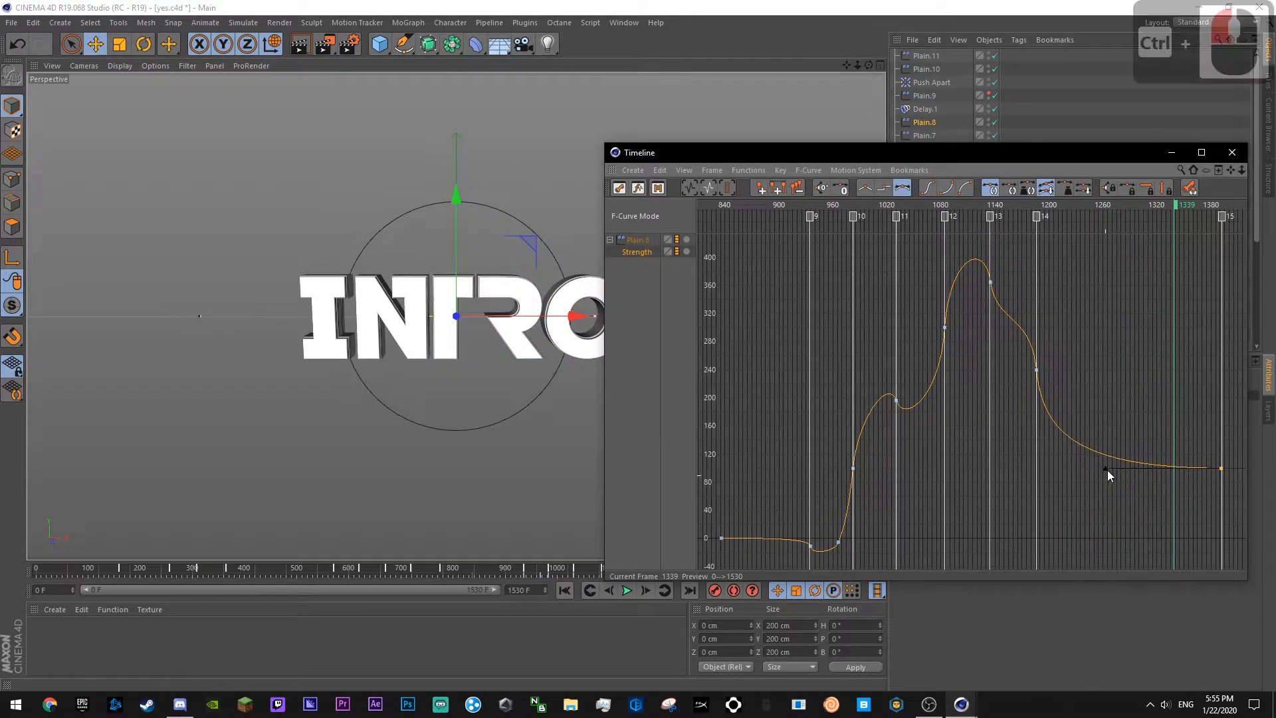
left_click(1082, 229)
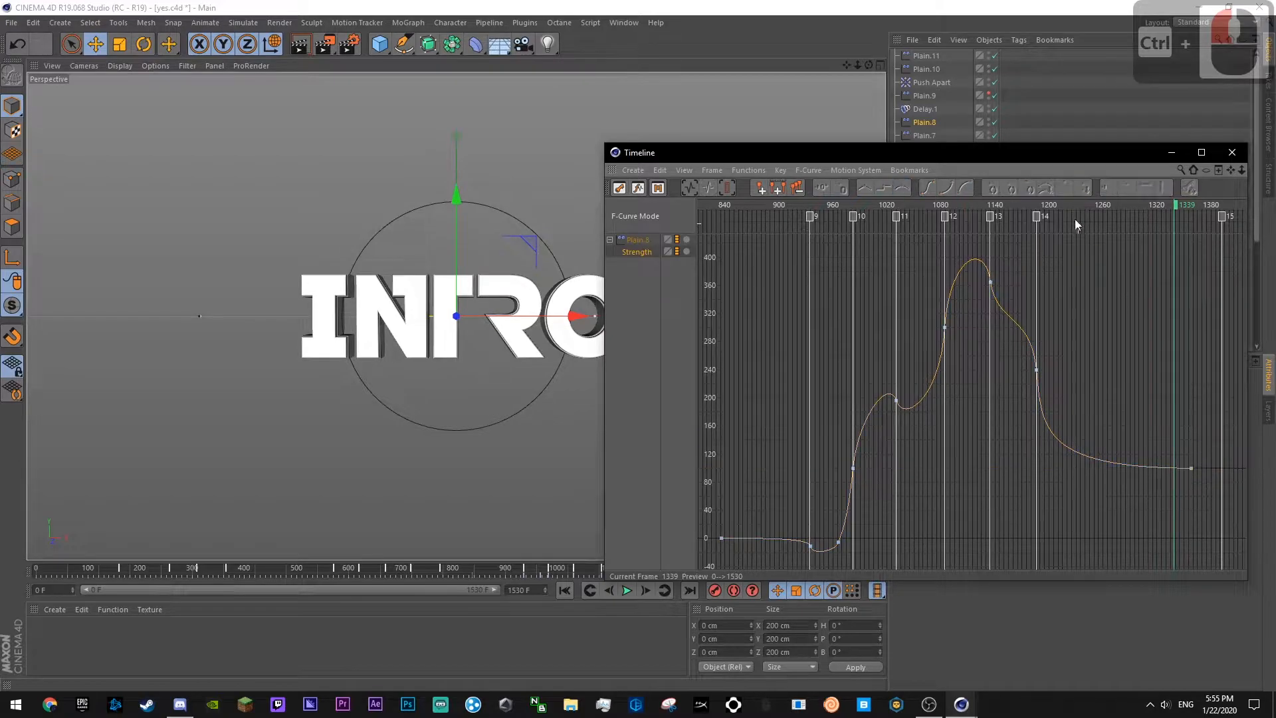
- Replay the text spin from about frame 1086 to check the smoothed ending of Plain.8's curve
left_click(1015, 206)
key("F8")
key("F8")
left_click(949, 218)
key("F8")
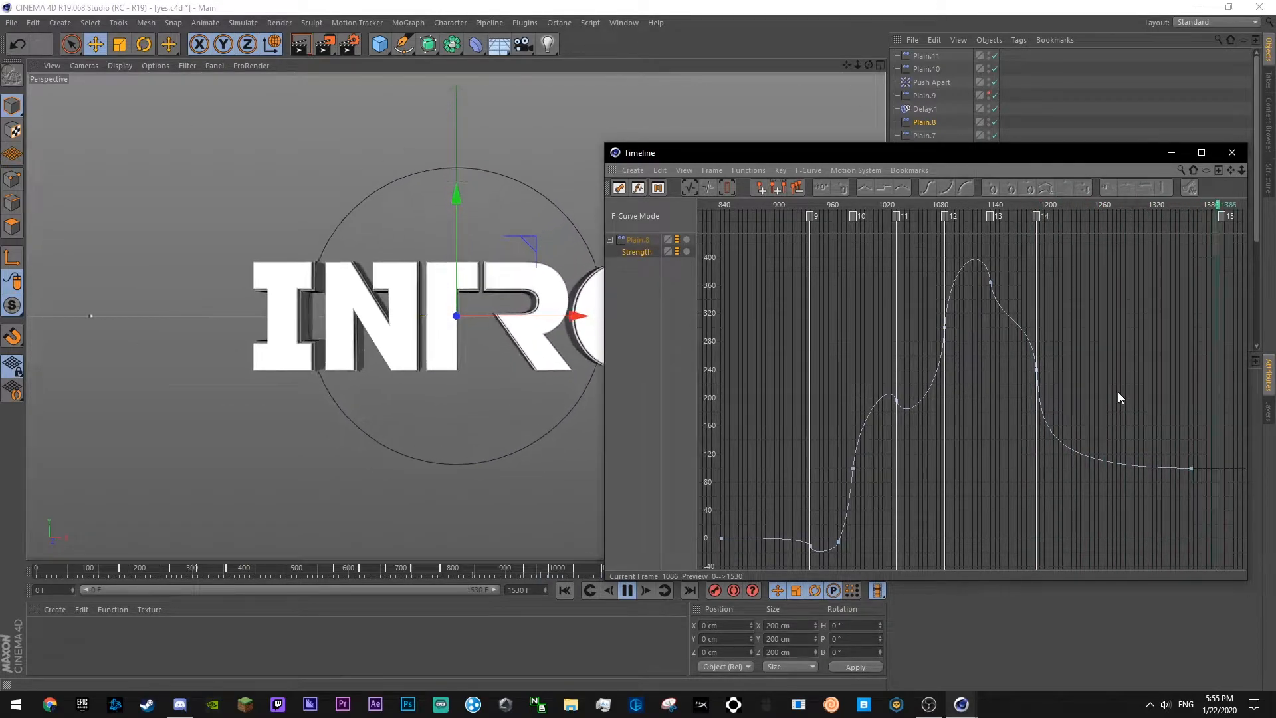
key("F8")
- Close the curve editor, replay the sequence with nothing selected and save the project
left_click(883, 206)
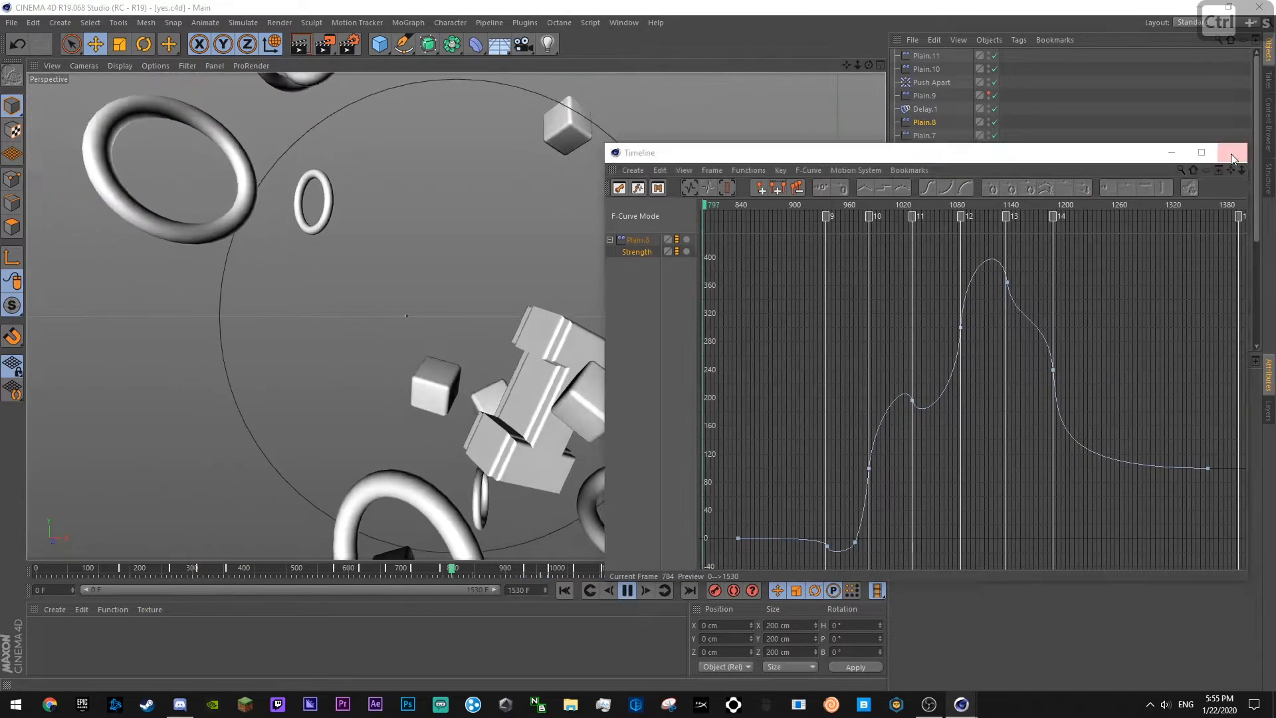
left_click(1231, 153)
left_click(1070, 173)
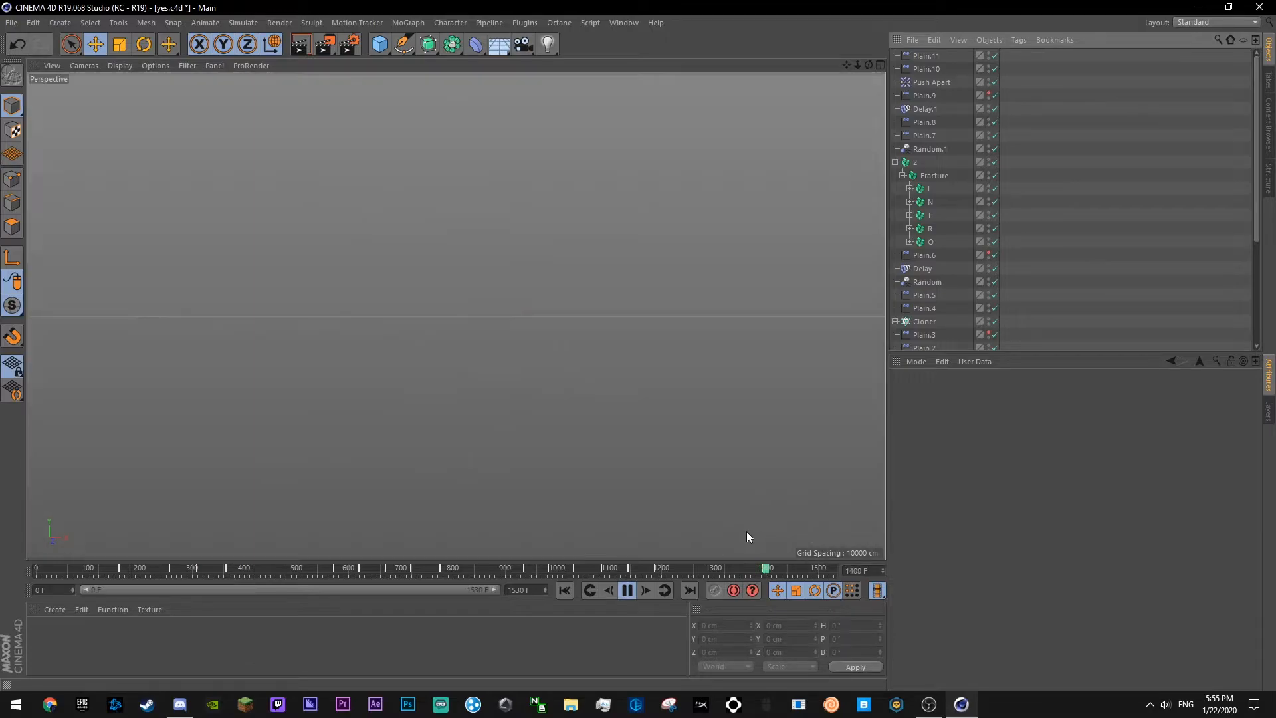
key("ctrl+s")
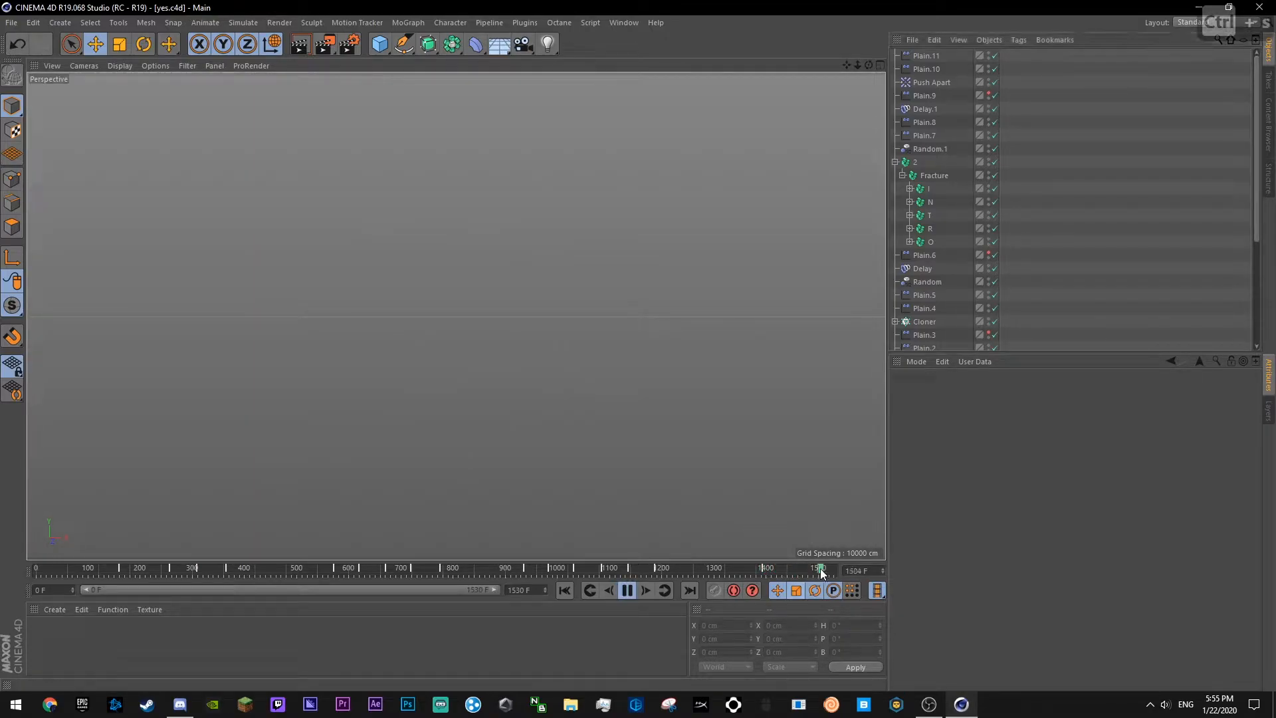
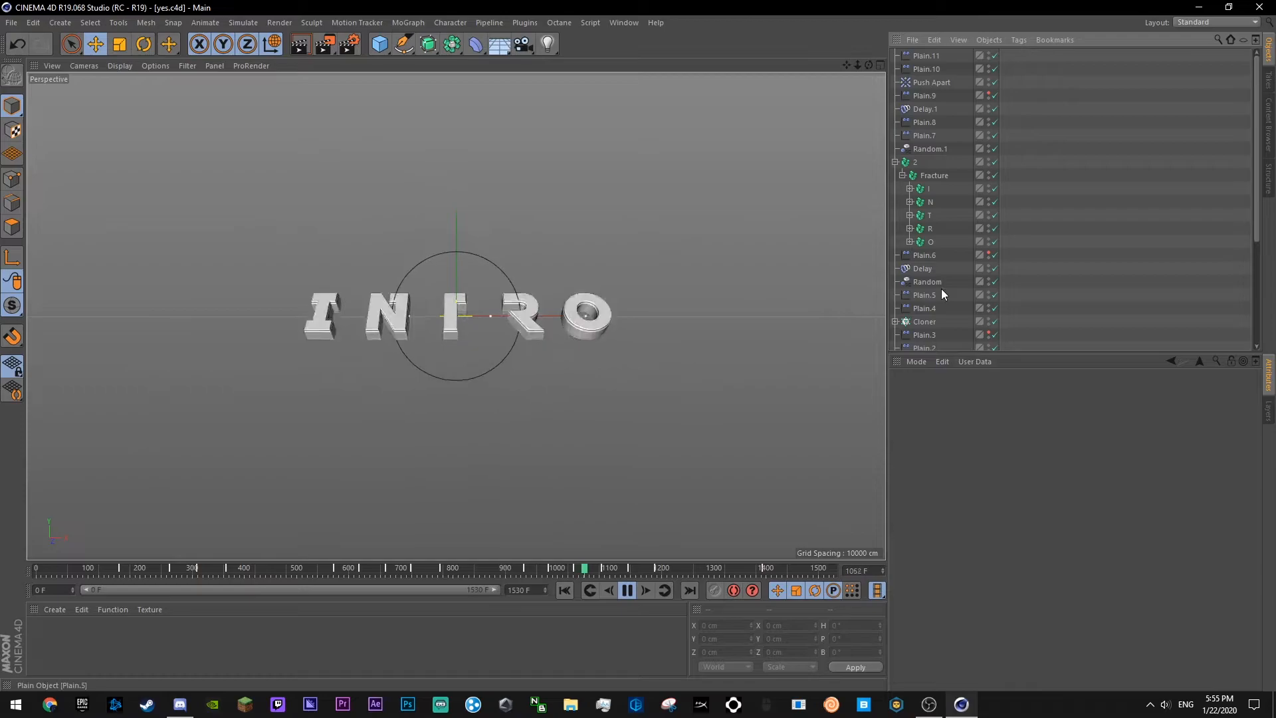
- Select the Circle that carries the camera, replay the text animation from about frame 1001 and save the project
scroll(941, 288, "down", 4)
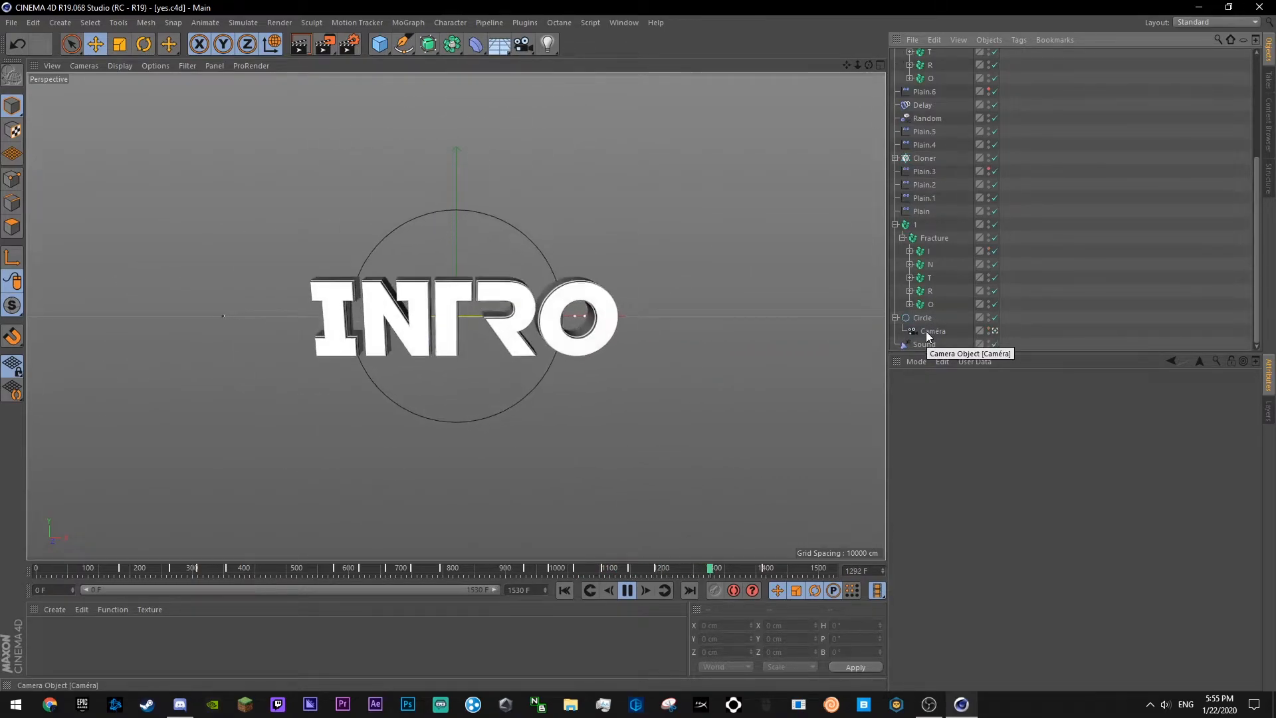
left_click(922, 318)
left_click(573, 568)
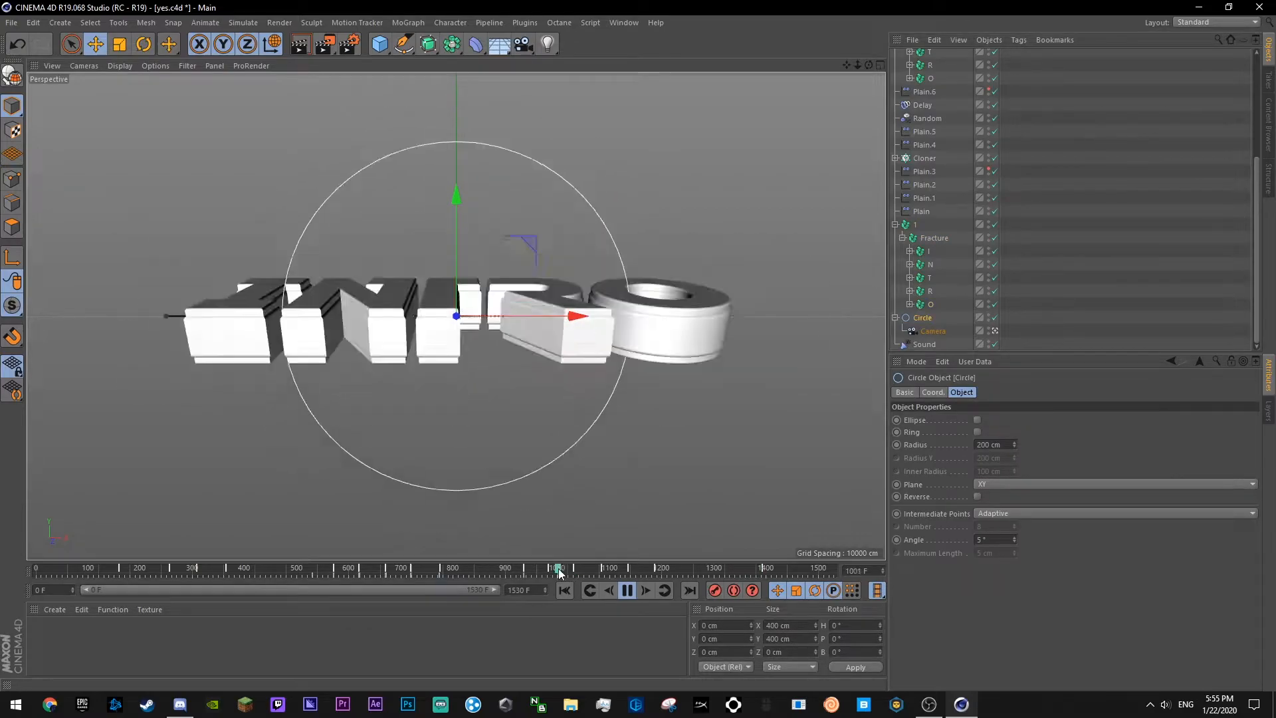
left_click(626, 591)
key("ctrl+s")
left_click(625, 591)
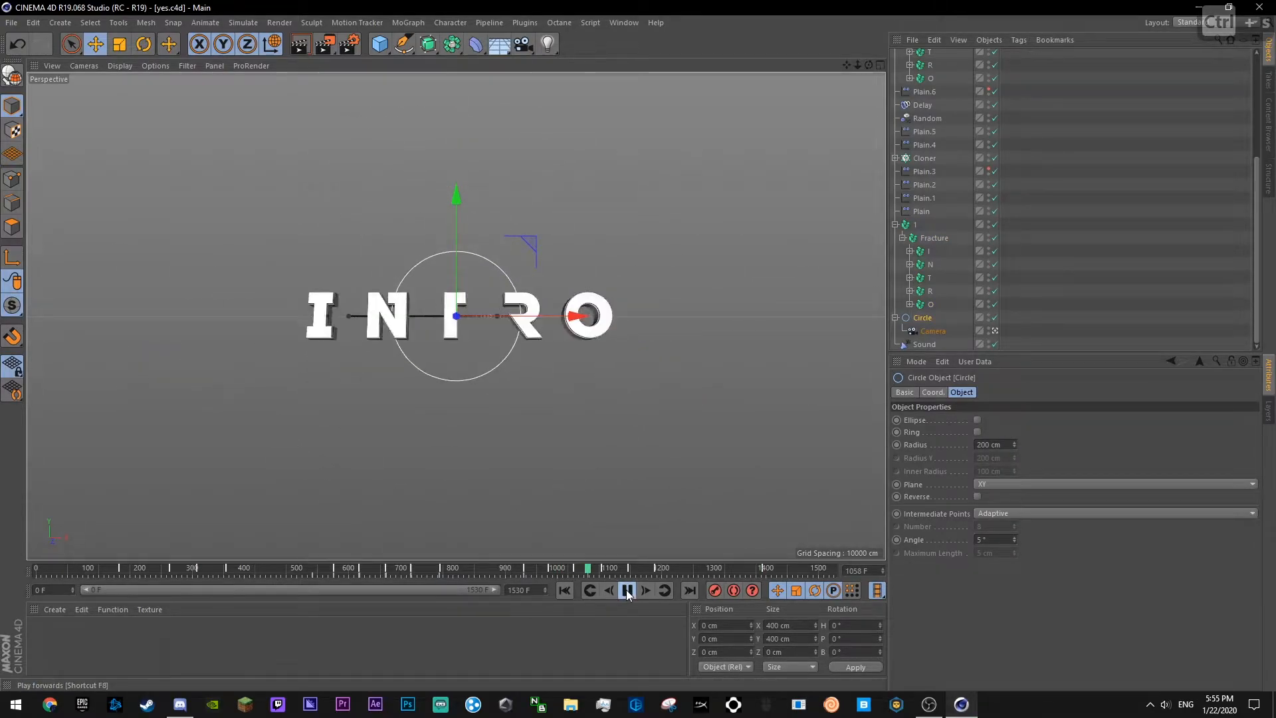
left_click(627, 591)
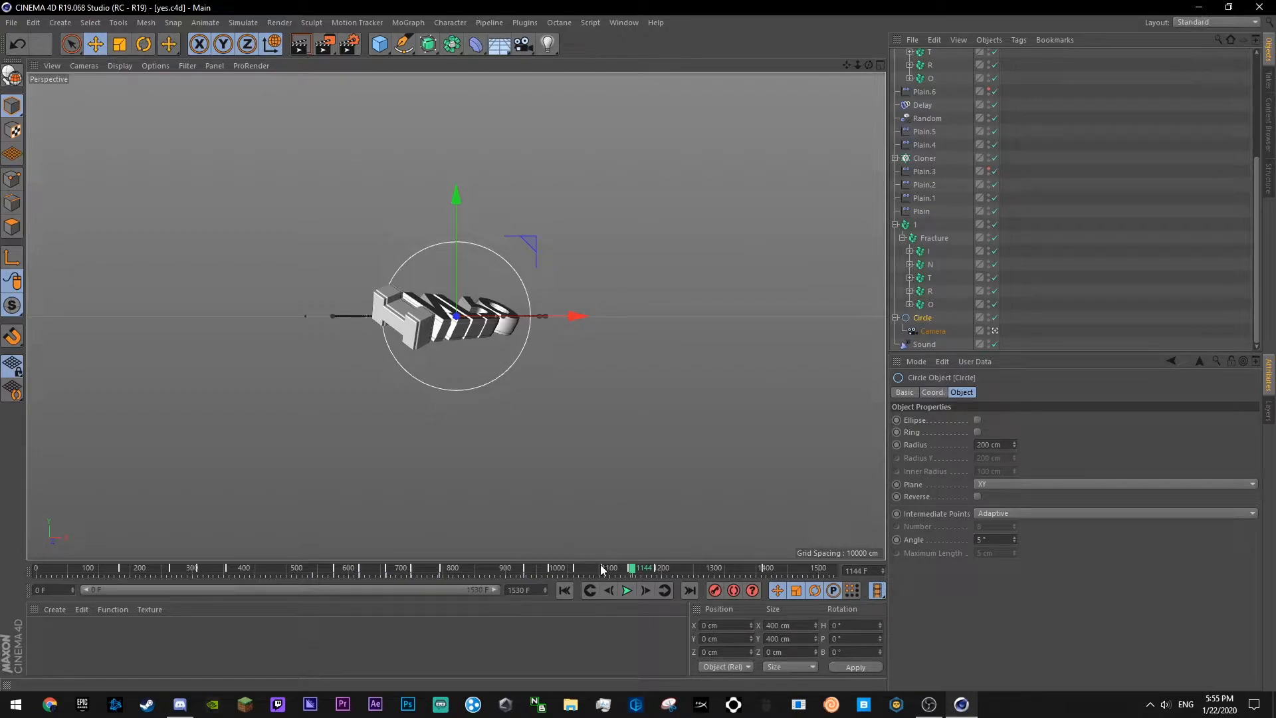
- Key the Circle's X position at 0 cm on frame 1084 and -139 cm on frame 1135, and save the project
left_click(602, 569)
left_click(933, 392)
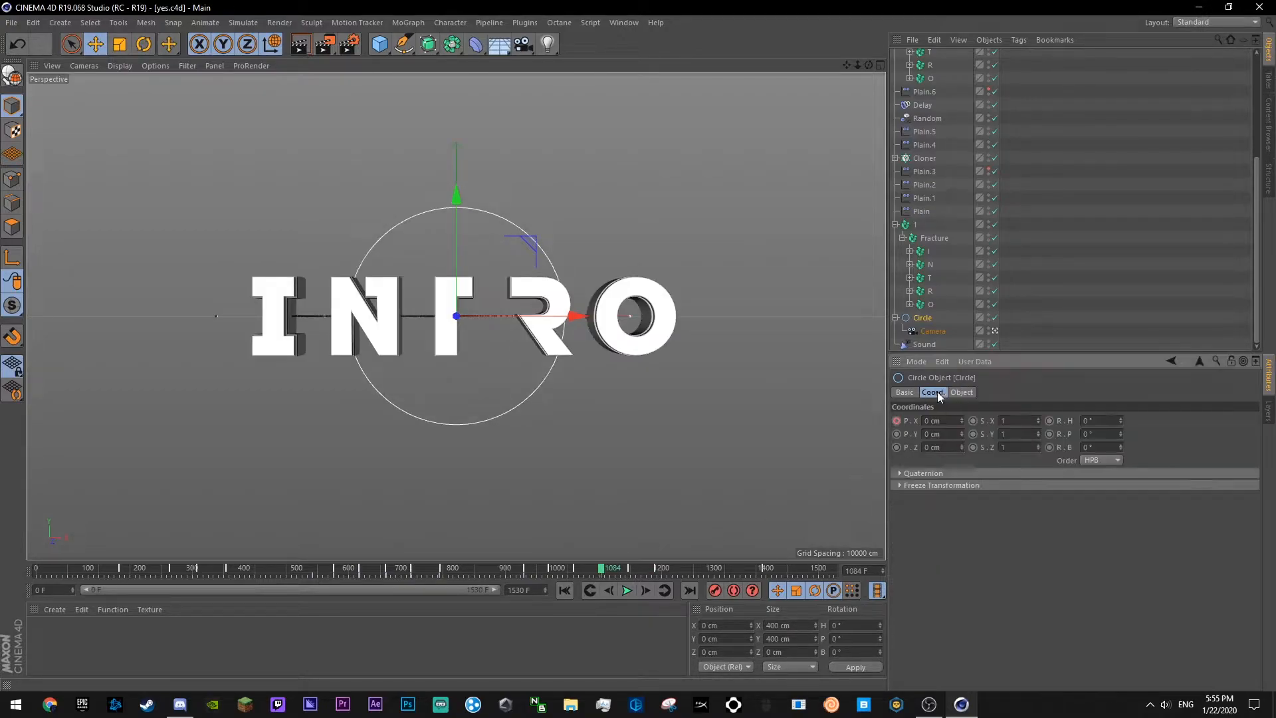
left_click(629, 569)
left_click_drag(959, 421, 912, 429)
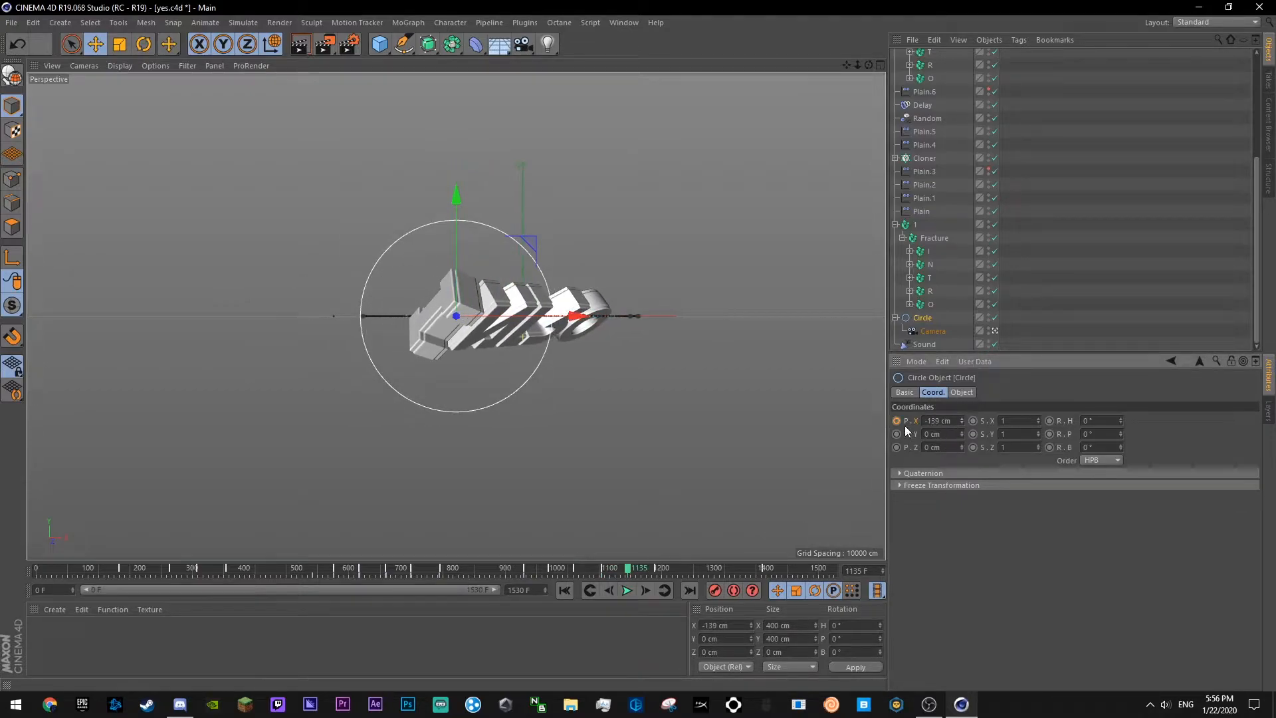
key("ctrl+s")
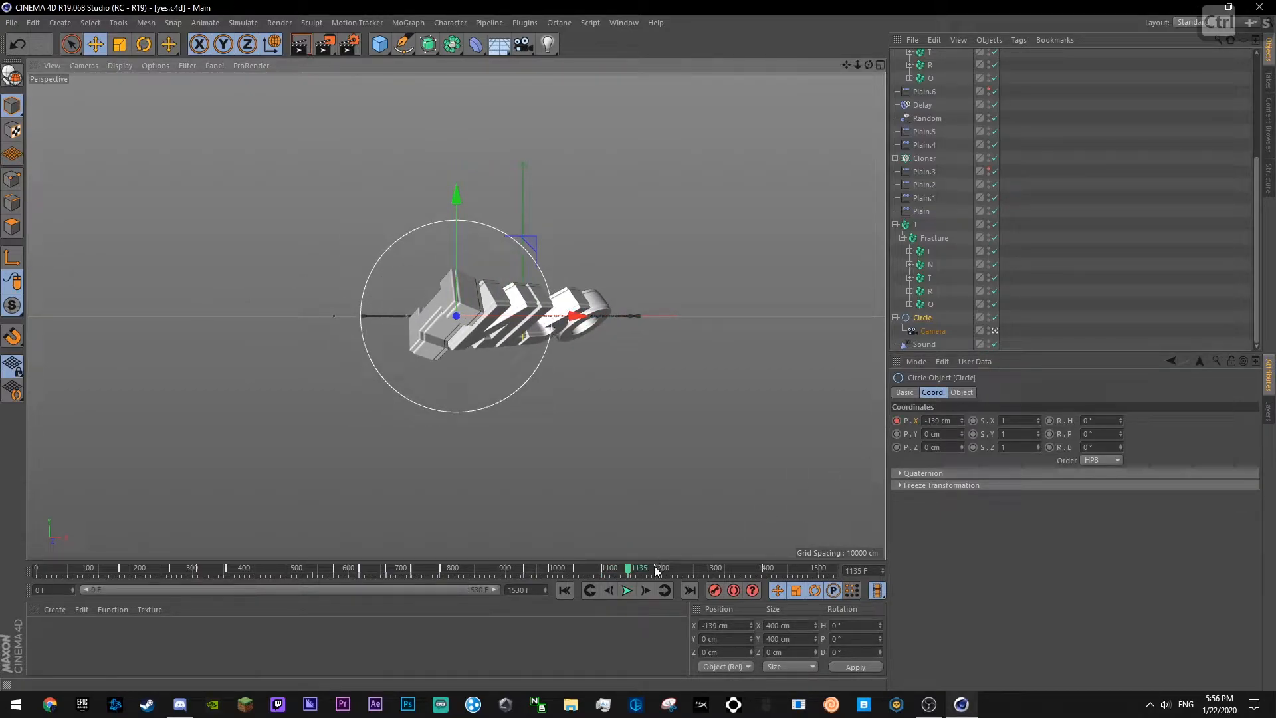
- Key the Circle's X position at -139 cm on frame 1186 and 0 cm on frame 1348, and show its F-curve
left_click(655, 569)
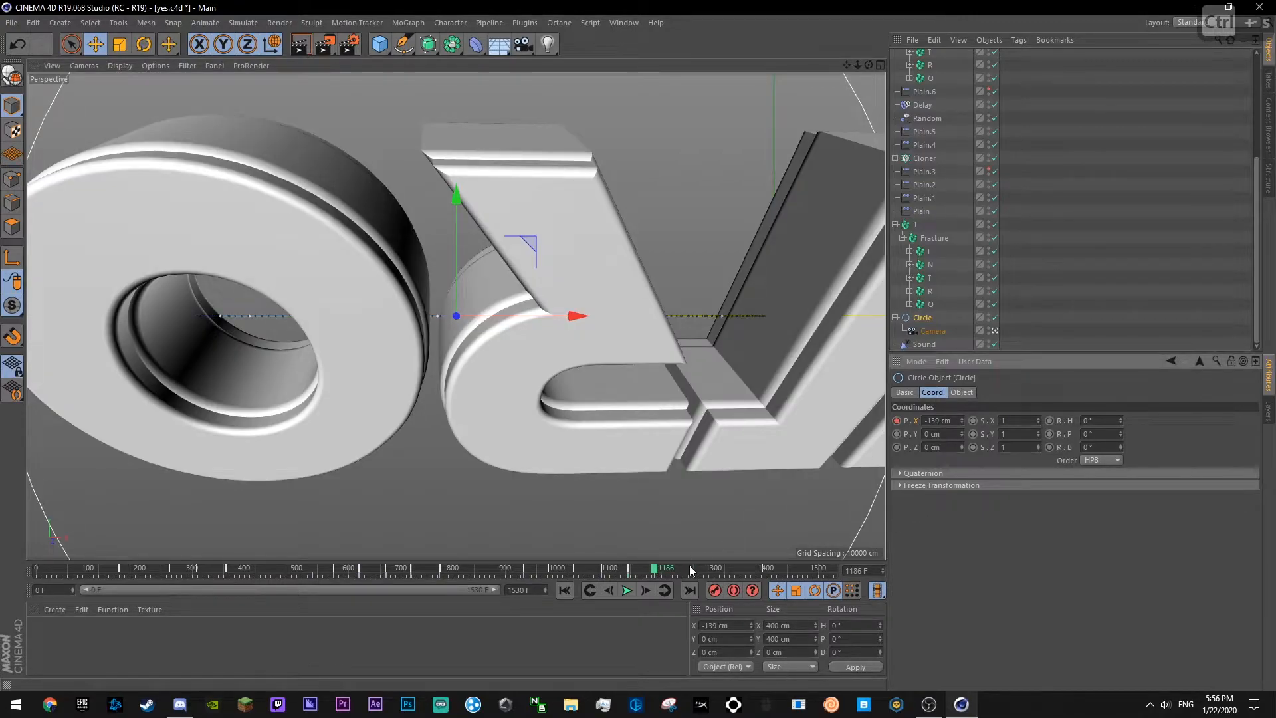
left_click(739, 569)
left_click(928, 421)
type("0")
key("Return")
right_click(921, 425)
mouse_move(986, 436)
left_click(1052, 550)
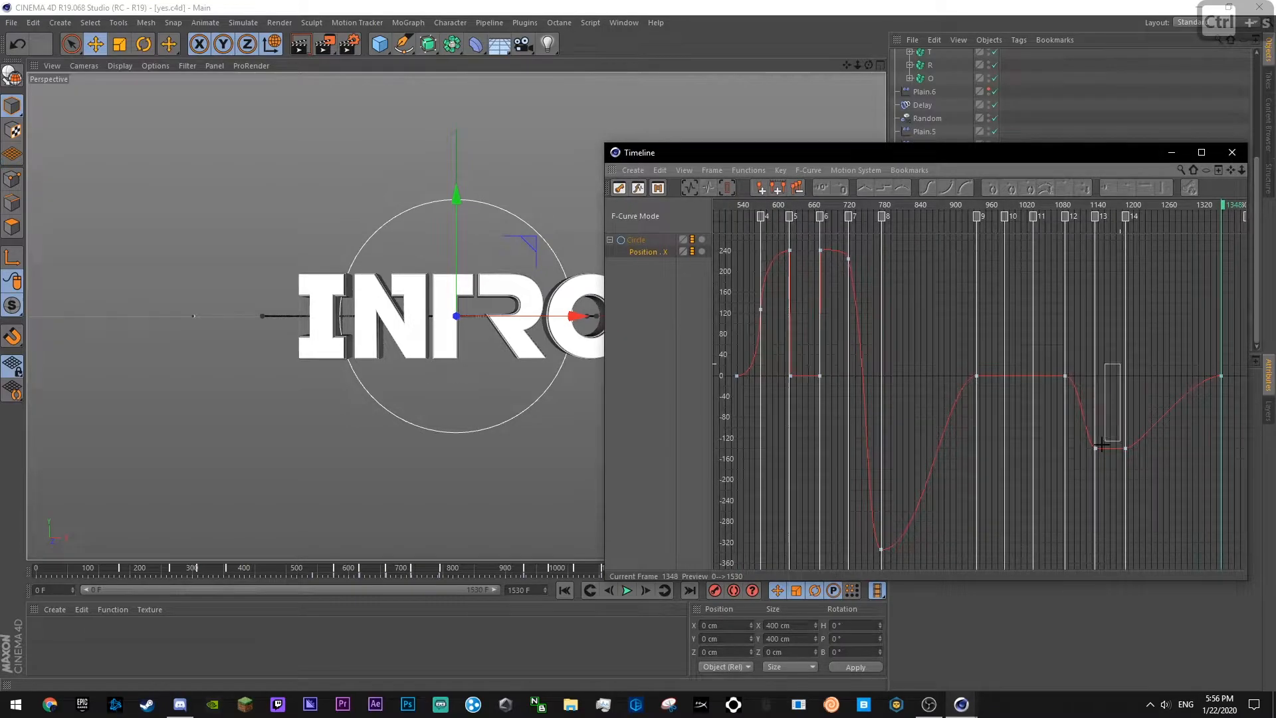
- Steepen the tangents of the Circle's X position keys at frames 1135 and 1186 and replay from about frame 1098
left_click_drag(1108, 435, 1104, 458)
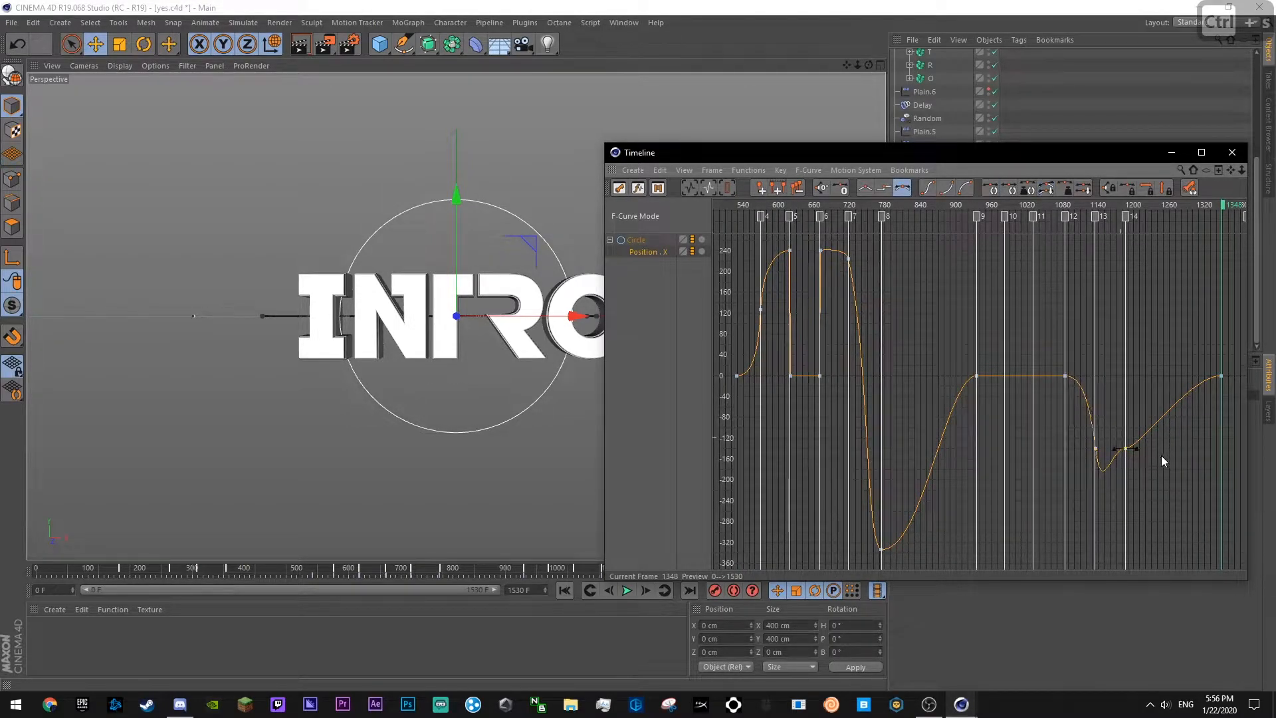
left_click_drag(1132, 392, 1130, 389)
left_click(1111, 332)
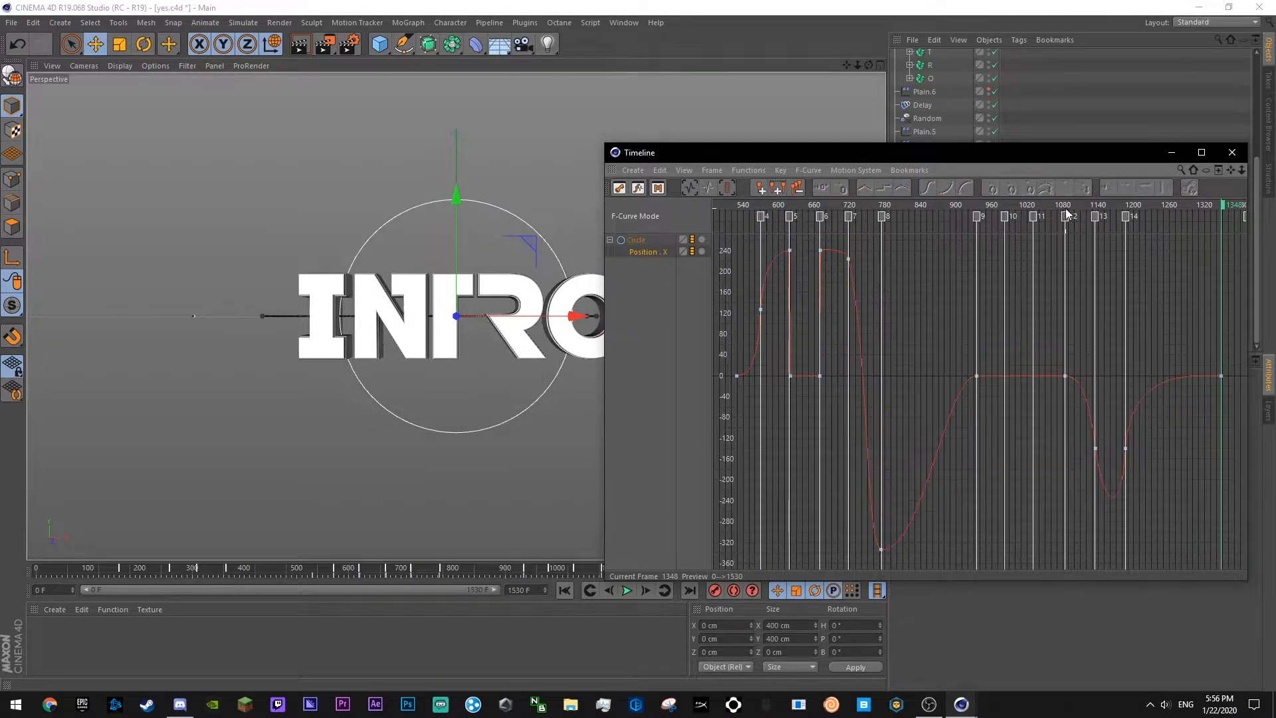
left_click(1070, 209)
key("F8")
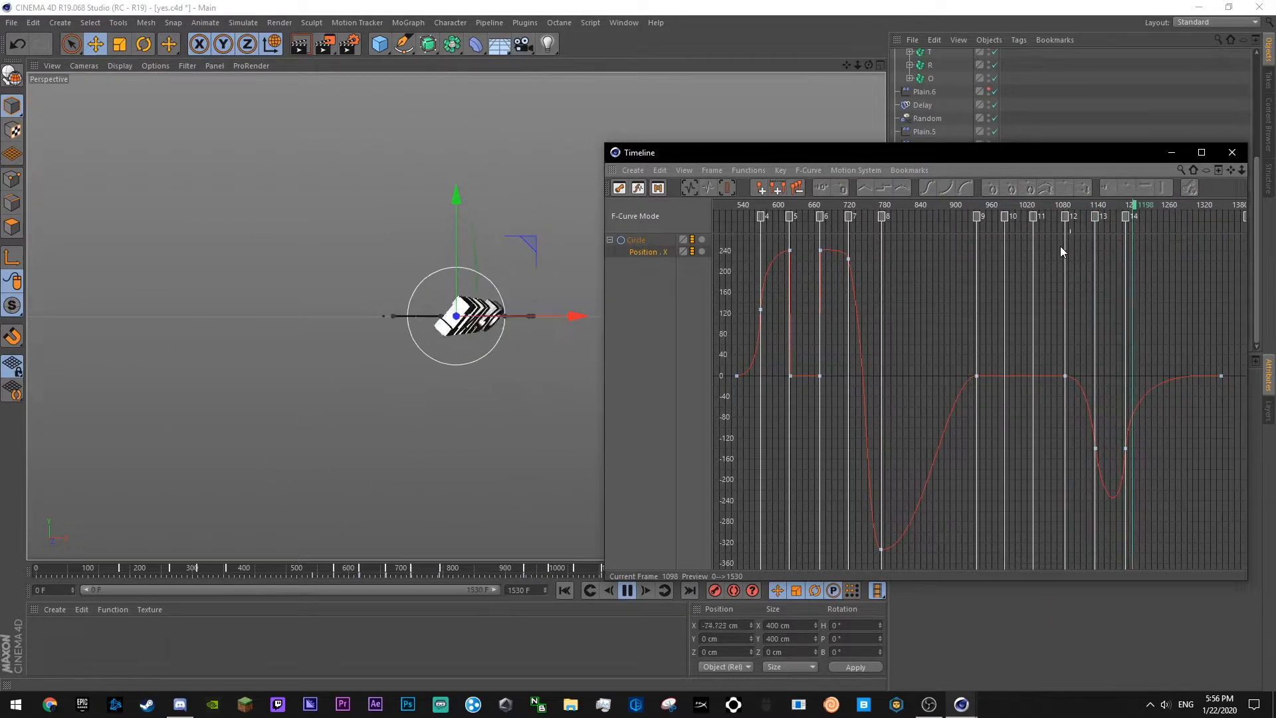
- Raise the Circle's X position keys at frames 1135 and 1186 to about -80 cm and -90 cm, and move the last key to about frame 1280
left_click(1088, 213)
left_click_drag(1090, 216, 1102, 222)
left_click(1095, 450)
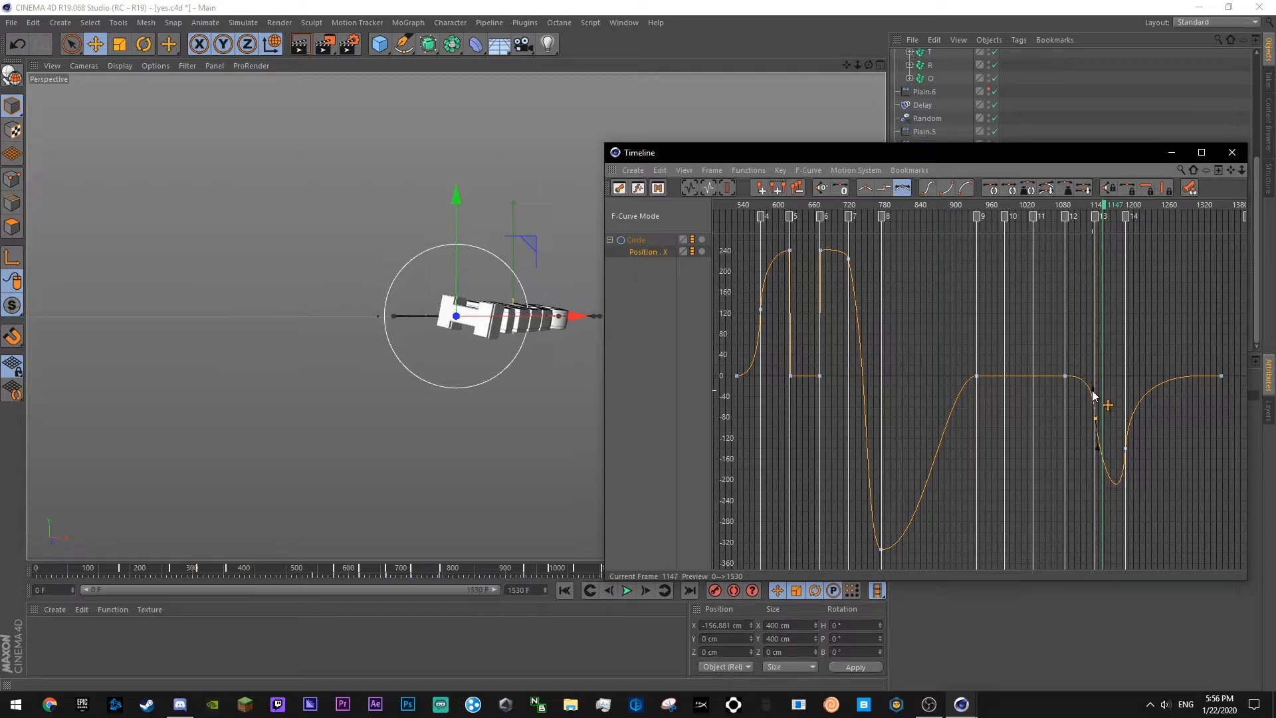
left_click_drag(1125, 449, 1127, 435)
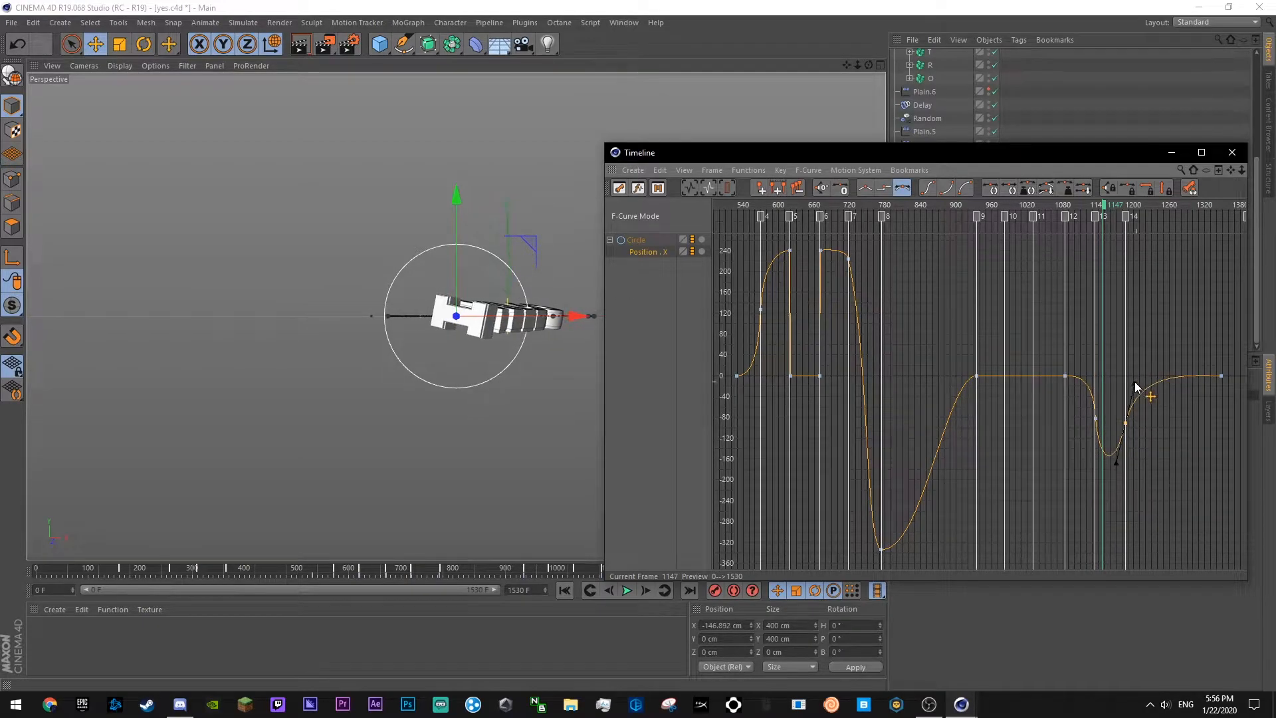
left_click_drag(1221, 376, 1211, 380)
left_click(1202, 412)
- Replay the camera shift from about frame 1093, save the project and close the curve editor
left_click(1070, 207)
key("F8")
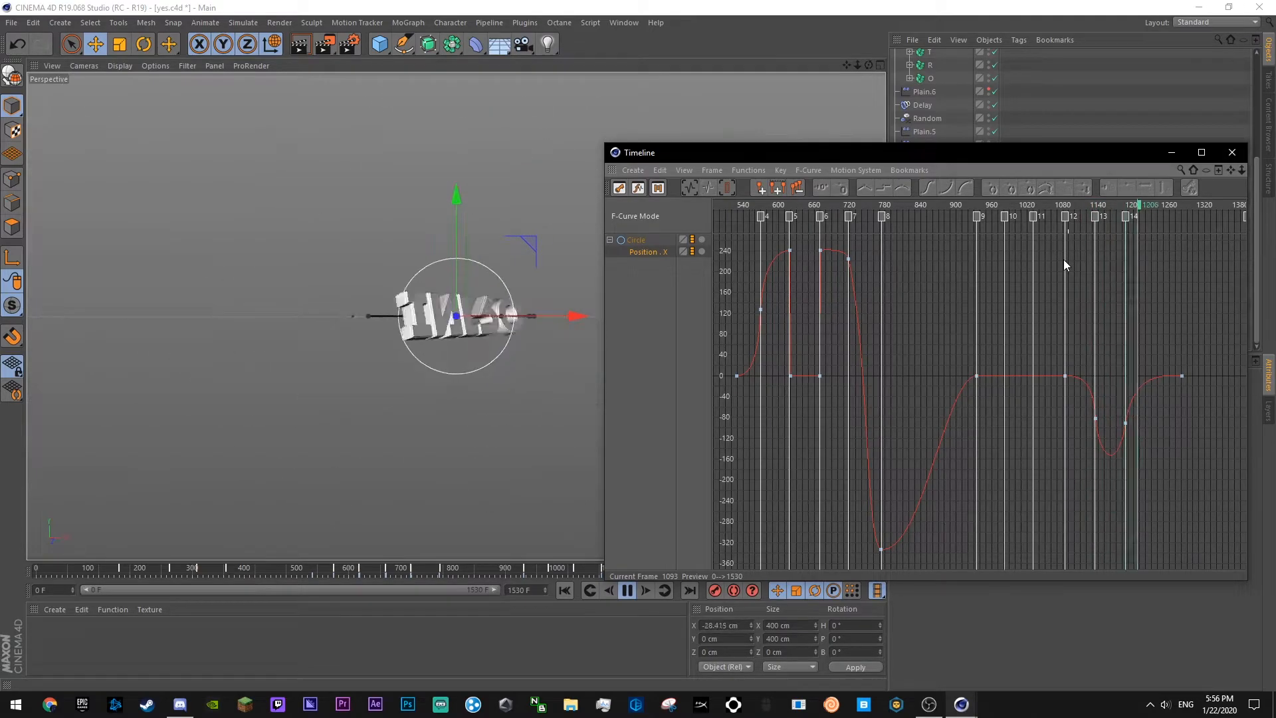
left_click(1034, 206)
key("ctrl+s")
left_click(1232, 152)
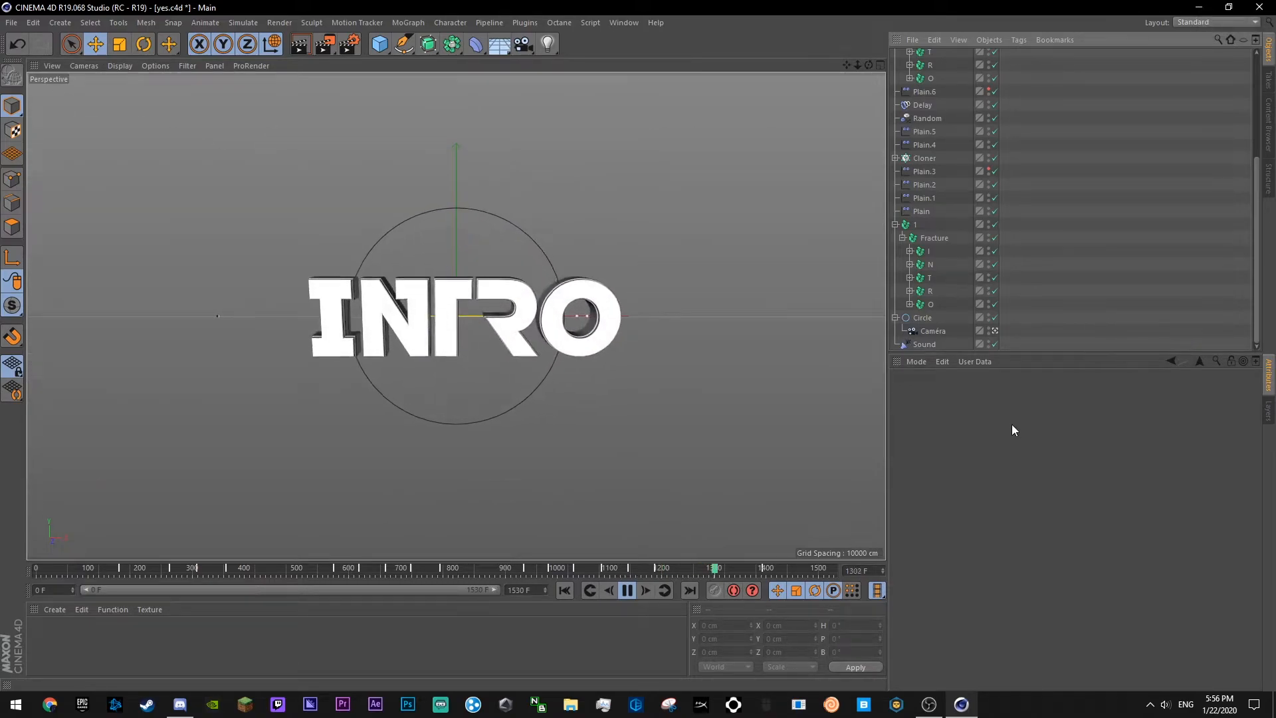
- Select the Circle and replay the whole intro sequence
left_click(937, 318)
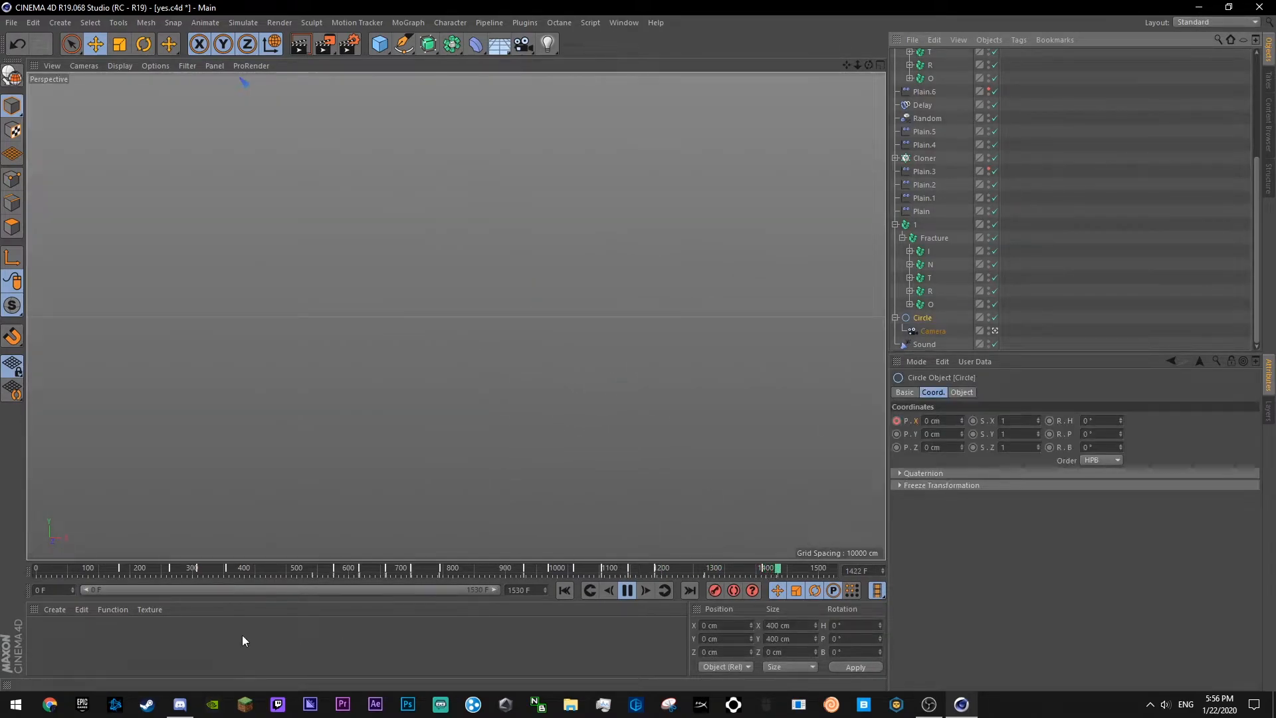
left_click(627, 590)
left_click(626, 591)
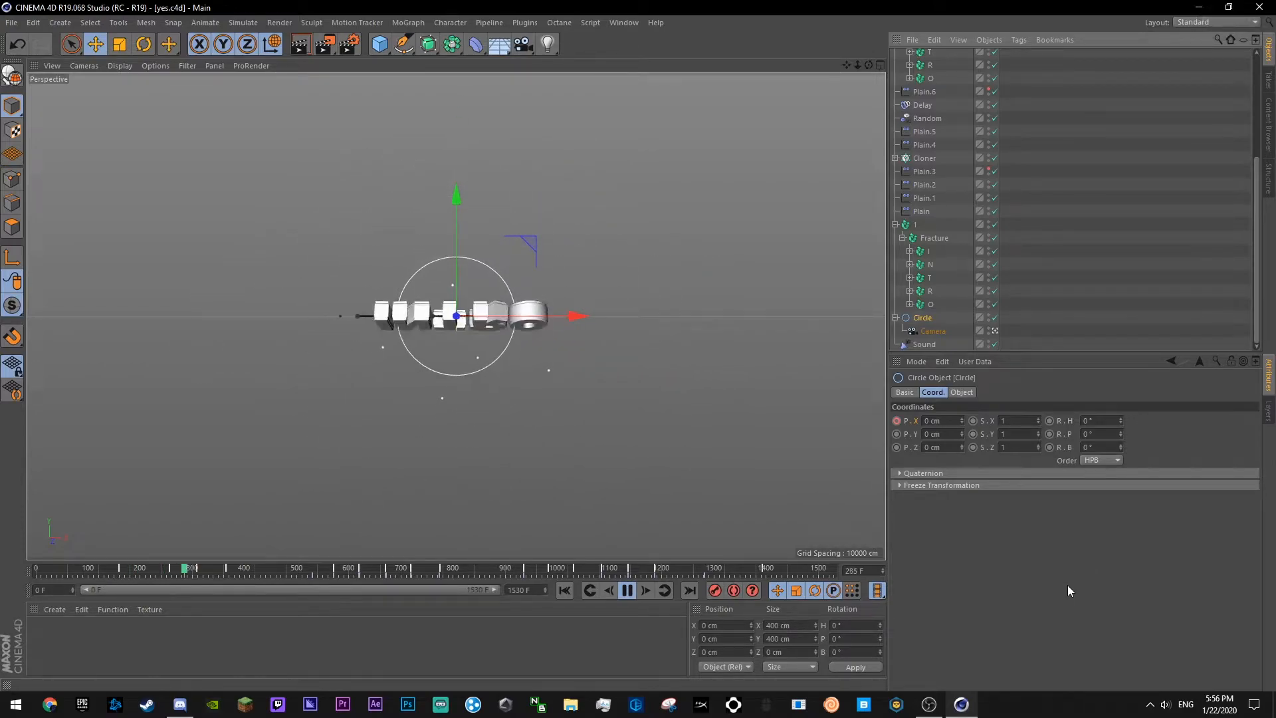
- Replay the letter spin from about frame 129
left_click(627, 591)
left_click_drag(271, 571, 156, 570)
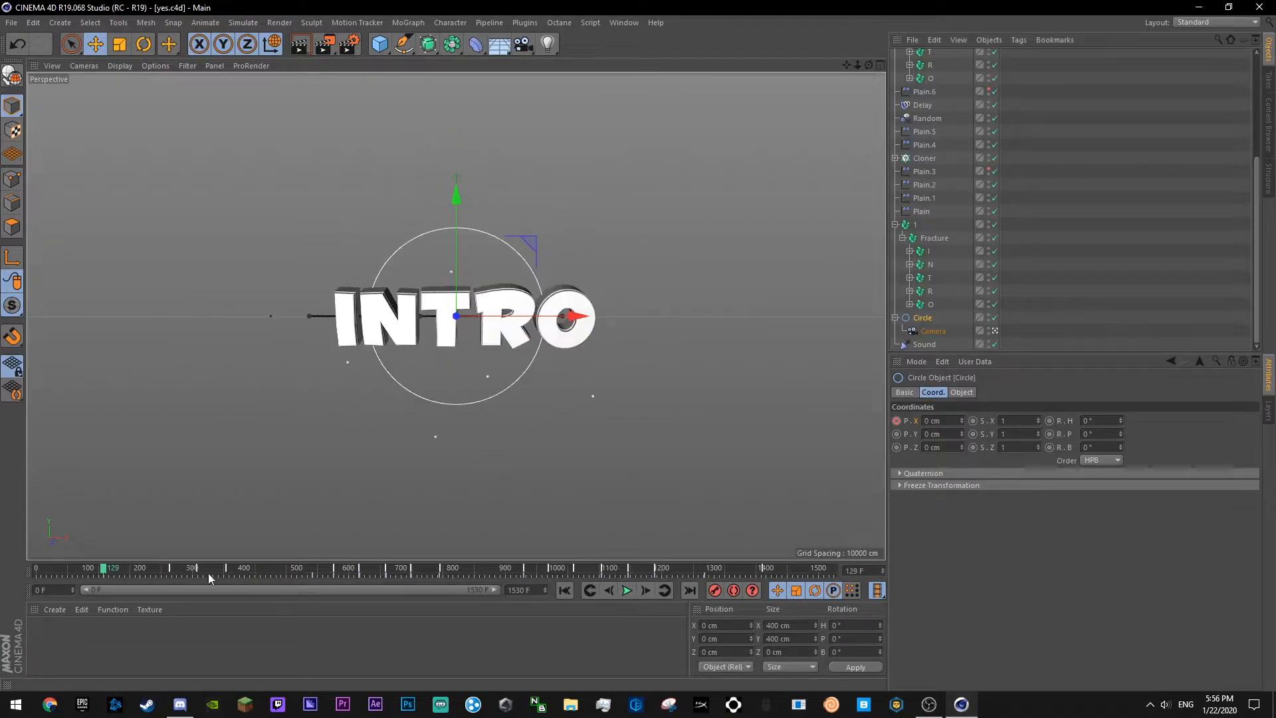
left_click(632, 591)
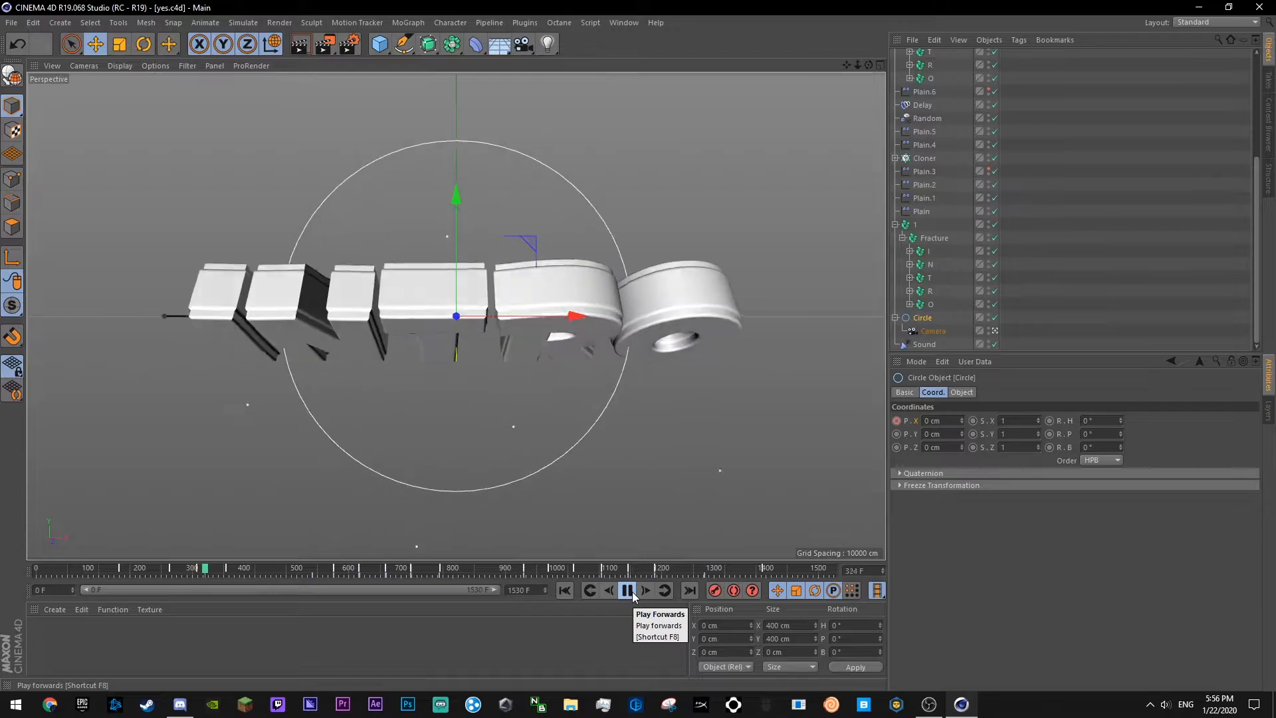
left_click(628, 591)
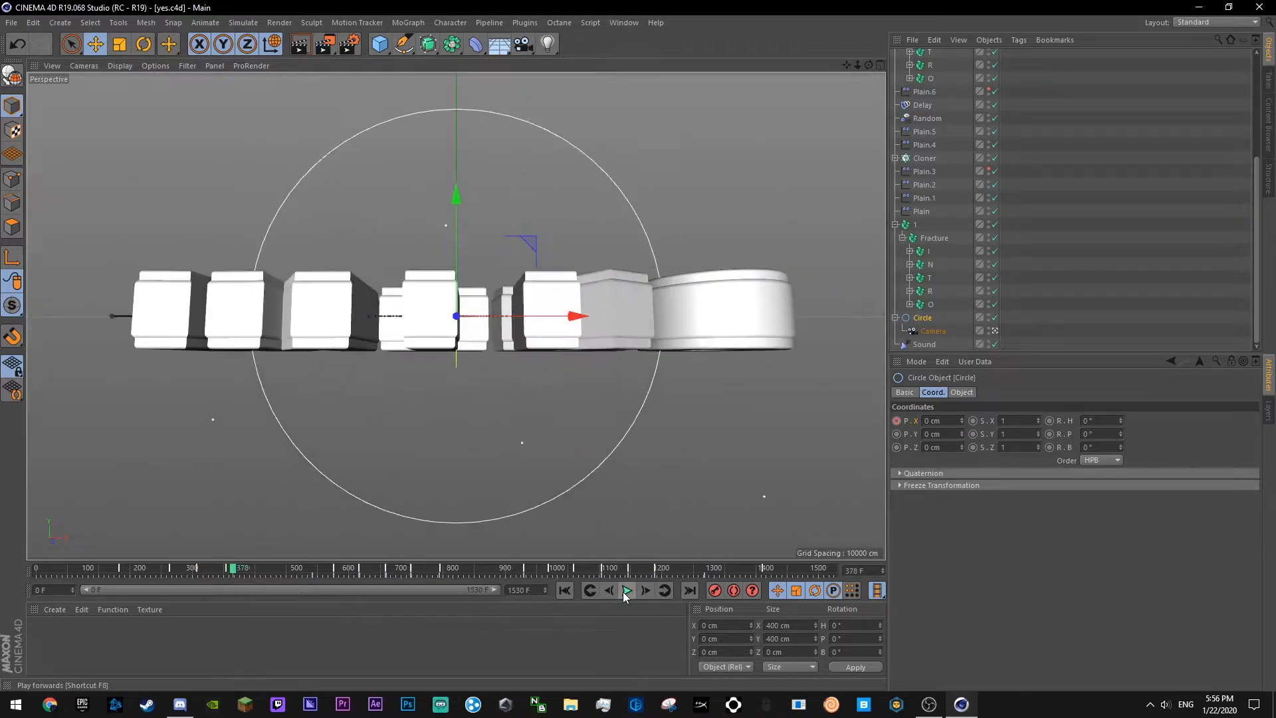
- Keyframe the Circle's bank rotation at 0° near frame 309, -138° at frame 364 and -360° at frame 570, saving the project
left_click(198, 568)
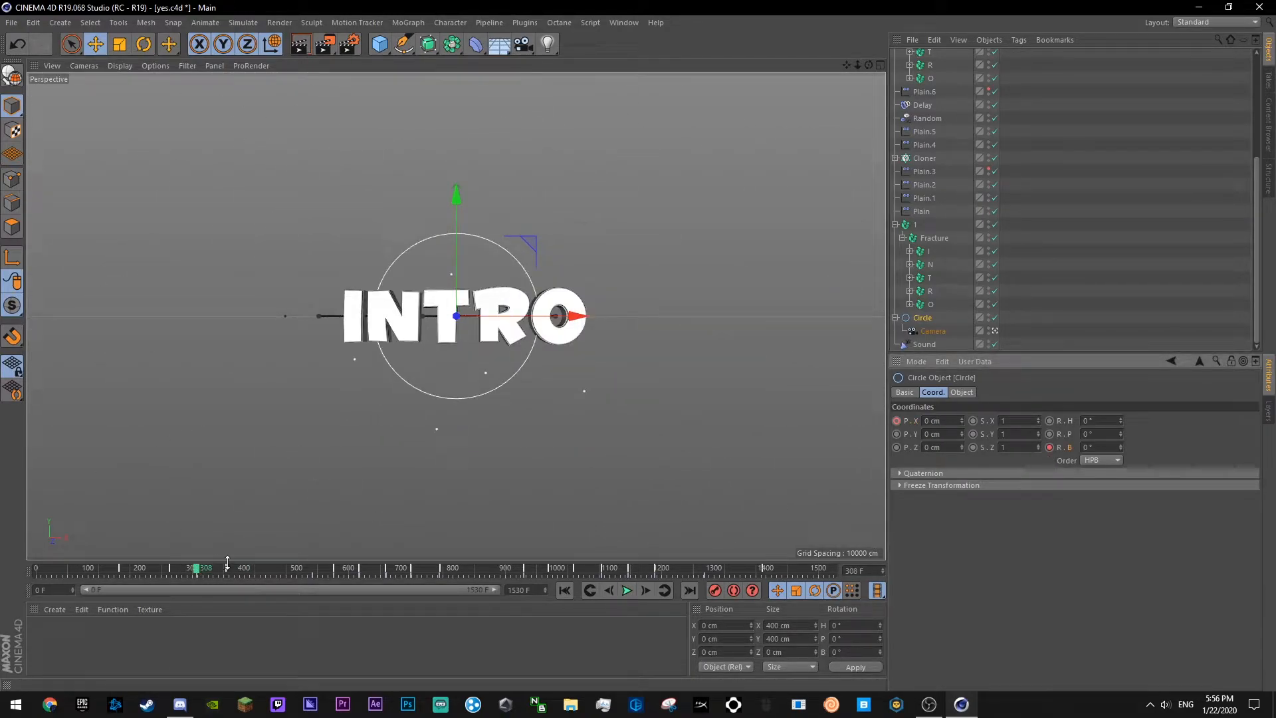
left_click(226, 569)
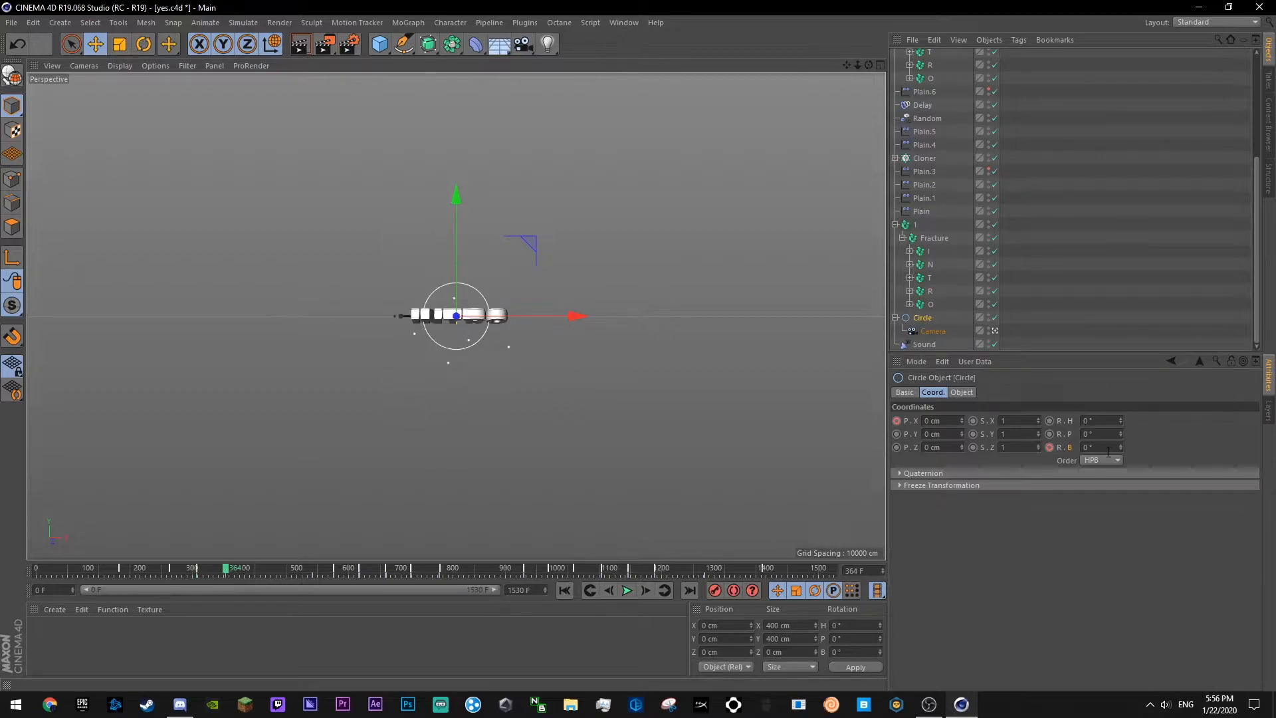
left_click_drag(1121, 448, 1059, 448)
key("ctrl+s")
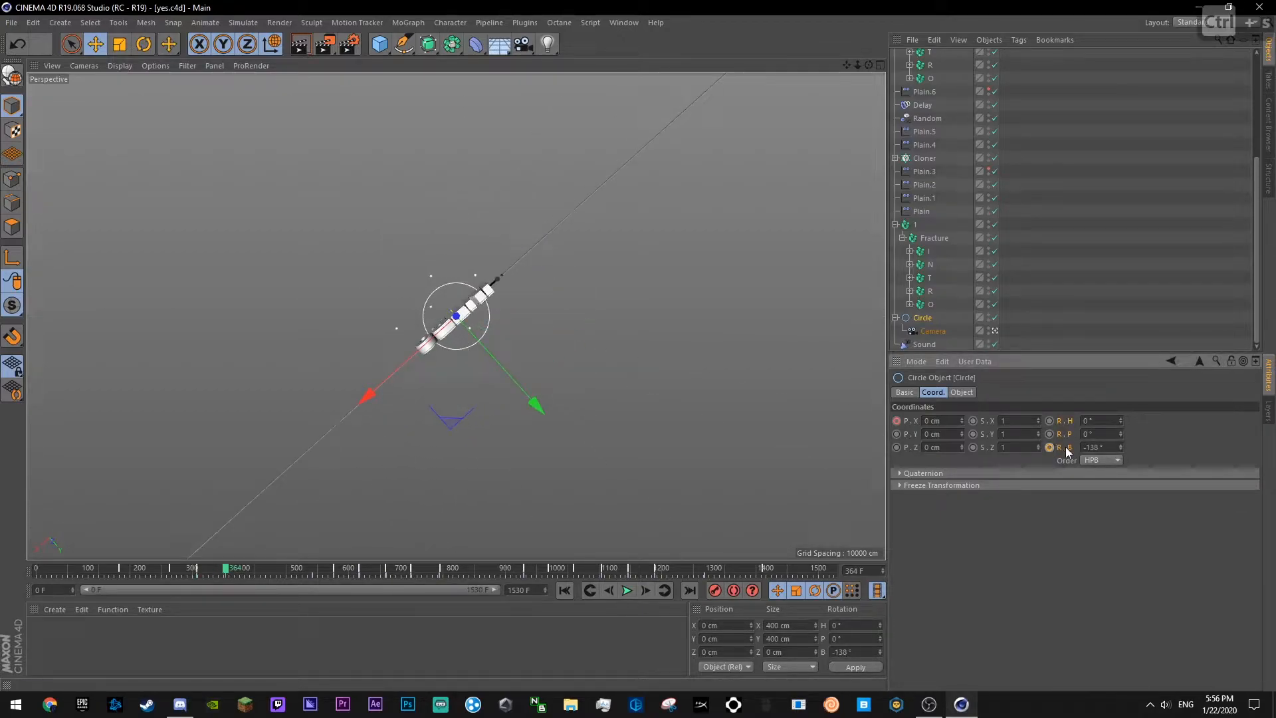
left_click(658, 591)
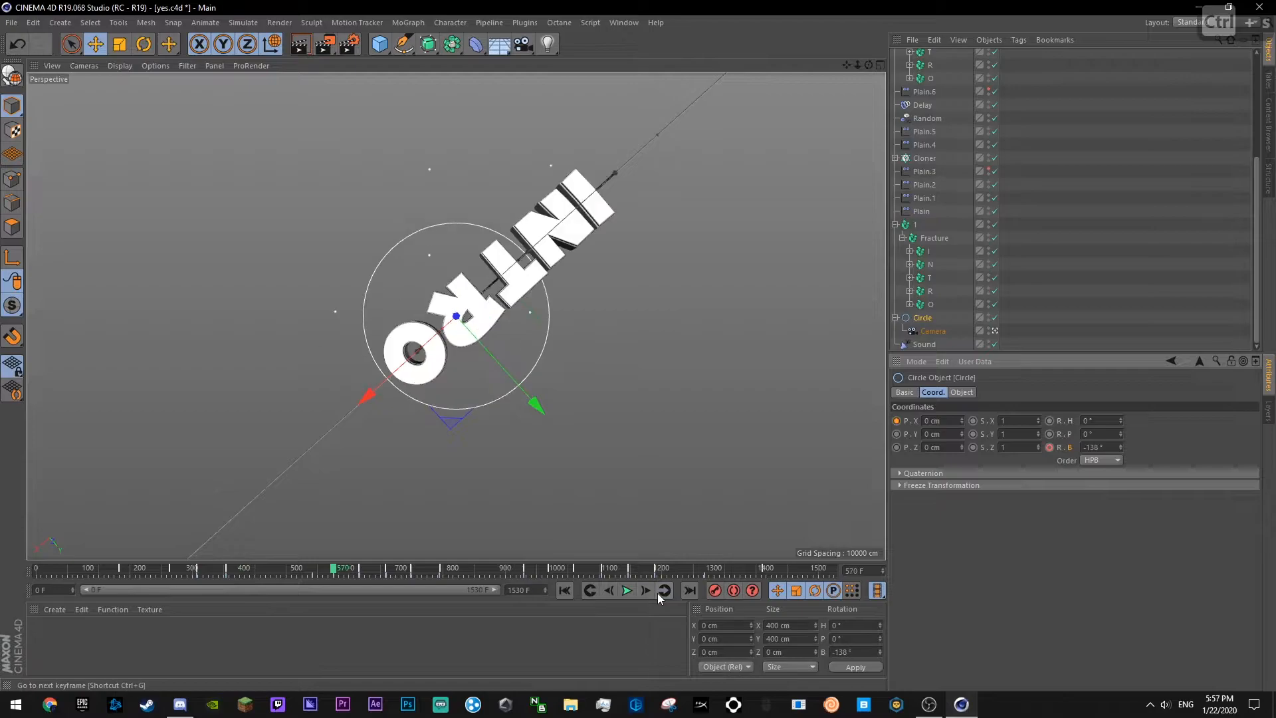
- Open the Circle's bank rotation F-curve, lower the frame 364 key to about -160°, steepen its tangents and save the project
right_click(1071, 448)
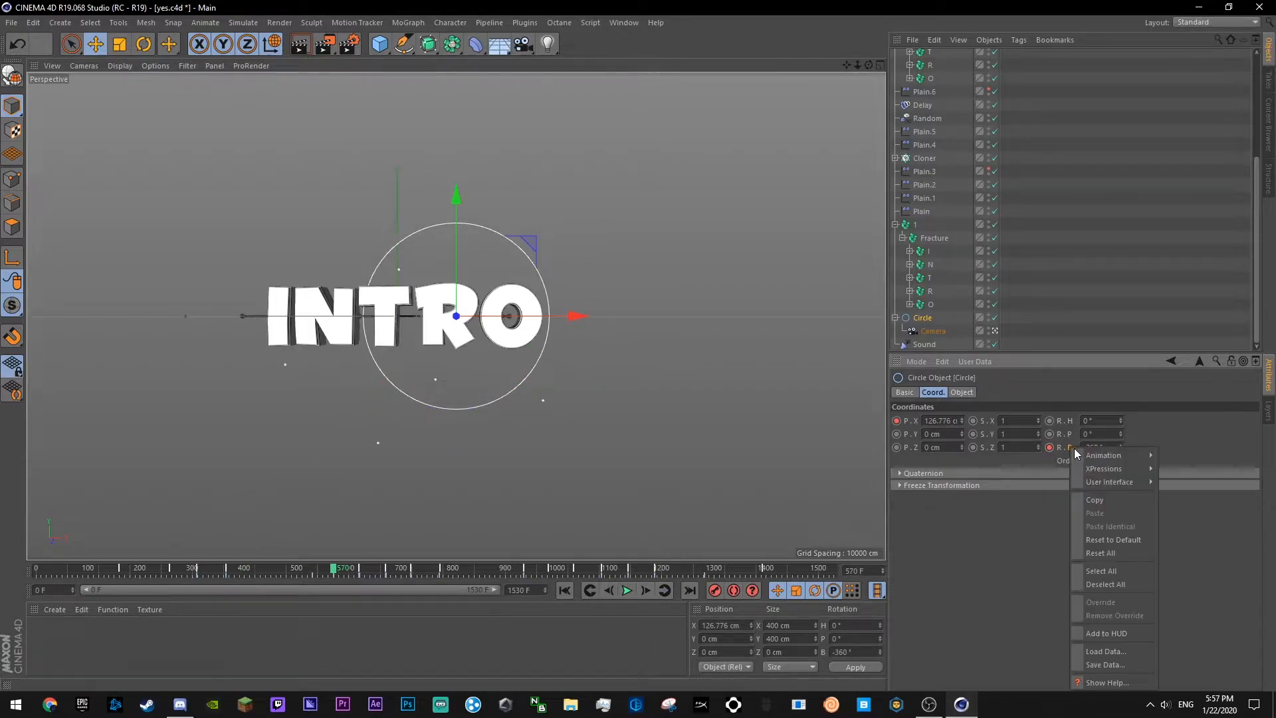
left_click(1185, 566)
key("ctrl+s")
left_click_drag(815, 391, 851, 462)
left_click_drag(841, 368, 842, 394)
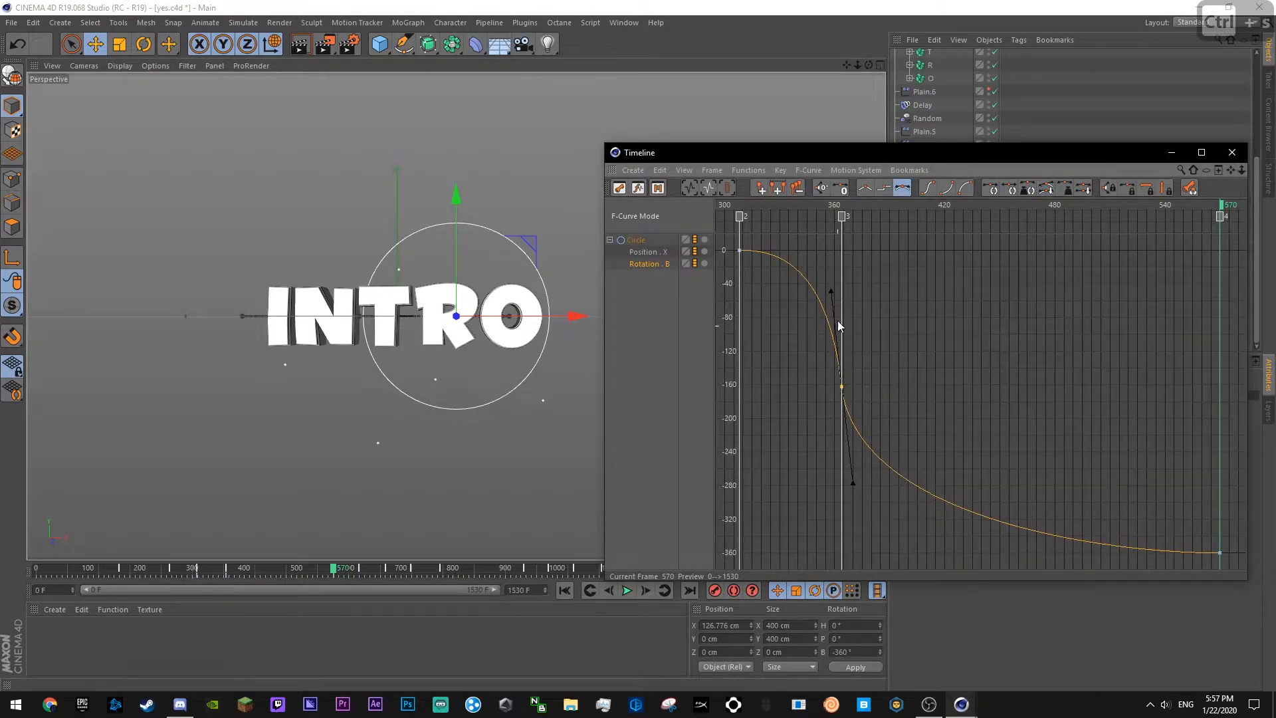
key("ctrl+z")
key("ctrl+z")
key("ctrl+z")
key("ctrl+z")
key("ctrl+z")
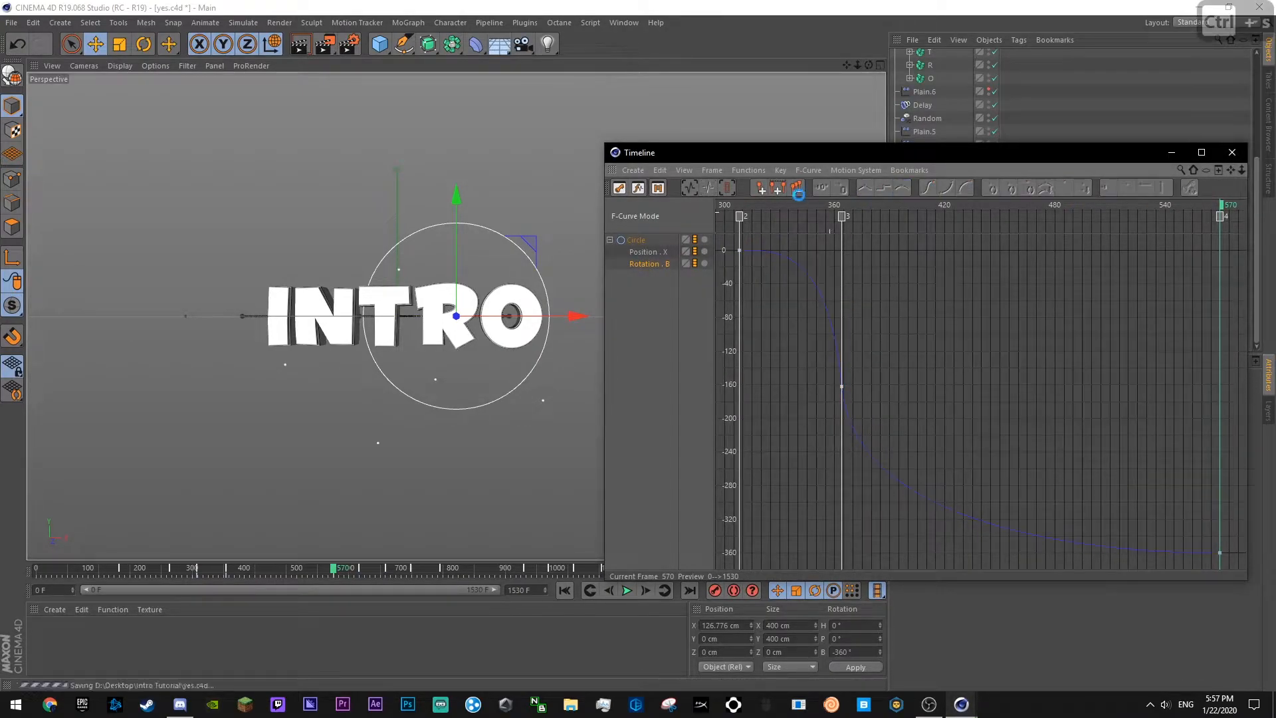
- Replay the camera roll, close the curve editor and select the Circle
key("F8")
left_click(1231, 152)
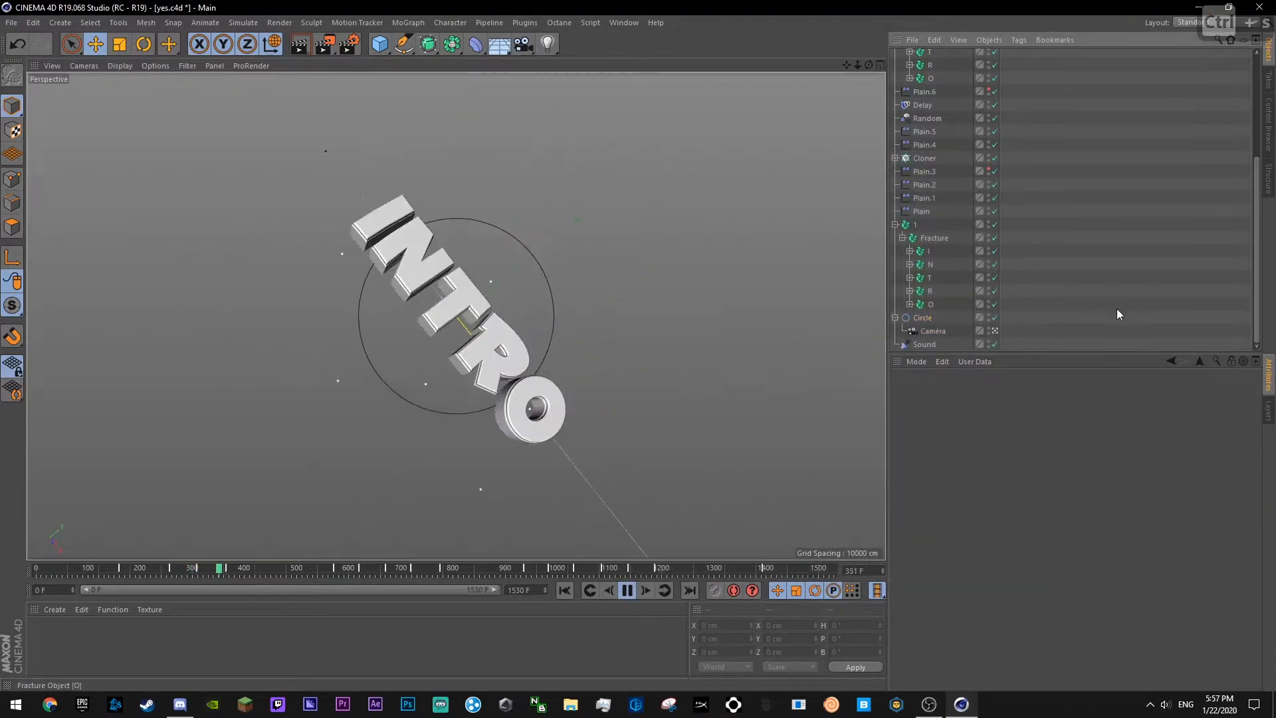
left_click(921, 318)
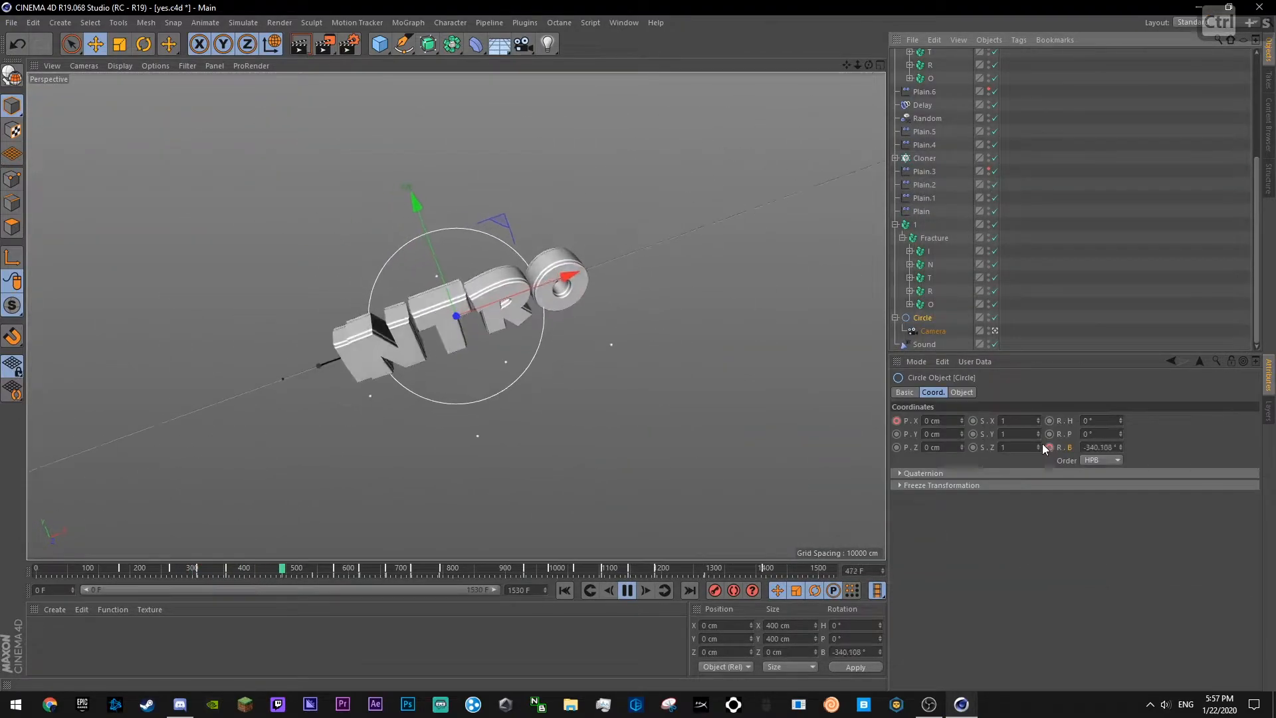
right_click(1076, 448)
mouse_move(1149, 458)
left_click(1207, 580)
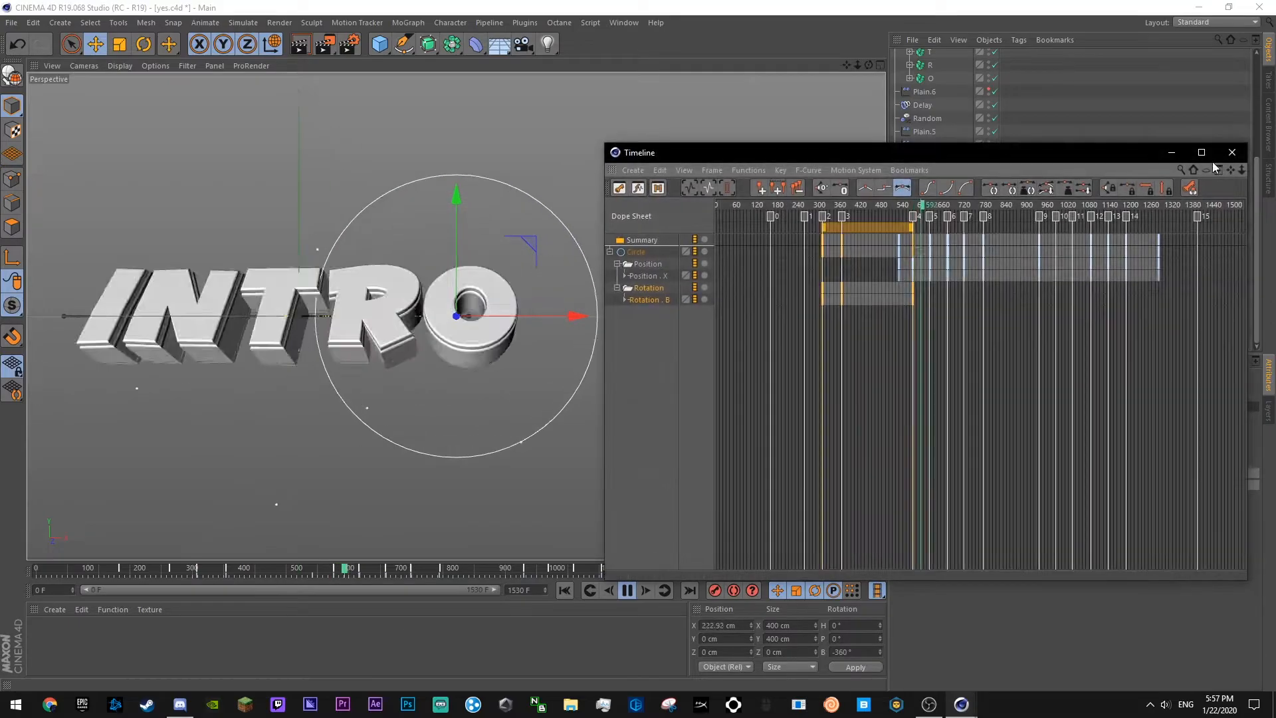
left_click(1232, 152)
- Open the Circle's bank rotation F-curve and replay the camera roll from about frame 309
right_click(1069, 449)
left_click(1191, 587)
key("F8")
left_click(894, 288)
left_click(741, 205)
key("F8")
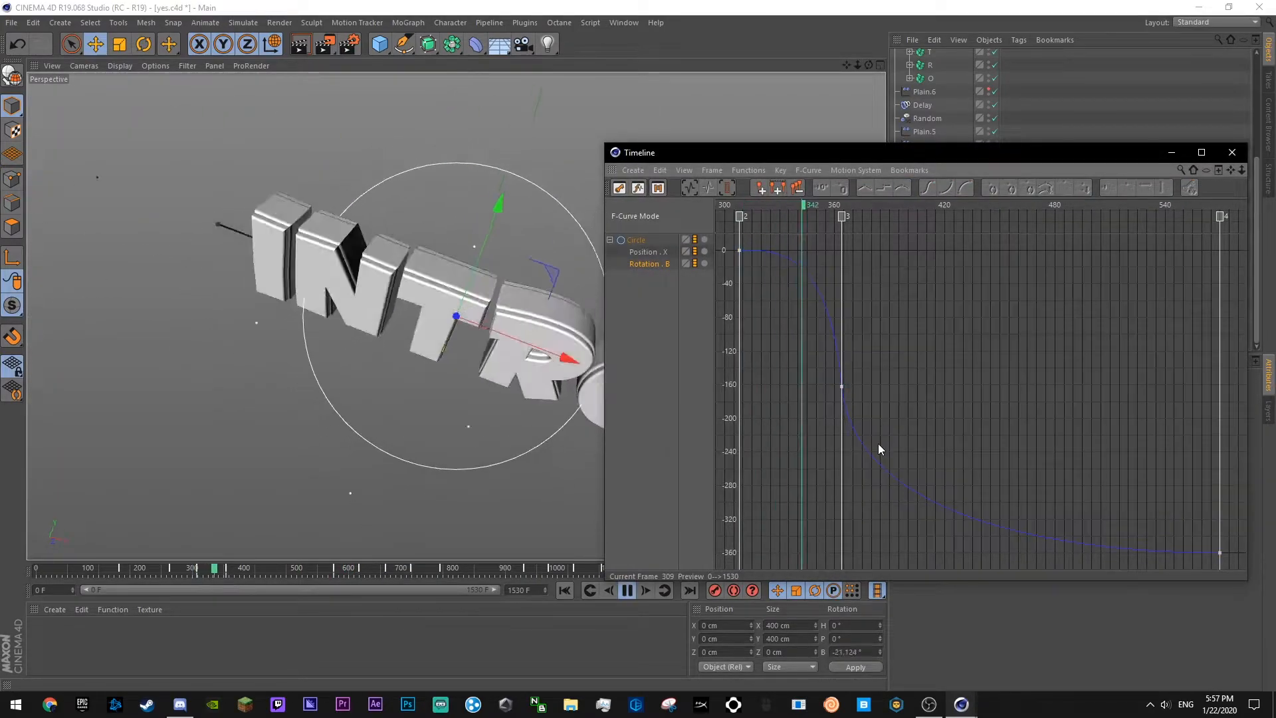
key("F8")
- Lengthen the tangent into the final bank rotation key, lower the middle key to about -177° with steeper tangents, and save the project
left_click(1142, 551)
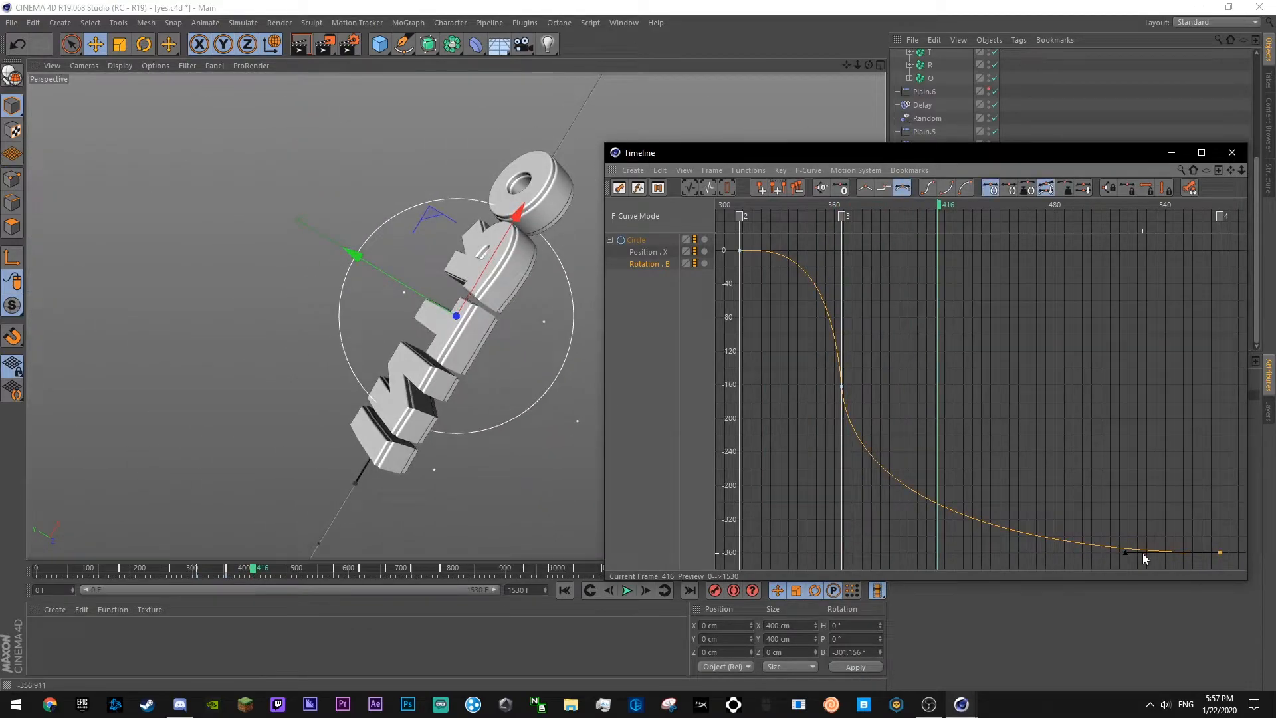
left_click_drag(1090, 557, 1069, 553)
left_click_drag(916, 349, 895, 353)
mouse_move(839, 283)
left_mouse_down("ctrl")
mouse_move(835, 271)
mouse_move(840, 285)
left_mouse_up("ctrl")
left_click_drag(840, 389, 837, 400)
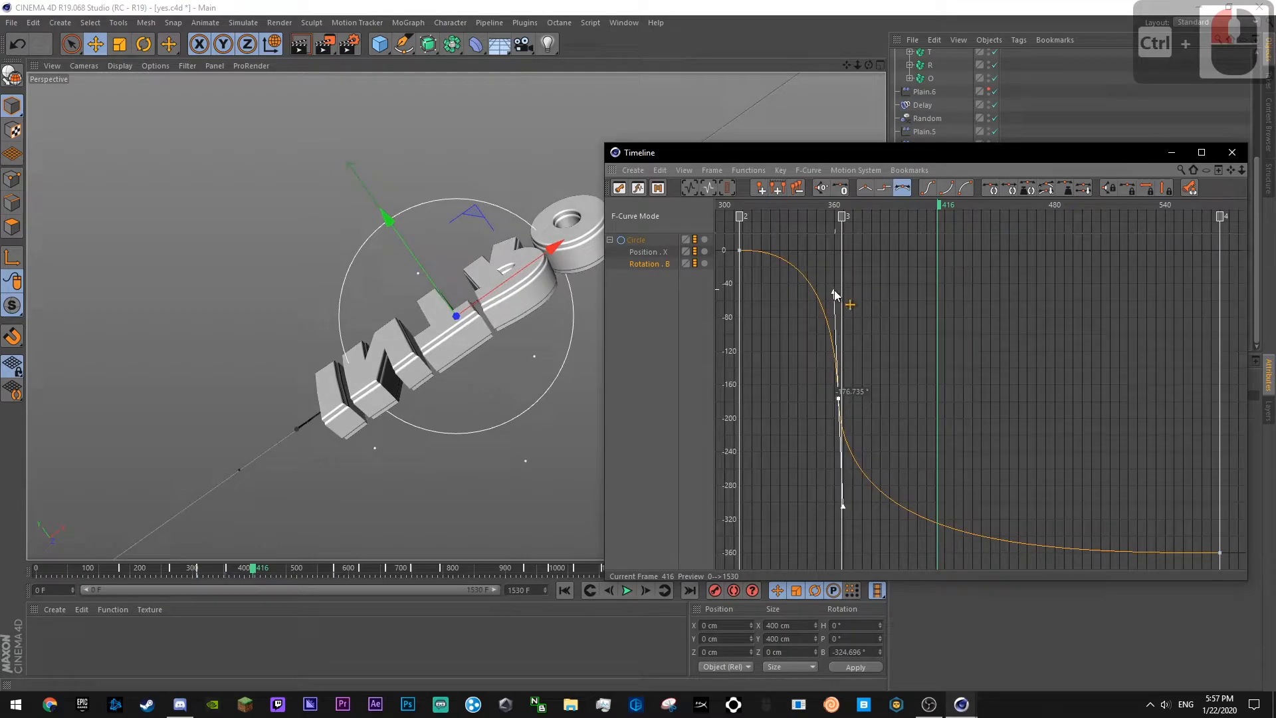
mouse_move(838, 398)
left_mouse_down()
mouse_move(861, 402)
mouse_move(839, 400)
left_mouse_up()
left_click(802, 331)
key("ctrl+s")
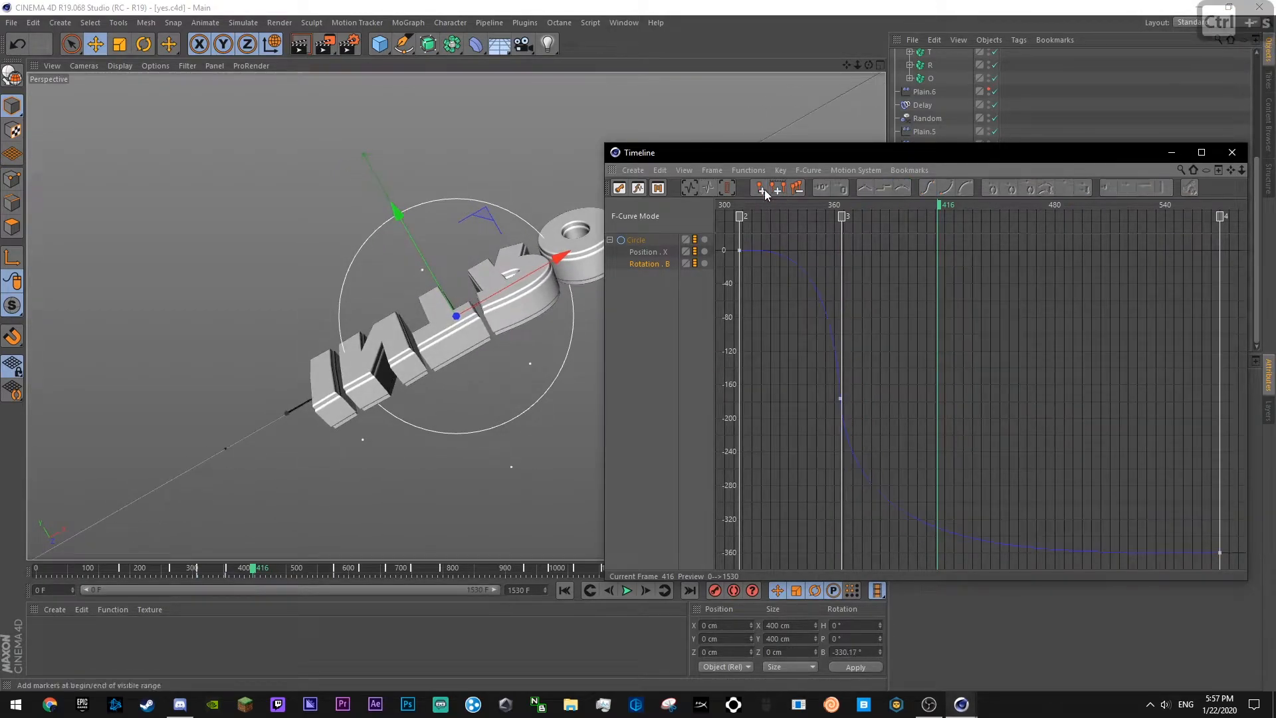
- Replay the animation from about frame 276, save the project, show more of the curve's frame range and replay from about frame 494
left_click_drag(751, 205, 697, 206)
key("F8")
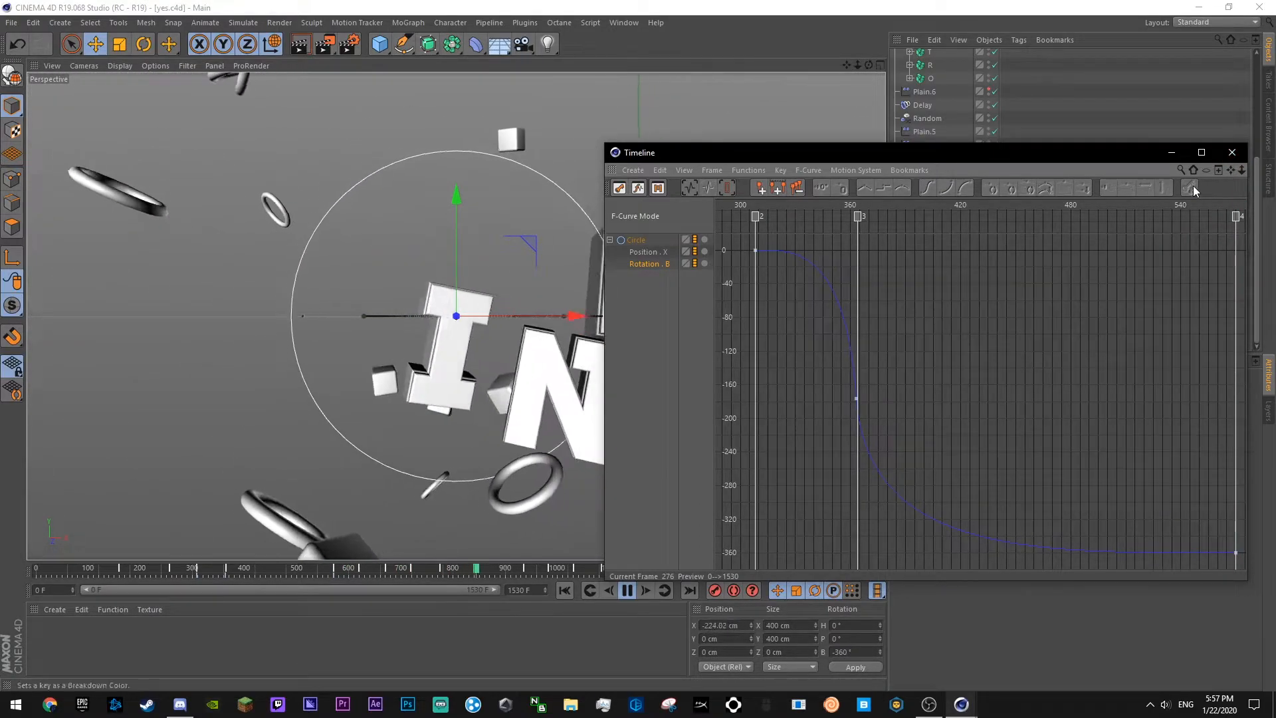
key("ctrl+s")
left_click_drag(1231, 170, 937, 162)
left_click_drag(1242, 170, 1079, 206)
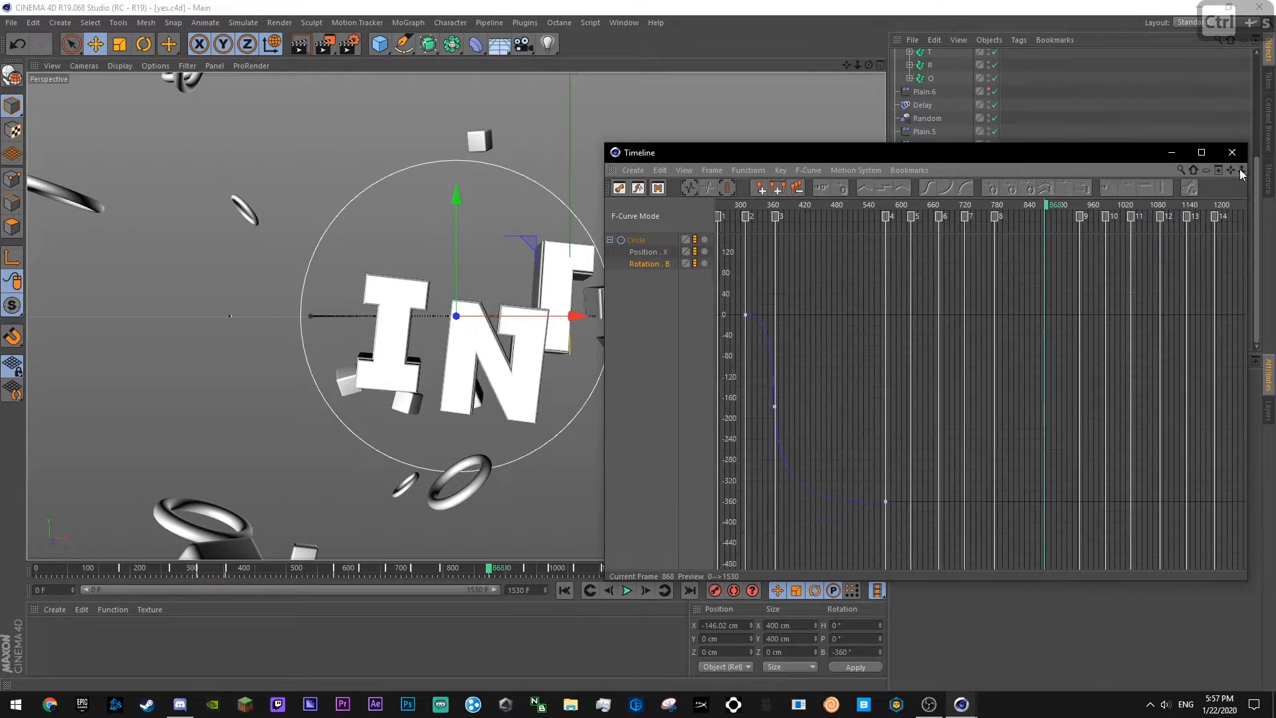
left_click(843, 203)
key("F8")
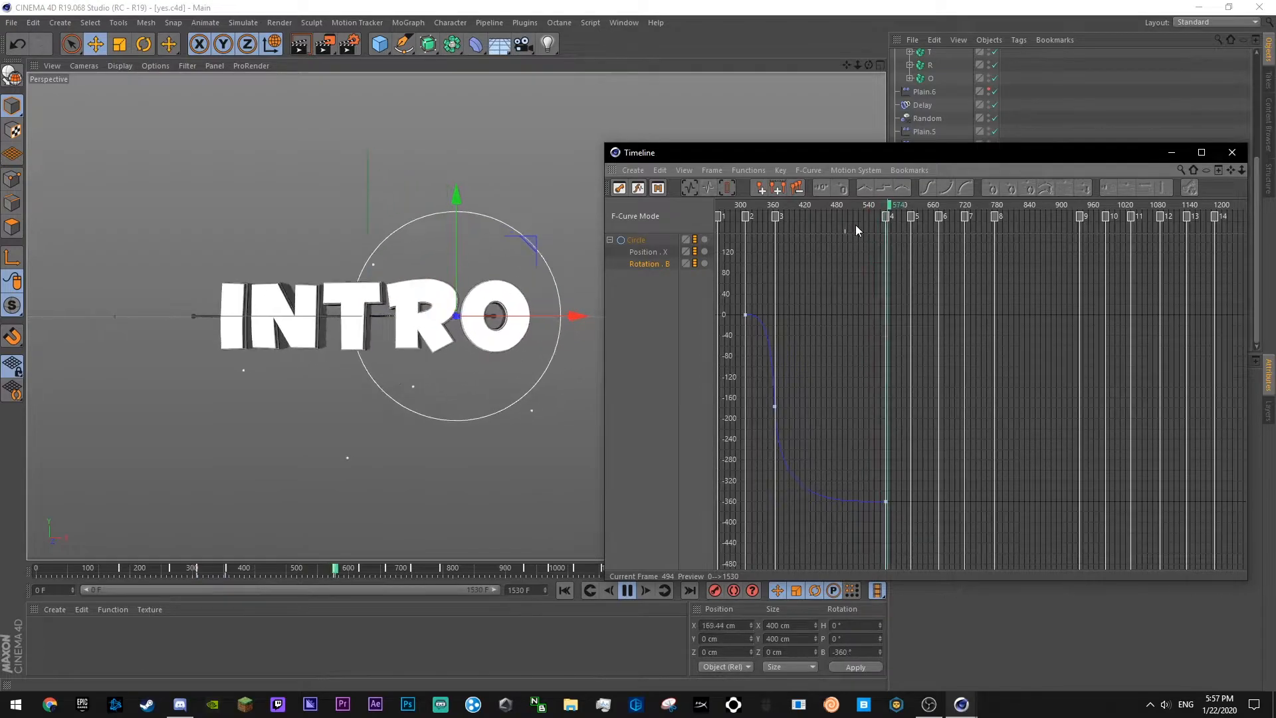
- Save the project, close the curve editor and keyframe the Circle's bank rotation at -360° at frame 670
key("F8")
key("ctrl+s")
left_click_drag(952, 209, 966, 211)
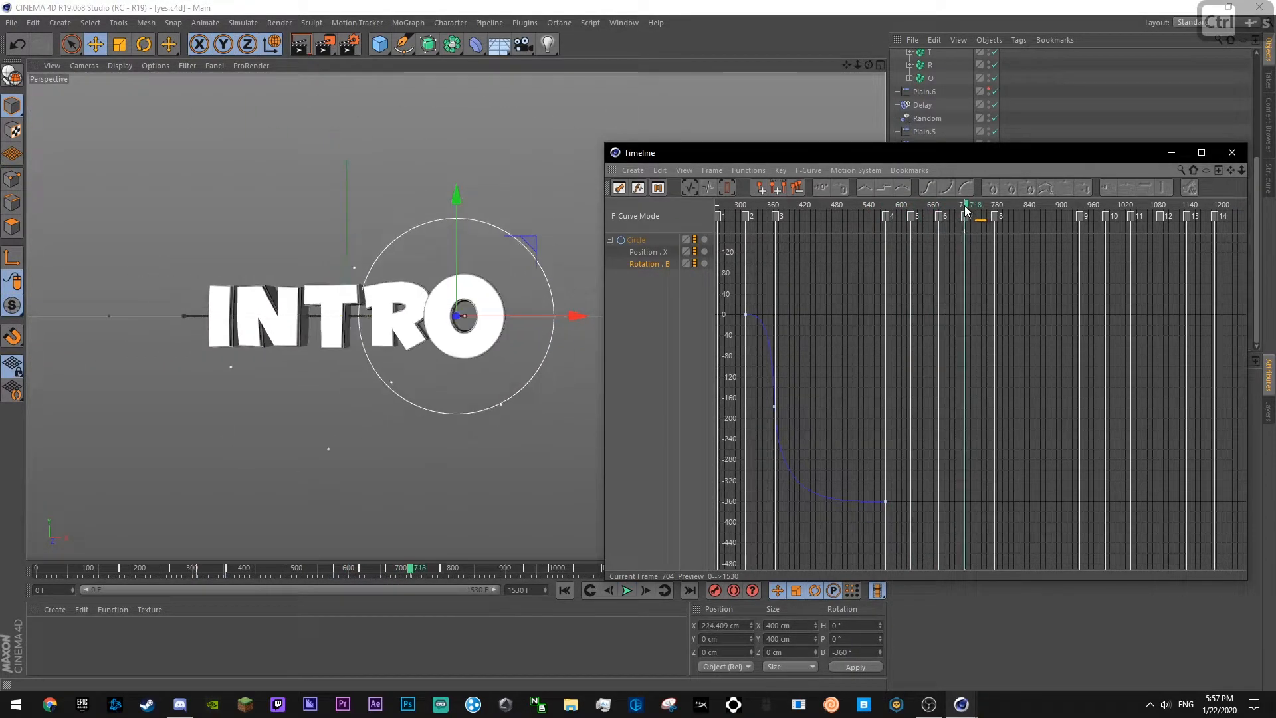
left_click(1231, 152)
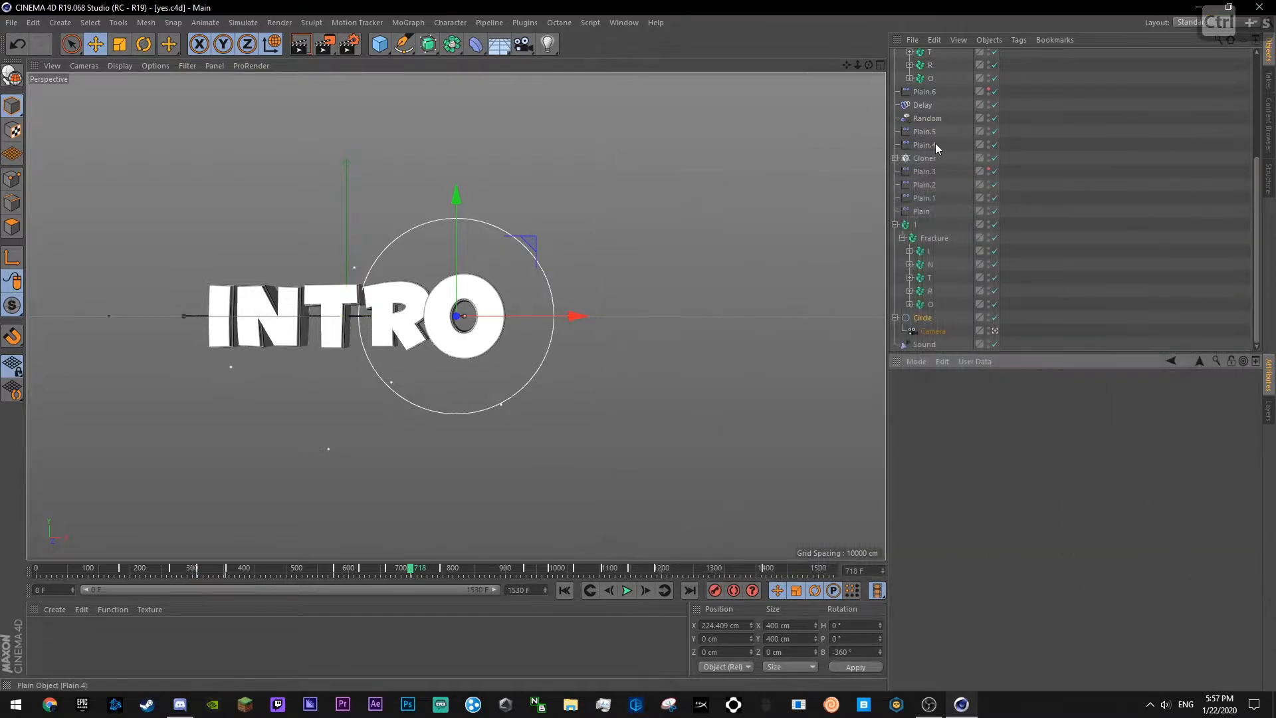
left_click(920, 318)
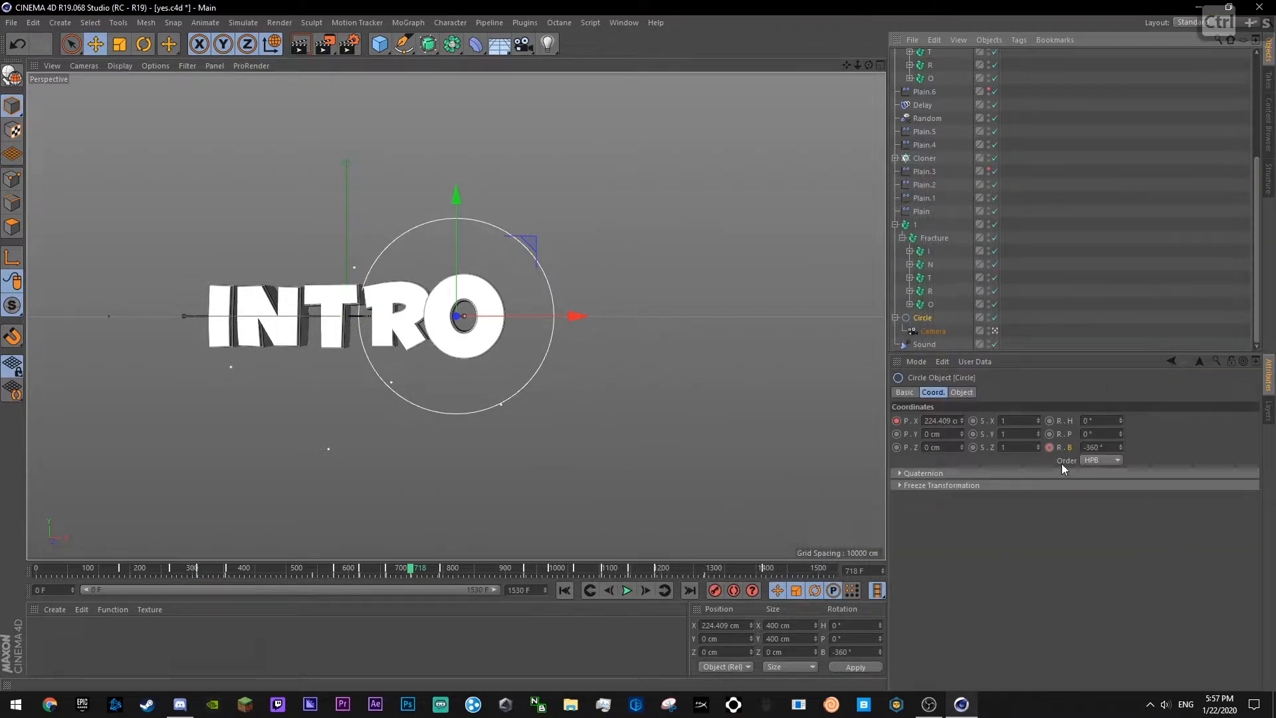
left_click(590, 591)
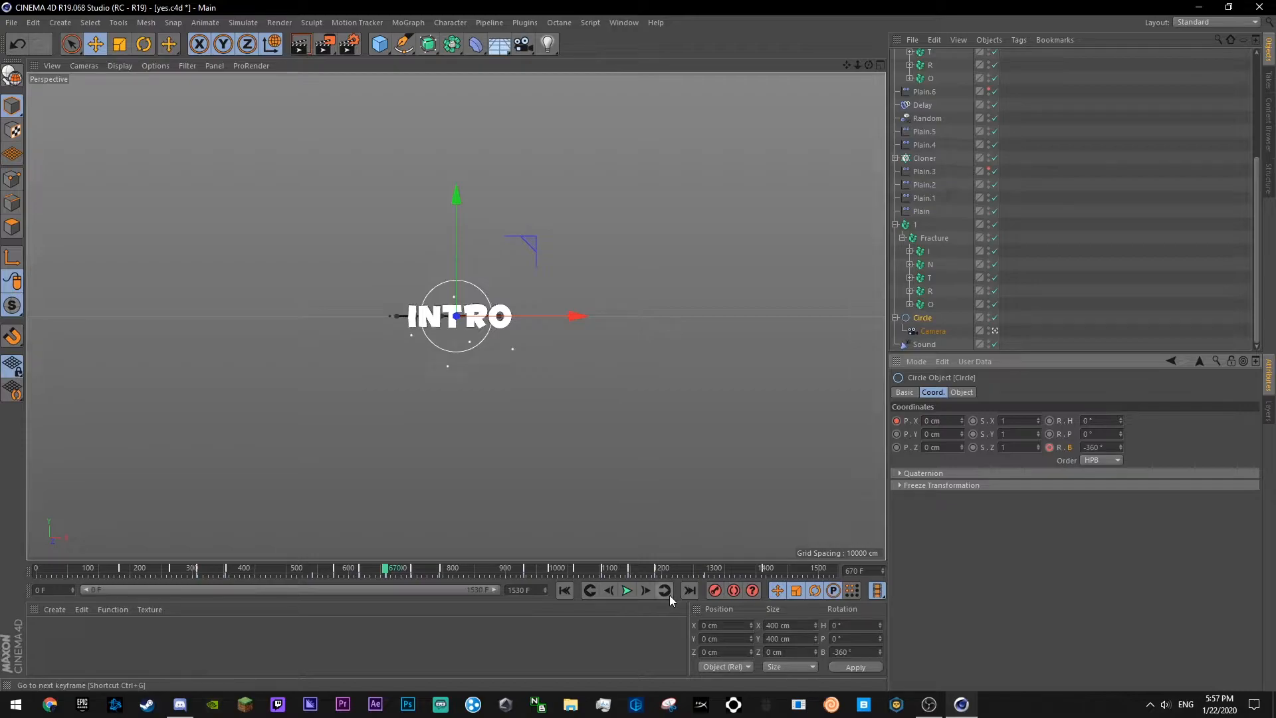
left_click(648, 593)
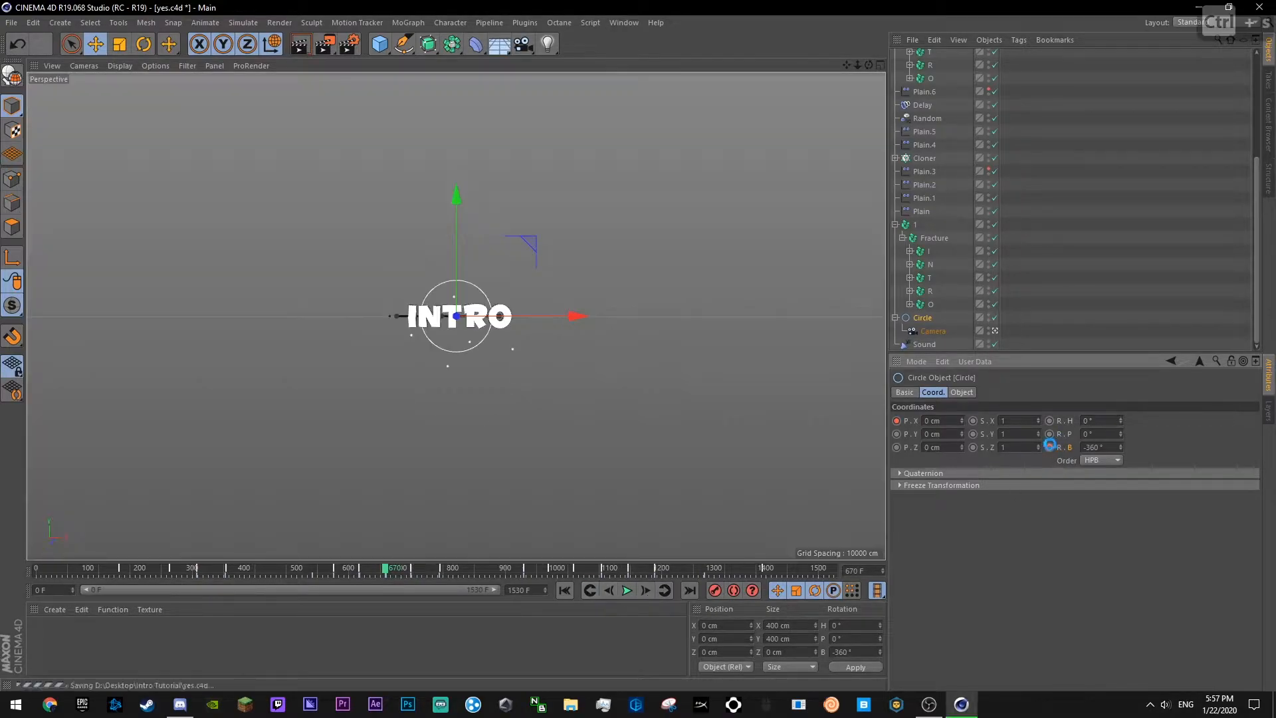
- Replay from frame 670, then keyframe the Circle's bank rotation at -720° at frame 773
left_click(626, 590)
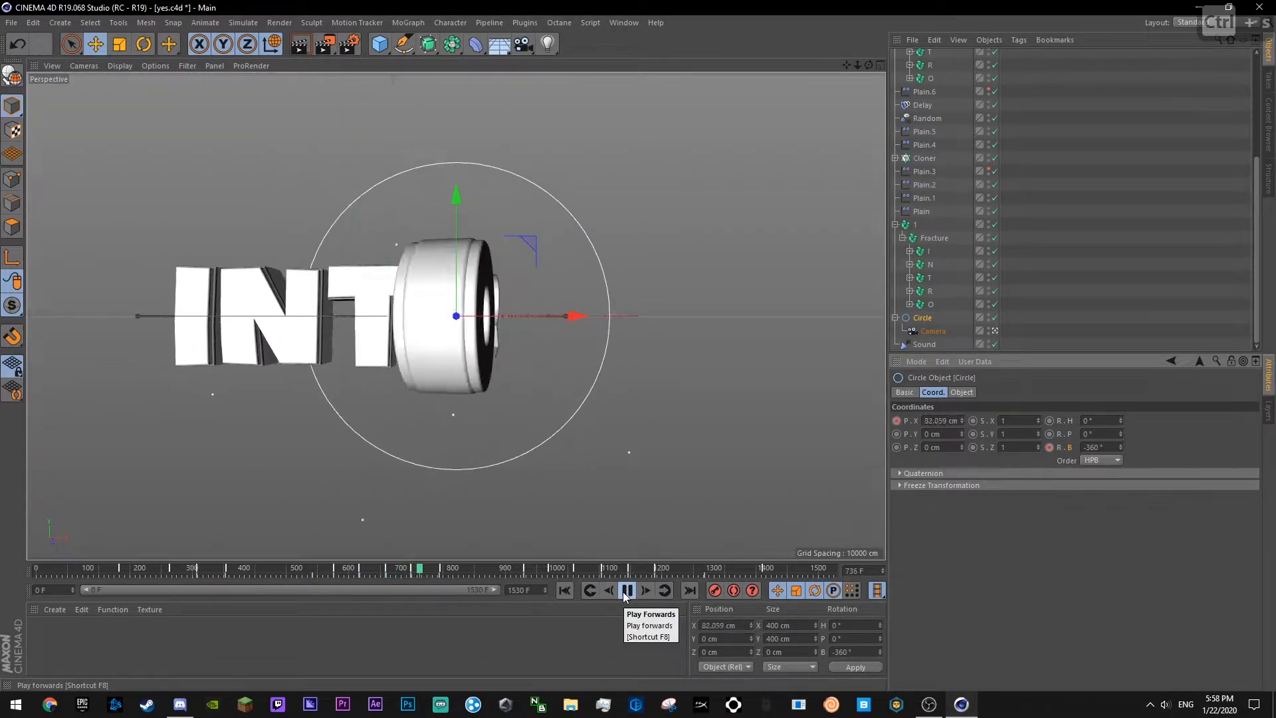
left_click(626, 590)
left_click(593, 596)
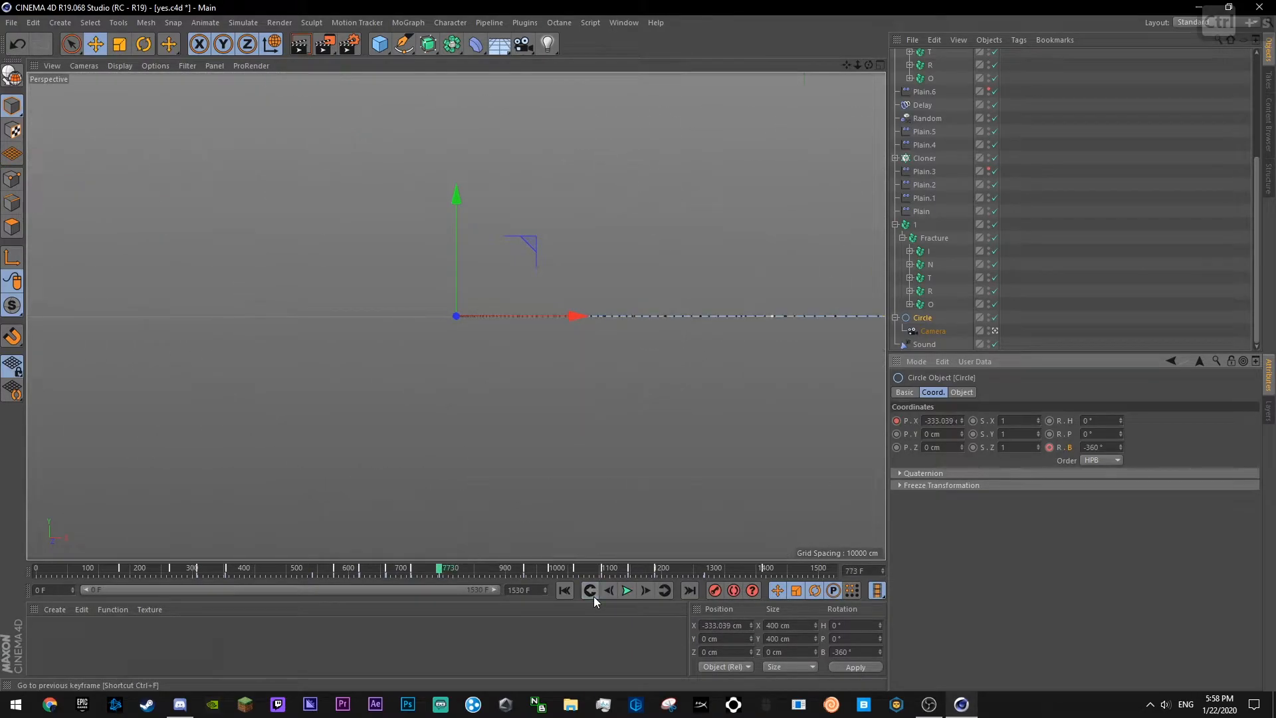
left_click_drag(1121, 448, 1122, 448)
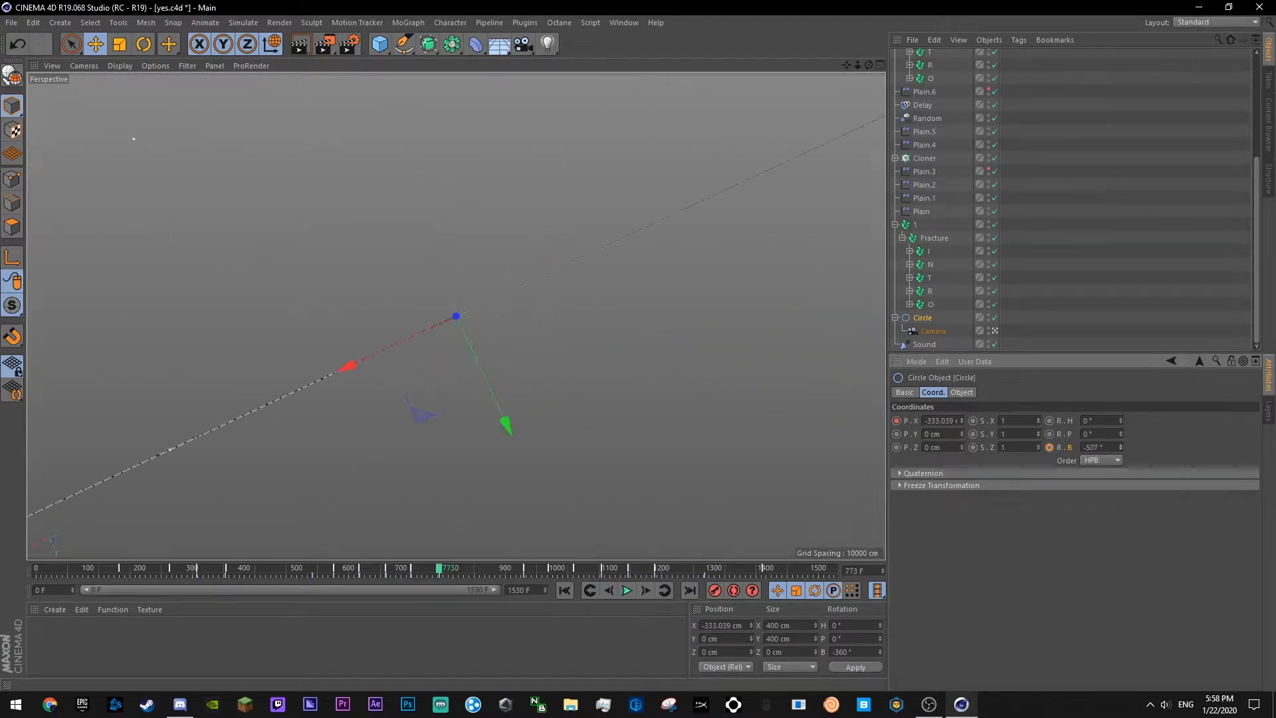
type("720")
key("Return")
- Open the Circle's bank rotation F-curve, add a key near frame 718 at about -465° and steepen its tangents
right_click(1064, 448)
mouse_move(1096, 454)
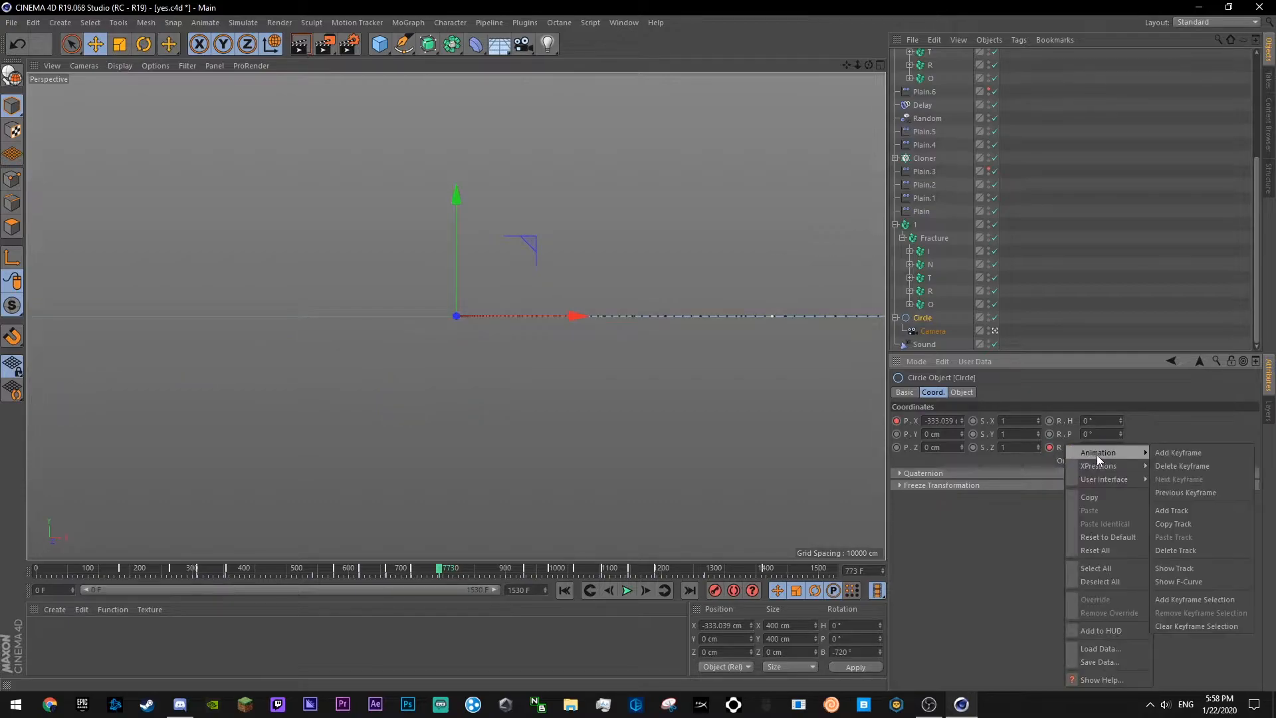
left_click(1194, 581)
left_click(1164, 402)
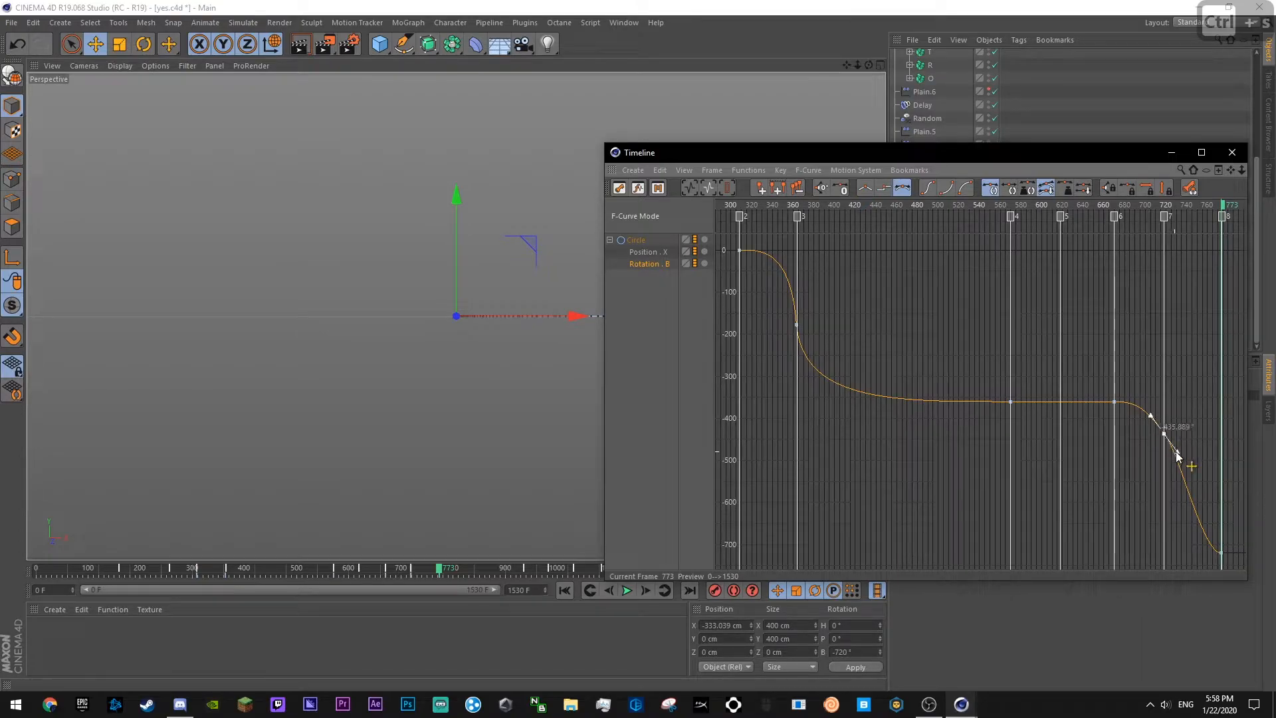
left_click_drag(1174, 455, 1168, 451)
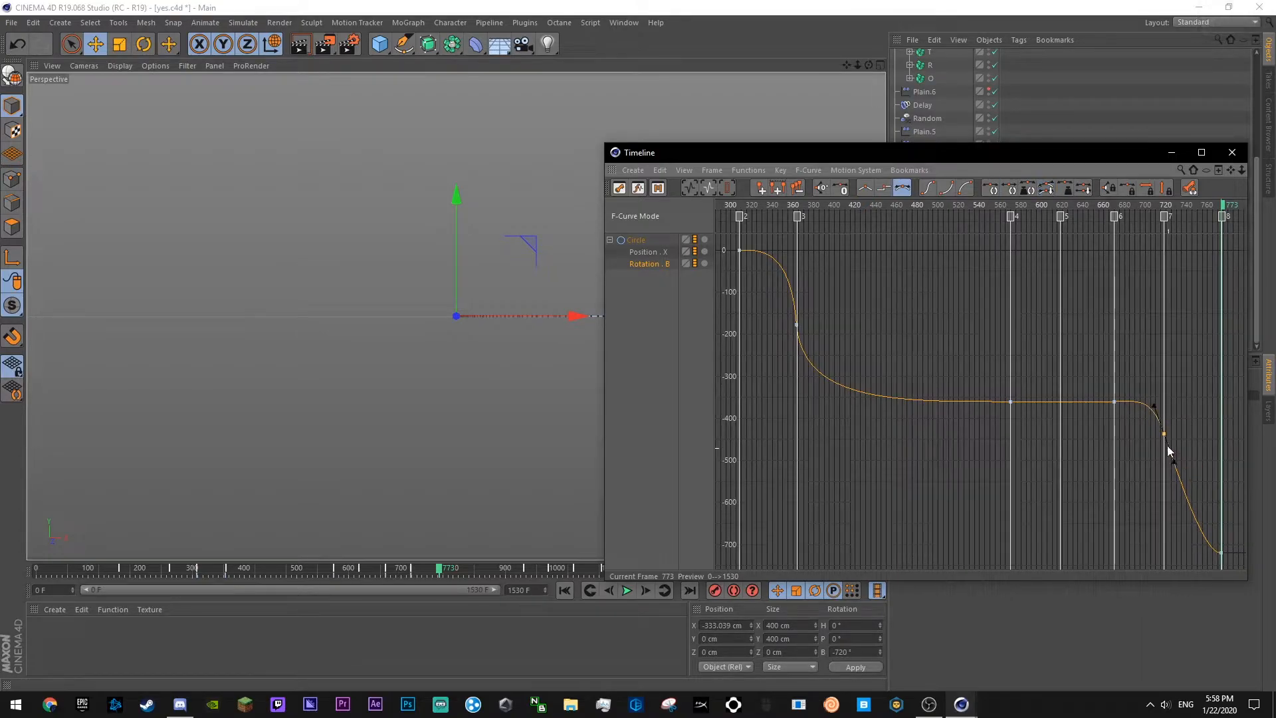
left_click(1177, 403)
- Replay the second camera roll from about frames 660 and 560, close the curve editor and select the Circle
left_click(1103, 206)
key("F8")
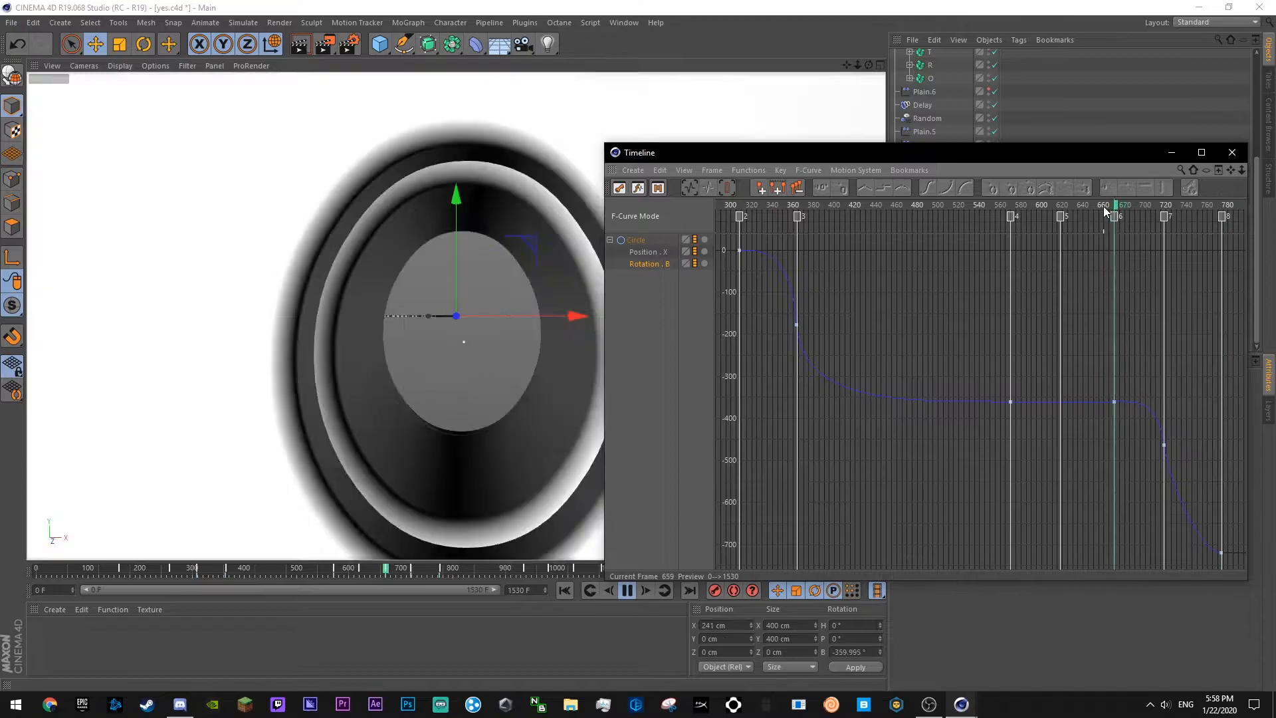
key("F8")
left_click_drag(1051, 208, 999, 209)
key("F8")
left_click(1232, 153)
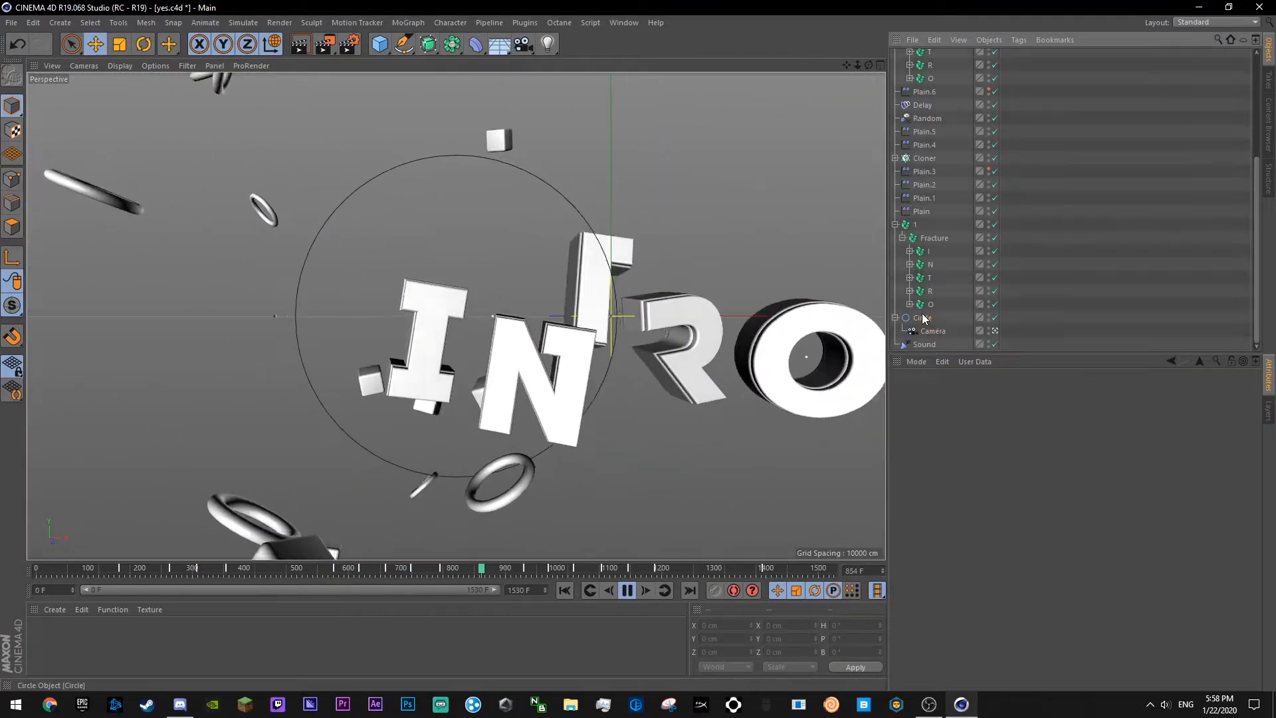
left_click(922, 315)
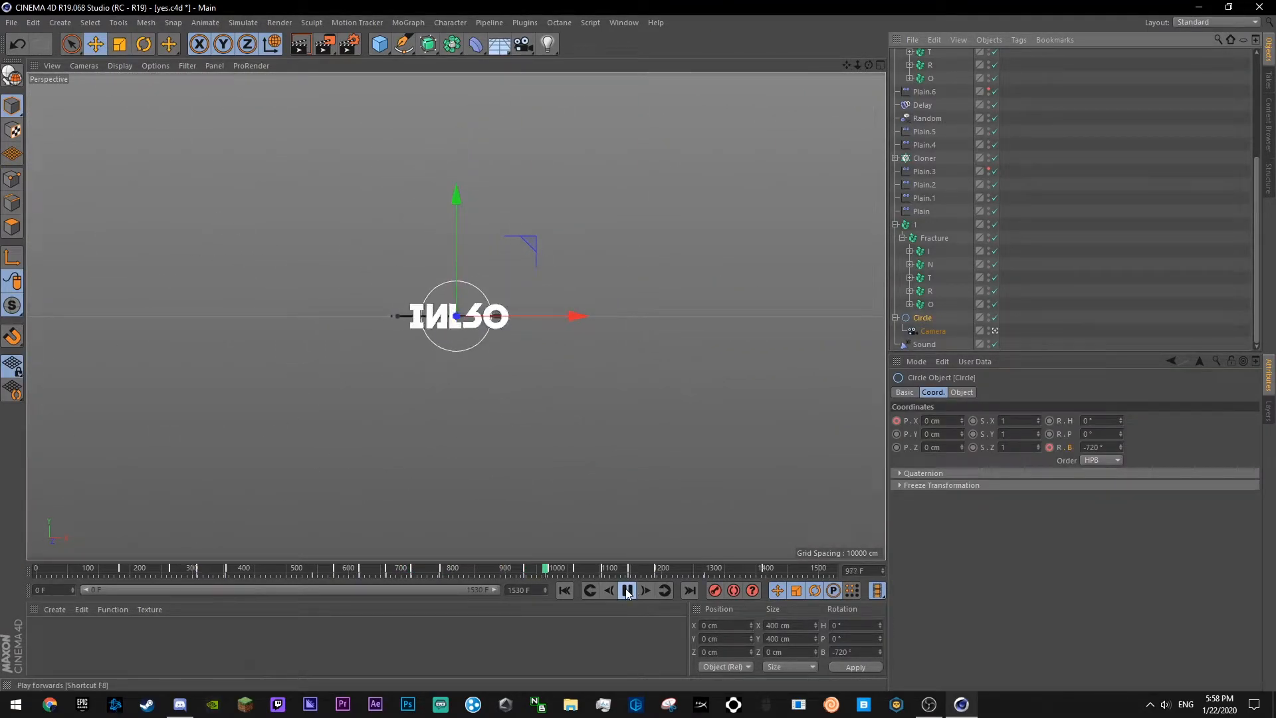
- Stop playback, save the project and keyframe the Circle's bank rotation at -720° at frames 935 and 982
left_click(627, 592)
key("ctrl+s")
left_click(591, 590)
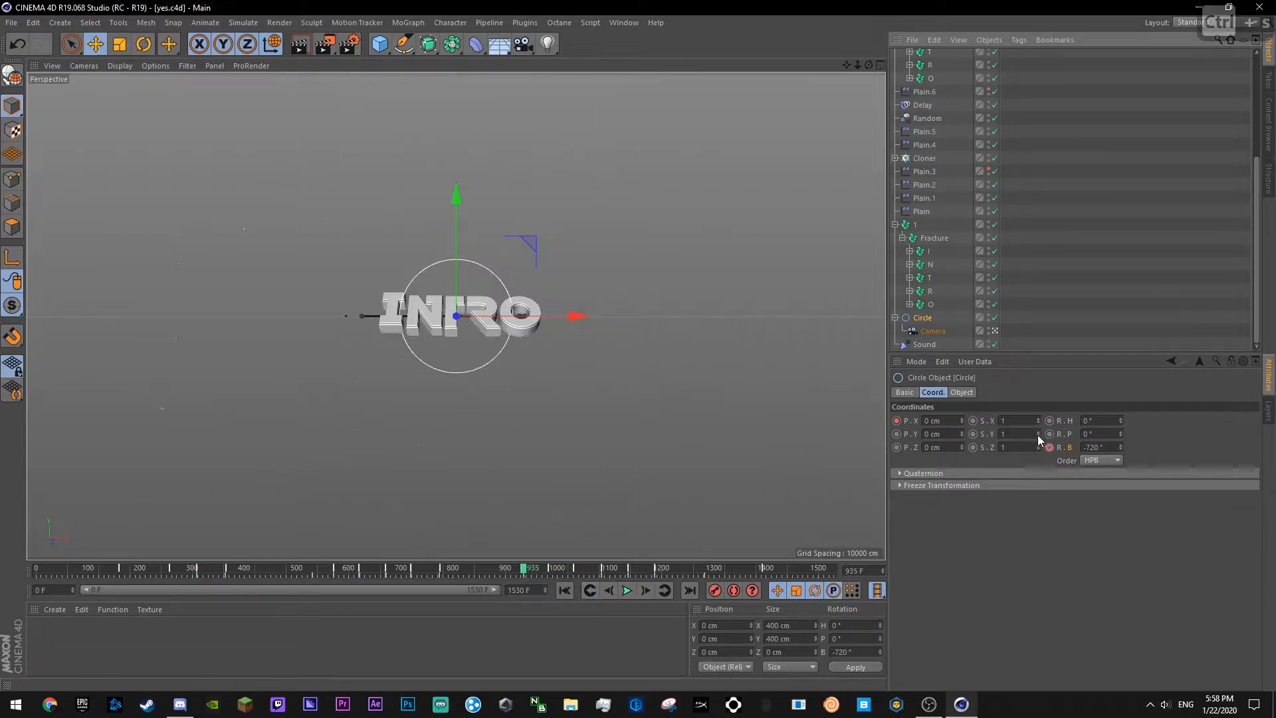
left_click(549, 570)
key("ctrl+s")
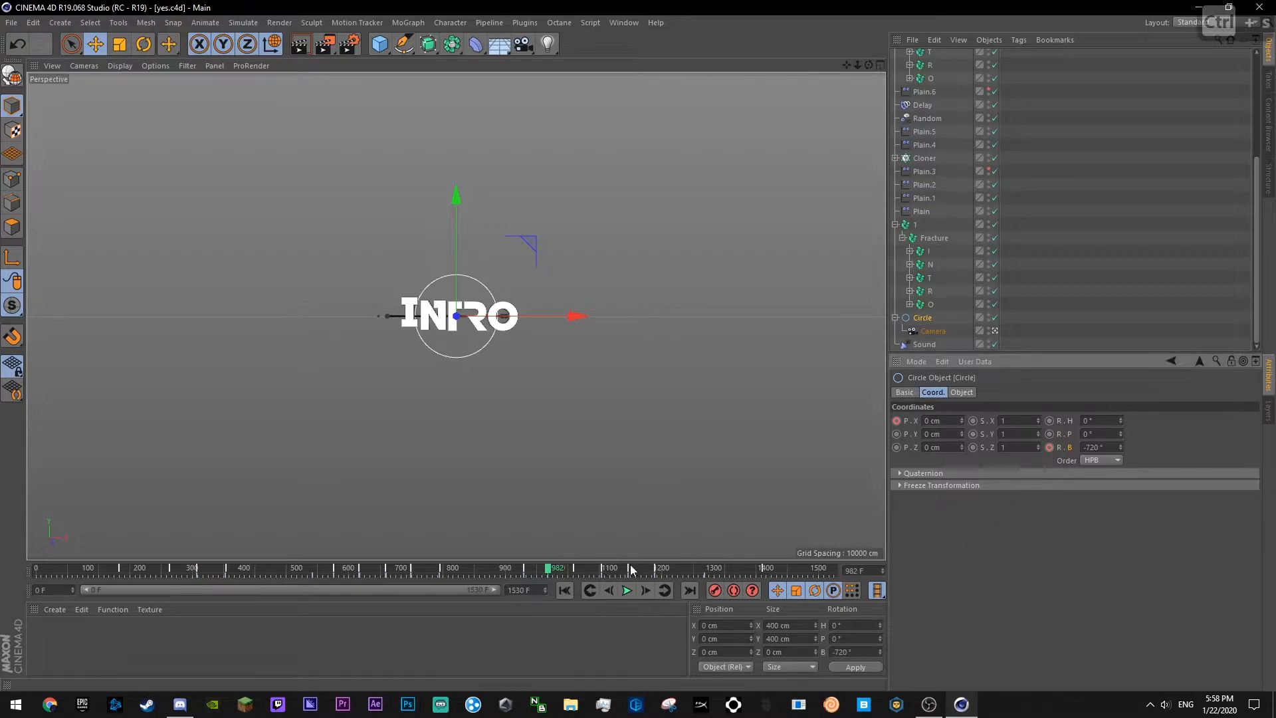
left_click(1049, 447)
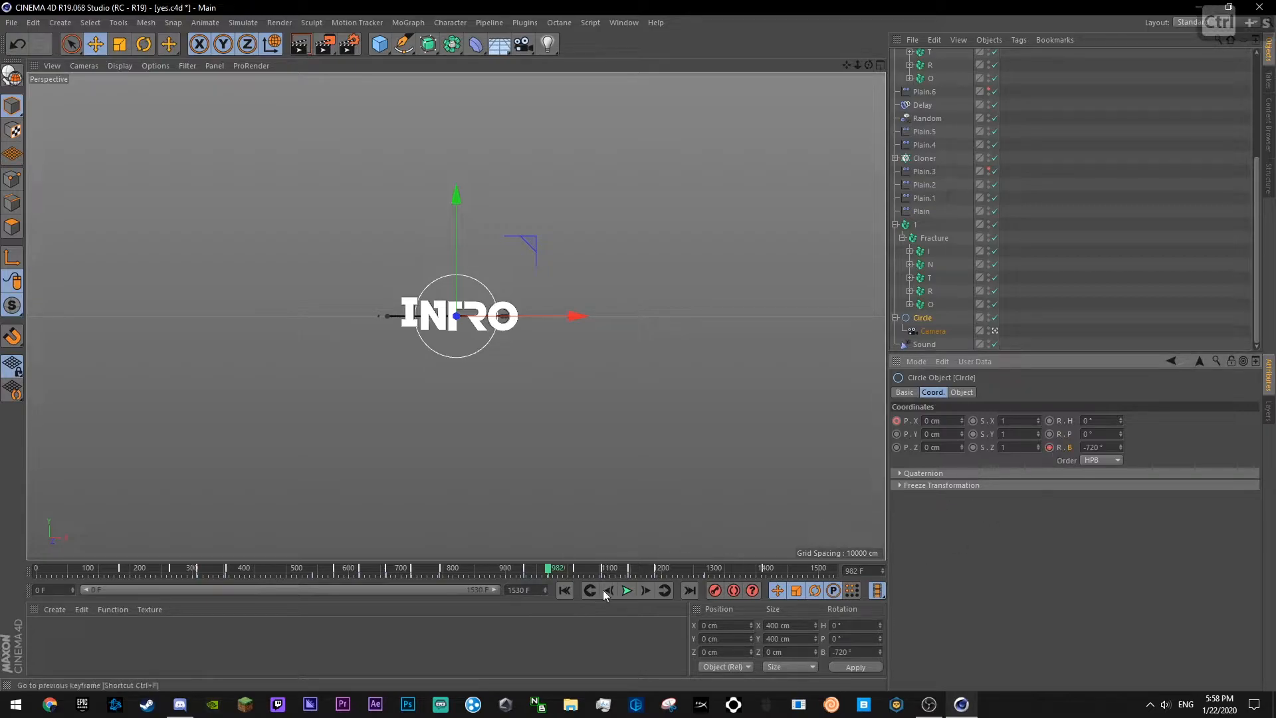
- Keyframe the Circle's bank rotation at -509° at frame 1031 and at -360° at frame 1084
left_click(574, 563)
left_click_drag(1120, 447, 1120, 375)
left_click(1049, 447, "ctrl")
key("ctrl+s")
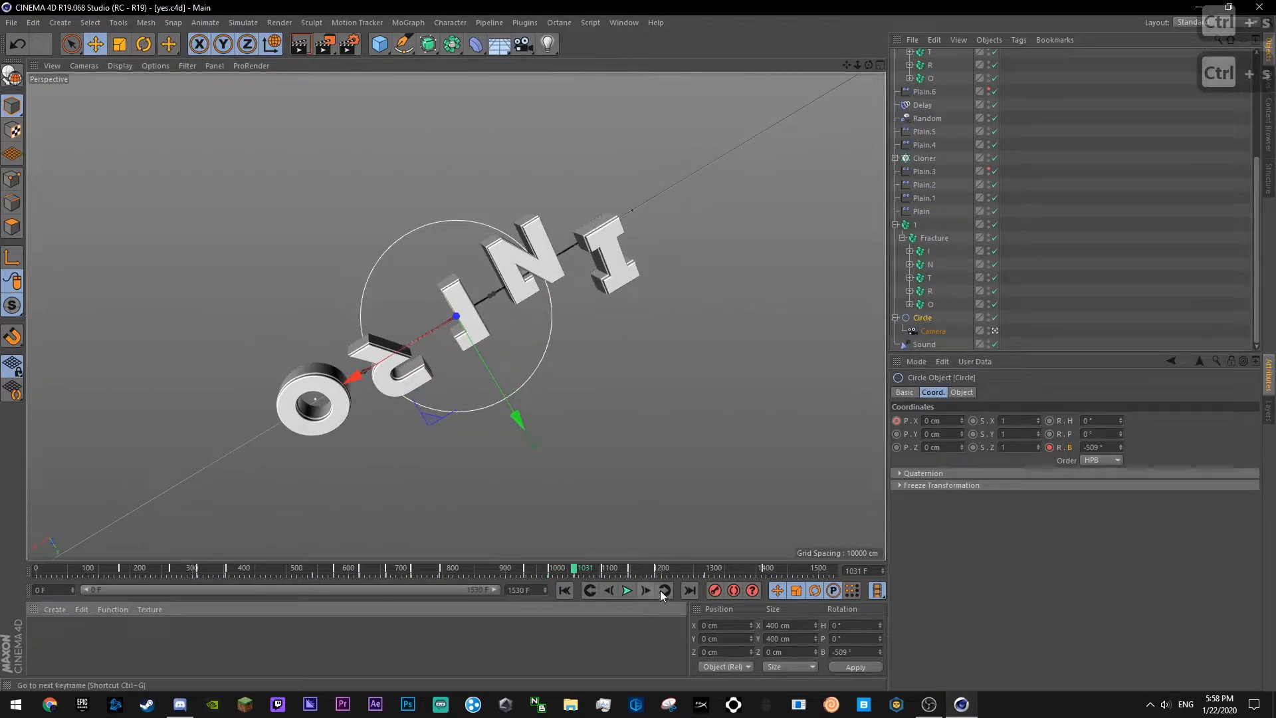
left_click(664, 591)
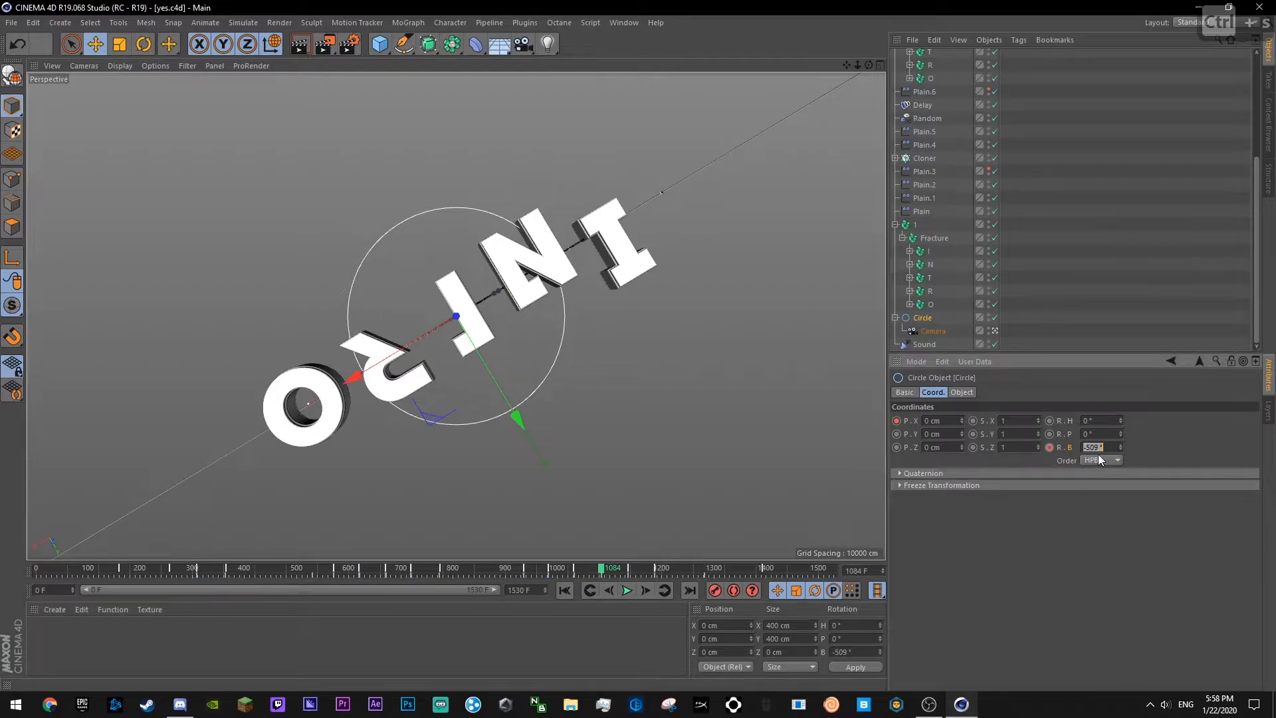
key("Return")
- Open the Circle's bank rotation F-curve and steepen the tangents of the -509° key at frame 1031
right_click(1053, 446)
mouse_move(1129, 456)
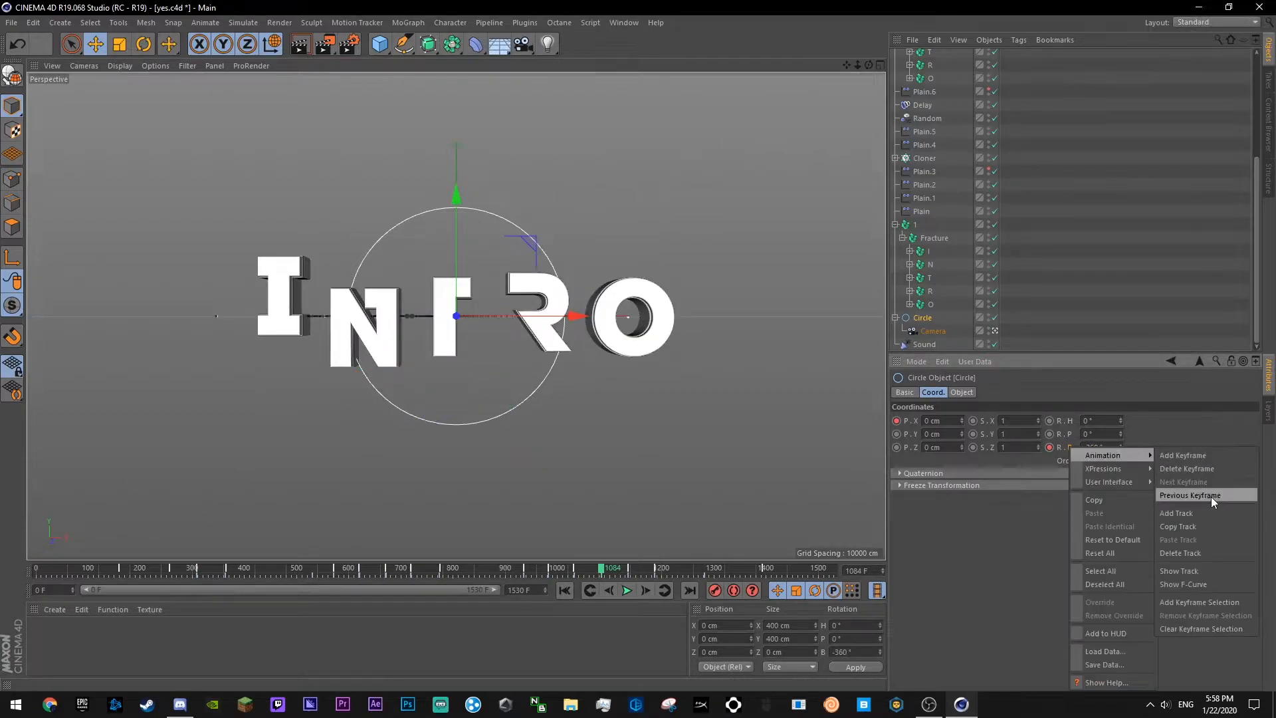
left_click(1199, 585)
left_click_drag(1198, 449, 1191, 416)
left_click(1203, 434)
- Replay the third camera roll from frames 952 and 918 to check its timing against the text
left_click(1139, 205)
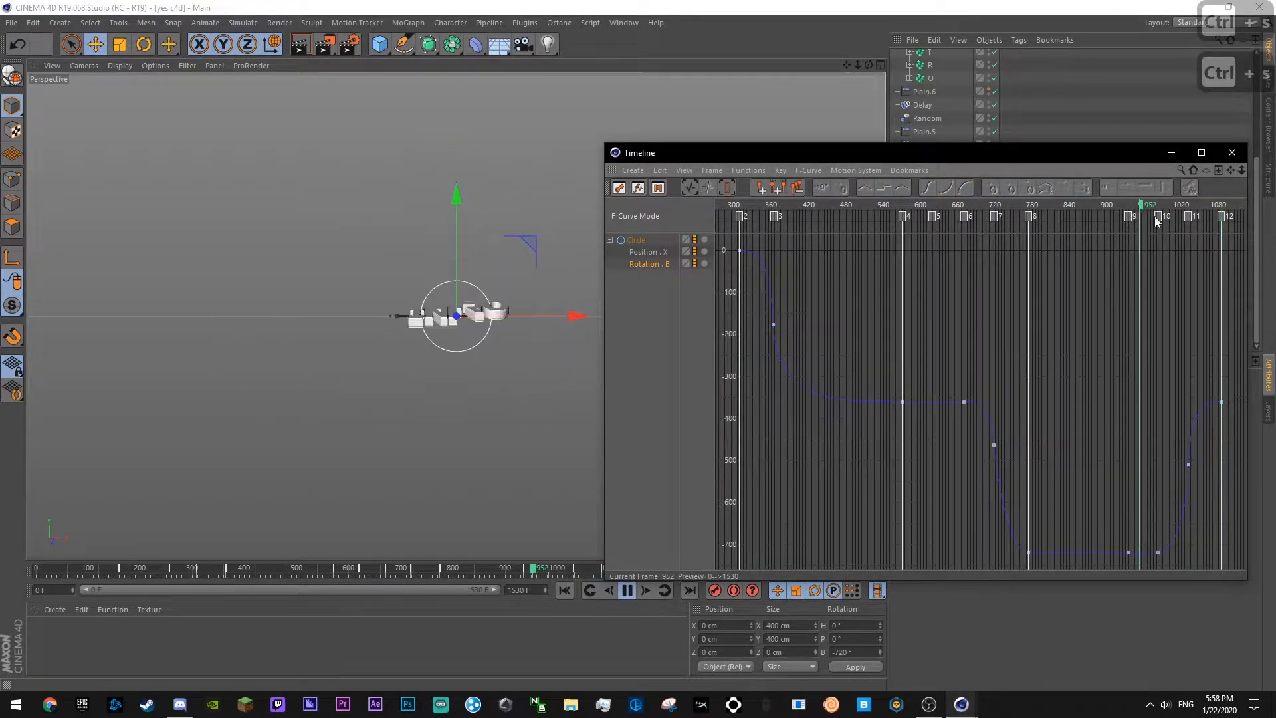
key("F8")
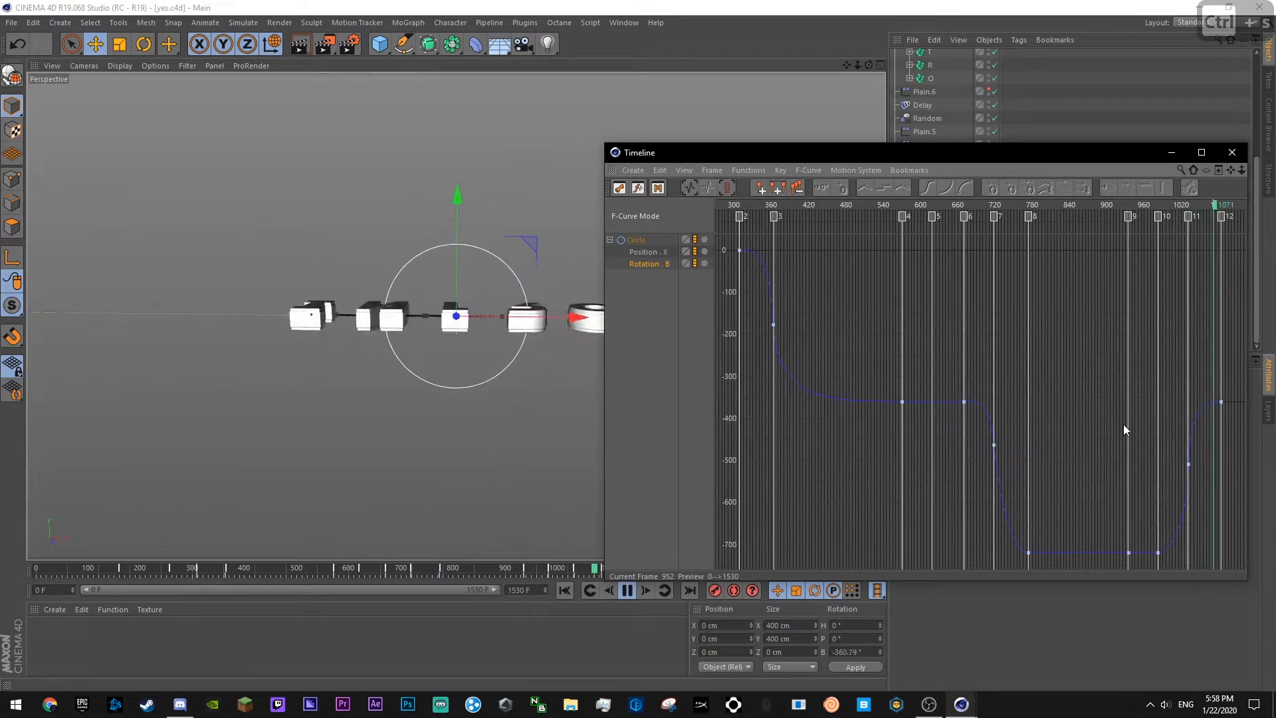
key("F8")
left_click(1118, 205)
key("F8")
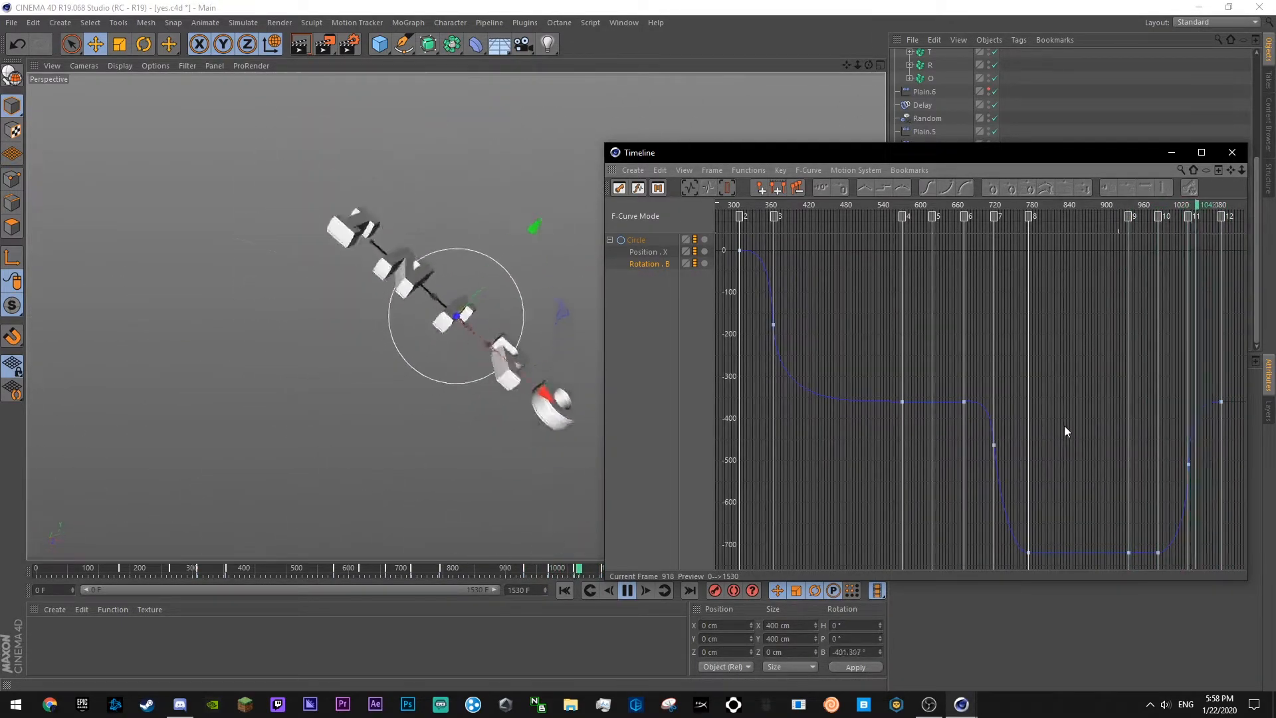
- Shift the bank keys earlier, -509° to about frame 982 and -360° to about frame 1031, replacing the -720° key at frame 982
key("ctrl+s")
mouse_move(1185, 475)
left_mouse_down()
mouse_move(1228, 397)
mouse_move(1188, 410)
left_mouse_up()
left_click(1193, 444)
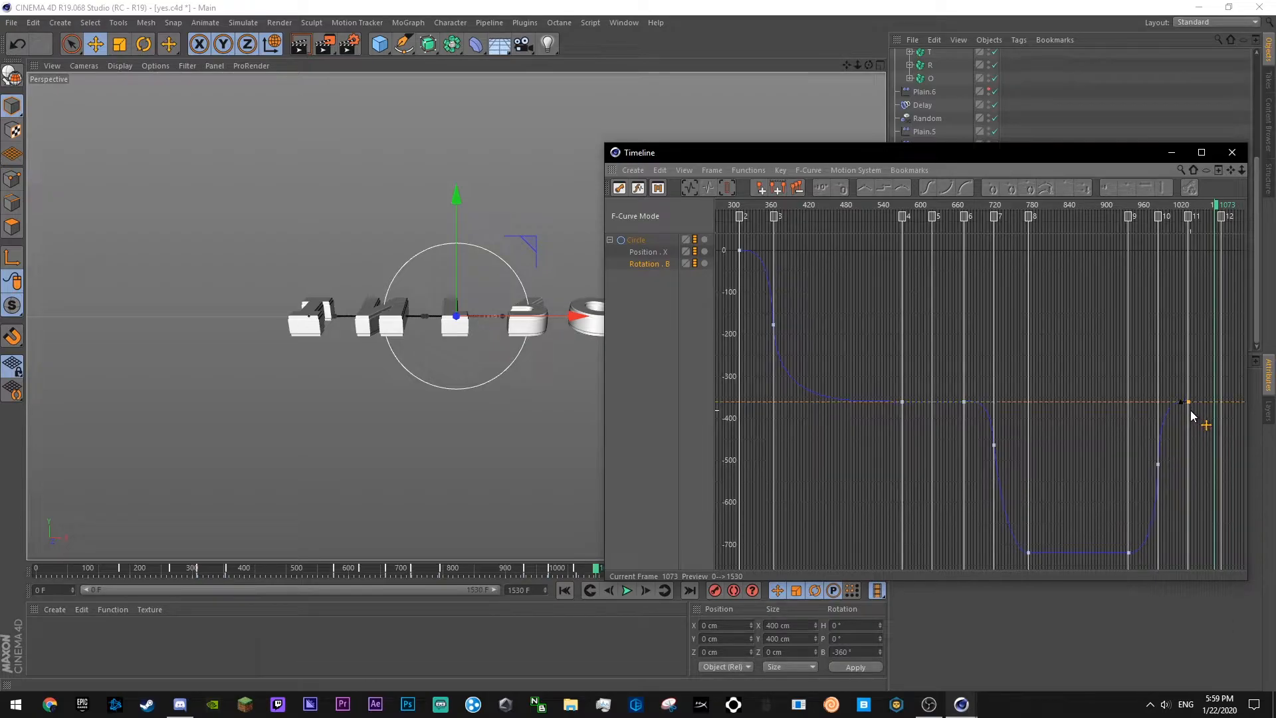
- Replay the retimed roll from frames 909 and 936, save the project and close the curve editor
key("F8")
left_click(1110, 207)
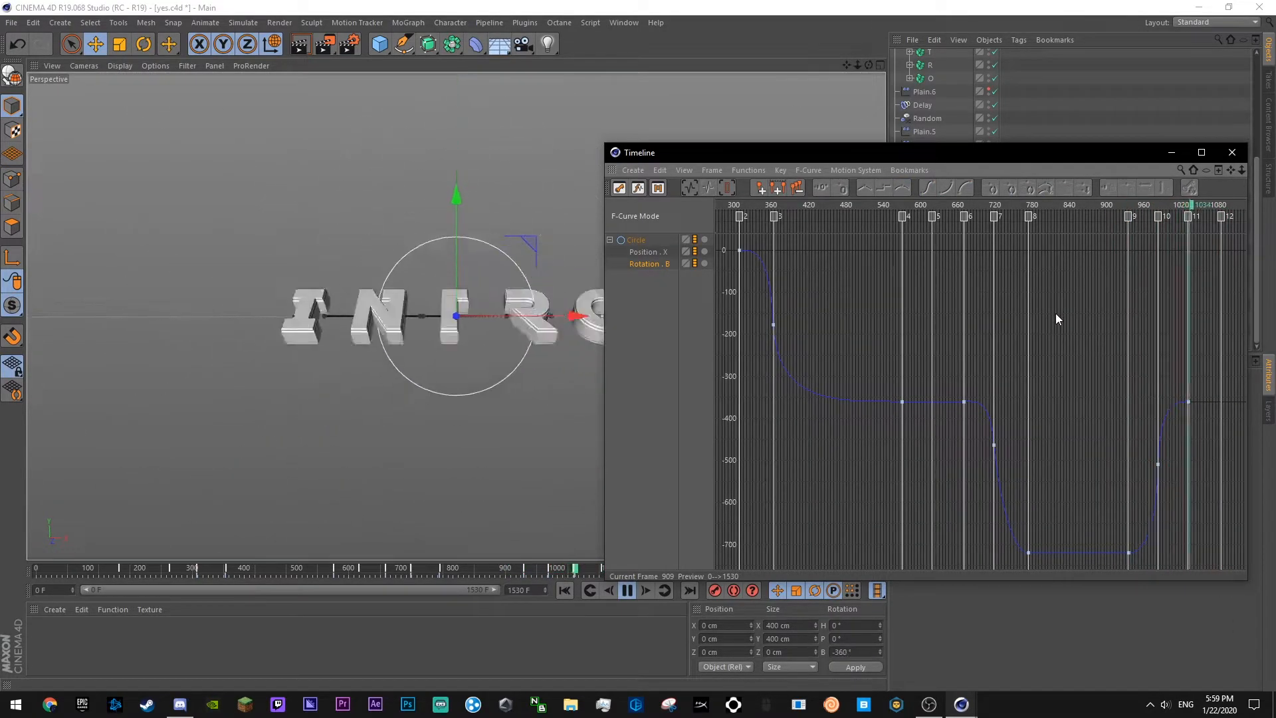
key("ctrl+s")
key("F8")
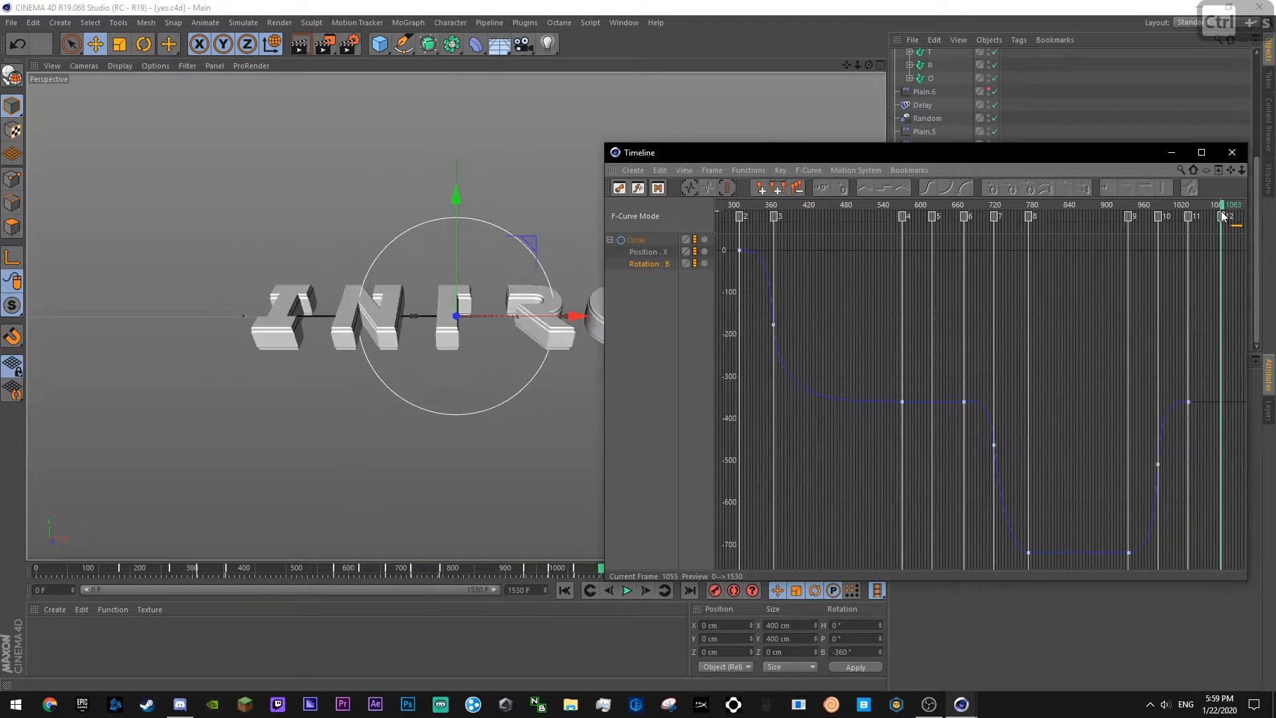
left_click(1132, 206)
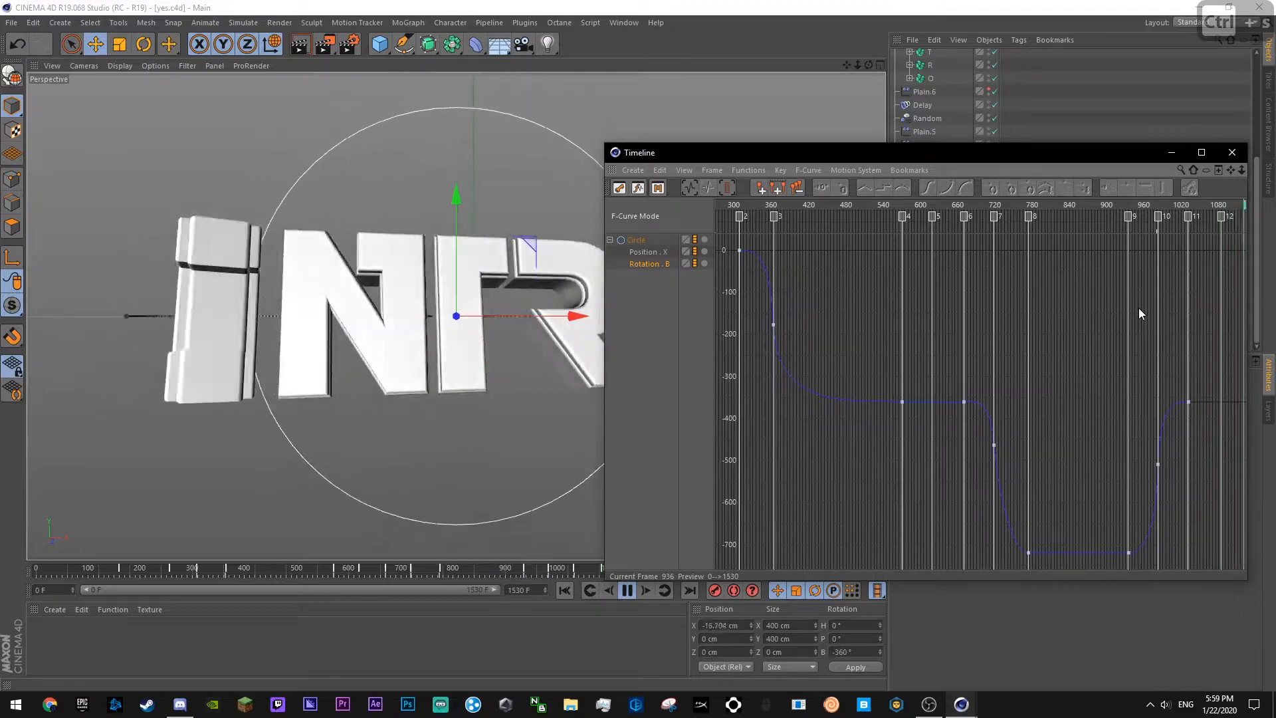
key("ctrl+s")
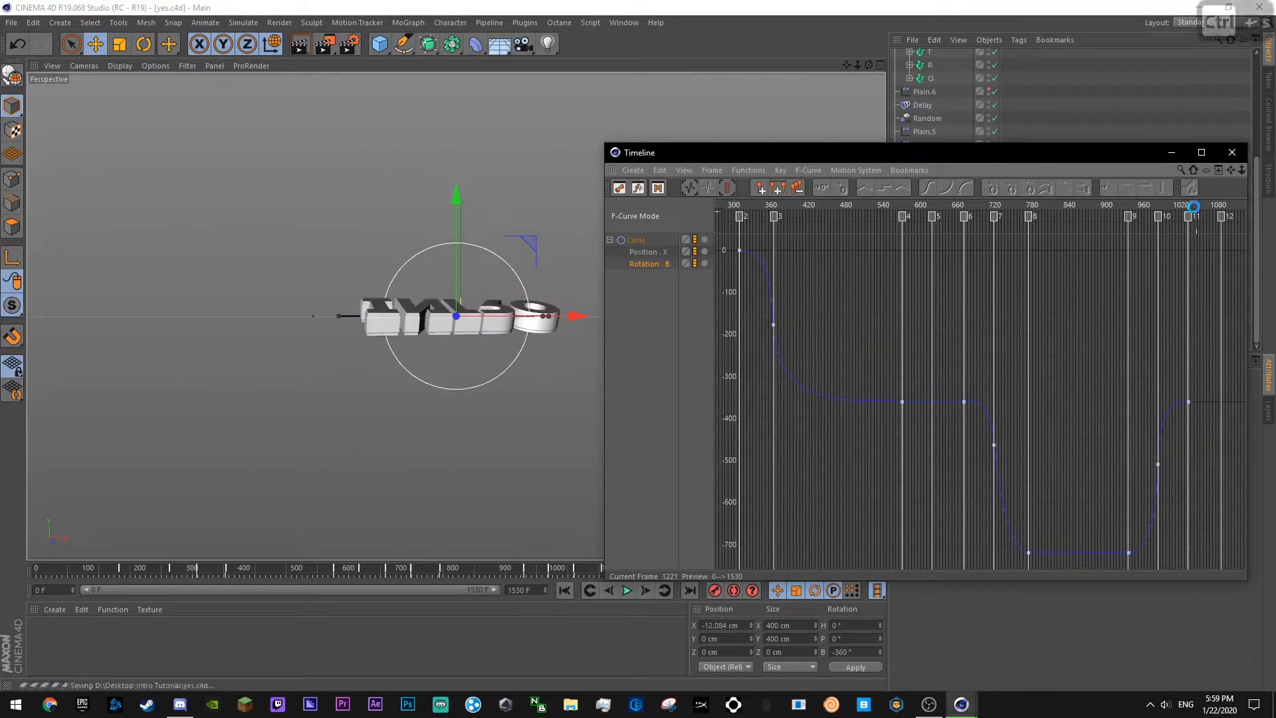
left_click(1232, 153)
key("ctrl+s")
- Keyframe the Circle's bank rotation at -360° at frame 1084 and about frame 1135, and at -204° at frame 1186
left_click(627, 590)
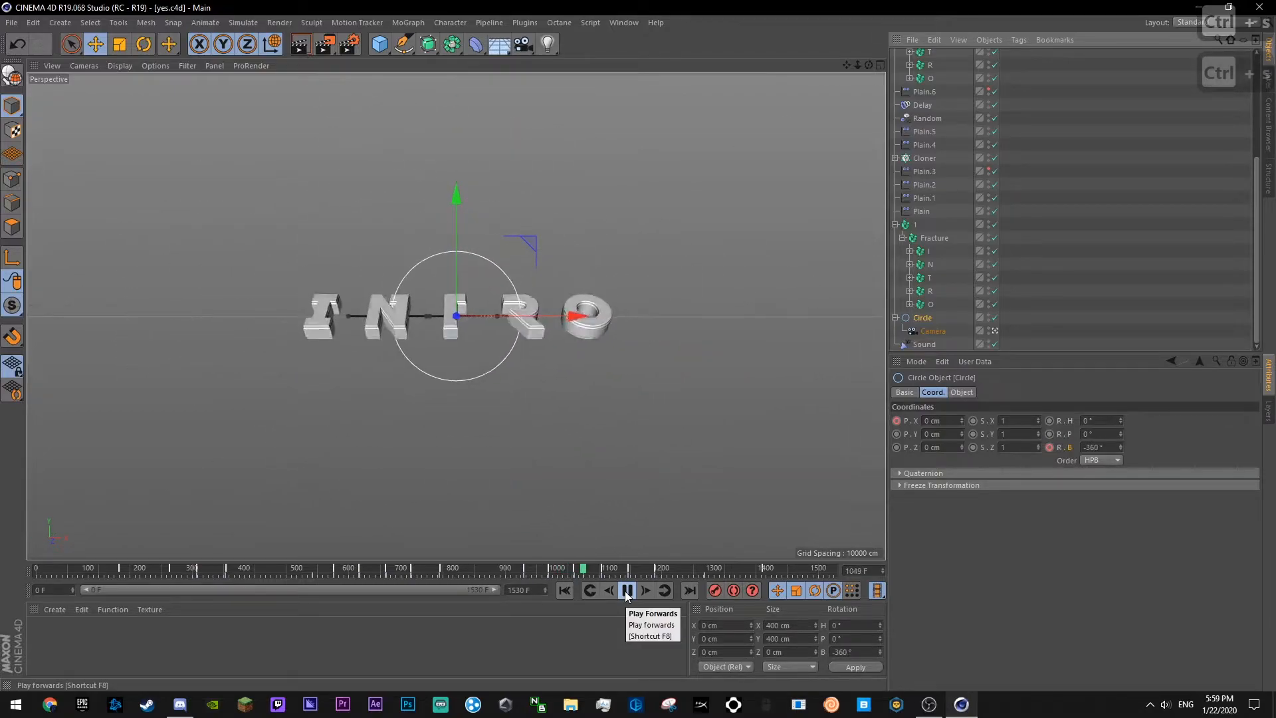
left_click(625, 592)
left_click(598, 593)
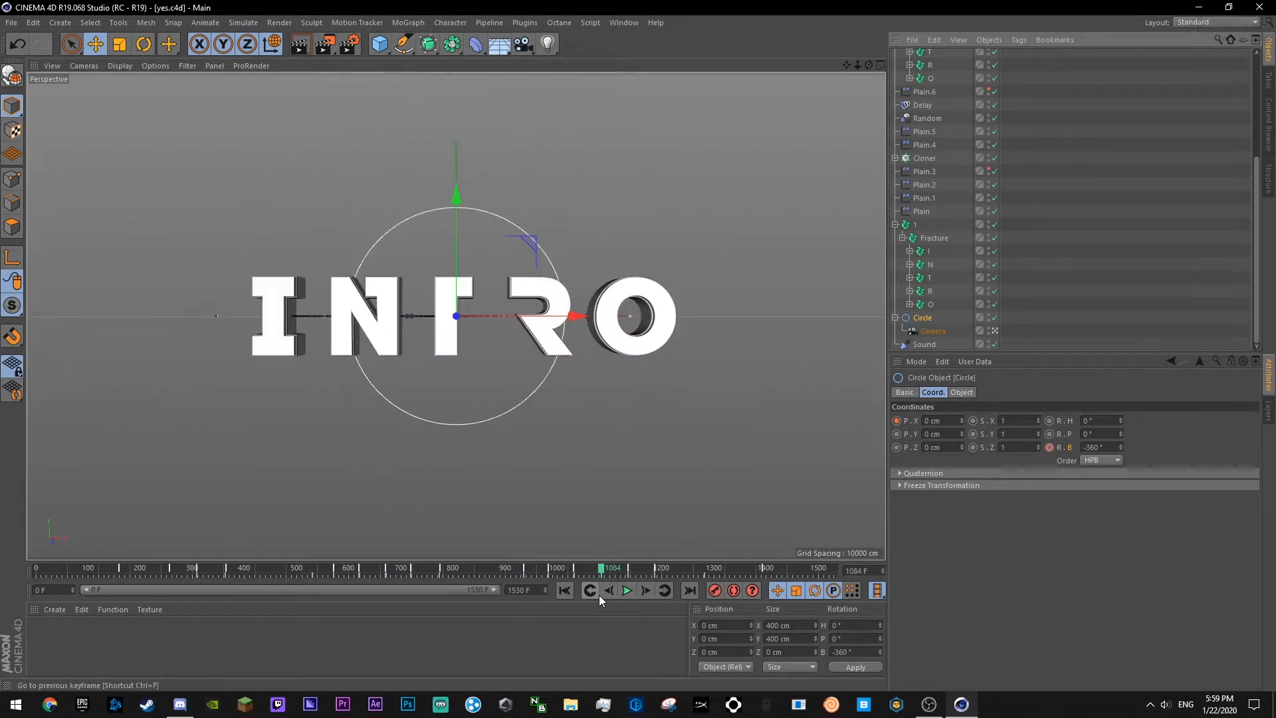
left_click(1049, 449)
key("F8")
key("ctrl+s")
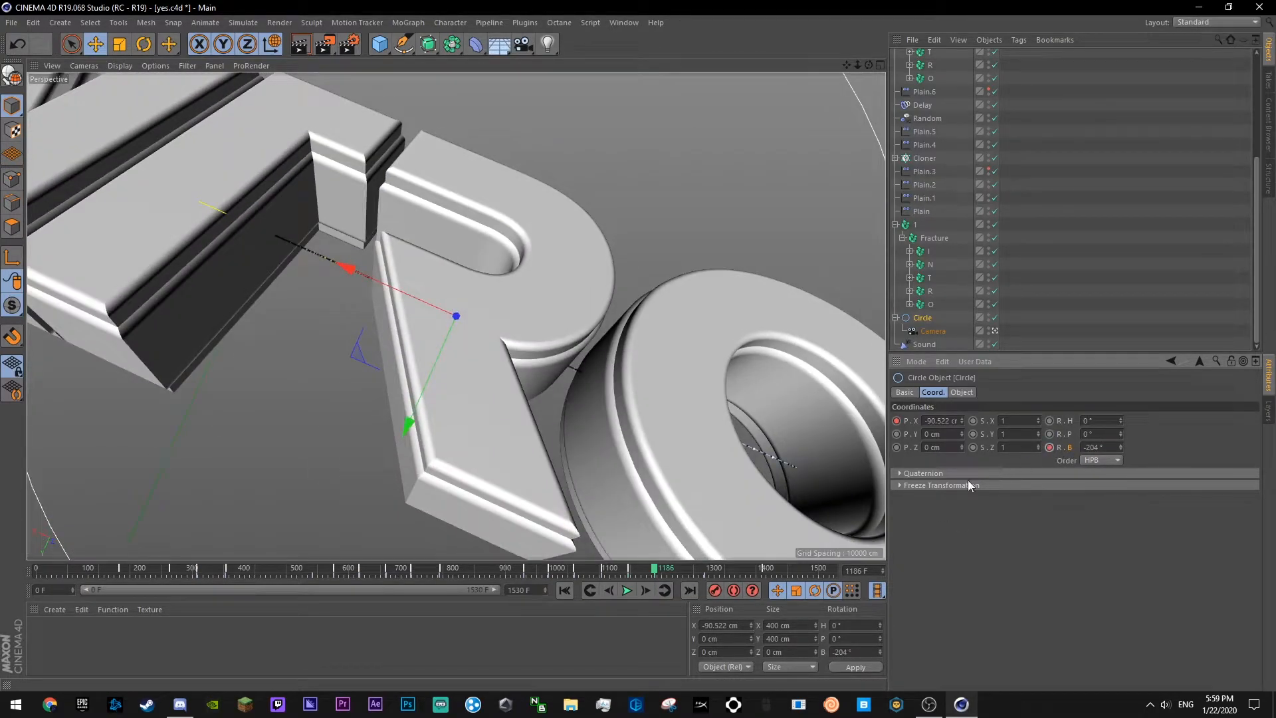
key("ctrl+s")
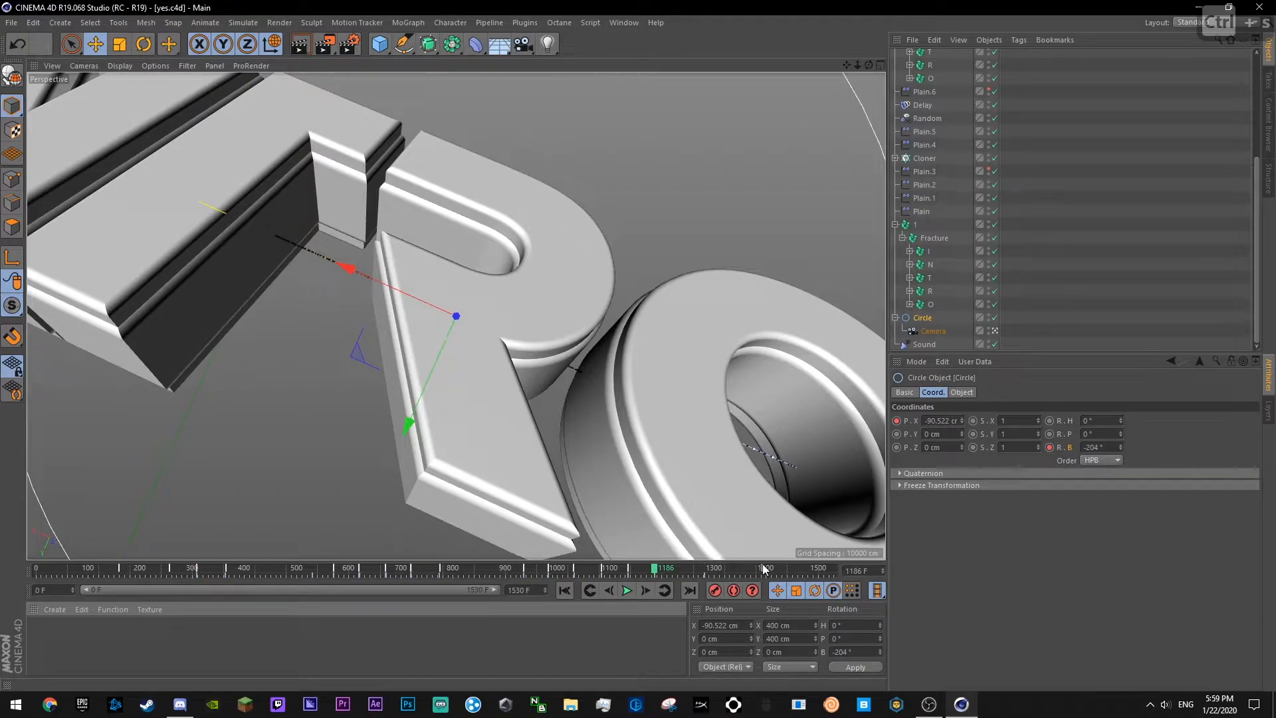
- Keyframe the Circle's bank rotation at 0° at frame 1392
left_click(764, 568)
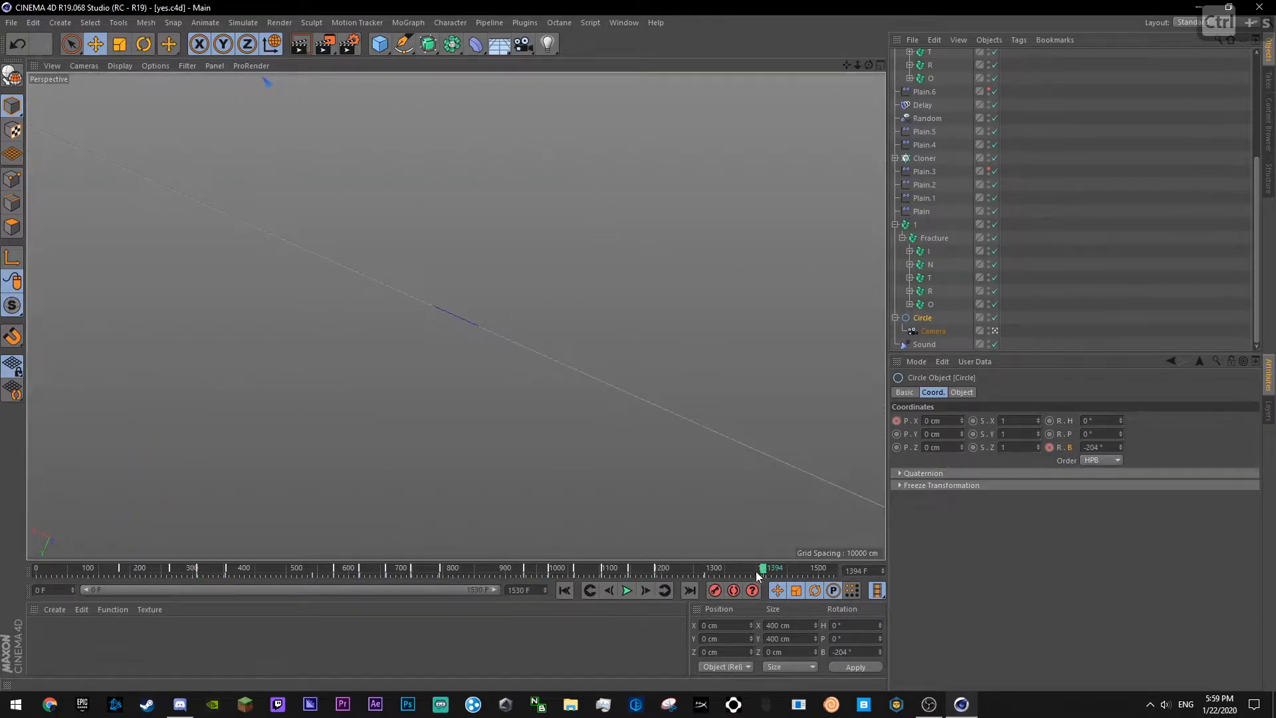
left_click_drag(756, 573, 730, 571)
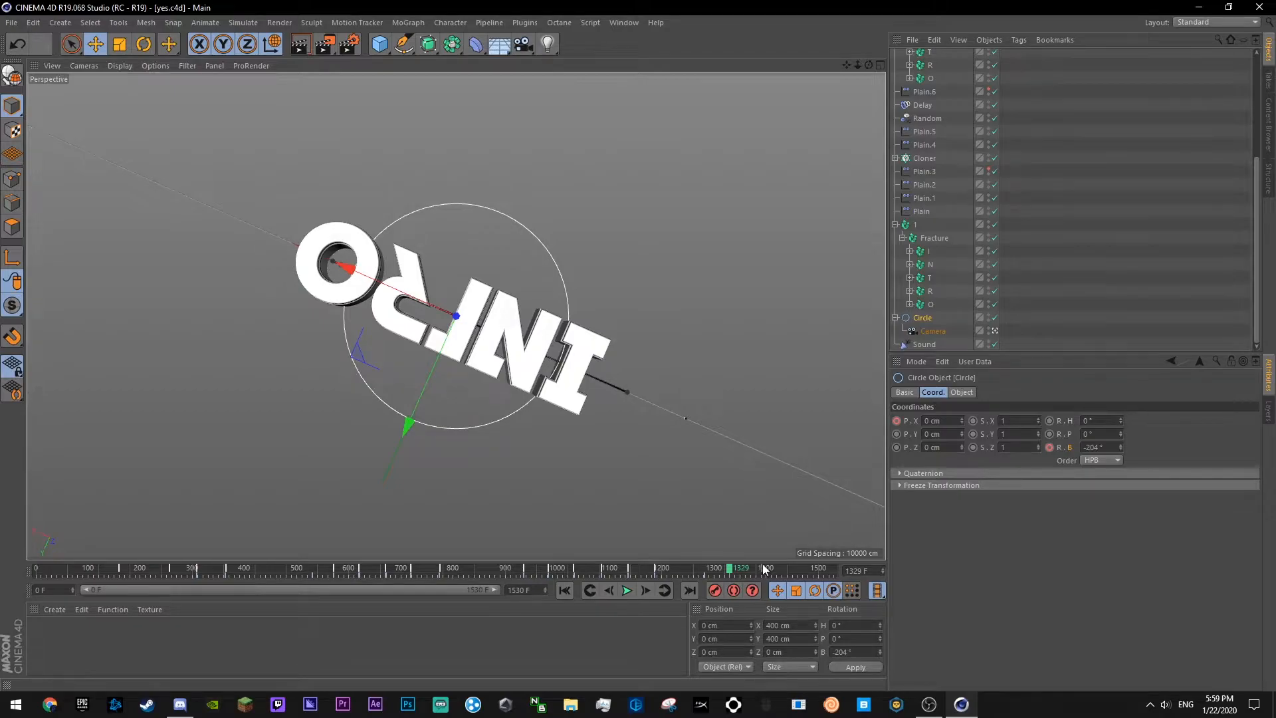
left_click(763, 568)
key("Return")
- Open the Circle's bank rotation F-curve, save the project and steepen the tangents of the -204° key at frame 1186
right_click(1065, 450)
mouse_move(1099, 456)
left_click(1188, 583)
key("ctrl+s")
left_click(1130, 335)
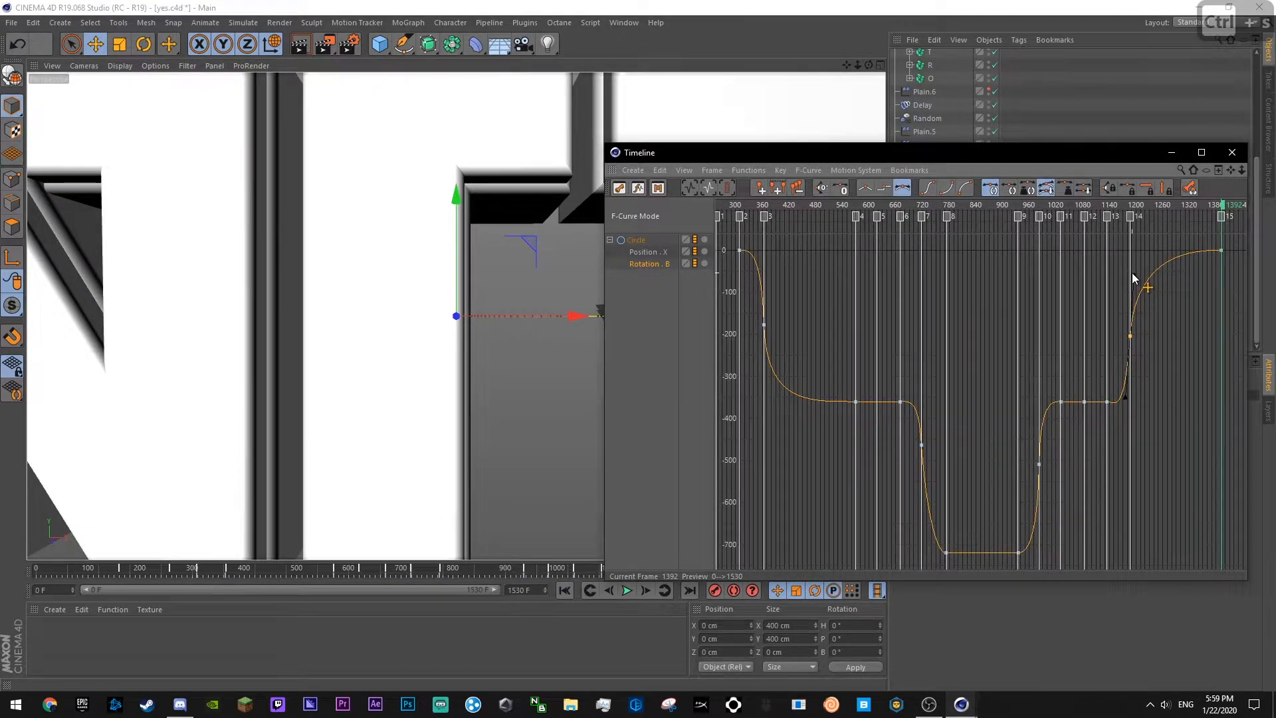
- Lower the bank key near frame 1135 to about -375° and adjust its tangents for a slight counter-roll before the turn
left_click(1109, 406)
key("ctrl+s")
left_click_drag(1241, 170, 1268, 213)
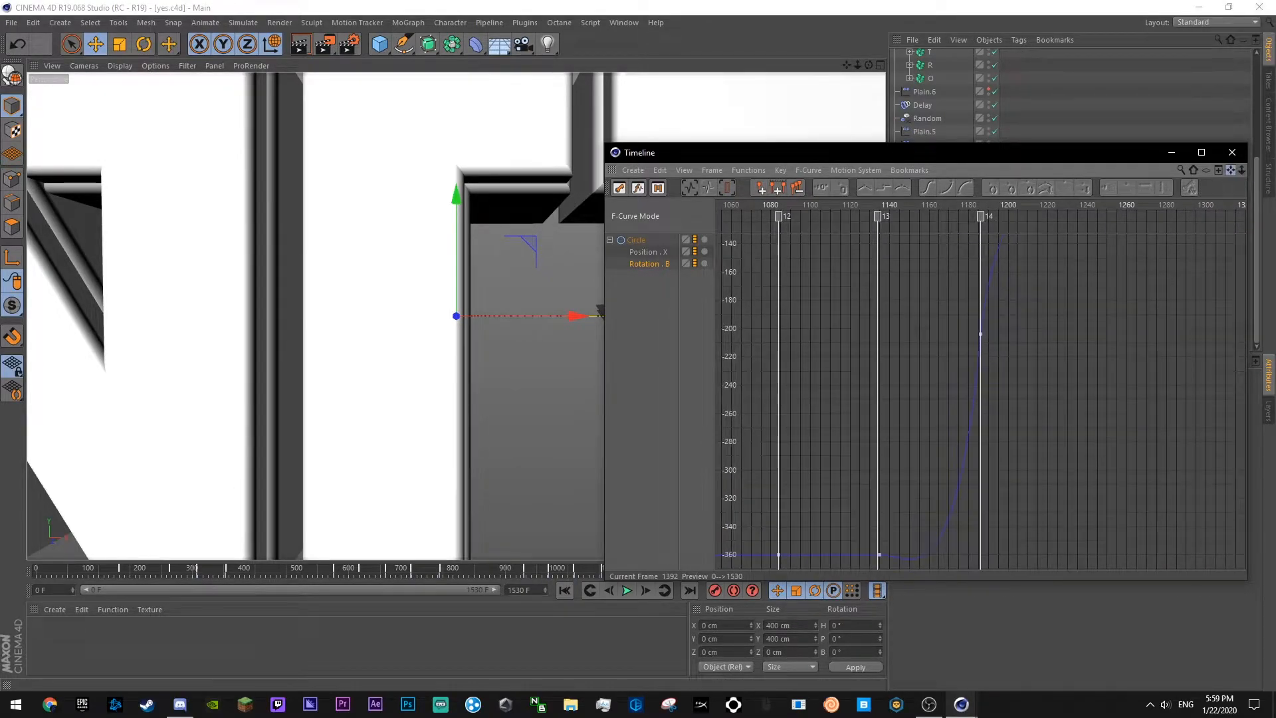
left_click_drag(1231, 171, 1263, 13)
left_click(949, 289)
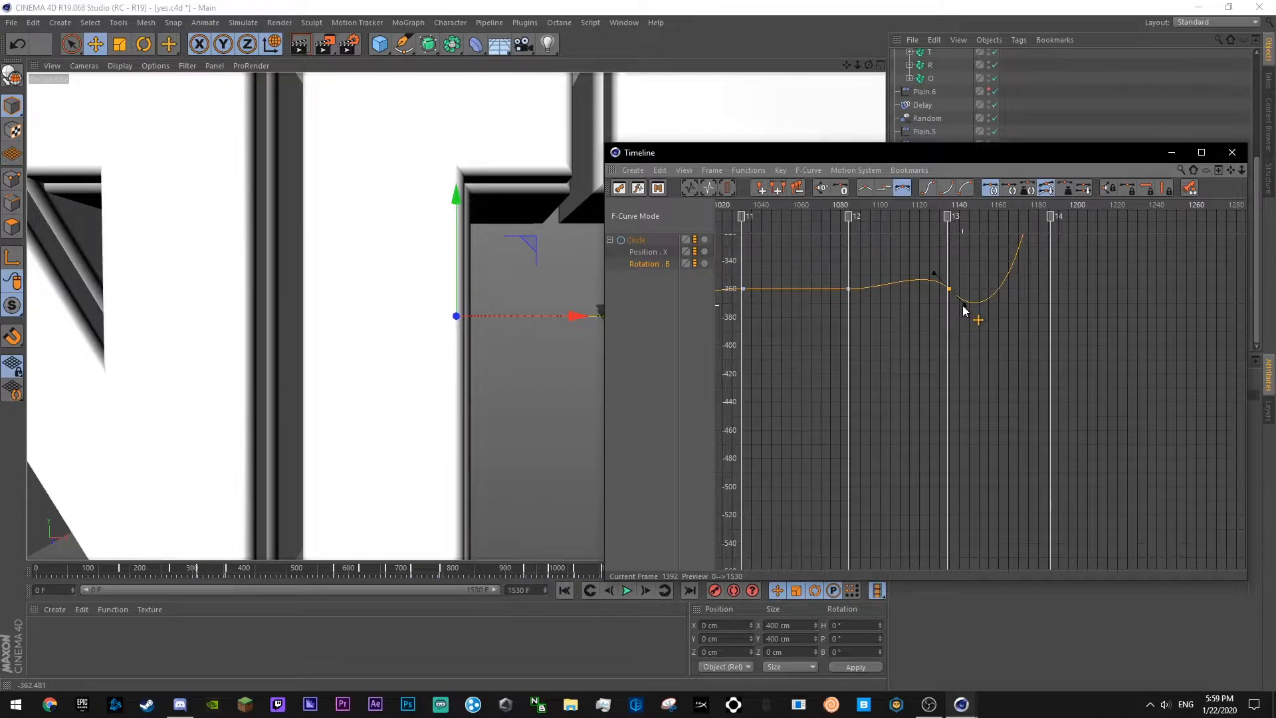
left_click_drag(950, 291, 951, 314)
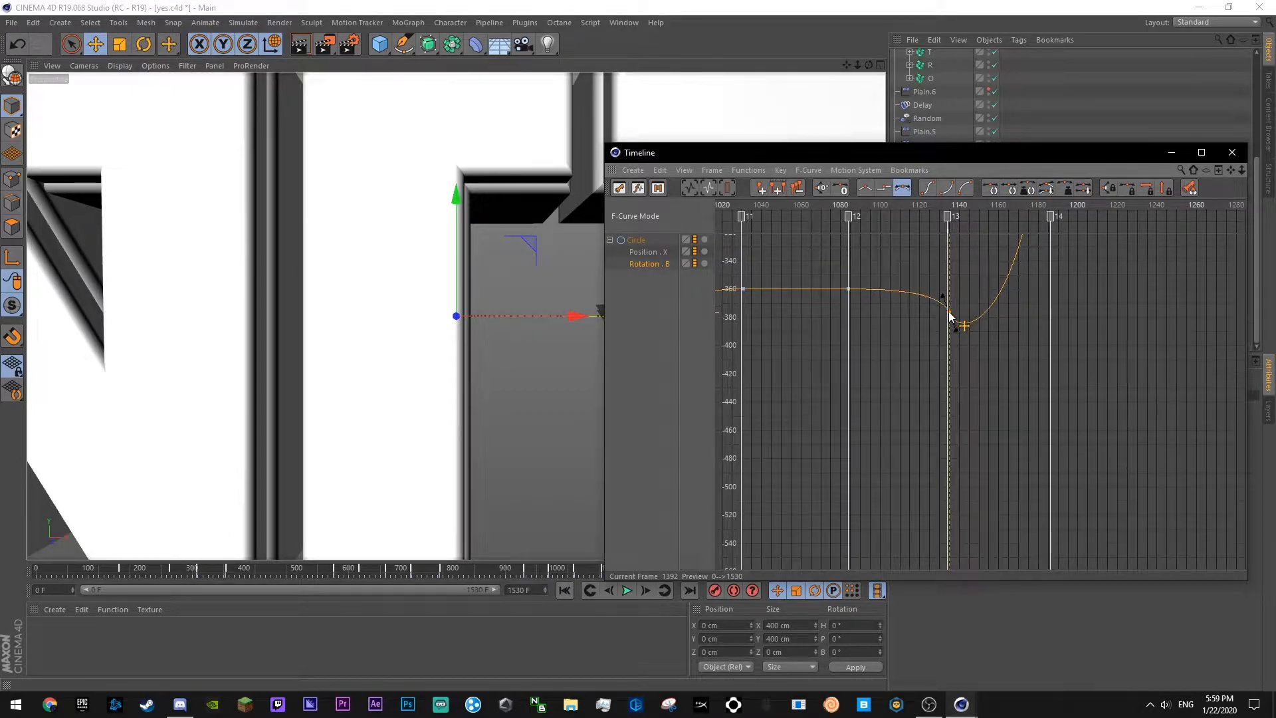
left_click(961, 301)
- Replay the roll from frame 1057, then lengthen the incoming tangent of the 0° key at frame 1392 to ease its end
left_click(795, 205)
key("F8")
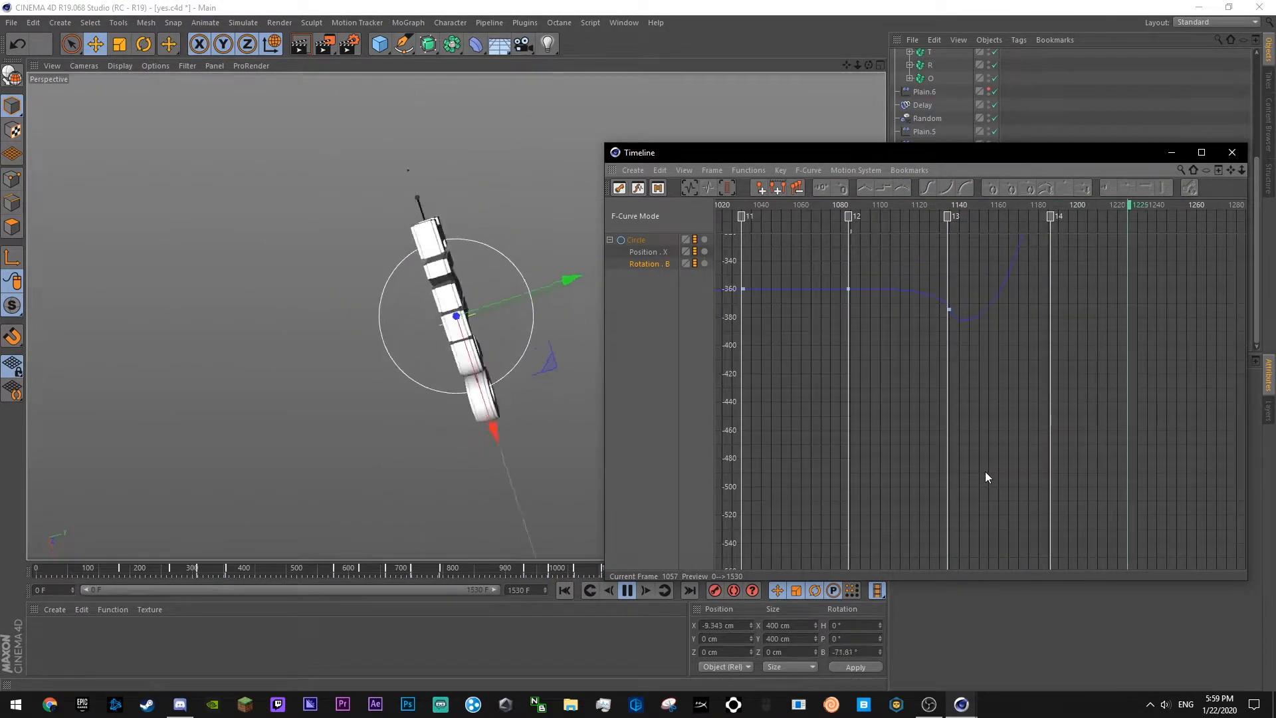
key("F8")
left_click_drag(1241, 170, 1110, 258)
left_click(1200, 254)
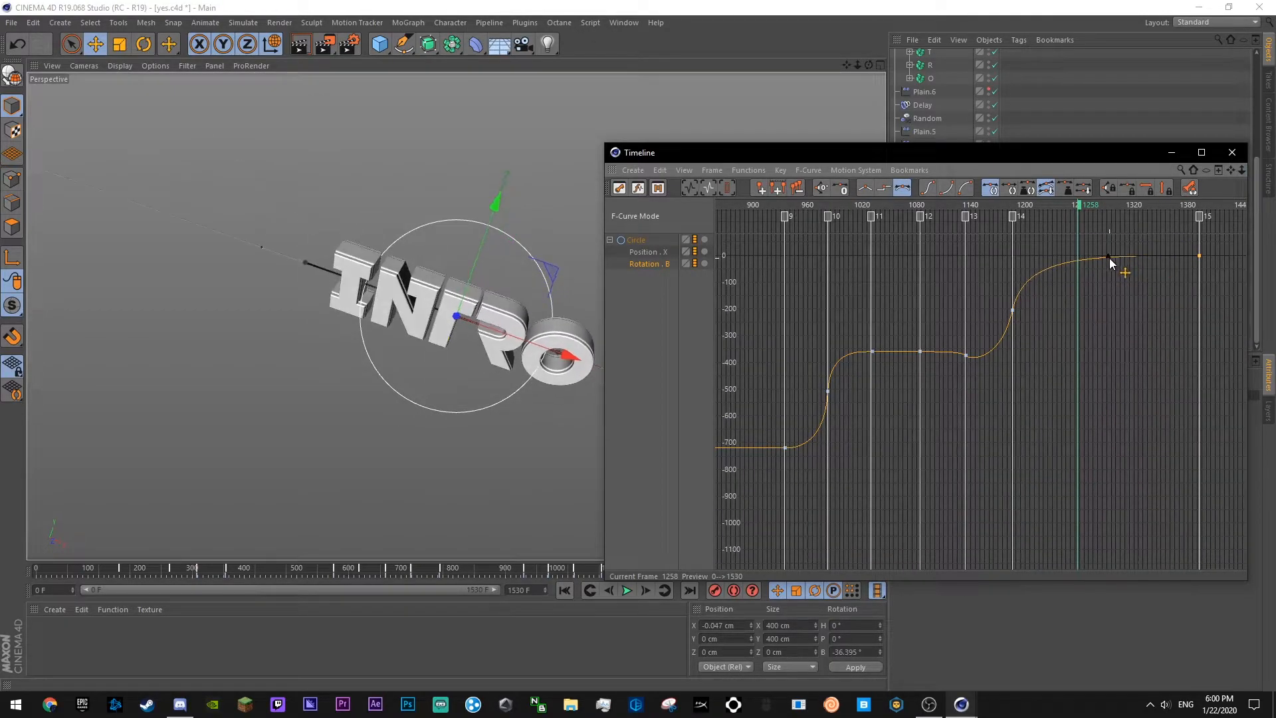
left_click(1080, 241, "ctrl")
- Save the project, replay the last camera roll, close the curve editor and watch the animation to its end
key("ctrl+s")
left_click(981, 206)
key("F8")
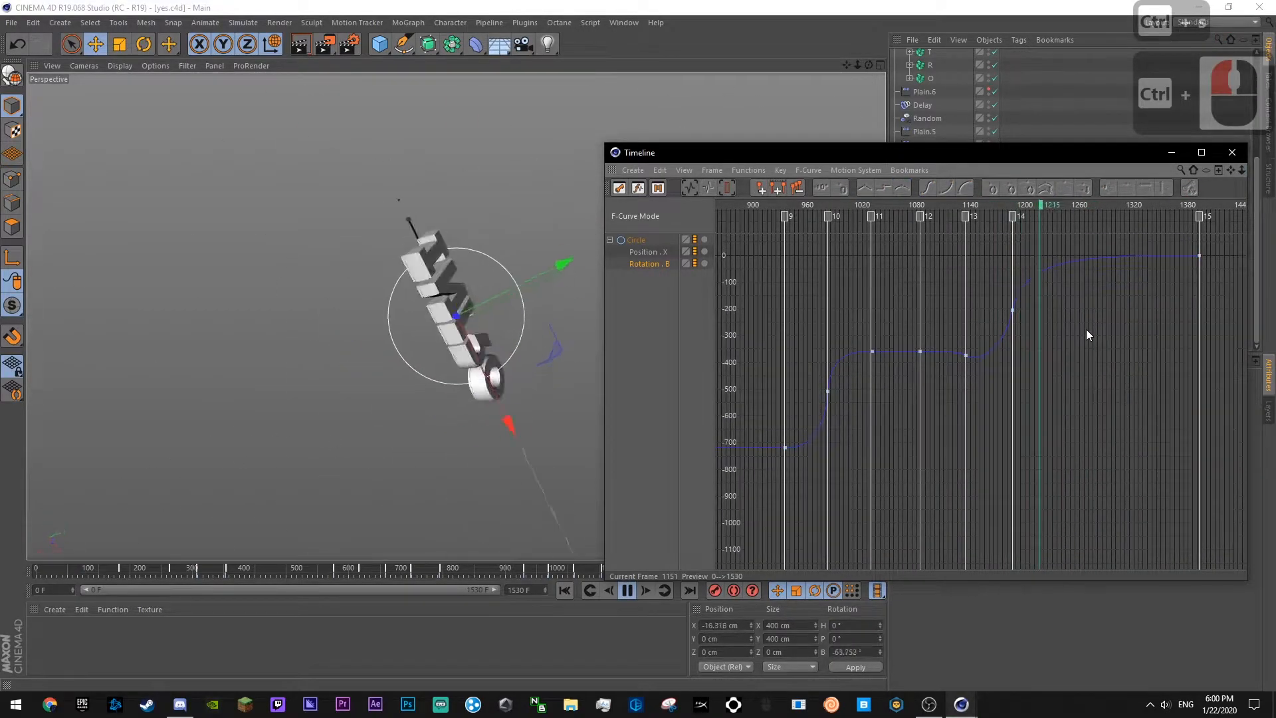
key("F8")
left_click(882, 205)
key("F8")
left_click(1233, 153)
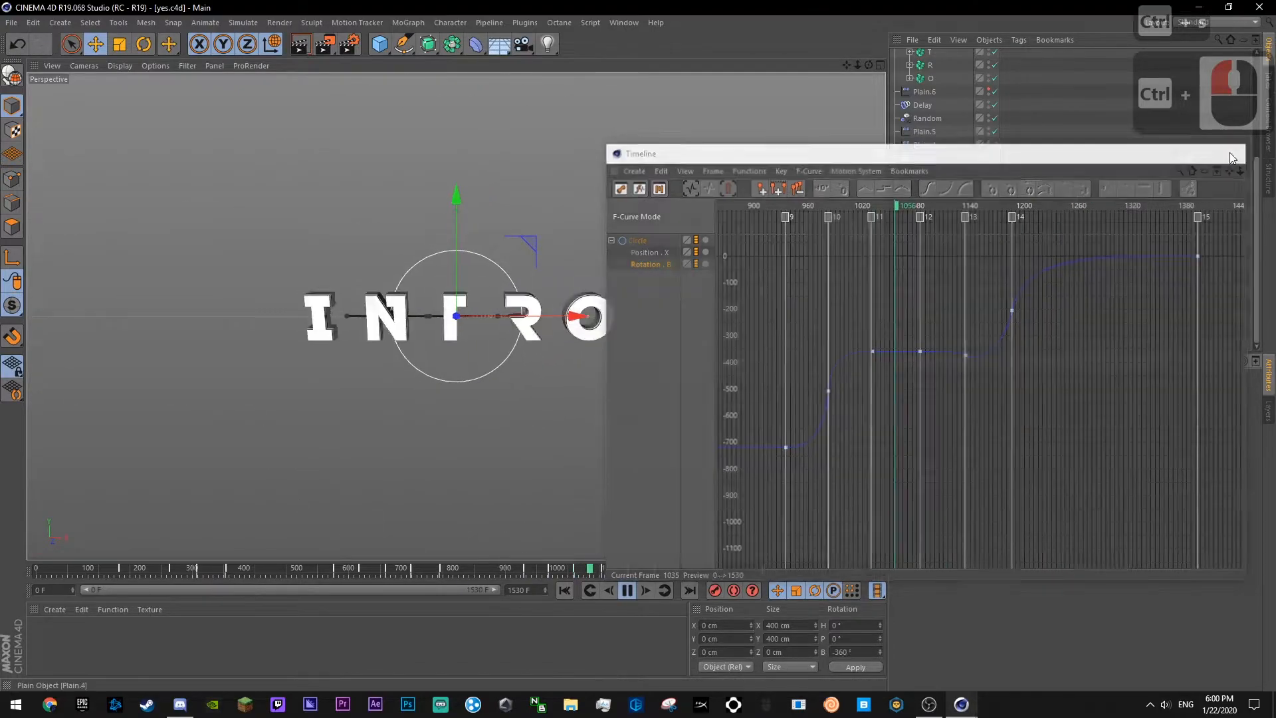
left_click(1147, 268)
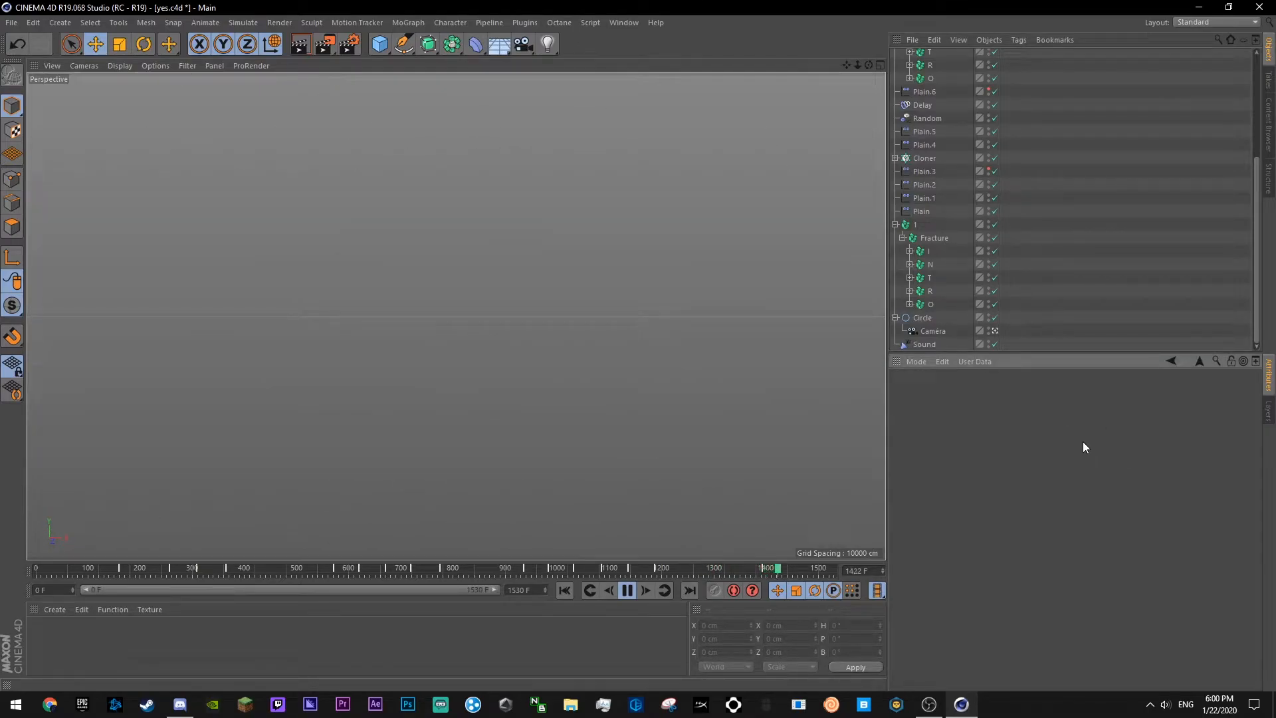
left_click(627, 590)
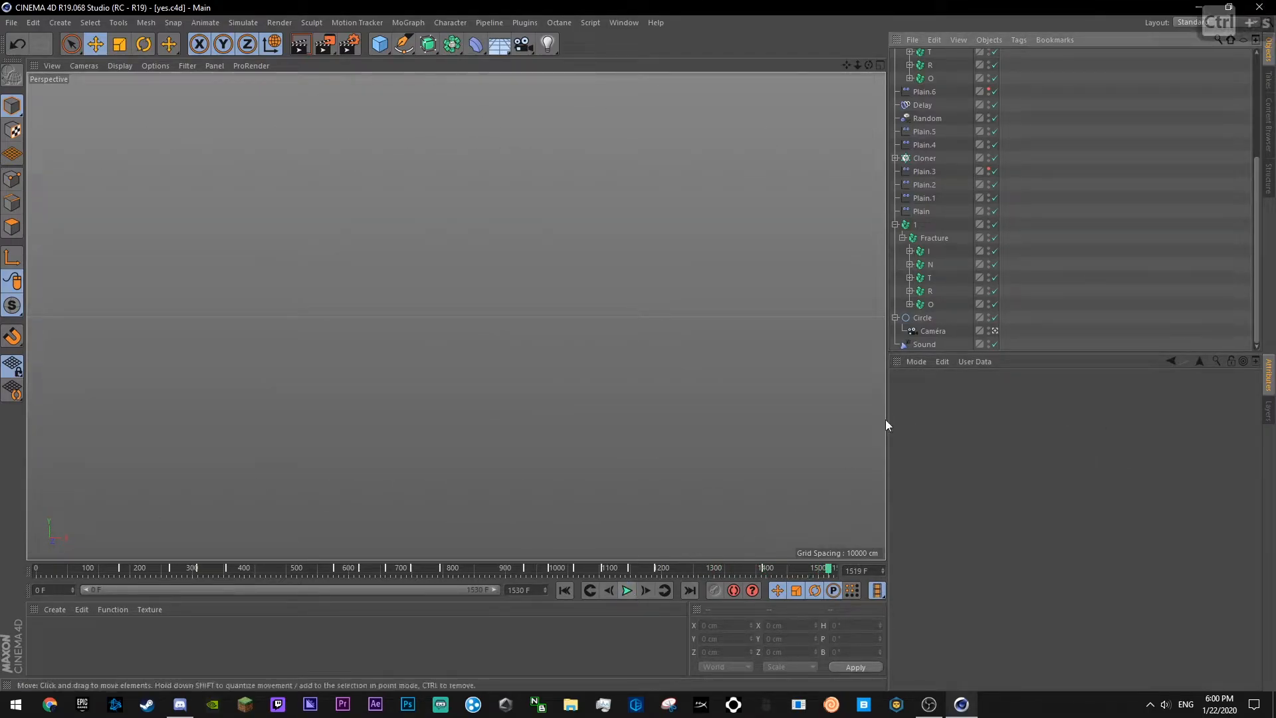
- Add a Vibrate tag to the Caméra with rotation enabled, an 8° amplitude on each axis and a frequency of 0.6
left_click(924, 331)
left_click(1018, 40)
mouse_move(1040, 59)
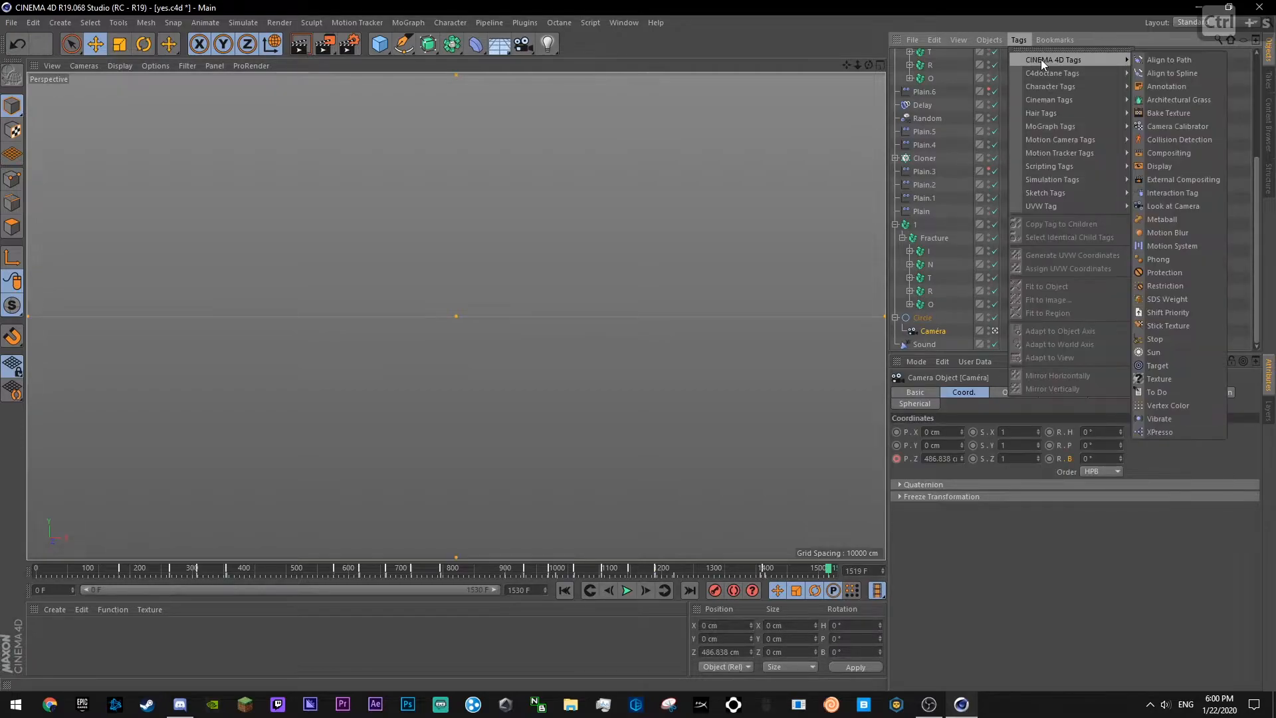
left_click(1159, 418)
left_click(965, 560)
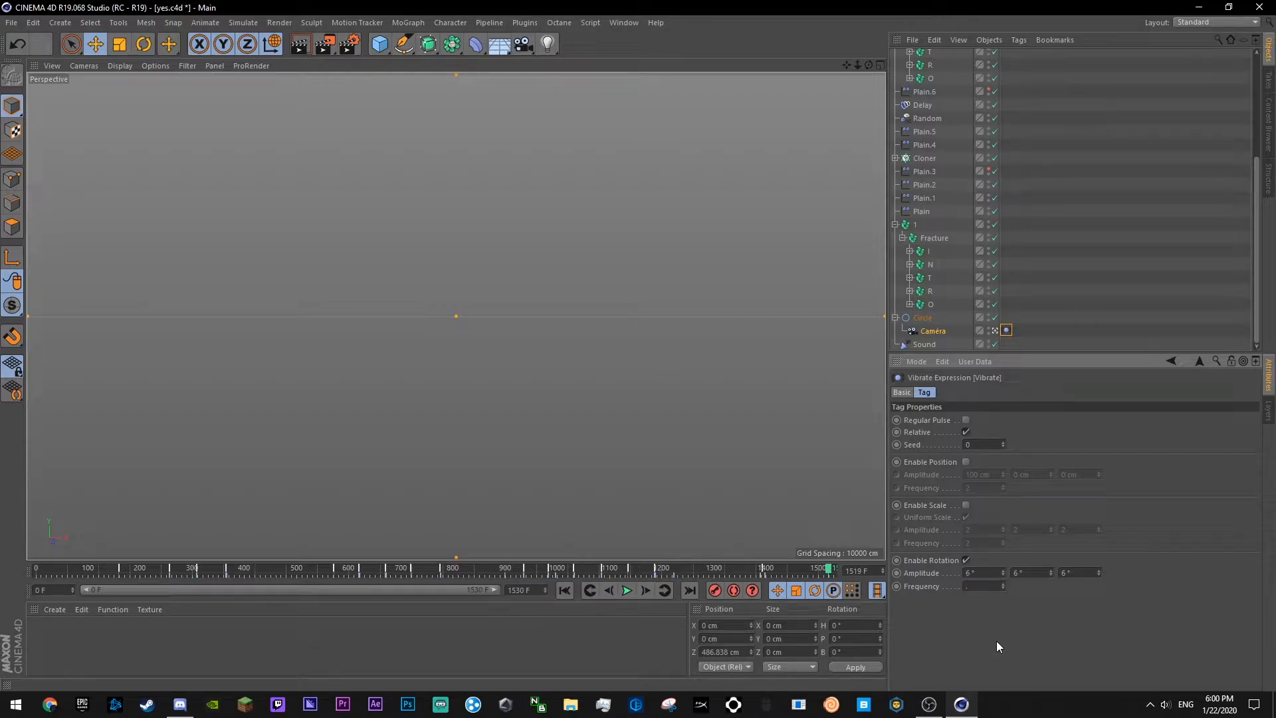
type("0.5")
key("Tab")
- Save and preview the camera shake, revisit the Vibrate tag's rotation frequency, save again and replay the whole animation
left_click(1139, 247)
key("ctrl+s")
key("F8")
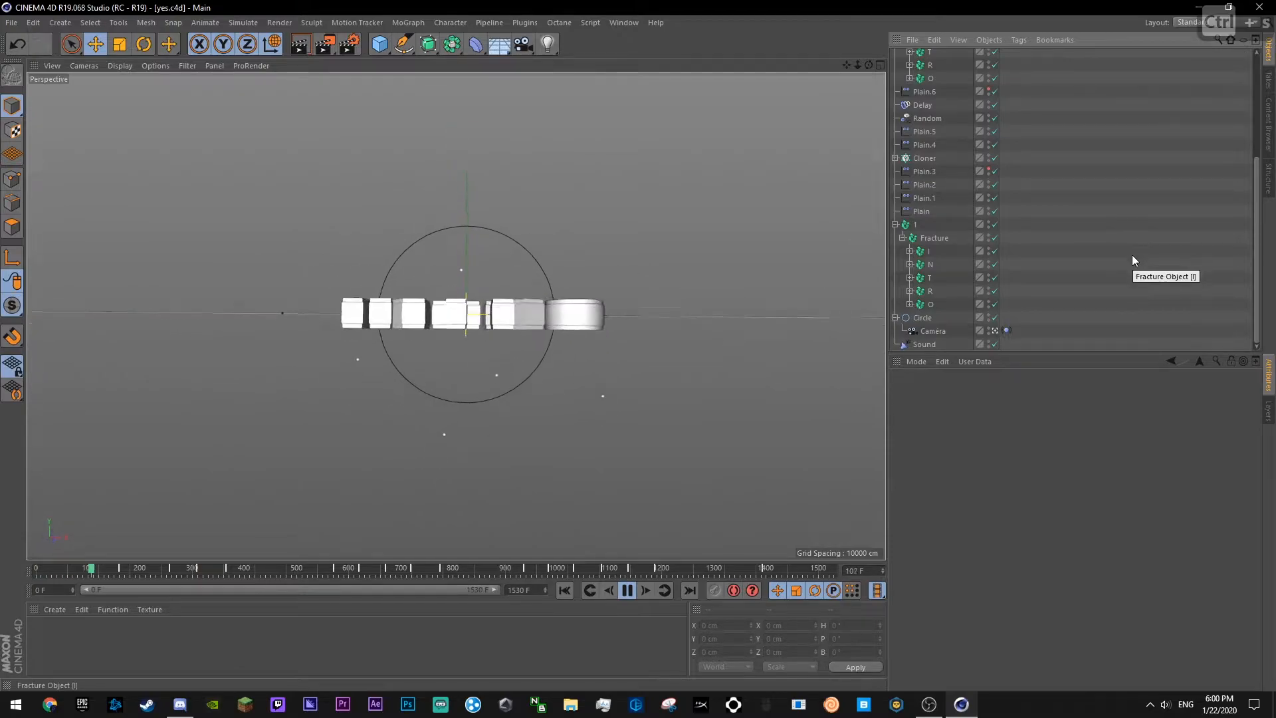
left_click(1006, 330)
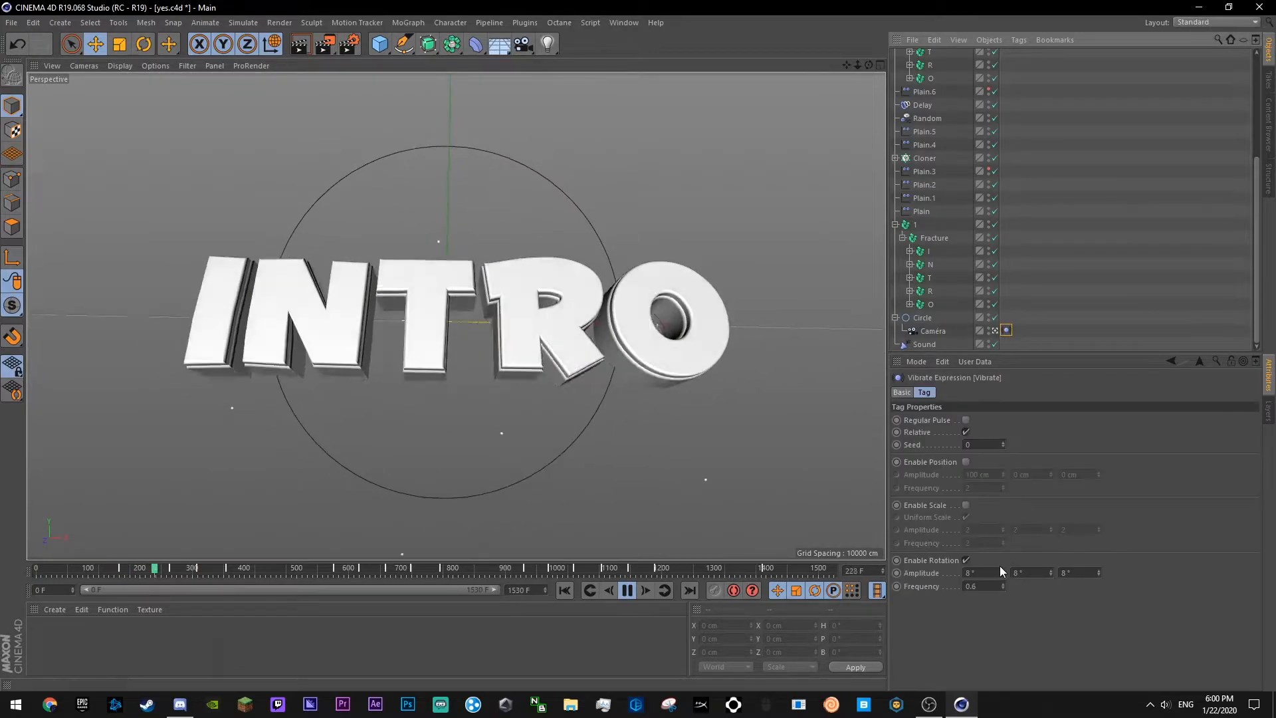
double_click(985, 585)
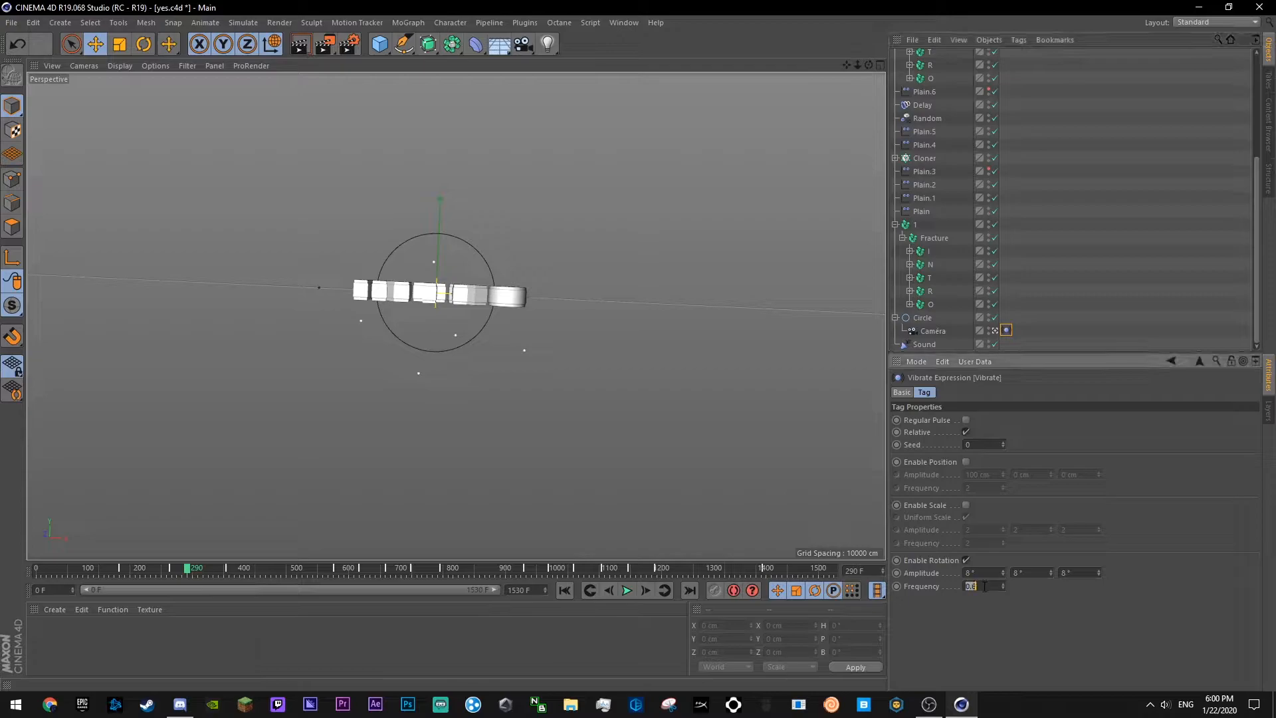
left_click(1083, 293)
key("ctrl+s")
left_click(628, 590)
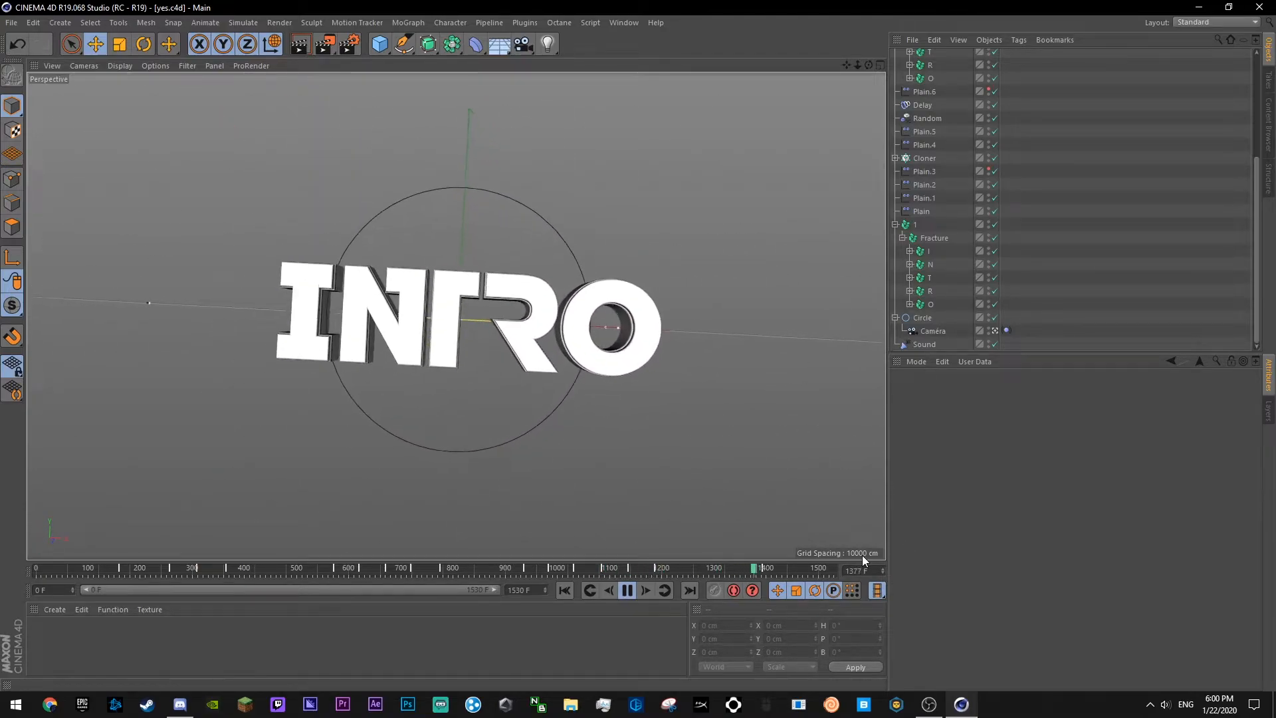
left_click(929, 706)
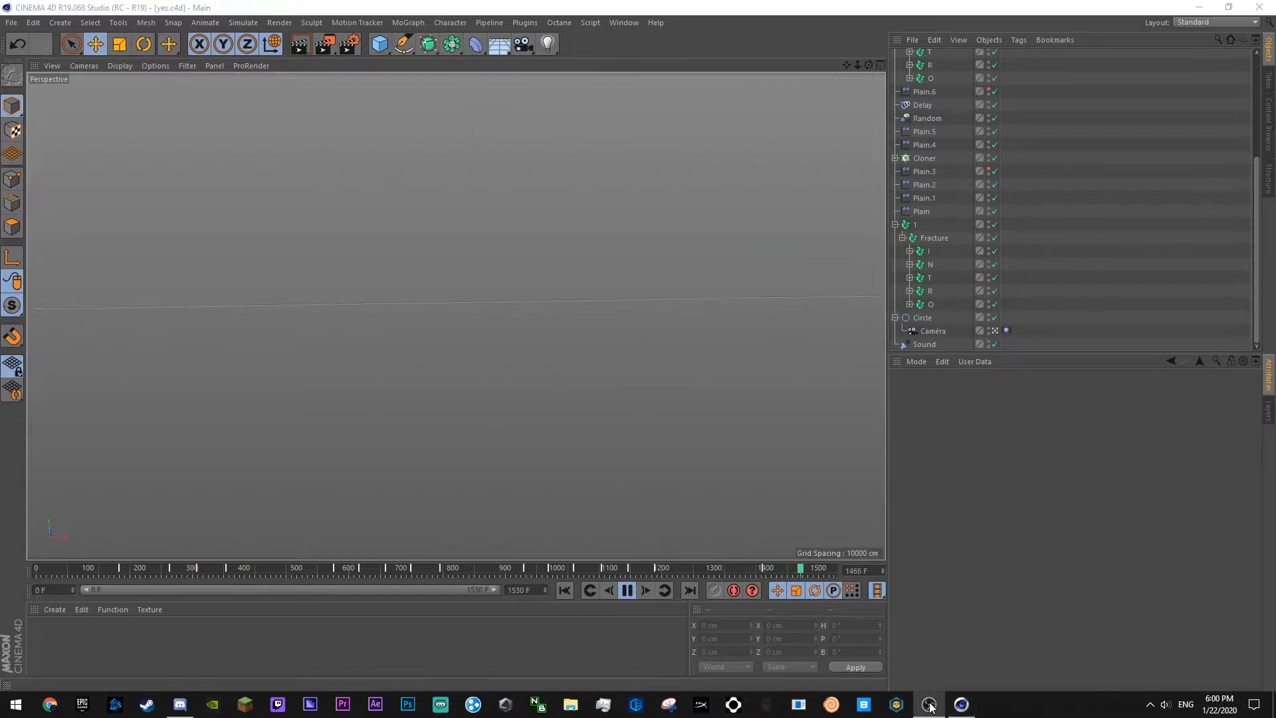
left_click(1067, 621)
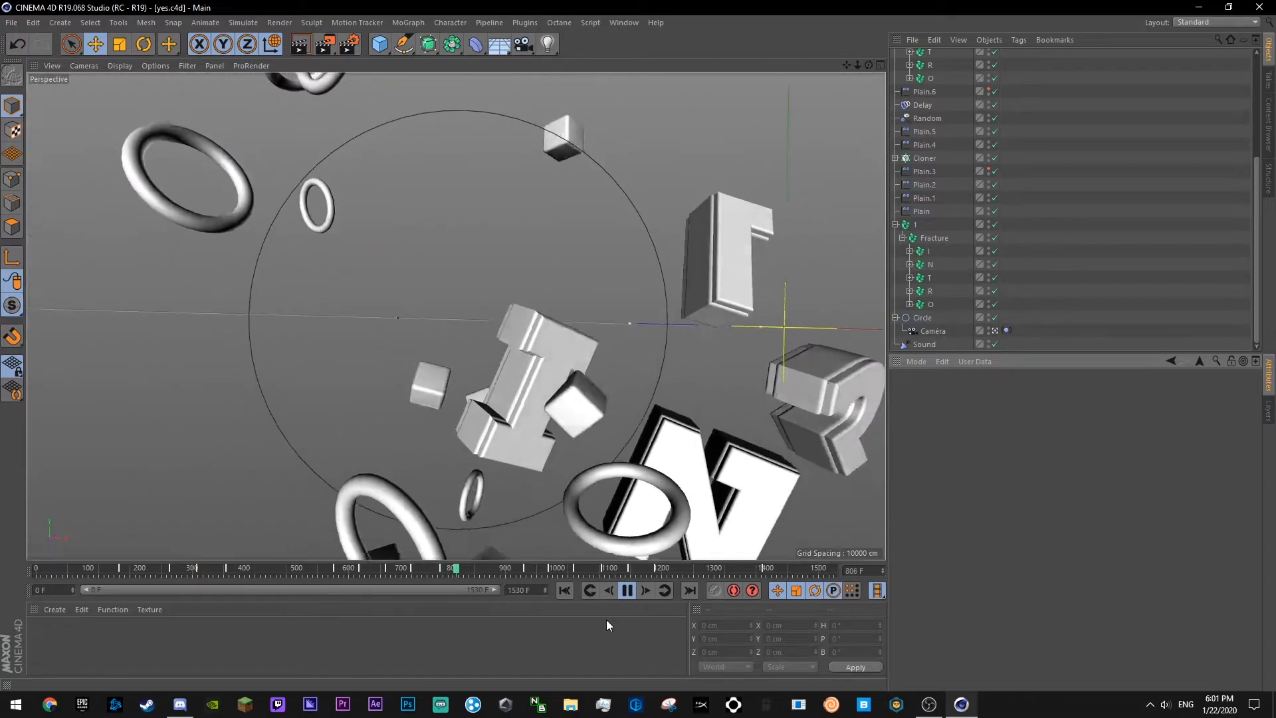
- Replay the animation from frame 0, stop it around frame 77, and save the project
left_click(628, 591)
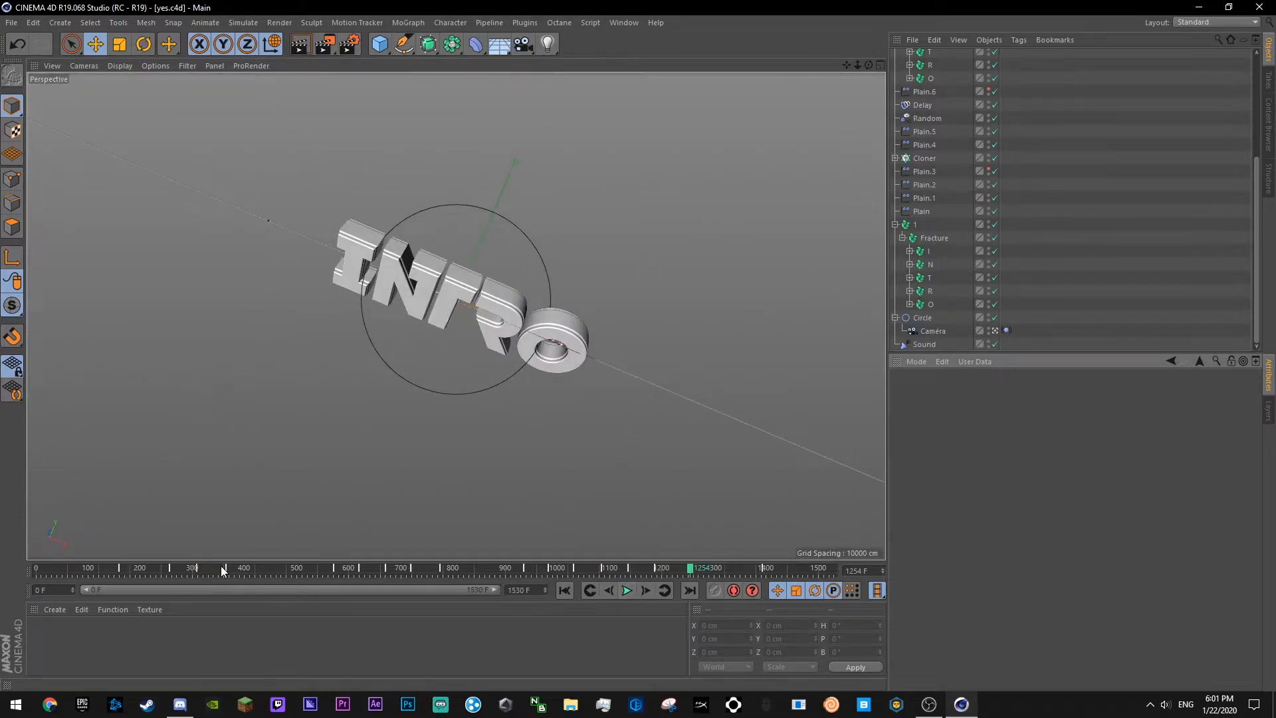
left_click_drag(223, 570, 260, 571)
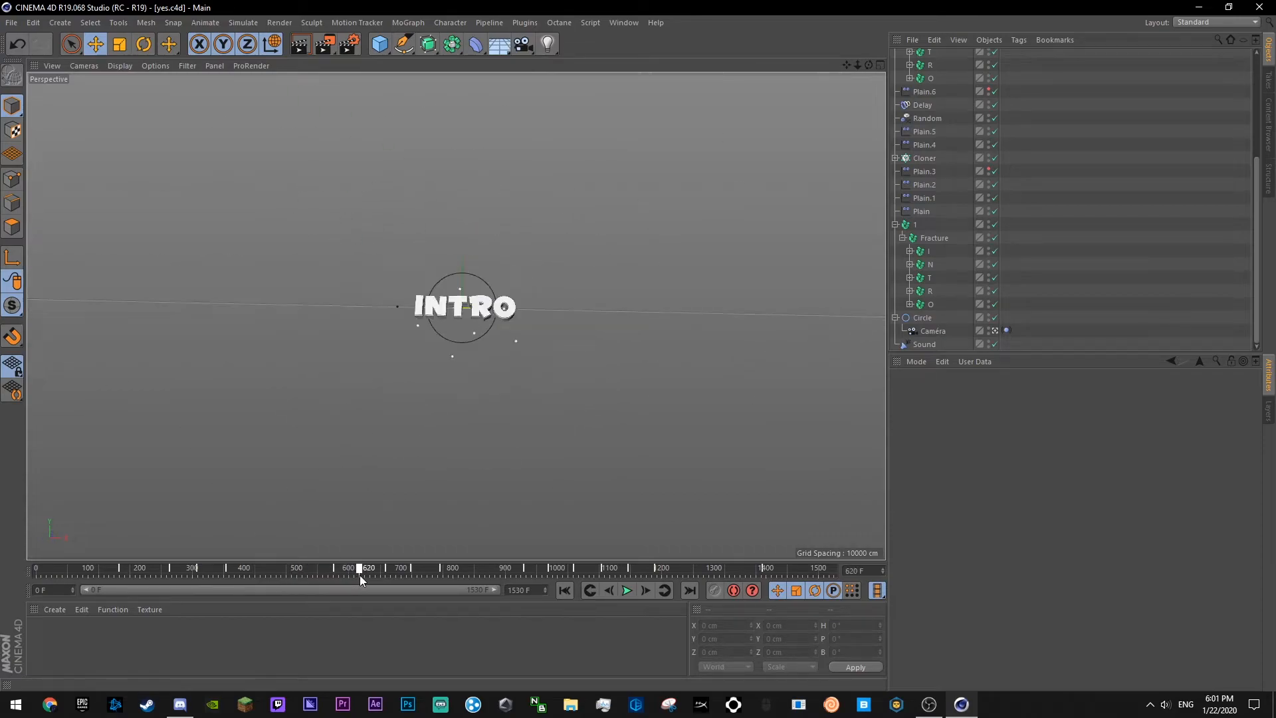
left_click_drag(360, 575, 35, 577)
left_click(629, 596)
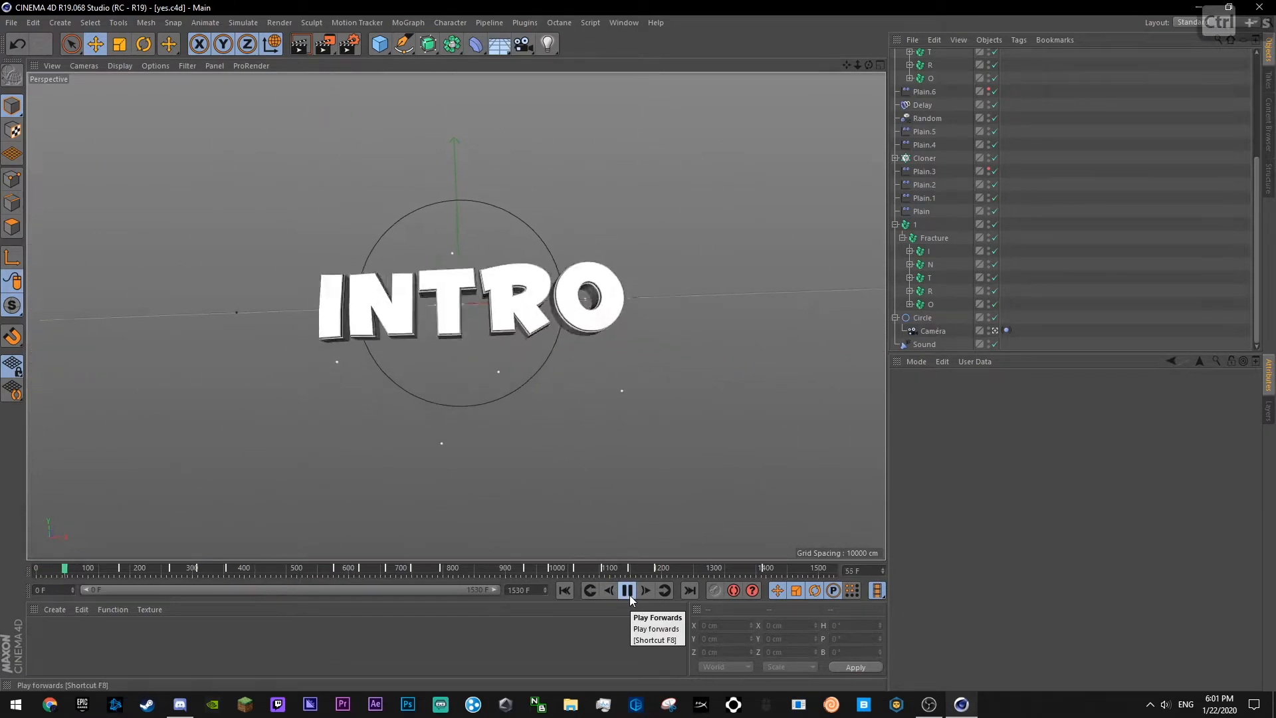
left_click(629, 596)
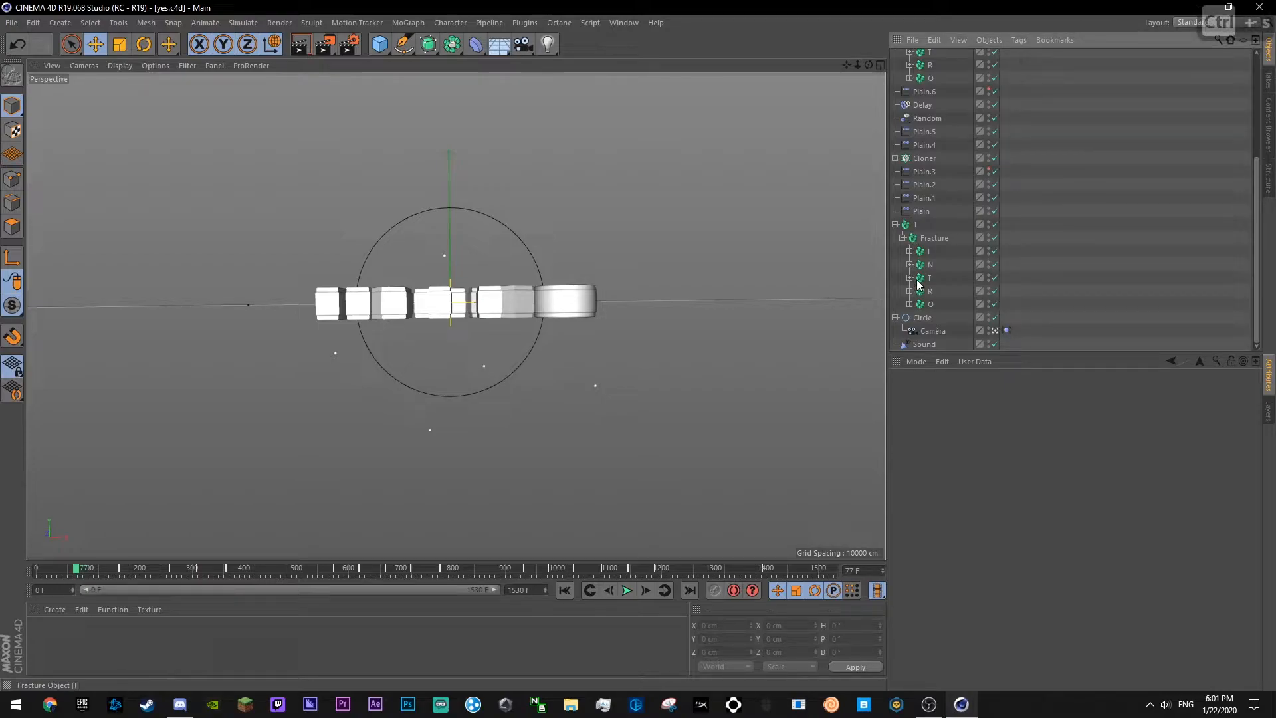
scroll(932, 243, "up", 4)
key("ctrl+s")
scroll(929, 216, "down", 4)
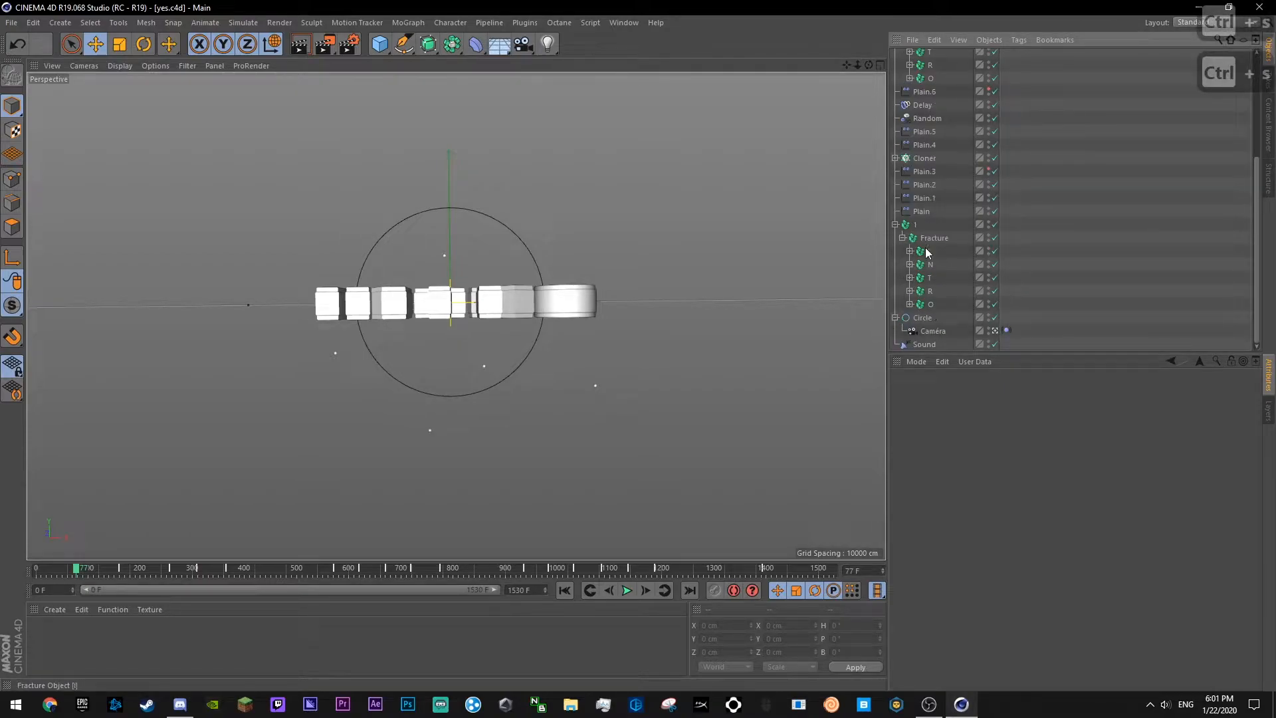
- Add a Random effector to the Fracture object under 1, with position disabled and rotation enabled
left_click(933, 238)
mouse_move(428, 42)
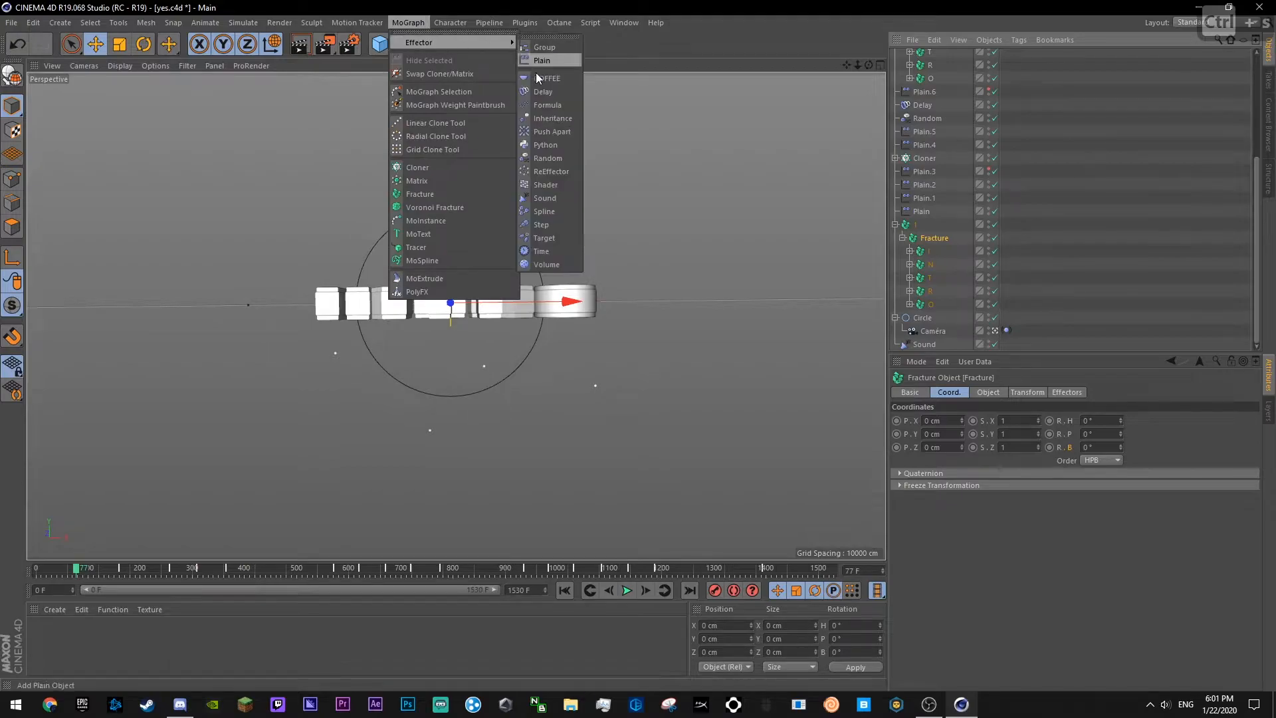
left_click(548, 158)
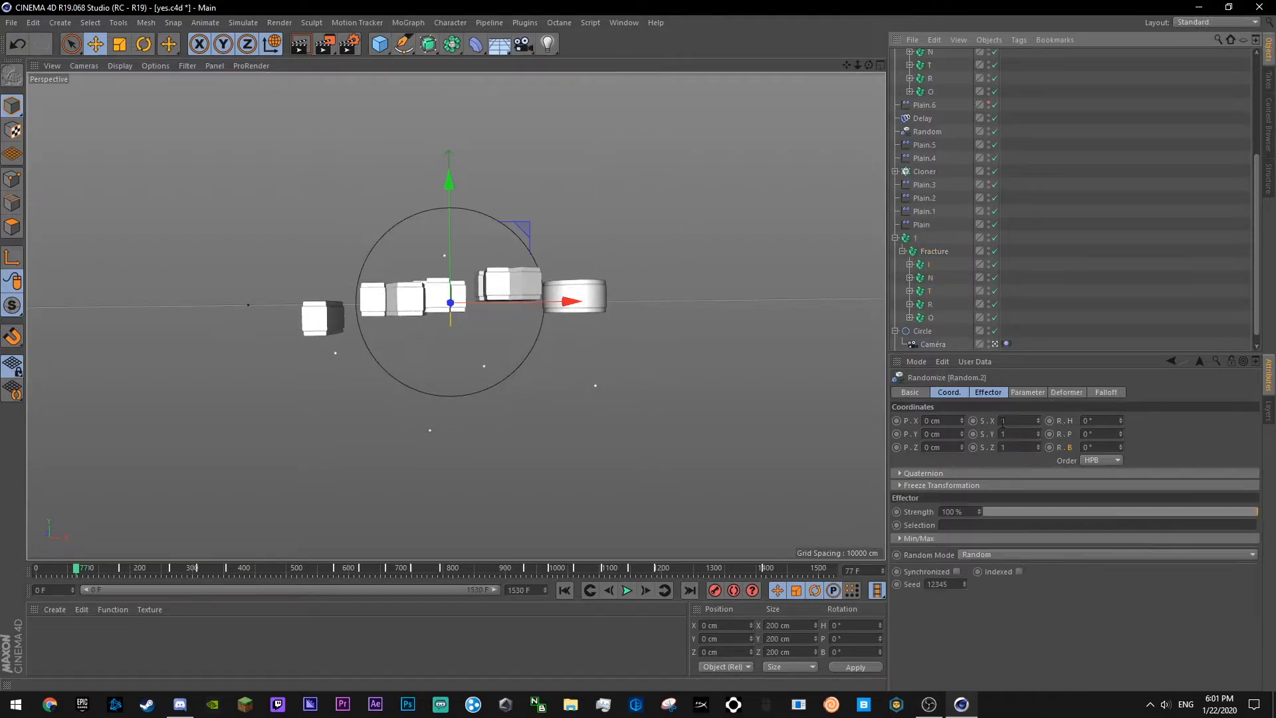
left_click(1027, 392)
left_click(944, 445)
left_click(1063, 445)
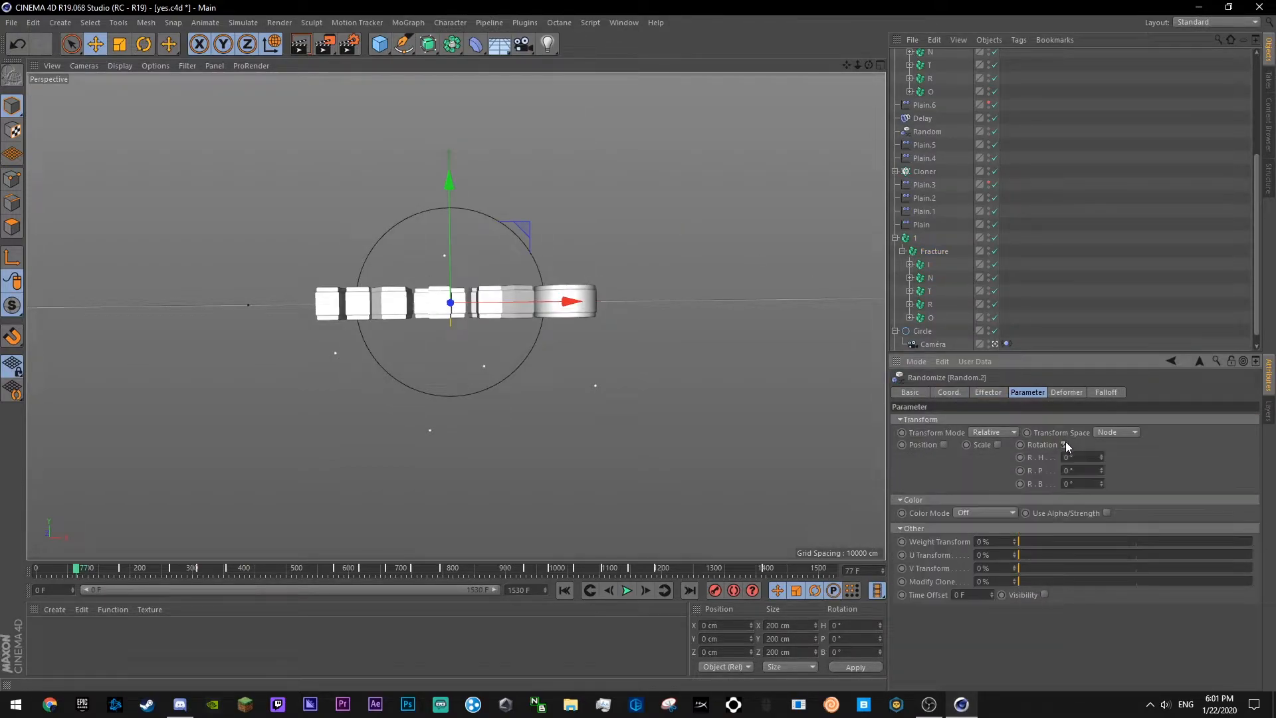
- Set the Random effector's rotation to 25° heading, 15° pitch and 5° bank, and try a different random seed
key("Tab")
type("15")
key("Return")
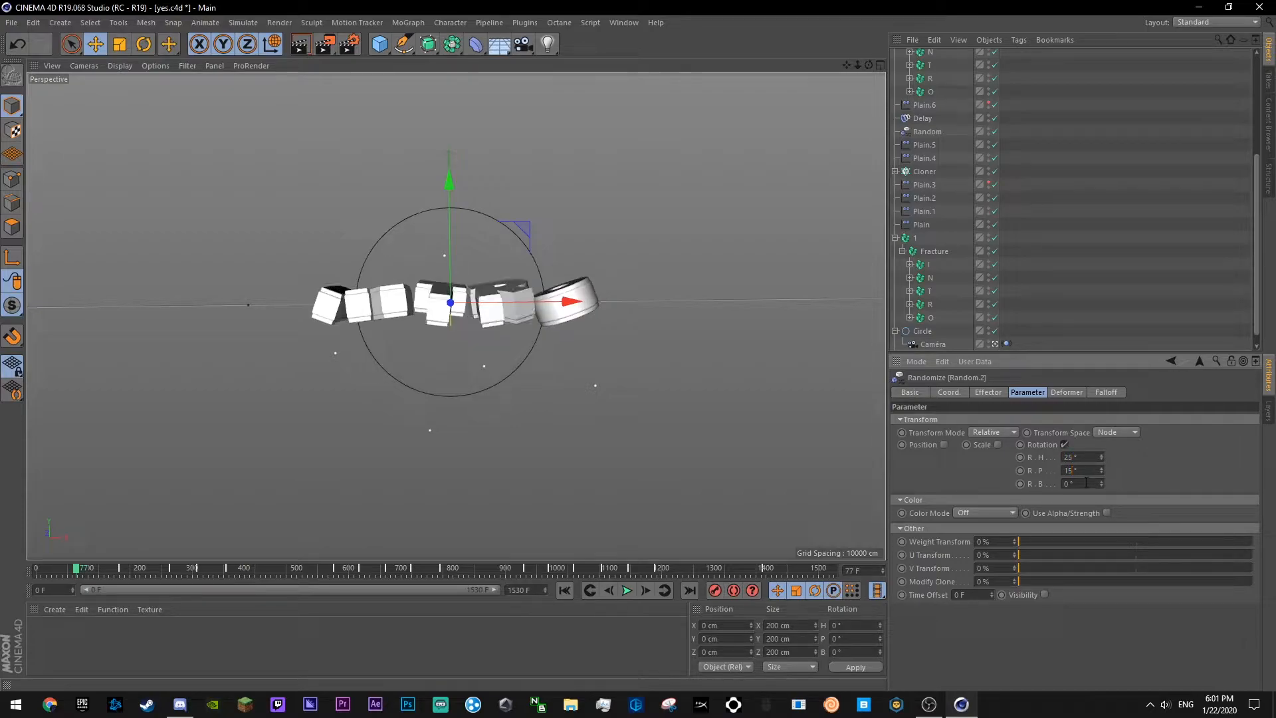
left_click(988, 393)
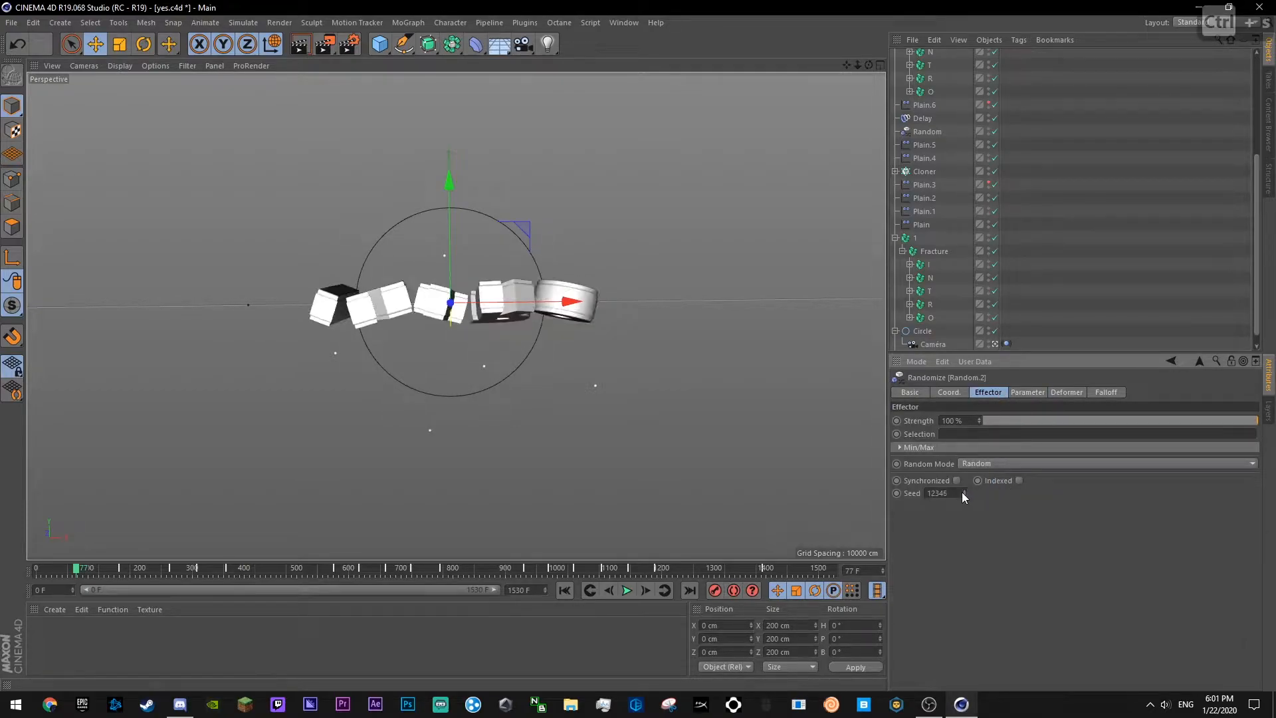
left_click(1090, 285)
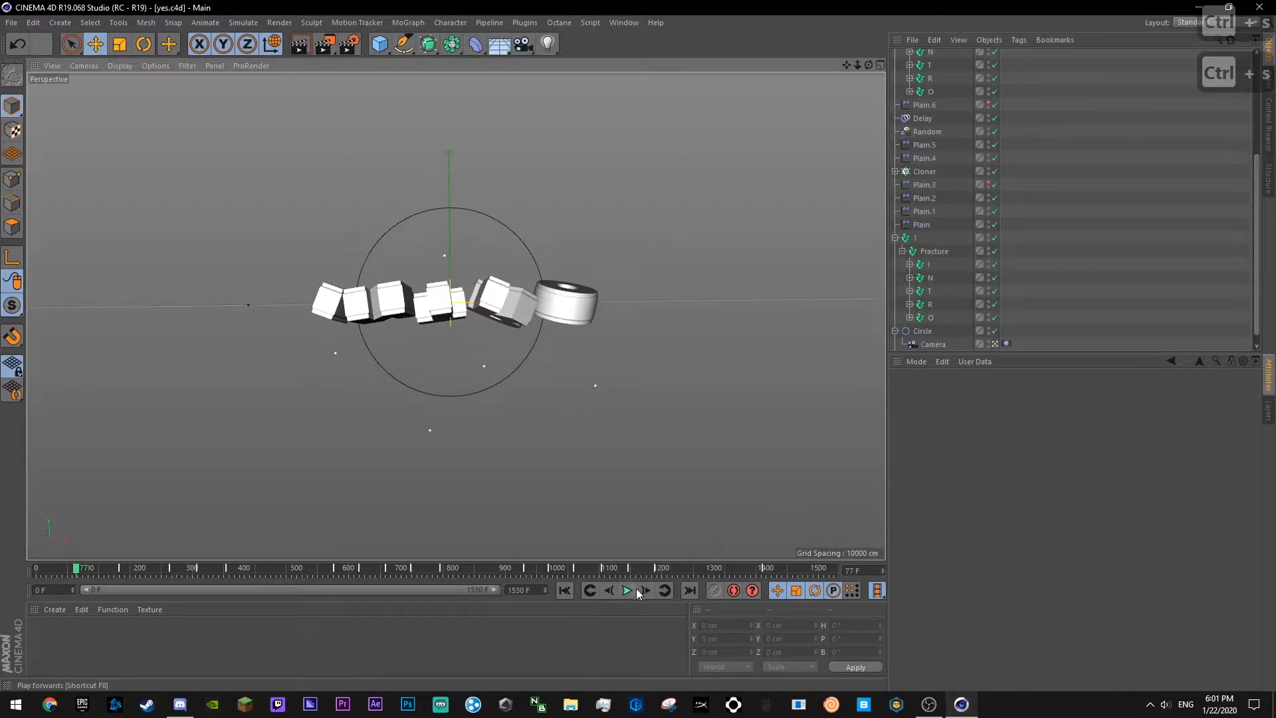
- Play the animation to check the random letter rotation, then move the time to frame 220
left_click(628, 590)
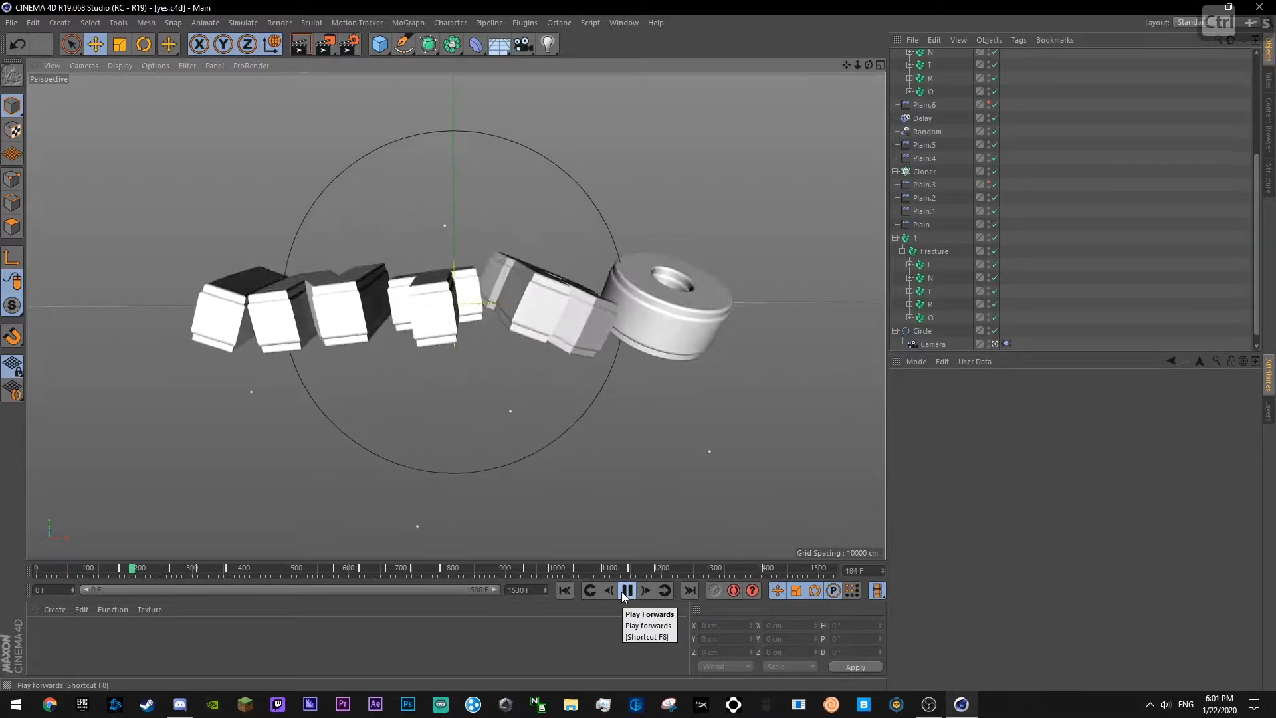
left_click(627, 591)
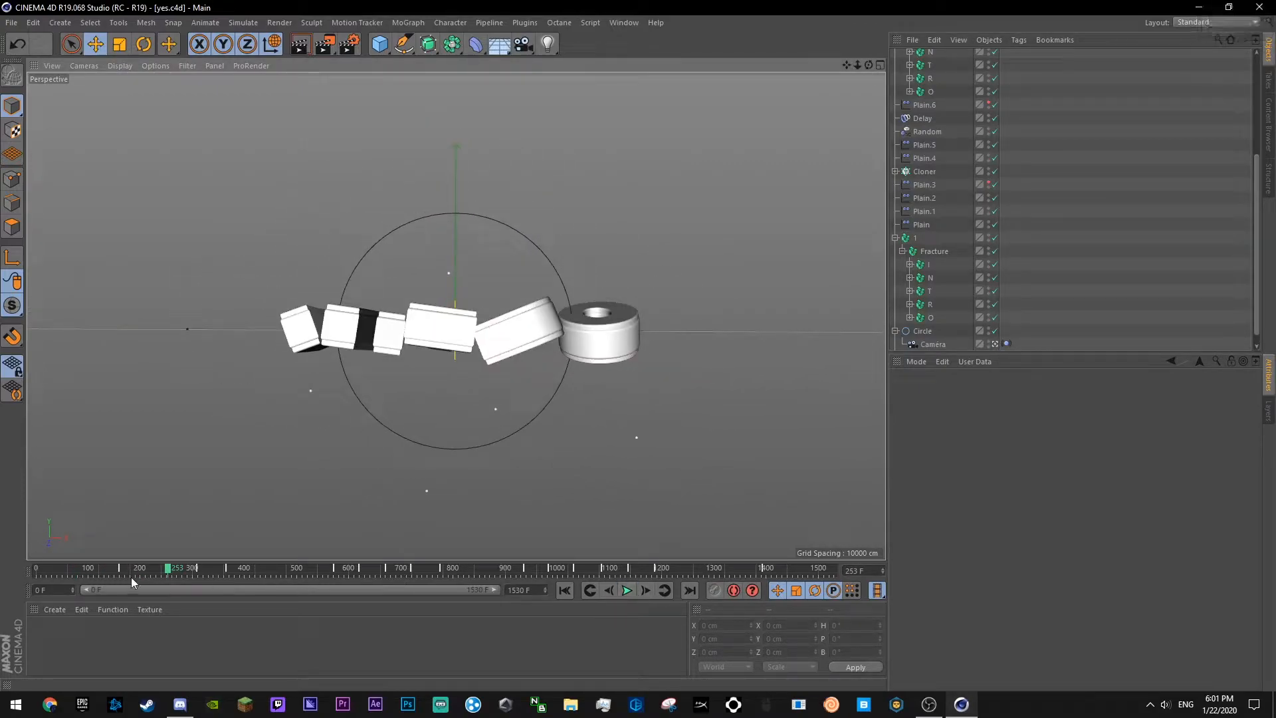
mouse_move(141, 578)
left_mouse_down()
mouse_move(133, 570)
mouse_move(151, 571)
left_mouse_up()
- Adjust the Random.2 effector's rotation to about 14° heading, 14° pitch and 9° bank
scroll(921, 100, "up", 5)
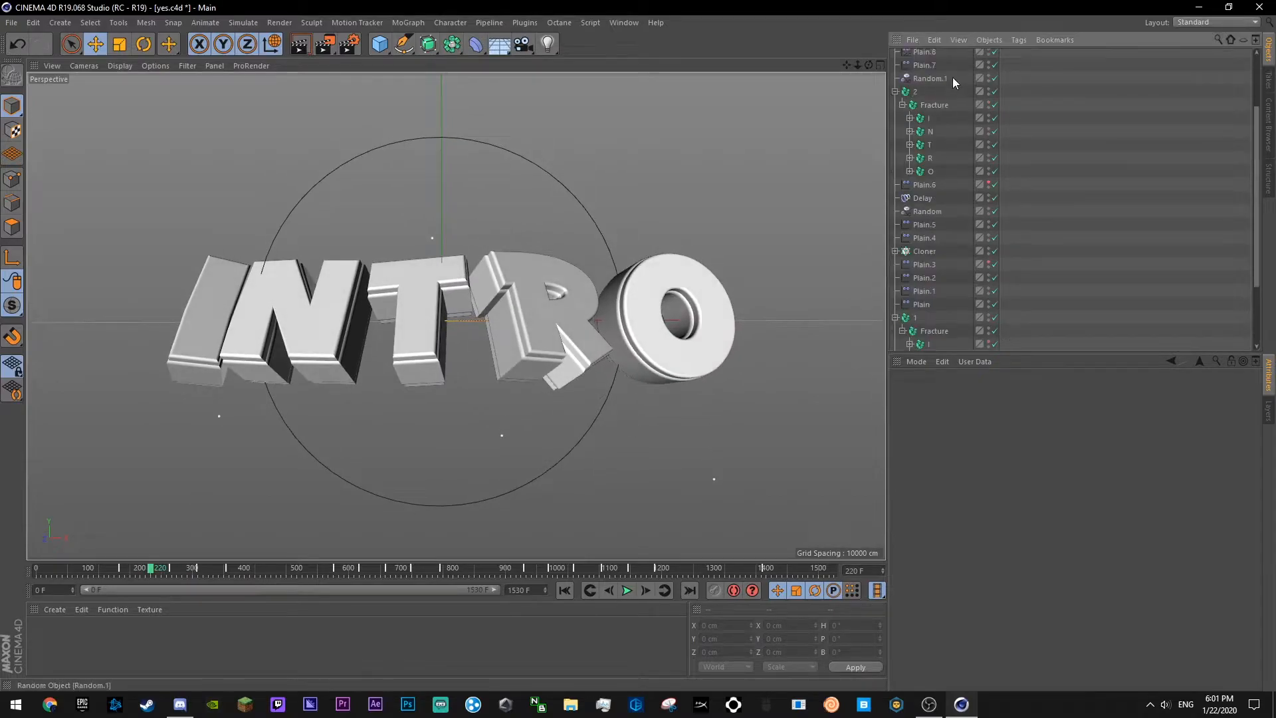
left_click(917, 55)
left_click(1027, 392)
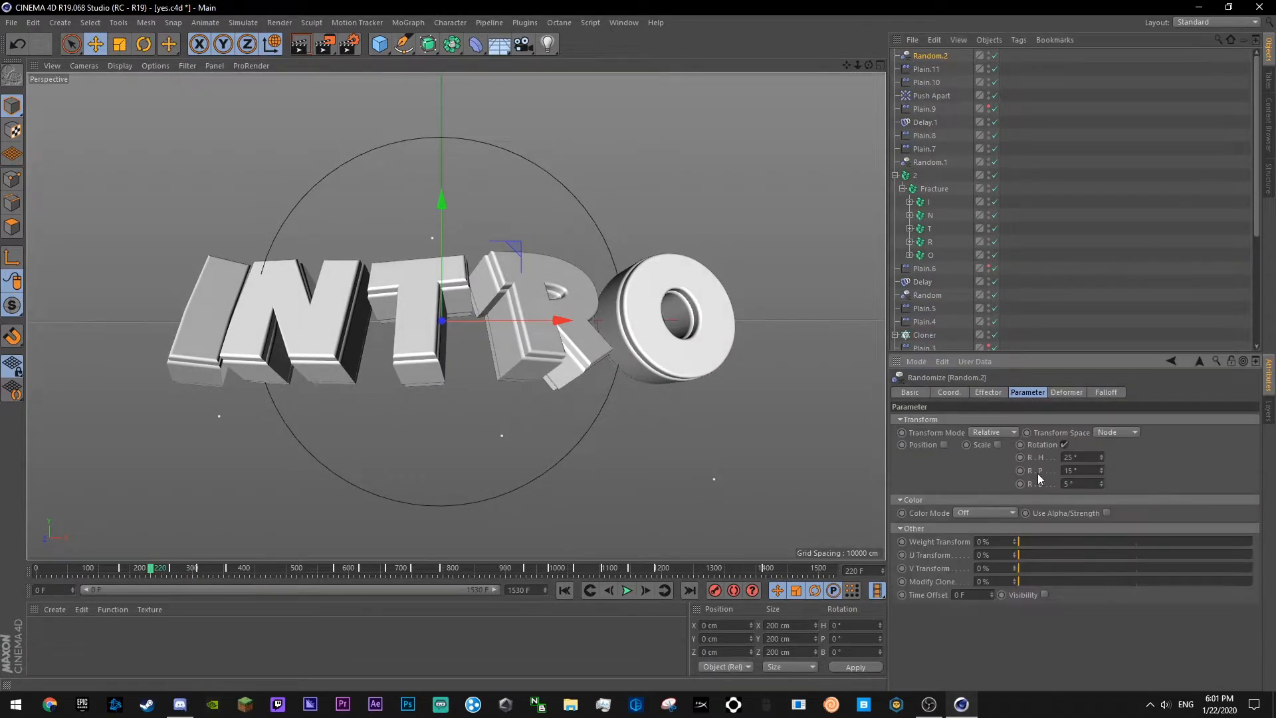
left_click_drag(1102, 457, 1100, 481)
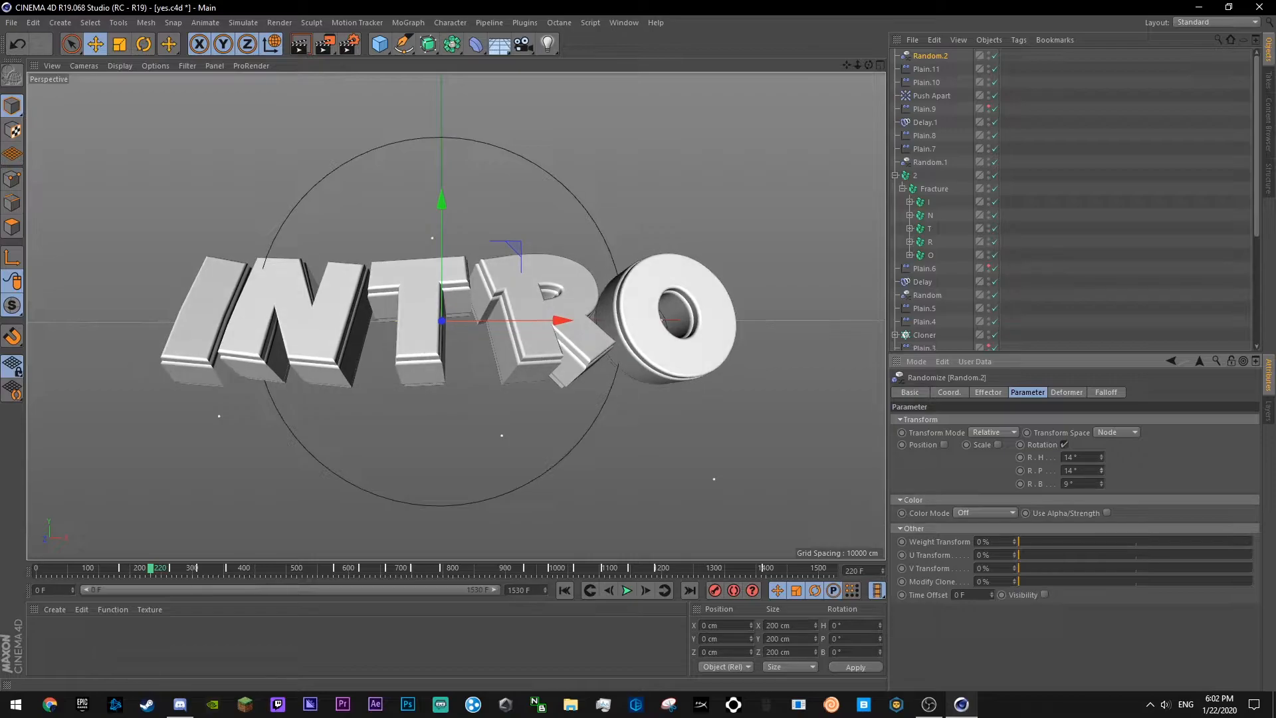
mouse_move(1101, 457)
left_mouse_down()
mouse_move(1101, 473)
mouse_move(1101, 462)
left_mouse_up()
- Set the Random.2 effector's seed to 12568 and save the project
left_click(987, 393)
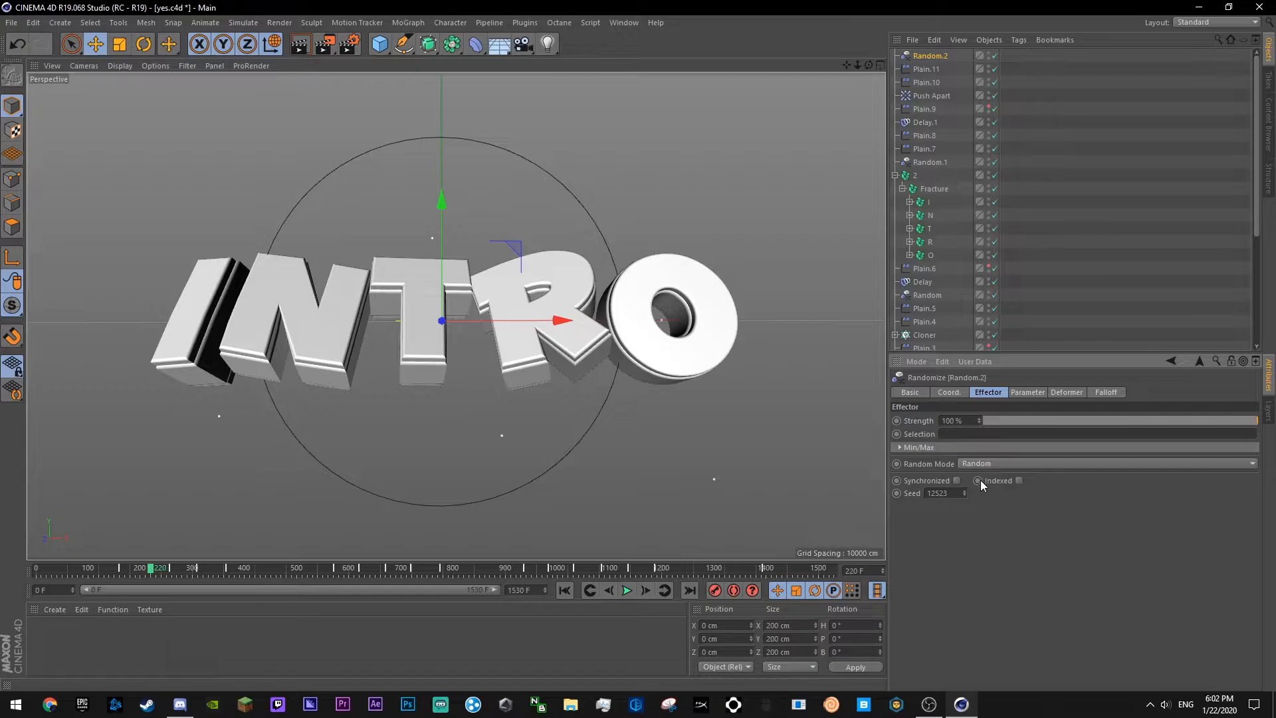
left_click_drag(964, 493, 964, 482)
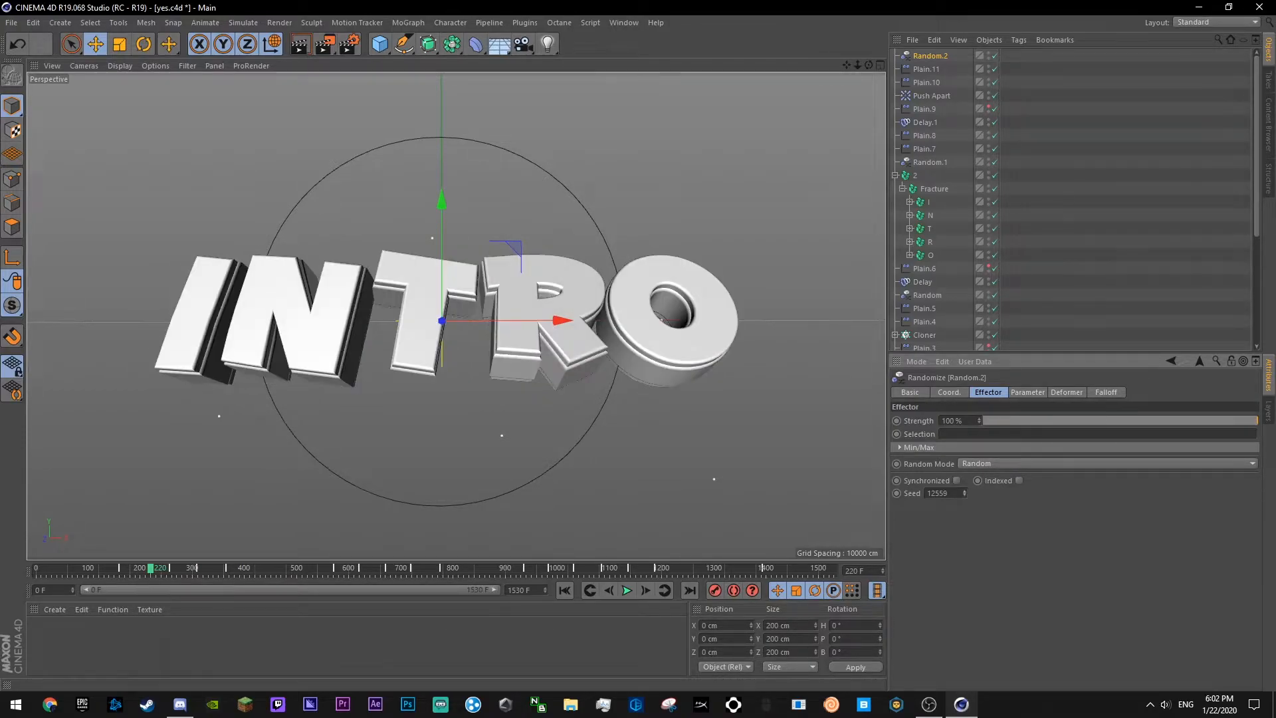
key("ctrl+s")
- Play the animation from frame 220, replay it from about frame 710, and stop the playback
left_click(627, 590)
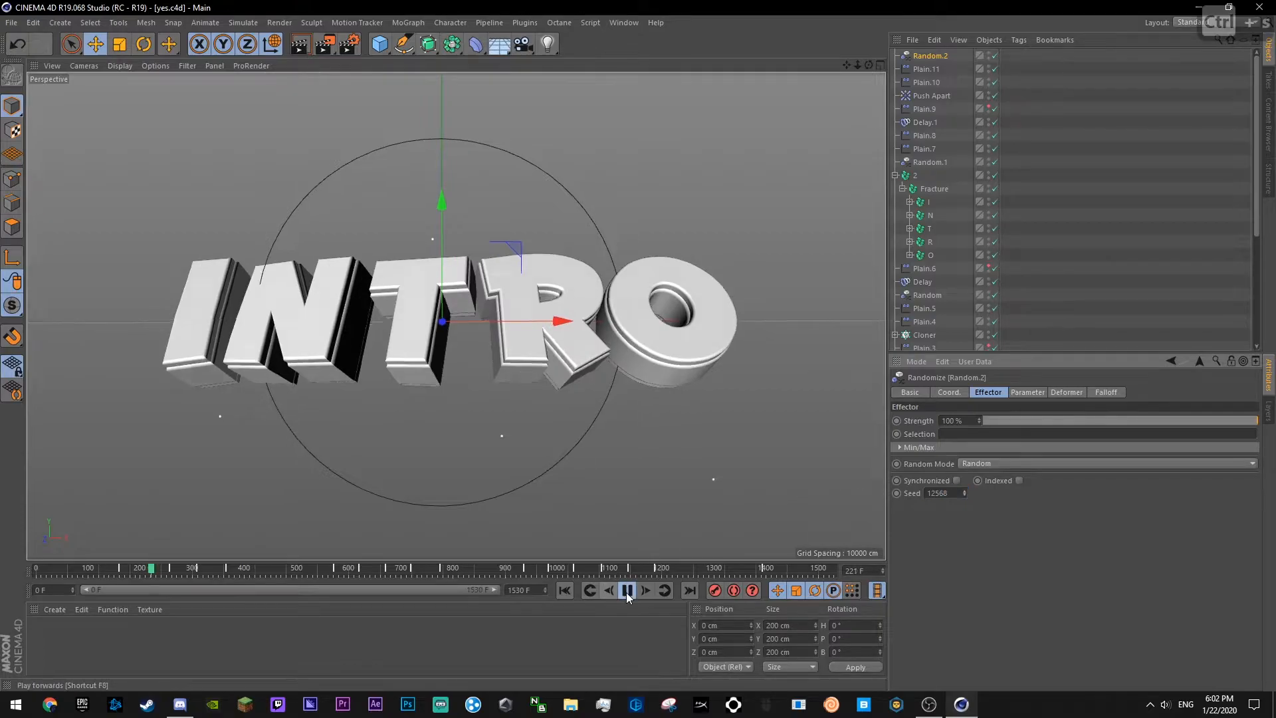
left_click(1123, 256)
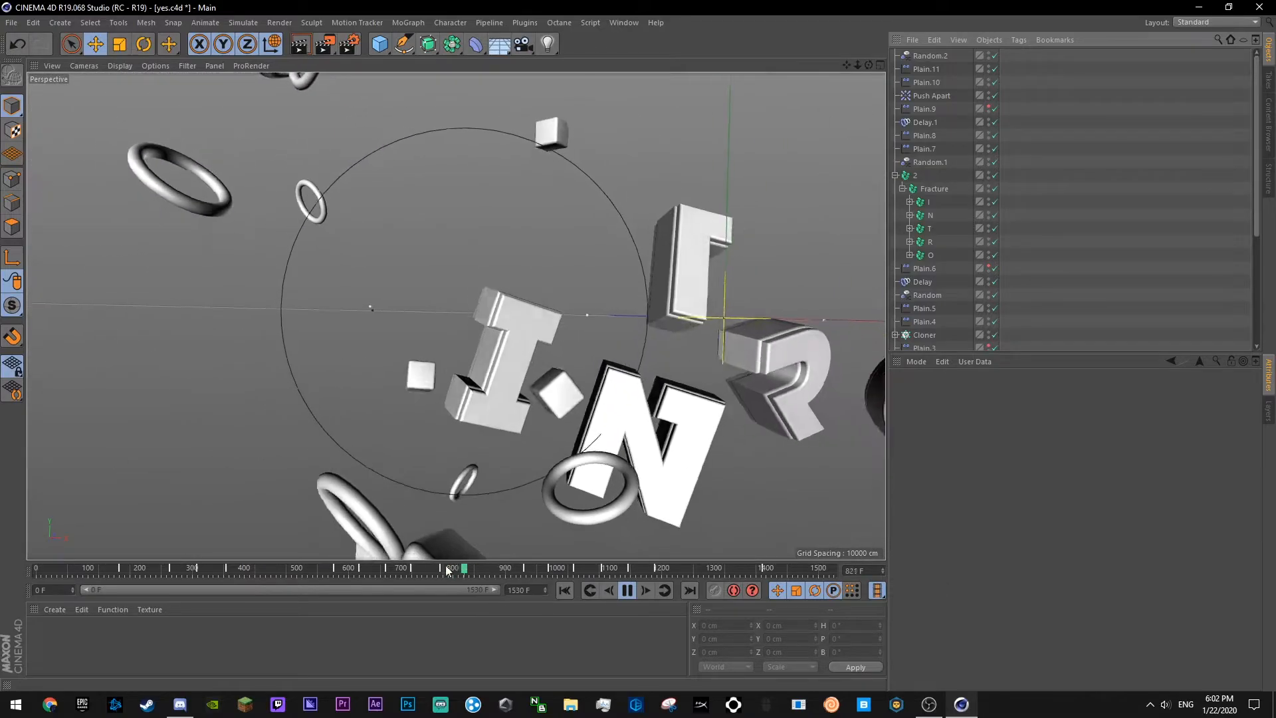
left_click(407, 570)
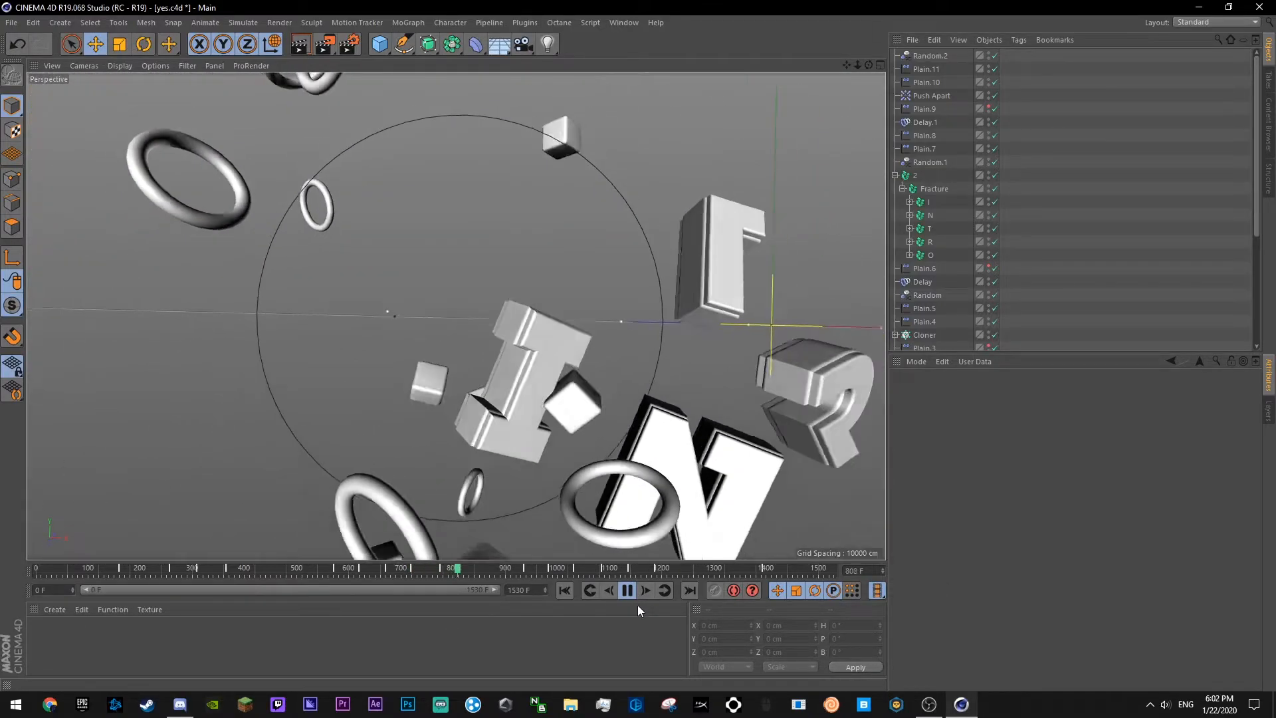
left_click(627, 590)
- Select the Random.2 effector and replay the animation from about frame 590 up to frame 681
left_click_drag(385, 570, 343, 570)
left_click(929, 56)
left_click(626, 590)
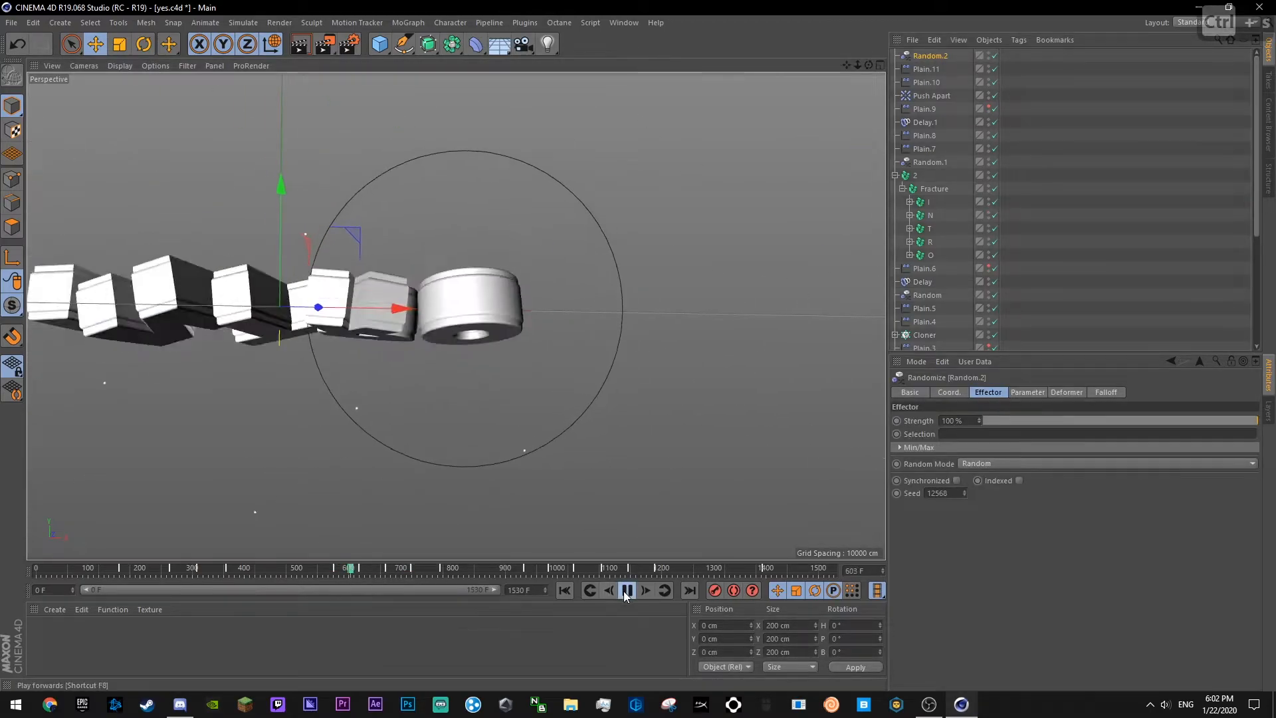
left_click(625, 593)
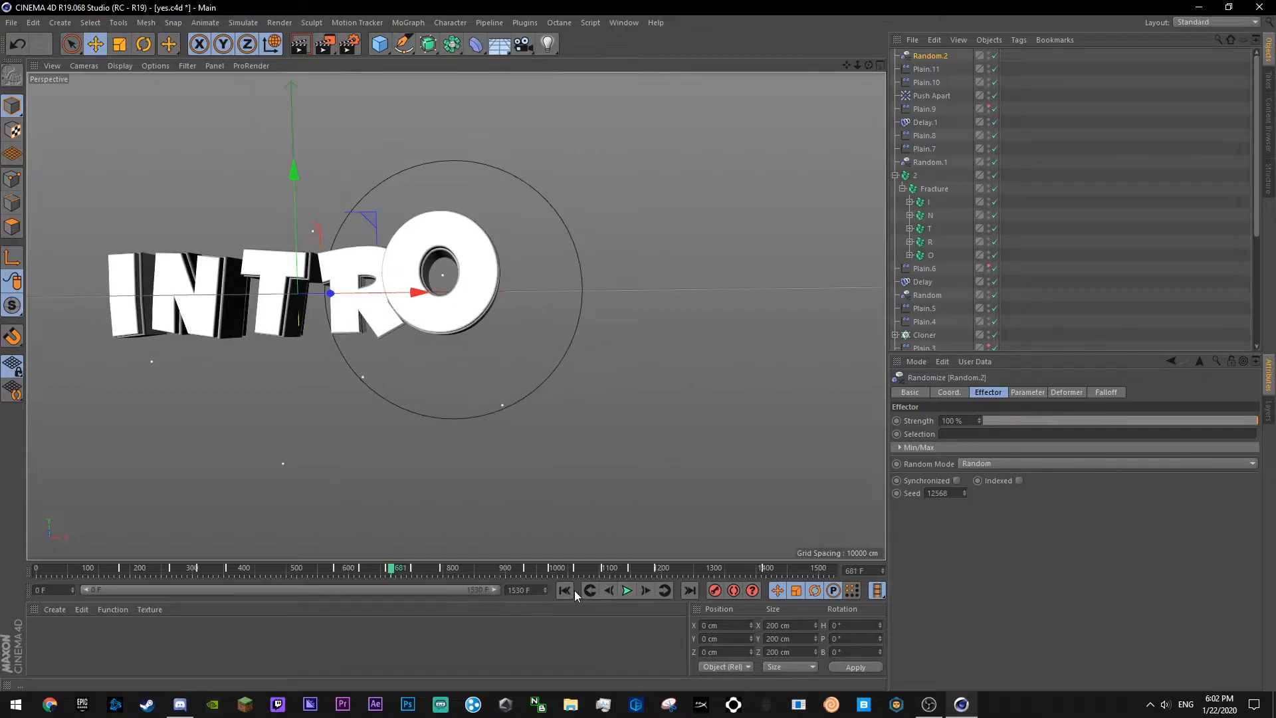
- Keyframe the Random.2 effector's strength at 100% on the frame just before 671 and at 0% on frame 671
left_click(608, 590)
left_click(608, 590)
left_click(607, 590)
left_click(608, 590)
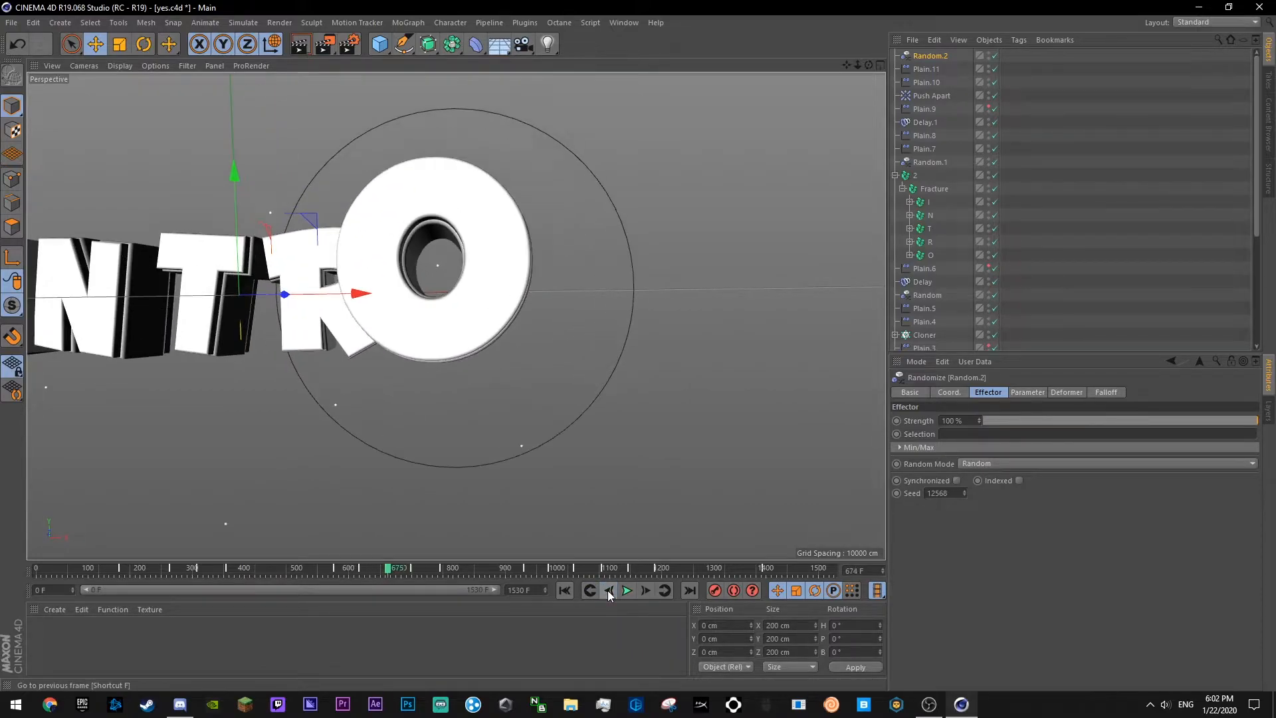
left_click(608, 590)
left_click(608, 590)
left_click(607, 590)
left_click(607, 590)
left_click(648, 593)
left_click(607, 592)
left_click(895, 421, "ctrl")
left_click(647, 588)
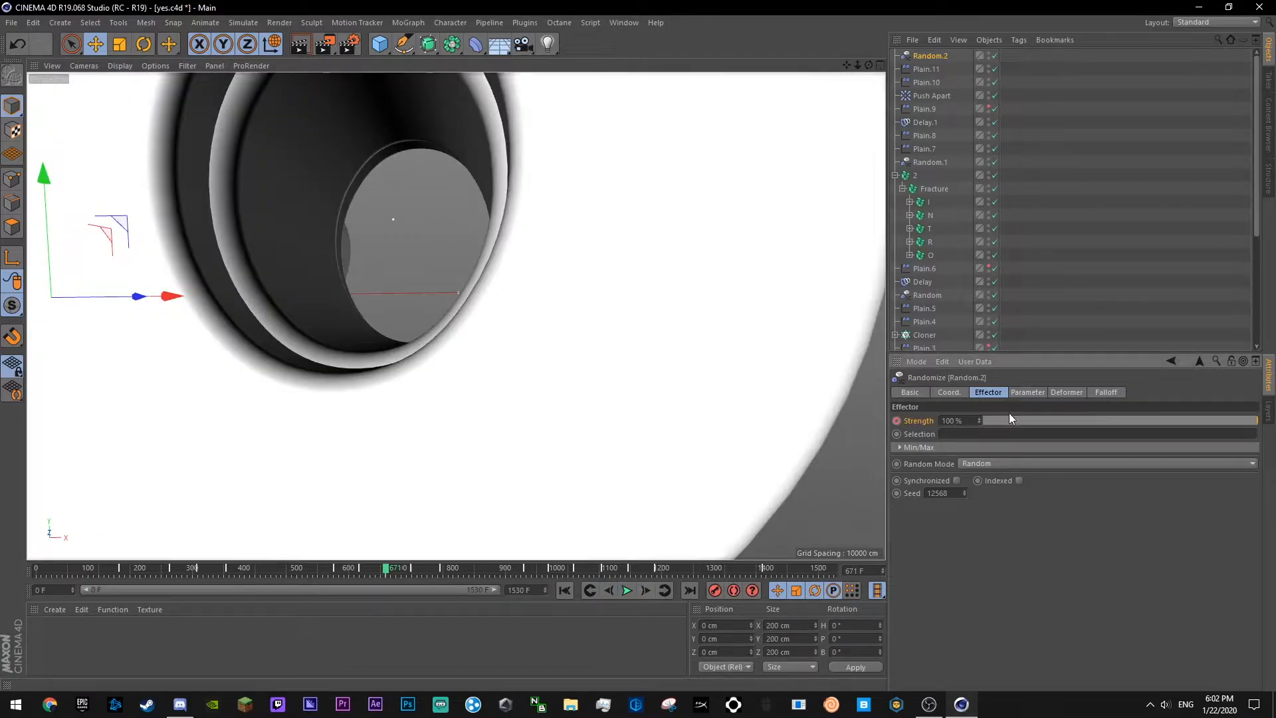
- Play the animation from frame 671 to check the strength change, stop at frame 978, and save the project
left_click(627, 591)
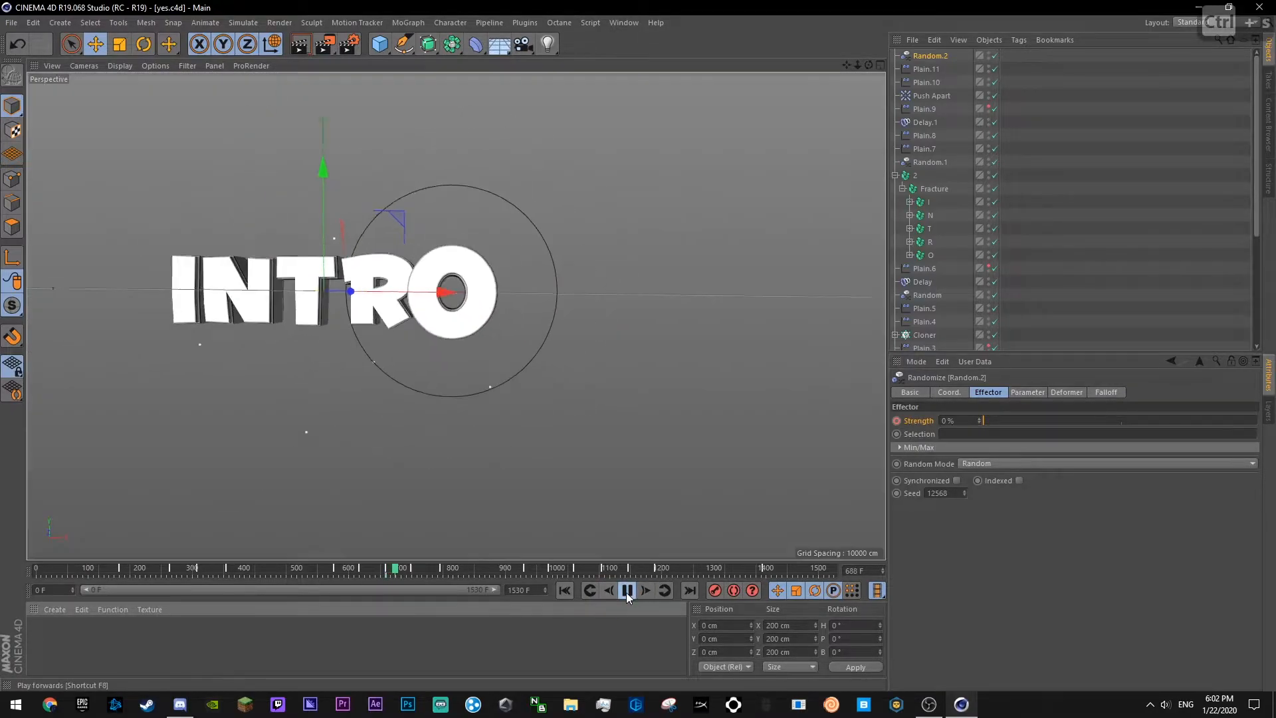
left_click(1166, 259)
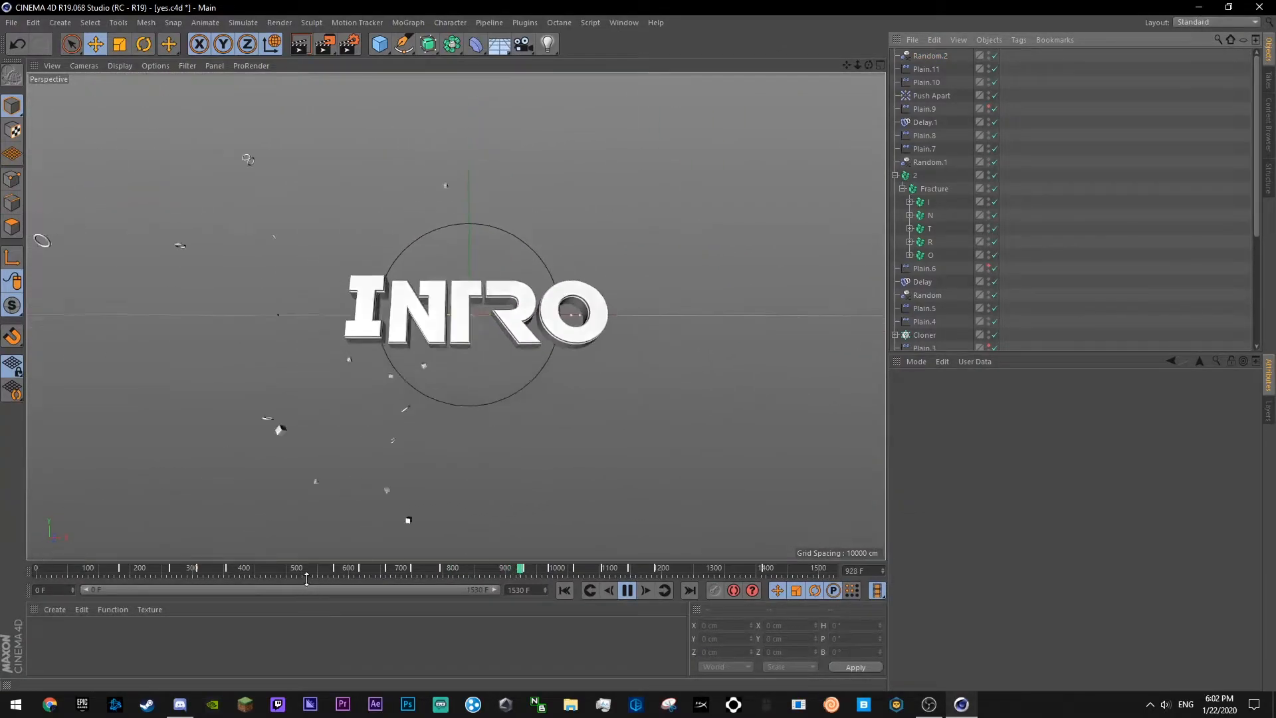
key("ctrl+s")
- Add a Formula effector to the Fracture object under 2
scroll(938, 245, "down", 5)
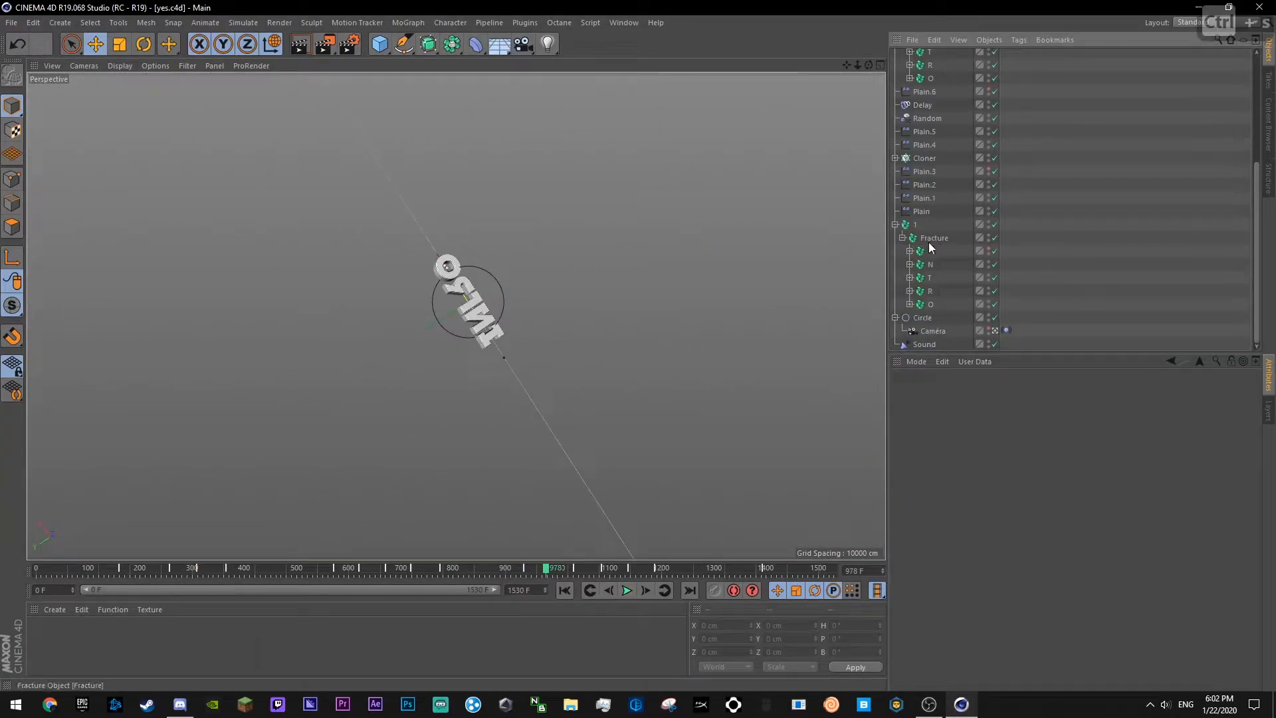
scroll(928, 241, "up", 5)
left_click(932, 189)
left_click(408, 22)
mouse_move(441, 42)
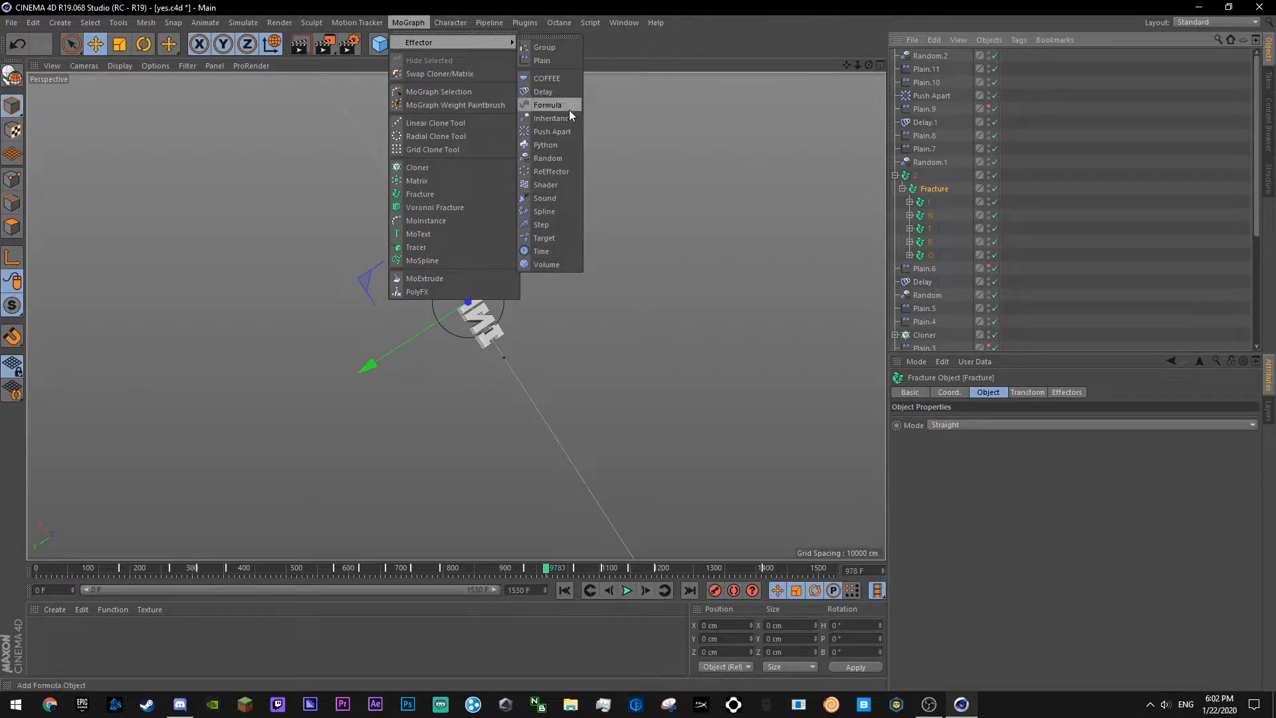
left_click(547, 105)
- At frame 1256, make the Formula effector affect only rotation, with -8° heading, 7° pitch and 6° bank
left_click_drag(547, 567, 691, 566)
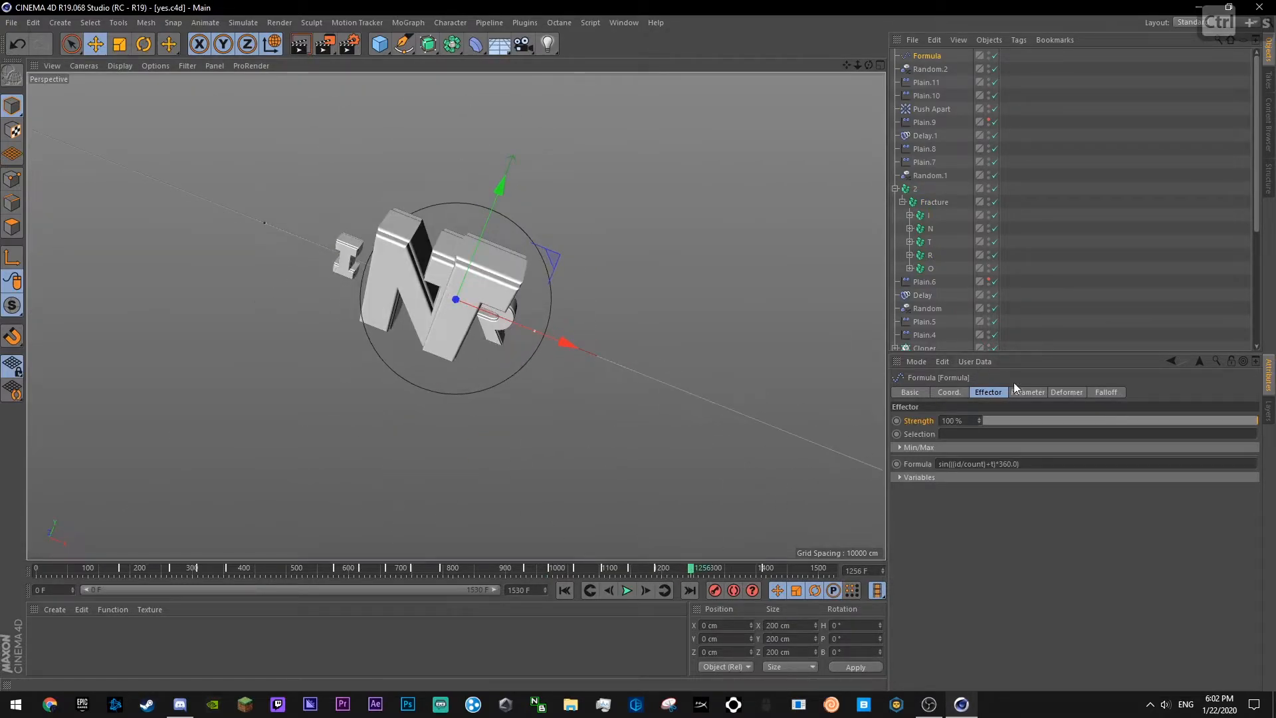
left_click(1027, 392)
left_click(1030, 444)
left_click(1030, 444)
left_click(1064, 445)
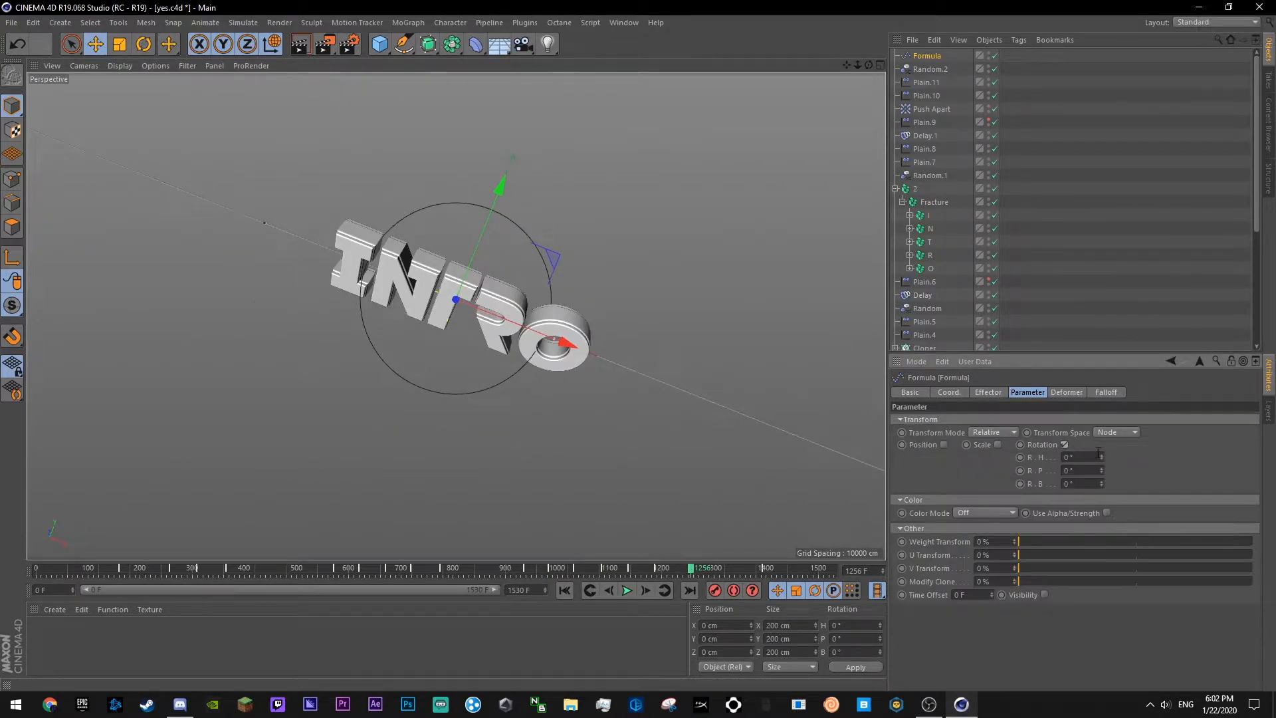
left_click_drag(1101, 471, 1103, 484)
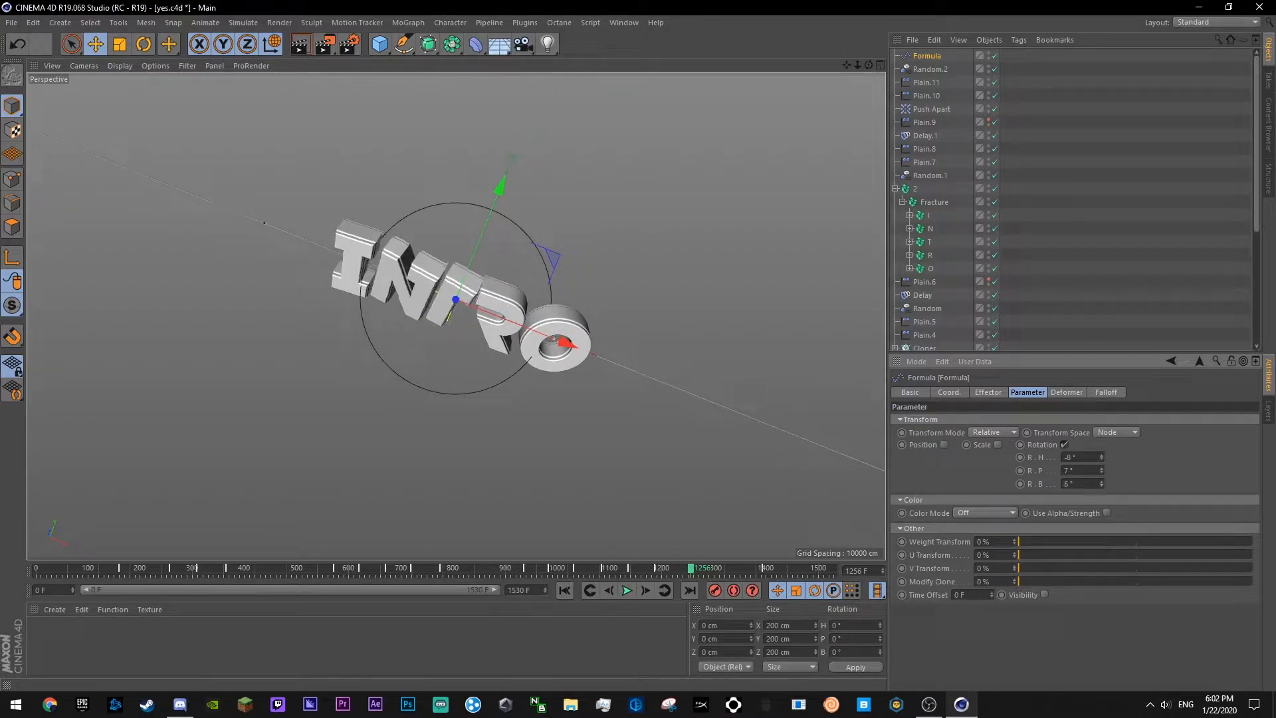
- Set the Formula effector's project time variable to about 0.84, save the project, and play the animation to check it
left_click(988, 392)
key("ctrl+s")
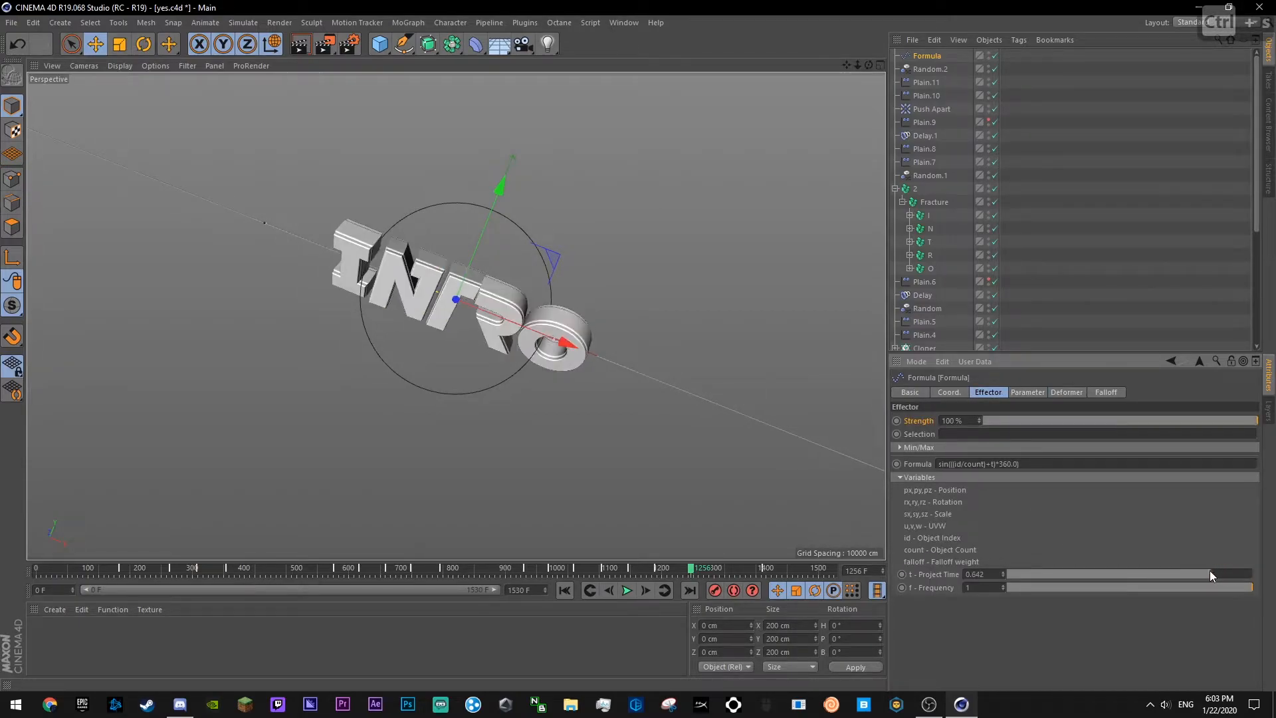
key("ctrl+s")
left_click(627, 590)
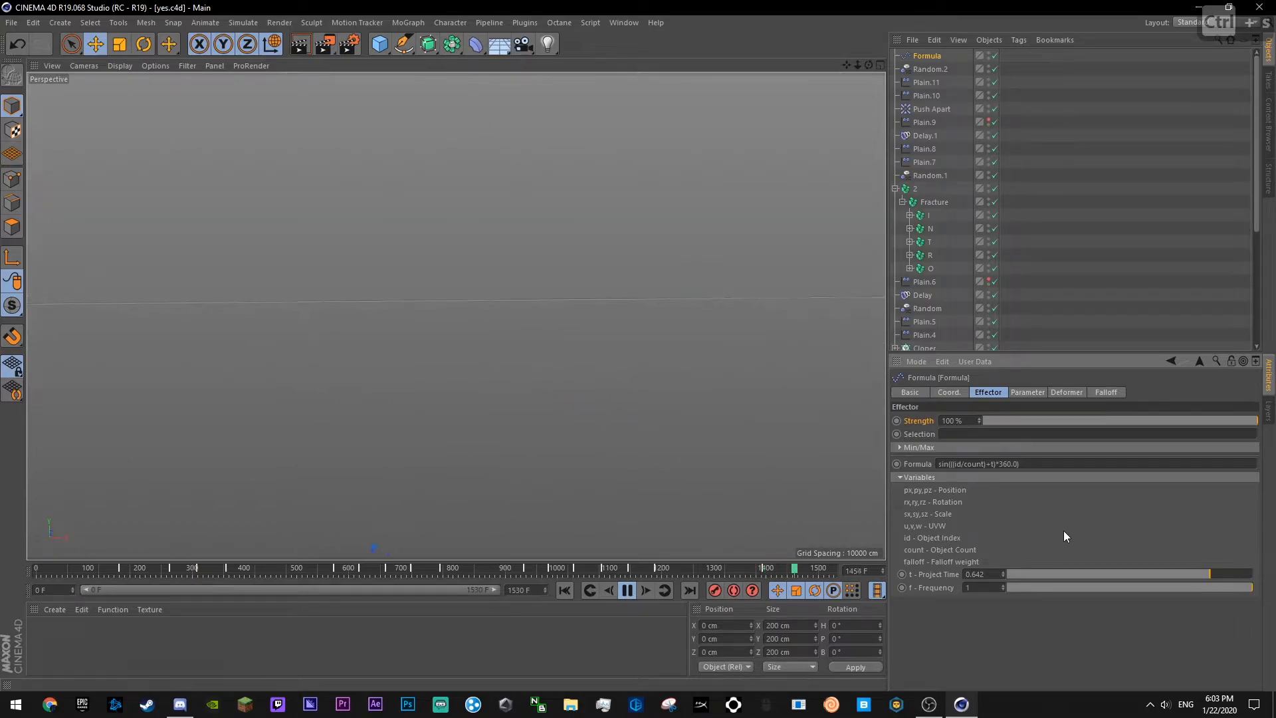
left_click(1092, 246)
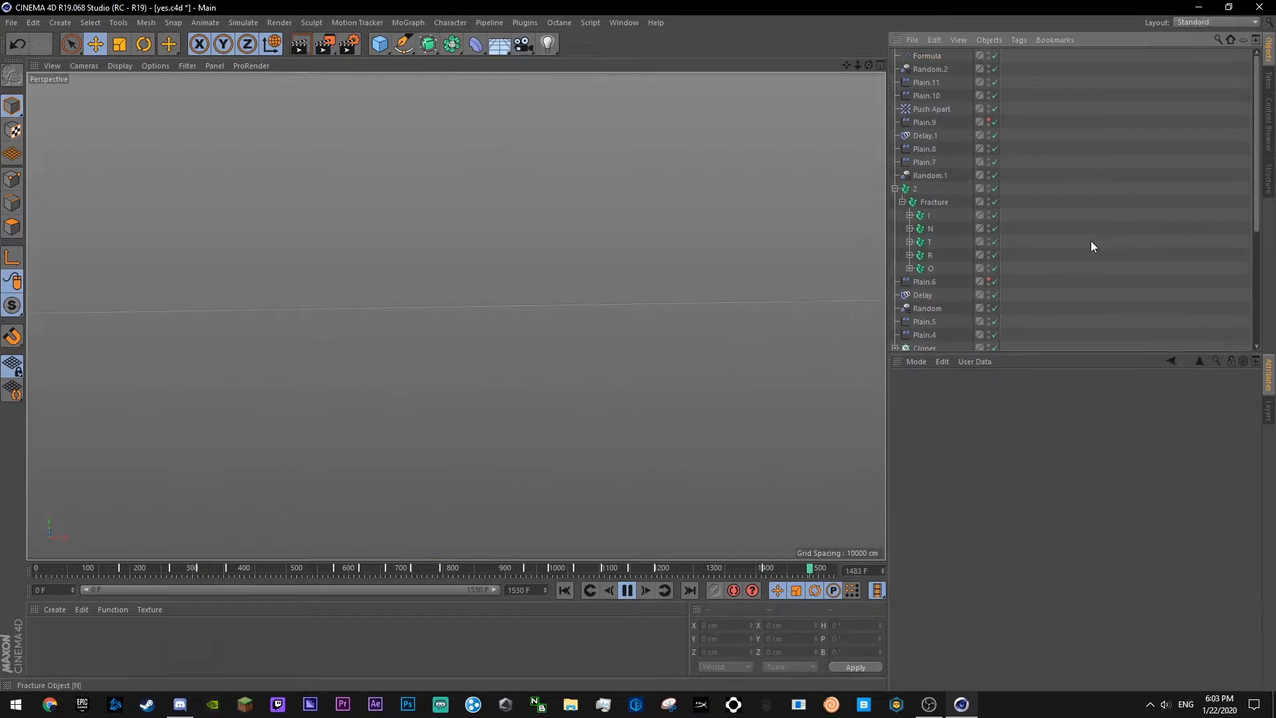
- Play the animation to review the letter motion, stop at frame 274, and save the project
left_click(487, 572)
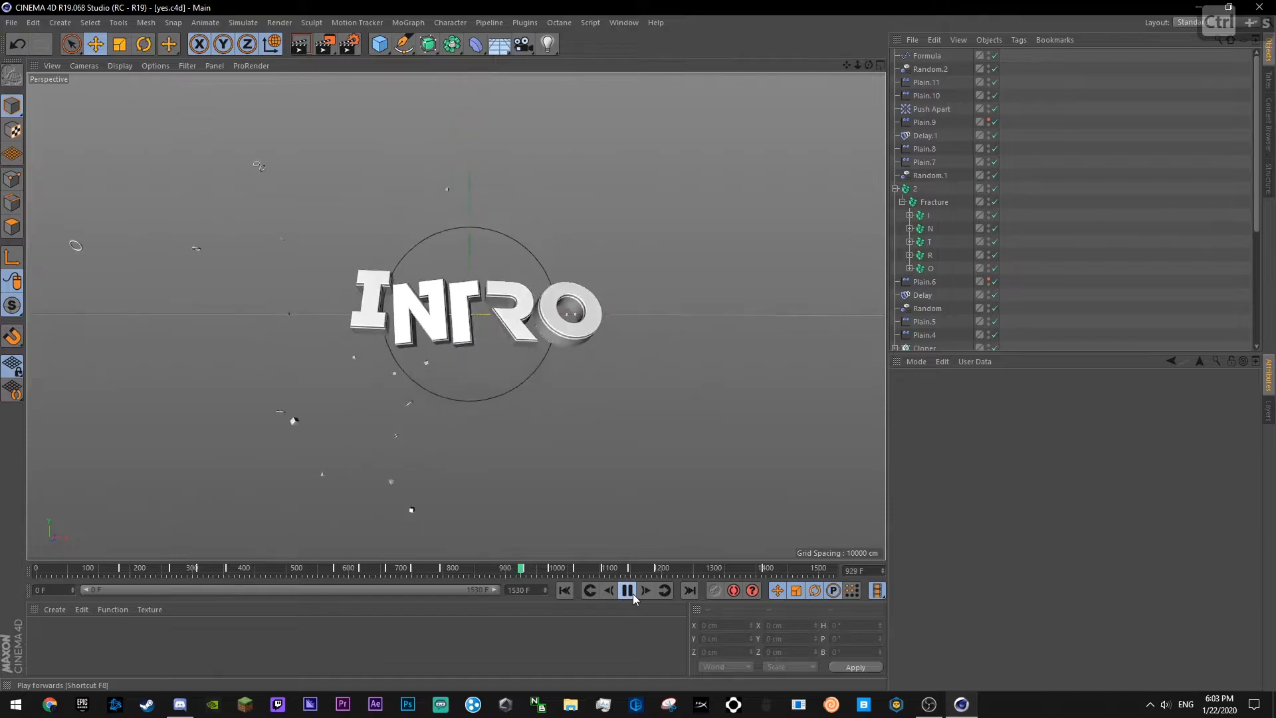
key("ctrl+s")
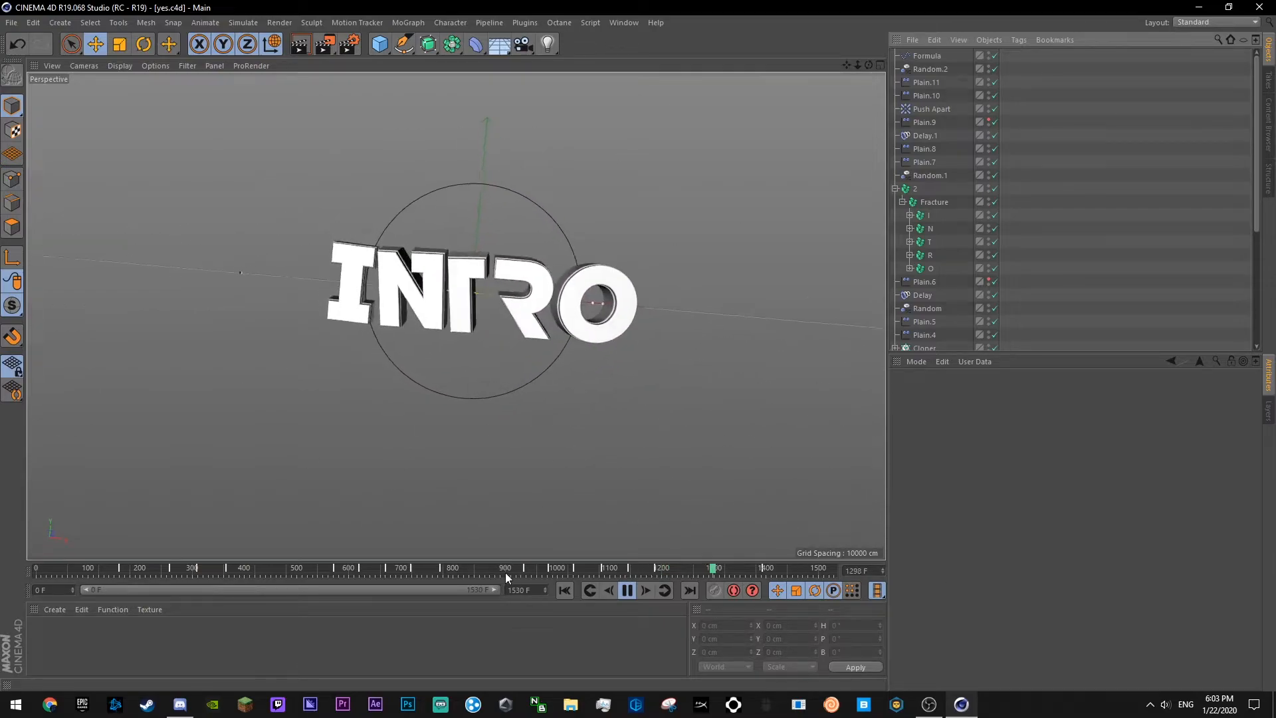
left_click(169, 571)
left_click(628, 591)
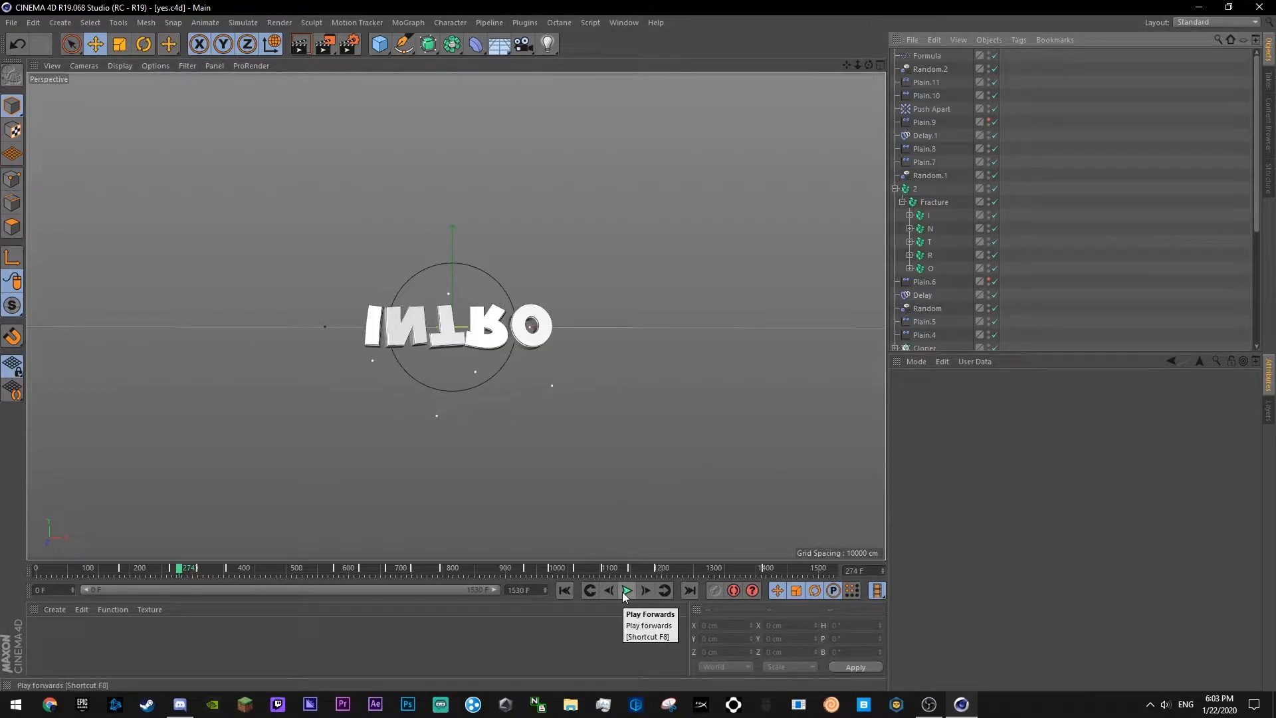
scroll(1102, 250, "down", 2)
scroll(1089, 259, "up", 2)
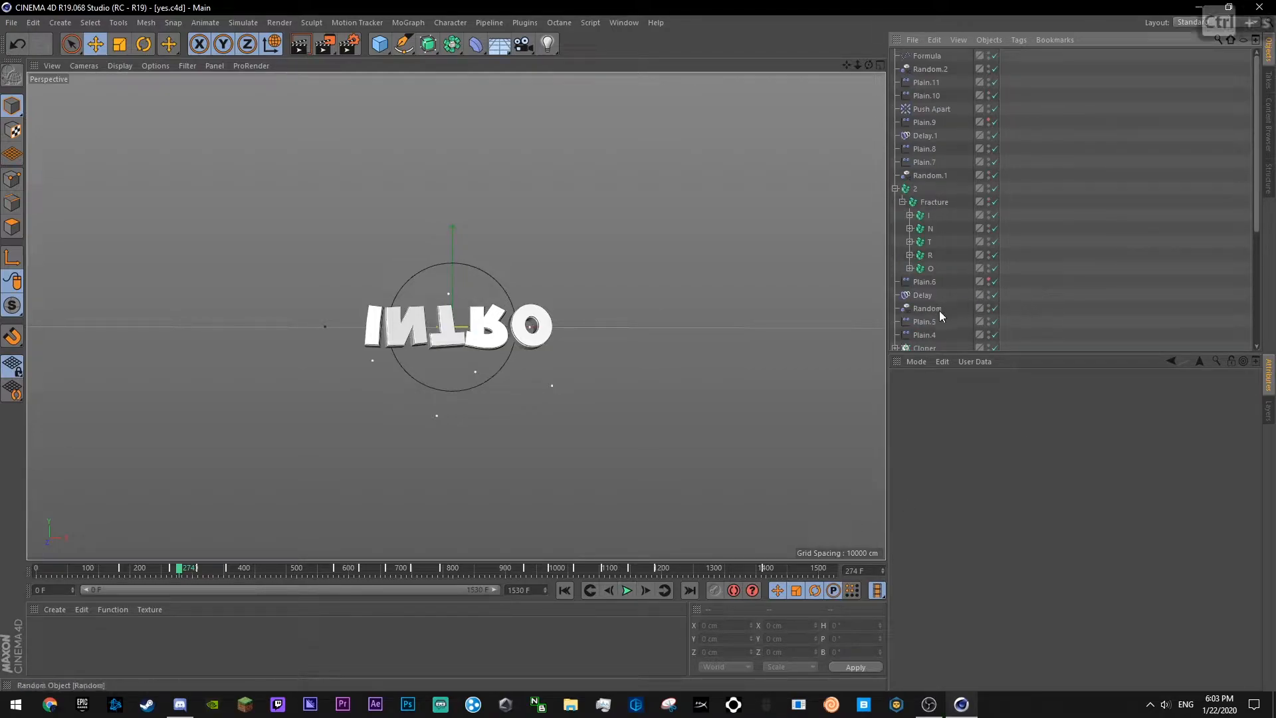
left_click_drag(175, 569, 181, 570)
key("ctrl+s")
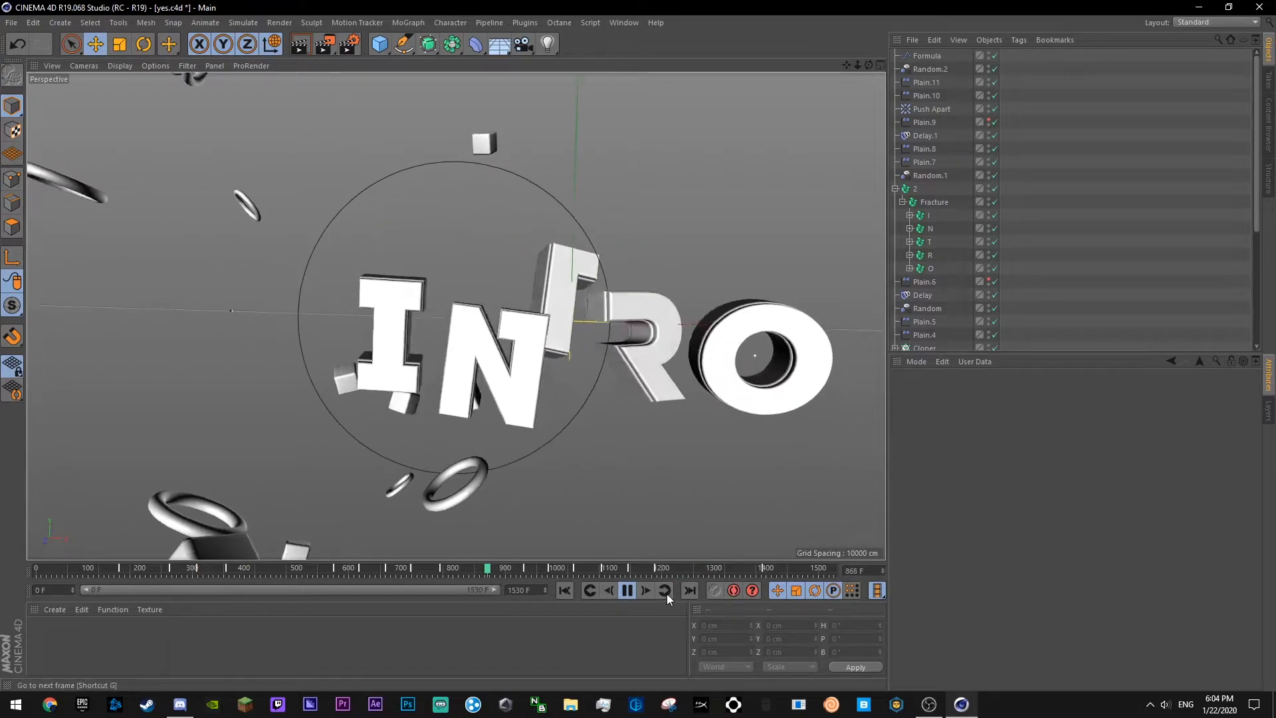
- Save the project and replay the animation from its early part, stopping at frame 554
key("ctrl+s")
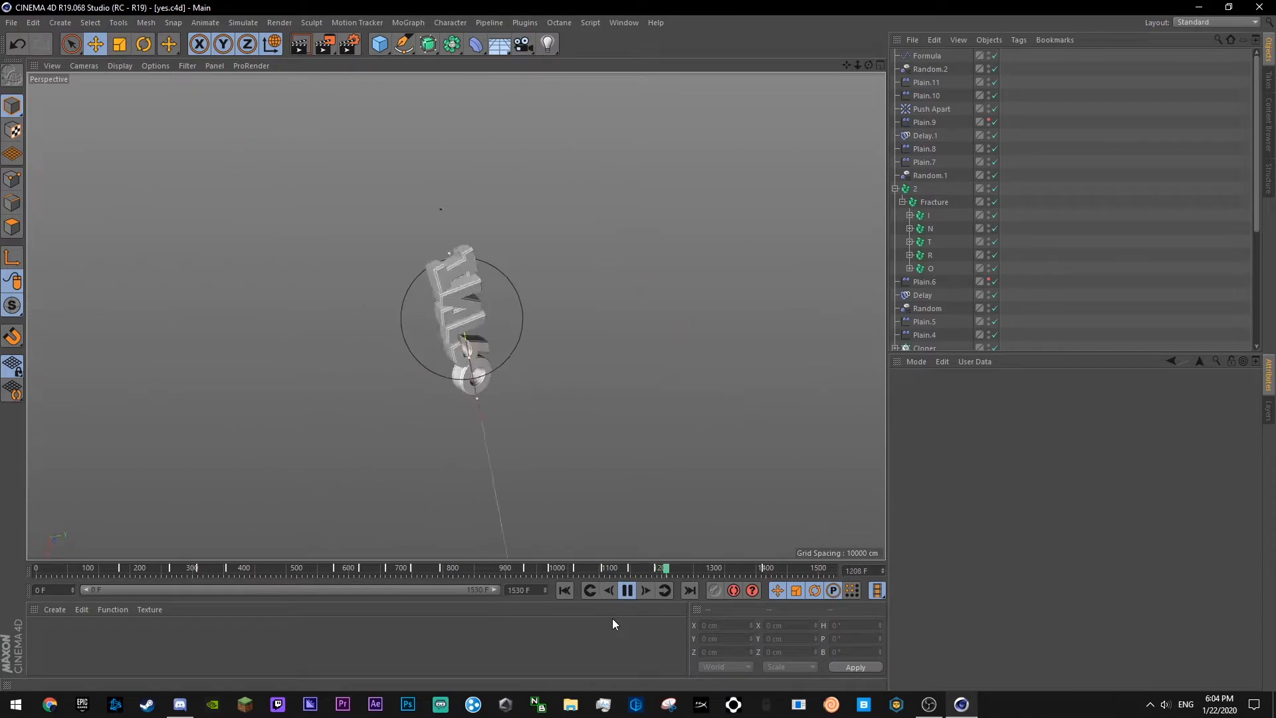
left_click(96, 570)
left_click(628, 589)
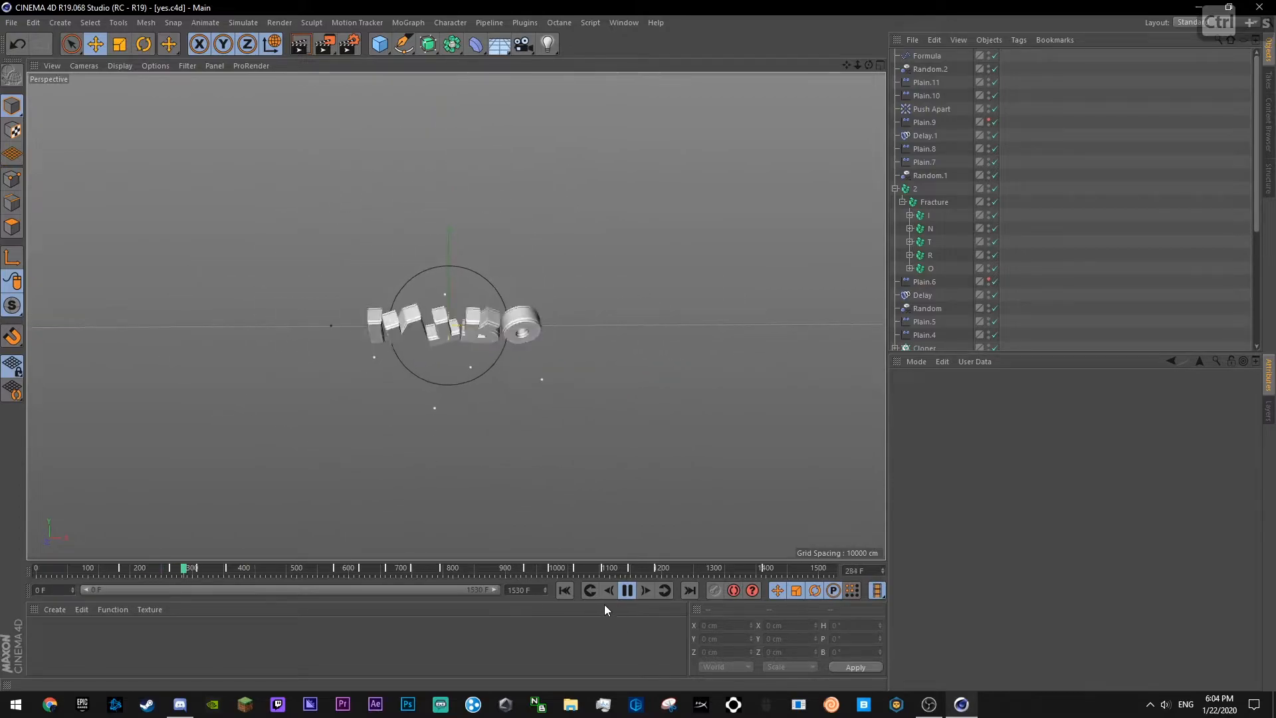
left_click(85, 571)
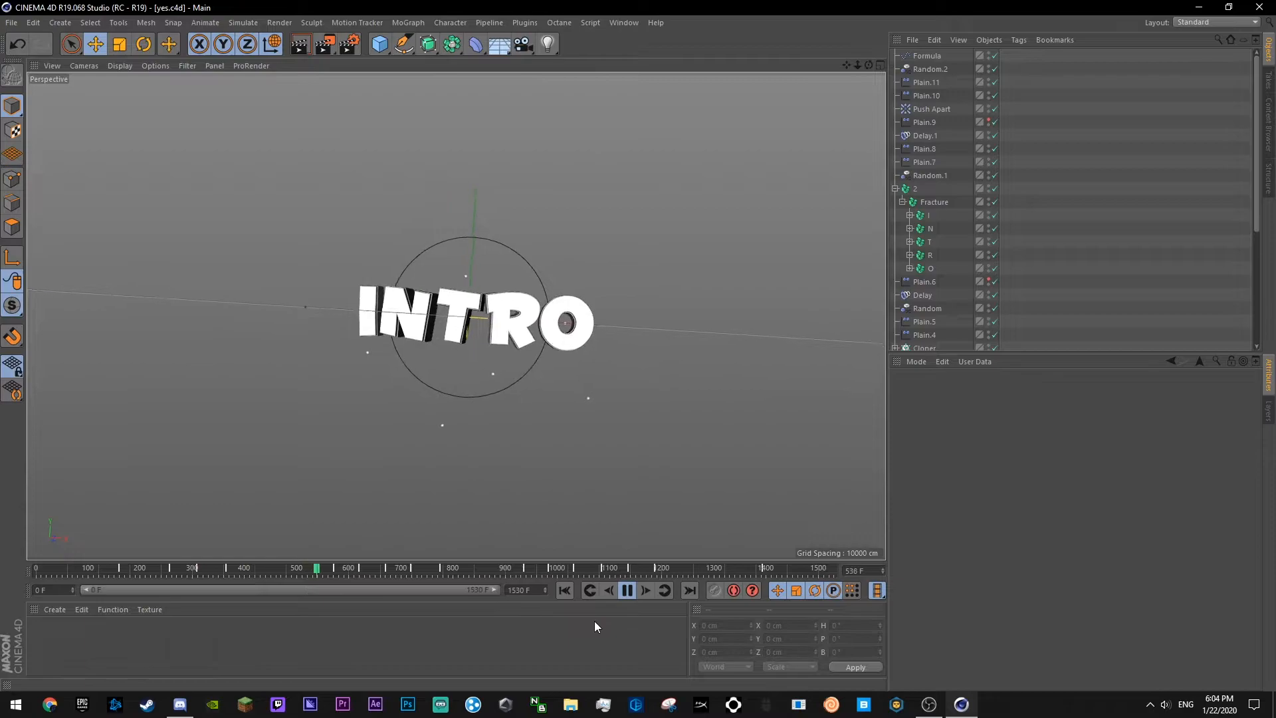
left_click(292, 568)
left_click(625, 590)
left_click(625, 590)
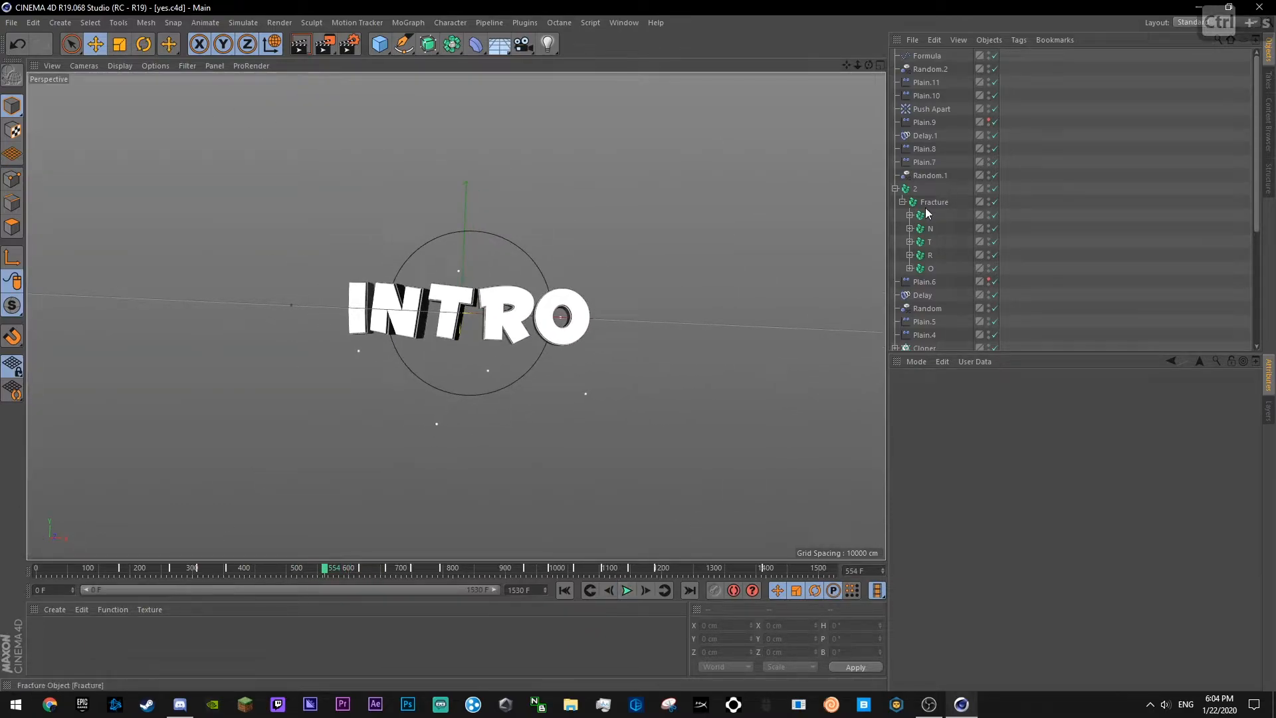
- Add a Plain effector to the Fracture object under 1 and open the effector's settings
scroll(930, 199, "down", 5)
left_click(934, 237)
left_click(408, 23)
mouse_move(465, 41)
left_click(559, 74)
left_click(933, 250)
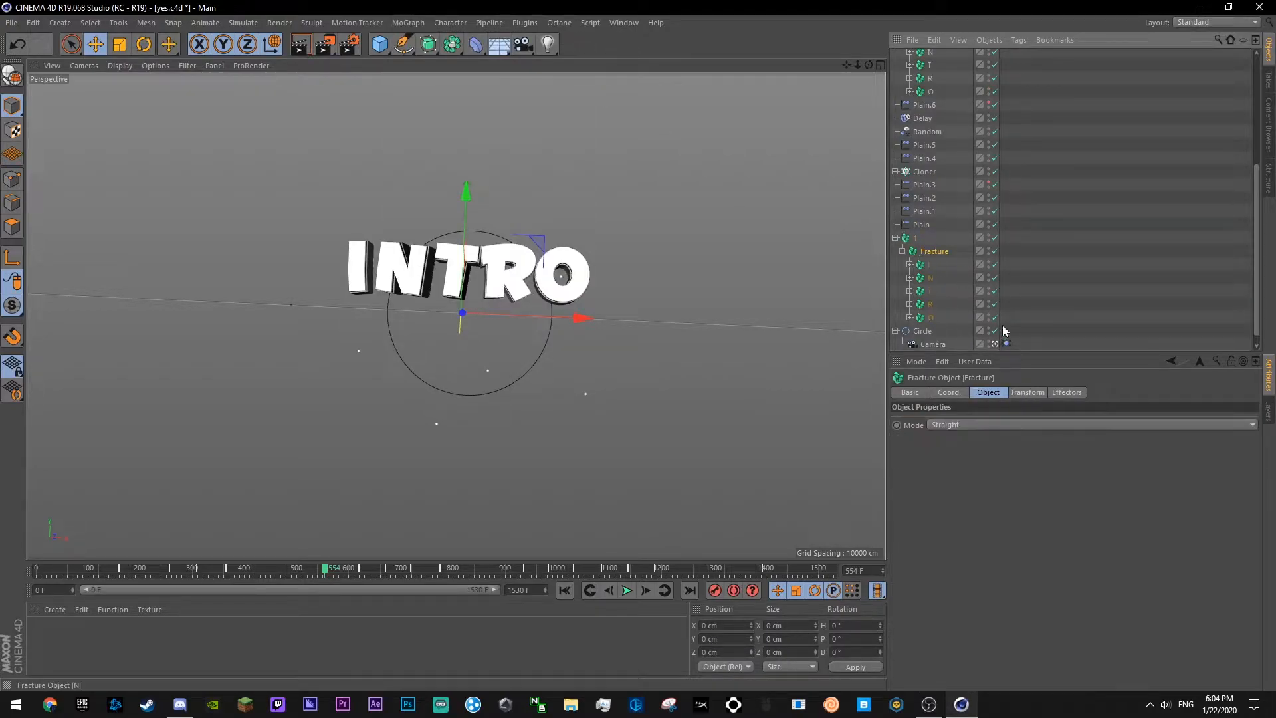
left_click(1065, 392)
double_click(961, 487)
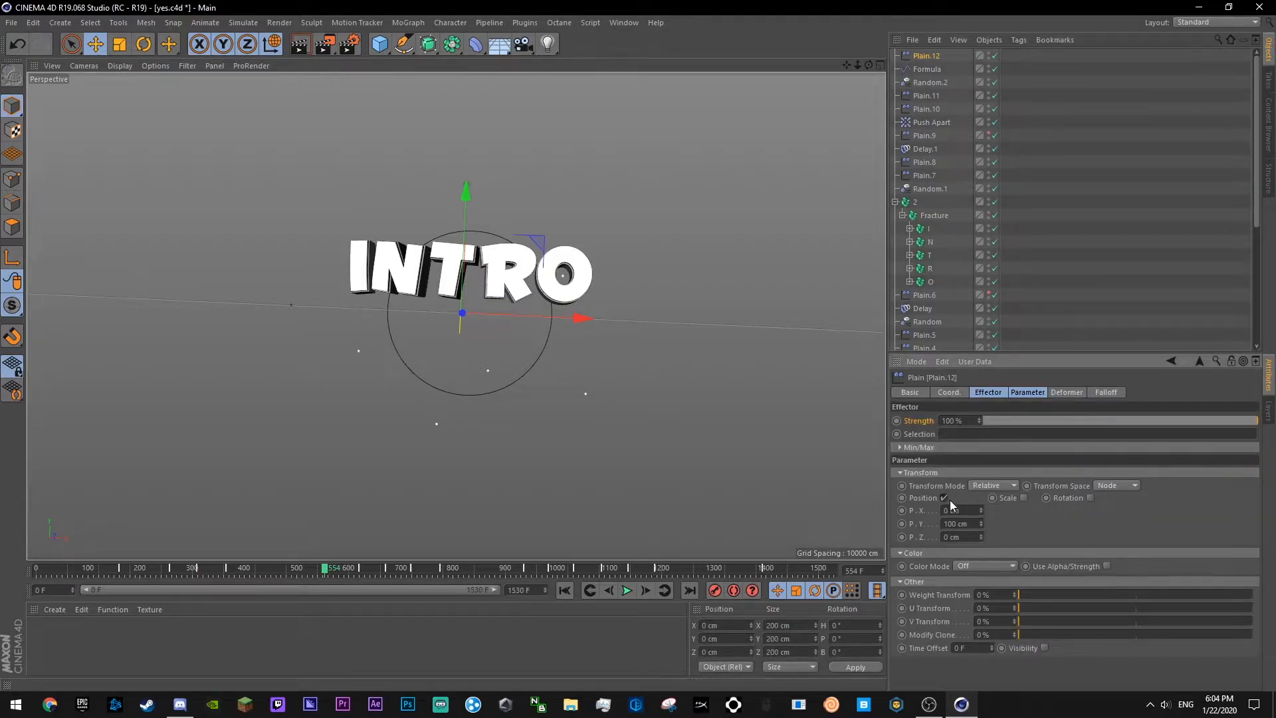
- Make the new Plain effector affect only rotation with a 360° heading, and save the project
left_click(943, 498)
left_click(1064, 499)
left_click_drag(1101, 510, 1100, 515)
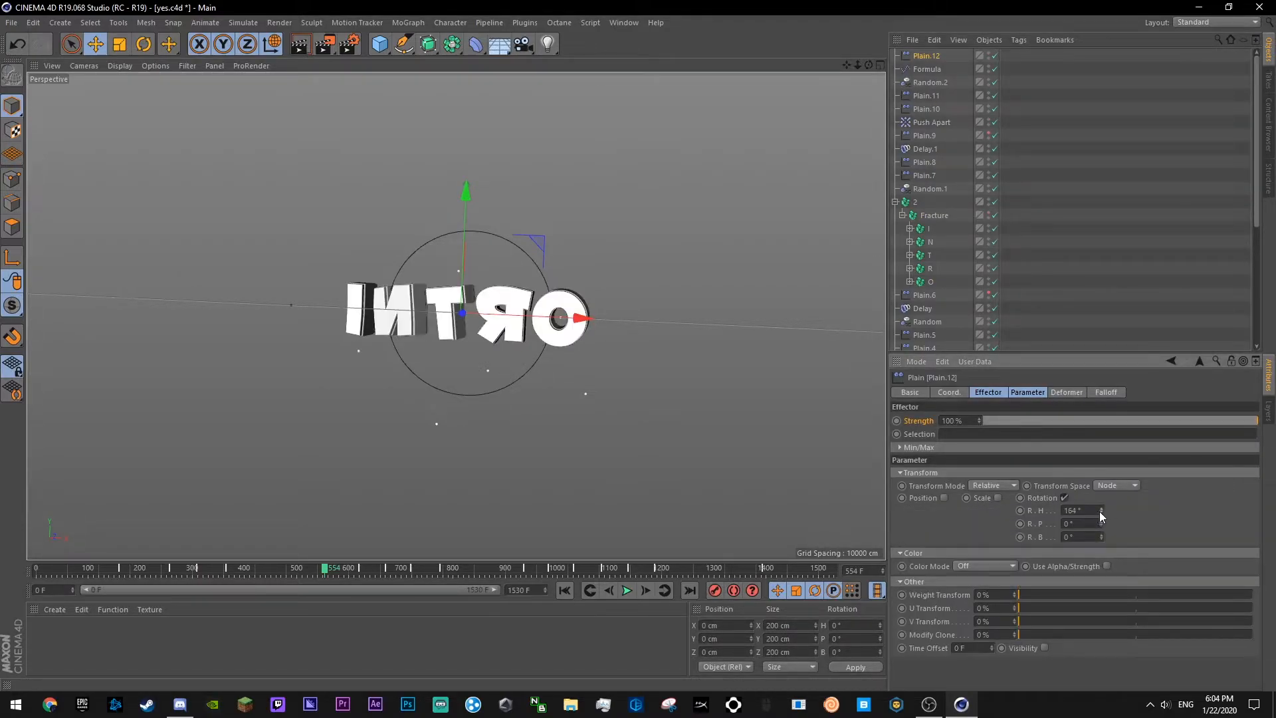
type("360")
key("Return")
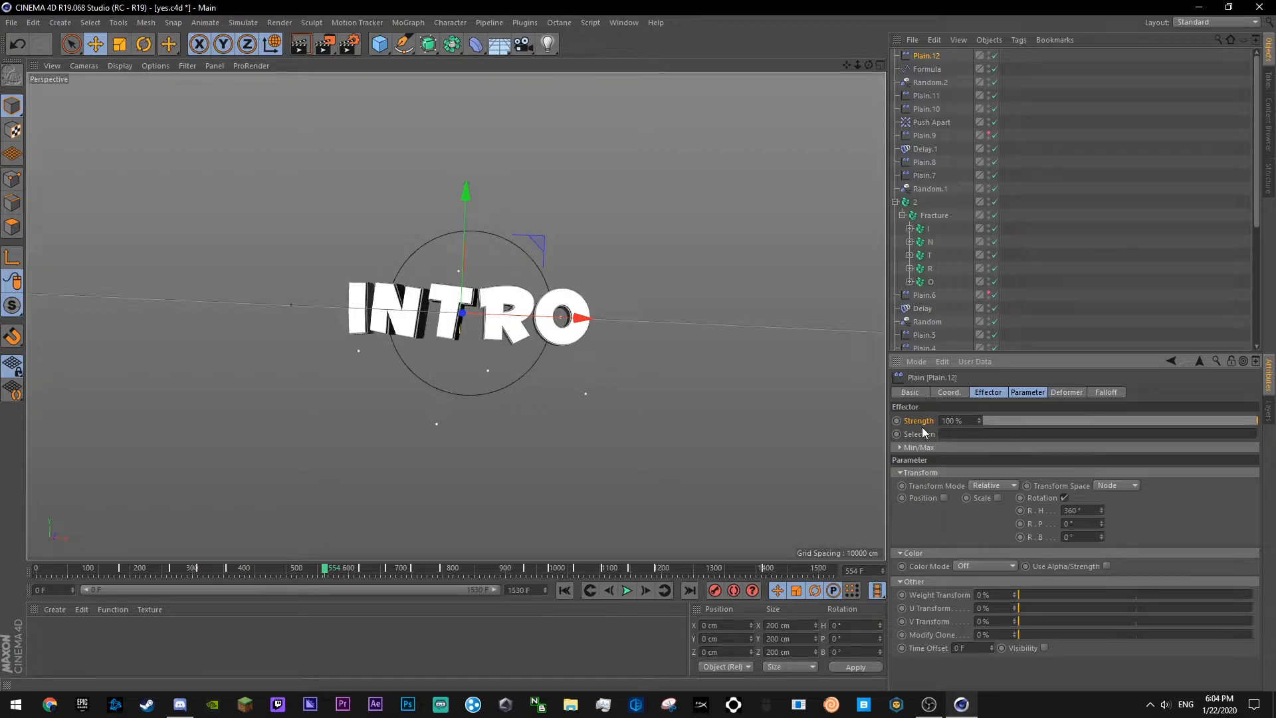
key("ctrl+s")
- Keyframe the Plain effector's strength at 0% on frame 490, 50% on frame 571 and 100% on frame 619
left_click_drag(998, 422, 957, 425)
left_click_drag(247, 569, 291, 570)
key("ctrl+s")
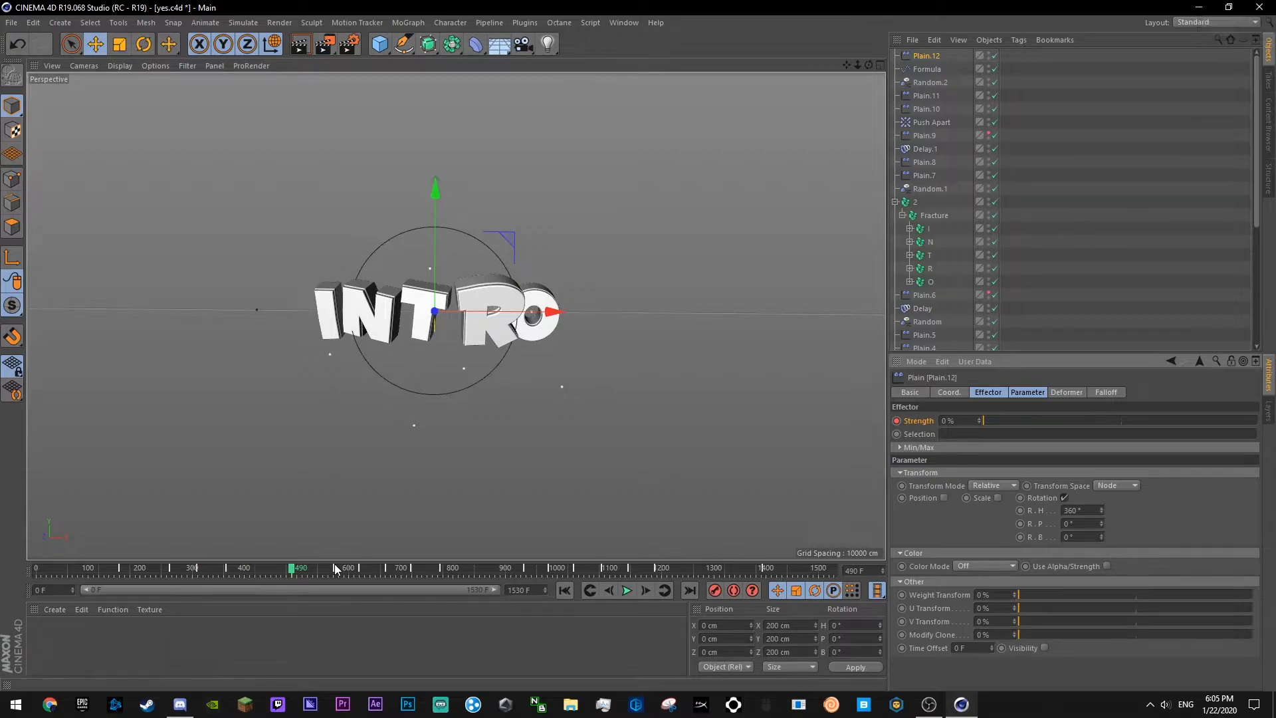
left_click(333, 567)
left_click(1015, 420)
left_click_drag(1015, 421, 1122, 440)
left_click(897, 421, "ctrl")
key("ctrl+s")
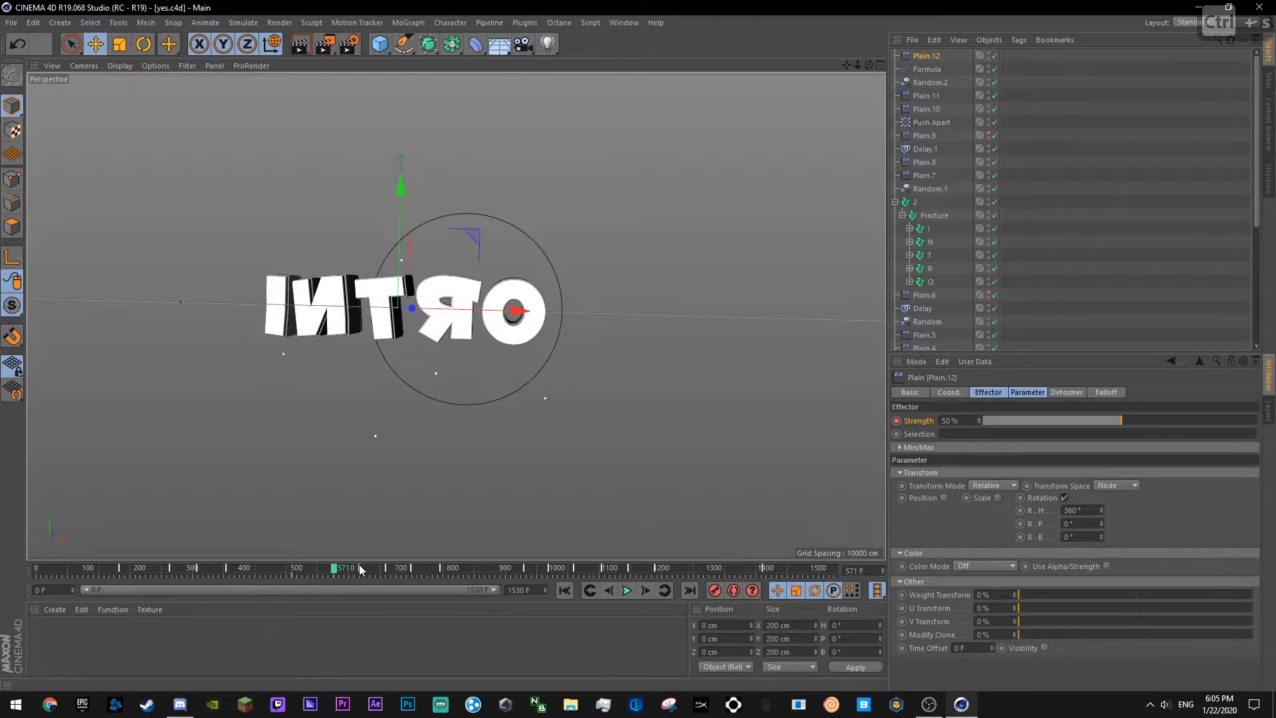
left_click(360, 568)
left_click_drag(1166, 420, 1257, 420)
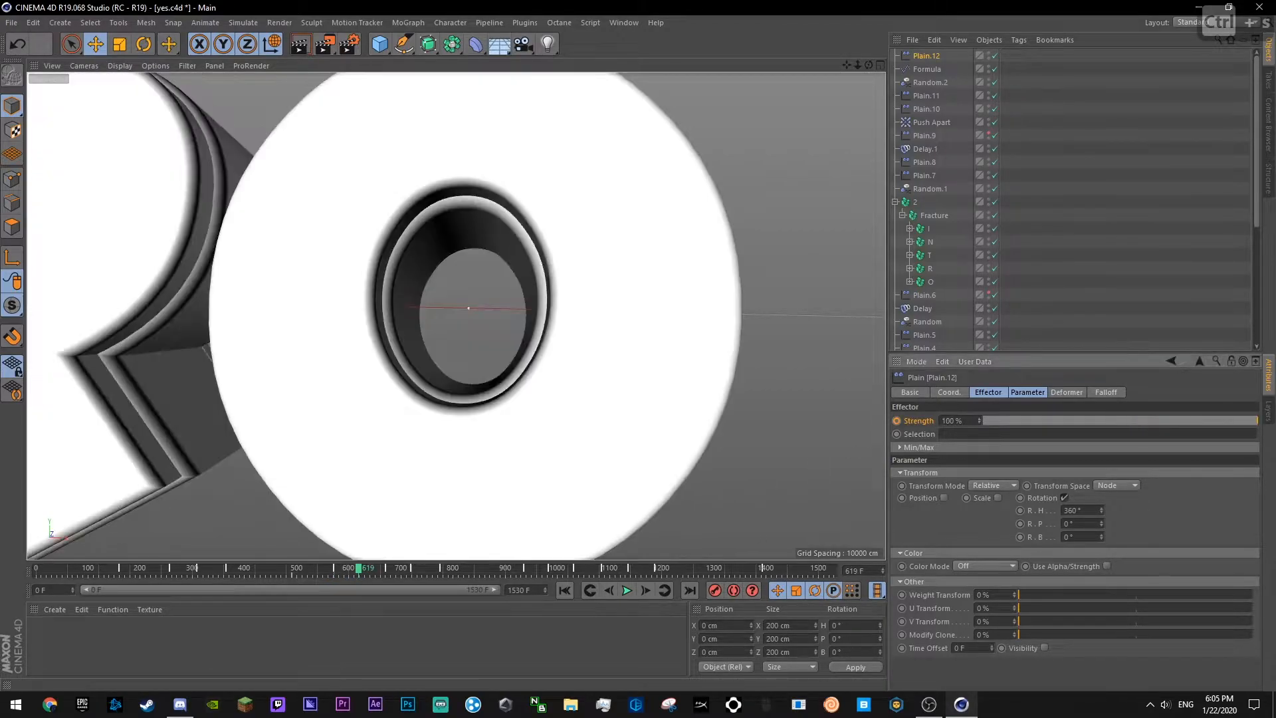
- Shift the middle key of the strength F-curve to frame 570 at 50% and steepen its tangents, then save and play
right_click(905, 421)
left_click(1027, 558)
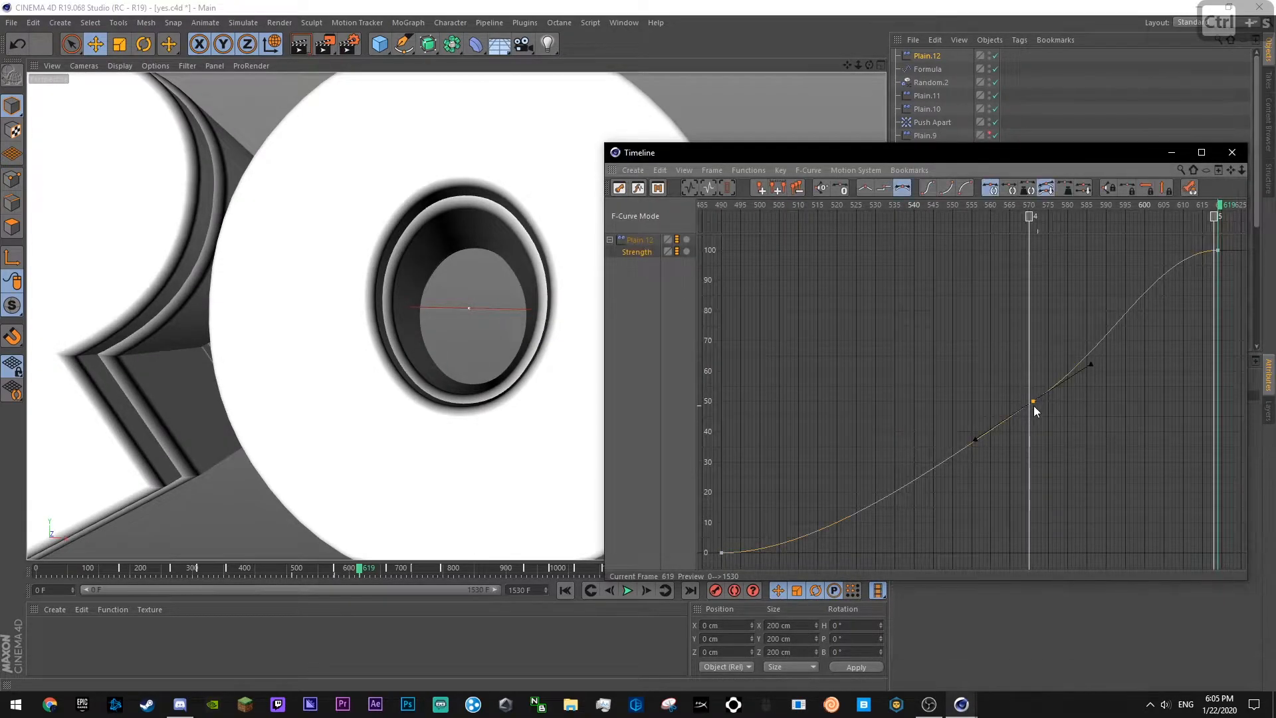
mouse_move(1034, 401)
left_mouse_down()
mouse_move(990, 412)
mouse_move(1029, 414)
left_mouse_up()
left_click_drag(1088, 363, 1042, 285)
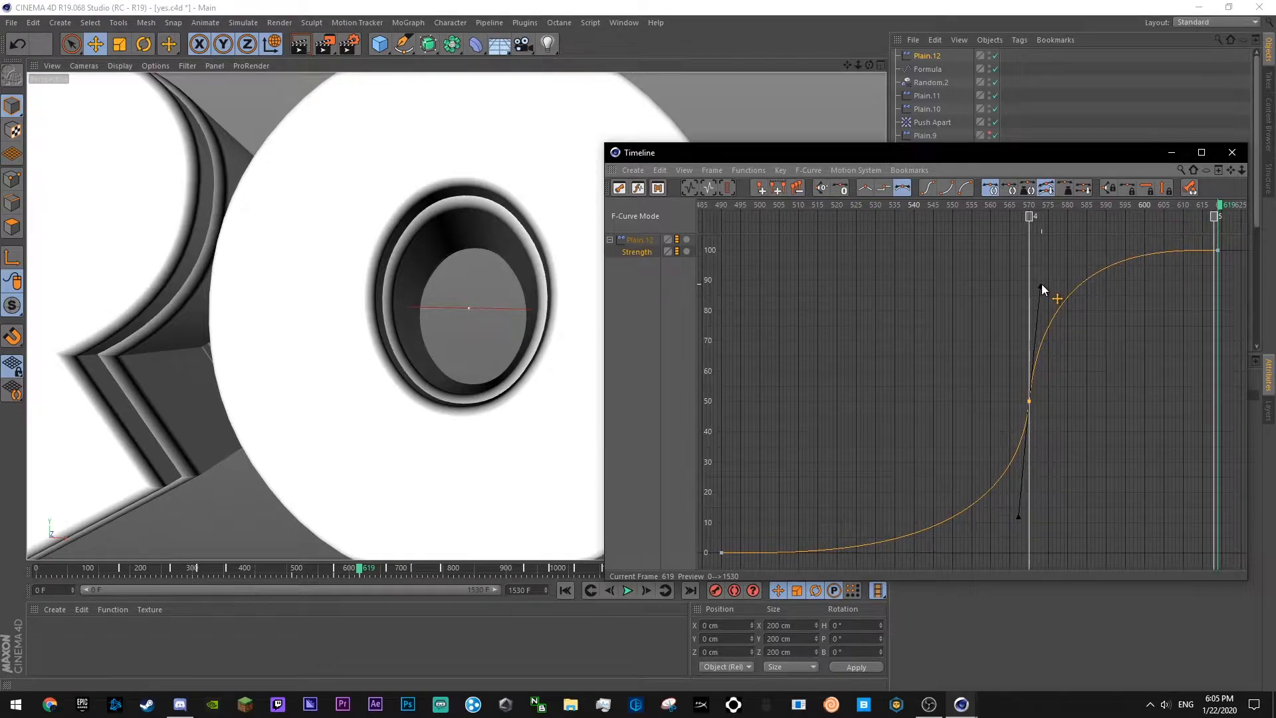
left_click(1030, 279)
key("ctrl+s")
key("F8")
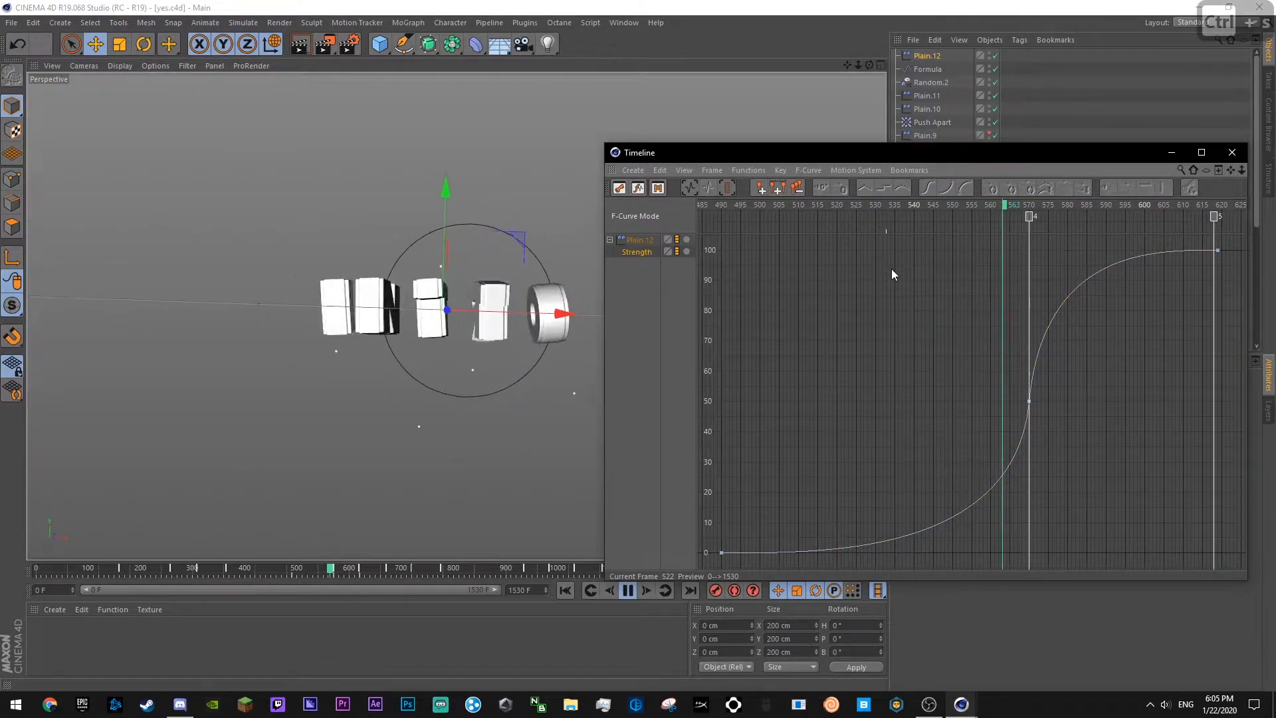
- Fine-tune the tangents of the 50% strength key, close the F-curve window, and replay the spin from about frame 500
left_click_drag(757, 206, 699, 207)
left_click(1045, 401)
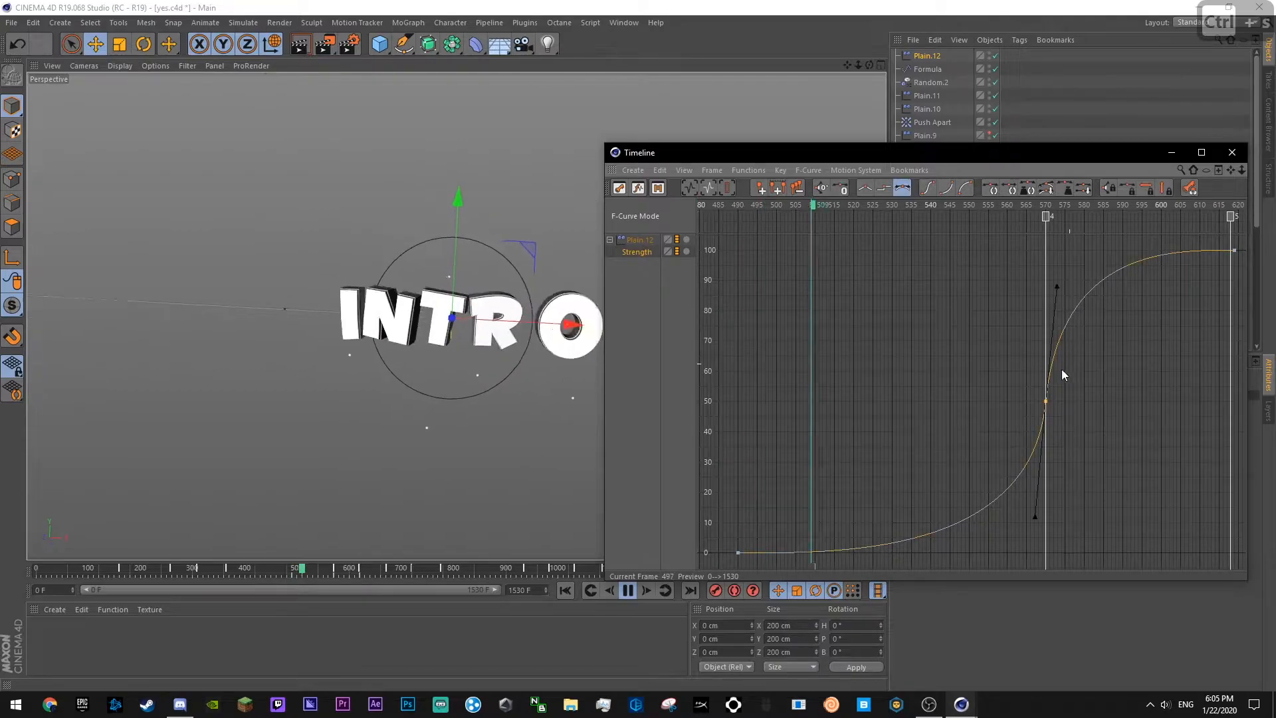
left_click_drag(1056, 287, 1058, 291)
left_click(769, 204)
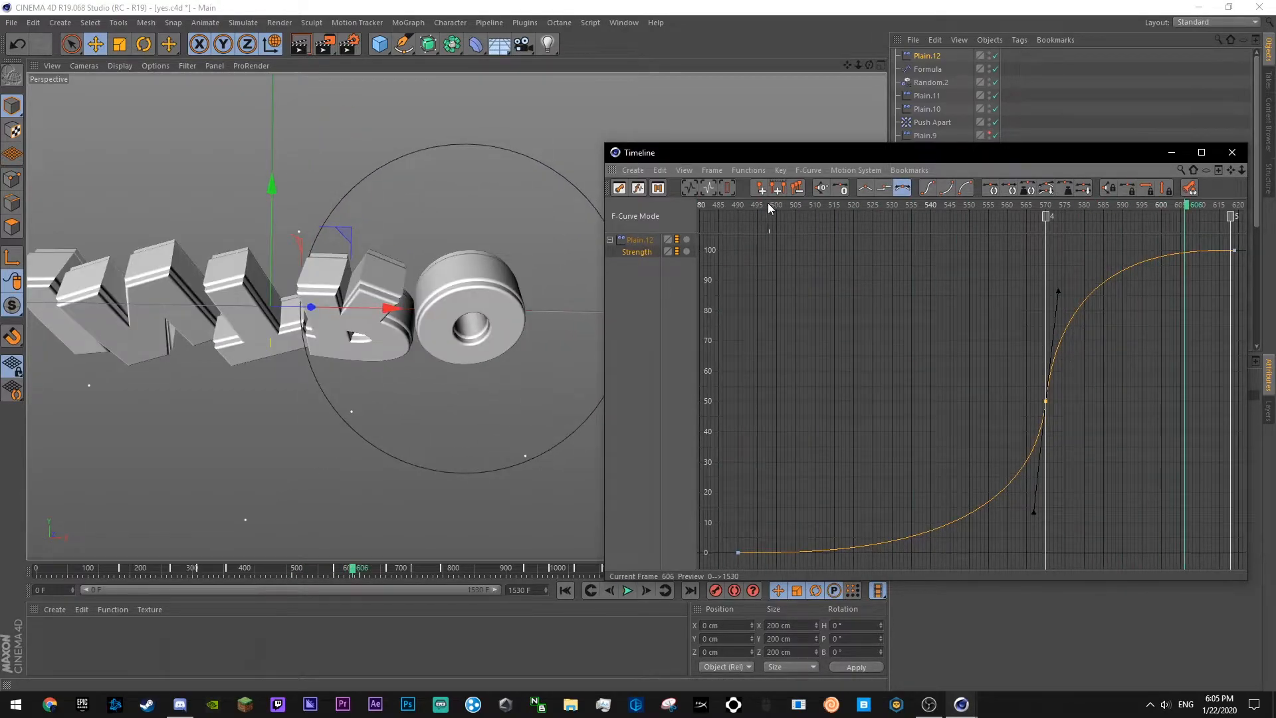
left_click(1232, 152)
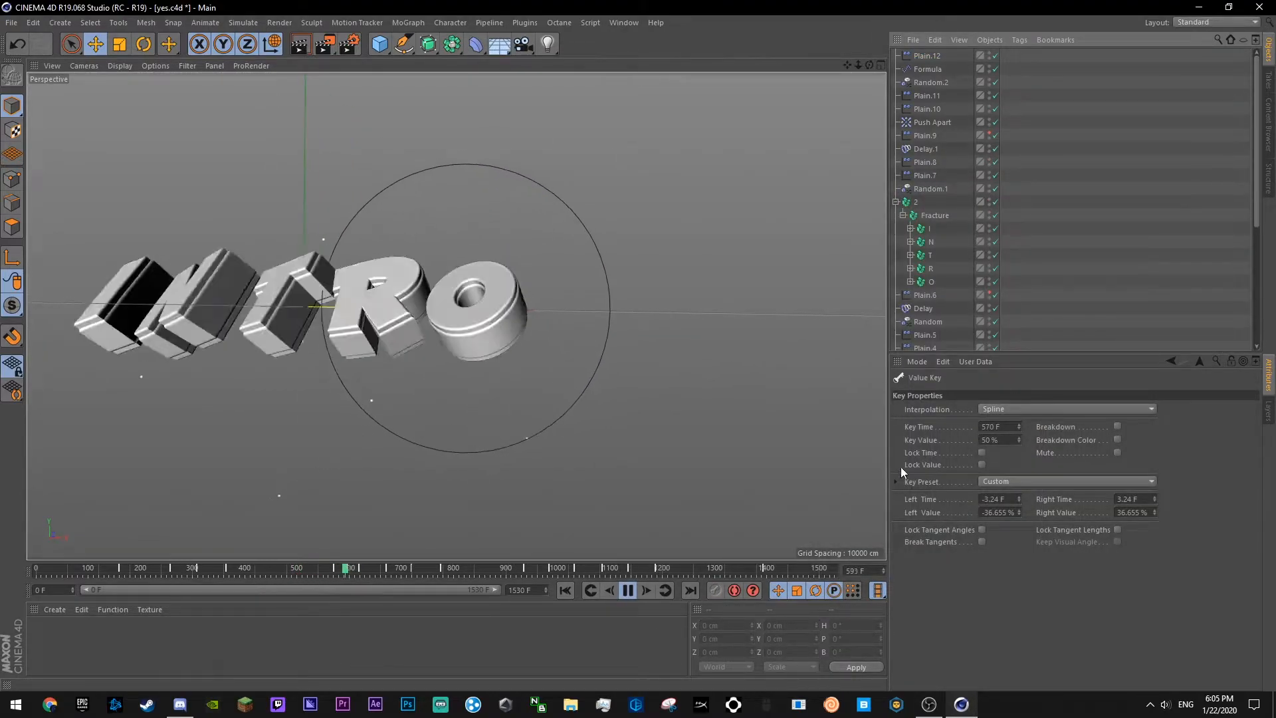
left_click(297, 573)
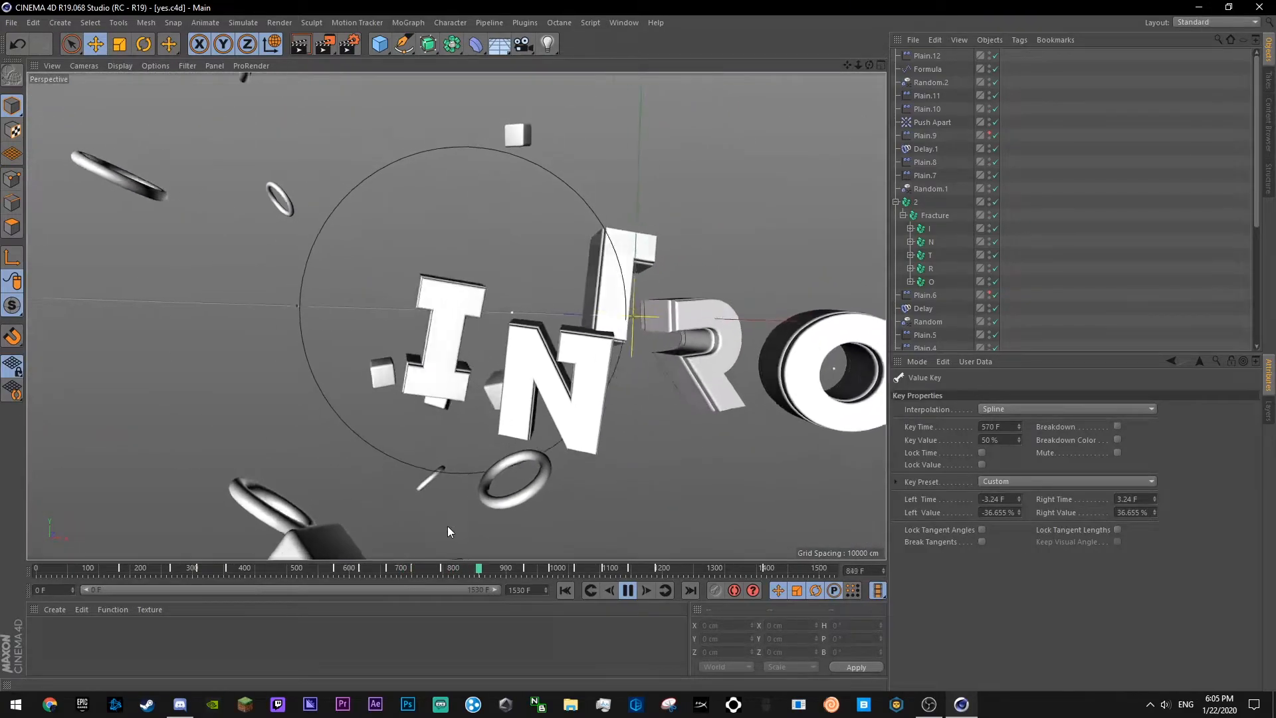
- Save the project and replay the animation's ending from around frame 1144 to check the motion
left_click(1105, 263)
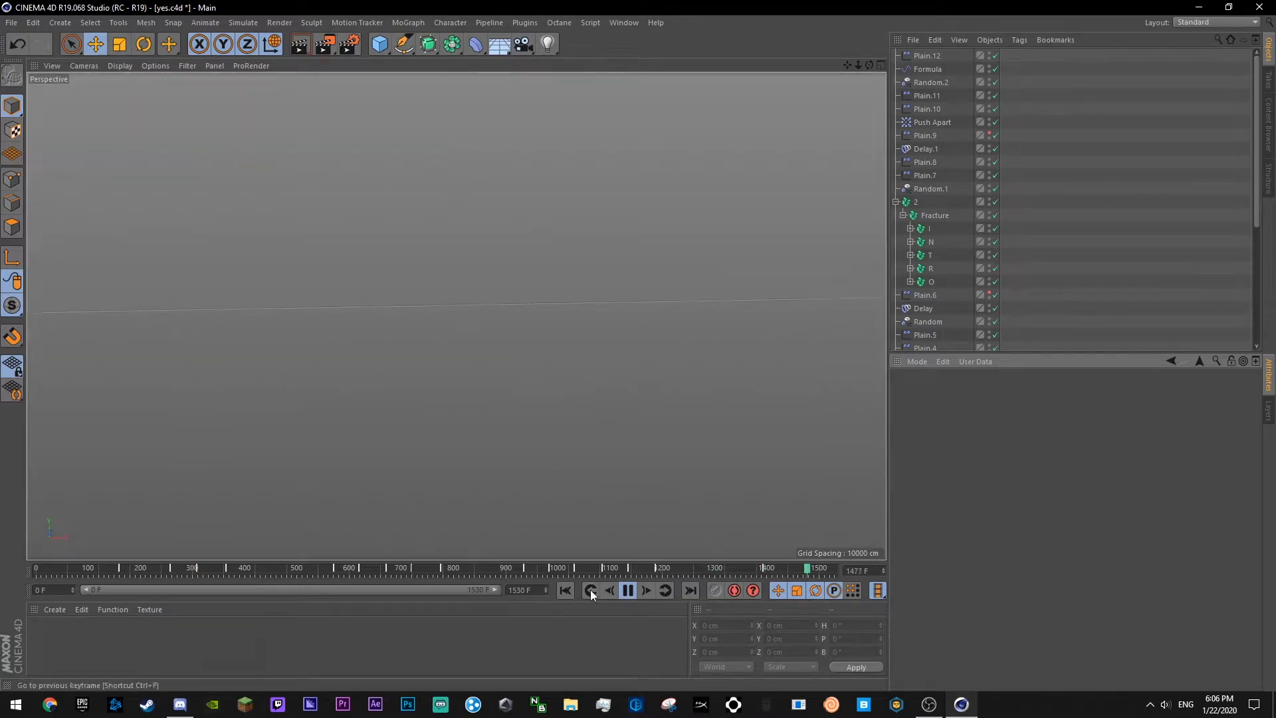
key("ctrl+s")
left_click(635, 568)
left_click(624, 592)
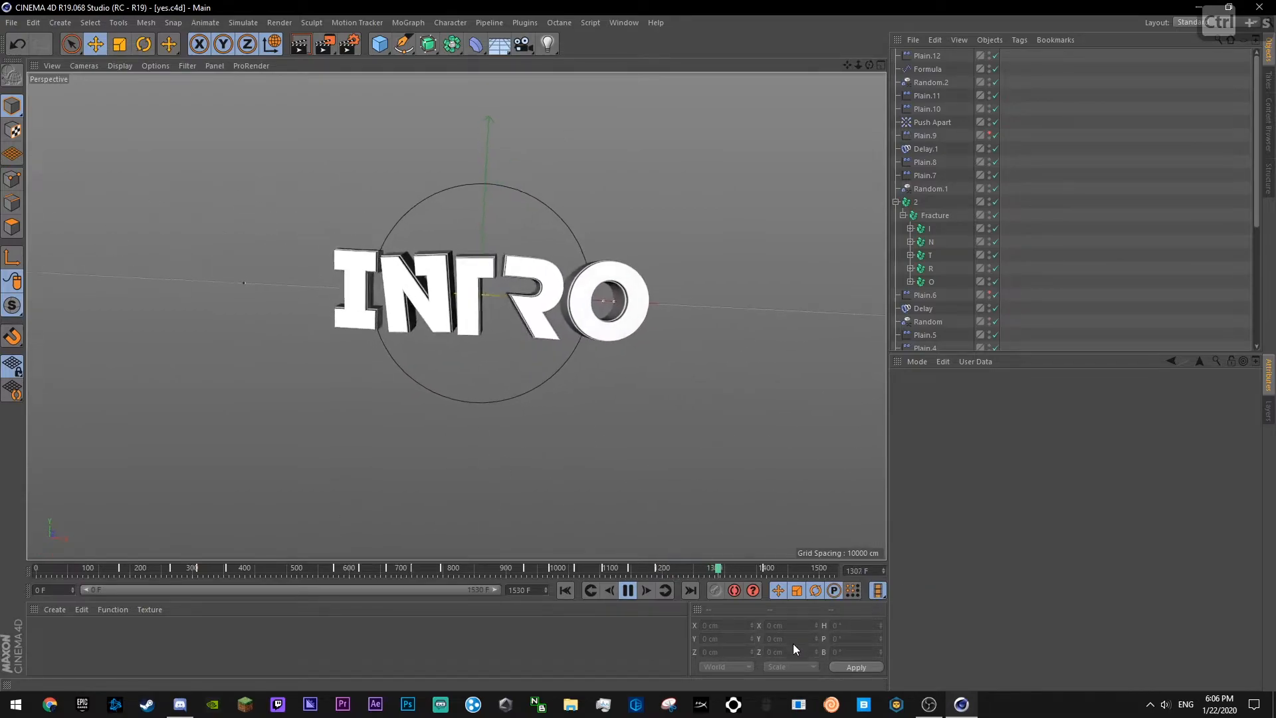
left_click(628, 571)
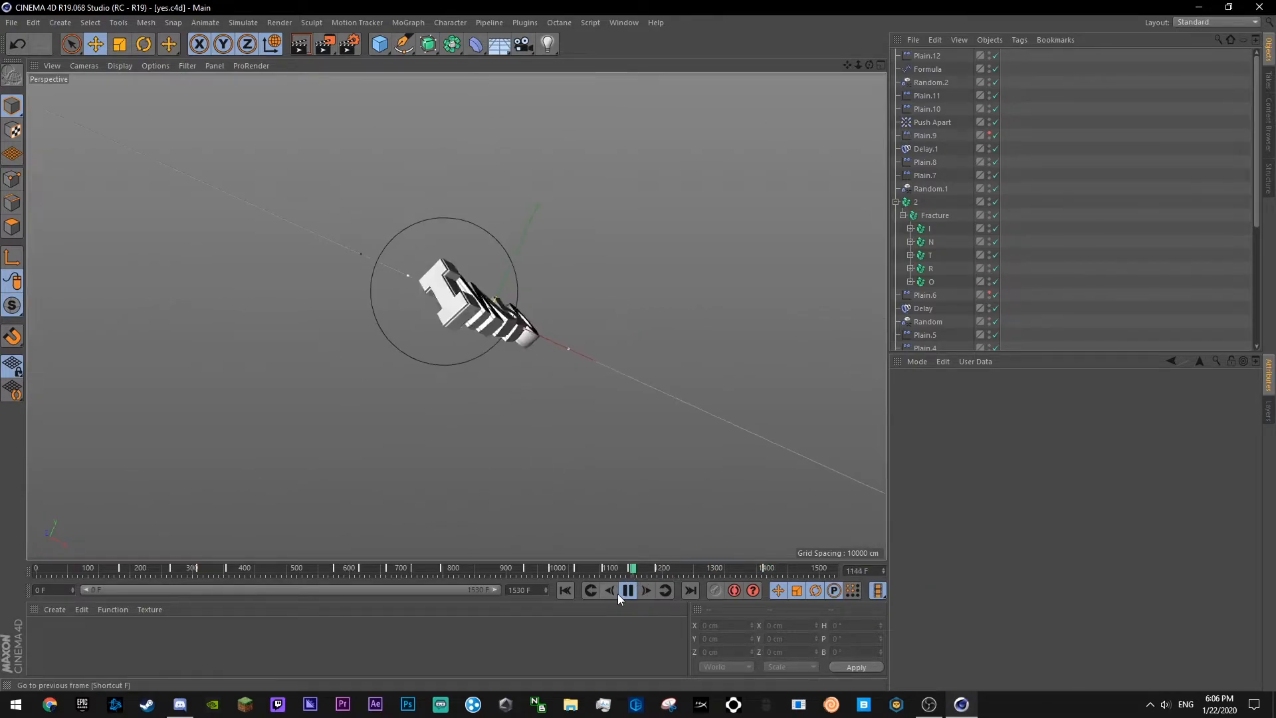
left_click(627, 590)
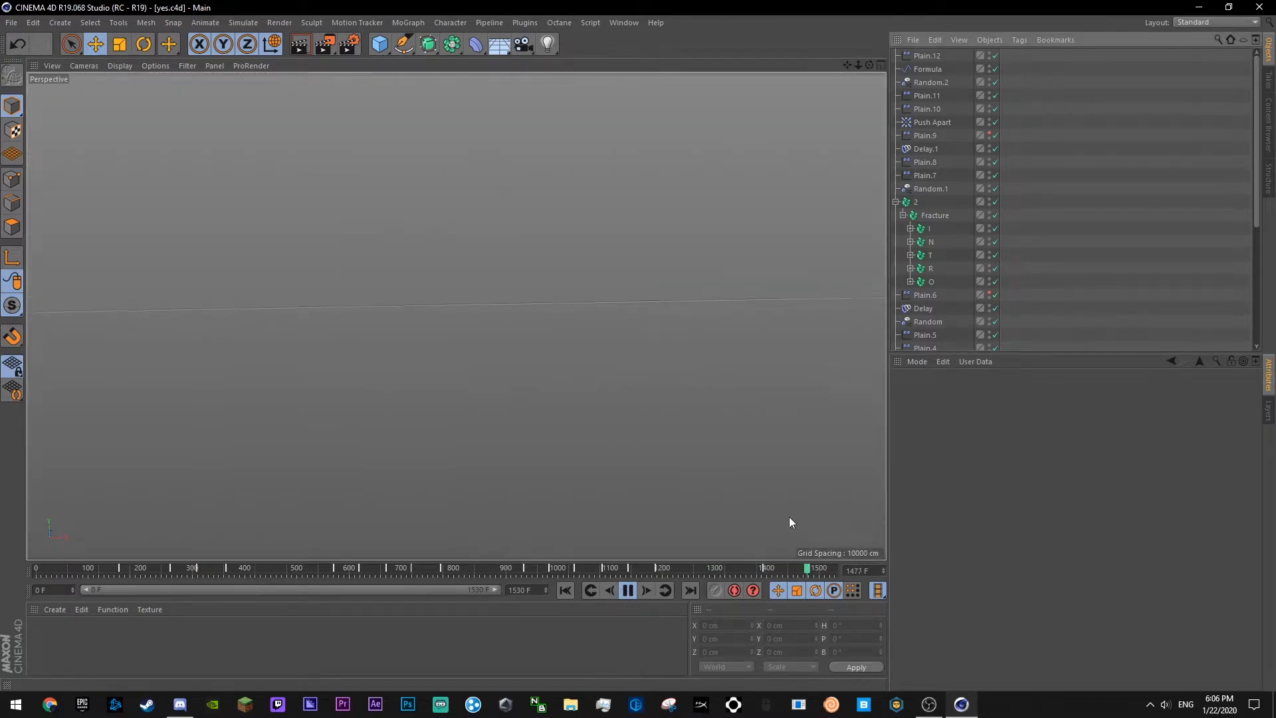
key("ctrl+s")
left_click_drag(520, 571, 232, 586)
key("F8")
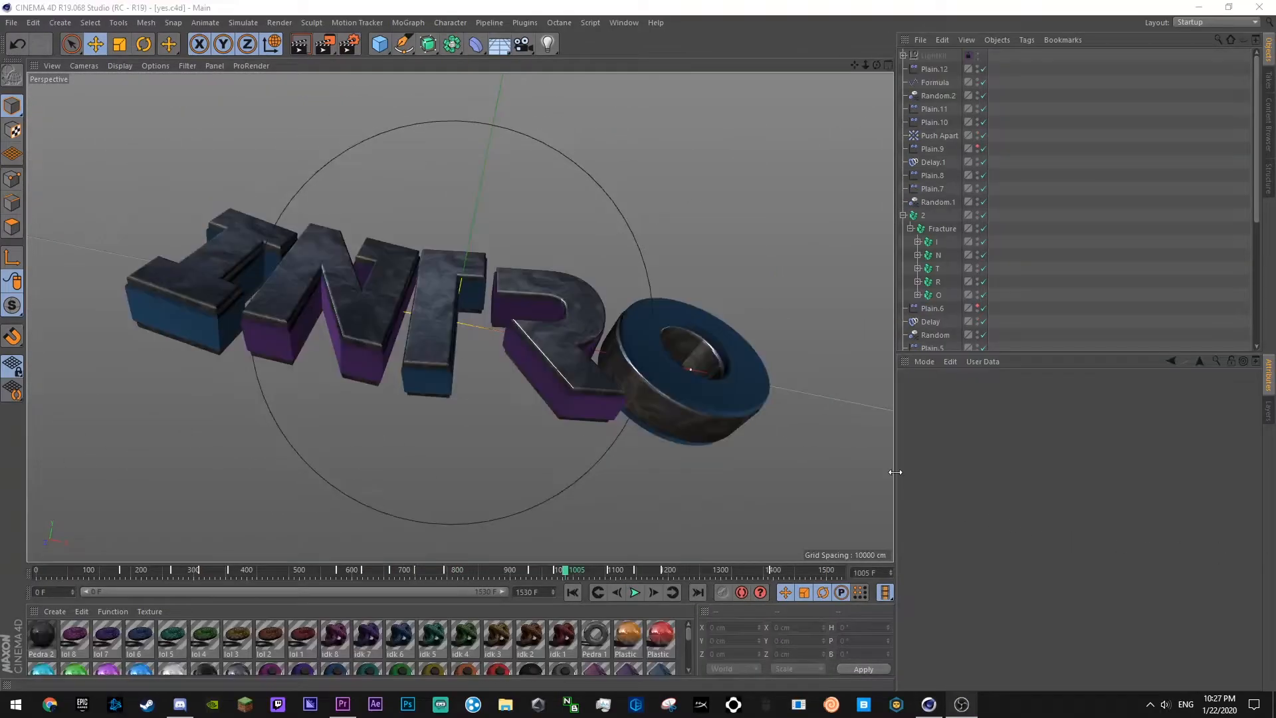
- Look through the scene's object list and examine the save options in the render settings
left_click(1072, 252)
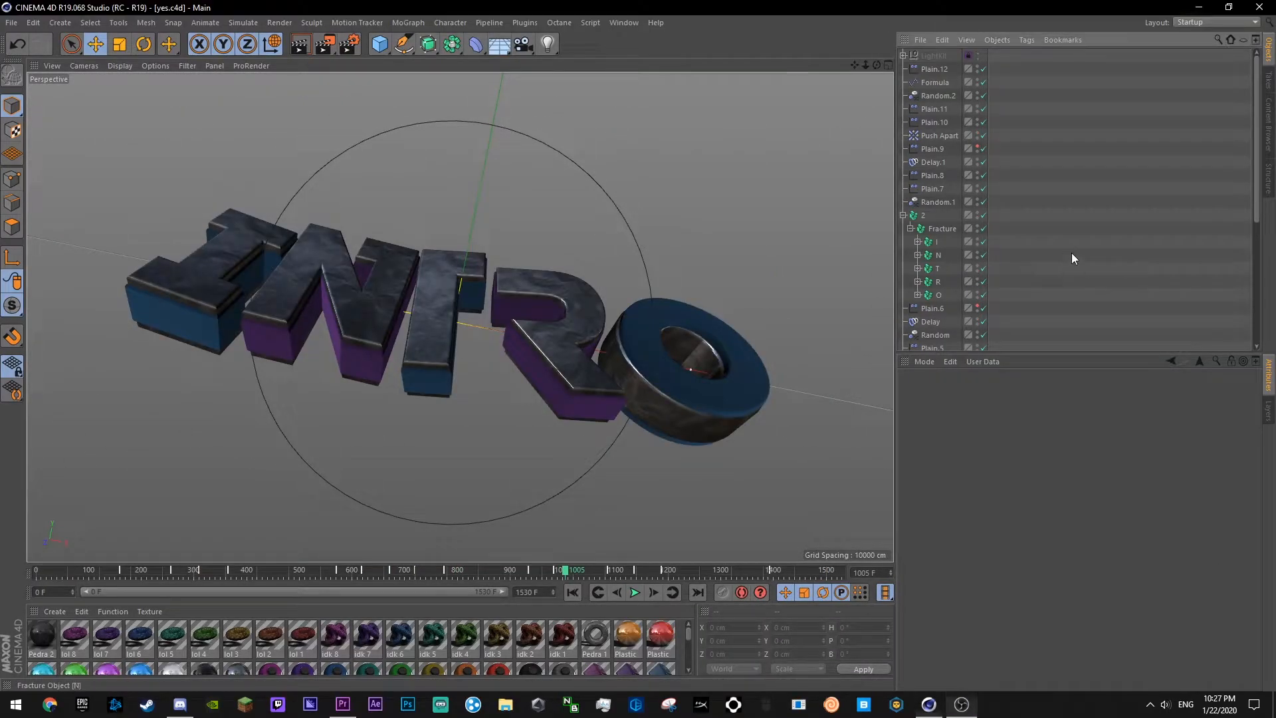
scroll(913, 213, "down", 3)
scroll(913, 212, "up", 3)
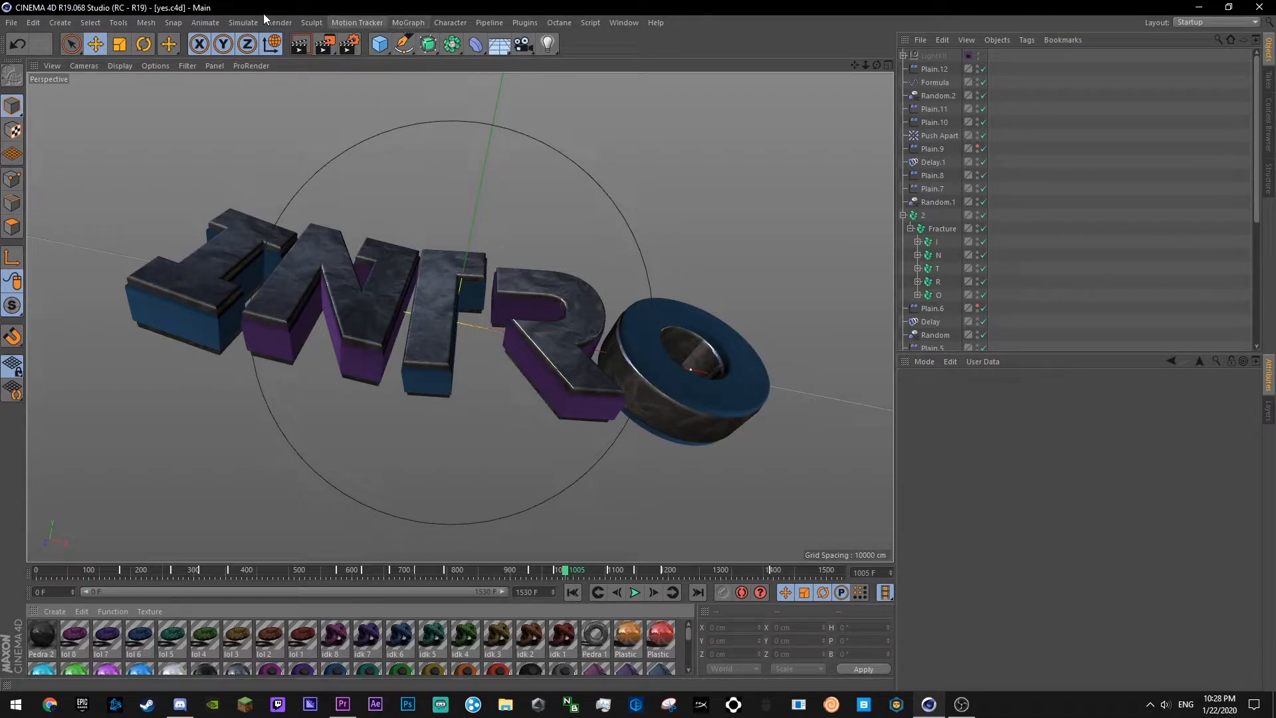
left_click(351, 47)
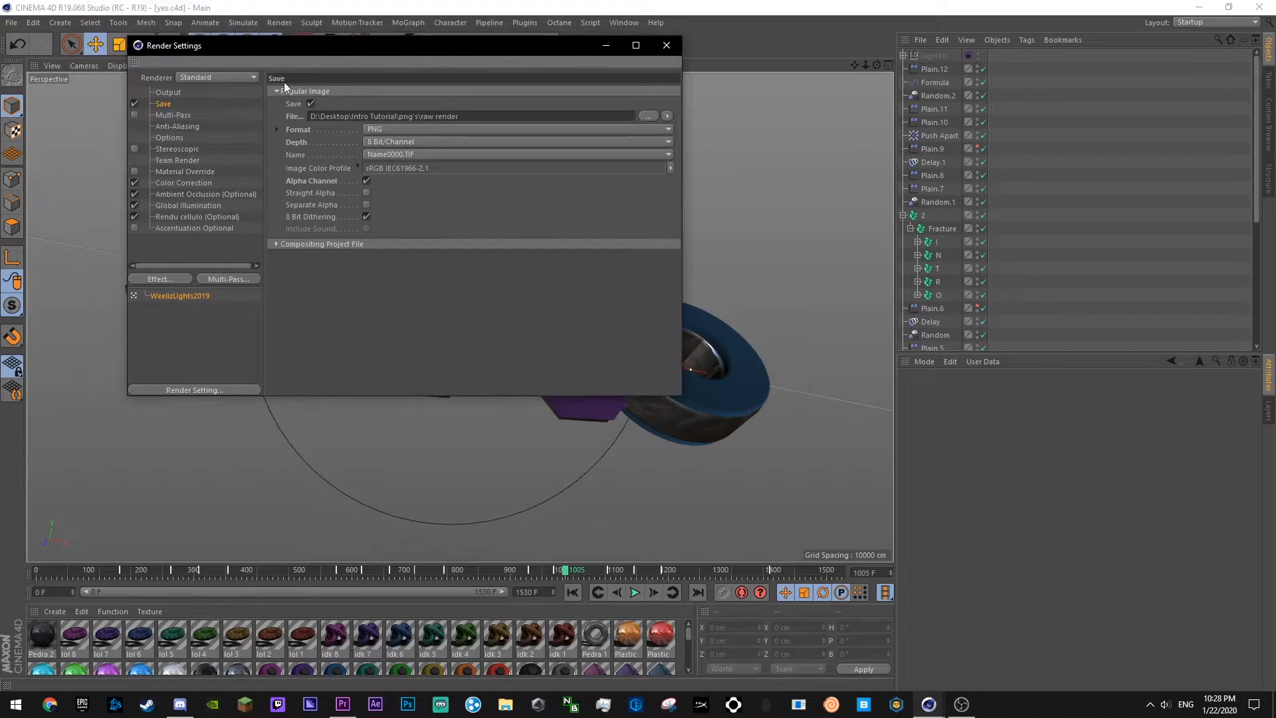
left_click(666, 45)
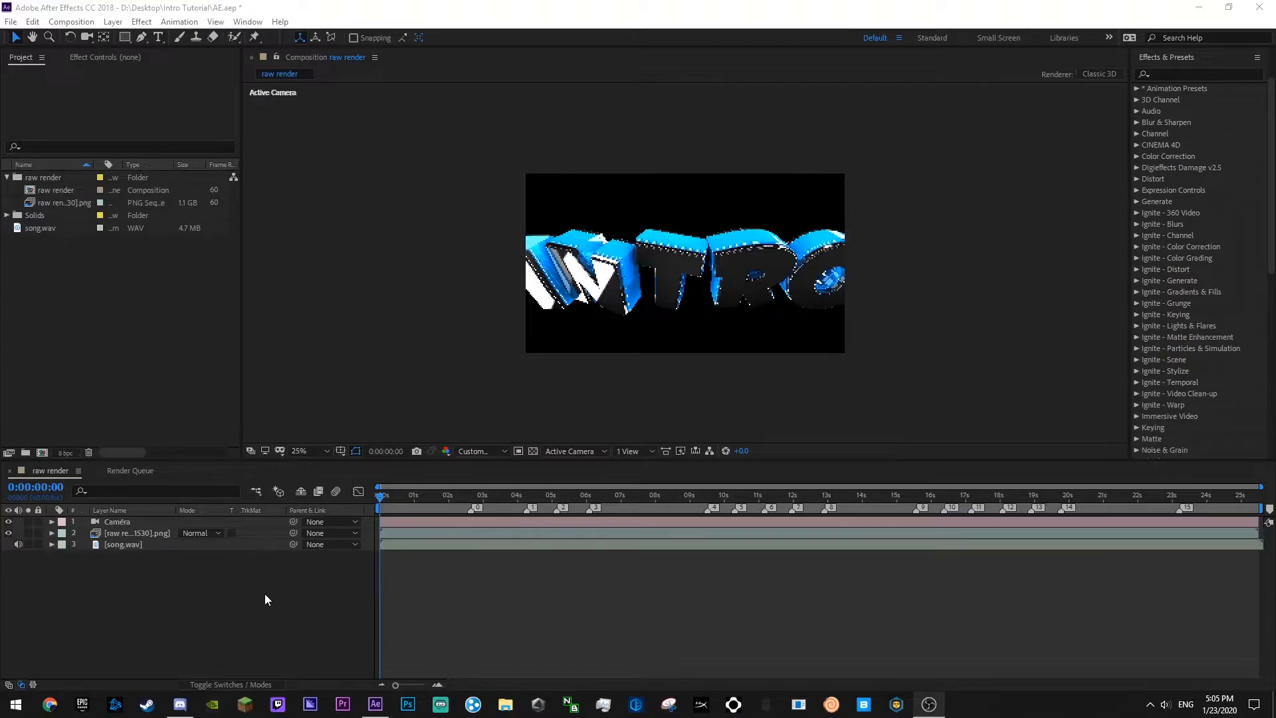
- In After Effects, add a black 1920 x 1080 solid named Black to the raw render composition, beneath all other layers
left_click(349, 557)
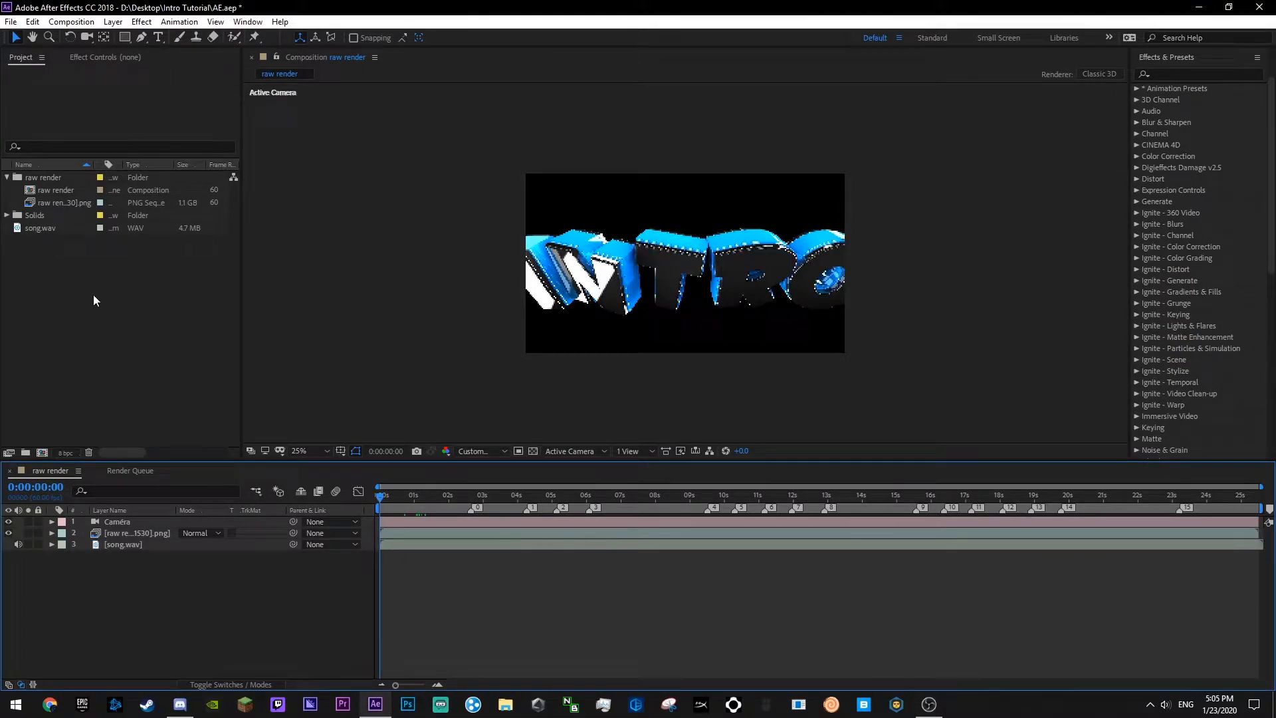
right_click(180, 608)
mouse_move(279, 464)
left_click(375, 498)
type("Blac")
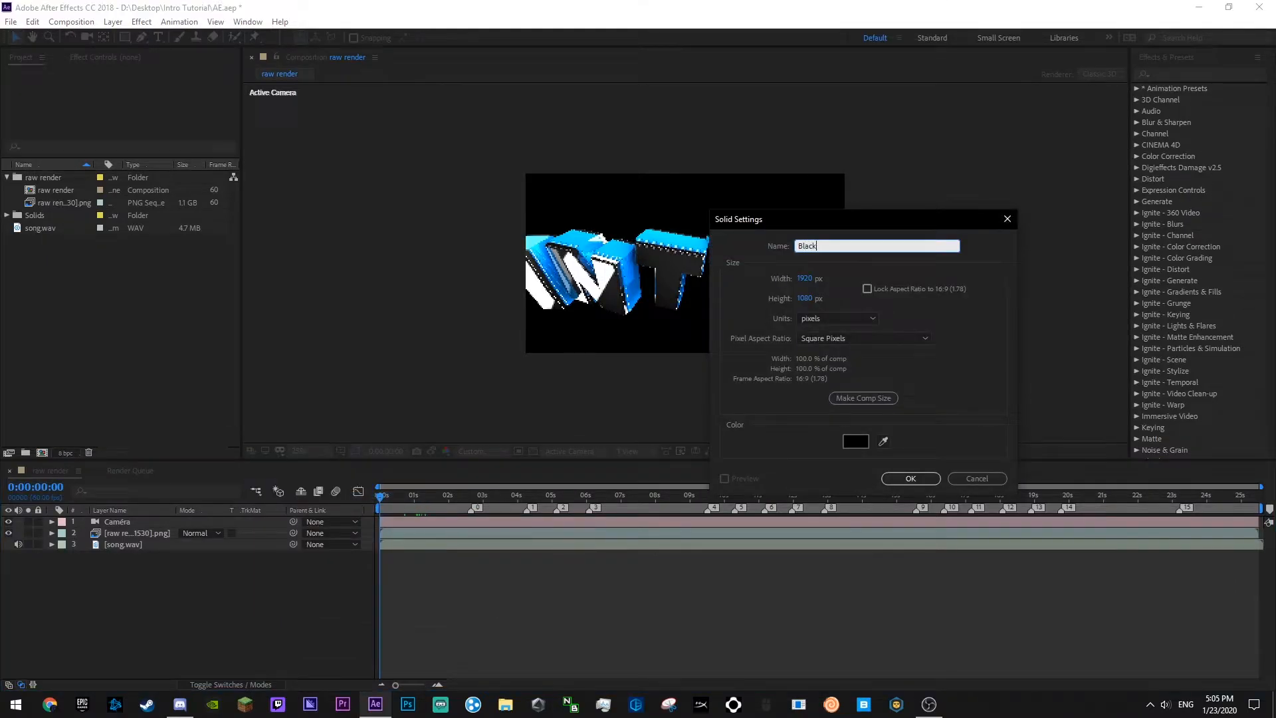
type("k")
key("Return")
left_click_drag(121, 524, 152, 593)
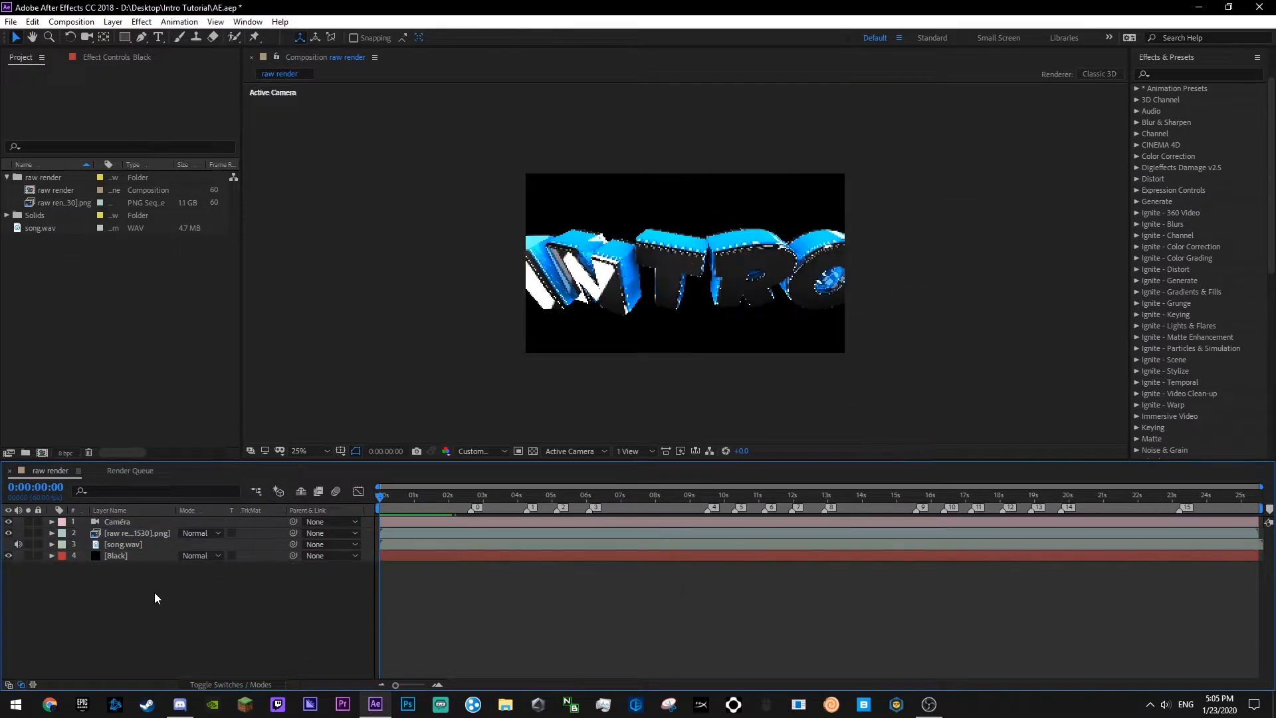
- Save the project, keep the custom preview resolution, and turn on Cache Before Playback for previews
key("ctrl+s")
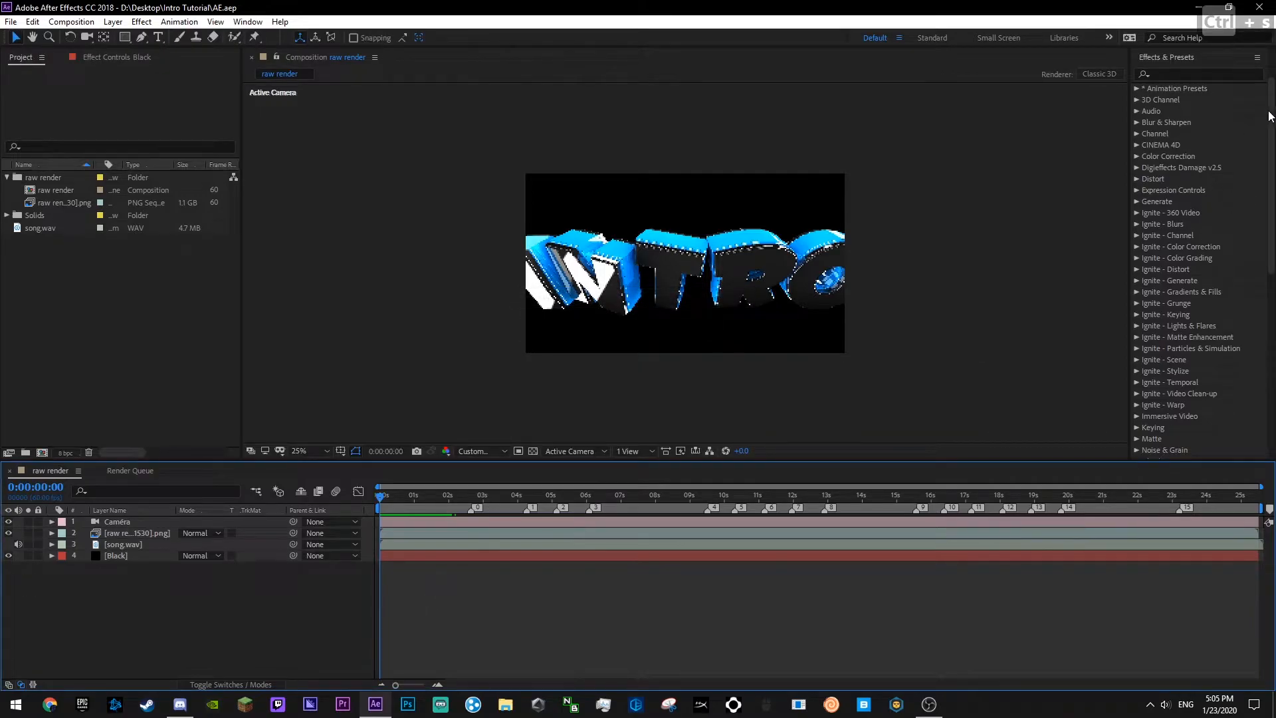
left_click(479, 452)
left_click(489, 541)
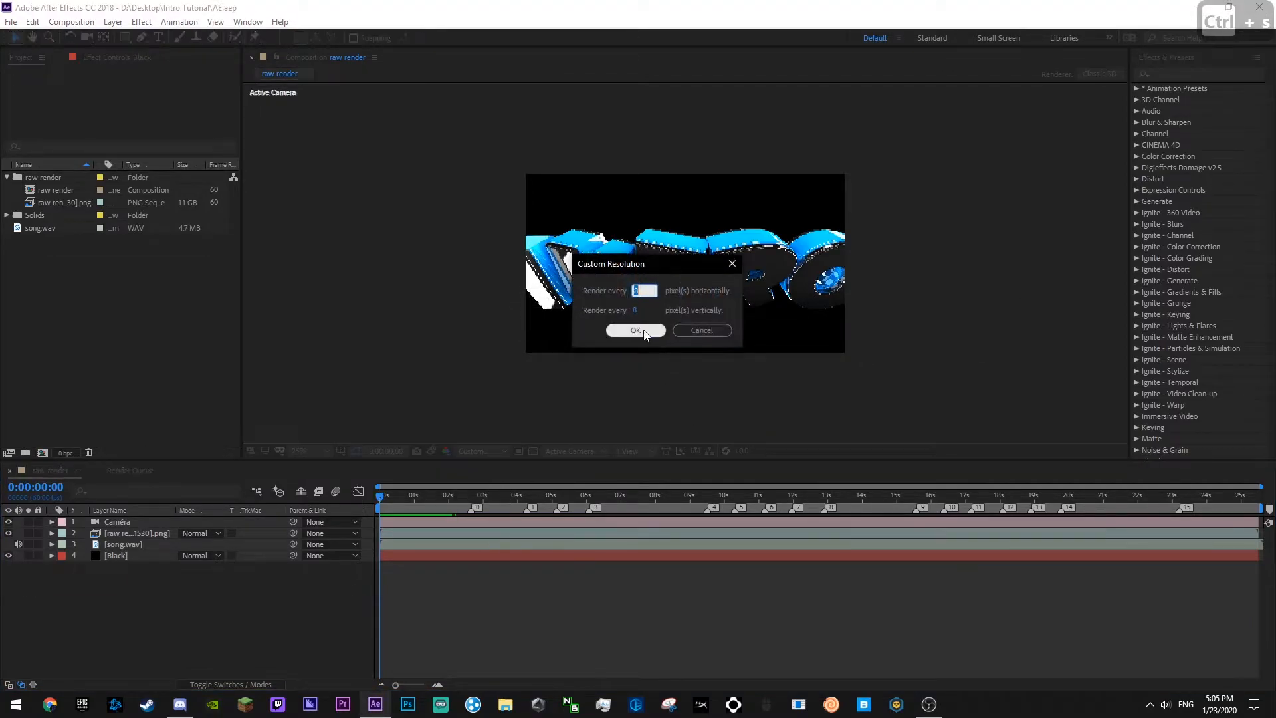
left_click(642, 329)
scroll(1198, 142, "up", 3)
left_click(1180, 79)
left_click(1228, 258)
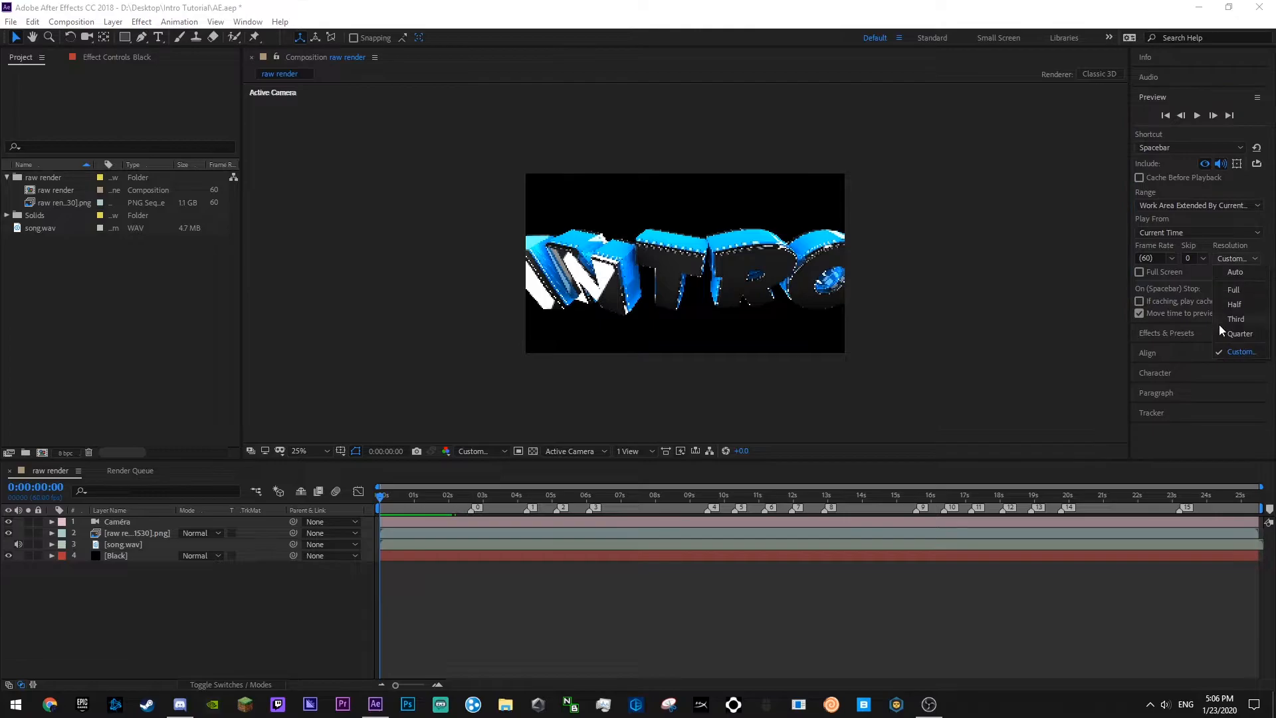
left_click(1224, 350)
left_click(637, 328)
left_click(1140, 178)
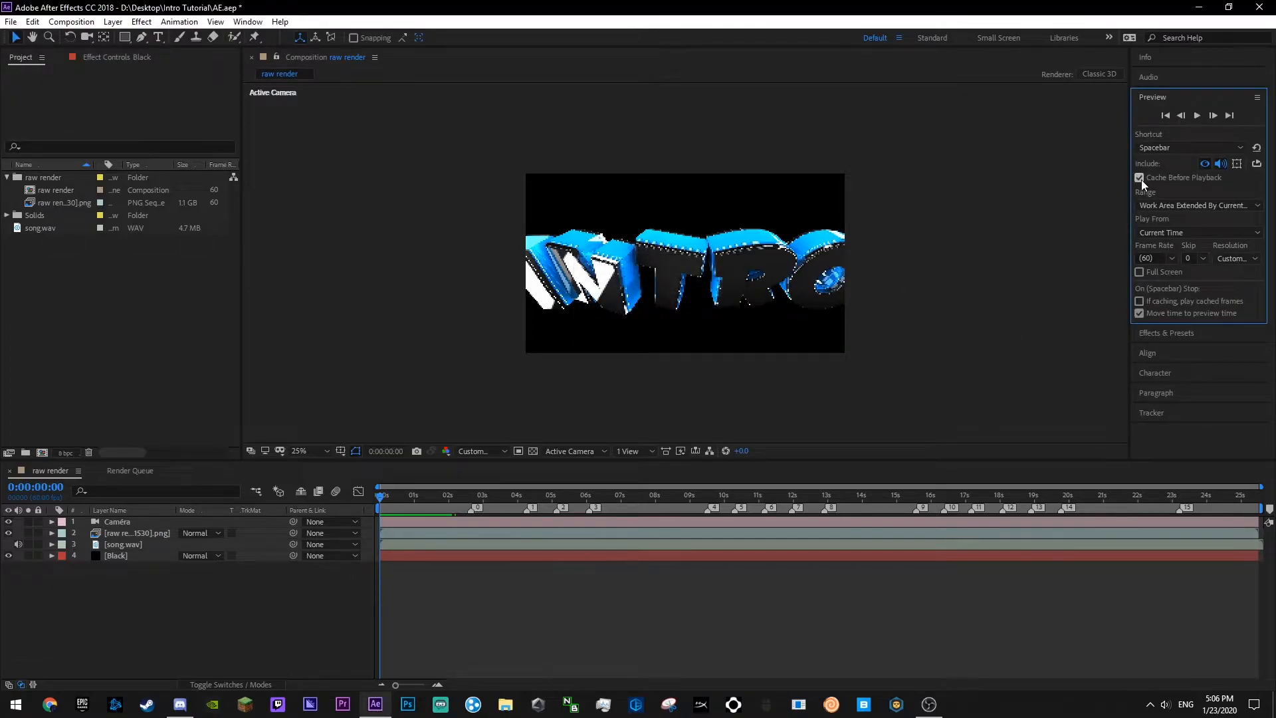
- Play a cached preview of the raw render composition from the start and save the project
key("space")
left_click(1170, 330)
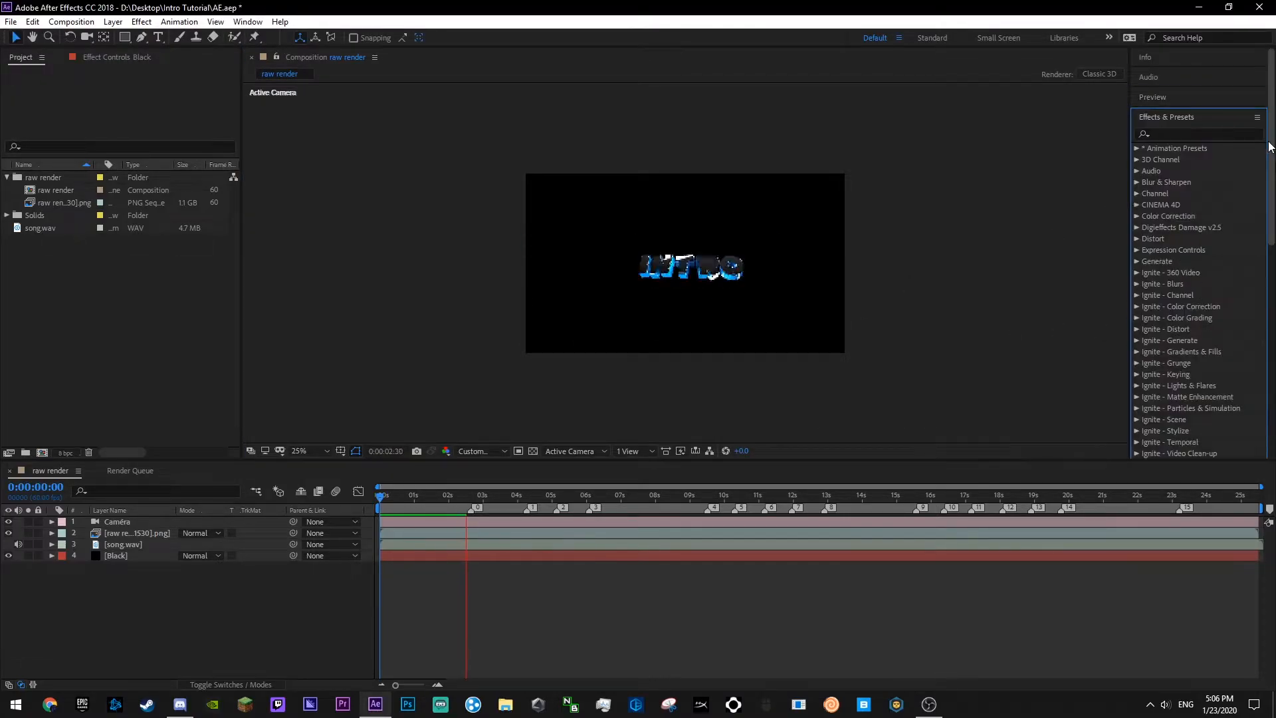
left_click(239, 610)
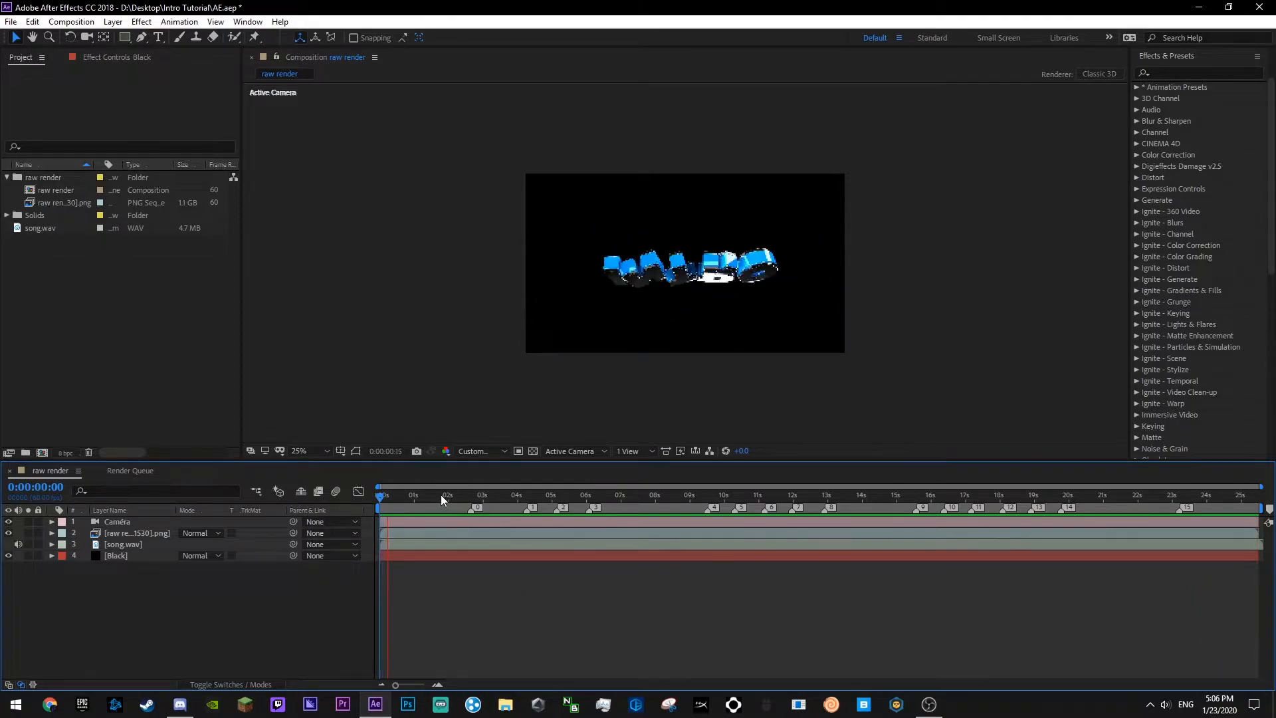
key("ctrl+s")
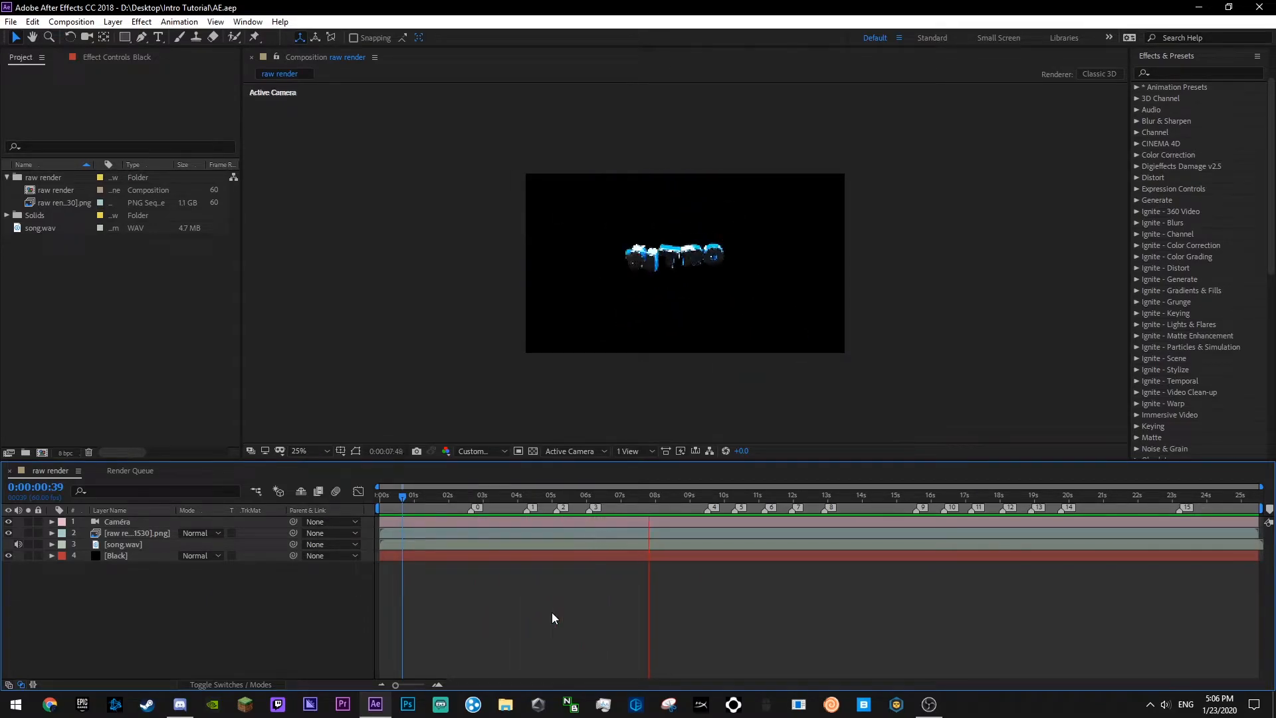
key("space")
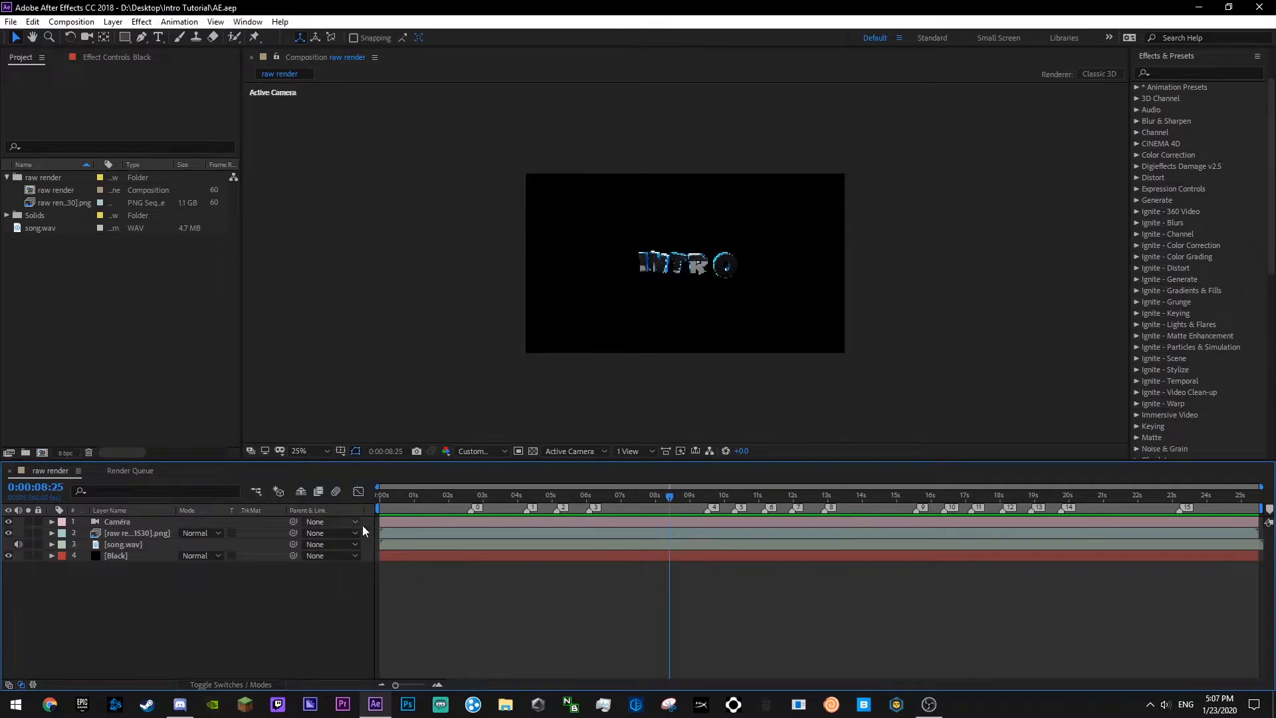
- Select the song.wav layer and jump between the numbered composition markers to check their positions
key("Home")
left_click(408, 544)
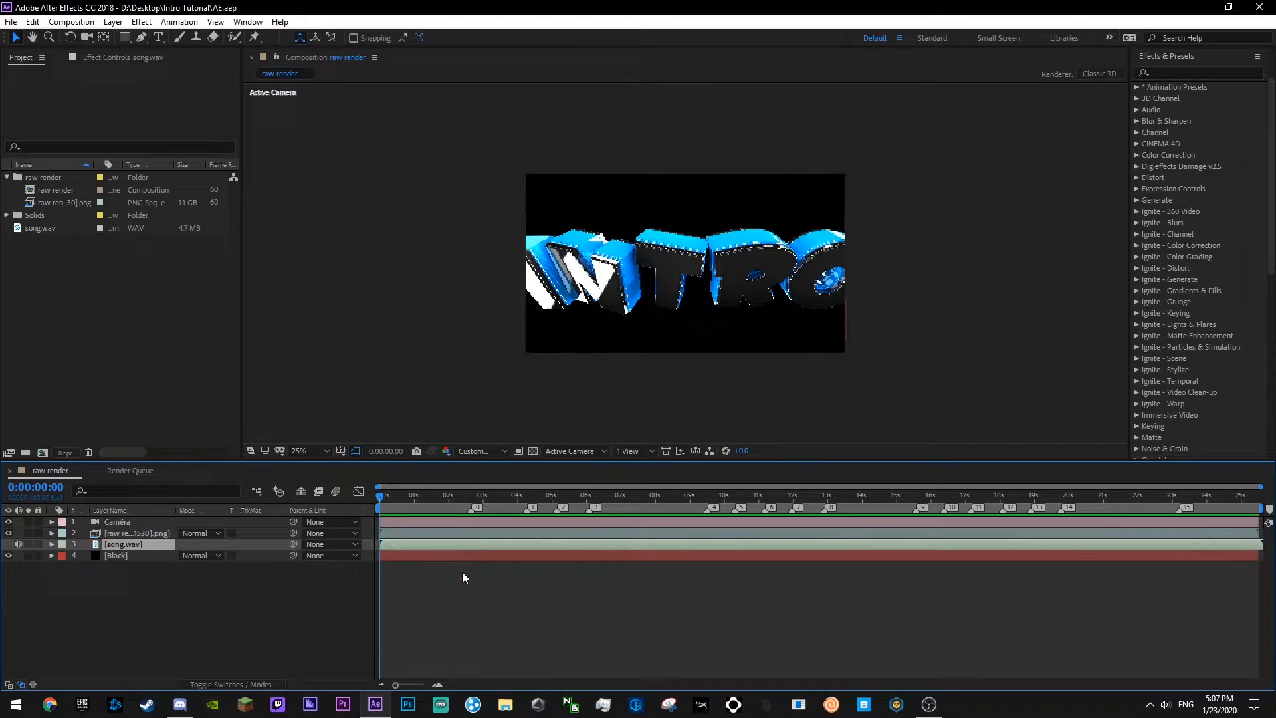
key("2")
key("3")
key("5")
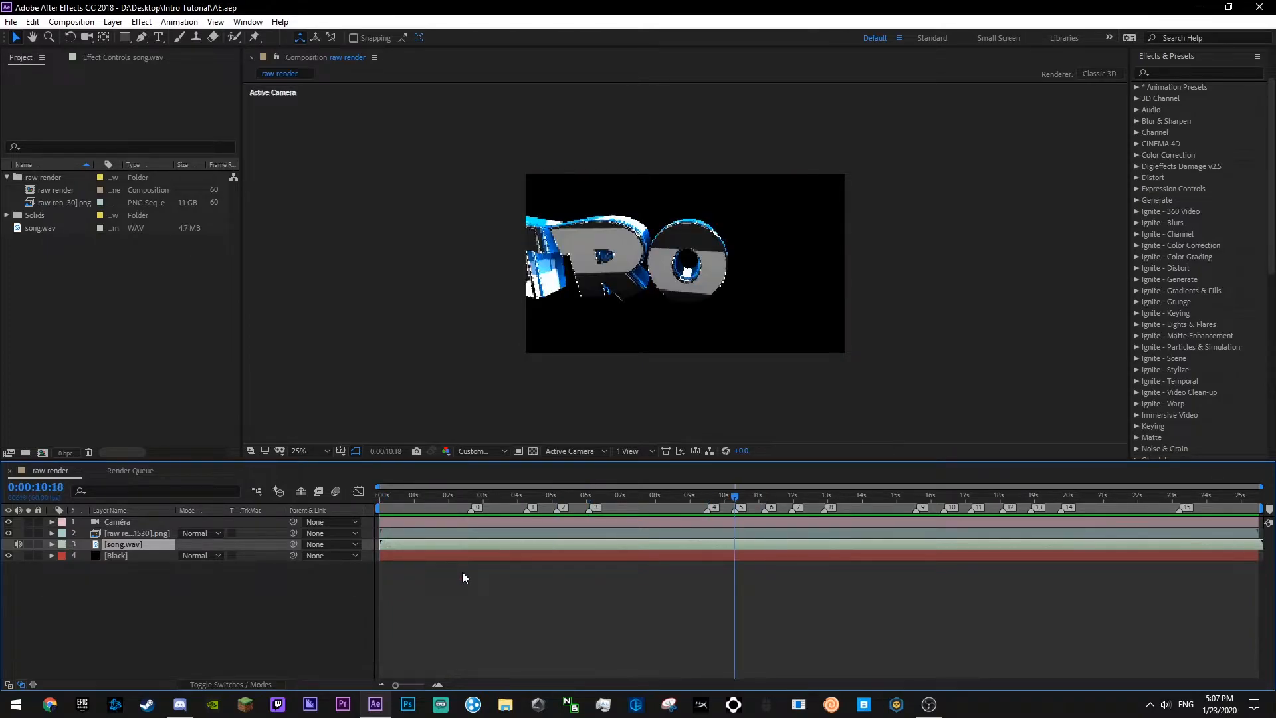
key("0")
key("2")
key("3")
key("7")
key("9")
key("8")
key("7")
key("5")
key("4")
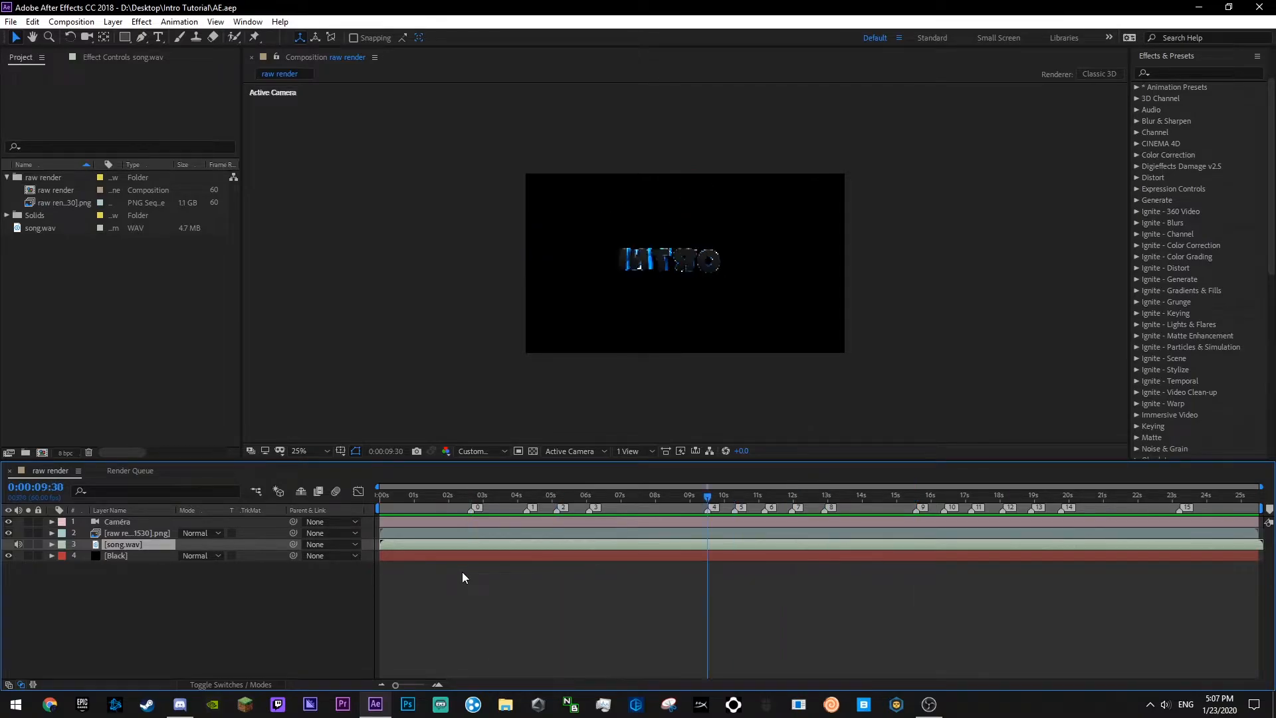
- Add a layer marker to song.wav at composition marker 0, at 0:00:02:38, and keep the layer selected
key("0")
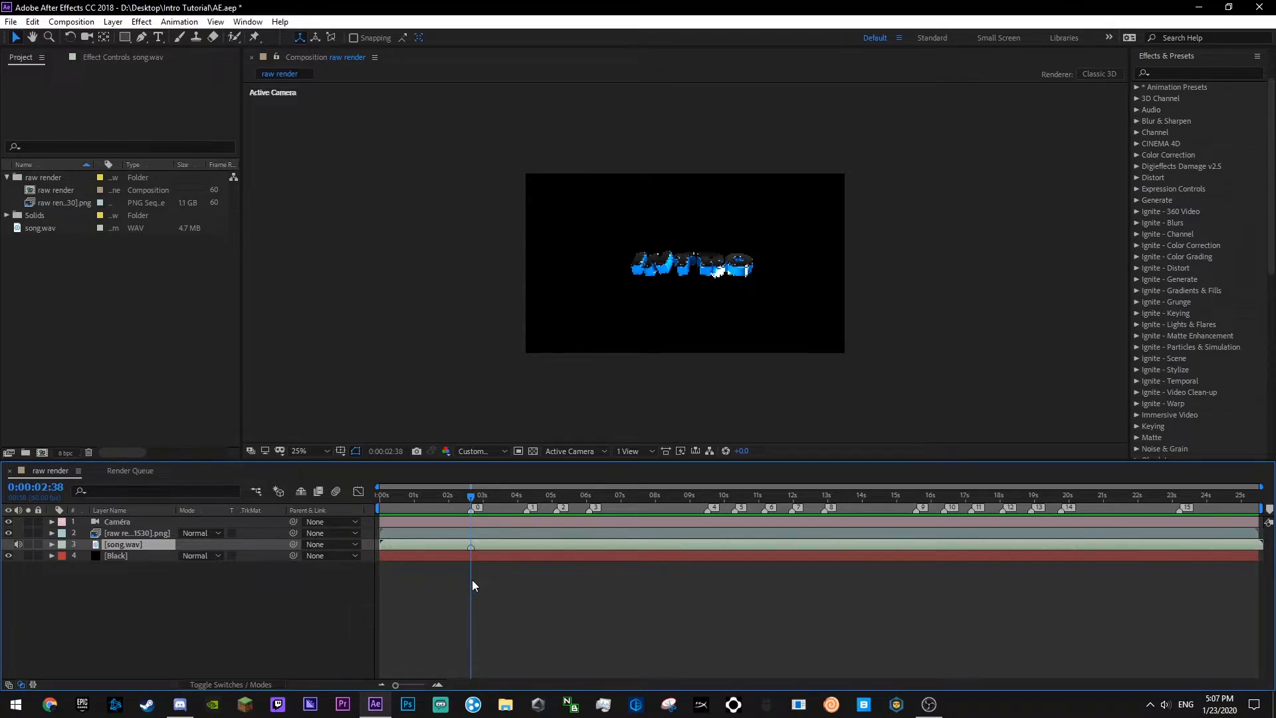
right_click(490, 547)
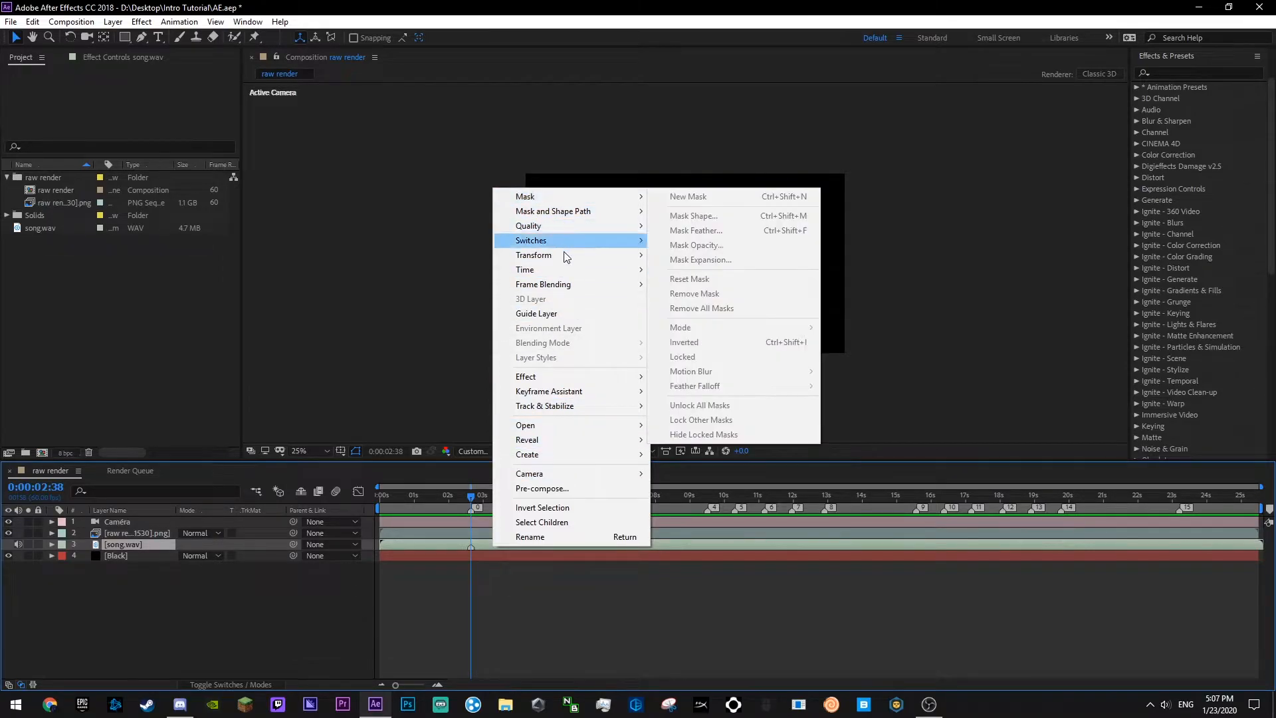
left_click(475, 595)
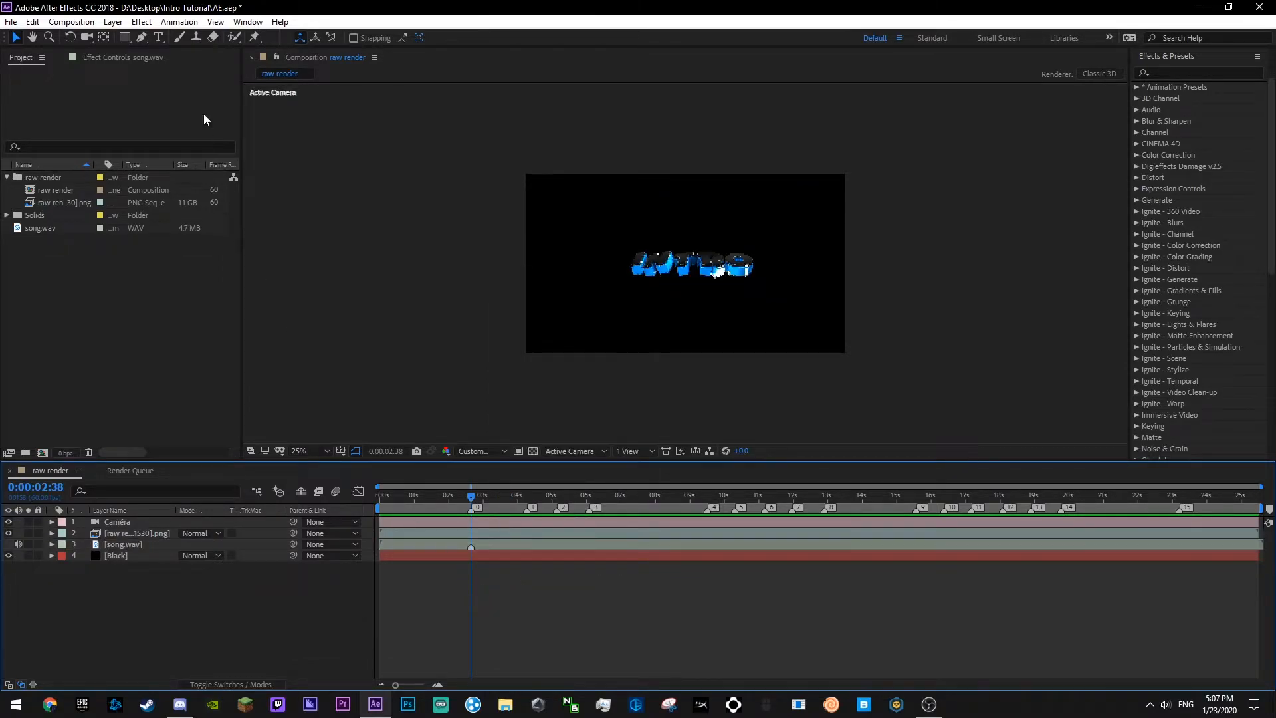
left_click(494, 545)
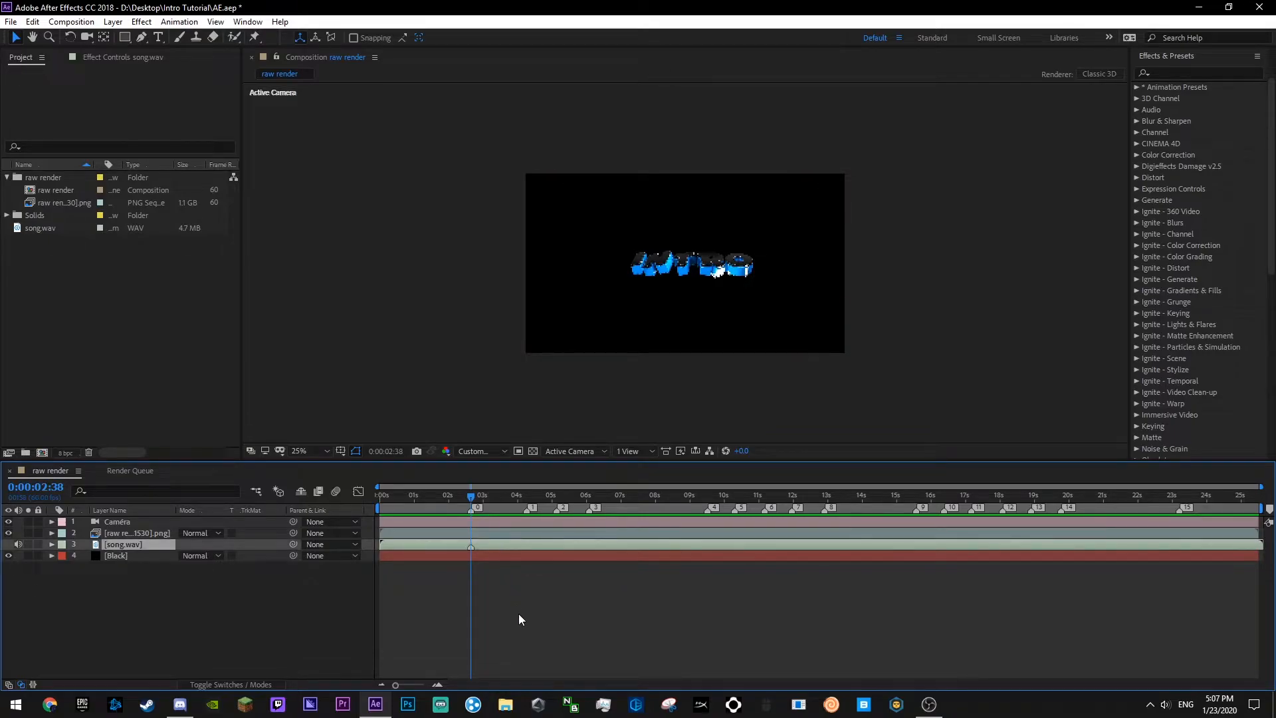
- Add layer markers to song.wav at each composition marker from 1 to 9 and save the project
key("k")
key("KP_Multiply")
key("k")
key("KP_Multiply")
key("k")
key("KP_Multiply")
key("k")
key("KP_Multiply")
key("k")
key("KP_Multiply")
key("k")
key("KP_Multiply")
key("k")
key("KP_Multiply")
key("k")
key("KP_Multiply")
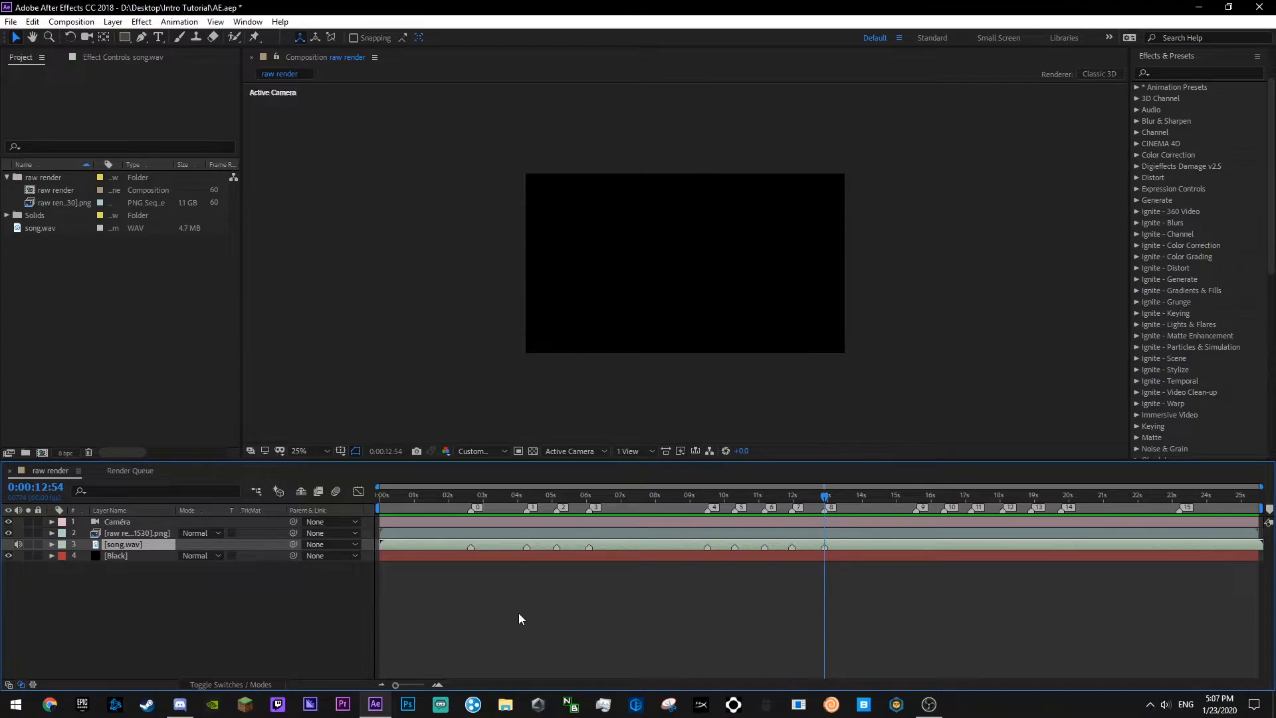
key("k")
key("KP_Multiply")
key("ctrl+s")
- Add layer markers to song.wav at composition markers 10, 11 and 12, at 0:00:16:22, 0:00:17:10 and 0:00:18:04
left_click(1171, 496)
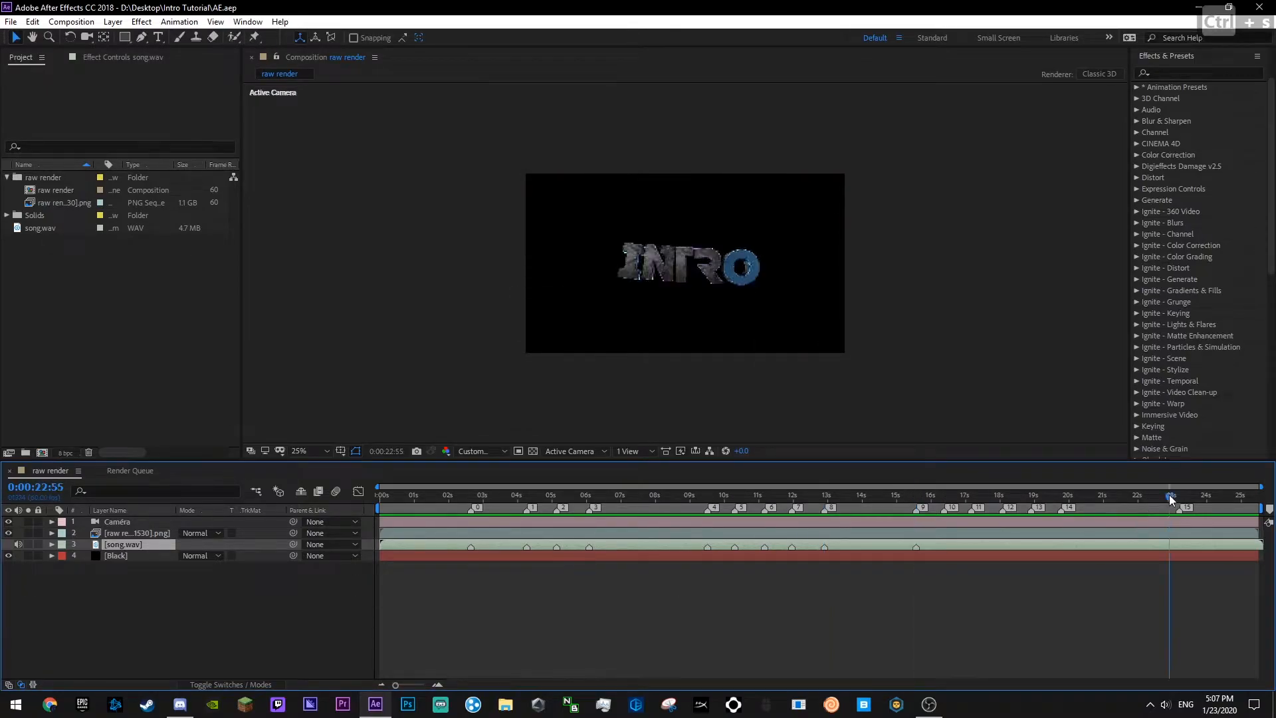
left_click_drag(1169, 495, 1167, 495)
key("equal")
key("equal")
key("minus")
left_click_drag(730, 493, 721, 494)
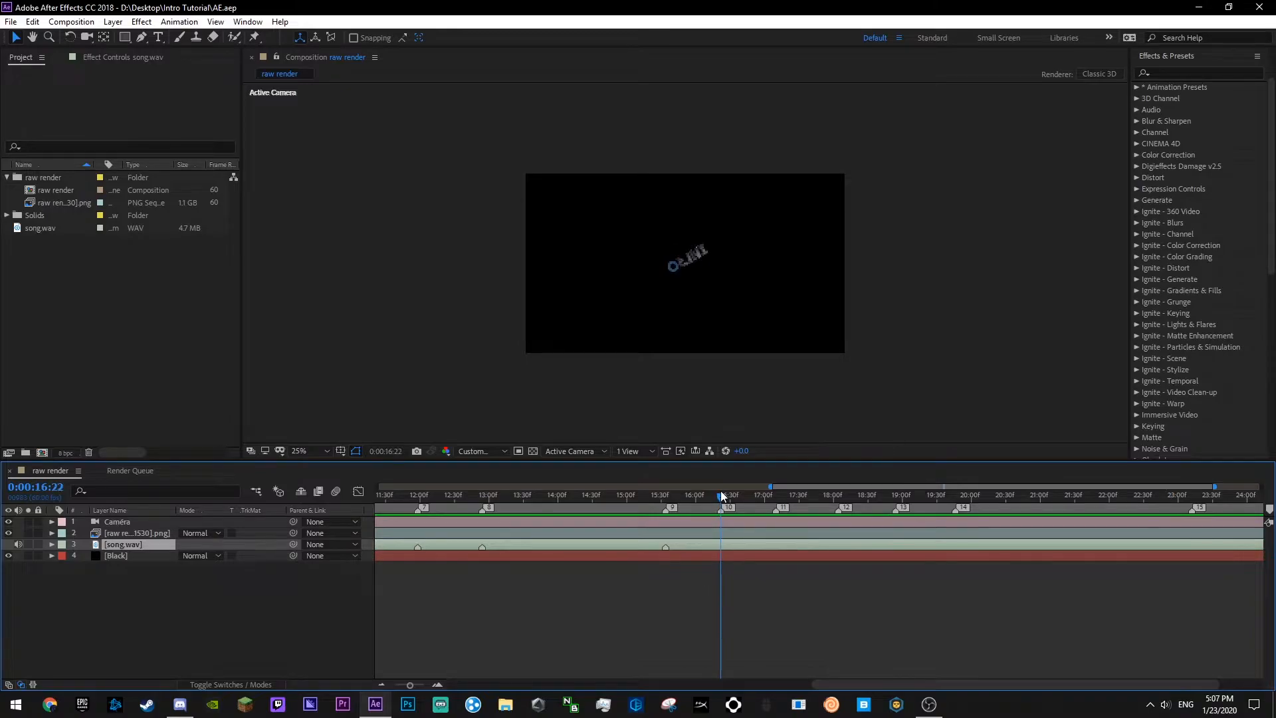
left_click(775, 493)
key("equal")
key("equal")
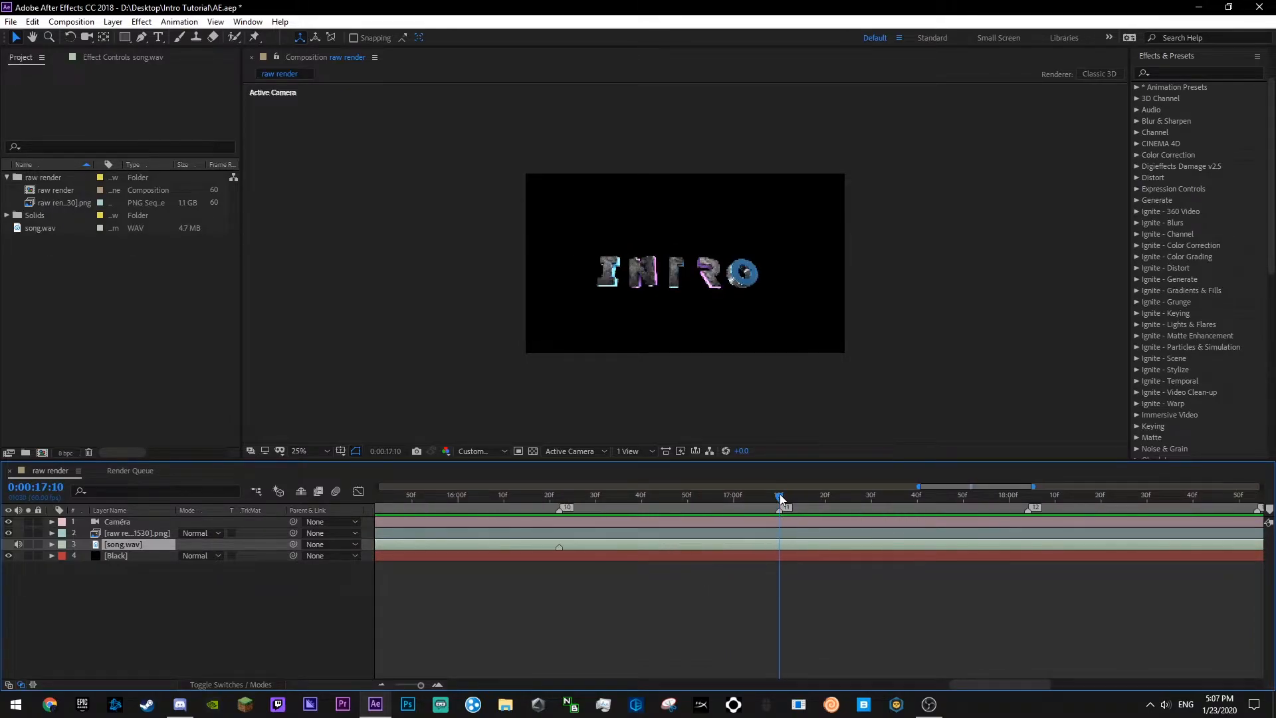
left_click(1023, 496)
left_click_drag(1031, 495, 1028, 495)
key("KP_Multiply")
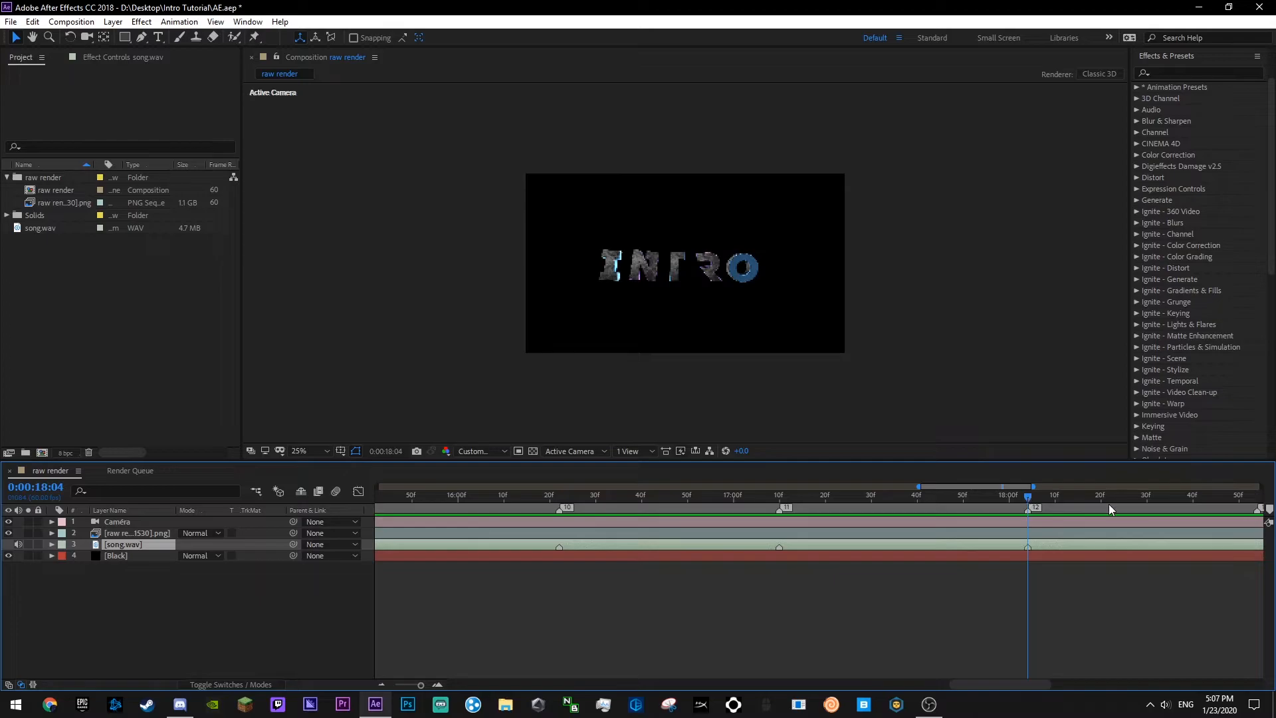
- Add a layer marker to song.wav at composition marker 15, at 0:00:23:12
key("minus")
key("minus")
key("minus")
mouse_move(1144, 497)
left_mouse_down()
mouse_move(1204, 498)
mouse_move(1191, 496)
left_mouse_up()
key("equal")
key("equal")
key("equal")
key("KP_Multiply")
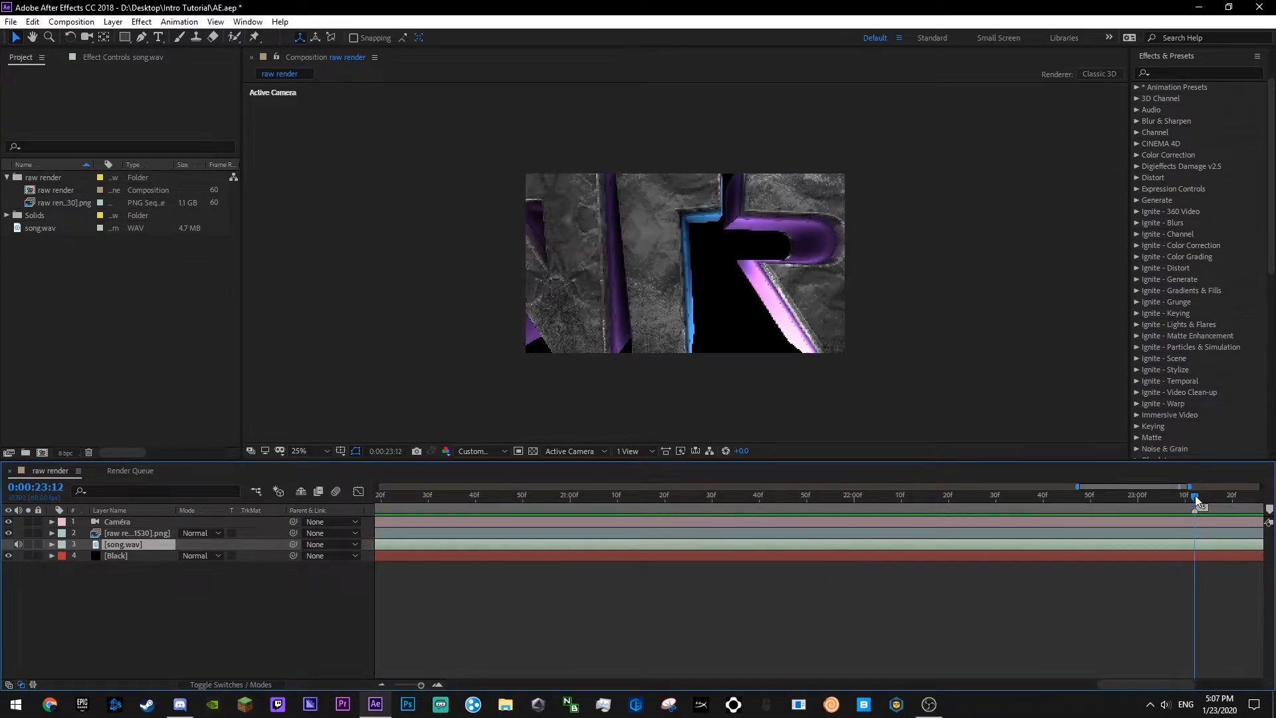
- Add layer markers to song.wav at composition markers 14 and 13, at 0:00:19:46 and 0:00:18:54, and save the project
key("minus")
key("minus")
left_click(903, 495)
key("equal")
key("equal")
left_click_drag(1023, 495, 980, 494)
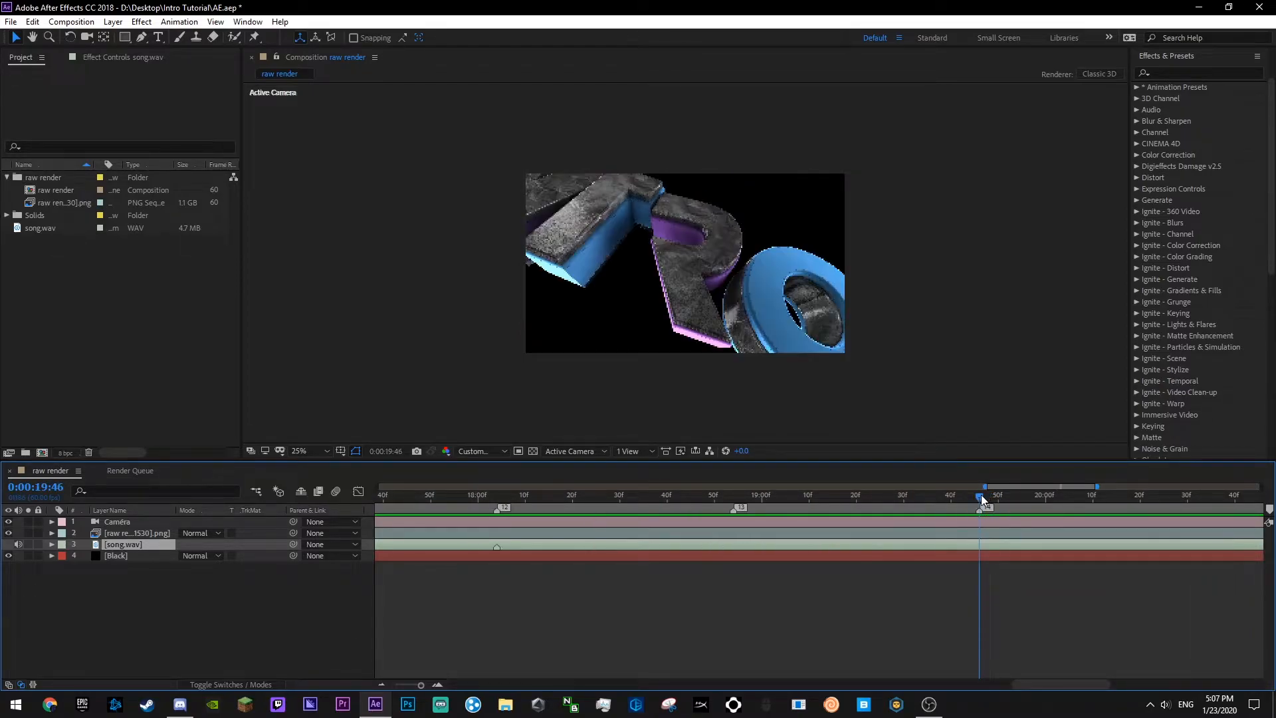
left_click(734, 496)
key("minus")
key("minus")
key("minus")
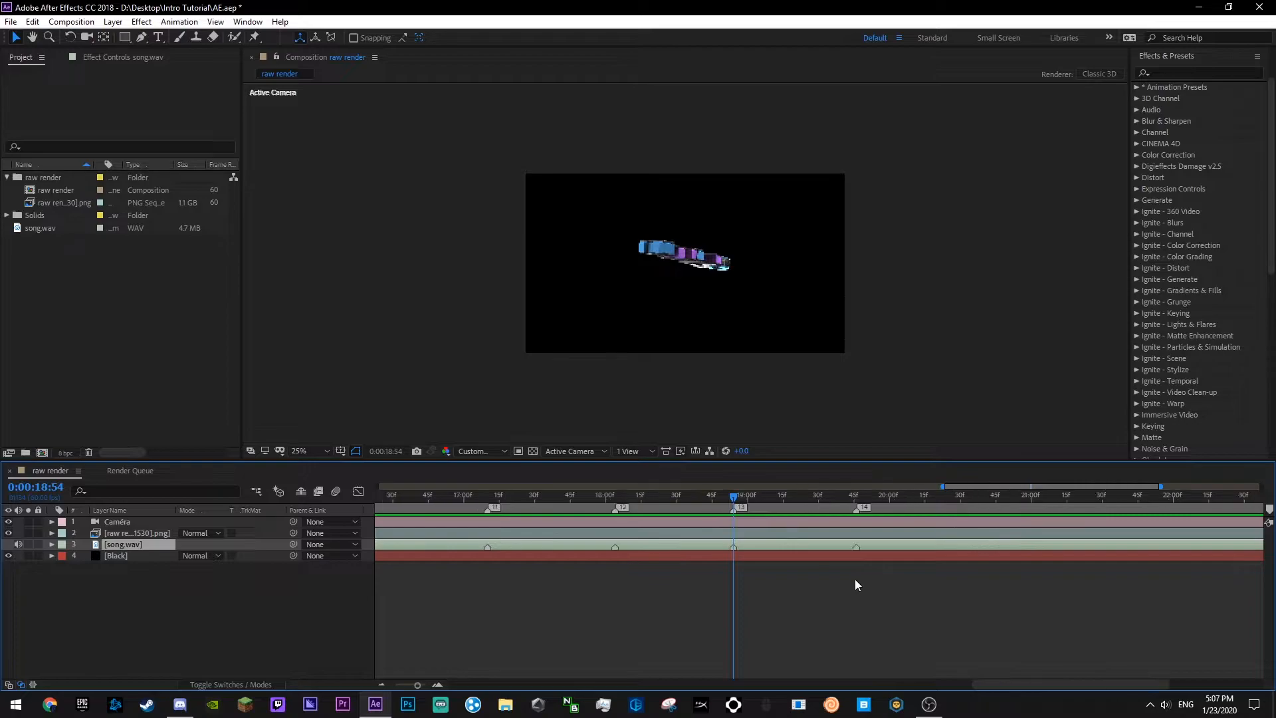
key("ctrl+s")
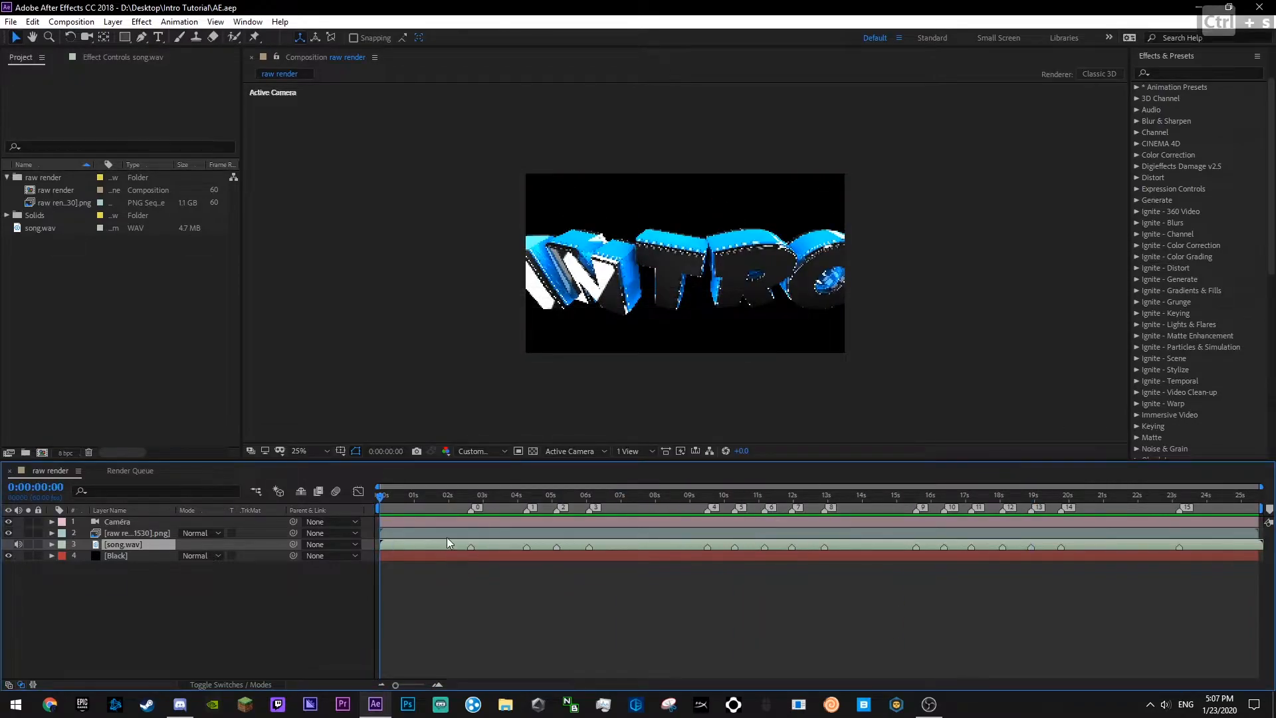
- Preview from 0:00:00:56 and mark the in-between beats on song.wav up to about 7 seconds, undoing the mistimed markers
left_click(489, 496)
left_click_drag(475, 503, 411, 498)
key("ctrl+s")
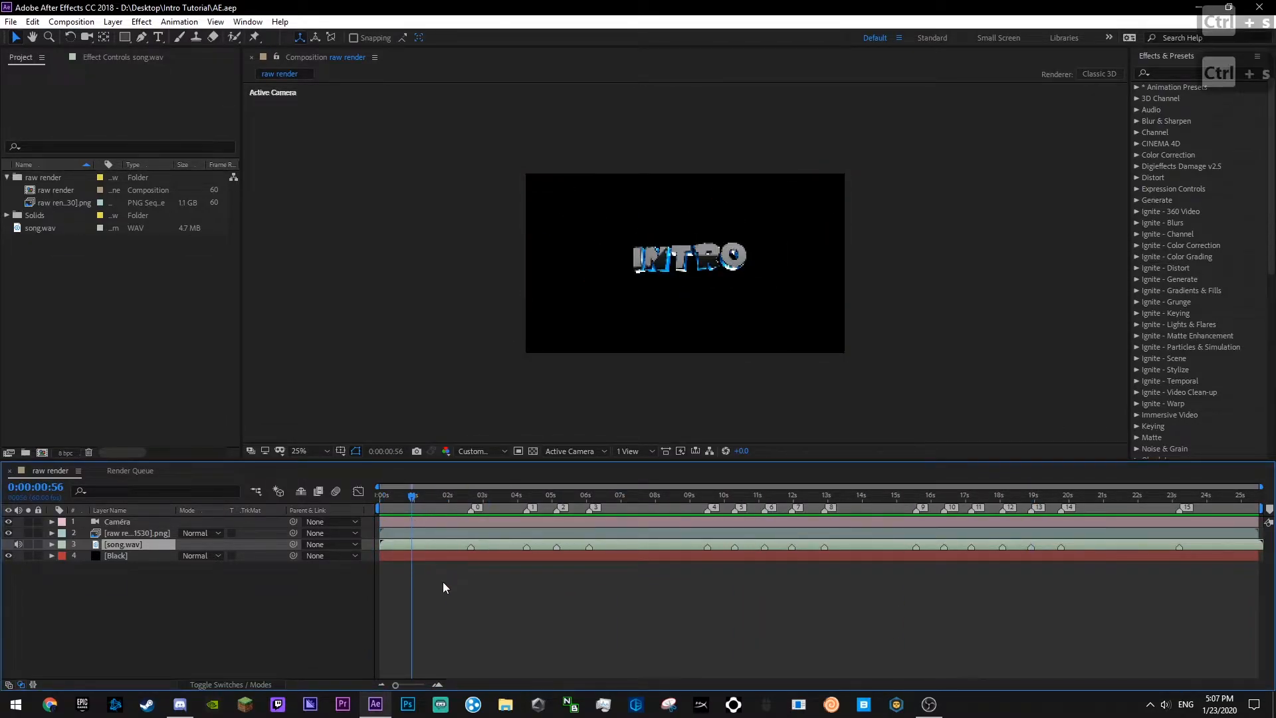
key("space")
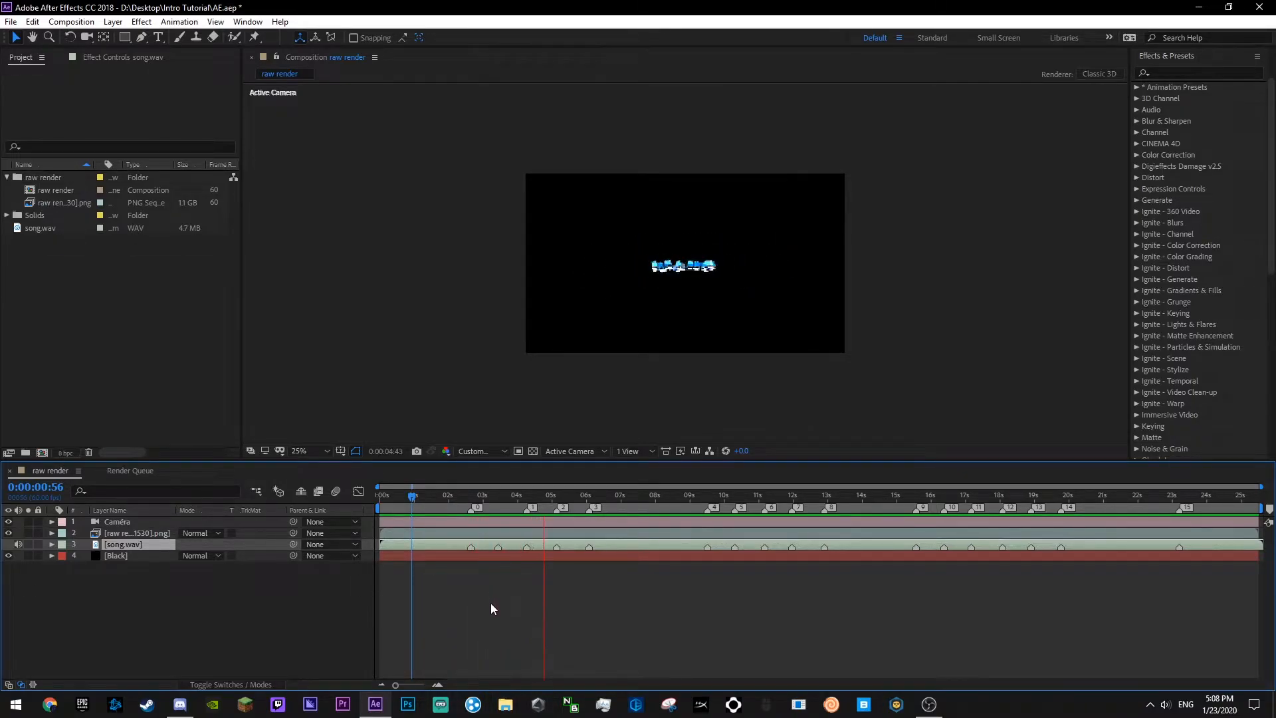
key("KP_Multiply")
key("KP_Multiply")
key("KP_Multiply")
key("ctrl+z")
key("ctrl+z")
- Replay from 0:00:06:29 onward and mark the remaining in-between beats on song.wav up to about 22 seconds, undoing mistimed markers
left_click(603, 496)
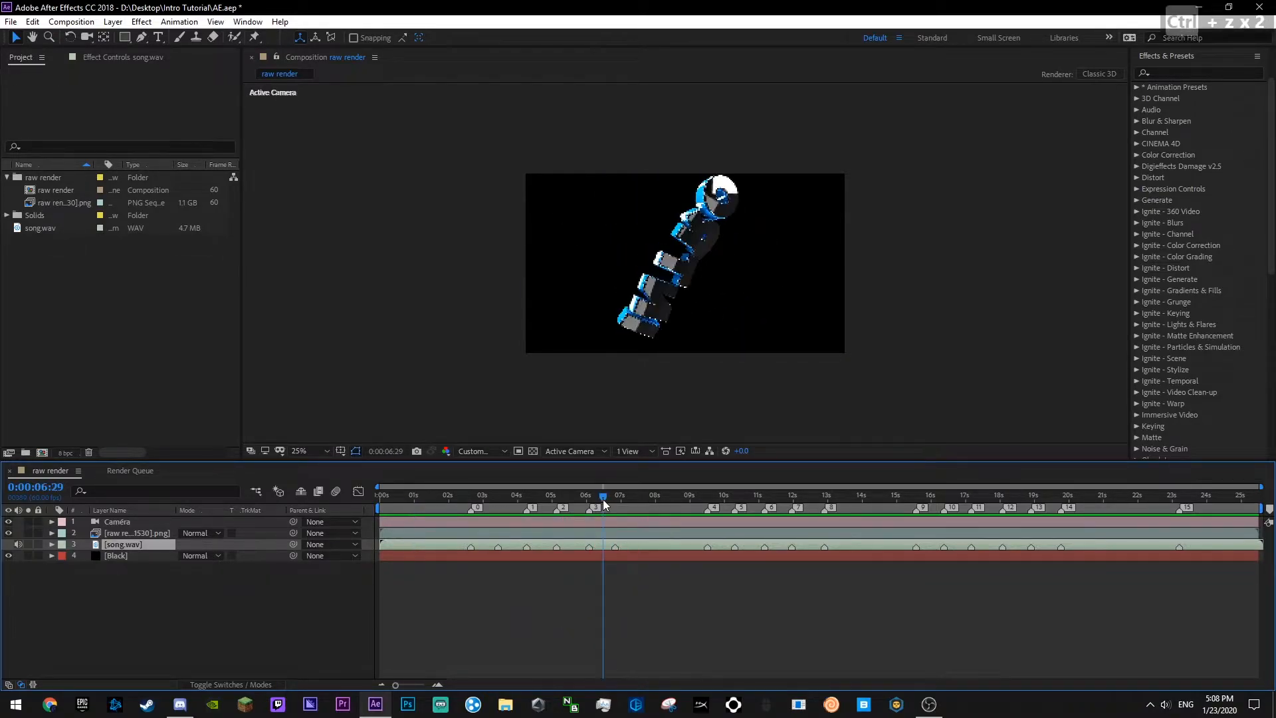
key("KP_Multiply")
key("KP_Multiply")
key("KP_Multiply")
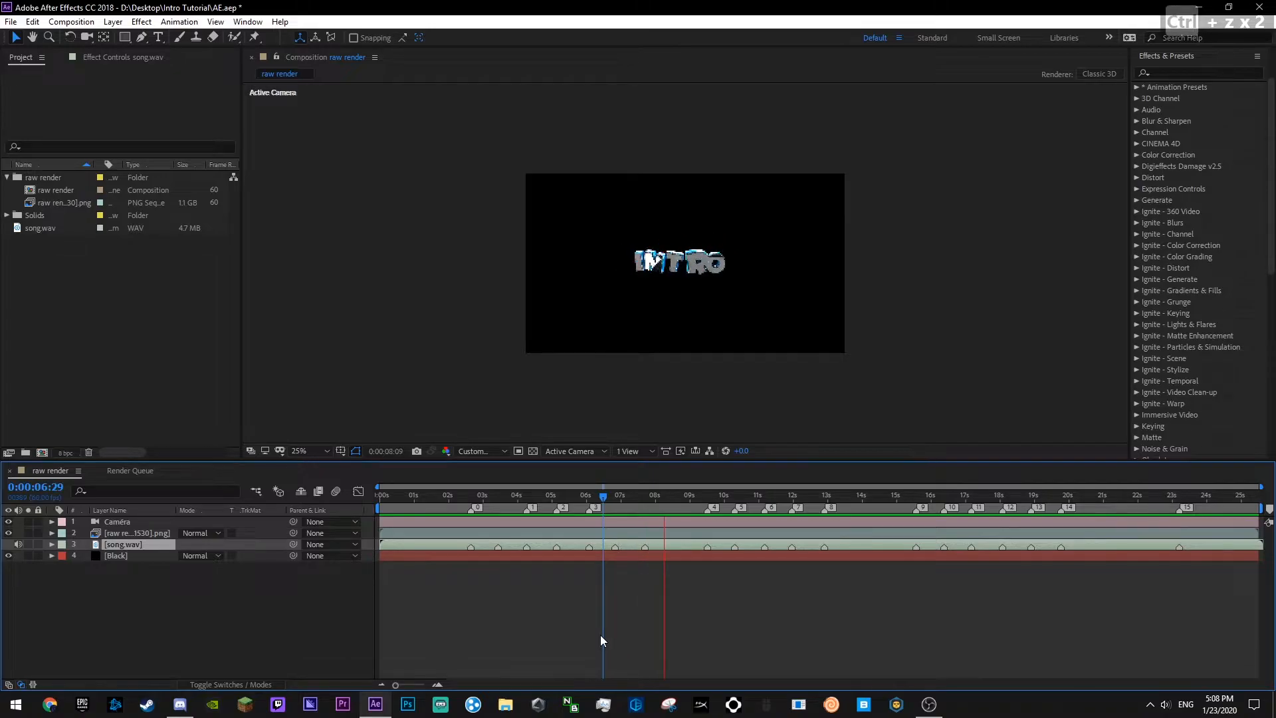
left_click(636, 496)
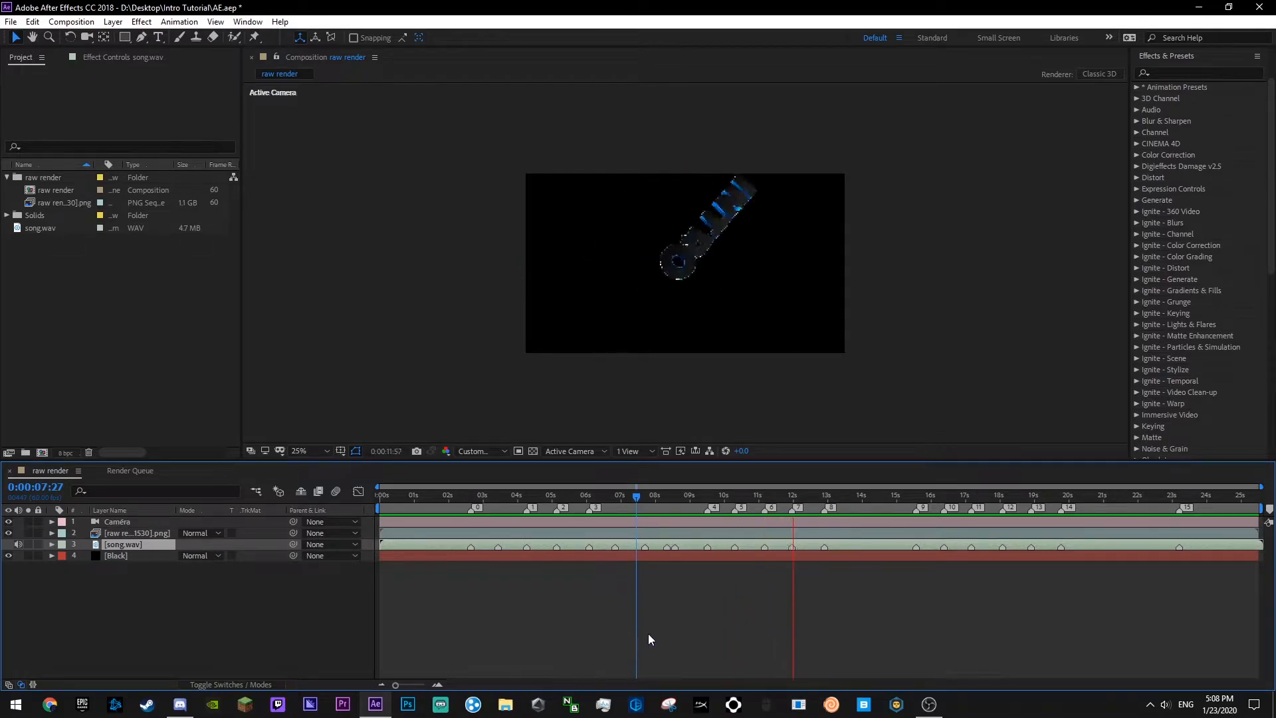
left_click(760, 503)
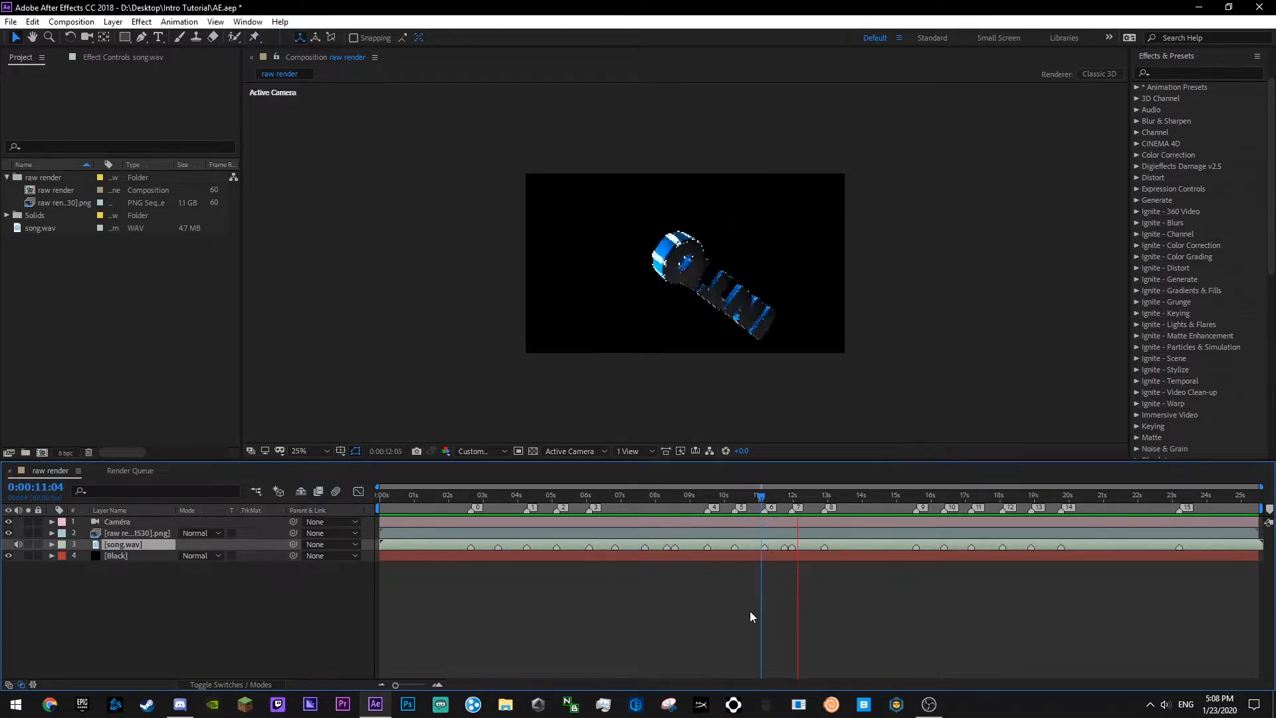
left_click(810, 497)
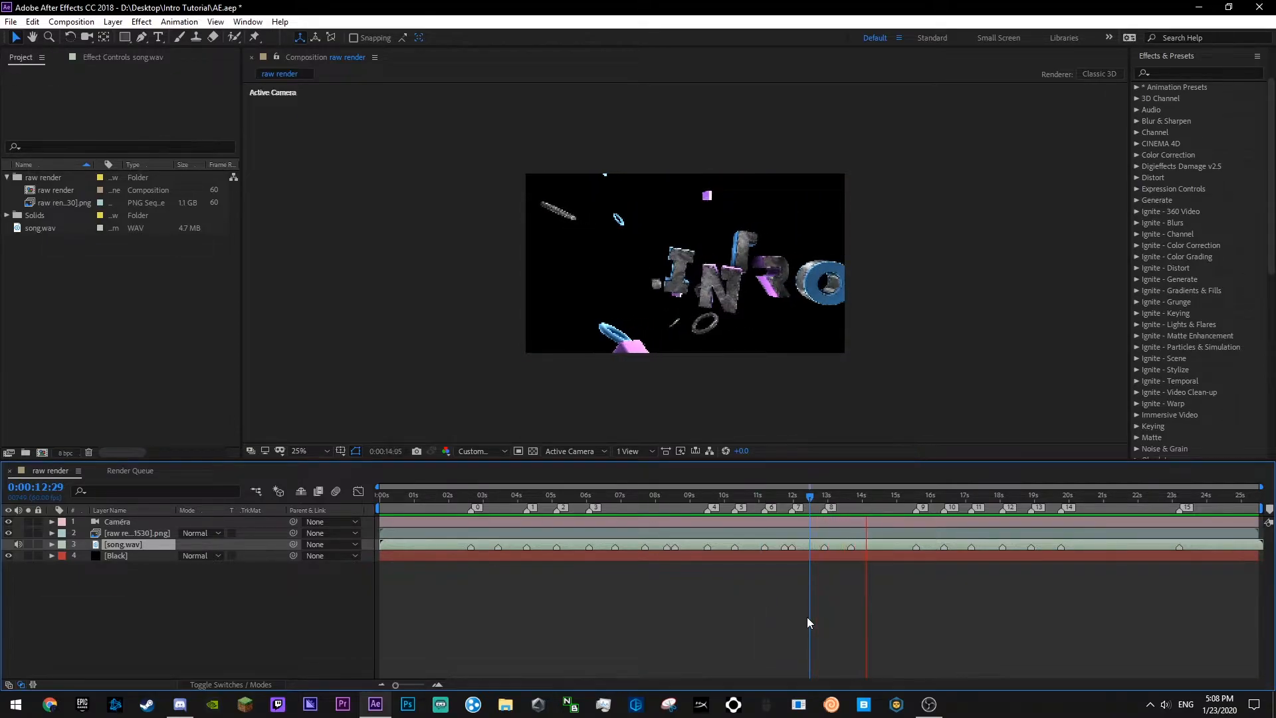
key("ctrl+z")
left_click(870, 497)
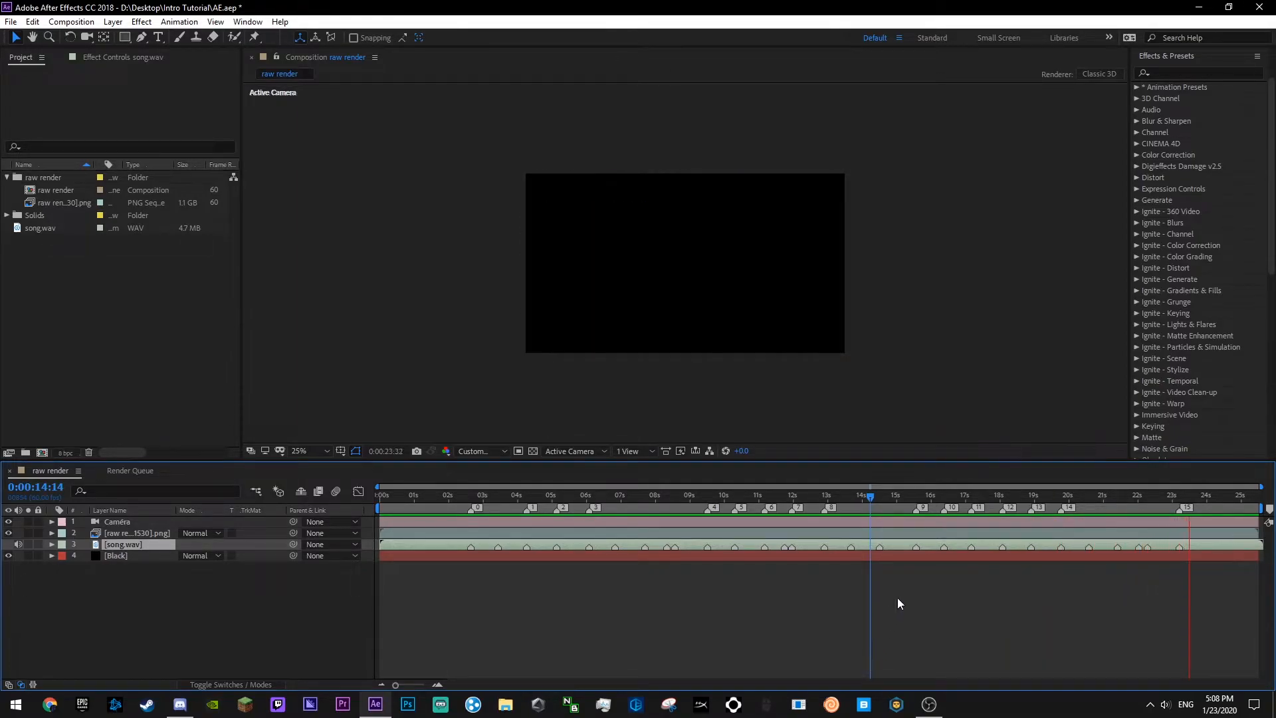
- Replay the music around 0:00:21:20 against the song markers, save the project, and return to the composition's start
left_click(1137, 498)
scroll(1126, 501, "up", 3, "ctrl")
key("ctrl+s")
left_click(1033, 500)
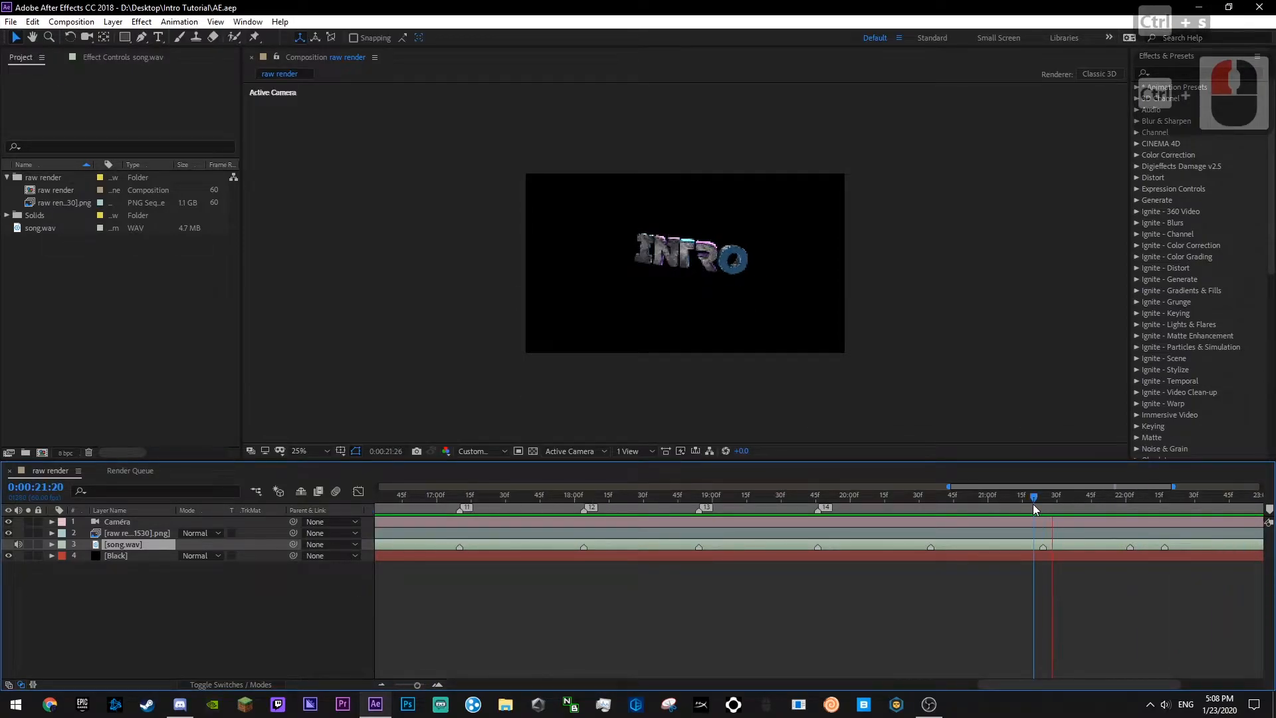
key("space")
scroll(1032, 509, "down", 4, "alt")
left_click_drag(790, 499, 161, 548)
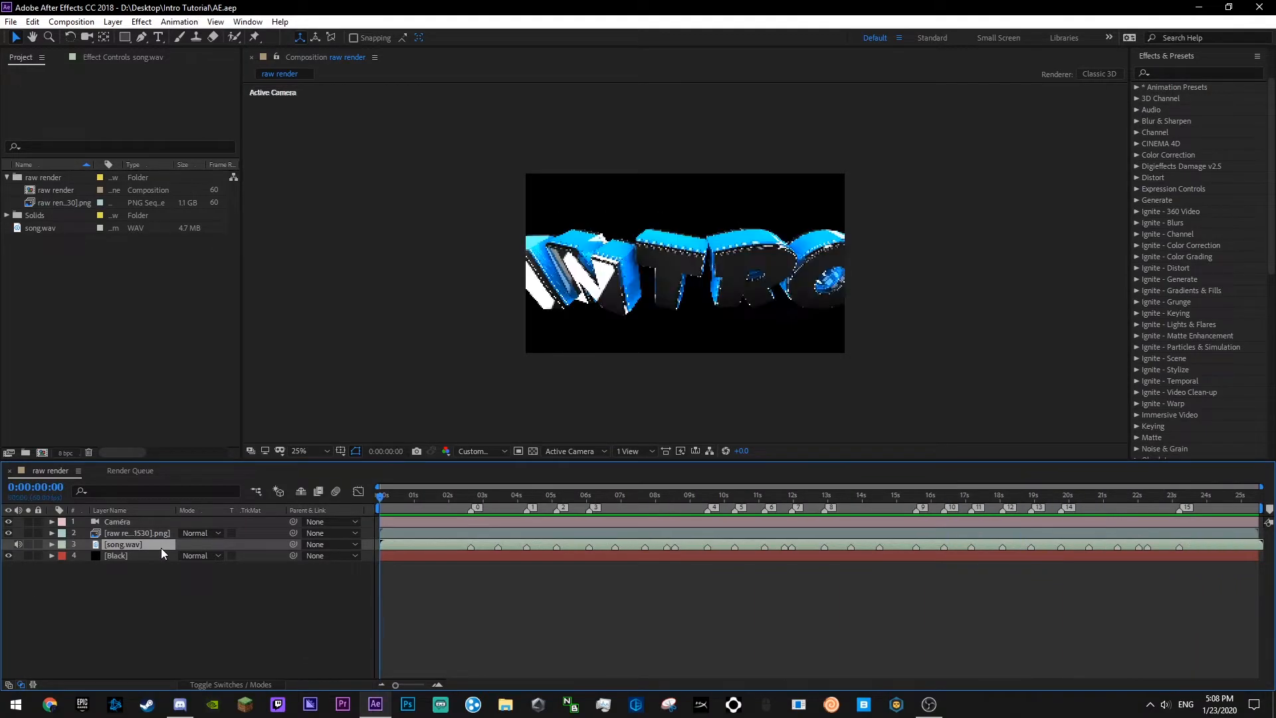
- Save the project, add a new adjustment layer to the raw render composition, name it Sync, and save again
left_click(141, 611)
key("ctrl+s")
right_click(125, 606)
mouse_move(191, 465)
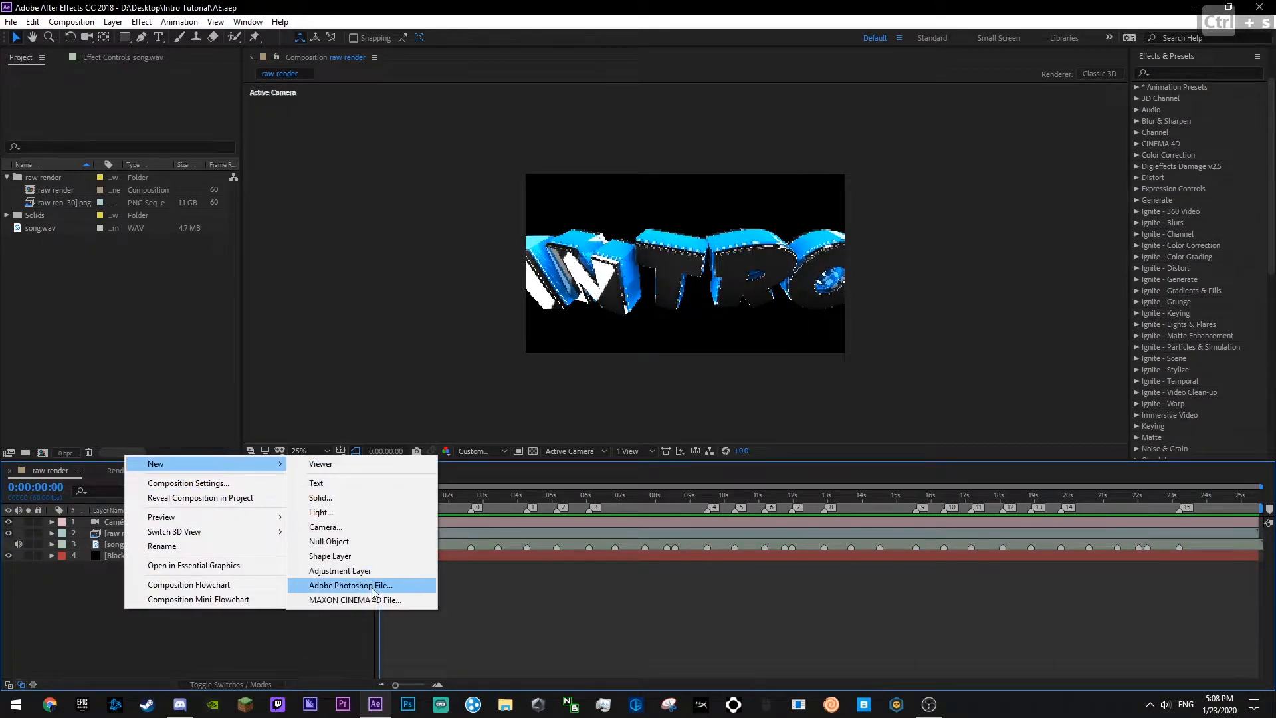
left_click(349, 570)
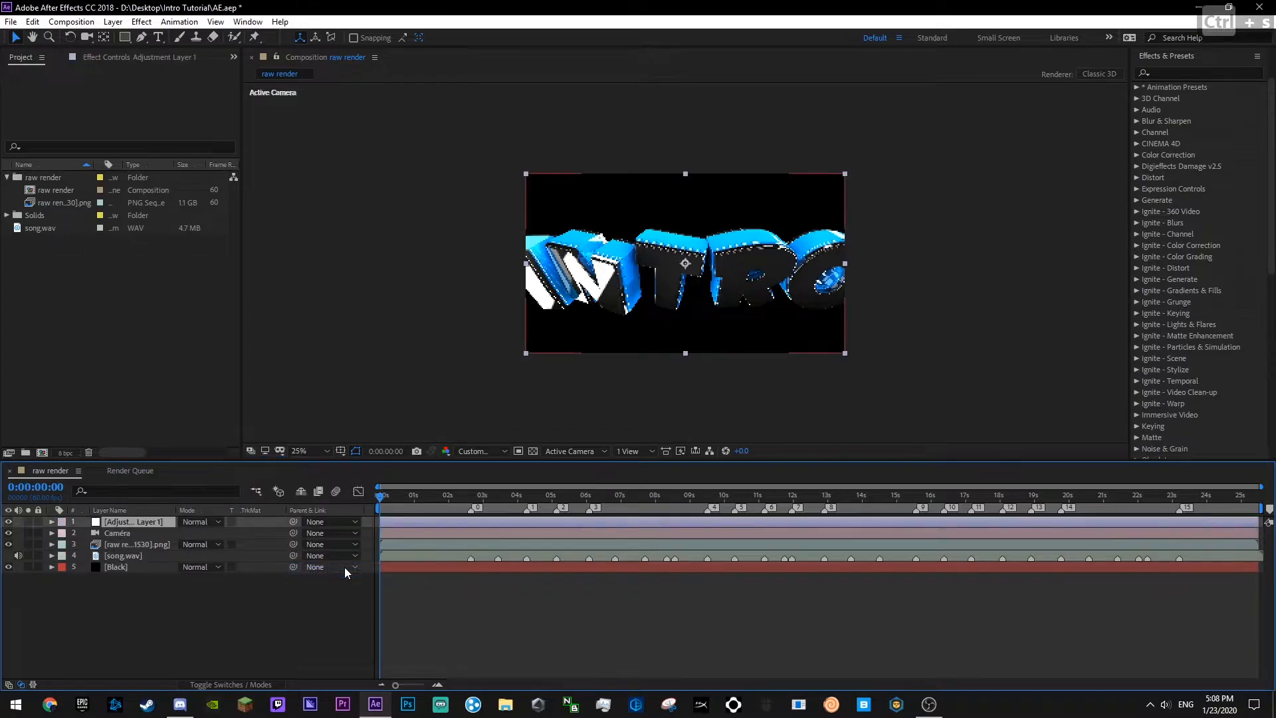
key("Return")
type("Syn")
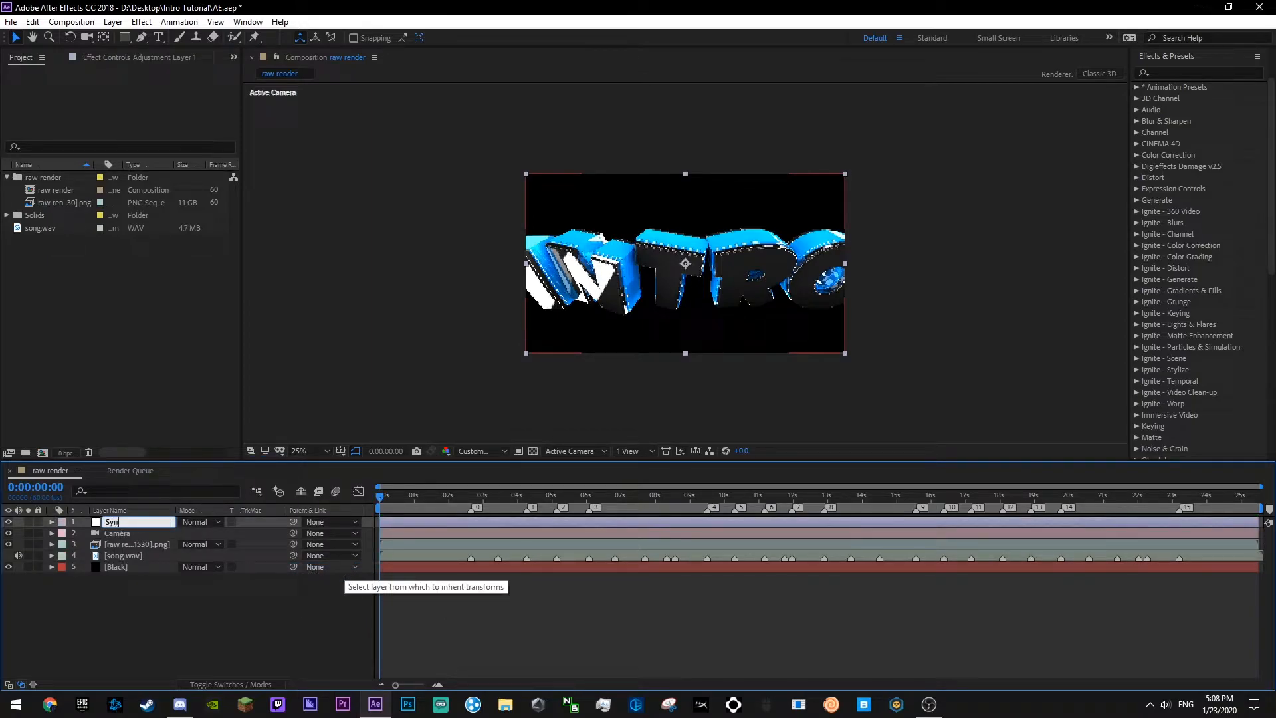
type("c")
key("Return")
key("ctrl+s")
- Find the Sapphire S_Shake effect, apply it to the Sync layer, and save the project
left_click(1174, 71)
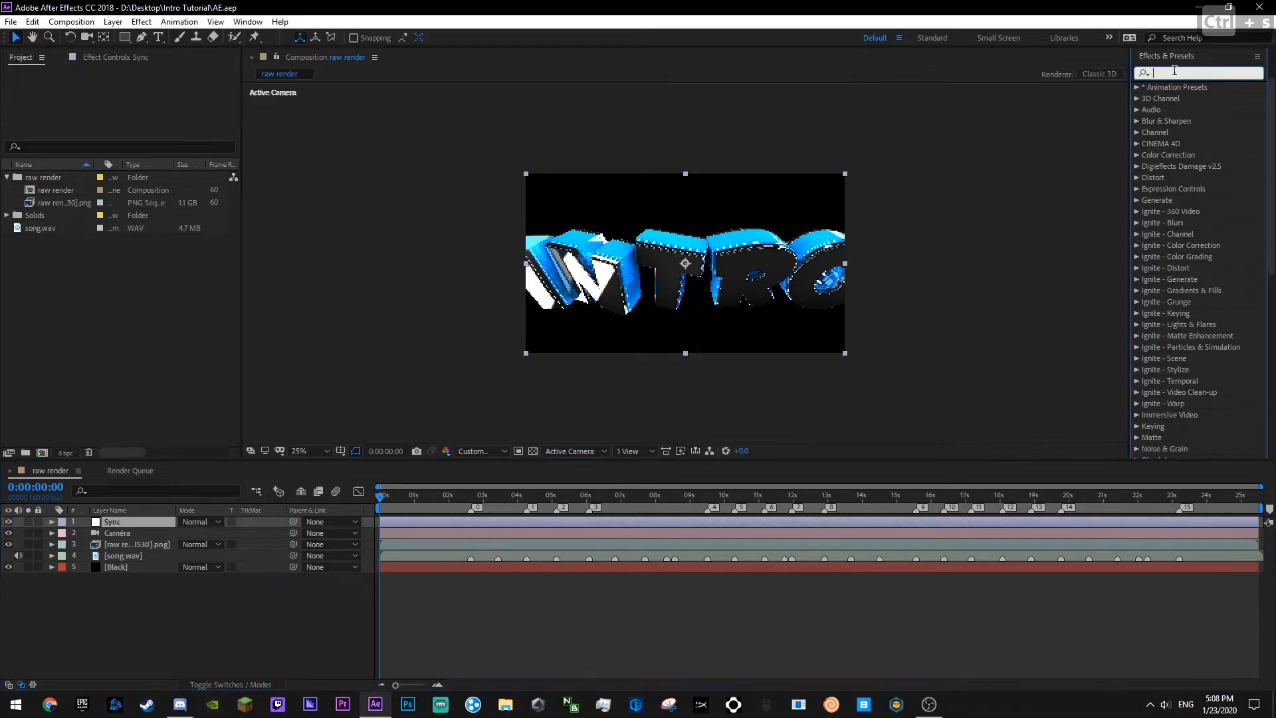
type("sha")
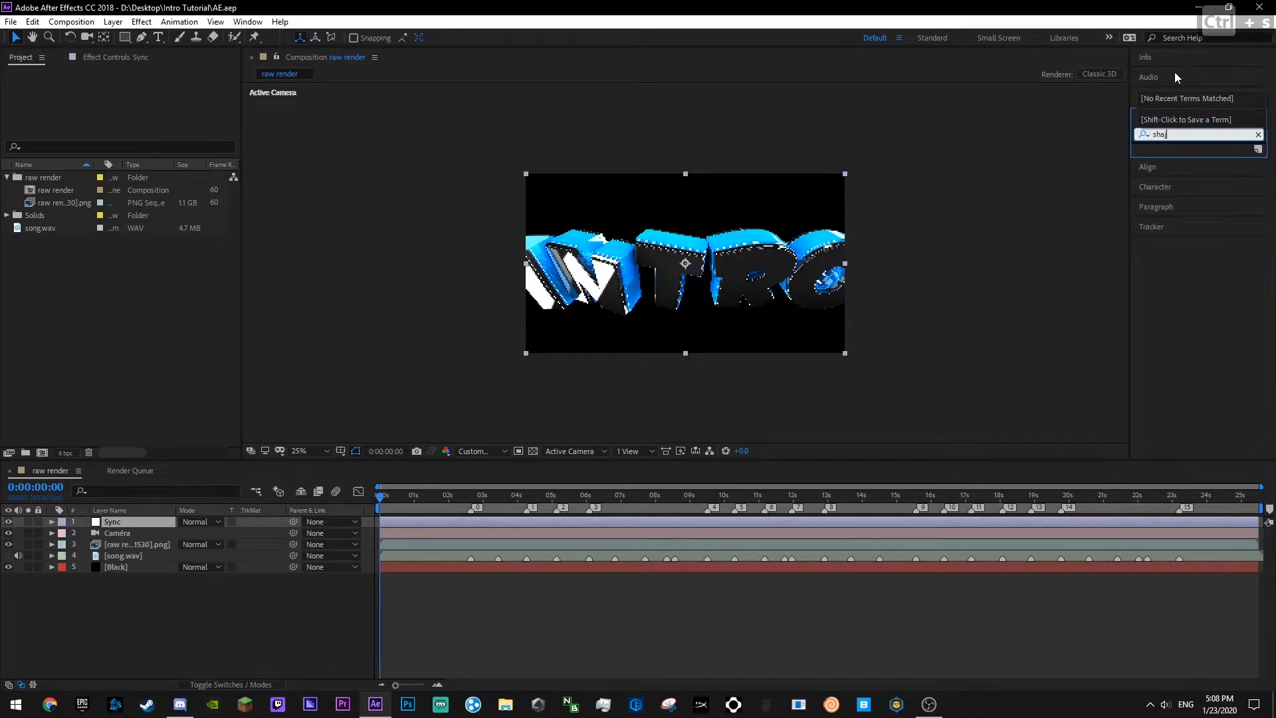
type("k")
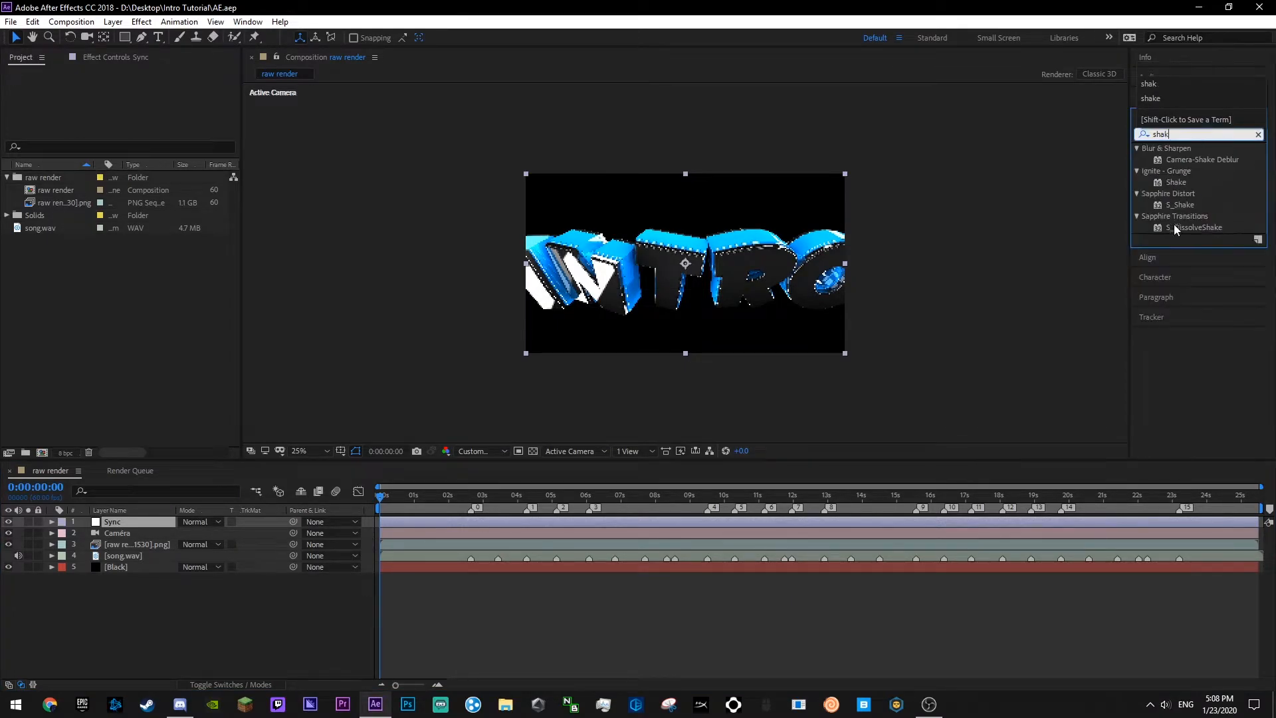
left_click_drag(1185, 198, 1218, 199)
left_click_drag(1120, 221, 125, 522)
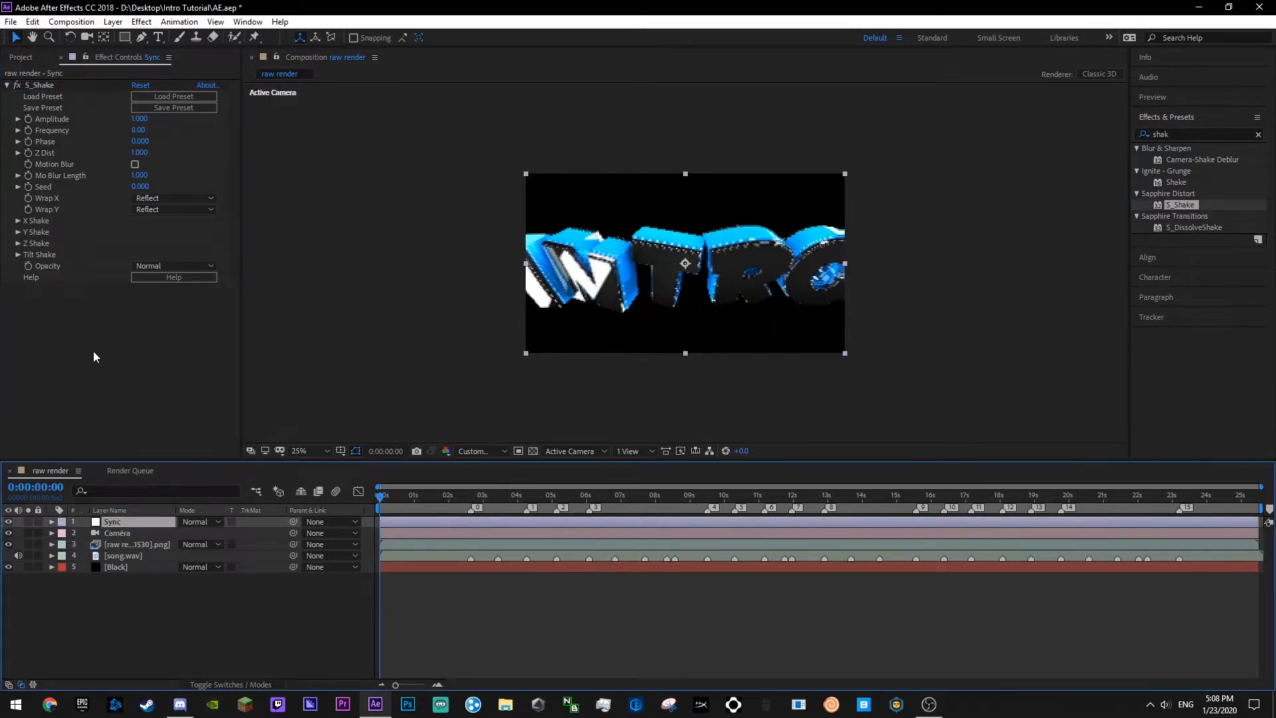
left_click(137, 530)
left_click(113, 524)
key("ctrl+s")
right_click(102, 575)
mouse_move(158, 428)
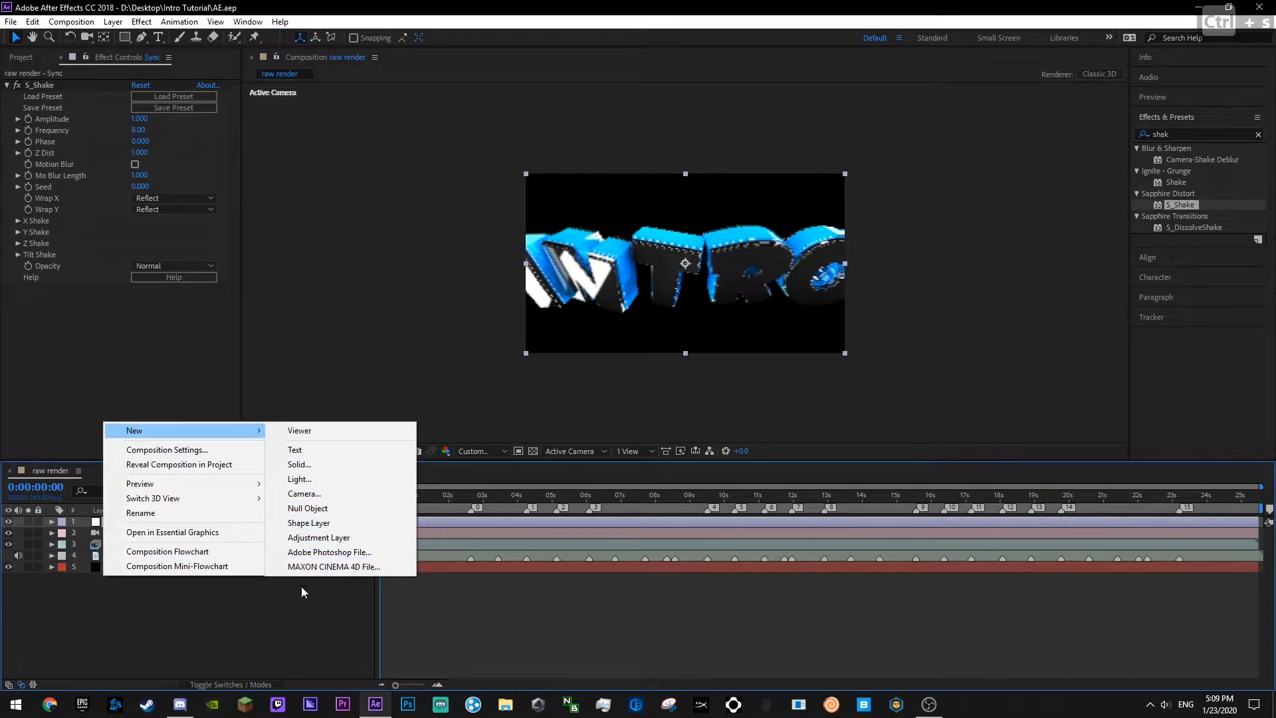
left_click(154, 358)
- Set the S_Shake Frequency to 4 and turn on its Motion Blur
left_click(139, 130)
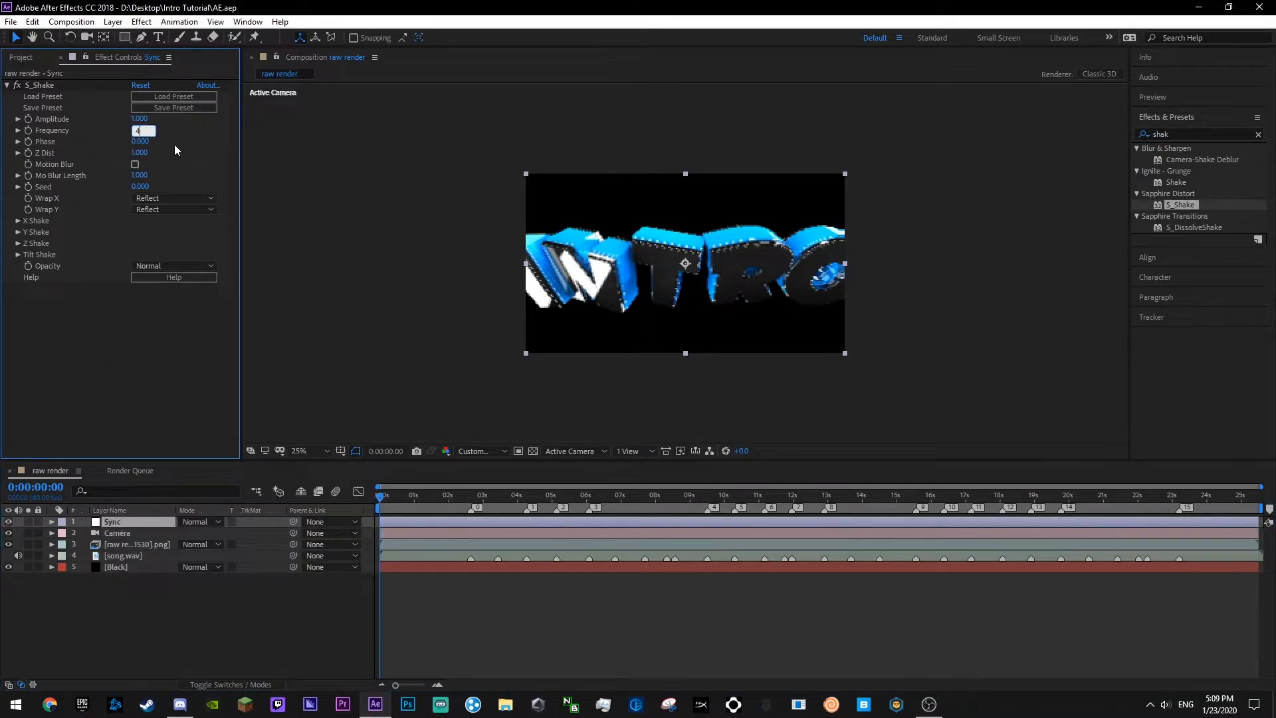
key("Return")
left_click(134, 165)
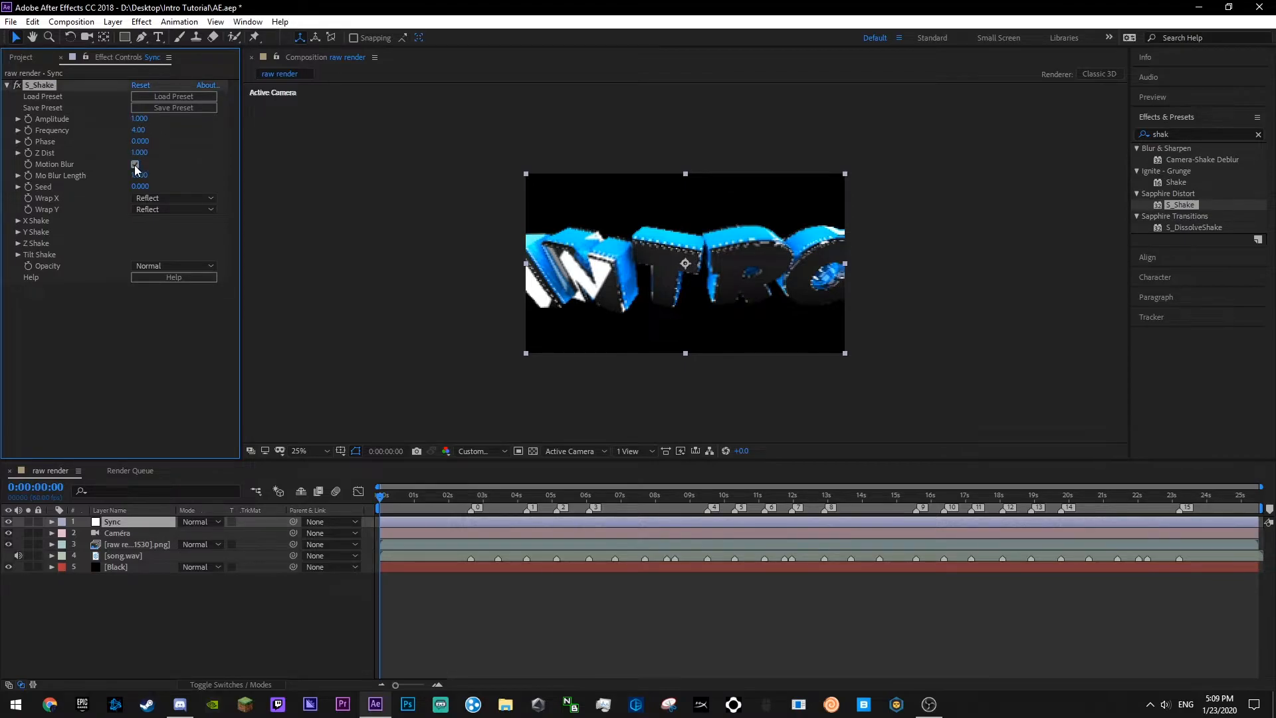
- Set X Rand Amp to 180 and Y Rand Amp to 100 in S_Shake
left_click(18, 220)
type("180")
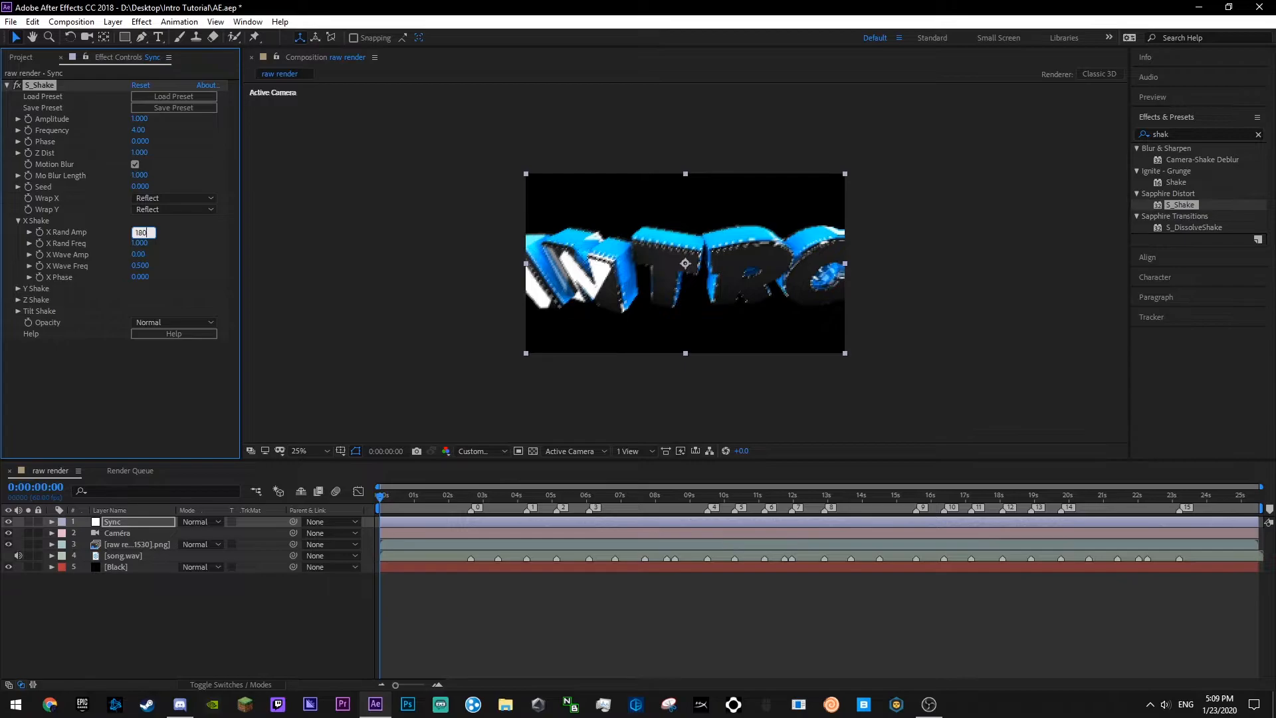
key("Return")
left_click(18, 222)
left_click(18, 232)
left_click(141, 243)
type("1")
- Set Z Rand Amp to 200, Z Rand Freq to 2, Z Wave Amp to 142 and Z Wave Freq to 1.430, then save
left_click(18, 299)
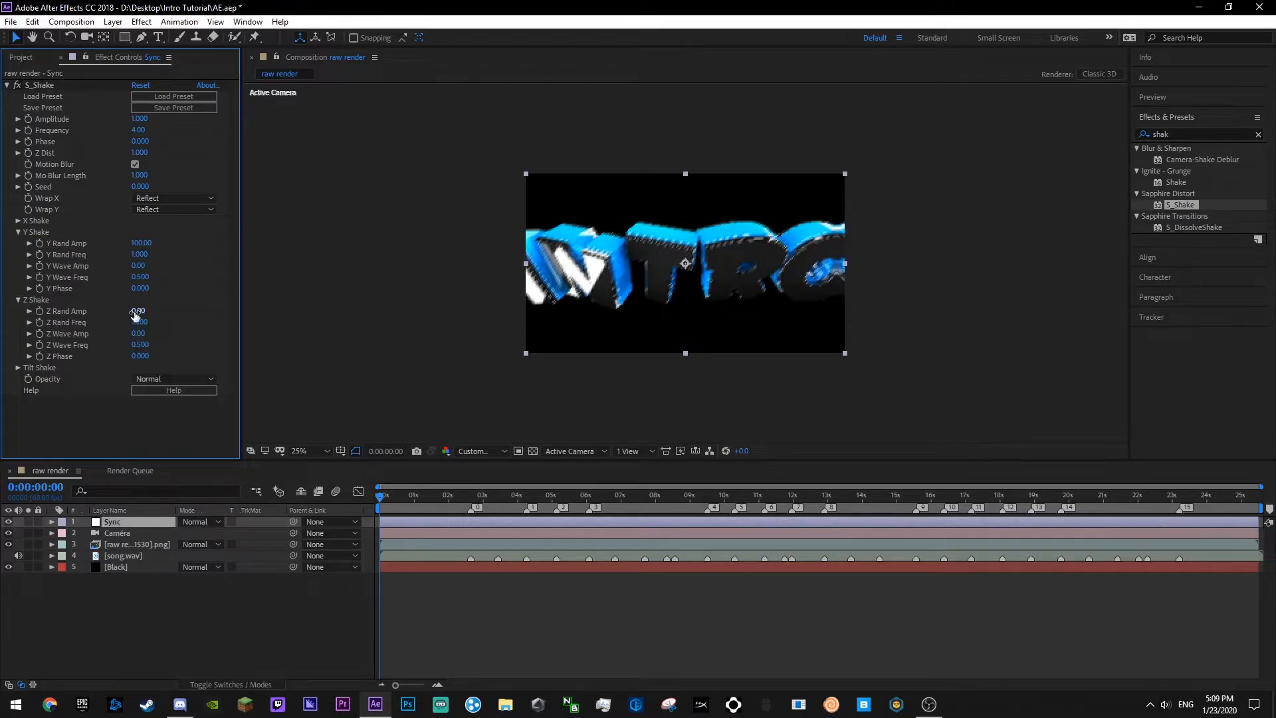
type("200")
key("Return")
left_click_drag(139, 345, 232, 333)
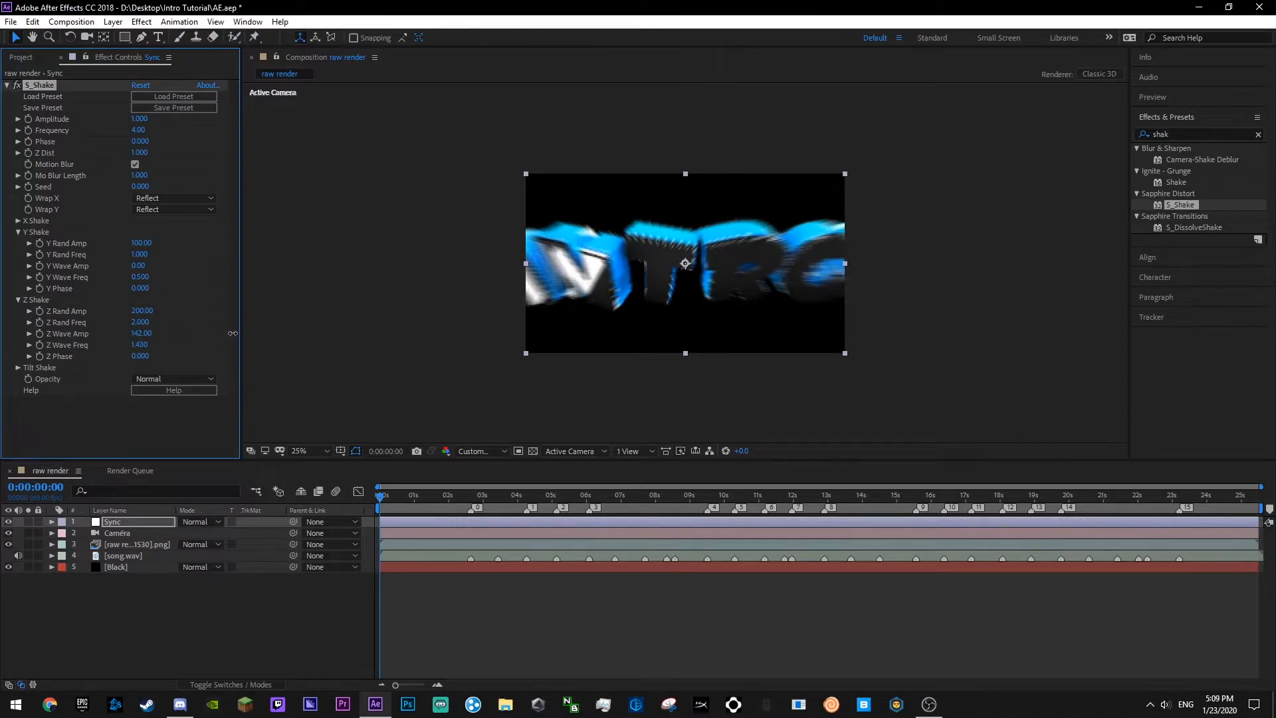
left_click(18, 368)
key("ctrl+s")
left_click(18, 367)
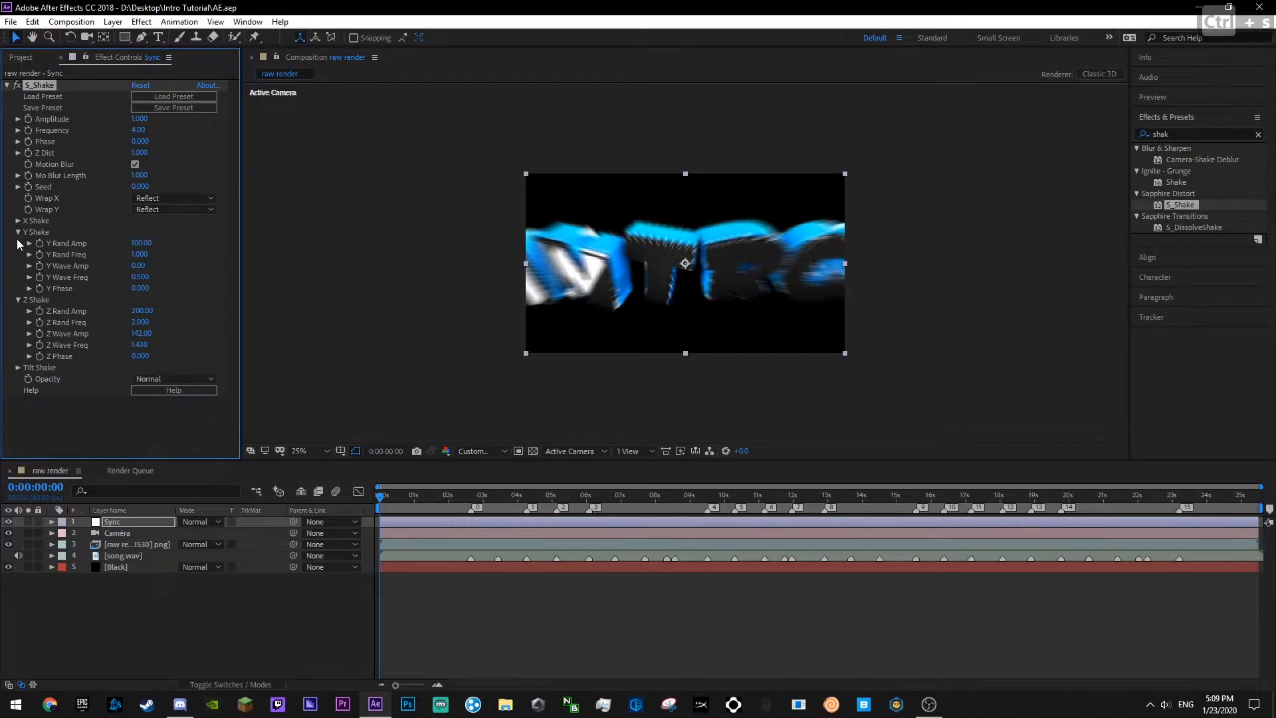
left_click(18, 243)
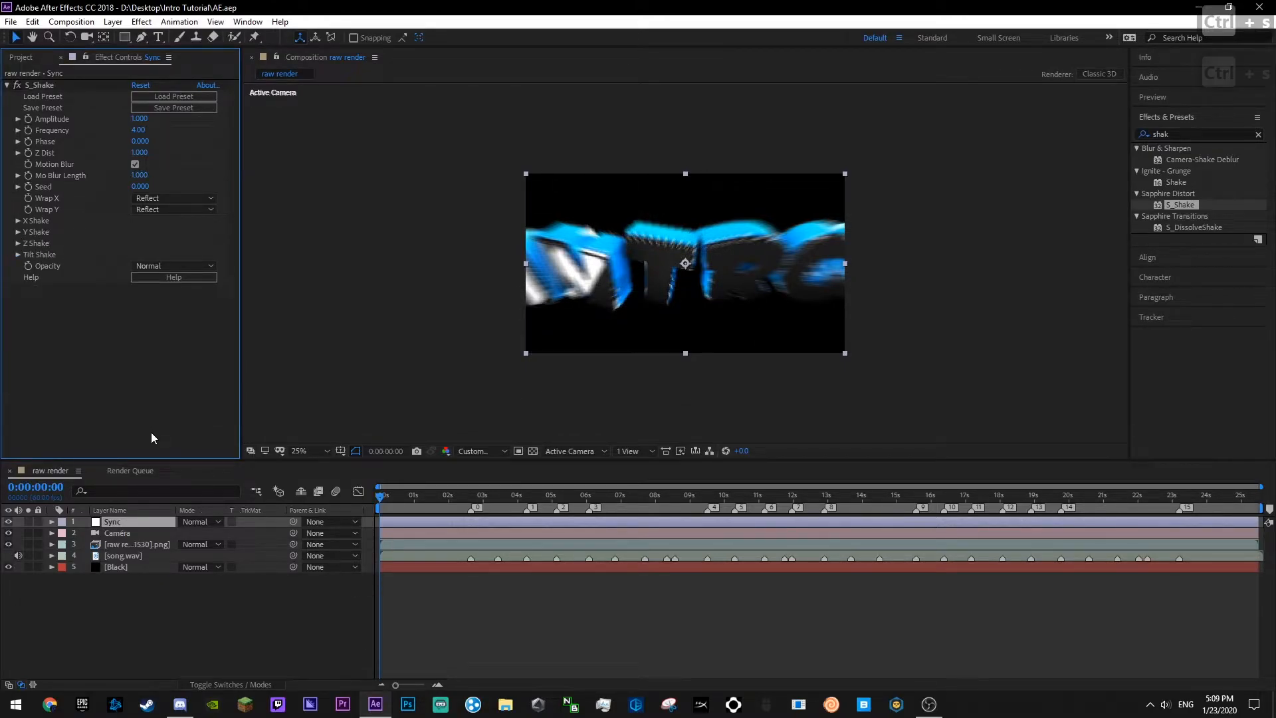
- Keyframe the S_Shake Amplitude at the first beat: 0 at 0:00:02:38 and 1 at 0:00:02:39
key("k")
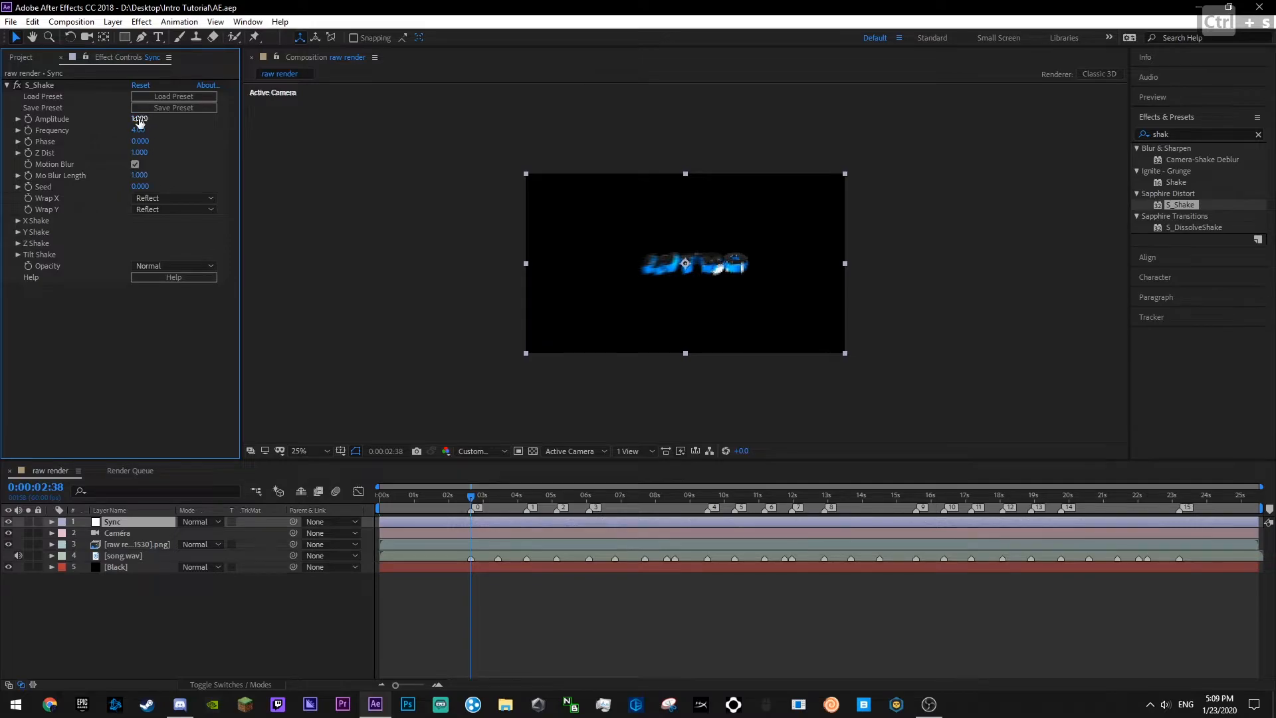
key("Return")
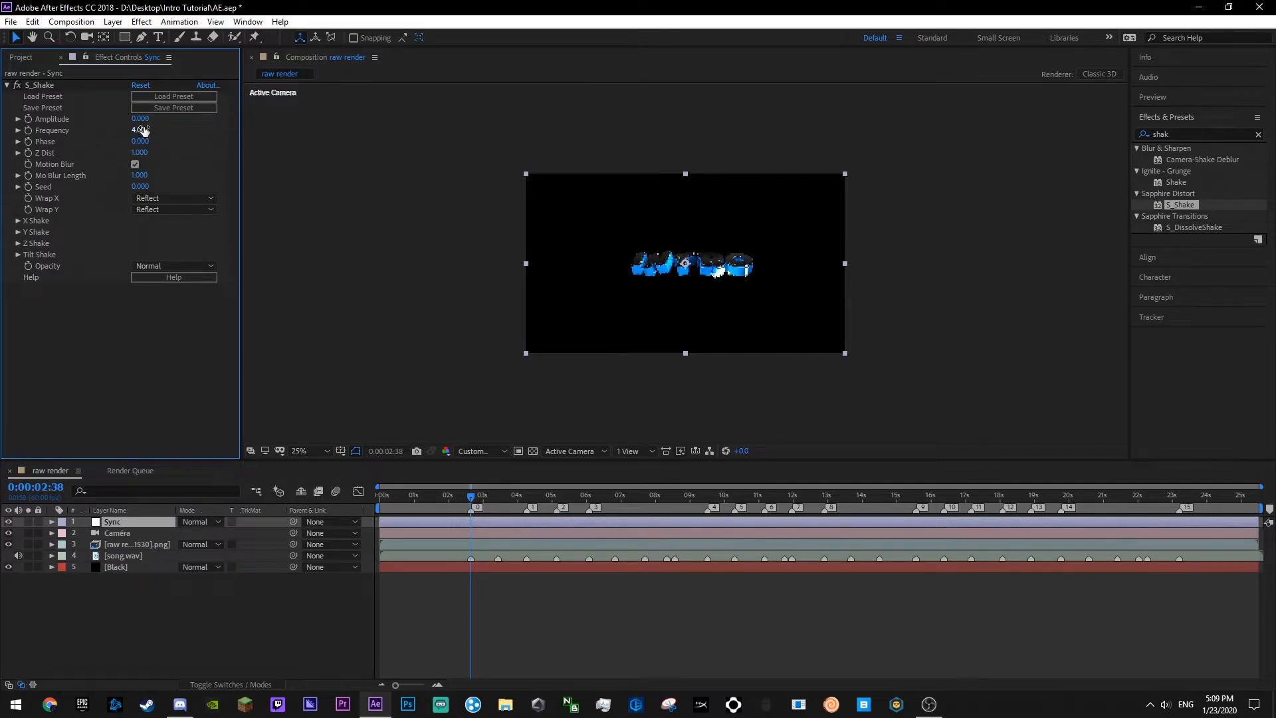
left_click(30, 120)
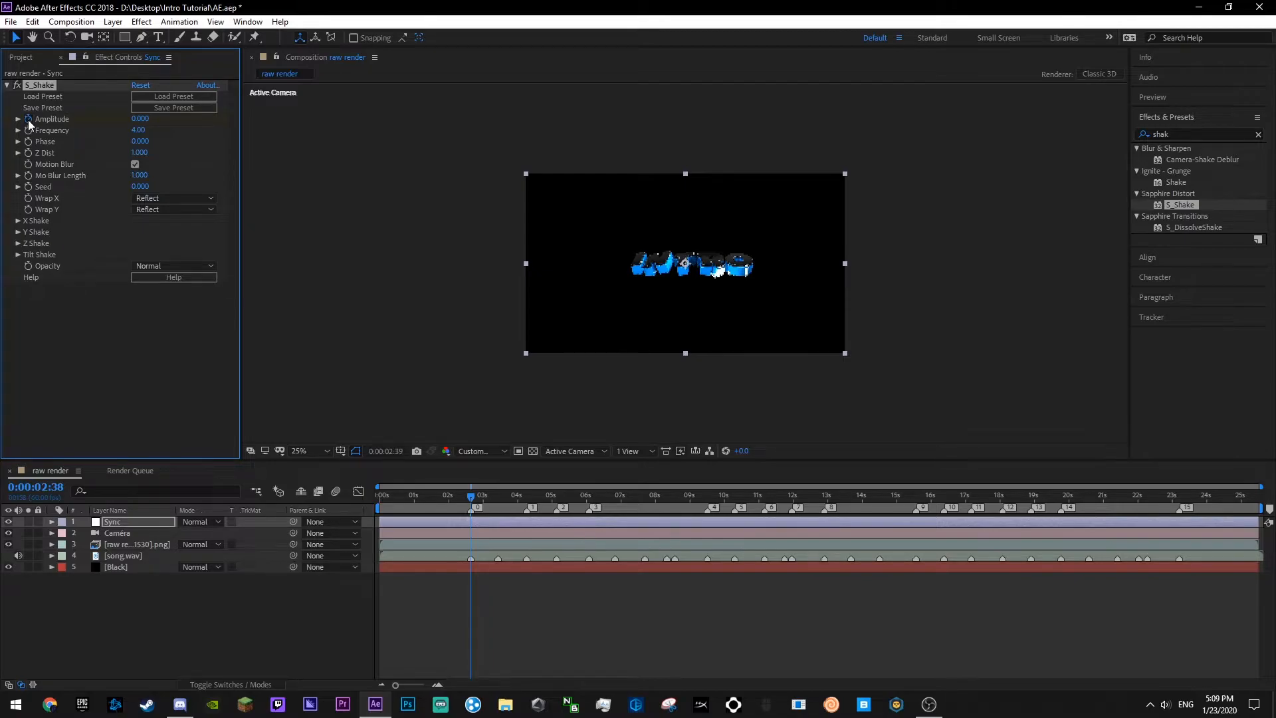
key("Return")
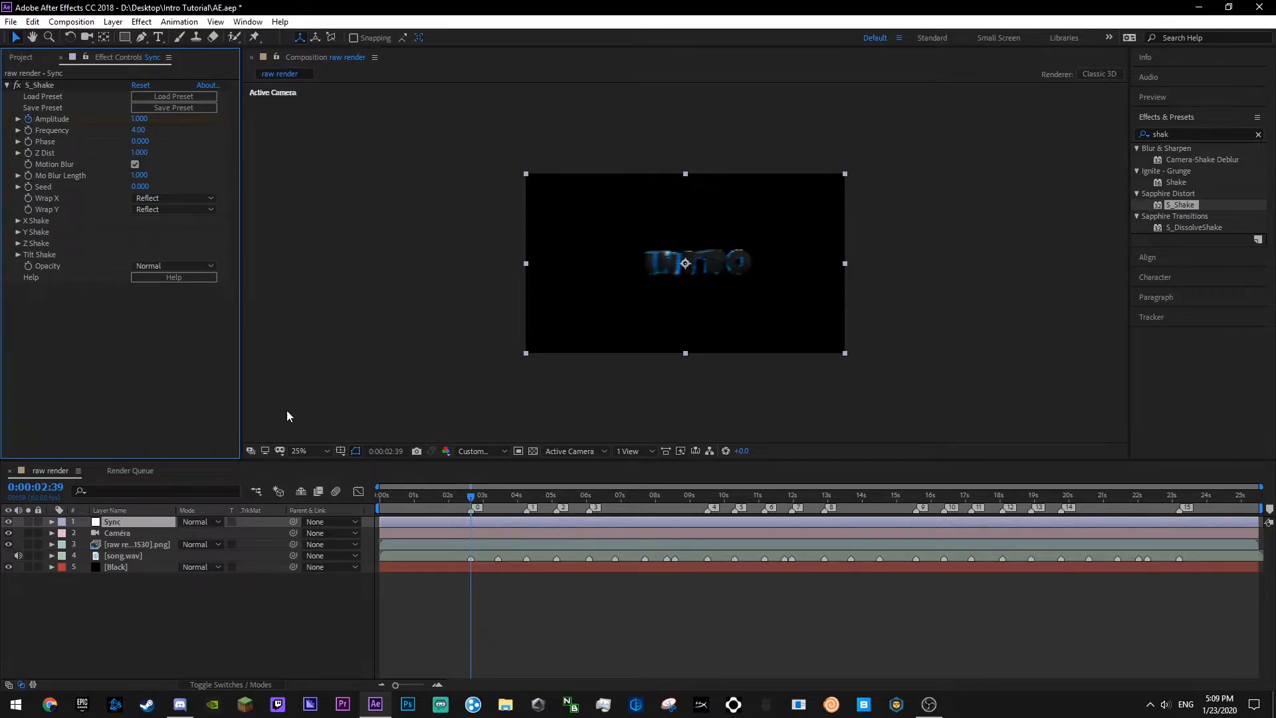
- Reveal only the keyframed Amplitude property of the Sync layer and copy its two keyframes
key("u")
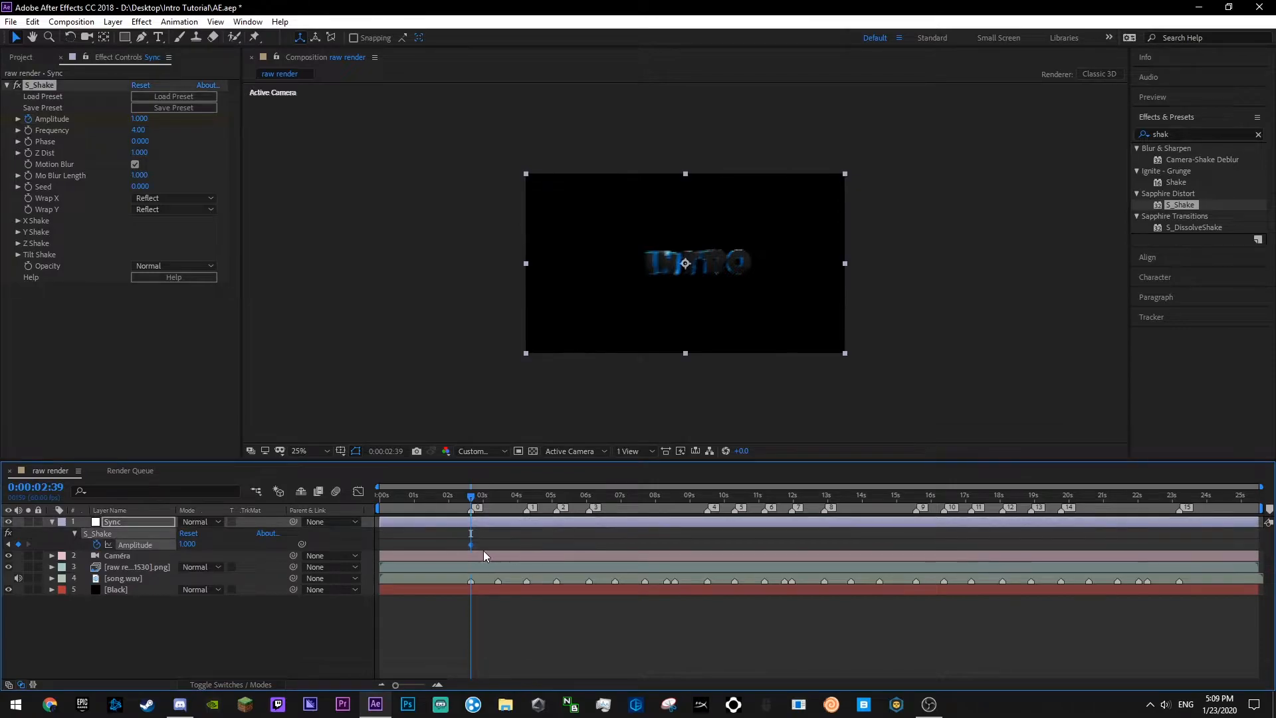
left_click(399, 520)
key("u")
key("u")
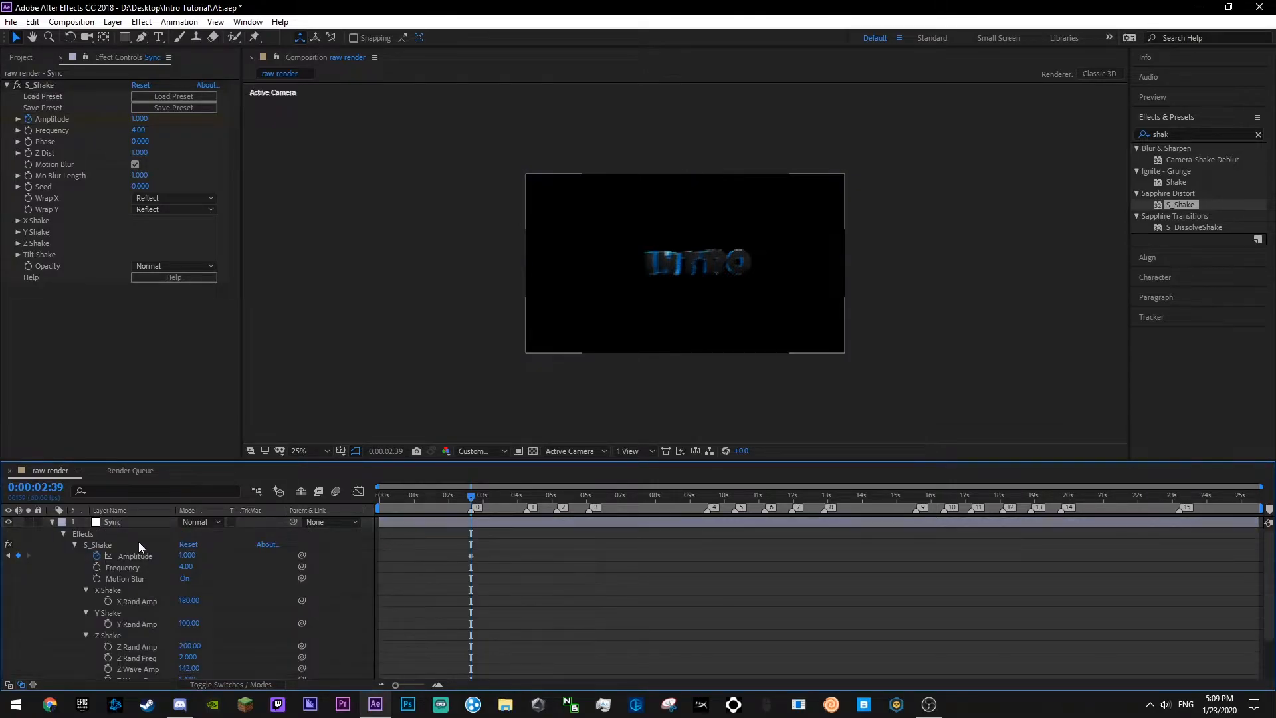
left_click(52, 522)
left_click(128, 525)
key("u")
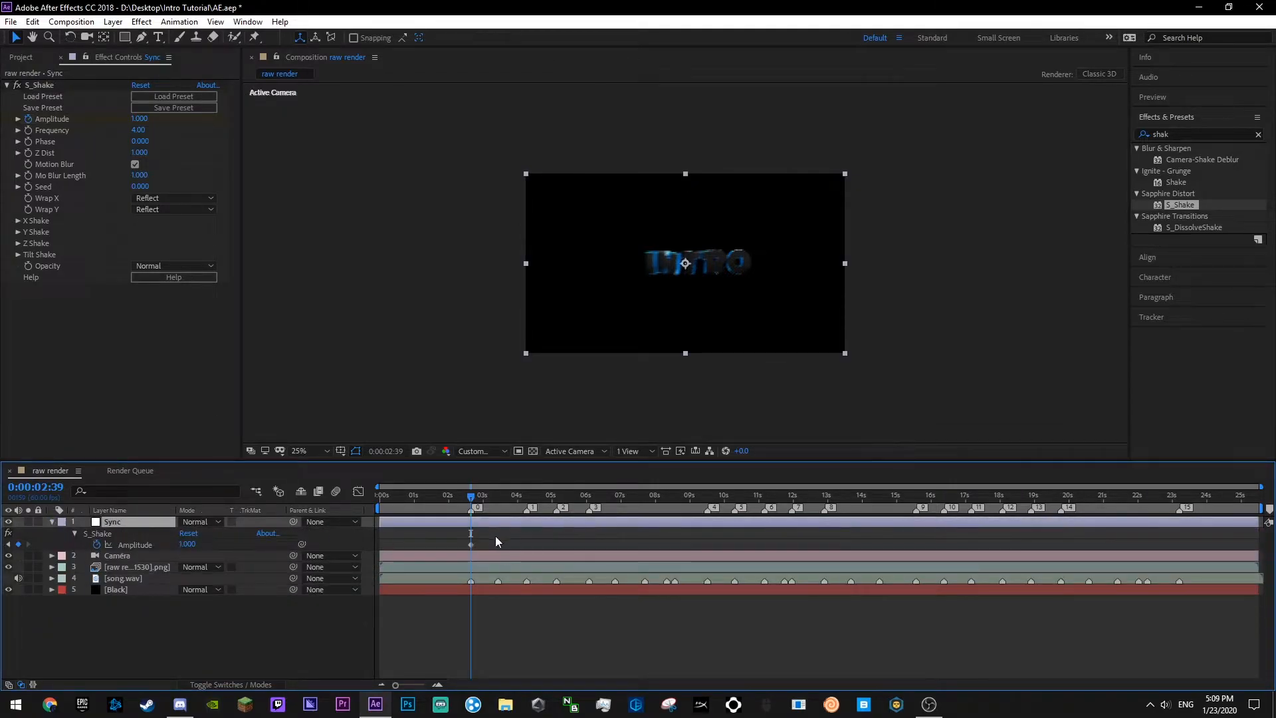
left_click_drag(537, 559, 549, 561)
key("ctrl+c")
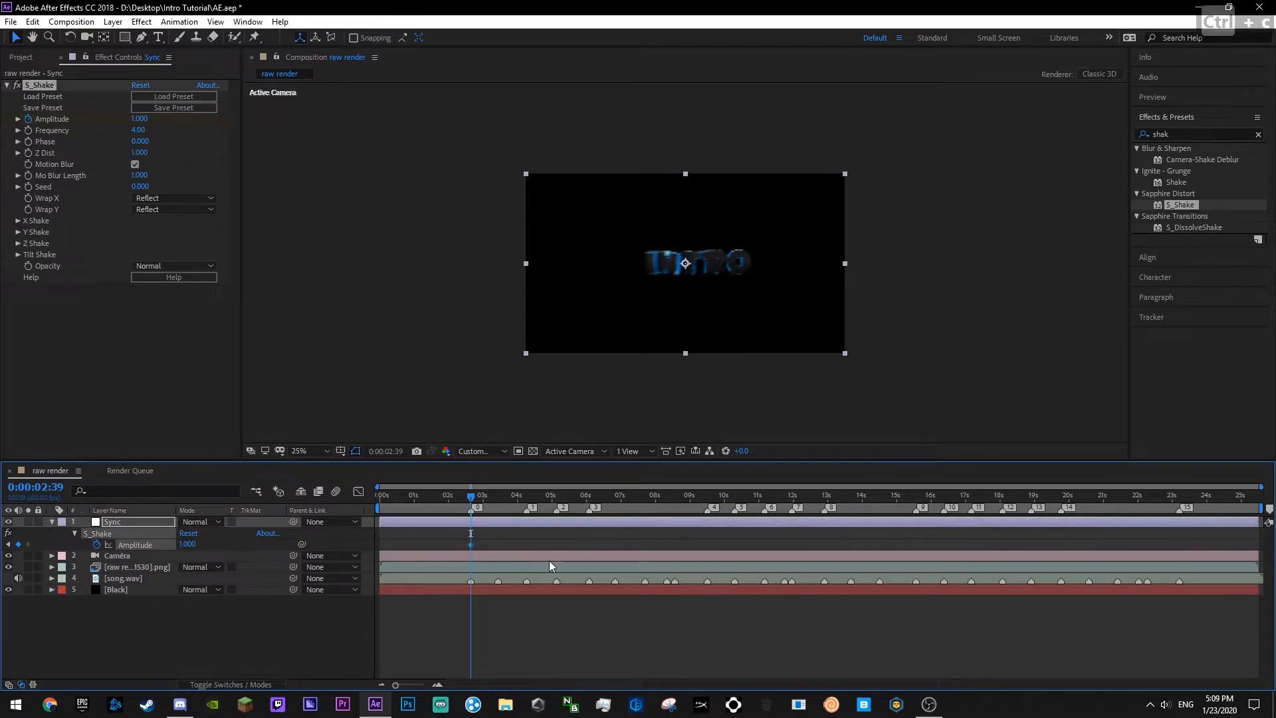
- Paste the Amplitude keyframe pair at every song.wav marker from 0:00:03:26 to 0:00:23:12 and save the project
key("u")
key("k")
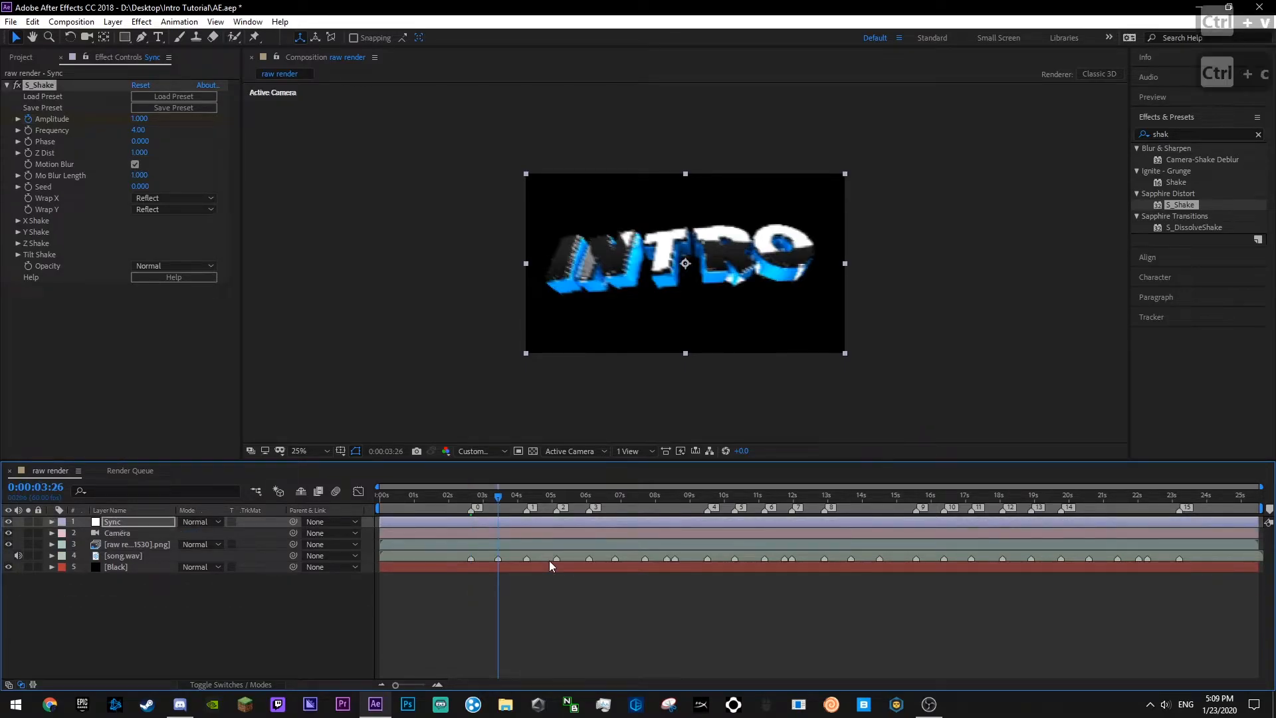
key("ctrl+v")
key("k")
key("ctrl+v")
key("k")
key("ctrl+v")
key("k")
key("ctrl+v")
key("k")
key("ctrl+v")
key("k")
key("ctrl+v")
key("k")
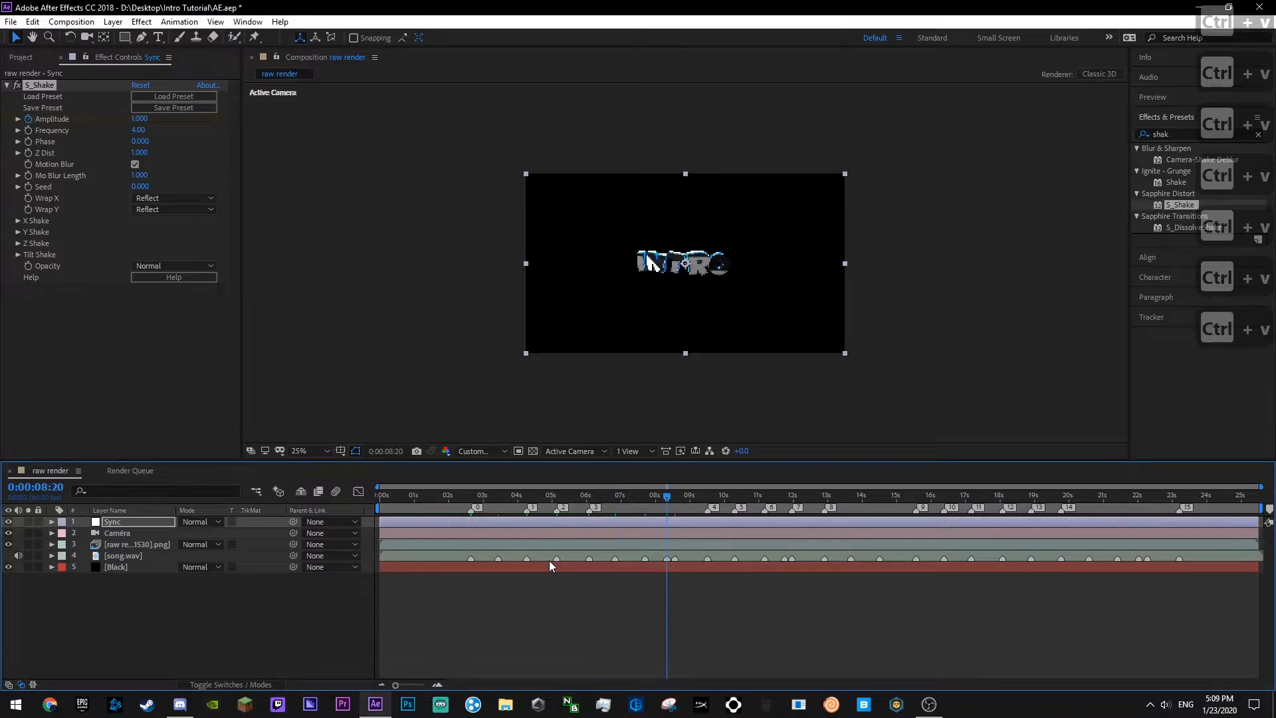
key("ctrl+v")
key("k")
key("ctrl+v")
key("k")
key("ctrl+v")
key("k")
key("ctrl+v")
key("k")
key("ctrl+v")
key("k")
key("ctrl+v")
key("k")
key("ctrl+v")
key("k")
key("ctrl+v")
key("k")
key("ctrl+v")
key("k")
key("ctrl+v")
key("k")
key("ctrl+v")
key("k")
key("ctrl+v")
key("k")
key("ctrl+v")
key("k")
key("ctrl+v")
key("k")
key("ctrl+v")
key("k")
key("ctrl+v")
key("k")
key("ctrl+v")
key("k")
key("ctrl+v")
key("k")
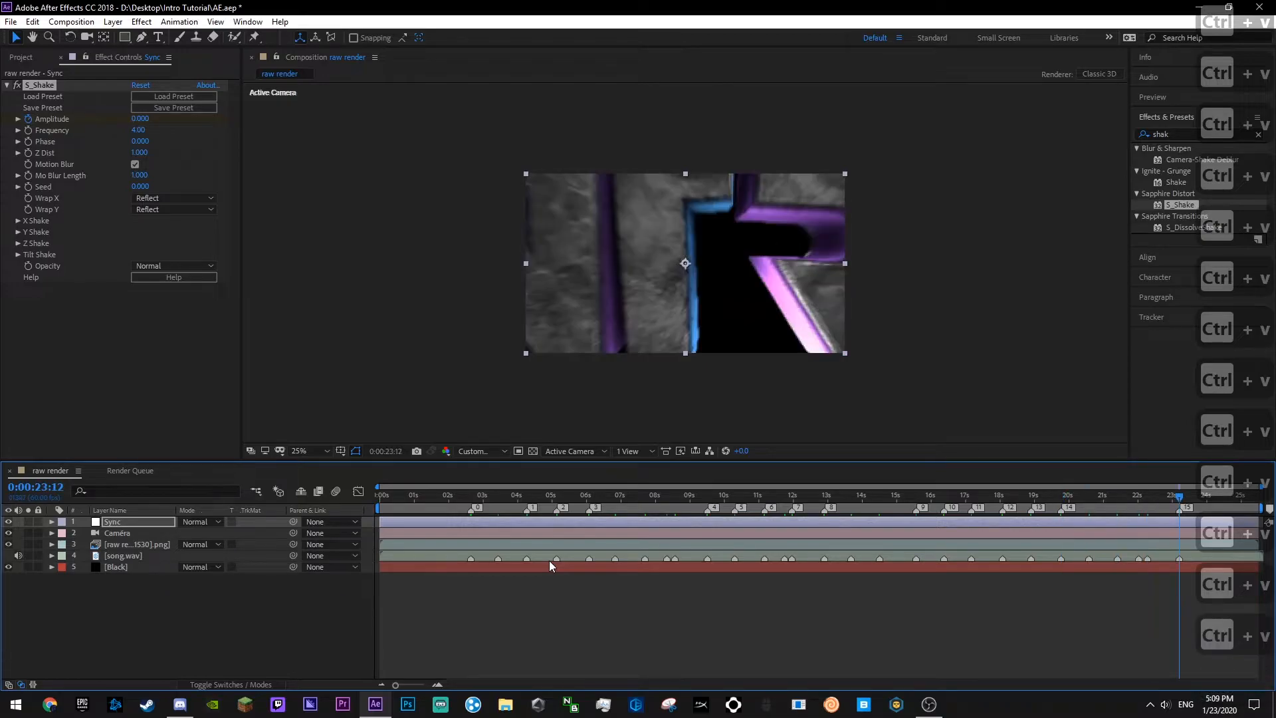
key("ctrl+s")
- Step back through the song markers from 0:00:23:12 to about 0:00:08:20 to check the pasted shake keyframes
key("j")
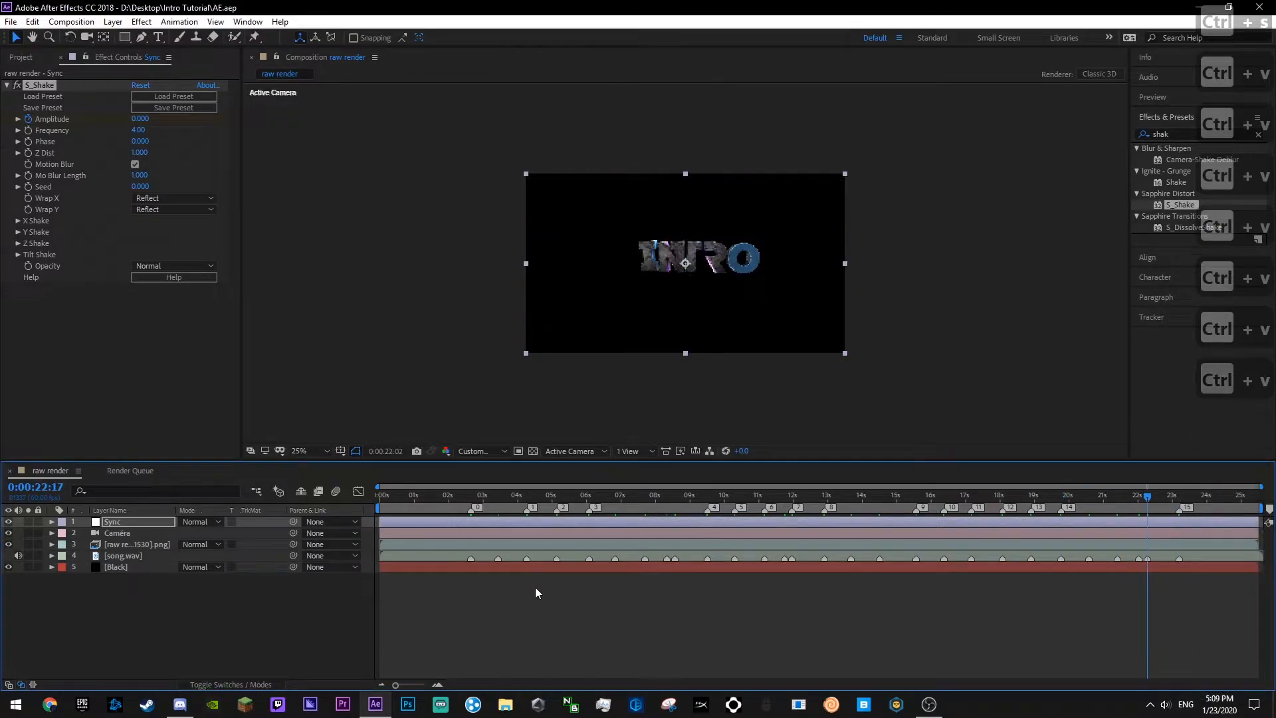
key("j")
key("j")
key("j")
key("j")
key("j")
key("j")
key("j")
key("j")
key("j")
key("j")
key("j")
key("j")
key("j")
key("j")
key("j")
key("j")
key("j")
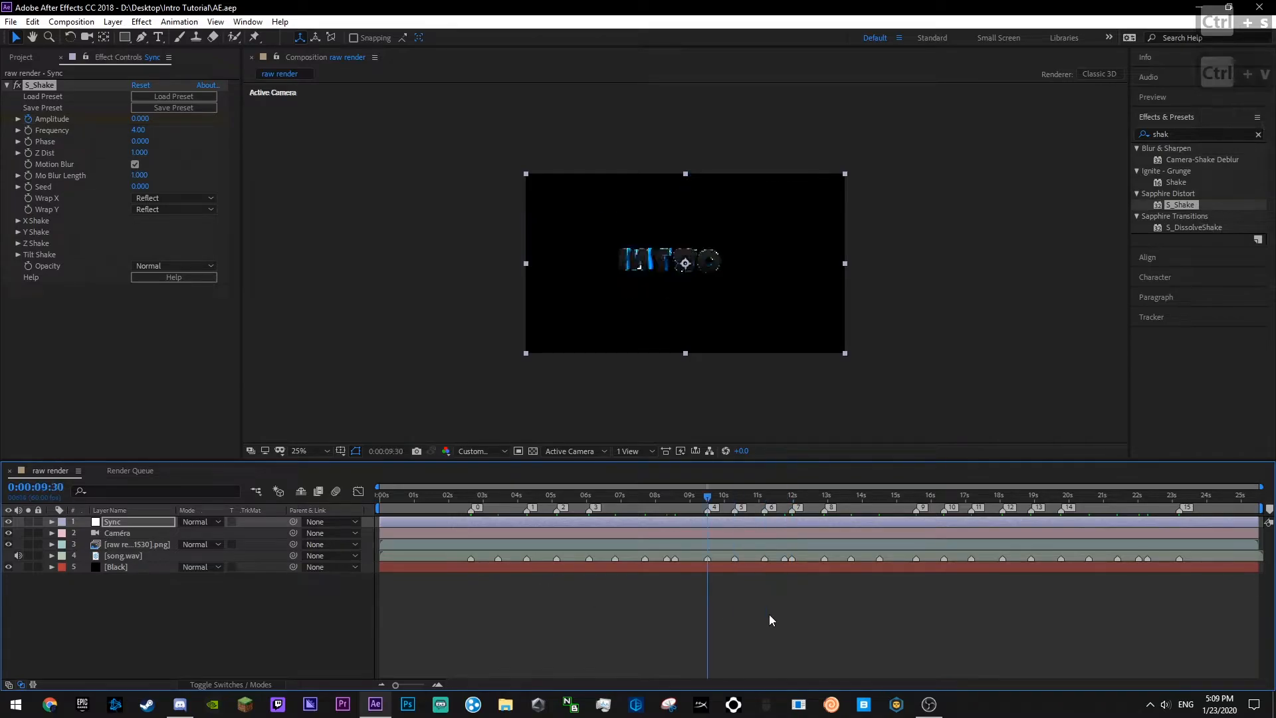
key("j")
key("j")
key("j")
key("j")
key("j")
key("j")
key("j")
key("k")
key("k")
key("k")
key("k")
key("k")
key("j")
key("k")
key("j")
key("k")
- Show the Amplitude keyframes, add a closing Amplitude keyframe of 0 at 0:00:24:35, and save the project
key("u")
left_click(1197, 497)
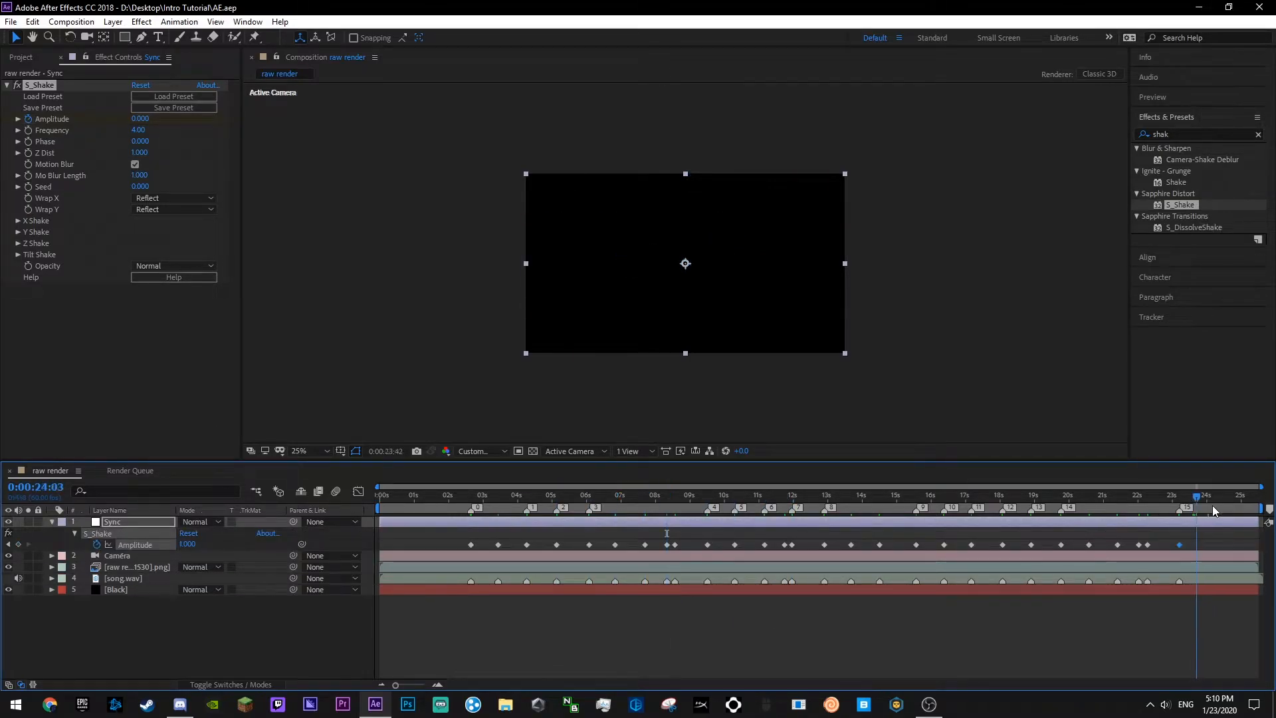
left_click(190, 543)
type("0")
key("Return")
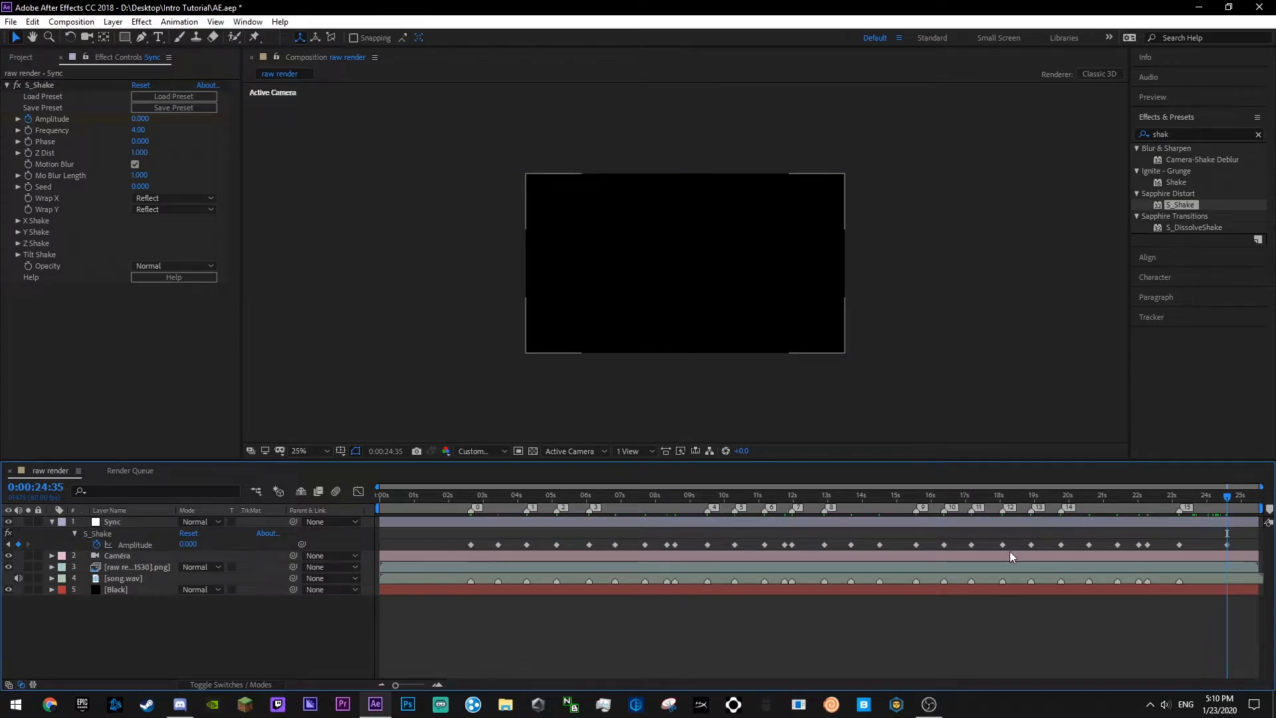
key("ctrl+s")
- Easy-ease all Amplitude keyframes, reshape their graph so each beat's shake drops steeply from its peak, save, and return to the composition's start
key("F9")
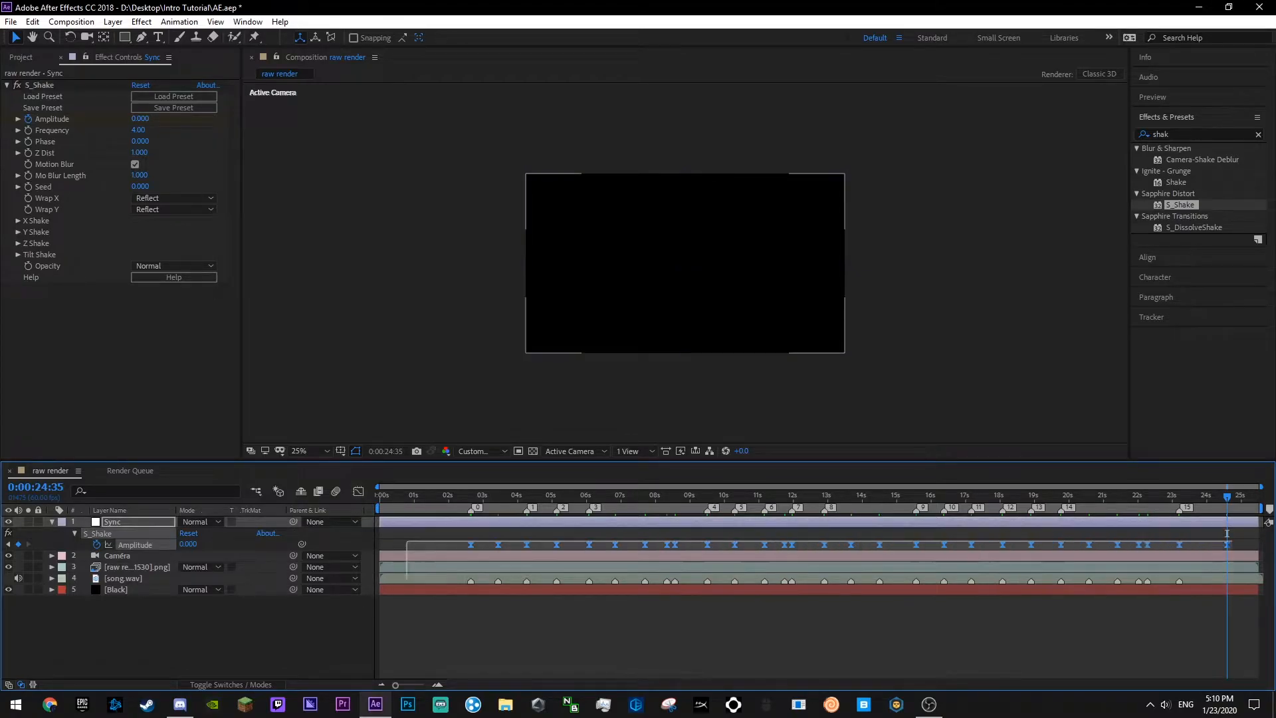
left_click(358, 492)
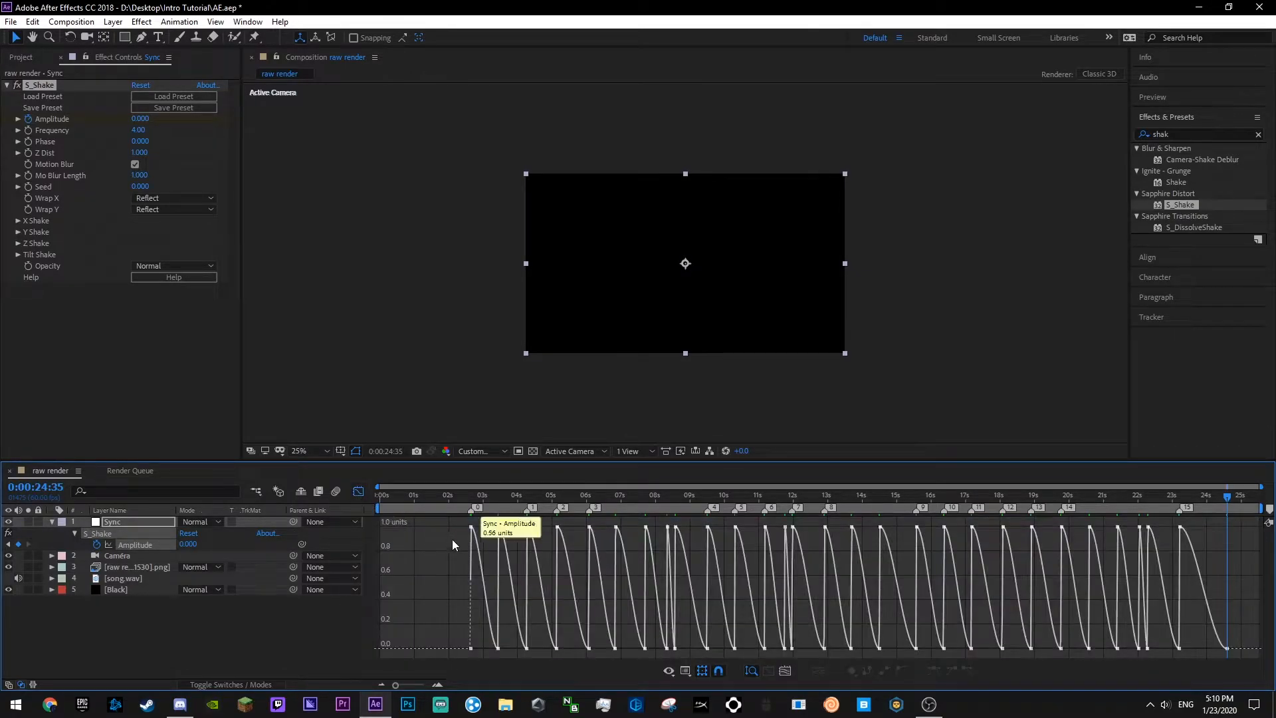
left_click_drag(686, 535, 676, 630)
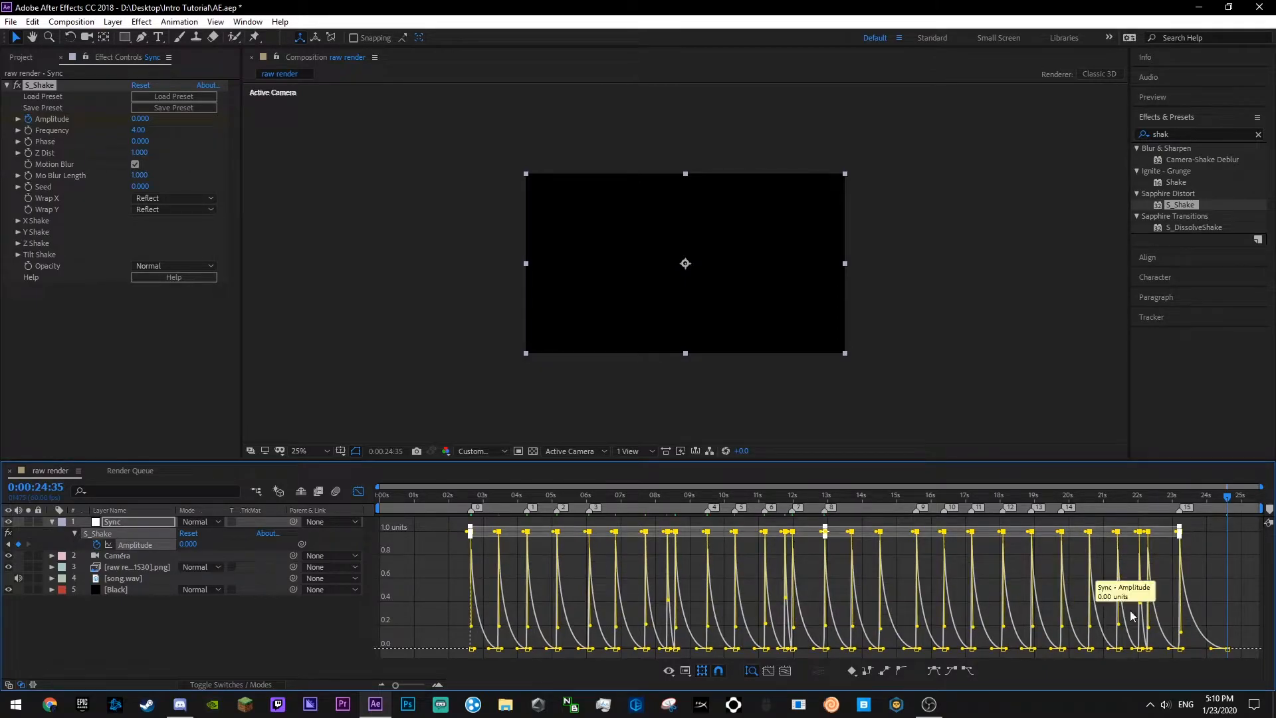
mouse_move(1238, 624)
left_mouse_down()
mouse_move(832, 660)
mouse_move(511, 657)
mouse_move(950, 619)
mouse_move(1249, 619)
mouse_move(1217, 633)
mouse_move(1223, 614)
left_mouse_up()
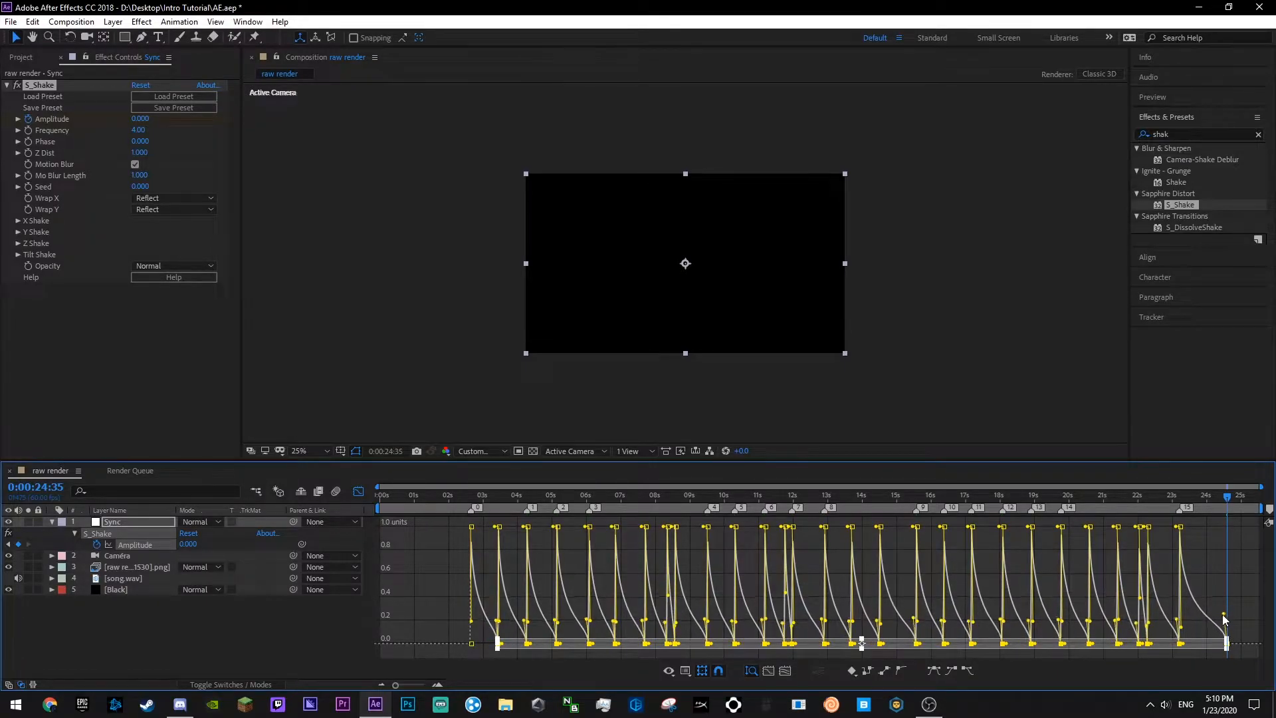
left_click(1237, 608)
key("ctrl+s")
left_click_drag(399, 497, 354, 493)
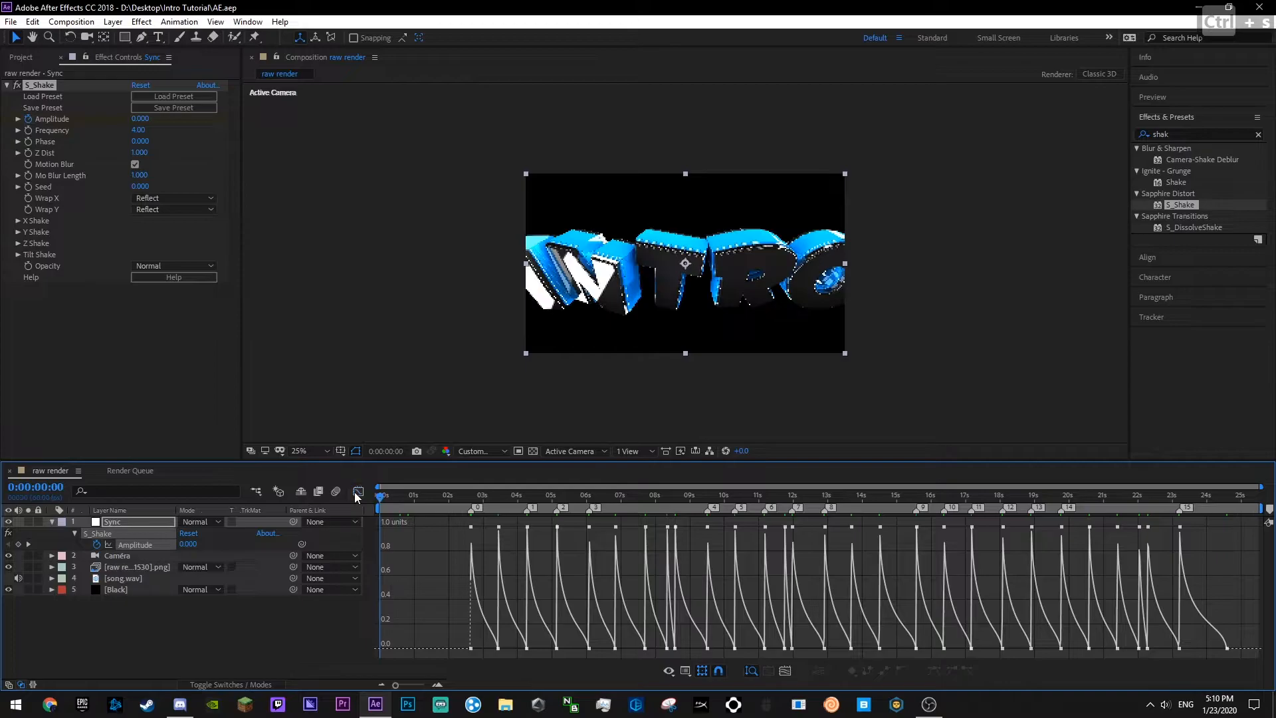
- Leave the graph view, collapse the Sync layer's properties, and save the project
left_click(355, 493)
left_click(52, 521)
key("ctrl+s")
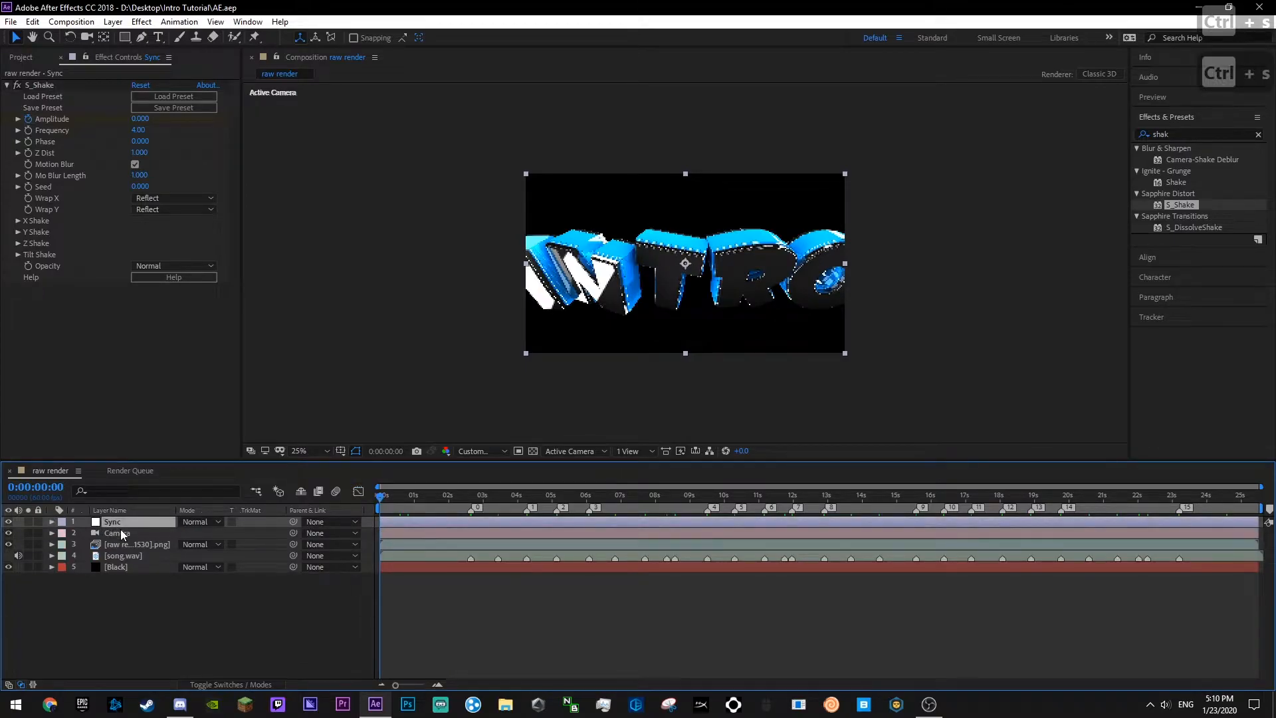
- Keyframe the Sync layer's S_Shake Z Dist from 1 at 0:00:02:38 to 0.7 at 0:00:02:41, and save the project
key("k")
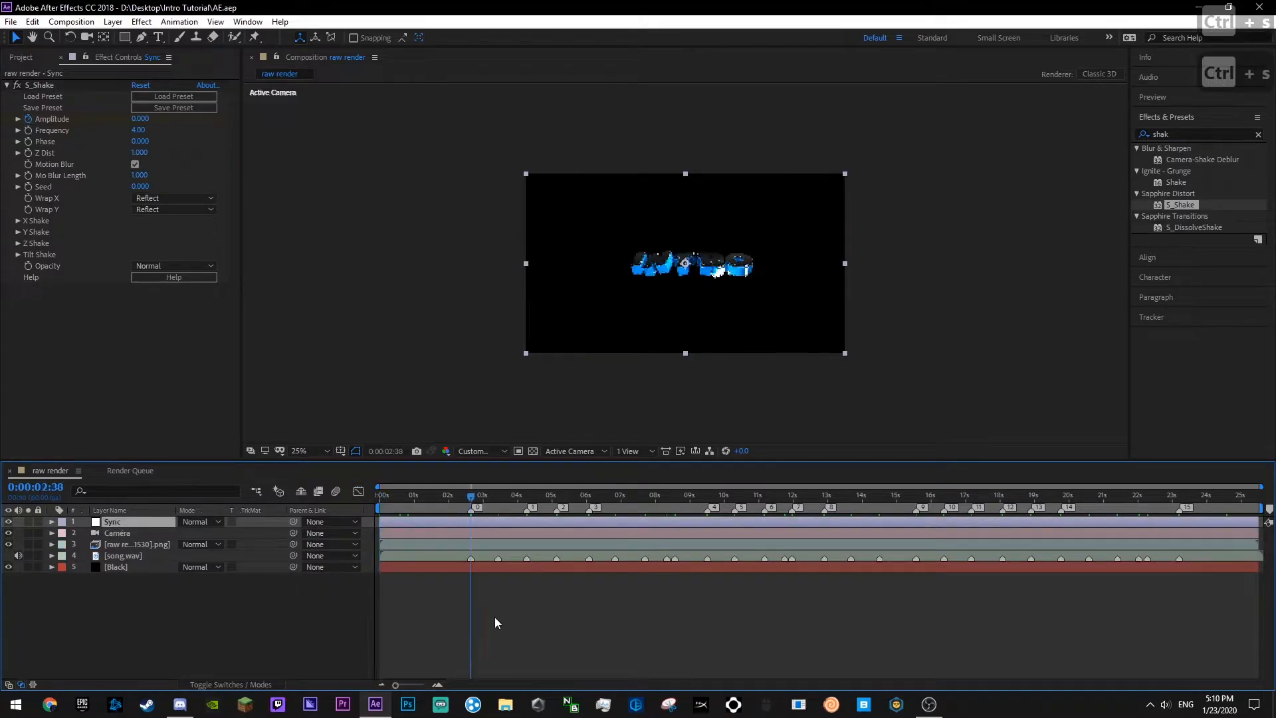
left_click(27, 154)
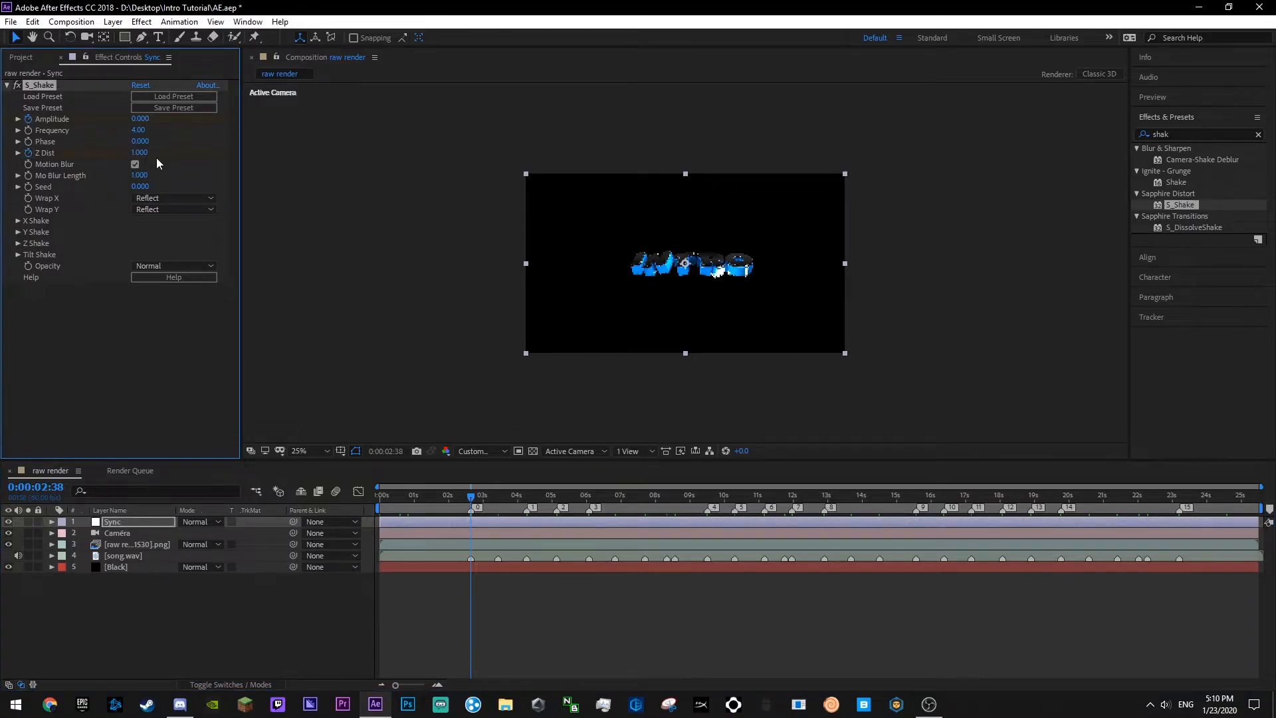
key("Page_Down")
key("Page_Down")
key("Page_Down")
left_click(139, 154)
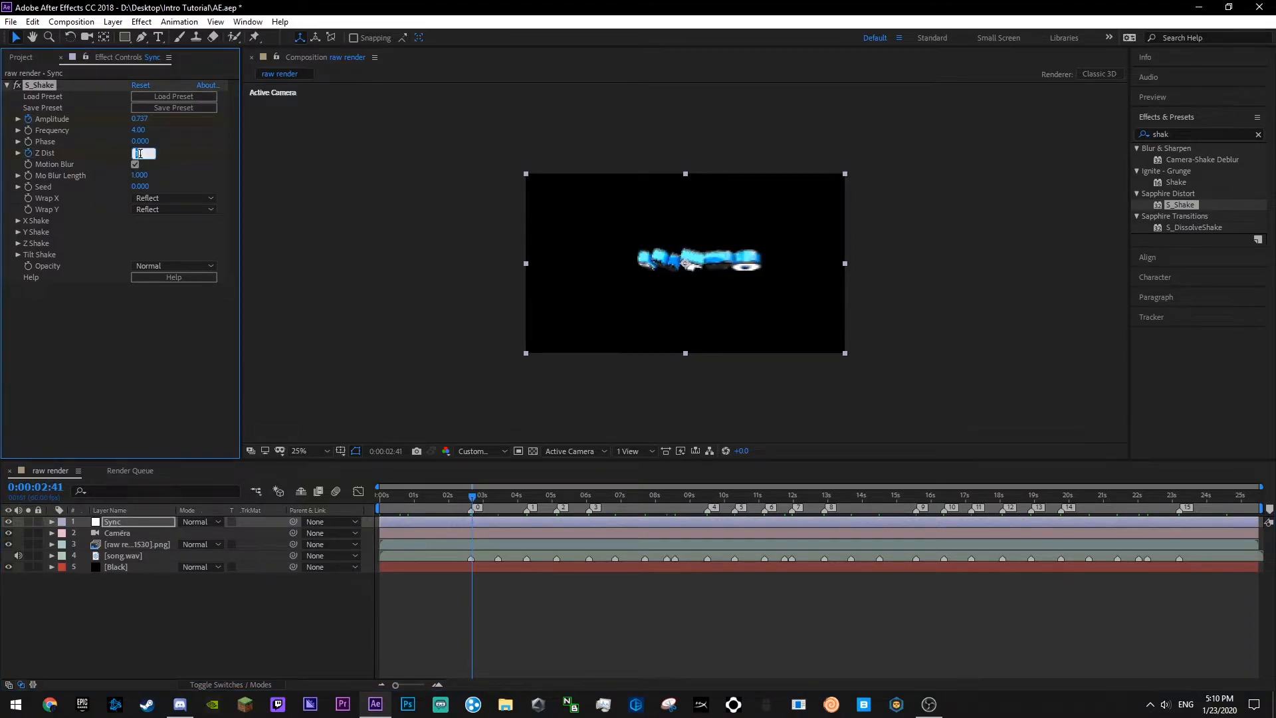
type(".65")
left_click(129, 319)
key("ctrl+s")
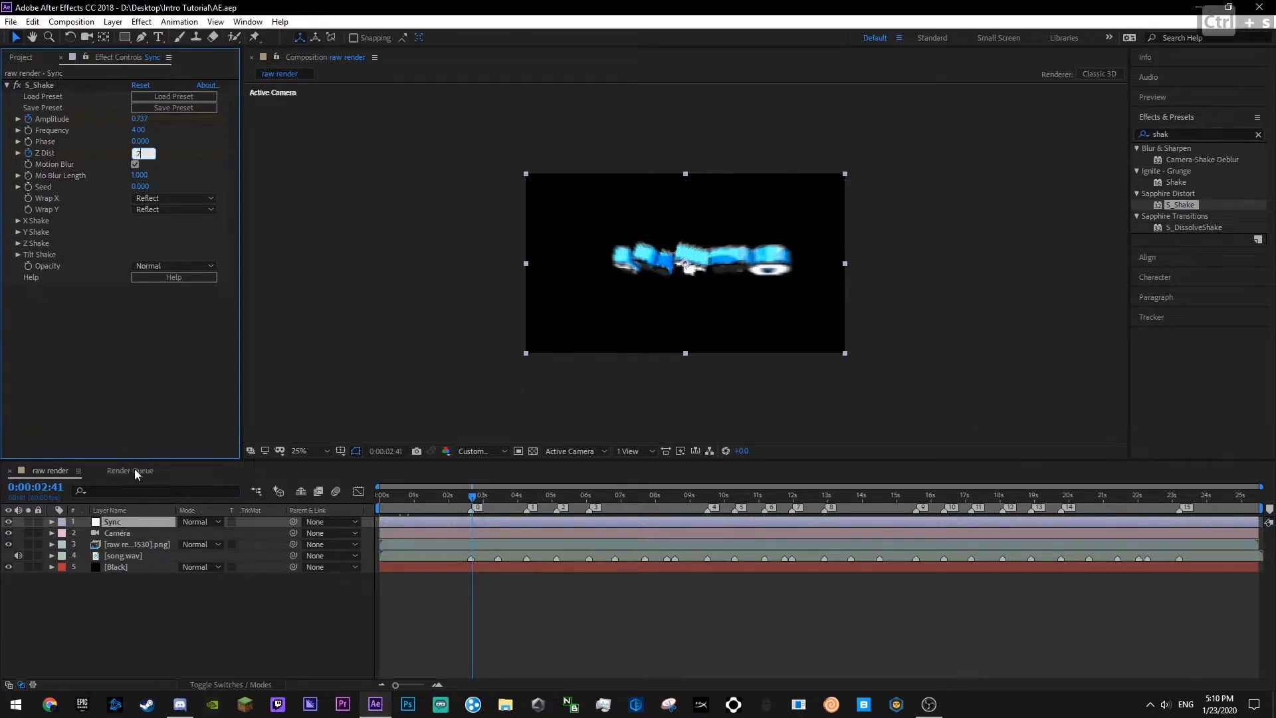
left_click(118, 524)
key("ctrl+s")
- Copy the Z Dist keyframe pair, paste it at every following song.wav marker through 0:00:23:12, and save the project
key("u")
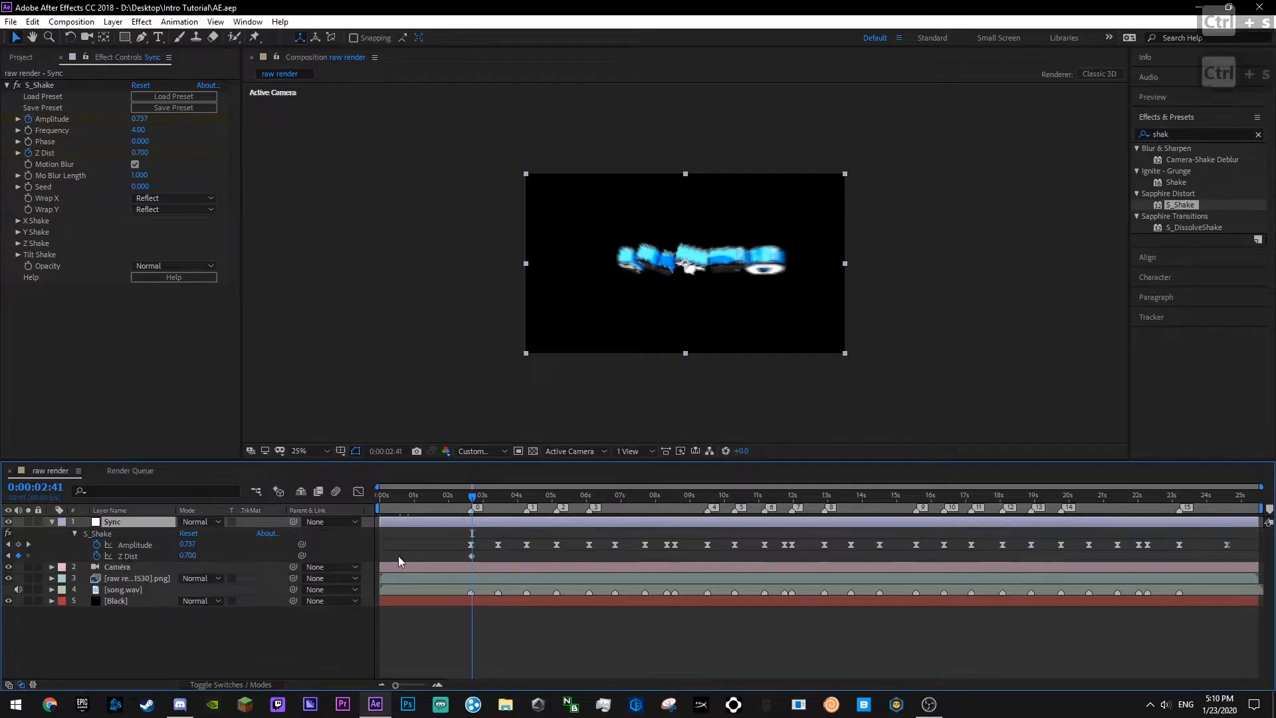
left_click_drag(462, 558, 523, 554)
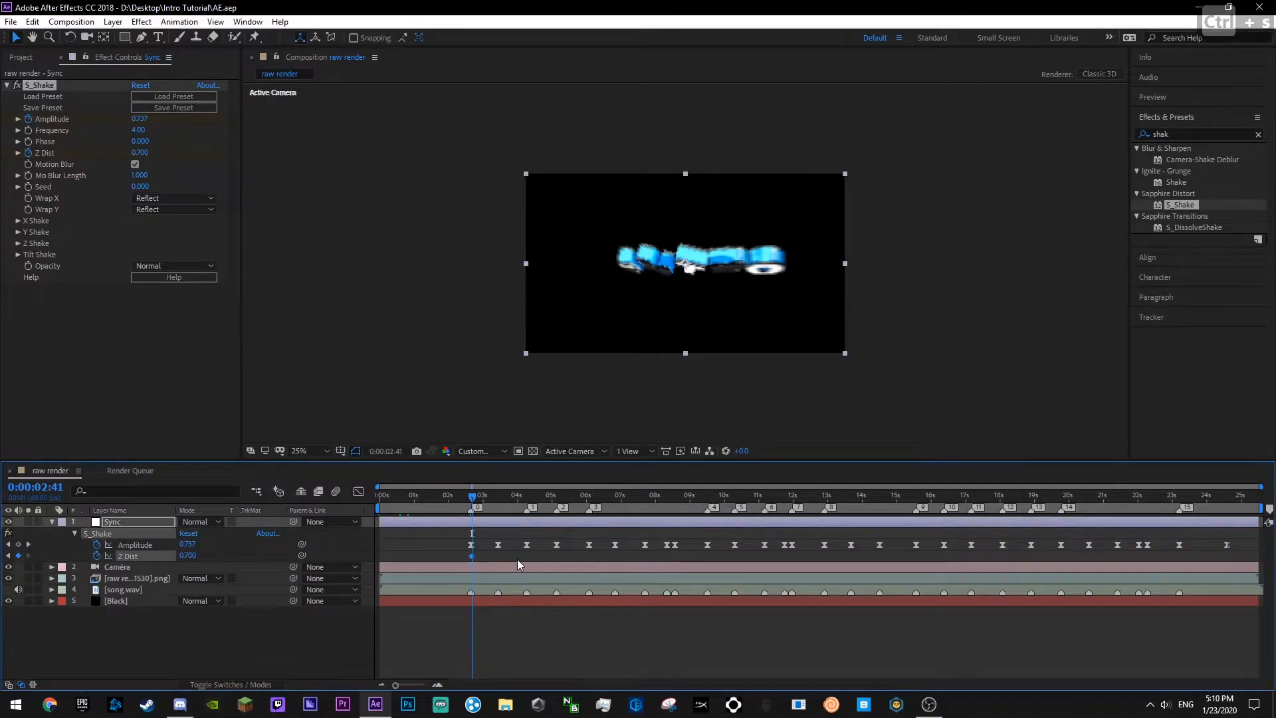
key("ctrl+c")
key("u")
key("k")
key("ctrl+v")
key("k")
key("ctrl+v")
key("k")
key("ctrl+v")
key("k")
key("ctrl+v")
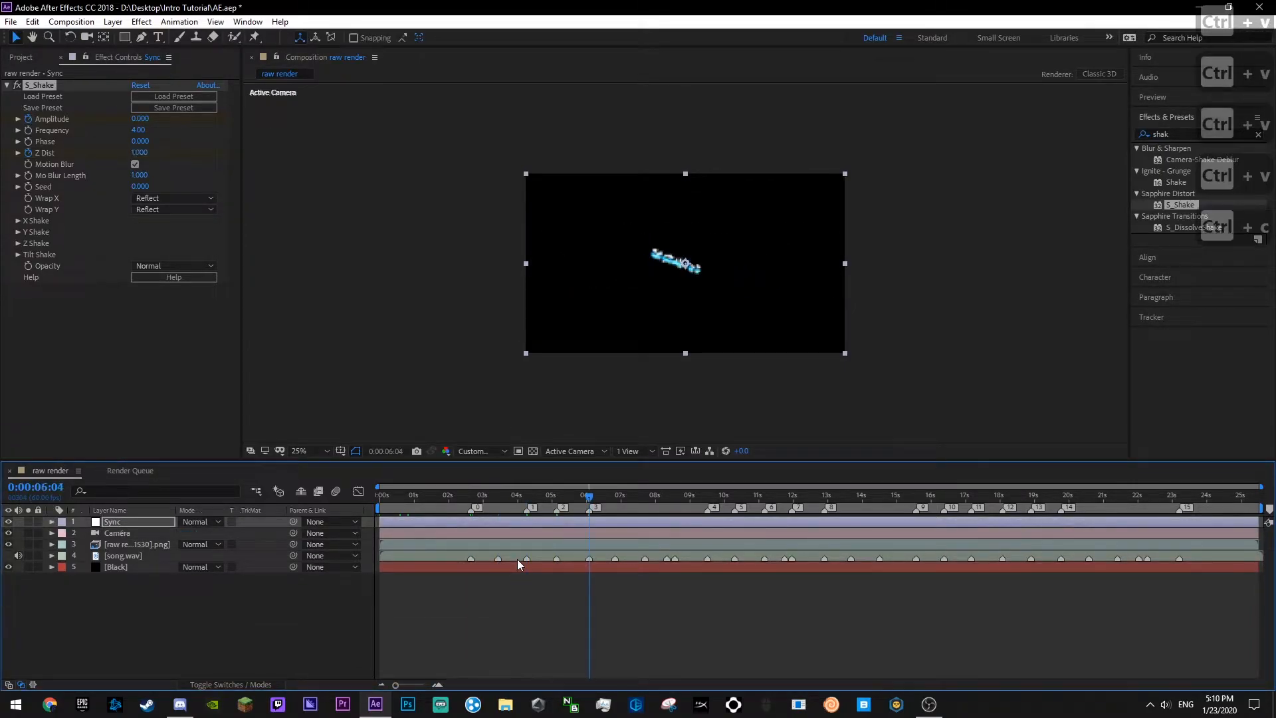
key("k")
key("ctrl+v")
key("k")
key("ctrl+v")
key("k")
key("ctrl+v")
key("k")
key("ctrl+v")
key("k")
key("ctrl+v")
key("k")
key("ctrl+v")
key("k")
key("ctrl+v")
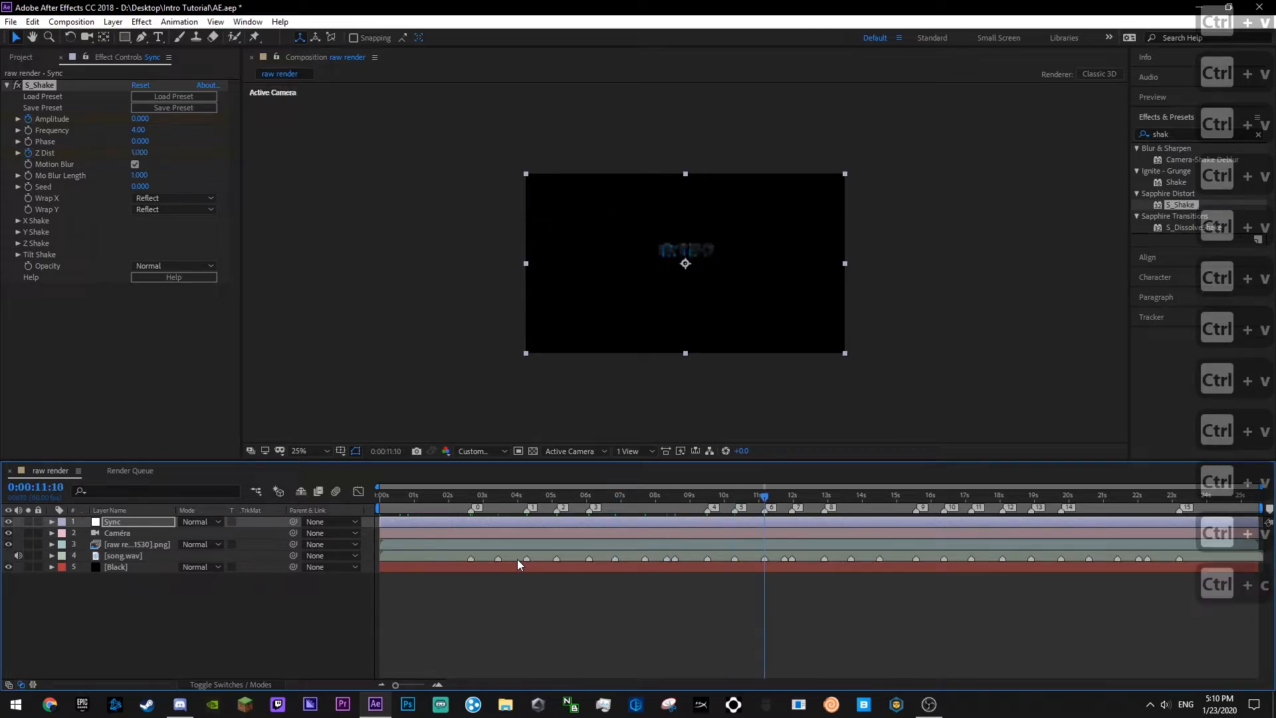
key("k")
key("ctrl+v")
key("k")
key("k")
key("ctrl+v")
key("k")
key("ctrl+v")
key("k")
key("ctrl+v")
key("k")
key("ctrl+v")
key("k")
key("ctrl+v")
key("k")
key("k")
key("k")
key("k")
key("k")
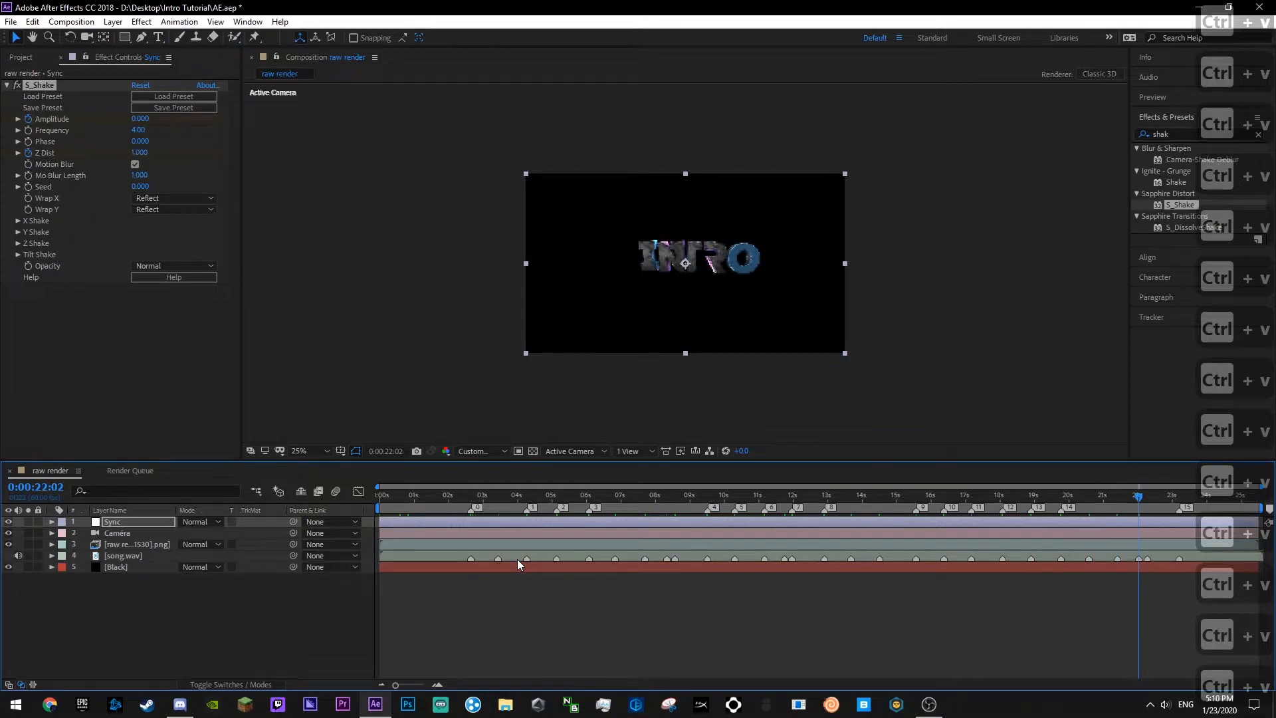
key("k")
key("k")
key("ctrl+s")
key("u")
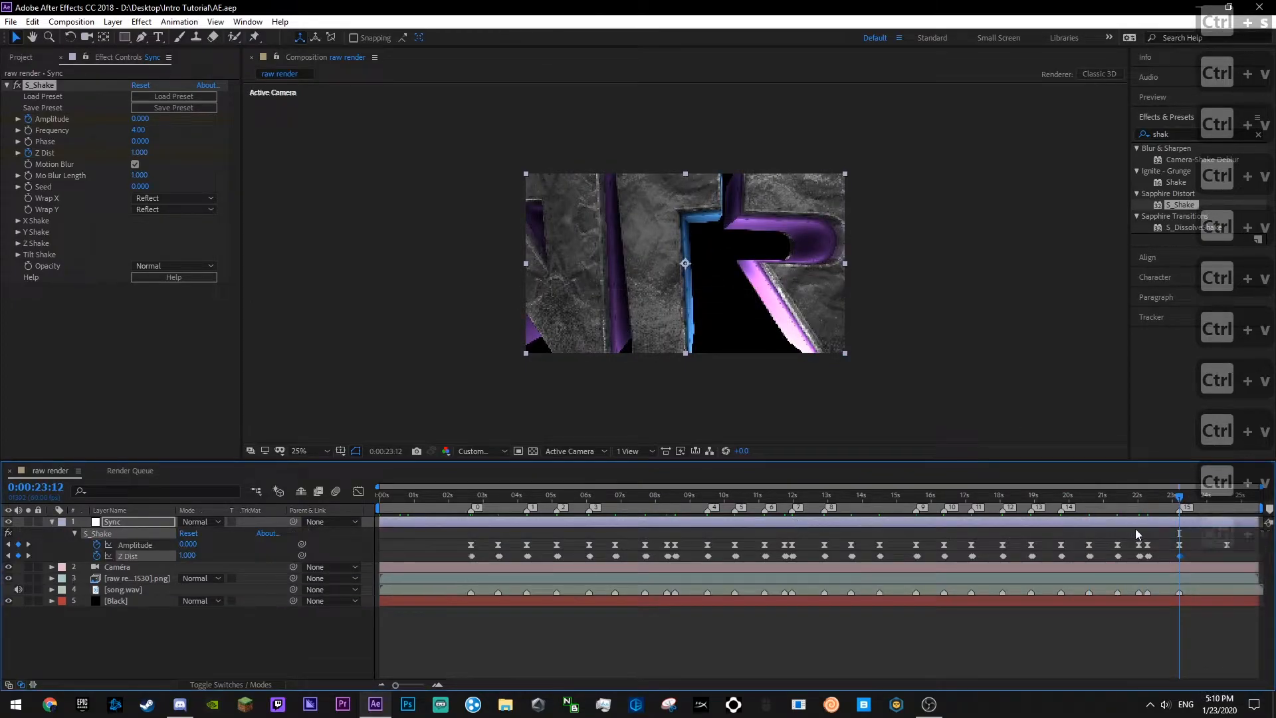
- Add a closing Z Dist keyframe of 1 at 0:00:24:25 and save the project
left_click(1211, 508)
left_click_drag(1211, 508, 1221, 508)
left_click(189, 556)
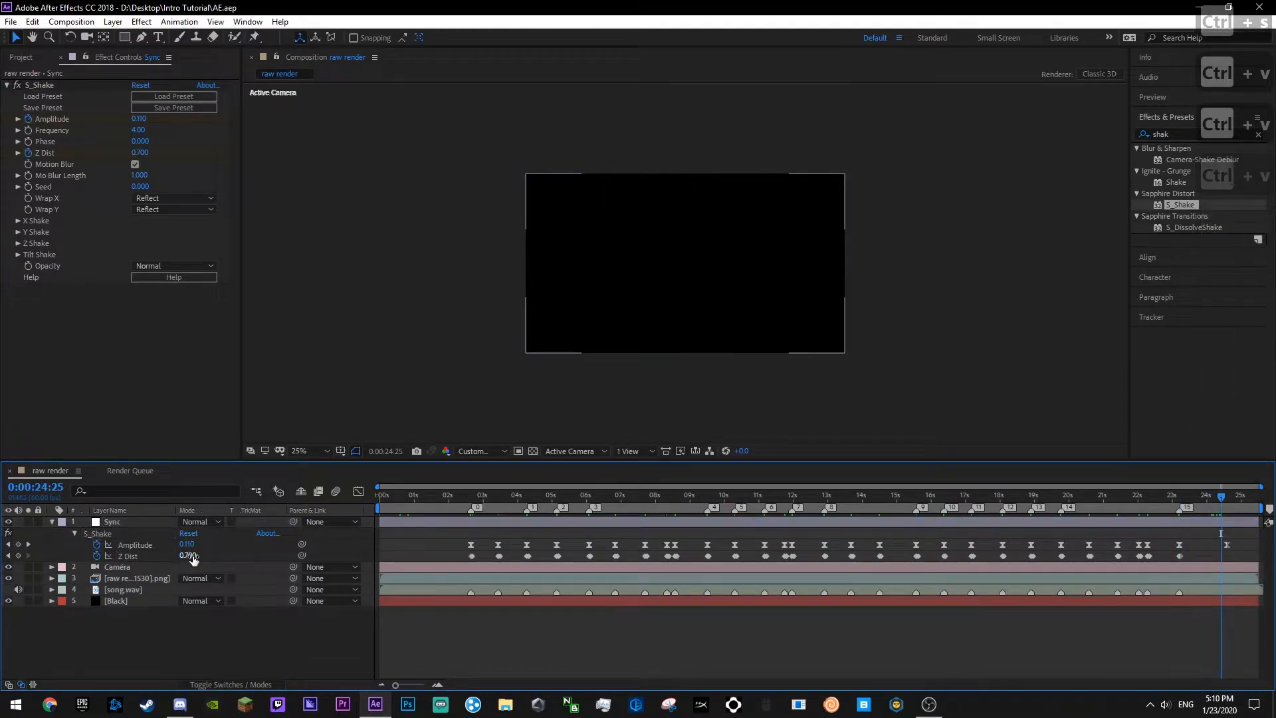
type("1")
key("Return")
key("ctrl+s")
- Select all Z Dist keyframes and shift them 3 frames earlier, so each 0.7 keyframe lands on its song marker
left_click_drag(1198, 492, 1213, 560)
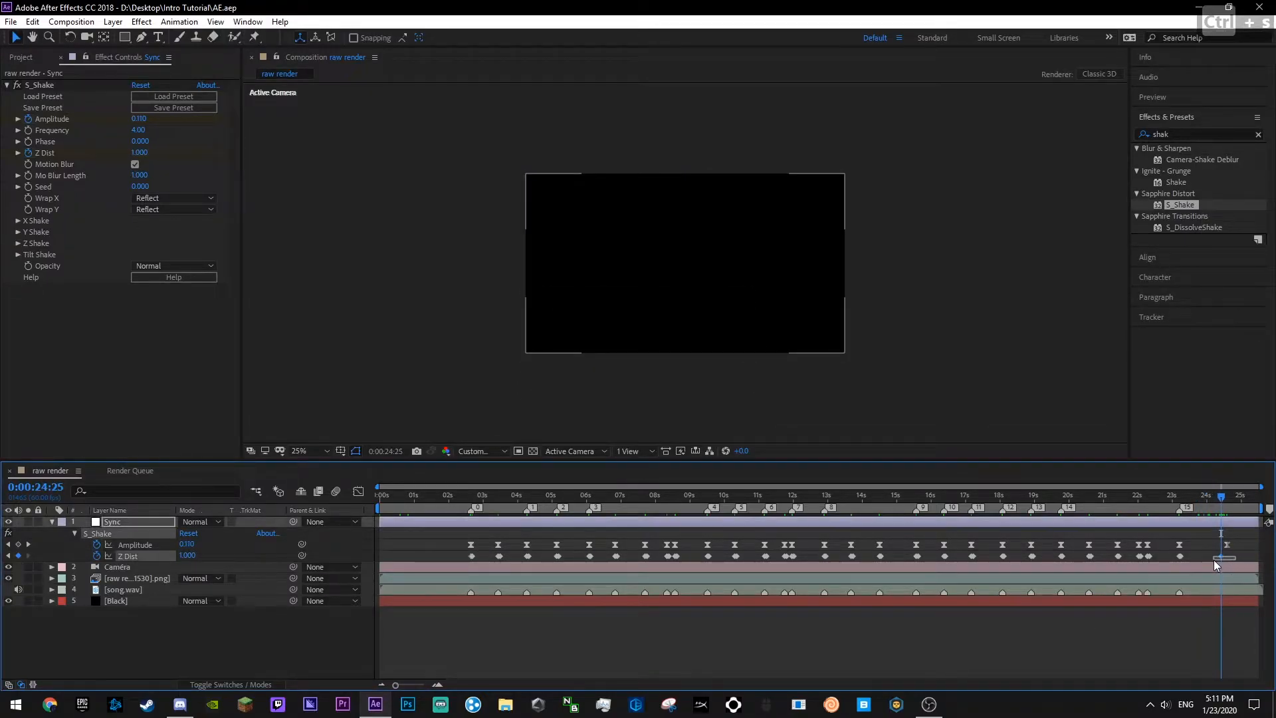
left_click_drag(443, 562, 1191, 555)
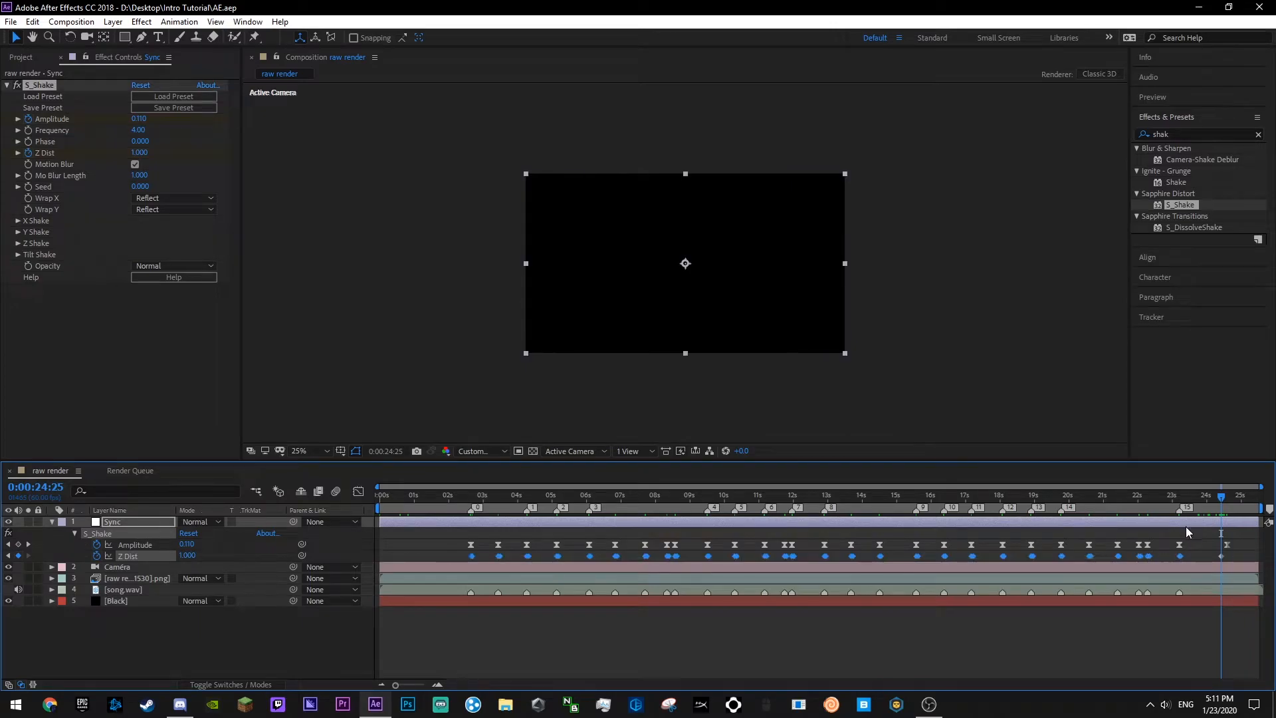
key("equal")
key("equal")
key("equal")
key("equal")
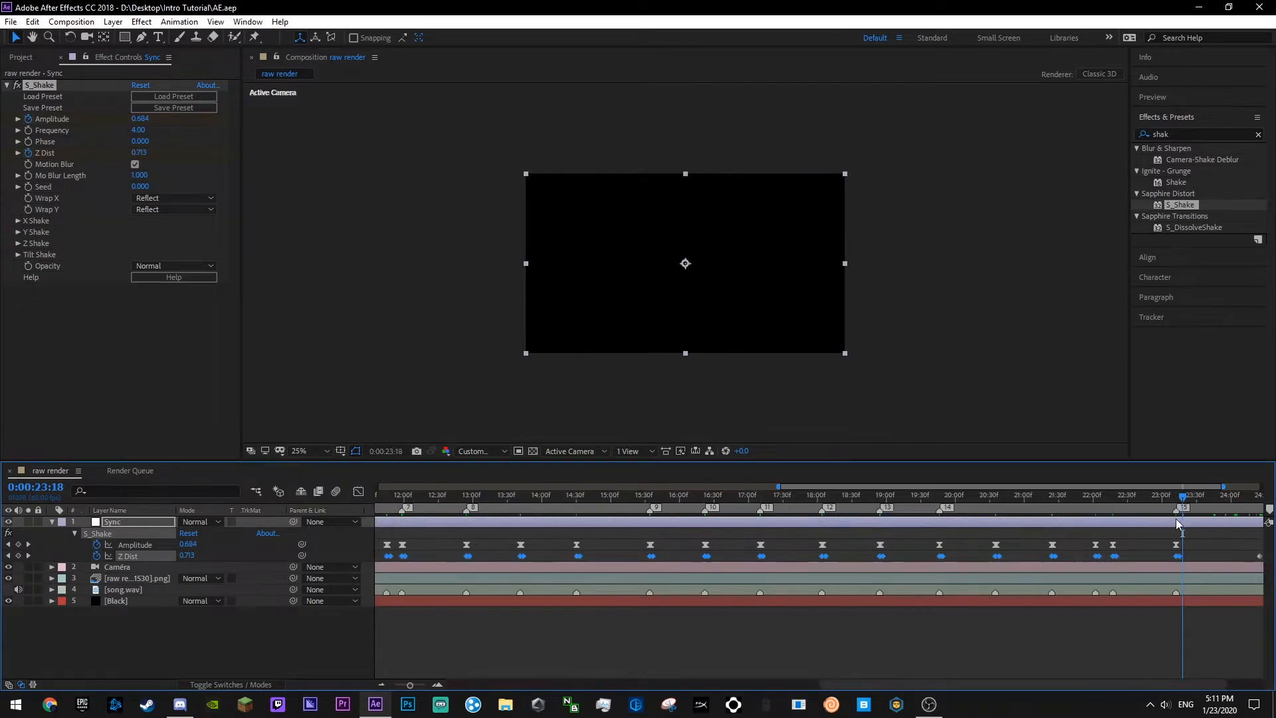
left_click_drag(1153, 555, 1123, 573)
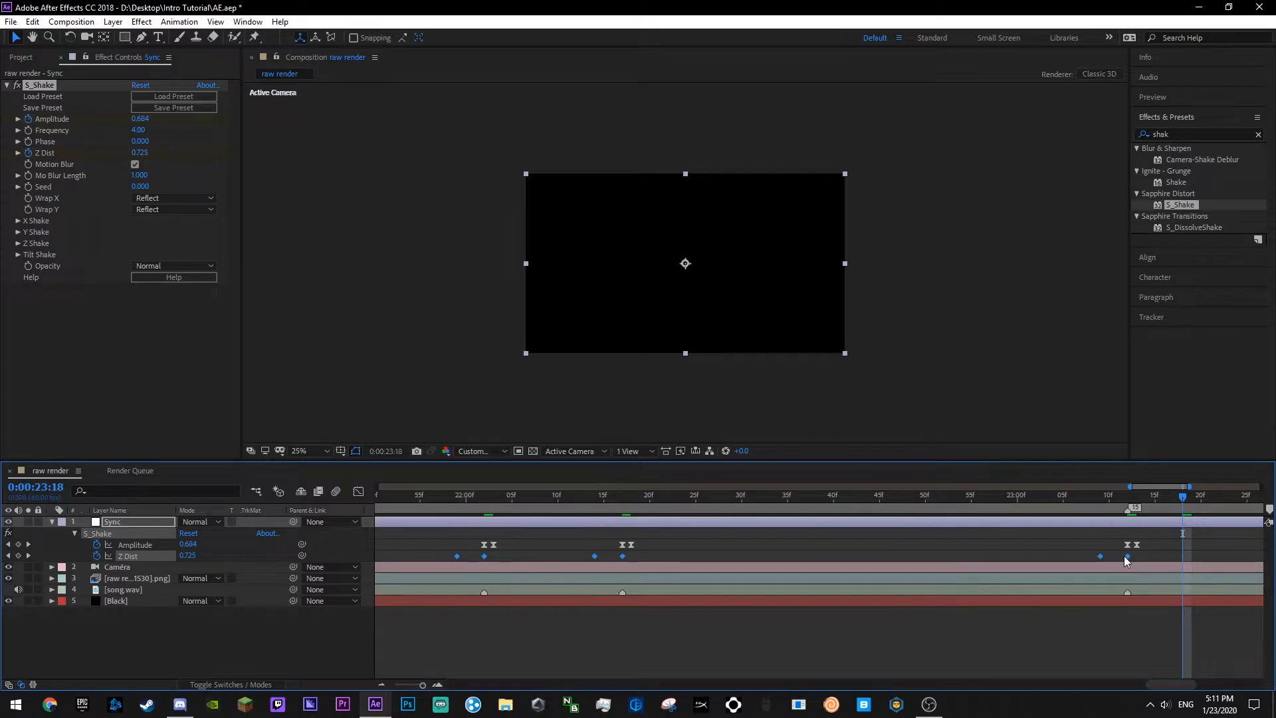
- Easy-ease all Z Dist keyframes, reshape their graph so each beat's dip recovers steeply then levels off, and save the project
key("minus")
key("minus")
key("minus")
key("minus")
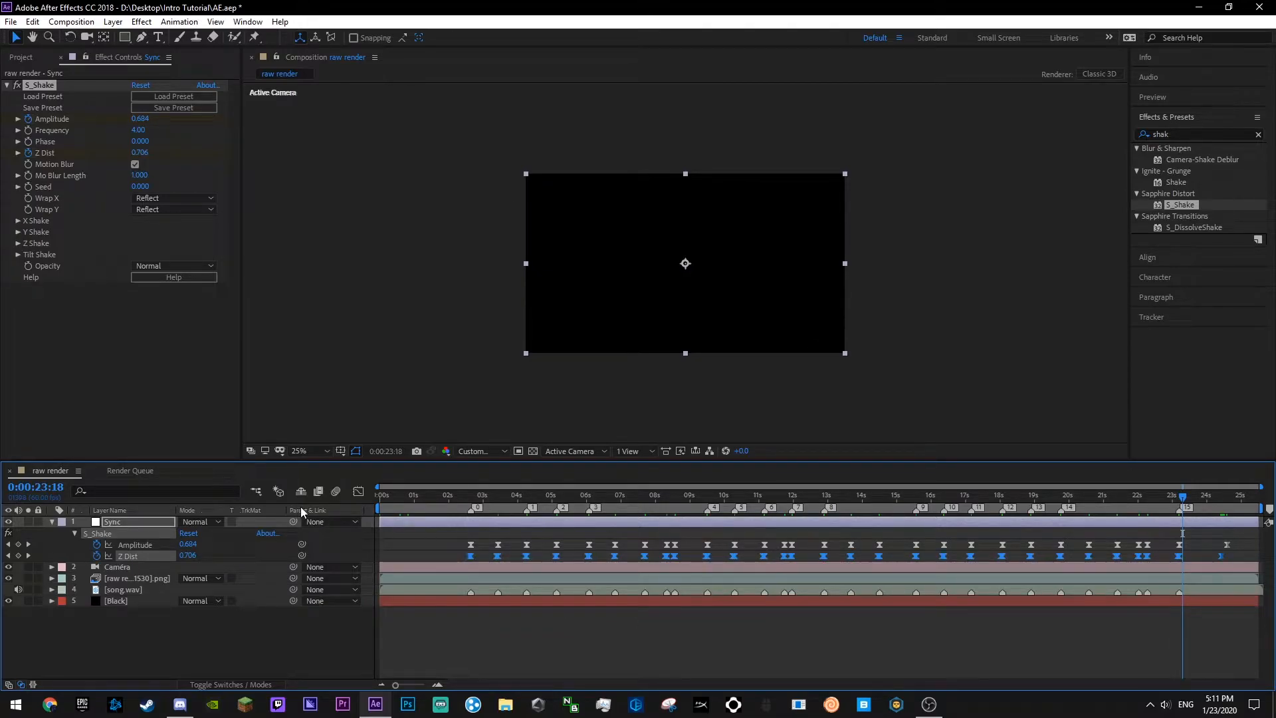
left_click(359, 493)
left_click_drag(420, 593, 1094, 584)
key("ctrl+s")
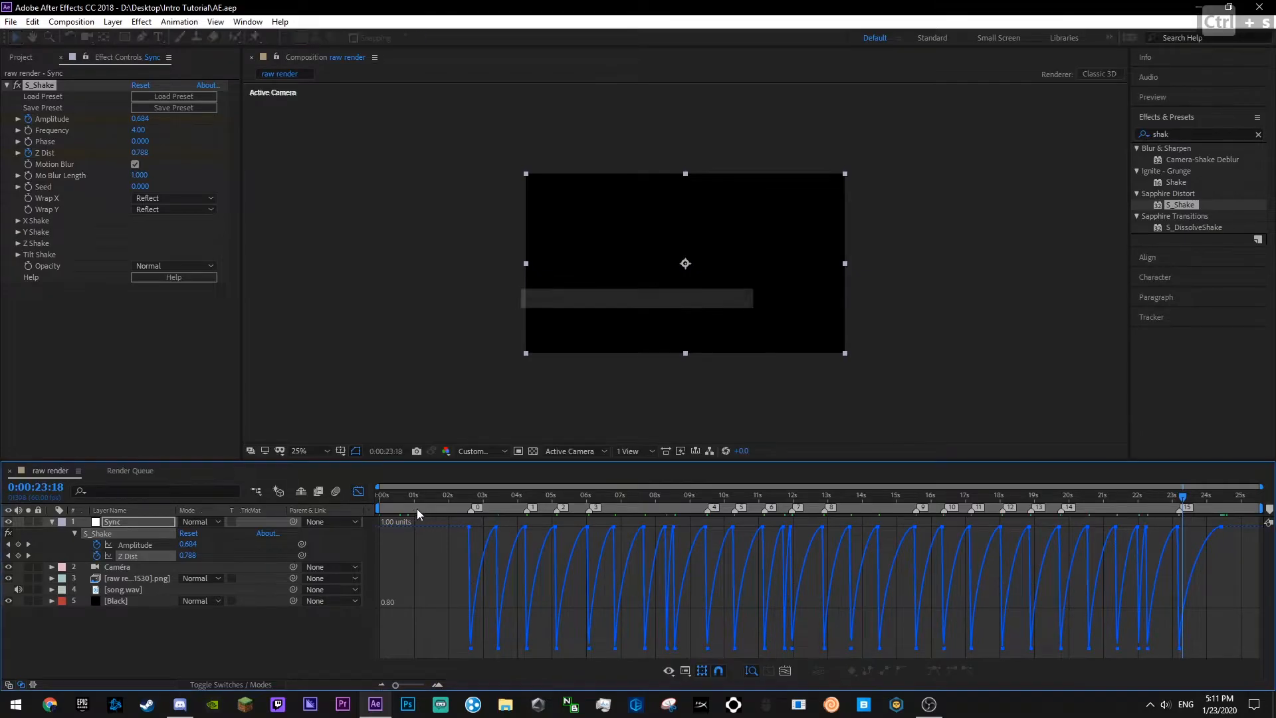
- Leave the graph view, collapse the Sync layer, and preview the composition from its start to check the shake against the song
left_click(380, 495)
left_click(358, 491)
left_click(53, 522)
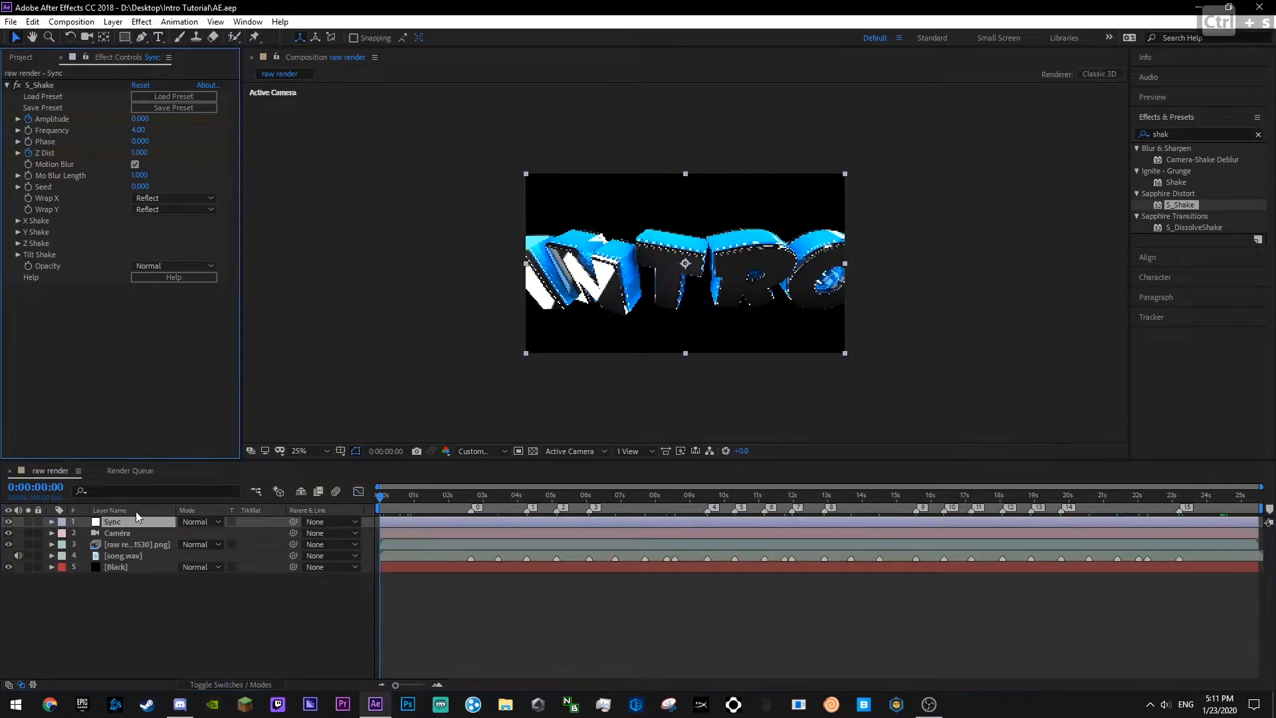
left_click(189, 596)
key("space")
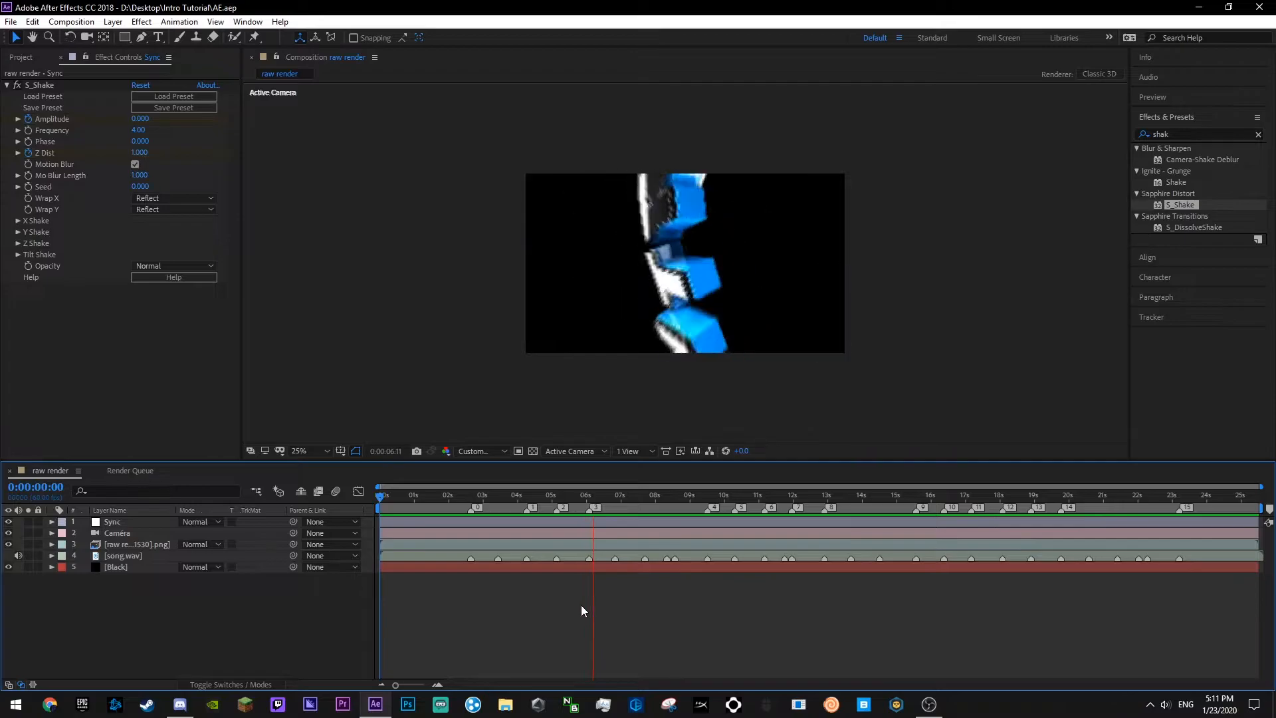
left_click(572, 503)
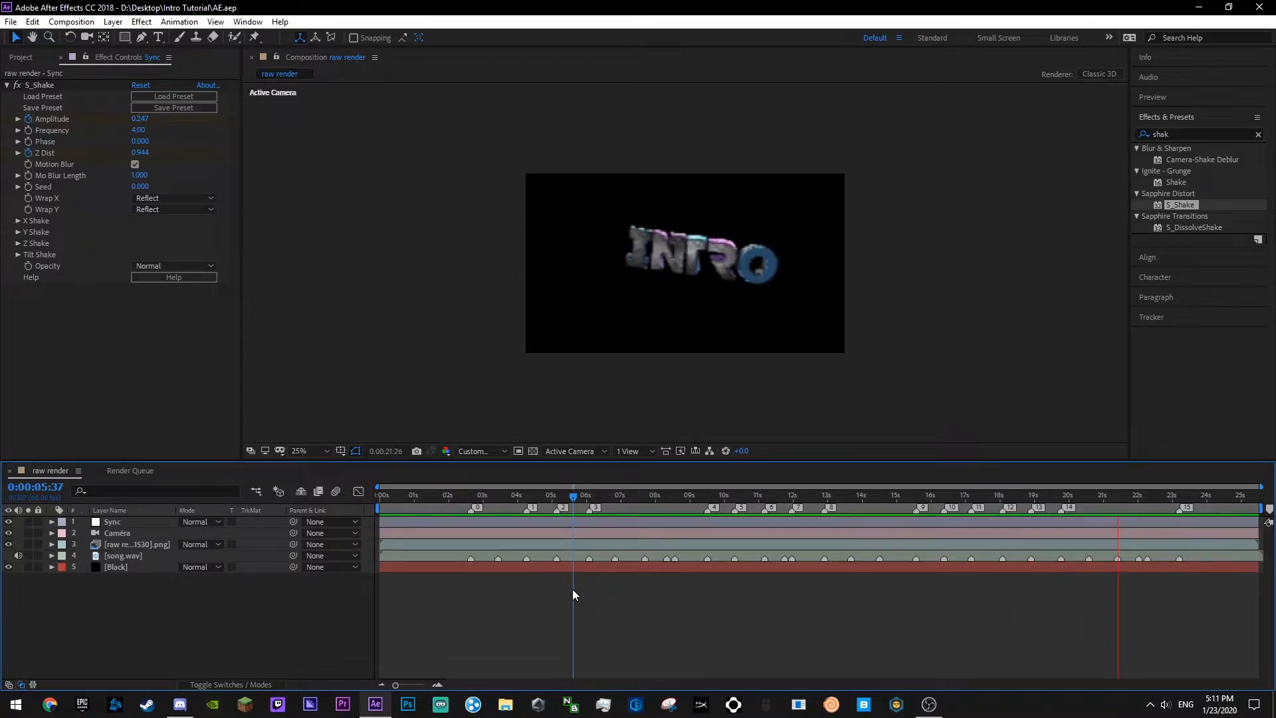
left_click(450, 496)
- Add an adjustment layer directly above the camera layer, name it Twitch, and save the project
left_click(104, 544)
left_click(121, 532)
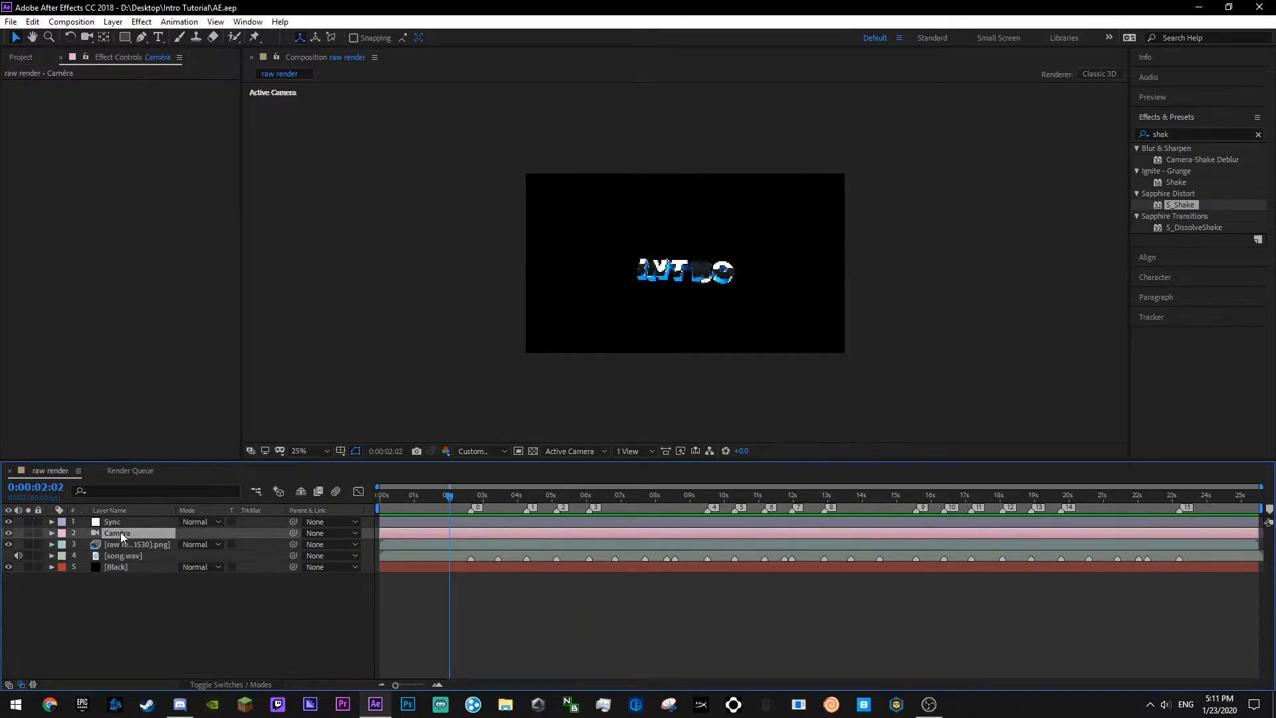
right_click(187, 483)
mouse_move(219, 490)
left_click(458, 597)
key("Return")
type("Twit")
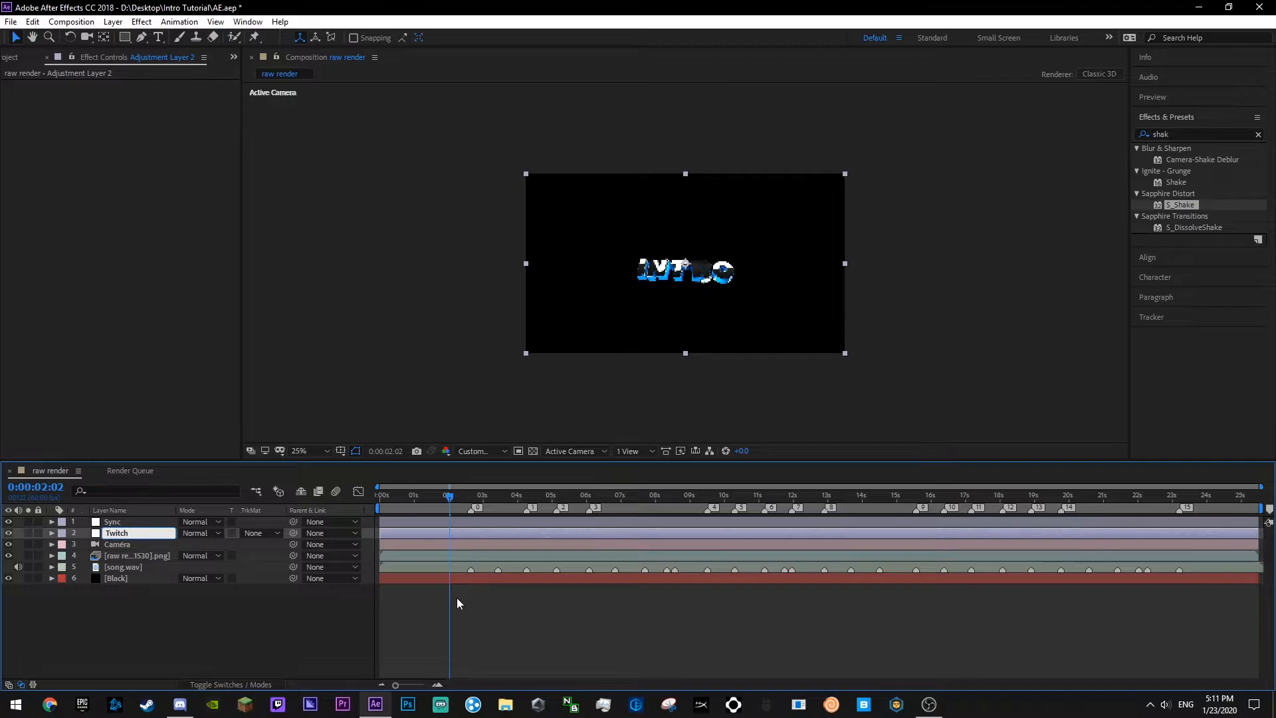
type("ch")
key("Return")
key("ctrl+s")
- Find the Video Copilot Twitch effect, apply it to the Twitch layer, clear the effect search, and save the project
left_click(1258, 134)
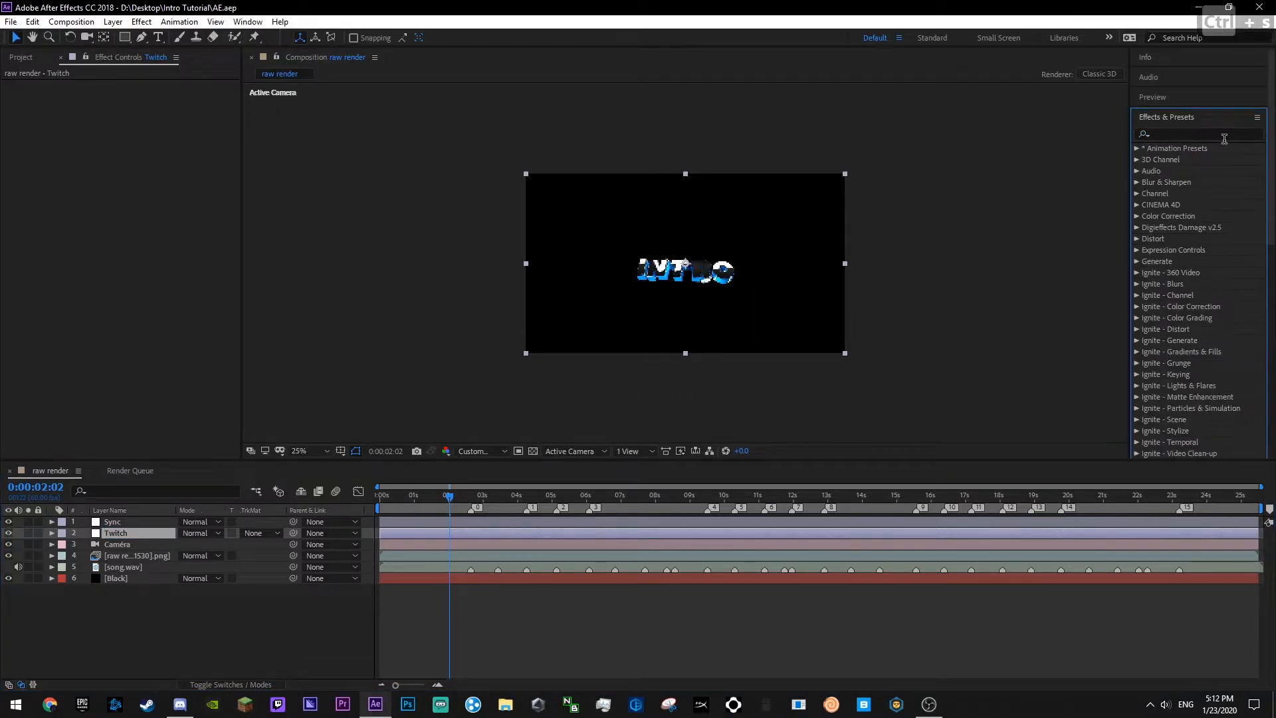
left_click(1216, 133)
type("twirl")
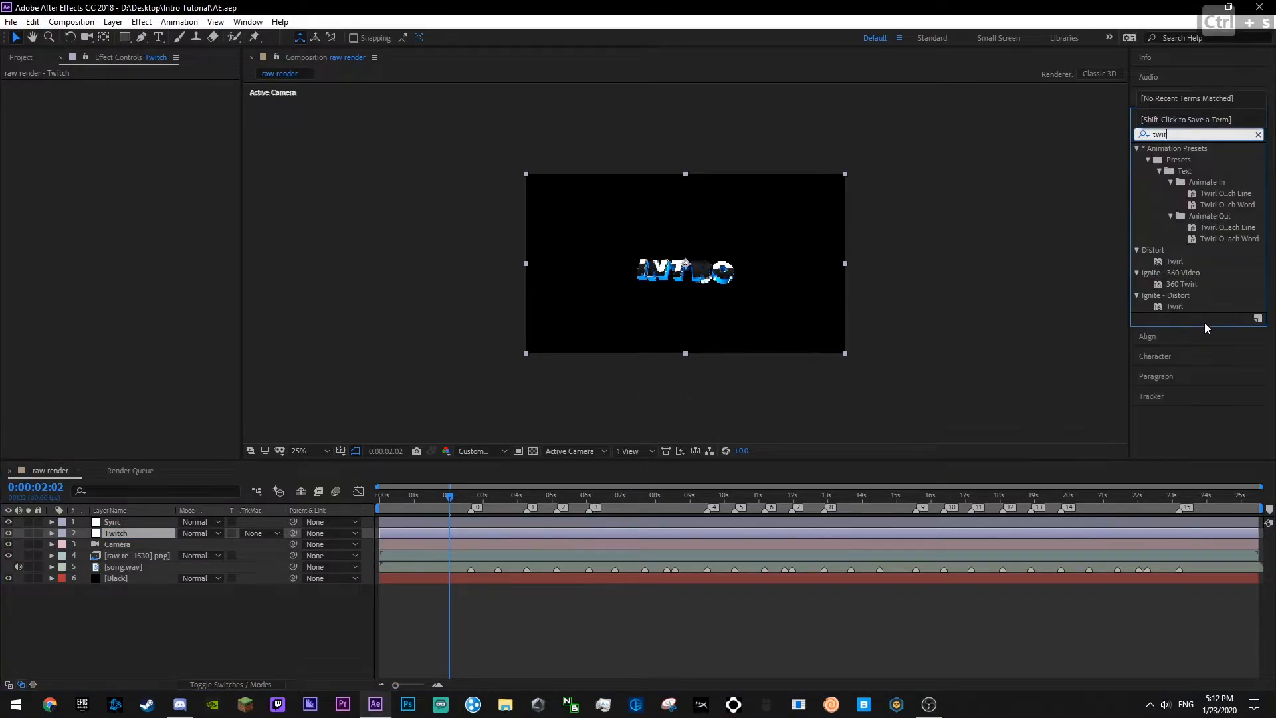
key("BackSpace")
type("t")
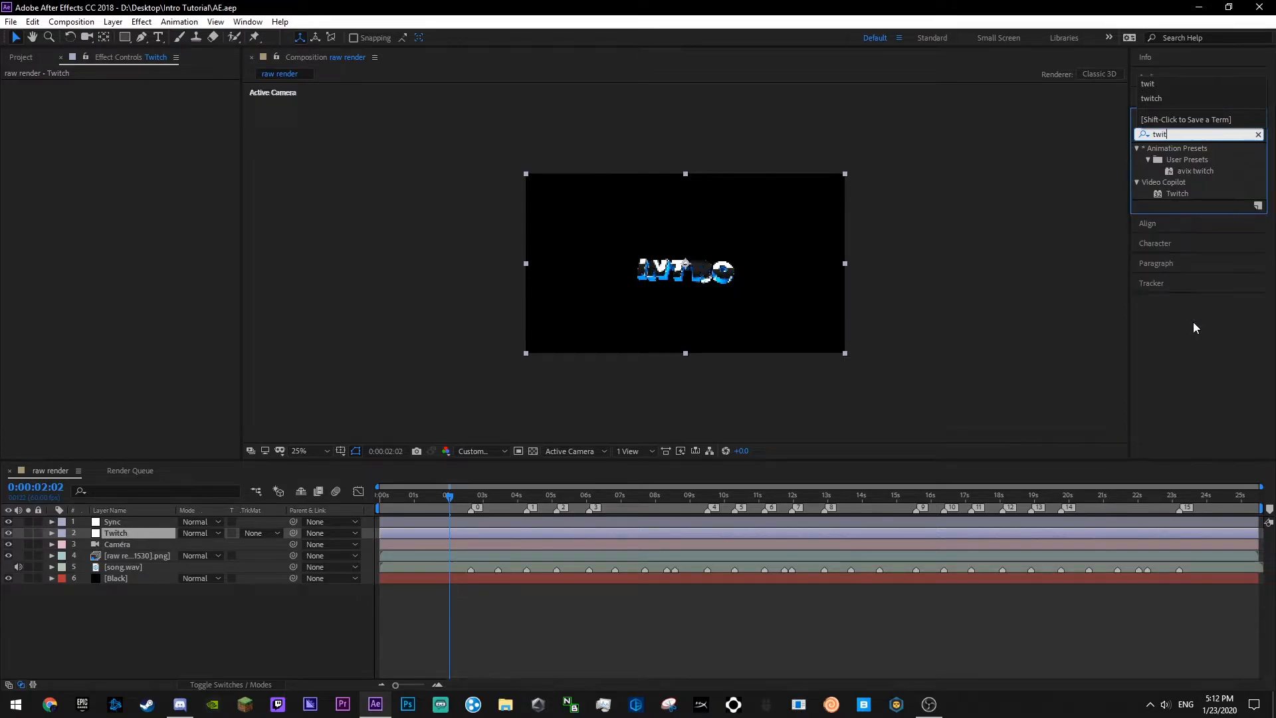
left_click_drag(1170, 193, 76, 288)
left_click(1258, 134)
key("ctrl+s")
- Set the Twitch effect's speed to 95, enable only its Slide operator, and set Amount to 25
left_click(140, 108)
type("95")
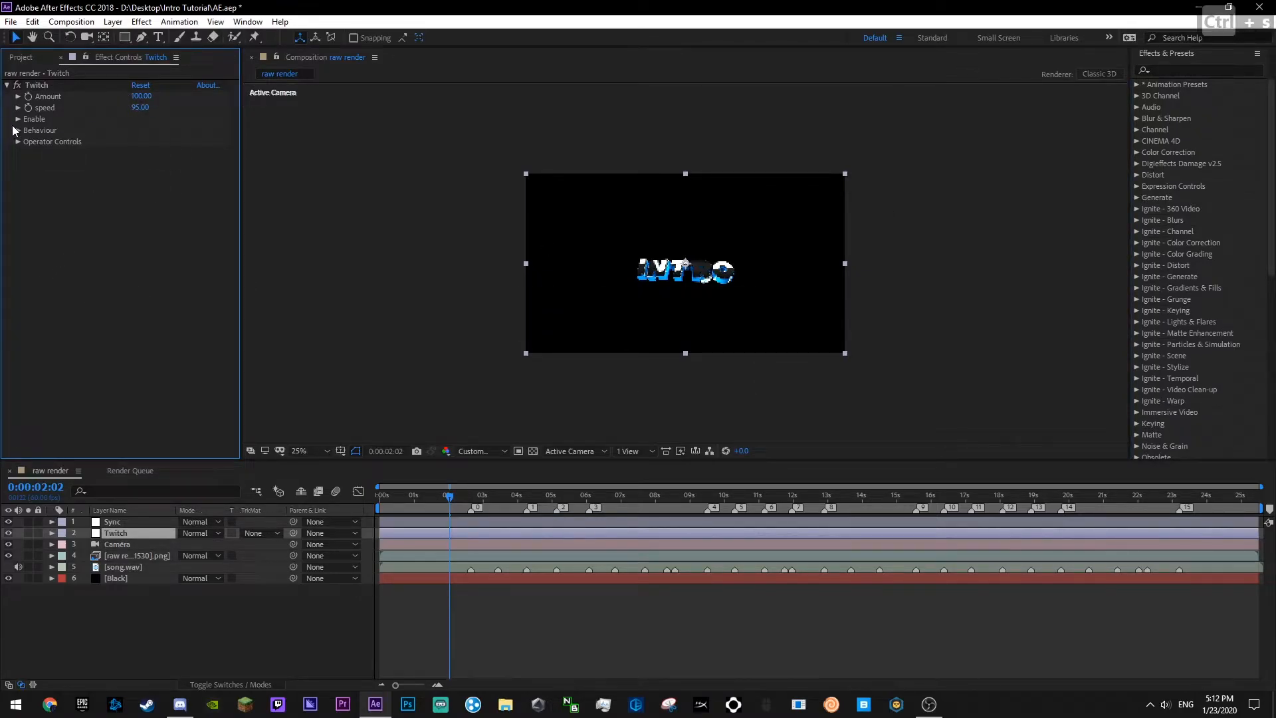
left_click(18, 119)
left_click(135, 175)
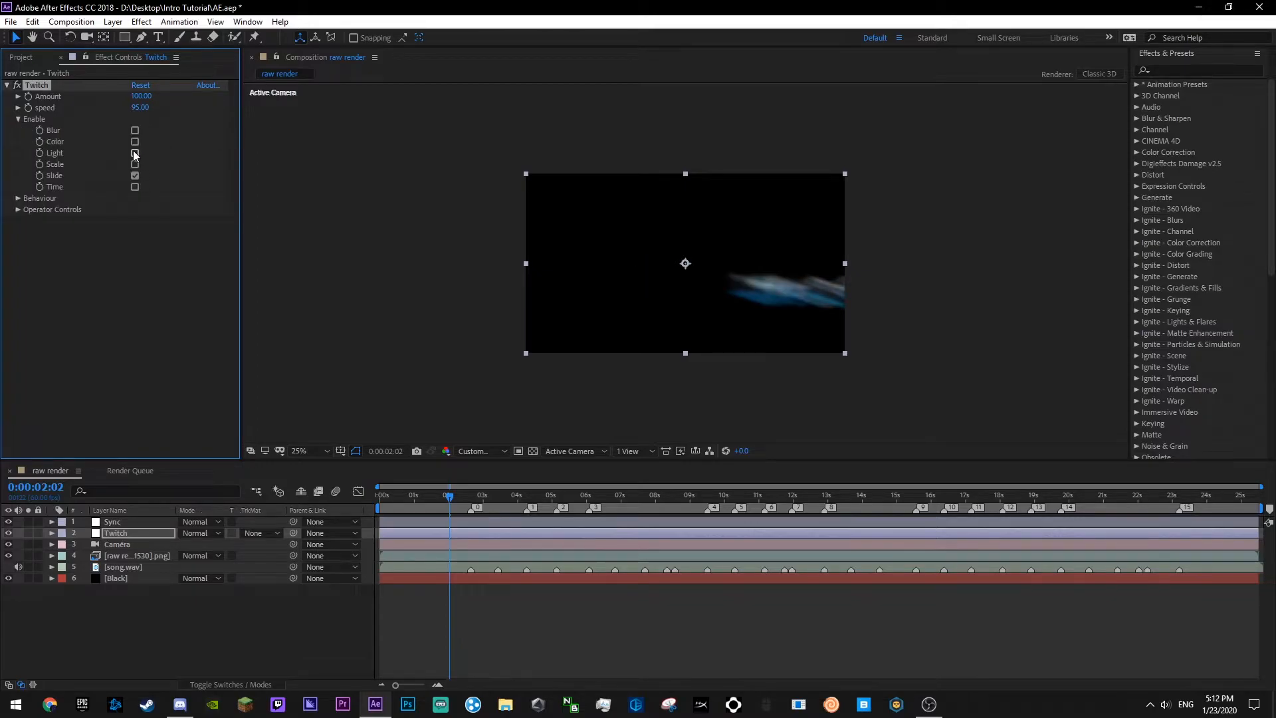
type("25")
key("Return")
left_click(13, 134)
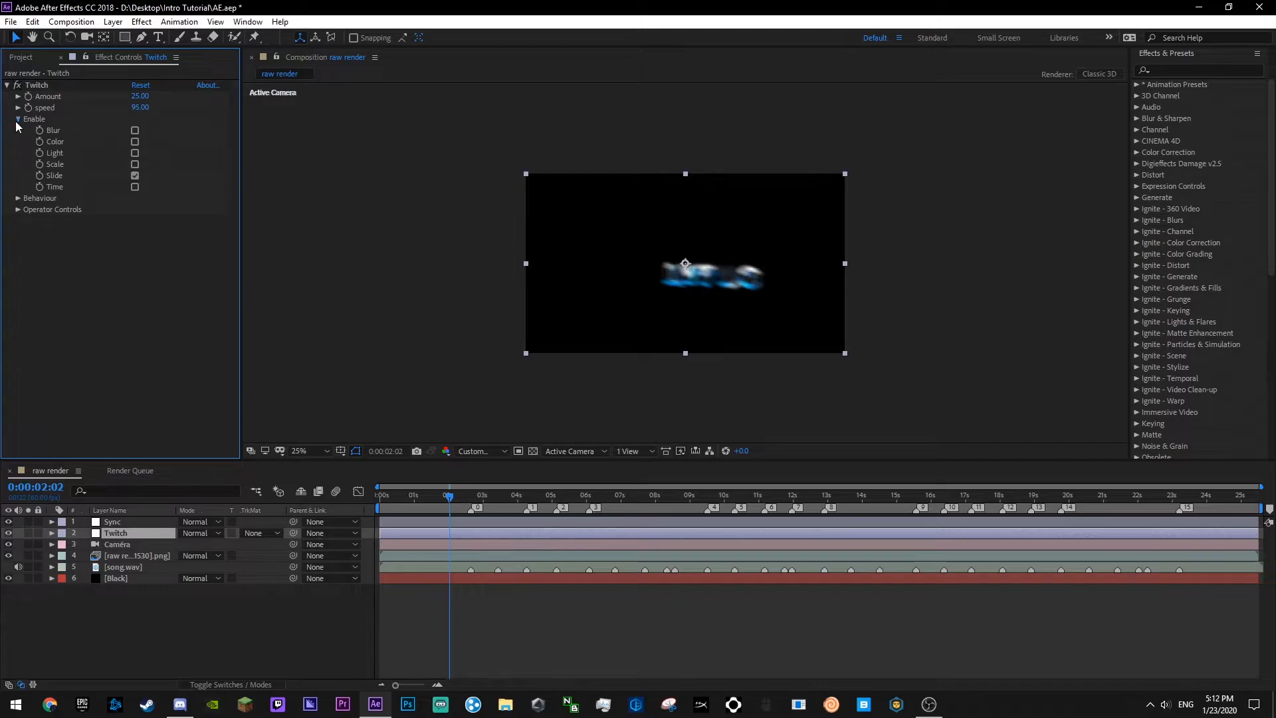
left_click(18, 119)
- In Twitch's Slide operator controls, set Slide Motion Blur to 70 and Slide RGB Split to 5, then save the project
left_click(18, 142)
key("ctrl+s")
left_click(30, 199)
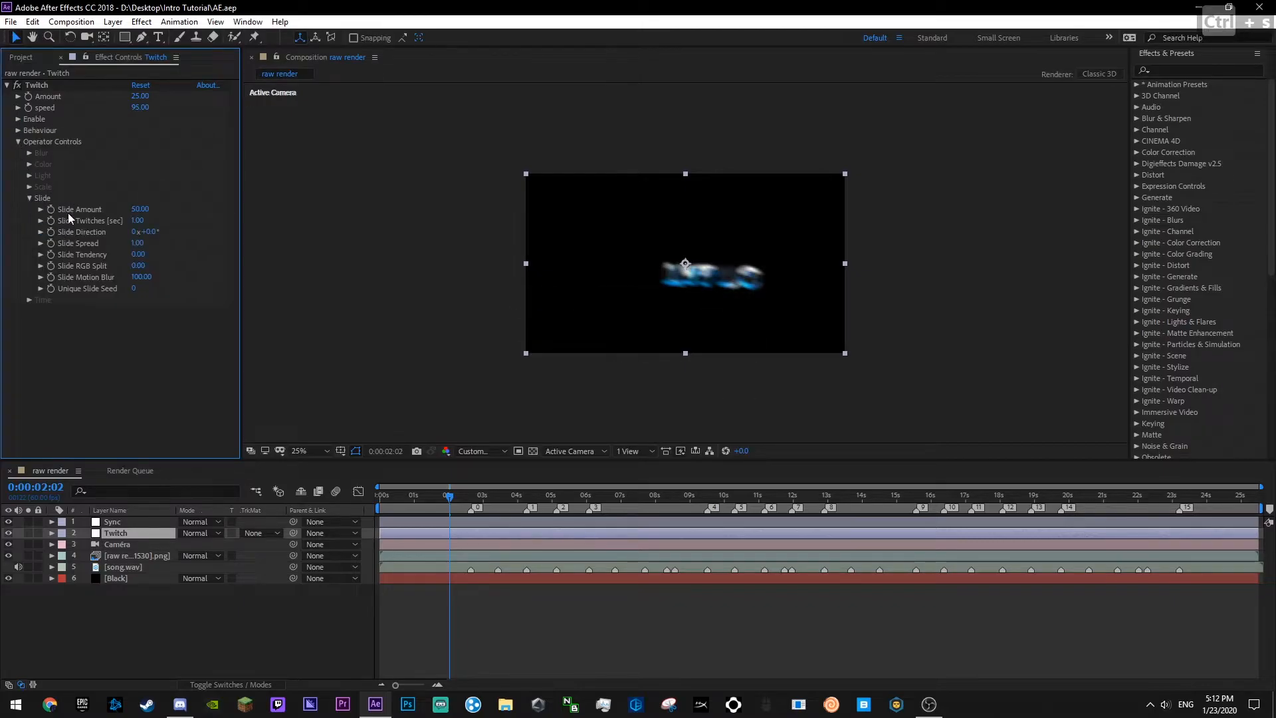
mouse_move(137, 283)
left_mouse_down()
mouse_move(117, 279)
mouse_move(131, 282)
left_mouse_up()
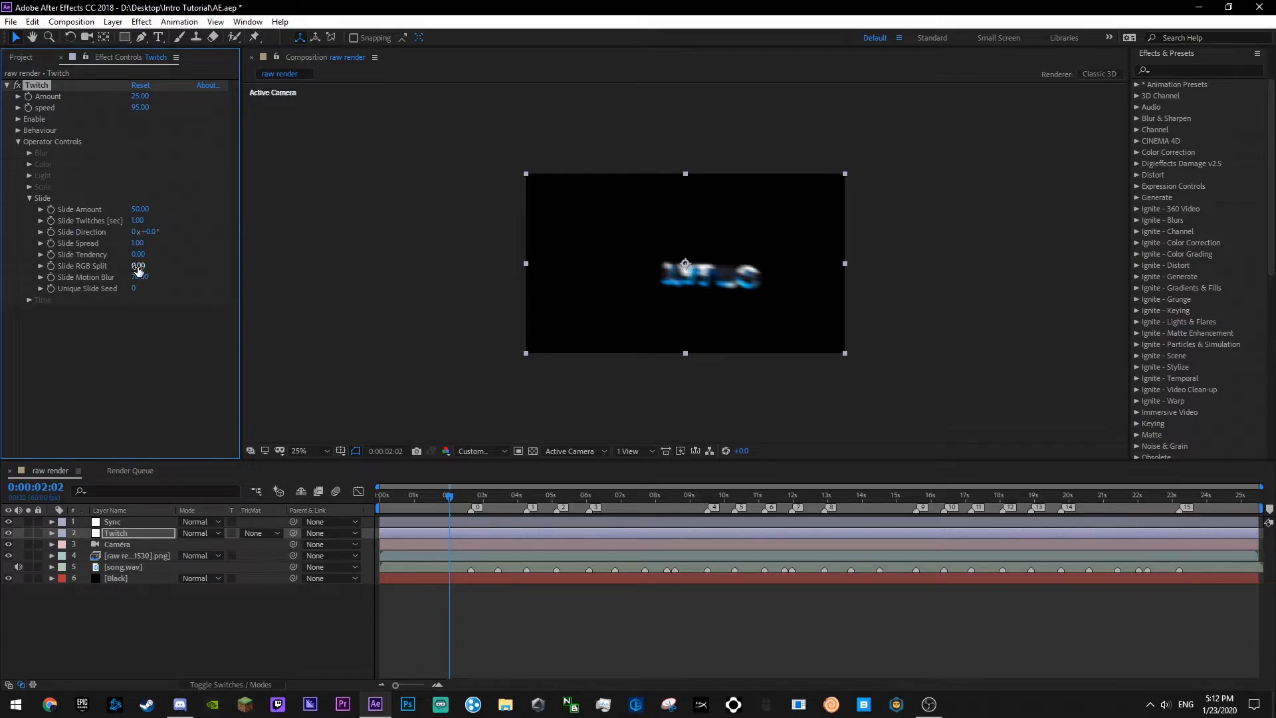
left_click(181, 266)
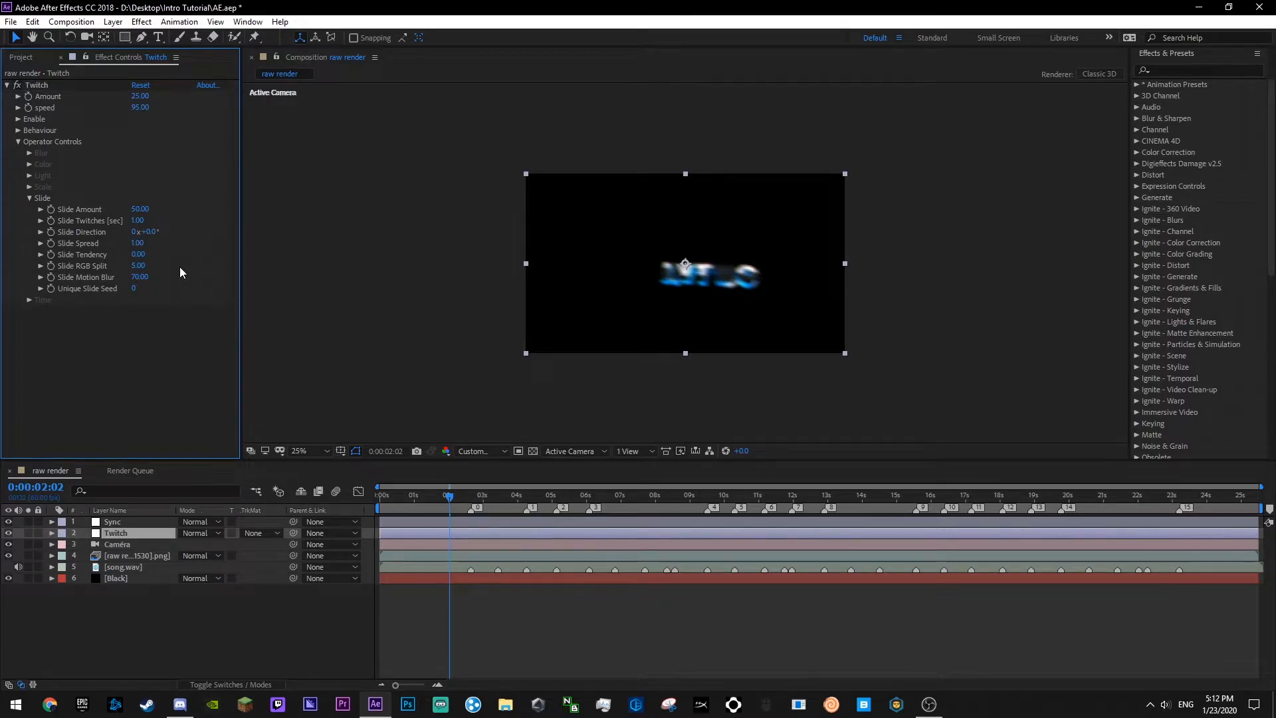
left_click(30, 198)
key("ctrl+s")
- Keyframe the Twitch effect's Amount from 0 at the first song marker, 0:00:02:38, to 25 at 0:00:02:39
key("k")
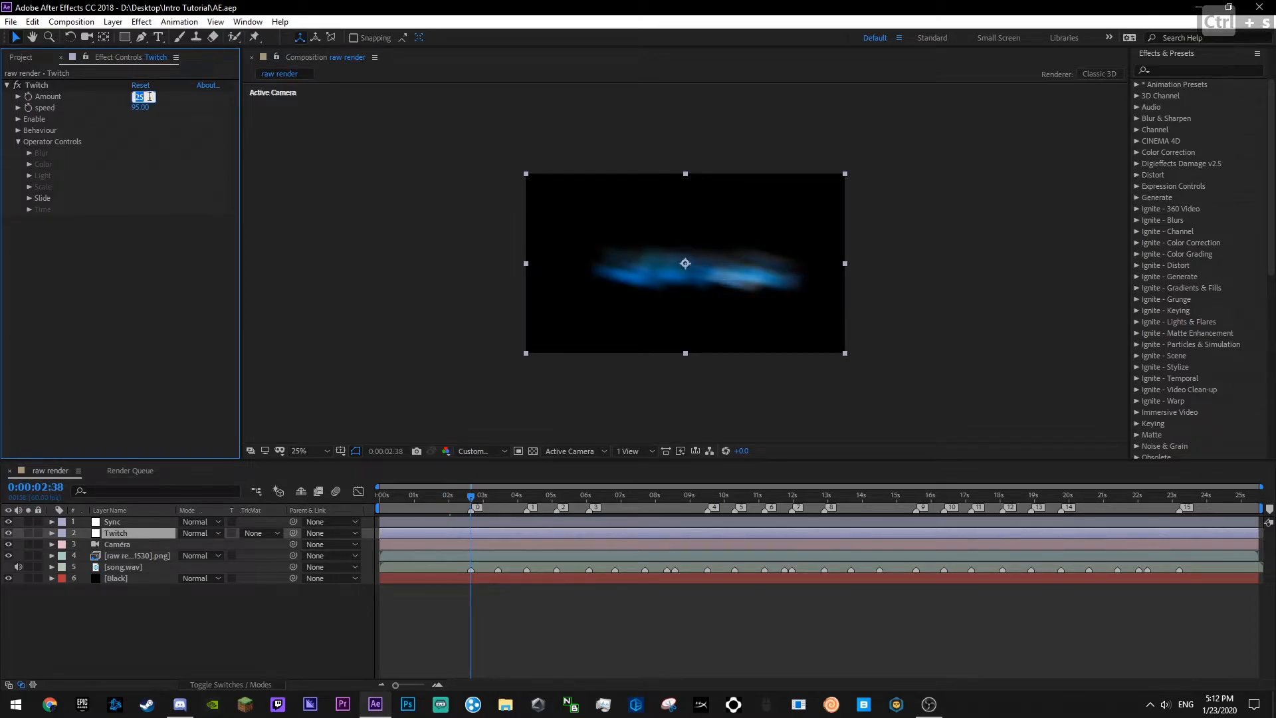
type("0")
key("Return")
left_click(28, 97)
key("Page_Down")
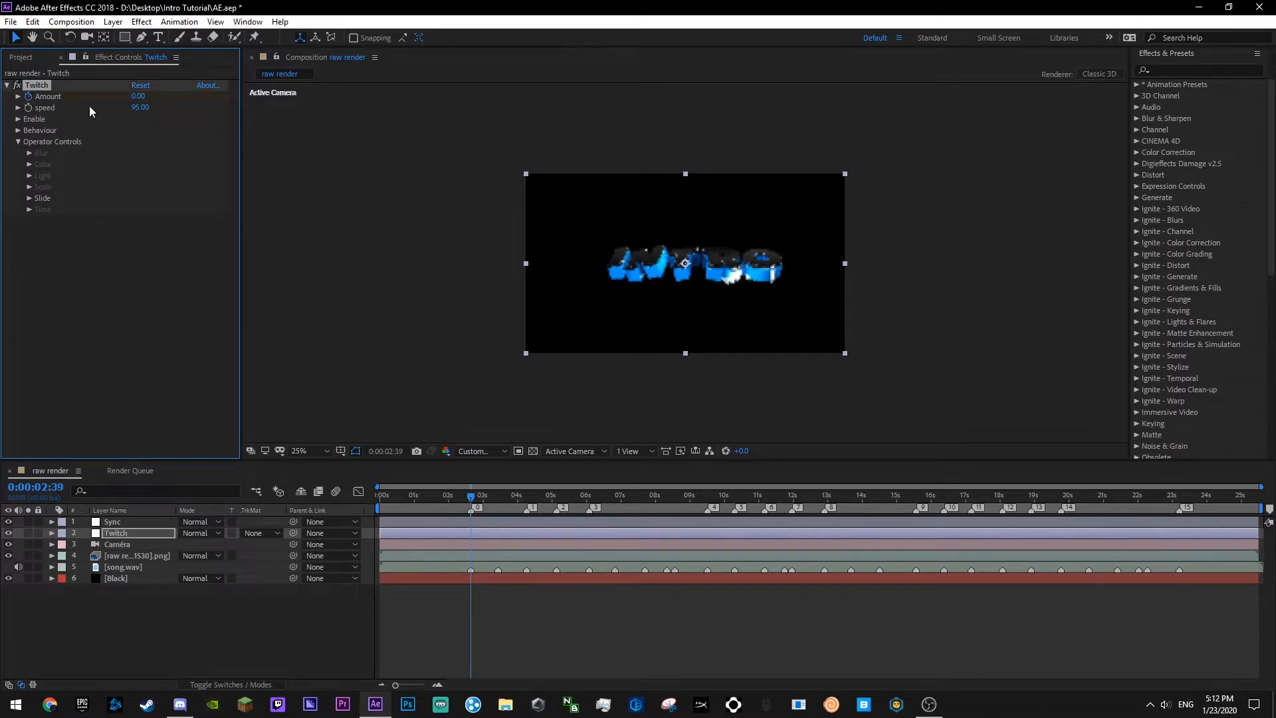
type("25")
key("Return")
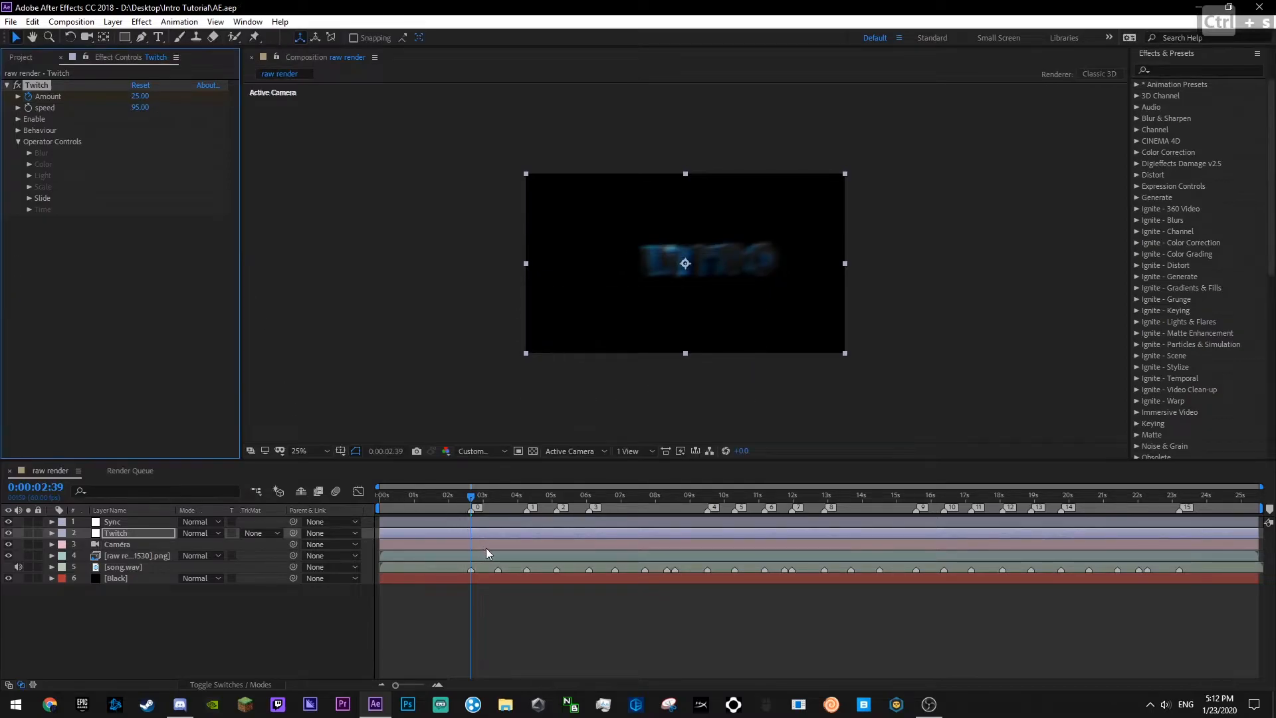
- Save the project, reveal the Twitch layer's animated Amount property, and copy its keyframes at the first song marker
key("u")
key("ctrl+s")
left_click_drag(452, 556, 531, 563)
key("ctrl+s")
left_click(452, 540)
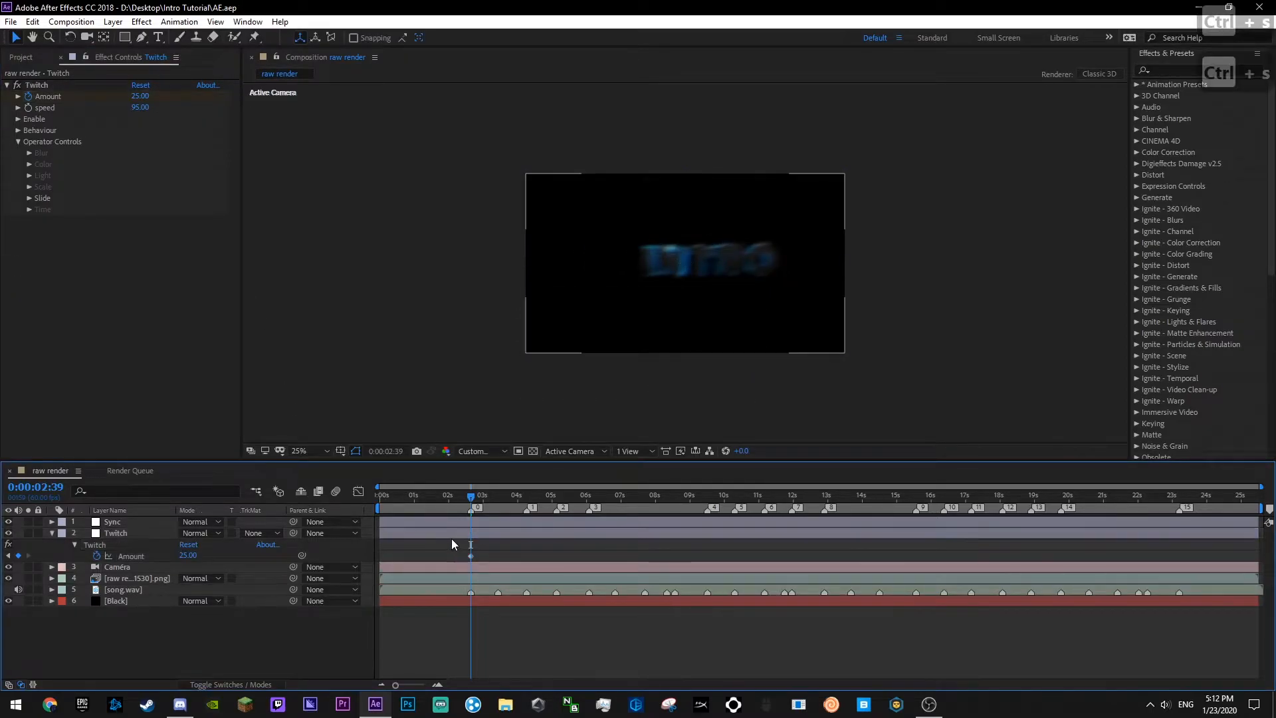
left_click(453, 537)
key("u")
key("u")
key("u")
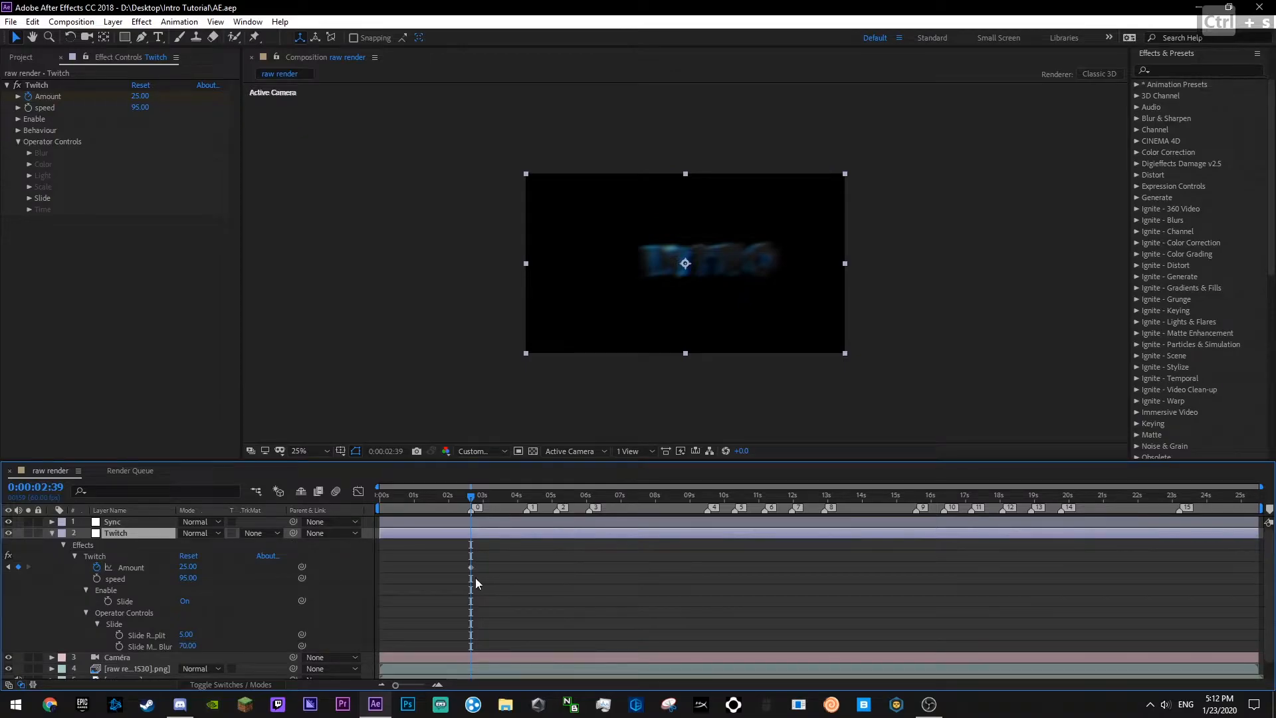
left_click(481, 577)
left_click(53, 533)
left_click(99, 531)
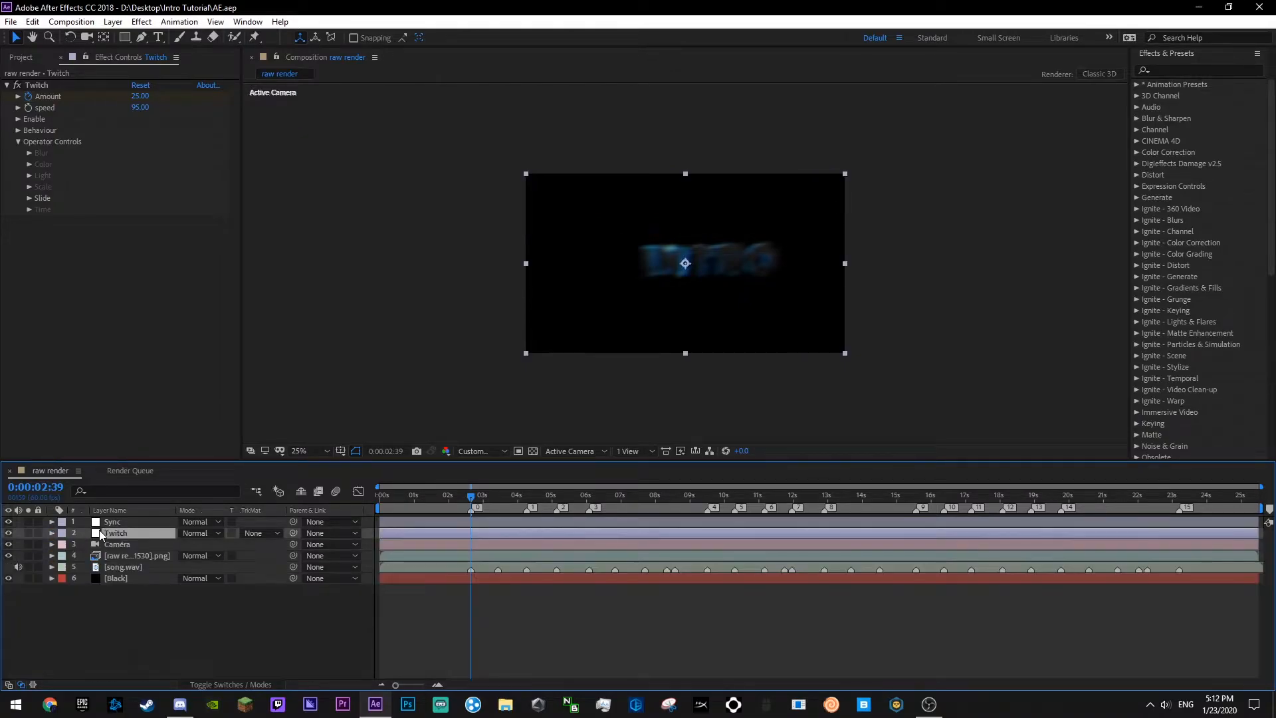
key("u")
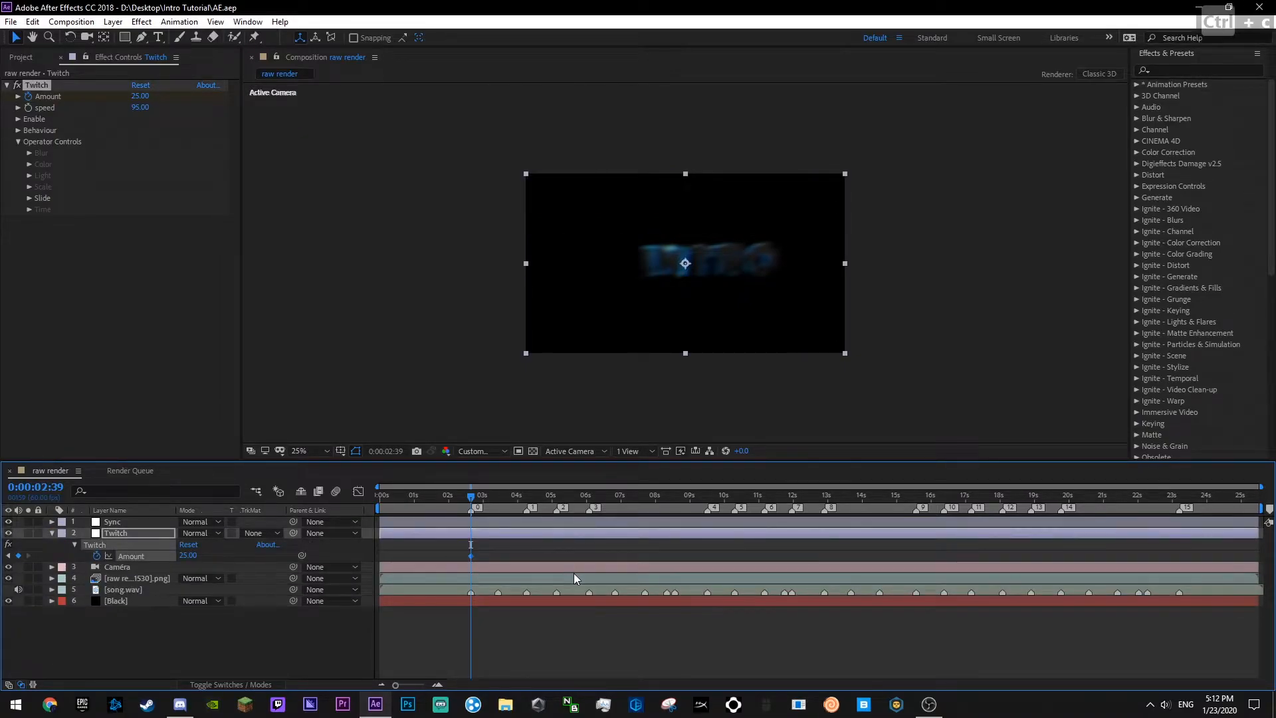
key("u")
- Paste the copied Twitch Amount keyframes at each following song marker, through the last one at 0:00:23:12
key("k")
key("ctrl+v")
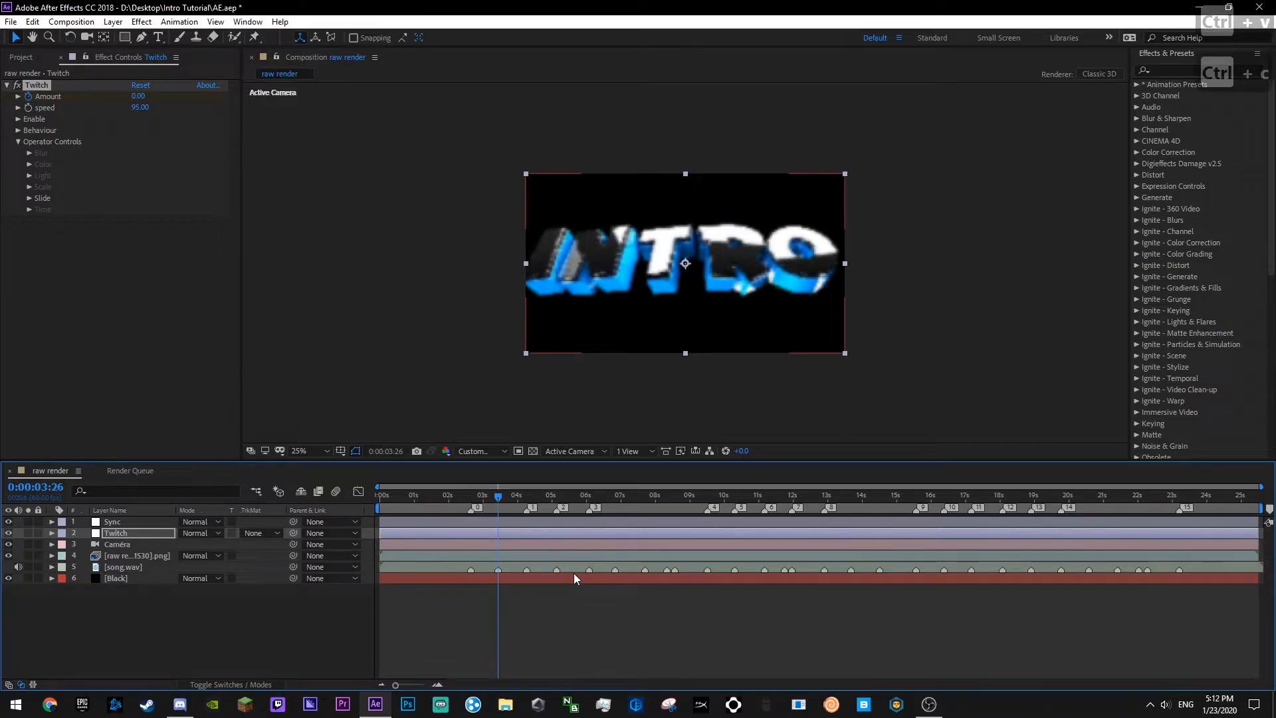
key("k")
key("ctrl+v")
key("k")
key("ctrl+v")
key("k")
key("ctrl+v")
key("k")
key("ctrl+v")
key("k")
key("ctrl+v")
key("k")
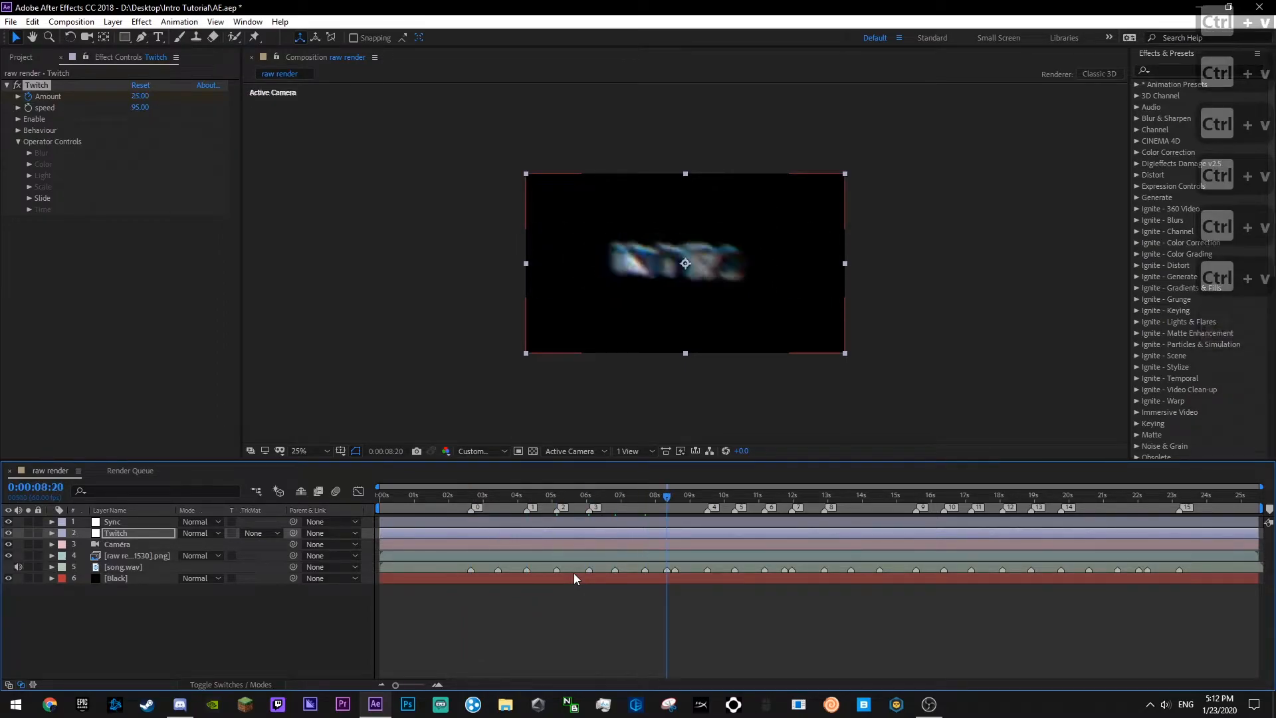
key("ctrl+v")
key("k")
key("ctrl+v")
key("k")
key("ctrl+v")
key("k")
key("ctrl+v")
key("k")
key("ctrl+v")
key("k")
key("k")
key("ctrl+v")
key("k")
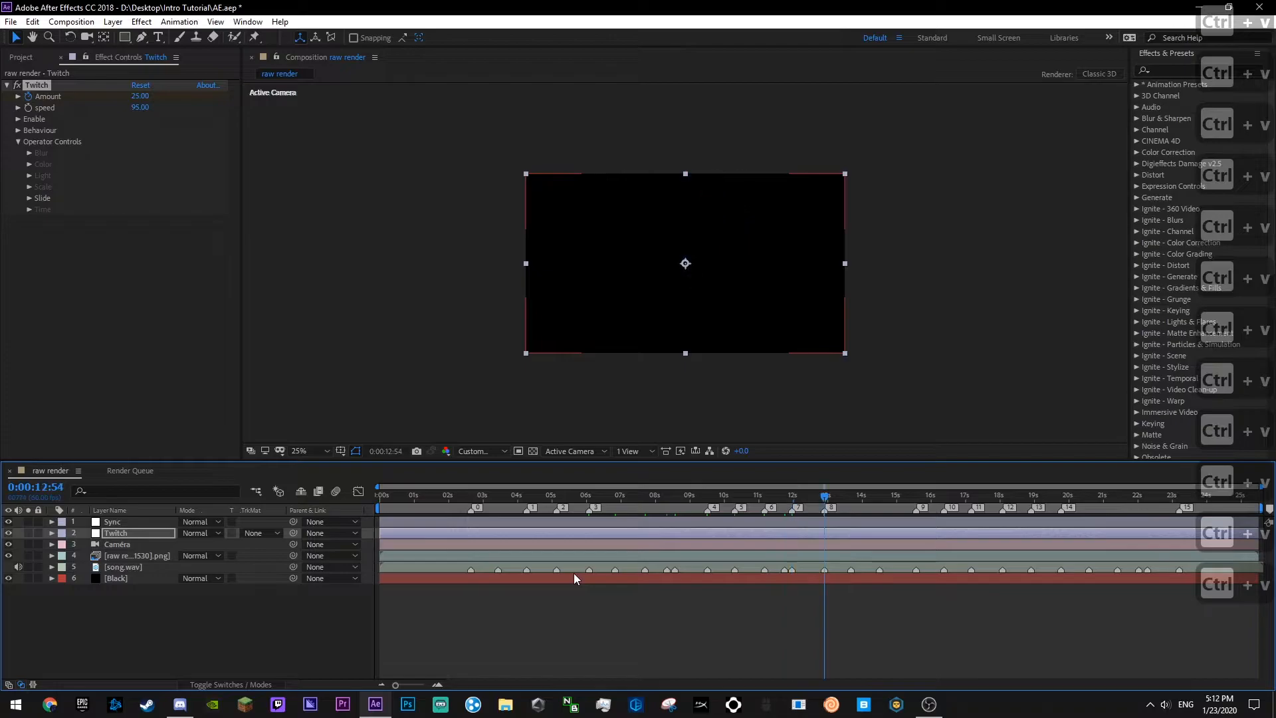
key("ctrl+v")
key("k")
key("ctrl+v")
key("k")
key("ctrl+v")
key("k")
key("ctrl+v")
key("k")
key("ctrl+v")
key("k")
key("ctrl+v")
key("k")
key("k")
key("k")
key("k")
key("k")
key("k")
key("k")
key("k")
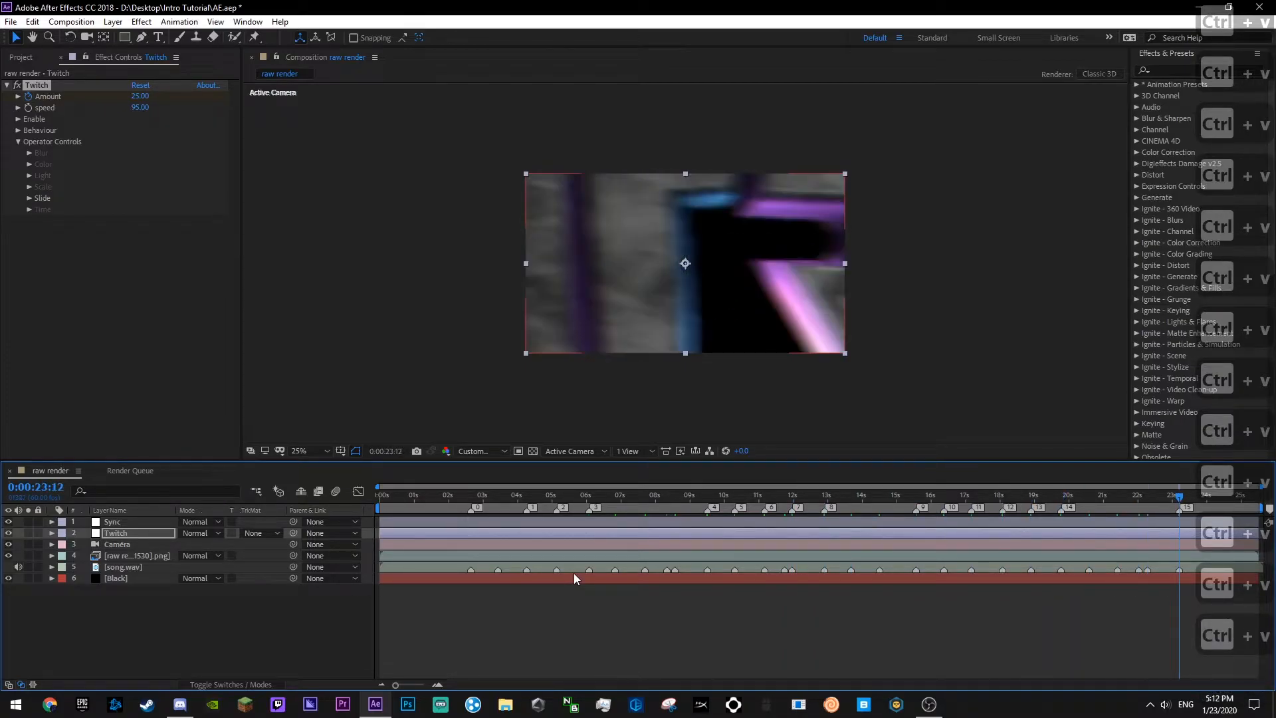
- Keyframe the Twitch Amount to 0 at 0:00:24:10, shift that final keyframe slightly later, and save the project
key("u")
left_click(1199, 509)
key("ctrl+s")
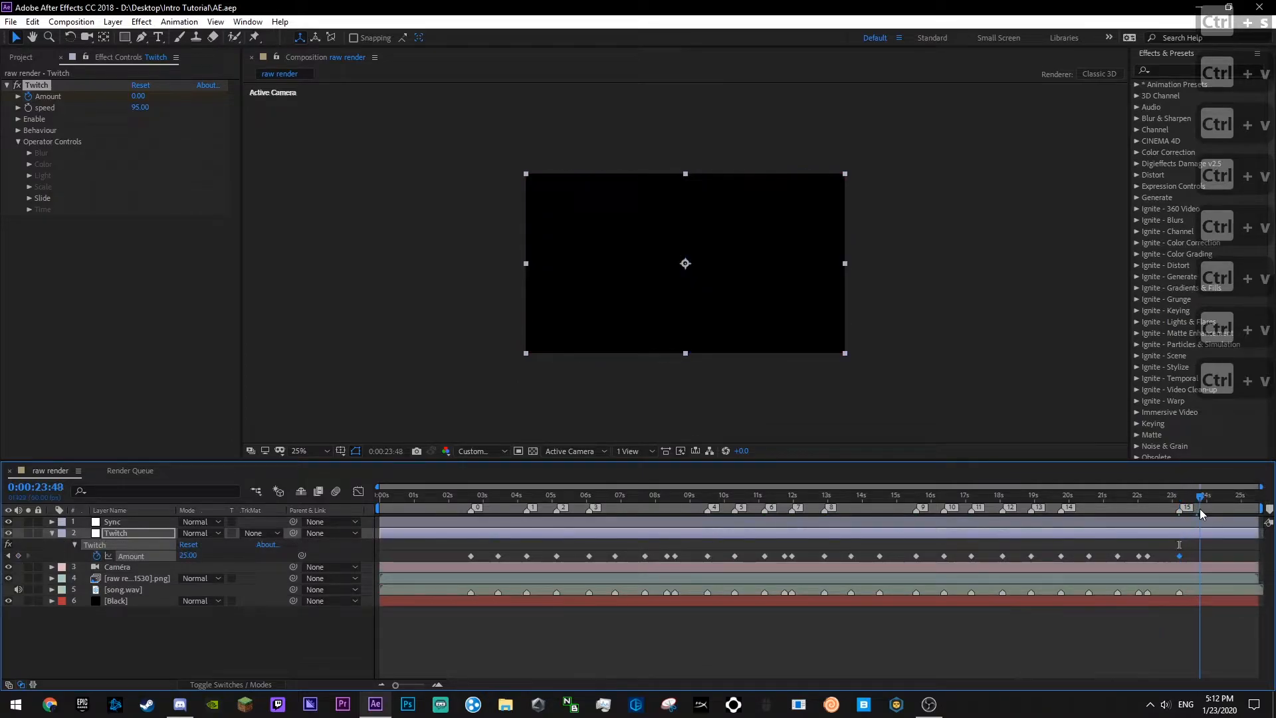
left_click_drag(1200, 510, 1212, 511)
left_click(186, 555)
type("0")
left_click(253, 632)
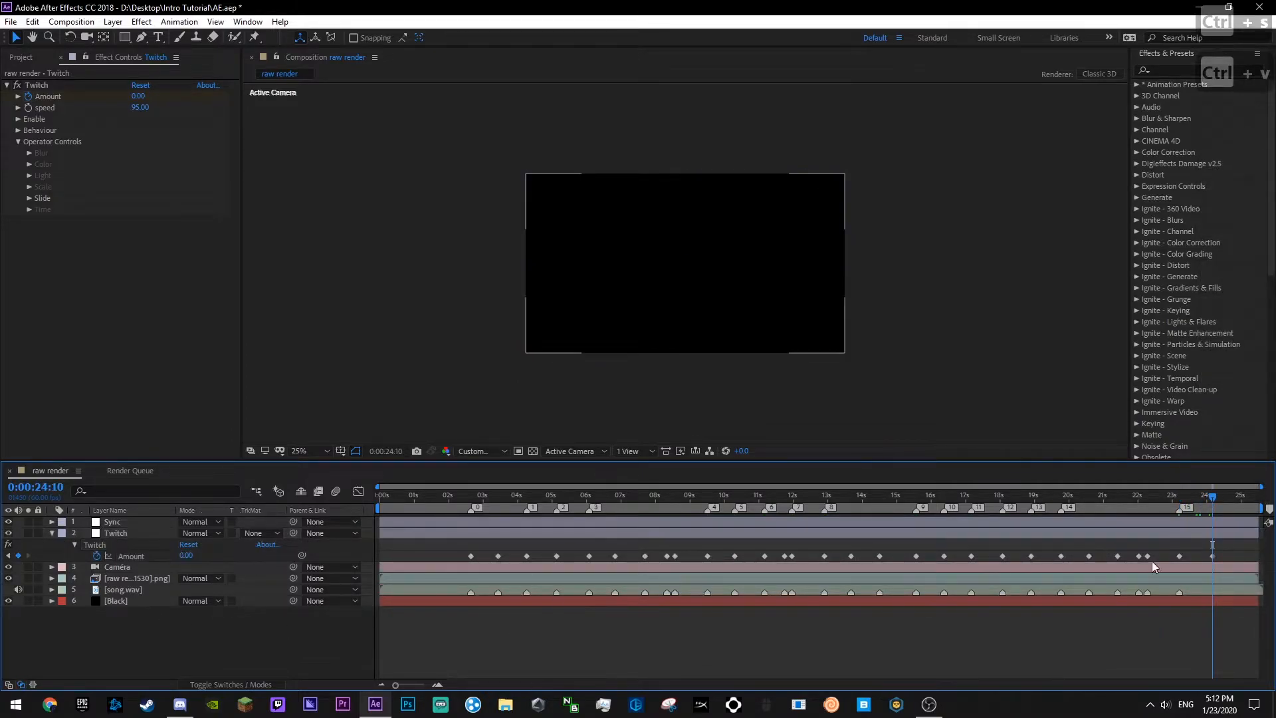
left_click_drag(1212, 556, 1221, 555)
key("ctrl+s")
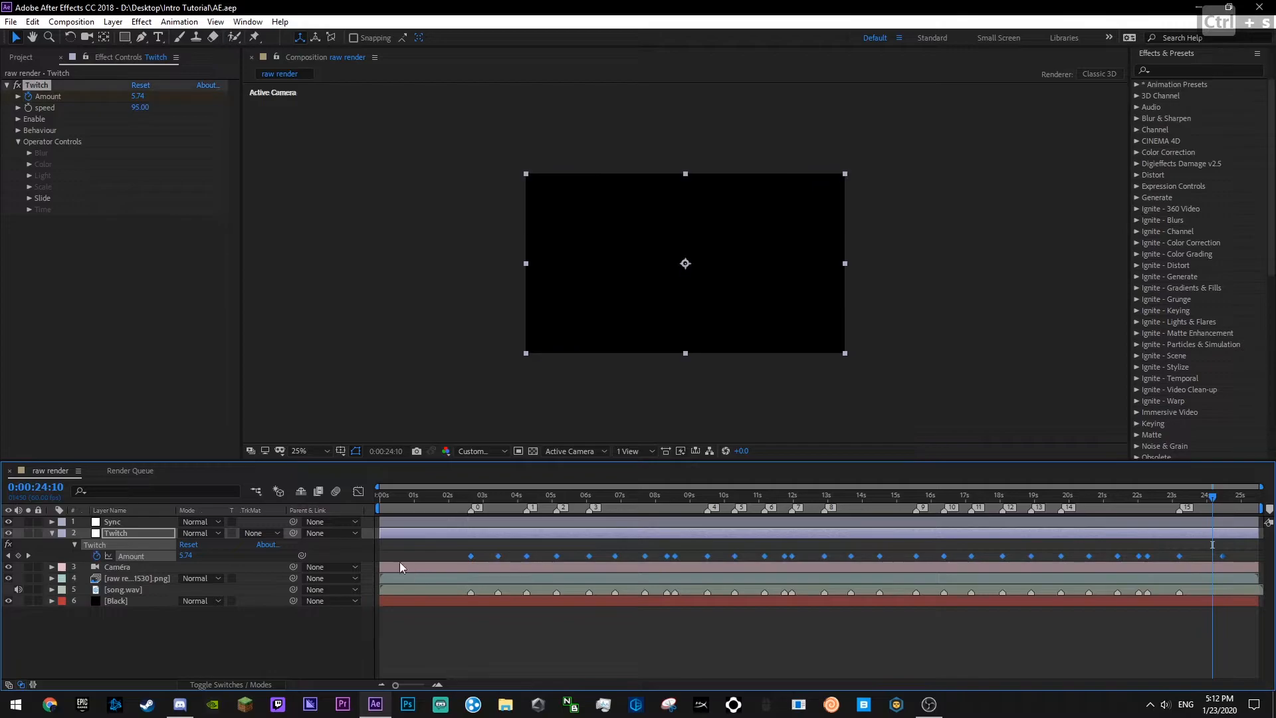
- Reshape the eased Twitch Amount curve in the Graph Editor so every peak falls off sharply, save, and return to the timeline's start
left_click(358, 492)
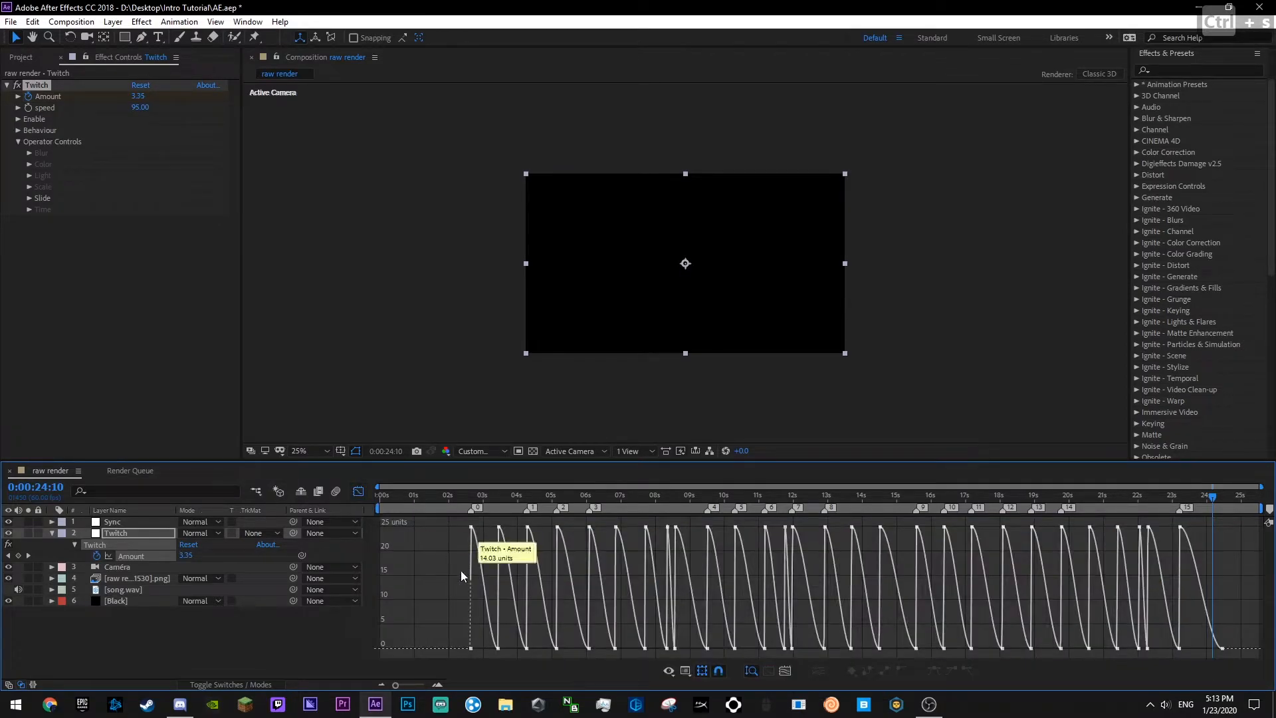
left_click_drag(889, 552, 1239, 506)
left_click_drag(771, 528, 733, 659)
left_click(573, 574)
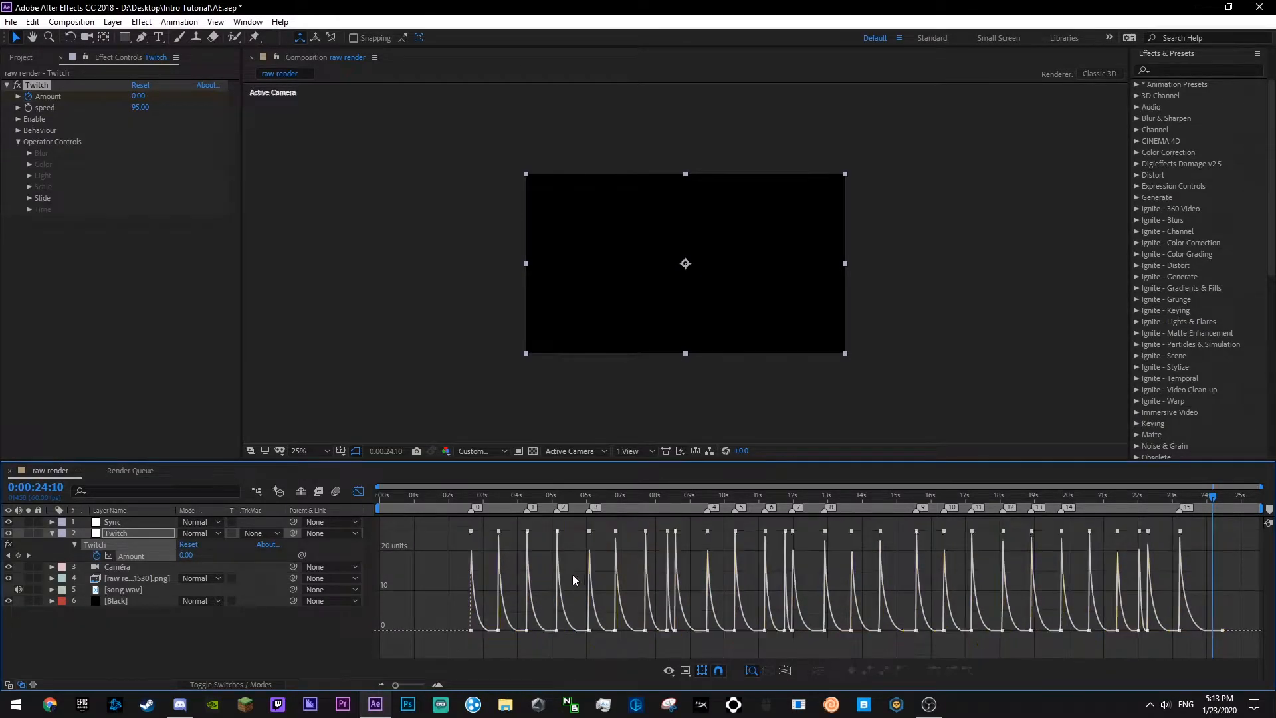
key("ctrl+s")
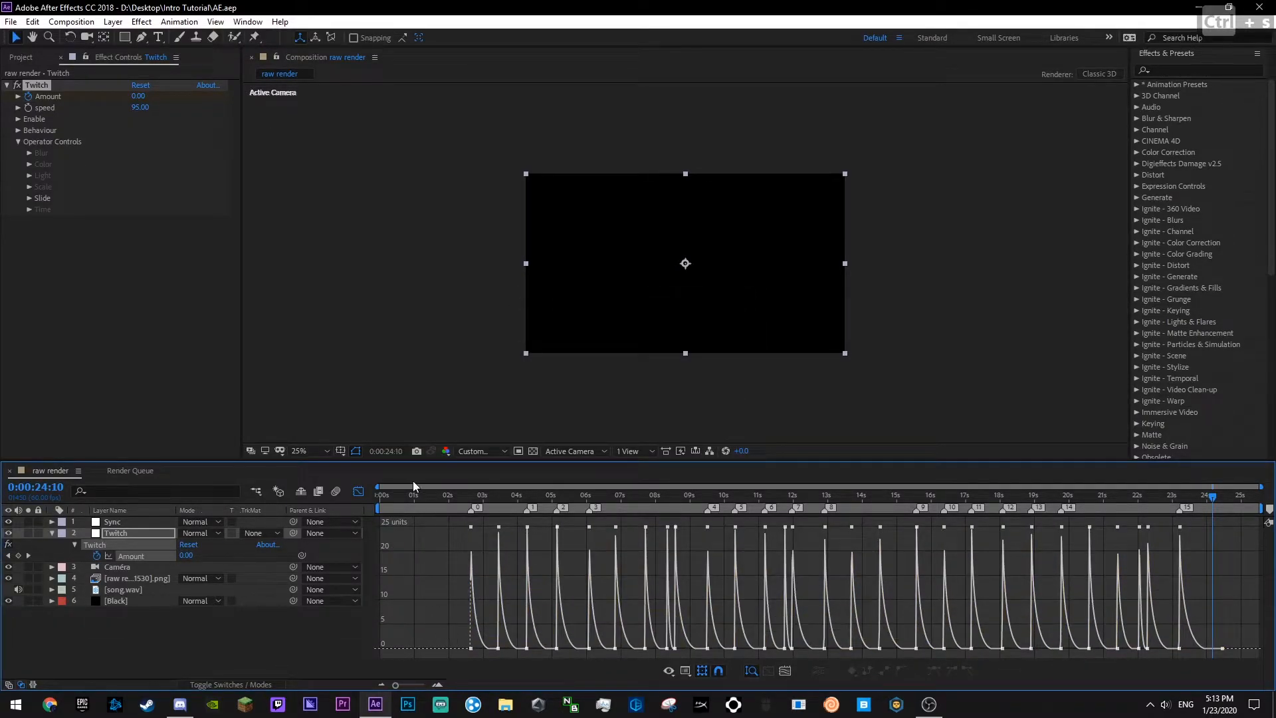
key("Home")
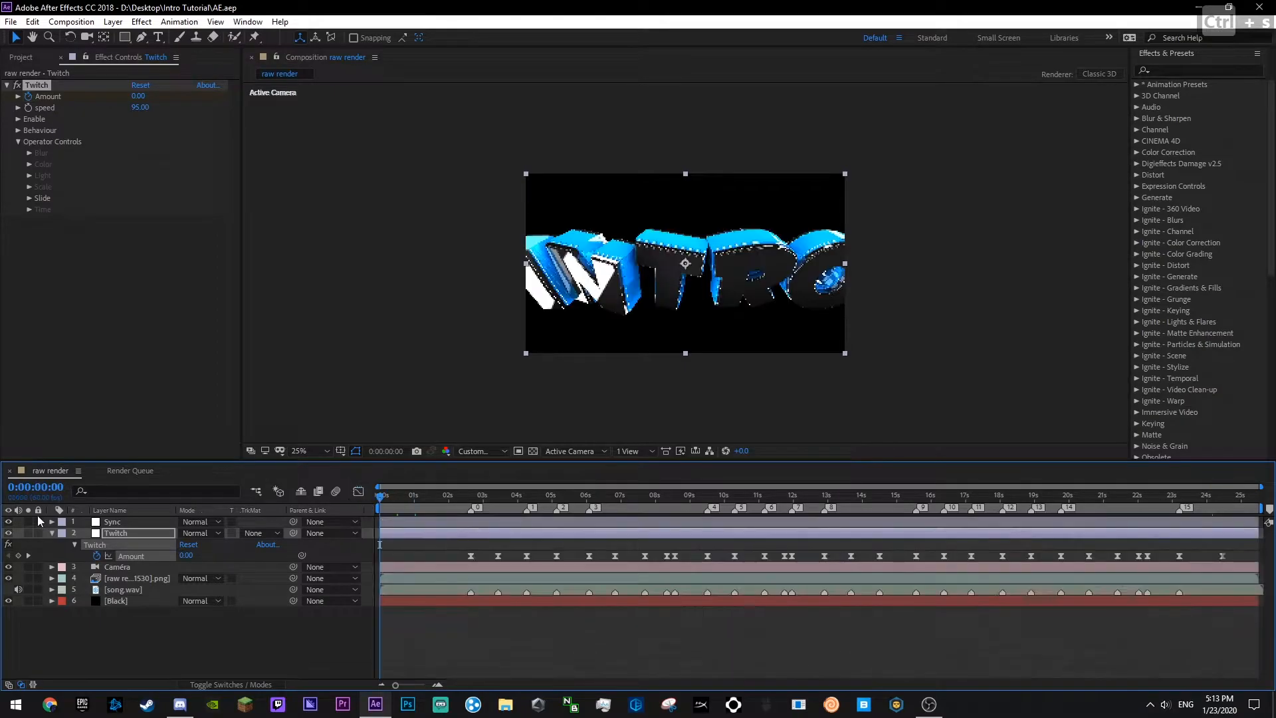
left_click(359, 493)
left_click(51, 533)
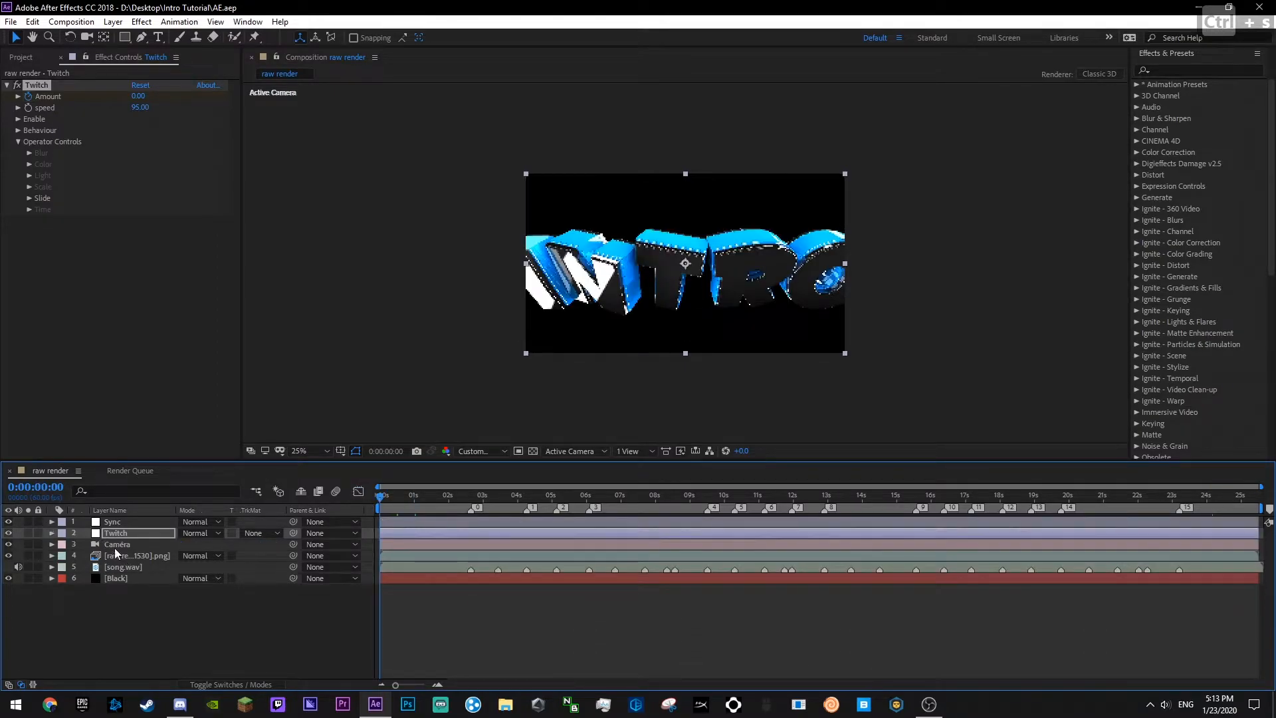
- Preview the composition from the start, scrub through it to check the twitches against the song, and save the project
left_click(115, 544)
left_click(186, 606)
key("space")
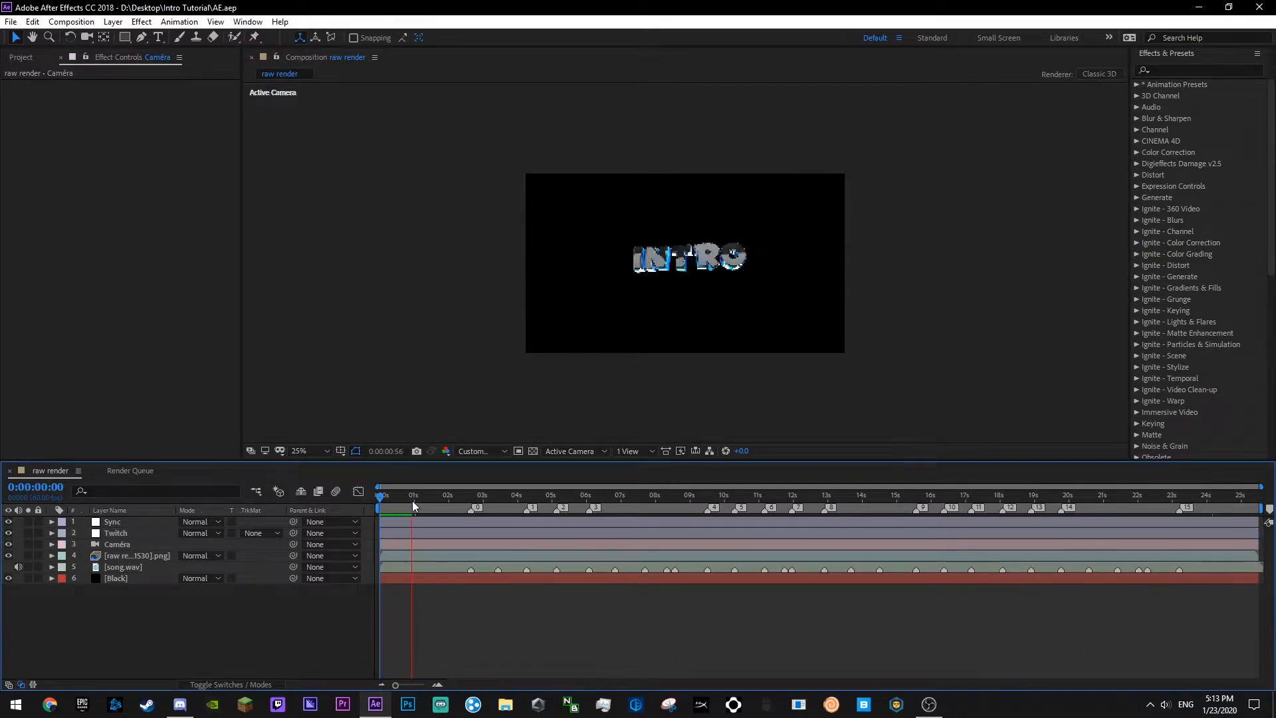
key("ctrl+s")
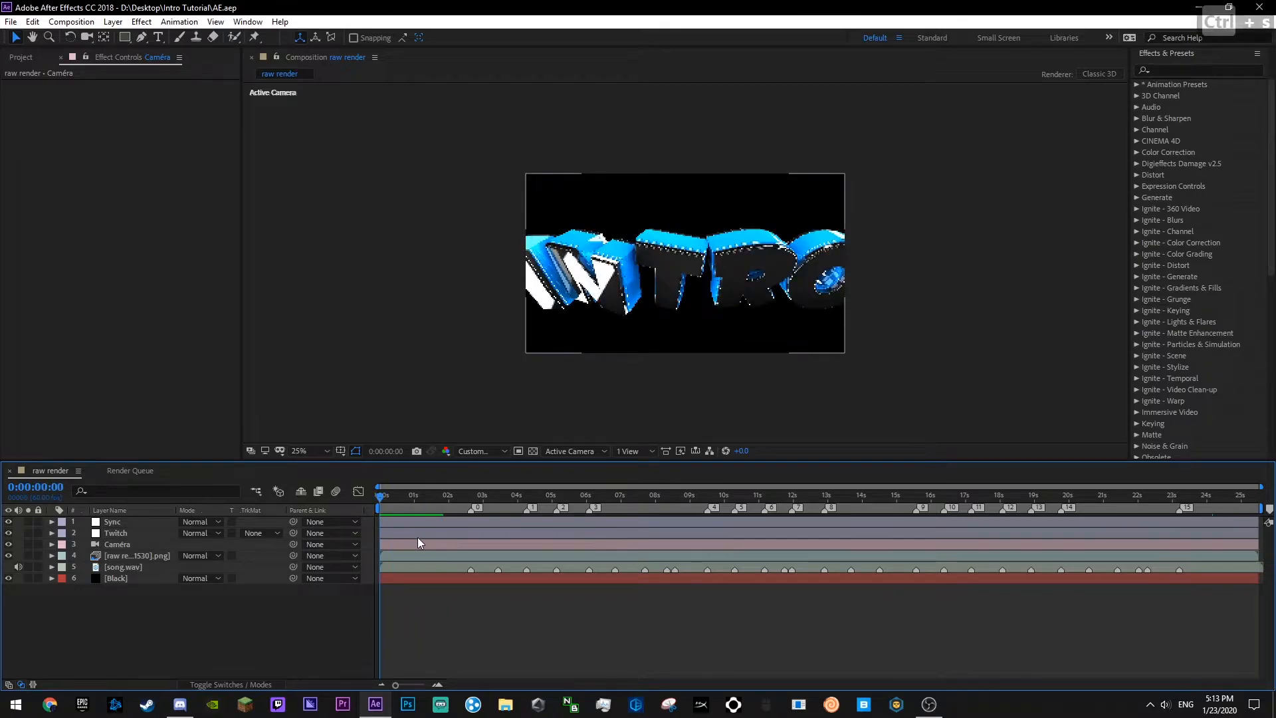
key("ctrl+s")
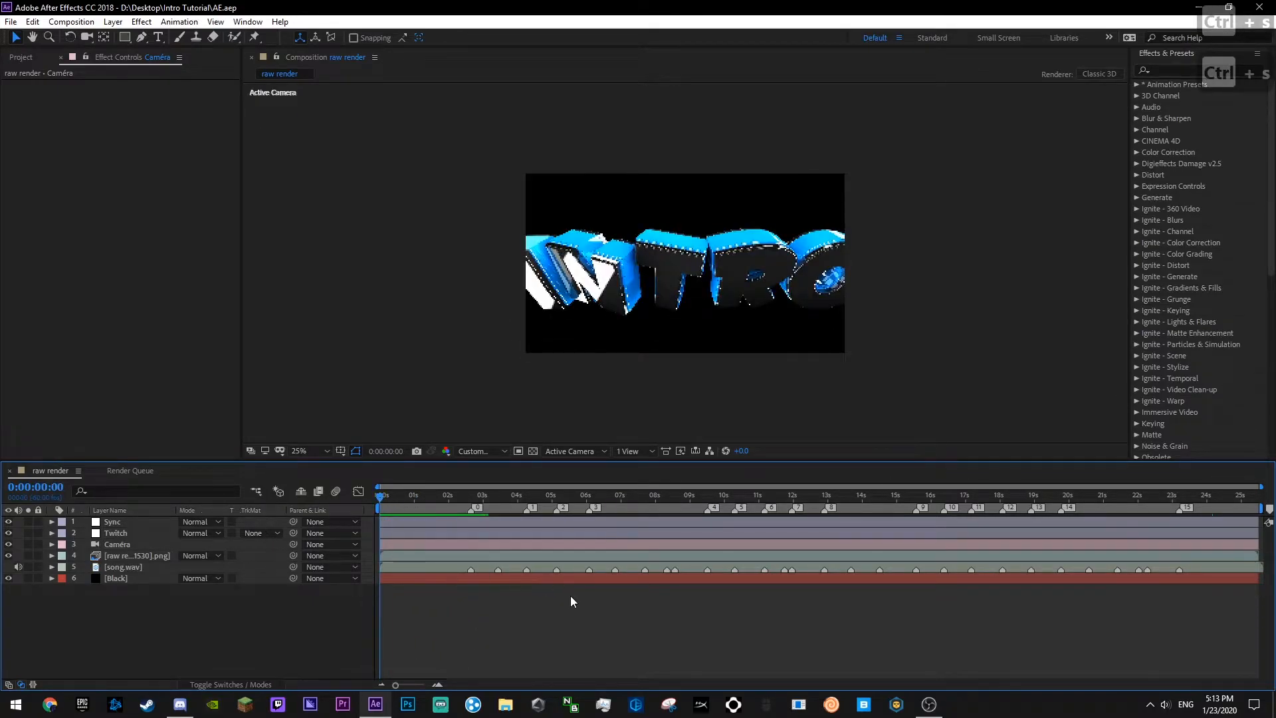
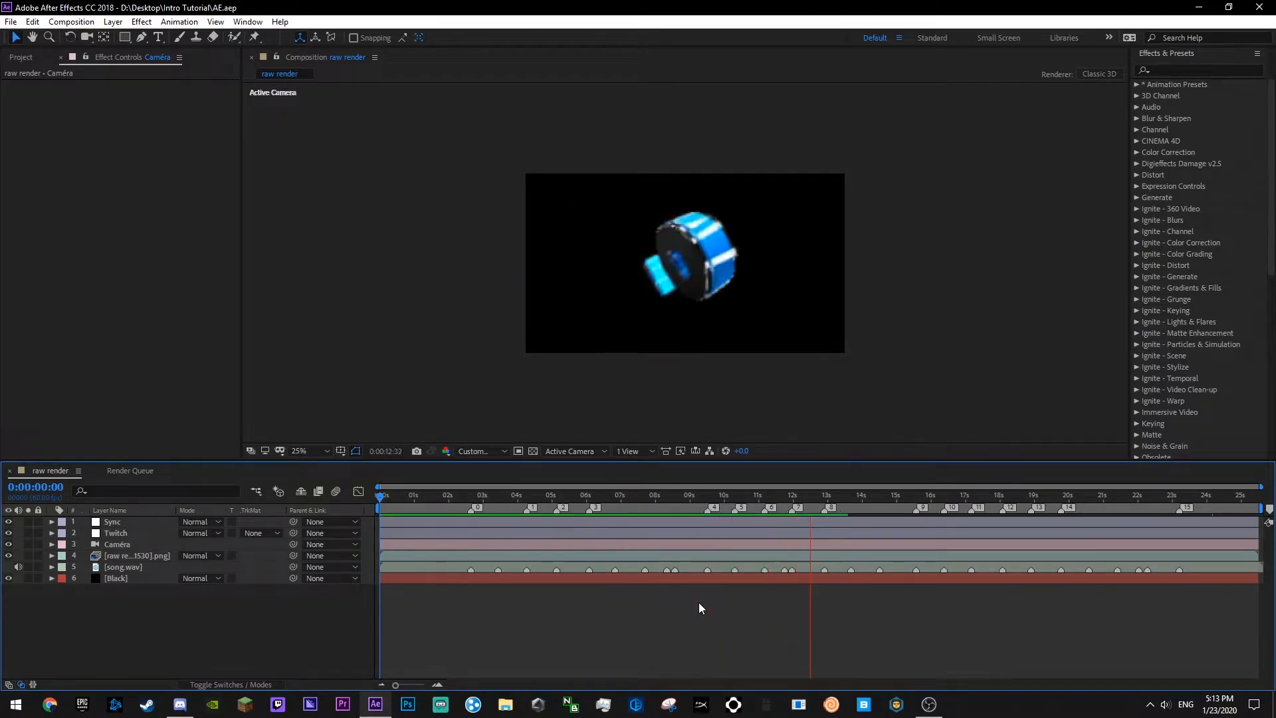
left_click(697, 497)
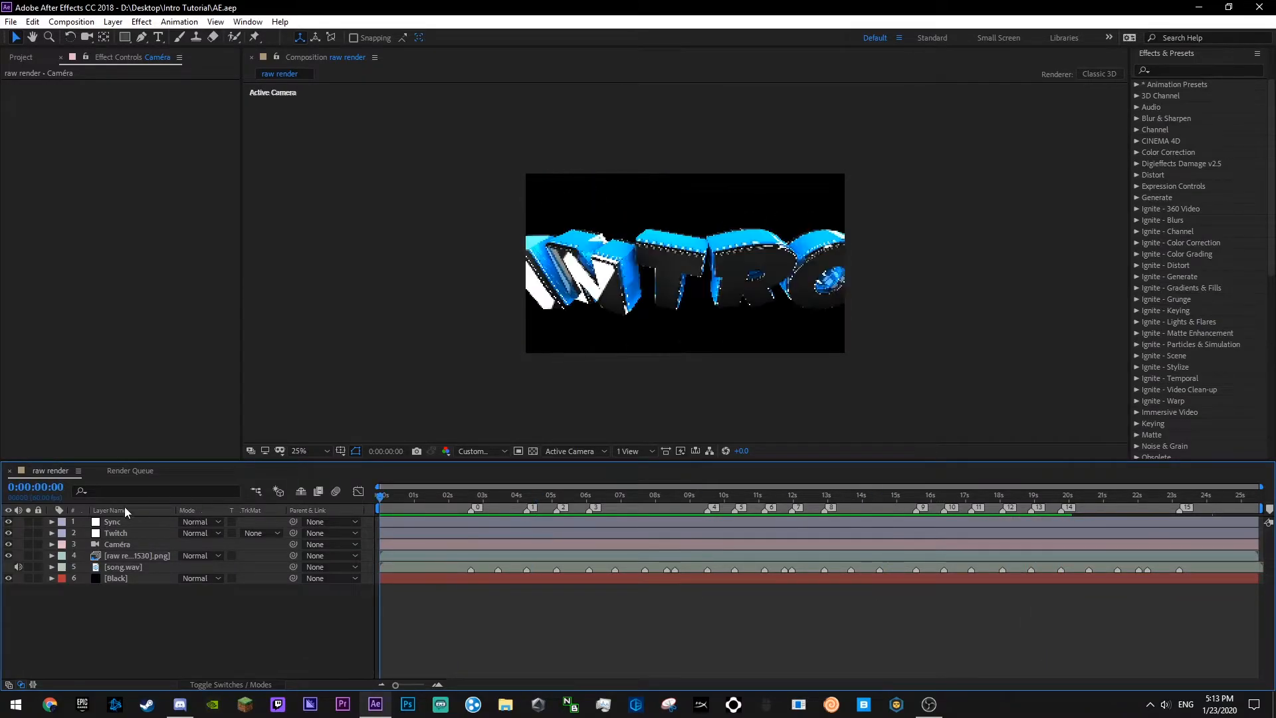
key("ctrl+s")
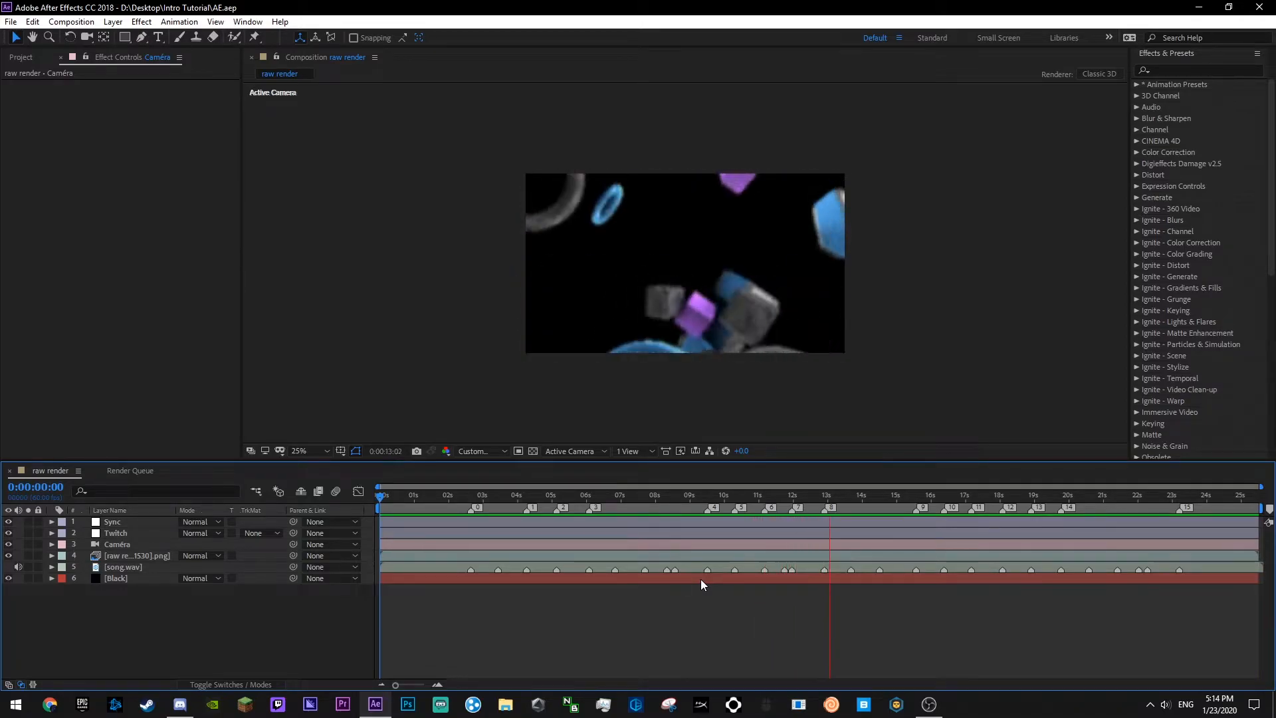
left_click(421, 505)
left_click_drag(470, 512, 532, 529)
left_click_drag(627, 552, 696, 588)
key("ctrl+s")
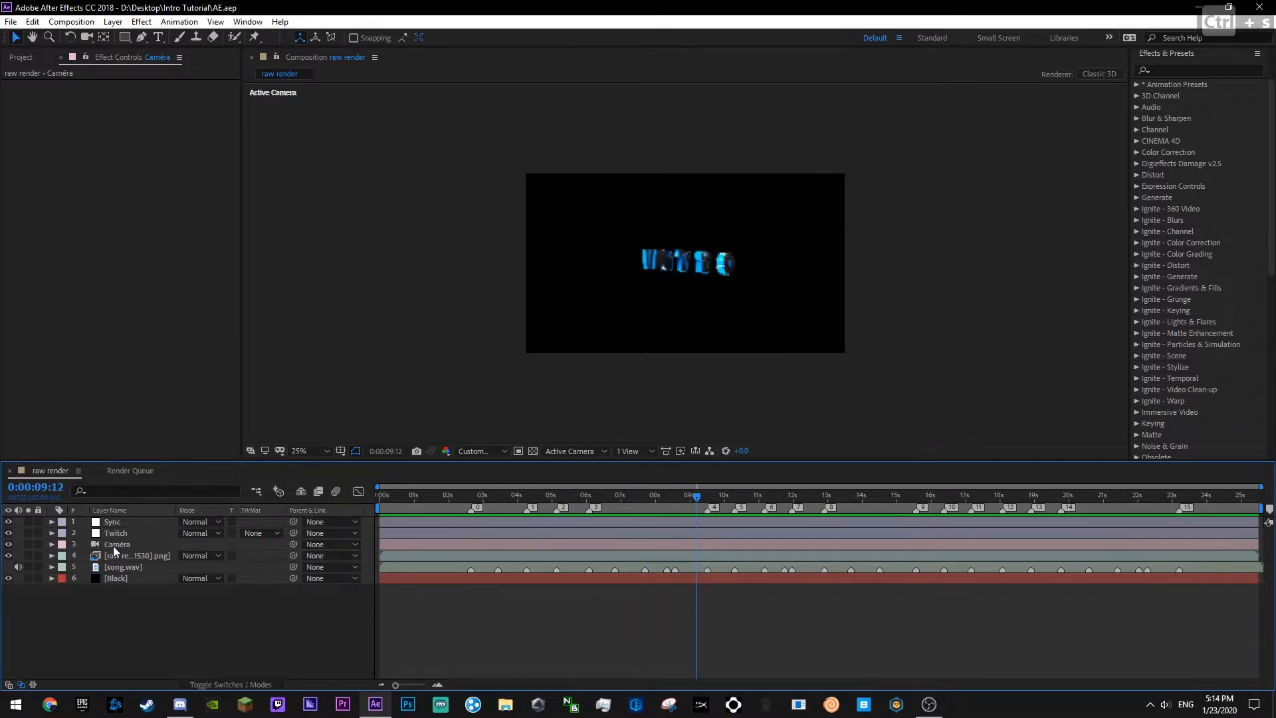
left_click_drag(472, 563, 496, 592)
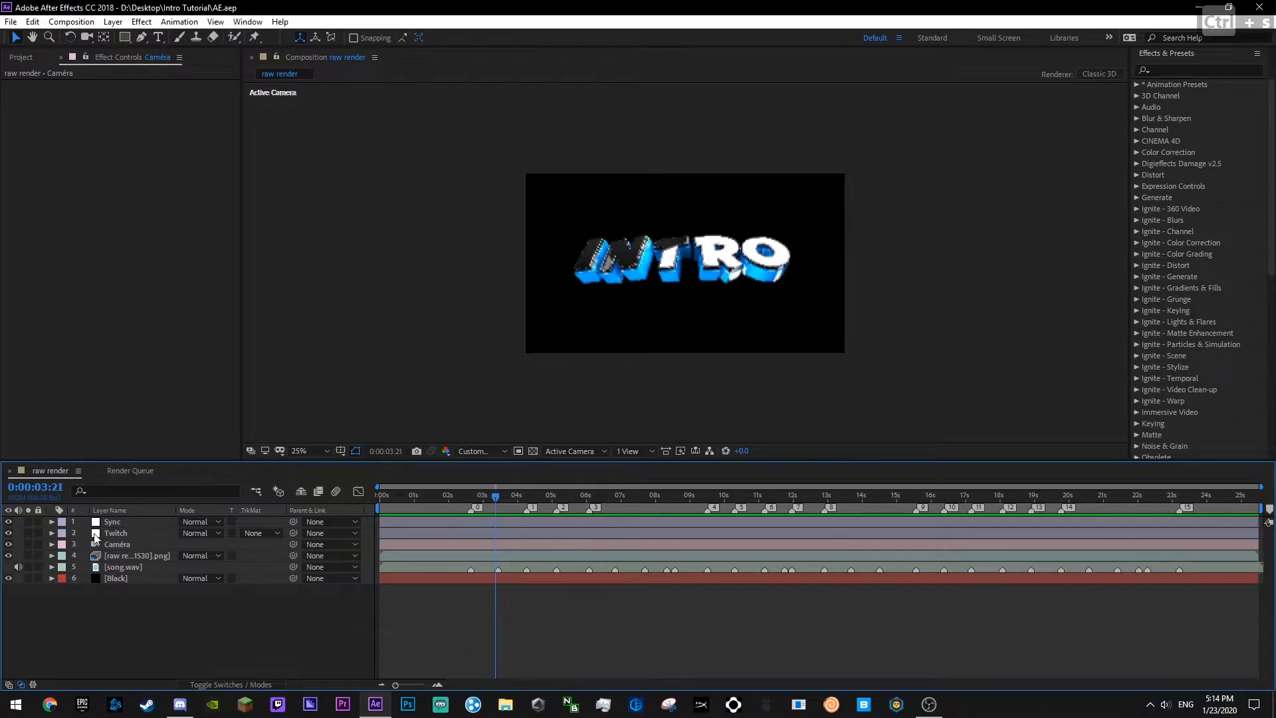
- Apply Motion Tile above Twitch on the Twitch layer, with Output Width and Output Height at 200 and Mirror Edges enabled
left_click(114, 545)
right_click(152, 598)
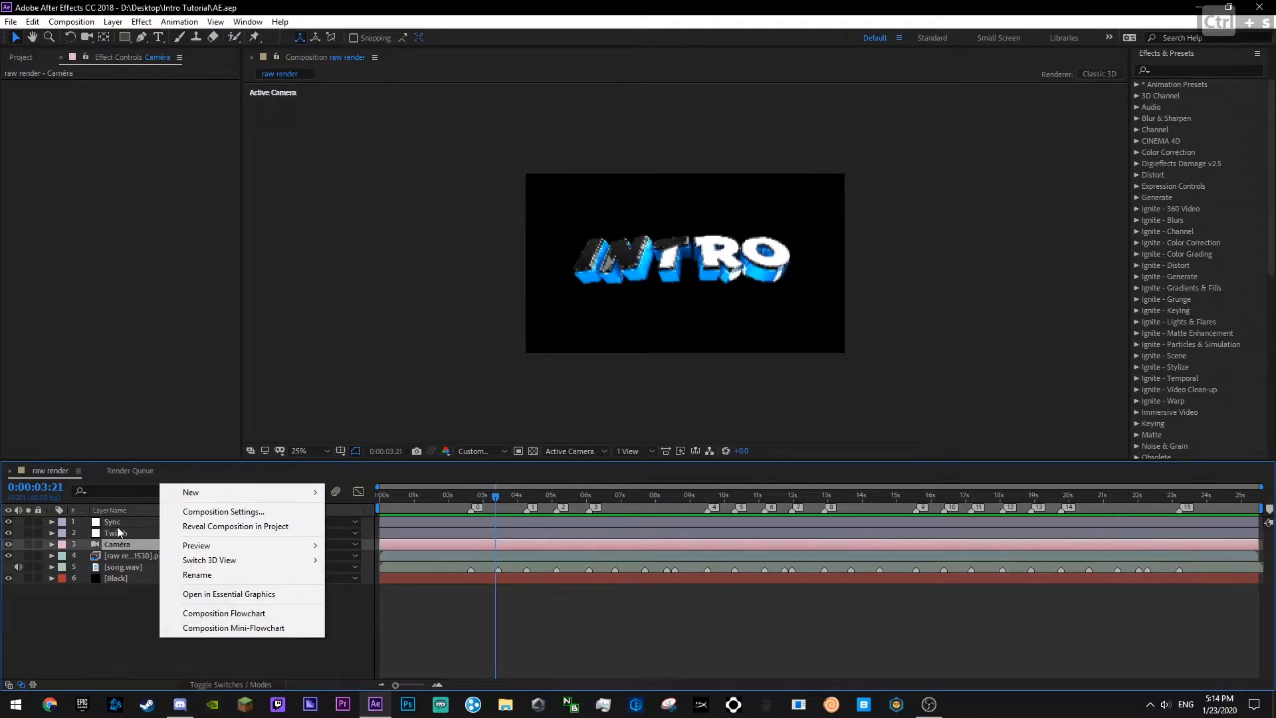
left_click(116, 532)
left_click(1198, 72)
type("m")
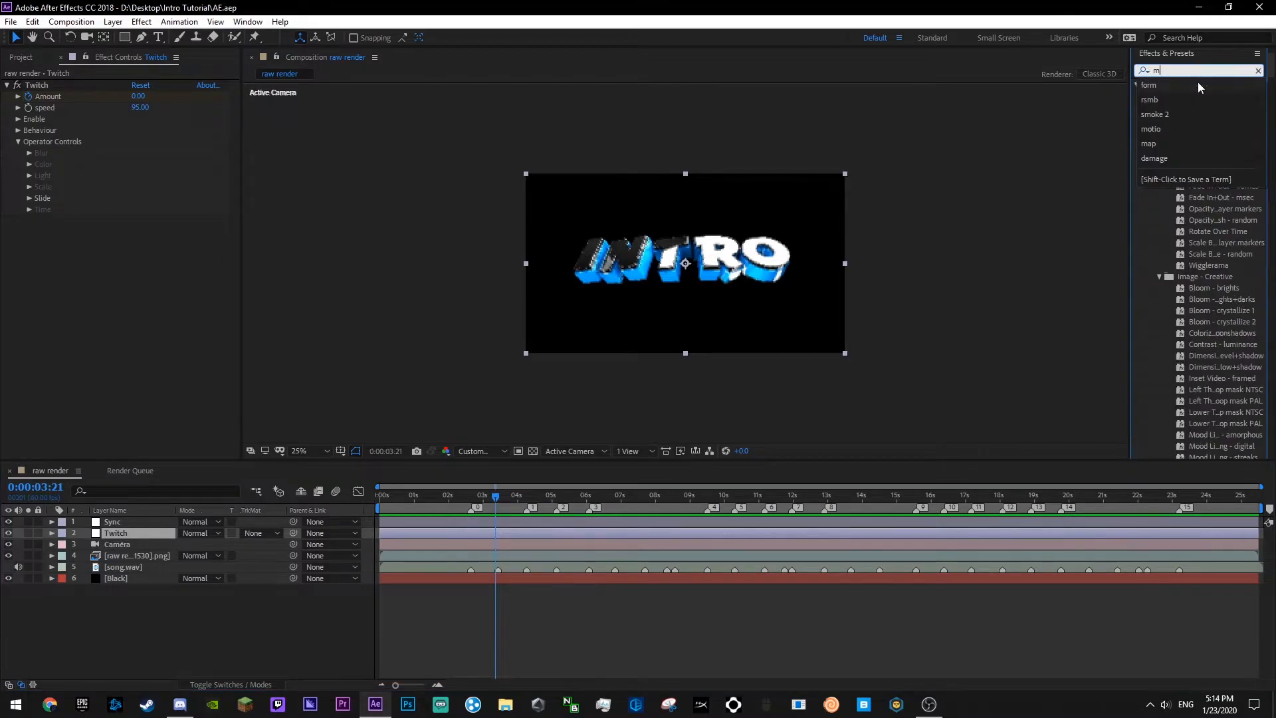
type("otion")
left_click_drag(1185, 332, 49, 86)
left_click_drag(120, 125, 121, 122)
left_click(138, 152)
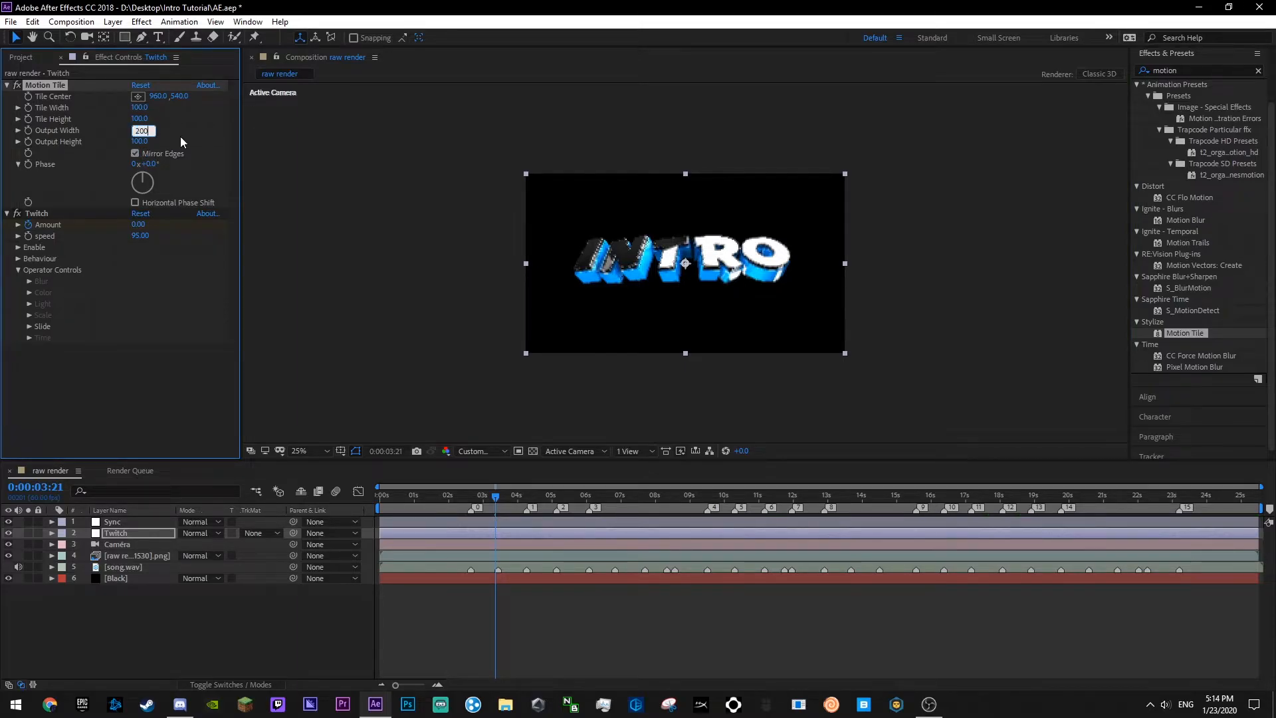
key("Return")
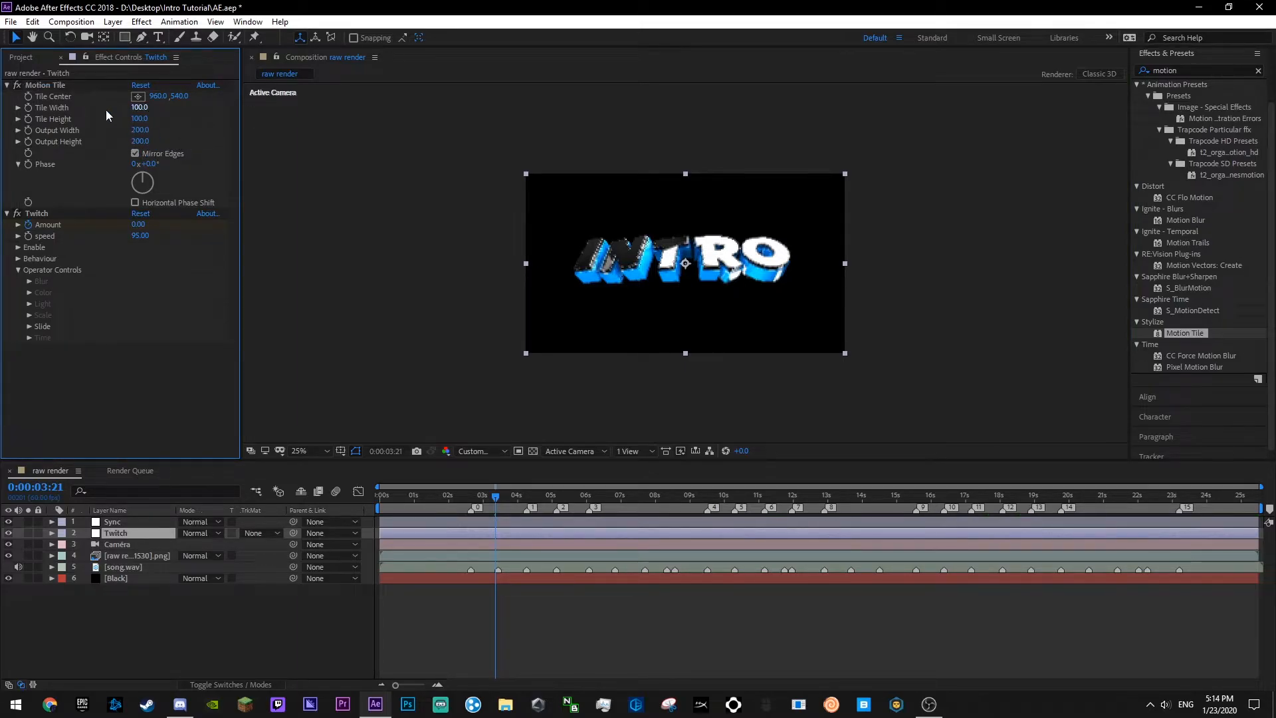
- Copy the Motion Tile effect to the Sync layer, place it above S_Shake, and save the project
left_click(60, 85)
key("ctrl+c")
left_click(111, 523)
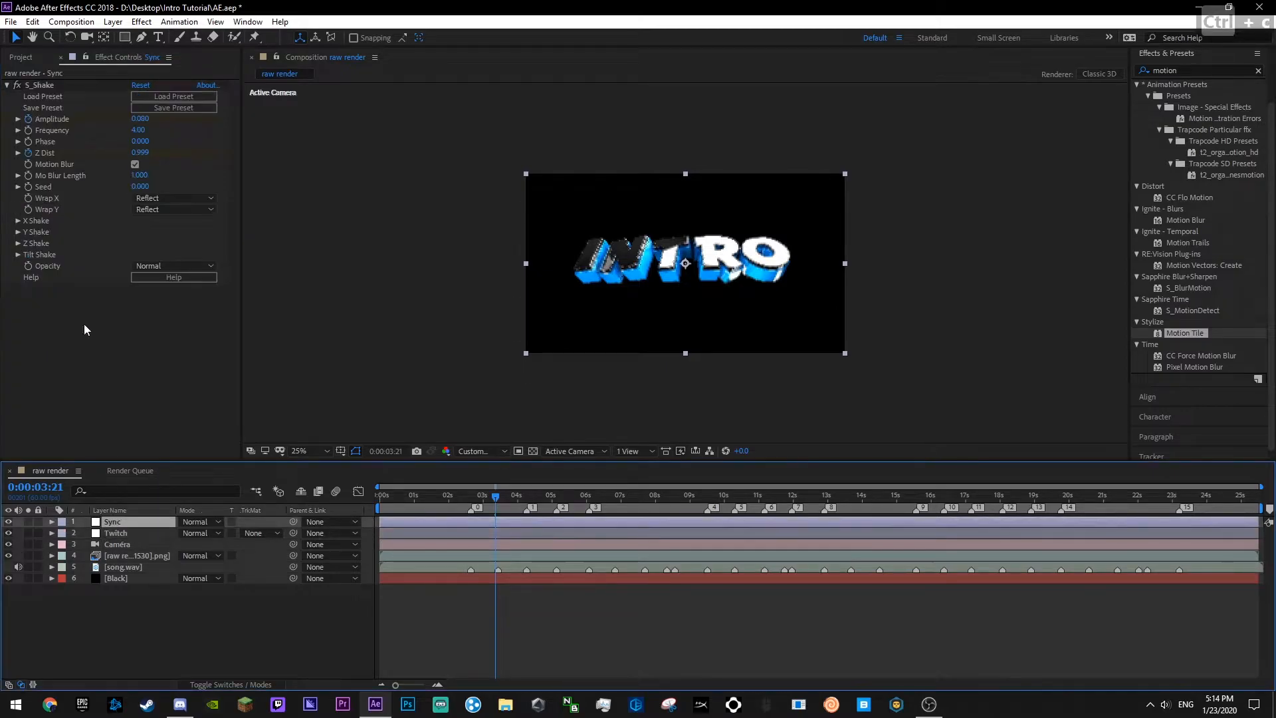
key("ctrl+v")
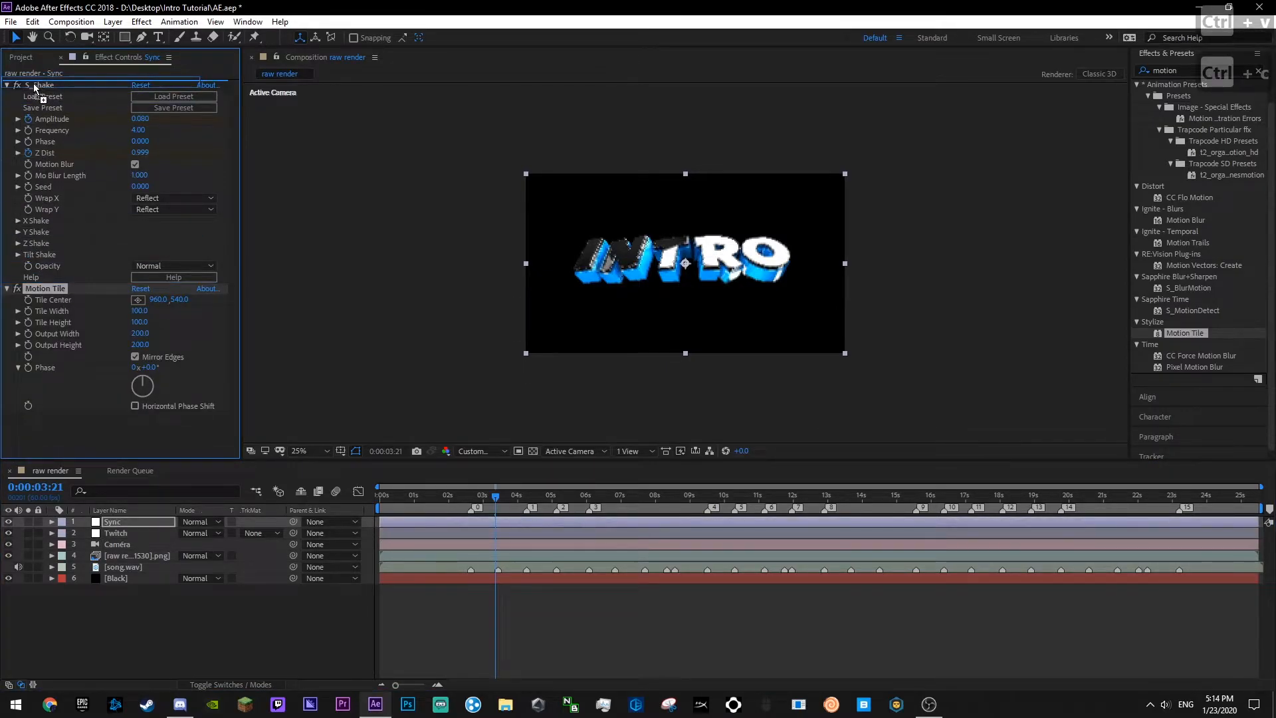
left_click(117, 544)
left_click(192, 636)
key("ctrl+s")
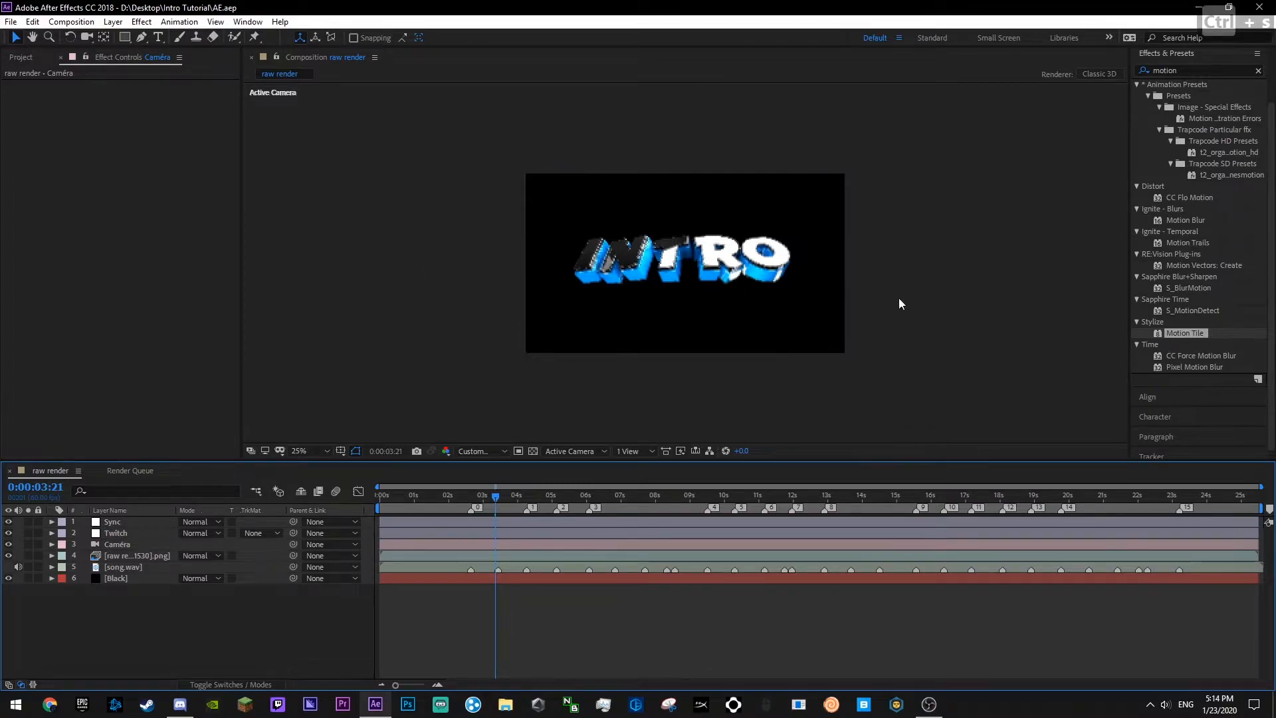
- Create a black 1920 x 1080 px solid named Bars
left_click(428, 501)
right_click(194, 631)
mouse_move(227, 482)
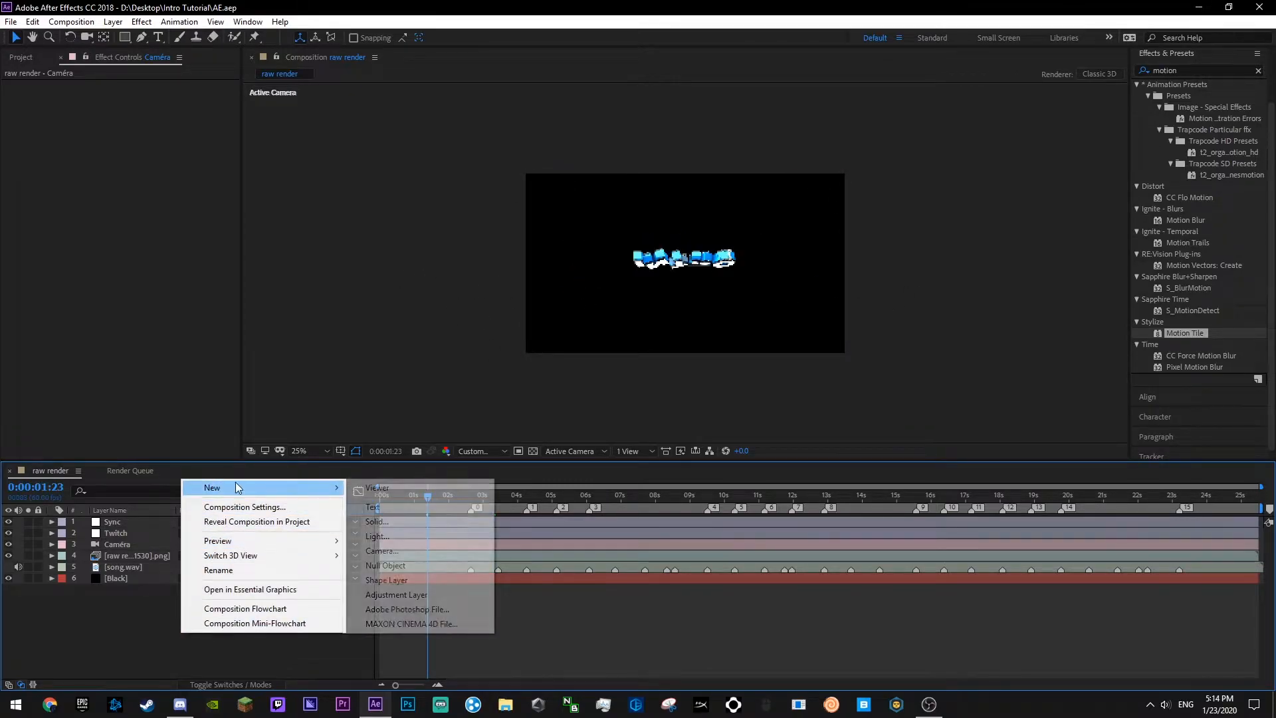
left_click(412, 522)
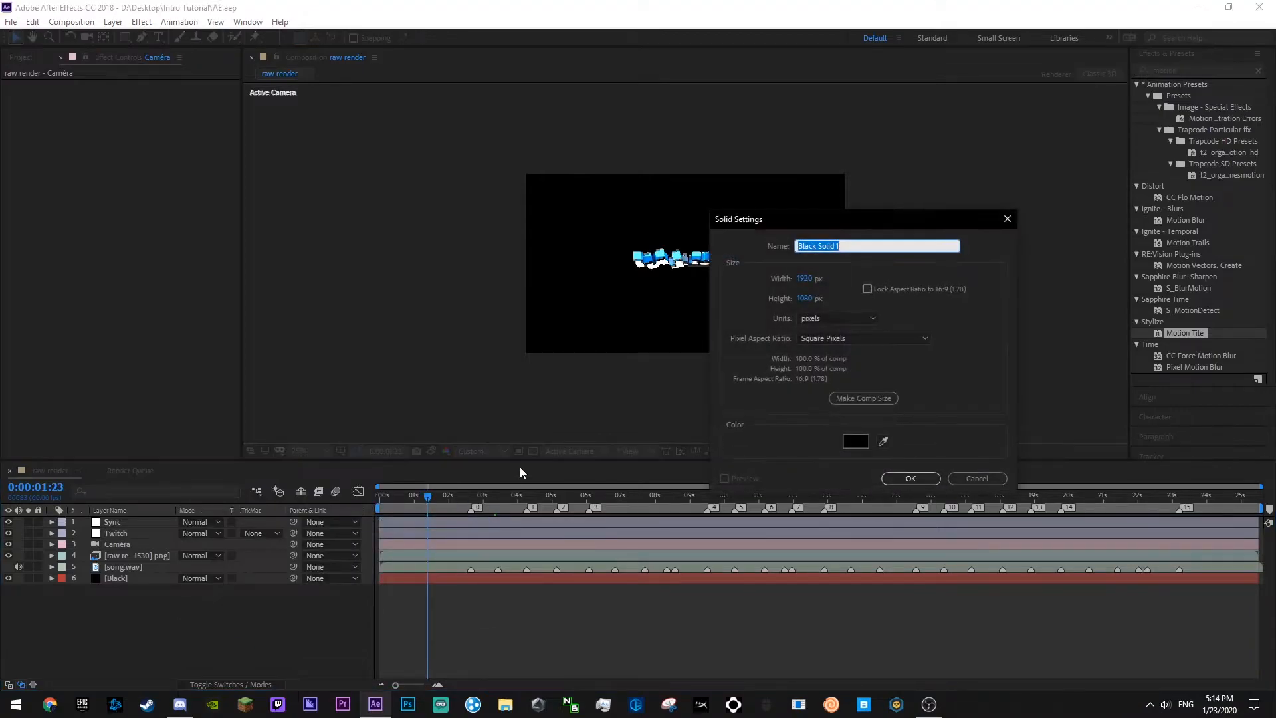
type("Bars")
left_click(910, 478)
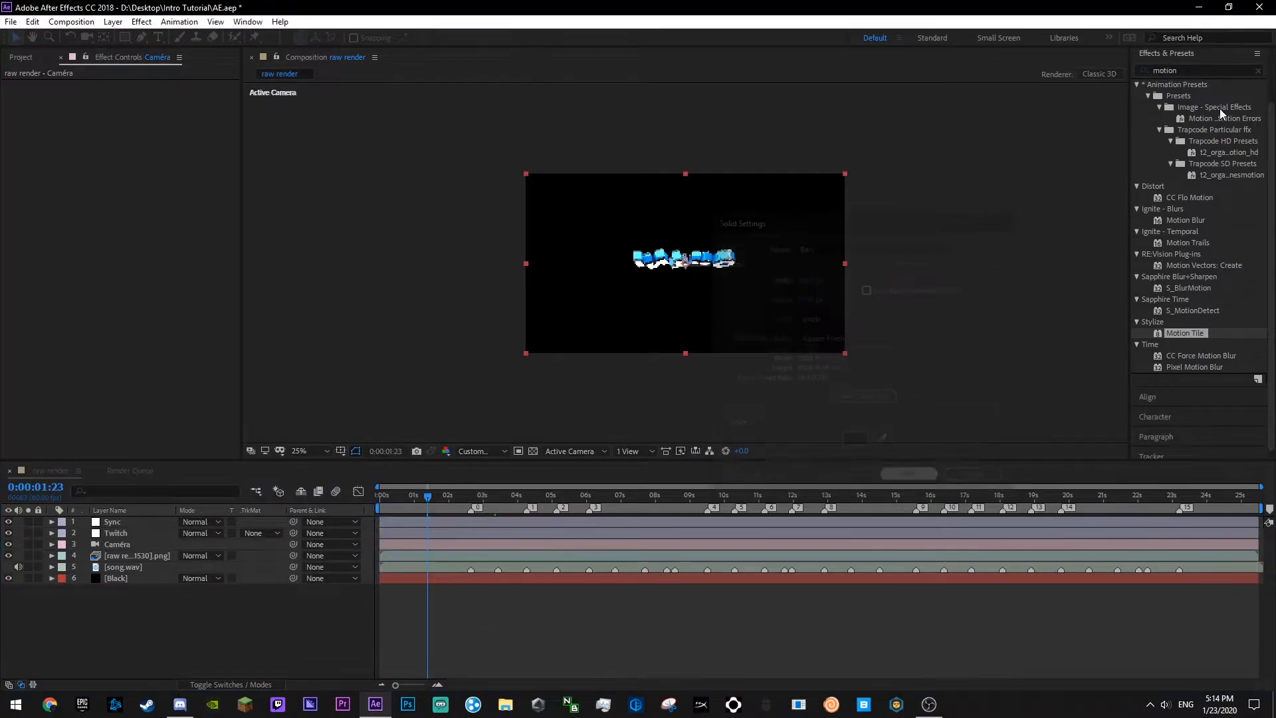
- Apply the CC Jaws effect to the Bars layer, move to 0:00:04:01, and save the project
left_click(1258, 71)
type("jaws")
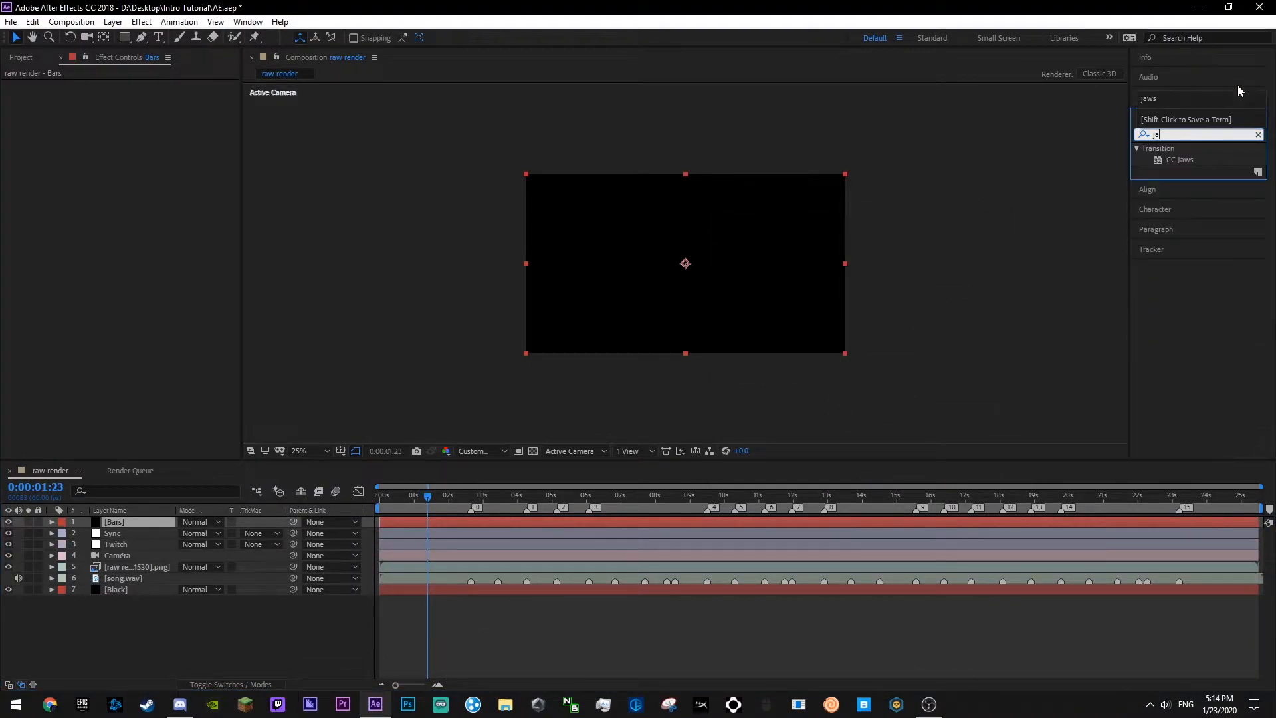
left_click_drag(1180, 160, 118, 525)
left_click(518, 496)
key("ctrl+s")
- Set CC Jaws to the Block shape with Height 0%, Width 25 and Completion 70%, and save the project
left_click(146, 179)
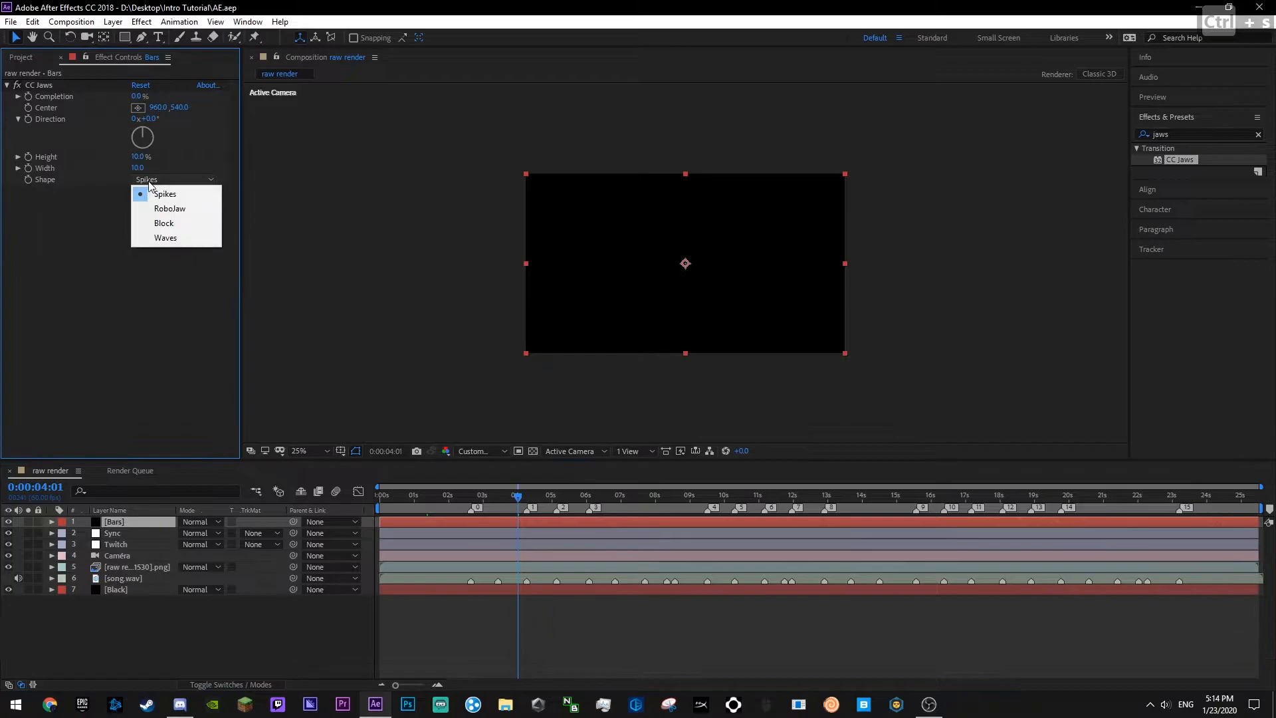
left_click(185, 224)
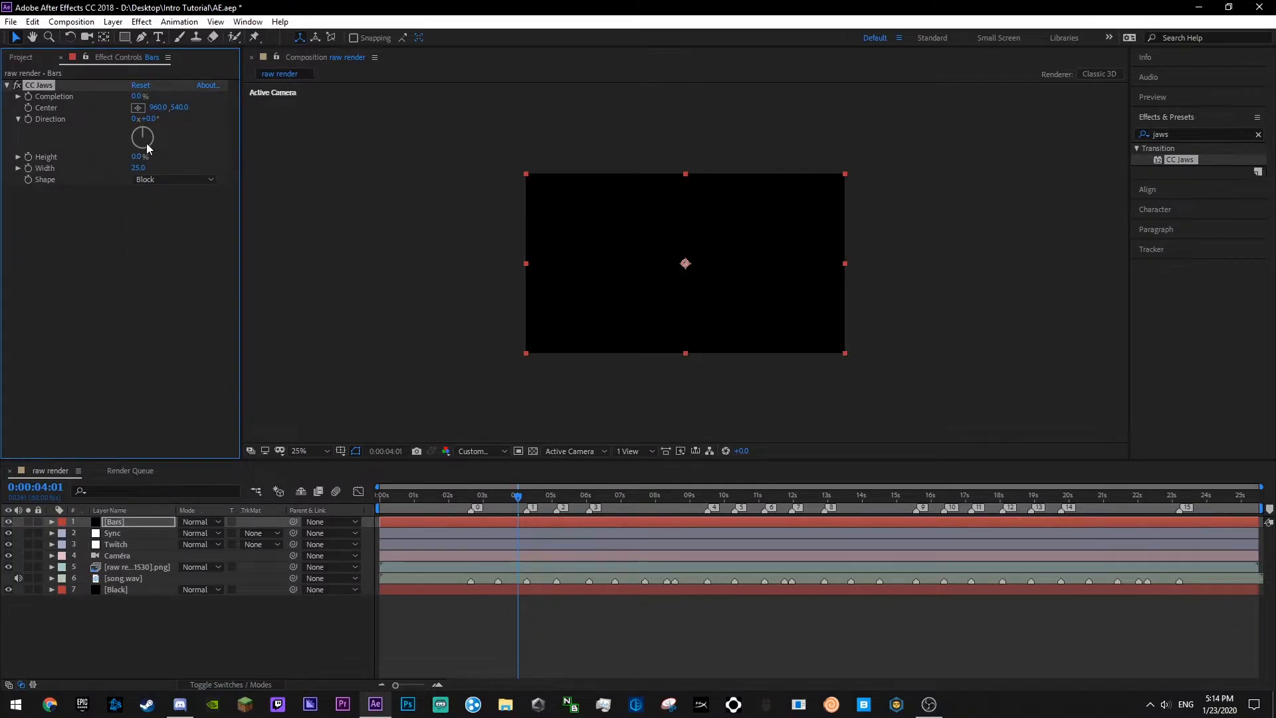
left_click_drag(135, 96, 165, 97)
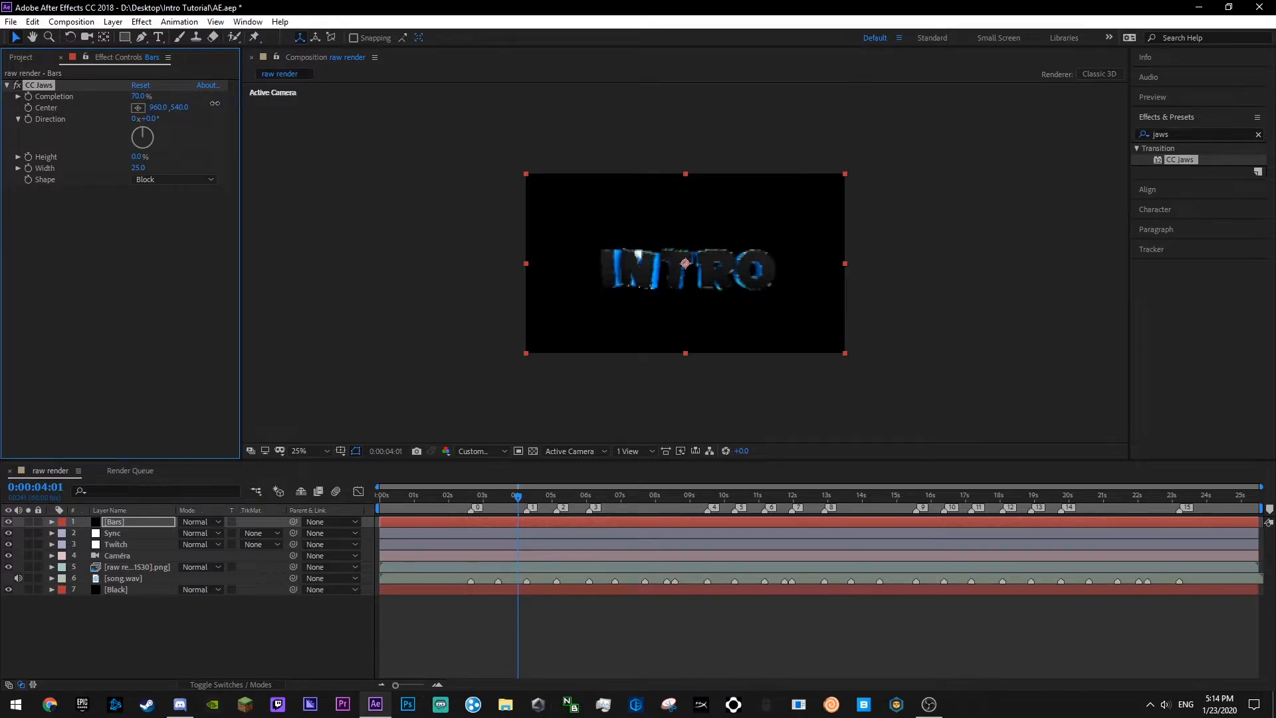
key("ctrl+s")
- Preview the composition from the start to check the cinematic bars over the INTRO animation
left_click_drag(408, 504, 375, 525)
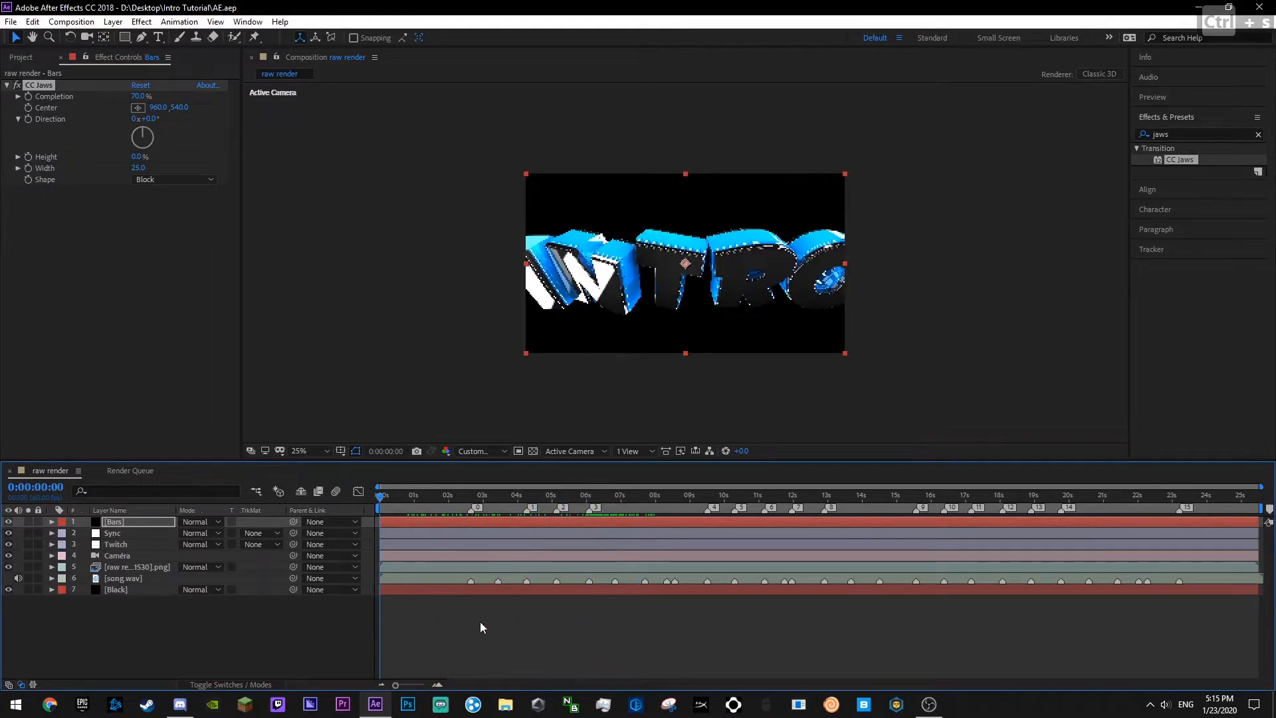
left_click(474, 617)
left_click(117, 555)
left_click(216, 621)
key("ctrl+s")
key("space")
left_click(1258, 134)
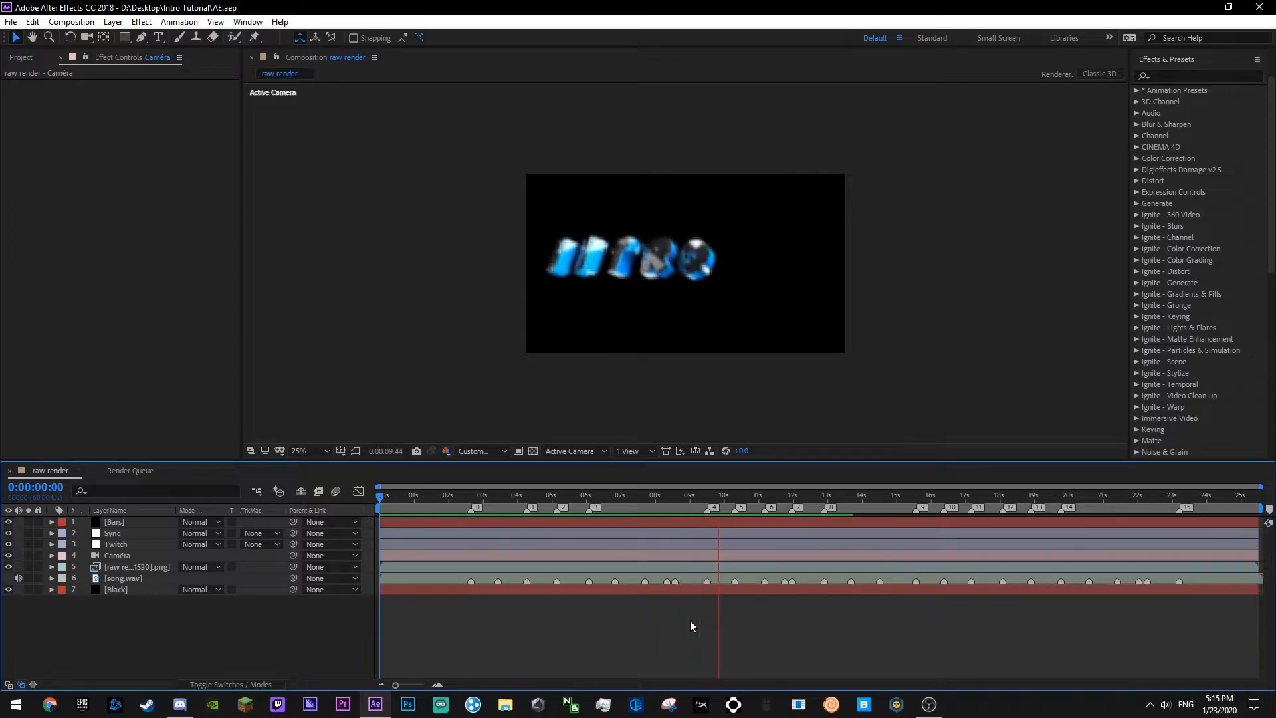
key("space")
left_click_drag(415, 508, 430, 509)
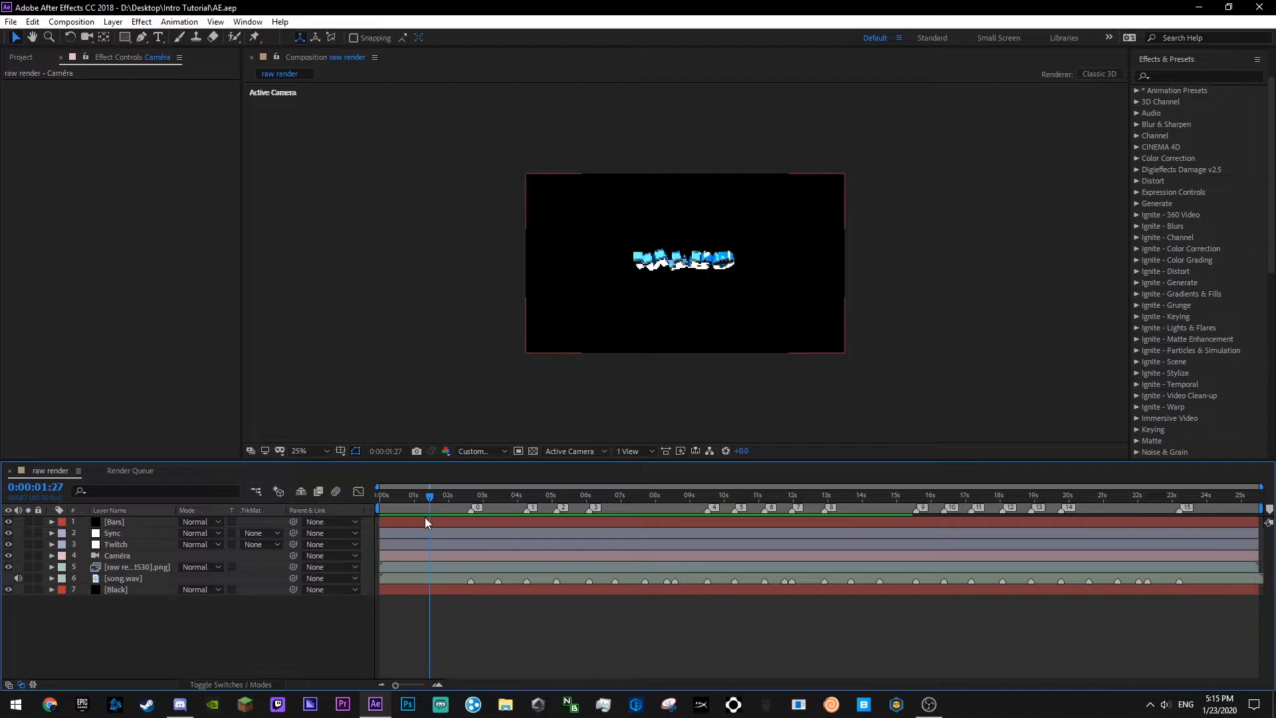
- Create an adjustment layer named Glow directly above the Caméra layer and save the project
left_click(114, 554)
right_click(147, 623)
mouse_move(186, 477)
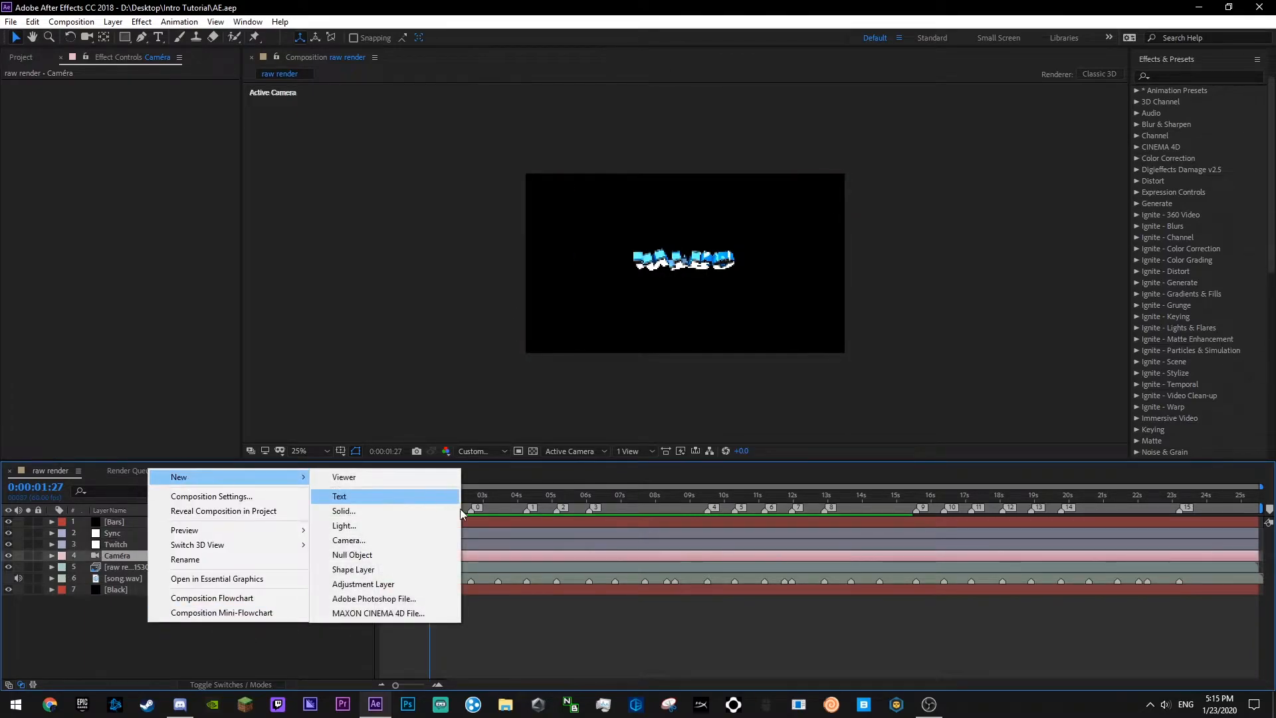
left_click(421, 584)
key("Return")
type("Glow")
key("Return")
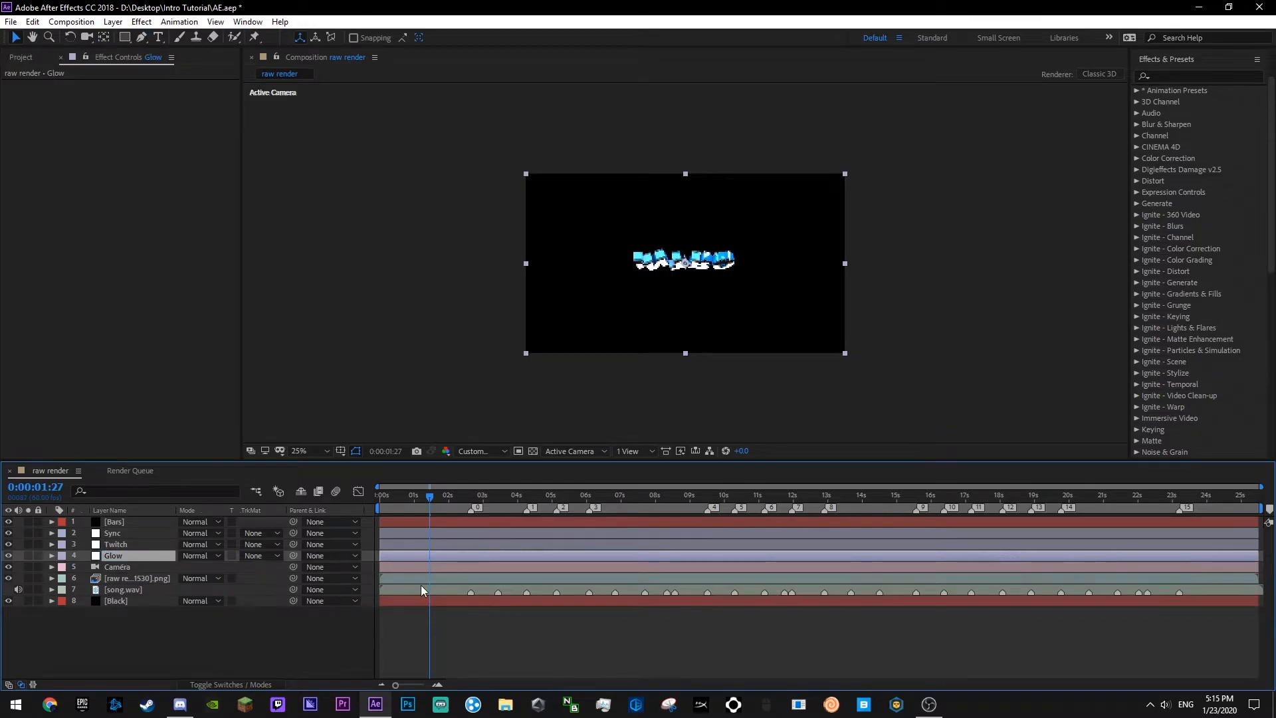
key("ctrl+s")
- Find the Sapphire S_Glow effect and apply it to the Glow layer
left_click(1189, 76)
type("glow")
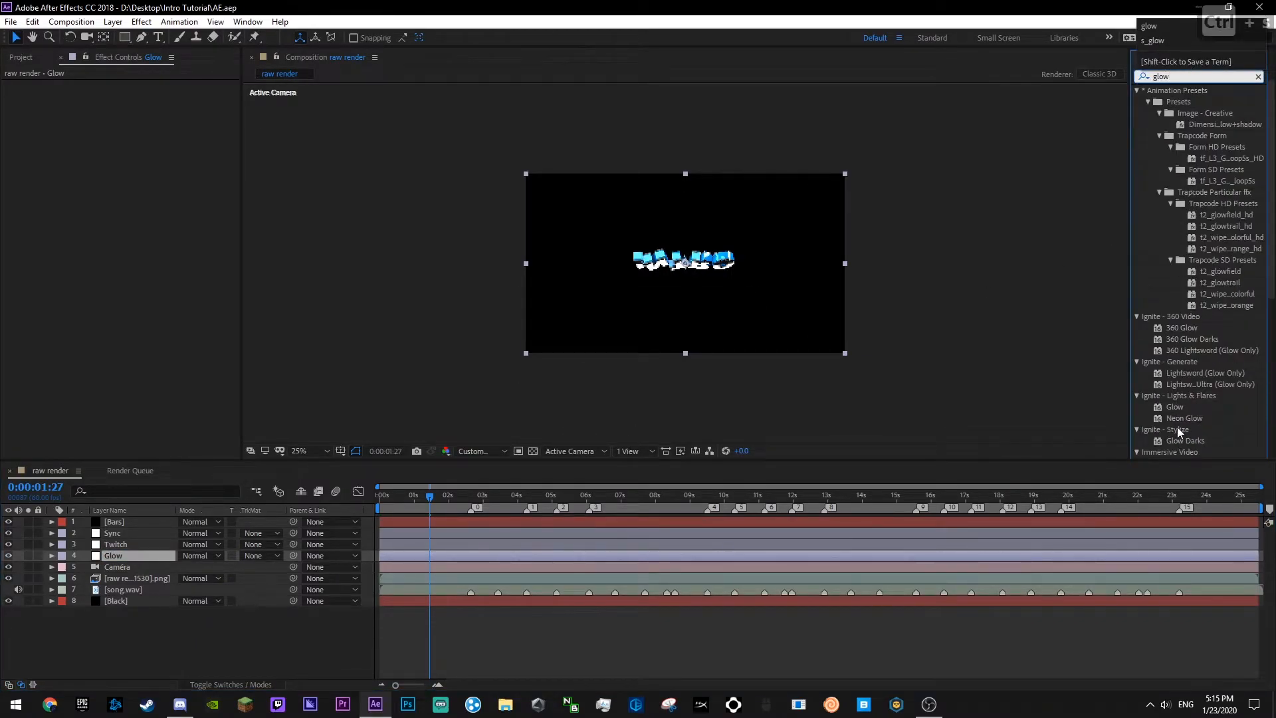
scroll(1178, 427, "down", 4)
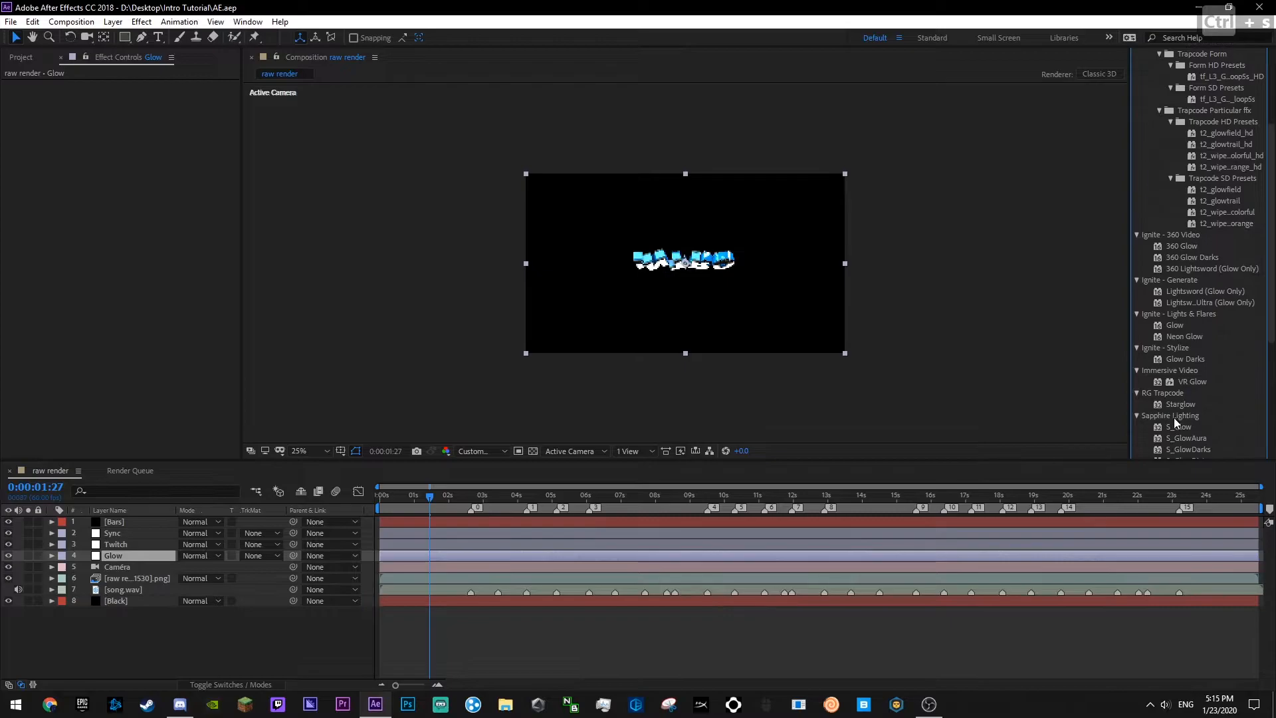
left_click_drag(131, 382, 130, 382)
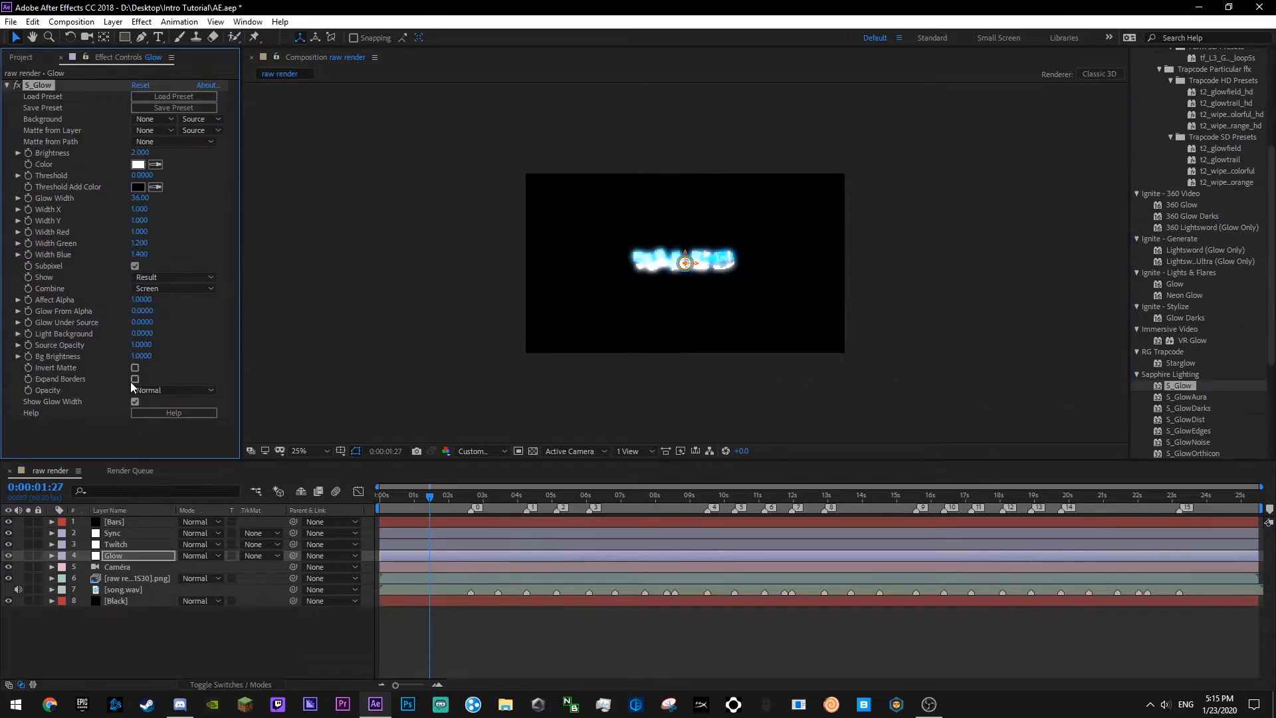
- Copy Motion Tile from the Twitch layer to the Glow layer, place it above S_Glow, and clear the effects search
left_click(117, 544)
left_click(39, 86)
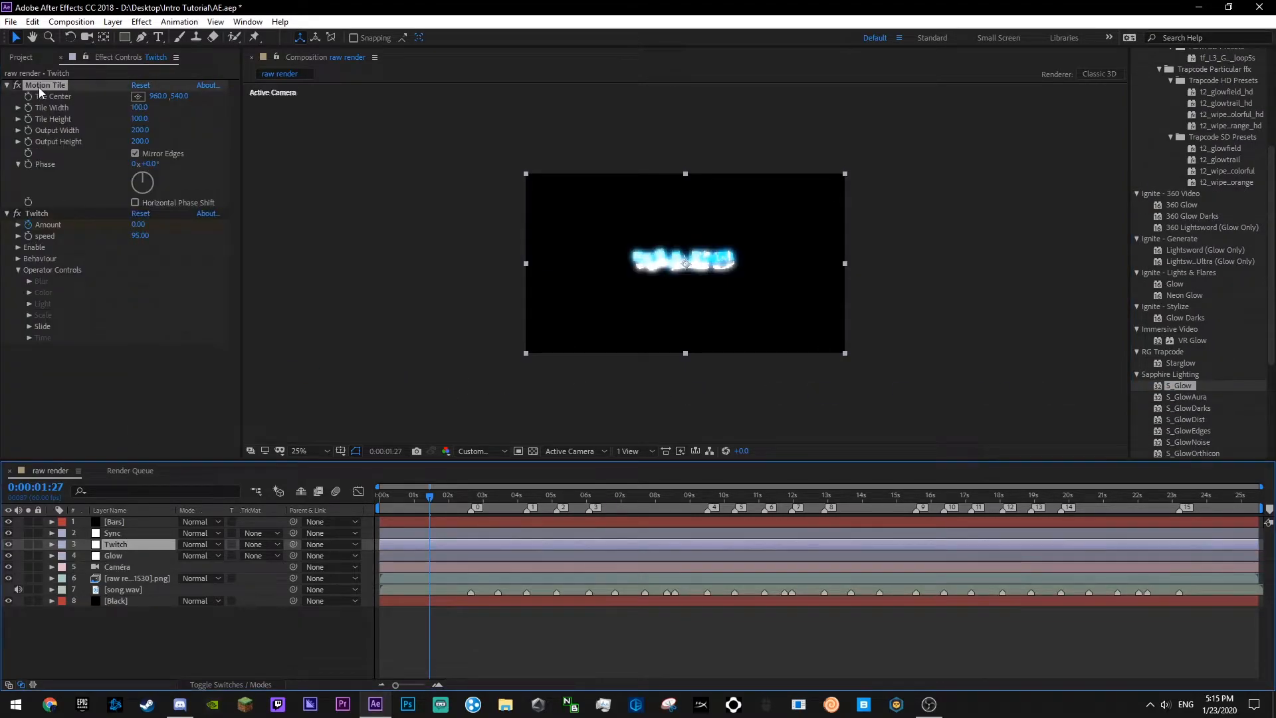
key("ctrl+c")
left_click(117, 556)
key("ctrl+v")
left_click_drag(30, 146, 40, 84)
scroll(1224, 166, "up", 4)
scroll(1221, 106, "up", 2)
left_click(1248, 135)
left_click(1258, 134)
left_click_drag(1269, 137, 1270, 165)
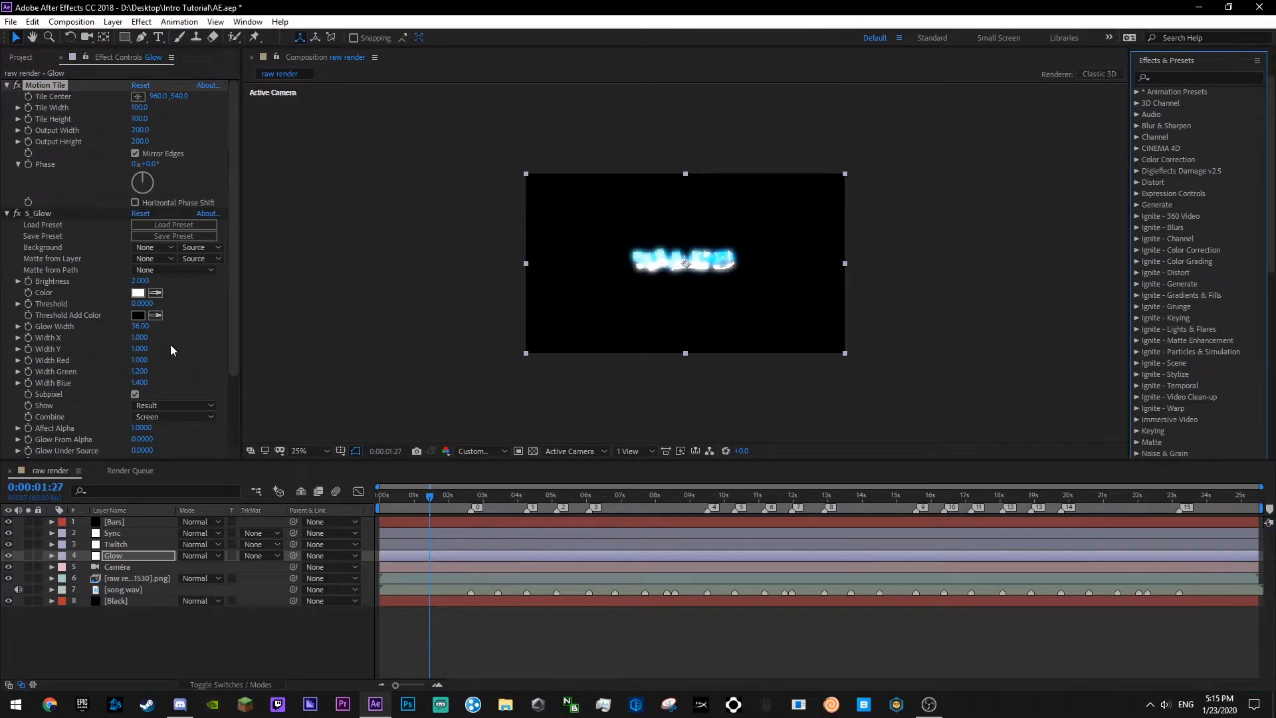
- Set S_Glow's Brightness to 4, Glow Width to 50 and Width Y to 1.99, and save the project
left_click(123, 288)
key("ctrl+s")
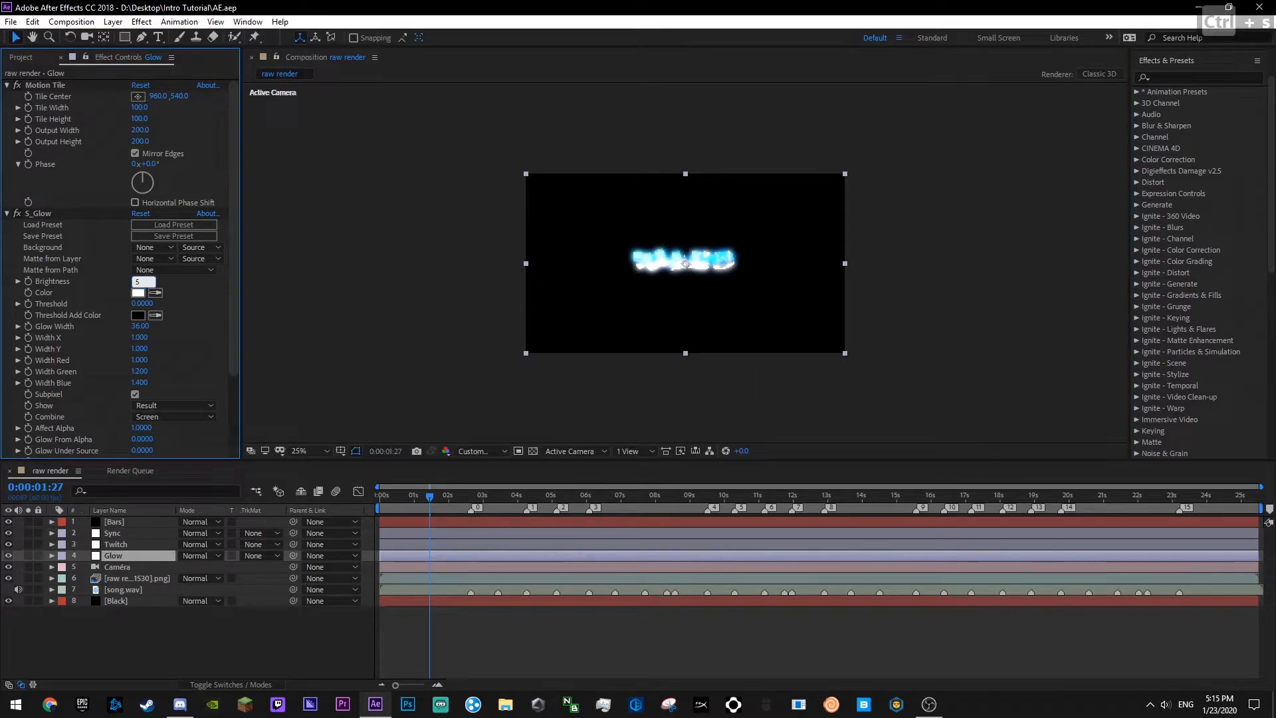
key("BackSpace")
type("4")
key("Return")
left_click_drag(142, 326, 150, 326)
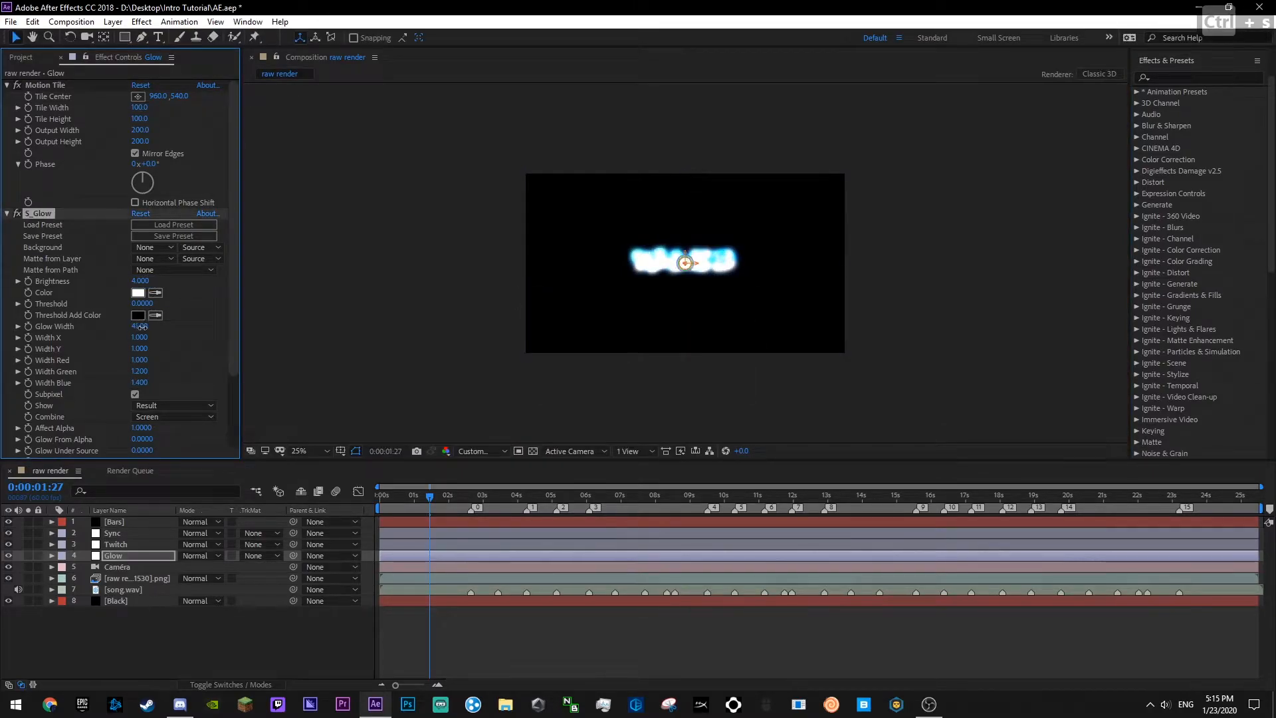
key("ctrl+s")
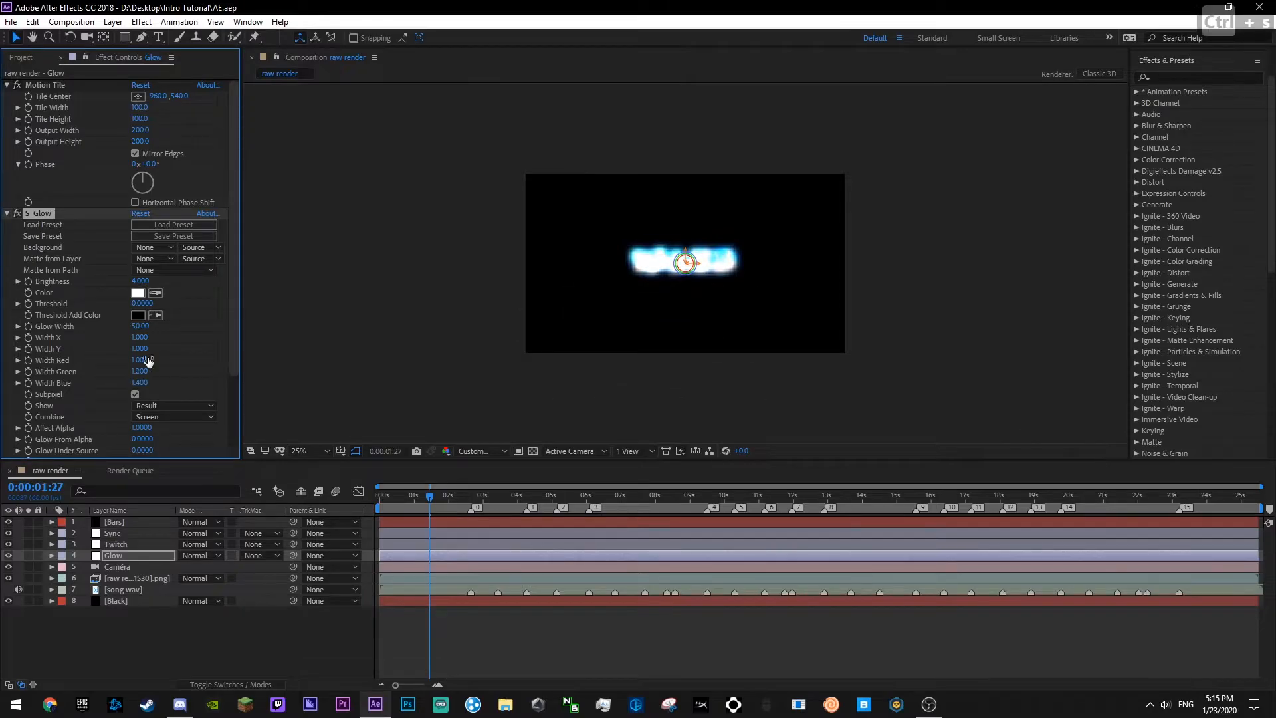
left_click_drag(153, 349, 196, 352)
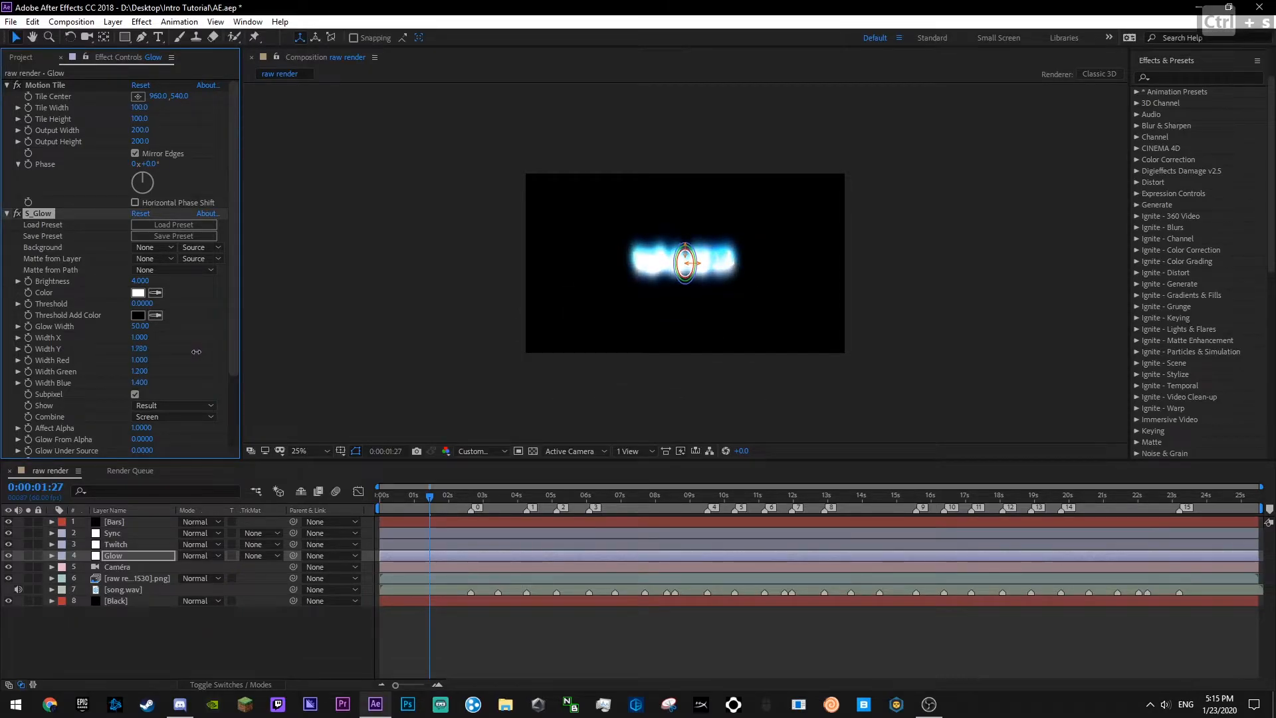
key("ctrl+s")
- Keyframe S_Glow's Brightness at 0 on the first song marker, 0:00:02:38, and at 4 one frame after it, and save the project
key("k")
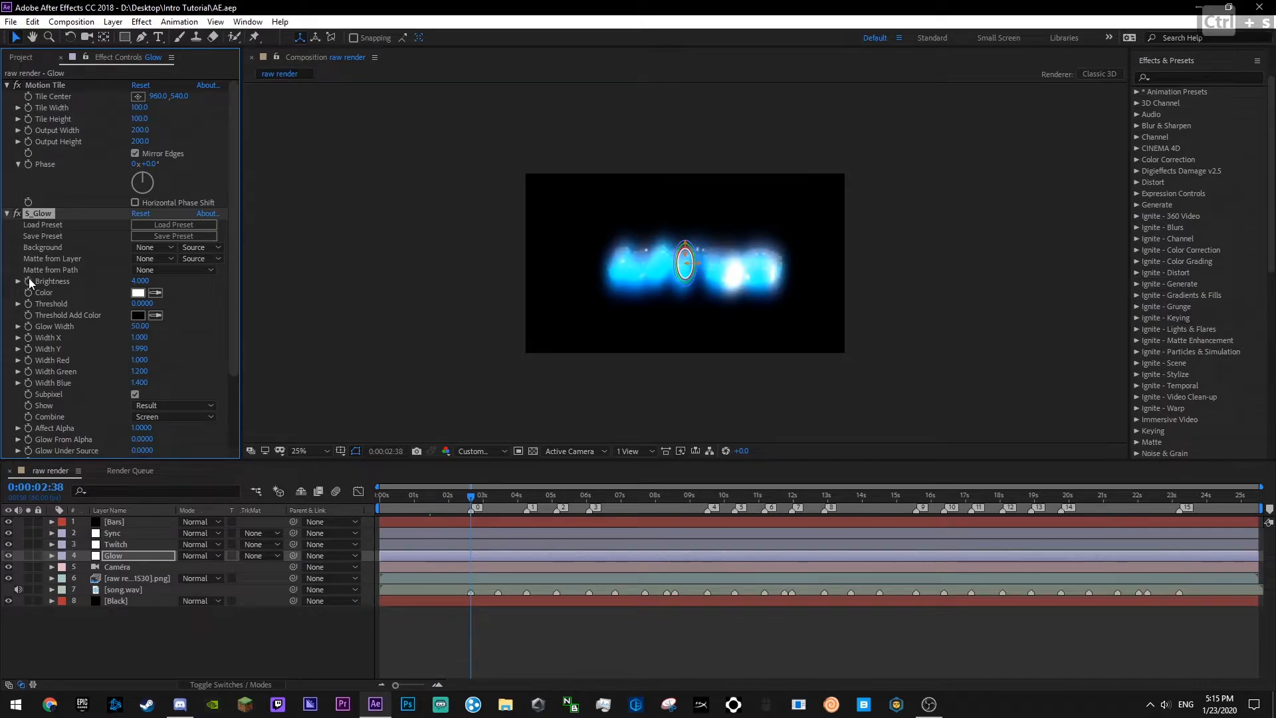
key("Page_Down")
left_click(31, 281)
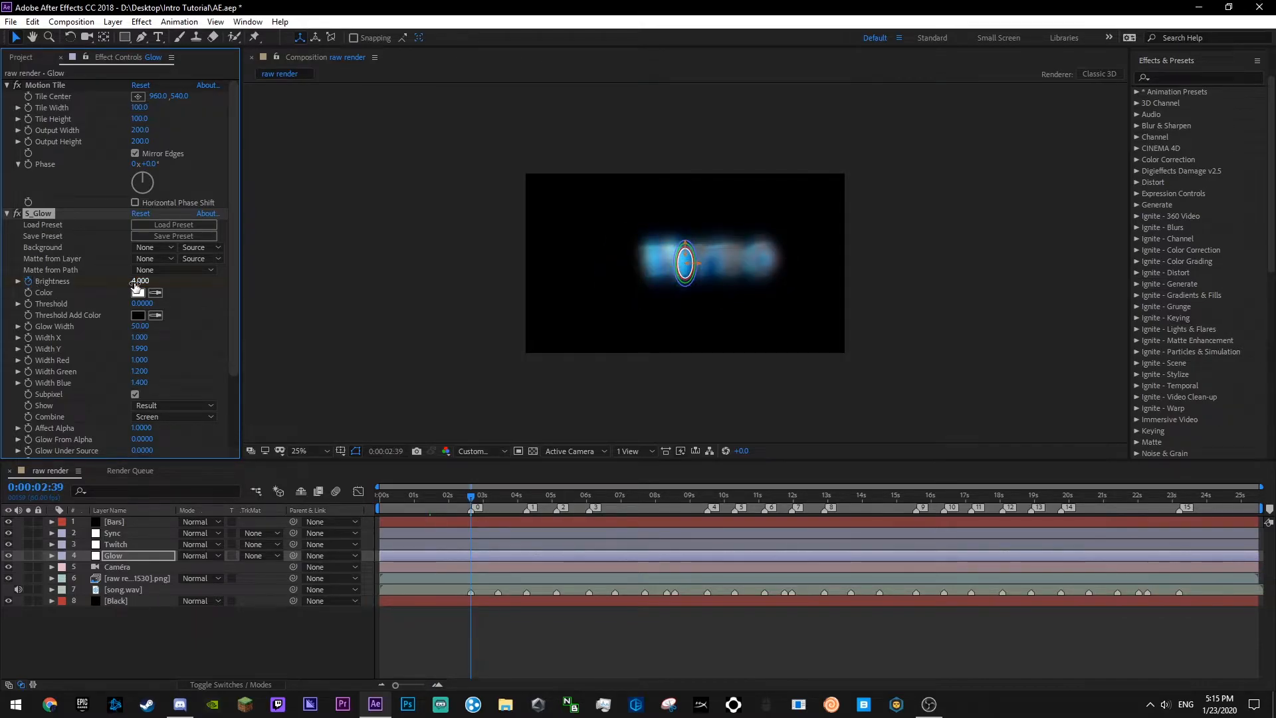
key("Page_Up")
type("0")
key("Return")
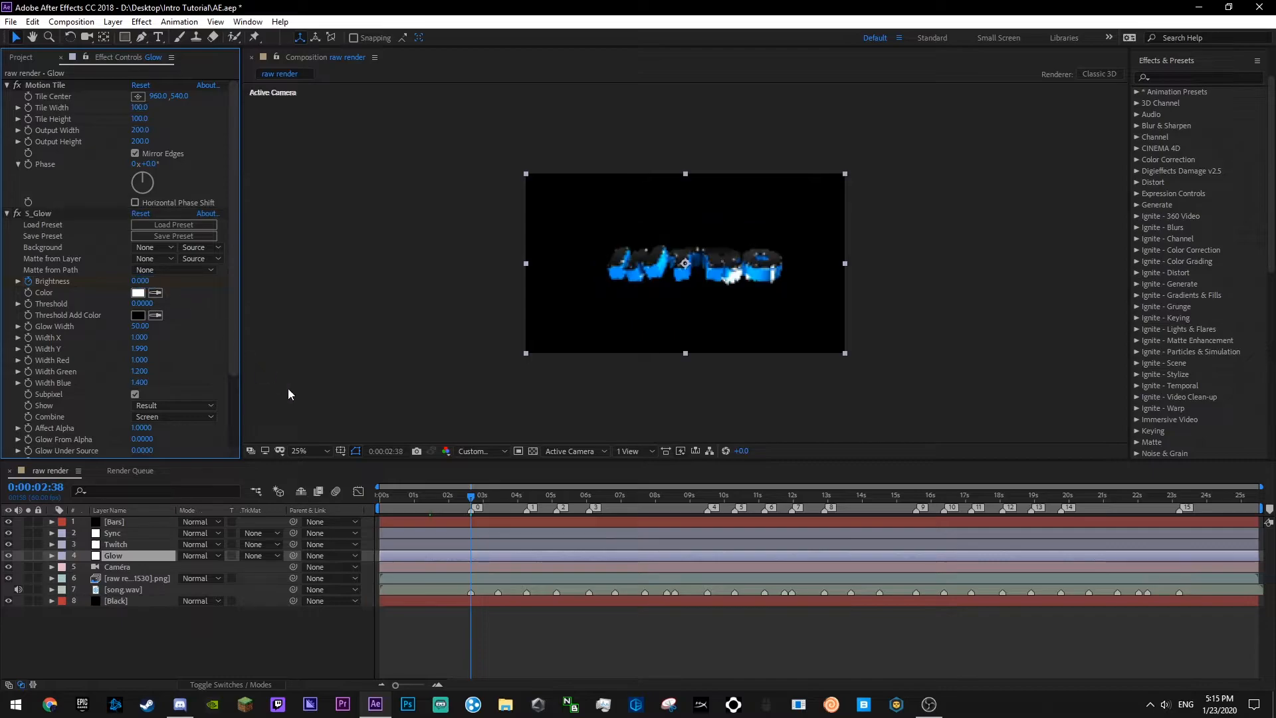
key("ctrl+s")
- Reveal the Glow layer's keyframes and copy the two Brightness keyframes at the first song marker
key("u")
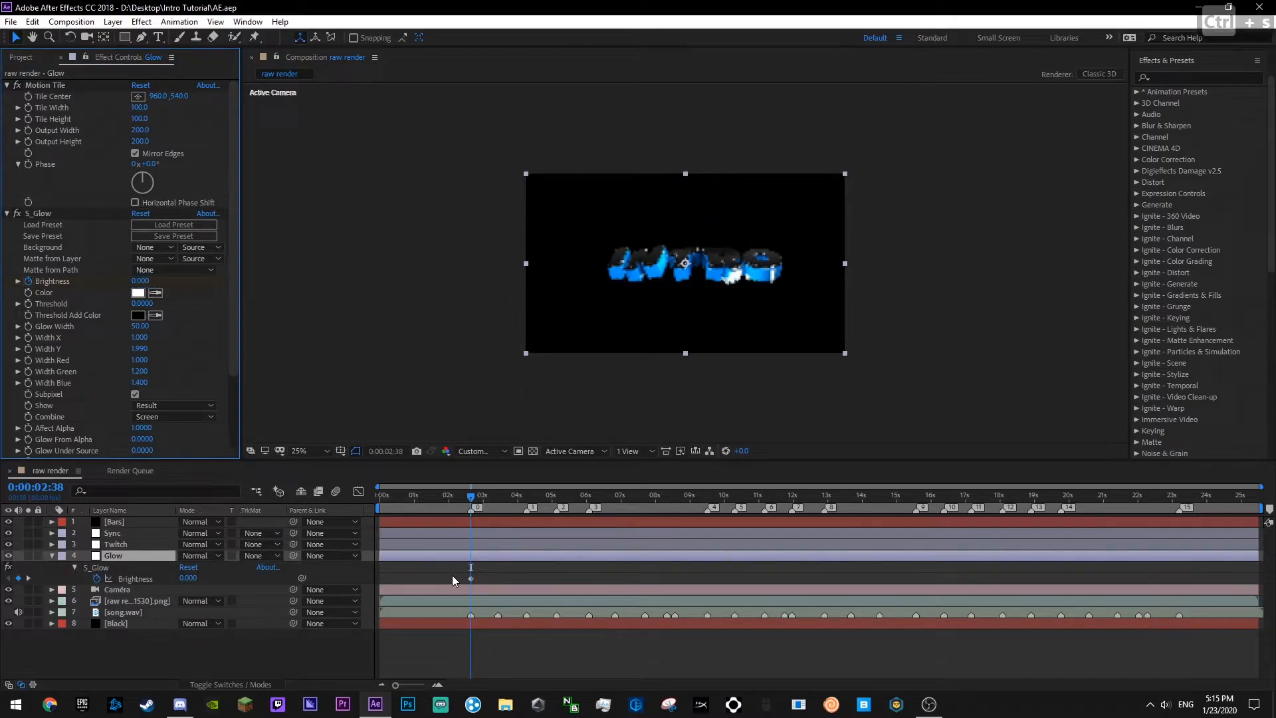
key("Page_Down")
key("Page_Up")
left_click_drag(452, 582, 481, 575)
key("ctrl+c")
key("u")
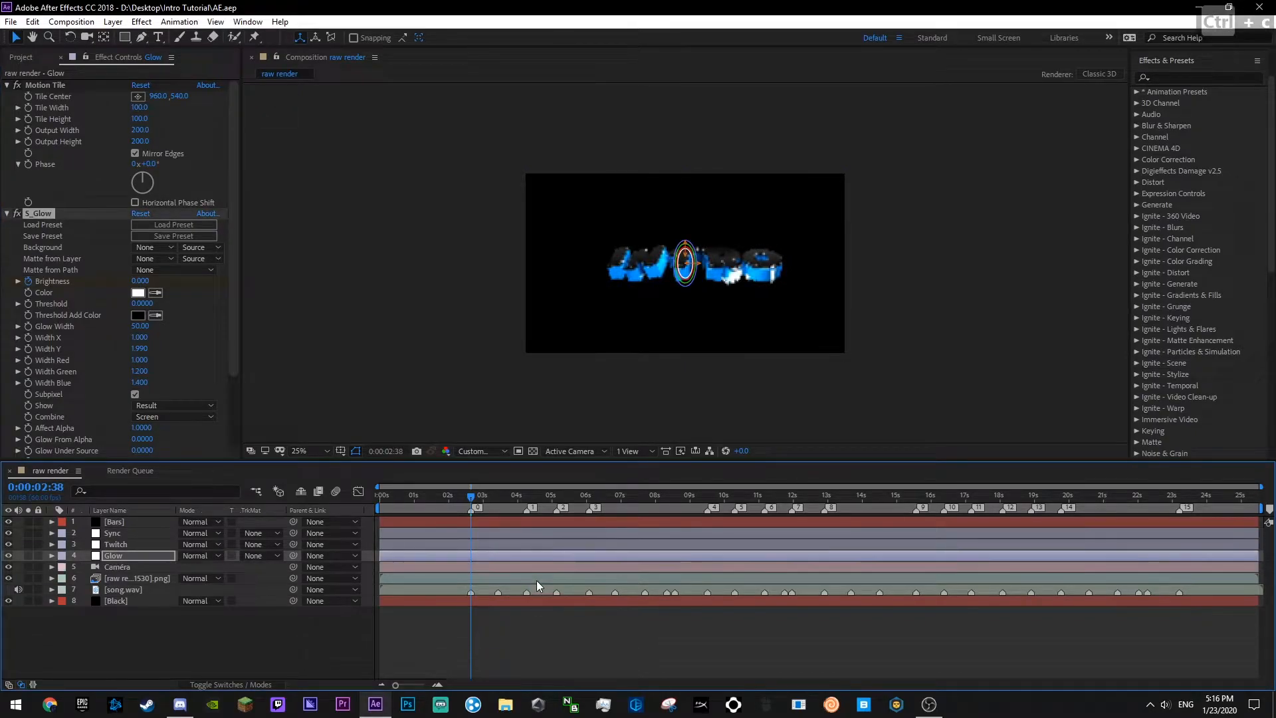
- Paste the Brightness keyframe pair at every following song marker up to 0:00:23:12, and save the project
key("k")
key("ctrl+v")
key("k")
key("ctrl+v")
key("k")
key("ctrl+v")
key("k")
key("ctrl+v")
key("k")
key("ctrl+v")
key("k")
key("ctrl+v")
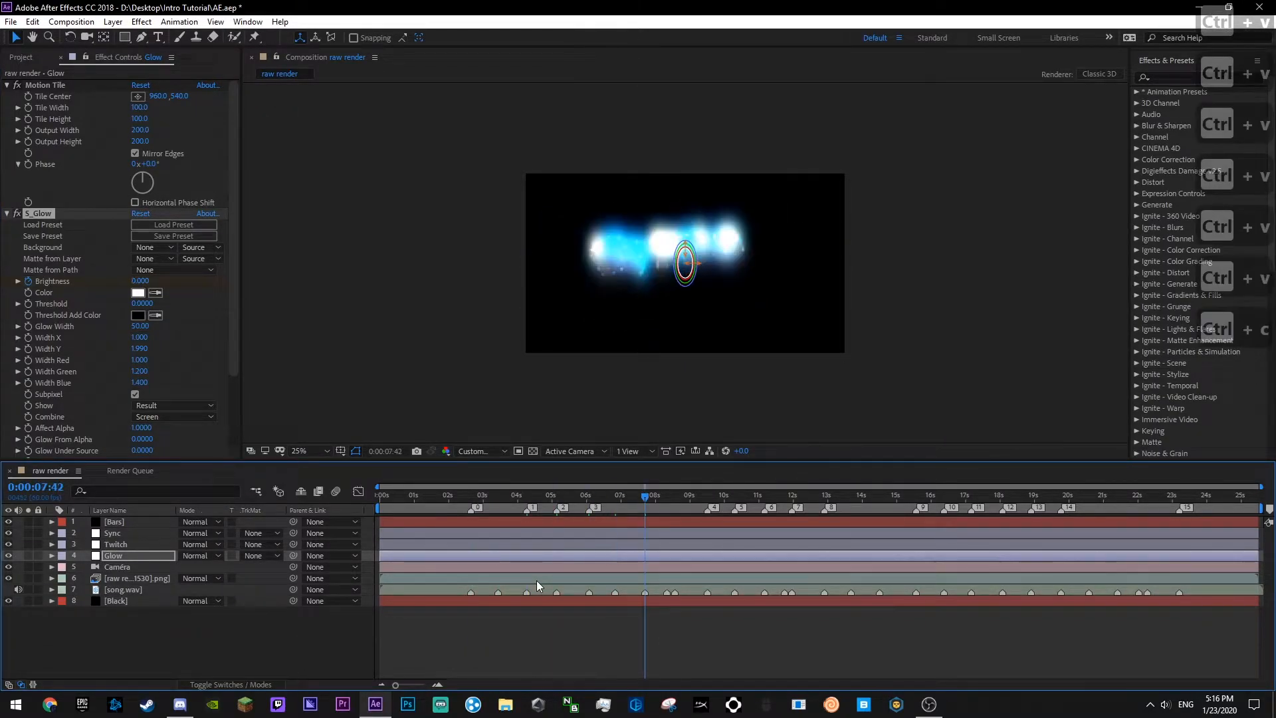
key("k")
key("ctrl+v")
key("k")
key("ctrl+v")
key("k")
key("ctrl+v")
key("k")
key("ctrl+v")
key("k")
key("ctrl+v")
key("k")
key("ctrl+v")
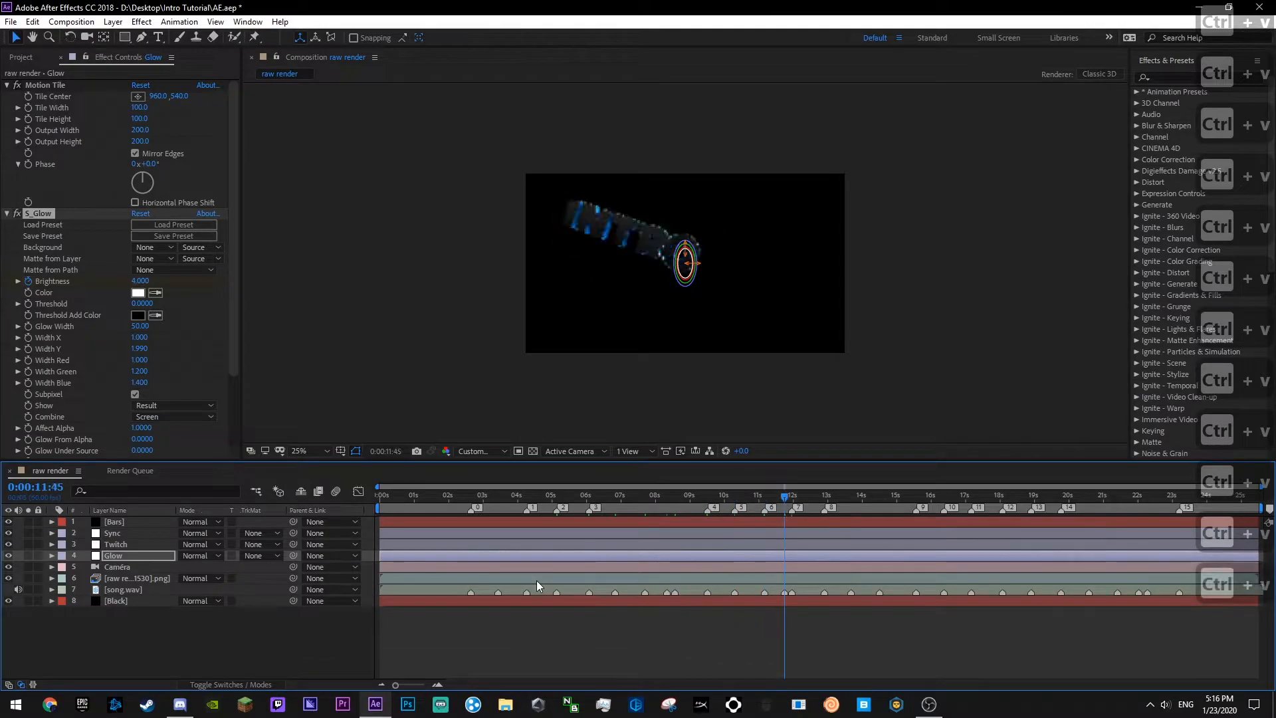
key("k")
key("ctrl+v")
key("k")
key("ctrl+v")
key("k")
key("ctrl+v")
key("k")
key("ctrl+v")
key("k")
key("ctrl+v")
key("k")
key("ctrl+v")
key("k")
key("ctrl+v")
key("k")
key("ctrl+v")
key("k")
key("ctrl+v")
key("k")
key("ctrl+v")
key("u")
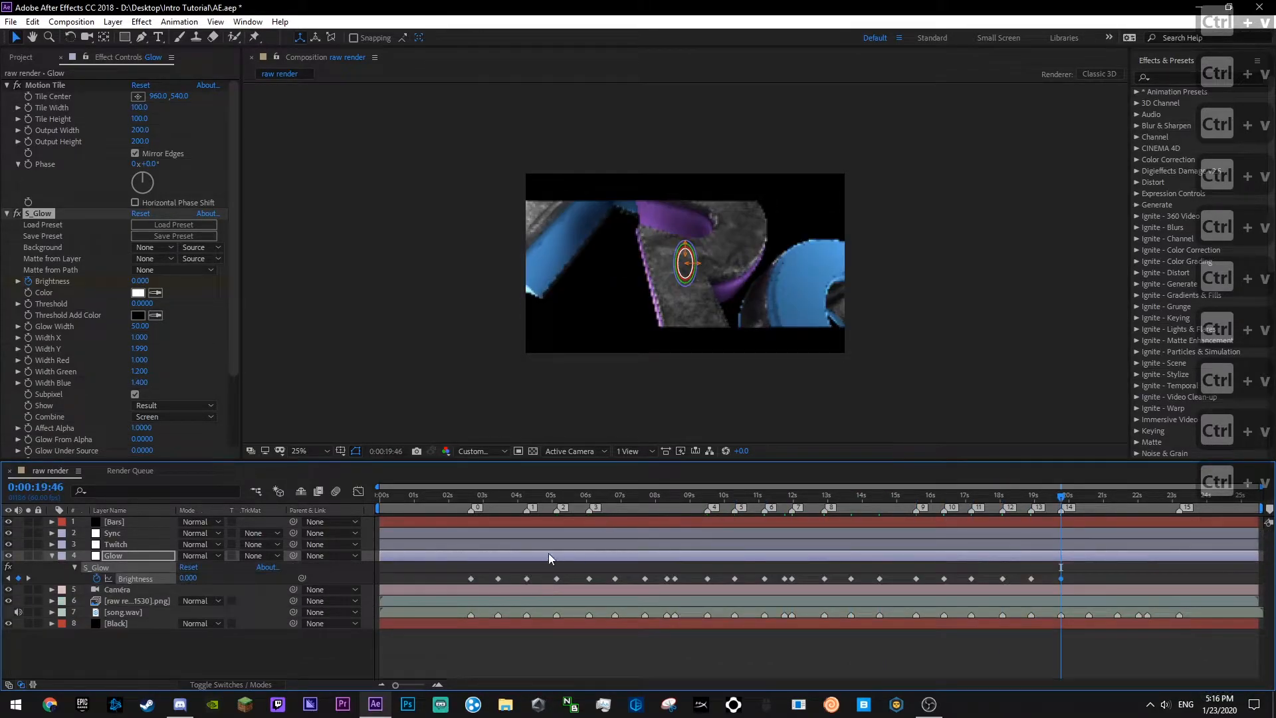
left_click(498, 578)
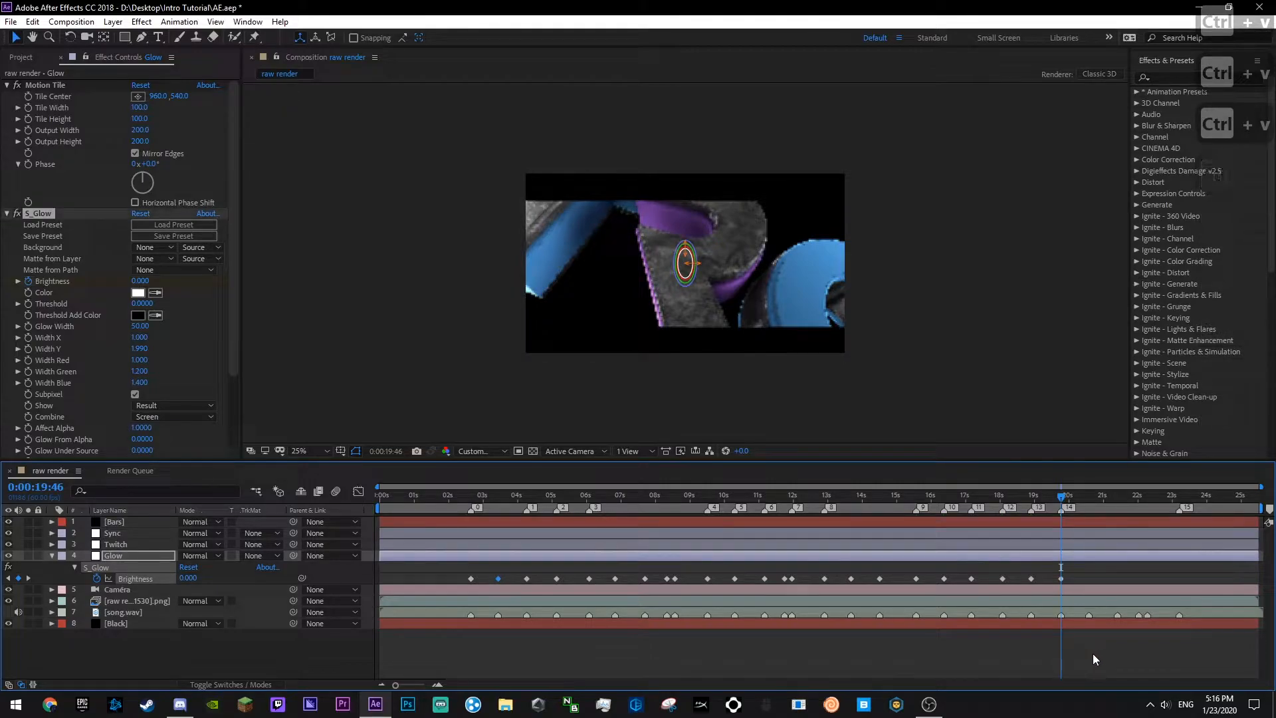
key("k")
key("ctrl+v")
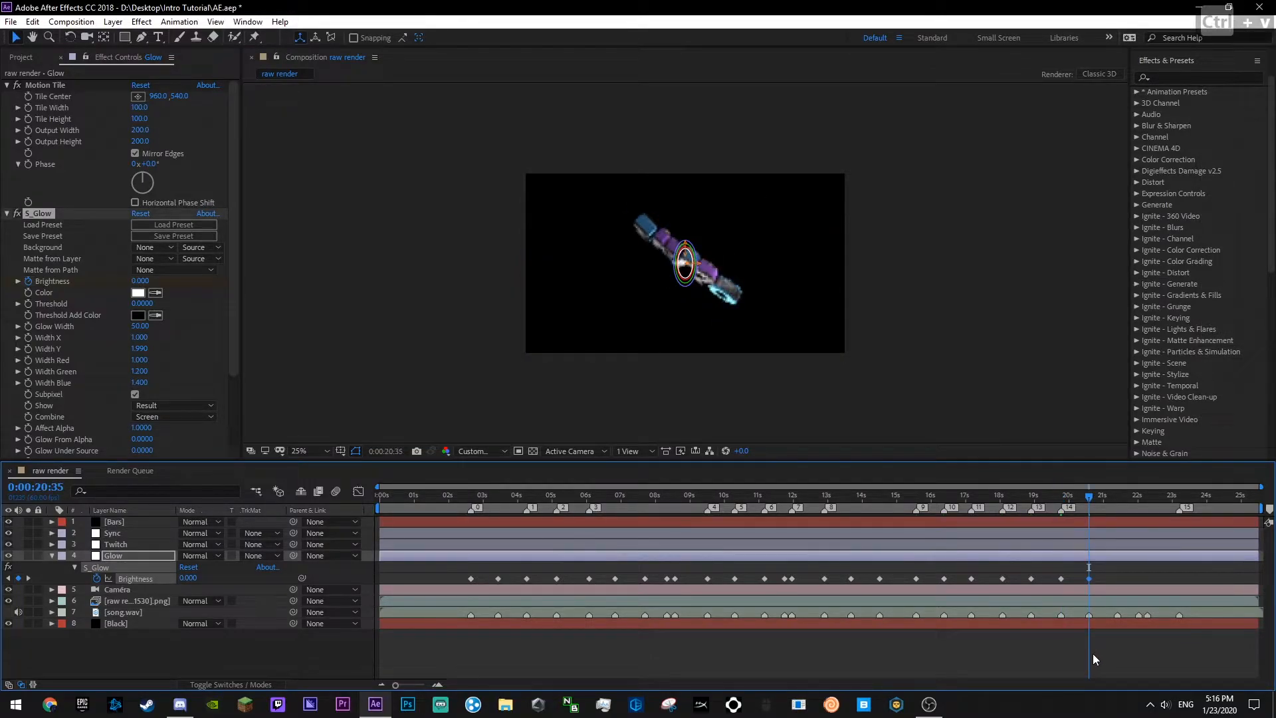
key("u")
key("k")
key("ctrl+v")
key("k")
key("ctrl+v")
key("k")
key("ctrl+v")
key("k")
key("ctrl+v")
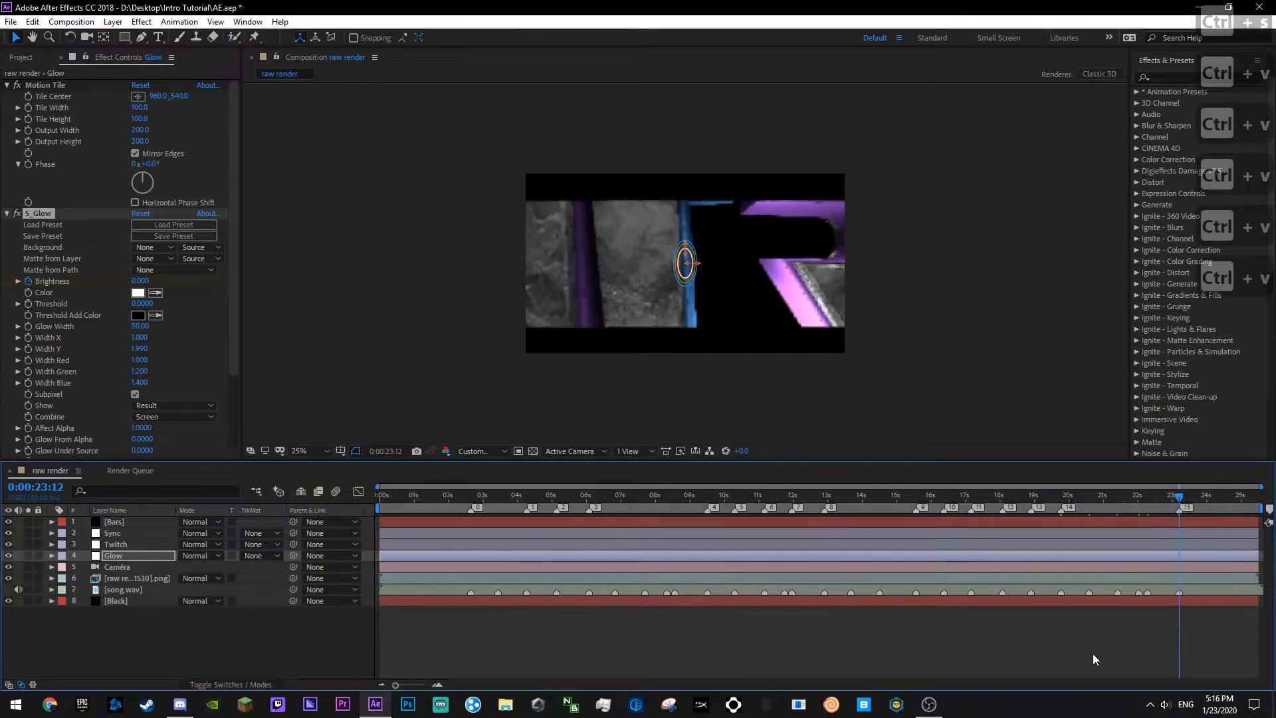
key("u")
key("ctrl+s")
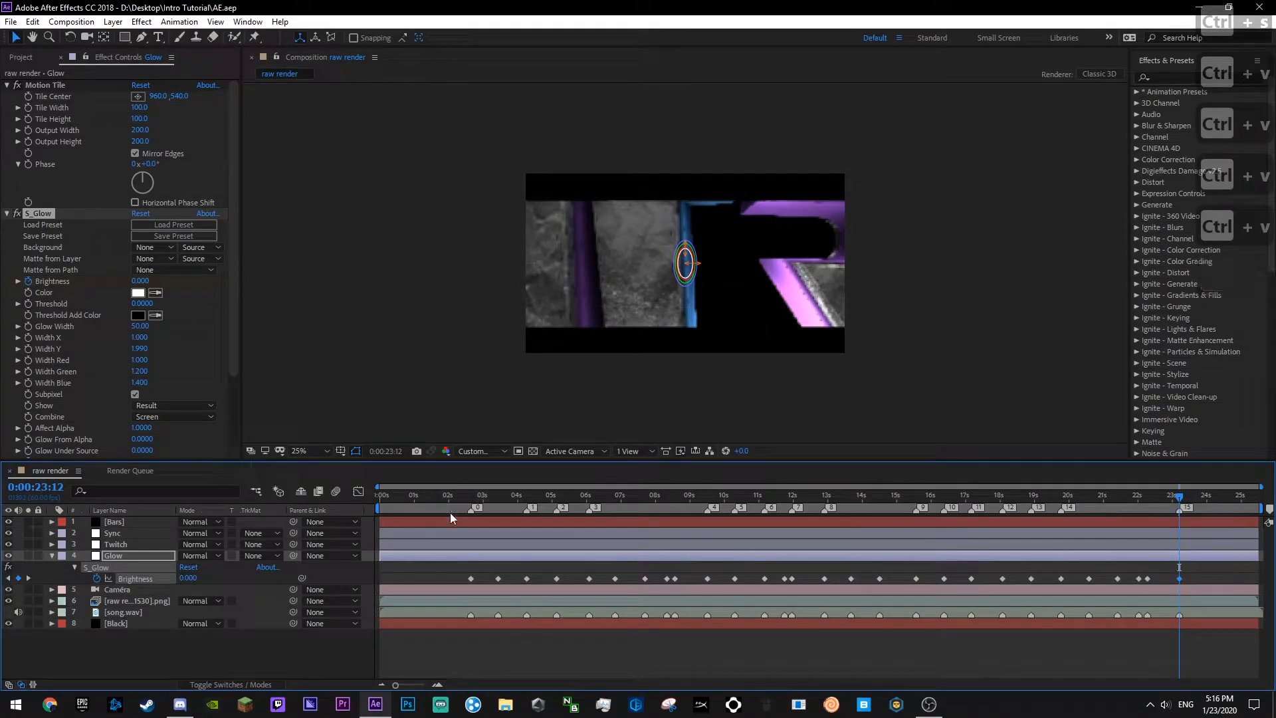
- Delete the Brightness keyframes around 3.5 s, 7–8.5 s, 14–14.5 s and 20.5–22.5 s, add a 0 keyframe at 0:00:24:26, and save
left_click(498, 579)
key("Delete")
left_click_drag(604, 573, 684, 589)
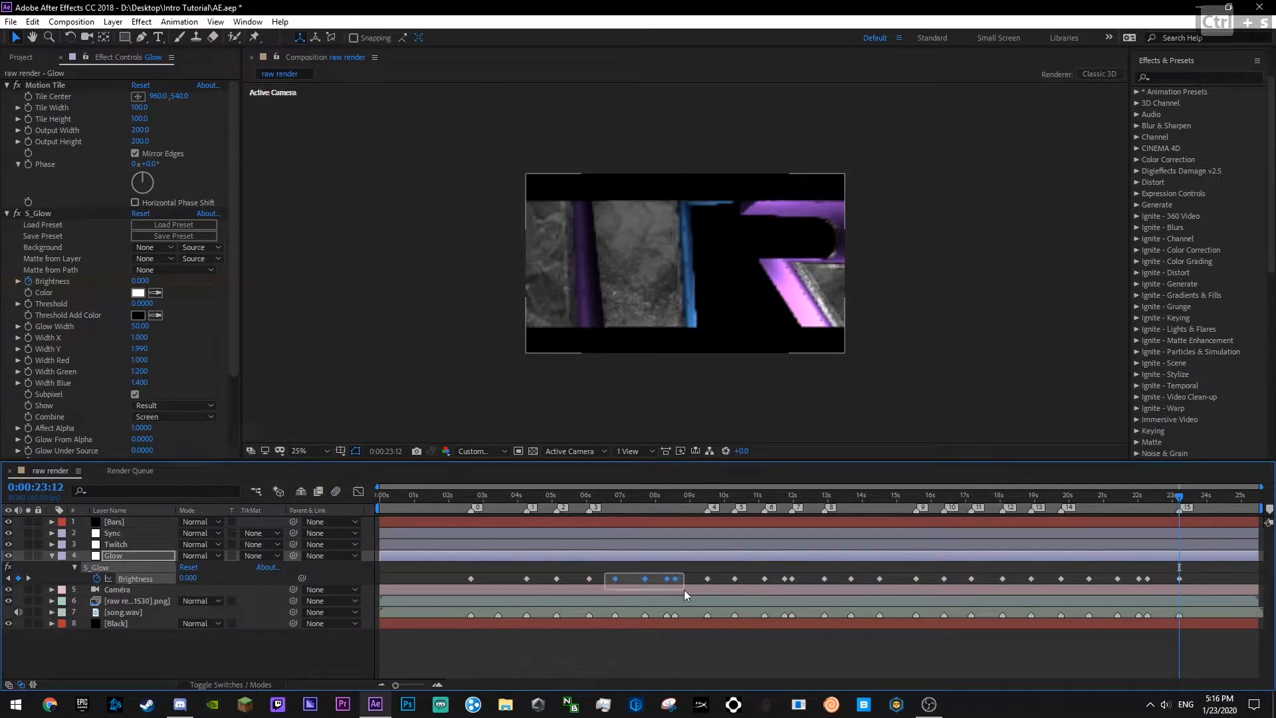
key("Delete")
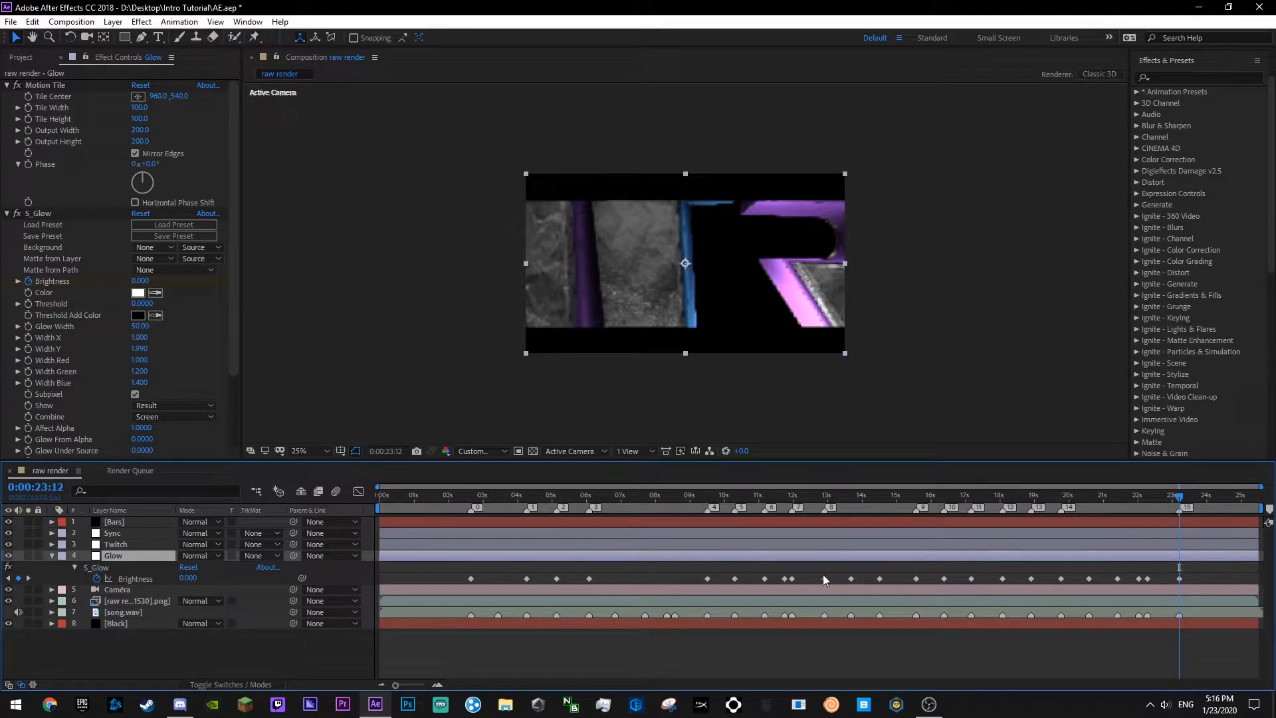
left_click_drag(843, 575, 907, 581)
key("Delete")
left_click_drag(1076, 573, 1159, 579)
key("Delete")
left_click(1222, 501)
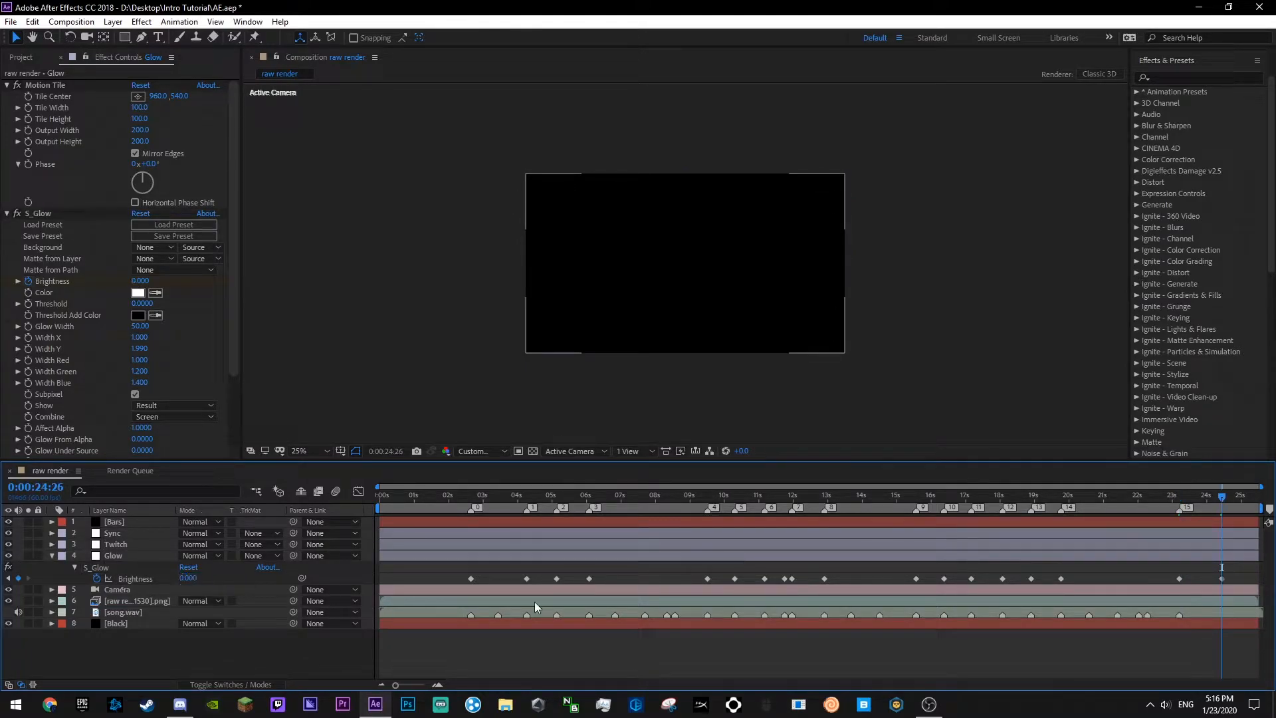
key("ctrl+s")
- Select all S_Glow Brightness keyframes, ease them, and show their curves in the Graph Editor
left_click(138, 586)
left_click(141, 580)
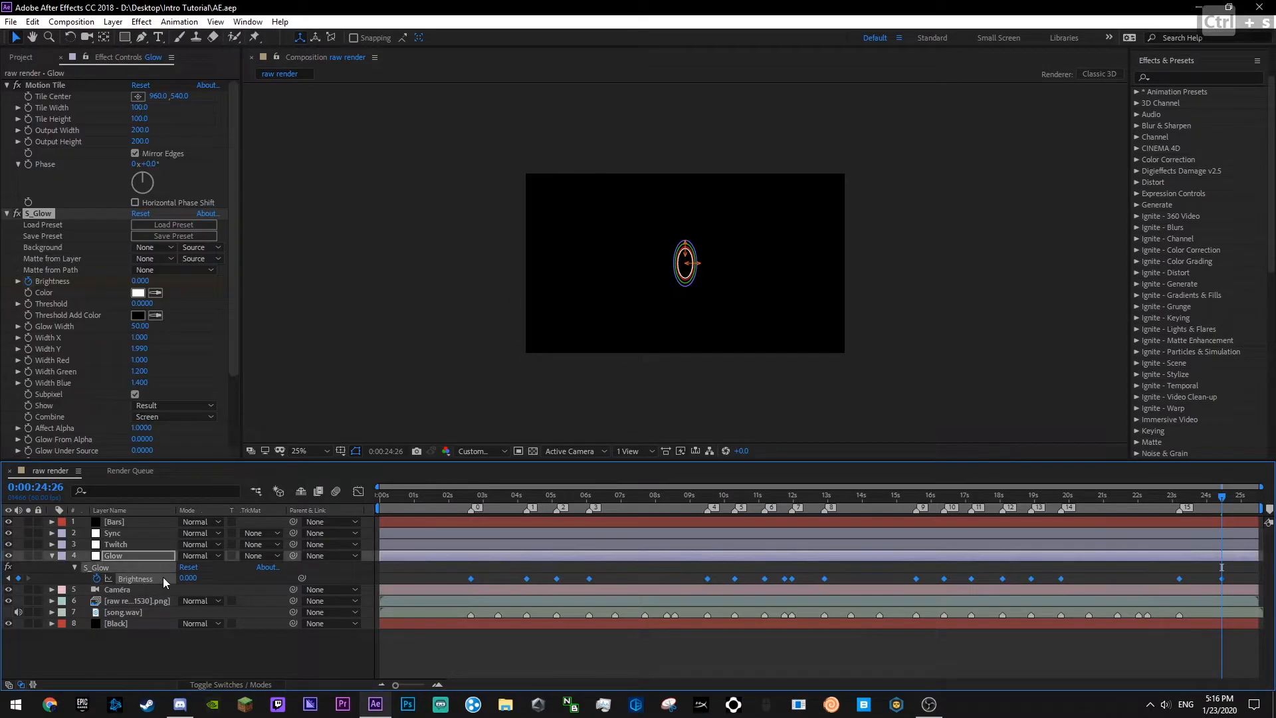
left_click(358, 492)
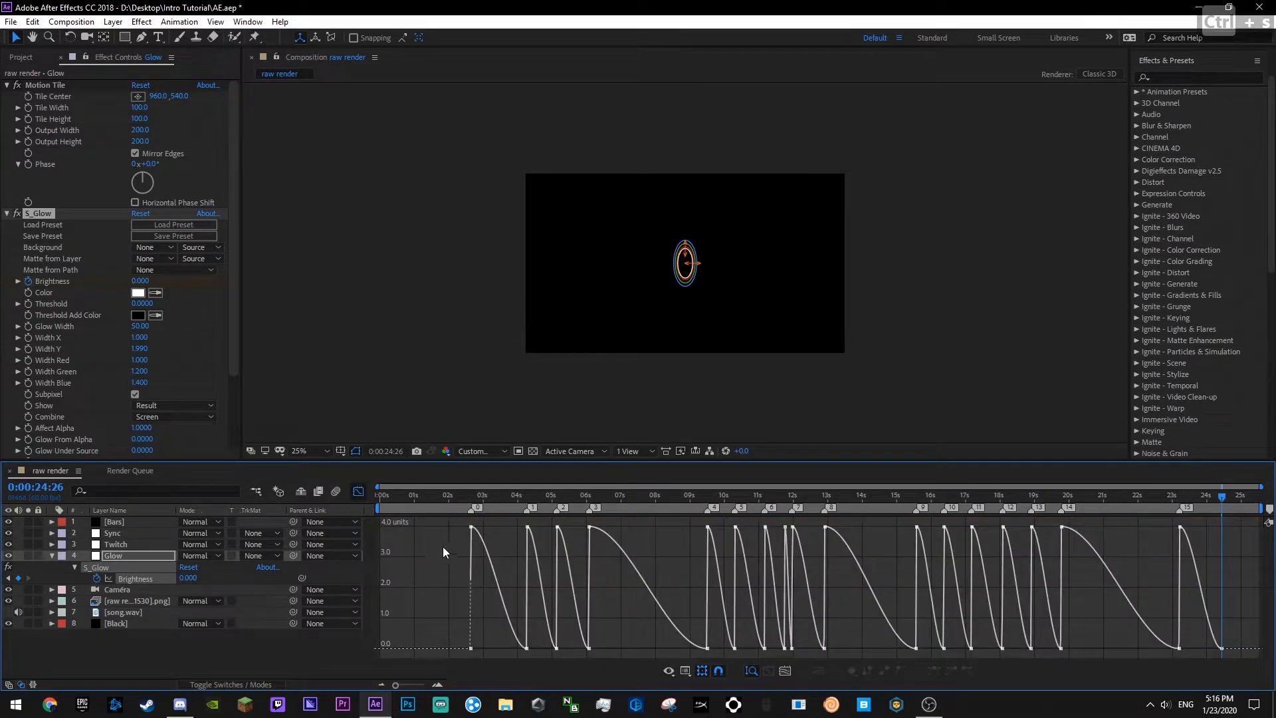
- Reshape all eased Glow Brightness curves into sharp spikes that drop steeply to 0 after each beat, saving the project
left_click_drag(1012, 532, 942, 655)
left_click(648, 557)
key("ctrl+s")
left_click_drag(425, 499, 1199, 555)
left_click(358, 491)
left_click(359, 493)
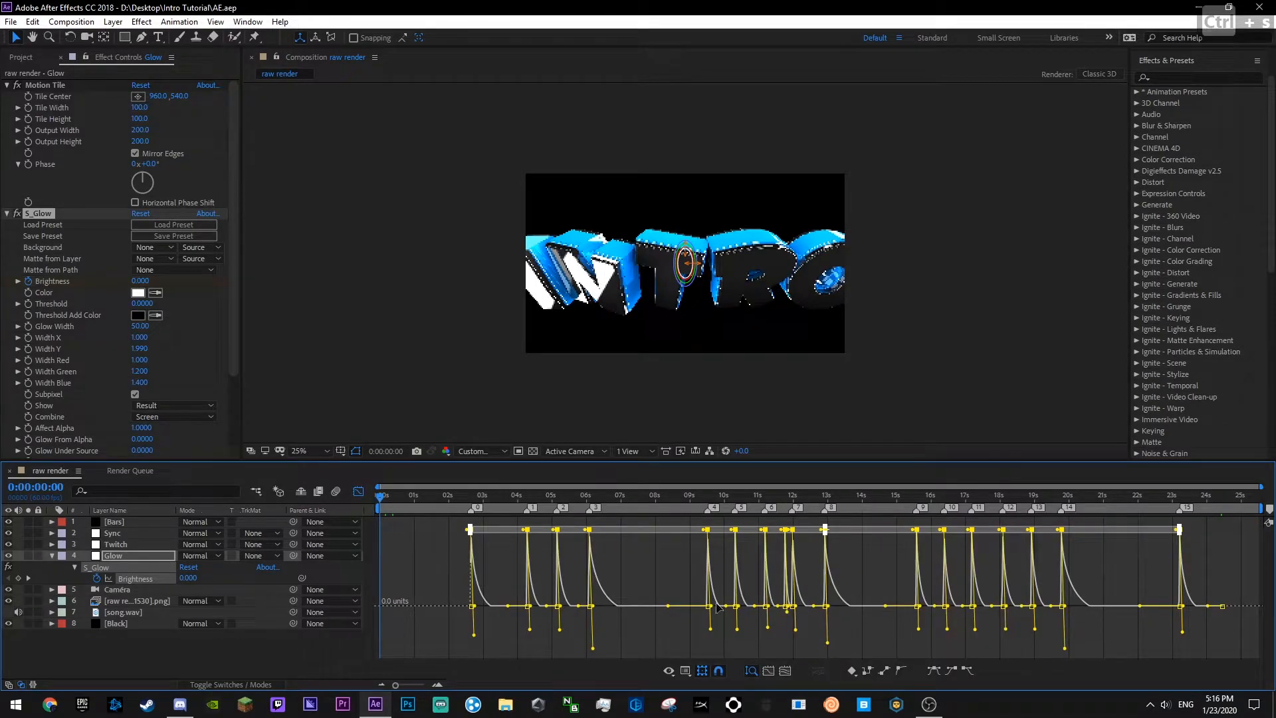
left_click(505, 654)
- Preview the opening briefly, return the playhead to 0:00:00:00, leave the Graph Editor with the Glow layer collapsed, and save
key("space")
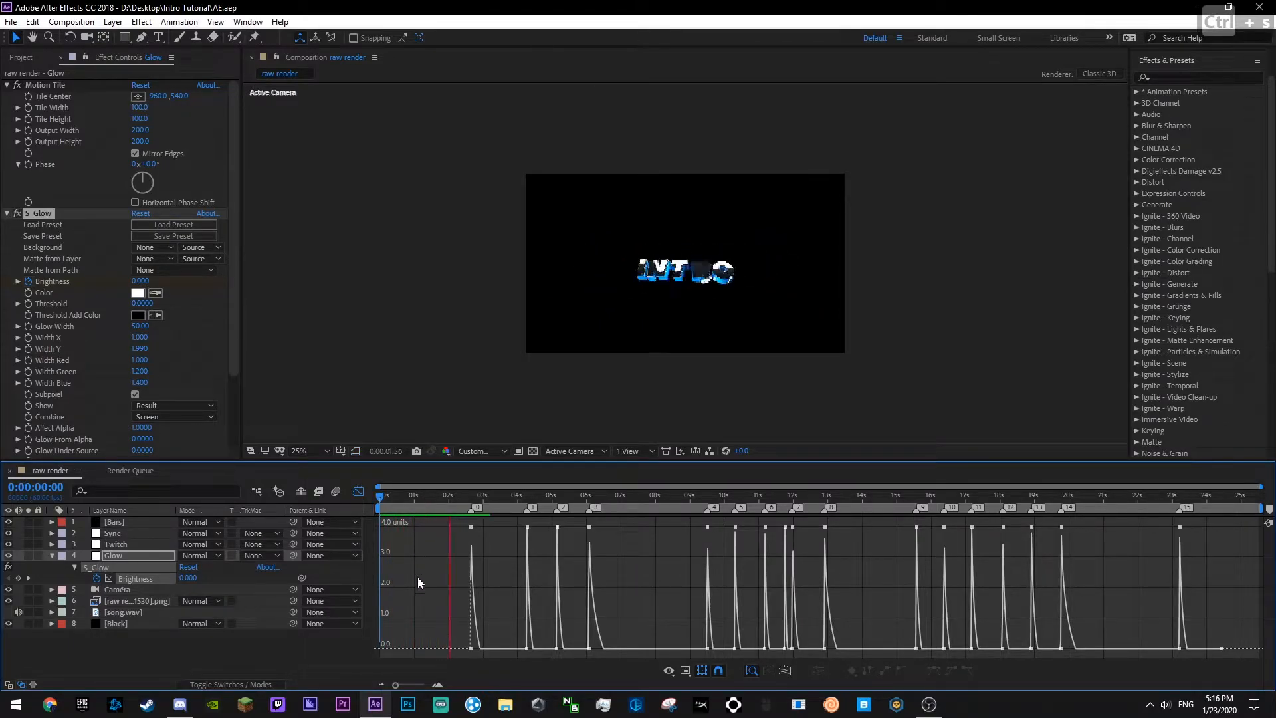
key("space")
left_click_drag(400, 497, 374, 496)
key("ctrl+s")
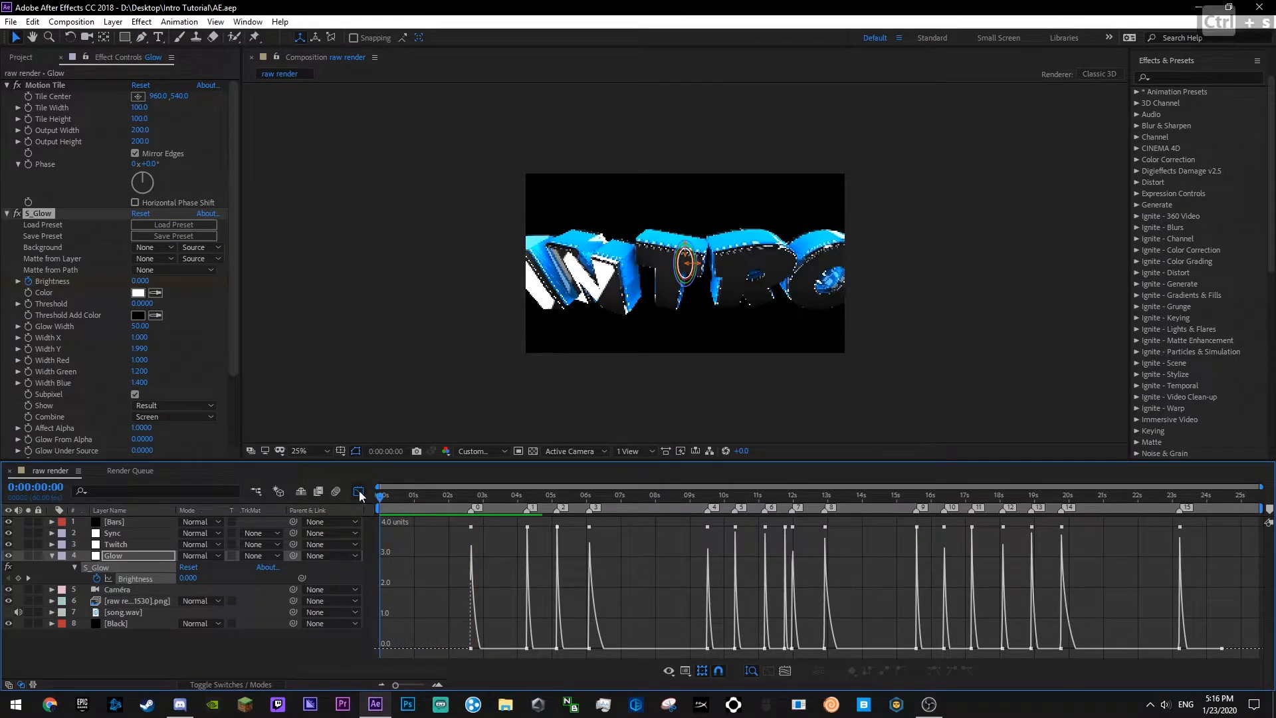
left_click(358, 493)
left_click(52, 557)
left_click(111, 569)
left_click(154, 634)
key("ctrl+s")
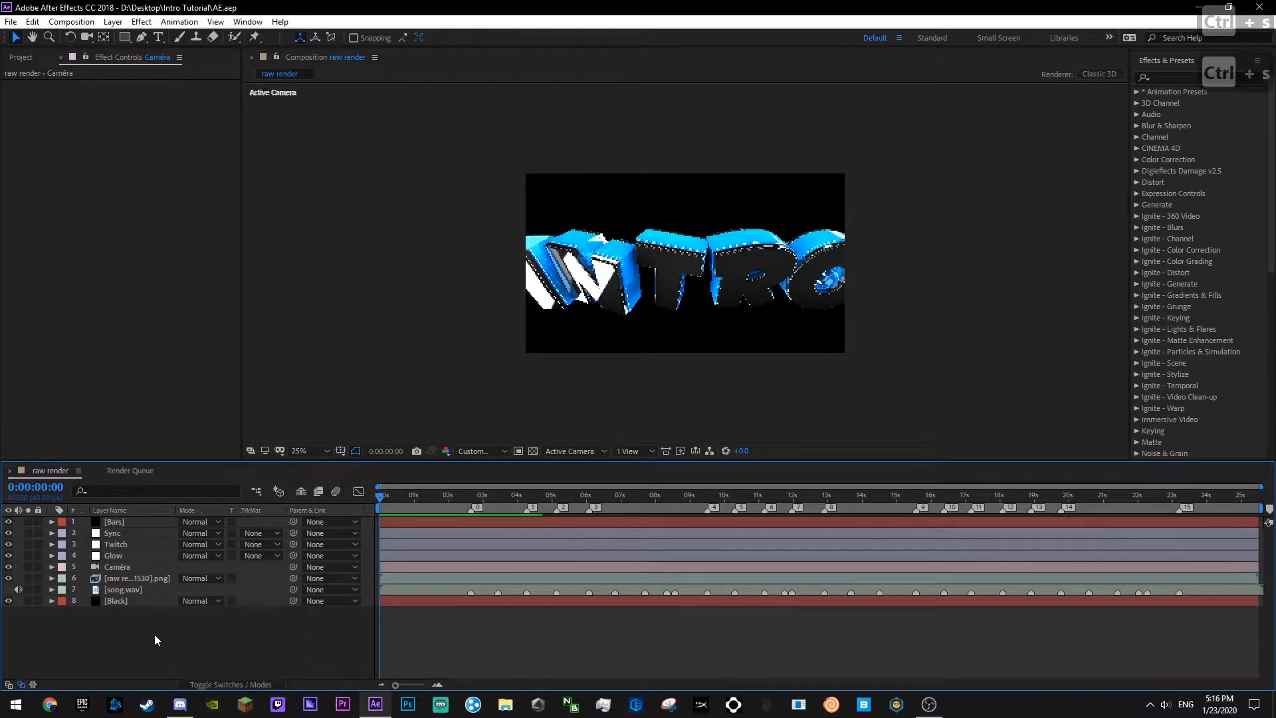
- Preview the composition with the reshaped glow from the start and again from 0:00:08:51
key("space")
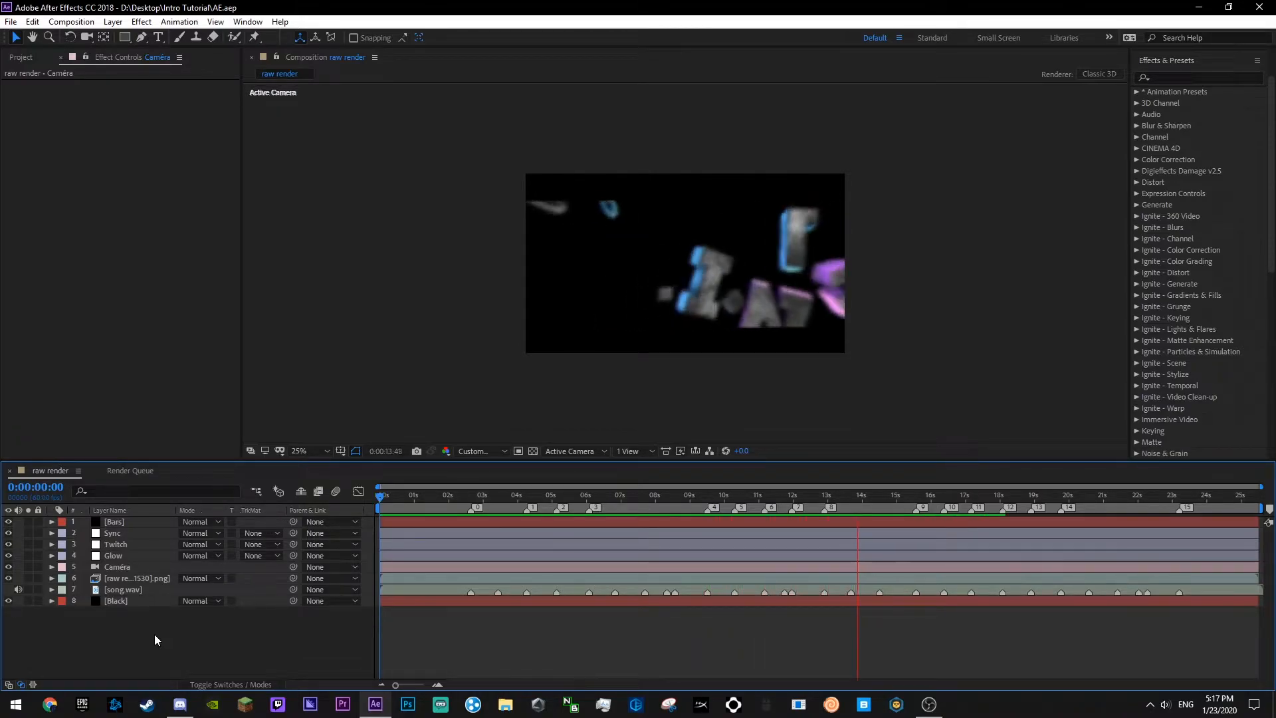
left_click(684, 497)
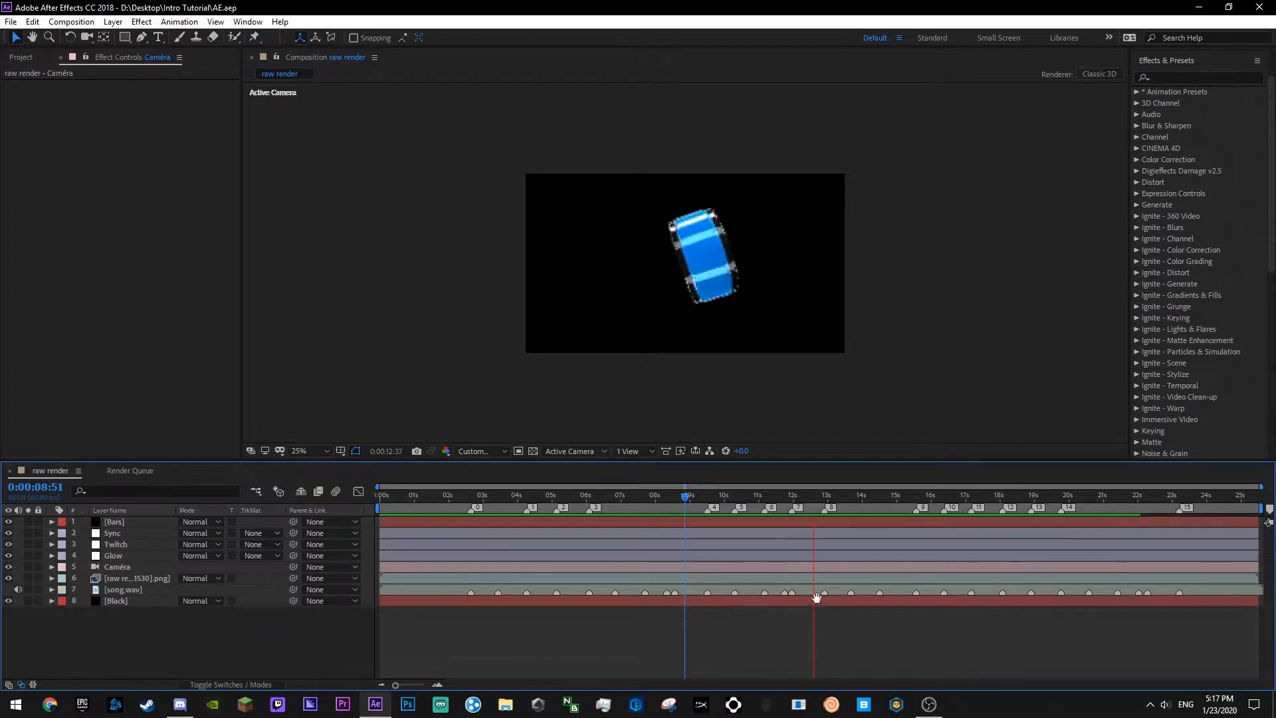
key("space")
- Reveal the Glow layer's keyframes and delete the extra Brightness keyframes just before the marker 7 pair
left_click(115, 555)
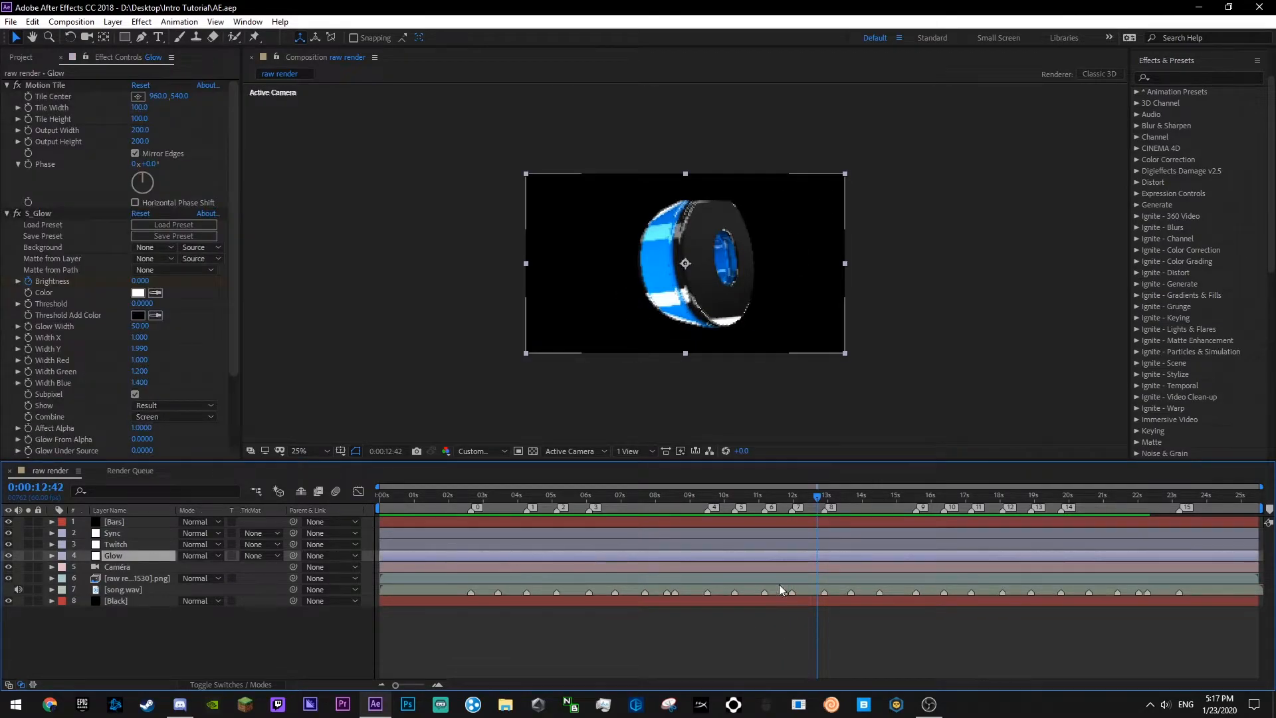
key("u")
left_click(785, 578)
- Reshape the Brightness curve after the marker 7 peak in the Graph Editor into a sharp drop to 0, and save
left_click(135, 578)
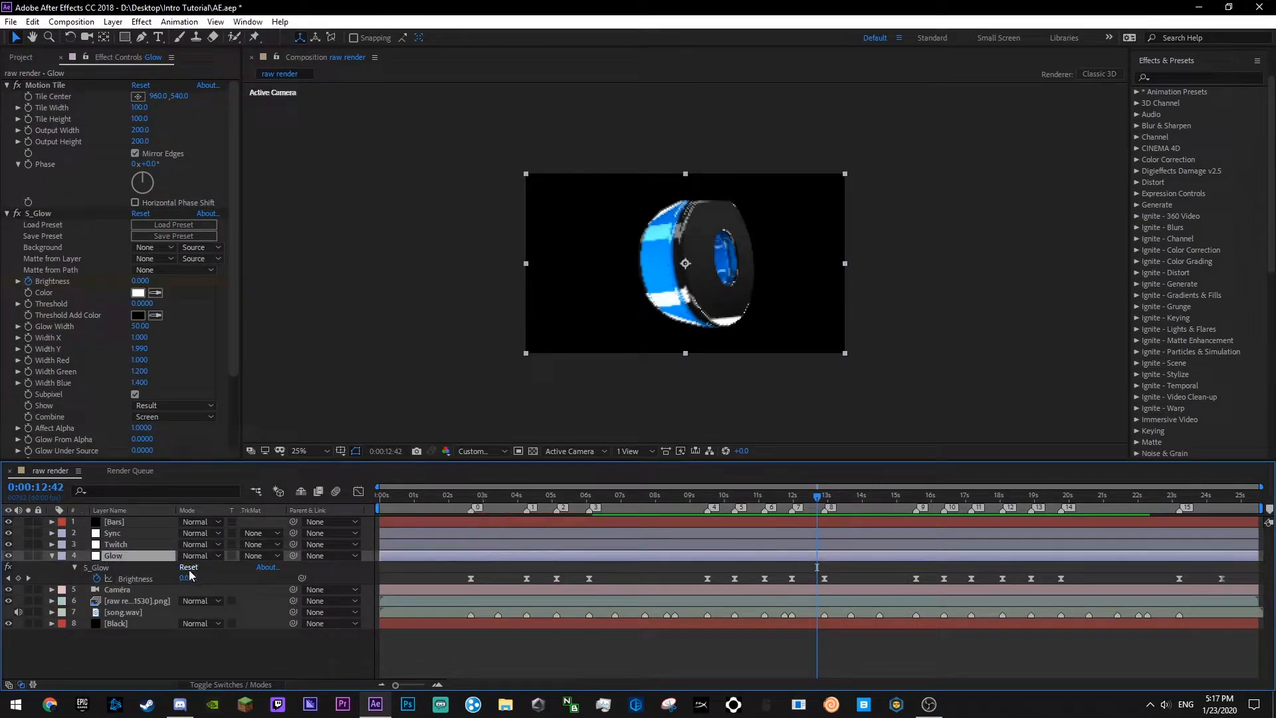
left_click(359, 491)
key("space")
key("space")
left_click_drag(785, 519, 802, 541)
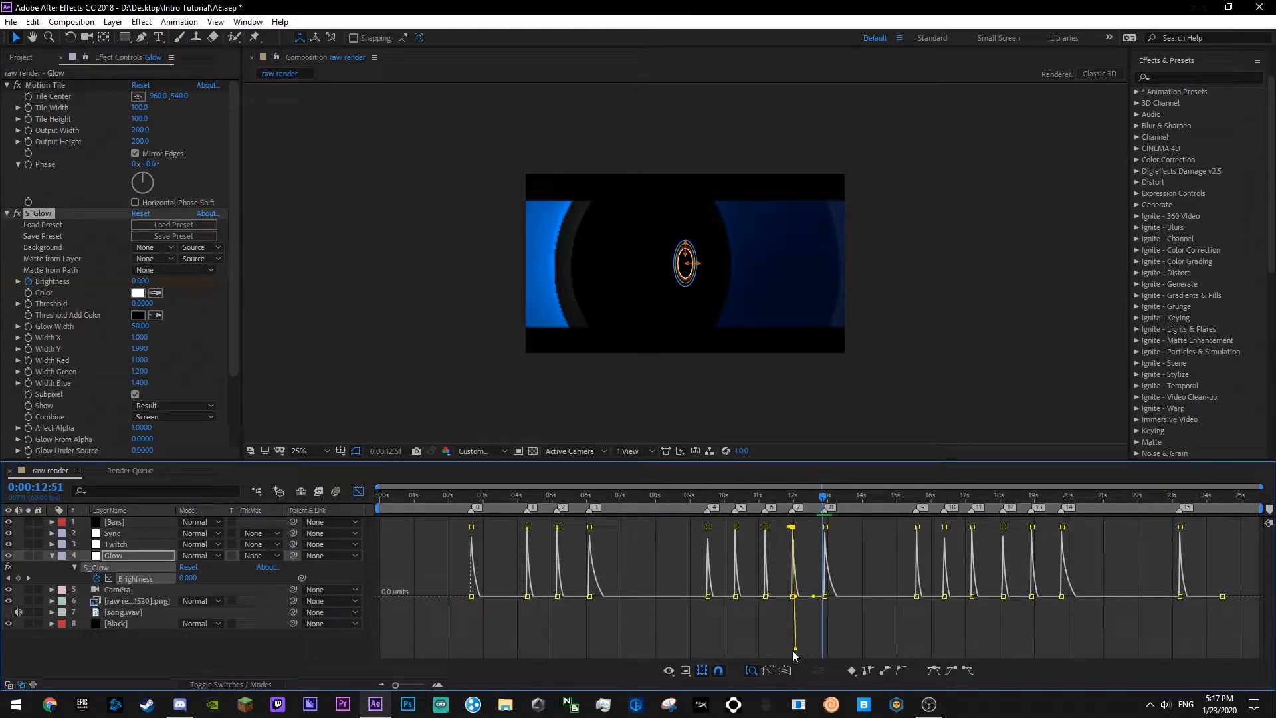
mouse_move(796, 619)
left_mouse_down()
mouse_move(800, 642)
mouse_move(794, 625)
left_mouse_up()
left_click(853, 602)
key("ctrl+s")
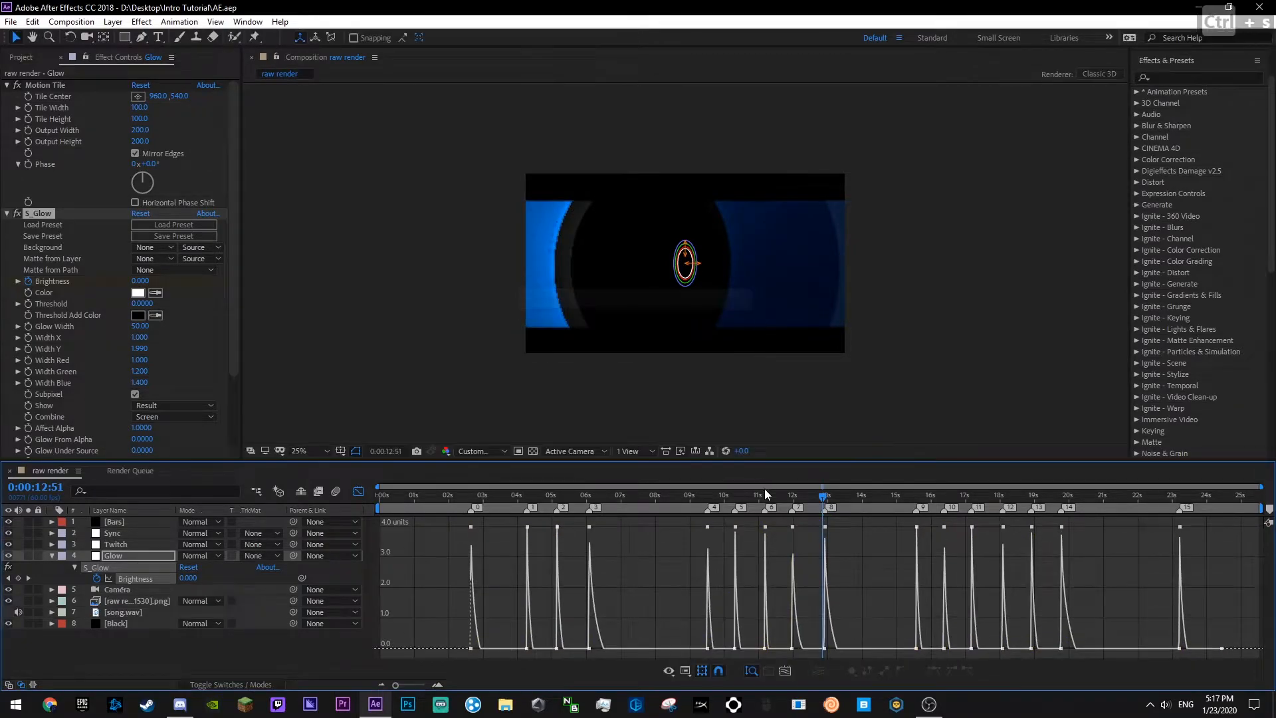
- Preview the whole composition from the start with the Graph Editor closed and the Glow layer collapsed, and save the project
left_click_drag(756, 495, 231, 515)
left_click(380, 487)
key("space")
key("shift+F3")
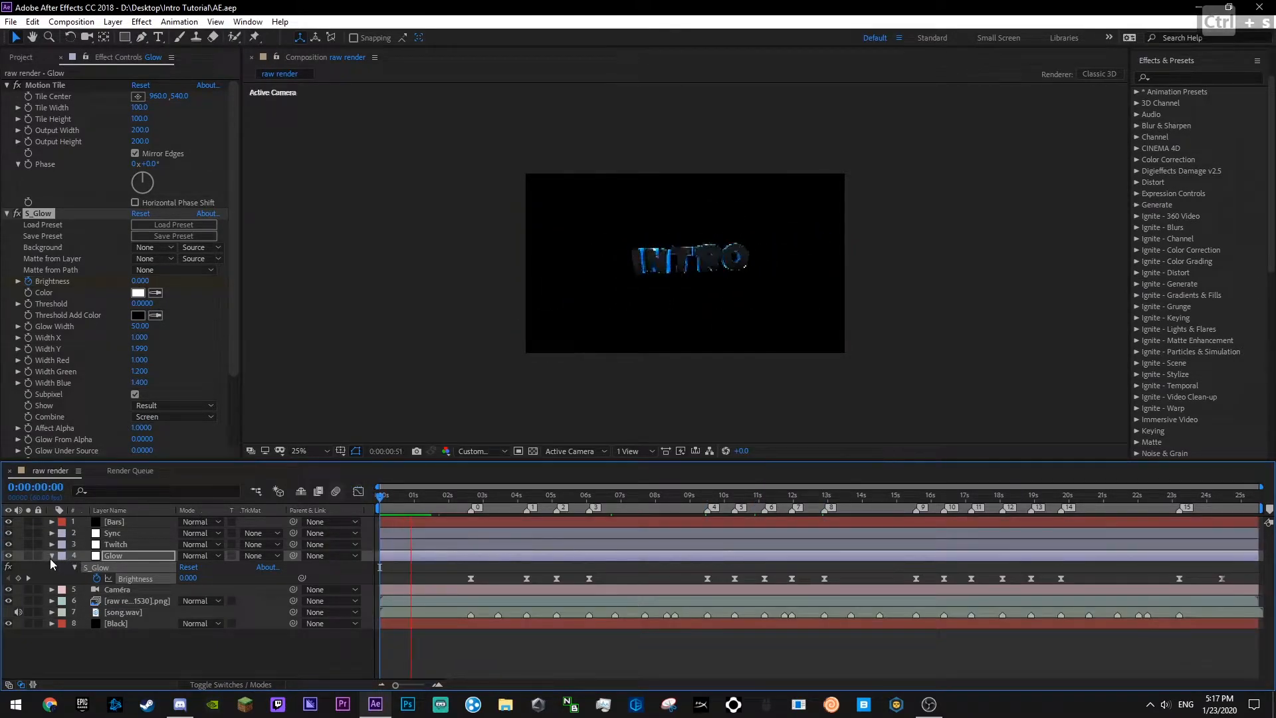
left_click(52, 555)
left_click(122, 567)
left_click(190, 654)
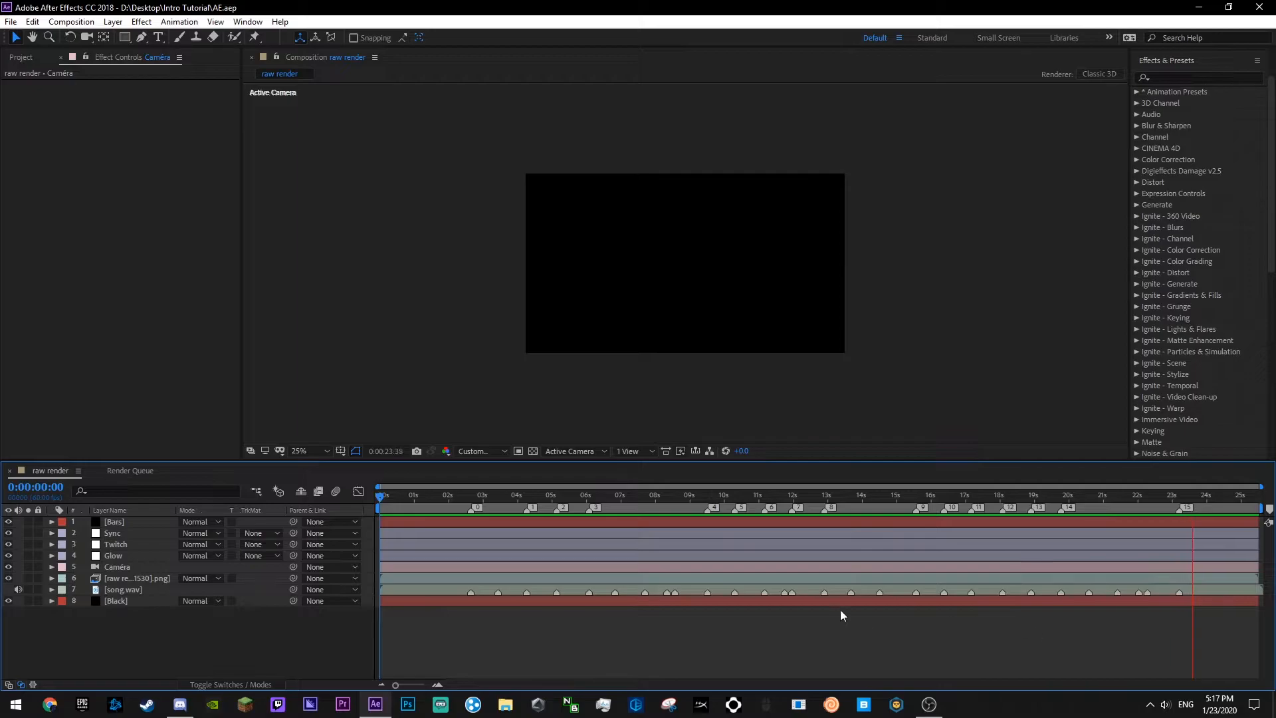
left_click(659, 497)
key("ctrl+s")
- Add an adjustment layer named Optics, save the project, and place the layer between the Sync and Twitch layers
right_click(88, 629)
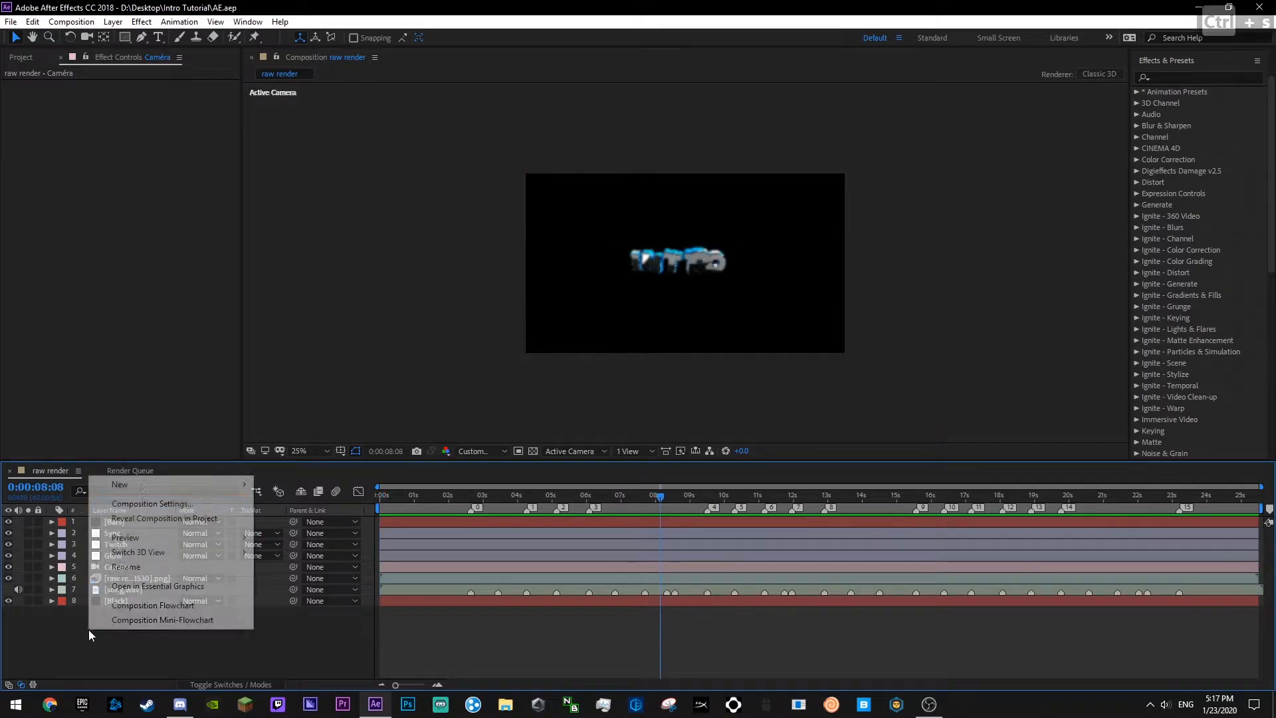
left_click(792, 499)
left_click_drag(704, 502, 816, 508)
right_click(147, 632)
mouse_move(197, 487)
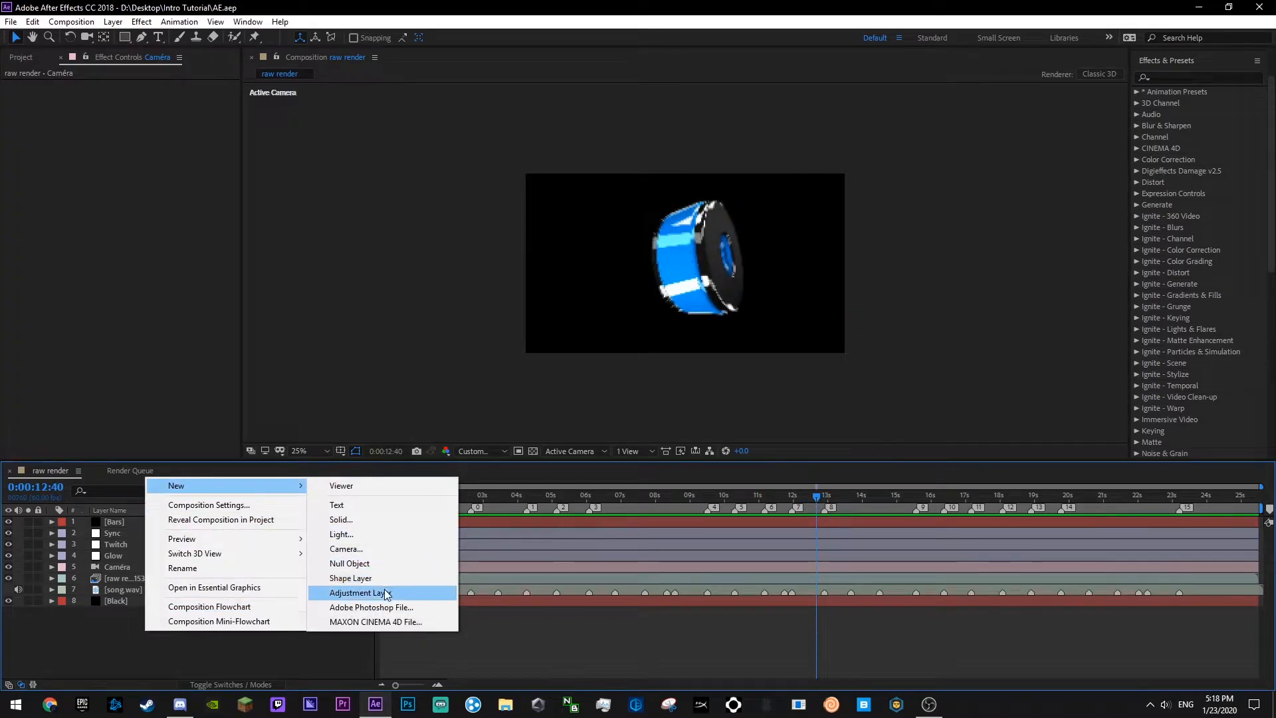
left_click(360, 592)
key("Return")
type("Opti")
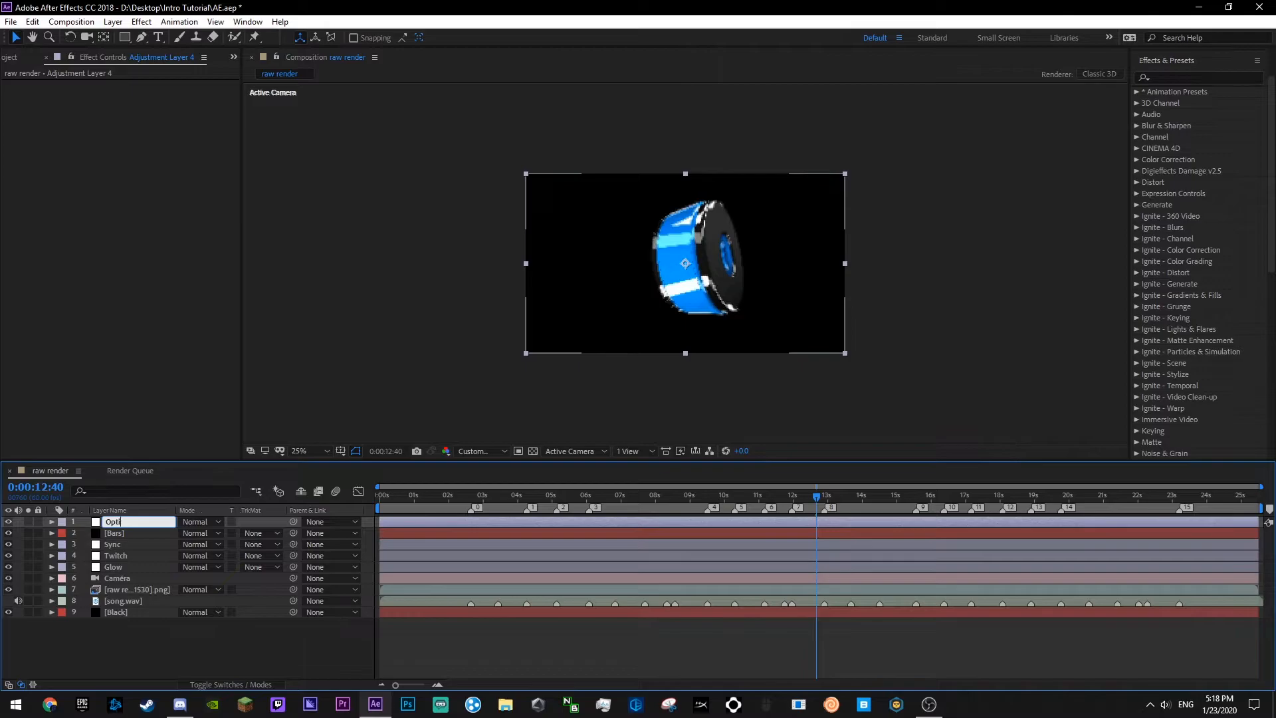
type("cs")
key("Return")
key("ctrl+s")
left_click_drag(134, 528, 126, 560)
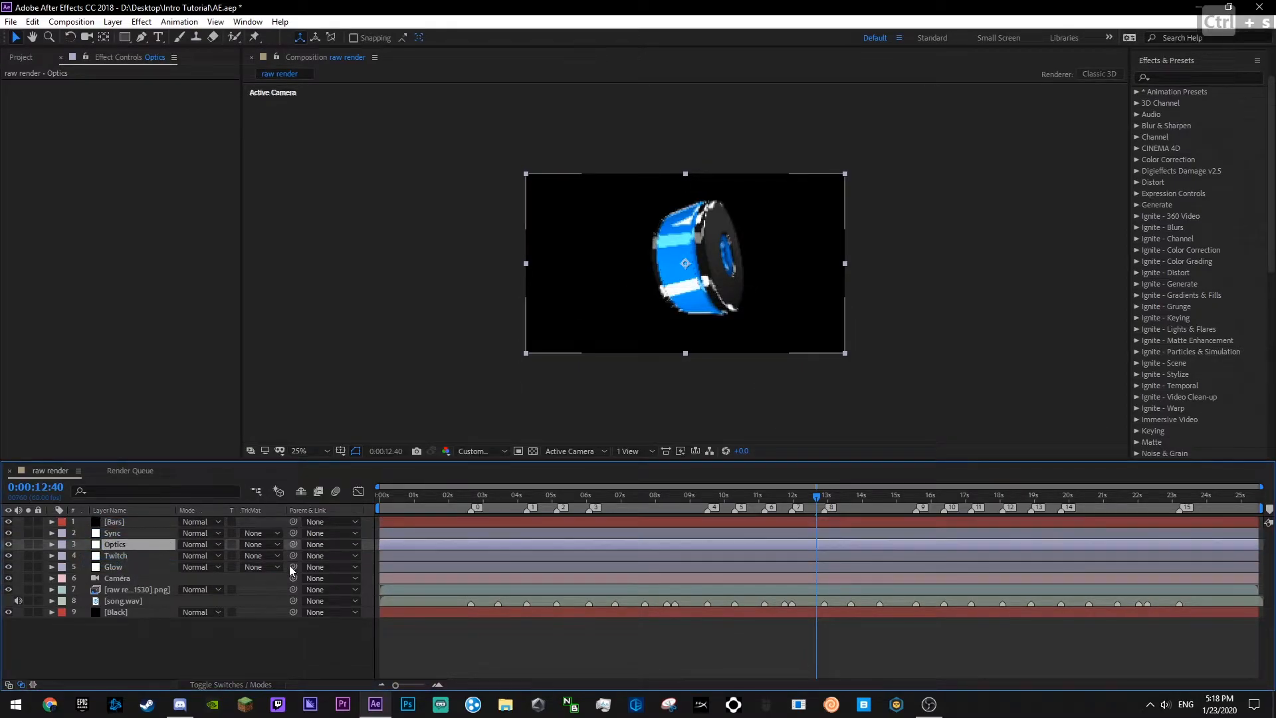
- Apply Optics Compensation to the Optics layer and copy the Twitch layer's Motion Tile effect above it
left_click(1188, 76)
type("optic")
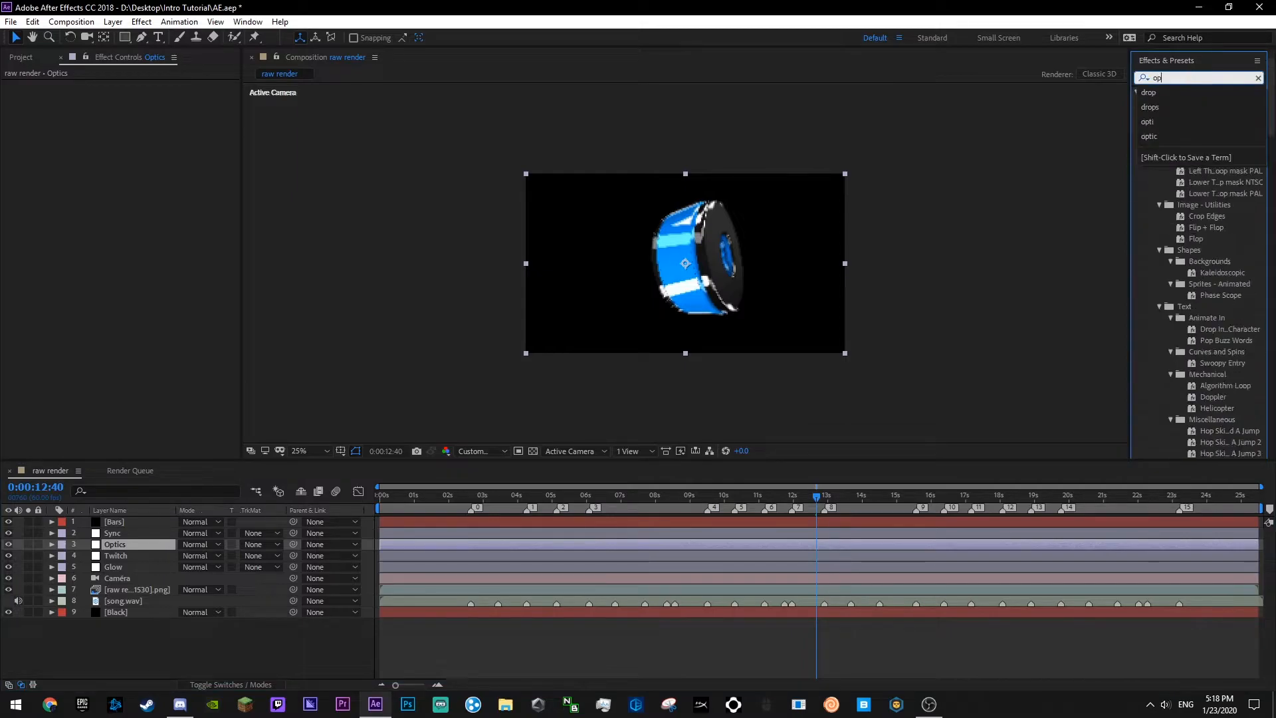
left_click_drag(1196, 160, 134, 552)
left_click(38, 85)
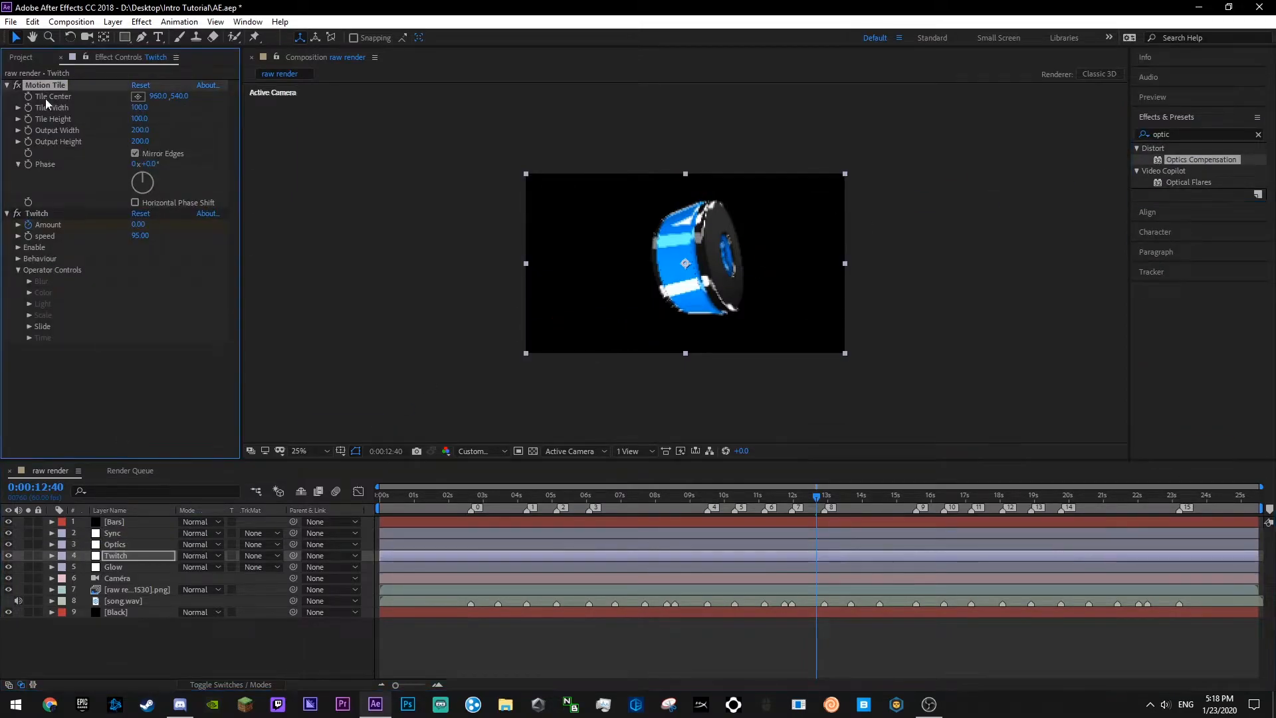
key("ctrl+c")
left_click(112, 547)
left_click(46, 83)
key("ctrl+v")
- Turn on Reverse Lens Distortion and add a Field of View (FOV) keyframe of 170 at 0:00:12:54 on the Optics layer
left_click(151, 238)
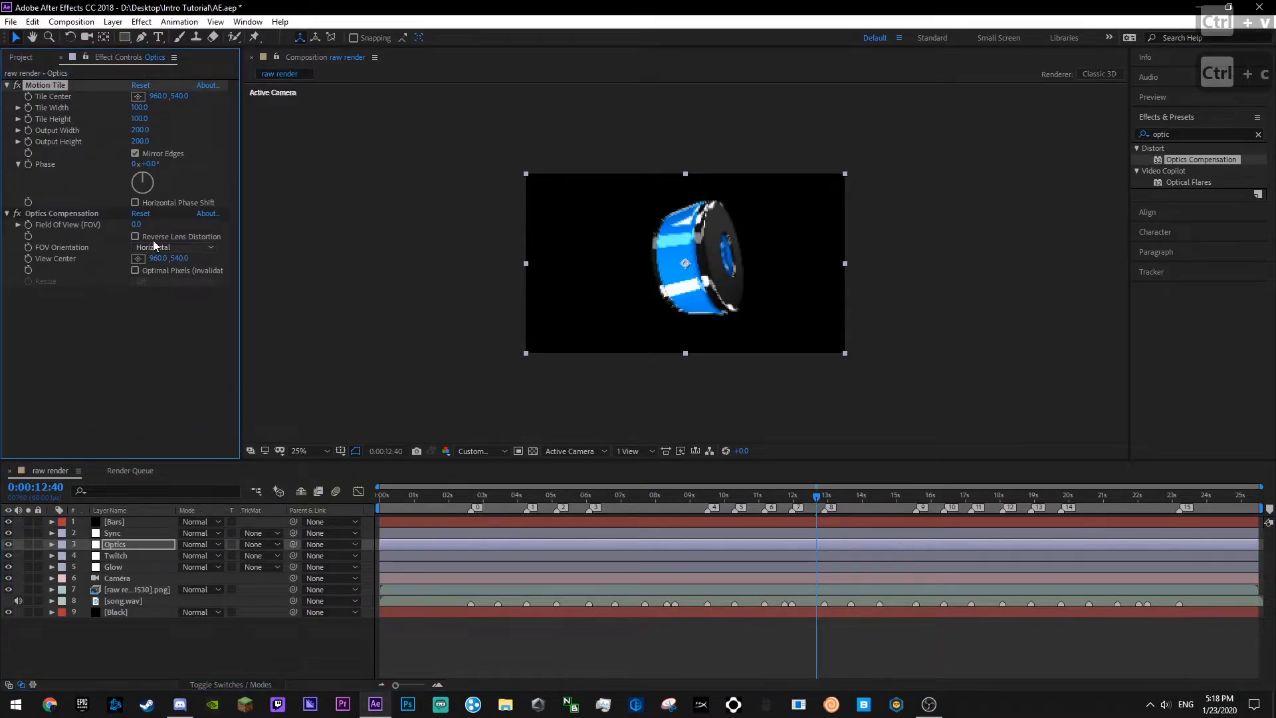
key("ctrl+s")
left_click_drag(635, 508, 825, 572)
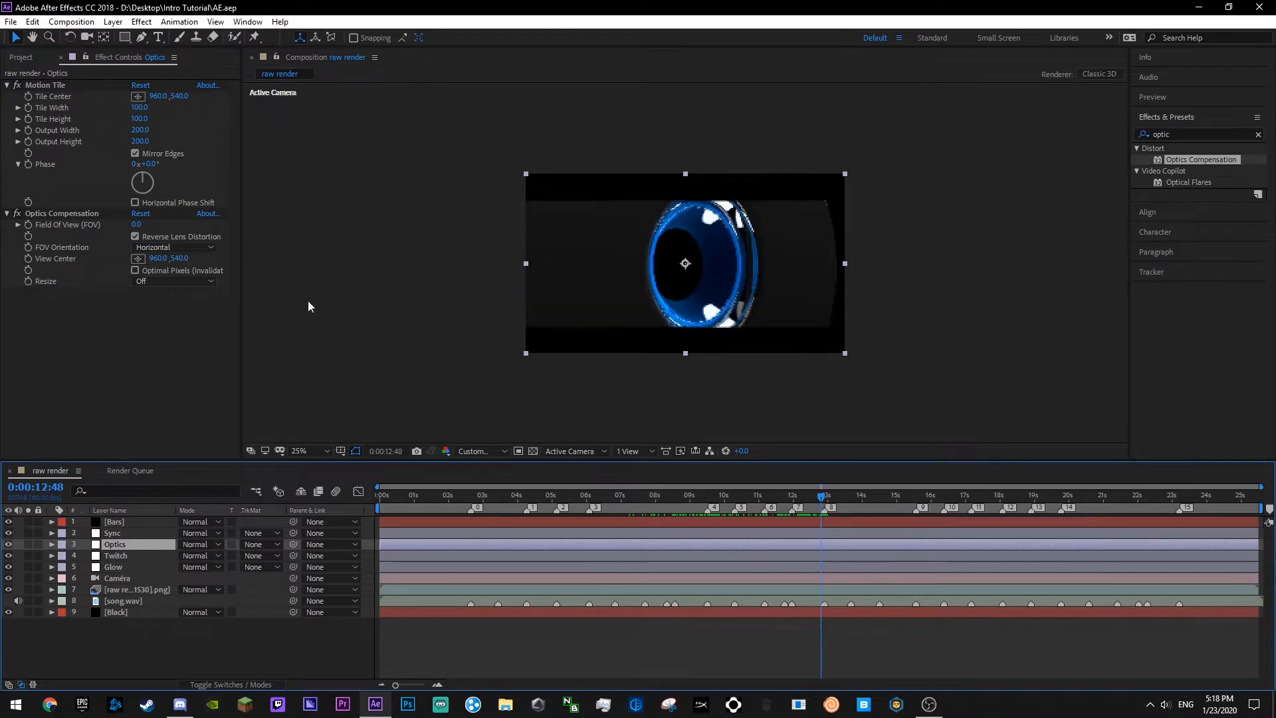
left_click(134, 288)
left_click(135, 236)
type("170")
key("Return")
left_click(149, 235)
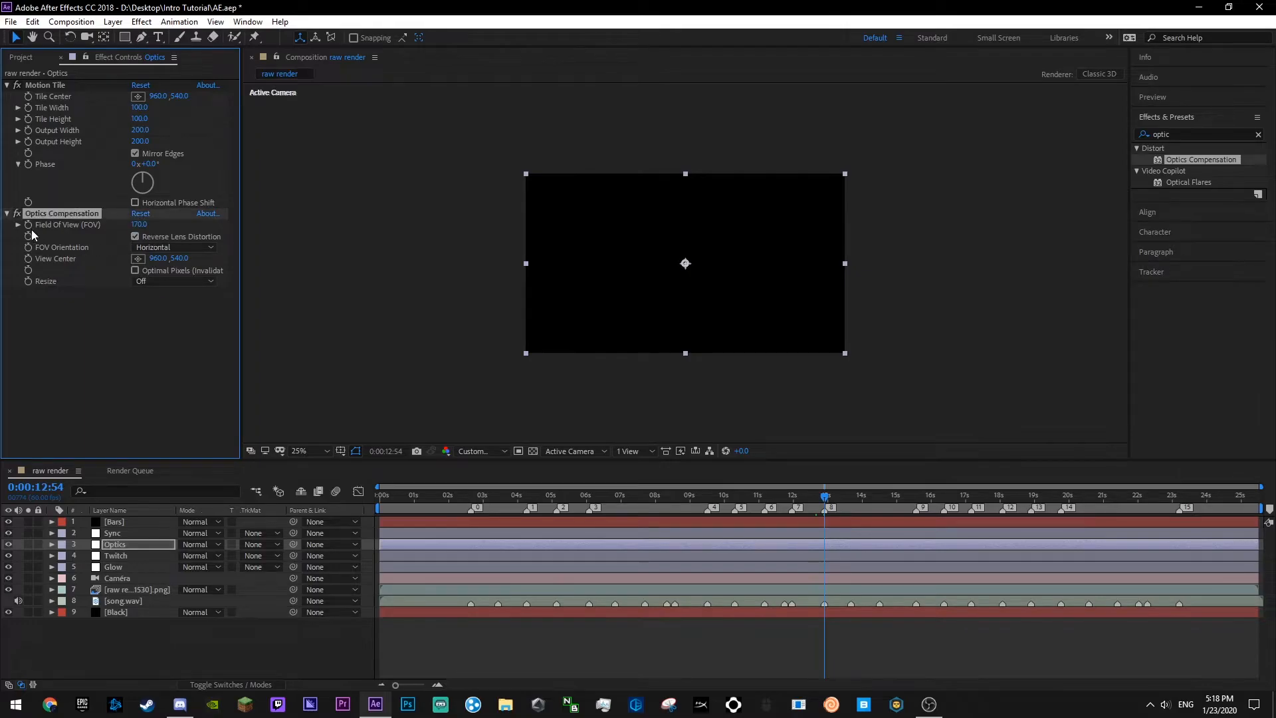
key("u")
- Add Field of View keyframes of 0 at 0:00:12:19 and 0:00:13:44, before and after the distortion peak
left_click_drag(817, 503, 804, 504)
left_click(135, 224)
type("0")
left_click(149, 397)
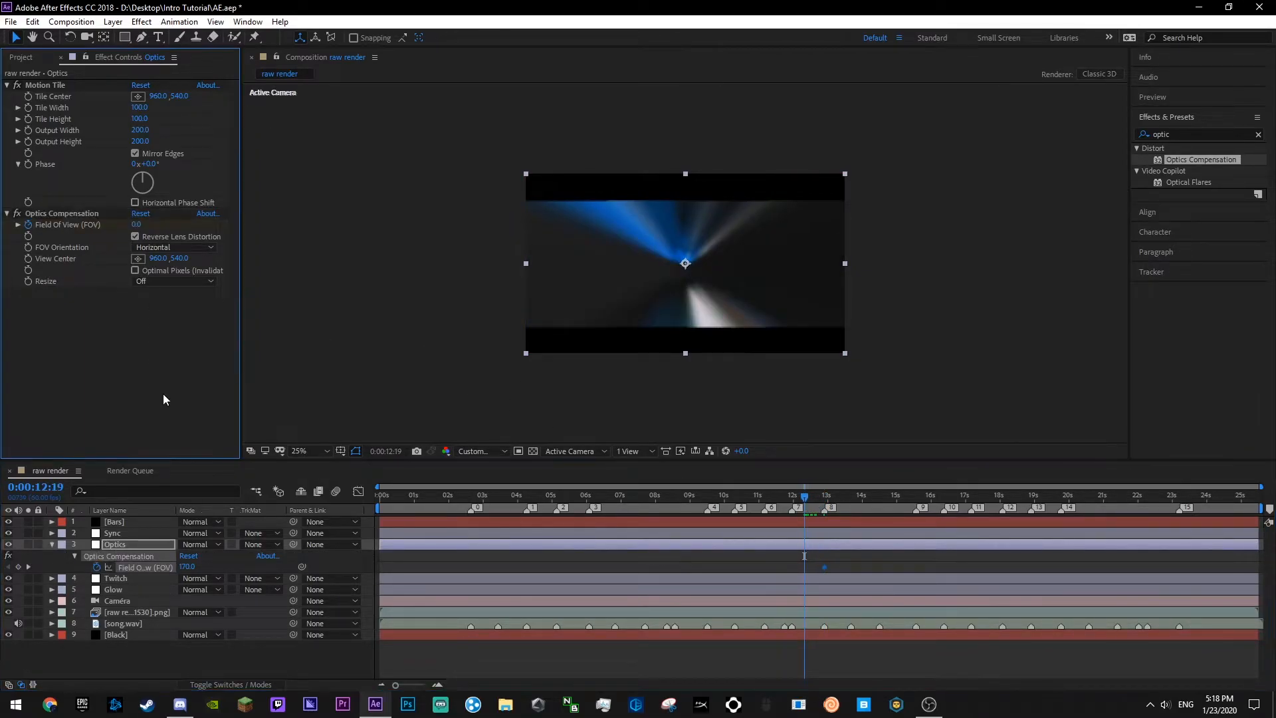
left_click(853, 504)
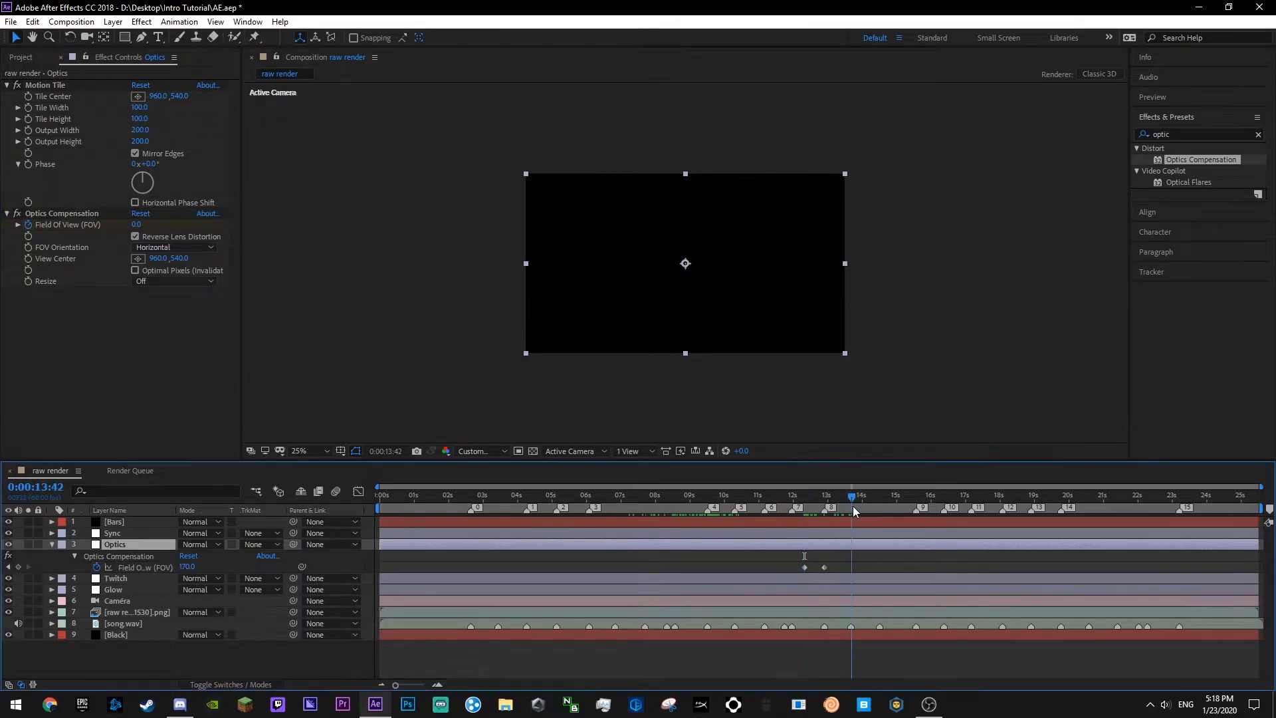
left_click(135, 225)
type("0")
key("Return")
- Move the first Field of View keyframe earlier to just after 12 s, save, and preview the distortion from 0:00:11:19
left_click_drag(804, 570, 796, 570)
key("ctrl+s")
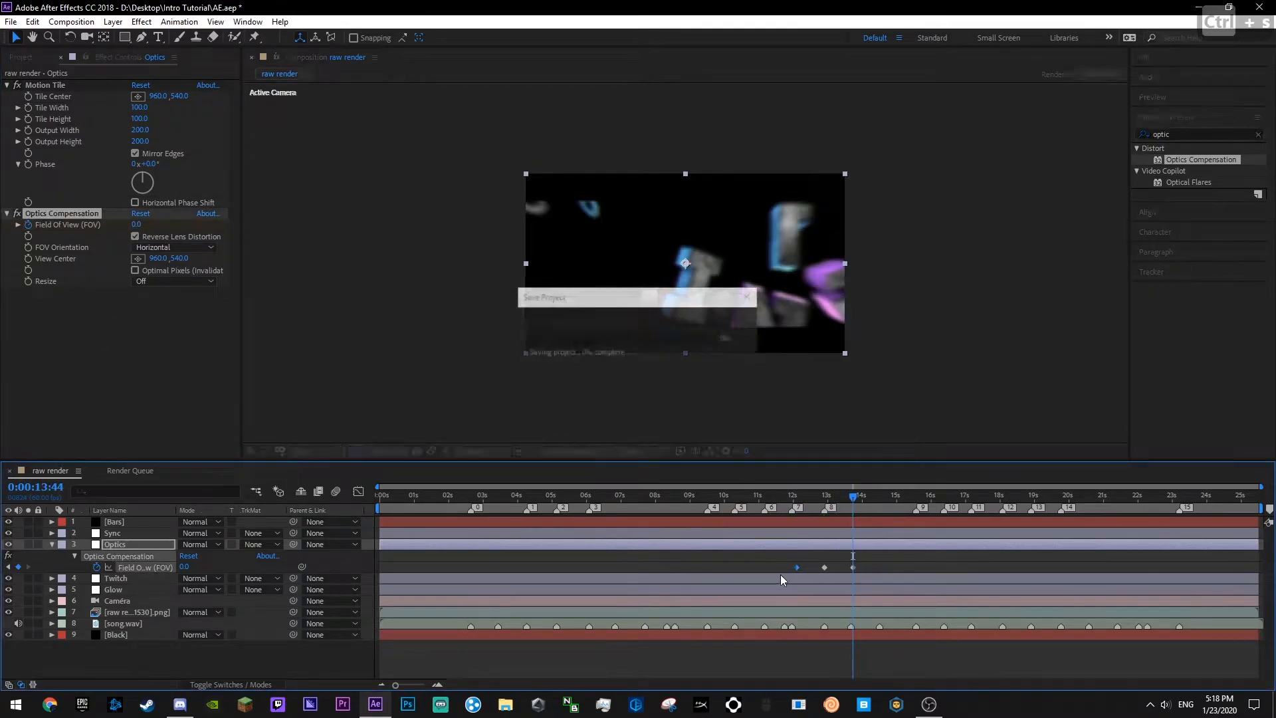
left_click_drag(805, 497, 770, 497)
key("space")
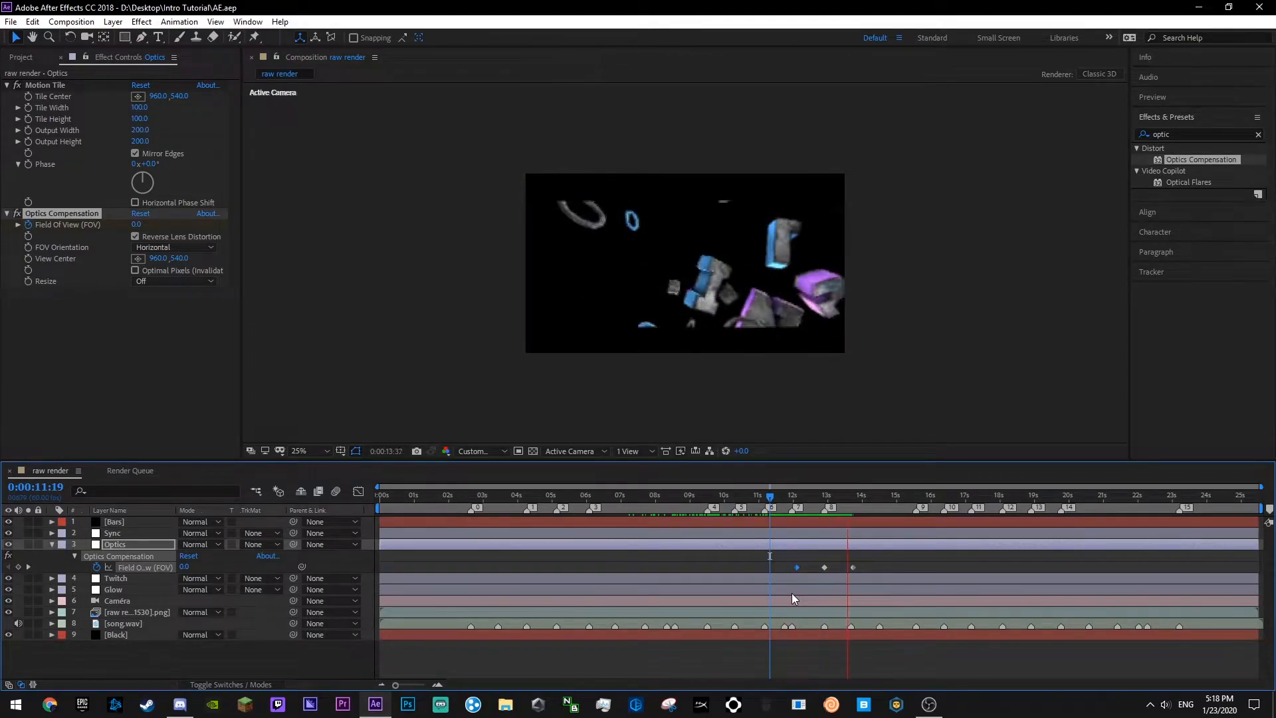
- Save with the Optics layer collapsed, preview the whole composition from the start, and clear the effects search
left_click_drag(779, 495, 372, 495)
key("ctrl+s")
left_click(52, 545)
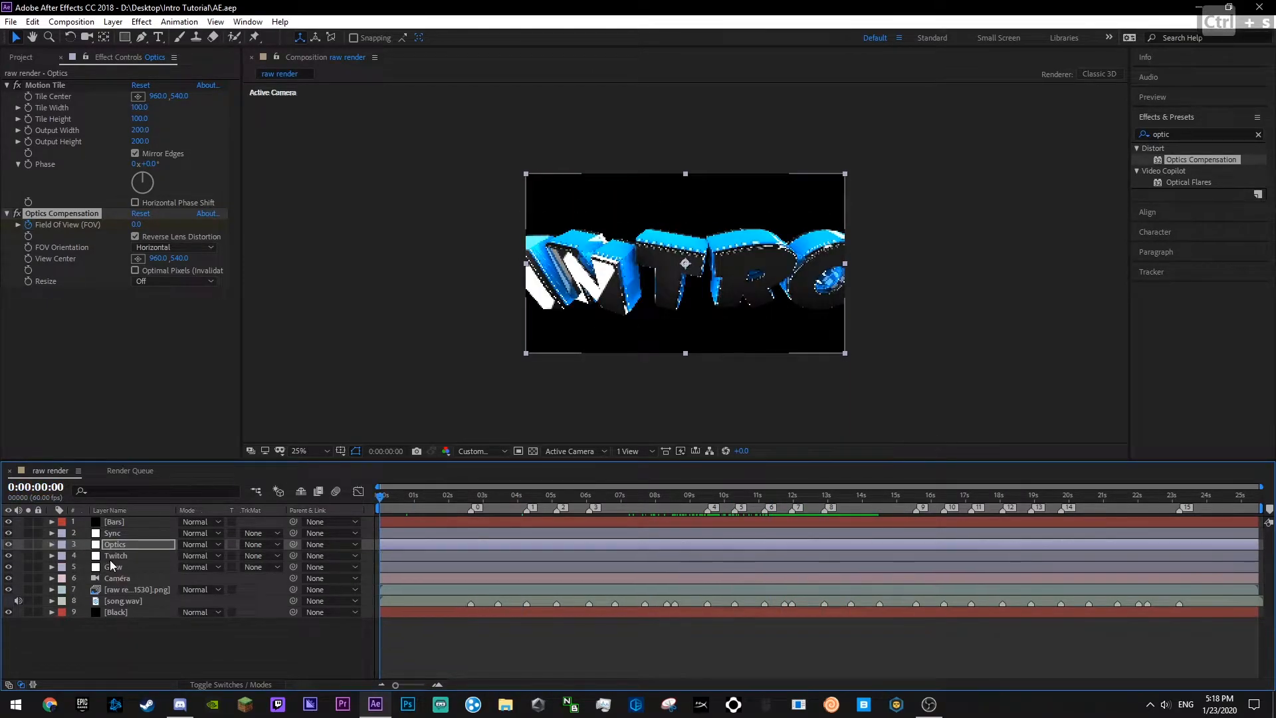
left_click(107, 577)
key("space")
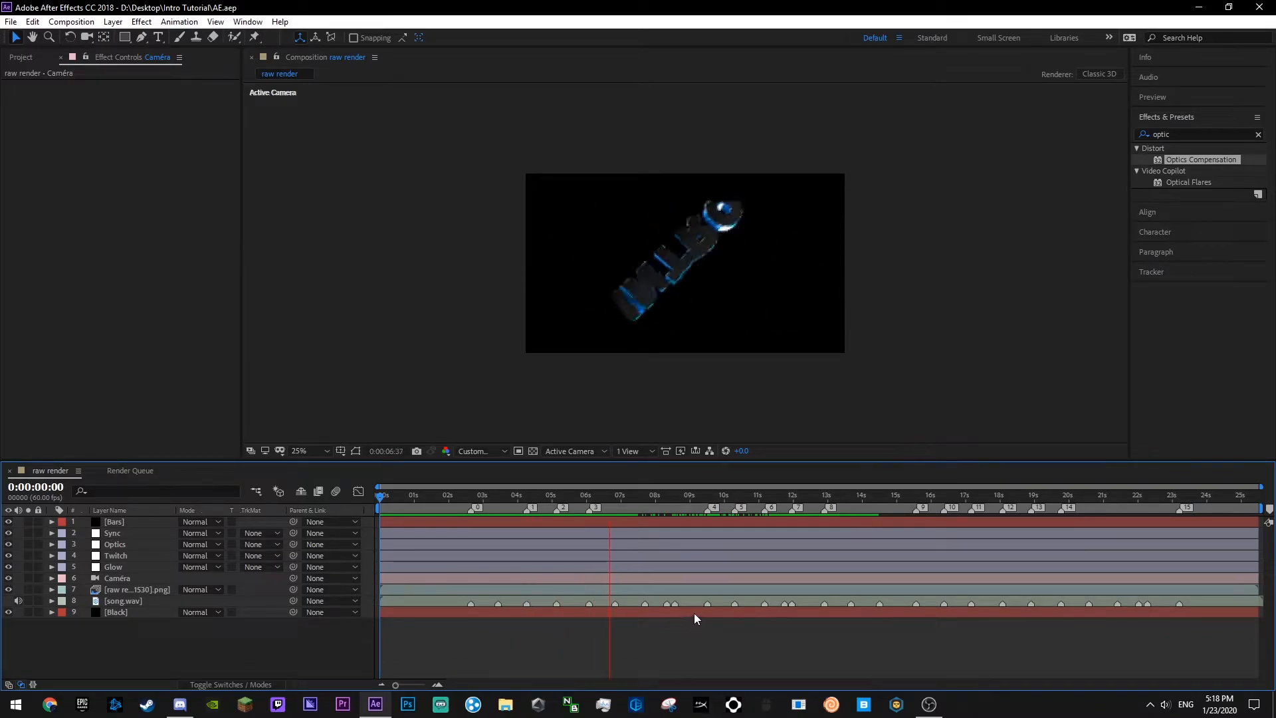
left_click(1258, 134)
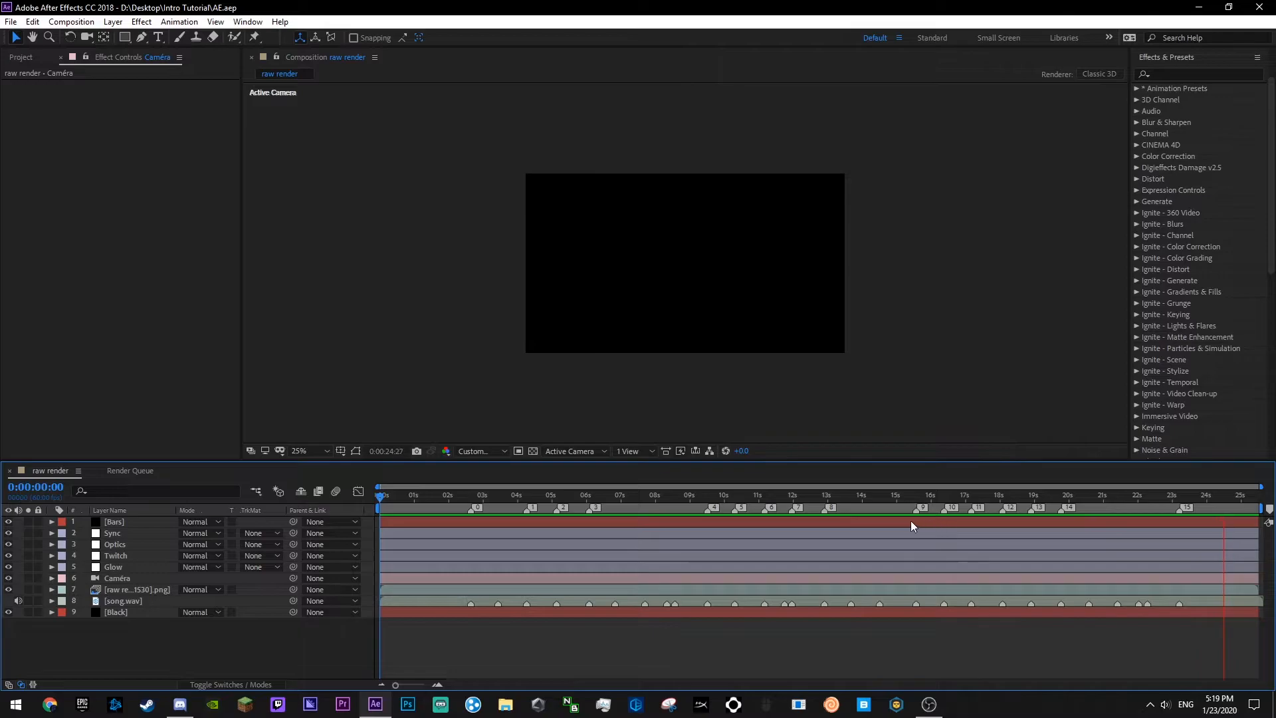
- Move the playhead to 0:00:10:41, save the project, and add an adjustment layer named Build above all other layers
left_click_drag(696, 501, 743, 536)
key("ctrl+s")
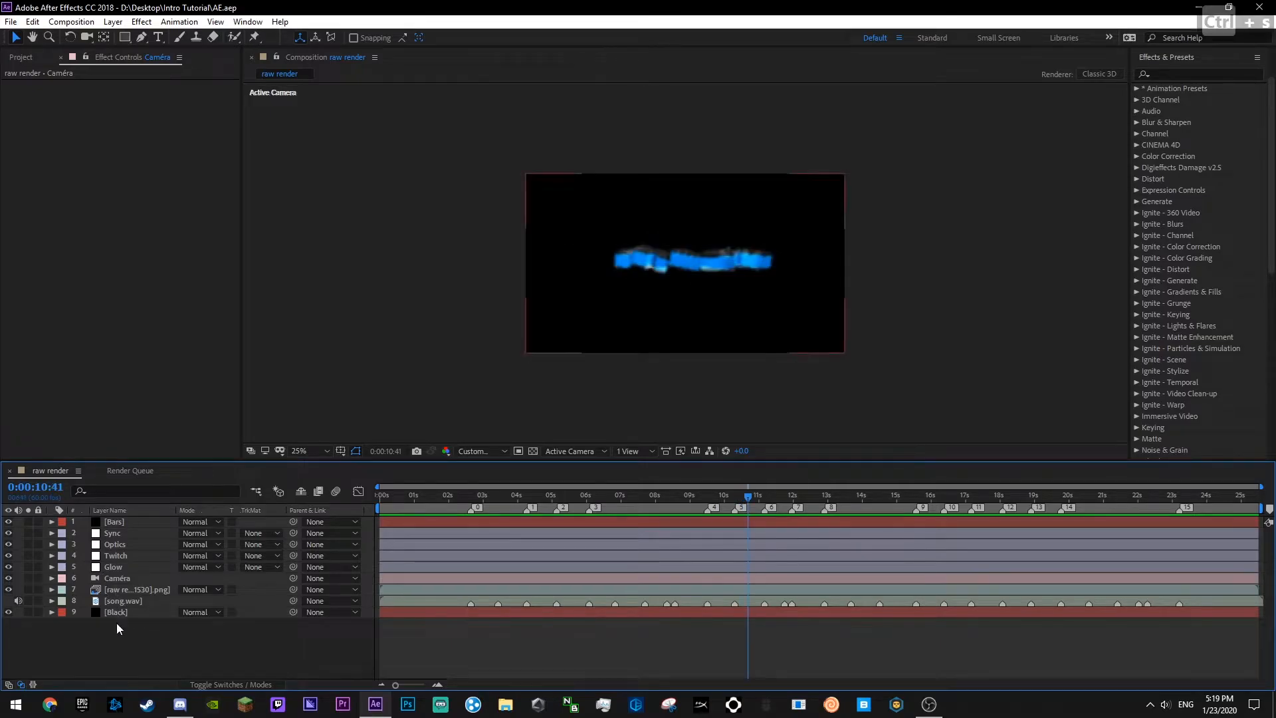
right_click(117, 621)
mouse_move(142, 492)
left_click(341, 601)
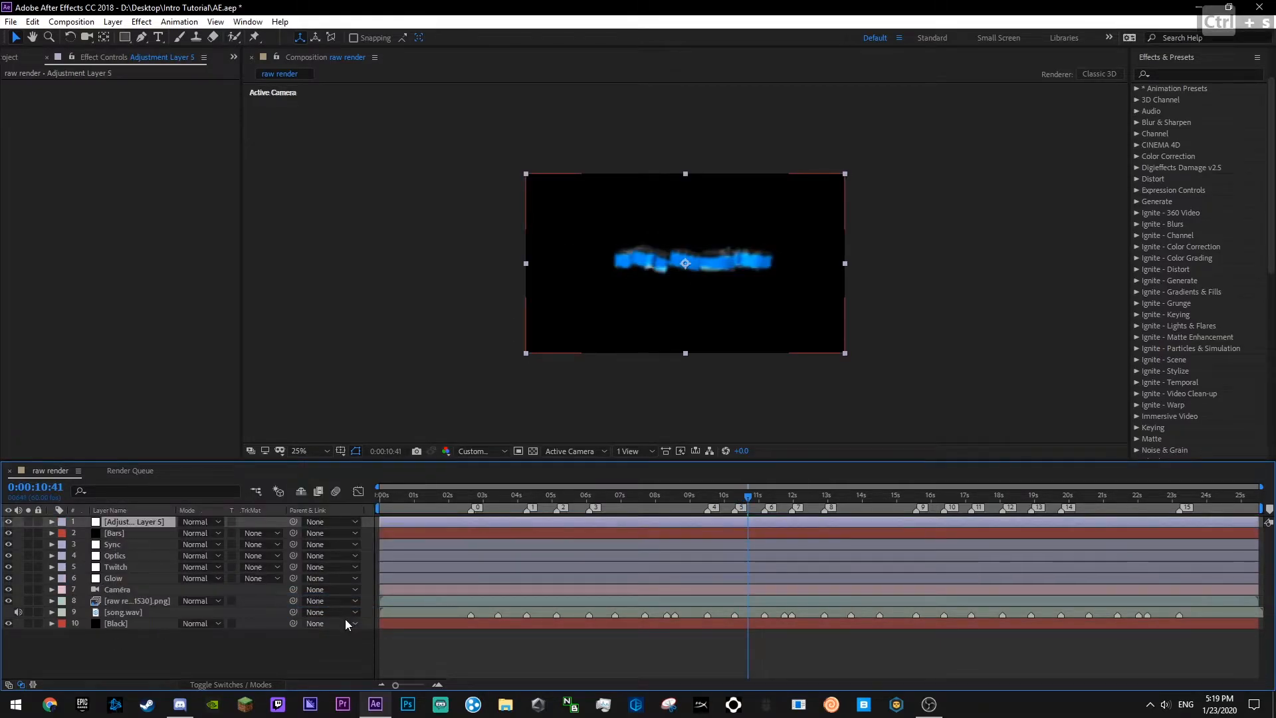
key("Return")
type("Build")
key("Return")
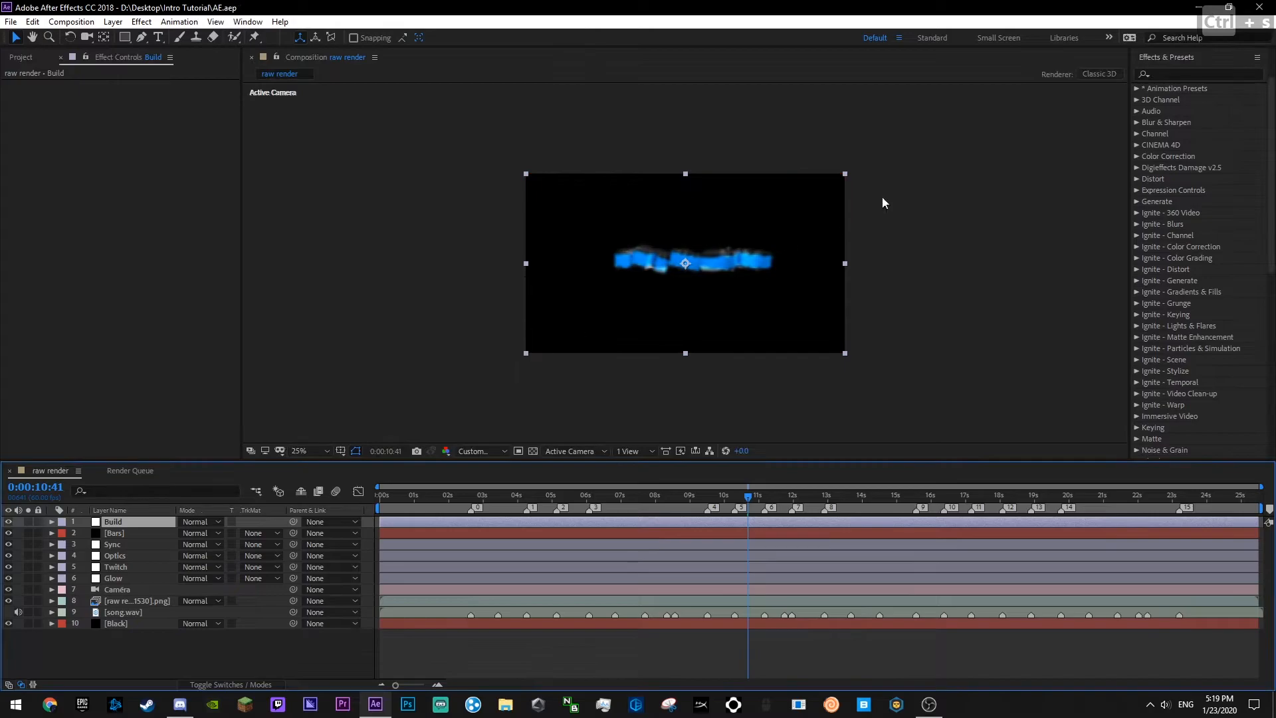
- Find the Video Copilot Twitch effect, apply it to the Build layer, and clear the effects search
left_click(1179, 77)
type("twitc")
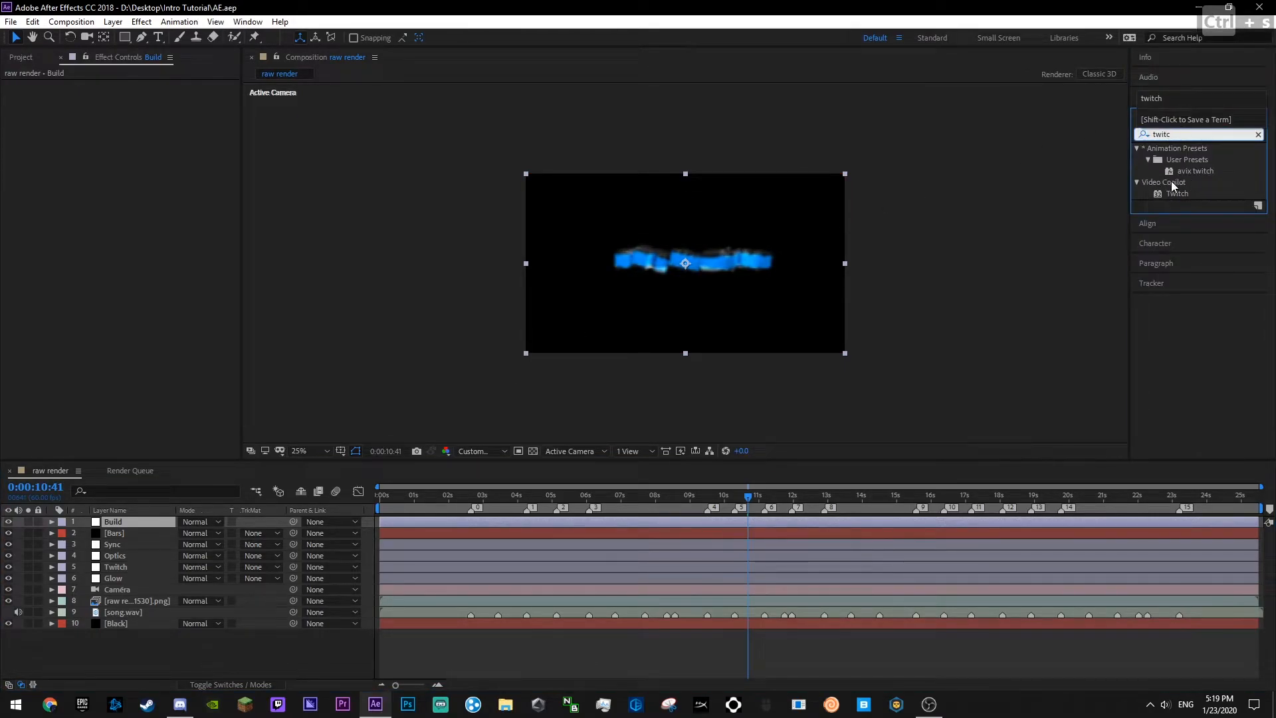
left_click_drag(1177, 193, 146, 269)
left_click(1257, 134)
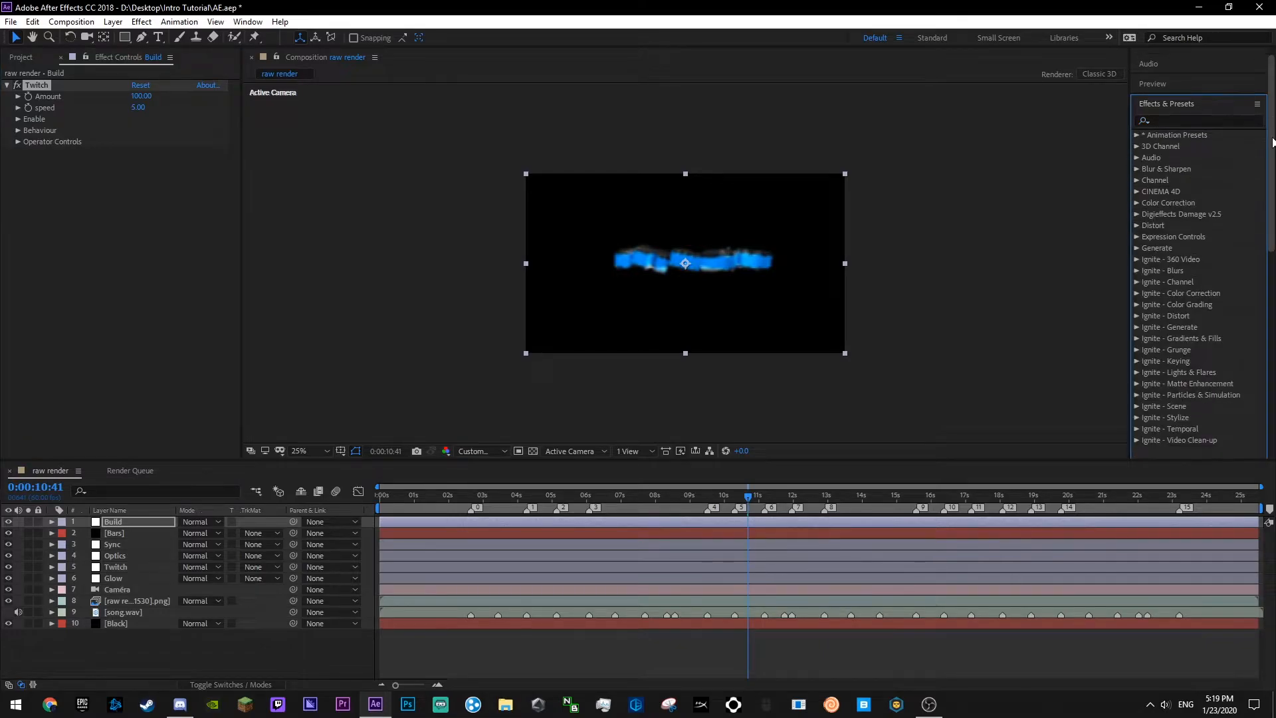
- Set the Build layer's Twitch speed to 90 and enable its Slide operator
left_click(138, 108)
type("90")
left_click(18, 173)
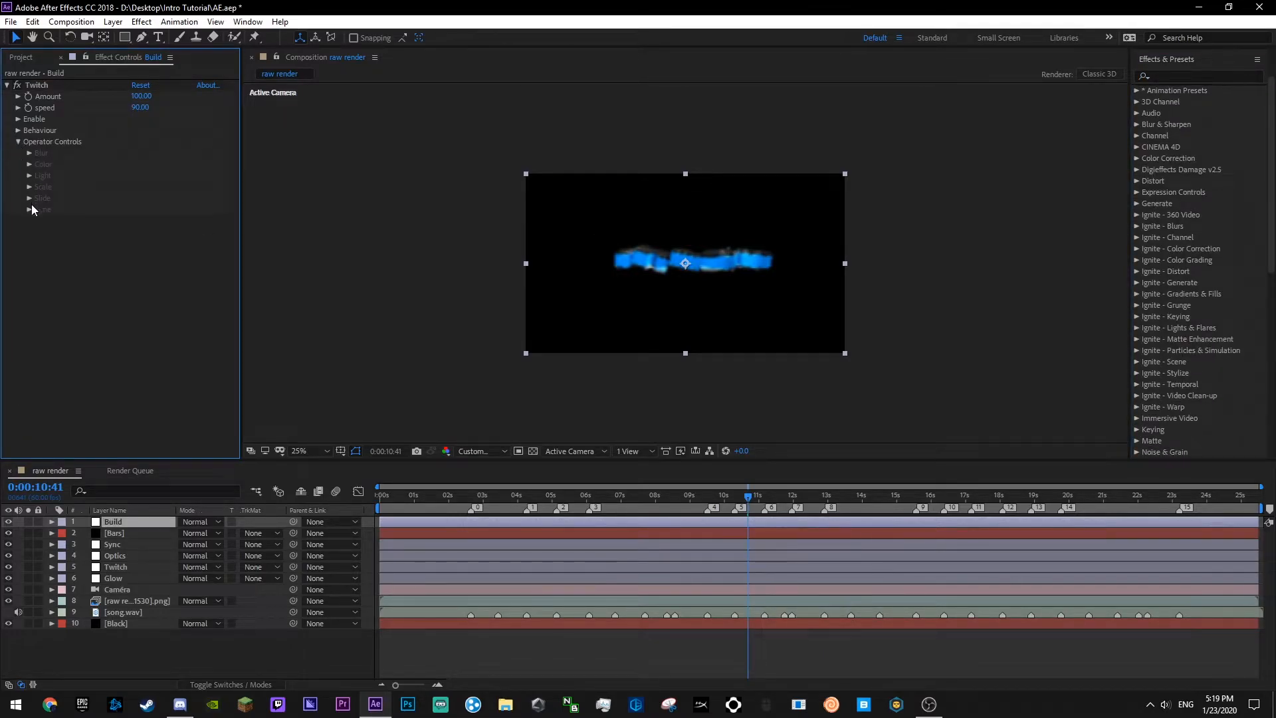
left_click(18, 119)
left_click(135, 175)
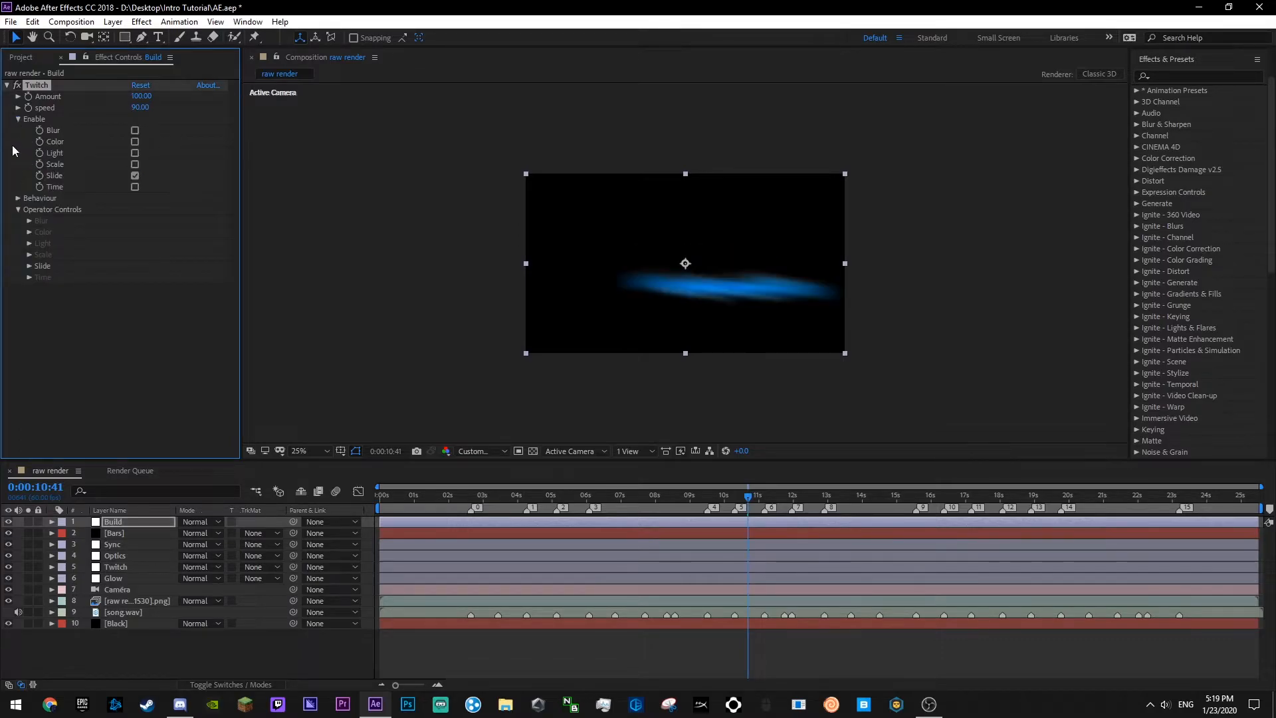
- Set the Build layer's Twitch Amount to 20, Slide RGB Split to 12 and Slide Motion Blur to 51, and save
left_click(29, 266)
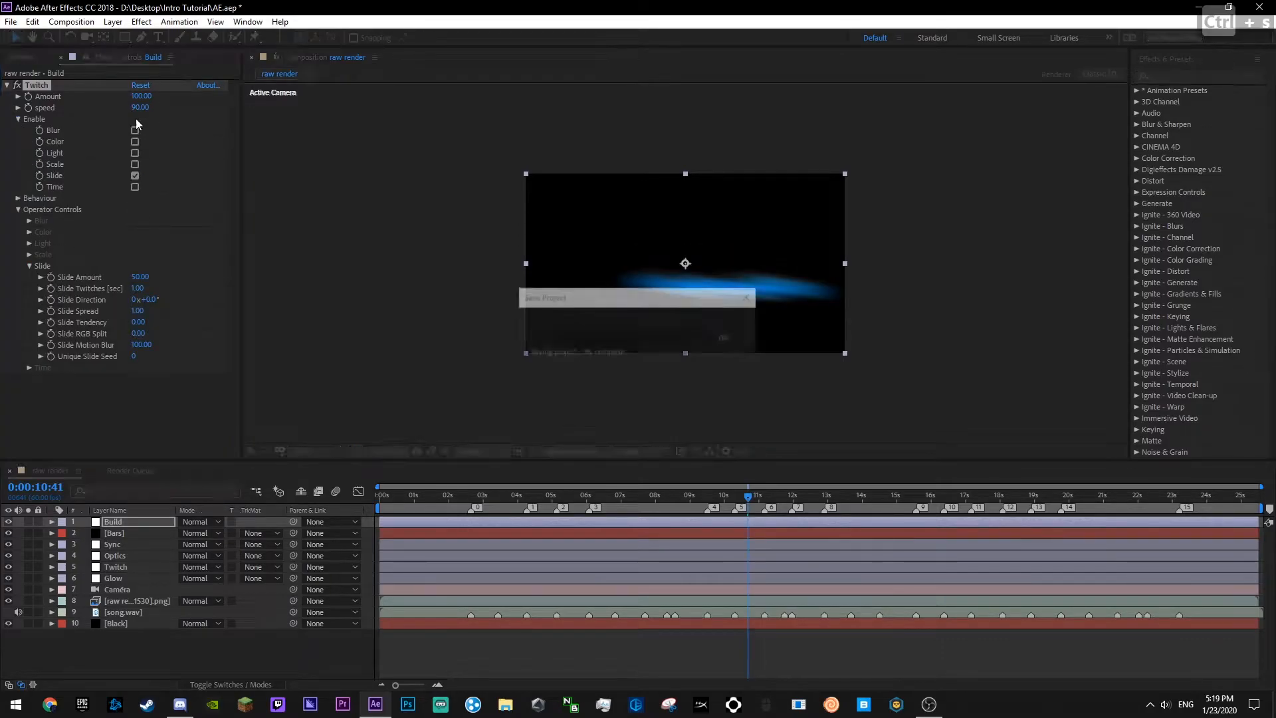
key("ctrl+s")
left_click_drag(140, 96, 83, 102)
left_click(142, 96)
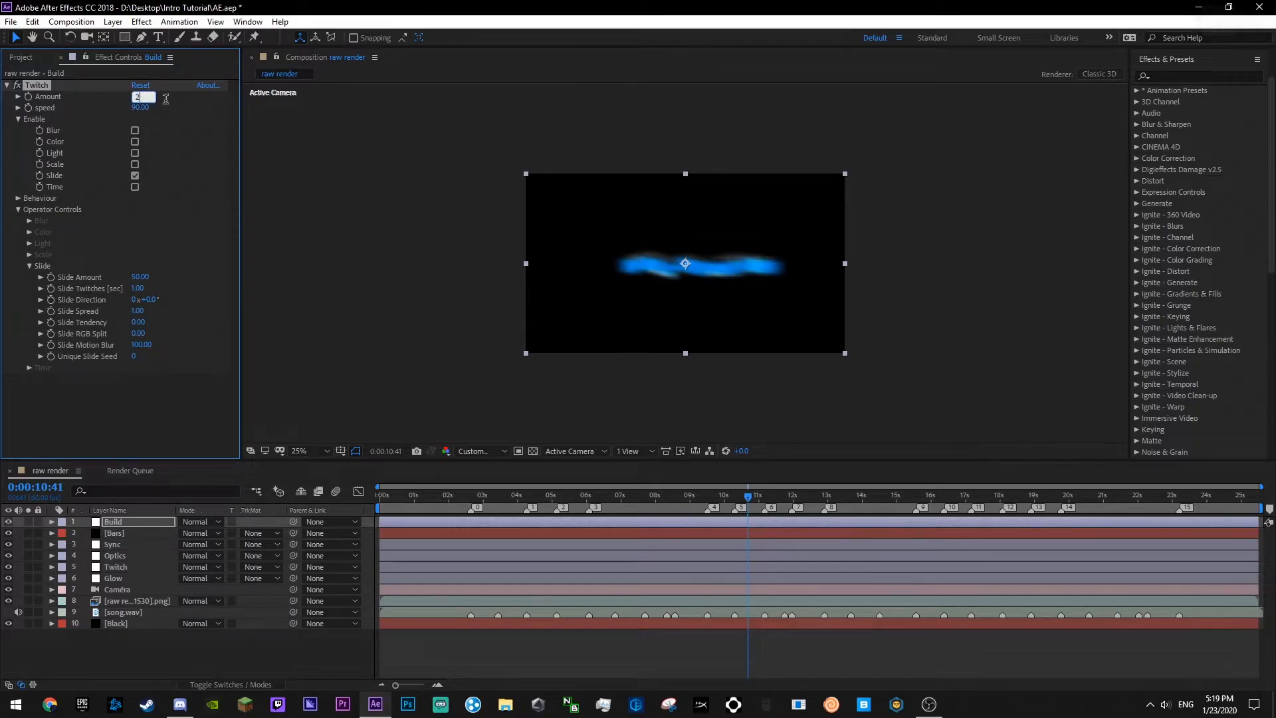
type("20")
left_click(215, 171)
left_click_drag(146, 332, 153, 334)
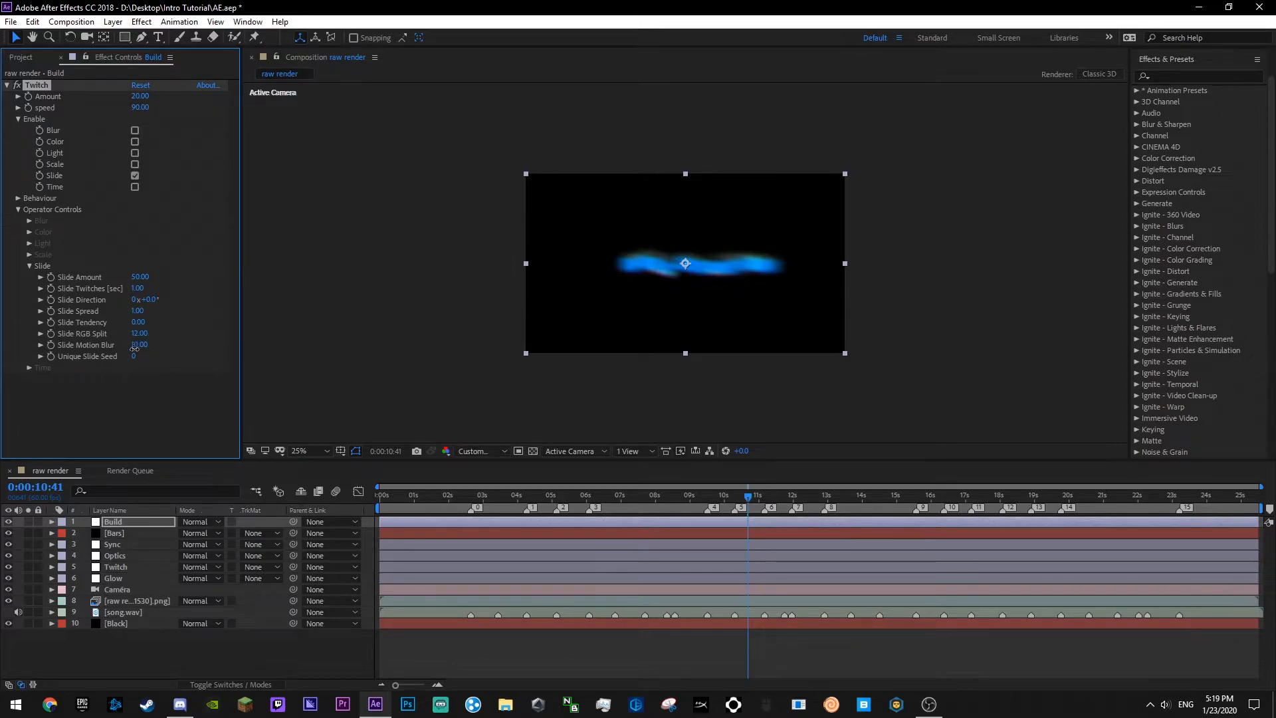
key("ctrl+s")
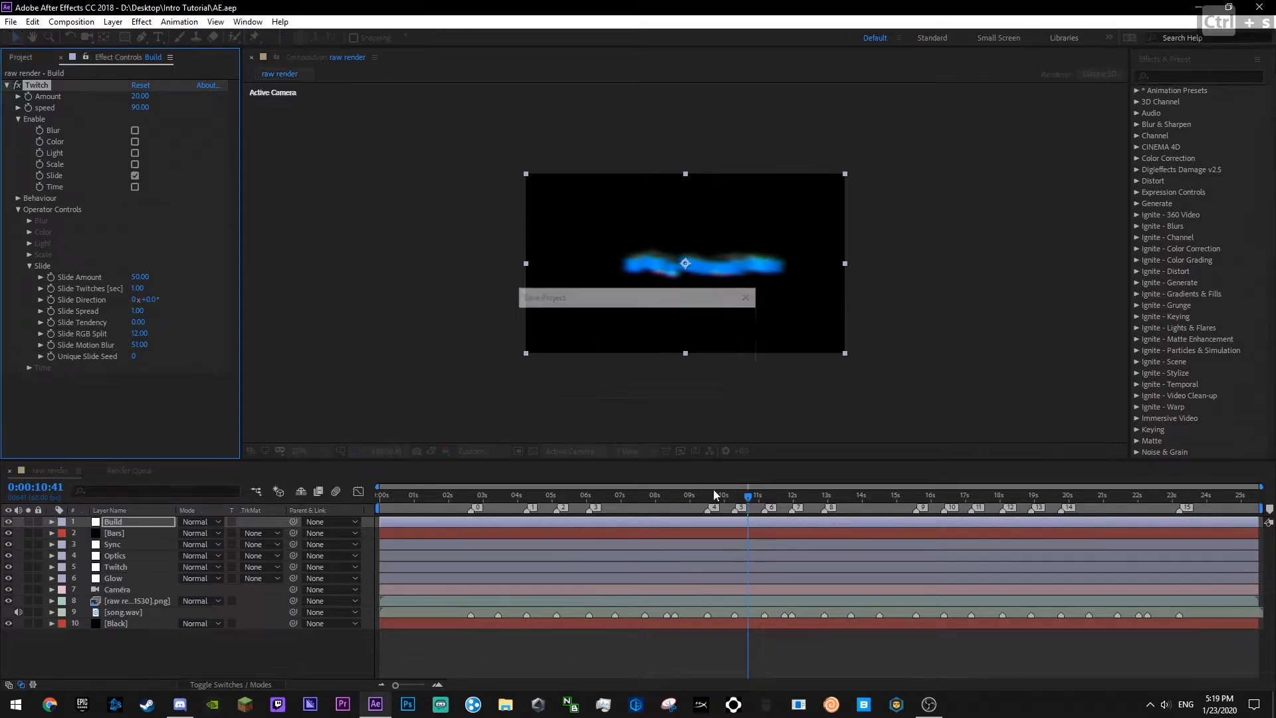
- Preview the slide twitch from 0:00:09:03 and move the playhead to 0:00:08:43
left_click(691, 495)
key("space")
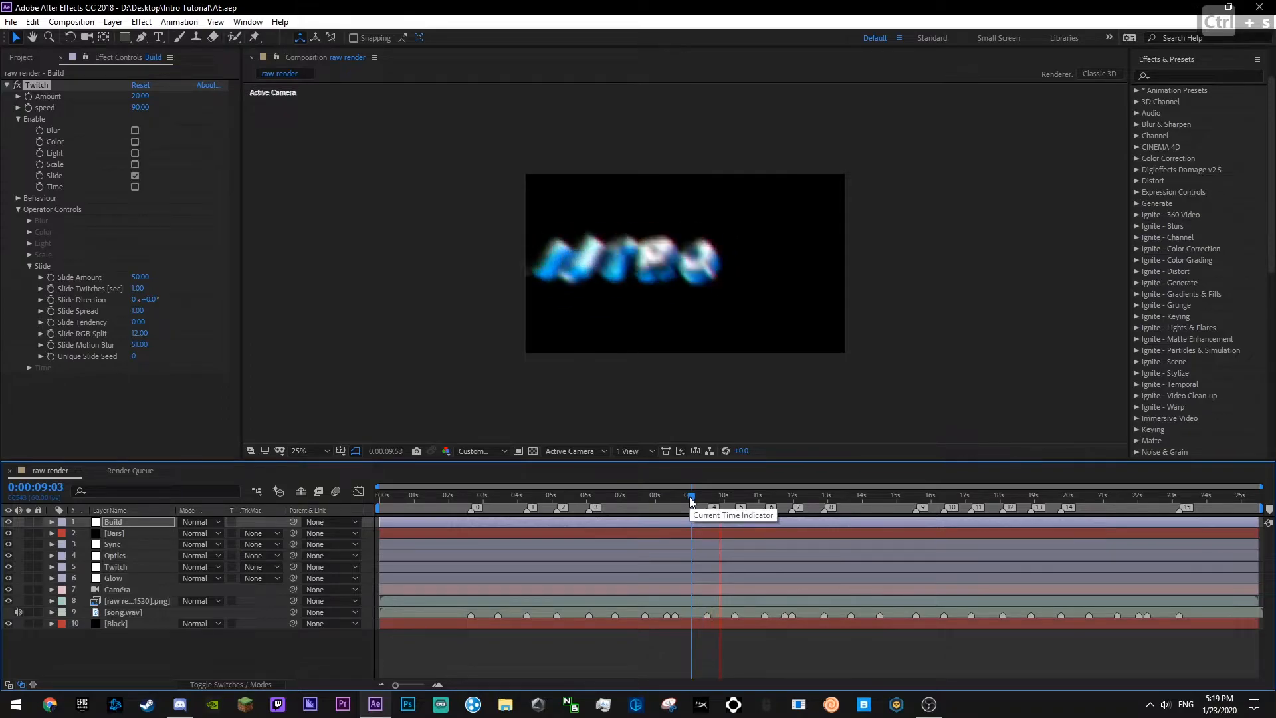
key("space")
left_click(680, 504)
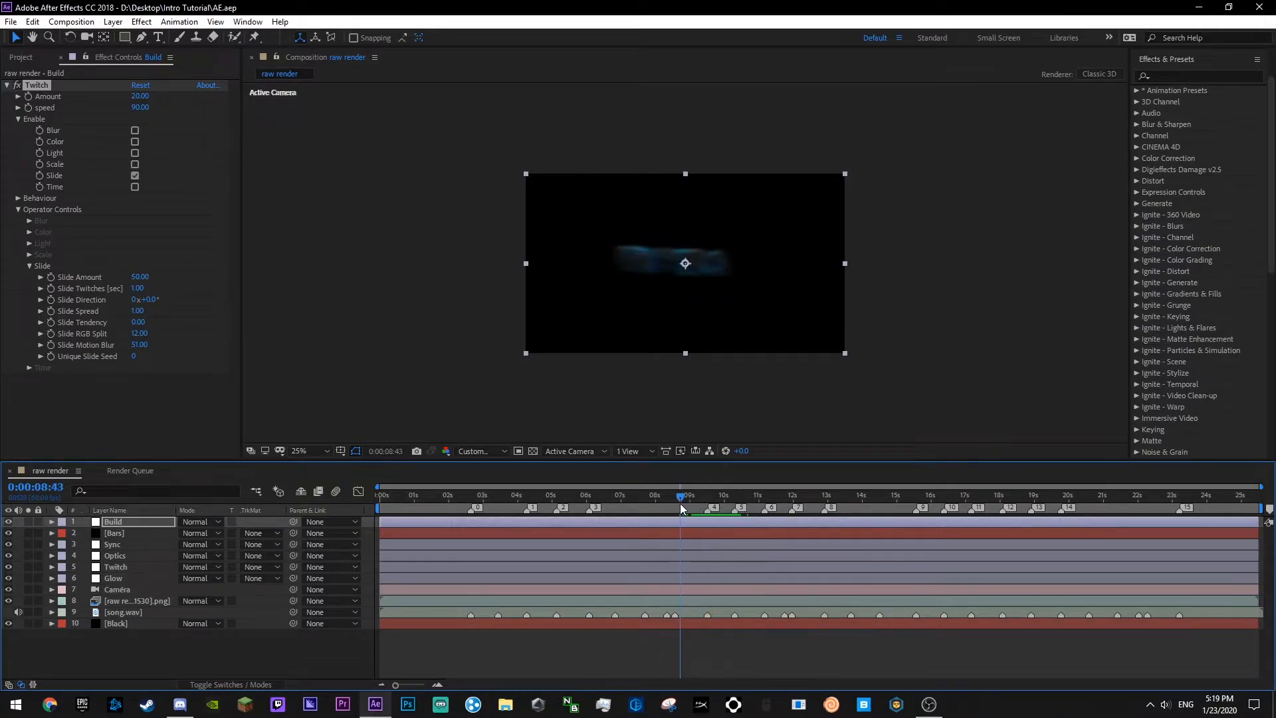
- Lower the Slide Amount of the Build layer's Twitch, preview the result, and save with the Slide settings collapsed
left_click_drag(136, 277, 123, 278)
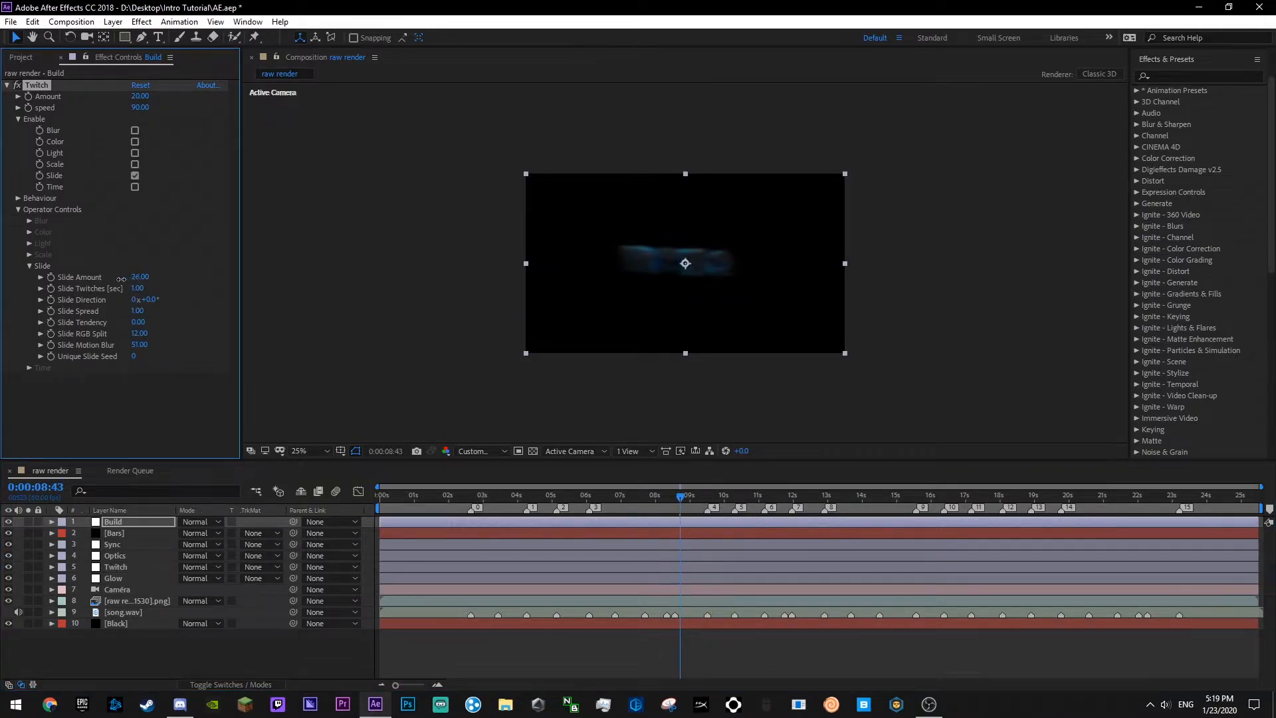
key("space")
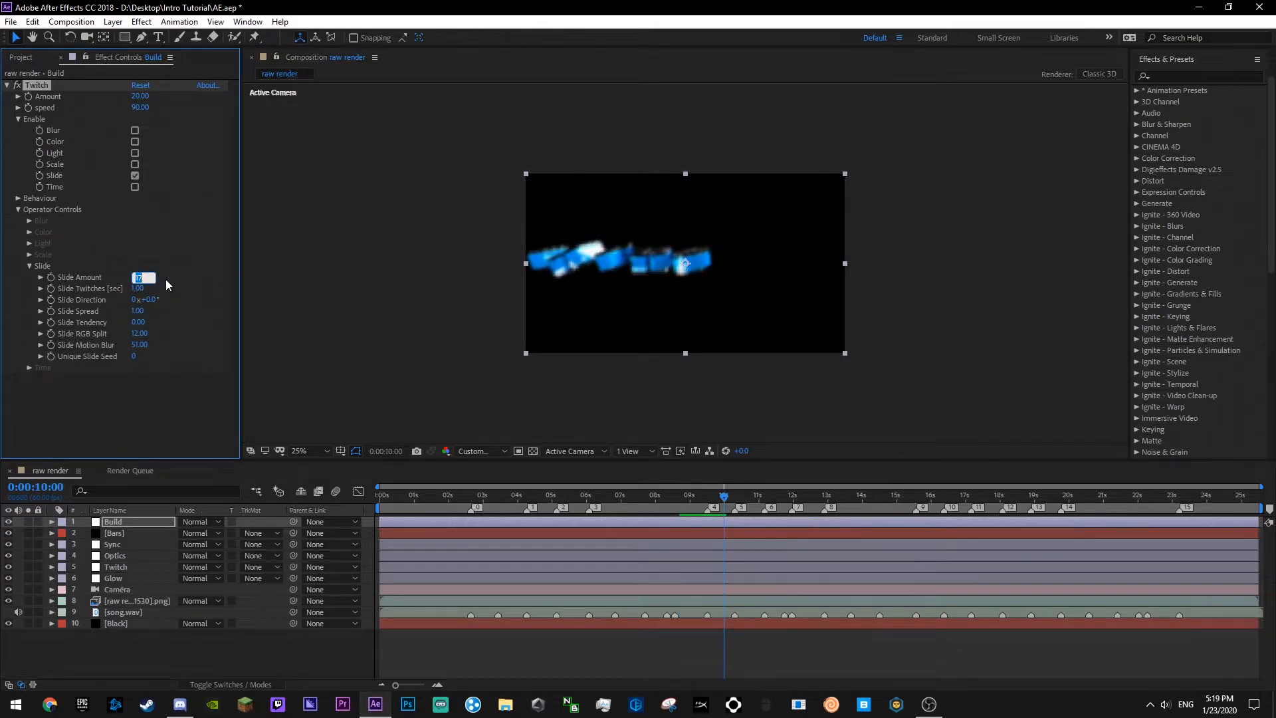
key("ctrl+s")
left_click(29, 265)
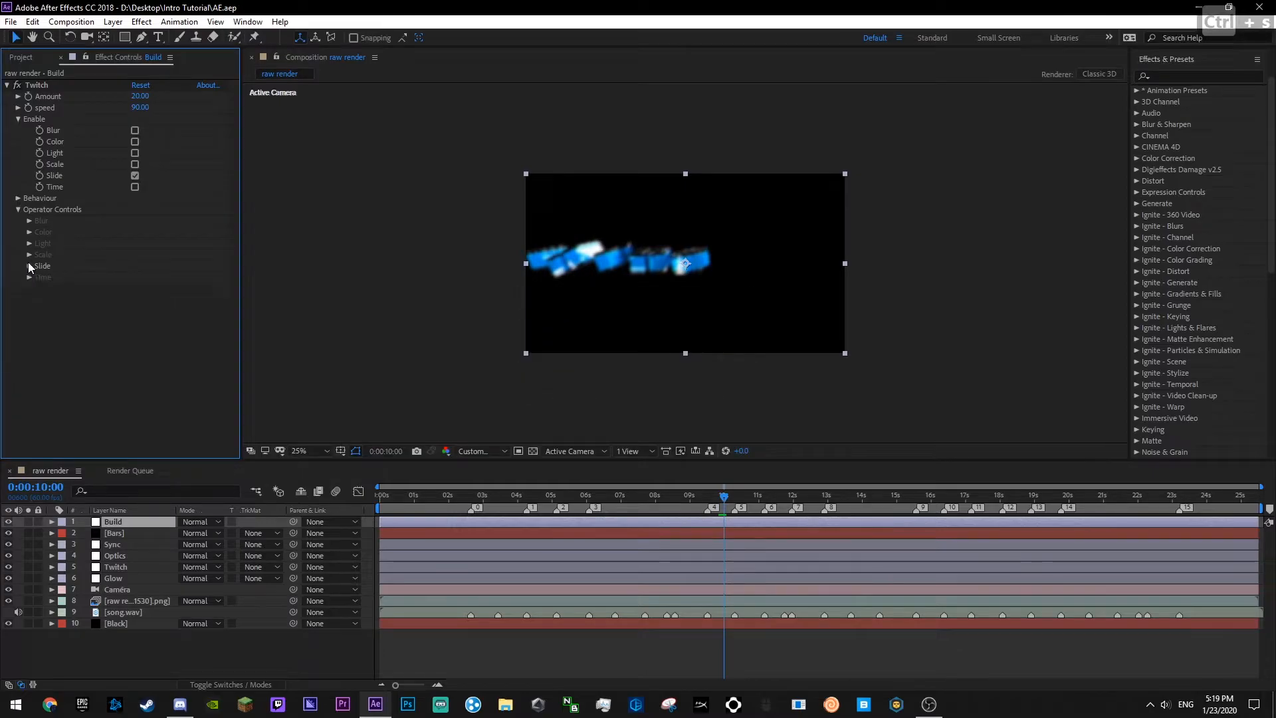
- Keyframe the Build layer's Twitch Amount at 20 at 0:00:12:50 and at 0 slightly earlier, just after 12 seconds
left_click_drag(731, 500, 822, 500)
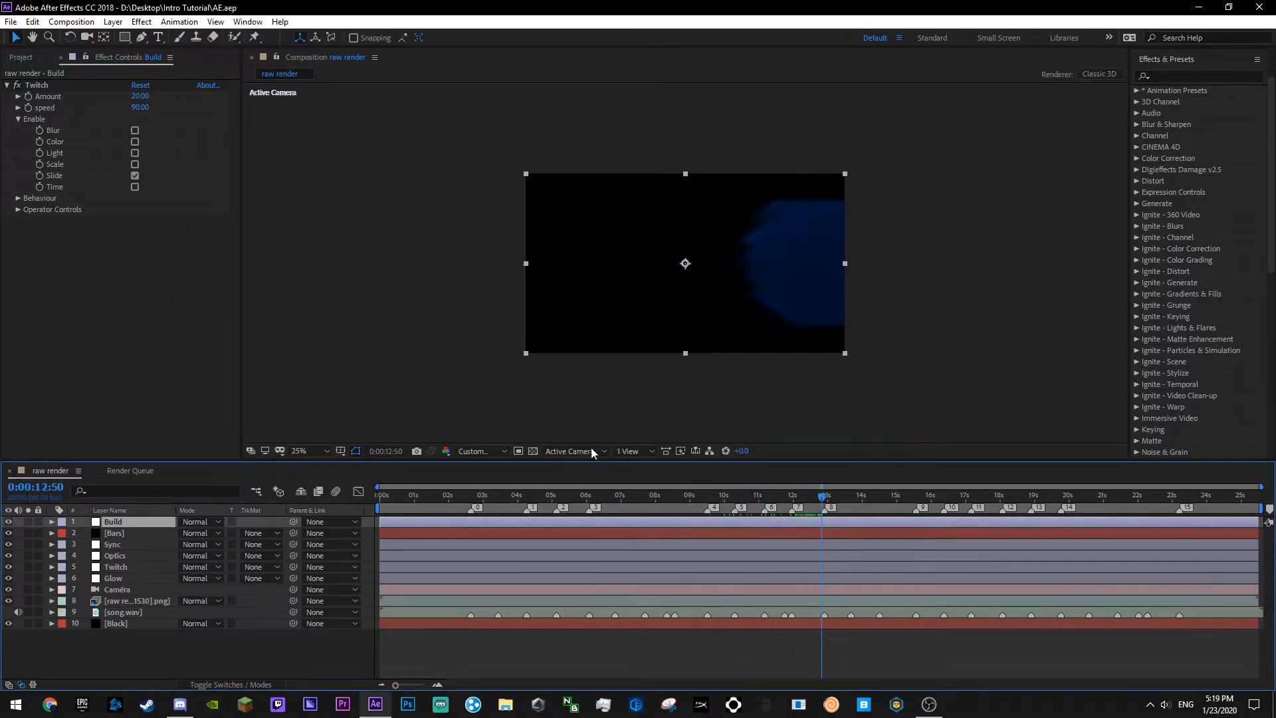
key("k")
left_click(28, 97)
left_click_drag(809, 500, 799, 500)
left_click(140, 96)
type("0")
key("Return")
- Reveal the Build layer's keyframes, move the layer between the Twitch and Glow layers, and save
left_click(129, 524)
key("u")
left_click_drag(129, 523, 126, 594)
key("ctrl+s")
- Add a Twitch Amount keyframe of 0 on the Build layer at 0:00:13:18 and save
left_click(799, 509)
left_click_drag(799, 508, 839, 528)
left_click(188, 589)
type("0")
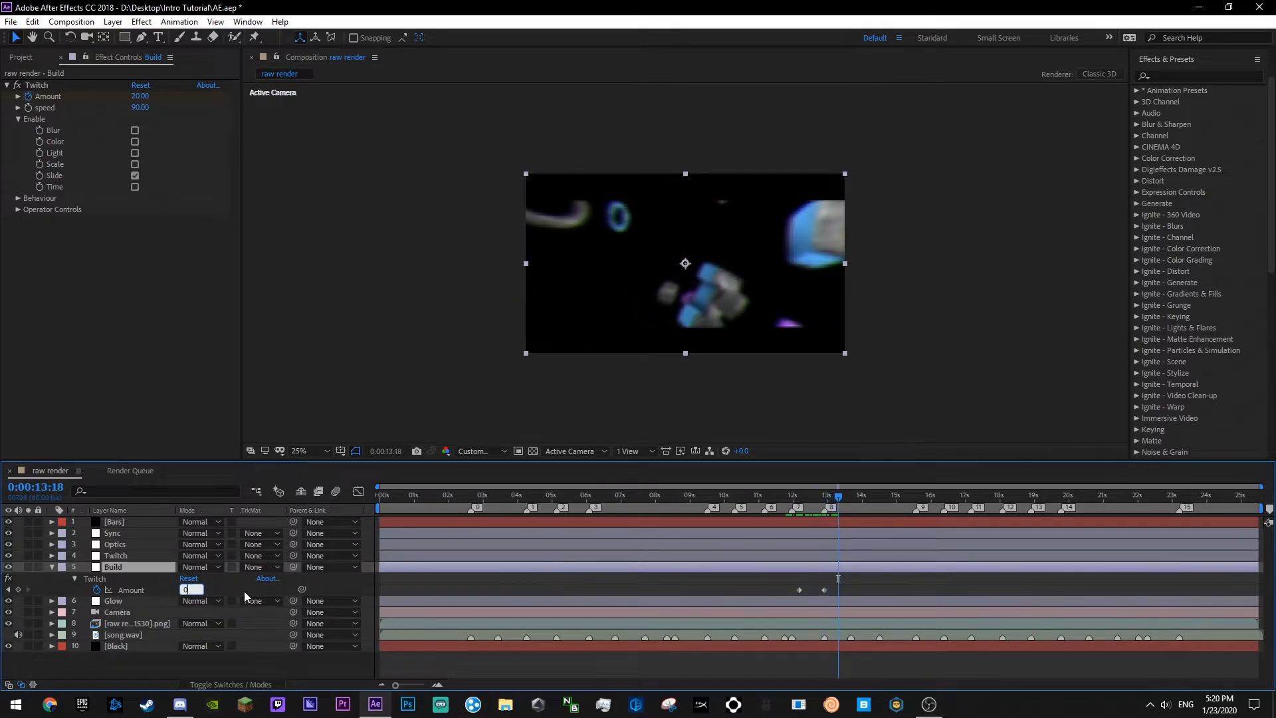
key("Return")
key("ctrl+s")
- Shift the Build layer's first Amount keyframe slightly earlier, save, and return to the start with the layer collapsed
left_click_drag(783, 493, 791, 525)
left_click_drag(799, 590, 794, 591)
key("ctrl+s")
left_click_drag(798, 500, 301, 516)
left_click(52, 567)
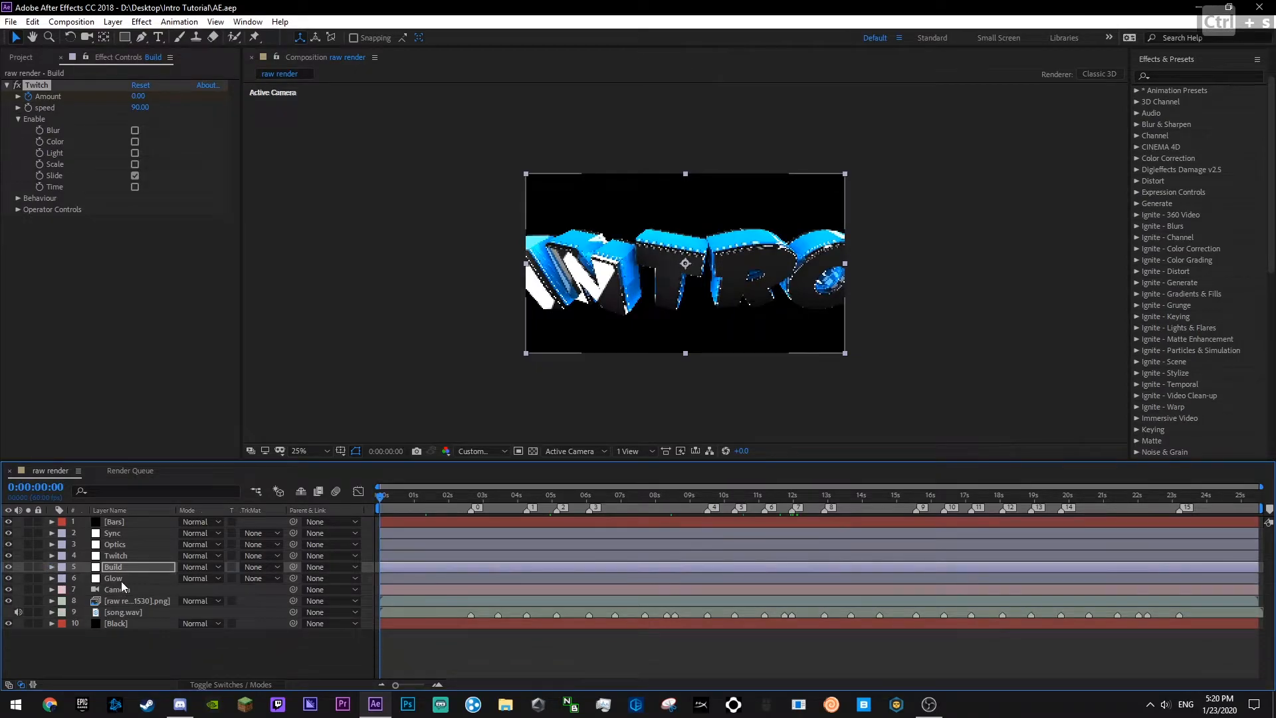
- Copy Motion Tile from the Twitch layer to the Build layer, place it above the Twitch effect, and save
left_click(116, 556)
left_click(45, 85)
key("ctrl+c")
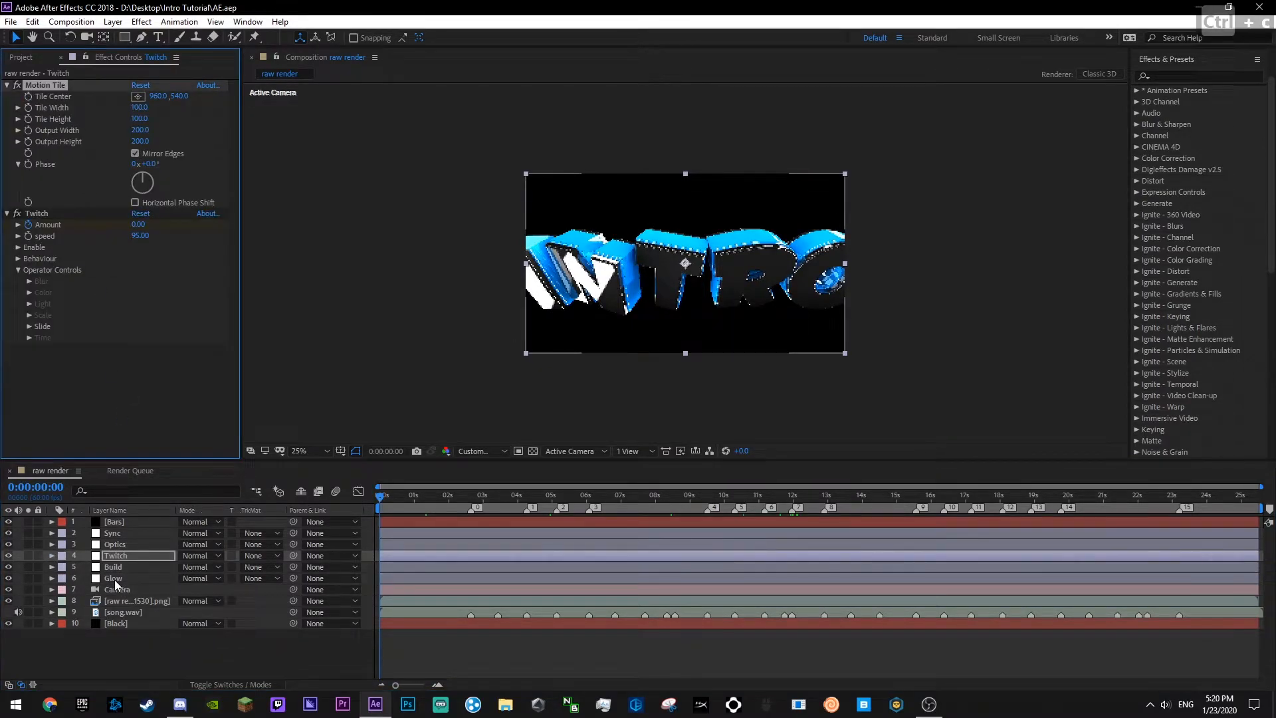
left_click(119, 568)
key("ctrl+v")
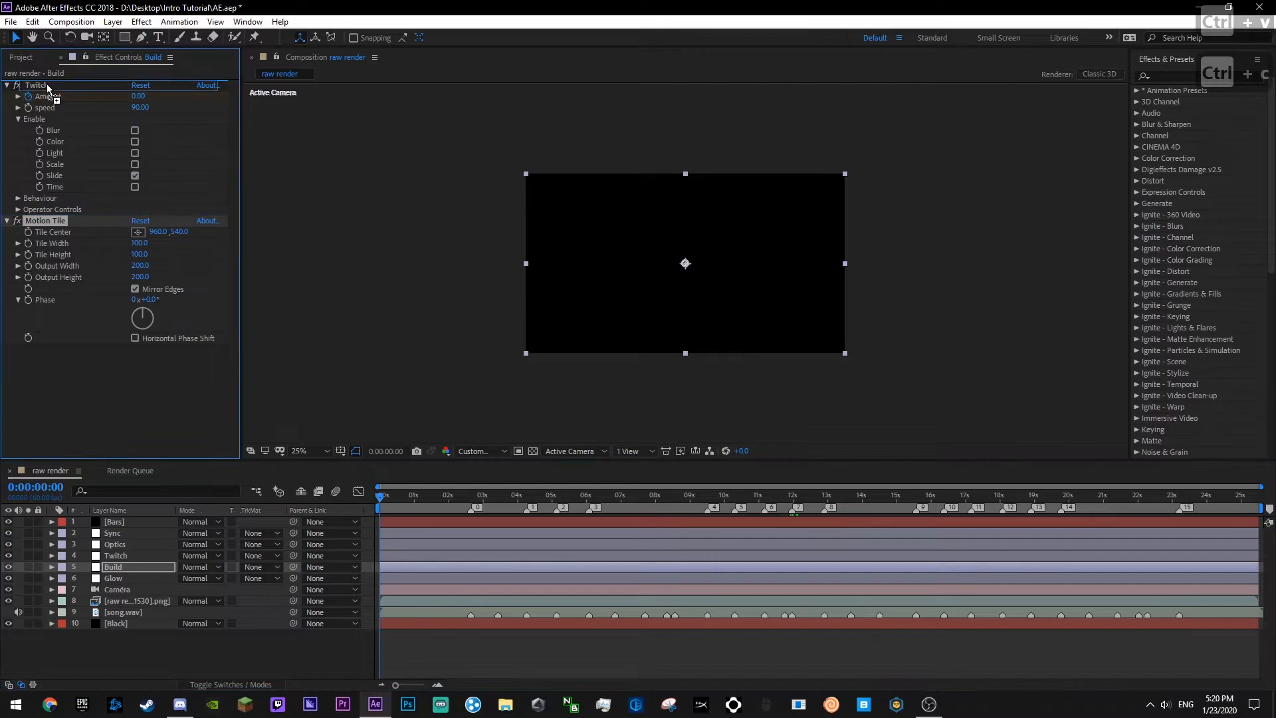
left_click_drag(47, 83, 80, 349)
key("ctrl+s")
- Save and preview the composition from the start to check the build-up twitch against the music
key("space")
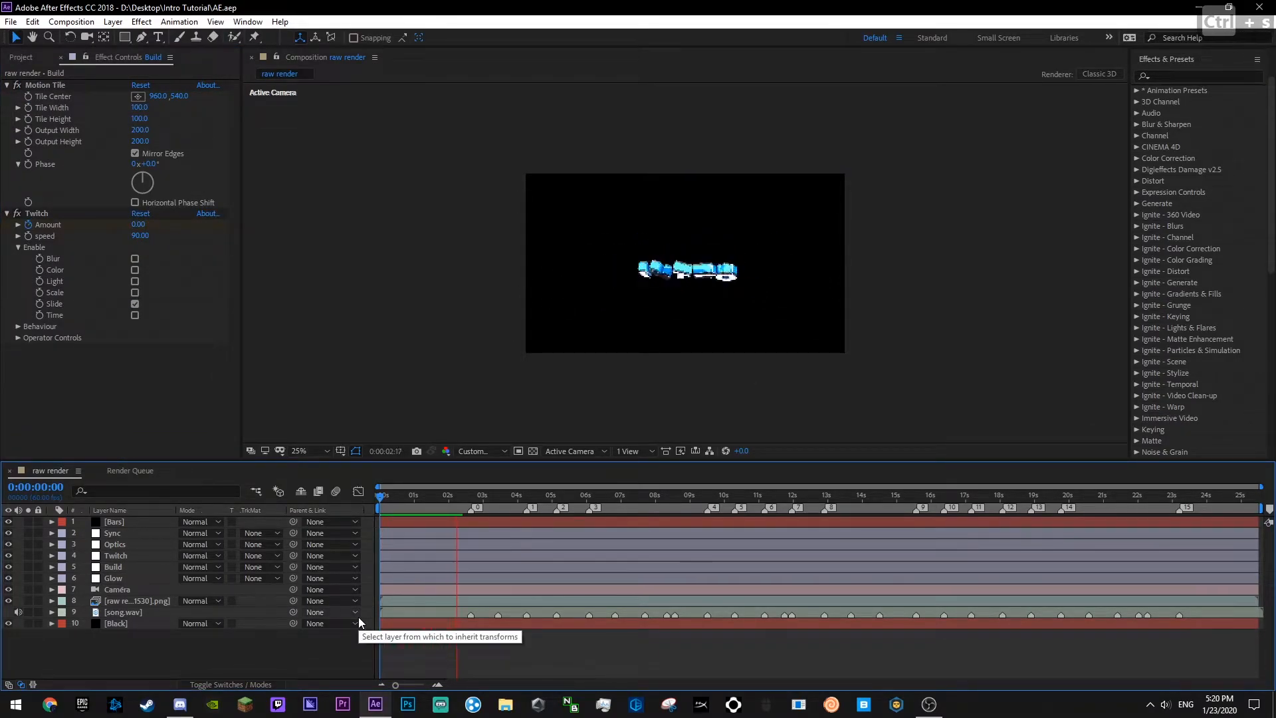
key("space")
left_click(112, 590)
left_click(151, 655)
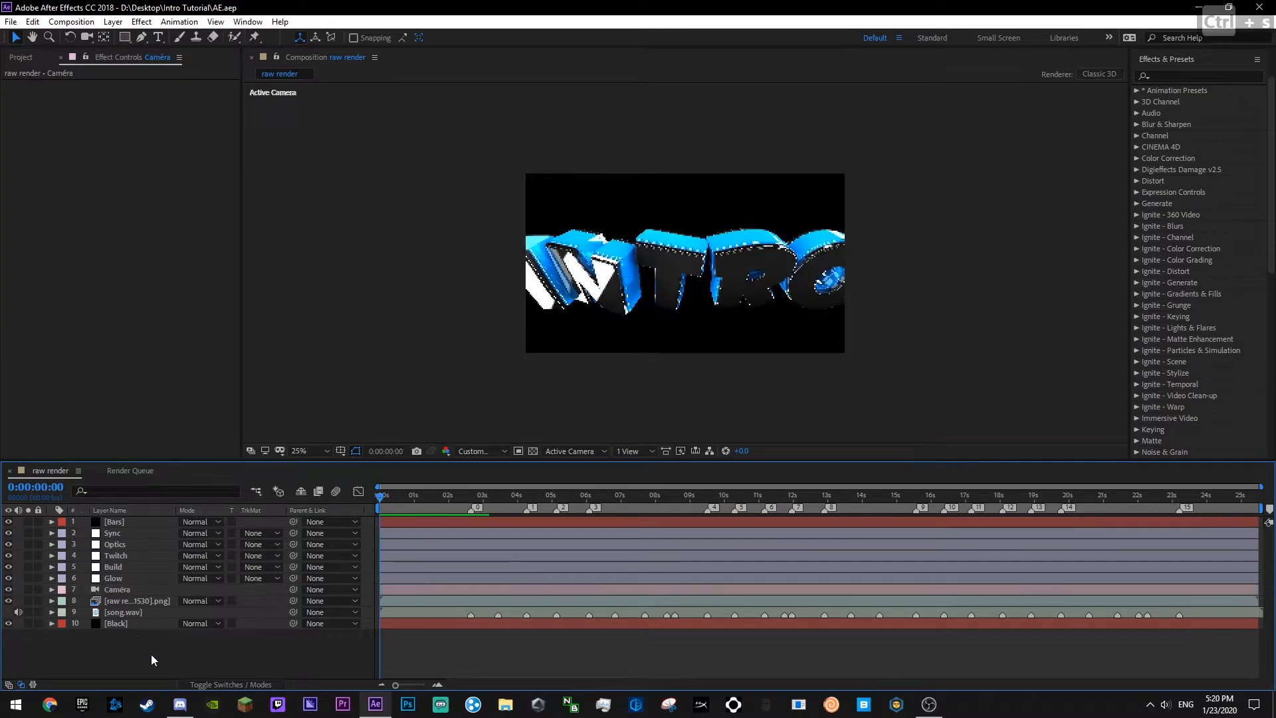
key("ctrl+s")
key("space")
key("ctrl+s")
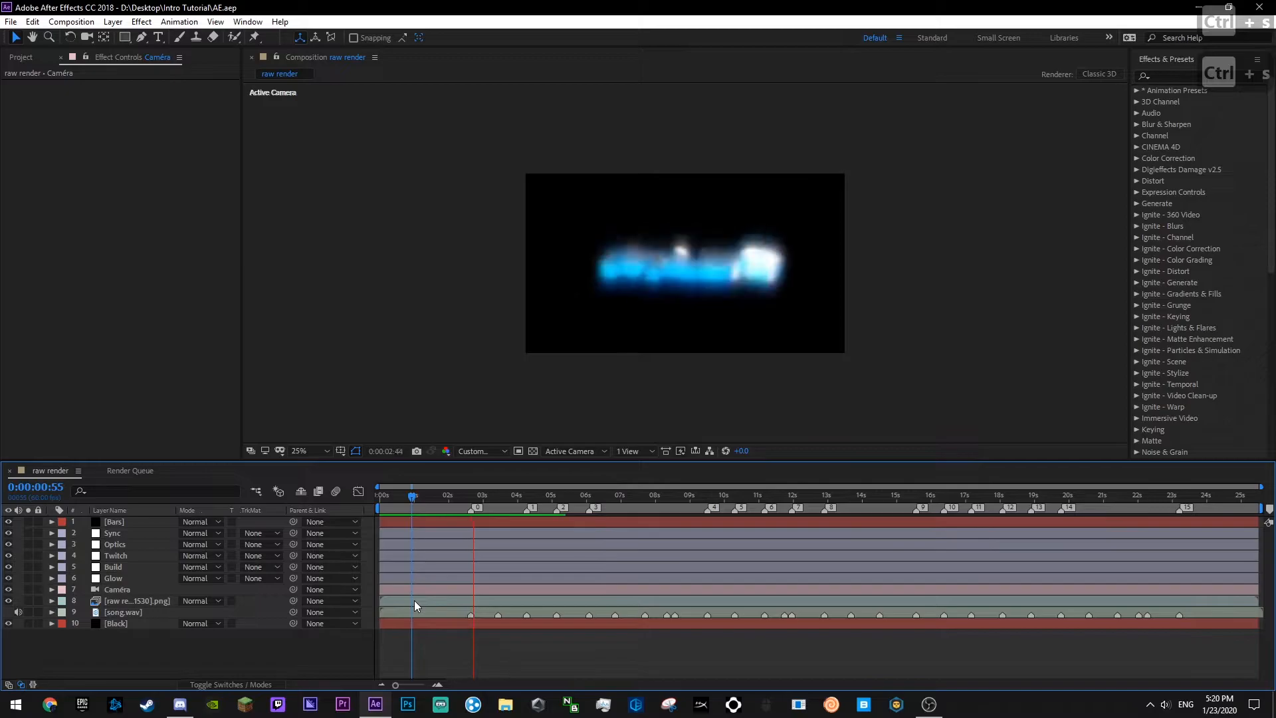
left_click_drag(432, 496, 378, 497)
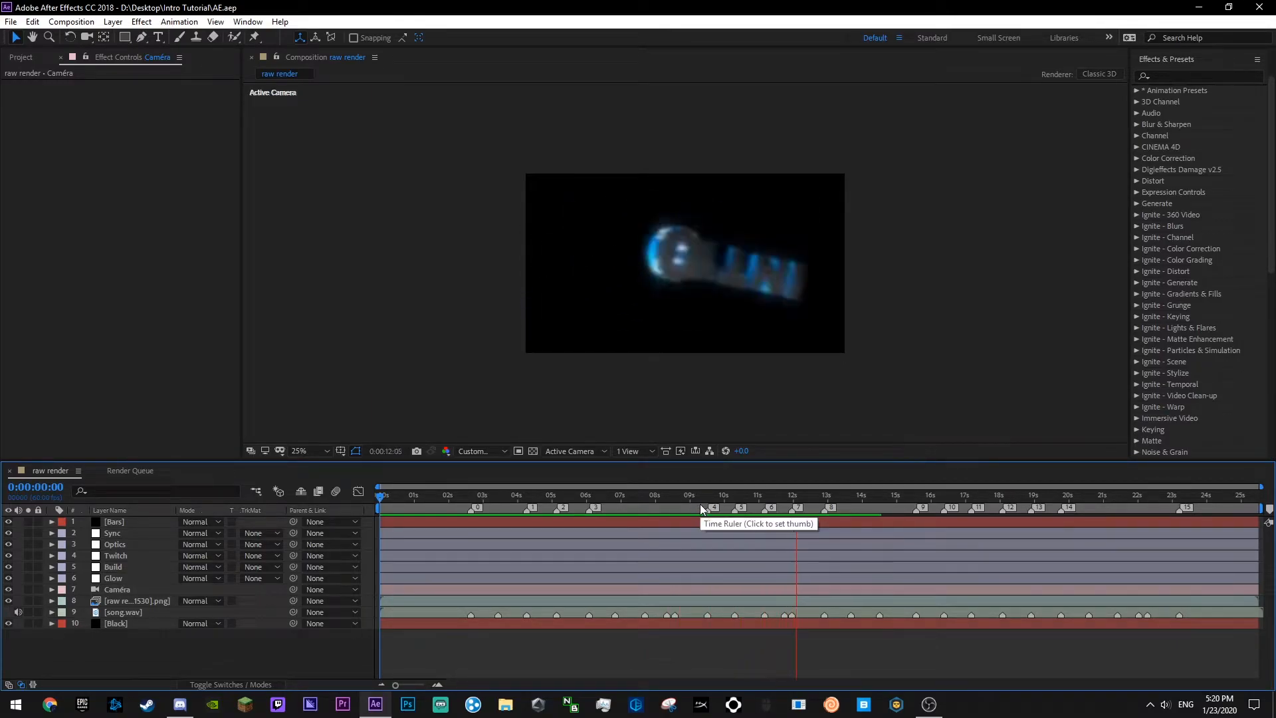
left_click(737, 496)
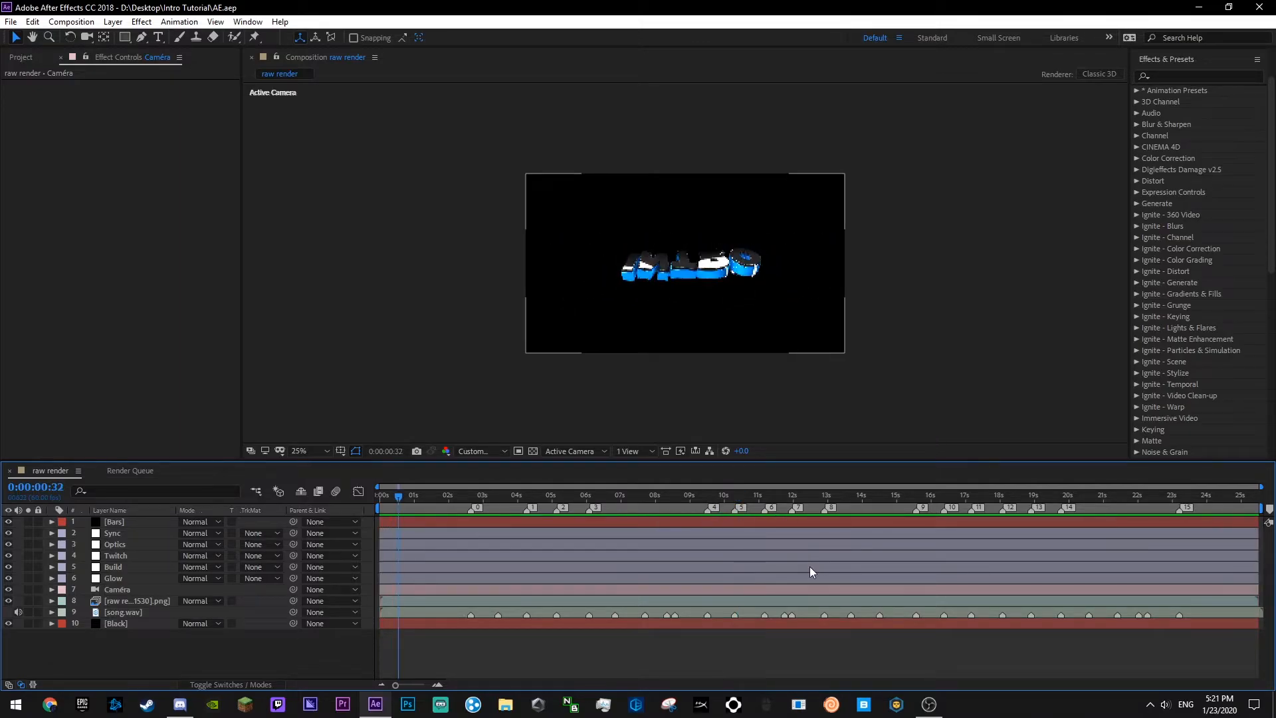
- Preview further sections of the composition from 0:00:01:57, 0:00:11:46 and 0:00:12:03, and undo the accidental change
key("ctrl+s")
left_click_drag(495, 500, 447, 506)
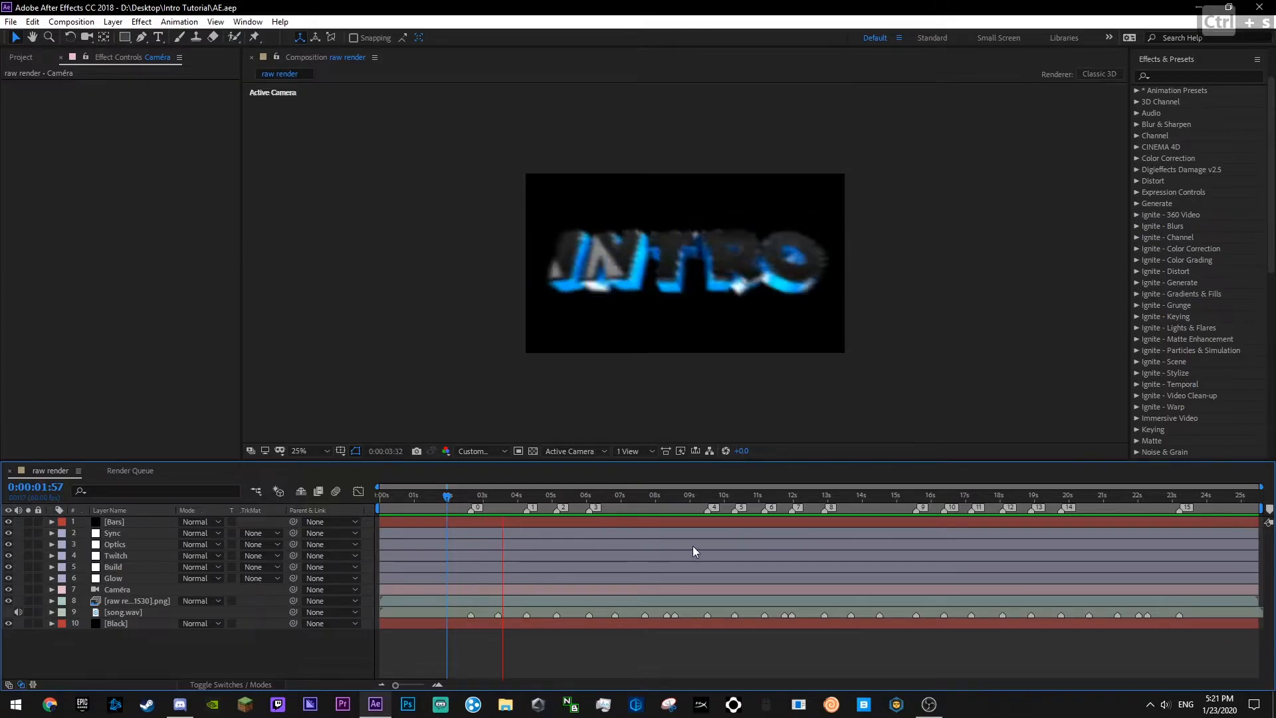
left_click(728, 497)
left_click_drag(742, 495, 786, 498)
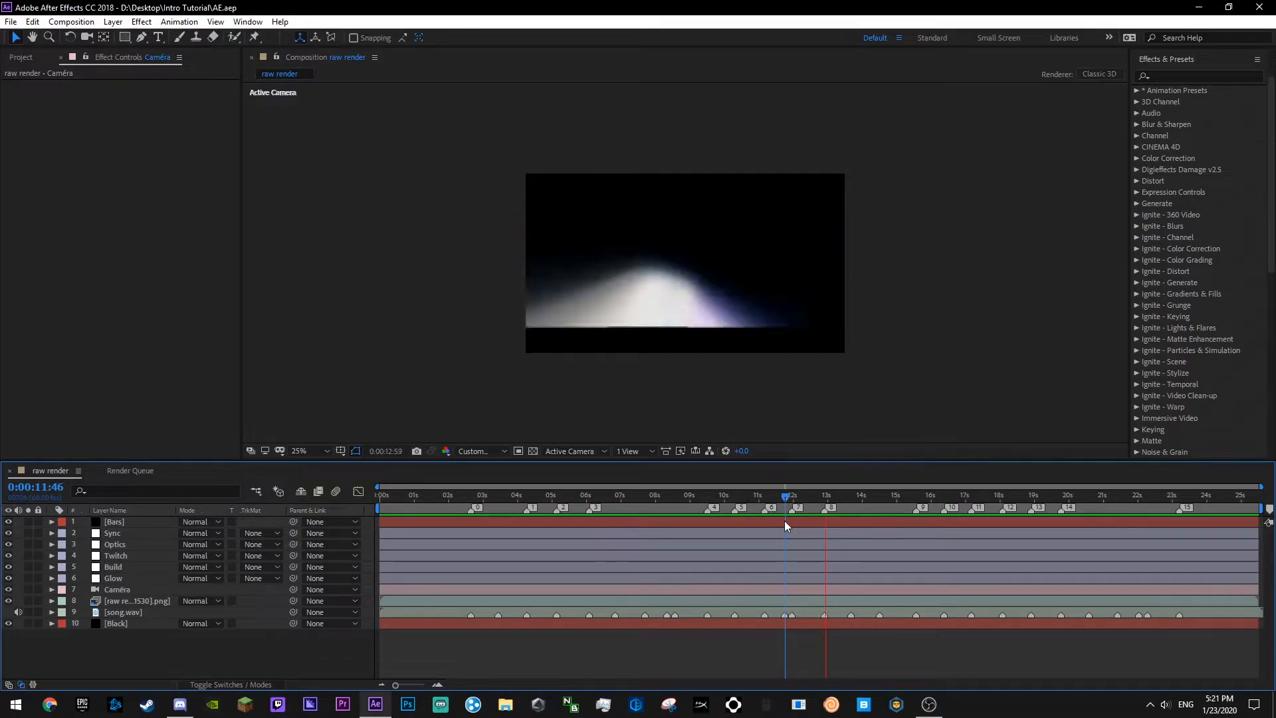
left_click(784, 498)
mouse_move(783, 498)
left_mouse_down()
mouse_move(811, 498)
mouse_move(794, 499)
left_mouse_up()
key("space")
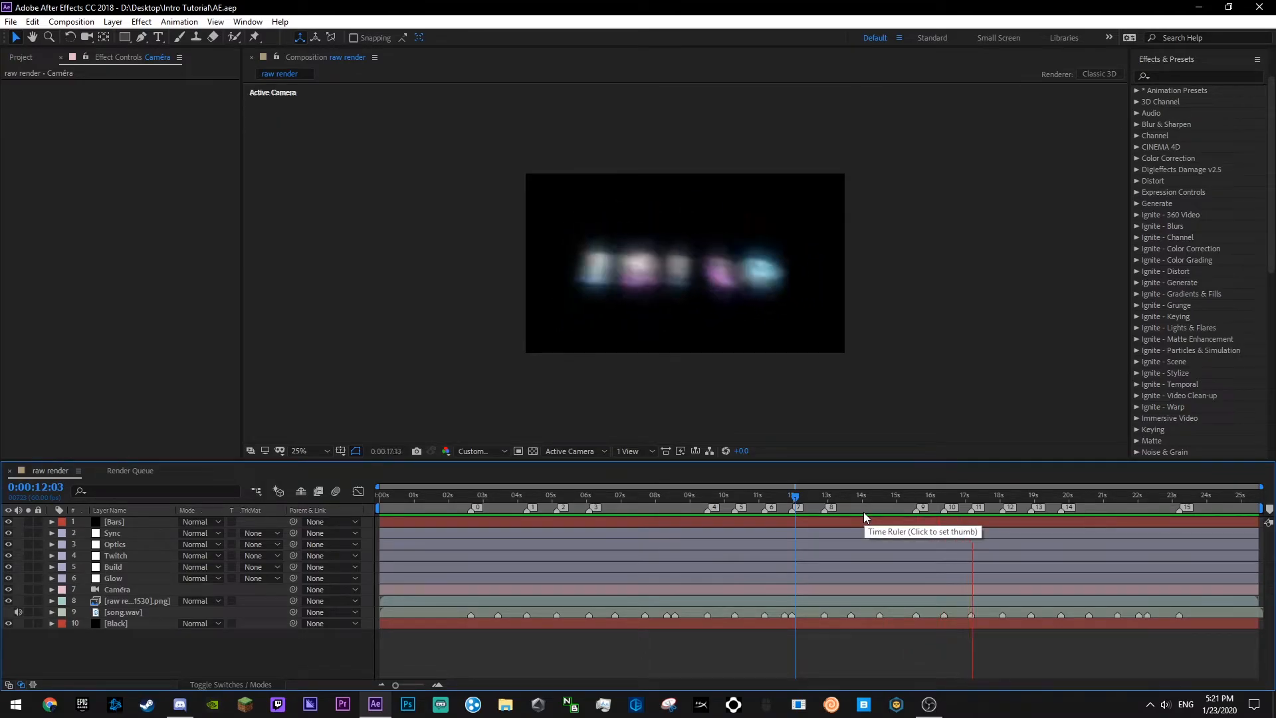
left_click_drag(543, 499, 645, 593)
key("ctrl+s")
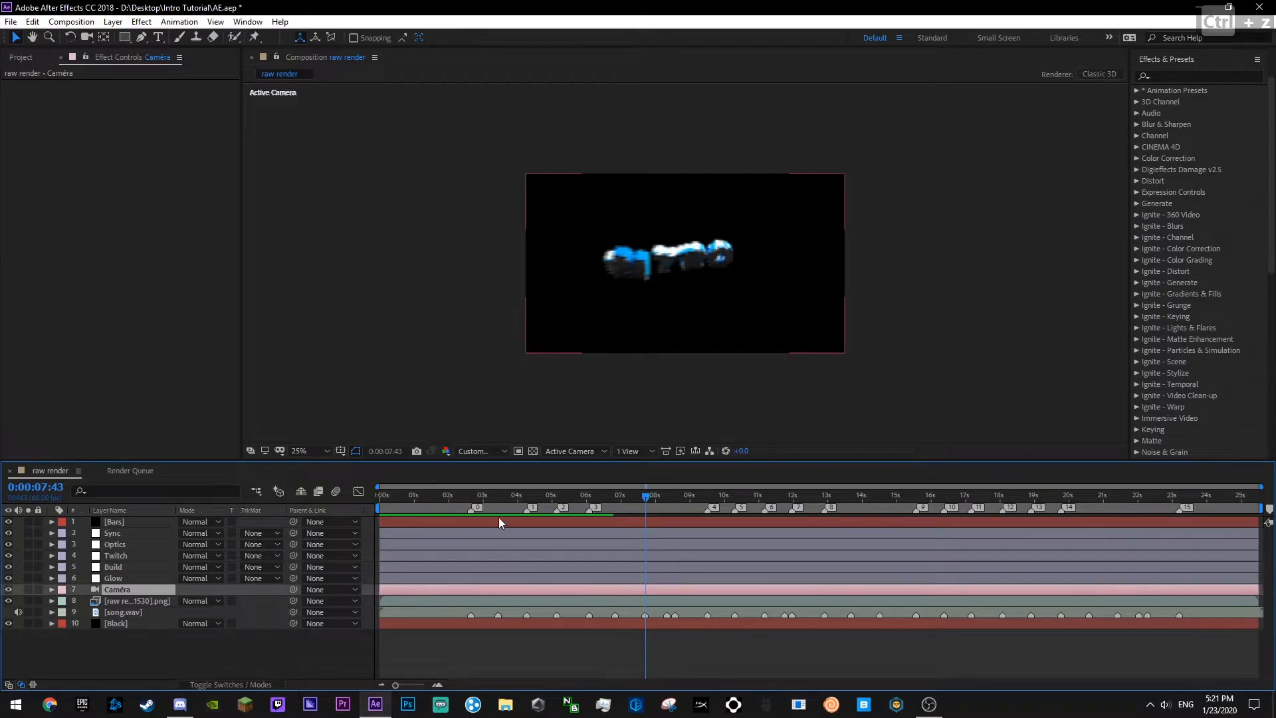
key("ctrl+z")
key("space")
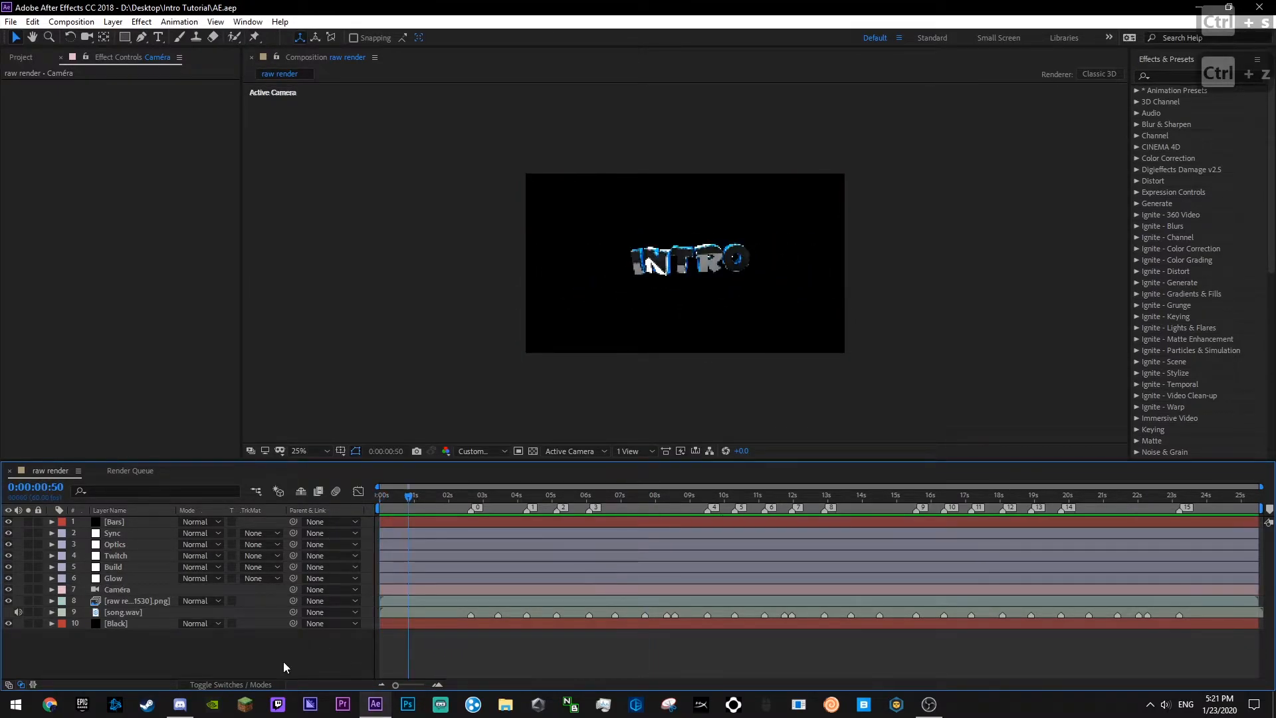
- Import Shockwave_01, Shockwave_Implosion_01 and Shockwave_Implosion_02 from the Intro Tutorial folder as footage
key("ctrl+i")
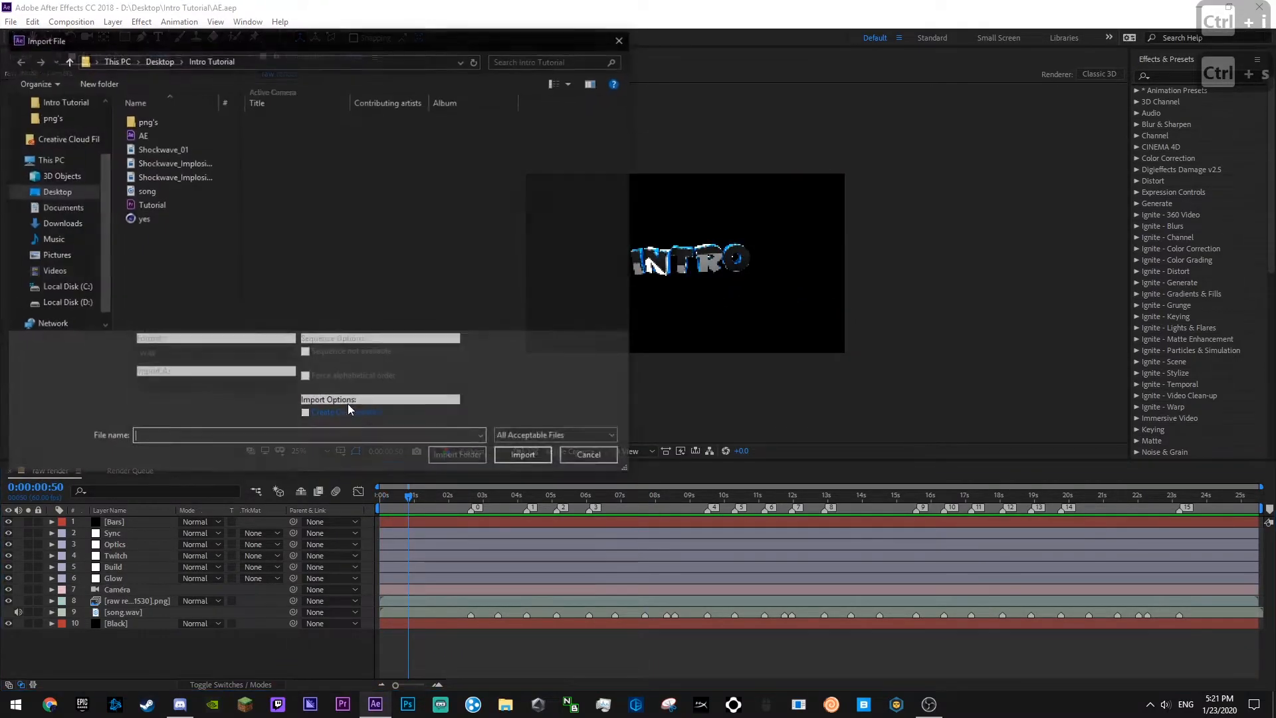
left_click(153, 148)
left_click(165, 177, "shift")
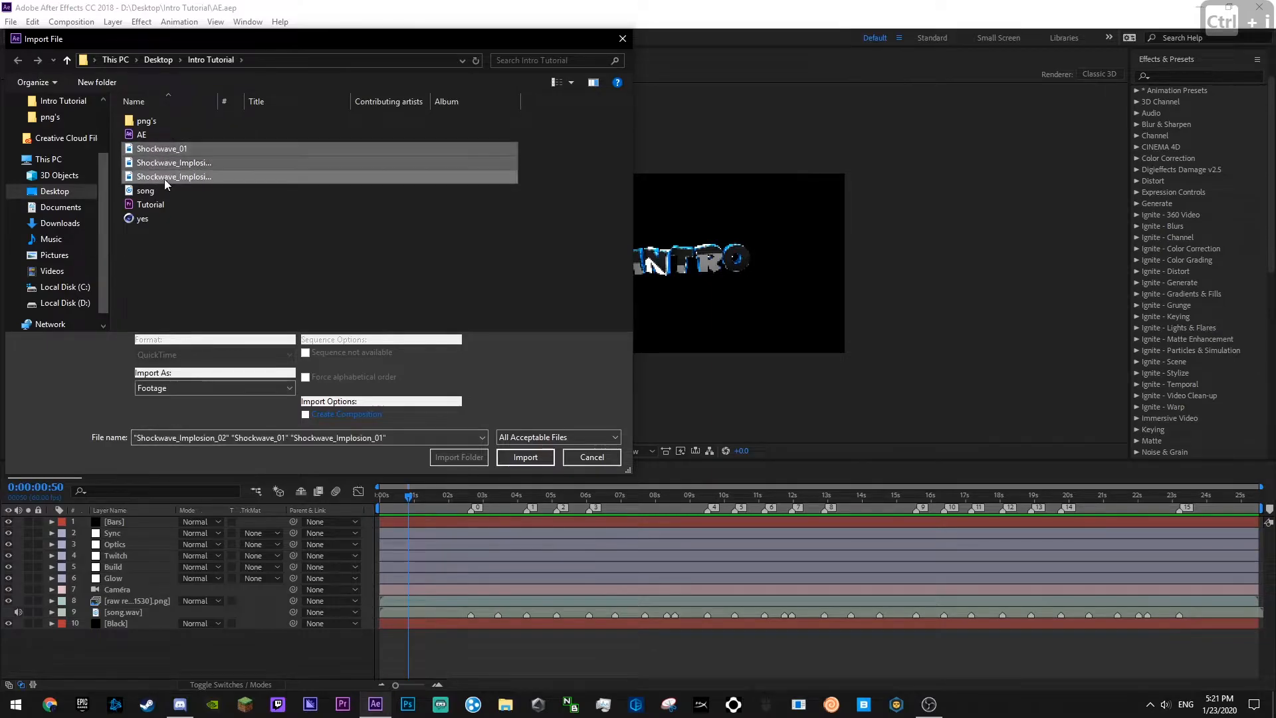
left_click(513, 459)
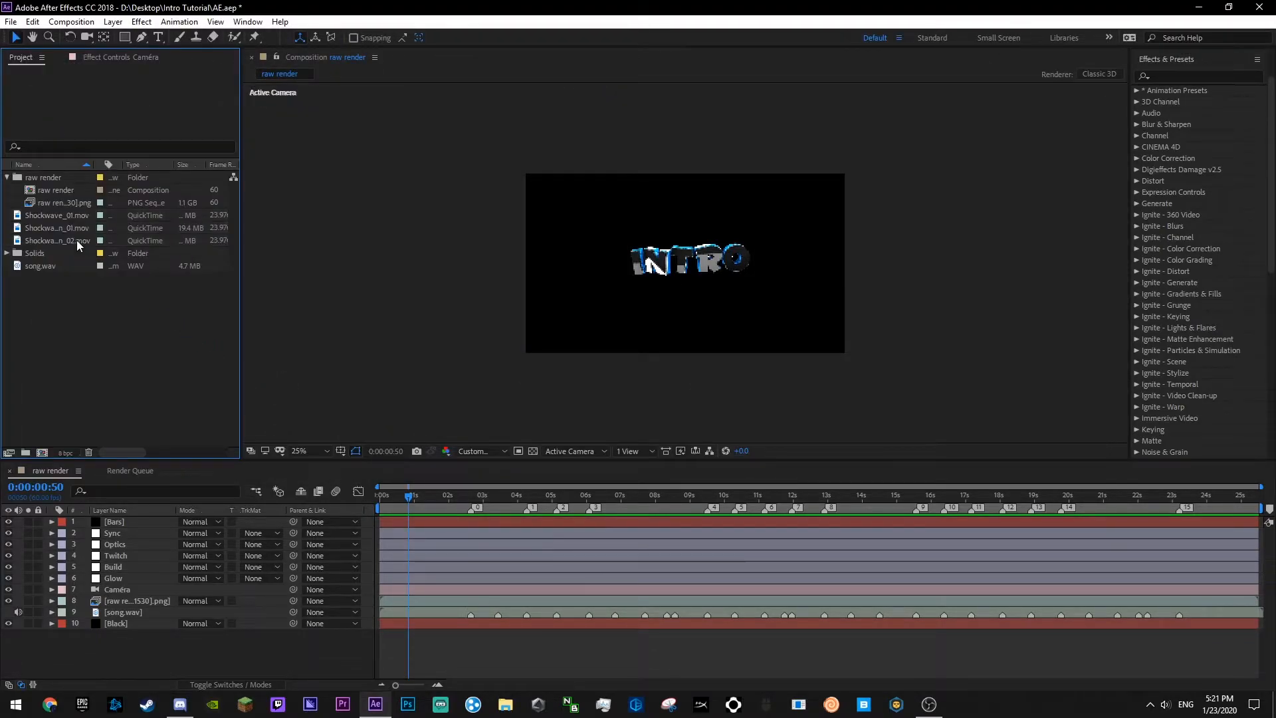
- Interpret the Shockwave_Implosion_01.mov footage at a frame rate of 60
left_click(66, 227)
left_click(50, 240)
right_click(52, 232)
mouse_move(141, 331)
left_click(226, 332)
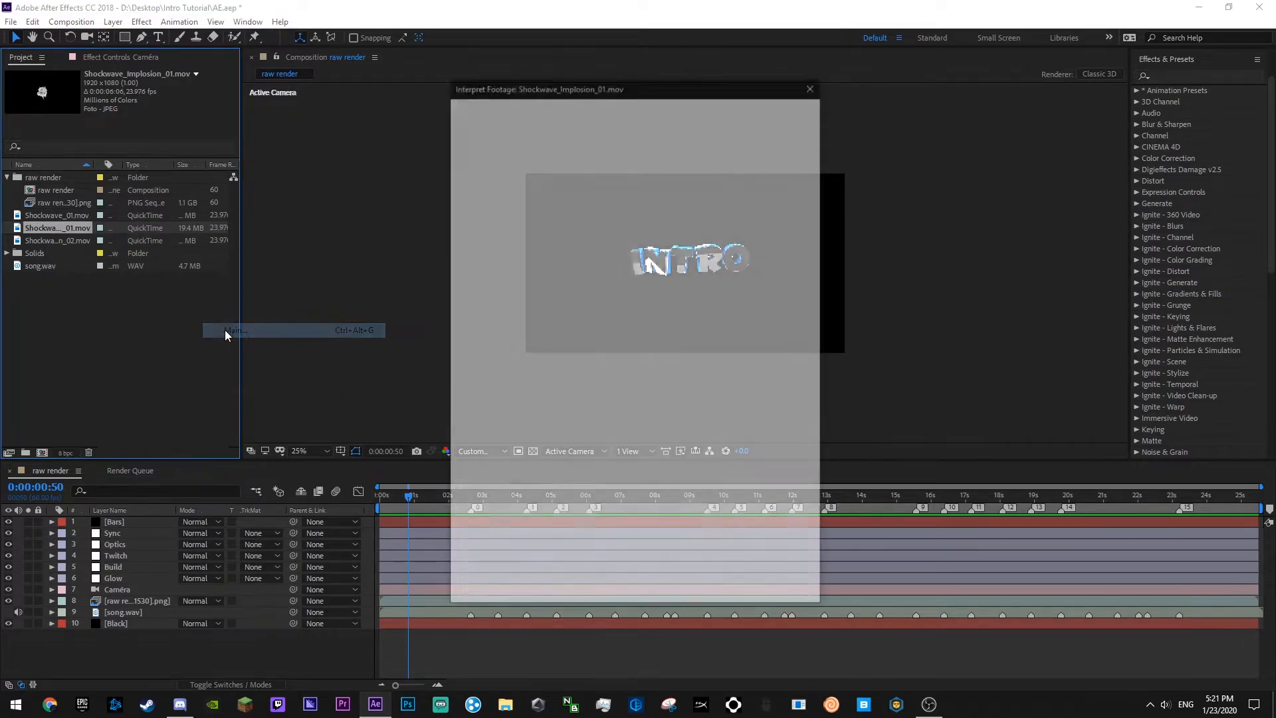
type("60")
left_click(709, 594)
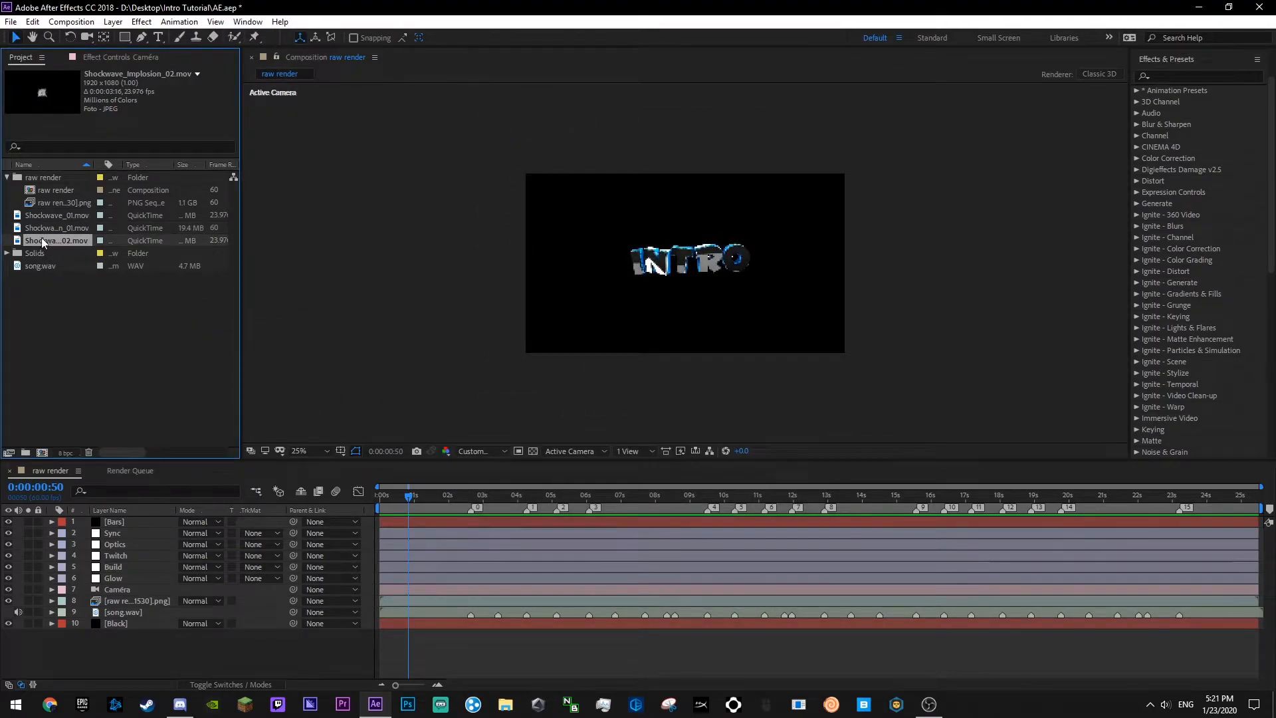
- Interpret the Shockwave_Implosion_02.mov footage at a frame rate of 60
right_click(45, 239)
mouse_move(141, 338)
left_click(231, 339)
type("60")
key("Return")
- Add the three shockwave clips to the timeline below the raw render layer, with Shockwave_01 beneath Black, and save
left_click(54, 226, "ctrl")
left_click(30, 212, "ctrl")
key("ctrl+s")
left_click_drag(53, 230, 141, 665)
left_click(141, 642)
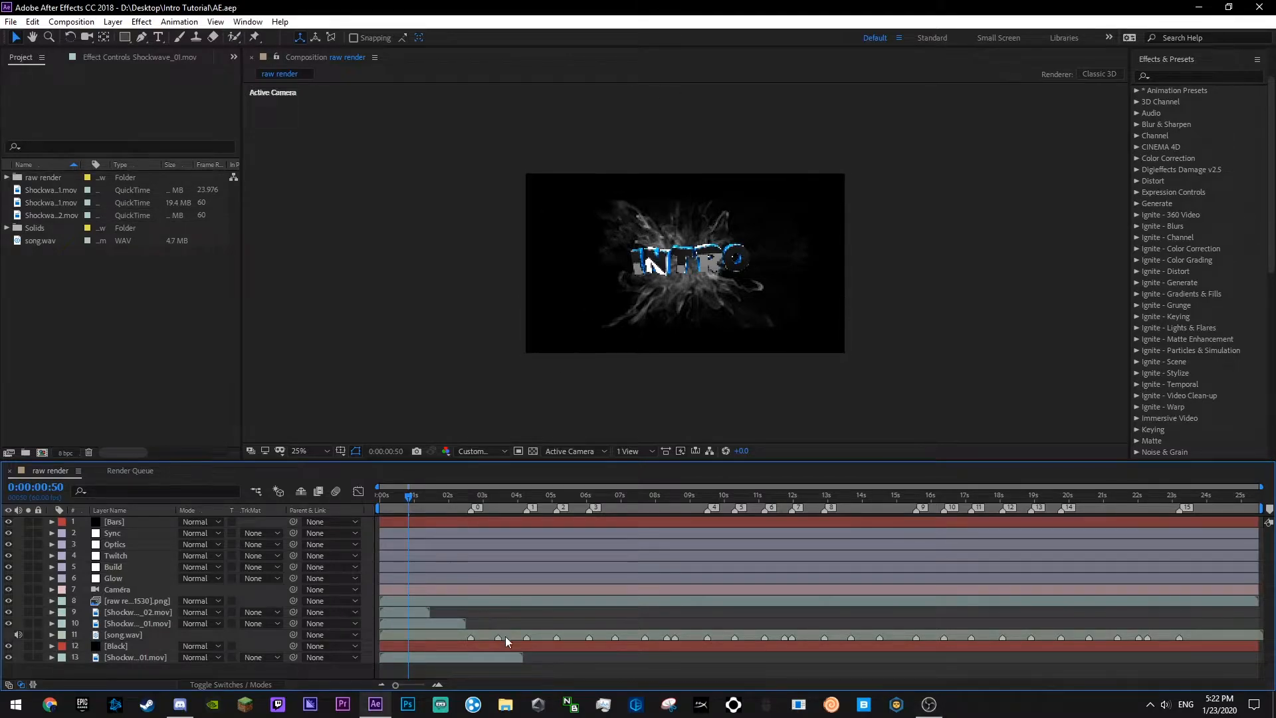
left_click(139, 657)
key("ctrl+s")
- Move the Shockwave_Implosion_02 clip to start at about 6.5 seconds and the Shockwave_Implosion_01 clip at about 7.2 seconds
left_click(498, 625)
left_click_drag(389, 612, 610, 602)
left_click_drag(430, 624, 678, 625)
left_click(510, 627)
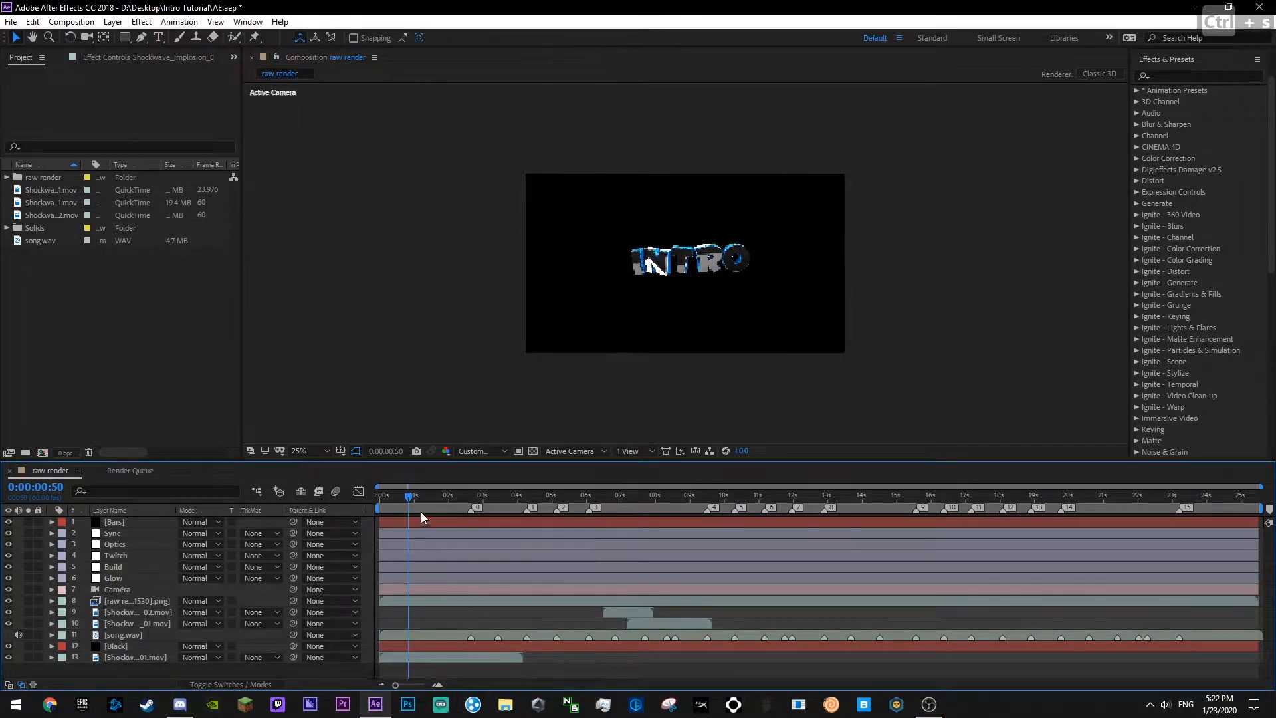
- Save, preview from the start and from 0:00:02:11, and stop with the playhead at 0:00:06:04
left_click_drag(409, 498, 334, 512)
key("ctrl+s")
left_click(120, 580)
key("space")
left_click(119, 588)
left_click(418, 617)
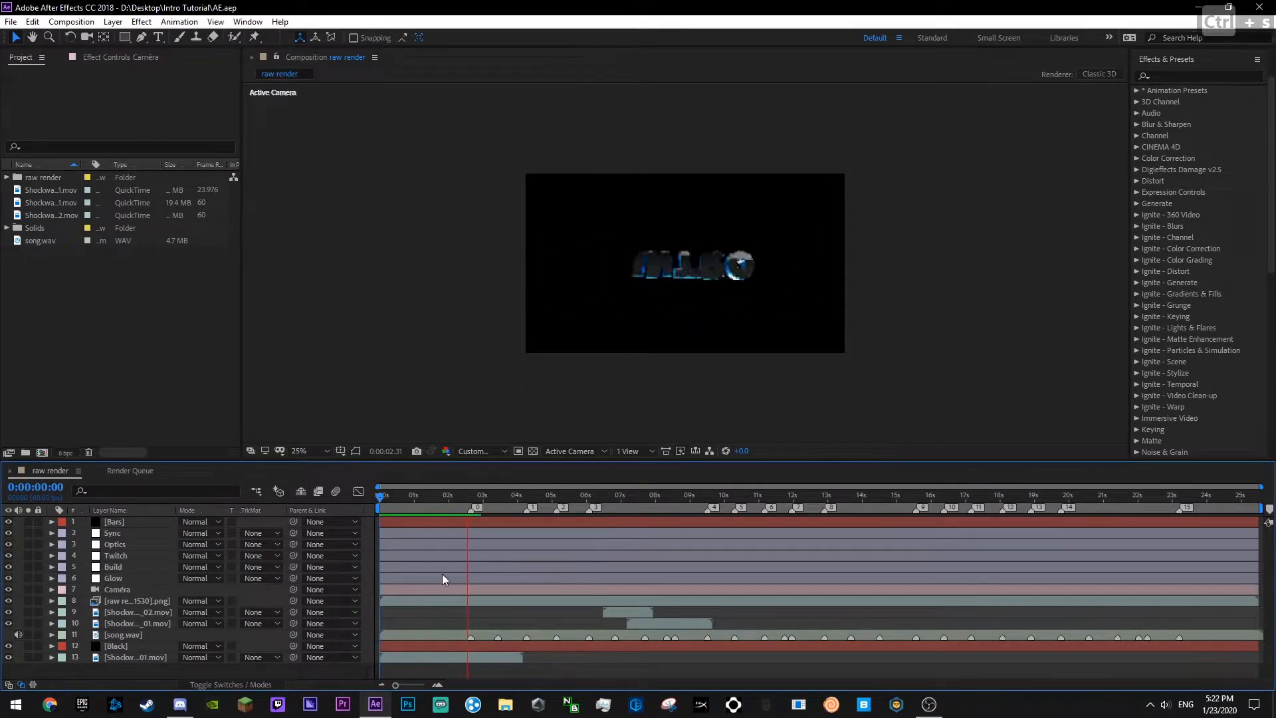
left_click(454, 500)
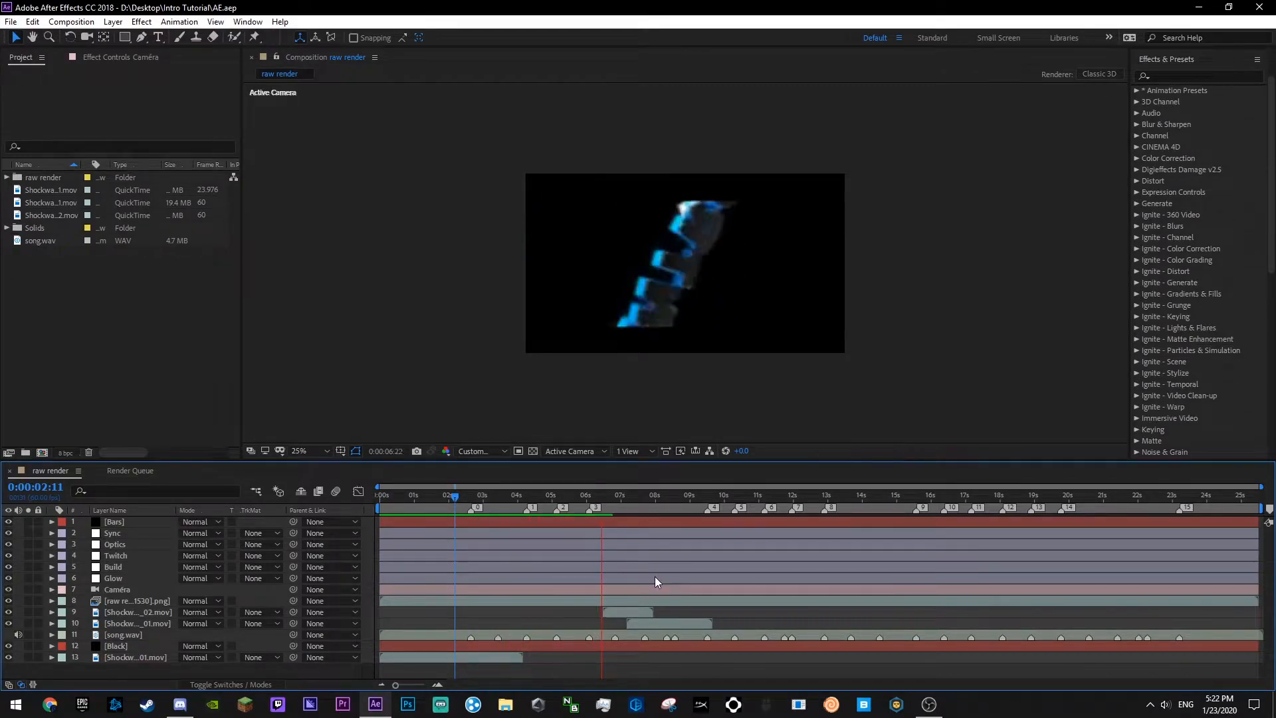
left_click(583, 503)
key("space")
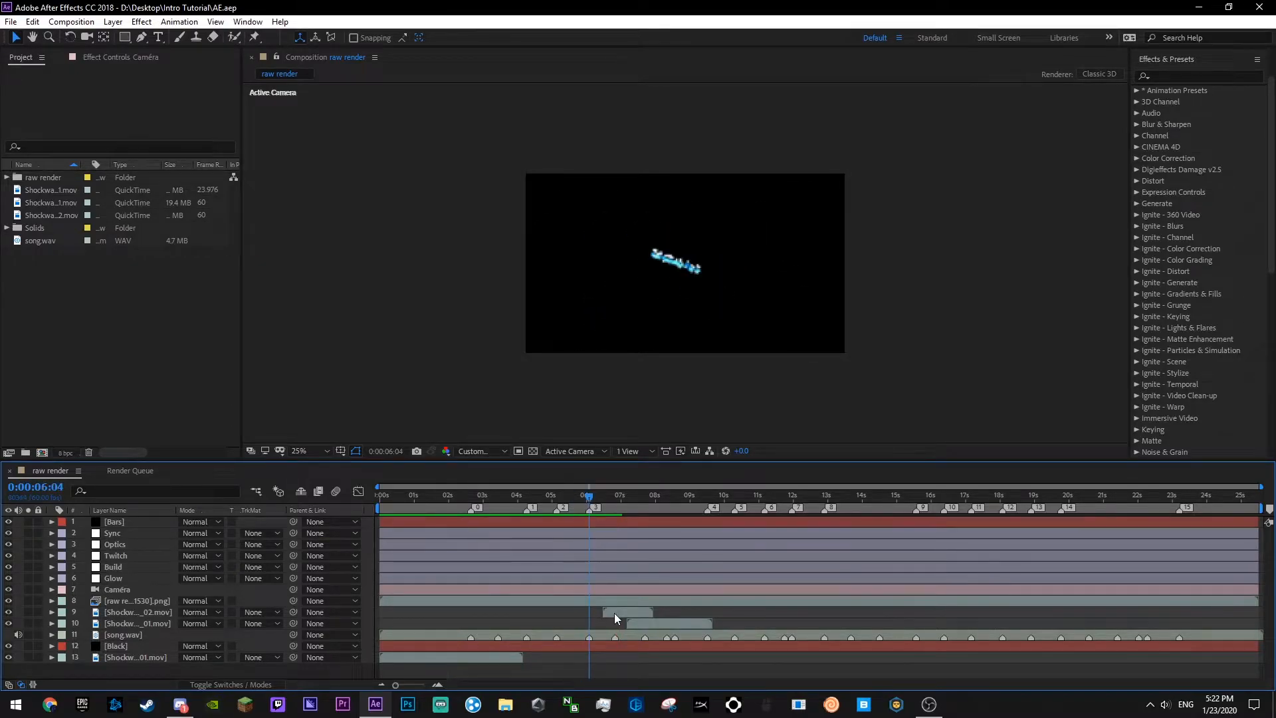
- Move the Shockwave_Implosion_02 clip to start at 0:00:06:04 and preview the composition from the beginning
left_click_drag(626, 612, 614, 614)
left_click(547, 623)
left_click_drag(599, 500, 378, 506)
key("space")
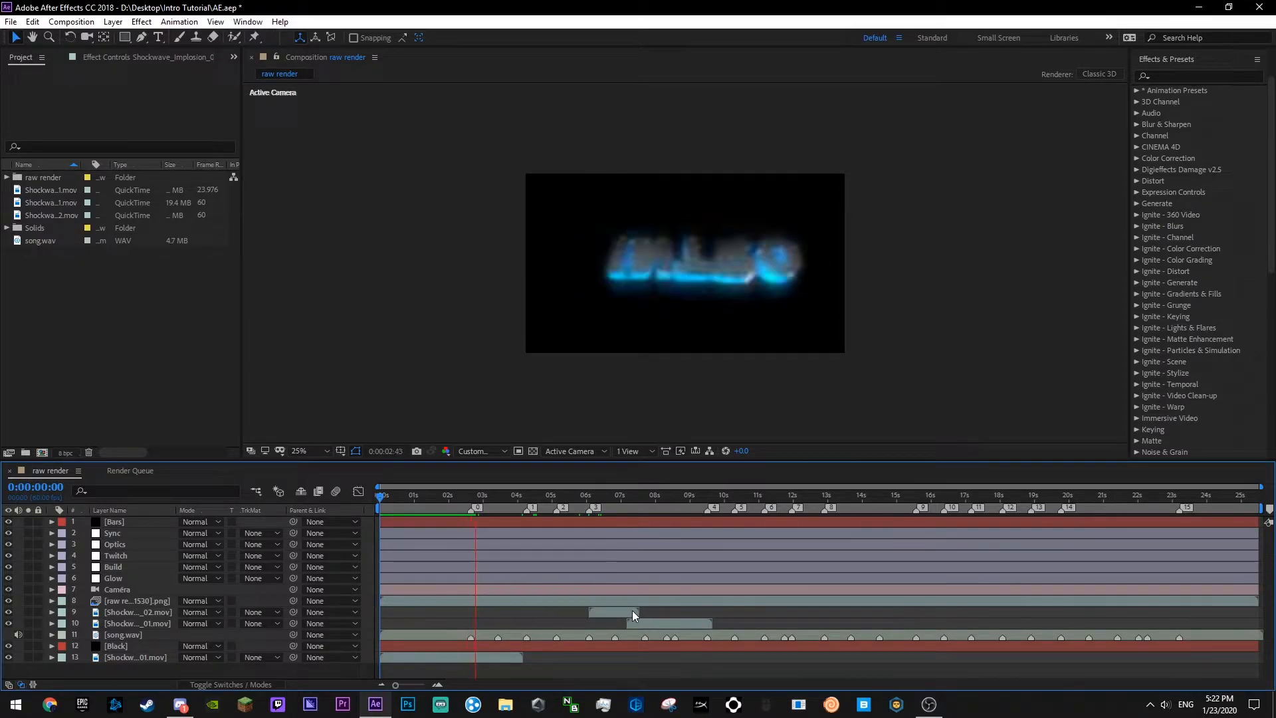
- Enable time remapping on the Shockwave_Implosion_02 clip, stretch it to end at about 8.4 seconds, and save
left_click(476, 497)
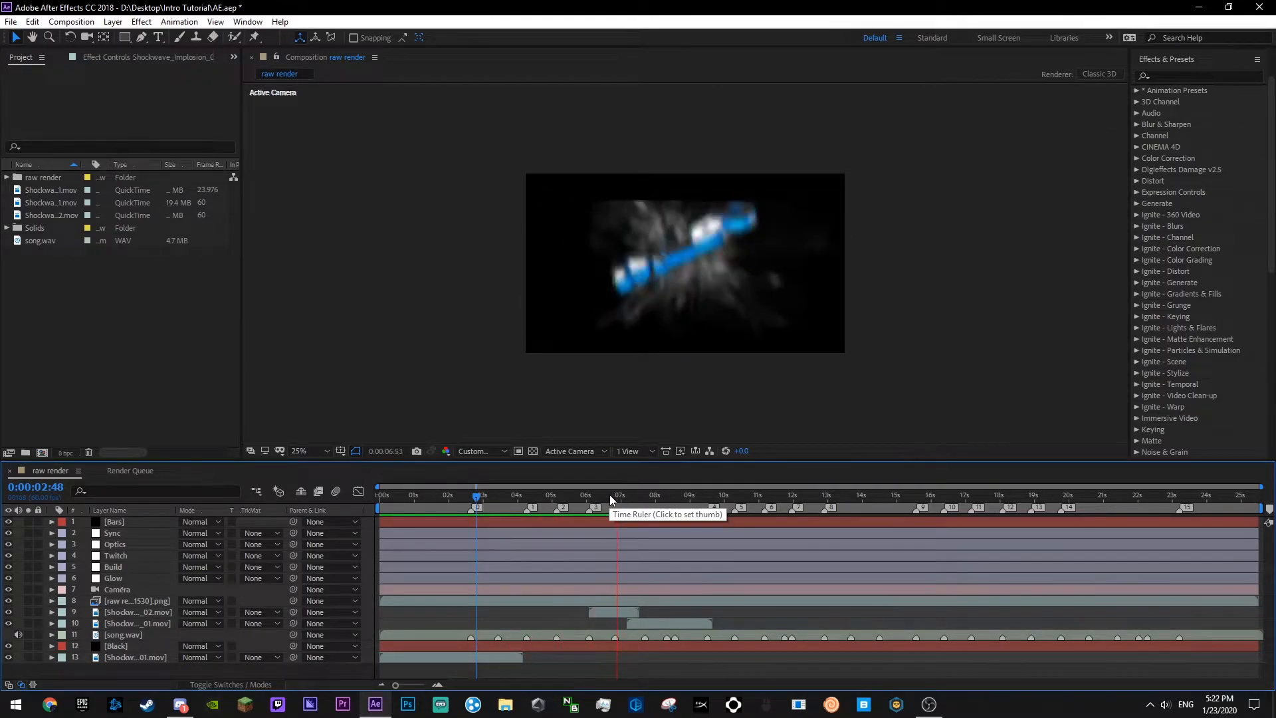
left_click_drag(641, 625, 714, 623)
left_click(618, 613)
right_click(618, 613)
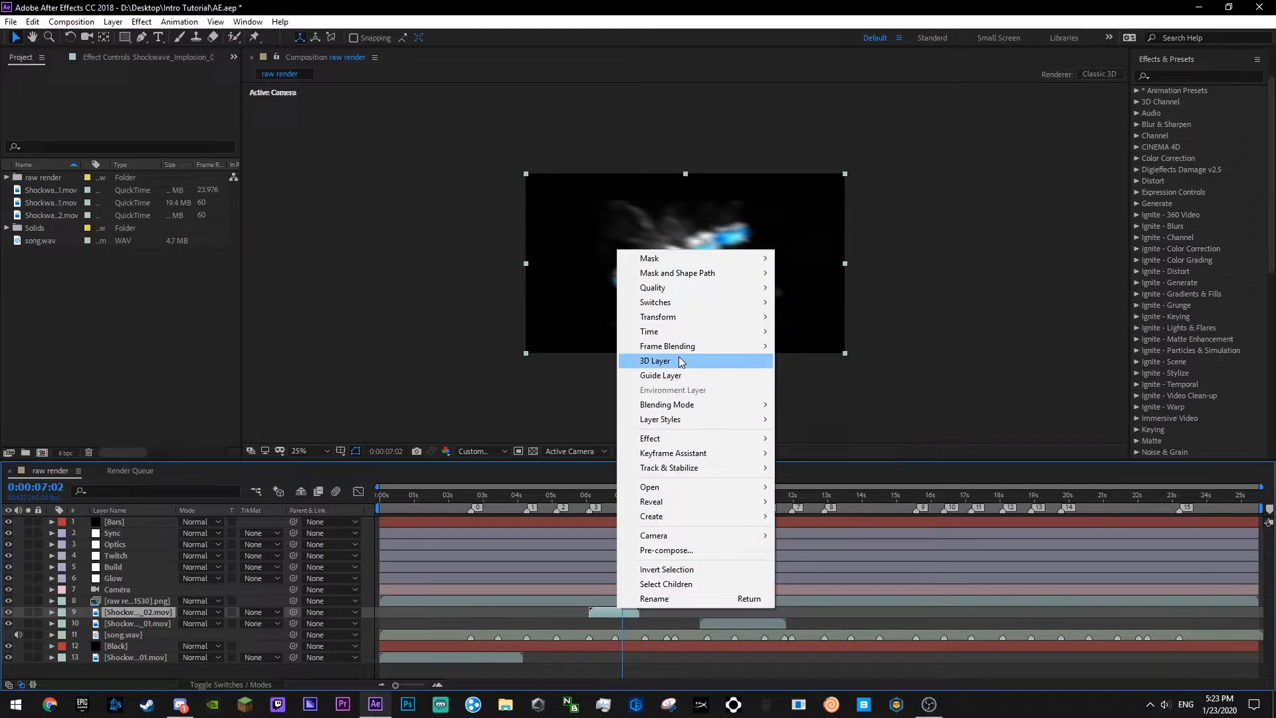
mouse_move(658, 330)
left_click(811, 330)
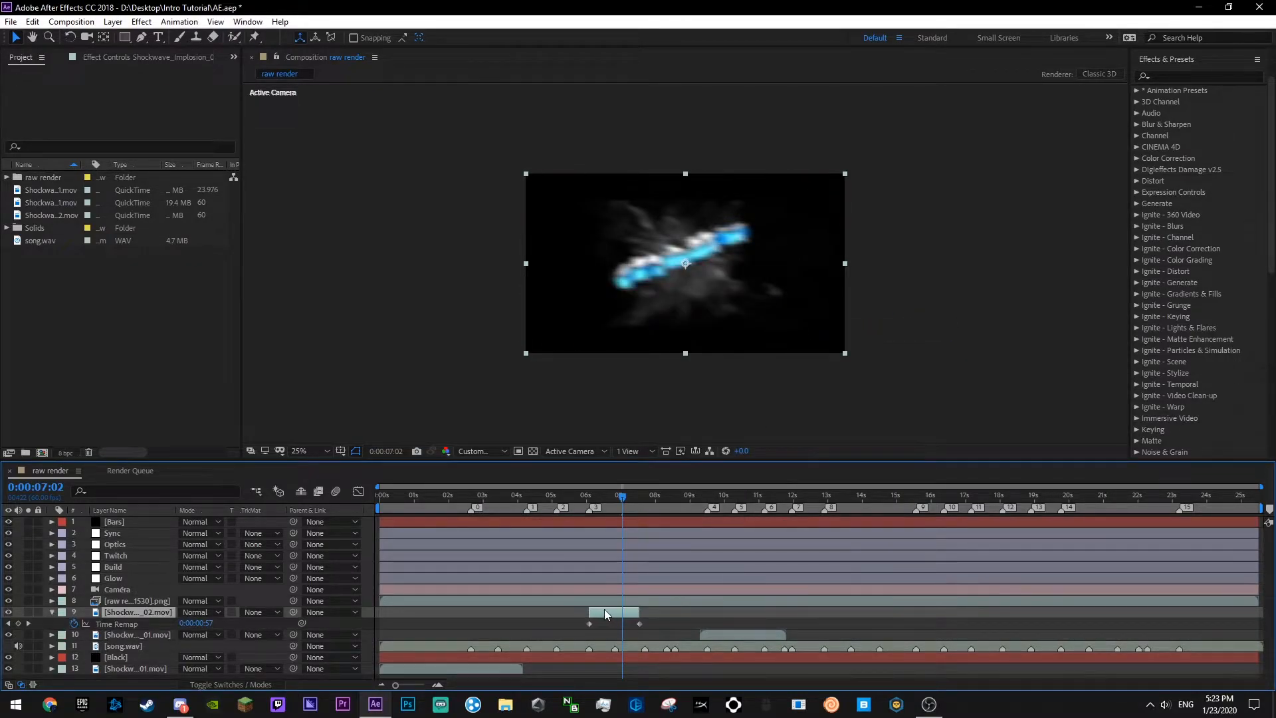
left_click_drag(640, 624, 672, 624)
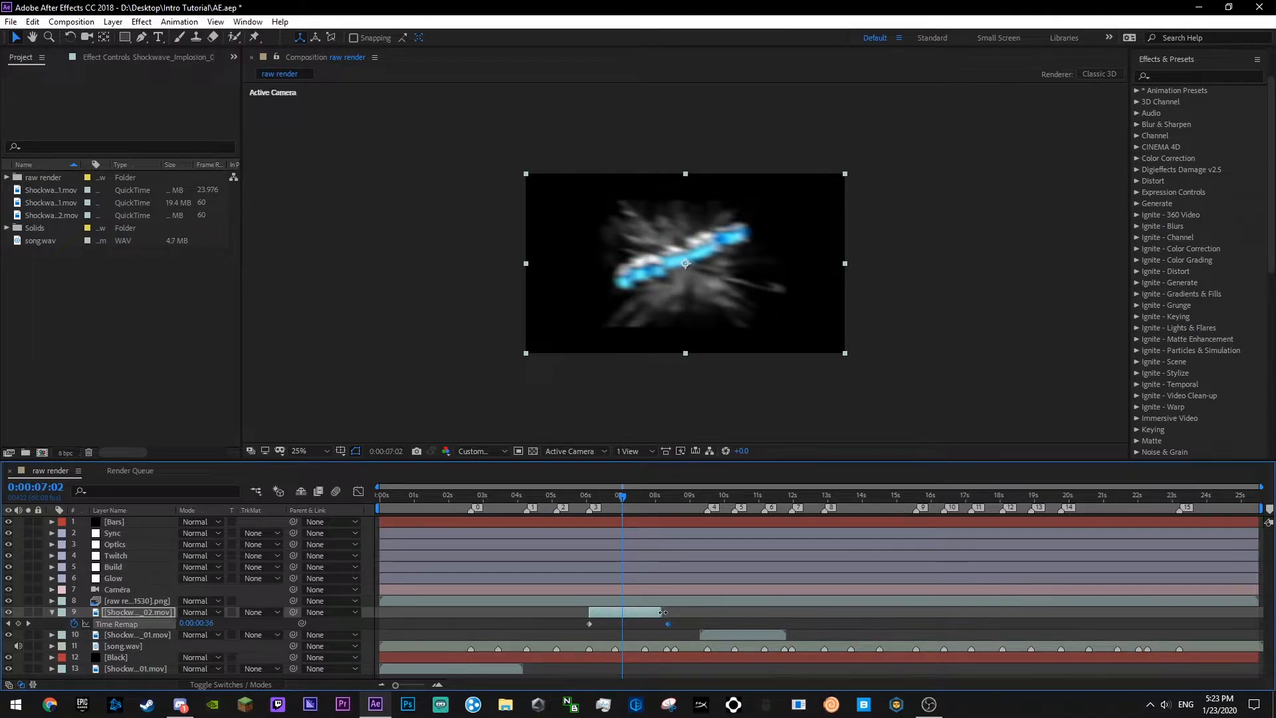
key("ctrl+s")
left_click(53, 611)
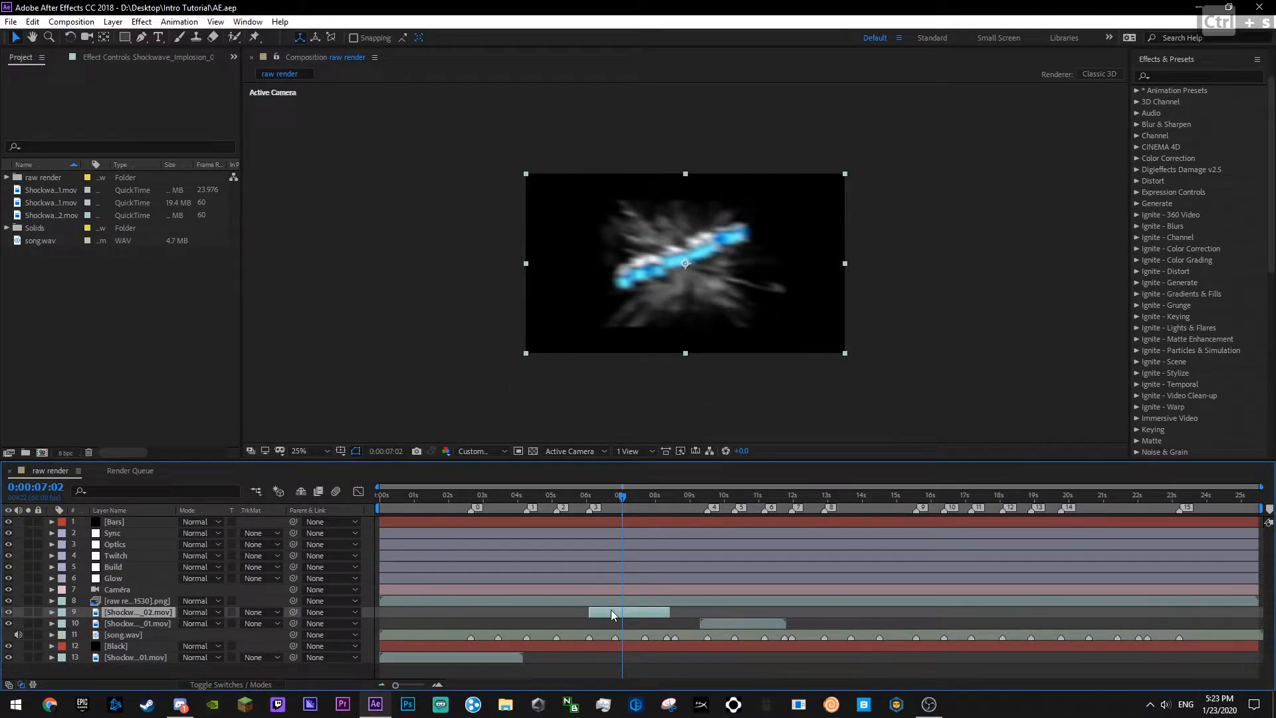
- Preview the song from 0:00:08:30 onward and move the Shockwave_Implosion_01 clip to start at 0:00:12:54
left_click(734, 622)
left_click_drag(626, 497, 672, 525)
left_click_drag(741, 624, 816, 626)
key("space")
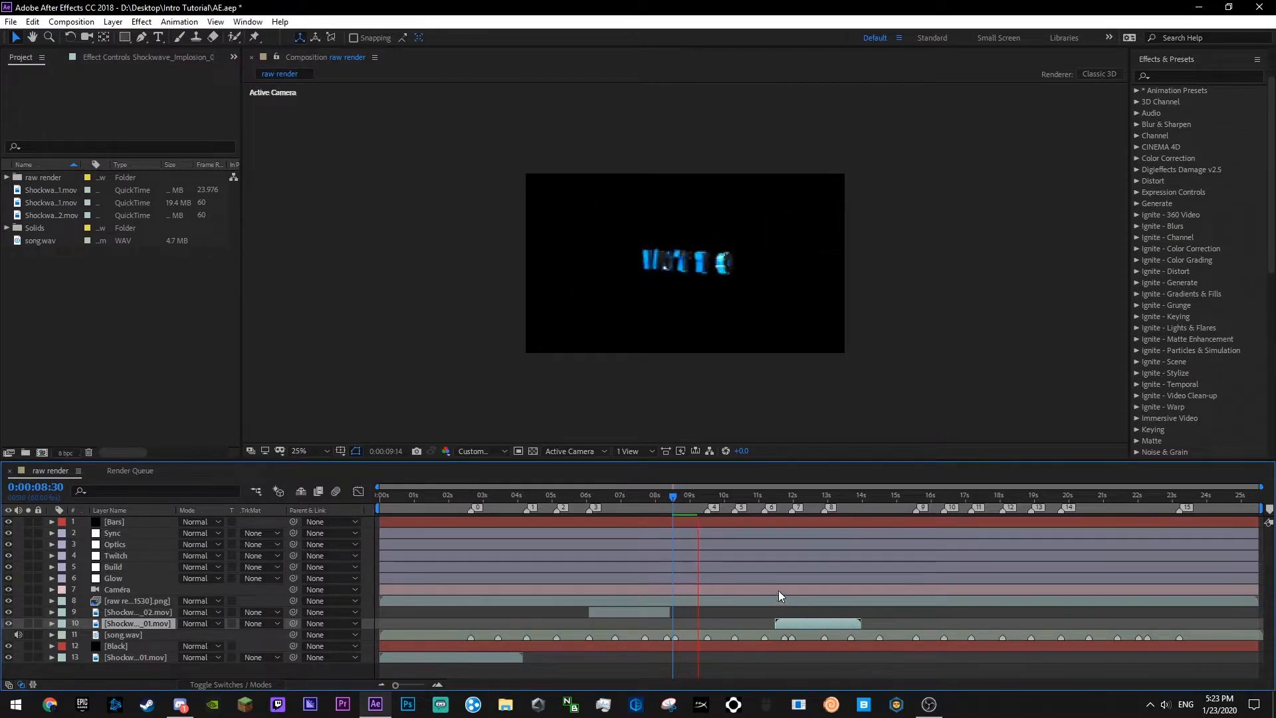
left_click_drag(825, 624, 889, 625)
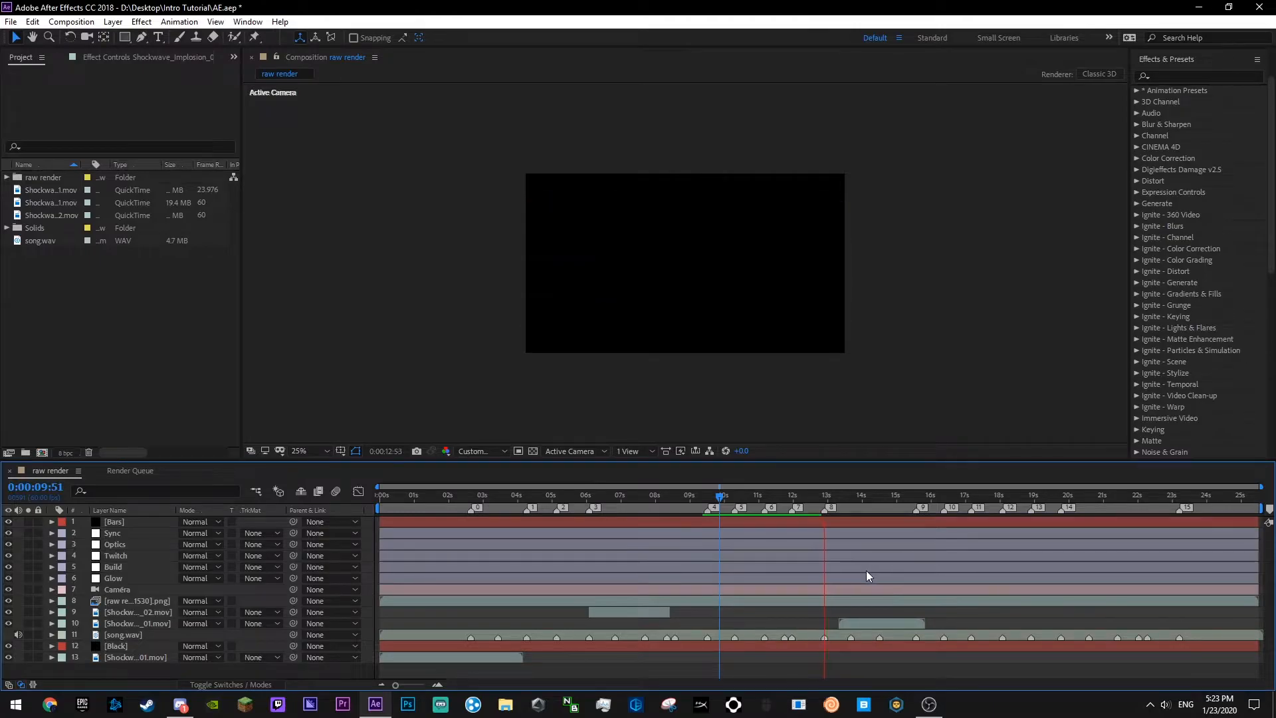
key("space")
left_click_drag(858, 619, 840, 643)
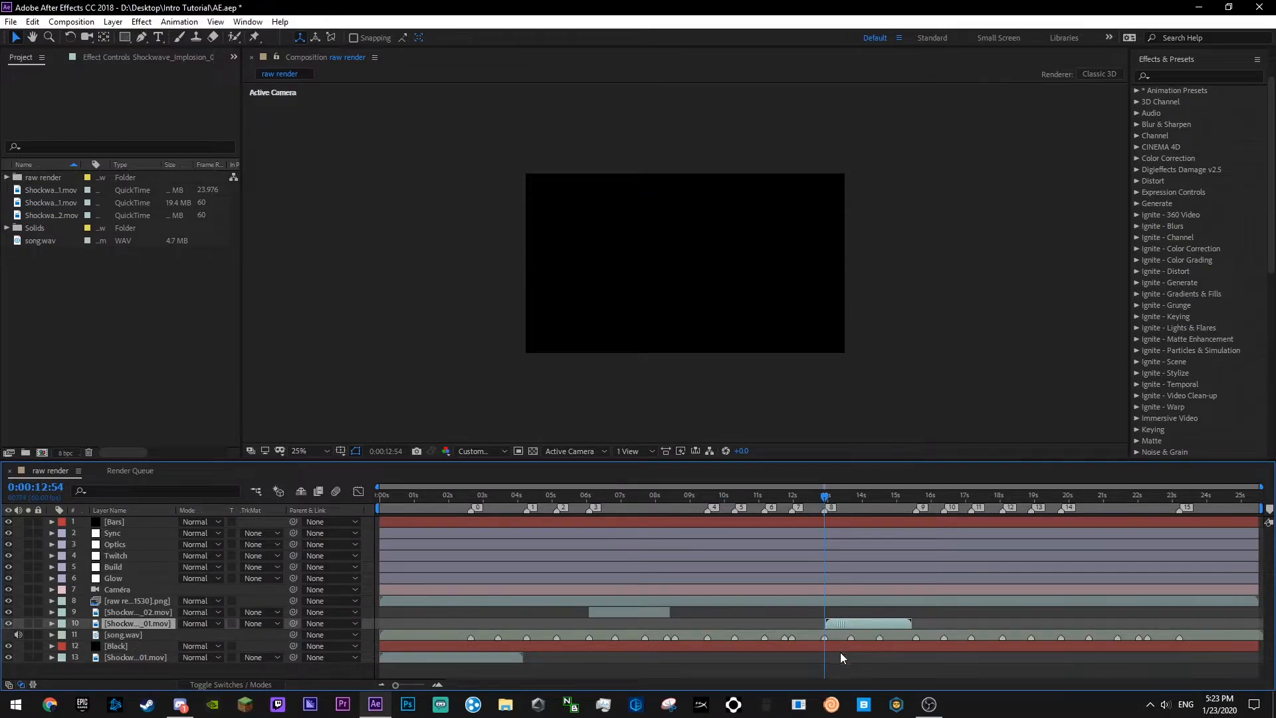
- Preview the second shockwave from 0:00:12:54 and 0:00:12:39, and continue previewing from 0:00:13:36 and 0:00:15:11
key("space")
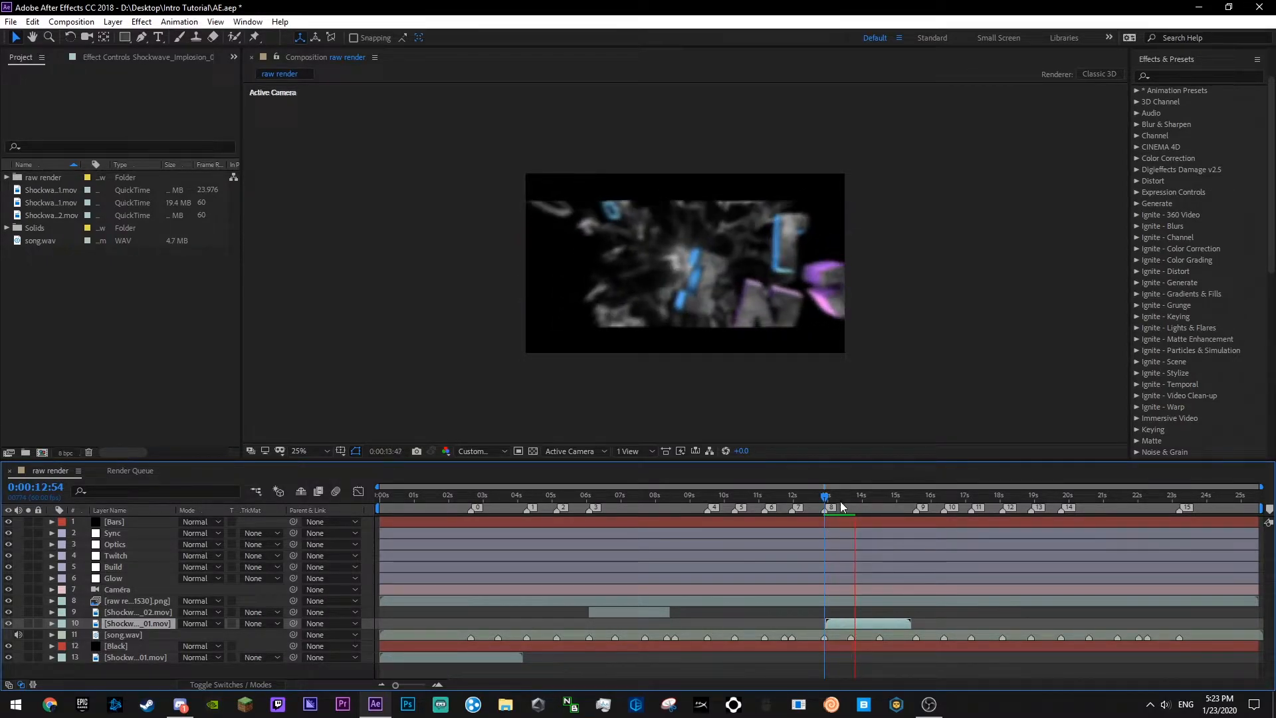
left_click(816, 497)
key("space")
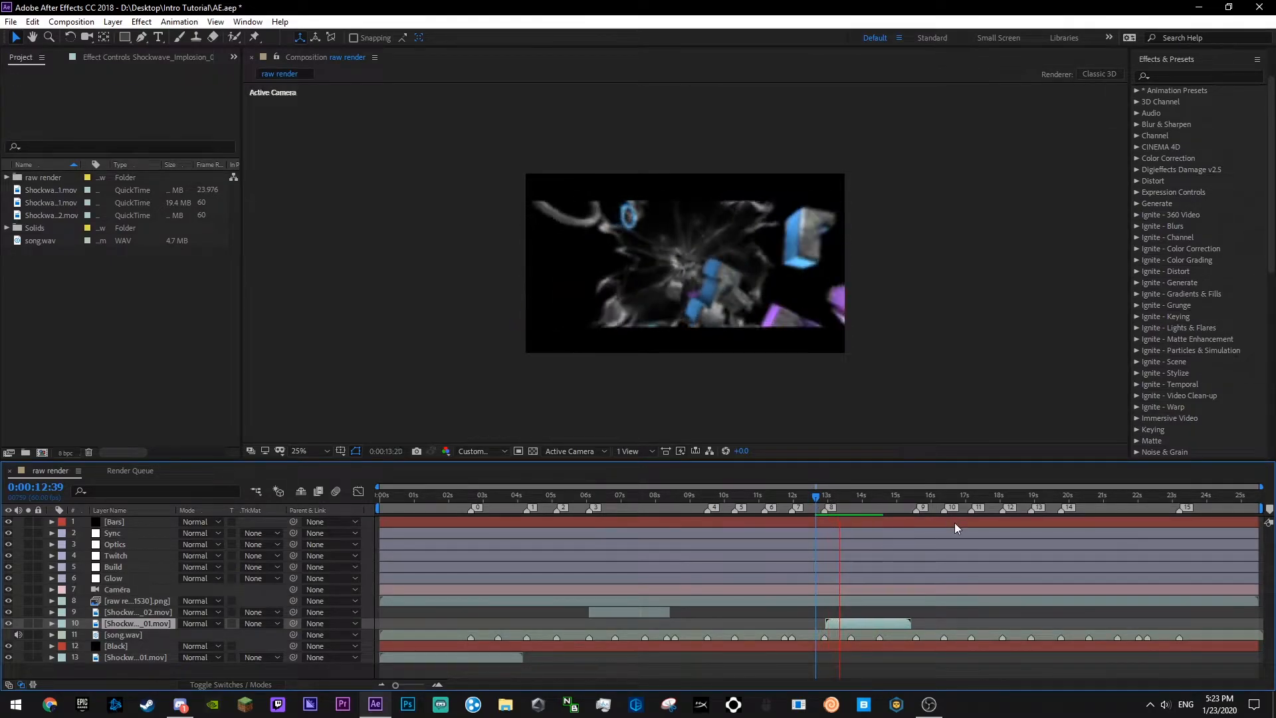
left_click(848, 498)
key("space")
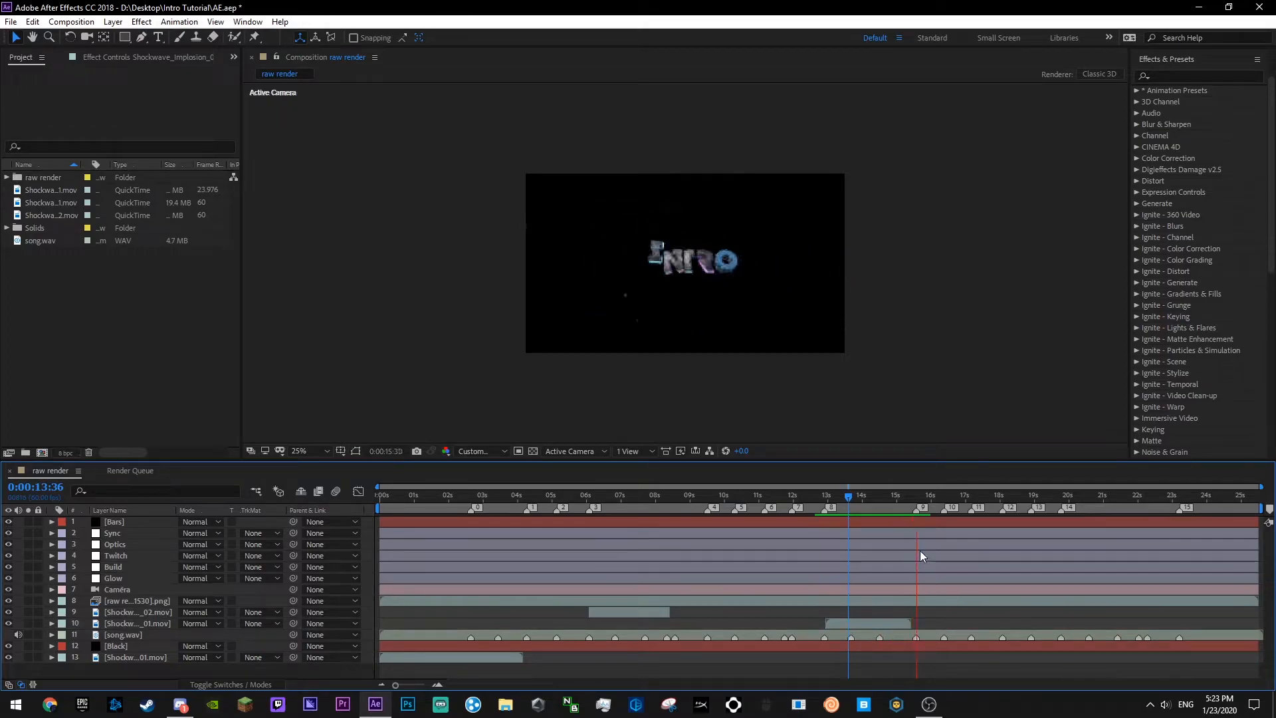
left_click(902, 501)
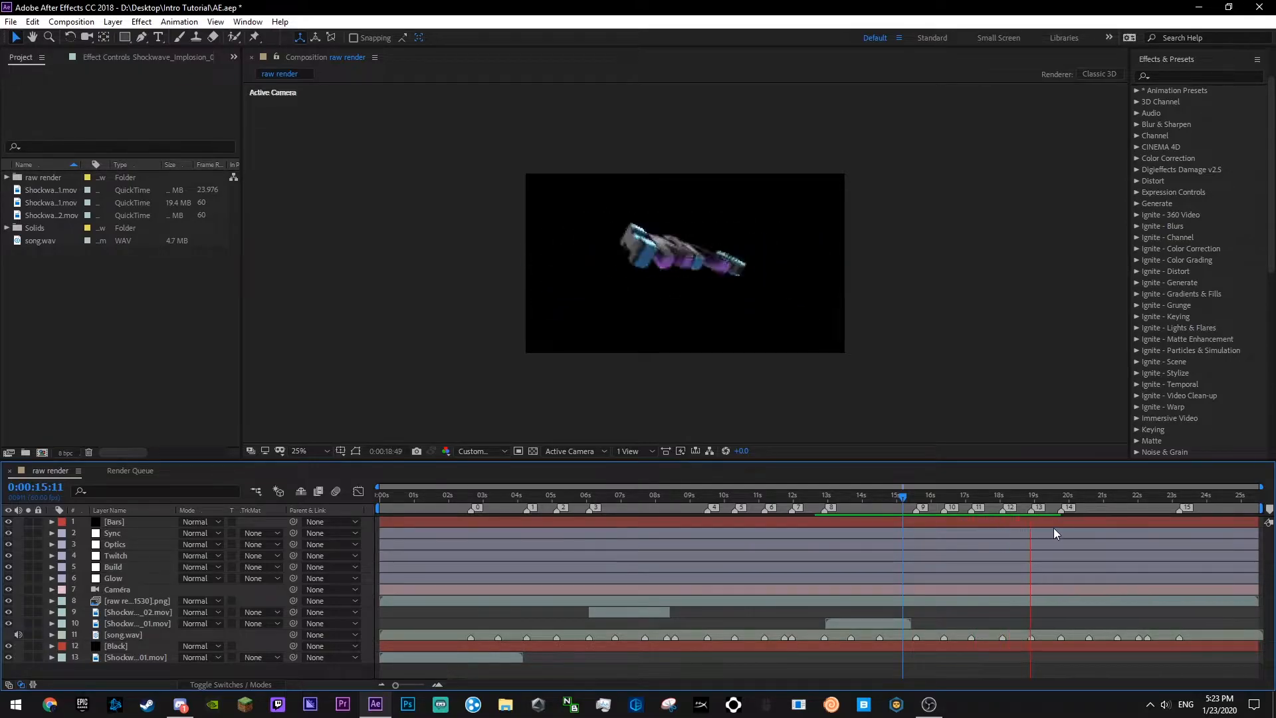
key("space")
- Duplicate the Shockwave_Implosion_02 clip, place the copy below Shockwave_Implosion_01 starting at 0:00:19:46, and save
left_click(1071, 502)
key("ctrl+s")
left_click(613, 611)
key("ctrl+c")
key("ctrl+v")
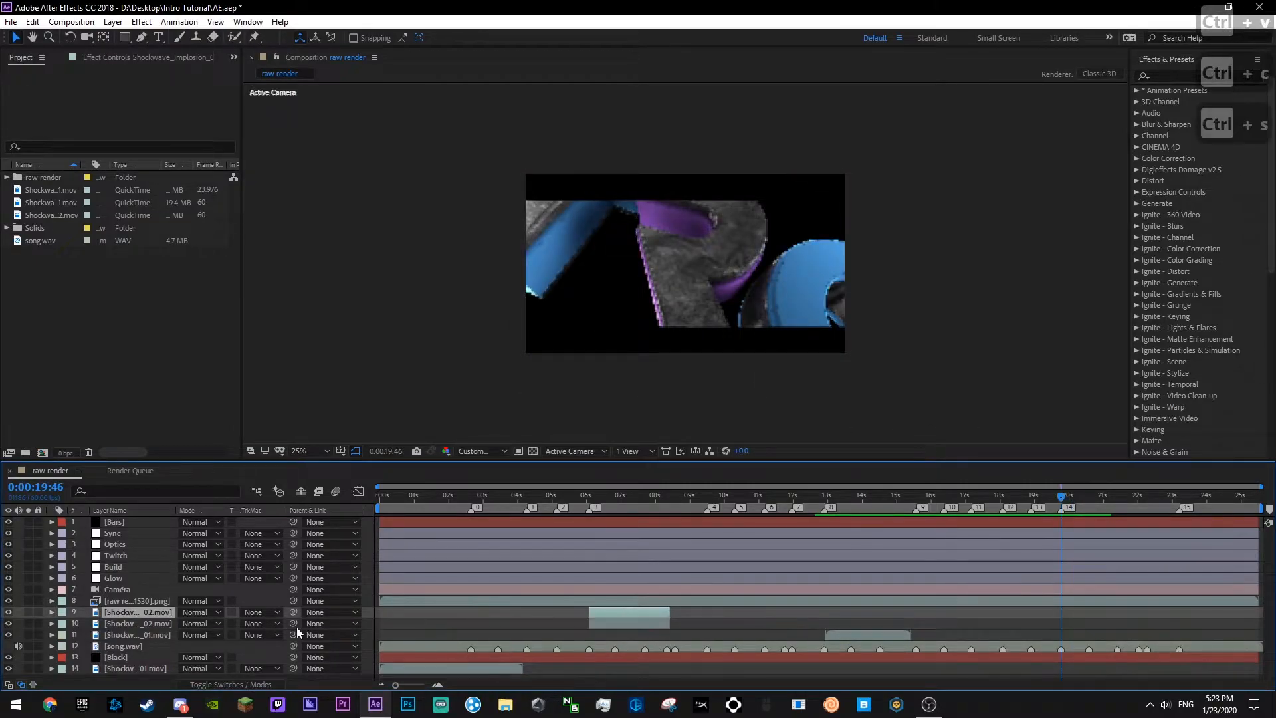
left_click_drag(253, 623, 318, 643)
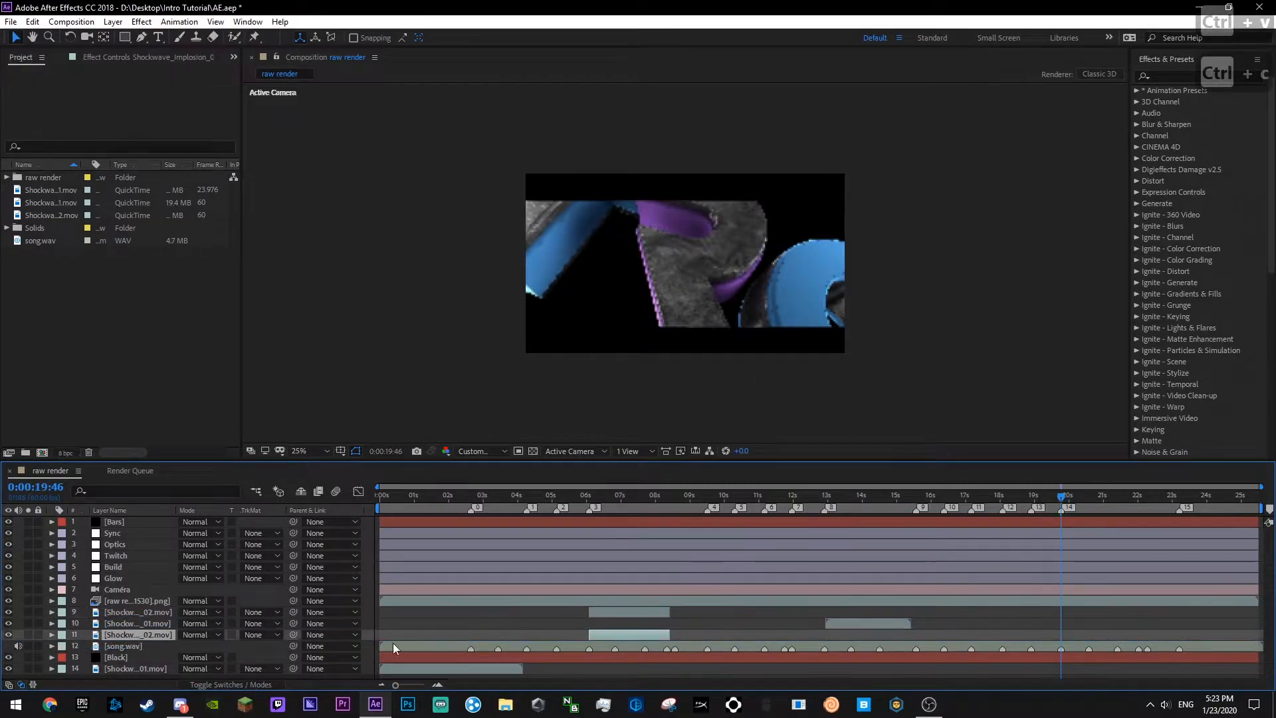
left_click_drag(627, 638, 1099, 643)
key("ctrl+s")
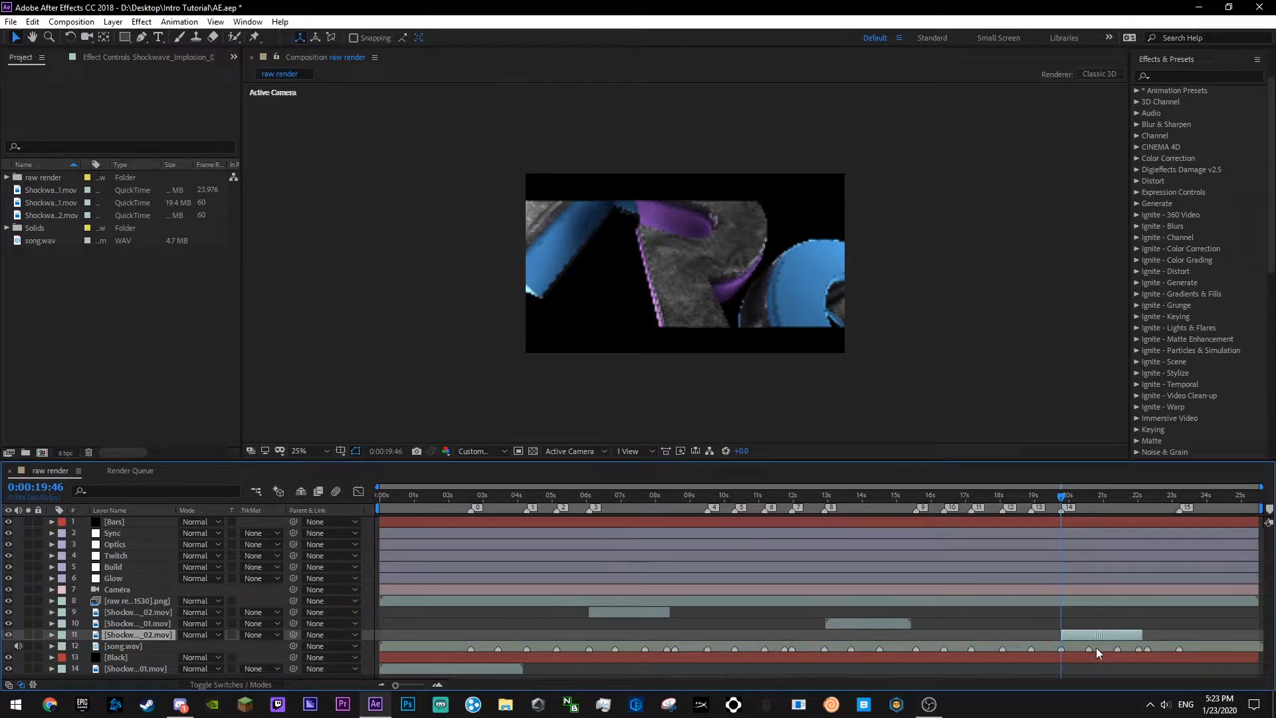
- Preview the composition from 0:00:02:34 and 0:00:03:31, and stop with the playhead at 0:00:05:19
left_click(1040, 616)
left_click_drag(1055, 501, 469, 511)
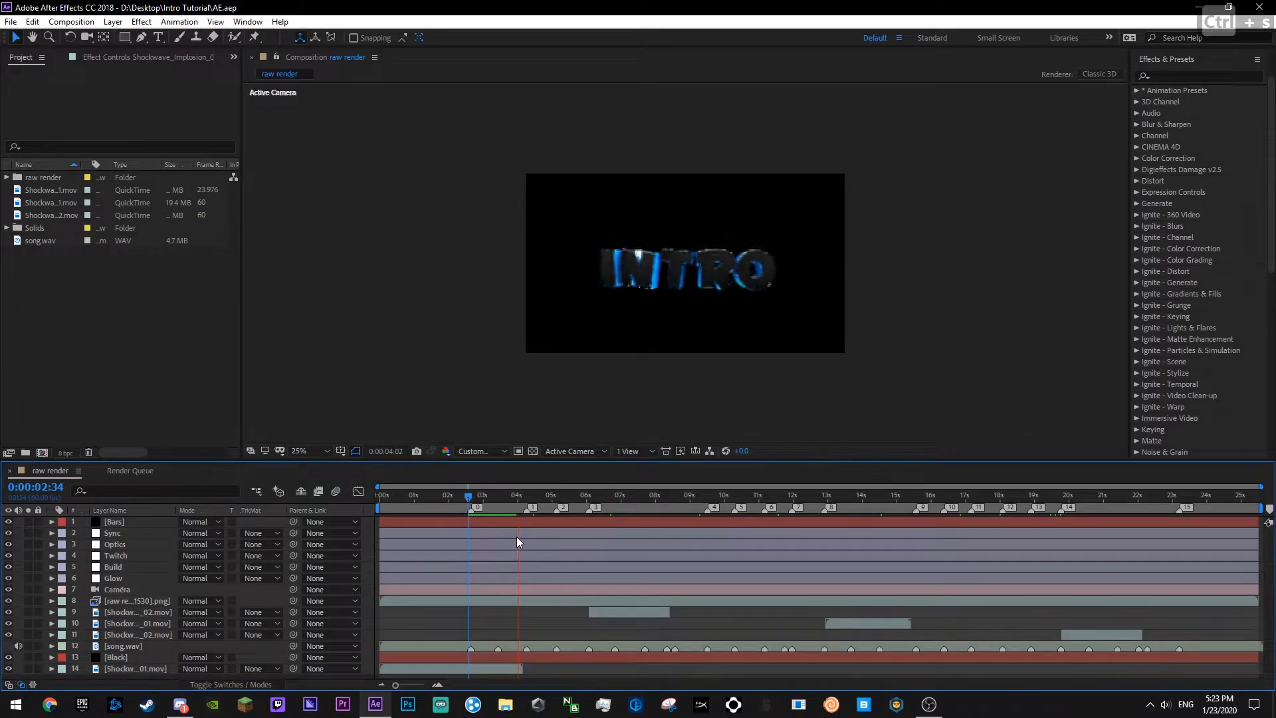
left_click(501, 498)
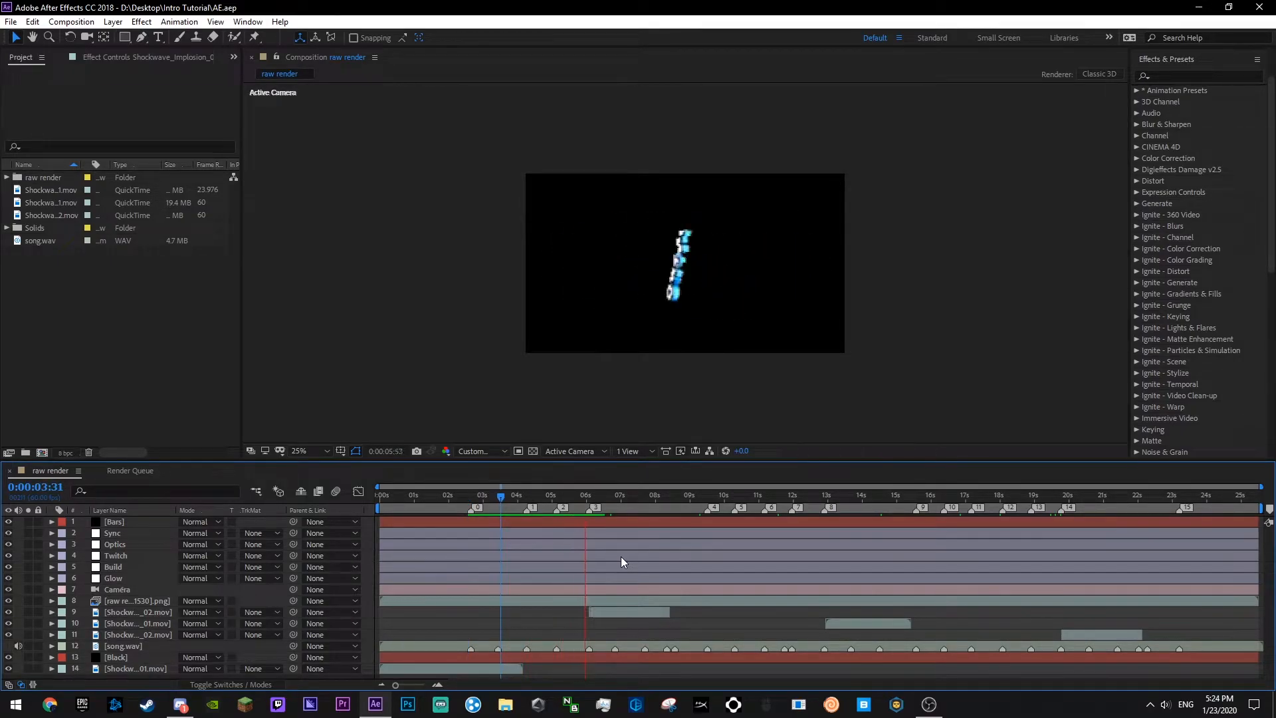
left_click(564, 498)
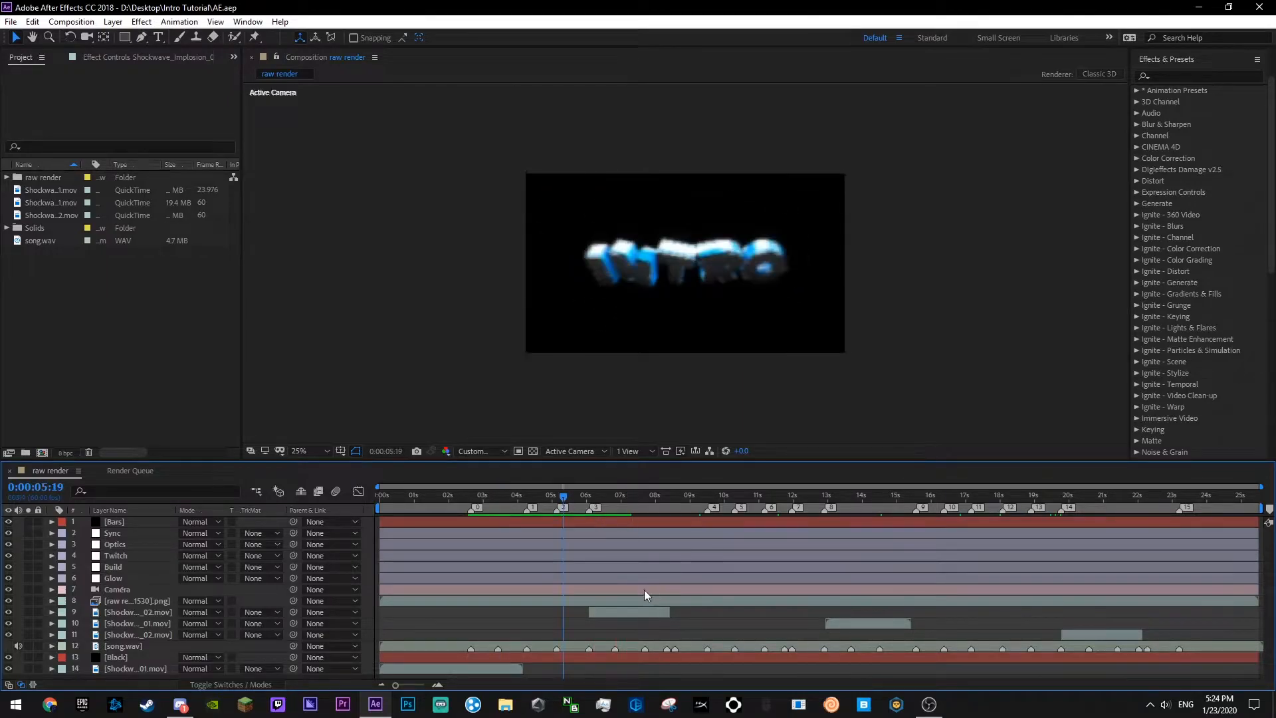
- Set the blending mode of the three shockwave implosion layers, 9 to 11, to Screen
left_click(658, 611)
left_click(847, 623, "shift")
left_click(1086, 636, "shift")
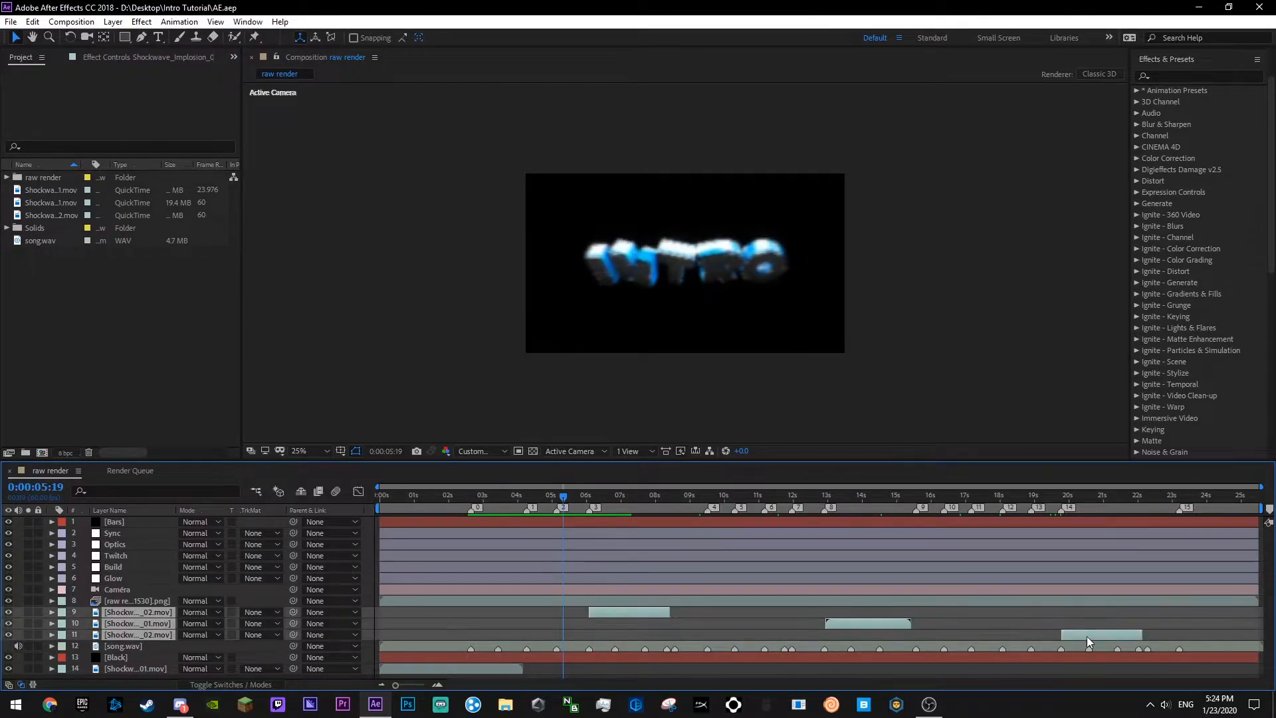
left_click(182, 607)
left_click(150, 633, "shift")
left_click(207, 610)
left_click(243, 197)
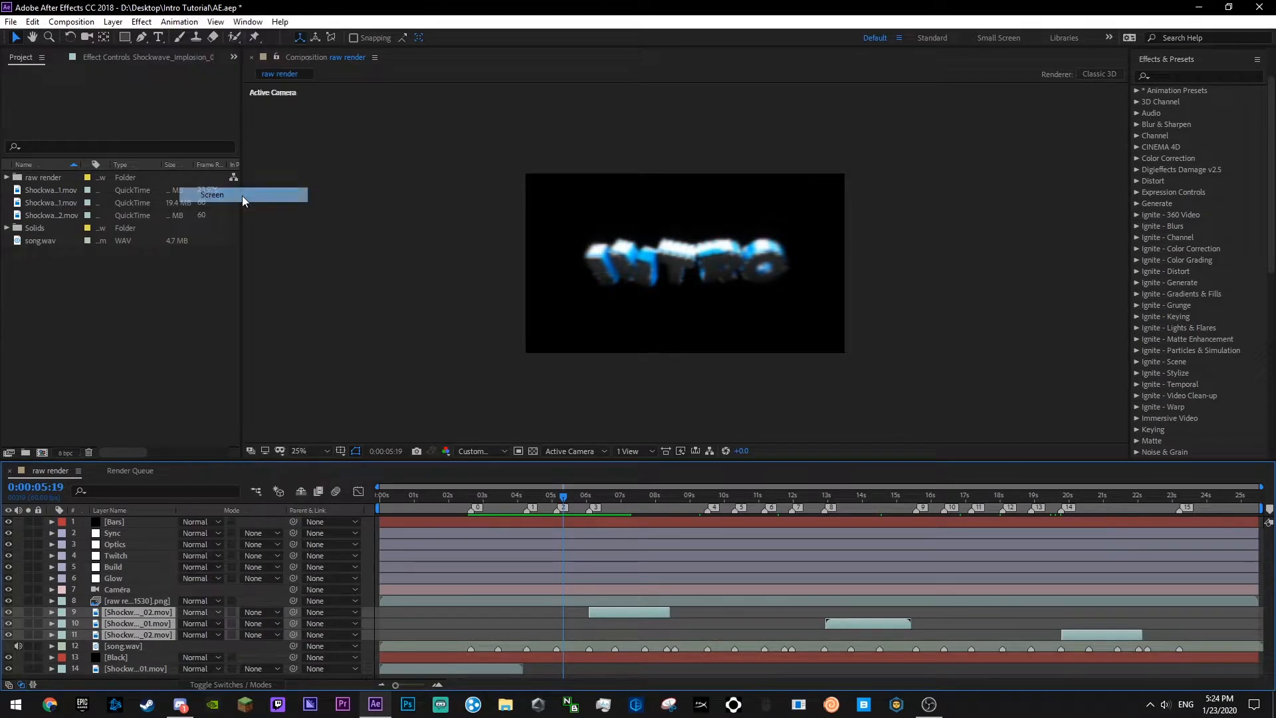
- Make the three shockwave implosion layers 3D, set their position to 0, 0, 60, and save
left_click(238, 681)
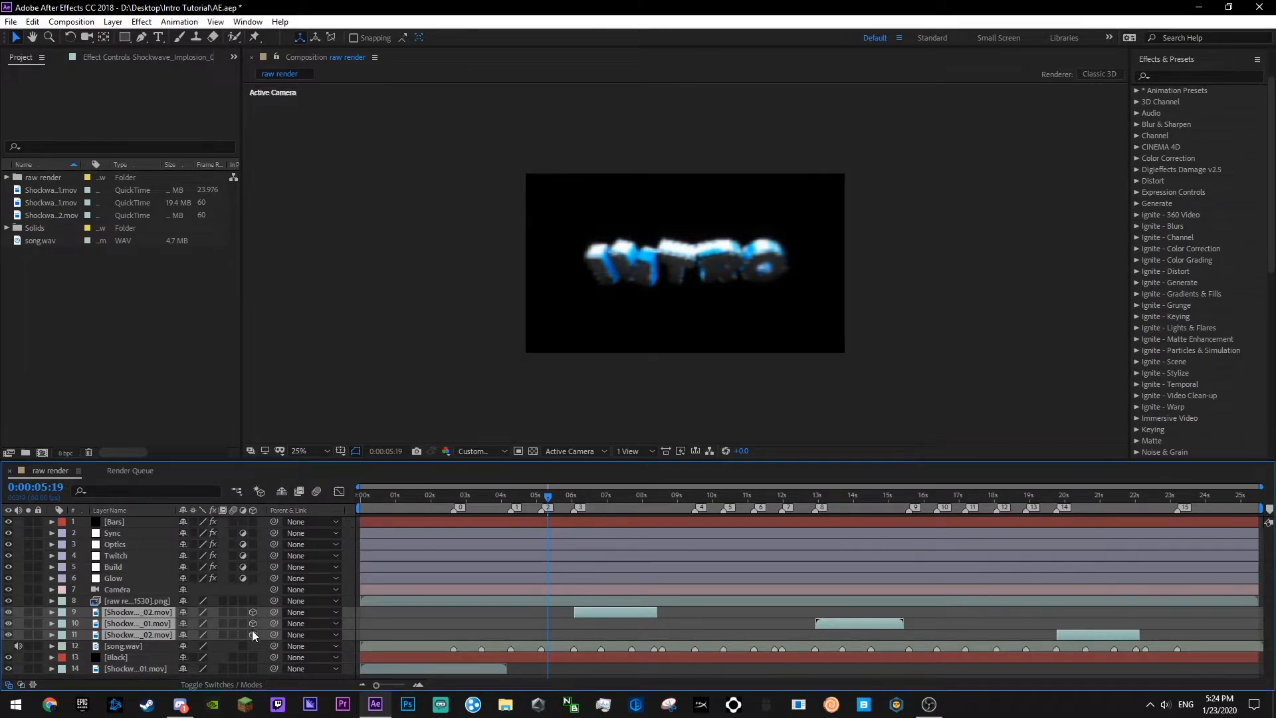
key("p")
scroll(177, 616, "down", 1)
left_click(187, 593)
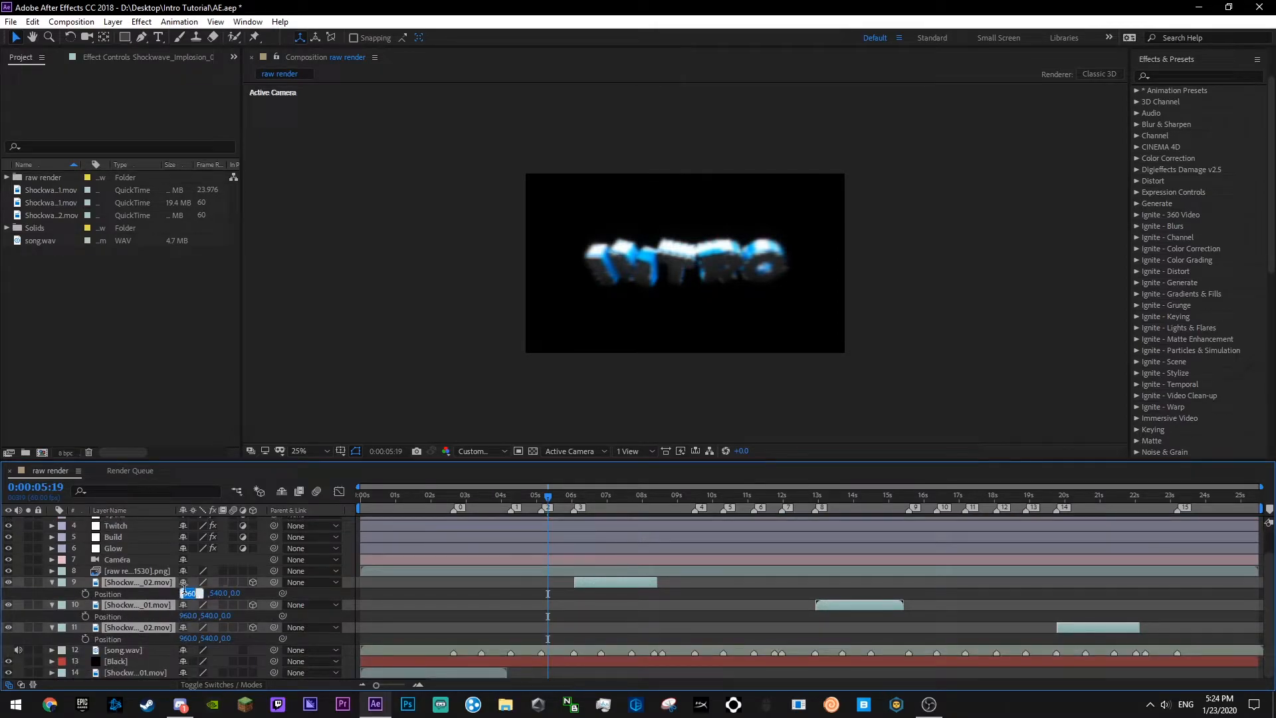
type("0")
key("Tab")
type("0")
key("Tab")
type("60")
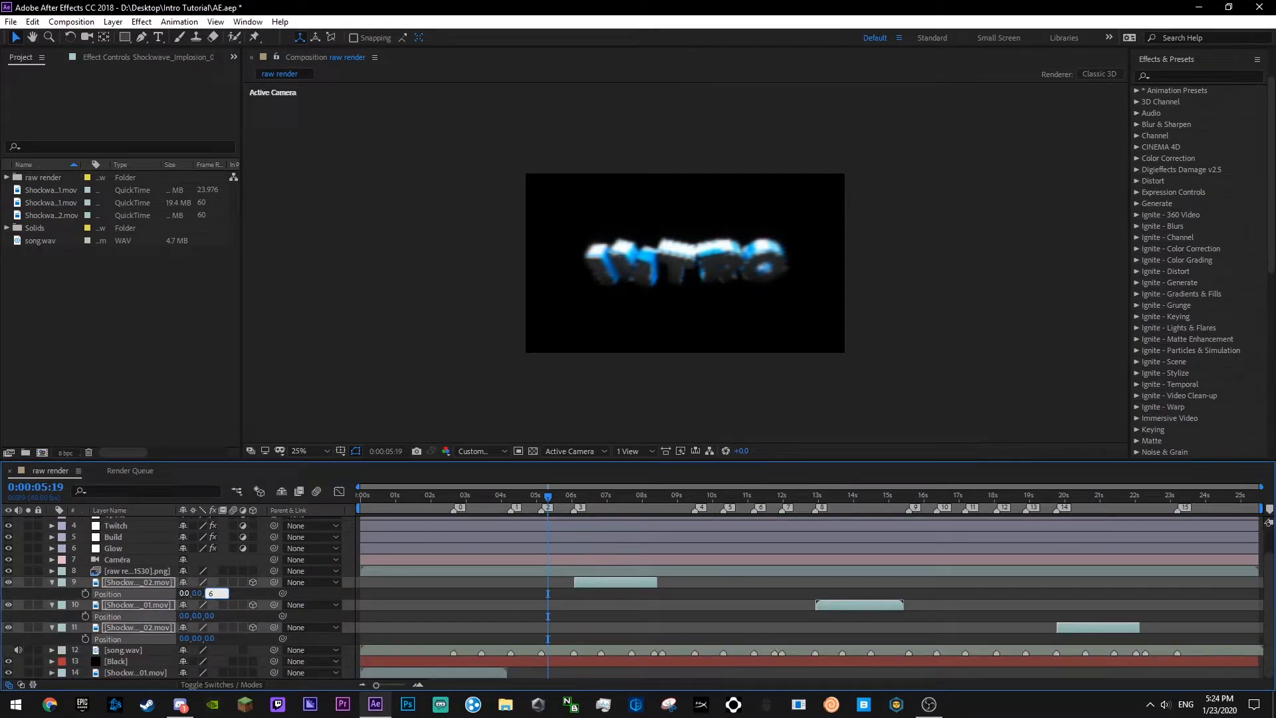
key("Return")
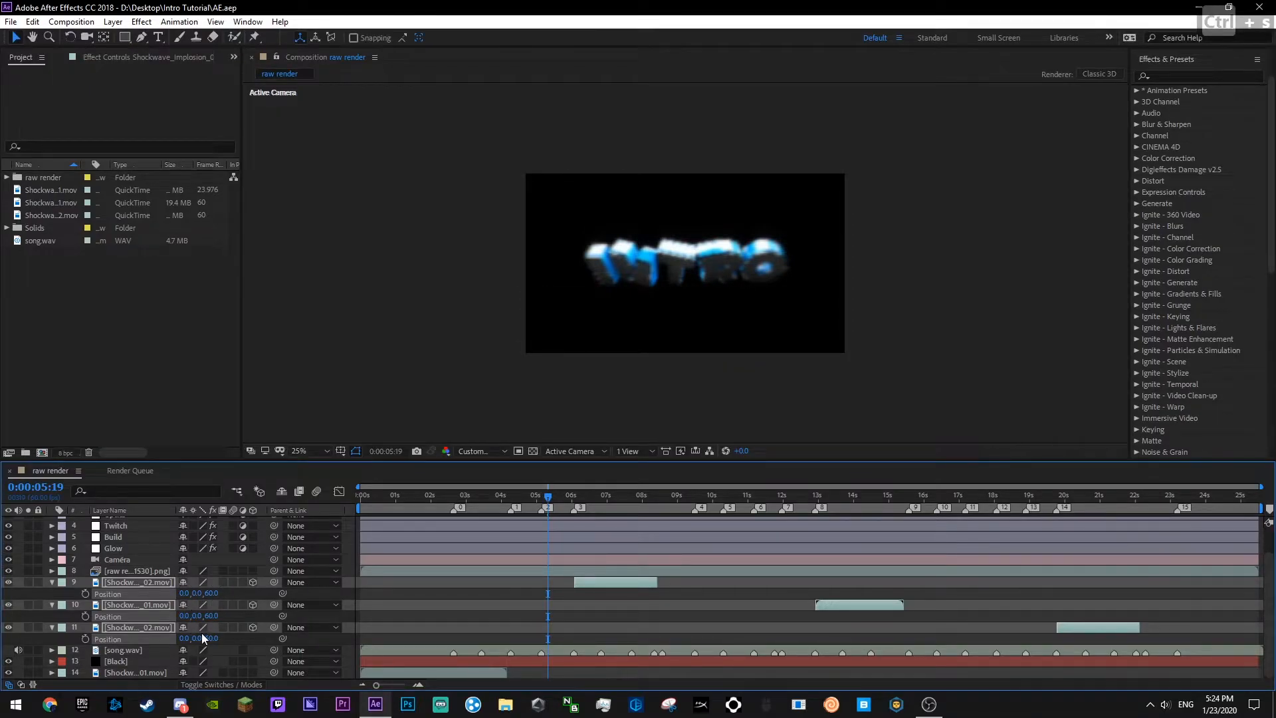
key("p")
key("ctrl+s")
- Adjust the scale of the first Shockwave_Implosion_02 layer with the playhead at 0:00:06:50
left_click(625, 616)
mouse_move(611, 499)
left_mouse_down()
mouse_move(568, 505)
mouse_move(601, 512)
left_mouse_up()
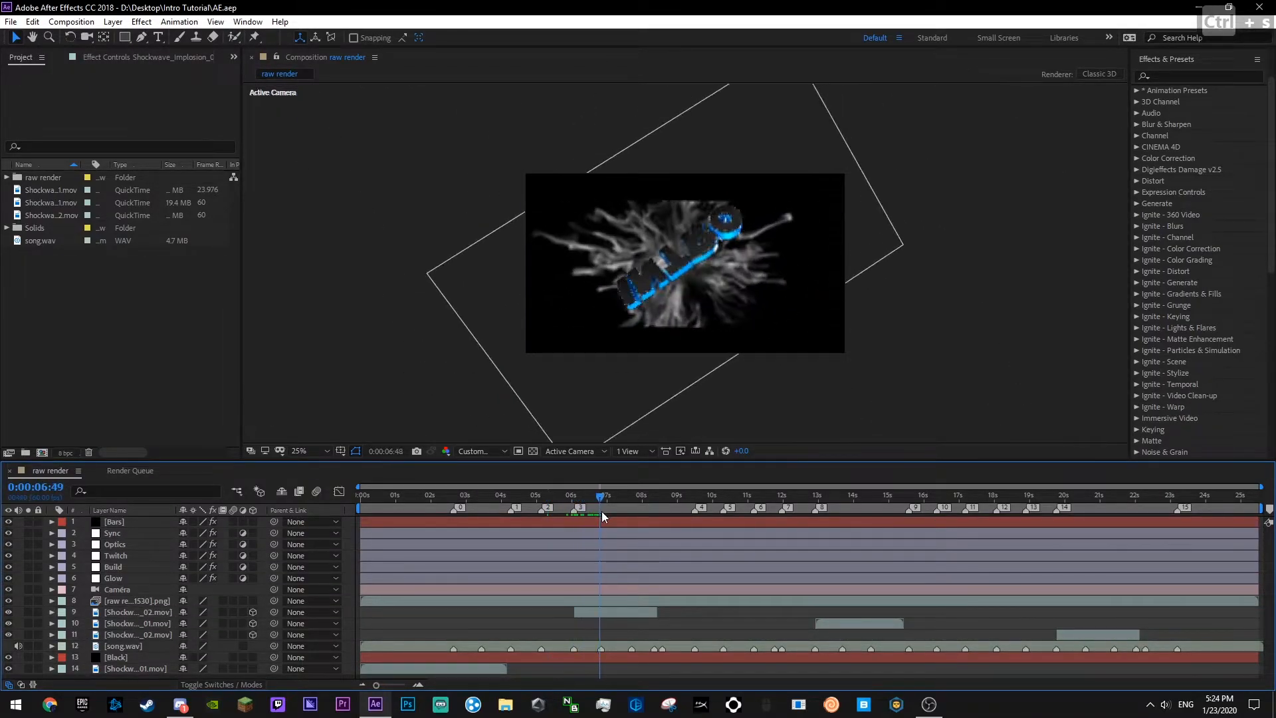
left_click(610, 602)
left_click(606, 612)
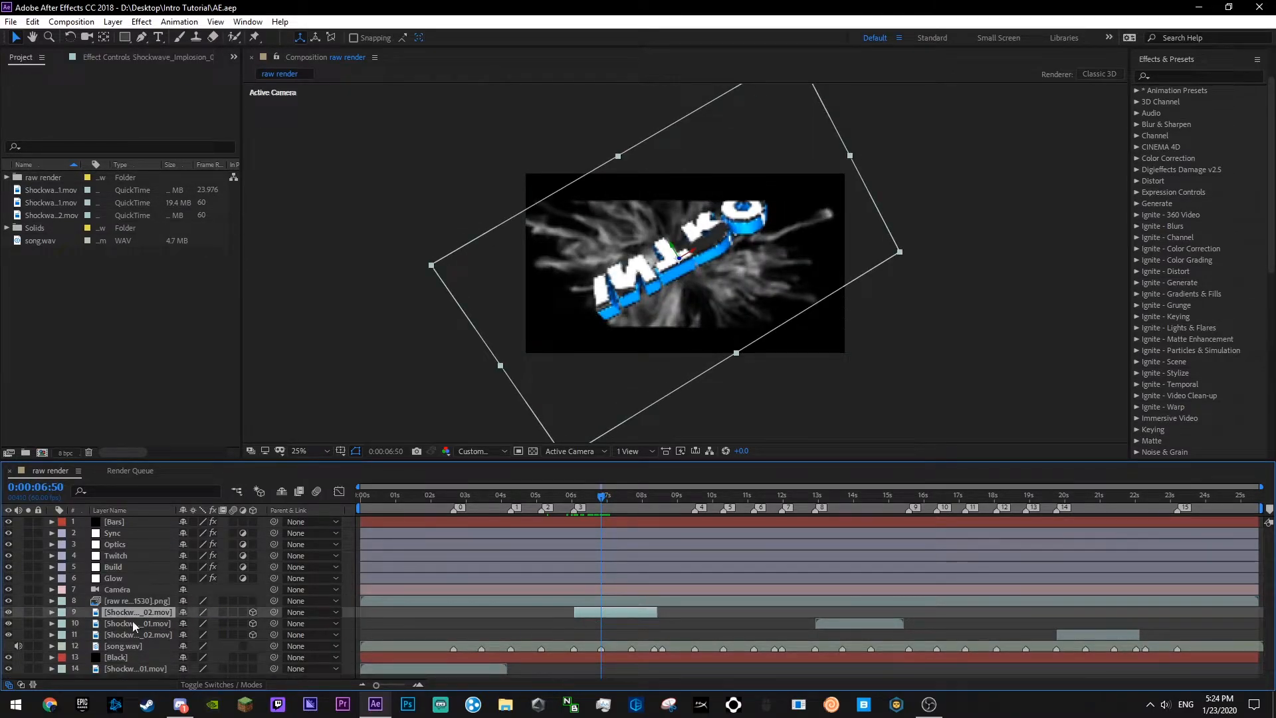
key("s")
left_click_drag(197, 622, 347, 644)
key("s")
- Adjust the scale of the Shockwave_Implosion_01 layer with the playhead at 0:00:14:13, and save
left_click(824, 500)
left_click_drag(853, 497, 861, 505)
left_click(847, 629)
key("s")
left_click_drag(202, 634, 191, 634)
key("s")
left_click(901, 614)
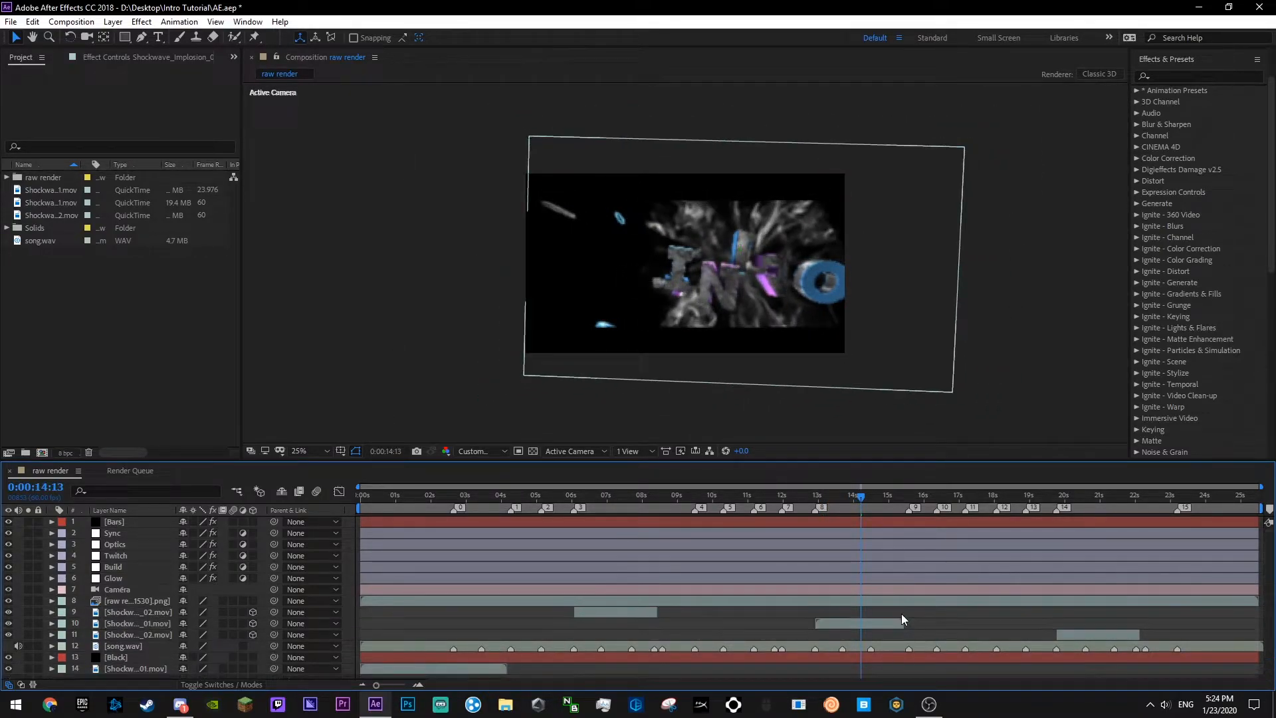
key("ctrl+s")
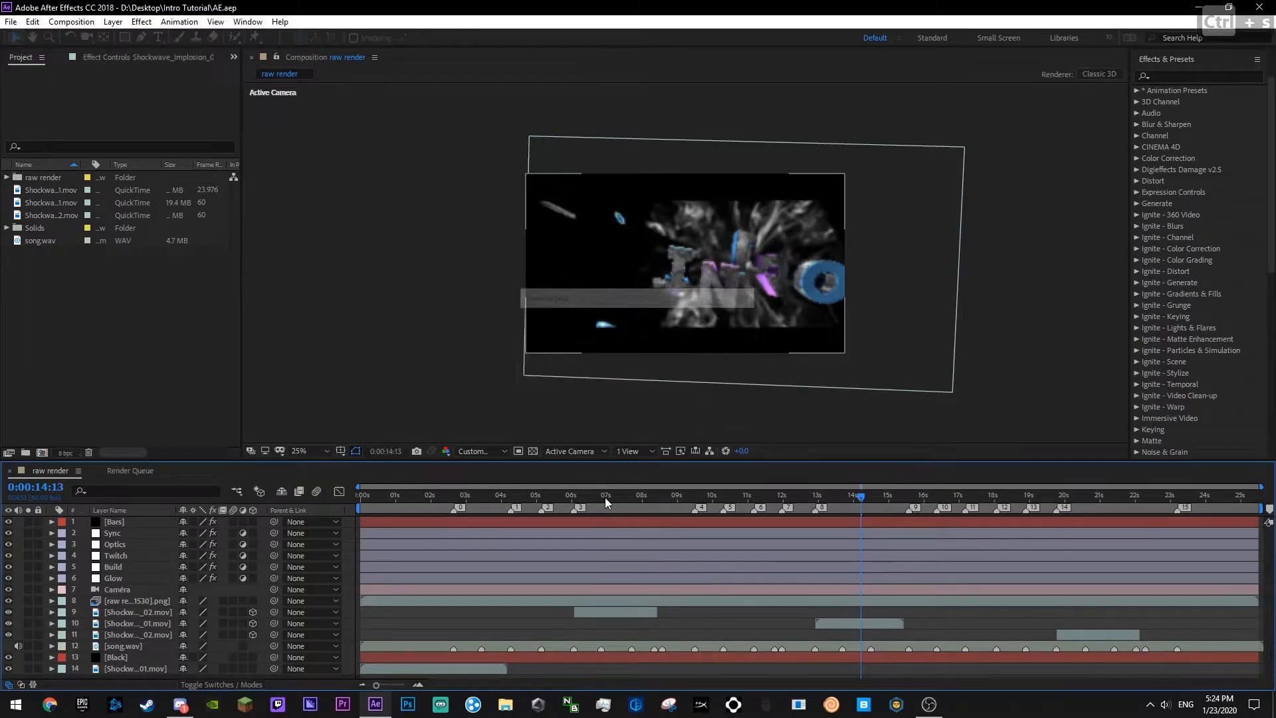
- Apply Fast Blur (Legacy) to the first Shockwave_Implosion_02 layer and set its Blurriness to 3
left_click(615, 497)
left_click(607, 612)
left_click(1188, 75)
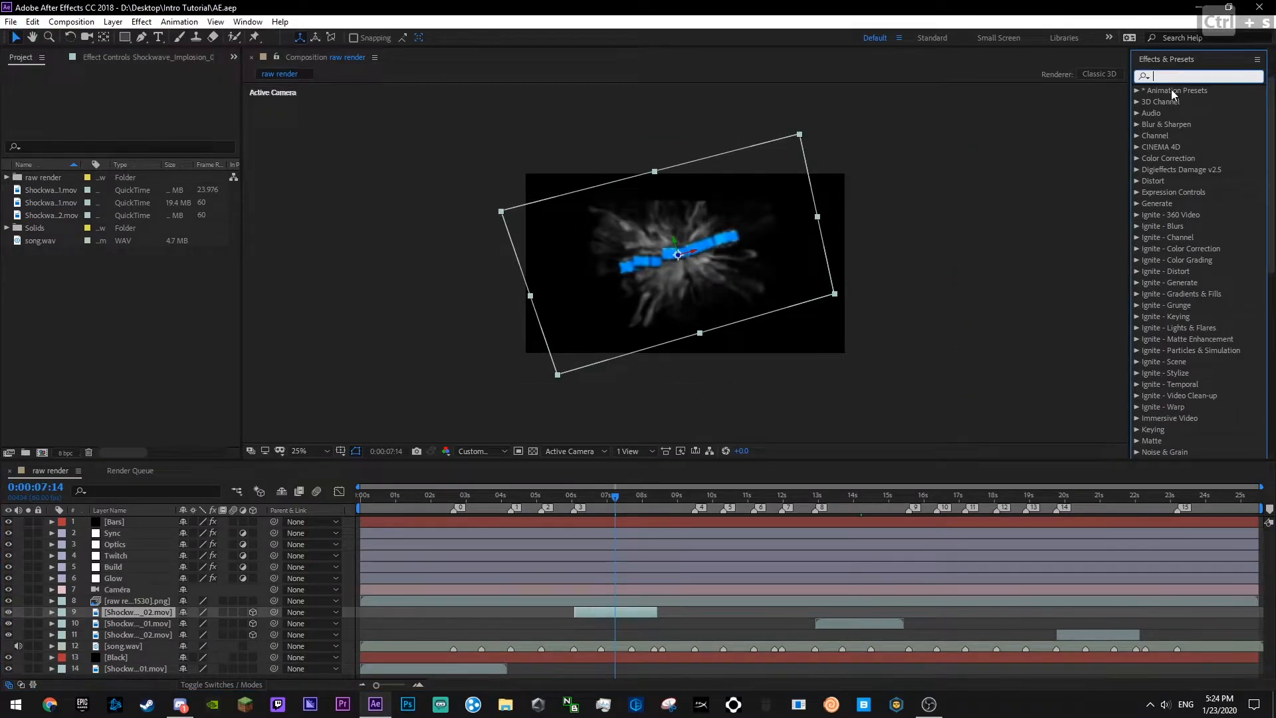
type("fas")
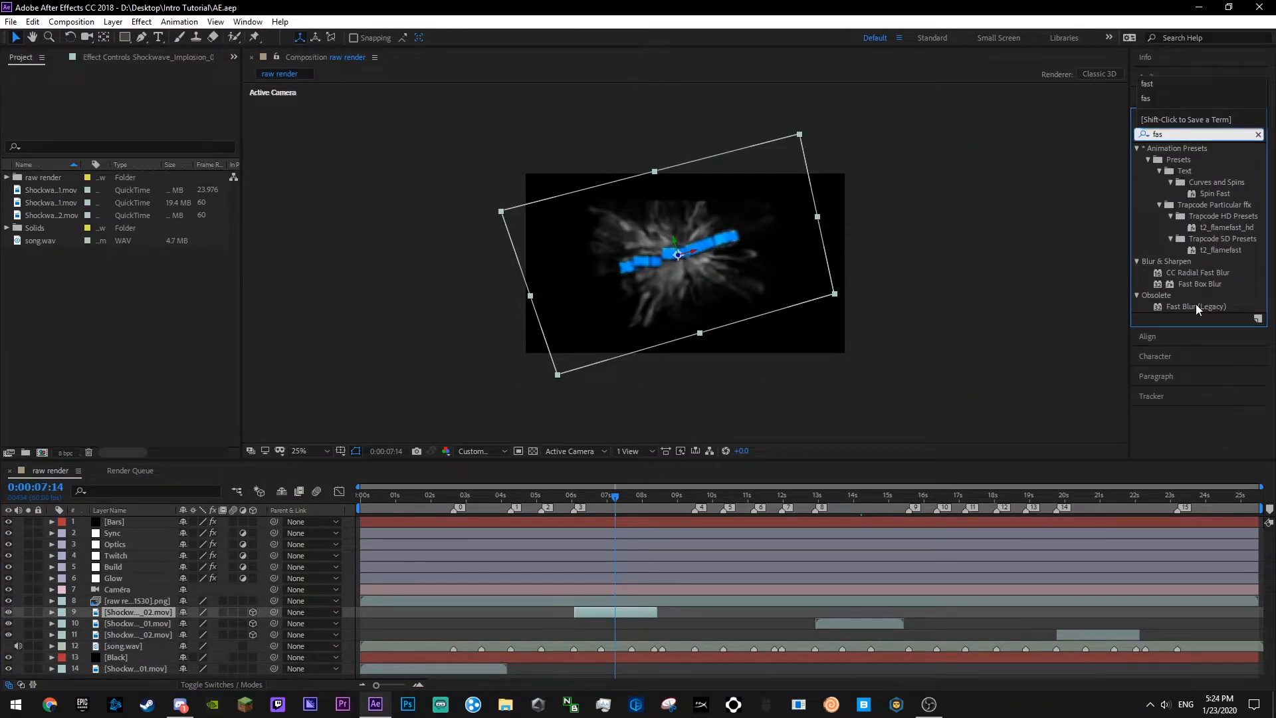
left_click_drag(1197, 306, 614, 615)
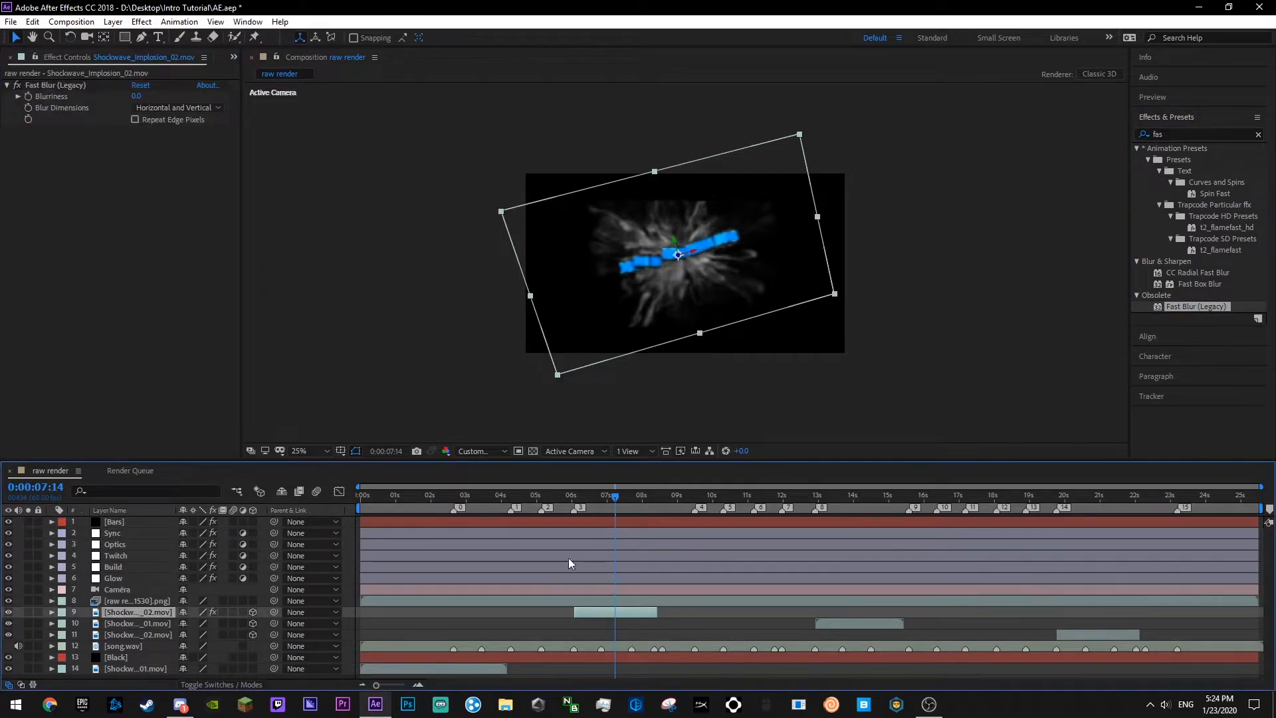
left_click(136, 97)
type("3")
key("Return")
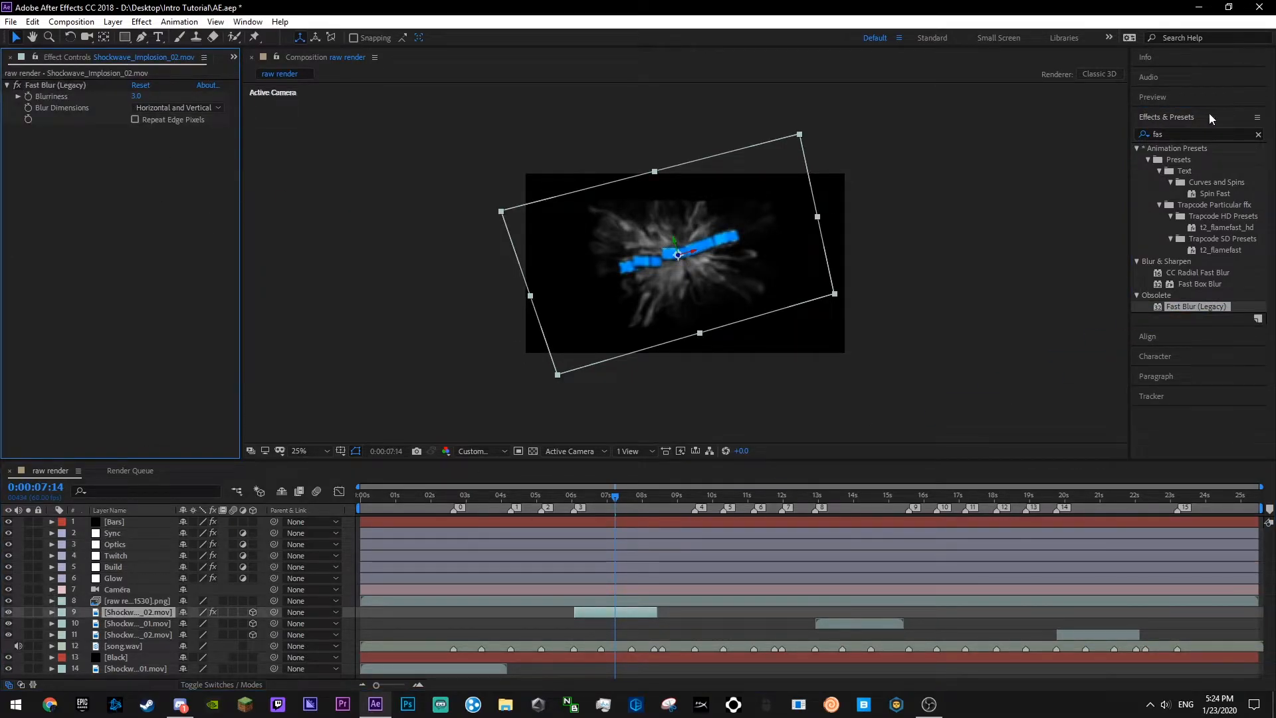
- Apply CC Toner to the selected Shockwave_Implosion_02 layer with its midtones set to blue 00A8FF, and save the project
left_click(1258, 134)
type("toner")
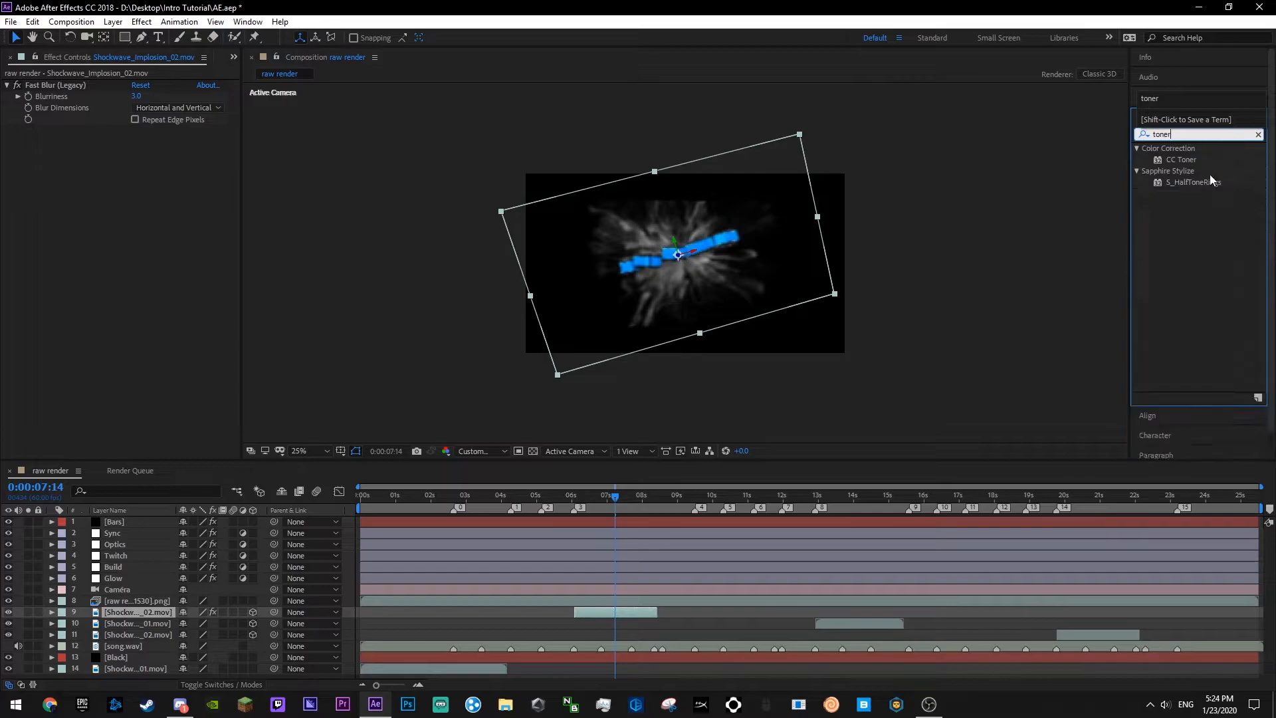
left_click_drag(1180, 160, 195, 198)
left_click(156, 176)
left_click(702, 244)
left_click(137, 175)
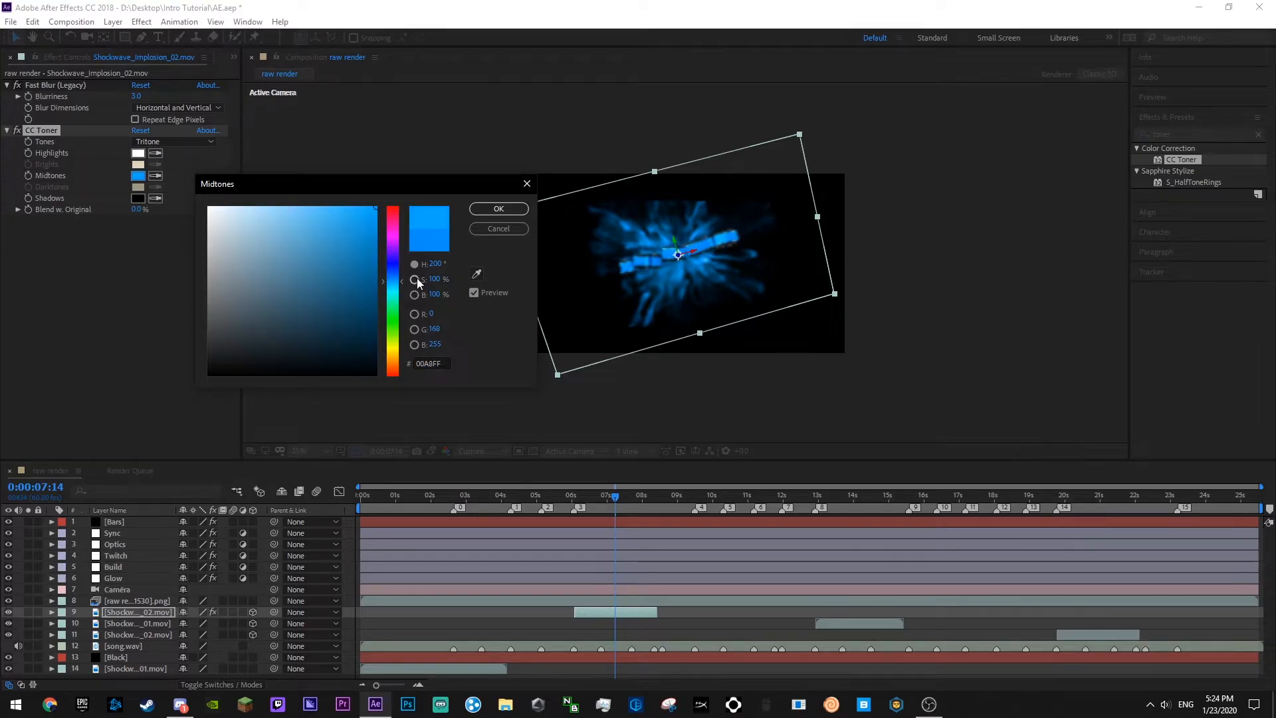
left_click(499, 209)
left_click(576, 497)
key("ctrl+s")
- Preview the composition around the tinted shockwave near 6 seconds and the untinted one near 13 seconds
left_click(563, 497)
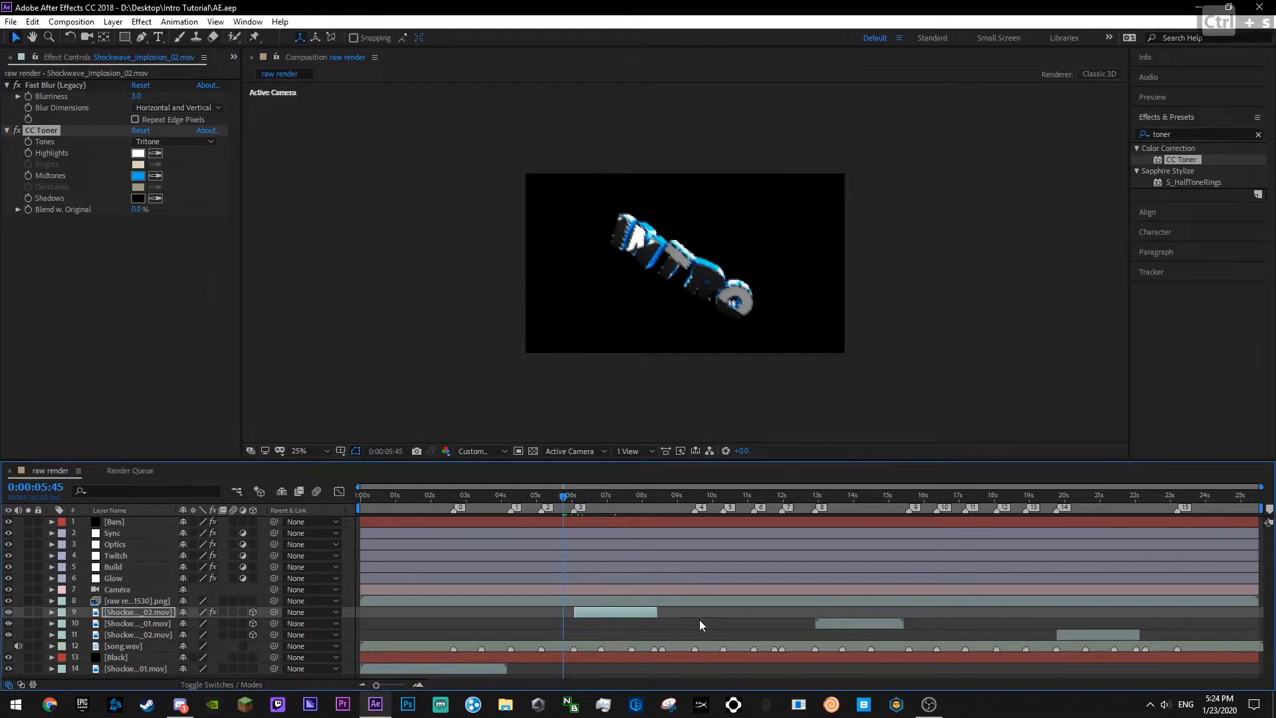
left_click(699, 620)
key("space")
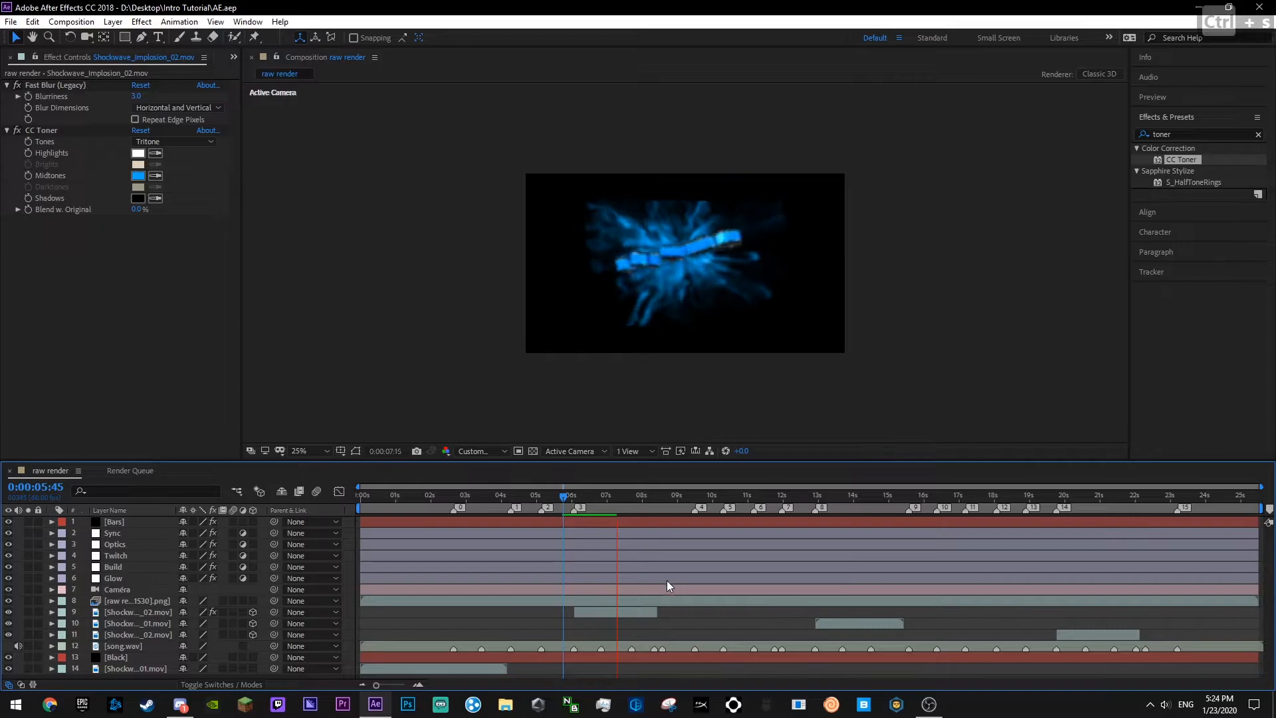
key("space")
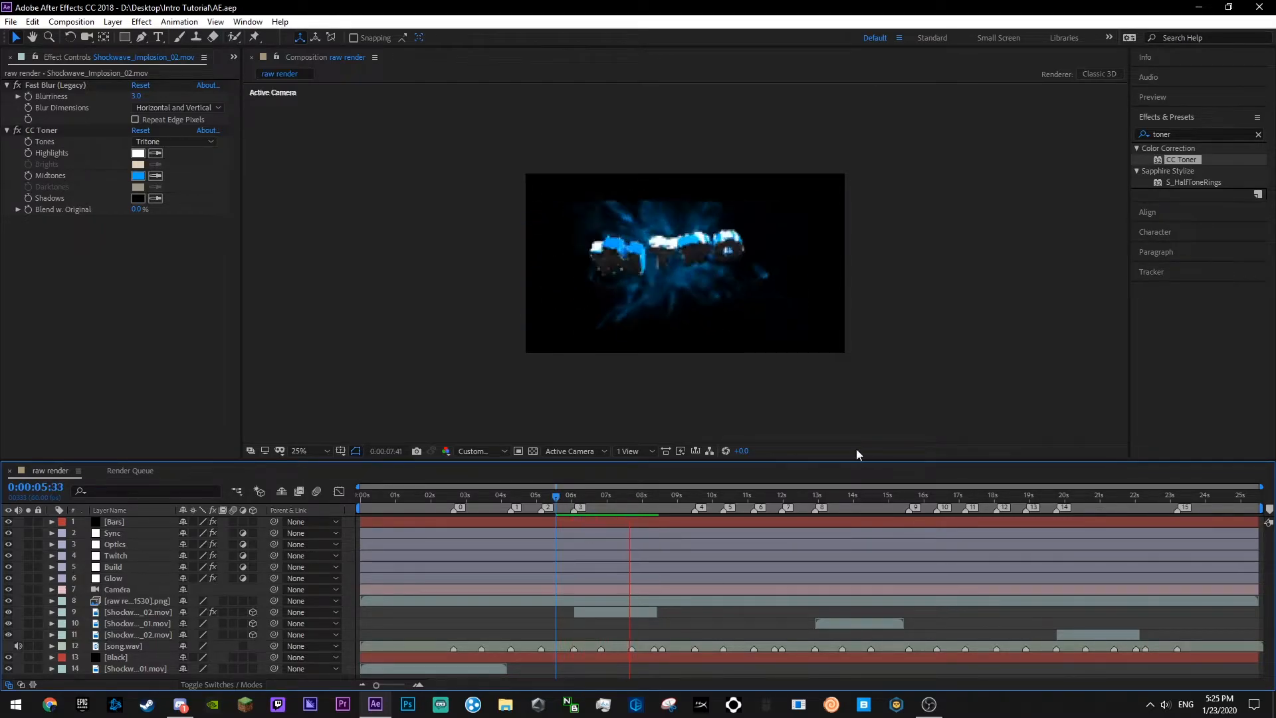
left_click_drag(786, 513, 803, 581)
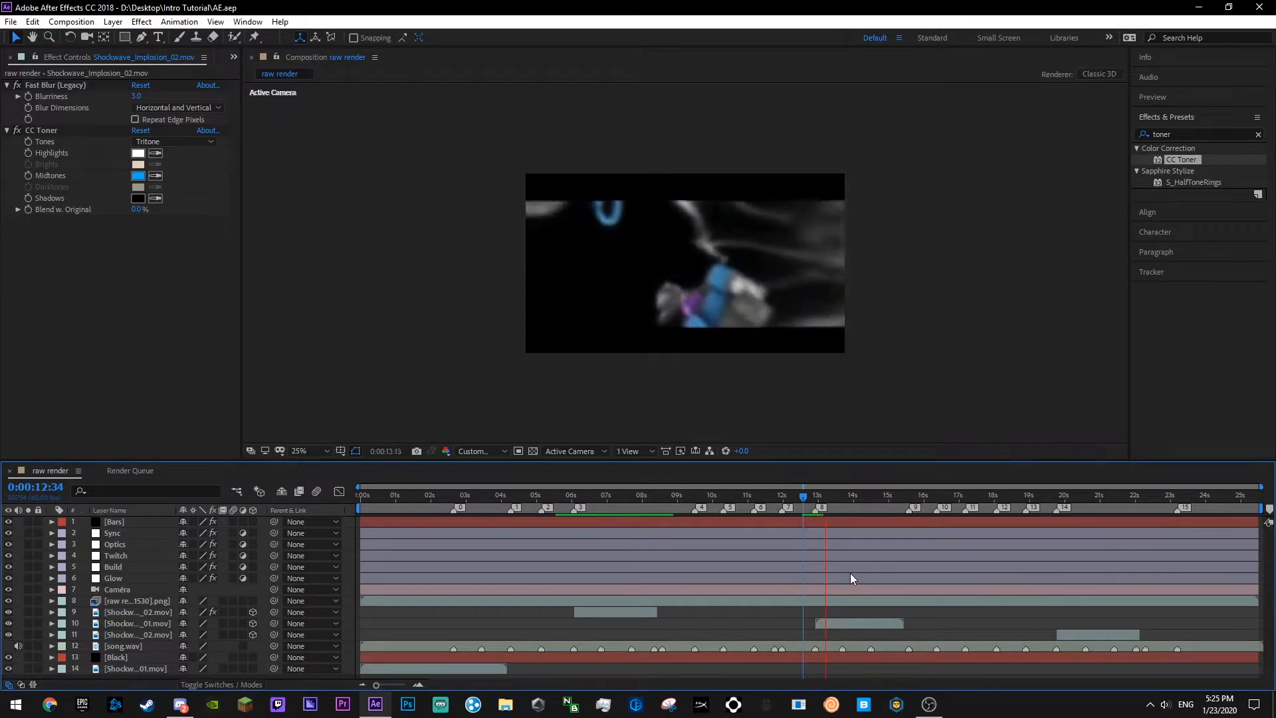
key("space")
- Copy the Fast Blur and CC Toner effects onto the Shockwave_Implosion_01 layer near 14 seconds, and save
left_click_drag(836, 494, 858, 509)
left_click(46, 86)
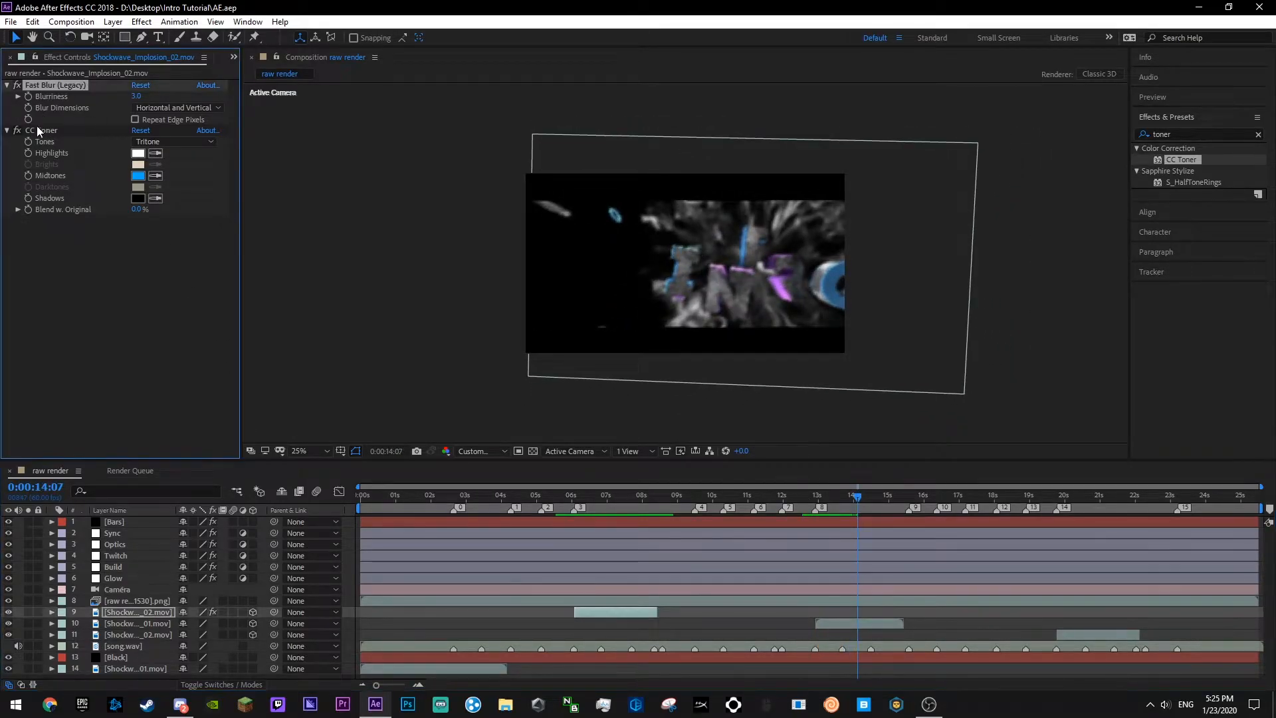
left_click(39, 130, "ctrl")
key("ctrl+c")
left_click(864, 623)
key("ctrl+v")
key("ctrl+s")
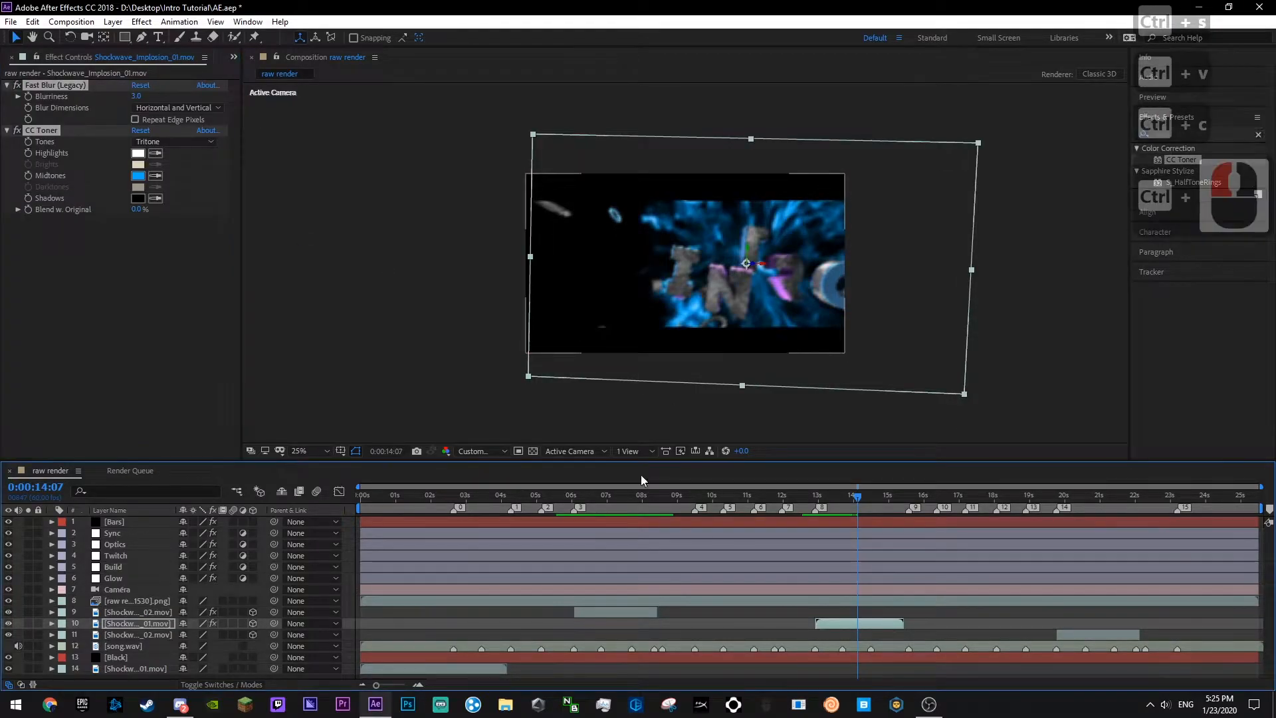
- Set the CC Toner midtones of the Shockwave_Implosion_01 layer near 14 seconds to blue 4897D5, and save
left_click(113, 258)
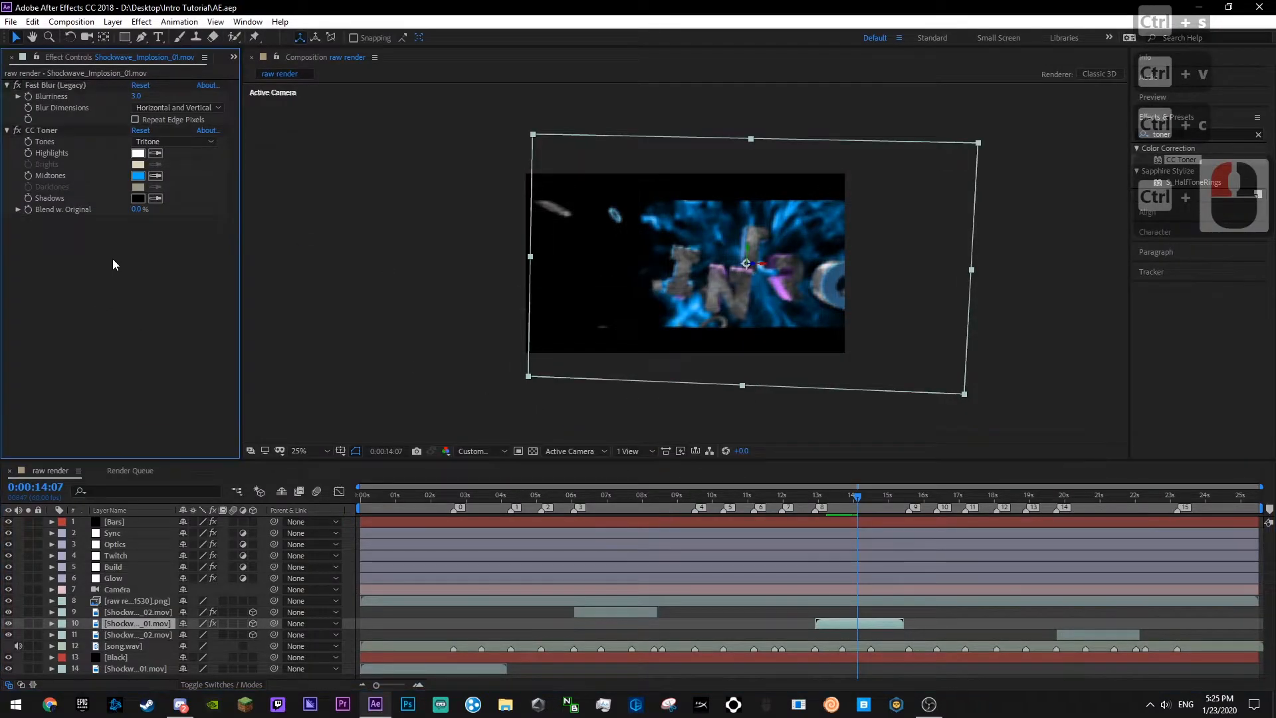
left_click(843, 275)
left_click(137, 175)
mouse_move(343, 227)
left_mouse_down()
mouse_move(305, 214)
mouse_move(319, 226)
left_mouse_up()
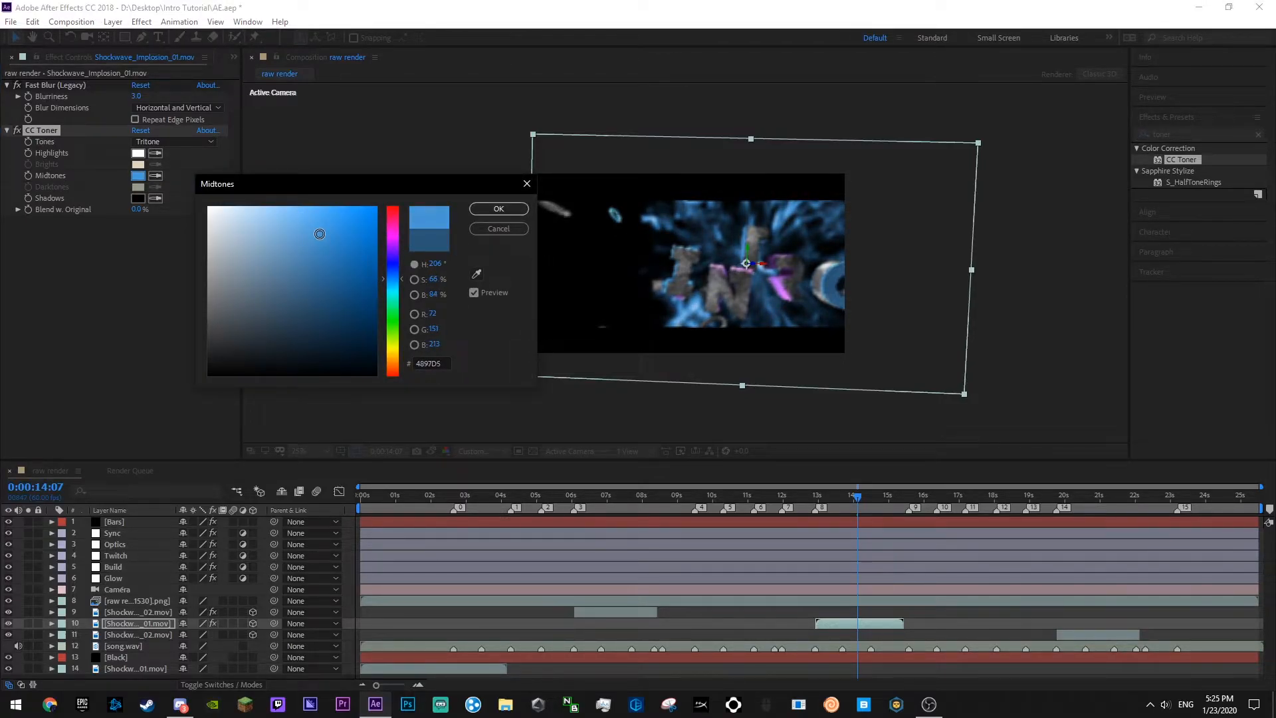
left_click(498, 208)
left_click(857, 625)
key("ctrl+s")
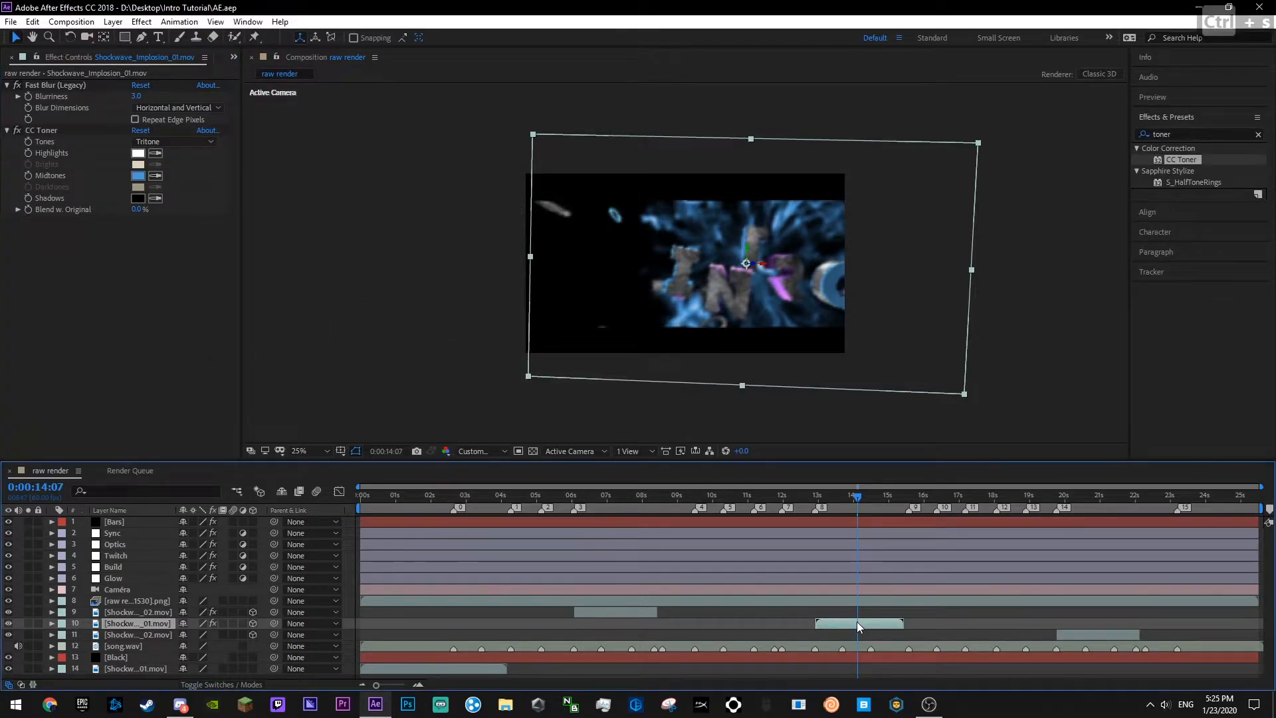
- Set the opacity of the Shockwave_Implosion_01 layer near 14 seconds to 55%, and save
key("t")
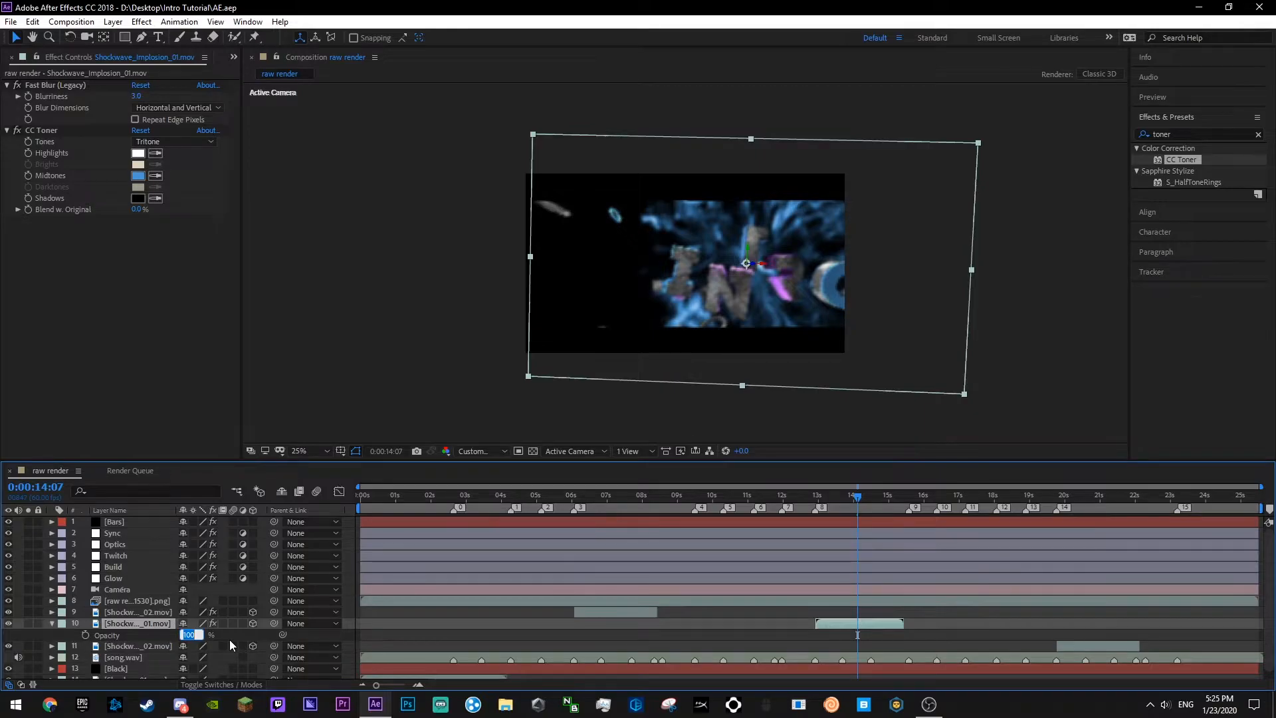
type("55")
key("Return")
key("ctrl+s")
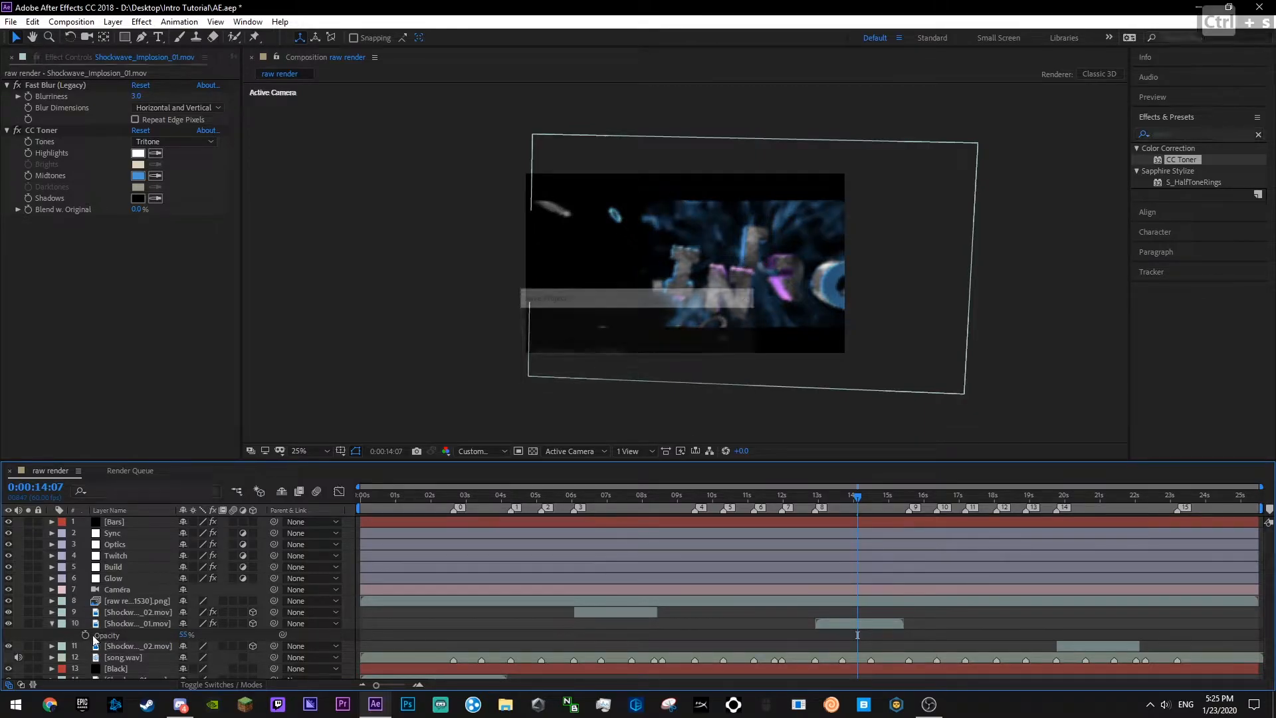
left_click(53, 624)
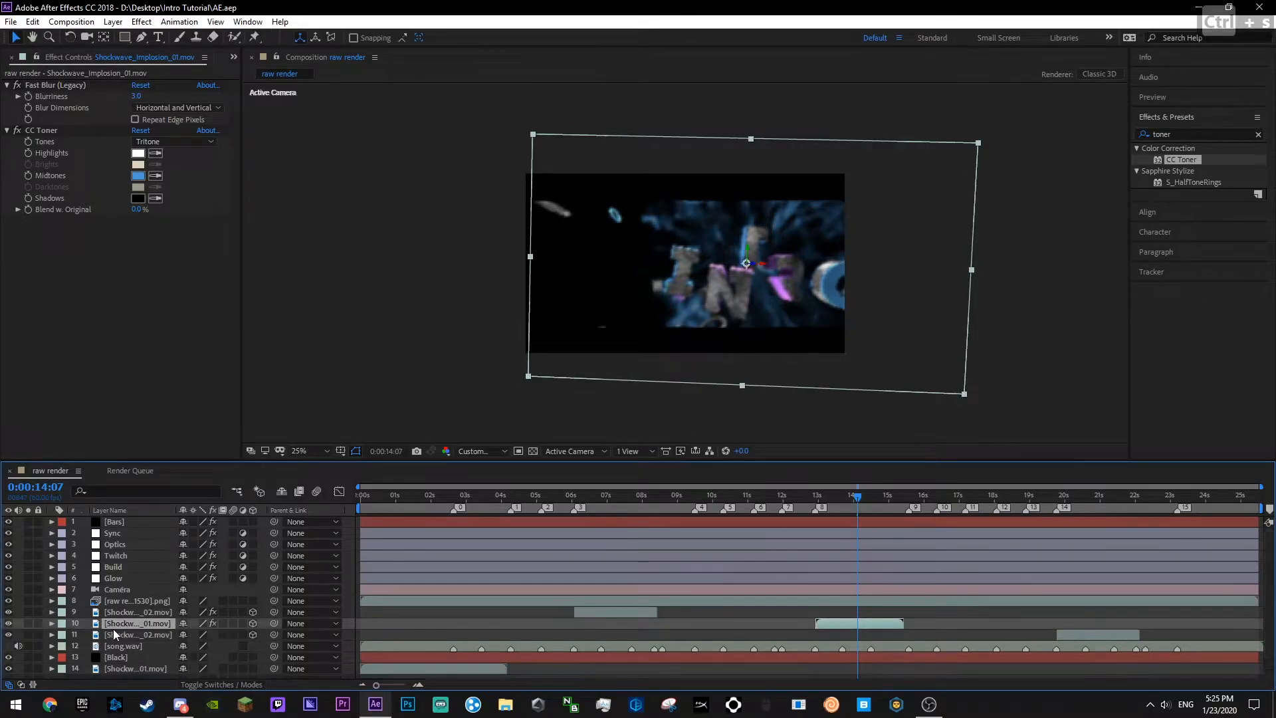
- Duplicate the Shockwave_Implosion_01 layer near 14 seconds, scaling the upper copy down and the lower copy up
key("ctrl+c")
key("ctrl+v")
left_click(136, 633)
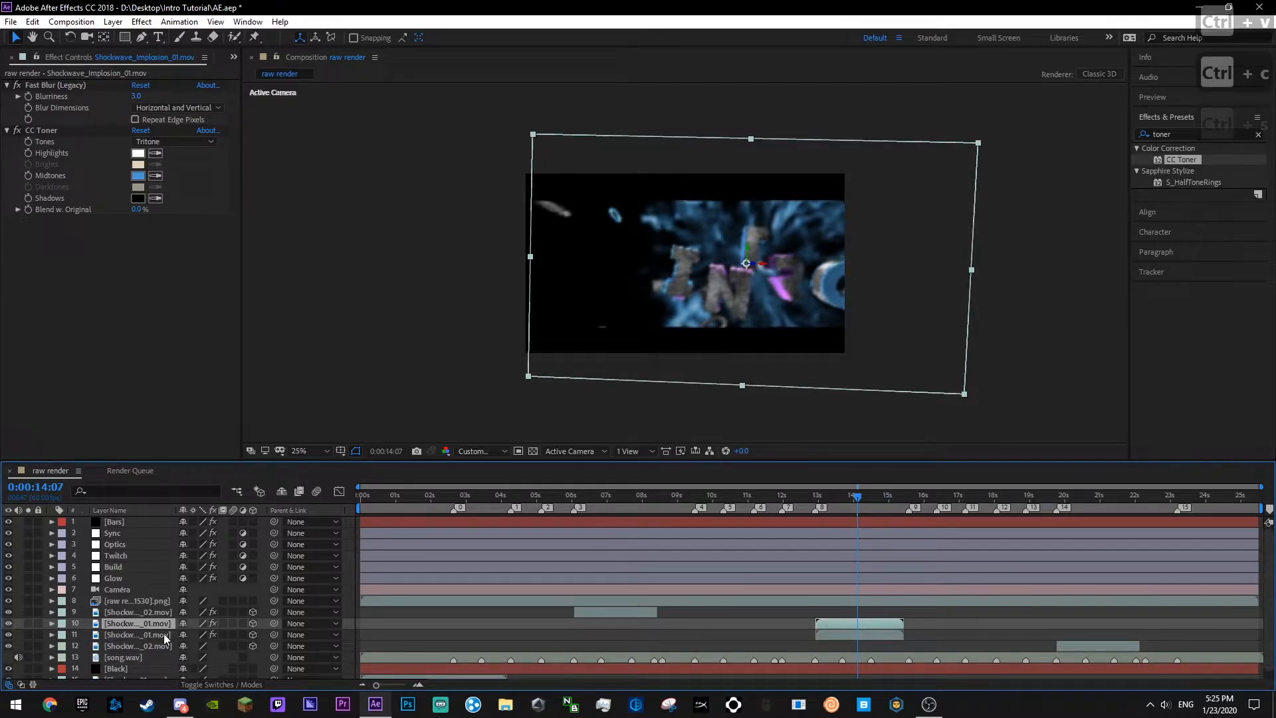
key("s")
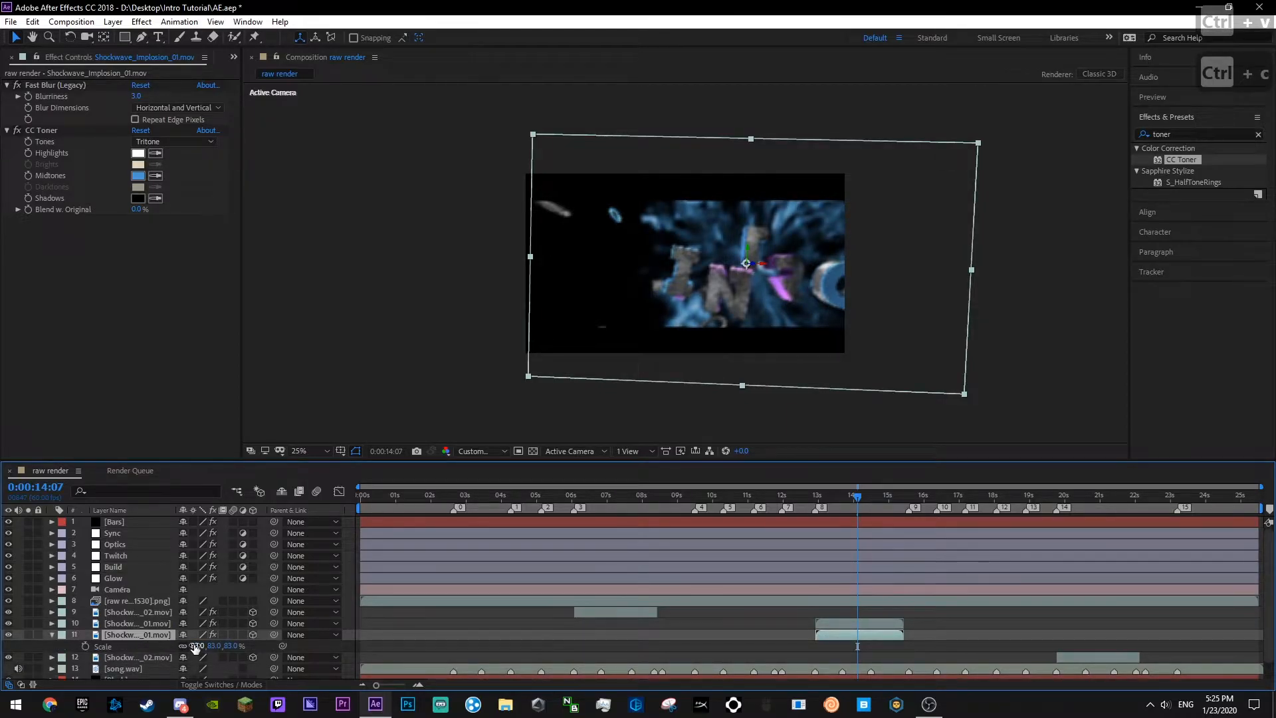
left_click(152, 623)
key("s")
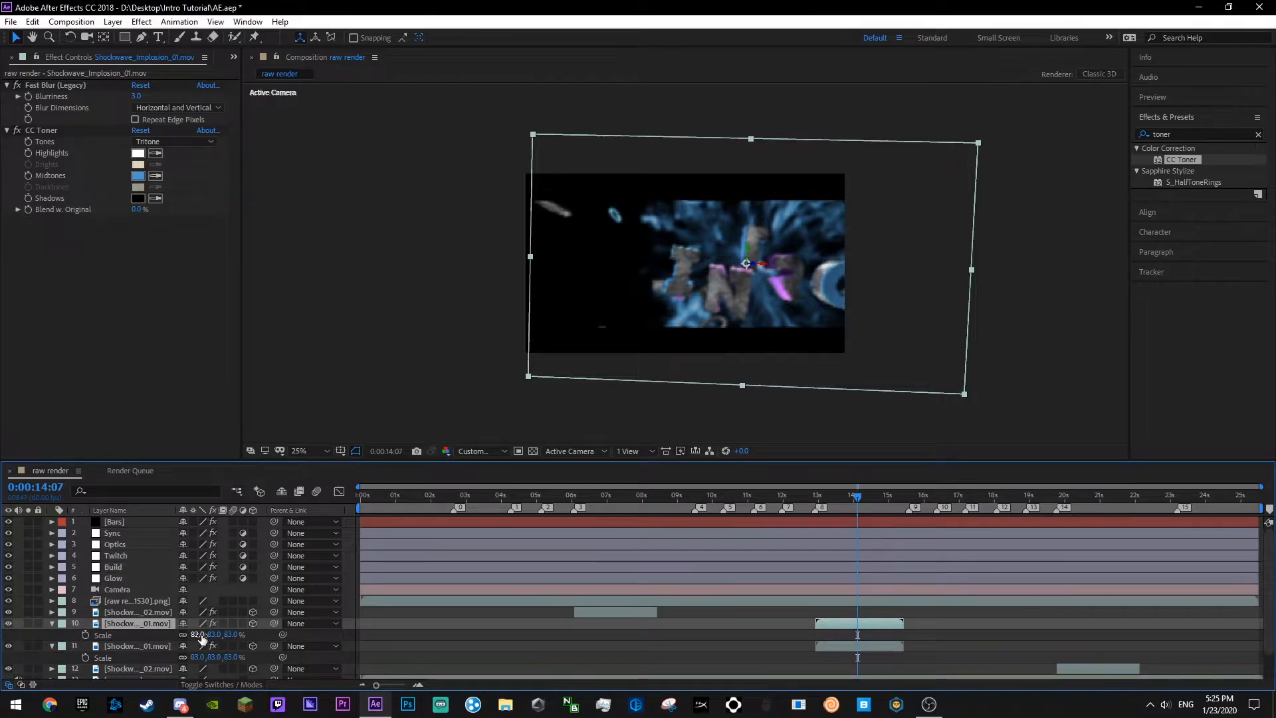
mouse_move(201, 637)
left_mouse_down()
mouse_move(190, 638)
mouse_move(197, 657)
mouse_move(210, 658)
left_mouse_up()
key("s")
left_click(121, 625)
key("s")
- Recolour the CC Toner midtones of the upper Shockwave_Implosion_01 copy to purple AD46EB, and save
left_click(156, 175)
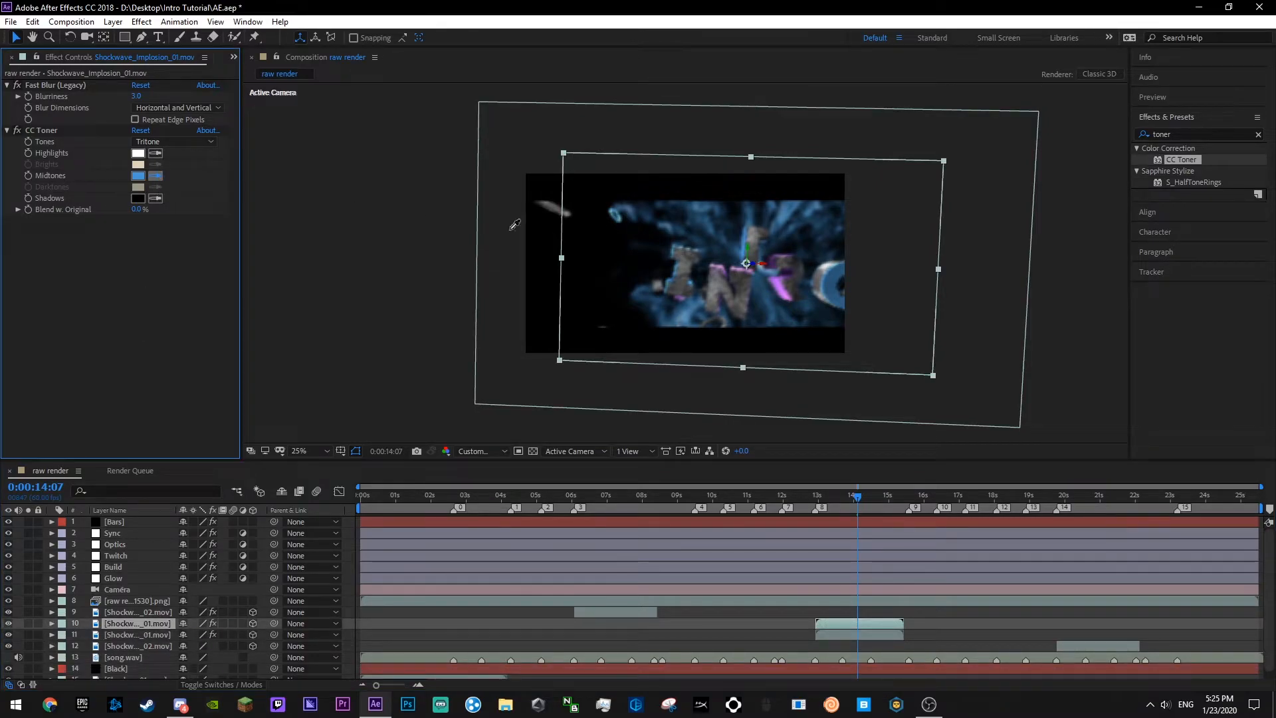
left_click(780, 281)
key("ctrl+s")
left_click(139, 176)
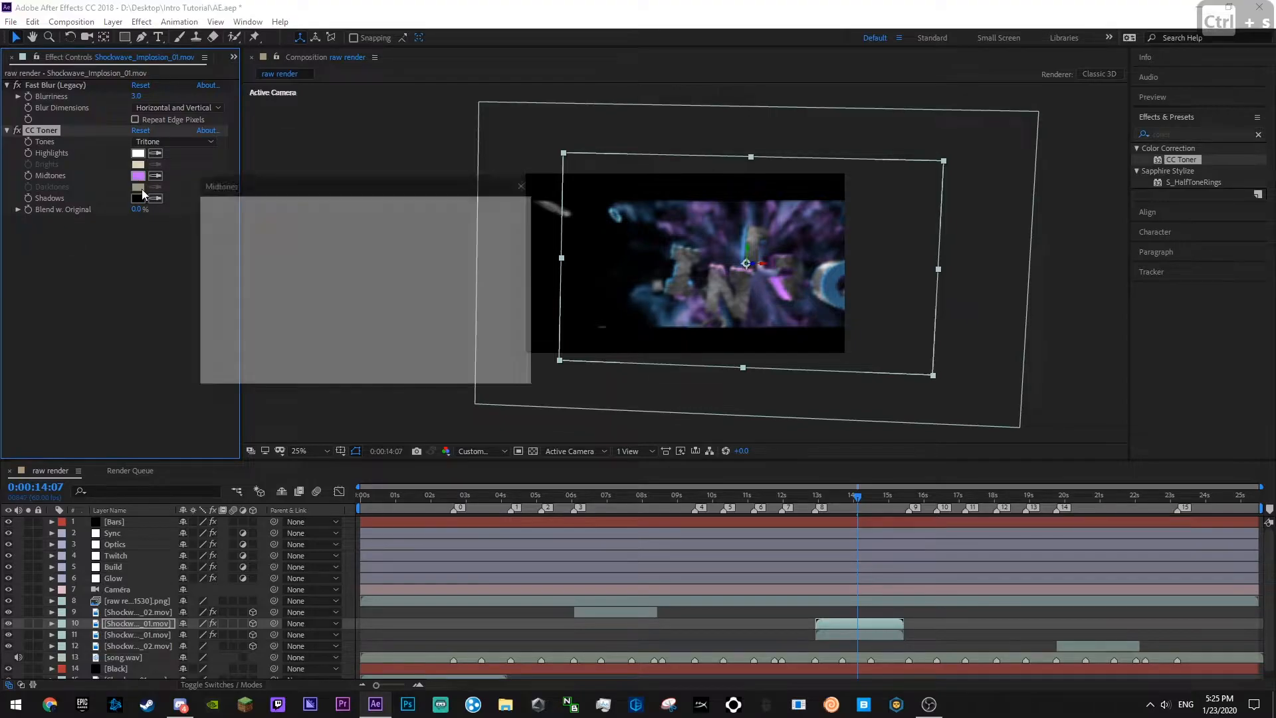
left_click(324, 215)
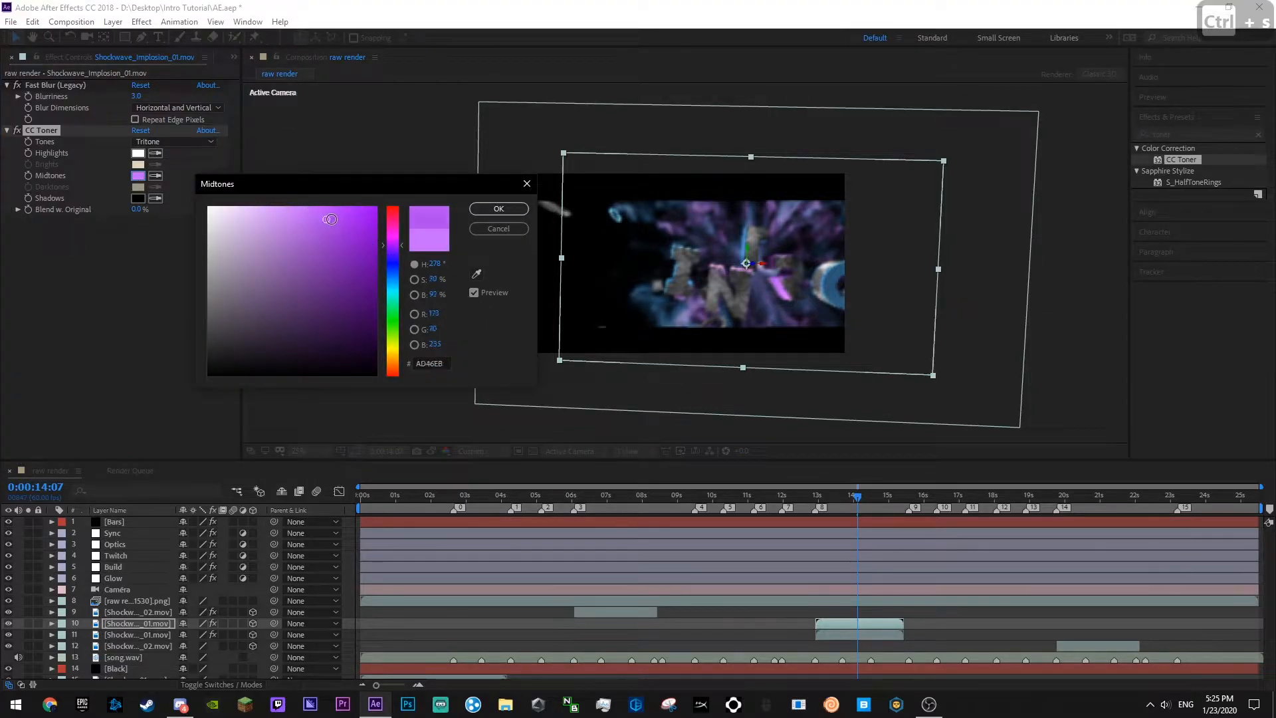
left_click(498, 209)
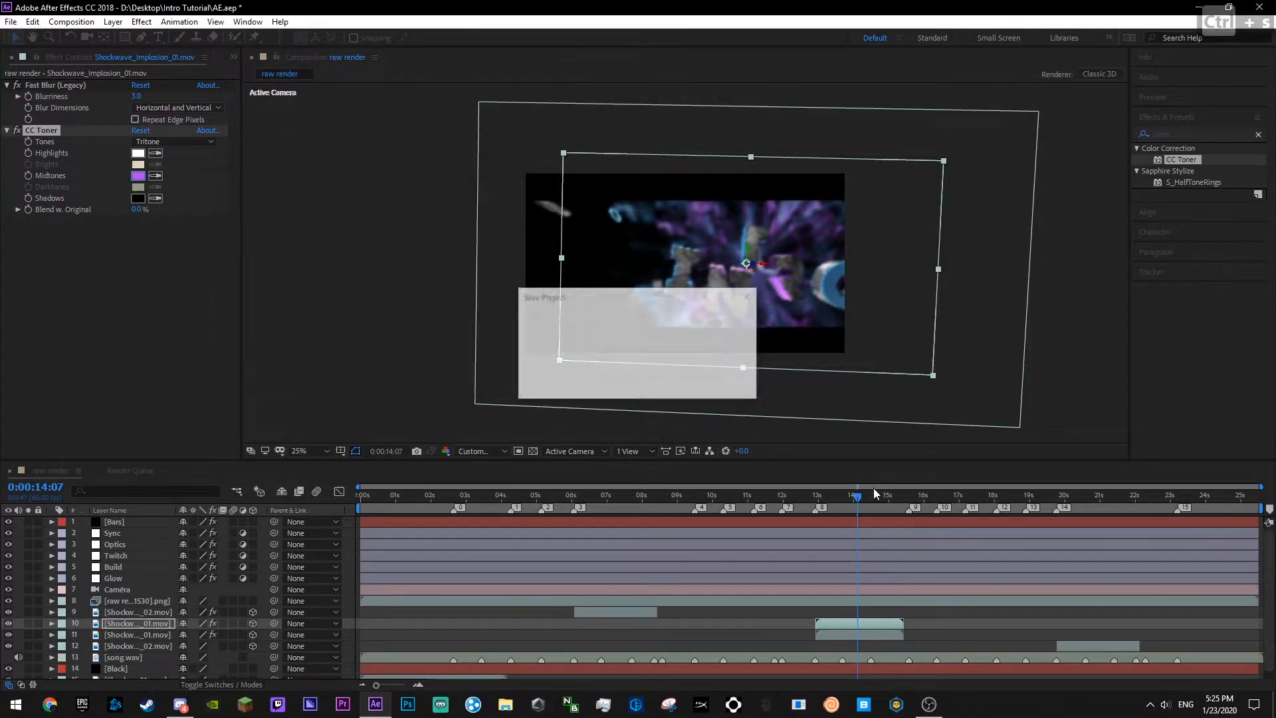
- Preview the doubled blue and purple shockwave from about 12 seconds
key("space")
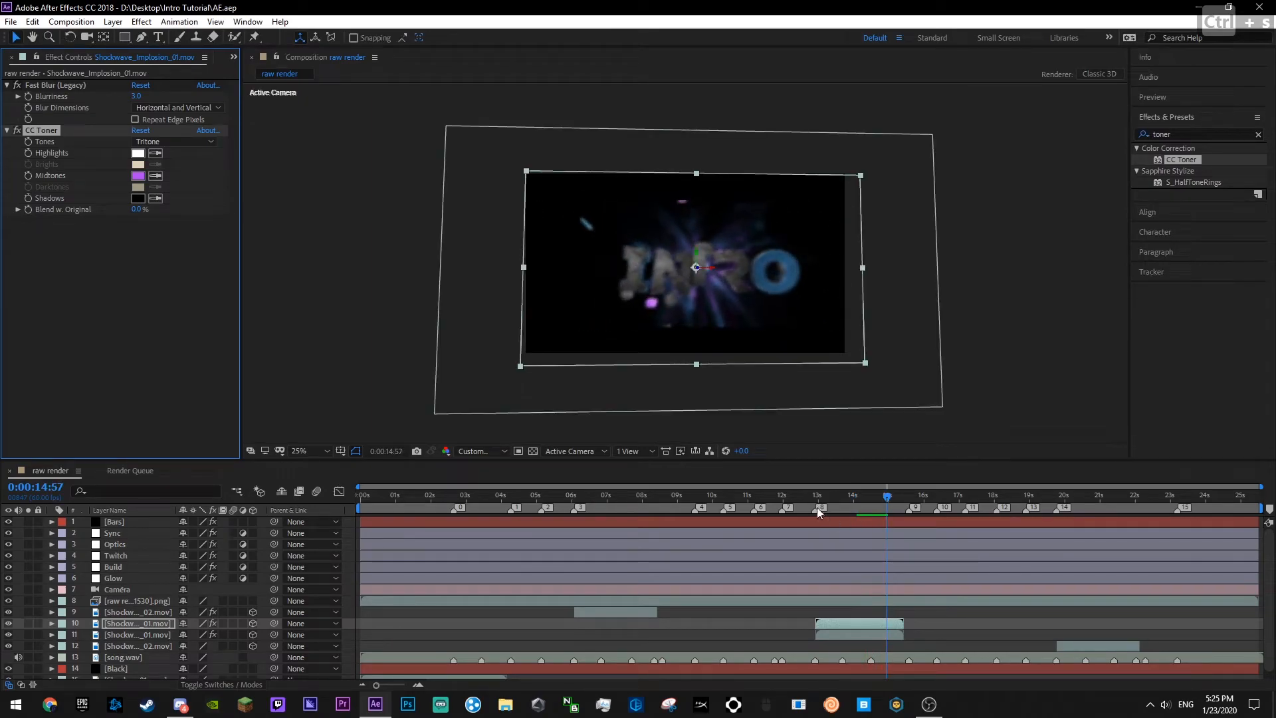
left_click(797, 498)
left_click(932, 631)
key("space")
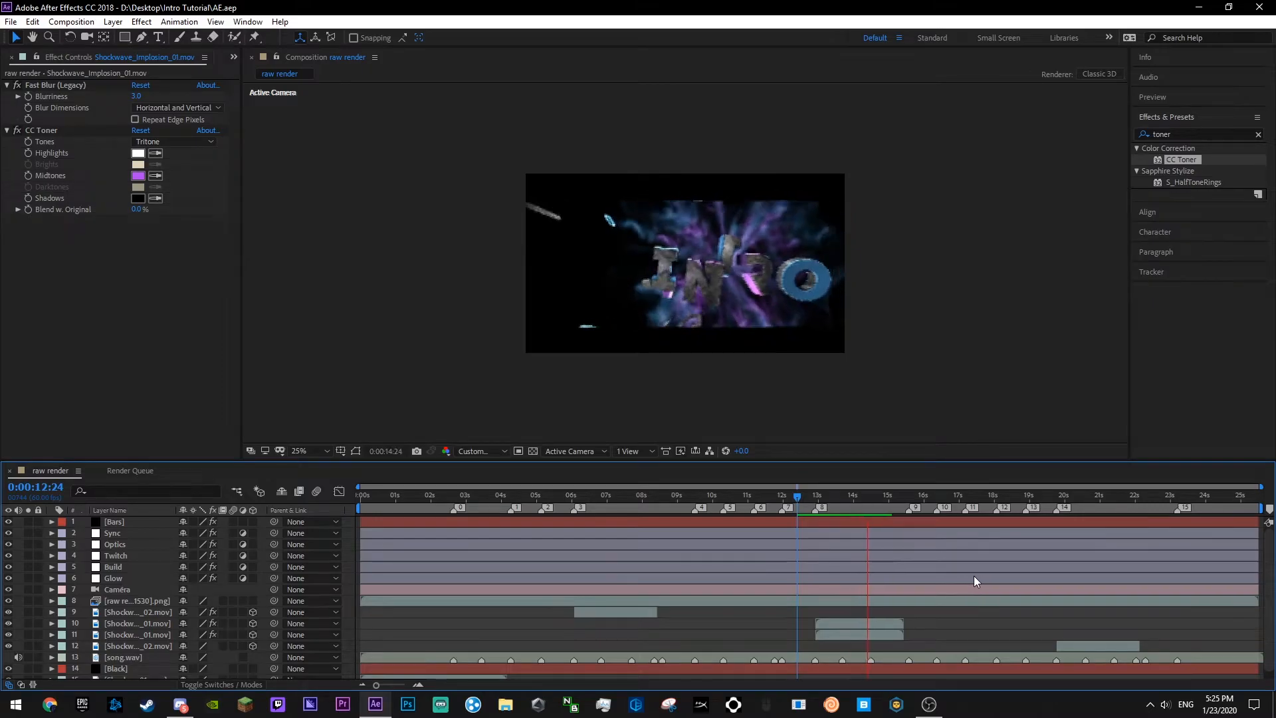
key("space")
- Copy Fast Blur and CC Toner from the lower Shockwave_Implosion_01 copy onto the Shockwave_Implosion_02 layer at 20 seconds
left_click_drag(1056, 499, 1084, 617)
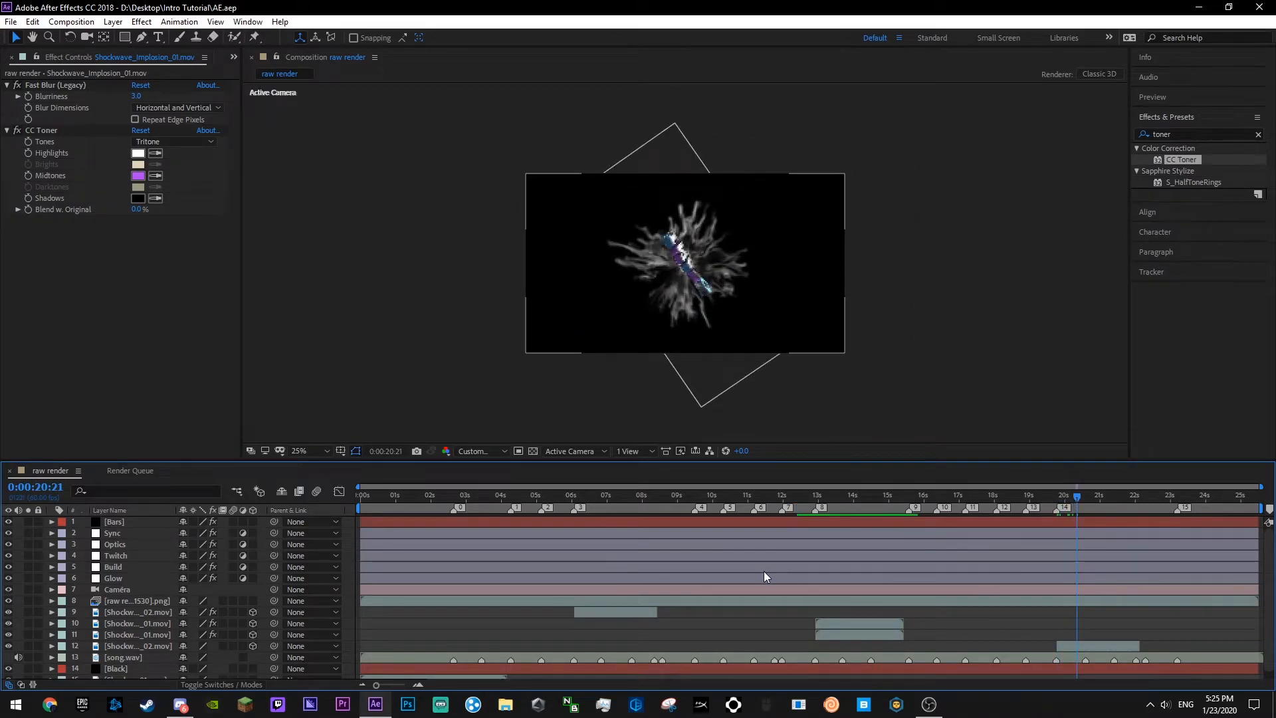
key("ctrl+s")
left_click(1081, 645)
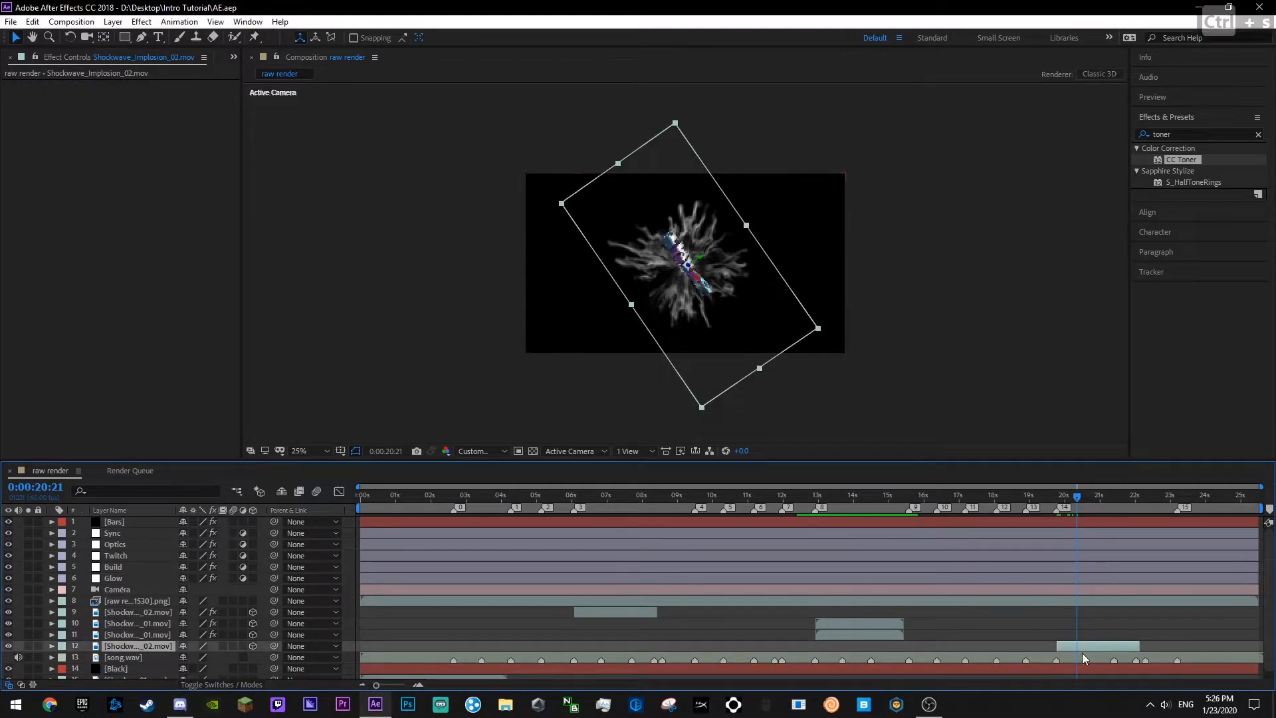
left_click(139, 636)
left_click(50, 131)
left_click(53, 86, "ctrl")
key("ctrl+c")
left_click(1082, 645)
key("ctrl+v")
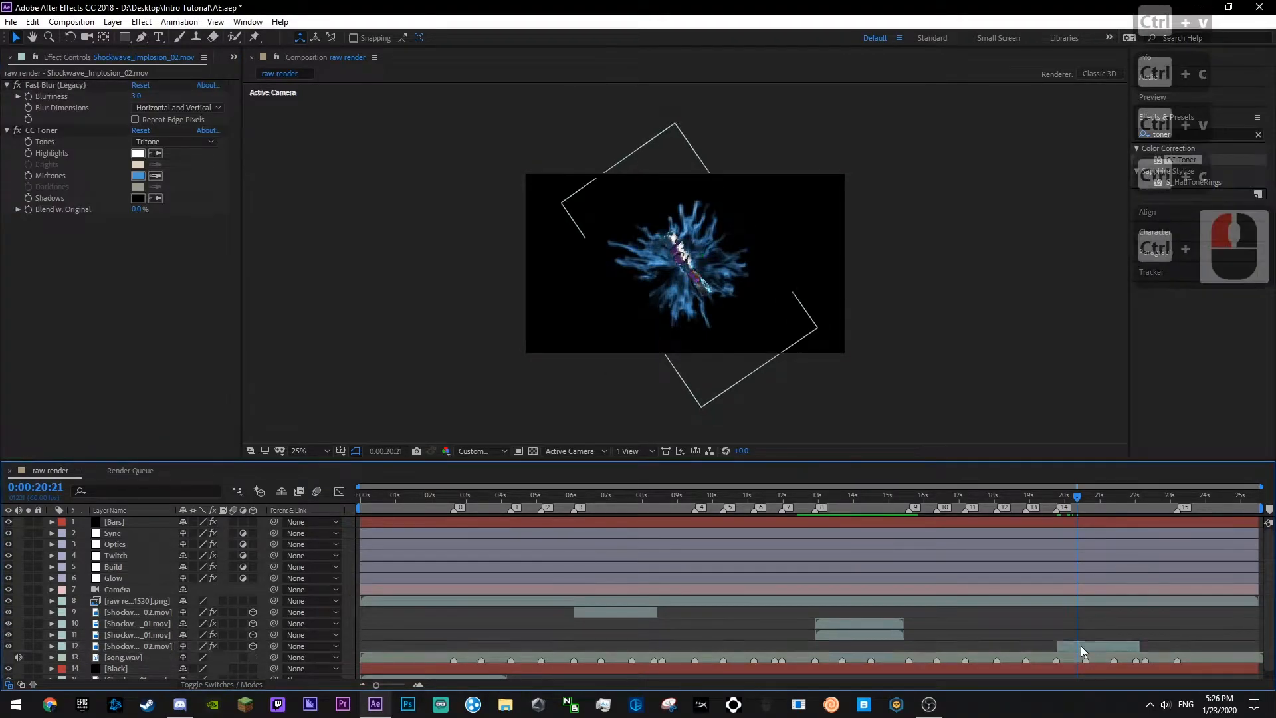
- Duplicate the Shockwave_Implosion_02 layer at 20 seconds and give the two copies different scales
left_click(1082, 644)
key("ctrl+d")
left_click_drag(1058, 500, 1085, 531)
key("s")
mouse_move(198, 658)
left_mouse_down()
mouse_move(218, 660)
mouse_move(206, 668)
left_mouse_up()
left_click(166, 658)
key("s")
- Set the opacity of both Shockwave_Implosion_02 copies at 20 seconds to 50%, and save
left_click(115, 647, "ctrl")
key("t")
left_click(193, 650)
type("50")
left_click(480, 628)
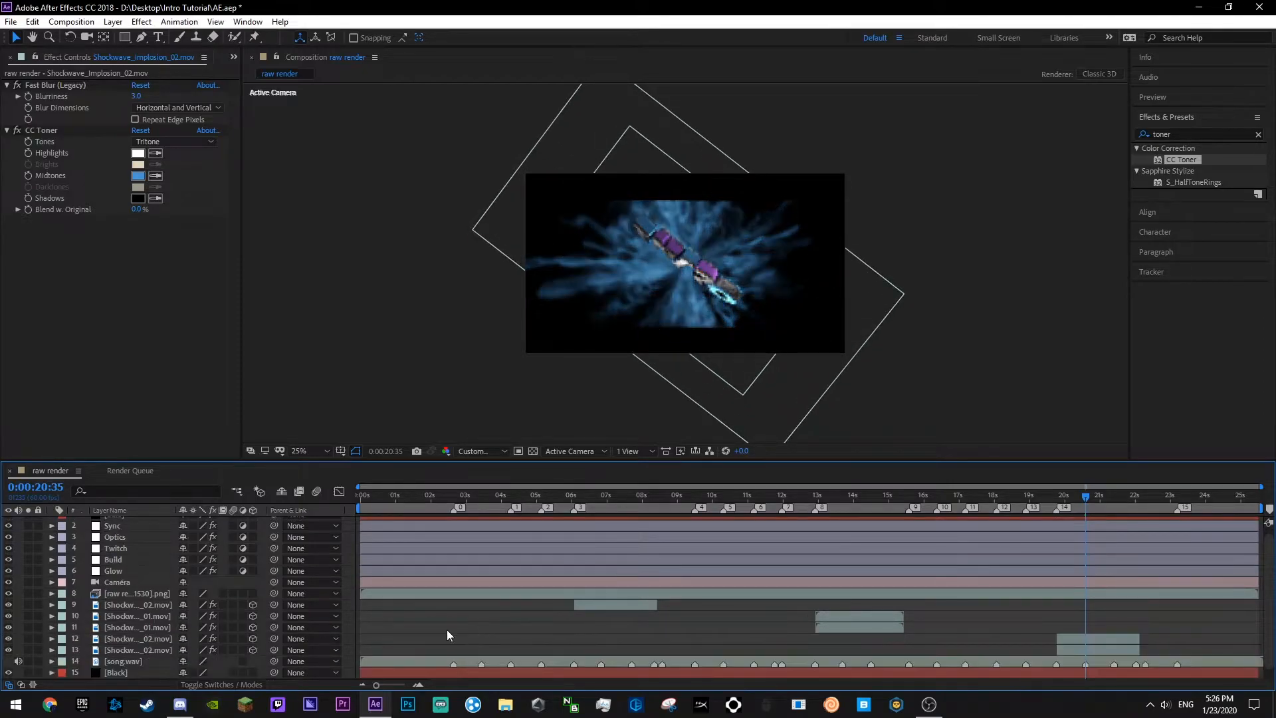
key("ctrl+s")
- Copy the purple-toned effects from the upper Shockwave_Implosion_01 copy onto the lower Shockwave_Implosion_02 copy at 20 seconds, and save
left_click(870, 616)
left_click(894, 626)
left_click(1078, 649)
left_click(1075, 639)
left_click(860, 626)
left_click(858, 616)
left_click(1072, 658)
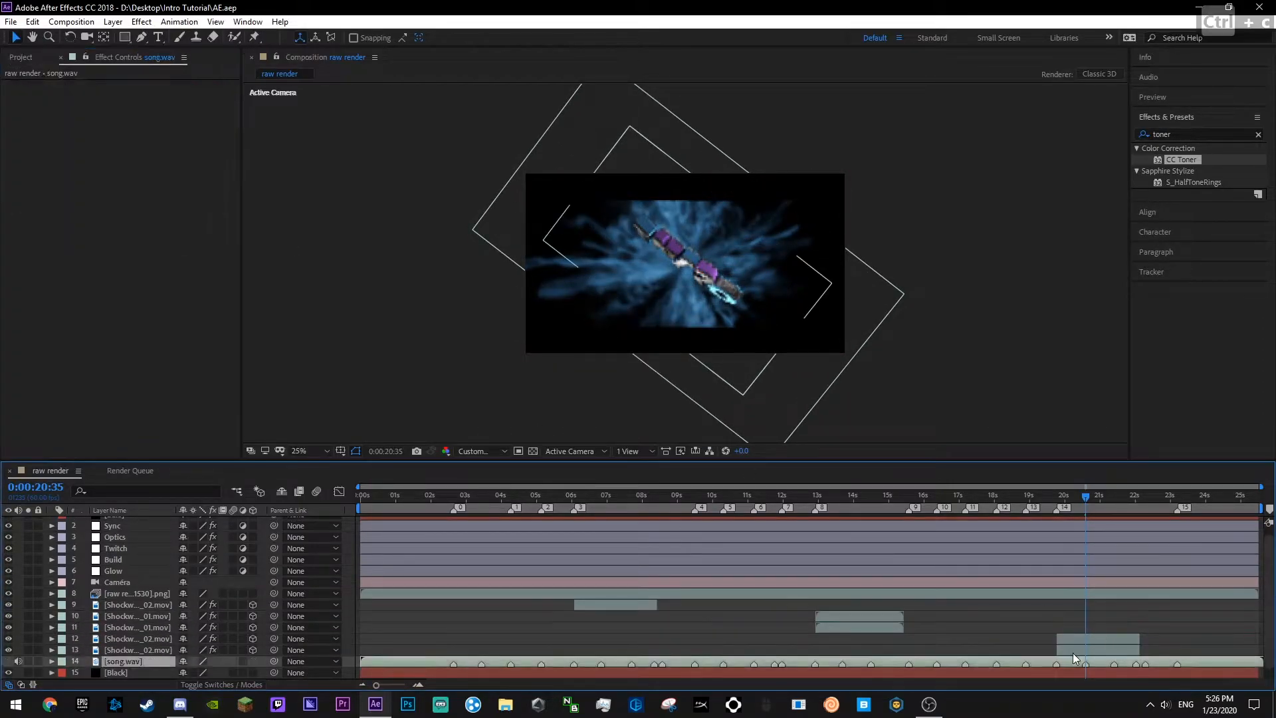
left_click(1072, 654)
key("ctrl+v")
key("ctrl+s")
- Move the upper Shockwave_Implosion_02 copy at 20 seconds below its duplicate in the layer order, and save
left_click(858, 618)
left_click(864, 628)
left_click(1071, 650)
left_click_drag(1085, 498, 1088, 499)
key("s")
key("s")
left_click(1075, 638)
left_click_drag(141, 639, 146, 657)
key("ctrl+s")
- Check the scale values of the upper Shockwave_Implosion_02 copy at 20 seconds and the upper Shockwave_Implosion_01 copy
left_click_drag(1042, 499, 1088, 499)
key("ctrl+s")
left_click(1082, 640)
key("s")
key("s")
left_click(855, 619)
key("s")
key("s")
- Copy Fast Blur and CC Toner from the lower Shockwave_Implosion_02 copy onto the lower Shockwave_Implosion_01 copy, and save
left_click(1071, 650)
left_click(44, 85)
left_click(29, 127)
key("ctrl+c")
left_click(852, 618)
left_click(858, 627)
key("ctrl+v")
left_click(1071, 649)
left_click(1023, 640)
left_click(1071, 638)
left_click(1016, 636)
key("ctrl+s")
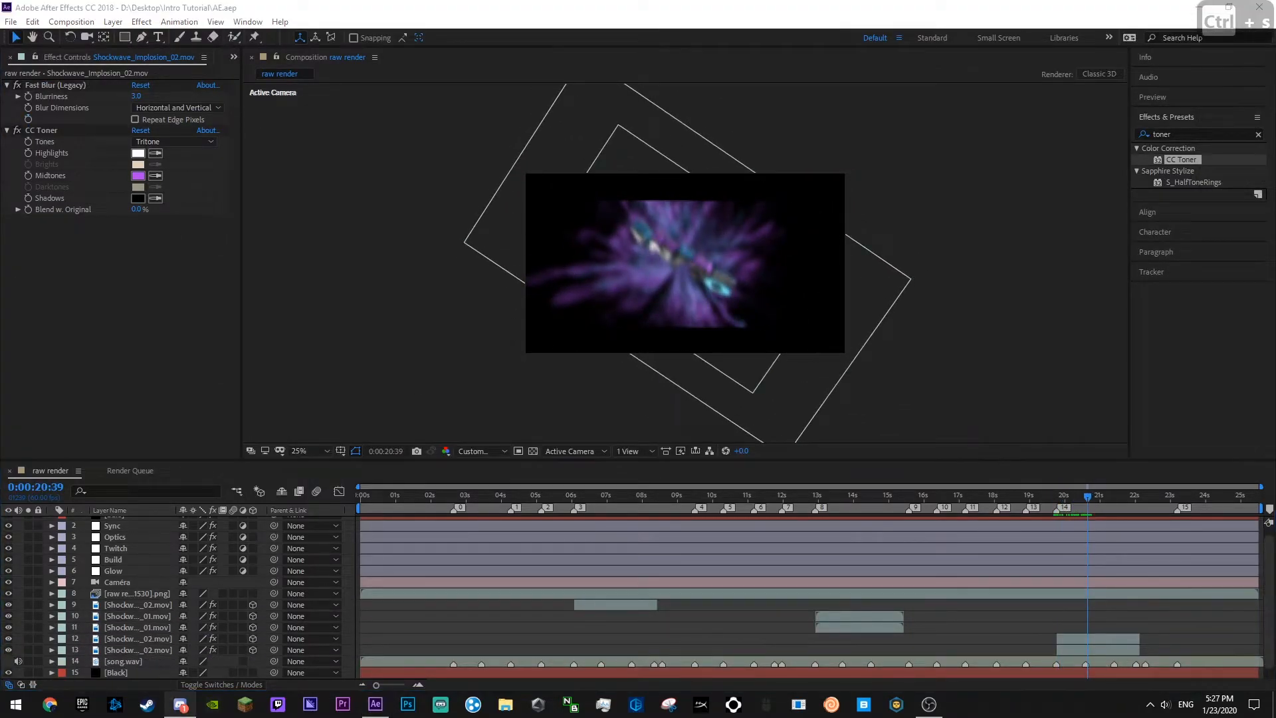
- Clear the effects search and set the blending mode of the upper Shockwave_Implosion_01 copy to Add
left_click(1257, 134)
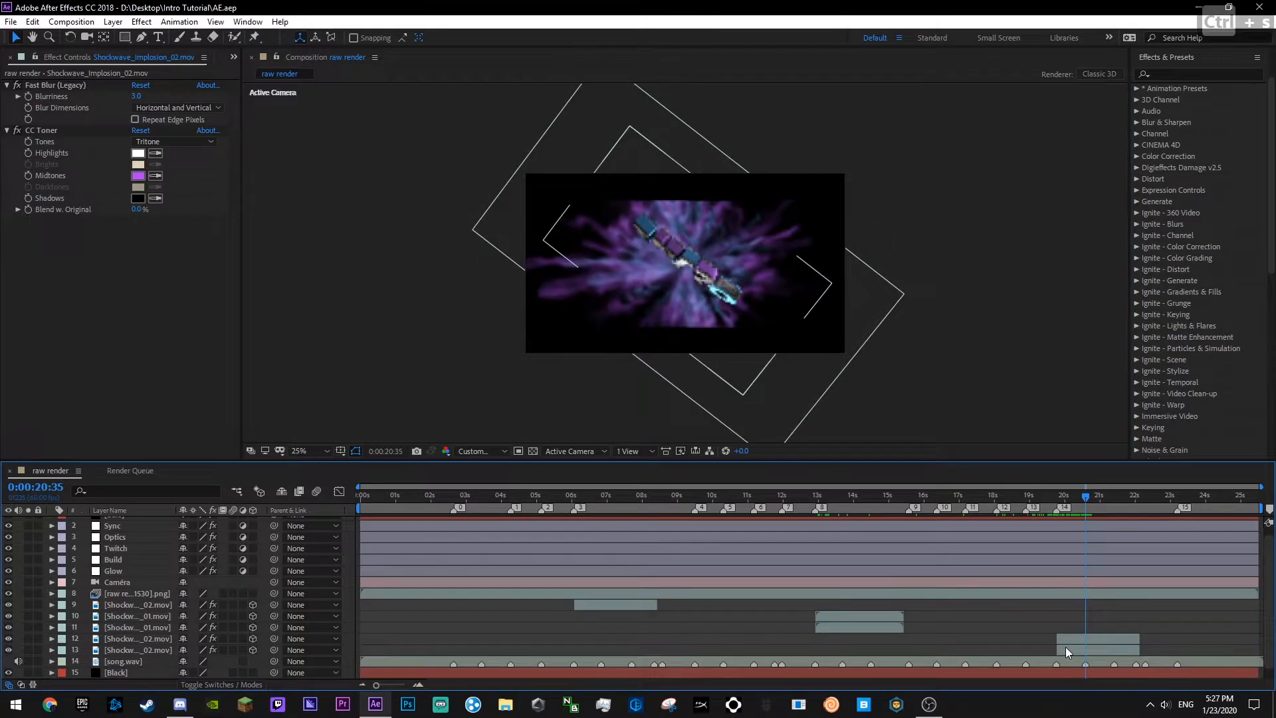
left_click(847, 616)
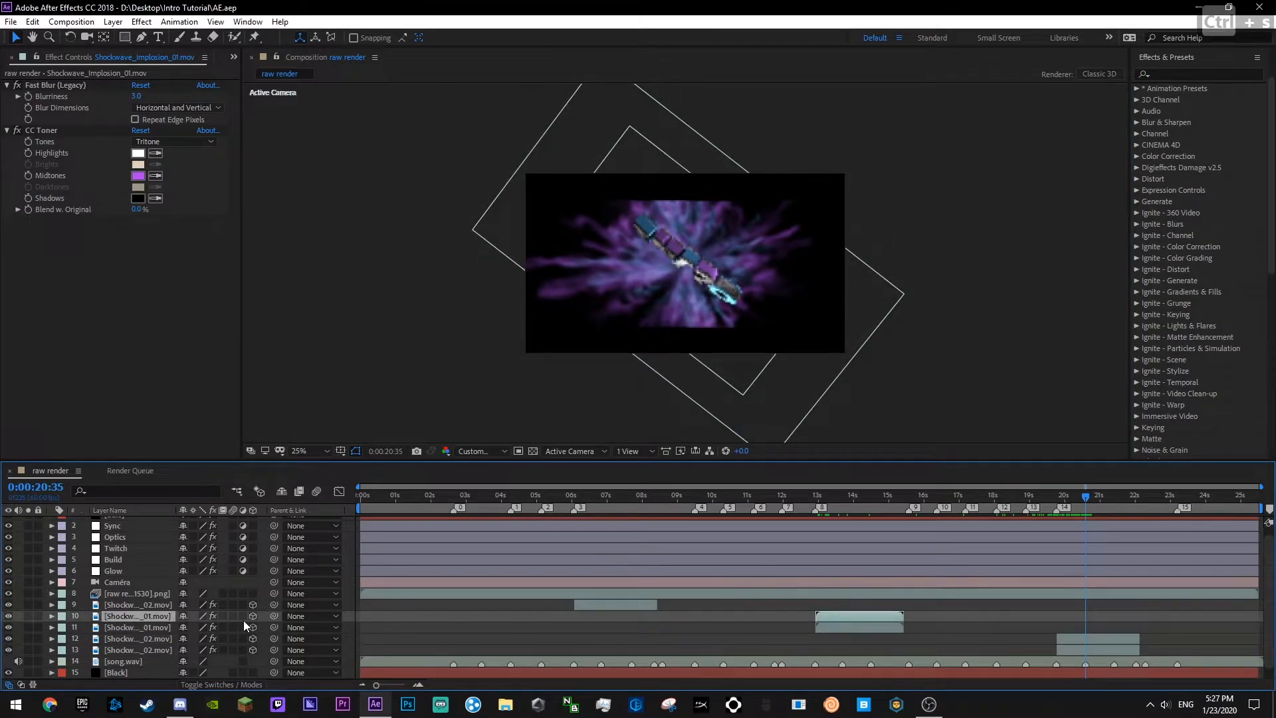
left_click(222, 684)
left_click(200, 616)
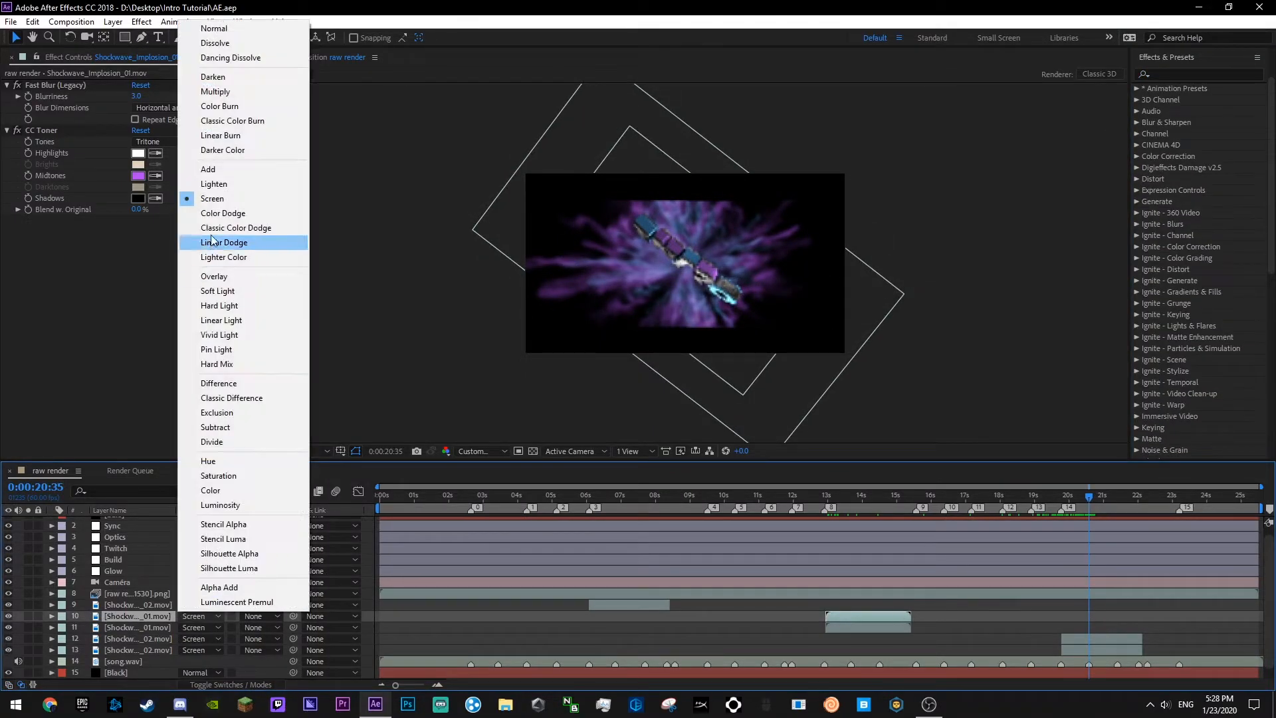
left_click(209, 170)
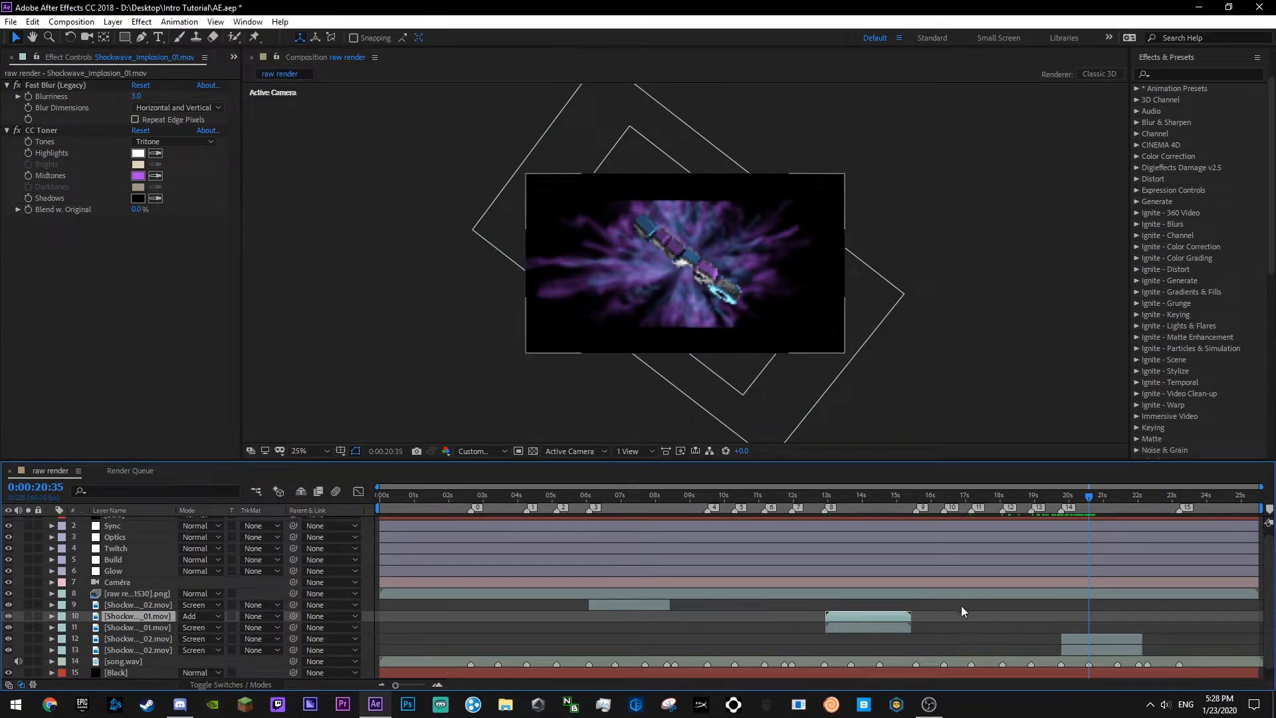
- Set the blending mode of the upper Shockwave_Implosion_02 copy at 20 seconds to Add
left_click(1085, 643)
left_click(205, 637)
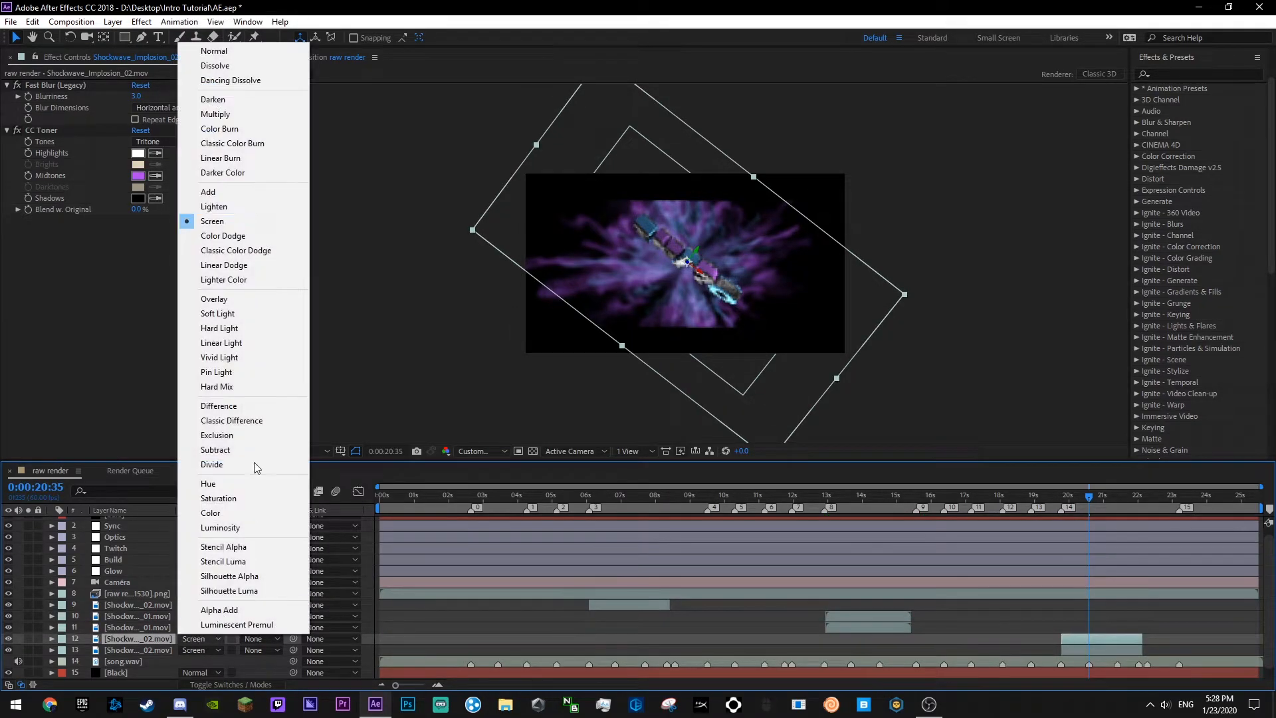
left_click(206, 189)
left_click(741, 614)
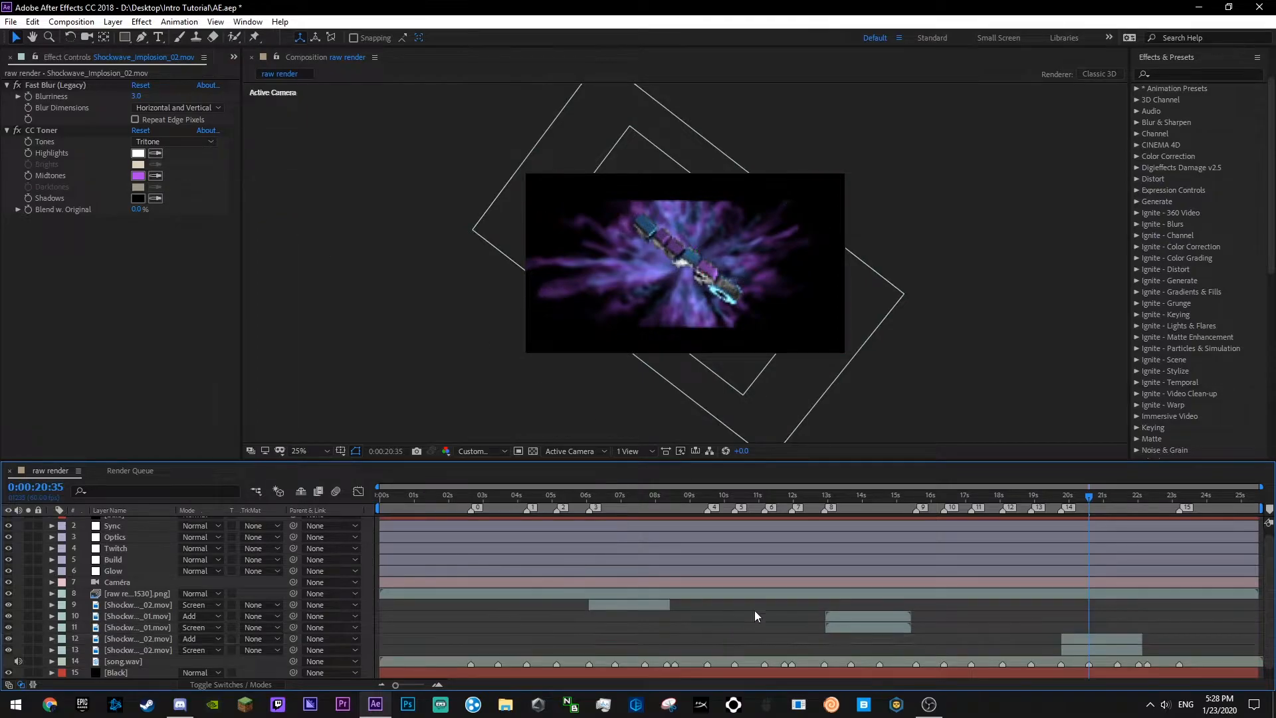
- Save the project and preview the composition from the start, checking the shockwave sections throughout the timeline
key("ctrl+s")
key("Home")
key("space")
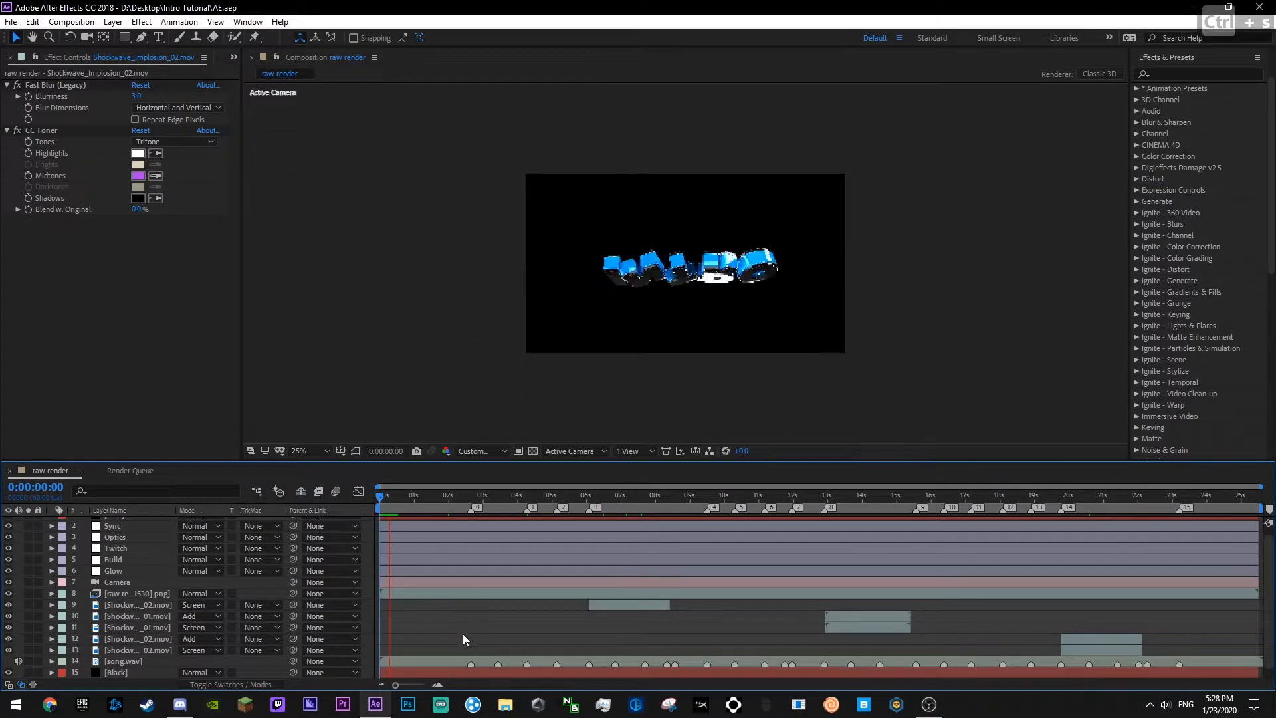
left_click(119, 581)
left_click(418, 619)
left_click_drag(407, 497, 378, 497)
key("space")
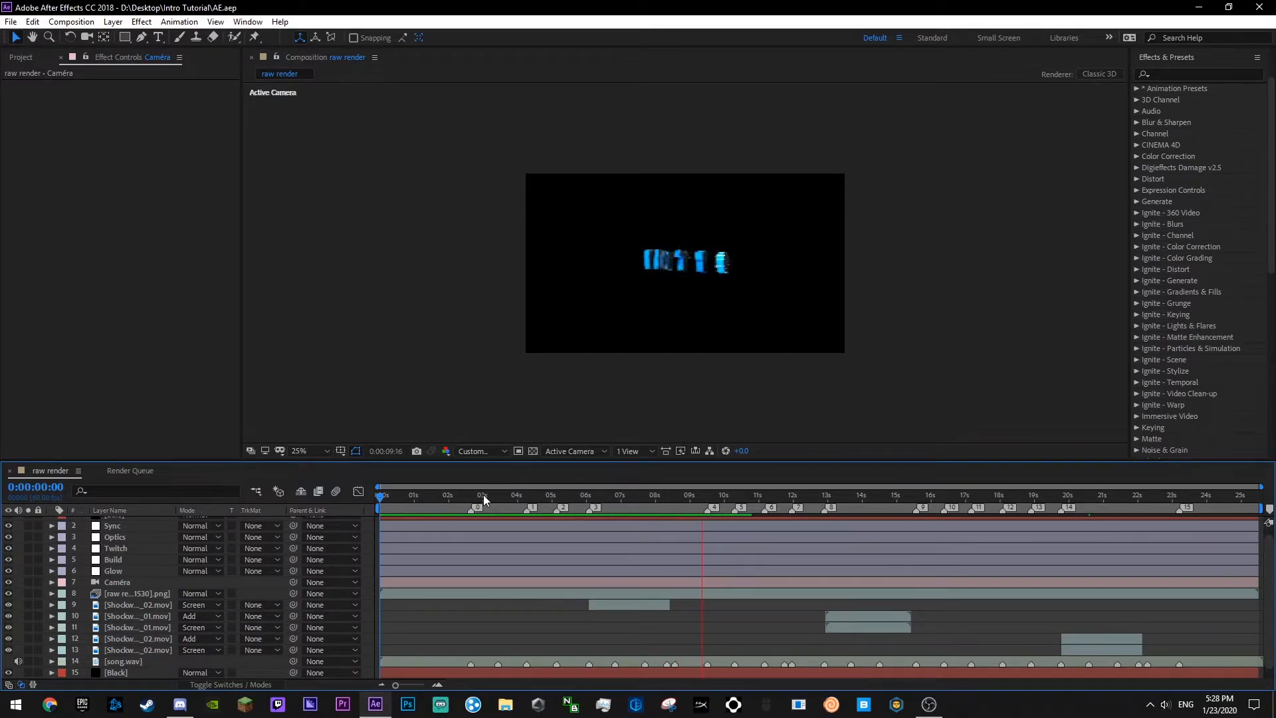
left_click(423, 499)
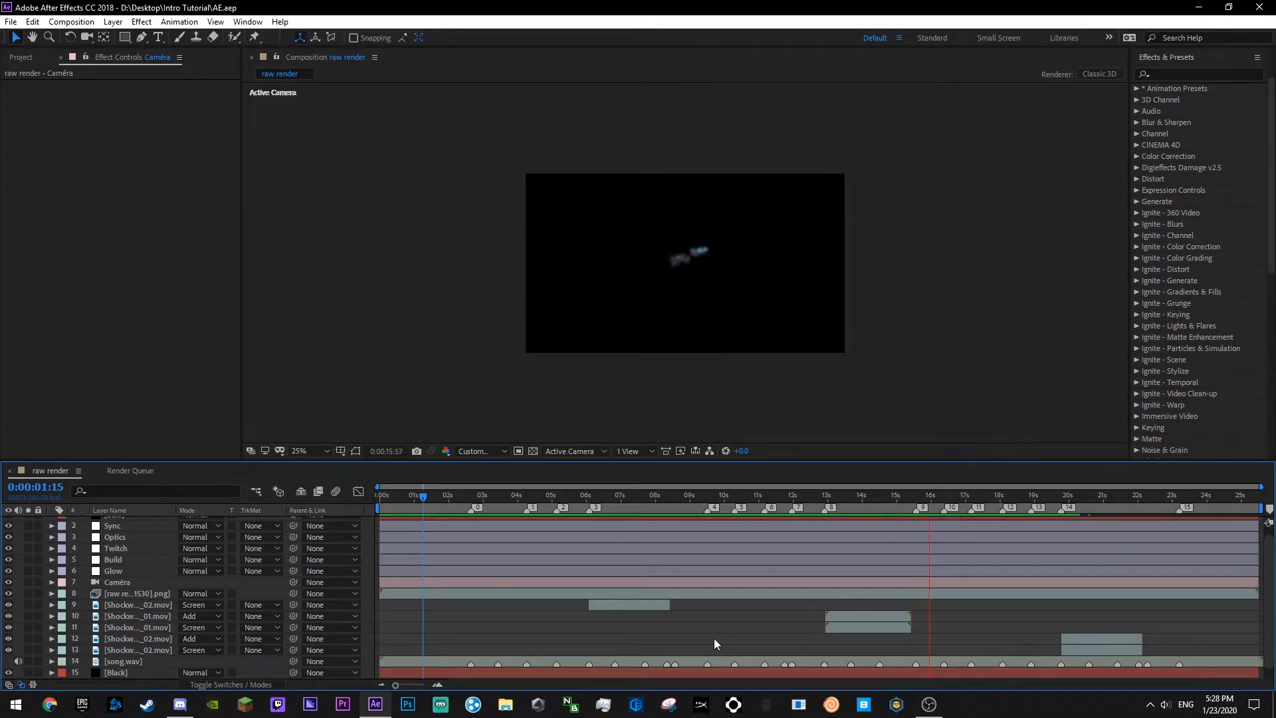
left_click(880, 499)
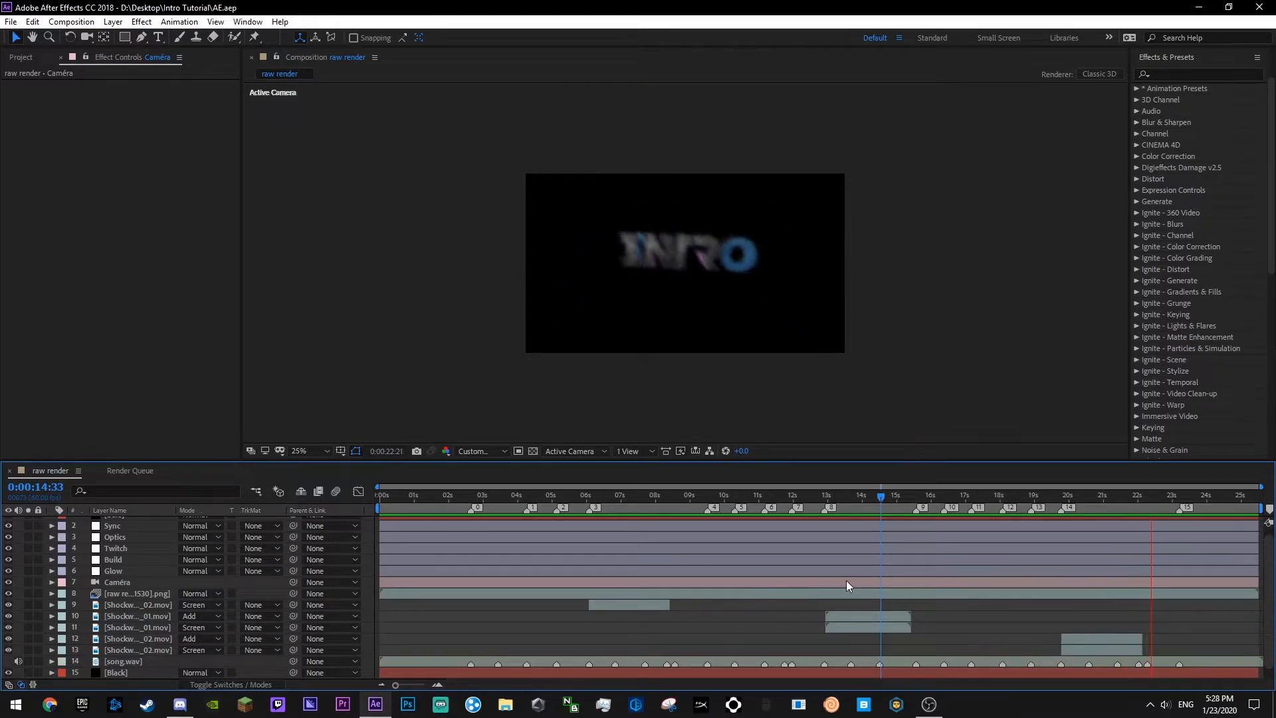
left_click_drag(512, 493, 699, 528)
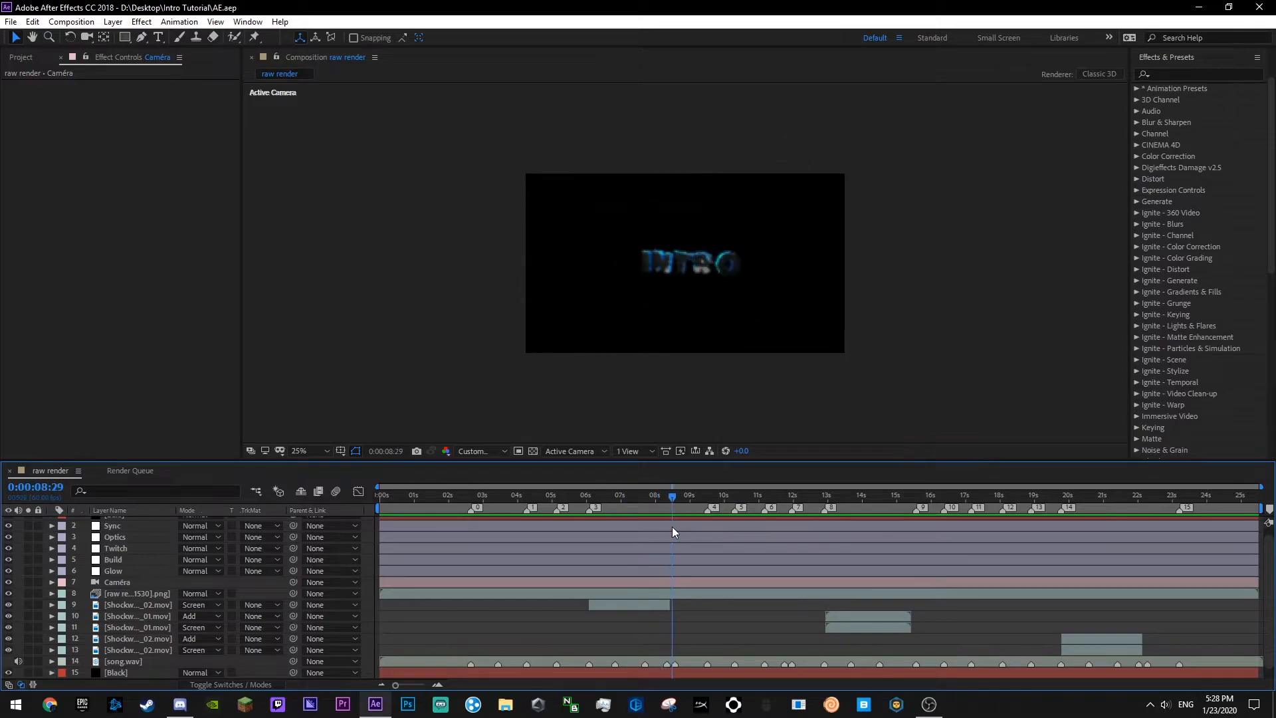
key("ctrl+s")
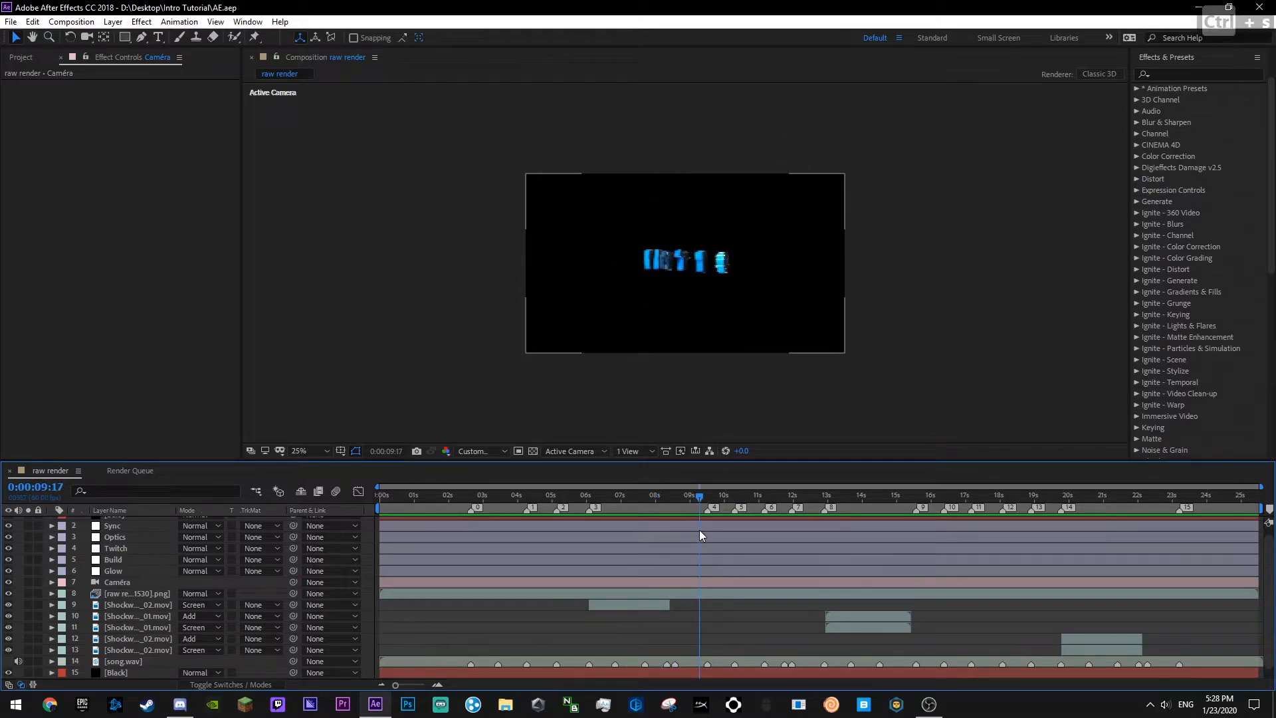
key("ctrl+s")
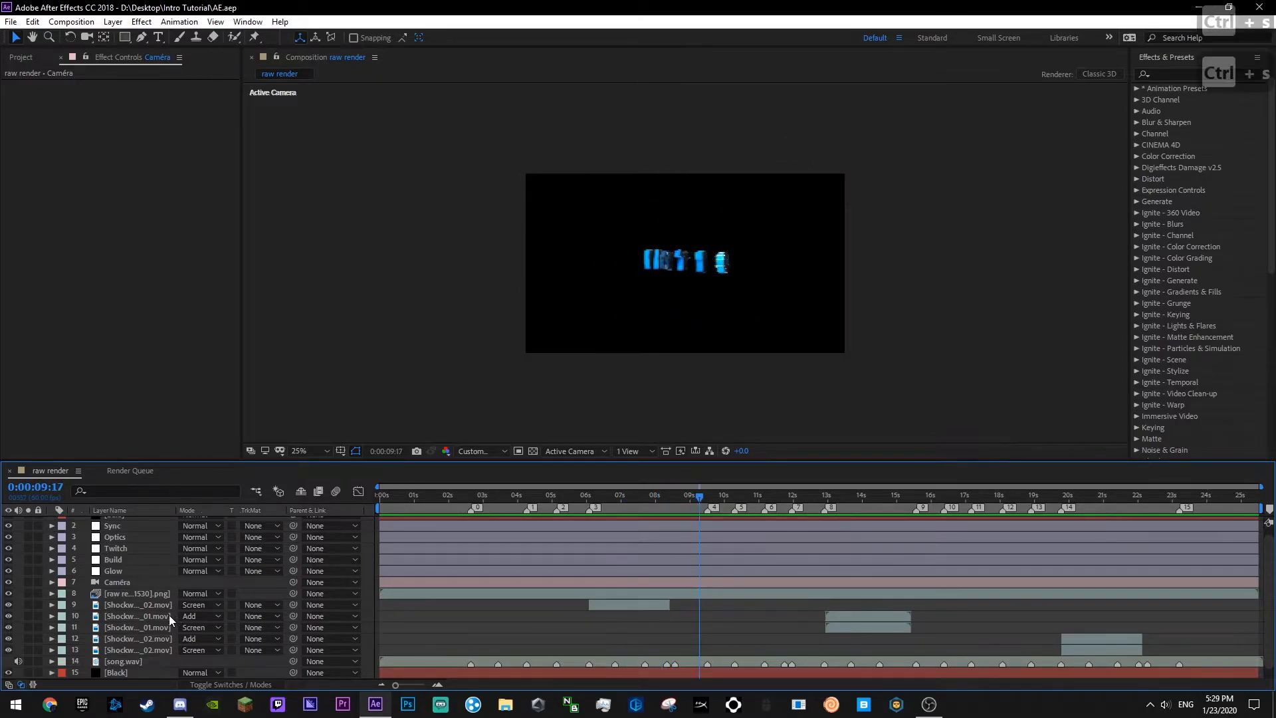
- Duplicate the raw render PNG sequence layer, apply the Perspective Drop Shadow effect to the lower copy and clear the effects search
left_click(113, 596)
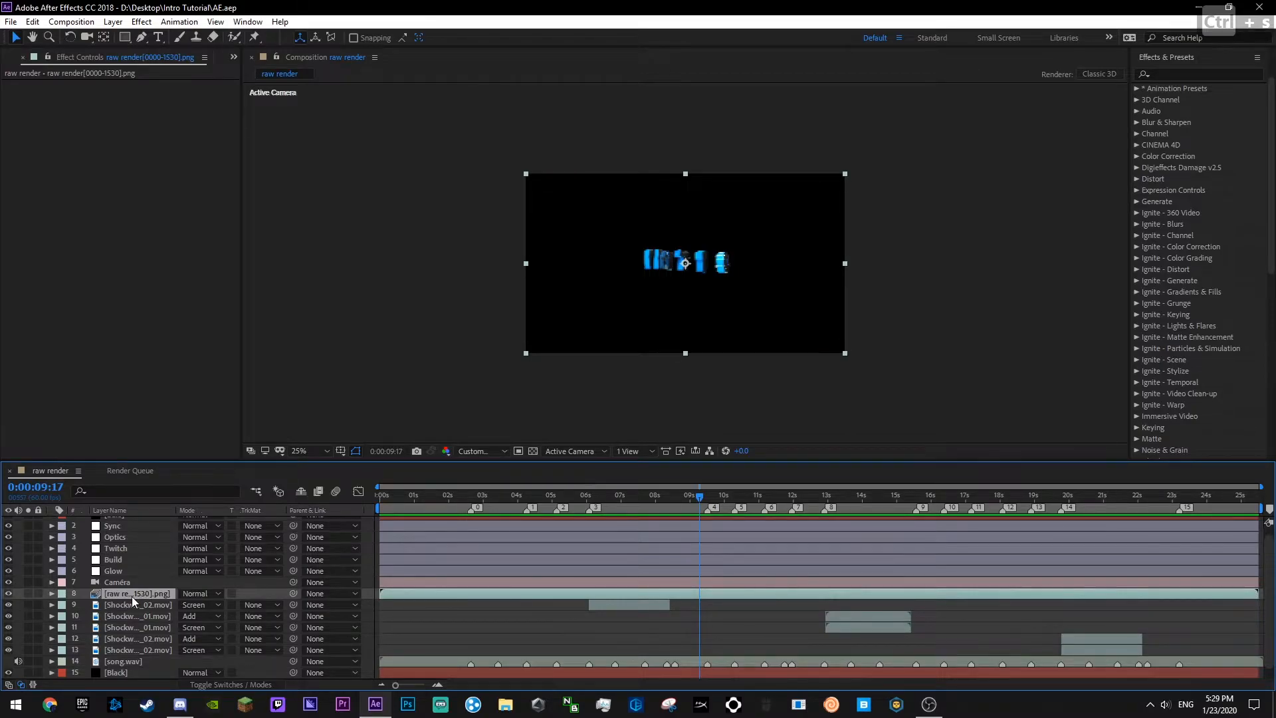
key("ctrl+c")
key("ctrl+v")
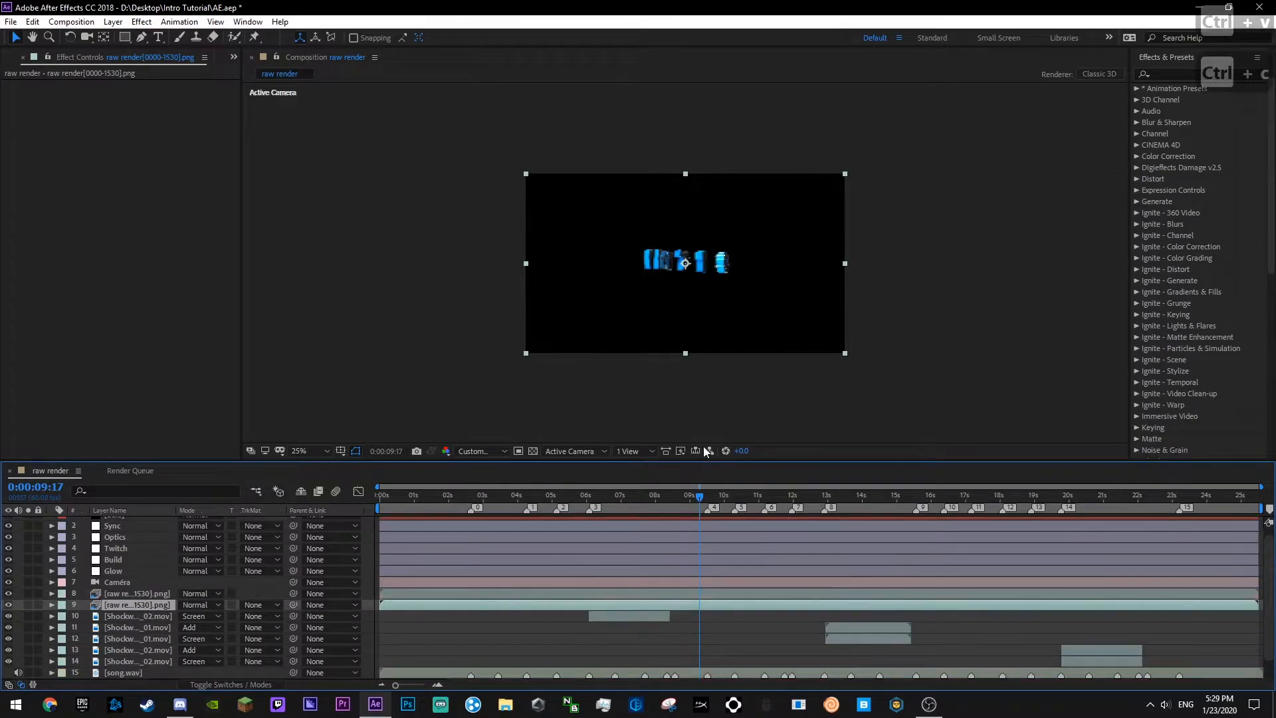
left_click(1170, 74)
type("drop")
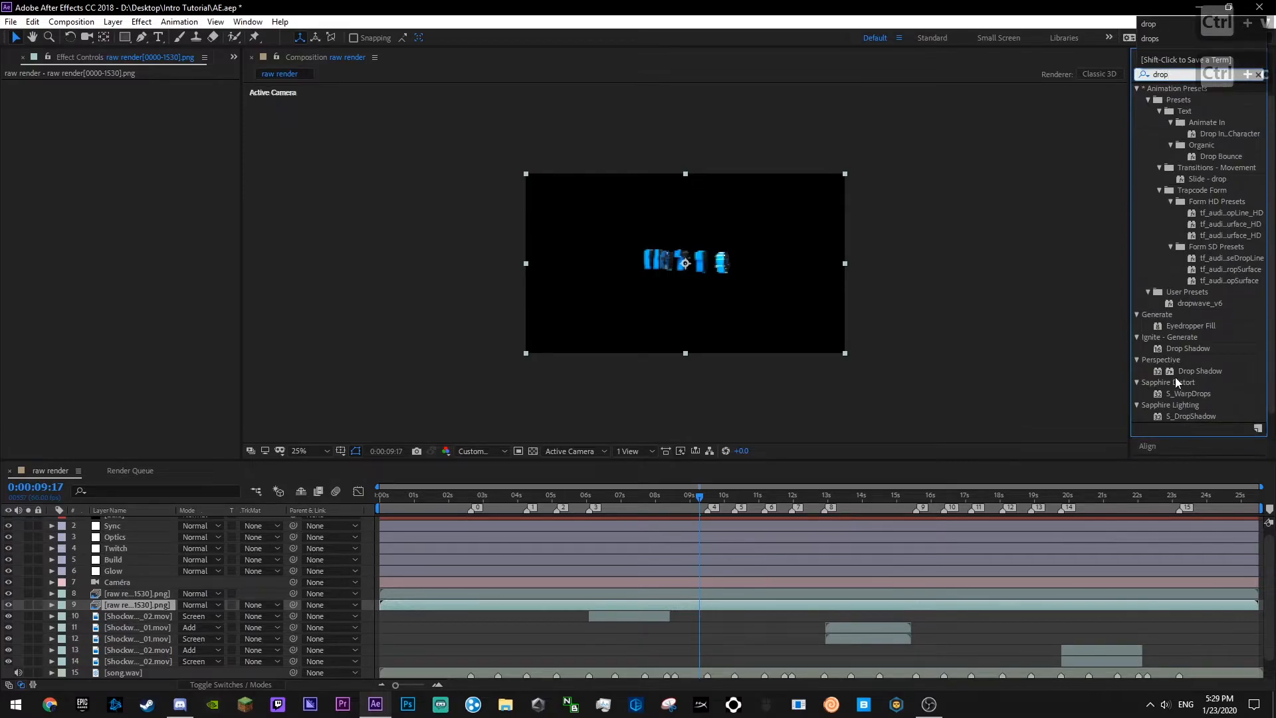
left_click_drag(1179, 372, 124, 608)
left_click(1258, 74)
left_click(45, 322)
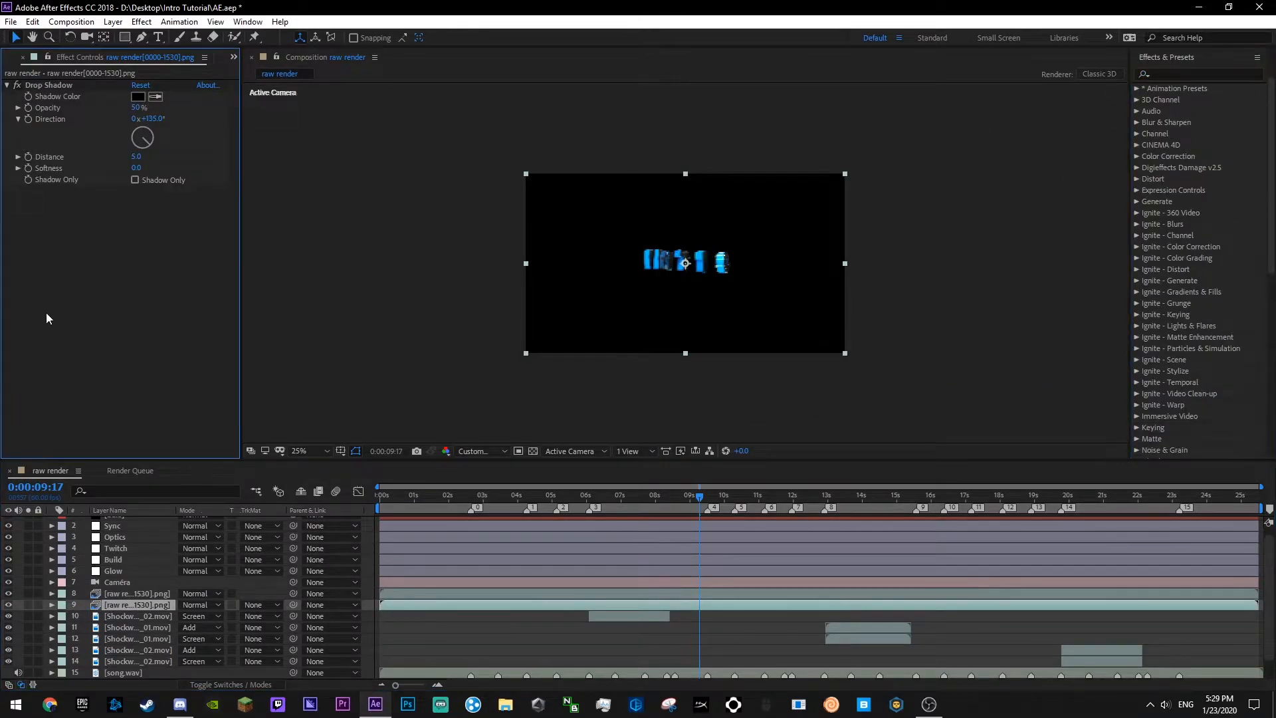
- Set the drop shadow's opacity to 70%, distance to 12 and softness to 15, enable Shadow Only, and save
left_click(135, 180)
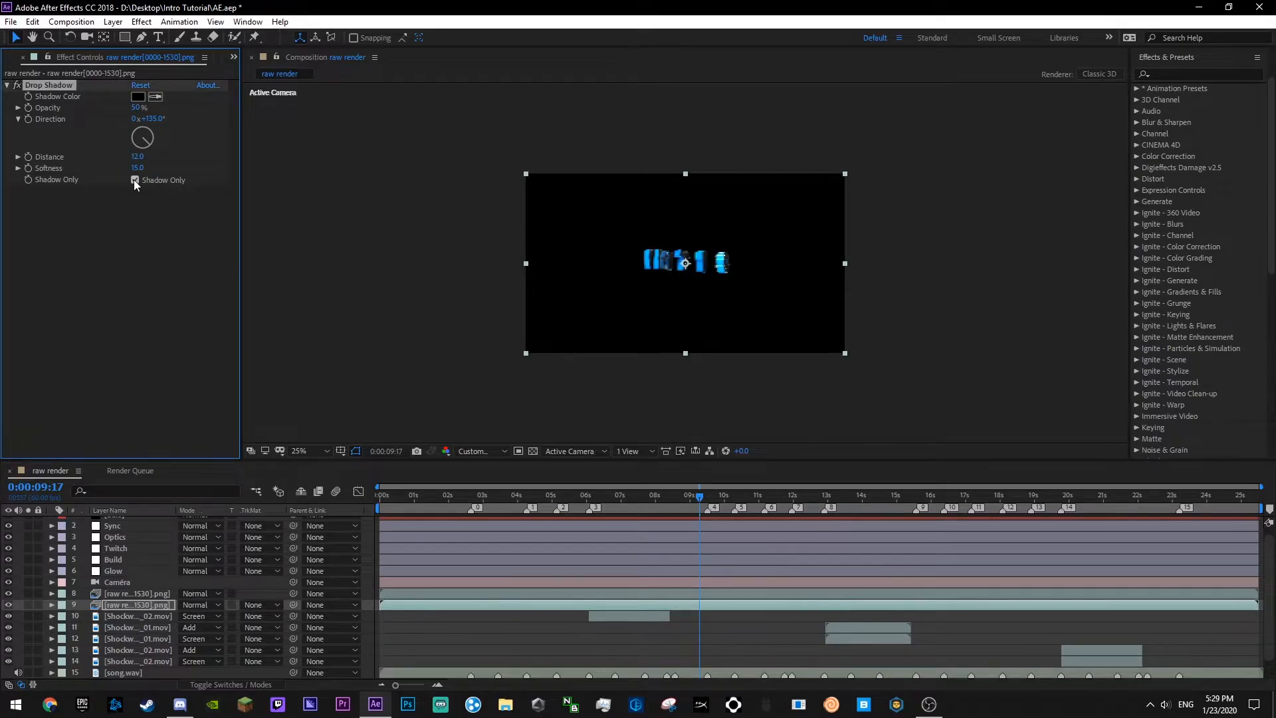
left_click(138, 108)
type("70")
left_click(120, 270)
left_click(555, 617)
key("ctrl+s")
- Play back the composition from the start to review the text with its drop shadow, saving along the way
key("Home")
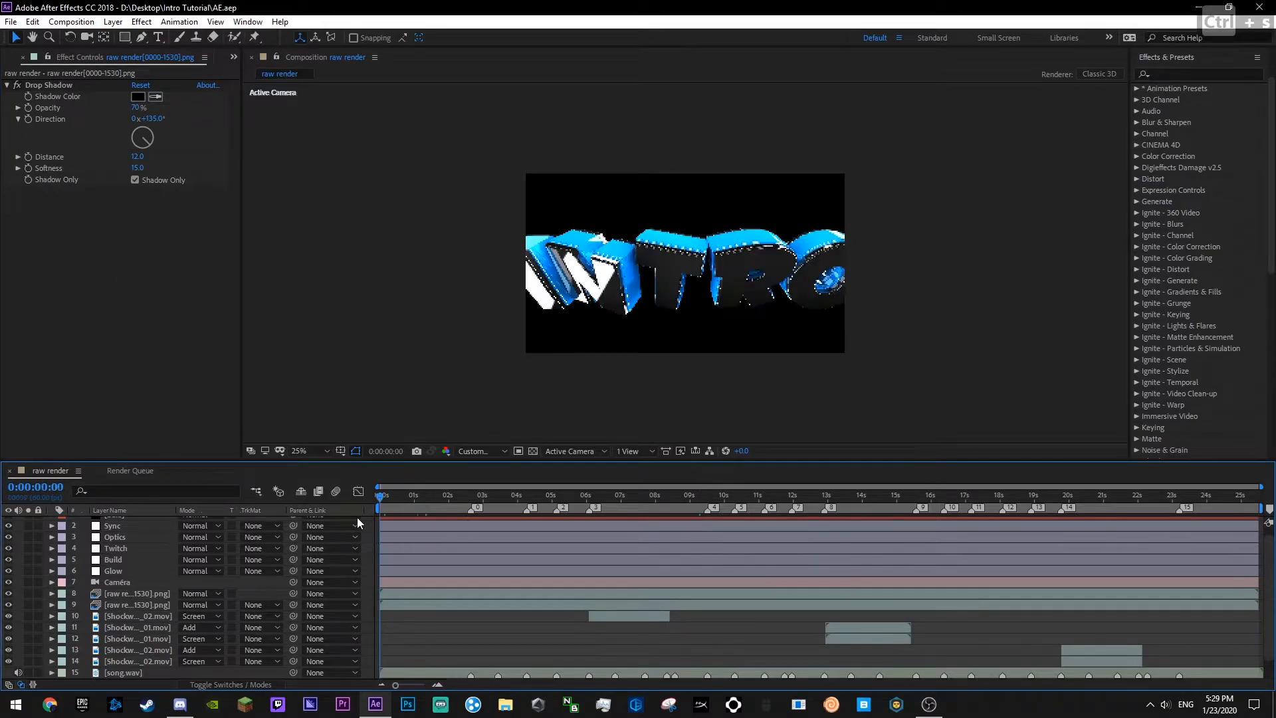
key("space")
key("ctrl+s")
left_click_drag(414, 506, 631, 505)
key("Home")
key("space")
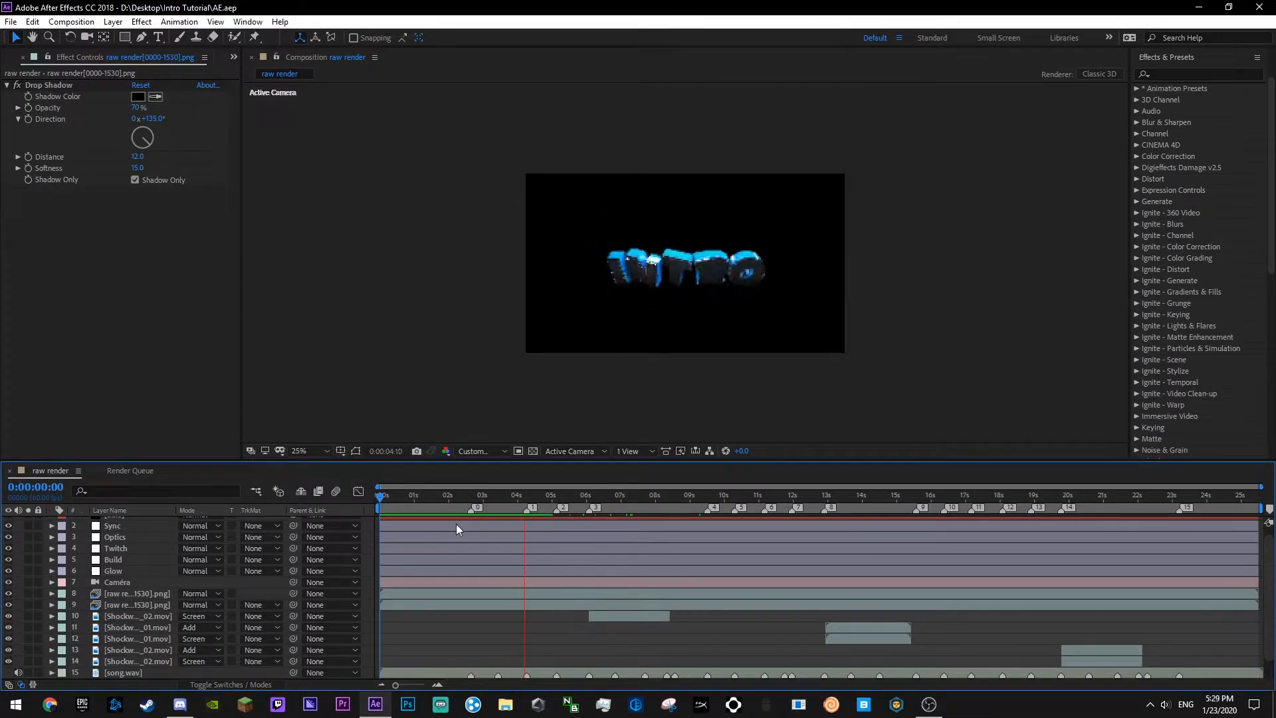
left_click(169, 583)
key("ctrl+s")
left_click(464, 629)
key("space")
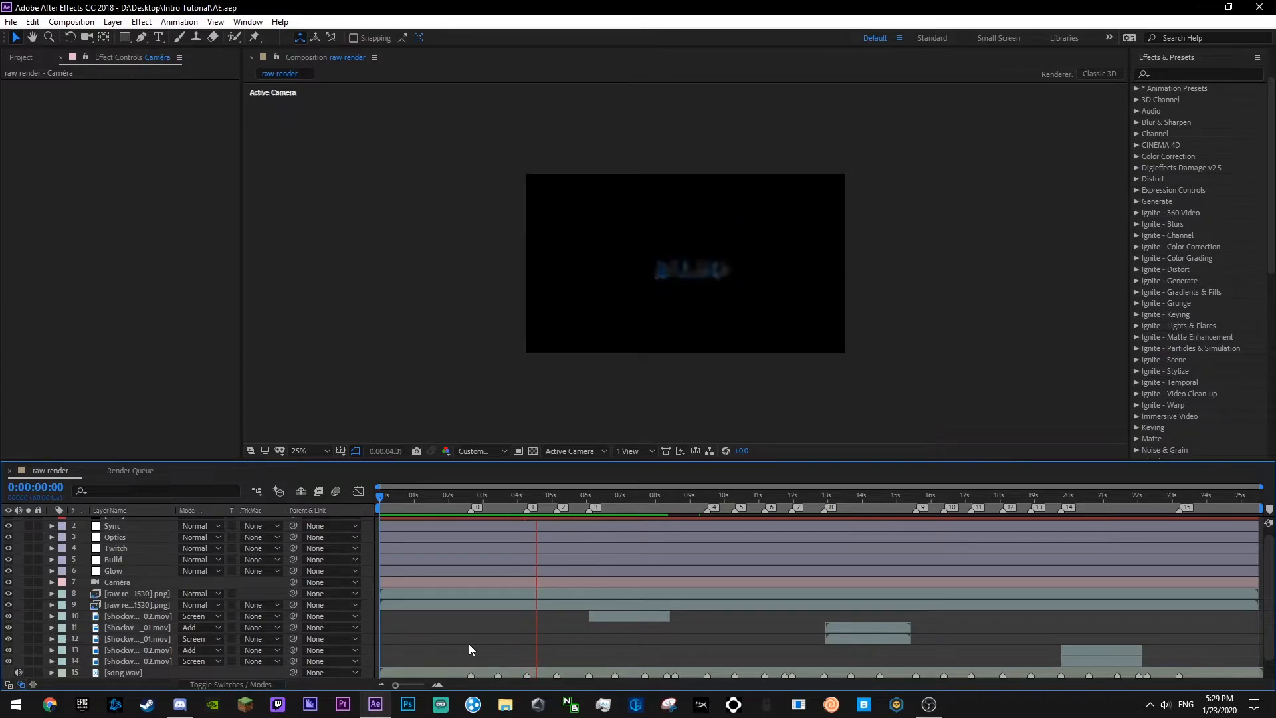
key("space")
key("ctrl+s")
left_click_drag(658, 500, 386, 520)
- Preview the animation from about 4 seconds and from 8 seconds, recheck it around 3 seconds, and save
scroll(117, 575, "up", 1)
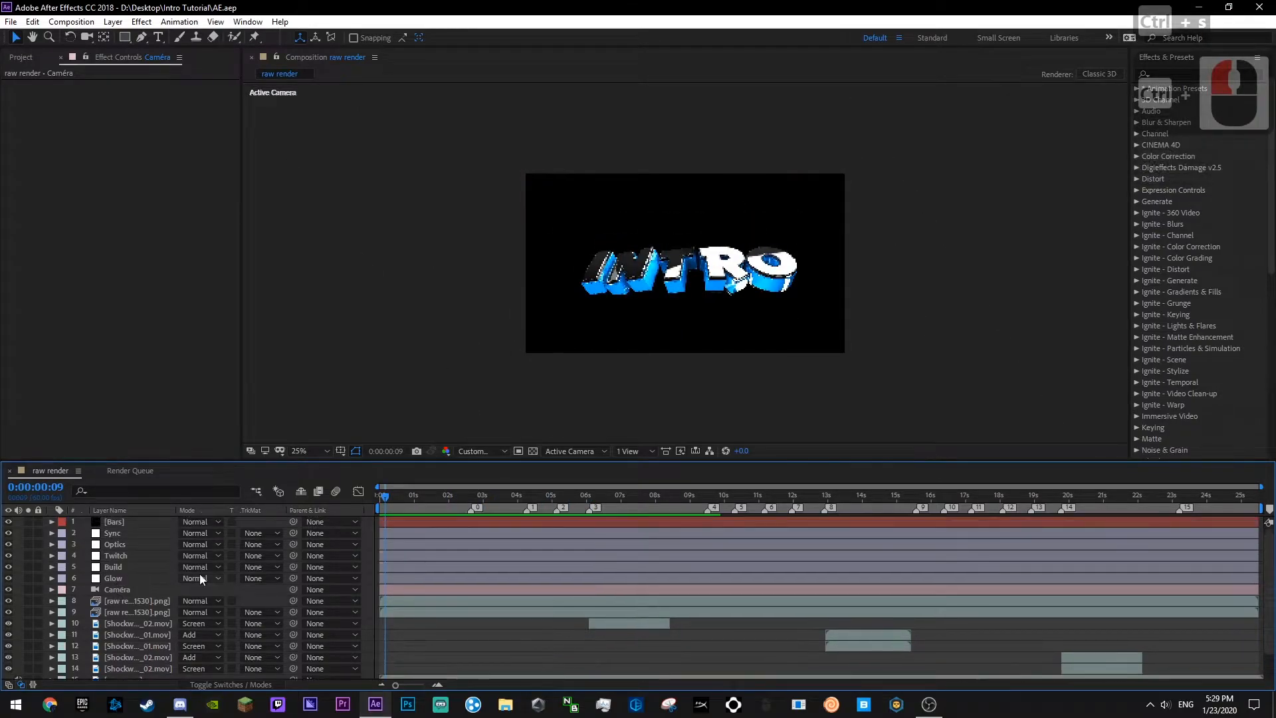
scroll(174, 577, "down", 1)
left_click(517, 496)
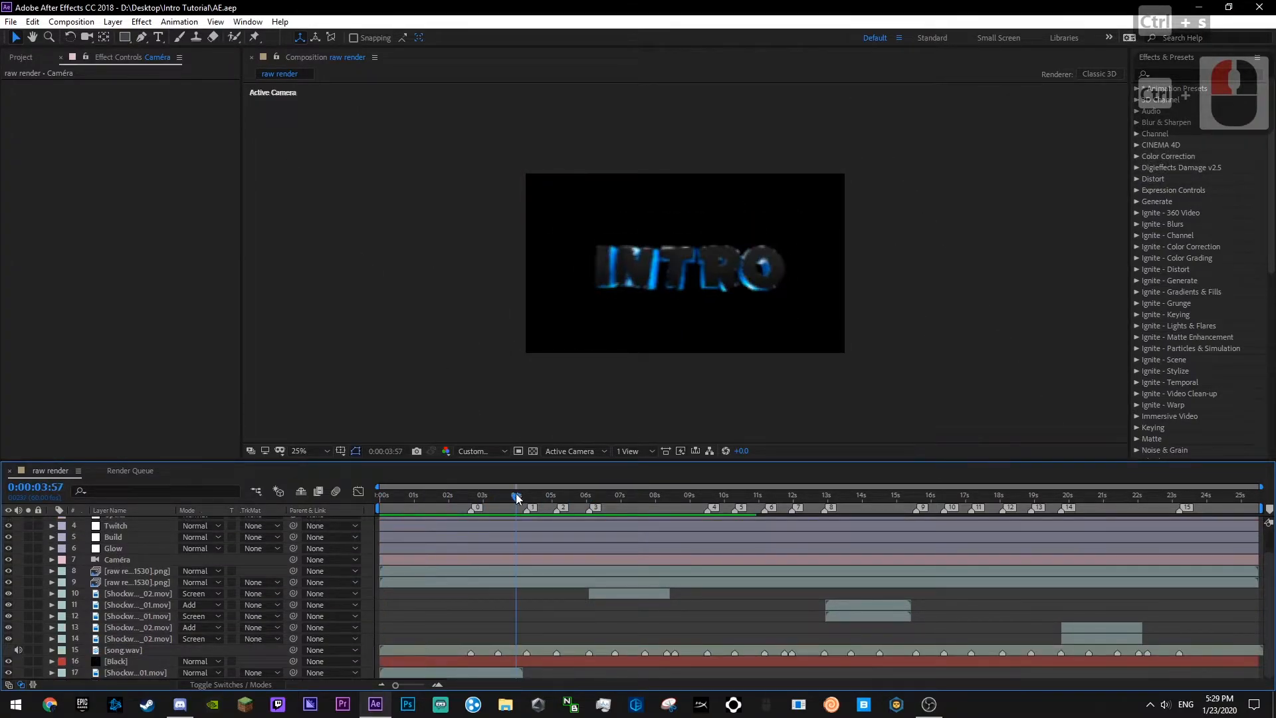
key("space")
left_click(655, 499)
key("space")
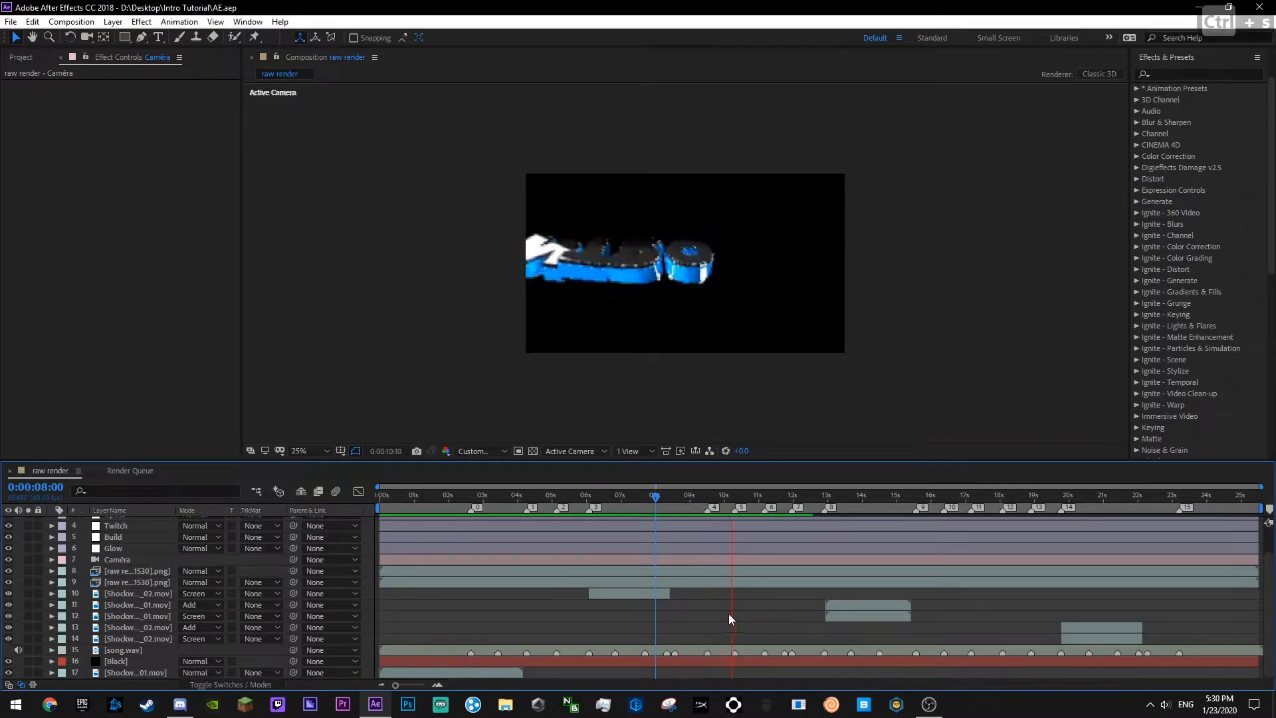
left_click(485, 505)
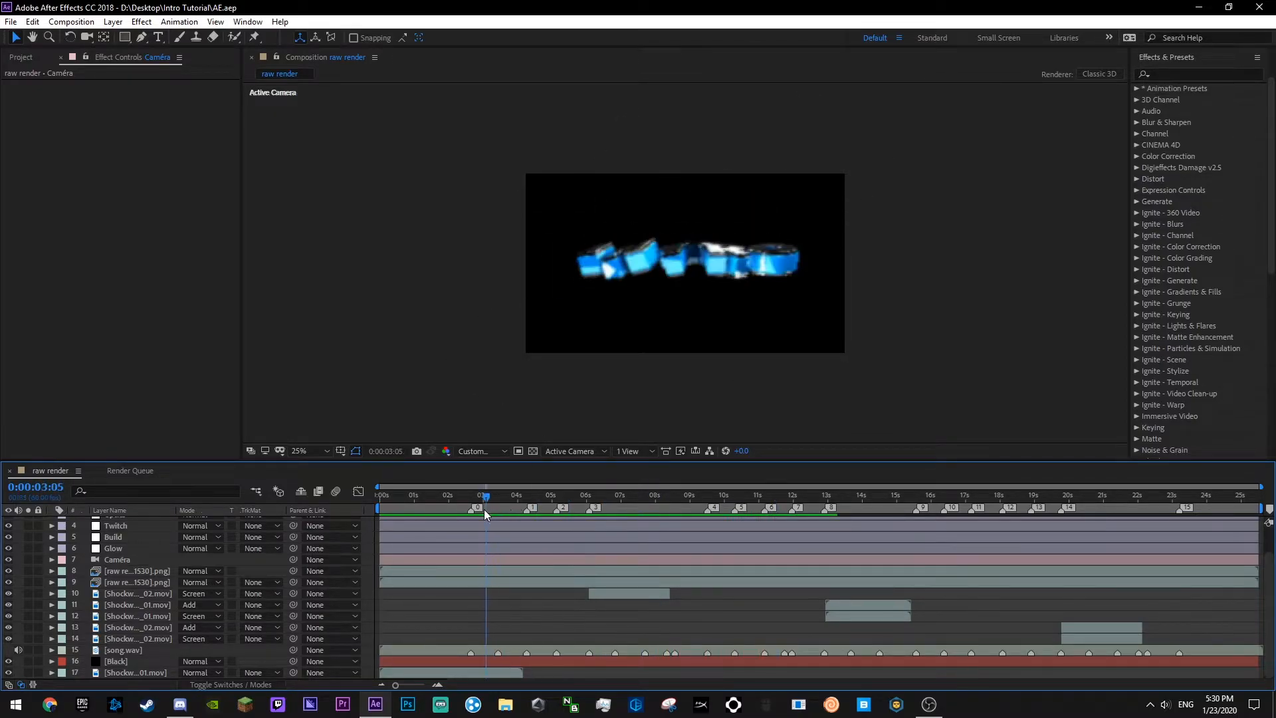
left_click(475, 525)
left_click(472, 608)
key("ctrl+z")
key("ctrl+s")
- Compare the effects on the two raw render layers, replay the composition from the start, and save
left_click(146, 584)
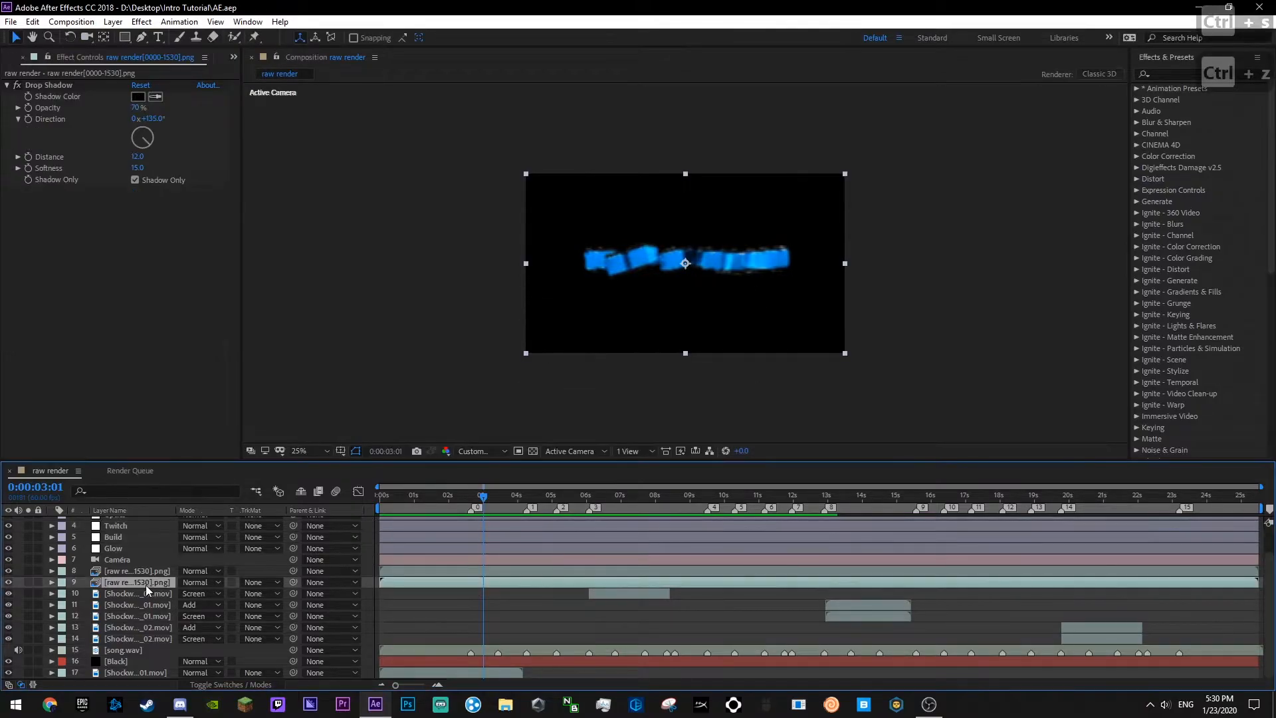
left_click(147, 573)
left_click(436, 592)
key("space")
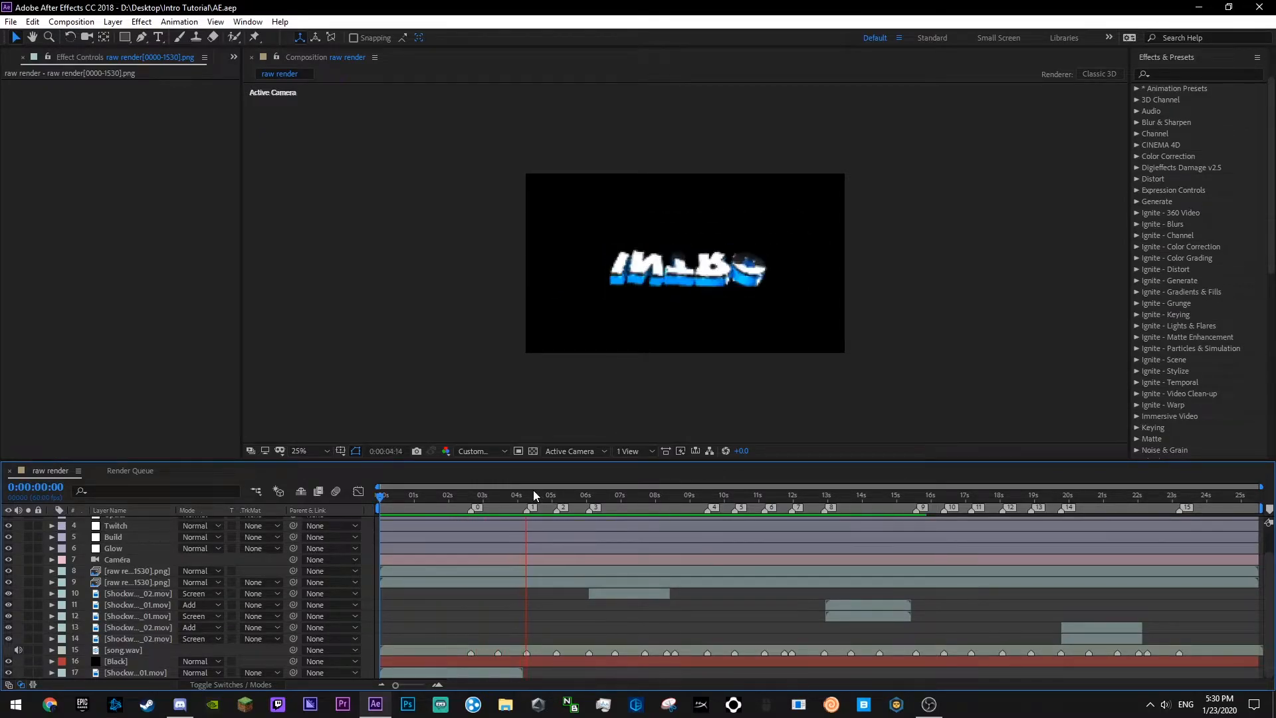
left_click(424, 504)
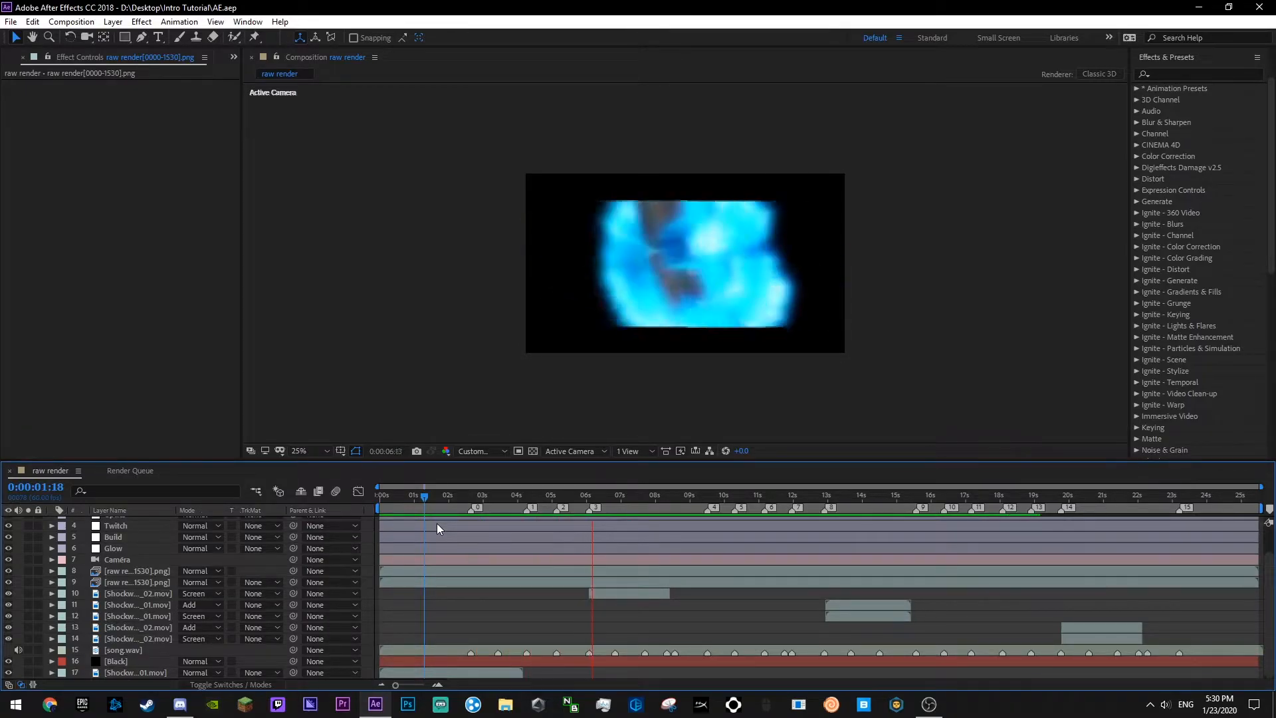
key("ctrl+s")
- Duplicate the upper raw render PNG sequence layer and save the project
left_click(142, 571)
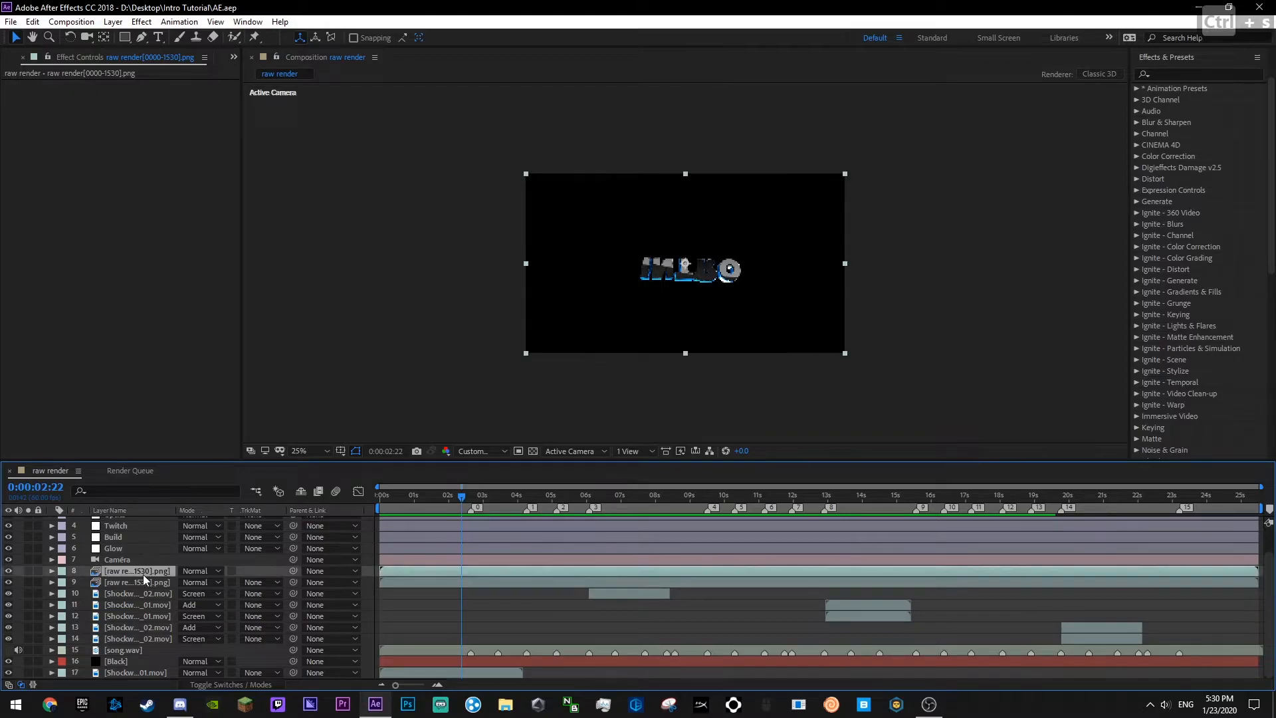
key("ctrl+c")
key("ctrl+v")
key("ctrl+s")
- Add an opacity keyframe of 100% to the topmost raw render layer at 0:00:05:08
left_click_drag(518, 511, 537, 513)
key("space")
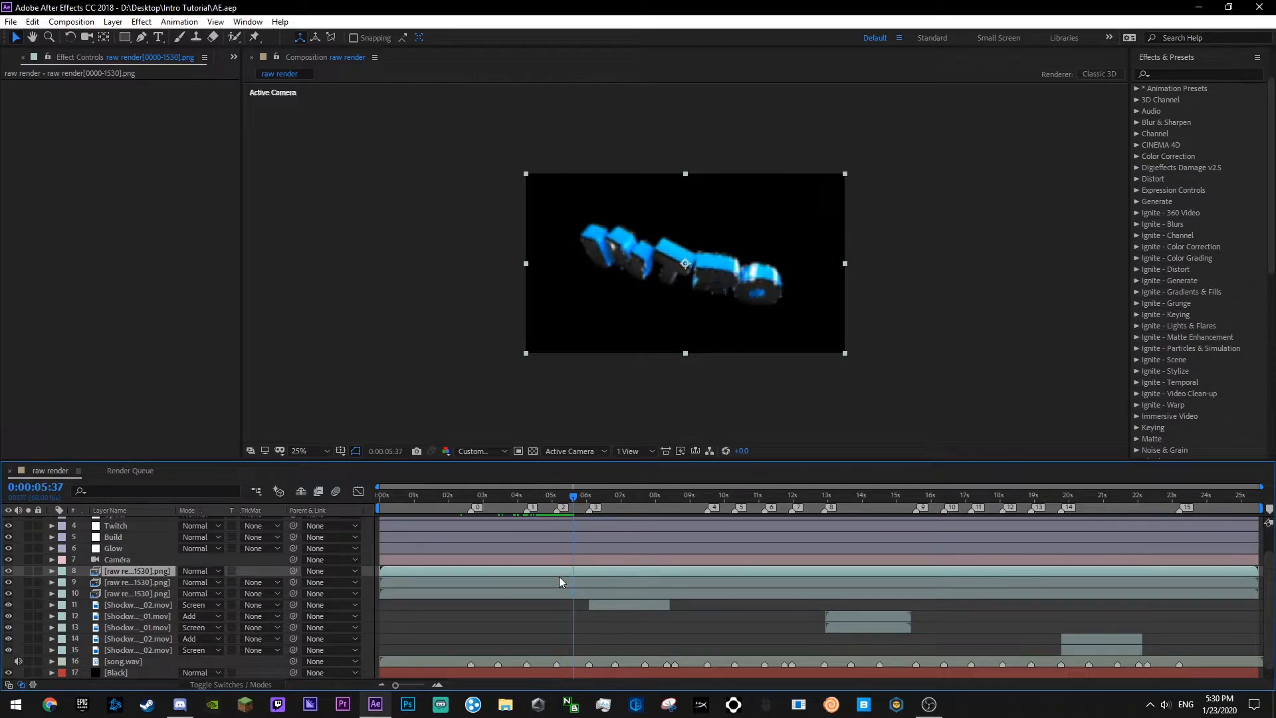
key("space")
key("t")
scroll(167, 576, "down", 1)
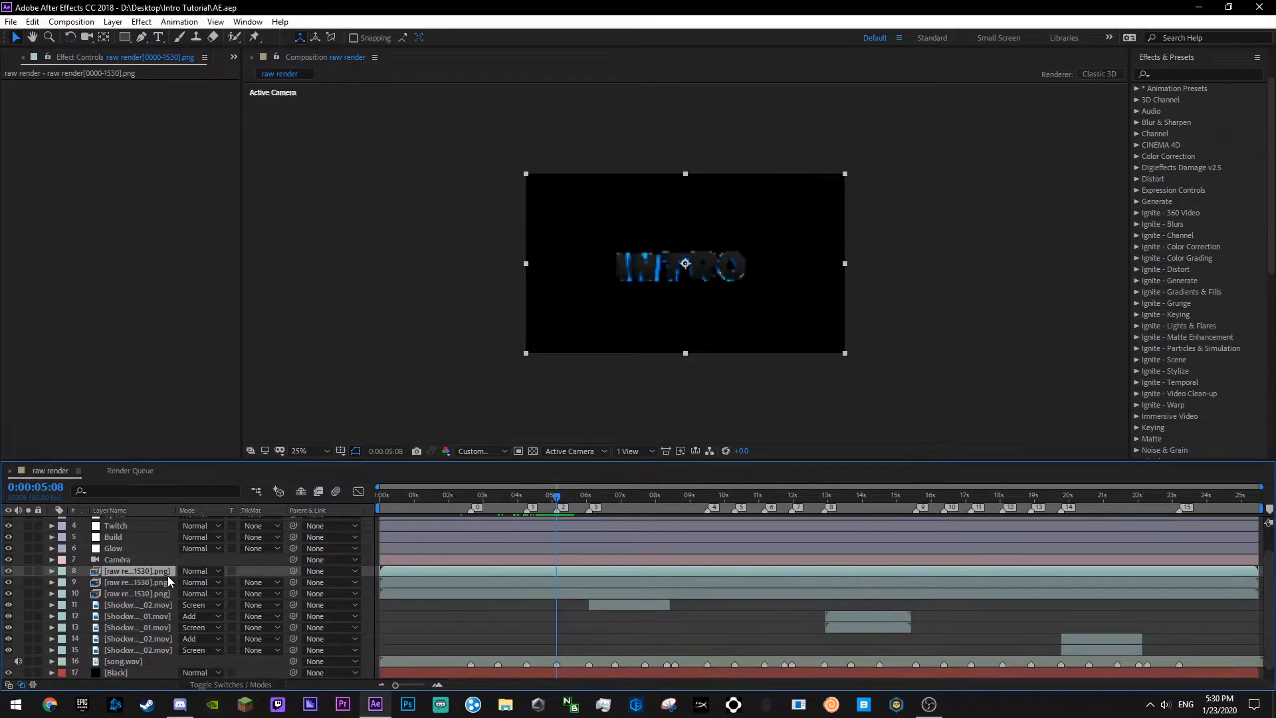
scroll(167, 575, "up", 1)
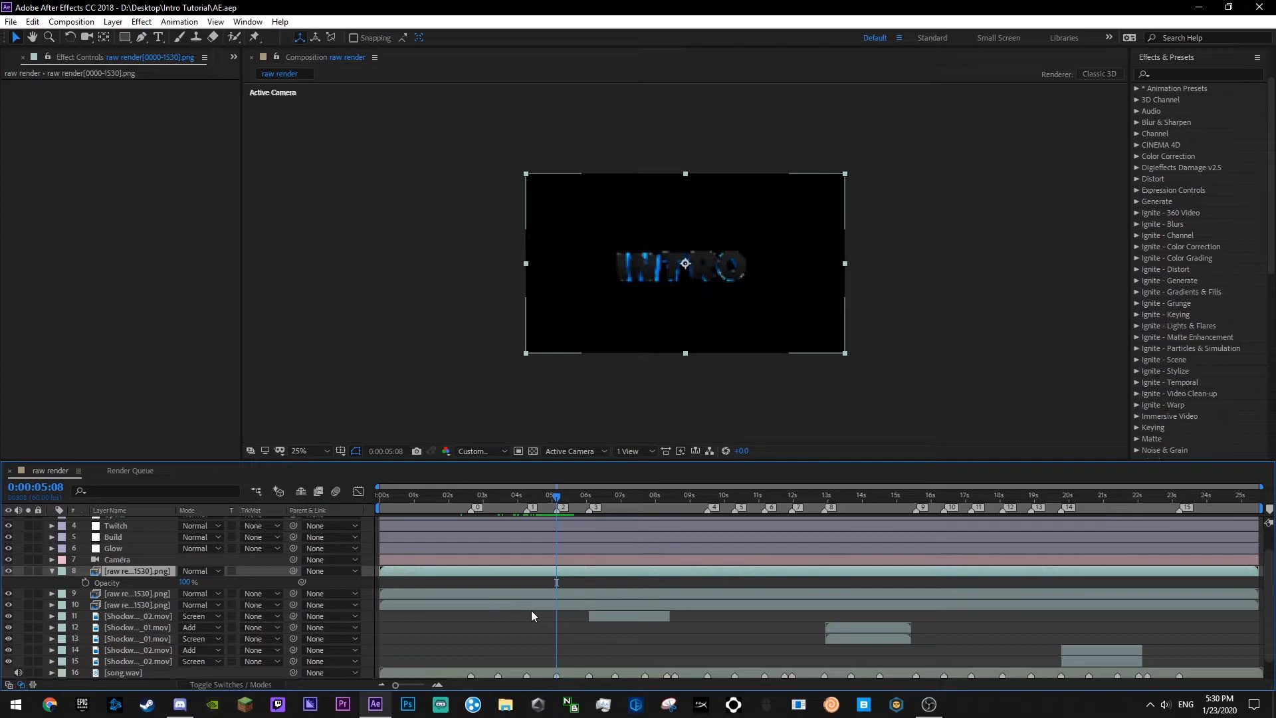
left_click_drag(182, 583, 85, 584)
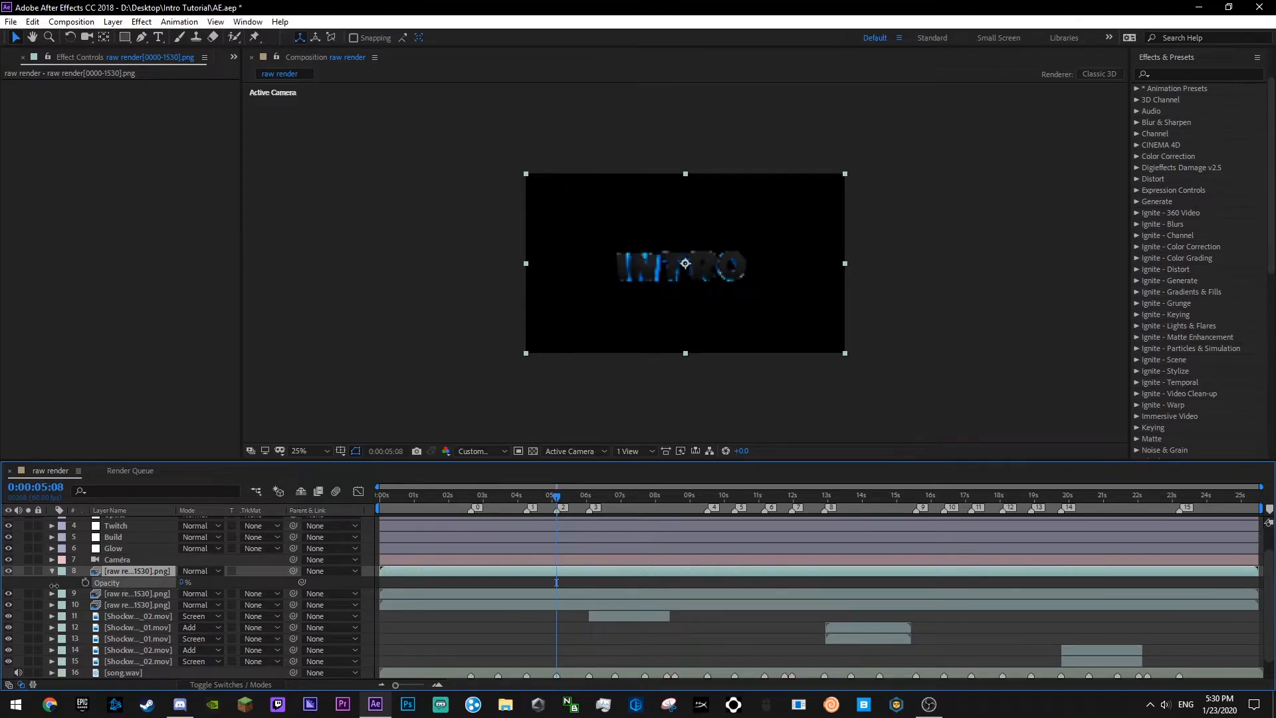
key("Page_Down")
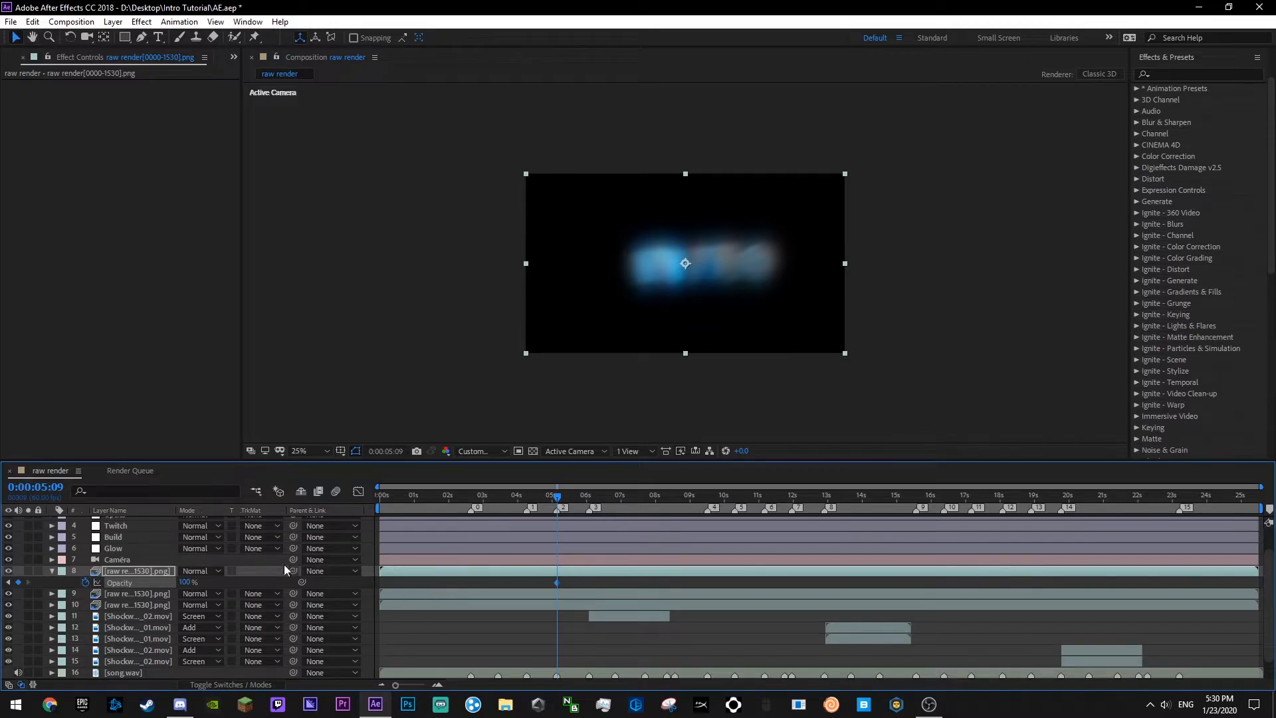
key("Page_Up")
- Keyframe the topmost raw render layer's scale at 100% at 0:00:05:08 and 0% at 0:00:06:04, save, and collapse the layer
key("s")
key("ctrl+s")
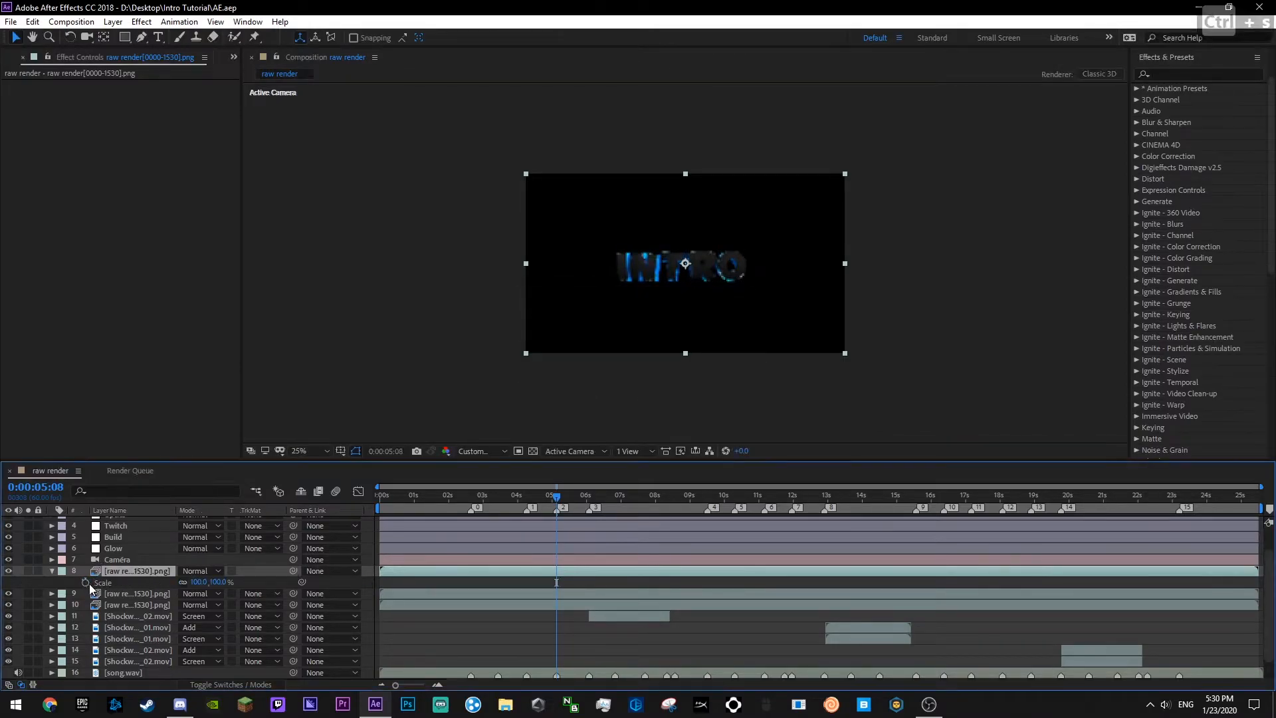
left_click(86, 582)
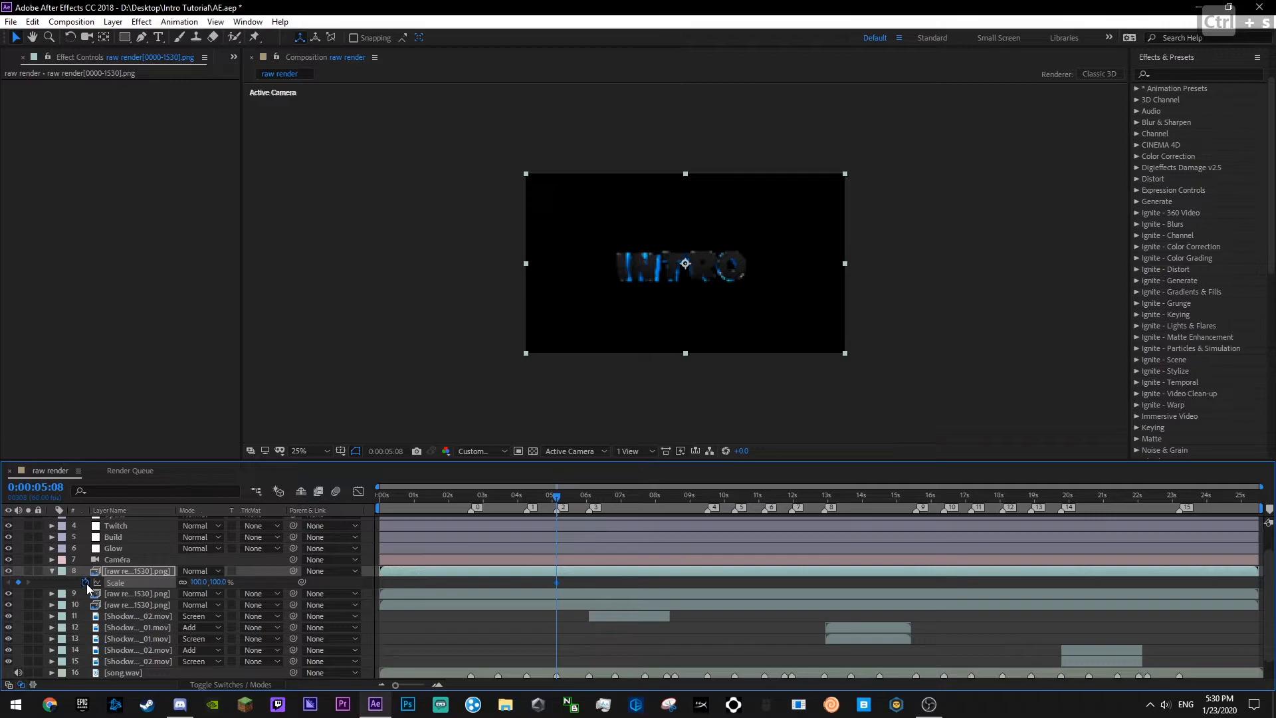
key("k")
left_click(216, 585)
type("0")
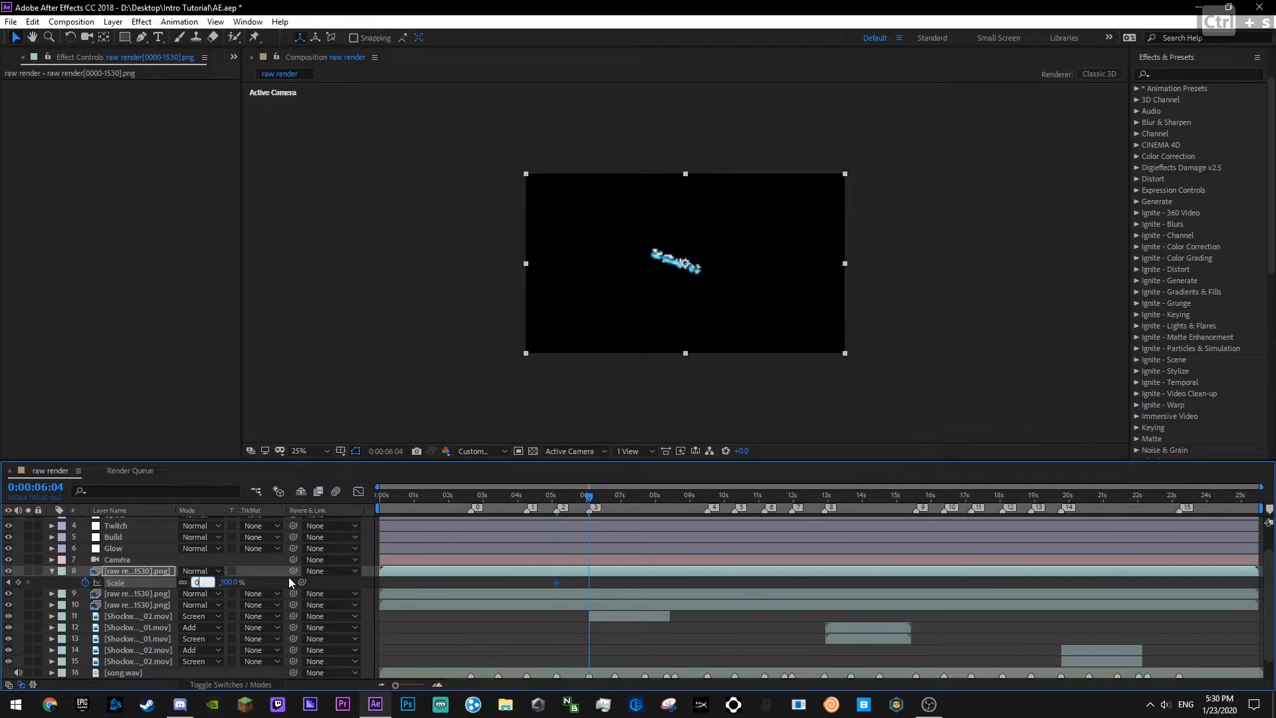
key("Return")
key("ctrl+s")
left_click(51, 571)
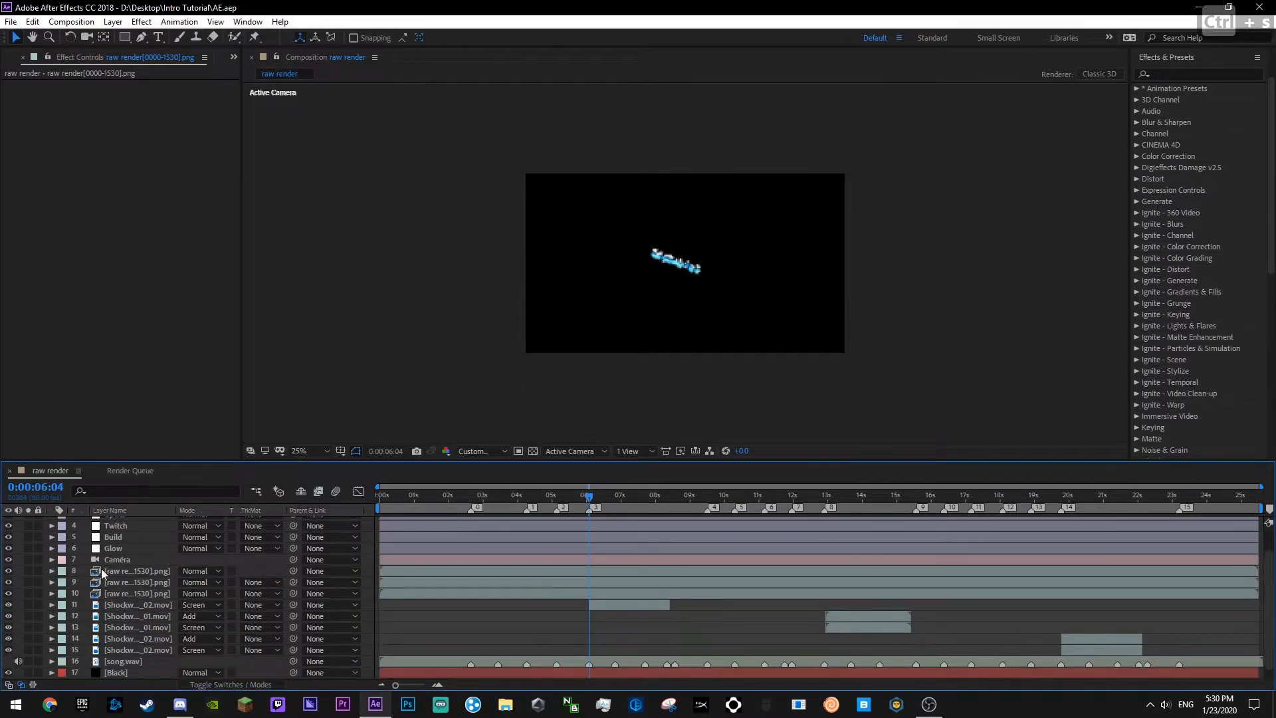
- Save the project and replay the opening of the composition to review the duplicated text layer's scaling
left_click_drag(552, 496, 376, 499)
key("ctrl+s")
key("space")
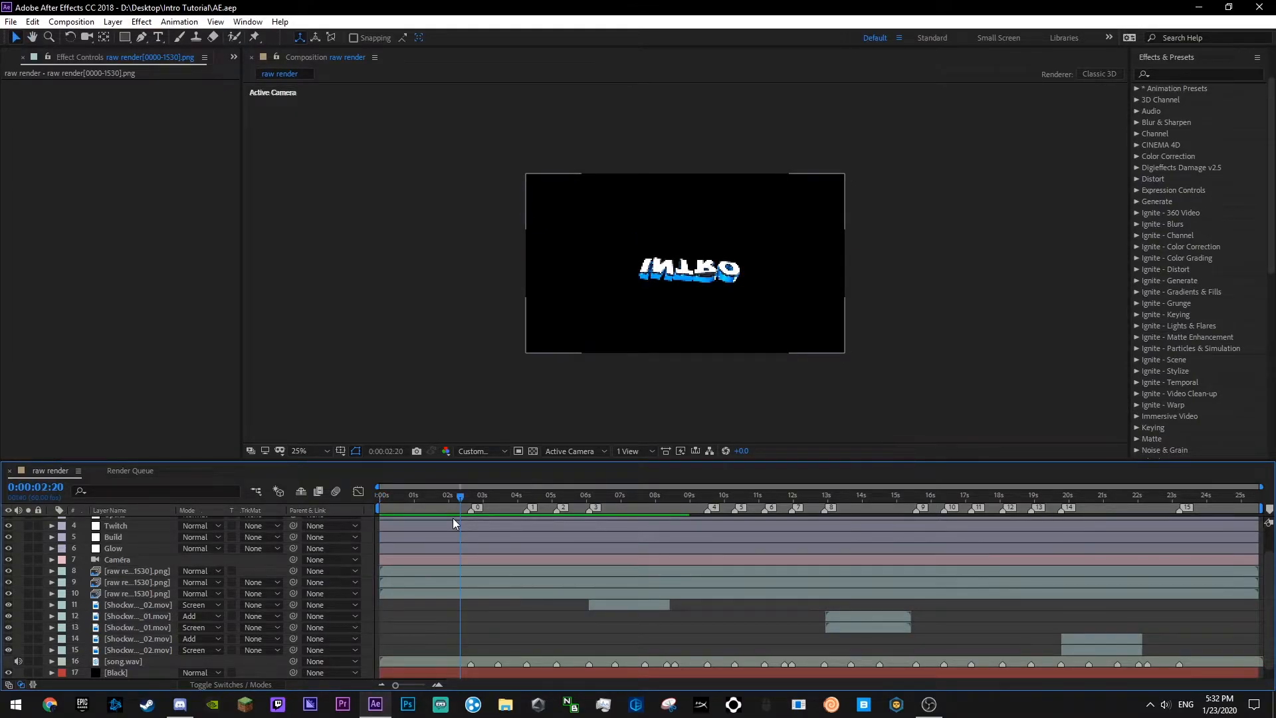
left_click_drag(458, 497, 374, 501)
key("ctrl+s")
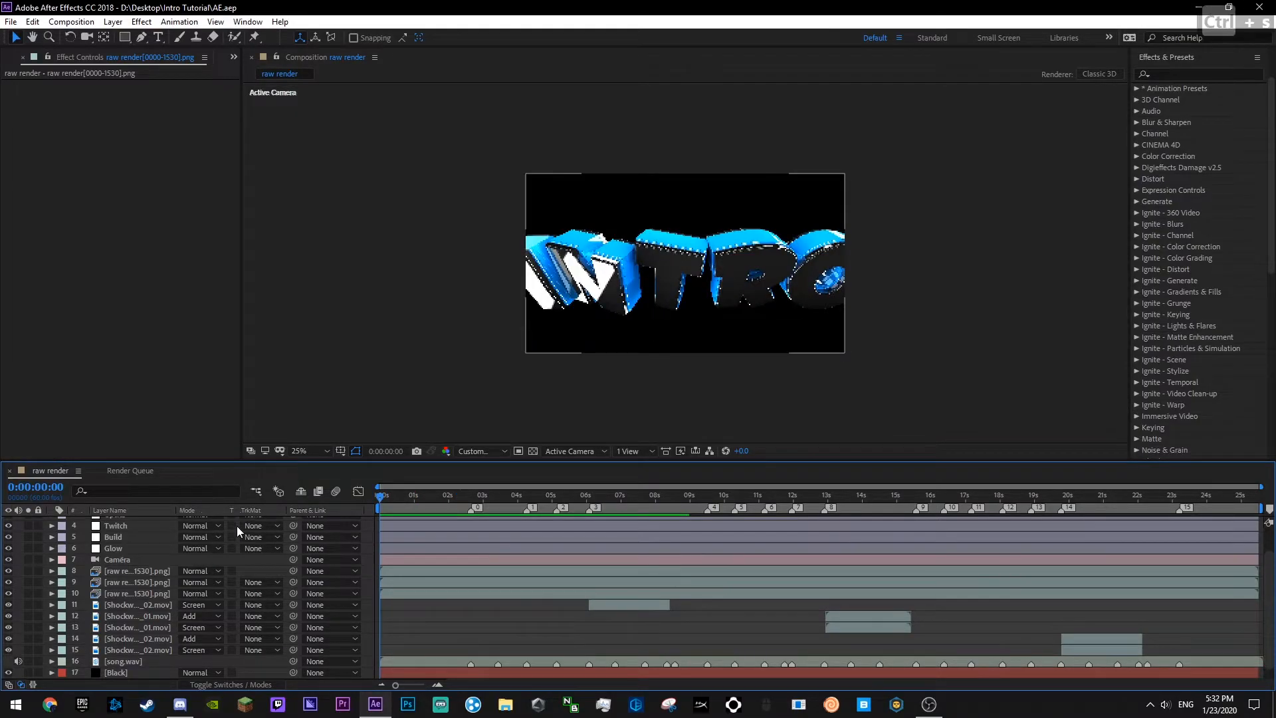
key("space")
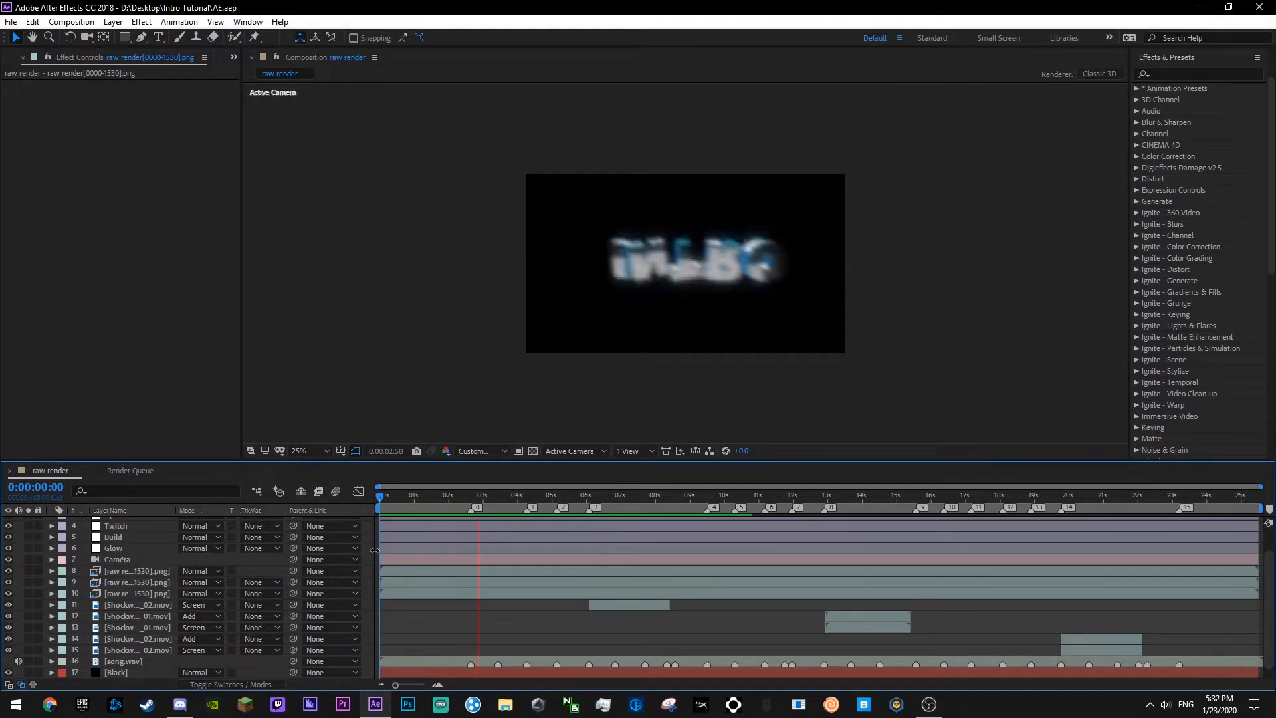
- Save the project and replay the shockwave sections around 0:00:03:53 and 0:00:14:59 to review the composition
key("space")
key("ctrl+s")
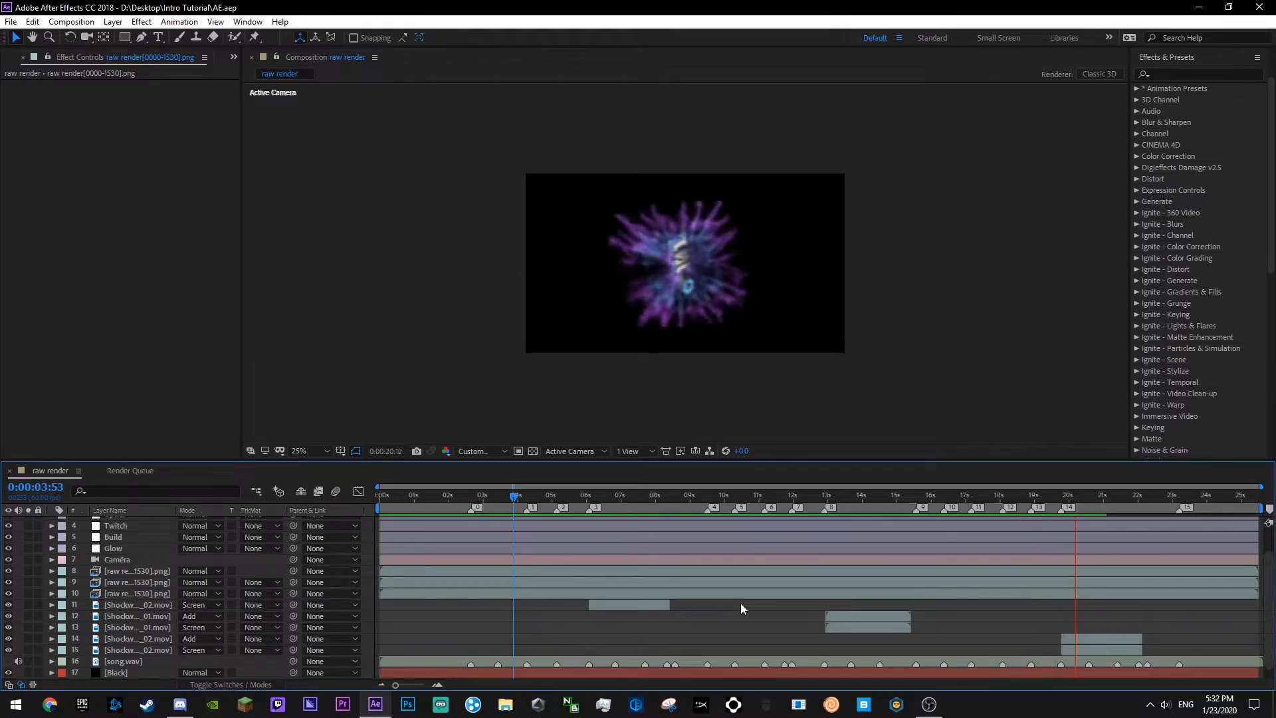
left_click(895, 509)
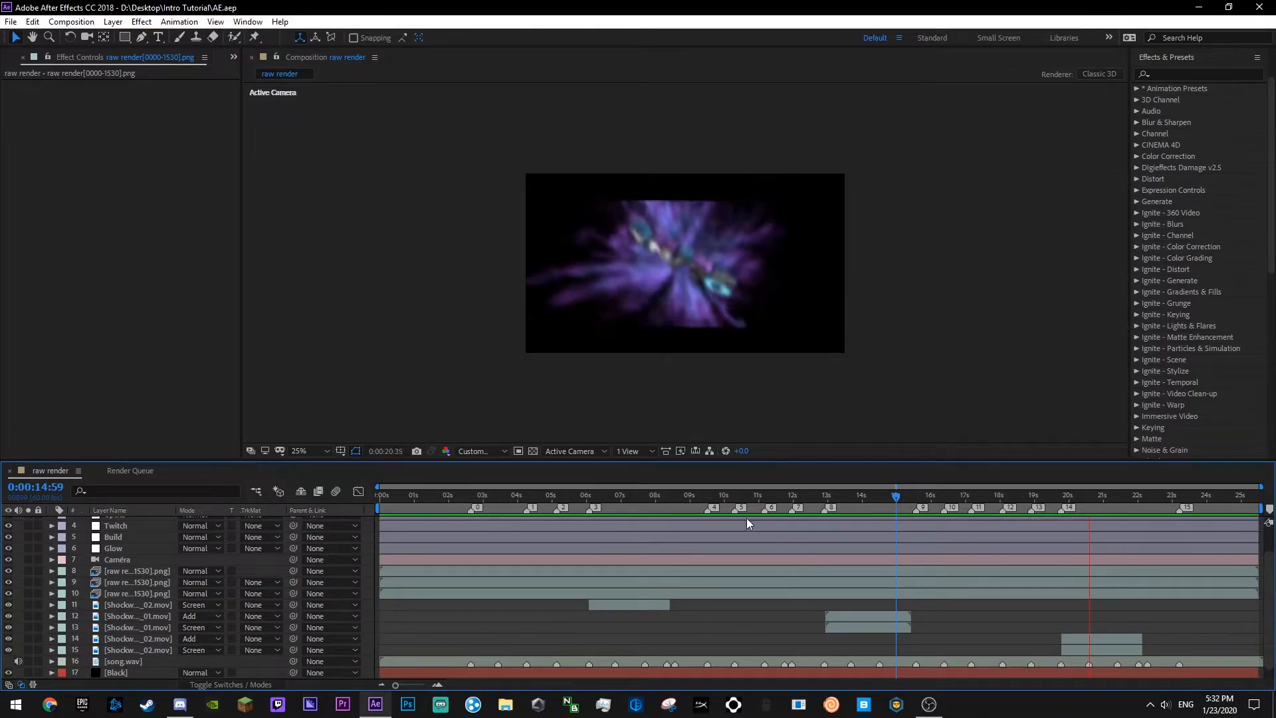
mouse_move(521, 499)
left_mouse_down()
mouse_move(495, 499)
mouse_move(511, 497)
left_mouse_up()
key("ctrl+s")
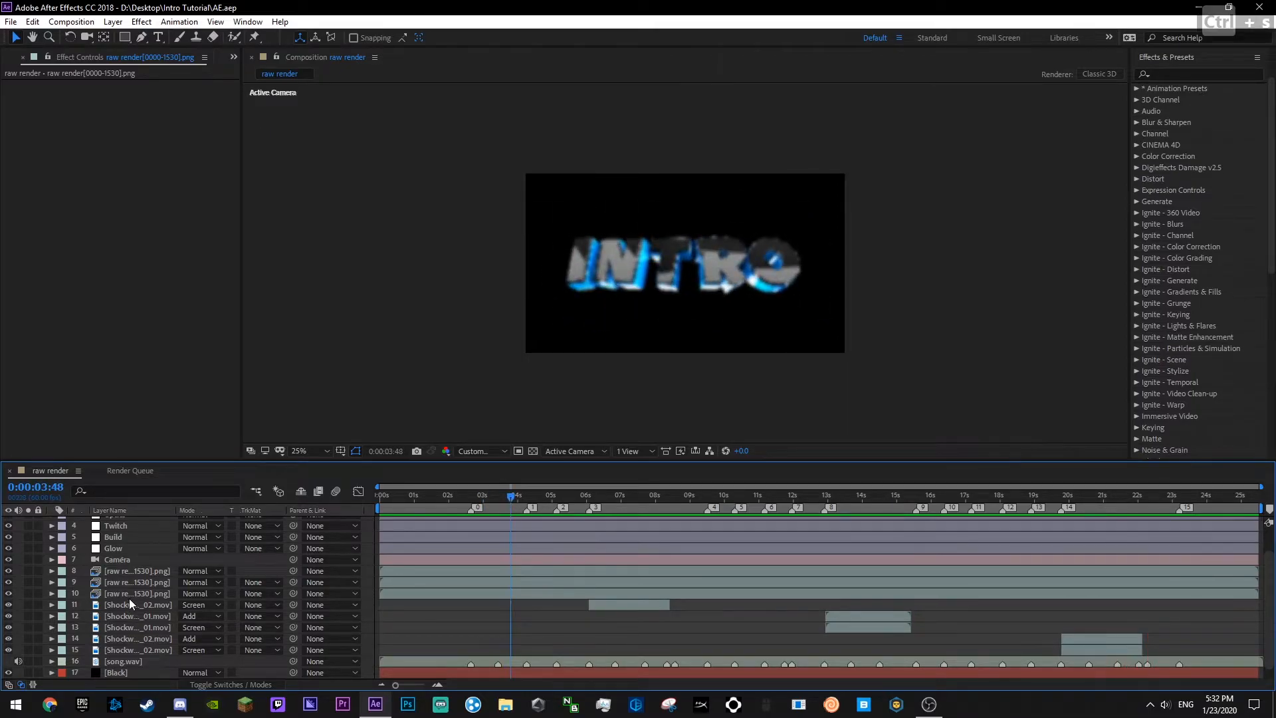
- Create an adjustment layer named Destabilize, place it directly below the Twitch layer, and save the project
scroll(129, 600, "up", 2)
left_click(130, 588)
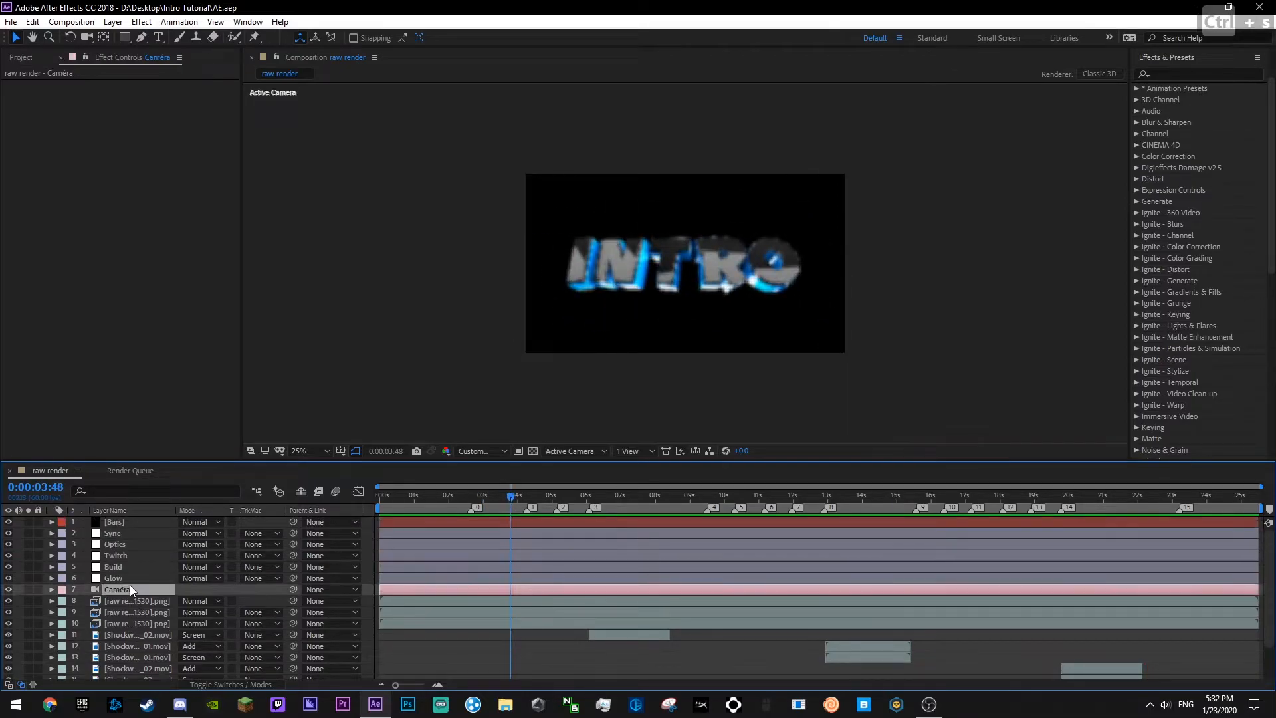
right_click(371, 565)
mouse_move(433, 419)
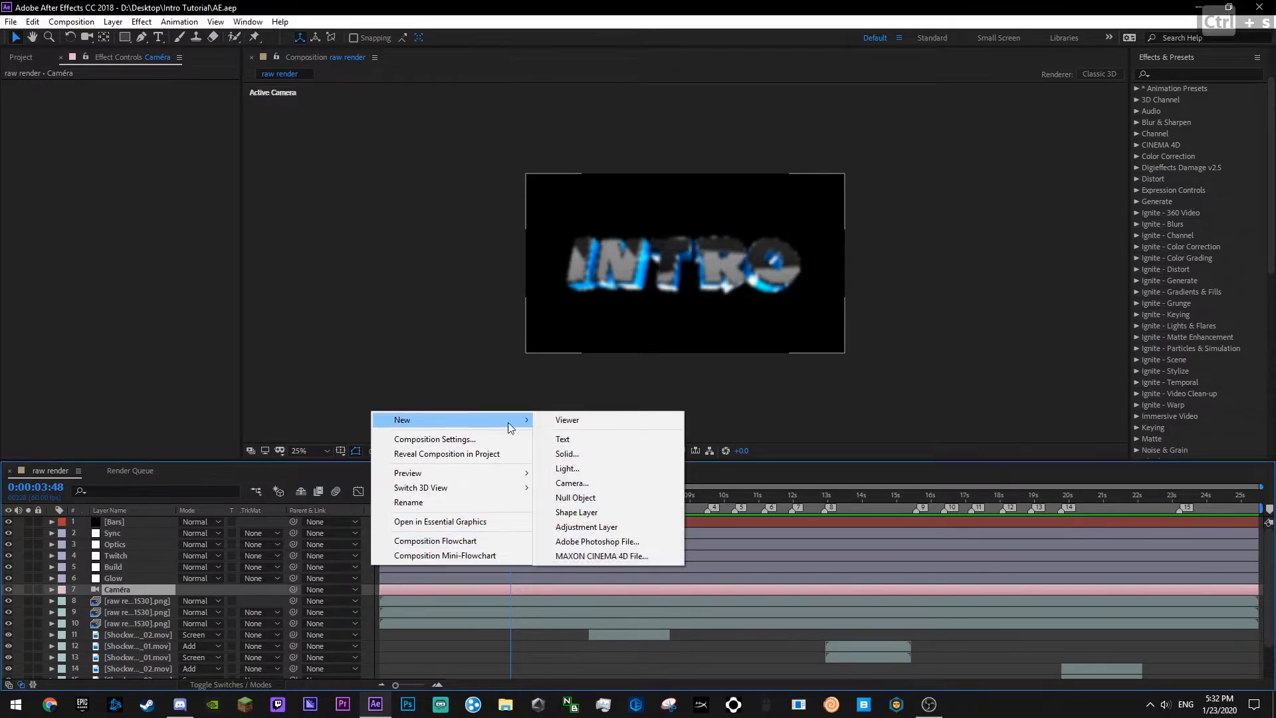
left_click(604, 527)
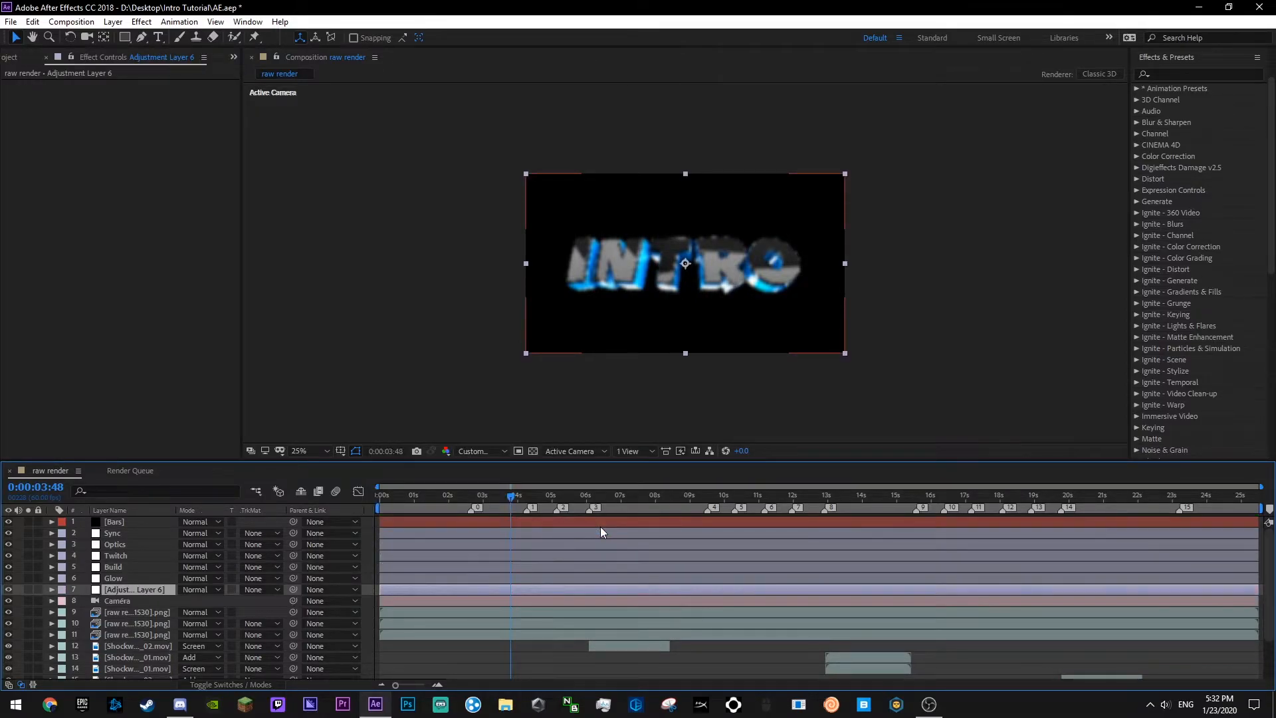
key("Return")
type("Destabiliz")
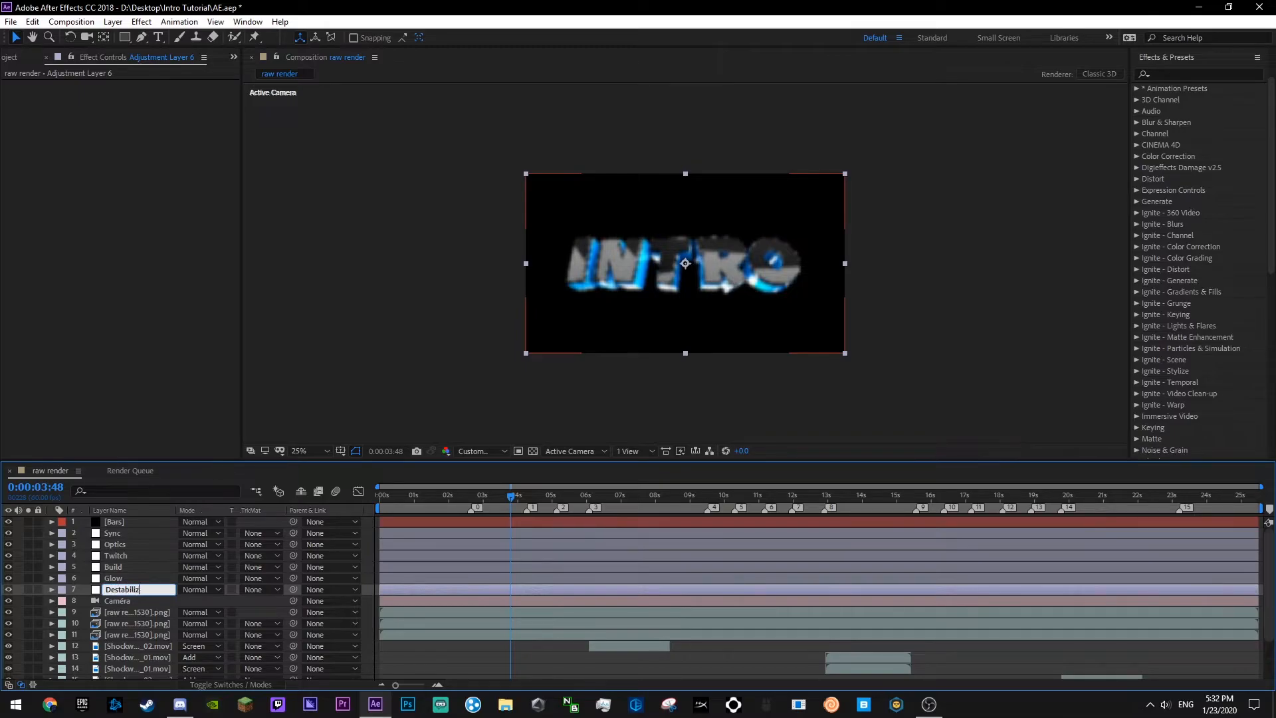
type("e")
key("Return")
key("ctrl+s")
left_click_drag(113, 593, 122, 566)
key("ctrl+s")
- Apply the Sapphire S_Shake effect to the Destabilize layer, set its Frequency to 1, and save
left_click(1176, 72)
type("shak")
left_click_drag(1180, 203, 98, 226)
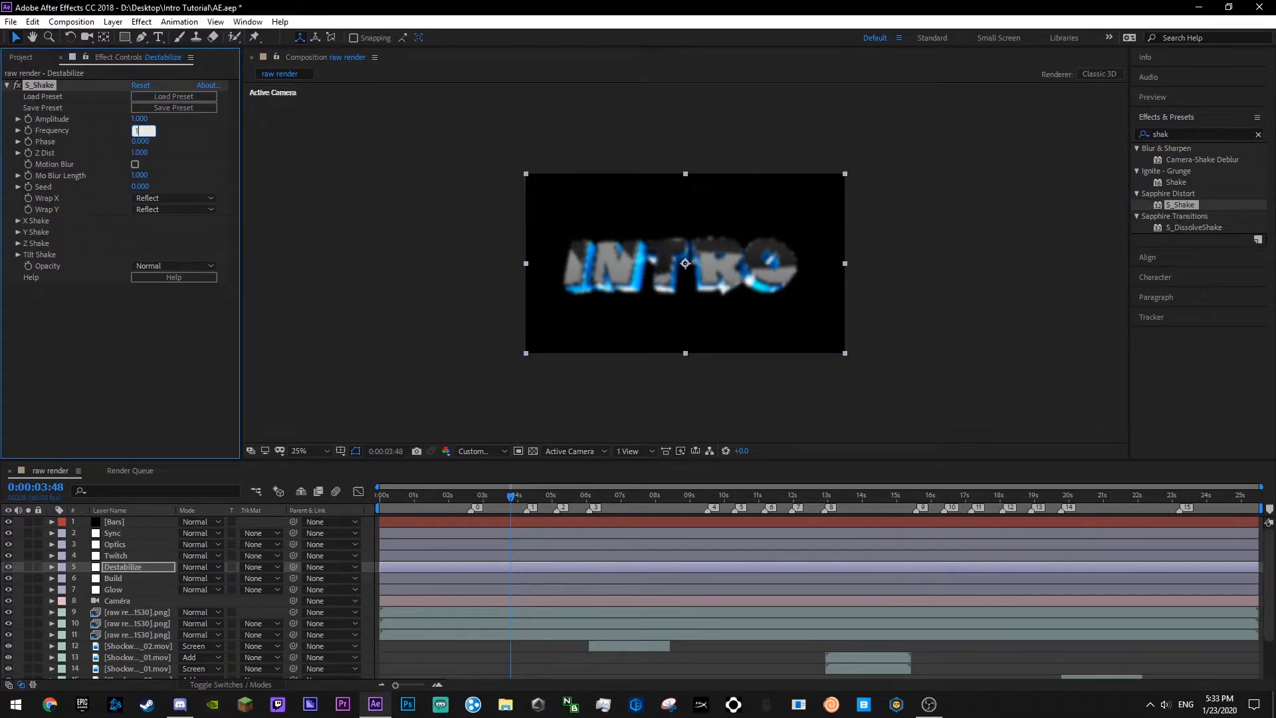
key("Return")
key("ctrl+s")
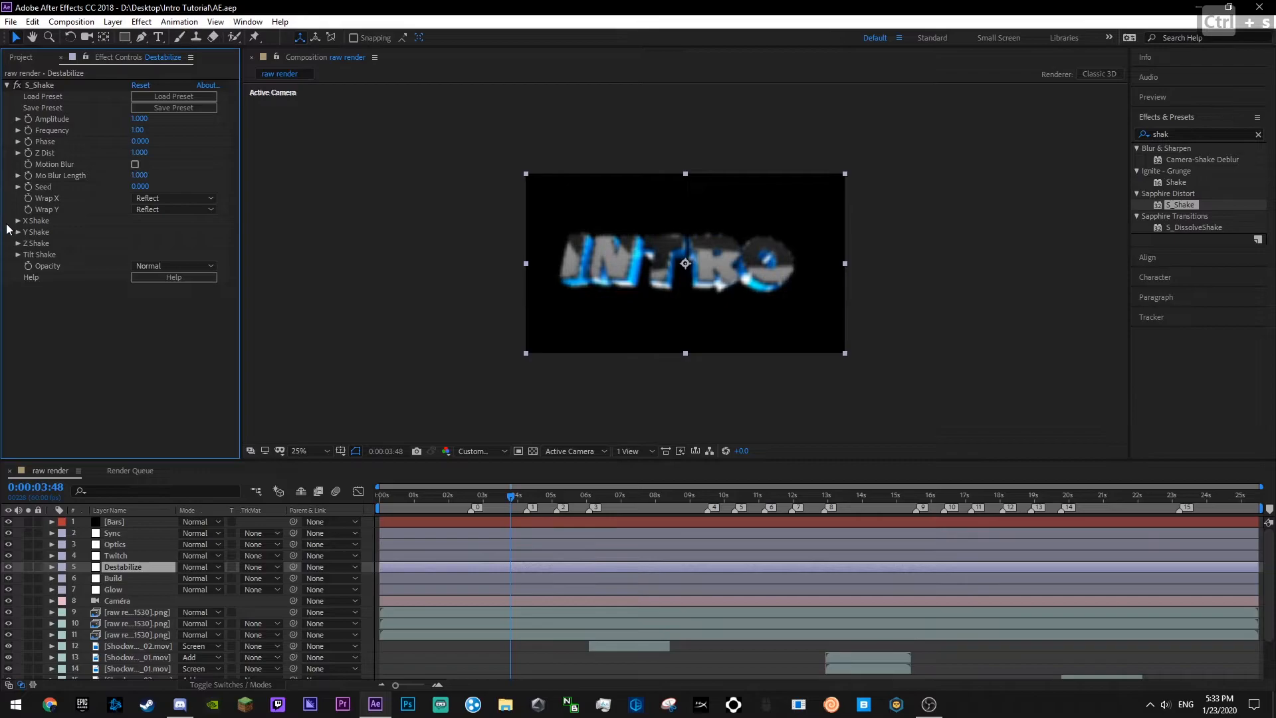
- Set the random amplitude of S_Shake's X, Y and Tilt shake to 0 on the Destabilize layer
left_click(18, 221)
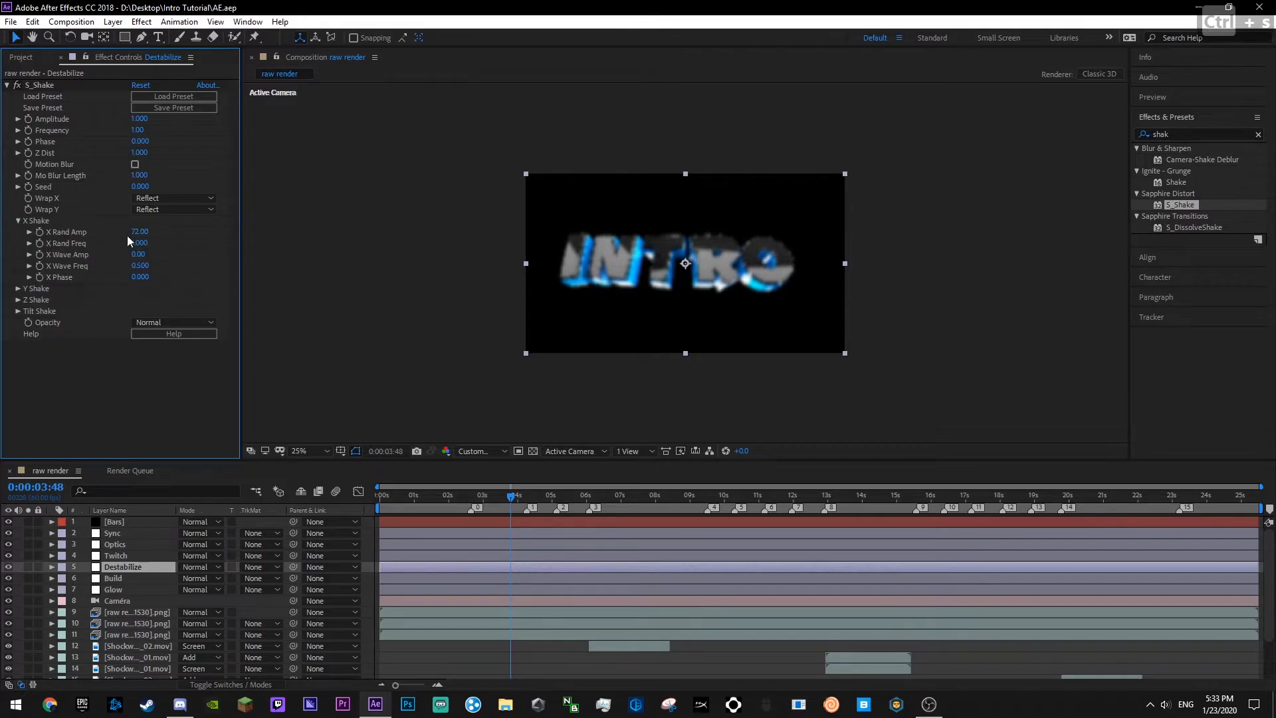
left_click(86, 230)
left_click(18, 288)
left_click(138, 300)
type("0")
key("Return")
left_click(18, 288)
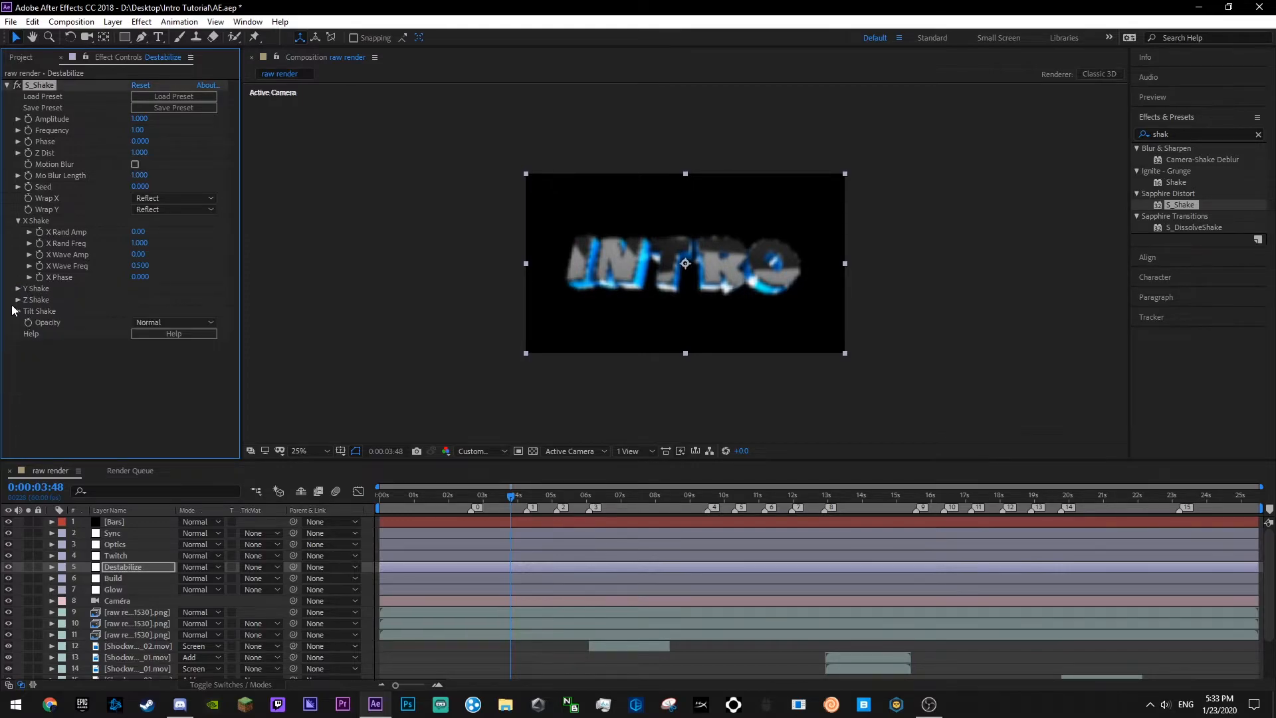
left_click(18, 310)
left_click(138, 322)
type("0")
key("Return")
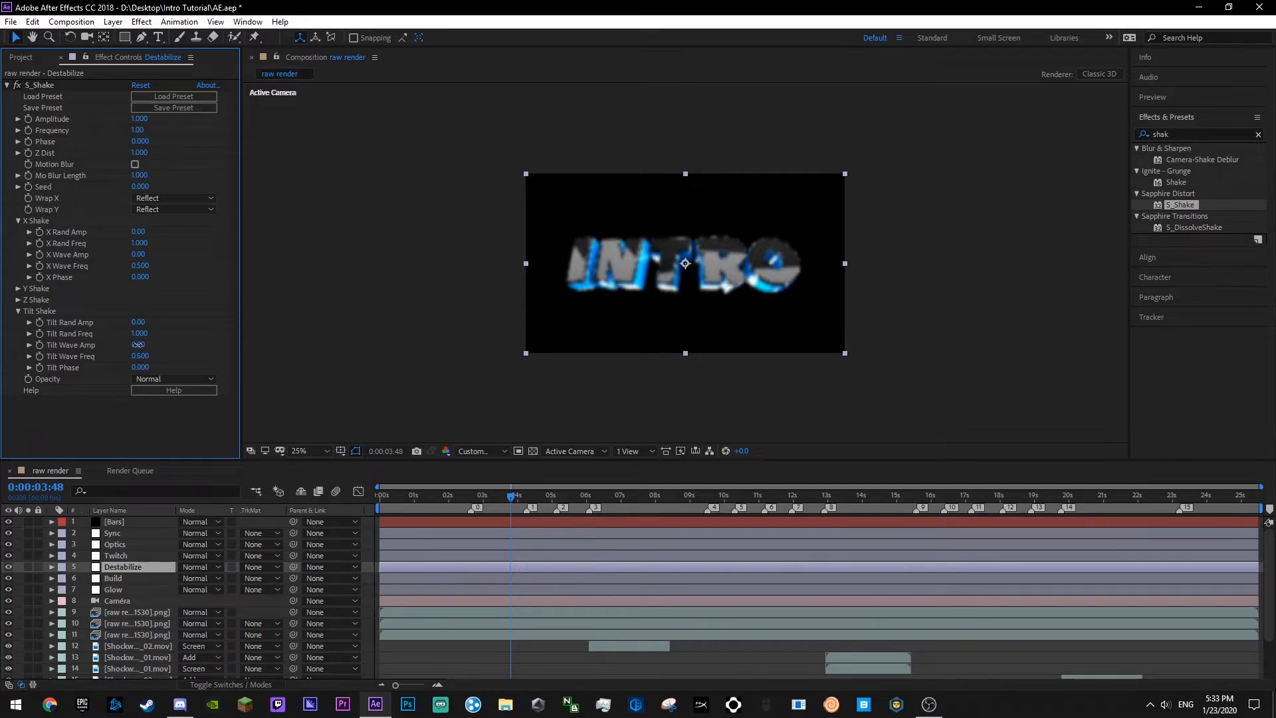
- Set S_Shake's Tilt Wave Amp to 2 and Tilt Wave Freq to 16
type("2")
key("Tab")
type("16")
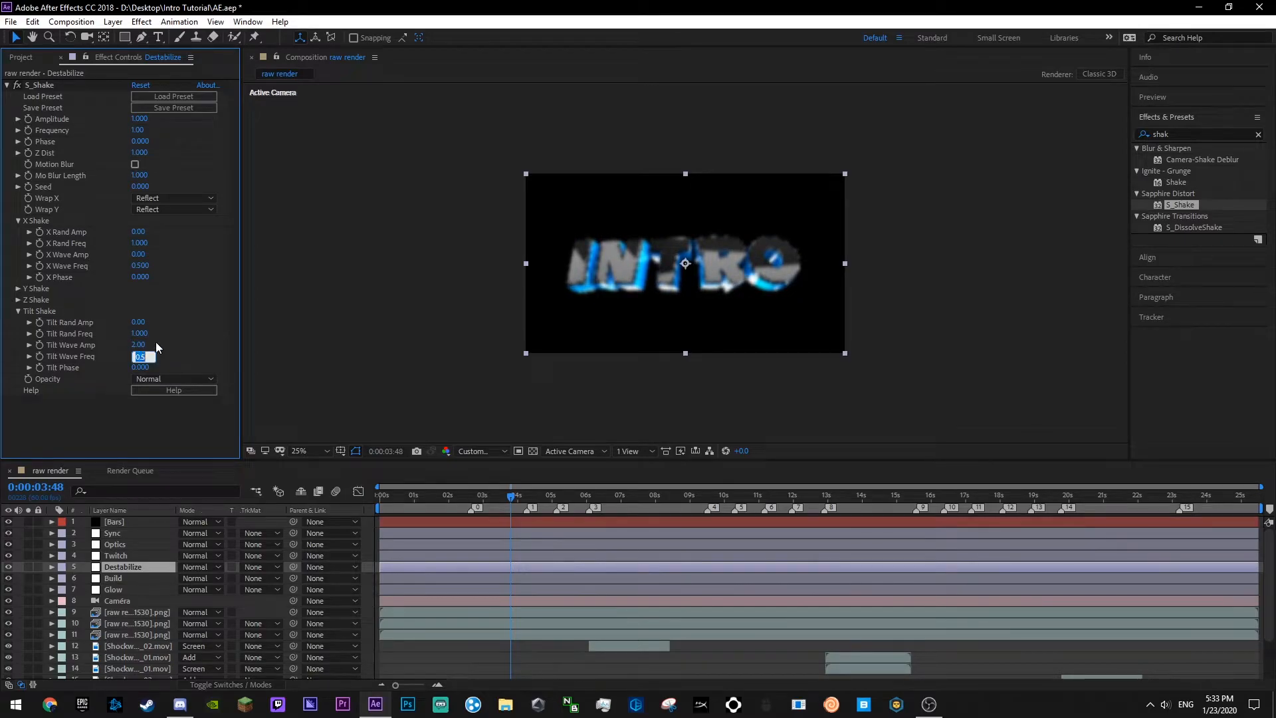
key("Return")
- Set S_Shake's X Wave Amp to 171 and X Wave Freq to 2, and save
left_click_drag(138, 255, 259, 261)
left_click(140, 266)
type("2")
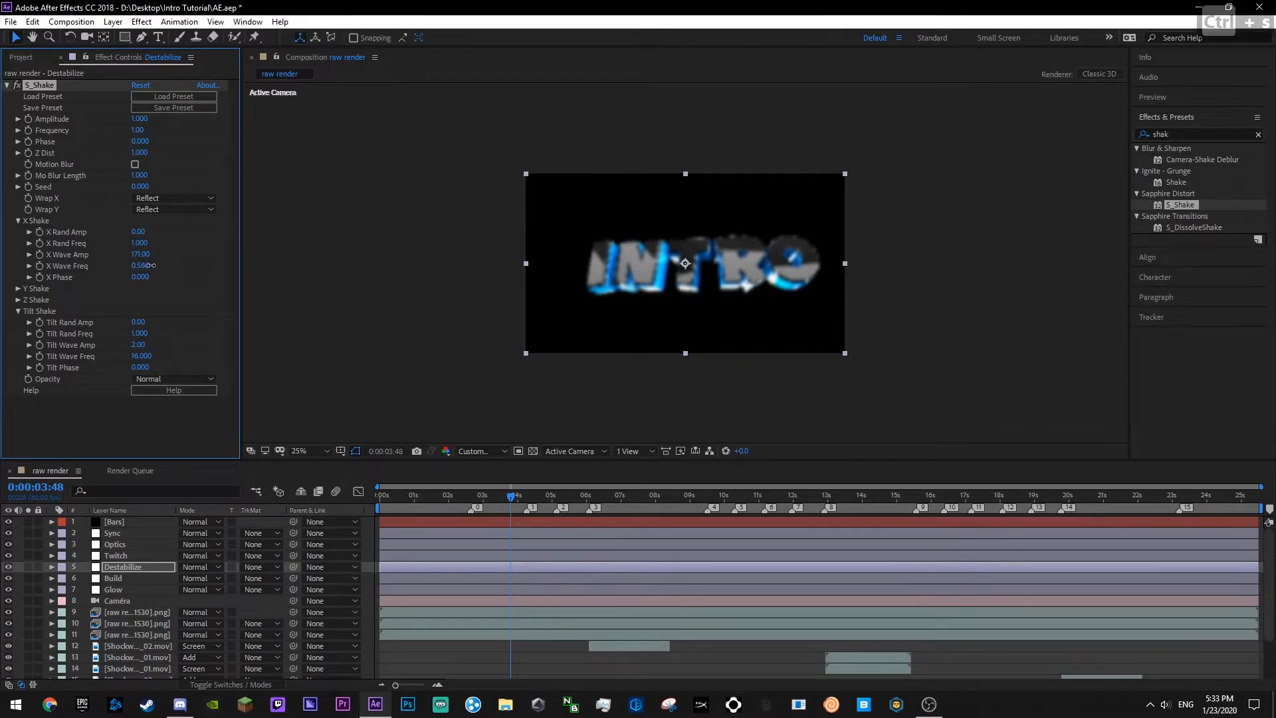
key("Return")
key("ctrl+s")
- Copy the Motion Tile effect from the Twitch layer to the Destabilize layer and place it above S_Shake
left_click(123, 555)
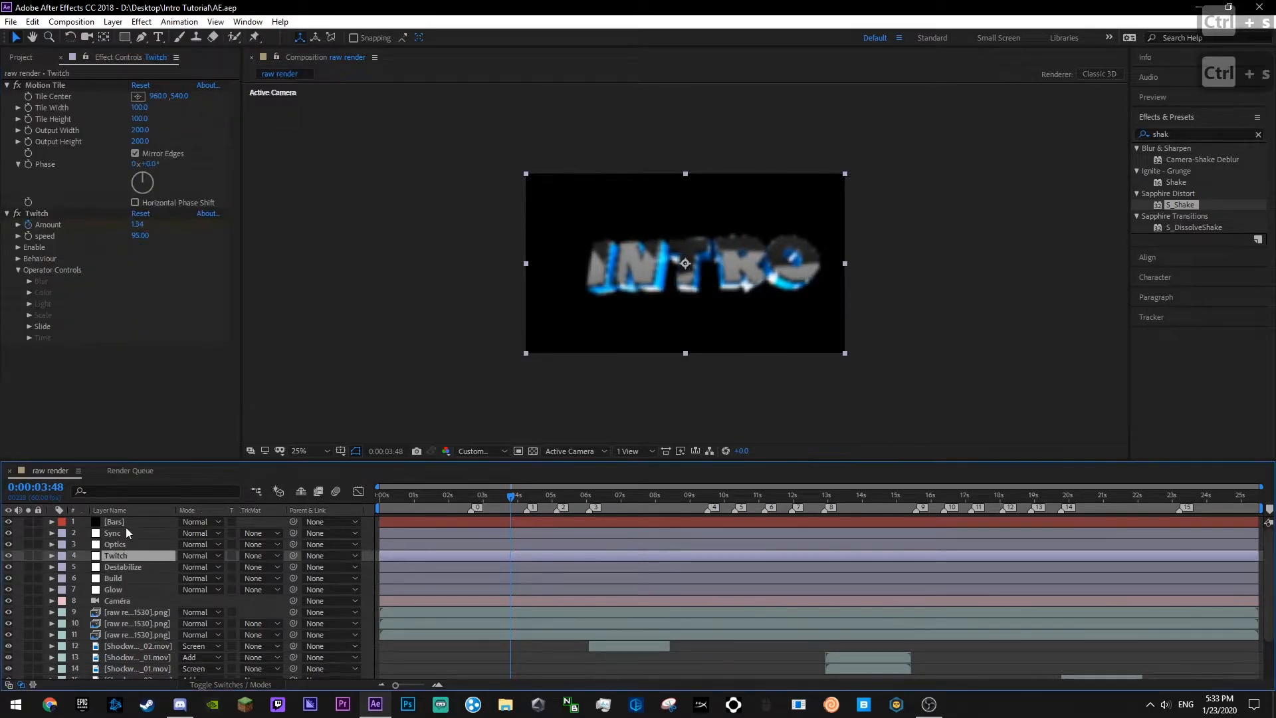
left_click(39, 83)
key("ctrl+c")
left_click(123, 567)
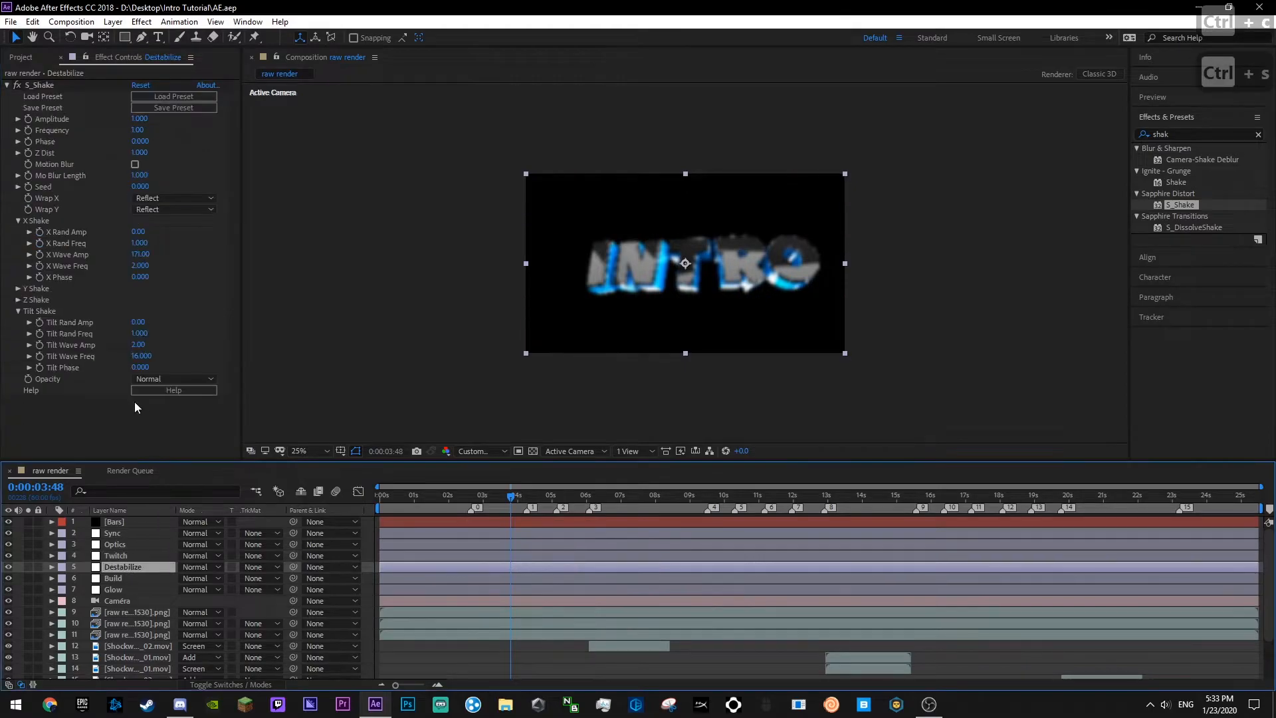
key("ctrl+v")
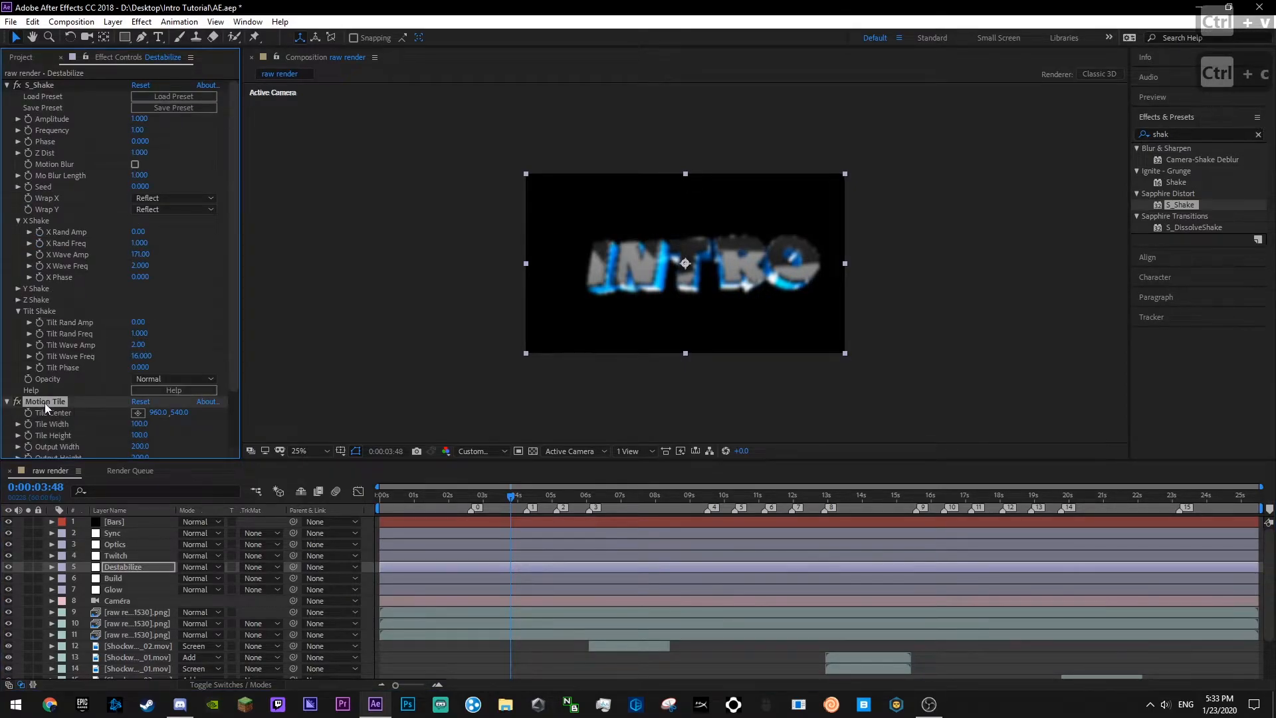
left_click_drag(65, 102, 66, 86)
left_click(546, 676)
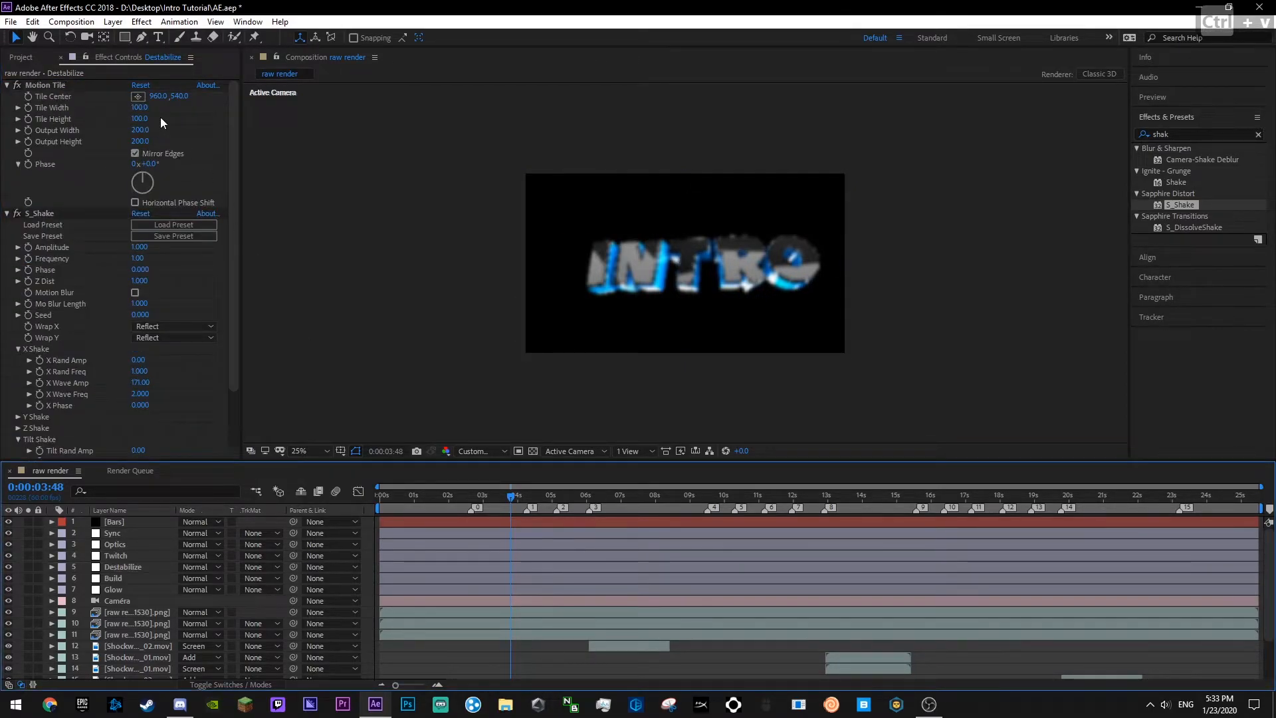
- Set S_Shake's Amplitude to 0 on the Destabilize layer and save the project
left_click(137, 248)
type("0")
key("Return")
key("ctrl+s")
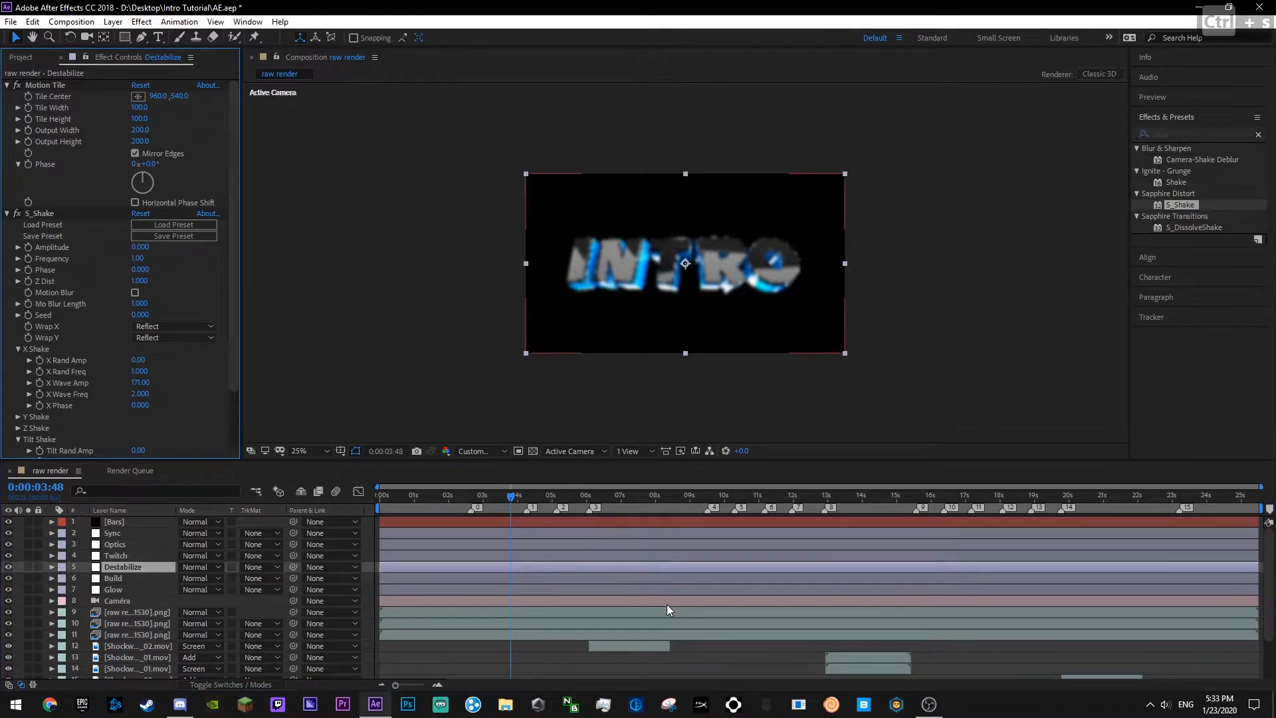
- Play the composition from several points up to about 0:00:08:34 to find where the shake should start
key("space")
scroll(598, 545, "down", 3)
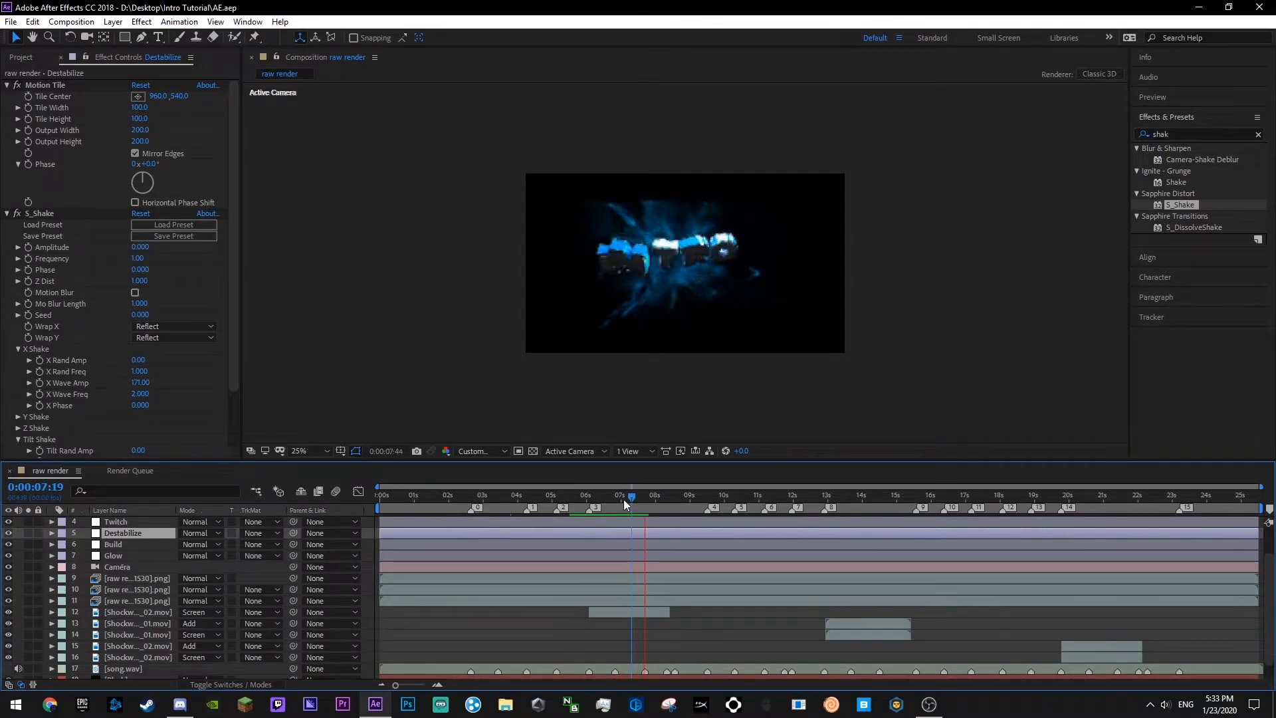
left_click(404, 495)
left_click(418, 497)
key("space")
left_click(442, 498)
key("space")
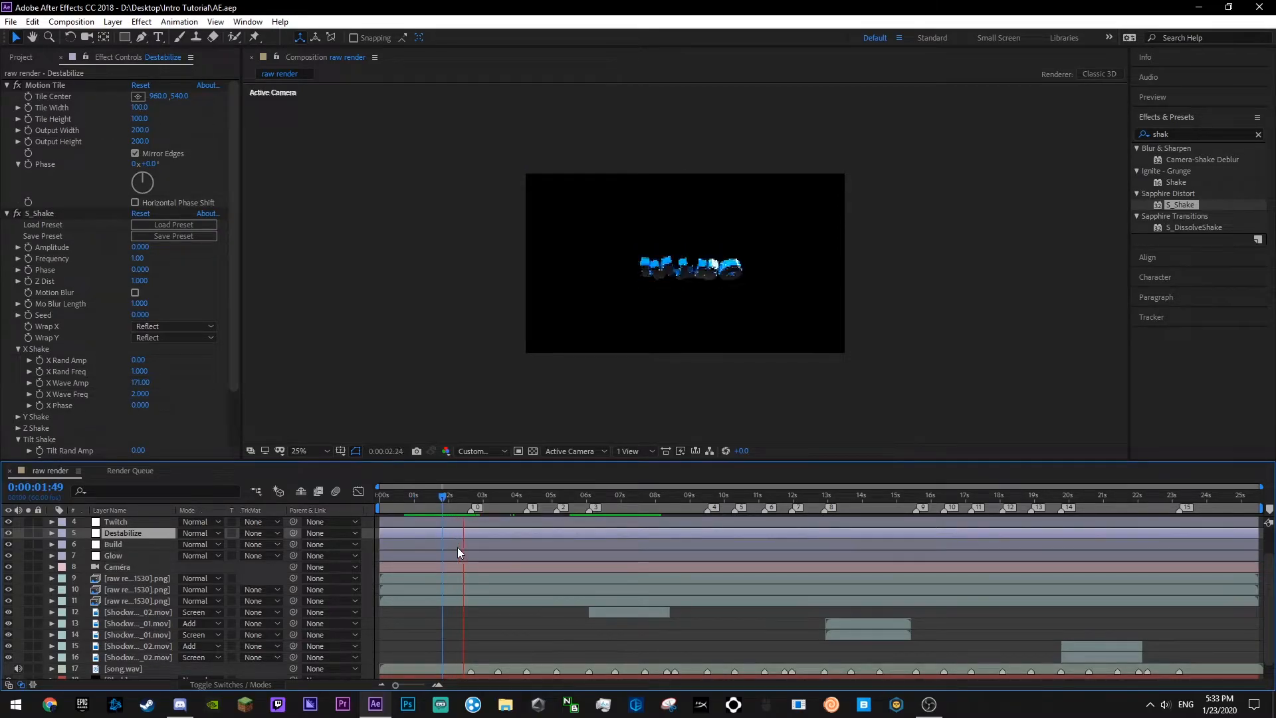
left_click(428, 500)
key("space")
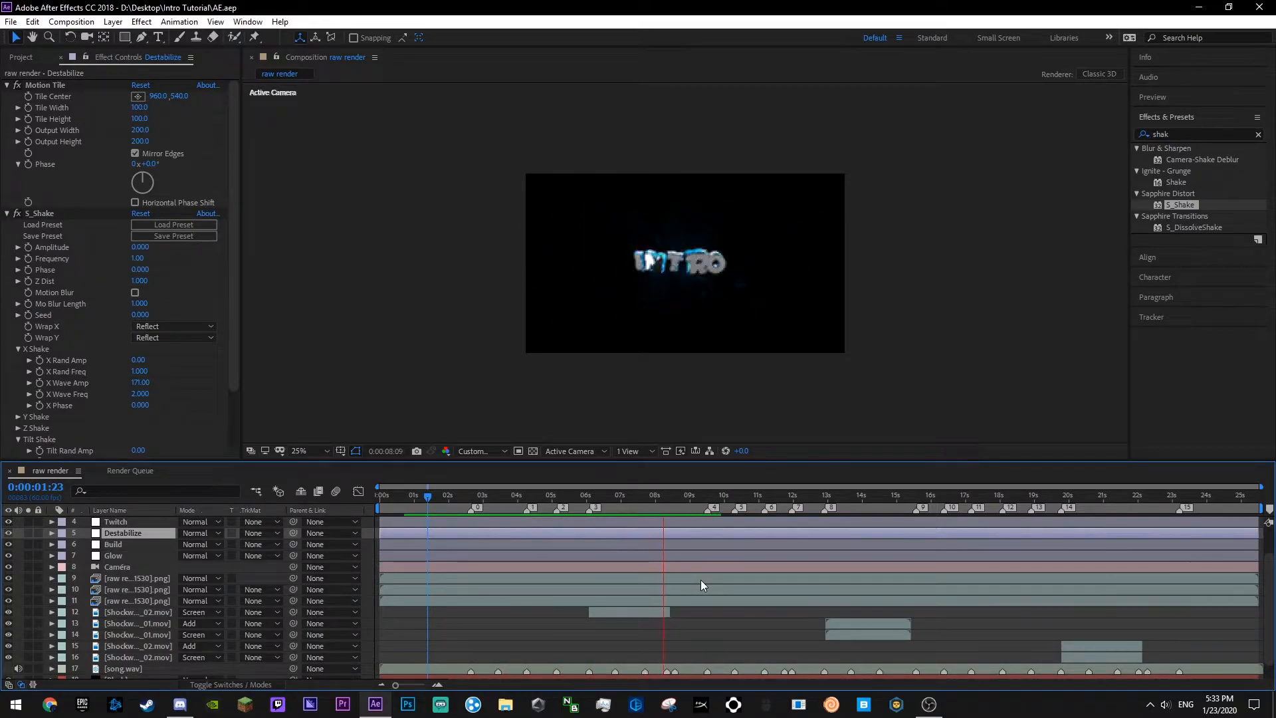
left_click(610, 501)
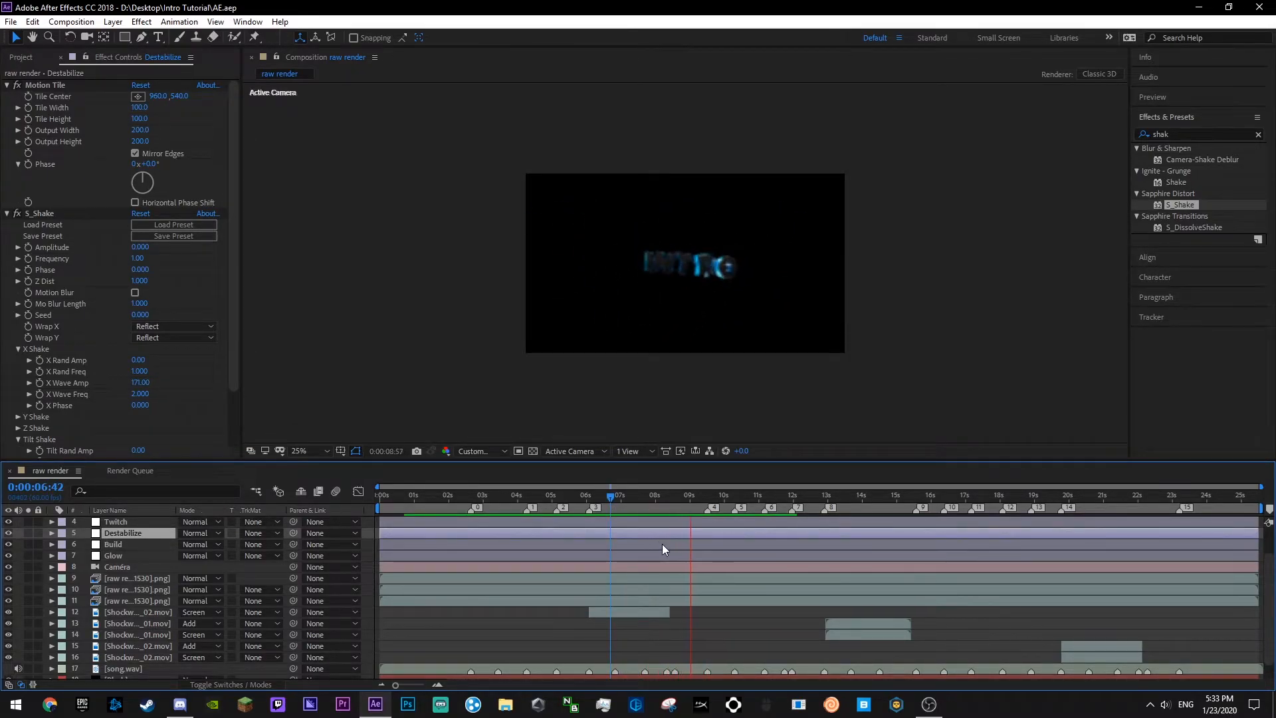
left_click(664, 501)
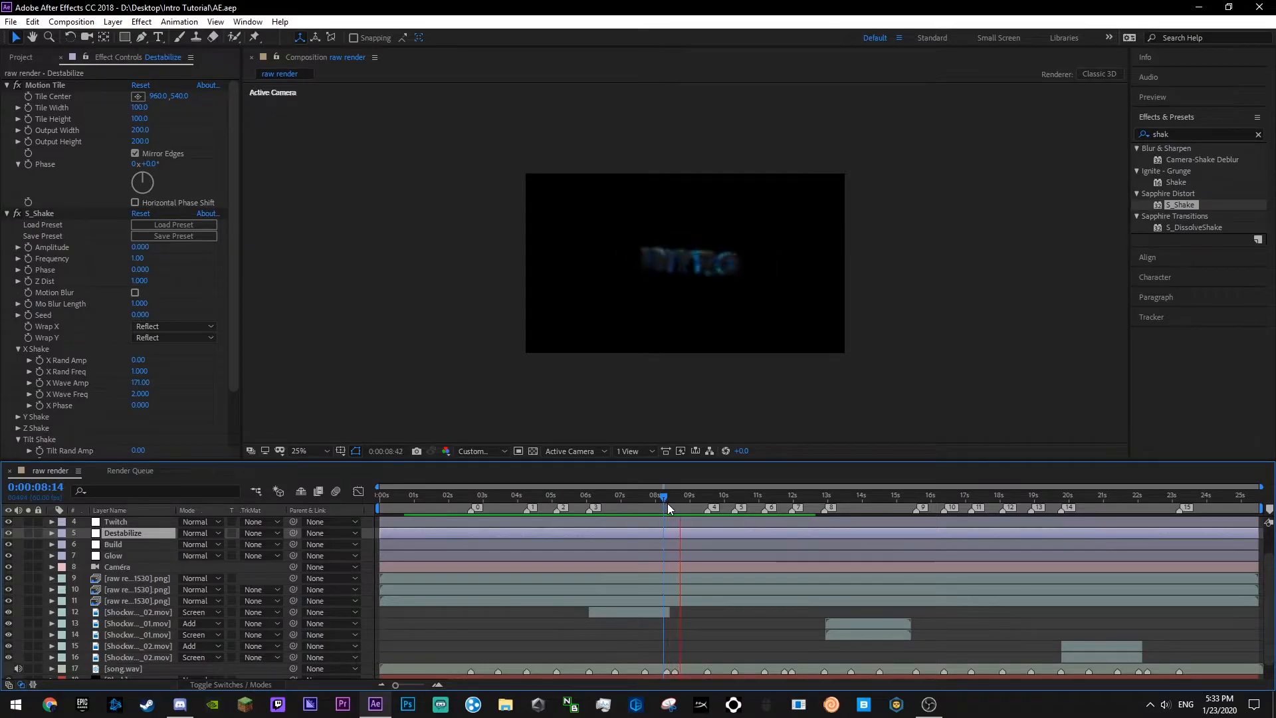
key("space")
- Keyframe S_Shake's Amplitude at 0 at 0:00:08:34 and 1 at 0:00:08:35, reveal the layer's keyframes, and save
left_click(40, 214)
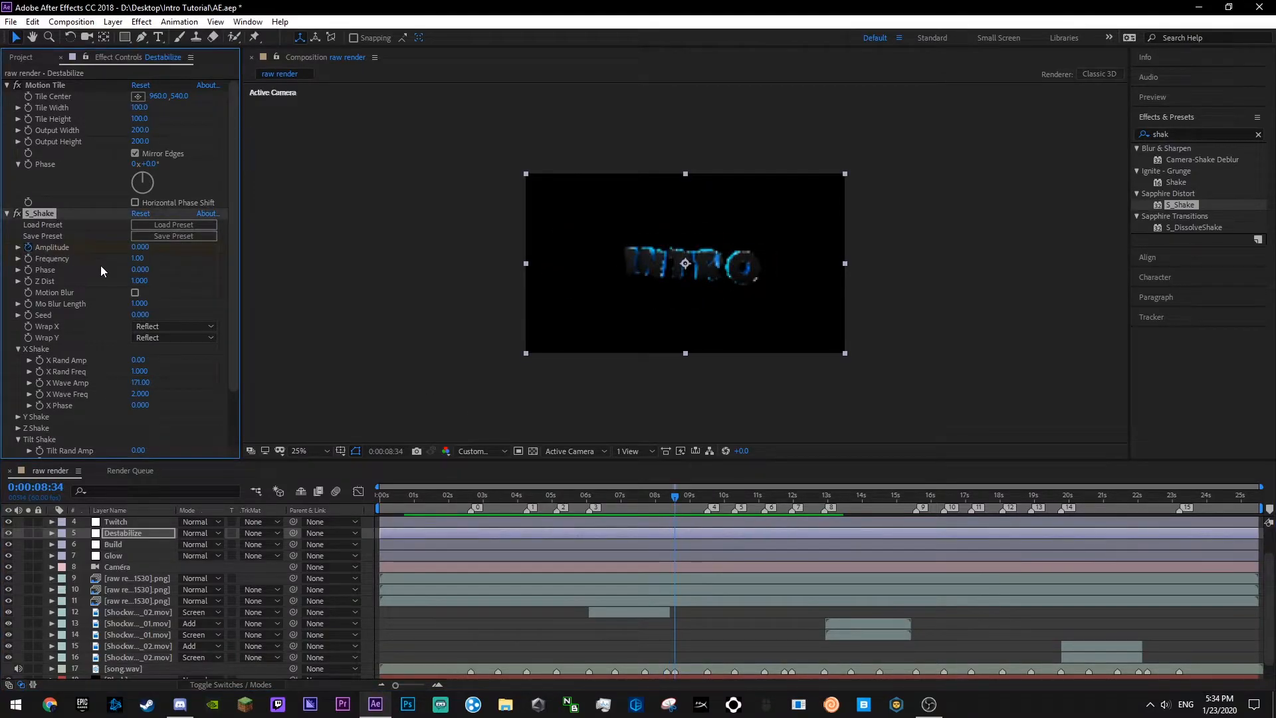
left_click(140, 247)
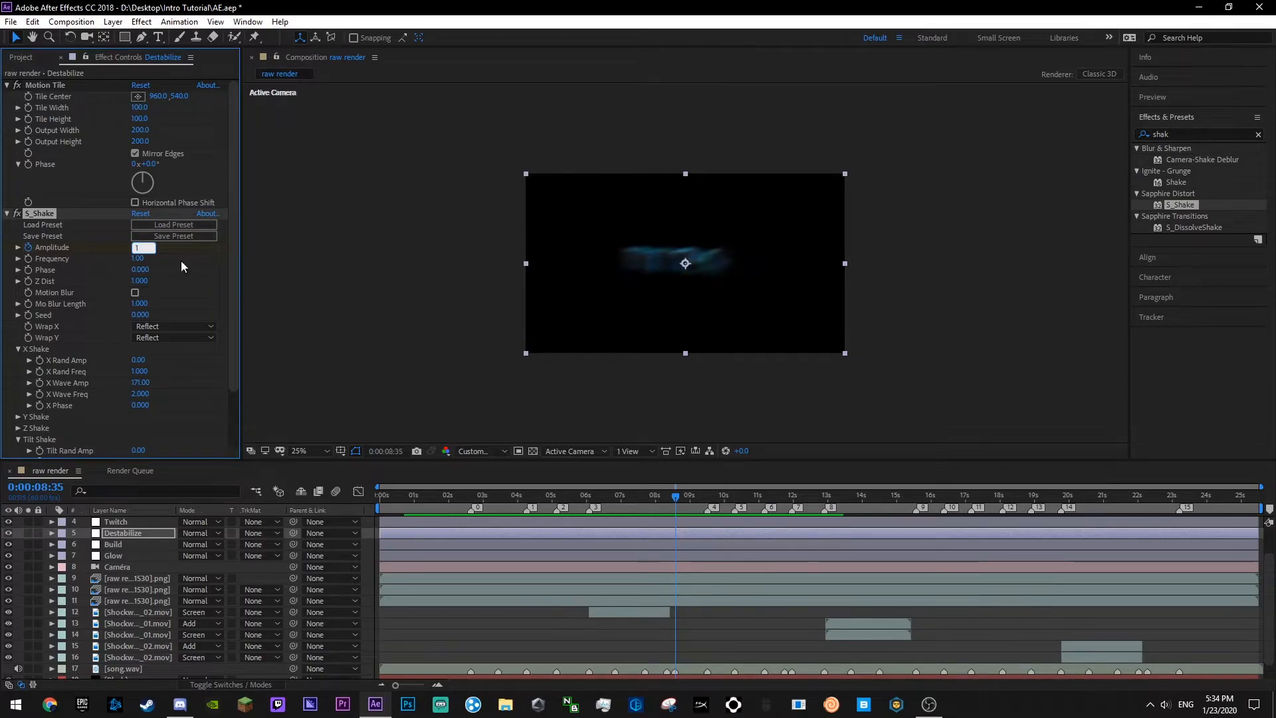
key("Return")
left_click(121, 533)
key("u")
key("super")
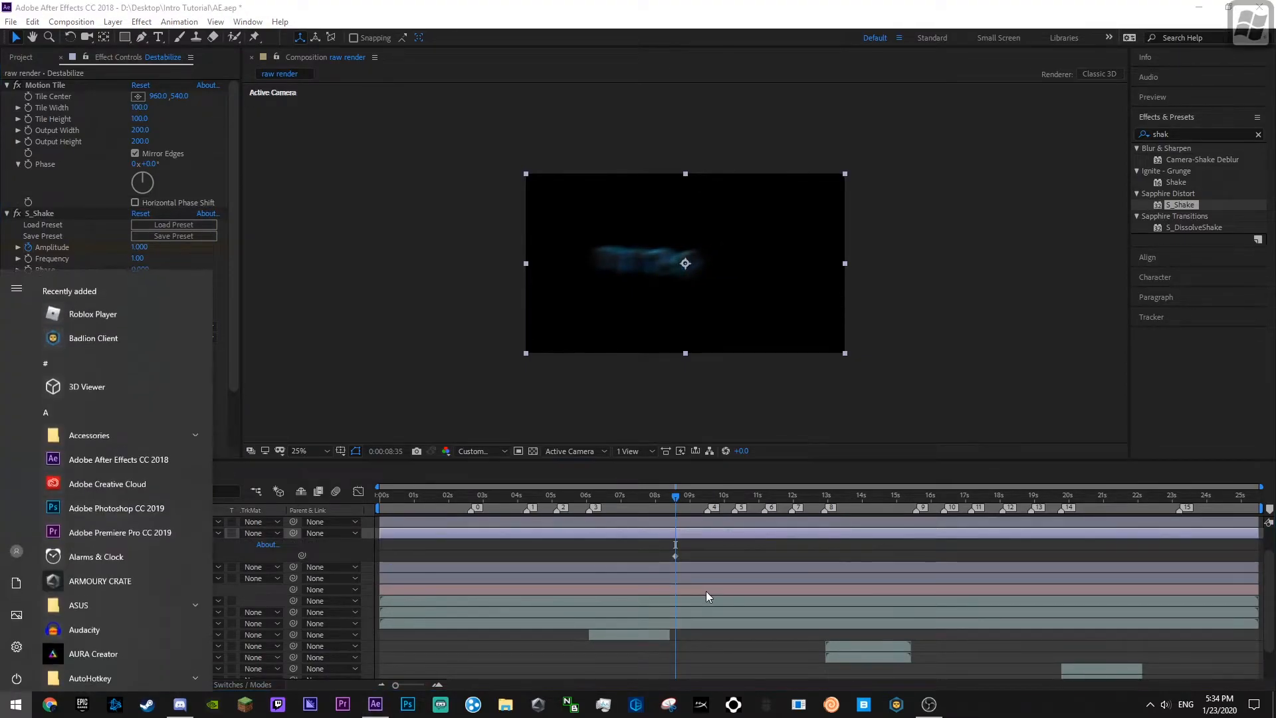
key("super")
key("ctrl+s")
- Keyframe the Destabilize layer's Amplitude at 1 at 0:00:09:30 and 0 at 0:00:09:31, collapse the layer, and save
scroll(721, 555, "down", 2)
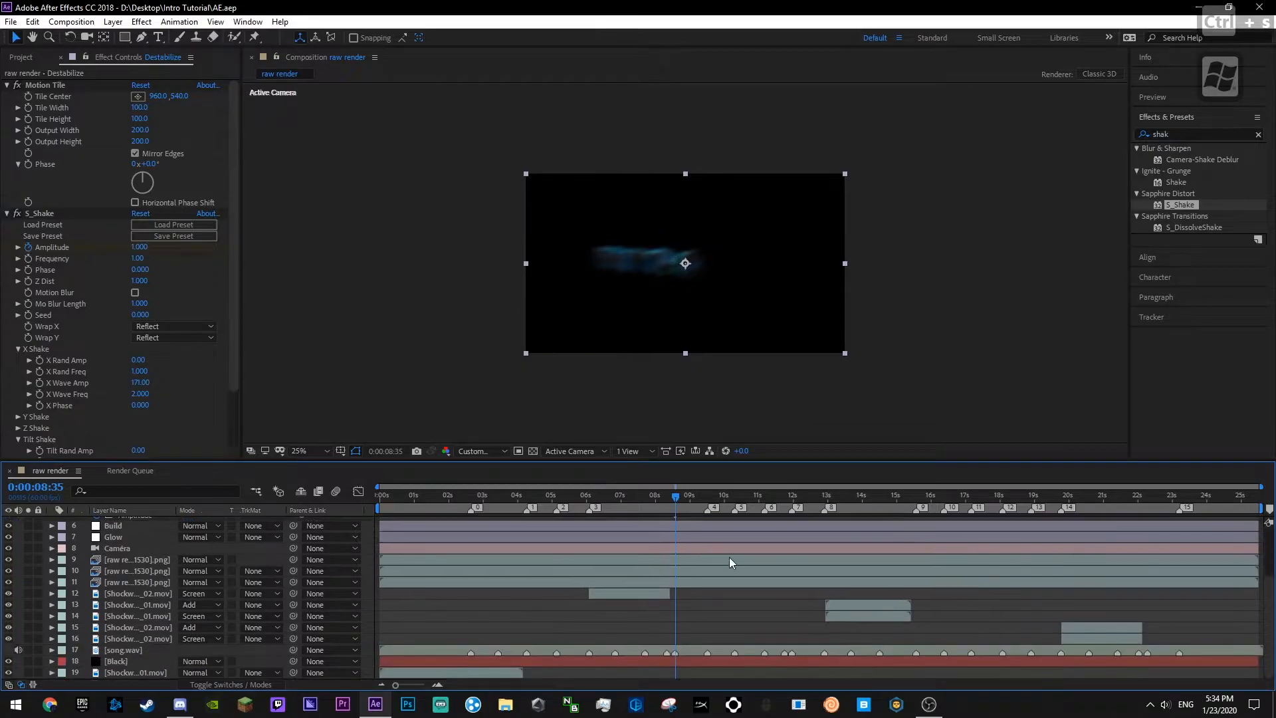
key("k")
scroll(77, 538, "up", 4)
left_click(18, 589)
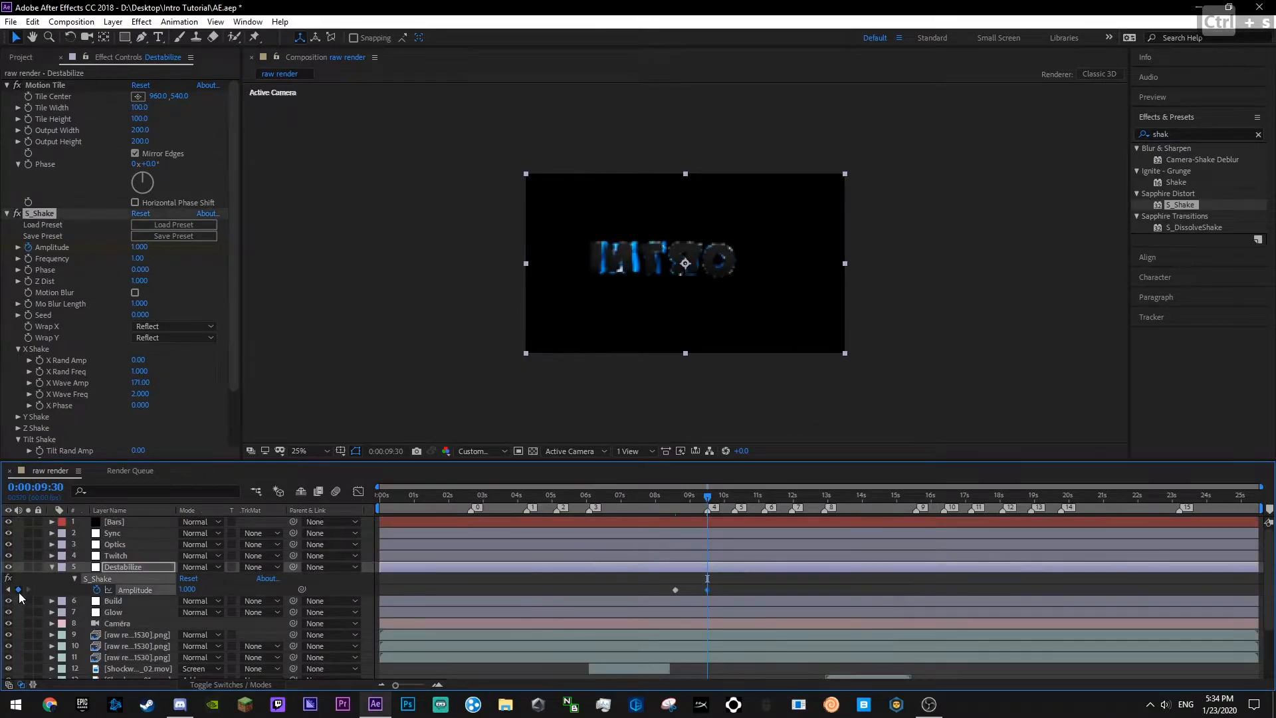
key("Page_Down")
left_click(187, 590)
type("0")
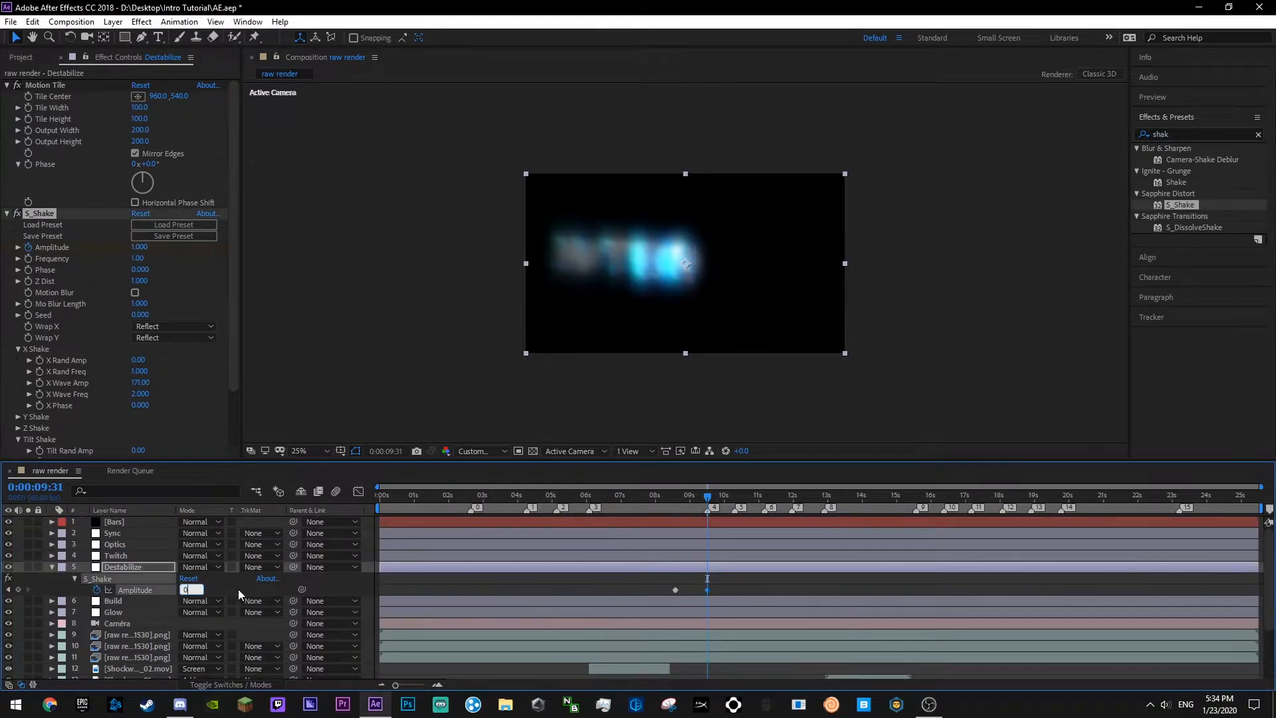
key("Return")
left_click(51, 566)
key("ctrl+s")
- Replay the composition from 0:00:07:46 and 0:00:08:08 to review the keyframed shake
left_click(647, 498)
scroll(719, 615, "down", 3)
key("space")
key("space")
key("space")
key("space")
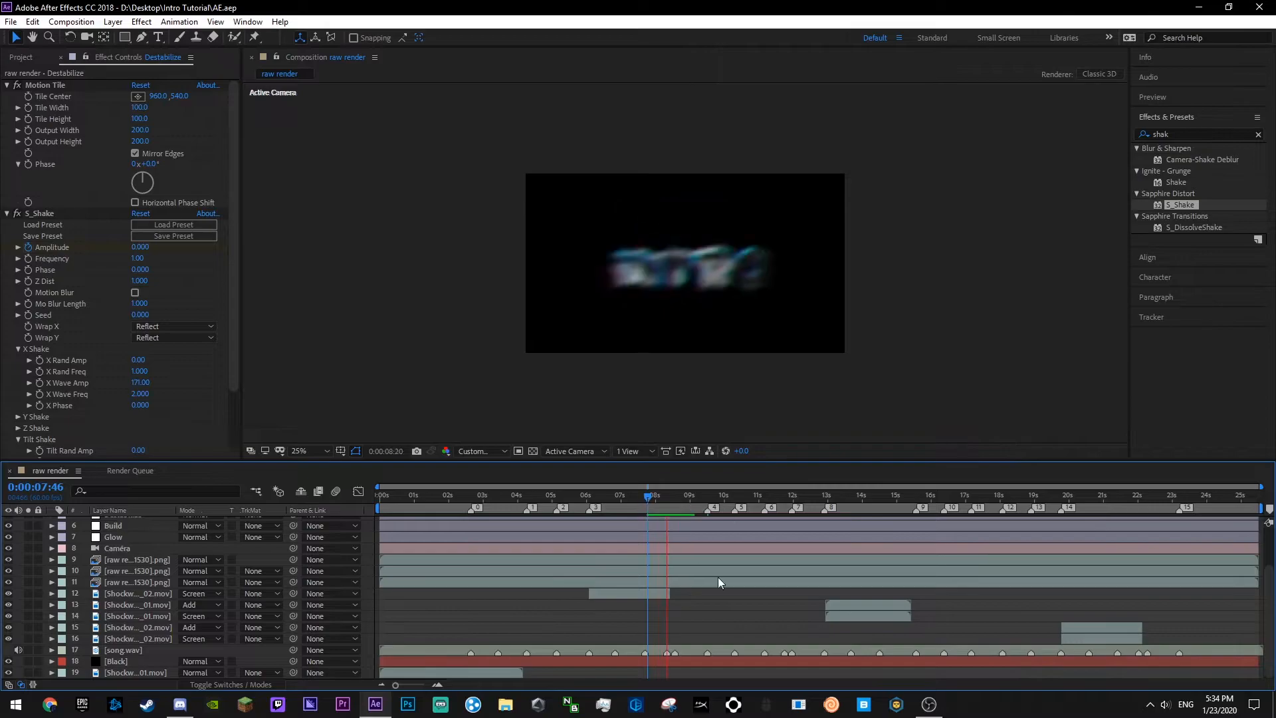
left_click(660, 501)
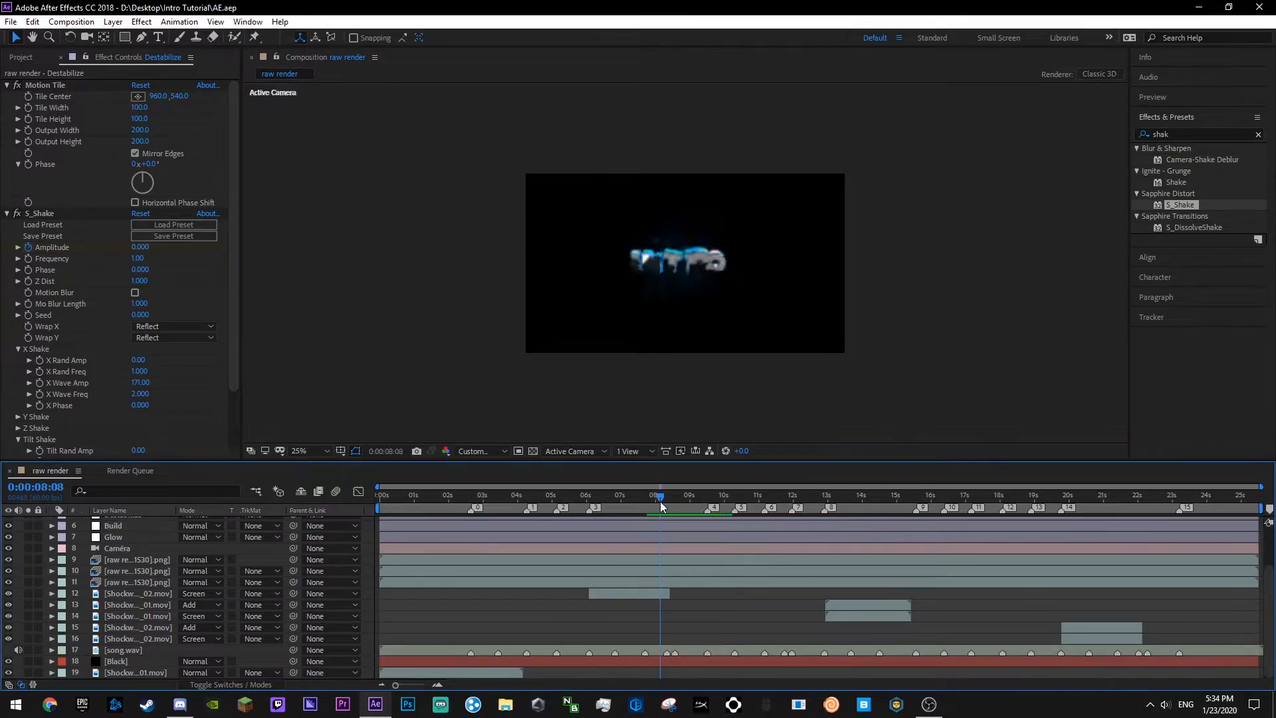
key("space")
- Set S_Shake's X Wave Amp to 125, save, and replay the shake from 0:00:07:44
left_click_drag(149, 384, 121, 381)
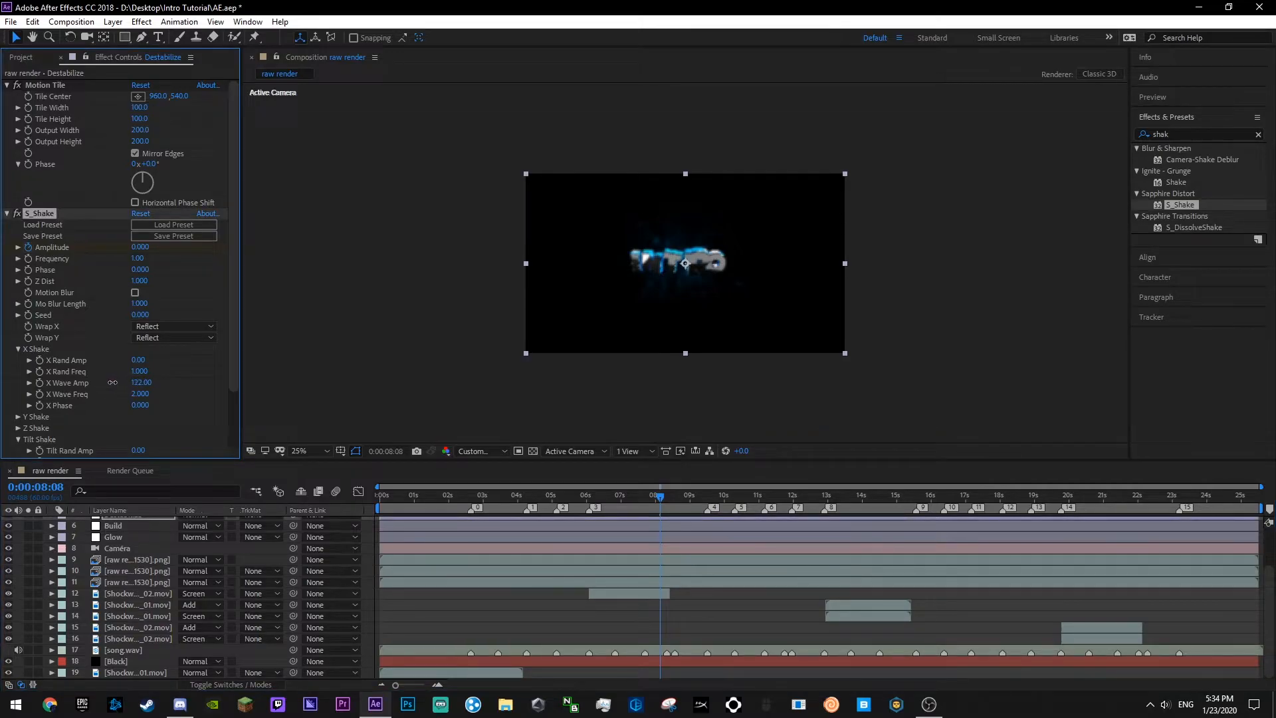
left_click(646, 495)
key("ctrl+s")
key("space")
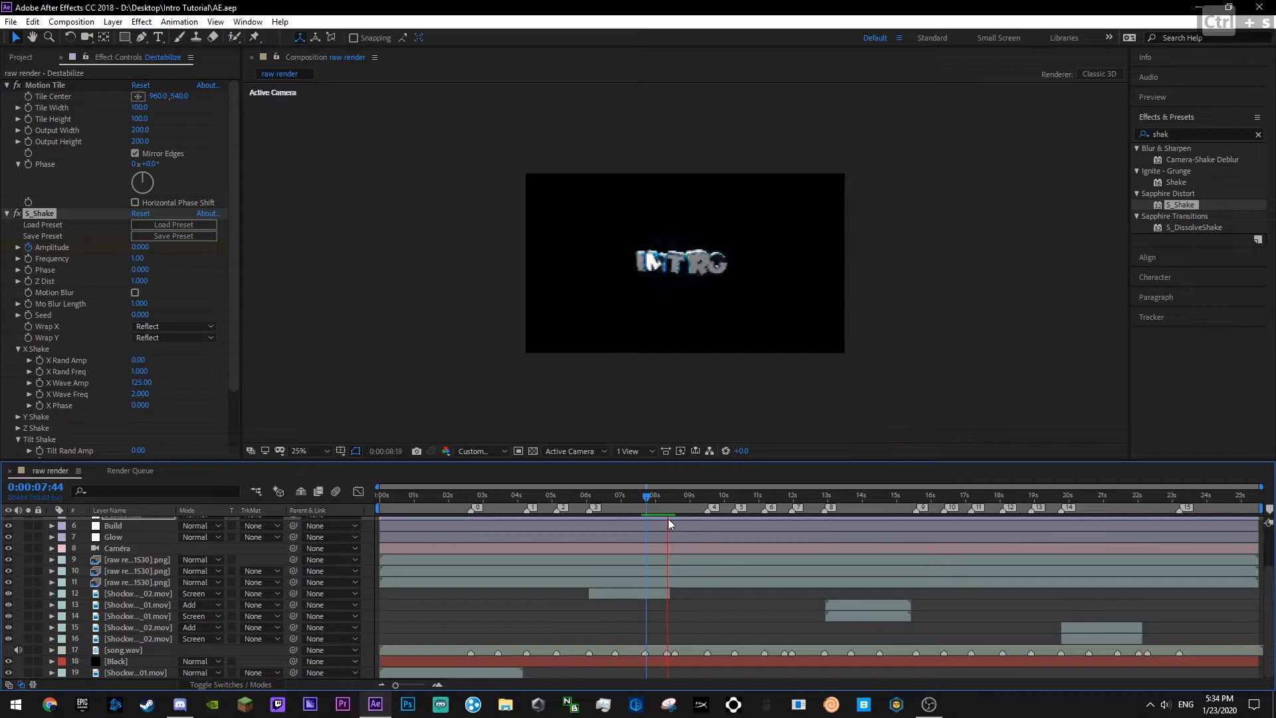
left_click(655, 498)
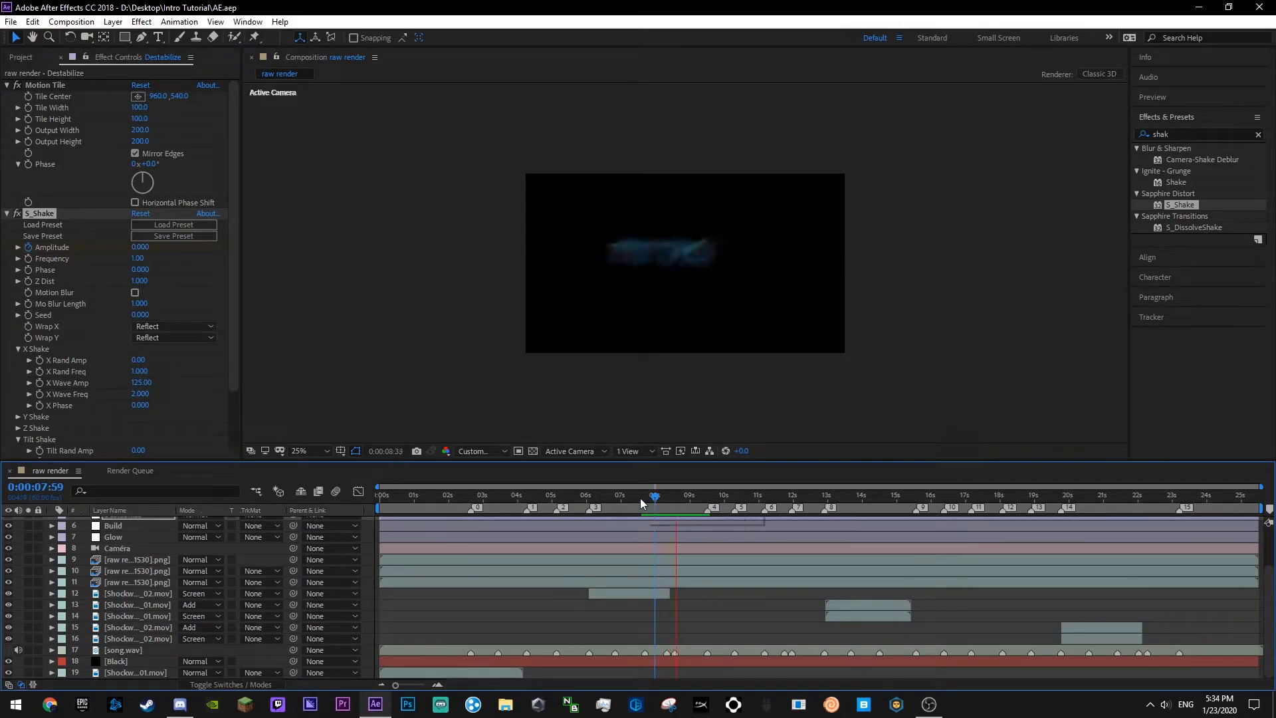
- Replay the composition from 0:00:07:37 to review the shake and locate the next shake moment
left_click(641, 497)
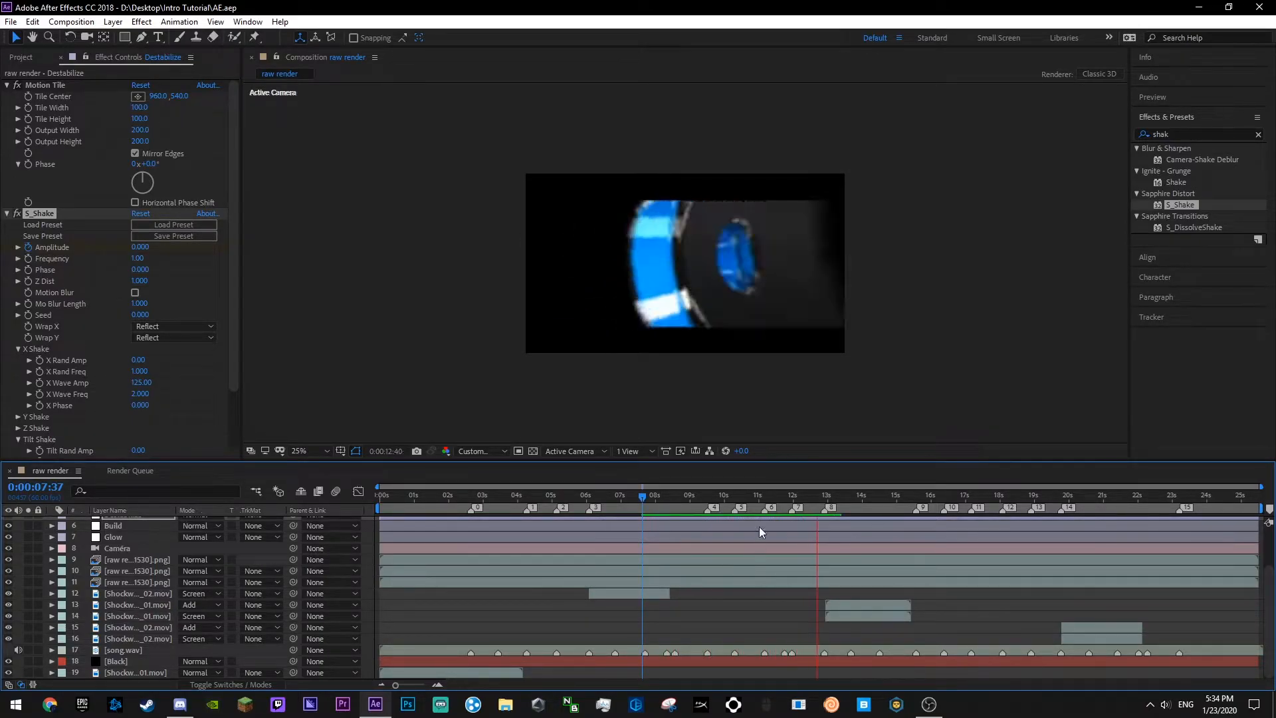
key("space")
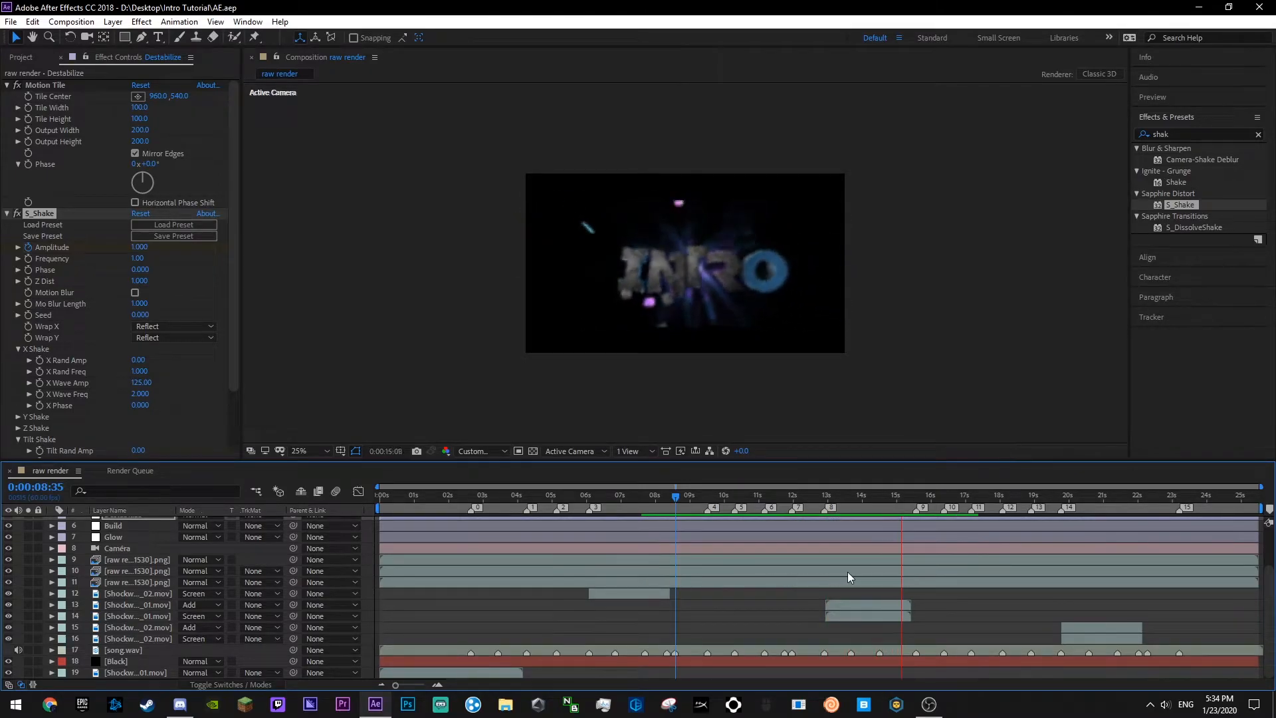
- Reveal the Destabilize layer's keyframes and keyframe S_Shake's Amplitude at 0 at 0:00:15:34 and 1 at 0:00:15:35
left_click(915, 497)
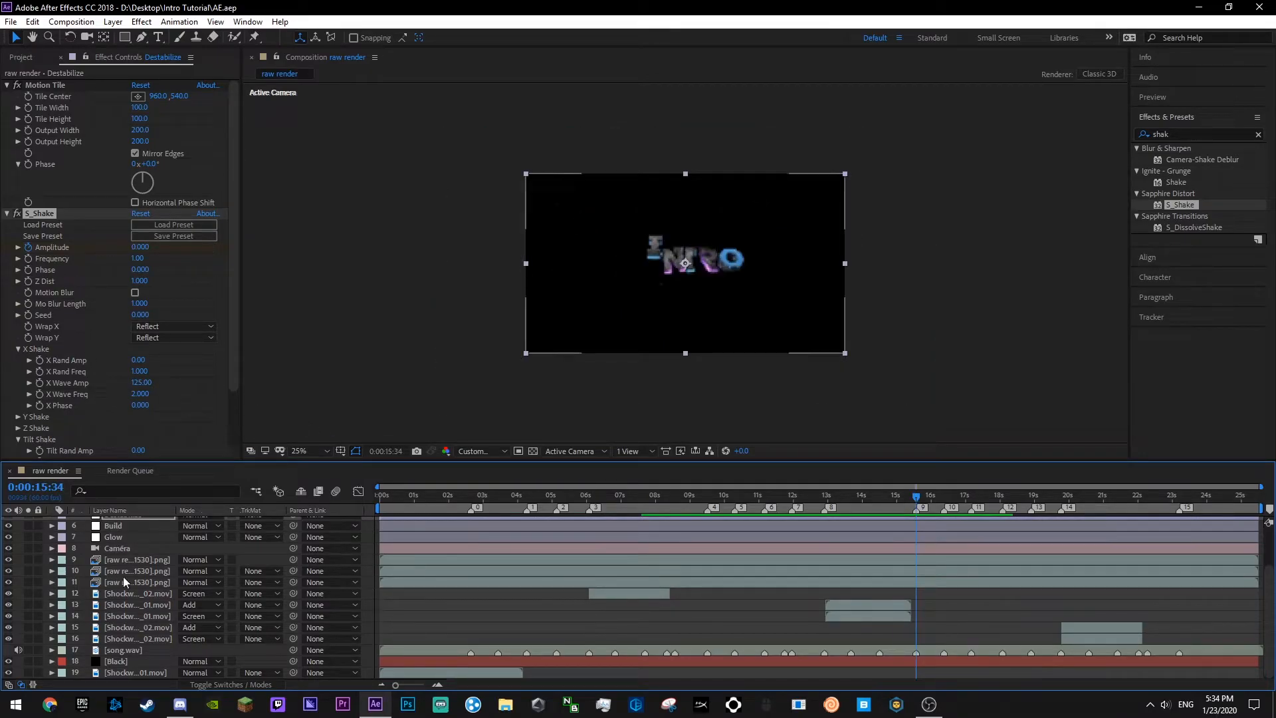
scroll(136, 539, "up", 1)
key("u")
scroll(836, 559, "down", 1)
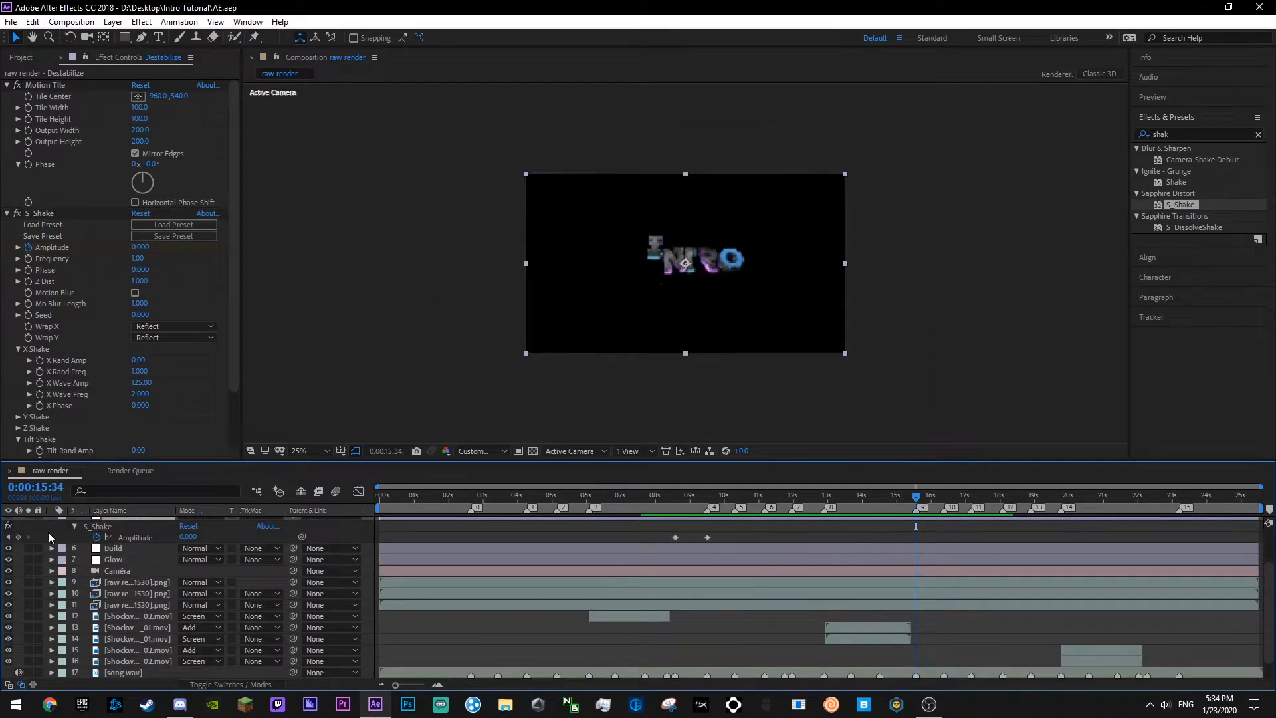
left_click(18, 537)
key("Page_Down")
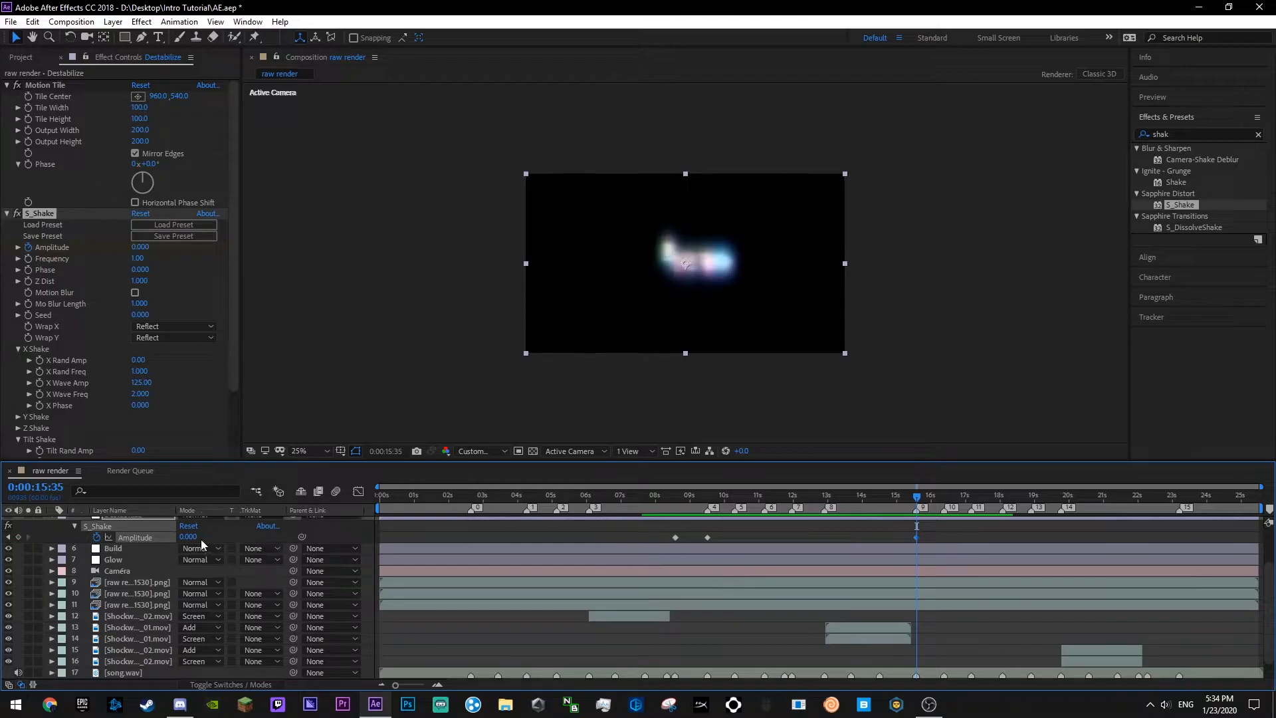
left_click(181, 537)
type("1")
left_click(225, 536)
key("k")
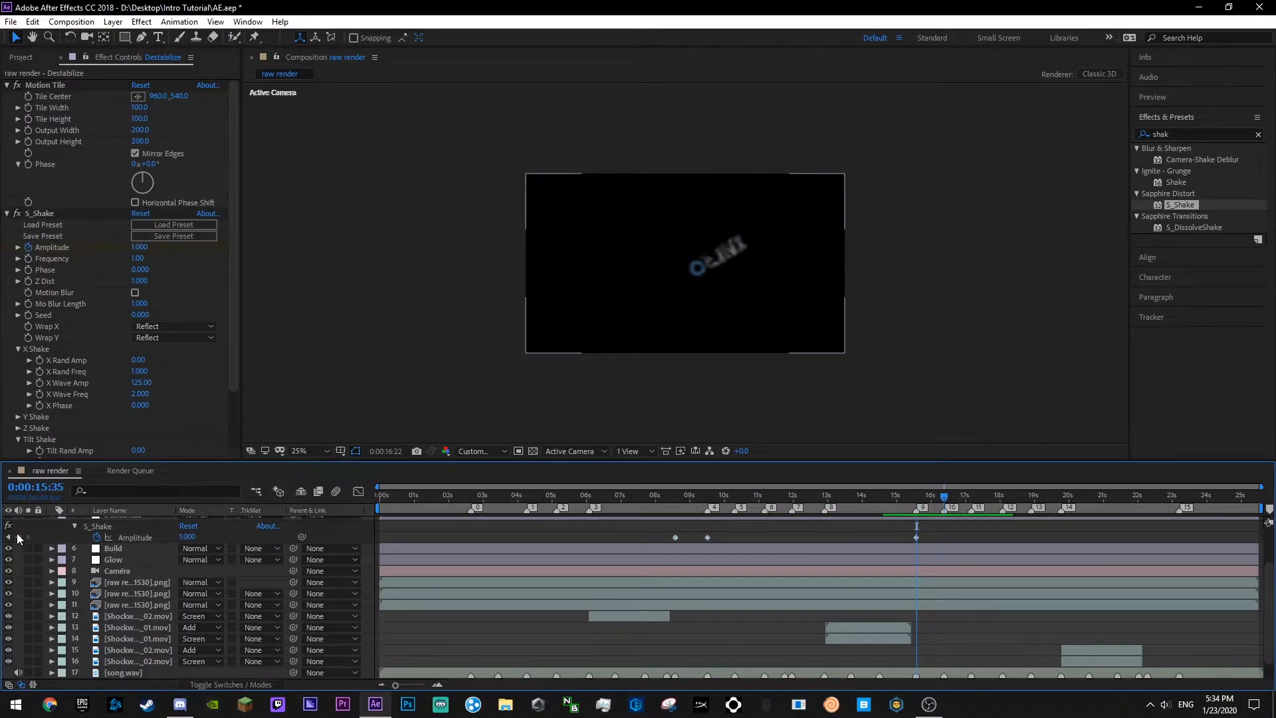
- Keyframe the Destabilize layer's Amplitude at 1 at 0:00:16:22 and 0 at 0:00:16:23
left_click(18, 537)
key("Page_Down")
type("0")
key("Return")
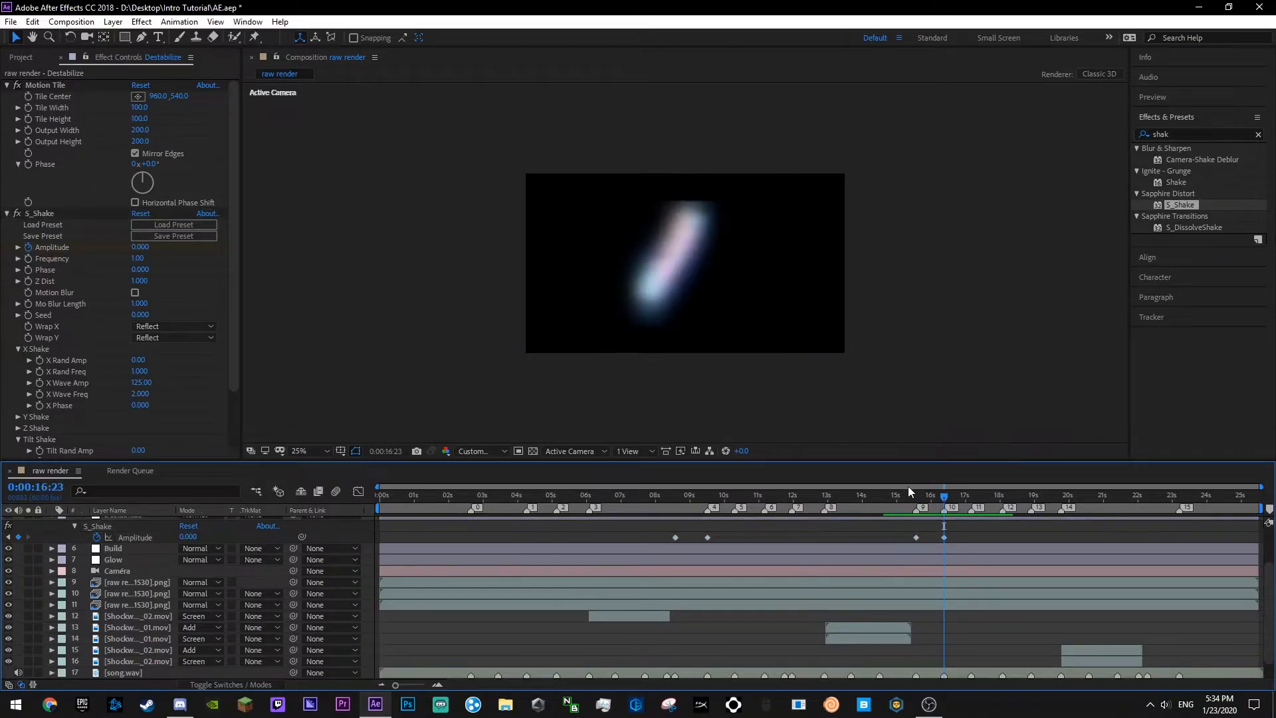
- Save the project and replay the second shake from 0:00:15:18, 0:00:15:15 and 0:00:14:59
left_click(907, 493)
key("ctrl+s")
key("space")
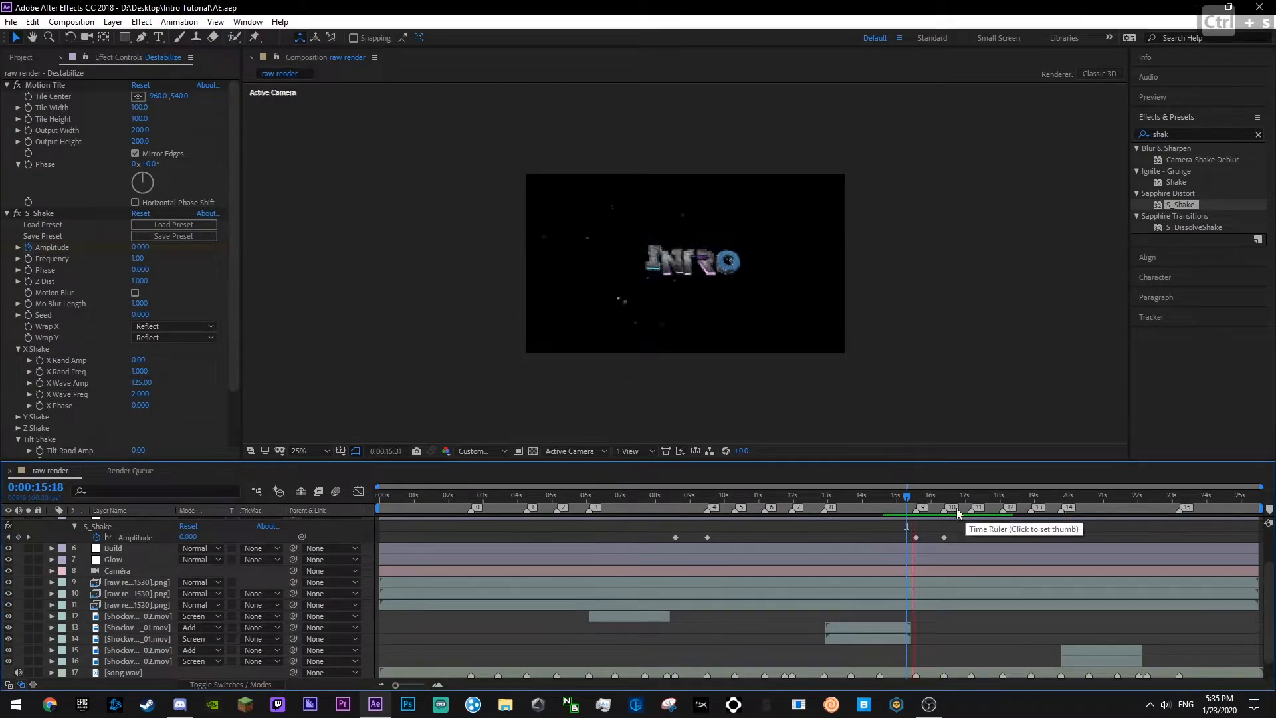
left_click(905, 505)
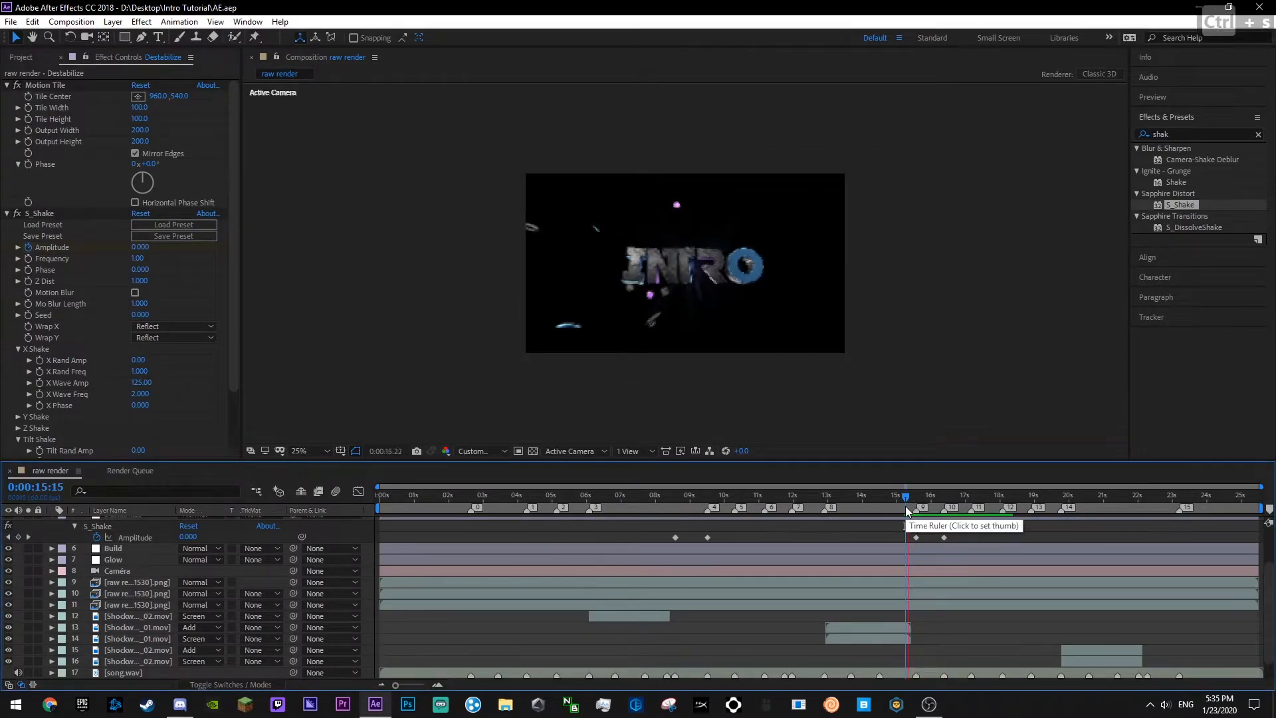
left_click(897, 504)
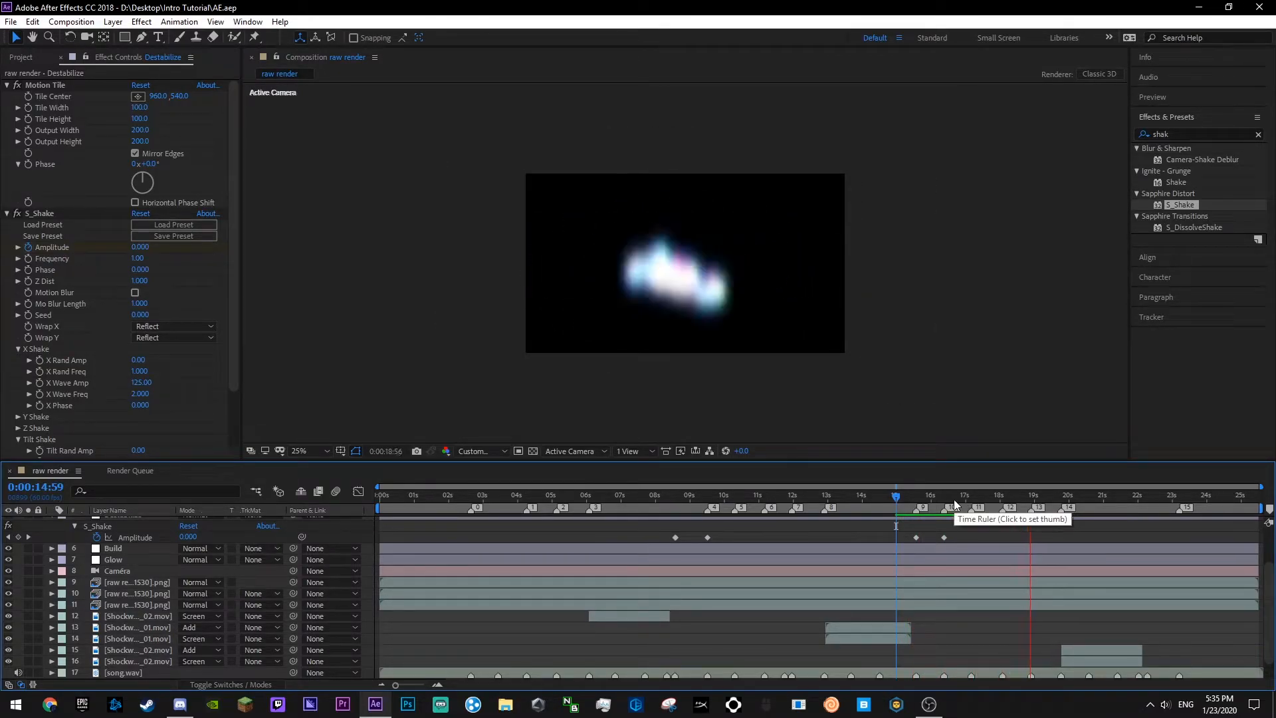
- Play the section from 0:00:17:16 against the music markers to locate the third shake, saving the project
left_click(974, 497)
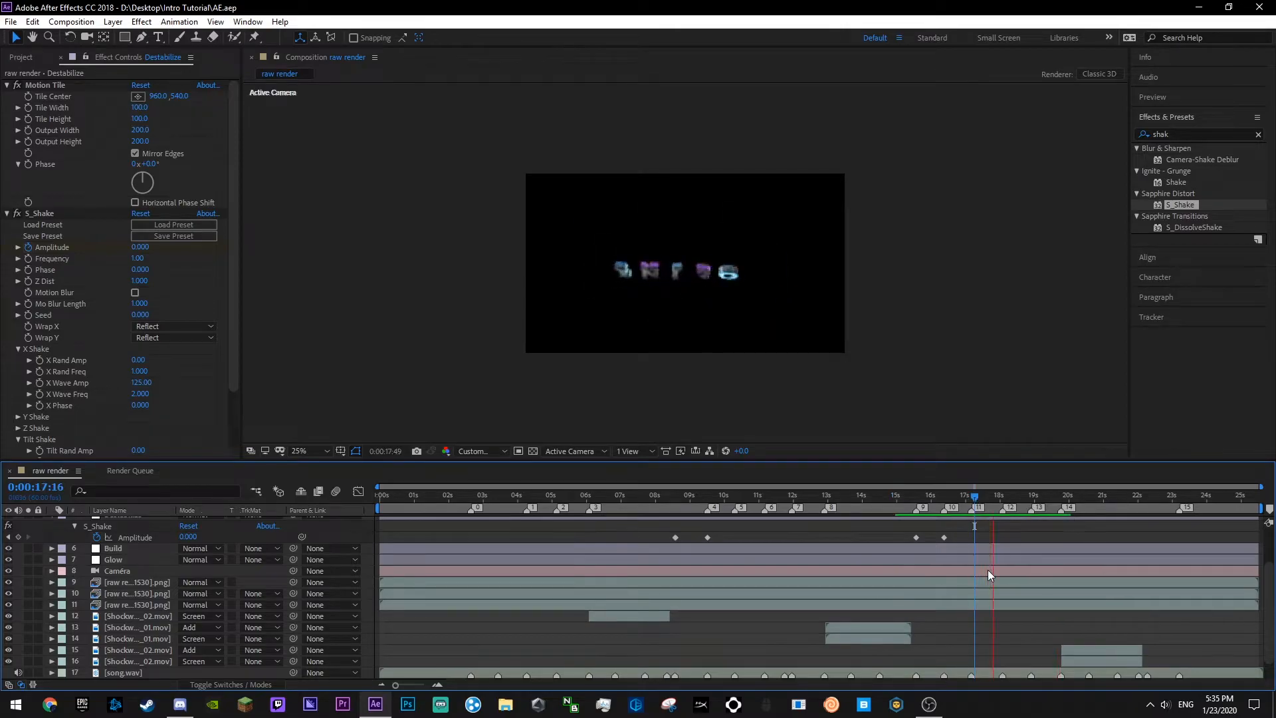
scroll(987, 569, "down", 2)
key("ctrl+s")
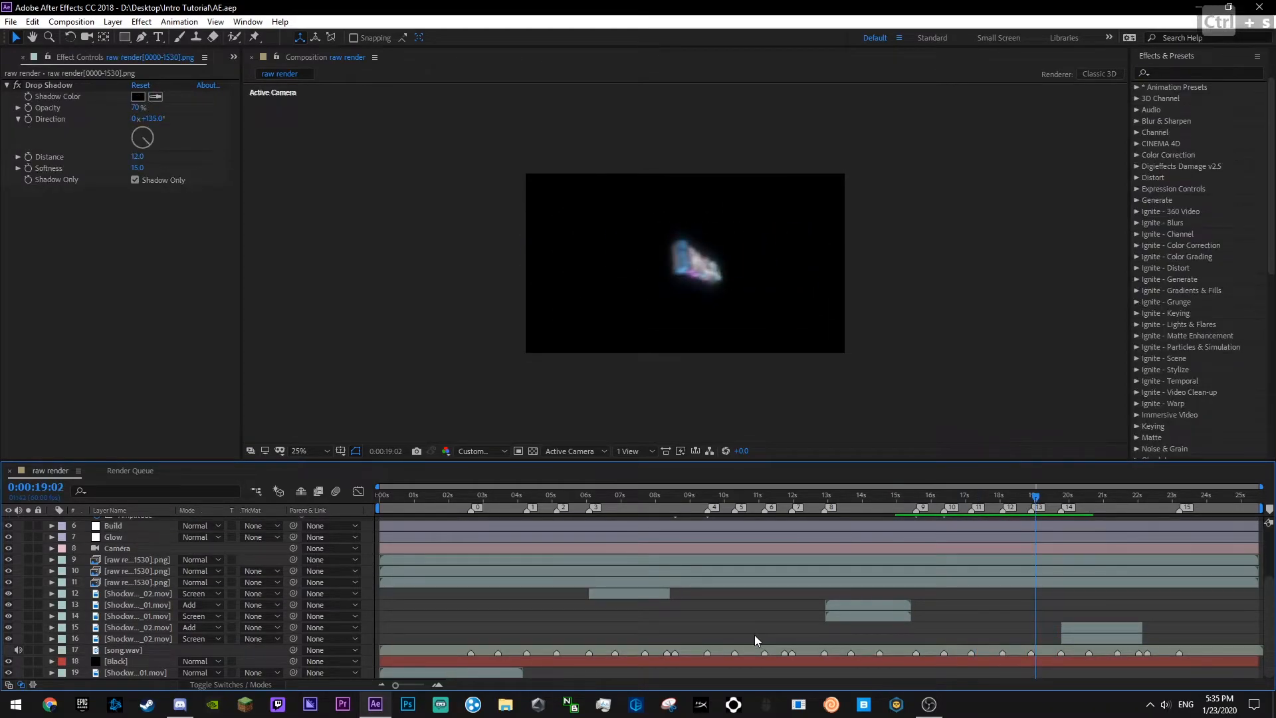
left_click(992, 496)
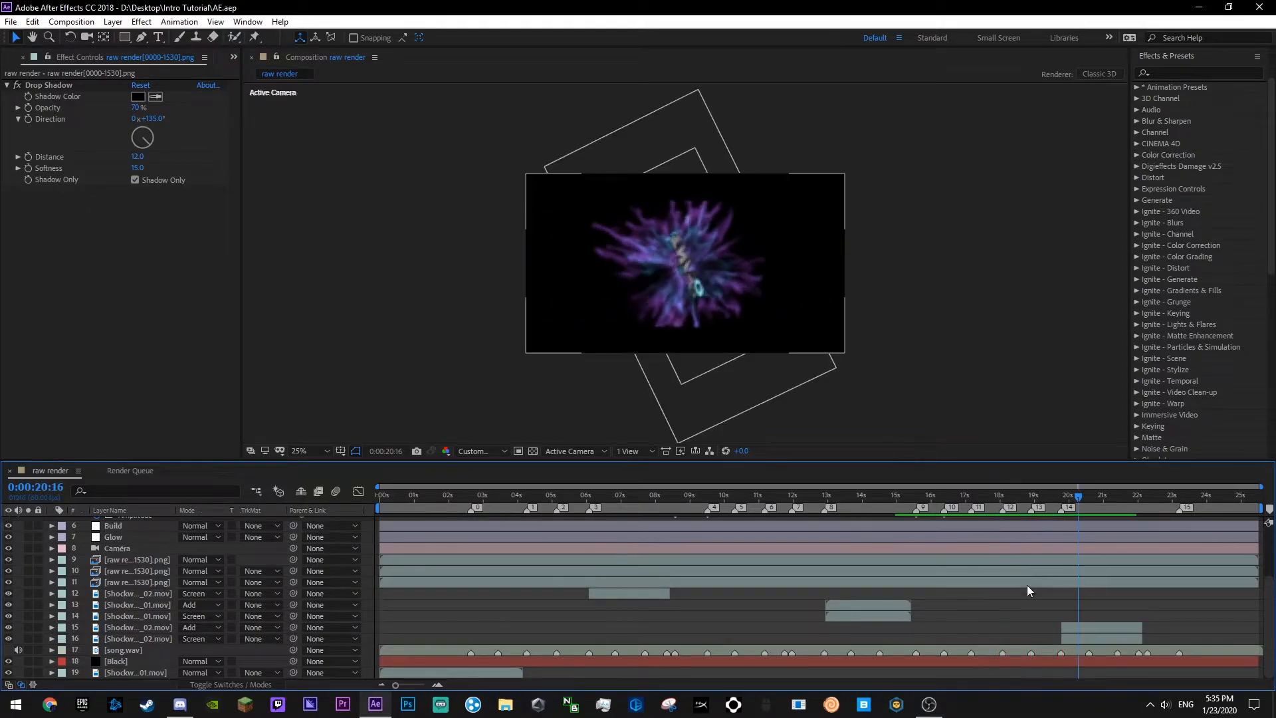
- Keyframe the Destabilize layer's S_Shake Amplitude at 0 at 0:00:18:54 and 1 at 0:00:18:55
scroll(1028, 583, "up", 3)
left_click(1023, 500)
scroll(1033, 552, "down", 2)
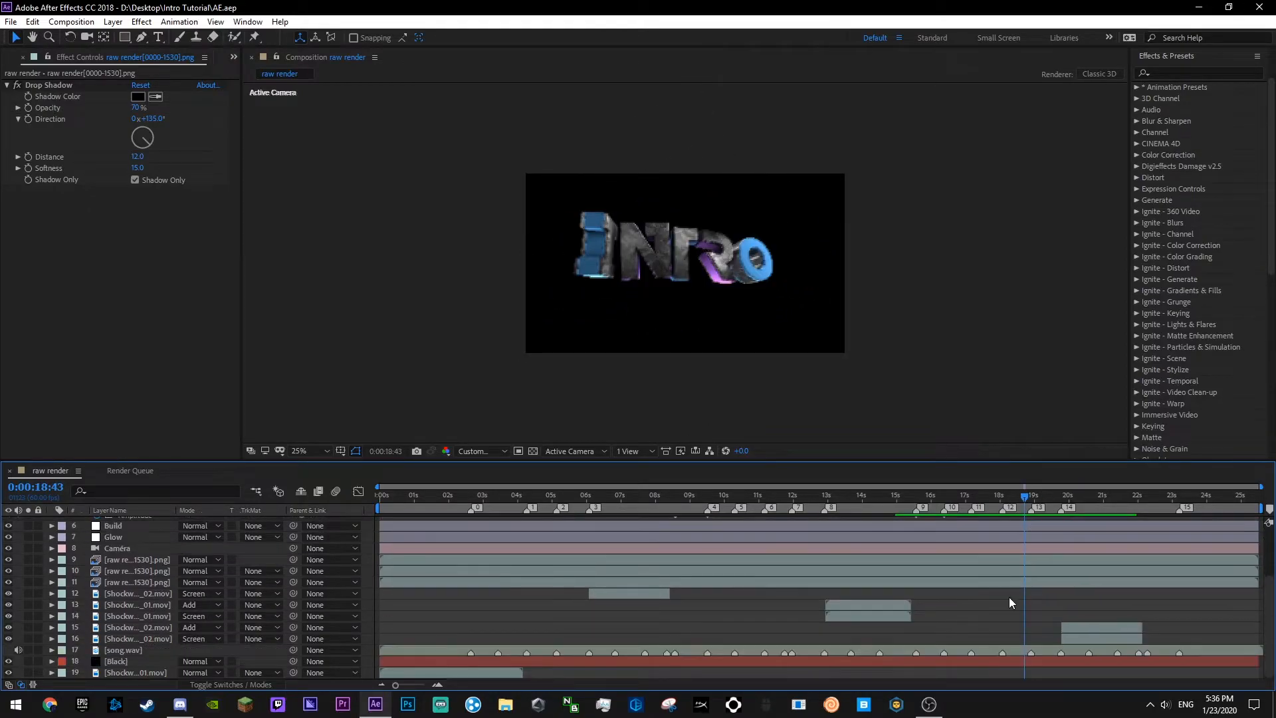
scroll(681, 600, "up", 2)
left_click(17, 581)
left_click(139, 573)
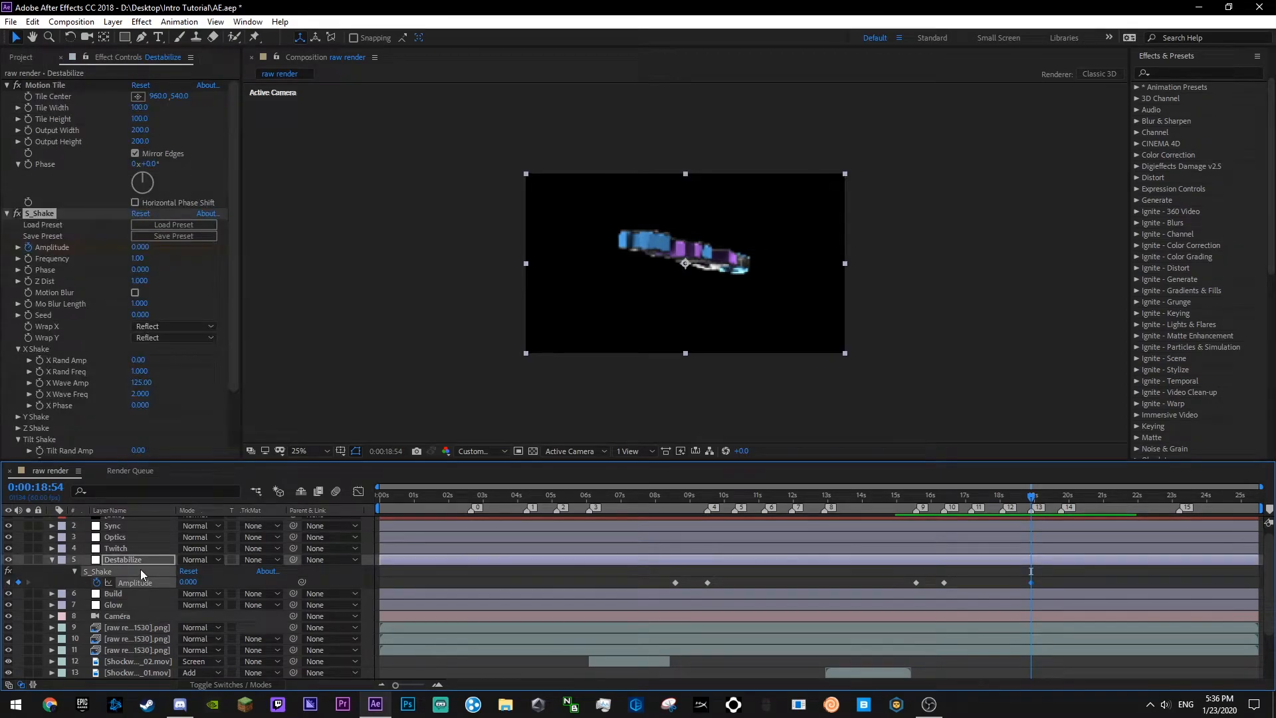
left_click_drag(188, 582, 231, 581)
scroll(231, 580, "down", 3)
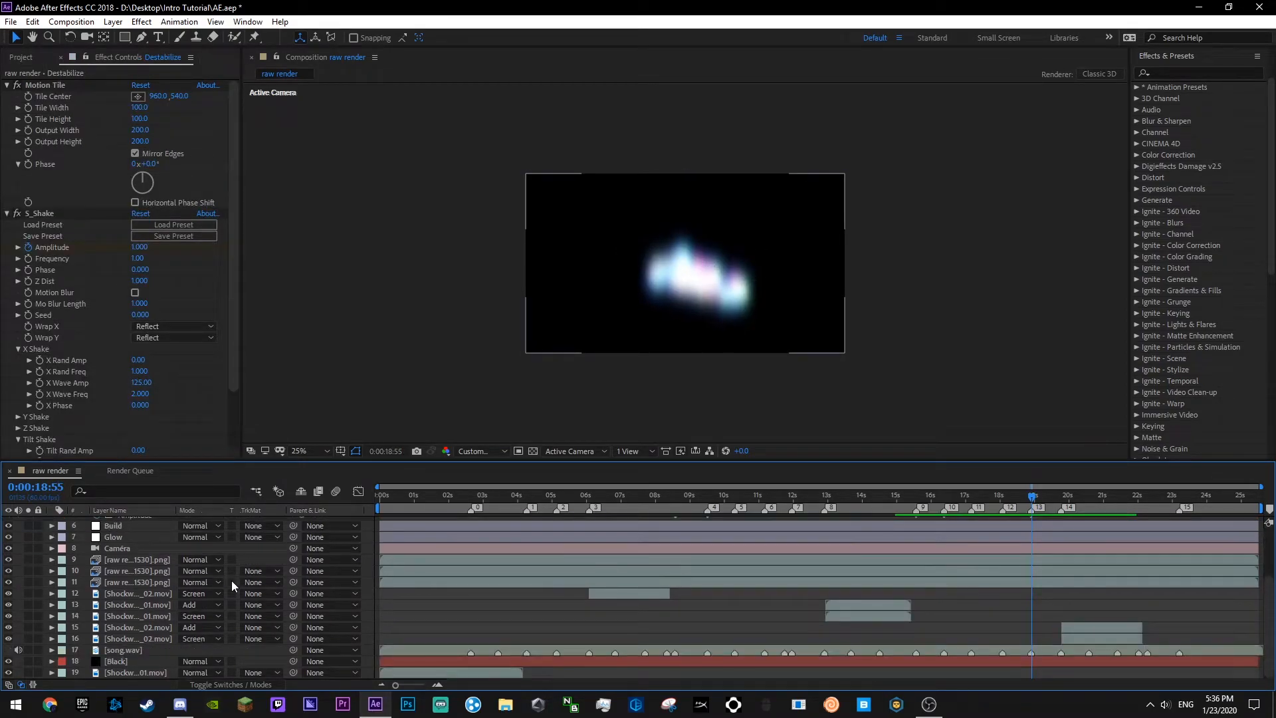
- Keyframe the Amplitude at 1 at 0:00:19:46 and 0 at 0:00:19:47, and collapse the Destabilize layer
scroll(212, 575, "up", 3)
left_click(18, 581)
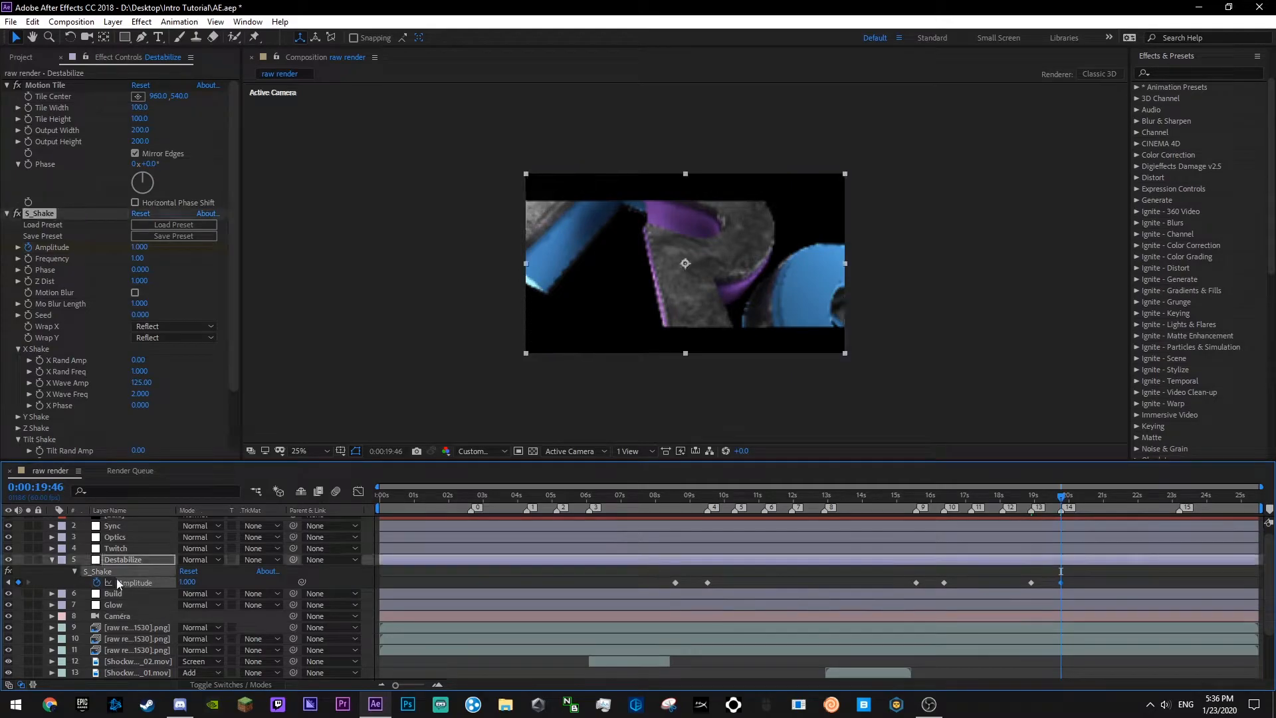
left_click_drag(189, 581, 79, 562)
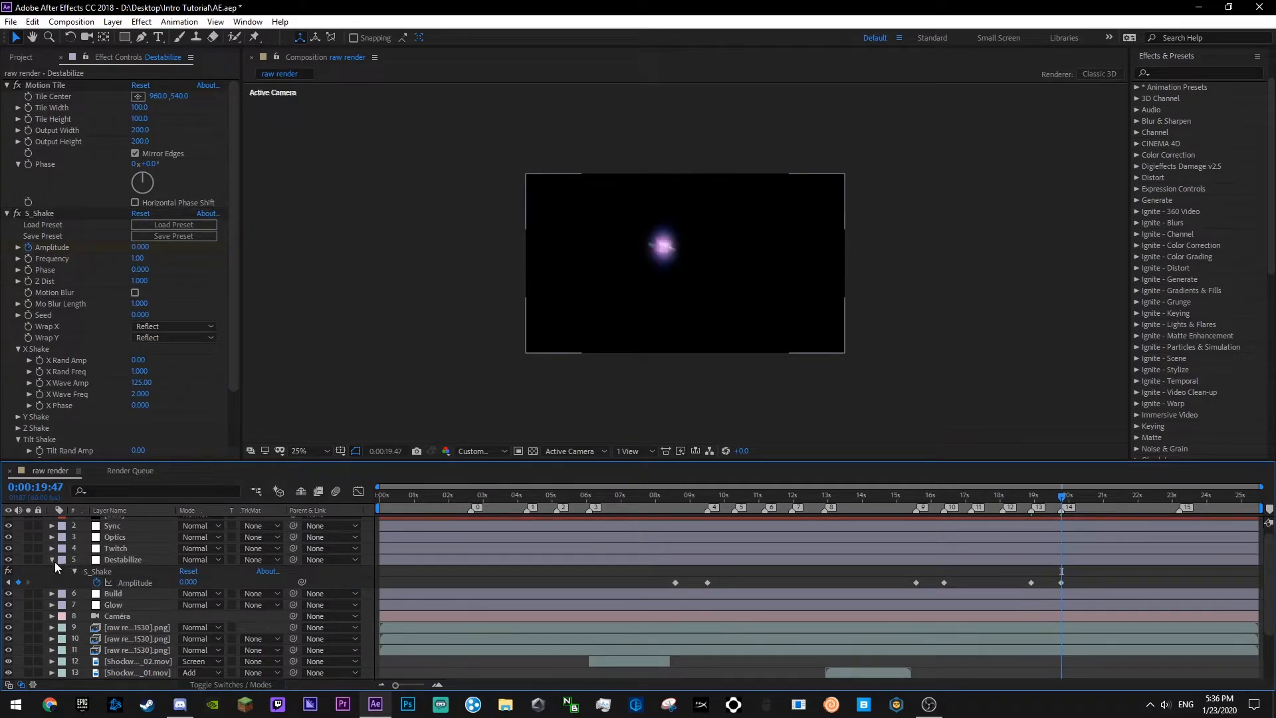
left_click(52, 560)
- Save the project and replay the third shake and the ending from 0:00:18:23 and 0:00:21:11
left_click(1013, 495)
key("ctrl+s")
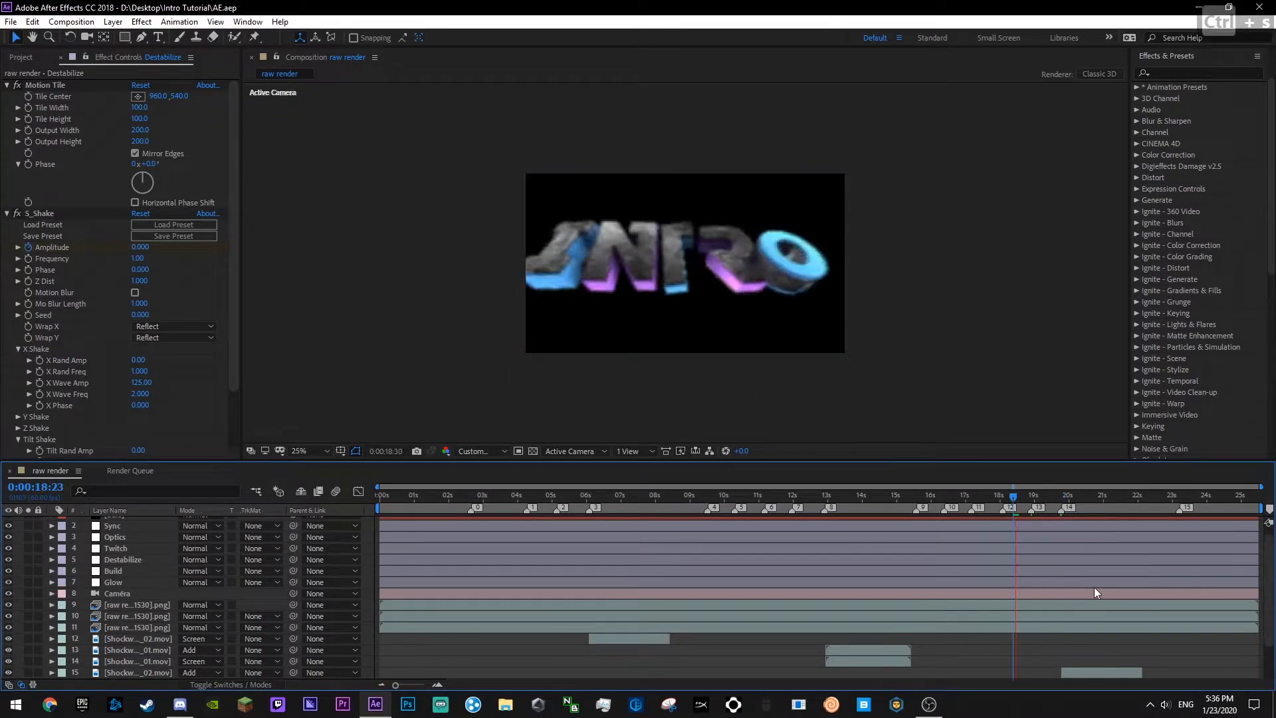
key("space")
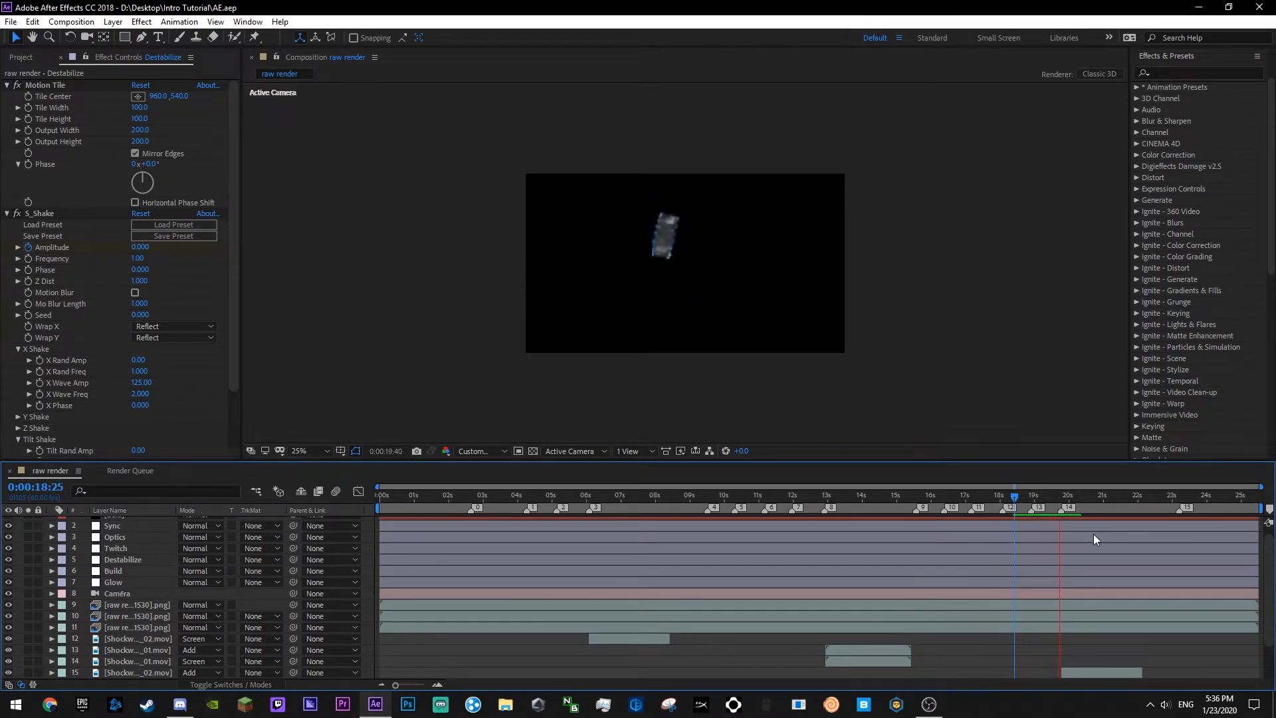
scroll(1042, 532, "down", 2)
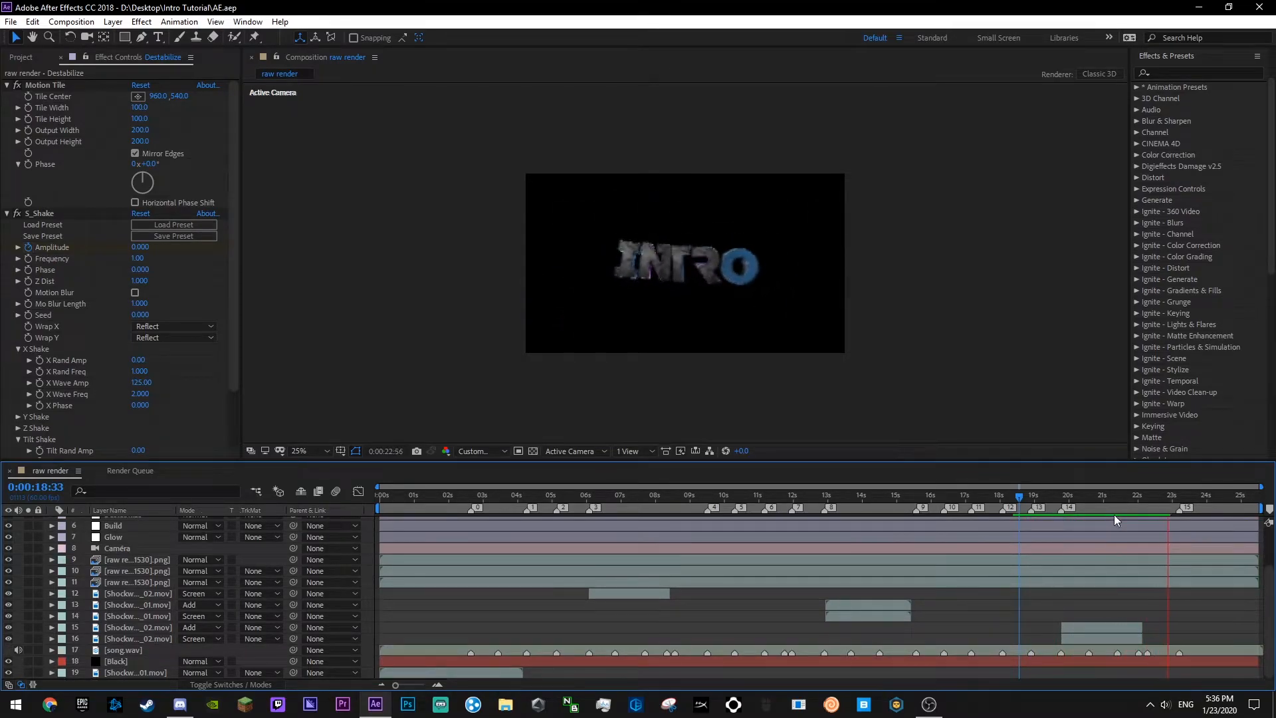
left_click(1109, 497)
key("space")
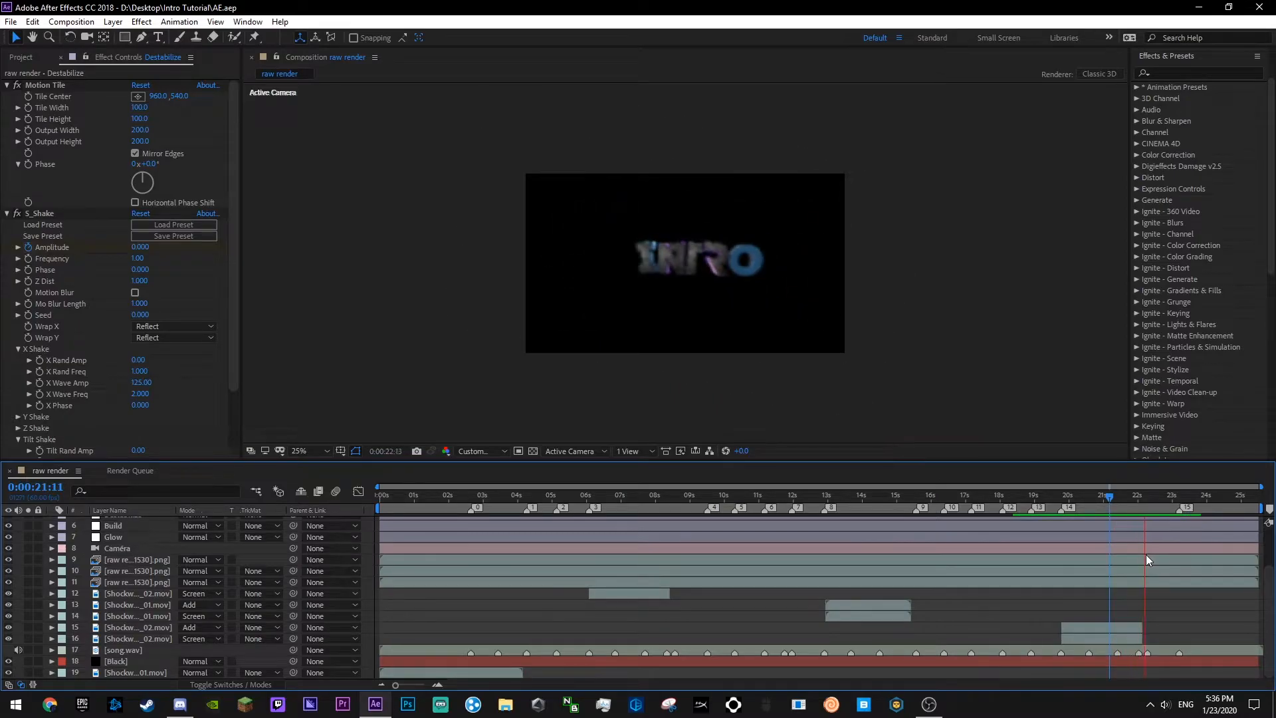
key("ctrl+s")
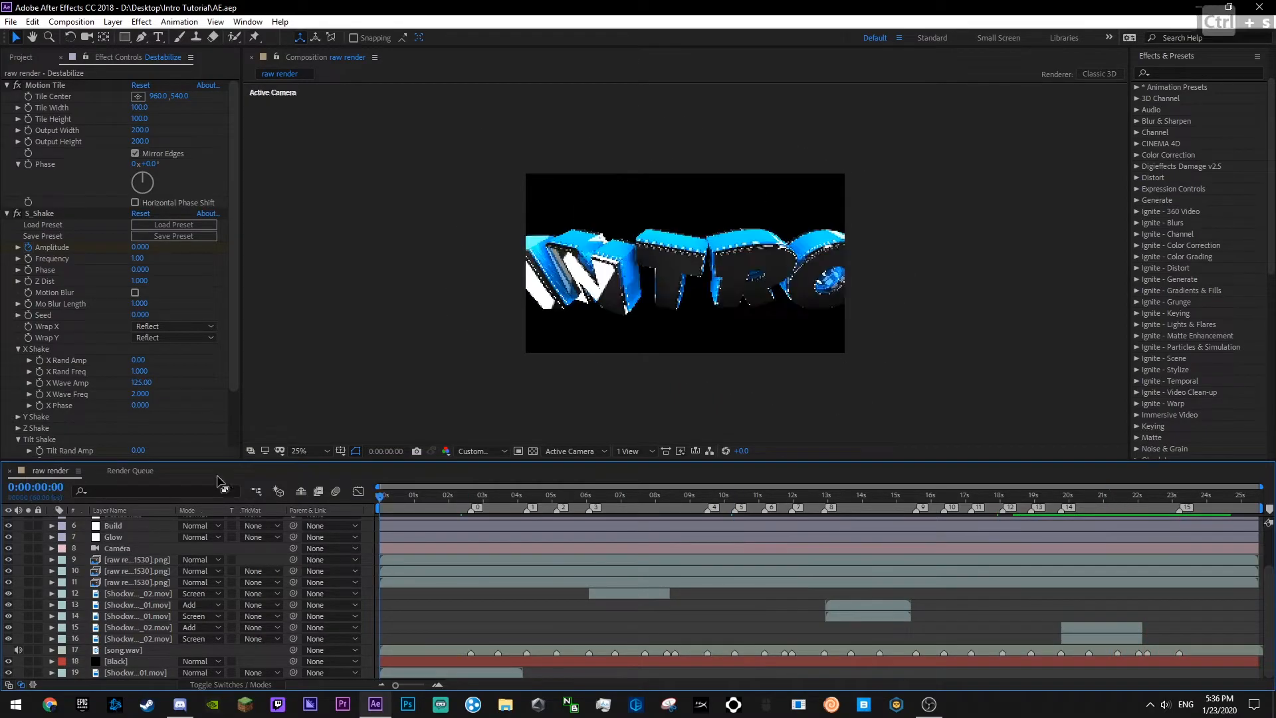
- Play the composition from the start to review the whole intro, looking at the preview settings along the way
left_click(130, 551)
key("space")
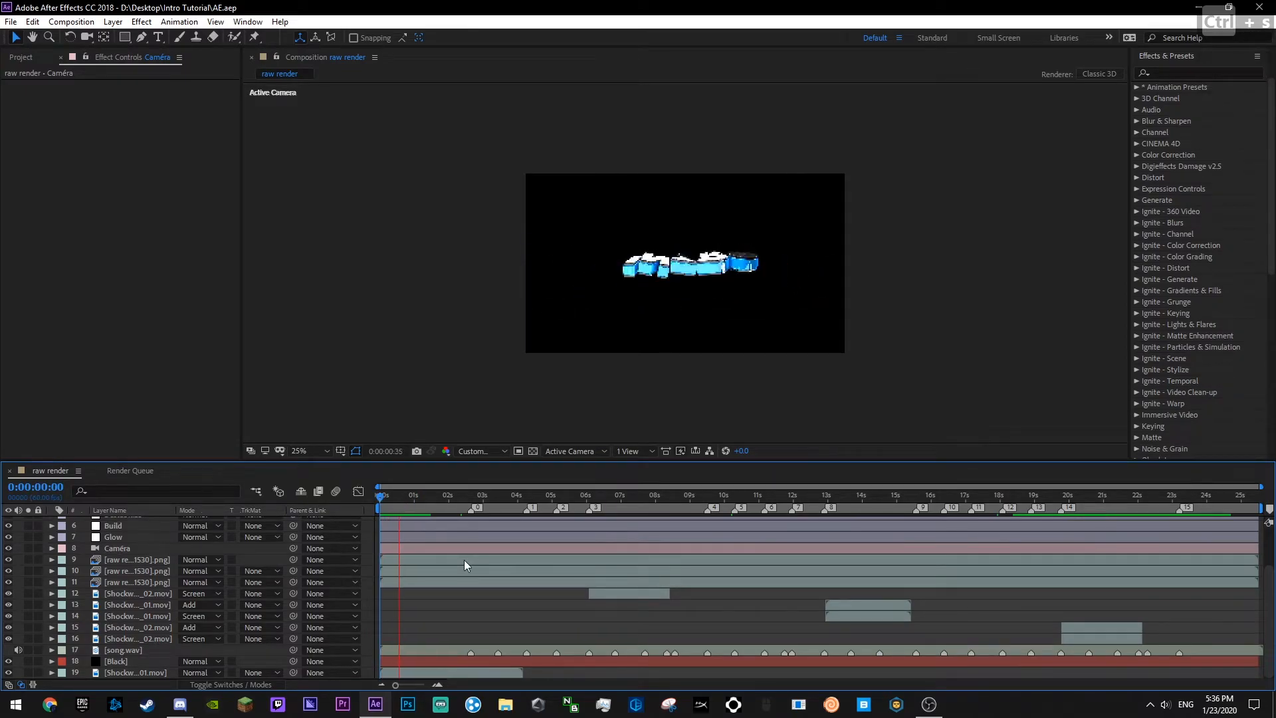
key("space")
scroll(1150, 82, "up", 2)
left_click(1150, 81)
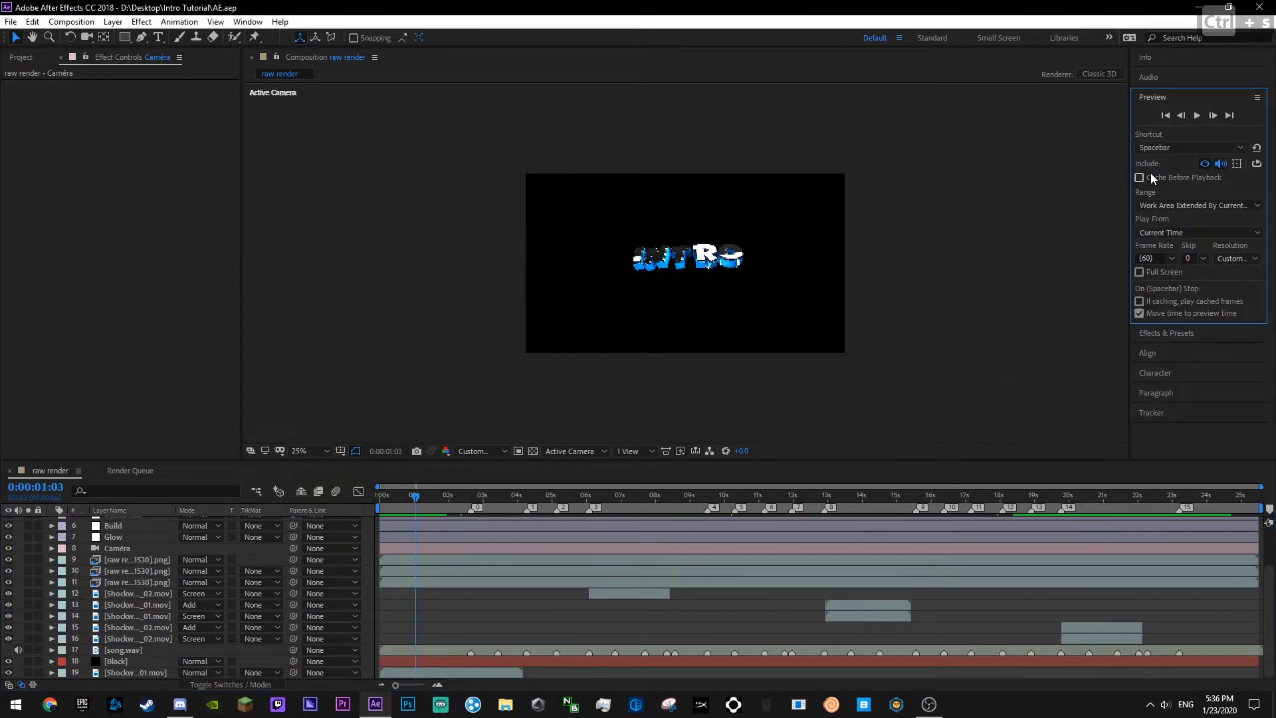
key("space")
left_click(1176, 333)
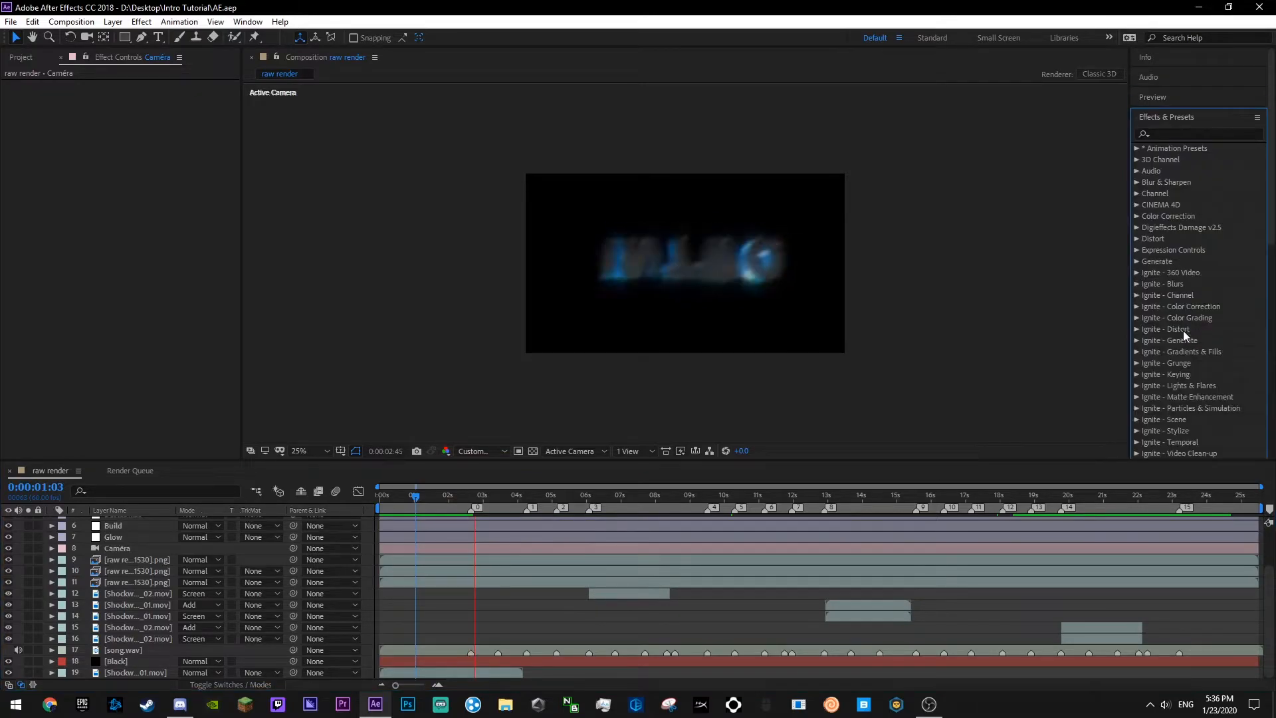
left_click_drag(1270, 120, 1268, 146)
left_click(977, 625)
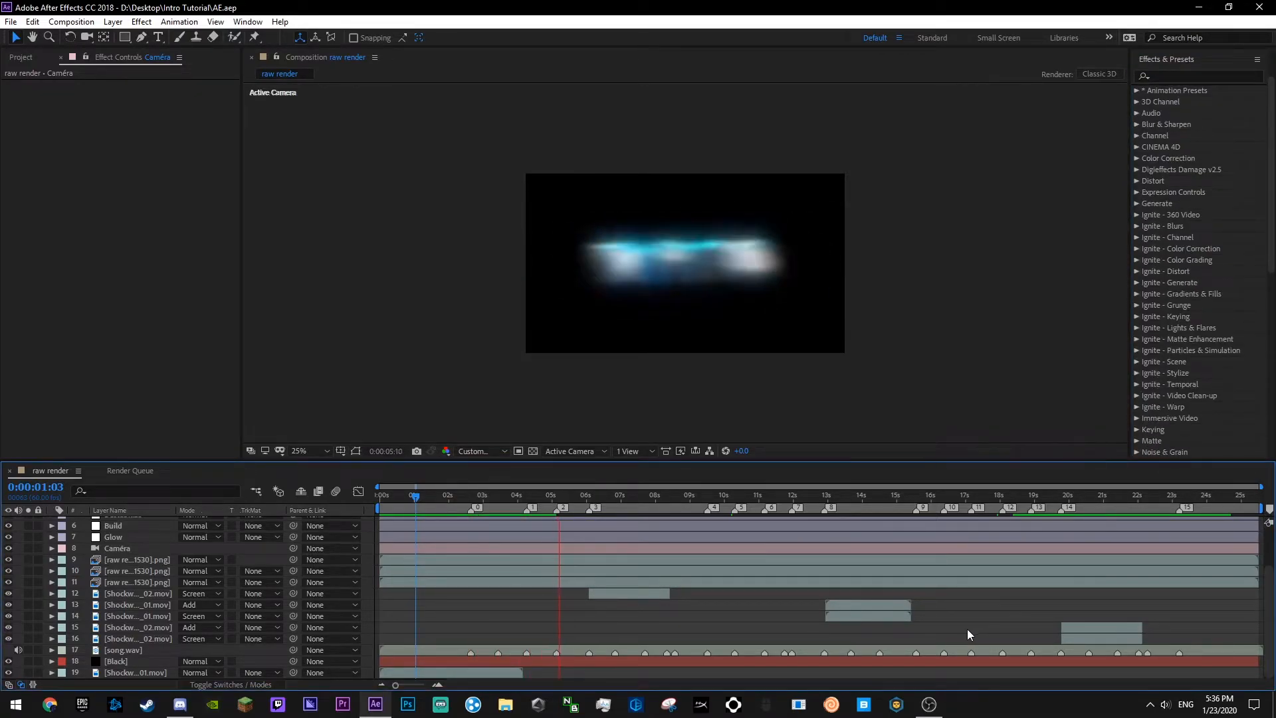
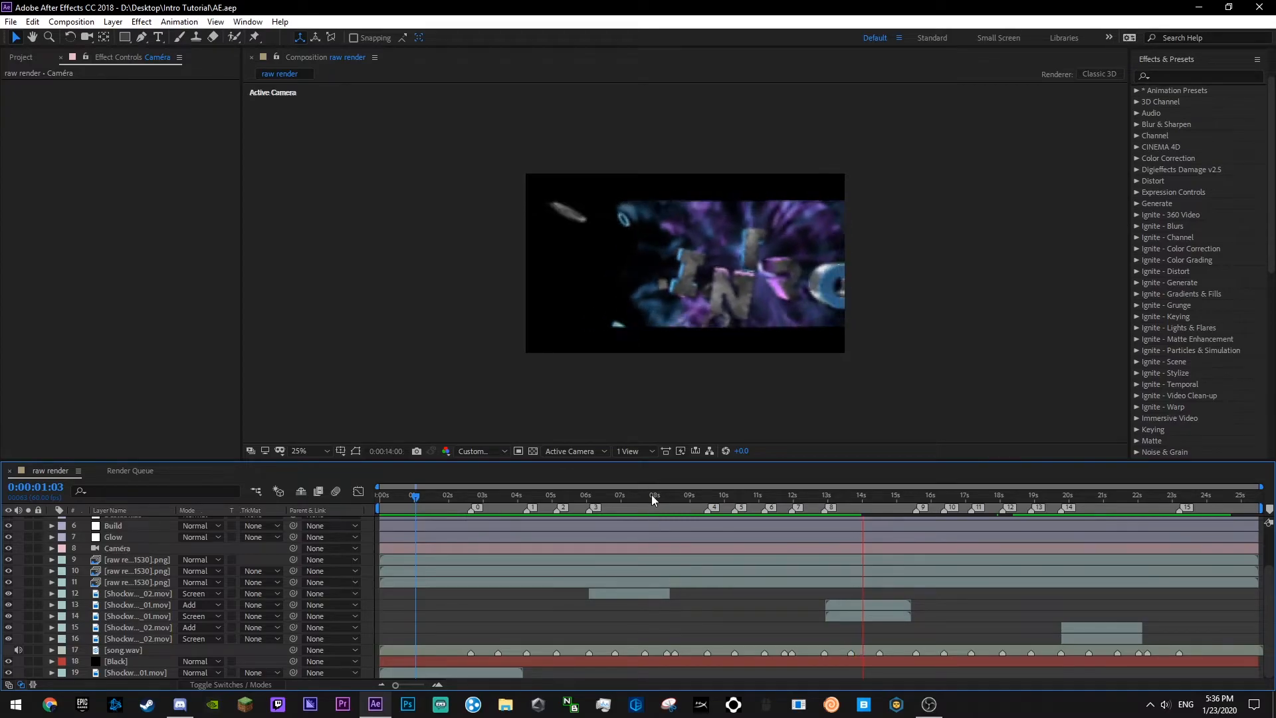
- Replay from 0:00:07:59, move layer 19 Shockwave_01.mov to start at 0:00:09:30, and save
left_click(654, 496)
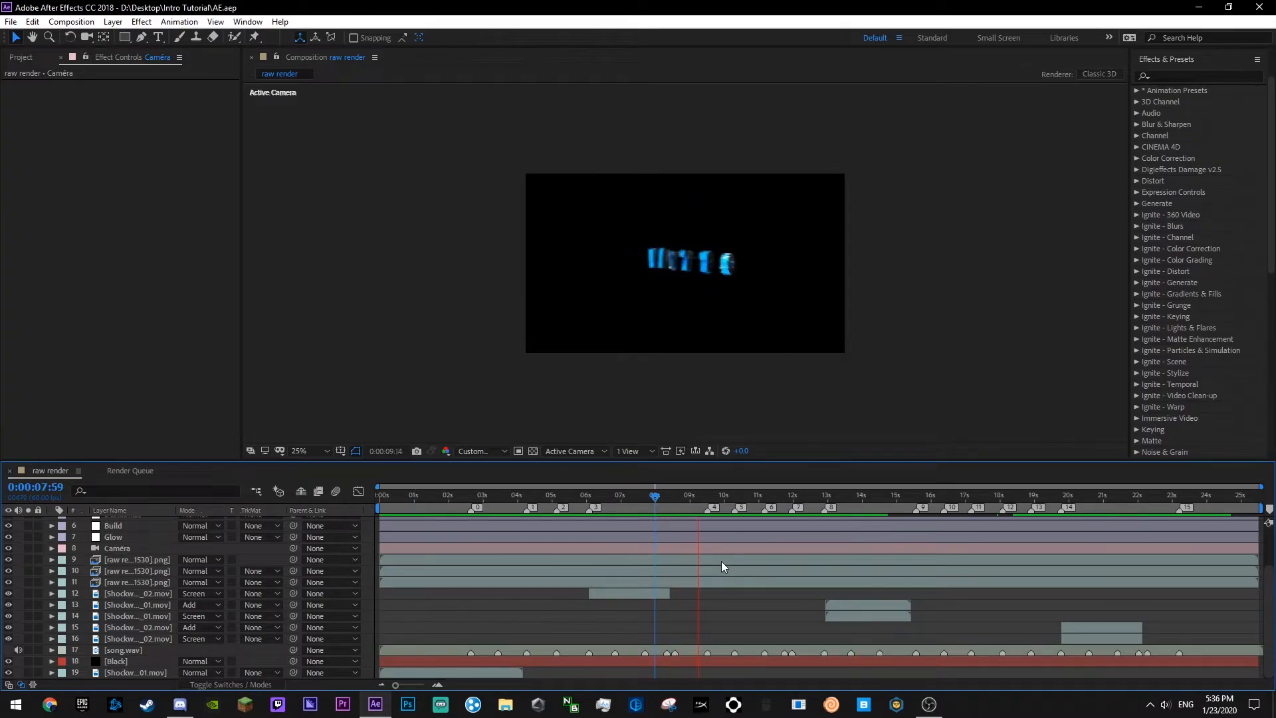
key("ctrl+s")
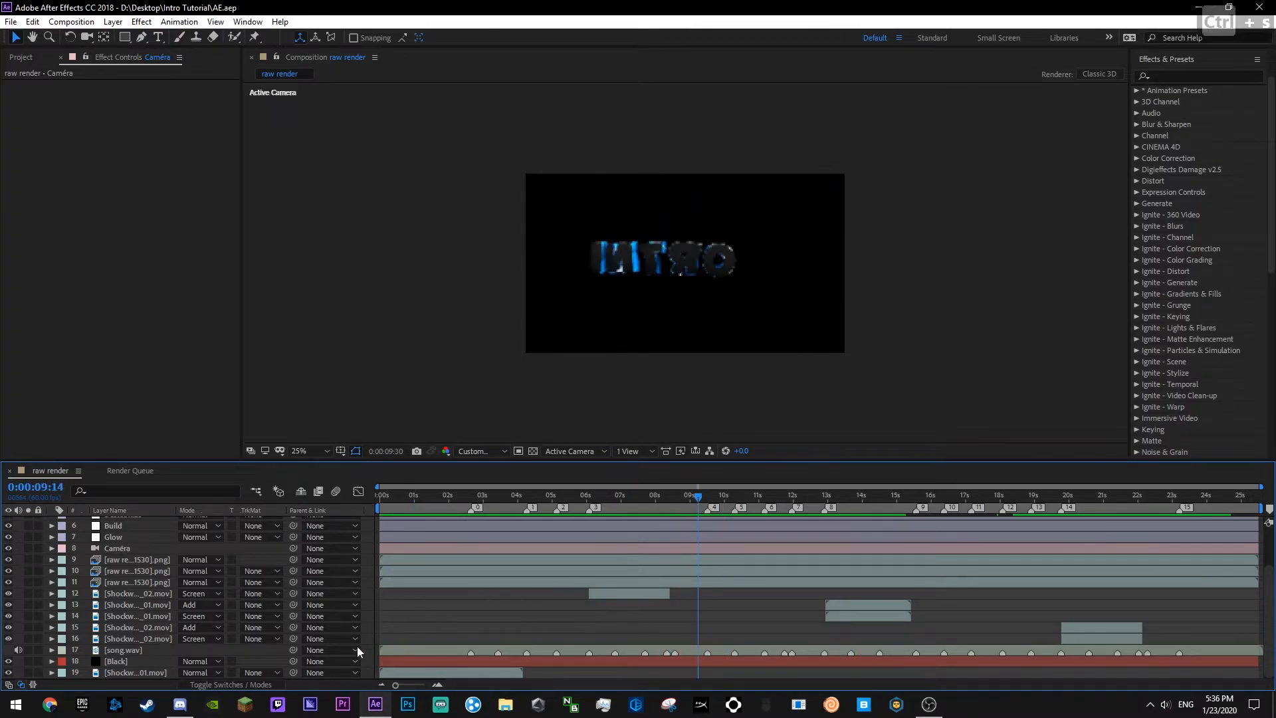
left_click_drag(420, 673, 751, 672)
key("ctrl+s")
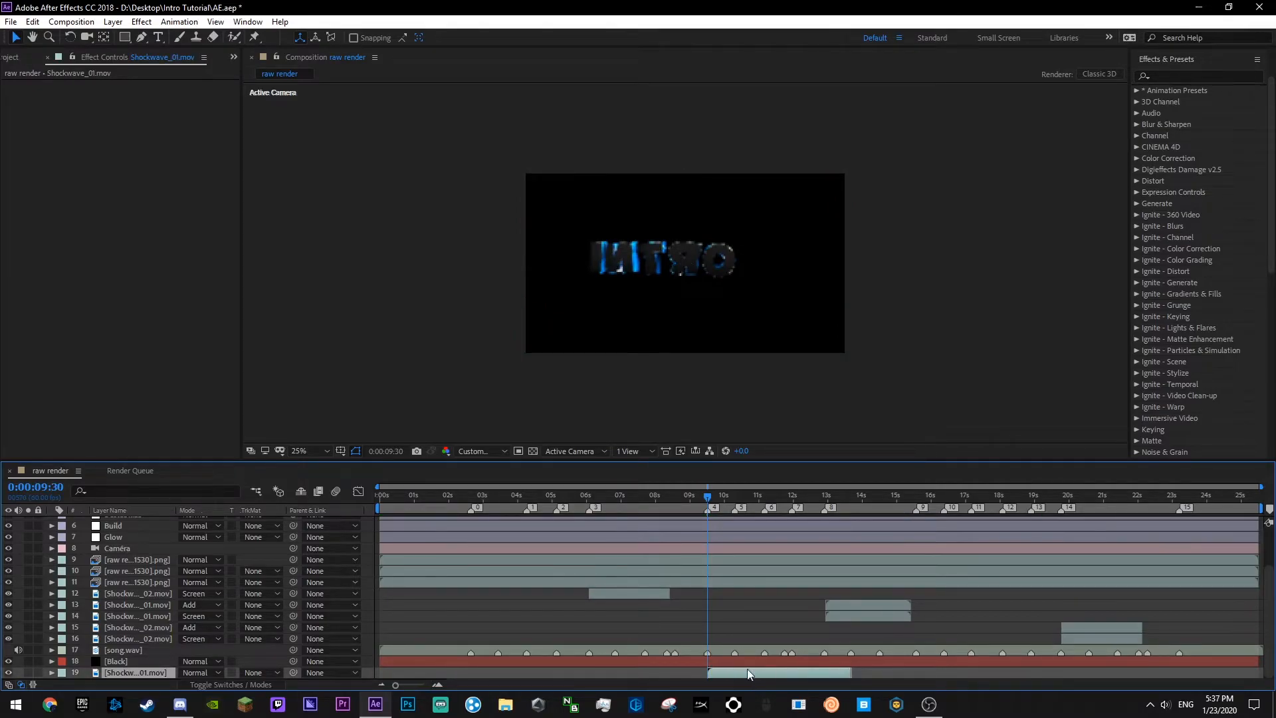
- Enable time remapping on layer 19 Shockwave_01.mov, shorten it to end at about 12.5 seconds, and save with the layer collapsed
right_click(811, 671)
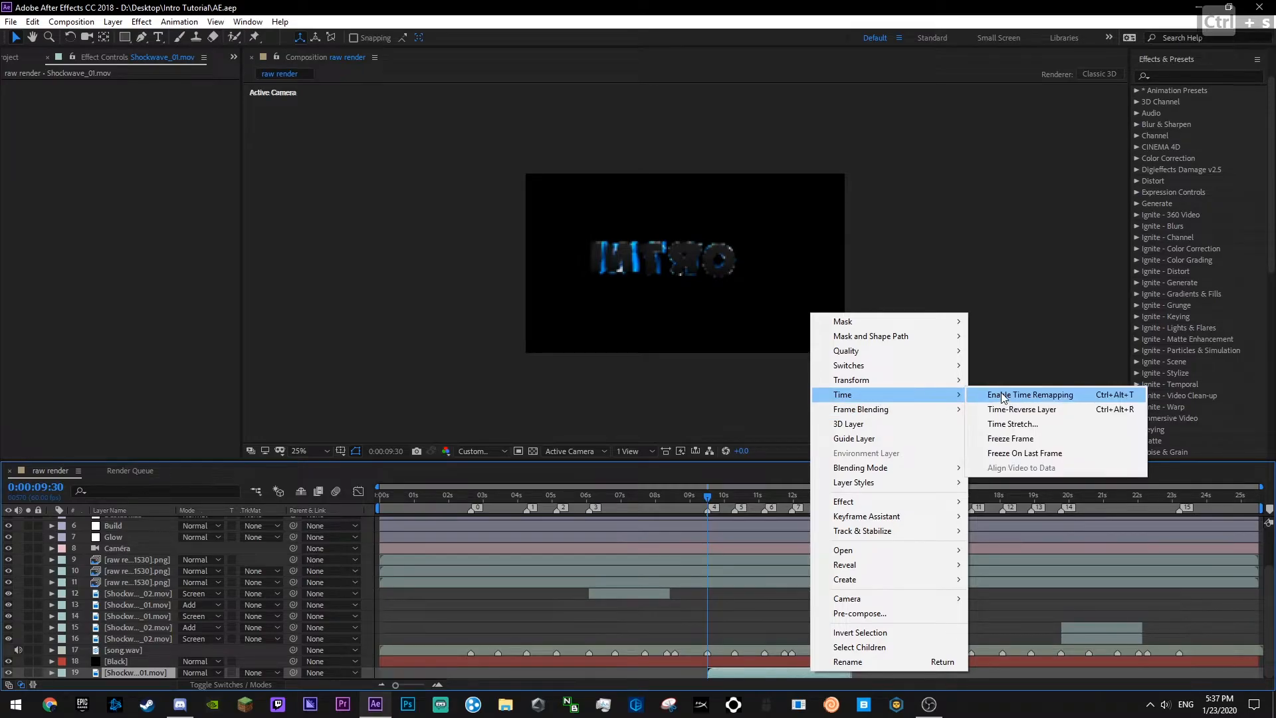
left_click(991, 395)
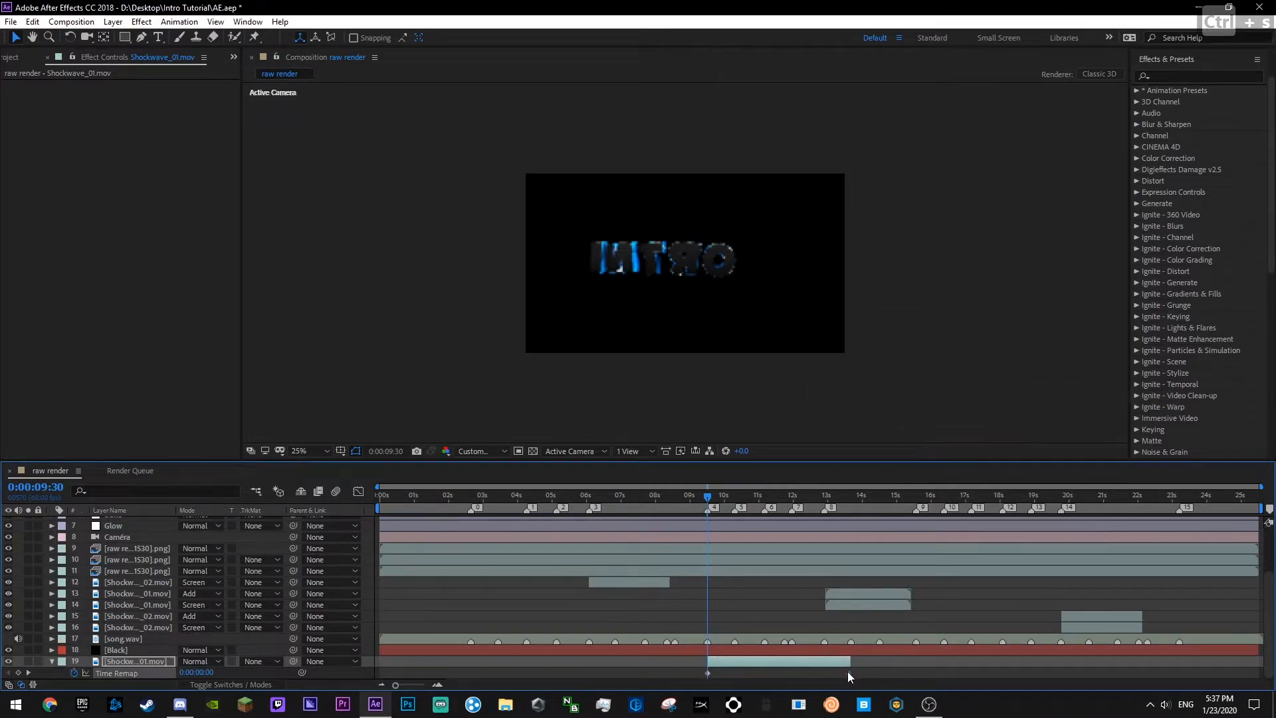
left_click_drag(850, 668, 816, 670)
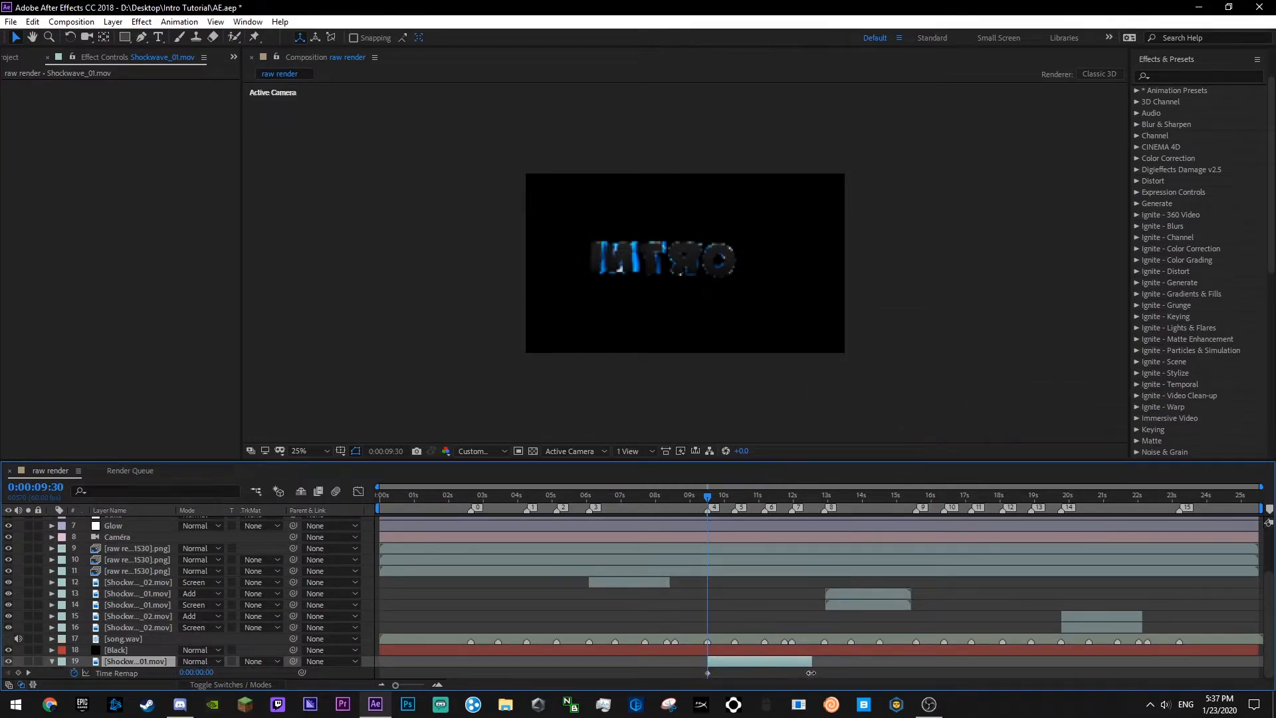
left_click(51, 661)
key("ctrl+s")
scroll(465, 619, "up", 3)
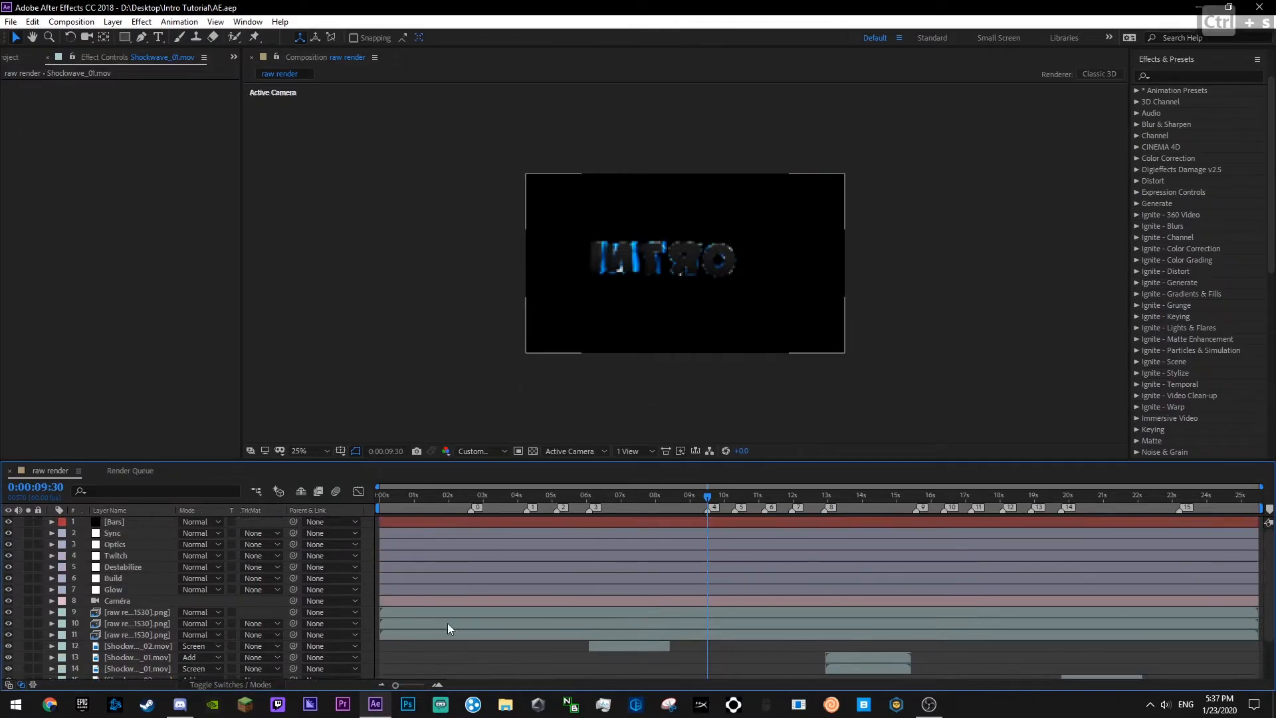
- Create a new adjustment layer, place it directly below the Bars layer, and save the project
right_click(364, 557)
mouse_move(451, 408)
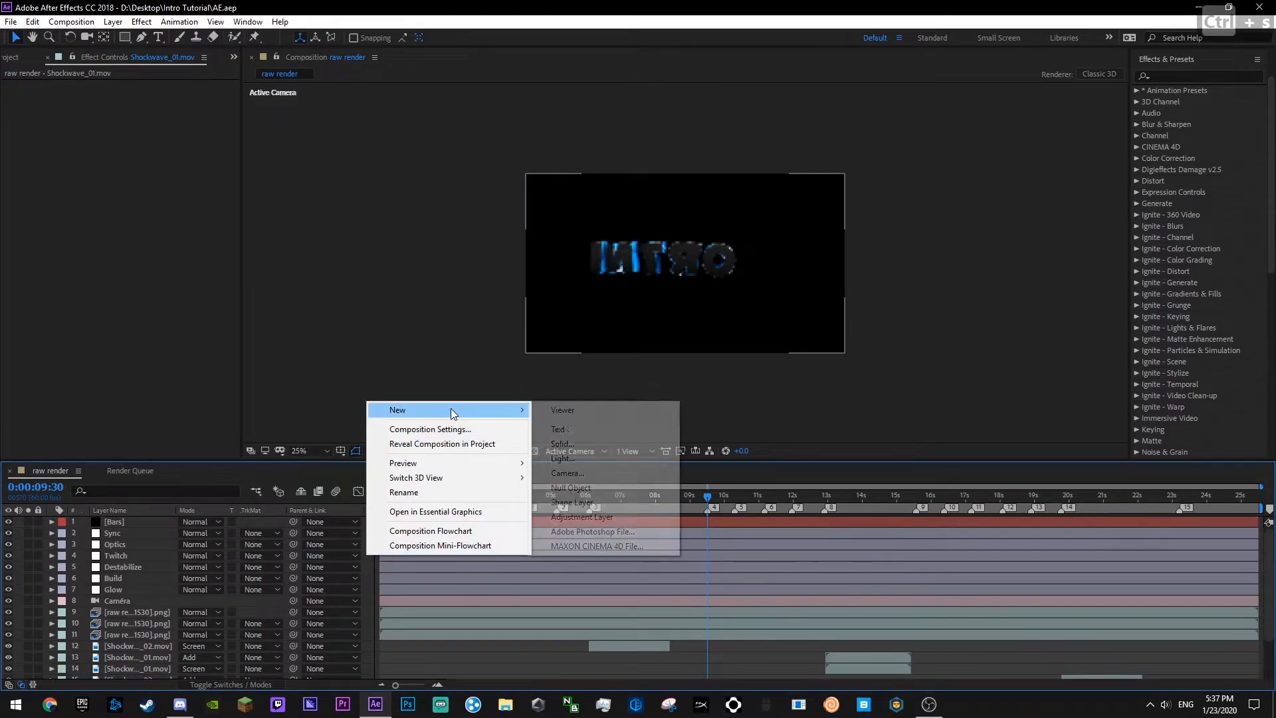
left_click(585, 516)
left_click_drag(133, 662, 117, 530)
key("ctrl+s")
- Apply the Displacement Map effect to the new adjustment layer, rename the layer Displace, and save
left_click(1170, 76)
type("displace")
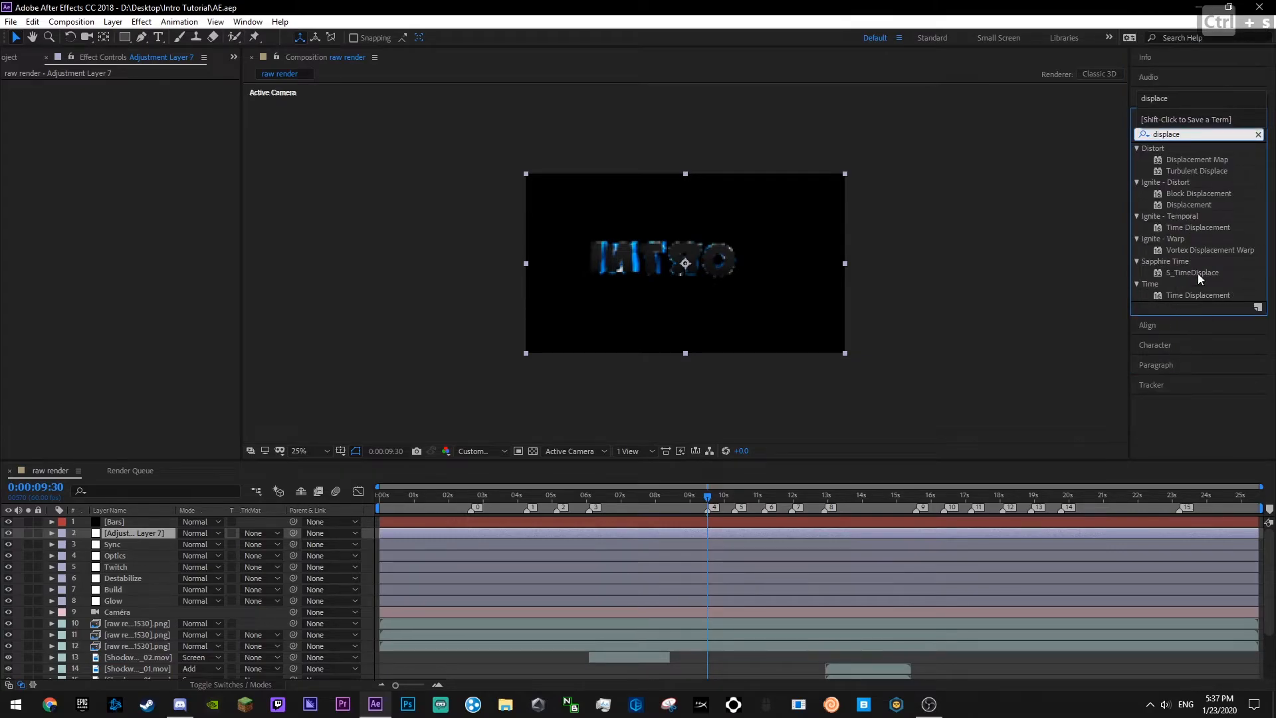
left_click_drag(1194, 161, 583, 278)
left_click(133, 538)
key("Return")
type("d")
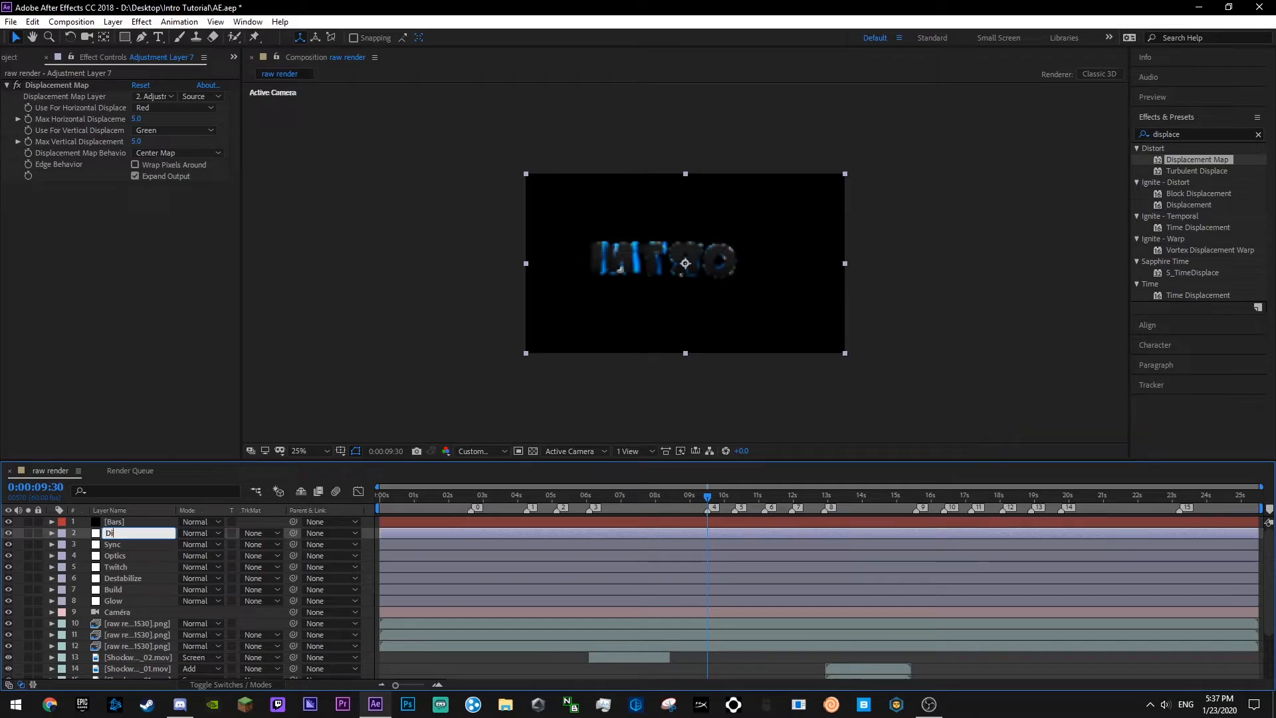
key("Return")
key("ctrl+s")
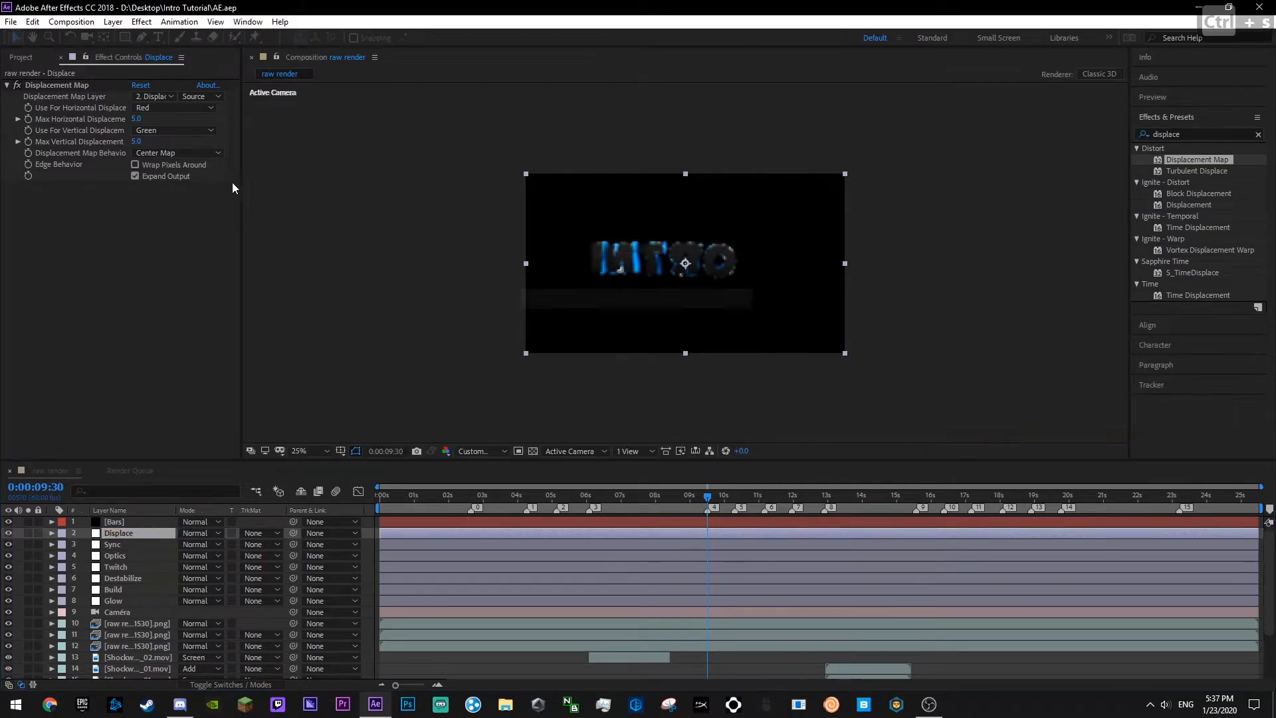
- Set Displacement Map's horizontal and vertical maximums to 8, both channels to Luminance, and the map layer to layer 20 Shockwave_01.mov
left_click(138, 120)
type("8")
left_click(137, 143)
type("8")
left_click(119, 218)
left_click(152, 108)
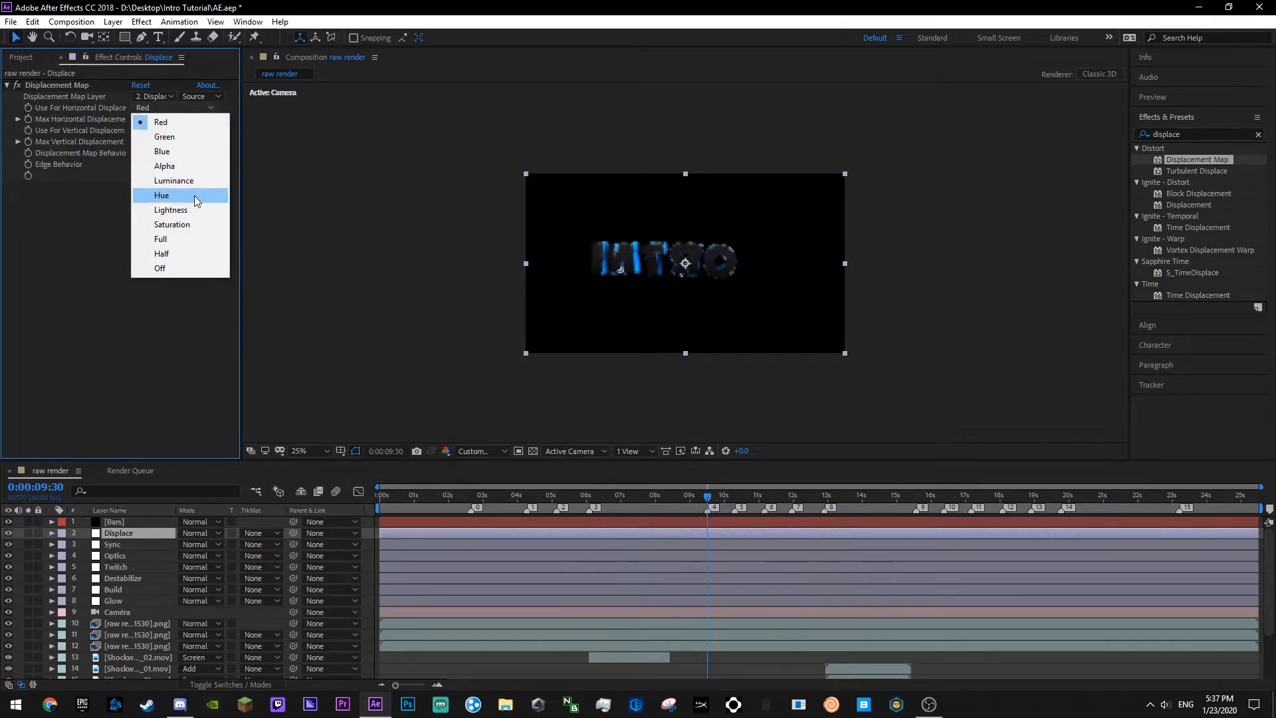
left_click(196, 197)
left_click(158, 130)
left_click(158, 199)
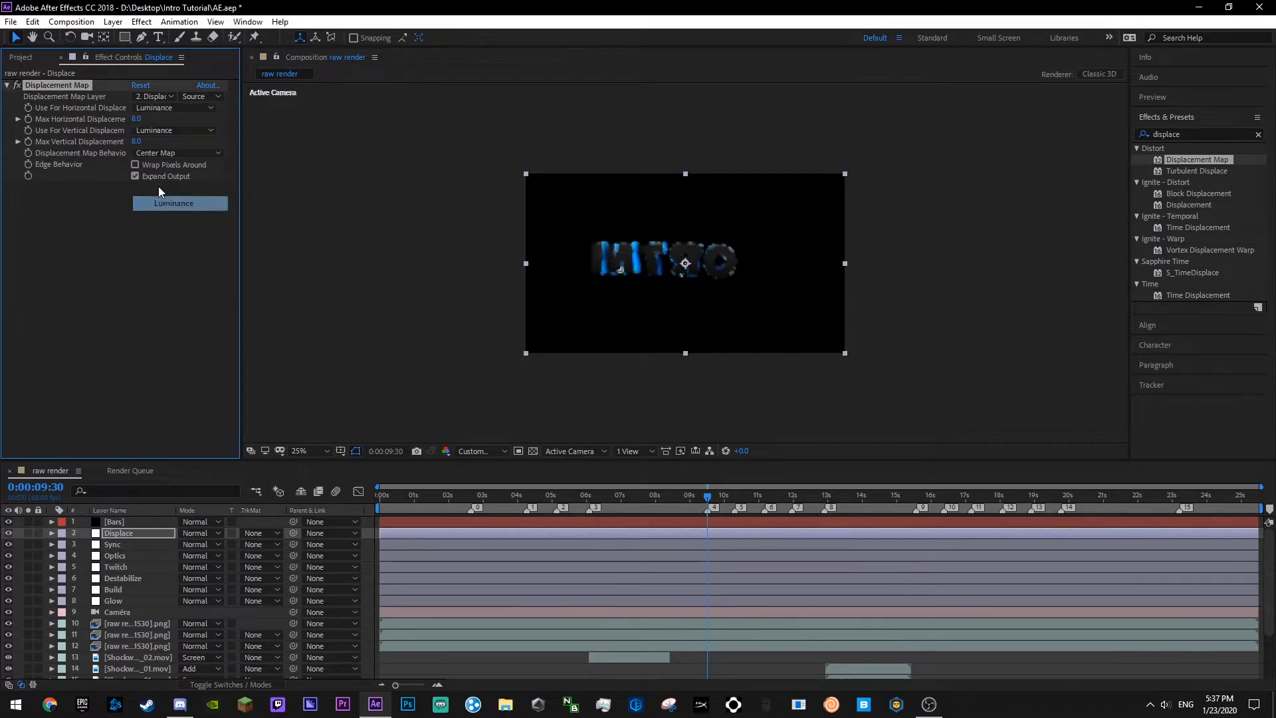
left_click(156, 97)
left_click(174, 397)
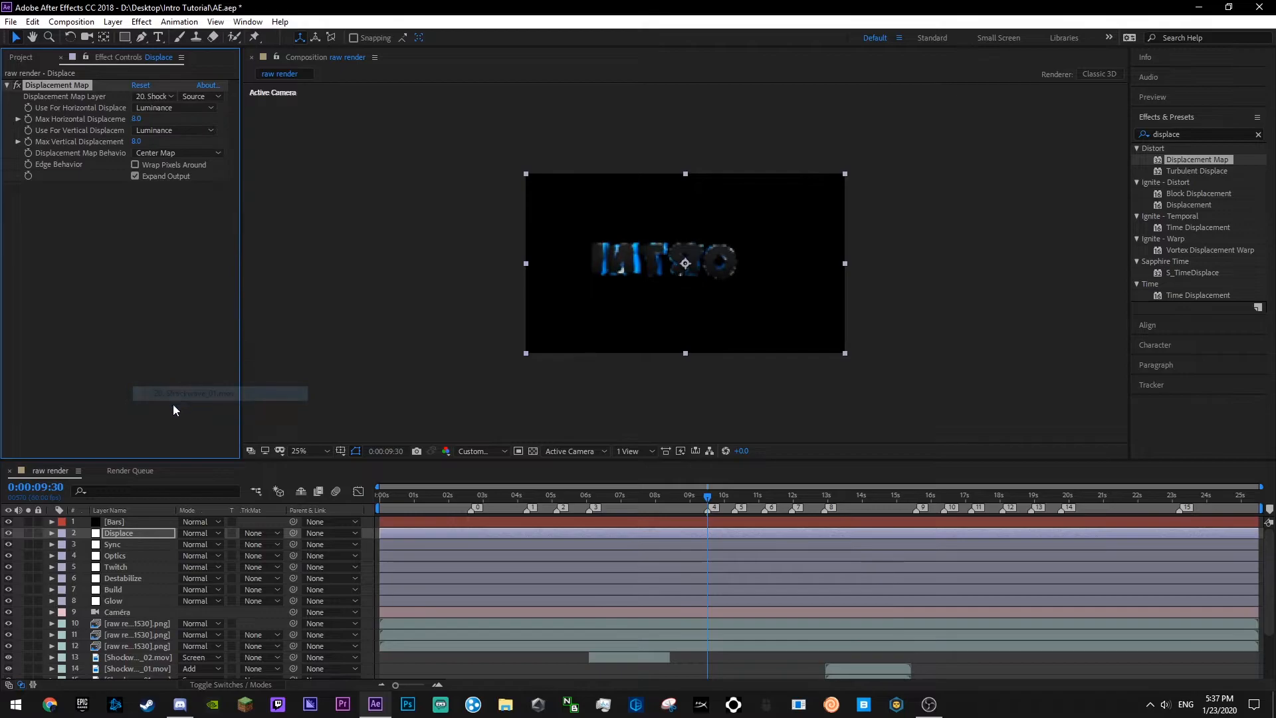
- Copy the Motion Tile effect from Optics to the Displace layer, order it above Displacement Map, and save
left_click(132, 554)
left_click(53, 85)
key("ctrl+c")
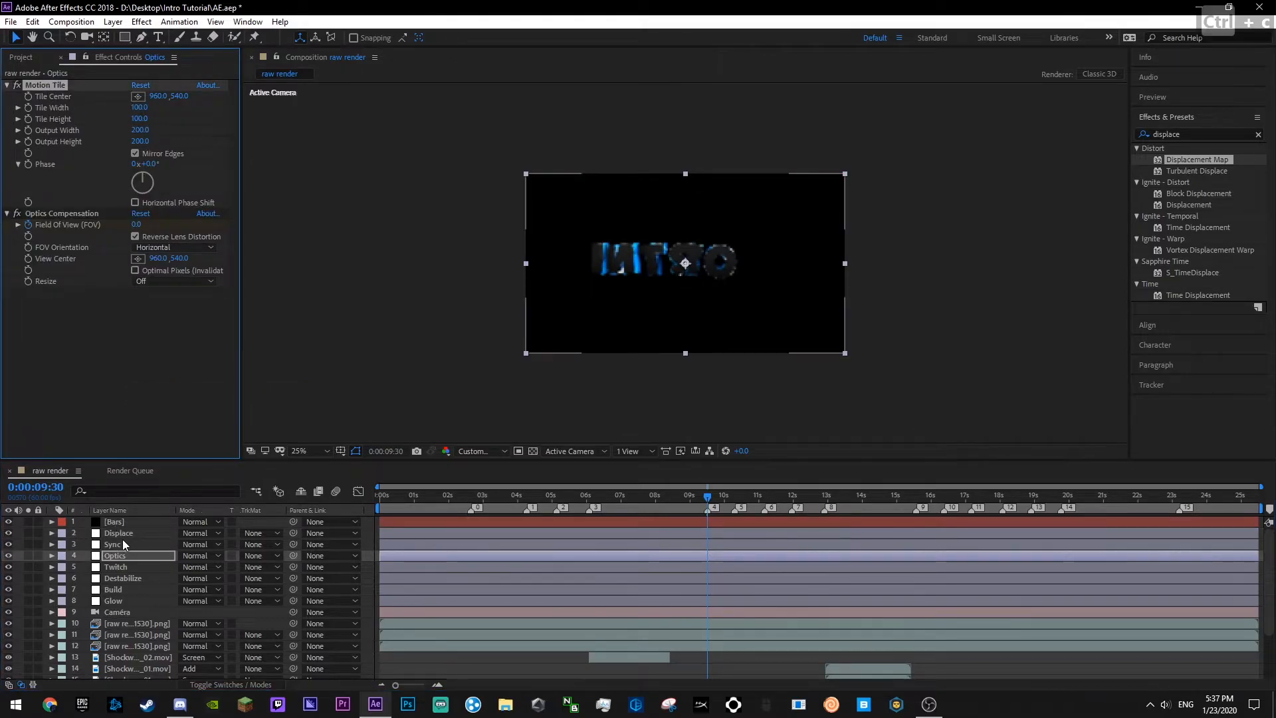
left_click(121, 535)
key("ctrl+v")
left_click_drag(57, 182, 45, 81)
left_click(137, 416)
key("ctrl+s")
- Trim the Displace layer to start at 0:00:09:30 and end at 0:00:12:54
left_click_drag(380, 534, 708, 566)
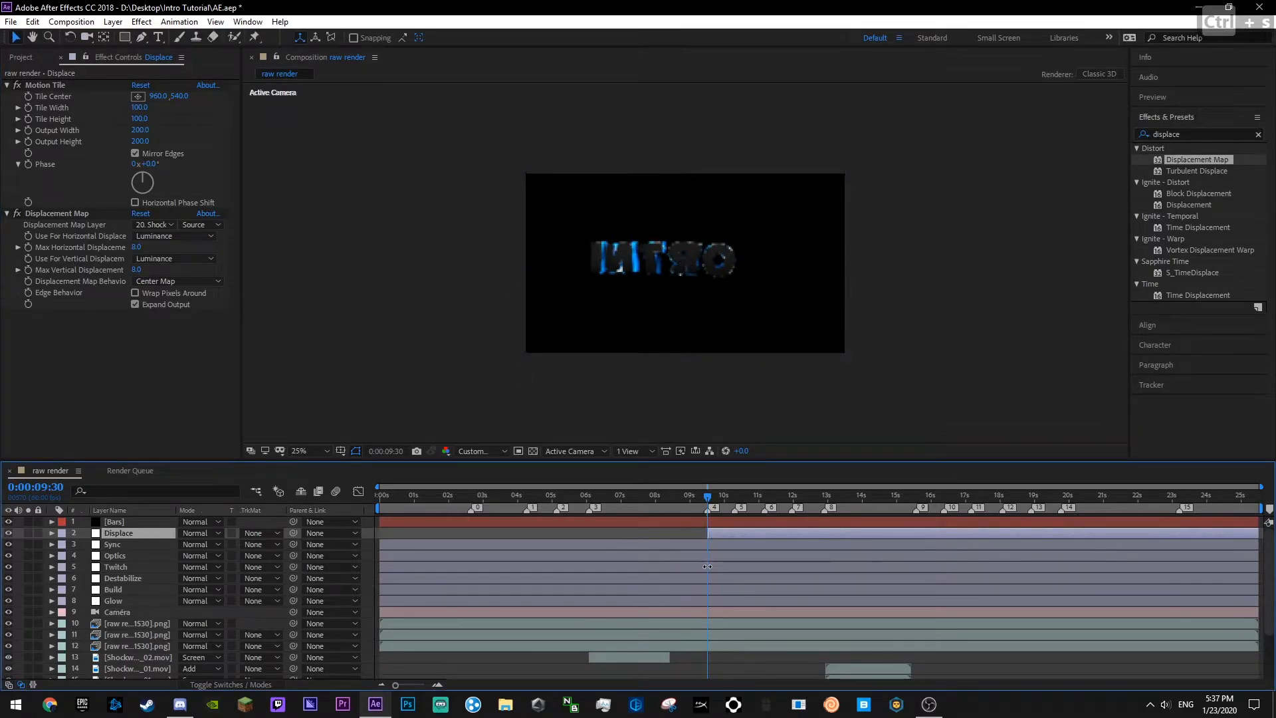
key("ctrl+s")
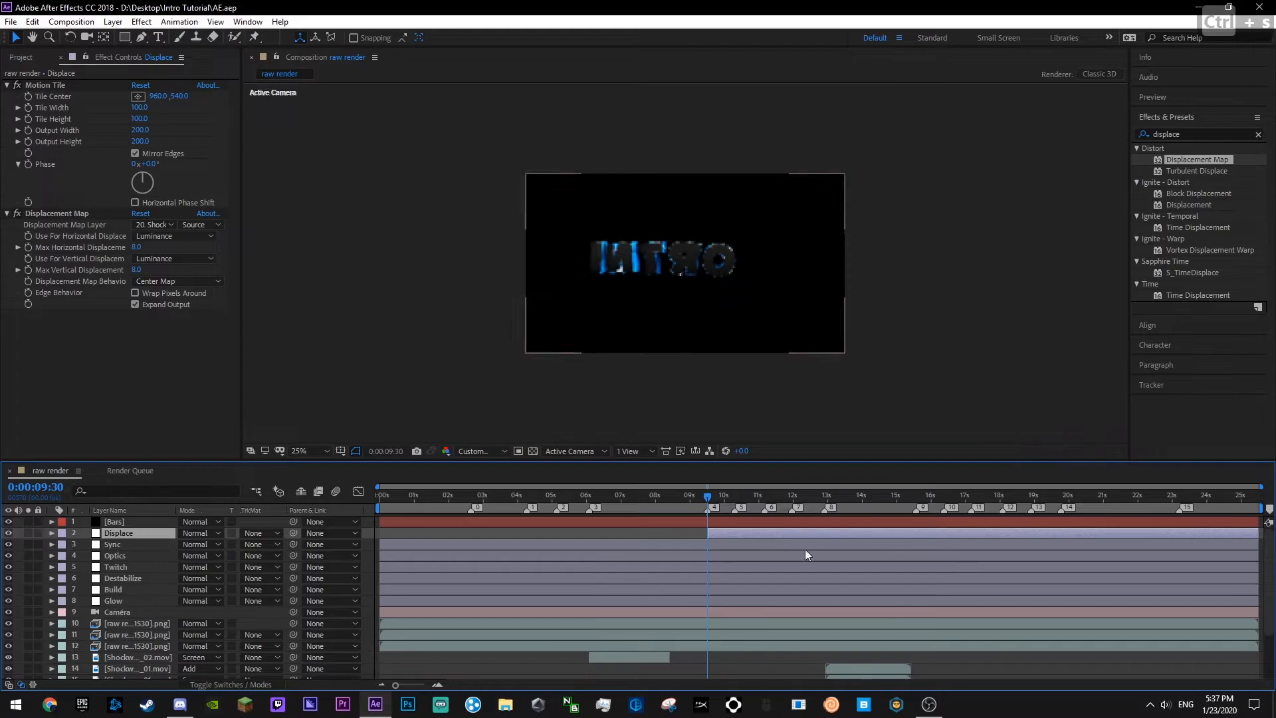
scroll(805, 546, "down", 3)
left_click_drag(805, 507, 823, 519)
scroll(1218, 529, "up", 3)
left_click_drag(1255, 533, 832, 560)
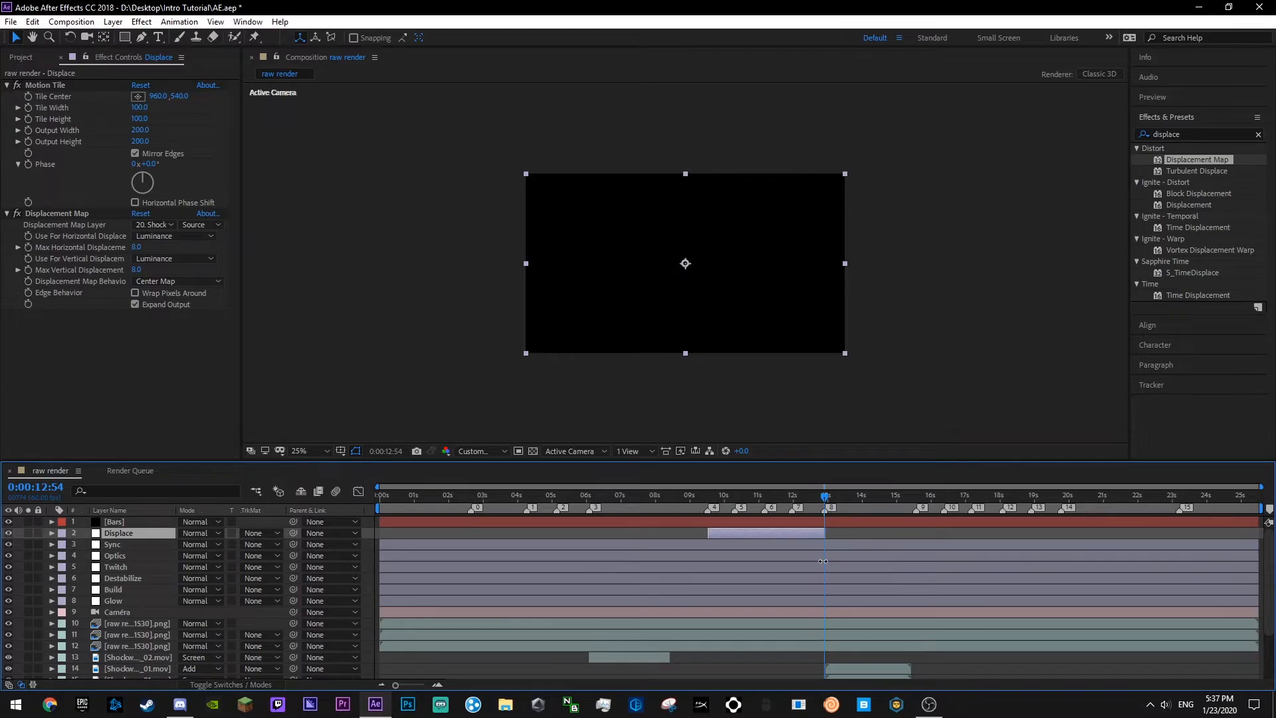
scroll(804, 545, "up", 6, "alt")
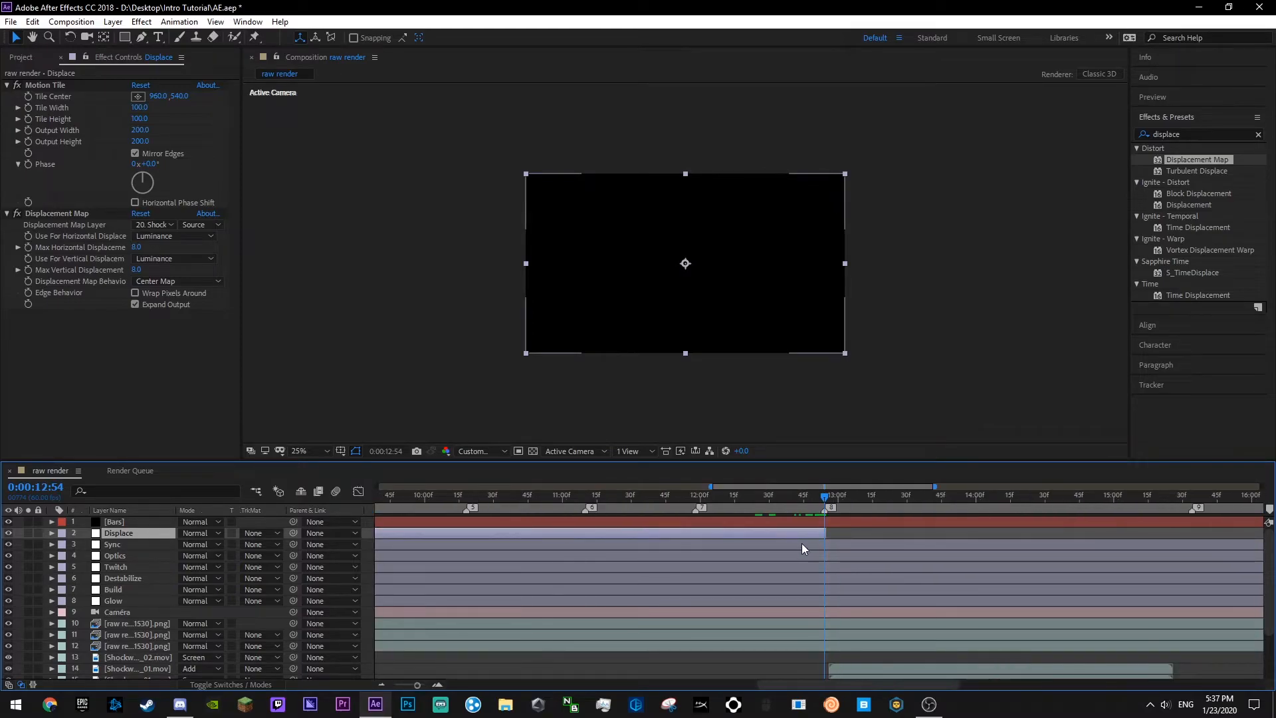
scroll(826, 536, "down", 6, "alt")
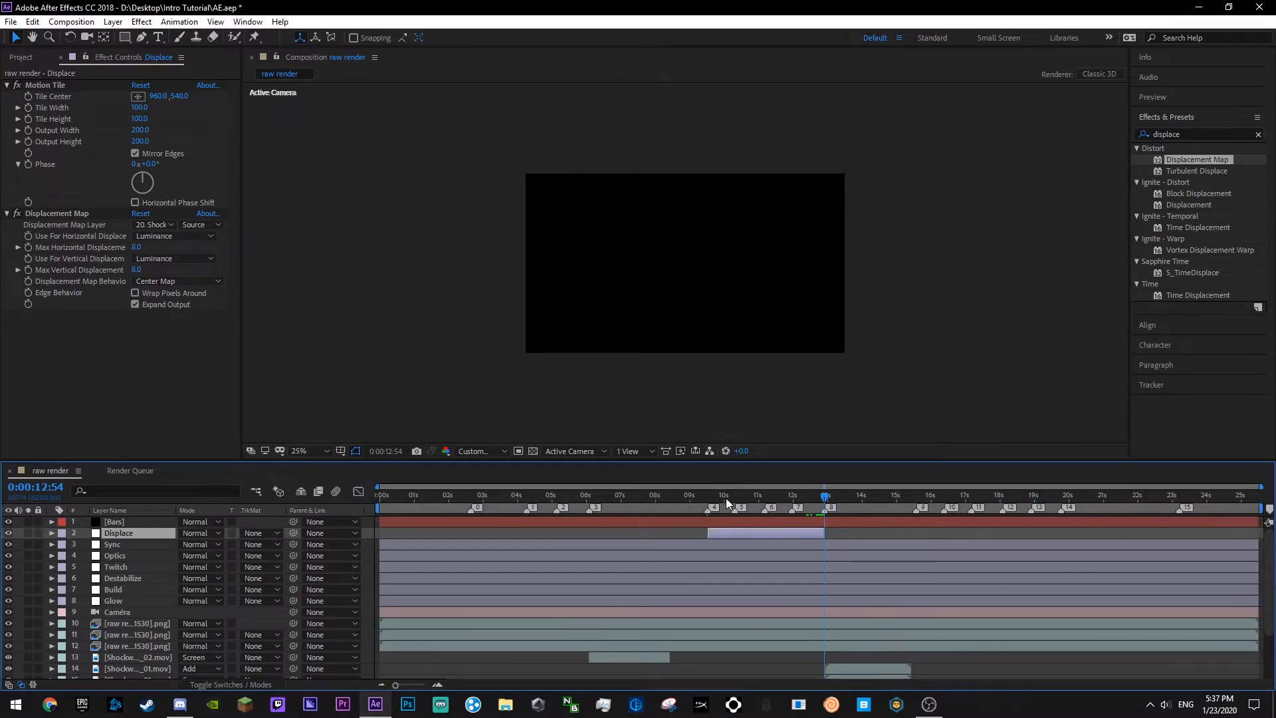
- Save and preview the displacement from 0:00:08:34, inspecting the text closely around 0:00:10:40
left_click(675, 497)
key("ctrl+s")
scroll(708, 548, "down", 3)
key("space")
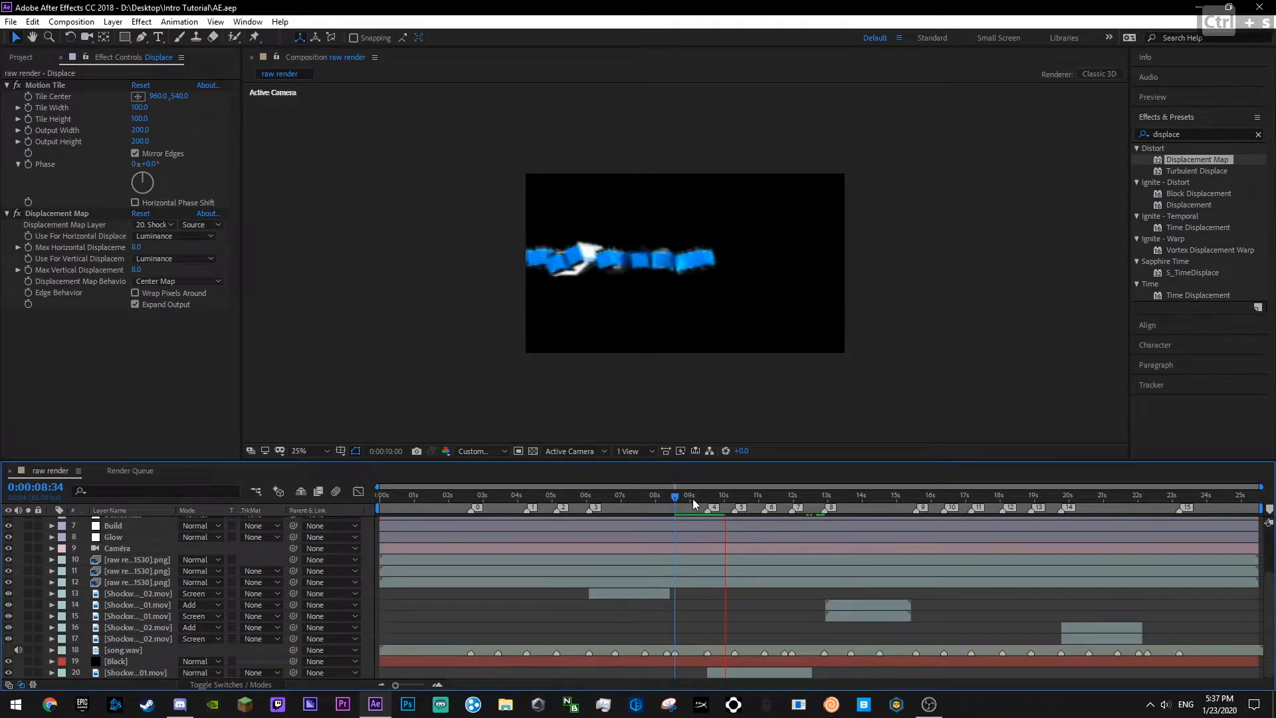
key("space")
left_click_drag(693, 499, 747, 516)
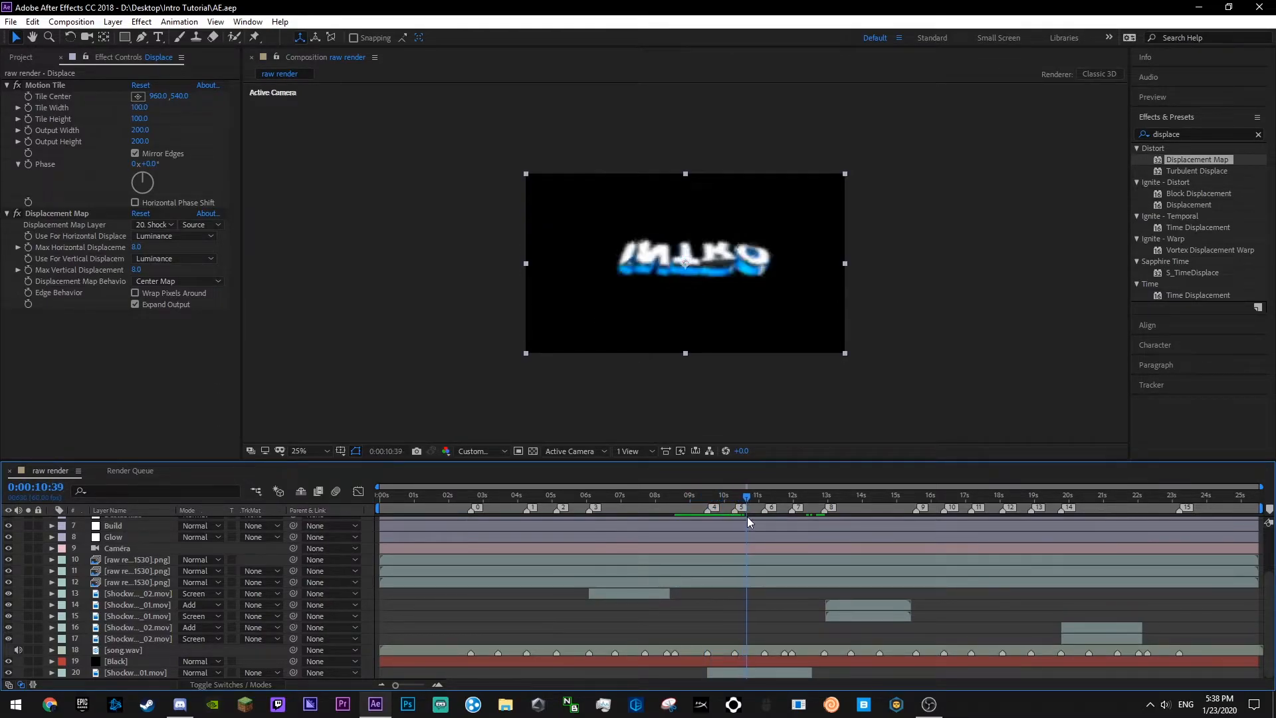
key("slash")
key("comma")
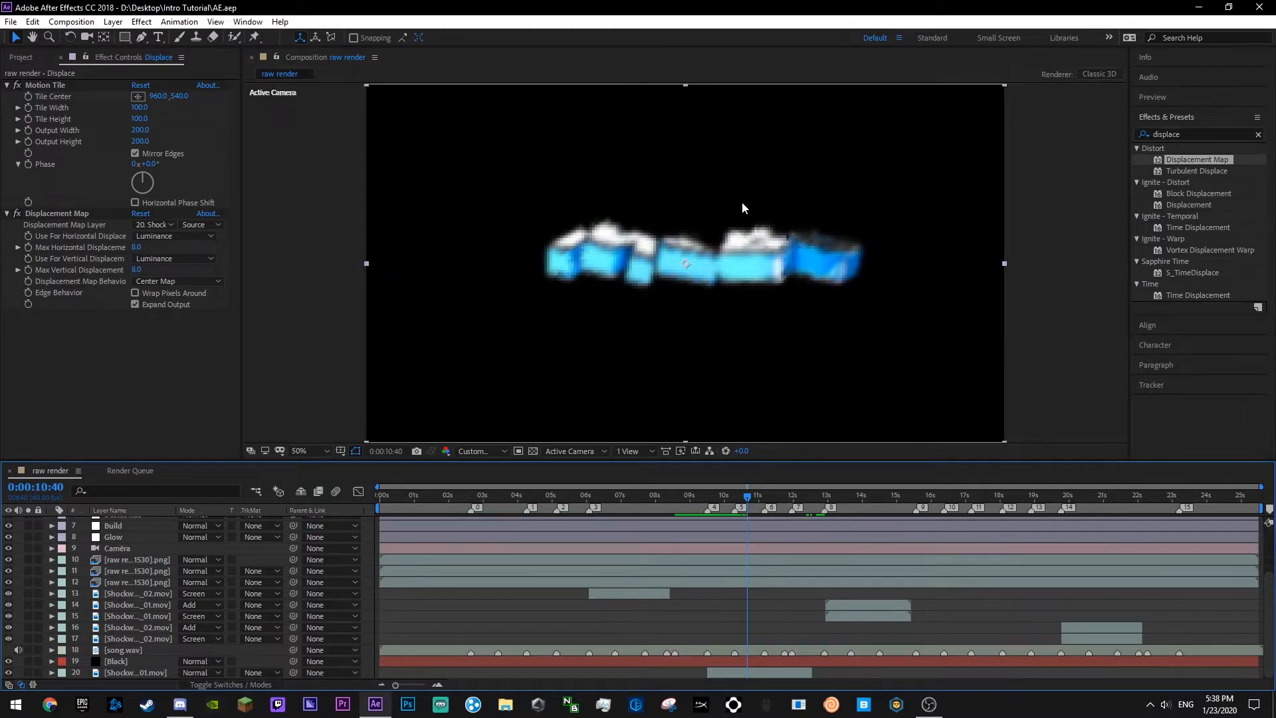
scroll(735, 266, "down", 2)
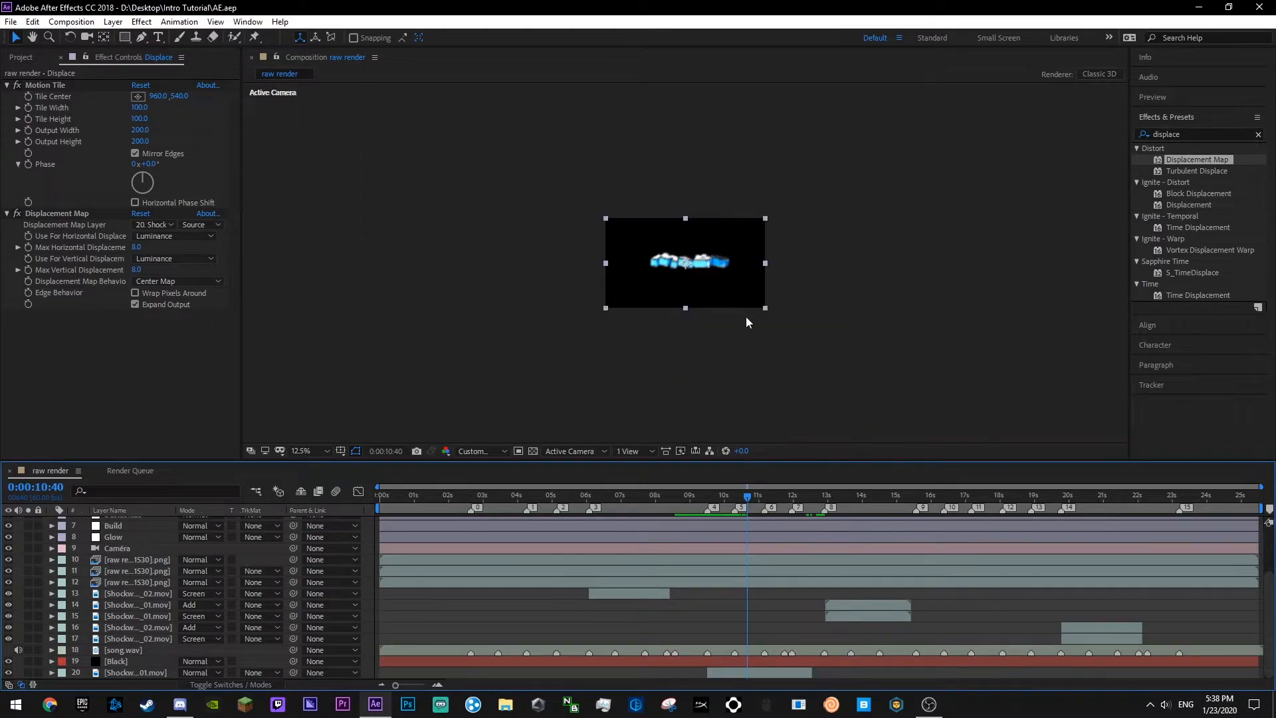
scroll(746, 316, "up", 1)
key("ctrl+s")
- Save the project and play the composition from the start, replaying from 0:00:01:05, 0:00:06:06 and 0:00:08:51
left_click_drag(709, 497, 640, 496)
key("Home")
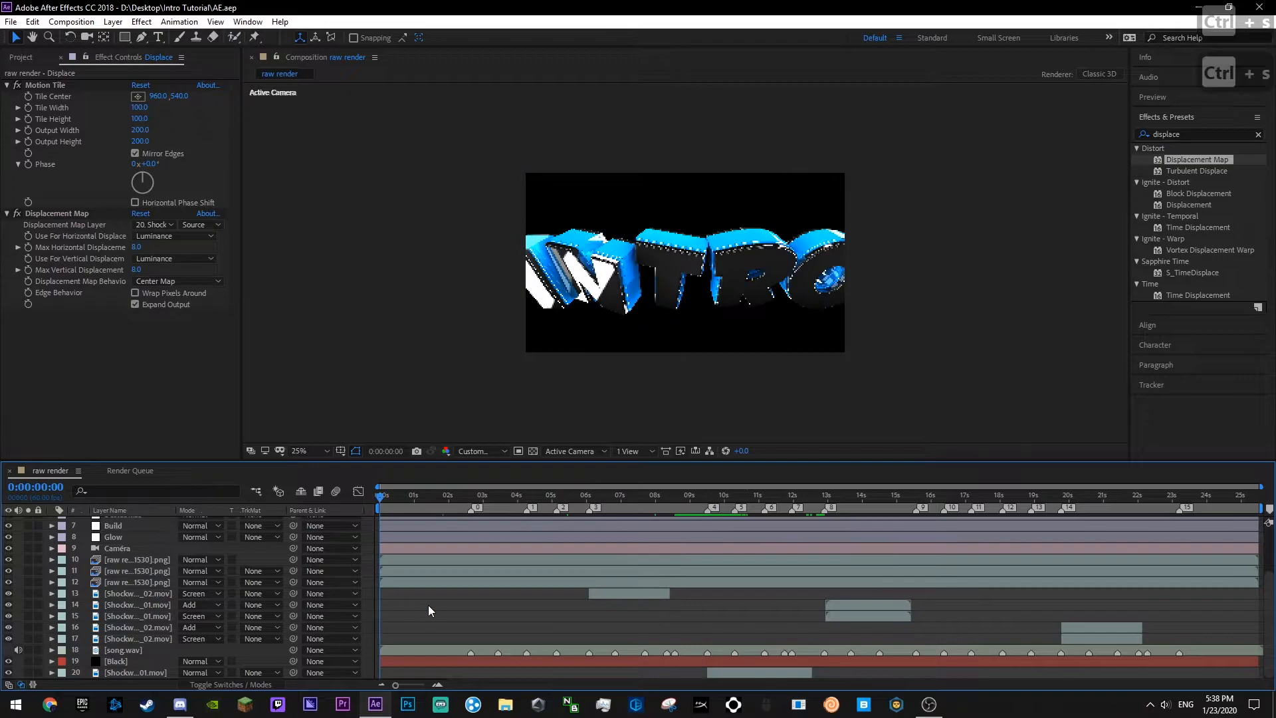
left_click(109, 546)
left_click(472, 602)
key("ctrl+s")
key("space")
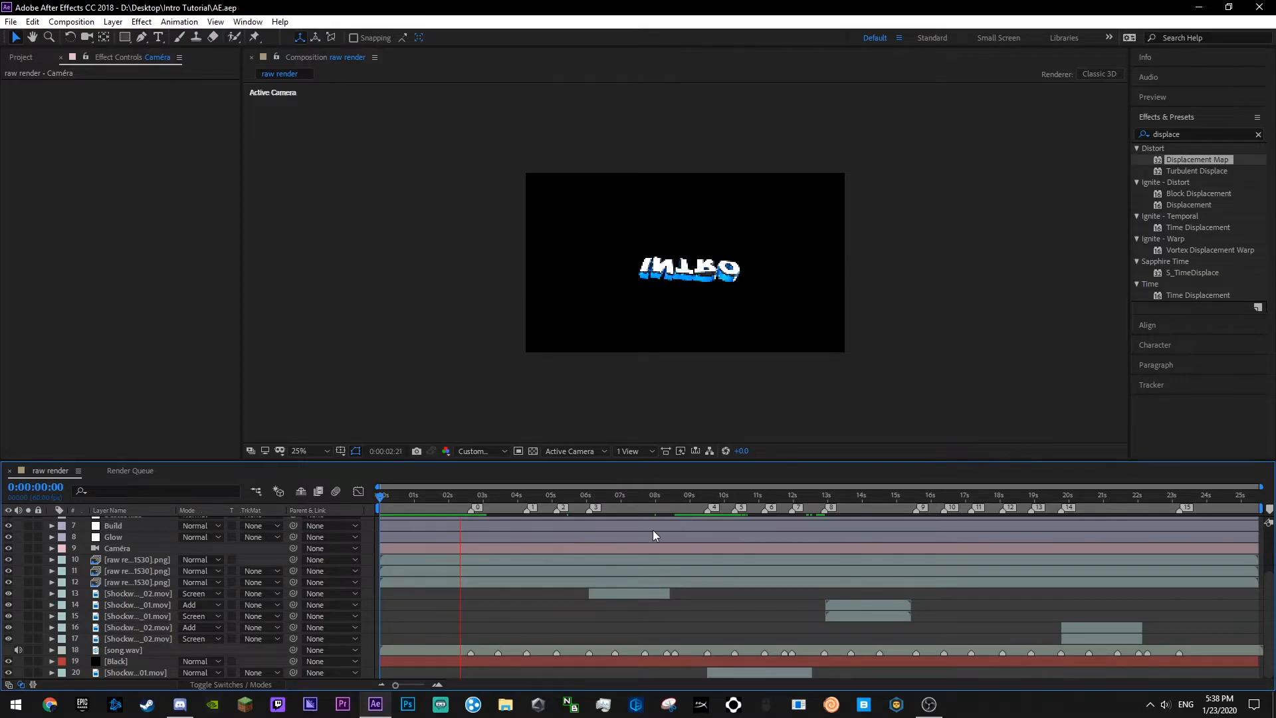
left_click(416, 503)
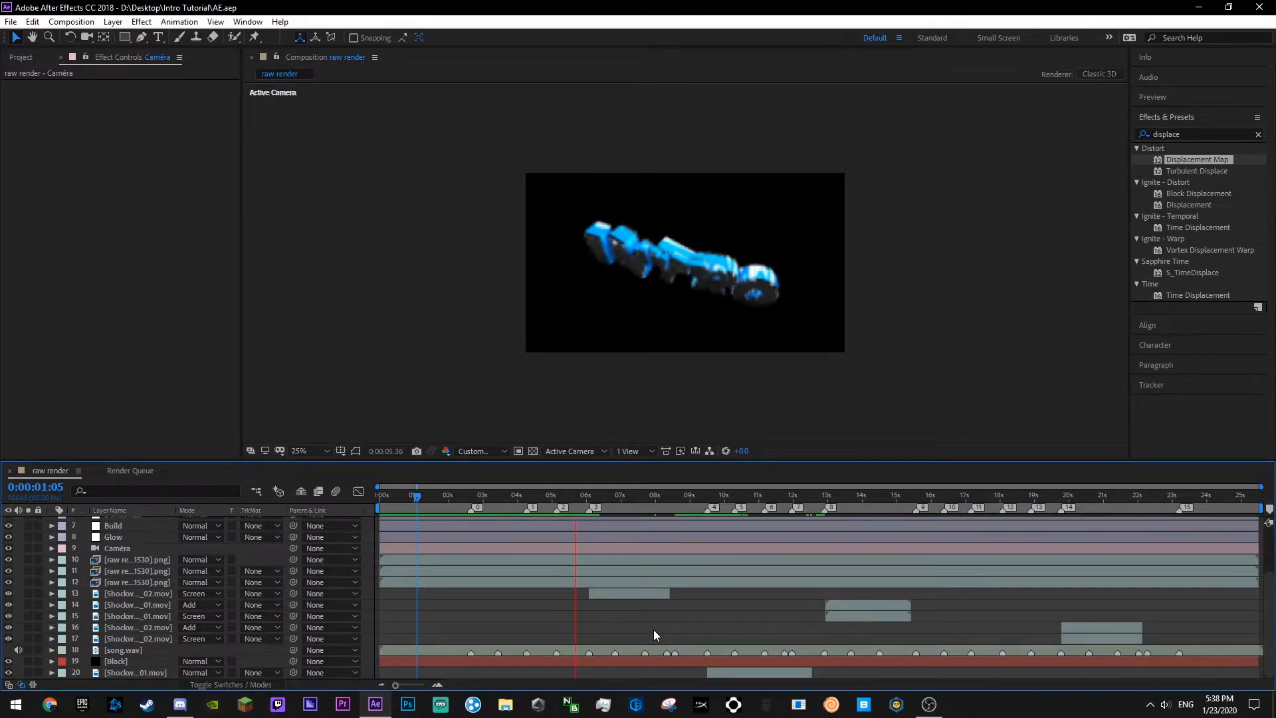
left_click(589, 500)
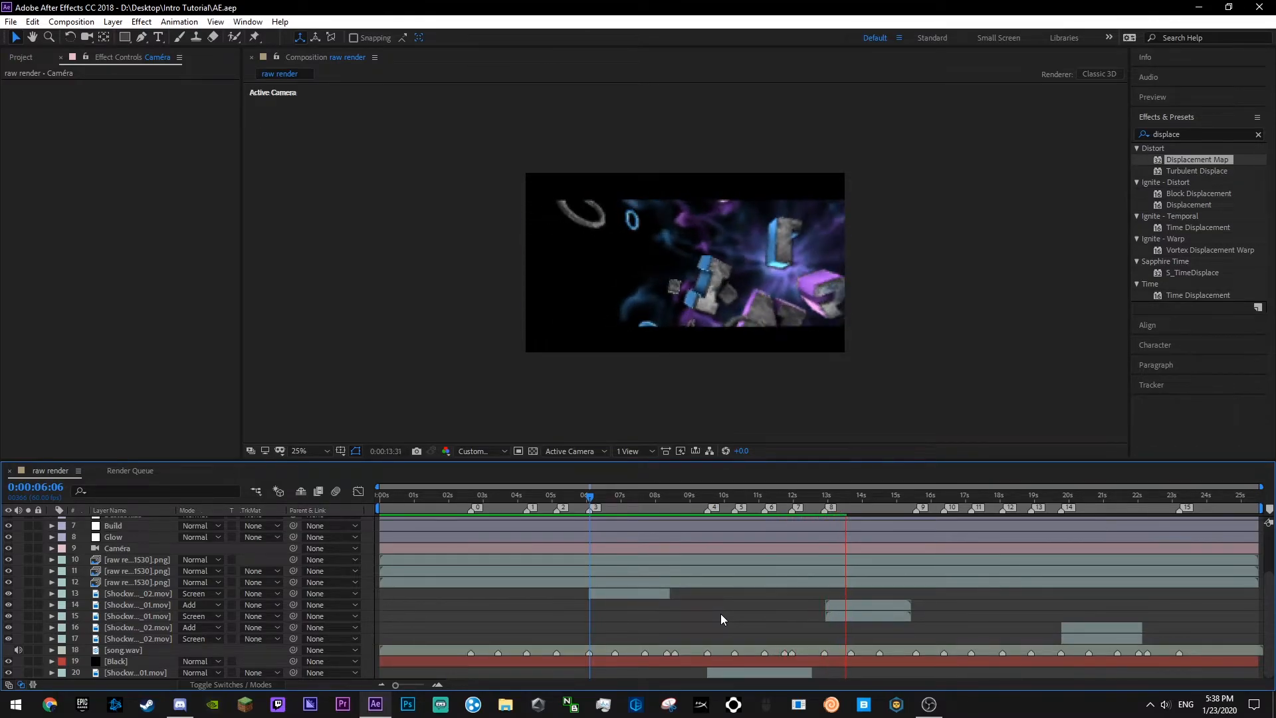
left_click(685, 498)
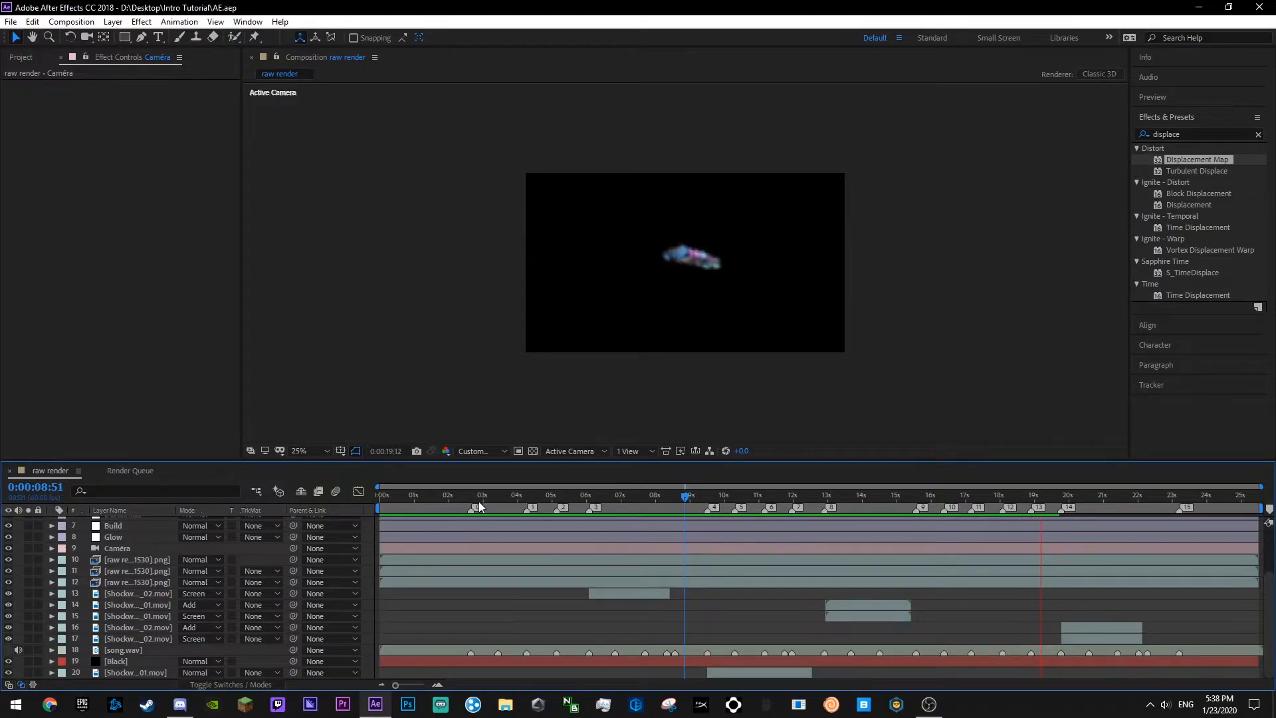
- Replay the ending from 0:00:17:54 and 0:00:17:37, and the second half from 0:00:12:45
left_click(997, 495)
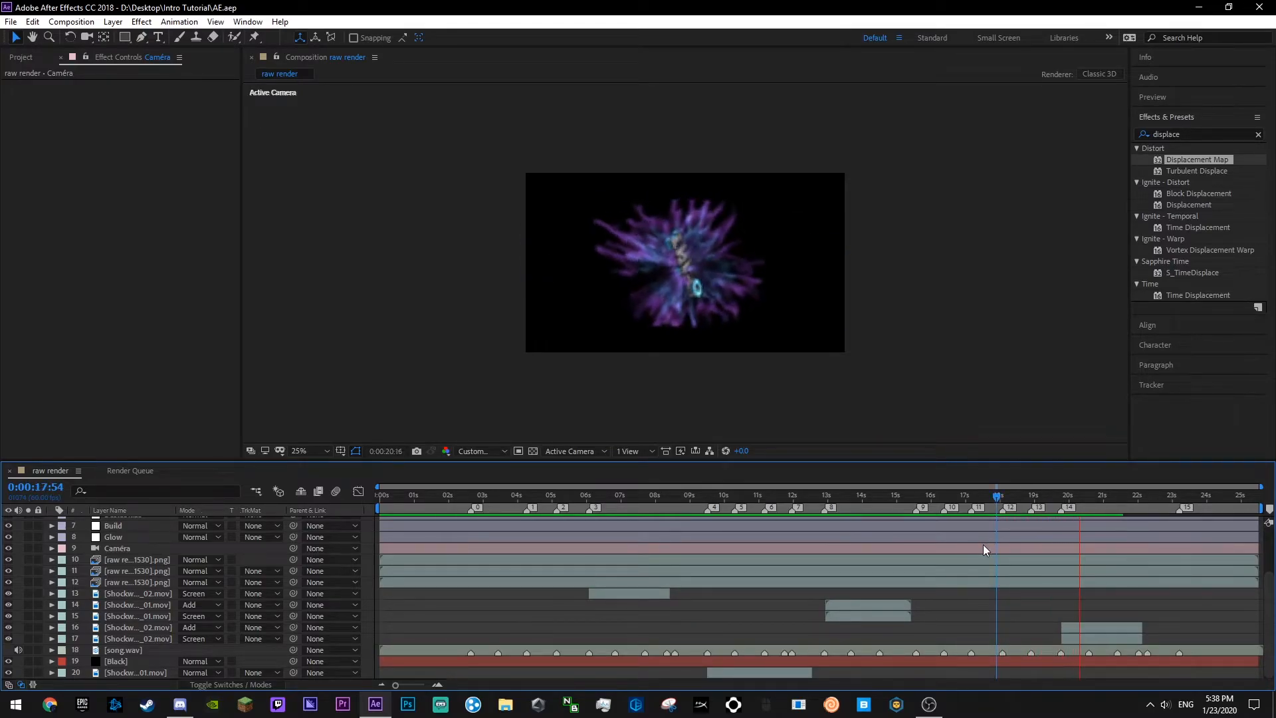
left_click(986, 497)
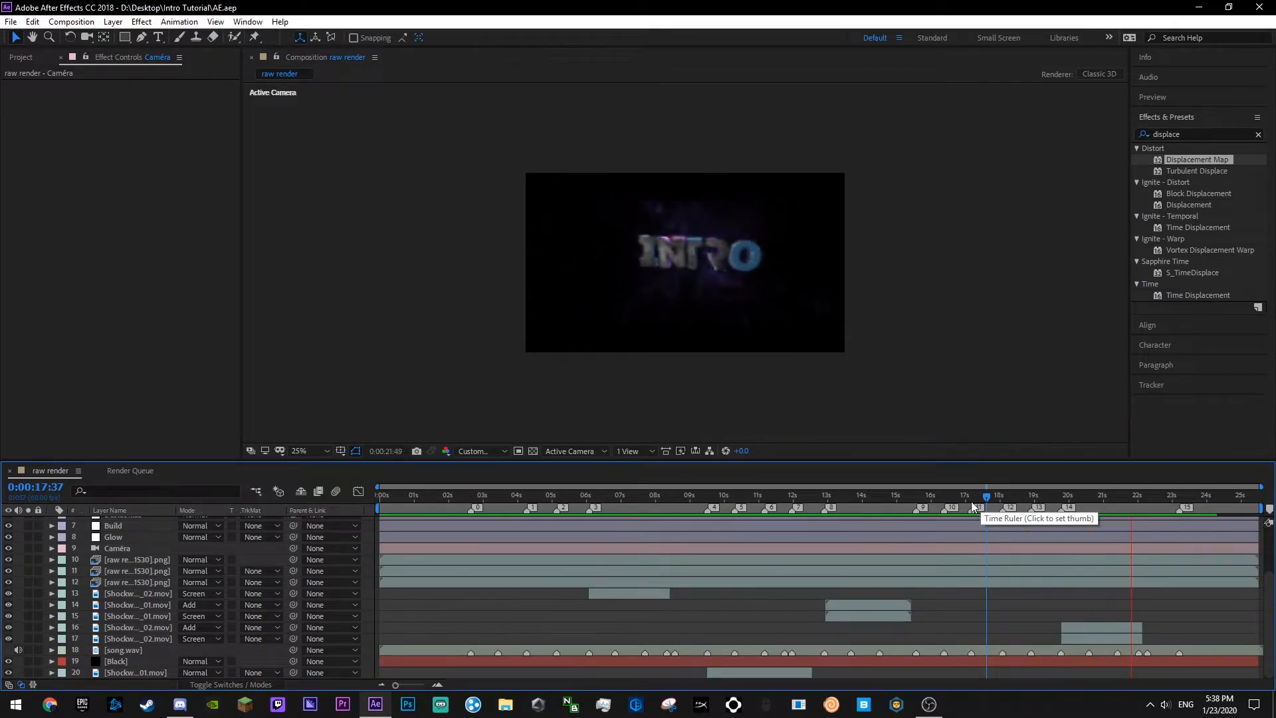
left_click_drag(971, 501, 819, 494)
key("space")
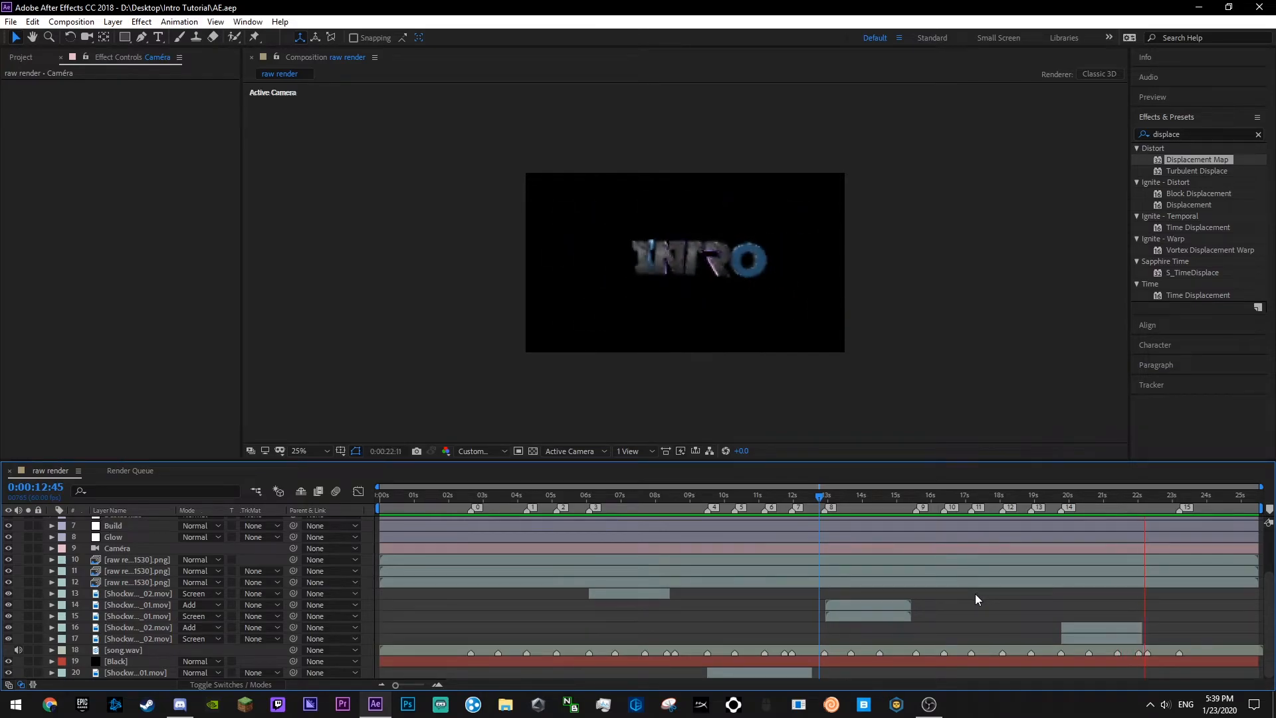
- Preview the first beat from 0:00:02:11 and duplicate layer 11, the raw render image sequence
left_click_drag(618, 500, 455, 546)
left_click(166, 566)
key("ctrl+s")
key("space")
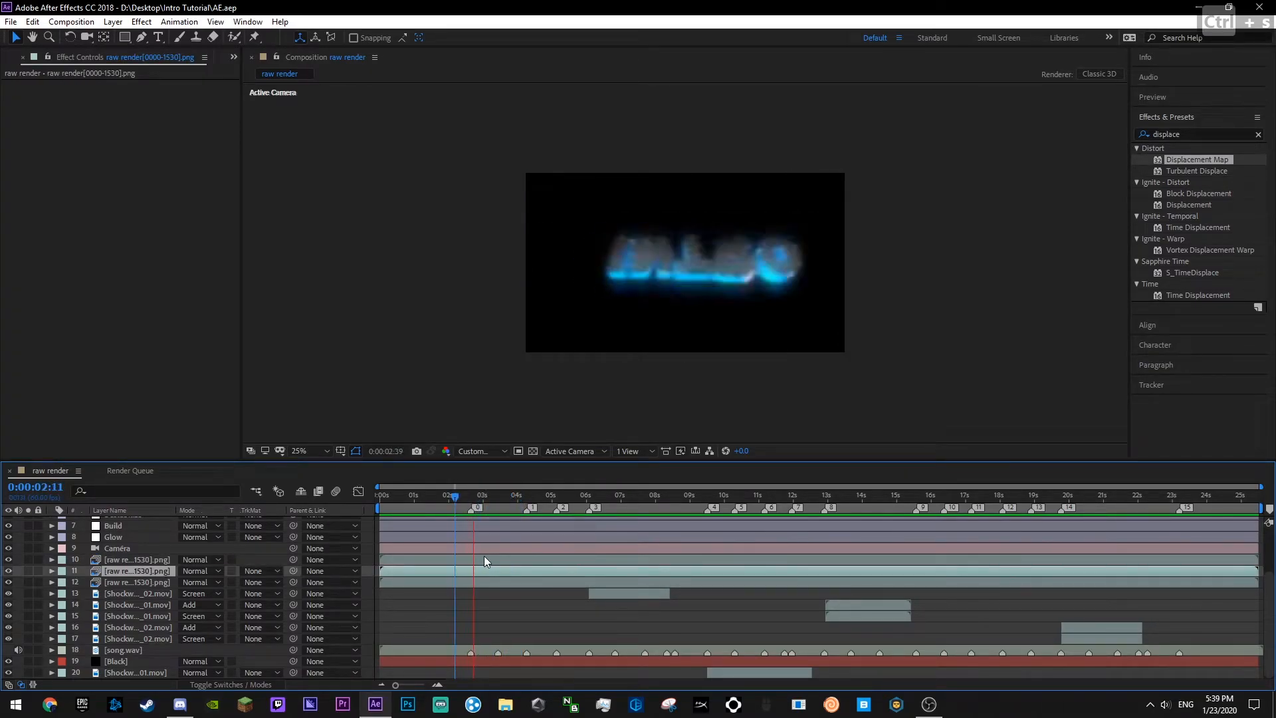
key("space")
key("ctrl+c")
key("ctrl+v")
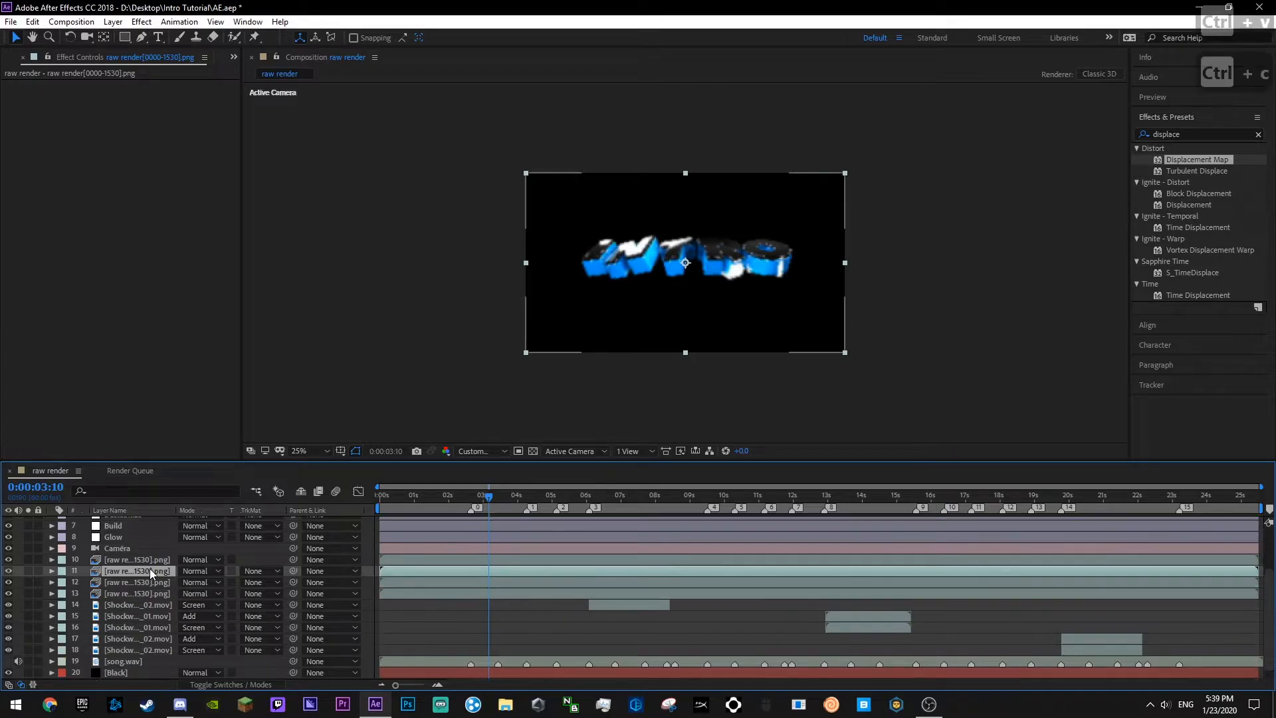
- Keyframe the duplicated layer 11's opacity at 0% at 0:00:02:38 and raise it one frame later
left_click(460, 497)
key("space")
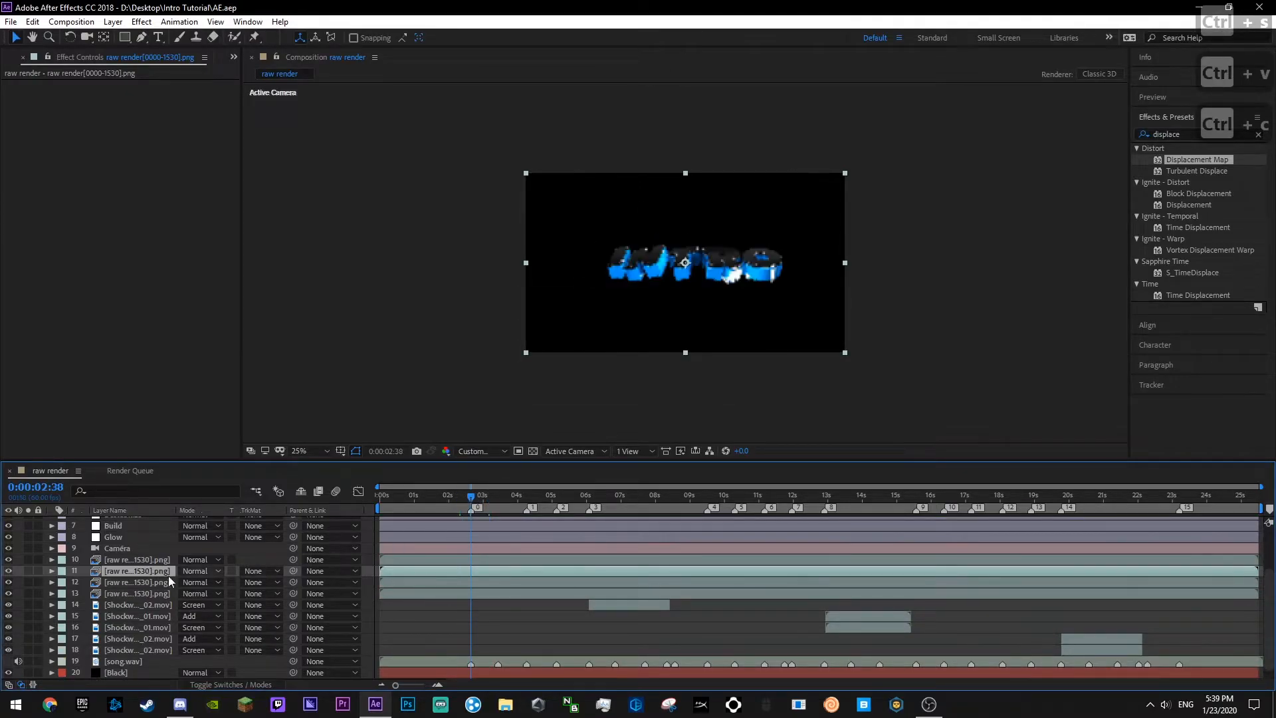
key("t")
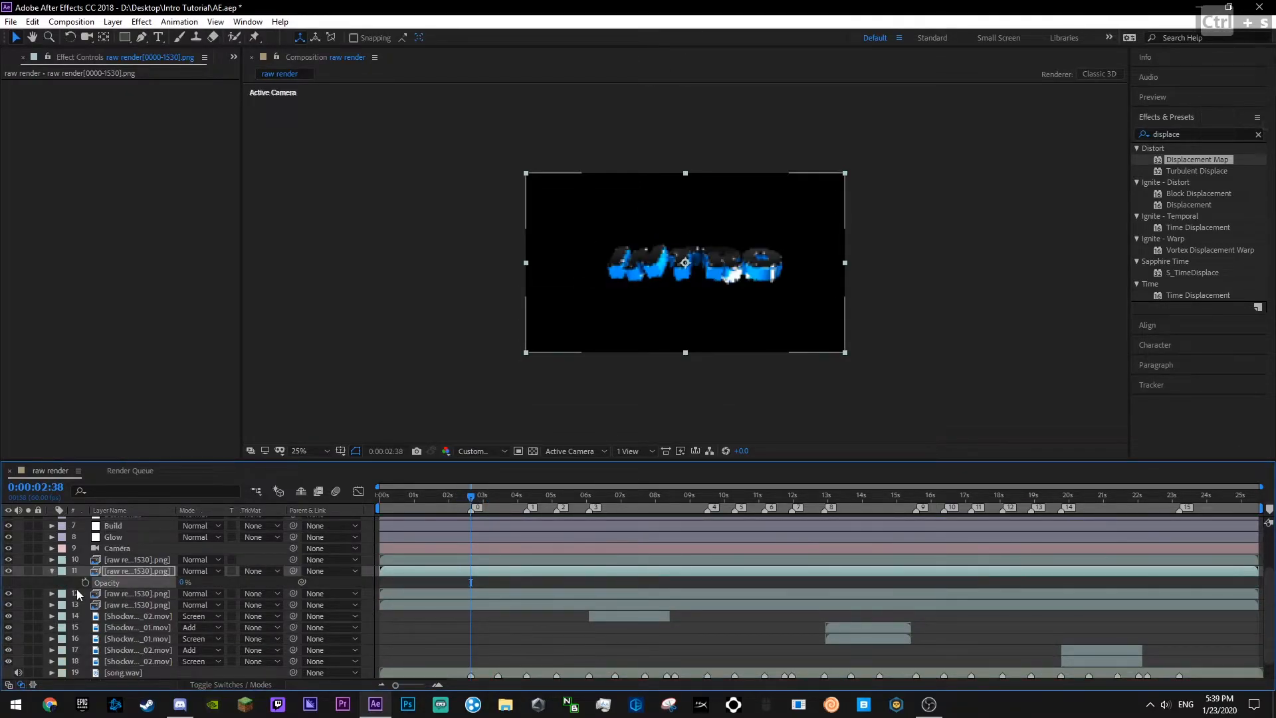
left_click(85, 582)
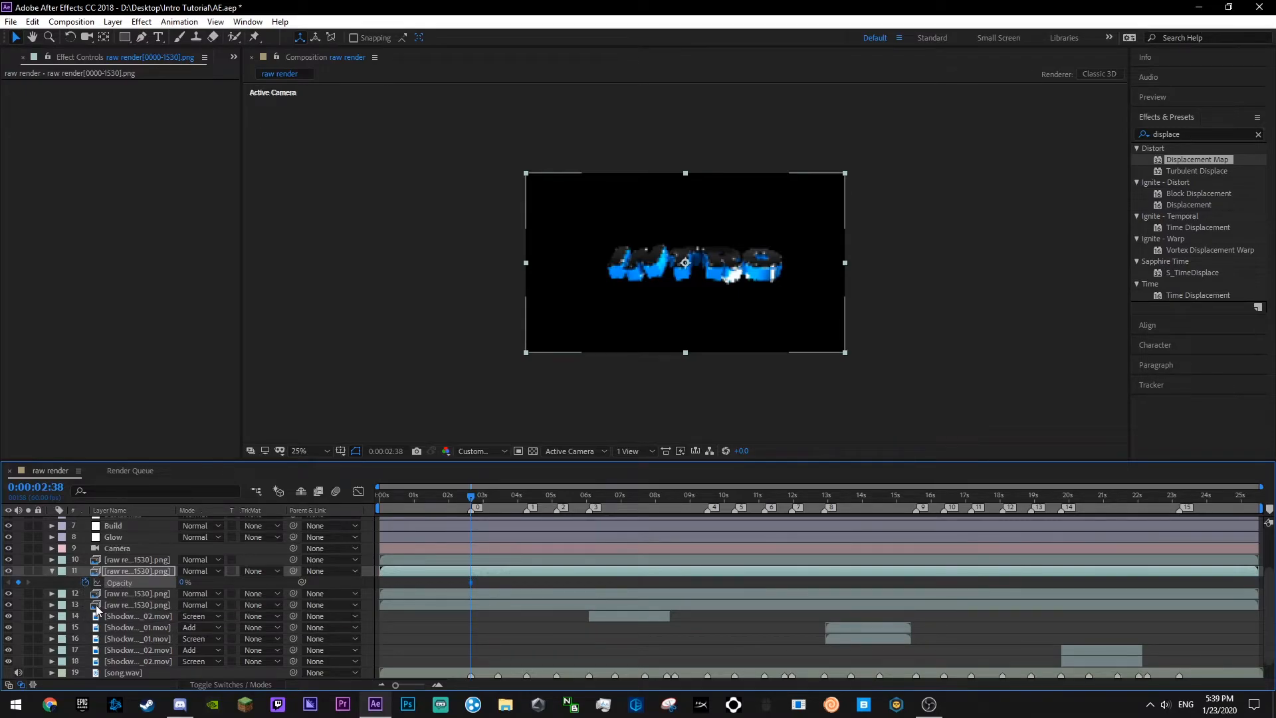
key("Page_Down")
left_click(211, 581)
- Keyframe layer 11's scale at 100% at 0:00:02:38 and 196% at 0:00:04:01, and save
left_click(142, 570)
key("s")
key("ctrl+s")
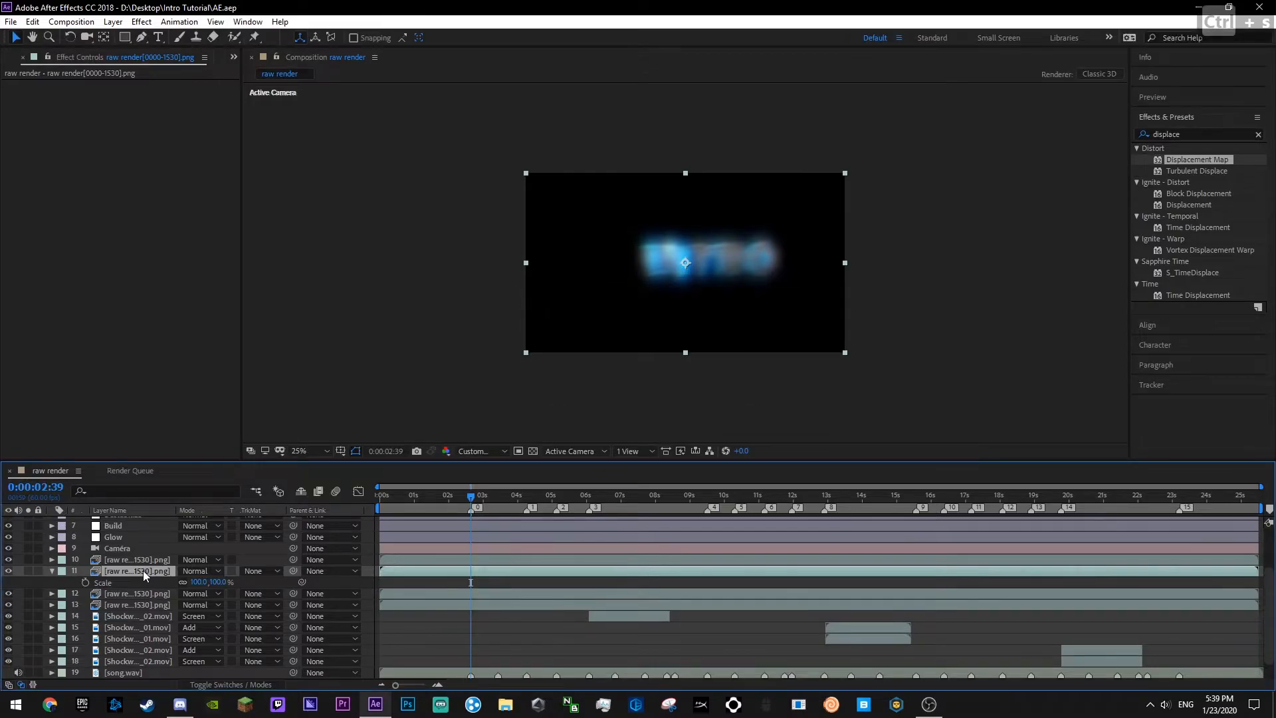
key("Page_Up")
left_click(85, 582)
left_click_drag(489, 508, 517, 508)
left_click_drag(198, 582, 262, 581)
key("ctrl+s")
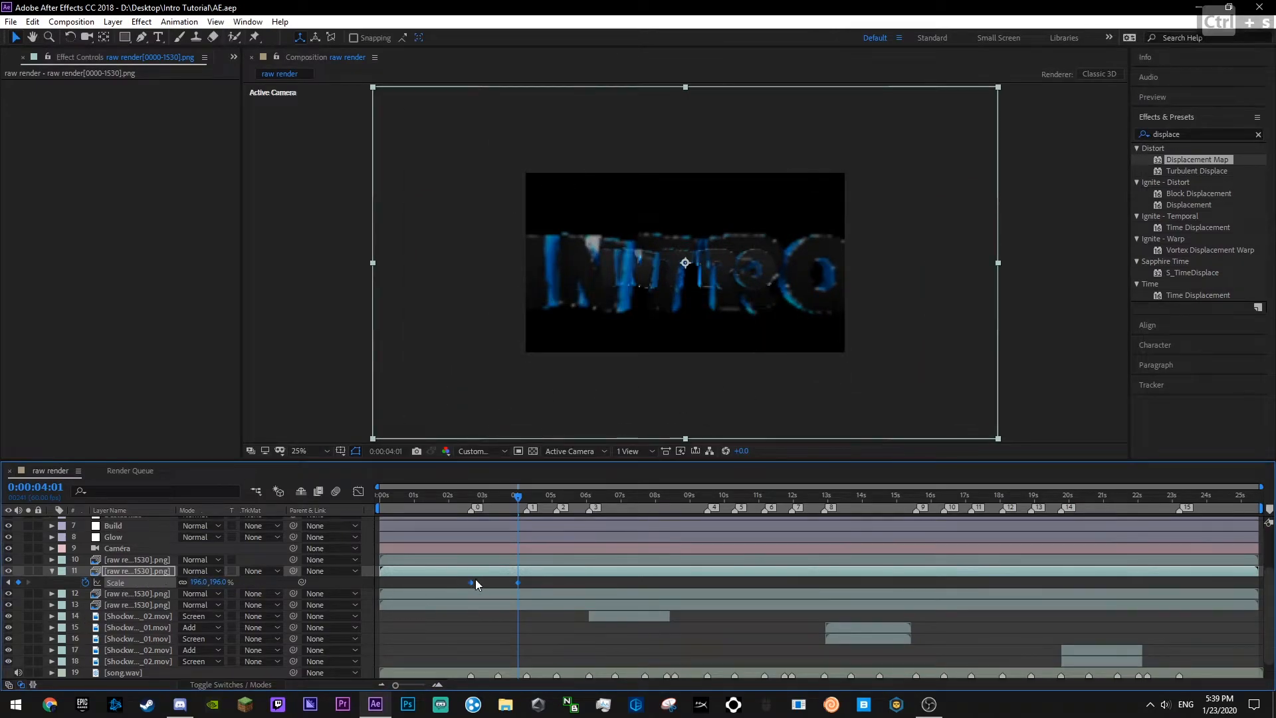
- Move layer 11's second scale keyframe near marker 1, and ease the first keyframe so the scale curve rises steeply at the start
left_click_drag(513, 582, 524, 581)
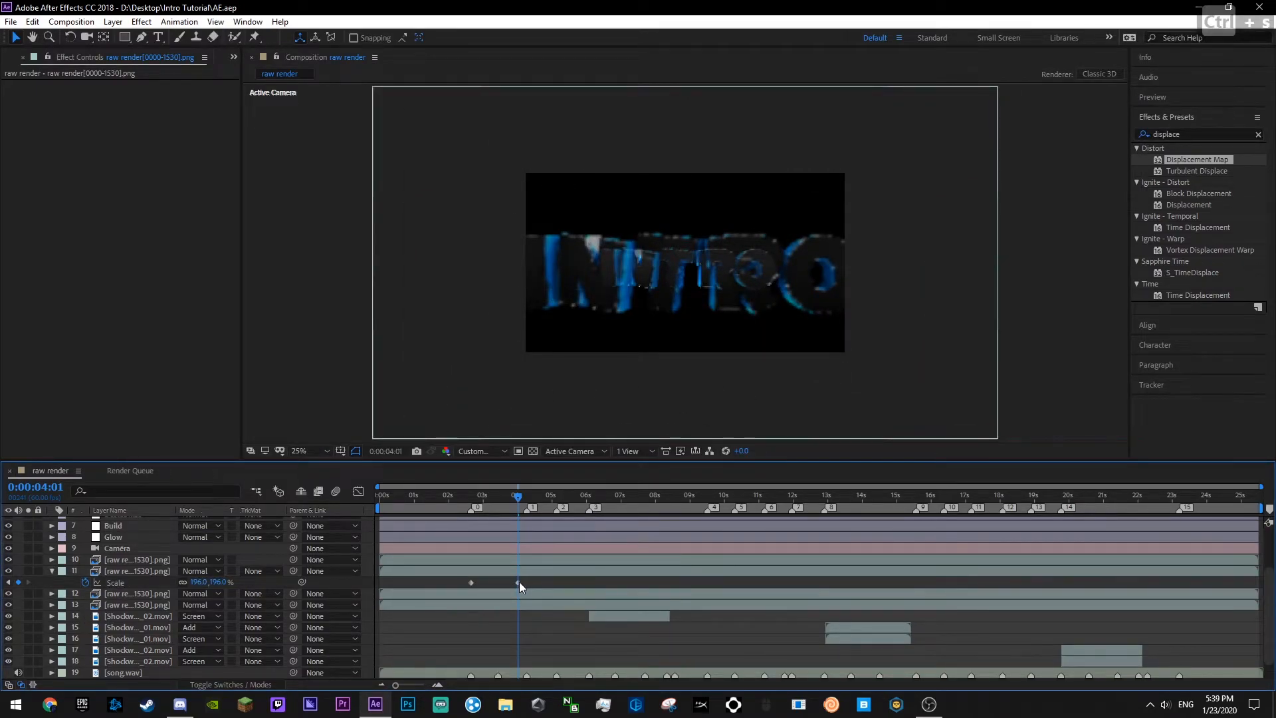
left_click(471, 582)
key("F9")
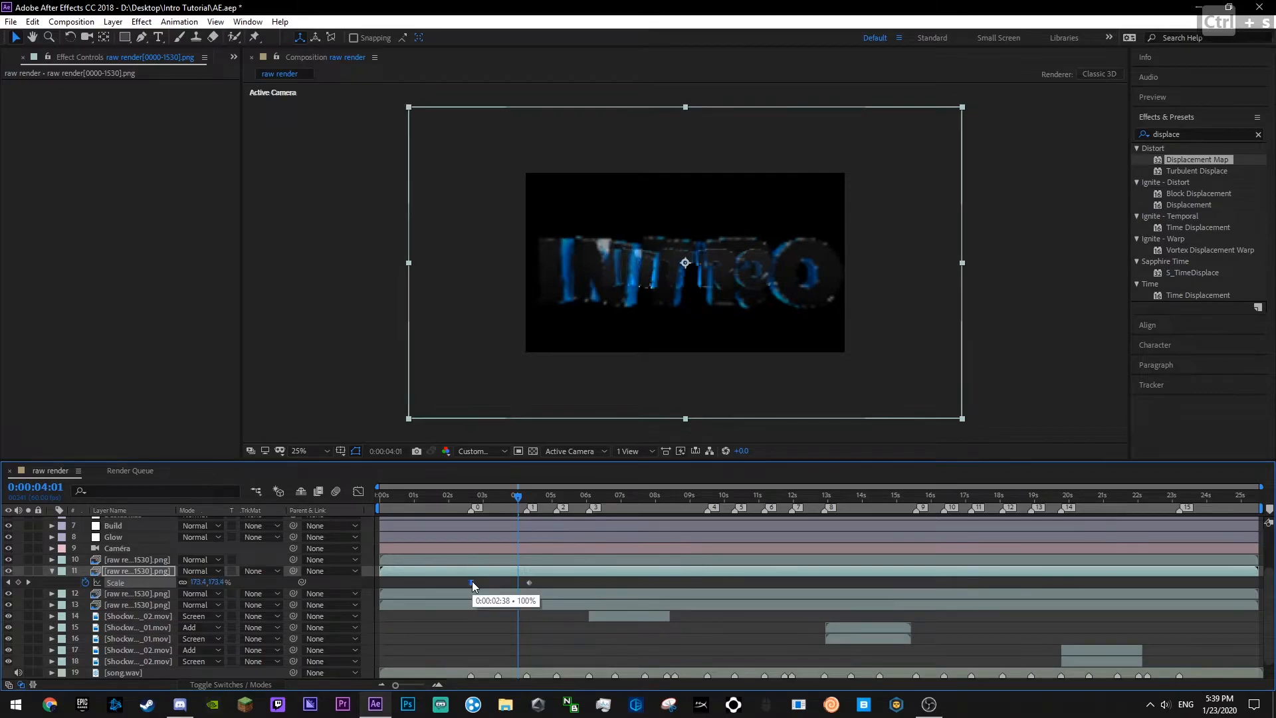
left_click(358, 491)
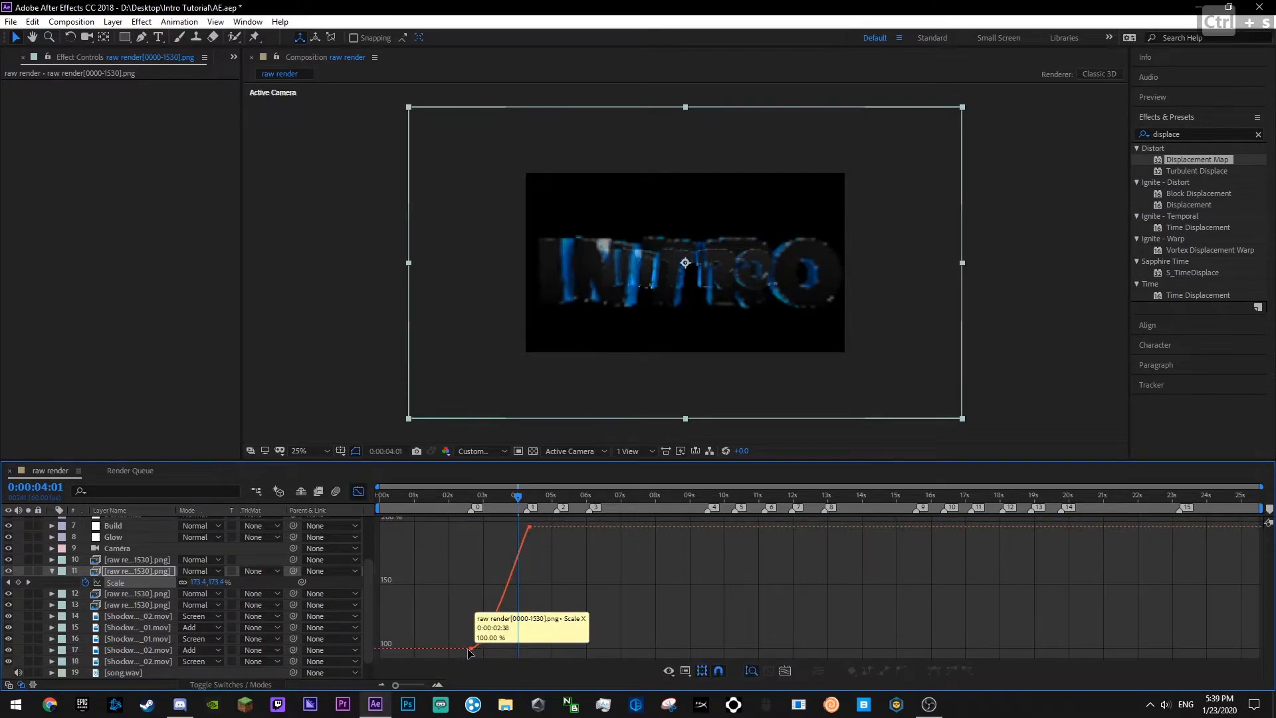
left_click_drag(489, 648, 459, 568)
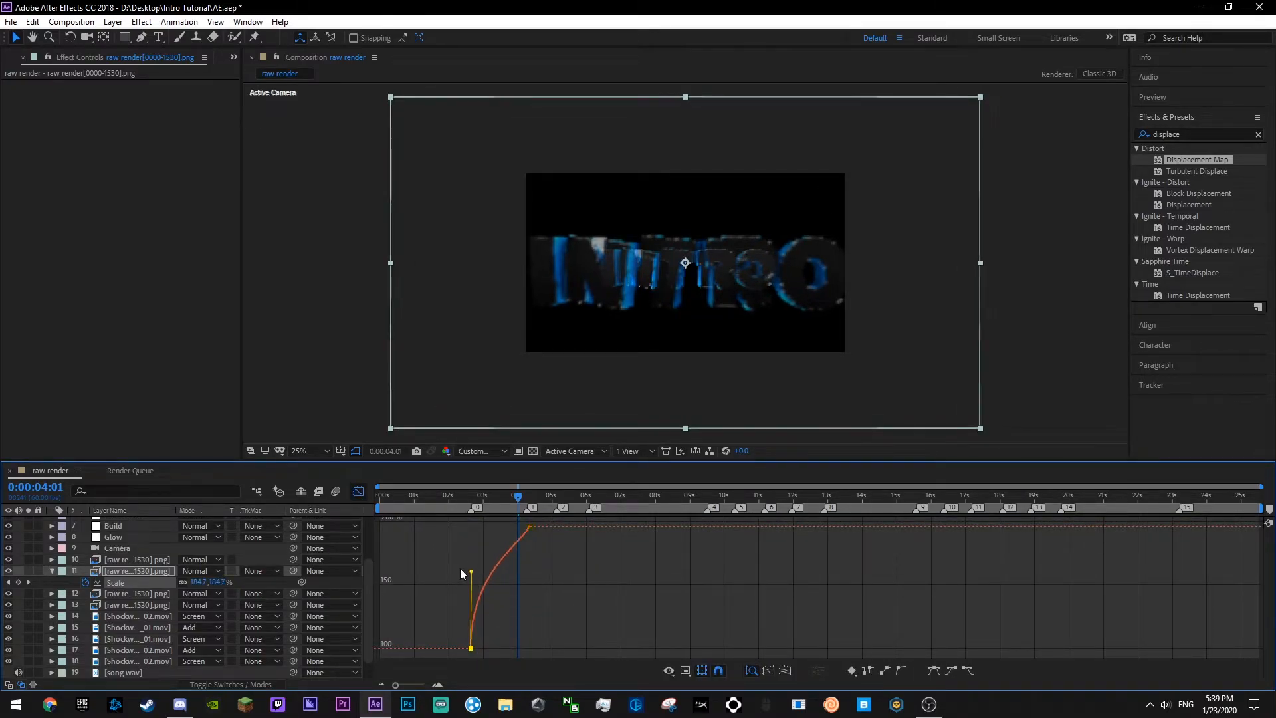
- Ease layer 11's last scale keyframe in the graph, return to the layer view and save
left_click(534, 576)
left_click(529, 527)
key("F9")
left_click(559, 590)
left_click(359, 492)
key("ctrl+s")
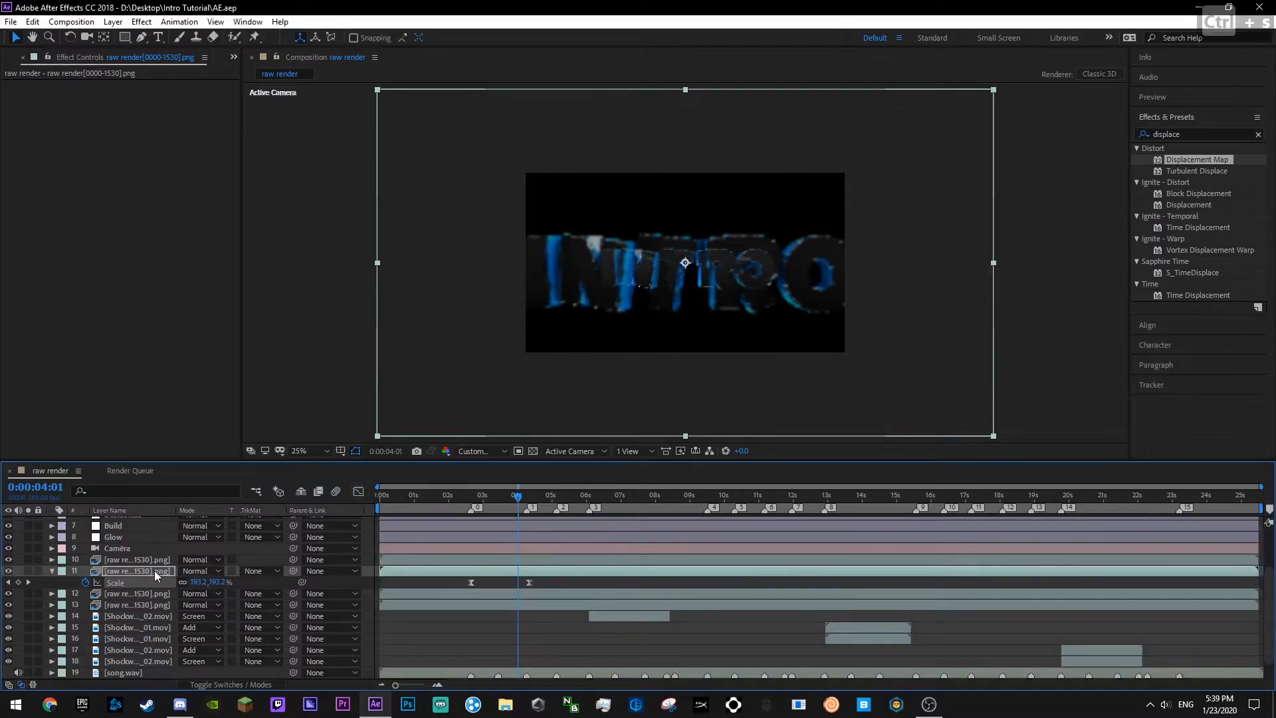
- Keyframe layer 11's opacity at 0% at 0:00:03:27 and save the project
left_click(505, 505)
key("t")
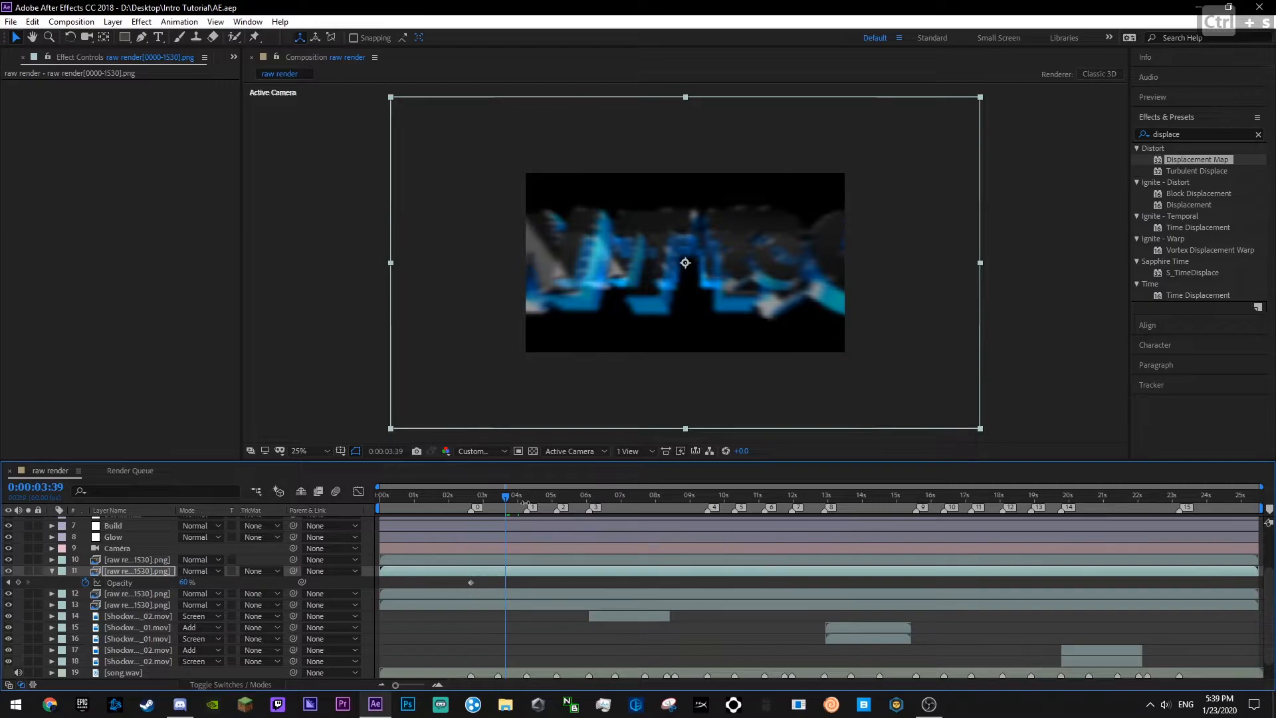
left_click(499, 501)
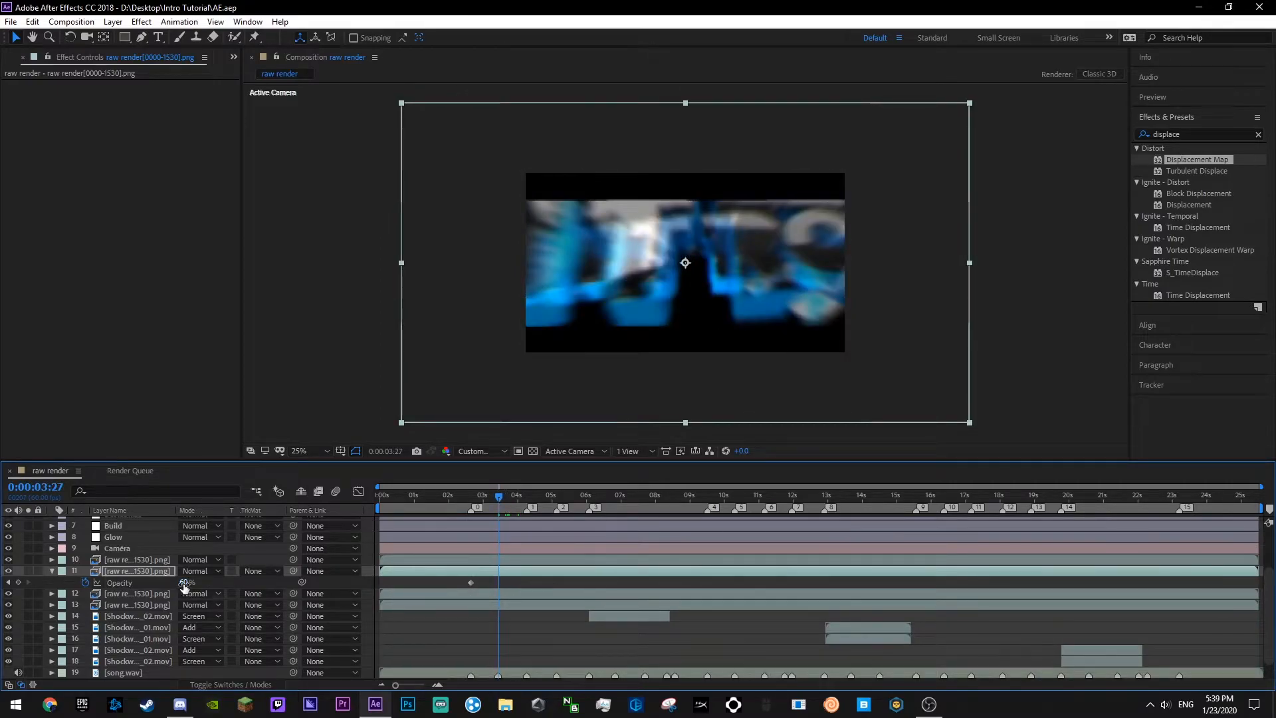
left_click(184, 583)
type("0")
key("Return")
left_click_drag(529, 582, 554, 582)
key("ctrl+s")
- Preview the first beat with the scaled duplicate, collapse layer 11's properties and save
left_click(465, 504)
key("space")
left_click_drag(418, 500, 362, 508)
key("ctrl+s")
left_click(52, 571)
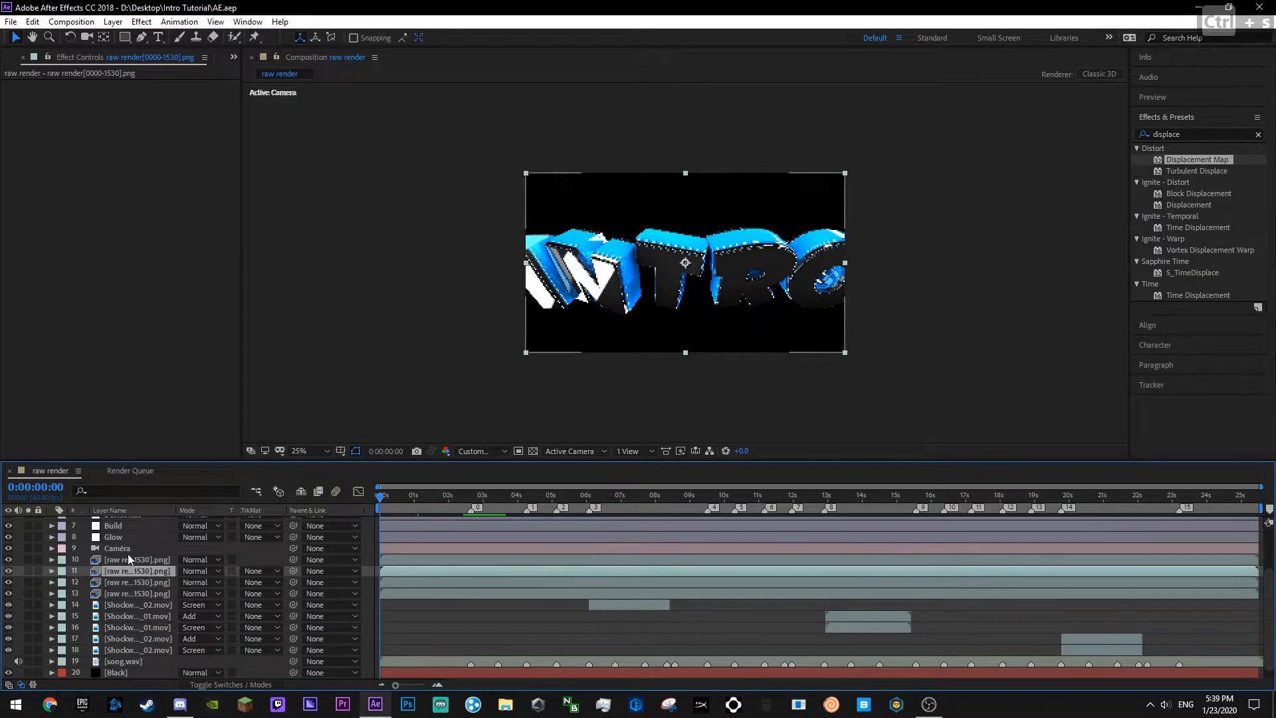
key("ctrl+s")
left_click(497, 619)
key("space")
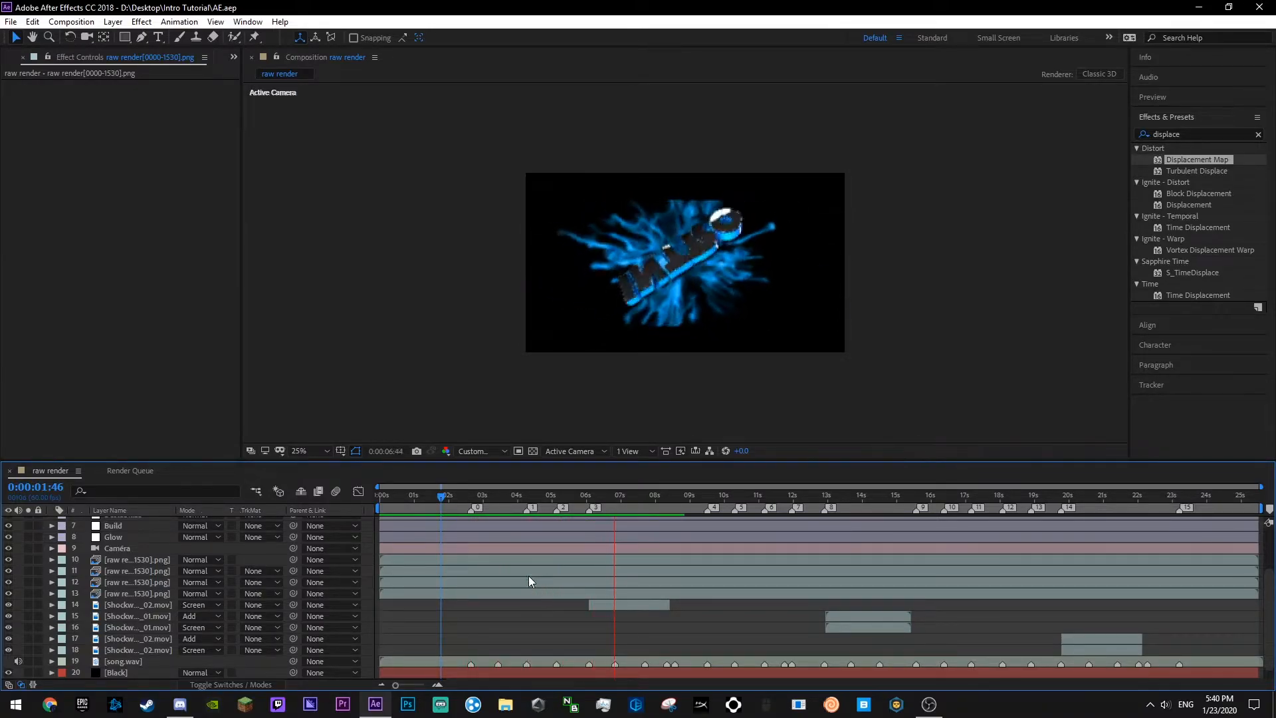
- Replay the section around the first beats and then the opening from 0:00:00:00
left_click(500, 501)
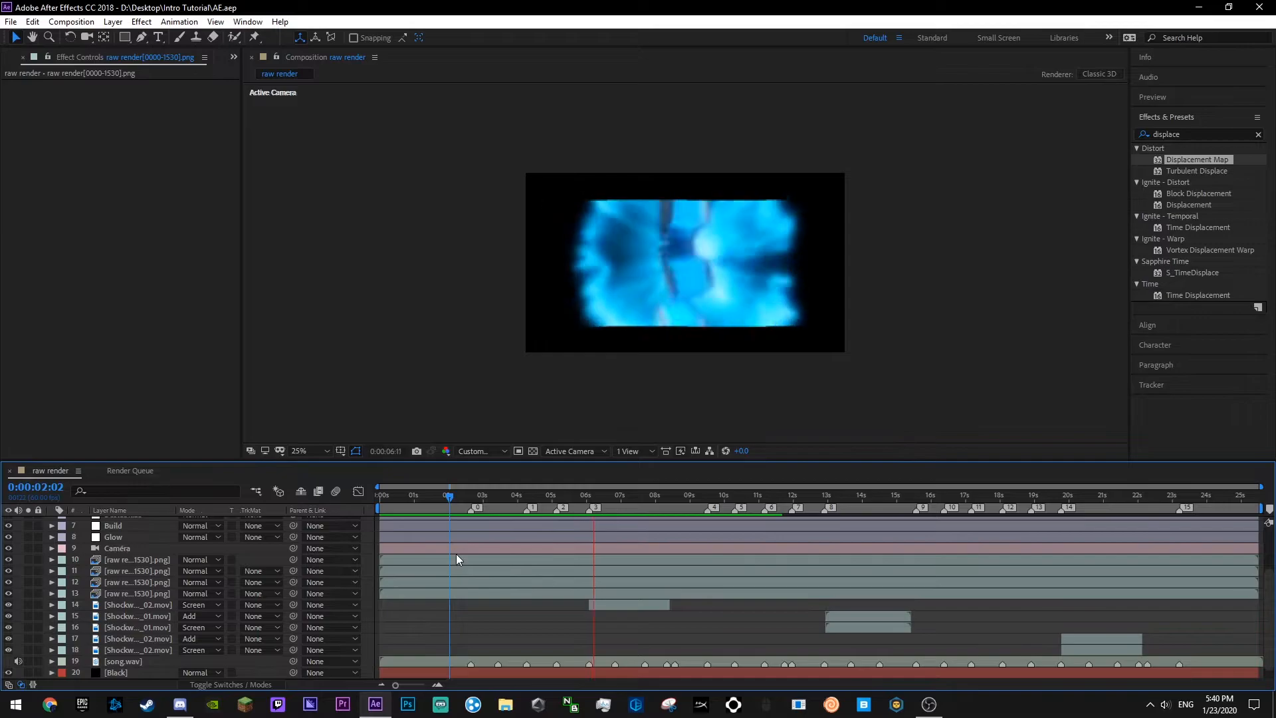
left_click_drag(421, 497, 273, 521)
key("space")
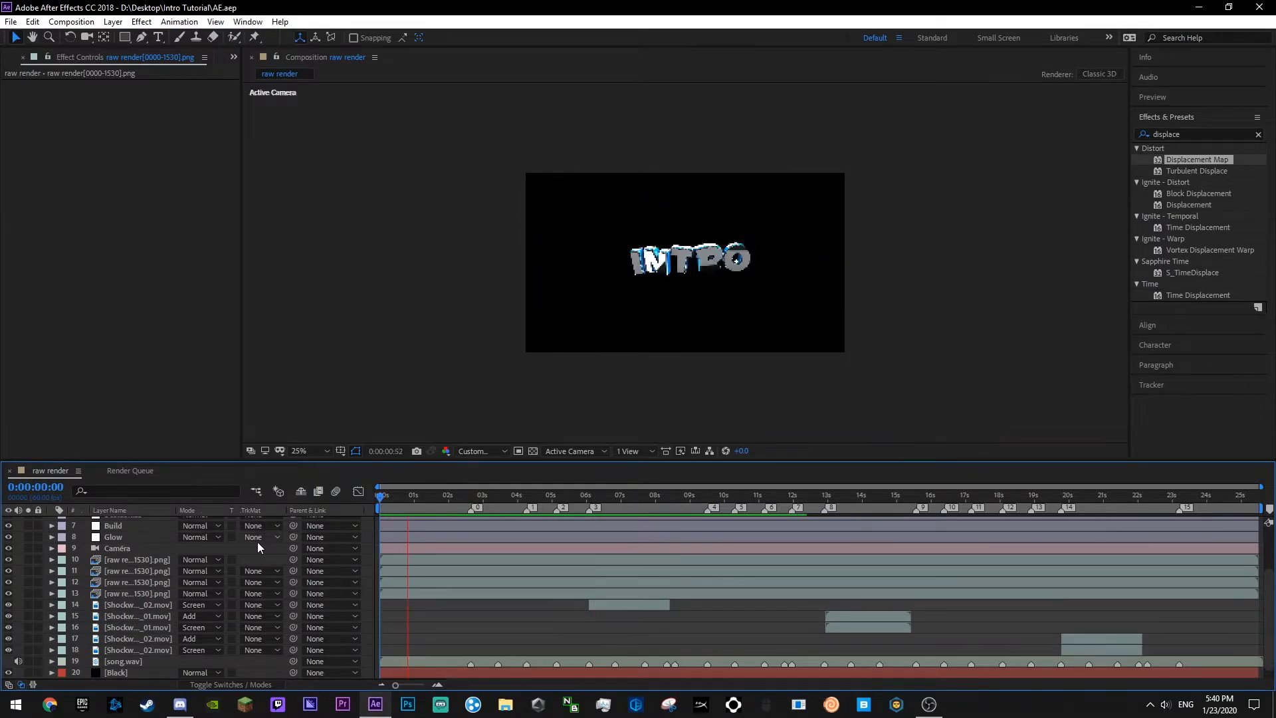
key("space")
key("space")
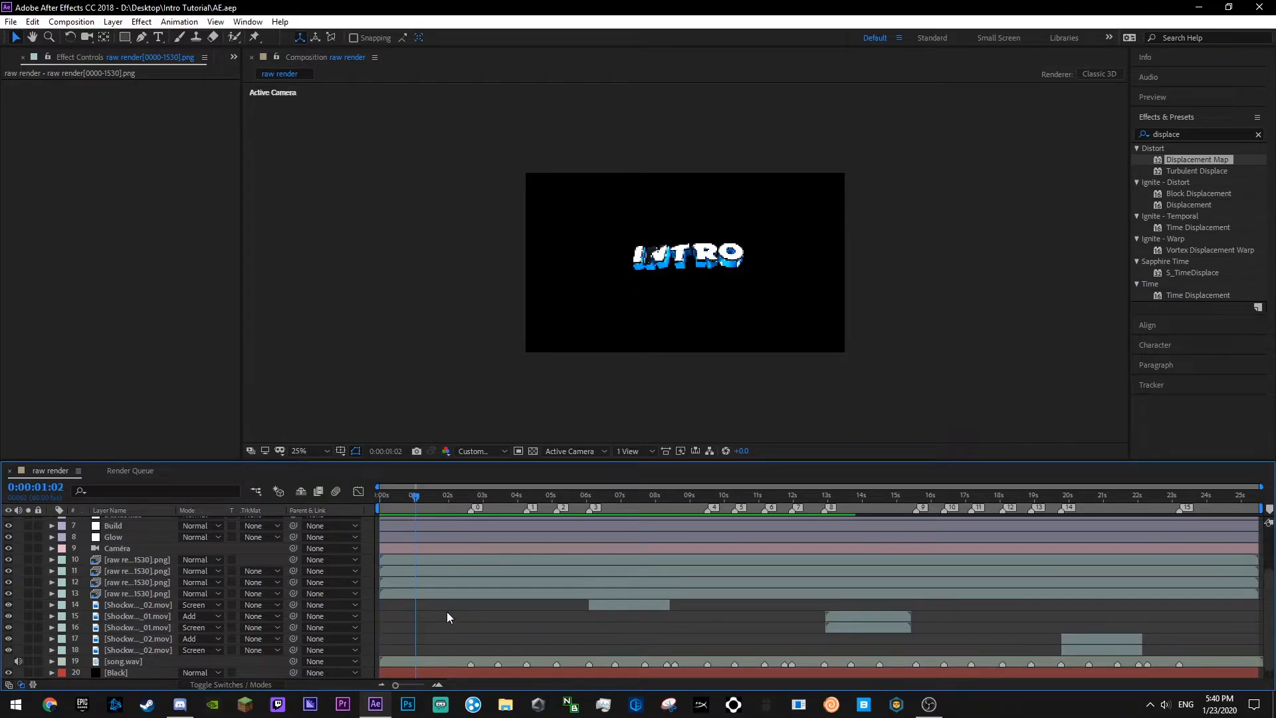
- Place four markers on the Caméra layer in time with the opening beats before marker 0, starting at 0:00:01:43
key("ctrl+s")
scroll(420, 599, "up", 3)
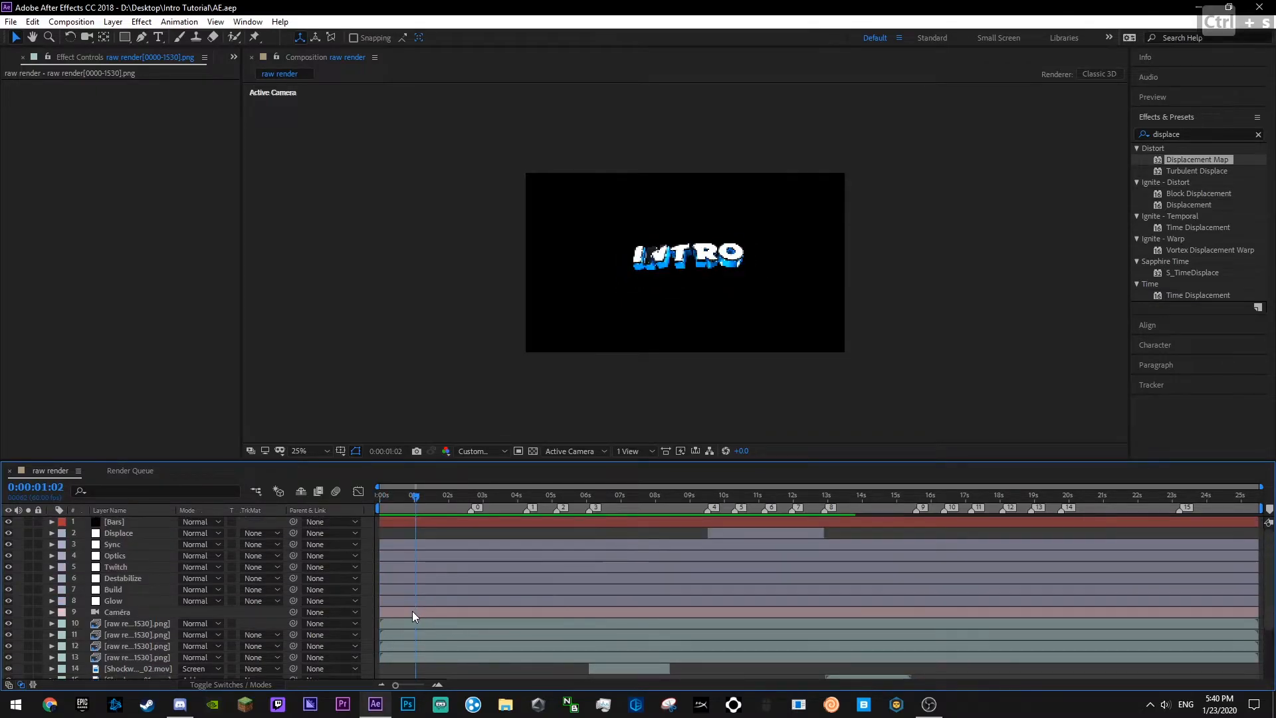
left_click(412, 611)
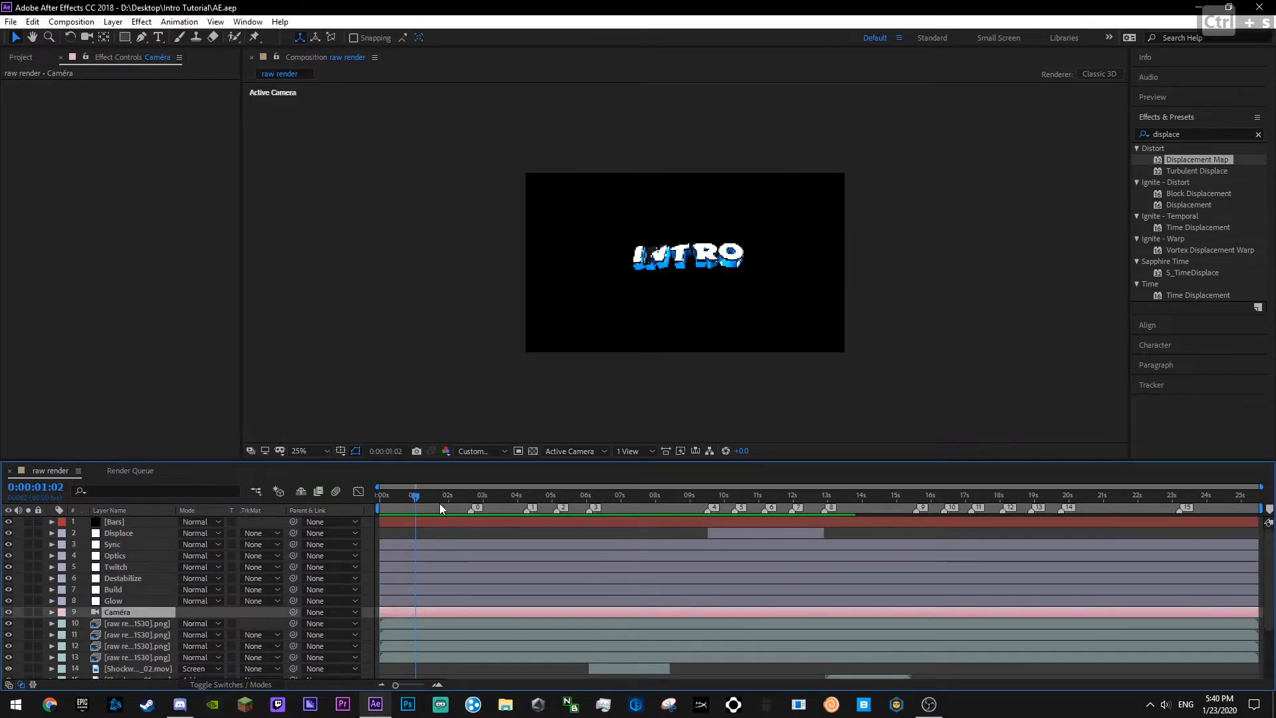
key("Home")
key("ctrl+s")
key("space")
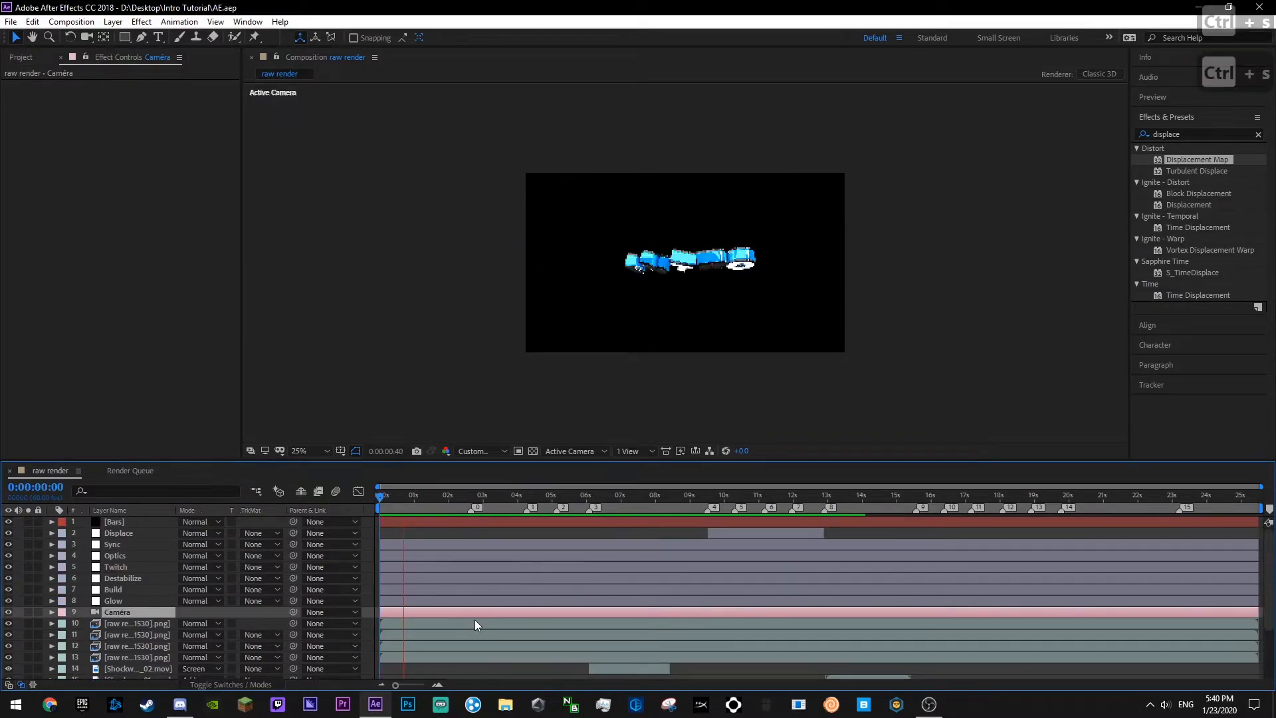
left_click(431, 508)
key("ctrl+z")
left_click(424, 509)
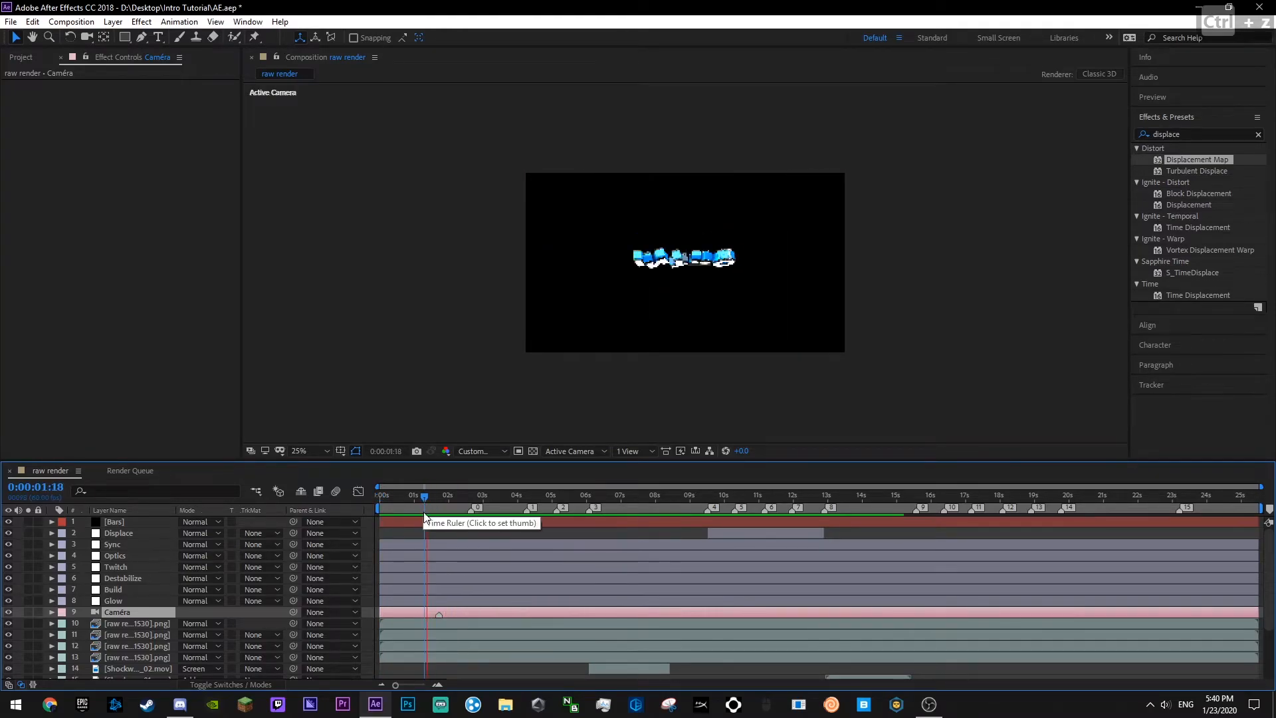
left_click(421, 503)
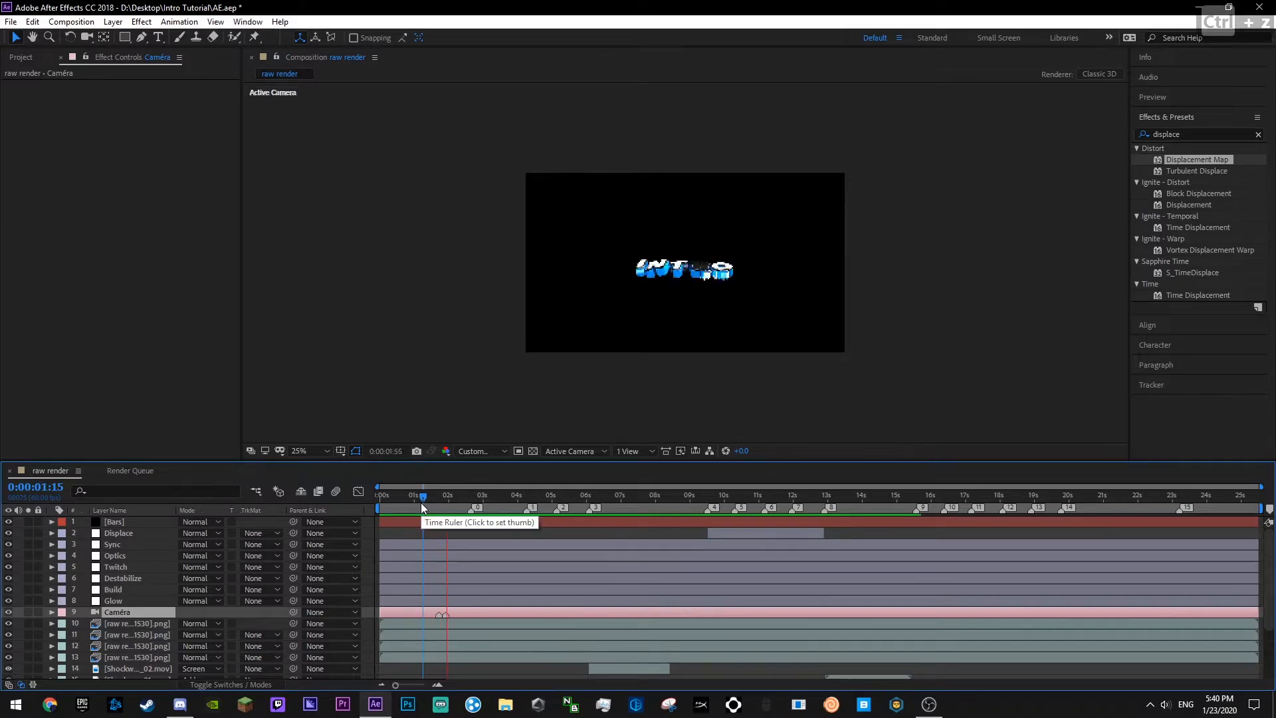
left_click(428, 501)
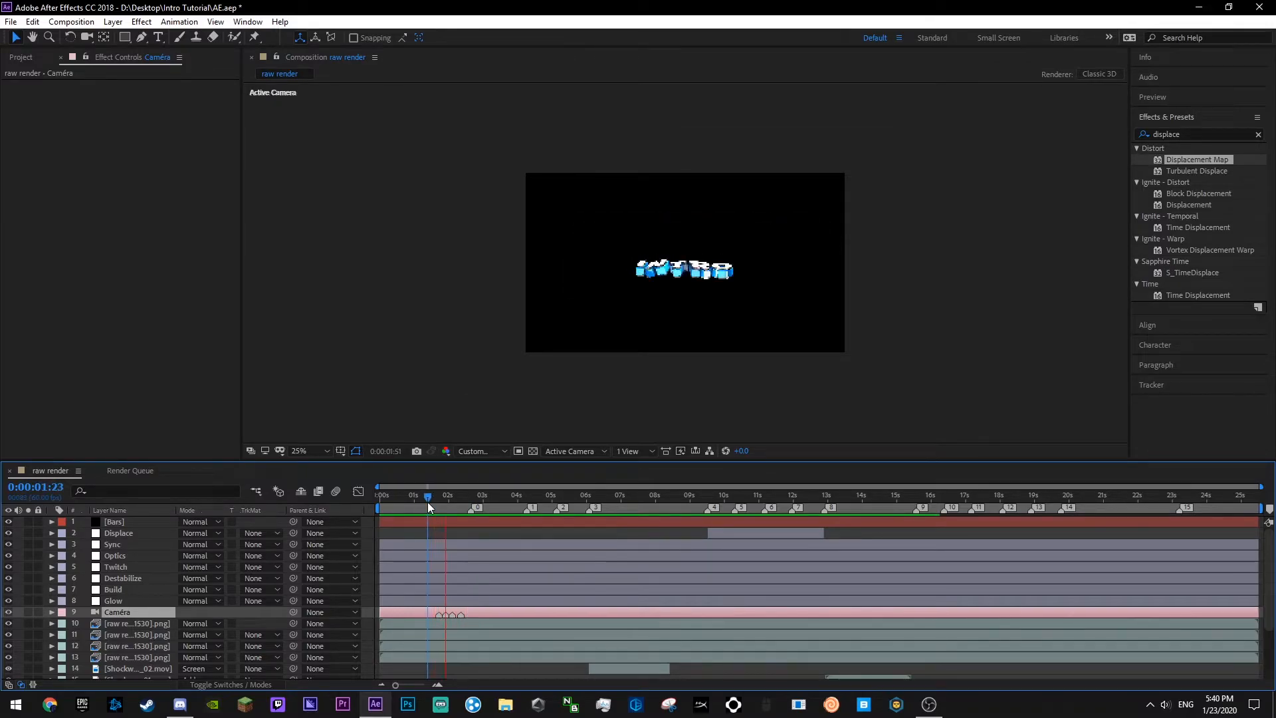
- Zoom in on the opening seconds and replay them to check the Caméra markers against the music
key("space")
key("=")
key("=")
left_click_drag(436, 502, 469, 503)
key("space")
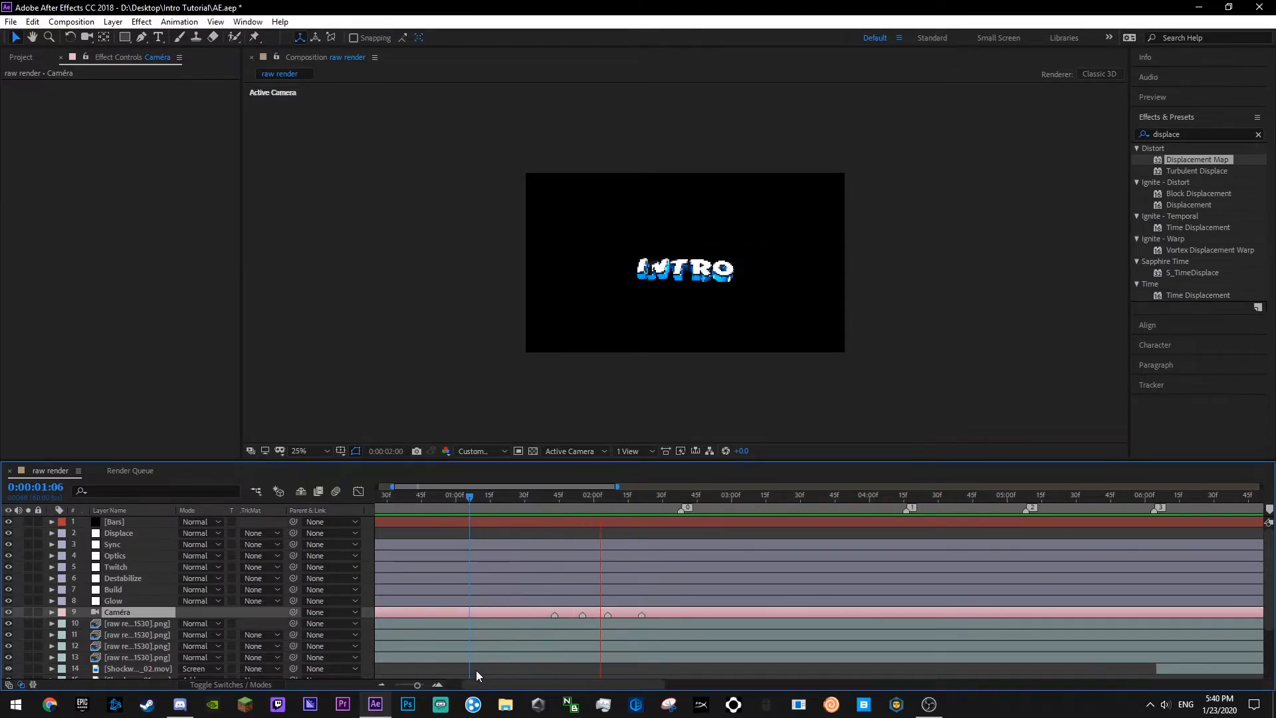
key("space")
left_click(447, 499)
key("space")
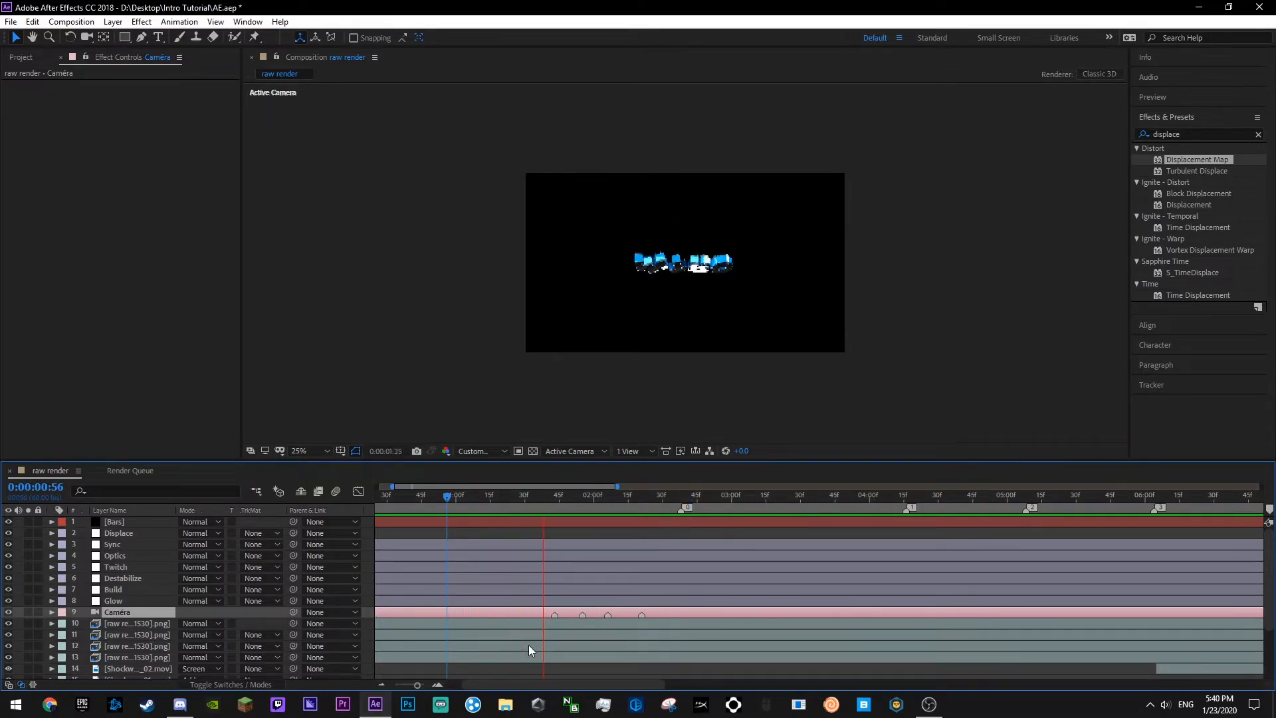
key("space")
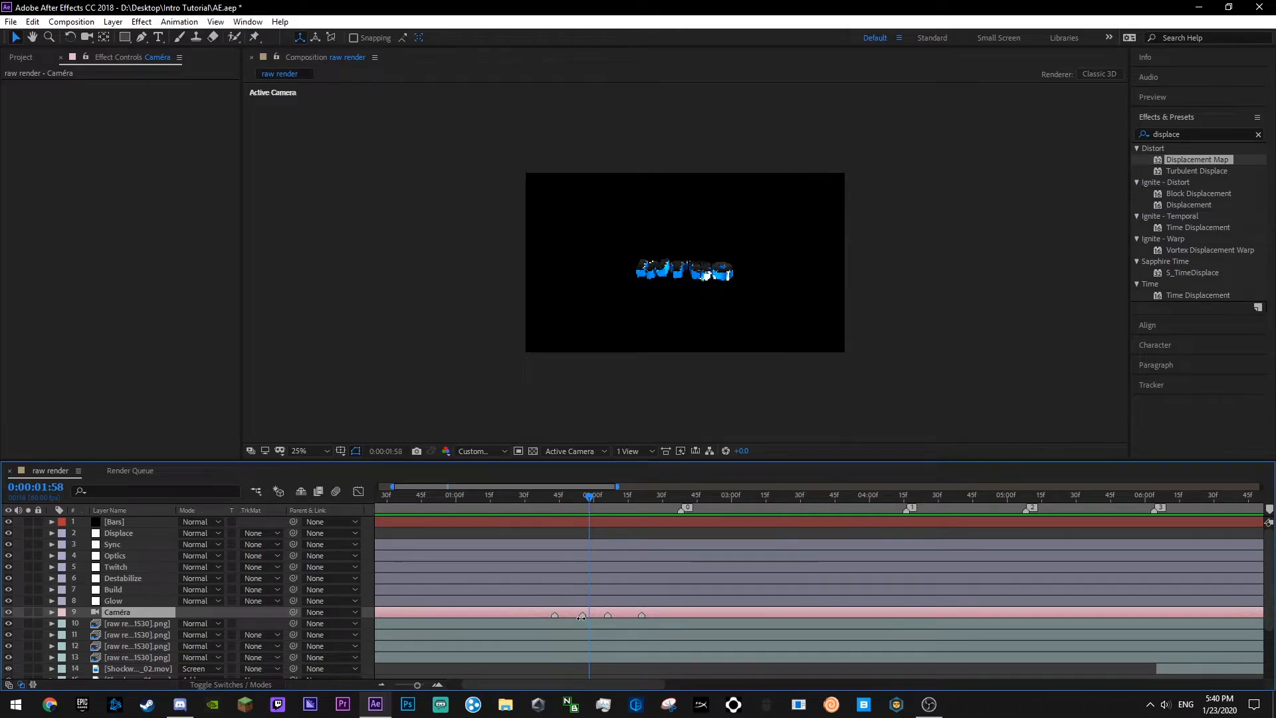
- Nudge the second Caméra marker slightly earlier and the fourth slightly later, replaying the beats to check the timing
left_click(573, 623)
left_click(523, 497)
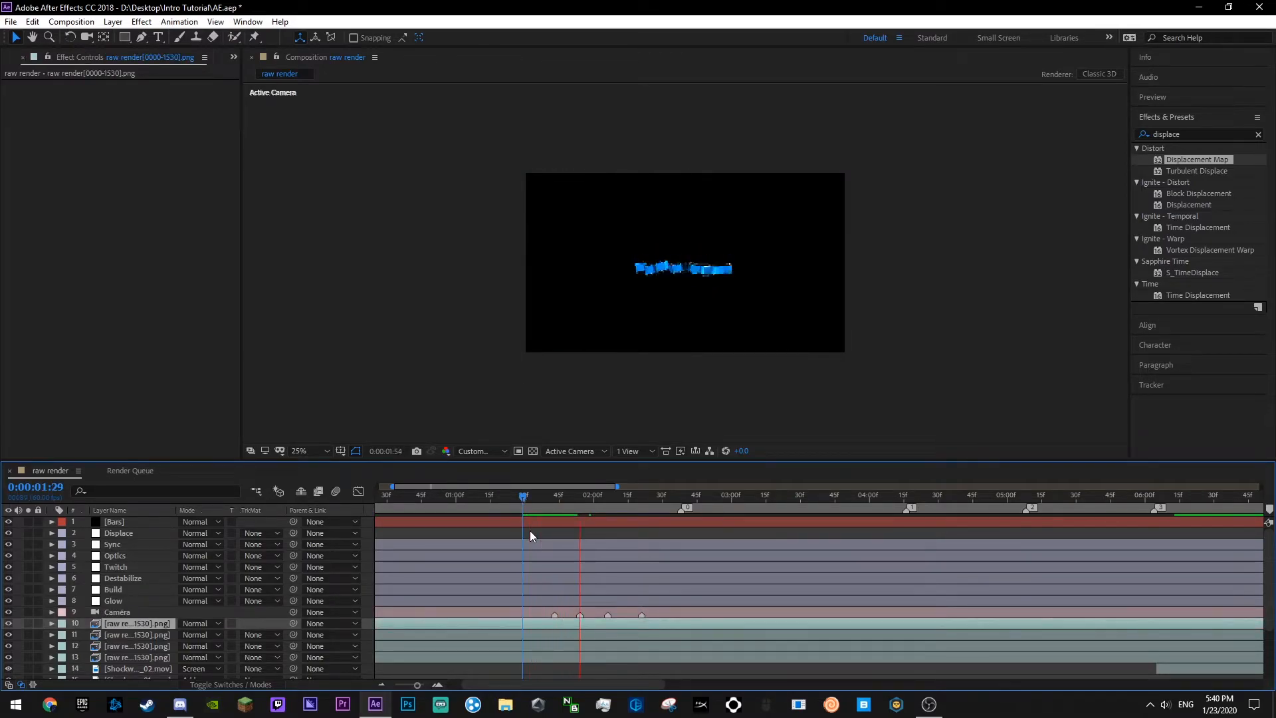
left_click(541, 497)
left_click(564, 532)
key("space")
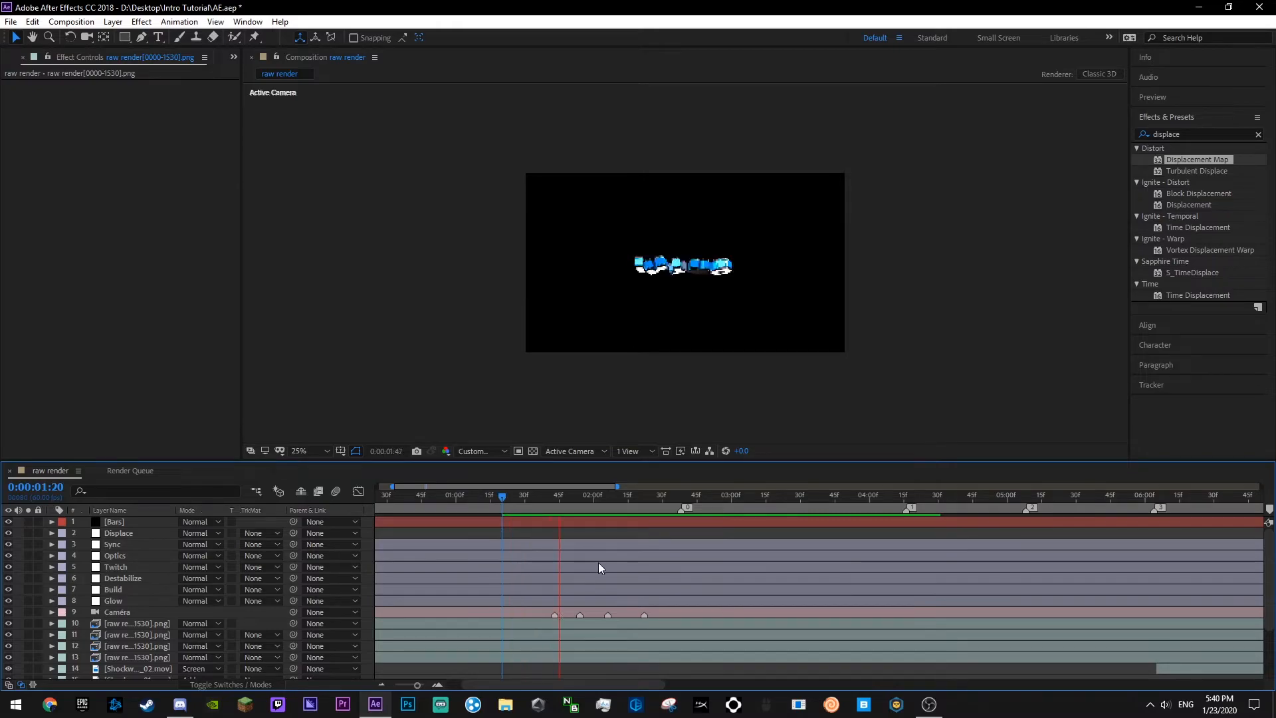
key("space")
- Create a black 1920 x 1080 solid named Fade above the other layers
scroll(575, 553, "down", 4, "alt")
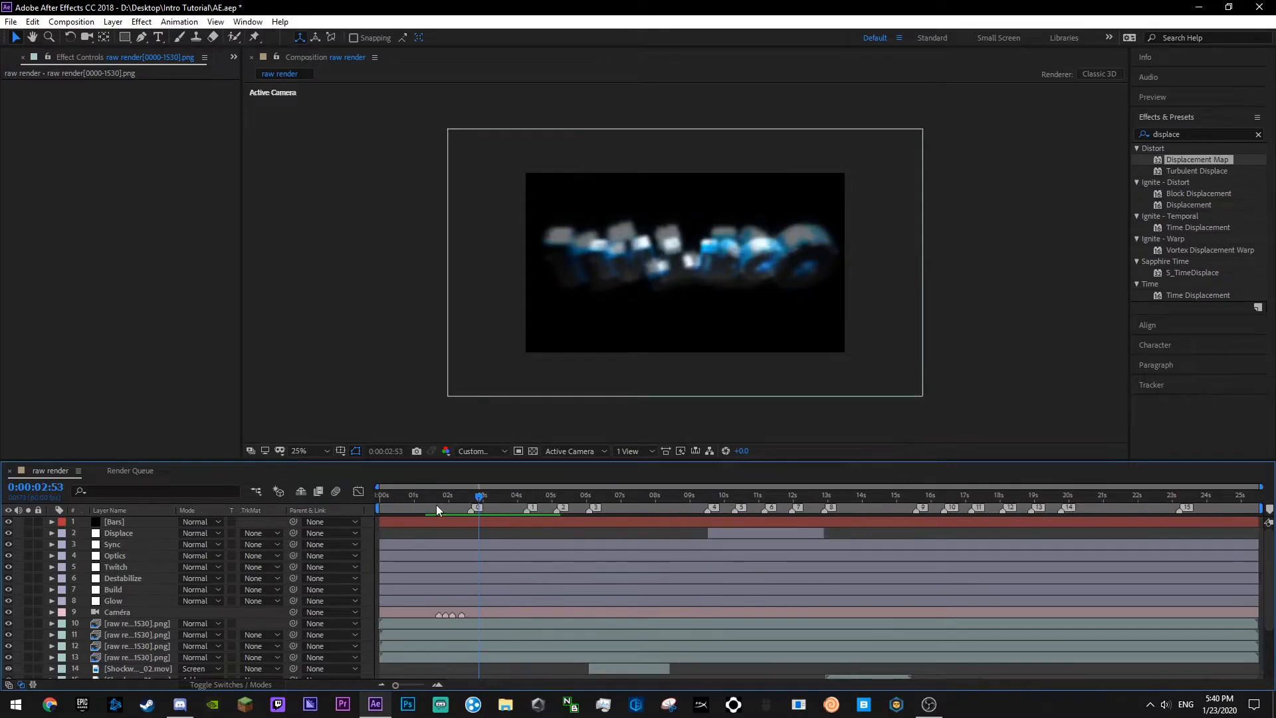
left_click_drag(441, 498, 379, 502)
right_click(404, 535)
left_click(368, 525)
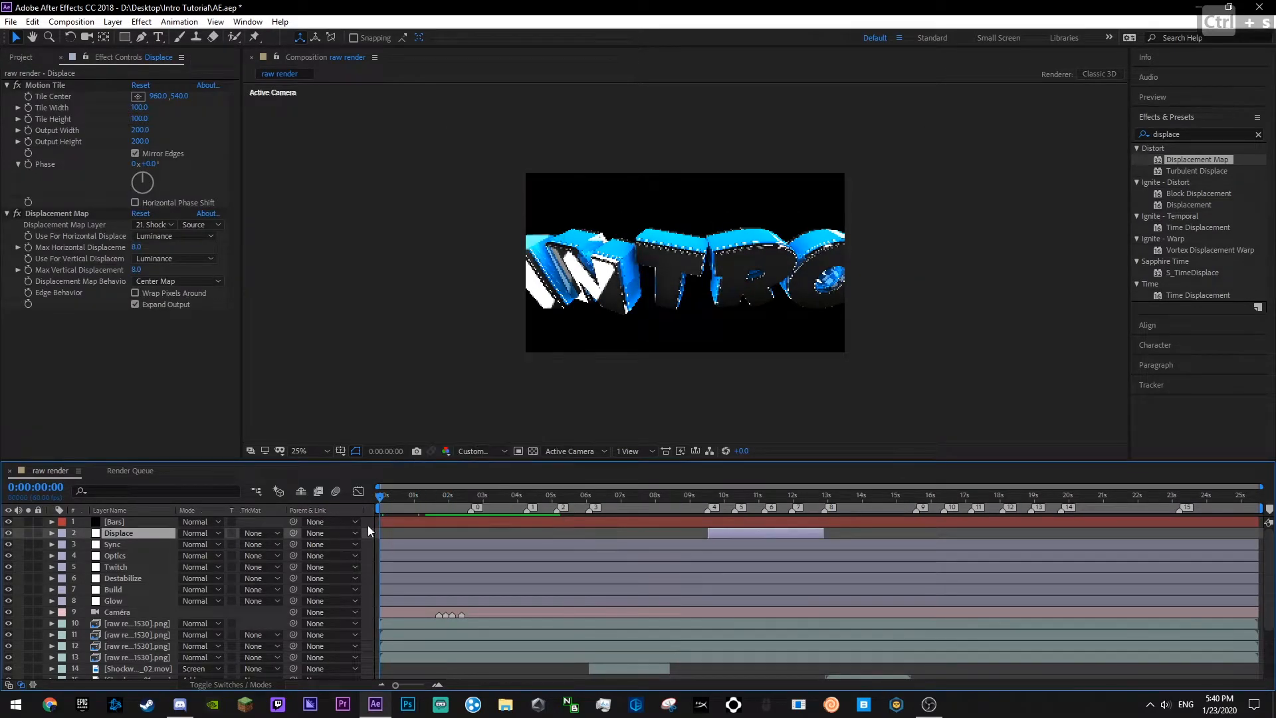
right_click(369, 526)
mouse_move(518, 534)
left_click(565, 567)
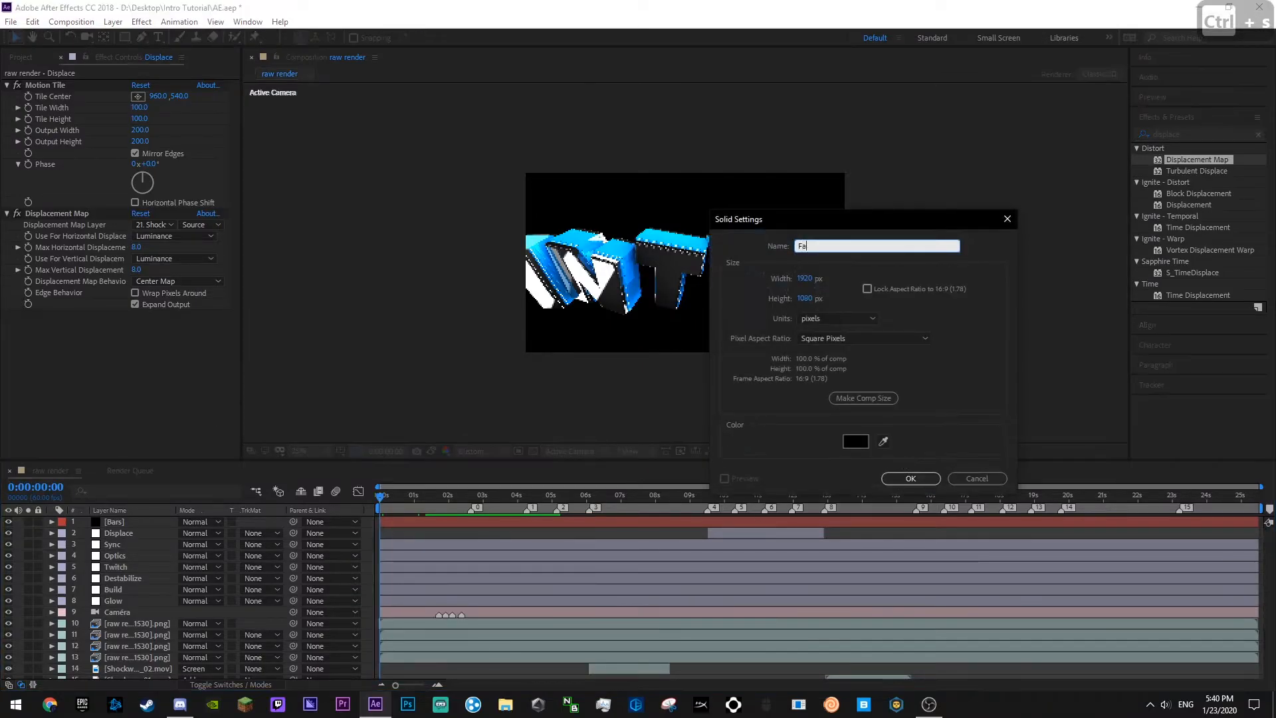
key("Return")
- Keyframe the Fade layer's opacity at 100% at 0:00:00:00 and 0% at the first Caméra marker, 0:00:01:43
key("t")
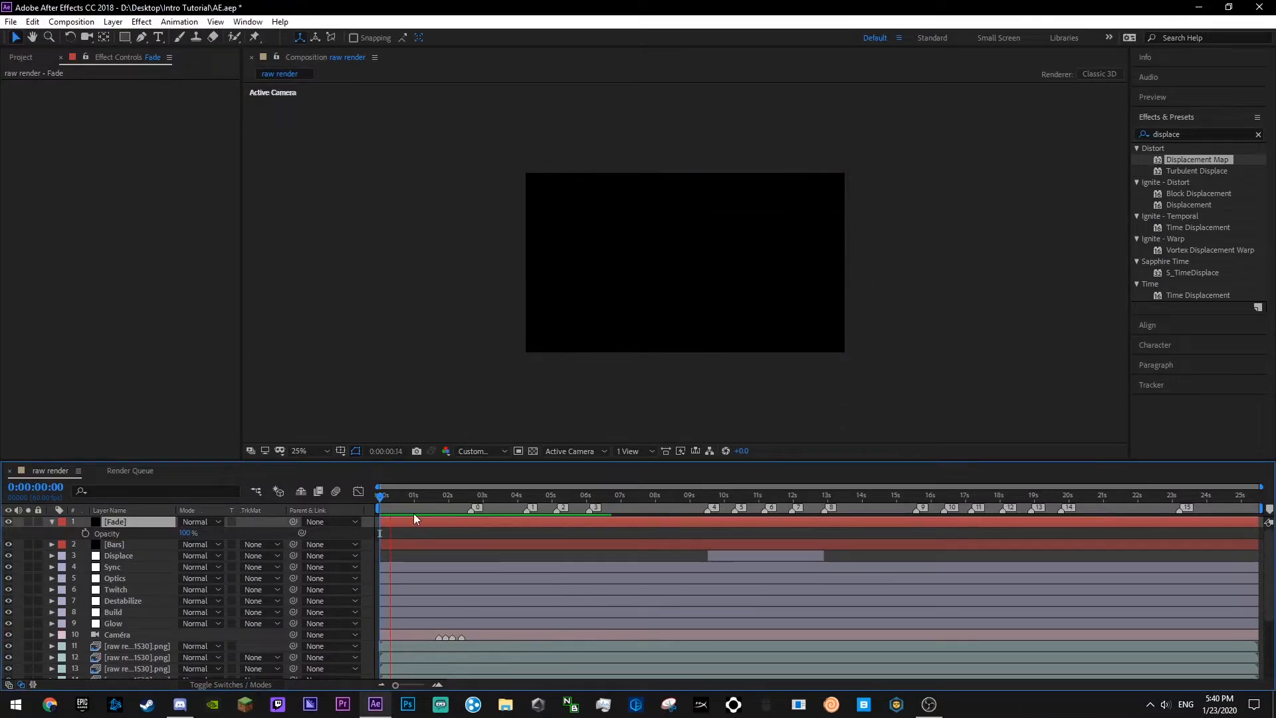
left_click(86, 533)
key("space")
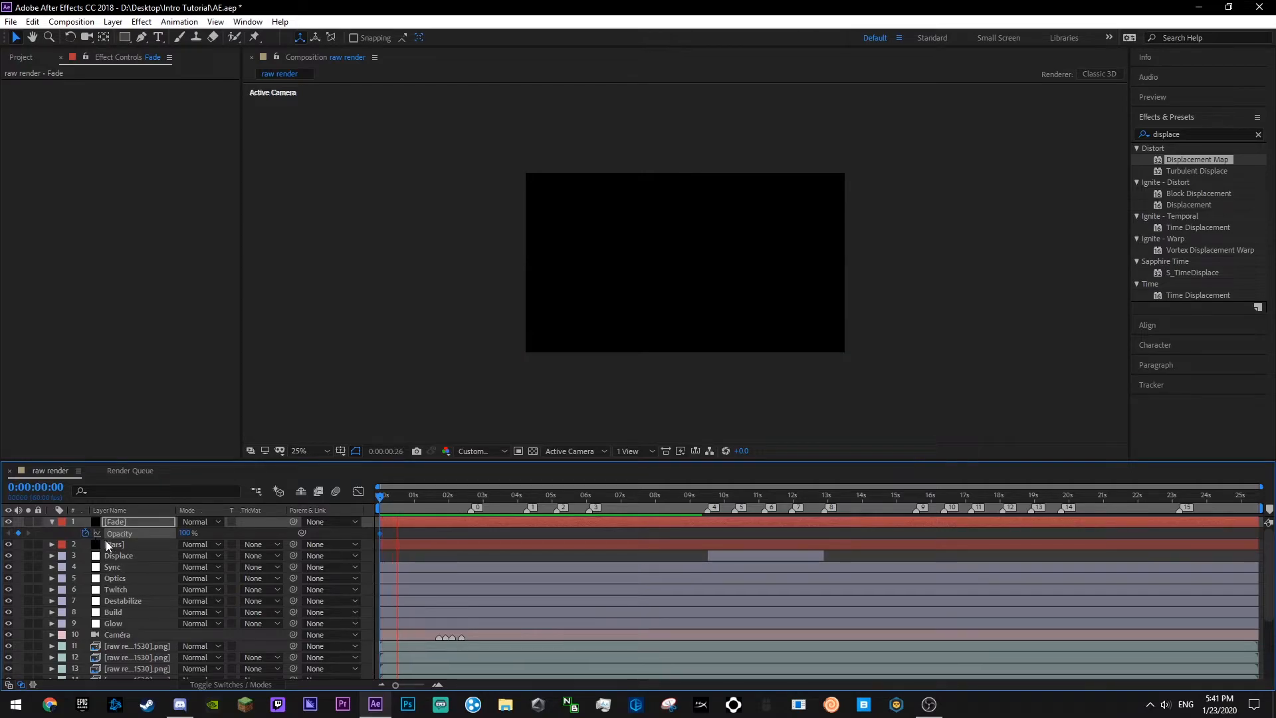
key("space")
left_click_drag(188, 533, 94, 529)
key("Home")
key("space")
key("space")
key("j")
key("j")
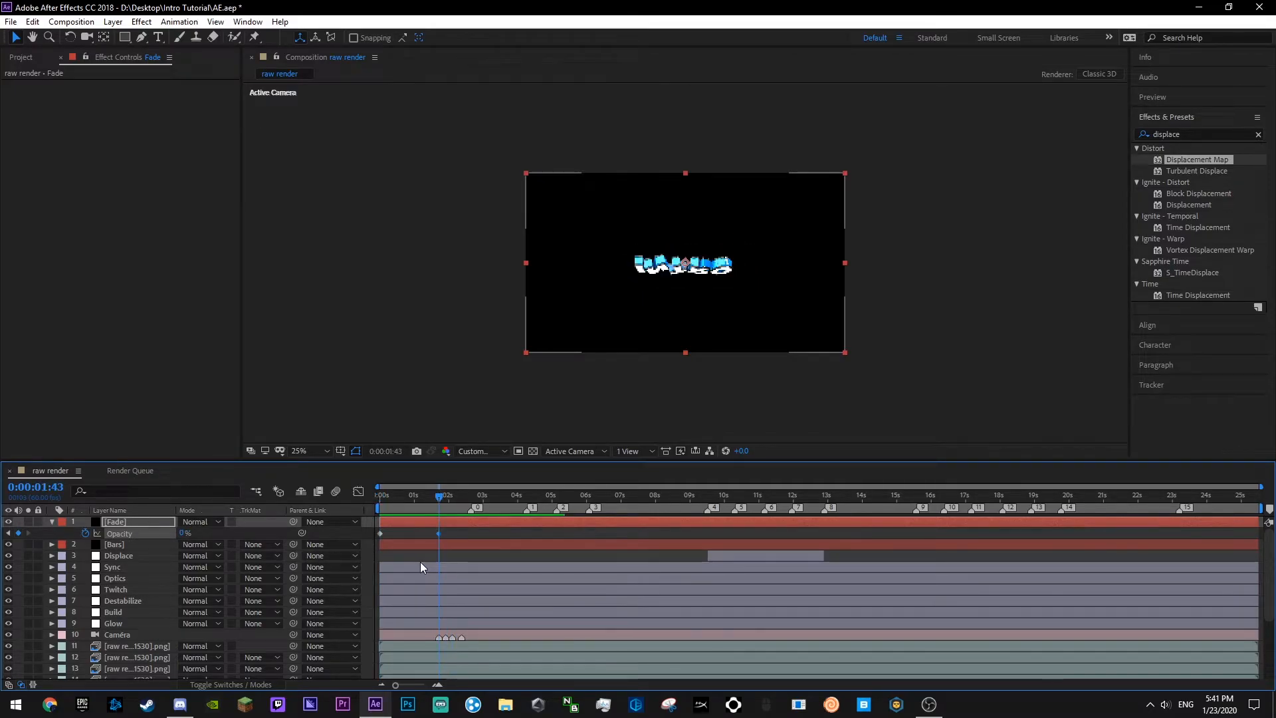
- Add opacity keyframes to the Fade layer at 0:00:23:13 and, five frames earlier, at 0% at 0:00:23:08
key("equal")
key("equal")
key("minus")
key("minus")
left_click_drag(1160, 497, 1175, 498)
key("Page_Down")
key("Page_Down")
key("Page_Down")
key("Page_Down")
key("Page_Down")
key("Page_Down")
key("Page_Down")
key("Page_Down")
key("Page_Down")
key("Page_Down")
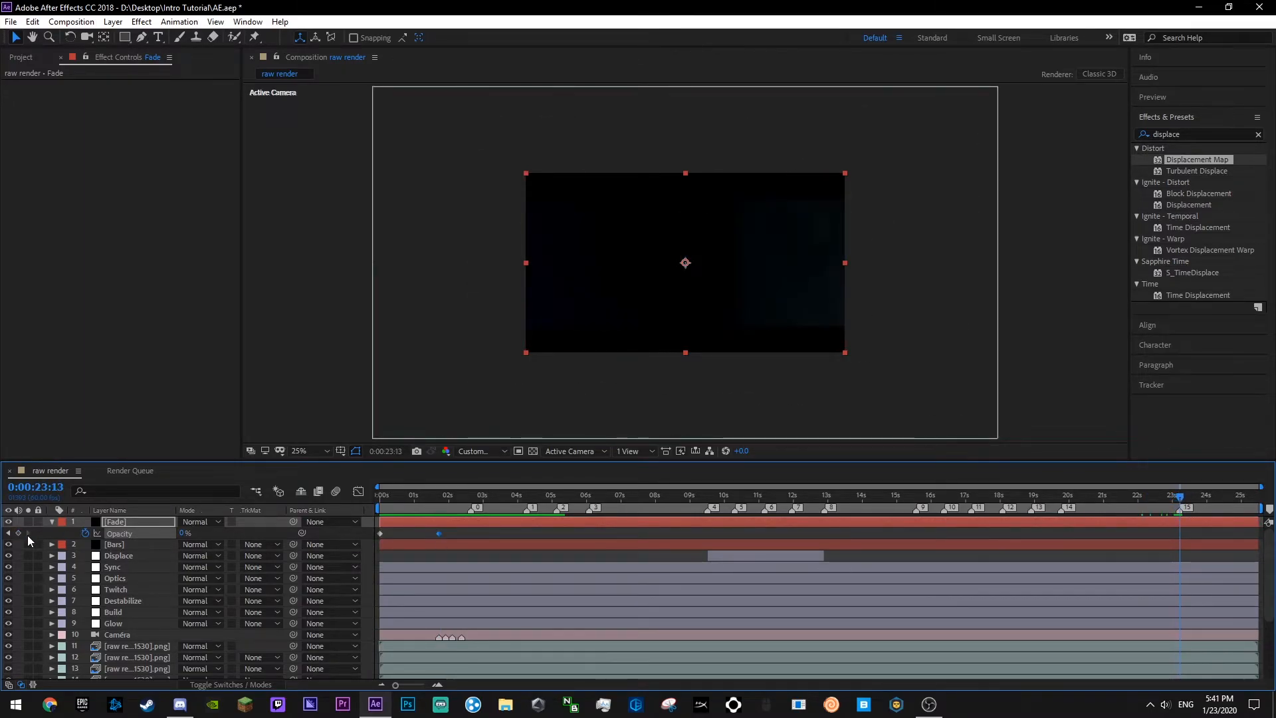
key("Page_Up")
key("Page_Up")
key("Page_Up")
key("Page_Up")
key("Page_Up")
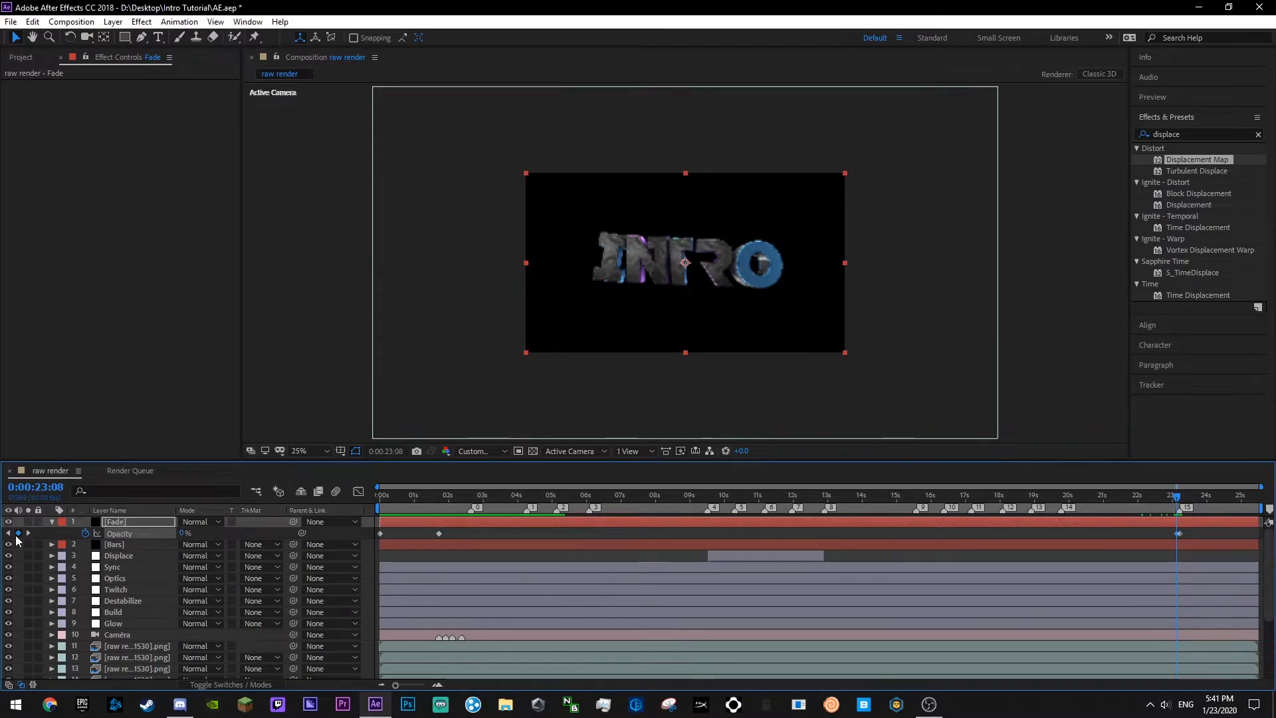
- Set the Fade layer's opacity to 100% at 0:00:23:13
key("Page_Down")
key("Page_Down")
key("Page_Down")
key("Page_Down")
key("Page_Down")
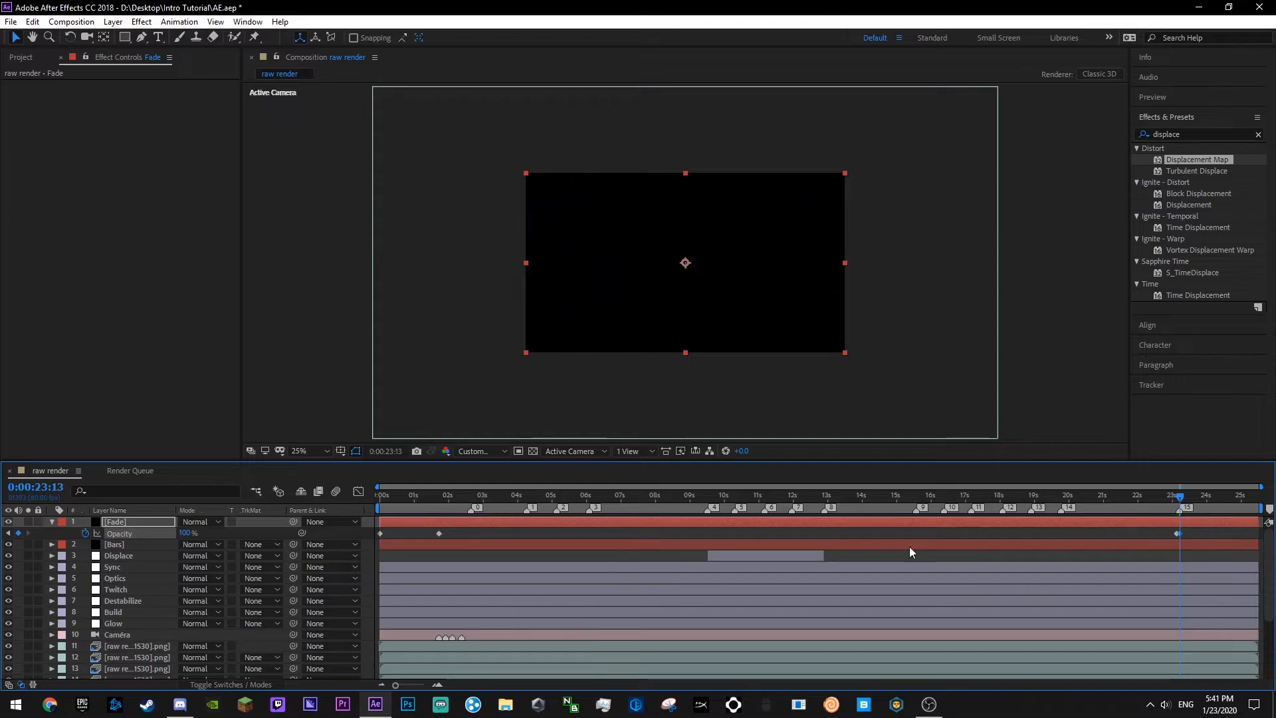
- Raise the Fade layer's opacity one frame after the first Caméra marker, at 0:00:01:44
left_click_drag(1180, 496, 438, 525)
key("Page_Down")
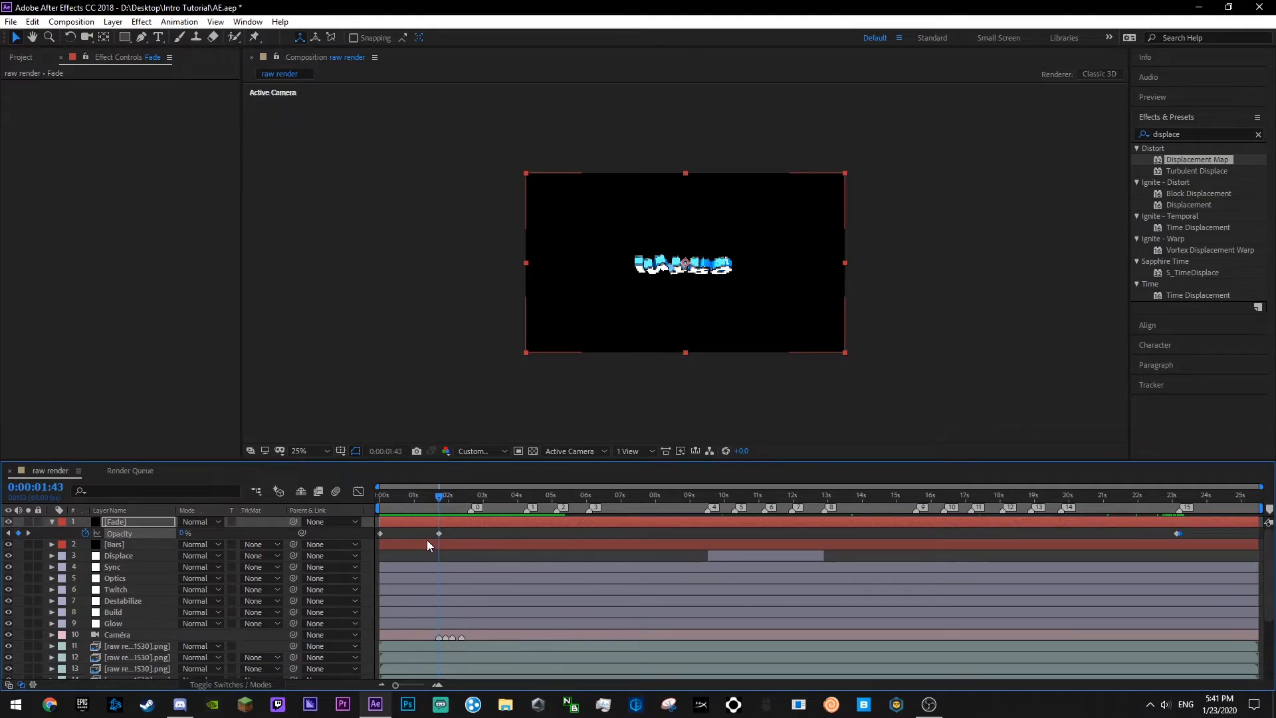
key("equal")
key("equal")
key("equal")
key("Page_Down")
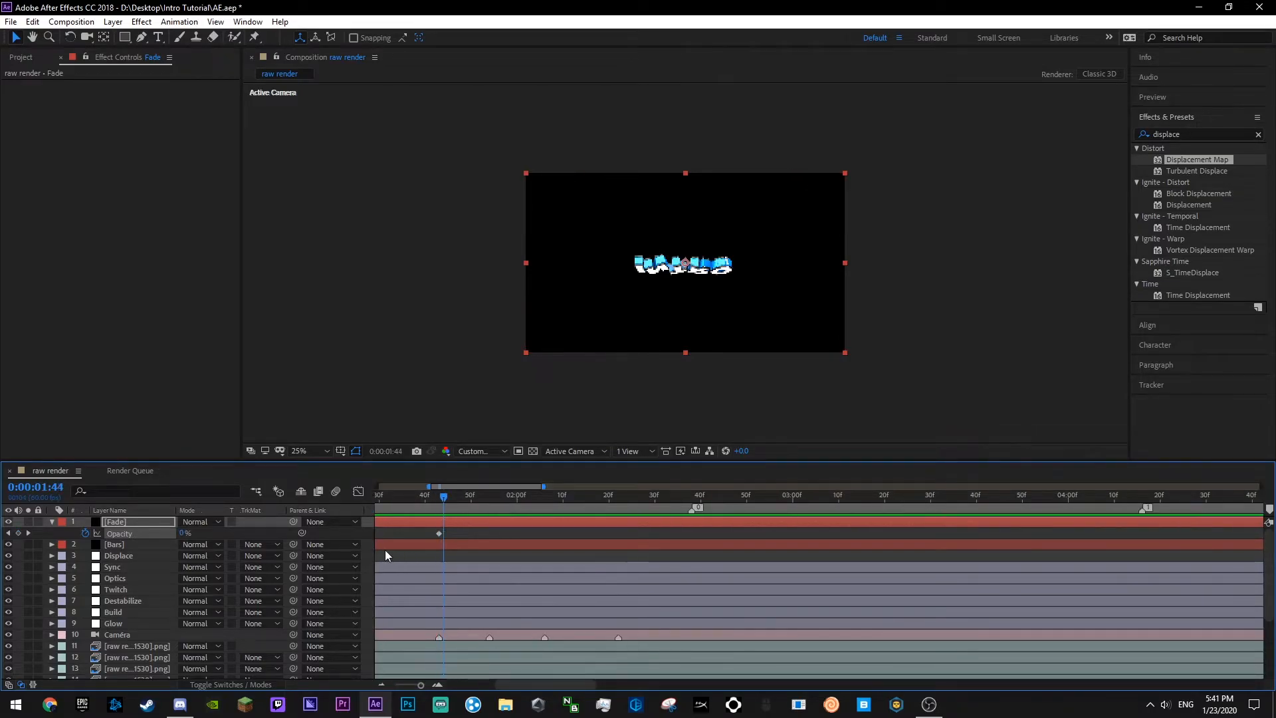
left_click_drag(182, 535, 474, 535)
- Copy the Fade layer's opacity keyframe pair to the other three Caméra markers, ending at 0:00:02:22, and save
key("space")
key("ctrl+c")
key("ctrl+v")
key("k")
key("k")
key("ctrl+v")
key("ctrl+v")
key("ctrl+s")
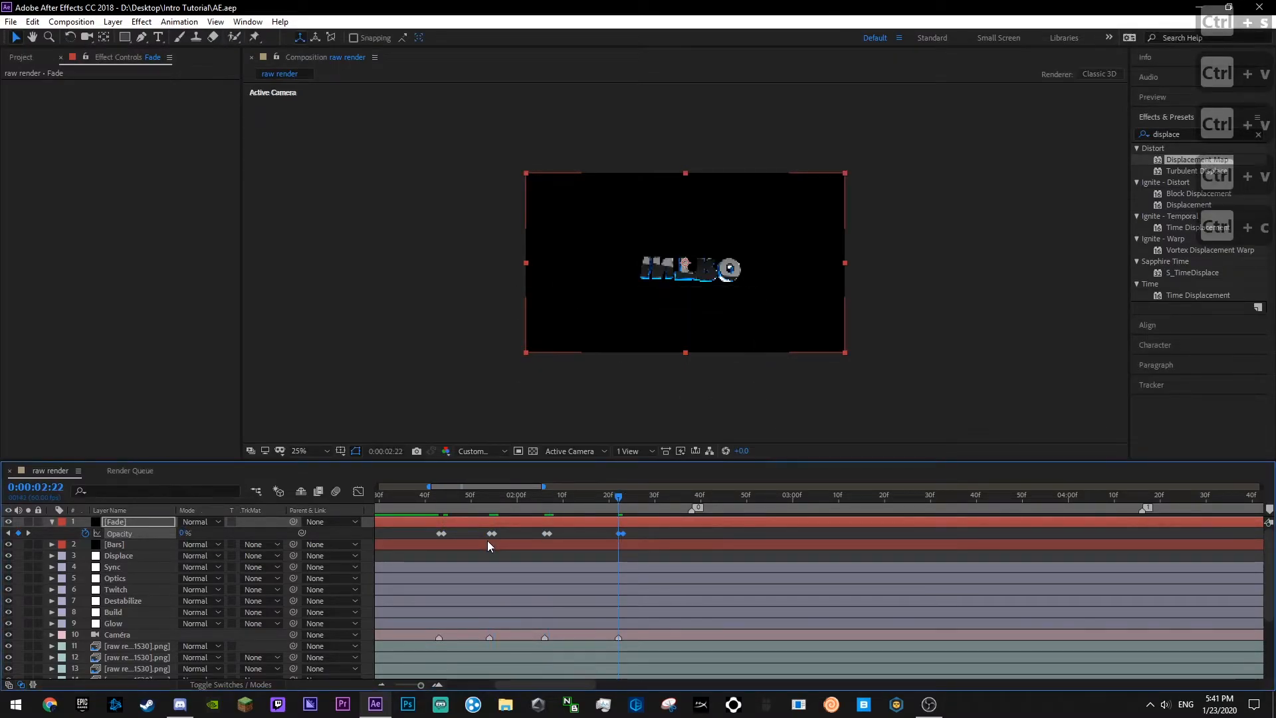
- Play back the Fade layer's flicker from 0:00:01:28 and examine the layers and music markers around 0:00:02:32
key("minus")
key("minus")
left_click_drag(531, 499, 491, 500)
key("space")
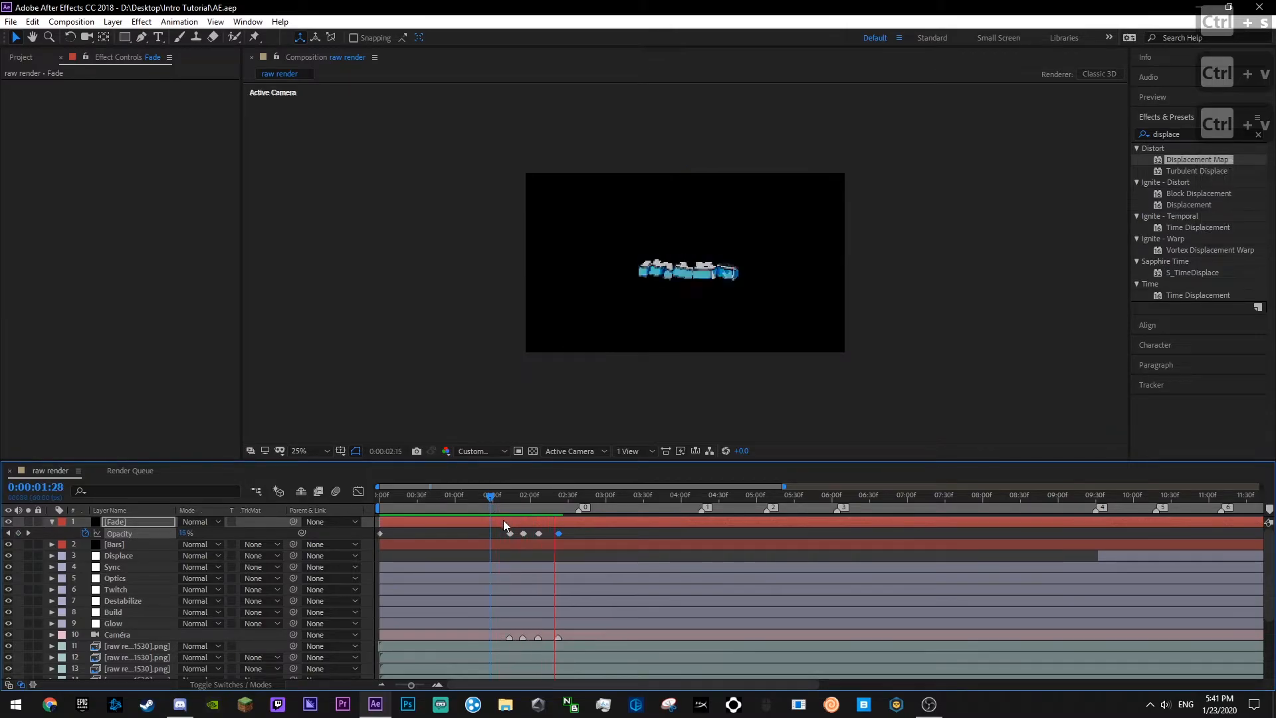
key("space")
scroll(587, 523, "down", 2)
left_click(571, 497)
scroll(598, 531, "down", 1)
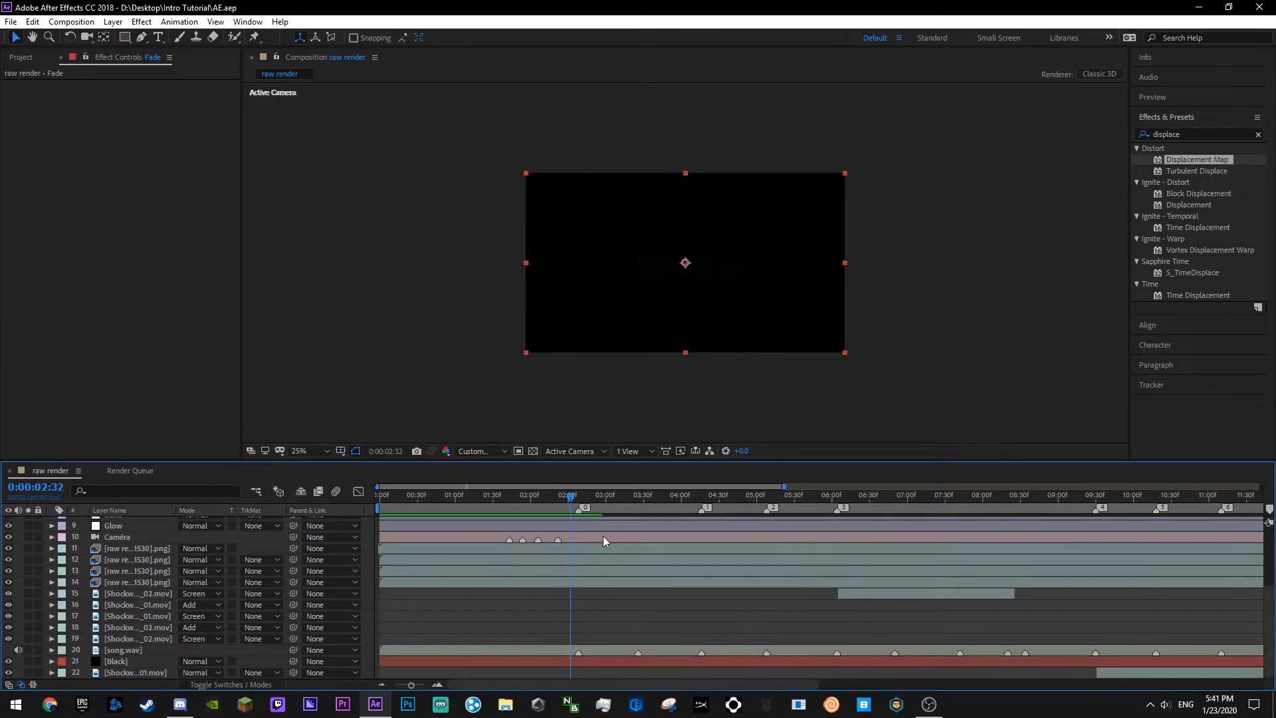
scroll(589, 574, "up", 3)
- Copy the Fade layer's opacity keyframe pair to the first numbered composition marker at 0:00:02:38 and save
key("k")
key("minus")
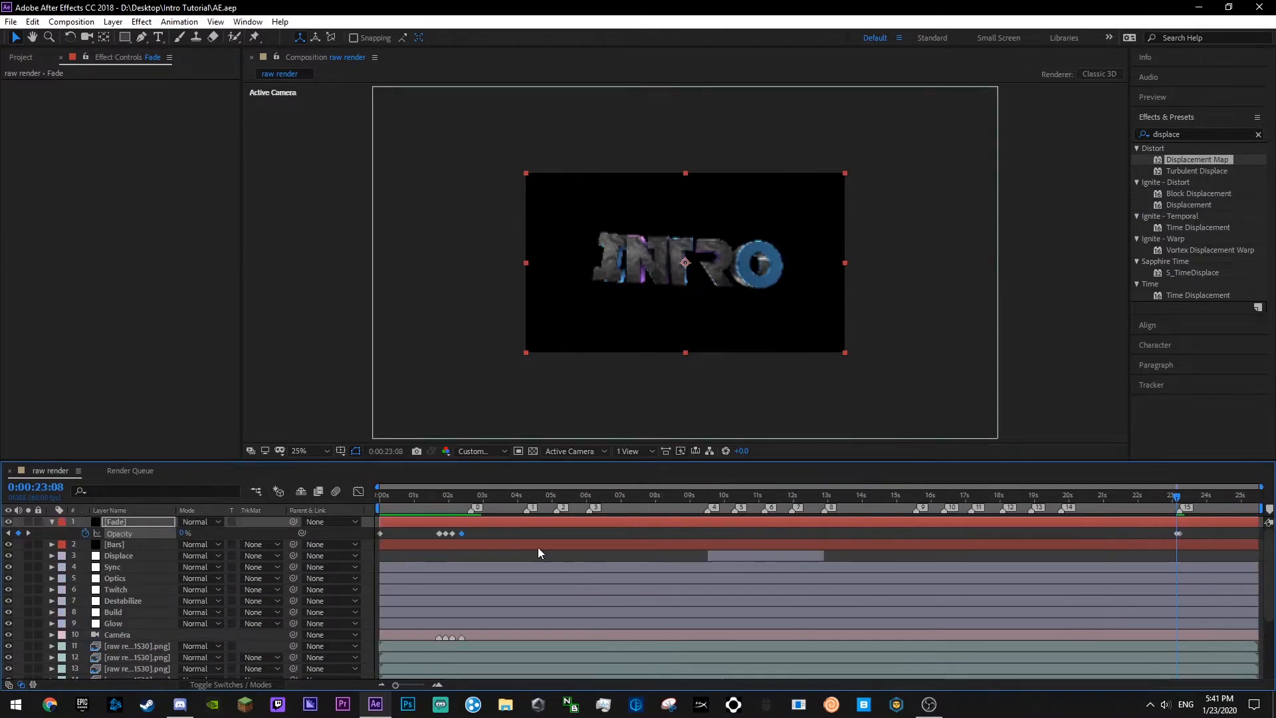
left_click(472, 499)
scroll(532, 577, "down", 3)
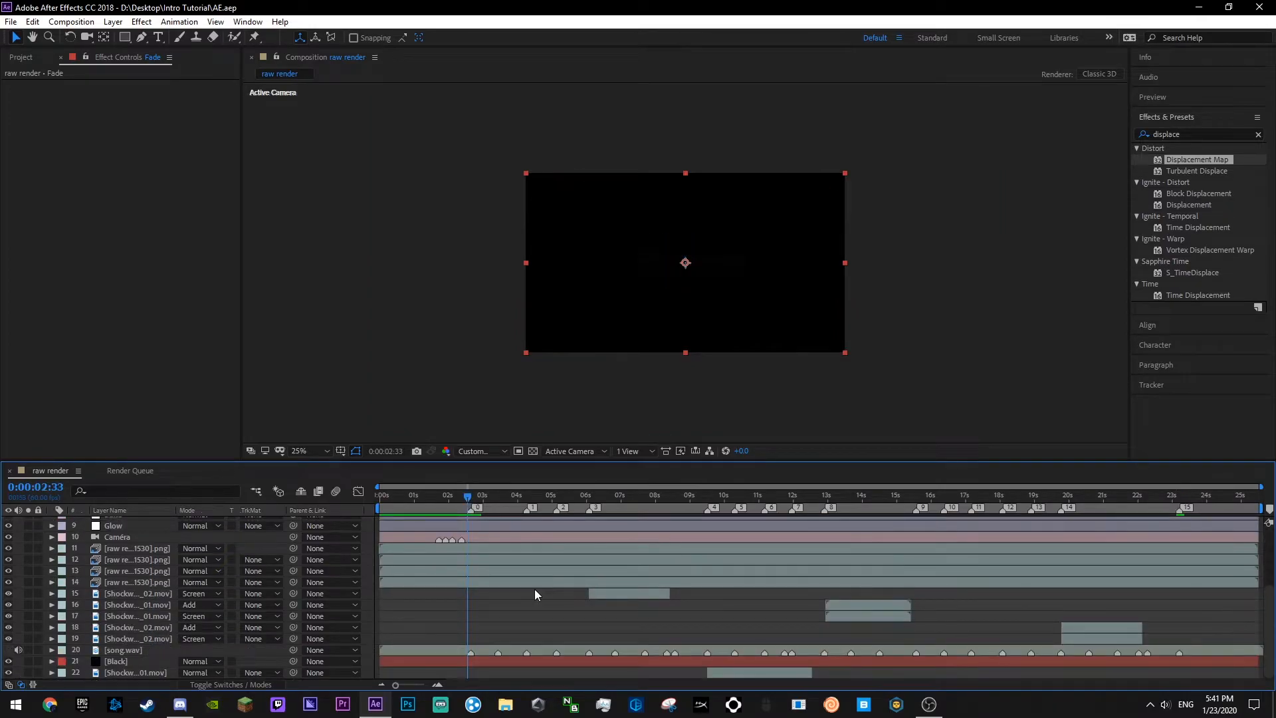
scroll(477, 572, "up", 3)
key("ctrl+c")
key("ctrl+v")
key("ctrl+s")
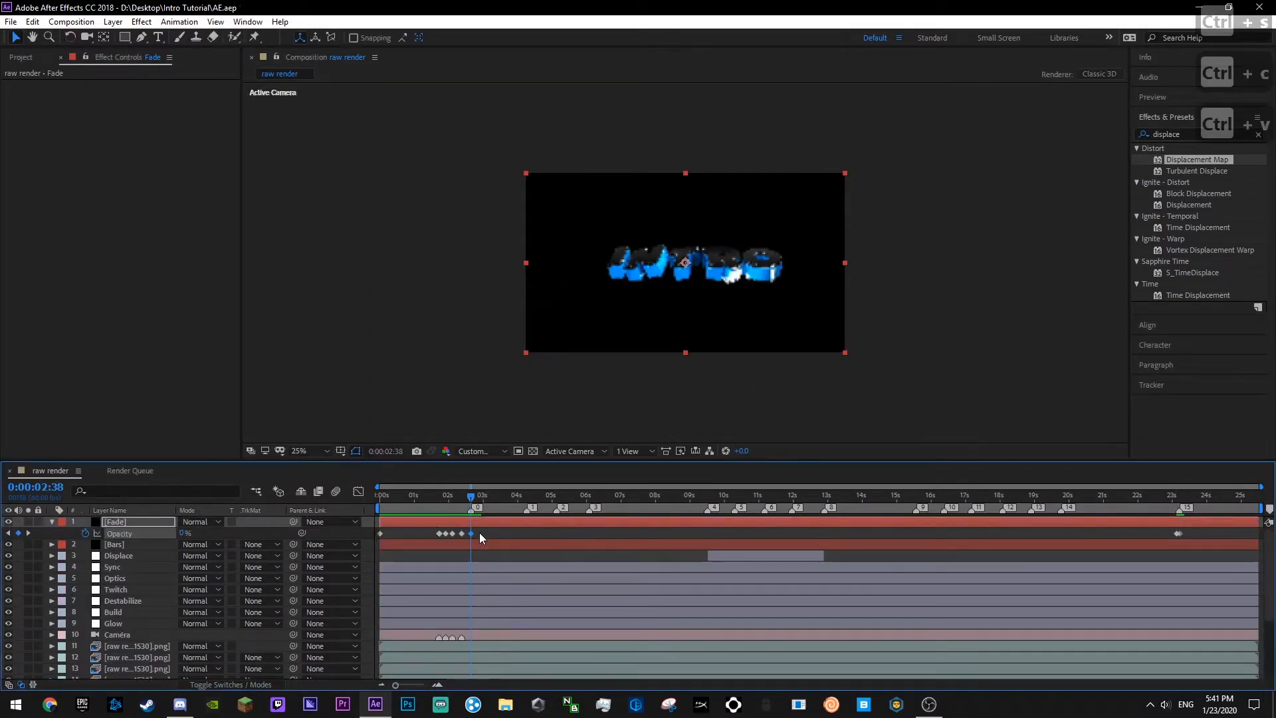
- Add a 0% opacity keyframe to the Fade layer about one second after the keyframe pair at 0:00:02:38
key("equal")
key("equal")
key("equal")
scroll(498, 552, "down", 3)
scroll(498, 551, "up", 3)
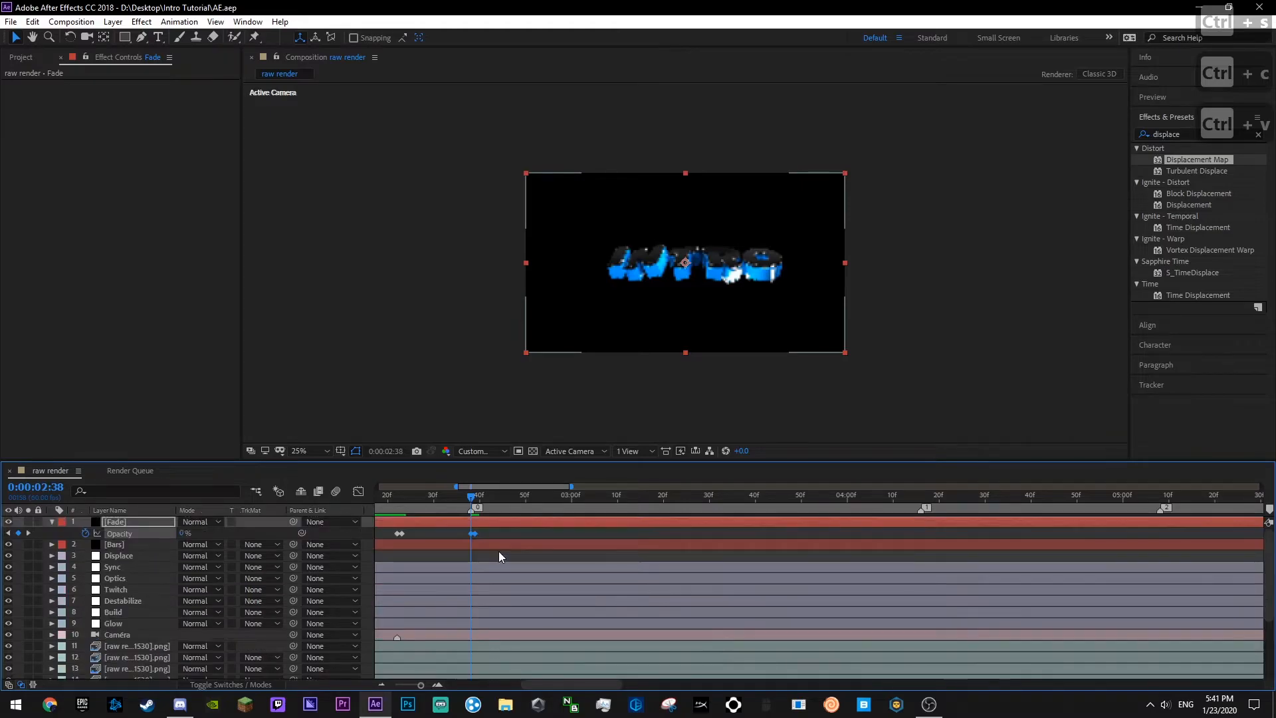
key("Page_Down")
scroll(506, 545, "down", 3)
scroll(545, 536, "up", 3)
key("minus")
key("minus")
key("minus")
left_click(502, 499)
left_click(221, 534)
- Preview the fade, shift its new 0% opacity keyframe slightly earlier to 0:00:03:27, and save
left_click(413, 499)
key("space")
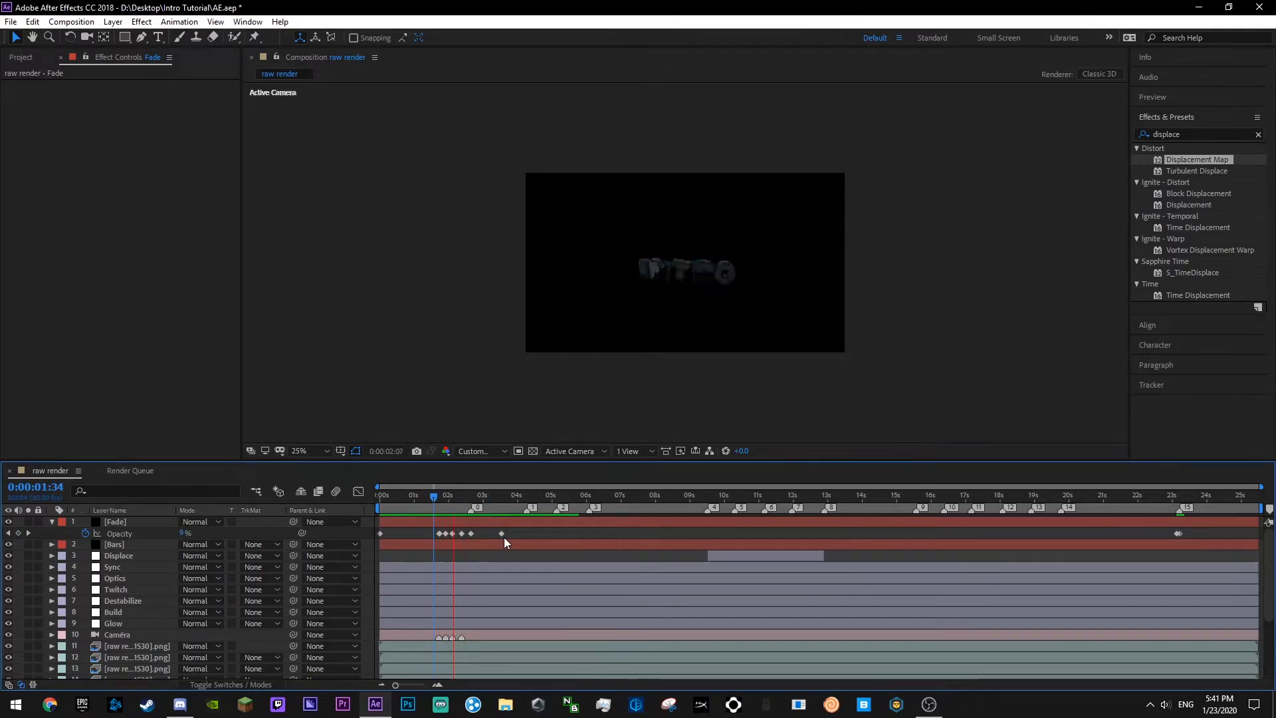
left_click_drag(504, 537, 501, 537)
left_click(431, 500)
key("ctrl+s")
- Apply Easy Ease to the Fade layer's opacity keyframes from the first Caméra marker through 0:00:02:38
scroll(431, 520, "up", 3, "alt")
scroll(430, 521, "up", 3, "alt")
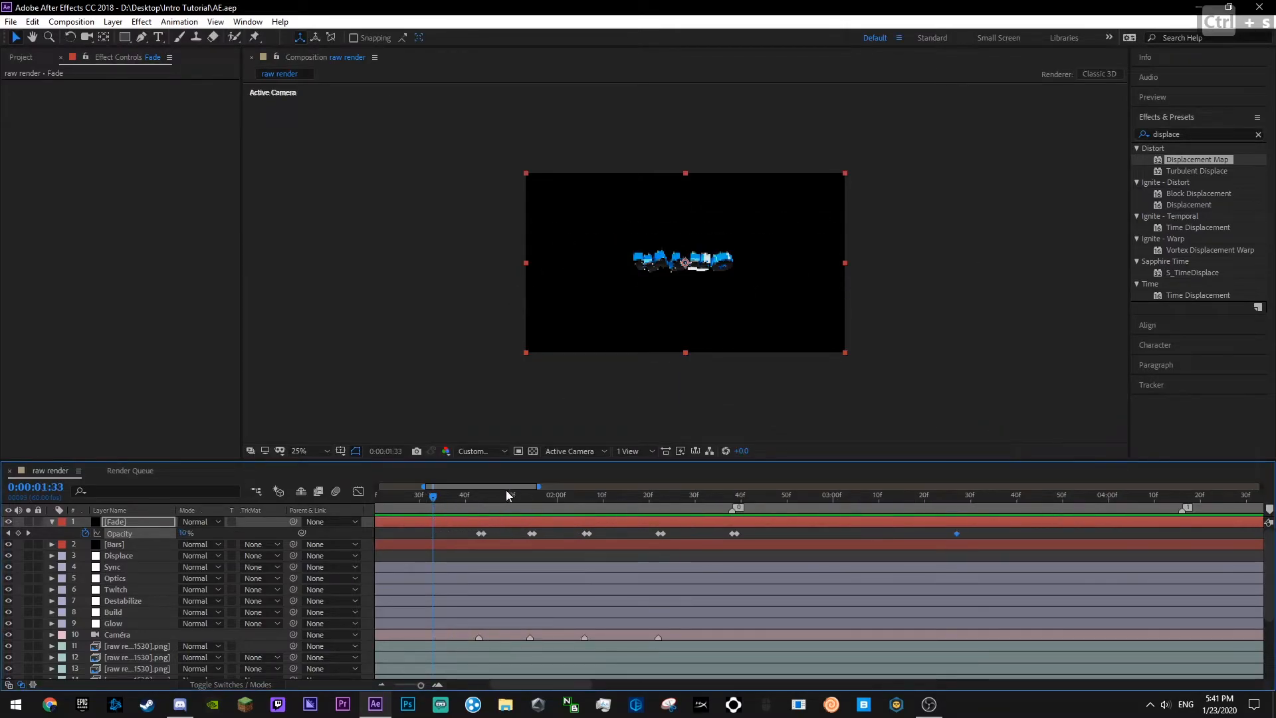
left_click_drag(451, 532, 751, 537)
left_click(722, 536)
left_click_drag(464, 535, 735, 536)
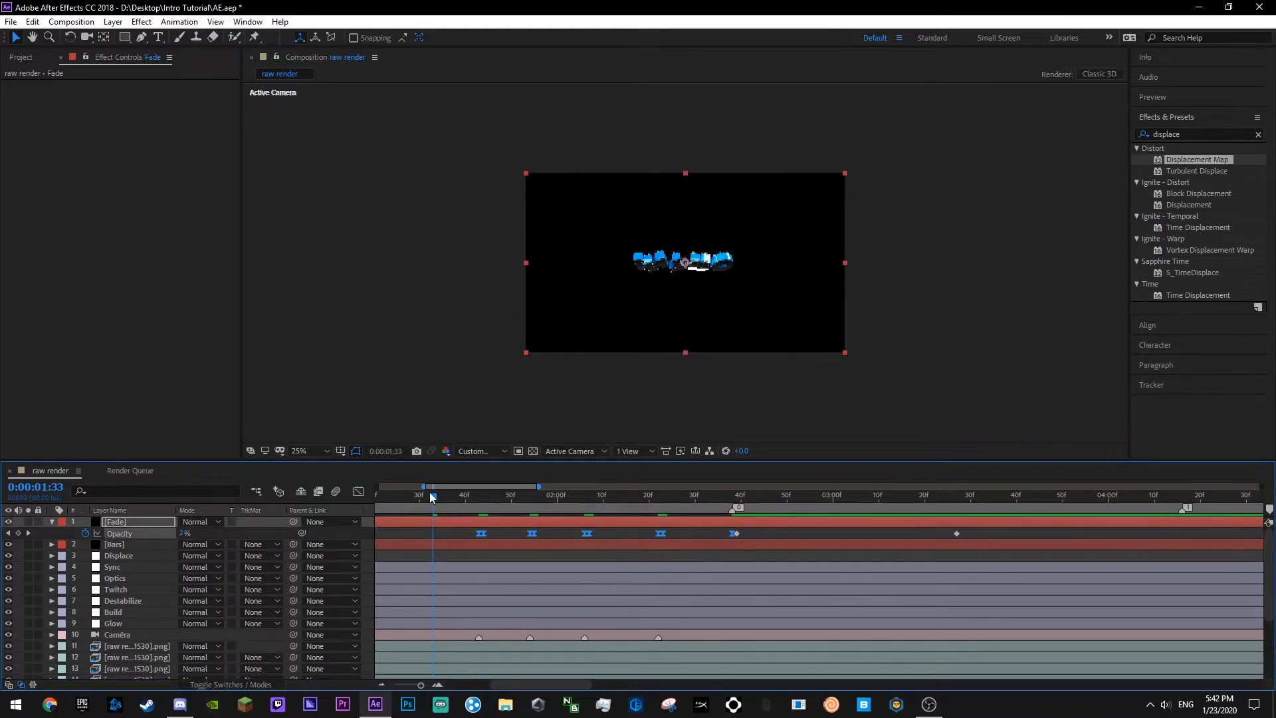
- Show the Fade opacity curve in the Graph Editor and play back the flicker from 0:00:01:33
left_click(358, 492)
left_click(452, 550)
left_click_drag(449, 547, 698, 525)
left_click(699, 543)
key("space")
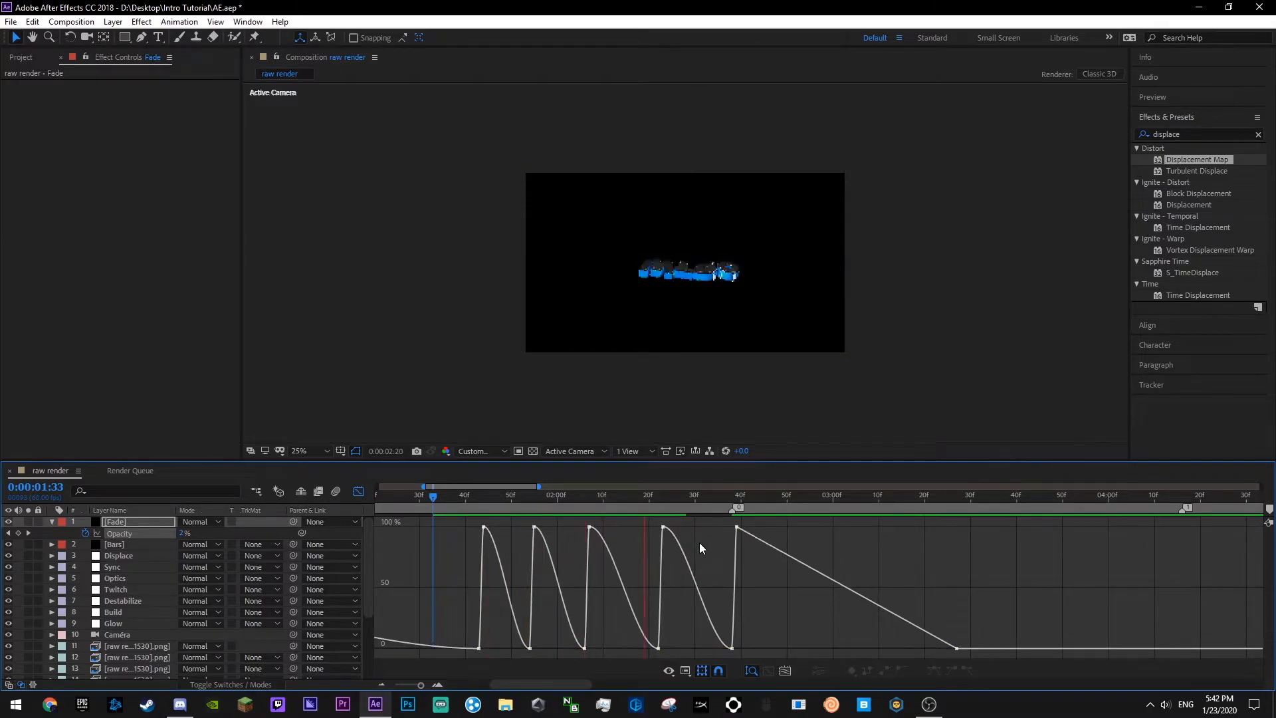
left_click_drag(451, 500, 415, 501)
key("space")
key("space")
- Apply Easy Ease to the 100% opacity keyframe right after 0:00:02:38 and preview the flicker
left_click(736, 526)
key("F9")
key("space")
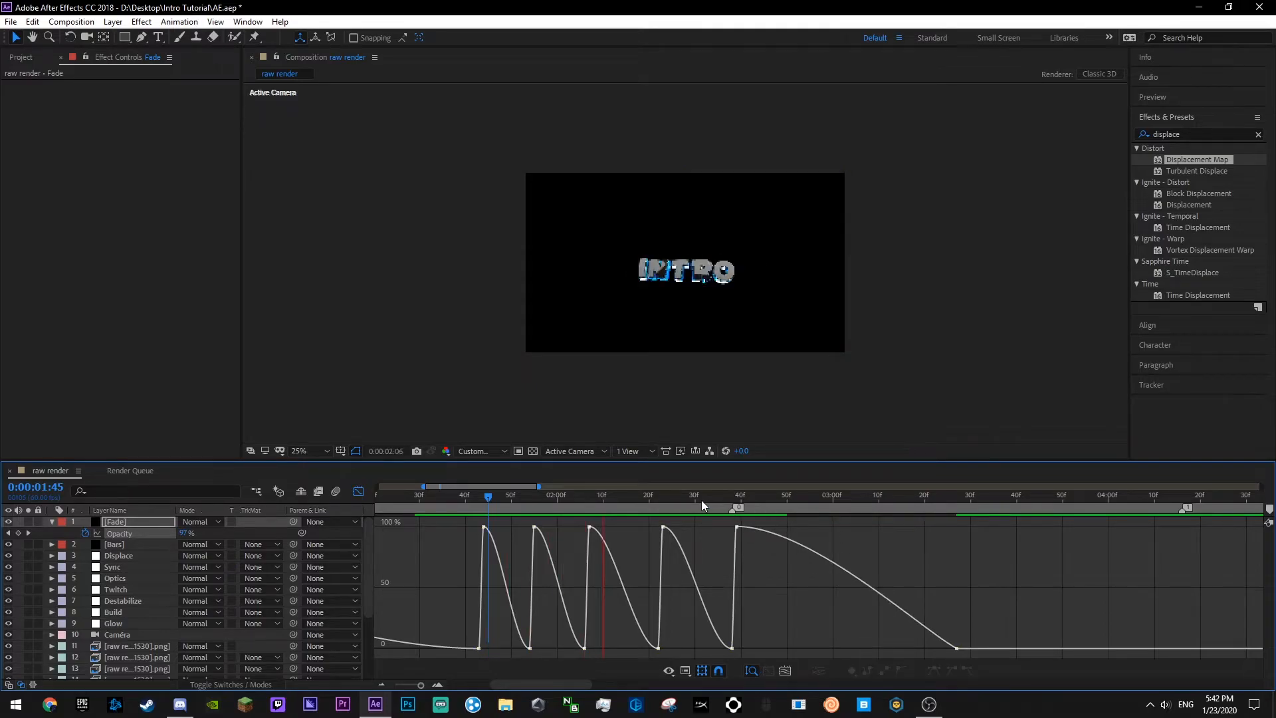
left_click_drag(638, 498, 457, 507)
key("space")
- Try a steep initial drop in the Fade opacity curve after the last 100% flicker keyframe and preview it
left_click(769, 498)
left_click_drag(788, 523, 723, 544)
left_click_drag(810, 527, 739, 614)
left_click(791, 603)
left_click_drag(694, 503, 685, 504)
key("space")
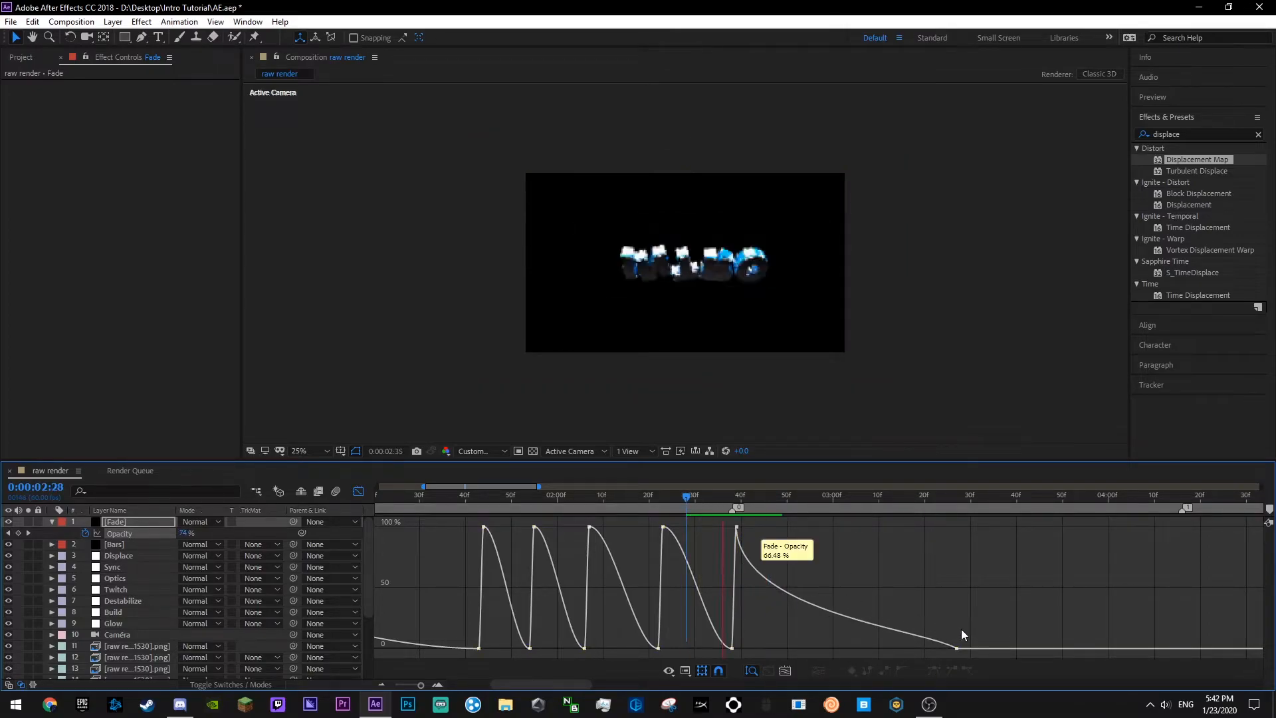
key("space")
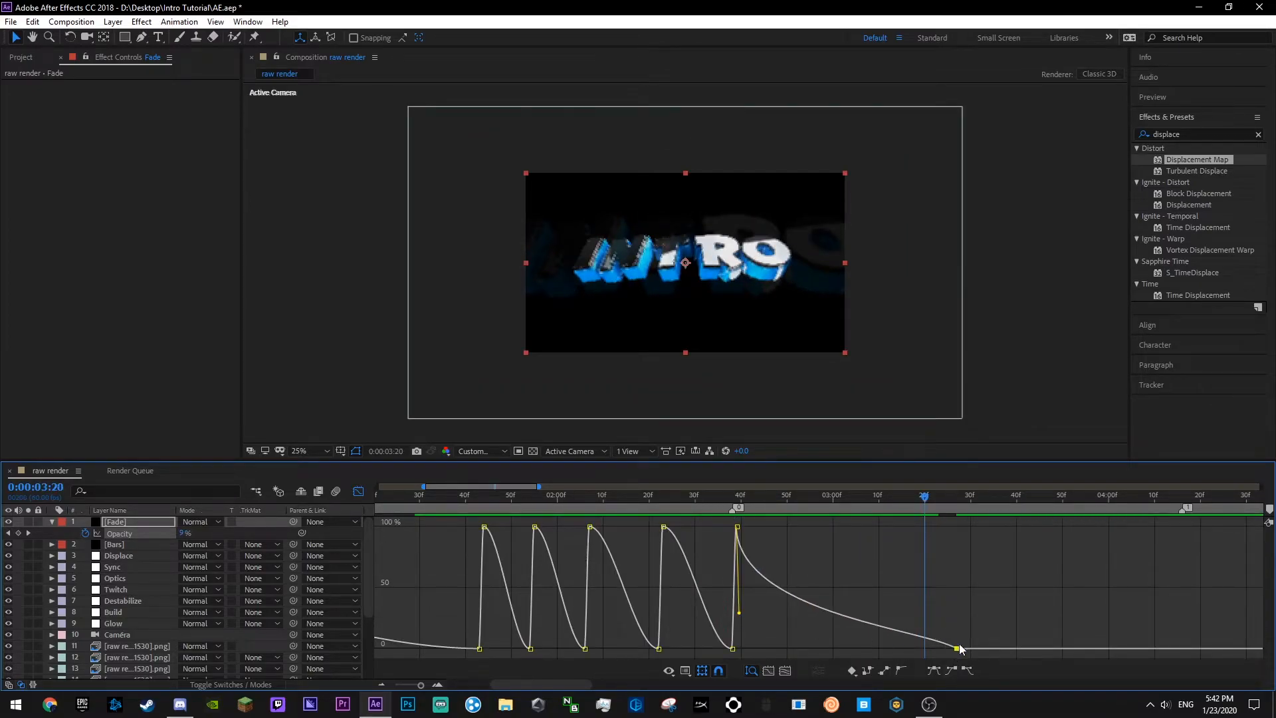
- Ease the 0% opacity keyframe at 0:00:03:27, reshape the preceding 100% keyframe's outgoing curve into a gradual falloff, and save
left_click(960, 649)
left_click(655, 495)
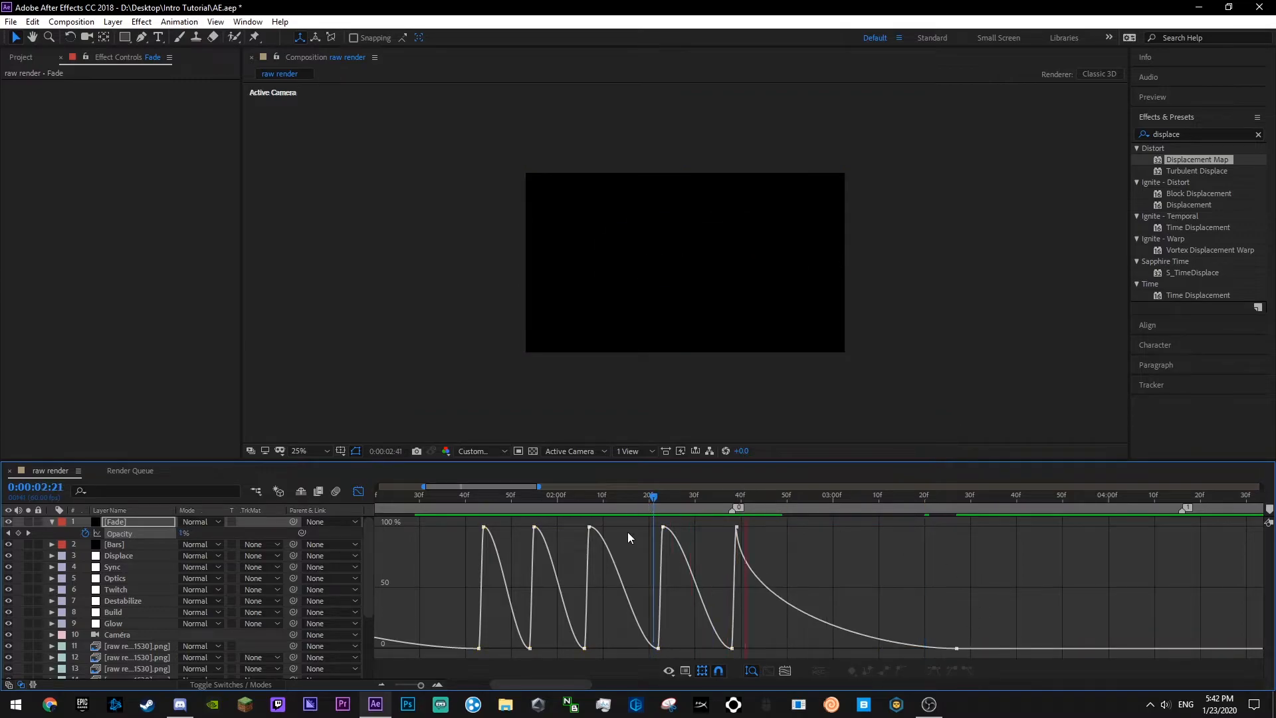
key("space")
left_click(736, 527)
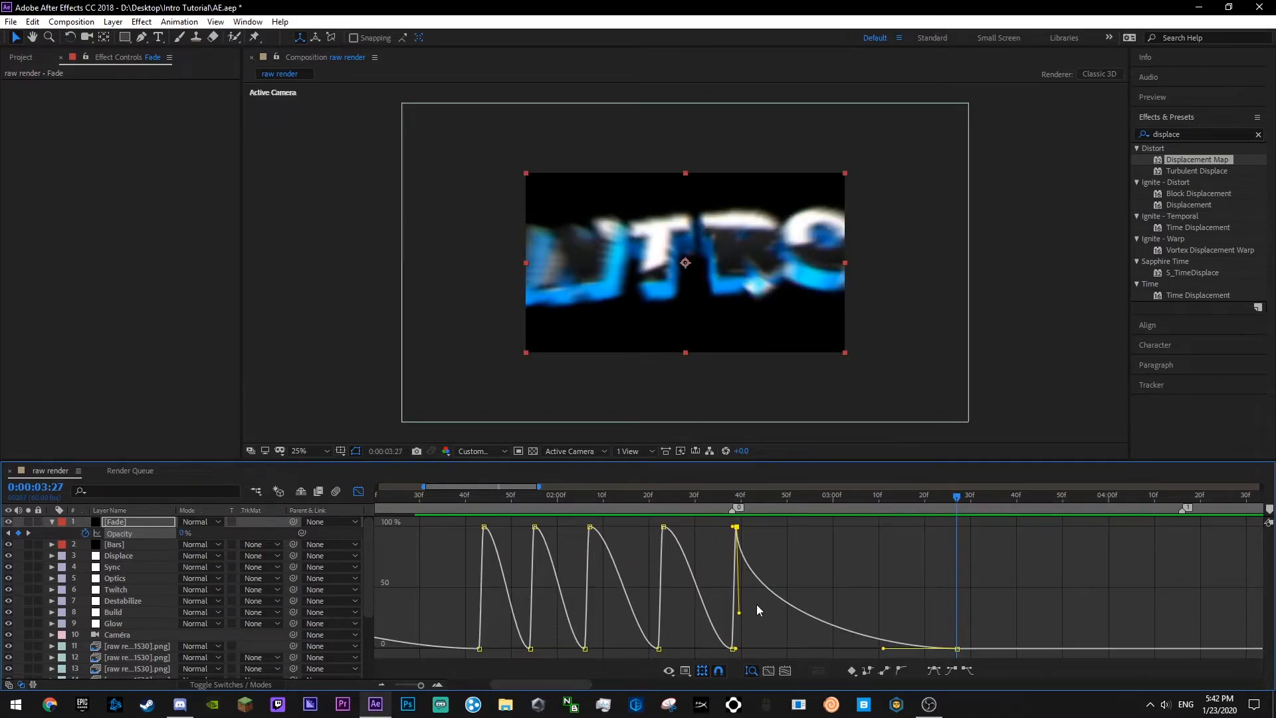
left_click_drag(741, 612, 785, 537)
key("ctrl+s")
- Preview the fade from 0:00:00:44, return to the layer timeline, move the Fade layer below Bars, and save
left_click_drag(745, 494, 310, 512)
key("space")
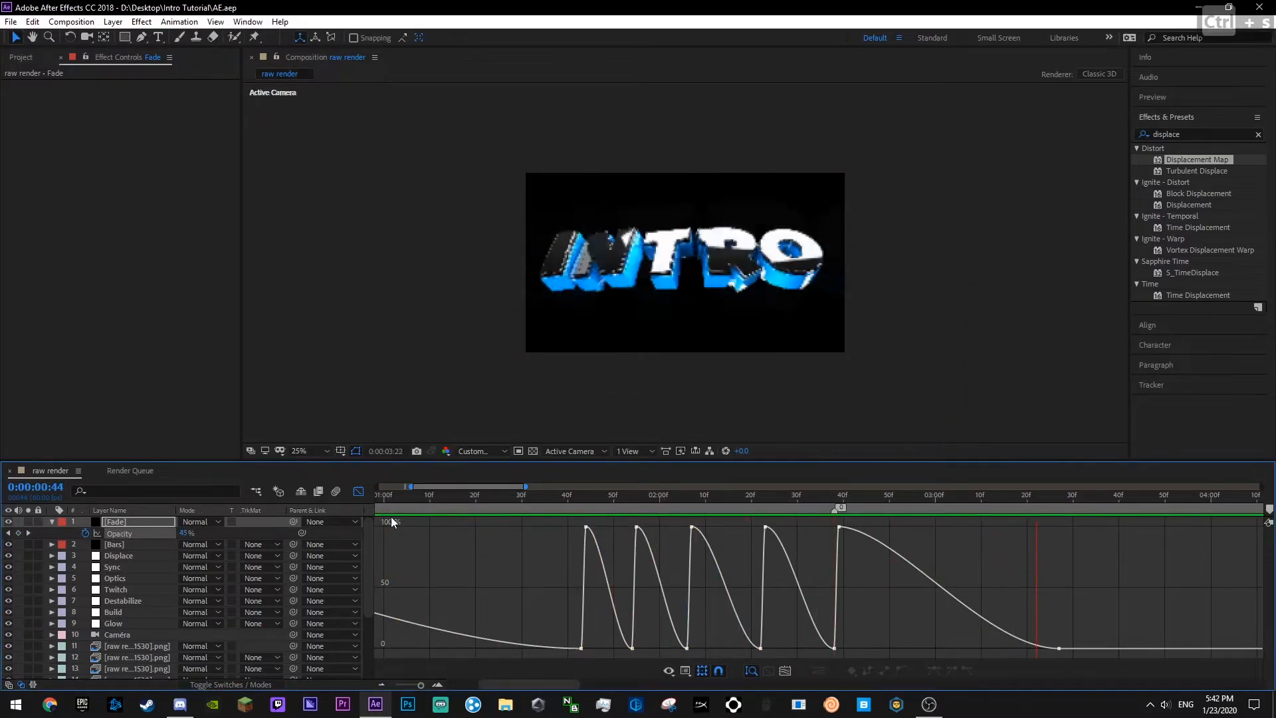
left_click(359, 492)
scroll(509, 511, "down", 7, "alt")
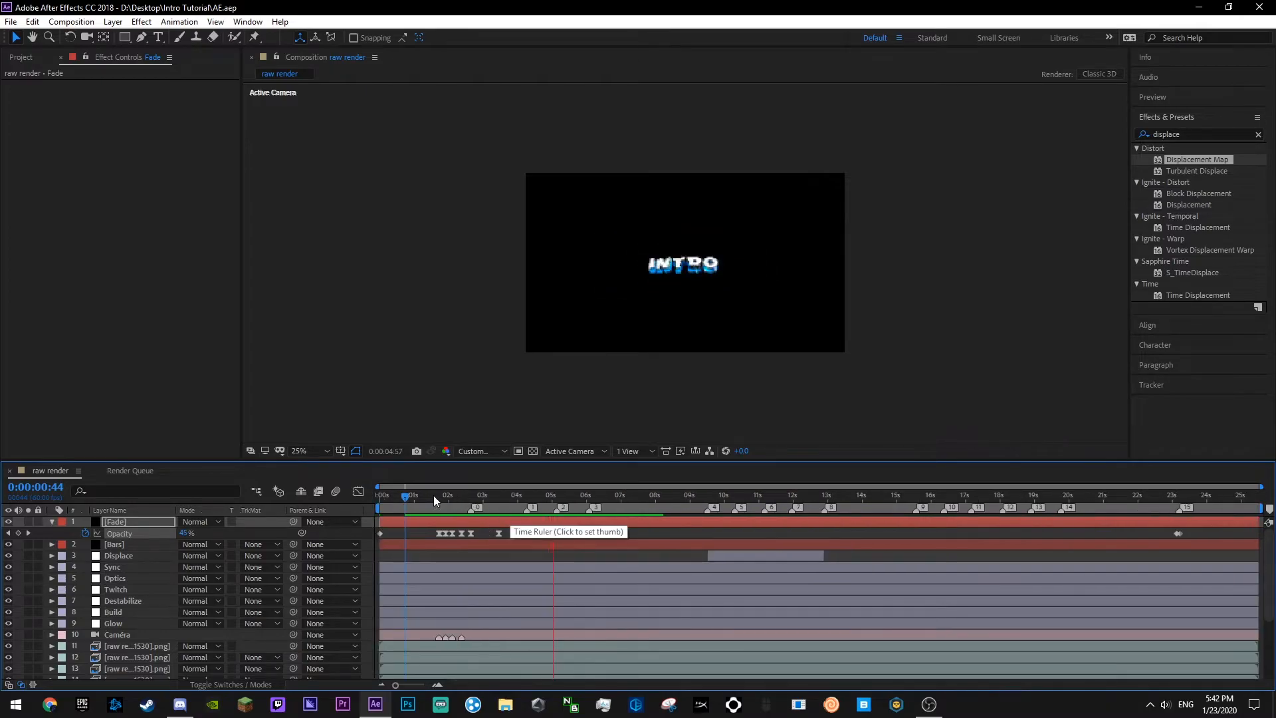
key("ctrl+s")
key("space")
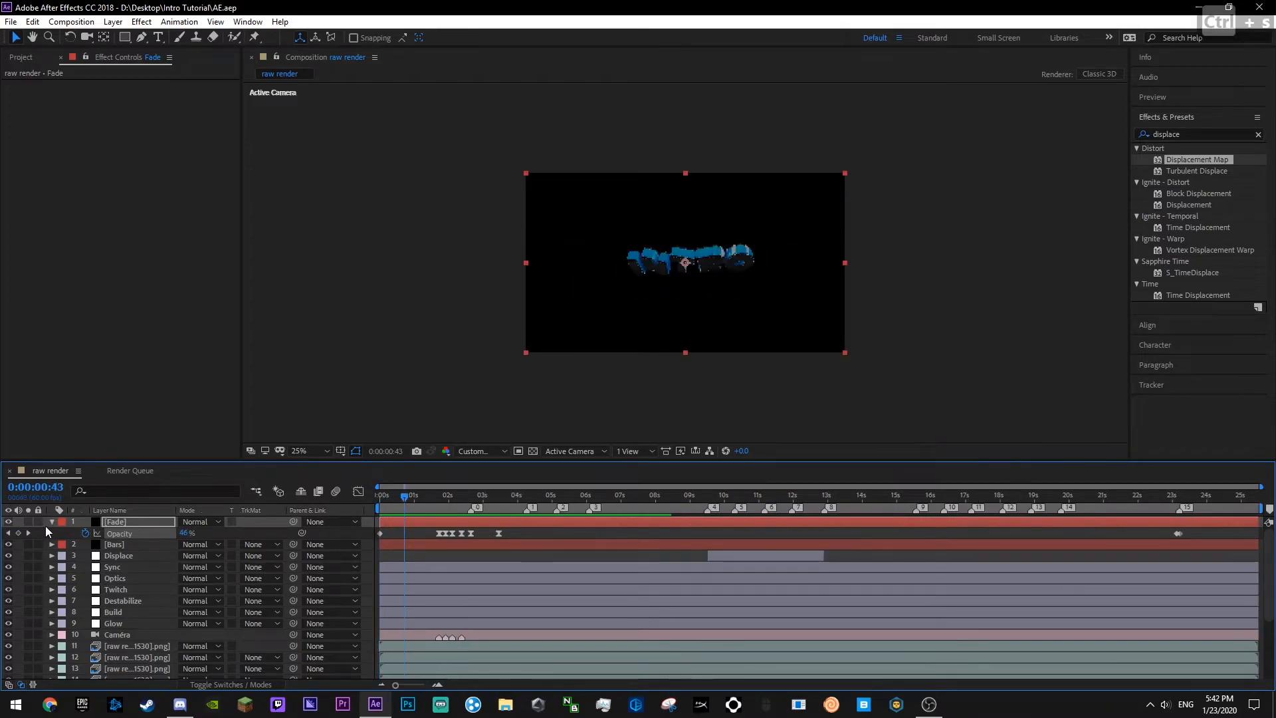
left_click(52, 522)
left_click_drag(114, 521, 114, 538)
key("ctrl+s")
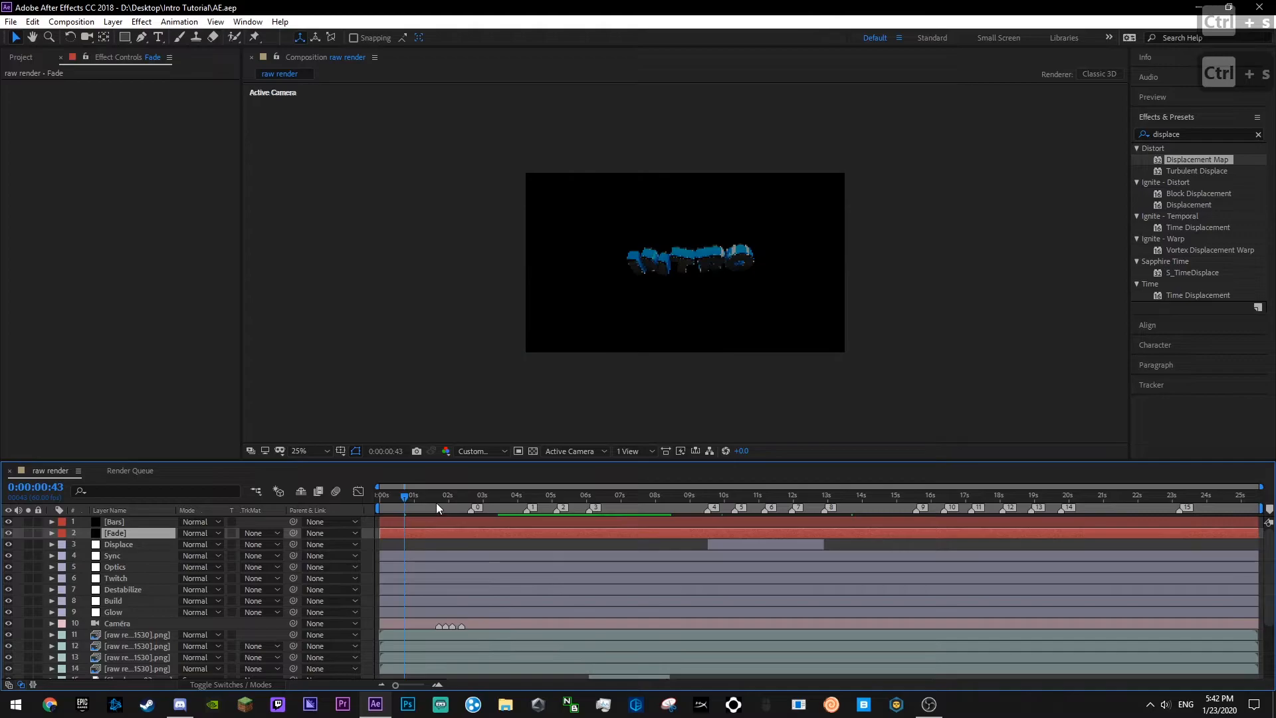
- Play the composition from the start and again from 0:00:01:22 to review the fade flicker
left_click_drag(435, 501, 329, 506)
key("space")
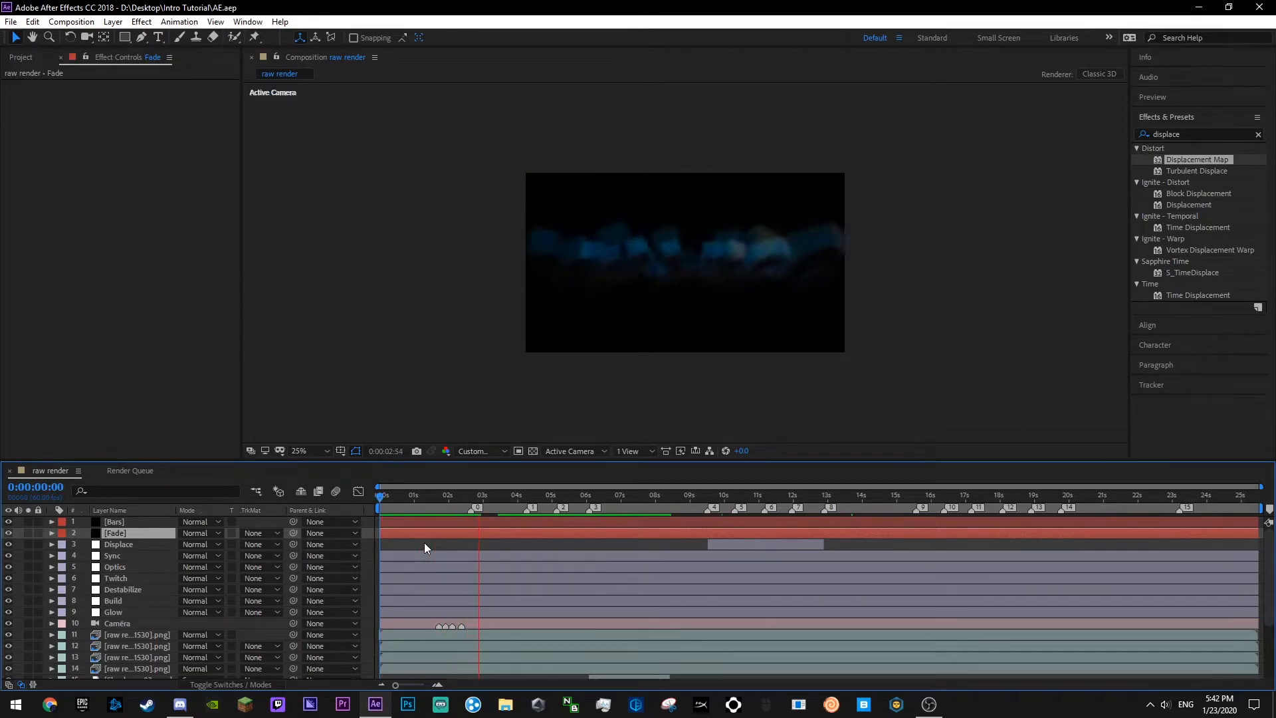
left_click(427, 501)
key("space")
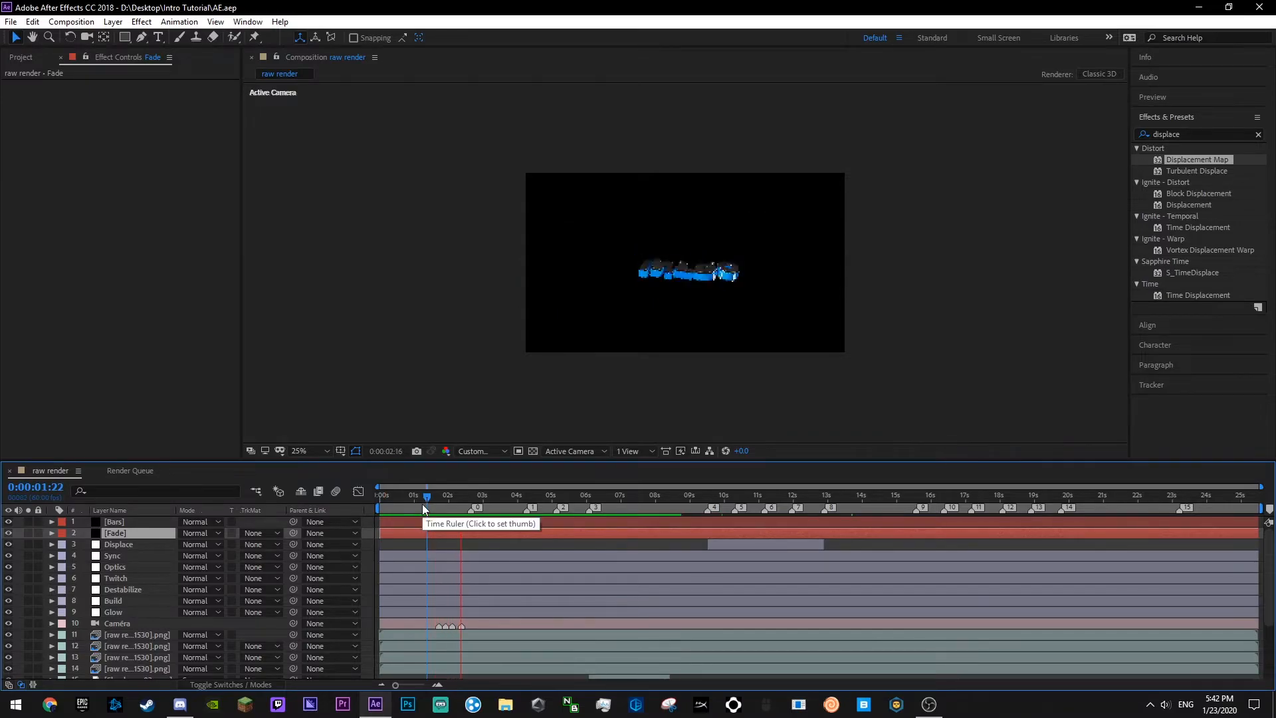
key("ctrl+s")
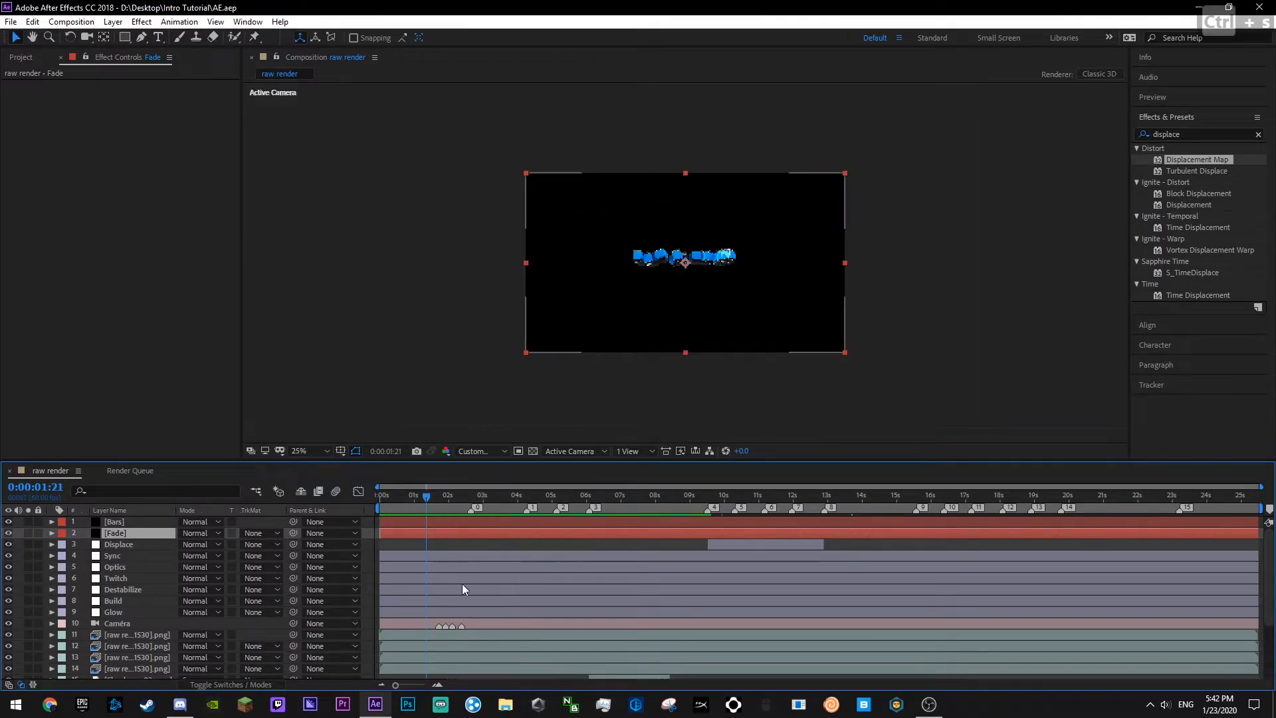
- Reveal the keyframed properties of the Glow, Sync and Twitch layers
left_click(117, 612)
key("u")
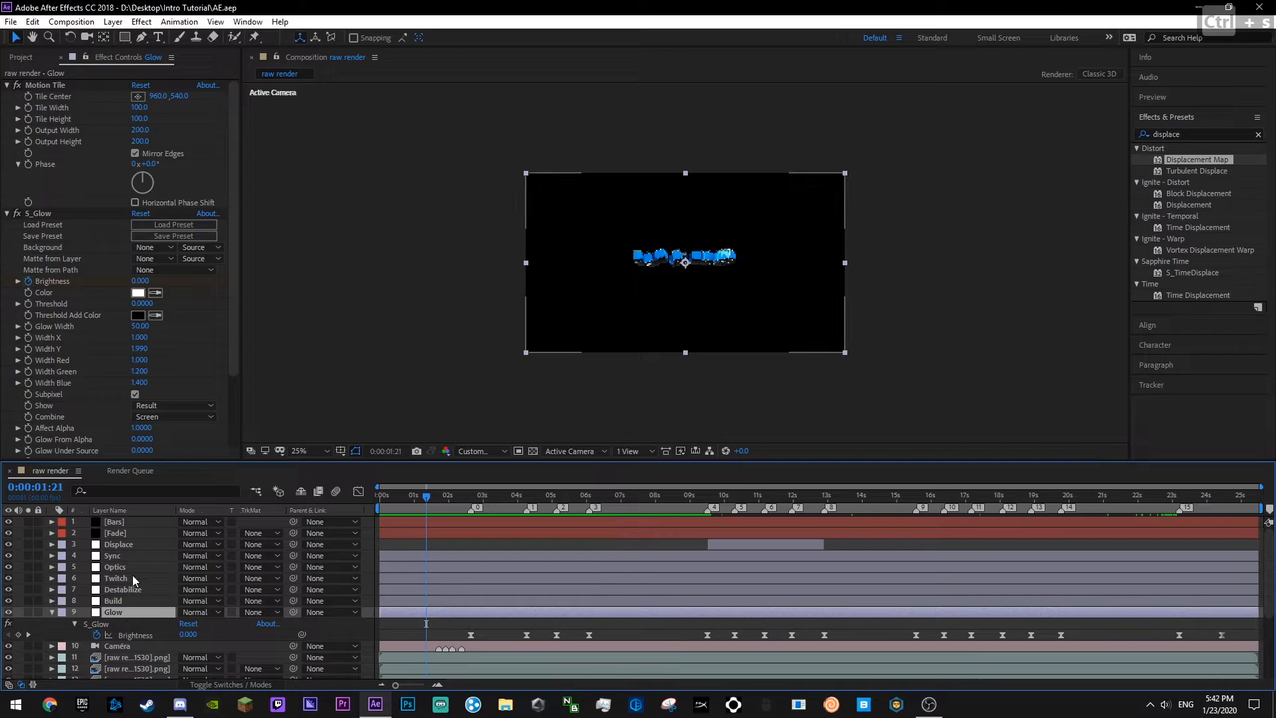
left_click(117, 555)
key("u")
left_click(117, 612)
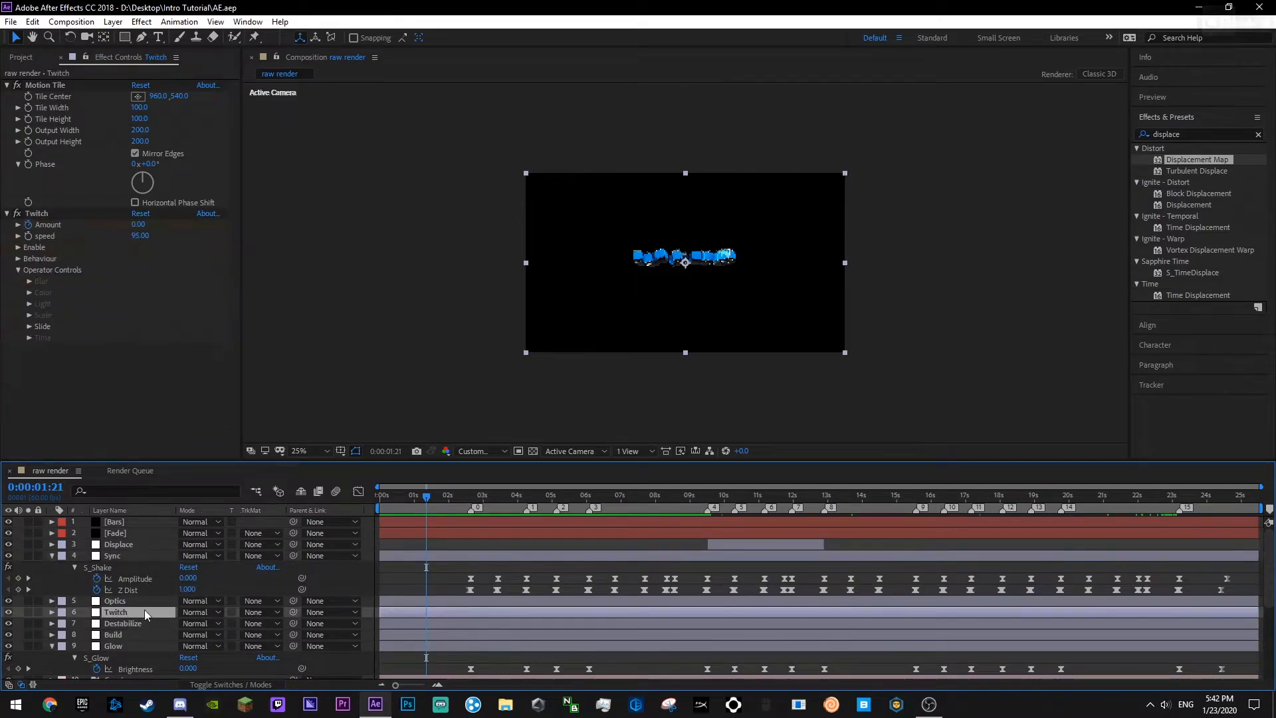
key("u")
scroll(499, 615, "down", 1)
- Try to copy the Z Dist, Twitch Amount and Glow Brightness keyframes at 0:00:02:38 to the first Caméra marker
left_click_drag(454, 556, 483, 662)
key("ctrl+c")
key("ctrl+c")
key("ctrl+c")
key("k")
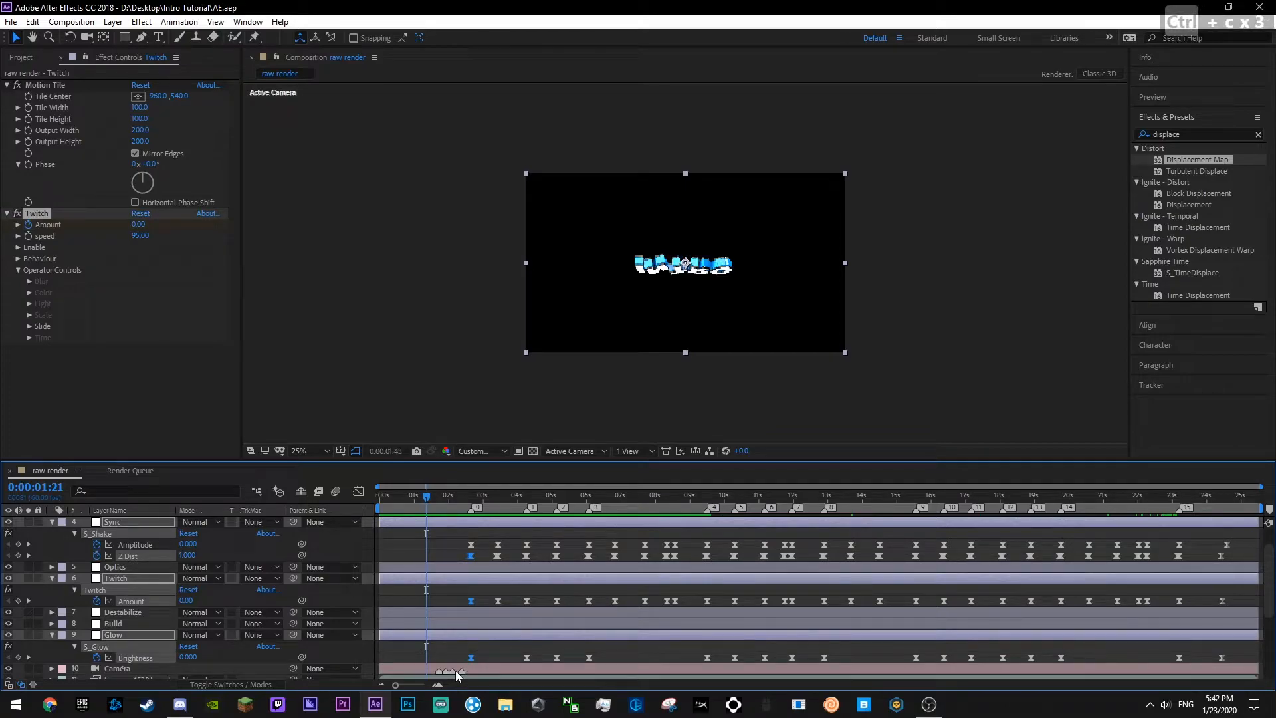
key("ctrl+v")
key("ctrl+z")
- Try pasting only the Sync layer's Z Dist keyframes at 0:00:01:43, and collapse the Sync, Twitch and Glow layers
left_click_drag(454, 552, 479, 559)
key("ctrl+z")
key("ctrl+v")
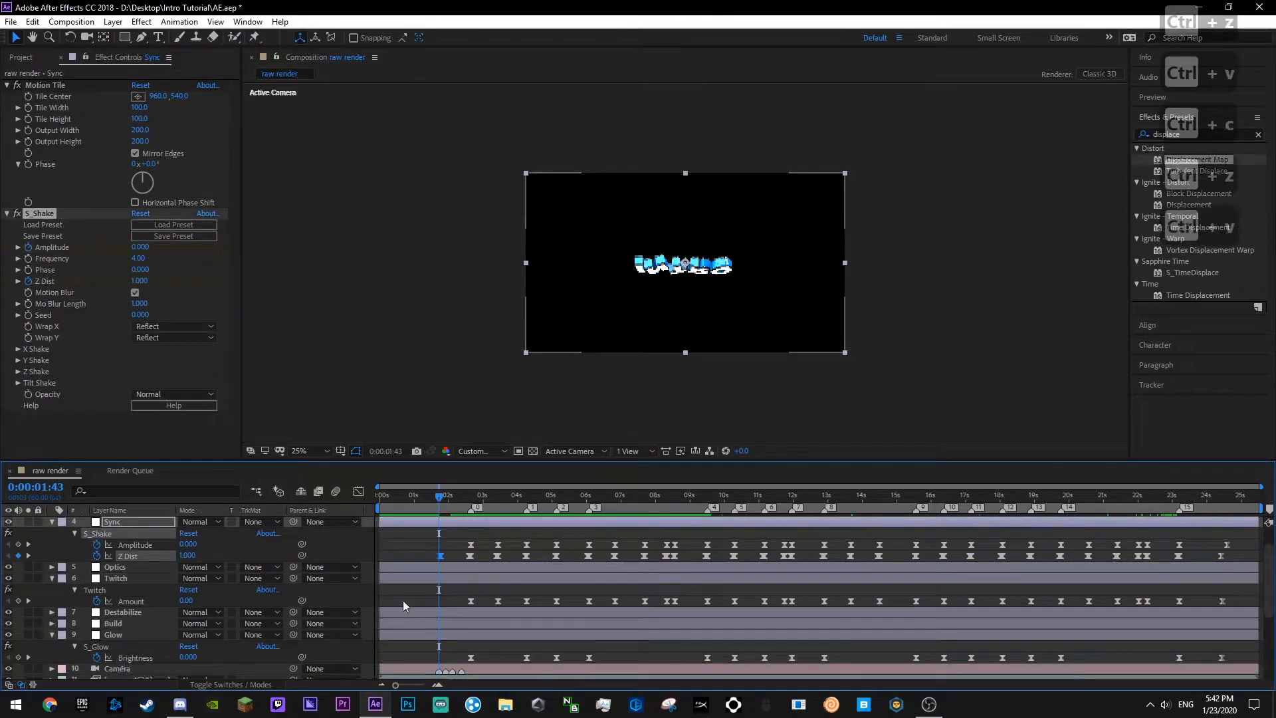
left_click(52, 522)
left_click(53, 533)
left_click(53, 533)
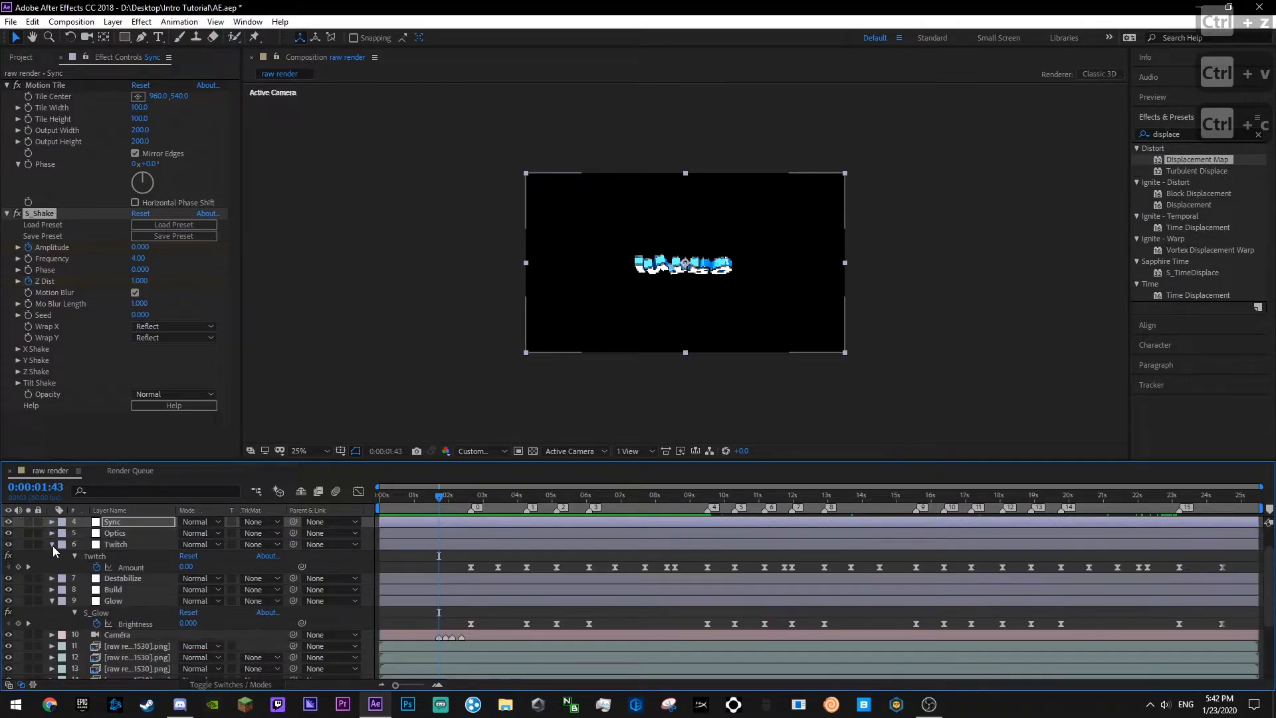
left_click(52, 544)
left_click(51, 578)
- Copy the Sync layer's Z Dist keyframe pair at the first numbered marker to the first Caméra marker at 0:00:01:43
left_click(436, 520)
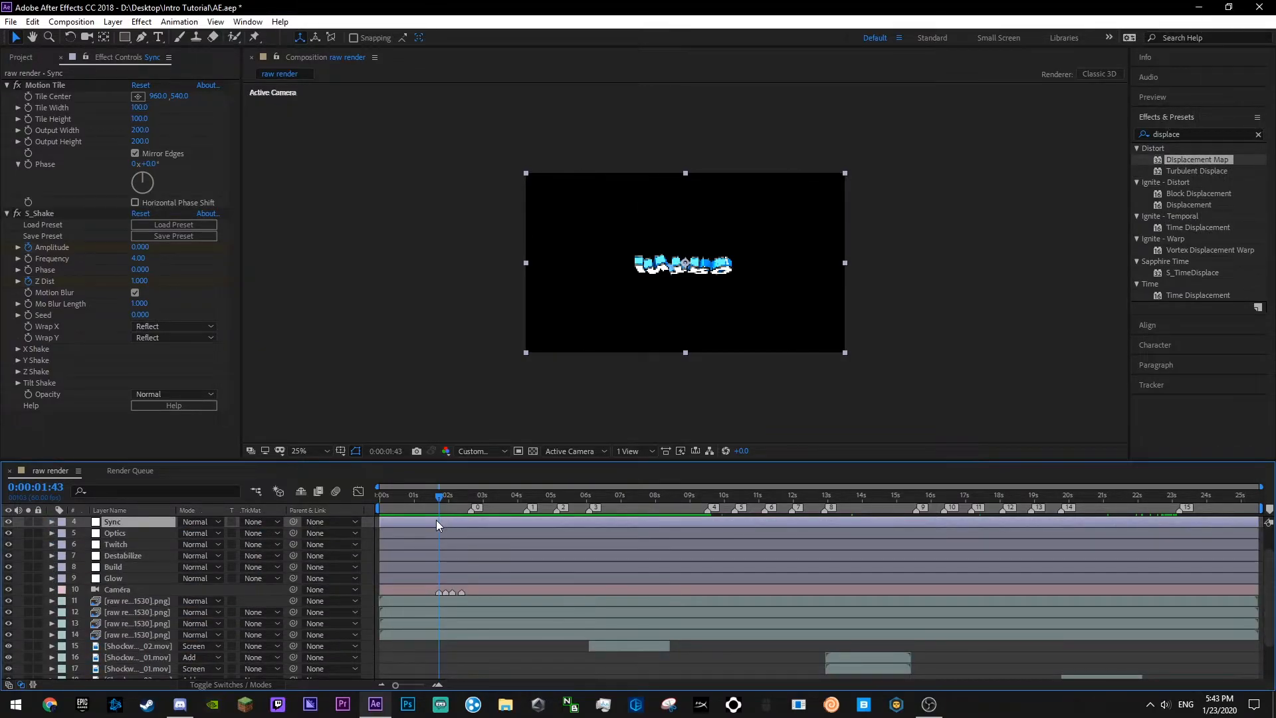
key("u")
left_click(471, 555)
key("ctrl+c")
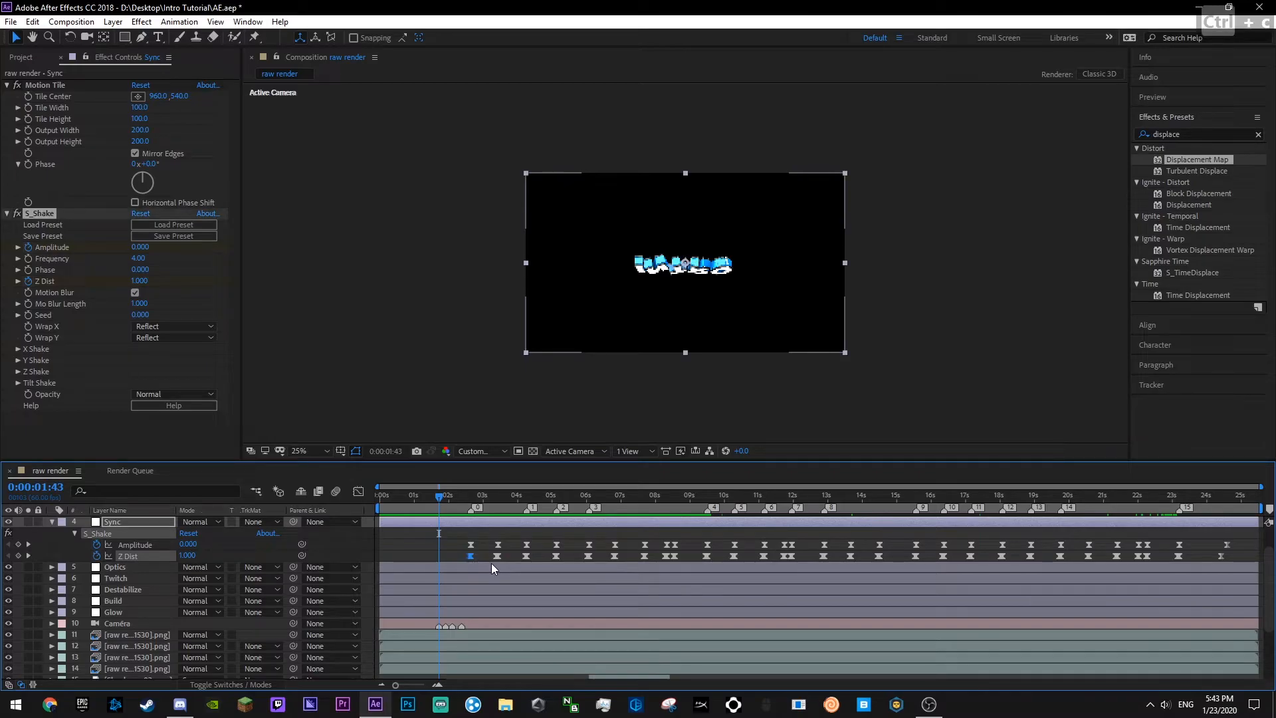
key("ctrl+v")
- Paste the Z Dist keyframe pair at the other three Caméra markers, ending at 0:00:02:22, and save
key("u")
key("k")
key("ctrl+v")
key("k")
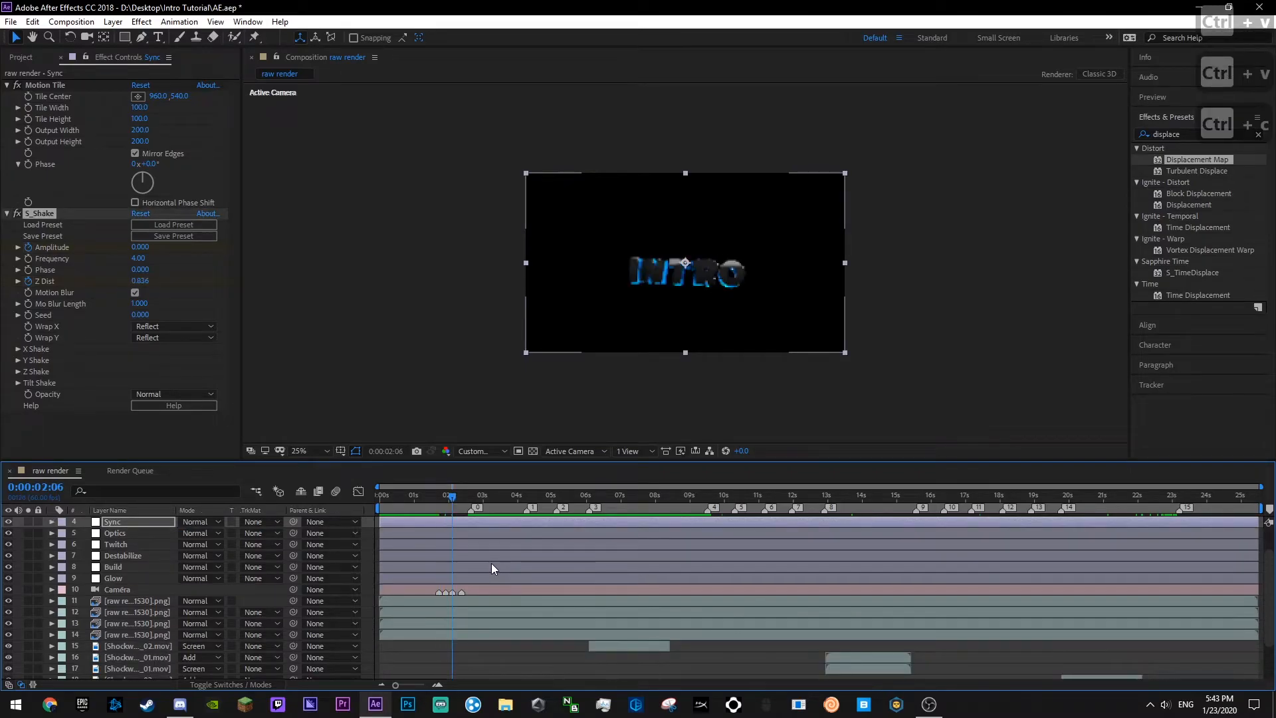
key("ctrl+v")
key("k")
key("ctrl+v")
key("ctrl+s")
- Inspect the Z Dist curve in the Graph Editor and delete the Z Dist keyframes pasted at the Caméra markers
key("u")
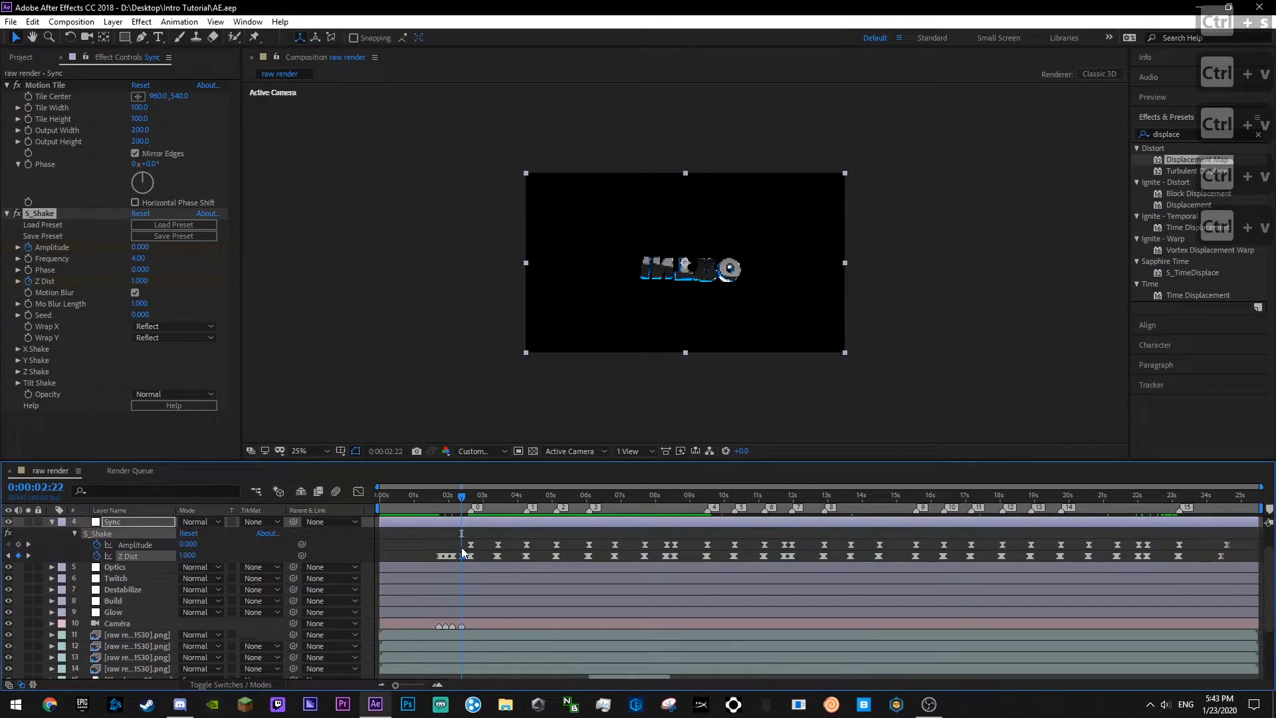
left_click(358, 492)
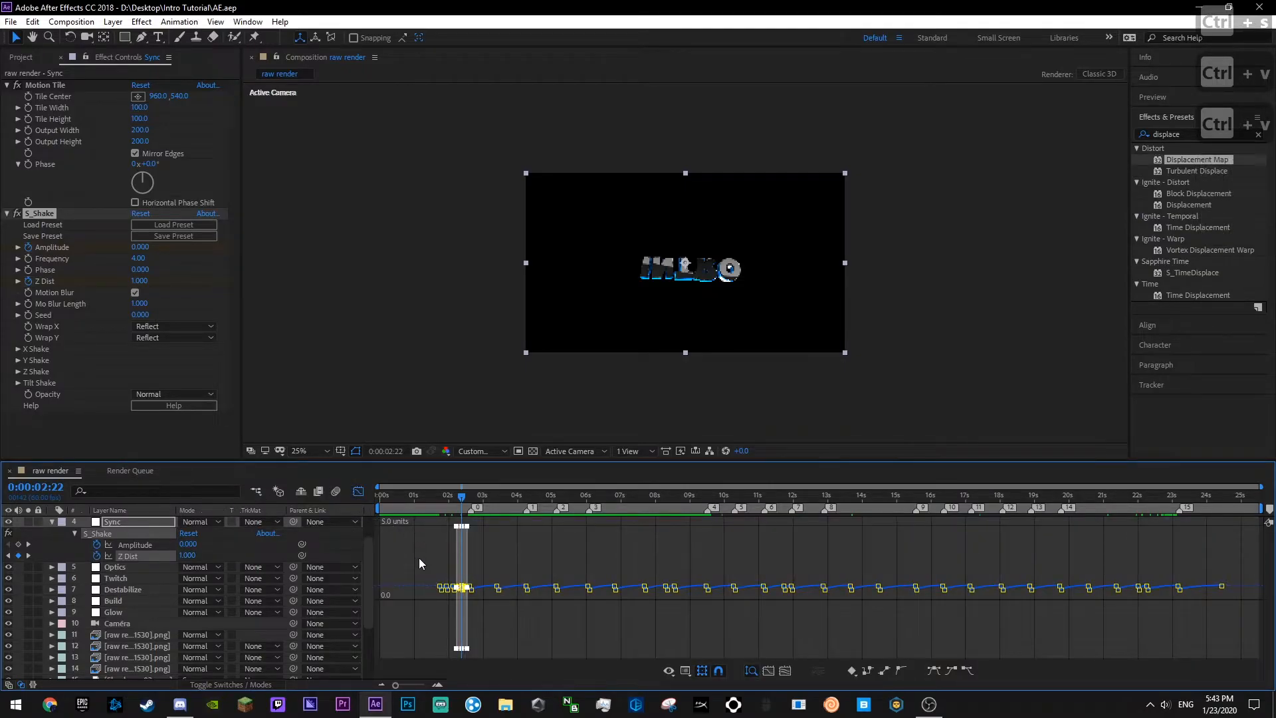
left_click_drag(434, 648, 462, 661)
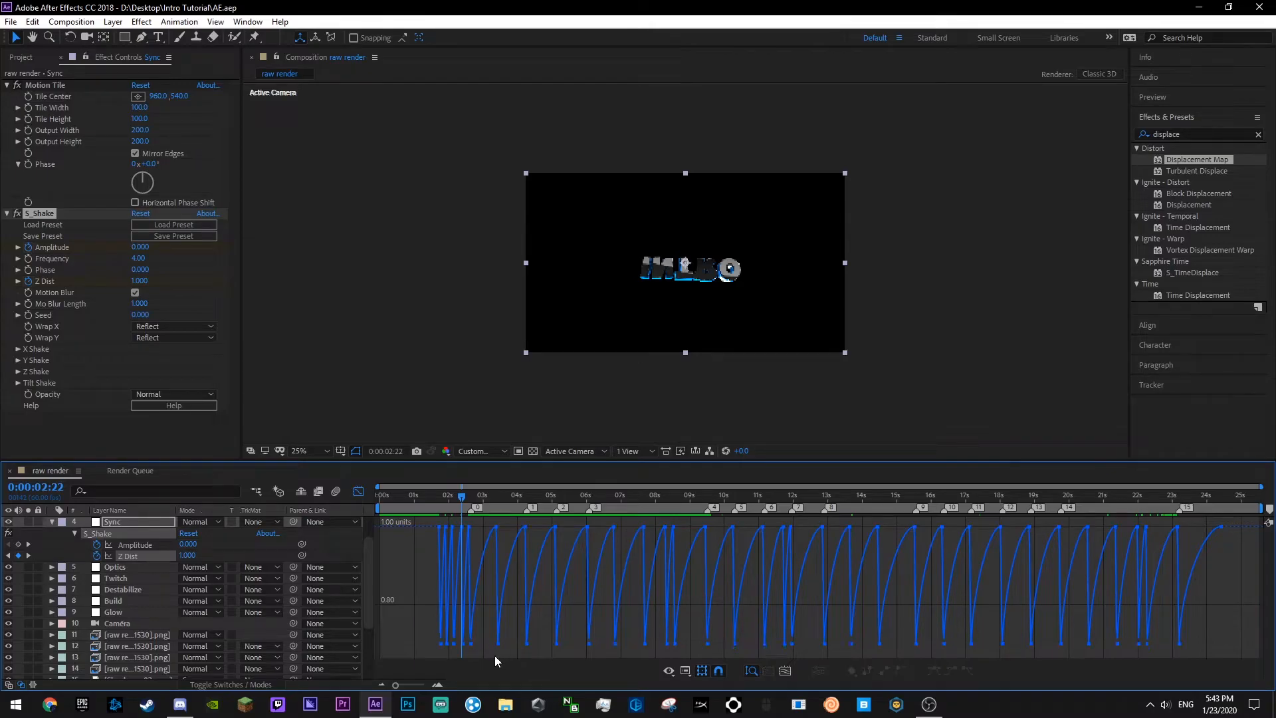
left_click(359, 492)
left_click_drag(420, 545, 472, 545)
key("Delete")
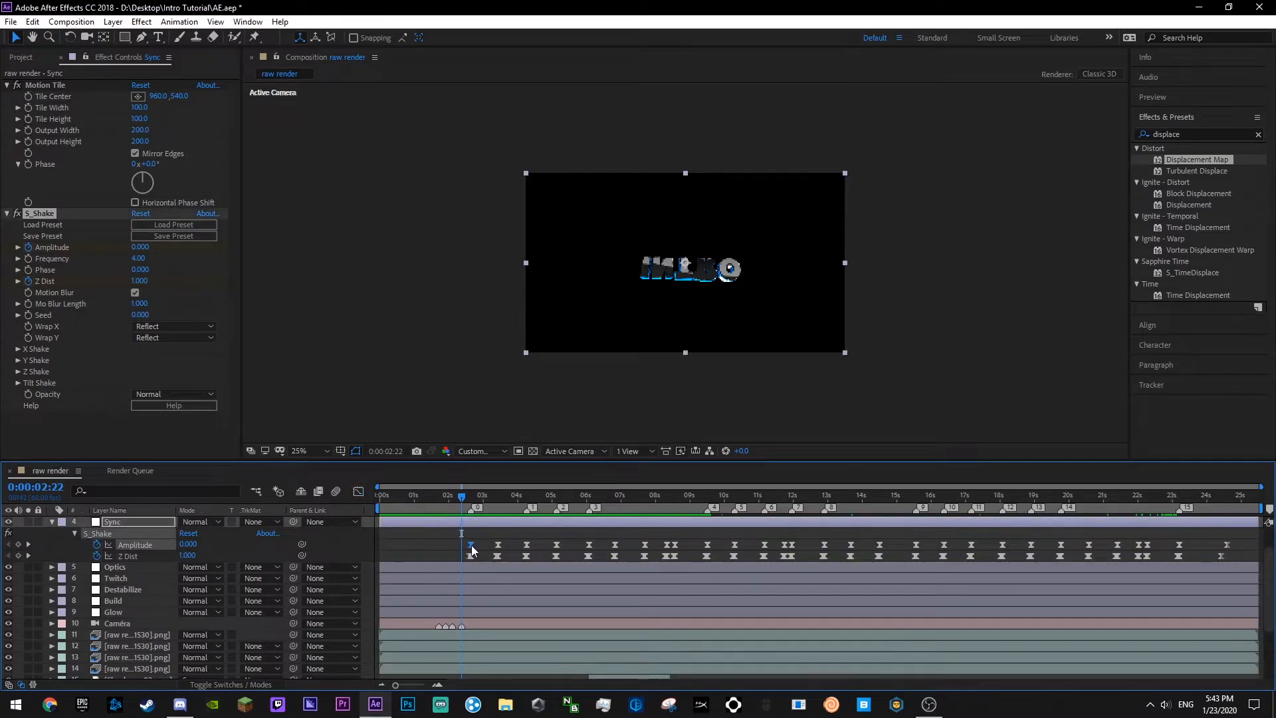
- Copy the Sync layer's Amplitude keyframe pair at the first numbered marker to the four Caméra markers, from 0:00:01:43 to 0:00:02:22
key("ctrl+c")
key("u")
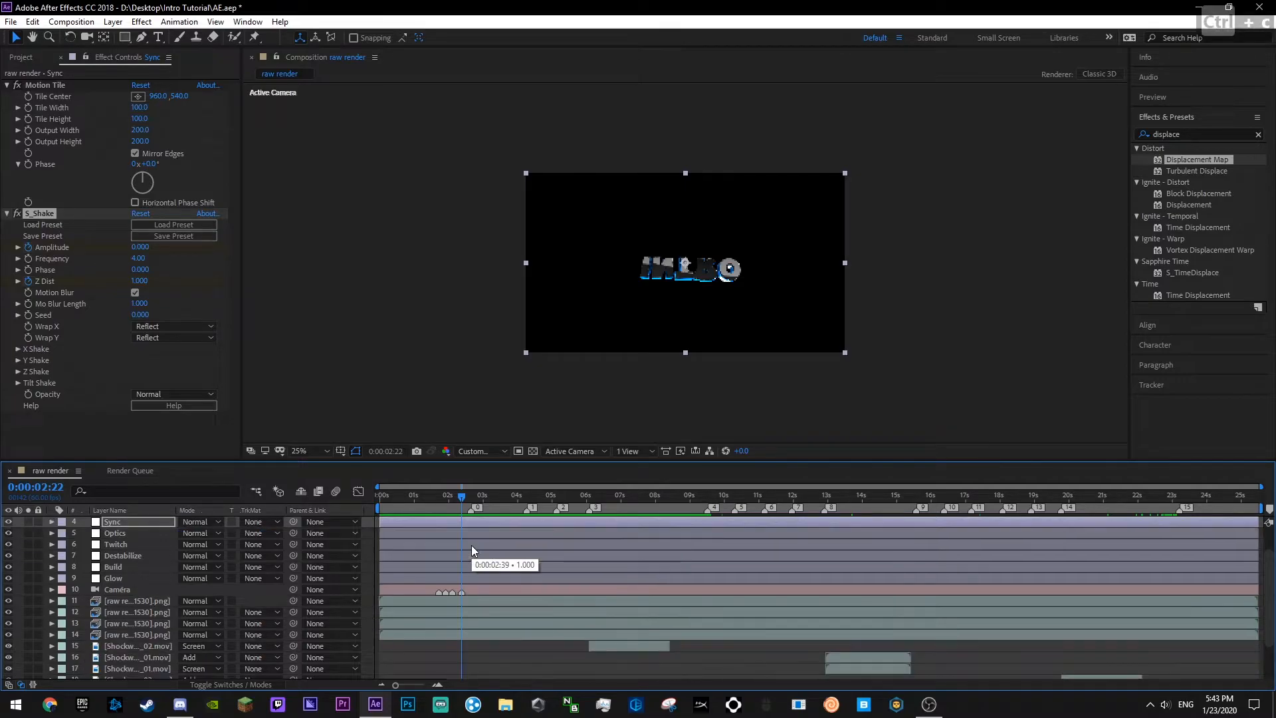
key("j")
key("j")
key("j")
key("ctrl+v")
key("k")
key("ctrl+v")
key("k")
key("ctrl+v")
key("k")
key("ctrl+v")
key("u")
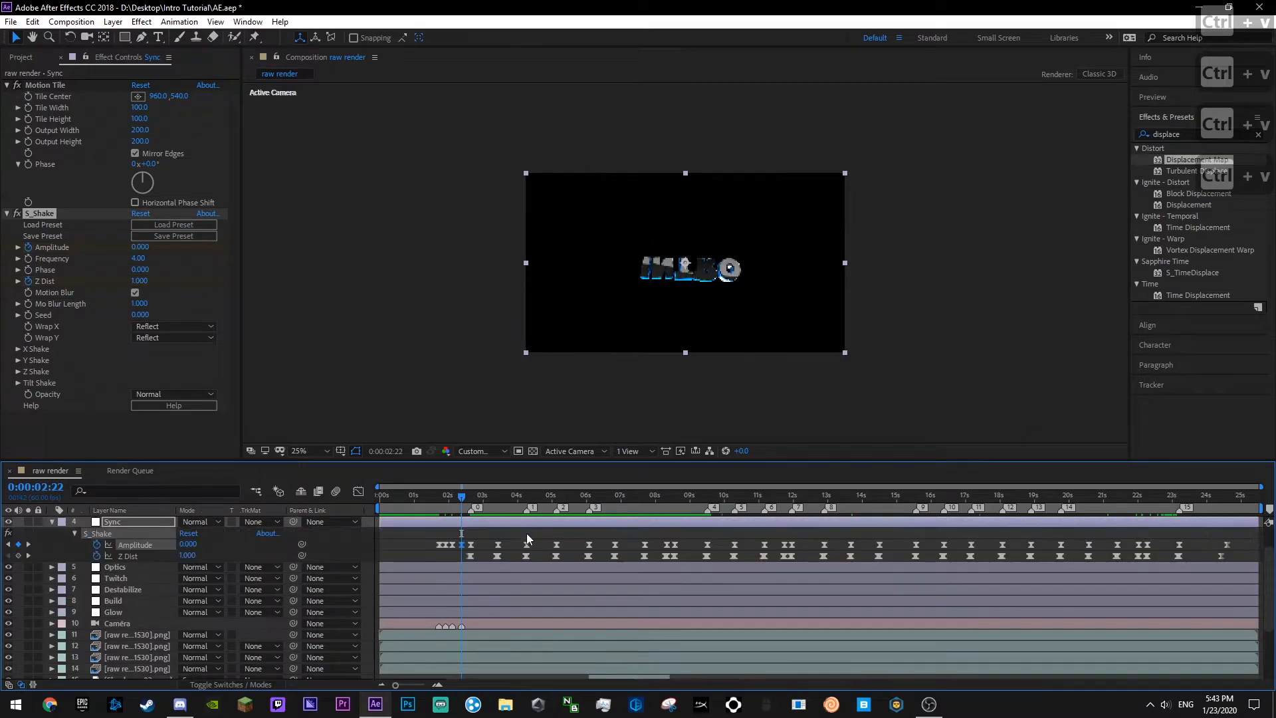
- Check the pasted Amplitude keyframes in the Graph Editor, preview the shake hits from 0:00:00:57, save, and collapse the Sync layer
key("shift+F3")
left_click(400, 610)
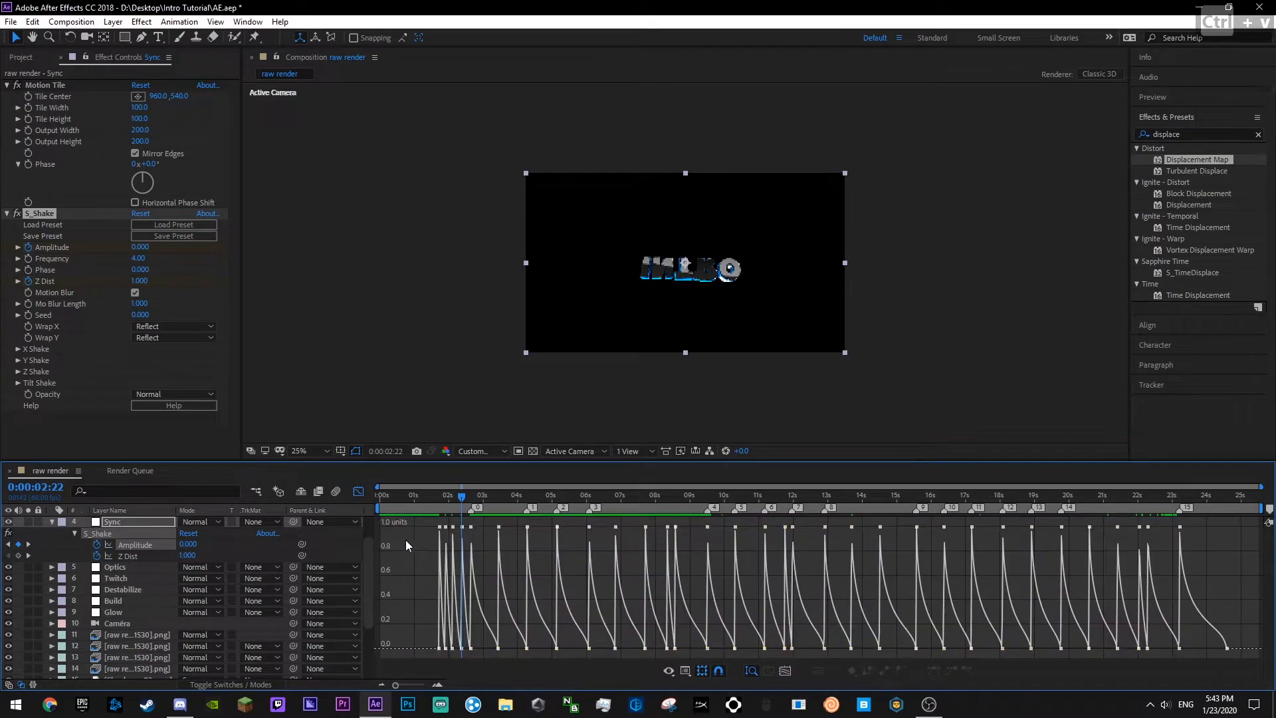
left_click_drag(460, 523, 465, 533)
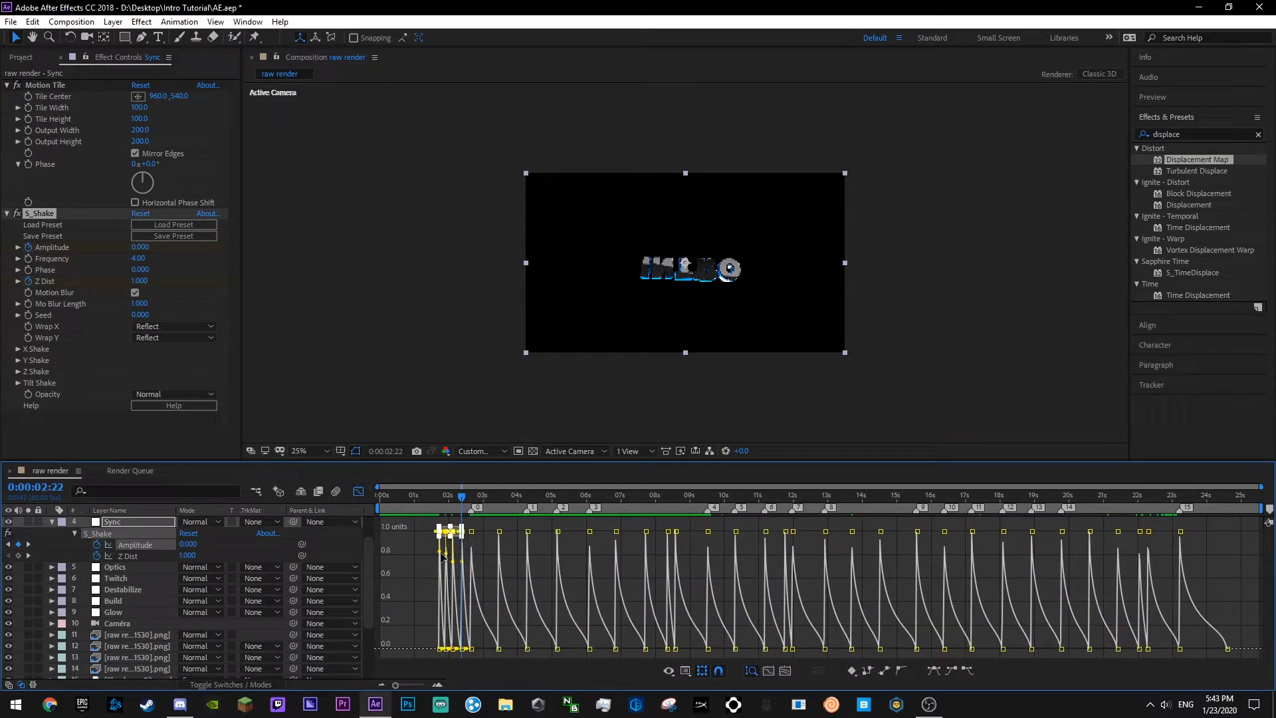
left_click(427, 608)
key("ctrl+s")
left_click(408, 503)
key("space")
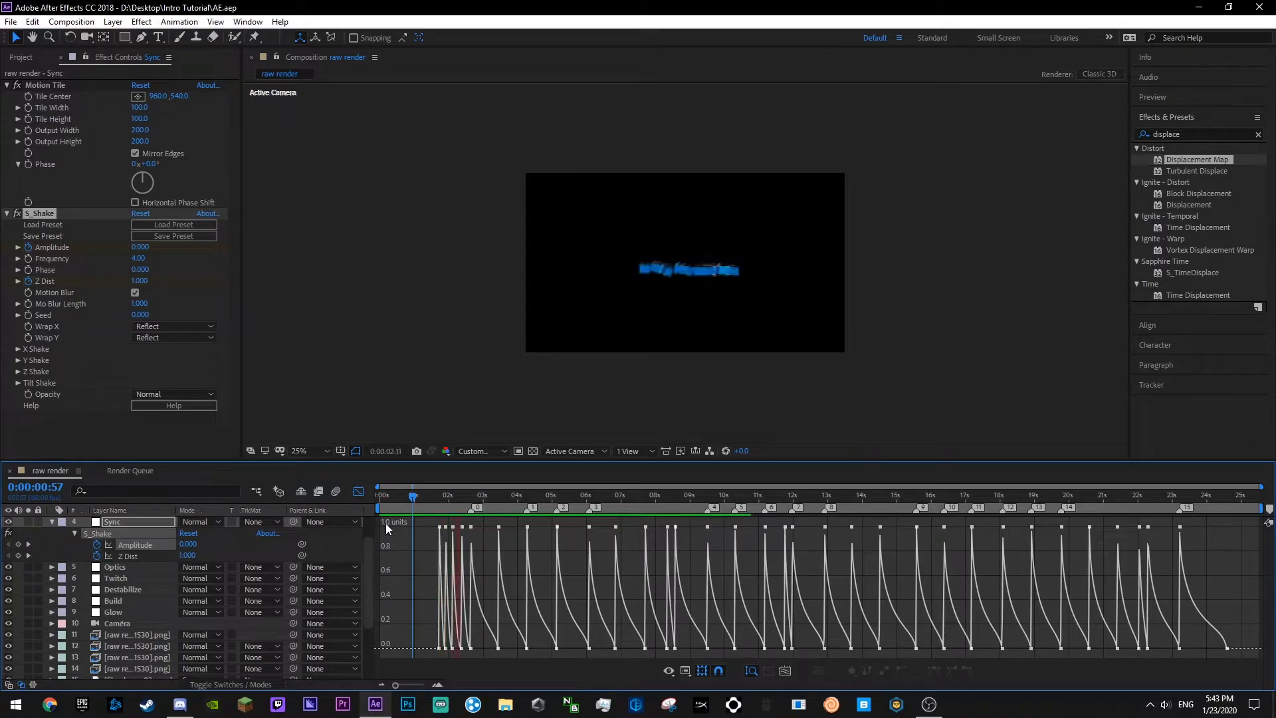
key("ctrl+s")
left_click(358, 492)
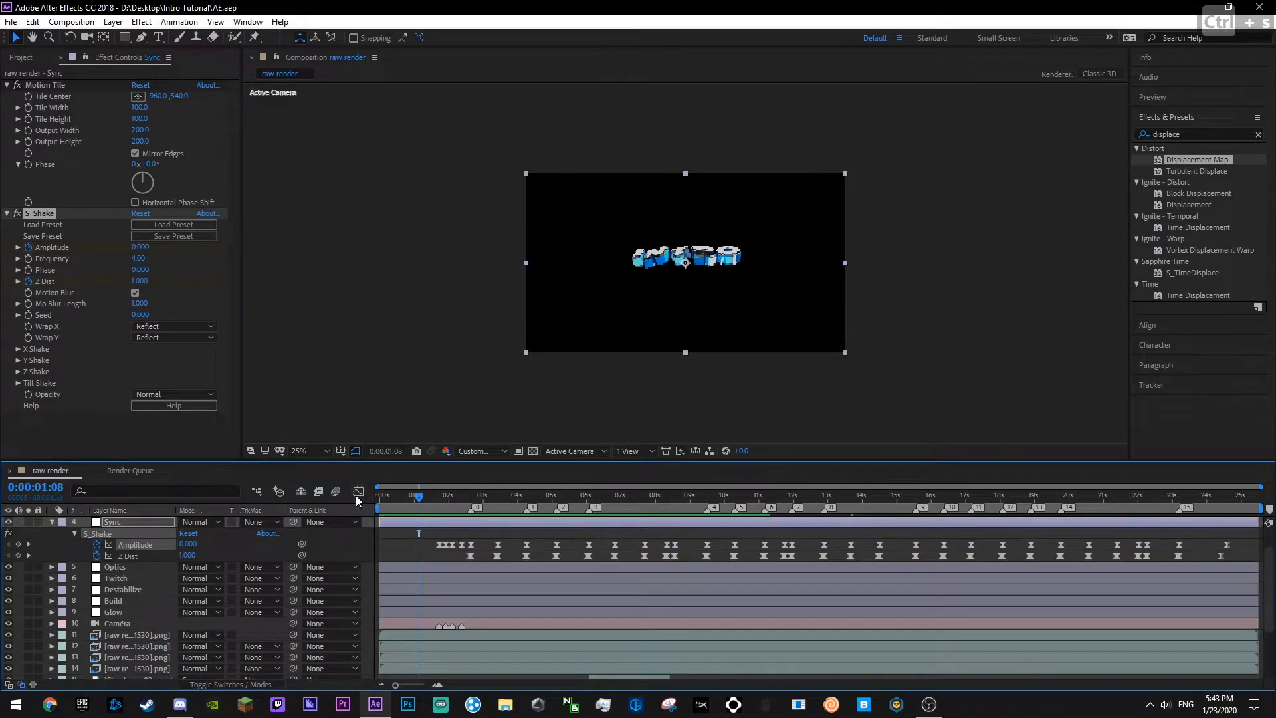
left_click(52, 522)
- Copy the Twitch layer's Amount keyframe pair at the first numbered marker to the four Caméra markers and save
left_click(117, 545)
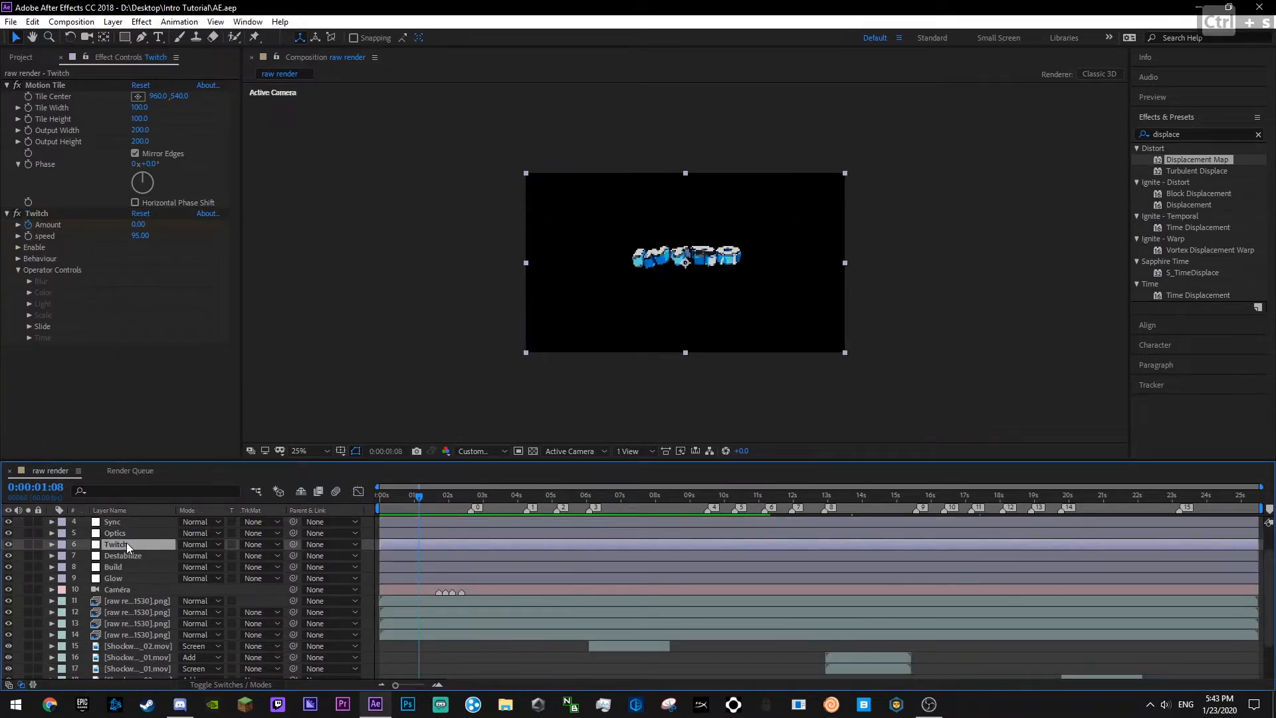
key("u")
key("k")
left_click_drag(463, 561, 493, 581)
key("ctrl+c")
key("u")
key("space")
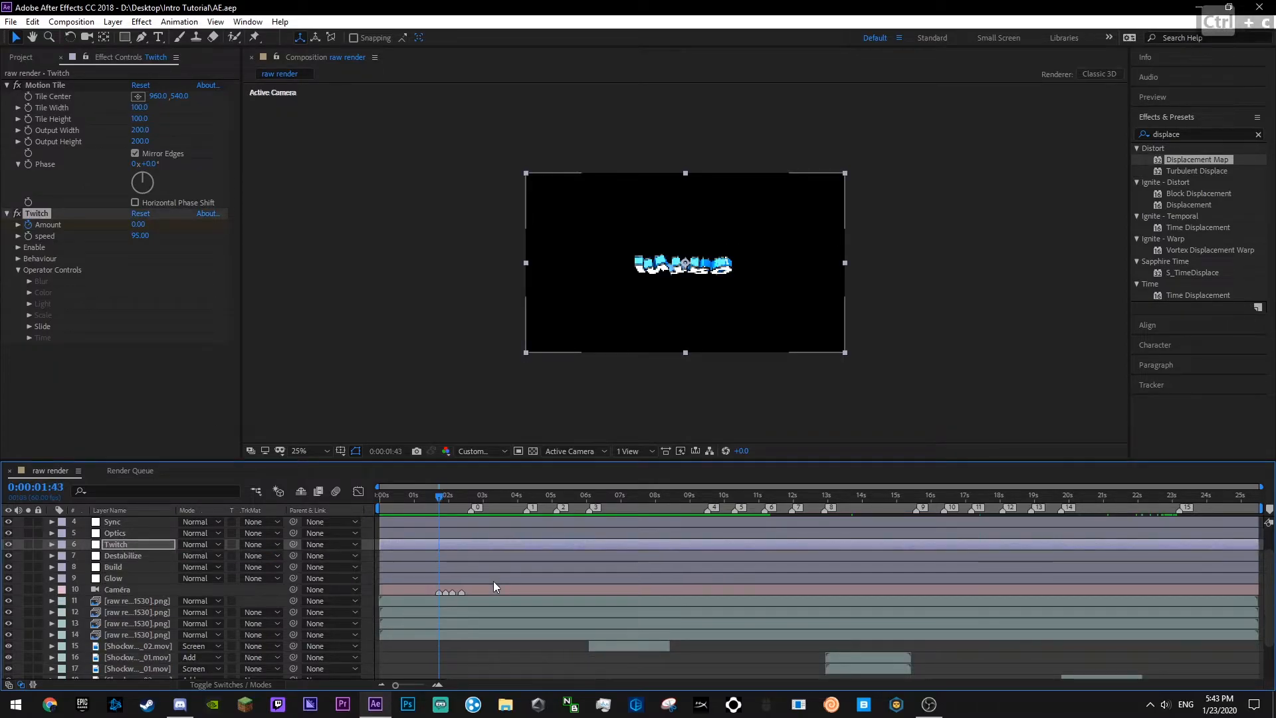
key("ctrl+v")
key("ctrl+v")
key("ctrl+v")
key("ctrl+s")
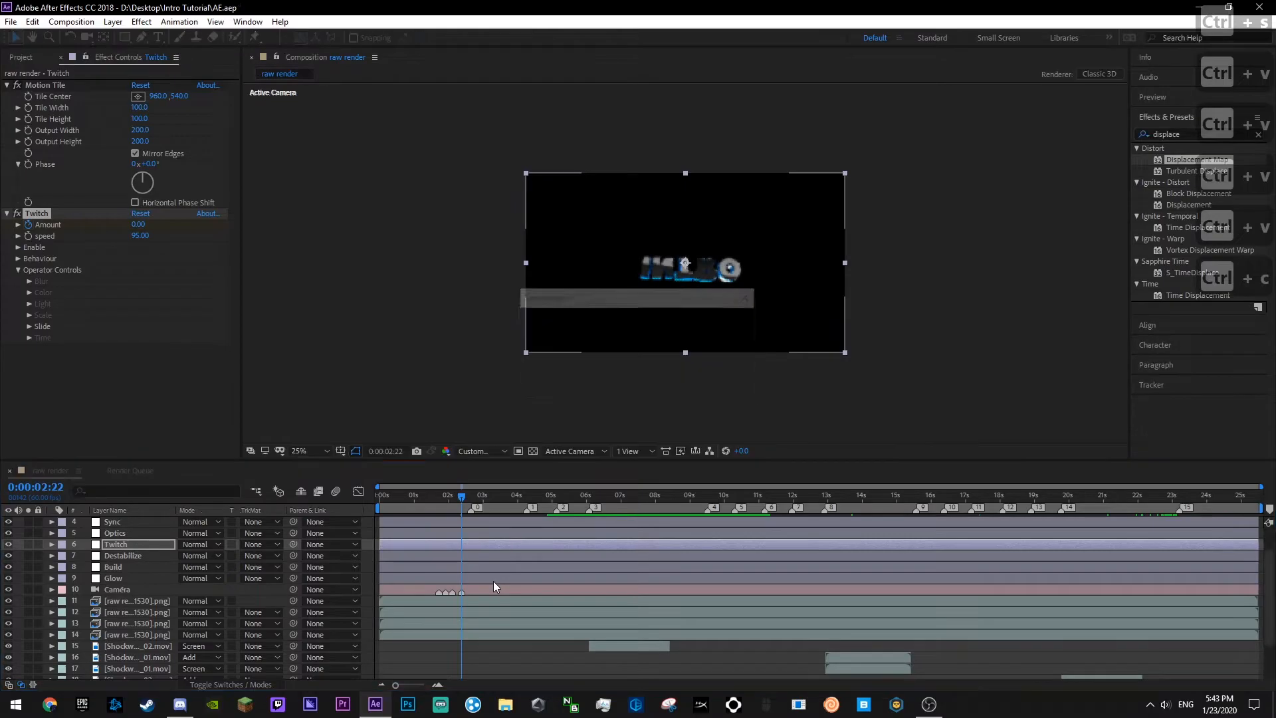
- Check the pasted Twitch Amount keyframes in the Graph Editor, save, and preview the twitch hits from 0:00:00:53
key("u")
left_click(357, 491)
left_click_drag(402, 520, 442, 616)
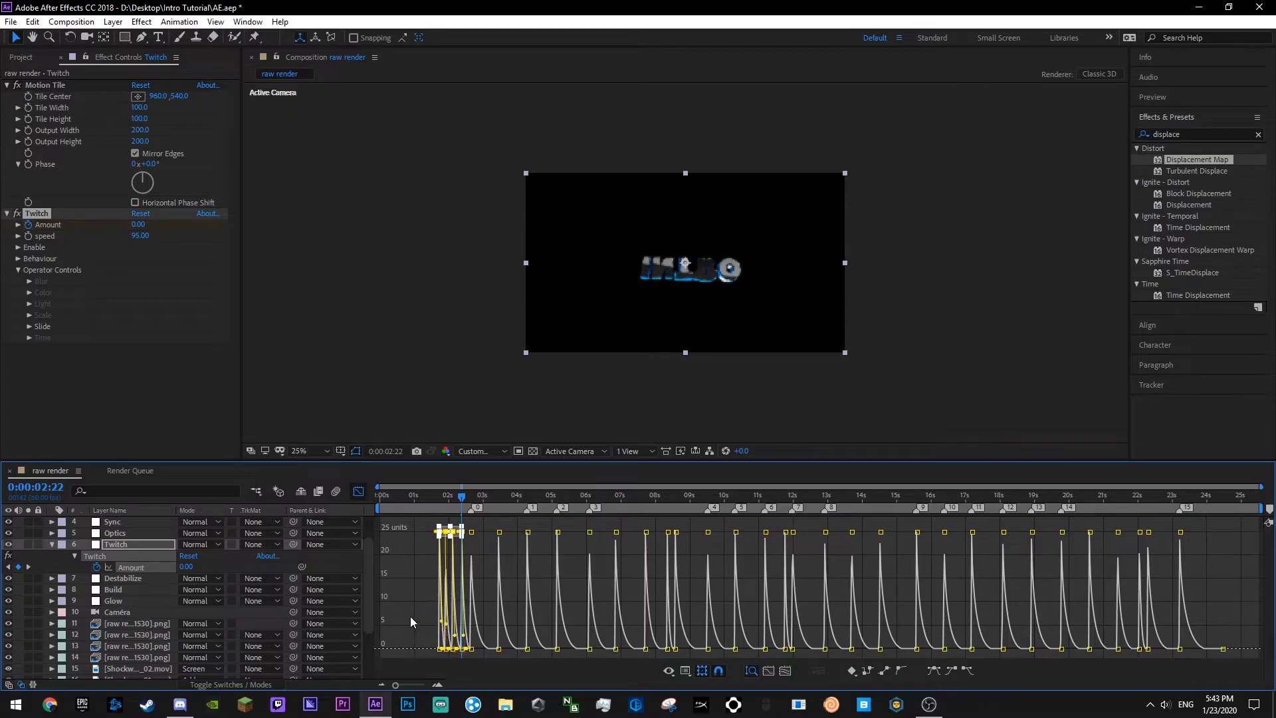
left_click(409, 616)
key("ctrl+s")
left_click(411, 492)
key("space")
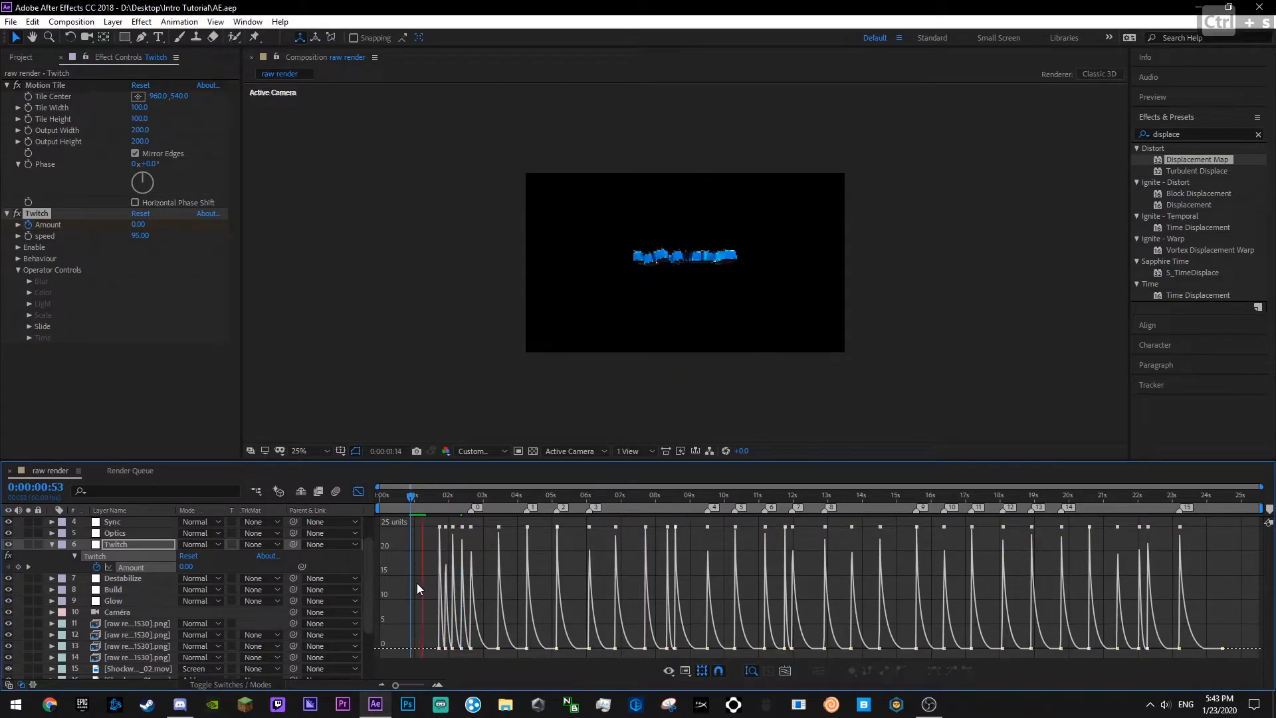
left_click(430, 497)
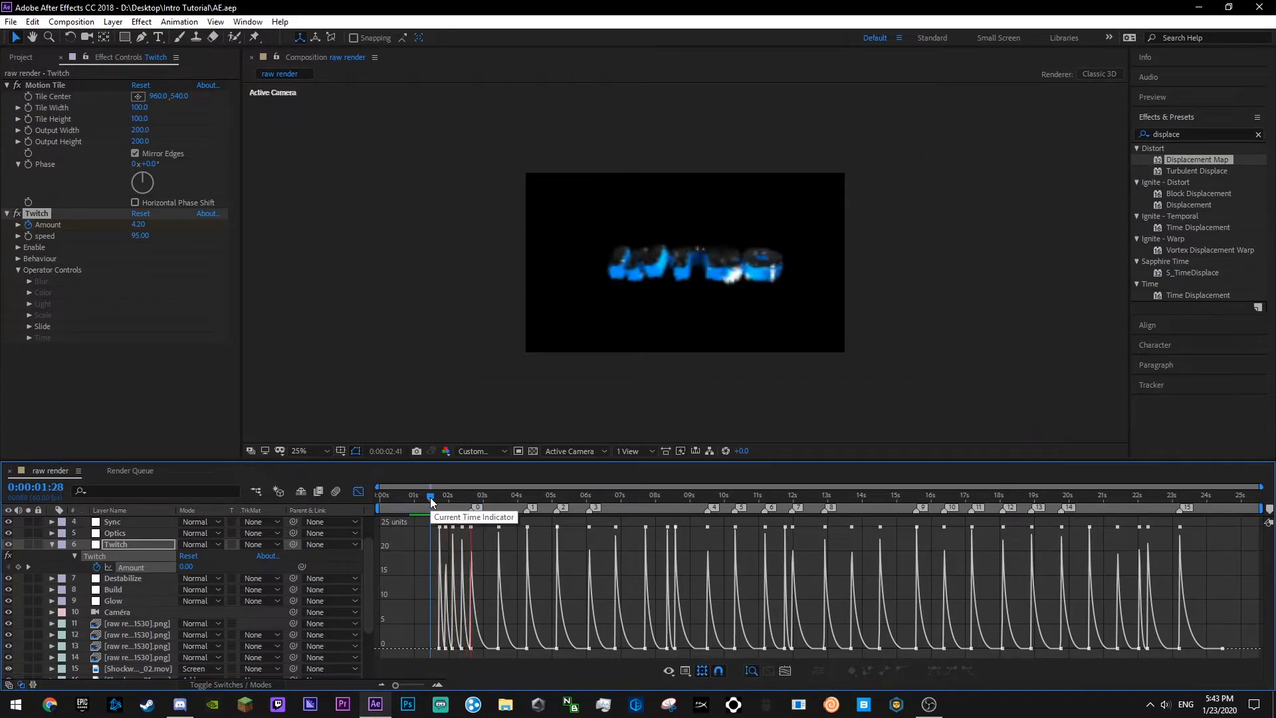
- Save and replay the opening from 0:00:00:00 to check the twitch and shake timing against the music
left_click(429, 492)
left_click_drag(428, 492, 371, 506)
key("ctrl+s")
key("space")
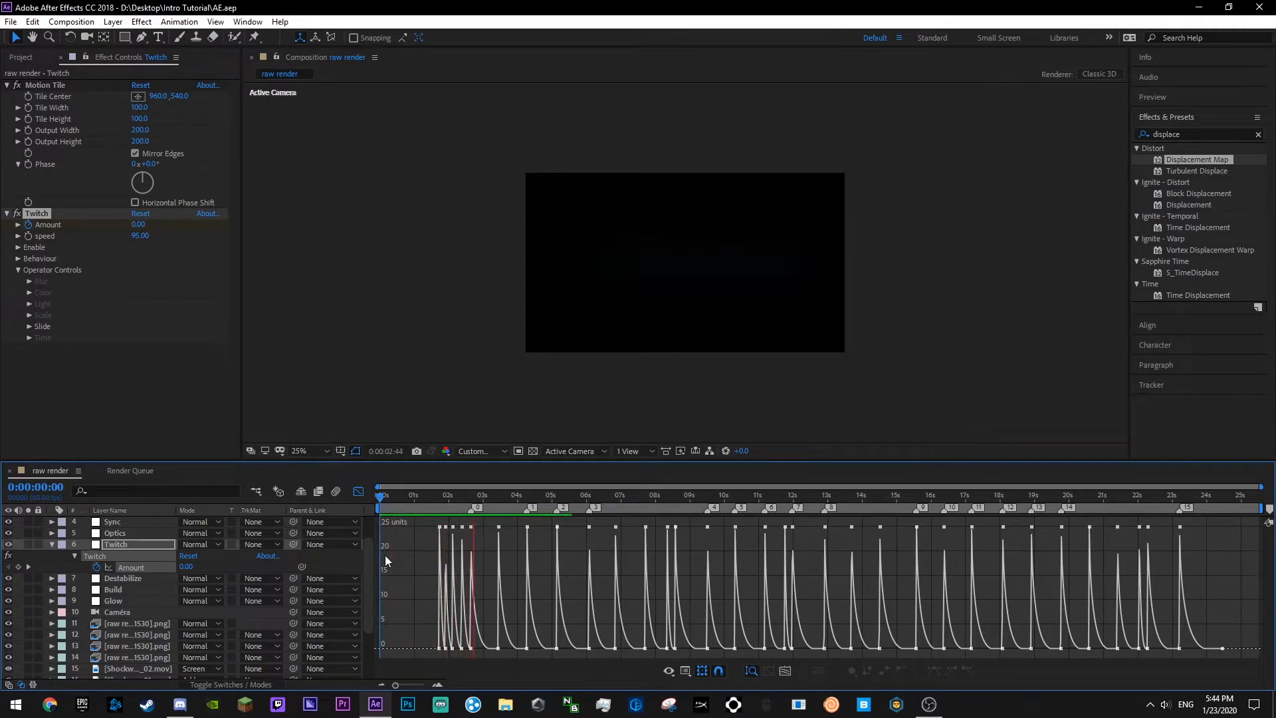
left_click(413, 505)
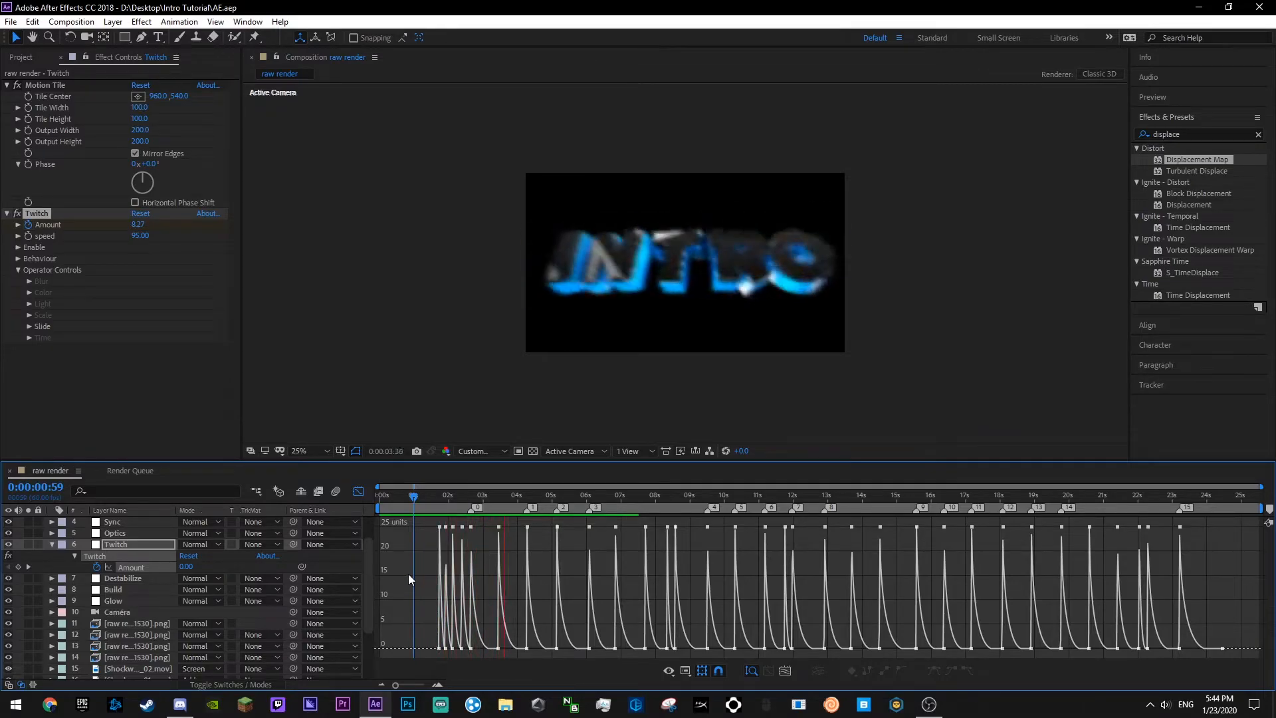
left_click_drag(415, 496, 369, 517)
key("space")
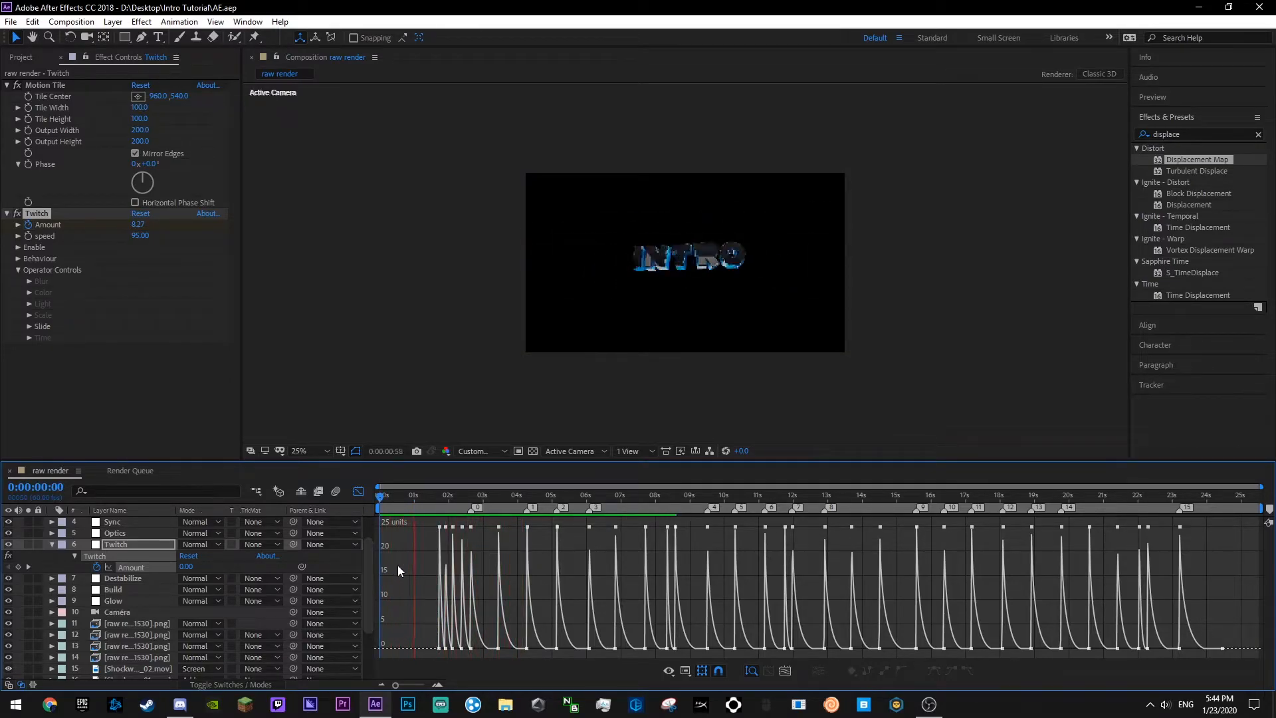
key("space")
key("space")
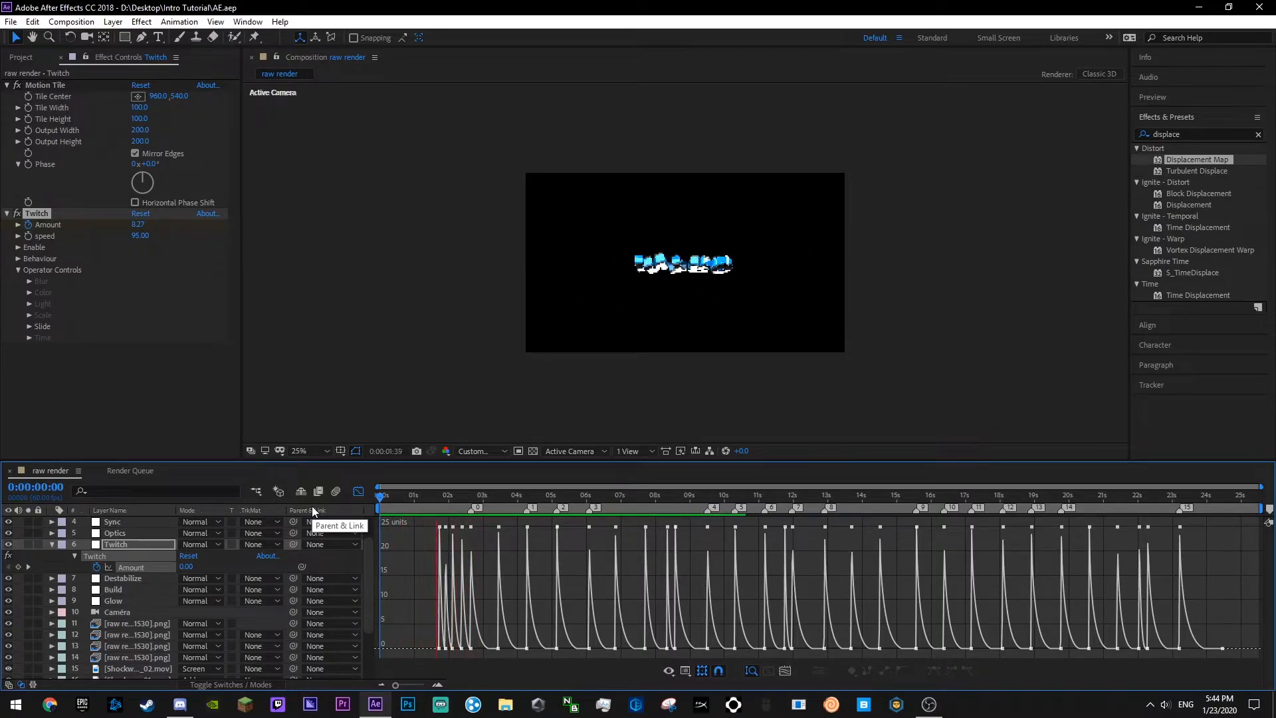
left_click(397, 496)
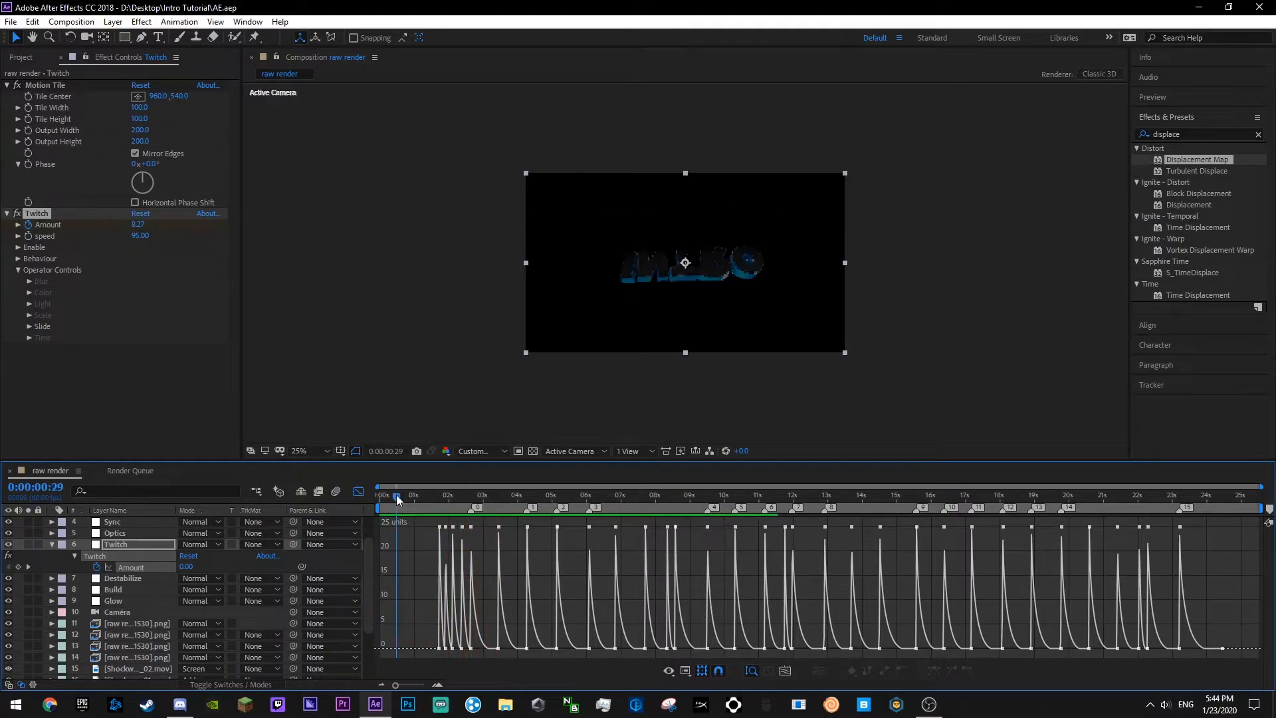
- Close the Graph Editor, collapse the Twitch layer, and reveal the Glow layer's Brightness keyframes with the playhead at 0:00:01:43
key("ctrl+s")
left_click(358, 491)
key("ctrl+s")
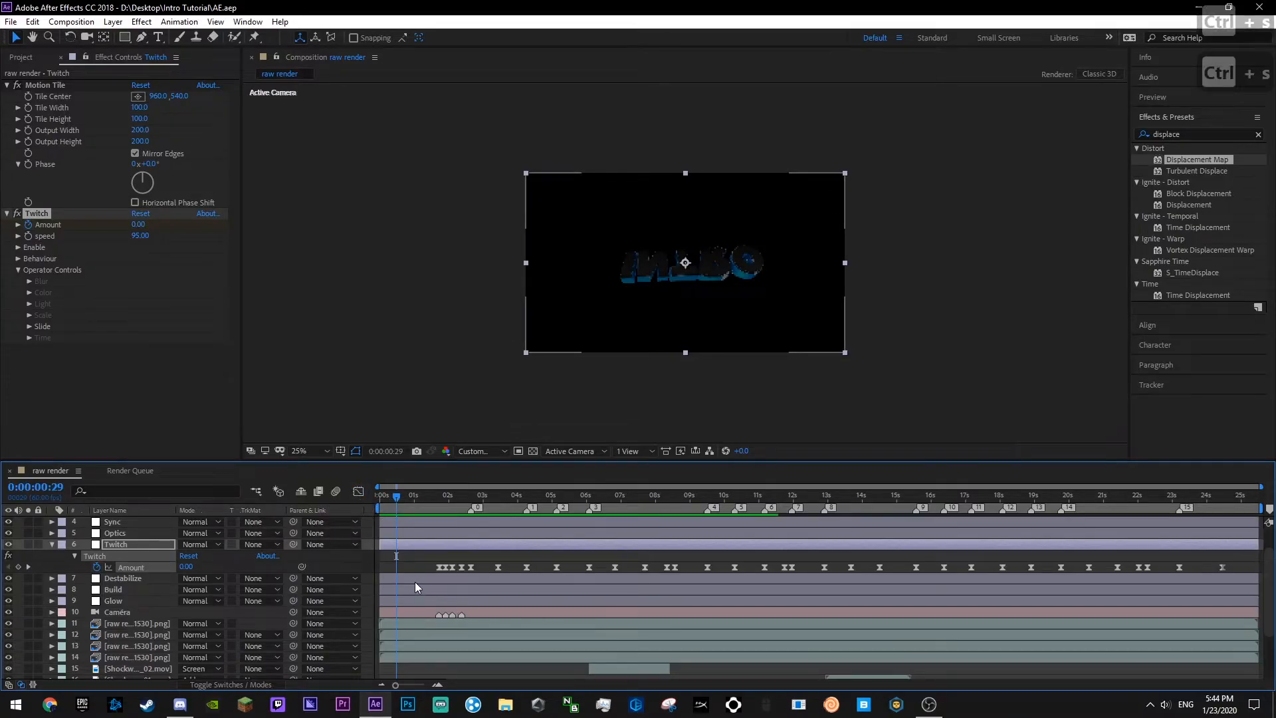
key("k")
left_click(46, 548)
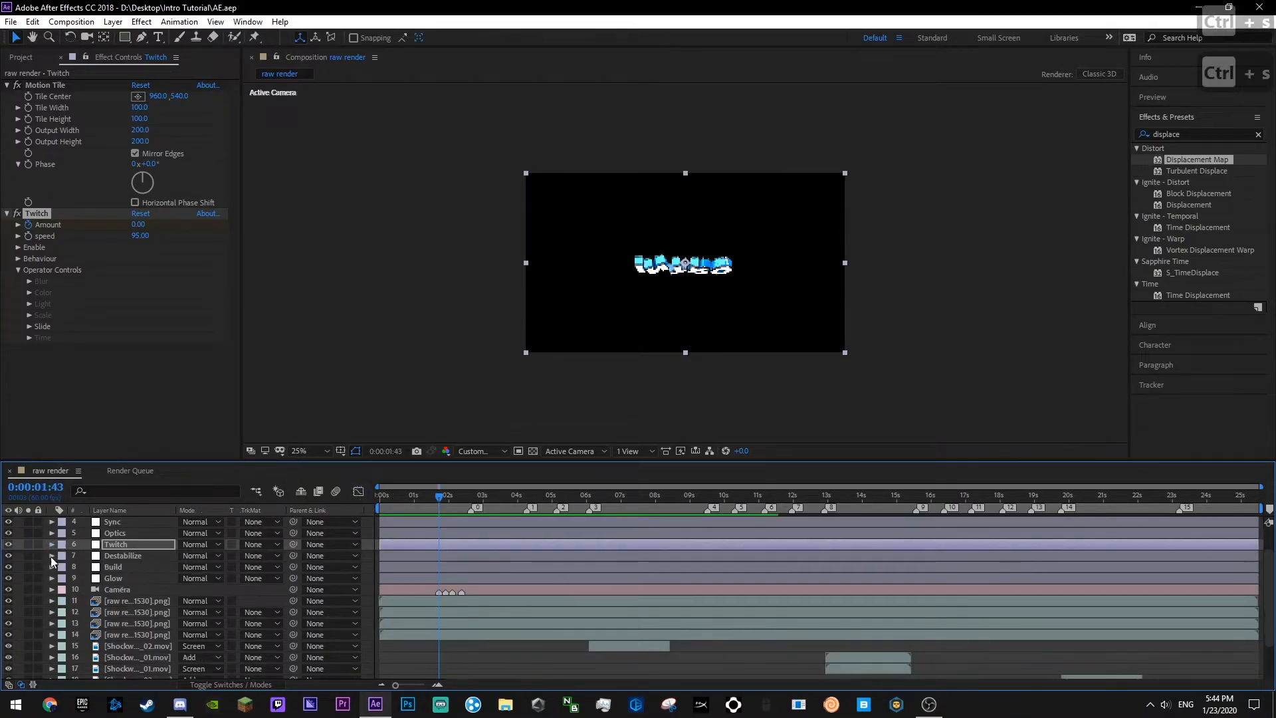
left_click(117, 558)
left_click(129, 578)
key("u")
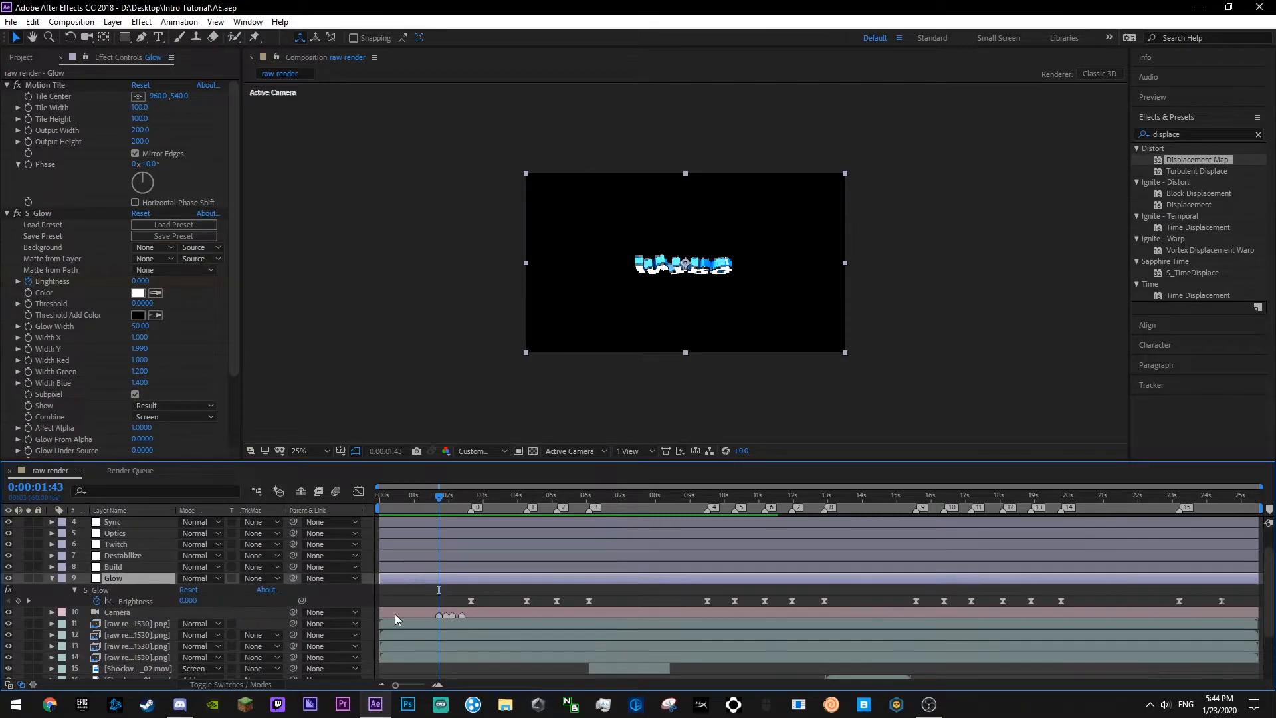
- Copy the Glow layer's Brightness keyframe pair at the first numbered marker to the first Caméra marker, undoing the misplaced pastes
key("ctrl+v")
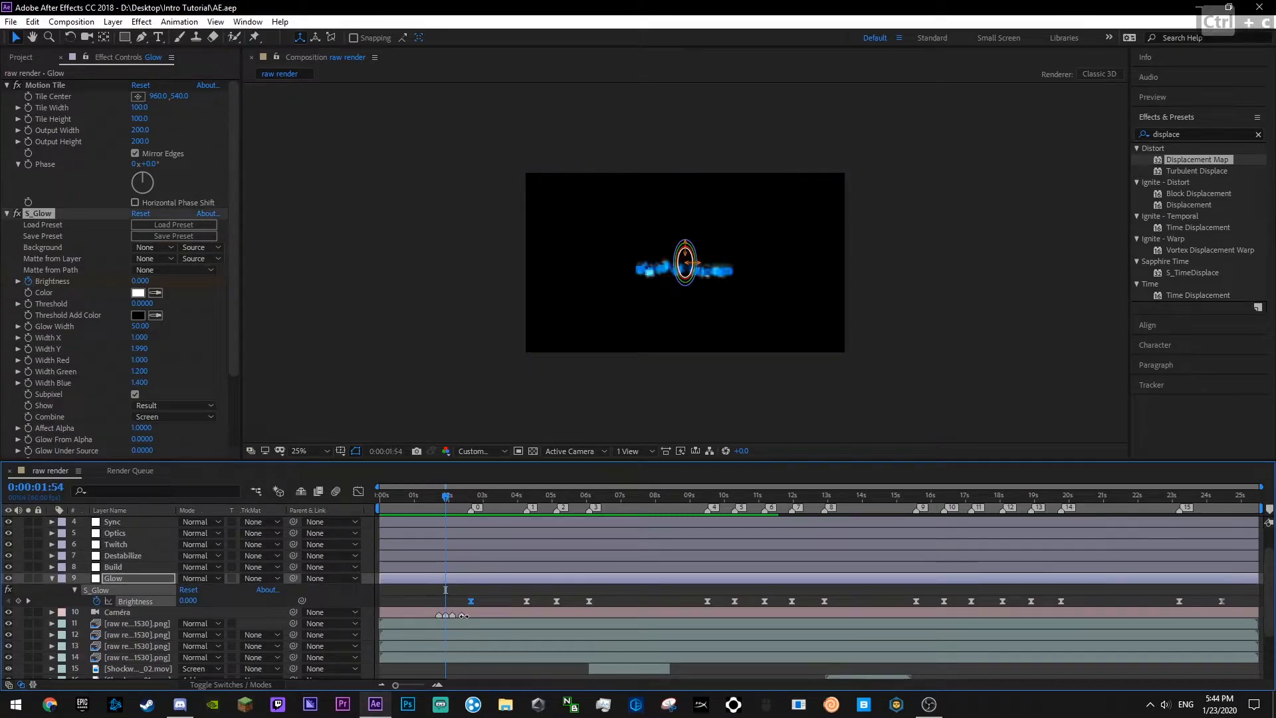
key("ctrl+c")
key("Page_Down")
key("ctrl+v")
key("ctrl+v")
key("ctrl+z")
key("ctrl+z")
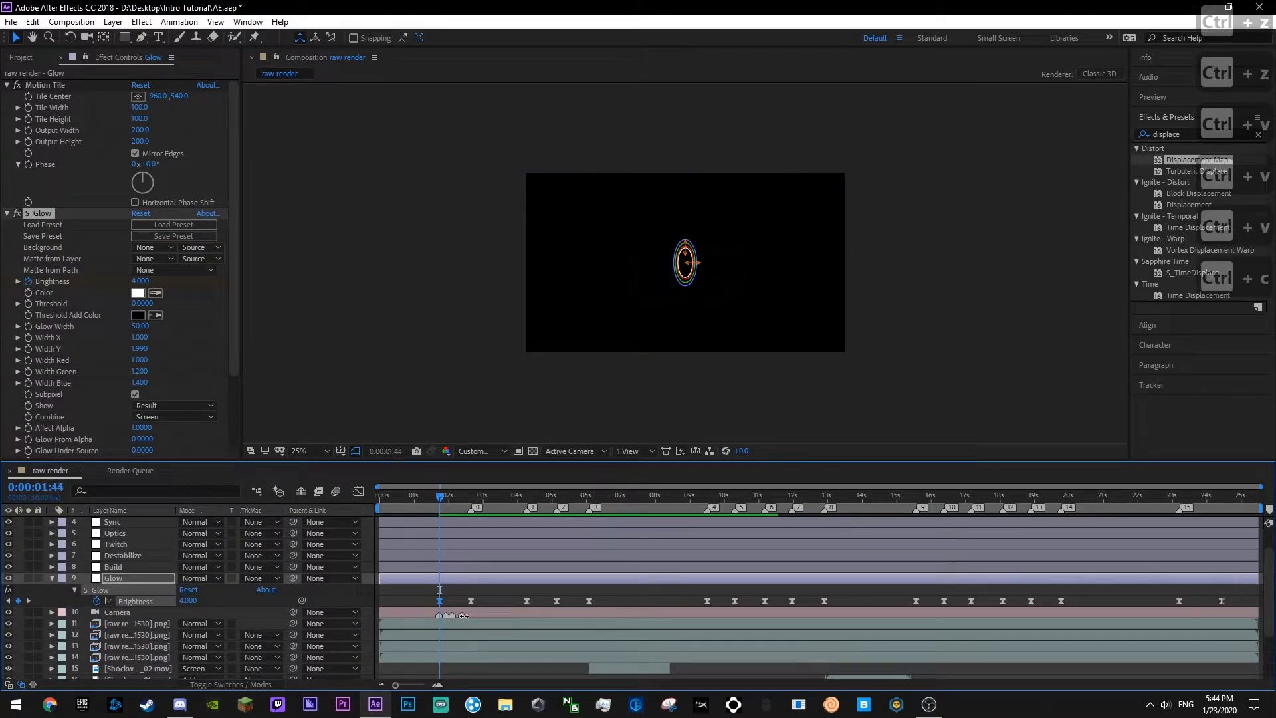
- Paste the Brightness keyframe pair at the other three Caméra markers, ending at 0:00:02:22, and save
key("u")
key("k")
key("ctrl+v")
key("k")
key("ctrl+v")
key("k")
key("ctrl+v")
key("ctrl+s")
key("u")
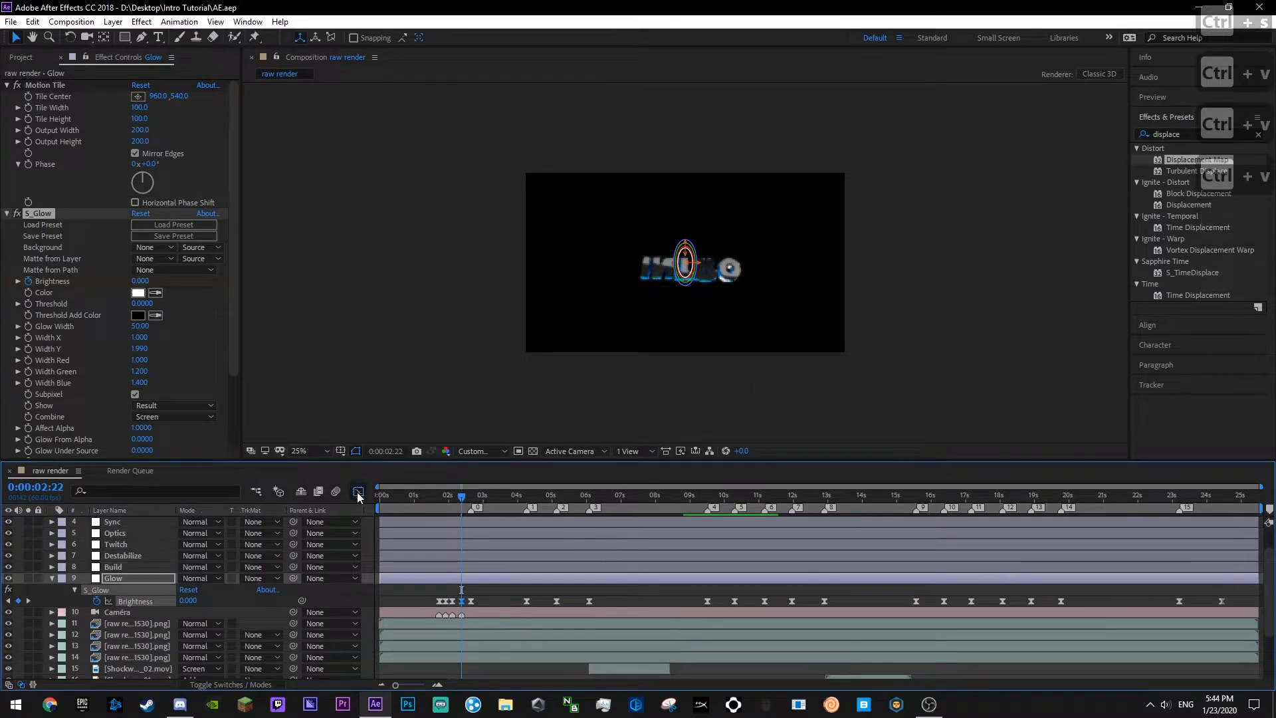
- Inspect the pasted Brightness keyframes in the Graph Editor, save, and preview the glow hits from 0:00:01:01
left_click(358, 491)
left_click_drag(396, 550, 429, 647)
left_click(424, 540)
left_click(444, 654)
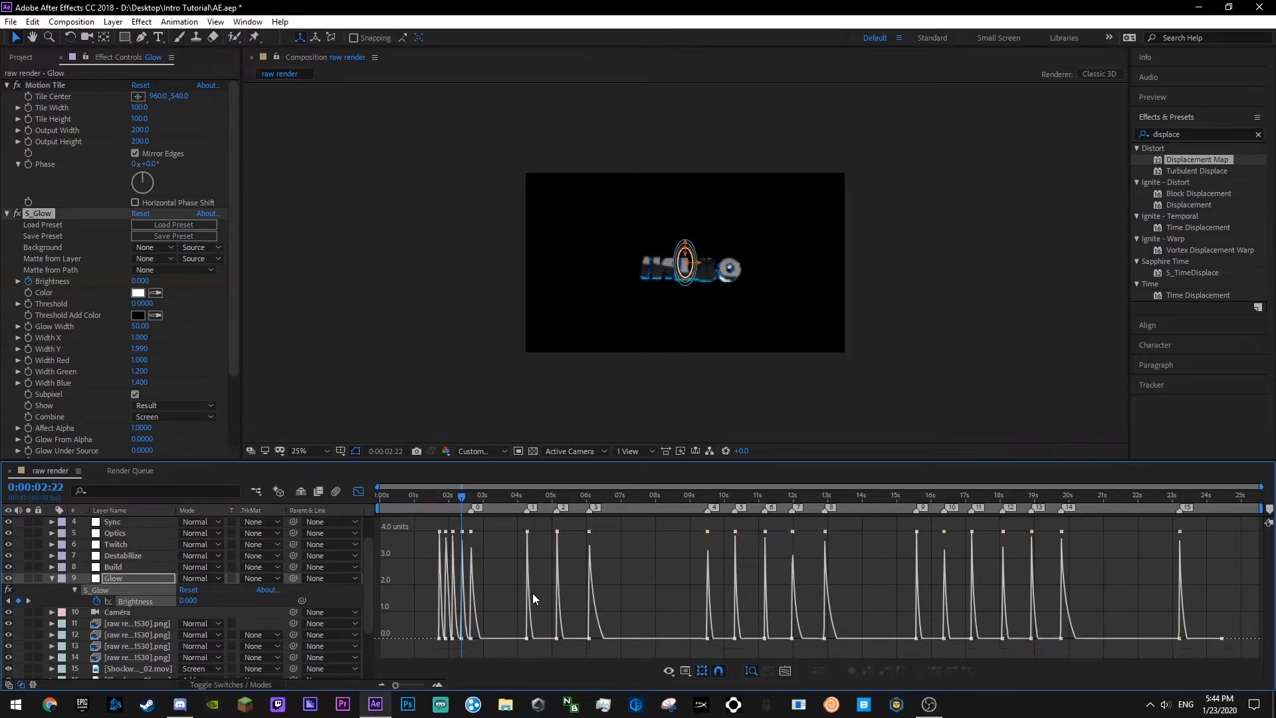
key("ctrl+s")
left_click(415, 497)
key("space")
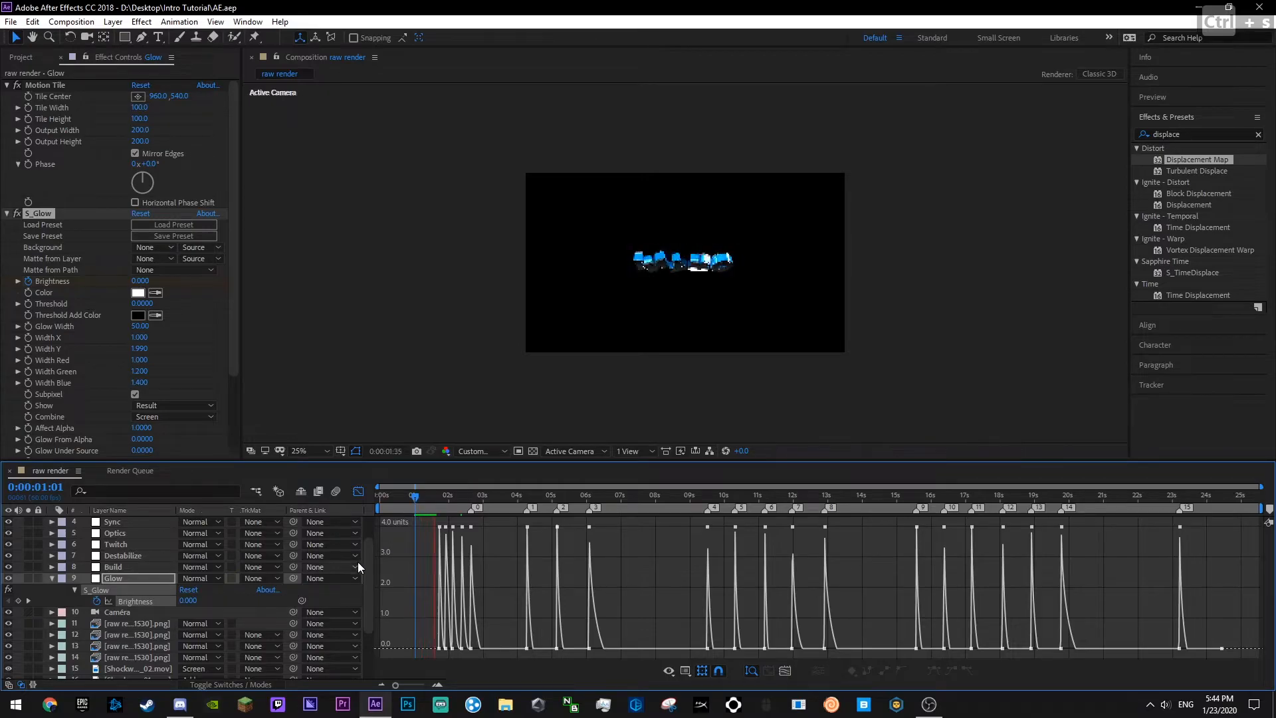
- Adjust the easing handles of the four pasted Brightness hits in the Graph Editor, save, and preview from 0:00:00:00
left_click_drag(418, 538, 467, 525)
mouse_move(449, 651)
left_mouse_down()
mouse_move(445, 672)
mouse_move(437, 652)
left_mouse_up()
left_click(432, 643)
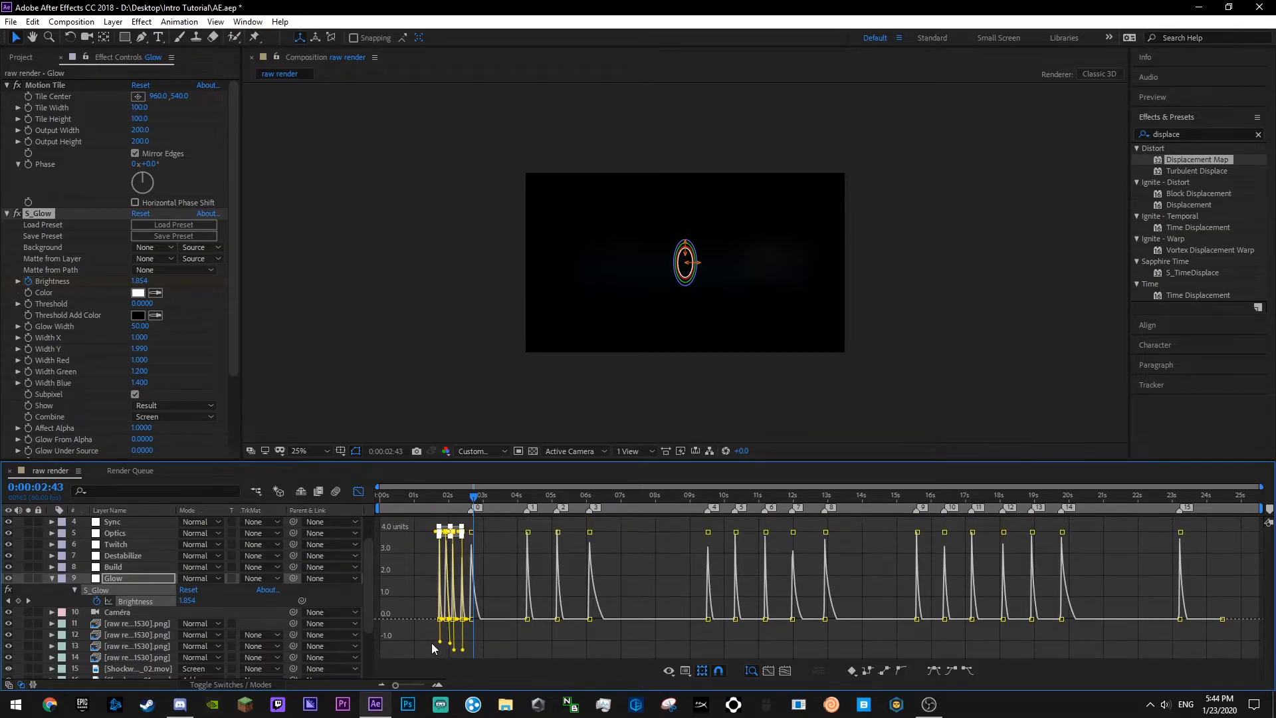
key("ctrl+s")
left_click_drag(423, 499, 370, 531)
key("space")
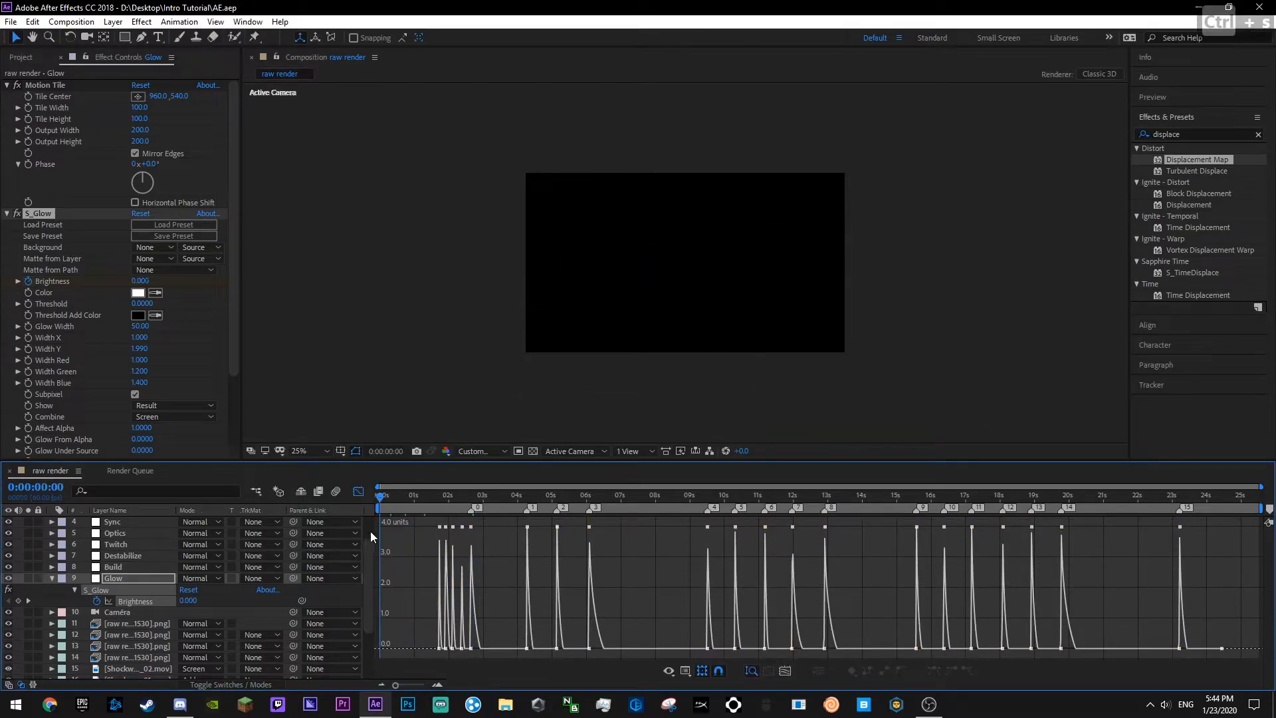
key("ctrl+s")
key("ctrl+s")
key("space")
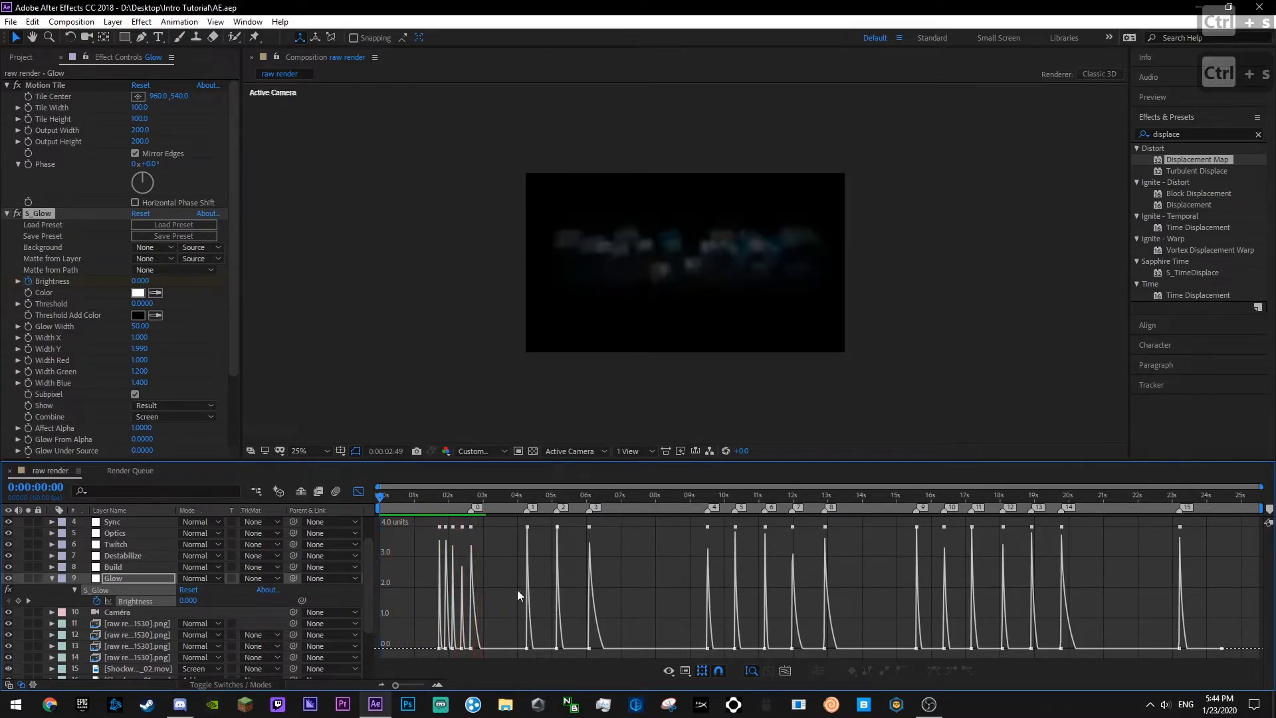
- Close the Graph Editor, collapse the Glow layer, clear the selection, and preview the composition from 0:00:00:00
left_click(360, 492)
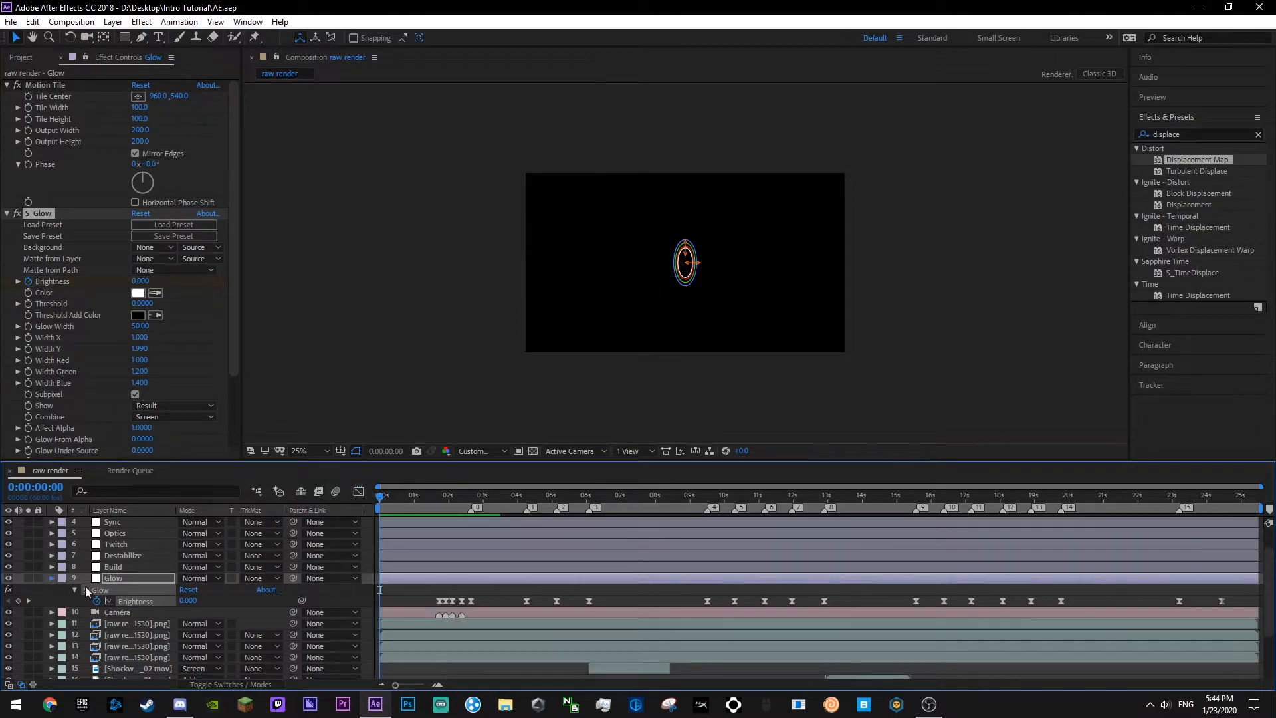
left_click(136, 590)
key("ctrl+shift+a")
key("space")
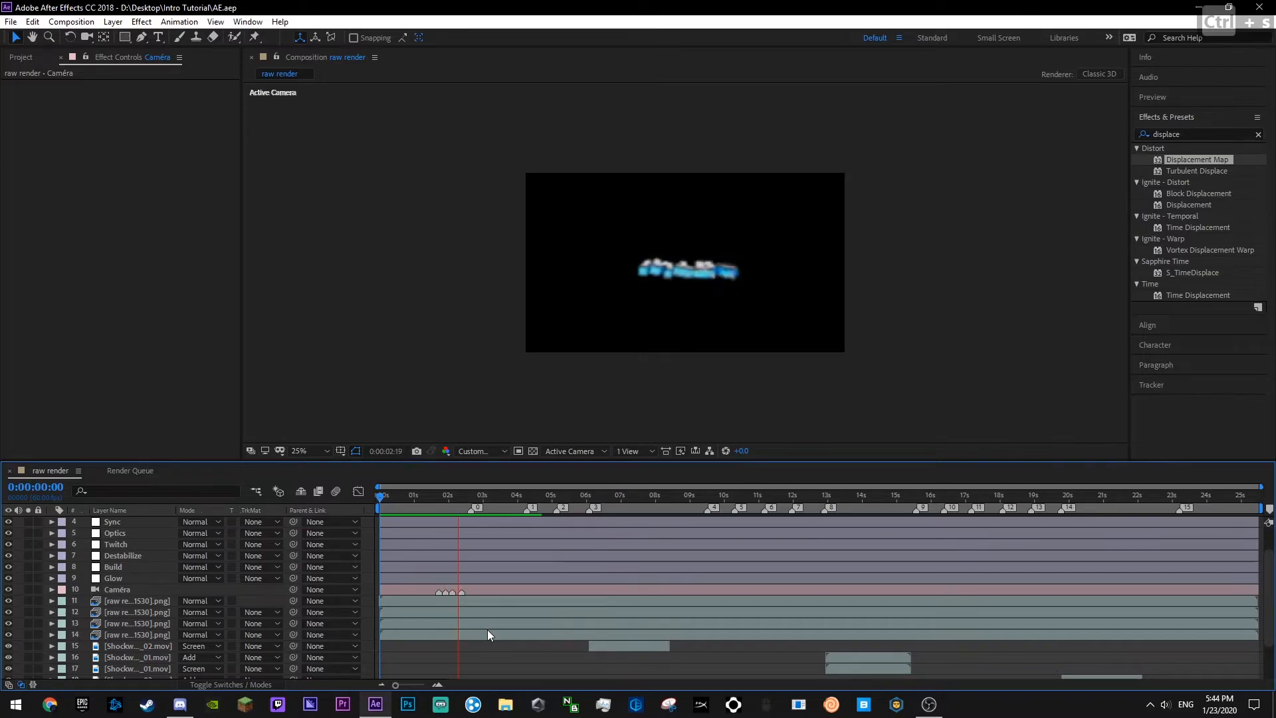
- Save and play the intro through from 0:00:01:08 to review the shake, twitch and glow hits together
left_click_drag(425, 497, 366, 505)
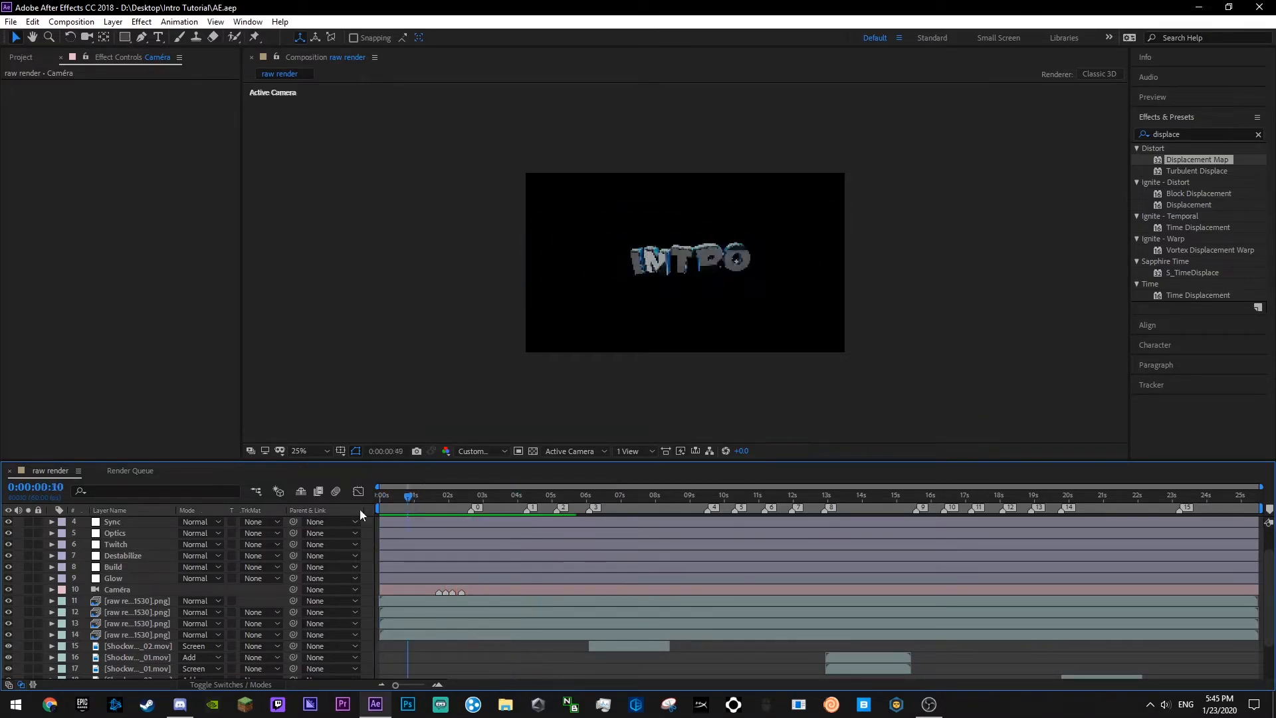
scroll(564, 590, "down", 2)
key("space")
scroll(564, 590, "up", 2)
key("ctrl+s")
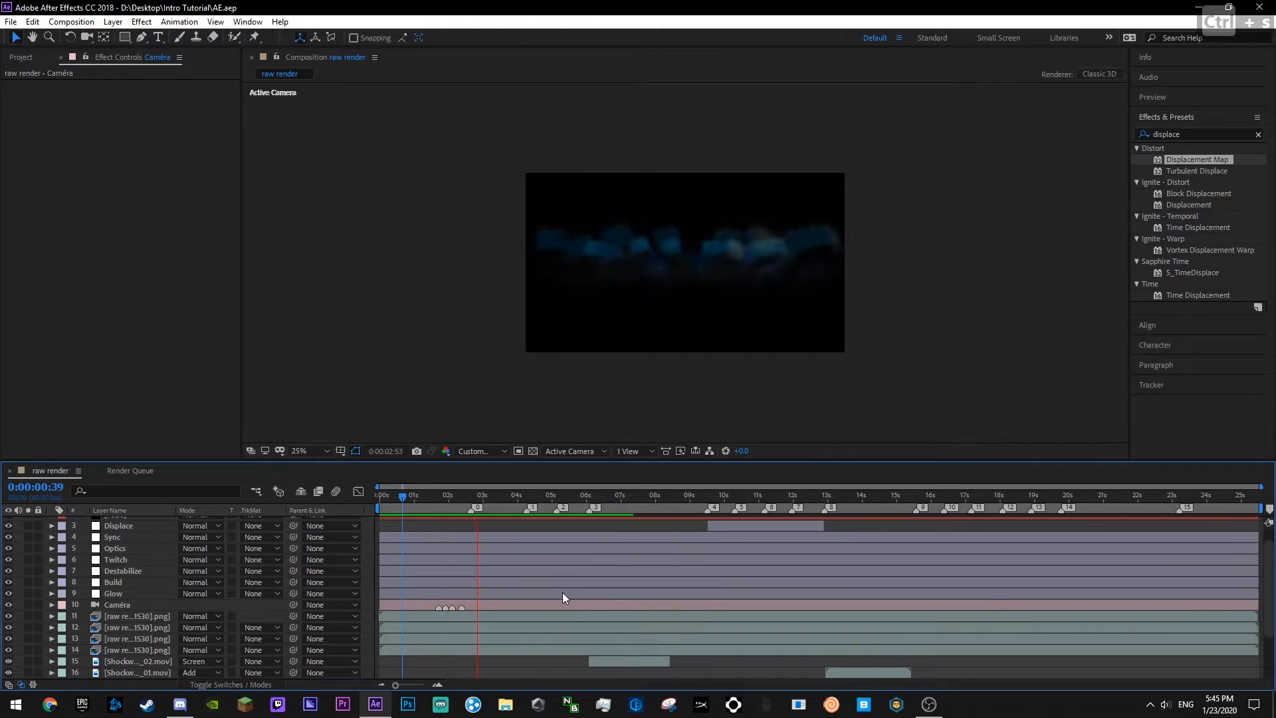
left_click_drag(440, 496, 419, 499)
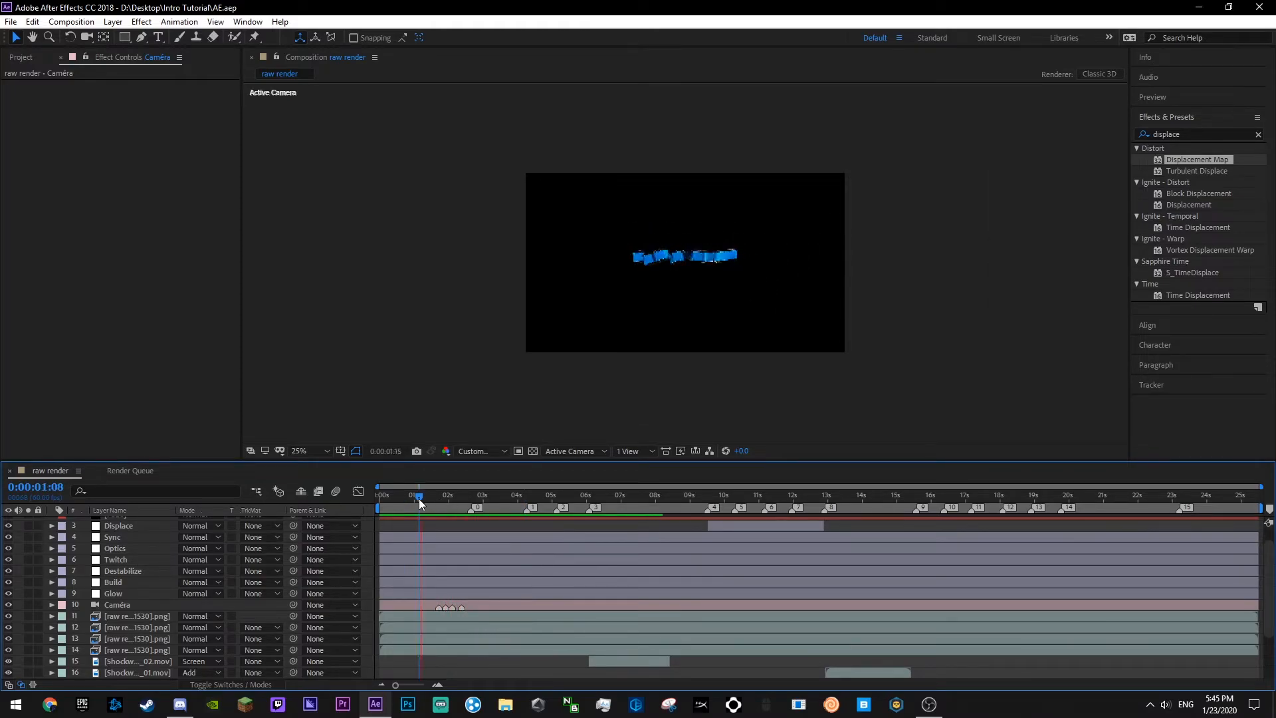
key("space")
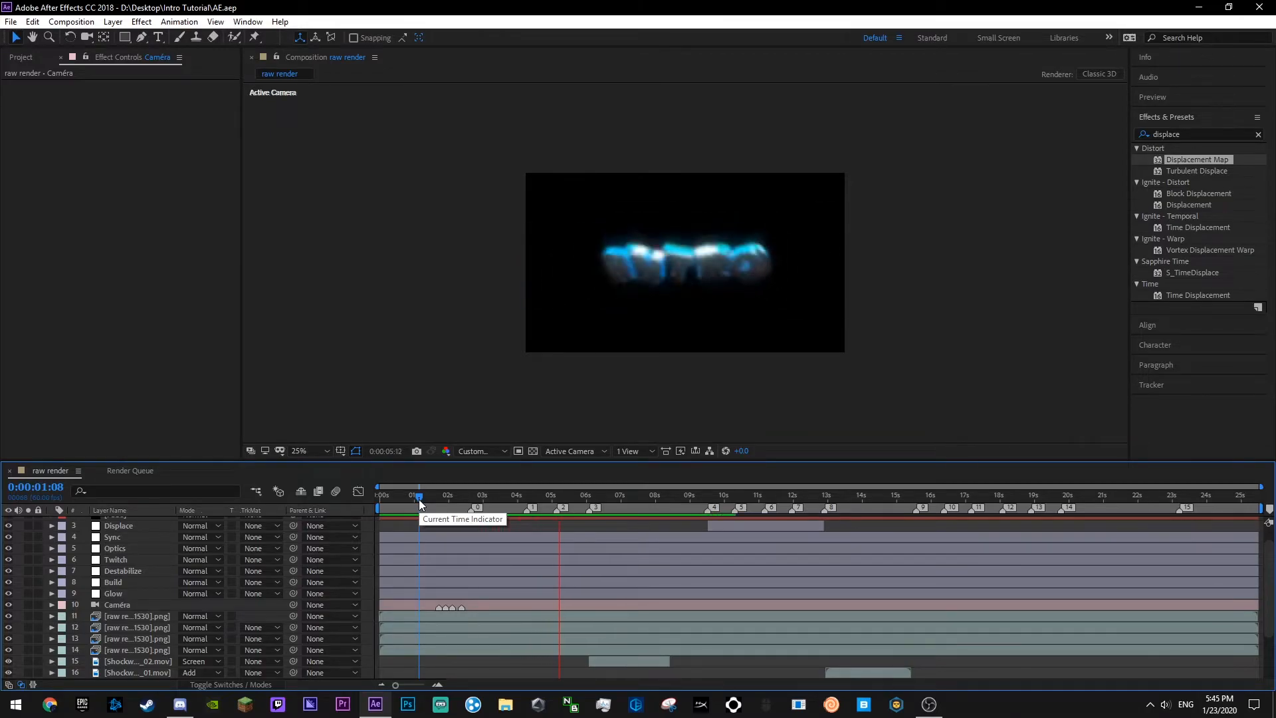
key("space")
key("space")
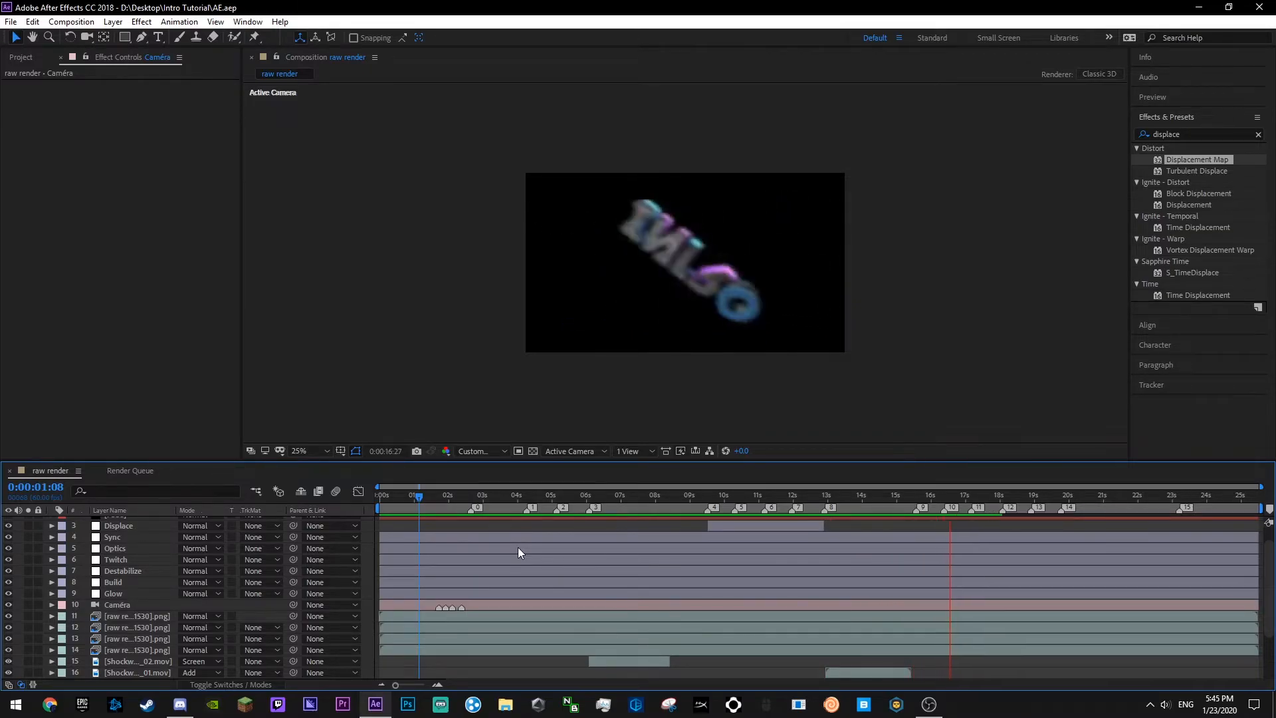
- Play the intro from 0:00:00:35 to review the camera hits, and save the project
left_click(399, 498)
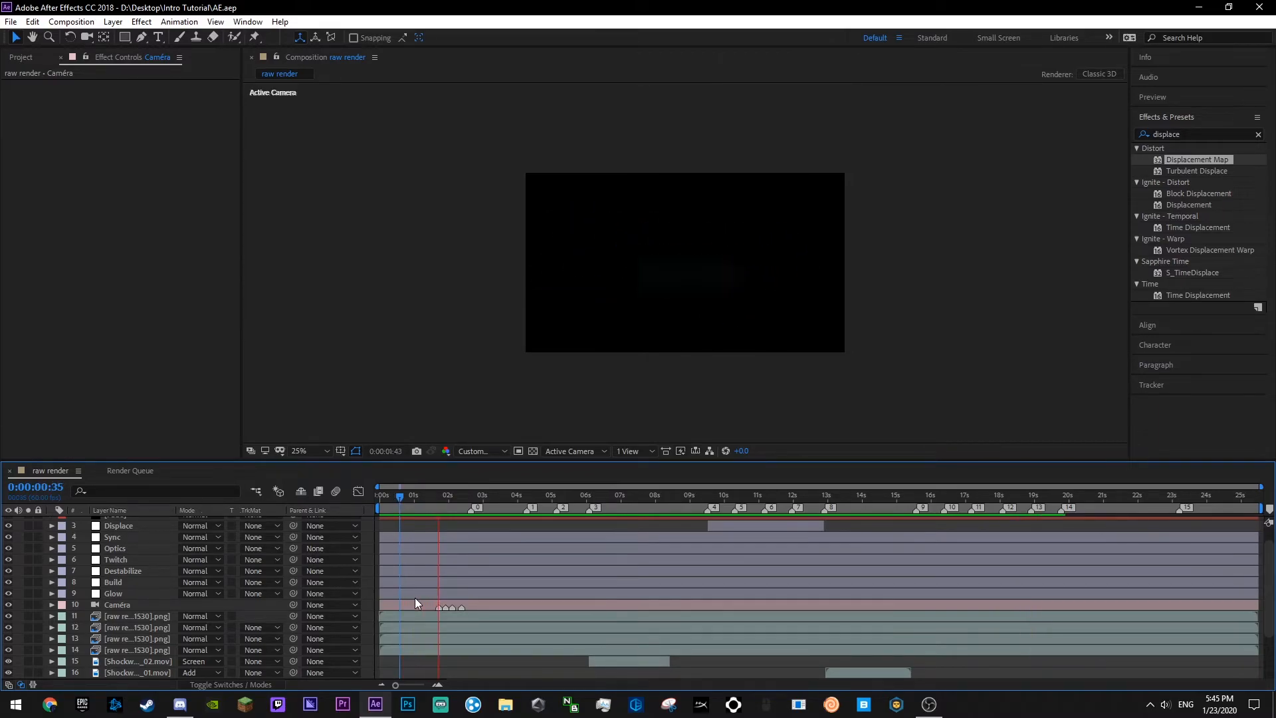
key("space")
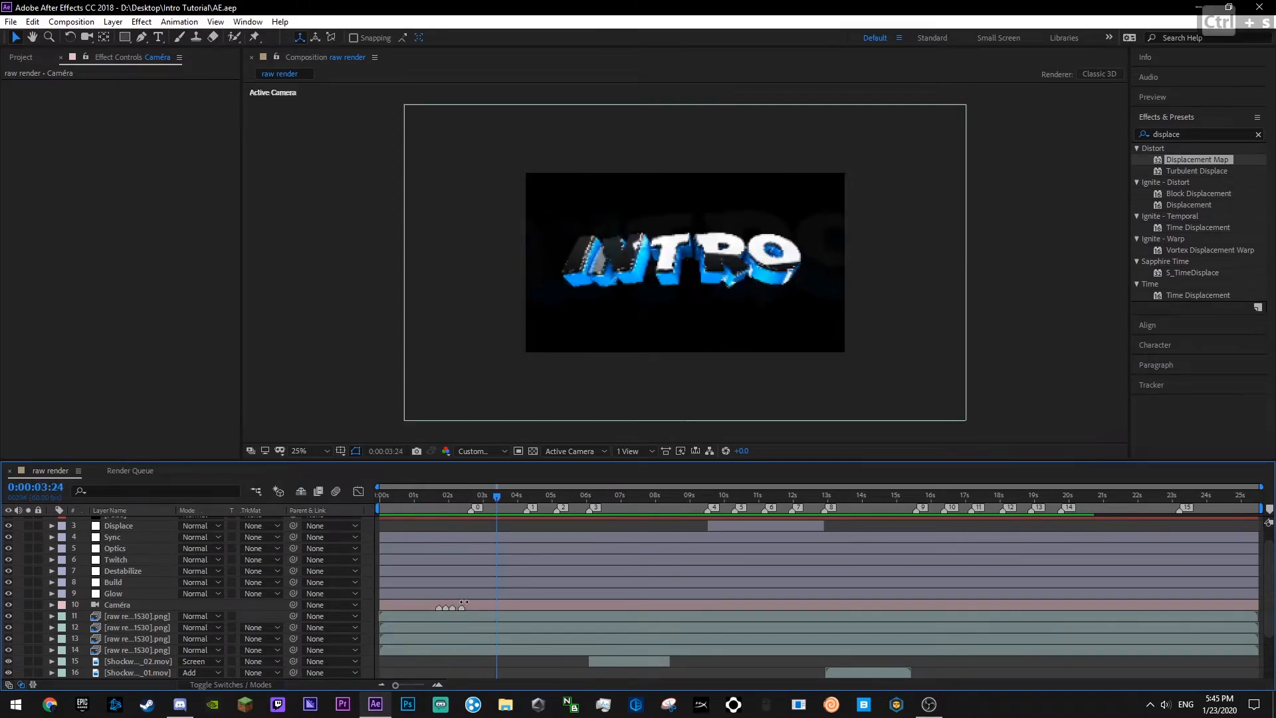
scroll(512, 636, "down", 2)
key("ctrl+s")
scroll(565, 556, "up", 2)
- Add a new adjustment layer directly above the Caméra layer, name it Hue, and save the project
left_click(428, 495)
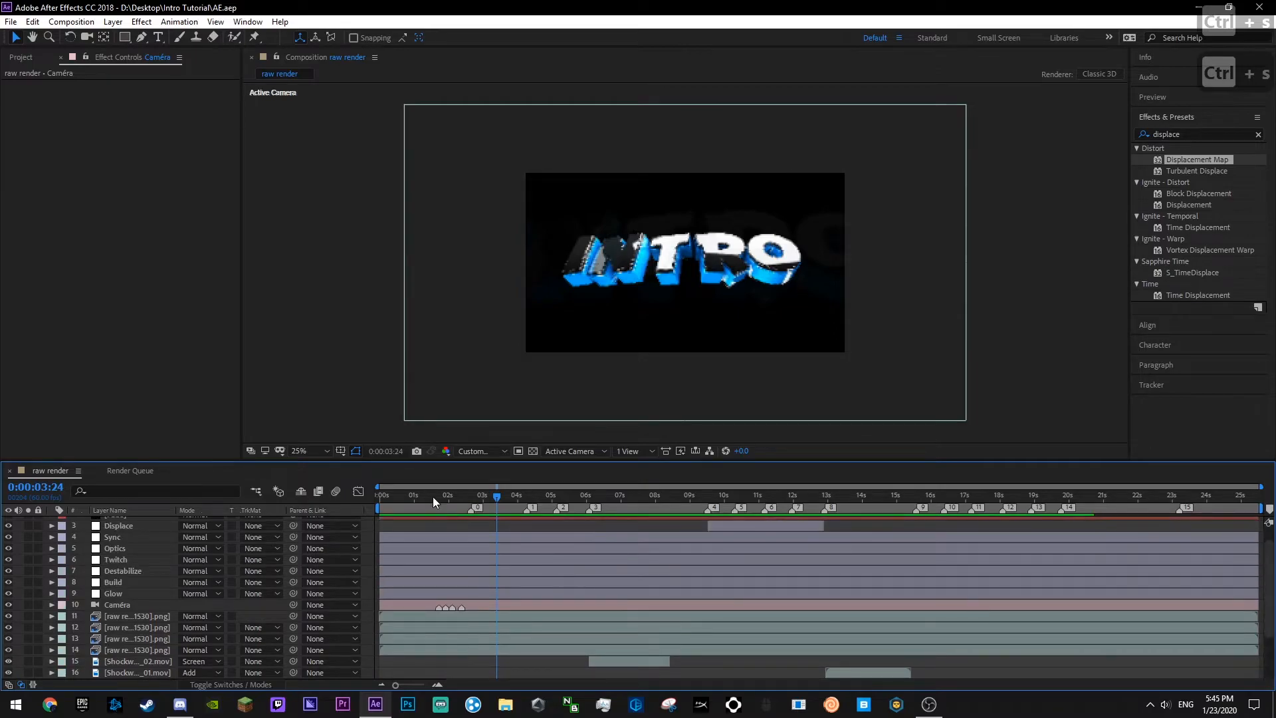
left_click(121, 608)
right_click(366, 584)
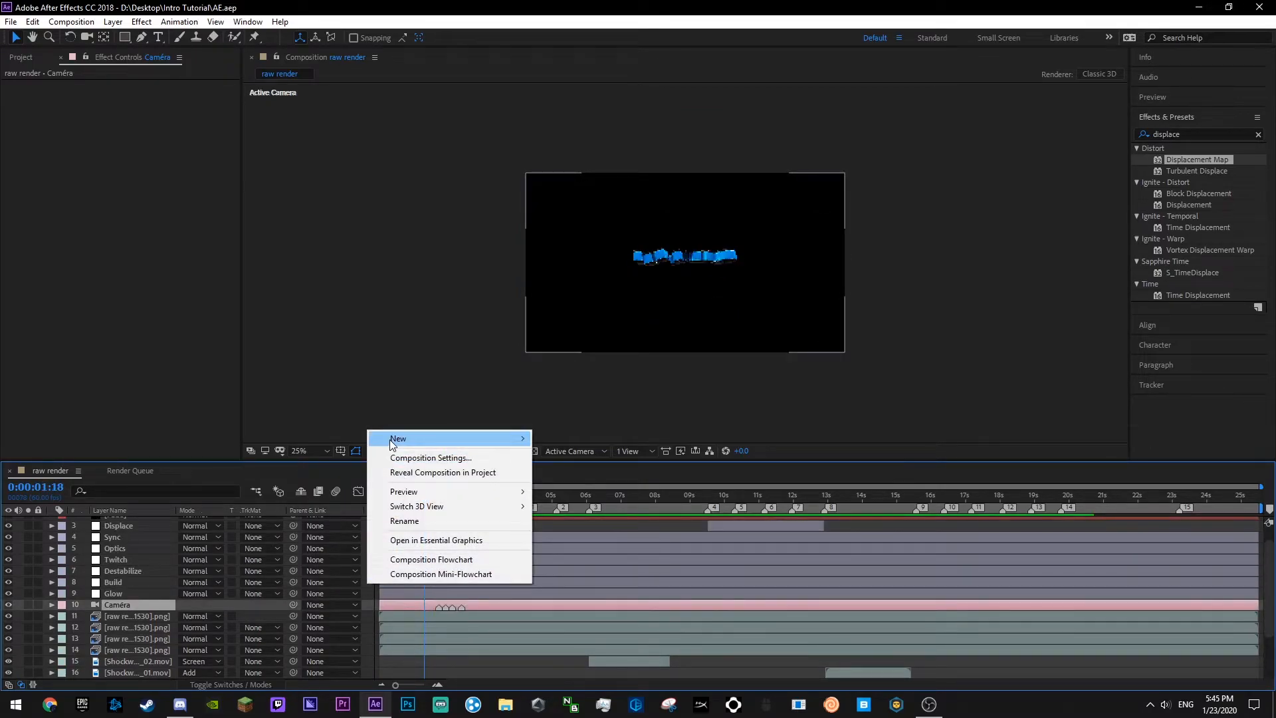
mouse_move(412, 439)
left_click(582, 545)
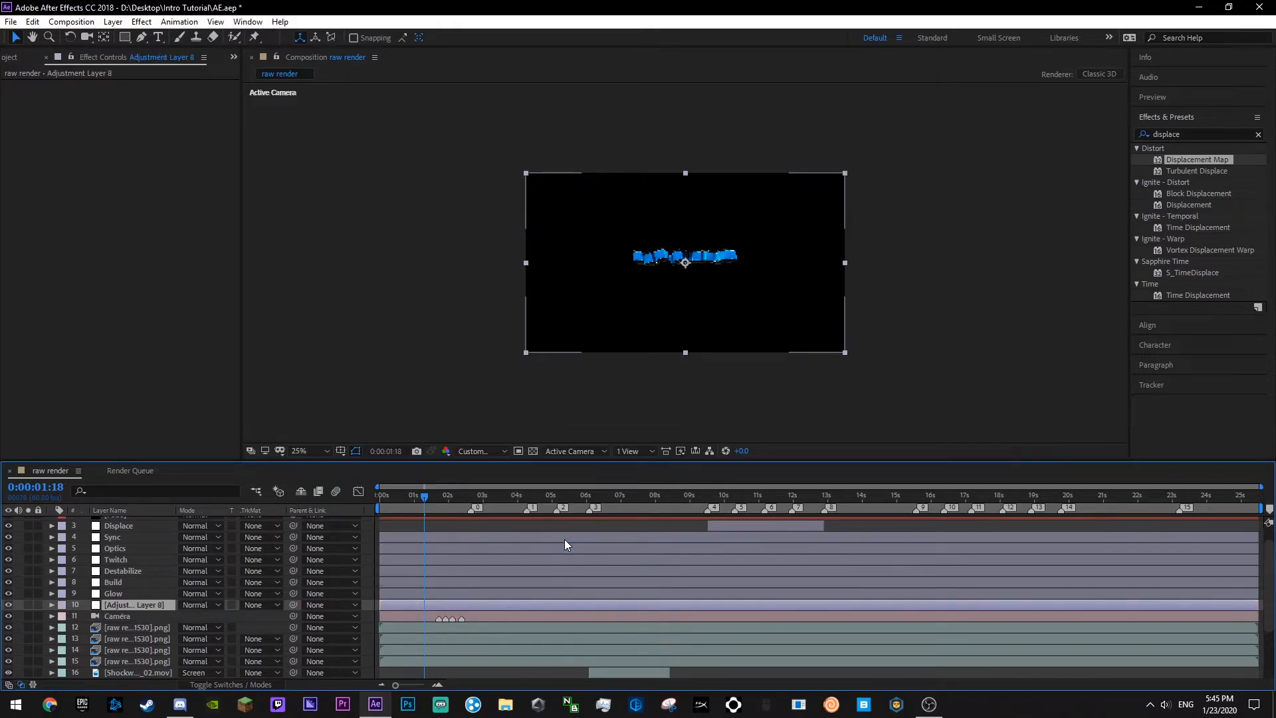
key("Return")
type("Hue")
key("Return")
key("ctrl+s")
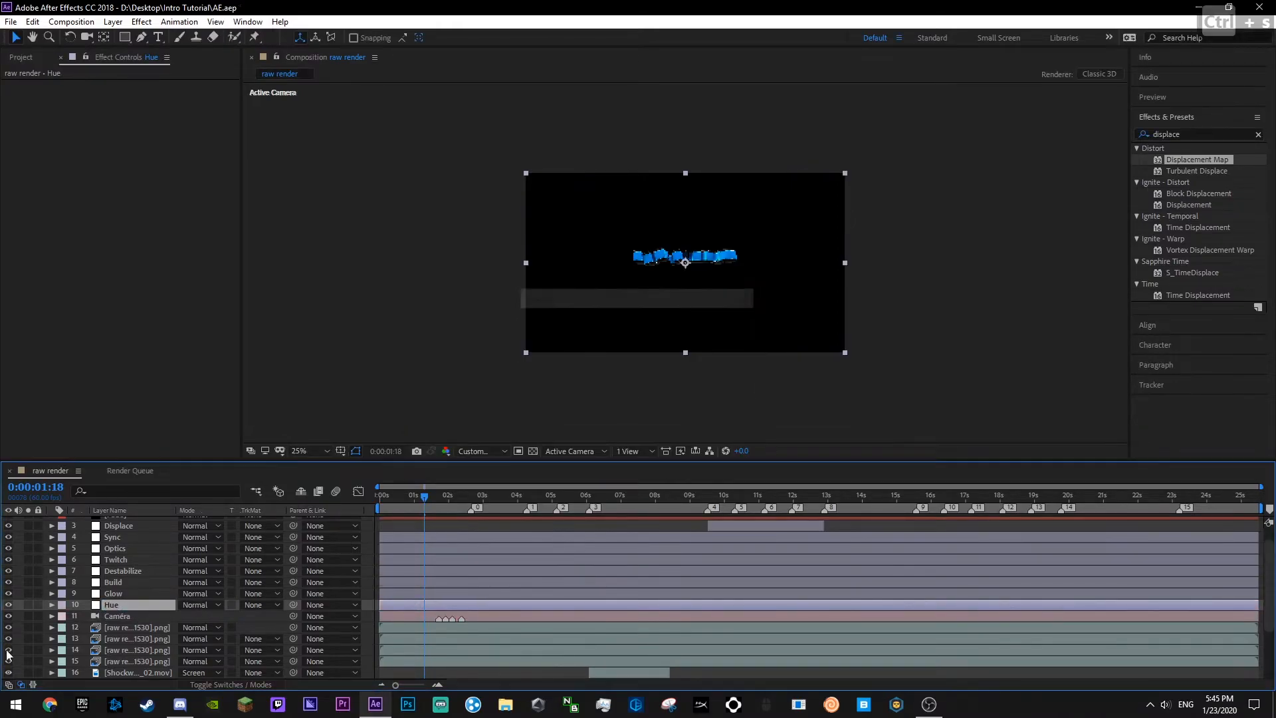
- Search the effects for "hls", apply Color Balance (HLS) to the Hue layer, and save the project
left_click(1258, 135)
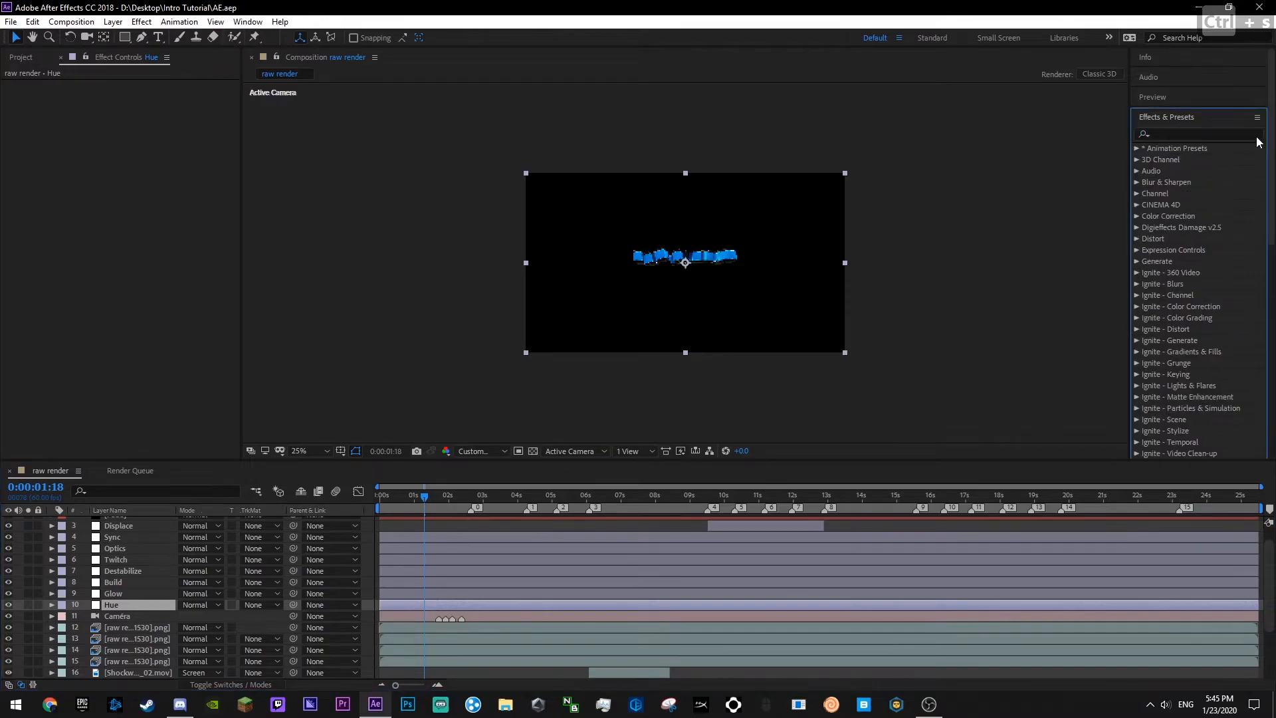
left_click(1217, 132)
type("hls")
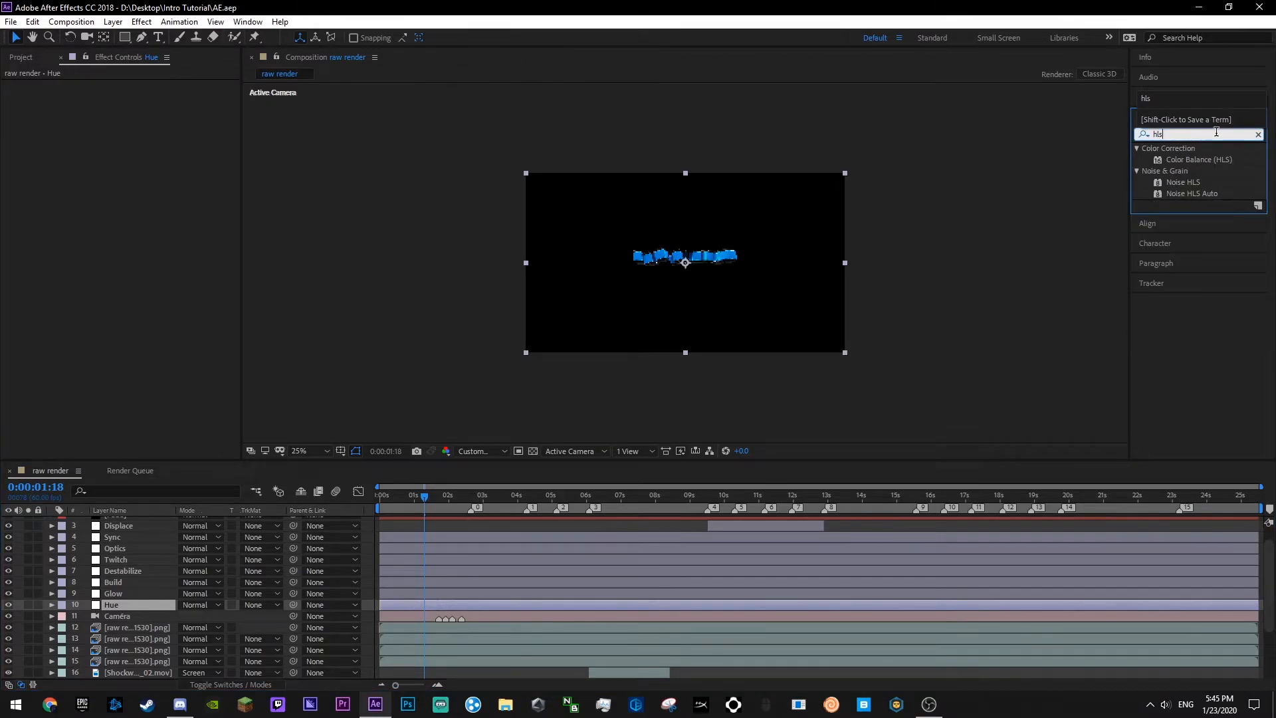
left_click_drag(1194, 157, 53, 406)
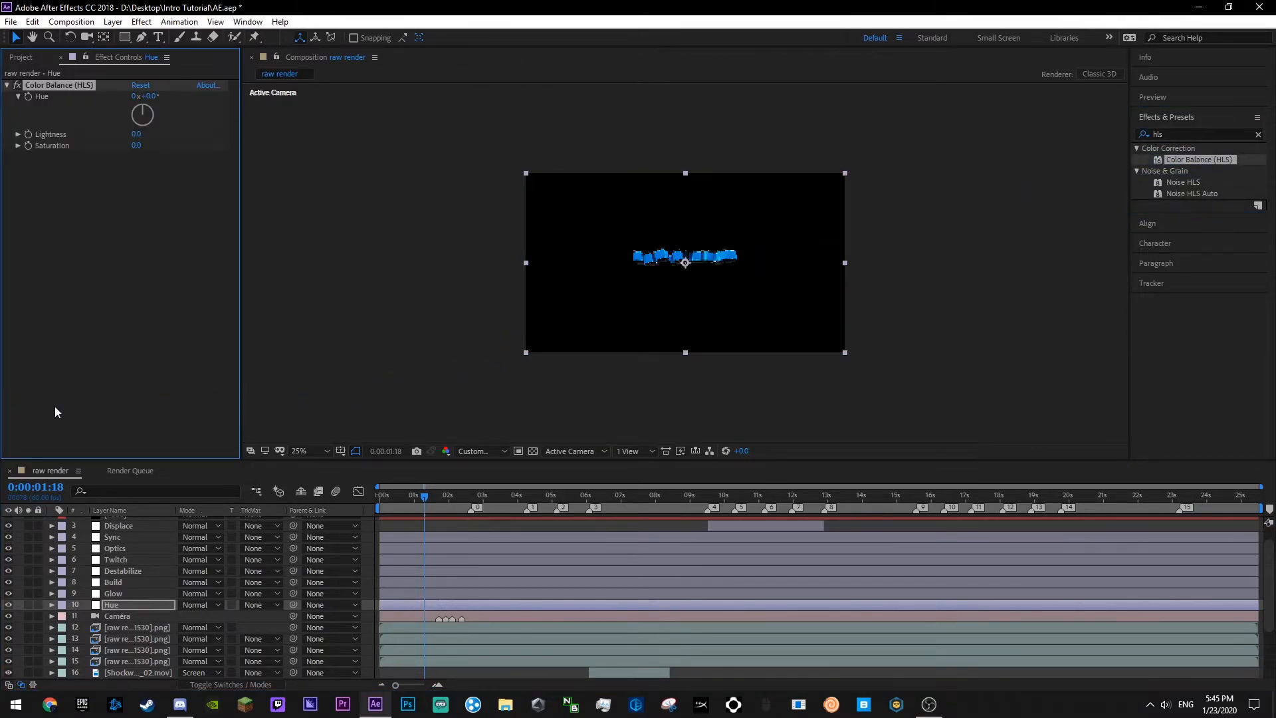
key("ctrl+s")
- Preview the composition from 0:00:00:00 and stop at the first Caméra marker at 0:00:01:43
left_click_drag(410, 497, 376, 498)
key("space")
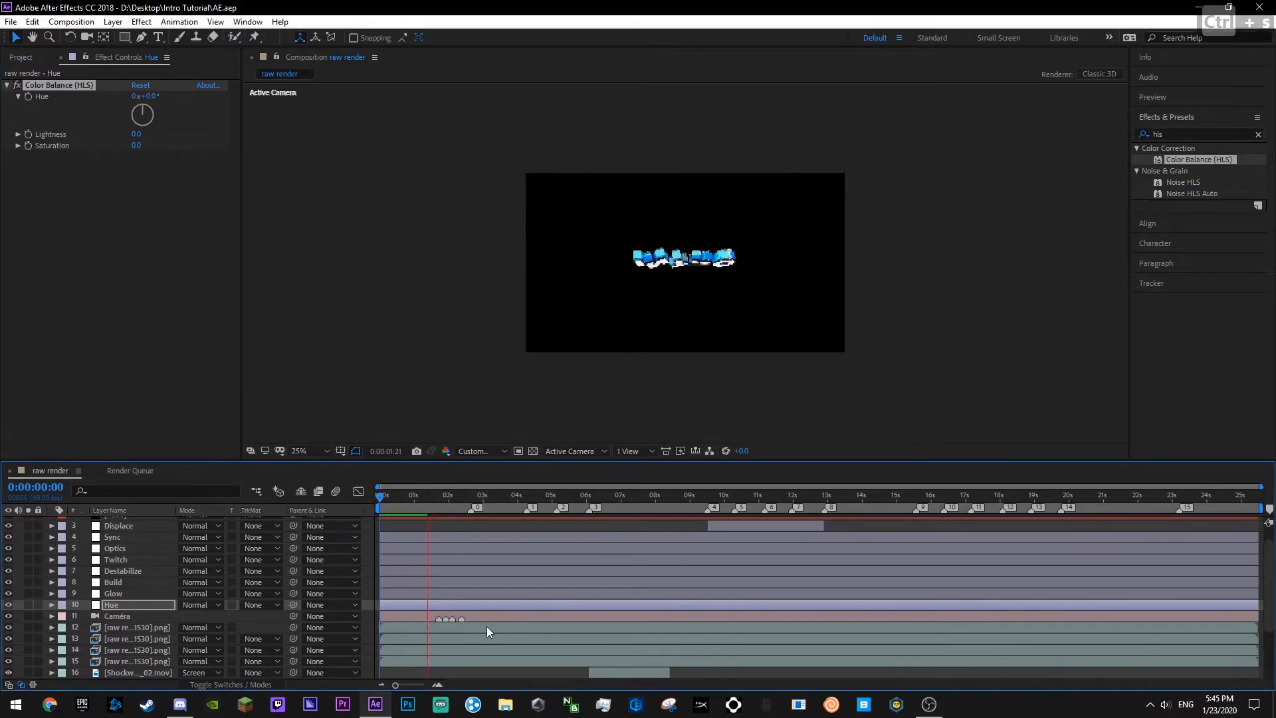
key("space")
key("space")
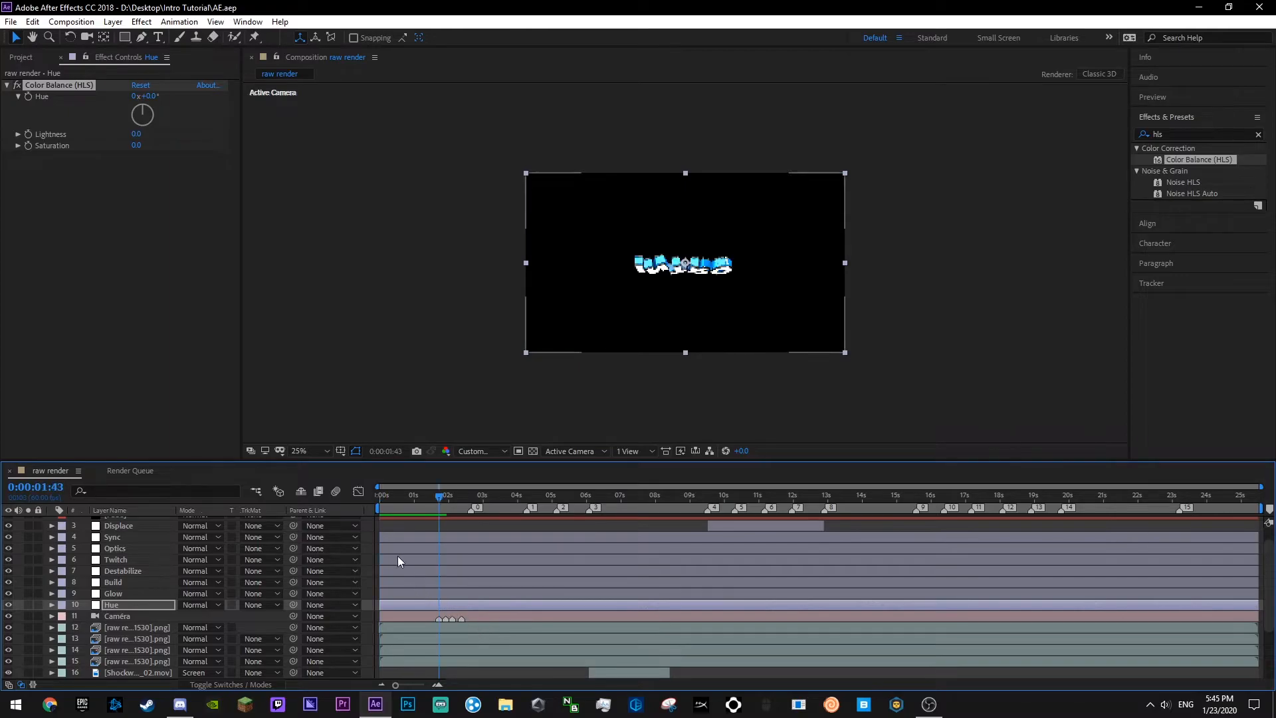
key("Delete")
key("equal")
key("equal")
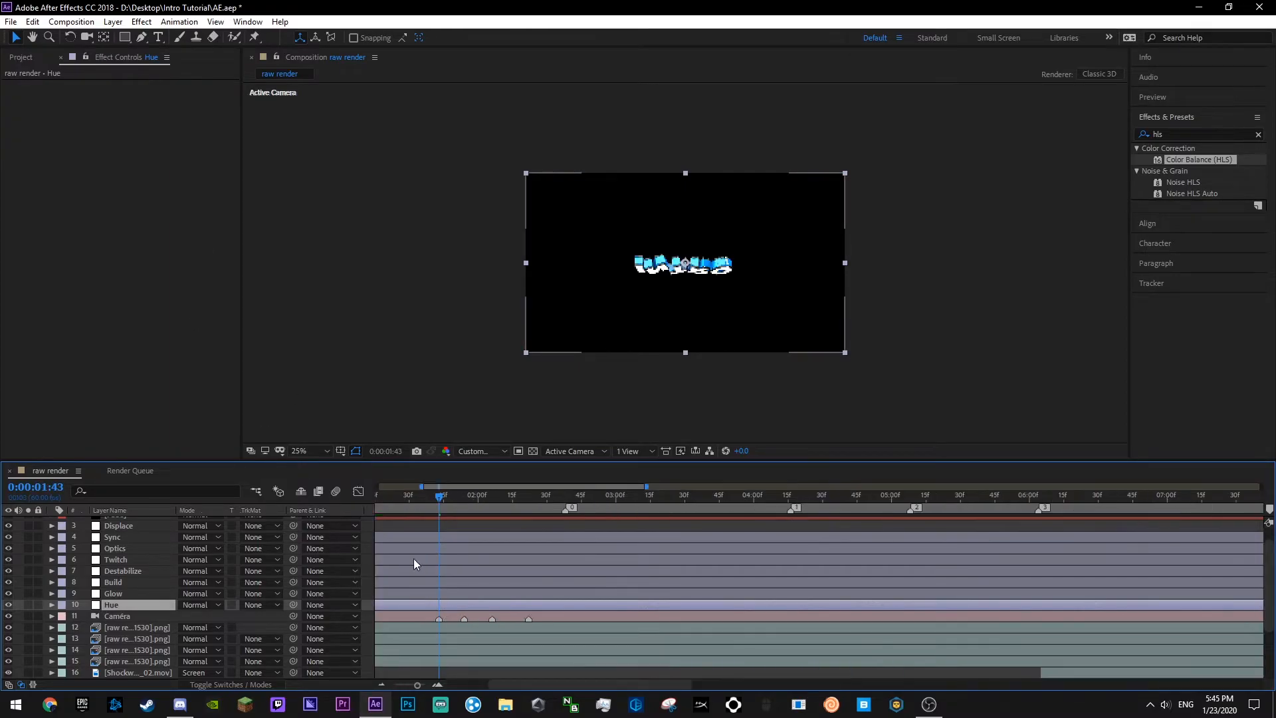
key("ctrl+z")
key("ctrl+s")
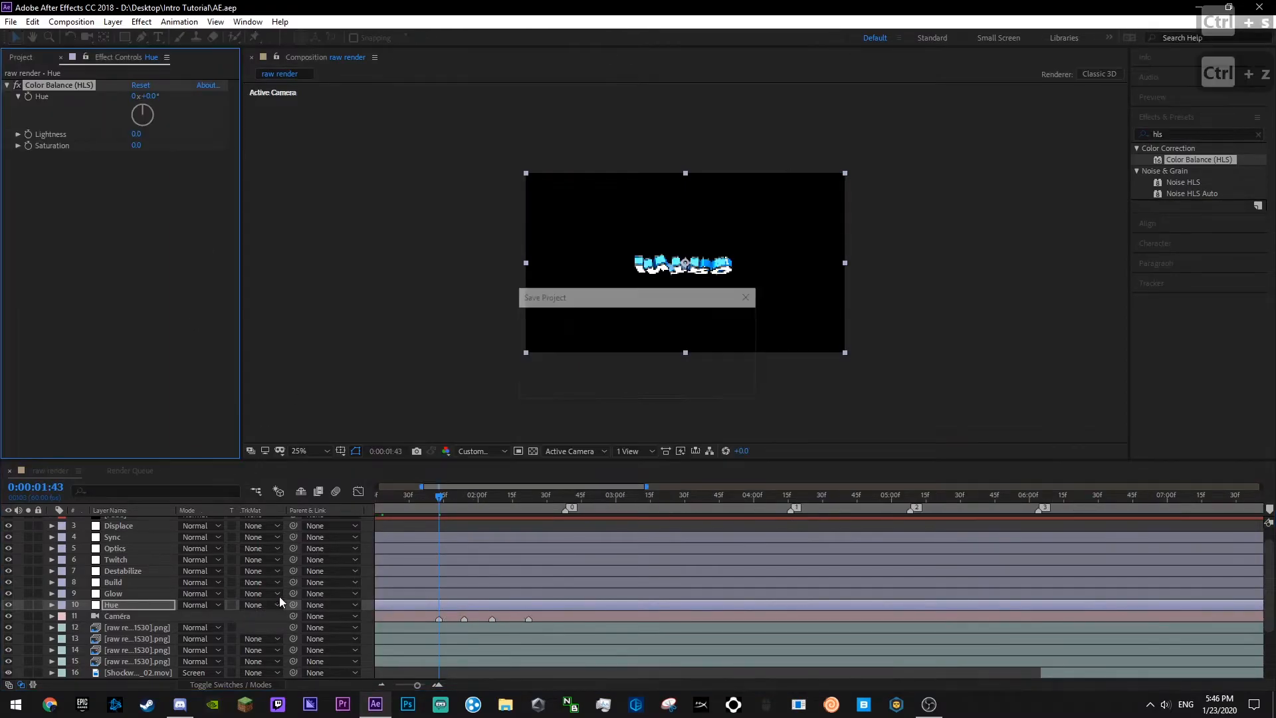
- Start keyframing Hue in Color Balance (HLS) at 0:00:01:43 and set it to 60° one frame on, at 0:00:01:44
left_click(23, 101)
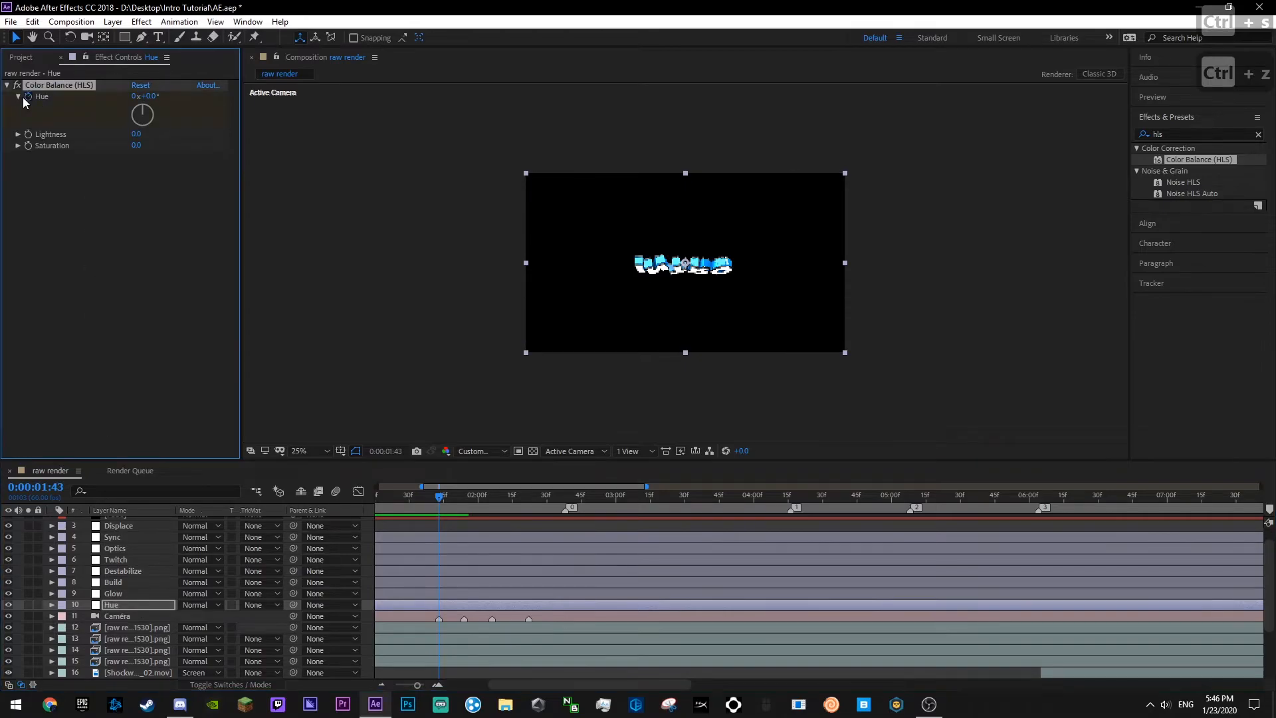
key("Page_Down")
left_click(150, 96)
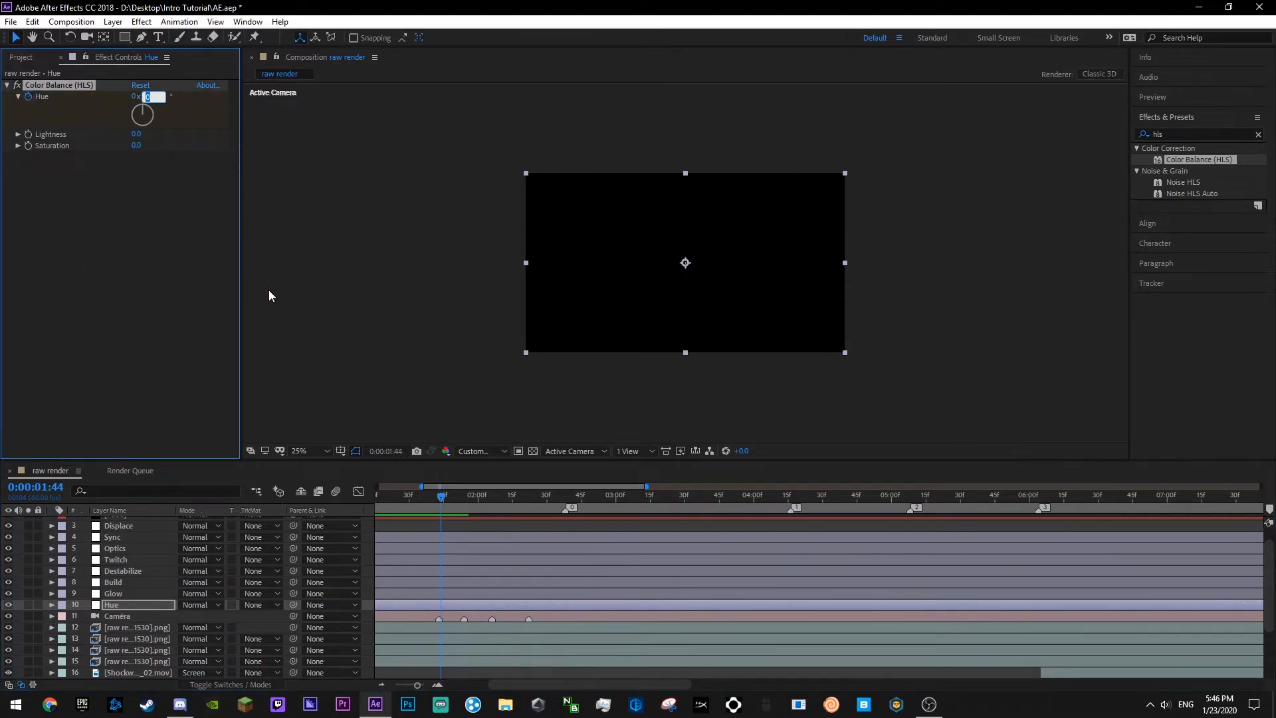
type("60")
key("Return")
- Reveal the Hue layer's keyframes and add a 60° Hue keyframe at the second Caméra marker, 0:00:01:54
key("shift+Page_Down")
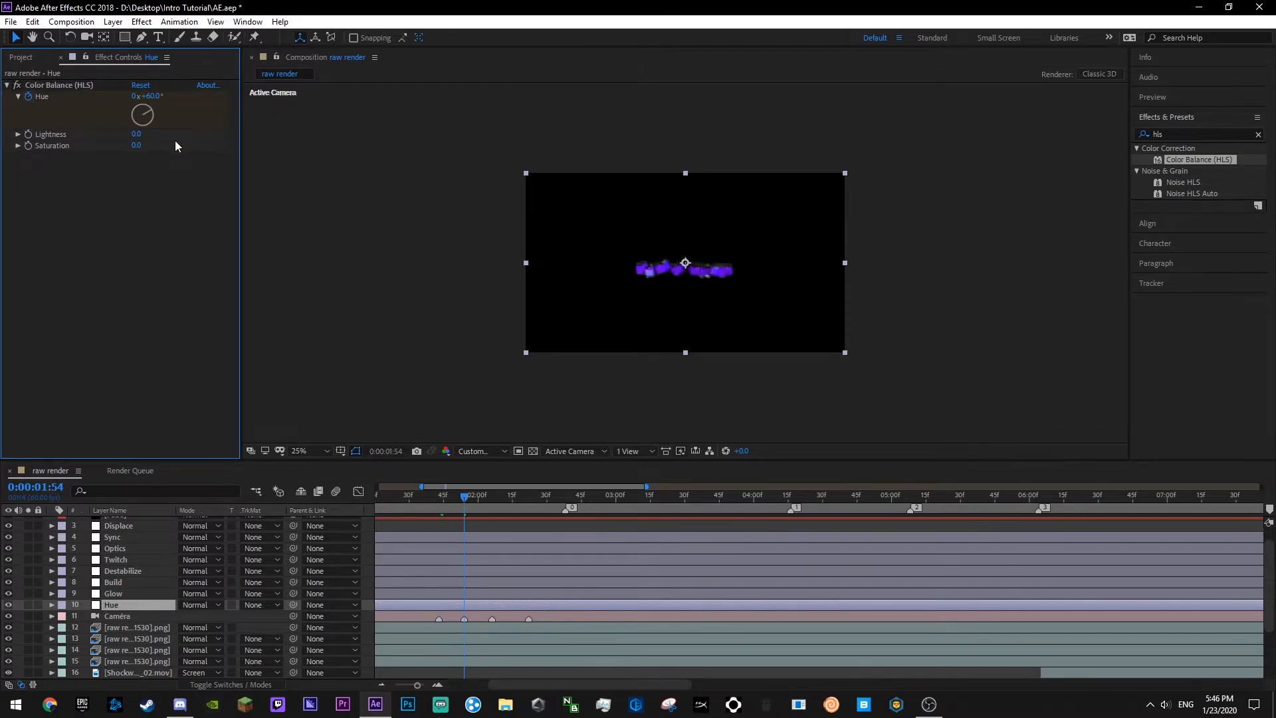
key("Page_Up")
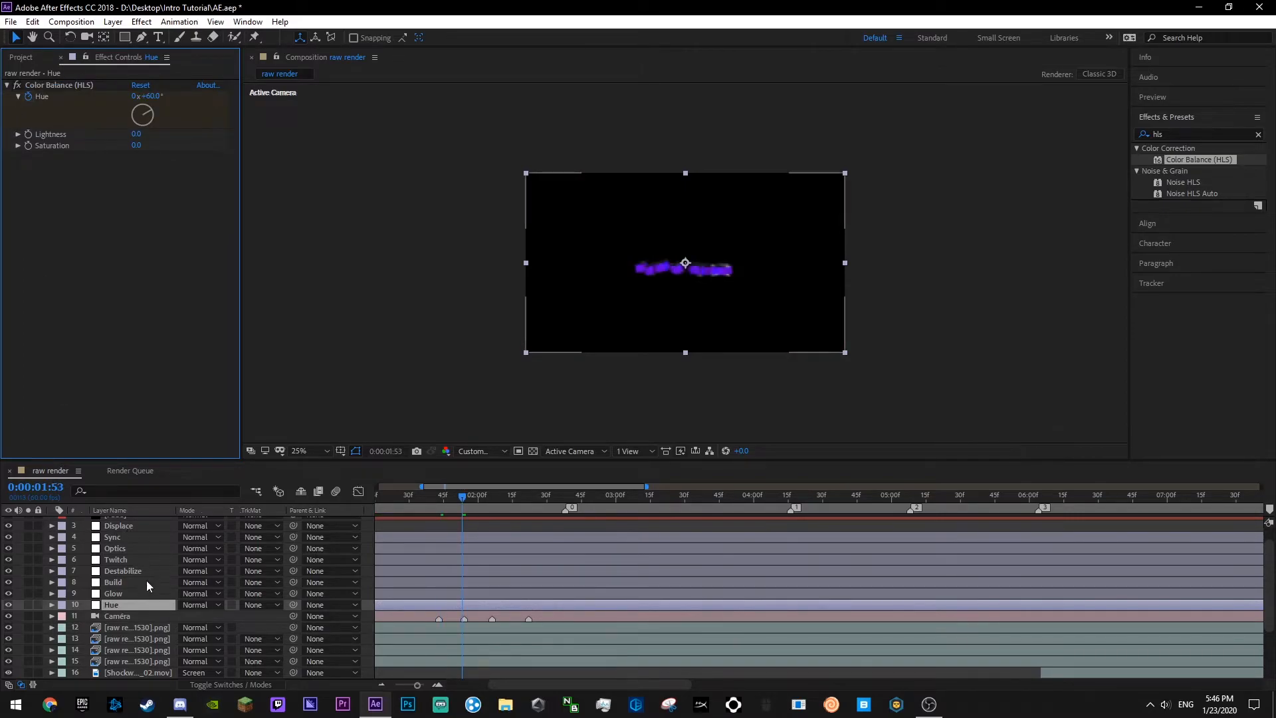
left_click(117, 608)
key("u")
left_click(19, 627)
key("Page_Down")
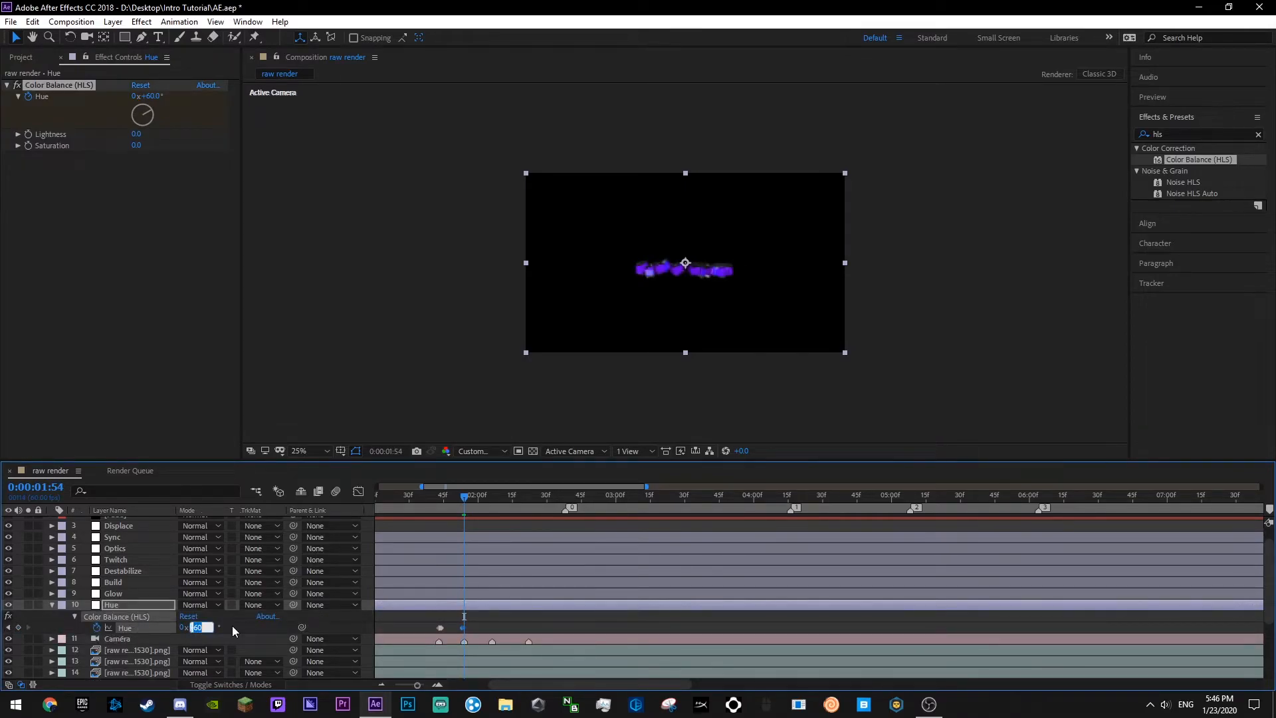
left_click(233, 625)
key("Page_Down")
left_click(464, 628)
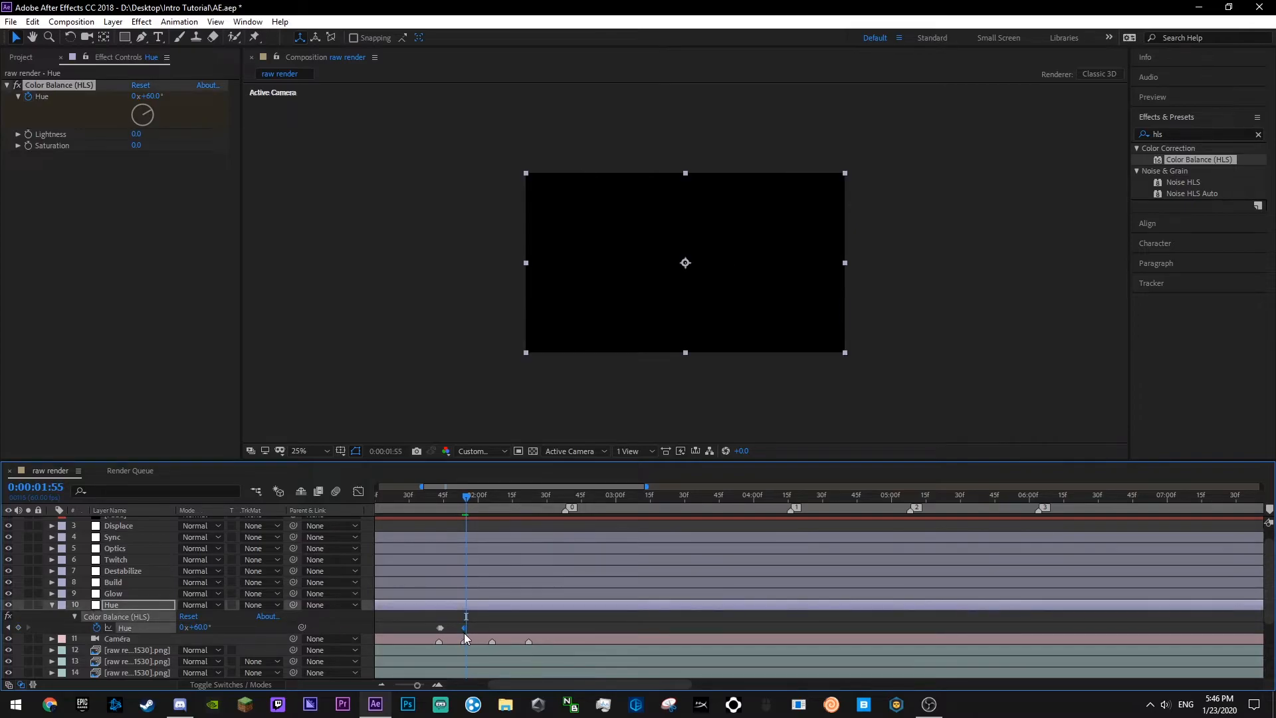
- Set Hue at 0:00:01:55 to 120°, save, check the colour at the third marker, and readjust that keyframe to 161°
left_click(310, 628)
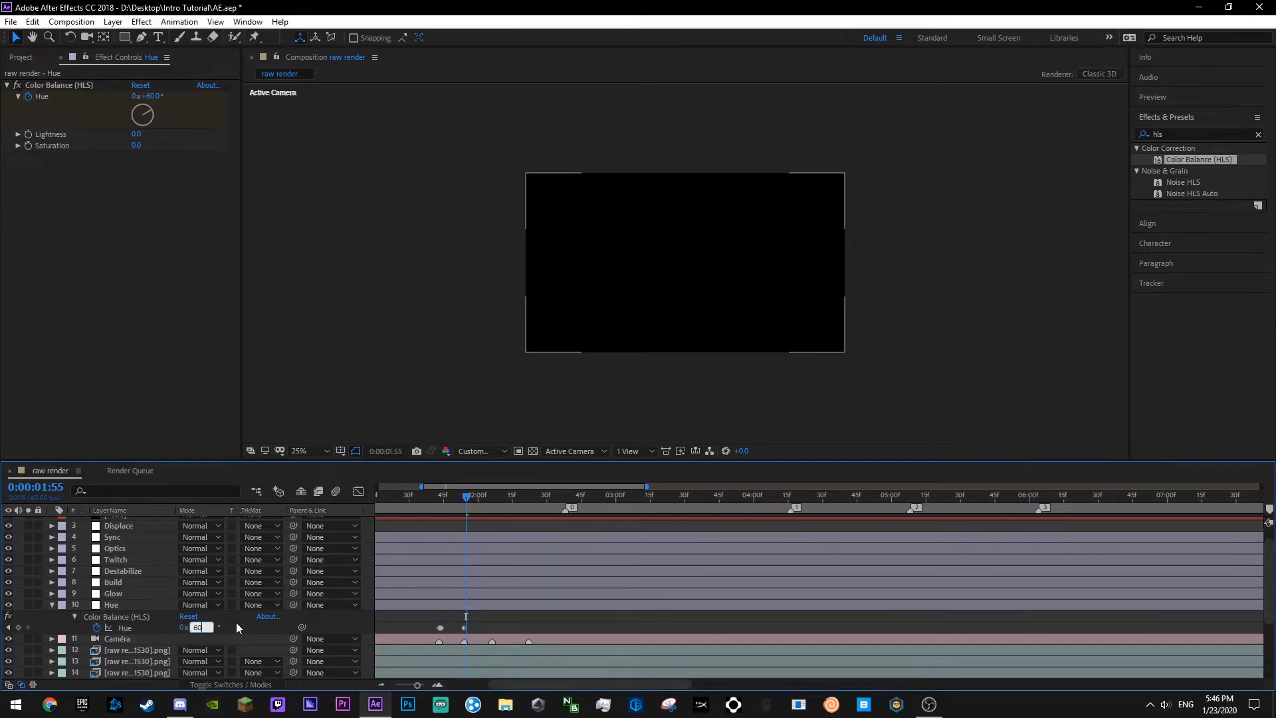
key("Return")
key("ctrl+s")
key("k")
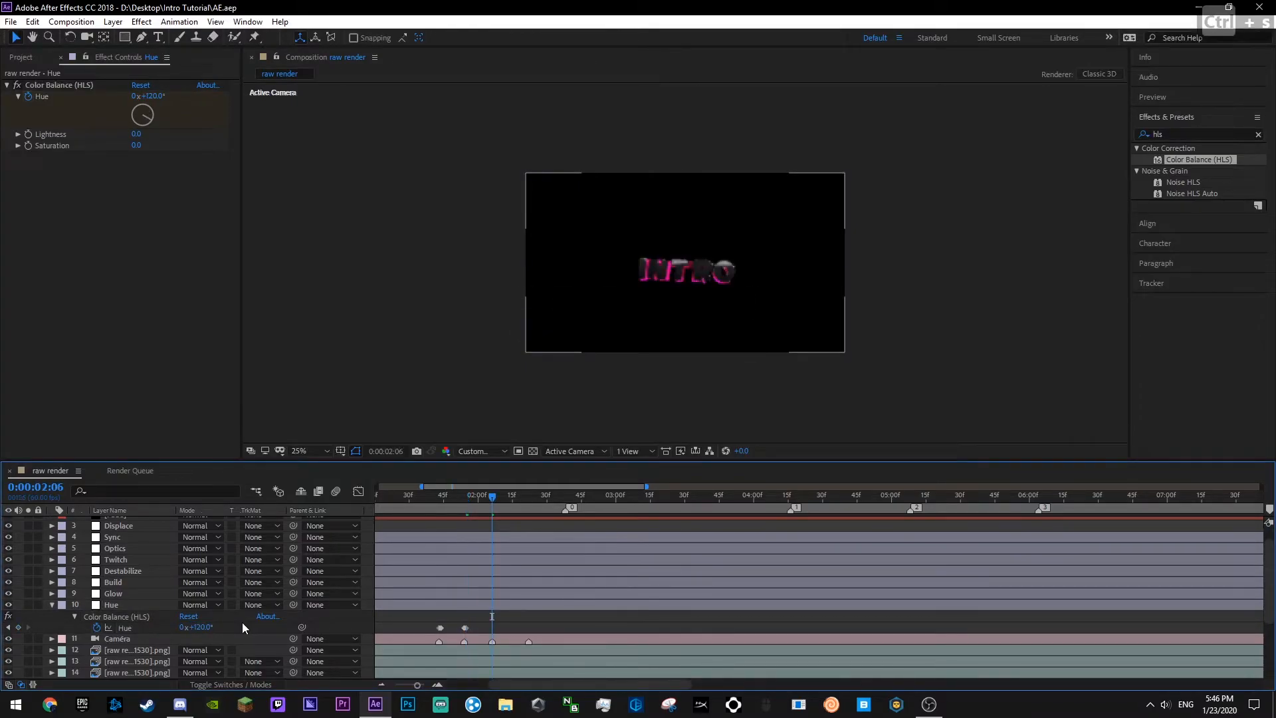
key("j")
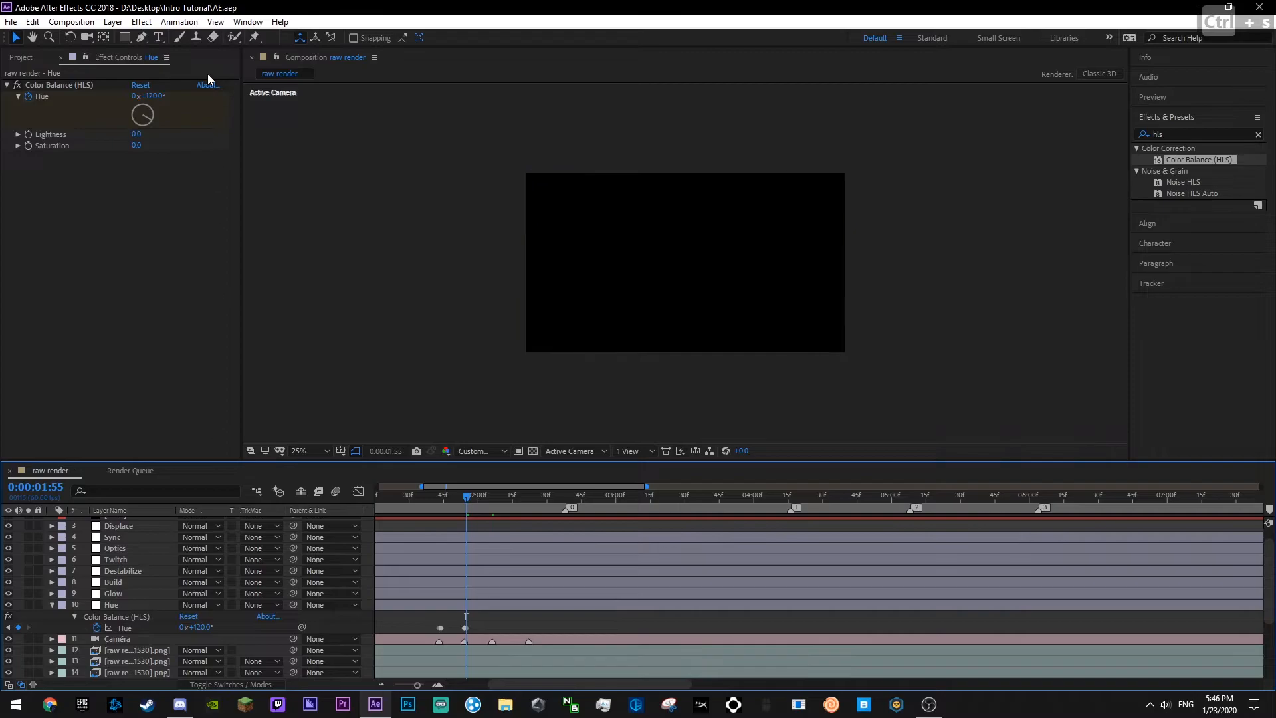
left_click(146, 129)
- Add a 161° Hue keyframe at the third Caméra marker, 0:00:02:06, and set Hue to 222° at 0:00:02:07
key("k")
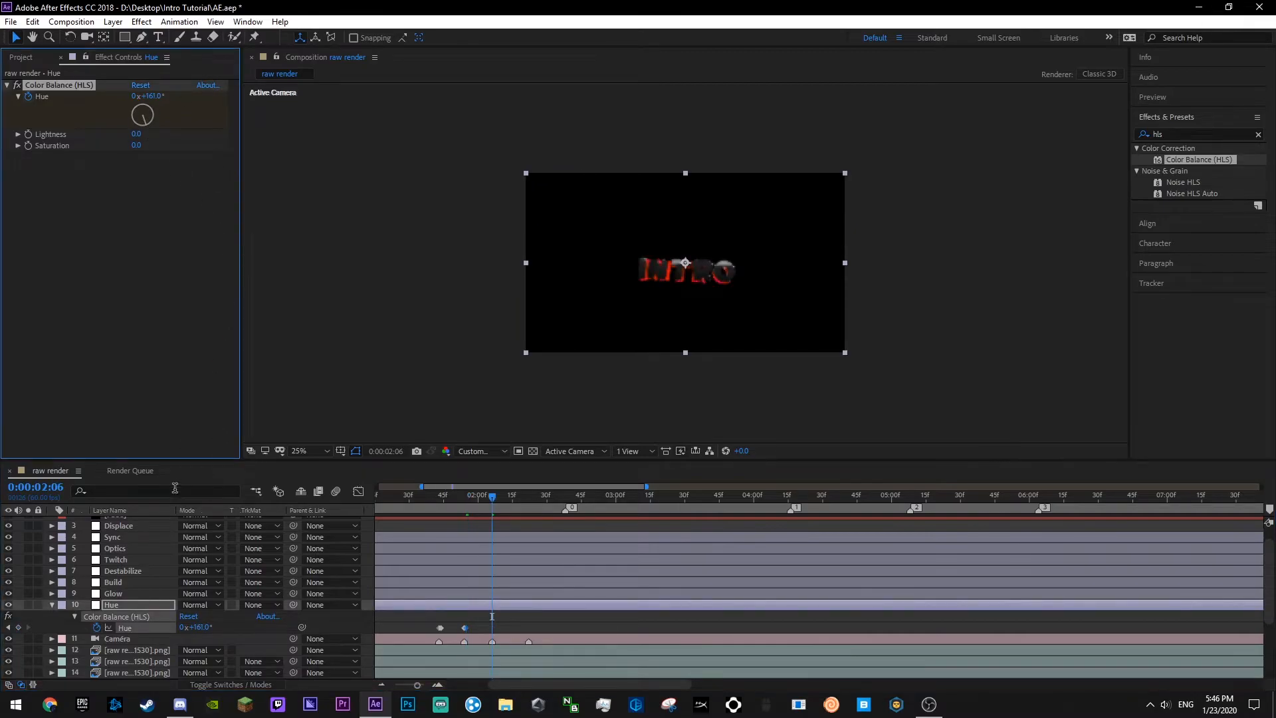
left_click(18, 627)
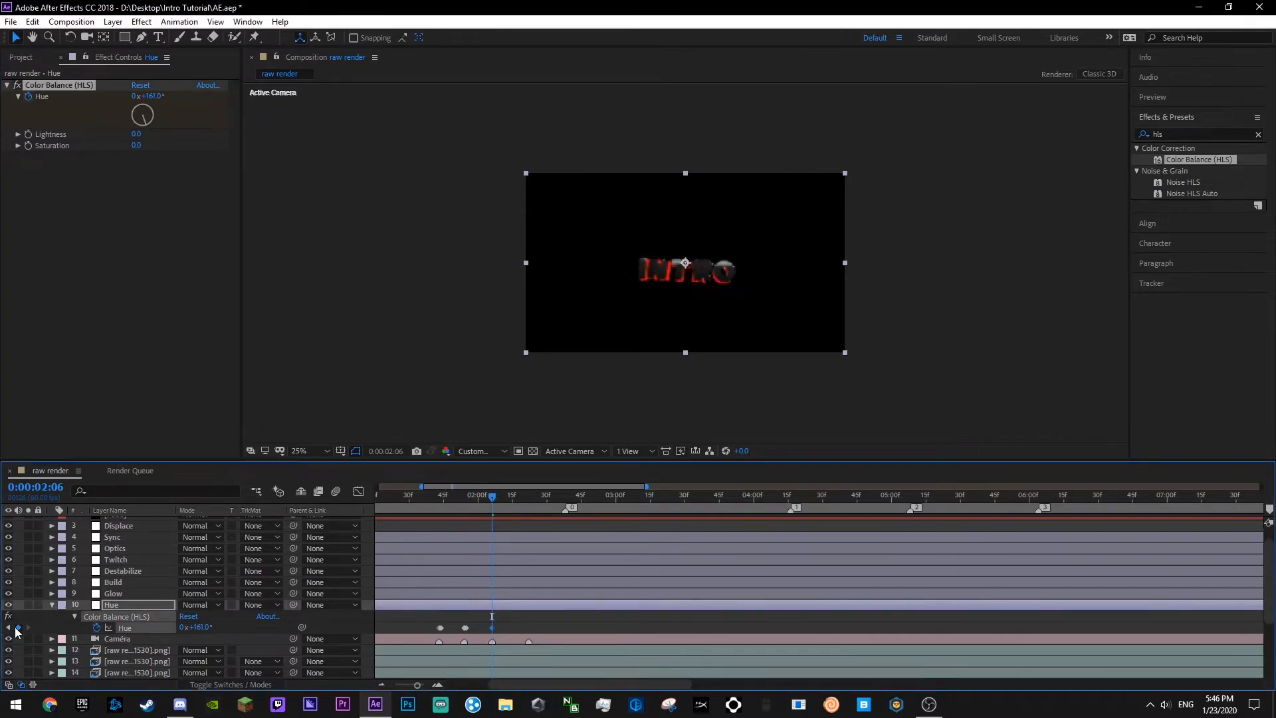
key("Page_Down")
left_click(135, 128)
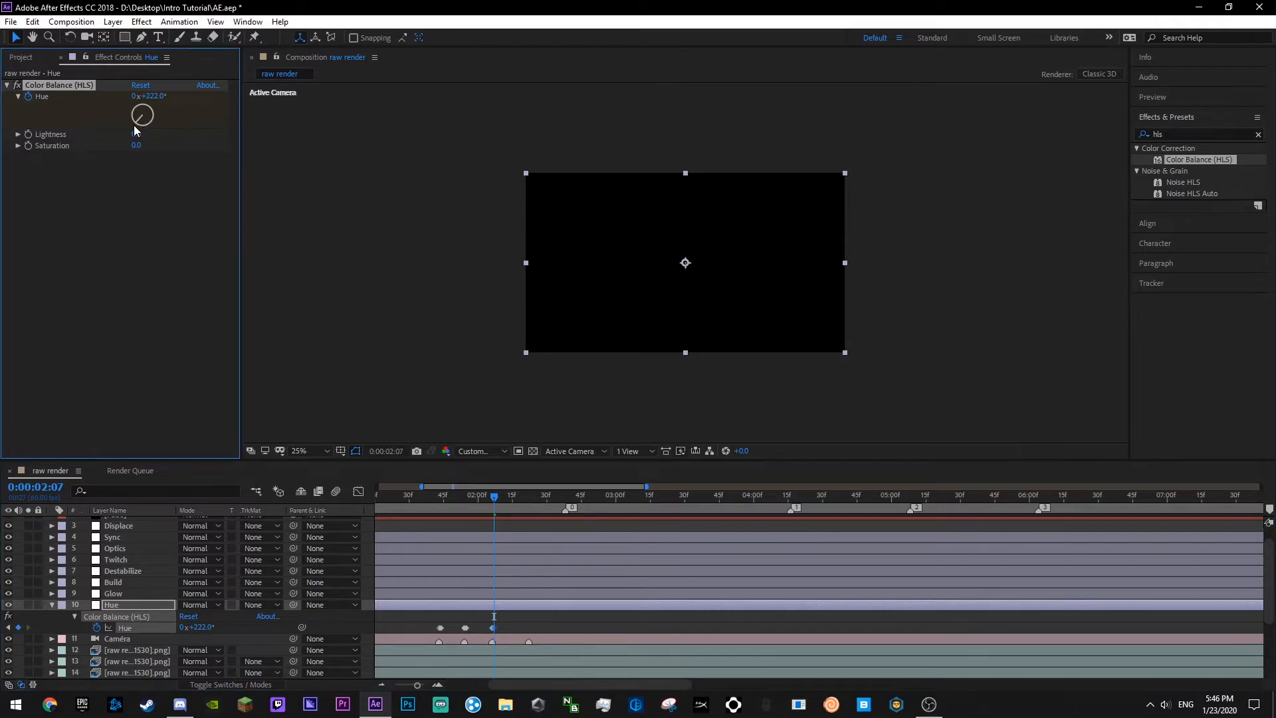
- Add a 222° Hue keyframe at the fourth Caméra marker, 0:00:02:22, and set Hue to 299° at 0:00:02:23
left_click_drag(494, 497, 520, 520, "shift")
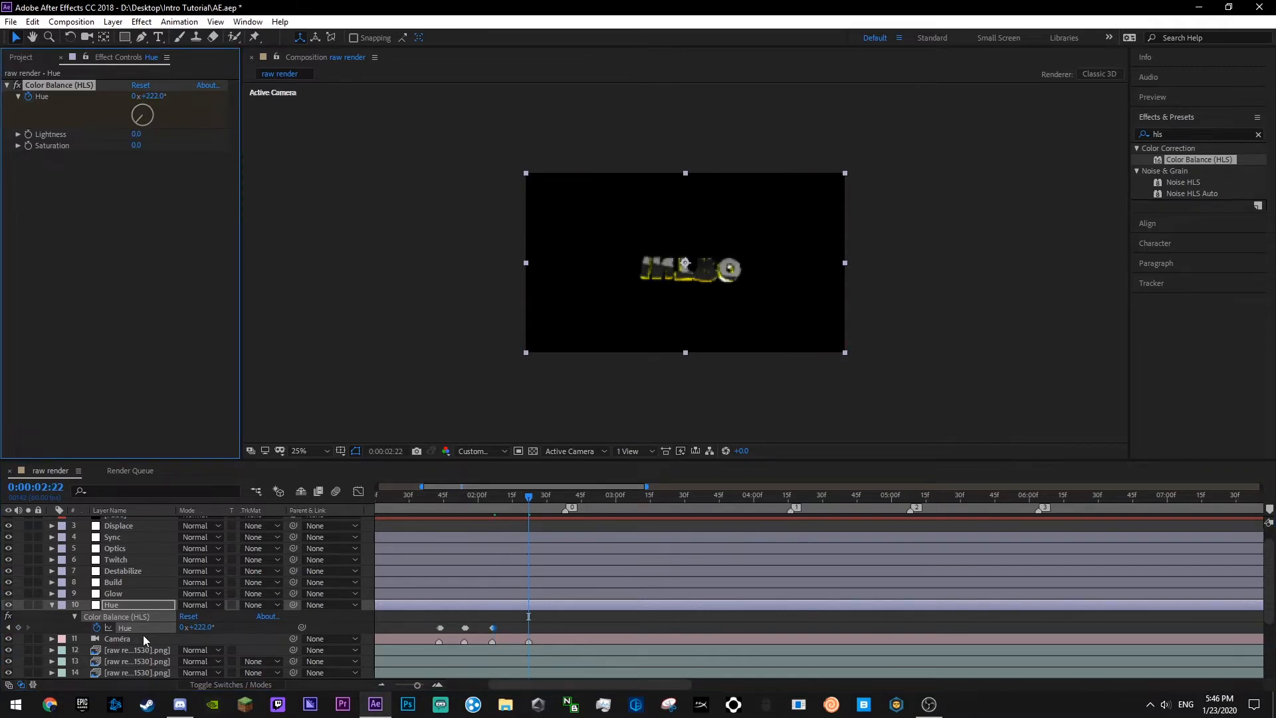
left_click(18, 626)
key("Page_Down")
left_click(140, 114)
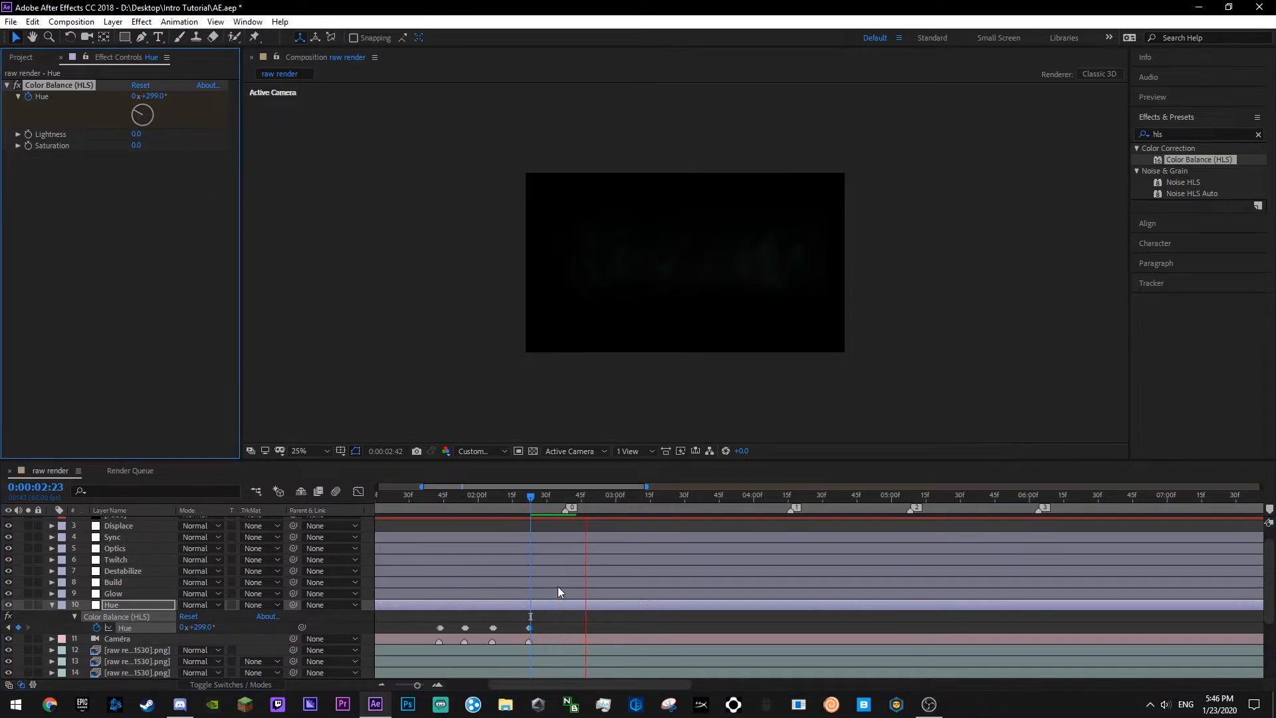
- Preview past the fourth hue change and add a 299° Hue keyframe at the first song.wav marker, 0:00:02:38
key("space")
scroll(581, 591, "down", 2)
left_click(557, 498)
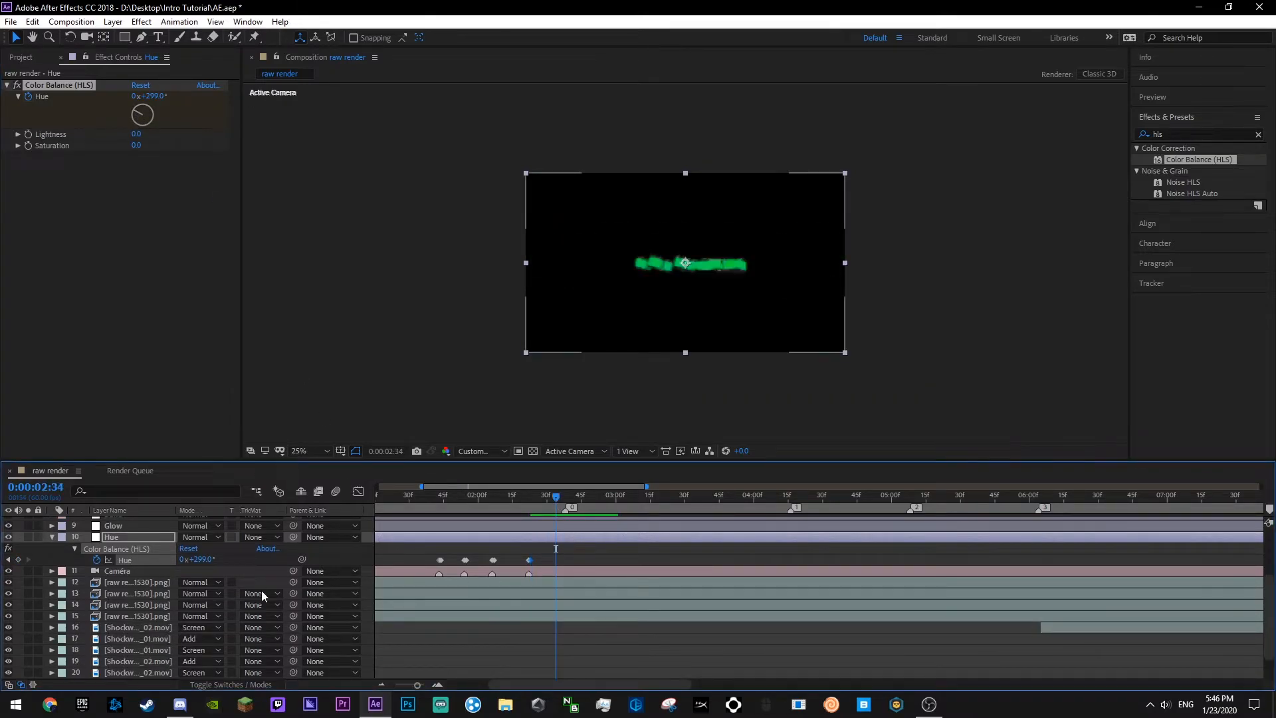
key("u")
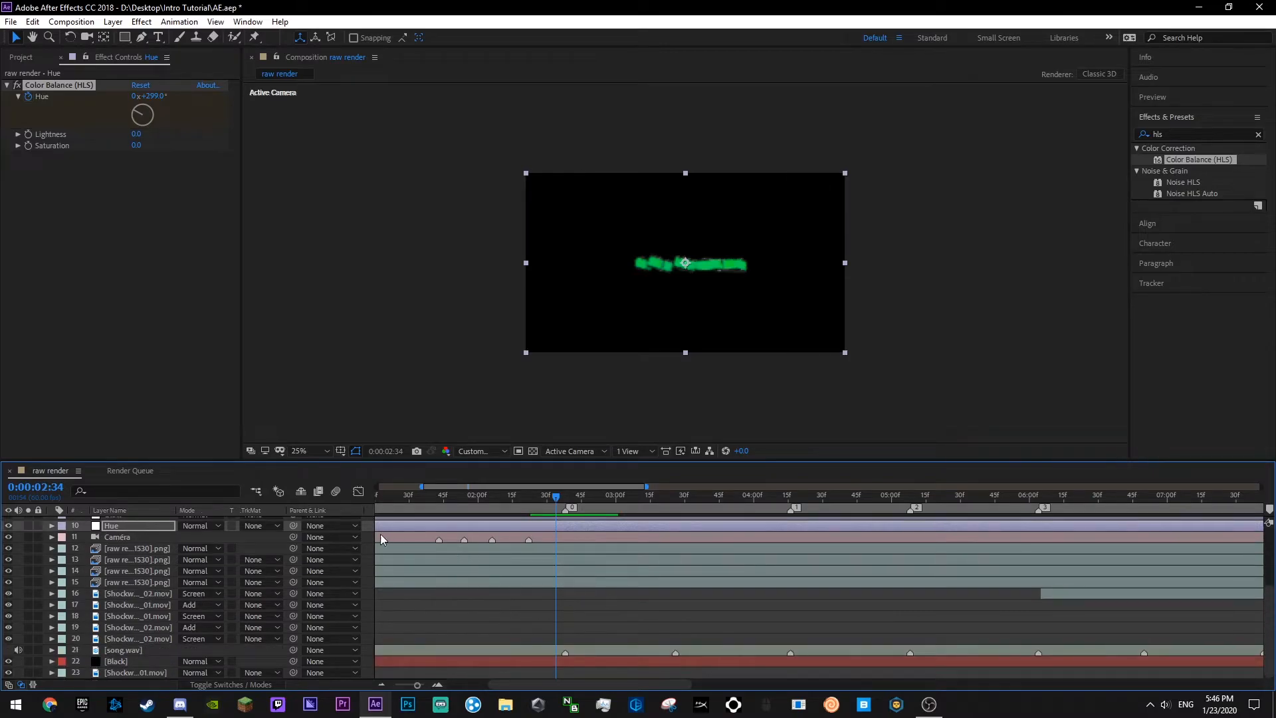
key("0")
scroll(134, 561, "up", 2)
key("u")
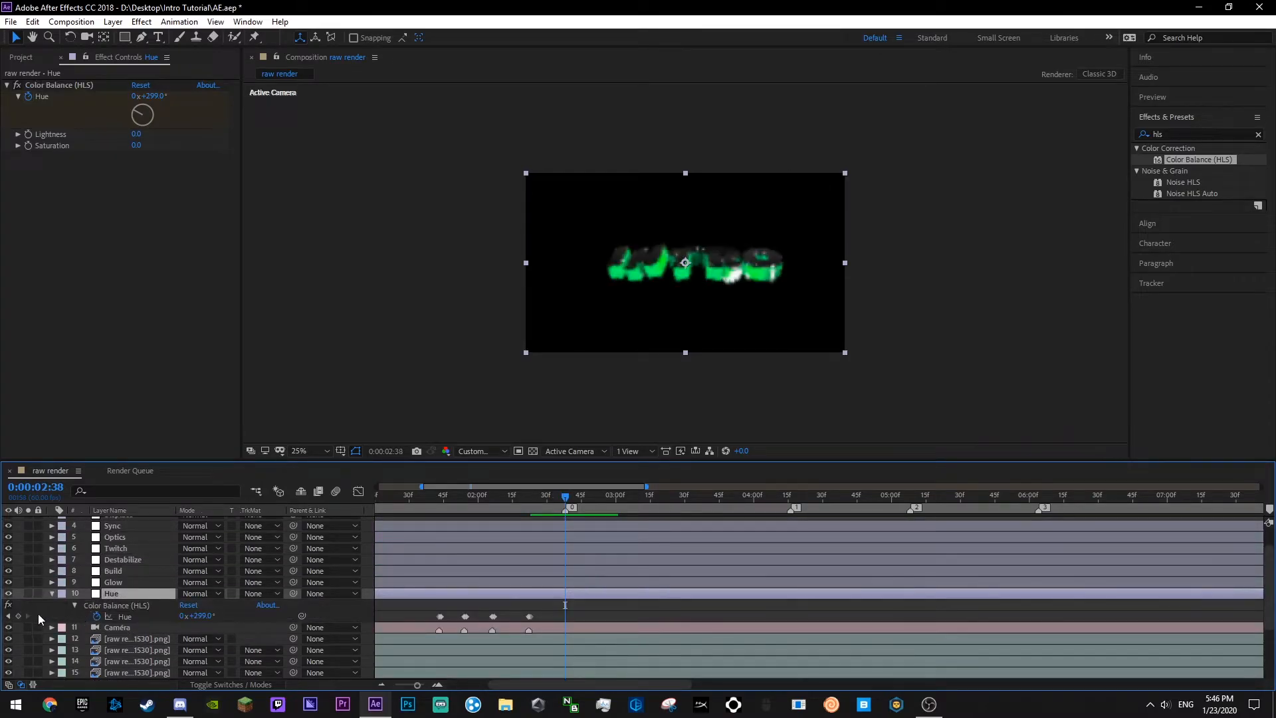
left_click(18, 616)
- Preview from 0:00:02:38, set Hue to 360° at 0:00:03:37, and save the project
scroll(607, 619, "down", 3)
key("space")
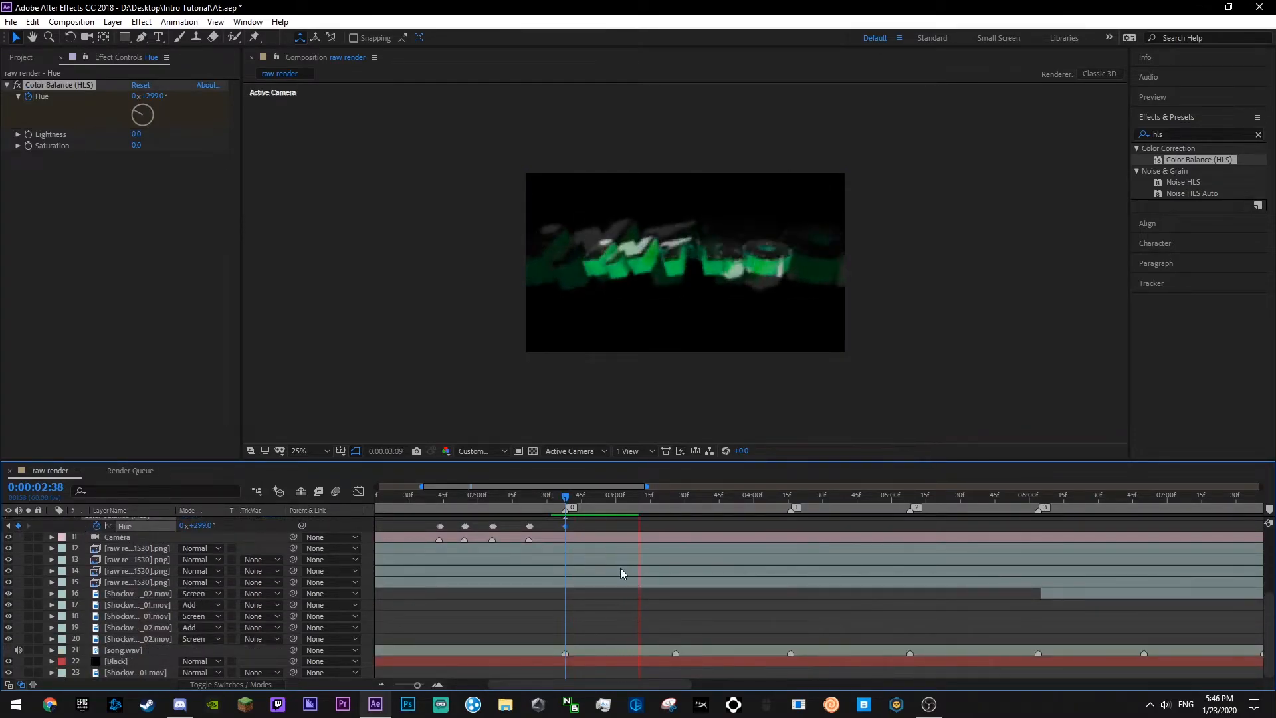
left_click(152, 97)
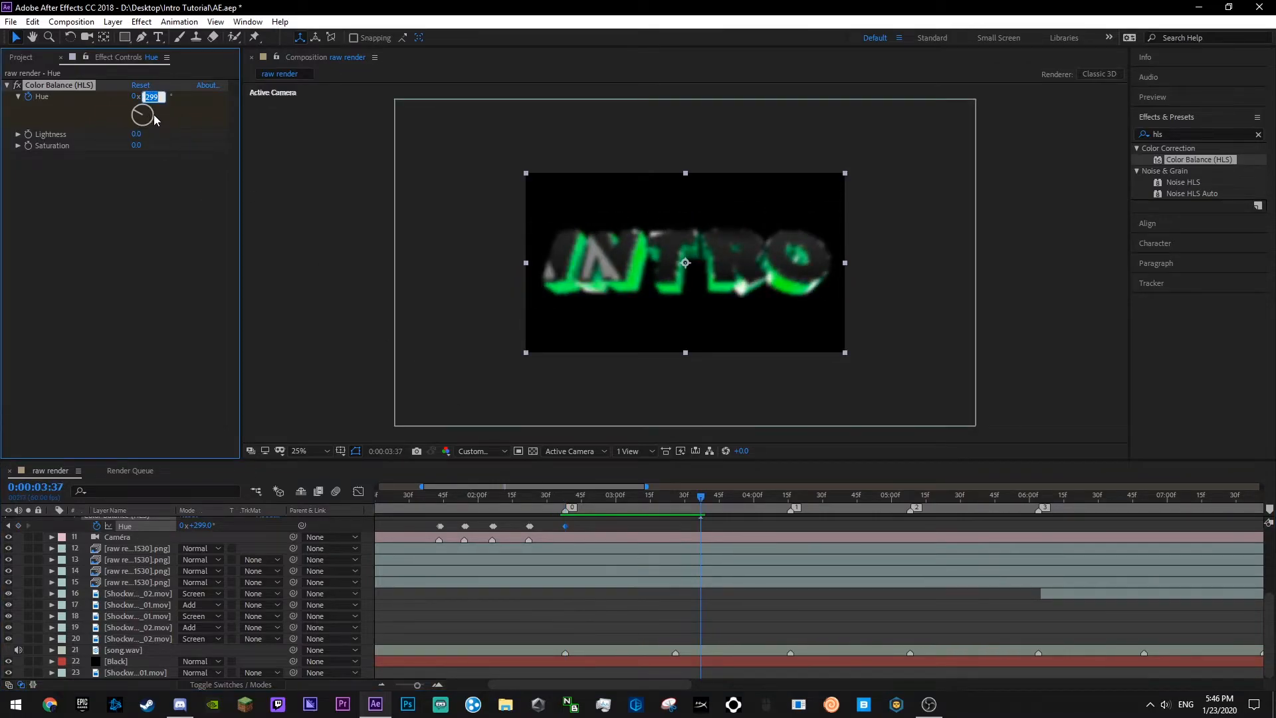
type("360")
key("Return")
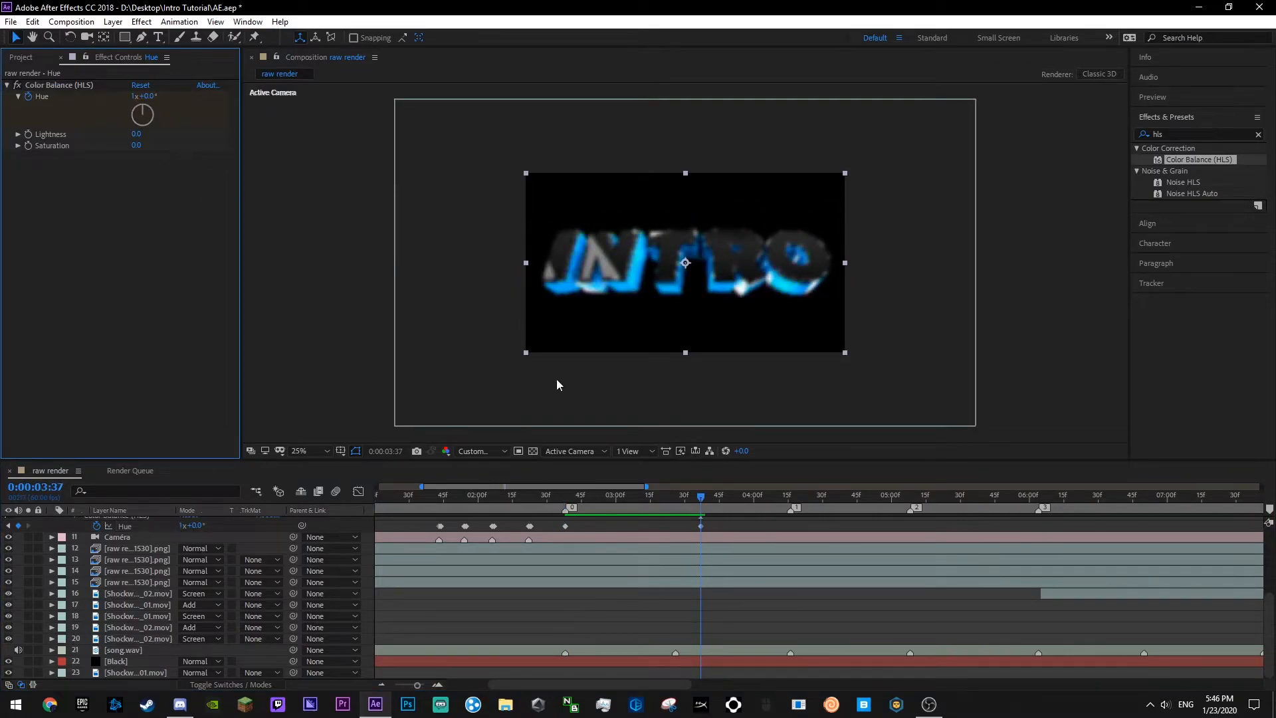
key("ctrl+s")
- Preview the full composition from 0:00:00:00 to review the hue changes, and collapse the Hue layer
key("0")
key("minus")
key("minus")
key("minus")
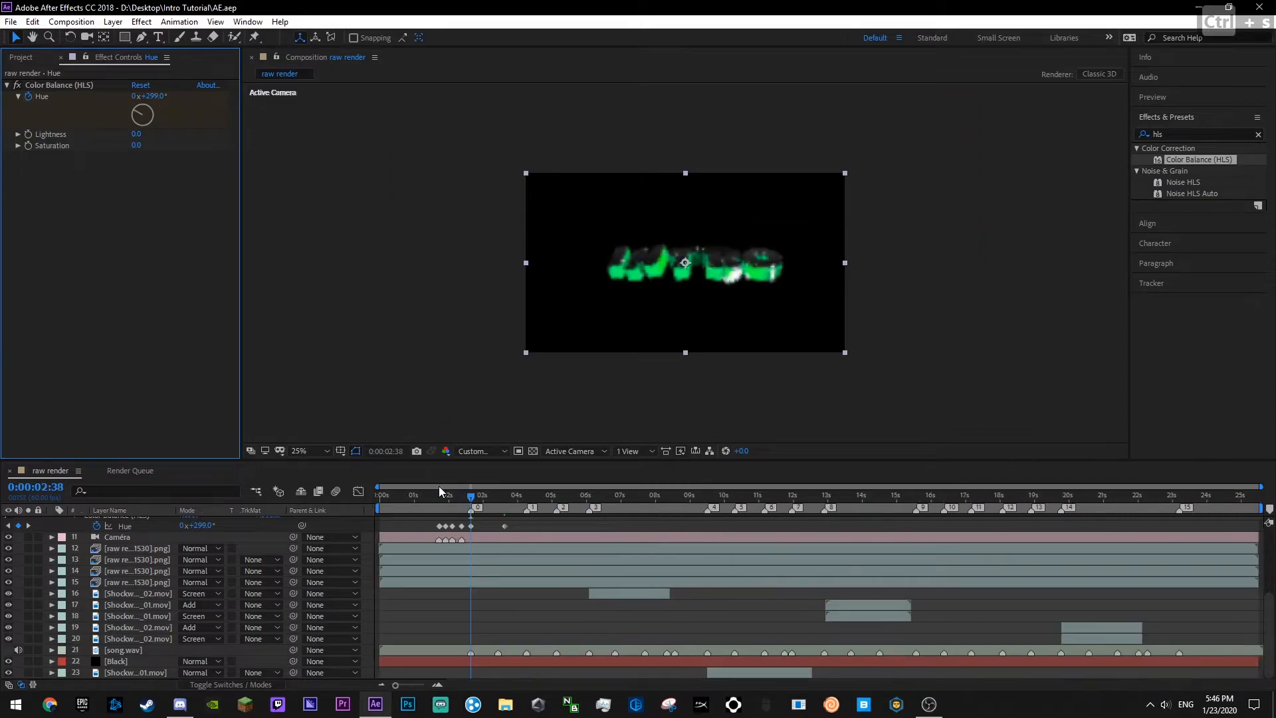
left_click_drag(439, 493, 307, 502)
scroll(422, 600, "up", 3)
left_click_drag(419, 495, 379, 498)
key("space")
left_click(52, 571)
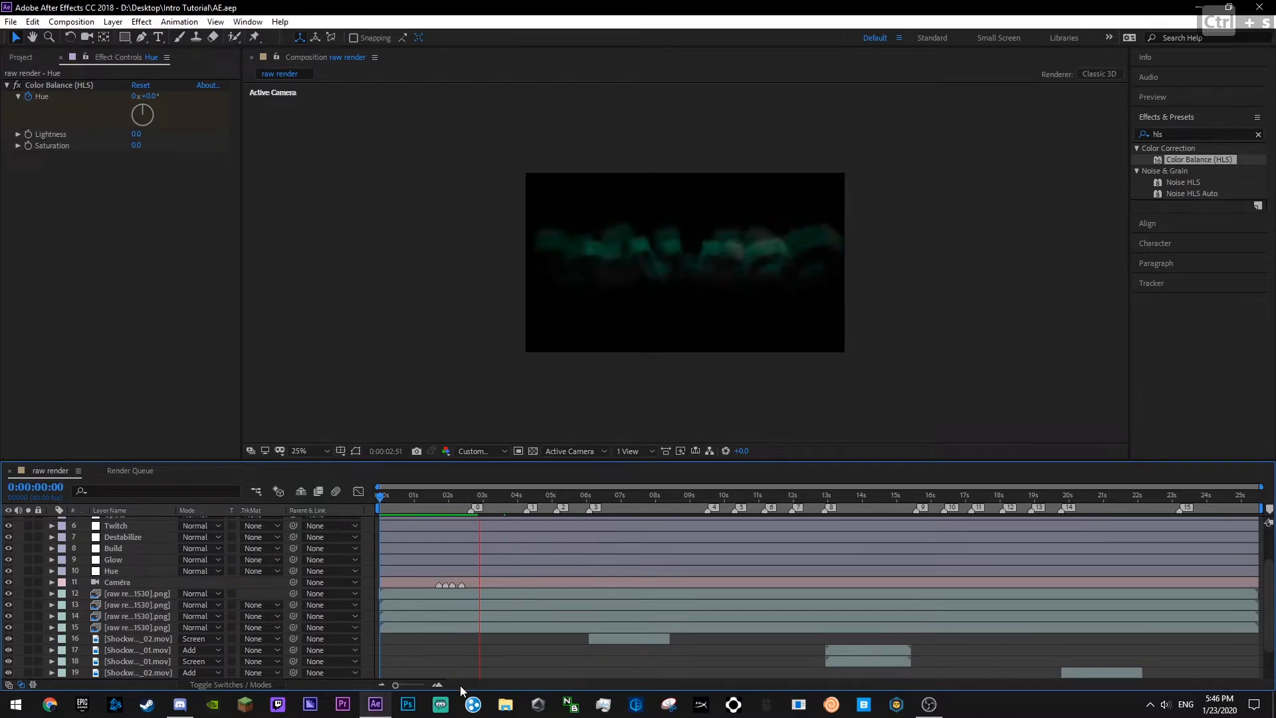
- Preview the hue animation from 0:00:01:27 and from the start, clear the effects search, and save the project
left_click(430, 509)
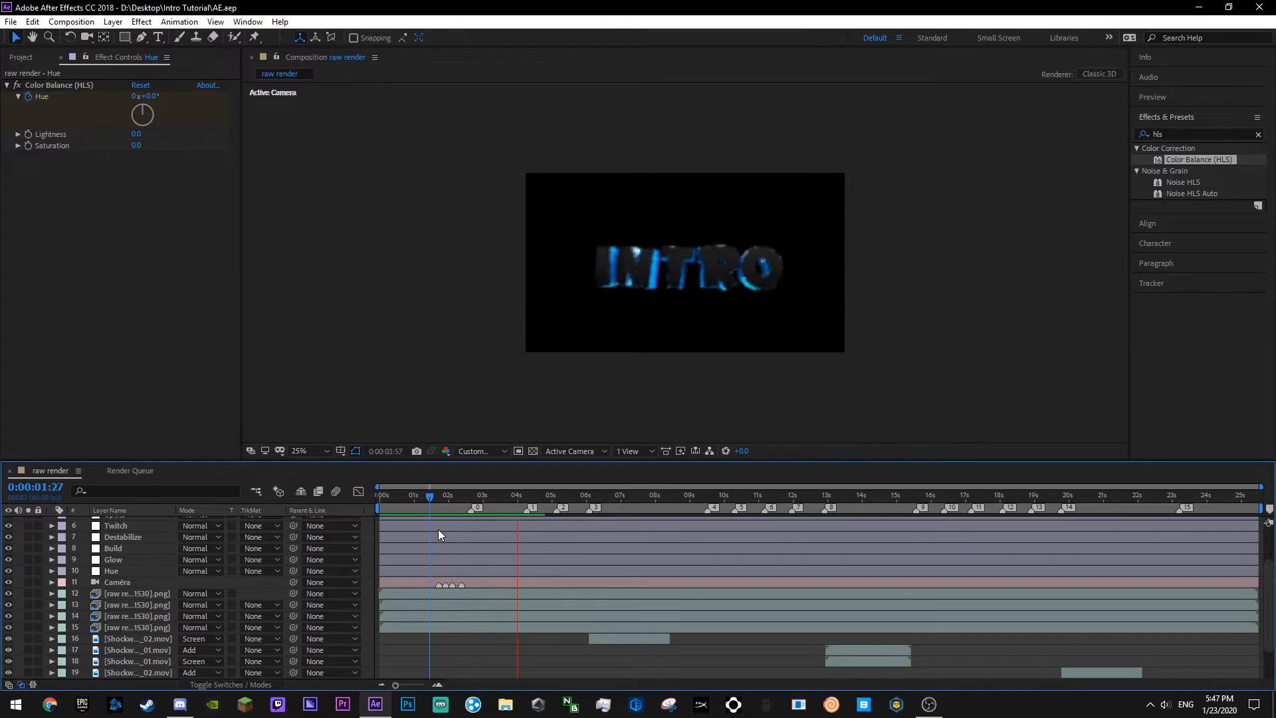
key("ctrl+s")
scroll(412, 544, "down", 2)
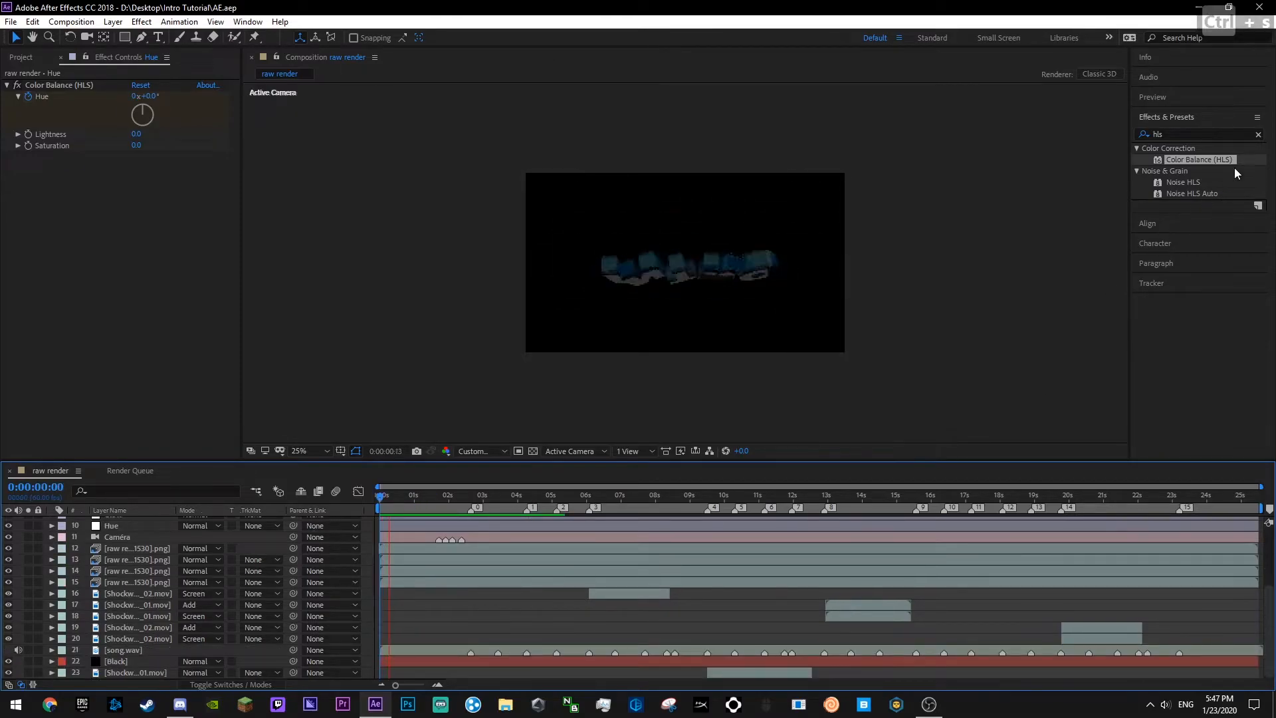
left_click(1258, 134)
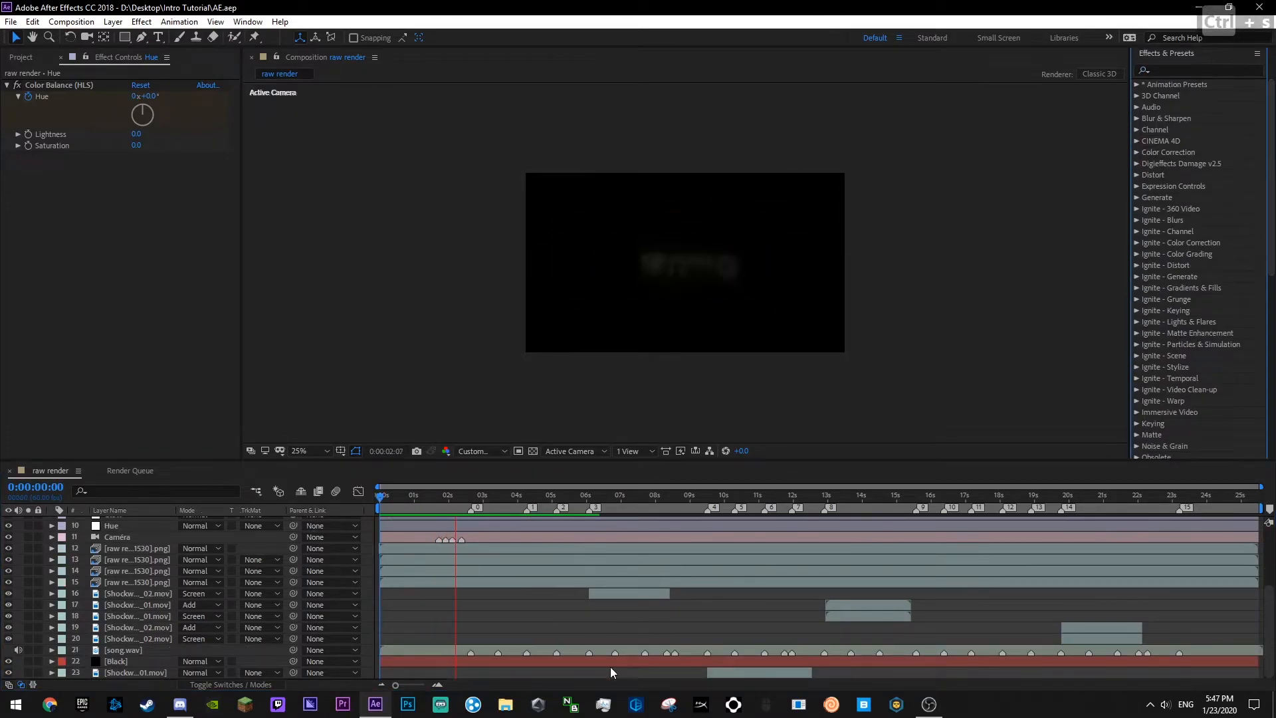
left_click(598, 612)
key("ctrl+s")
key("ctrl+s")
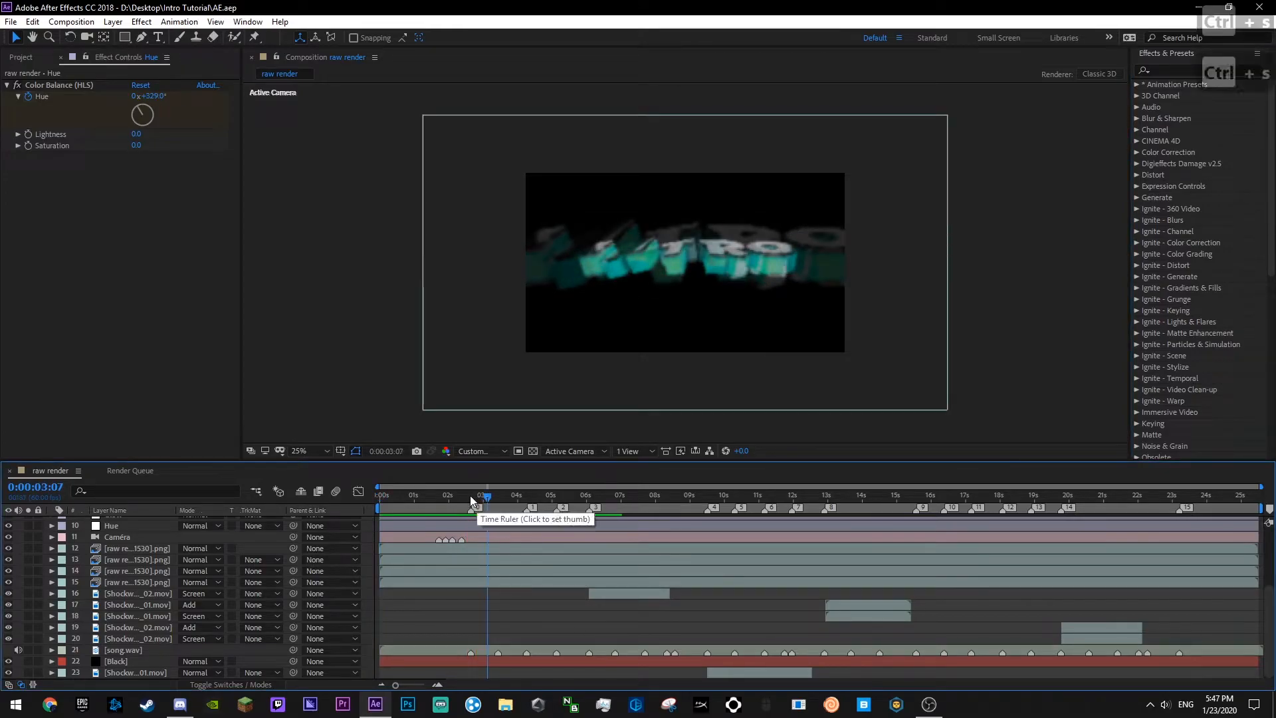
- Replay the composition from the start and from several points up to 0:00:06:50 to review the timing, and save the project
left_click_drag(471, 496, 301, 517)
key("space")
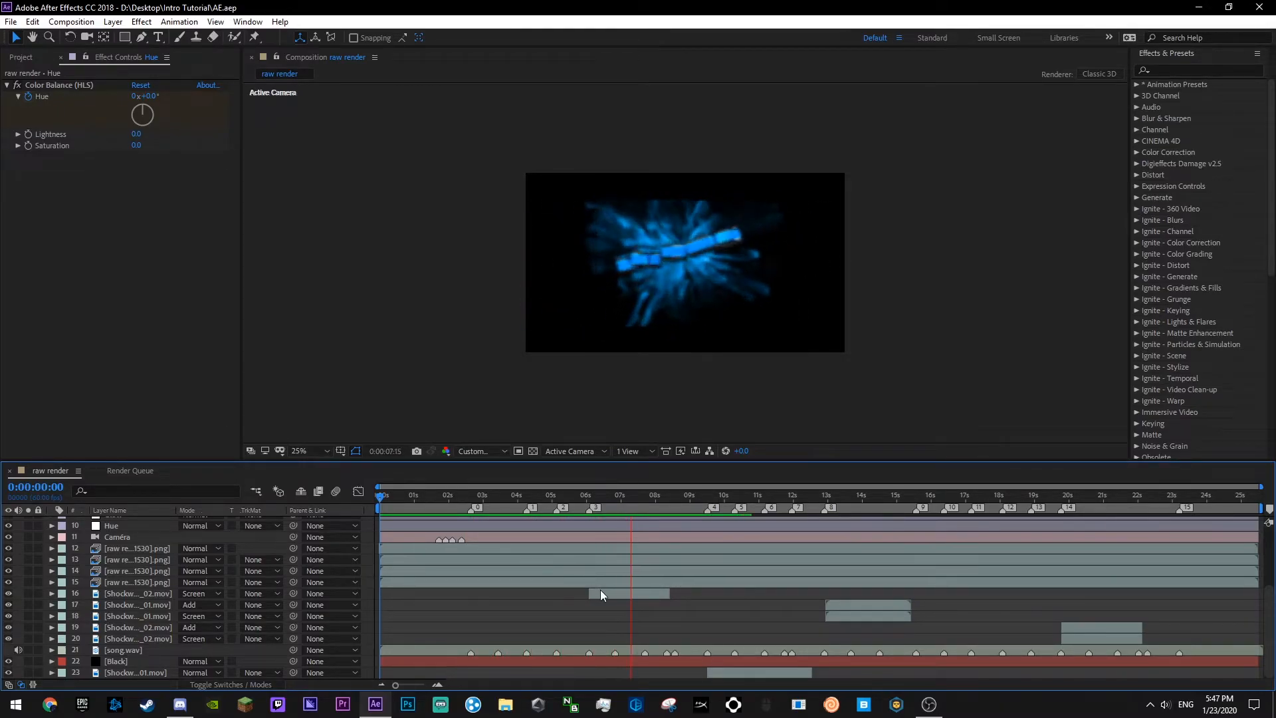
left_click(569, 499)
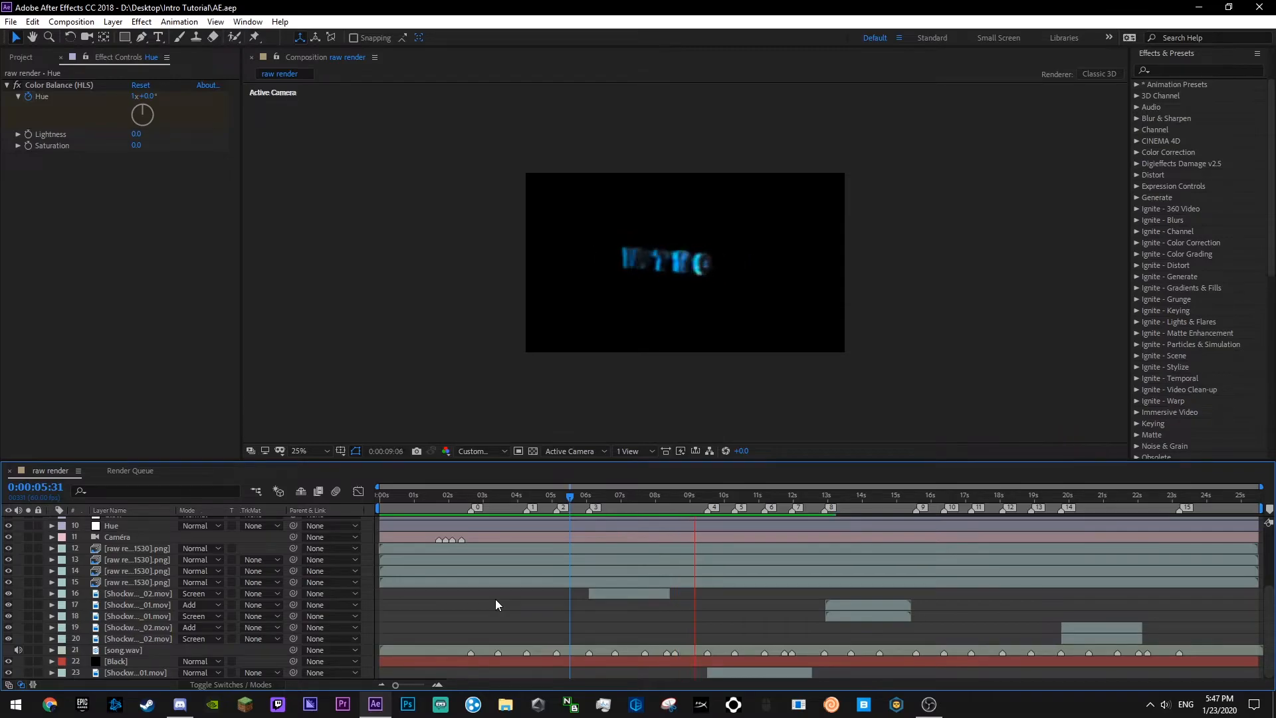
left_click(427, 499)
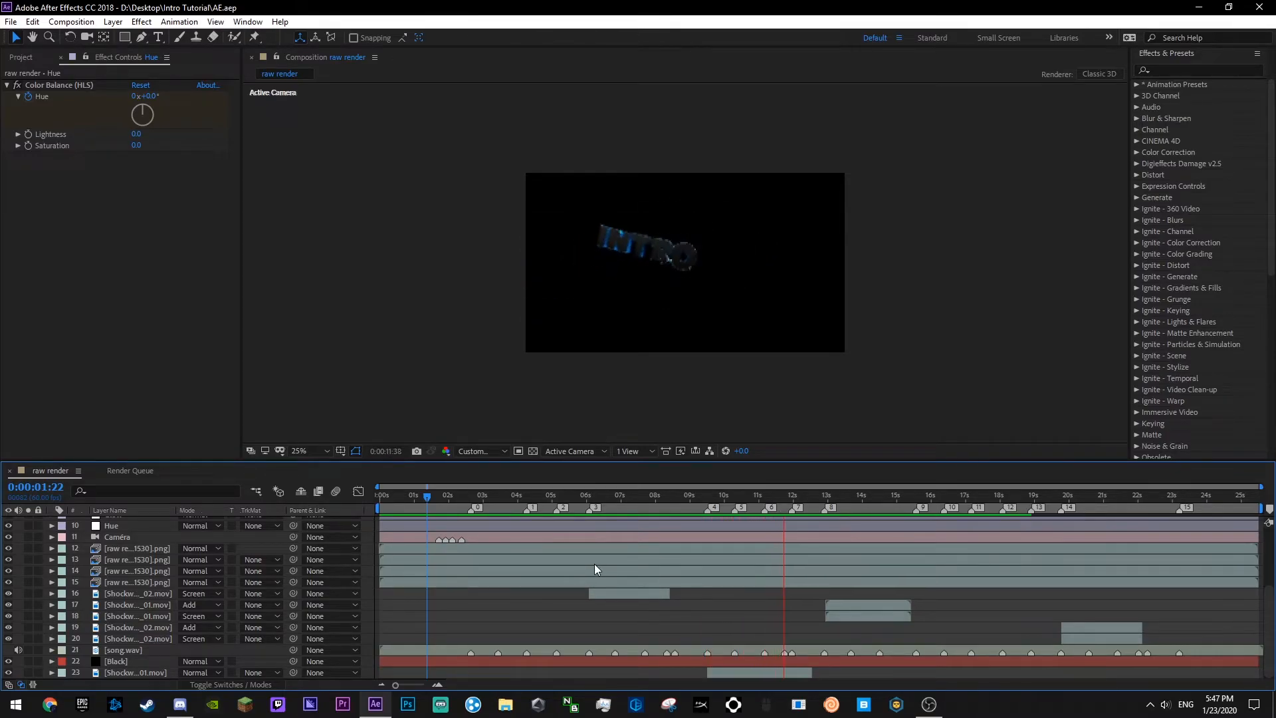
left_click(614, 497)
key("space")
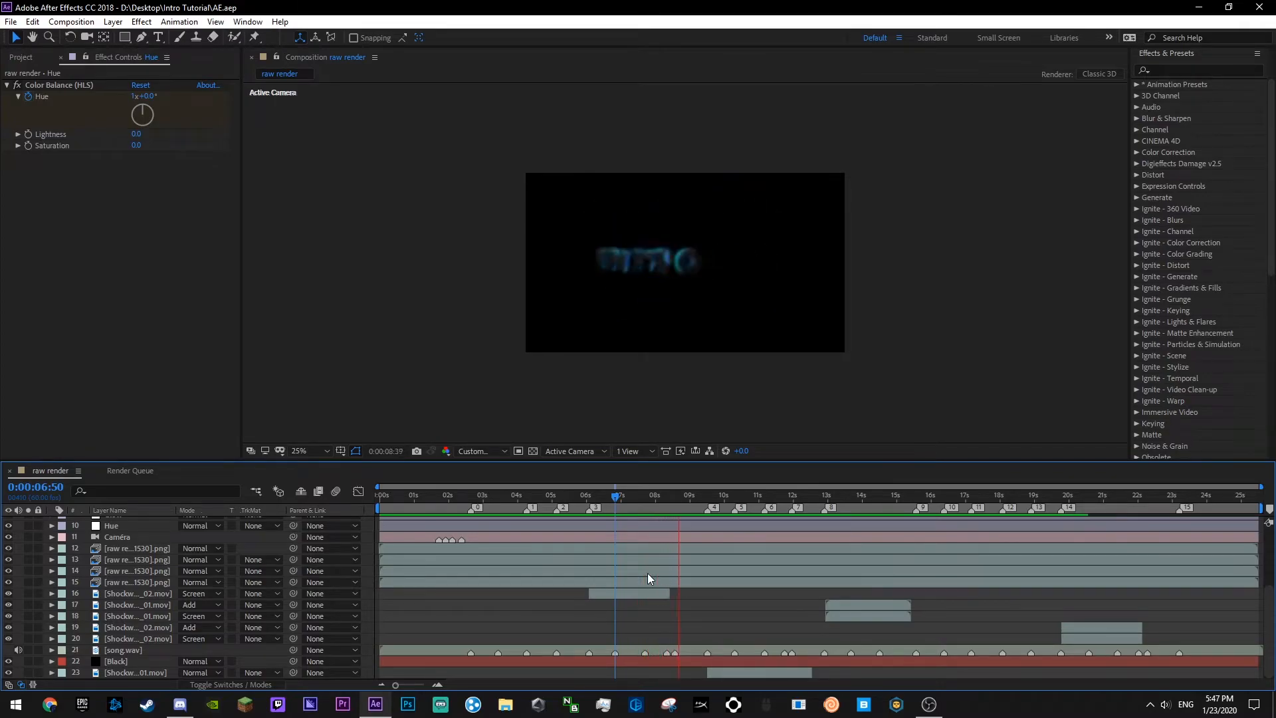
left_click(573, 502)
key("space")
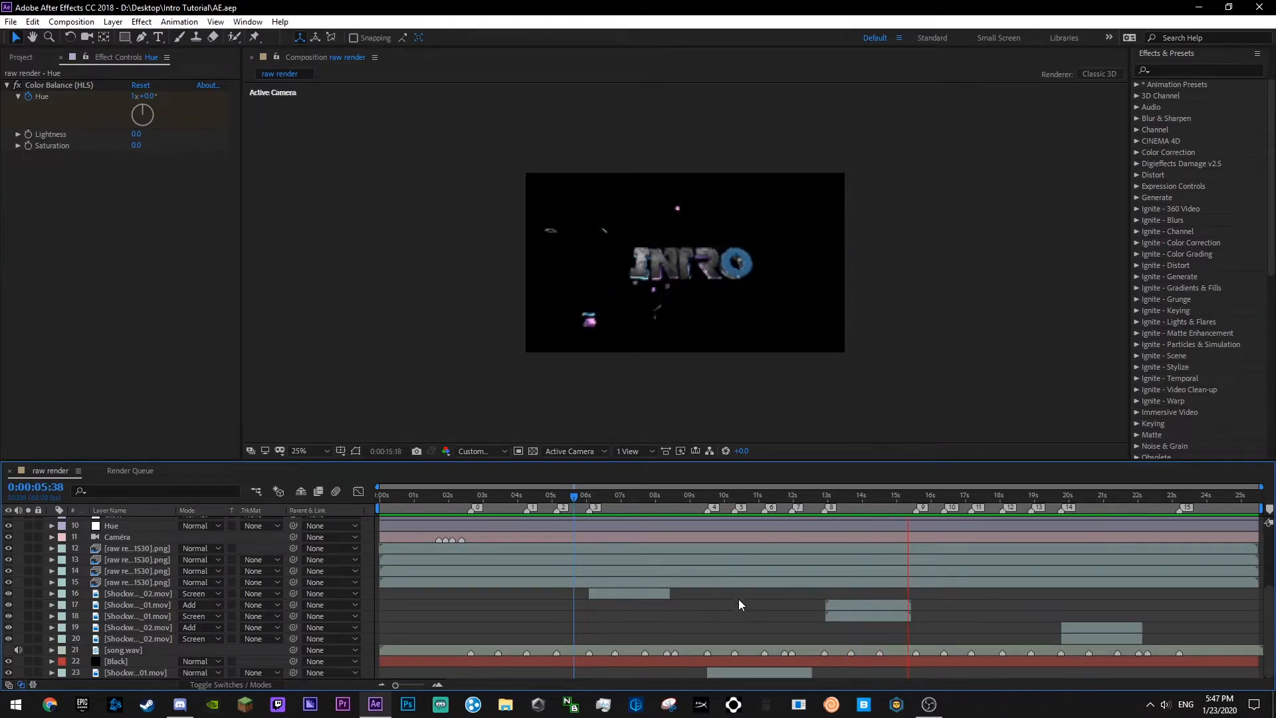
key("space")
key("ctrl+s")
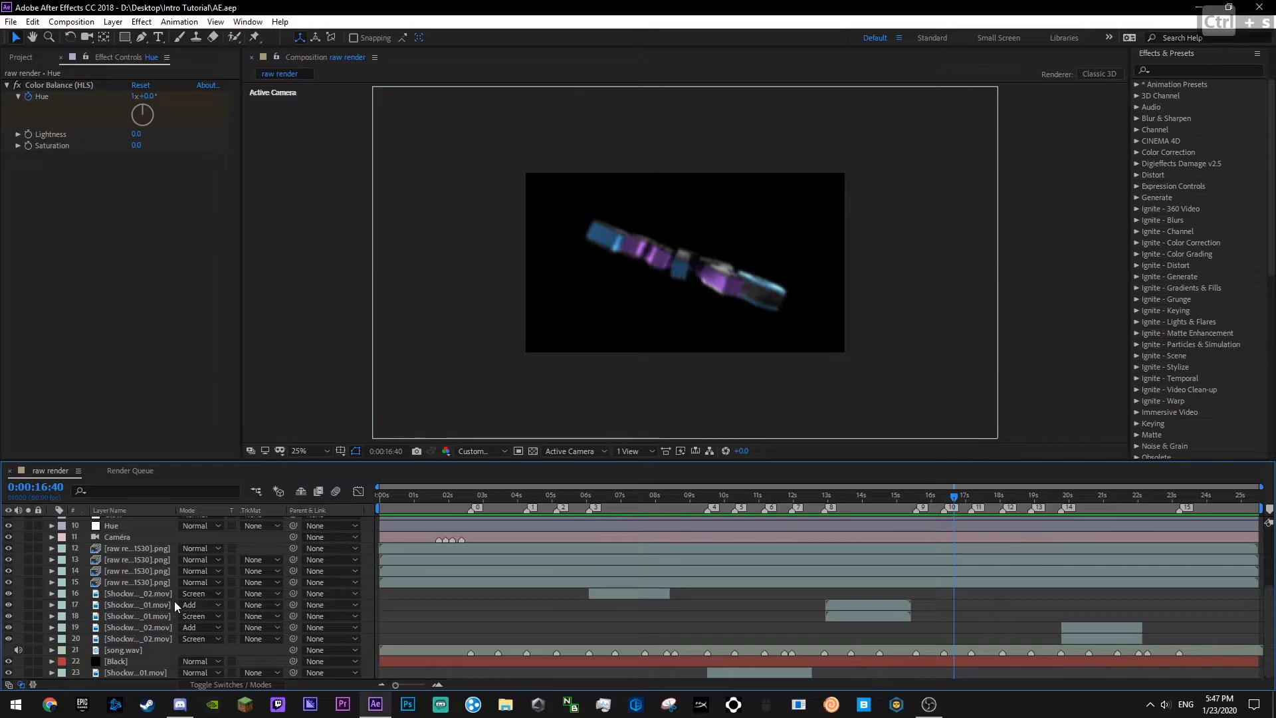
- Create an adjustment layer named RB Flicker, place it directly below the Displace layer, and save the project
scroll(174, 601, "up", 3)
right_click(374, 565)
mouse_move(425, 419)
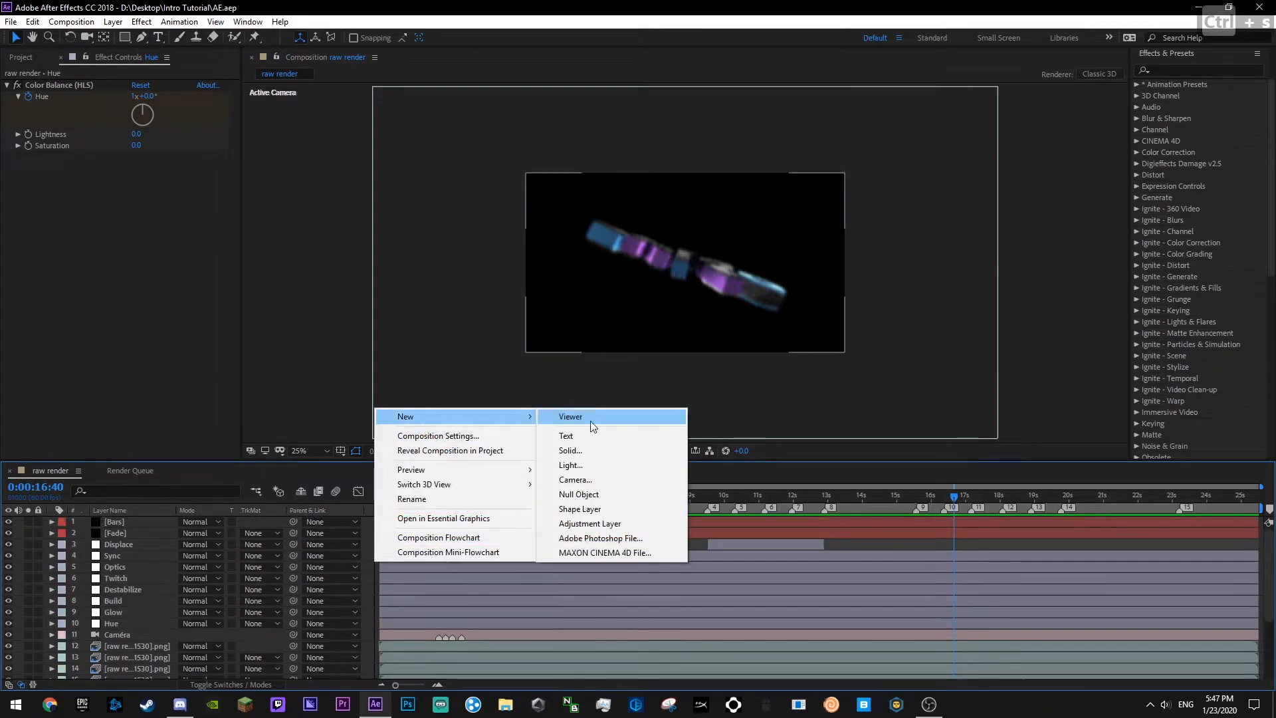
left_click(589, 524)
key("Return")
type("RB Flicker")
key("Return")
key("ctrl+s")
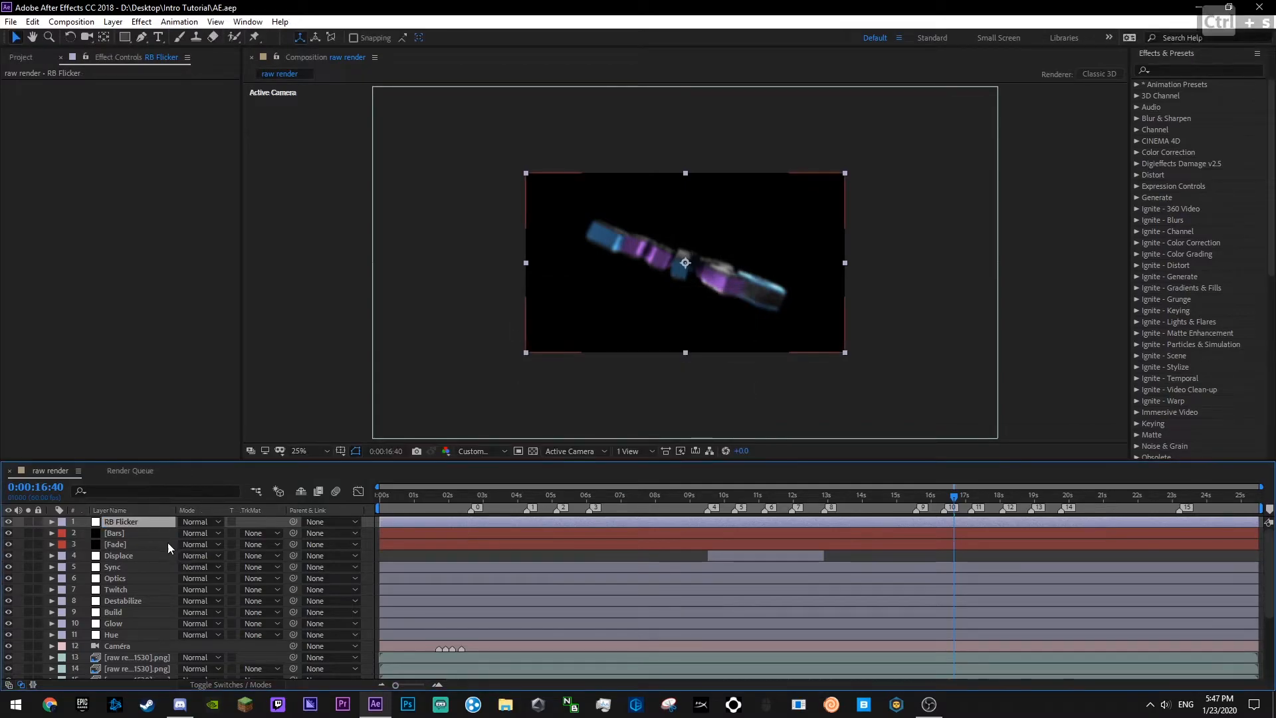
left_click_drag(102, 523, 113, 564)
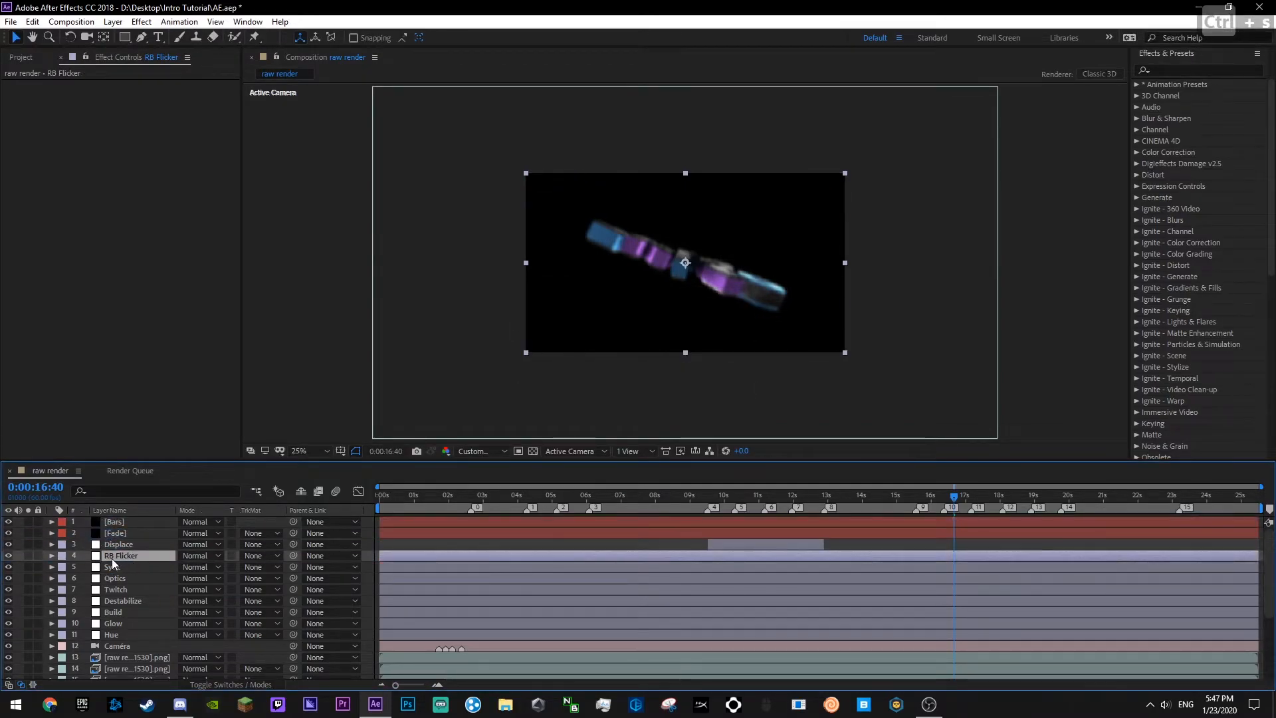
key("ctrl+s")
- Apply the Magic Bullet Looks effect to the RB Flicker layer and open the look editor with its tool library maximized
left_click(1173, 71)
type("look")
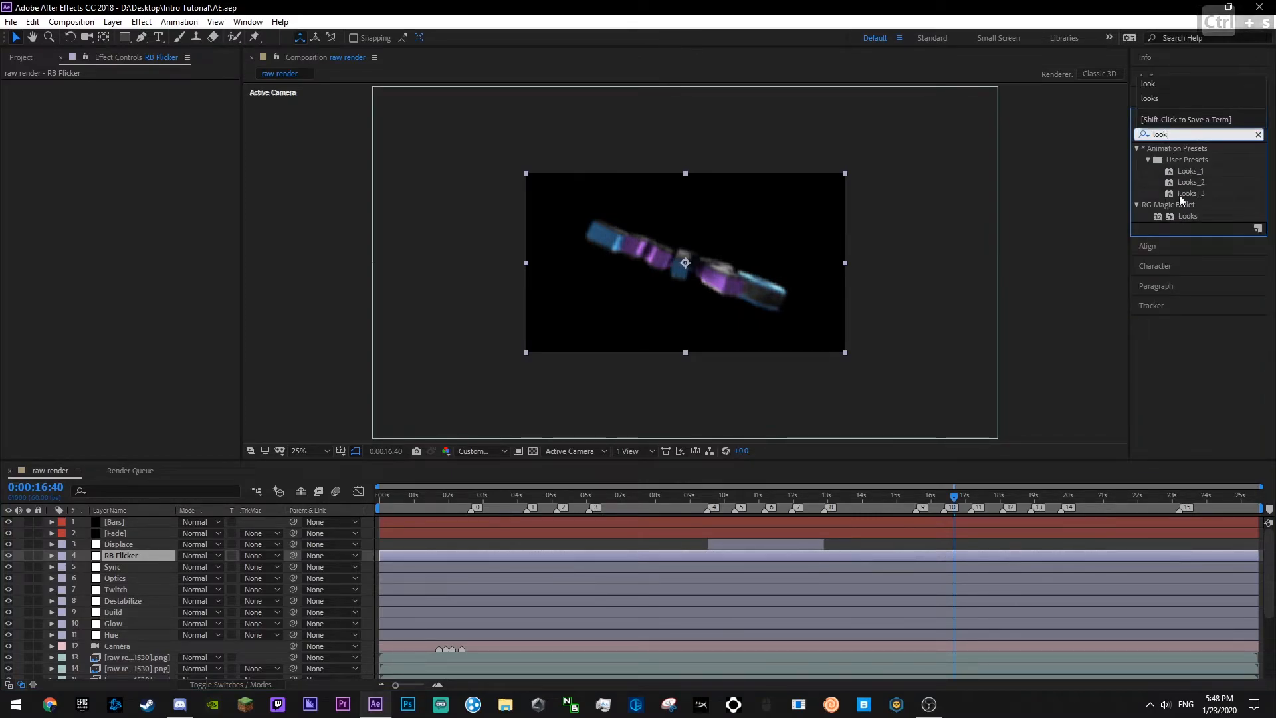
left_click_drag(1187, 216, 45, 135)
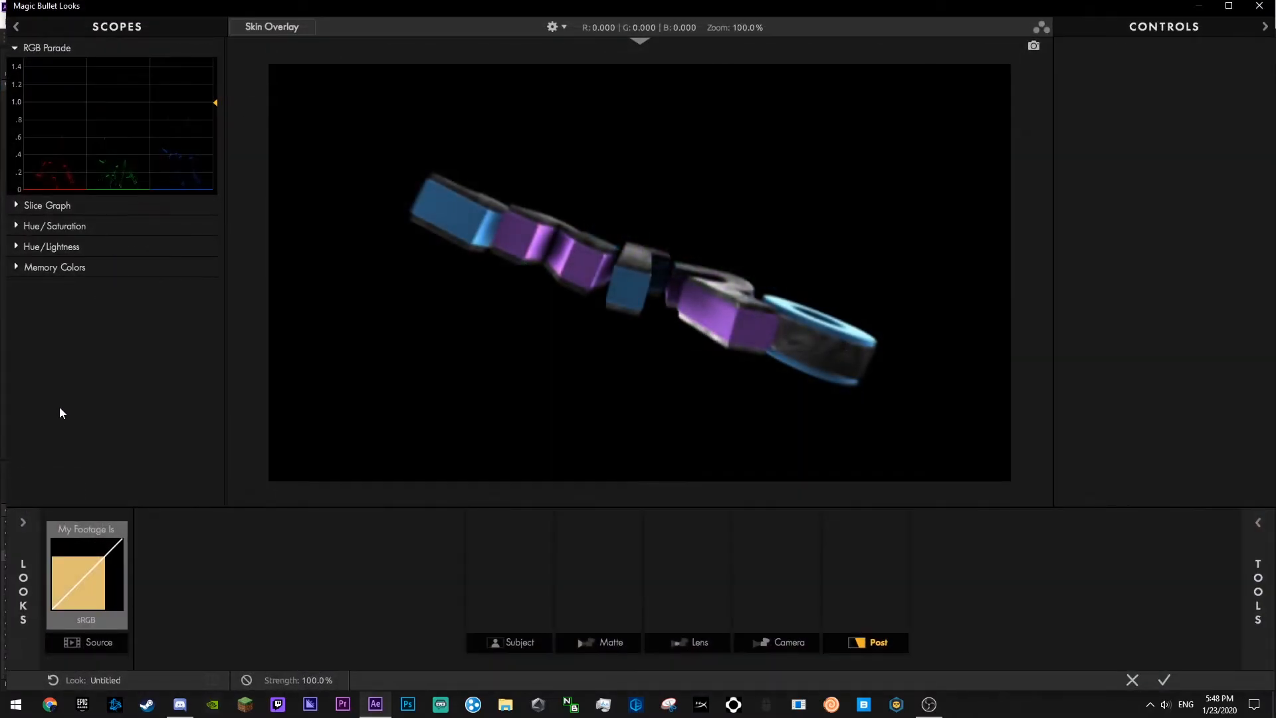
left_click(24, 546)
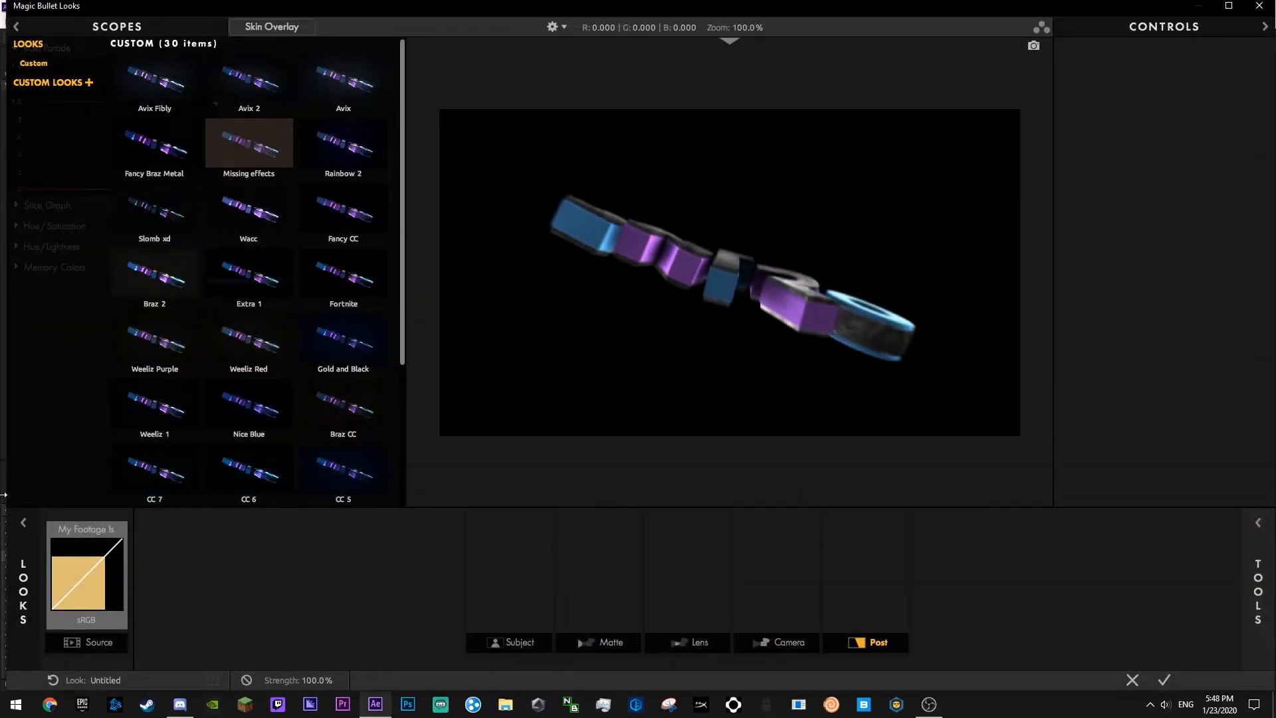
left_click(13, 525)
left_click(1255, 563)
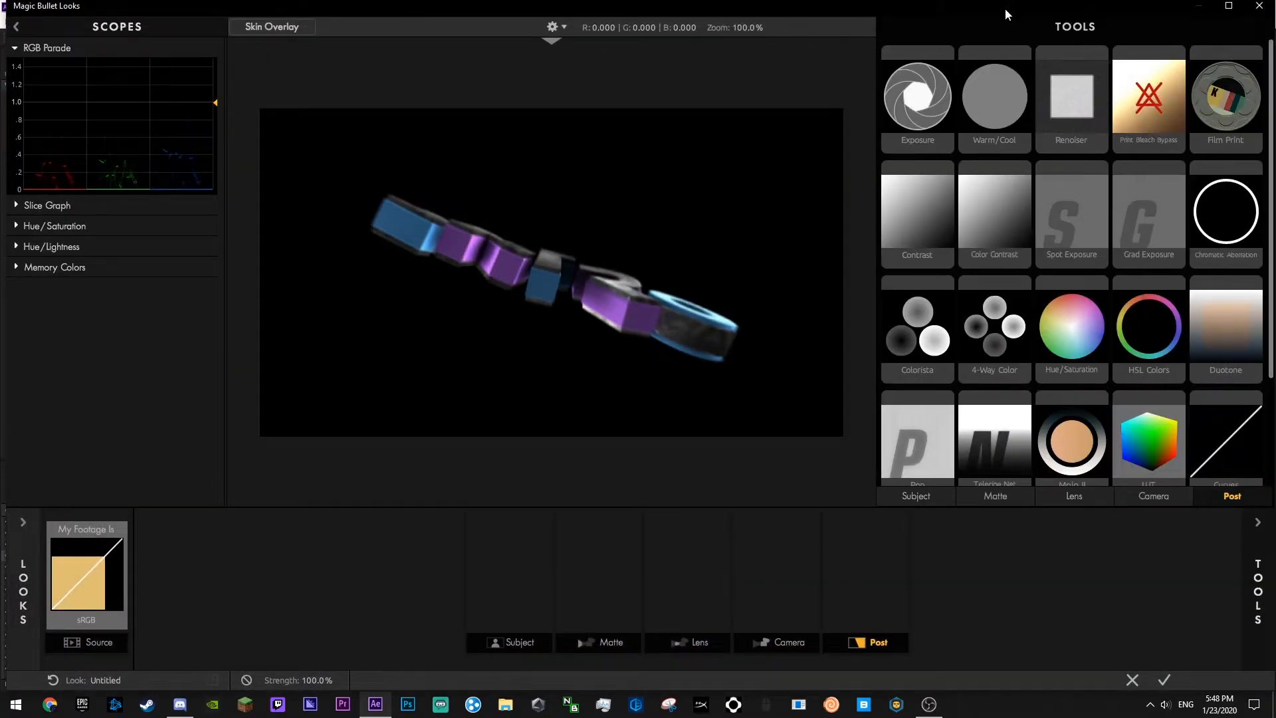
double_click(1007, 13)
- Add the Hue/Saturation and Chromatic Aberration tools to the look's Subject stage and show their controls
left_click(479, 639)
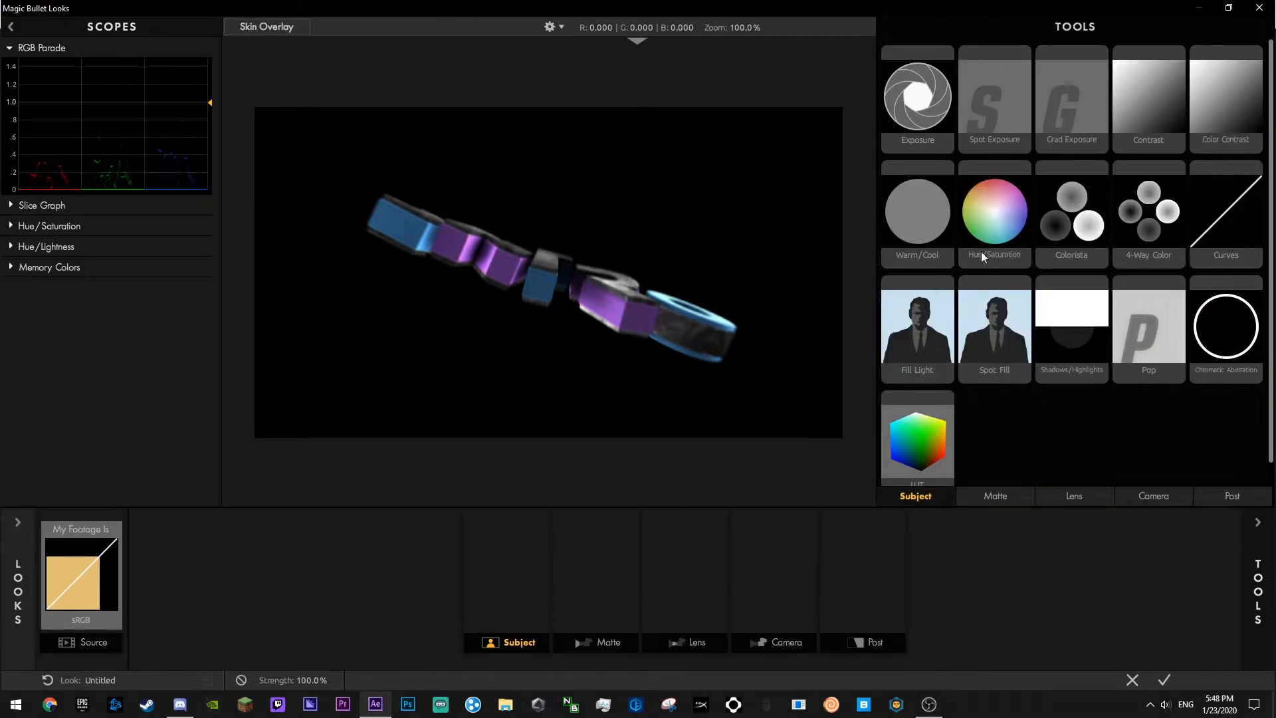
double_click(1002, 242)
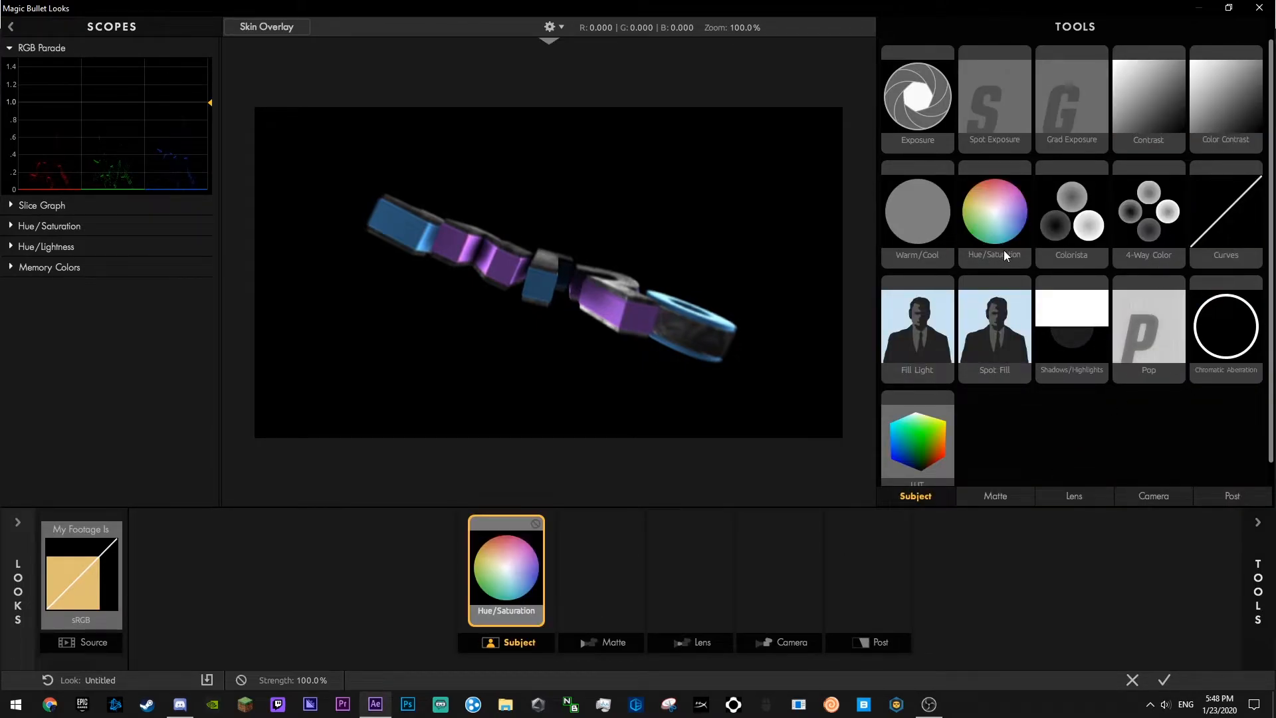
double_click(1239, 357)
left_click(1244, 597)
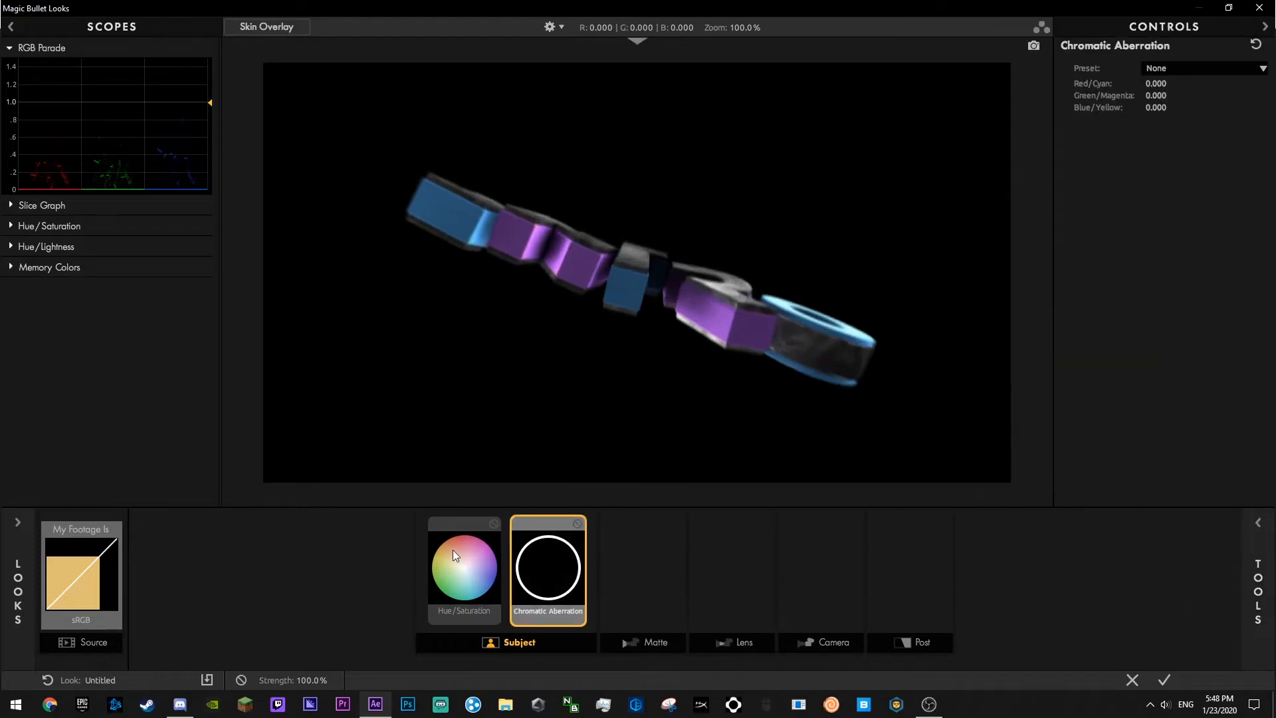
- Set Hue/Saturation's Saturation to 0% and Chromatic Aberration's Red/Cyan to +4.780, accept the look, and save the project
left_click(456, 553)
left_click_drag(1138, 132, 3, 550)
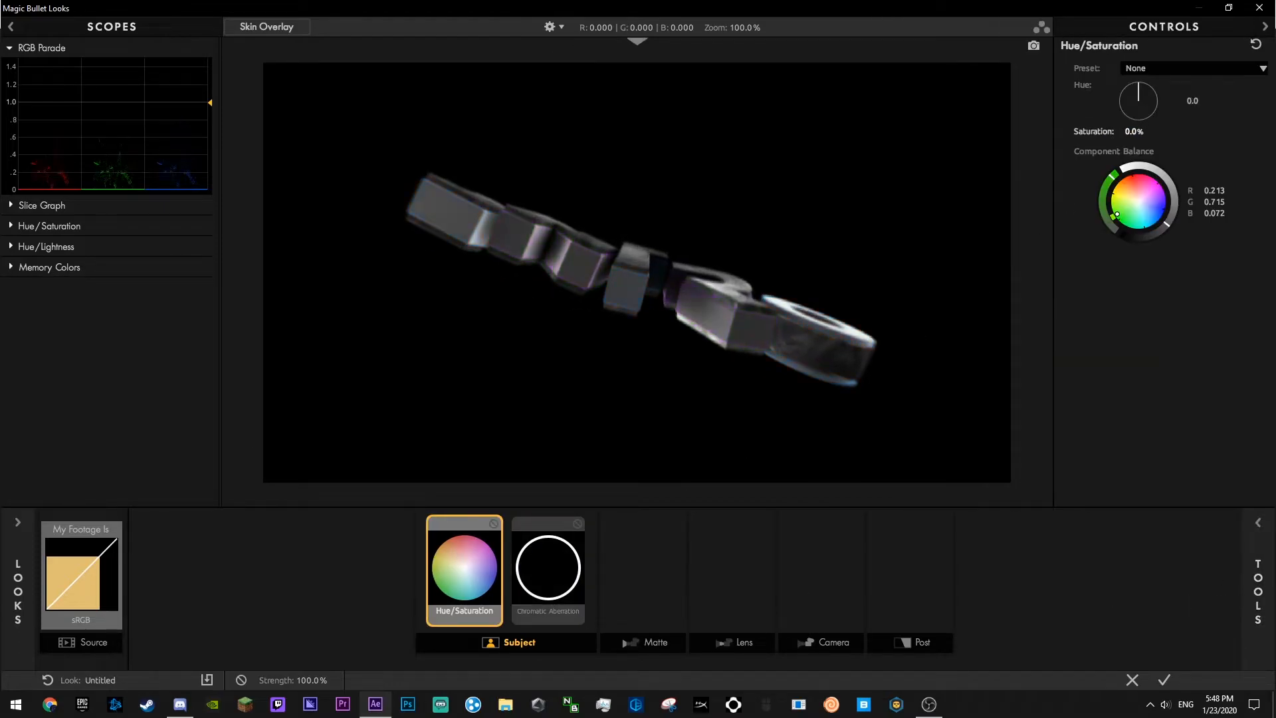
left_click(573, 583)
left_click_drag(1159, 80, 1236, 81)
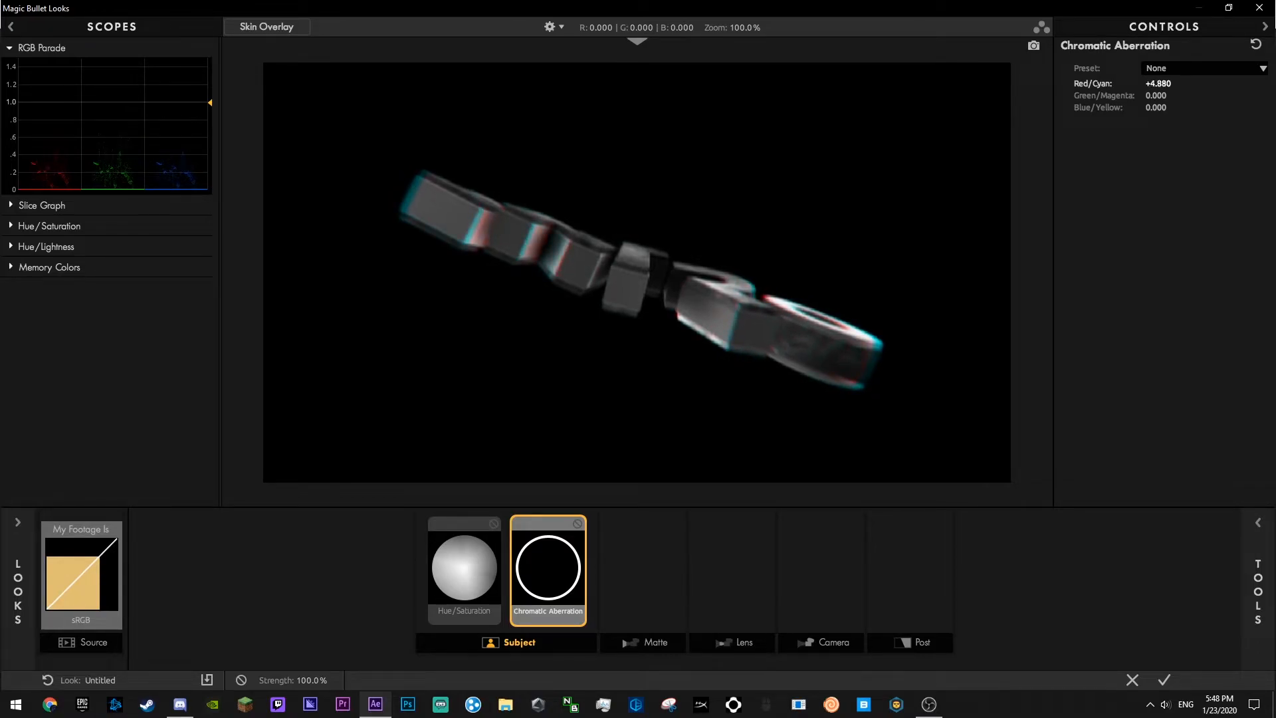
key("ctrl+s")
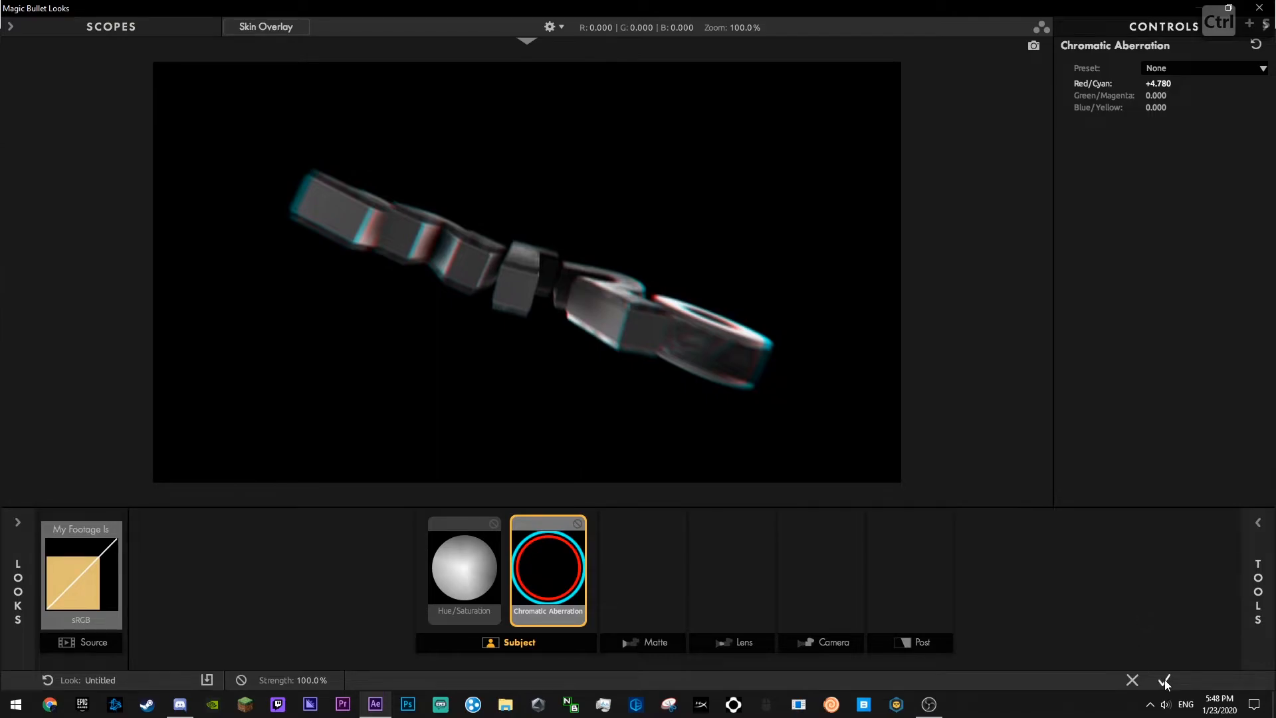
left_click(1164, 680)
key("ctrl+s")
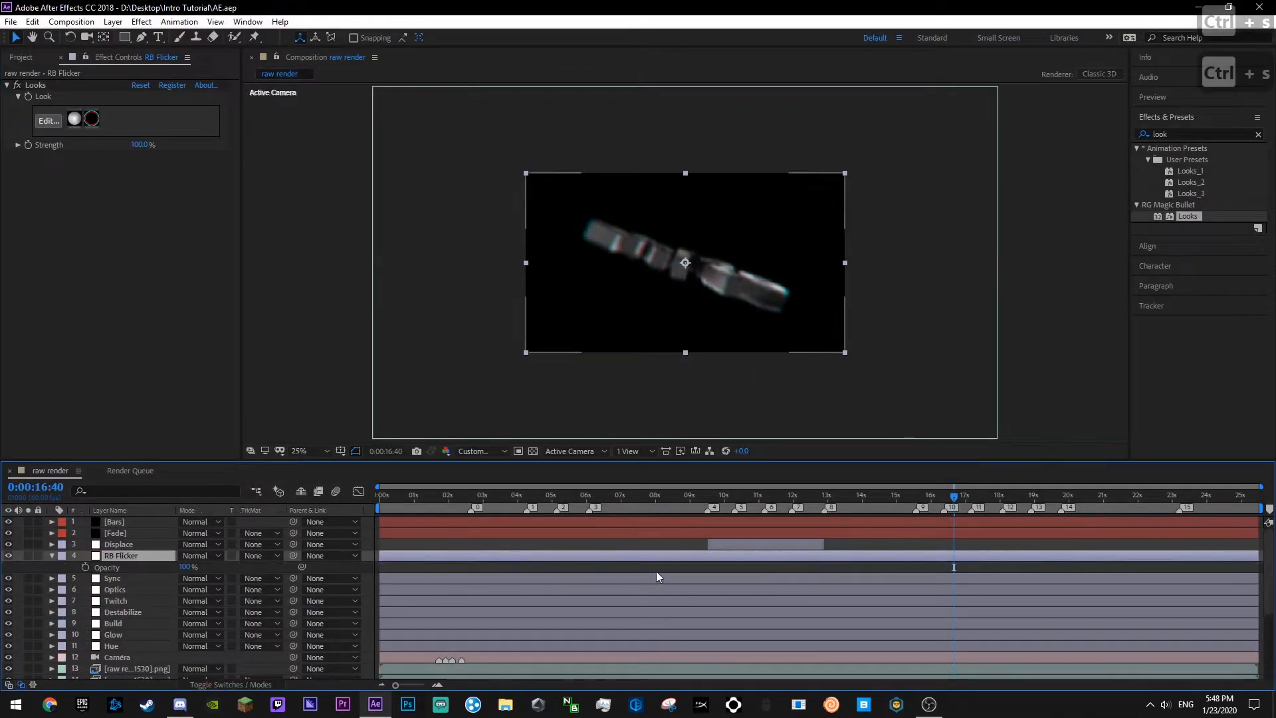
- Keyframe RB Flicker's Opacity at 0% on marker 9, 0:00:15:34, and at 100% one frame after it, 0:00:15:35
left_click(896, 496)
key("space")
scroll(967, 582, "down", 3)
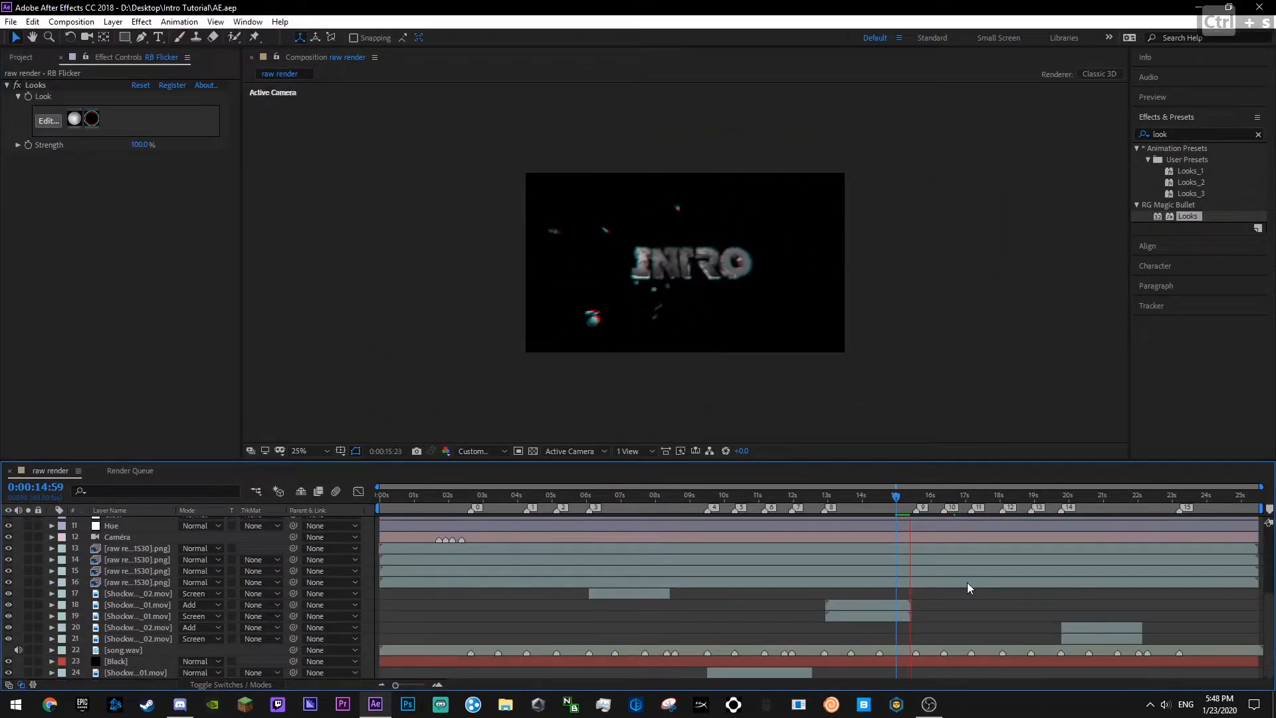
key("space")
key("j")
scroll(143, 551, "up", 4)
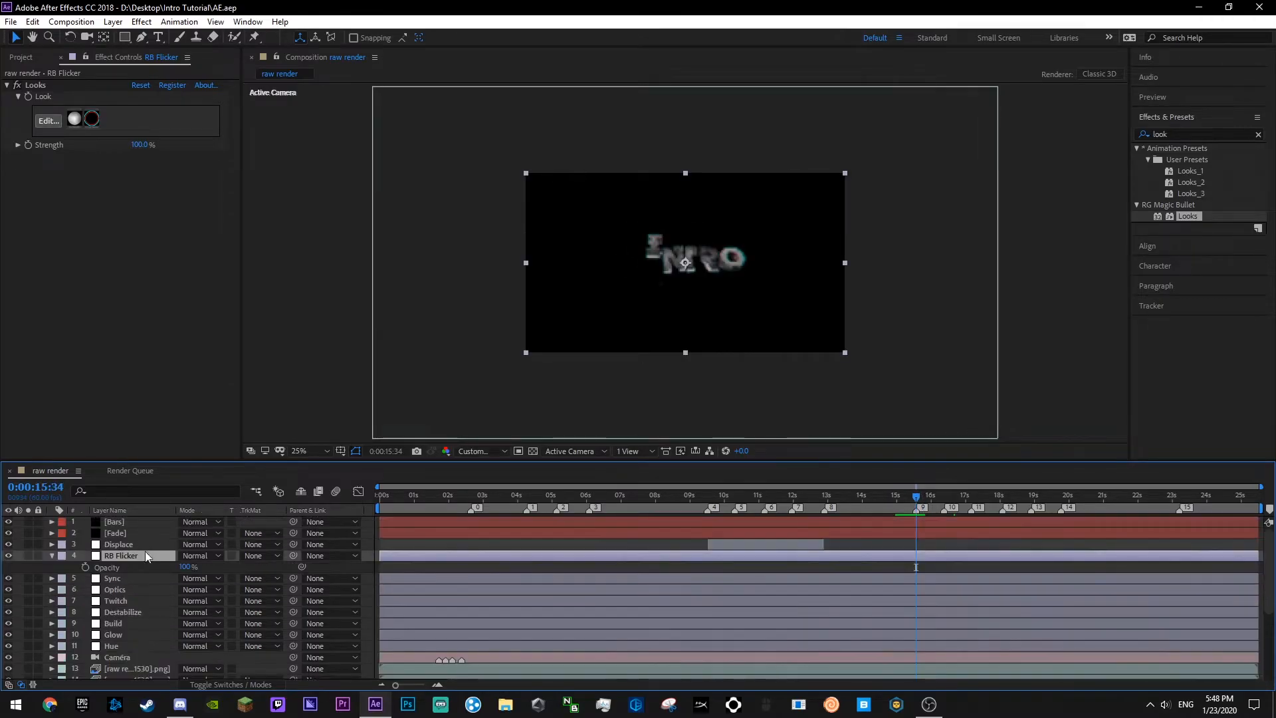
left_click_drag(186, 567, 81, 567)
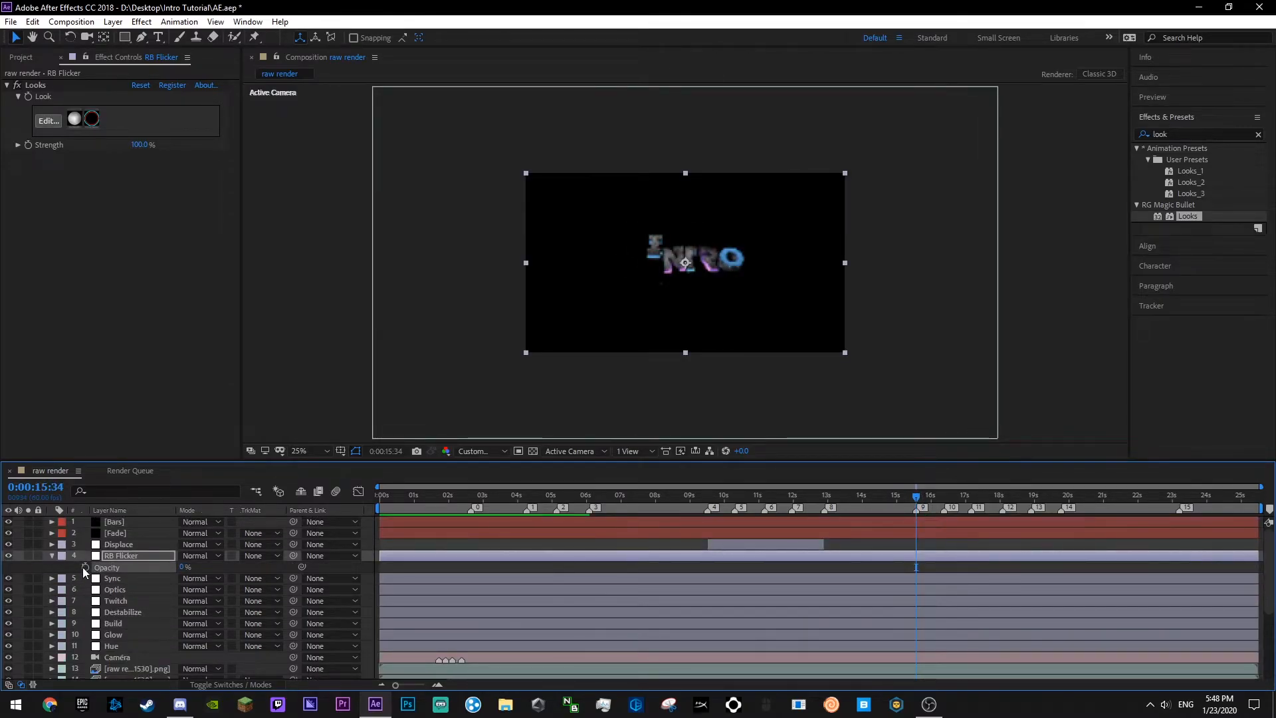
left_click(86, 567)
key("Page_Down")
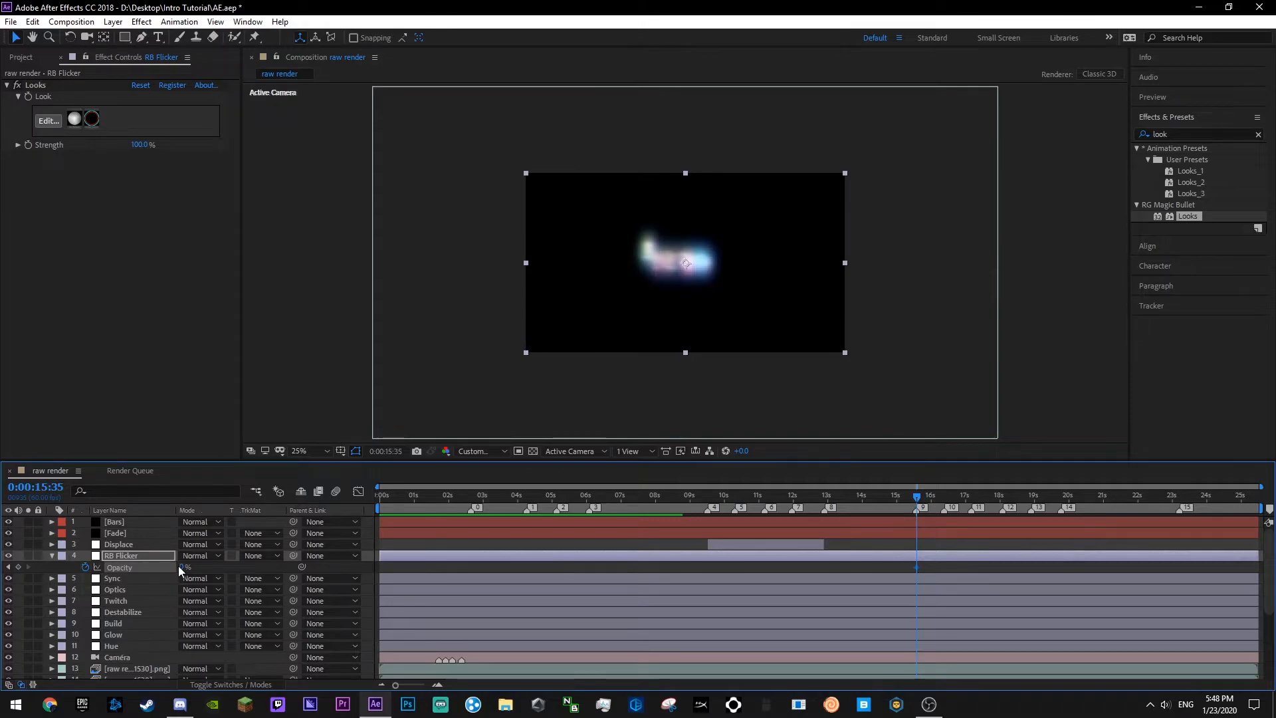
left_click_drag(181, 567, 541, 567)
- Add a 100% Opacity keyframe to RB Flicker at 0:00:15:41 and set Opacity to 0% at 0:00:15:42
key("Page_Down")
key("Page_Down")
key("Page_Down")
key("Page_Down")
key("Page_Down")
key("Page_Down")
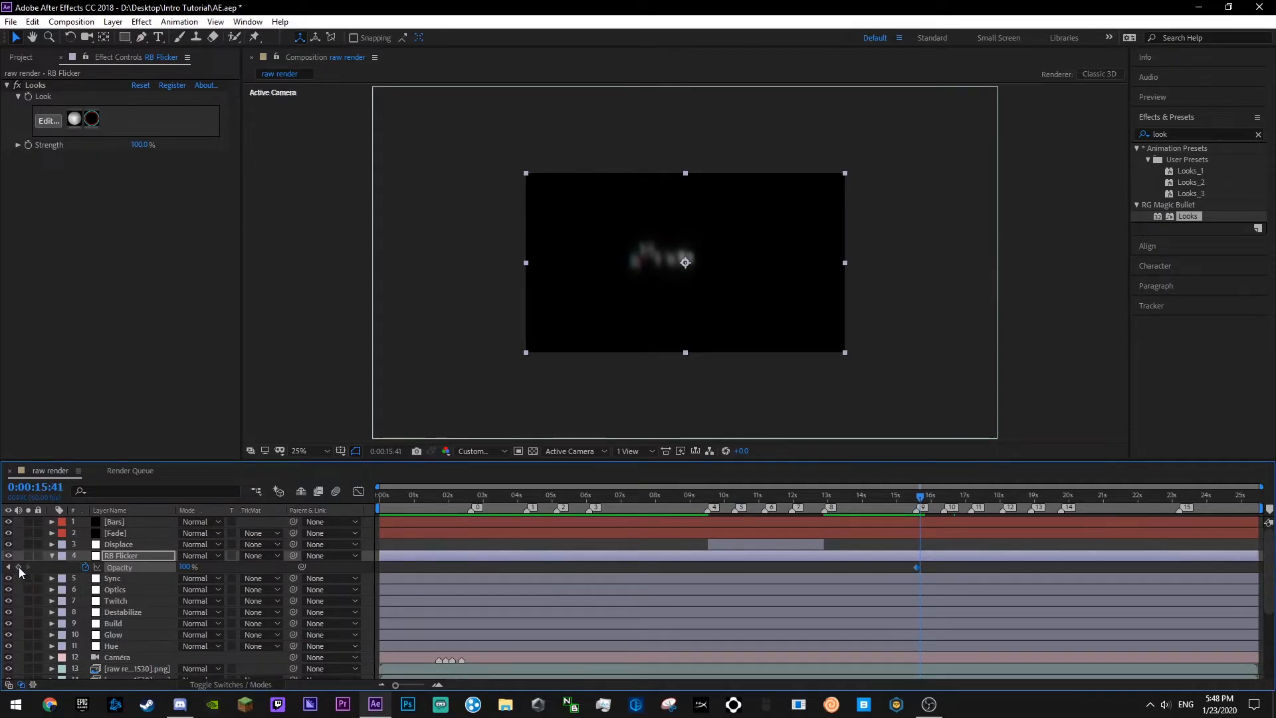
key("Page_Down")
left_click_drag(185, 567, 80, 568)
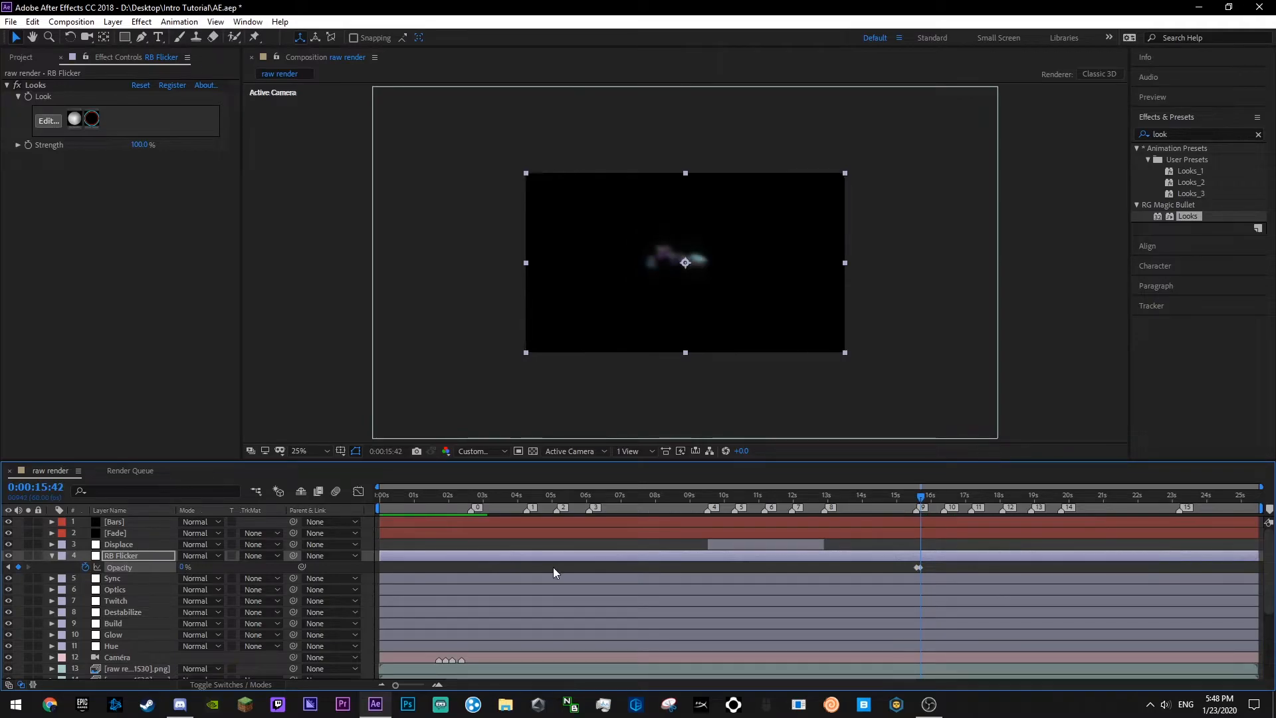
- Copy RB Flicker's four Opacity keyframes and paste them at 0:00:15:48
key("=")
key("=")
left_click_drag(858, 565, 986, 580)
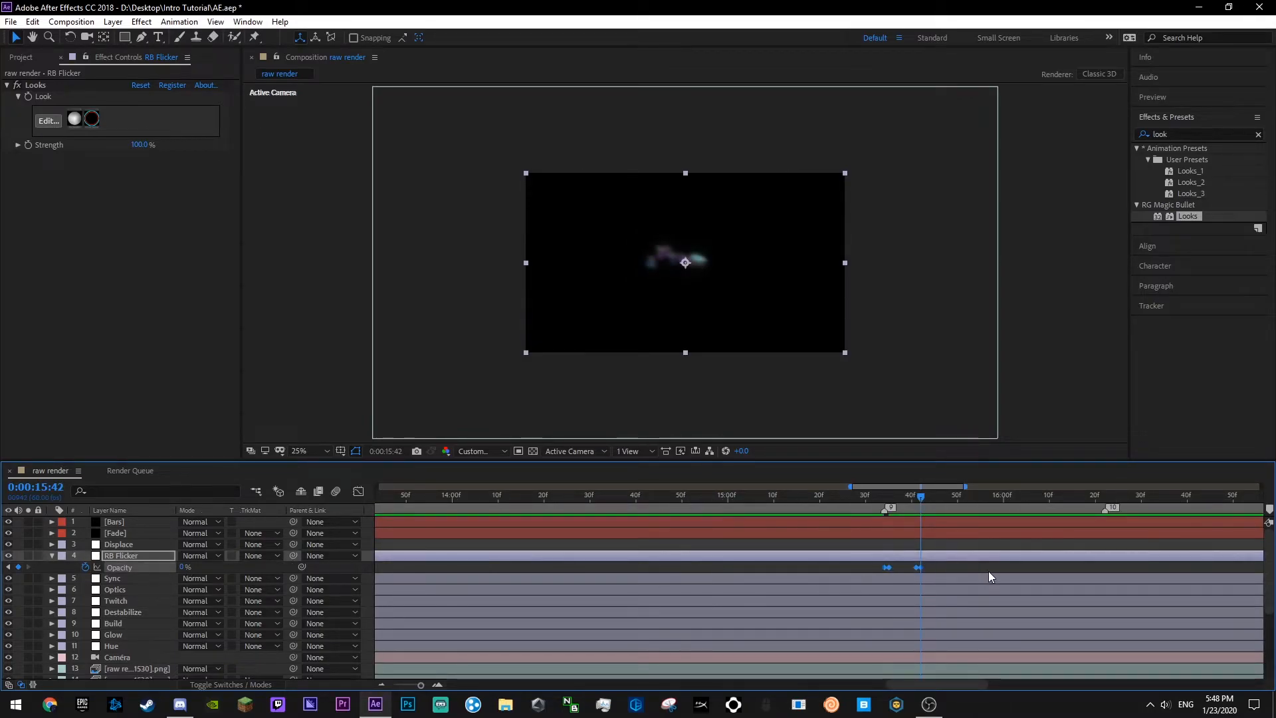
key("ctrl+c")
key("Page_Down")
key("Page_Down")
key("Page_Down")
key("Page_Down")
key("Page_Down")
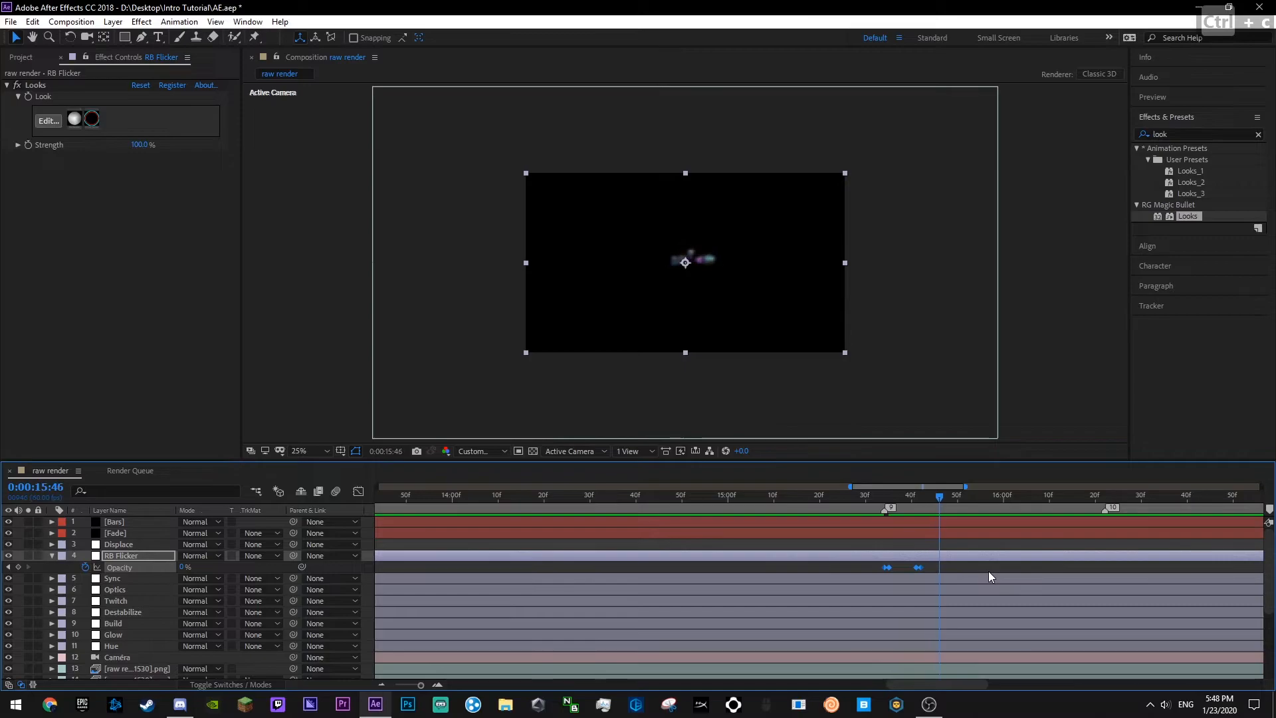
key("Page_Down")
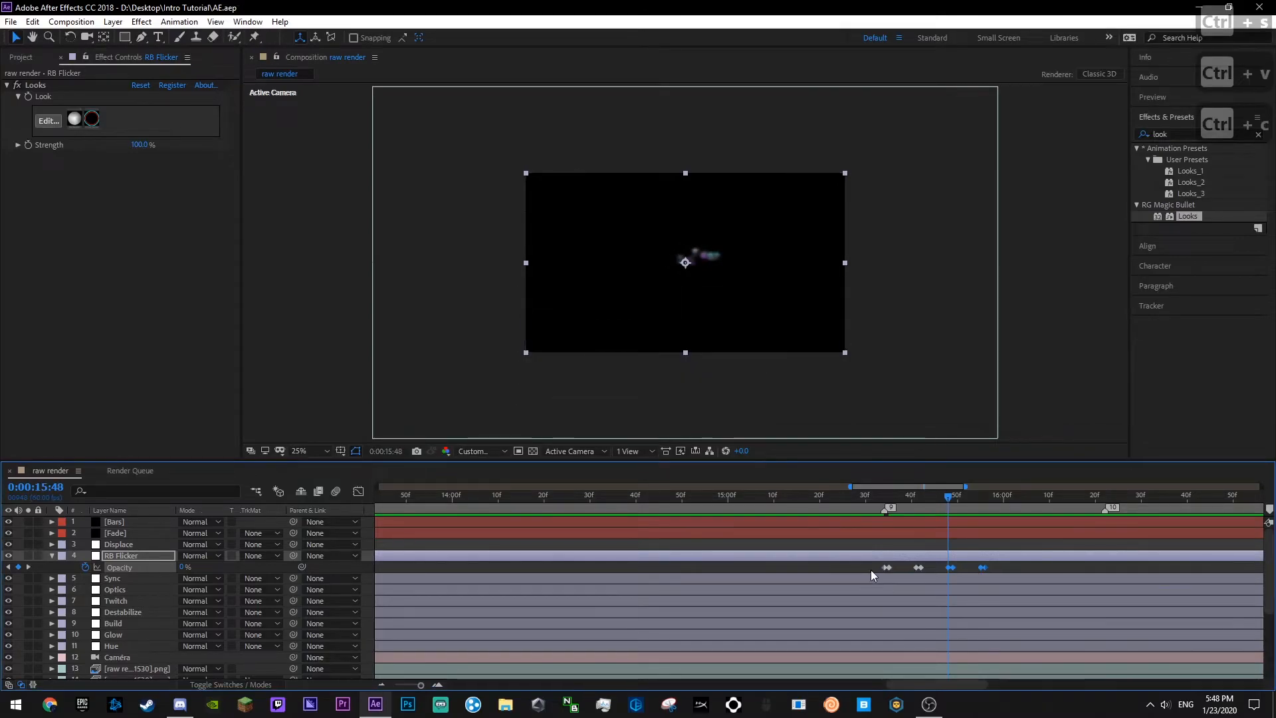
key("ctrl+v")
- Copy all eight RB Flicker Opacity keyframes and paste them at 0:00:16:02 to extend the flicker to marker 10
left_click(1010, 500)
key("ctrl+c")
key("j")
key("Page_Down")
key("Page_Down")
key("Page_Down")
key("Page_Down")
key("ctrl+v")
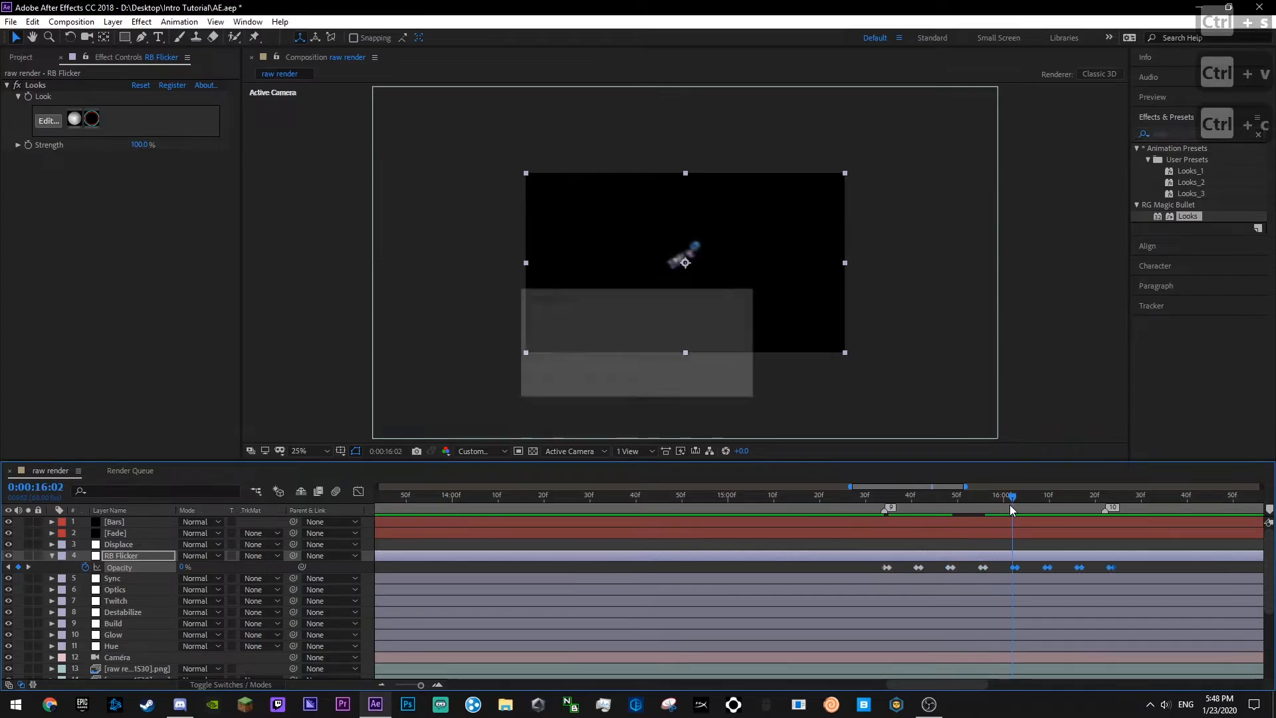
- Align the last pair of RB Flicker opacity keyframes with marker 10 at 0:00:16:21 and save the project
left_click_drag(1090, 506, 1121, 505)
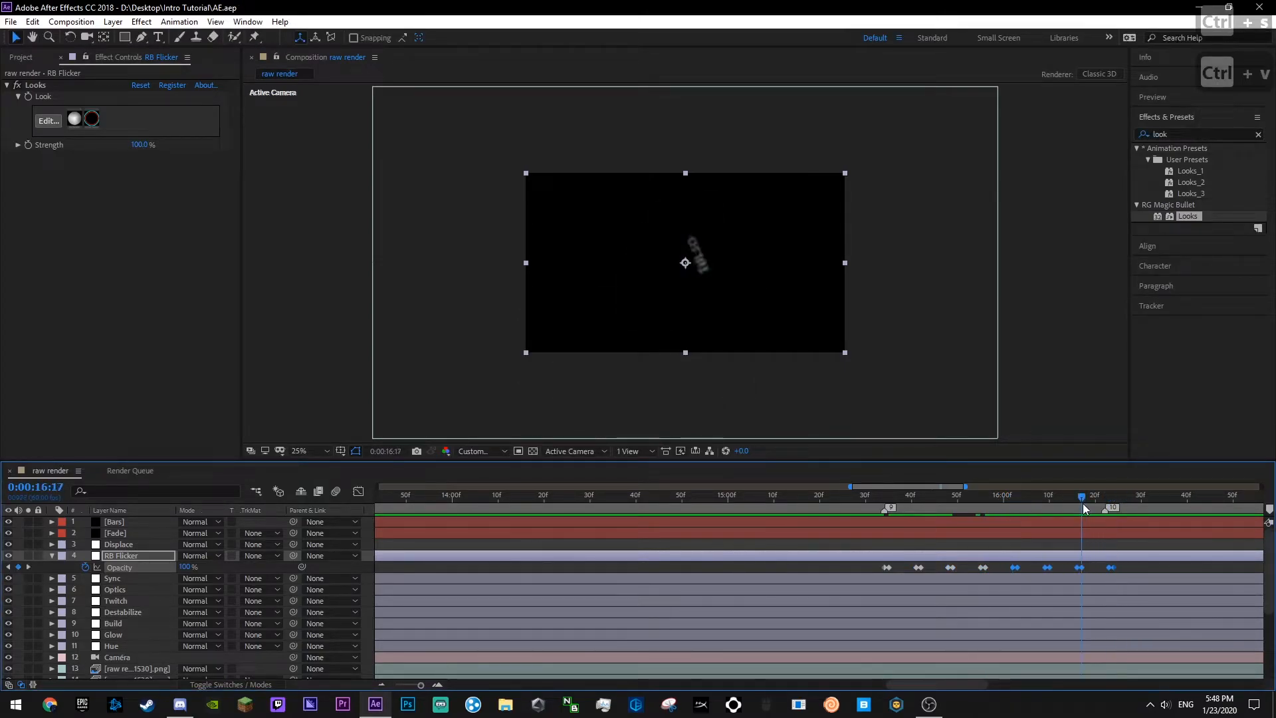
mouse_move(1127, 565)
left_mouse_down()
mouse_move(1098, 573)
mouse_move(1121, 568)
left_mouse_up()
key("equal")
key("equal")
key("minus")
key("minus")
key("minus")
key("minus")
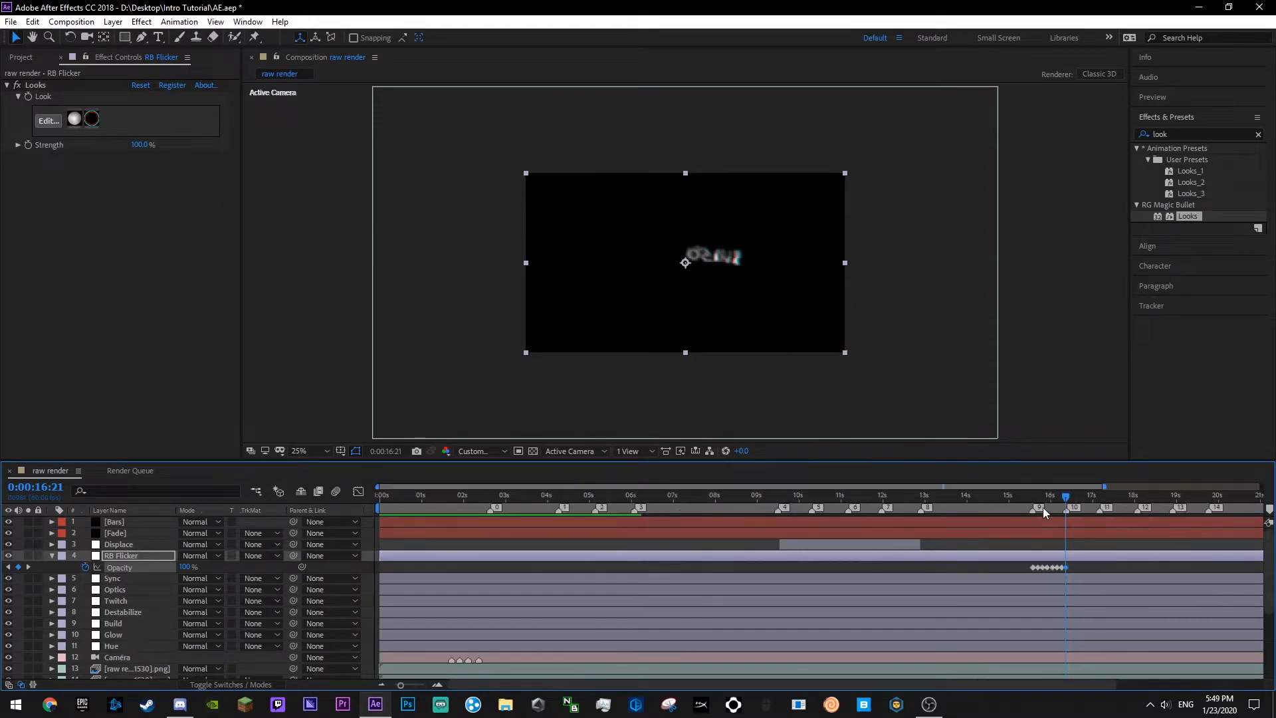
scroll(1003, 590, "down", 3)
key("ctrl+s")
- Play back the section after 14 seconds, copy the RB Flicker opacity keyframes and paste them at 0:00:22:17, saving the project
left_click(869, 500)
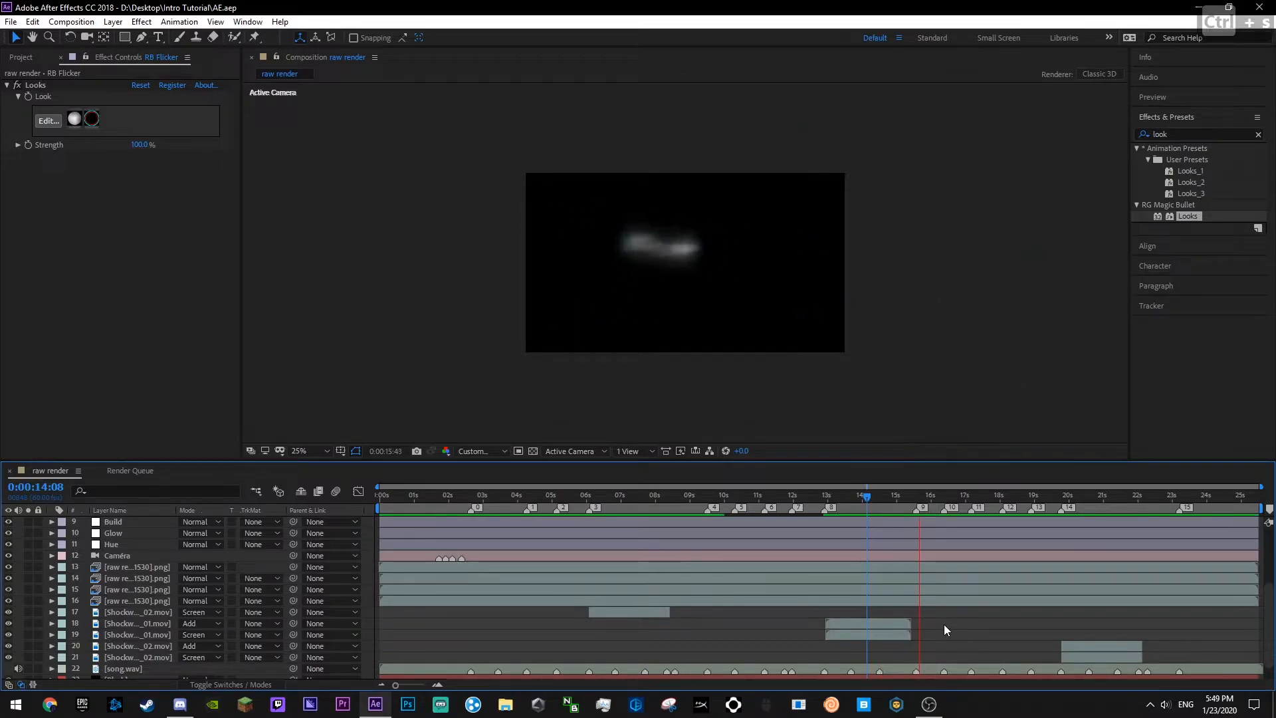
left_click(881, 495)
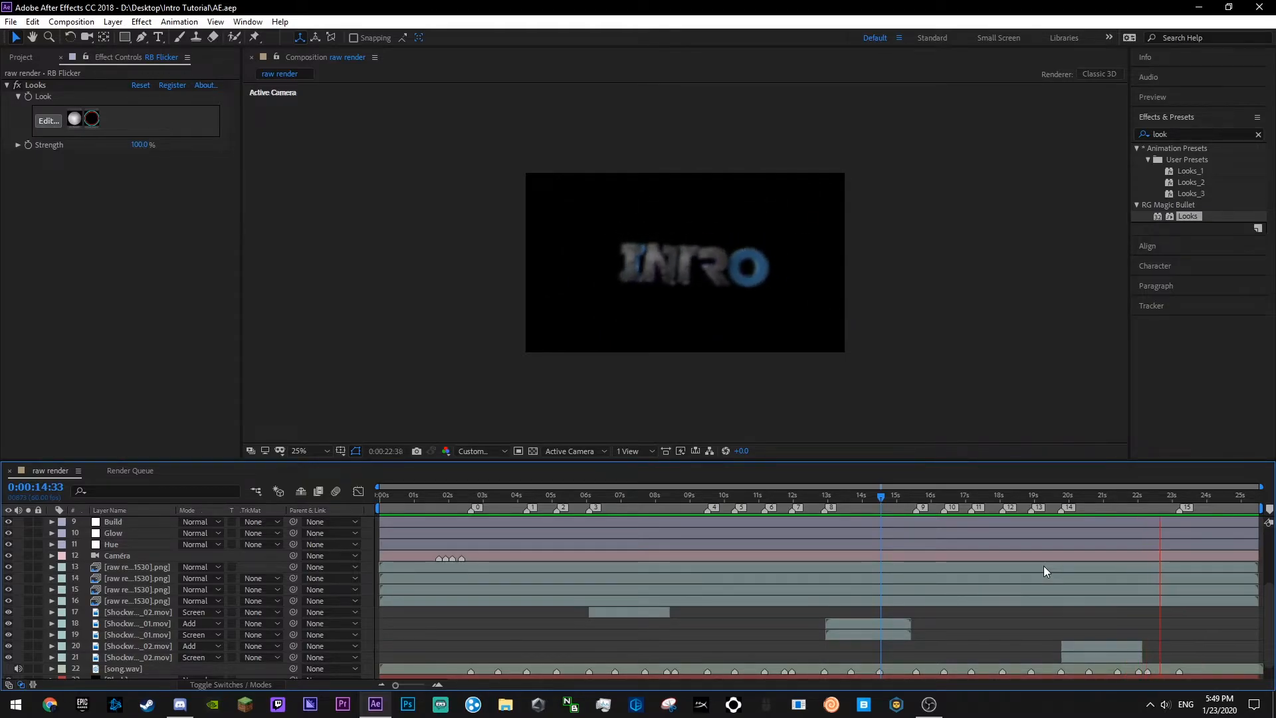
left_click(1157, 504)
key("j")
scroll(1120, 618, "up", 2)
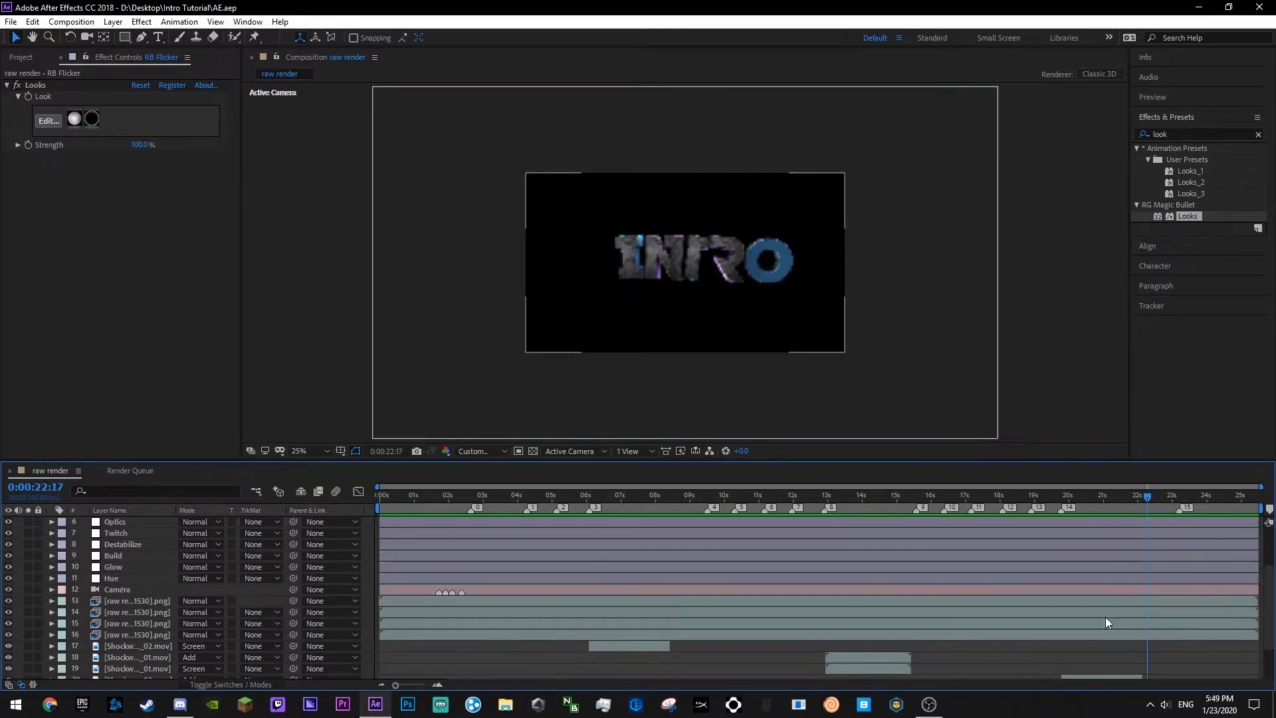
key("ctrl+c")
key("ctrl+v")
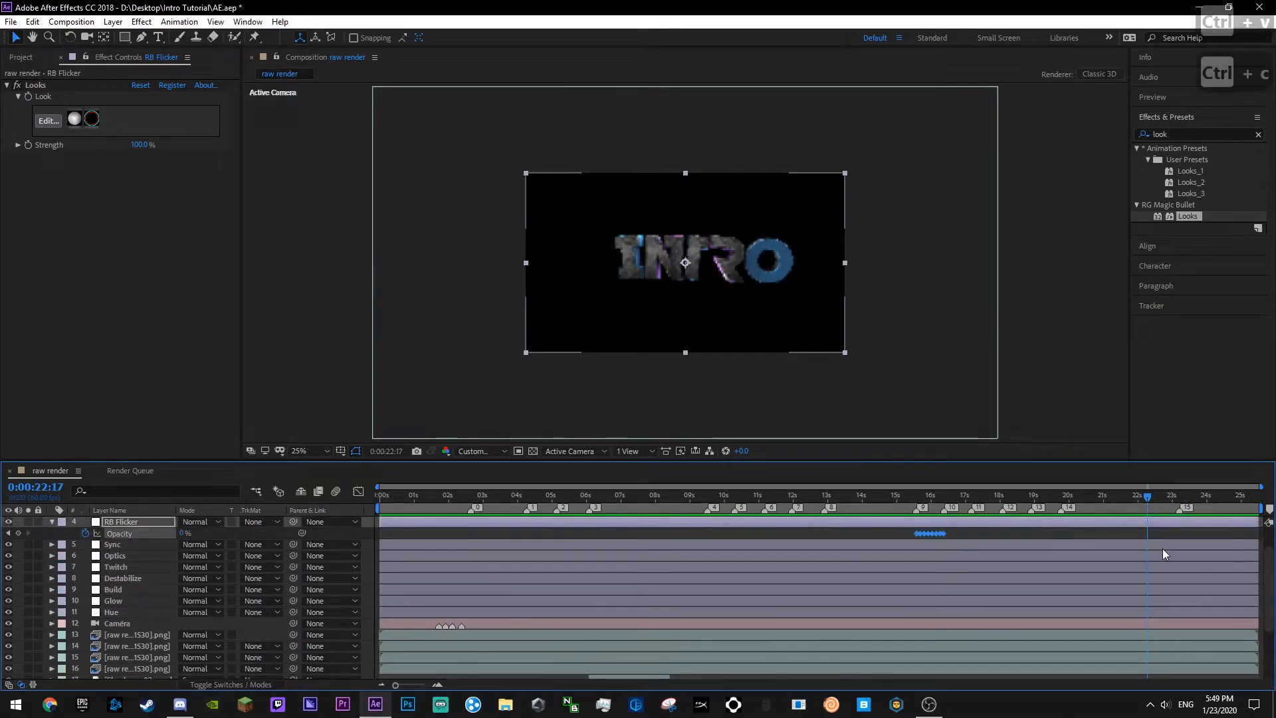
key("ctrl+s")
- Spread the last pairs of pasted RB Flicker opacity keyframes further apart so they reach marker 15
left_click(1182, 501)
scroll(1183, 502, "up", 3, "alt")
mouse_move(1154, 537)
left_mouse_down()
mouse_move(1114, 535)
mouse_move(1149, 535)
left_mouse_up()
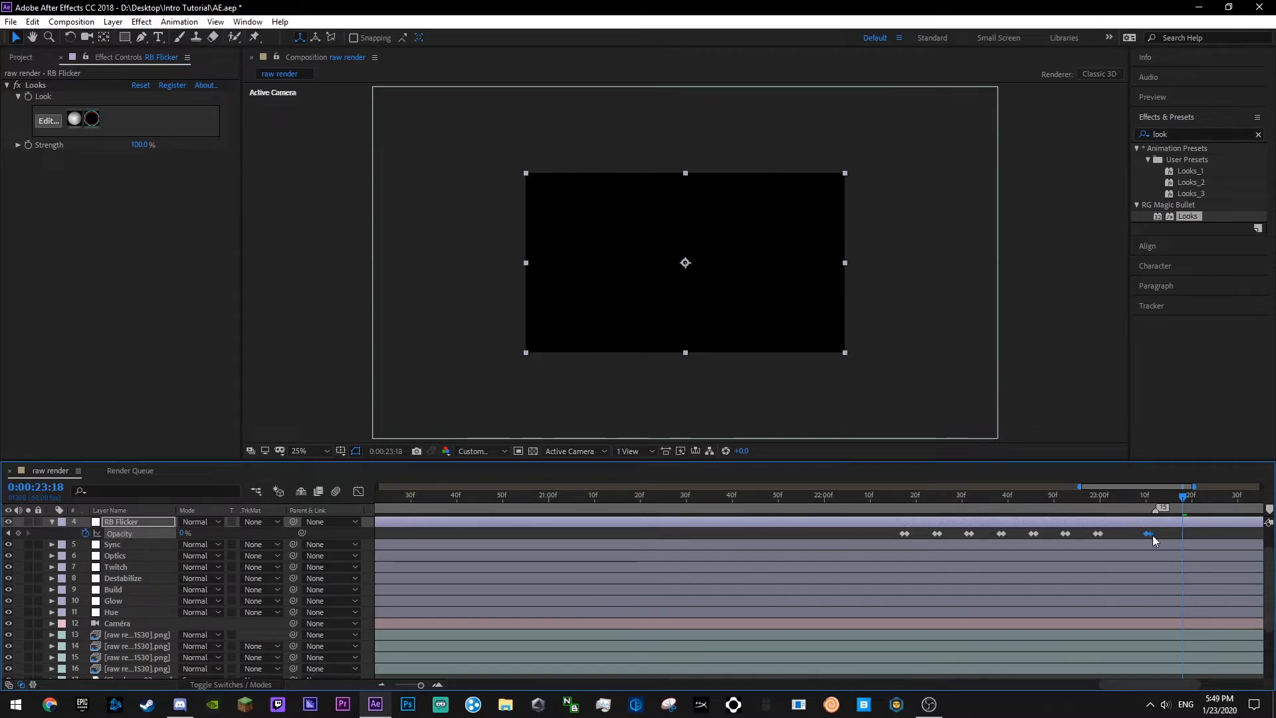
left_click(1096, 535)
- Play back the flicker section leading up to marker 15, starting at about 0:00:22:07
left_click(867, 503)
key("space")
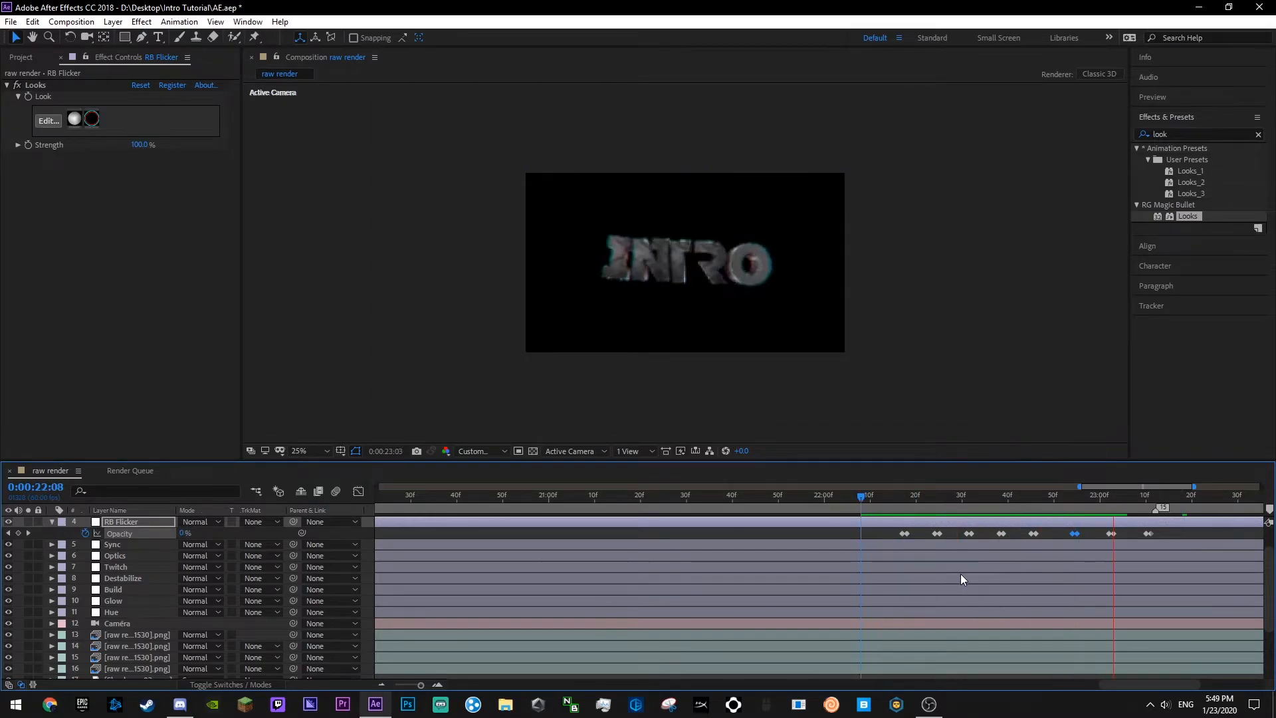
key("space")
left_click_drag(863, 497, 406, 505)
key("space")
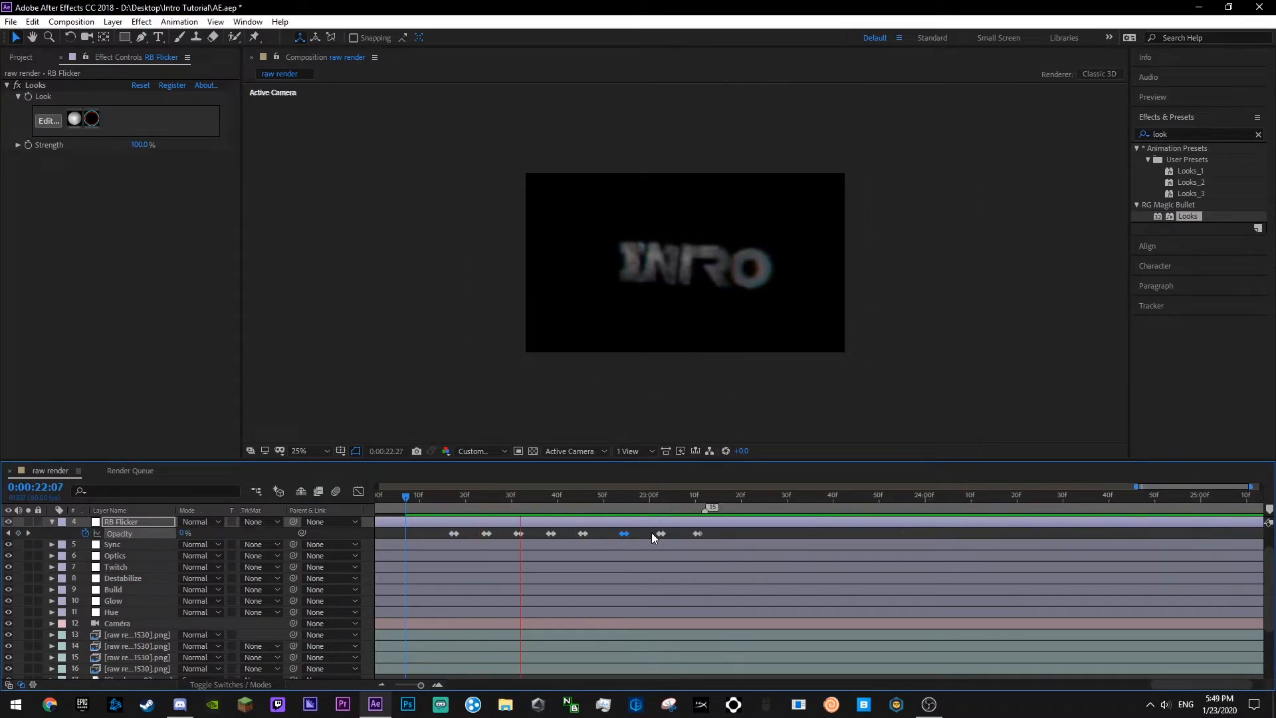
key("space")
- Return to the start of the composition, save the project and collapse the RB Flicker layer's properties
key("minus")
key("minus")
key("minus")
key("minus")
left_click_drag(813, 498, 228, 550)
key("ctrl+s")
left_click(53, 522)
left_click(119, 611)
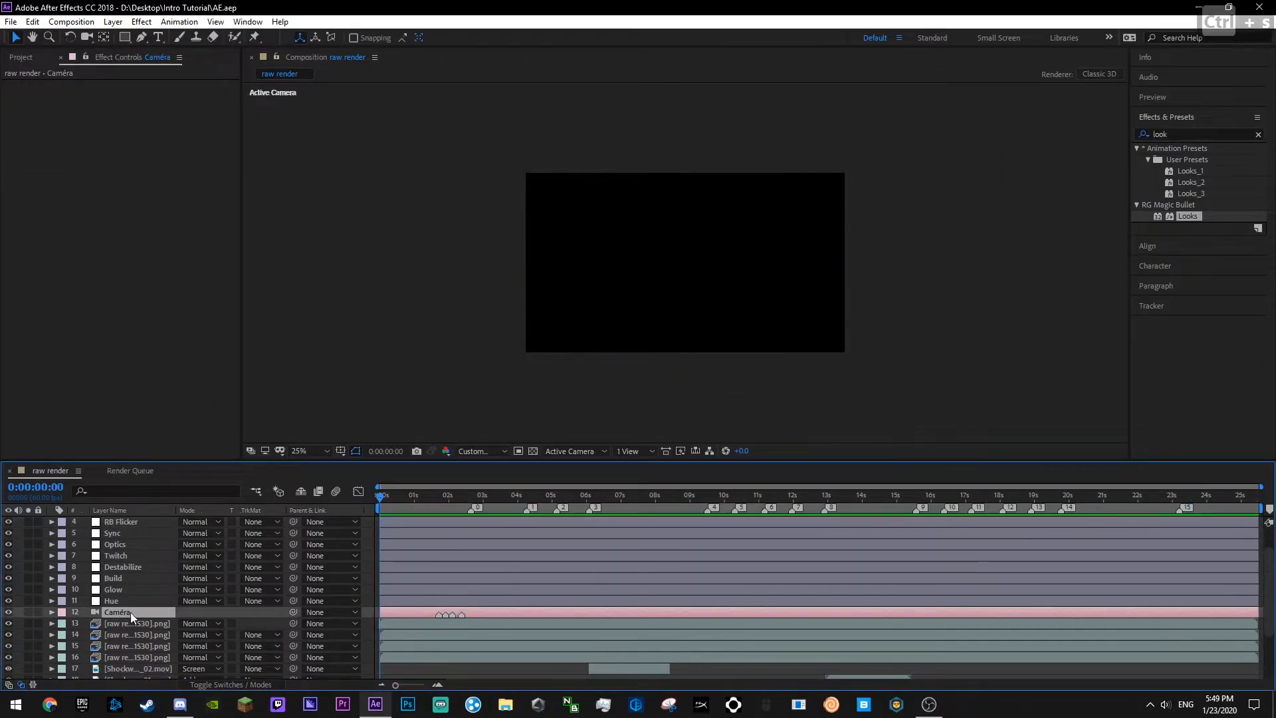
- Play back the whole intro from the start, replay it from about 0:00:08:40 and check the effects against the markers
key("space")
scroll(680, 591, "down", 3)
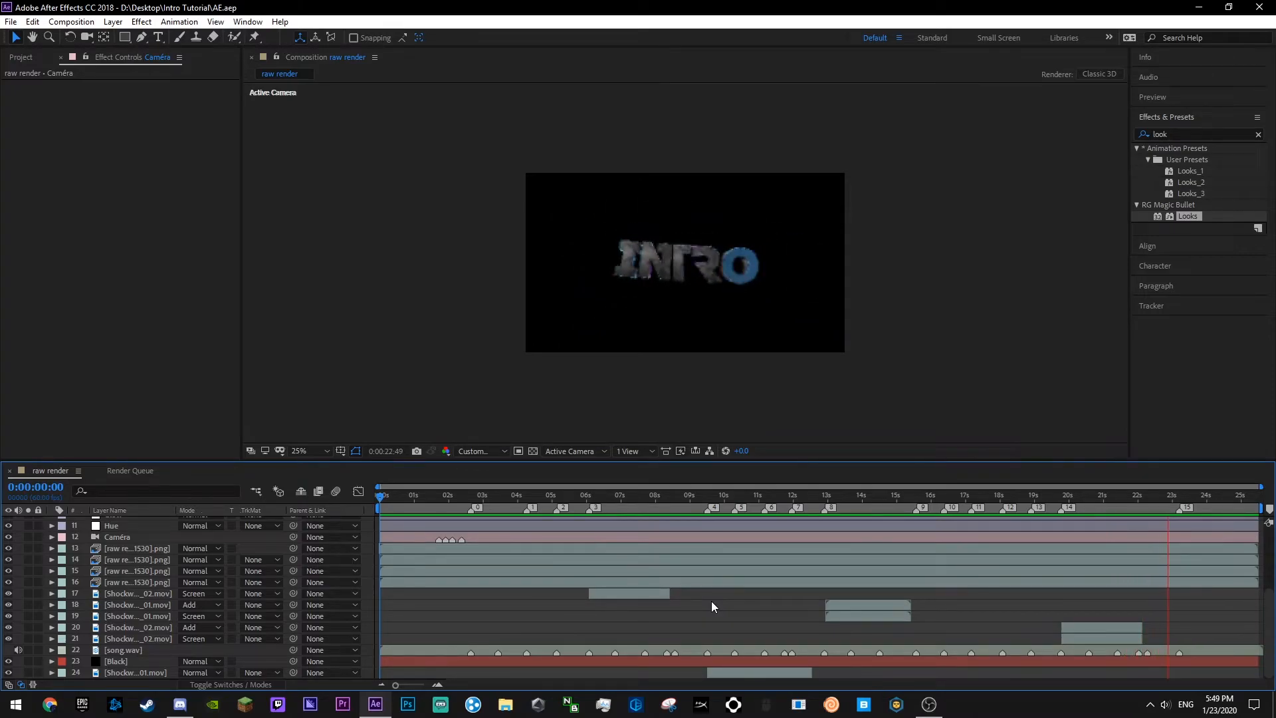
left_click_drag(1227, 497, 622, 525)
key("space")
key("ctrl+s")
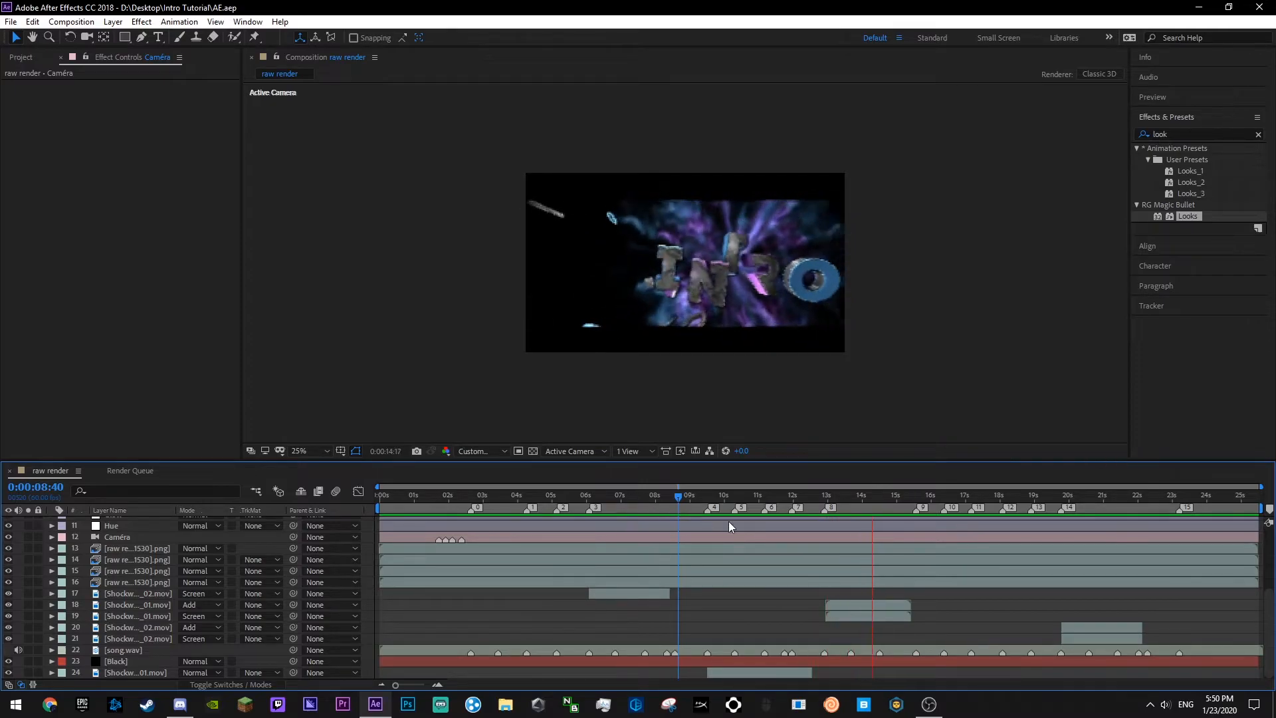
key("space")
key("space")
key("ctrl+s")
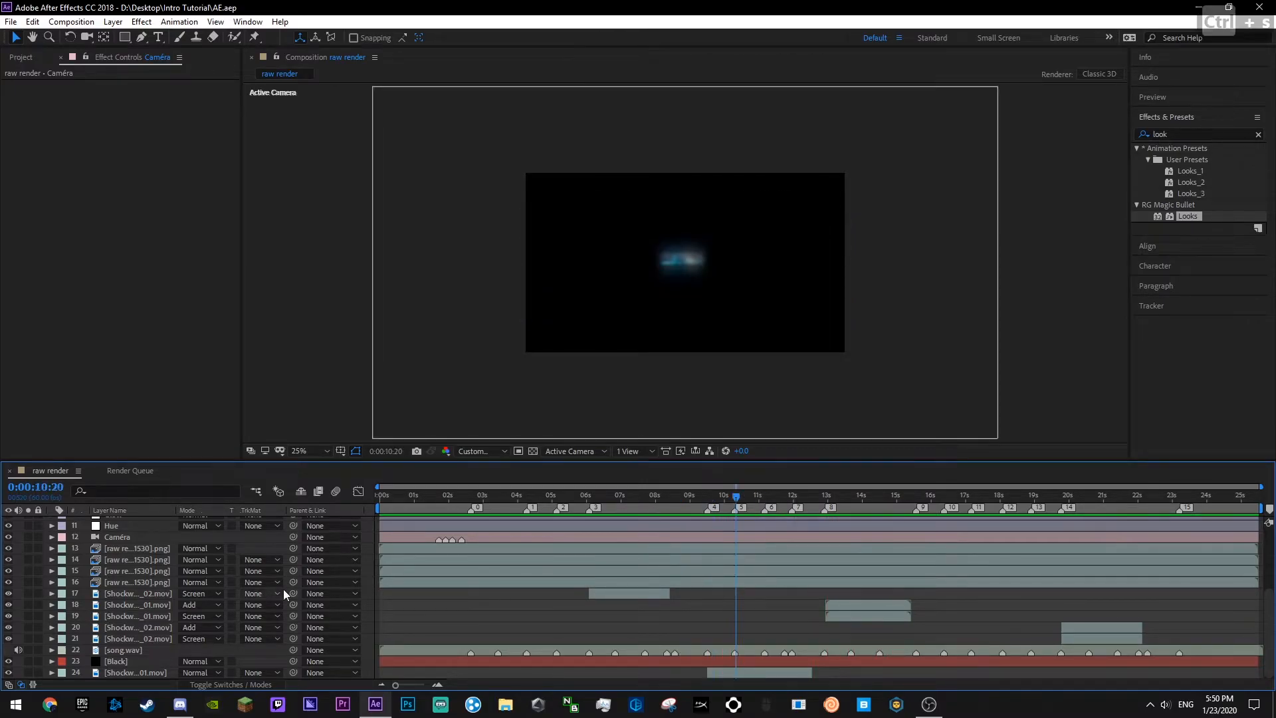
- Create a white (FFFFFF) 1920 x 1080 solid named Flash and place it directly below the Bars layer
scroll(368, 580, "up", 5)
right_click(369, 579)
mouse_move(399, 435)
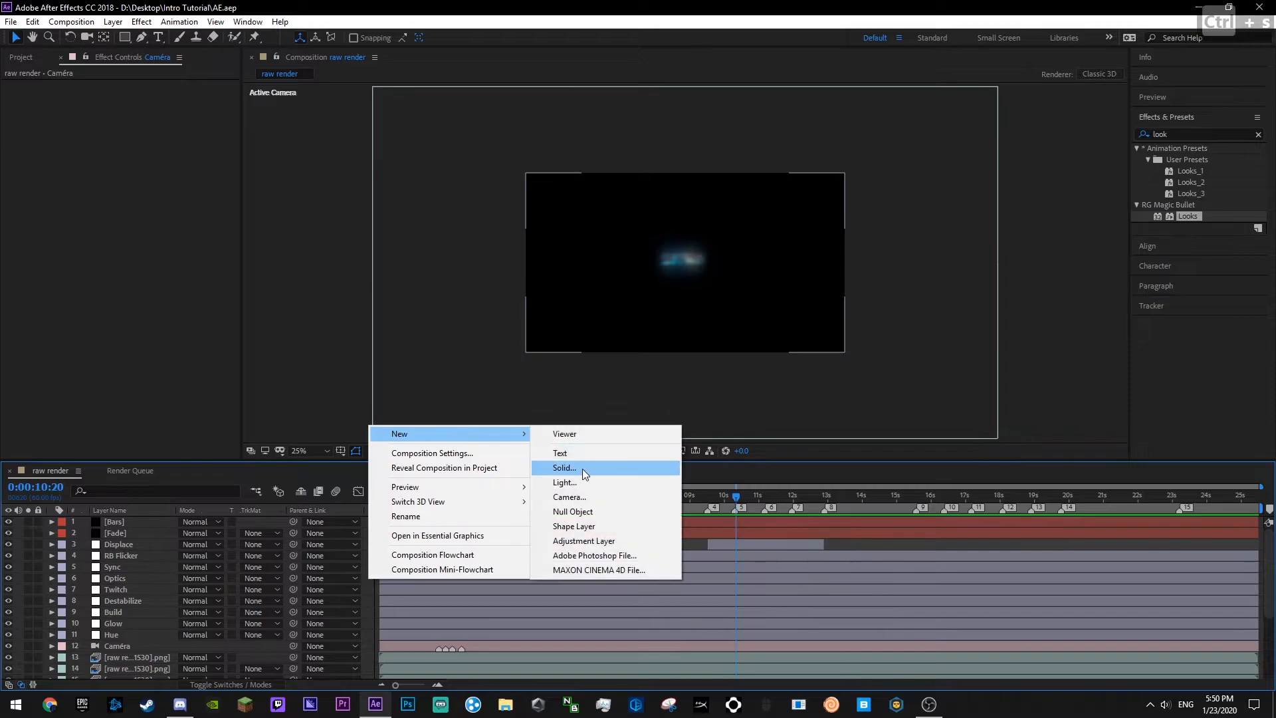
left_click(565, 468)
type("Flash")
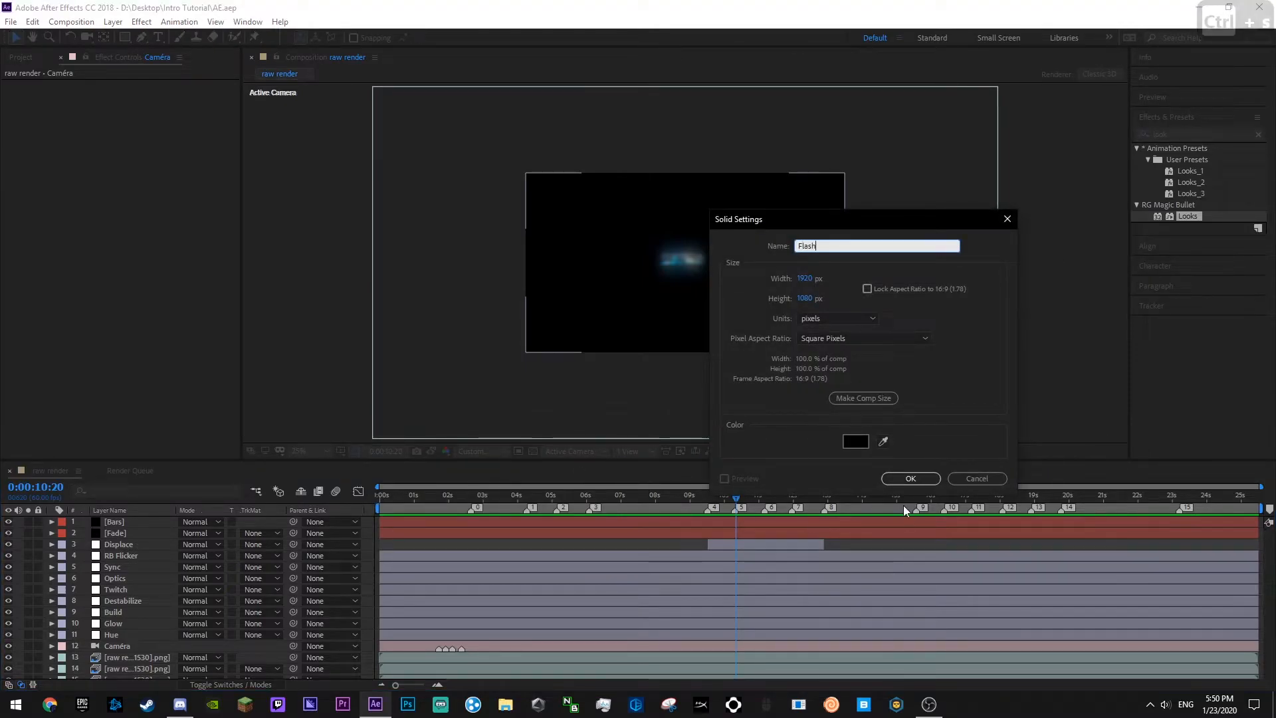
left_click(852, 441)
type("FFFFFF")
left_click(497, 210)
left_click(909, 478)
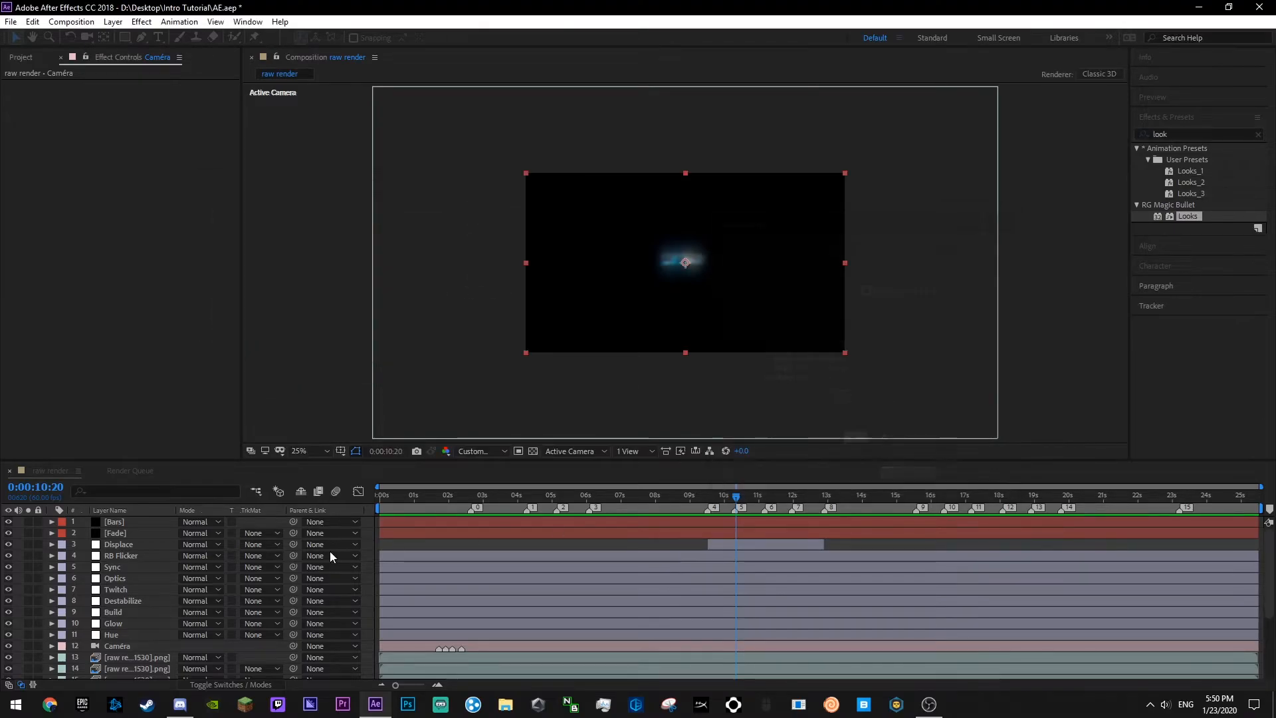
left_click_drag(124, 527, 122, 540)
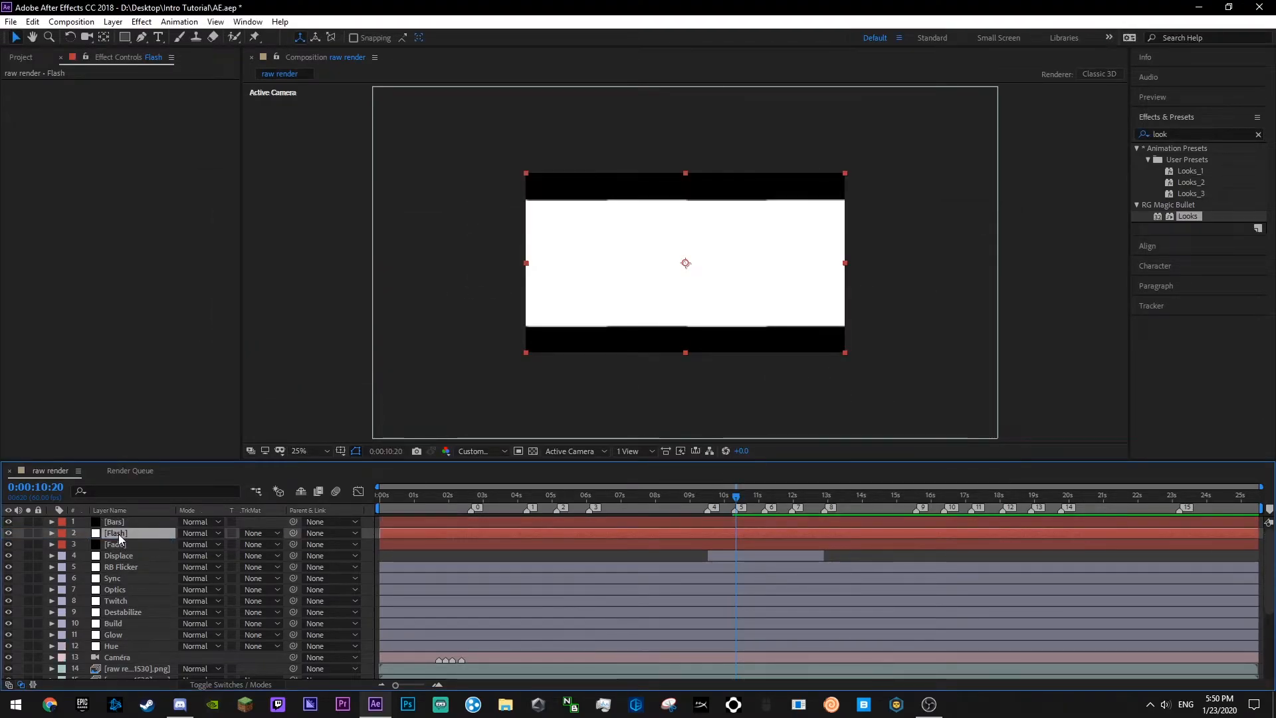
key("ctrl+s")
- Clear the effects search and set the Flash layer's opacity to 0%
left_click(1258, 136)
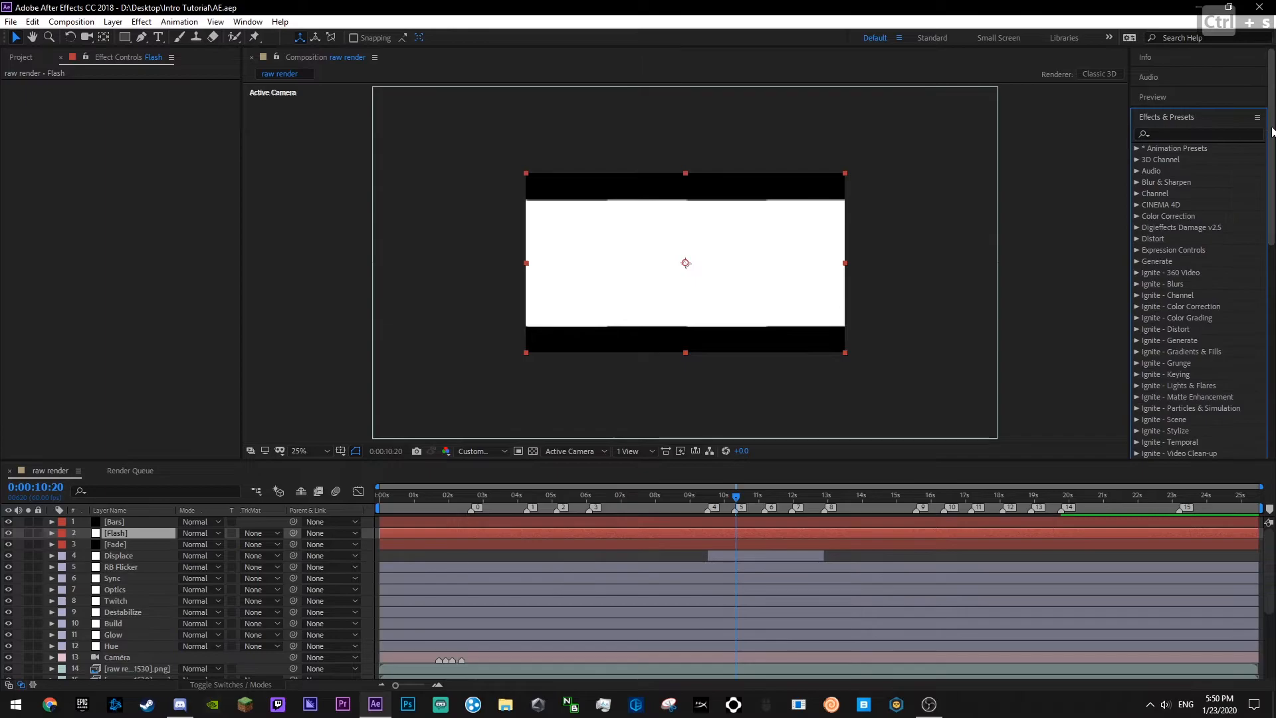
left_click(138, 534)
key("t")
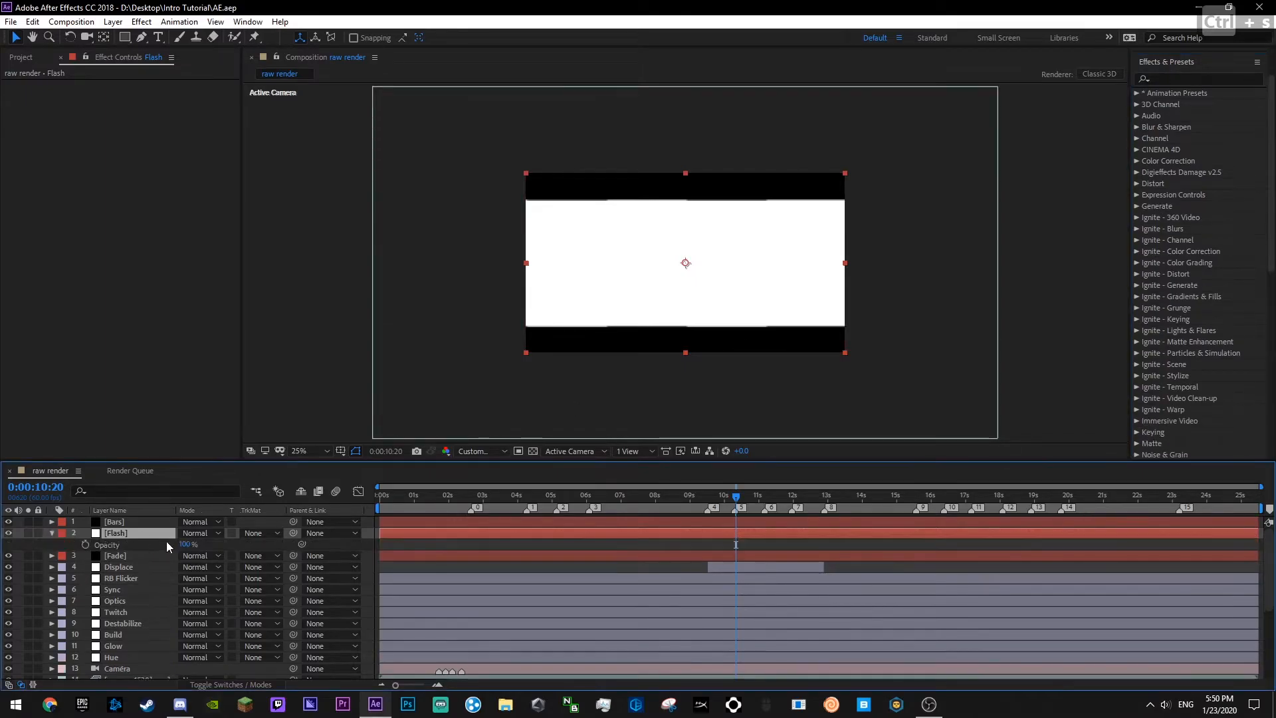
left_click(184, 544)
type("0")
key("Return")
- Keyframe the Flash layer's opacity to fade from full white at marker 8 (0:00:12:55) to 0% at 0:00:13:29
left_click_drag(749, 495, 796, 501)
scroll(864, 591, "down", 5)
key("space")
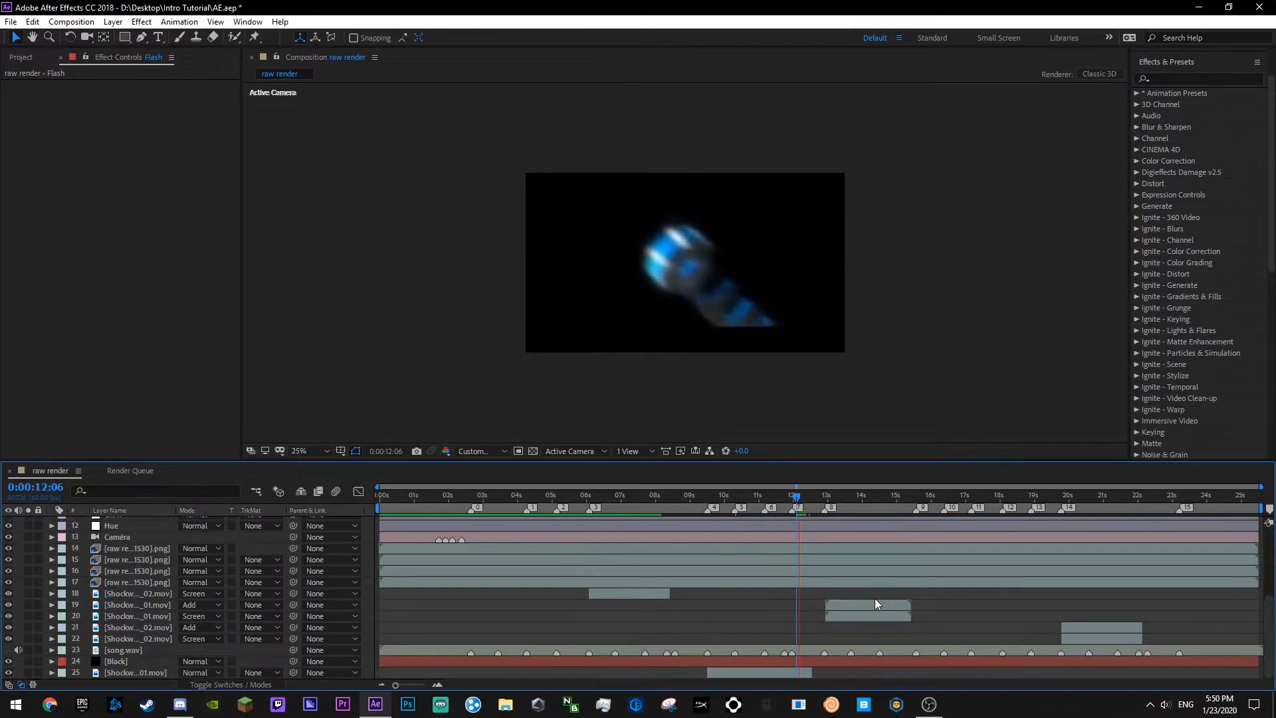
scroll(638, 626, "up", 5)
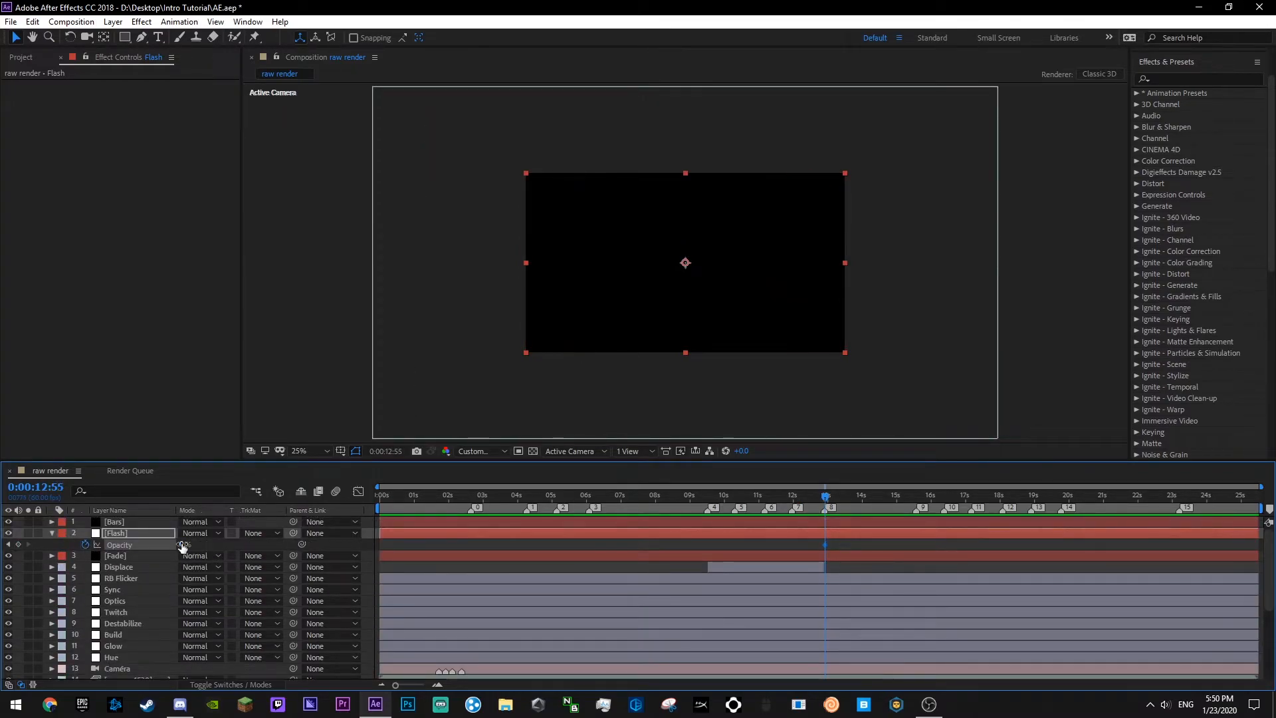
left_click_drag(184, 544, 855, 554)
left_click_drag(185, 545, 40, 544)
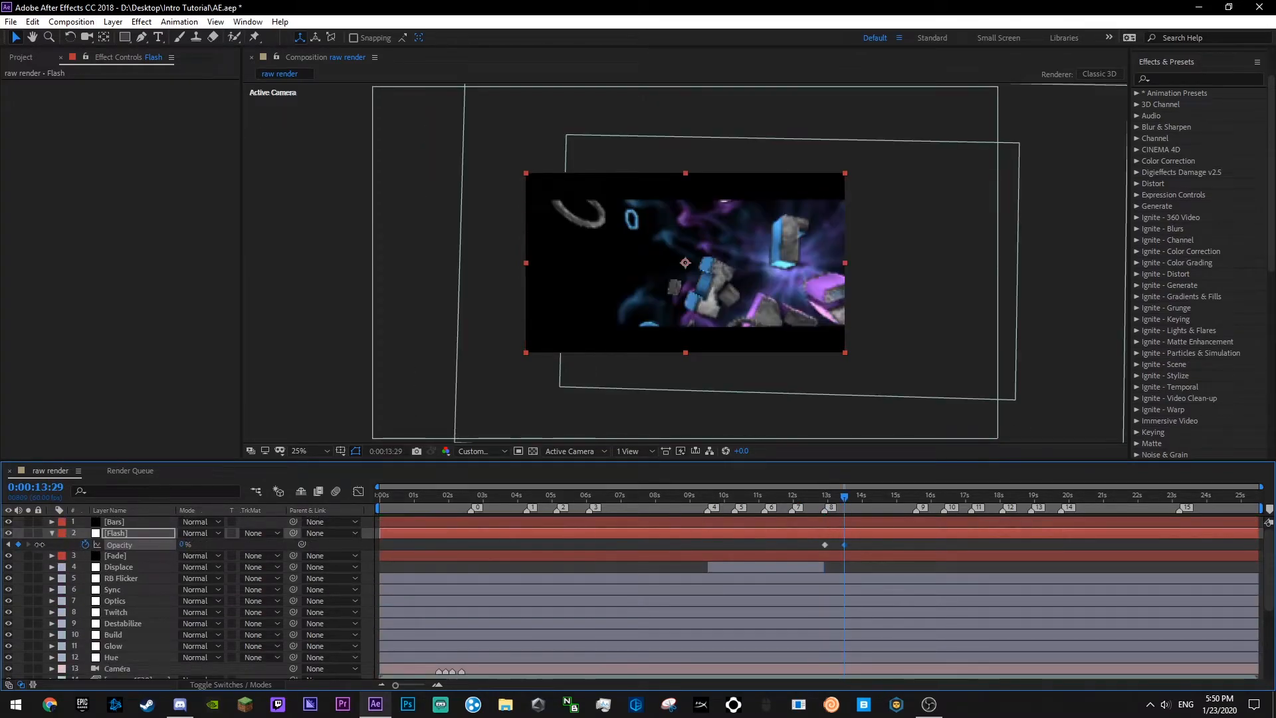
- Lengthen the flash at marker 8 by moving its end keyframe to about 0:00:13:40, previewing the fade and saving the project
key("space")
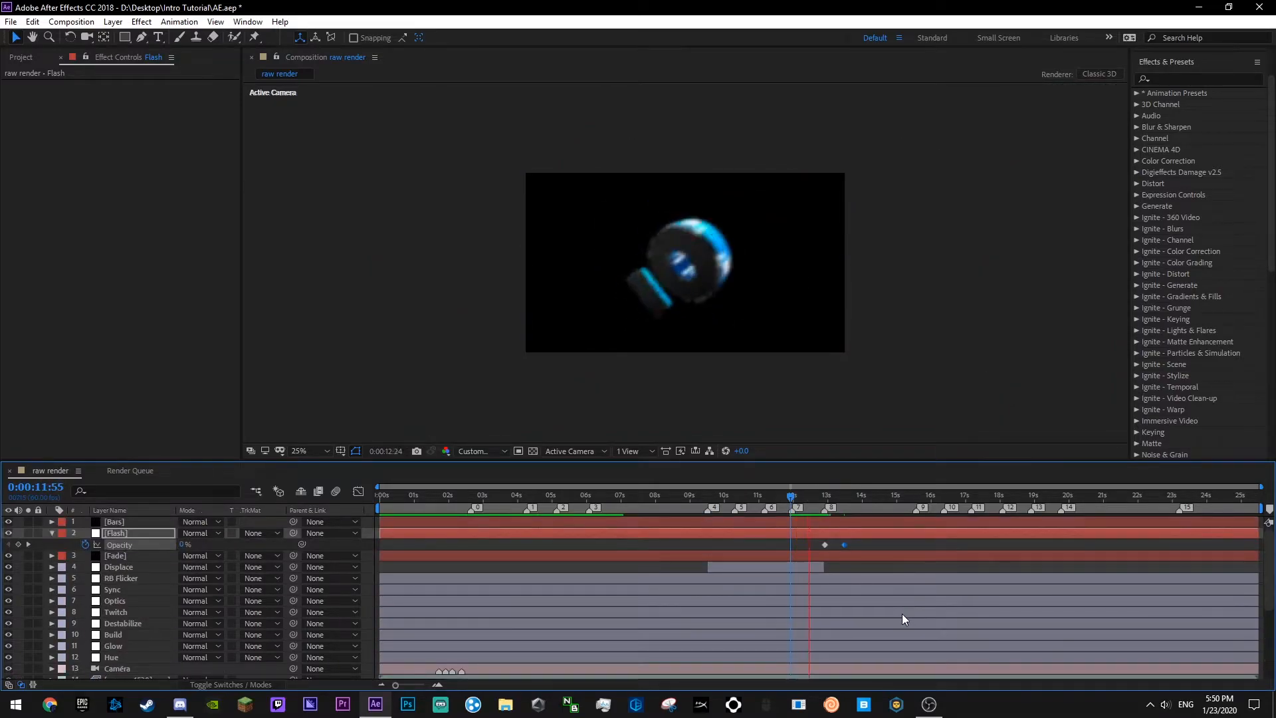
key("ctrl+s")
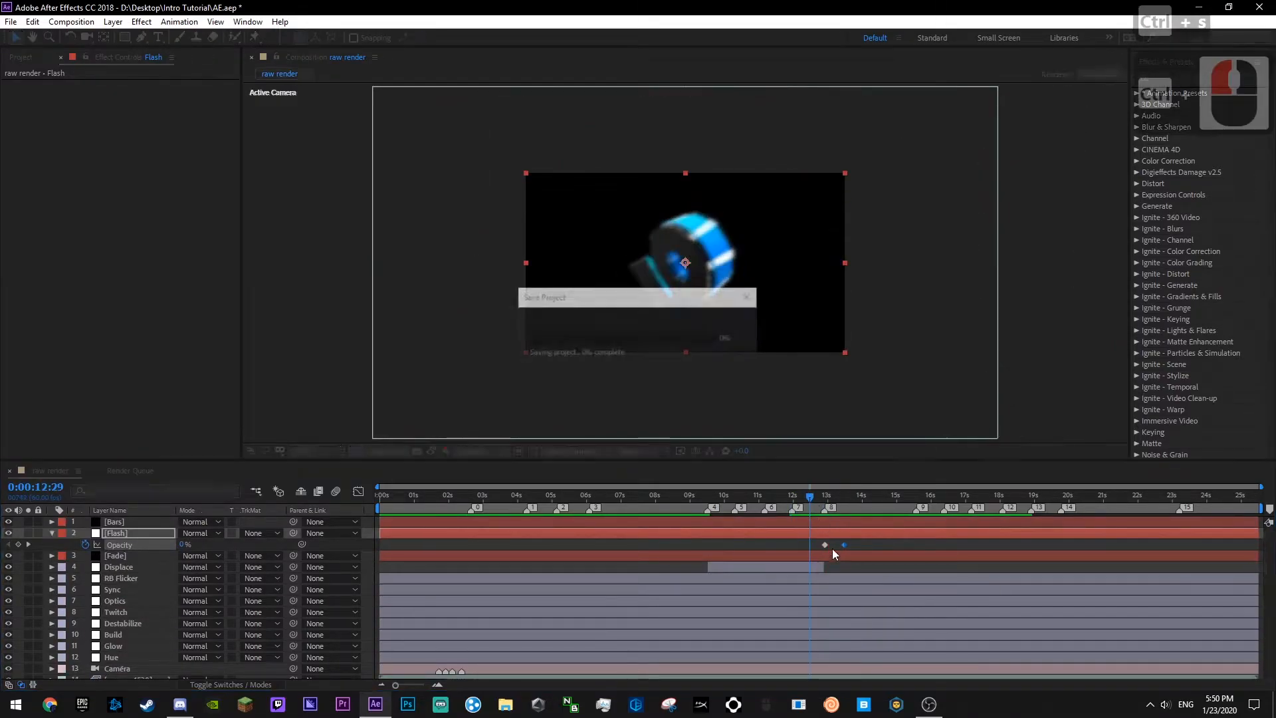
key("space")
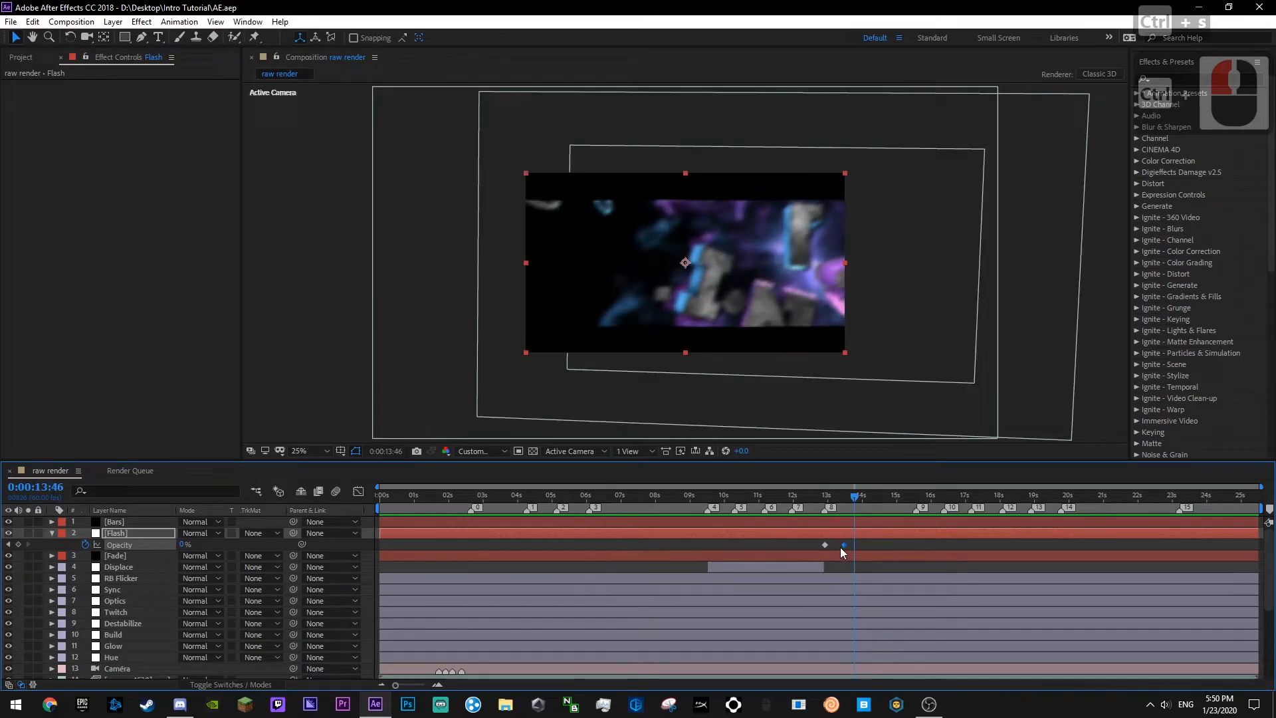
left_click(805, 503)
key("space")
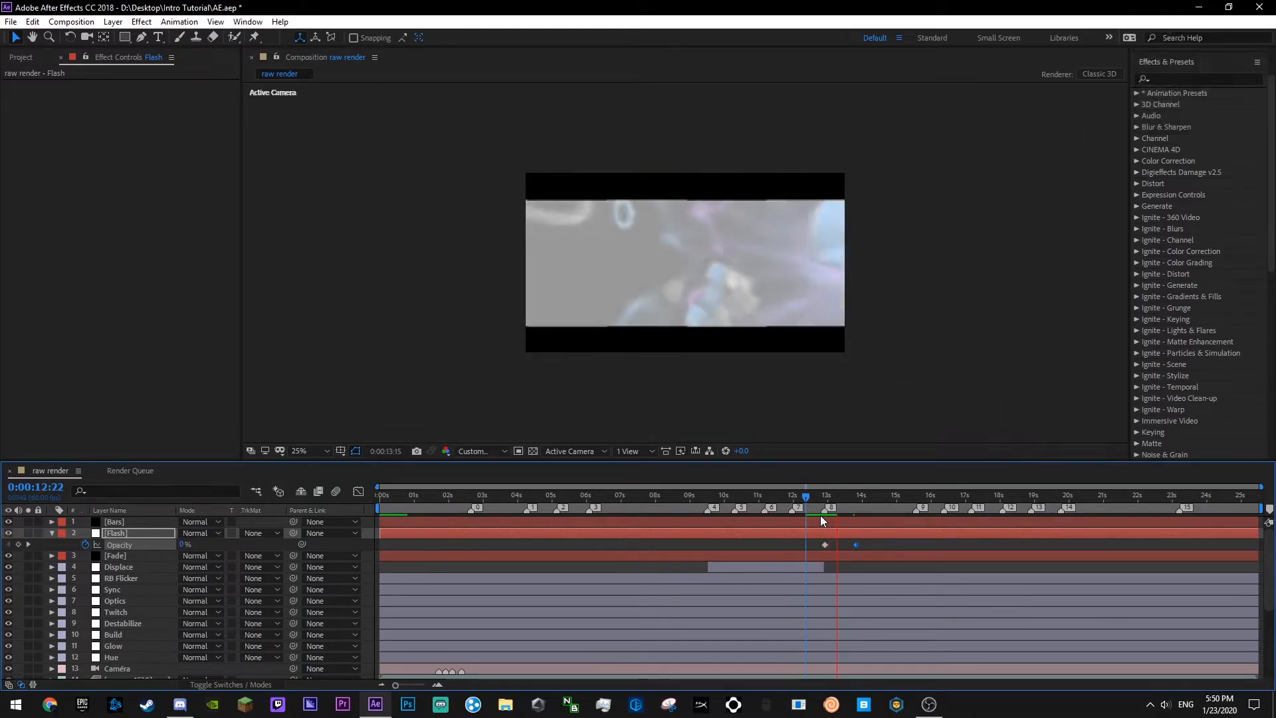
left_click(816, 500)
key("space")
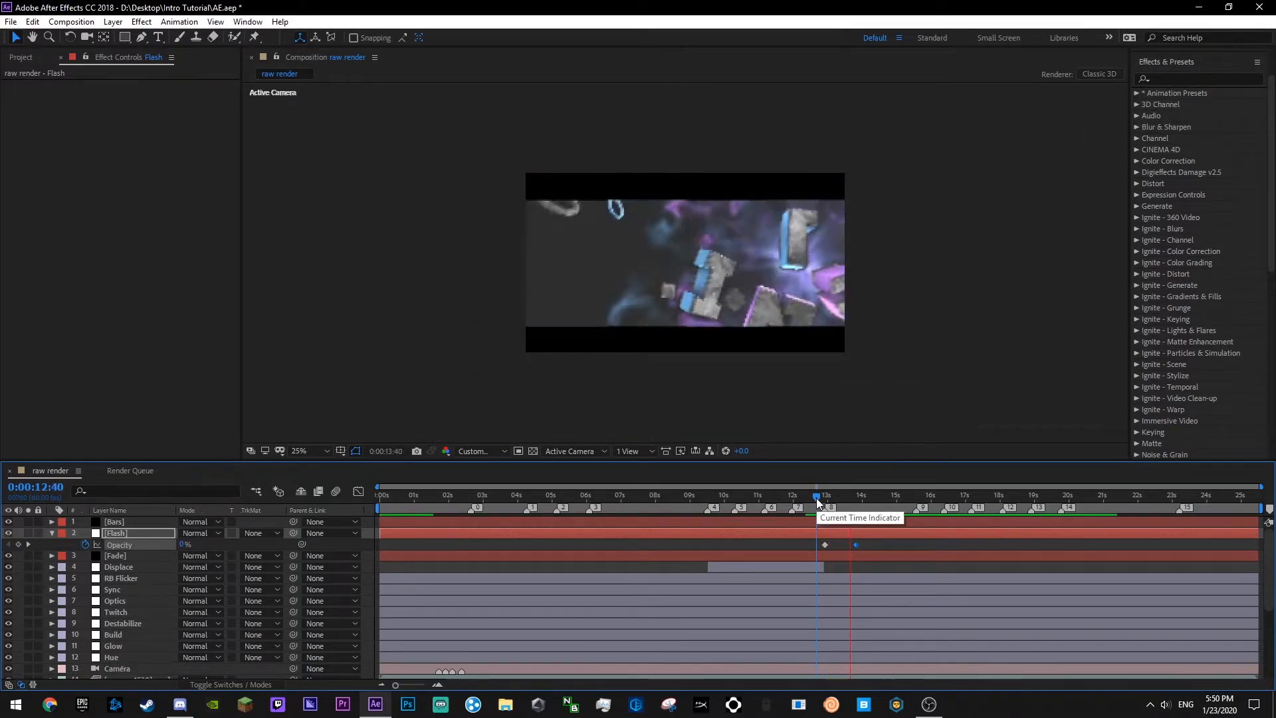
key("space")
key("ctrl+s")
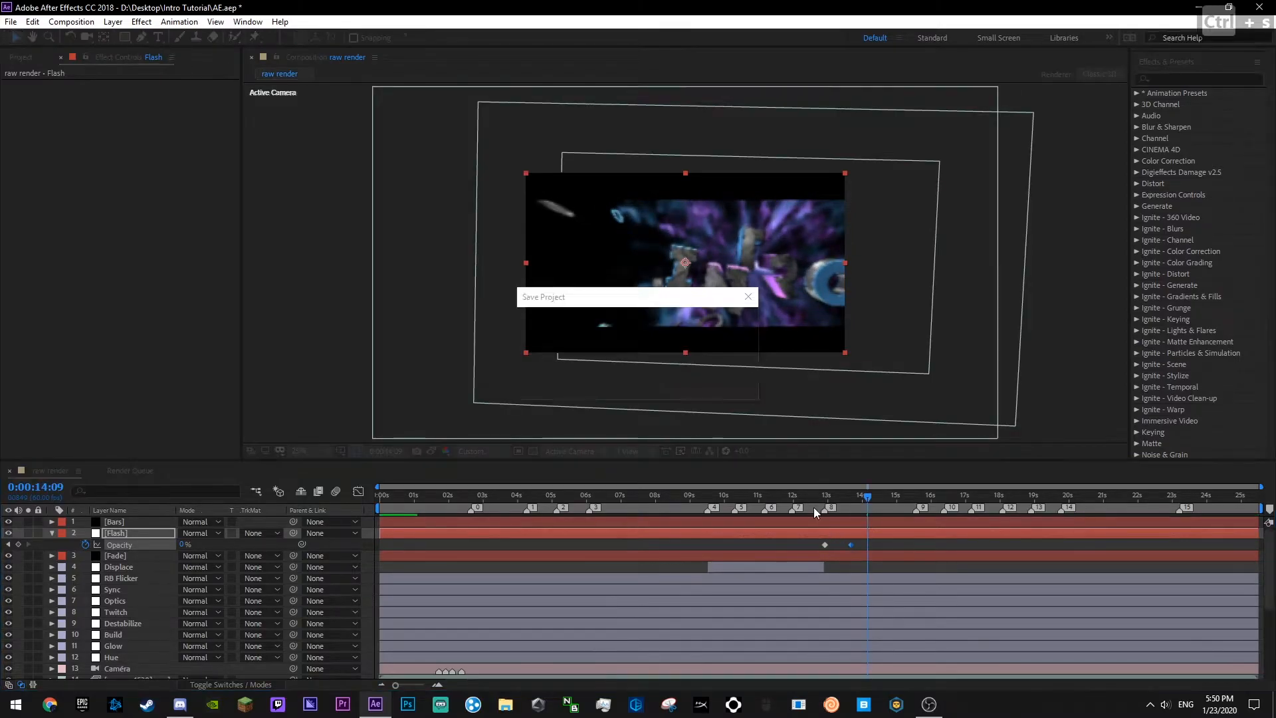
- Copy both Flash opacity keyframes at marker 8 and play back the opening from about 0:00:01:36
left_click_drag(852, 551, 862, 553)
key("ctrl+c")
left_click(433, 497)
scroll(517, 592, "down", 2)
scroll(517, 591, "up", 1)
left_click(435, 502)
key("space")
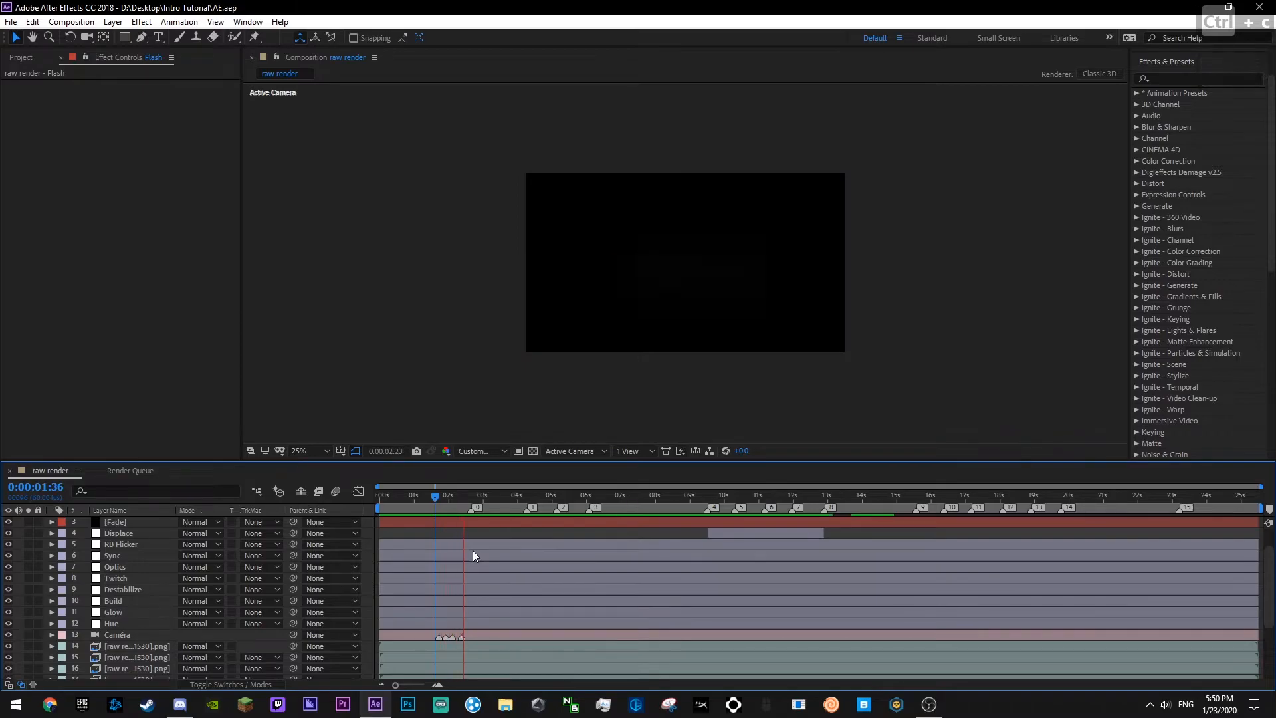
key("space")
left_click_drag(448, 499, 460, 504)
key("ctrl+v")
scroll(466, 564, "up", 1)
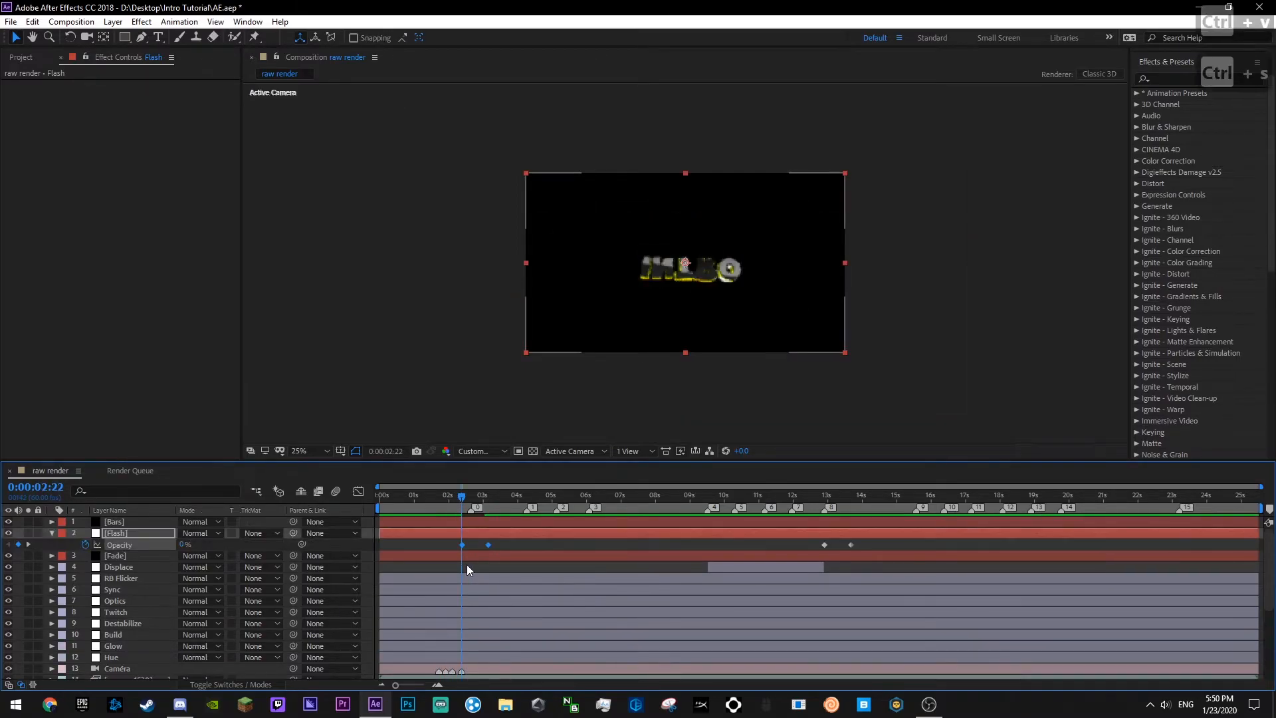
key("ctrl+z")
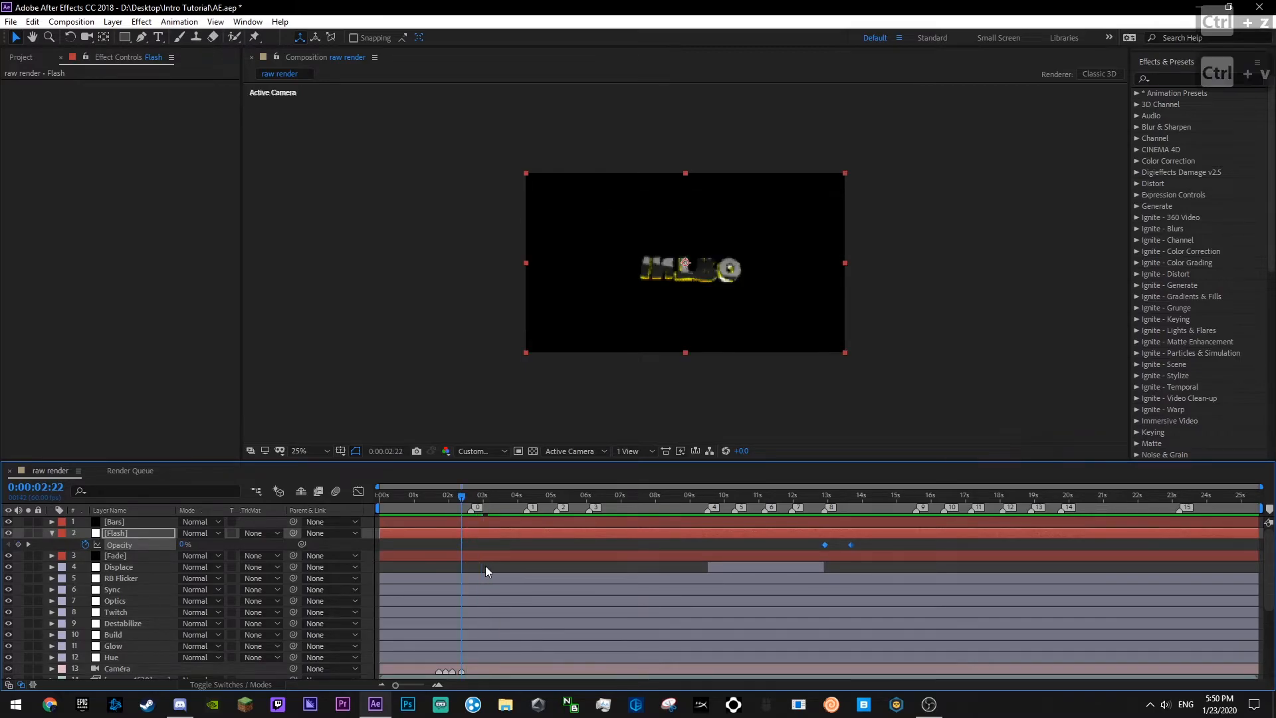
- Paste the copied Flash opacity keyframes at marker 0 (0:00:02:38) and play back the opening from about 0:00:01:06
key("0")
key("ctrl+v")
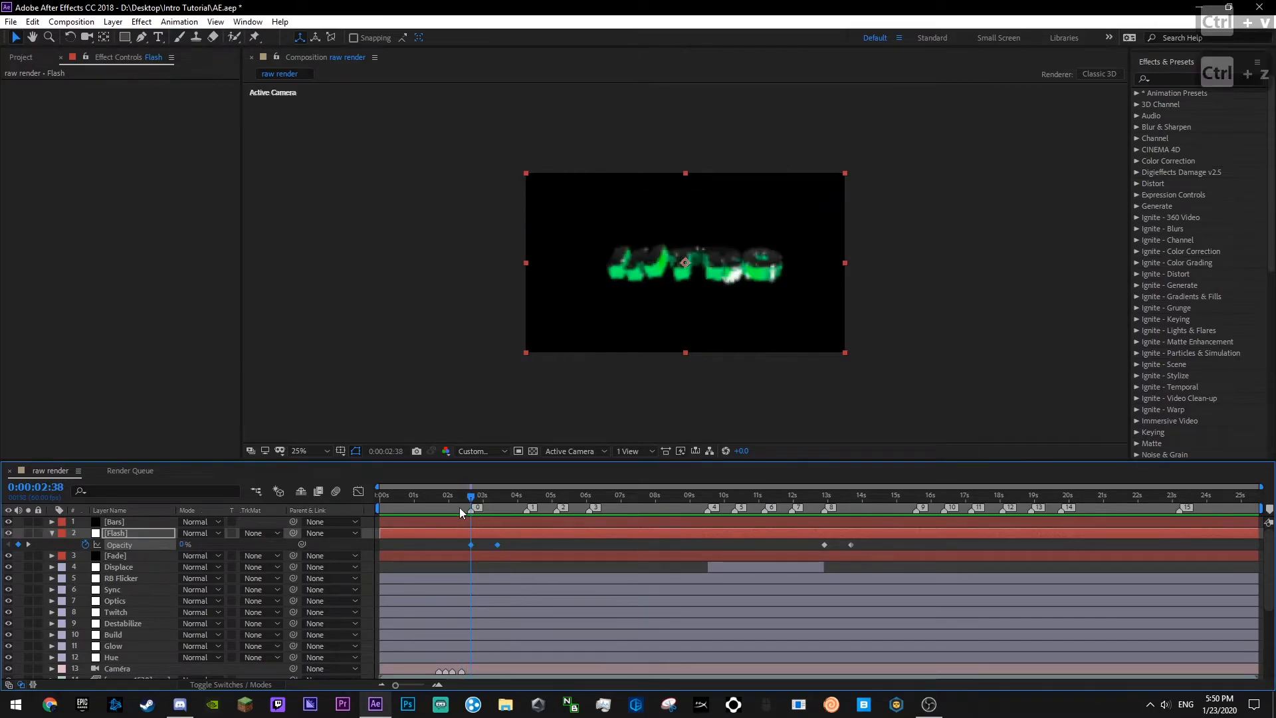
left_click(418, 498)
key("space")
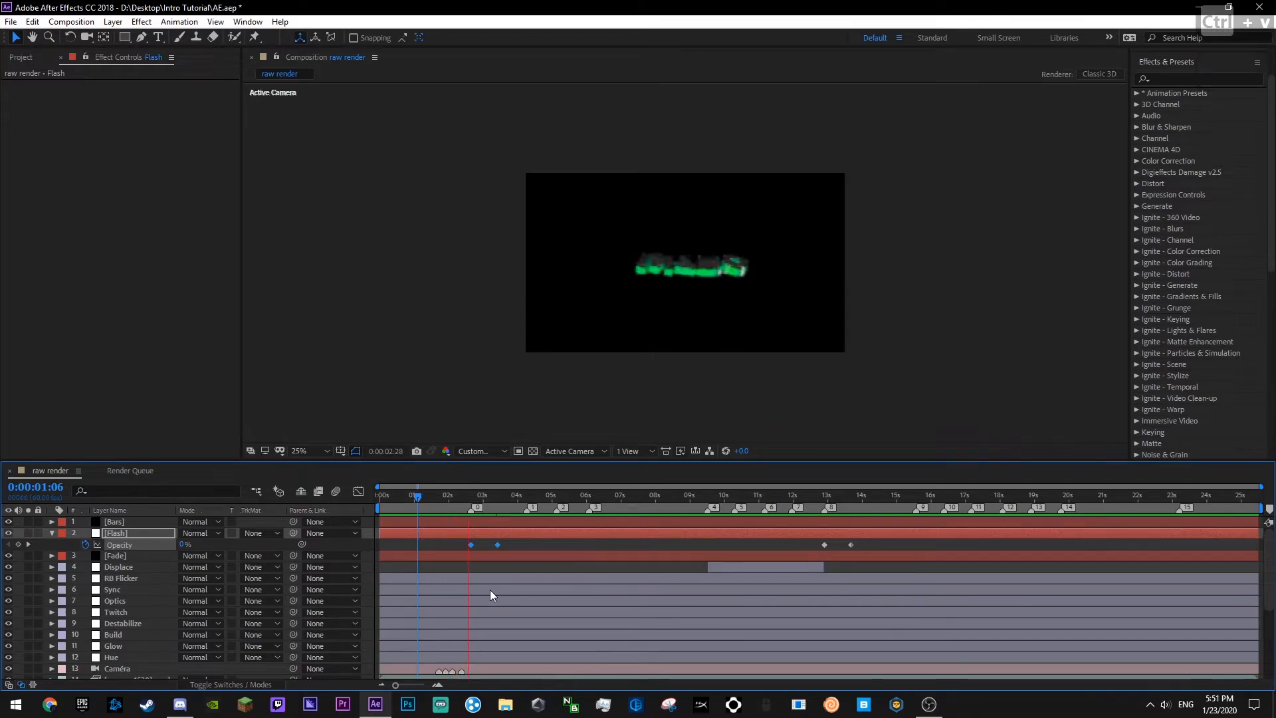
key("space")
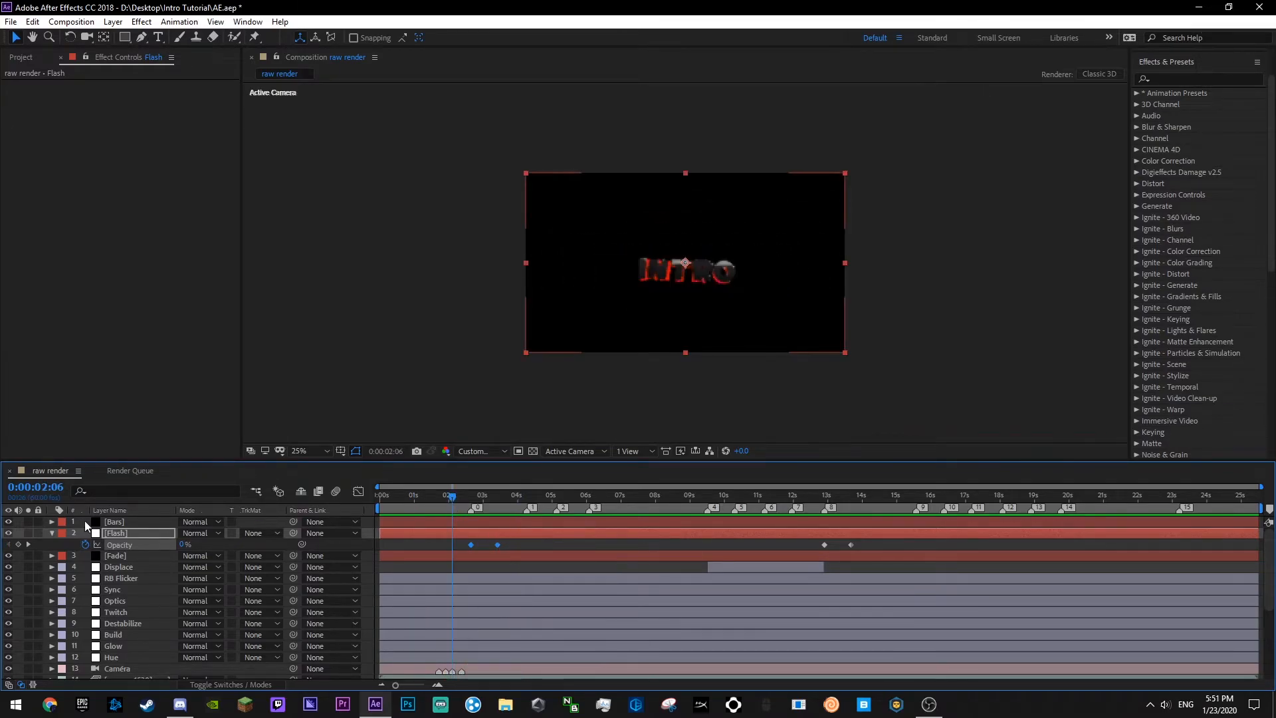
- Reveal the Fade layer's opacity and delete its keyframe just after the one at marker 0
left_click(113, 554)
key("t")
left_click_drag(516, 571, 470, 566)
left_click(489, 576)
key("equal")
key("equal")
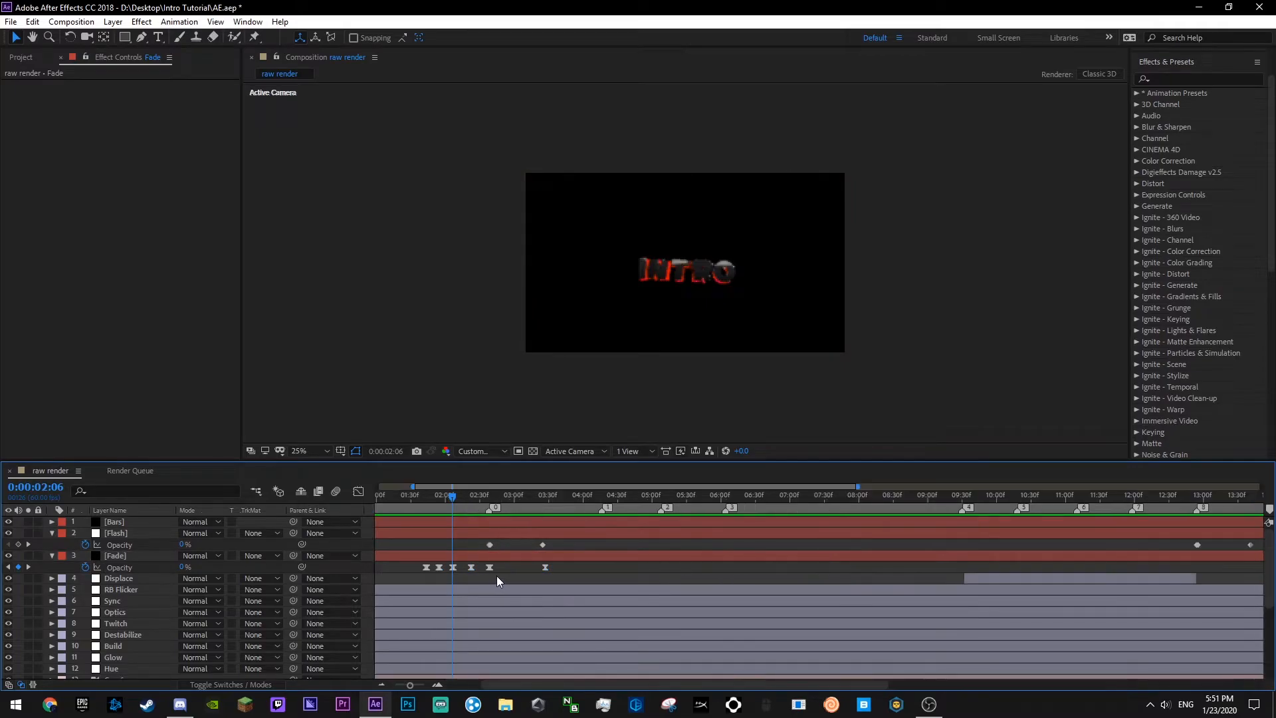
left_click_drag(663, 582, 528, 565)
key("Delete")
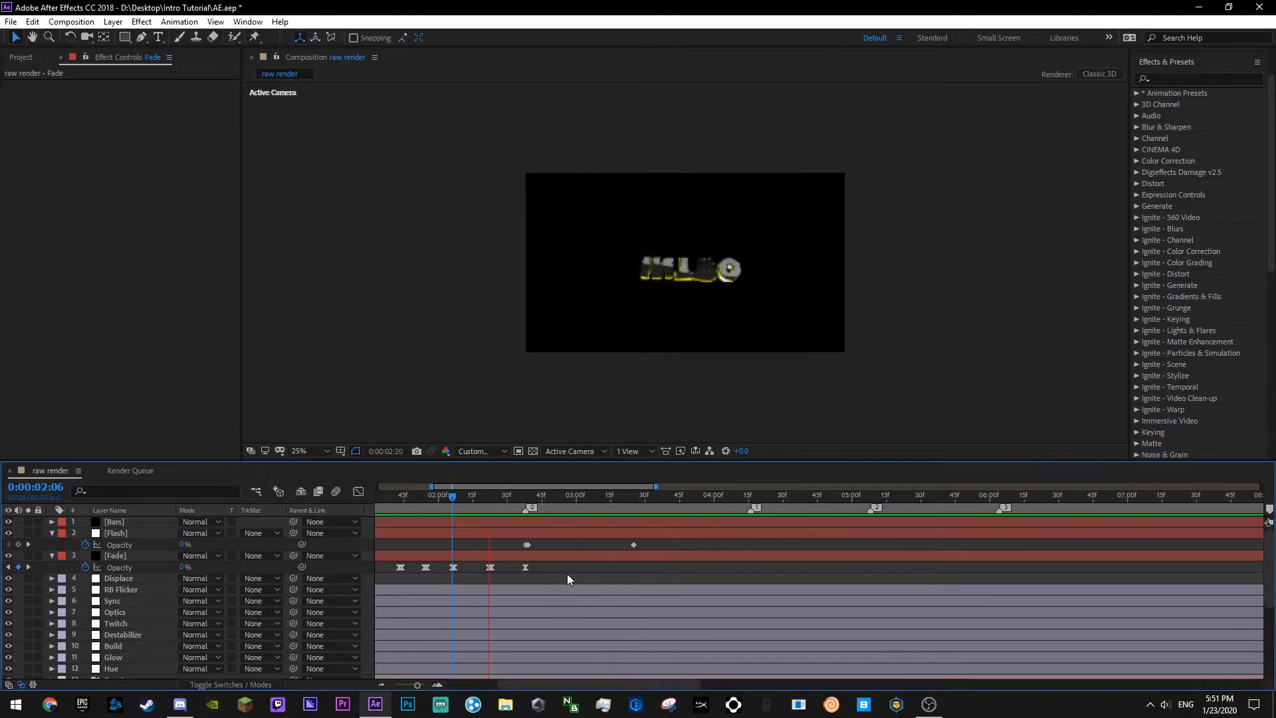
- Play back the opening from about 0:00:01:59, collapse the Fade and Flash layers, and save the project
left_click(433, 503)
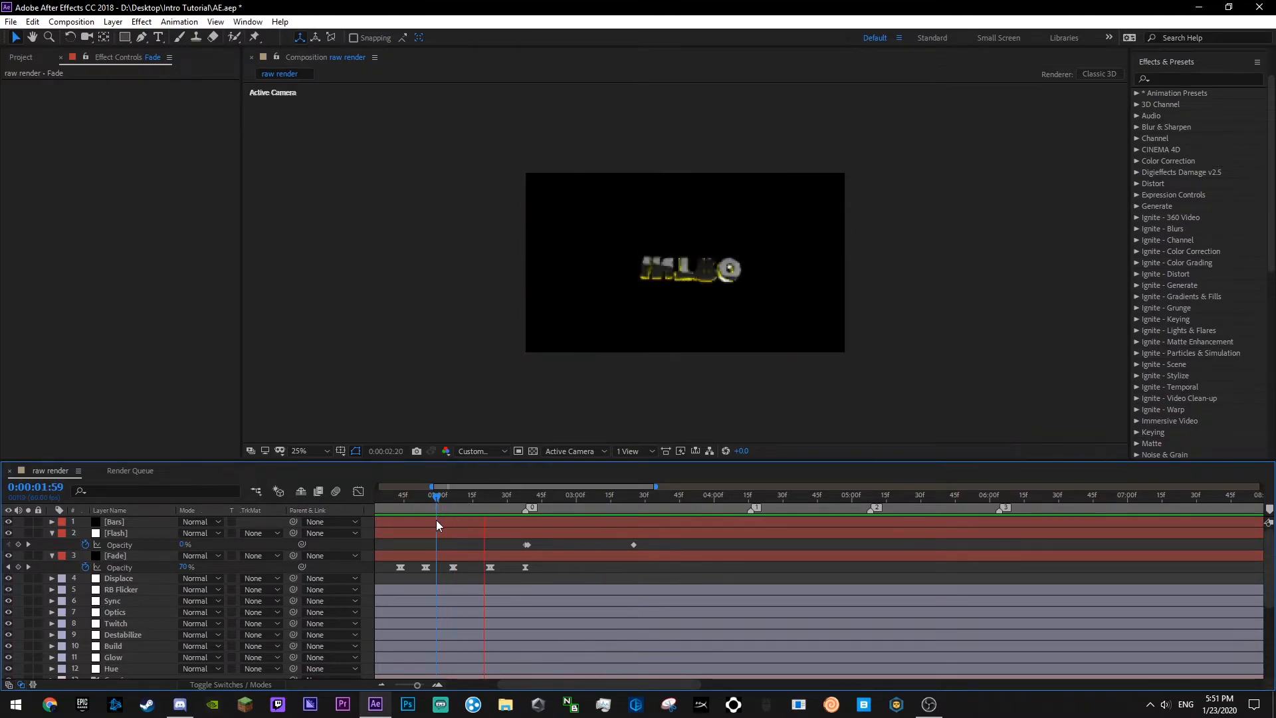
scroll(436, 525, "down", 3, "alt")
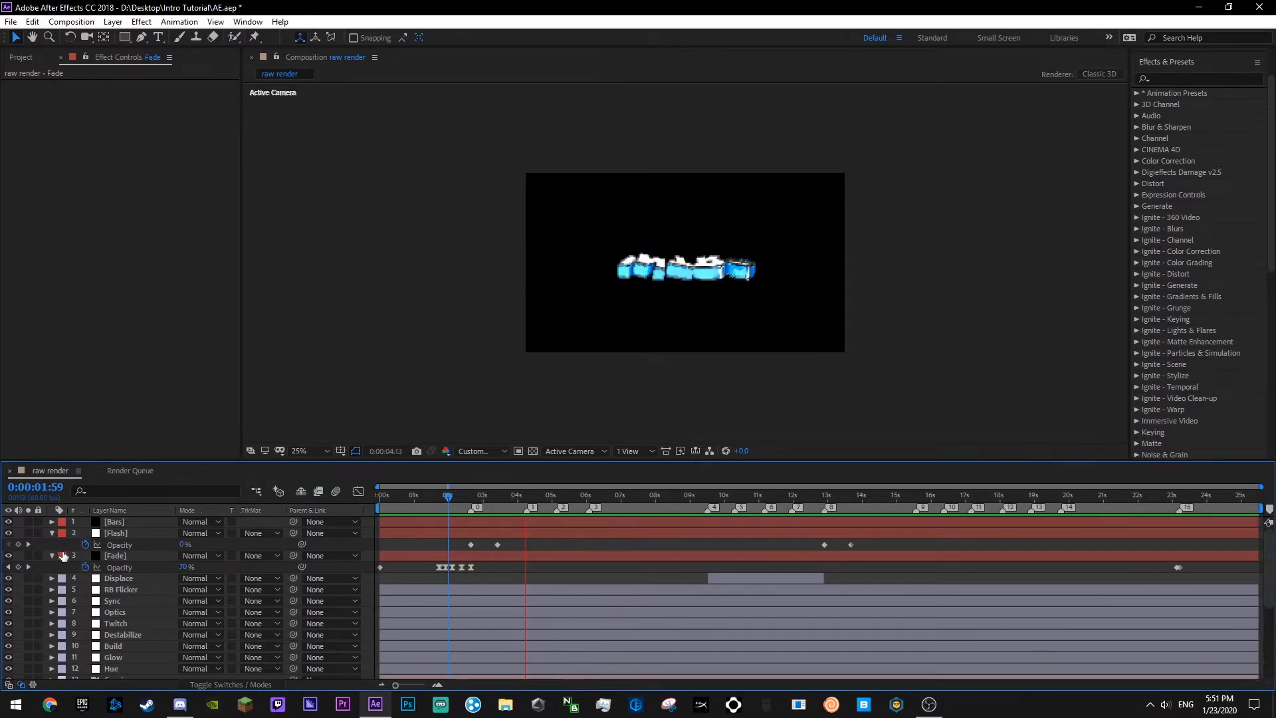
left_click(52, 555)
left_click(52, 533)
key("ctrl+s")
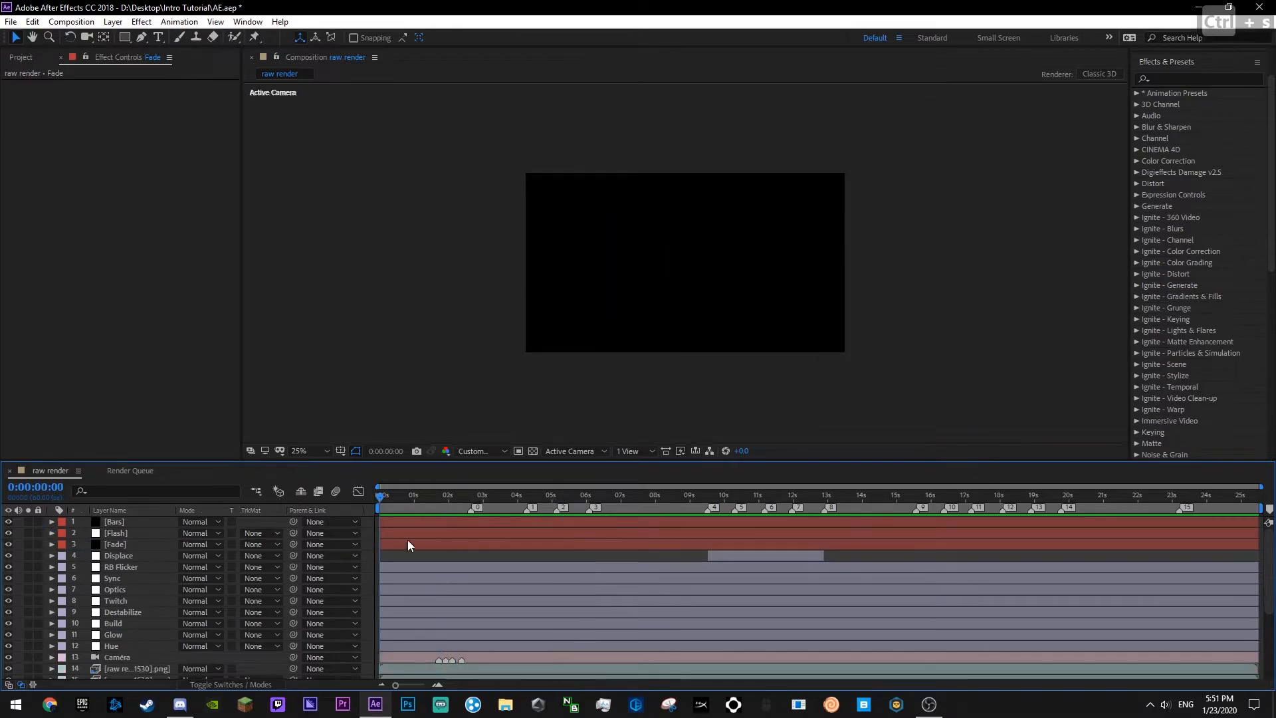
scroll(537, 586, "down", 4)
key("ctrl+s")
key("ctrl+s")
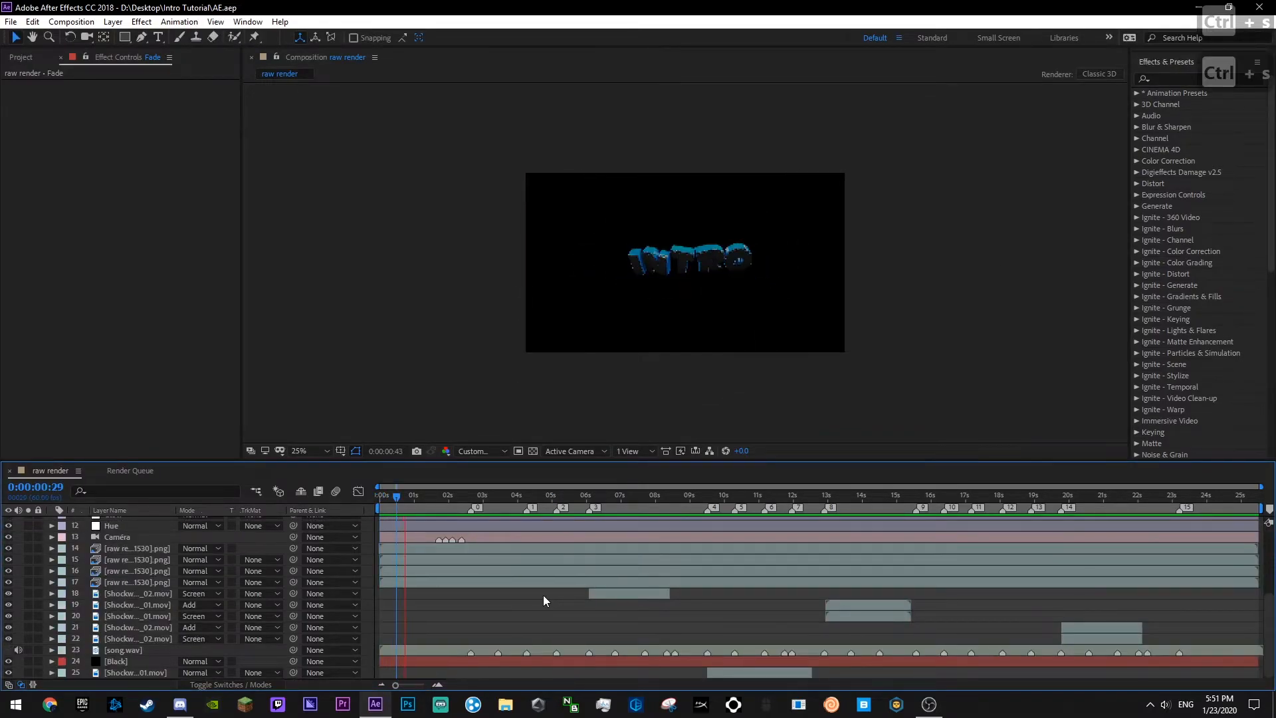
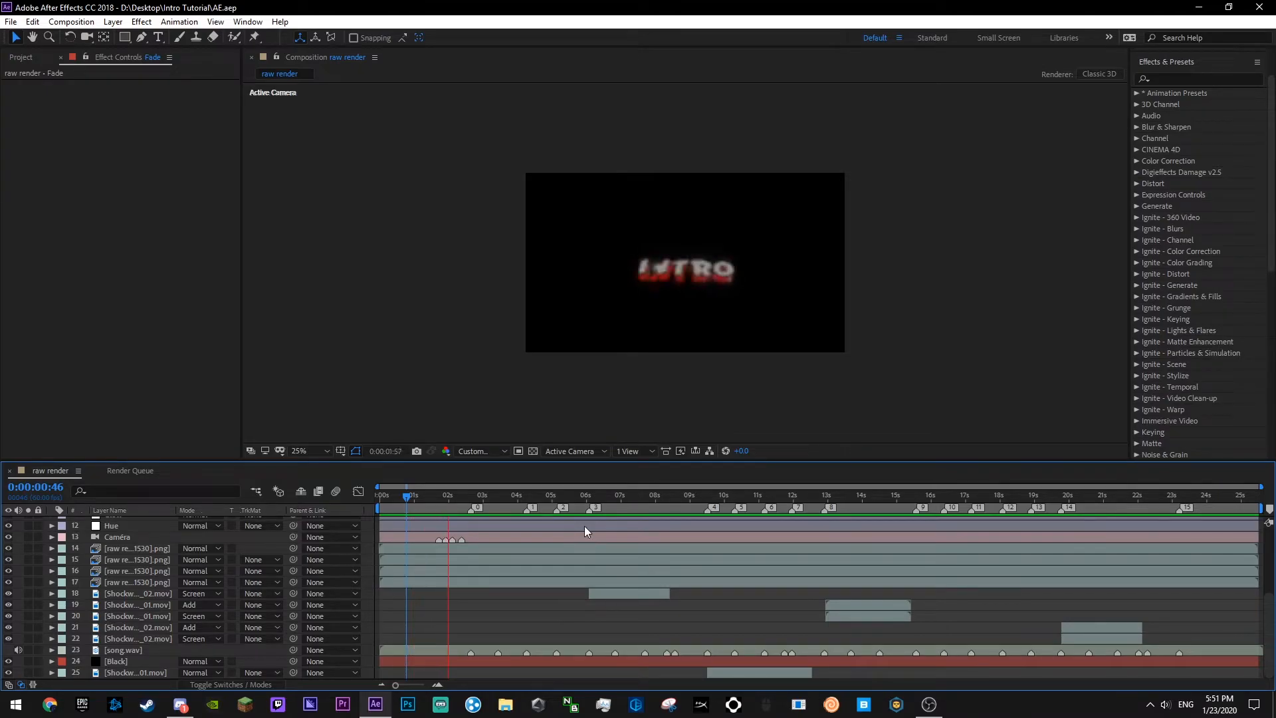
- Play back the opening from about 0:00:01:53 and save the project
left_click(514, 495)
key("Home")
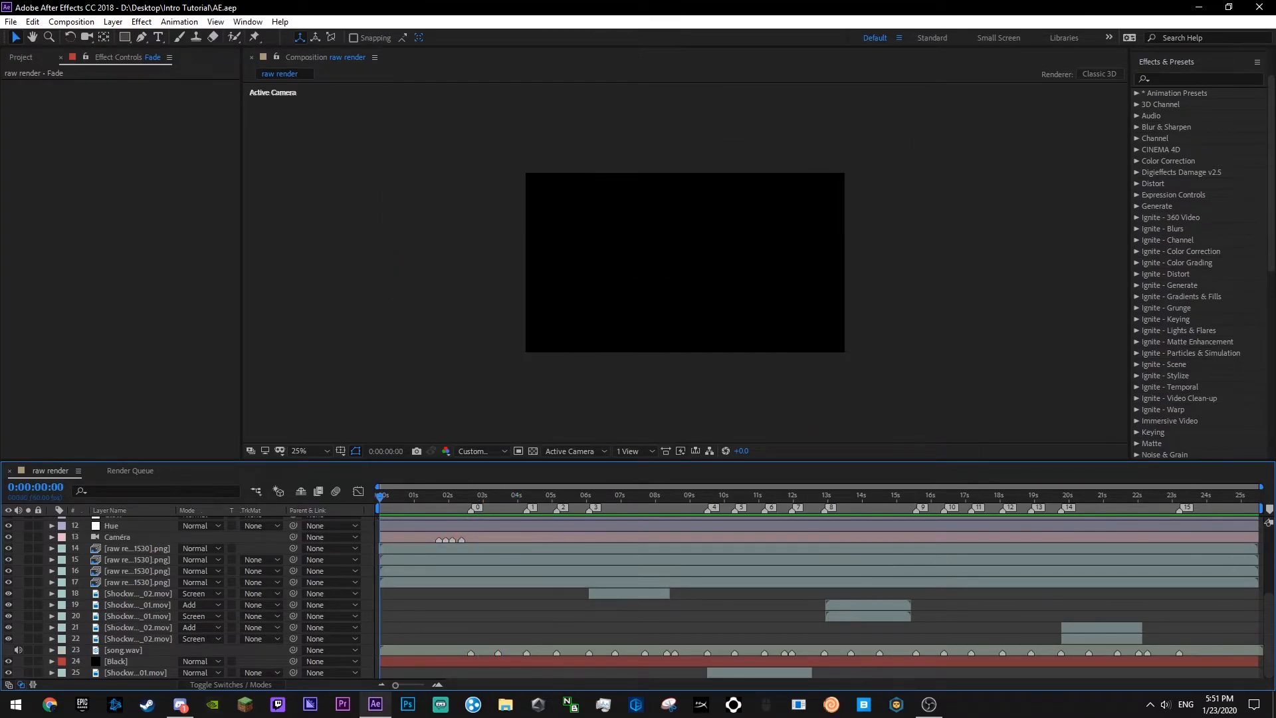
key("alt+Tab")
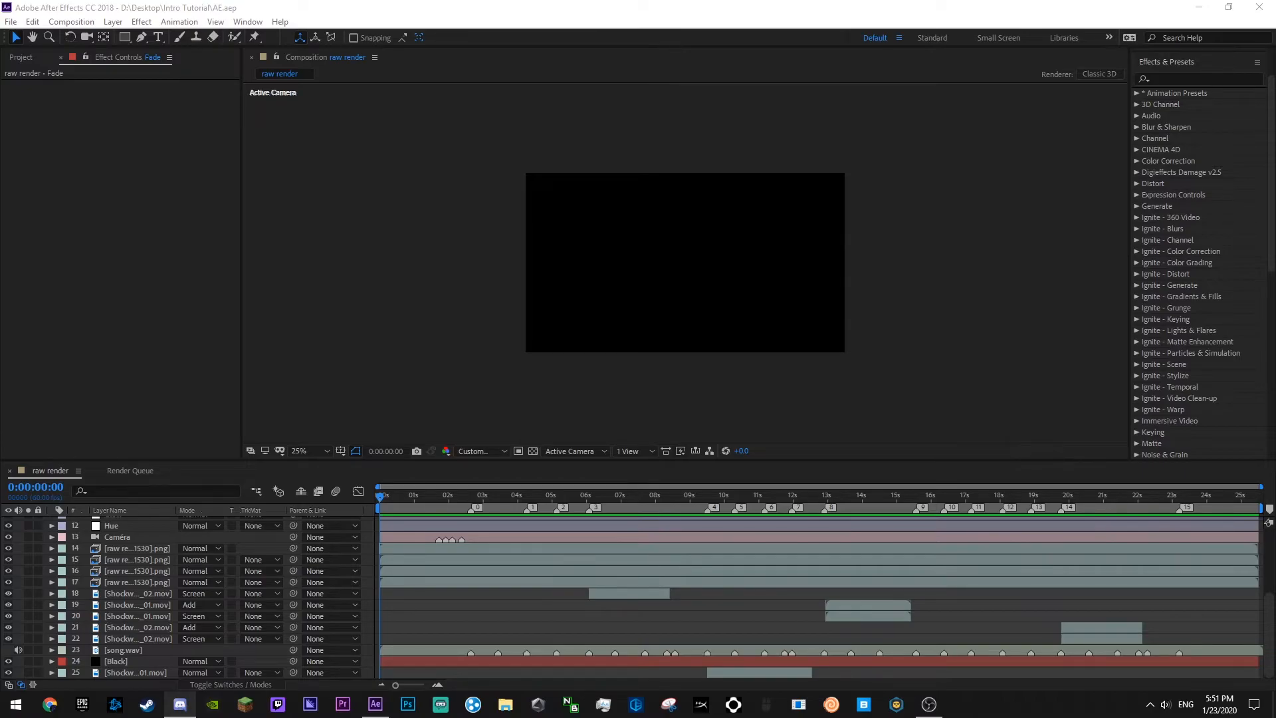
key("alt+Tab")
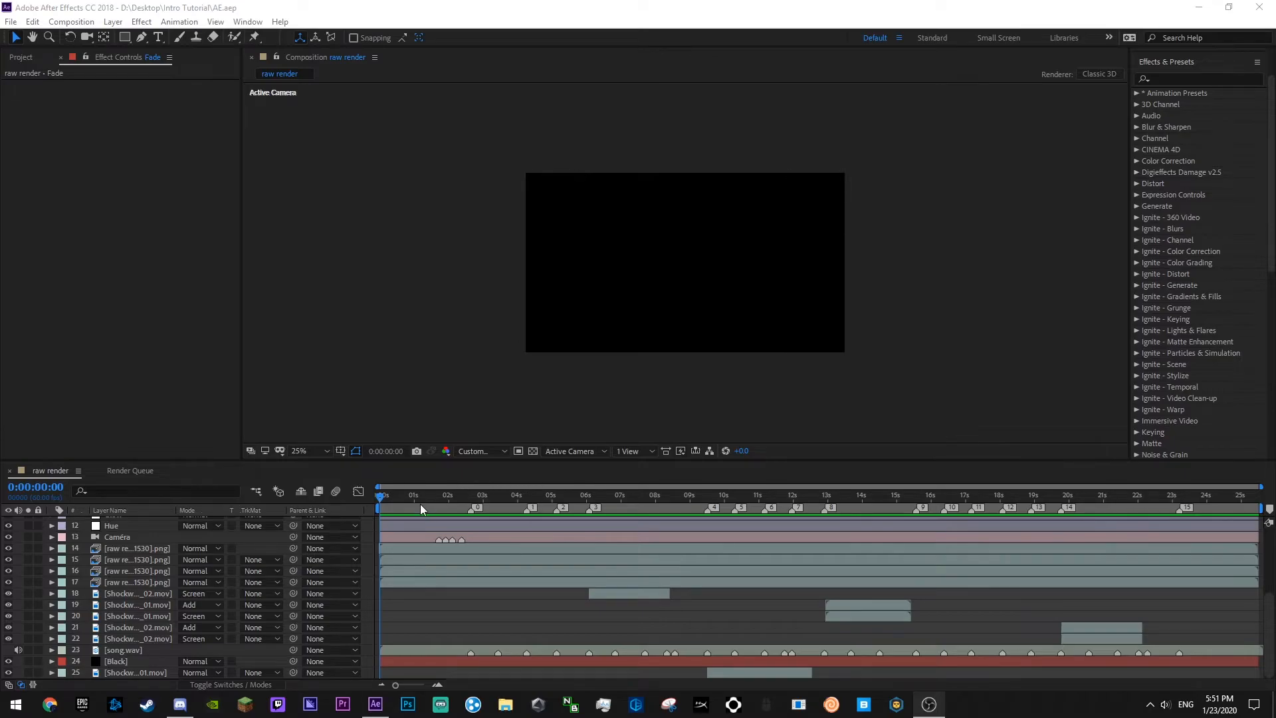
left_click_drag(420, 503, 444, 525)
key("ctrl+s")
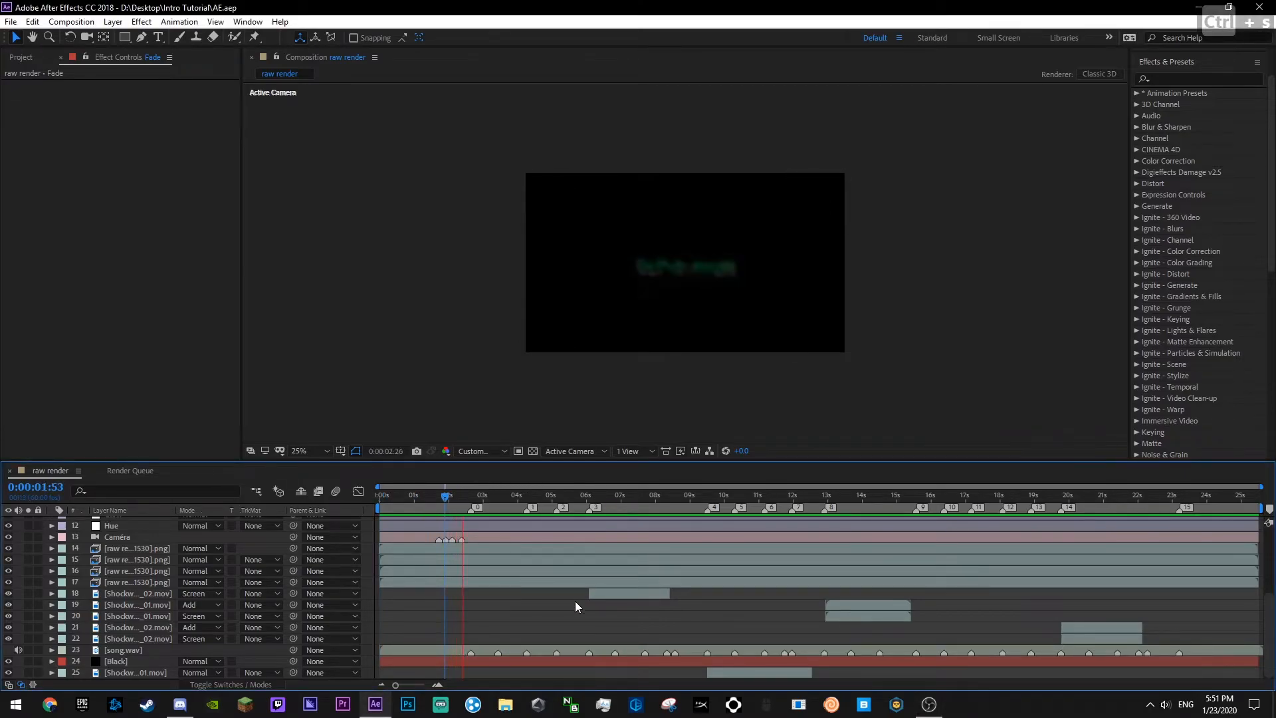
- Add a new adjustment layer, place it between Displace and RB Flicker, and save the project
scroll(369, 585, "up", 4)
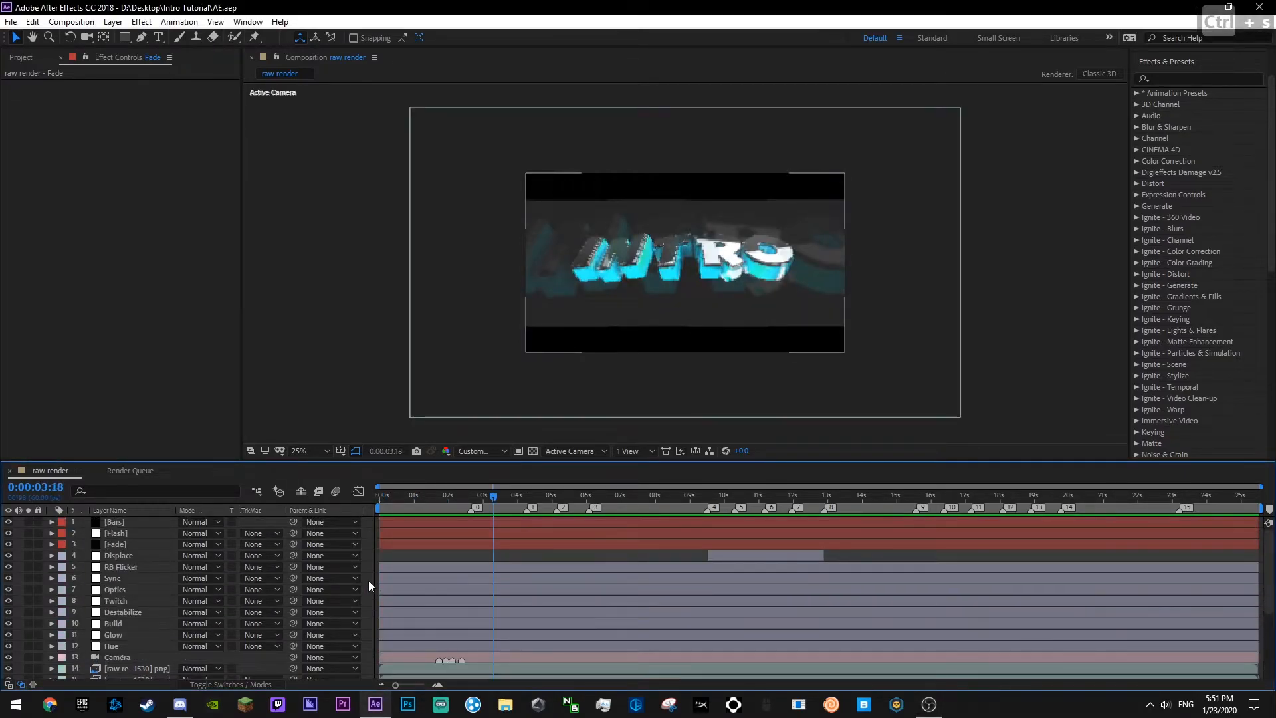
right_click(368, 580)
mouse_move(397, 430)
left_click(641, 540)
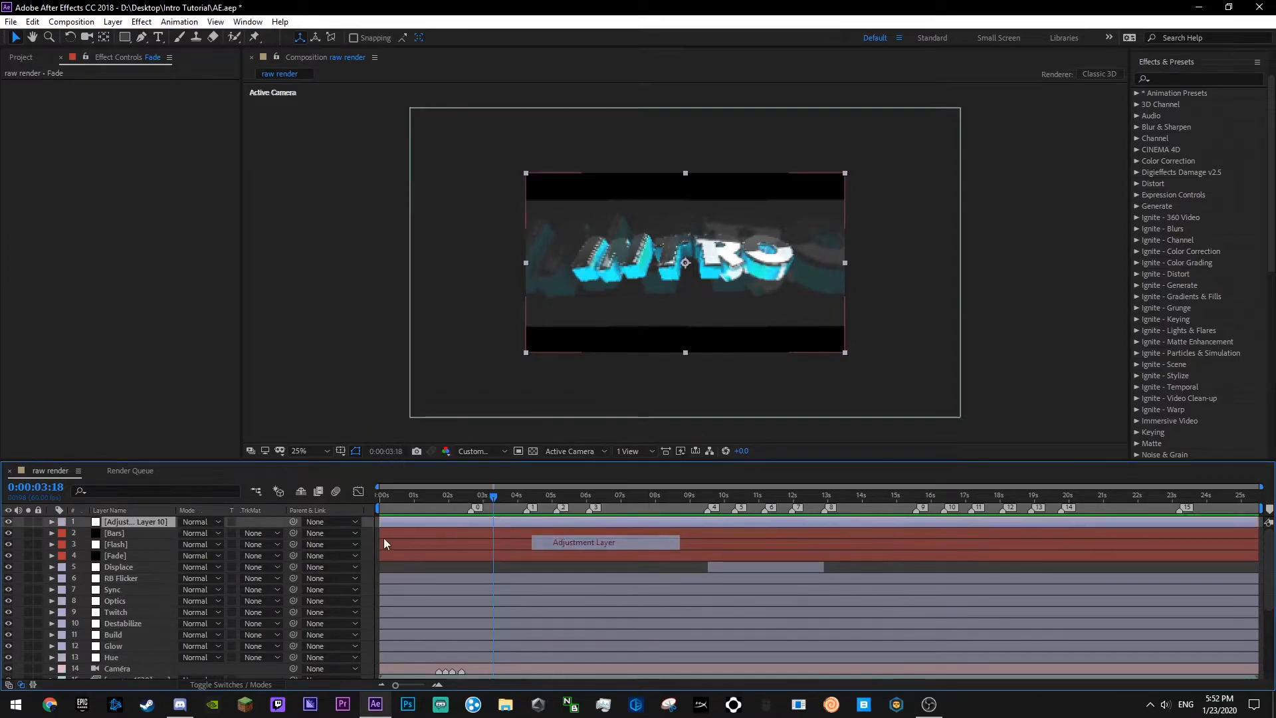
left_click_drag(119, 521, 122, 572)
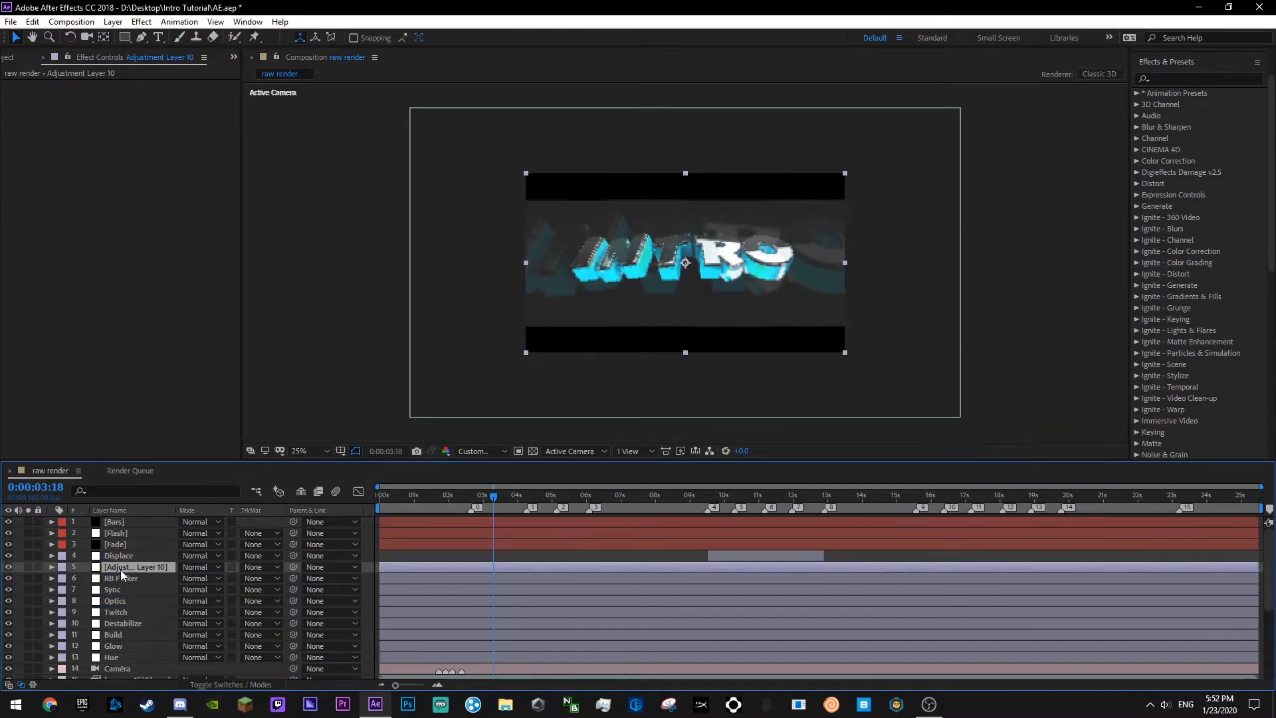
key("ctrl+s")
- Move the new adjustment layer above Displace, rename it Damage, and save the project
left_click(133, 555)
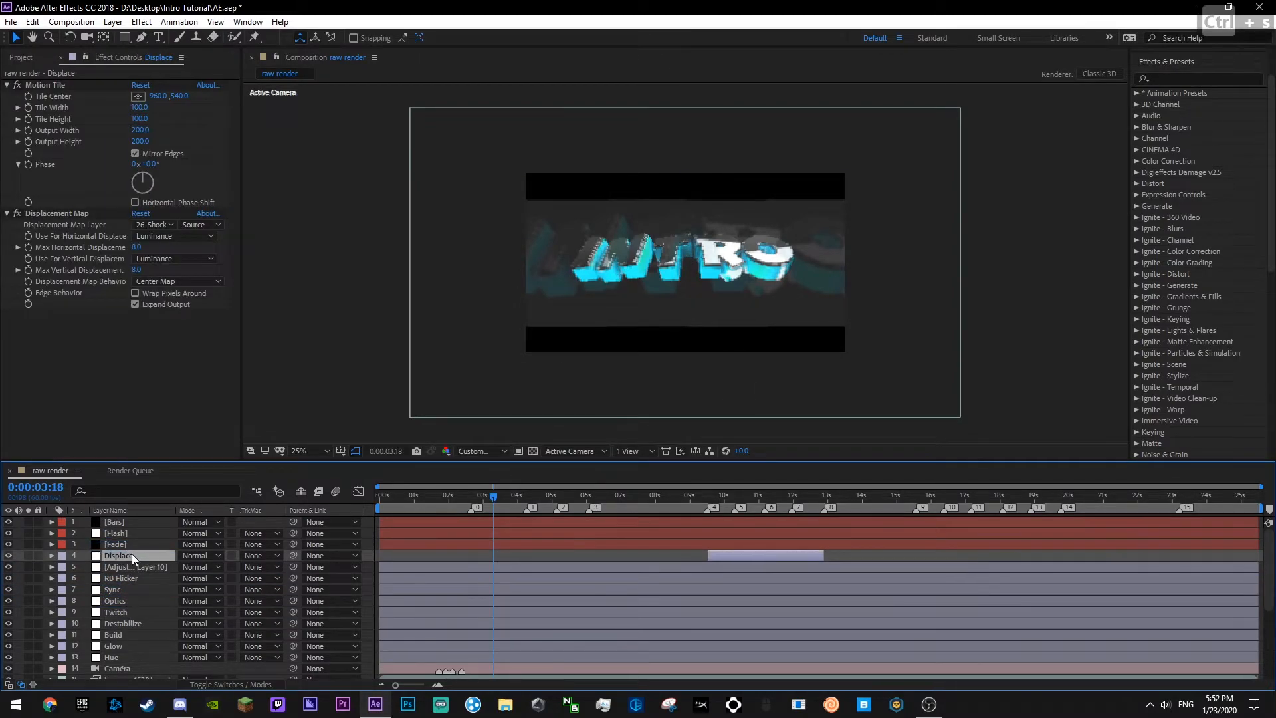
left_click_drag(119, 568, 154, 557)
key("Return")
type("Damage")
key("ctrl+s")
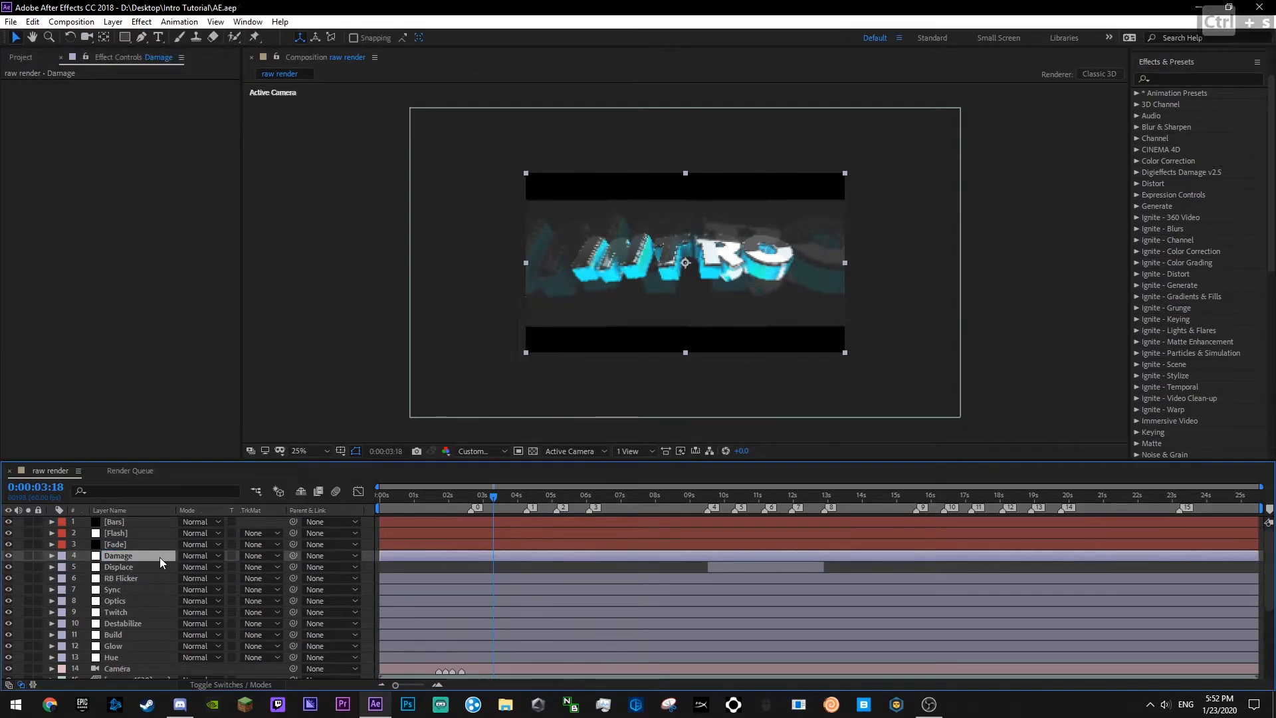
- Find the S_TVDamage effect by searching for "tv" and apply it to the Damage layer
left_click(1189, 78)
type("t")
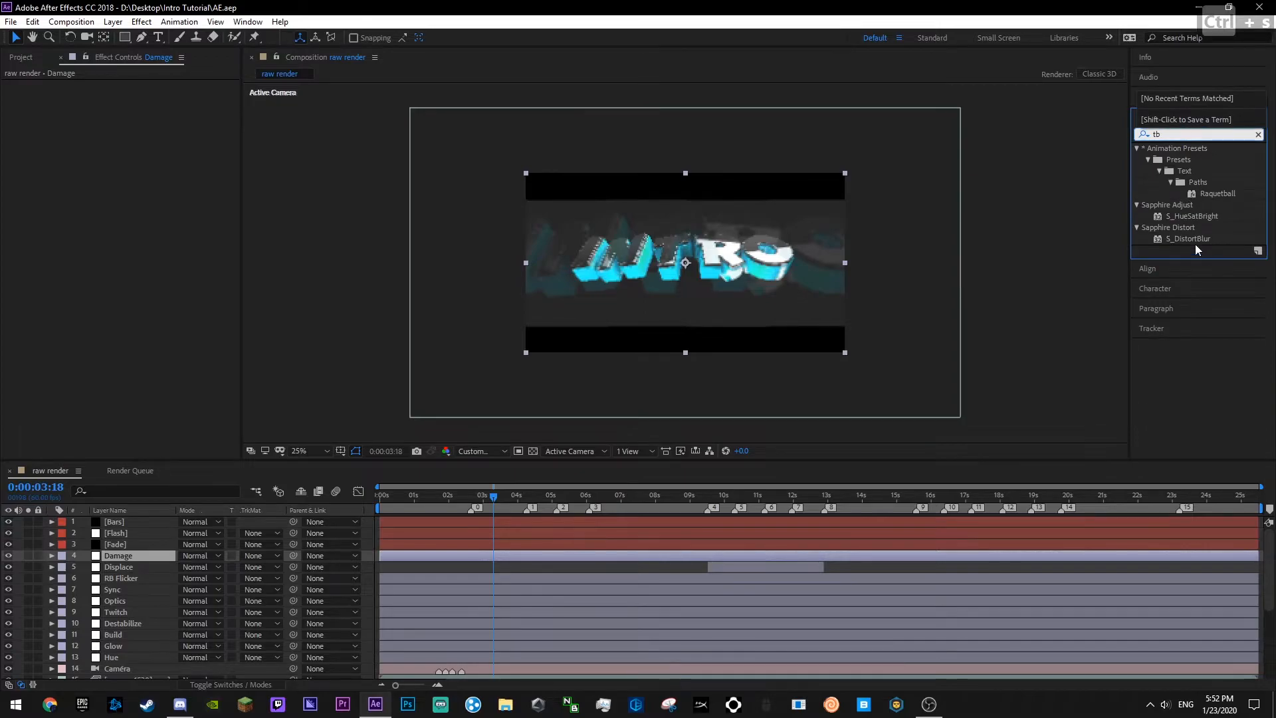
type("v")
left_click_drag(1187, 284, 129, 327)
- Load the Damage Lines preset into S_TVDamage with the playhead at 0:00:07:29
left_click(644, 500)
scroll(648, 504, "down", 5)
key("ctrl+s")
left_click(637, 499)
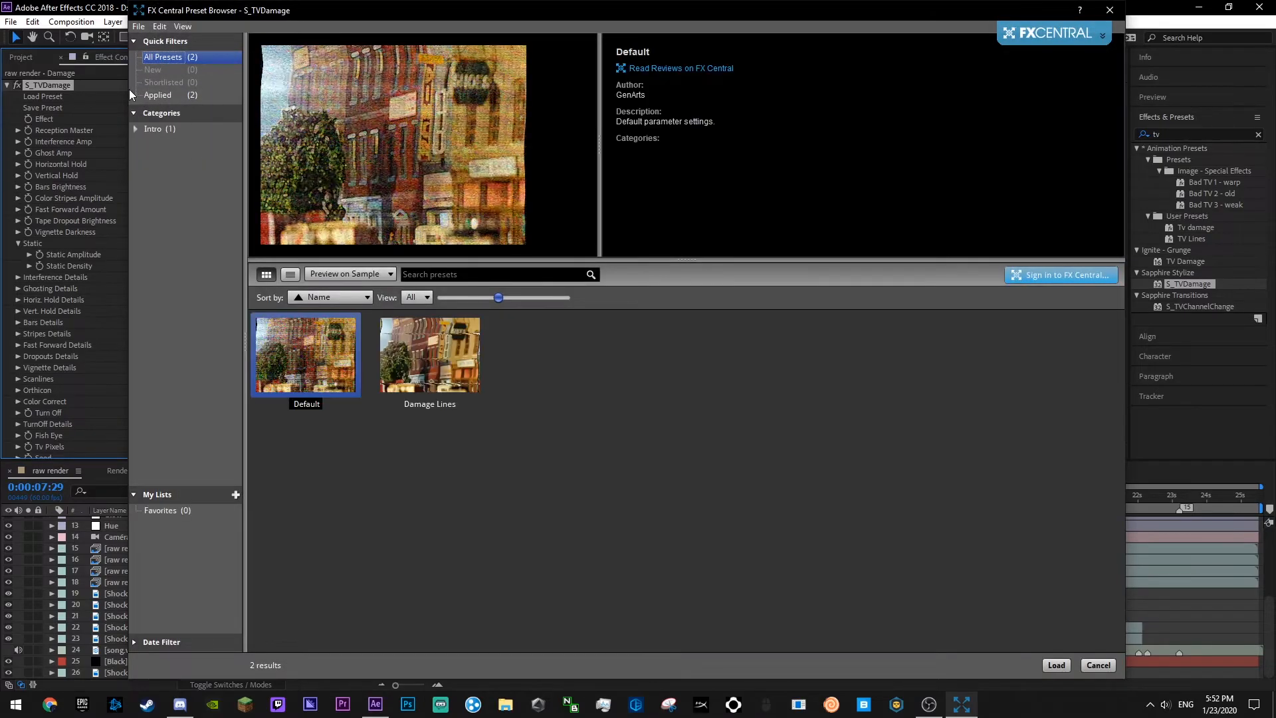
left_click(163, 96)
double_click(424, 370)
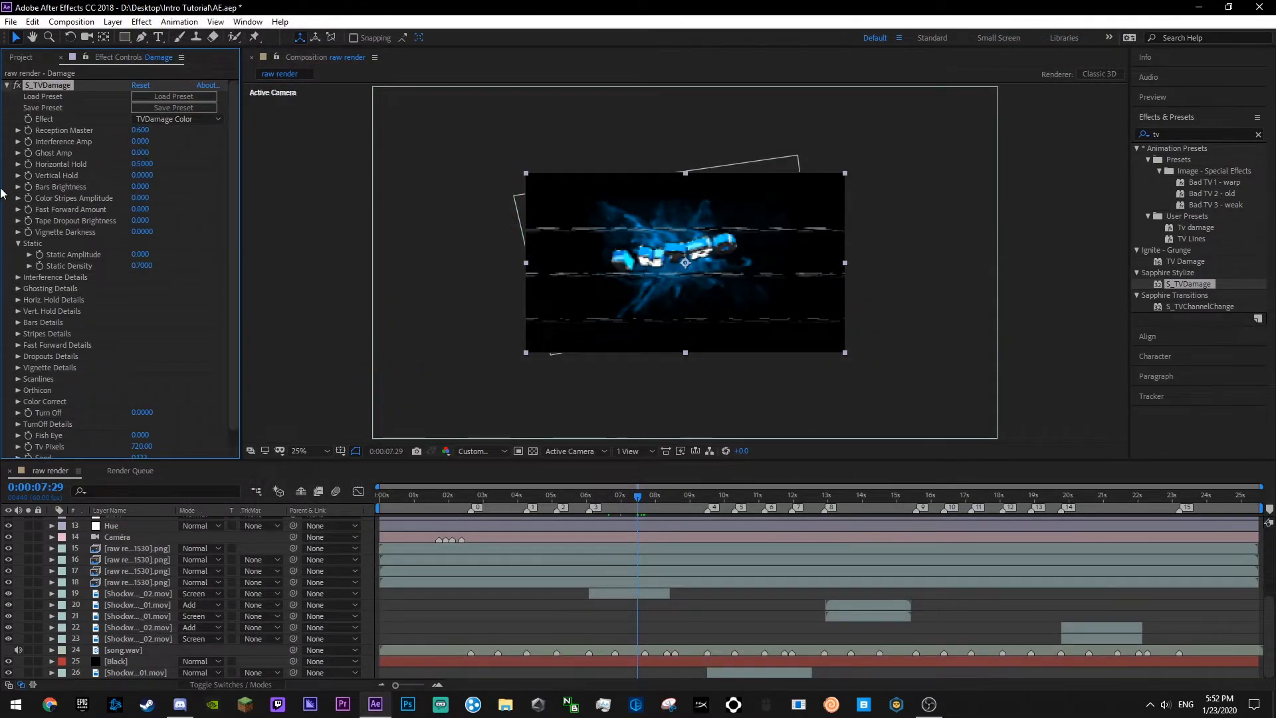
- Enlarge the effect controls area and inspect S_TVDamage's Reception Master, Interference Amp and Ghost Amp settings
left_click_drag(242, 299, 294, 297)
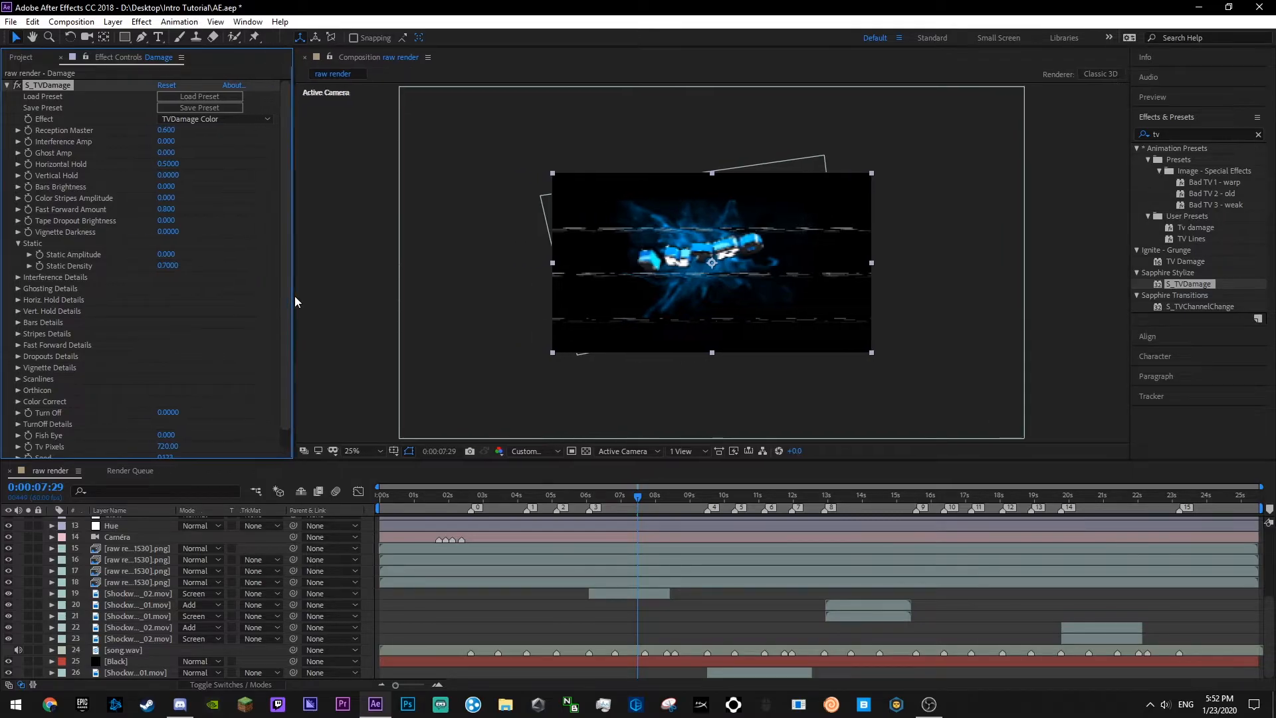
left_click_drag(188, 458, 189, 592)
left_click(18, 130)
left_click(18, 131)
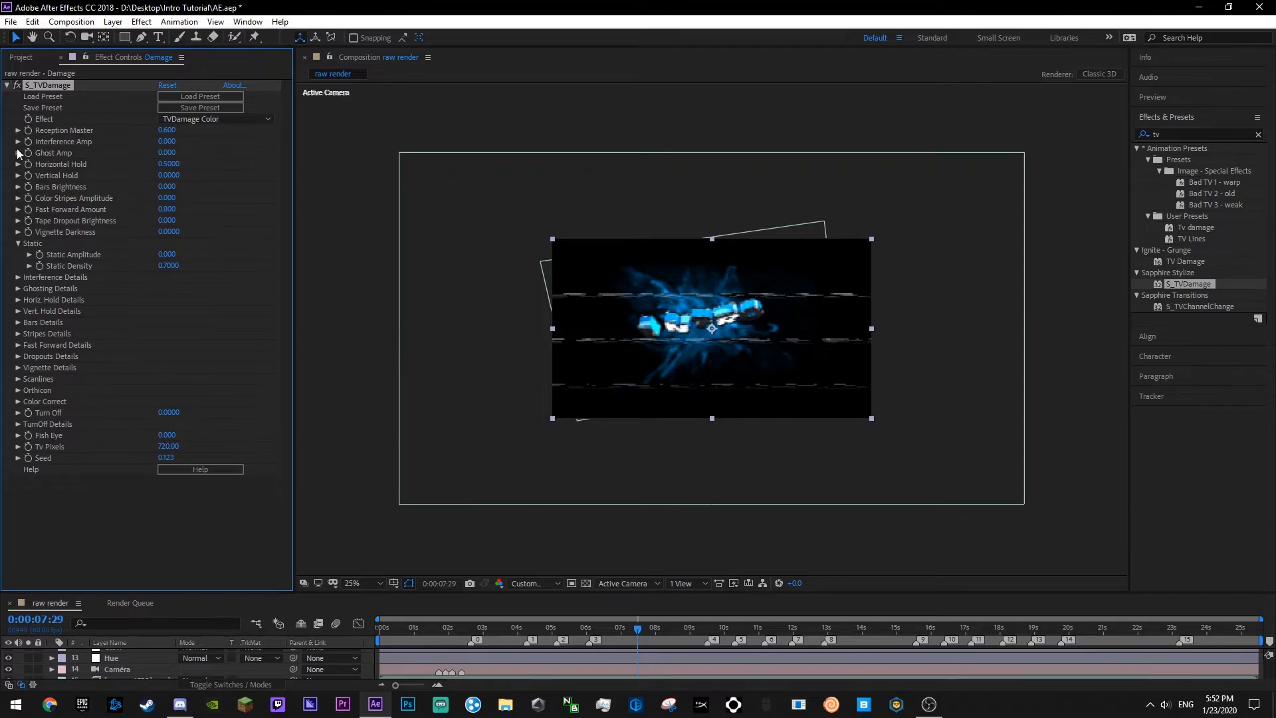
left_click(18, 142)
left_click(18, 142)
left_click(18, 152)
left_click(18, 153)
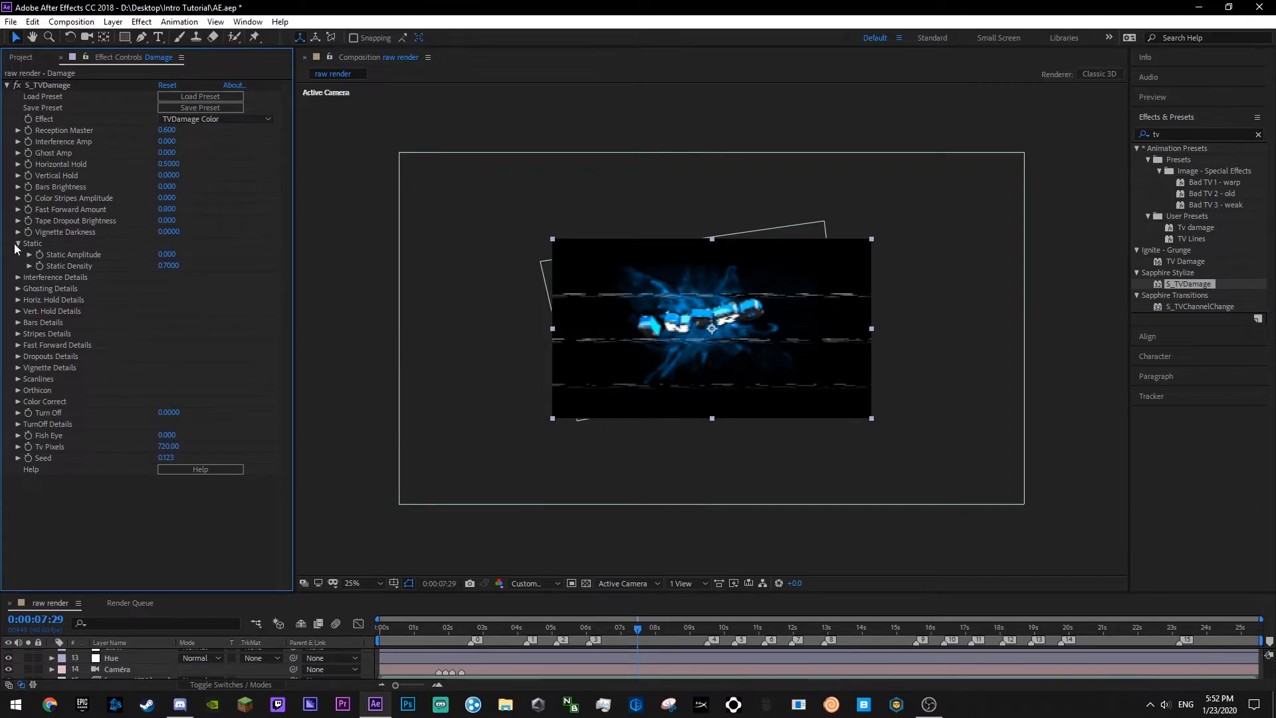
- Expand and examine S_TVDamage's Interference, Ghosting, Horiz. Hold, Vert. Hold, Bars and Stripes details
left_click(18, 277)
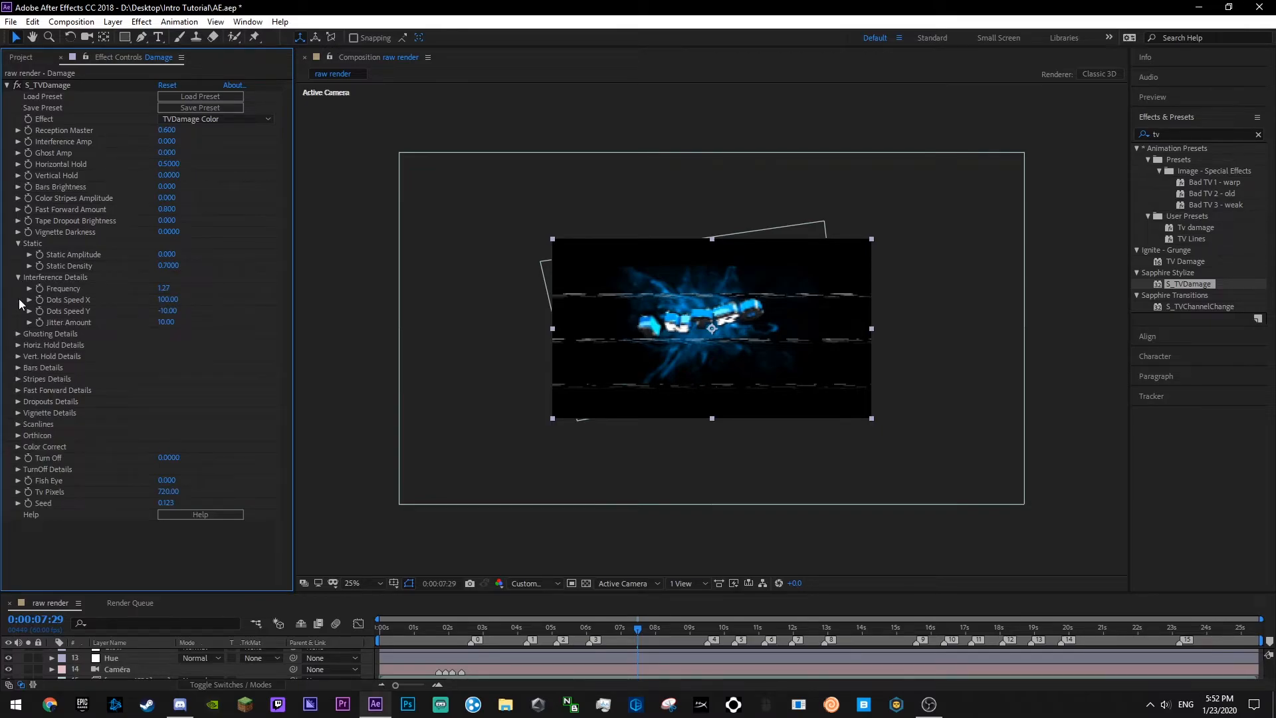
left_click(19, 334)
left_click(18, 412)
scroll(17, 420, "down", 1)
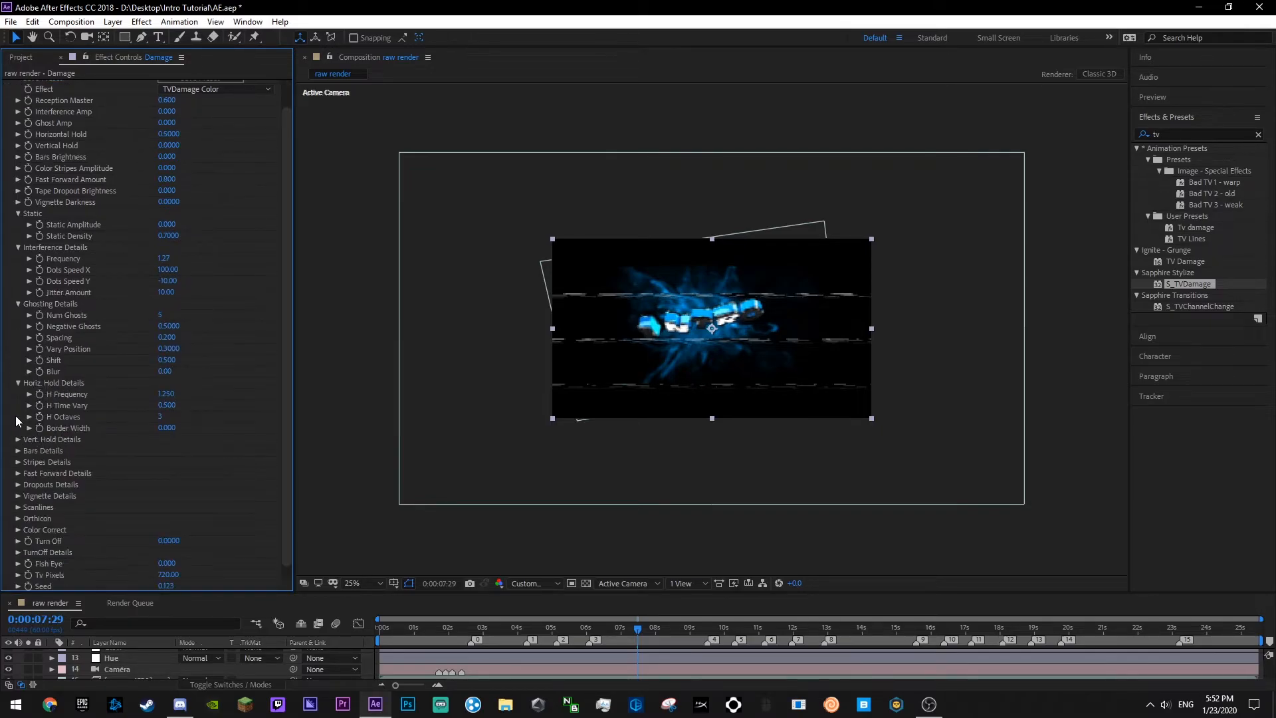
left_click(18, 438)
scroll(18, 444, "down", 1)
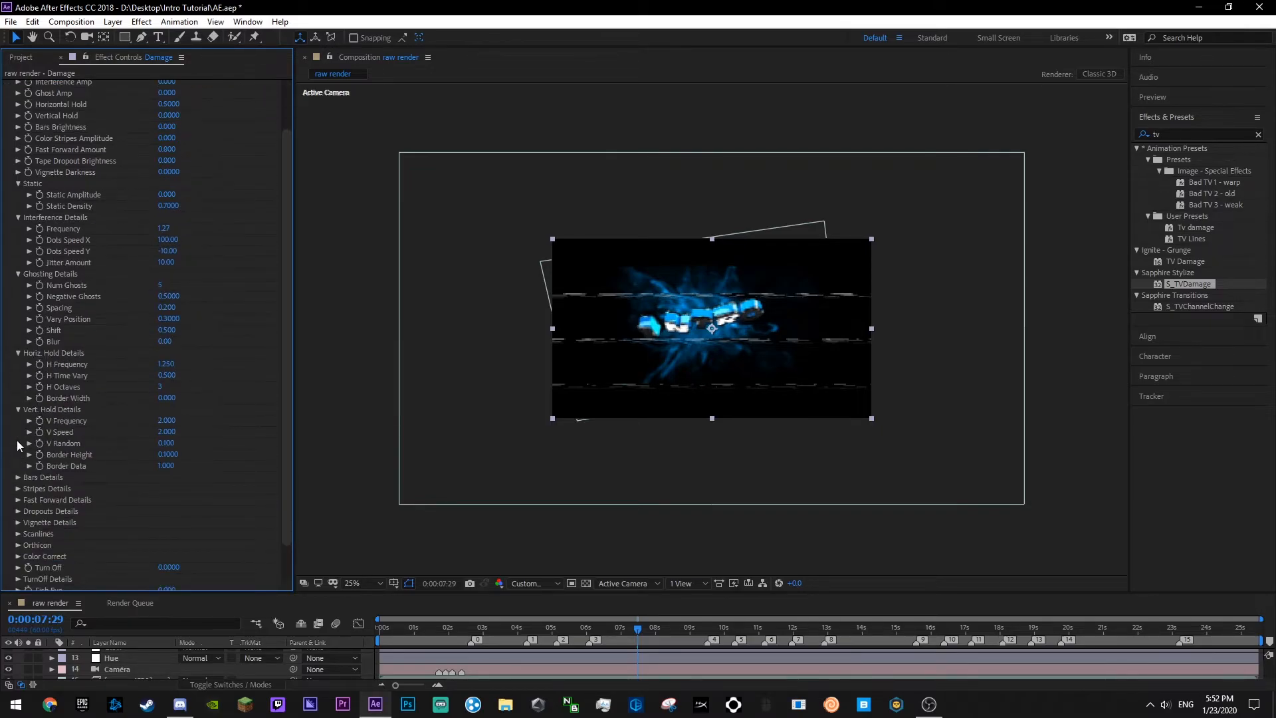
left_click(17, 477)
scroll(18, 480, "down", 1)
left_click(18, 526)
scroll(18, 530, "down", 2)
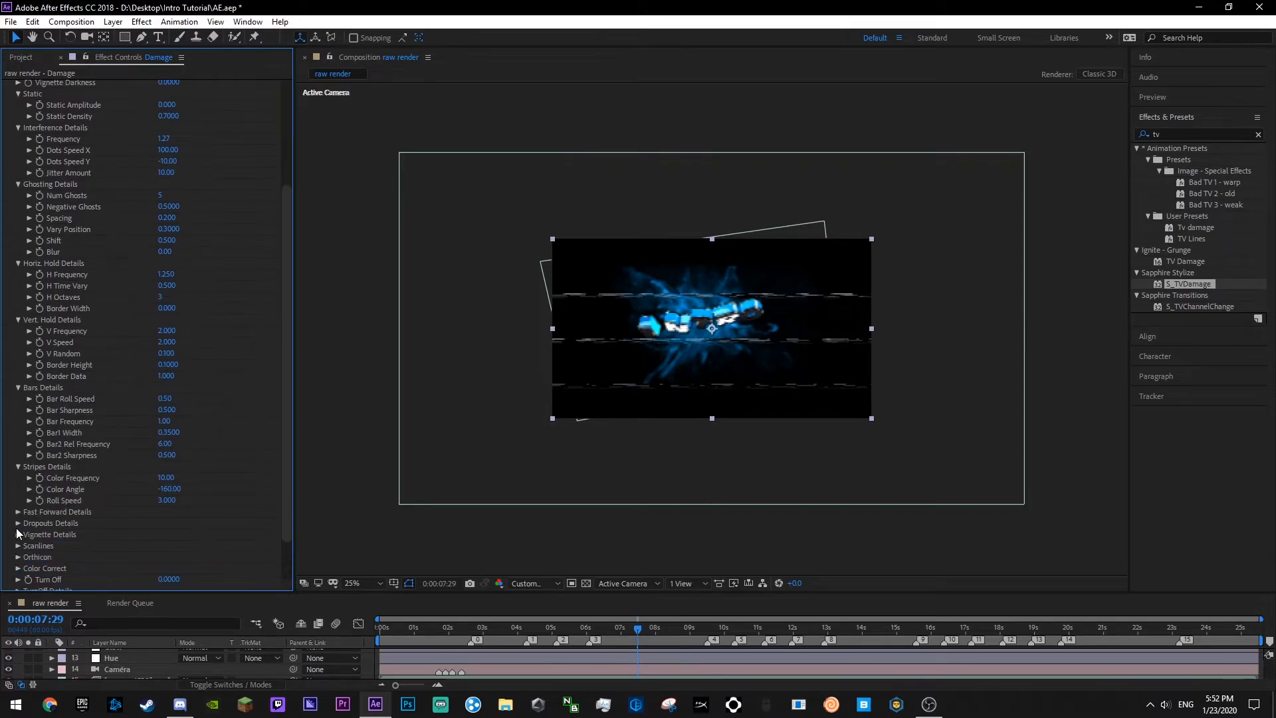
- Expand and examine S_TVDamage's Fast Forward, Dropouts, Vignette, Scanlines, Orthicon and Color Correct settings
left_click(18, 513)
scroll(18, 512, "down", 1)
left_click(17, 527)
scroll(17, 530, "down", 2)
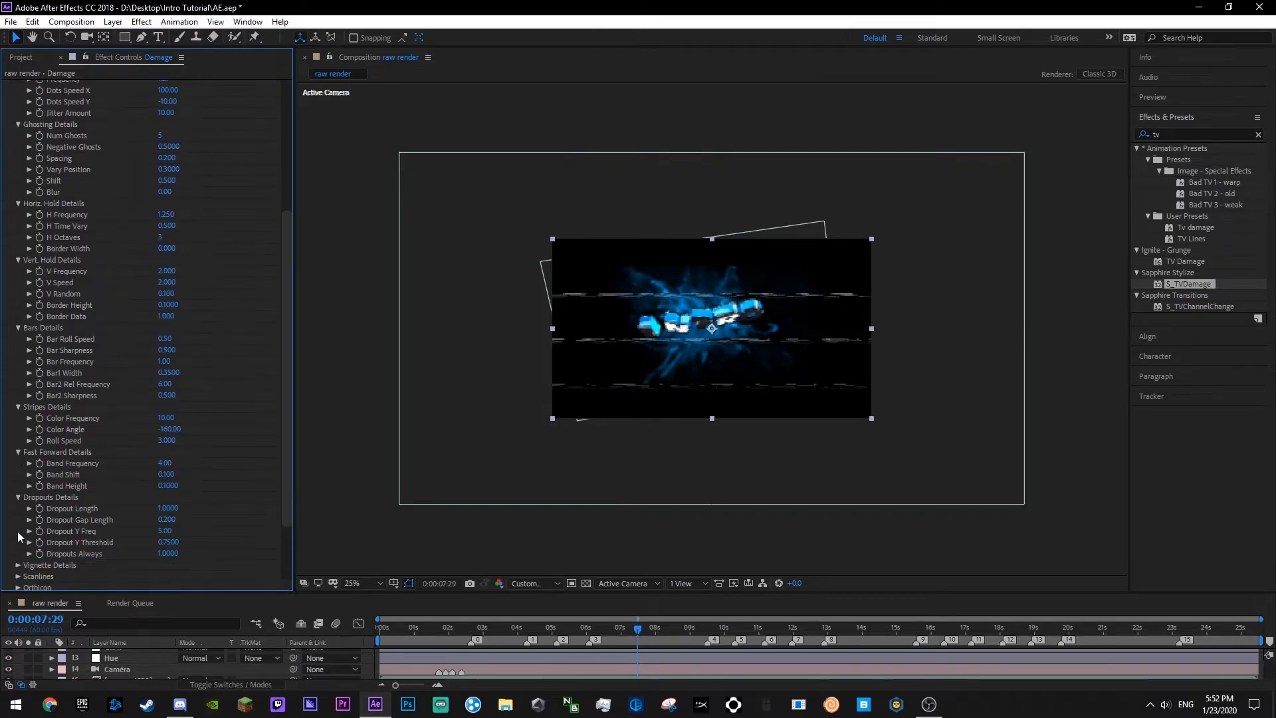
left_click(17, 534)
scroll(17, 531, "down", 2)
left_click(18, 520)
scroll(18, 522, "down", 1)
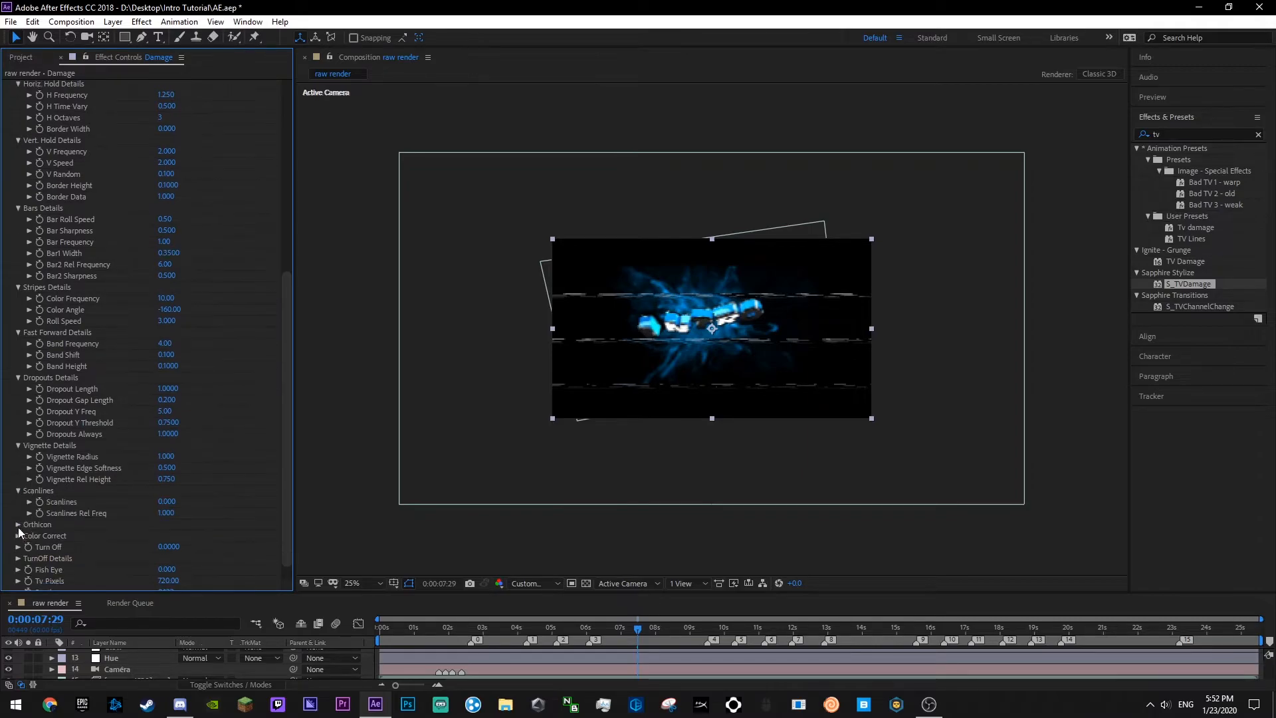
left_click(18, 542)
scroll(18, 540, "down", 1)
left_click(18, 506)
scroll(26, 510, "down", 4)
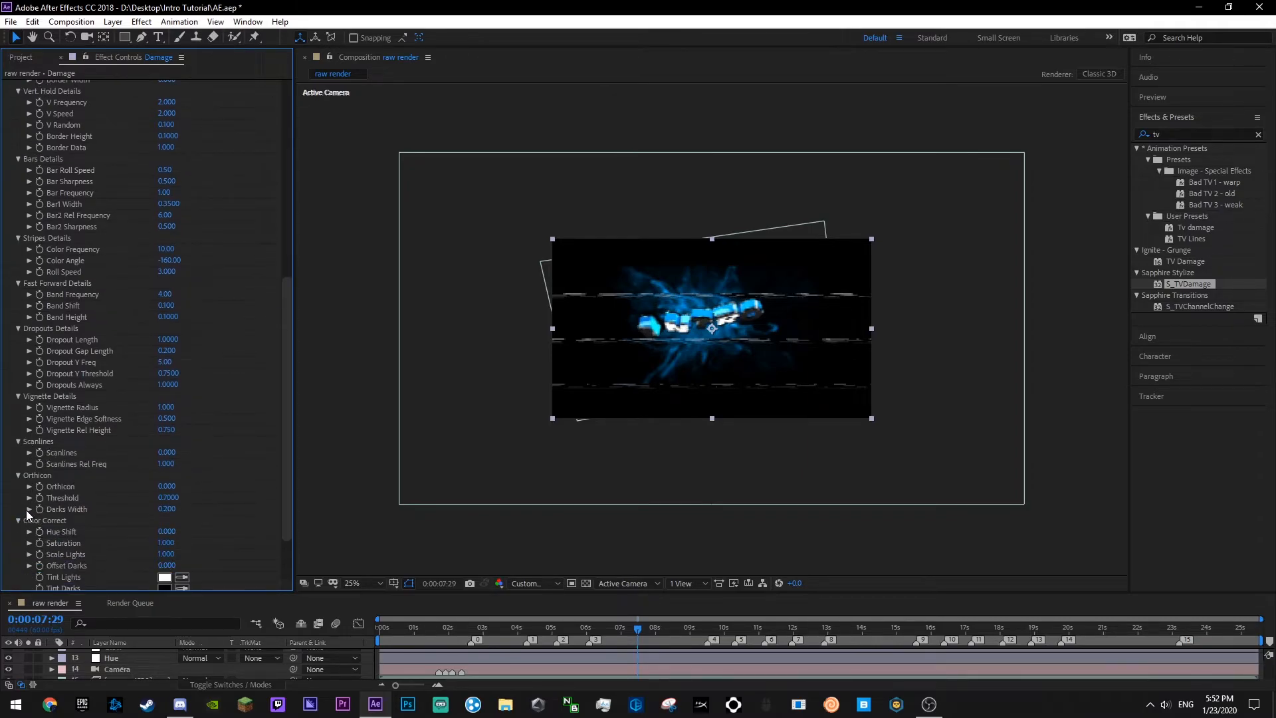
scroll(233, 512, "up", 4)
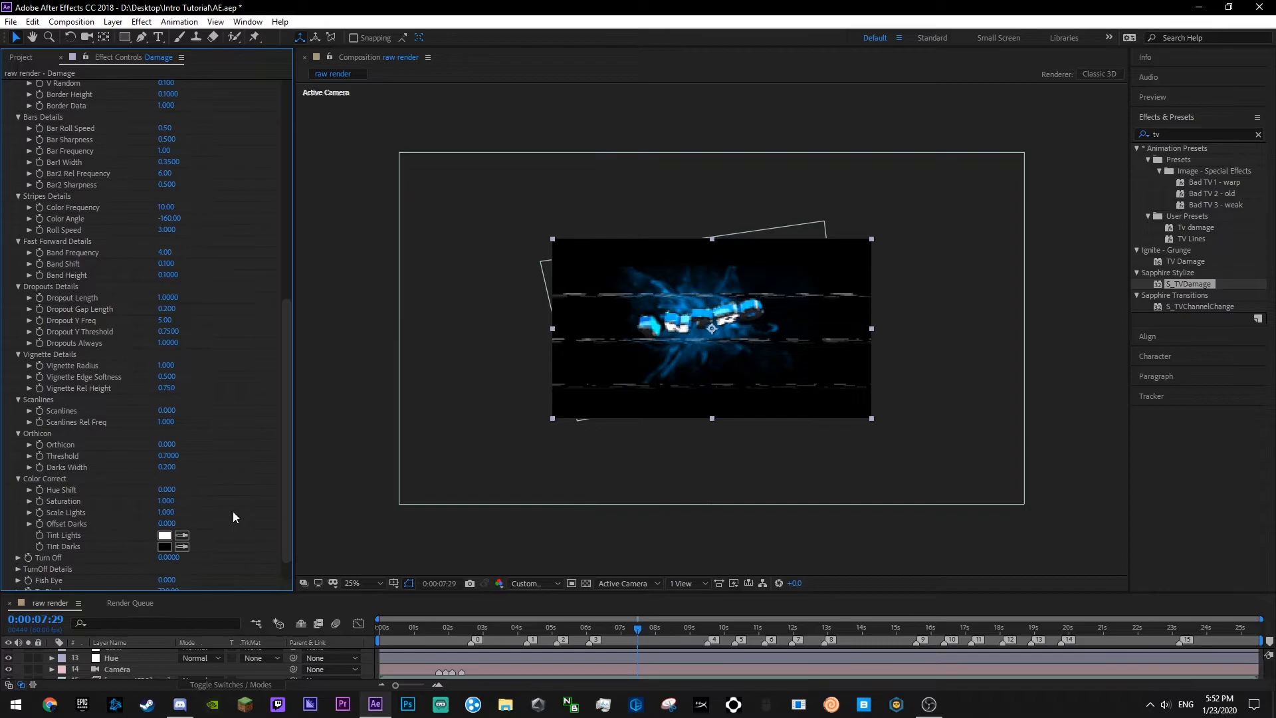
scroll(233, 510, "up", 11)
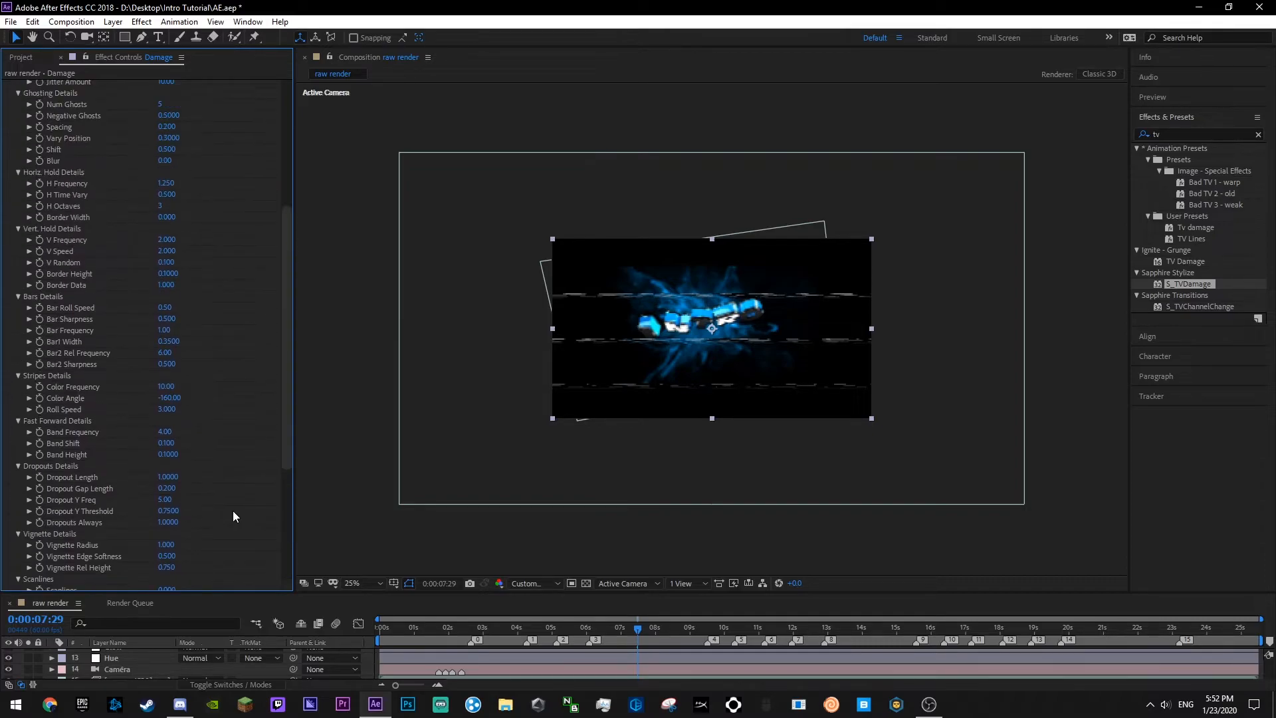
scroll(63, 655, "up", 2)
- Give the timeline more room again, save the project and reveal the Damage layer's Opacity property
left_click_drag(158, 591, 172, 474)
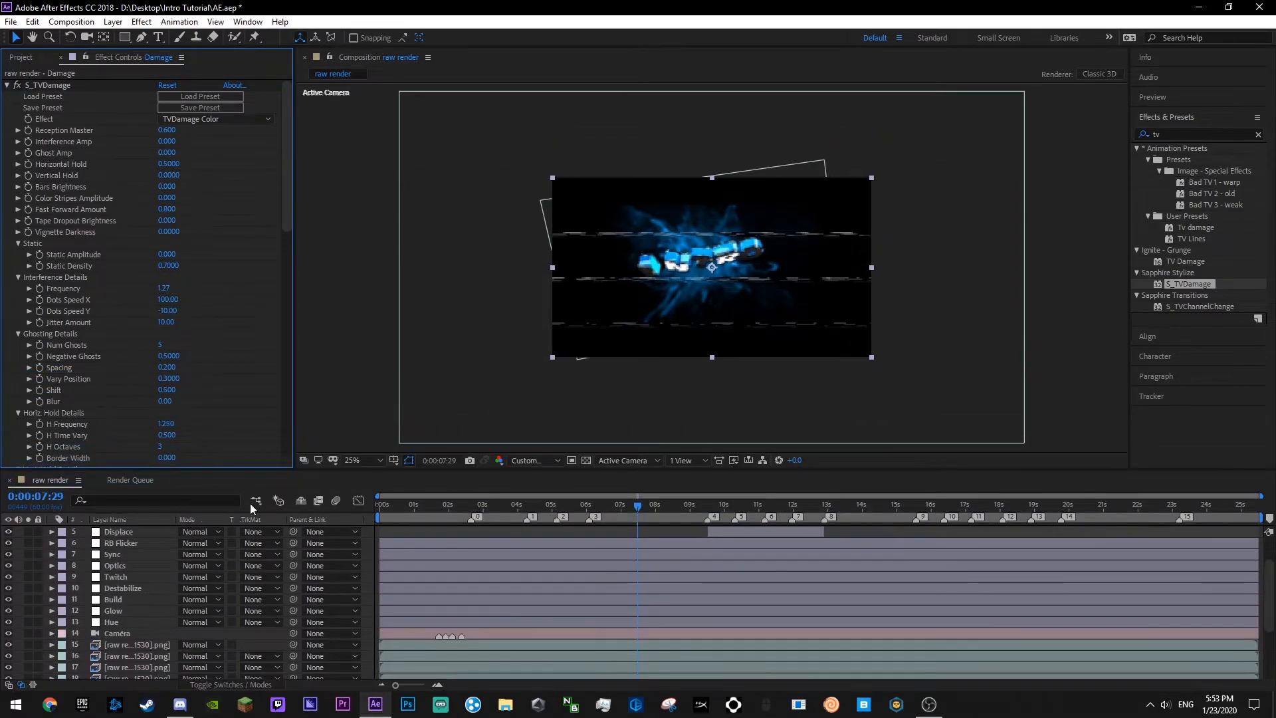
scroll(106, 557, "up", 2)
left_click(126, 566)
key("ctrl+s")
key("t")
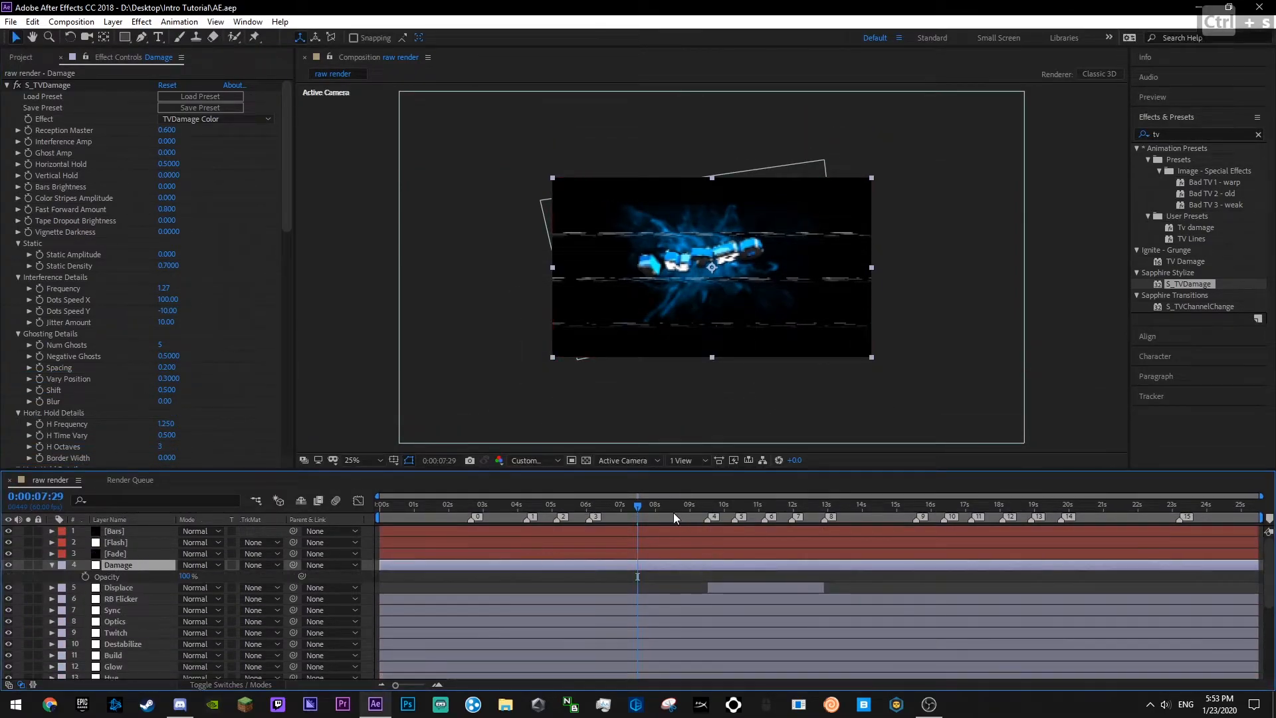
- Start keyframing the Damage layer's opacity with 0% at marker 0 (0:00:02:38)
left_click(460, 514)
scroll(556, 572, "down", 4)
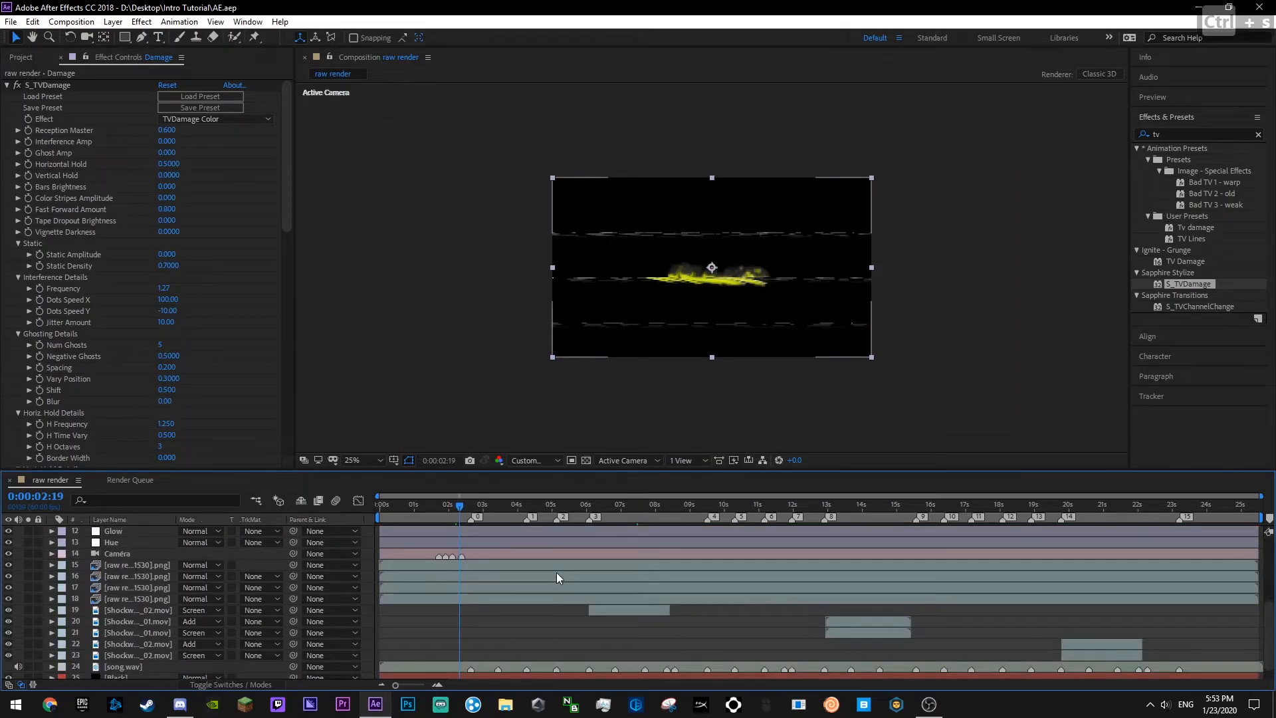
key("k")
key("k")
scroll(557, 572, "up", 3)
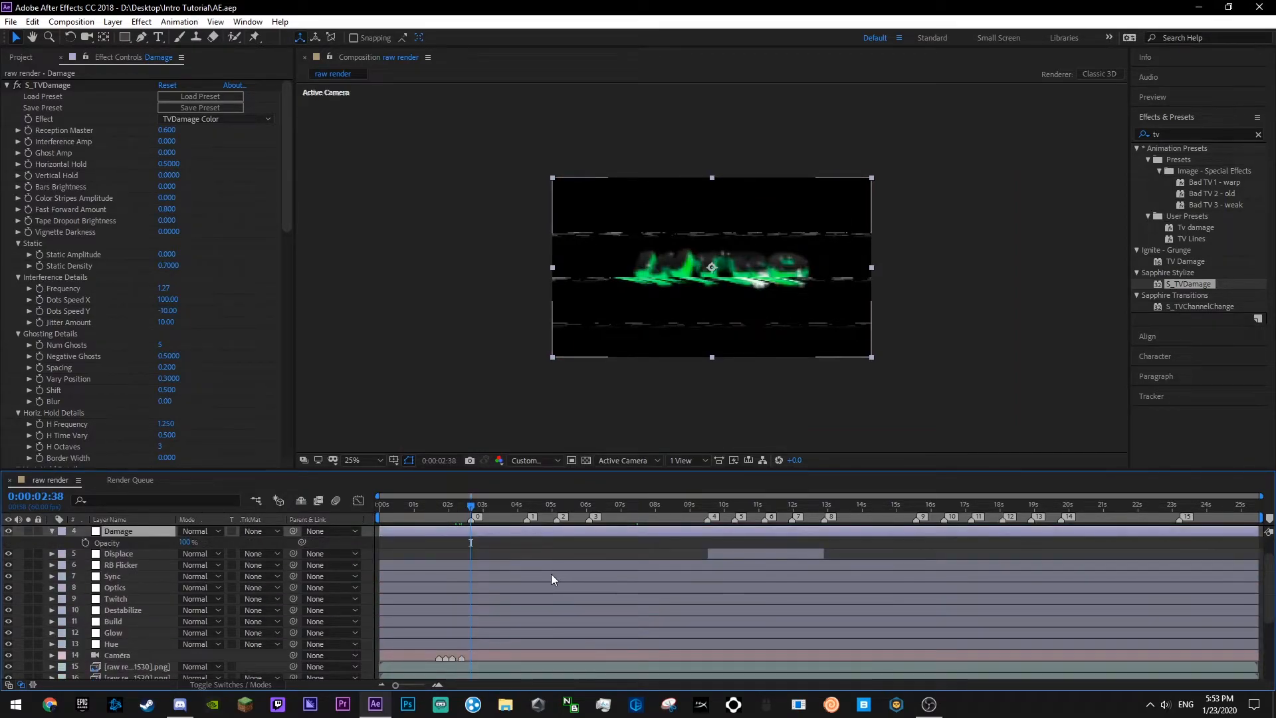
key("End")
scroll(545, 574, "down", 2)
scroll(545, 574, "down", 1)
left_click(468, 512)
scroll(492, 580, "up", 3)
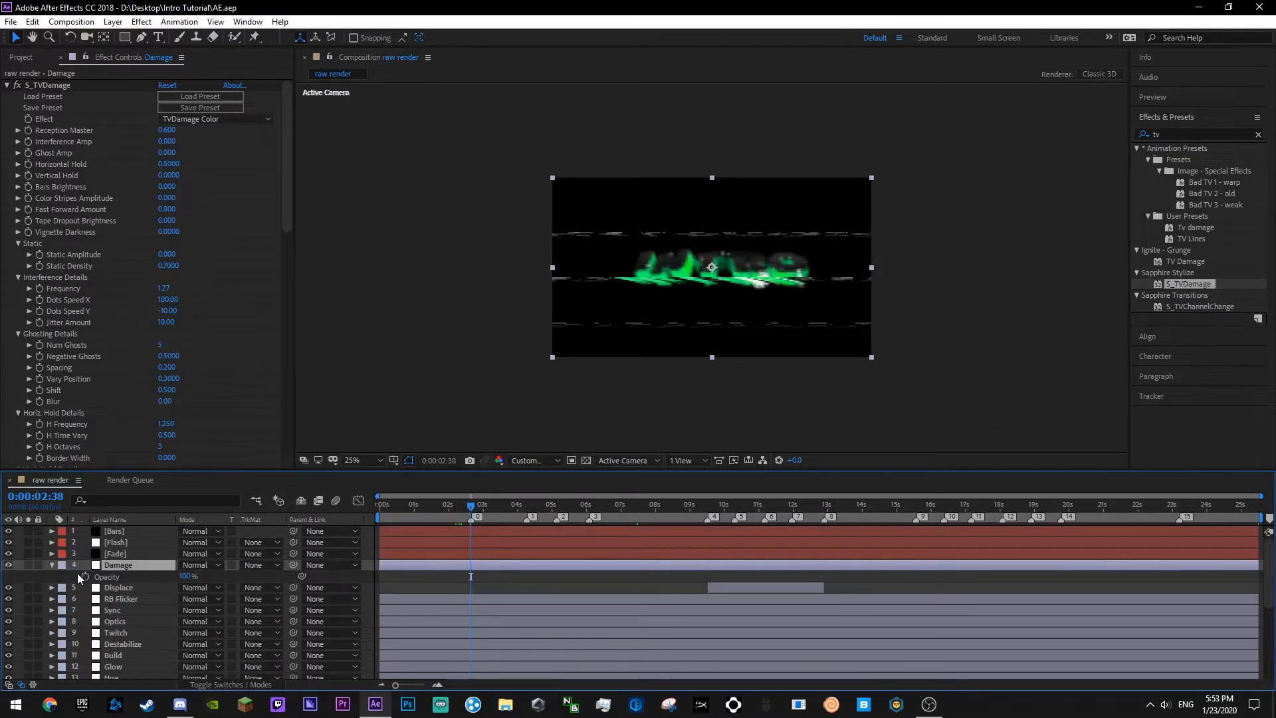
left_click_drag(193, 580, 76, 565)
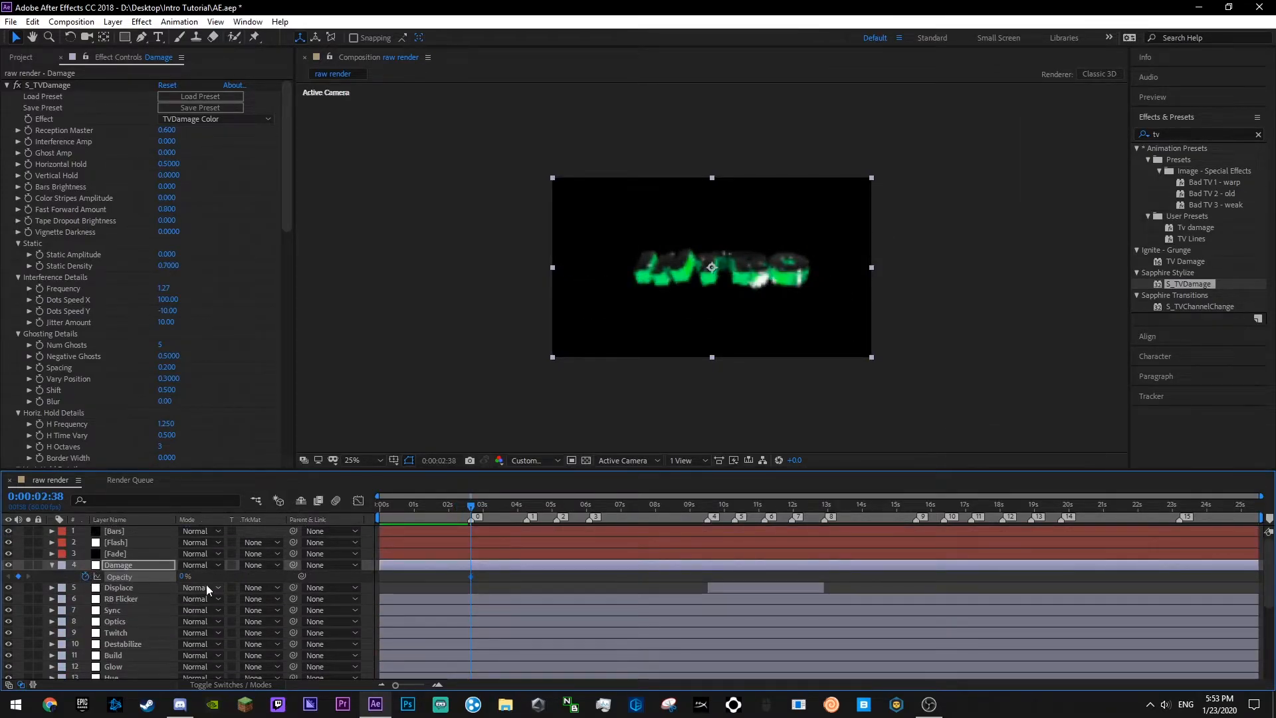
- Raise Damage's opacity to 100% one frame after marker 0 and fade it to 0% on the song's next beat marker
key("Page_Down")
left_click_drag(185, 577, 286, 566)
left_click_drag(483, 511, 494, 510)
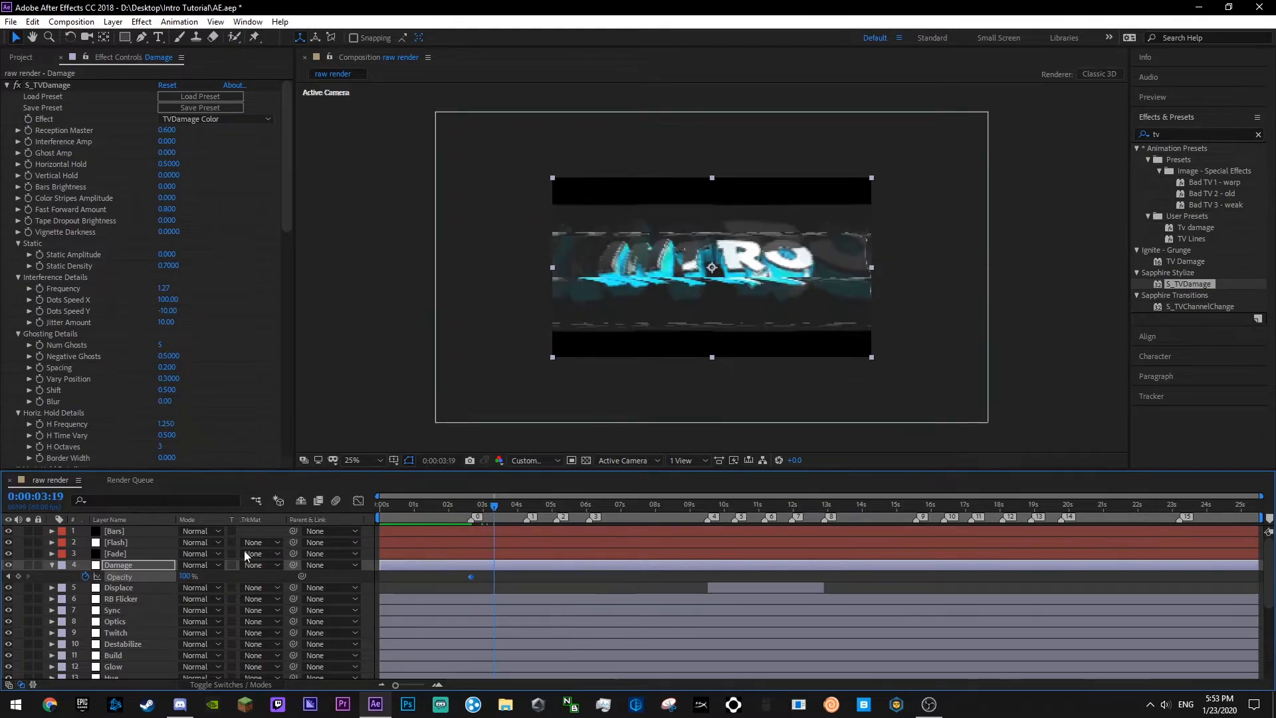
left_click_drag(185, 577, 100, 576)
key("ctrl+s")
left_click_drag(493, 576, 498, 576)
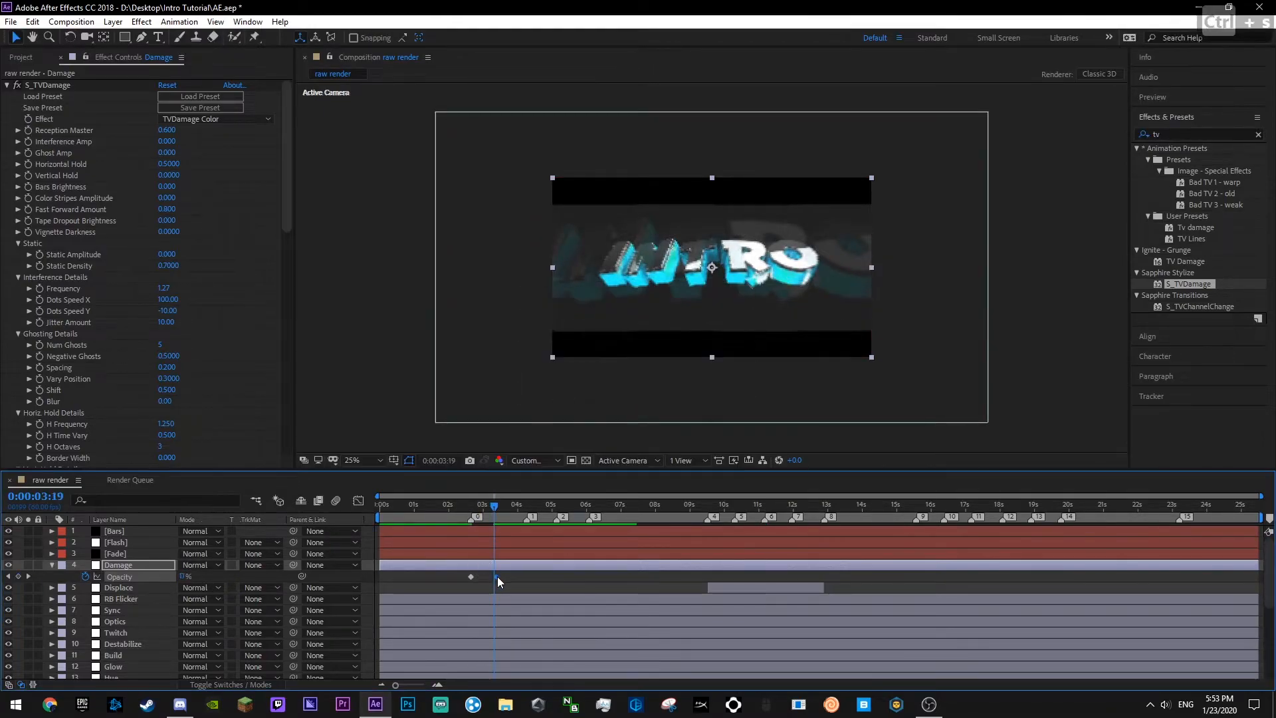
- Copy Motion Tile from the Displace layer to the Damage layer, place it above S_TVDamage and save the project
left_click(119, 588)
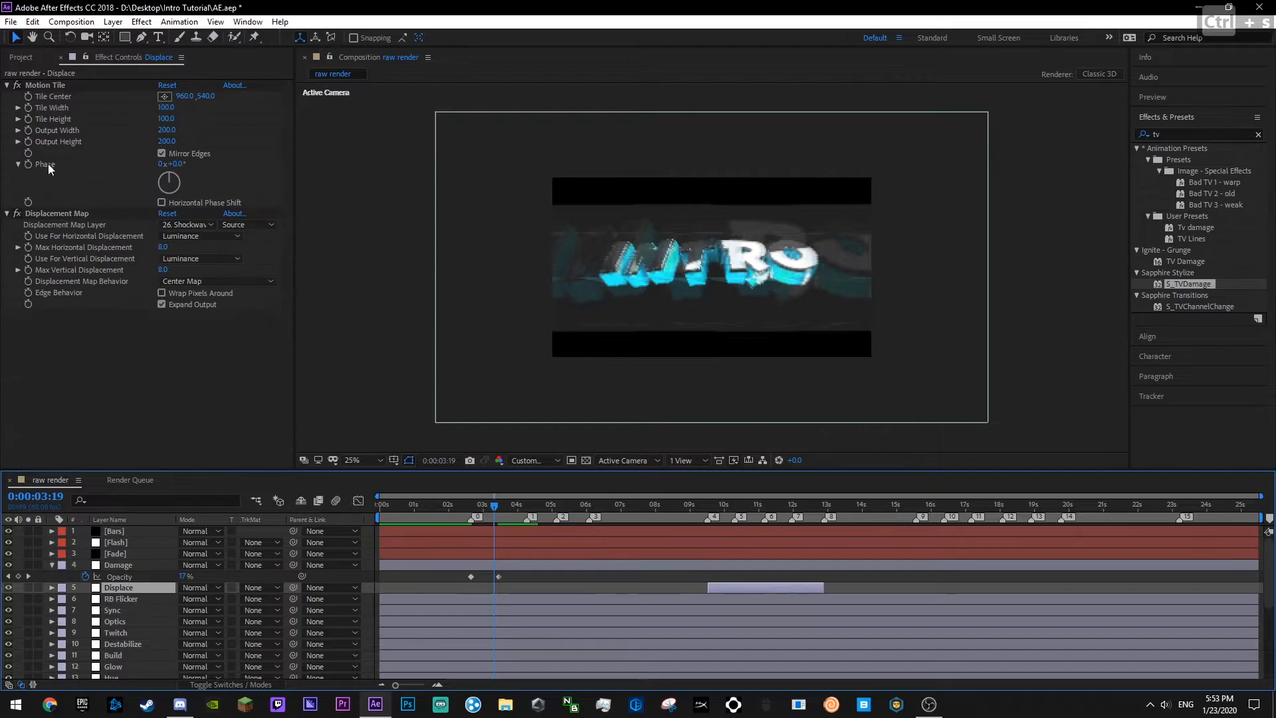
left_click(48, 87)
key("ctrl+c")
left_click_drag(293, 270, 227, 279)
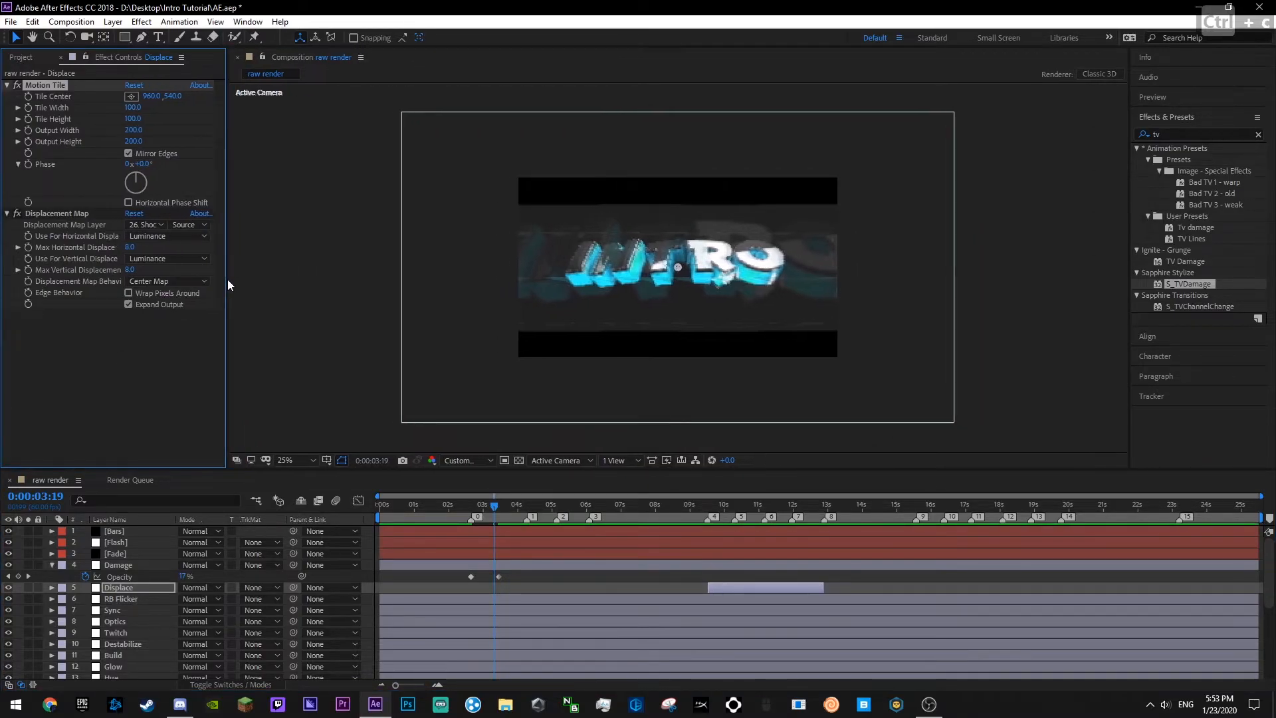
left_click(120, 566)
key("ctrl+v")
scroll(73, 380, "down", 10)
left_click_drag(48, 236, 47, 85)
key("ctrl+s")
- Preview the Damage effect at marker 0 by playing the composition from the start and again from 0:00:01:38
left_click(52, 565)
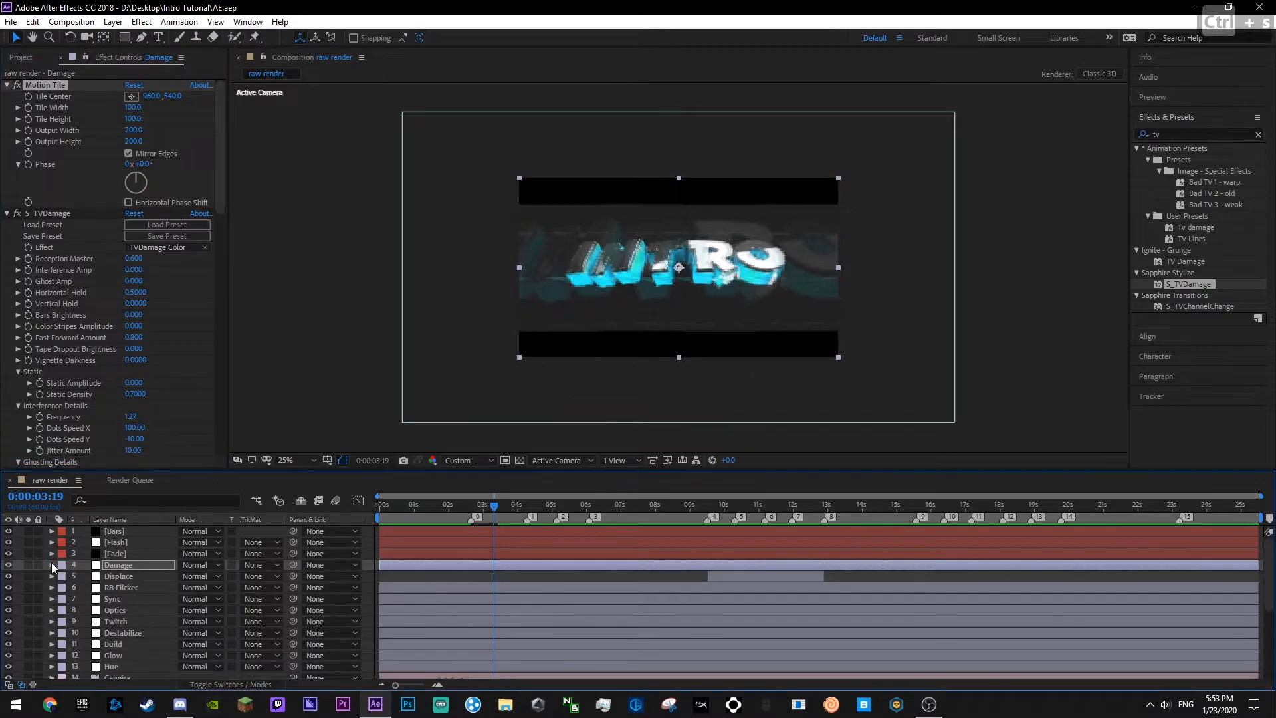
key("y")
key("t")
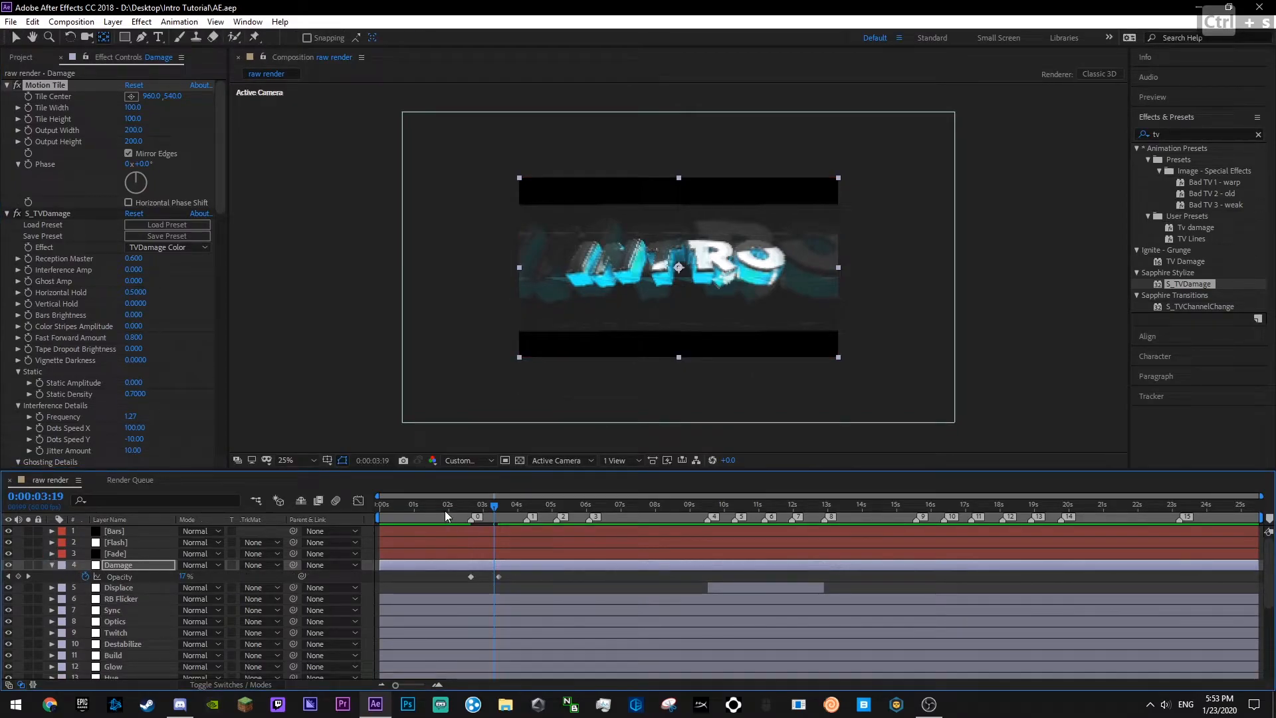
key("v")
left_click_drag(445, 511, 258, 517)
key("ctrl+s")
left_click(399, 578)
key("space")
scroll(481, 585, "down", 4)
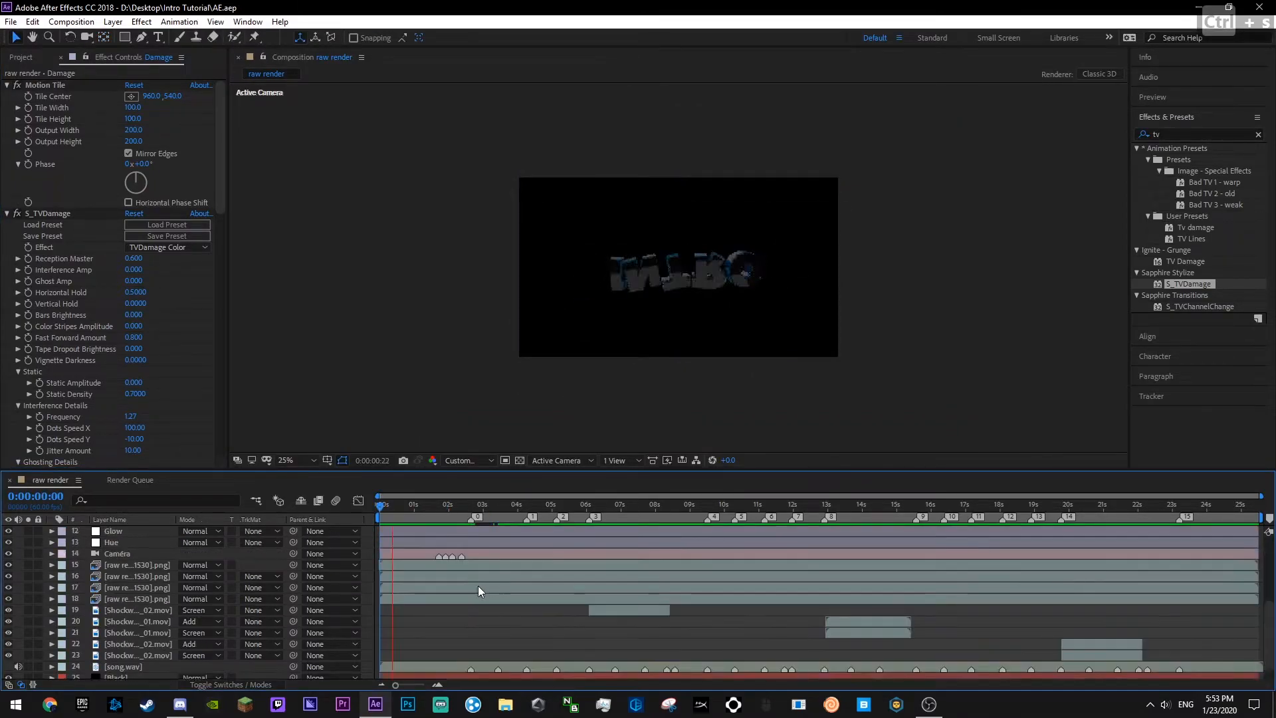
scroll(481, 584, "down", 1)
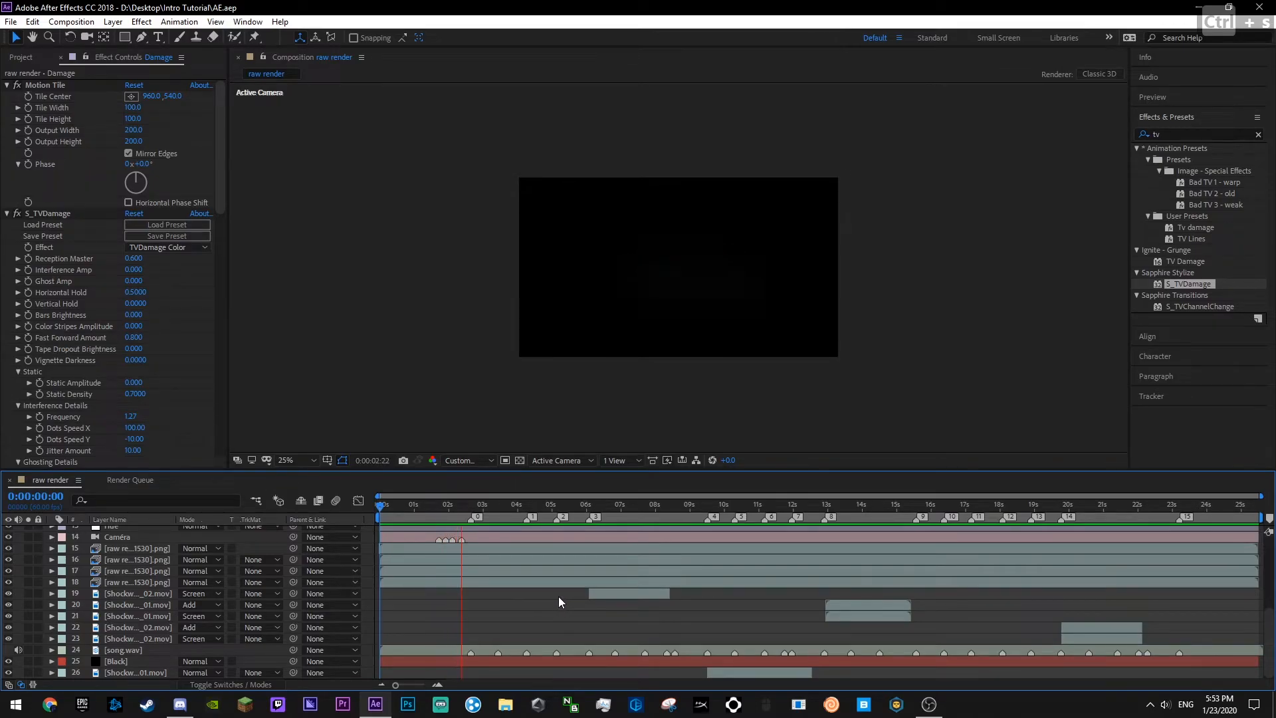
left_click(435, 504)
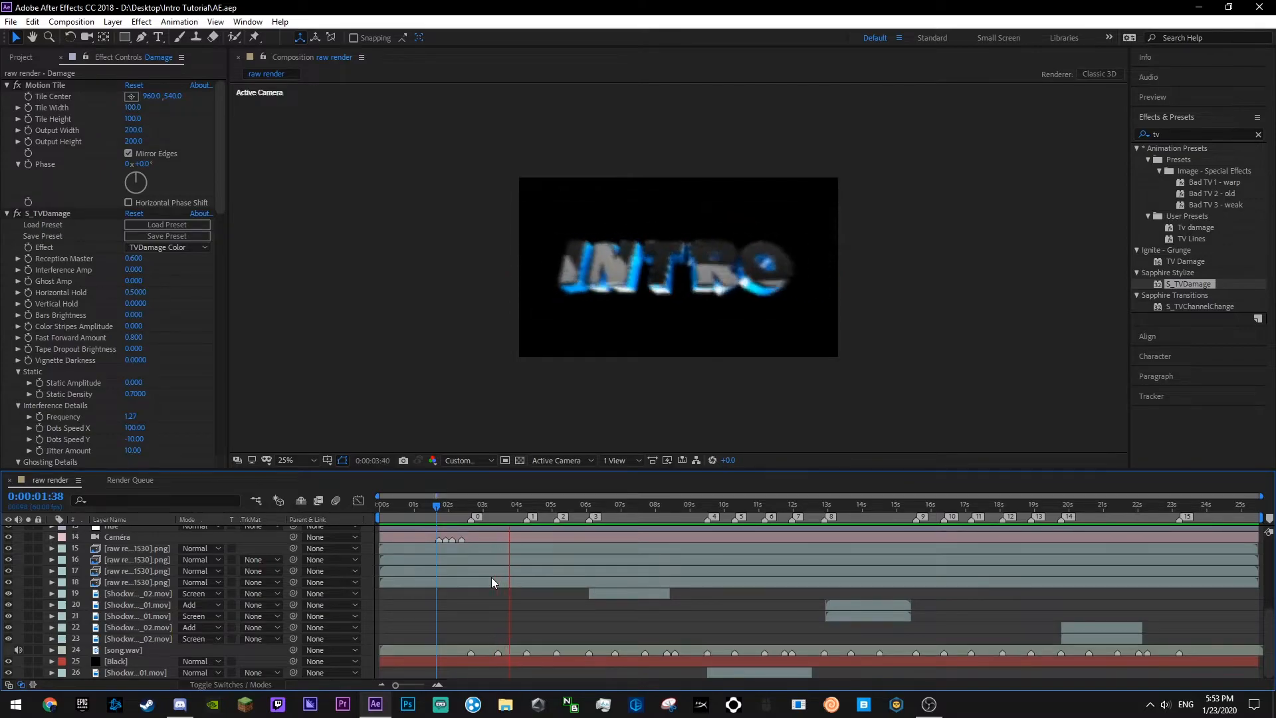
scroll(492, 581, "up", 5)
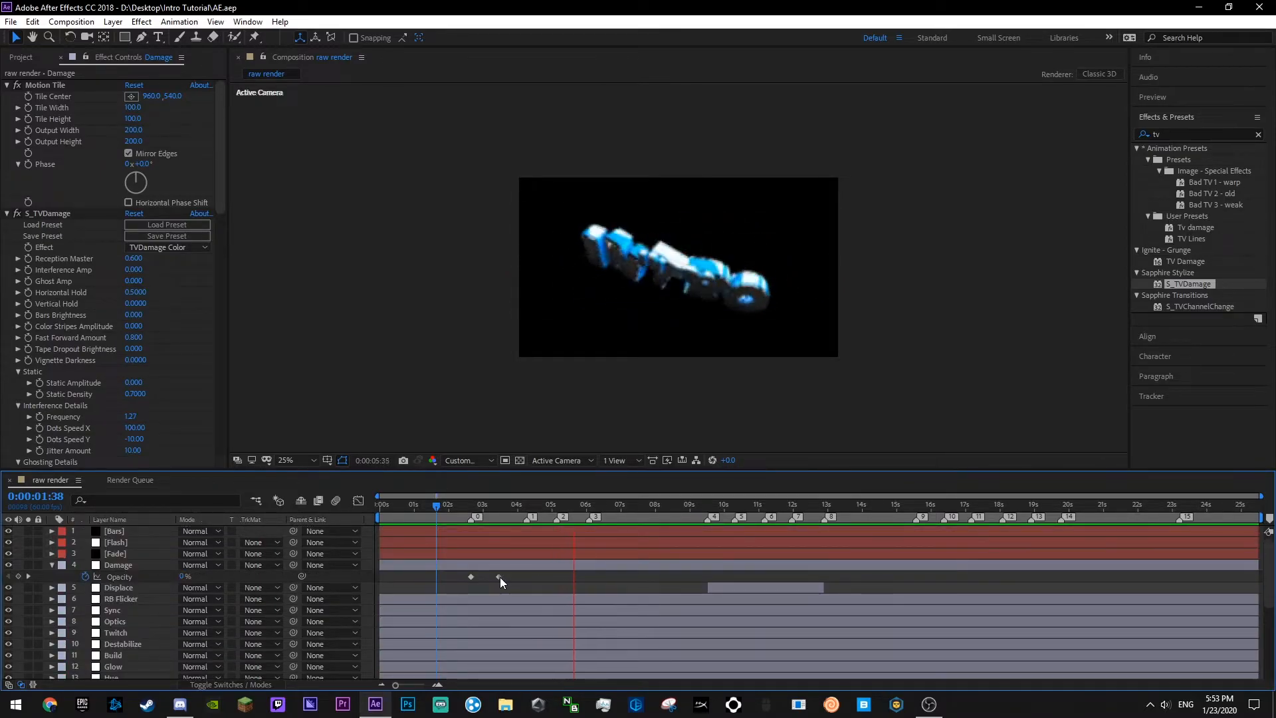
scroll(583, 577, "down", 5)
- Paste a copy of the Damage layer's opacity keyframes at marker 3 (0:00:06:04) and save the project
left_click(607, 511)
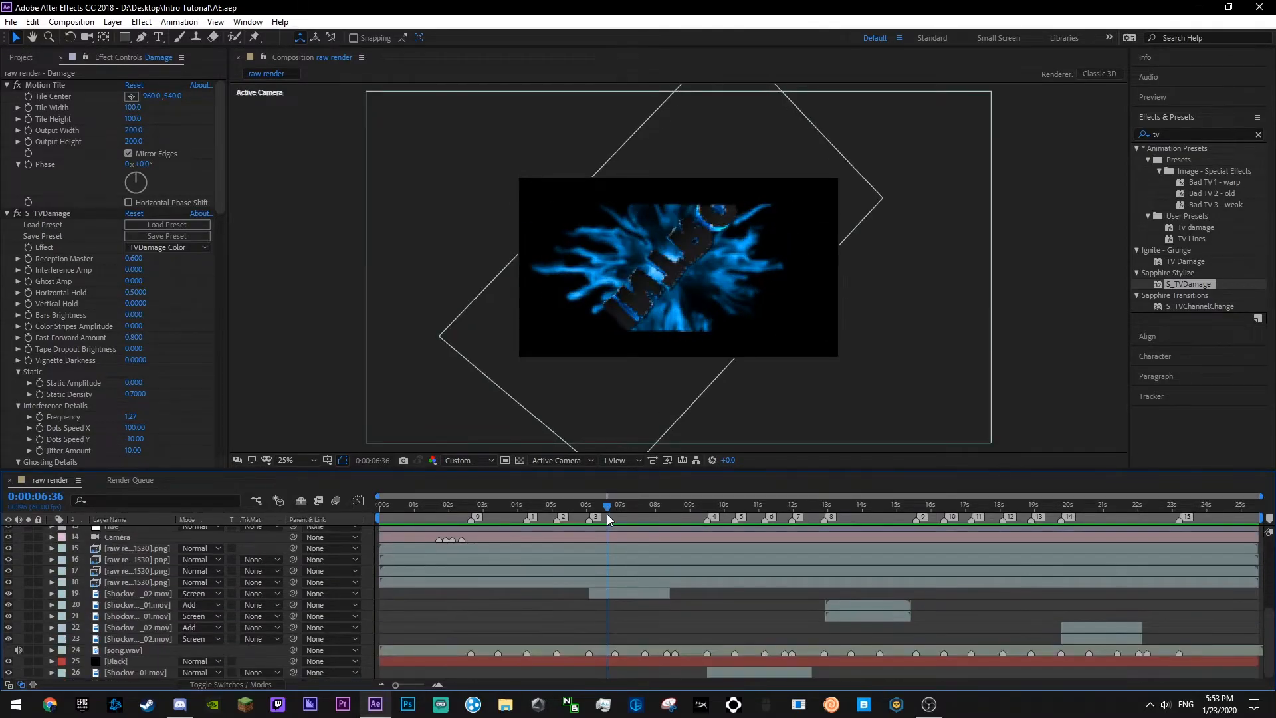
key("3")
scroll(525, 561, "up", 5)
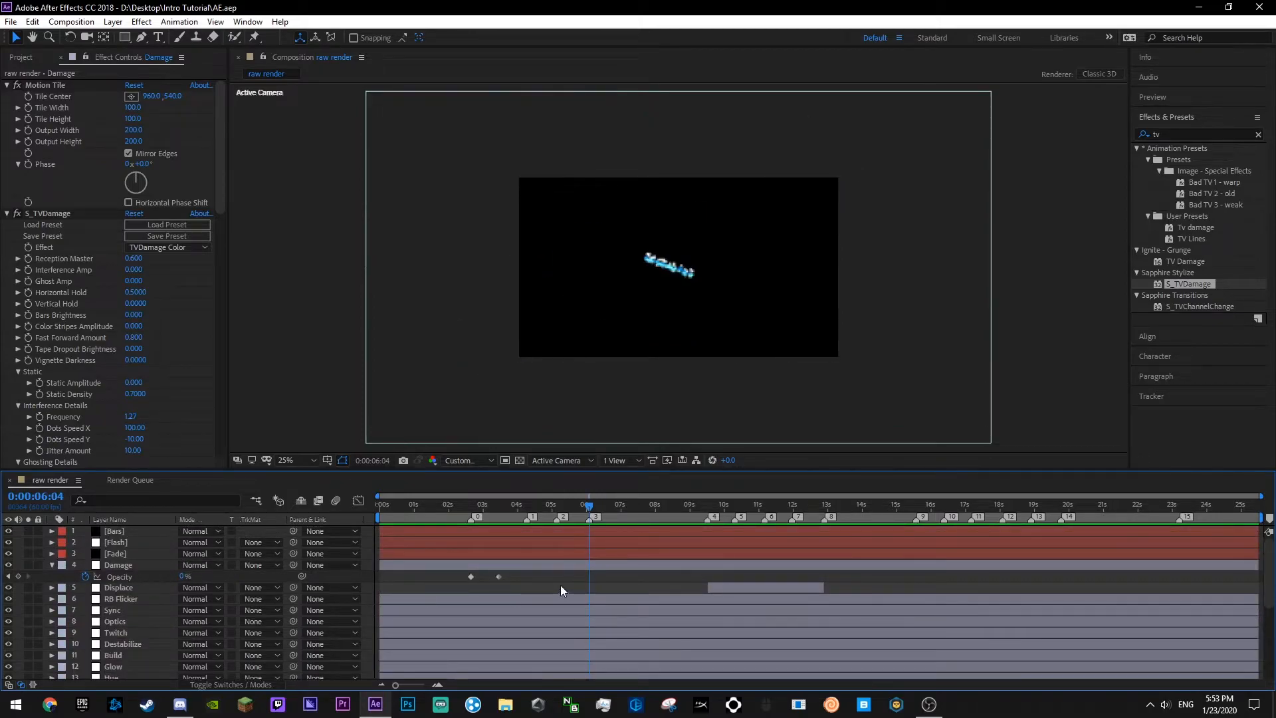
left_click_drag(560, 585, 458, 576)
key("ctrl+c")
key("ctrl+v")
key("ctrl+s")
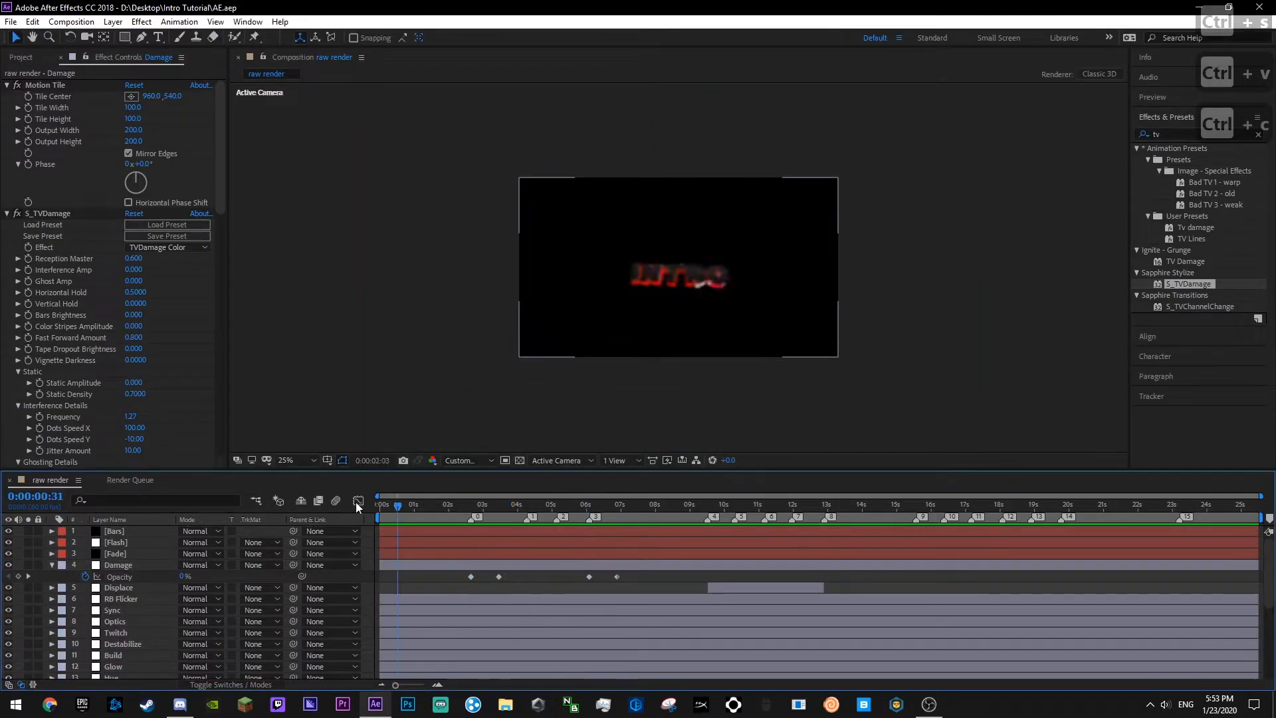
- Review the intro's playback and paste the Damage layer's marker 3 opacity keyframes at marker 14 (0:00:19:46)
scroll(579, 563, "down", 5)
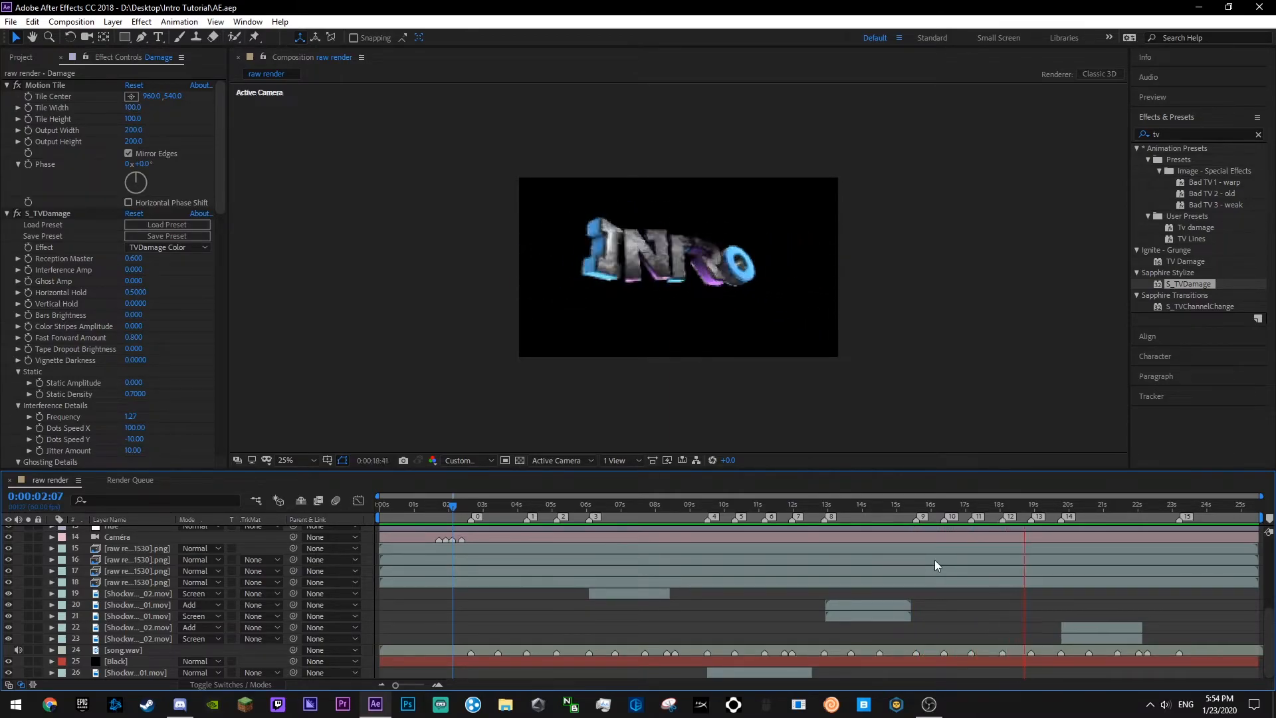
key("ctrl+s")
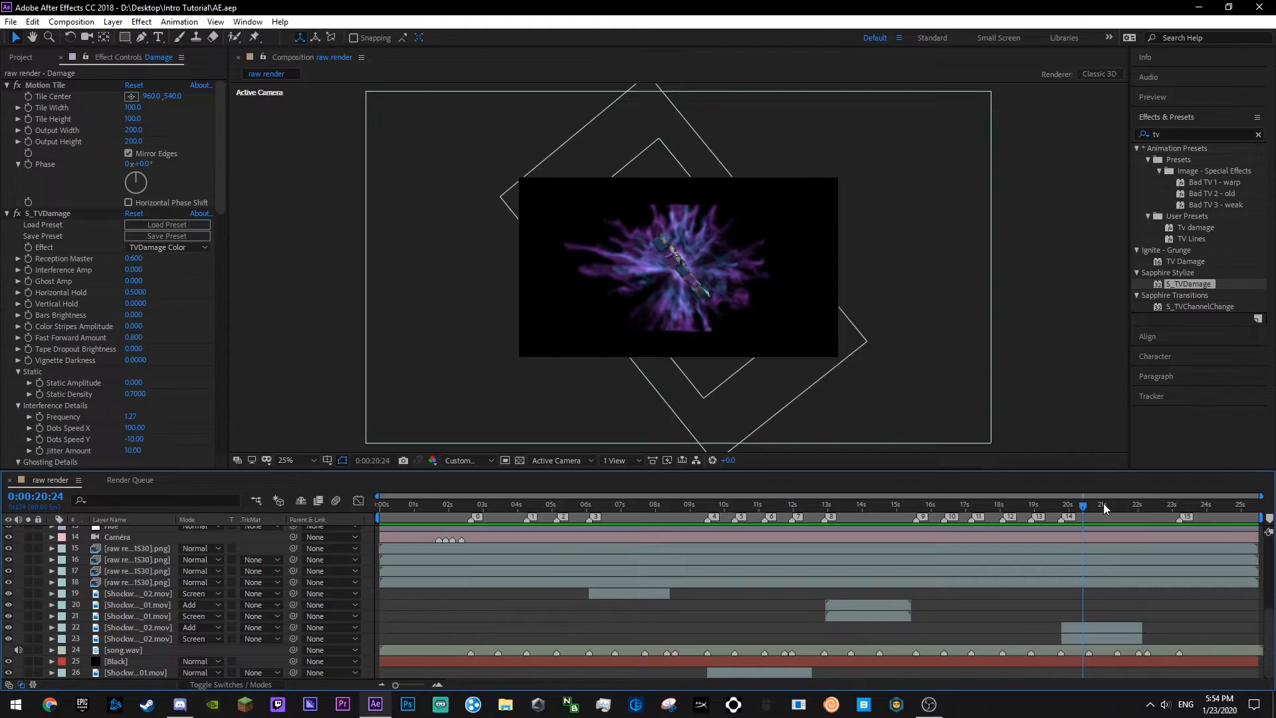
scroll(1028, 595, "up", 5)
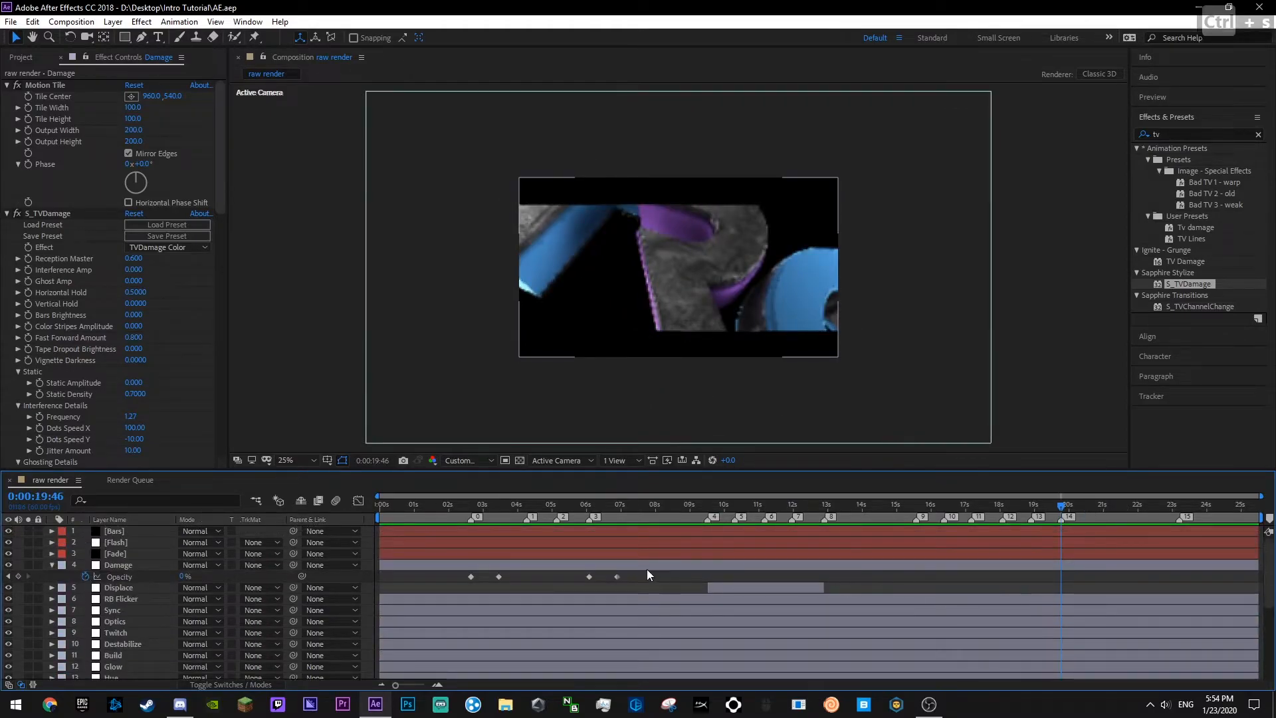
left_click_drag(647, 569, 569, 574)
key("ctrl+c")
key("ctrl+v")
left_click(567, 580)
key("ctrl+s")
- Preview the damage effect at marker 14 from about 0:00:18:38, collapse the Damage layer's properties and save
left_click(1022, 506)
key("space")
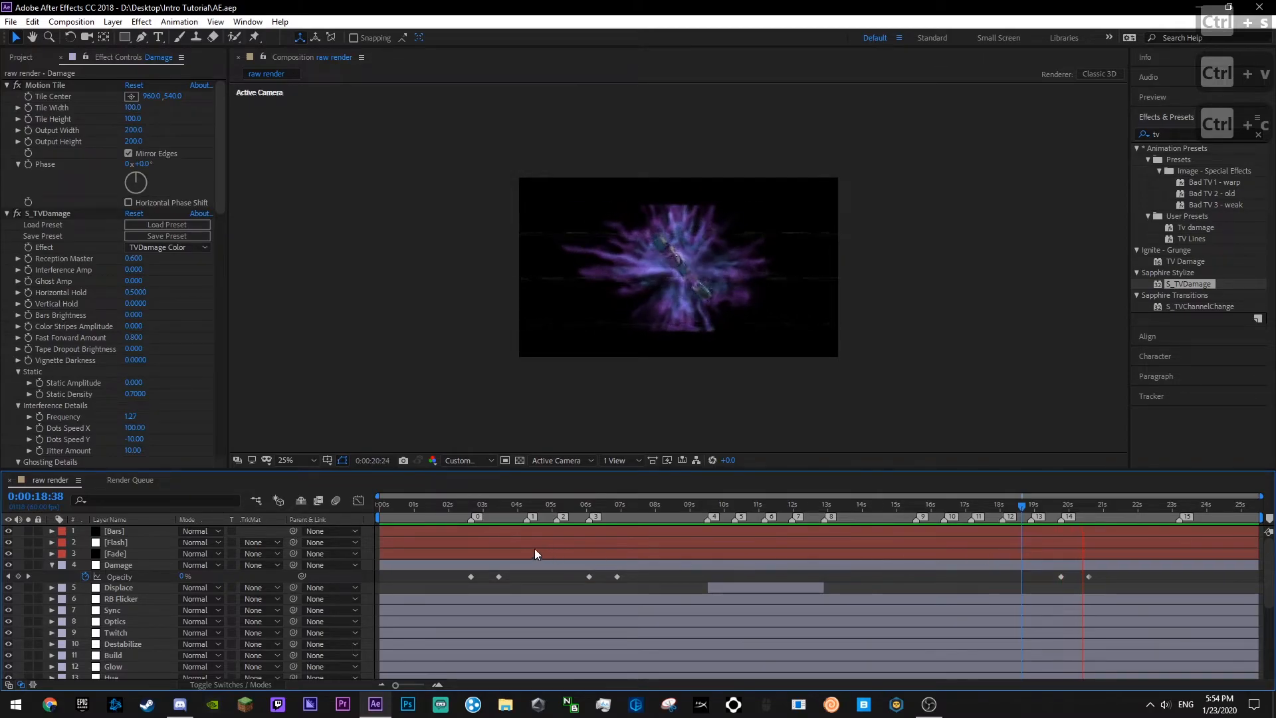
left_click(1019, 507)
key("space")
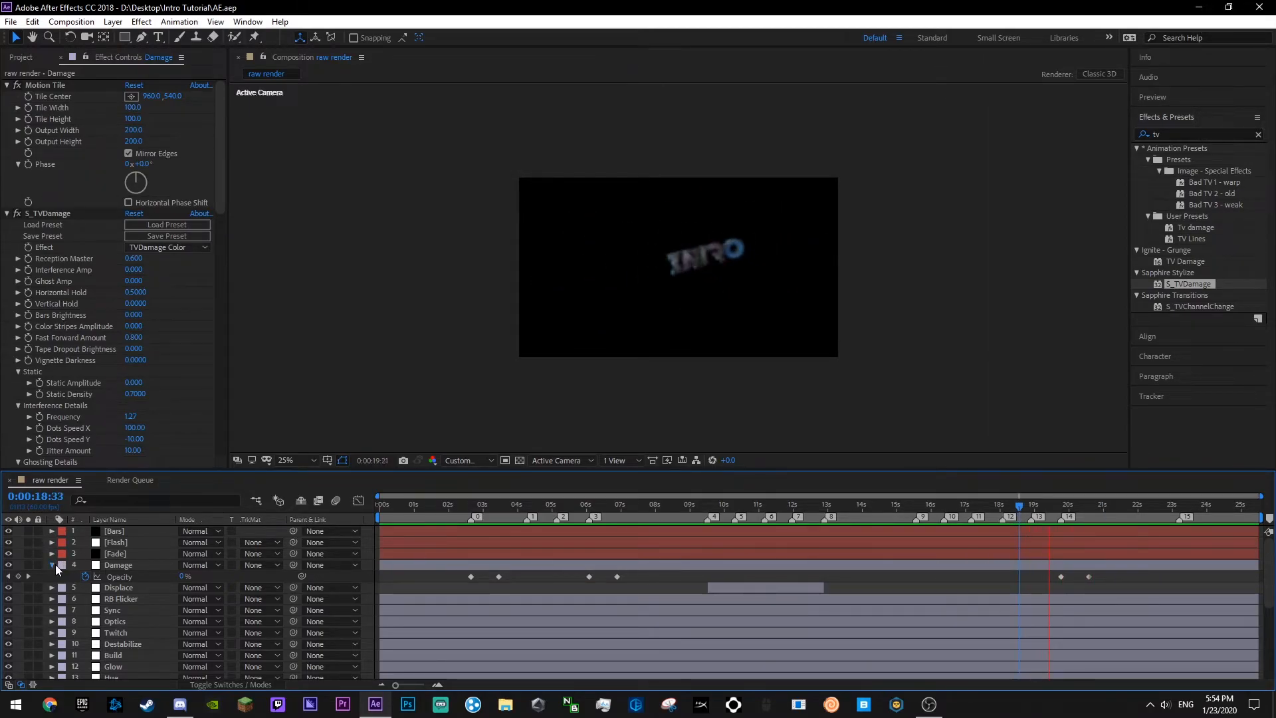
left_click(53, 565)
key("ctrl+s")
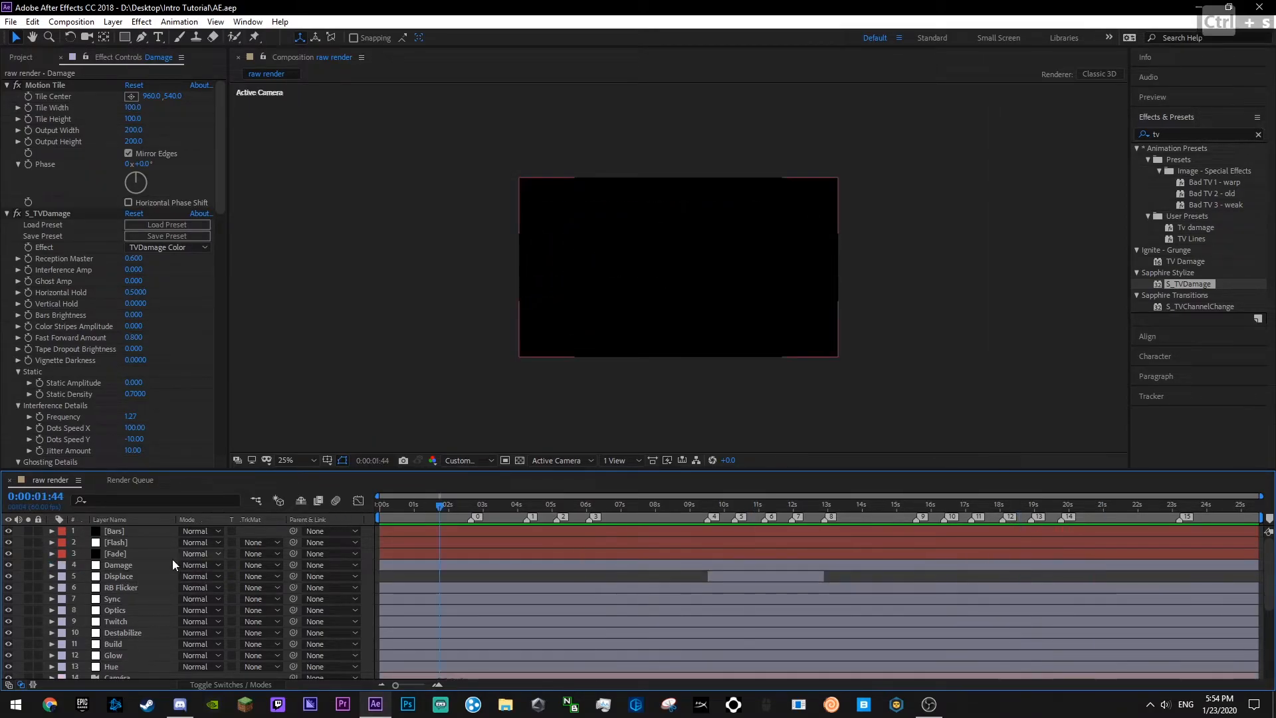
- Check the Caméra layer in the timeline and play the intro around marker 14 and again from 0:00:01:46
scroll(117, 612, "down", 3)
left_click(117, 576)
left_click(438, 684)
left_click_drag(410, 684, 384, 683)
left_click(537, 663)
key("ctrl+s")
left_click(1032, 511)
key("space")
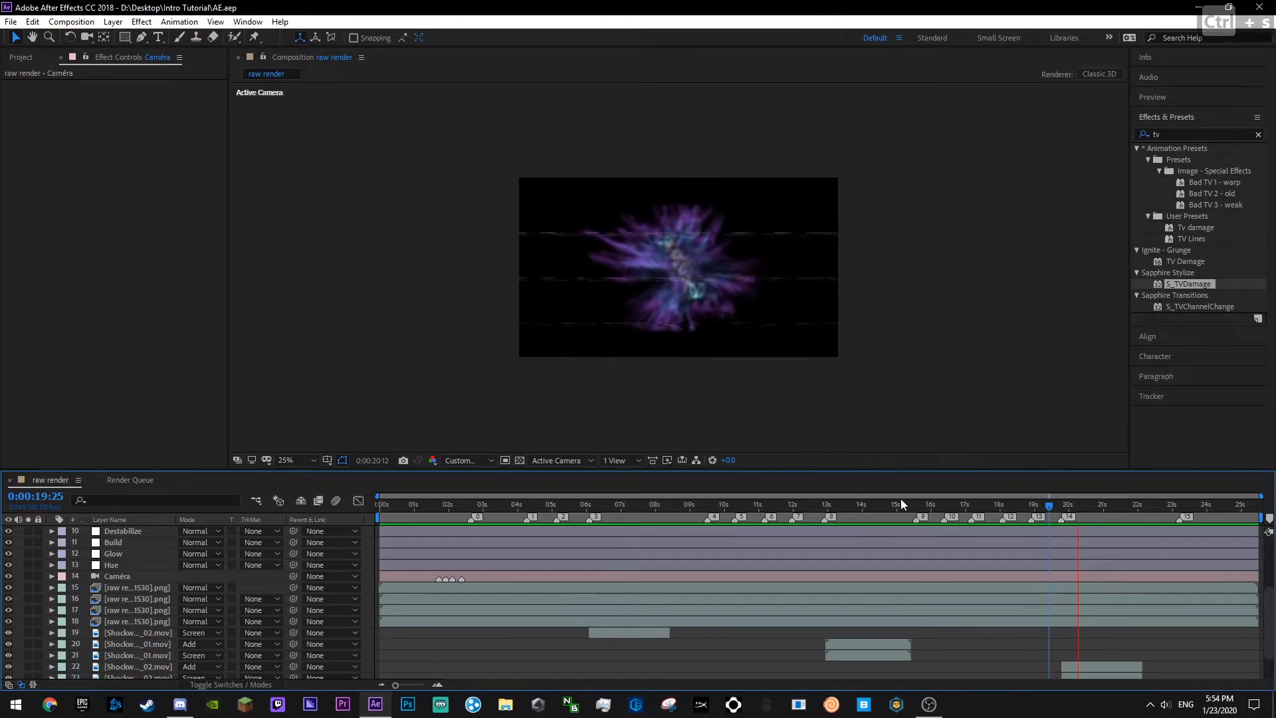
left_click(441, 513)
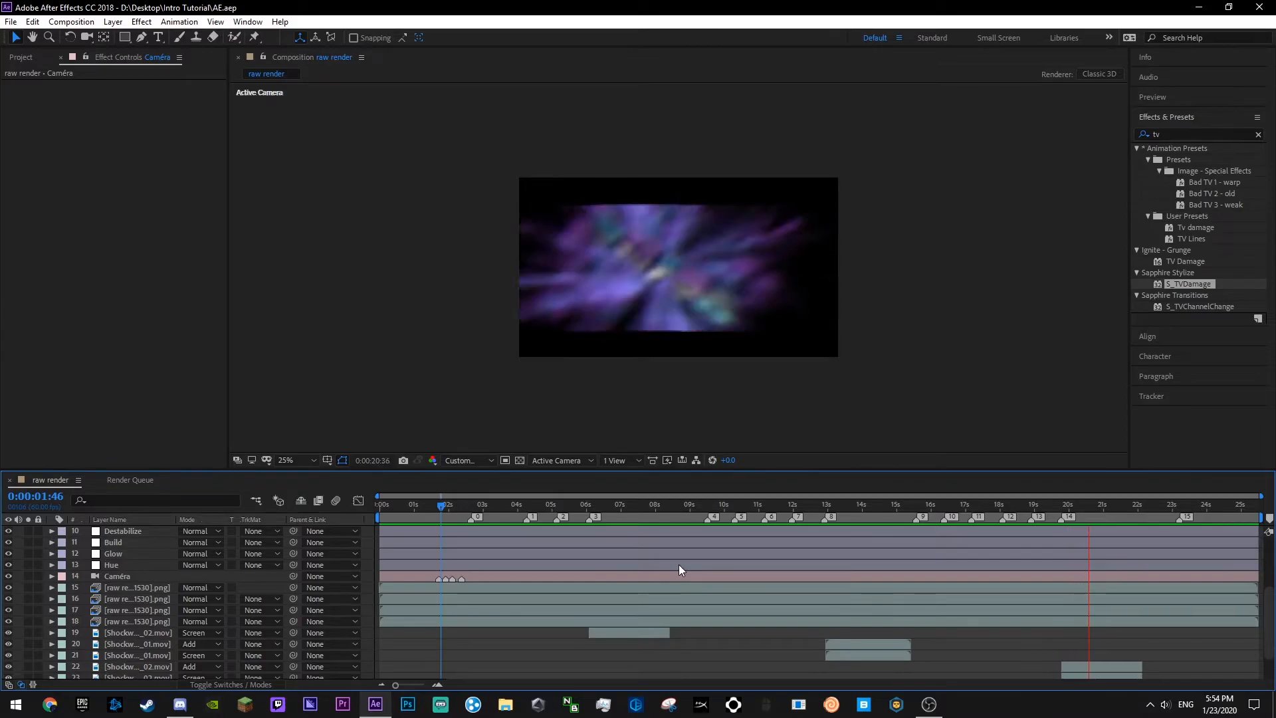
scroll(711, 549, "down", 2)
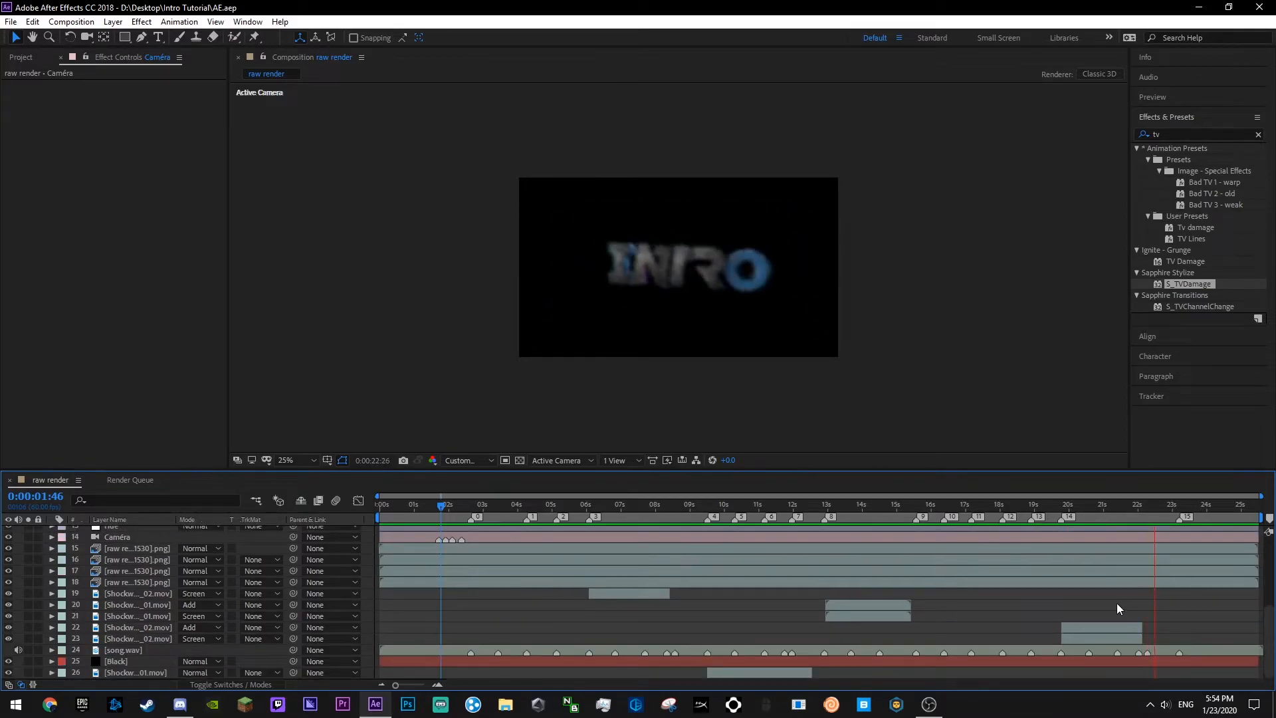
- Place the playhead at 0:00:15:12, clear the effects search and save the project
left_click(903, 505)
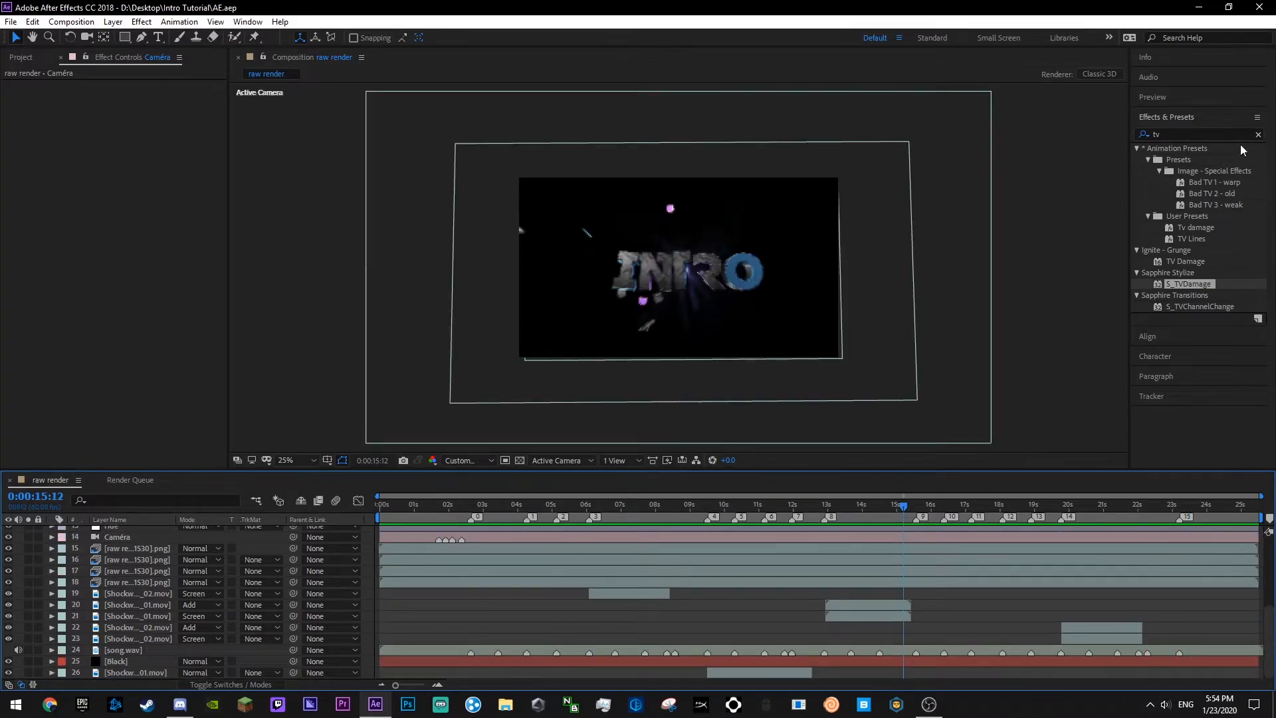
left_click(1258, 134)
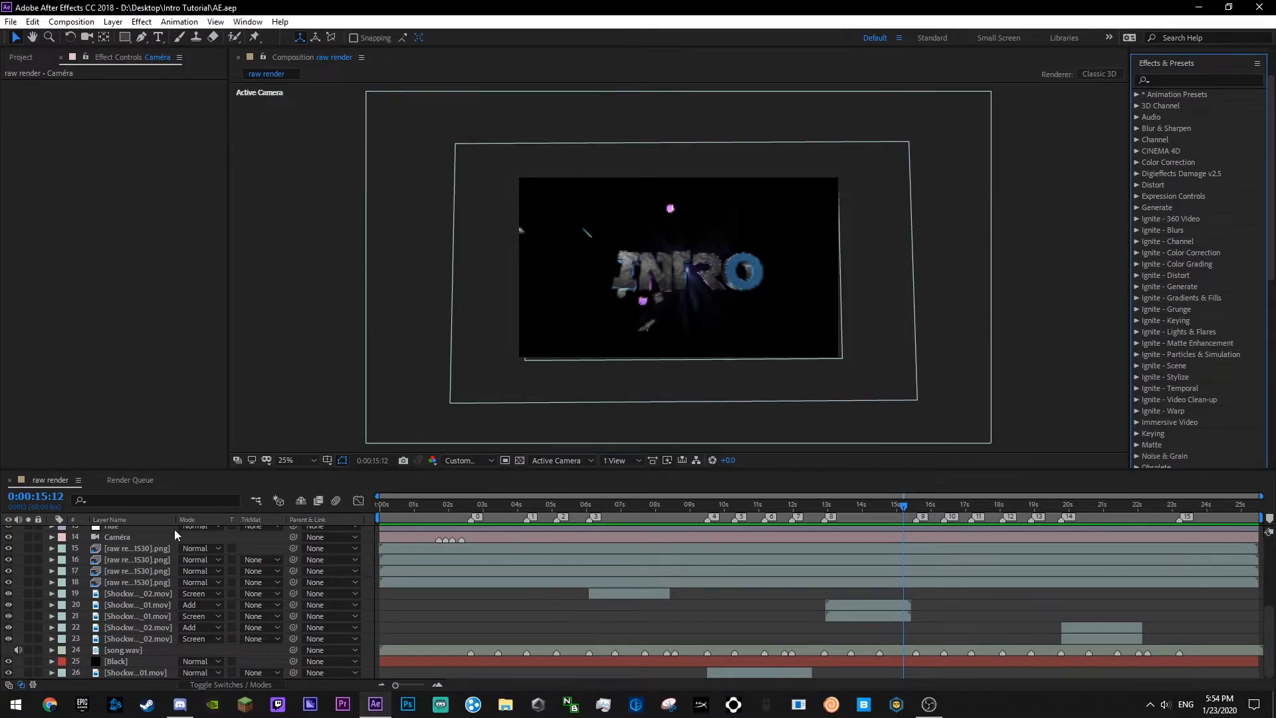
scroll(117, 587, "up", 5)
left_click(109, 617)
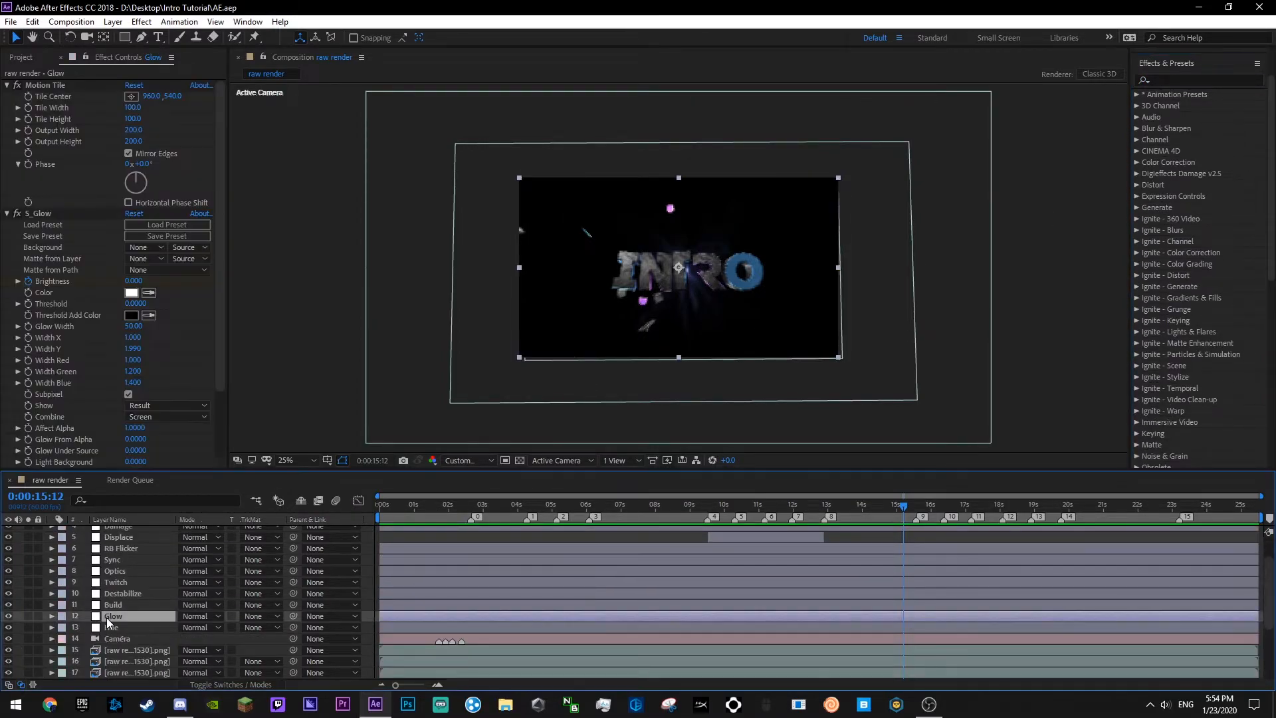
key("ctrl+s")
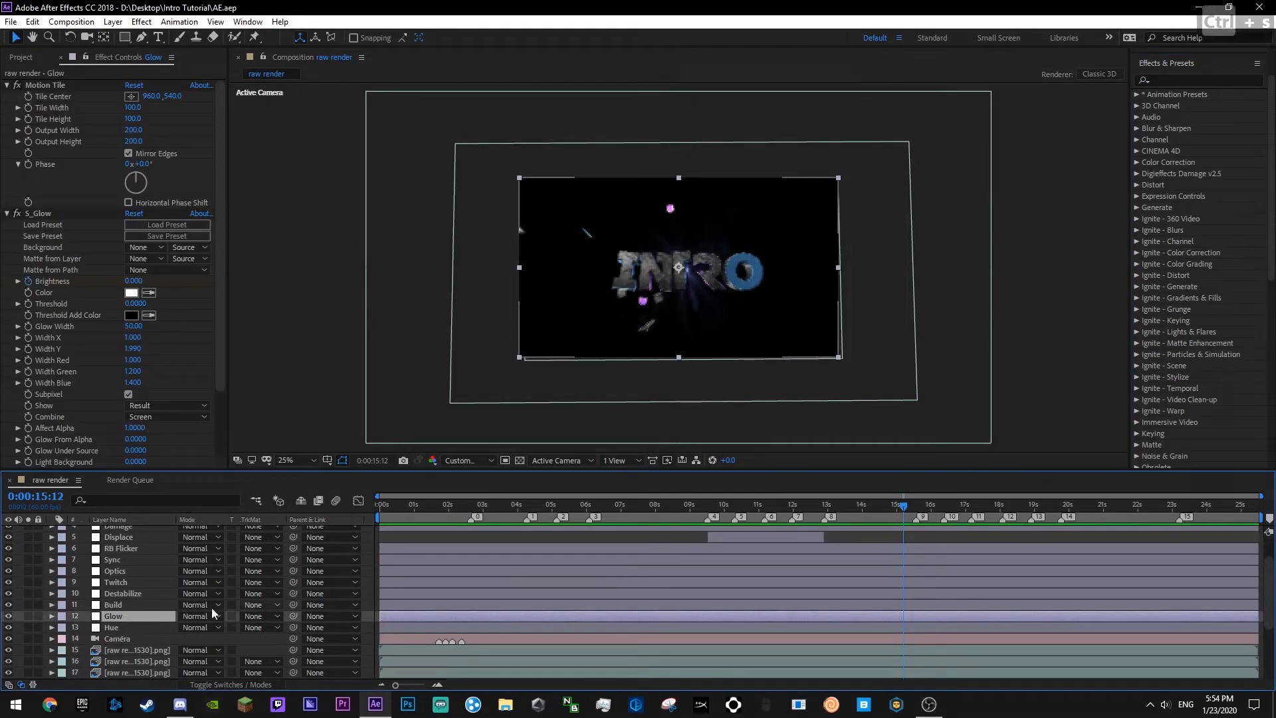
- Add a new adjustment layer directly above the Twitch layer, name it Puddle and save the project
left_click(121, 592)
left_click(116, 582)
right_click(374, 430)
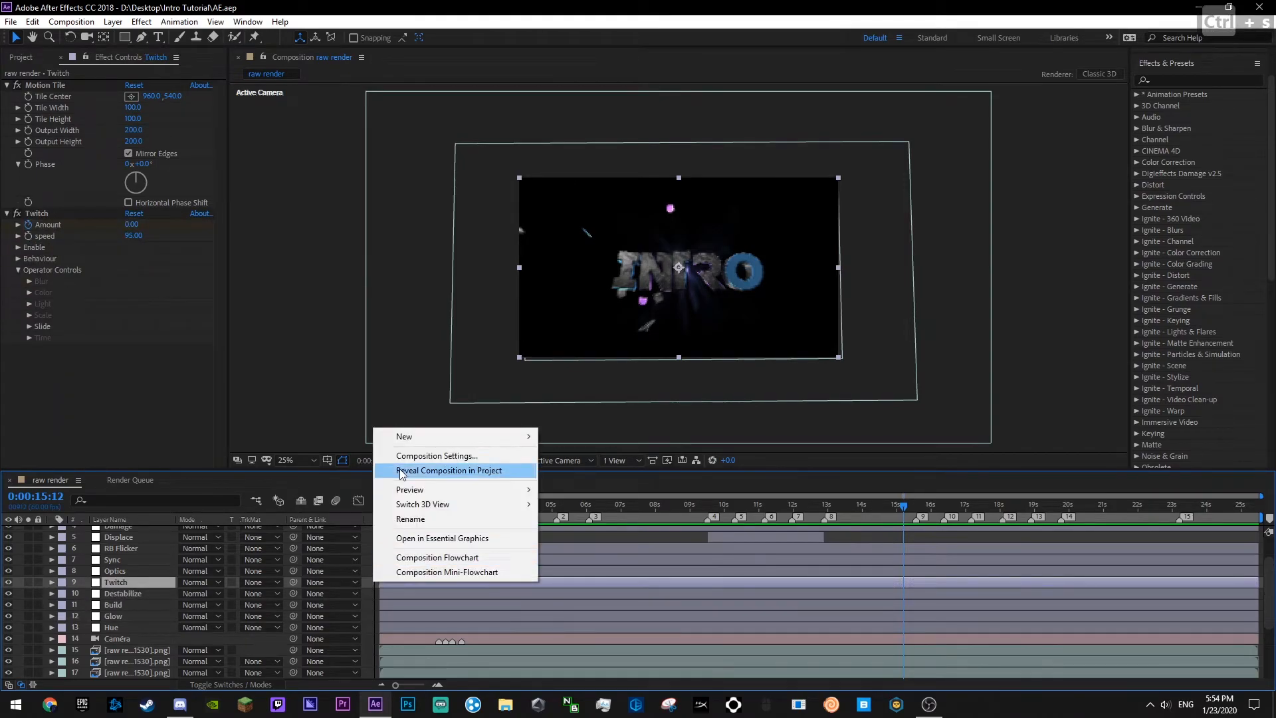
mouse_move(409, 436)
left_click(628, 546)
key("Return")
type("Puddle")
key("Return")
key("ctrl+s")
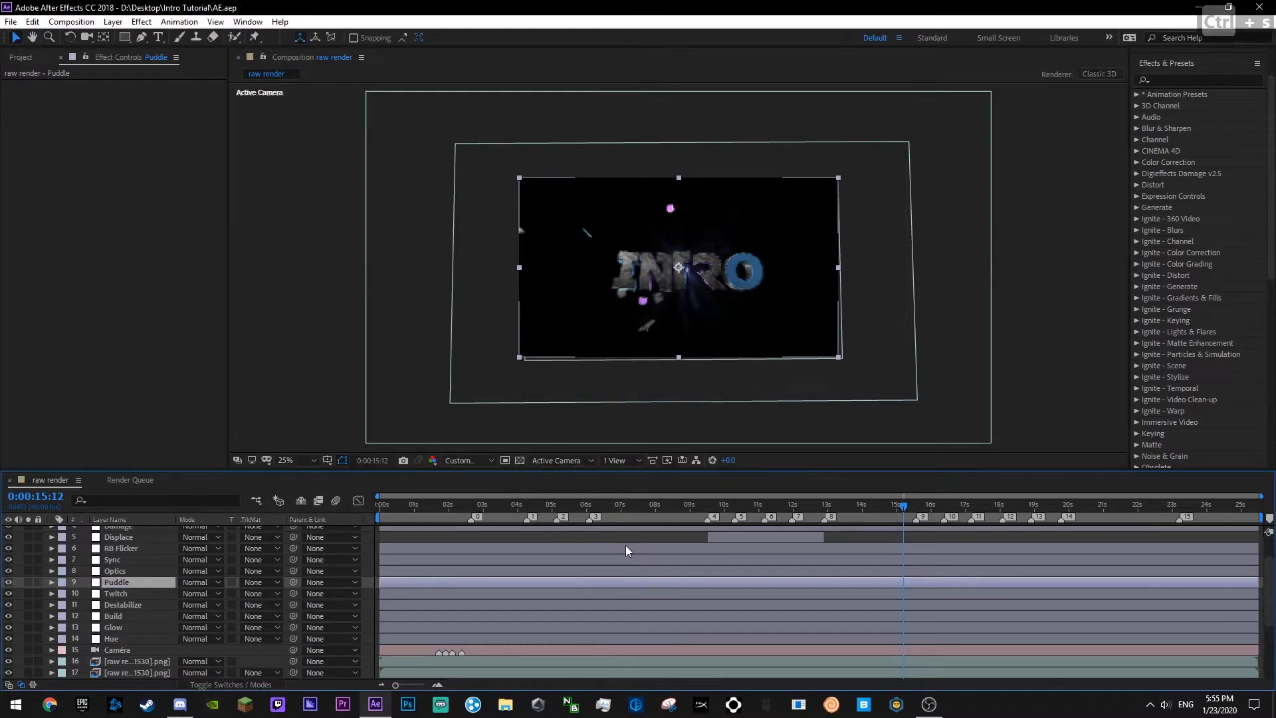
left_click(372, 570)
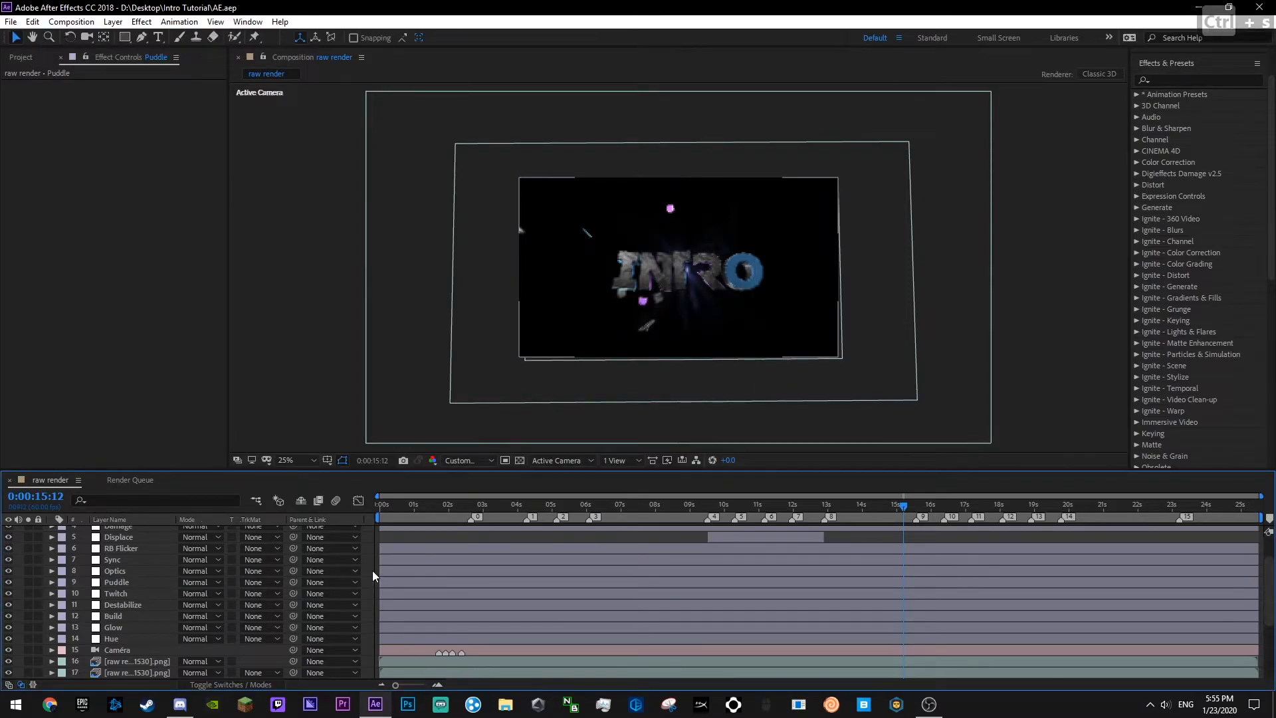
- Search the effects for puddle, apply S_WarpPuddle to the Puddle layer and save the project
key("ctrl+s")
left_click(123, 582)
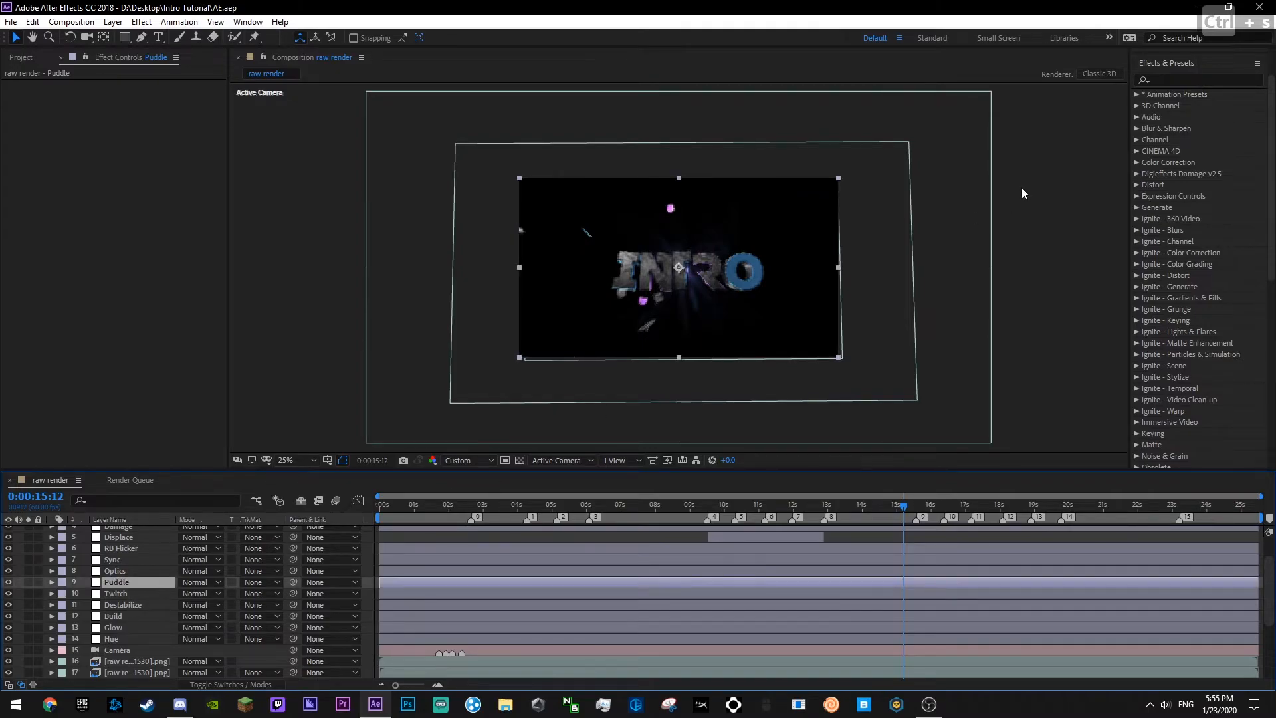
left_click(1174, 81)
type("puddle")
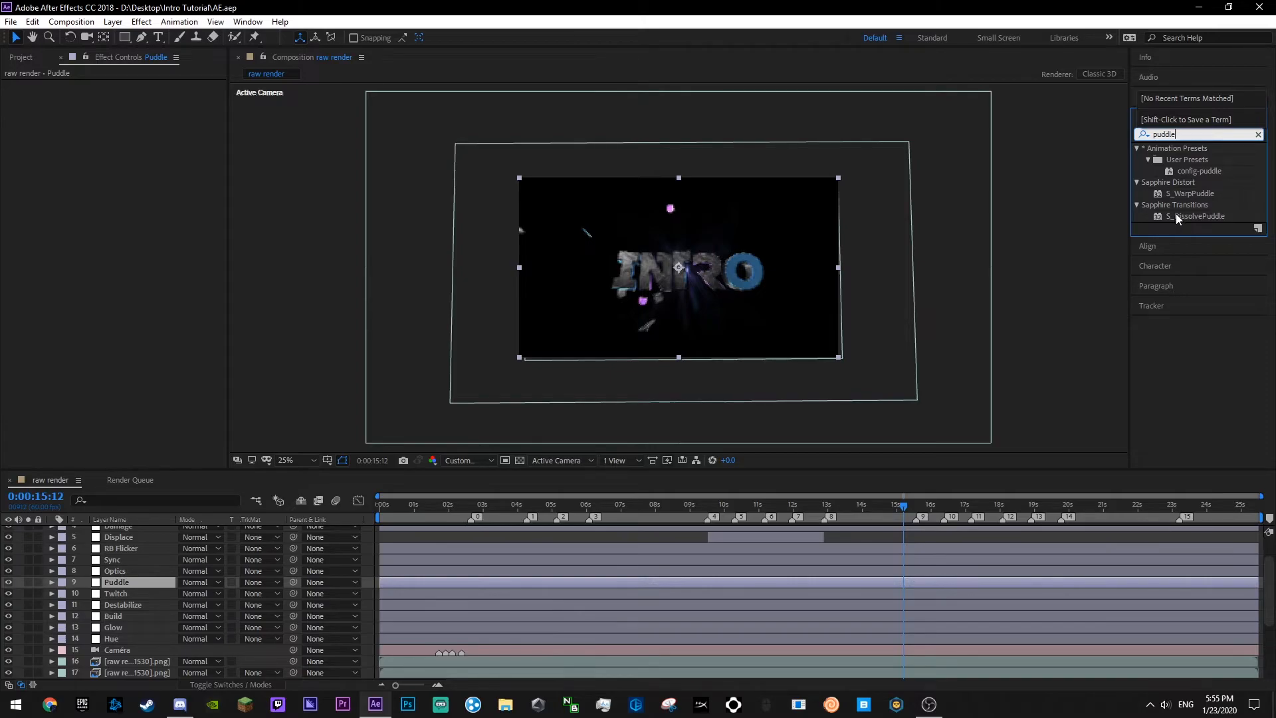
double_click(1177, 194)
left_click(99, 457)
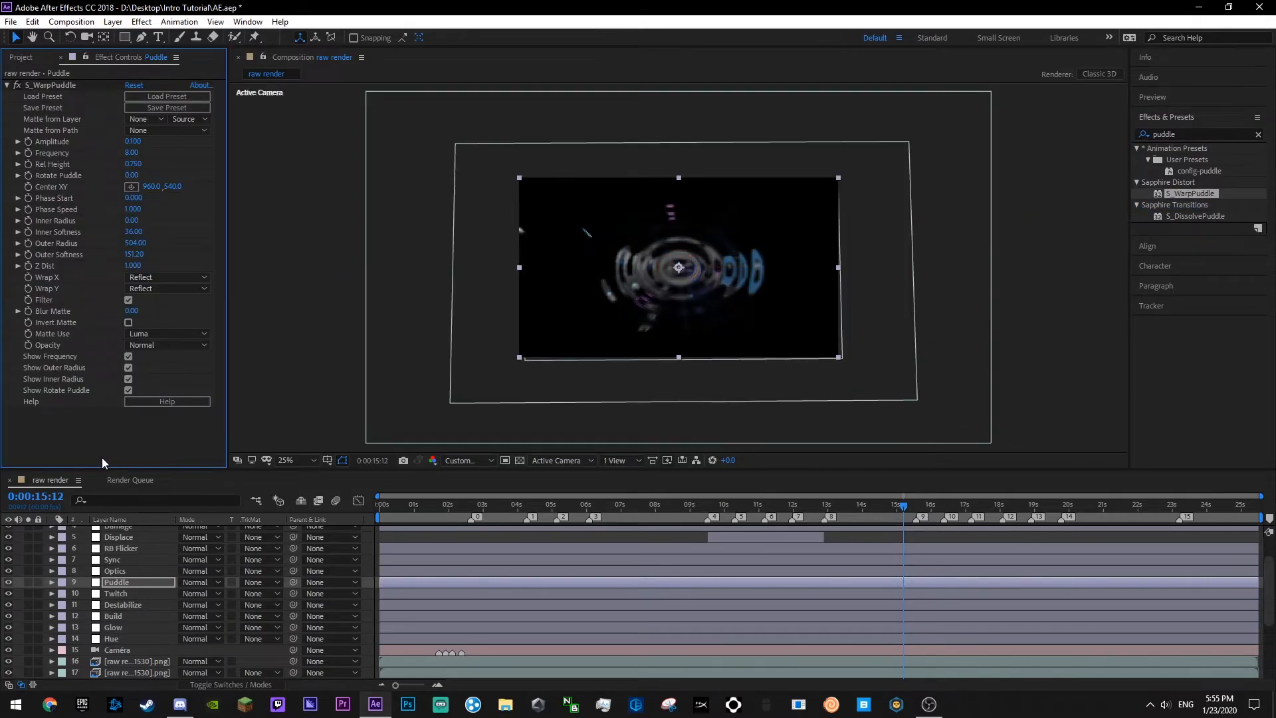
left_click(369, 600)
key("ctrl+s")
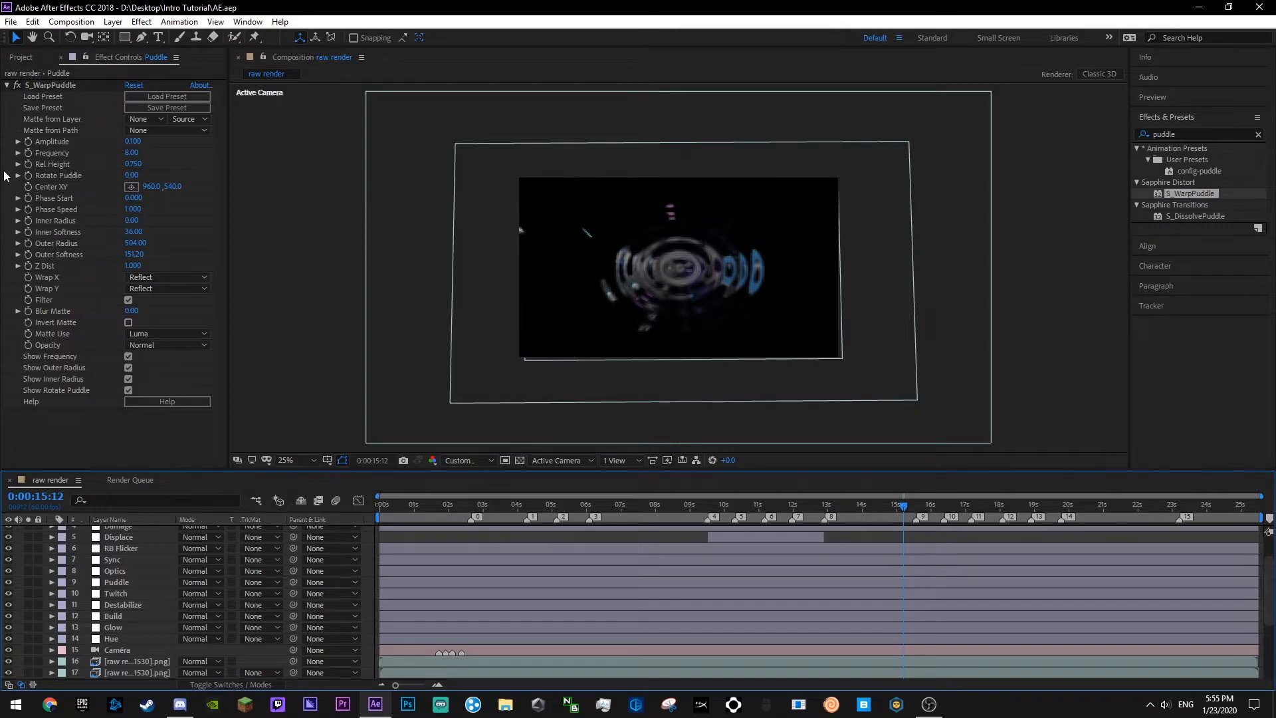
- Load the previously applied "good puddle" preset into S_WarpPuddle and save the project
left_click(154, 106)
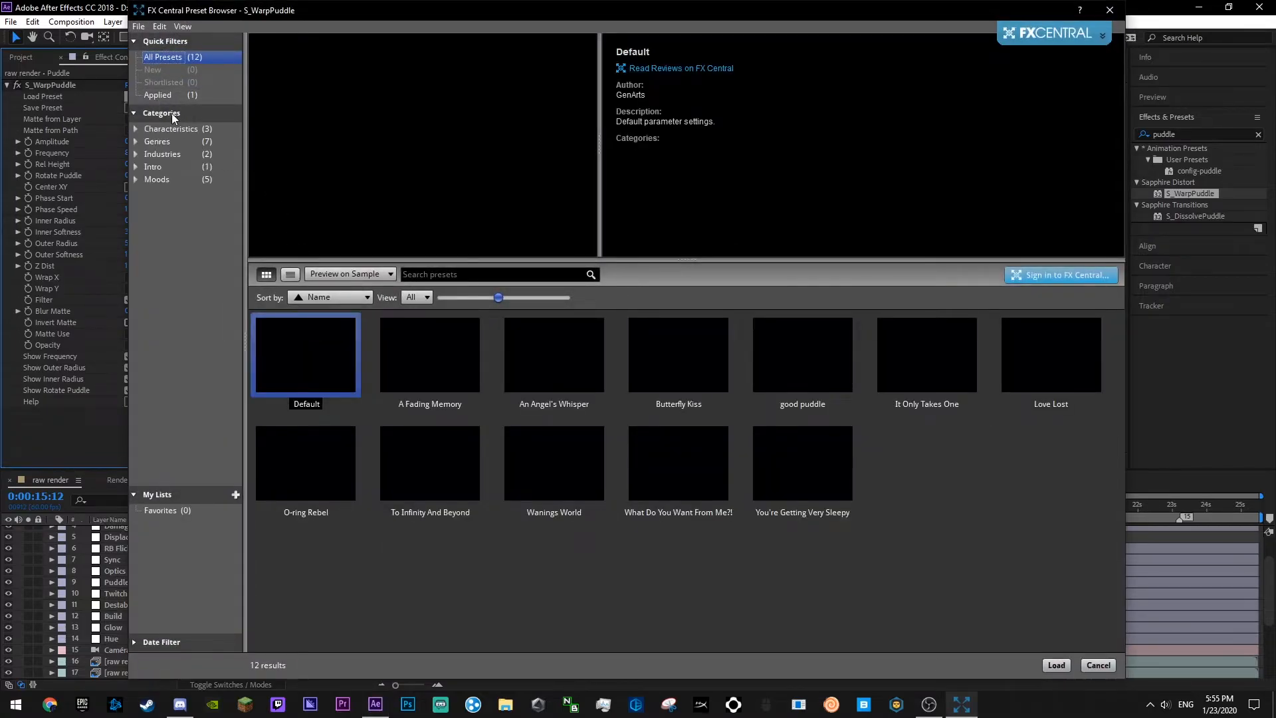
left_click(160, 95)
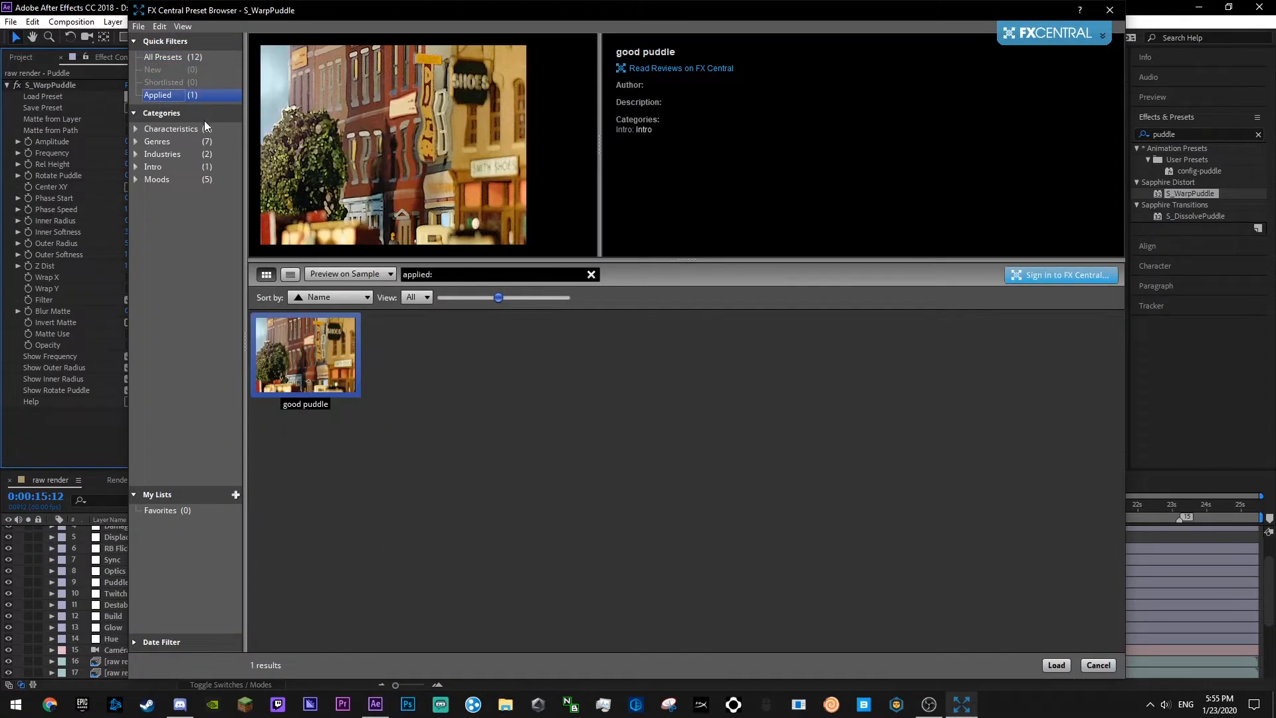
double_click(289, 344)
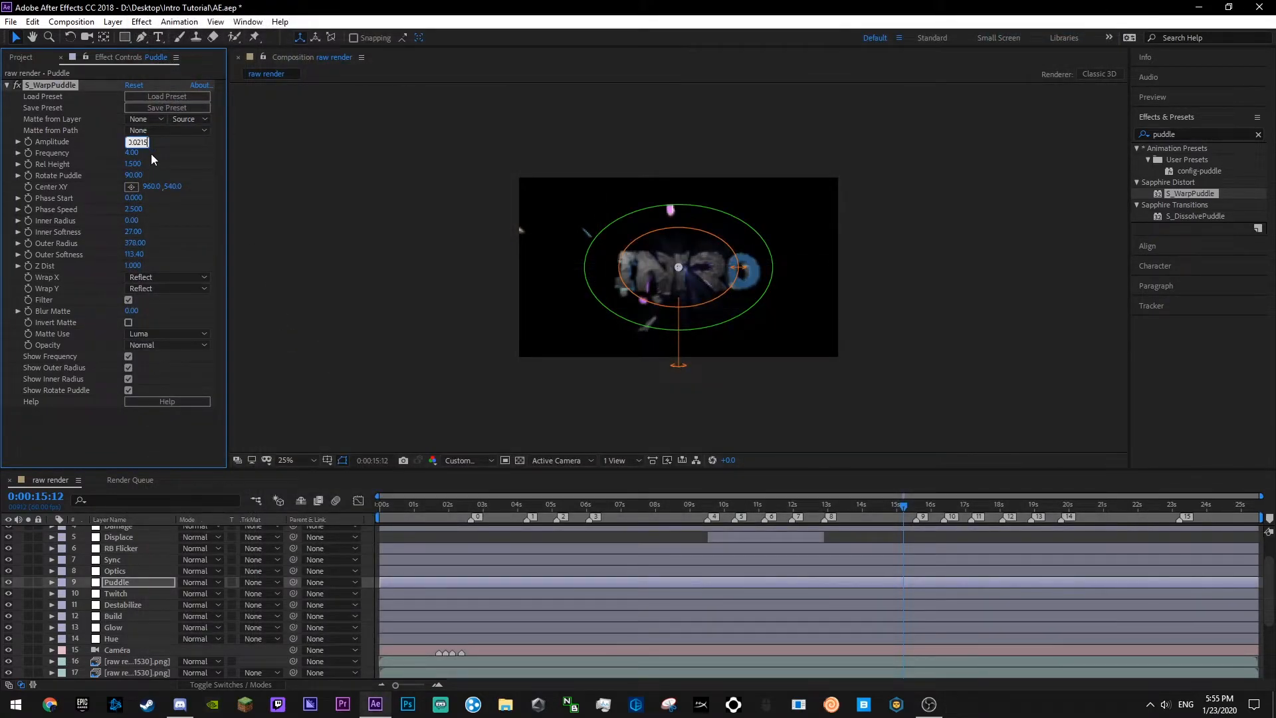
left_click(162, 159)
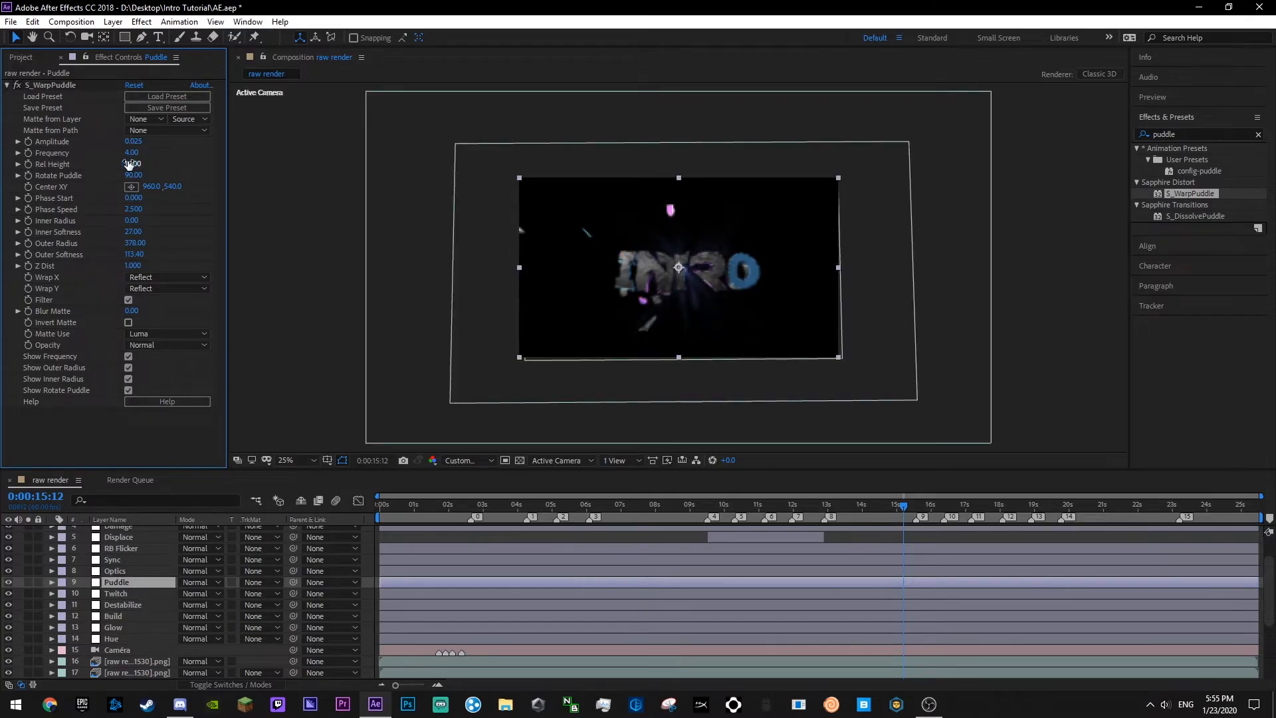
key("ctrl+s")
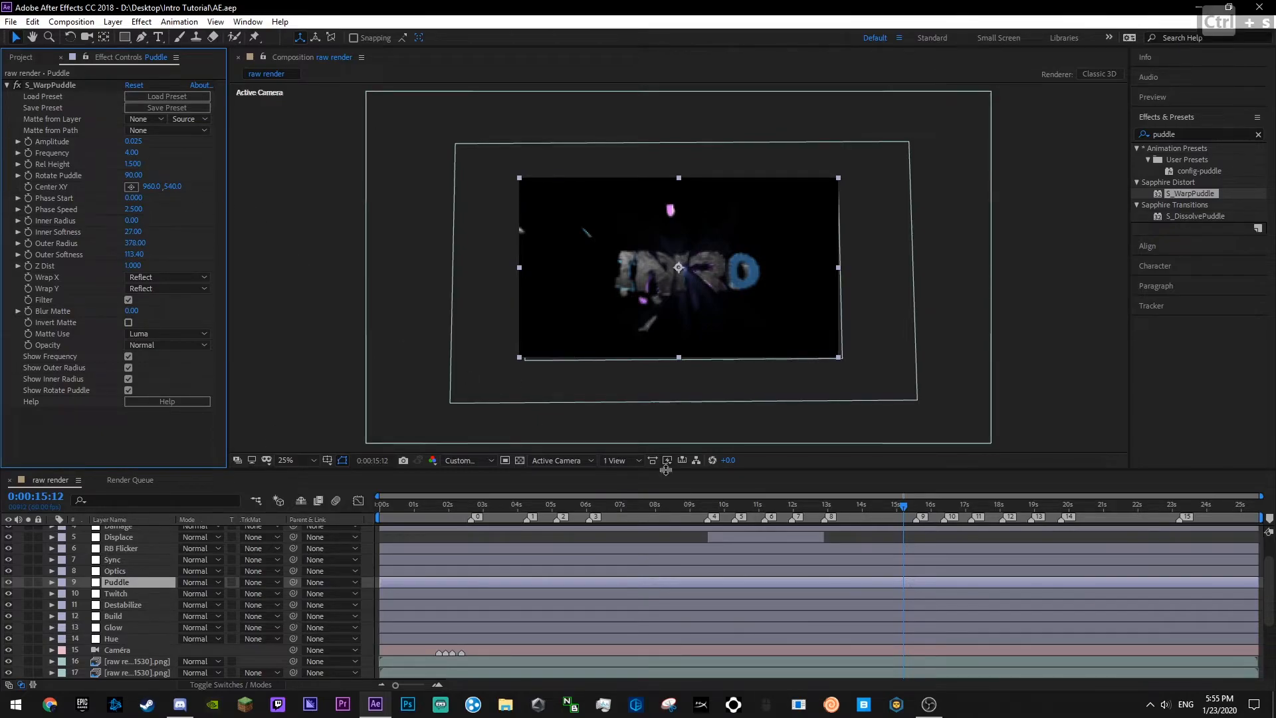
- Play parts of the intro to locate marker 3, and keyframe the puddle Amplitude at 0 at 0:00:06:04
left_click(700, 509)
scroll(764, 568, "down", 5)
key("ctrl+s")
key("space")
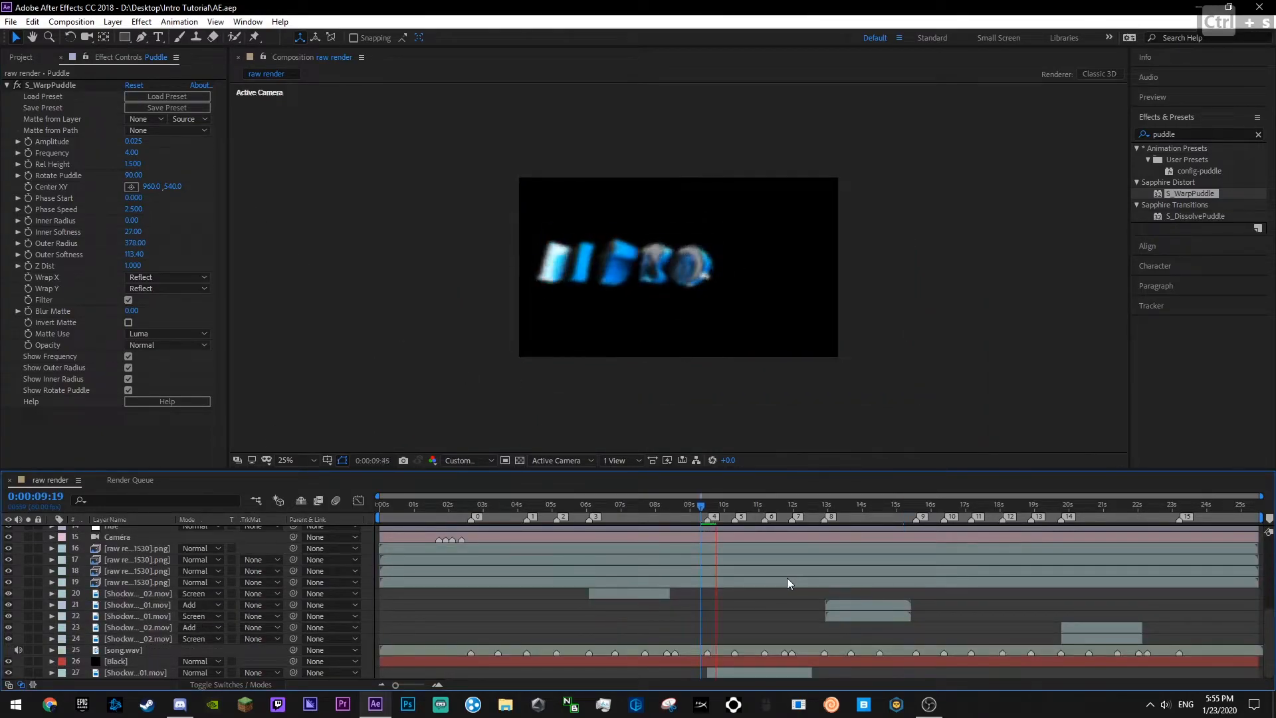
left_click(806, 506)
left_click(521, 508)
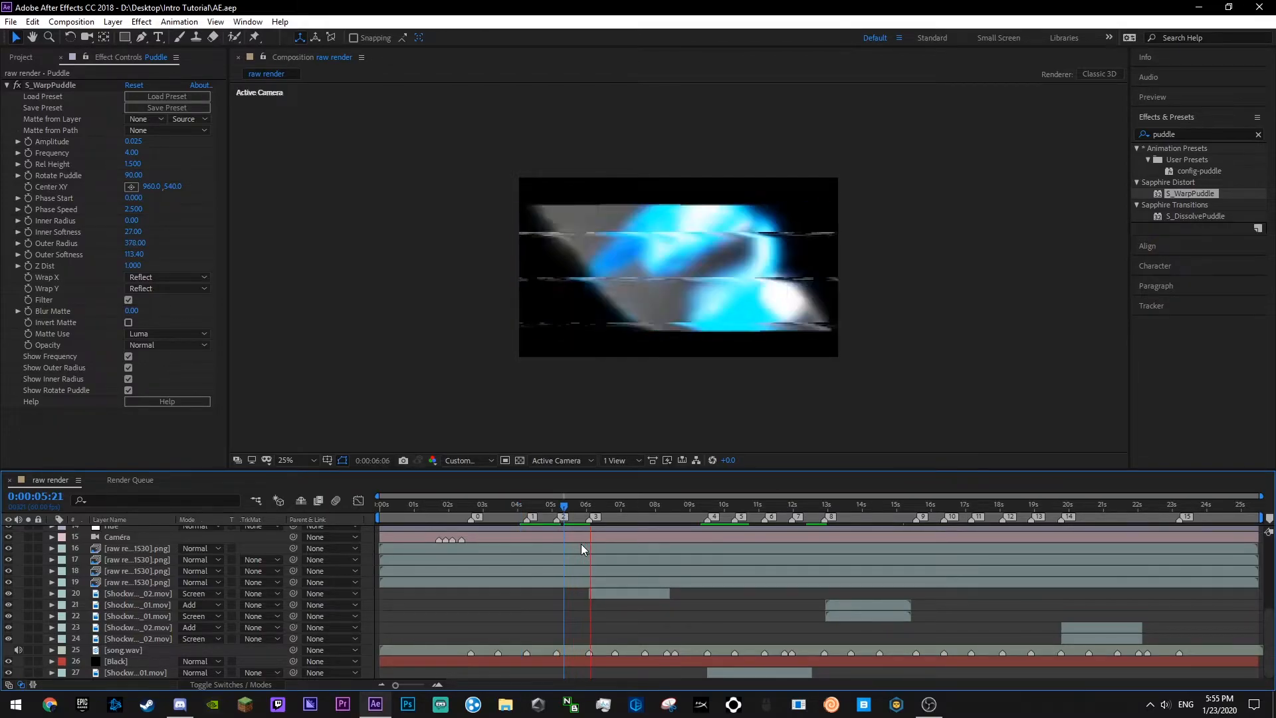
left_click(581, 507)
key("k")
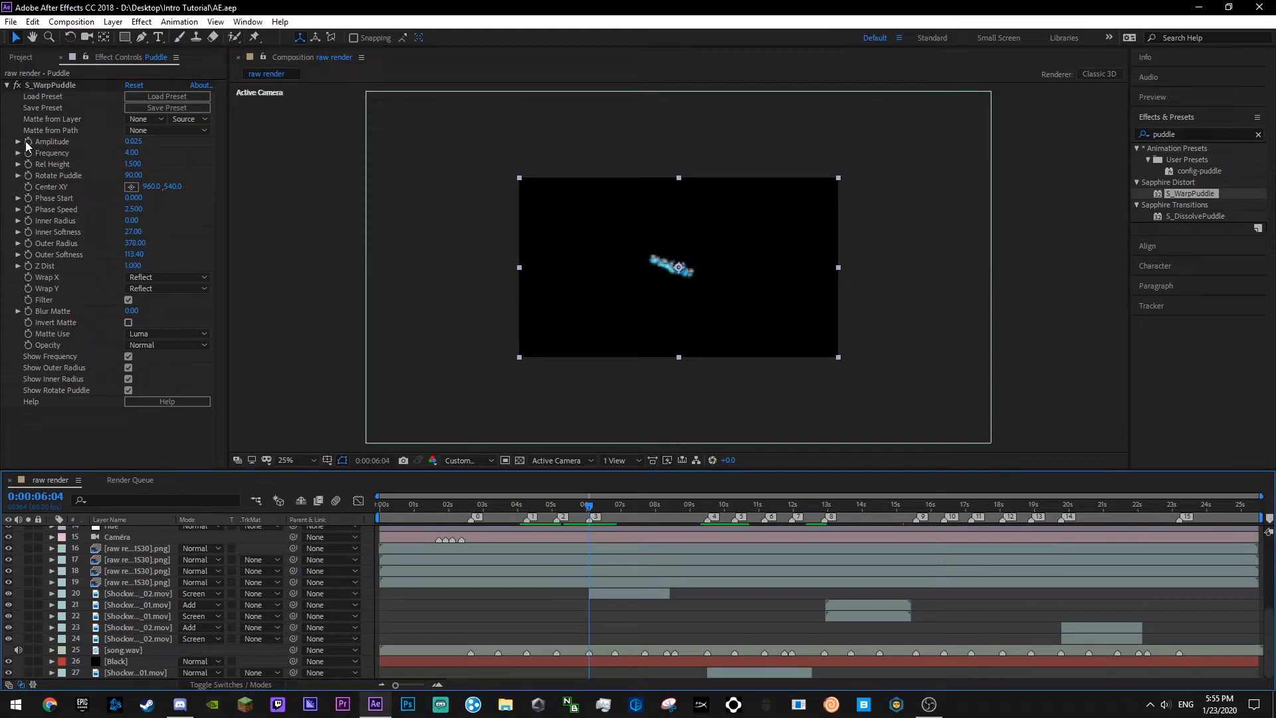
left_click(26, 141)
type("0")
key("Return")
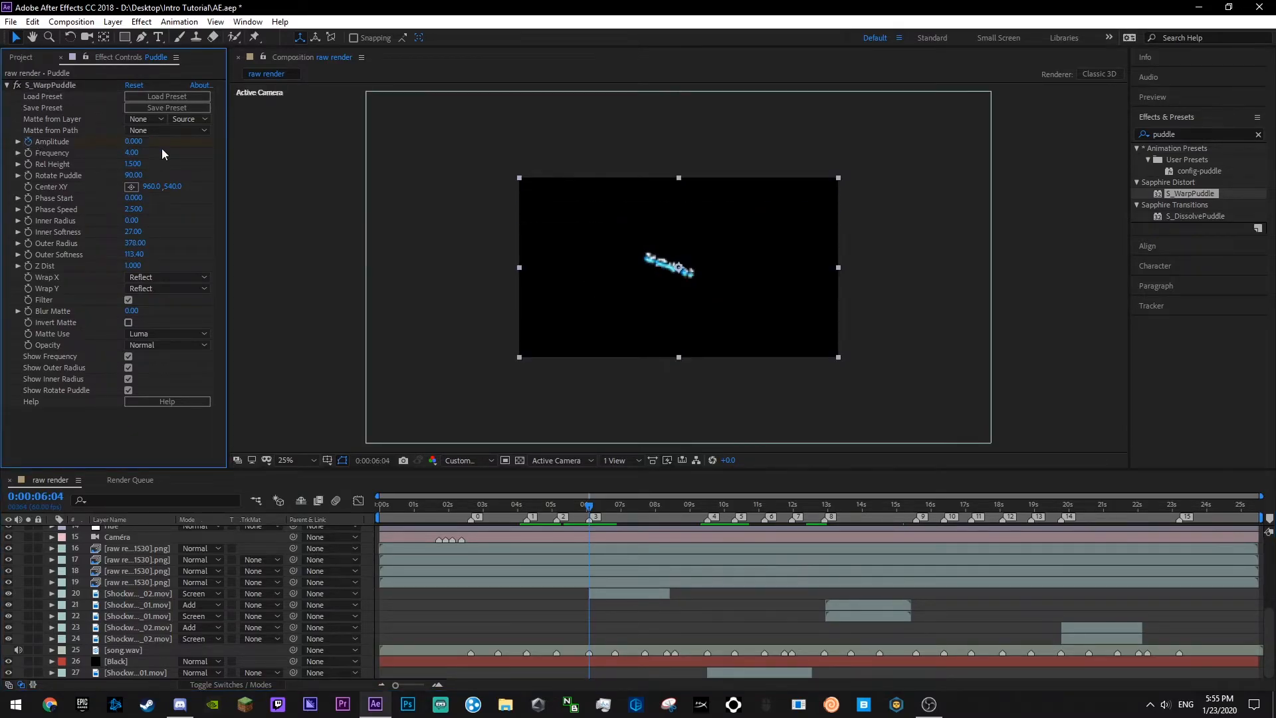
- Copy the Motion Tile effect from the Twitch layer to the Puddle layer, place it above S_WarpPuddle and save
scroll(131, 541, "up", 2)
left_click(126, 547)
key("ctrl+s")
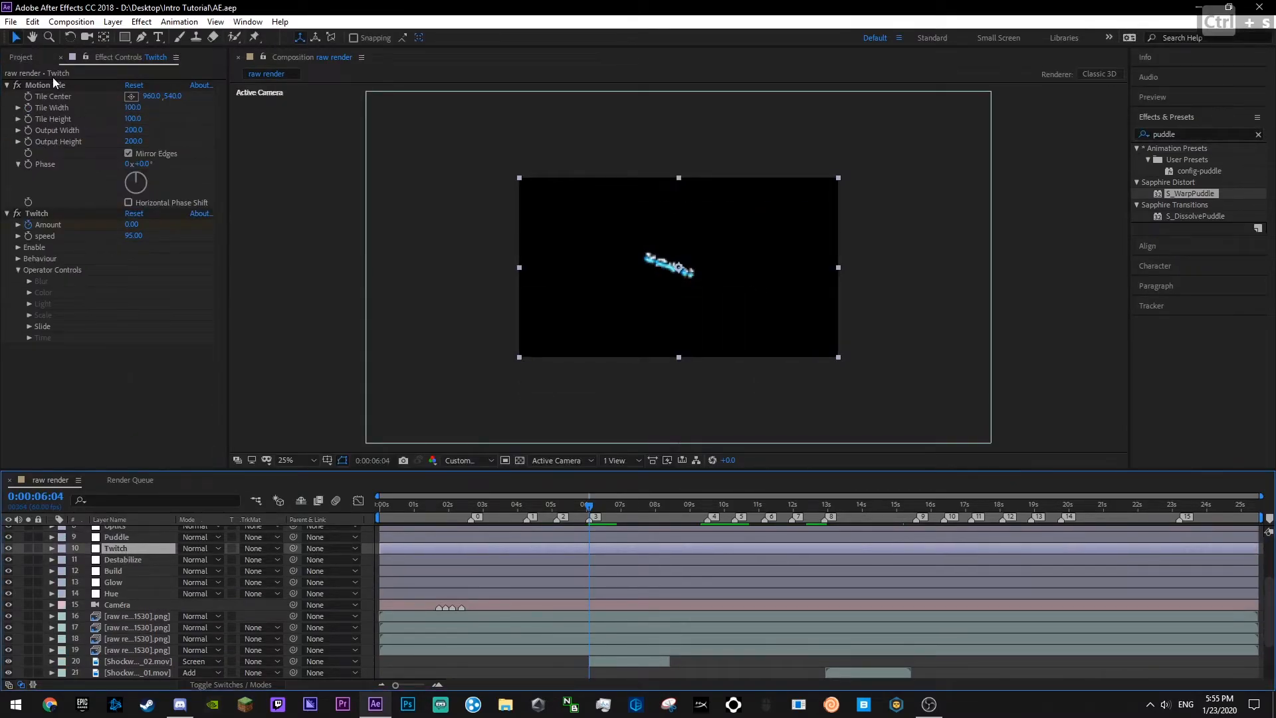
key("ctrl+c")
left_click(123, 538)
key("ctrl+v")
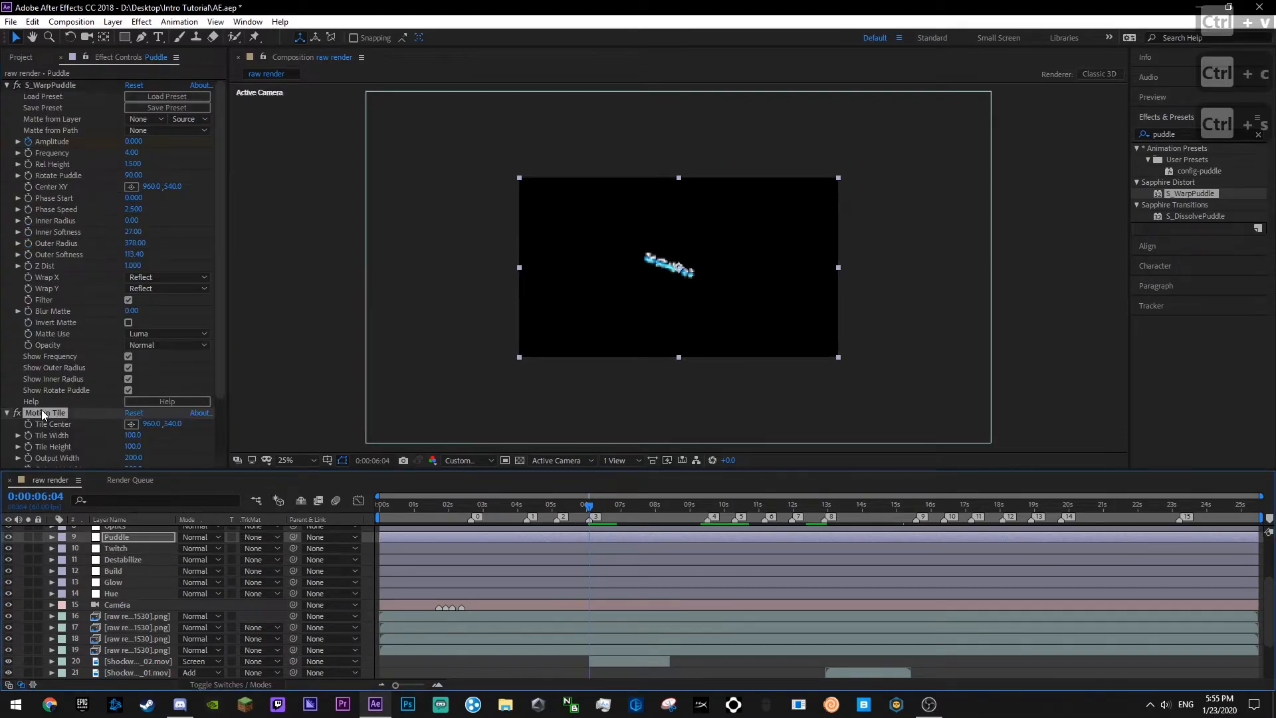
left_click_drag(53, 214, 58, 83)
scroll(509, 584, "up", 1)
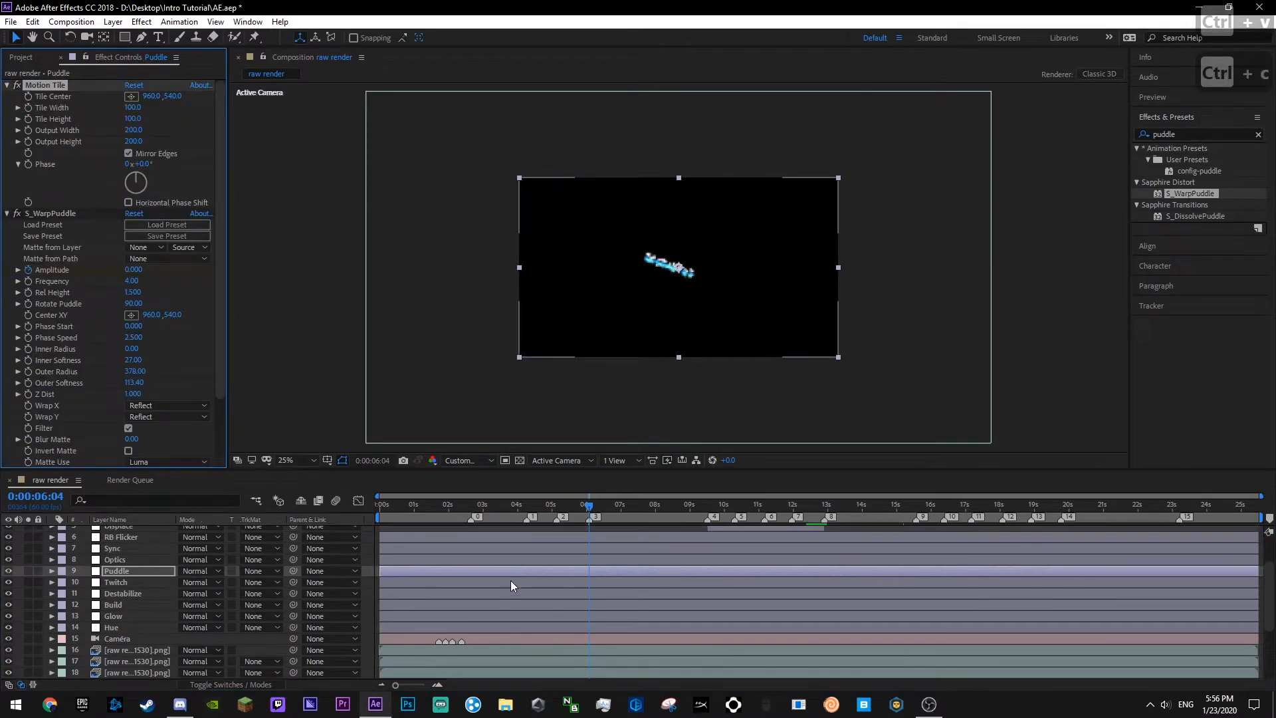
left_click(511, 560)
key("ctrl+s")
- Reveal the Puddle layer's keyframes, add a closing Amplitude keyframe of 0 at about 0:00:07:20 and save
left_click(519, 571)
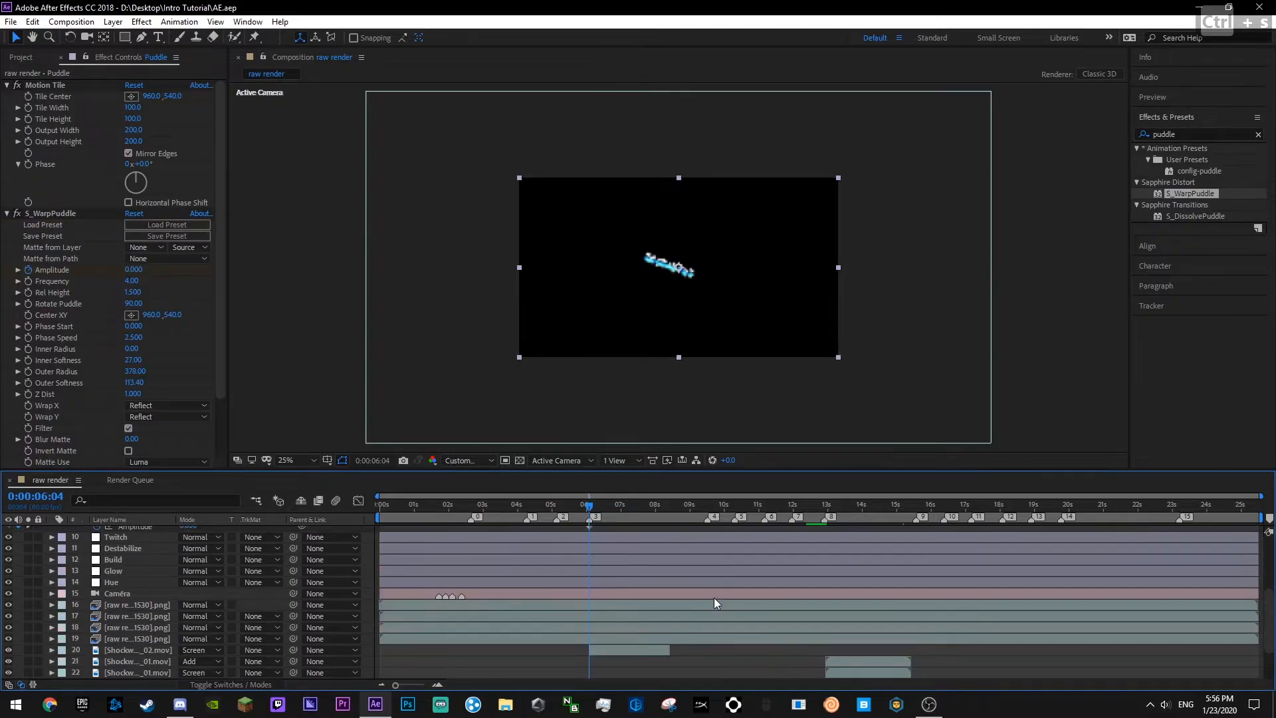
key("u")
left_click_drag(620, 518, 629, 561)
left_click(195, 561)
type("0")
left_click(531, 562)
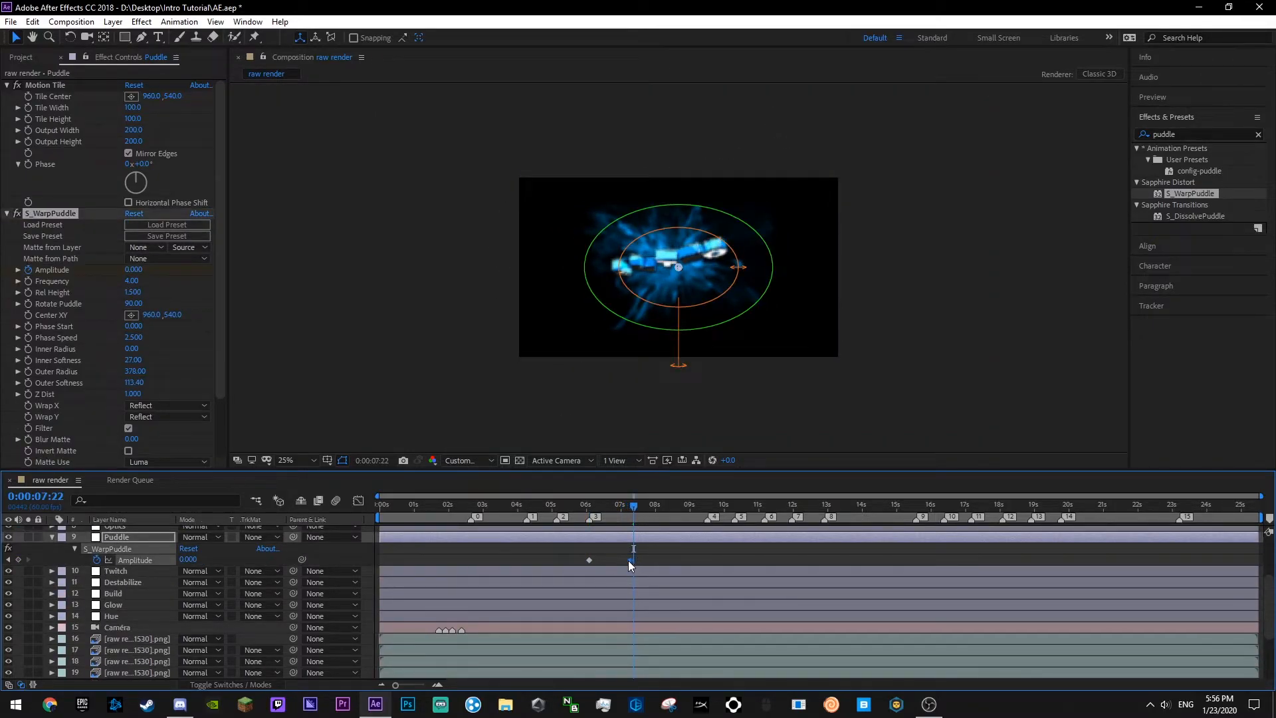
key("ctrl+s")
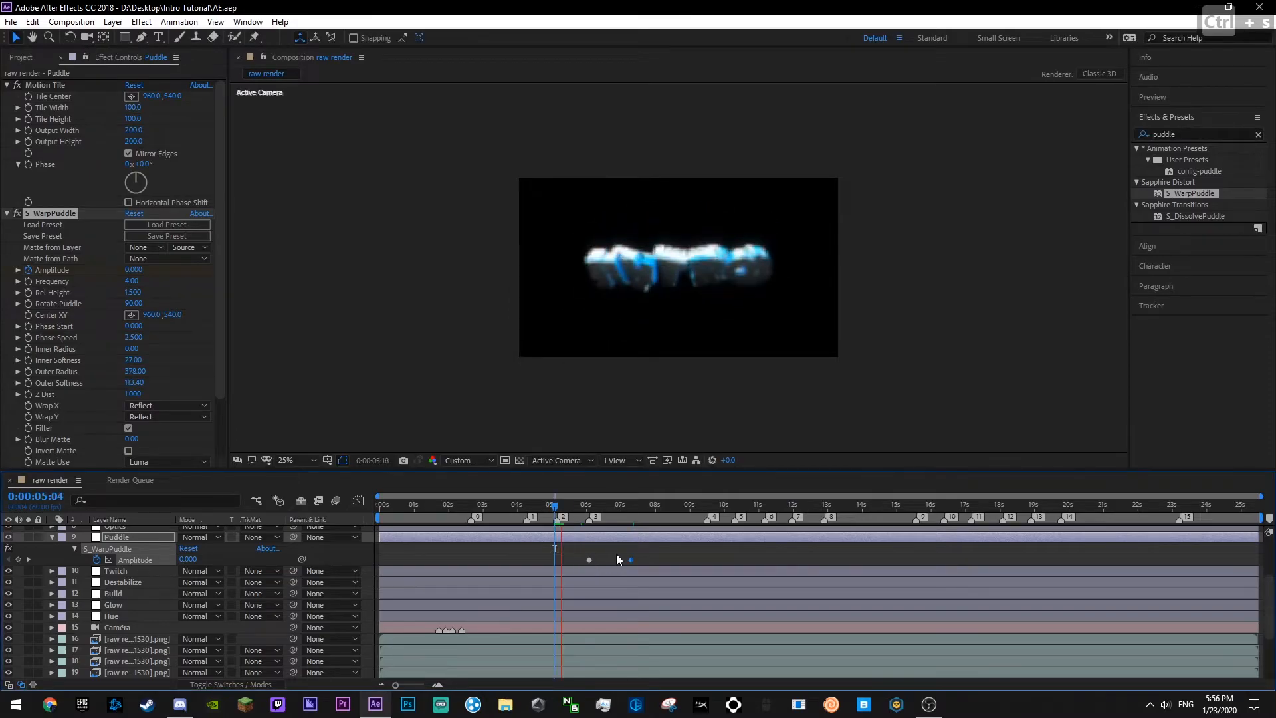
- Preview the puddle at marker 3, move its last Amplitude keyframe to about 0:00:08:00, save and replay from 0:00:05:30
left_click(618, 559)
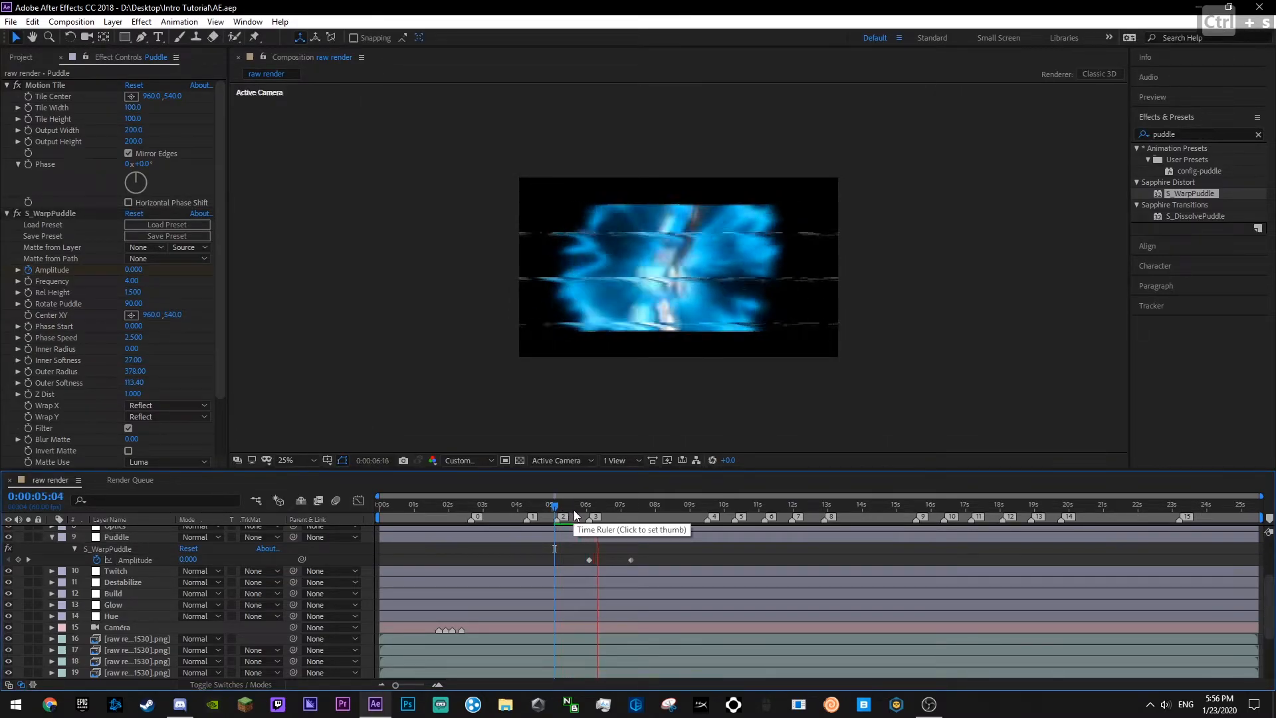
left_click(575, 515)
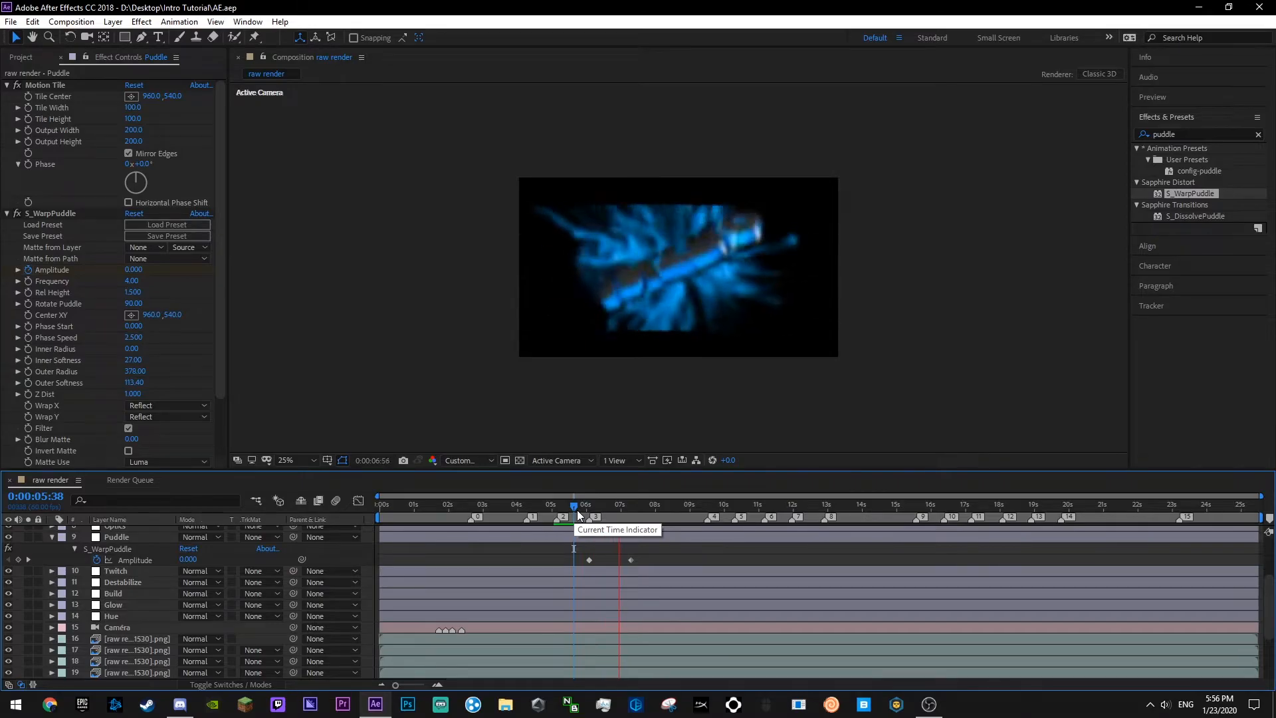
left_click_drag(632, 561, 656, 560)
left_click(584, 512)
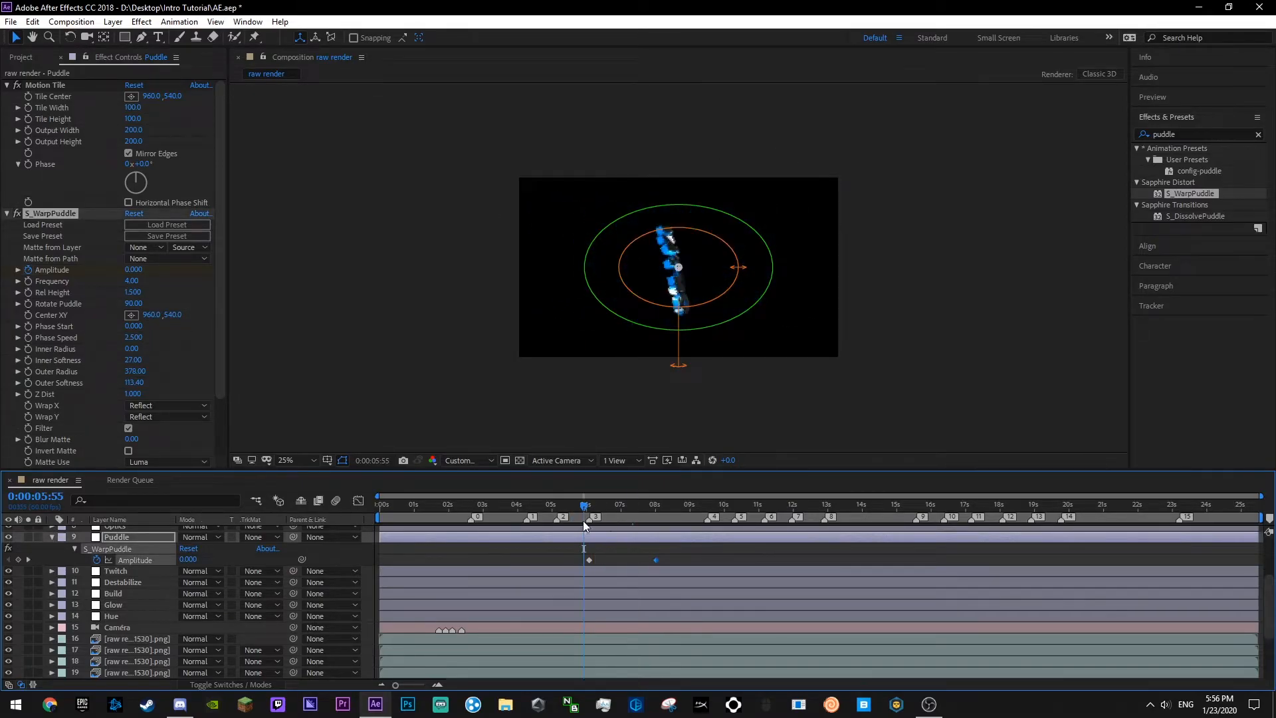
key("ctrl+s")
left_click(569, 509)
key("space")
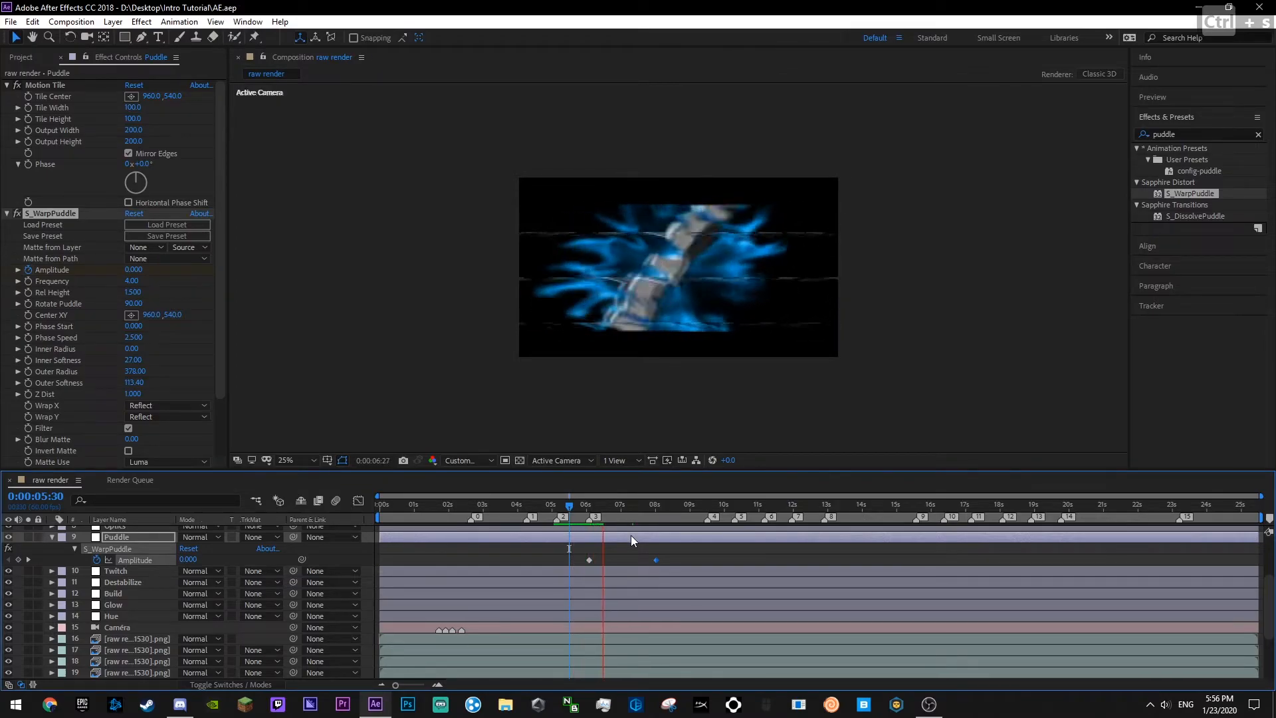
left_click(577, 504)
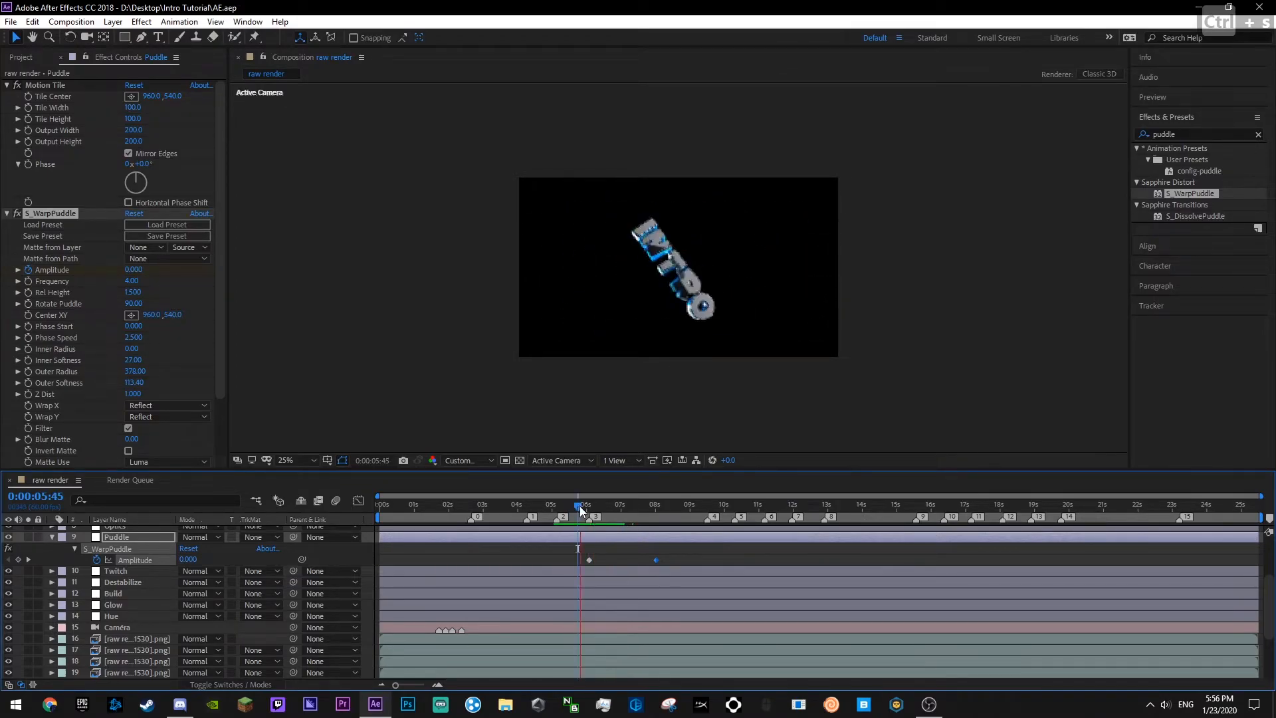
key("space")
- Try a stronger puddle by setting the Amplitude keyframe at 0:00:06:05 to 0.25
left_click(601, 508)
key("j")
left_click(672, 562)
left_click(656, 560)
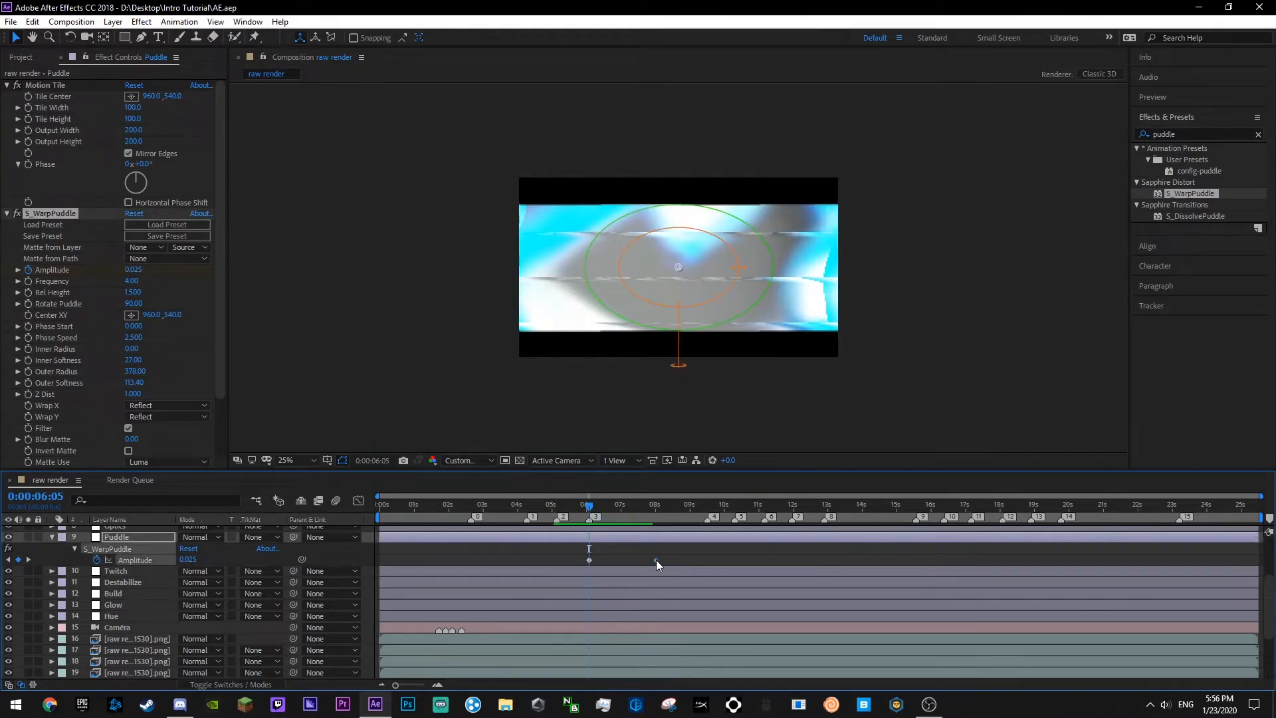
key("ctrl+z")
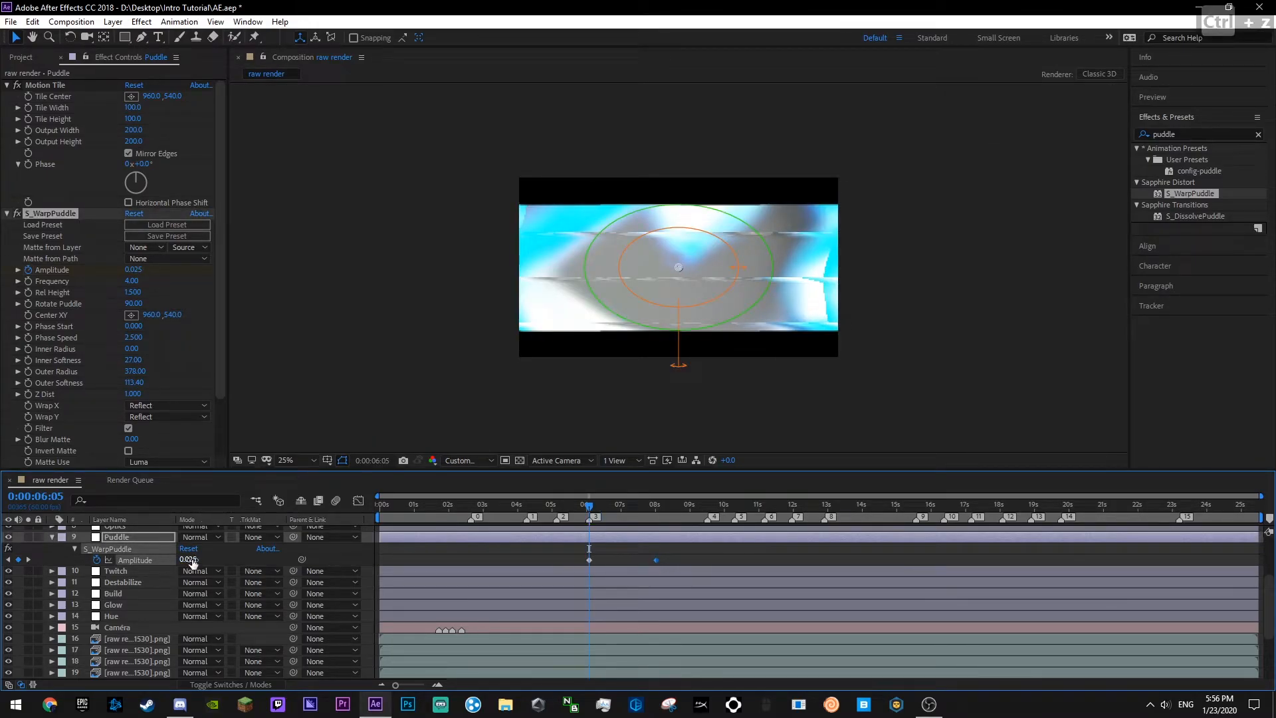
type("0.25")
left_click(230, 565)
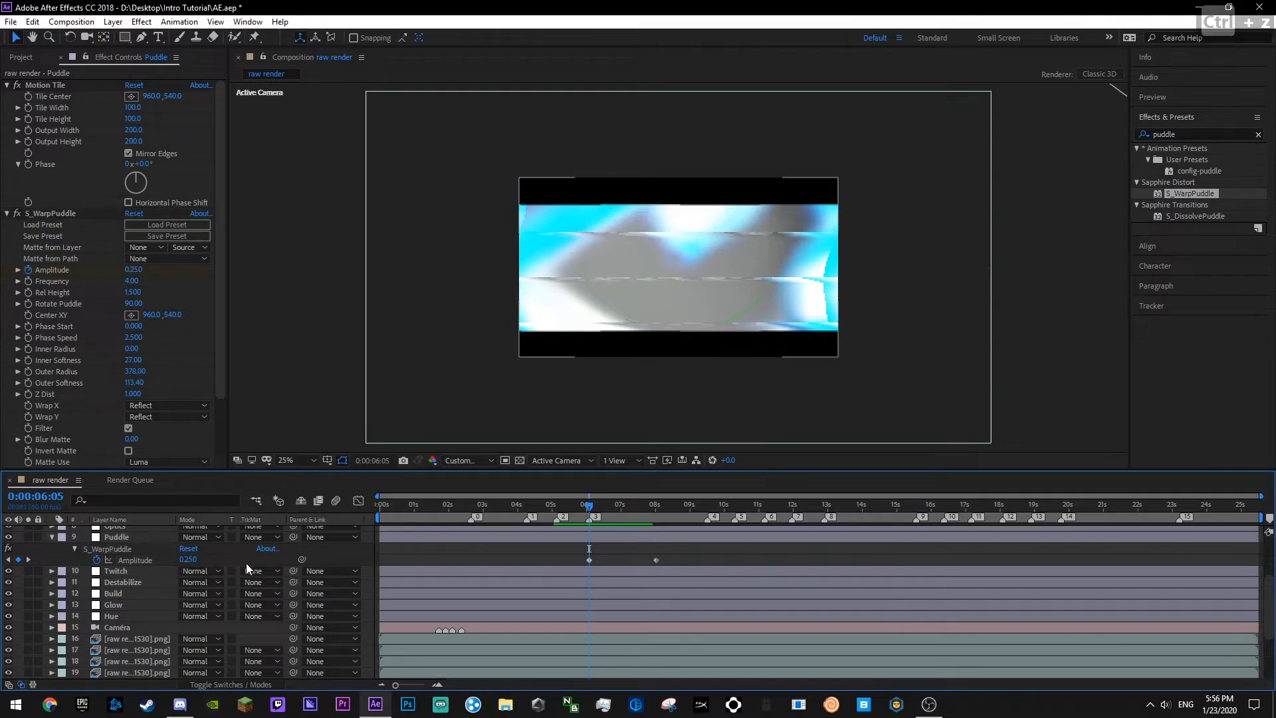
- Move the last puddle Amplitude keyframe earlier to about 0:00:07:33, save and play from 0:00:05:52
left_click_drag(655, 560, 618, 560)
left_click(618, 560)
key("ctrl+s")
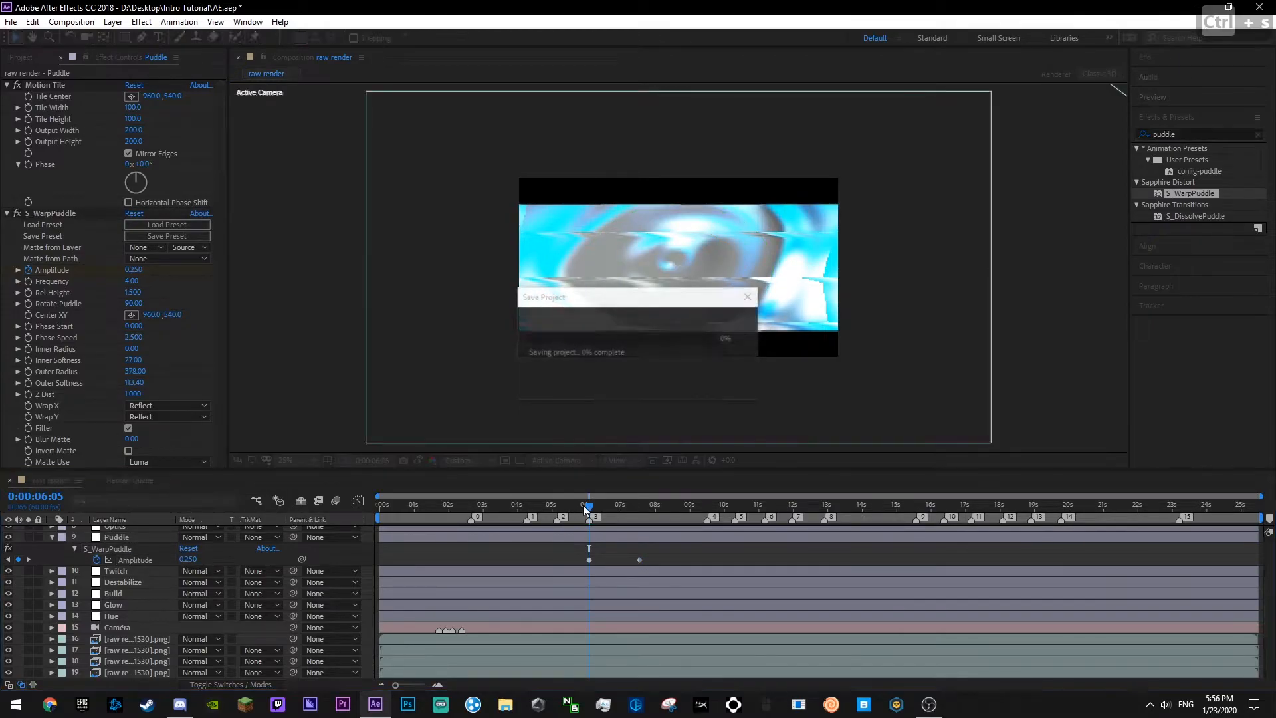
left_click(581, 506)
key("space")
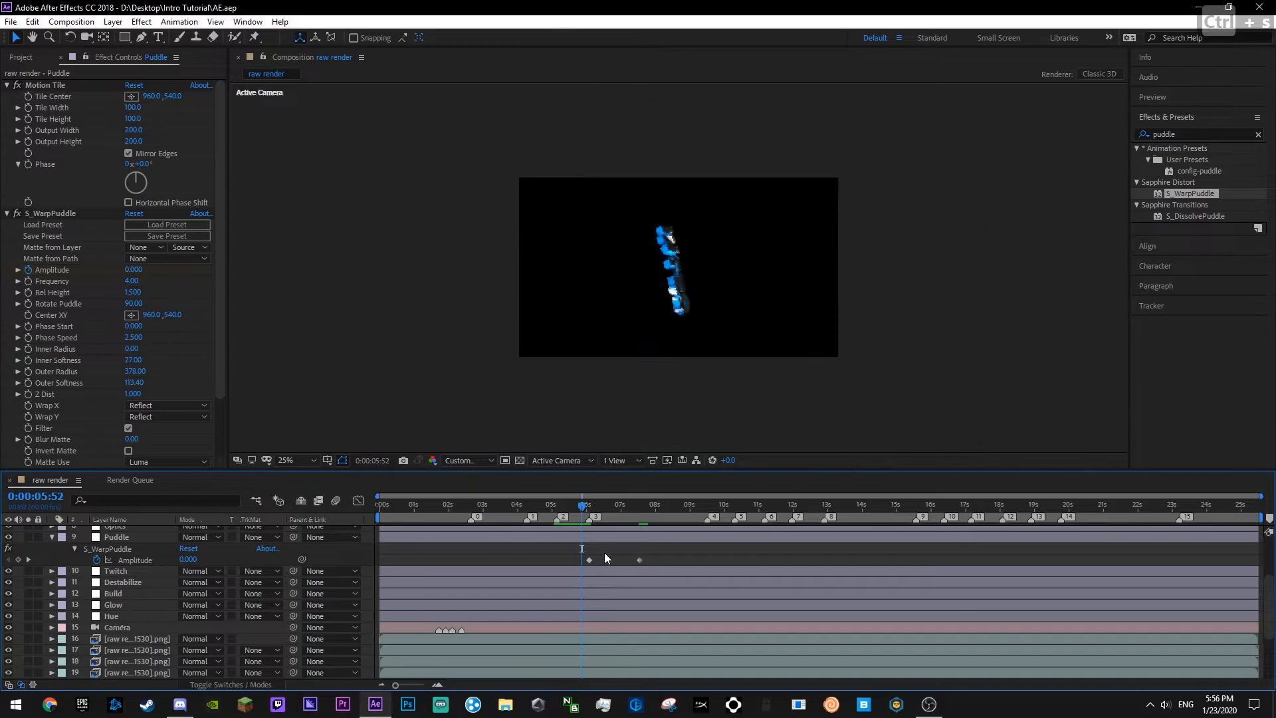
key("space")
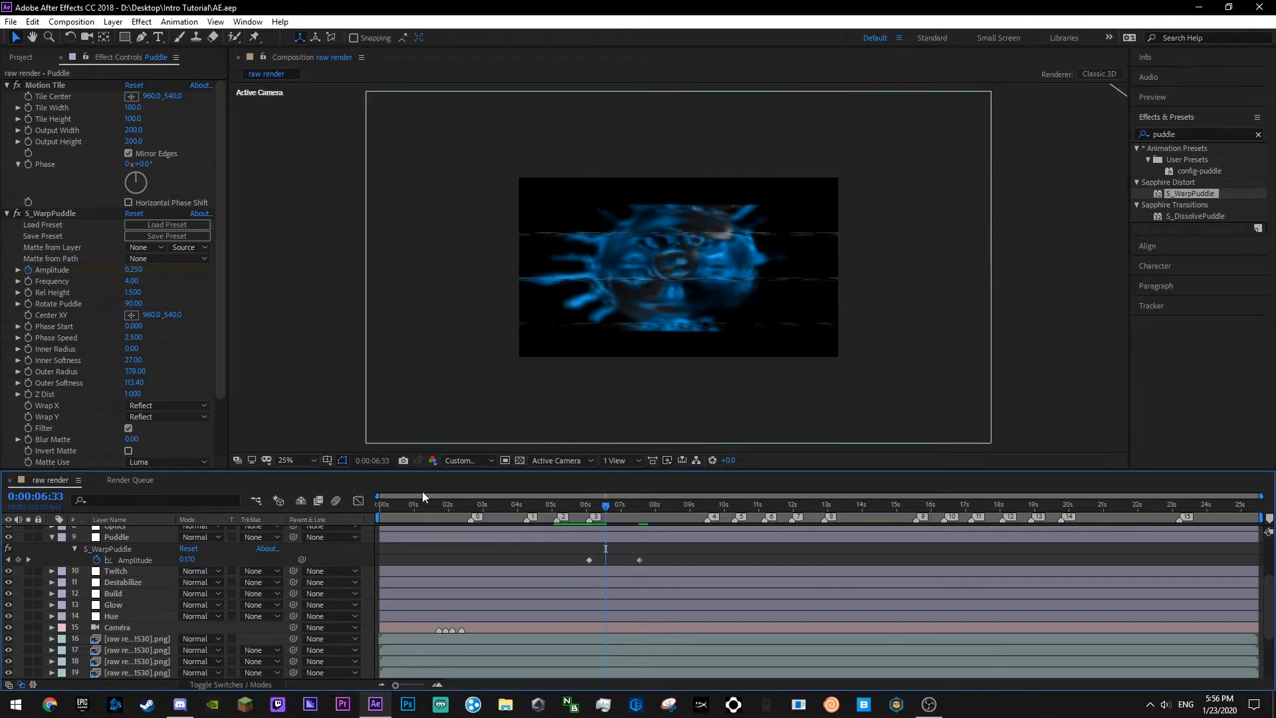
- Set the puddle Amplitude keyframe at 0:00:06:05 to 0.025 and save the project
left_click(135, 269)
key("Right")
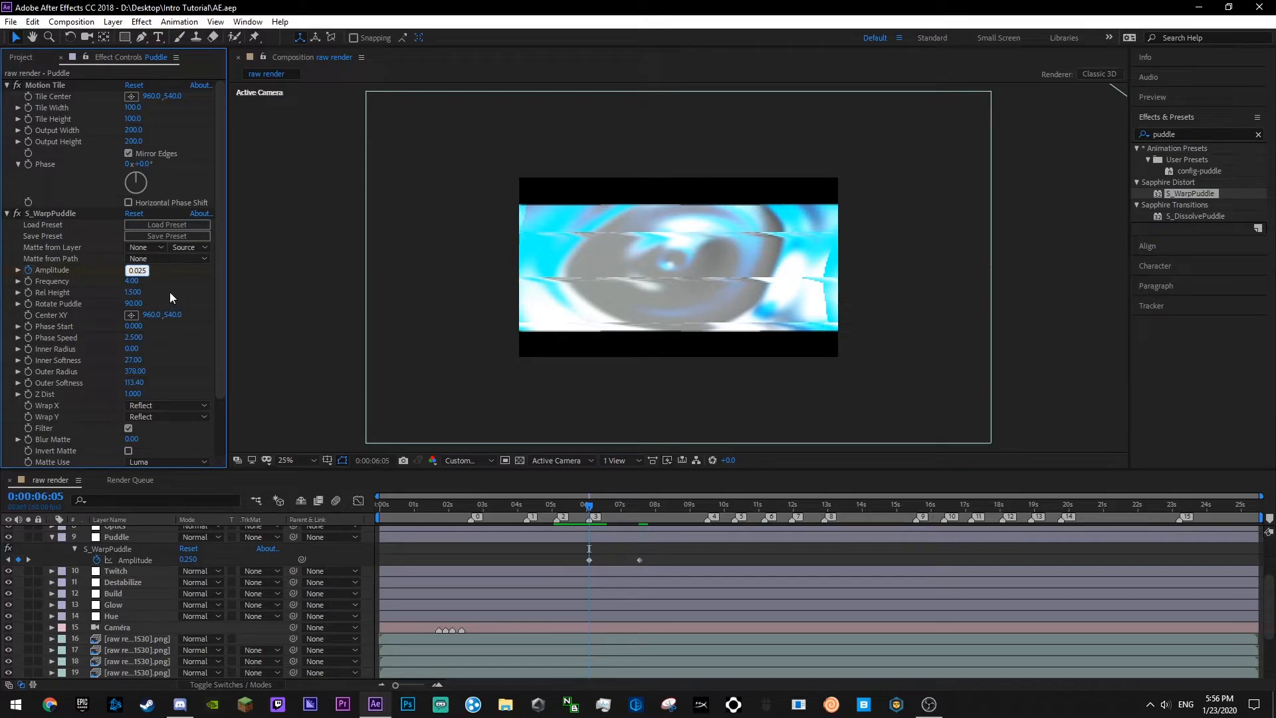
key("Return")
key("ctrl+s")
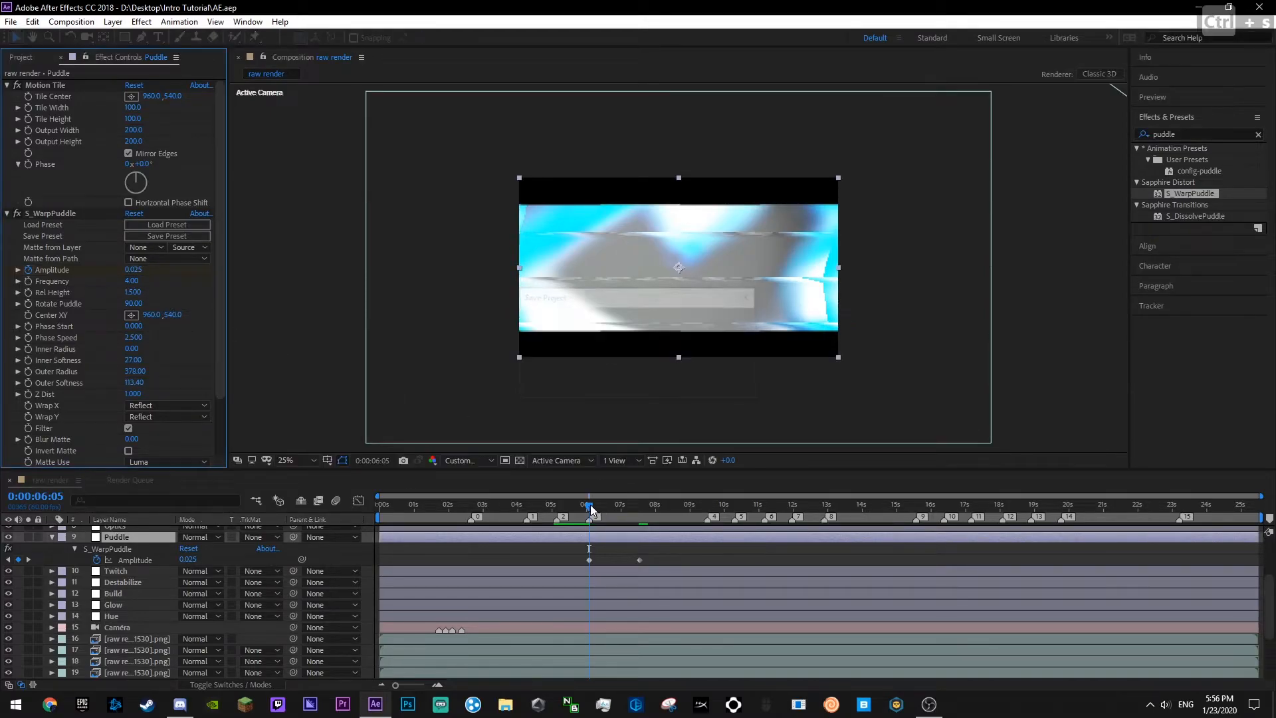
- Preview the puddle around marker 3, extend its last Amplitude keyframe to about 0:00:08:40 and save the project
left_click(598, 512)
left_click_drag(600, 514, 556, 516)
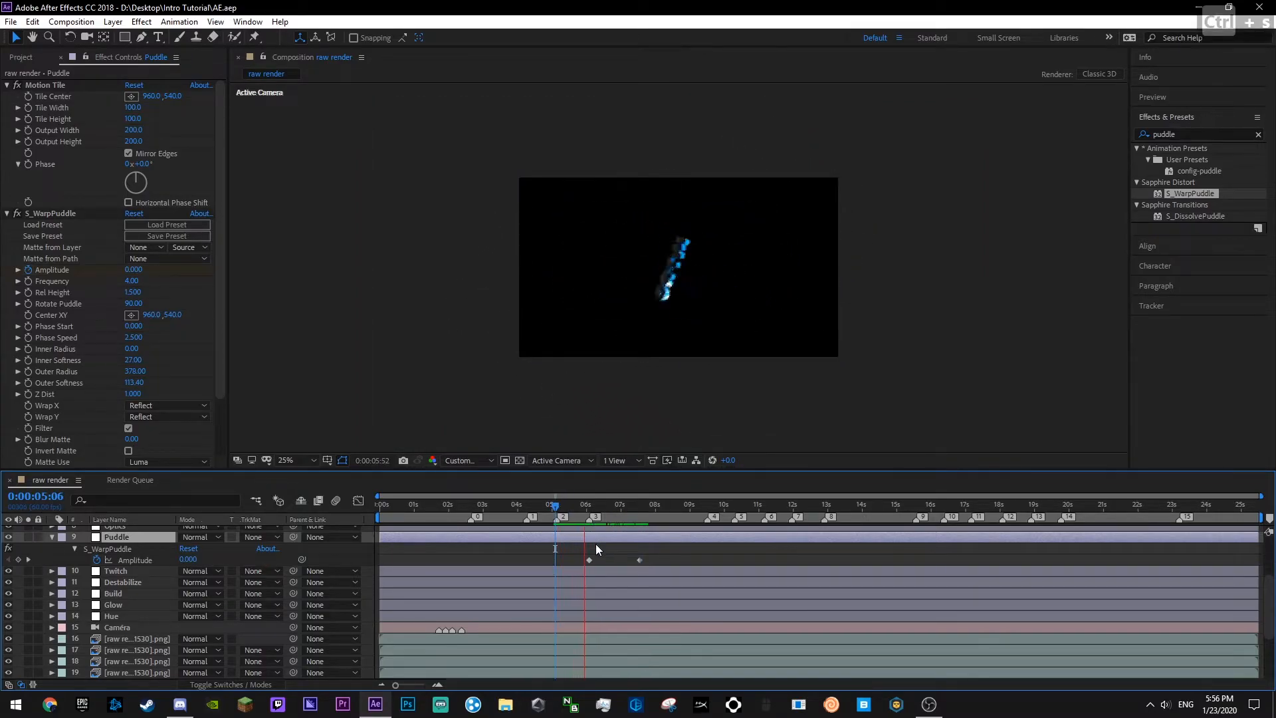
left_click(579, 511)
left_click_drag(640, 560, 663, 559)
left_click(611, 552)
key("space")
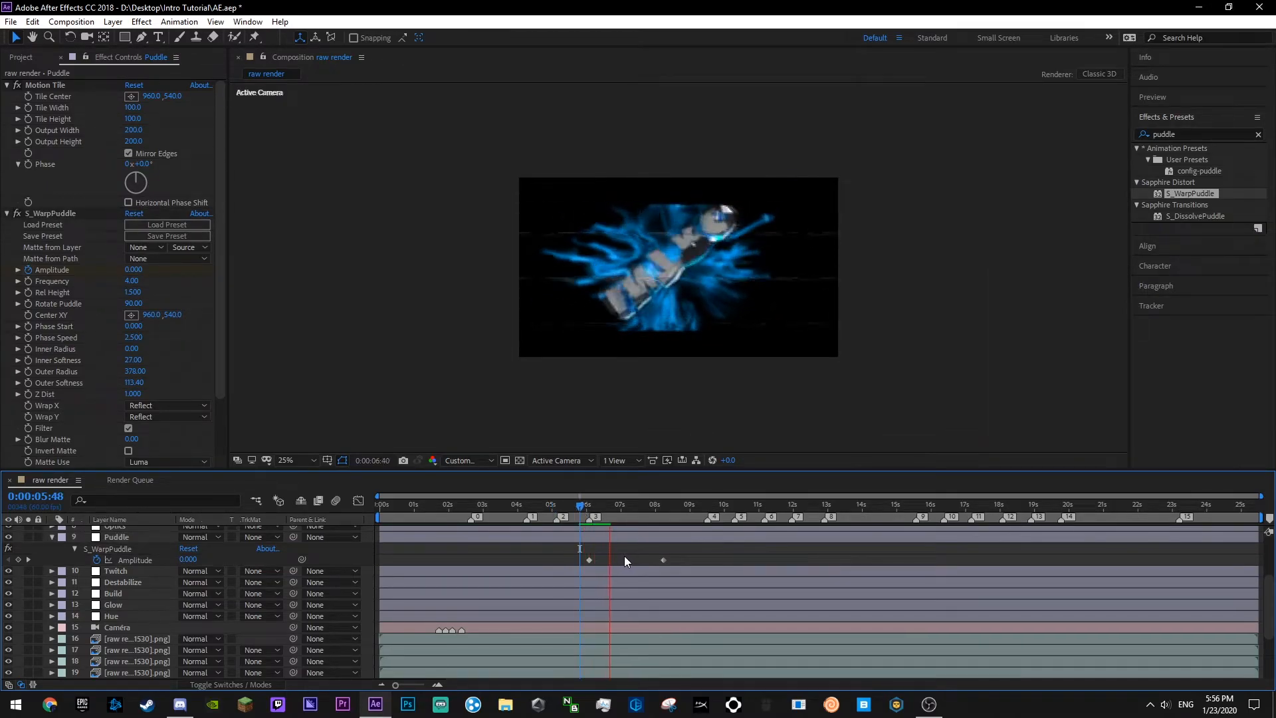
key("space")
left_click_drag(663, 560, 678, 560)
key("ctrl+s")
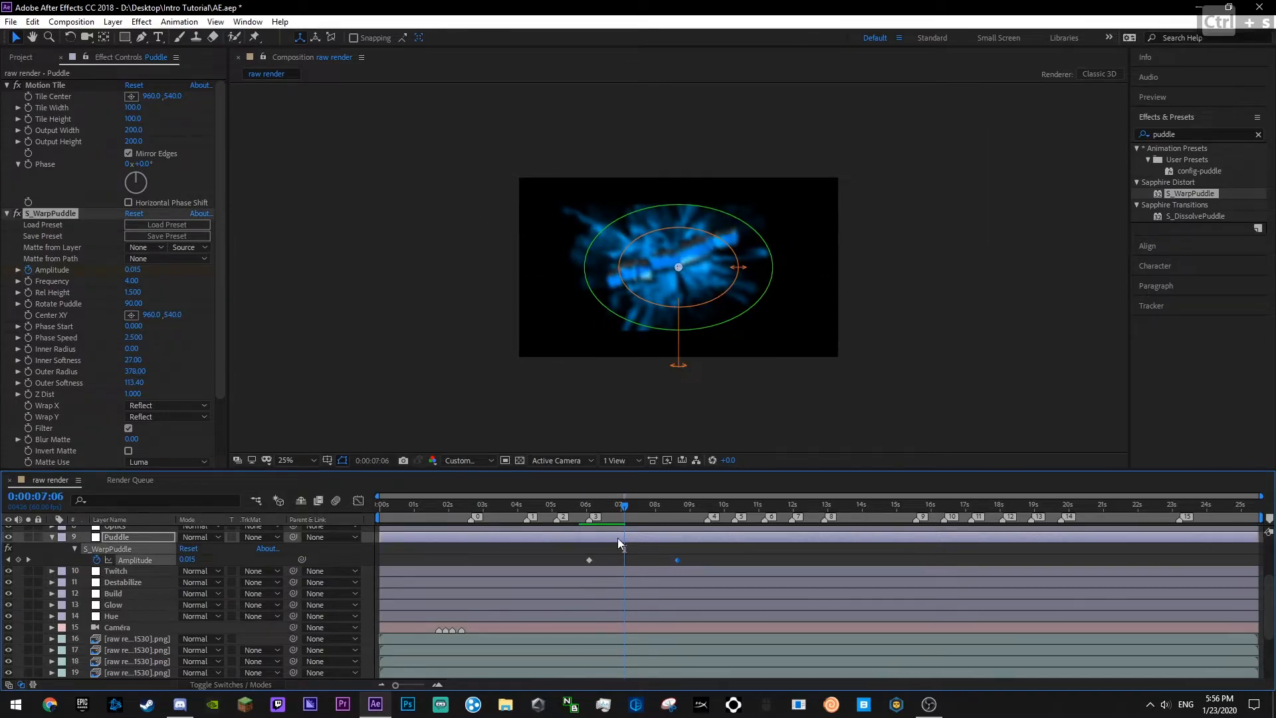
- Preview the puddle warp around marker 3 from about 0:00:05:40 and save the project
left_click(575, 508)
key("space")
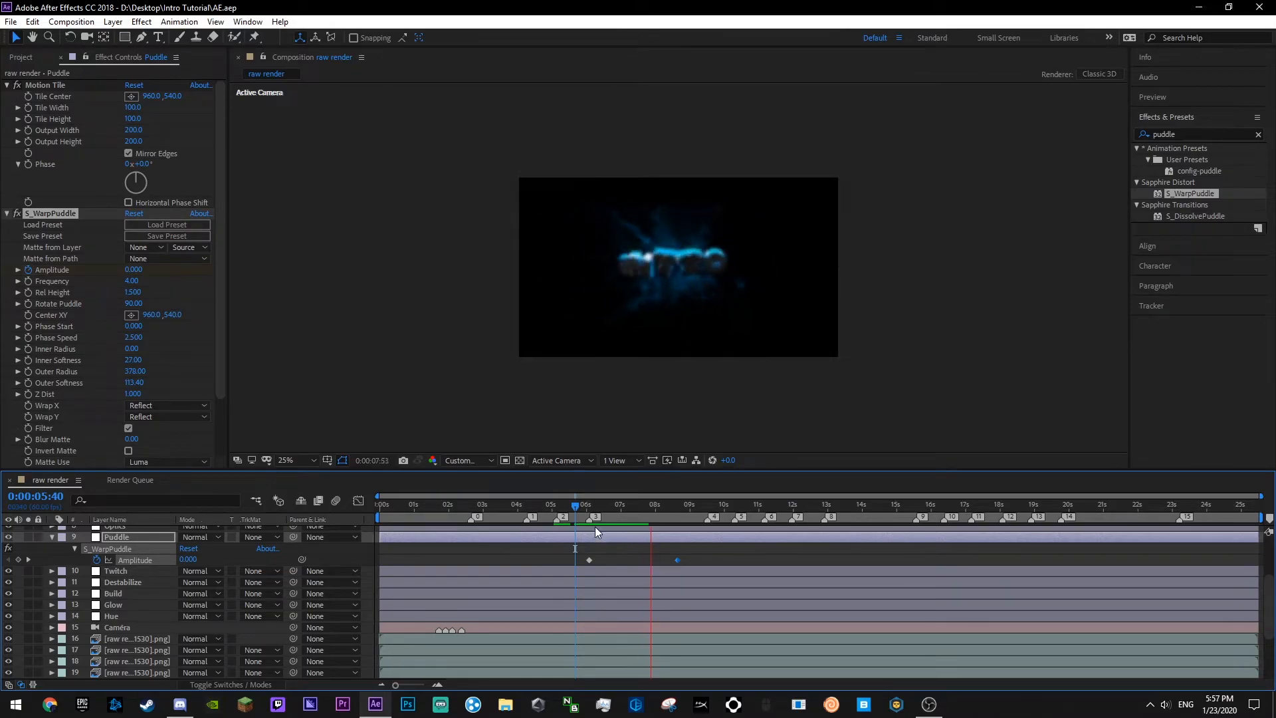
key("space")
left_click(608, 553)
key("space")
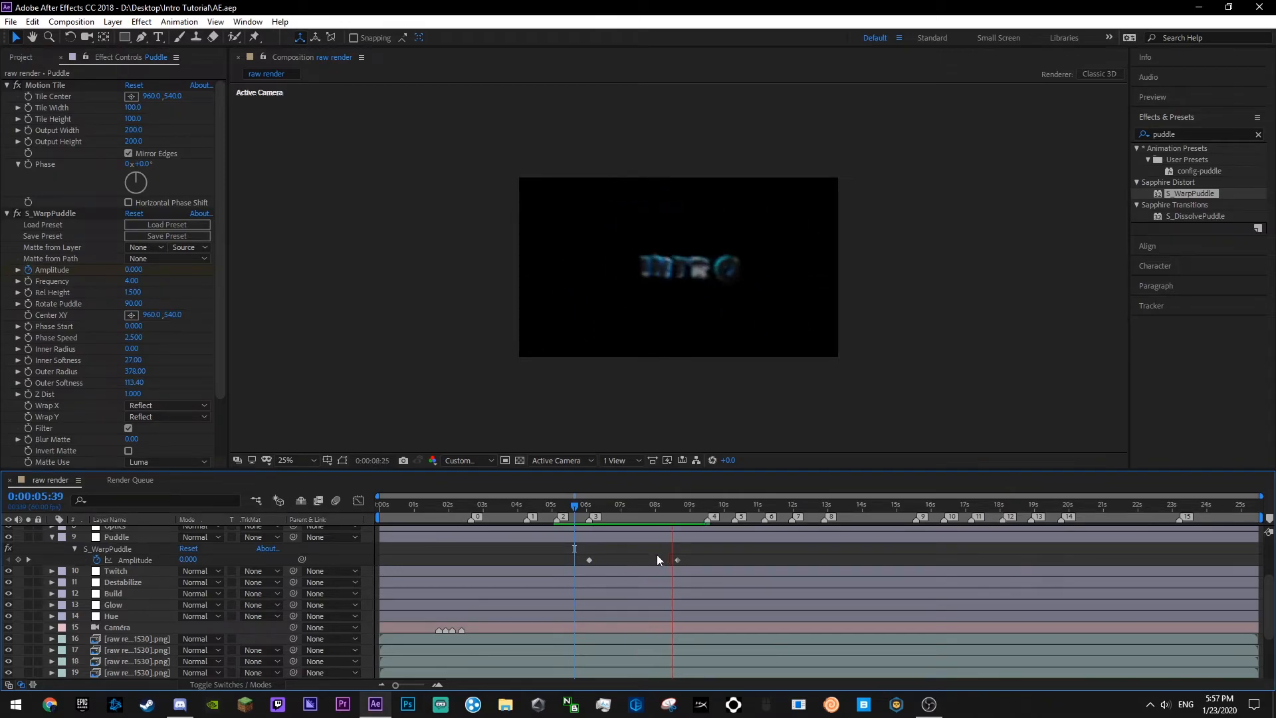
key("ctrl+s")
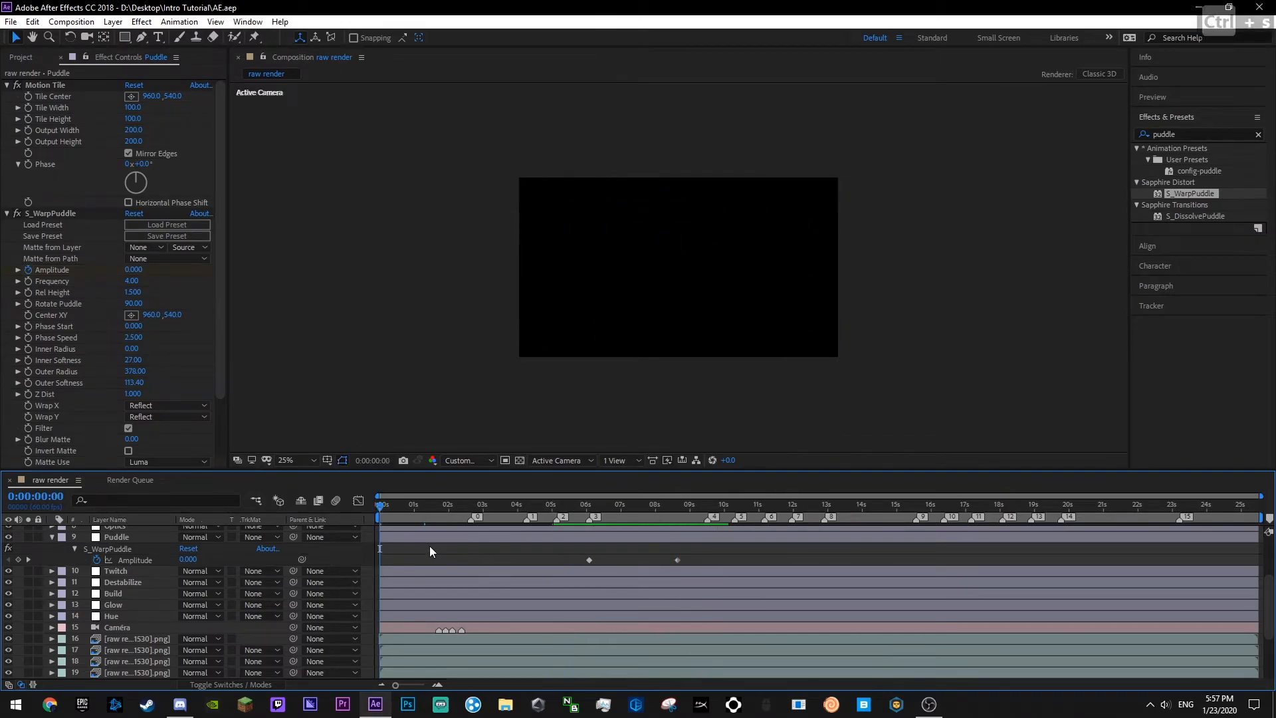
- Play through the intro from about 0:00:07:31 to the later beat markers to find the next puddle moment
scroll(429, 545, "down", 3)
key("ctrl+s")
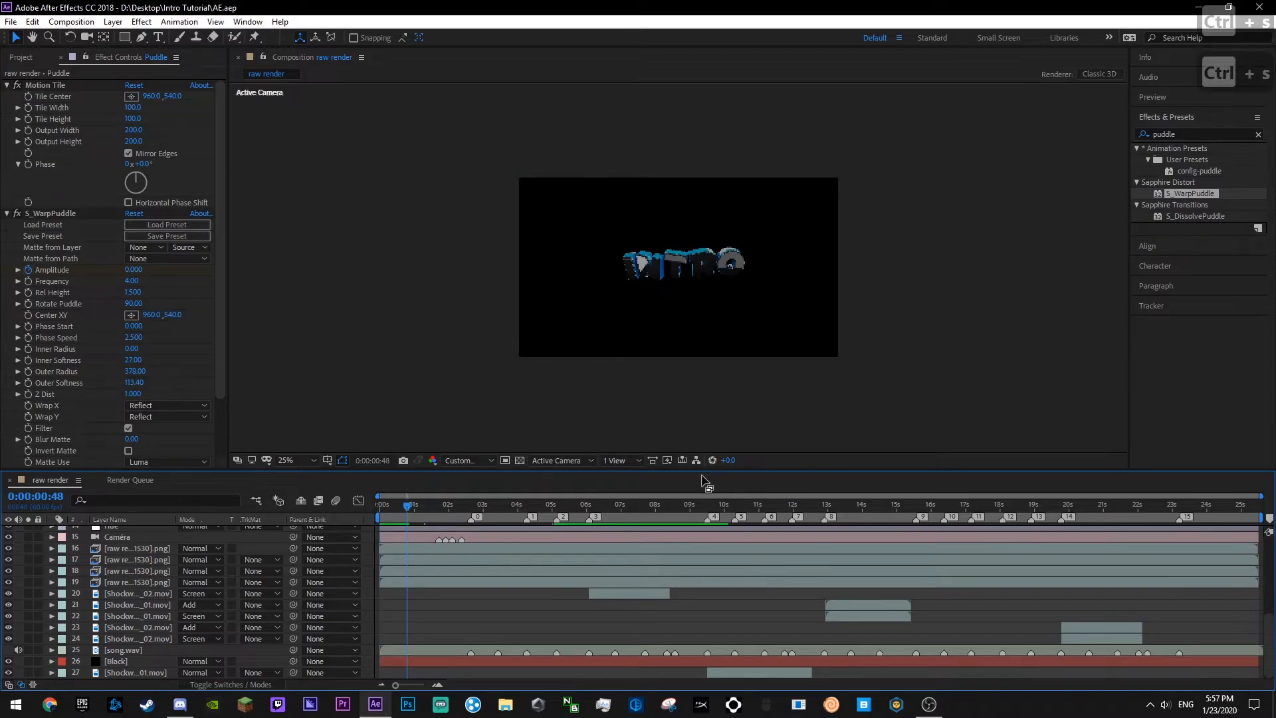
left_click(639, 519)
scroll(873, 620, "up", 3)
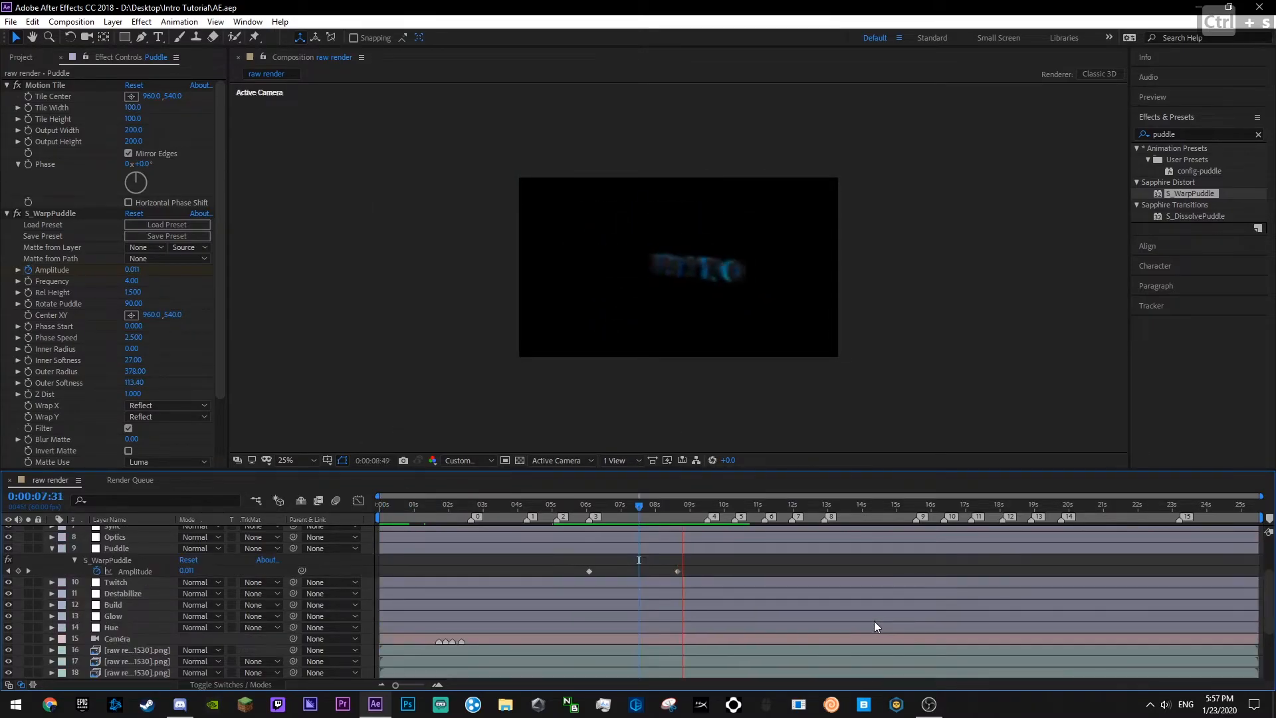
scroll(847, 572, "down", 3)
scroll(848, 572, "up", 3)
scroll(848, 577, "down", 3)
scroll(848, 578, "up", 6)
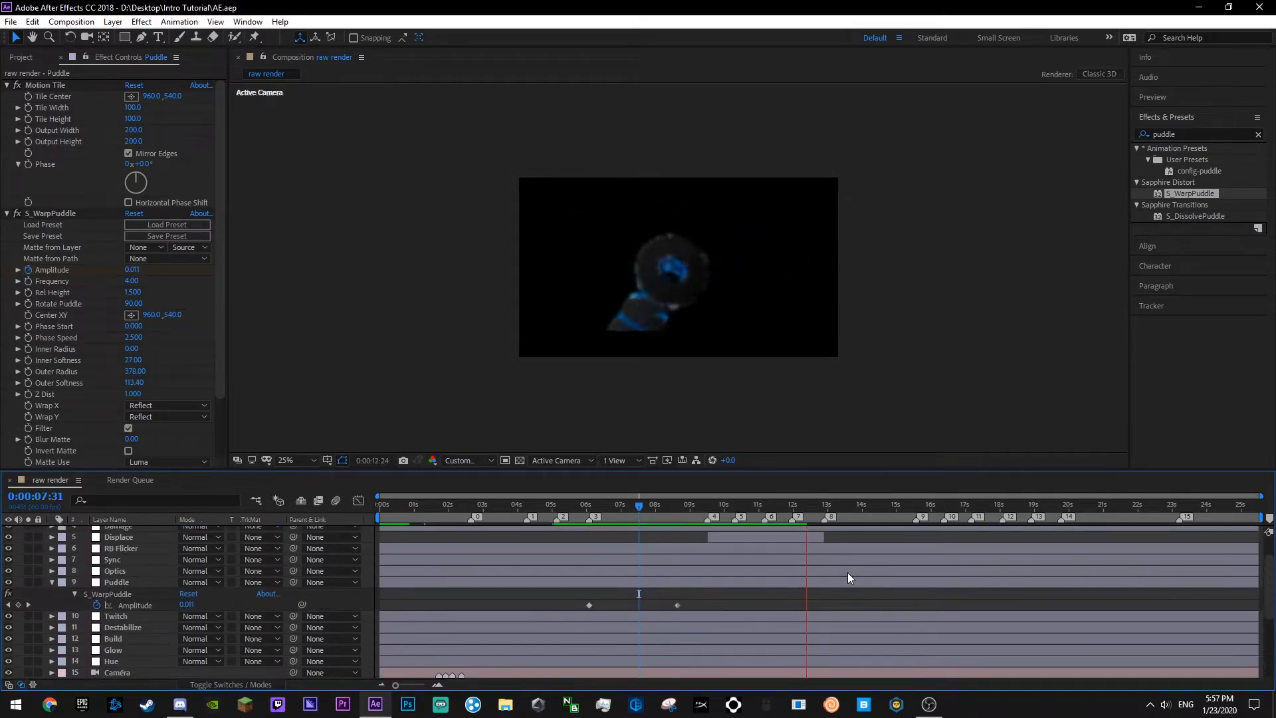
left_click(744, 511)
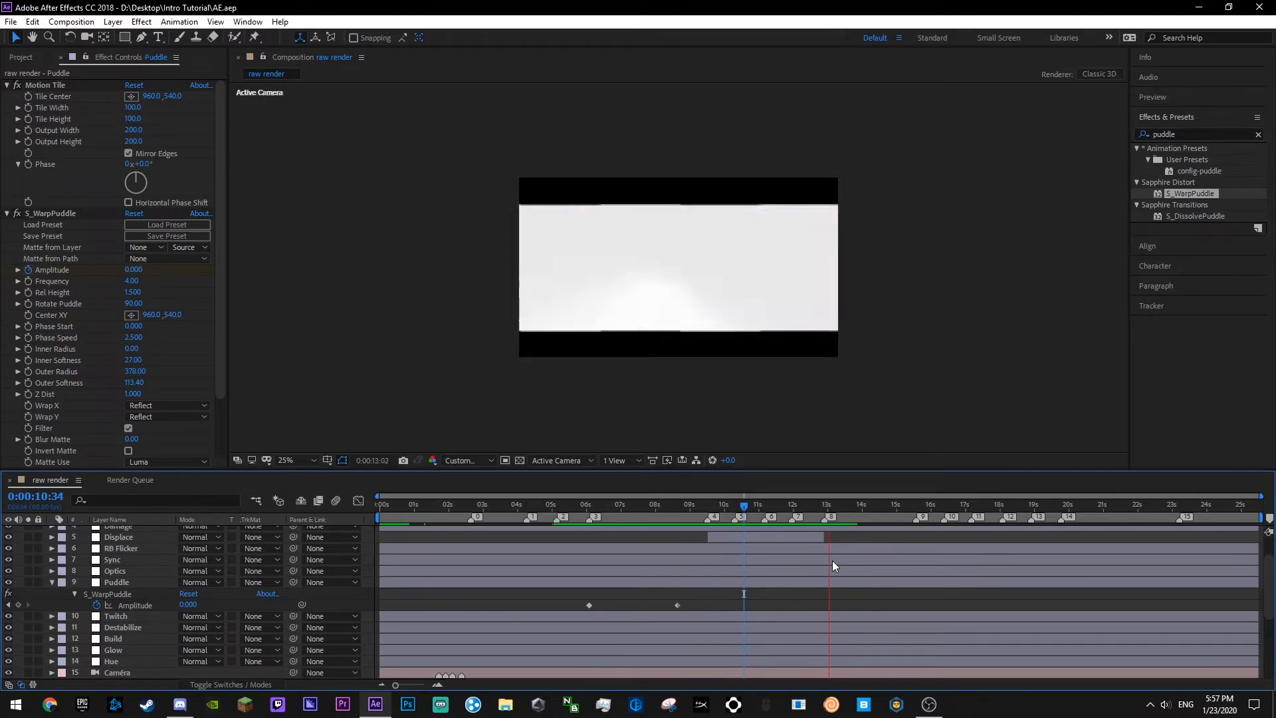
left_click(802, 504)
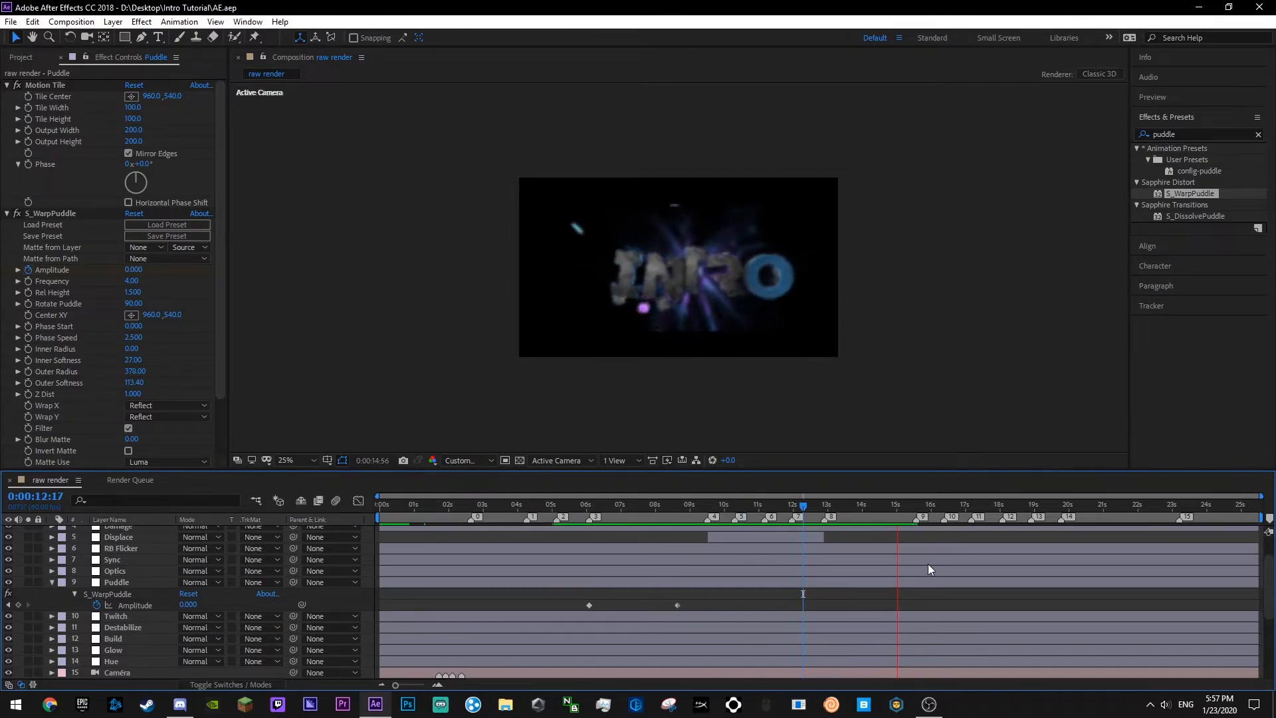
left_click(906, 521)
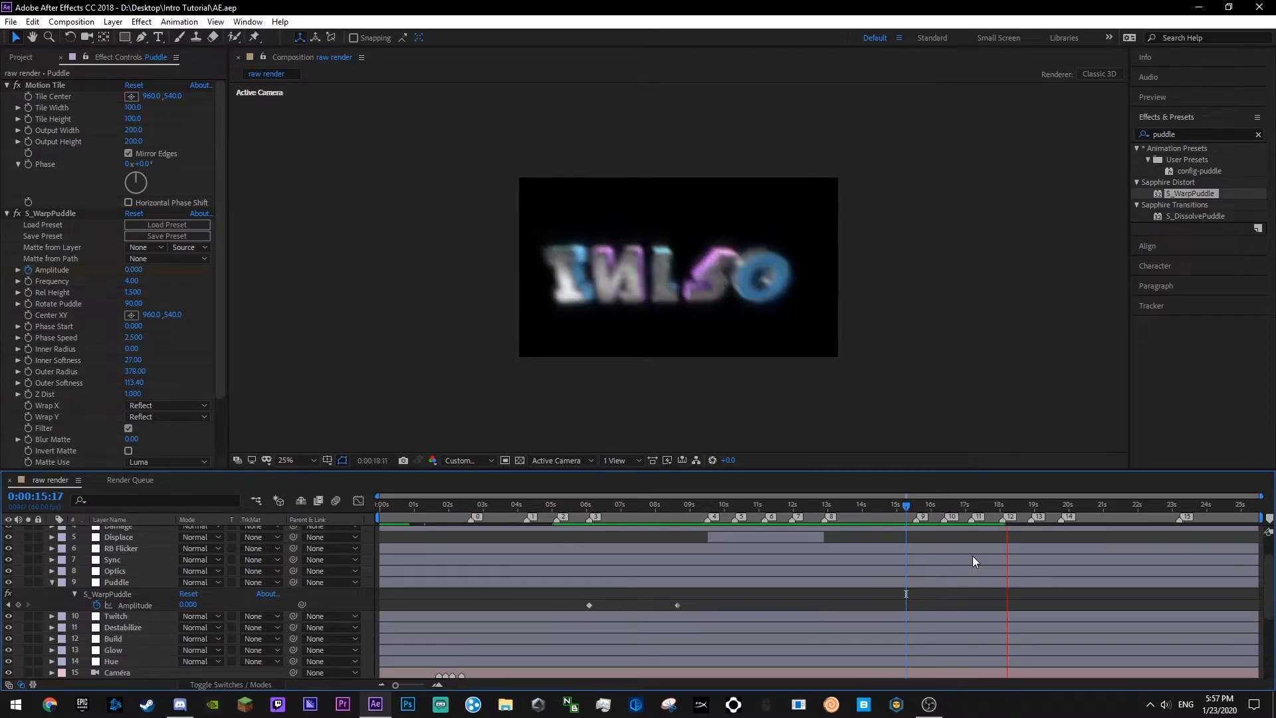
left_click(908, 514)
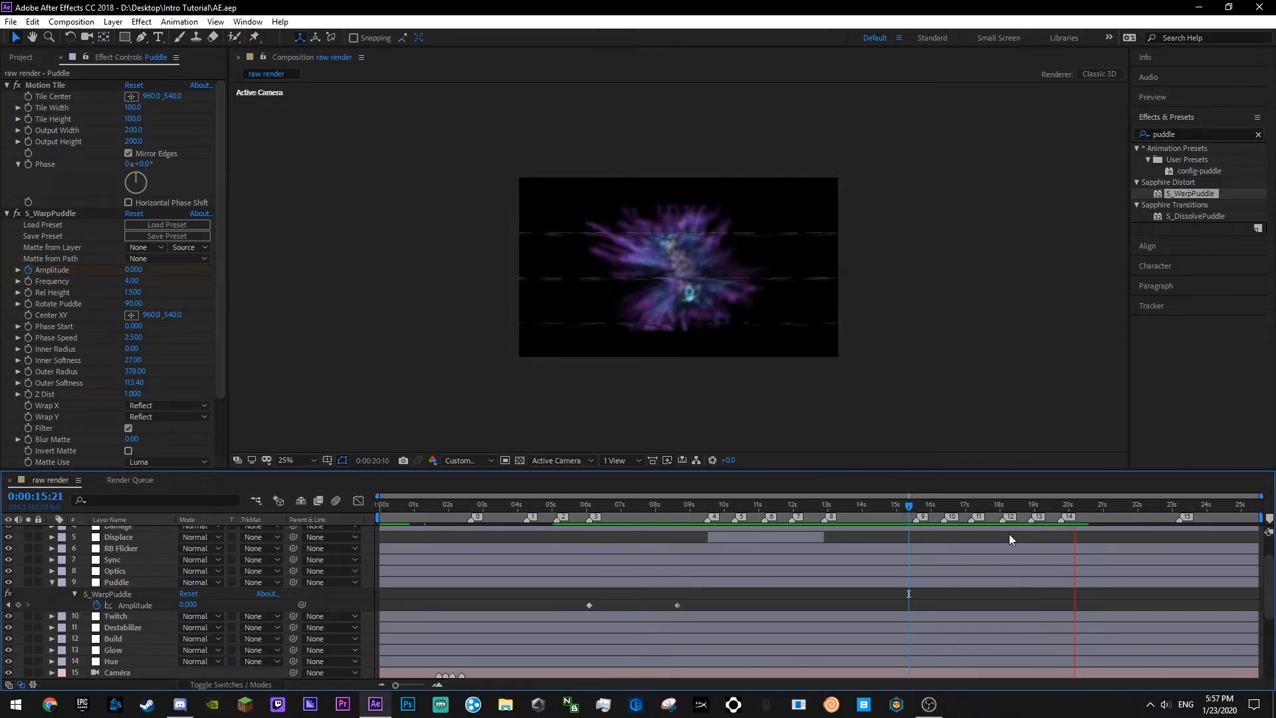
left_click(964, 503)
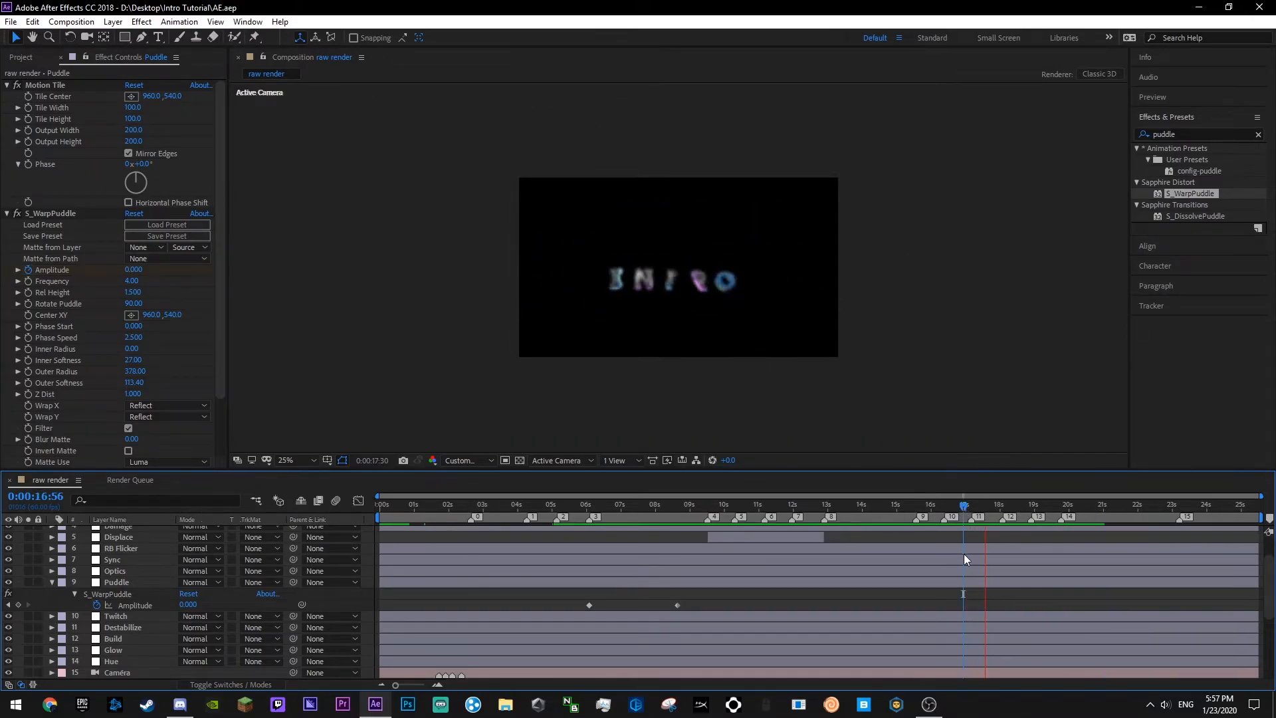
key("space")
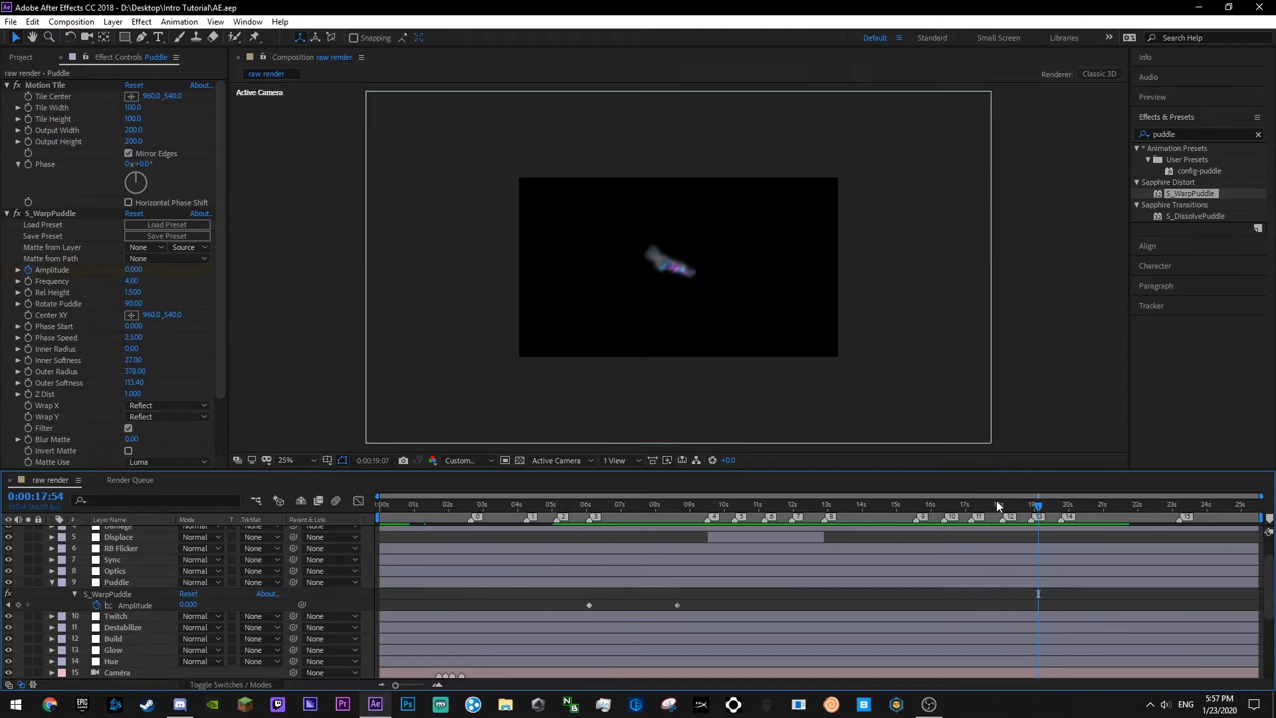
- Copy both Puddle Amplitude keyframes to 0:00:18:04 at marker 12, save the project and collapse the layer
left_click(997, 503)
scroll(1045, 572, "down", 4)
scroll(1046, 574, "up", 6)
key("k")
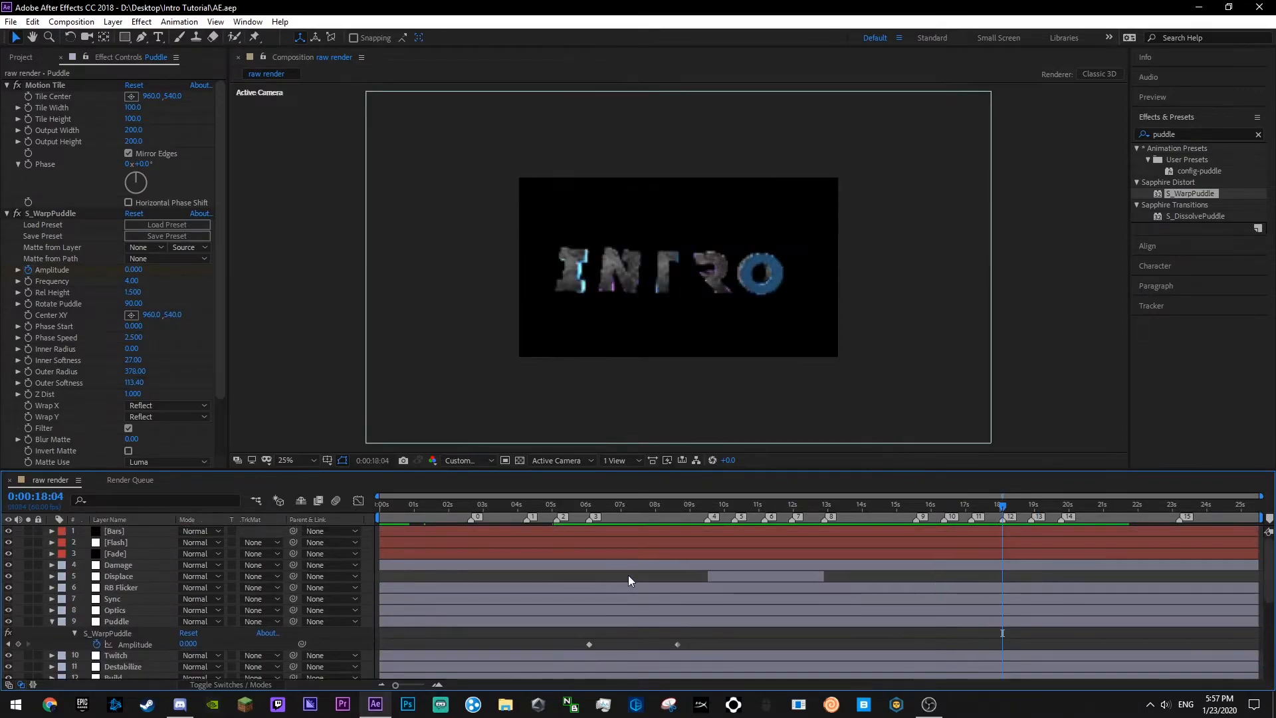
left_click_drag(566, 639, 780, 673)
key("ctrl+c")
key("ctrl+v")
key("ctrl+s")
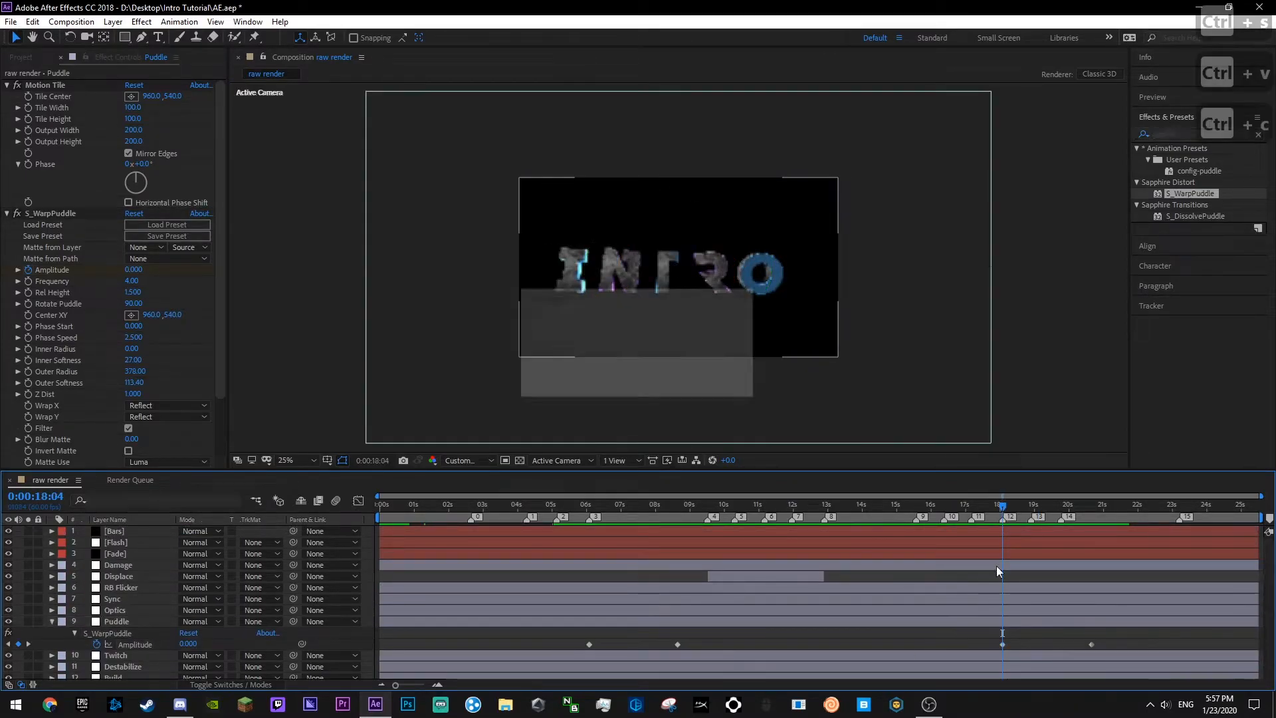
left_click(52, 620)
- Preview the copied puddle around marker 12 from about 0:00:17:32 and save the project
key("space")
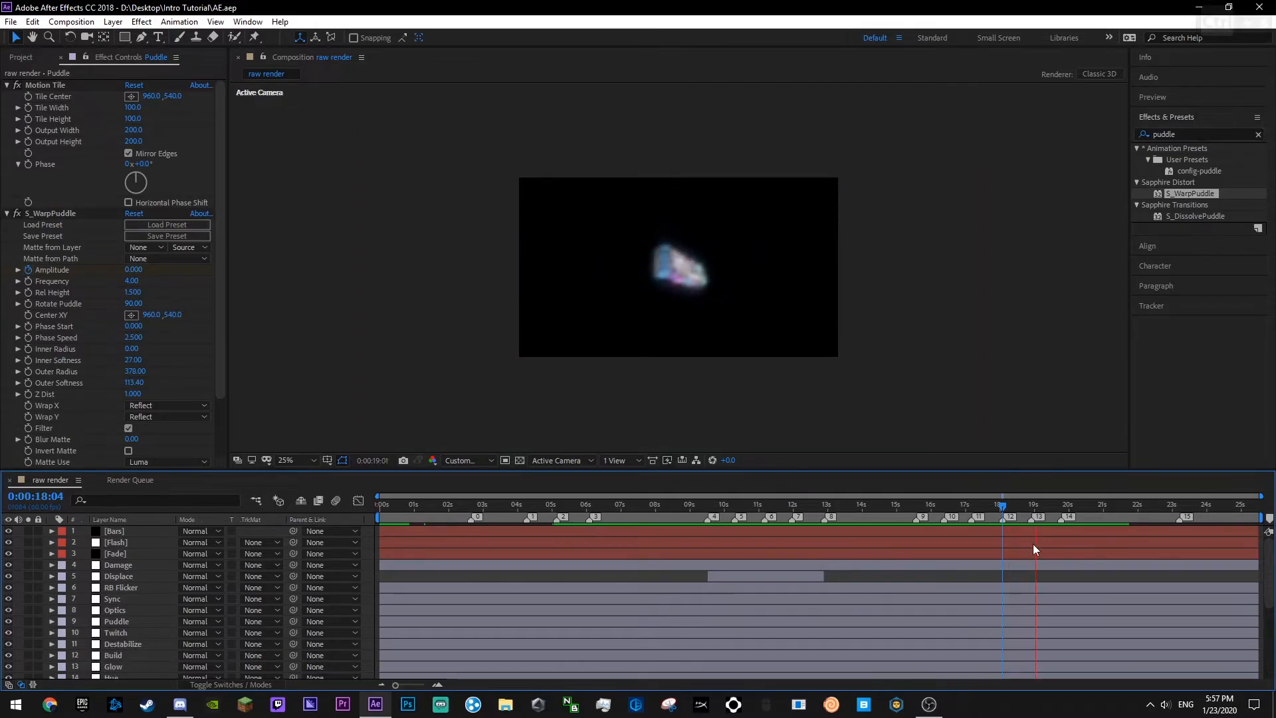
left_click(983, 505)
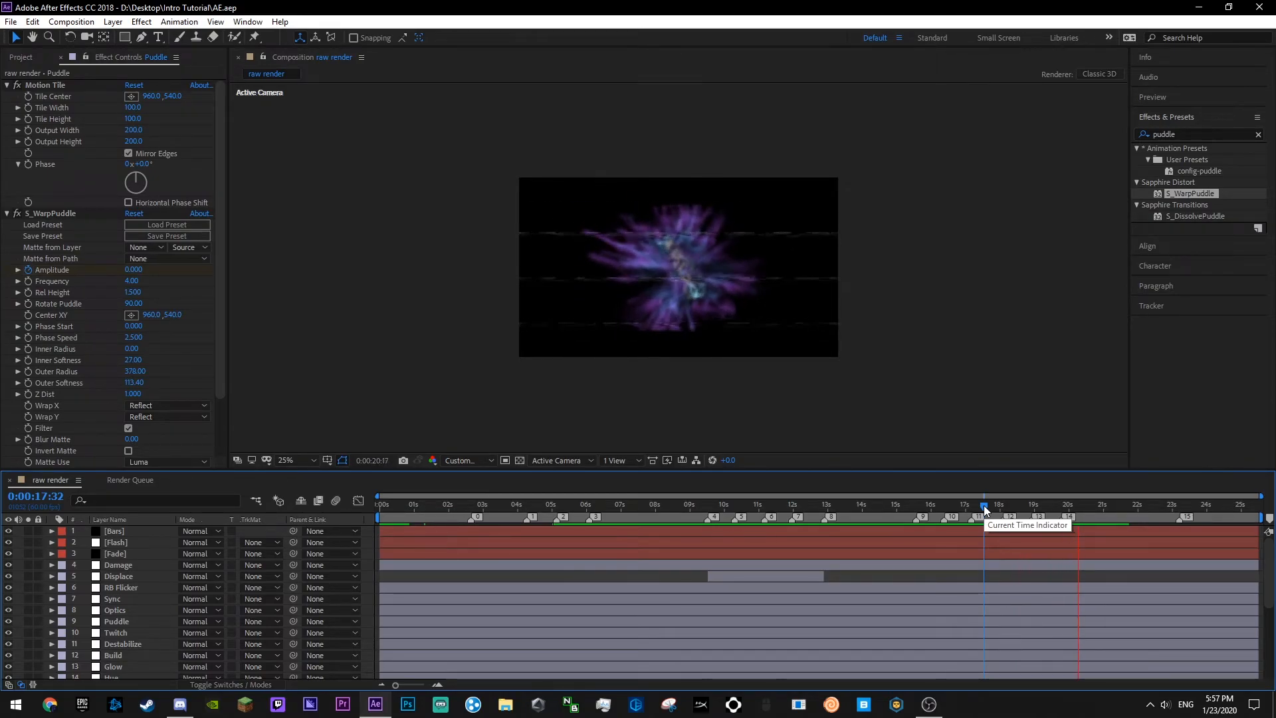
key("ctrl+s")
key("space")
- Preview the intro from its beginning, replay it from 0:00:01:53 and save the project
scroll(149, 596, "down", 4)
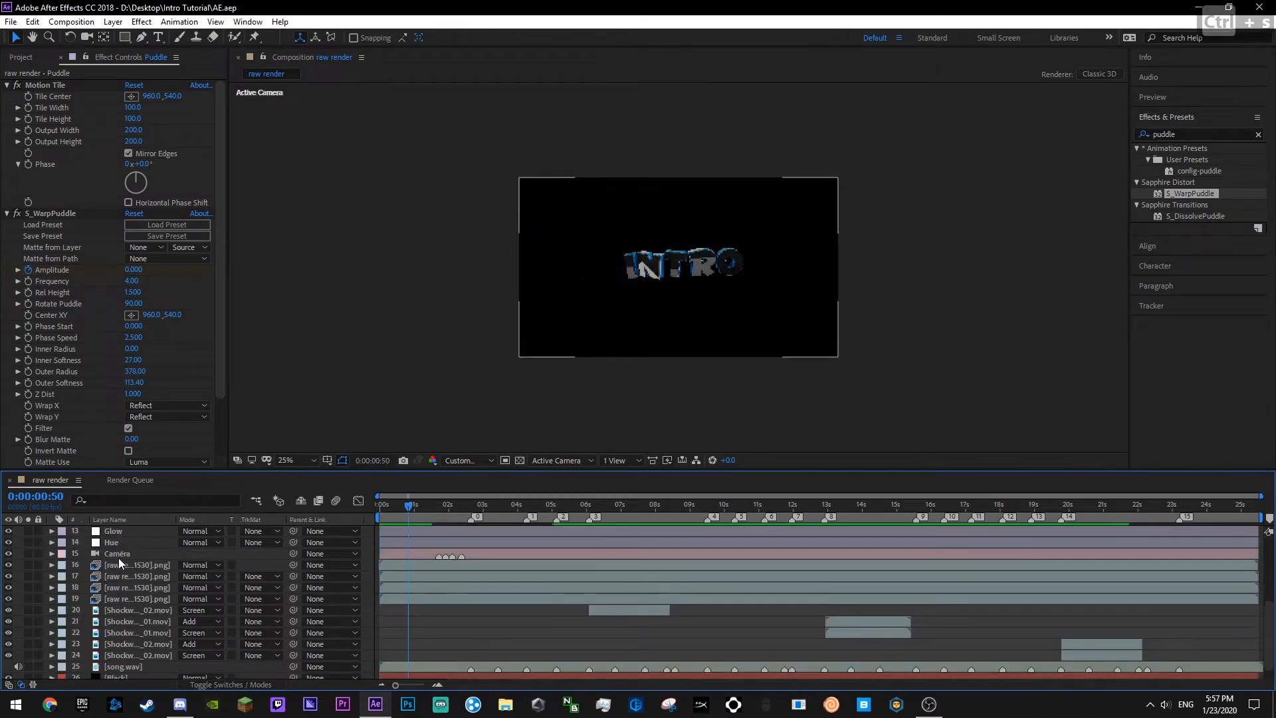
left_click(119, 556)
left_click(469, 615)
key("ctrl+s")
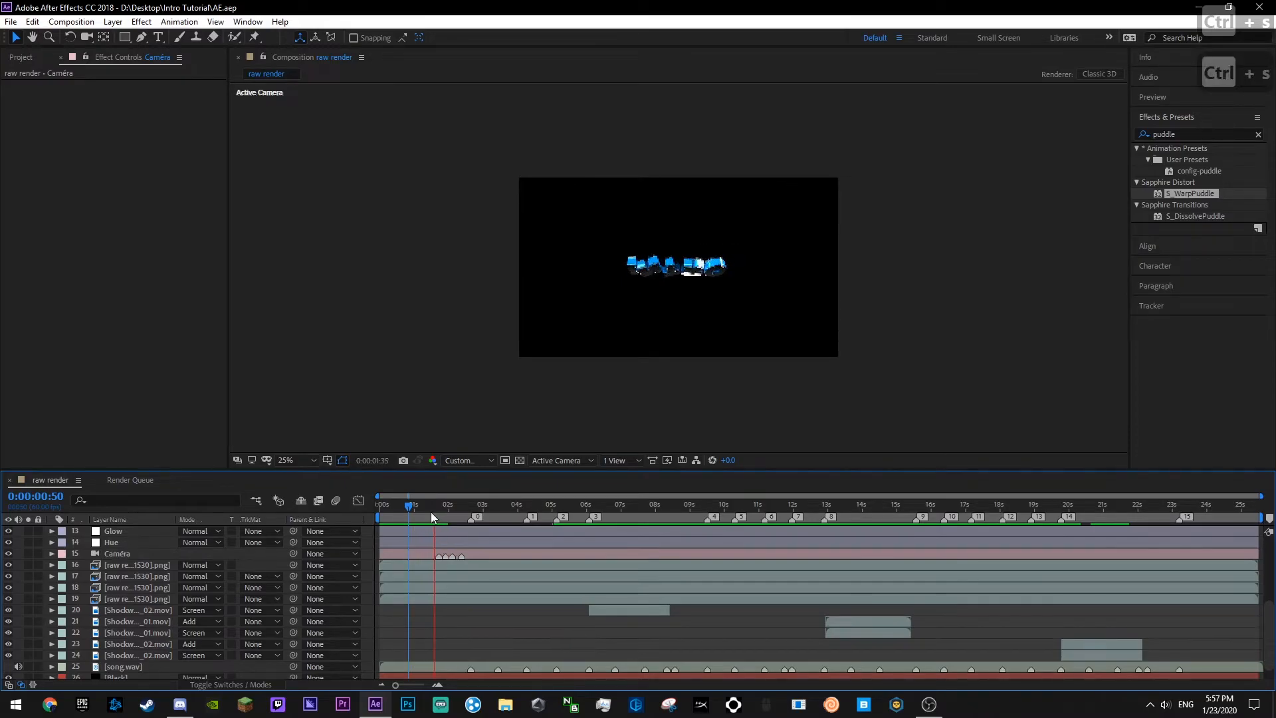
key("space")
scroll(531, 605, "down", 1)
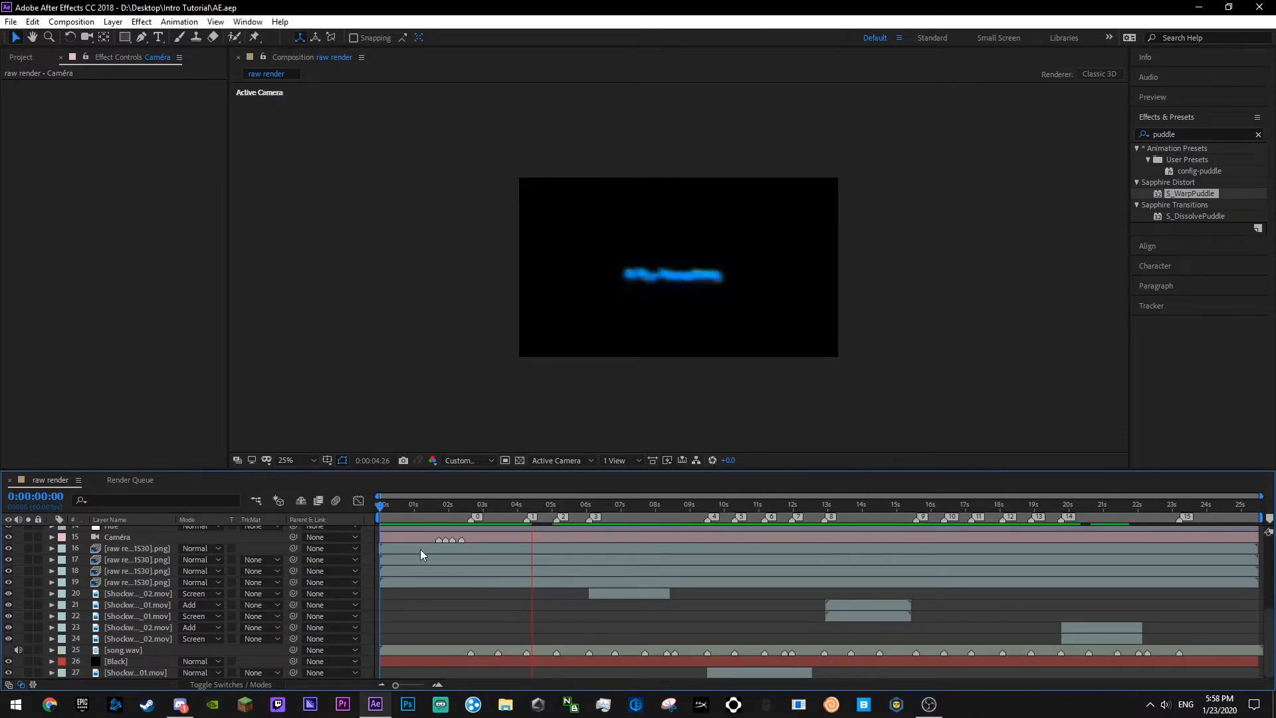
key("ctrl+s")
key("space")
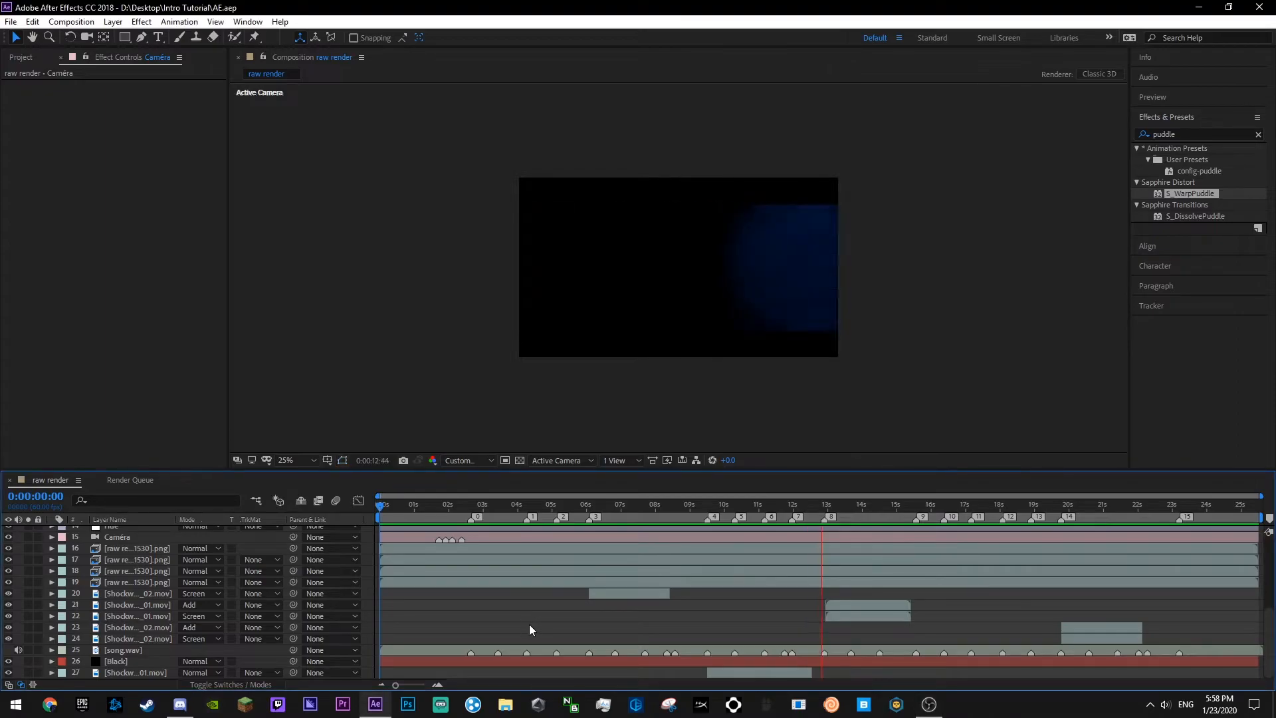
key("ctrl+s")
left_click(444, 509)
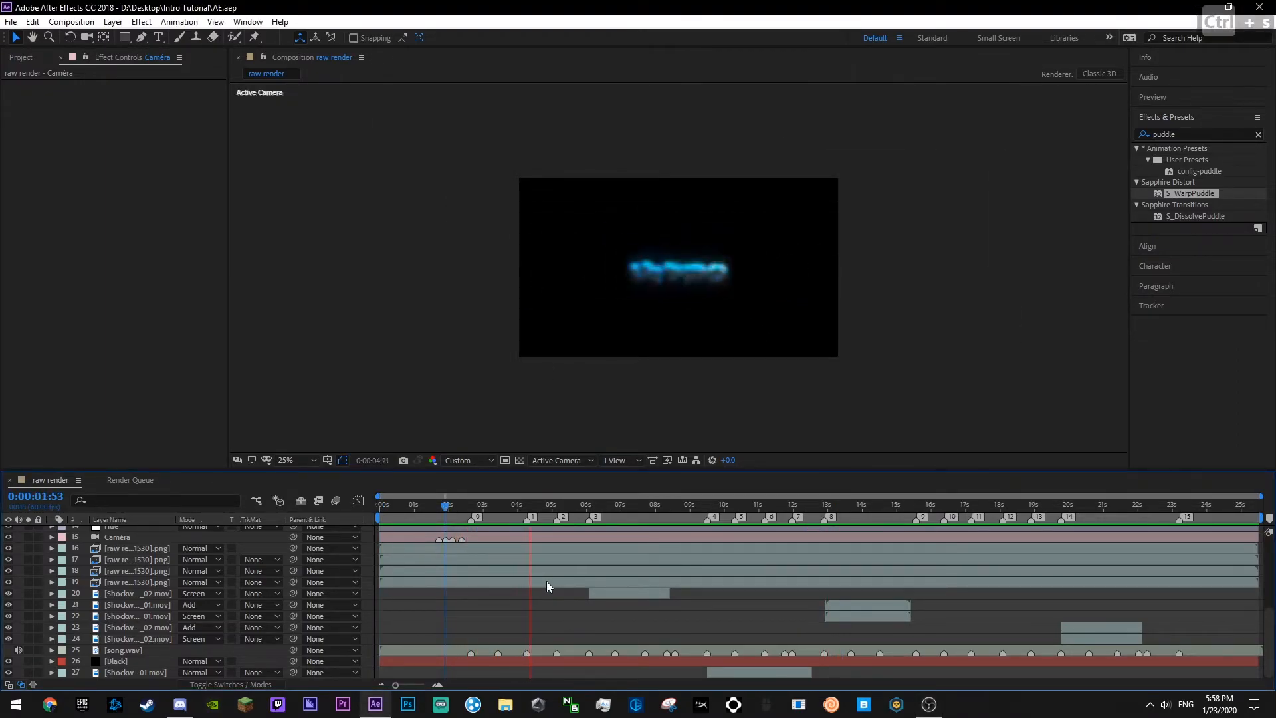
- Clear the effects search and preview the intro from 0:00:08:41, 0:00:09:00 and 0:00:16:19, saving the project
left_click(1259, 135)
left_click(952, 617)
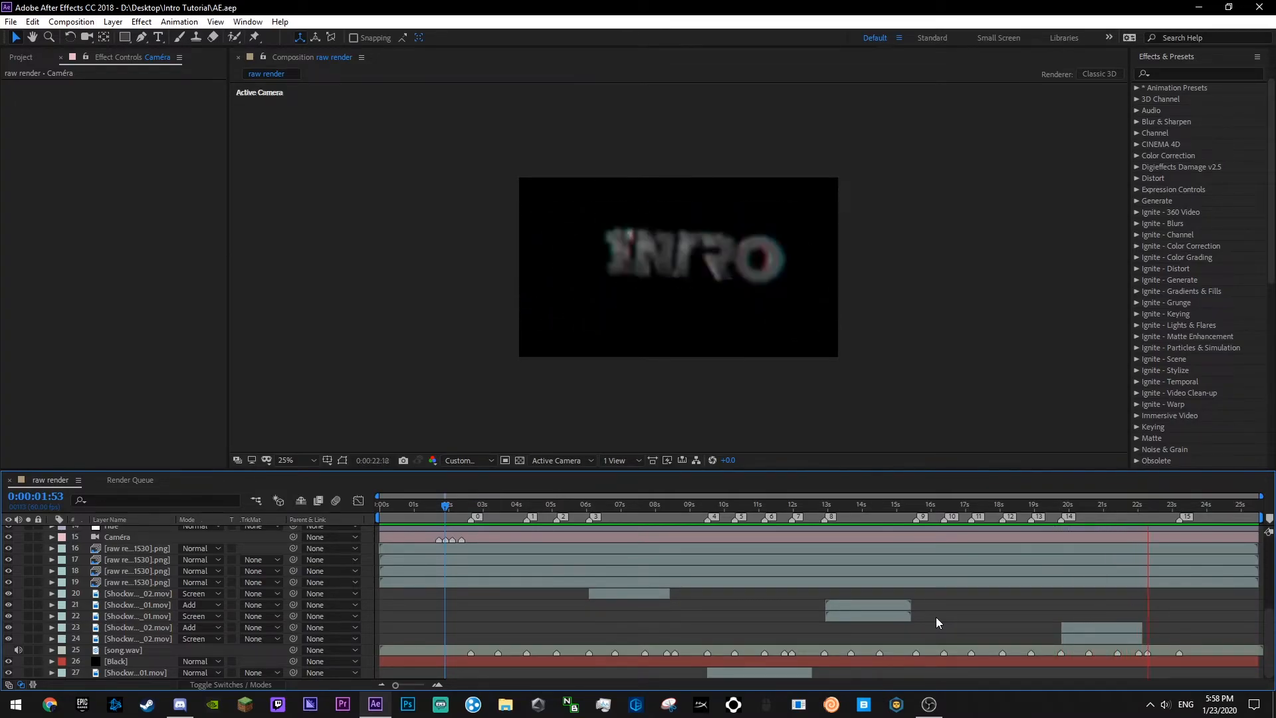
left_click_drag(498, 516, 679, 578)
key("ctrl+s")
key("space")
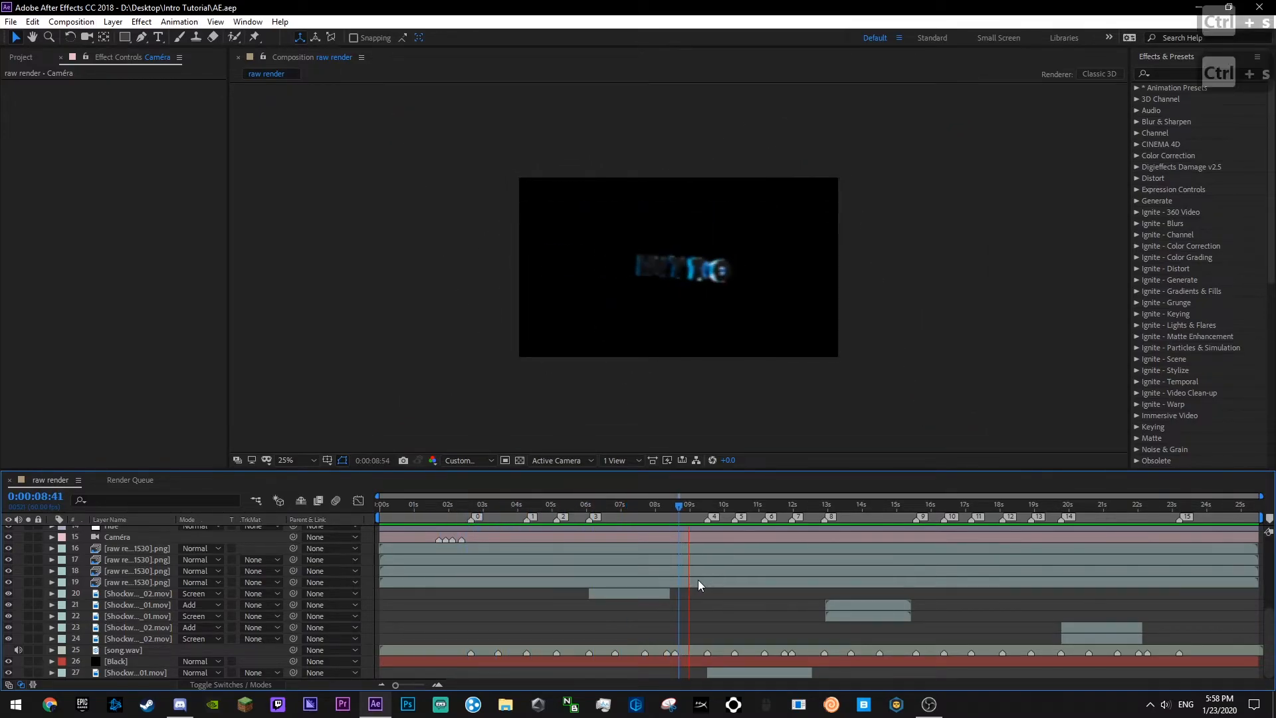
key("ctrl+s")
key("space")
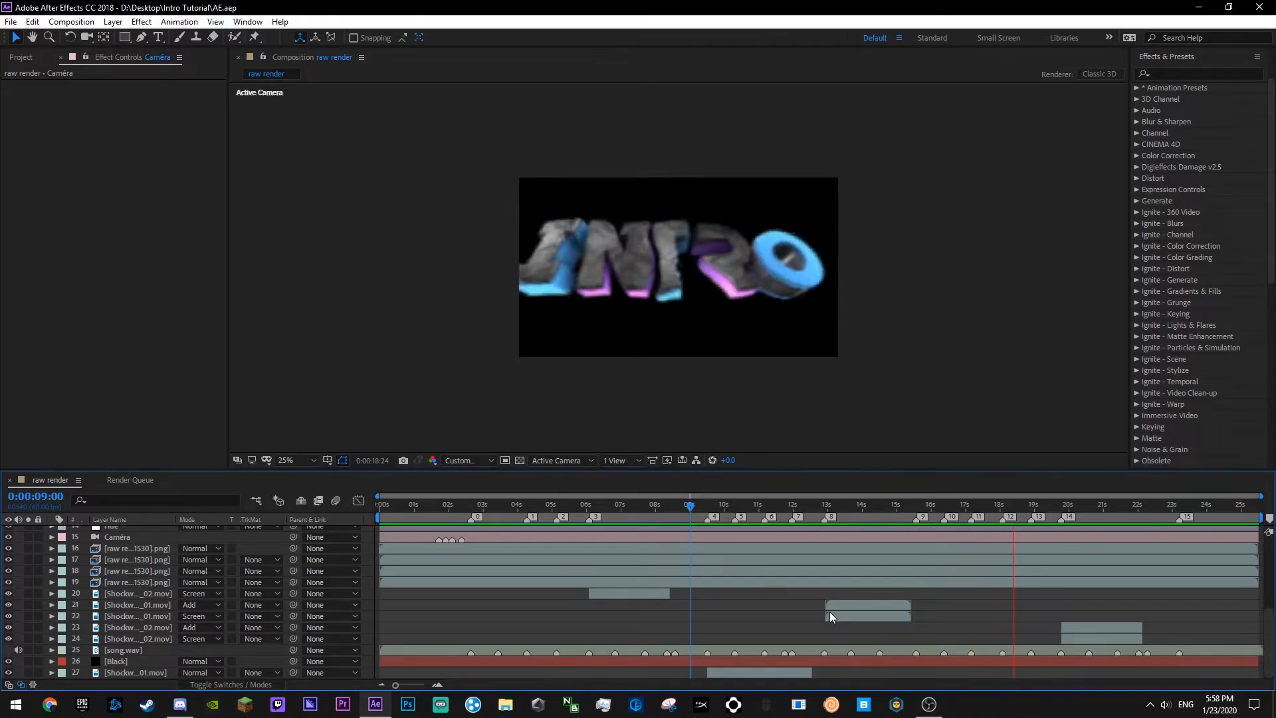
left_click(942, 507)
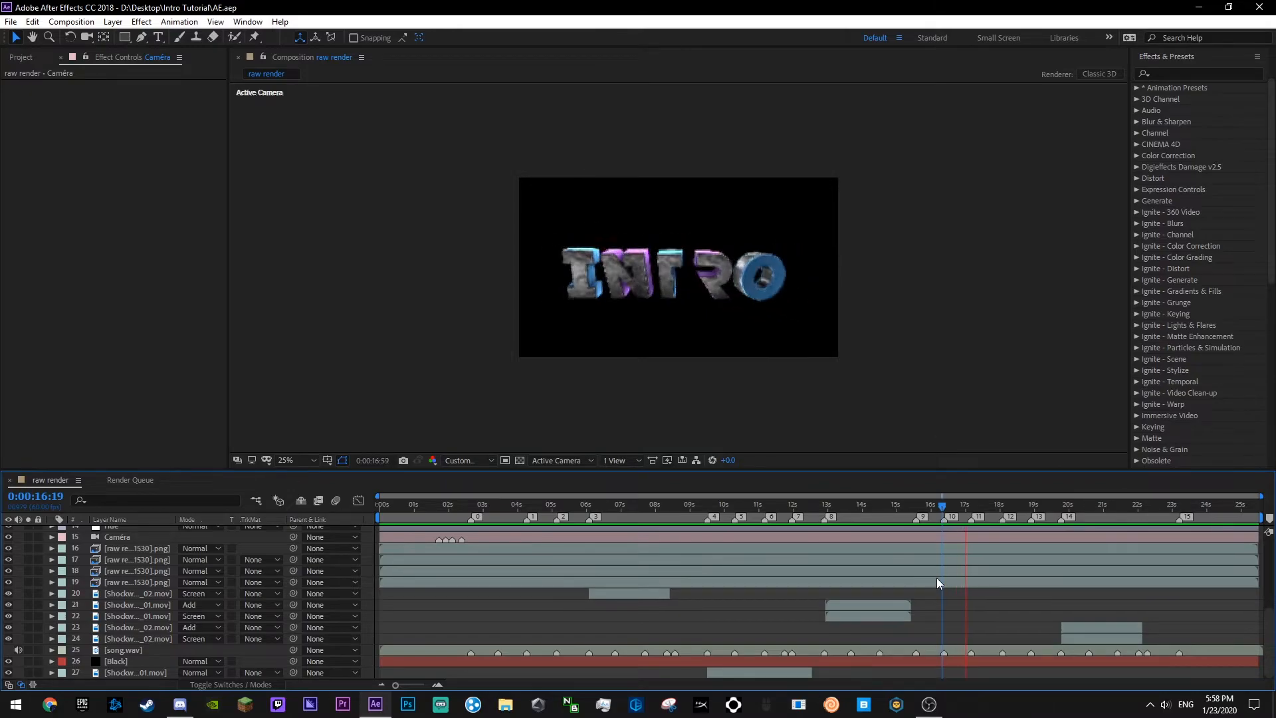
key("ctrl+s")
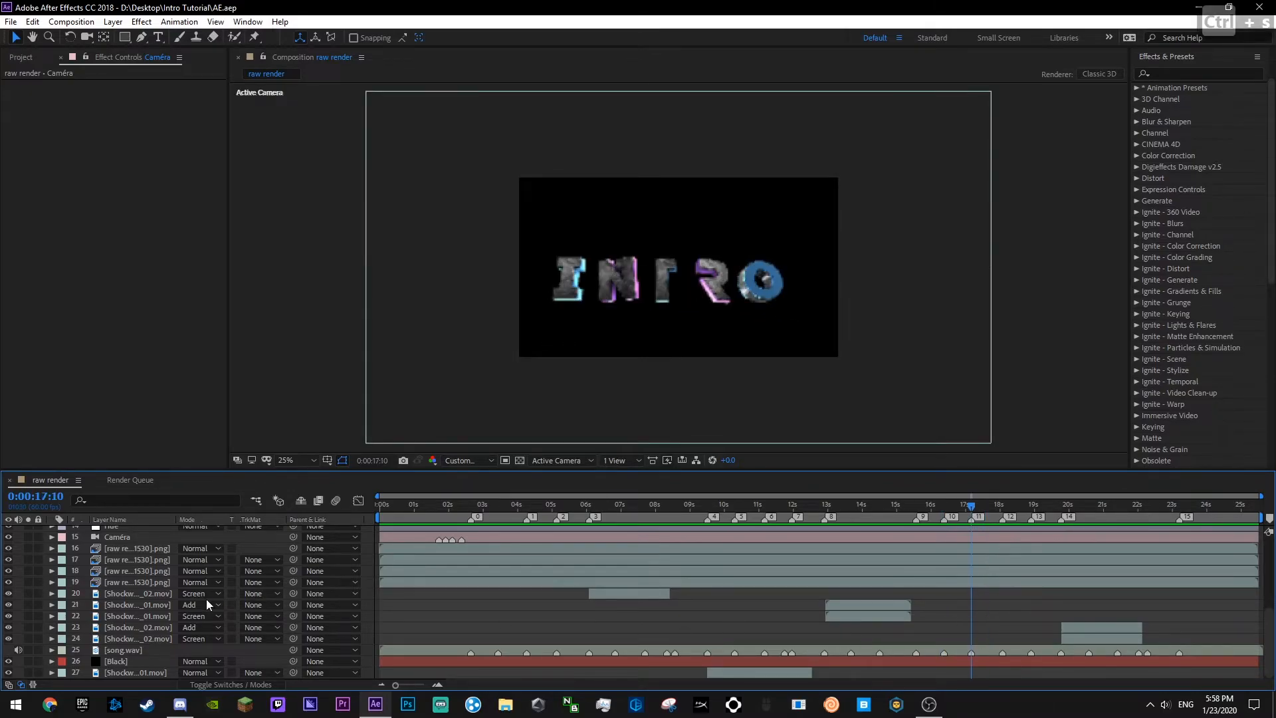
- Check the keyframes on raw render layer 17, duplicate raw render layer 18 by copy and paste, and save the project
left_click(131, 559)
key("u")
key("u")
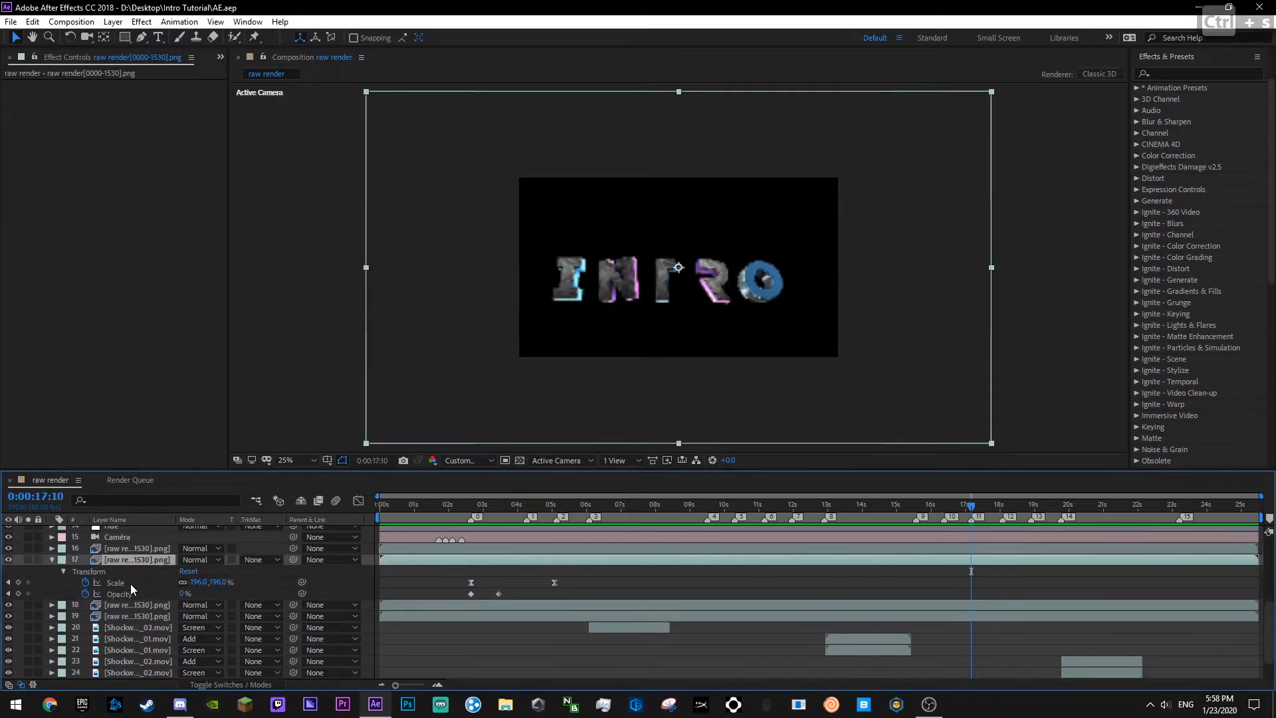
key("u")
left_click(142, 571)
key("ctrl+c")
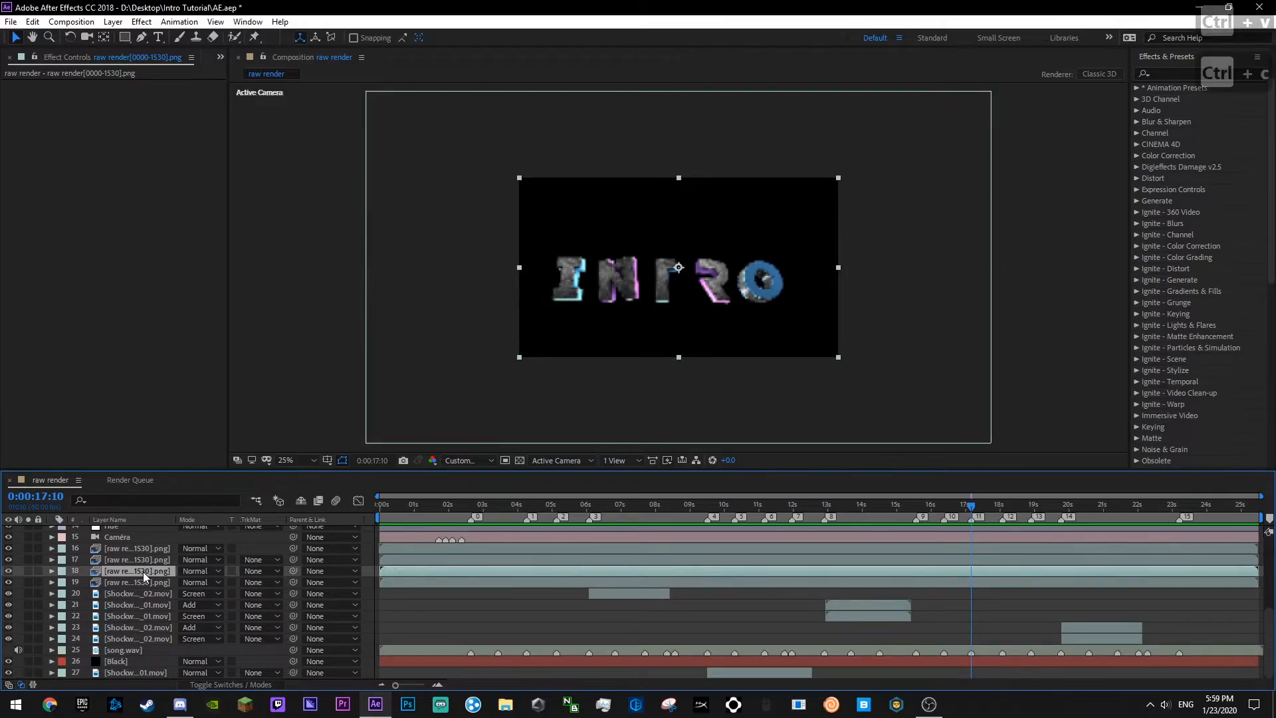
key("ctrl+v")
key("ctrl+s")
- Copy the Looks effect from the RB Flicker layer onto the new raw render layer 18
scroll(113, 577, "up", 4)
scroll(117, 569, "up", 1)
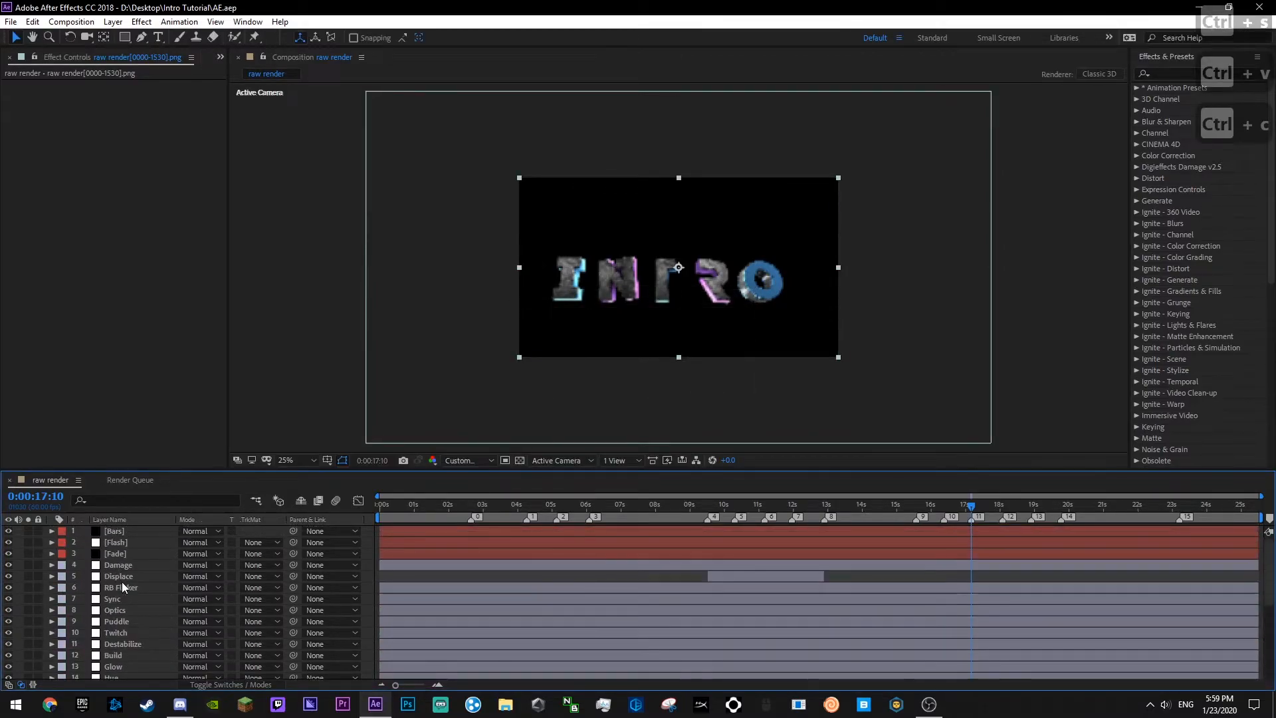
left_click(121, 581)
left_click(116, 589)
left_click(43, 83)
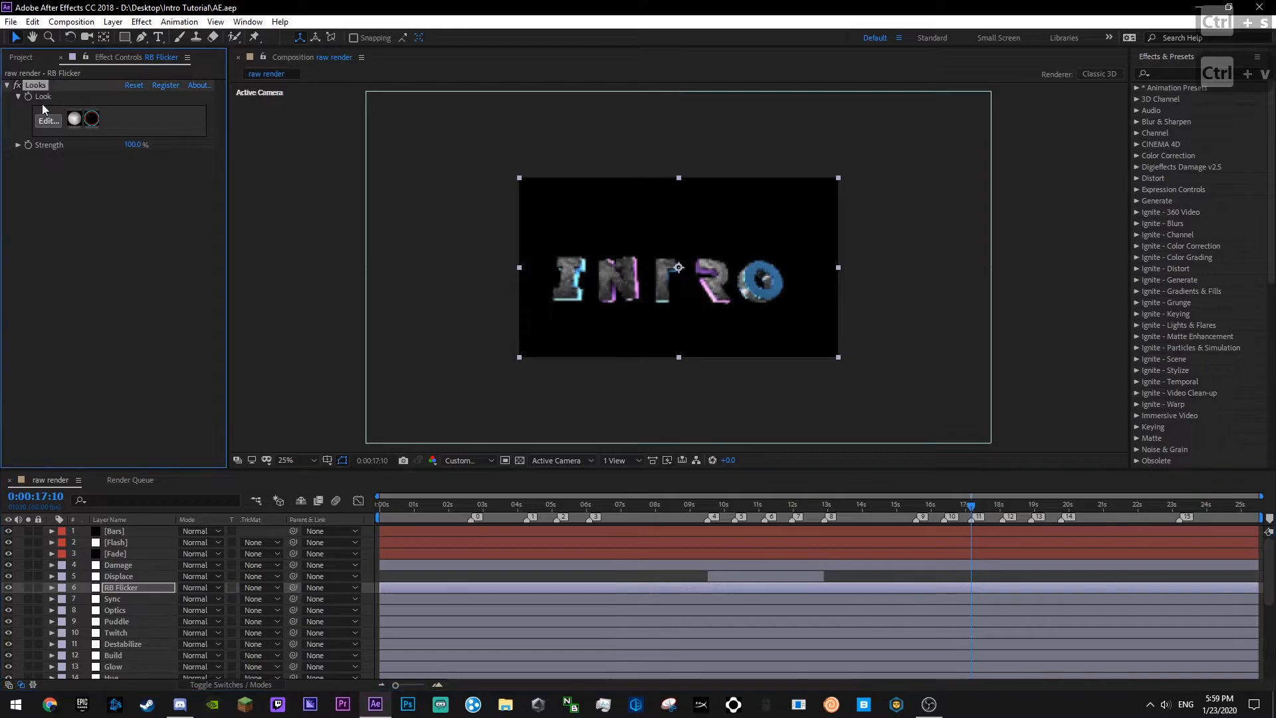
scroll(146, 601, "down", 5)
left_click(138, 578)
left_click(137, 589)
left_click(136, 599)
left_click(131, 587)
key("ctrl+v")
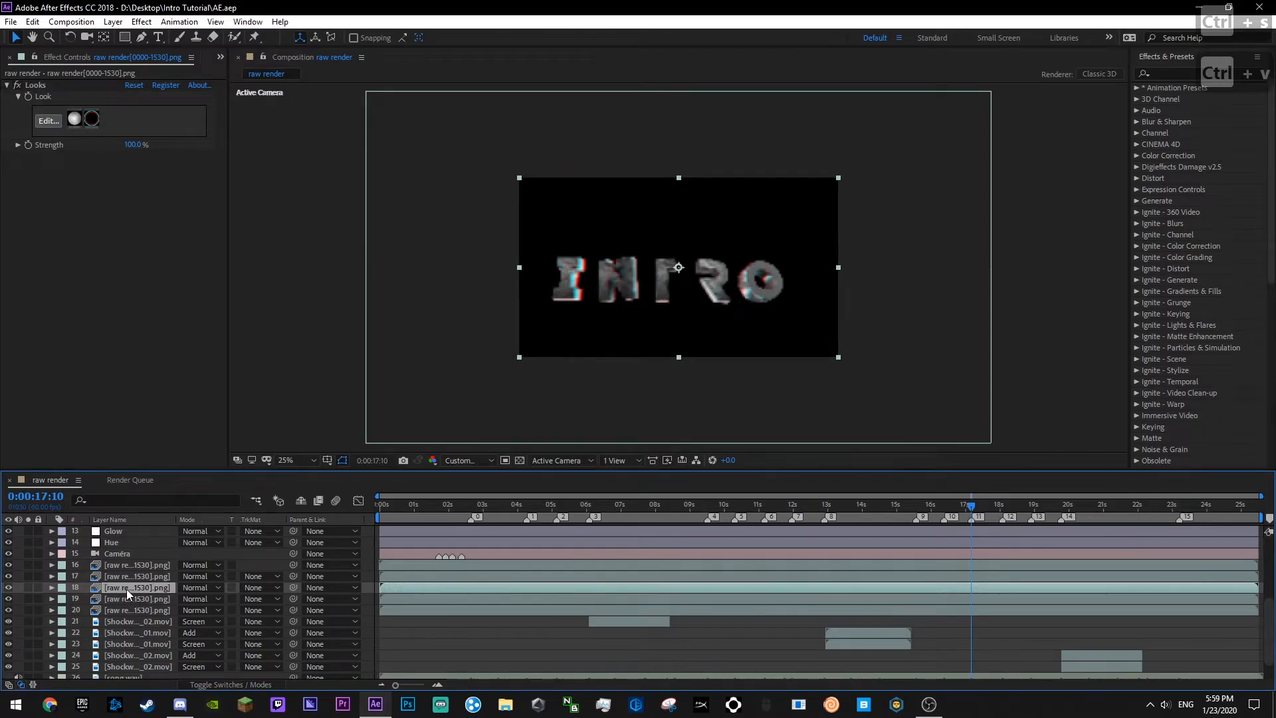
- Set the Opacity of raw render layer 18 to 60% and save the project
key("t")
left_click(189, 598)
type("50")
key("Return")
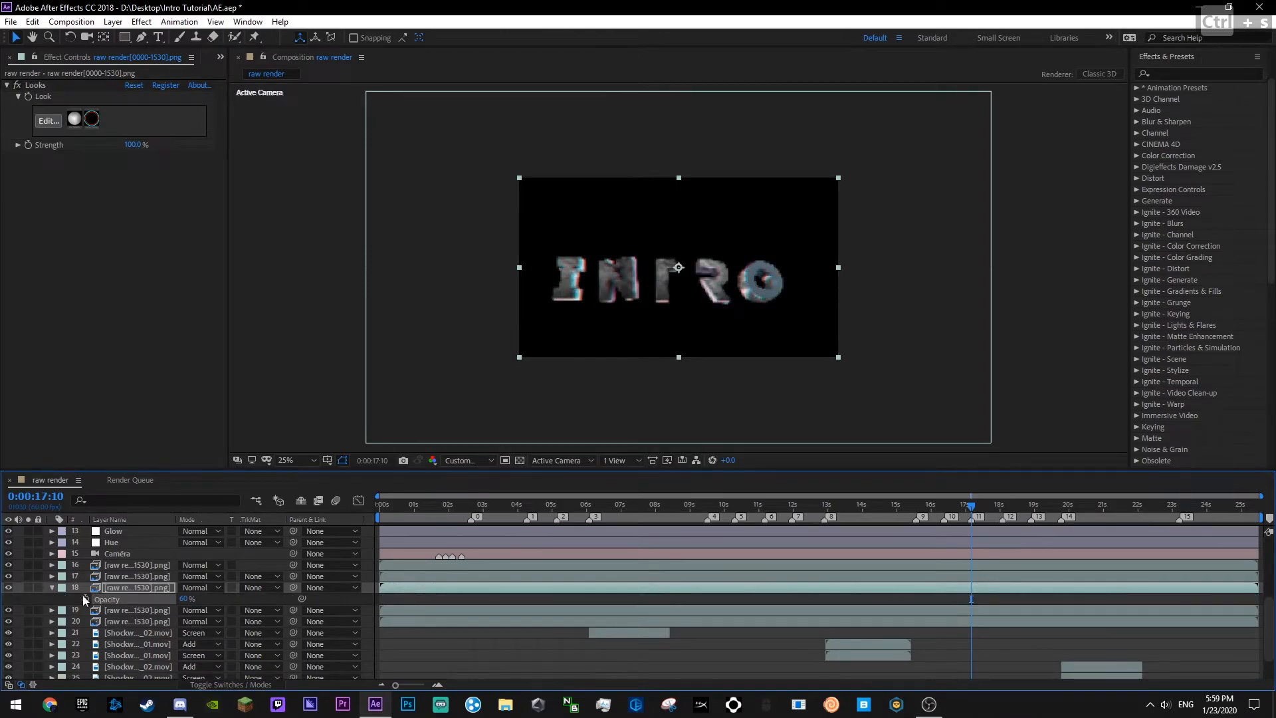
left_click(51, 588)
key("ctrl+s")
- Apply S_ScanLinesMono to raw render layer 18 with Lines Frequency 85 and Lines Sharpness 0.790, and save the project
left_click(1240, 72)
type("scan")
left_click_drag(1184, 229, 183, 240)
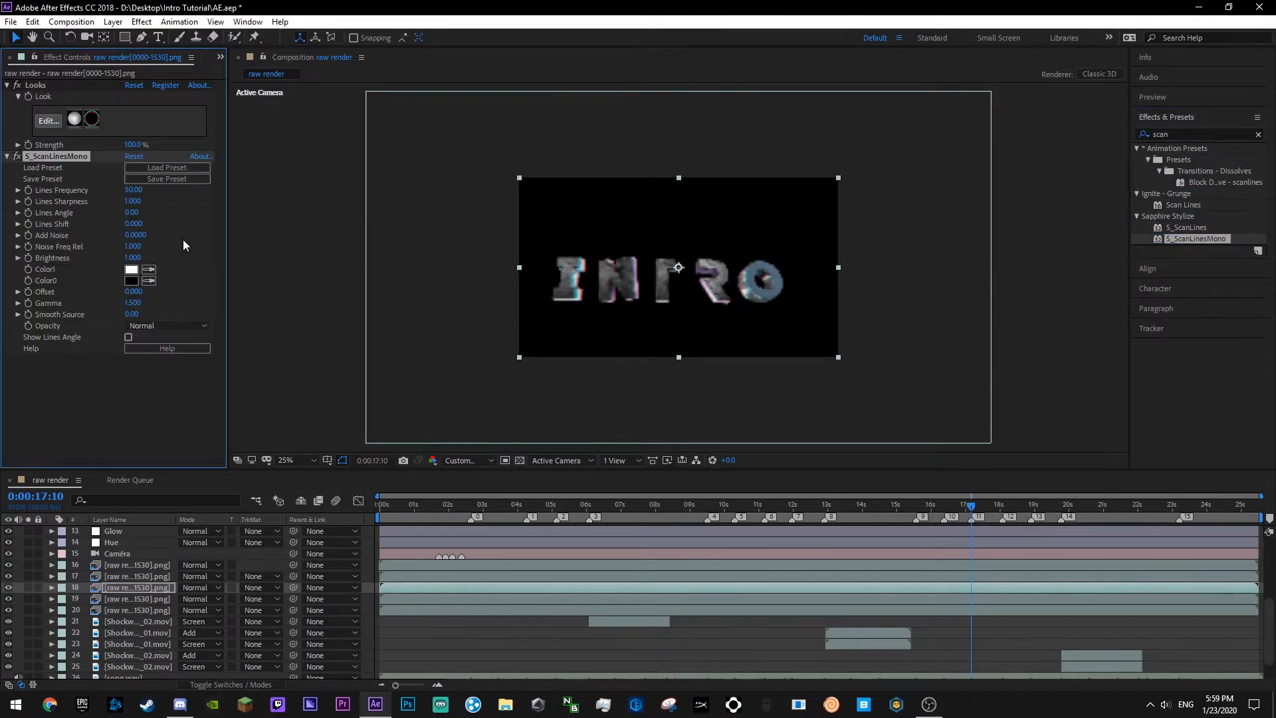
mouse_move(131, 190)
left_mouse_down()
mouse_move(166, 198)
mouse_move(121, 206)
left_mouse_up()
key("ctrl+s")
key("ctrl+s")
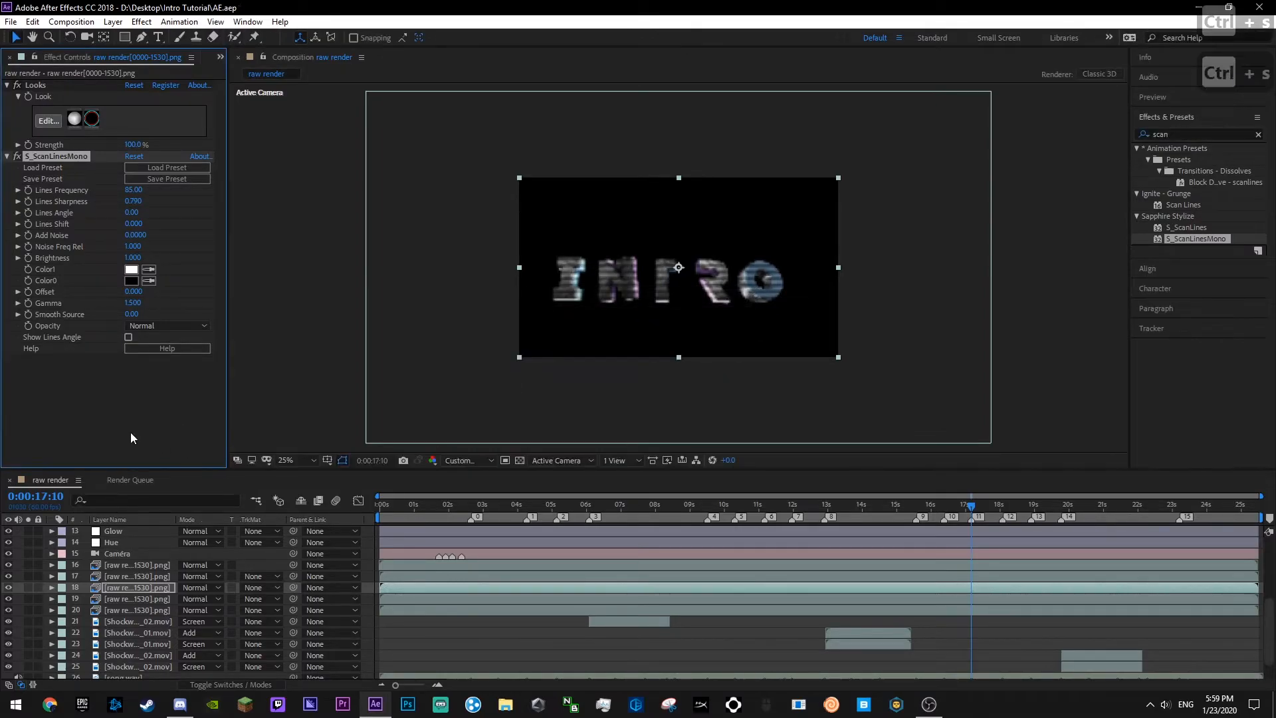
- Keyframe the Scale of raw render layer 18 at 100% on markers 11 and 12, and save the project
left_click(128, 588)
key("s")
scroll(465, 598, "down", 2)
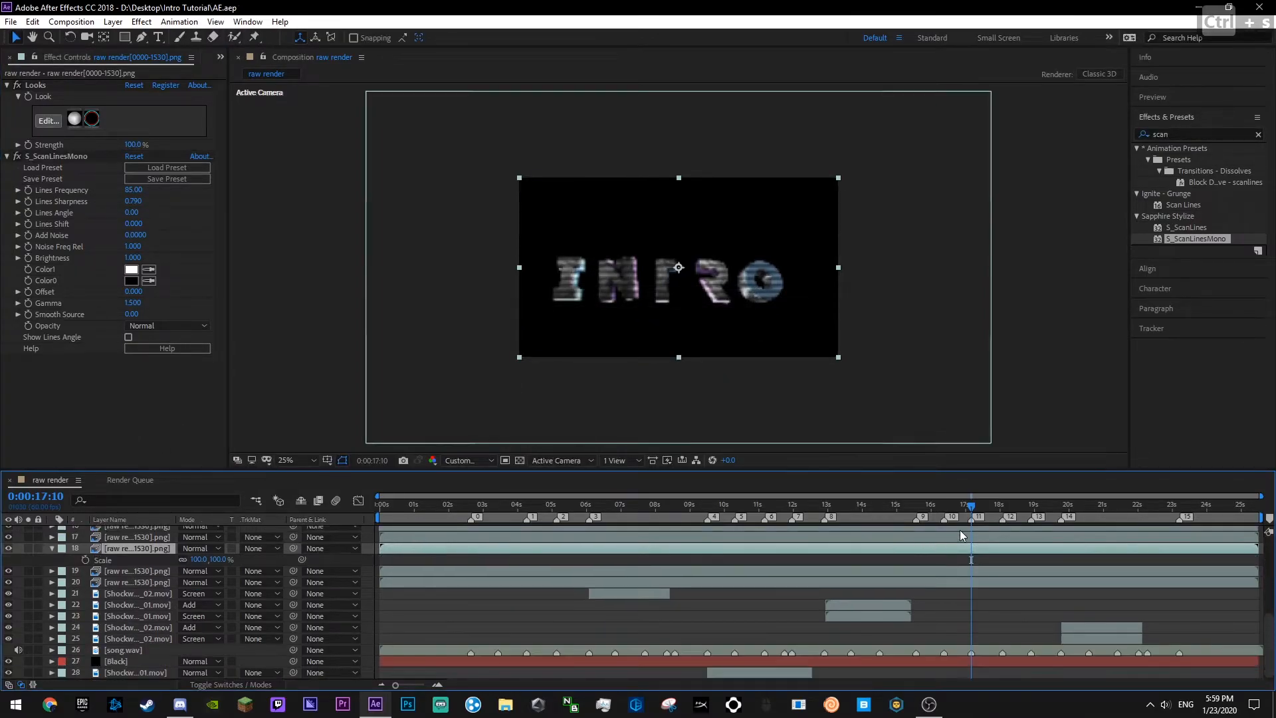
left_click(952, 511)
key("space")
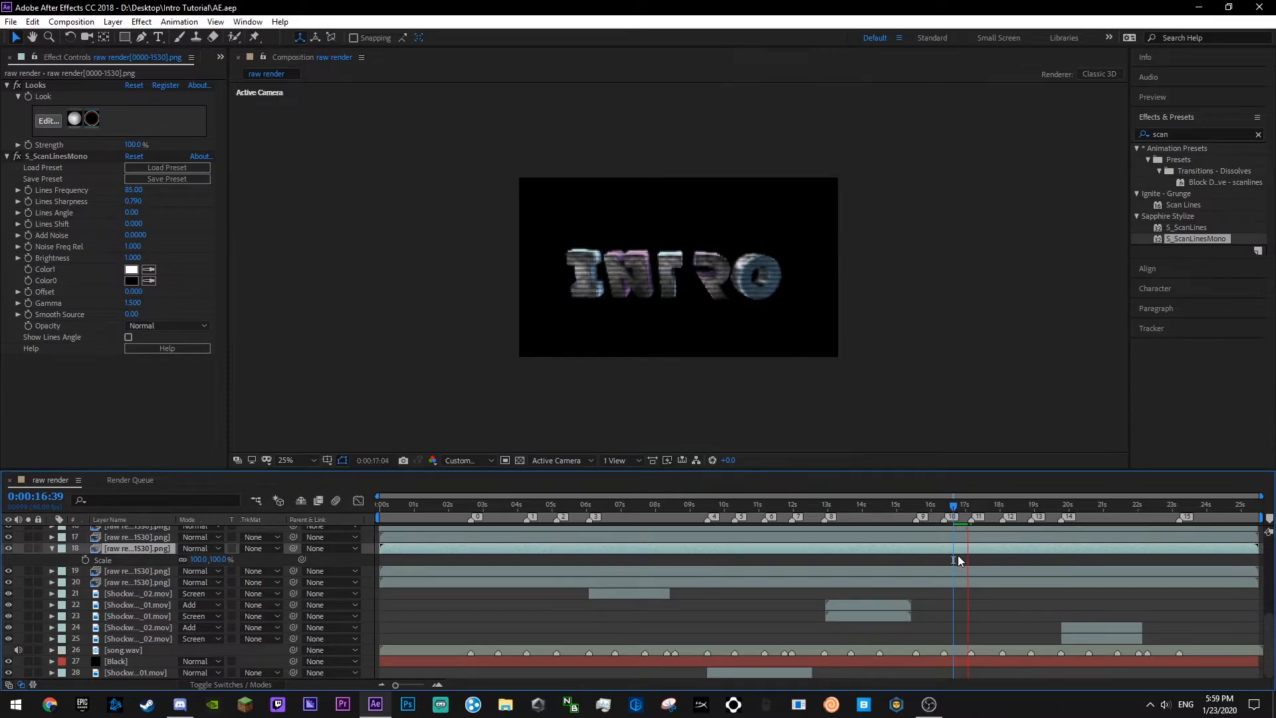
left_click(86, 560)
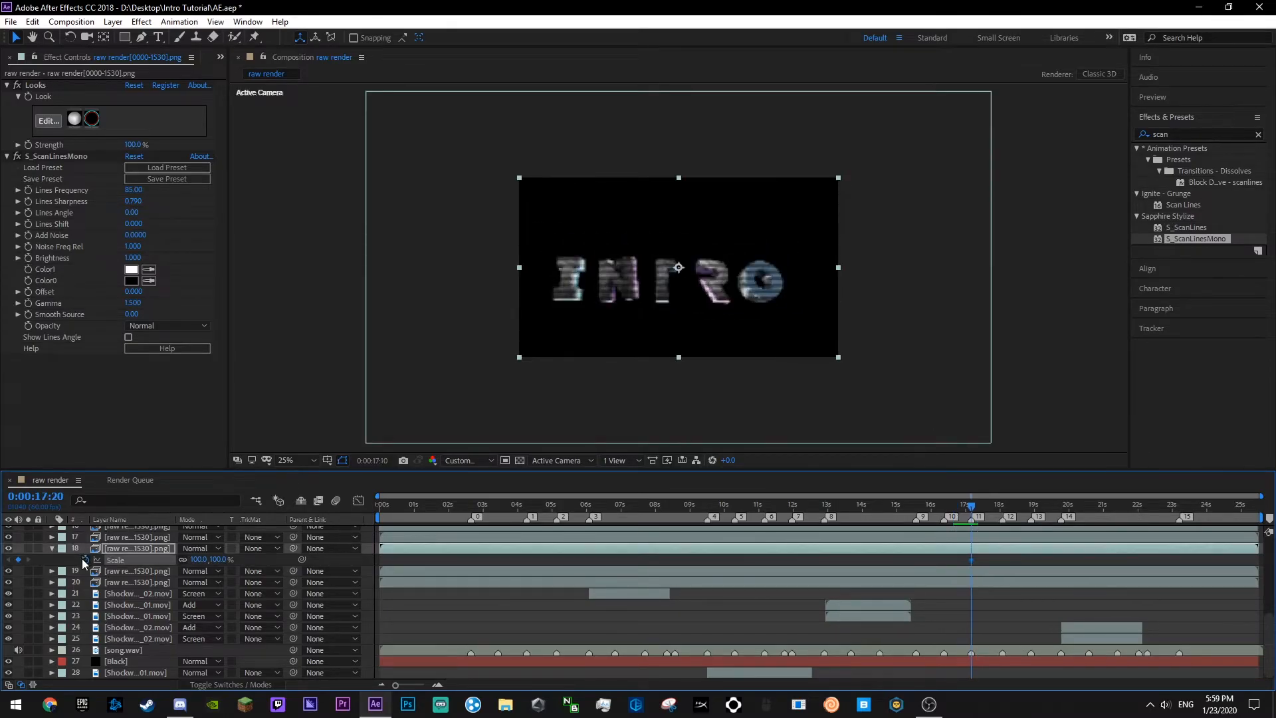
left_click(19, 560)
key("ctrl+s")
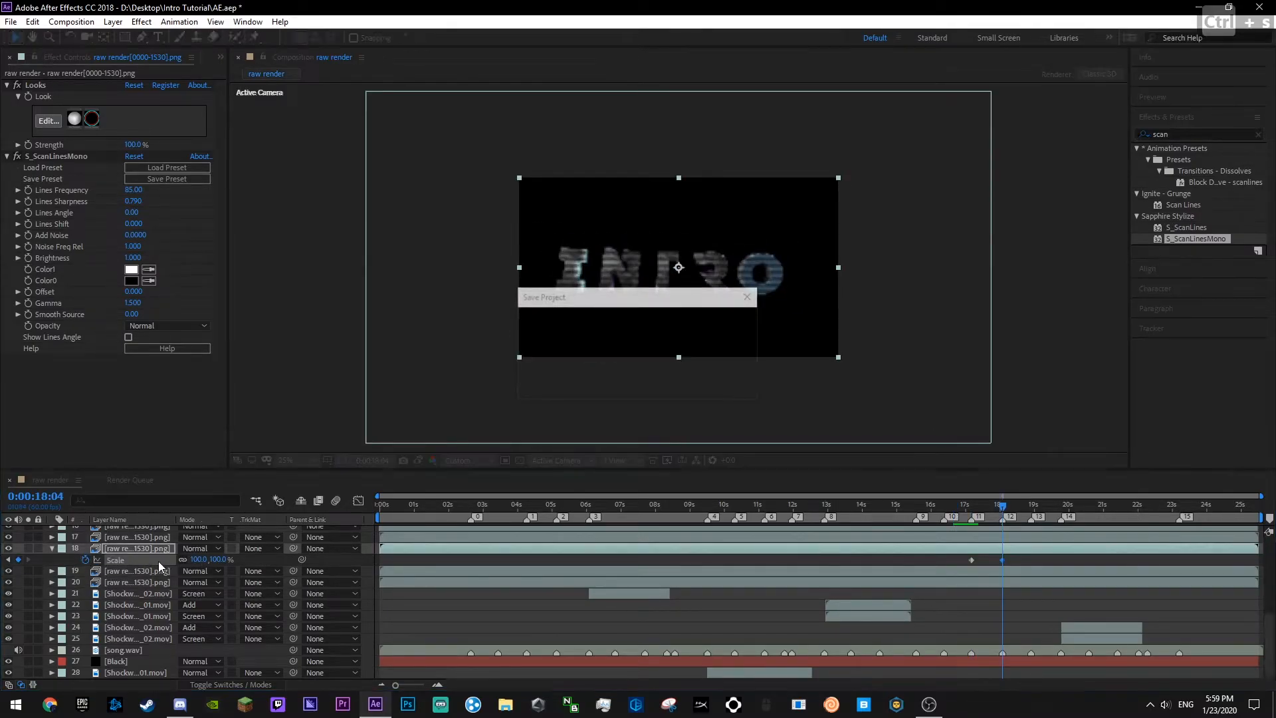
- Shape the Scale value graph of layer 18 into a peak of about 195% between the two keyframes, preview it, and save
left_click(358, 500)
left_click_drag(978, 626, 1003, 368)
left_click_drag(1002, 535, 926, 353)
left_click_drag(992, 651, 993, 534)
left_click_drag(972, 603, 994, 545)
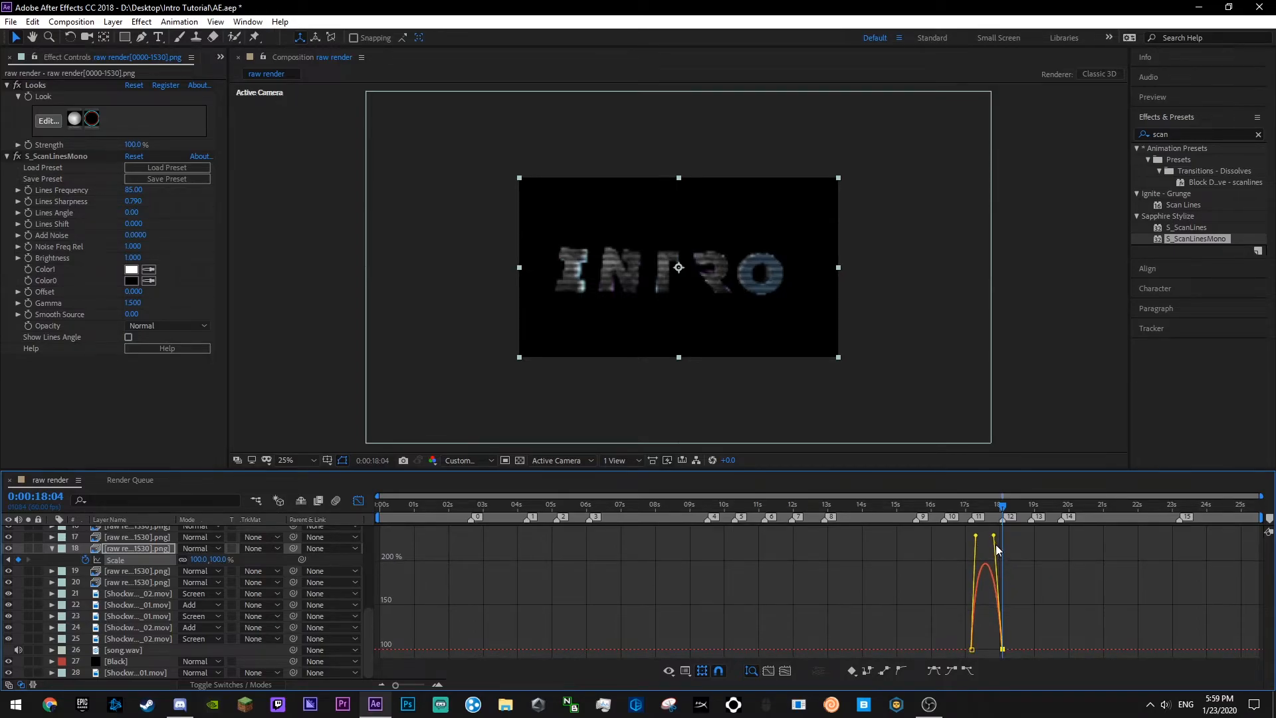
key("ctrl+s")
left_click(951, 504)
key("space")
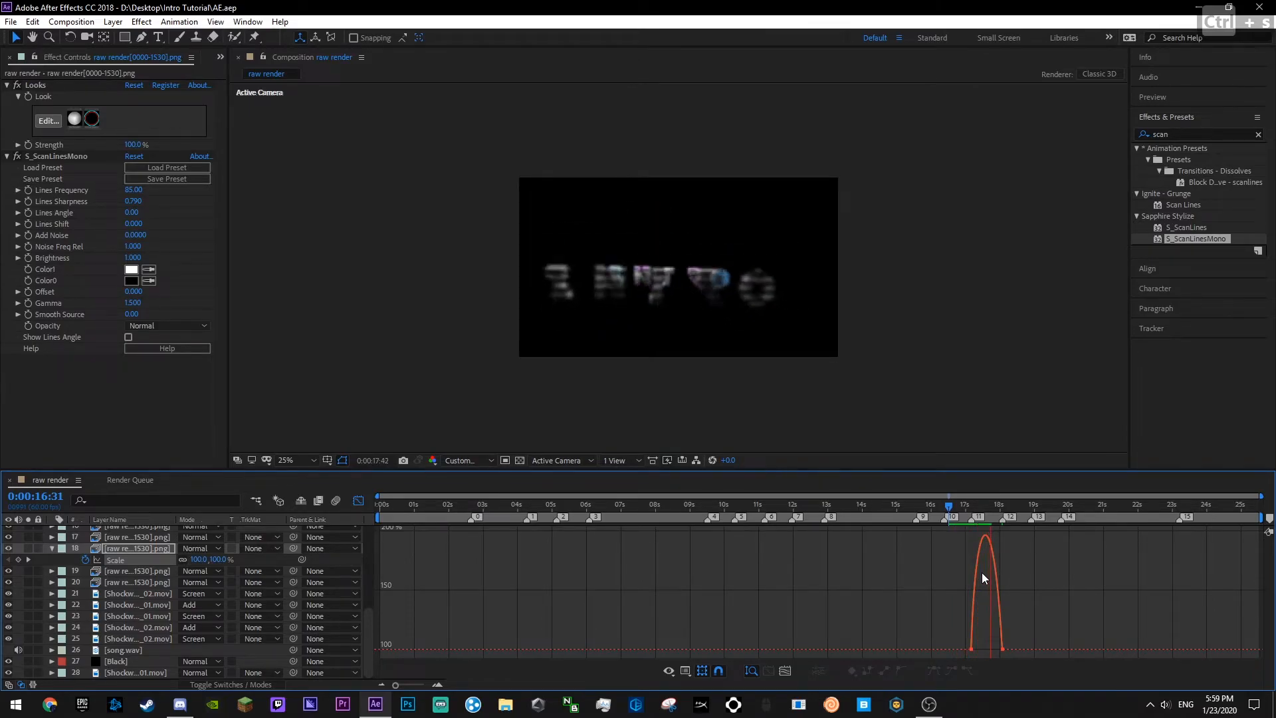
key("space")
left_click(950, 505)
key("space")
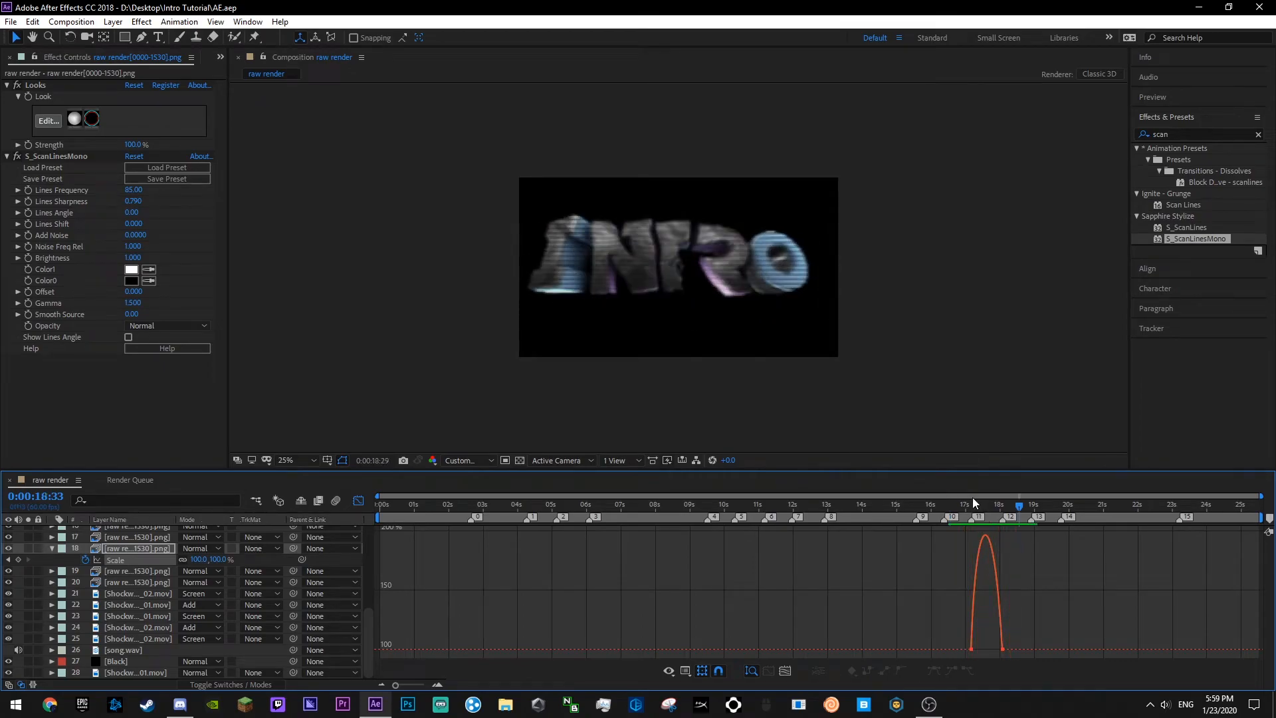
key("ctrl+s")
left_click(358, 503)
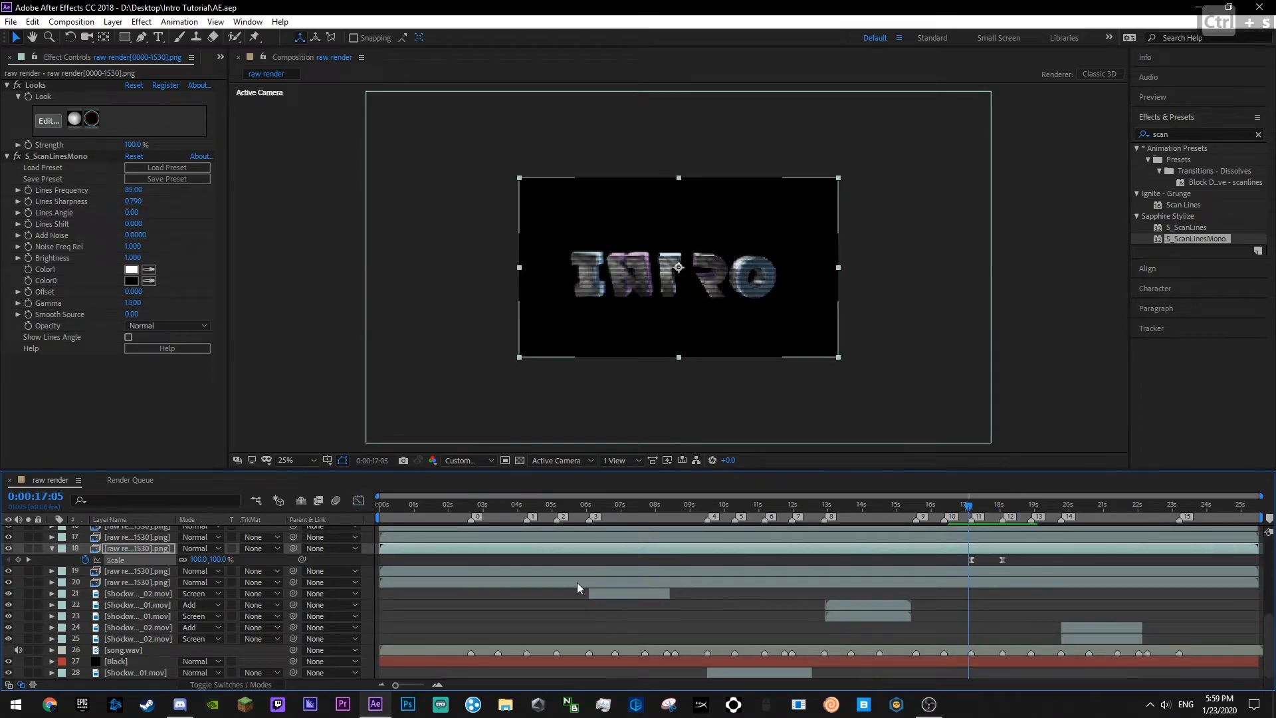
- Keyframe the Opacity of layer 18 to jump from 0% to 60% at marker 11 and back to 0% at marker 12, and save
key("t")
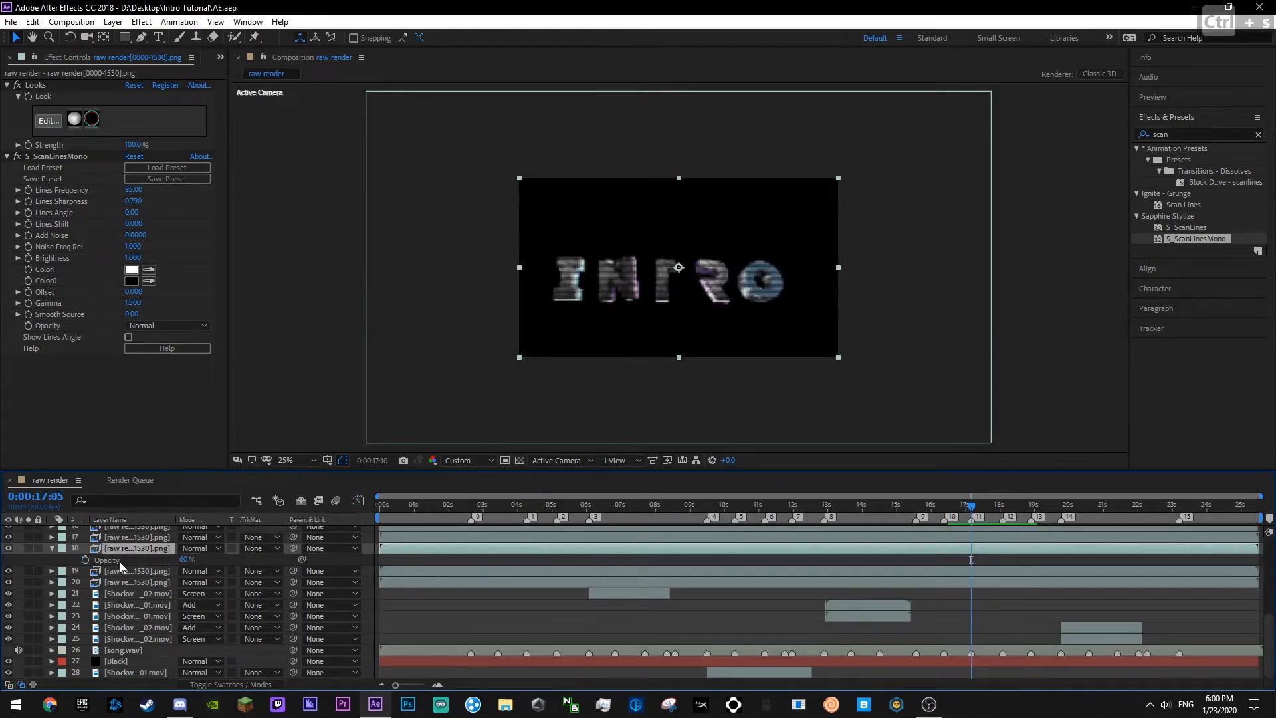
key("Page_Down")
left_click(85, 562)
key("Page_Up")
left_click_drag(186, 561, 27, 570)
key("space")
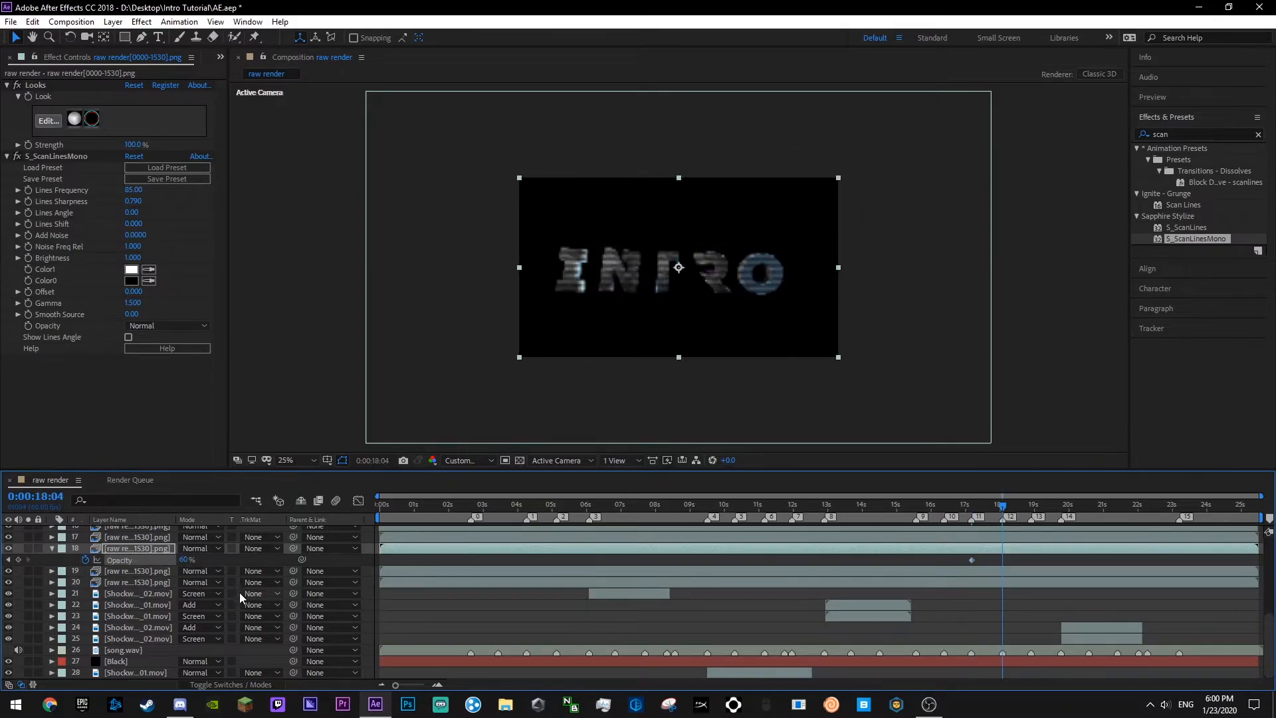
left_click(18, 560)
left_click_drag(186, 562, 100, 564)
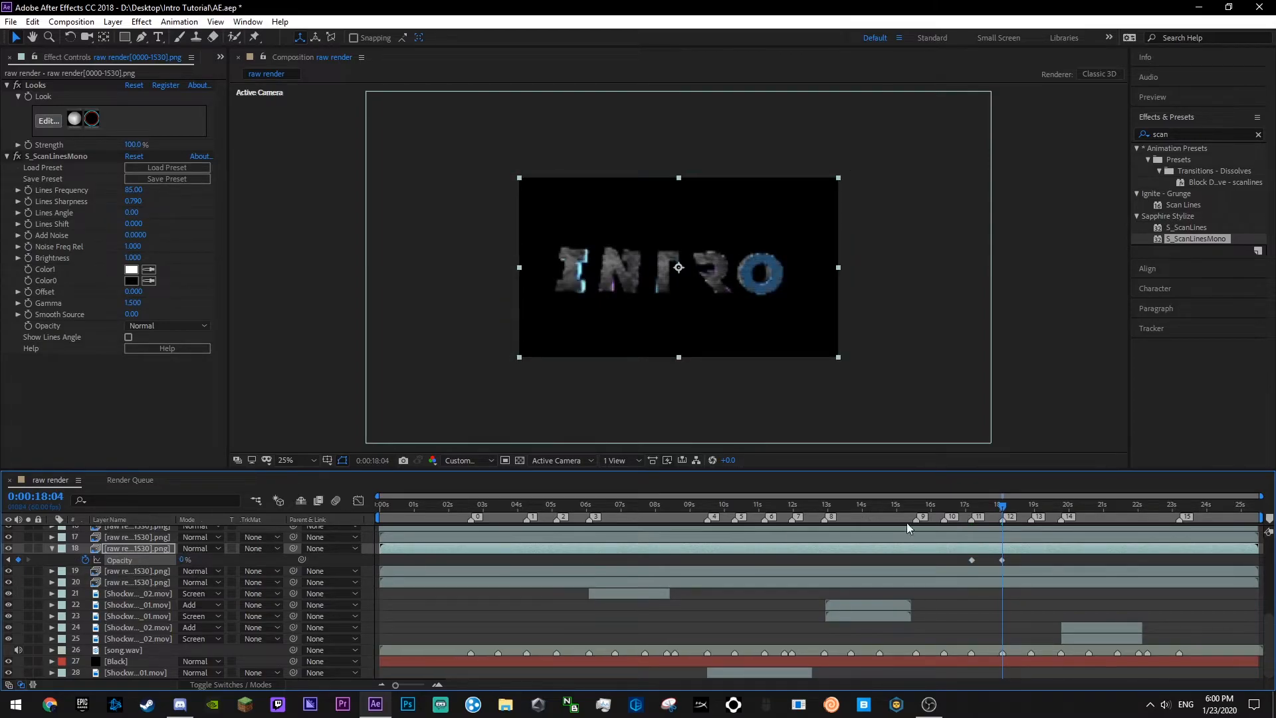
key("ctrl+s")
key("ctrl+z")
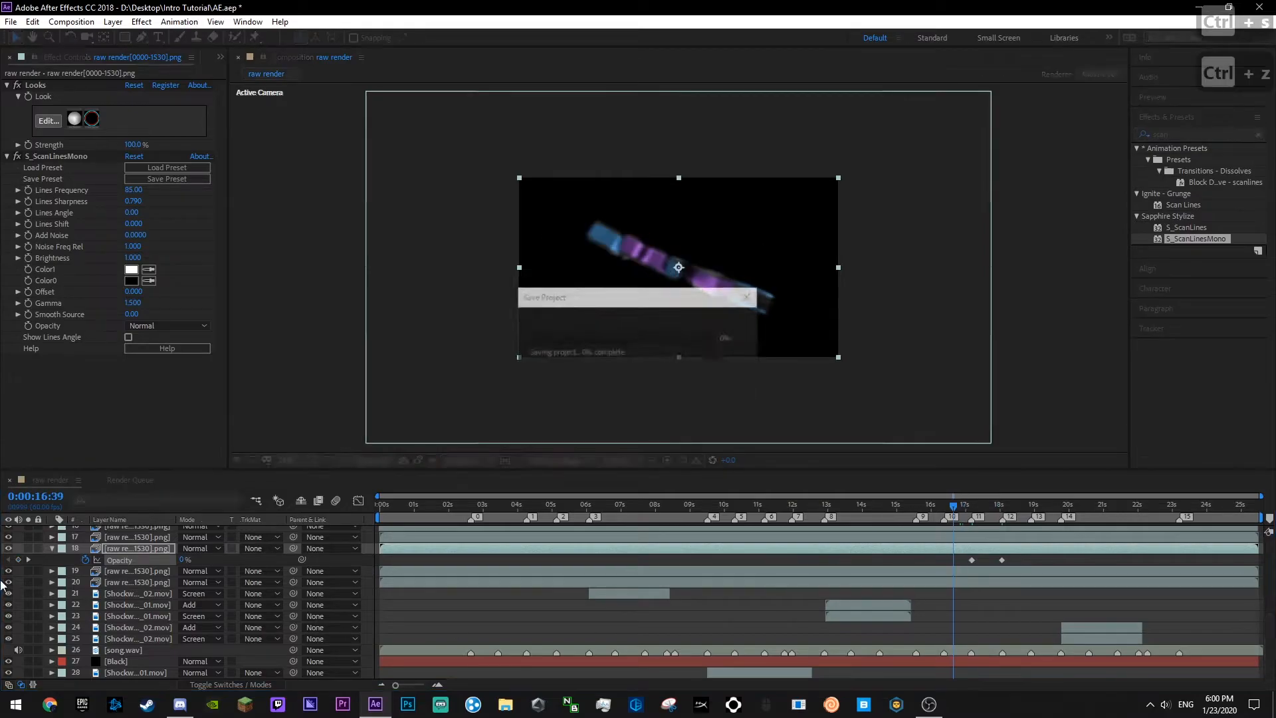
- Collapse raw render layer 18, play back the section around markers 10 to 13 to check the glitch layer, and save
left_click(51, 548)
scroll(136, 620, "up", 1)
left_click(106, 560)
left_click(405, 652)
key("ctrl+s")
left_click(895, 509)
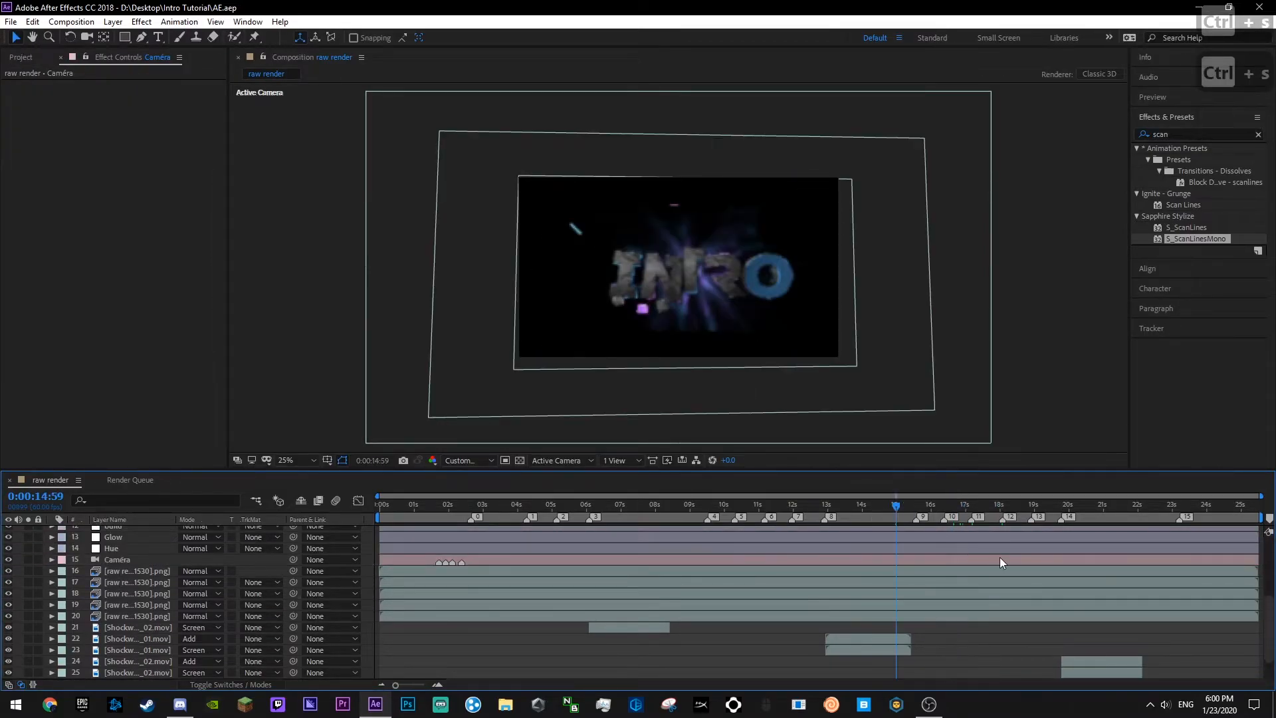
left_click(936, 505)
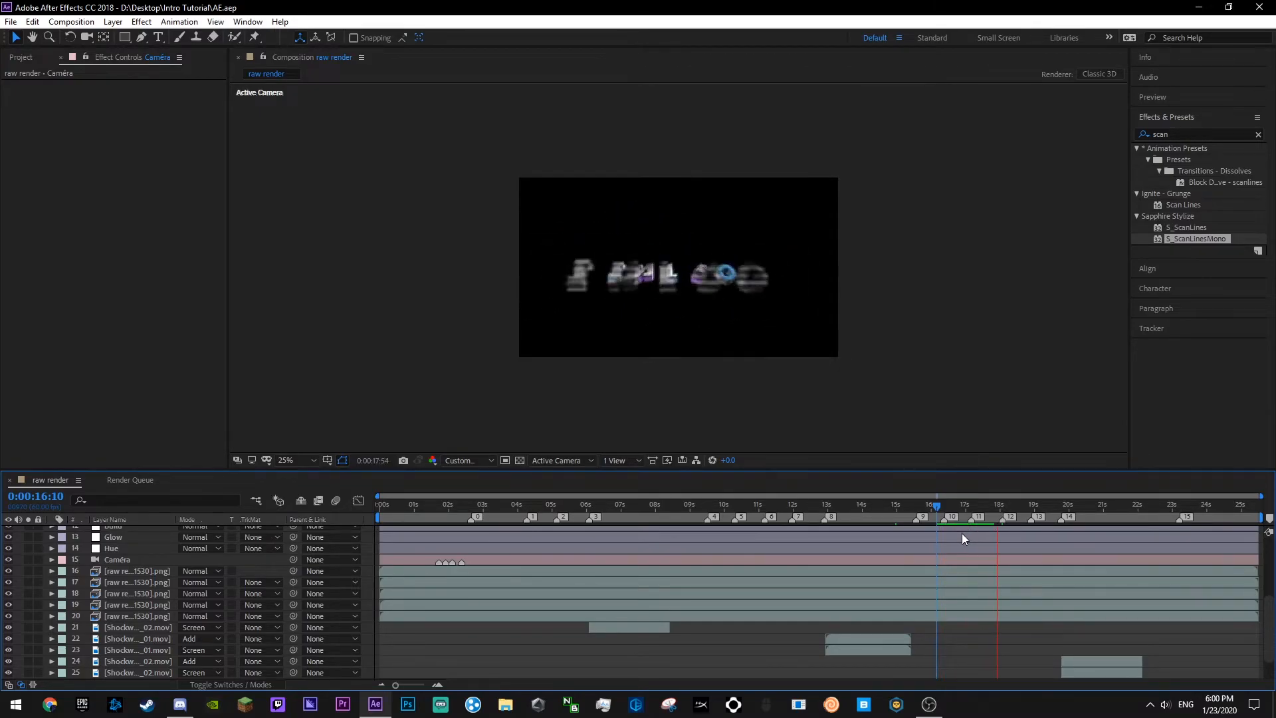
key("space")
left_click(947, 515)
key("space")
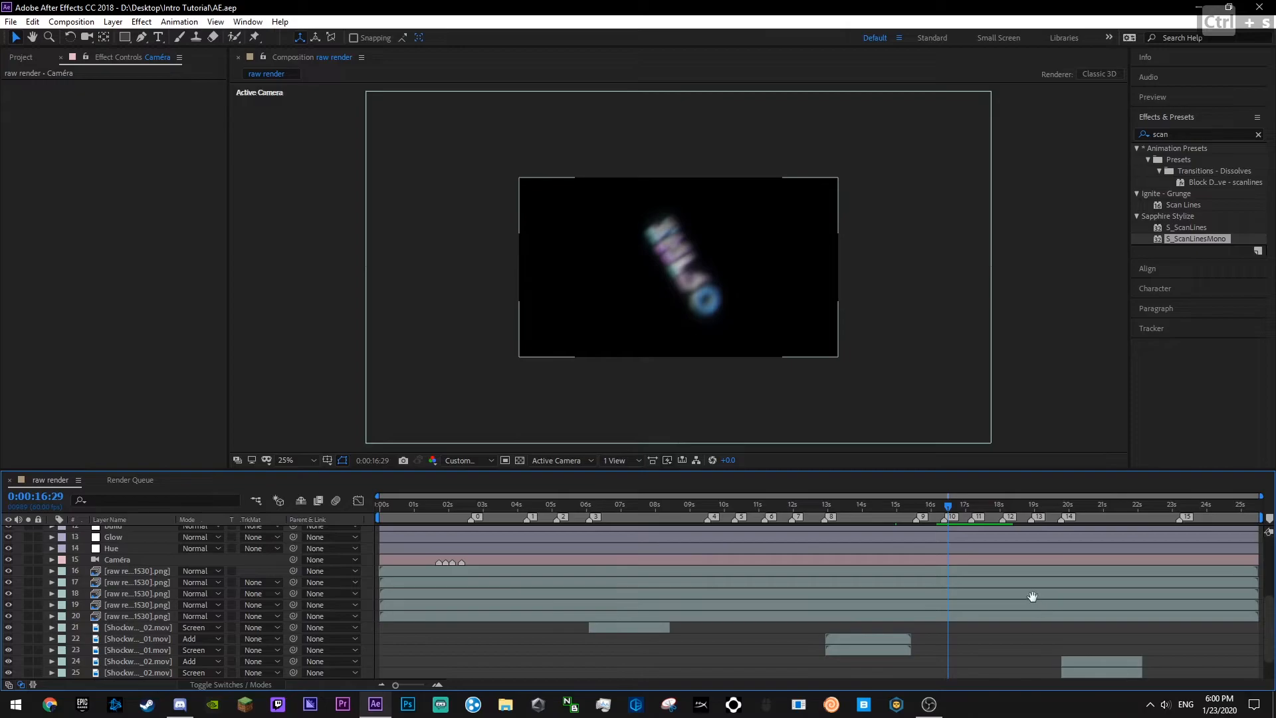
key("ctrl+s")
left_click(936, 514)
scroll(982, 571, "down", 1)
key("space")
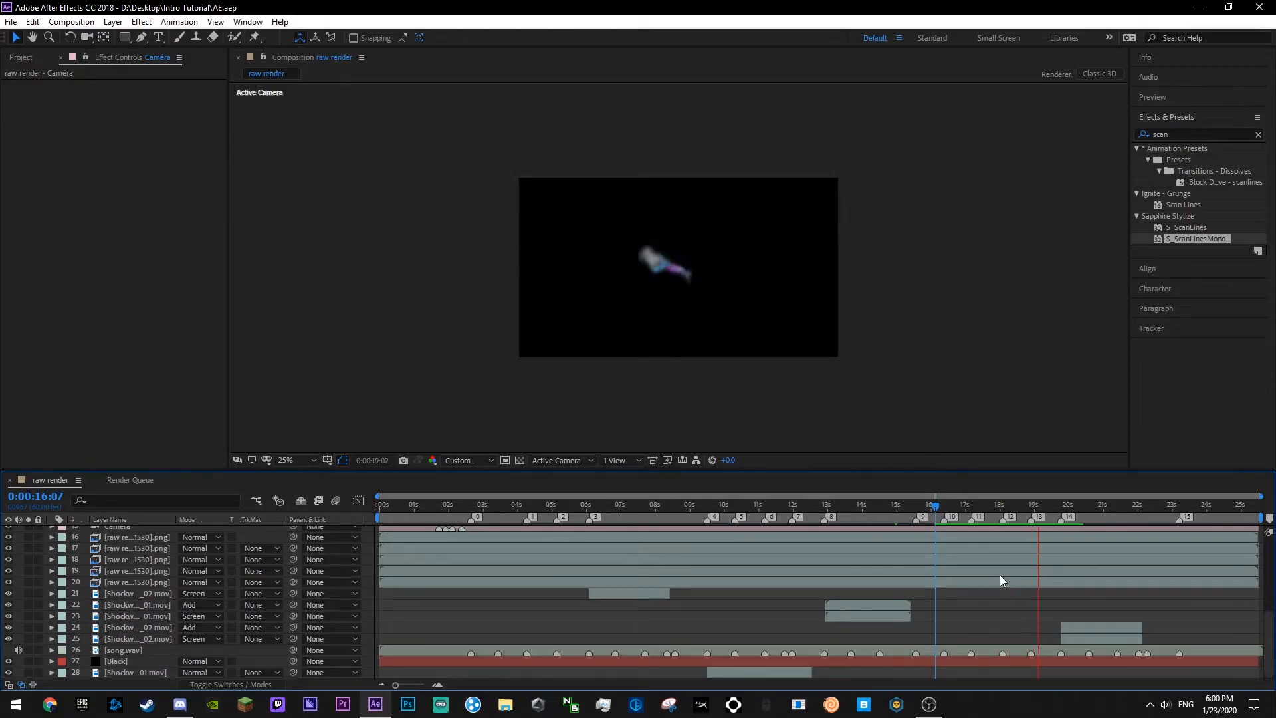
key("ctrl+s")
key("ctrl+s")
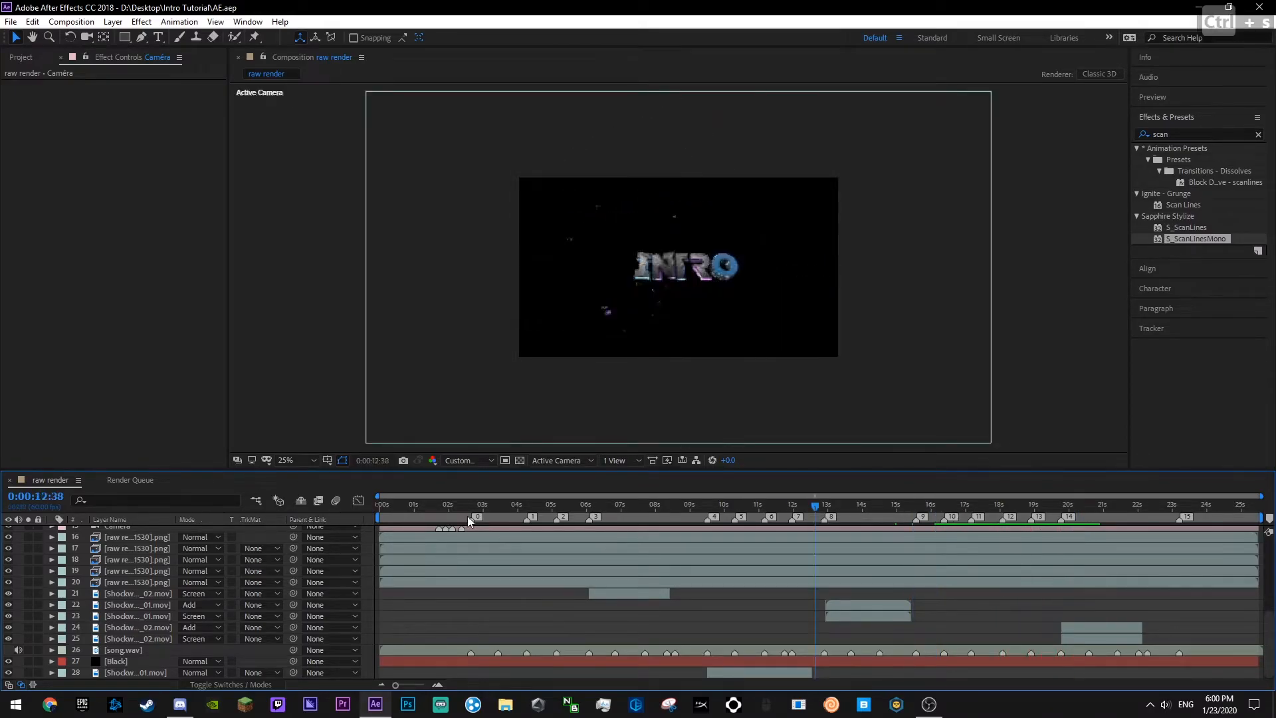
- Clear the effects search and play the whole raw render composition from 0:00:00:00 to review the intro, saving the project
left_click(1257, 135)
left_click(1150, 99)
key("space")
left_click(1185, 337)
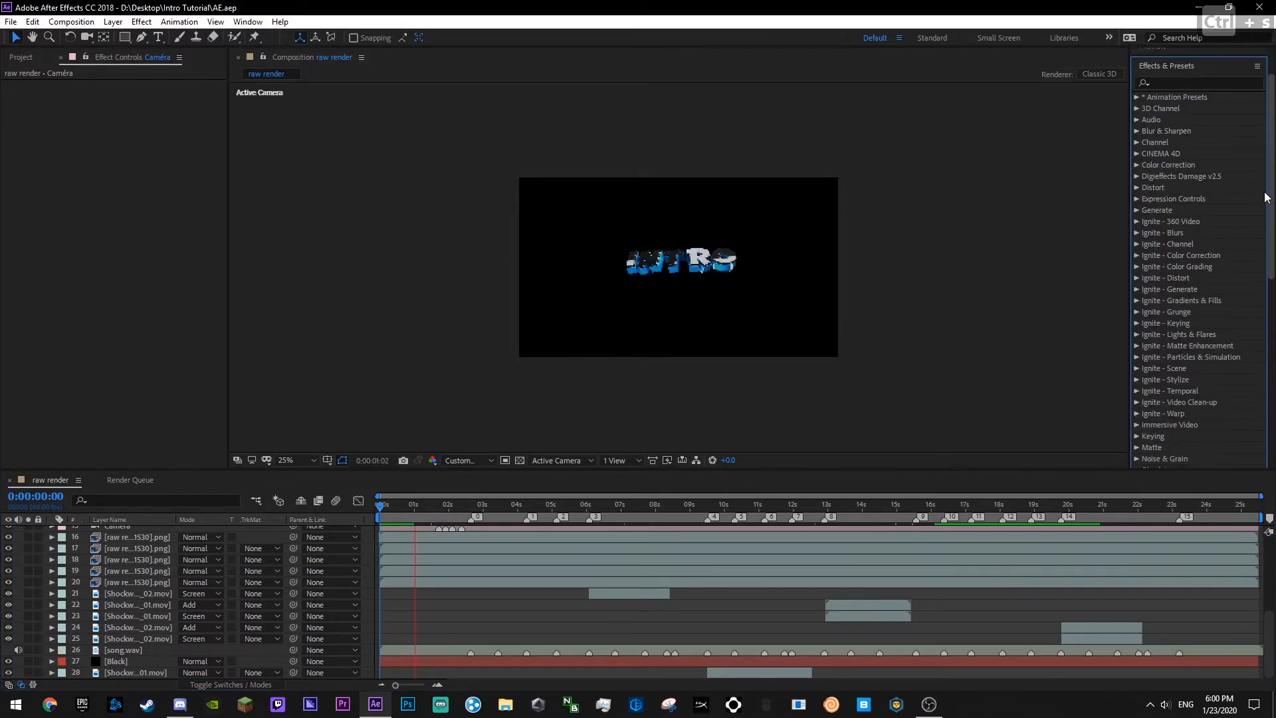
left_click(502, 608)
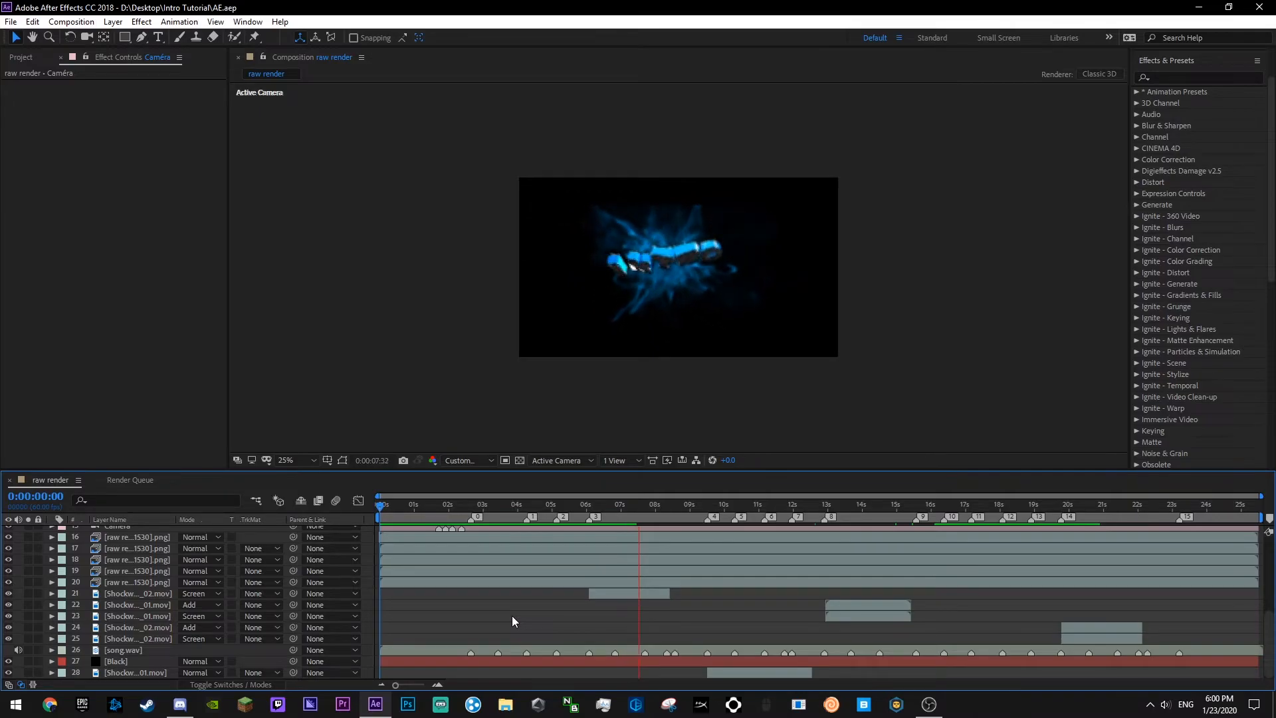
key("alt+Tab")
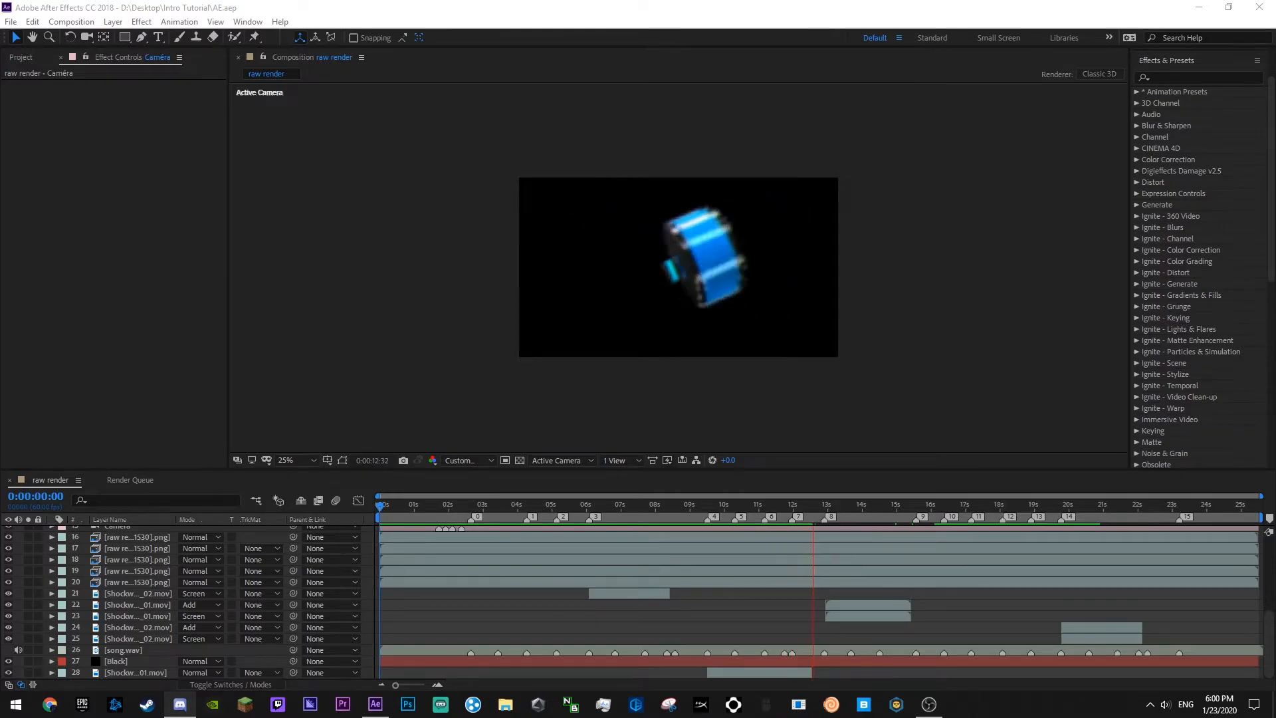
left_click(689, 600)
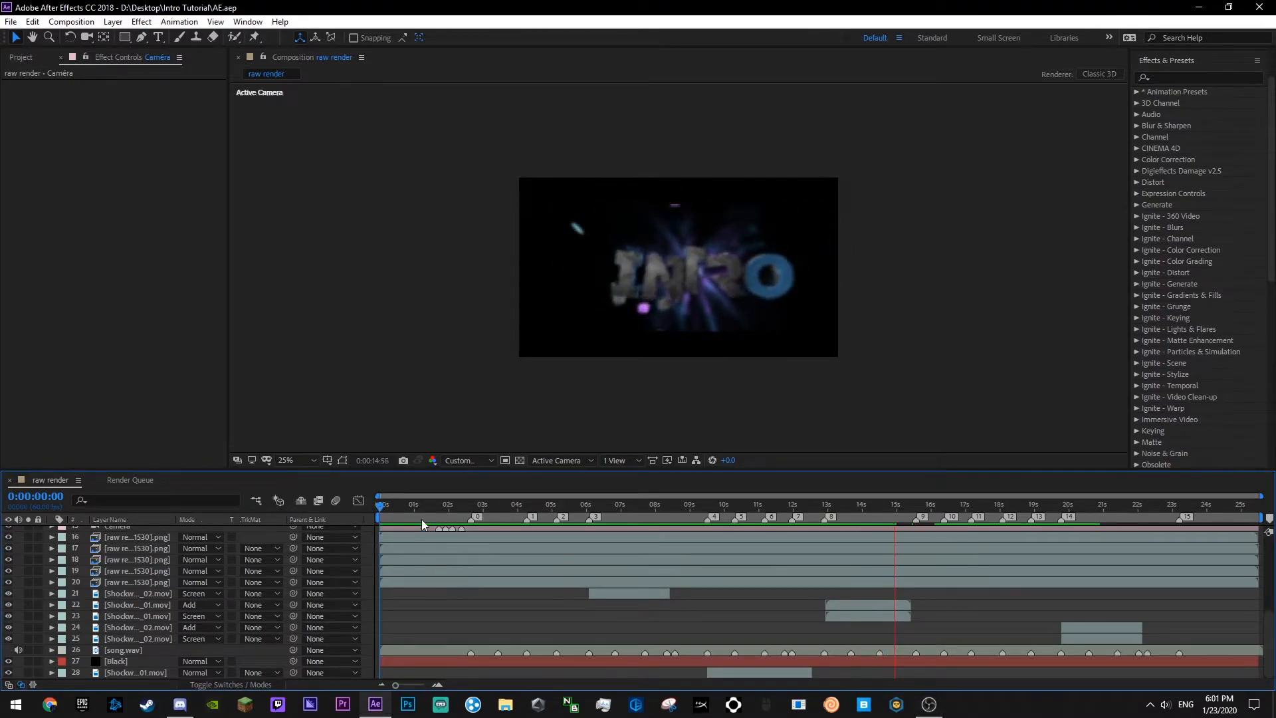
key("ctrl+s")
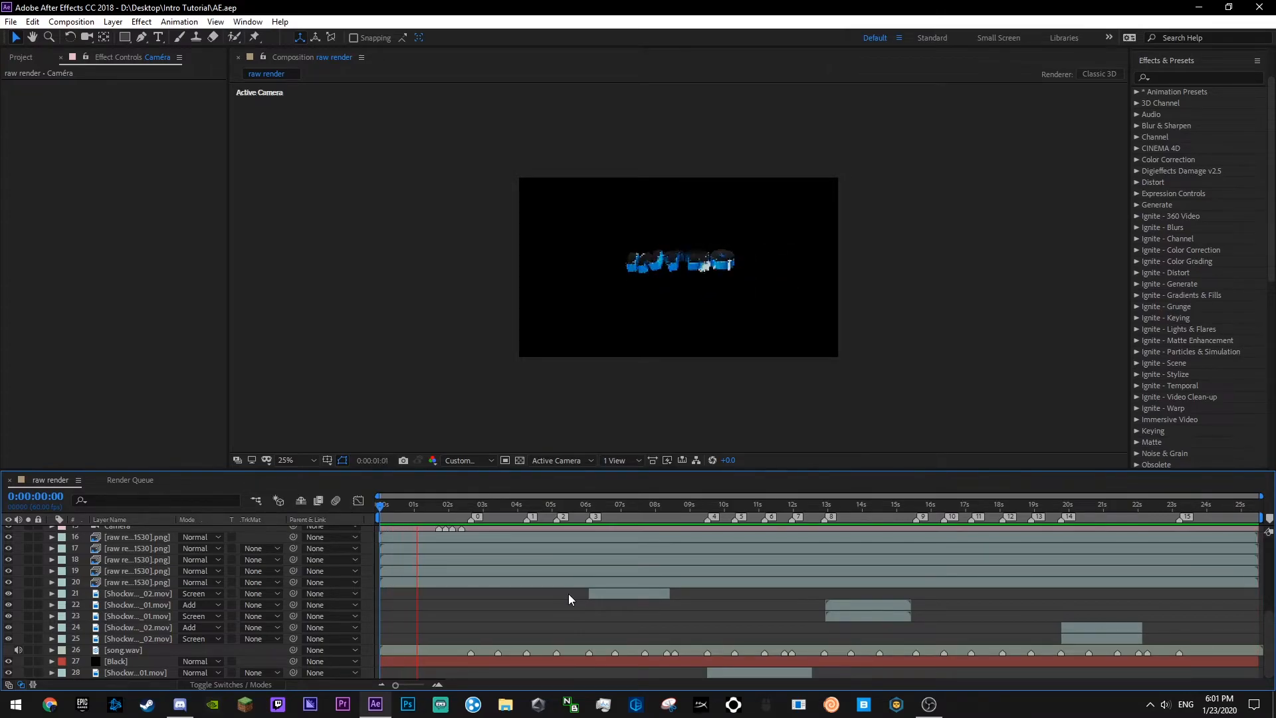
key("ctrl+s")
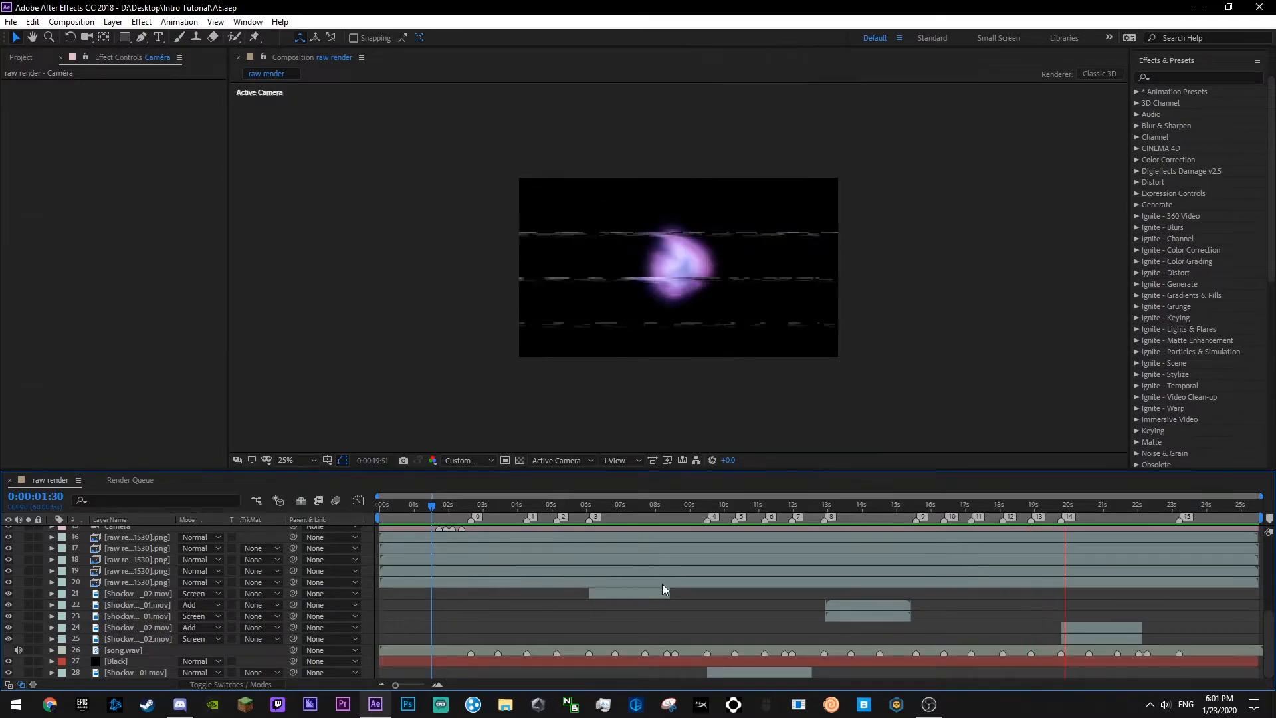
- Replay the composition from earlier points such as 0:00:01:01 and 0:00:08:06, move to 0:00:04:01, and save the project
left_click(668, 512)
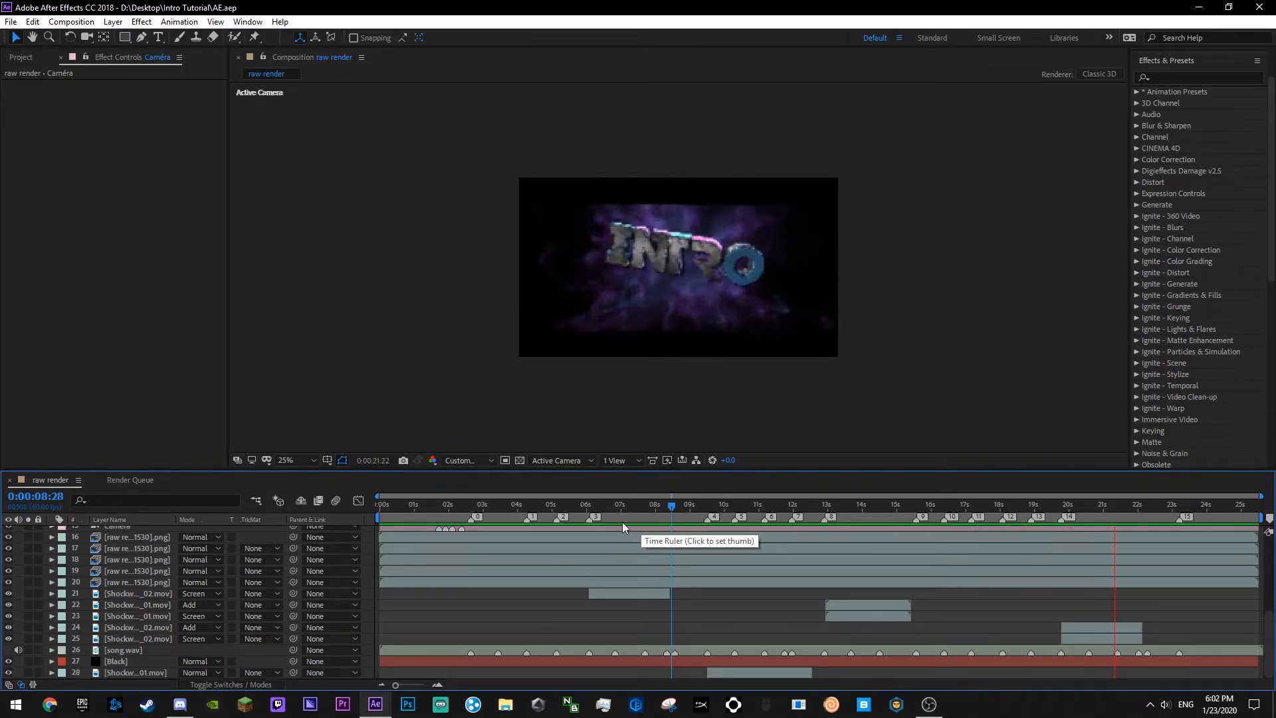
left_click_drag(501, 511, 465, 569)
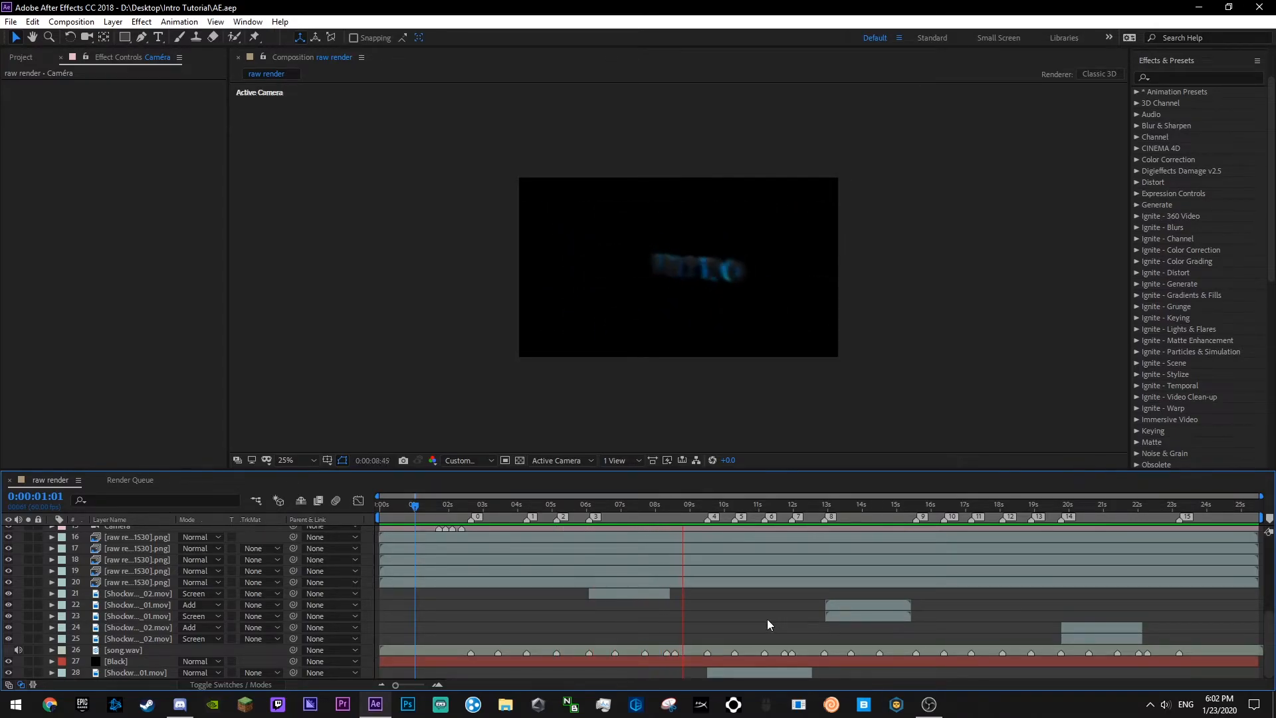
key("ctrl+s")
key("ctrl+s")
key("ctrl+s")
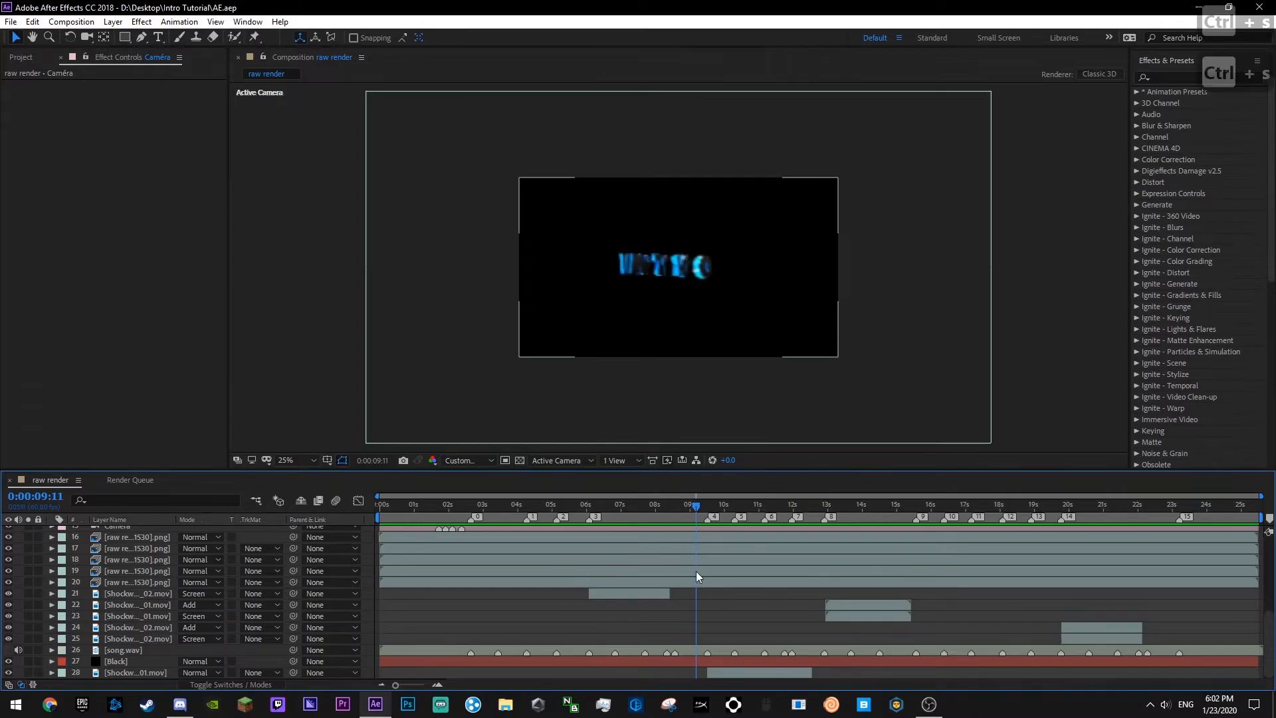
left_click_drag(705, 516, 659, 532)
key("space")
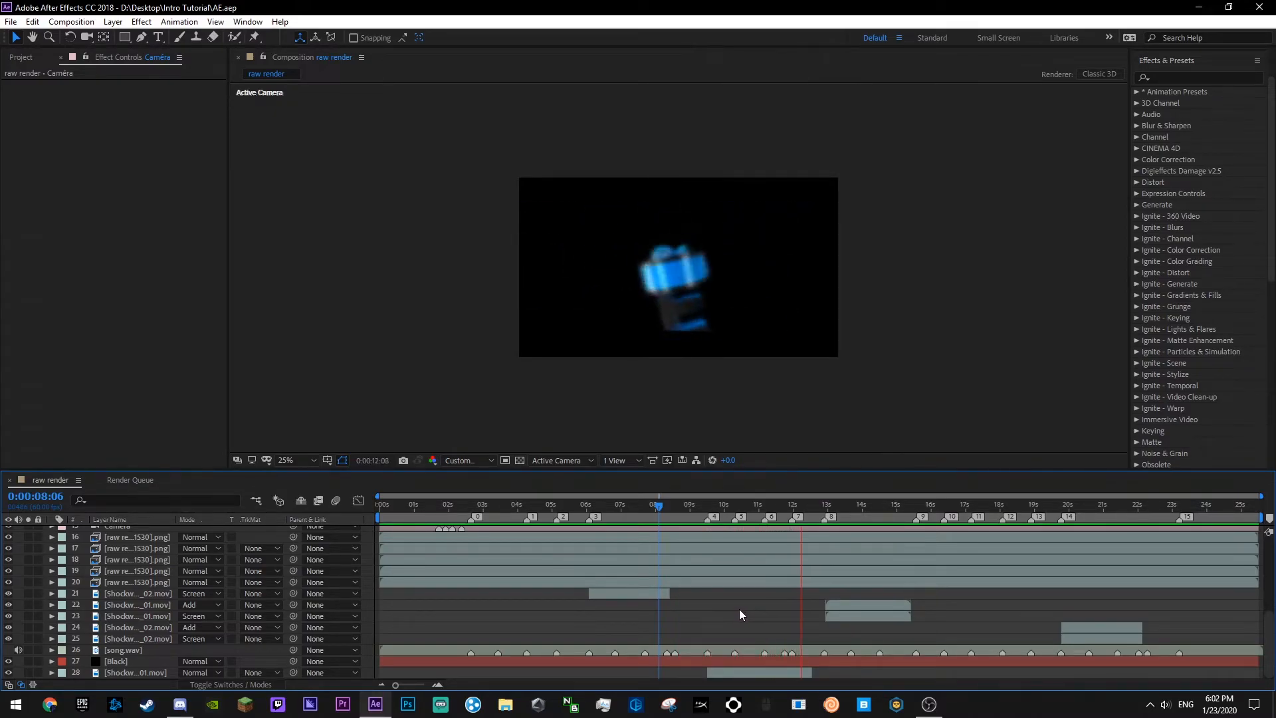
left_click_drag(572, 512, 518, 539)
key("ctrl+s")
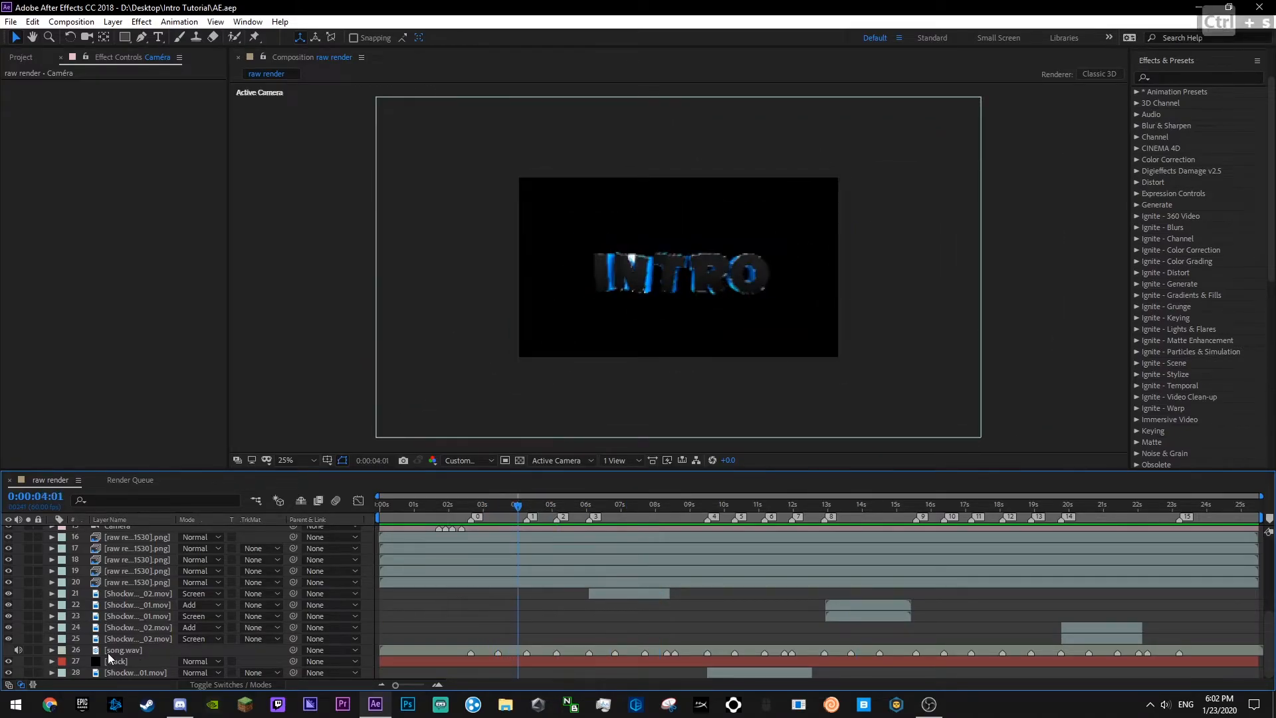
- Create a black 1920 x 1080 px solid named Flare above raw render layer 16
scroll(113, 654, "up", 2)
left_click(129, 607)
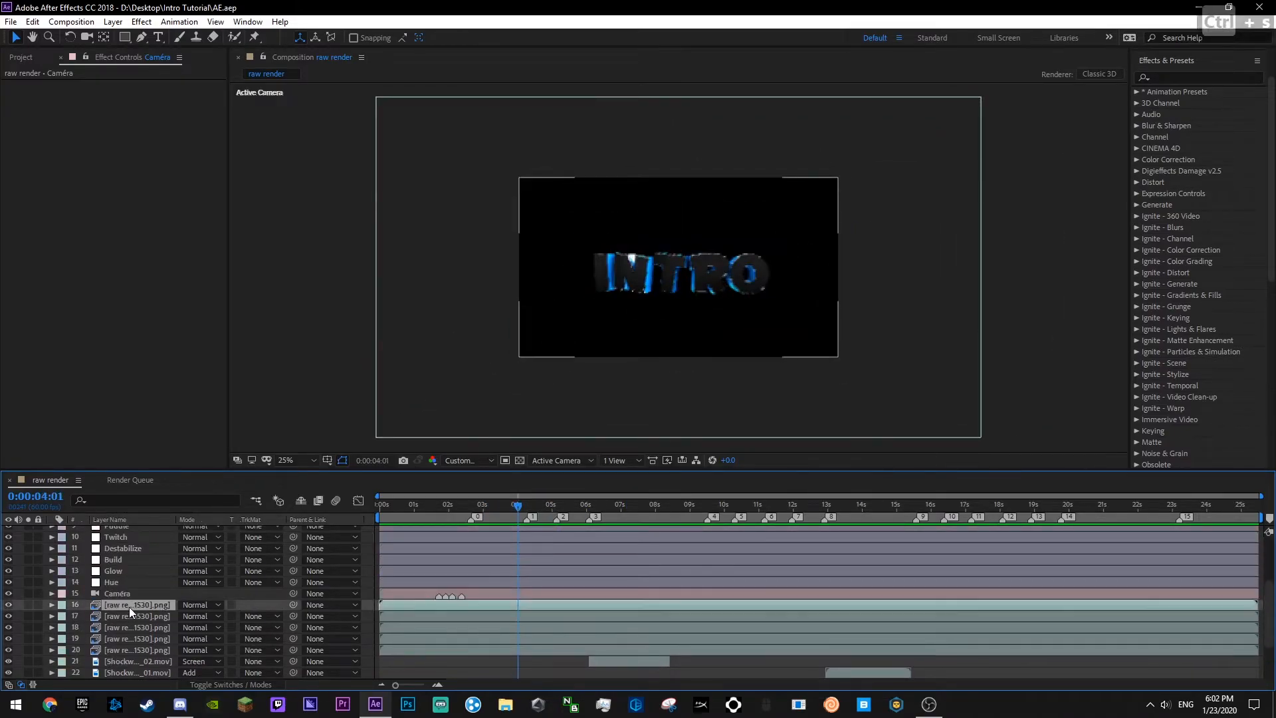
right_click(365, 600)
mouse_move(416, 460)
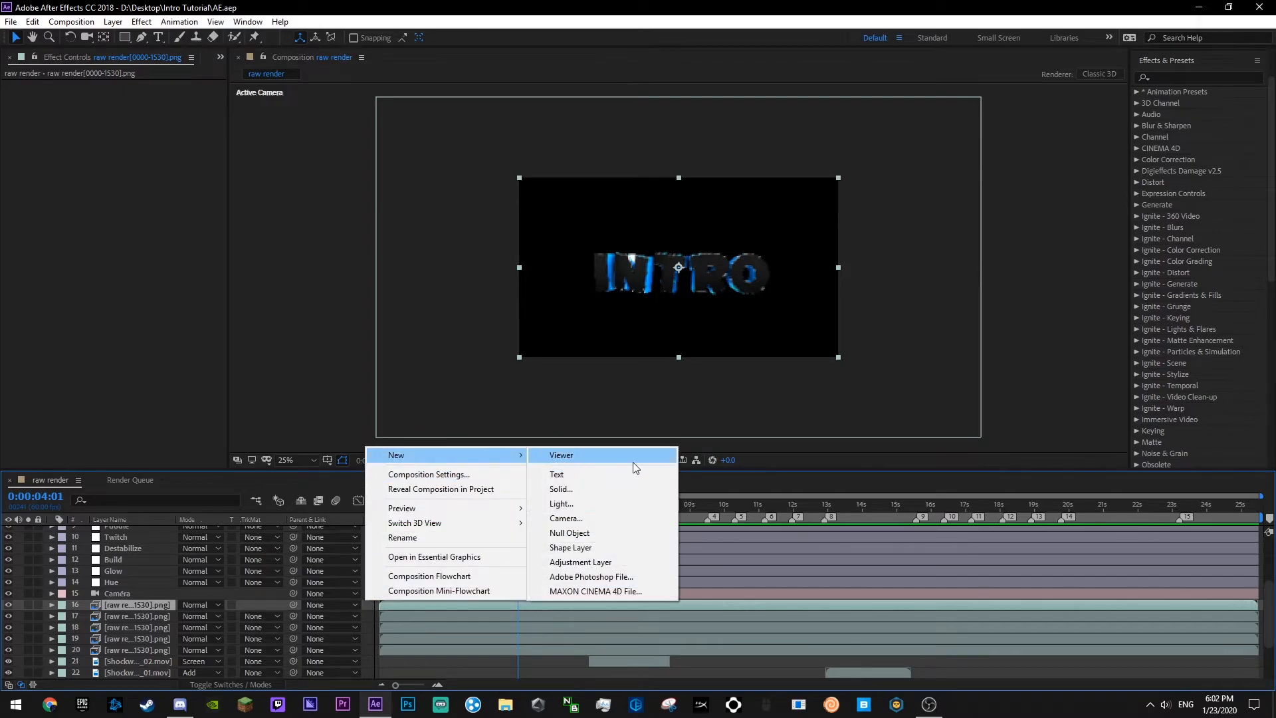
left_click(623, 454)
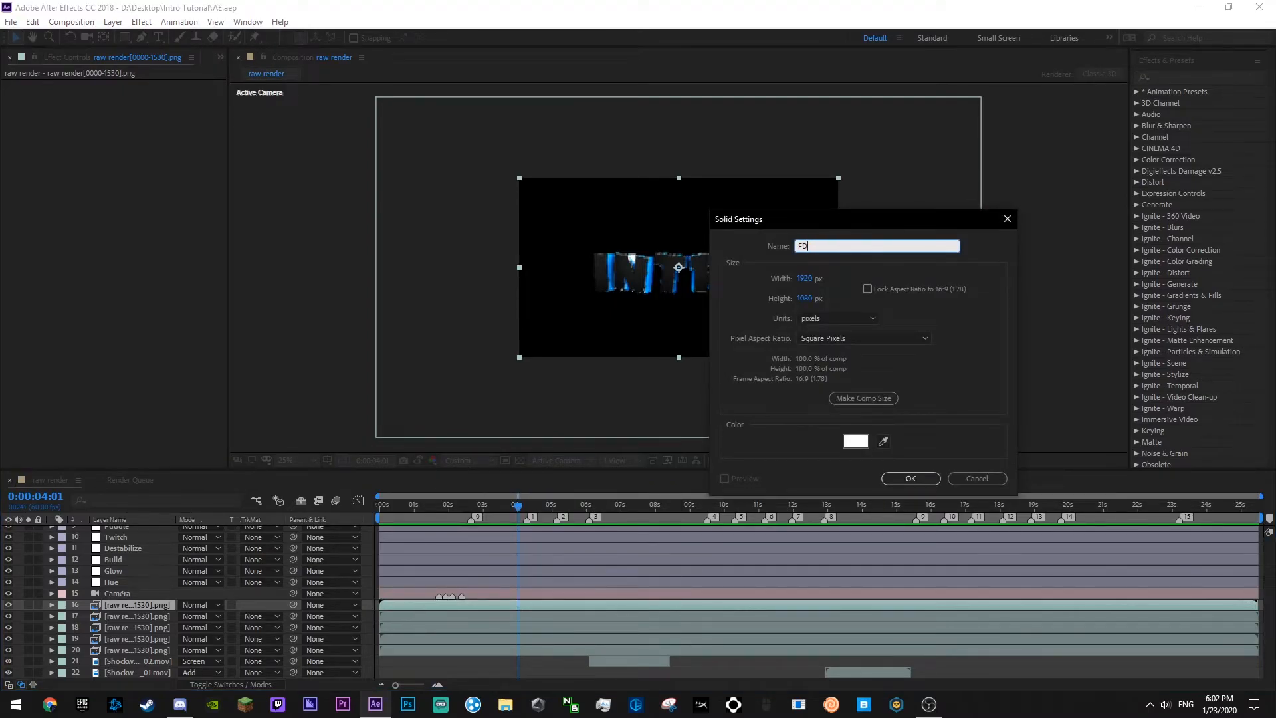
left_click(848, 442)
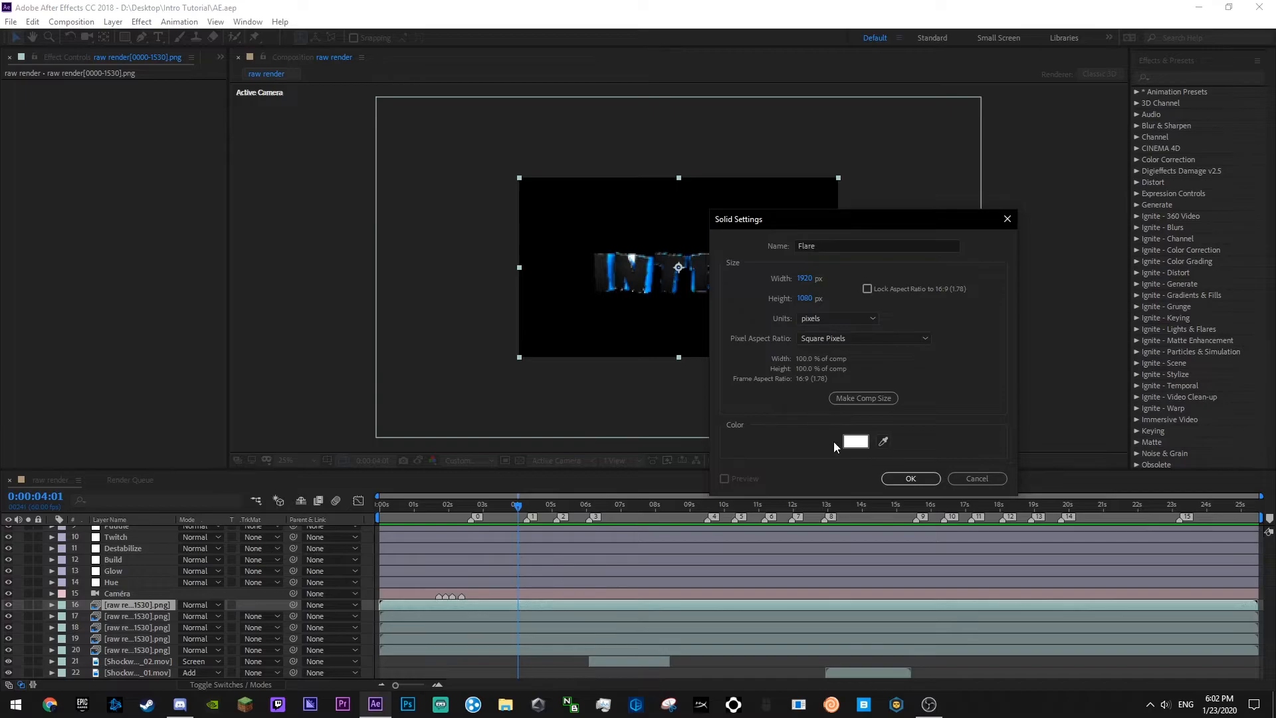
left_click_drag(362, 362, 456, 406)
left_click(511, 209)
left_click(910, 478)
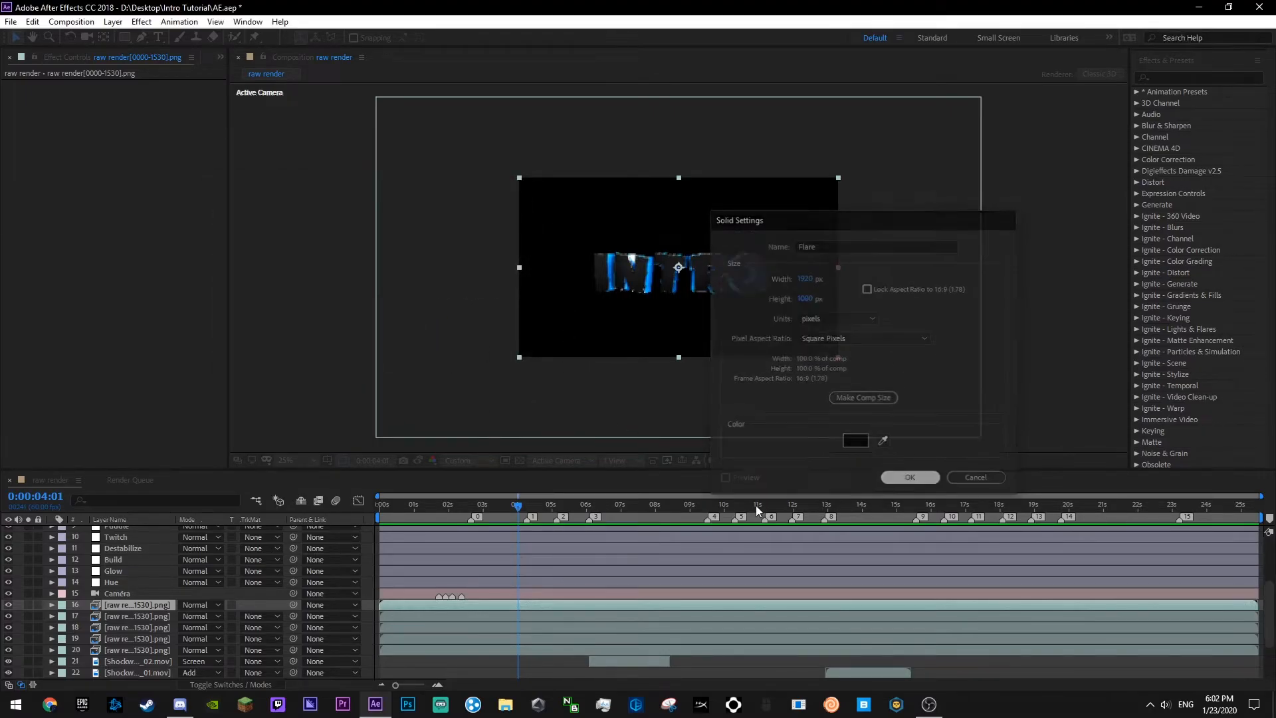
- Search the effects for "flare" and apply Optical Flares to the Flare solid
key("ctrl+f")
type("flare")
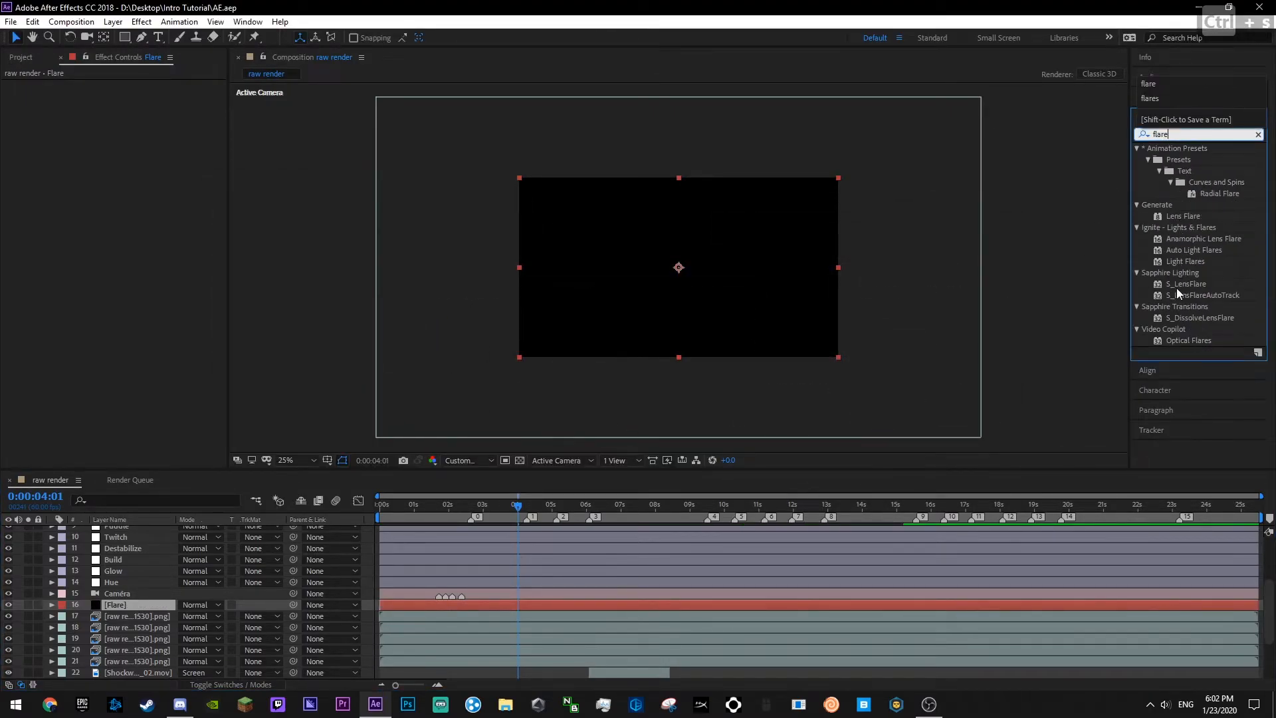
left_click_drag(1189, 340, 110, 605)
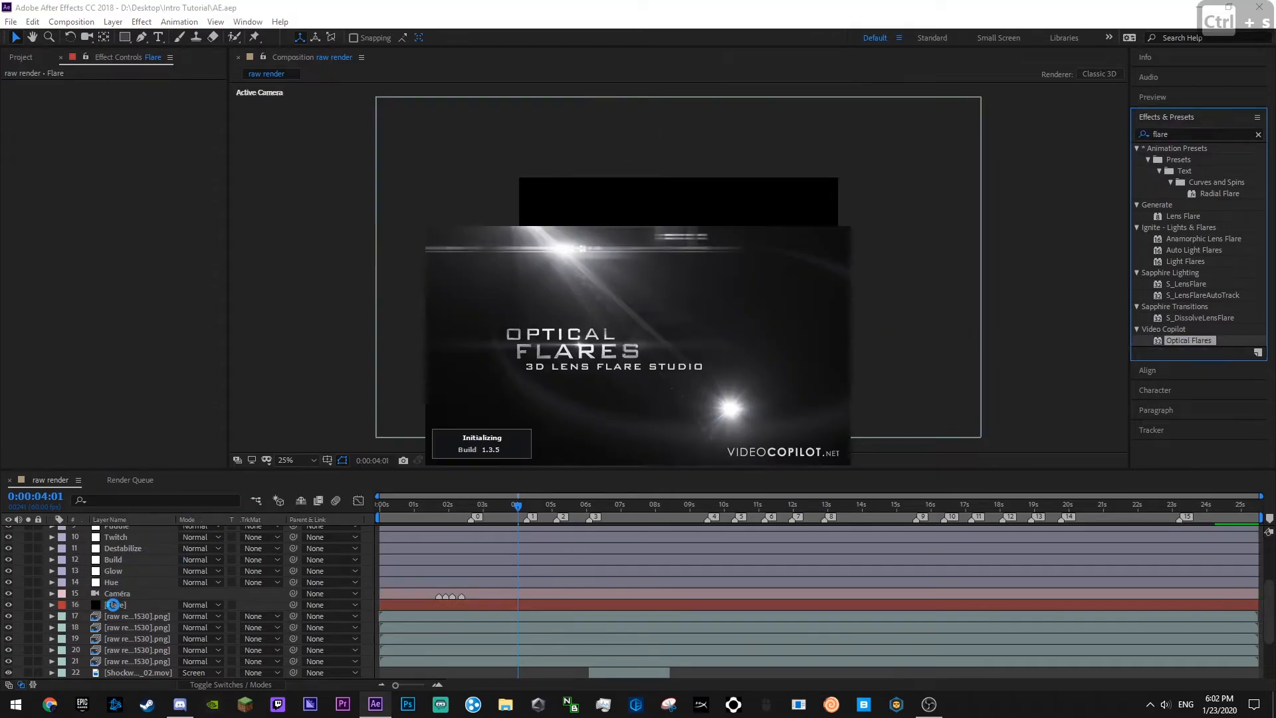
- Convert the song.wav layer's audio to keyframes
left_click(113, 22)
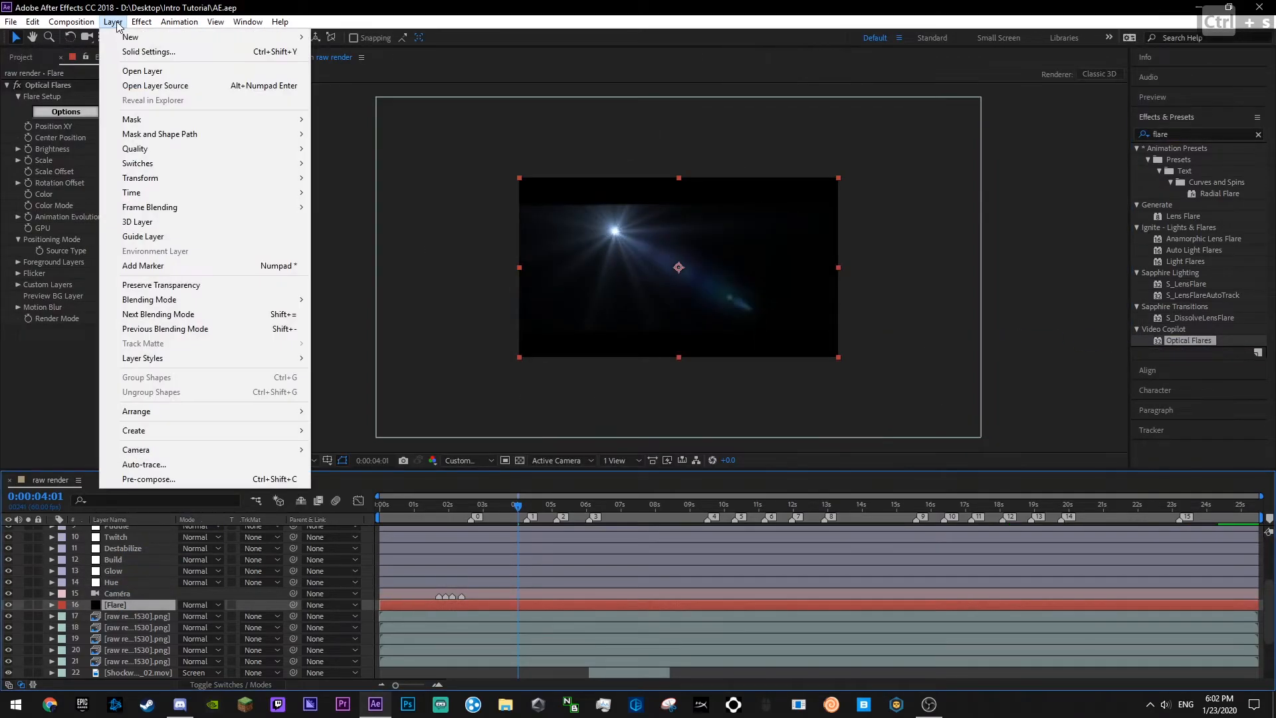
key("Escape")
scroll(146, 626, "down", 3)
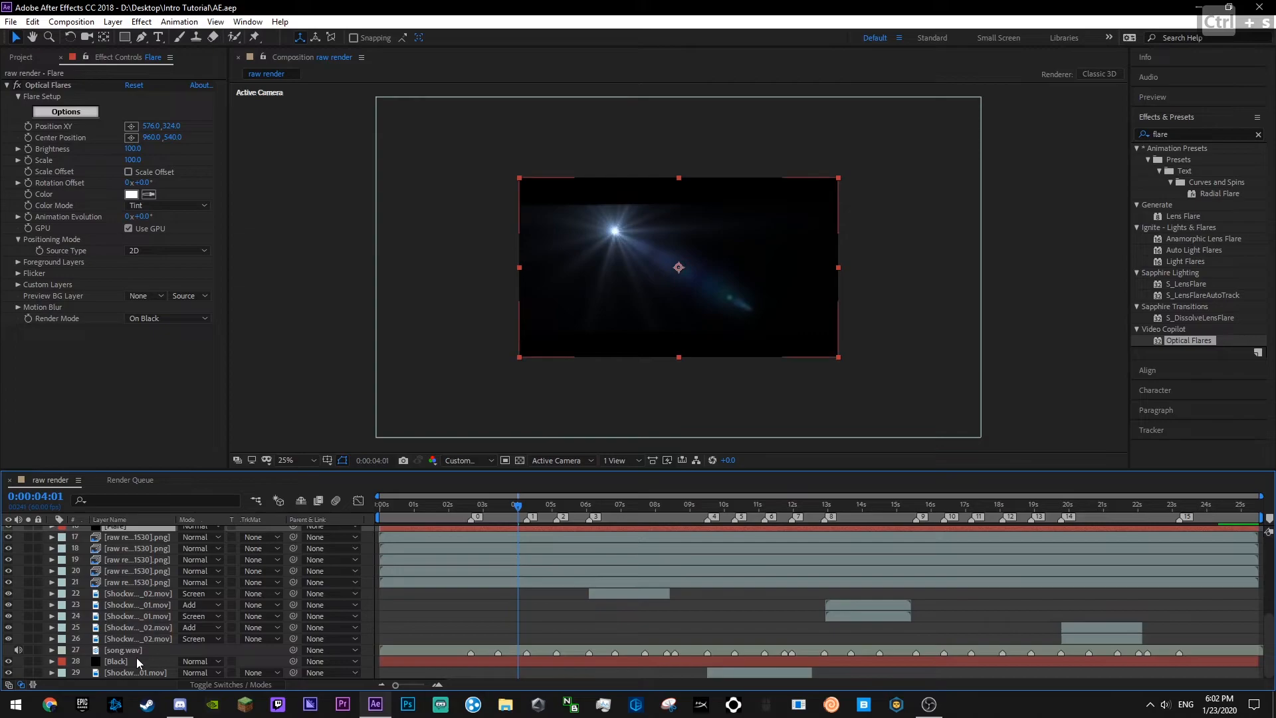
left_click(133, 650)
left_click(180, 22)
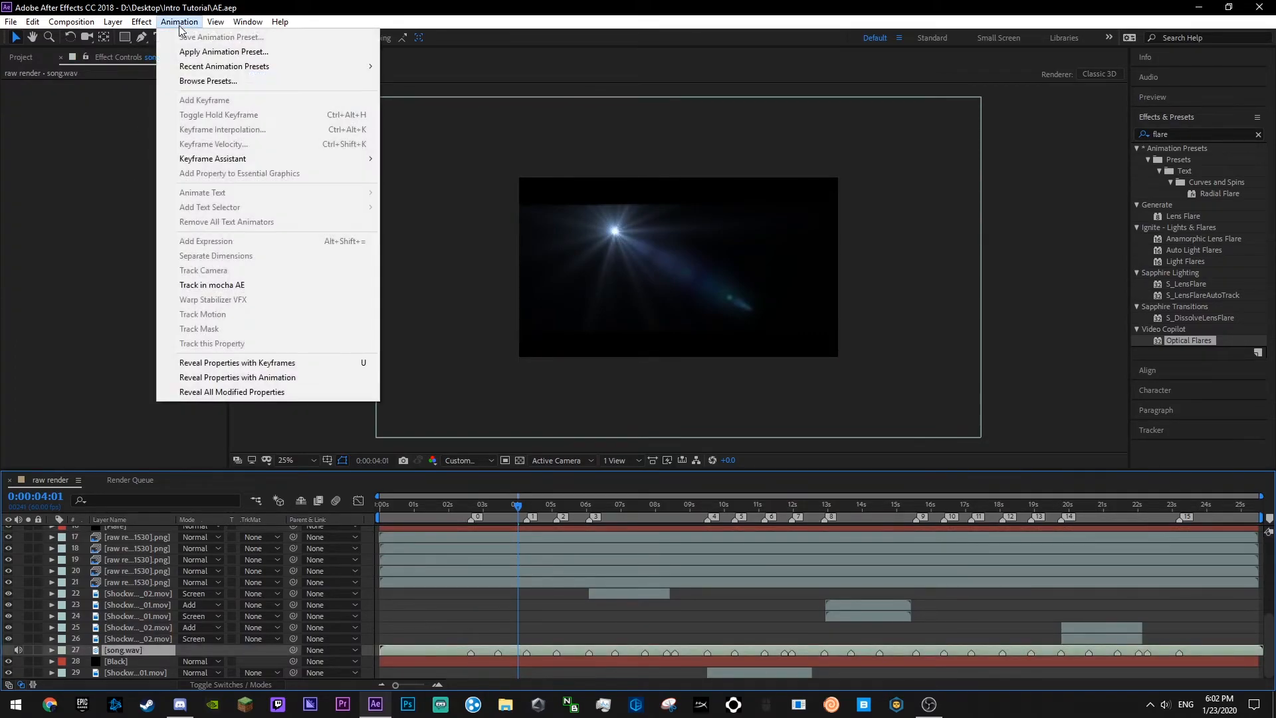
mouse_move(213, 158)
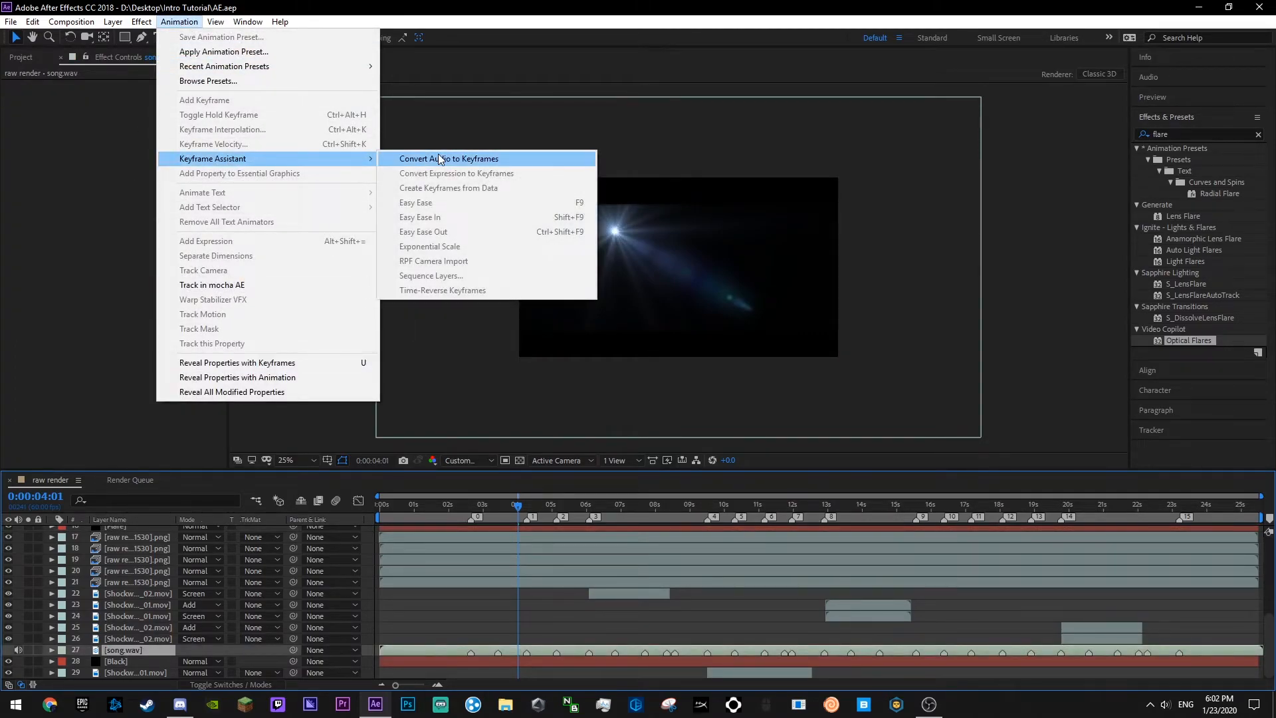
left_click(452, 158)
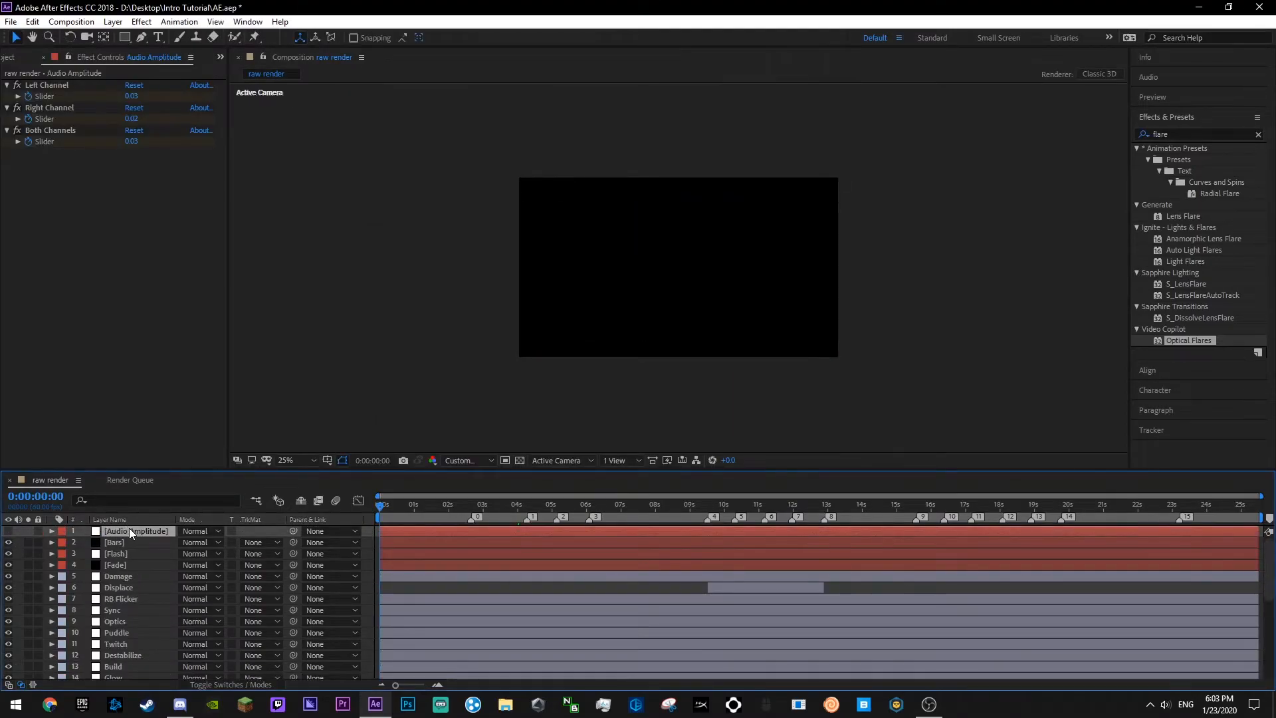
- Delete the Left Channel and Right Channel effects from the Audio Amplitude layer and save the project
key("u")
left_click(109, 544)
key("Delete")
left_click(109, 543)
key("Delete")
scroll(133, 569, "down", 3)
key("ctrl+s")
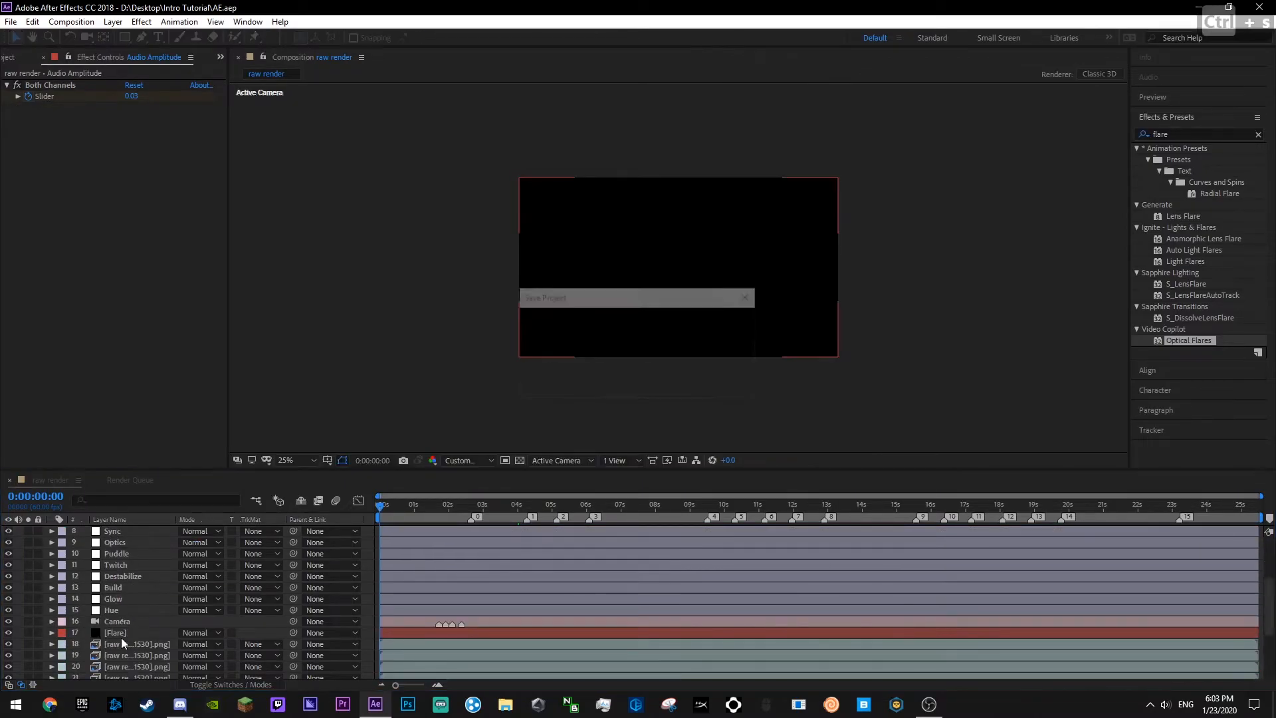
- Remove all lens objects from the Flare layer's Optical Flares stack and set the global blend mode to Screen
left_click(121, 637)
left_click(73, 113)
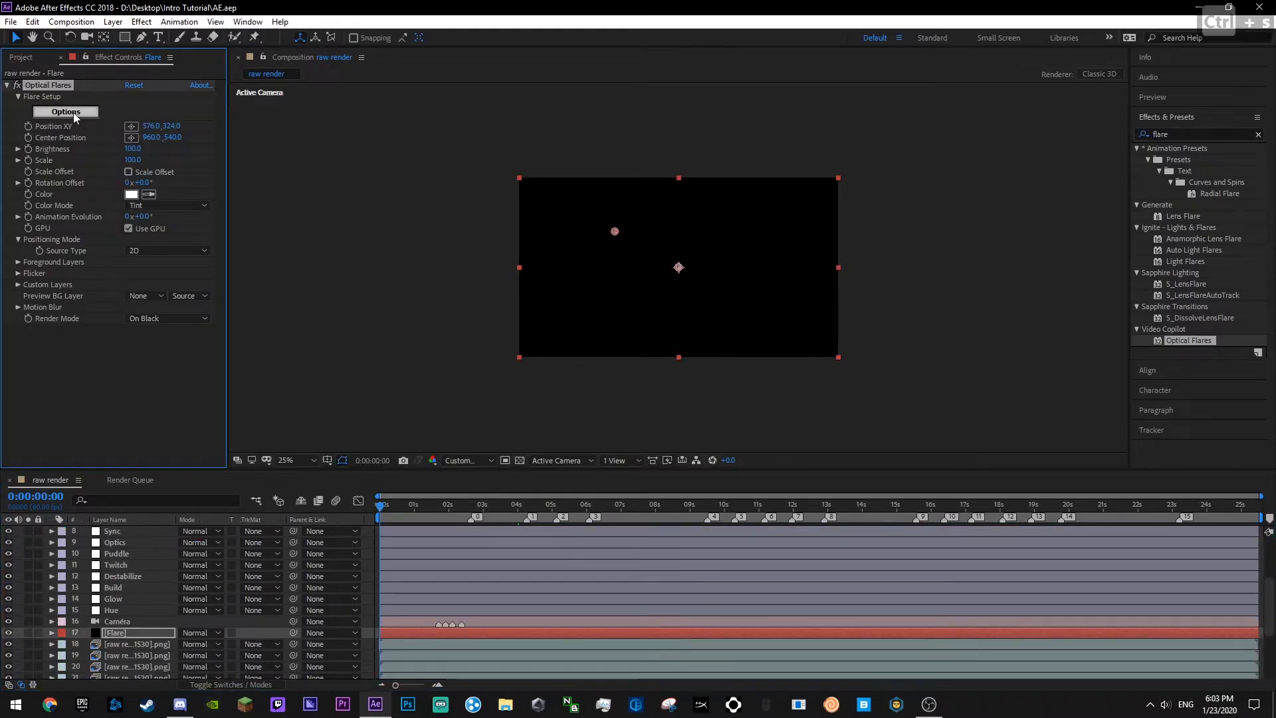
left_click(619, 494)
left_click(620, 494)
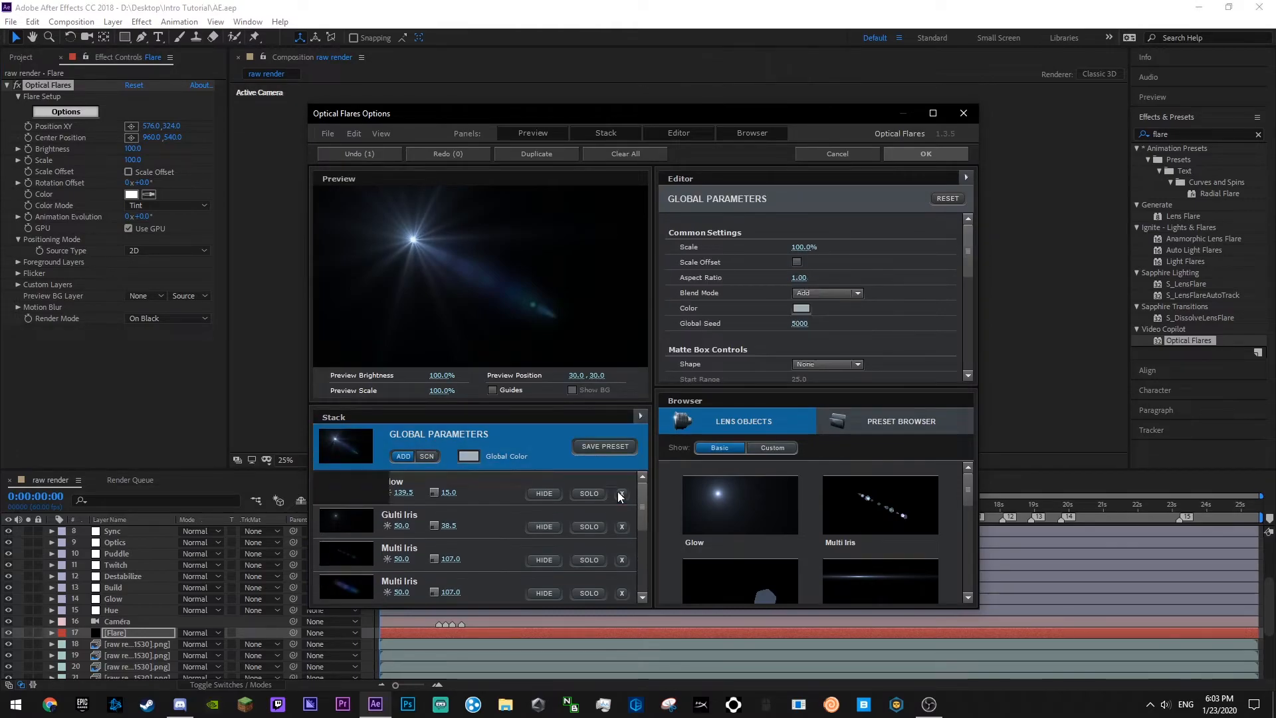
left_click(620, 494)
left_click(619, 494)
left_click(620, 494)
left_click(619, 494)
left_click(620, 496)
left_click(619, 494)
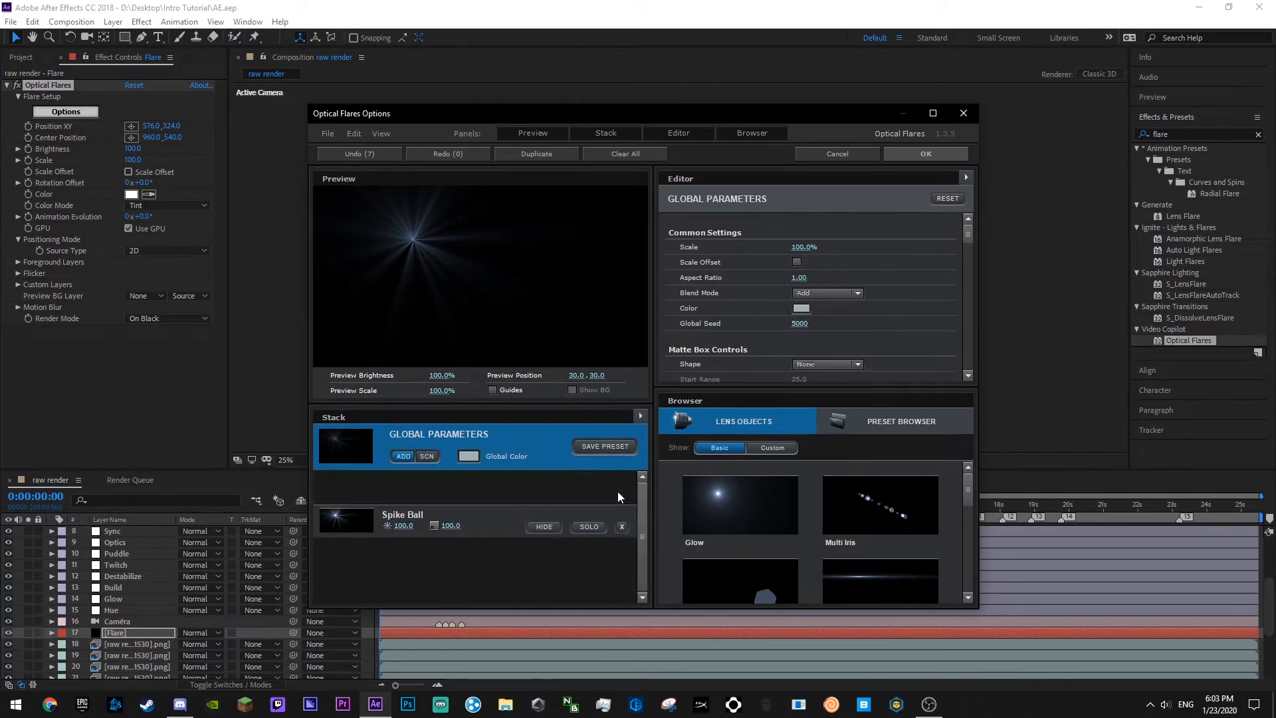
left_click(618, 493)
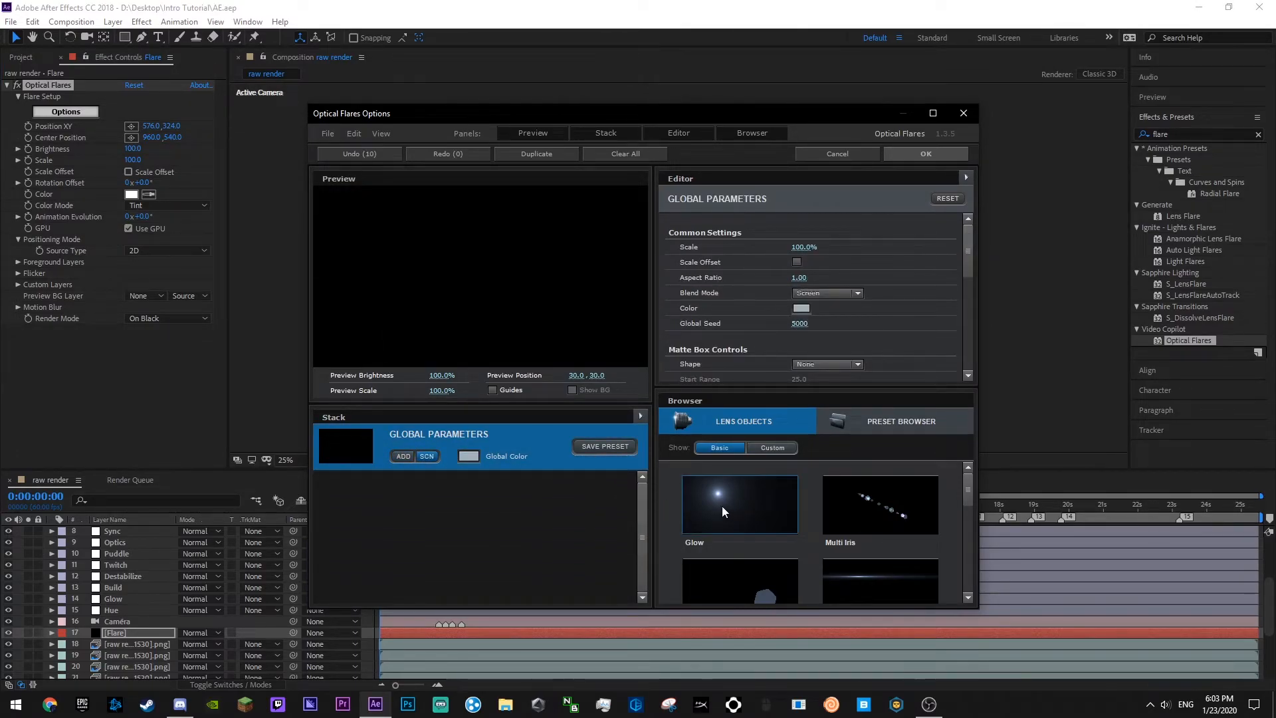
- Add a Glow lens object to the emptied stack, apply the Optical Flares options and save the project
left_click(722, 505)
scroll(734, 342, "down", 5)
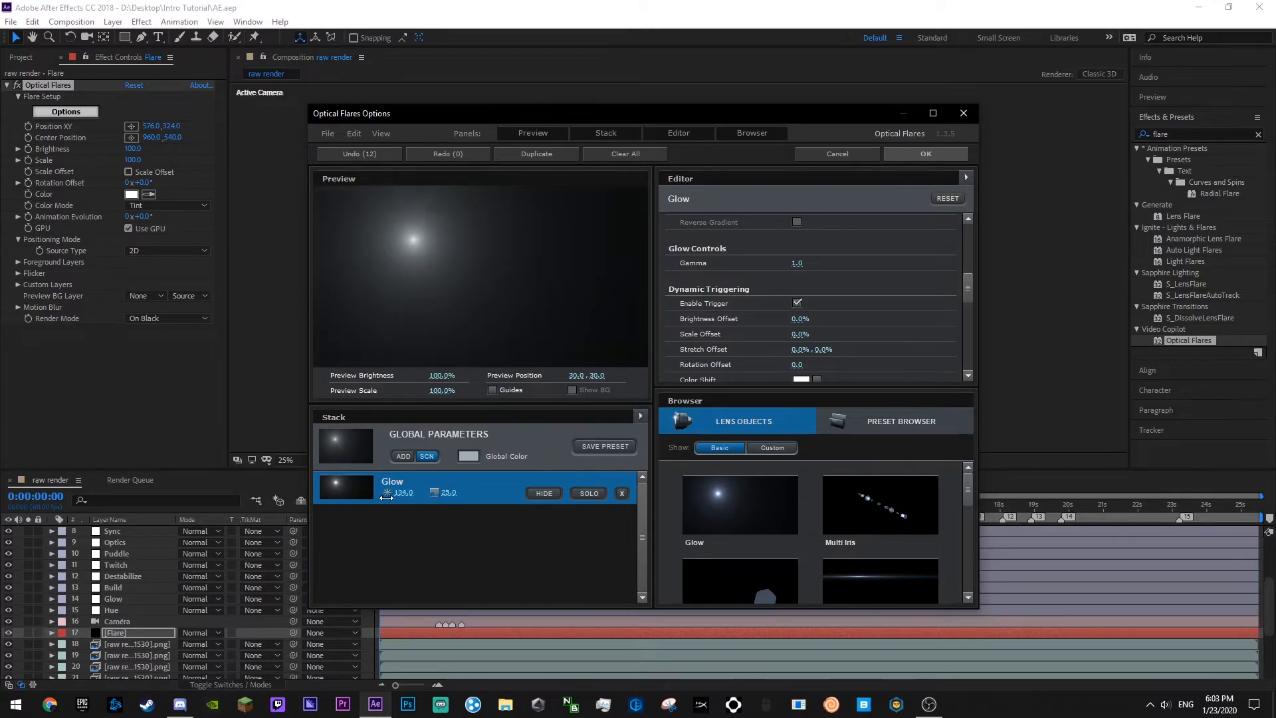
left_click(921, 155)
key("ctrl+s")
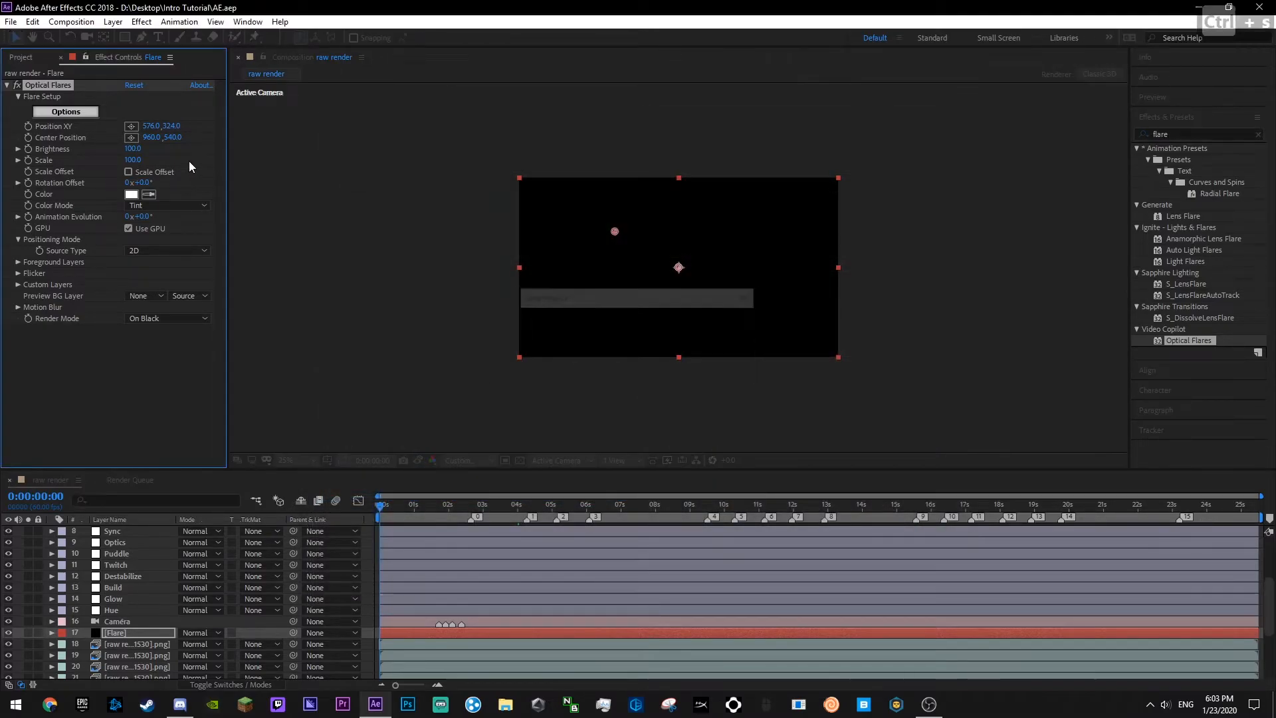
- Set the Flare layer's blending mode to Screen and its Optical Flares source type to 3D, saving the project
left_click(198, 632)
left_click(240, 226)
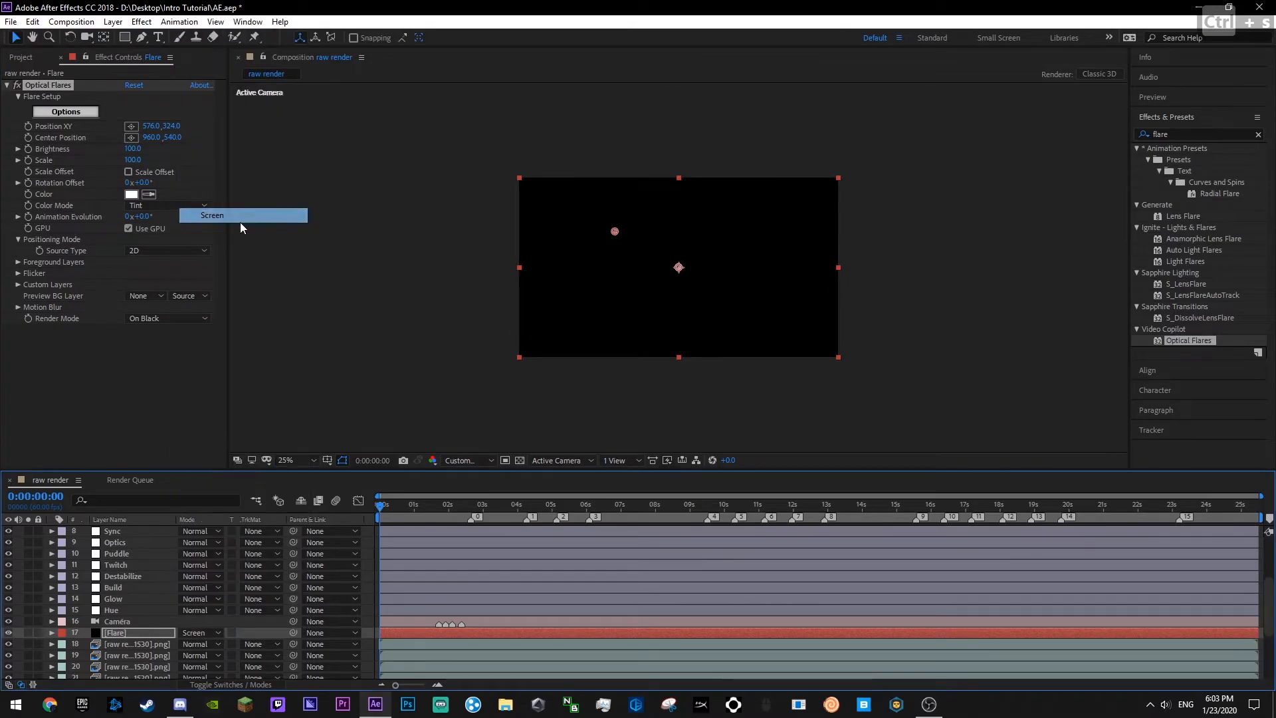
left_click(198, 253)
left_click(148, 274)
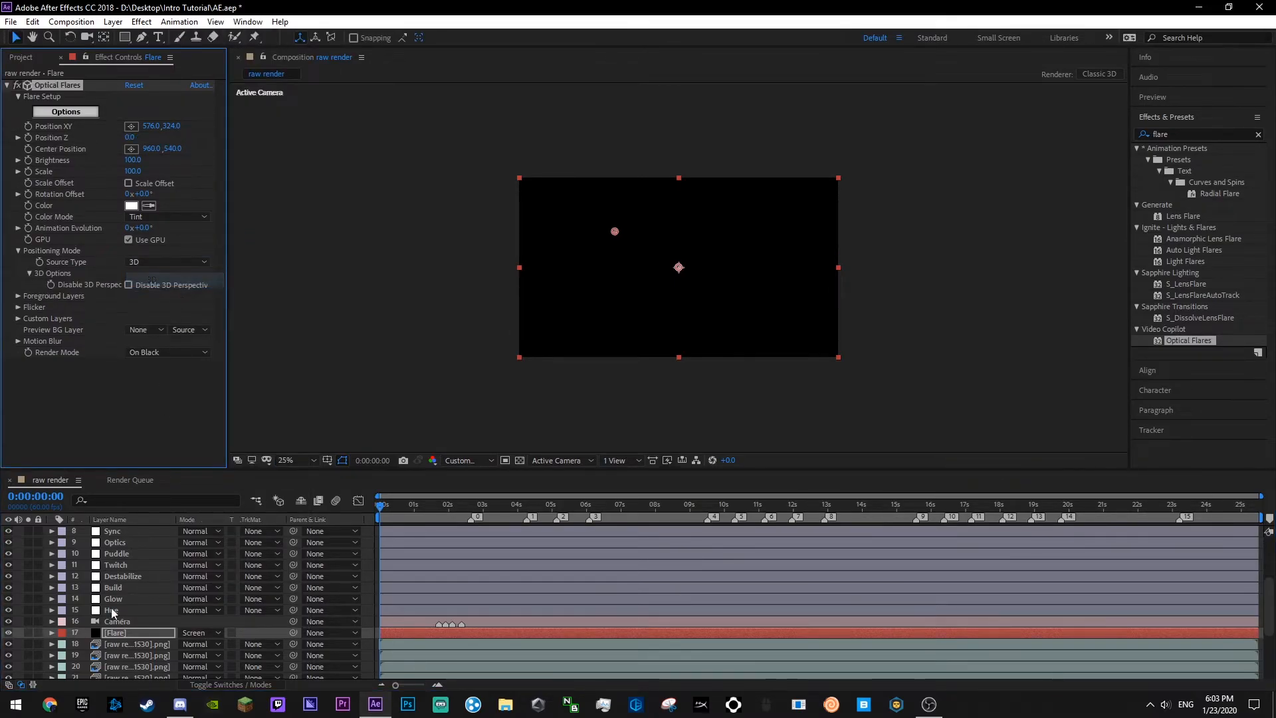
left_click(52, 631)
scroll(65, 583, "up", 2)
left_click(52, 582)
key("ctrl+s")
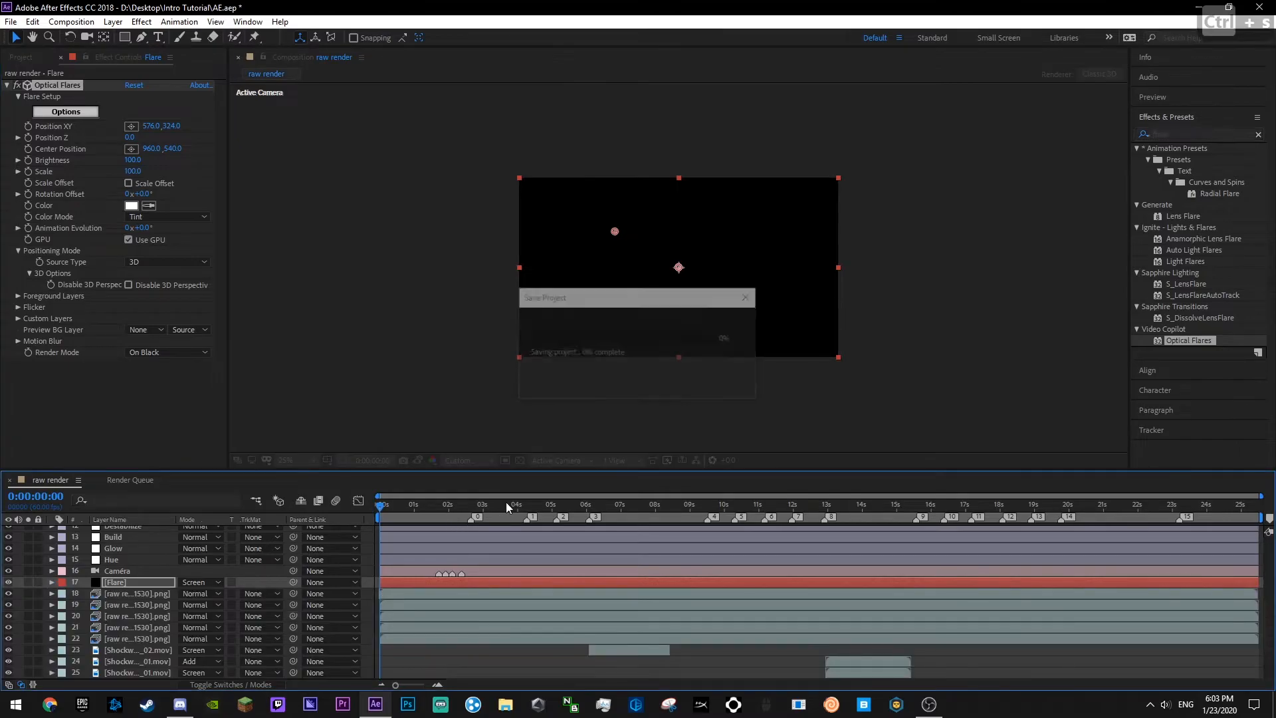
- At 0:00:04:04, set the flare's Position XY to 704, 636, save the project and reopen and accept the flare options
left_click(513, 507)
left_click_drag(522, 515, 520, 511)
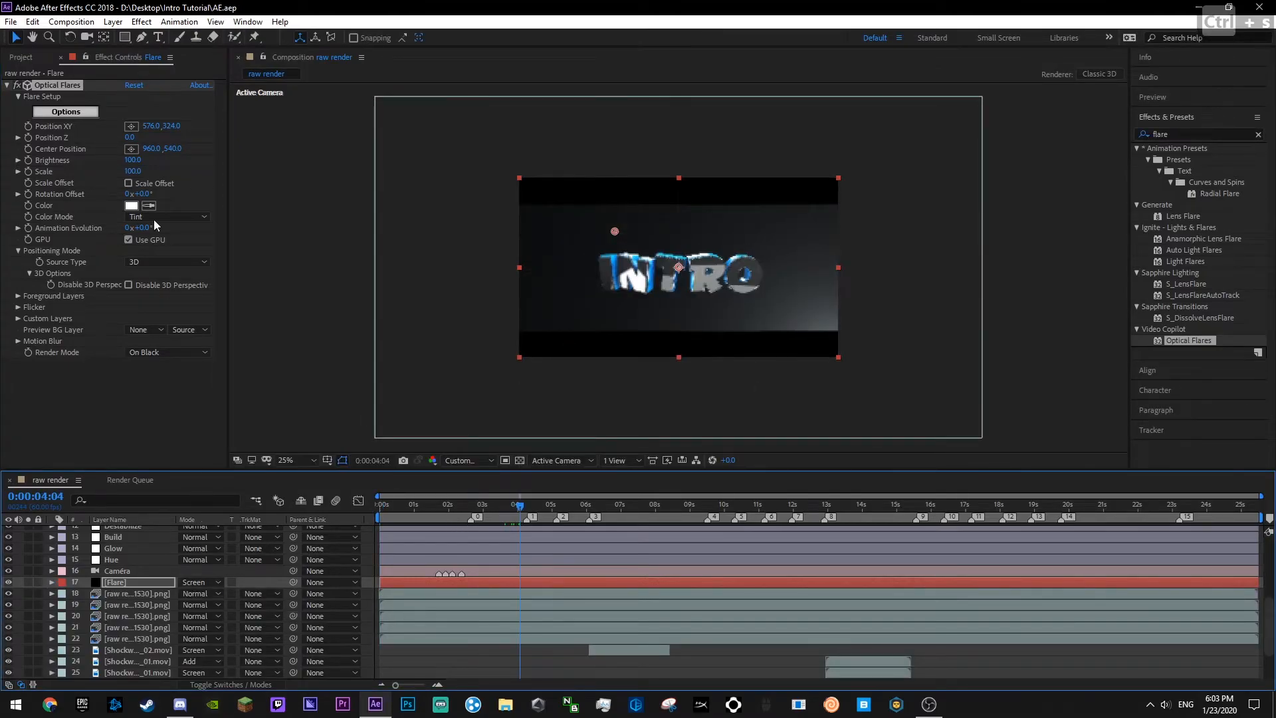
left_click_drag(154, 126, 366, 143)
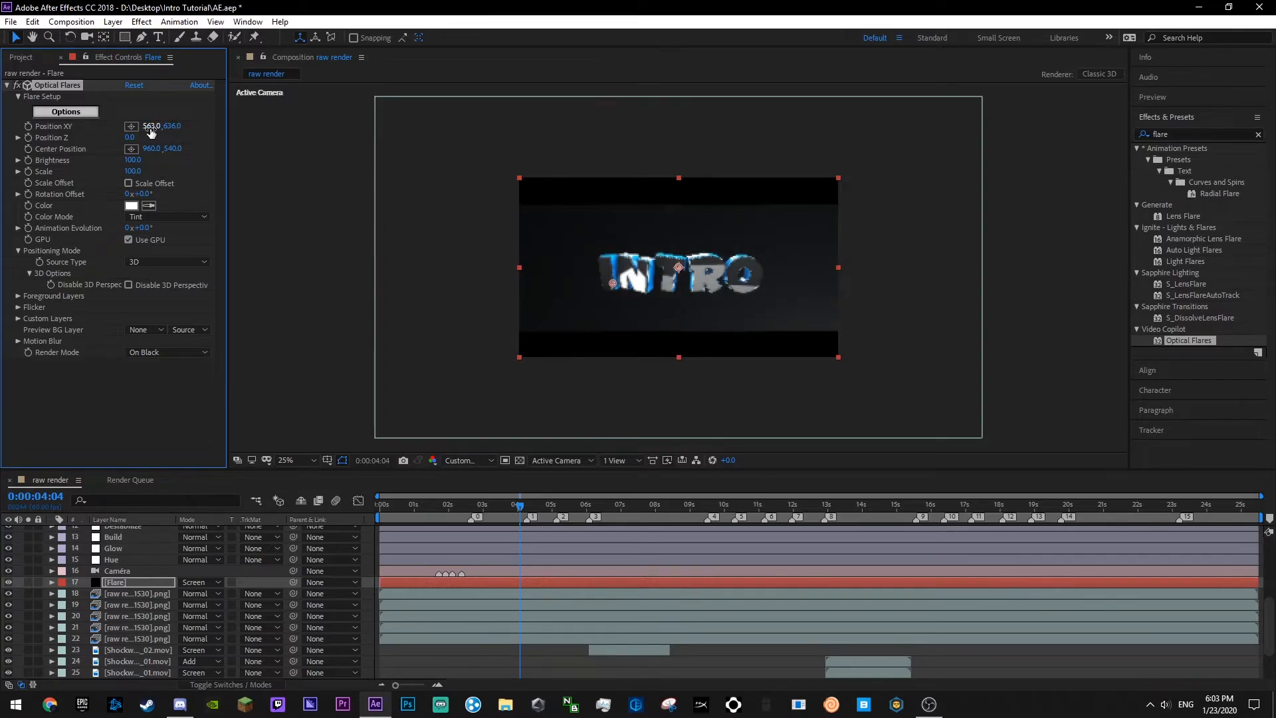
key("ctrl+s")
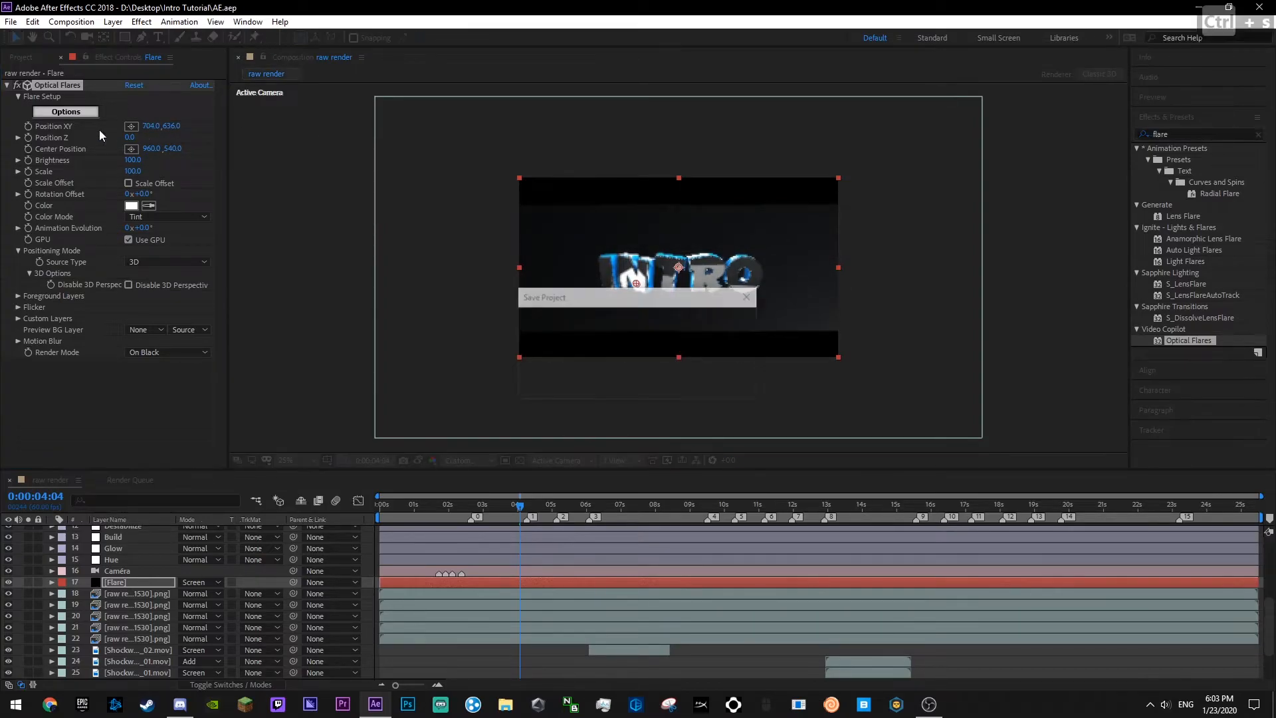
left_click(62, 113)
left_click(926, 153)
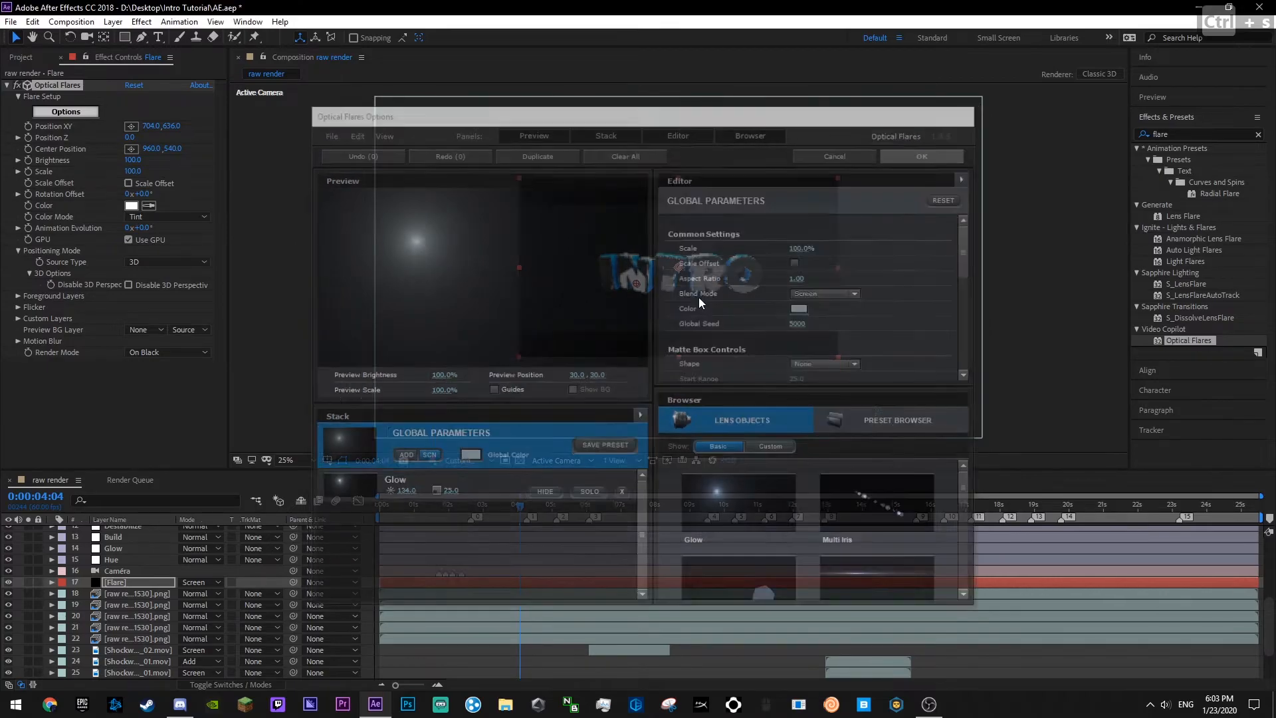
- Link the flare's Brightness by expression to the Both Channels slider of the Audio Amplitude layer
double_click(28, 166, "alt")
scroll(222, 642, "down", 10)
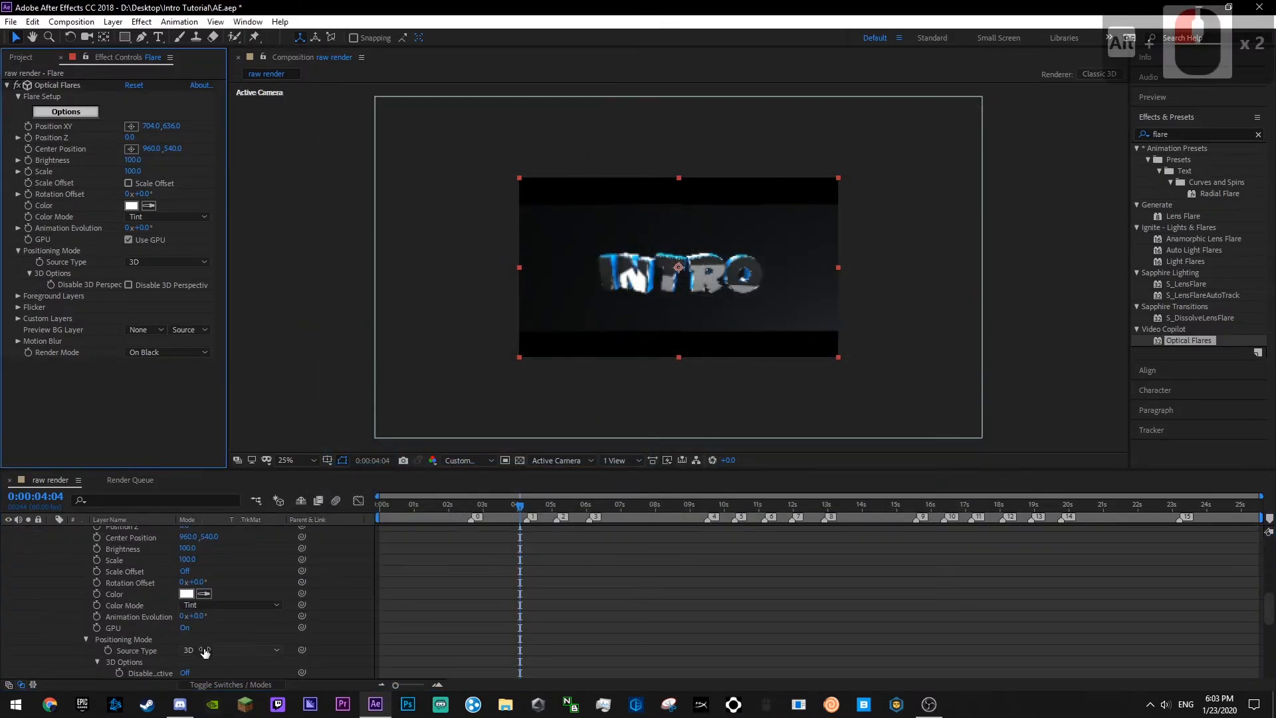
scroll(222, 588, "up", 4)
scroll(222, 585, "up", 5)
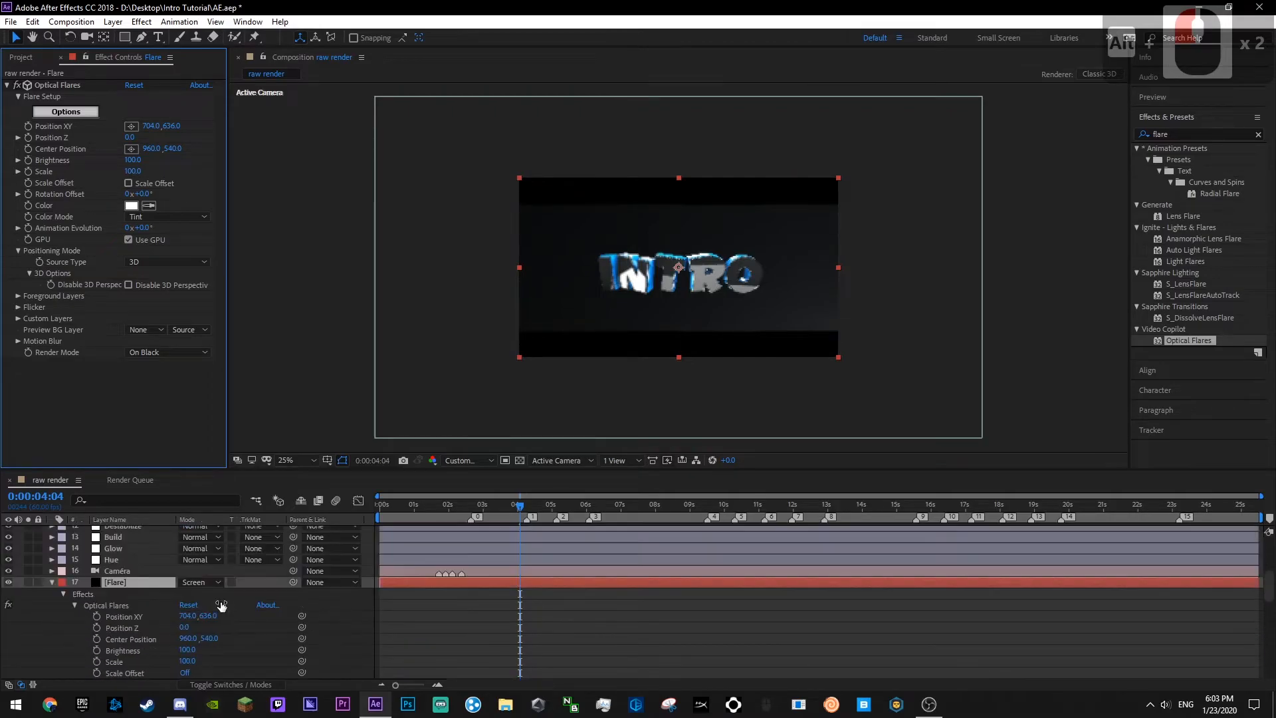
scroll(213, 608, "down", 1)
left_click(120, 617)
left_click(97, 616, "alt")
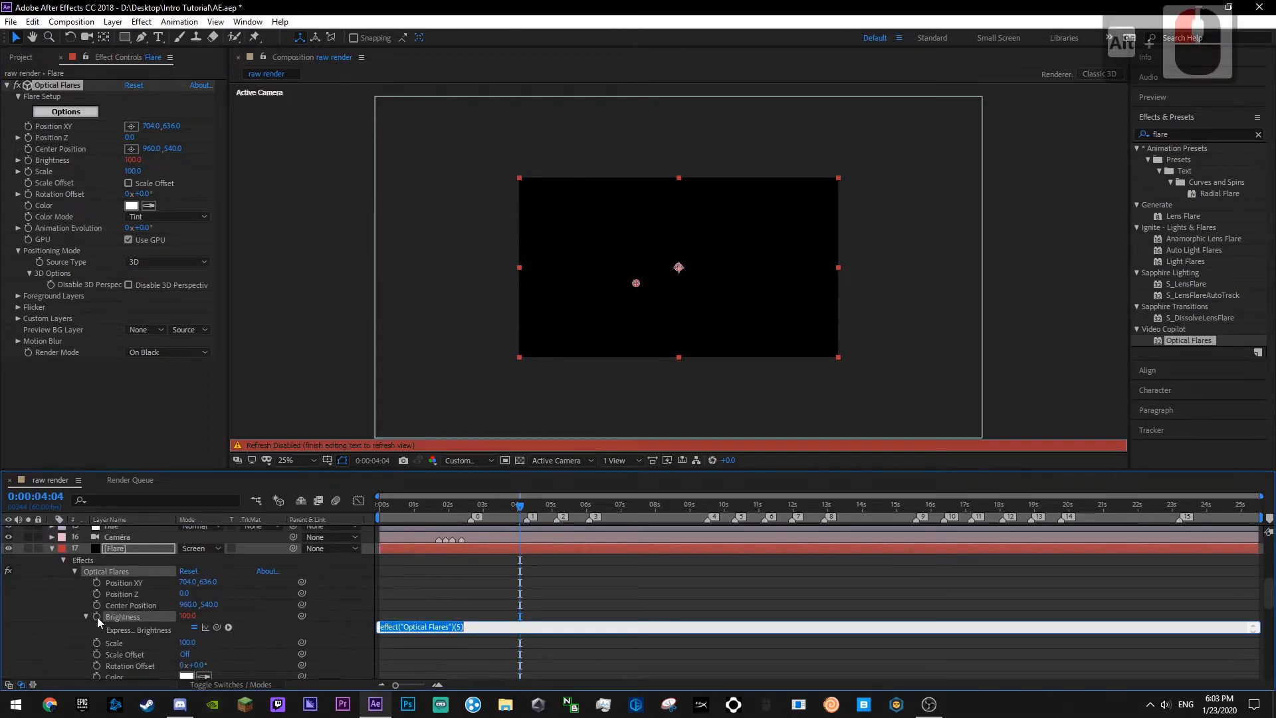
left_click_drag(217, 628, 123, 559)
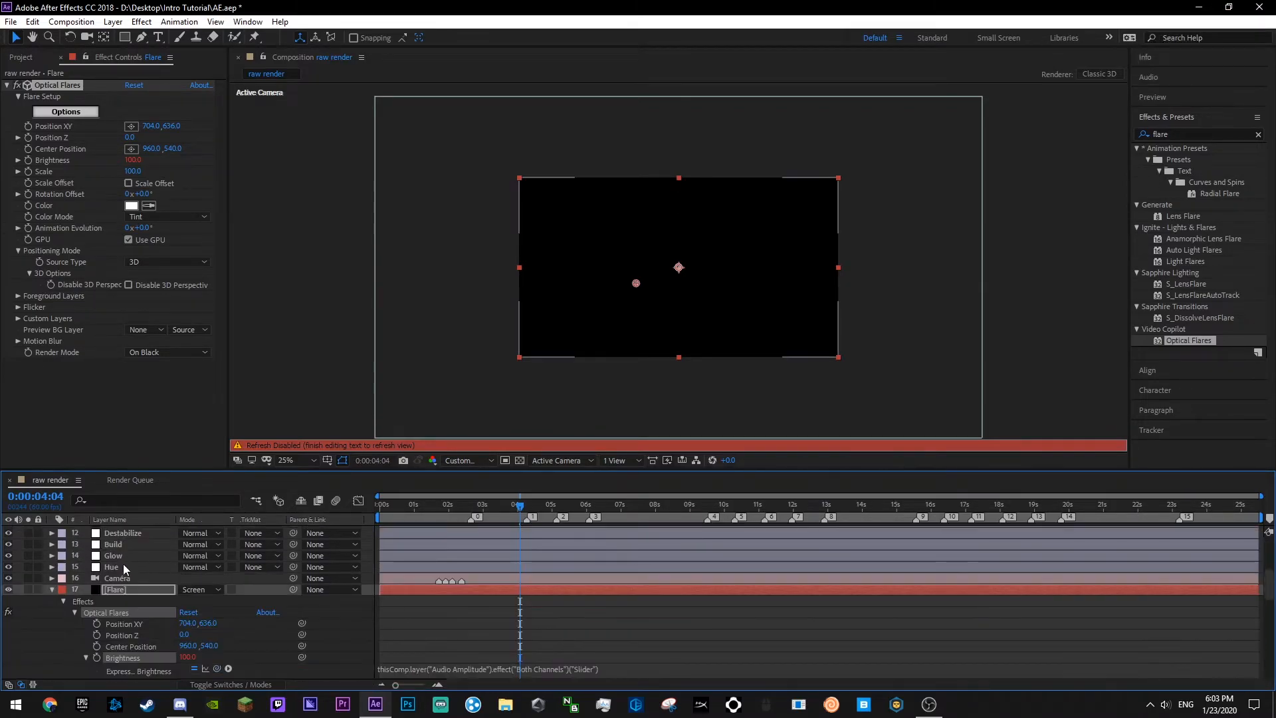
left_click(269, 635)
- Append *1.4 to the Brightness expression and save the project
left_click(617, 666)
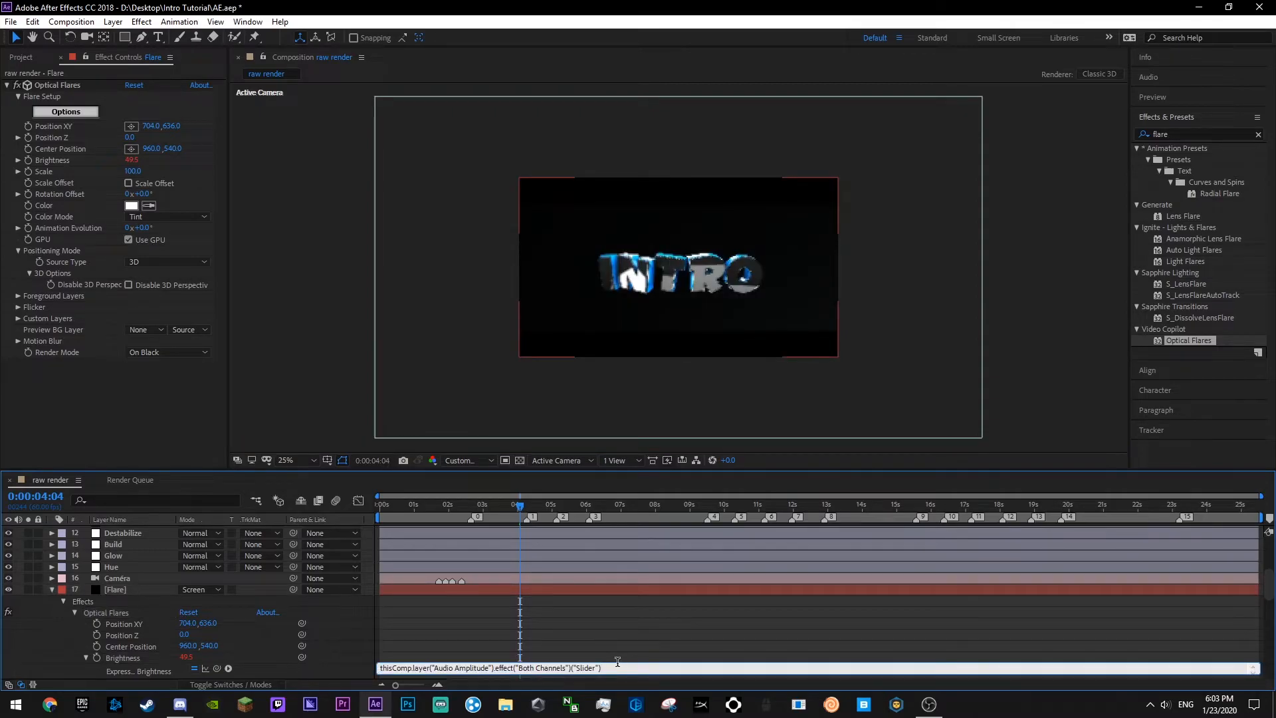
type("*1.4")
left_click(592, 628)
key("ctrl+s")
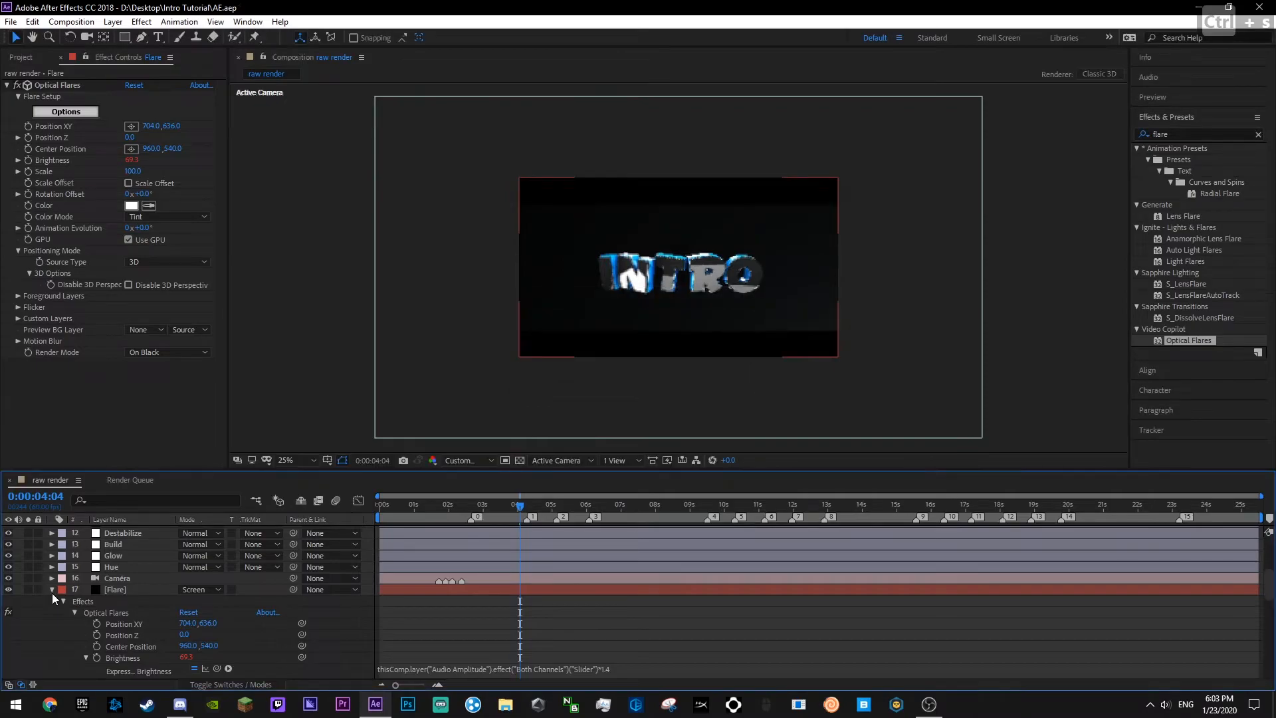
- Collapse the Flare layer's properties and duplicate the layer
left_click(51, 589)
left_click(116, 589)
key("ctrl+c")
key("ctrl+v")
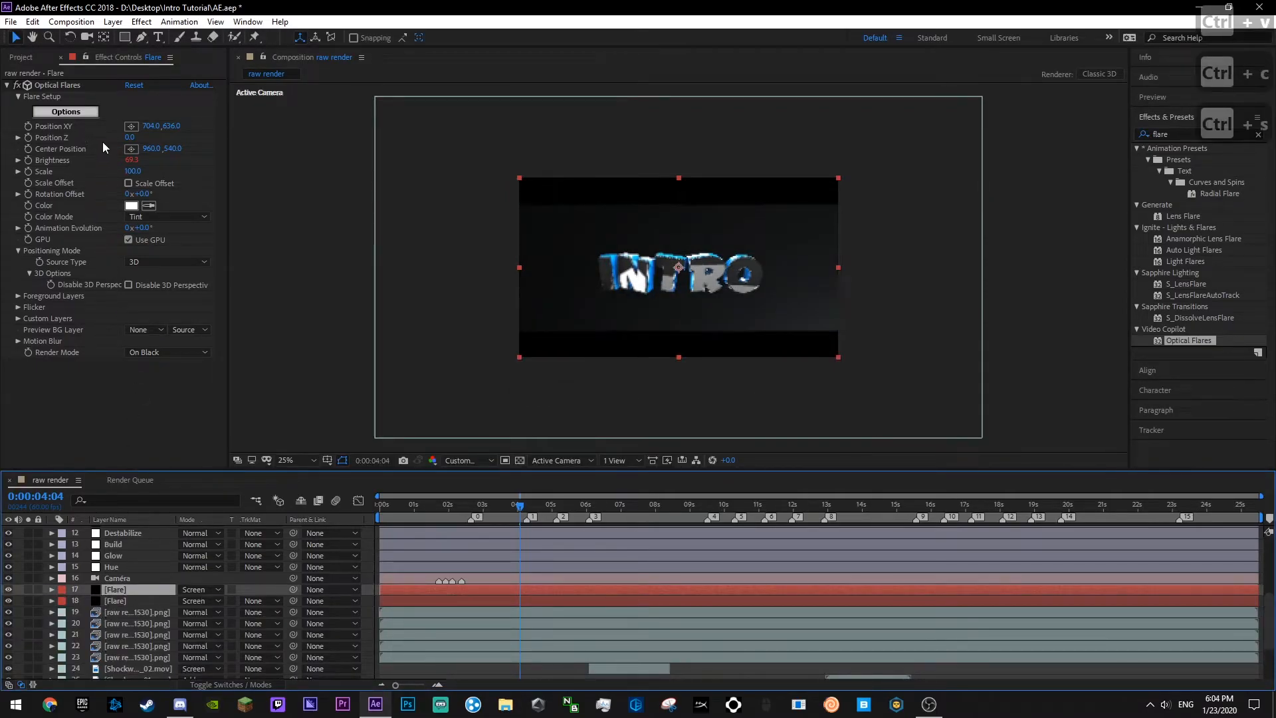
- Change the duplicate flare's global color to a blue of about 168BEF, apply the options and save the project
left_click(66, 114)
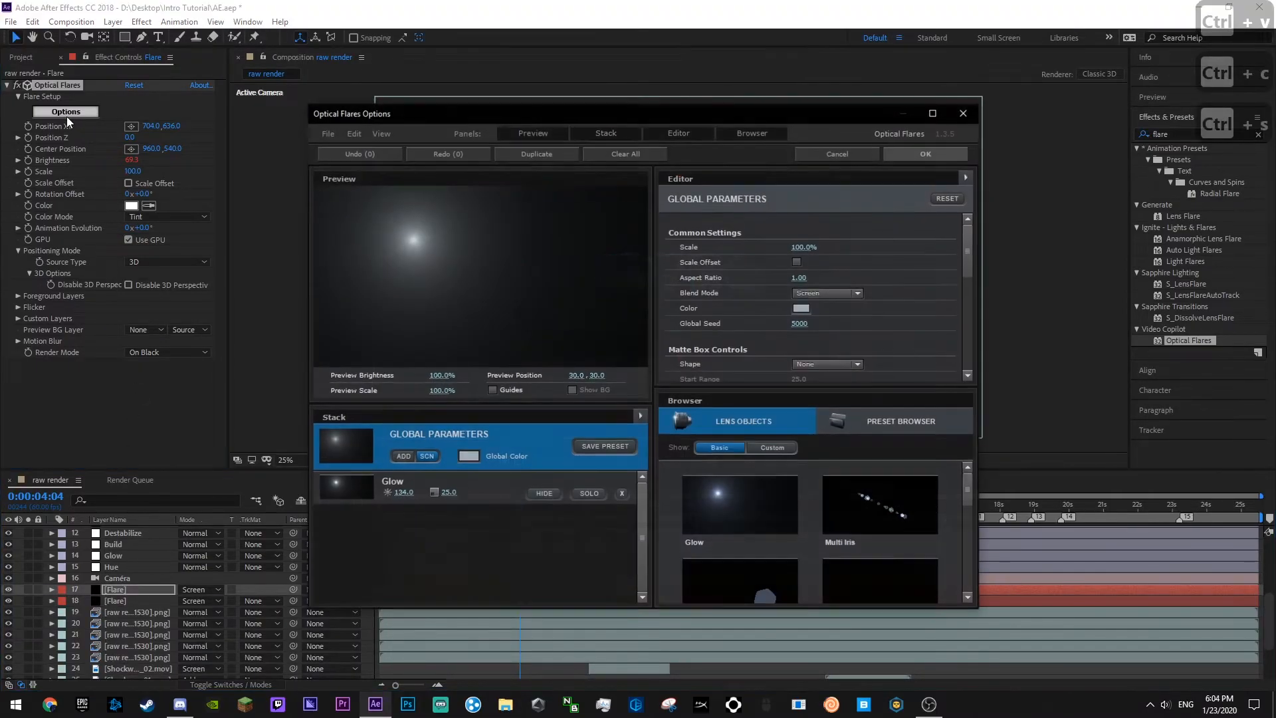
left_click(473, 456)
left_click(490, 424)
left_click_drag(537, 482, 536, 469)
left_click(505, 402)
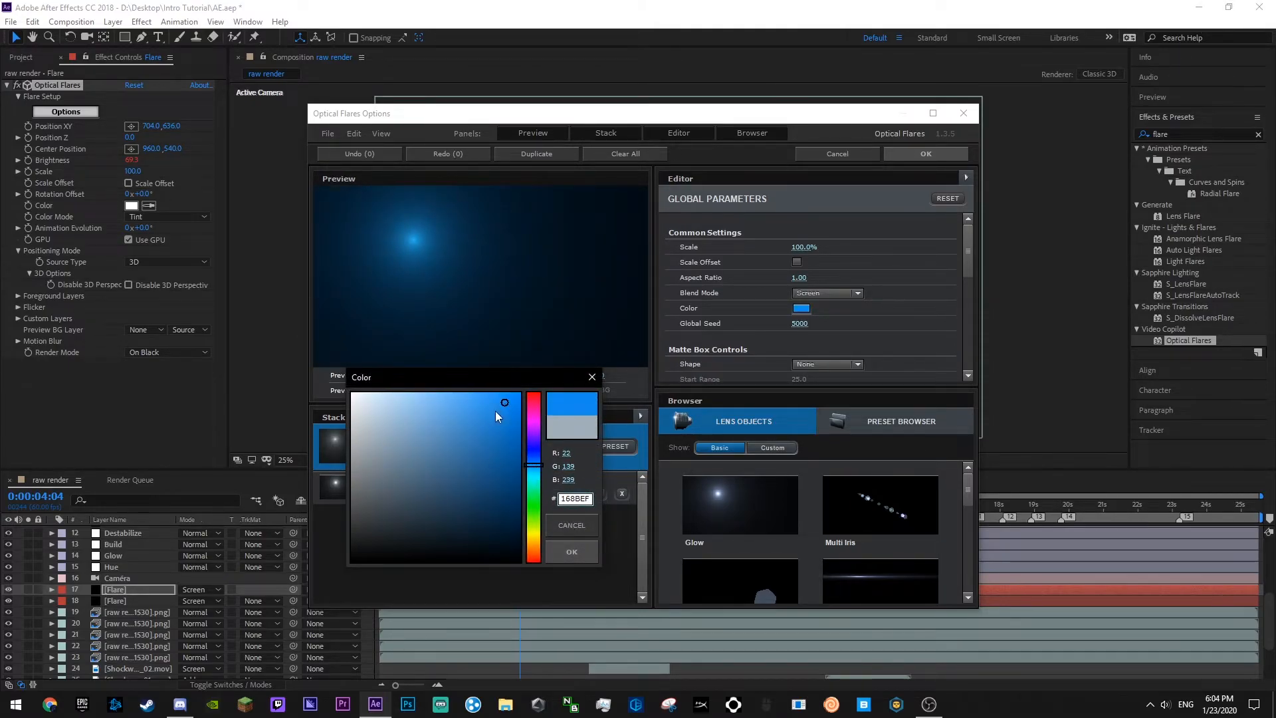
left_click(572, 551)
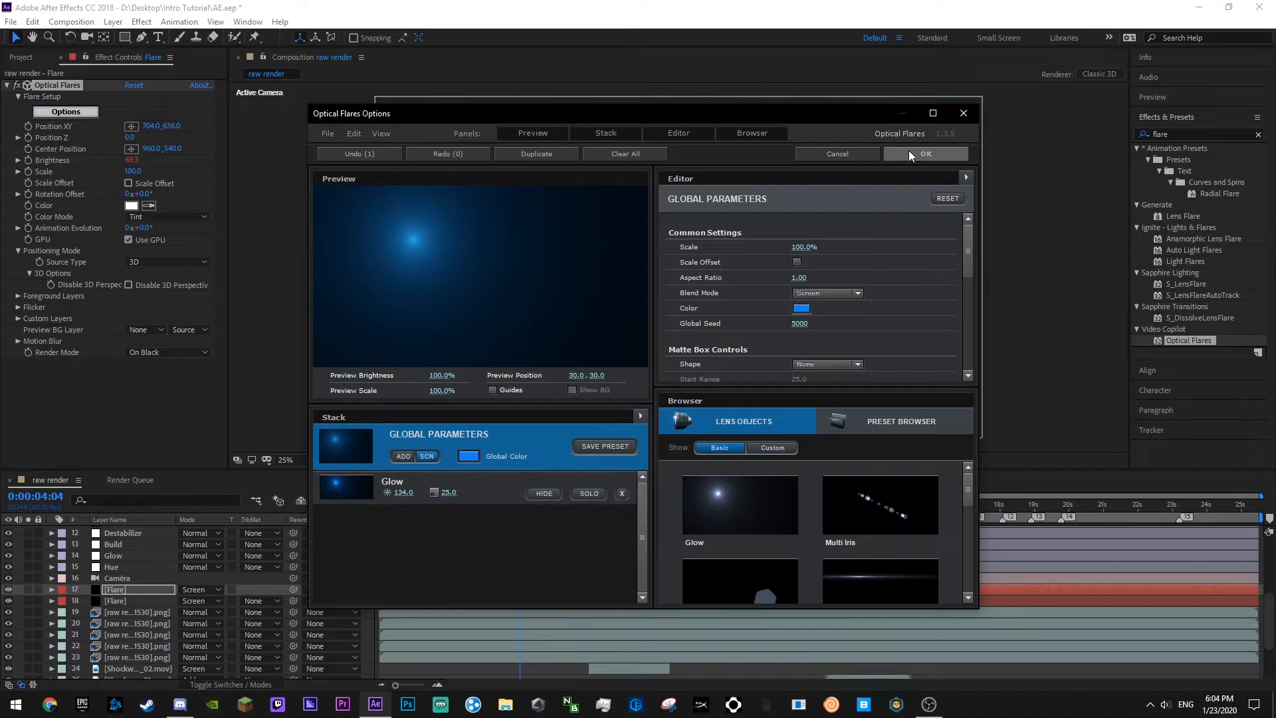
left_click(917, 153)
key("ctrl+s")
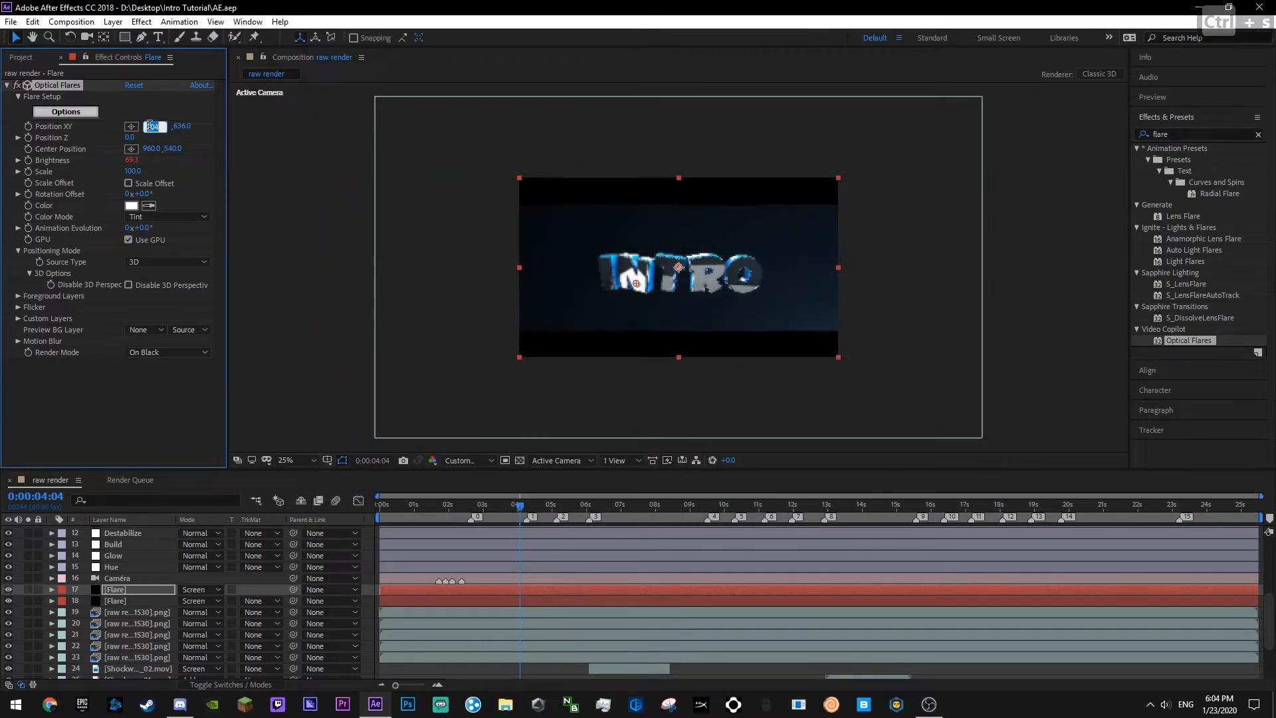
- Set the blue flare's Position XY to -703, -636 and save the project
key("Down")
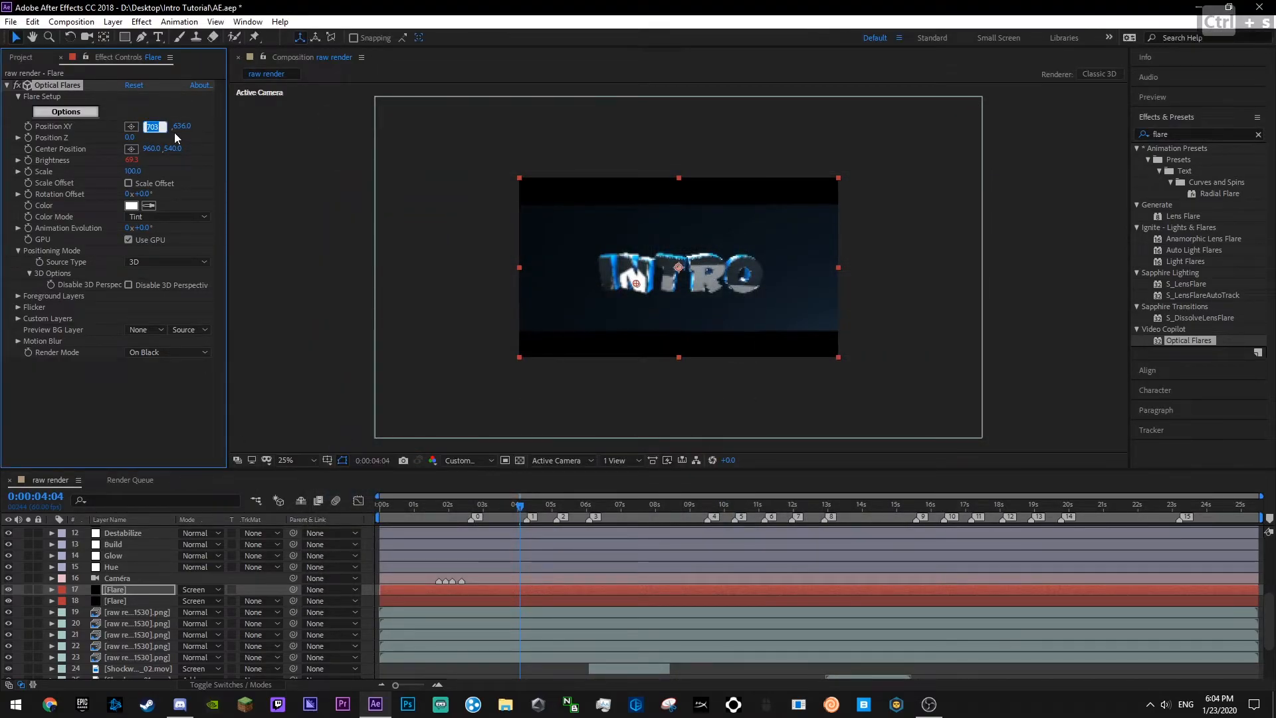
left_click(172, 127)
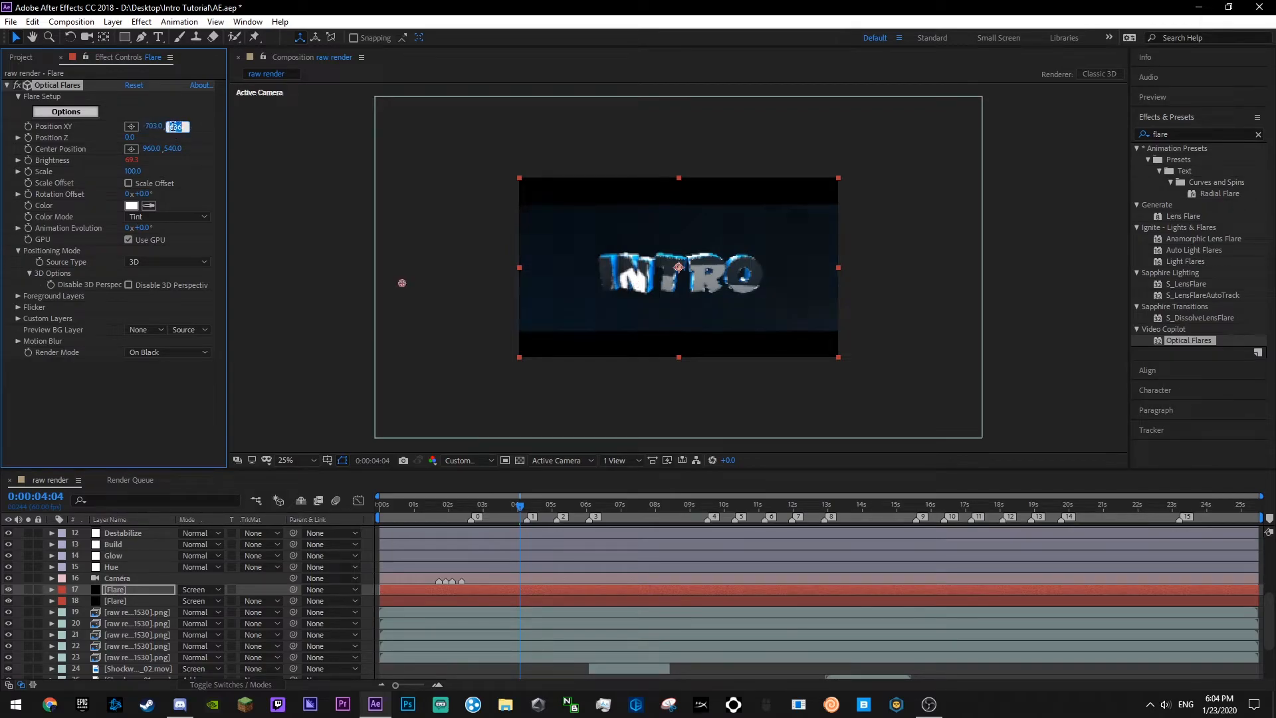
left_click(155, 396)
key("ctrl+s")
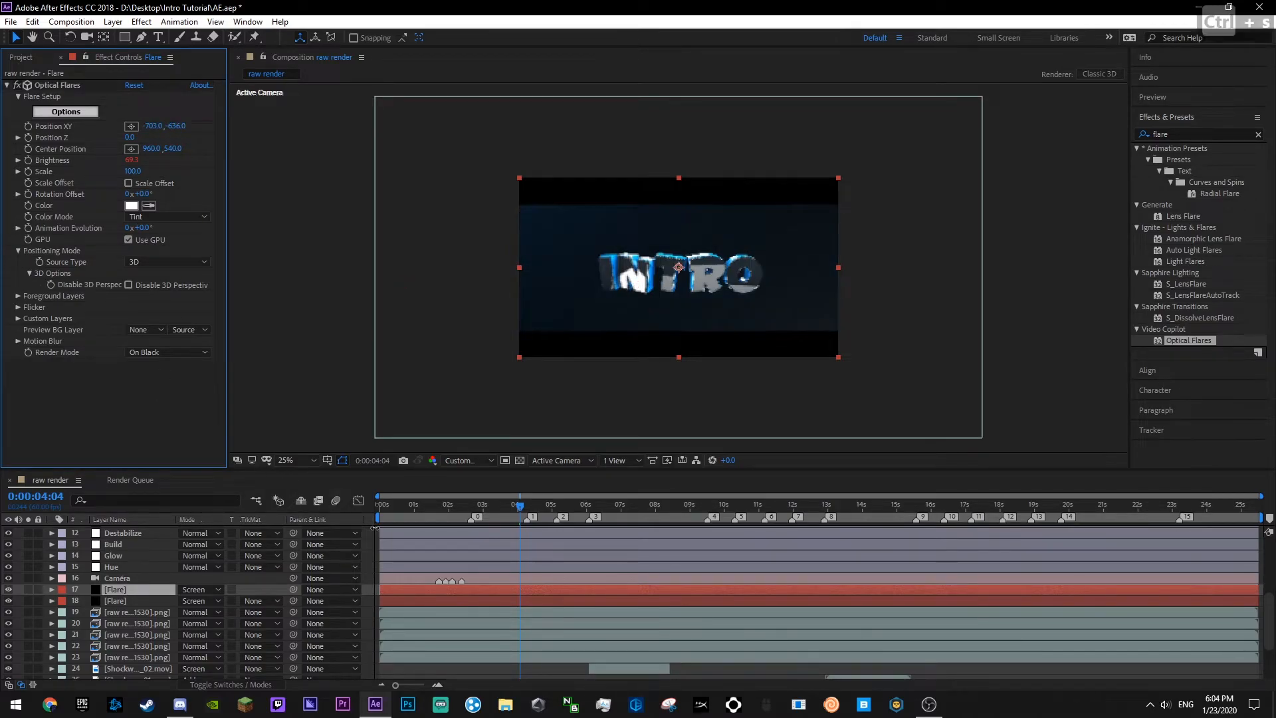
- Preview the composition from 0:00:00:00 to check the audio-driven flares, saving the project
left_click(368, 581)
key("ctrl+s")
left_click_drag(436, 501, 376, 559)
key("space")
scroll(537, 561, "down", 3)
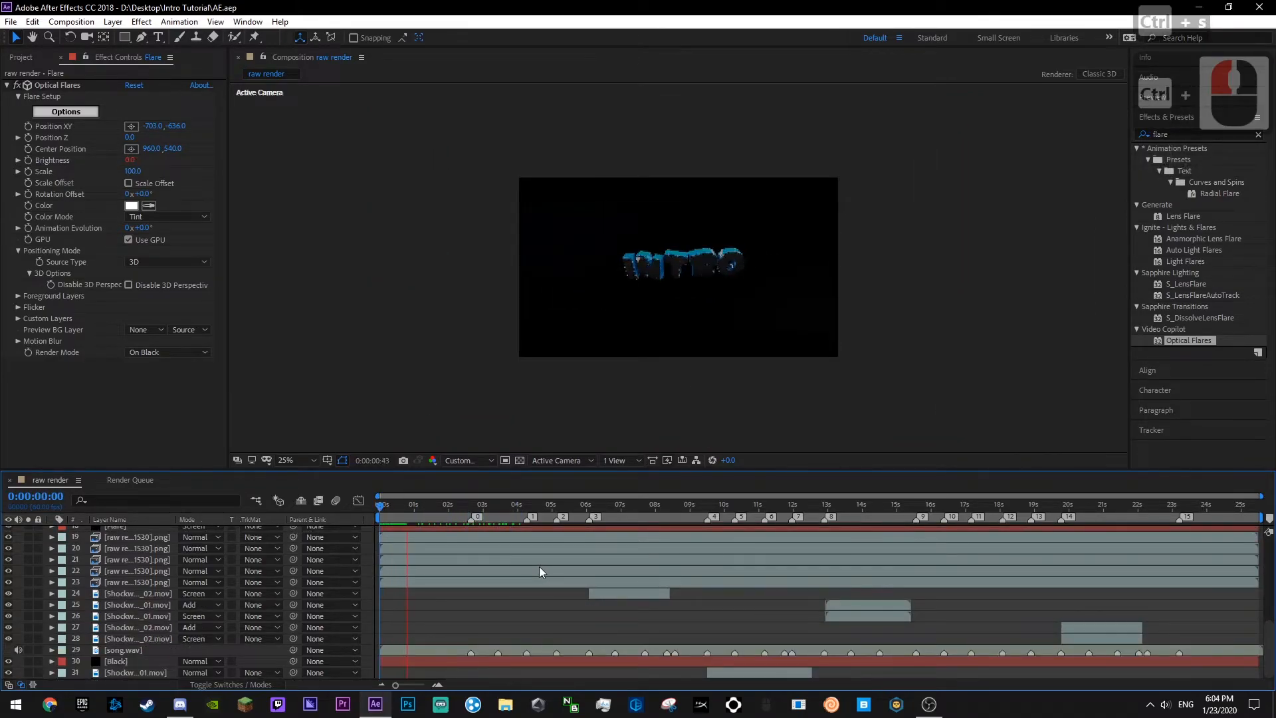
key("ctrl+s")
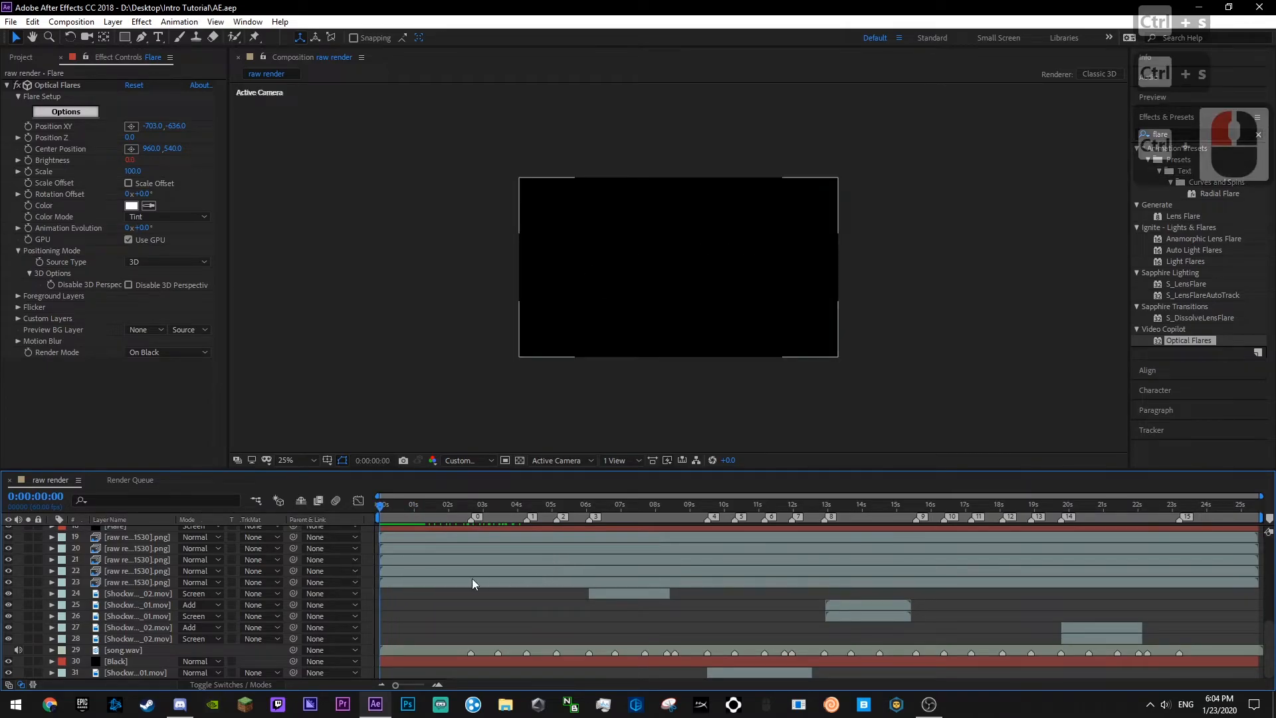
- Preview the composition from several points in its first four seconds to check the flares against the song
key("space")
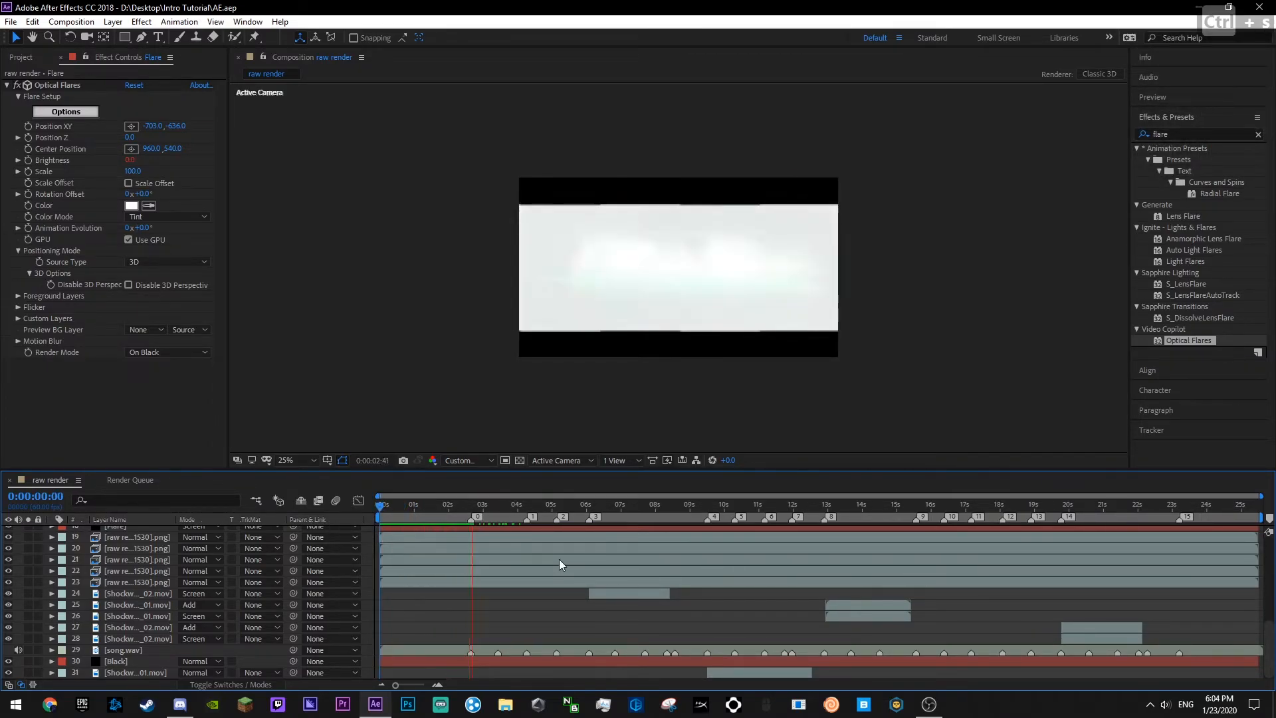
left_click(416, 513)
key("space")
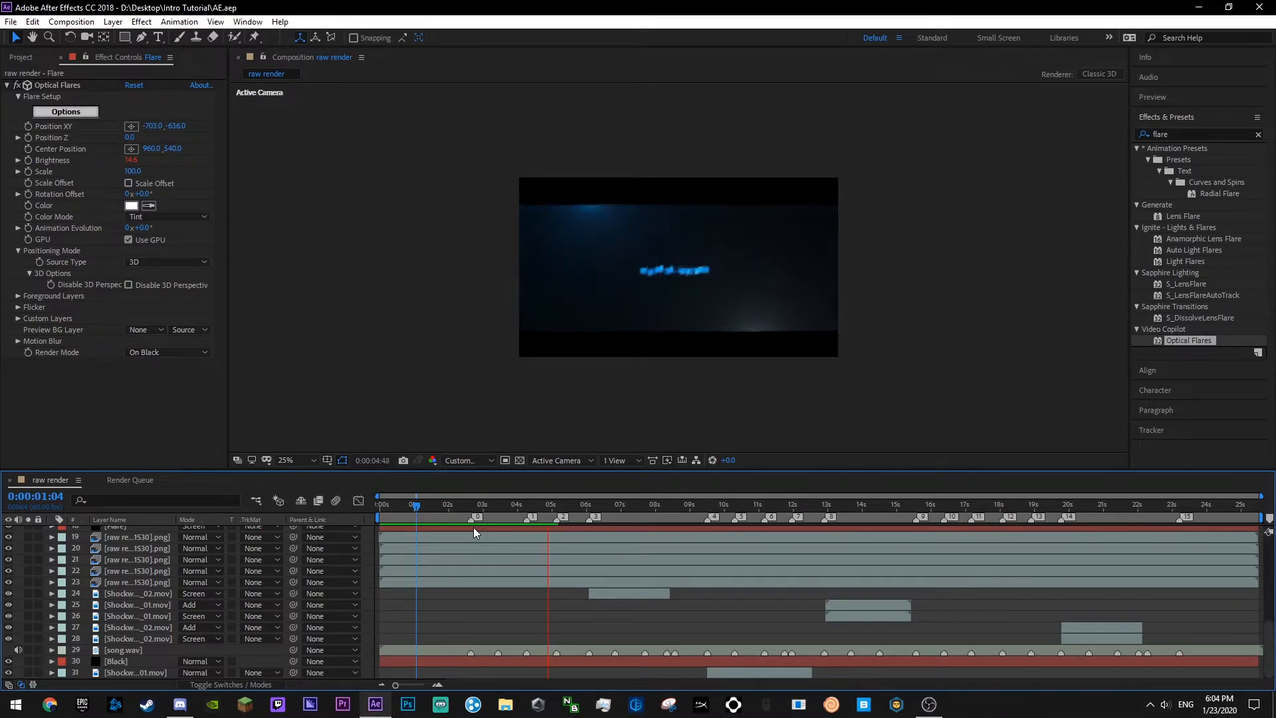
left_click(461, 505)
key("space")
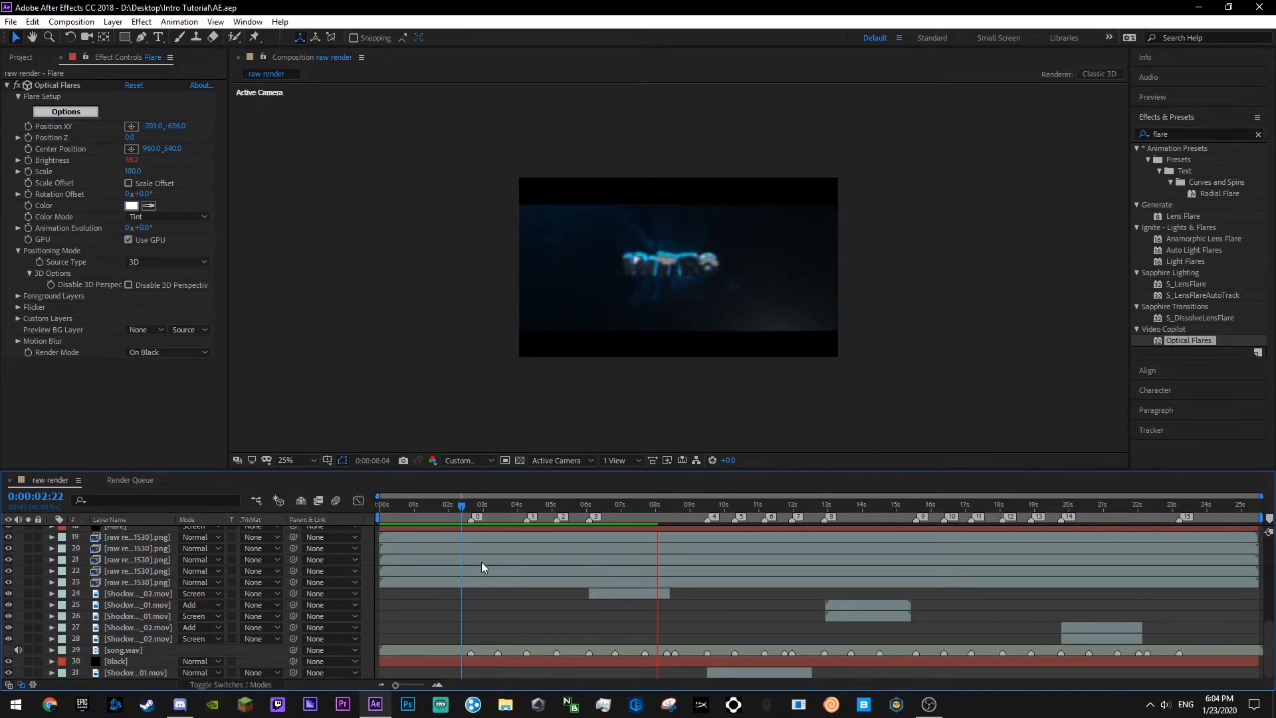
left_click(507, 509)
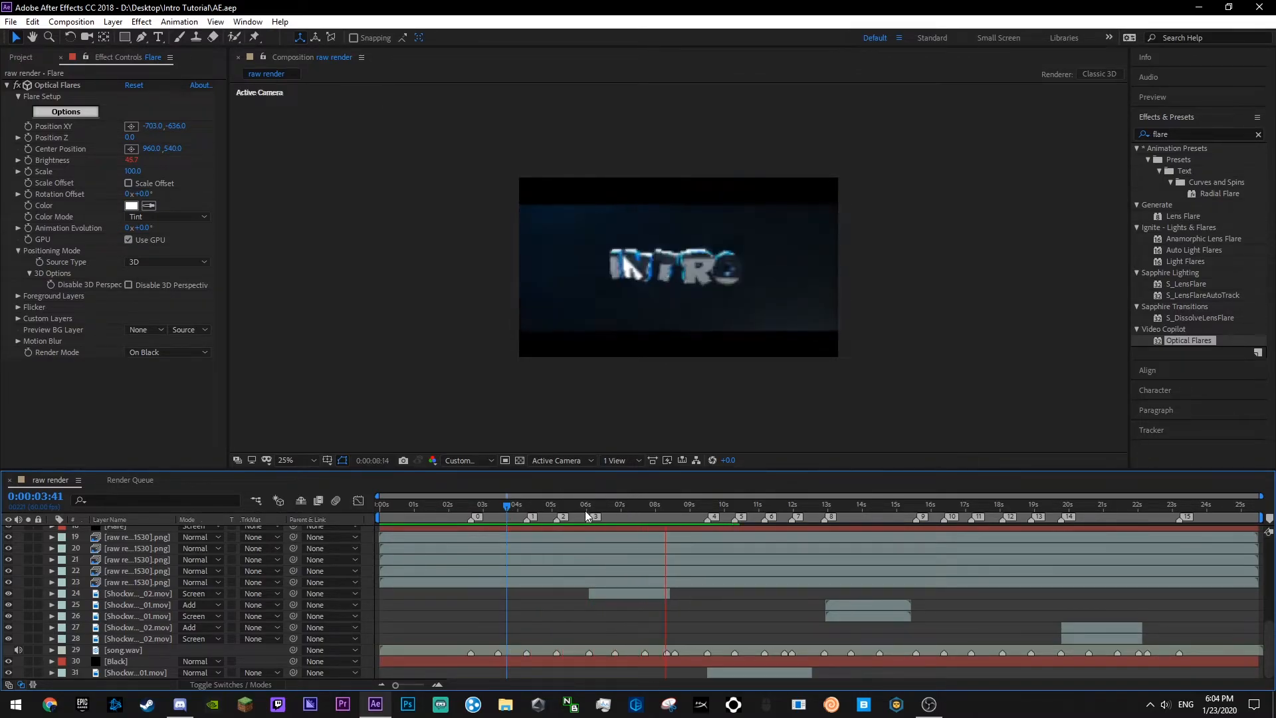
left_click(432, 513)
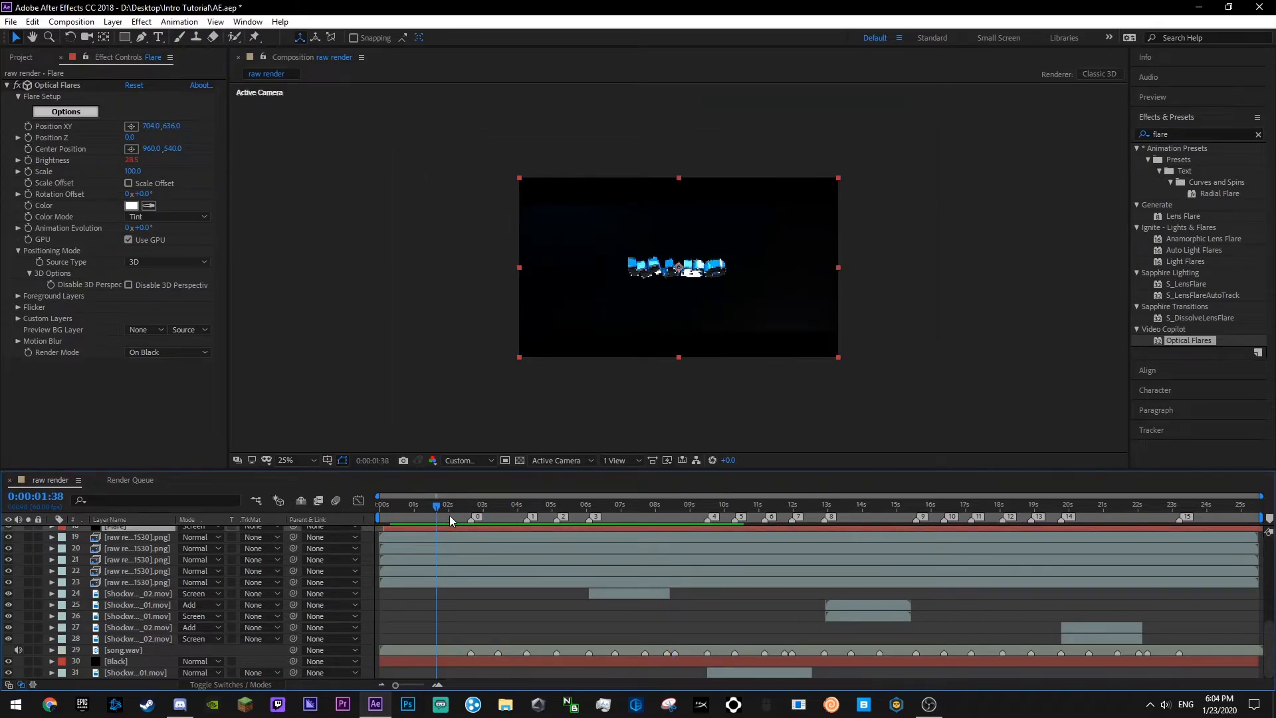
- Undo the last change, move the current time to 0:00:03:48 and save the project
key("ctrl+z")
left_click_drag(450, 513, 510, 516)
key("ctrl+s")
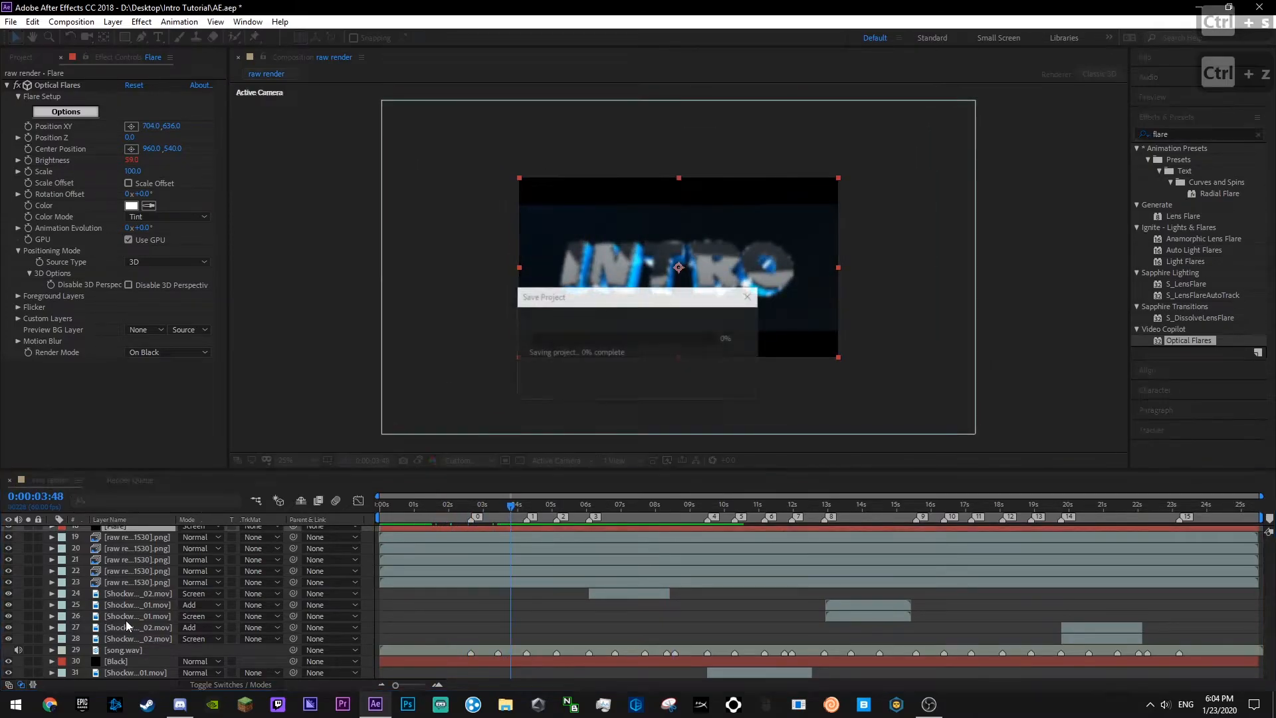
- Create a 1920 x 1080 black solid named Form directly above the Black layer and save the project
left_click(138, 662)
right_click(371, 628)
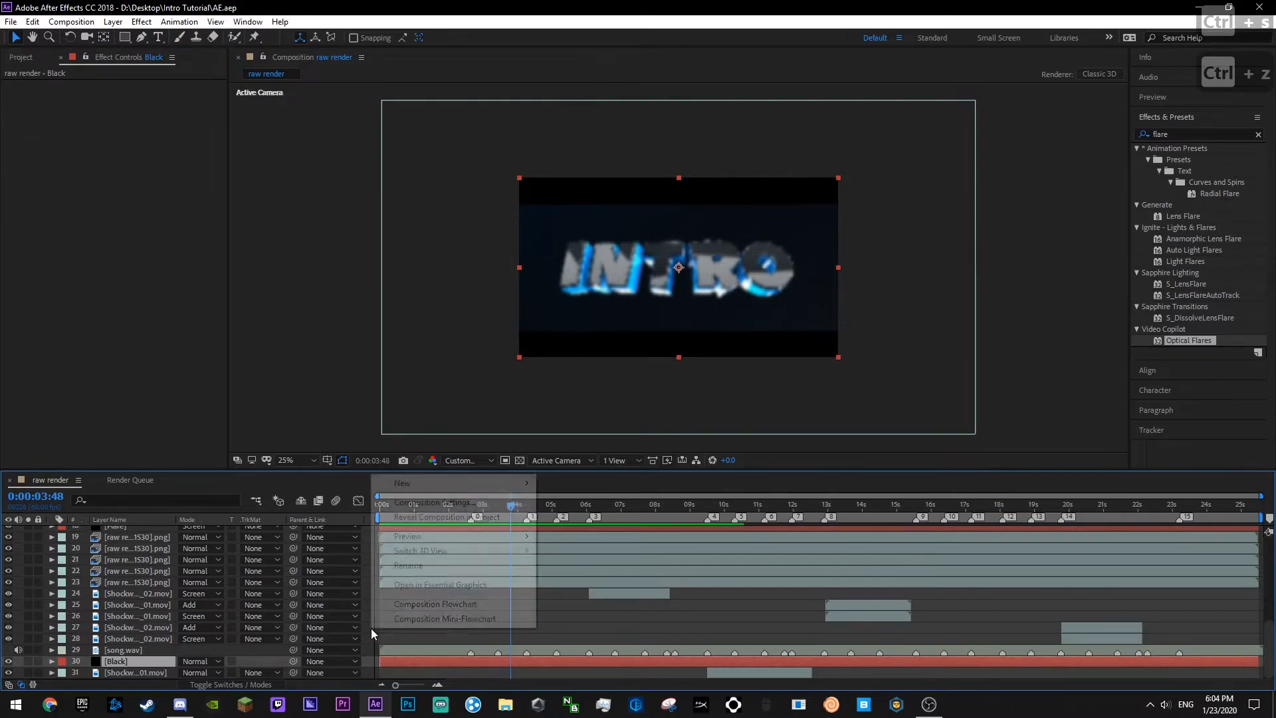
key("ctrl+y")
type("F")
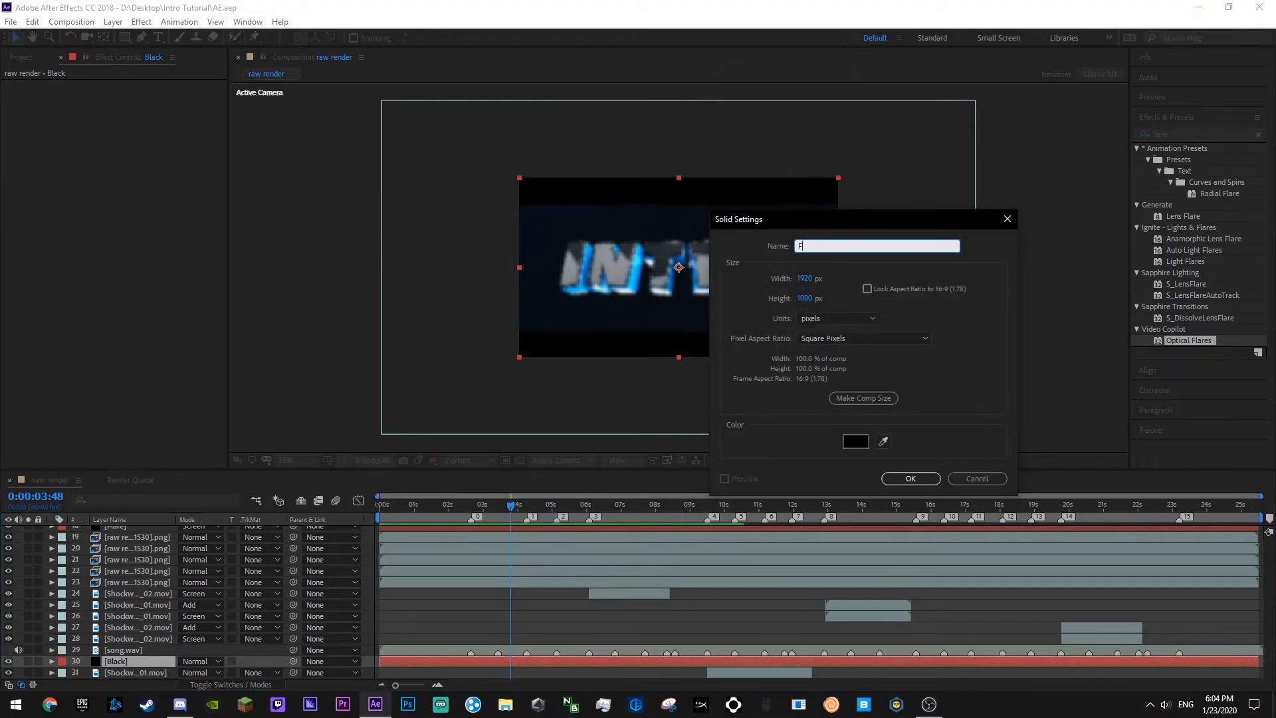
key("Return")
key("ctrl+s")
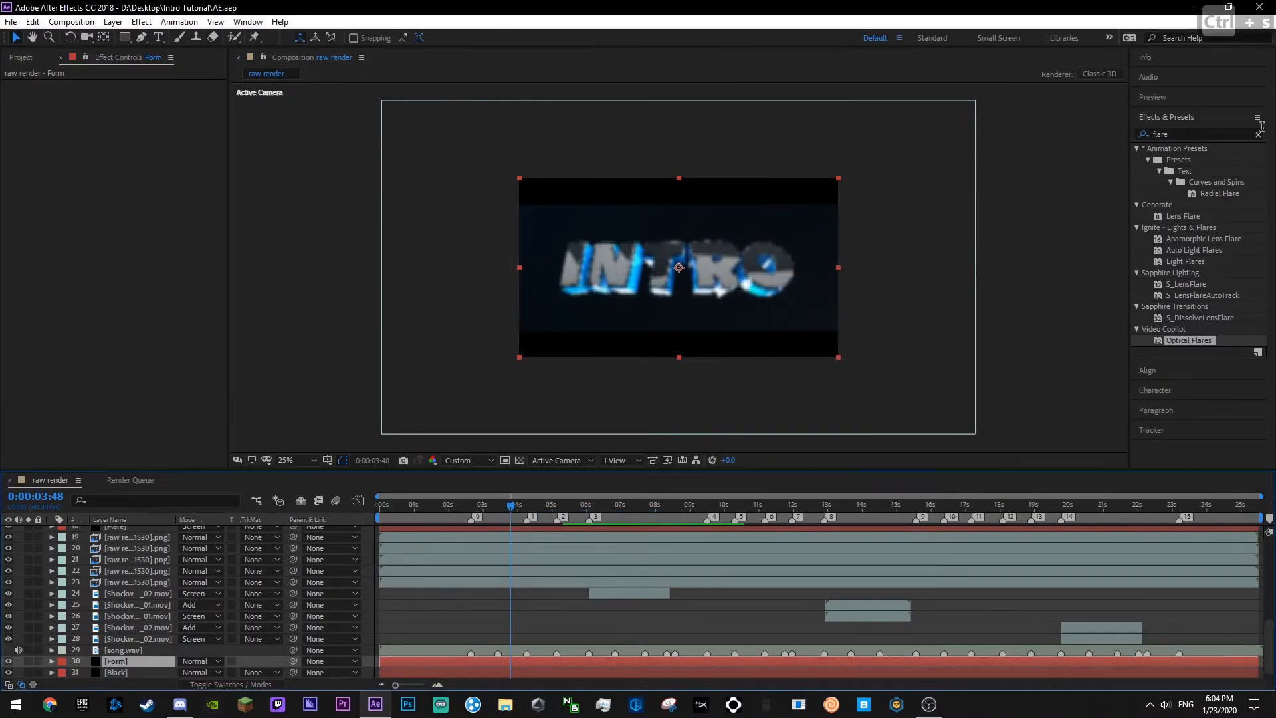
- Apply the RG Trapcode Form effect to the Form solid and save the project
left_click(1257, 135)
type("form")
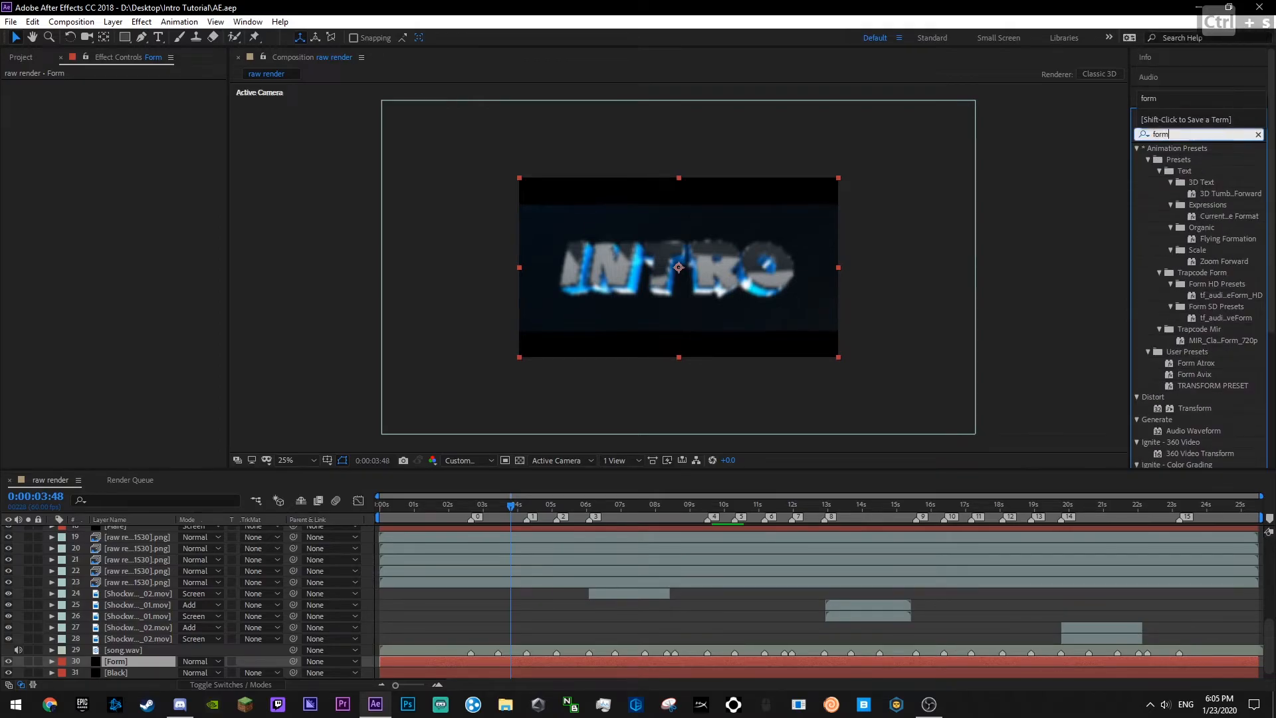
left_click_drag(1177, 457, 45, 119)
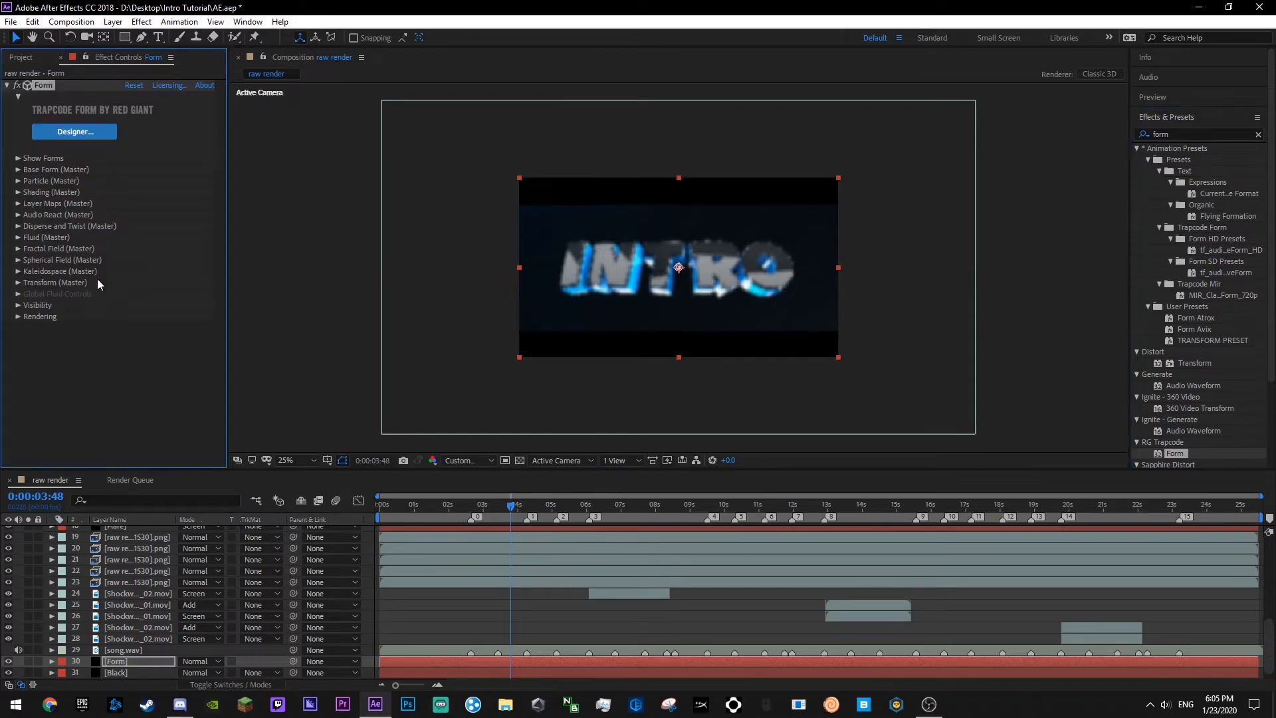
key("ctrl+s")
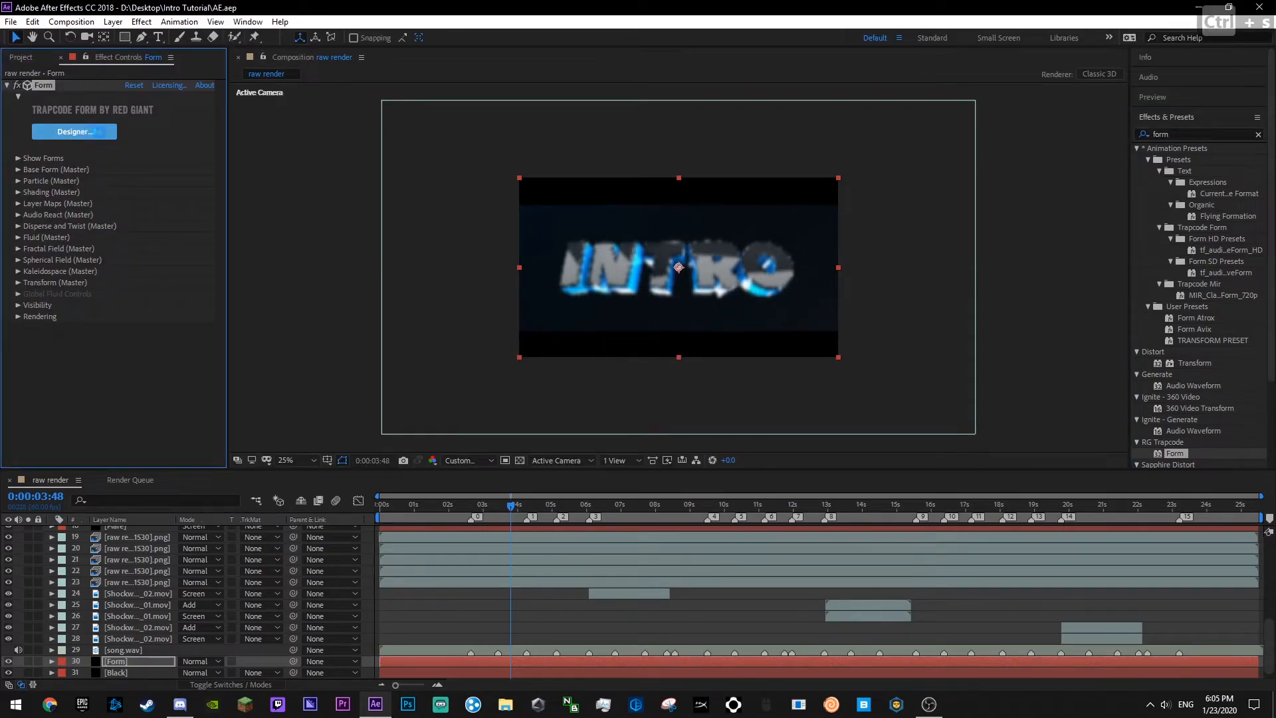
- Open the Form Designer and set the Master Form's Position to 0, 0, 0
left_click(73, 132)
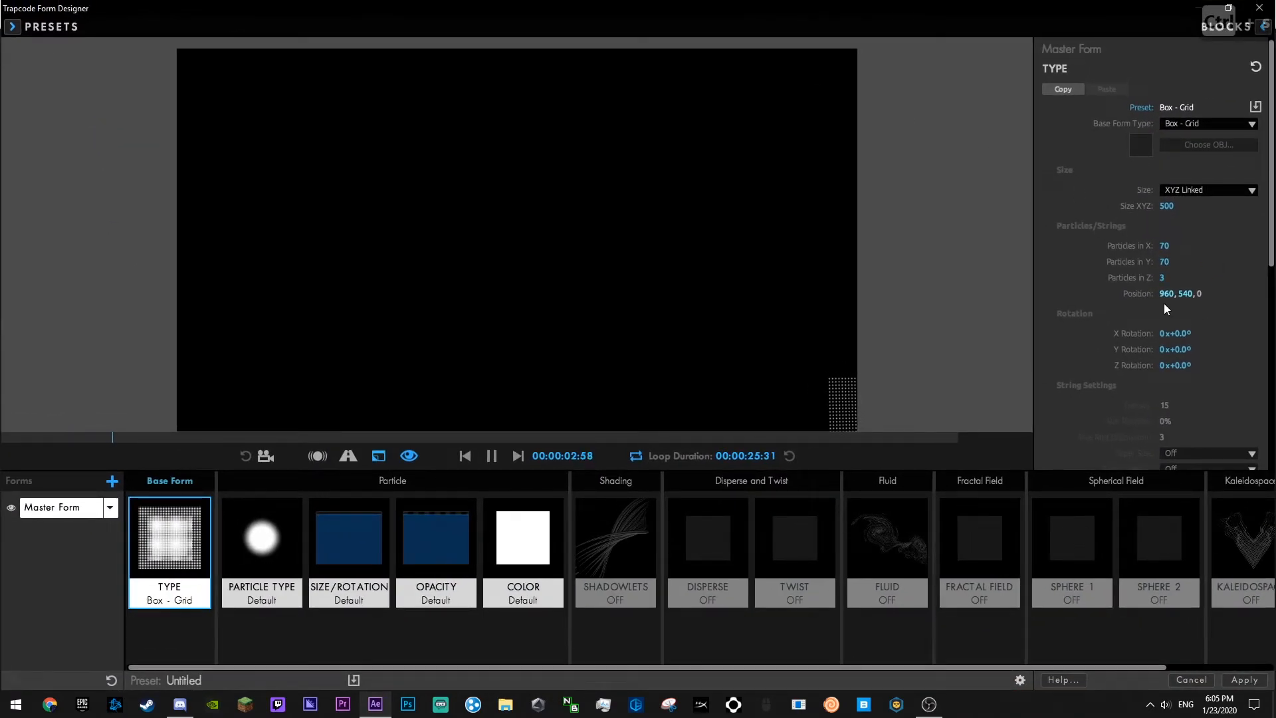
left_click(1164, 295)
type("0")
key("Return")
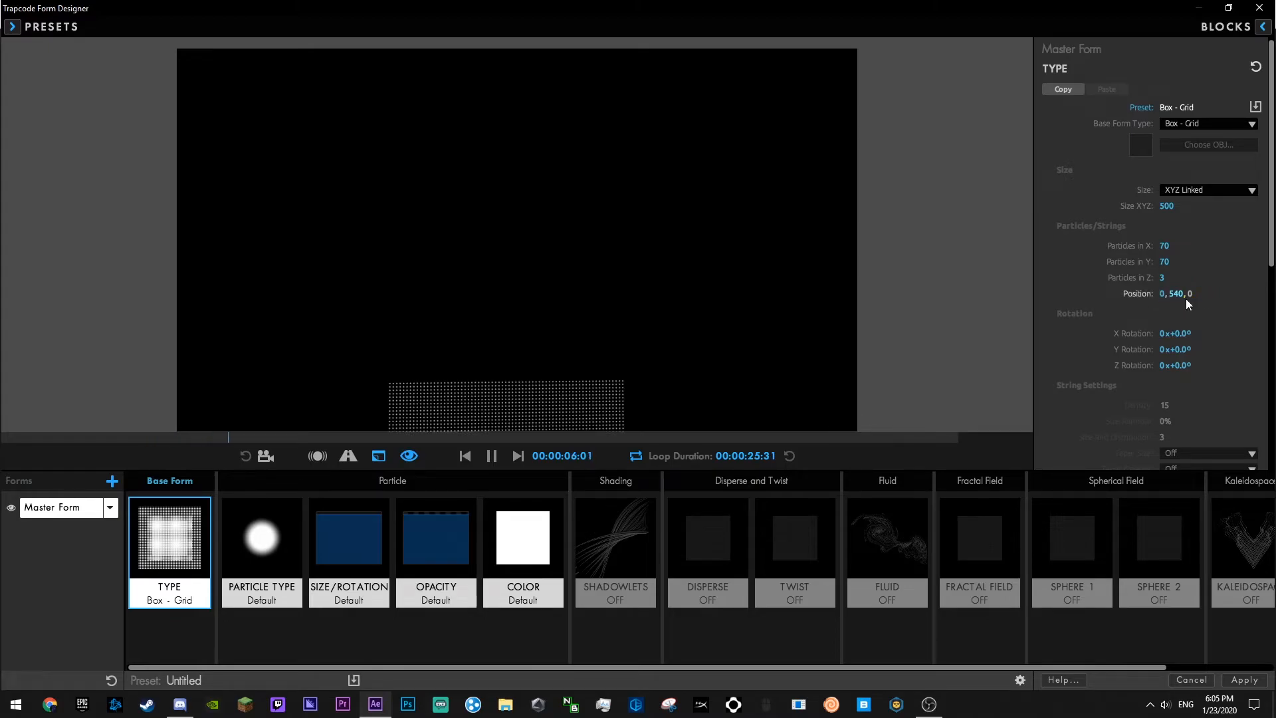
key("Return")
- Change the Base Form Type to Box - Strings with Particles in Y at 4 and Particles in Z at 2
left_click(1173, 124)
left_click(1183, 151)
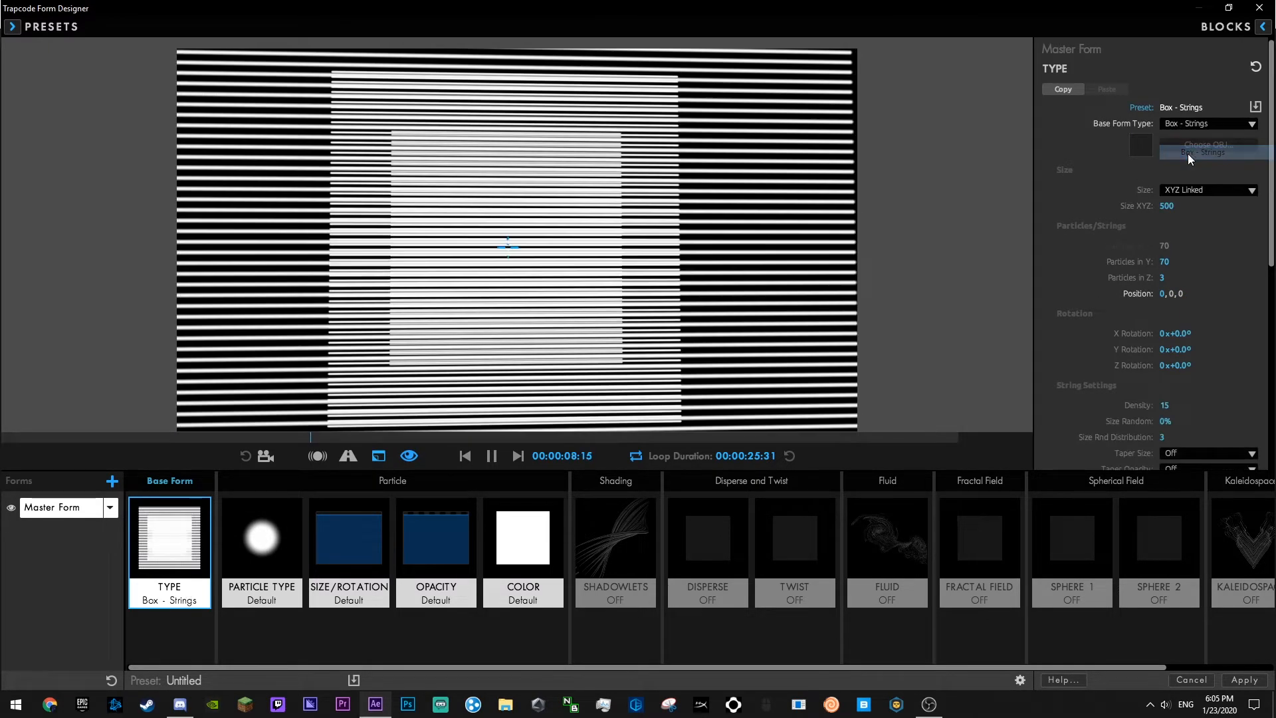
left_click_drag(1162, 278, 1120, 262)
left_click(1164, 278)
type("2")
key("Return")
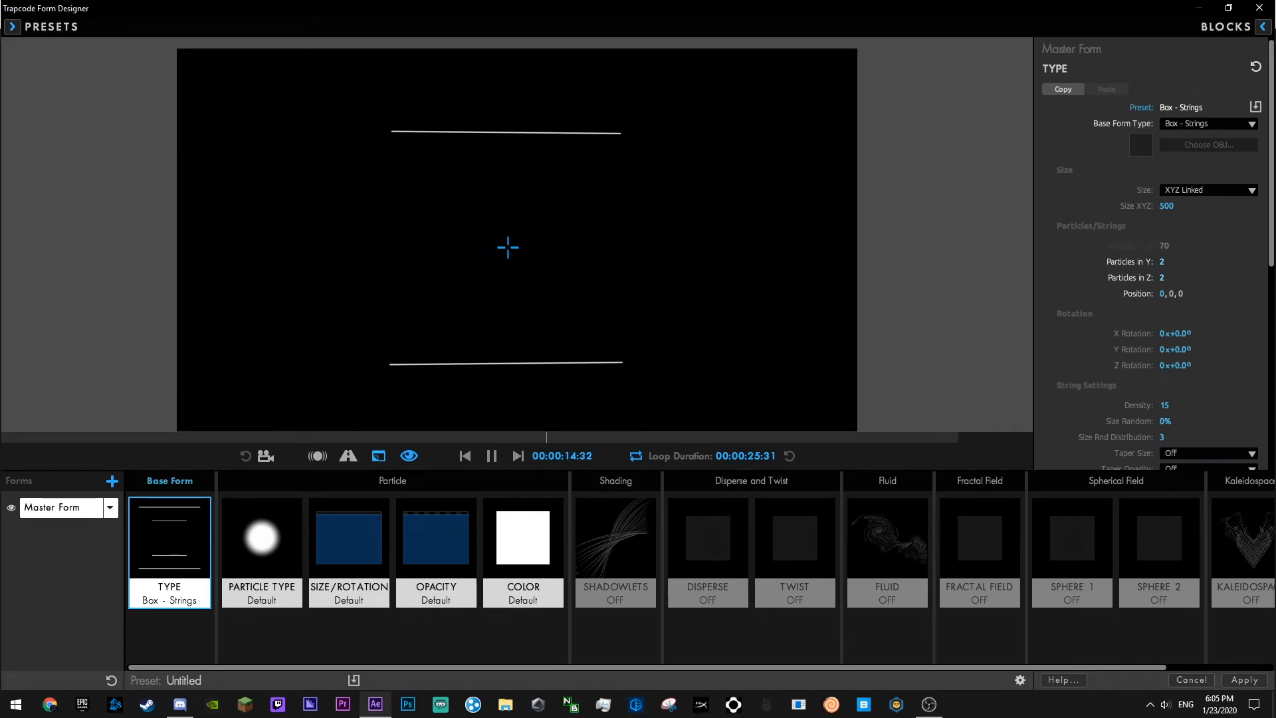
left_click_drag(1120, 261, 1120, 262)
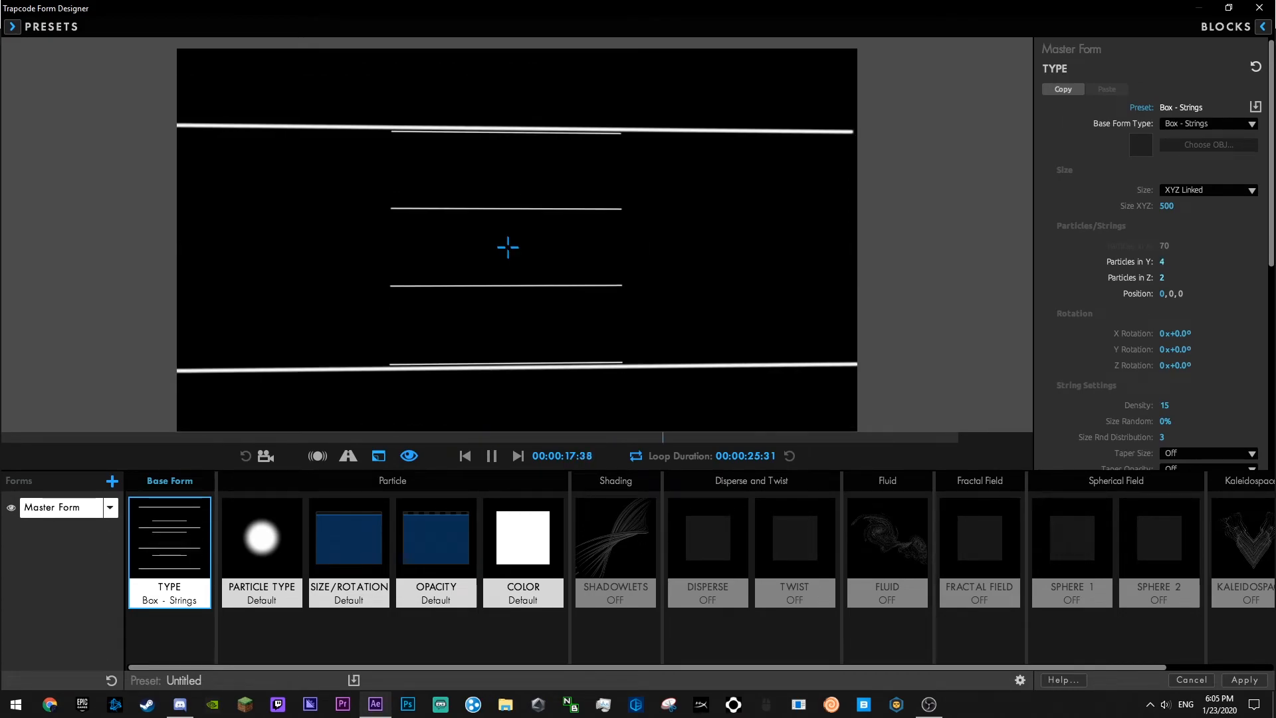
- Reduce Particles in Z to 1 and set the form's Disperse to 27
left_click(742, 549)
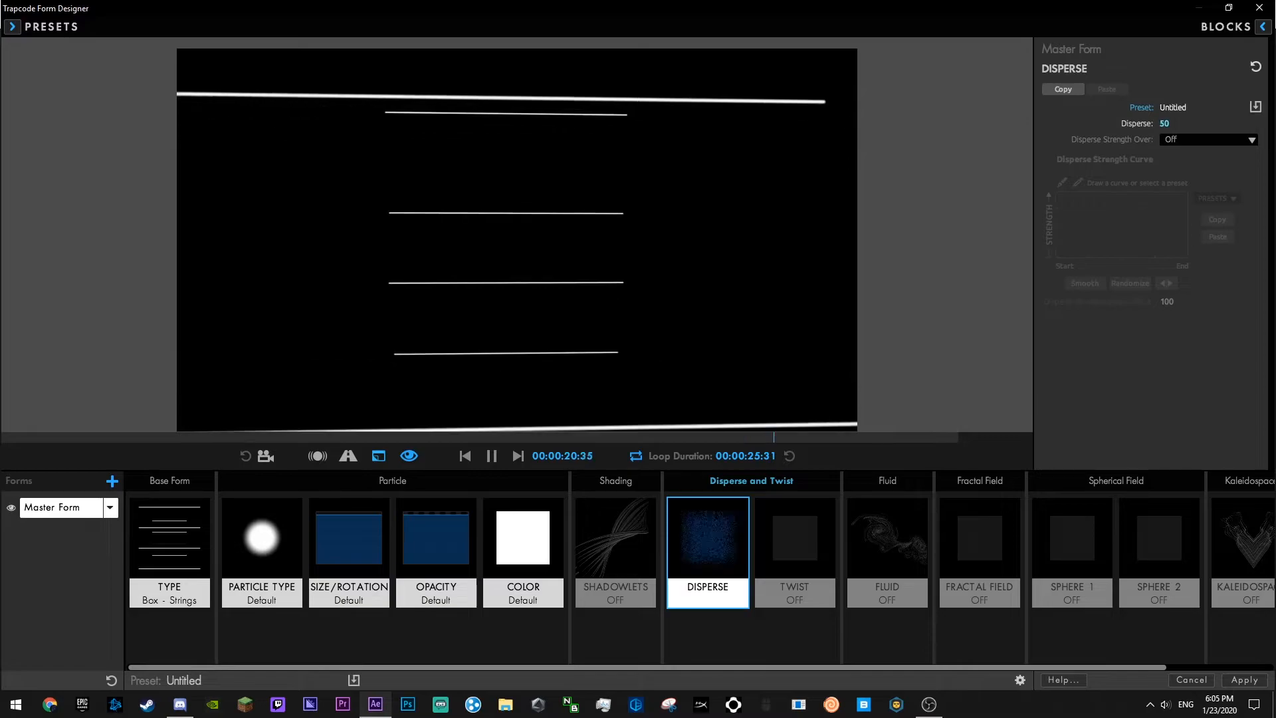
mouse_move(1167, 123)
left_mouse_down()
mouse_move(1150, 124)
mouse_move(1196, 123)
mouse_move(1141, 124)
left_mouse_up()
left_click(177, 552)
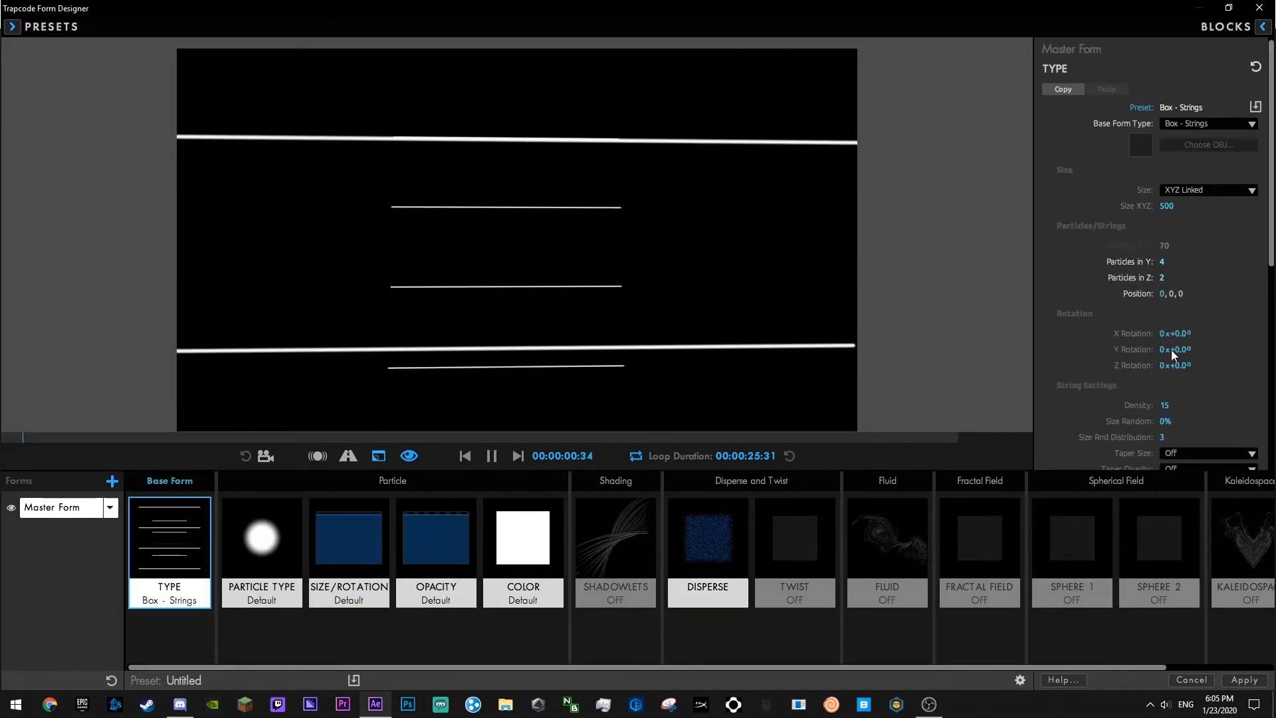
left_click_drag(1162, 277, 1086, 303)
left_click(707, 552)
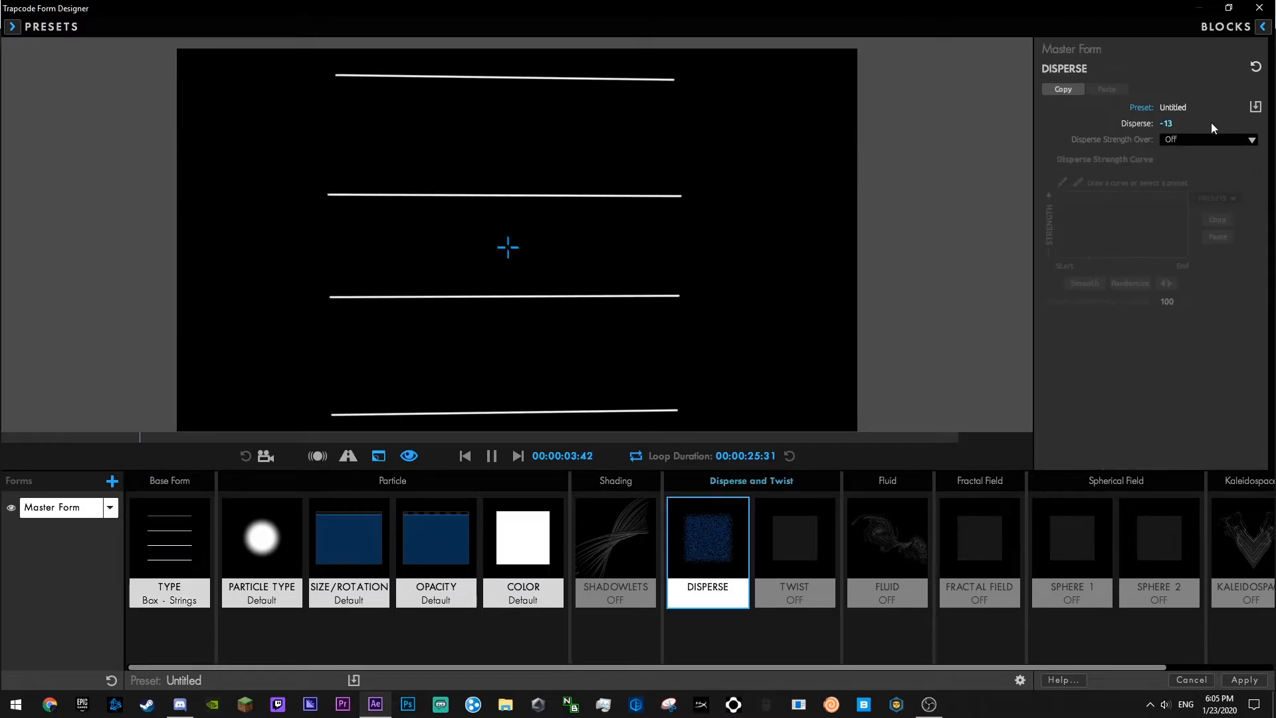
left_click_drag(1159, 124, 1195, 123)
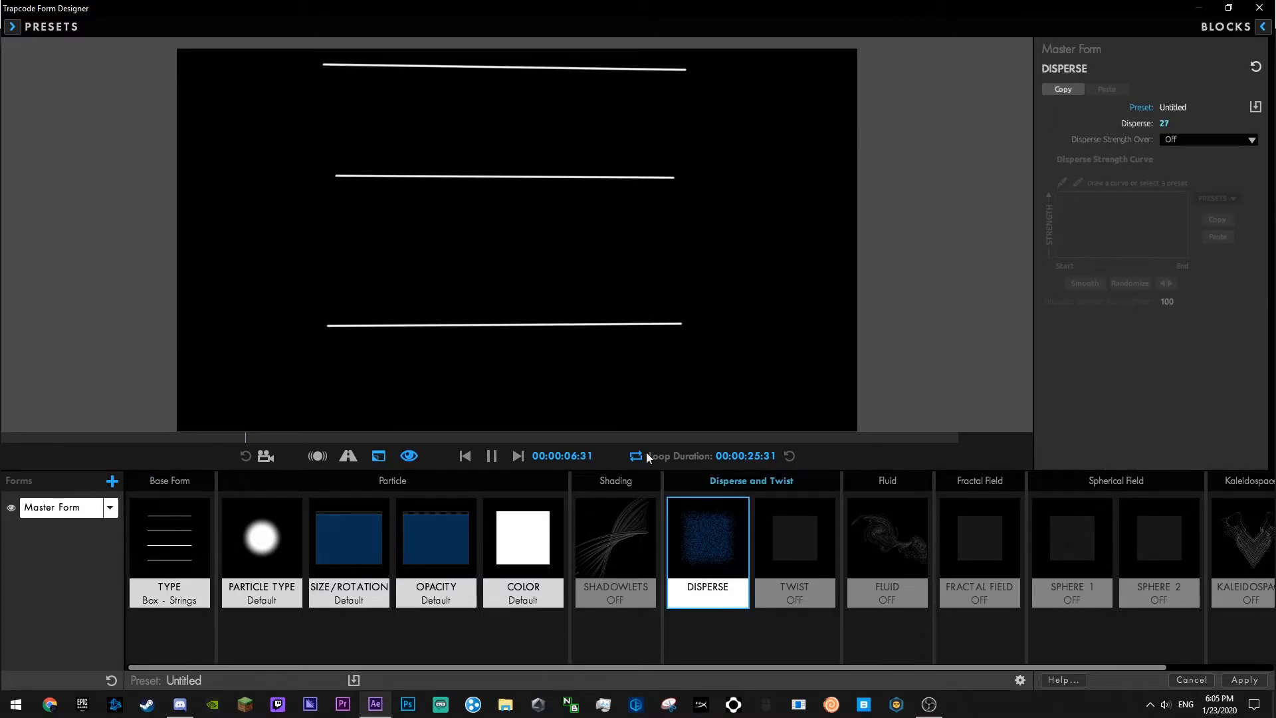
- Size the strings with XYZ Individual, Size X 1080 and Size Y 490, and raise Disperse to 52
left_click(192, 545)
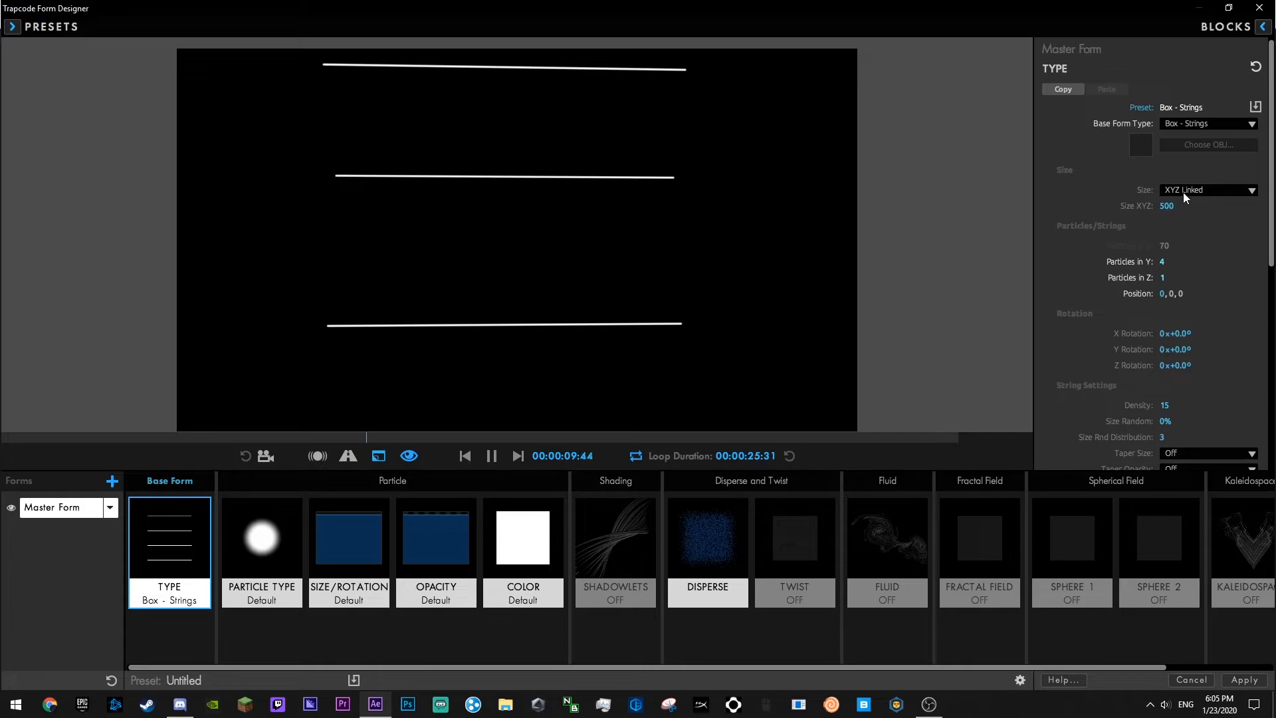
left_click(1184, 193)
left_click(1184, 218)
left_click(1186, 194)
left_click(1173, 217)
mouse_move(1167, 206)
left_mouse_down()
mouse_move(1223, 206)
mouse_move(1170, 208)
mouse_move(1165, 222)
left_mouse_up()
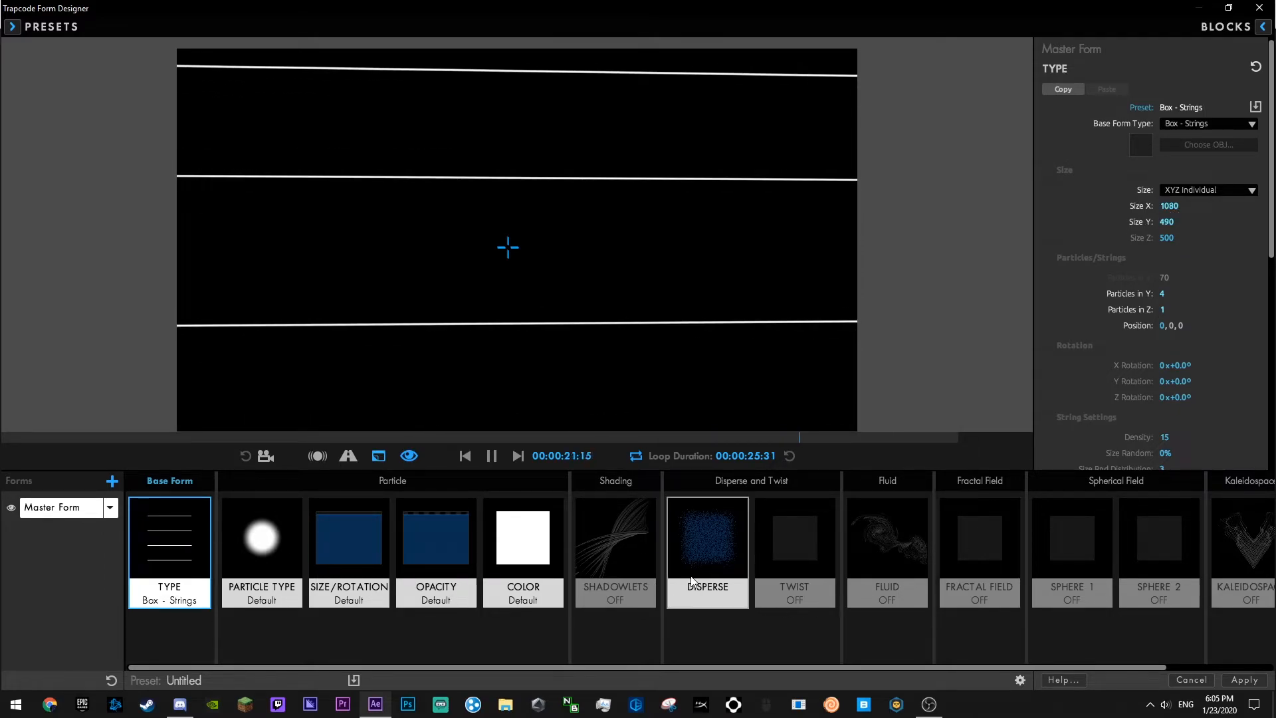
left_click(742, 602)
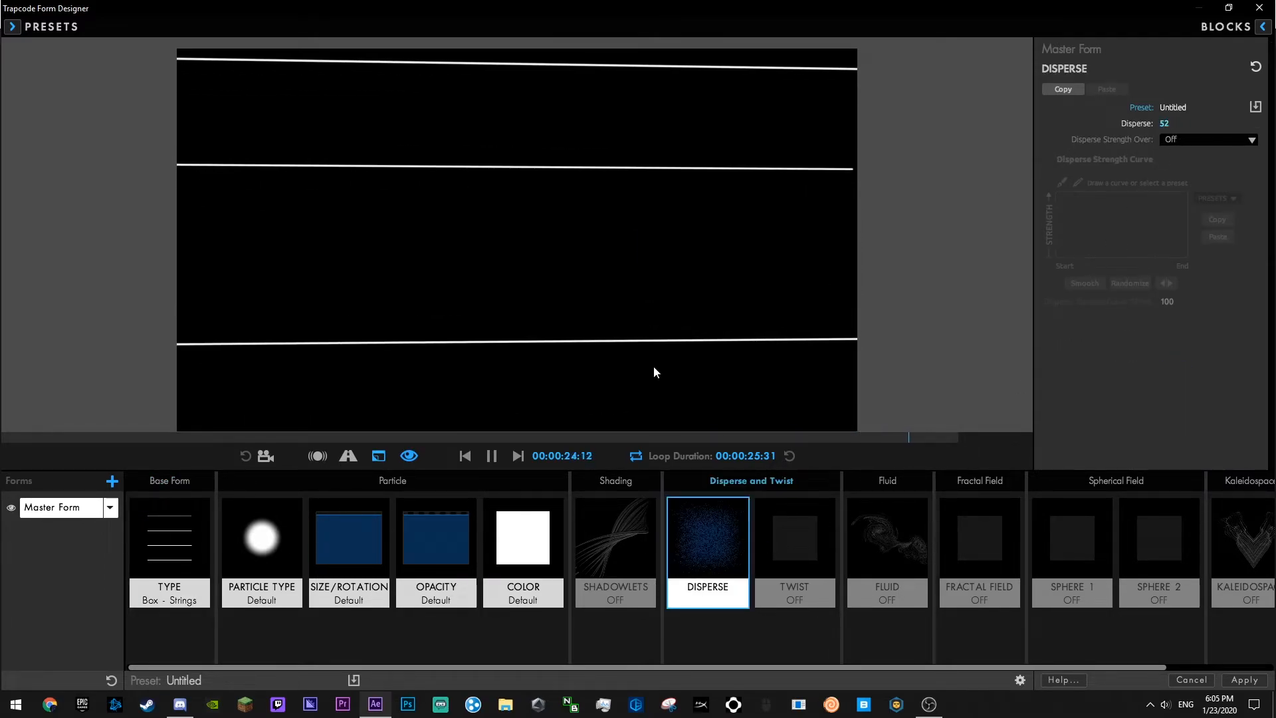
- Set the particles' solid color to a blue of RGB 17, 129, 253
left_click(266, 538)
left_click(345, 543)
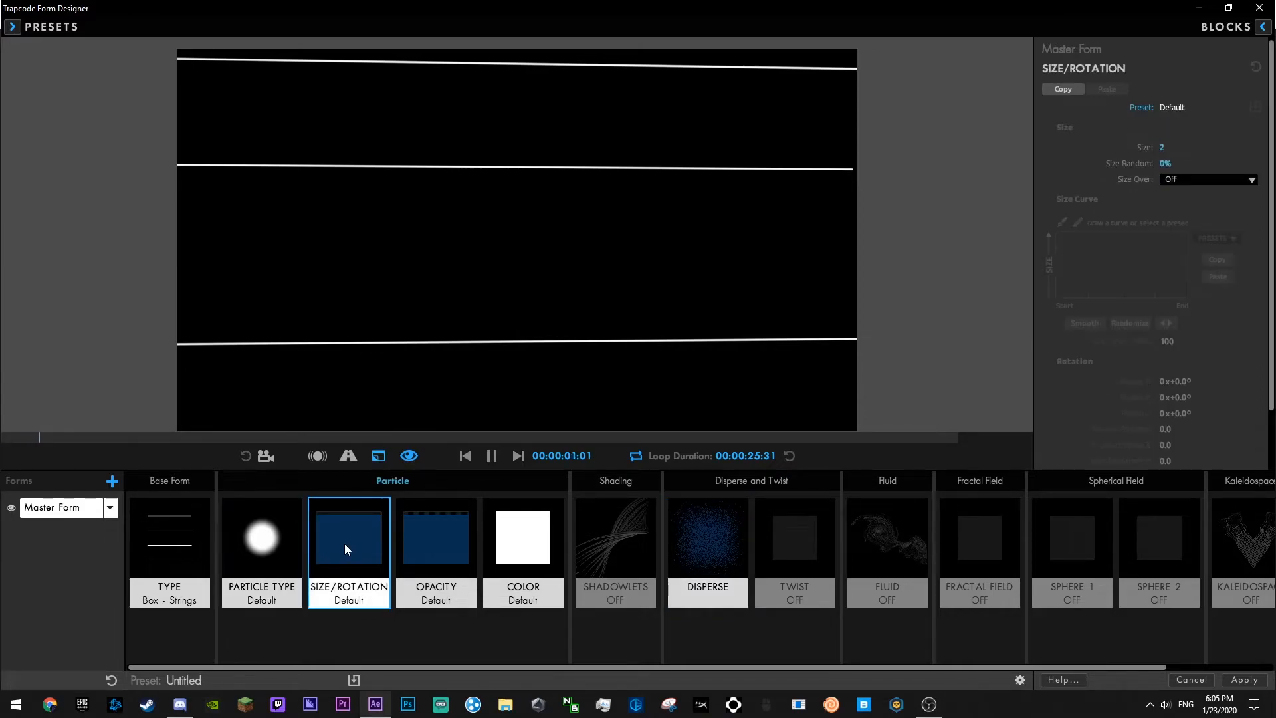
left_click(557, 556)
left_click(1172, 163)
left_click_drag(720, 264, 711, 261)
left_click(772, 322)
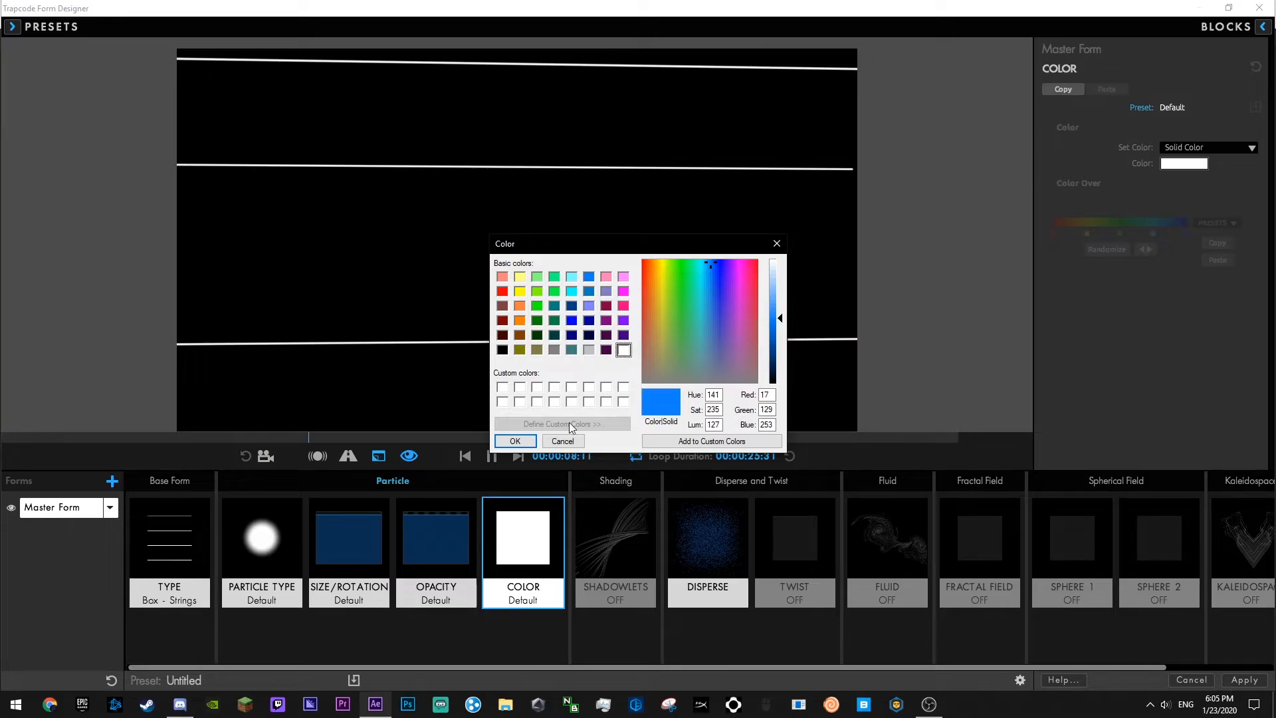
left_click(515, 441)
left_click(1183, 163)
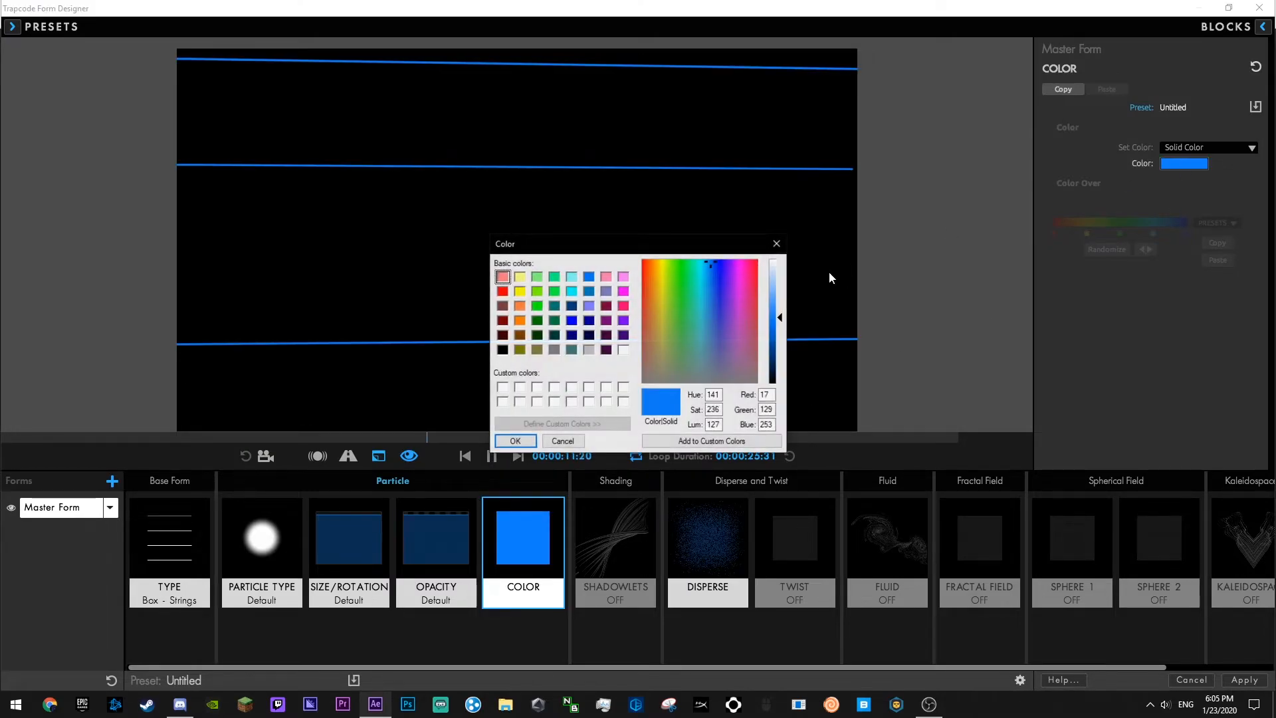
left_click(515, 441)
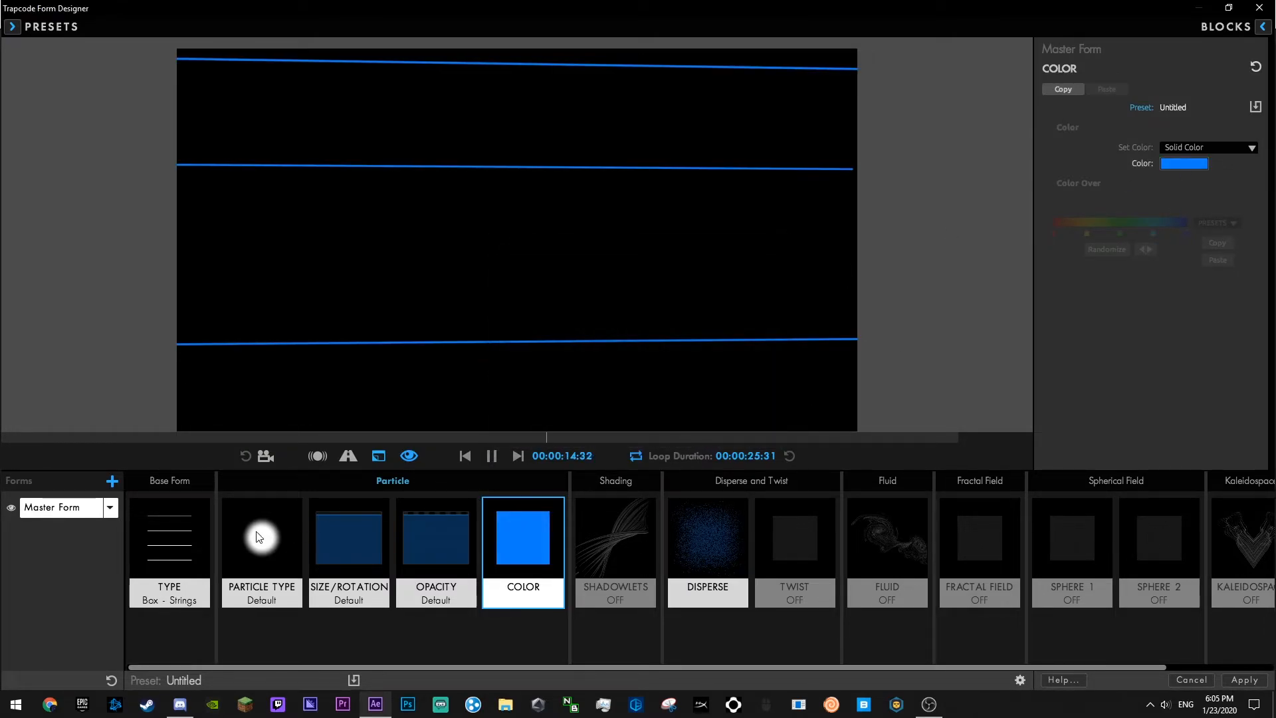
- Increase the particle size to thicken the strings and set Particle Feather to 42
left_click(266, 539)
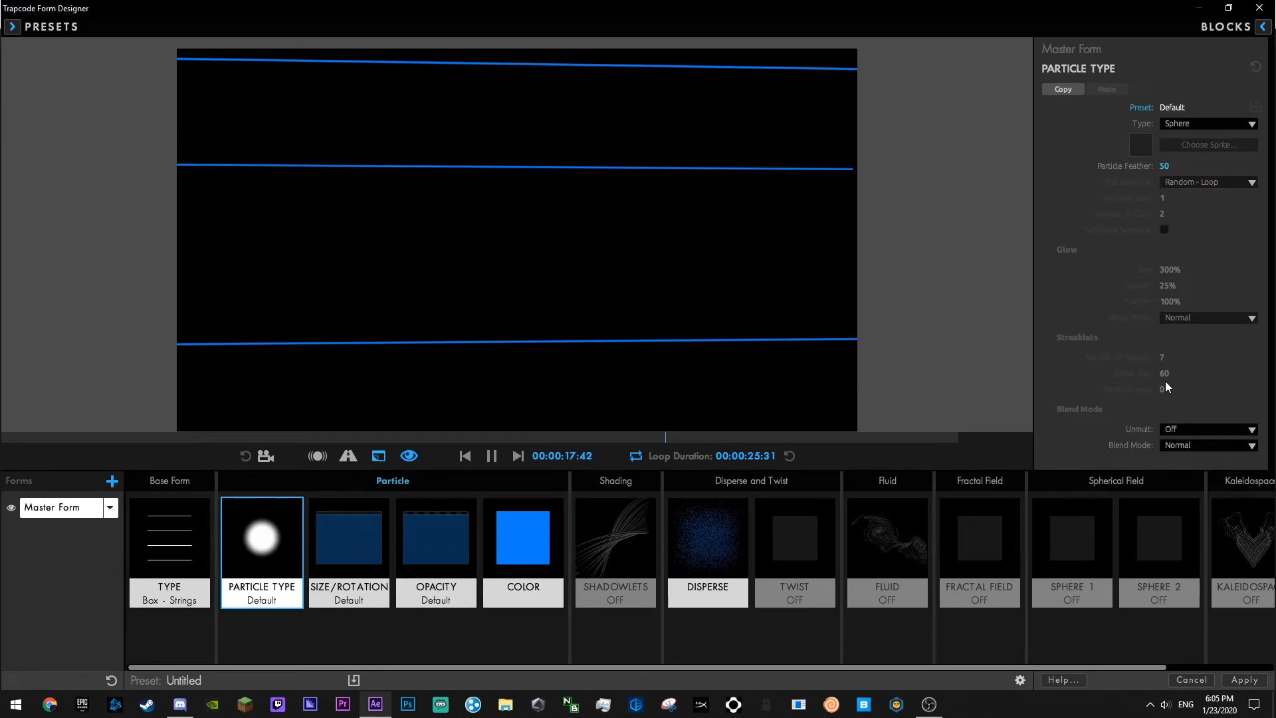
left_click(182, 566)
scroll(1132, 375, "down", 1)
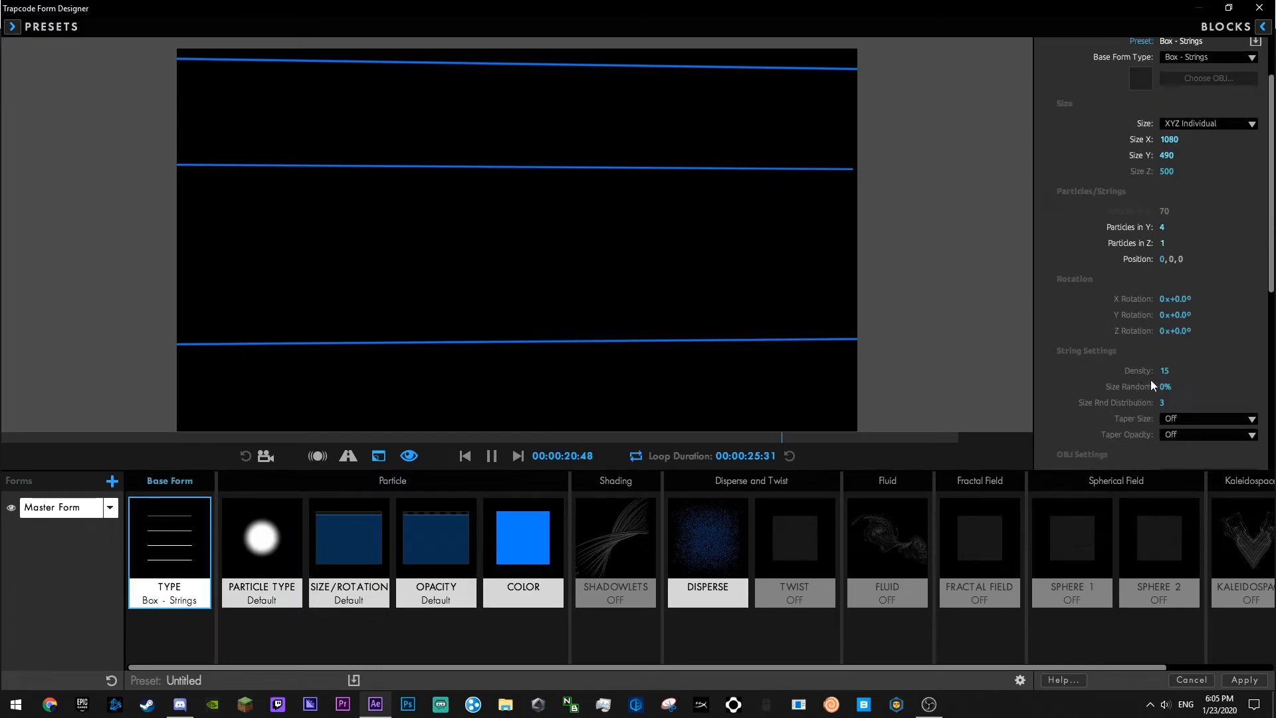
left_click(332, 538)
mouse_move(1162, 148)
left_mouse_down()
mouse_move(1177, 147)
mouse_move(1131, 165)
mouse_move(1156, 165)
left_mouse_up()
left_click(261, 538)
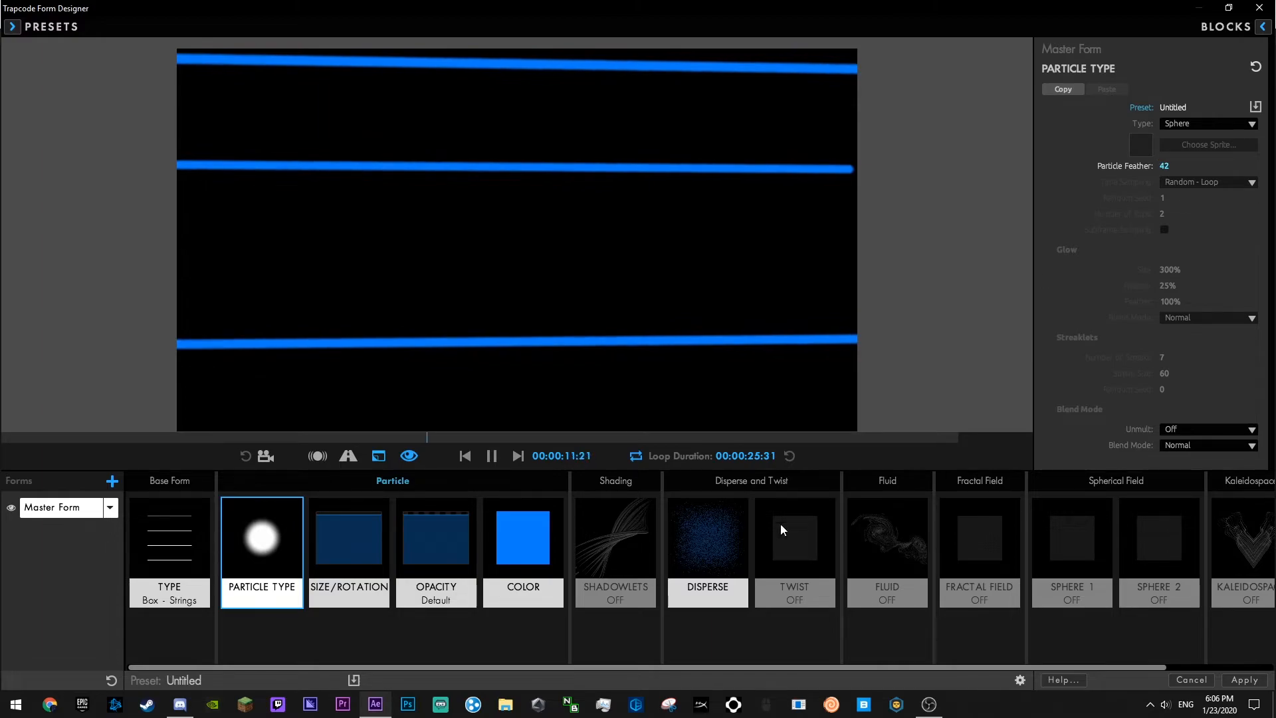
- Add a slight Twist of .1 to the Master Form
left_click(818, 546)
left_click(1194, 126)
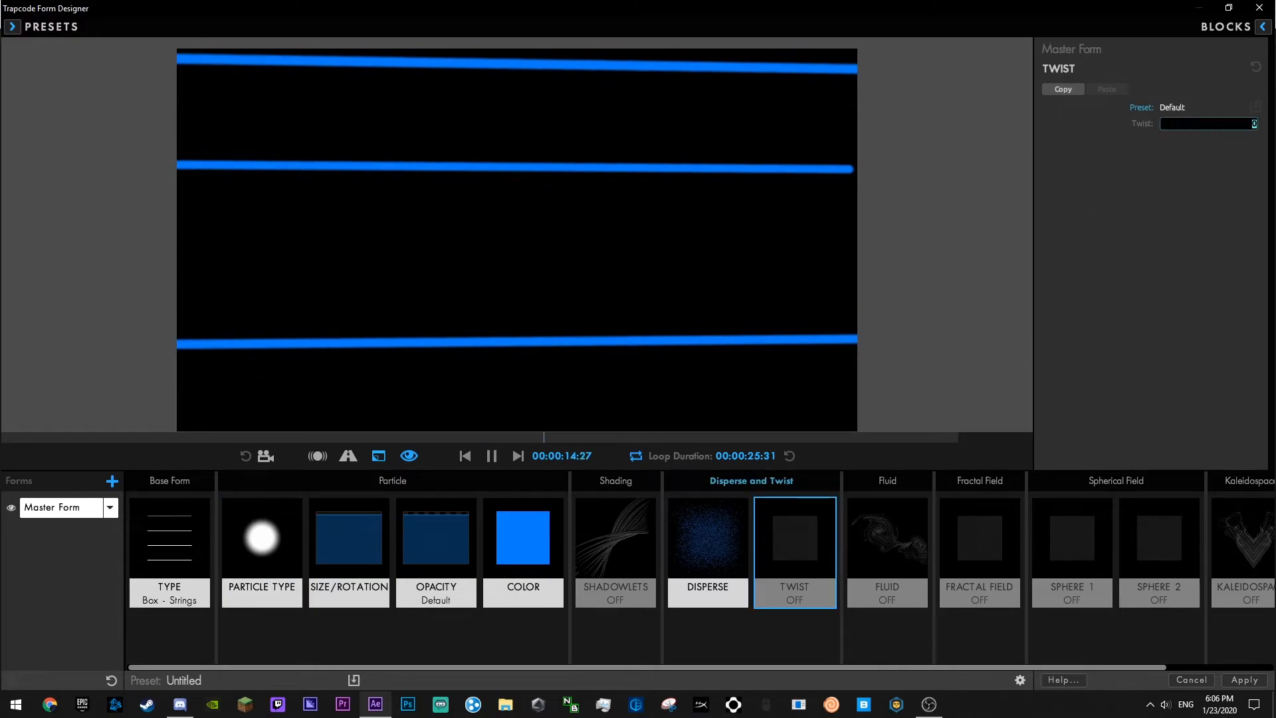
type(".1")
key("Return")
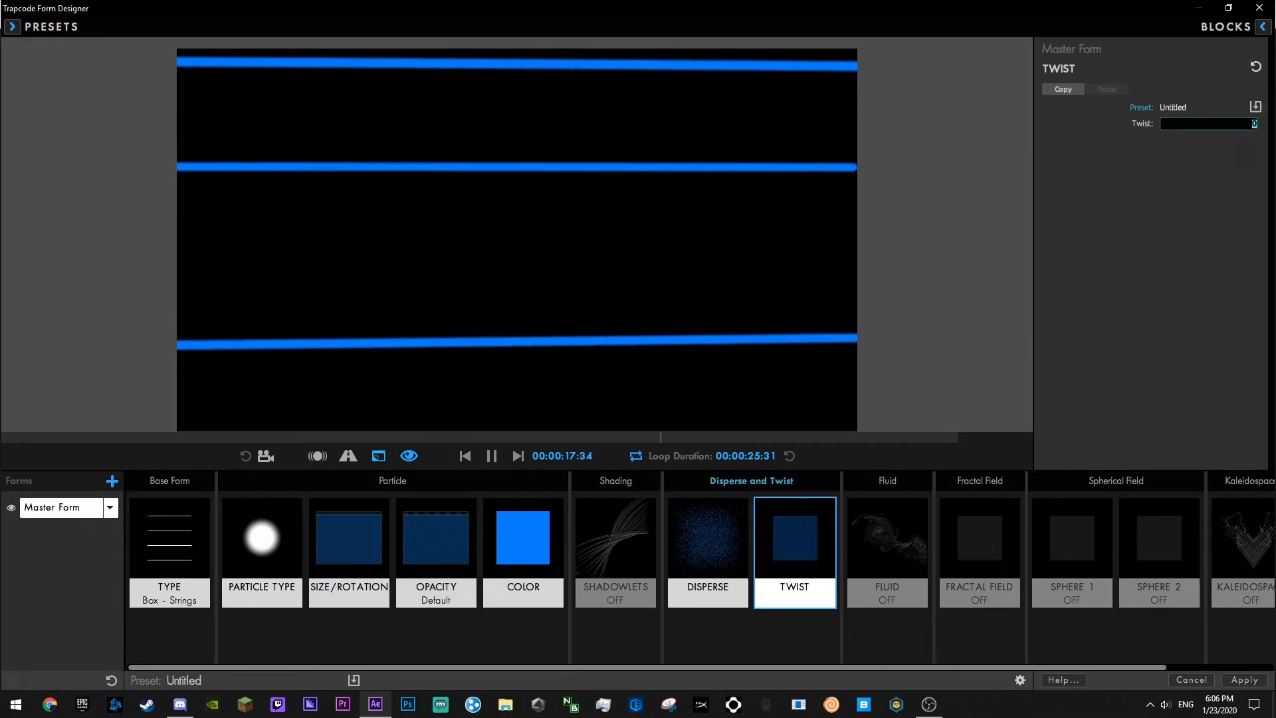
key("Return")
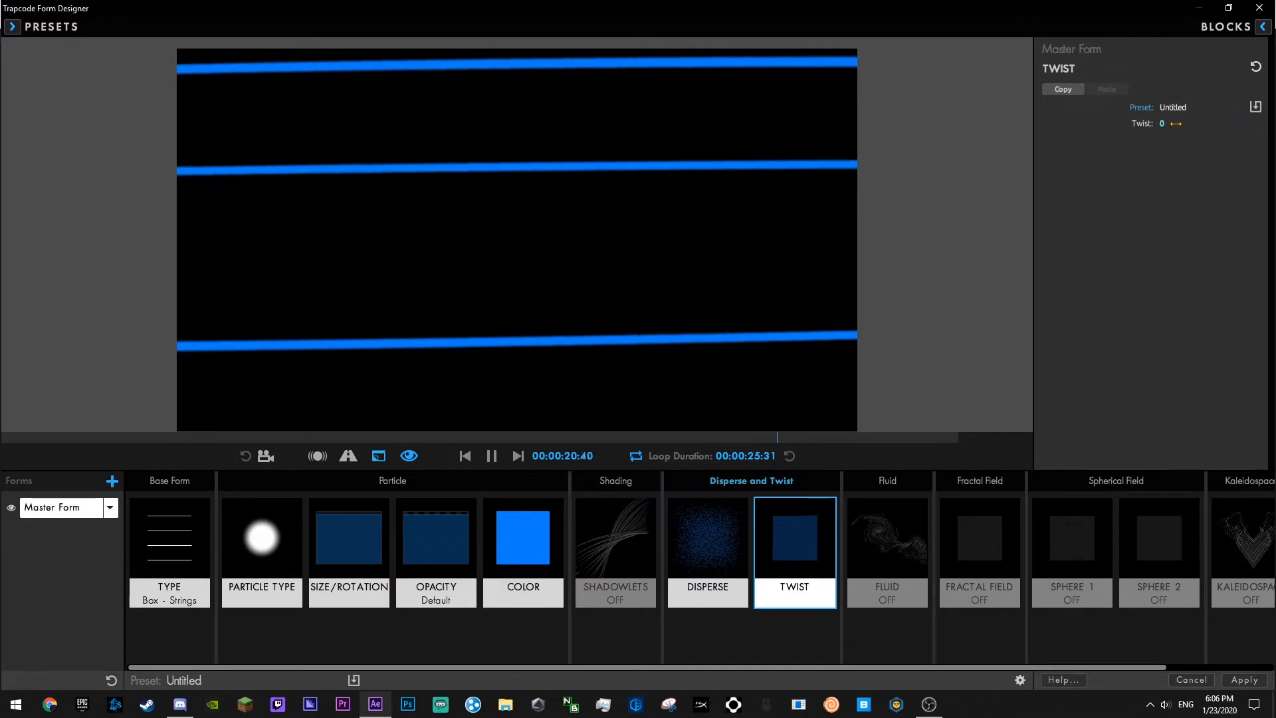
- Displace the strings with a Fractal Field at X Displace 109, Flow Evolution 5 and F Scale 1.0
left_click(1002, 547)
left_click_drag(1161, 172, 1237, 172)
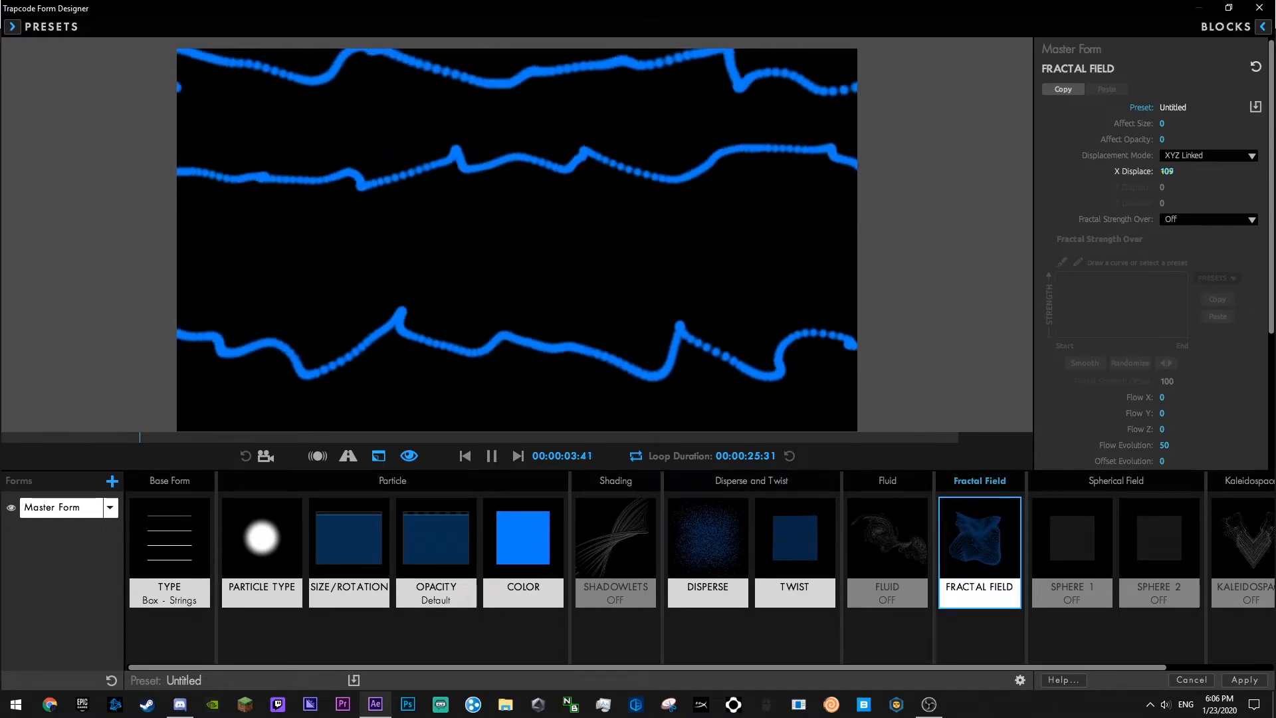
scroll(1129, 274, "down", 2)
left_click_drag(1159, 392, 1128, 391)
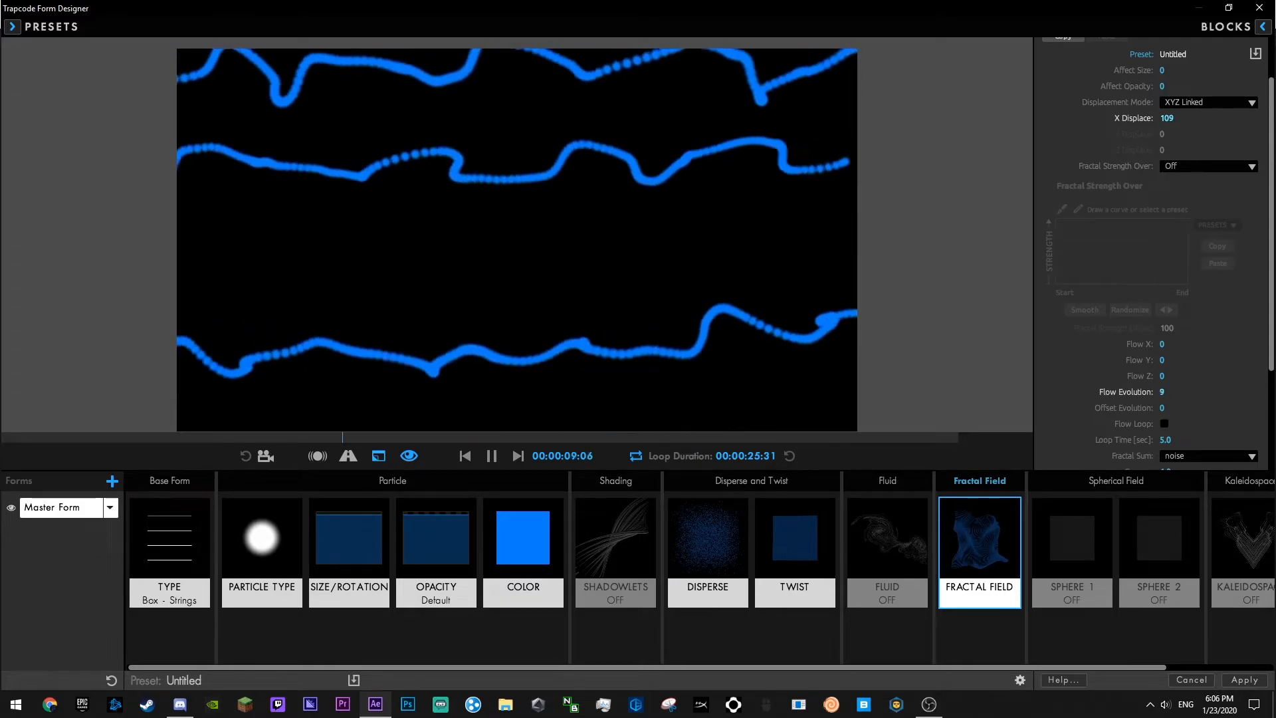
scroll(1166, 384, "down", 5)
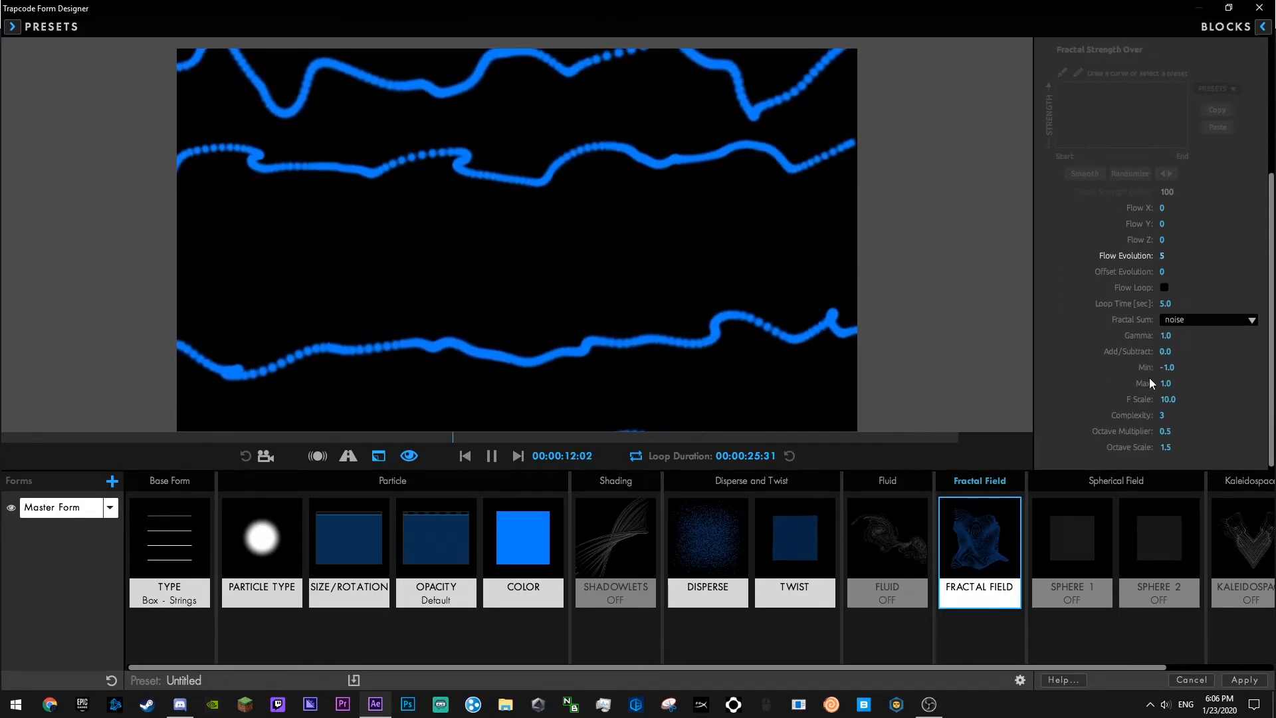
left_click_drag(1168, 400, 1108, 399)
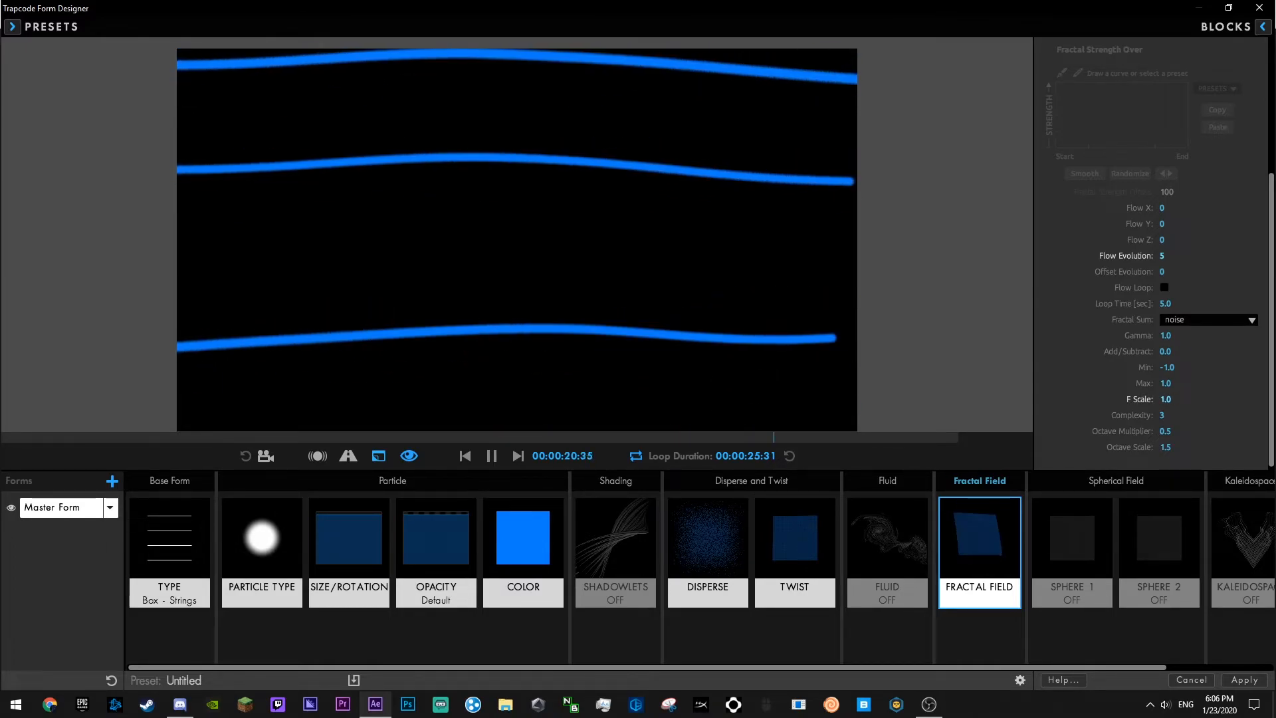
- Set the Master Form's Disperse to -300 and lengthen the strings to Size X 1560
left_click(717, 551)
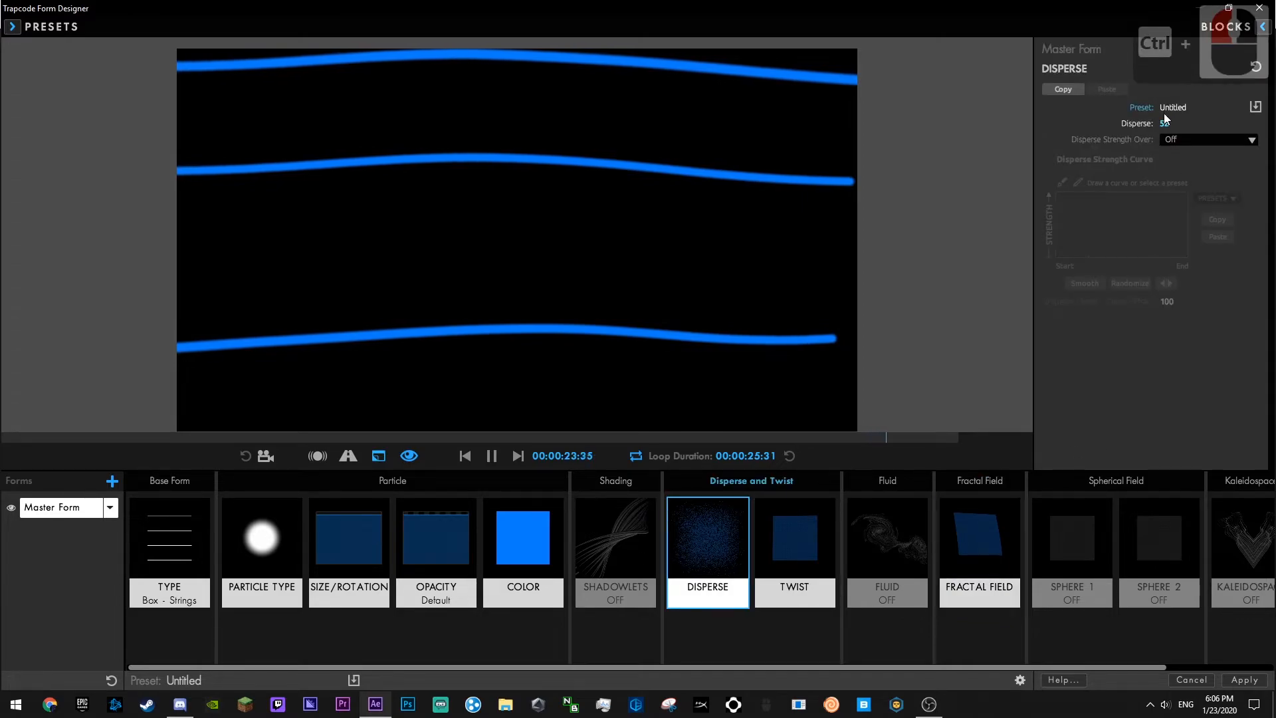
left_click_drag(1176, 124, 1096, 124, "ctrl")
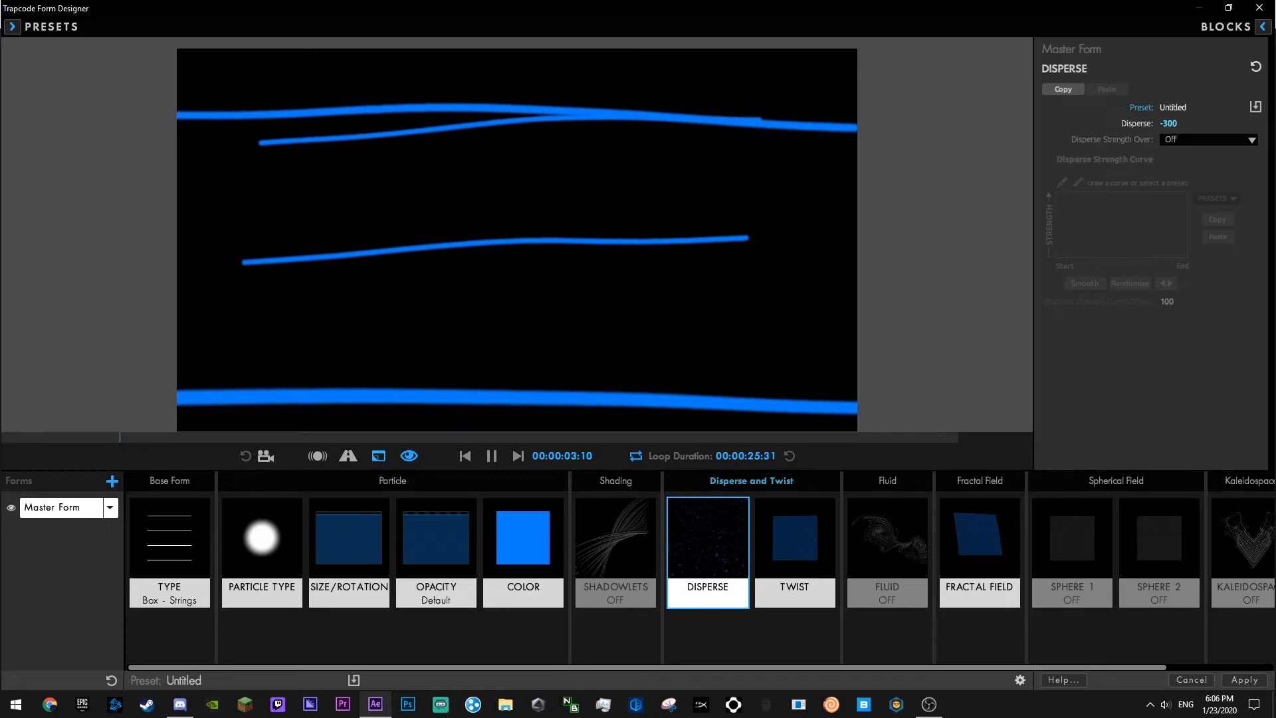
left_click(185, 536)
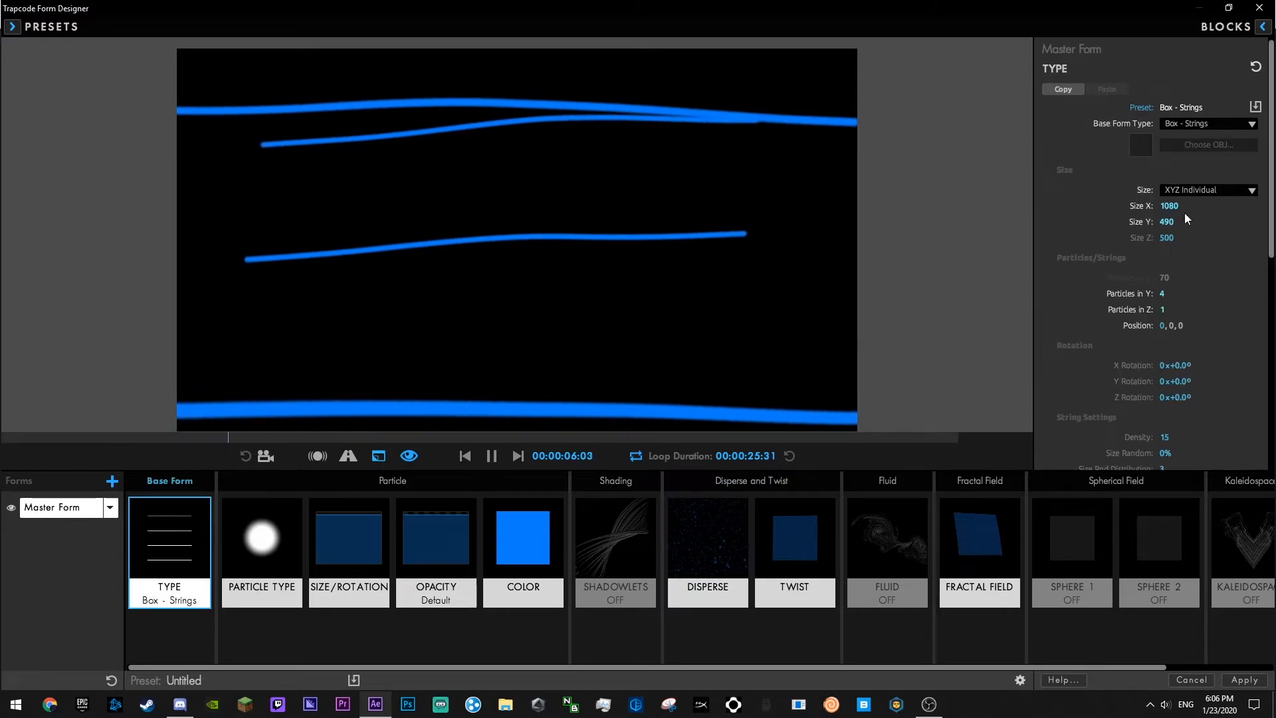
left_click_drag(1170, 206, 1193, 207)
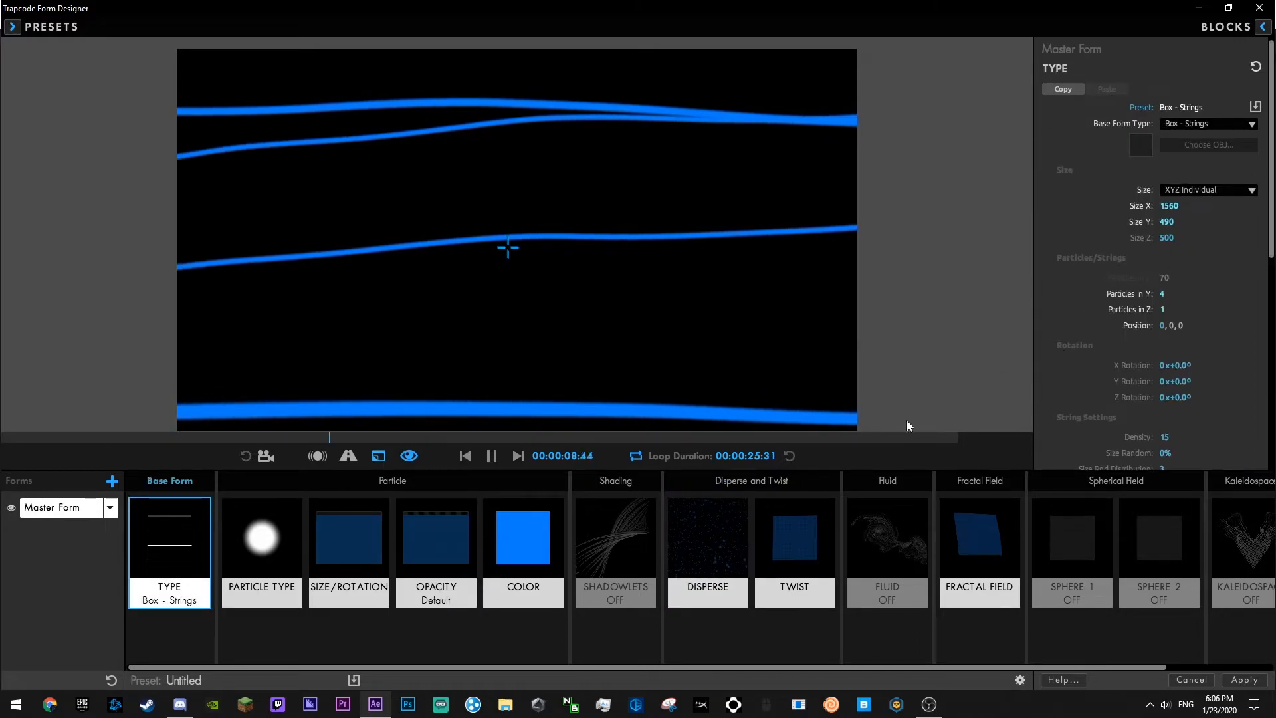
- Try 2 for Particles in Z on the base form, and undo the last change
left_click(1162, 310)
type("2")
left_click(1117, 316)
key("ctrl+z")
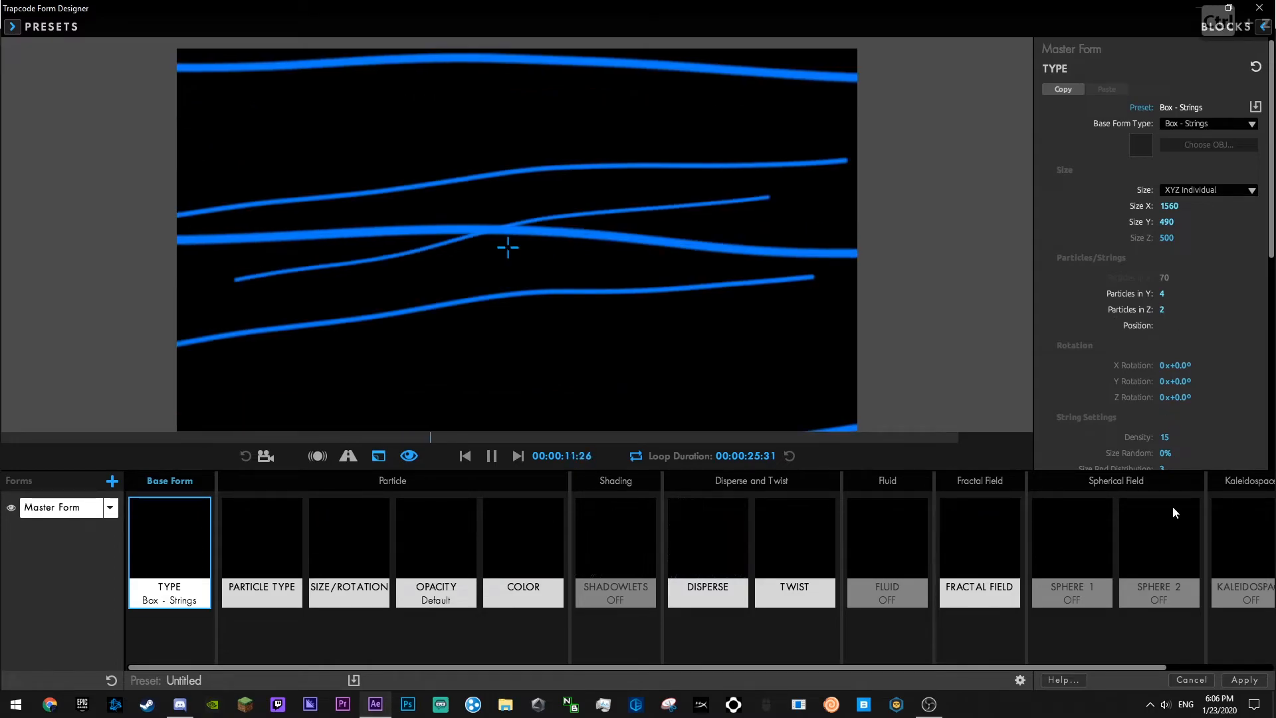
left_click_drag(1088, 666, 1202, 667)
left_click(1254, 566)
mouse_move(1184, 140)
left_mouse_down()
mouse_move(1201, 140)
mouse_move(1168, 140)
mouse_move(1188, 126)
mouse_move(1109, 128)
mouse_move(1182, 129)
mouse_move(1164, 128)
mouse_move(1189, 155)
left_mouse_up()
key("ctrl+z")
left_click(628, 530)
left_click(1243, 563)
left_click_drag(271, 667, 163, 664)
- Set Particles in Y to 2, Particles in Z to 3 and Size X to 4220, apply the form design and save the project
left_click(169, 564)
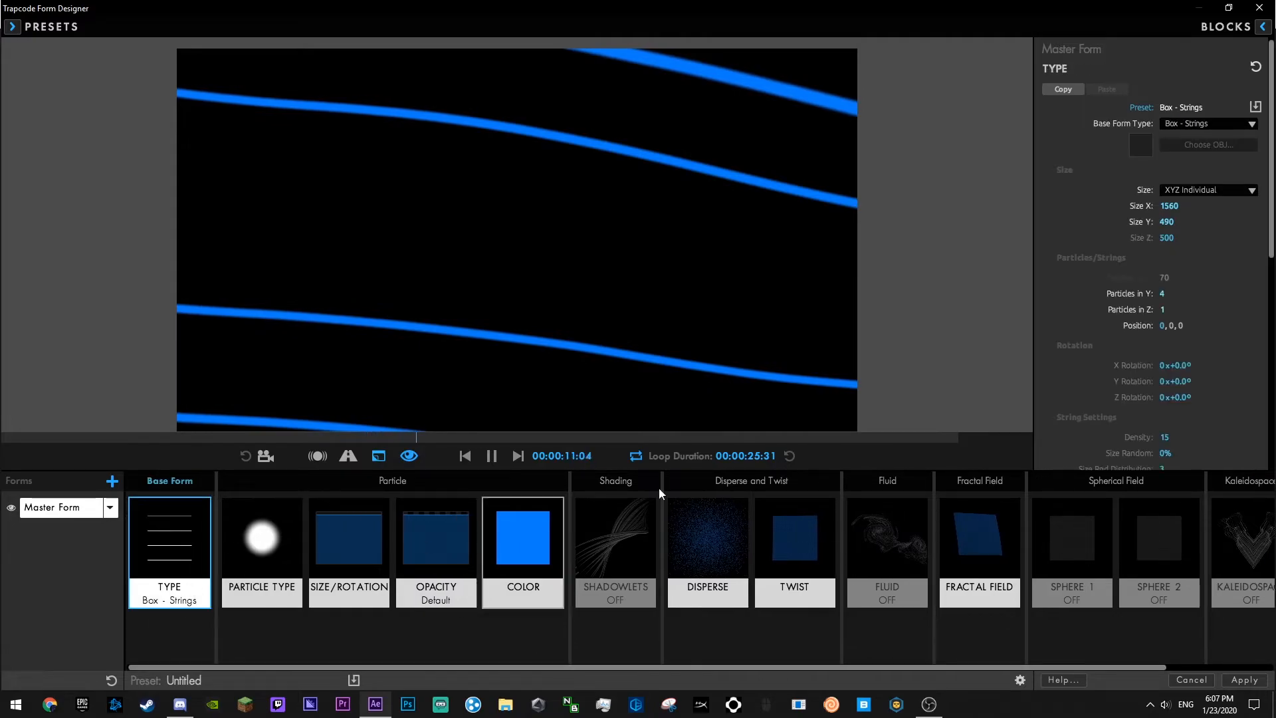
left_click(1167, 307)
key("Return")
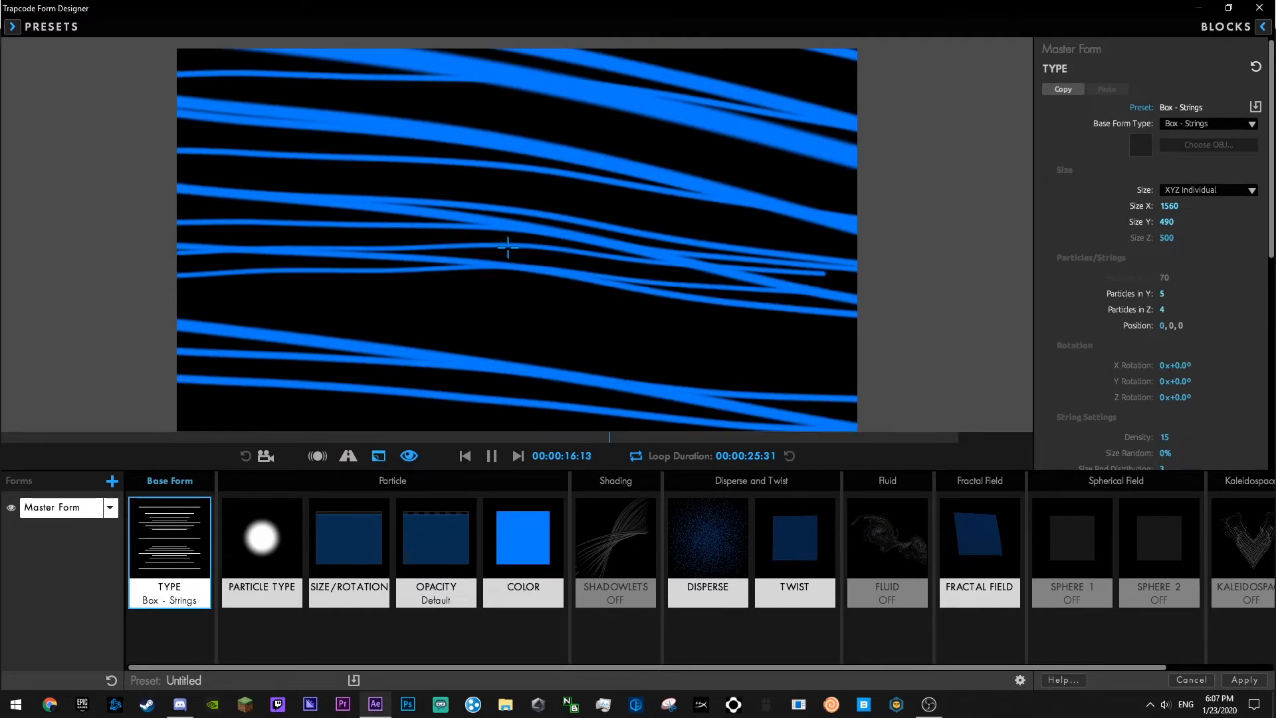
left_click_drag(1166, 305, 1138, 301)
left_click(1159, 297)
left_click(1147, 298)
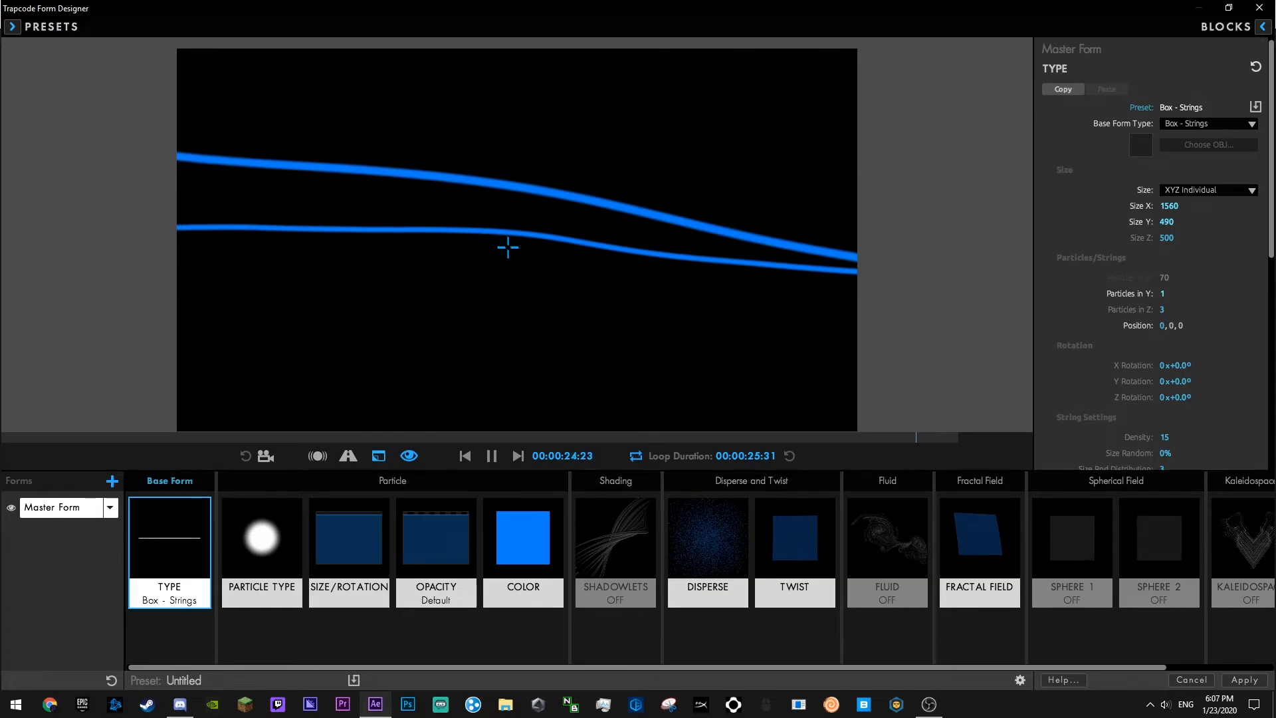
mouse_move(1138, 301)
left_mouse_down()
mouse_move(1157, 301)
mouse_move(1140, 298)
left_mouse_up()
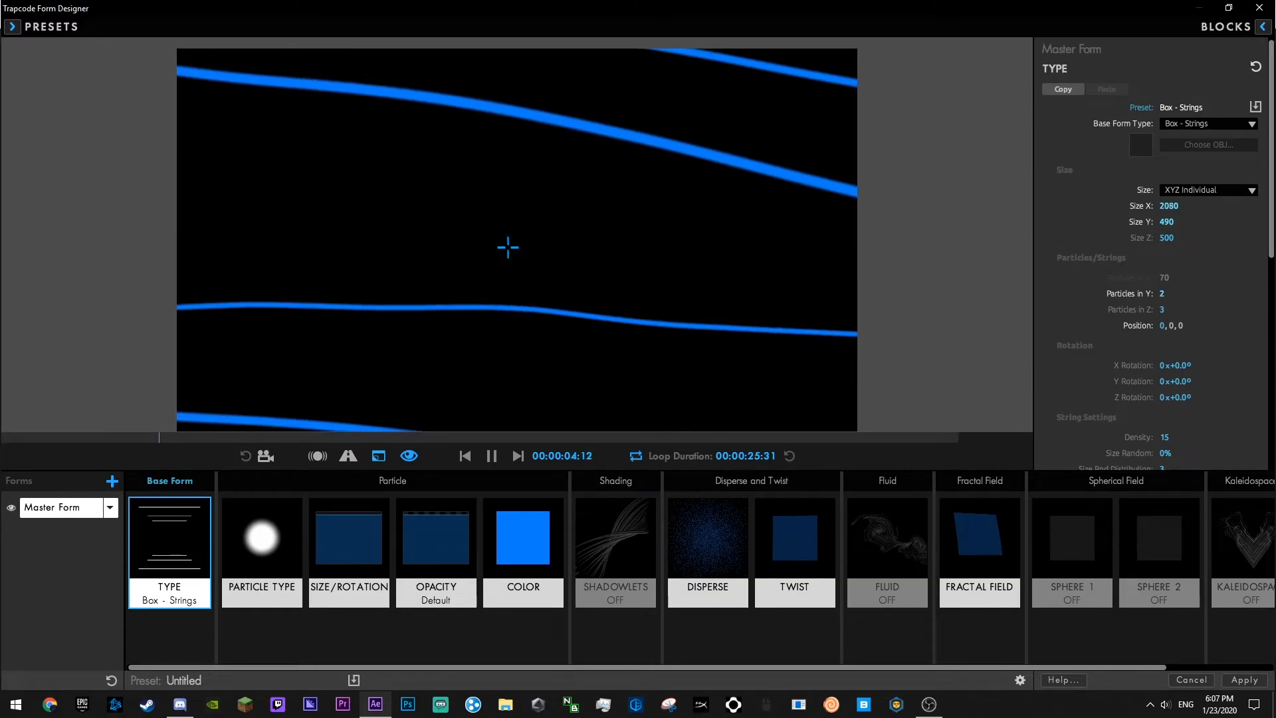
left_click(1242, 679)
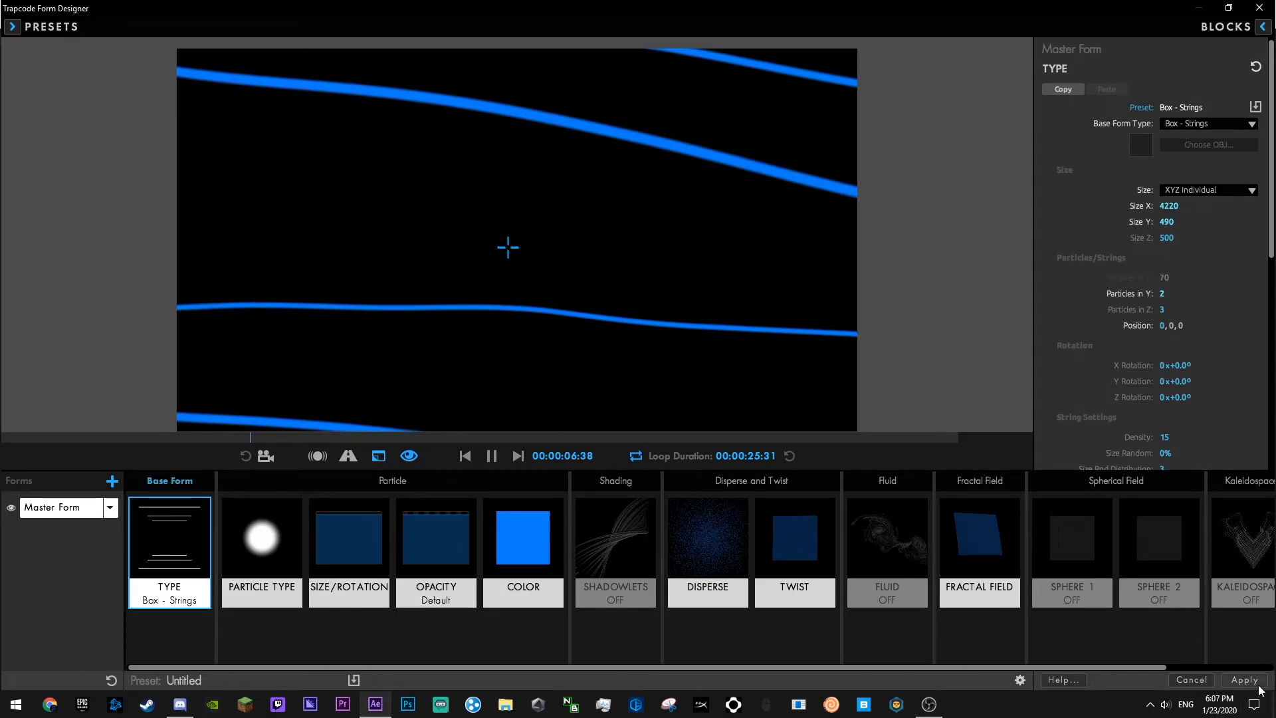
key("ctrl+s")
- Play back the intro from several points in its first five seconds to check the string background, and save the project
left_click_drag(631, 507, 739, 507)
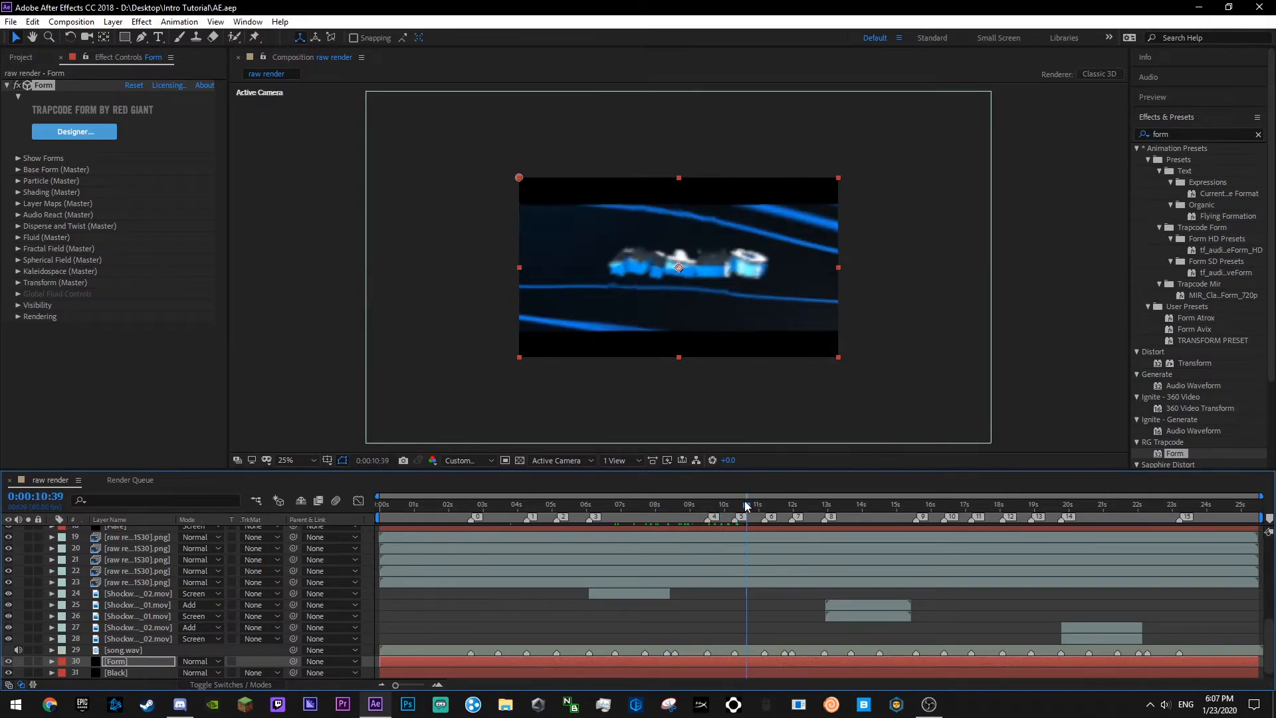
key("ctrl+s")
left_click(429, 507)
left_click(520, 601)
key("space")
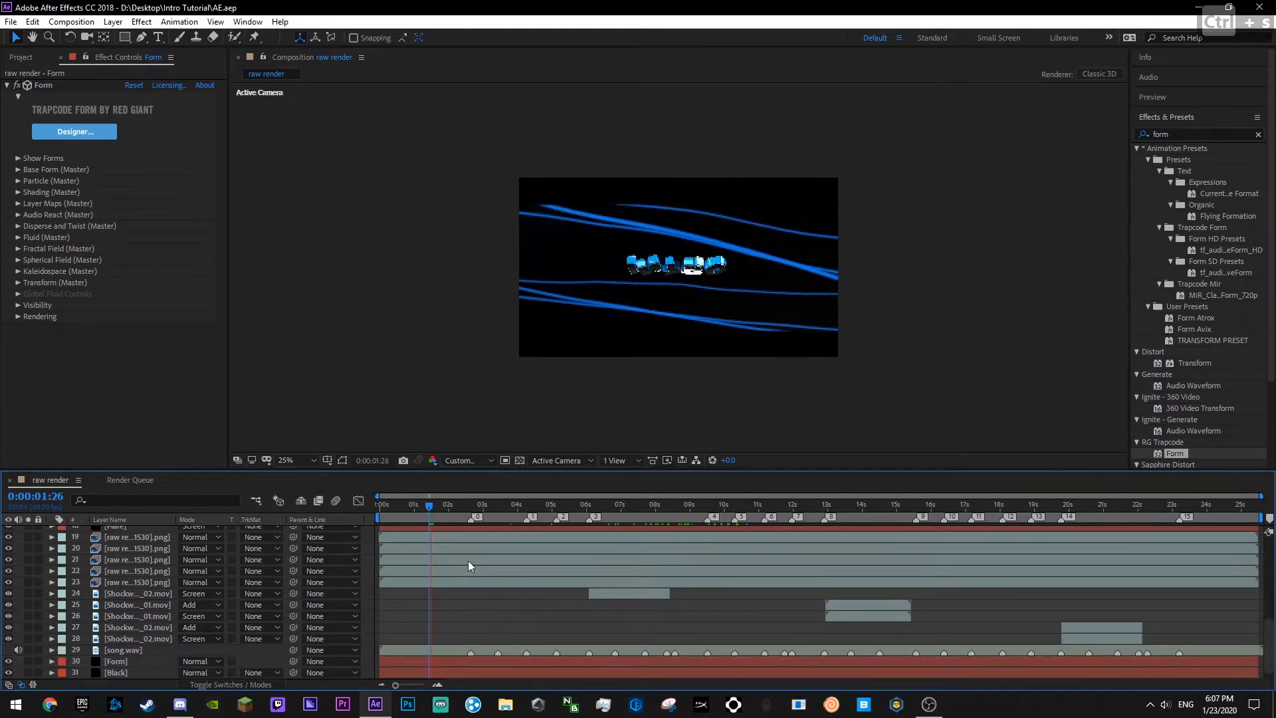
left_click_drag(429, 508, 377, 510)
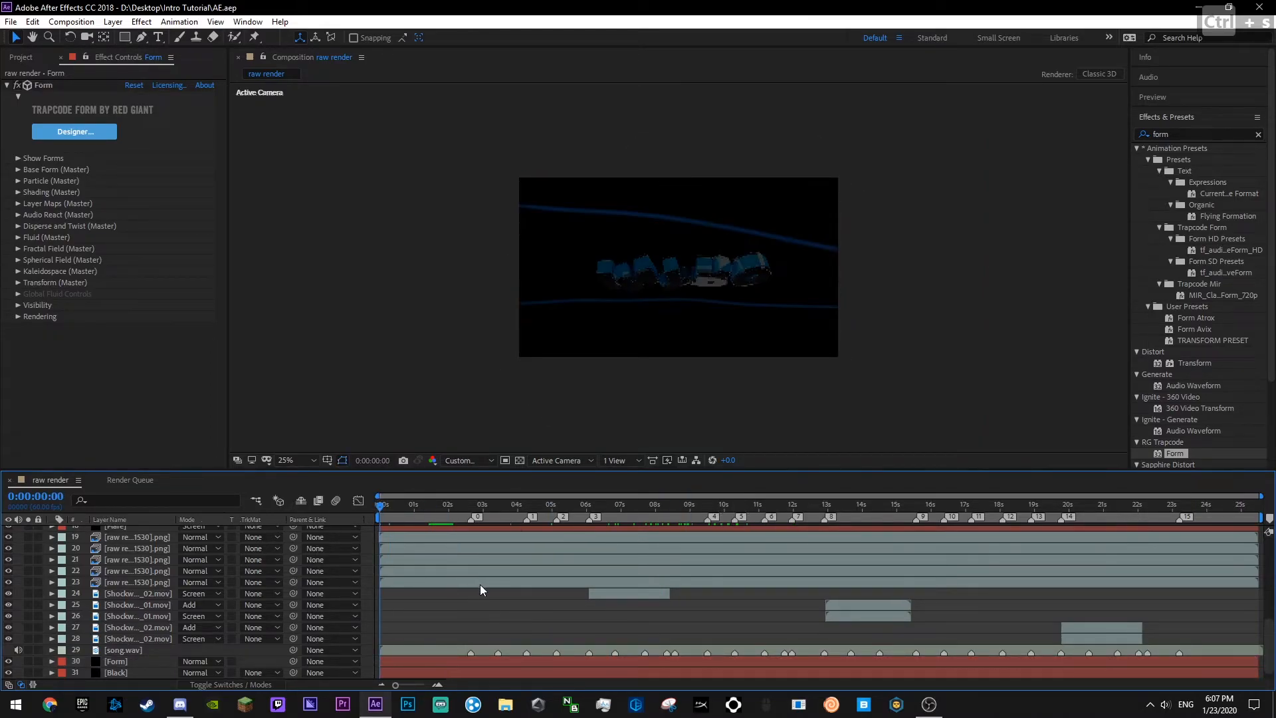
key("space")
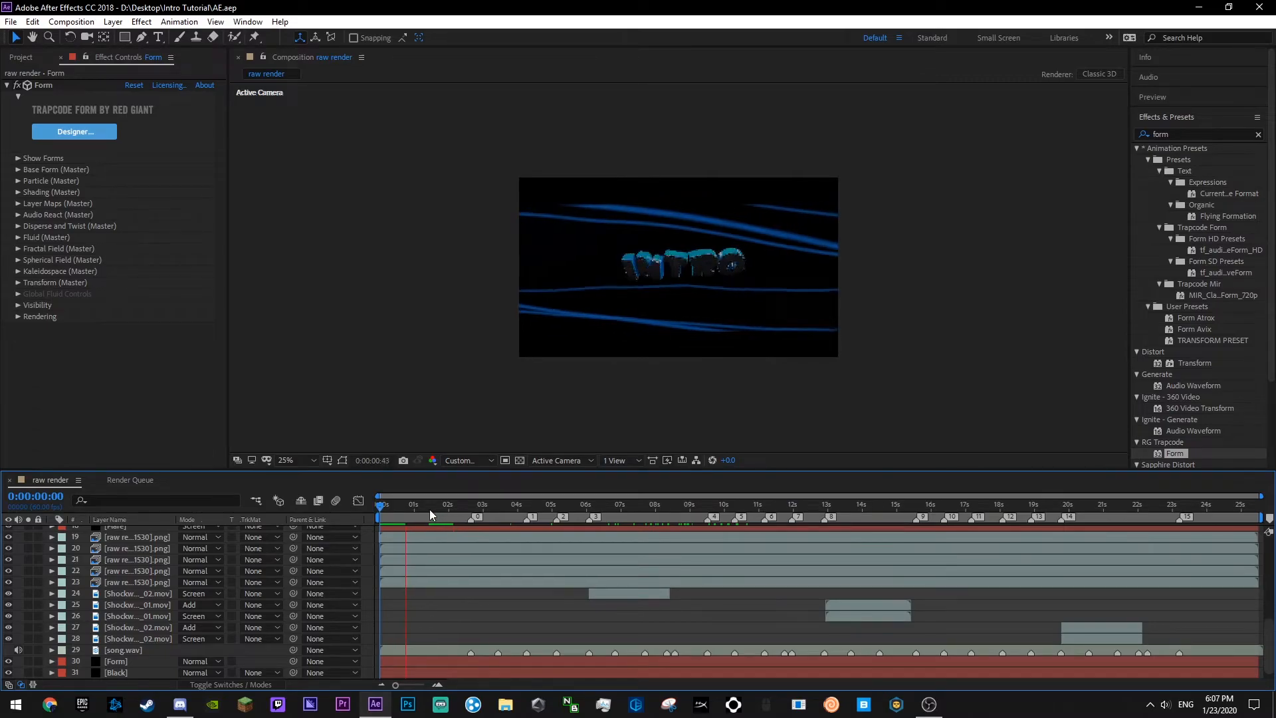
key("ctrl+s")
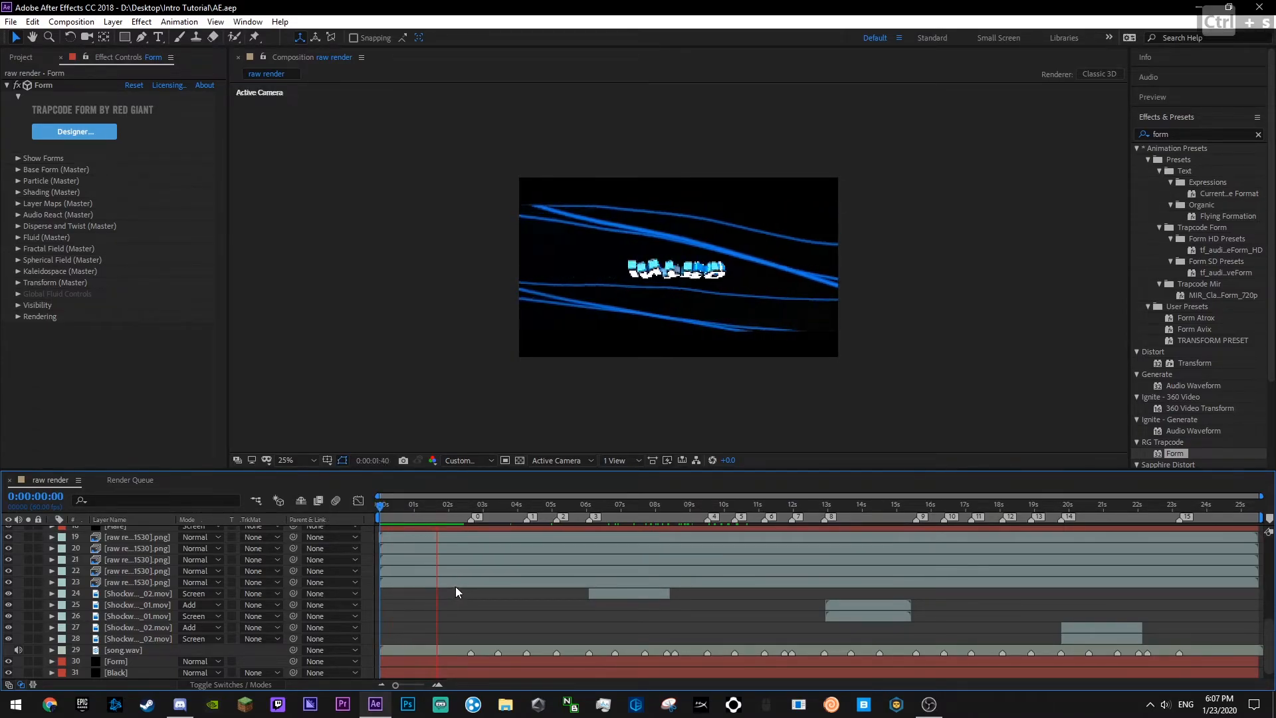
left_click_drag(382, 507, 435, 515)
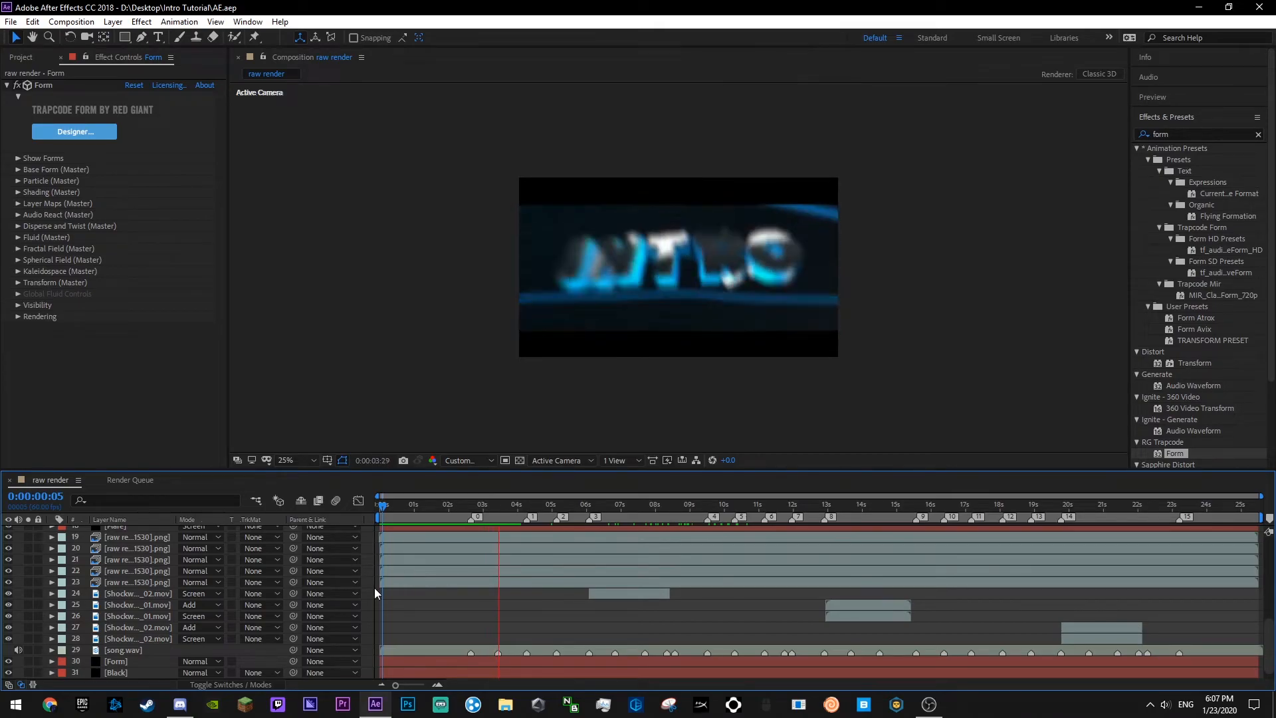
left_click(441, 505)
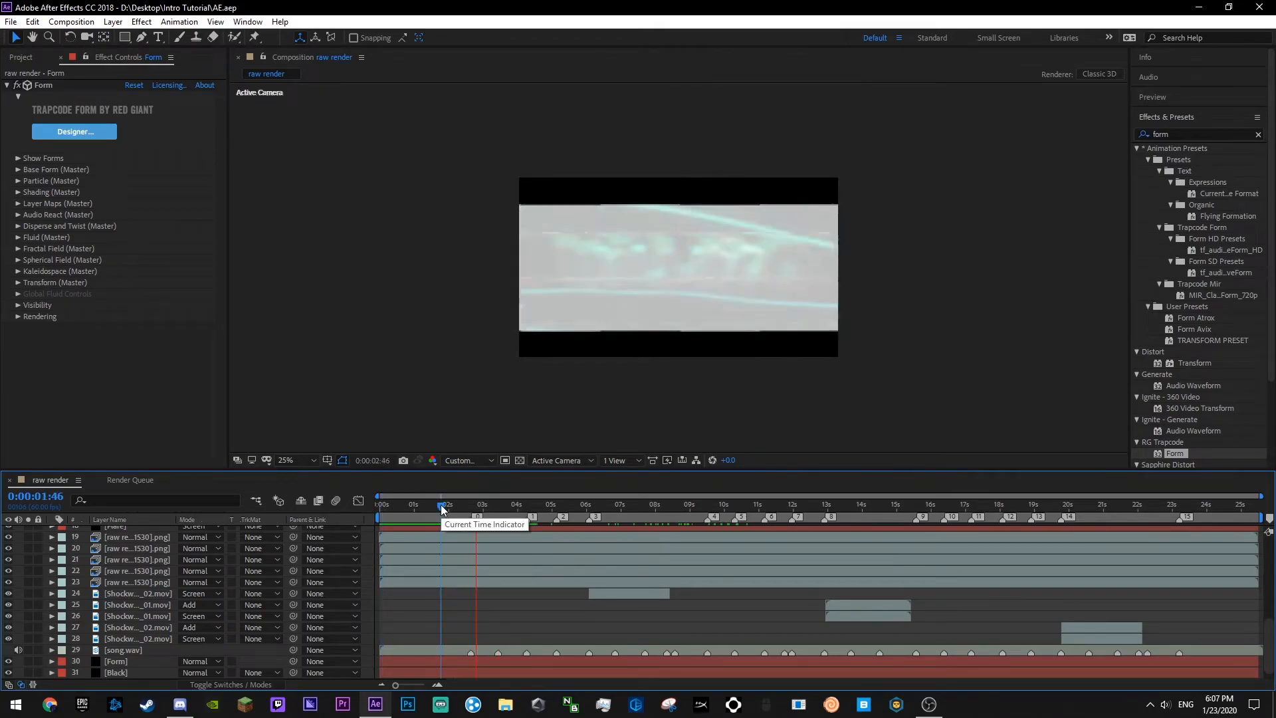
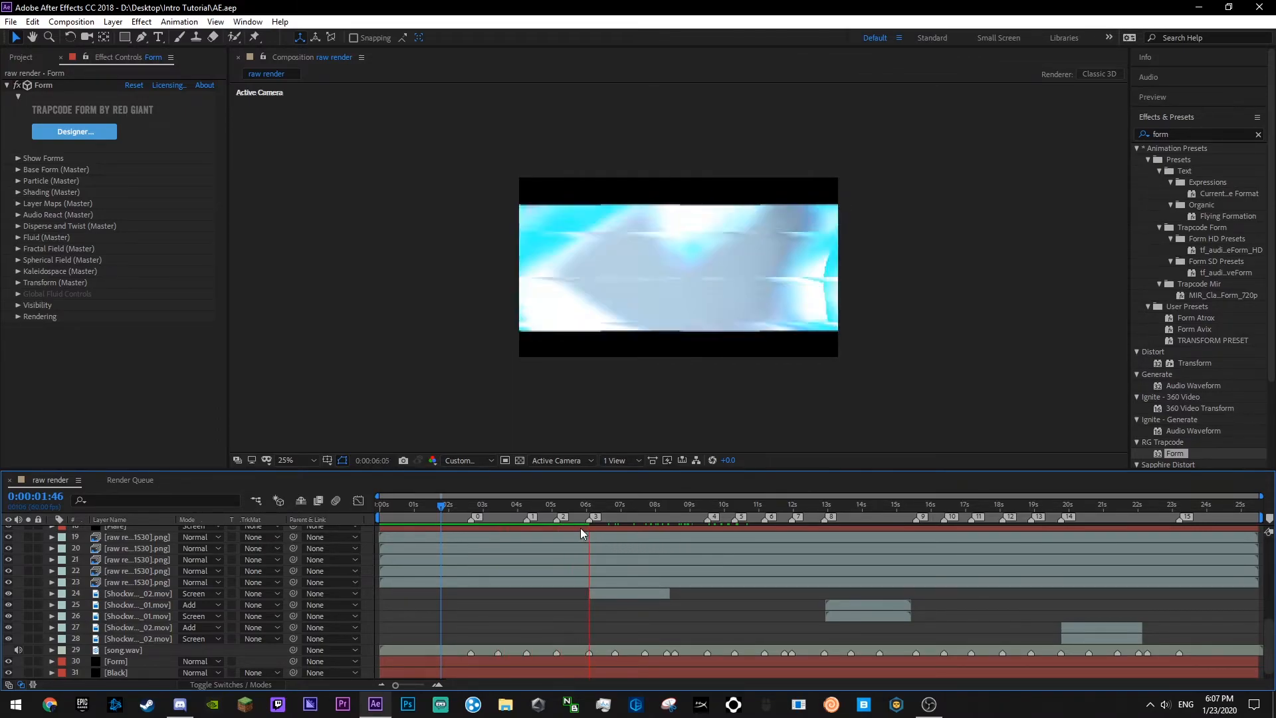
left_click(490, 506)
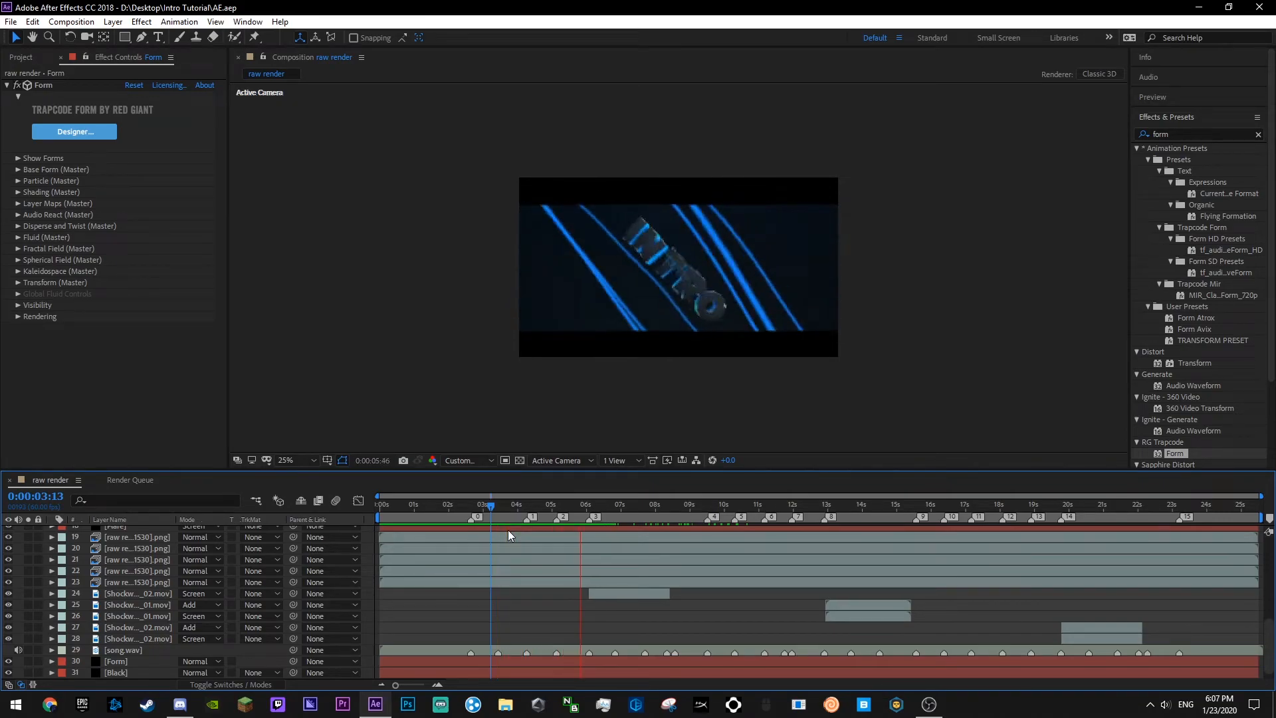
left_click(524, 507)
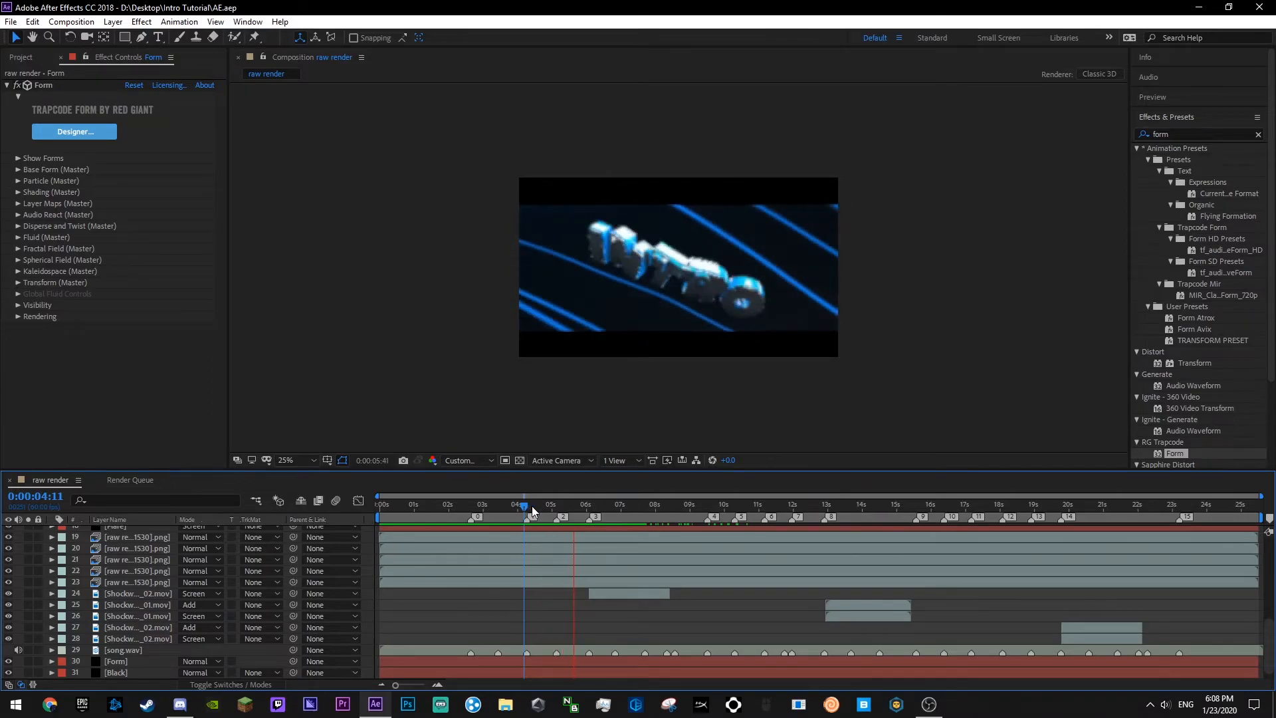
left_click(549, 506)
mouse_move(553, 507)
left_mouse_down()
mouse_move(569, 506)
mouse_move(553, 507)
left_mouse_up()
key("ctrl+s")
- Add a new solid named Particles directly below the song.wav layer and save the project
scroll(146, 619, "up", 3)
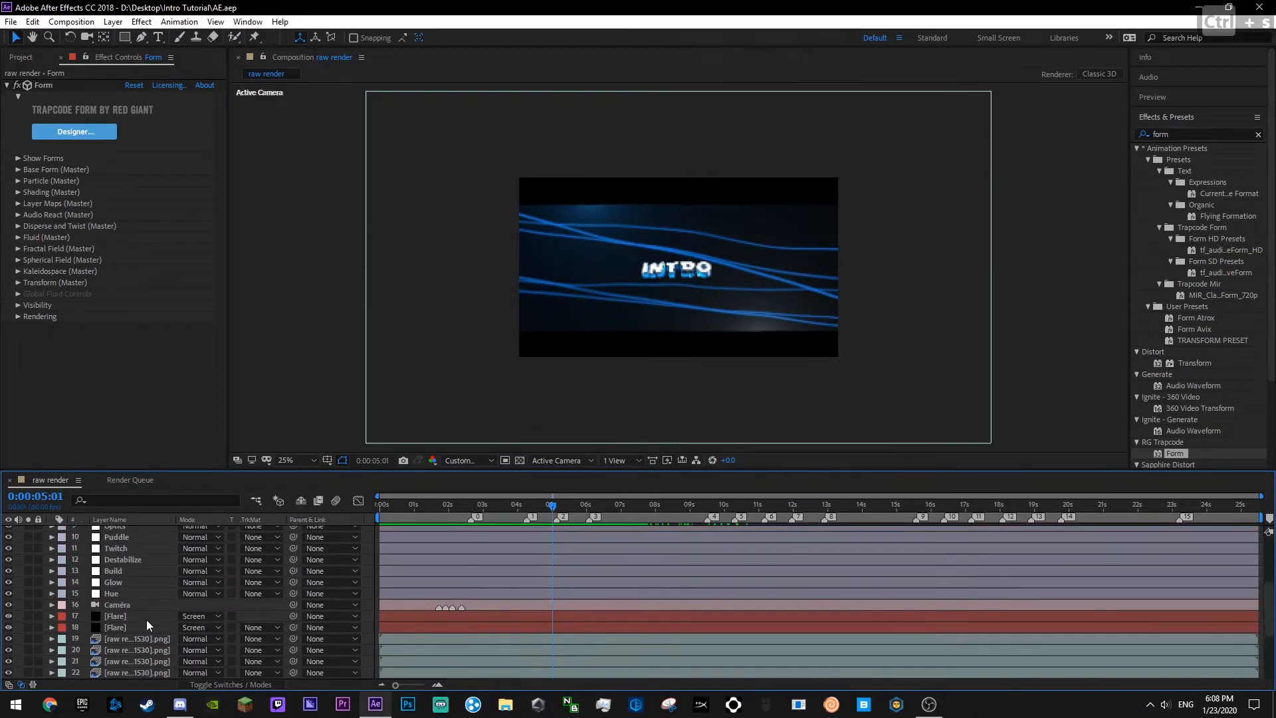
scroll(146, 620, "down", 3)
left_click(122, 651)
right_click(368, 609)
mouse_move(398, 462)
left_click(620, 504)
type("Particles")
key("Return")
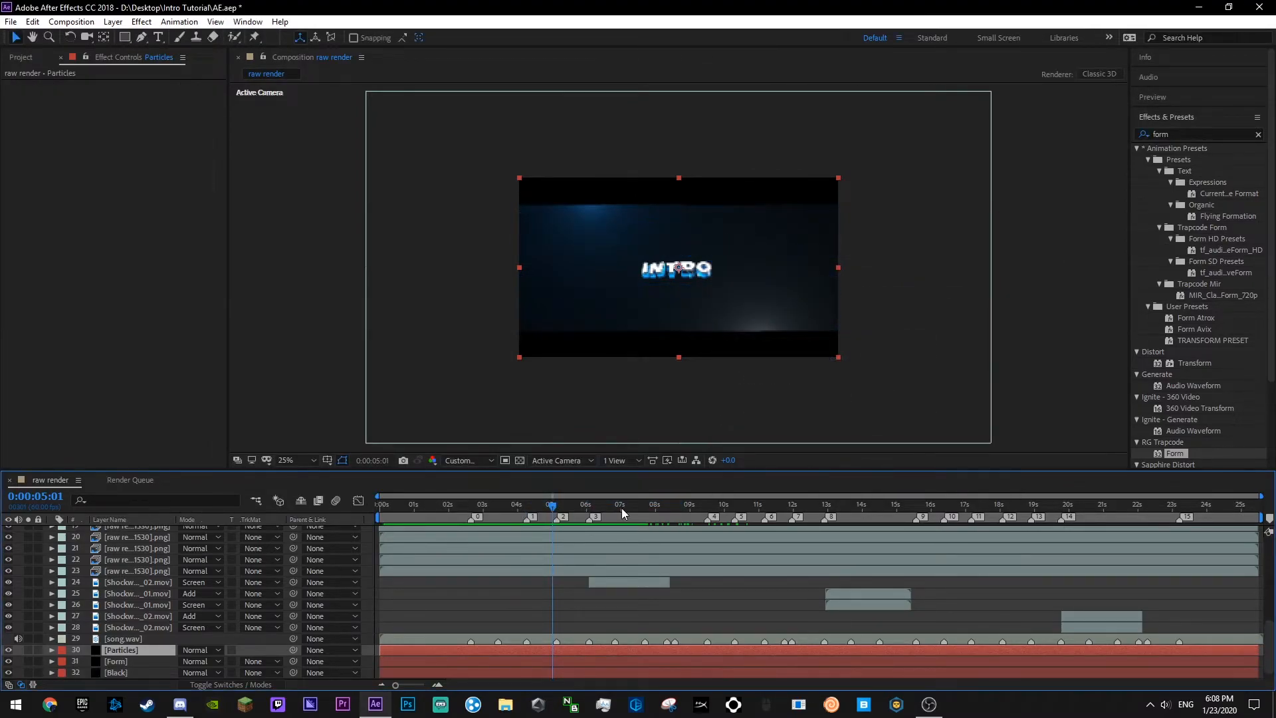
key("ctrl+s")
- Find the Trapcode Particular effect by searching for partic, apply it to the Particles solid and save the project
left_click(1258, 135)
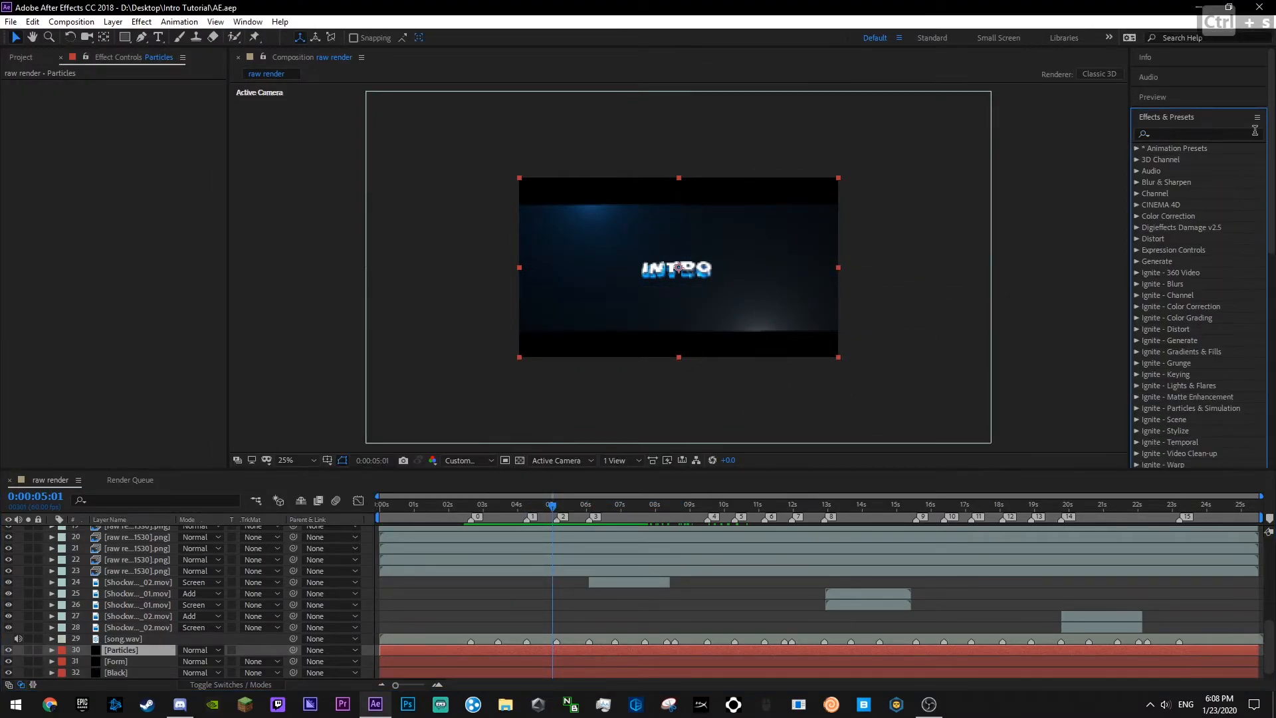
left_click(1239, 132)
scroll(1194, 133, "down", 2)
scroll(1195, 133, "up", 1)
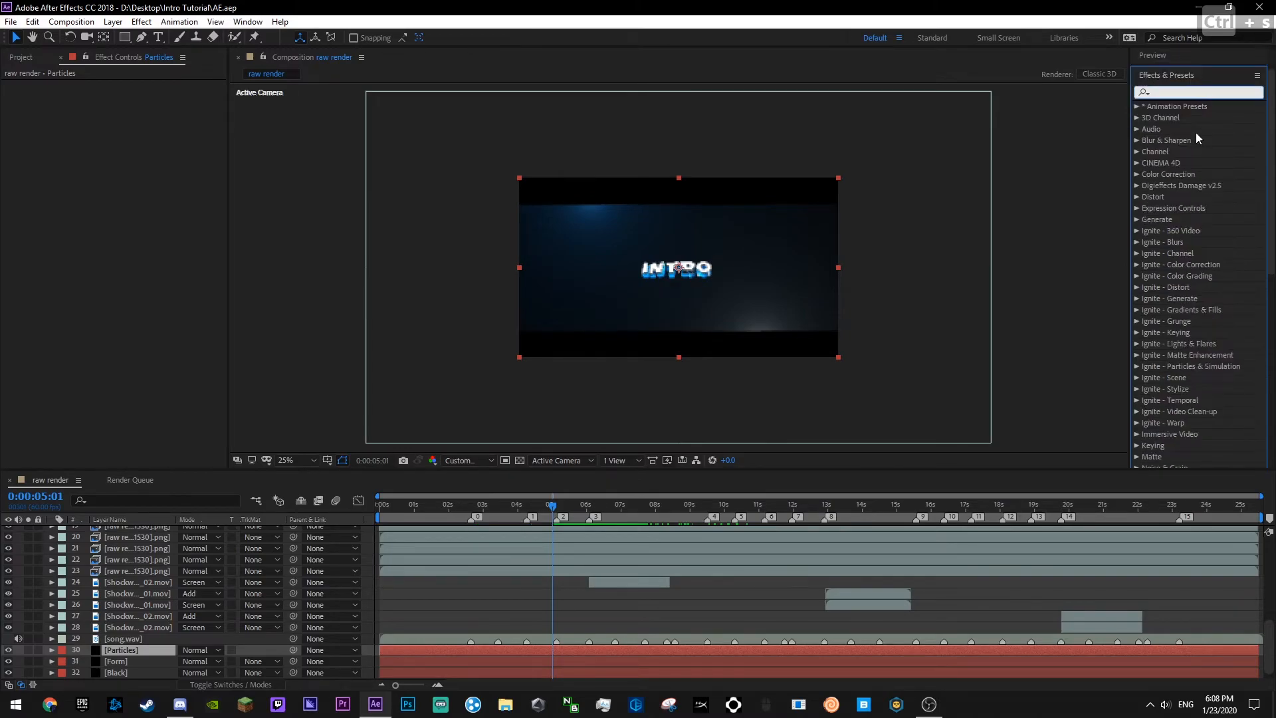
scroll(1273, 81, "down", 1)
left_click(1171, 74)
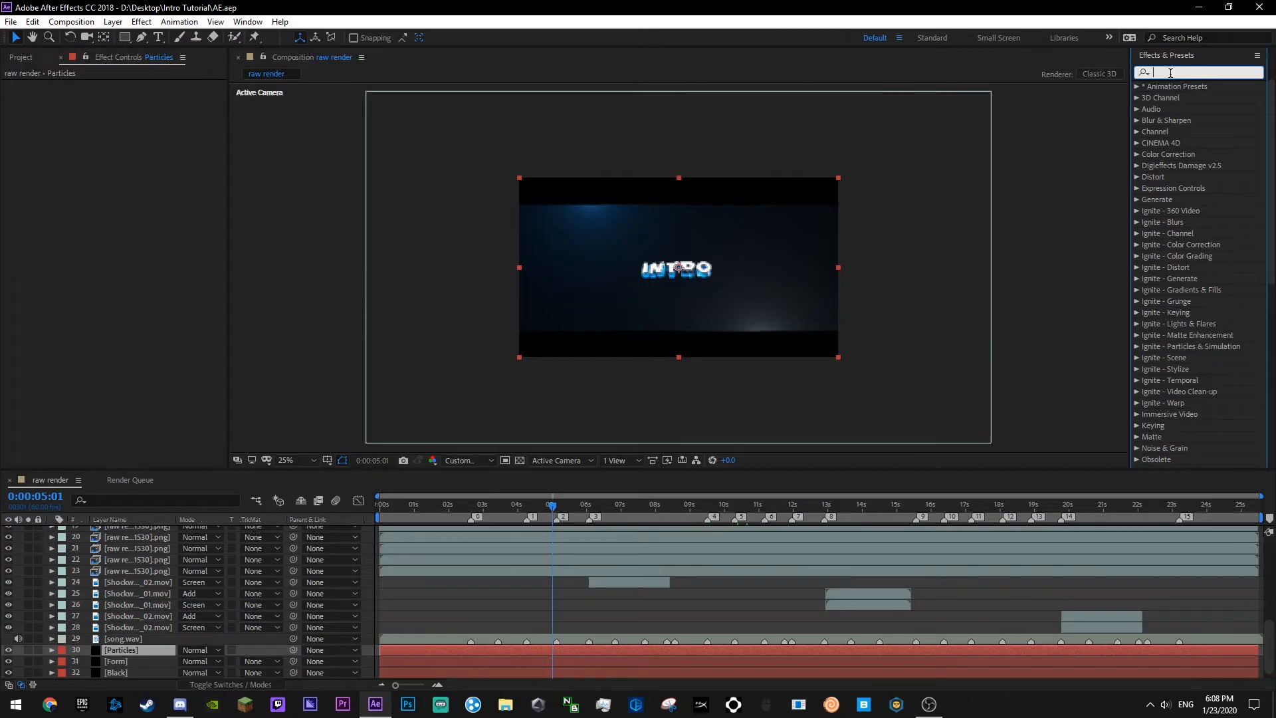
type("partic")
left_click_drag(1151, 293, 197, 273)
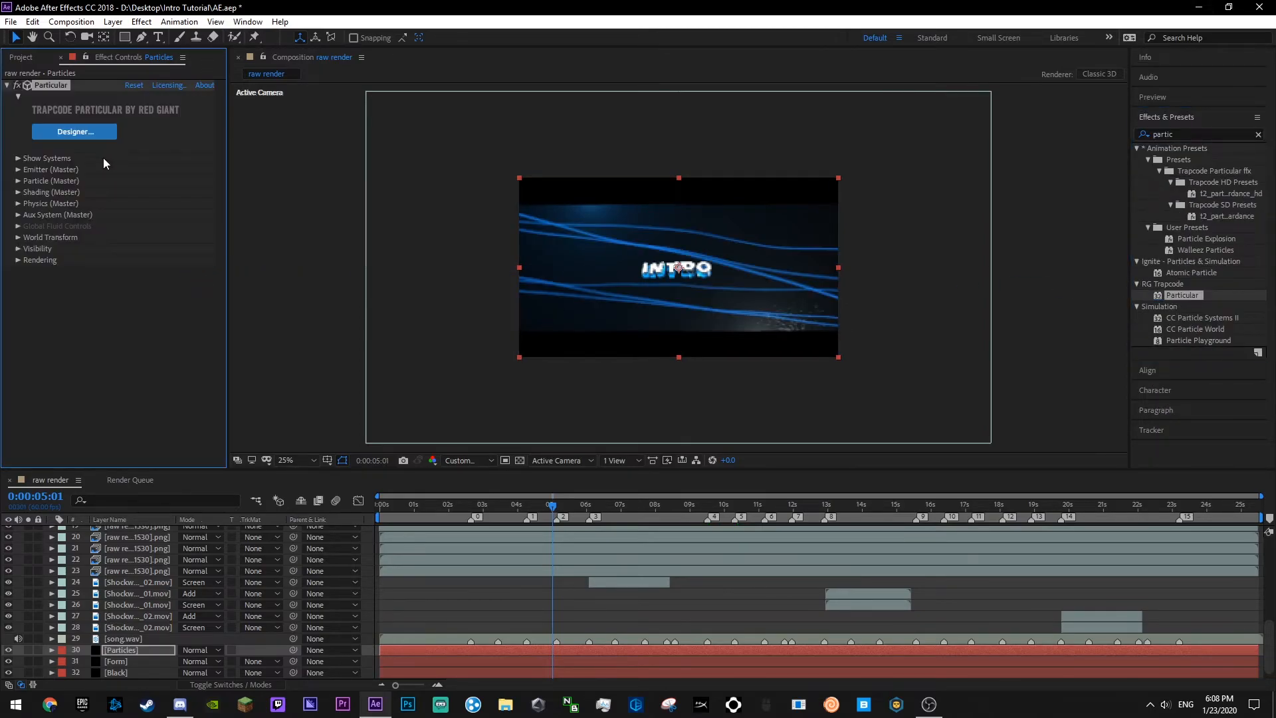
key("ctrl+s")
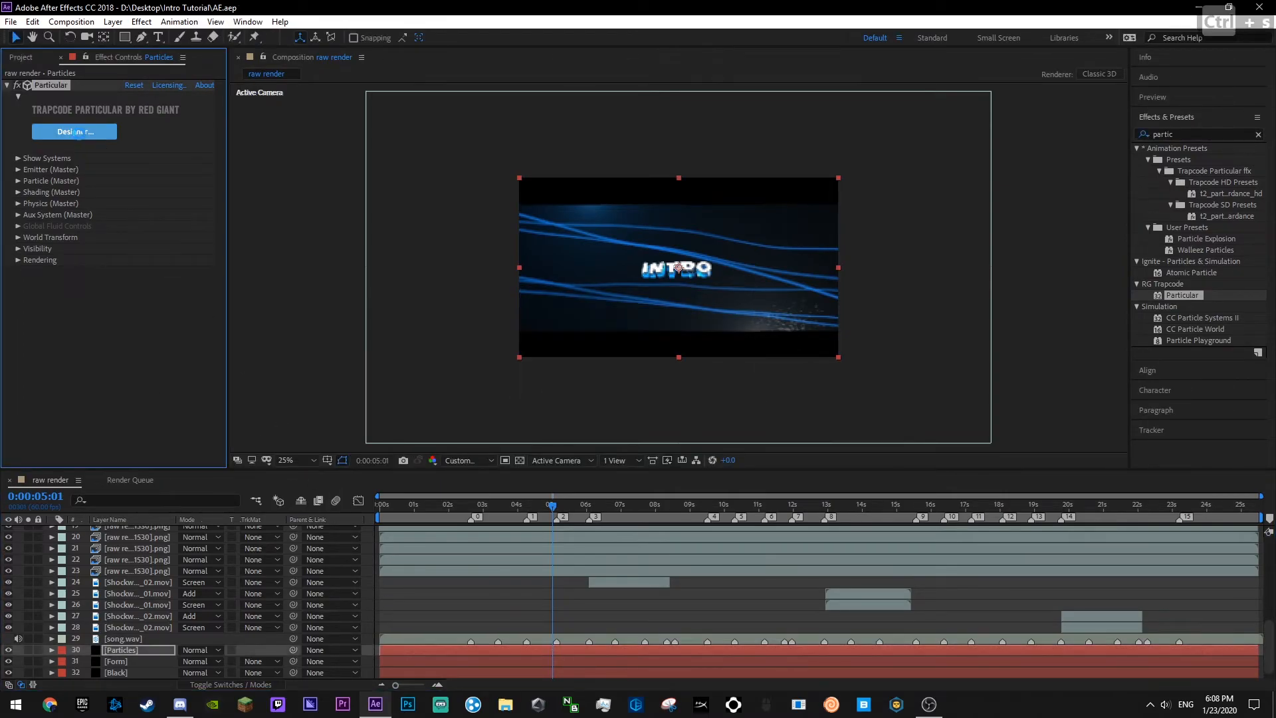
- Open the Particular designer, set the emitter position to 2781, 0, 0 and adjust its Particles/sec
left_click(78, 131)
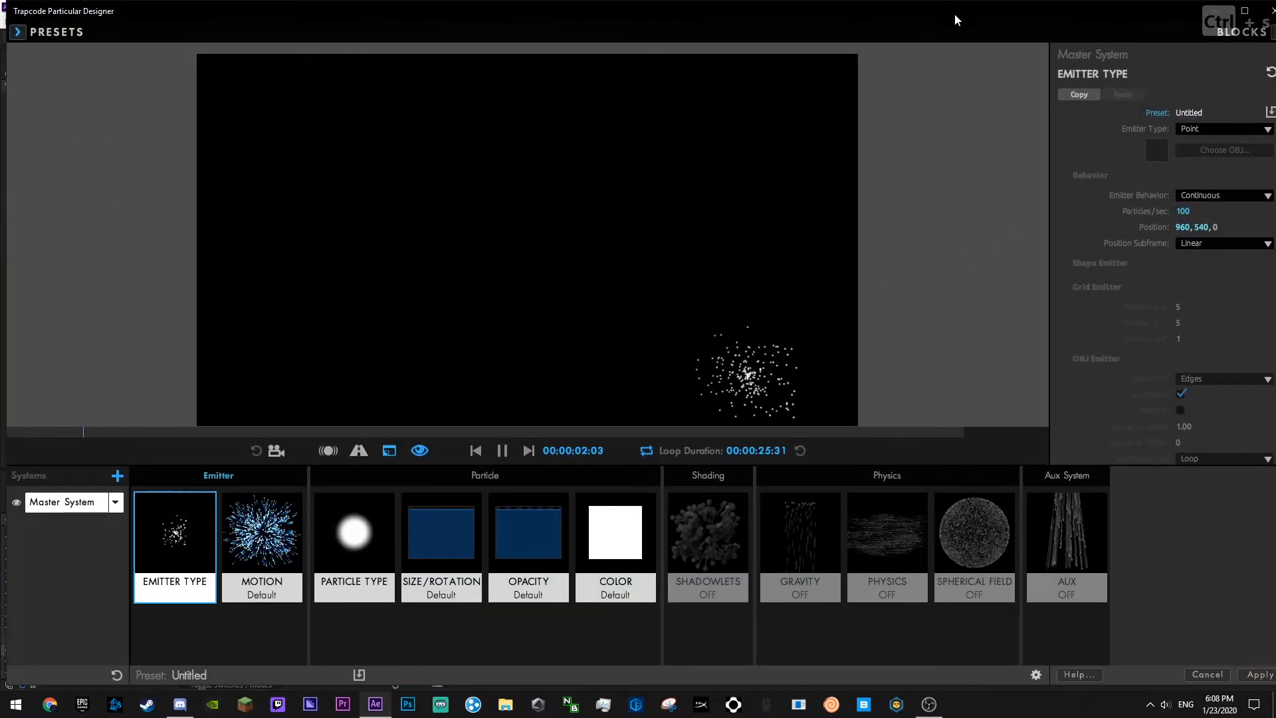
left_click(1170, 222)
type("0")
key("Return")
left_click(1171, 222)
type("0")
key("Return")
left_click_drag(1163, 222, 1270, 222)
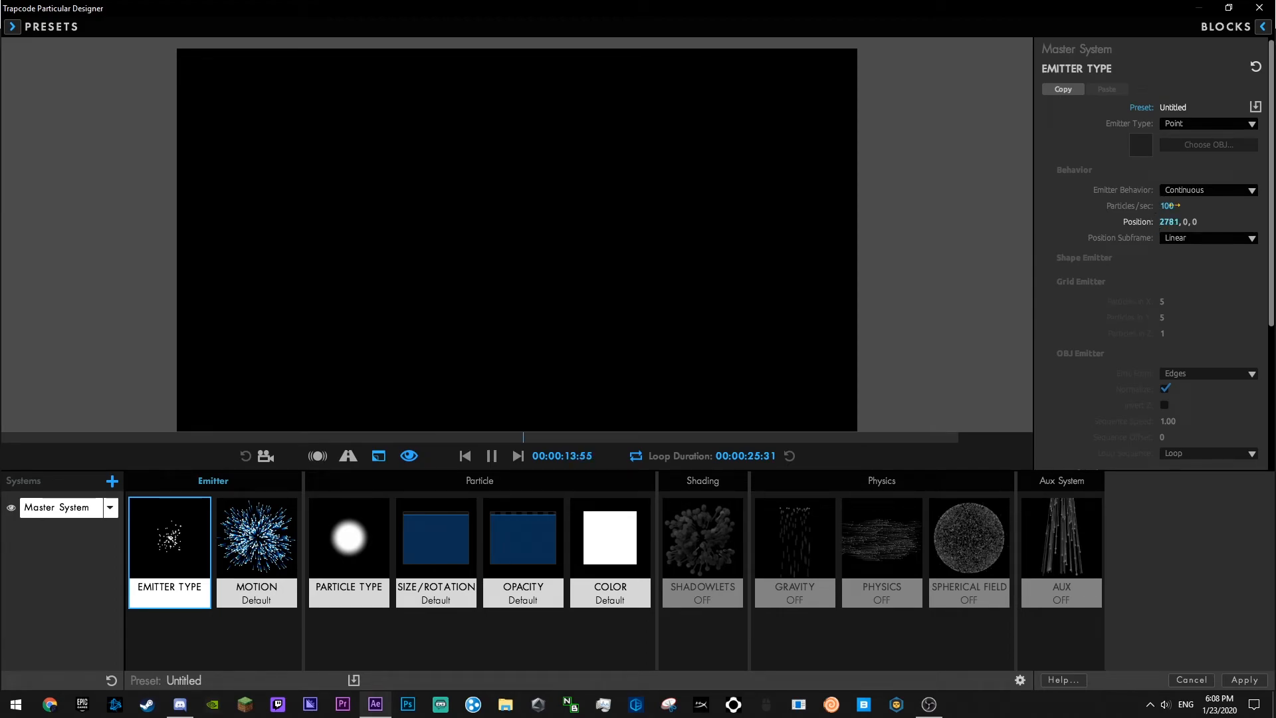
left_click_drag(1187, 206, 1175, 205)
- Try a motion Velocity of about 122 and a physics Wind X of about -2174 for the particles
left_click(279, 542)
left_click_drag(1168, 266, 1182, 266)
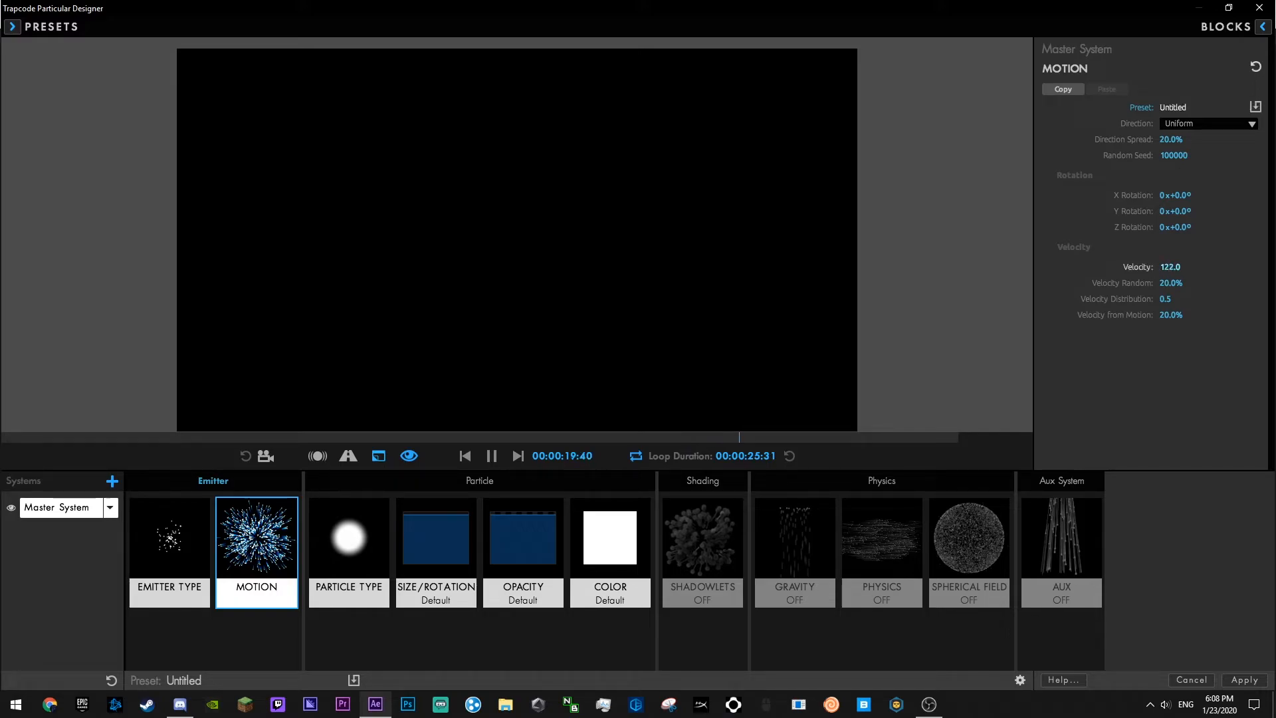
left_click(902, 564)
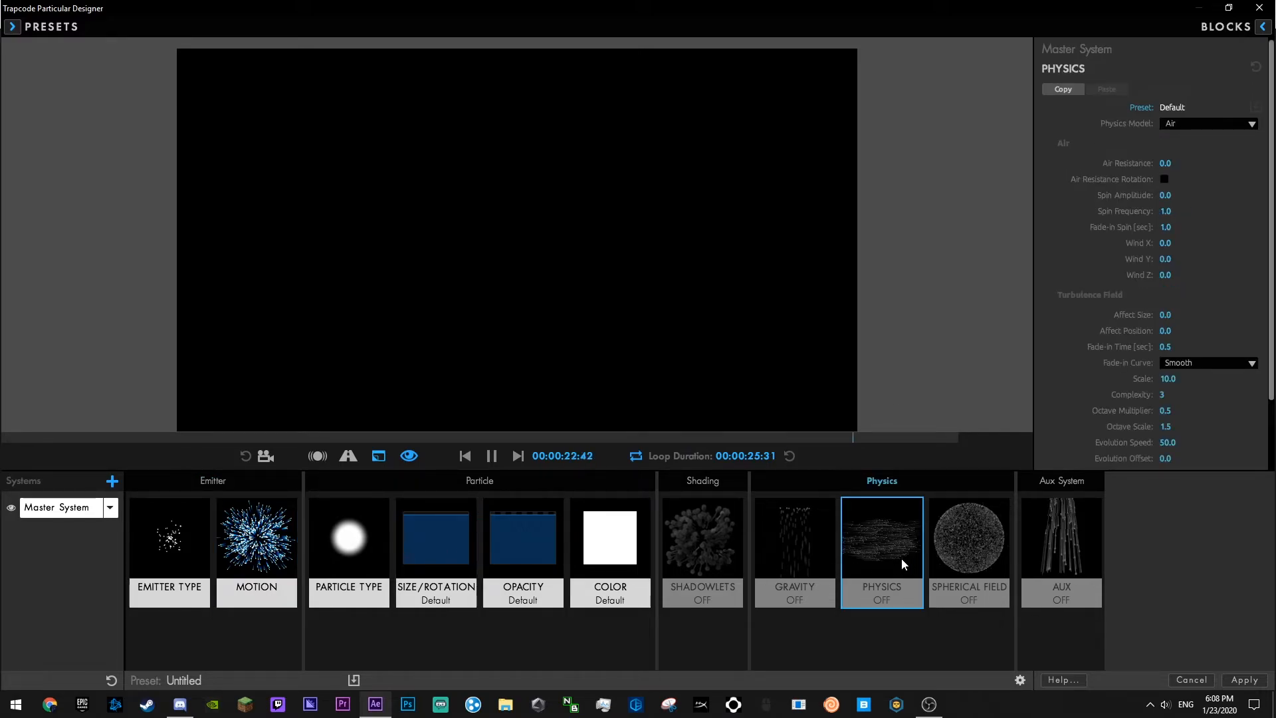
scroll(1104, 358, "down", 3)
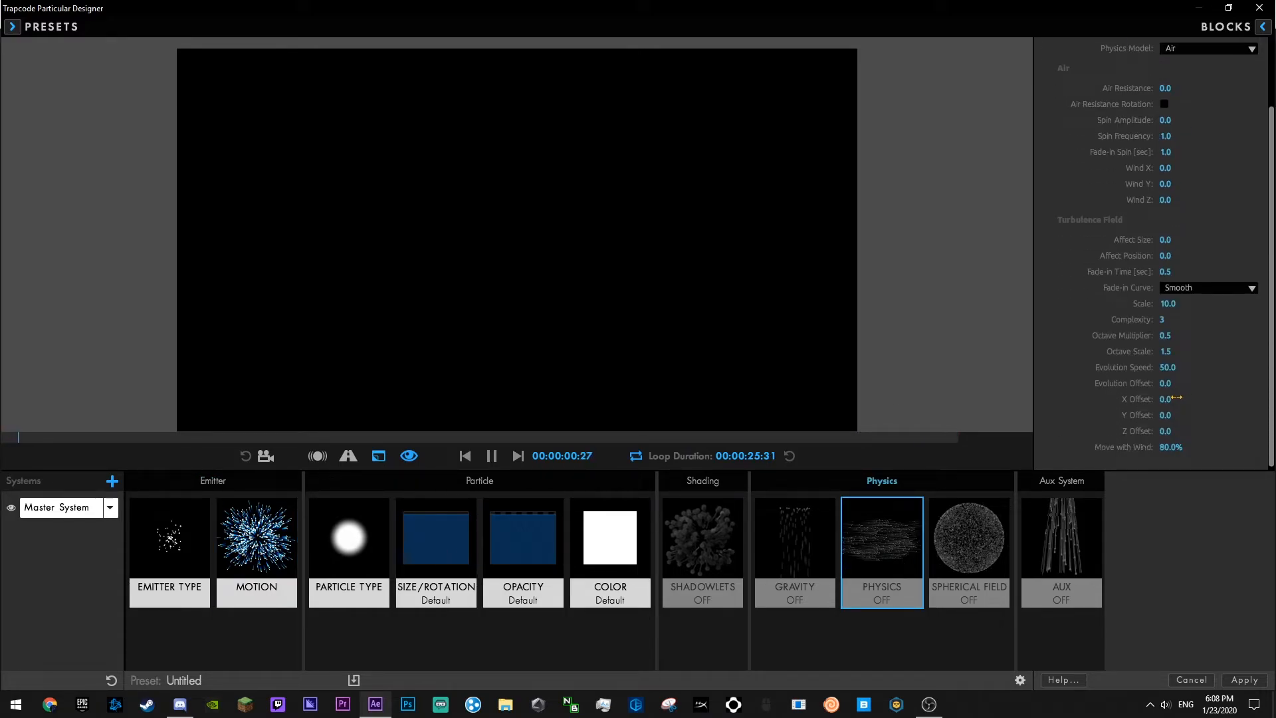
left_click_drag(1168, 168, 1151, 169)
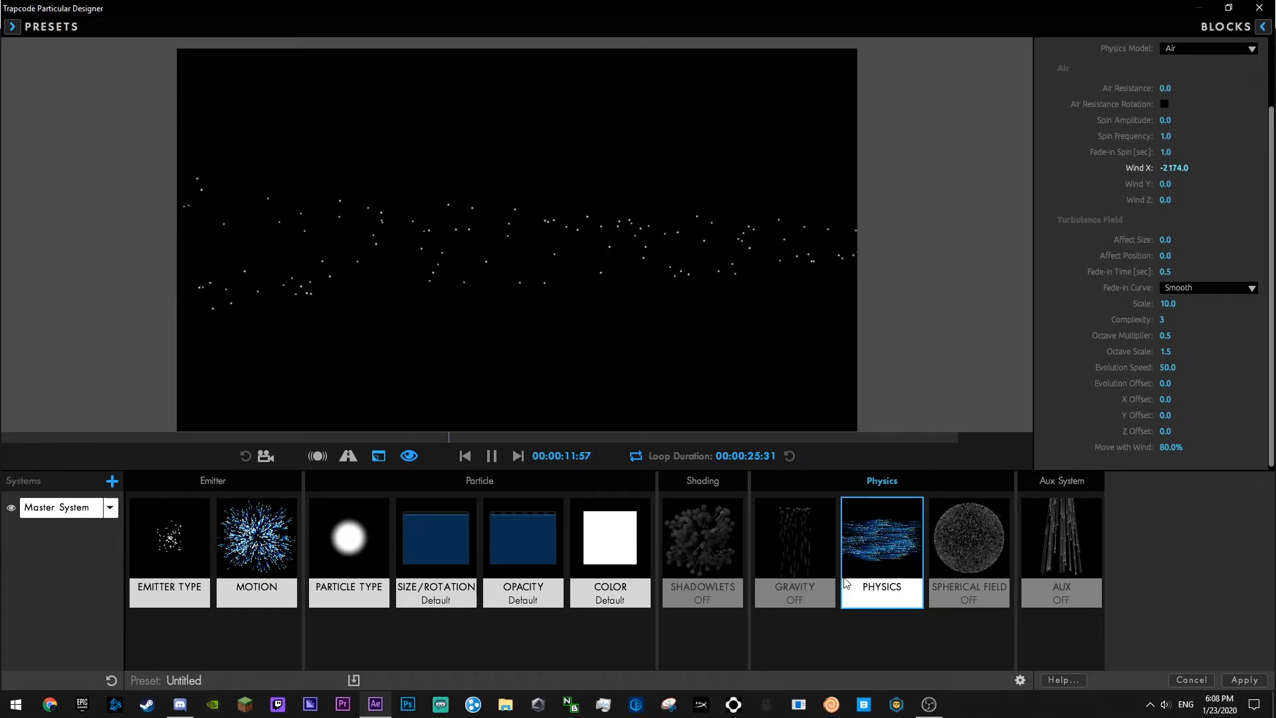
- Try a motion Velocity of about 865 with a changed Wind X, and an emitter at 4341, 0, 0 producing 81 particles/sec
left_click(205, 546)
left_click(255, 541)
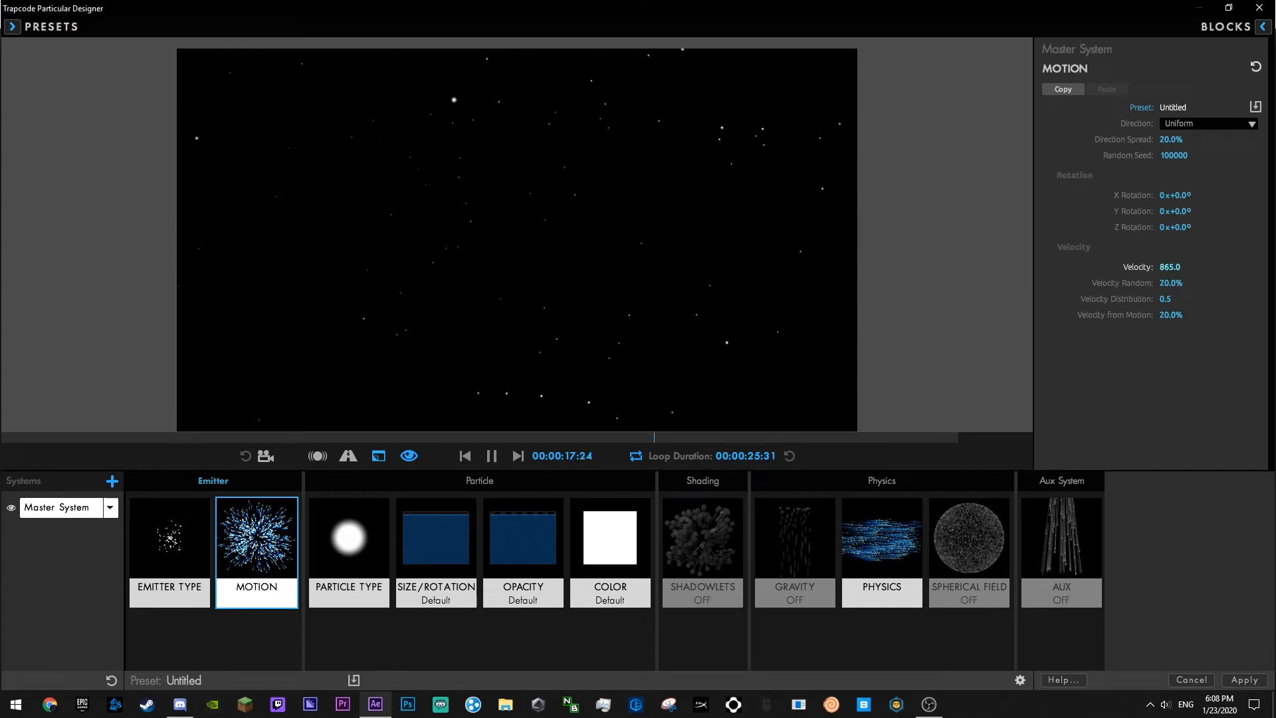
left_click(881, 542)
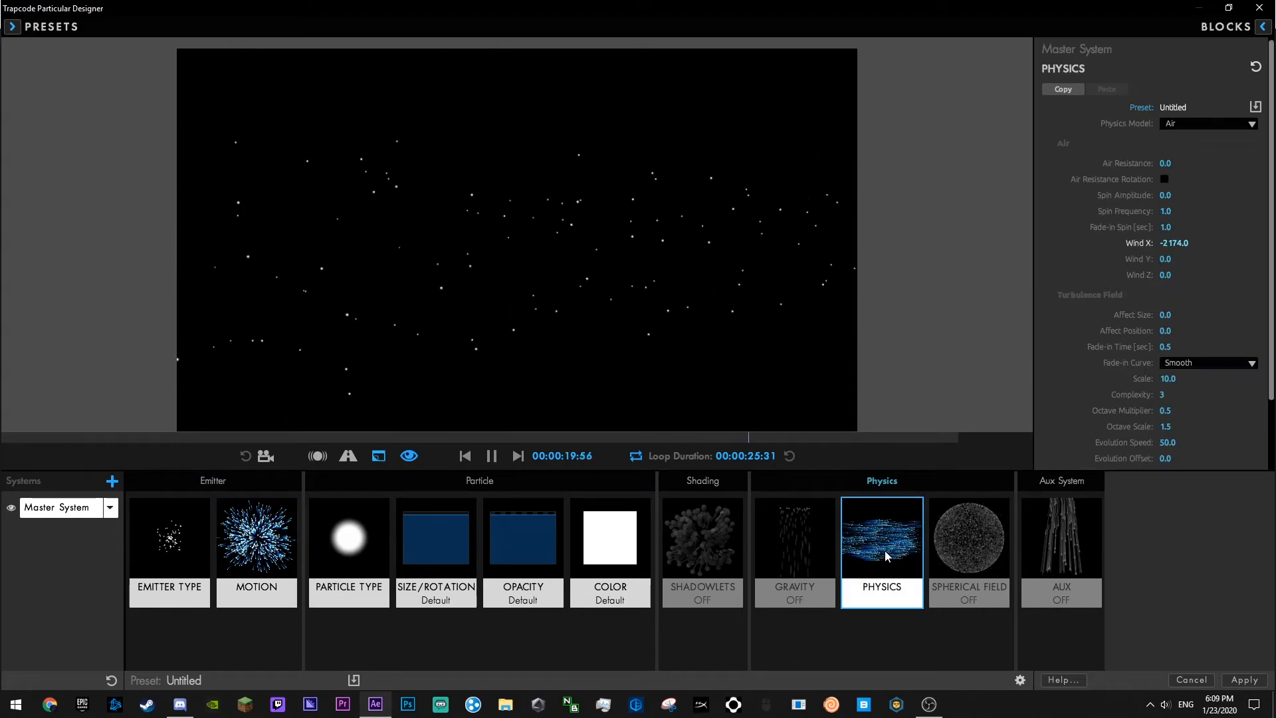
scroll(1136, 372, "down", 5)
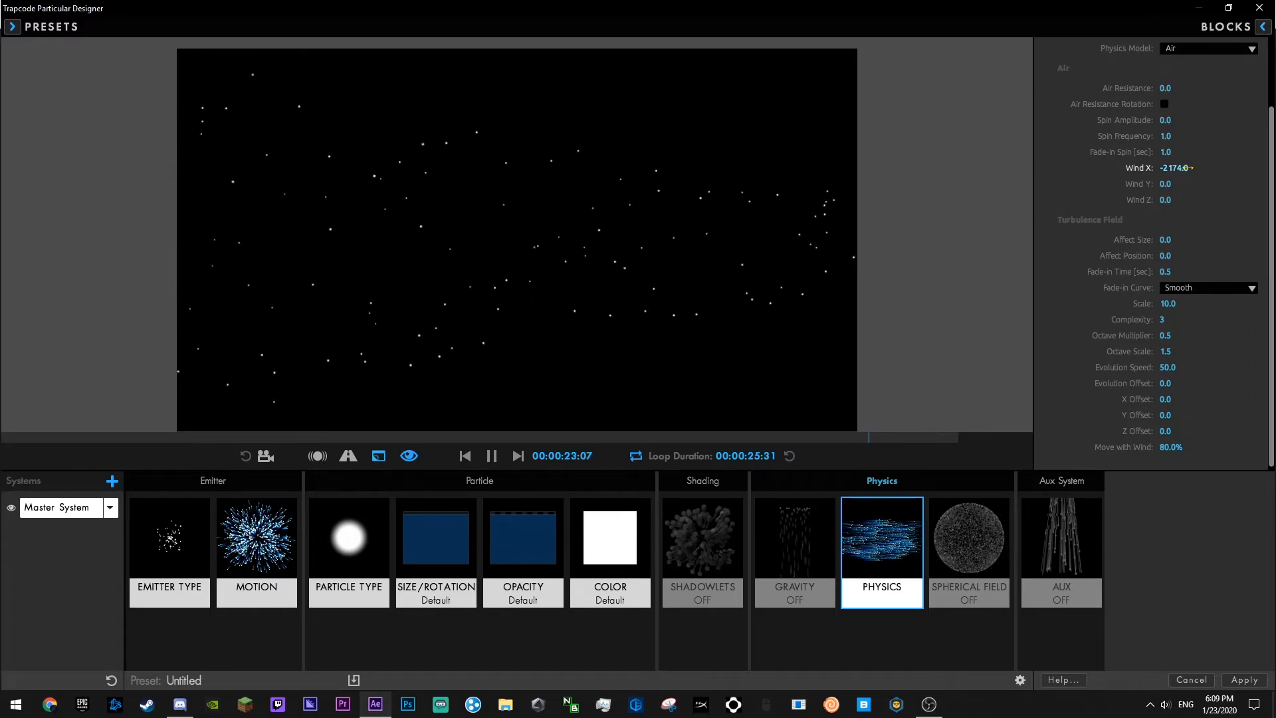
left_click_drag(1182, 168, 1184, 168)
left_click(170, 545)
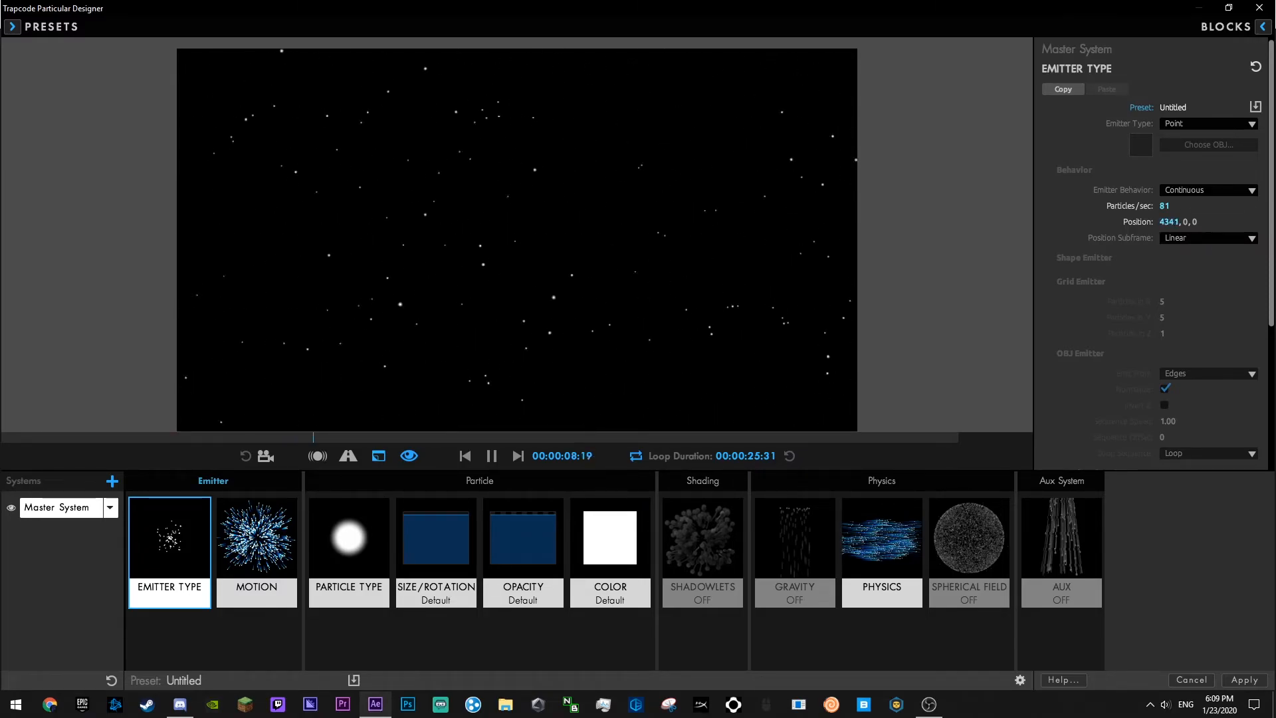
- Set the particles' Wind X to about -656 and their motion Velocity to about 104
left_click(897, 573)
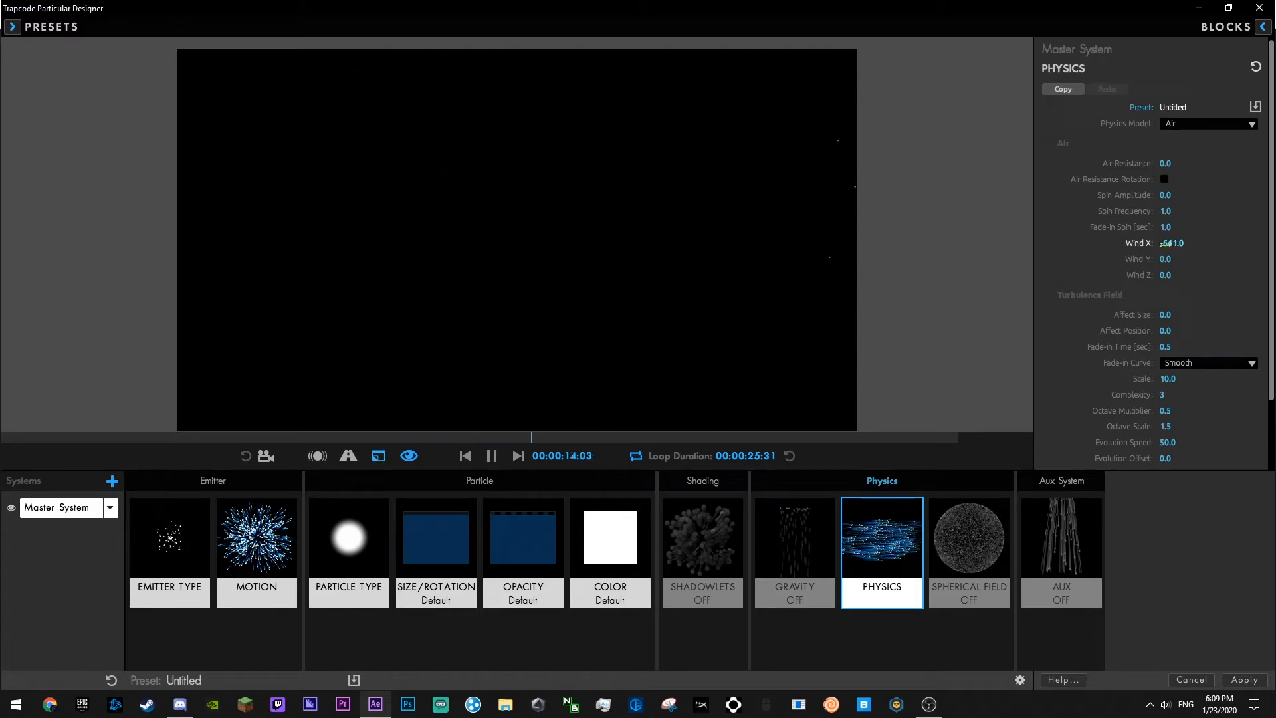
left_click(349, 551)
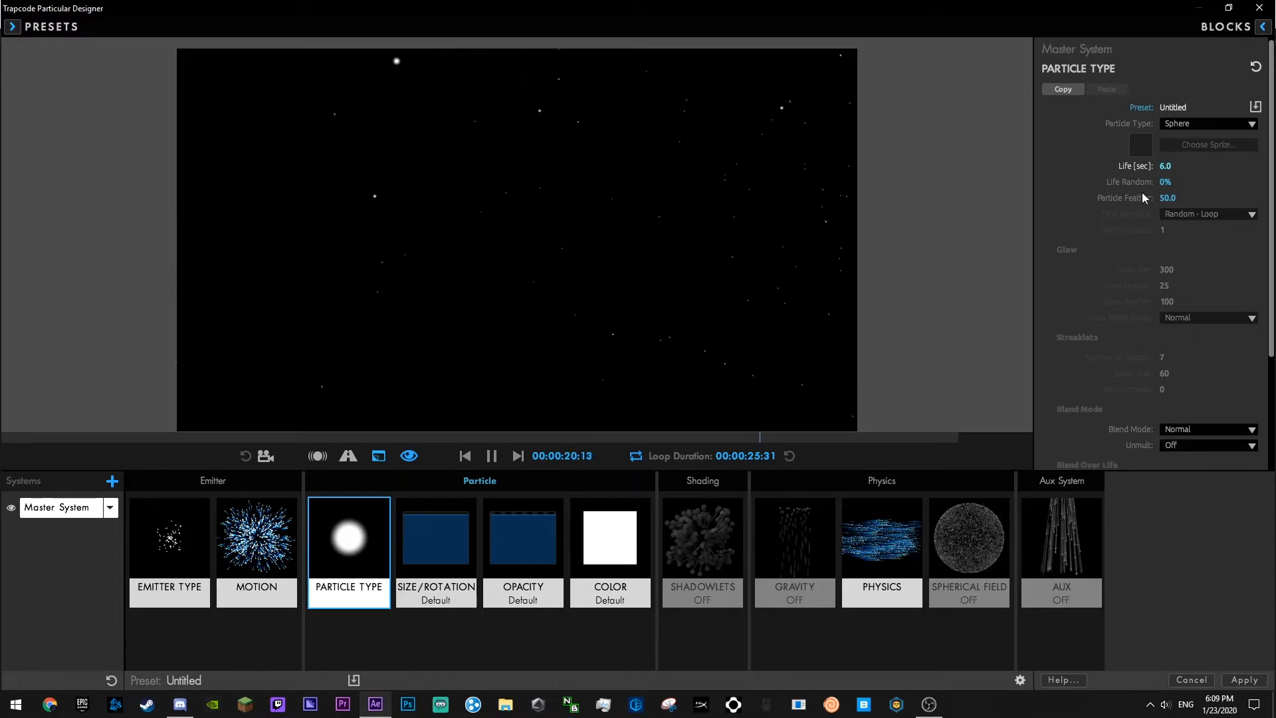
left_click(233, 568)
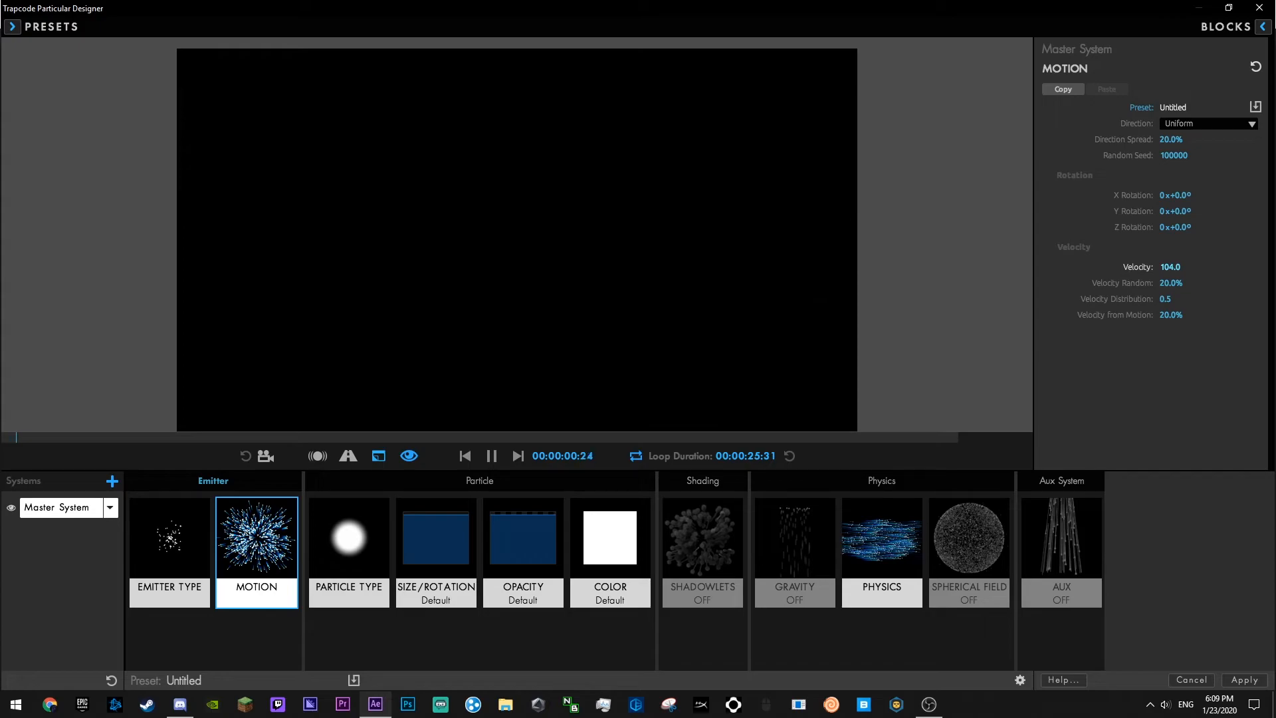
left_click(861, 573)
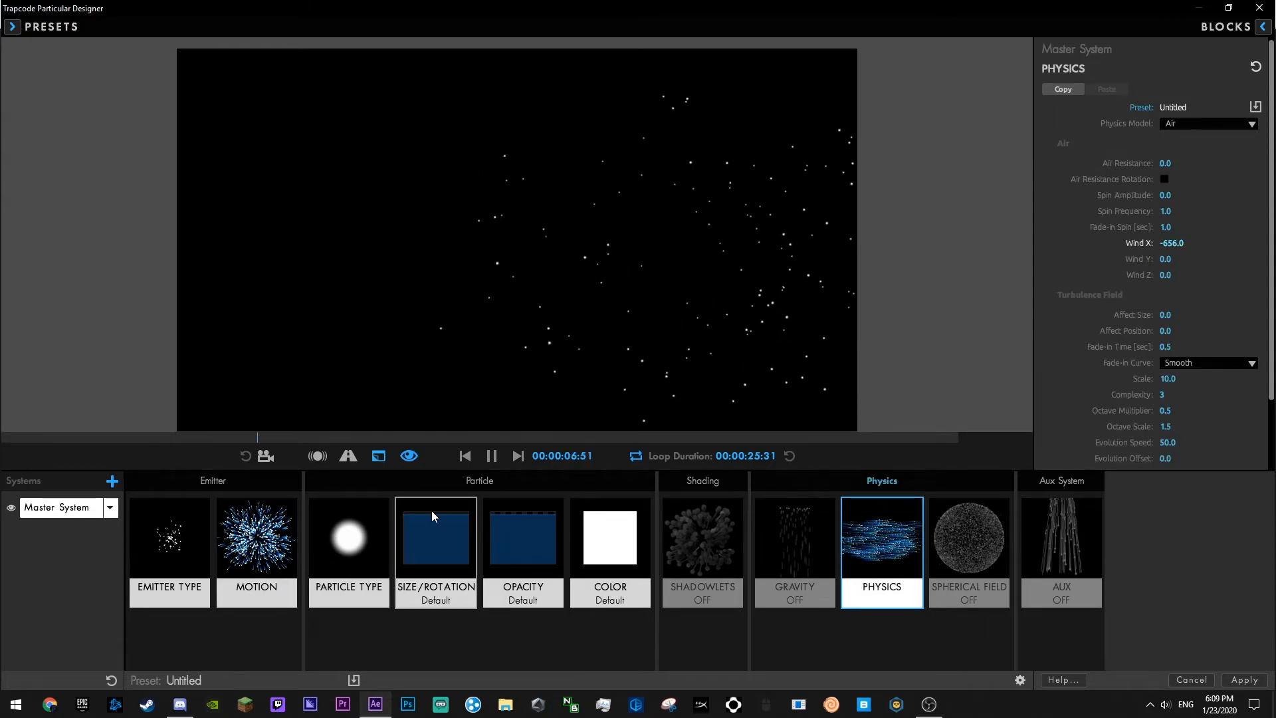
- Set the emitter to 10 particles/sec at position 4315, 0, 0 and the particle Life to 16 seconds
left_click(349, 549)
left_click_drag(1165, 167, 1168, 208)
left_click(175, 555)
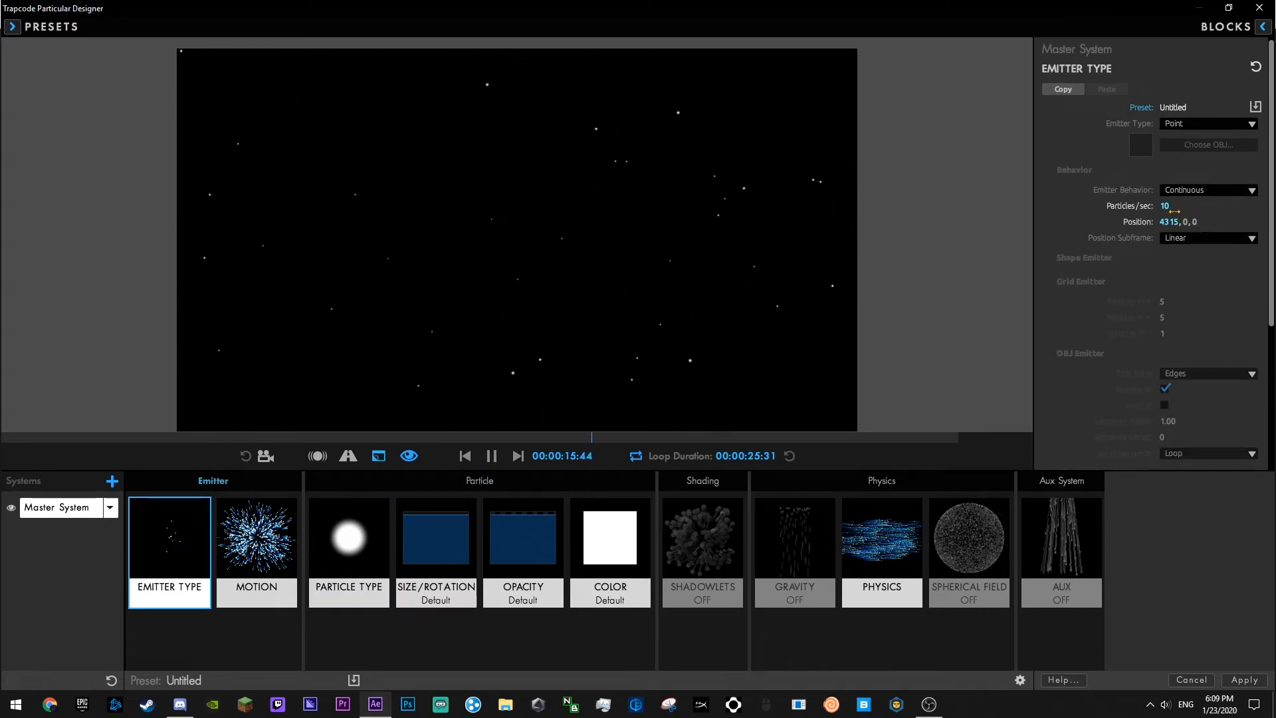
left_click(349, 544)
left_click_drag(1164, 167, 1170, 167)
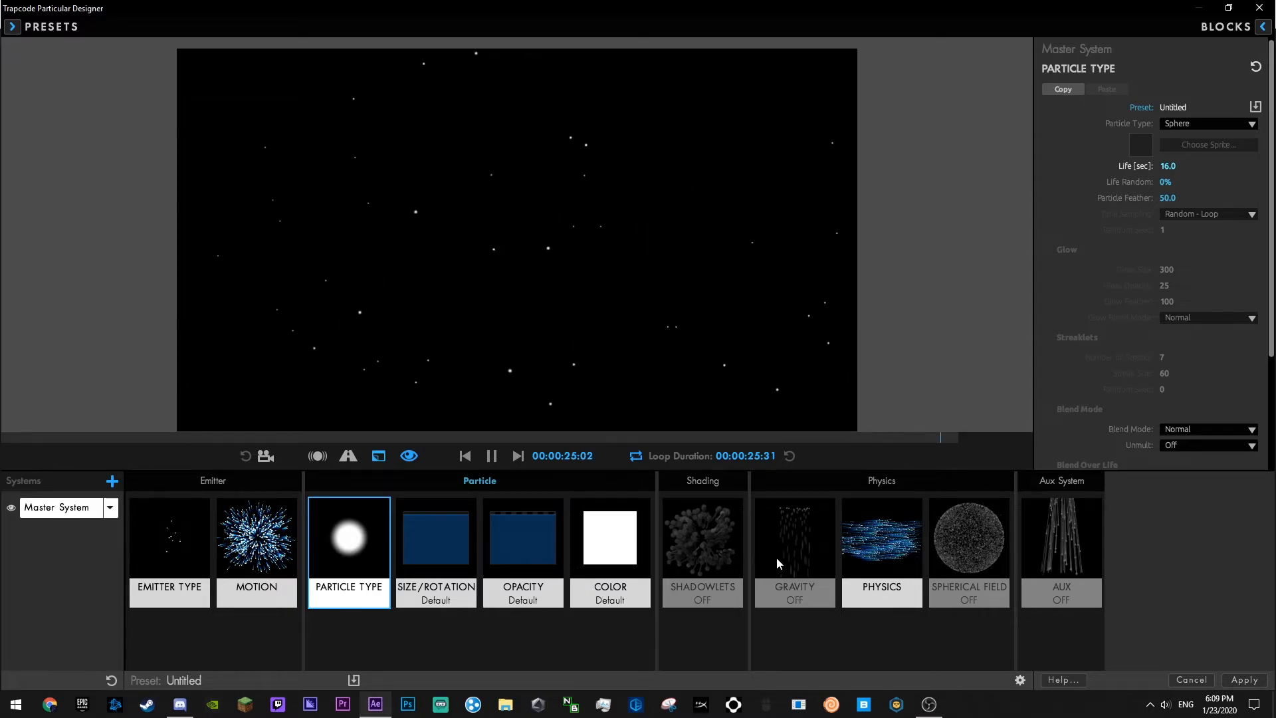
- Check the physics settings, apply the Particular design to the Particles layer and save the project
left_click(853, 562)
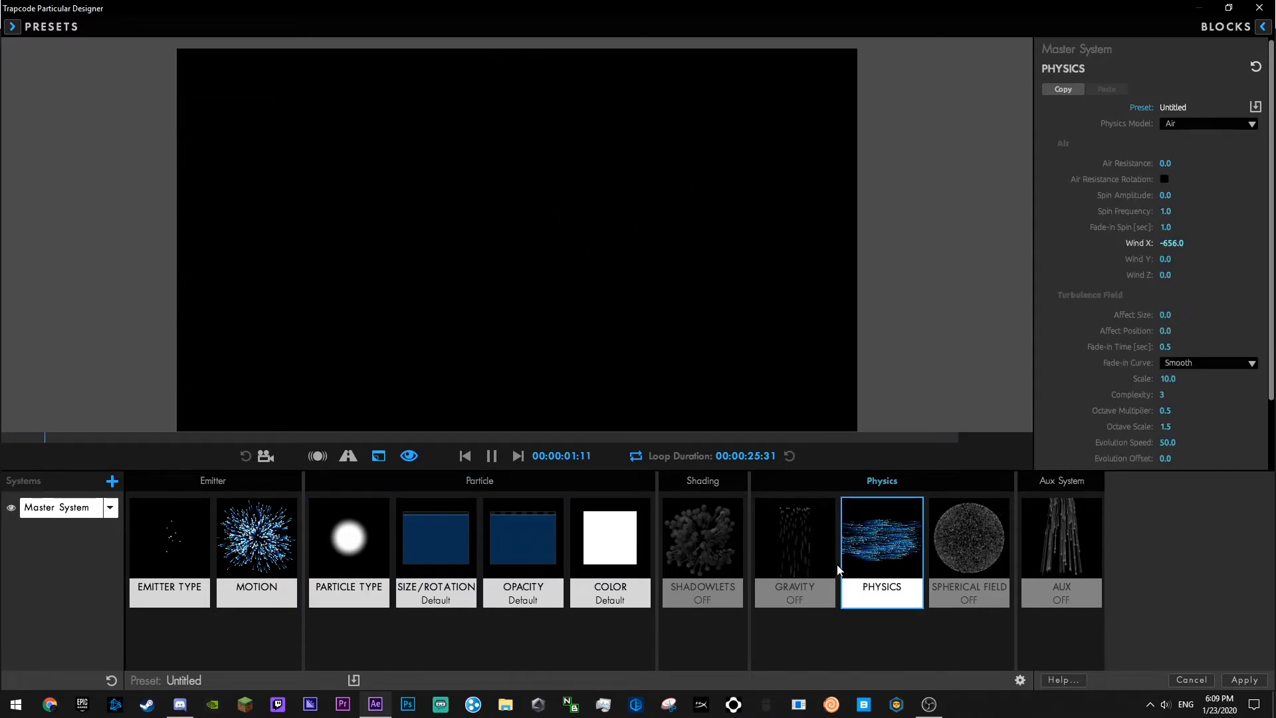
left_click(1254, 685)
key("ctrl+s")
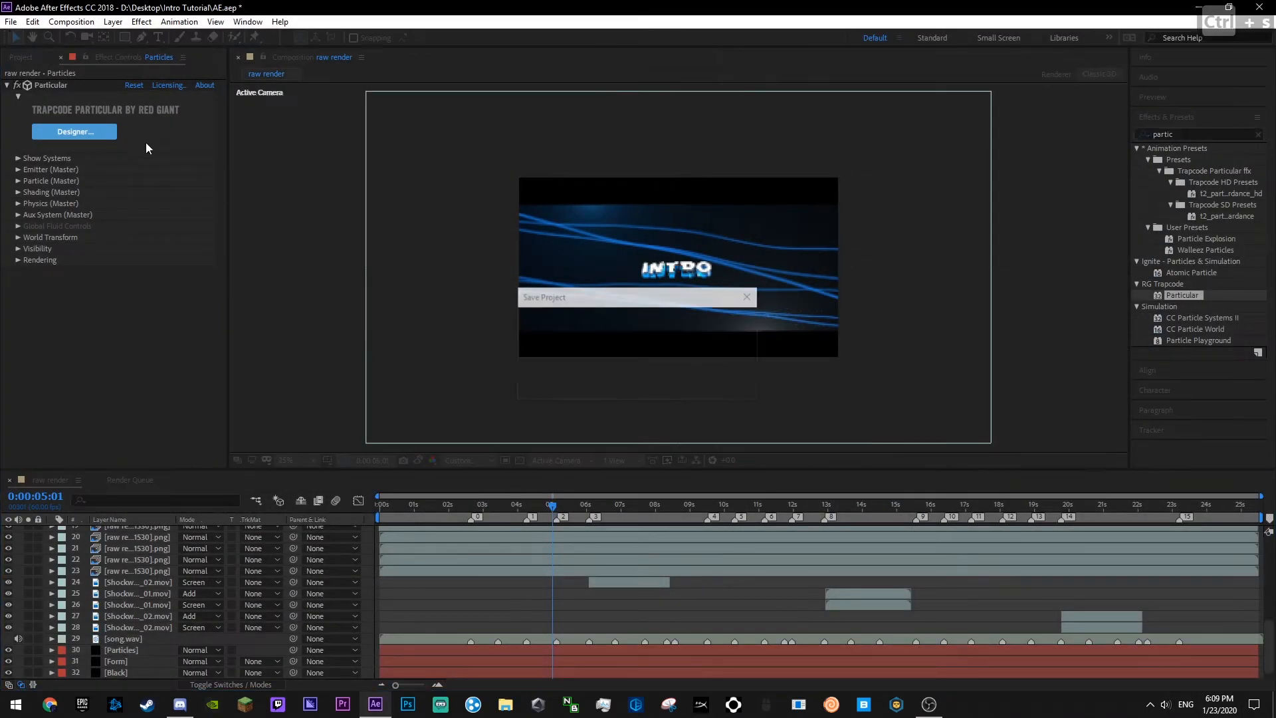
- Reopen the Particular designer, set the particle type to Sprite and choose the Bird sprite from Organic Matter
left_click(81, 133)
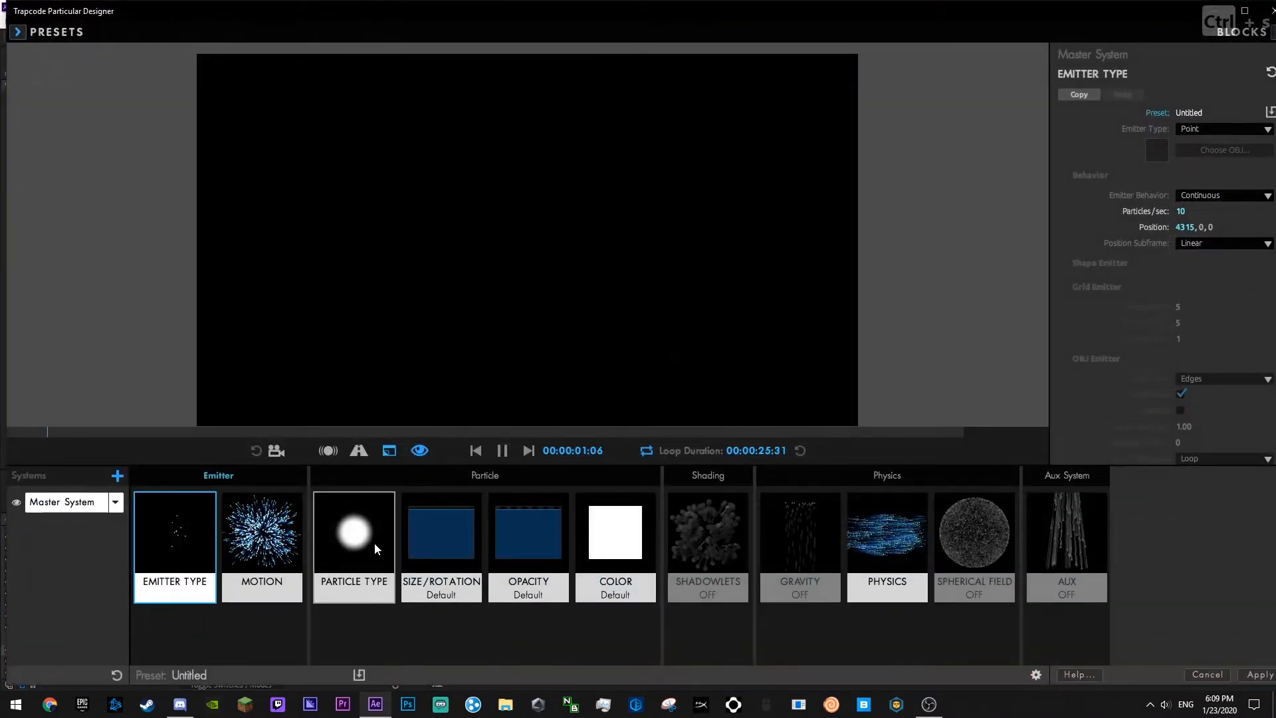
left_click(1216, 129)
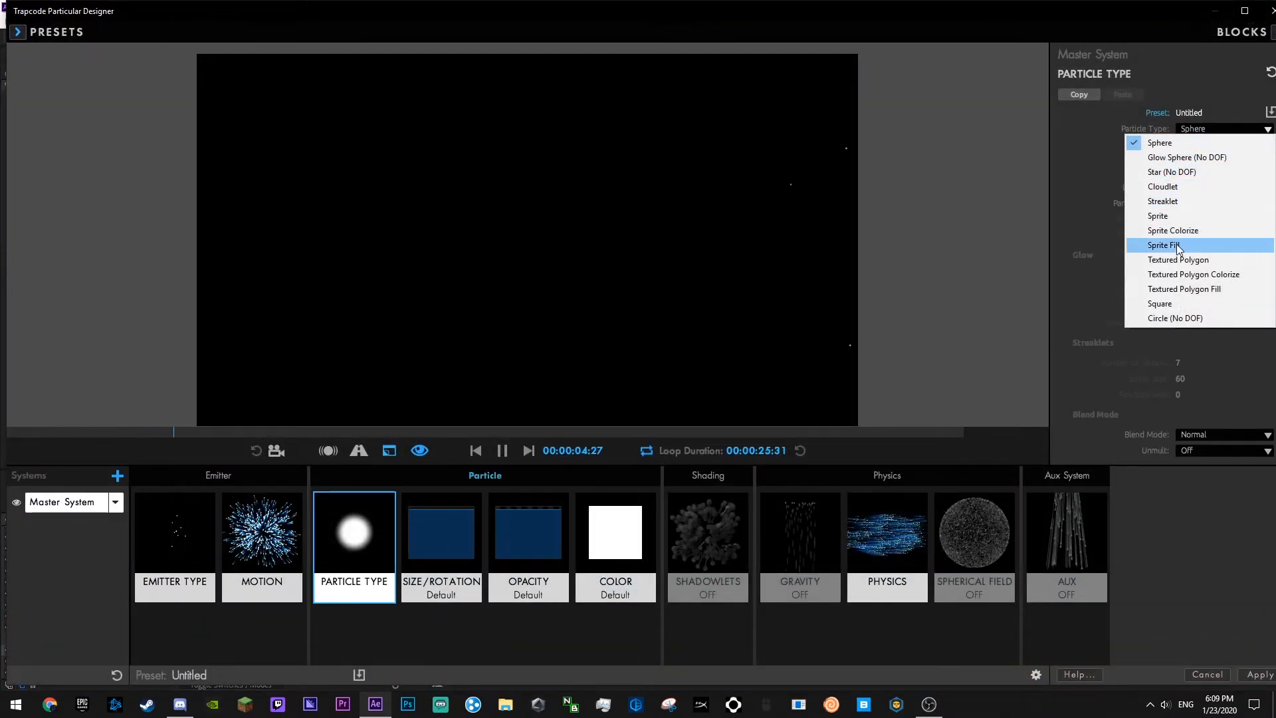
left_click(1171, 217)
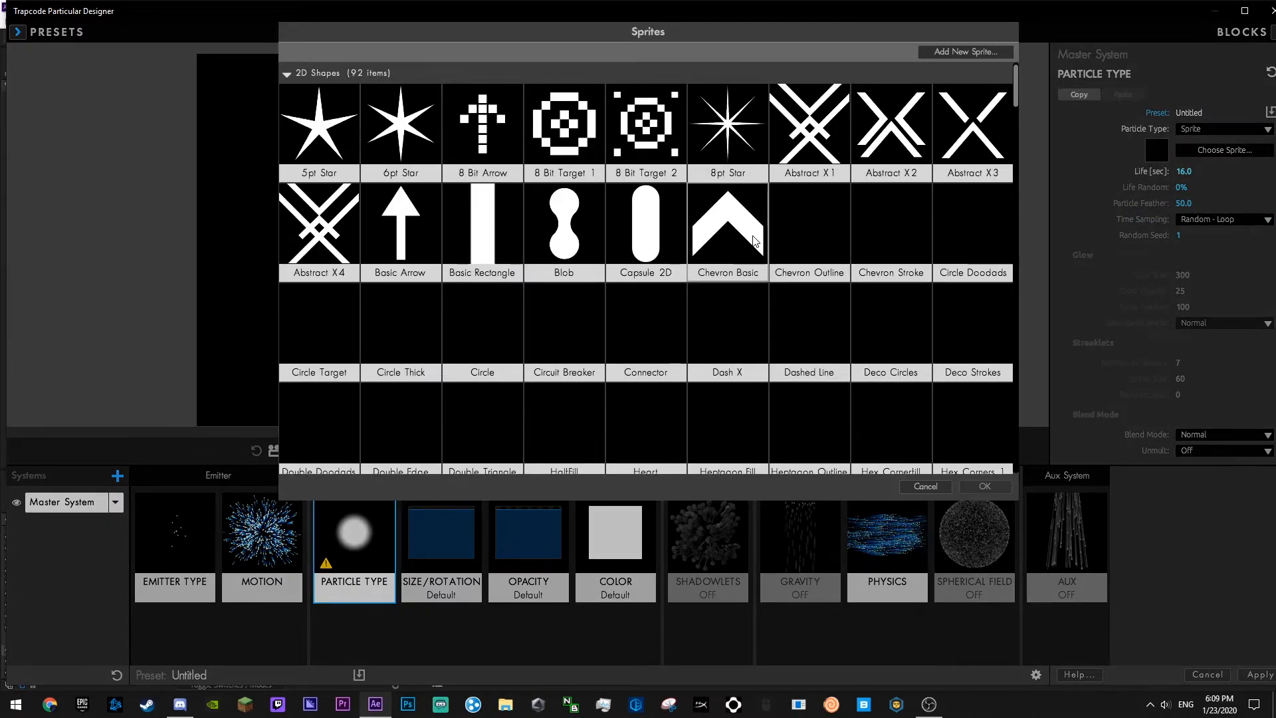
scroll(751, 233, "down", 5)
scroll(738, 228, "down", 10)
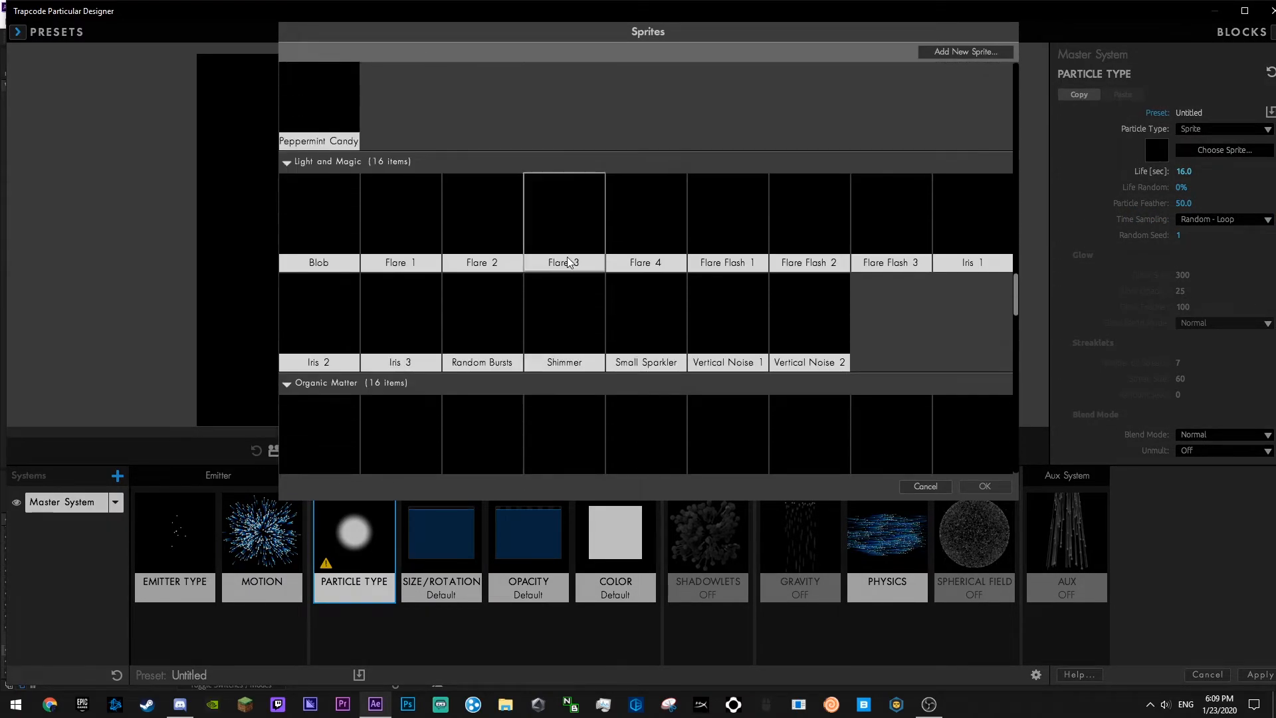
scroll(317, 259, "down", 5)
left_click(327, 210)
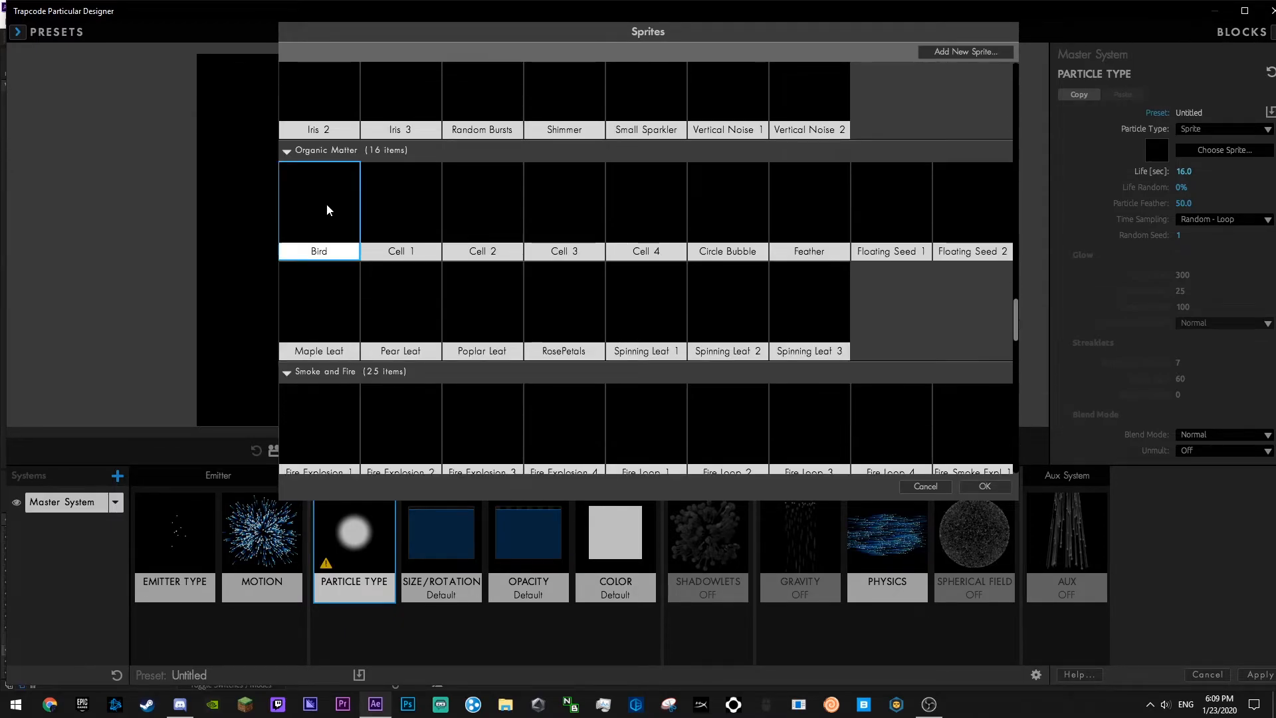
left_click(983, 486)
- Enlarge the bird particles and change their Orient to Motion option, applying the design and saving the project
left_click(423, 533)
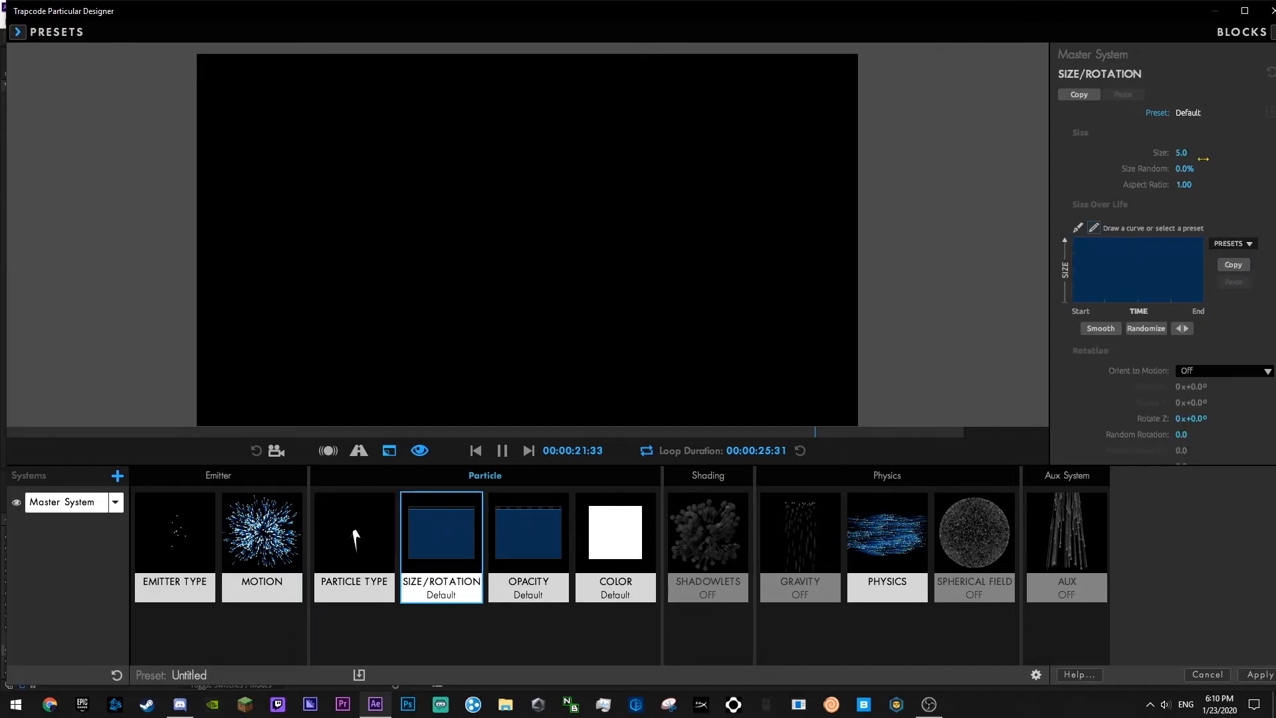
left_click_drag(1183, 153, 1218, 153)
scroll(1190, 338, "down", 1)
left_click(1197, 331)
left_click(1207, 358)
left_click(1261, 677)
key("ctrl+s")
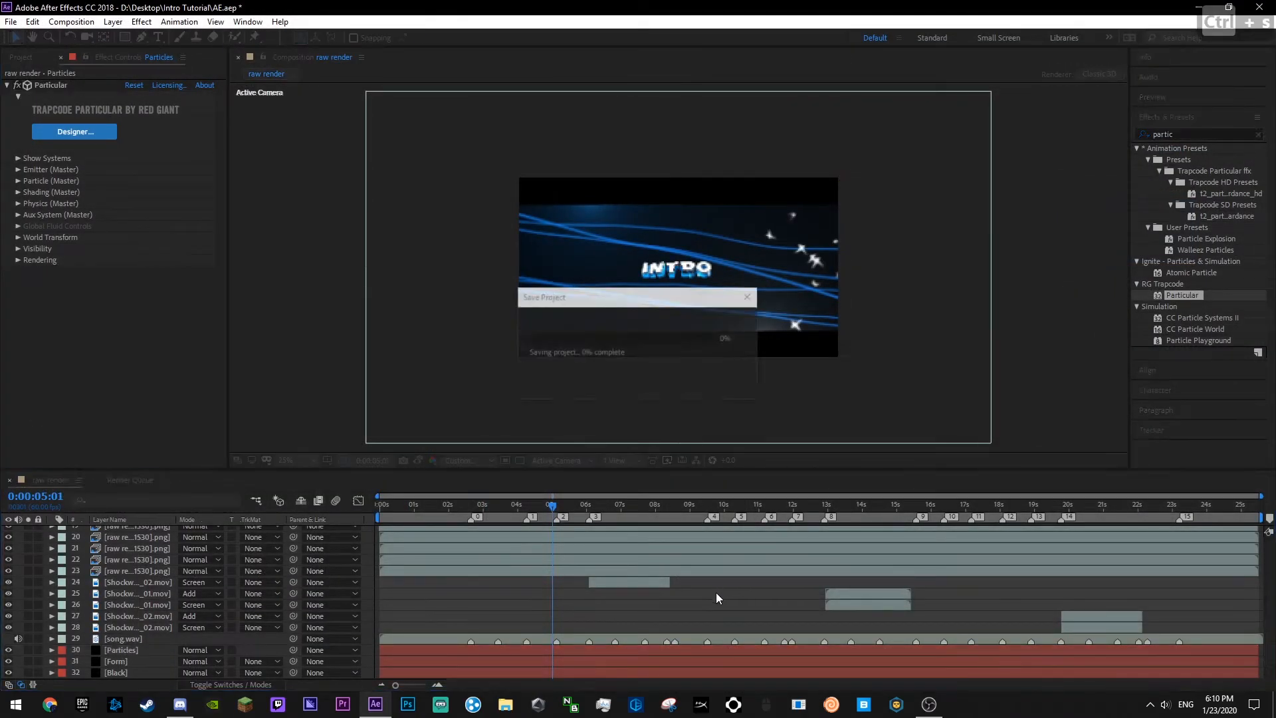
- Turn off Depth of Field in the rendering settings of the Particles layer's Particular effect
left_click(123, 651)
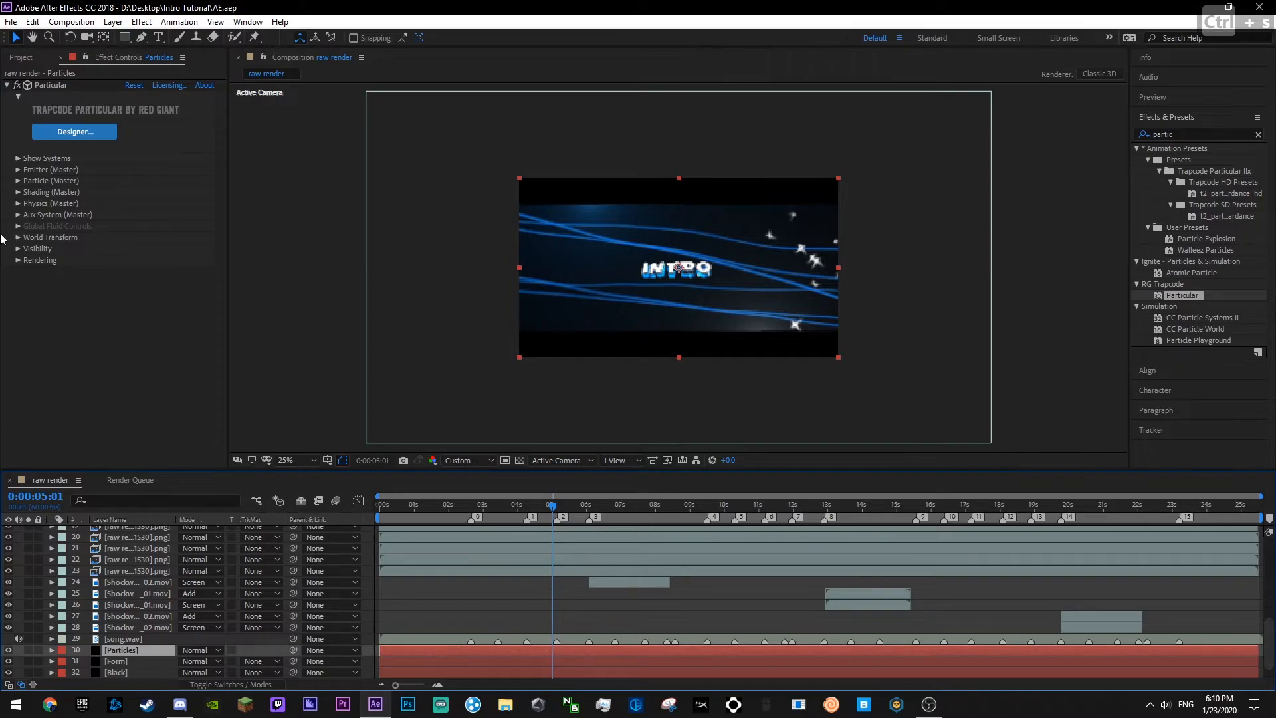
left_click(18, 259)
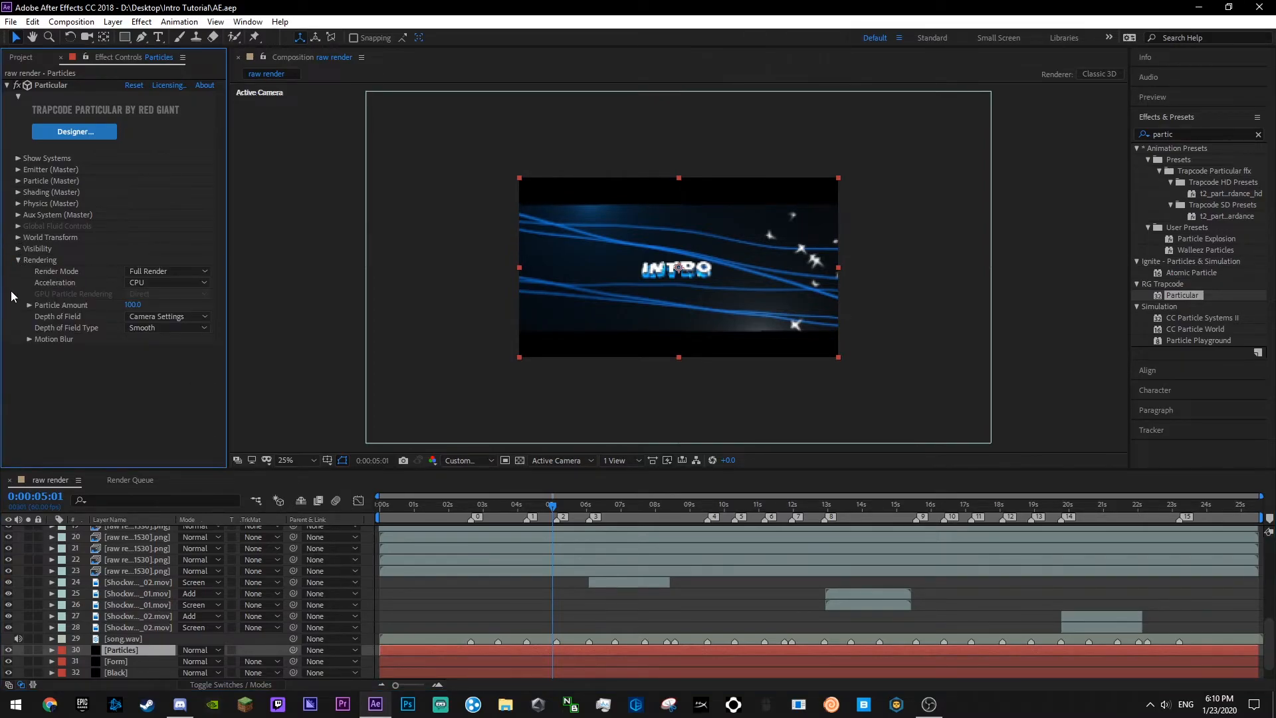
left_click(142, 318)
left_click(158, 330)
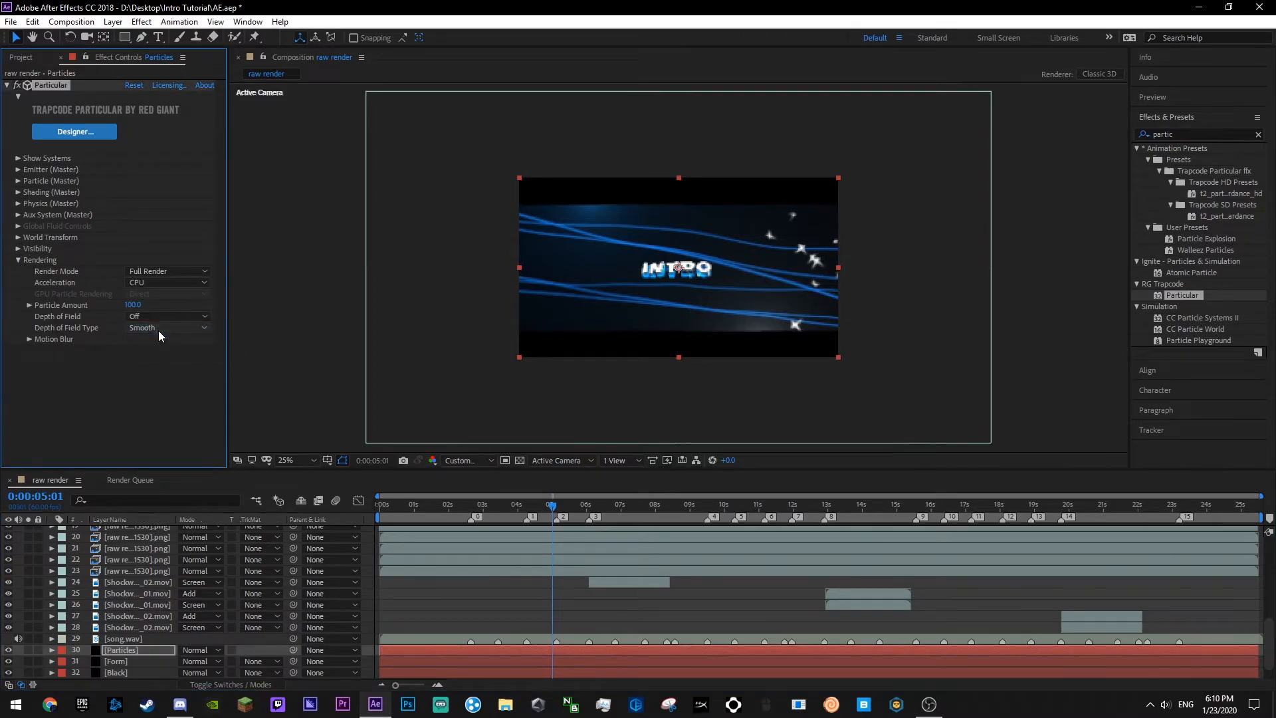
left_click(17, 260)
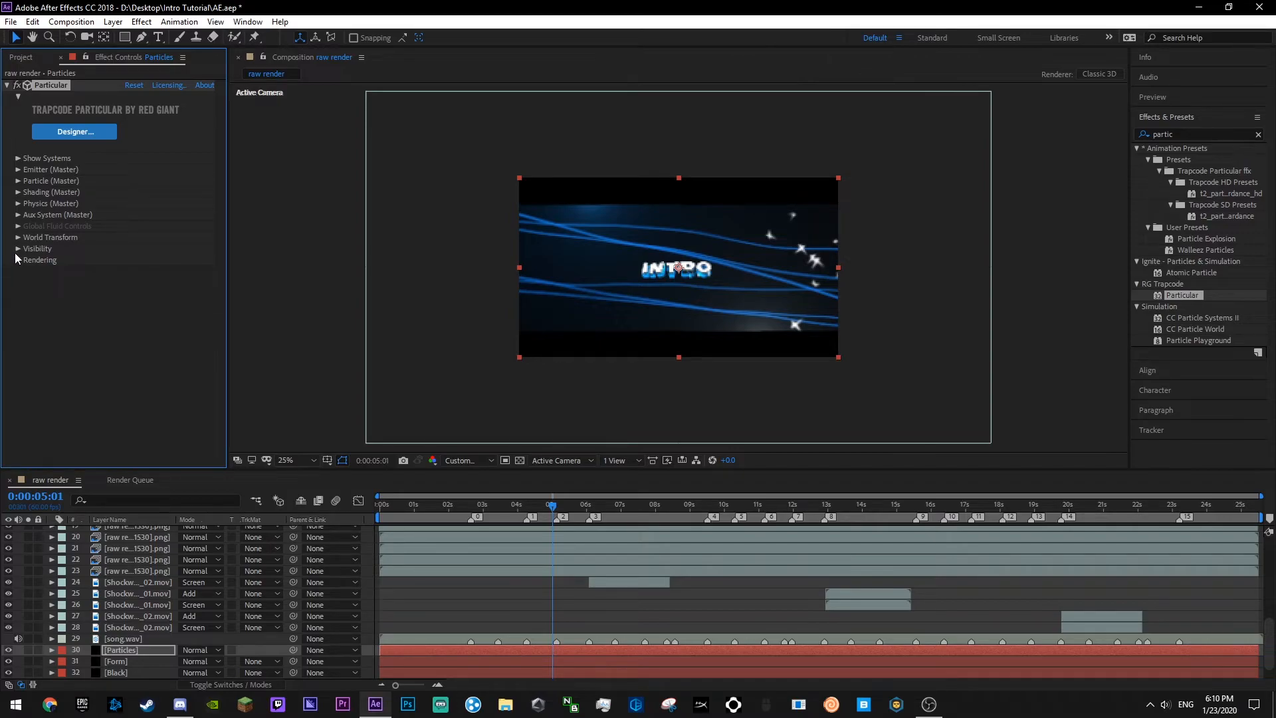
- Set Pre Run to 100% in the emitter's Emission Extras and save the project
left_click(17, 170)
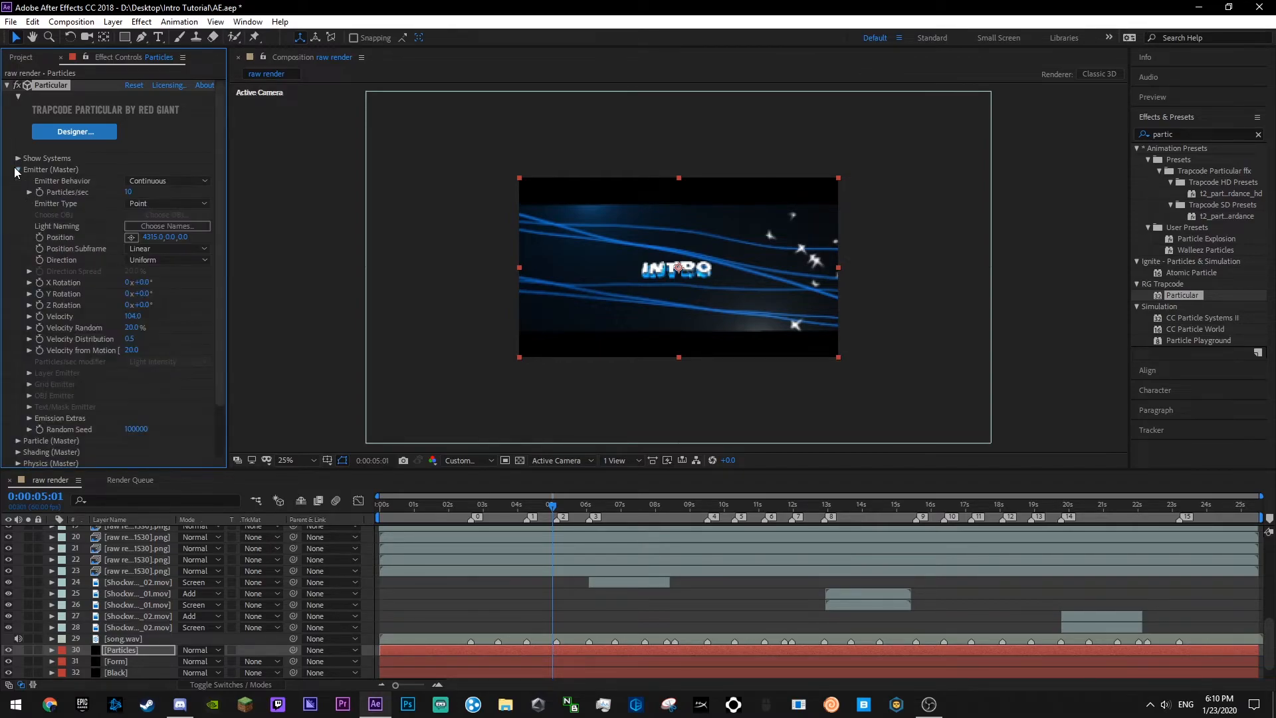
left_click(27, 418)
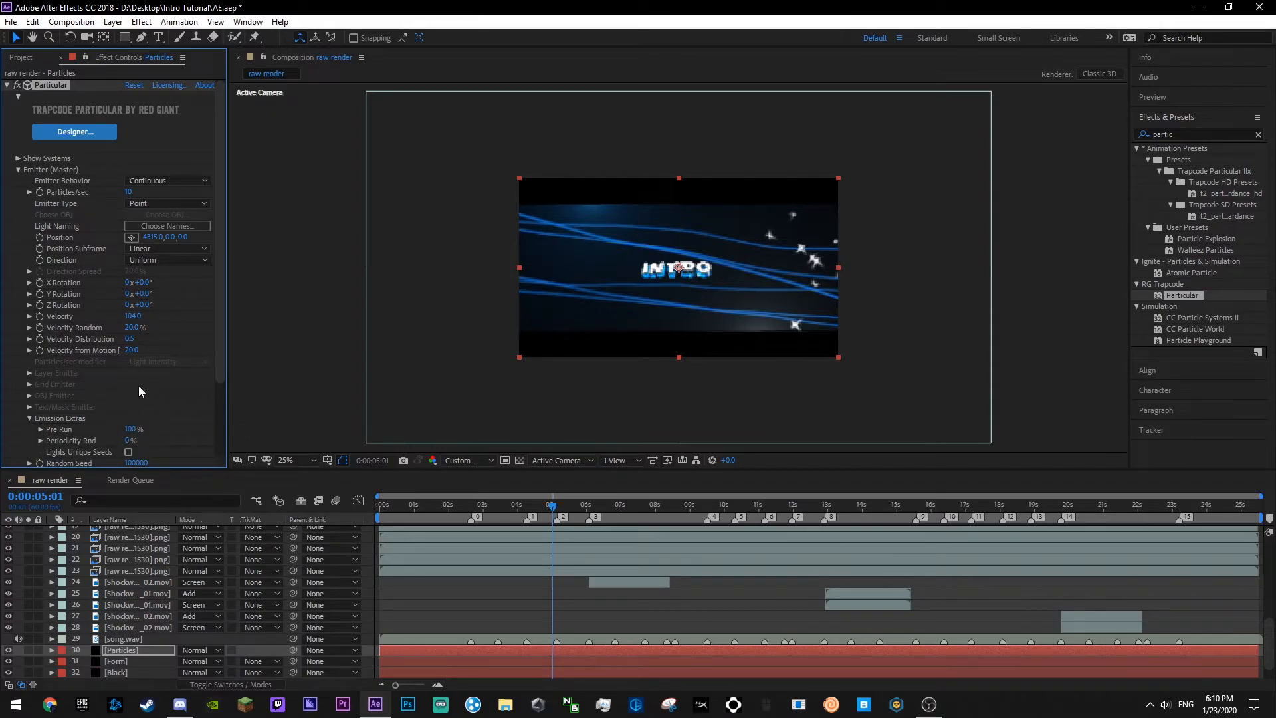
key("ctrl+s")
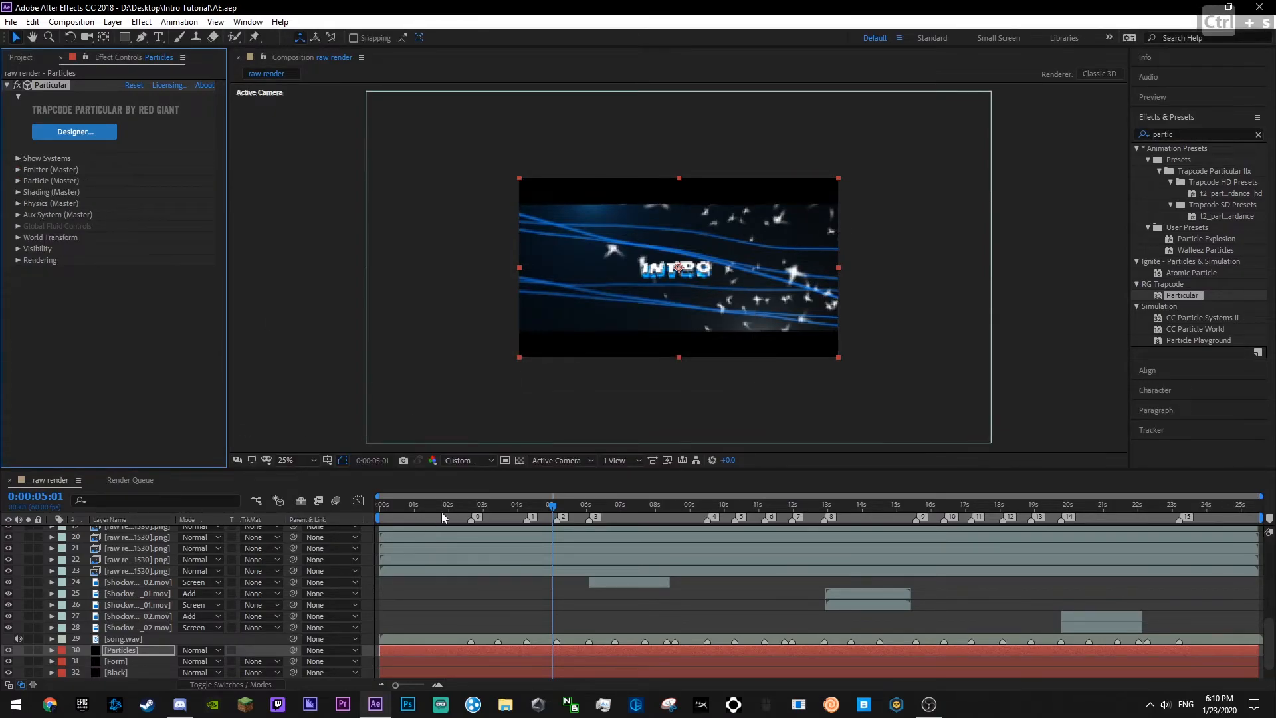
- Scrub the opening seconds, return to the start, align the Particles layer's end with the composition's end and save the project
left_click_drag(435, 509, 647, 542)
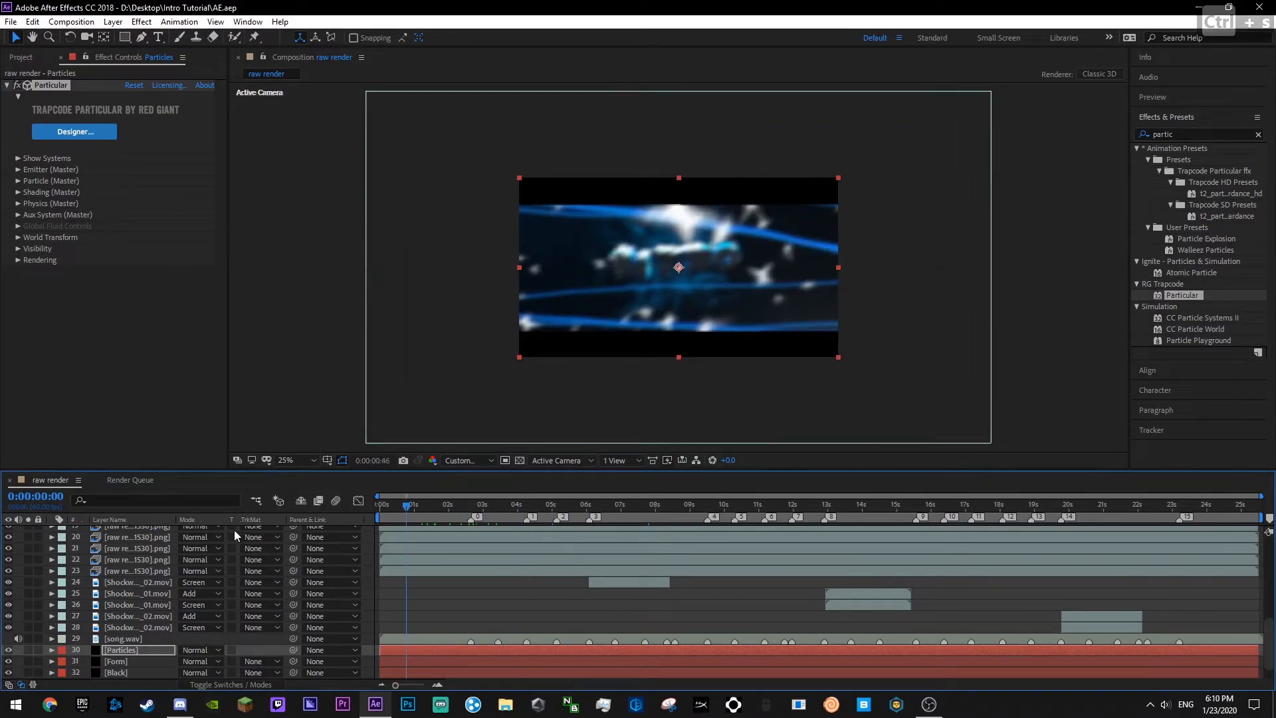
key("Home")
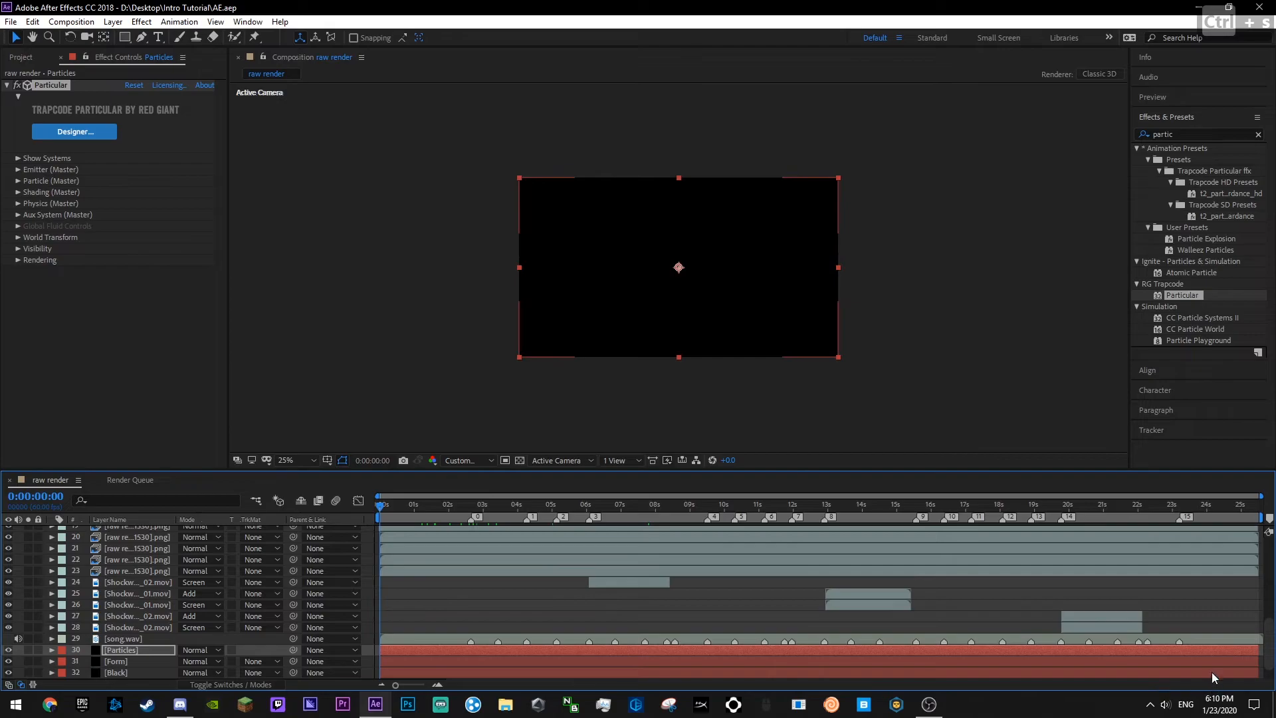
left_click_drag(1222, 651, 1264, 671)
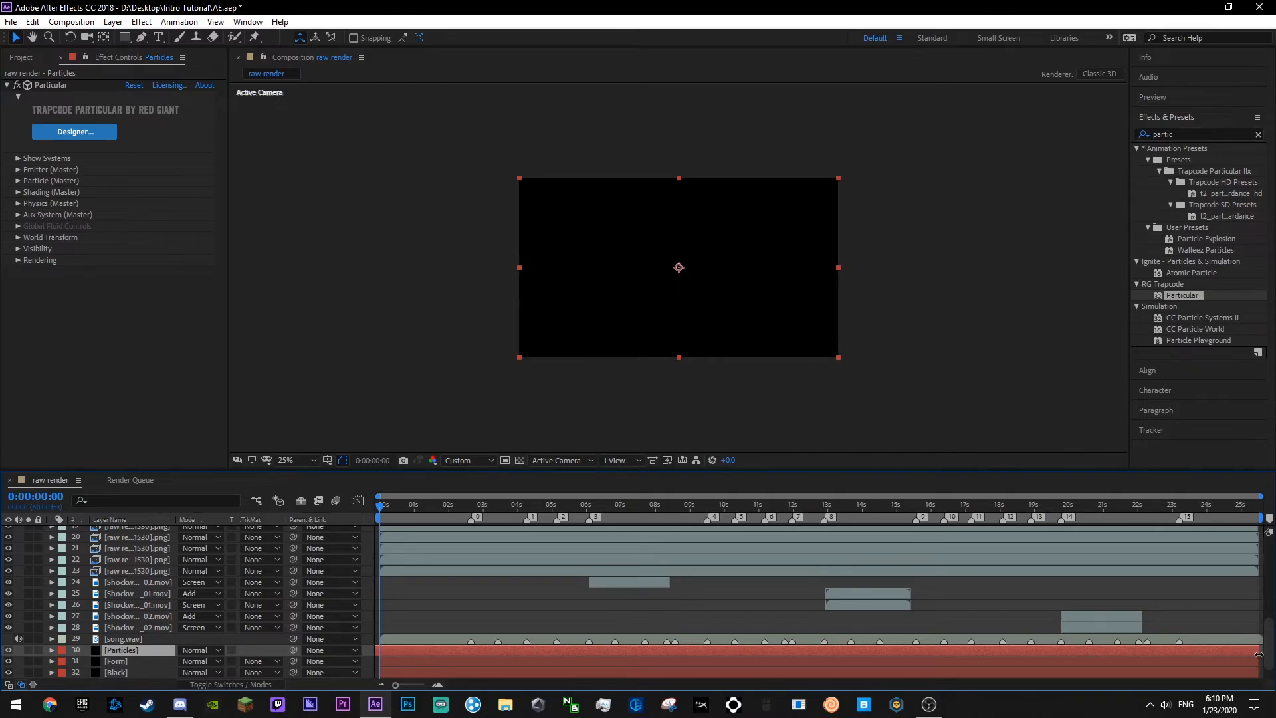
key("F2")
key("ctrl+s")
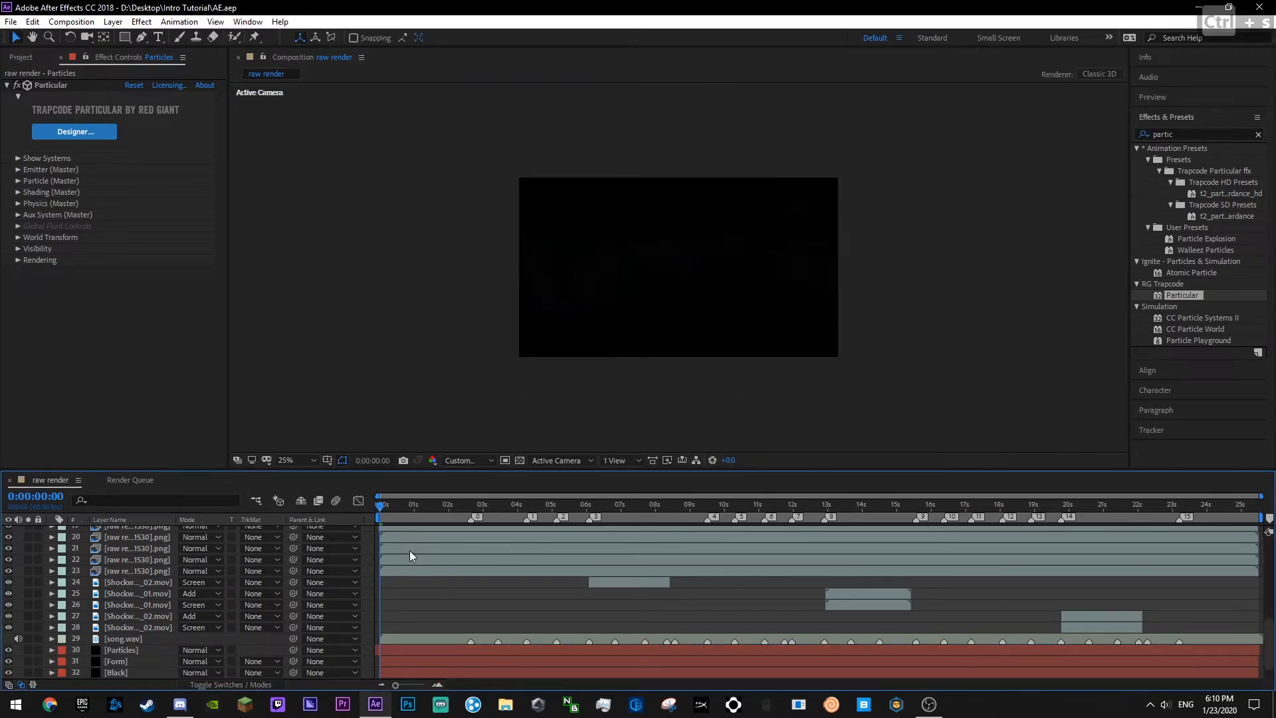
- Play back the intro from the start to check the bird particles against the strings and text
key("space")
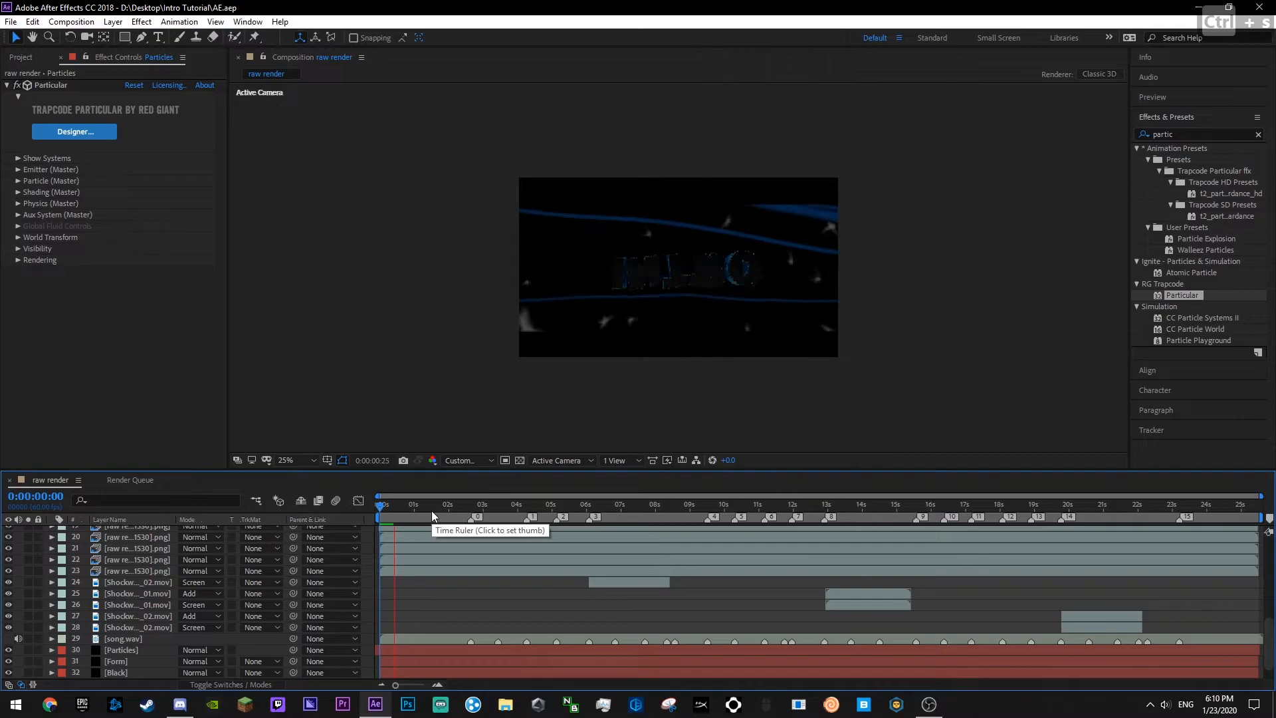
key("space")
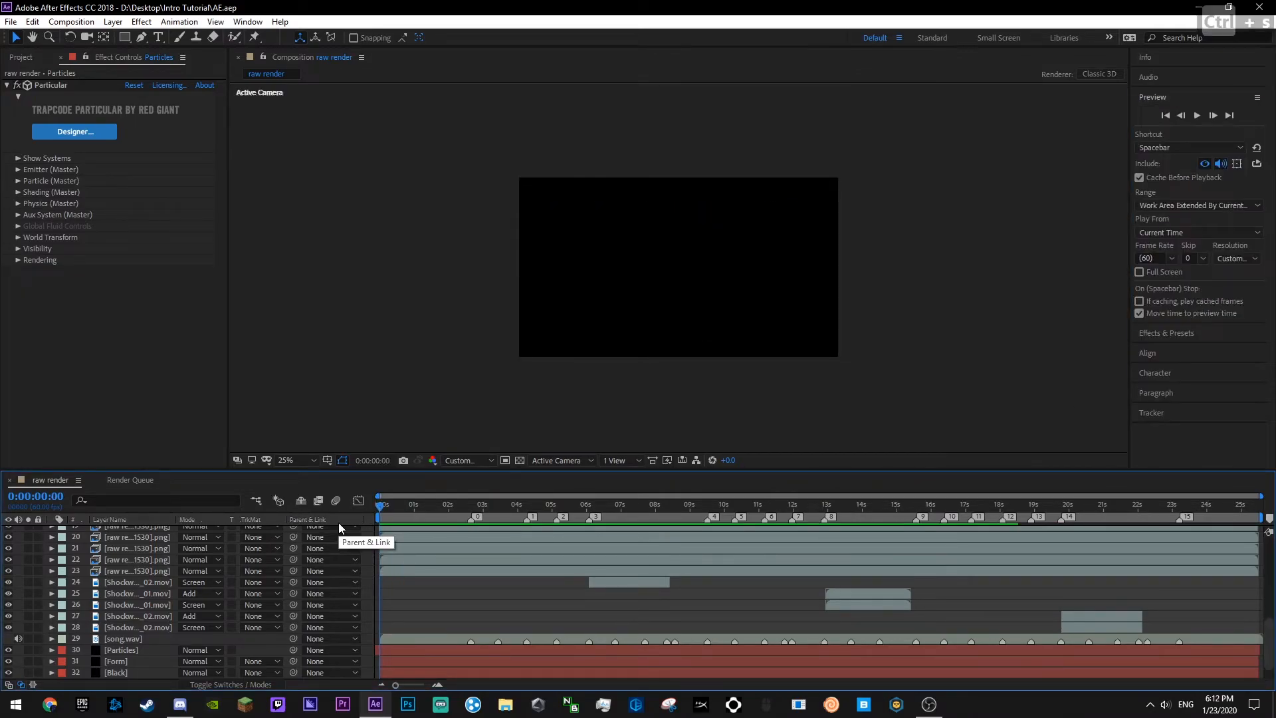
key("space")
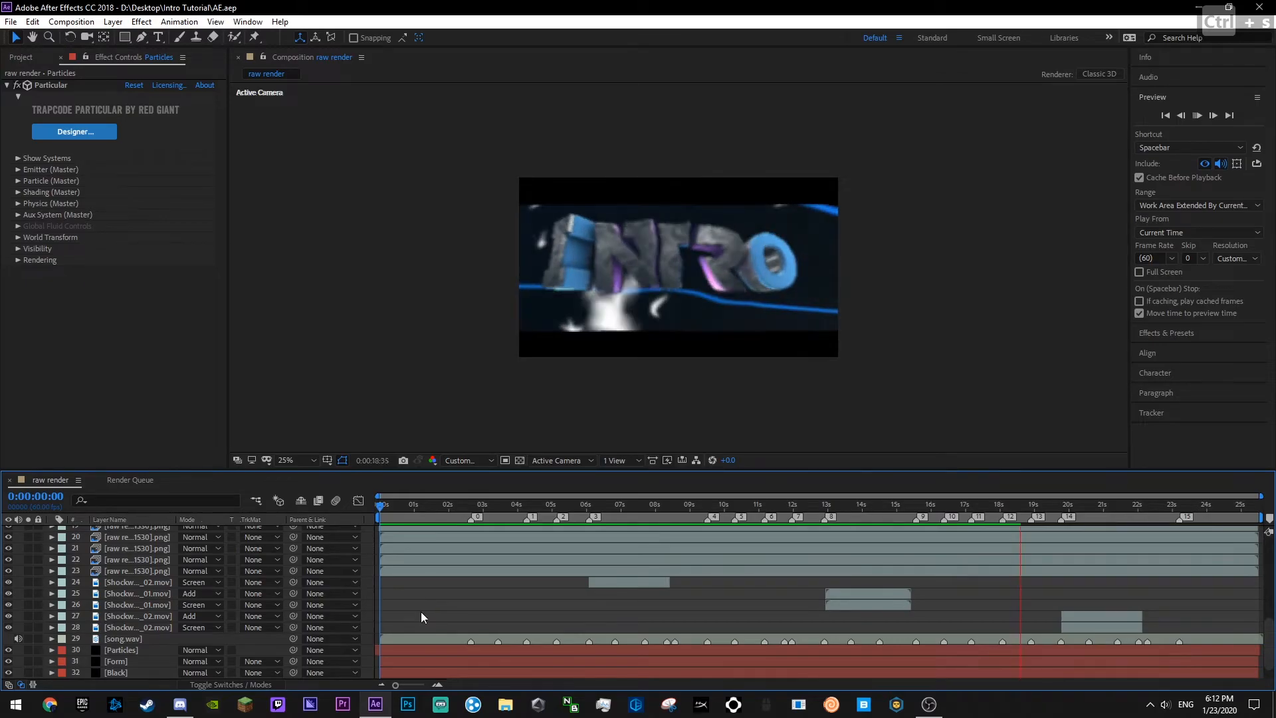
- Show the full effects list, save the project and preview the intro from 0:00:00:21
left_click(1167, 333)
left_click_drag(1270, 158, 1259, 198)
left_click_drag(421, 507, 391, 510)
key("ctrl+s")
key("space")
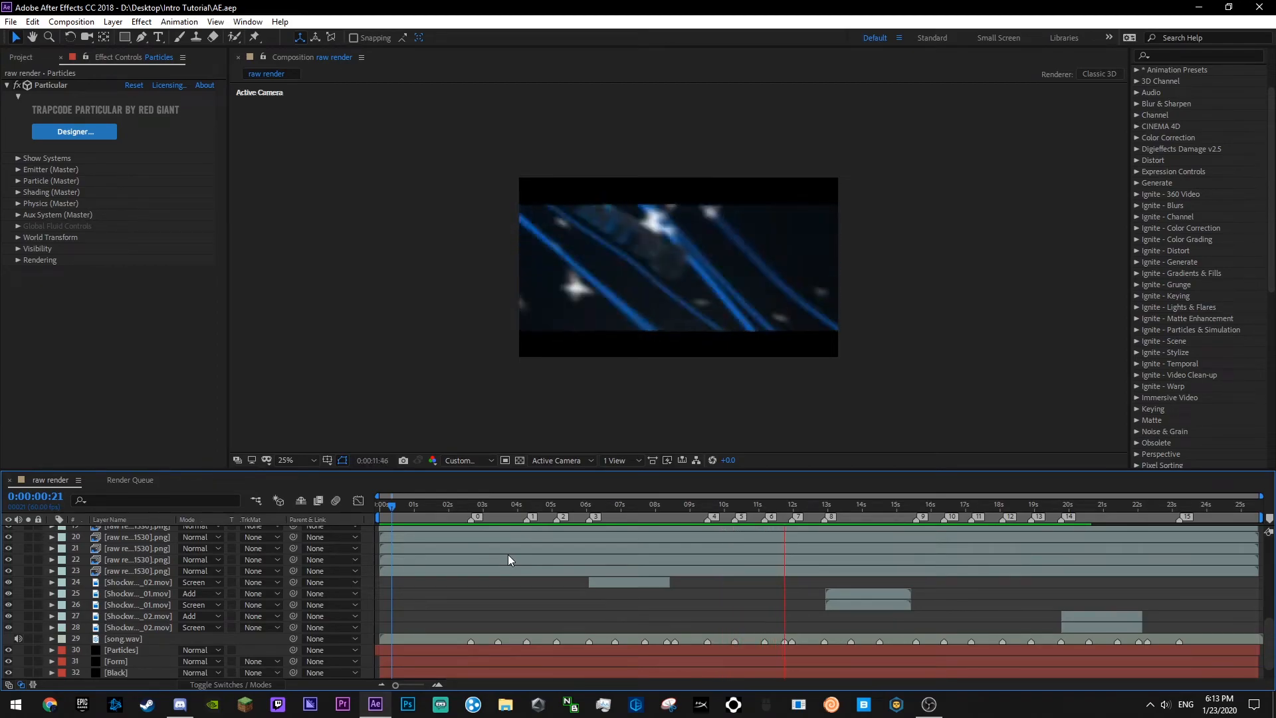
- Create a new solid layer named Smoke directly above the Black layer and save the project
left_click_drag(618, 517, 521, 573)
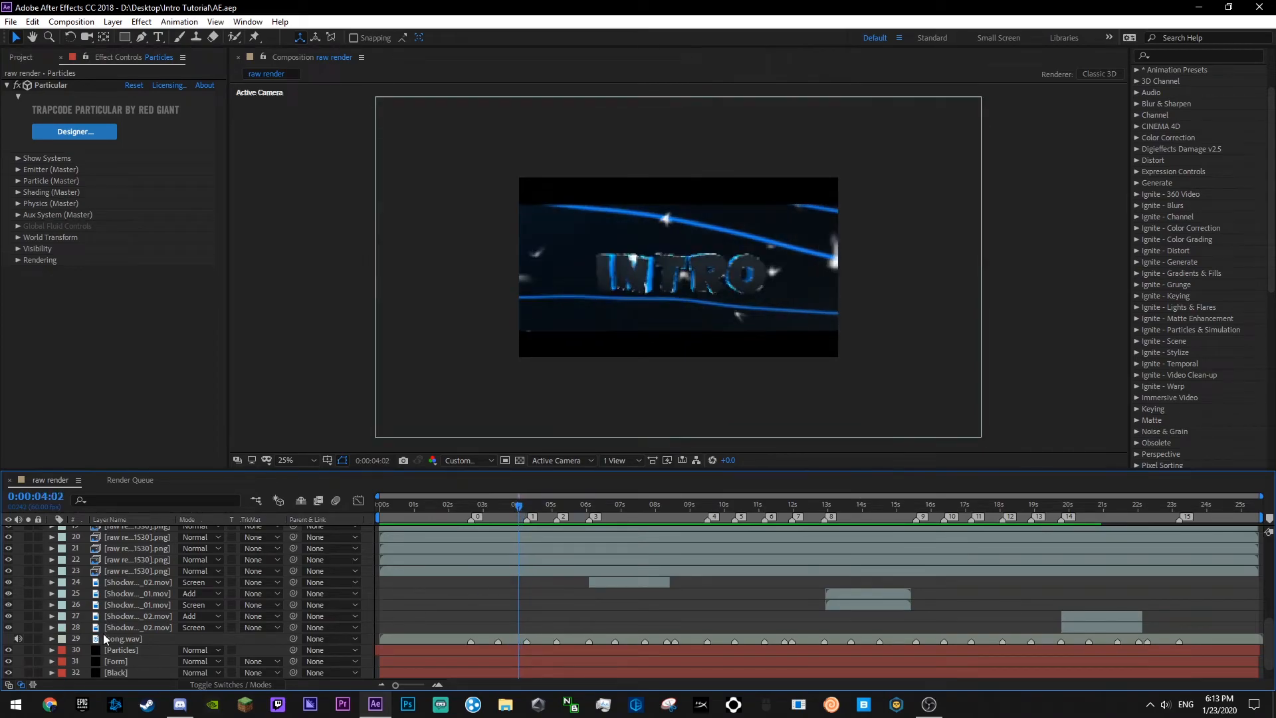
scroll(119, 654, "down", 1)
left_click(118, 650)
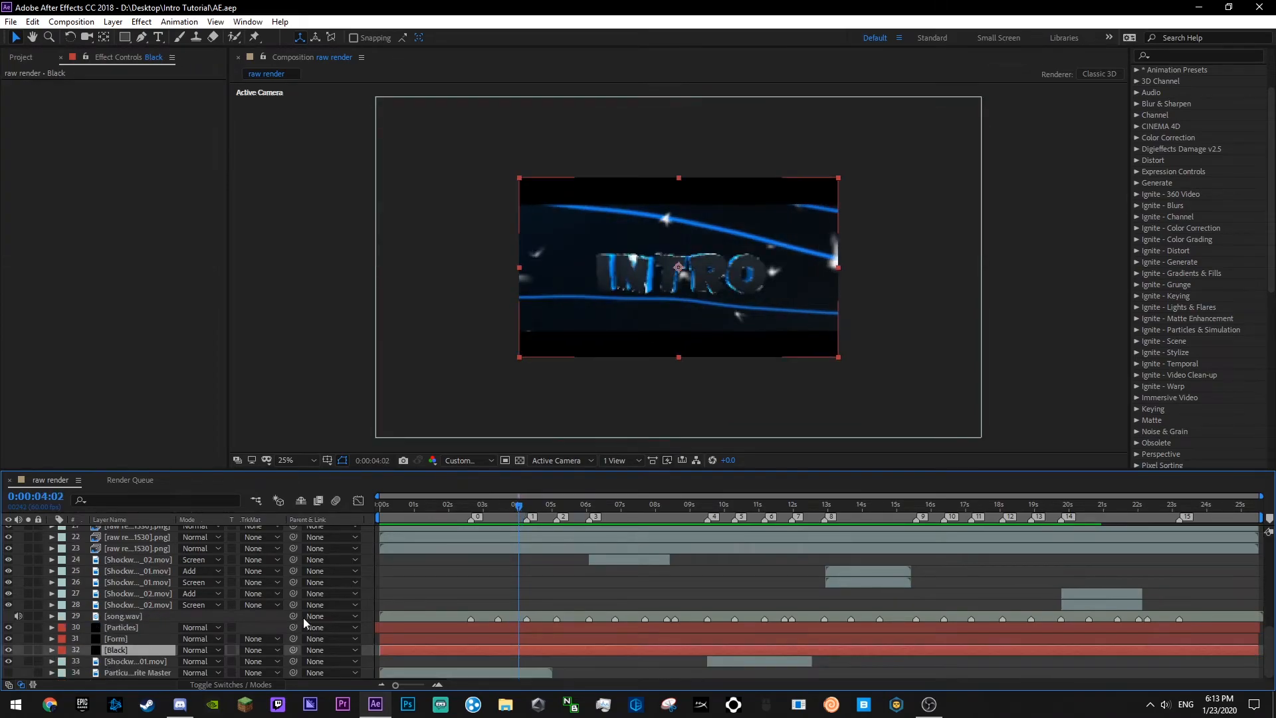
right_click(362, 607)
mouse_move(425, 464)
left_click(572, 499)
type("Smoke")
key("Return")
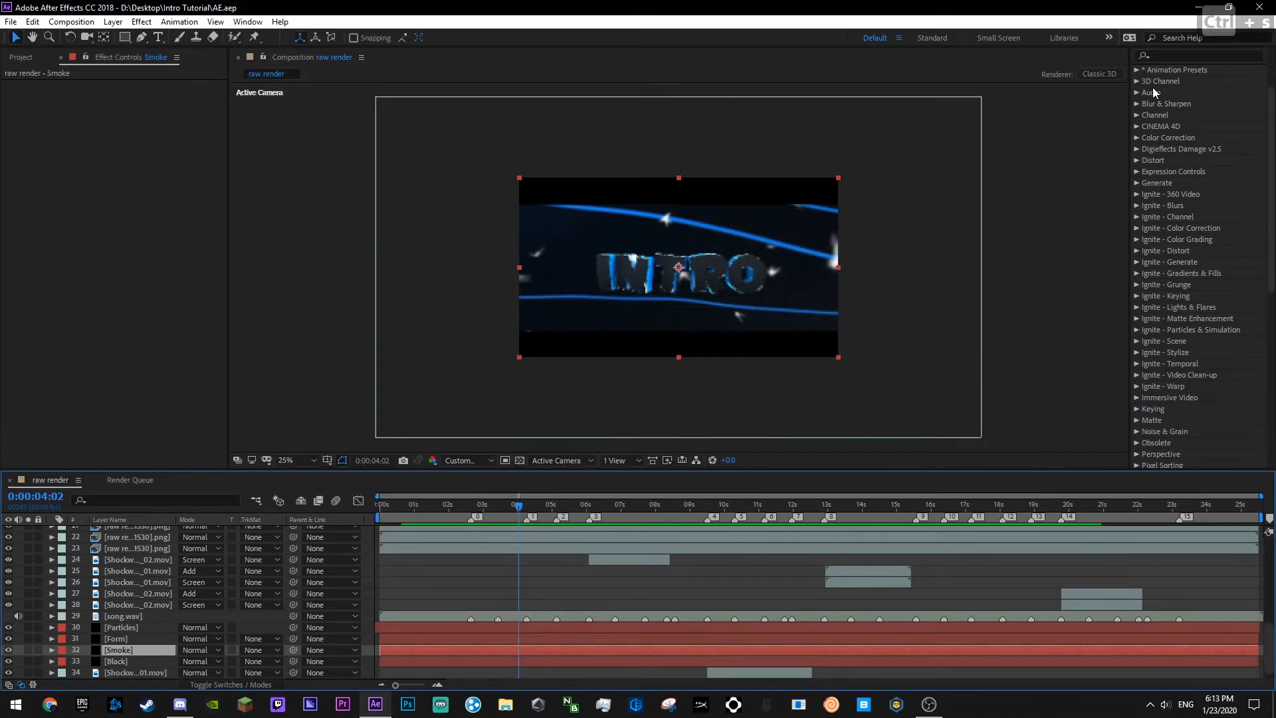
key("ctrl+5")
- Find the Trapcode Form effect, apply it to the Smoke layer, and open its Designer
type("foer")
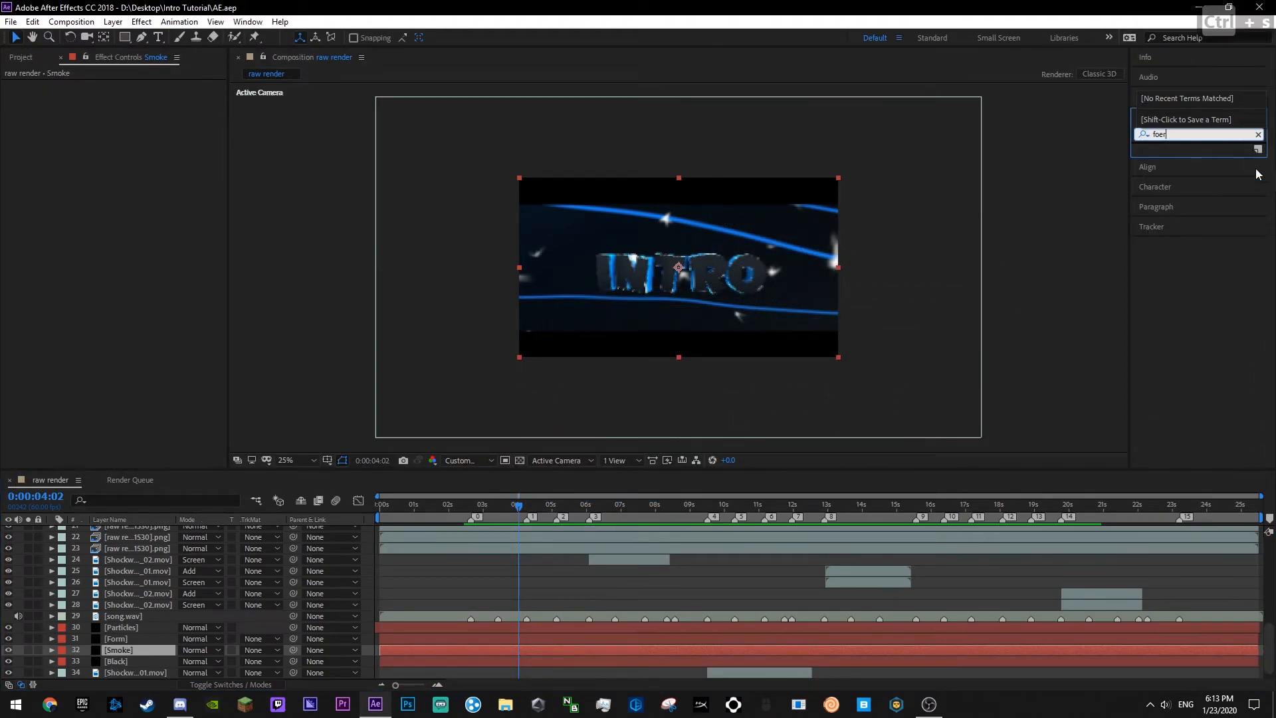
key("BackSpace")
type("rm")
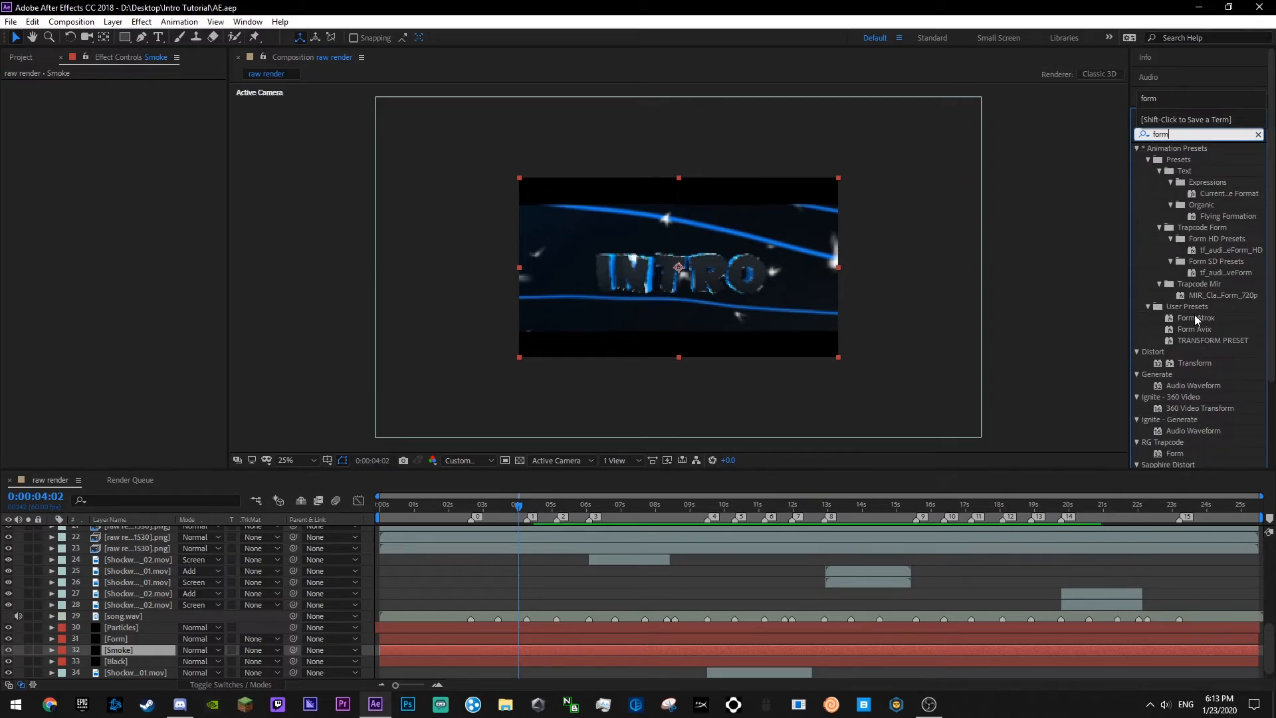
left_click_drag(1173, 452, 1161, 507)
left_click_drag(1169, 456, 140, 233)
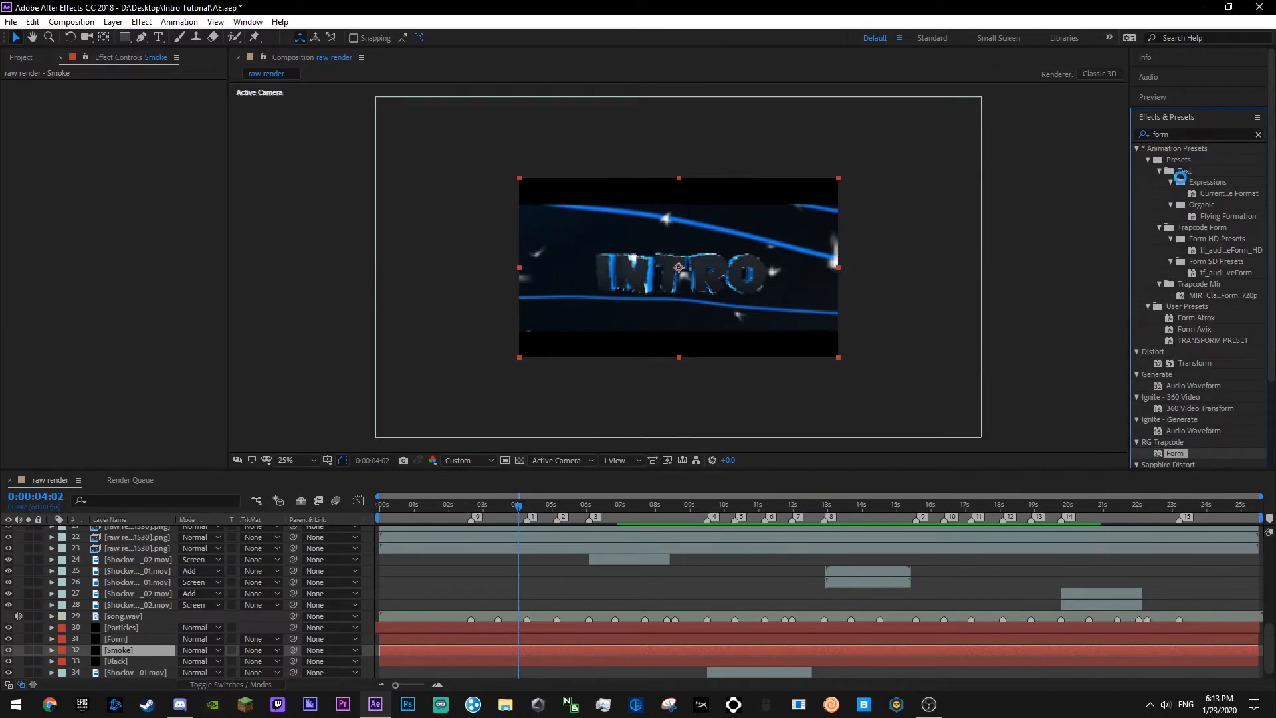
left_click(1259, 135)
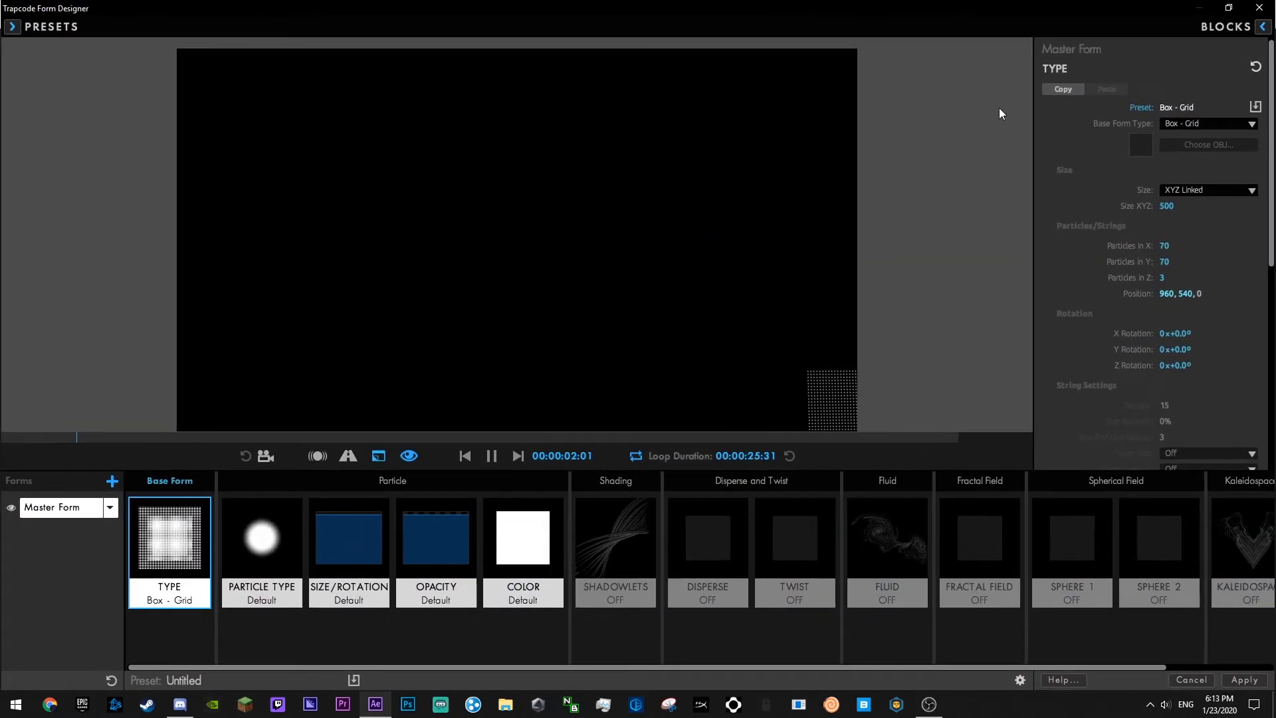
- Set the base form type to Sphere - Layered and its X and Y position to 0
left_click(1192, 125)
left_click(1205, 151)
left_click(1207, 124)
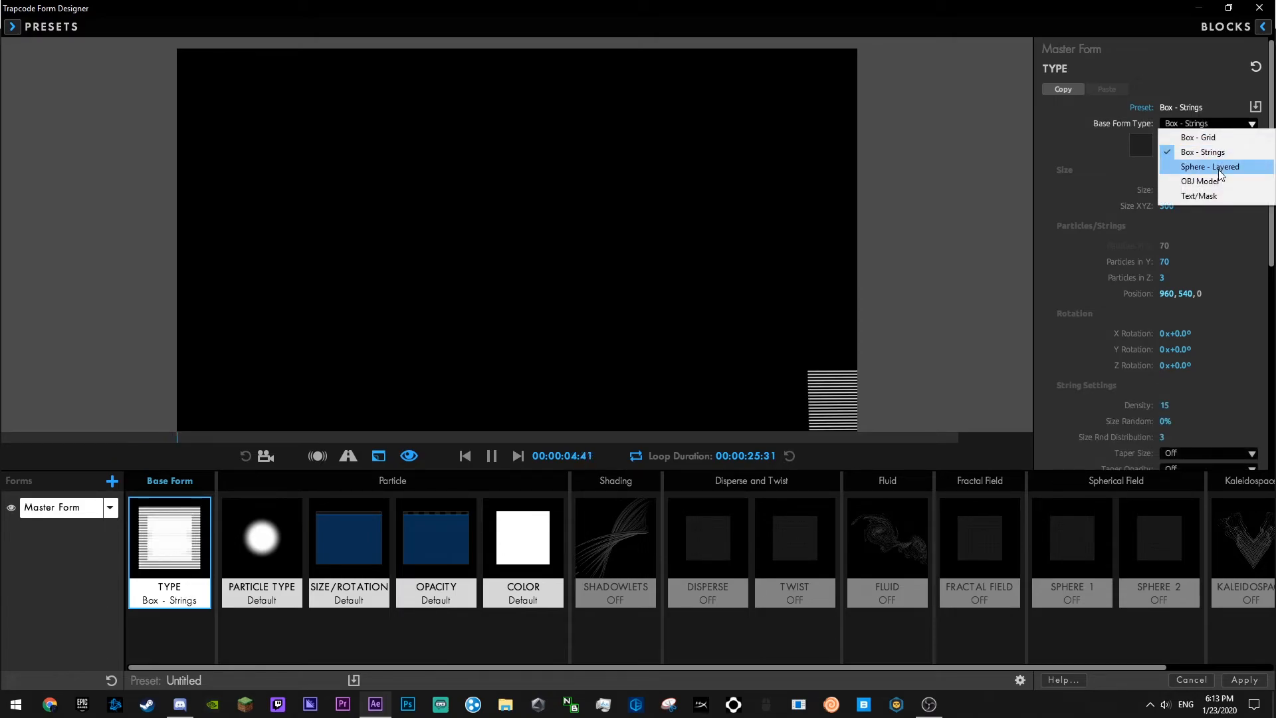
left_click(1206, 166)
left_click(1166, 294)
type("0")
key("Return")
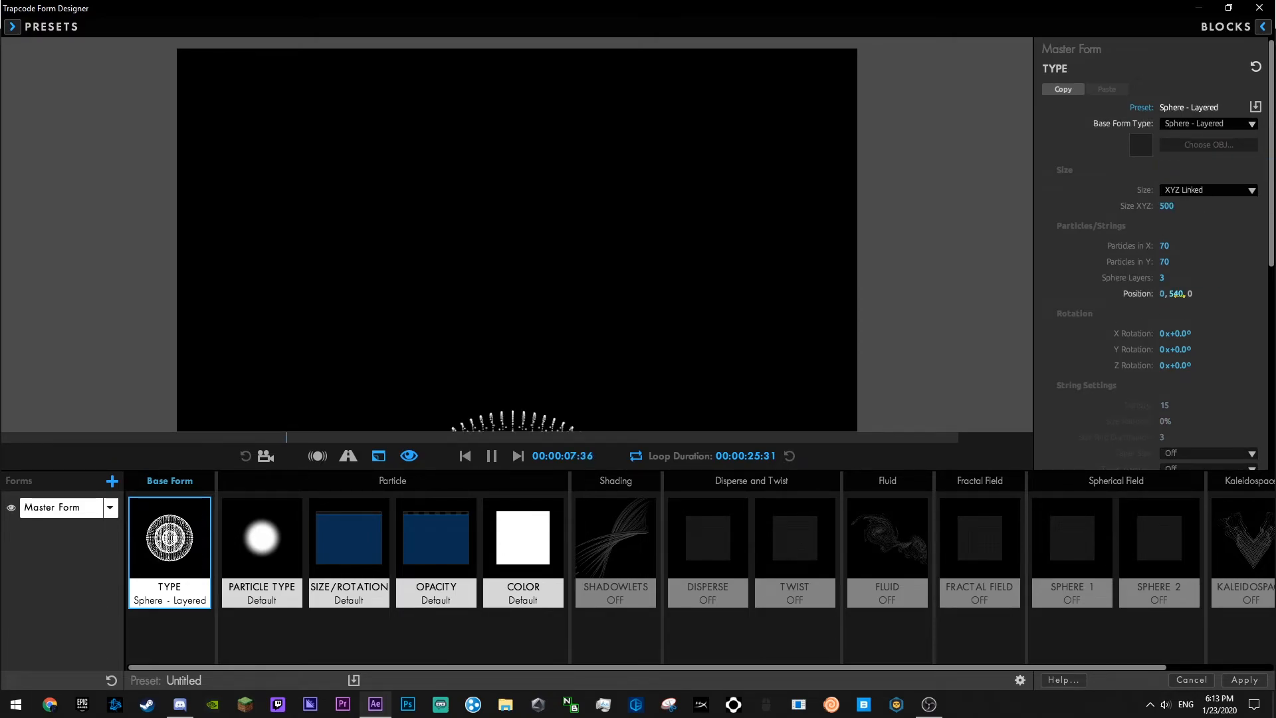
left_click(1177, 295)
type("0")
key("Return")
- Set the sphere's linked XYZ size to 10000 and its particles in X and Y to 95
left_click(1179, 191)
left_click(1180, 204)
left_click(1165, 206)
type("1")
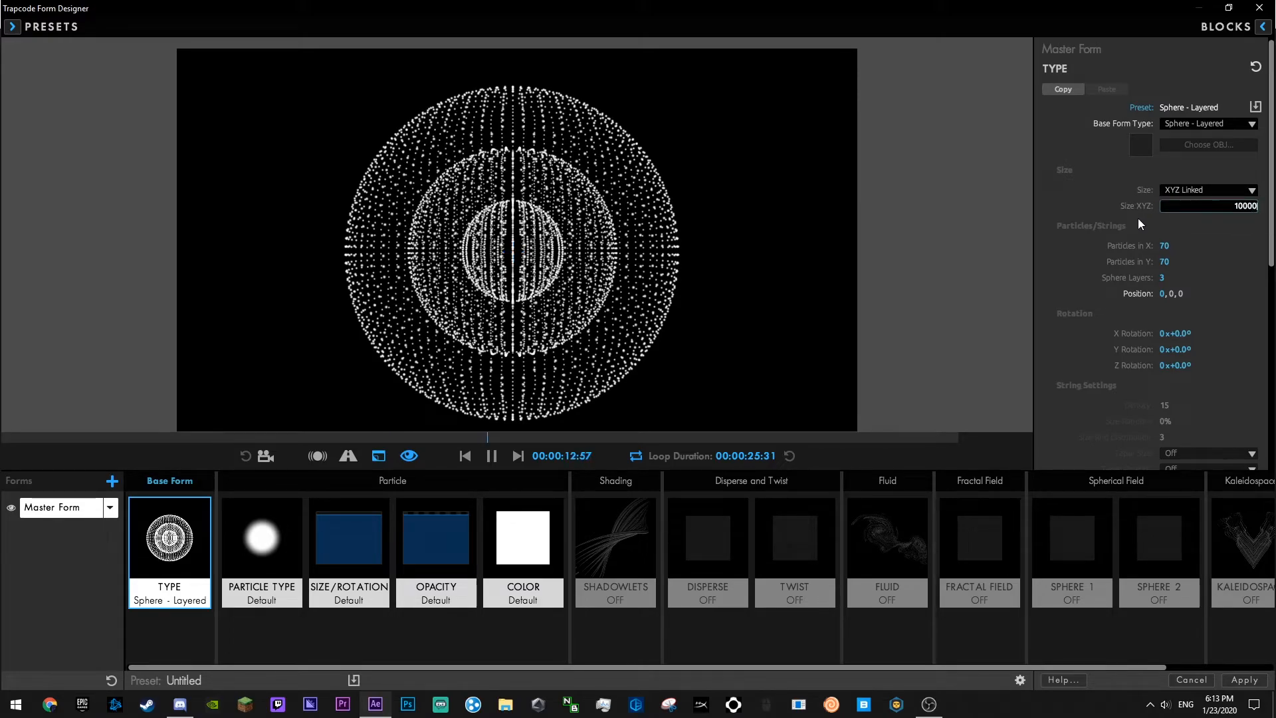
type("0000")
key("Return")
left_click(1164, 246)
type("95")
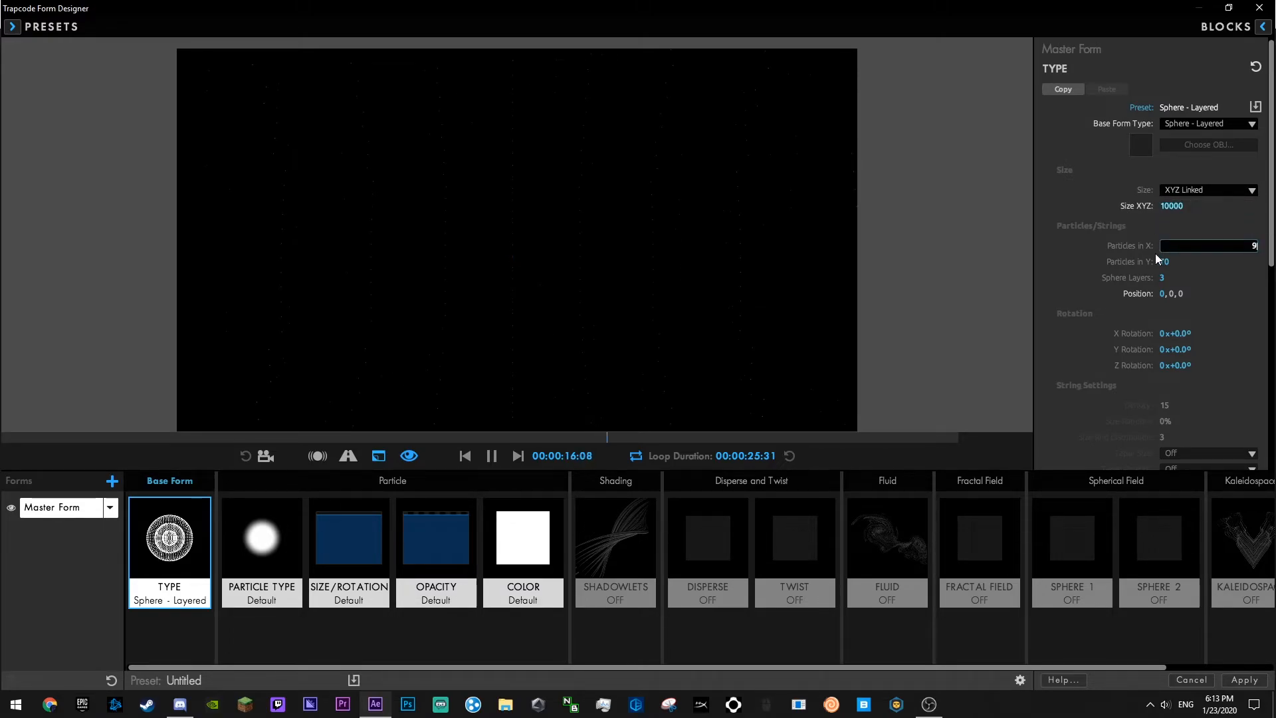
key("Return")
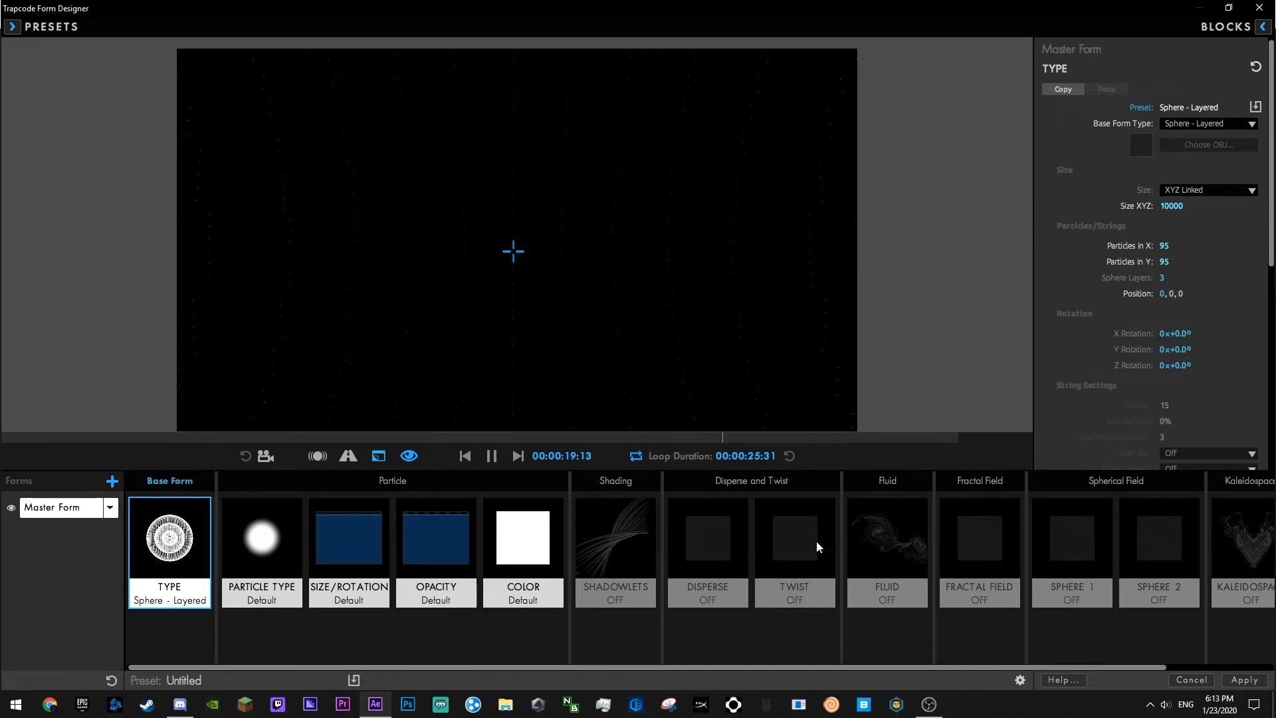
- Enable dispersion with a Disperse value of about 139 and change the particle type to Cloudlet
left_click(722, 570)
left_click_drag(1167, 122, 1206, 123)
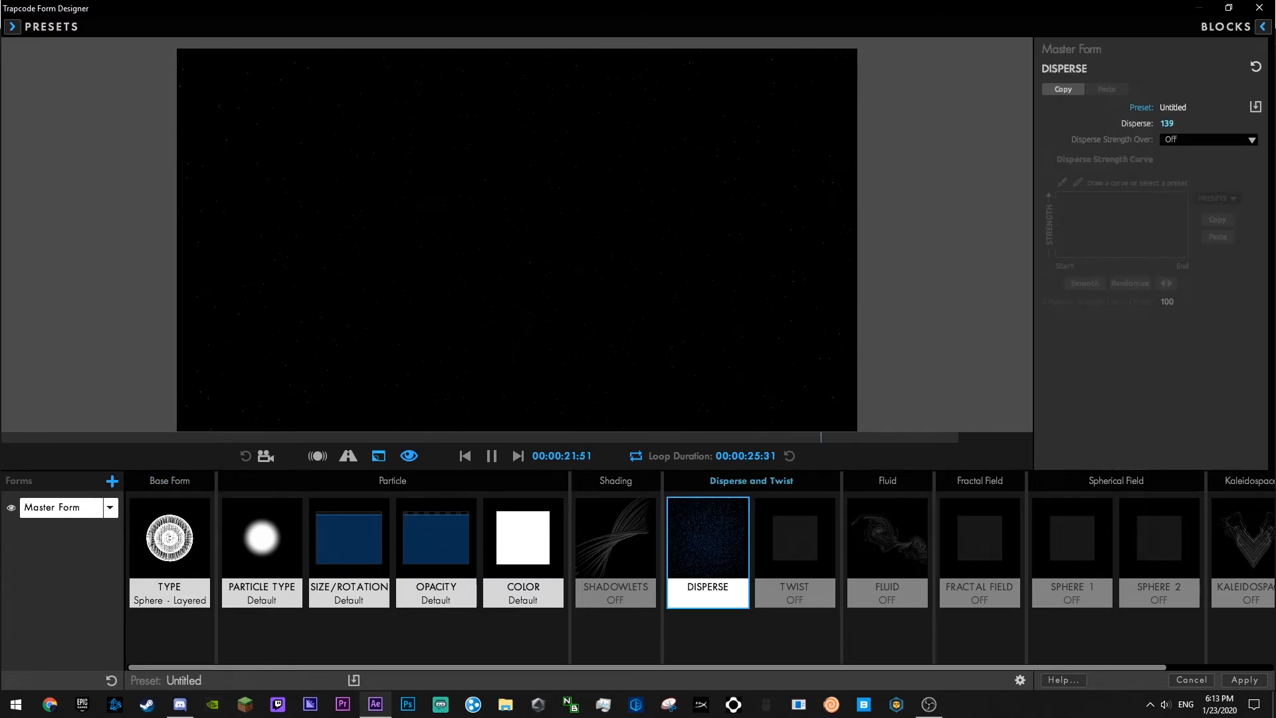
left_click(286, 552)
left_click(1186, 124)
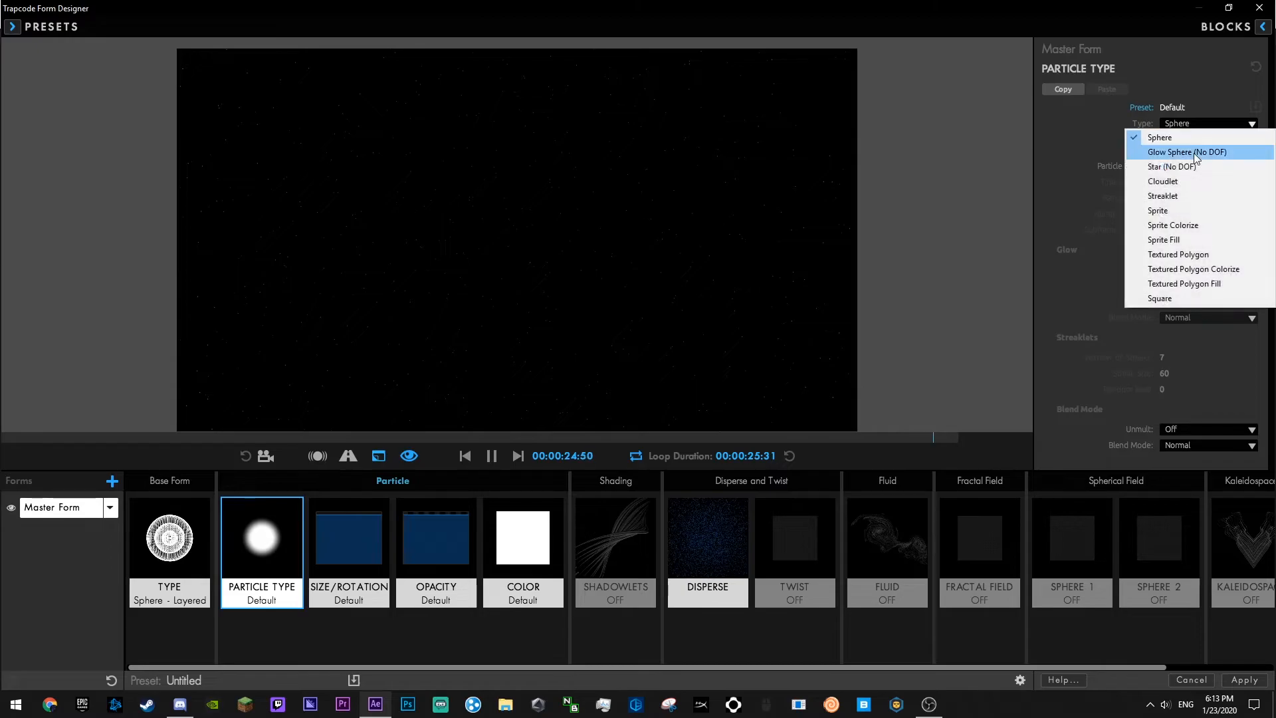
left_click(1189, 181)
- Set the particle size to 100
left_click(370, 563)
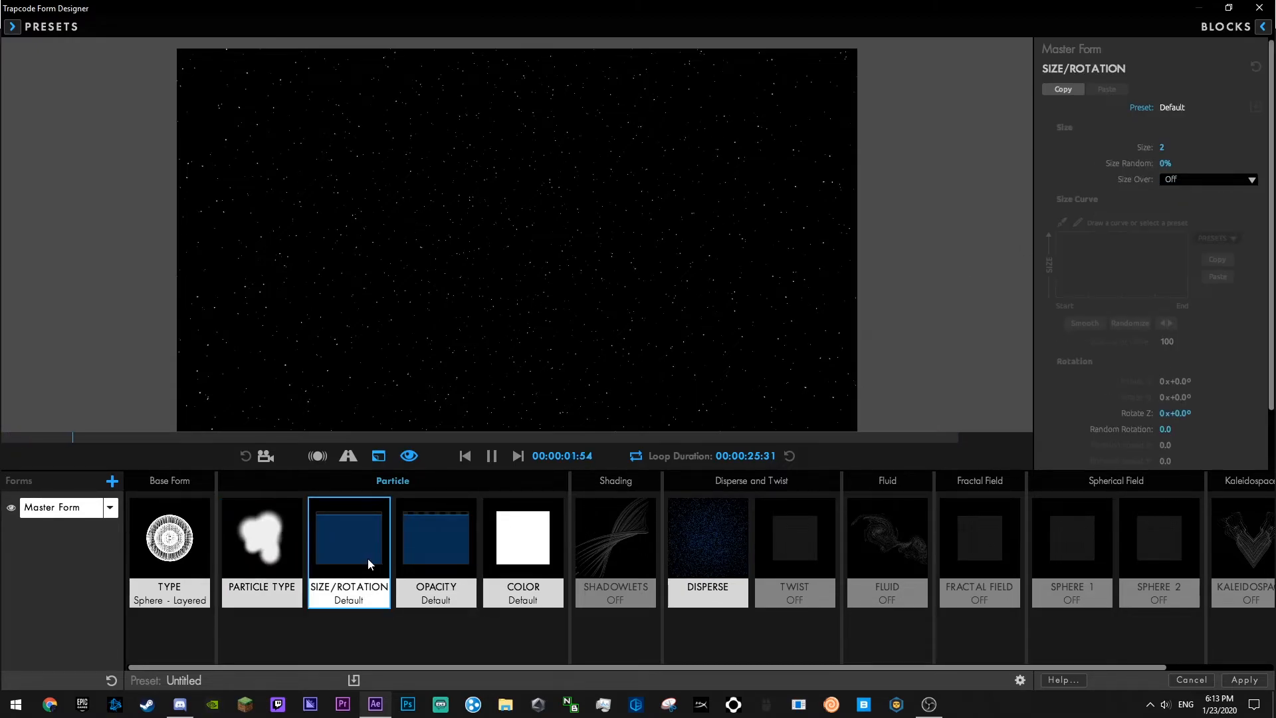
left_click(1162, 147)
type("100")
key("Return")
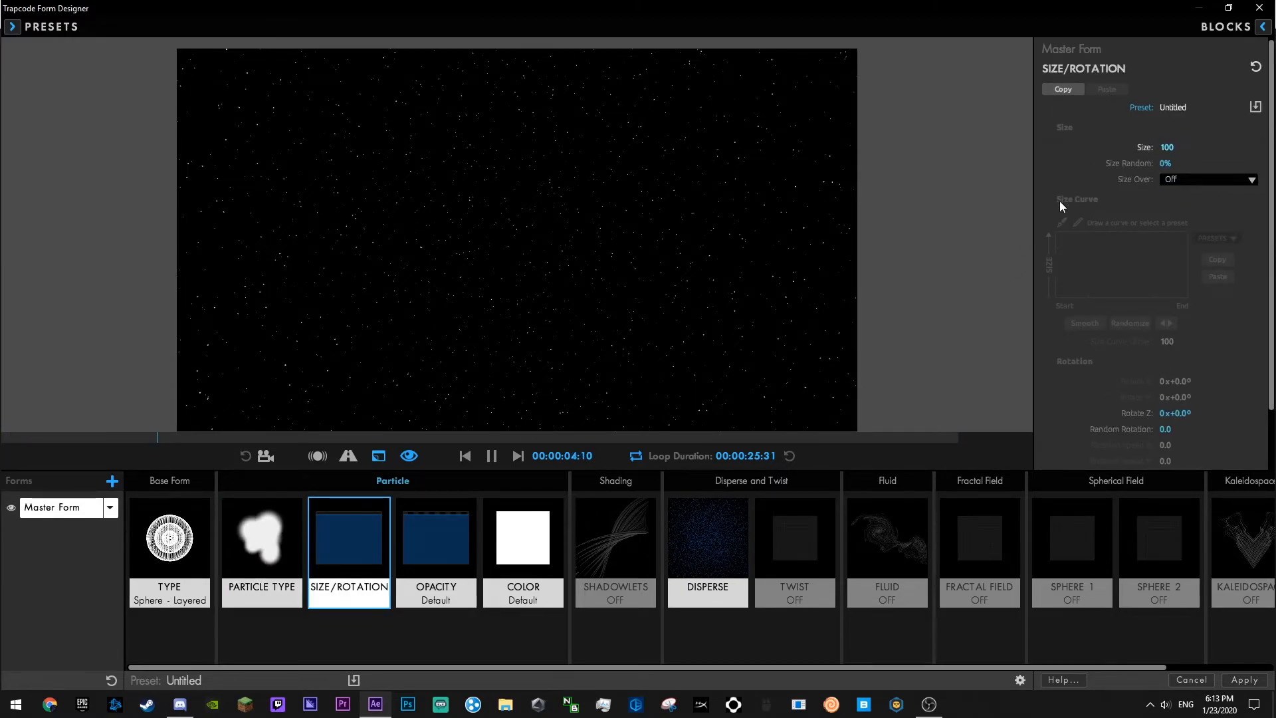
- Set the particle opacity to 1 and Opacity Random to 100%
left_click(455, 559)
left_click(1164, 147)
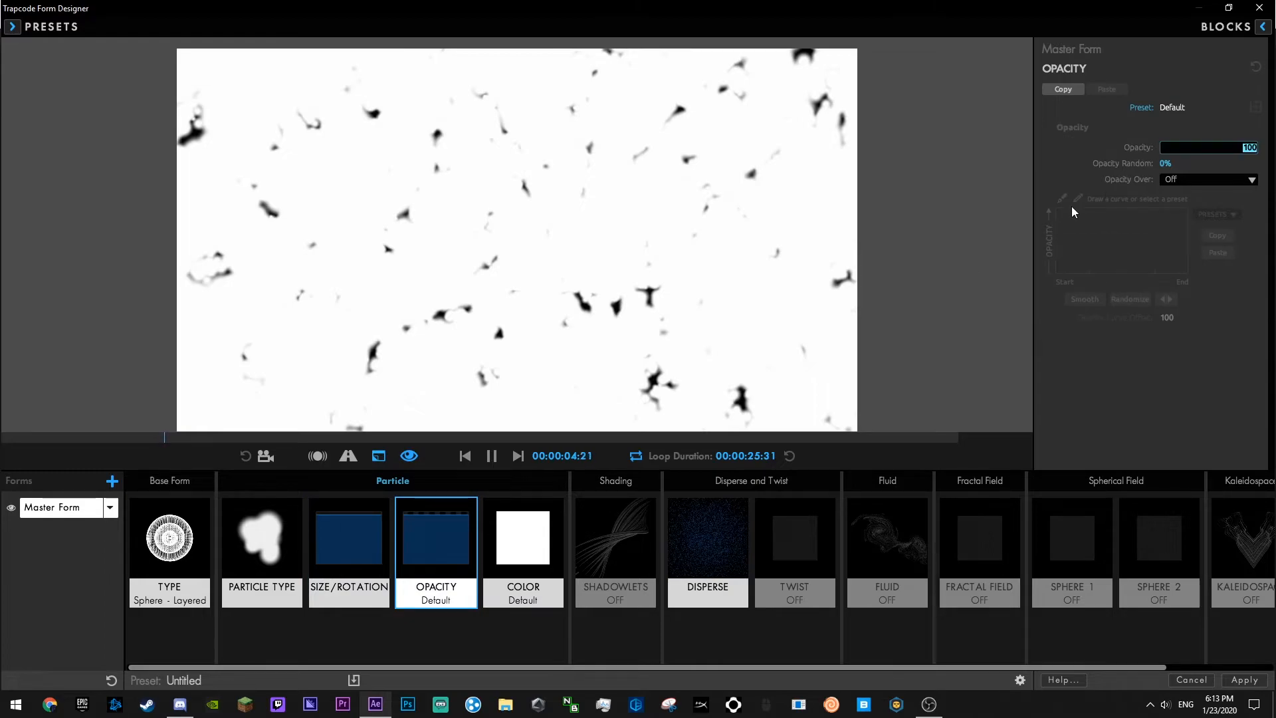
type("0")
key("Return")
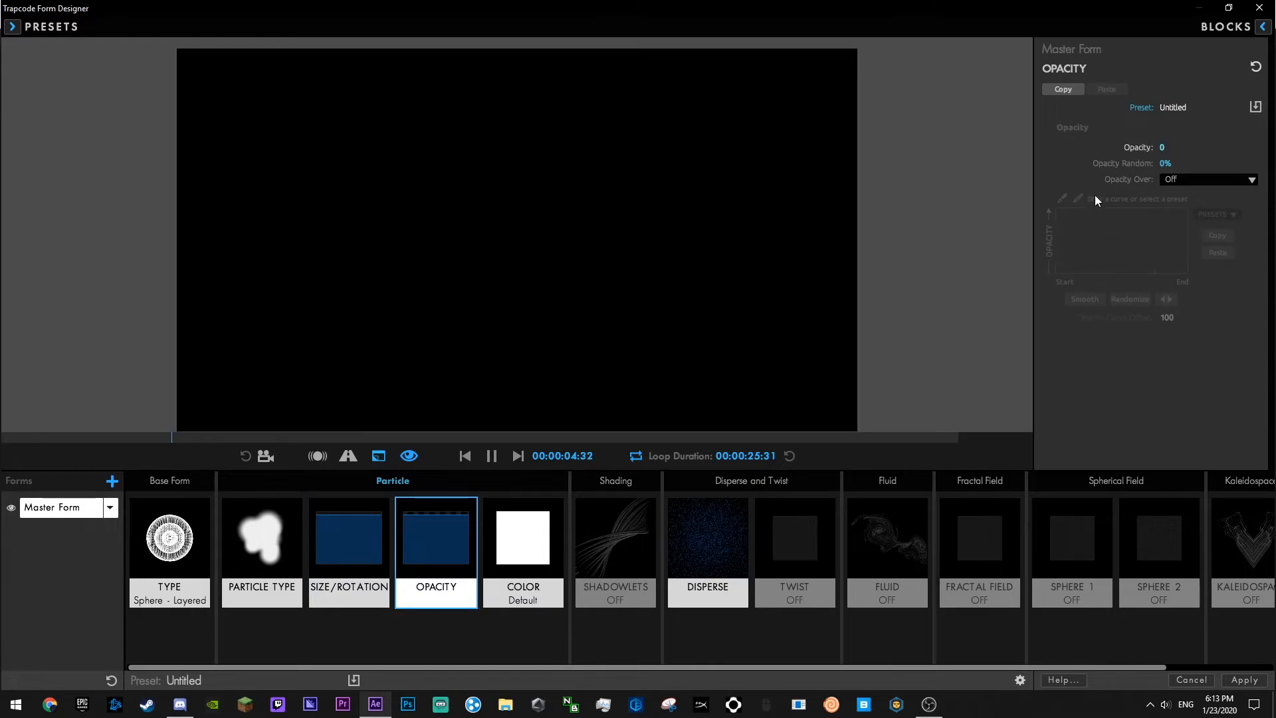
left_click(1163, 147)
type("1")
key("Return")
type("100")
key("Return")
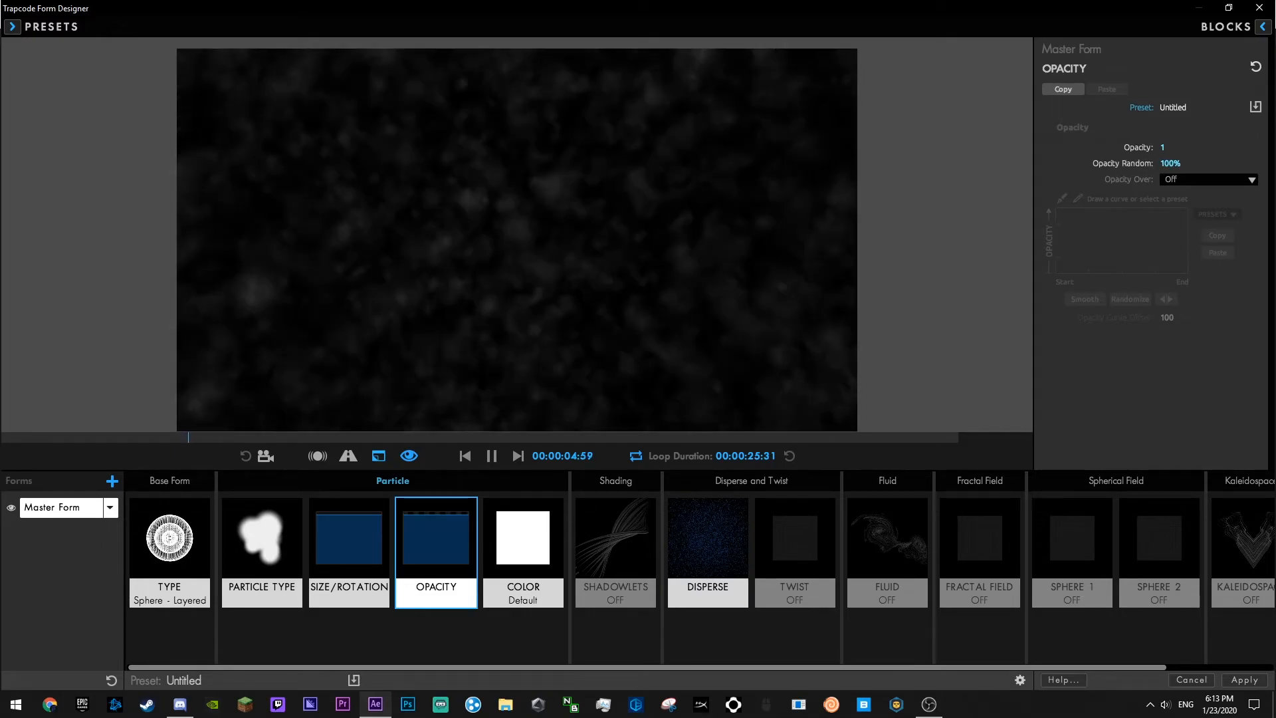
- Increase the particle size to 112 and Disperse to 194, and apply the Designer settings
left_click(368, 517)
left_click_drag(1164, 164, 1174, 147)
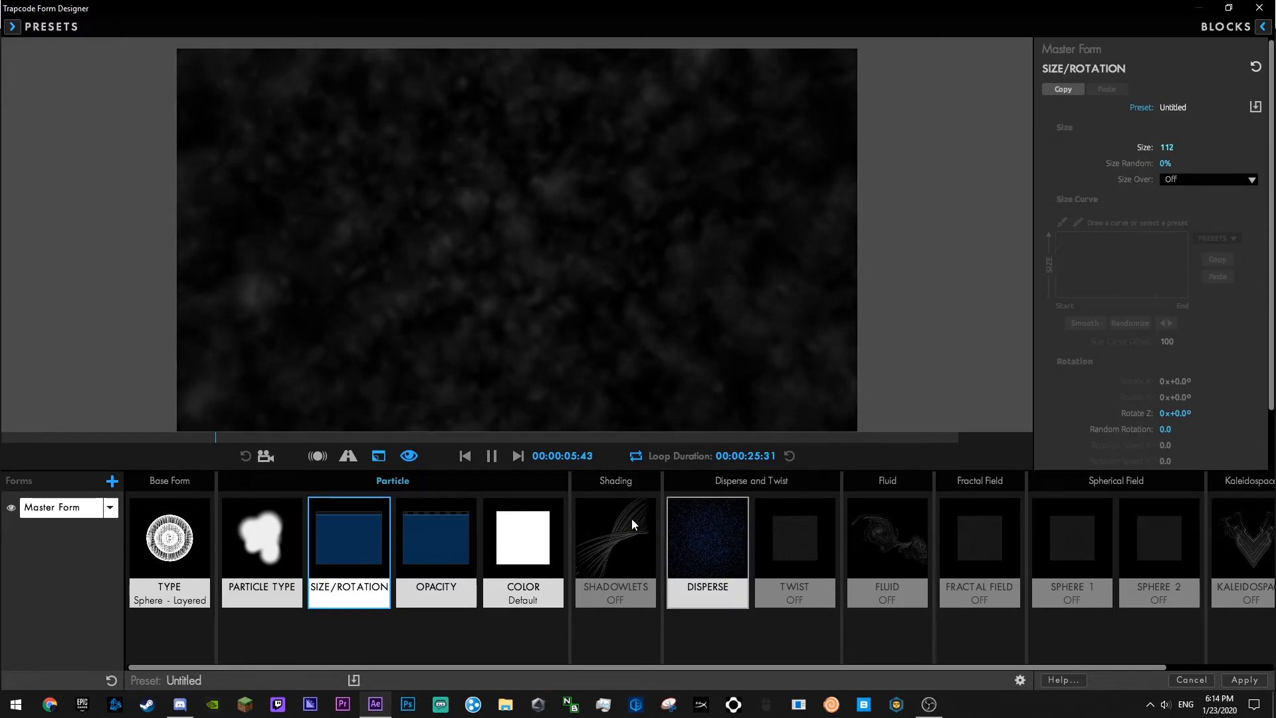
left_click(708, 538)
left_click_drag(1167, 123, 1205, 124)
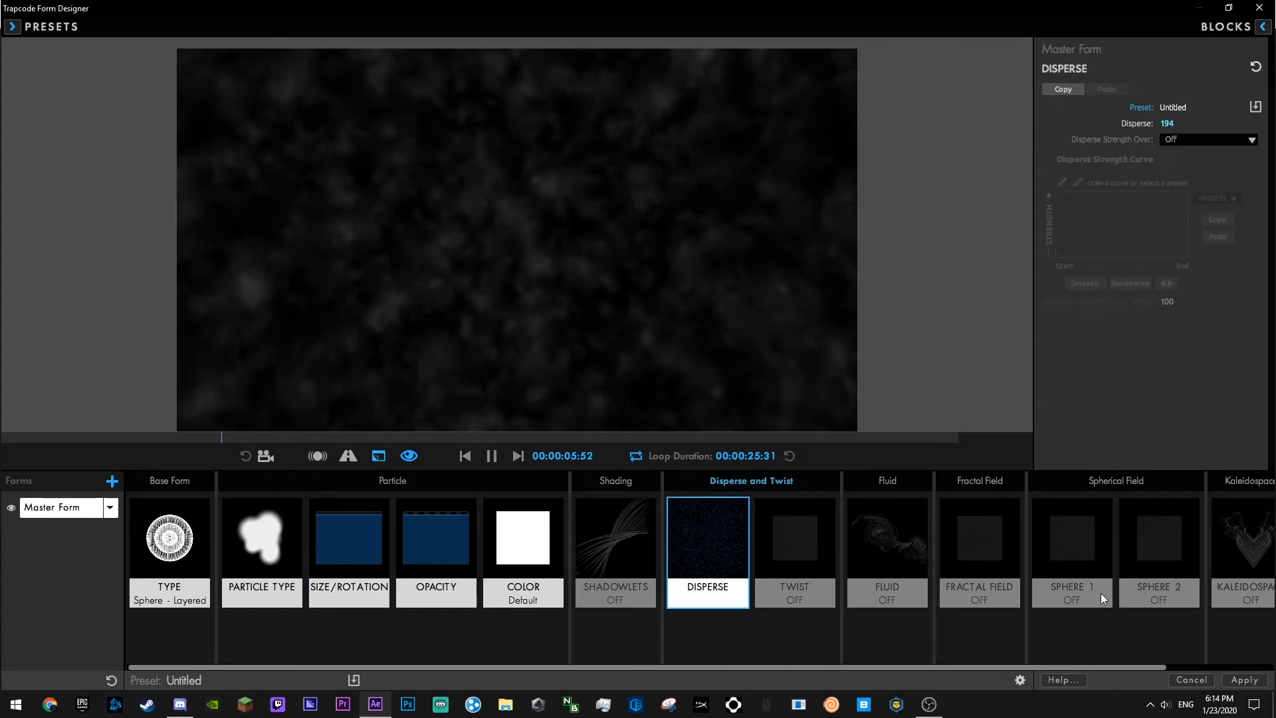
left_click(1244, 681)
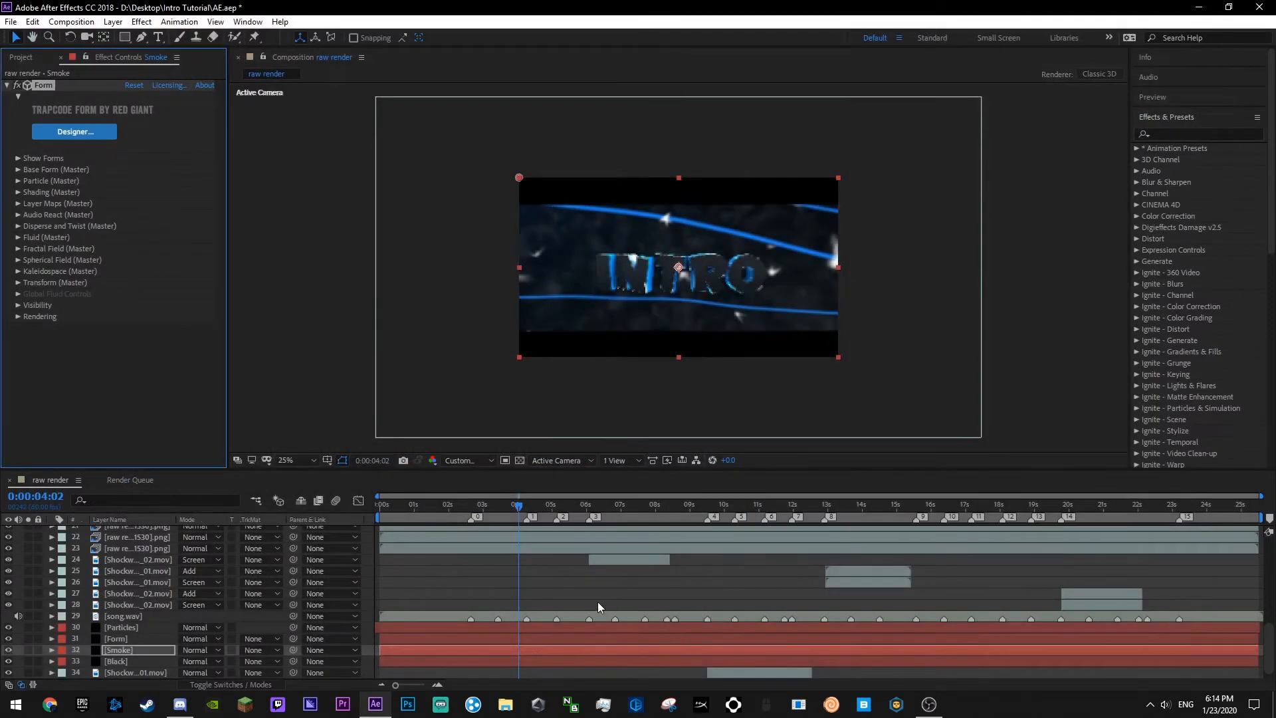
- Save the project, reopen the Form Designer and set the base form's Size XYZ to 14990
key("ctrl+s")
left_click(81, 130)
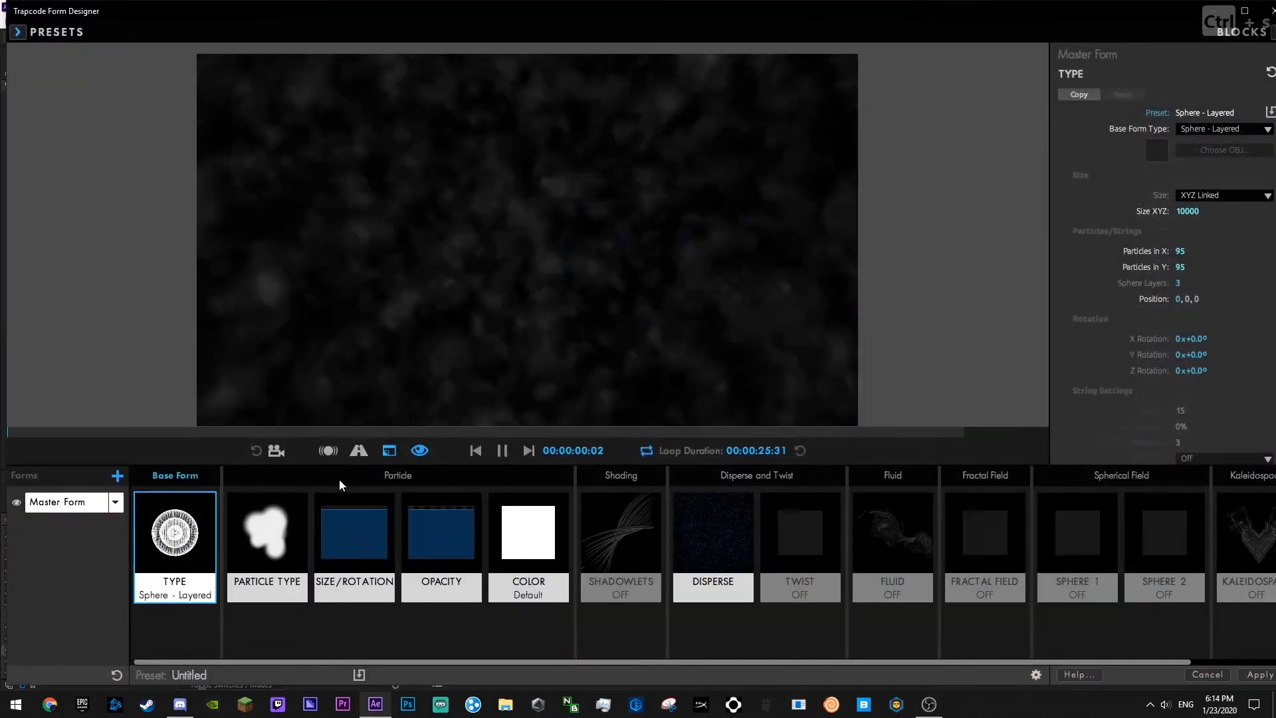
left_click(1187, 210)
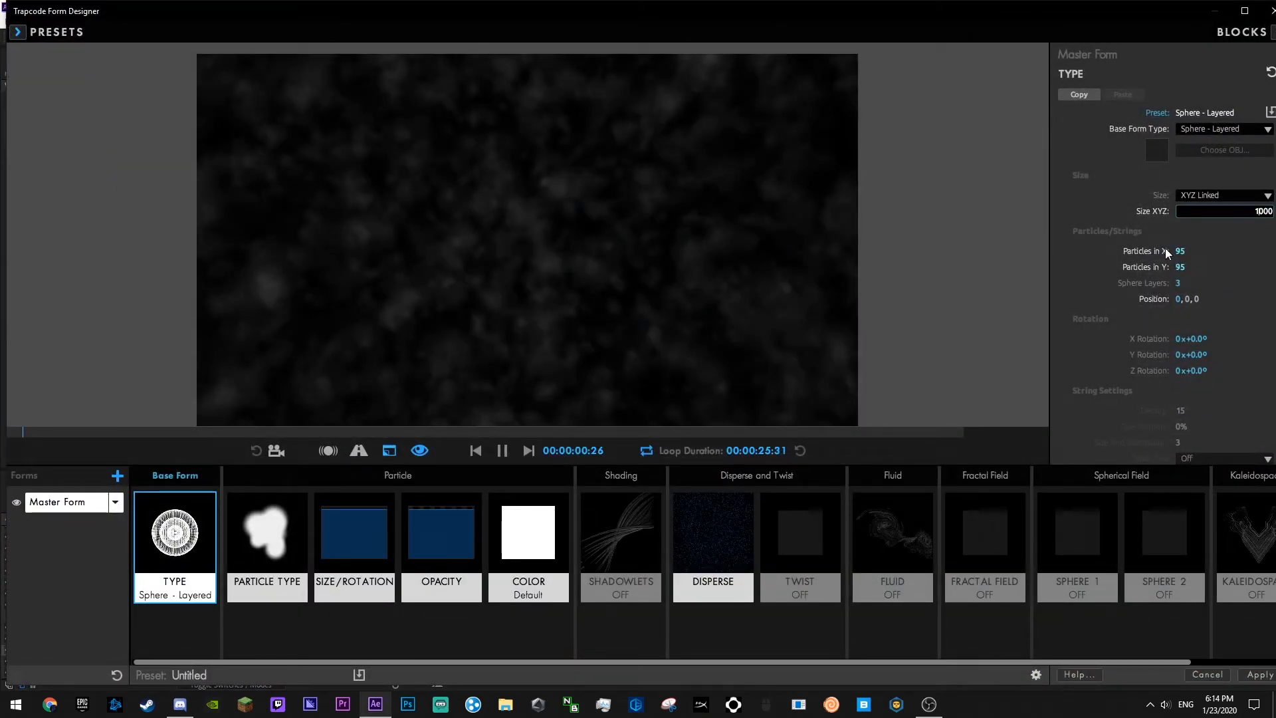
left_click(1131, 320)
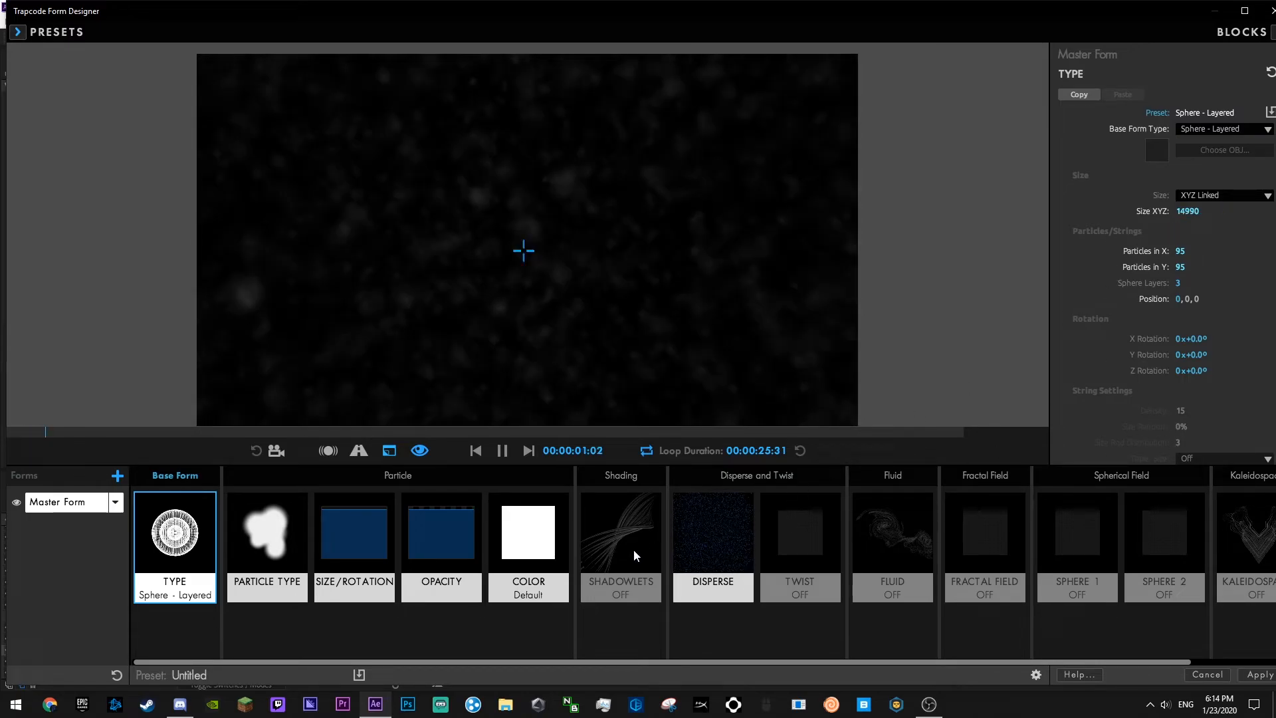
- Try raising the particle opacity to 4 and undo the change
left_click(691, 535)
left_click_drag(1183, 129, 1183, 153)
left_click(441, 535)
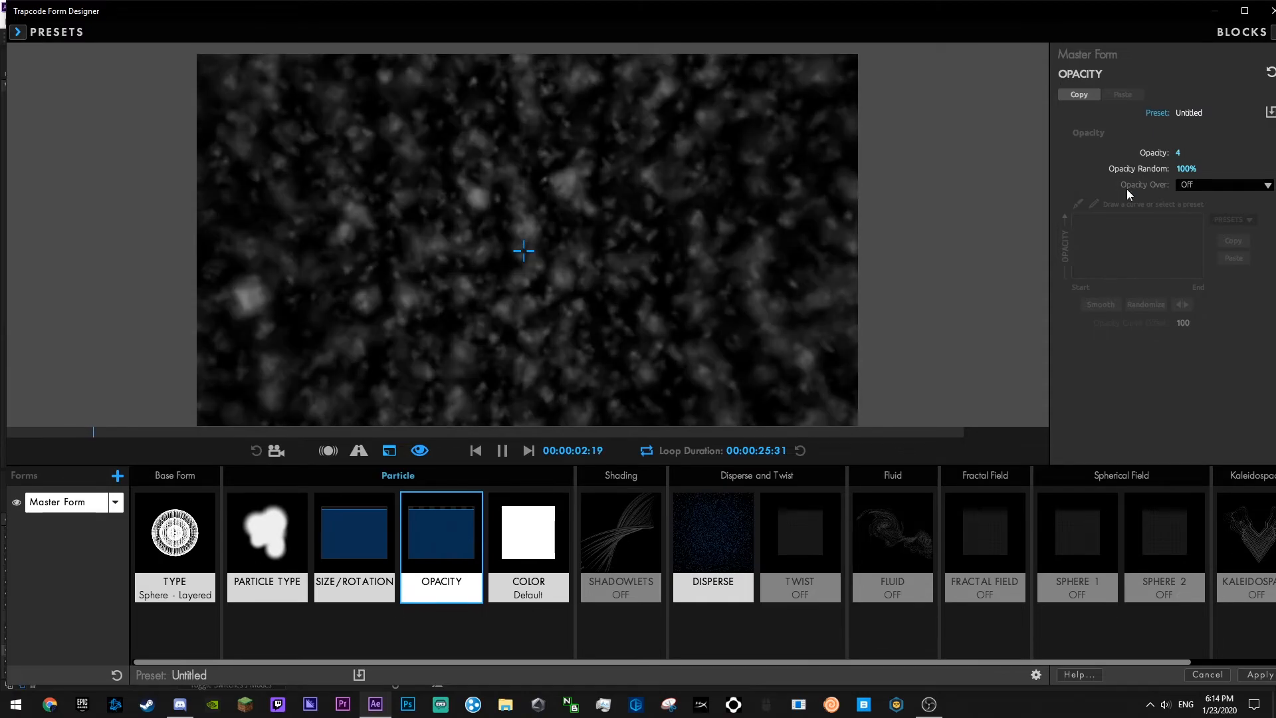
left_click(369, 525)
key("ctrl+z")
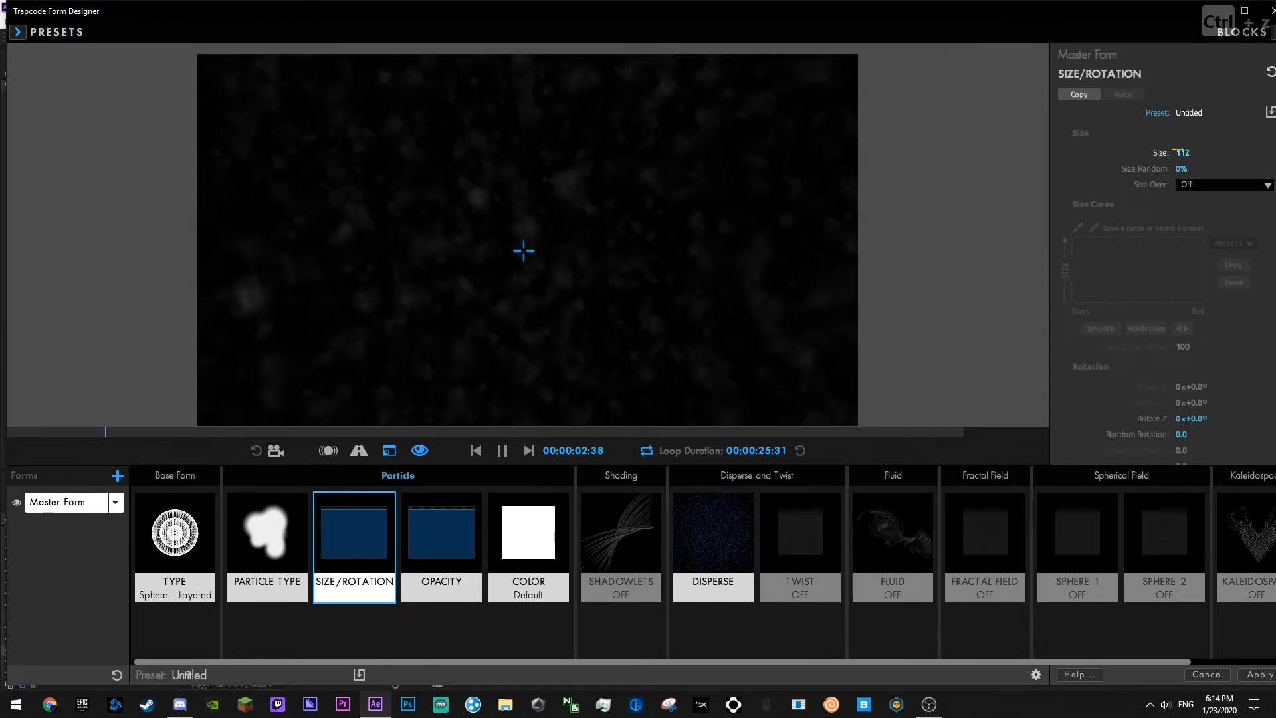
- Increase the particle size to 189, apply the Designer settings and save the project
mouse_move(1182, 153)
left_mouse_down()
mouse_move(1126, 152)
mouse_move(1186, 152)
left_mouse_up()
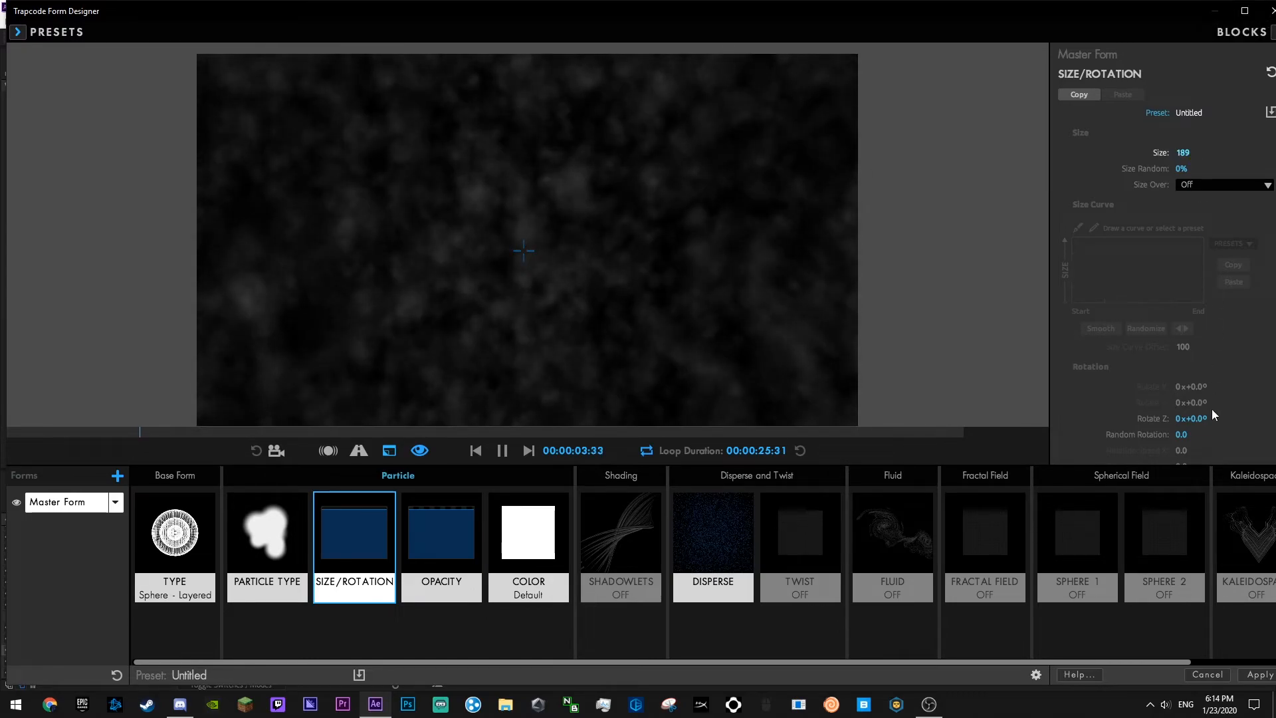
left_click(1248, 669)
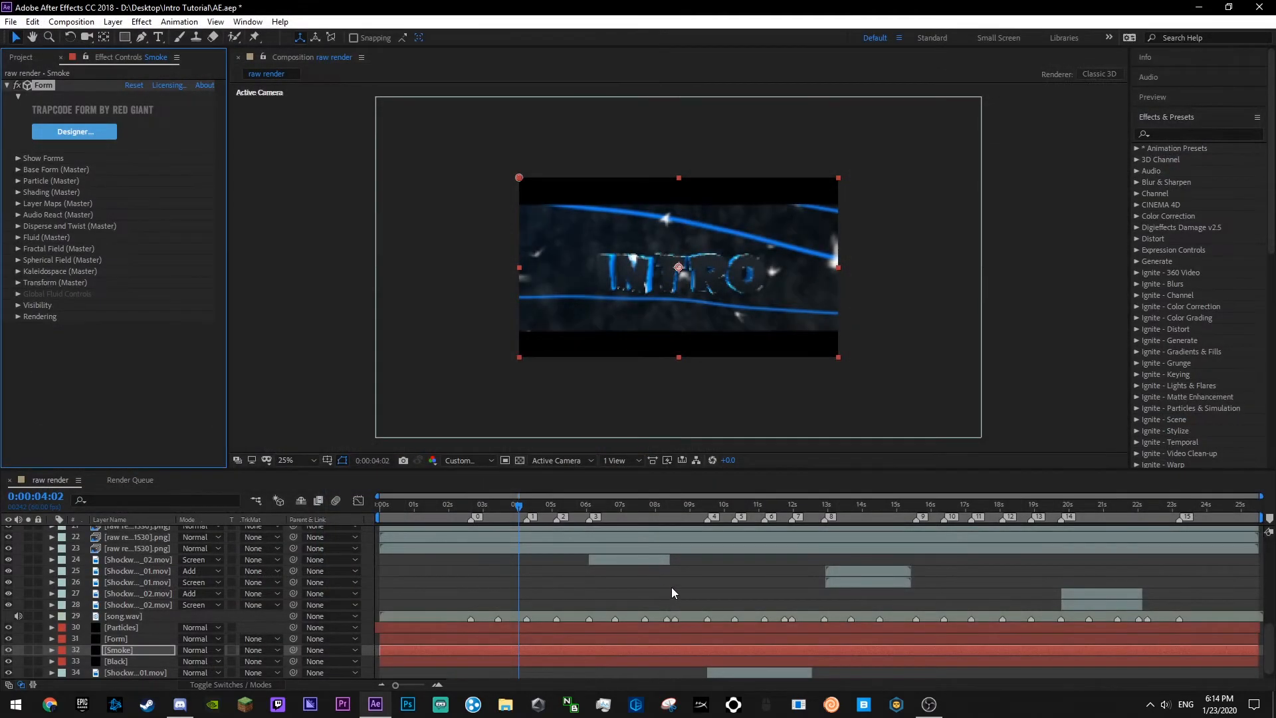
key("ctrl+s")
- Apply CC Vector Blur to the Smoke layer and set its type to Direction Fading
left_click(128, 649)
left_click(1176, 133)
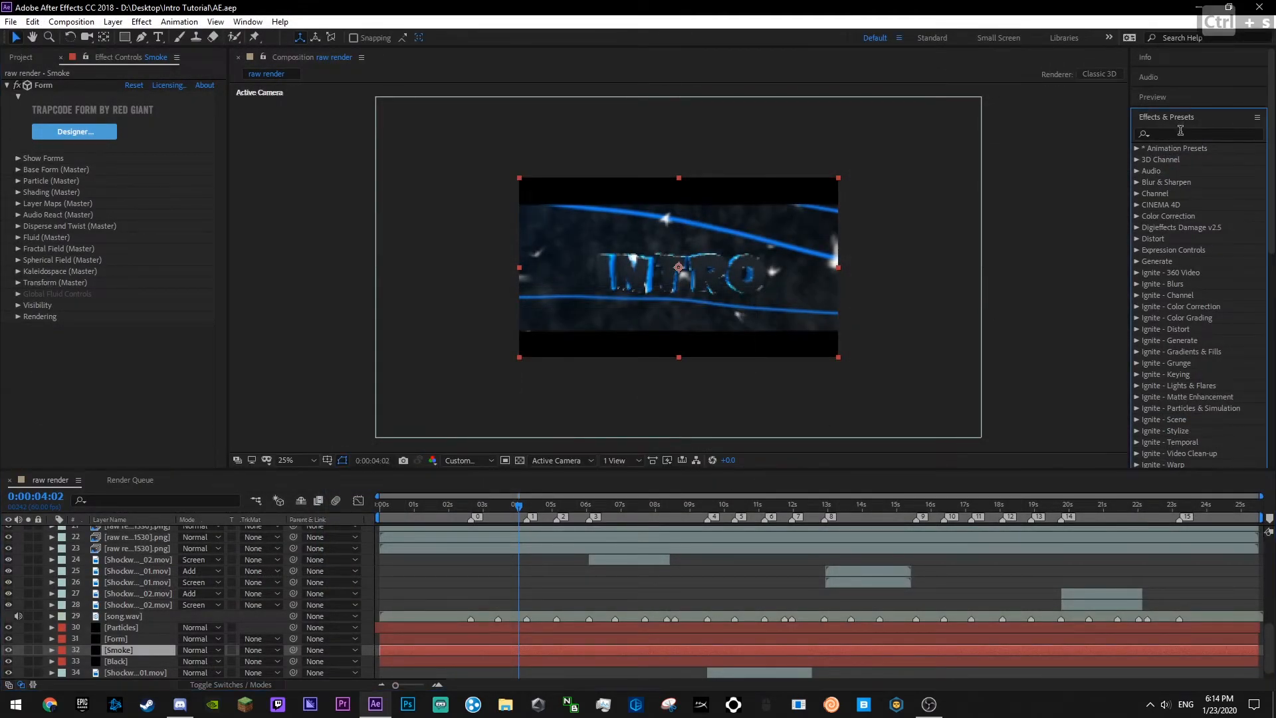
type("vect")
left_click_drag(1189, 160, 116, 349)
left_click(166, 339)
left_click(133, 412)
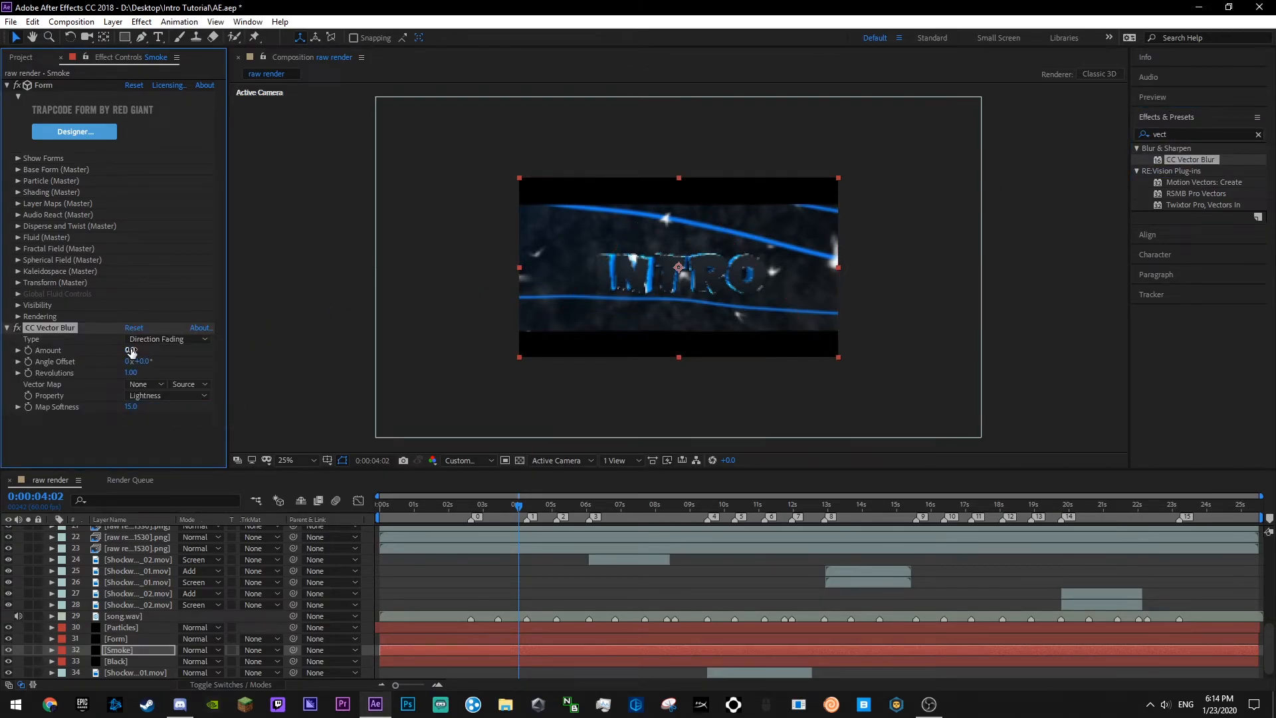
- Set the vector blur's Amount to 50 and Revolutions to 5, and save the project
type("50")
left_click(174, 357)
left_click(131, 373)
type("5")
left_click(165, 432)
key("ctrl+s")
left_click(450, 567)
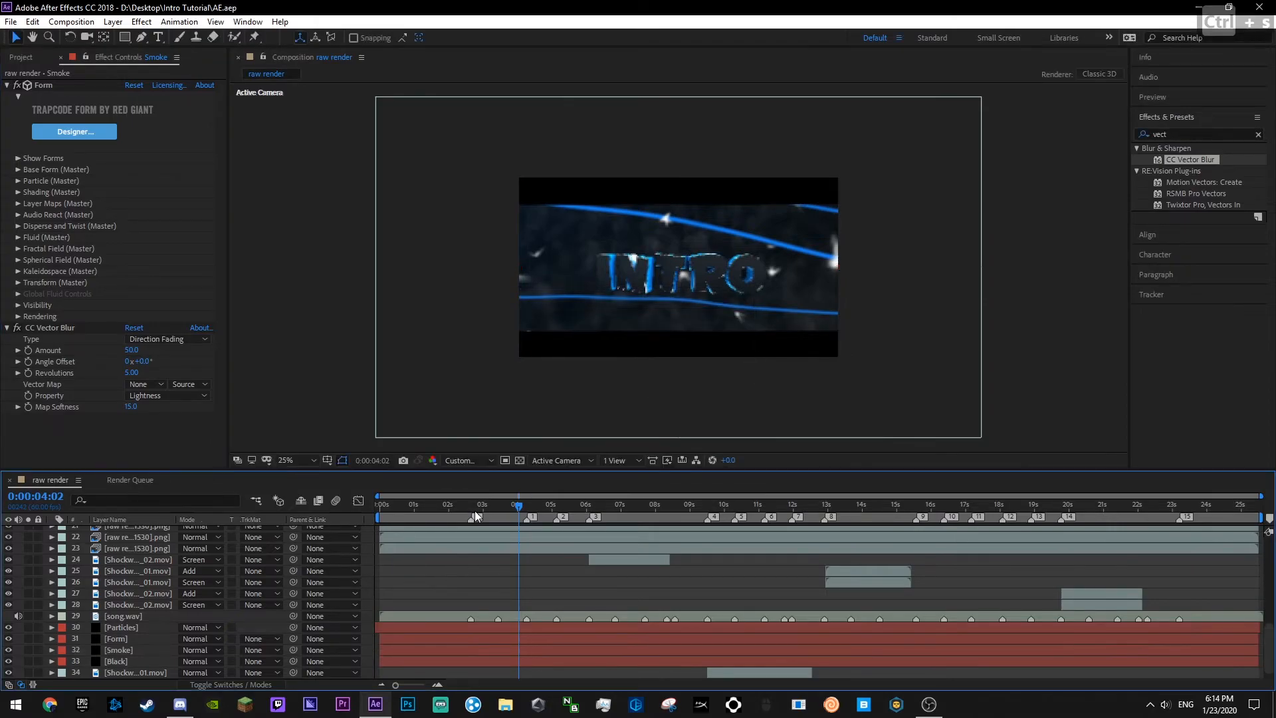
- Lower the Smoke layer's opacity to 45% and save the project
left_click(126, 651)
key("t")
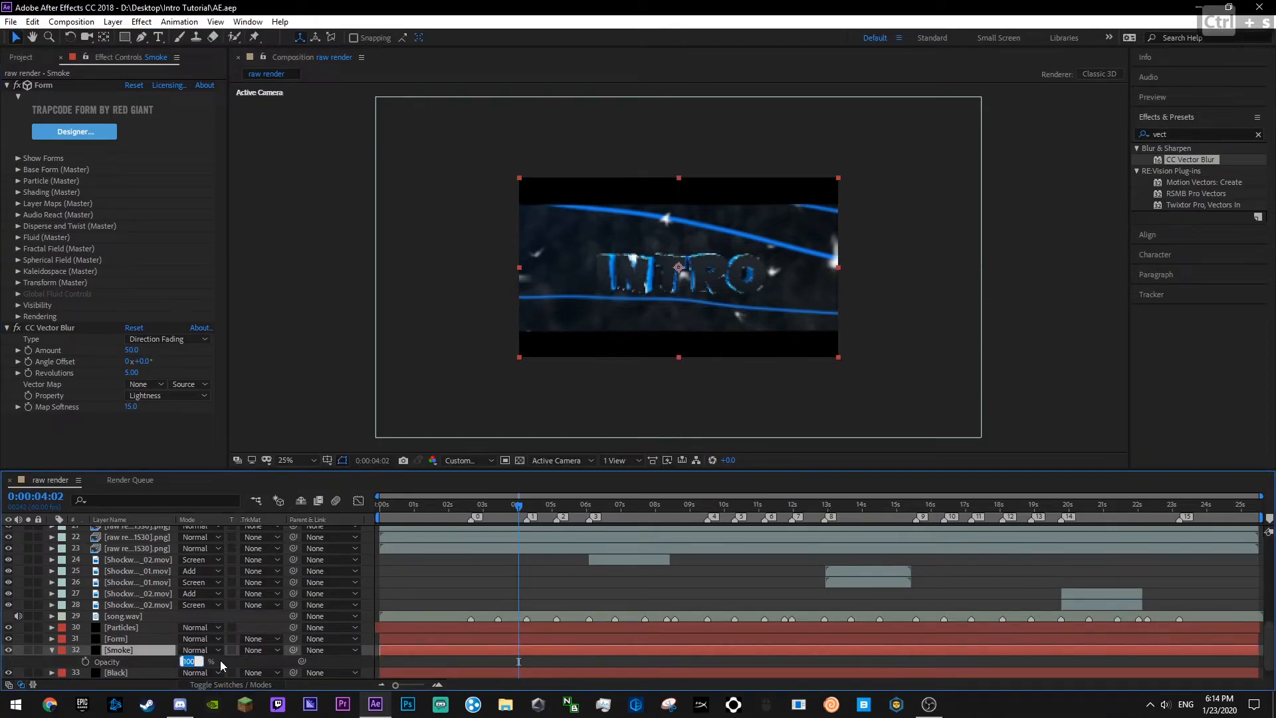
type("45")
left_click(237, 661)
left_click(51, 650)
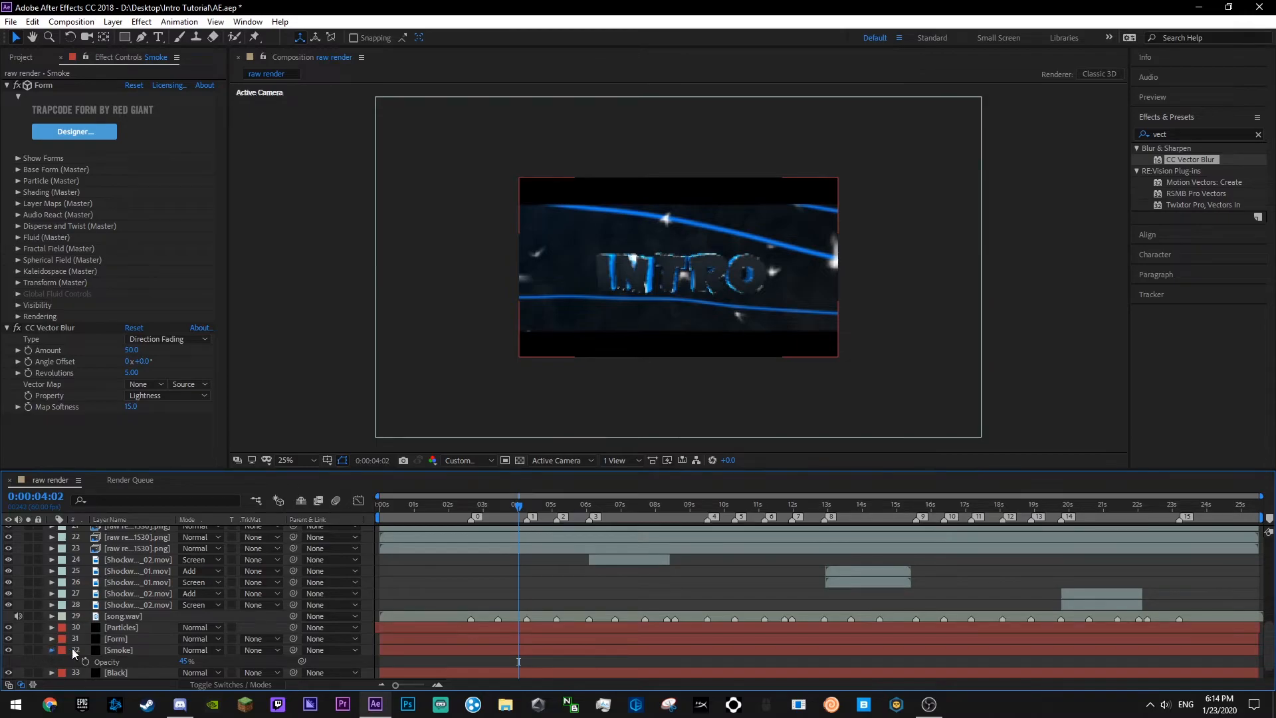
key("ctrl+s")
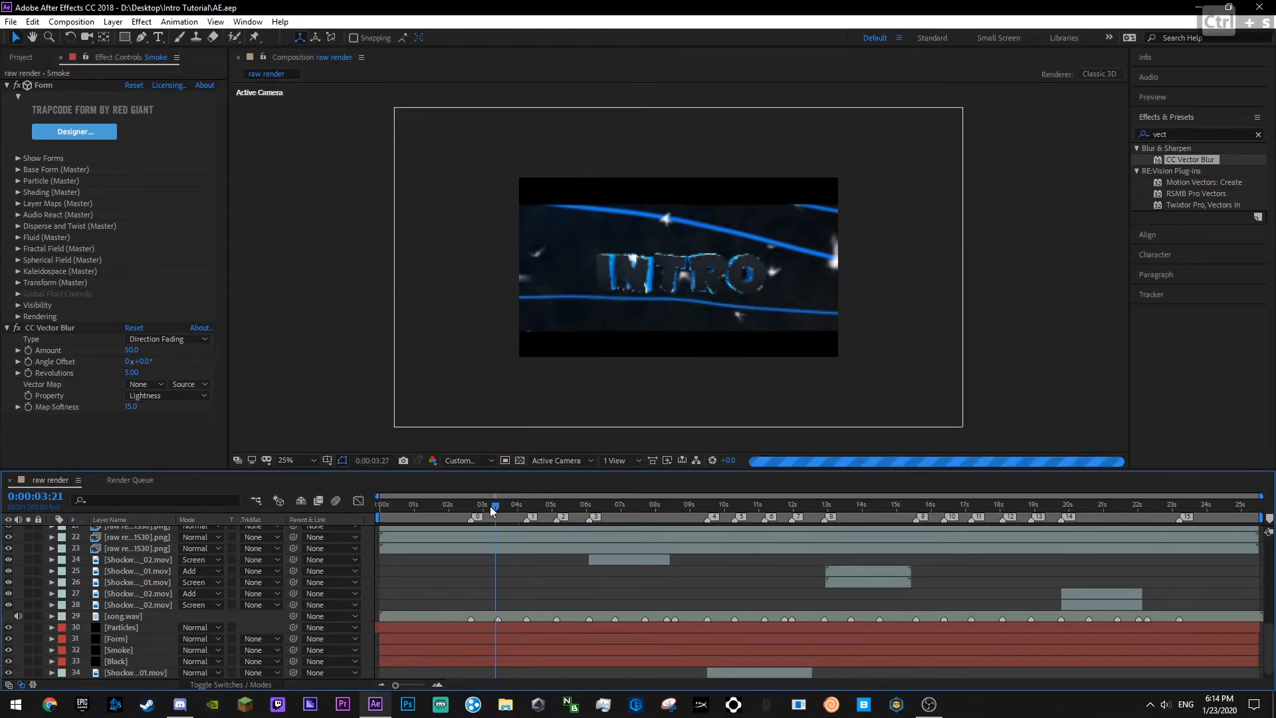
- Play back the composition from the start to review the smoke background, and clear the effects search
key("Home")
key("space")
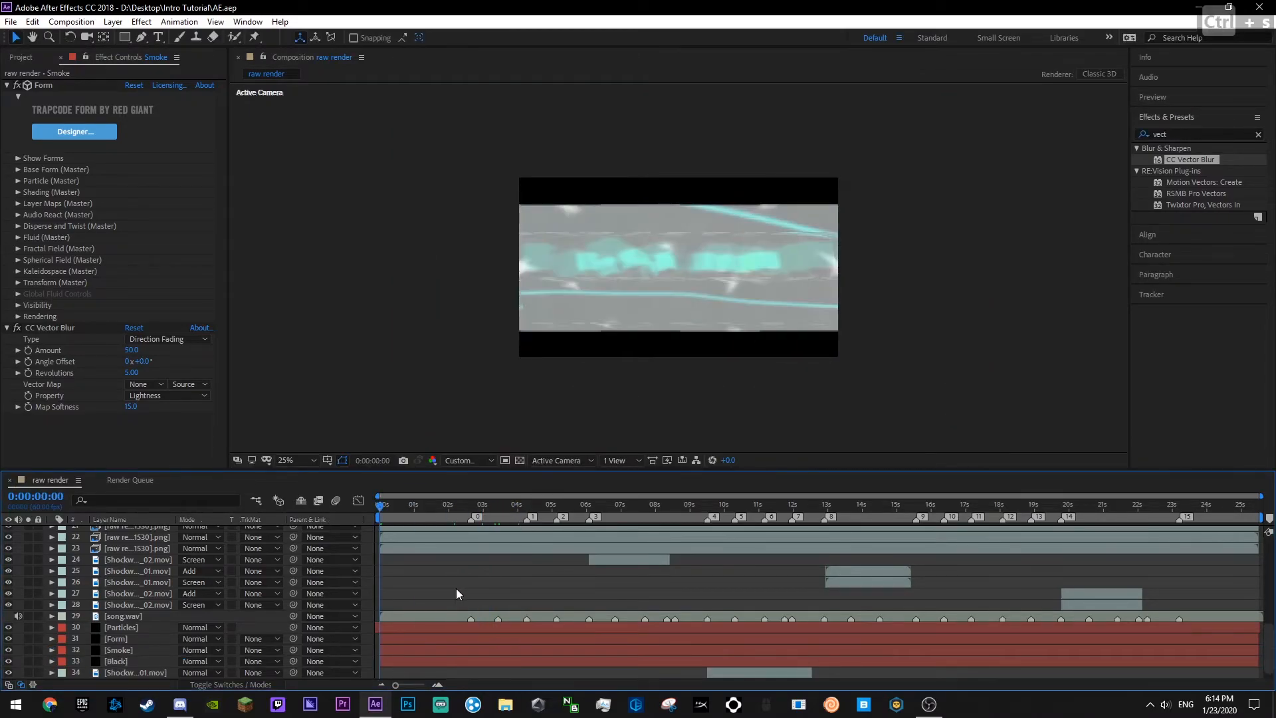
left_click(1257, 134)
left_click(1152, 97)
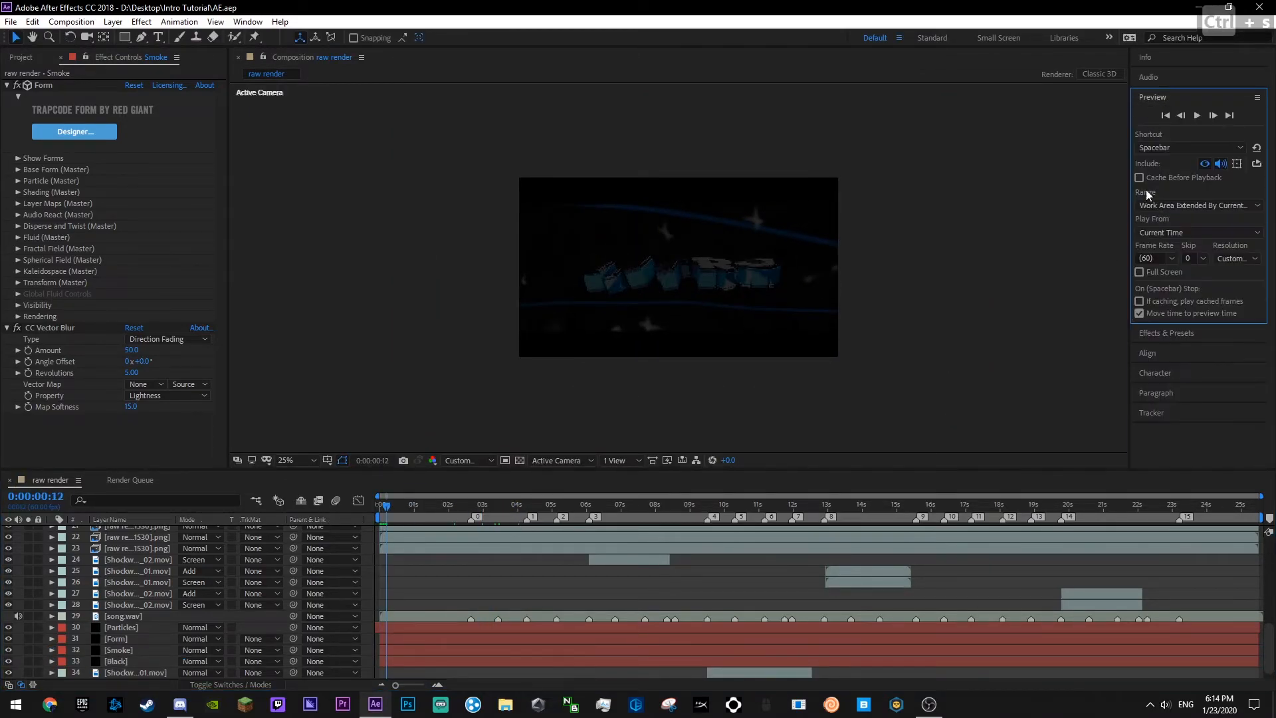
left_click(1166, 333)
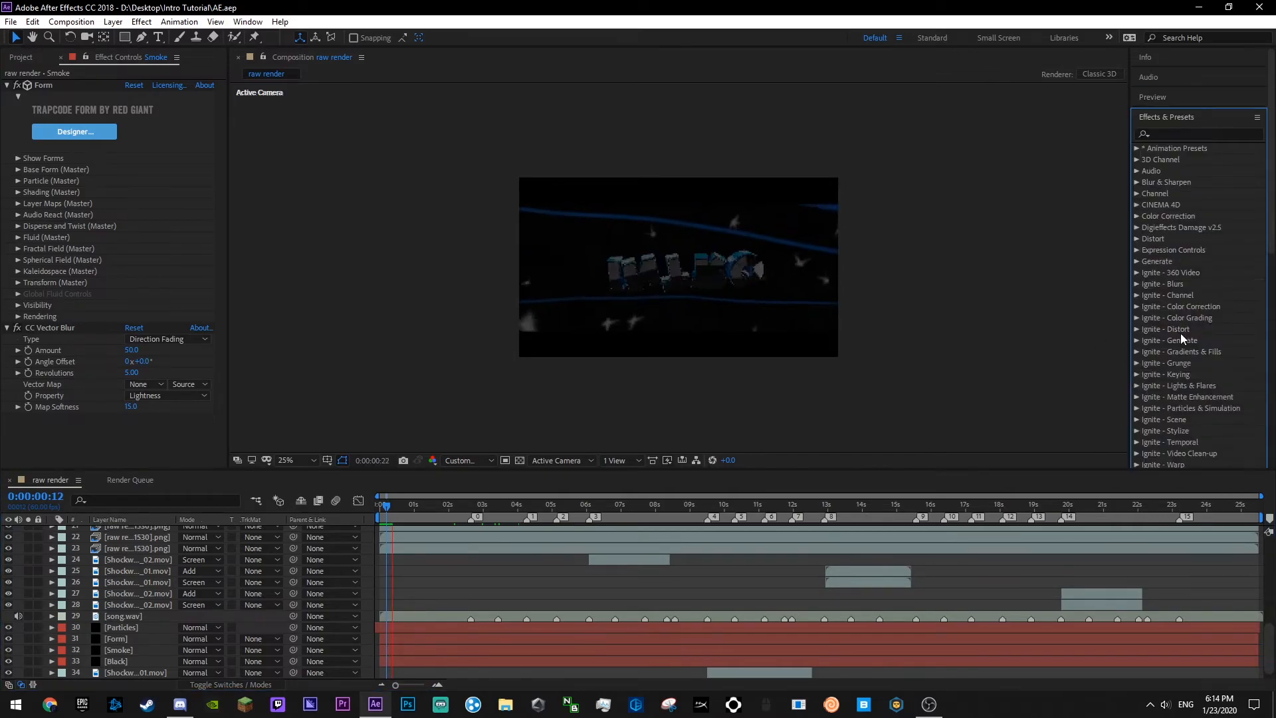
key("space")
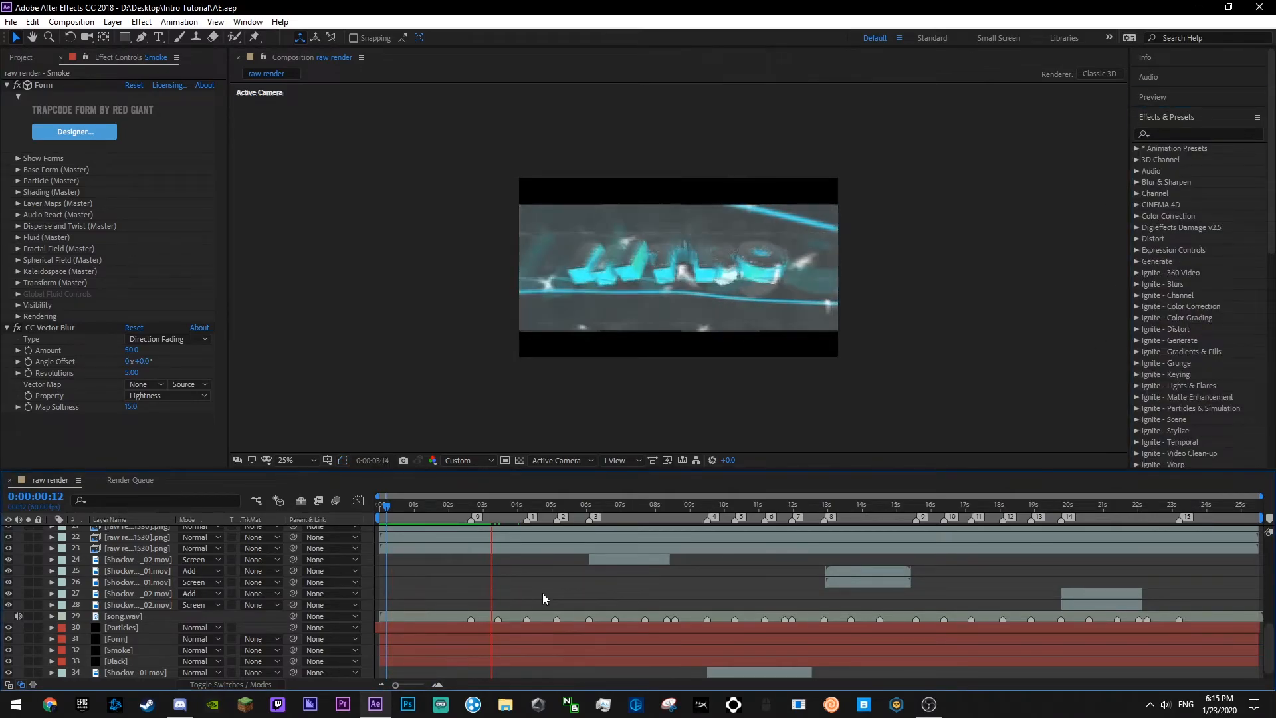
scroll(154, 539, "up", 5)
left_click(273, 571)
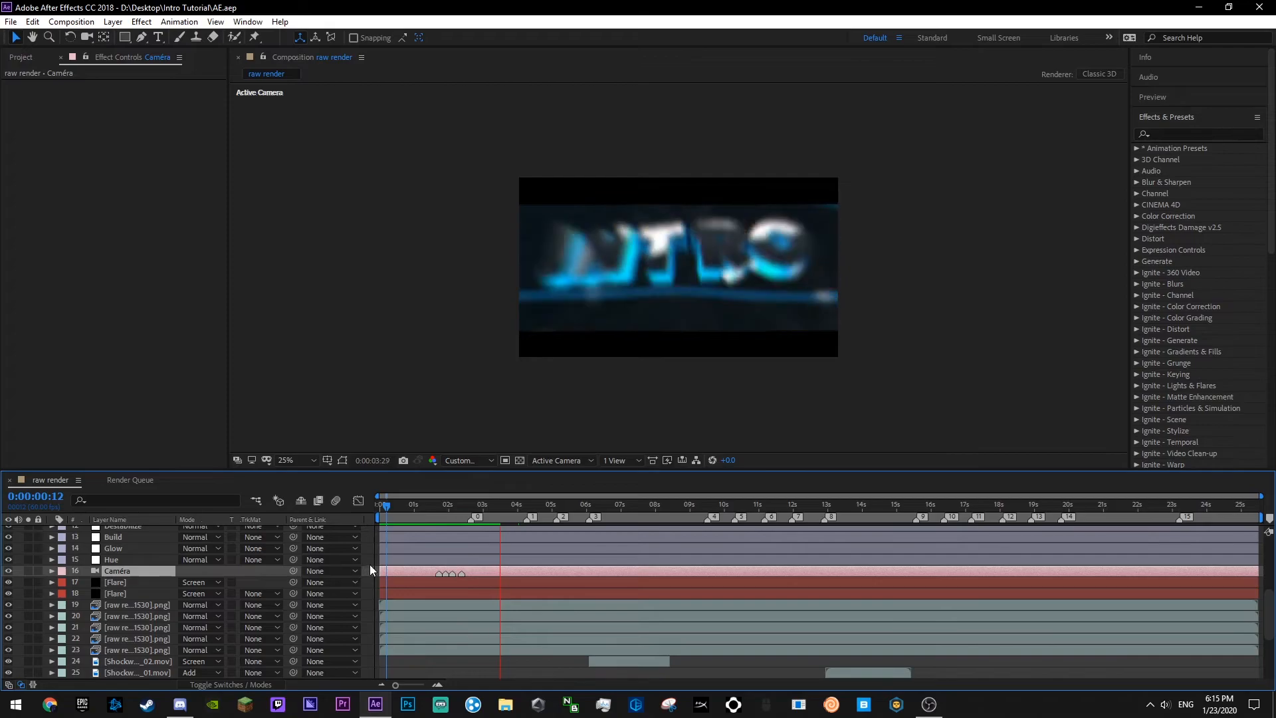
scroll(388, 565, "down", 5)
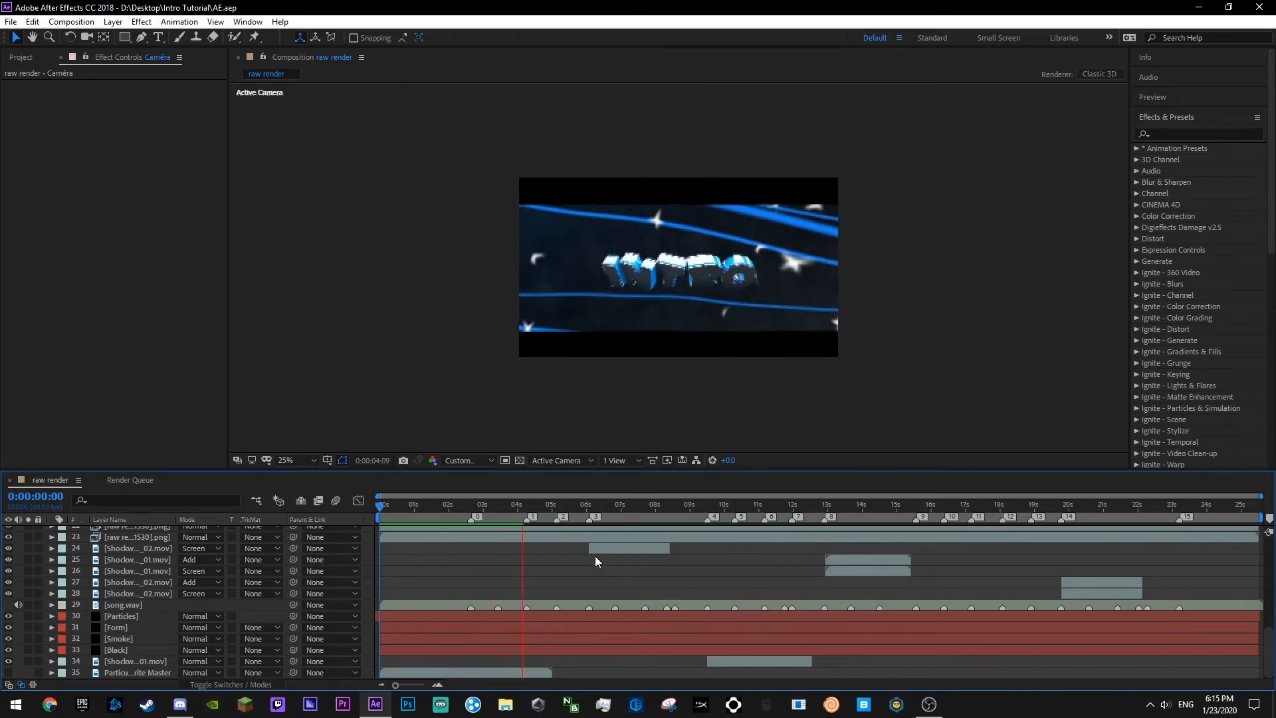
key("space")
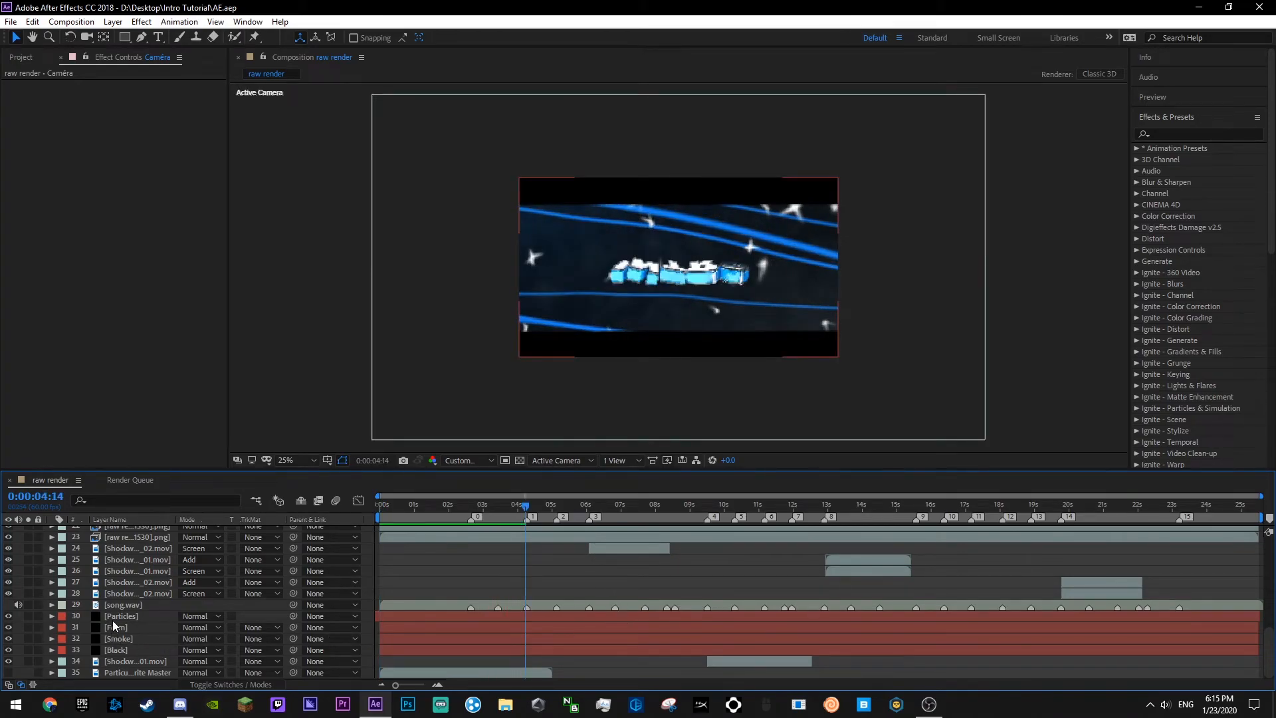
- Try pre-composing the Particles, Form and Smoke layers into a composition named 1
left_click(120, 616)
left_click(124, 638, "shift")
right_click(123, 638)
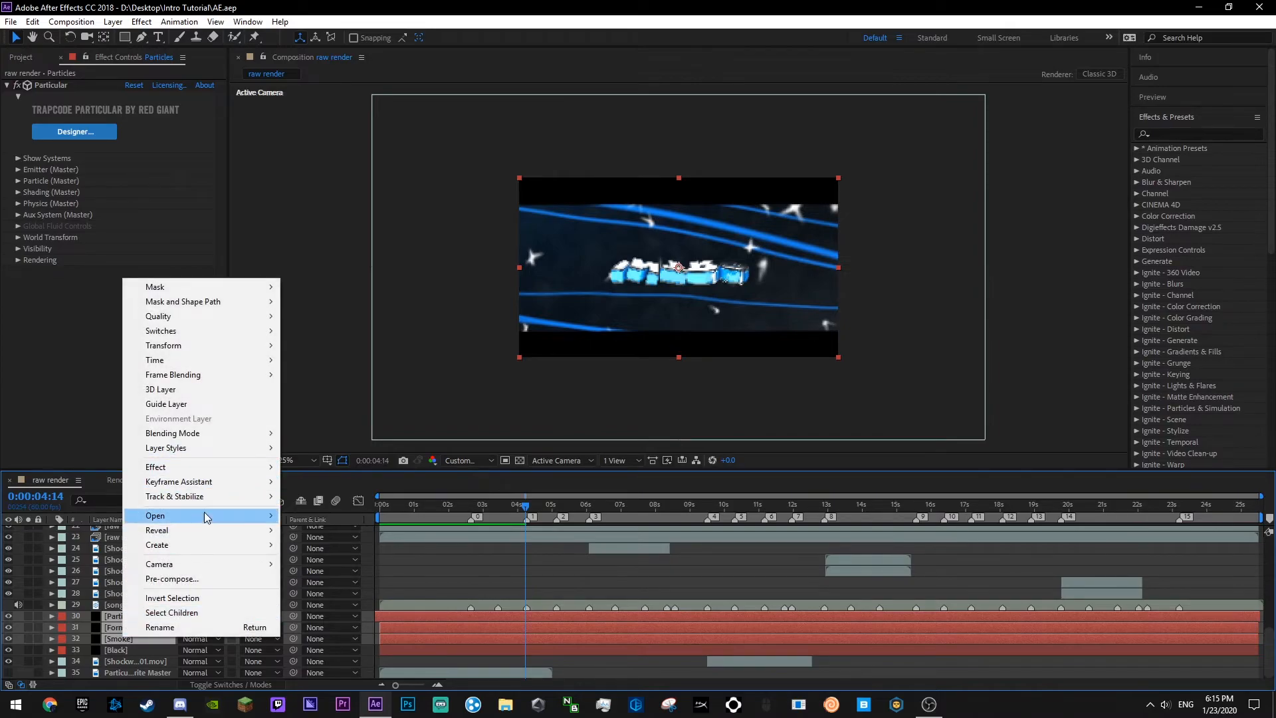
left_click(195, 579)
type("1")
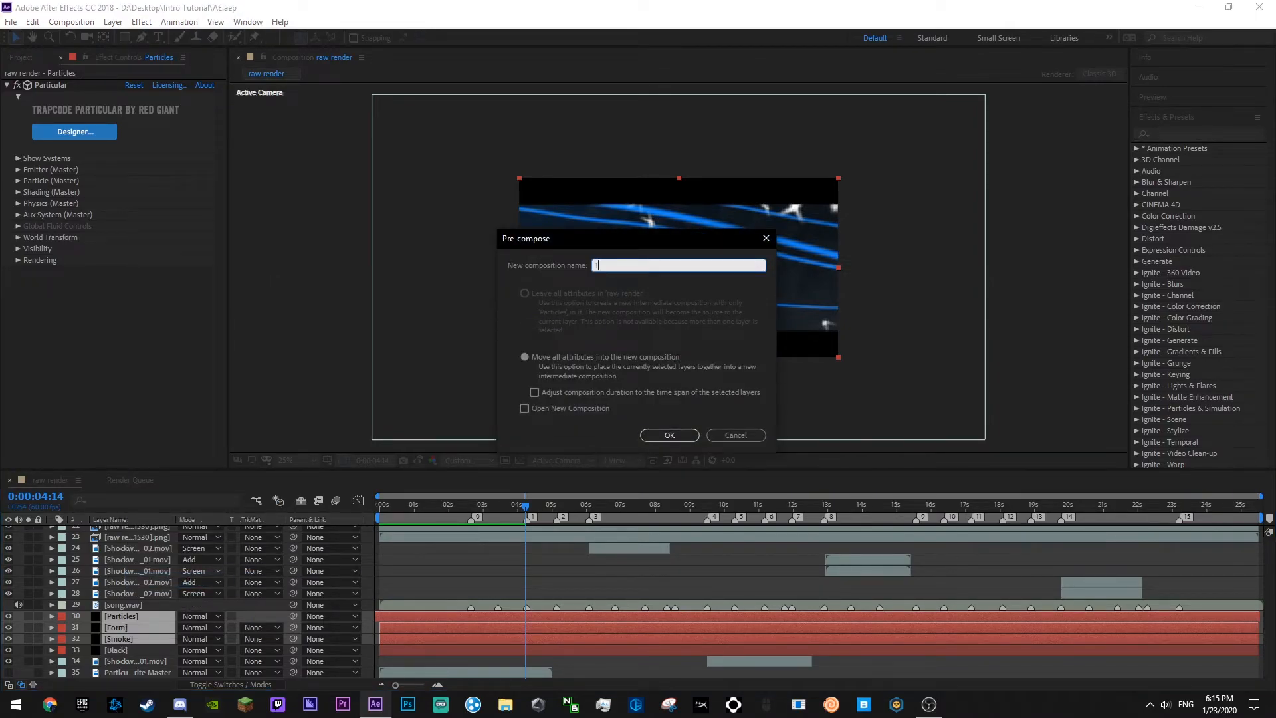
key("Return")
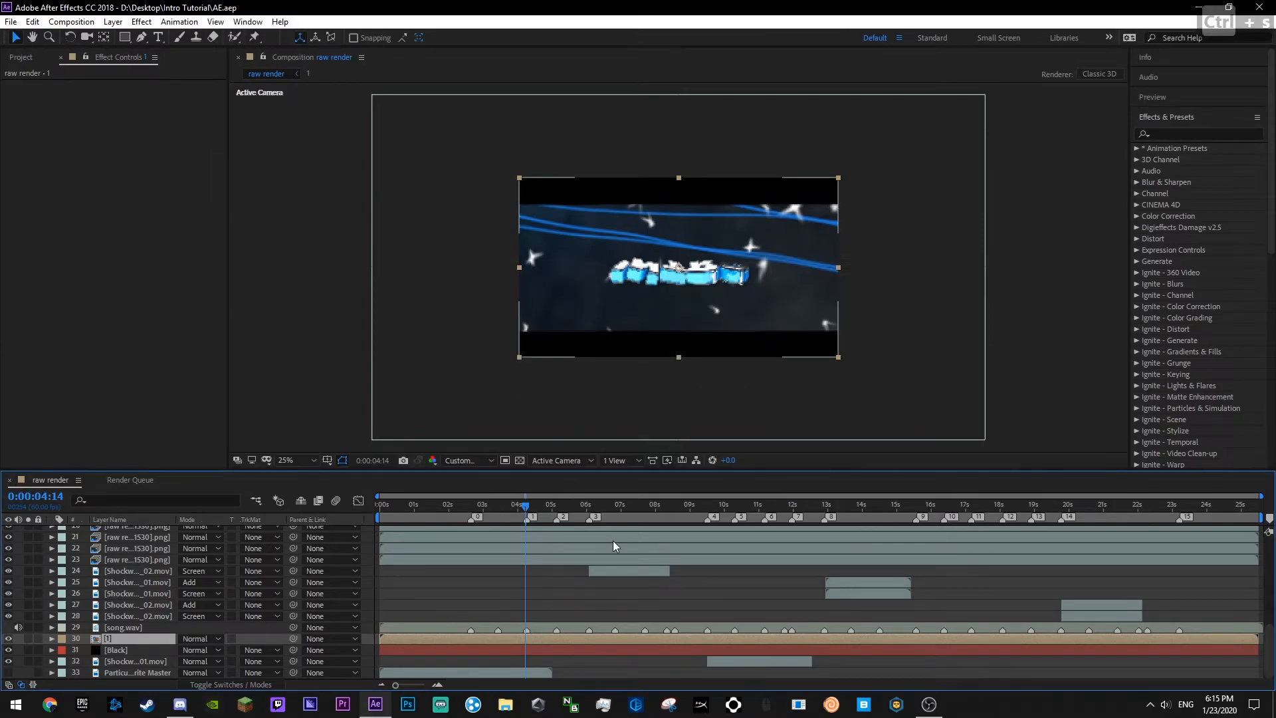
key("ctrl+s")
left_click_drag(441, 504, 465, 502)
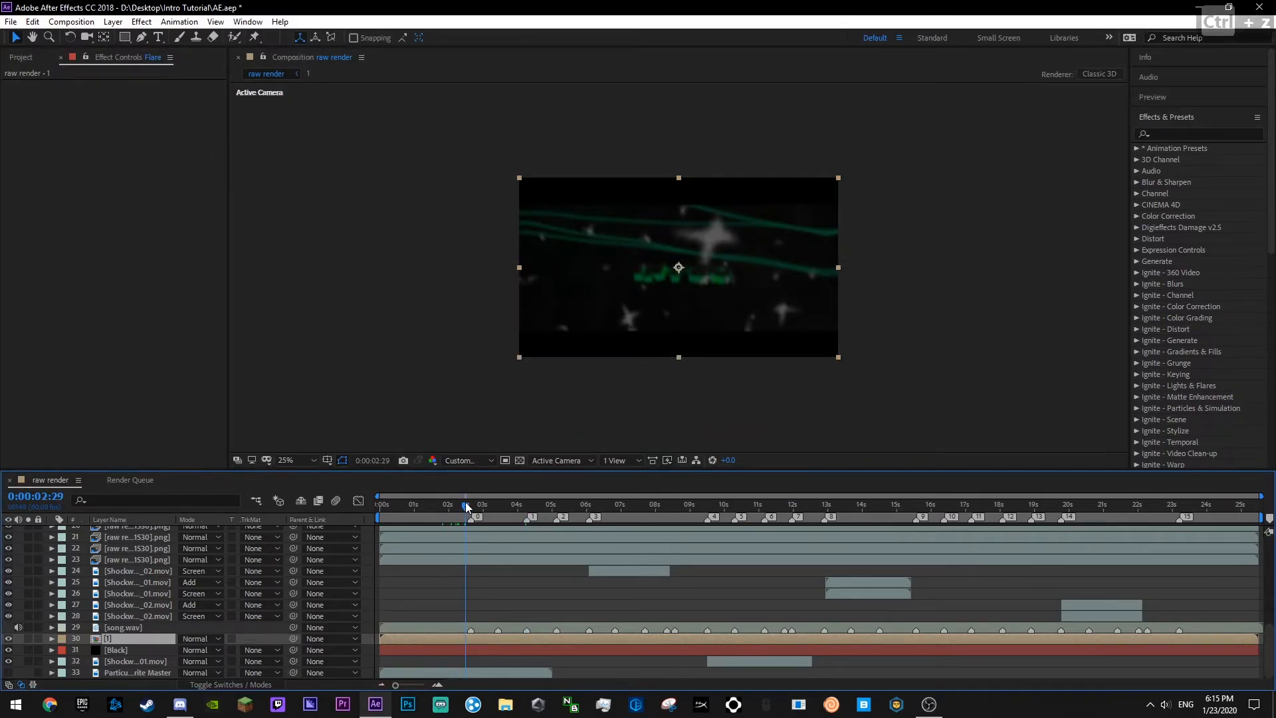
key("ctrl+z")
scroll(119, 586, "up", 2)
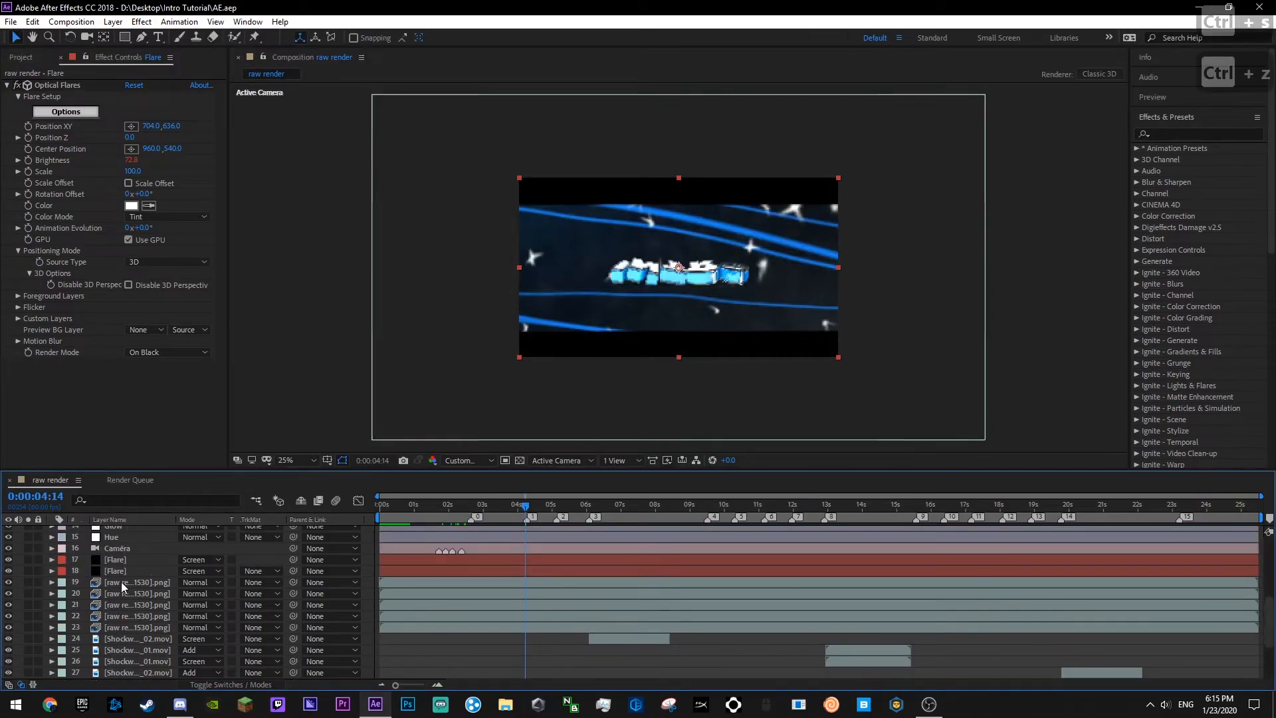
- Keyframe the opacity of the Particles, Form and Smoke layers at 0:00:12:54 and set it to 0% one frame on
scroll(127, 549, "down", 3)
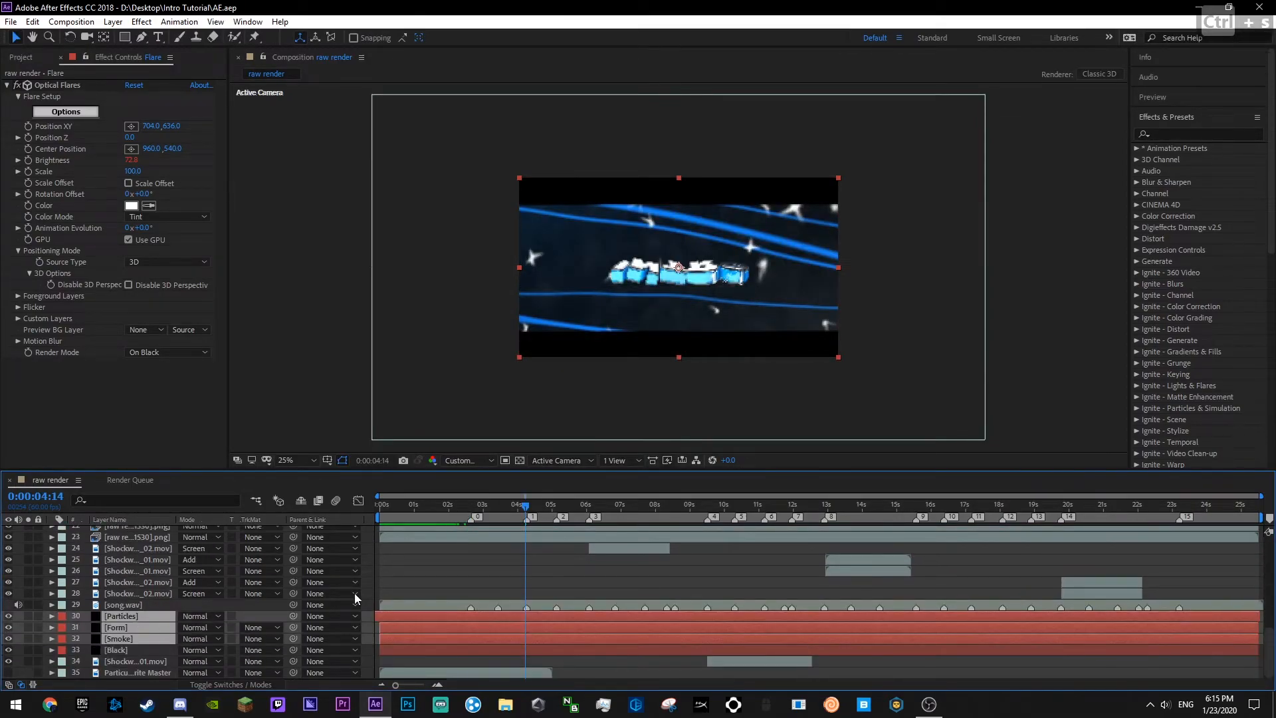
key("t")
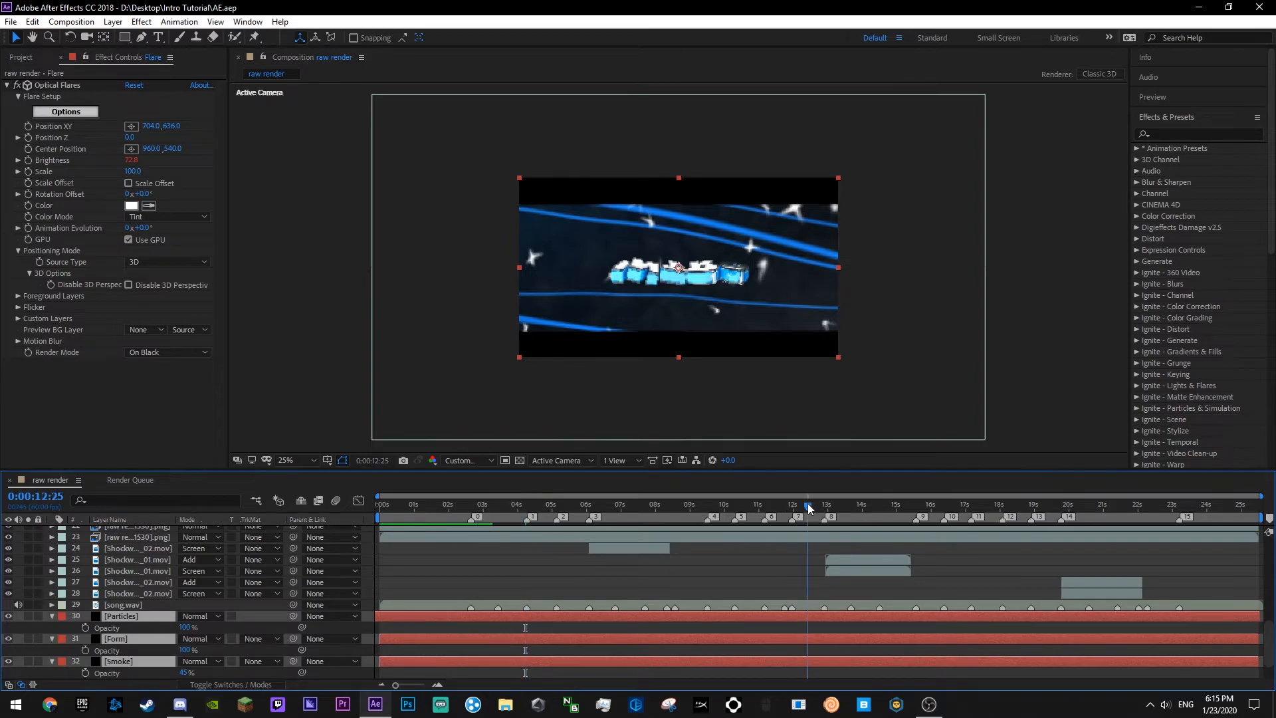
key("space")
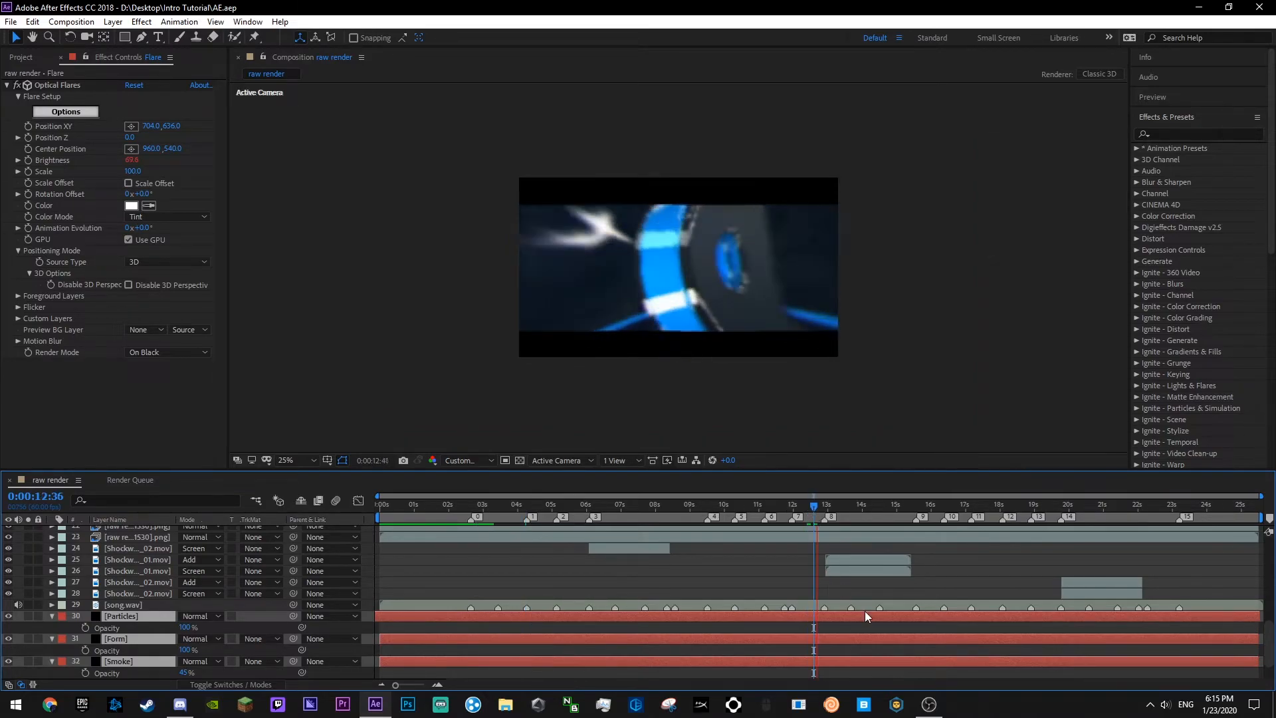
scroll(864, 612, "down", 1)
key("space")
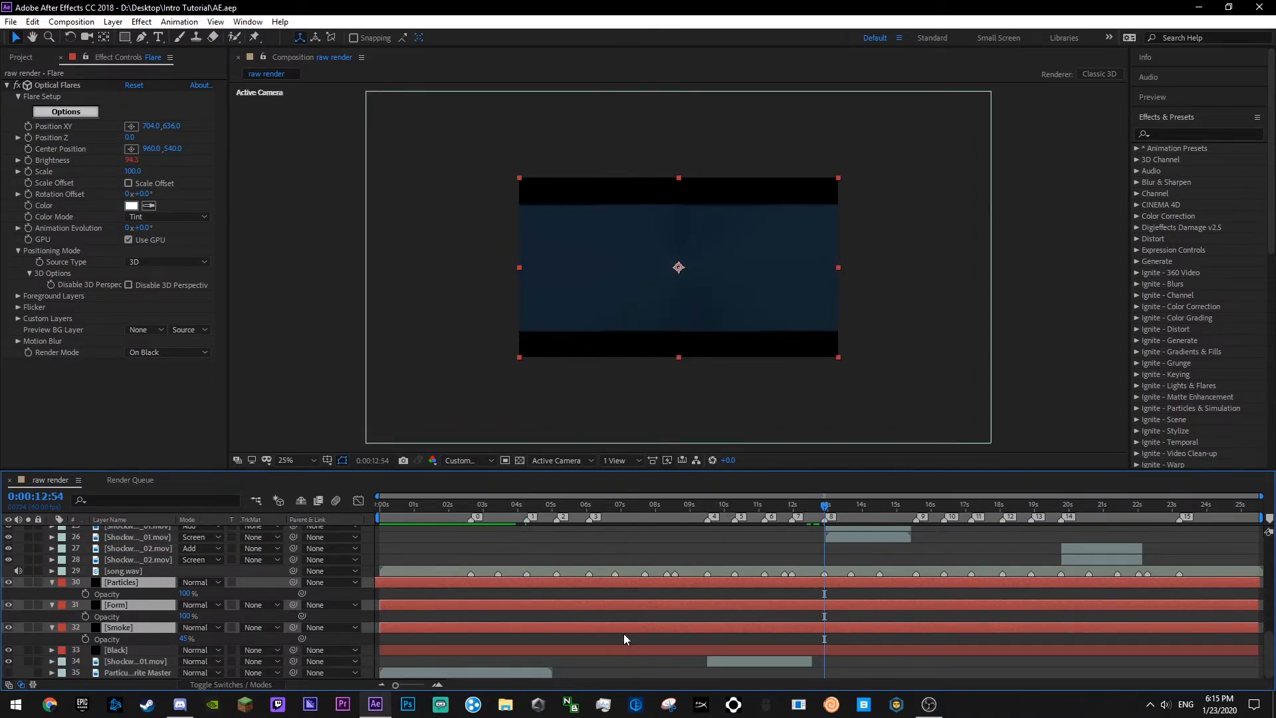
left_click(85, 593)
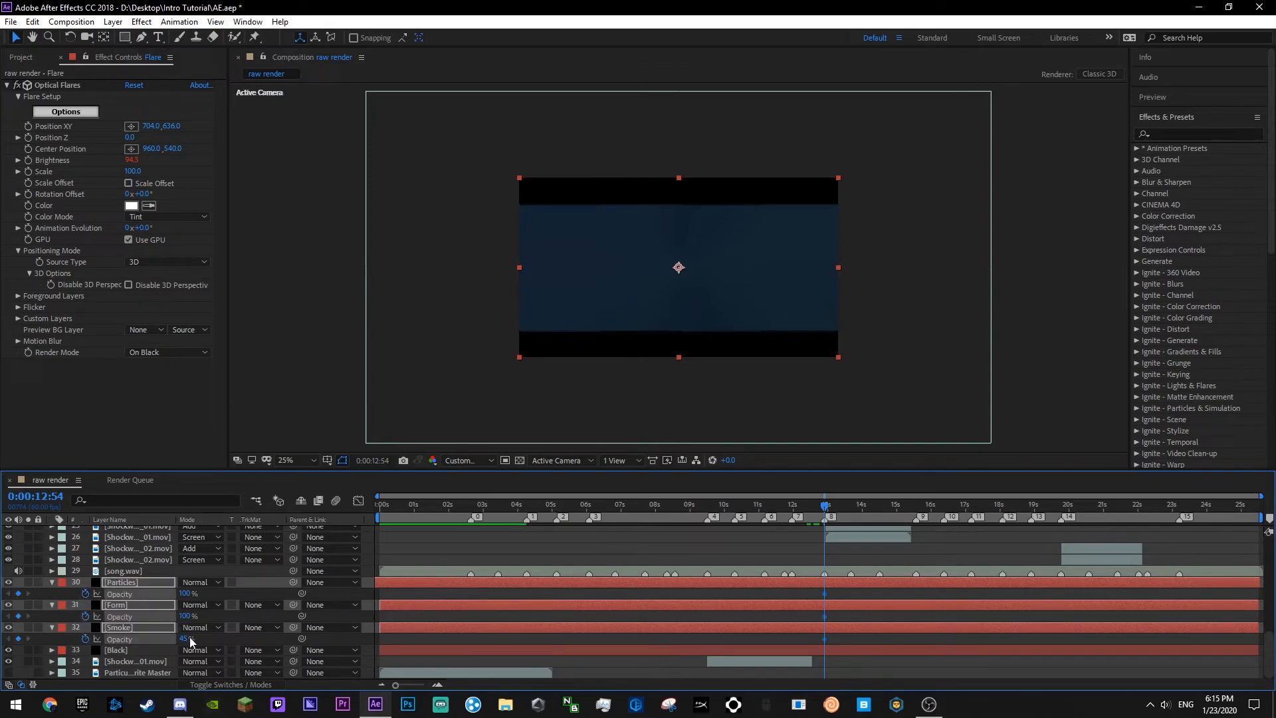
key("Page_Down")
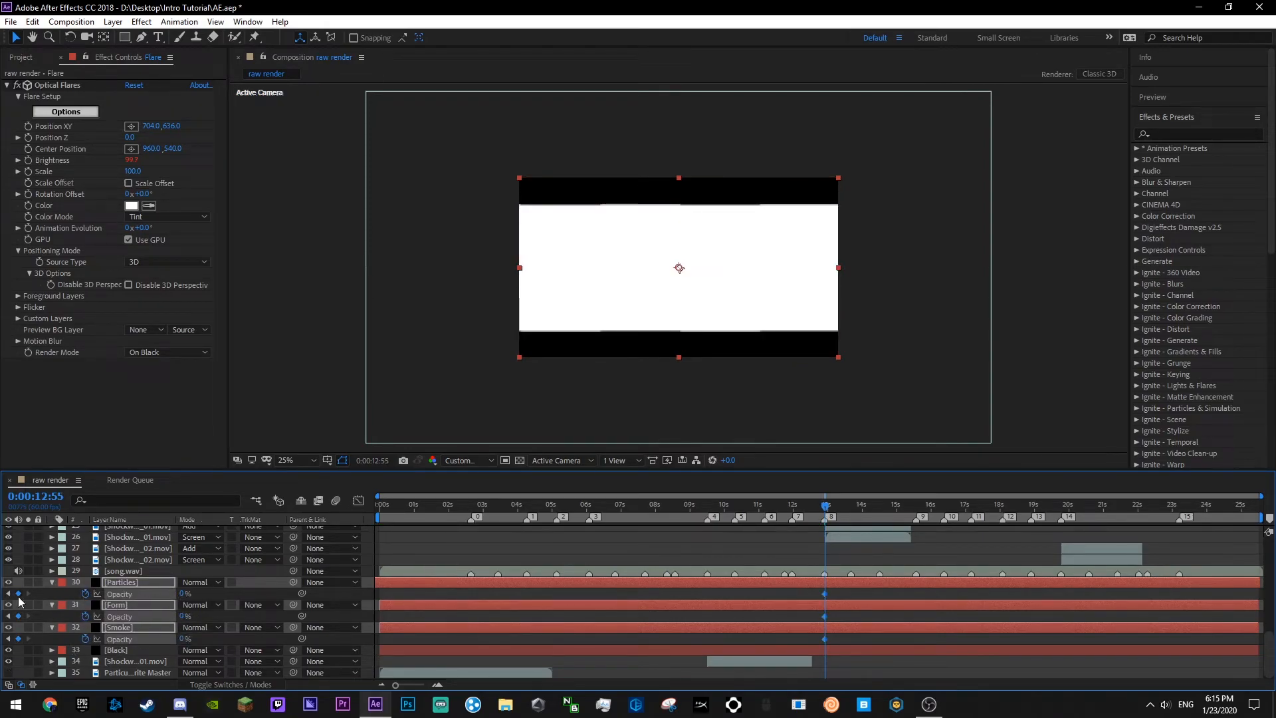
- Keyframe both Flare layers' opacity at 0:00:12:54, set it to 0% at 0:00:12:55, and save the project
scroll(53, 590, "up", 6)
left_click(121, 639)
key("ctrl+s")
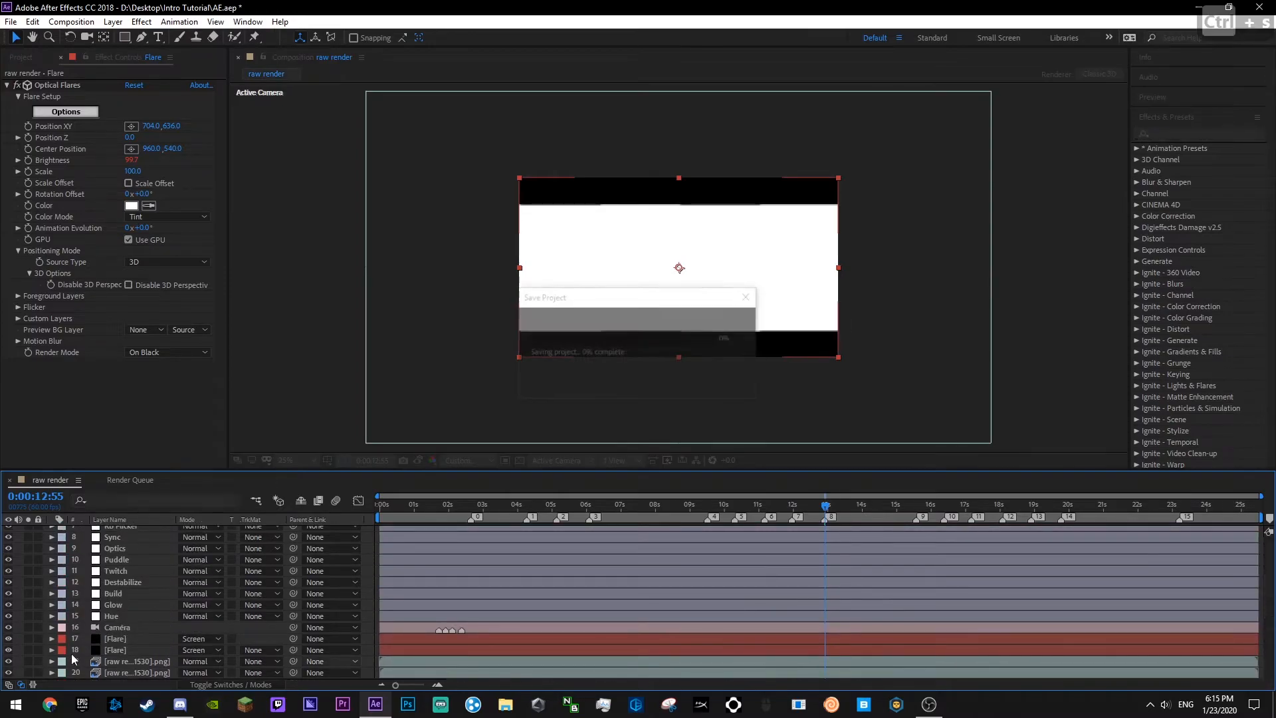
left_click(117, 650)
scroll(649, 620, "down", 5)
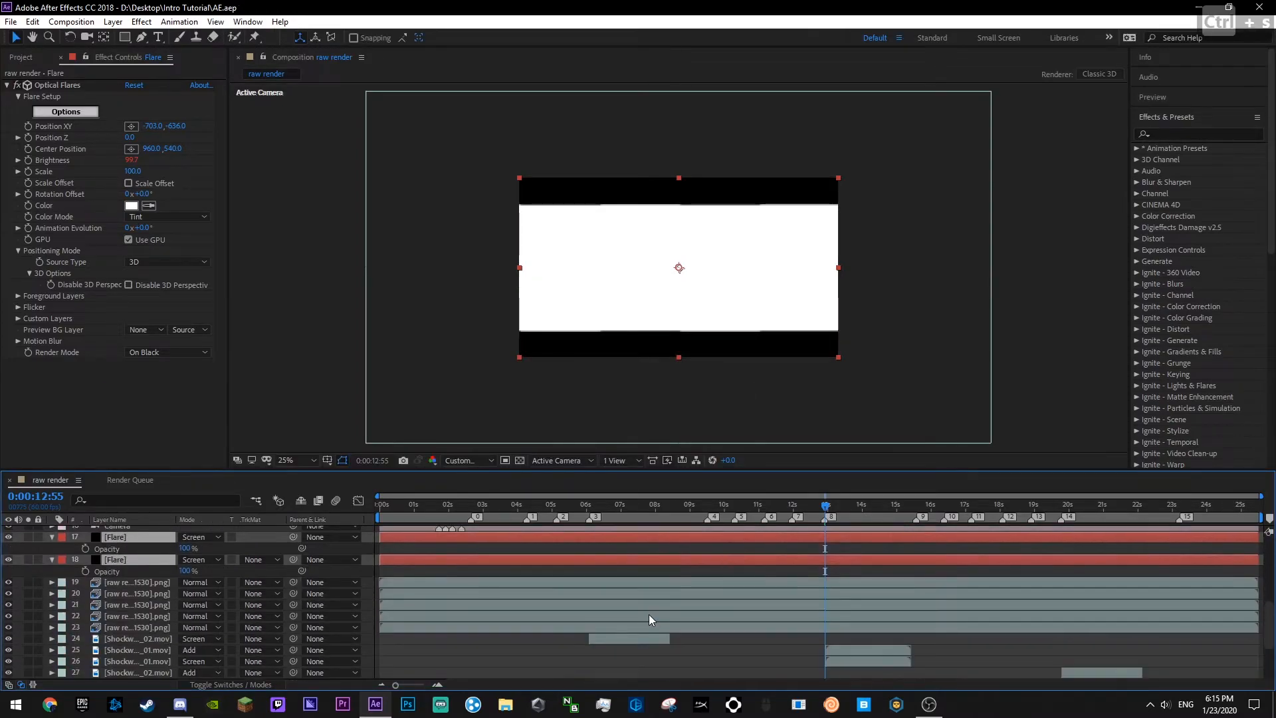
key("Page_Up")
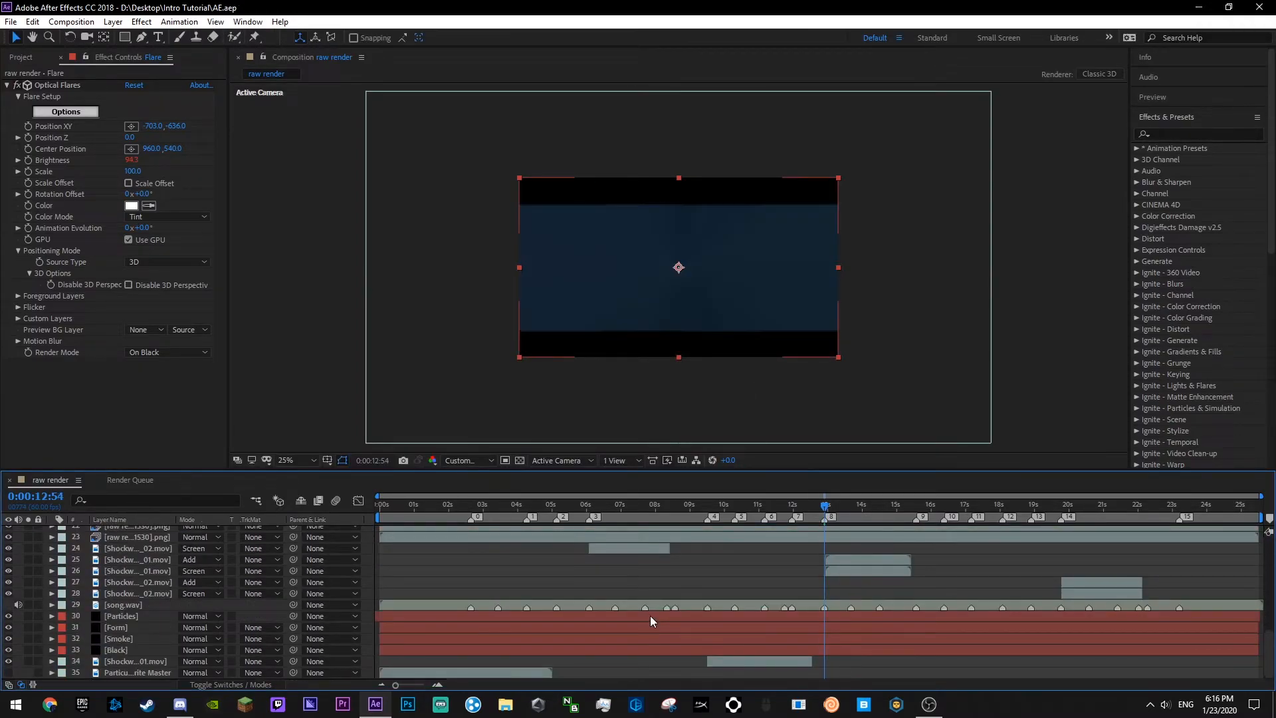
scroll(650, 622, "up", 2)
key("t")
scroll(90, 578, "up", 3)
left_click(85, 576)
key("Page_Down")
key("ctrl+s")
- Collapse the Flare layers, play back the transition around 0:00:12:55 and the following section, and save the project
key("space")
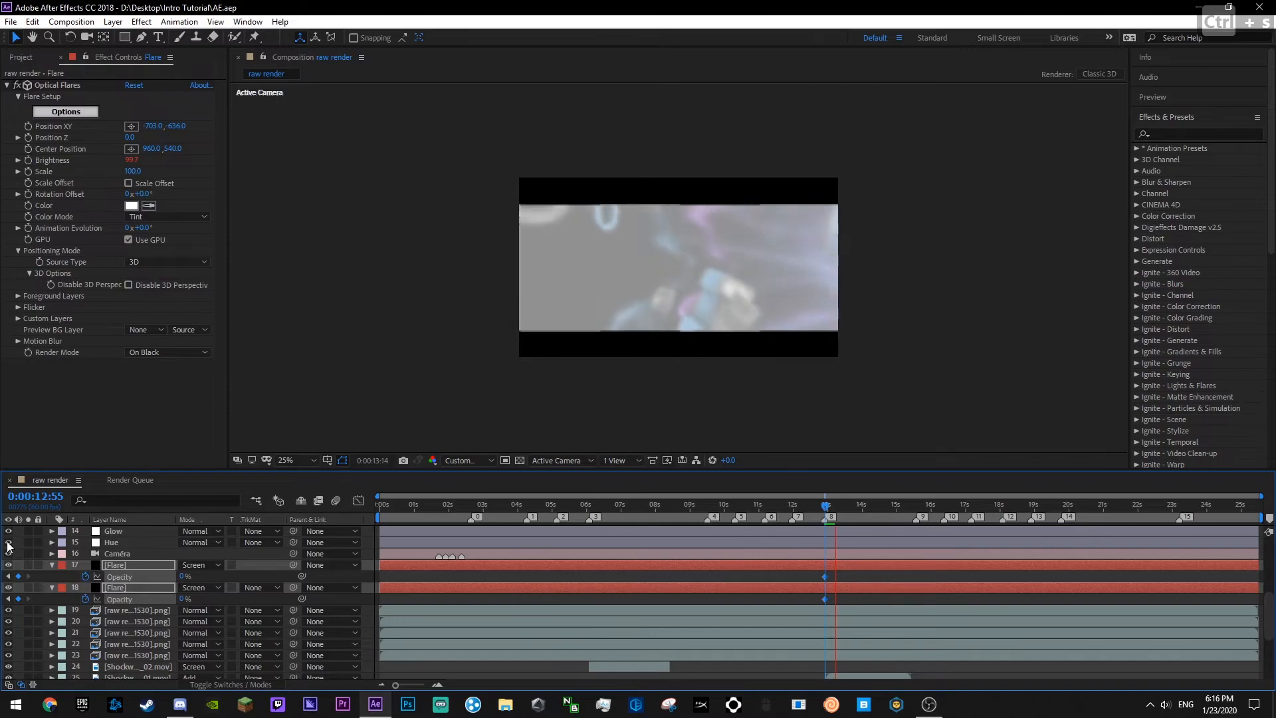
left_click(52, 565)
left_click(795, 670)
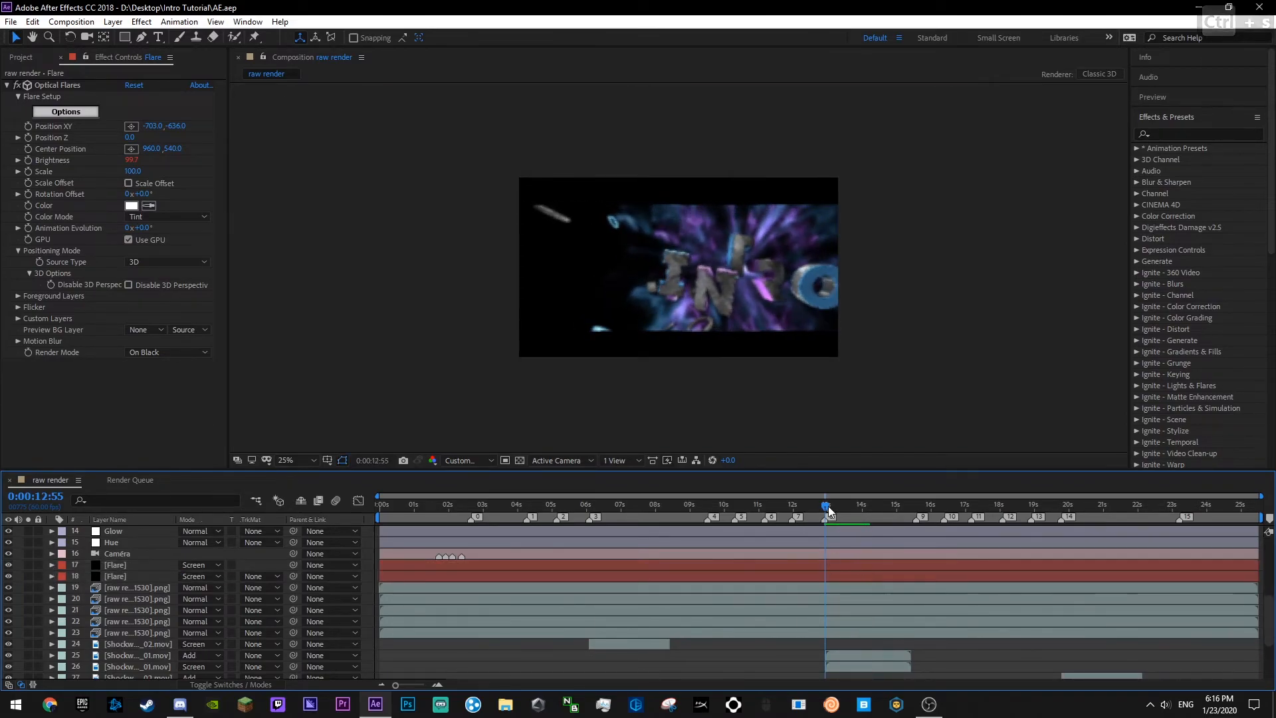
key("space")
left_click_drag(817, 509, 807, 508)
key("space")
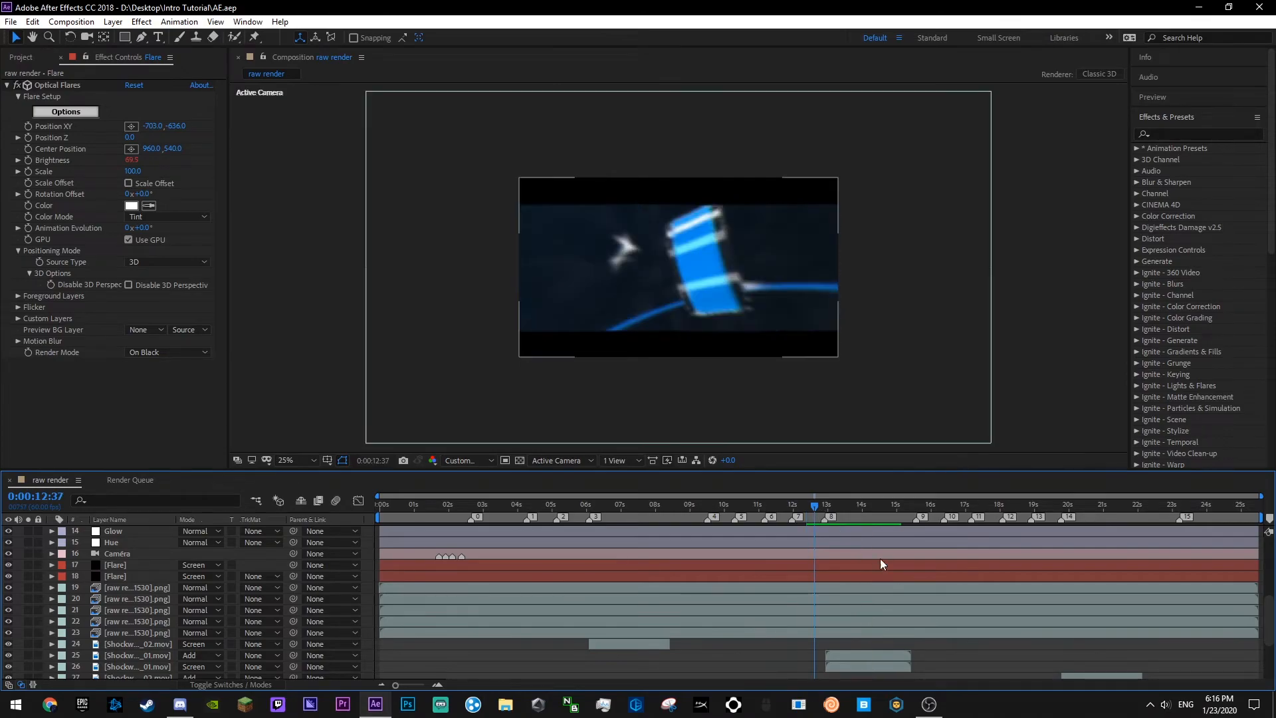
key("ctrl+s")
scroll(890, 565, "down", 4)
key("ctrl+s")
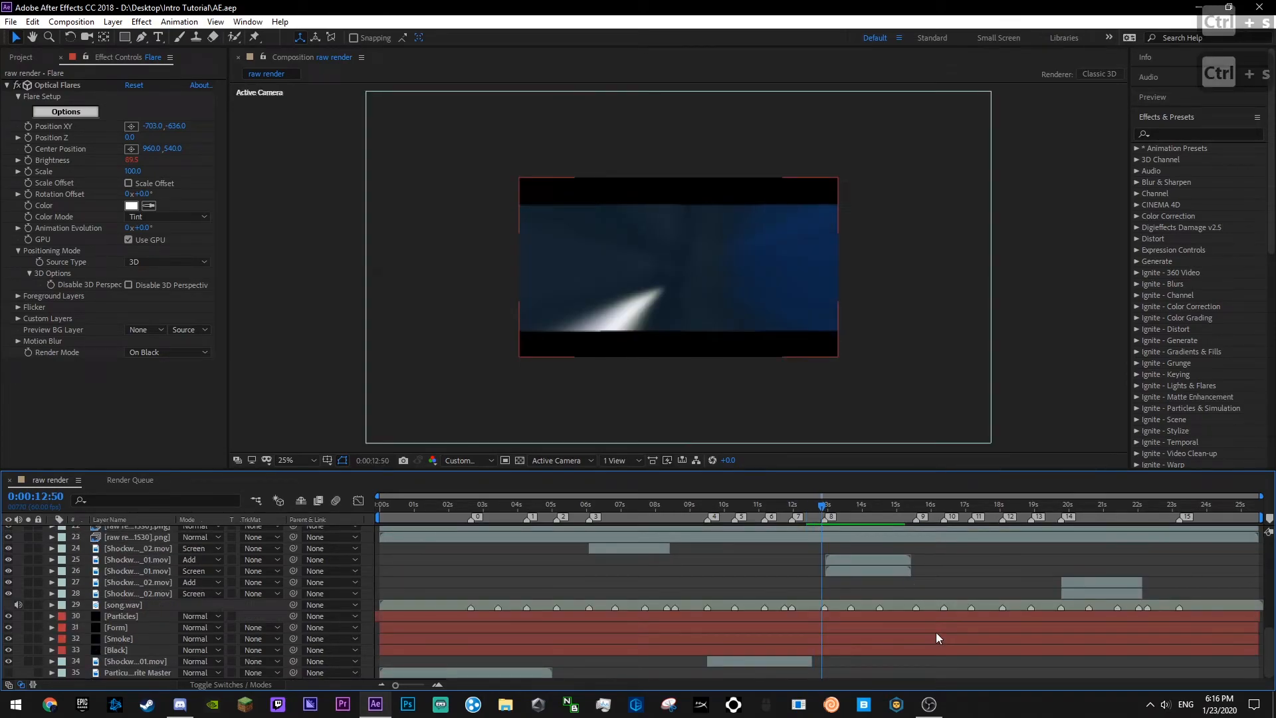
key("space")
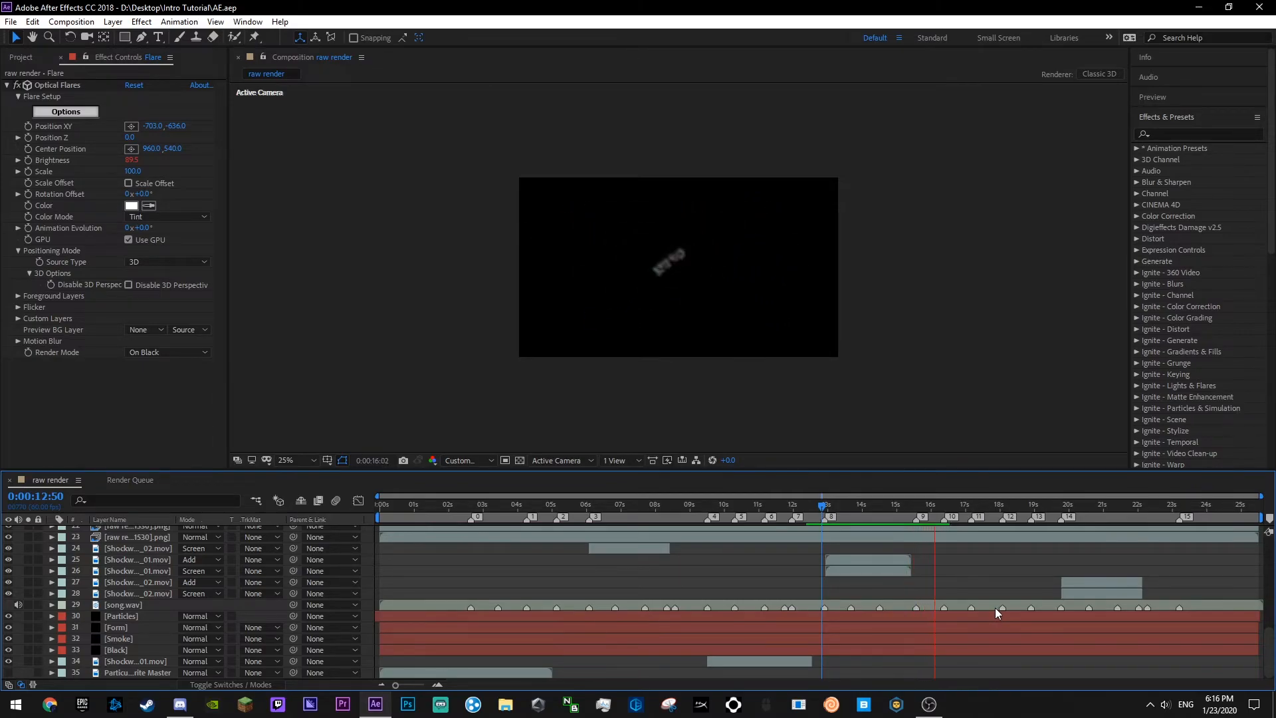
key("space")
key("ctrl+s")
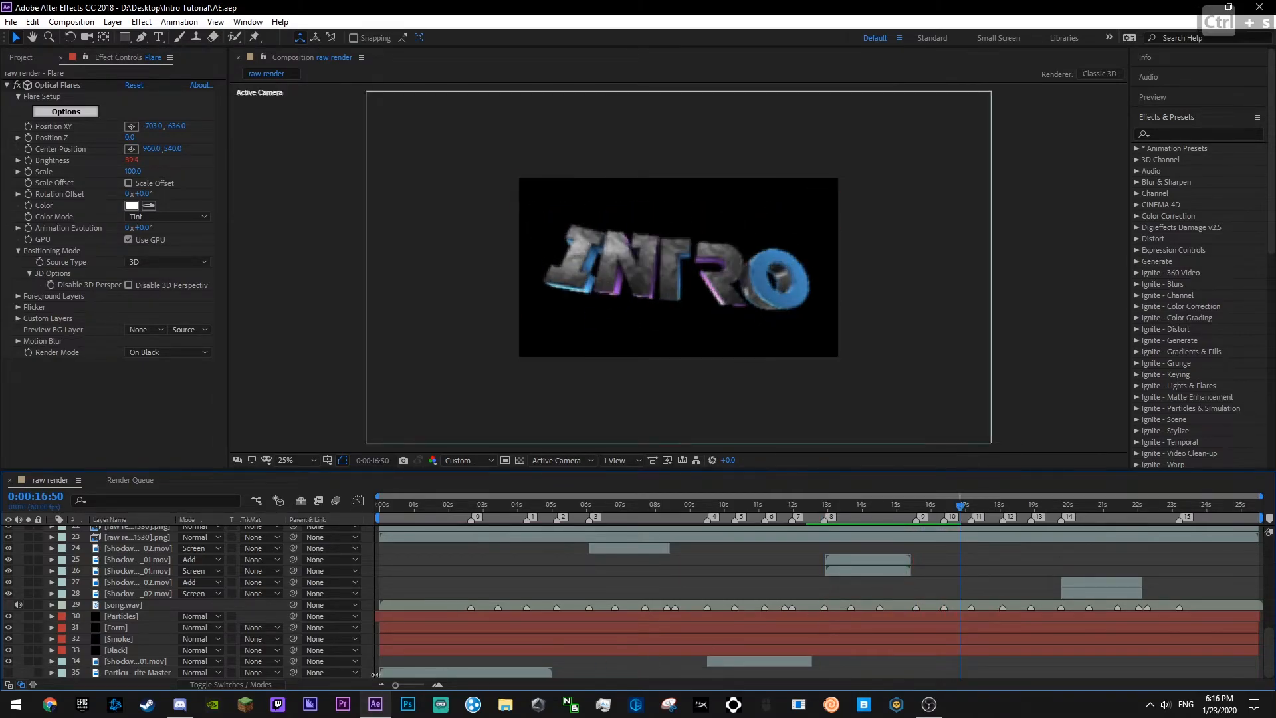
- Create a black 1920 x 1080 solid named Form directly above the Particles layer and save the project
left_click(160, 616)
right_click(365, 600)
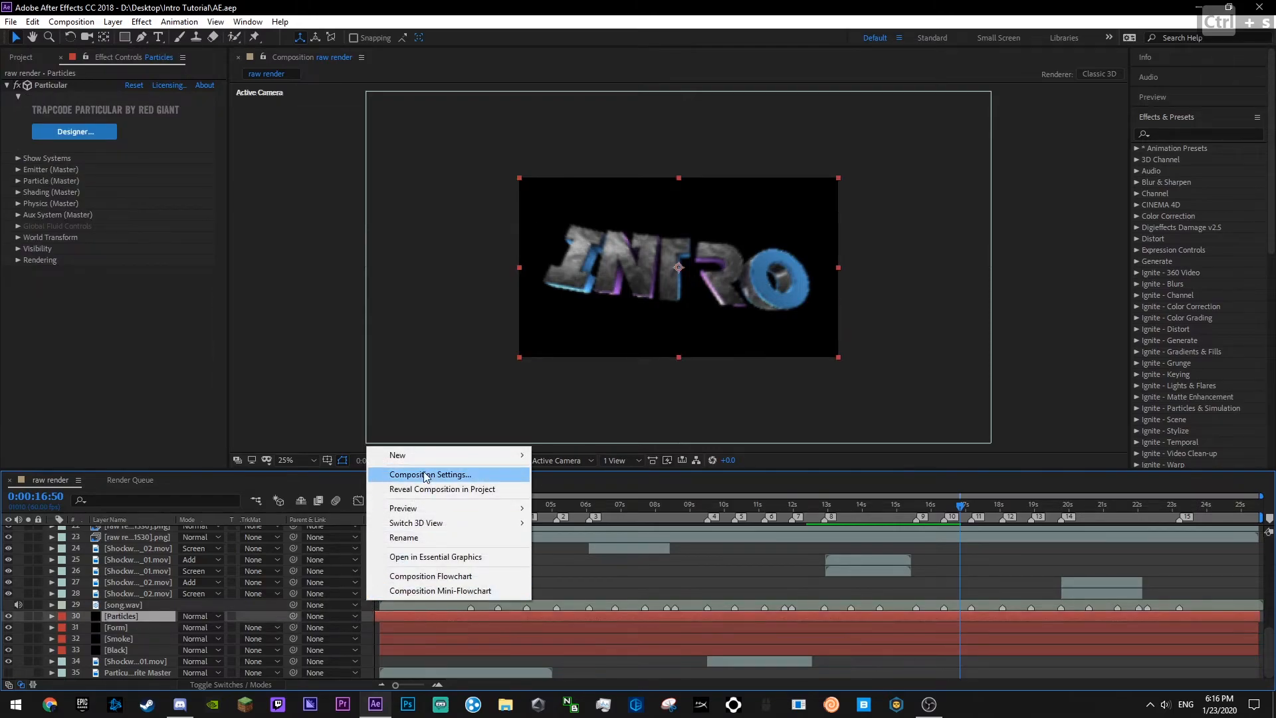
mouse_move(432, 456)
left_click(604, 489)
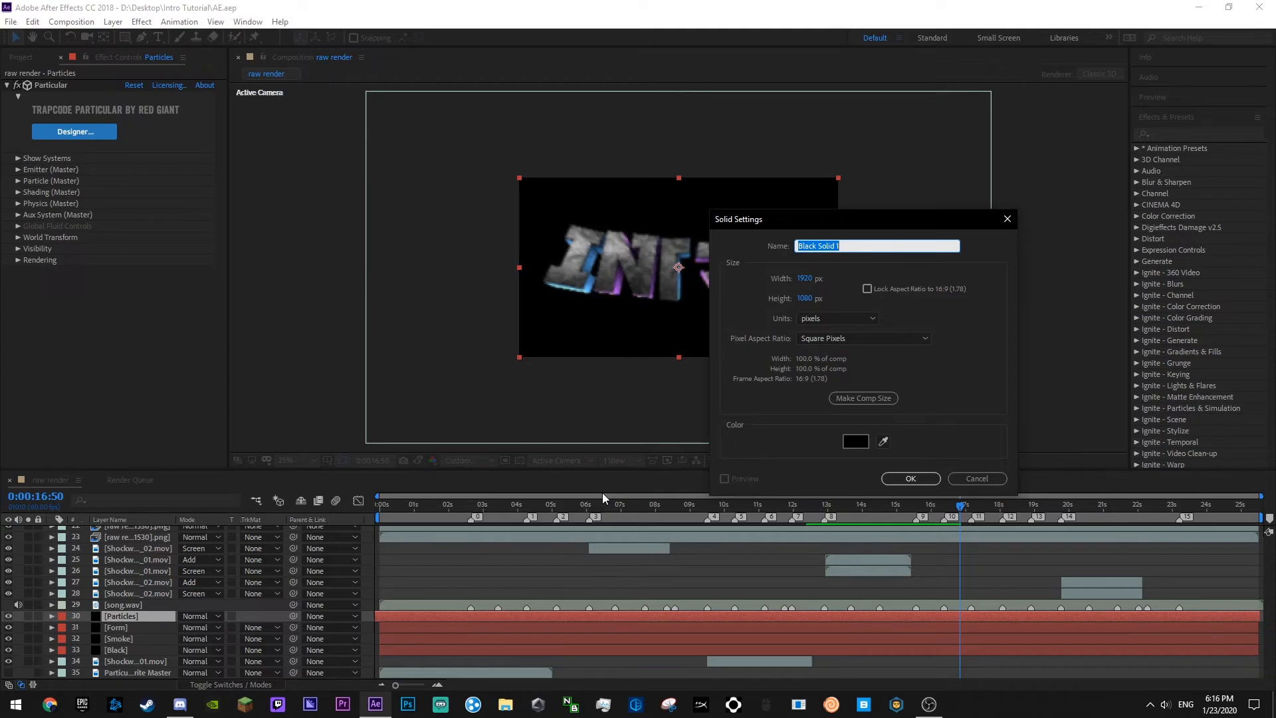
key("Return")
key("ctrl+s")
- Find the Trapcode Form effect and apply it to the new Form solid
left_click(1201, 134)
type("form")
left_click_drag(1174, 411, 93, 284)
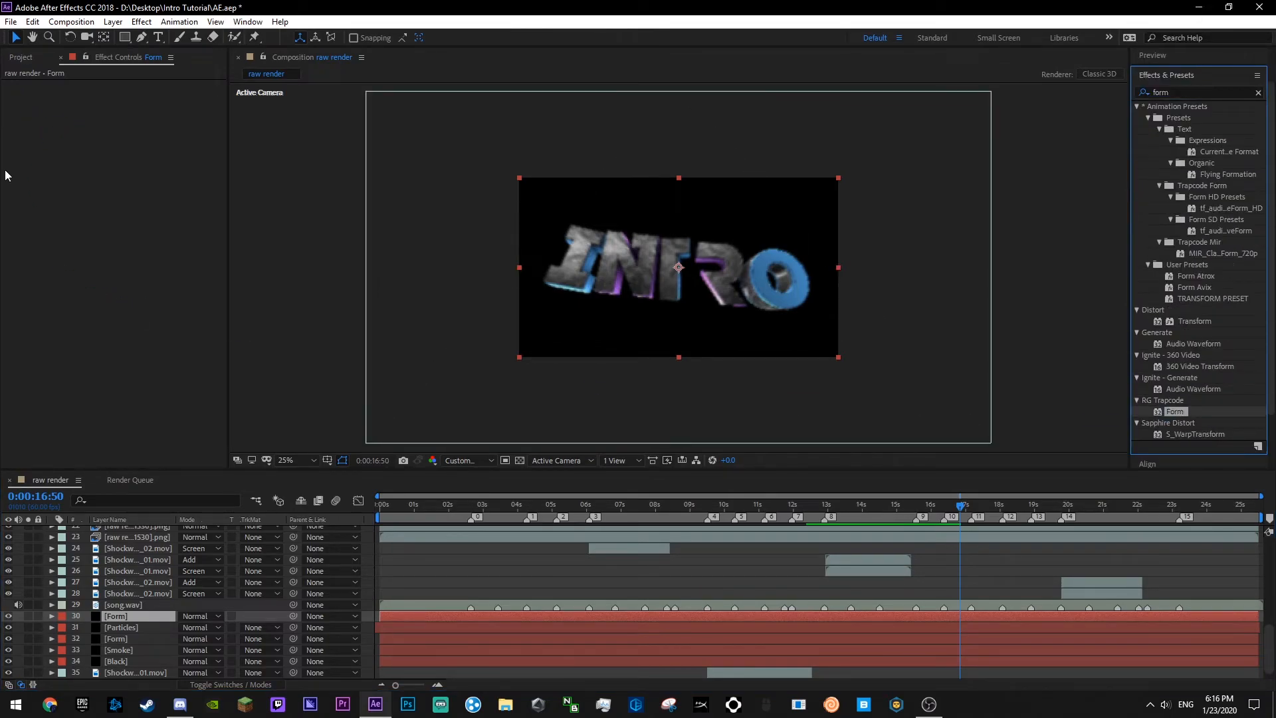
- In the Form Designer, set the base form's position to 0, 0, 0 and Particles in Z to 2
left_click(66, 130)
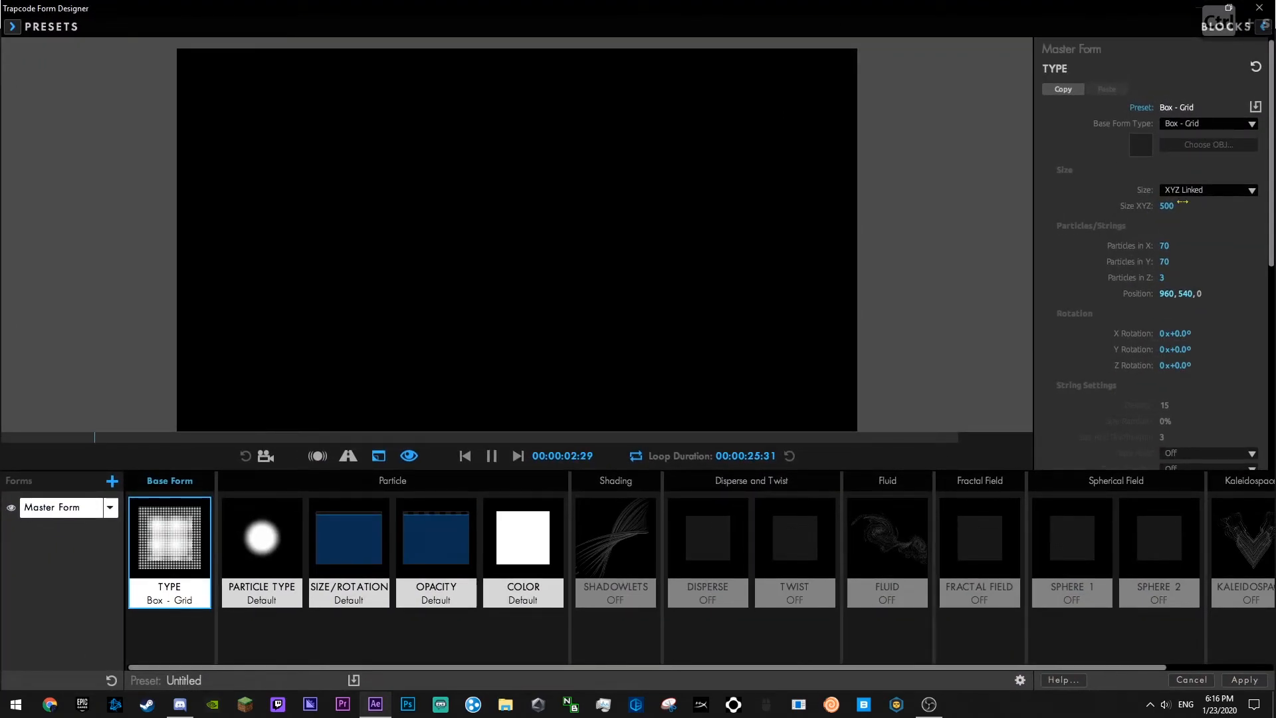
left_click(1167, 293)
type("0")
key("Return")
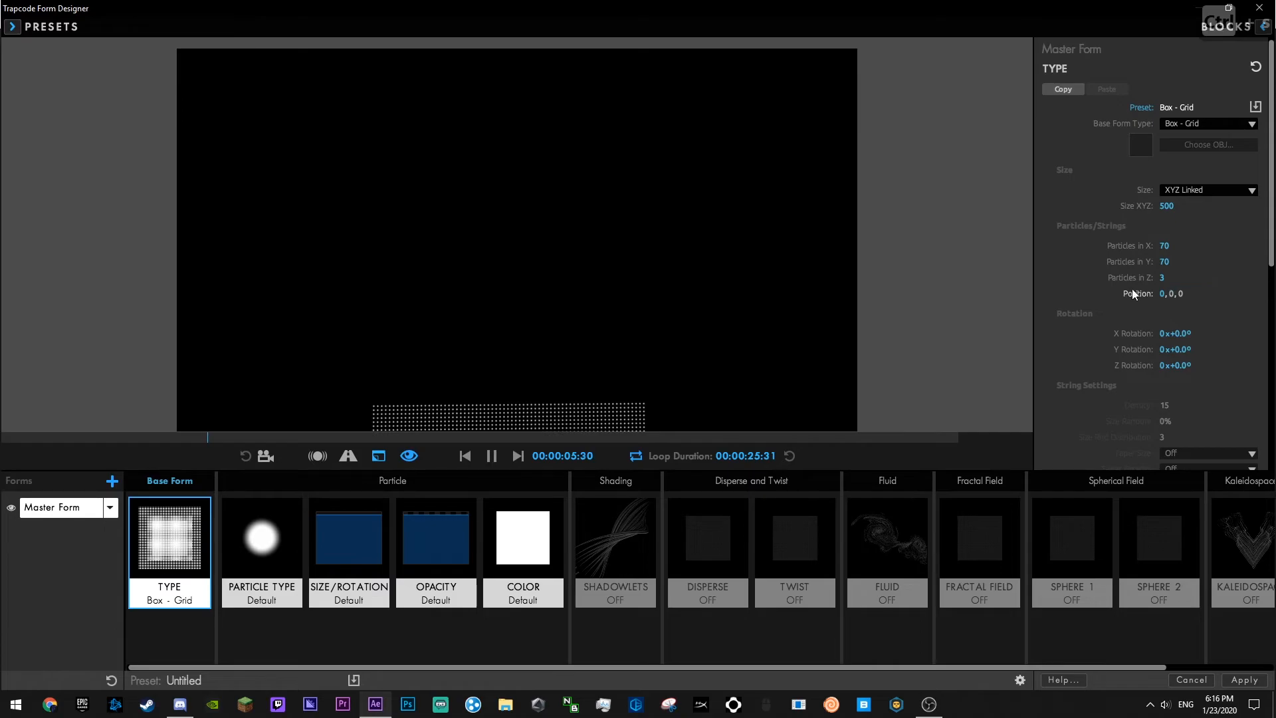
left_click(1163, 277)
type("2")
key("Return")
- Set the form's Transform X Rotation W to 90°
left_click_drag(1019, 667, 1131, 667)
left_click(1231, 585)
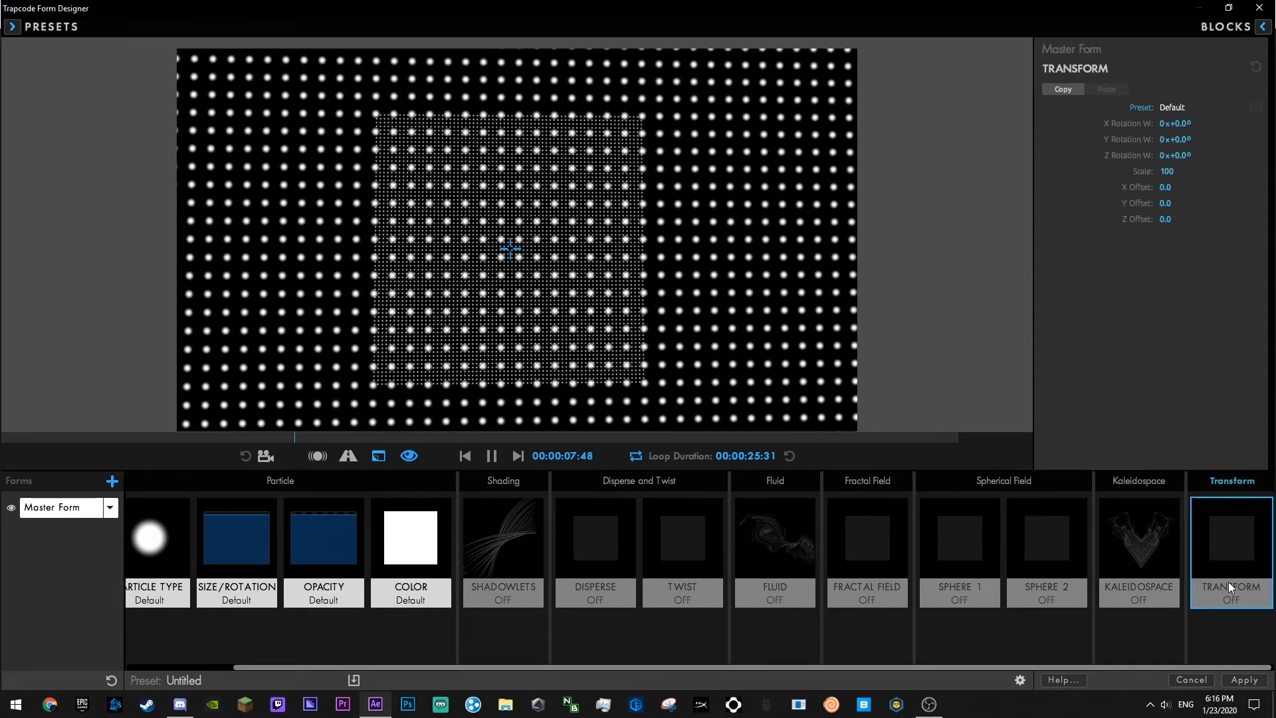
mouse_move(1176, 140)
left_mouse_down()
mouse_move(1181, 126)
mouse_move(1166, 125)
left_mouse_up()
key("ctrl+z")
left_click(1195, 124)
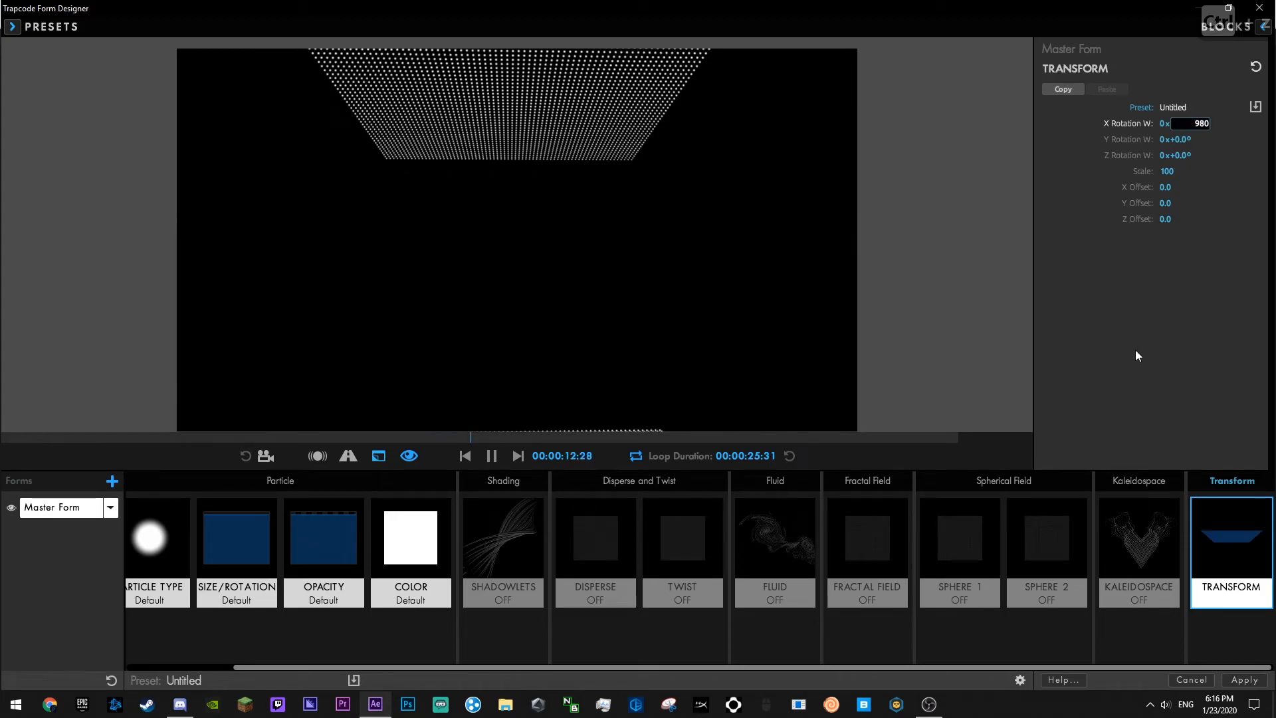
type("90")
key("Return")
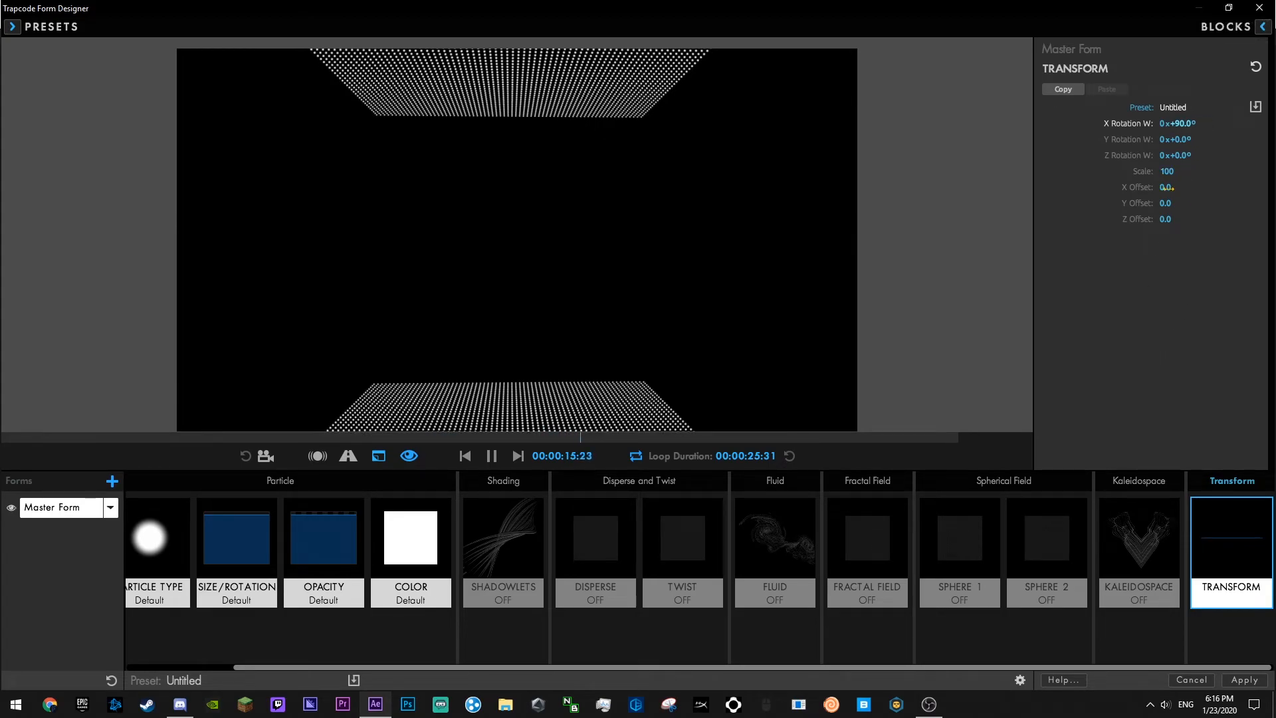
- Switch the base form's size mode to XYZ Individual and set Size Z to 180
left_click_drag(252, 669, 148, 667)
left_click(169, 551)
left_click(1208, 190)
left_click(1208, 217)
left_click_drag(1171, 236, 1221, 206)
- Try a value of 2000 for both Size X and Size Y of the base form
left_click(1173, 207)
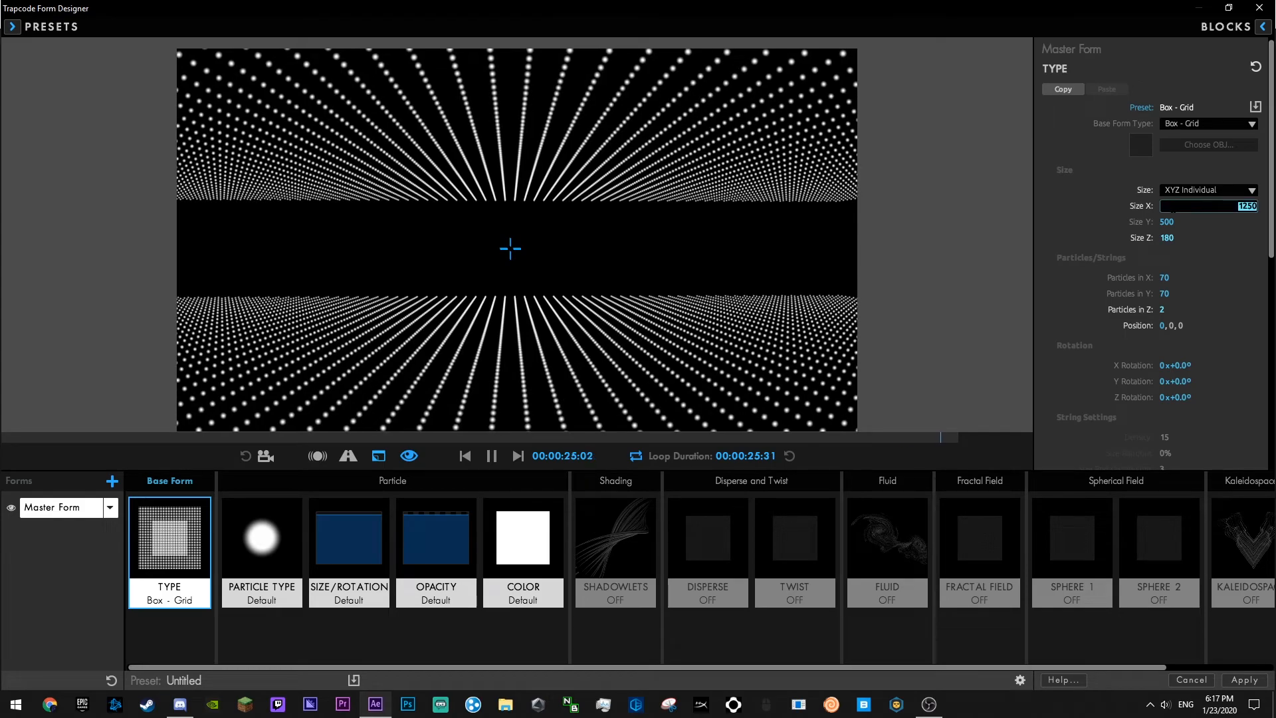
type("2000")
key("Tab")
type("2")
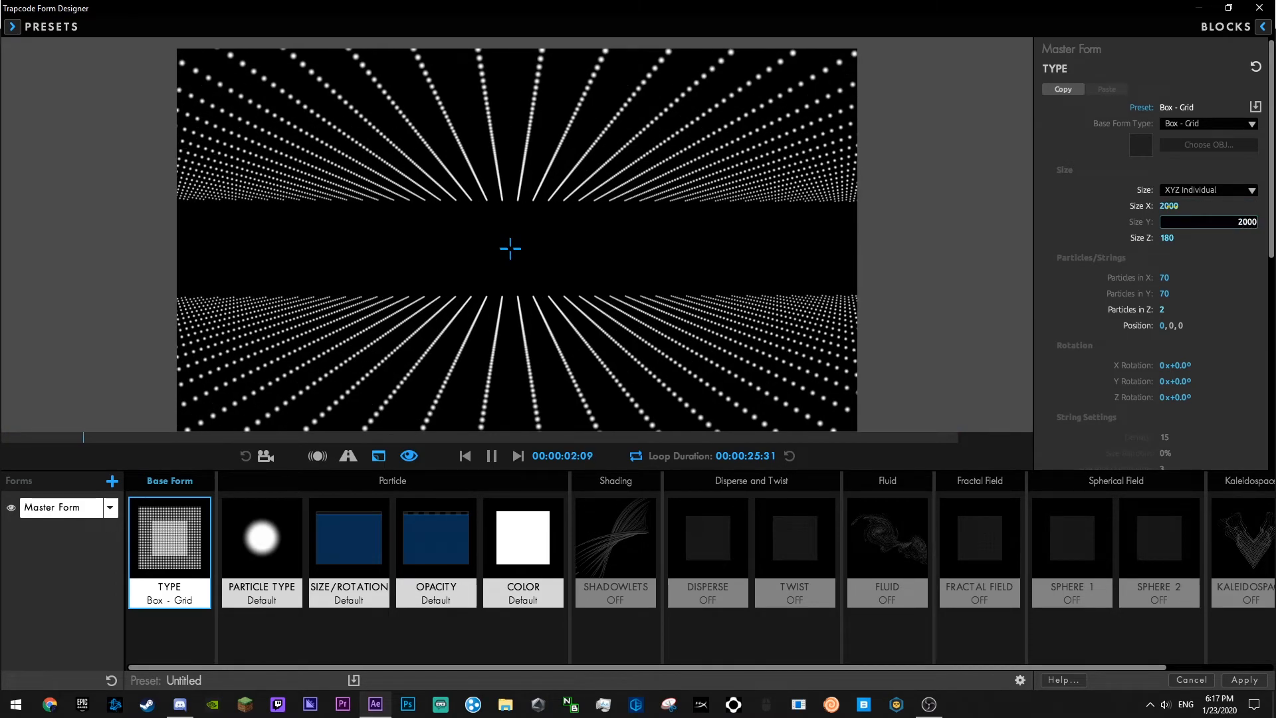
key("Return")
- Set the base form's Size X and Size Y to 2500
left_click(1172, 207)
type("2500")
key("Tab")
type("2500")
key("Return")
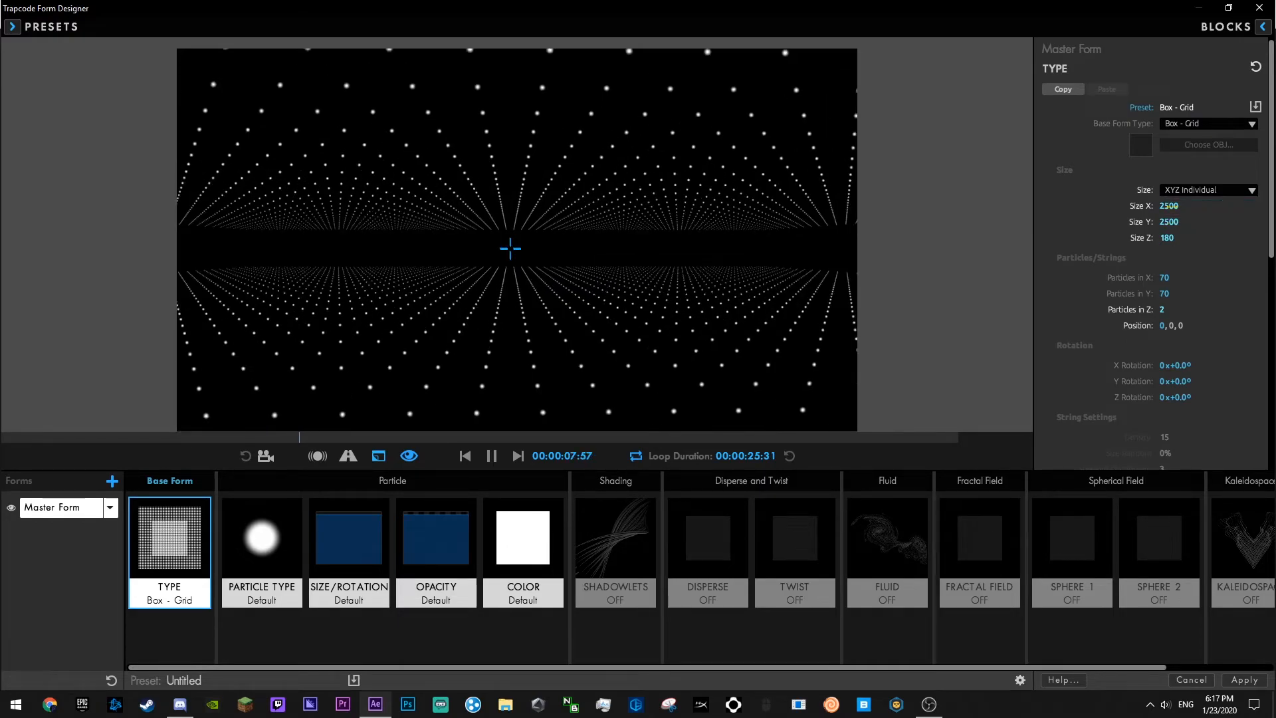
- Set the base form's Particles in X and Particles in Y to 95
left_click(1171, 279)
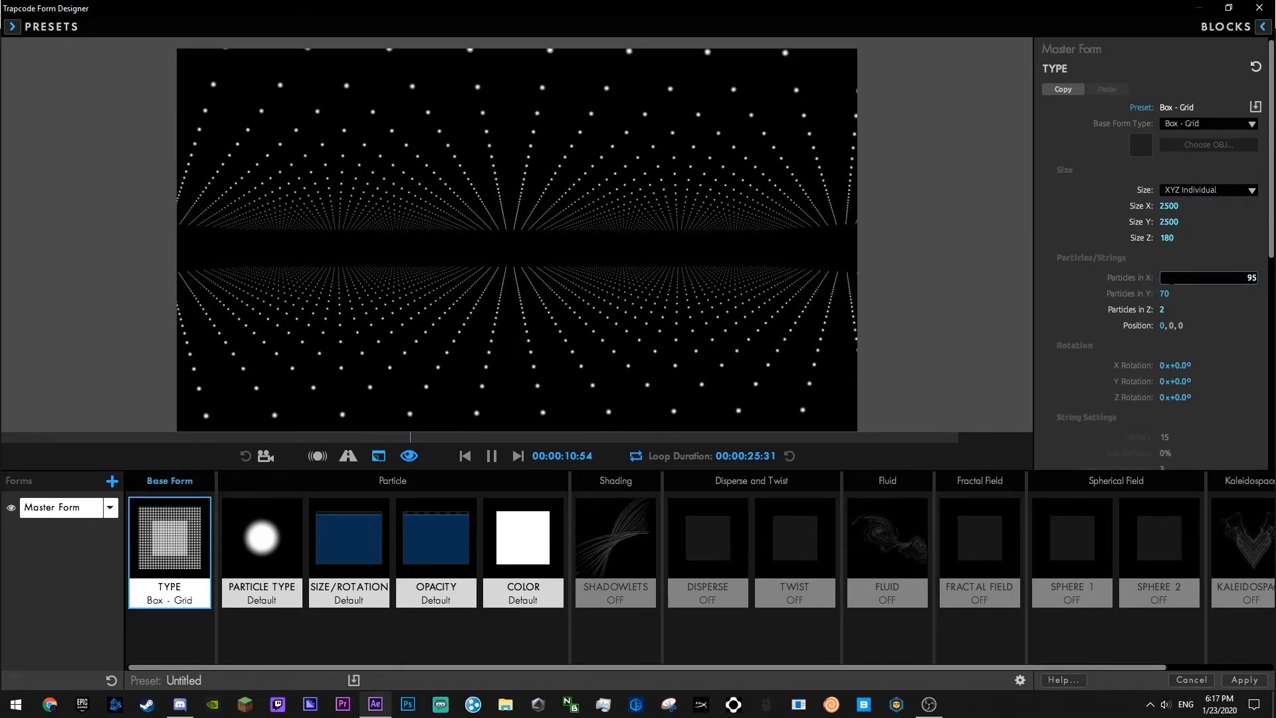
key("Tab")
type("95")
key("Return")
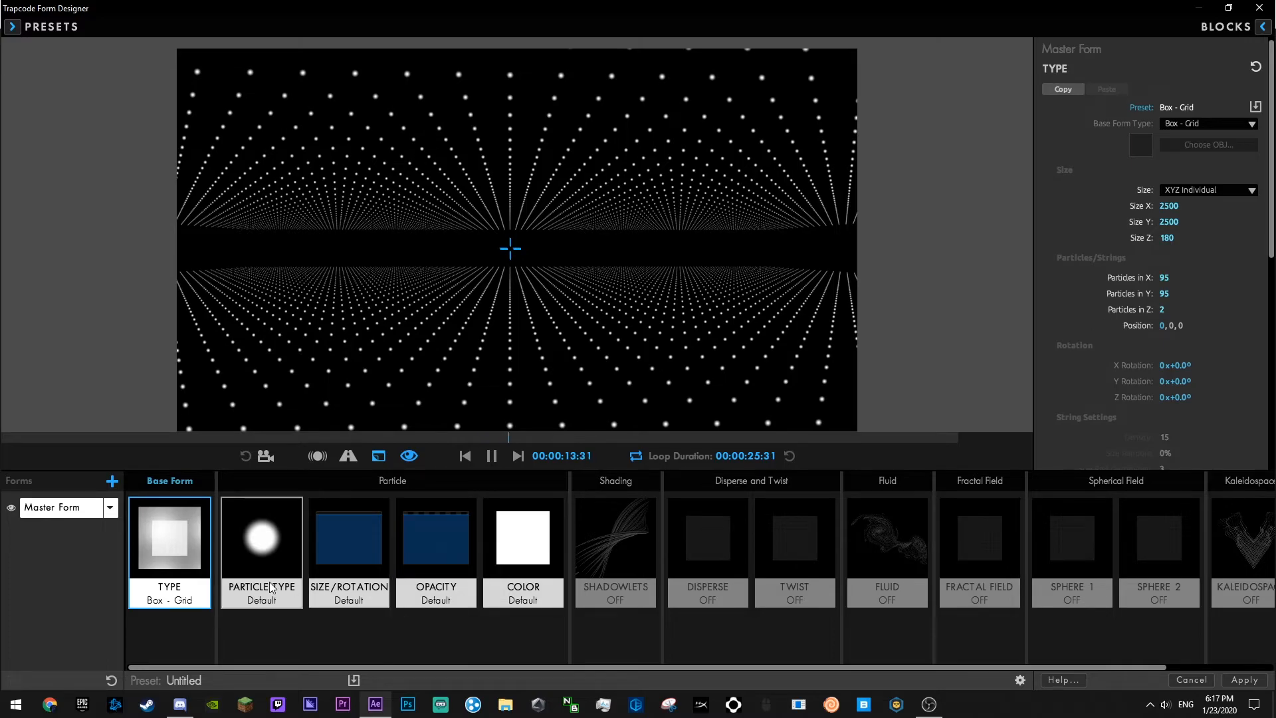
- Set the particle type's blend mode to Screen
left_click(277, 588)
left_click(1176, 445)
left_click(1196, 488)
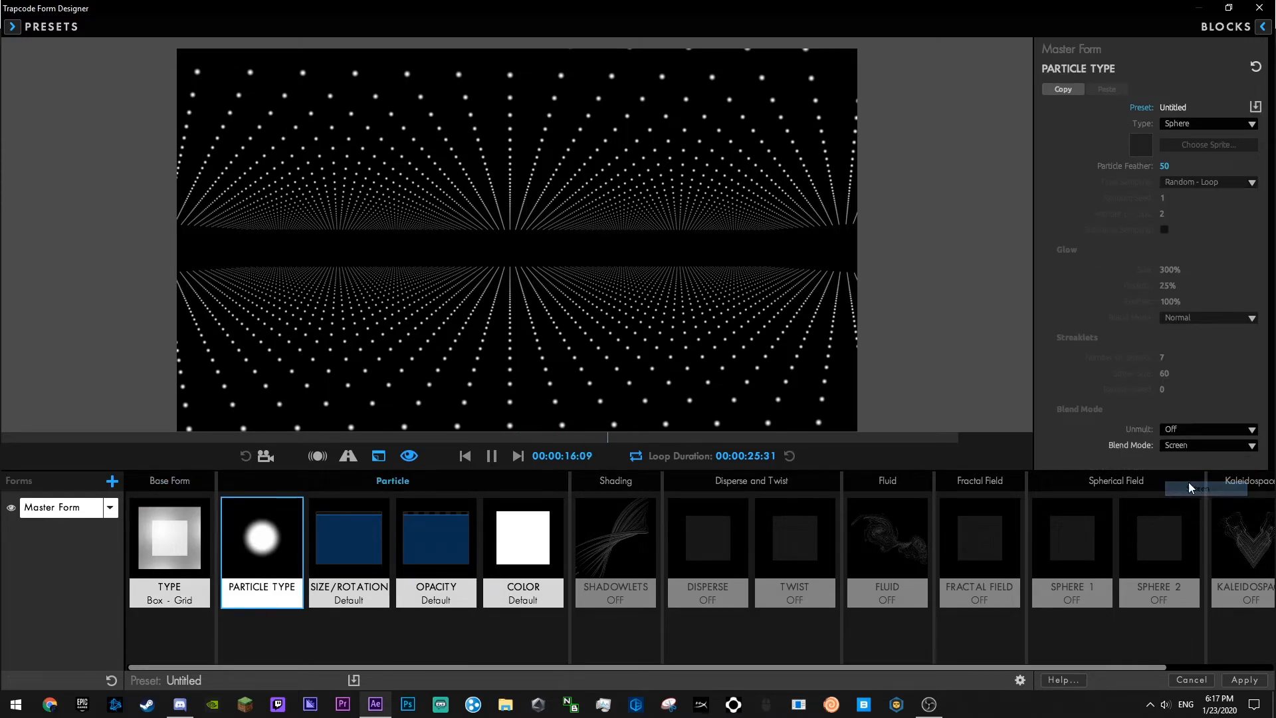
- Set the particle color to Over Y and load the white-to-black gradient preset
left_click(546, 561)
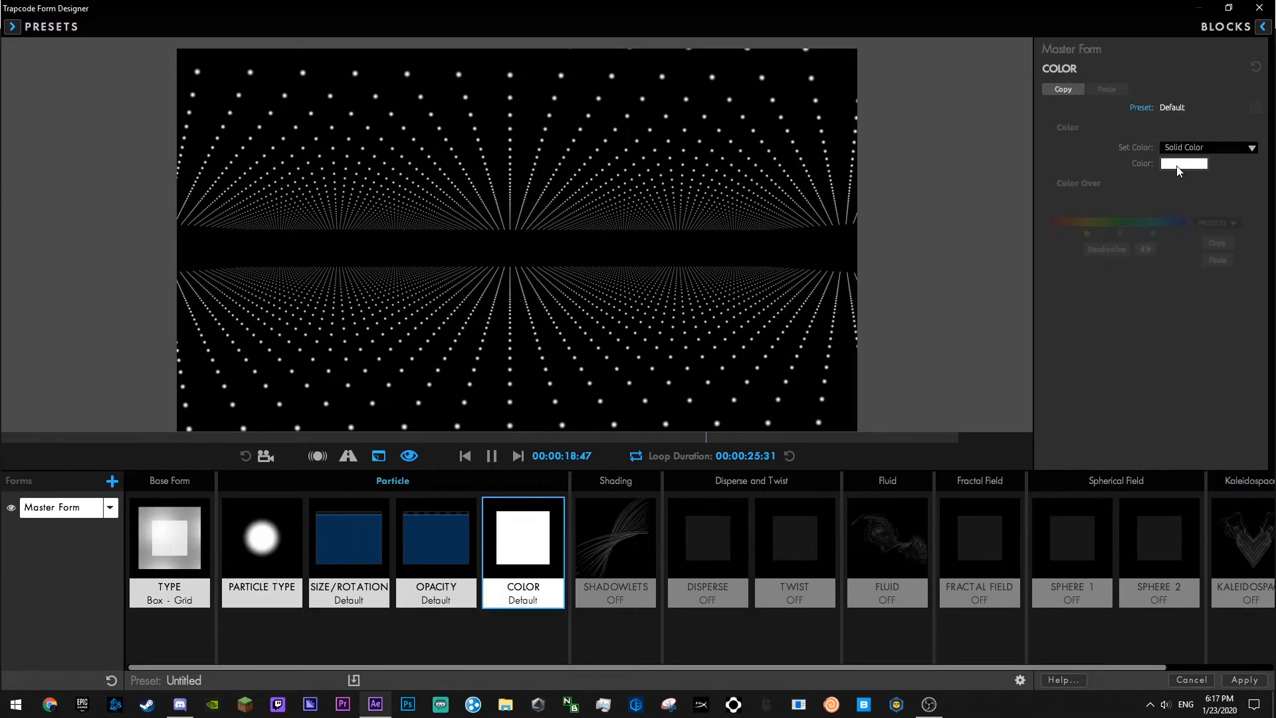
left_click(1178, 167)
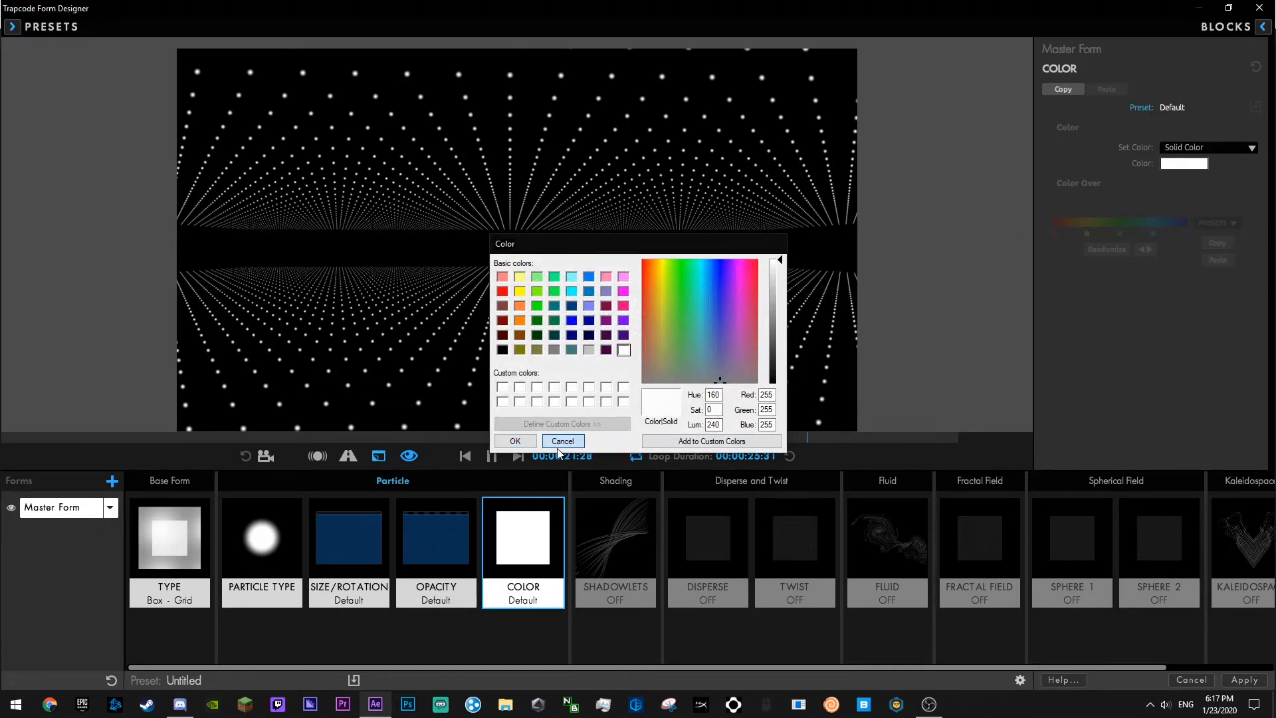
left_click(562, 441)
left_click(1200, 154)
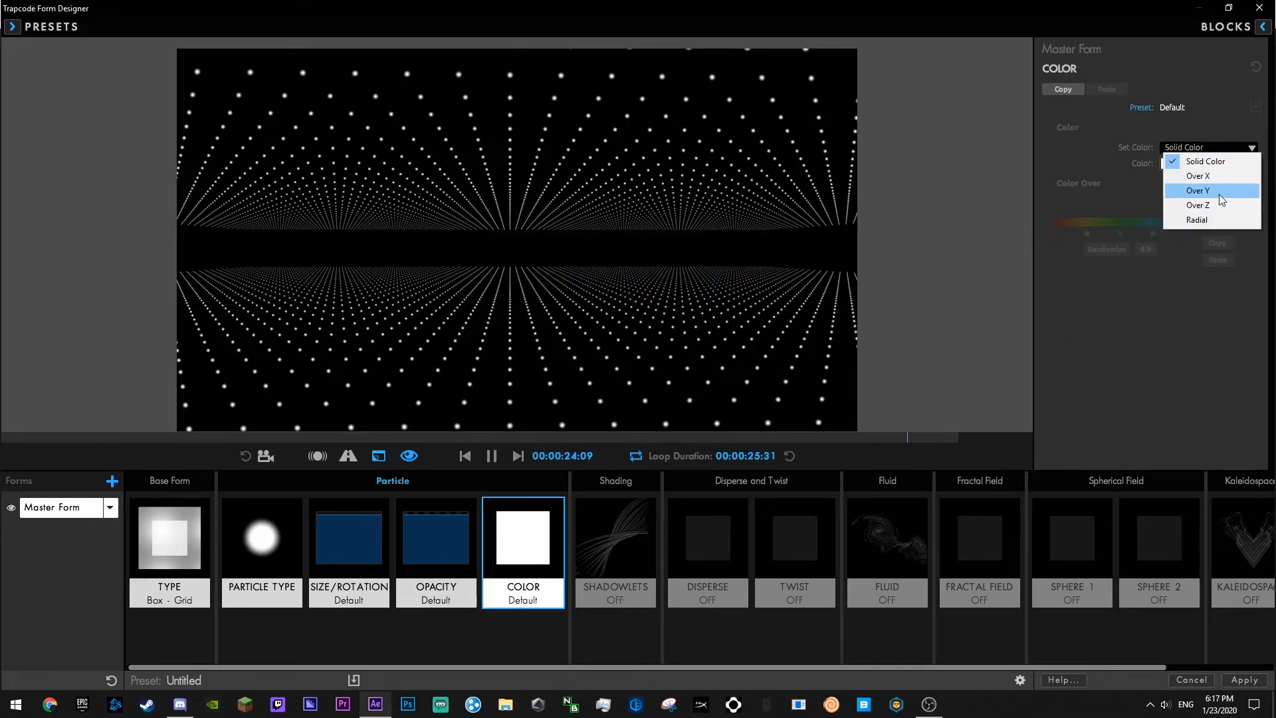
left_click(1183, 197)
left_click(1214, 223)
left_click(1211, 253)
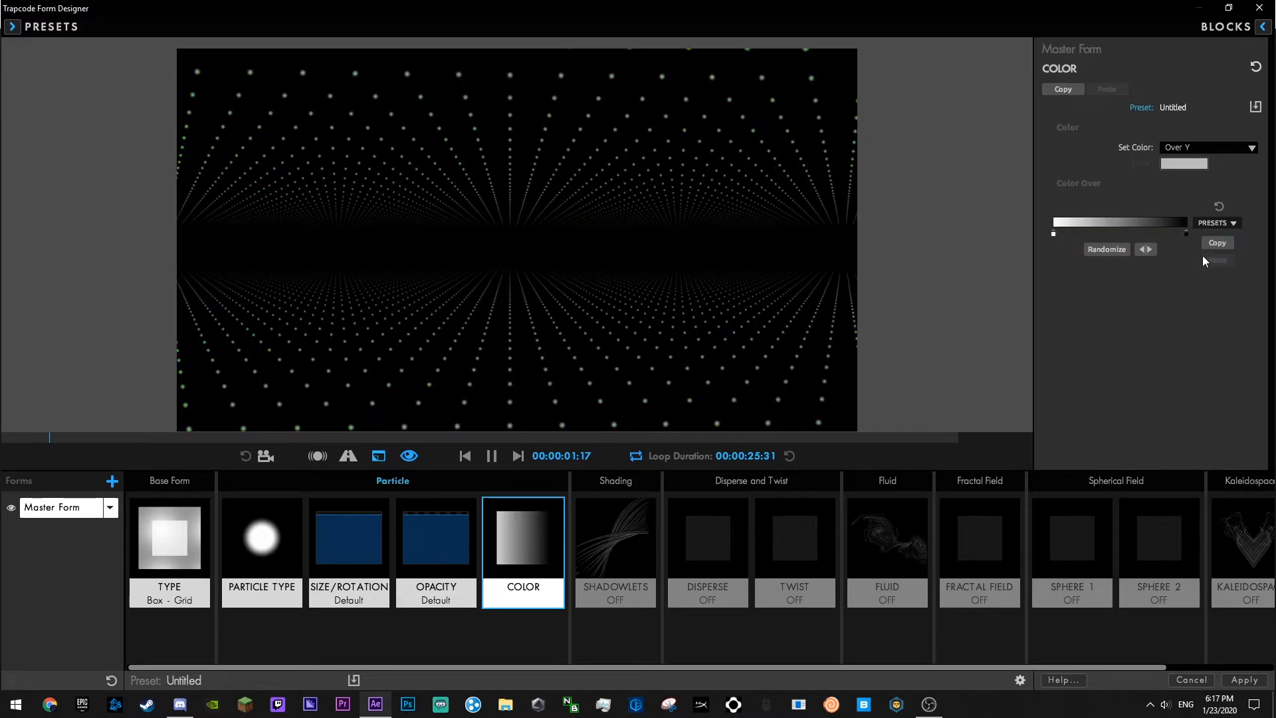
- Recolor the gradient's white stop to a bright blue
double_click(1054, 234)
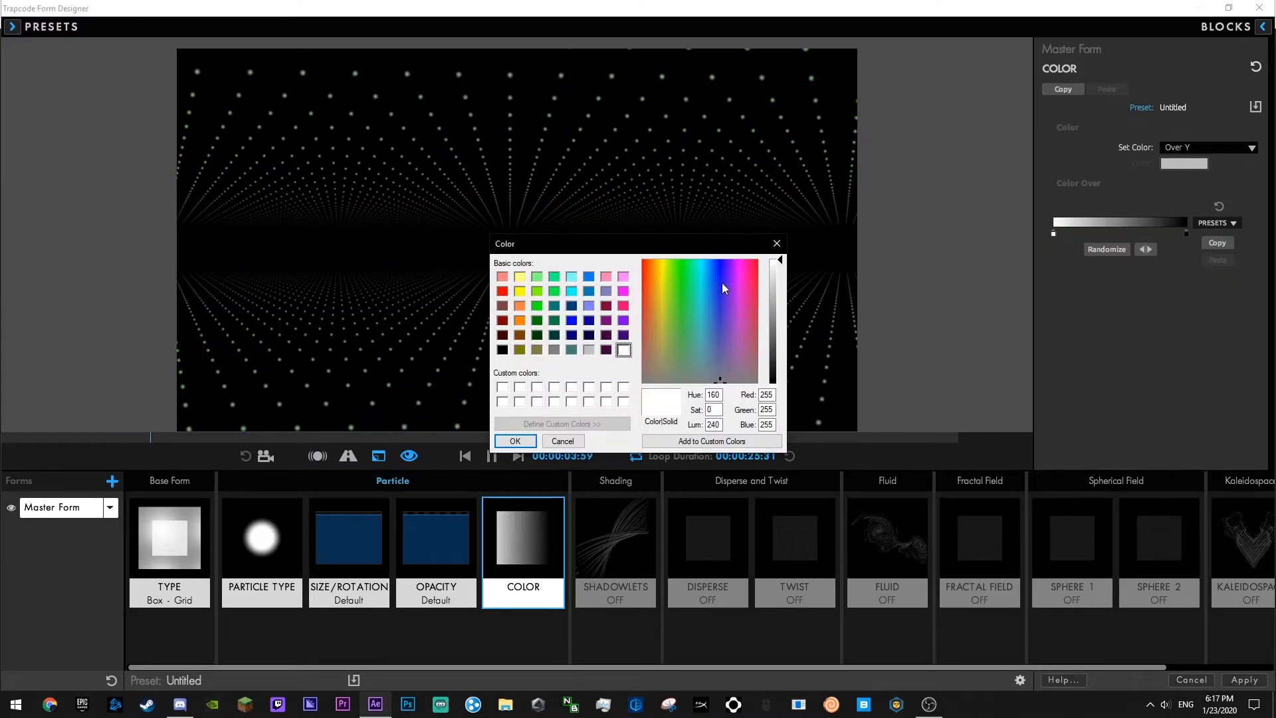
left_click(711, 263)
left_click(776, 299)
left_click_drag(778, 301, 778, 319)
left_click(514, 442)
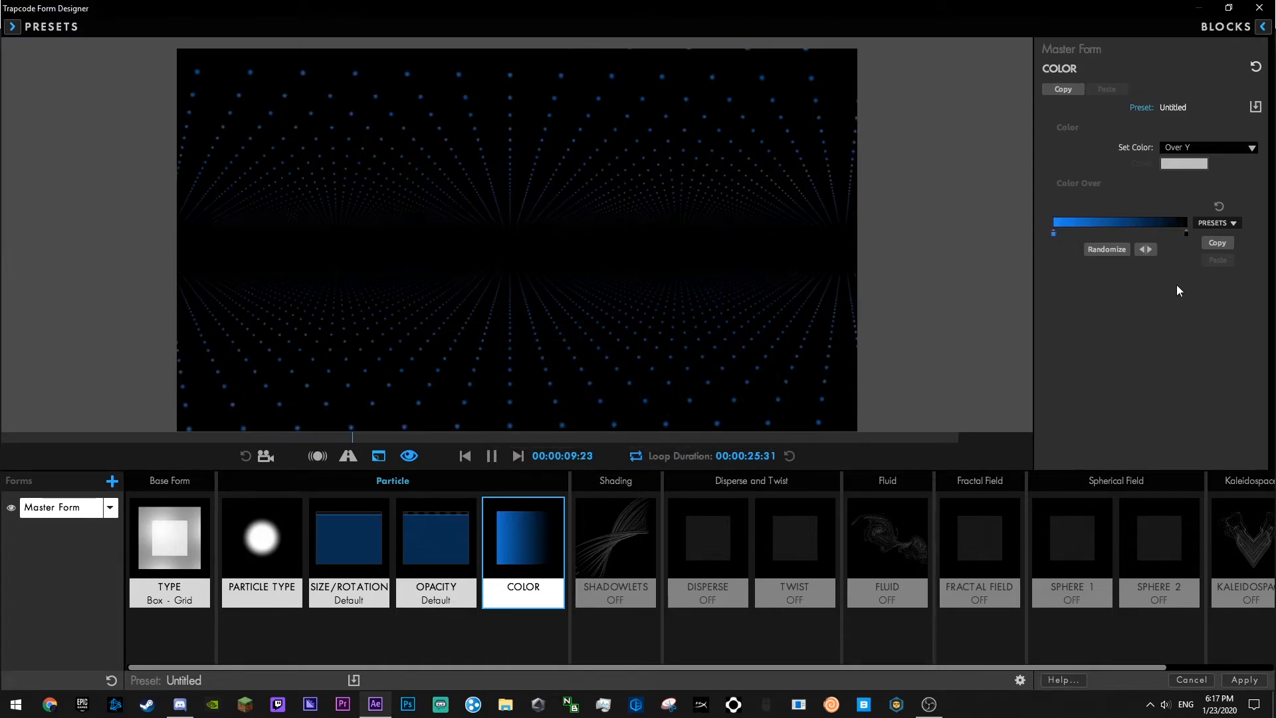
- Recolor the gradient's black stop to purple with RGB 176, 62, 253
double_click(1186, 234)
left_click(731, 264)
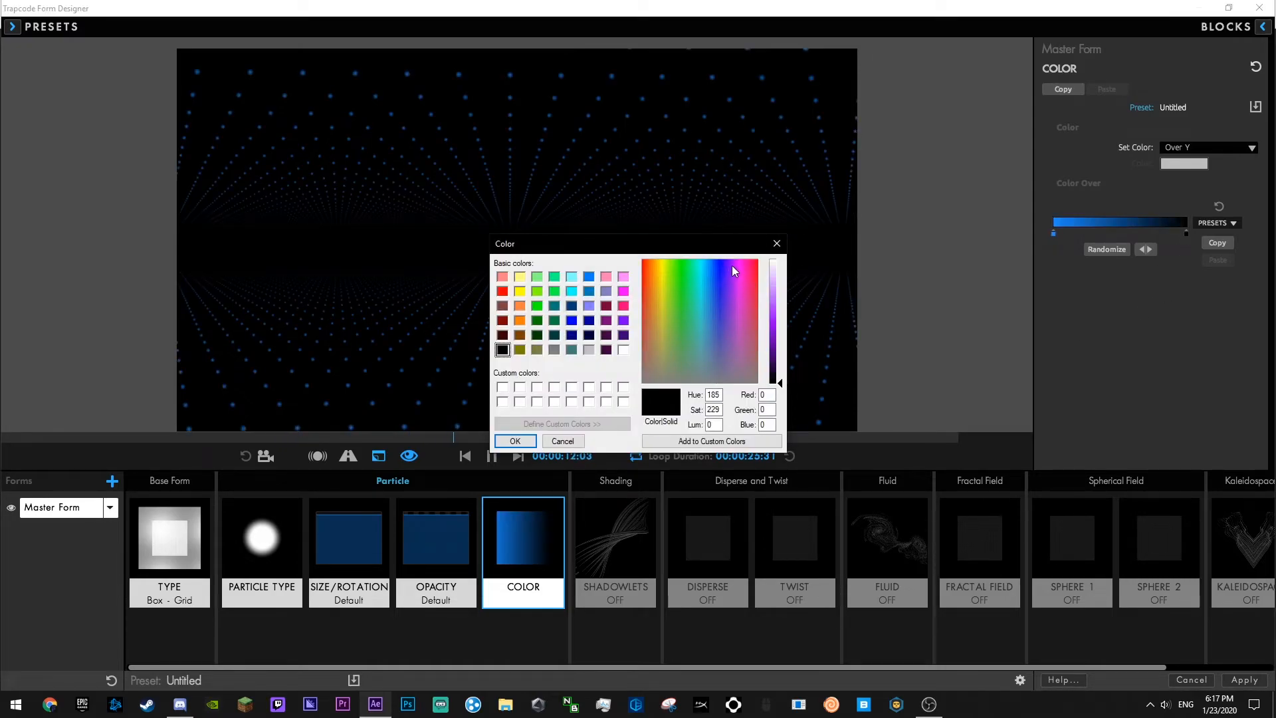
left_click(778, 307)
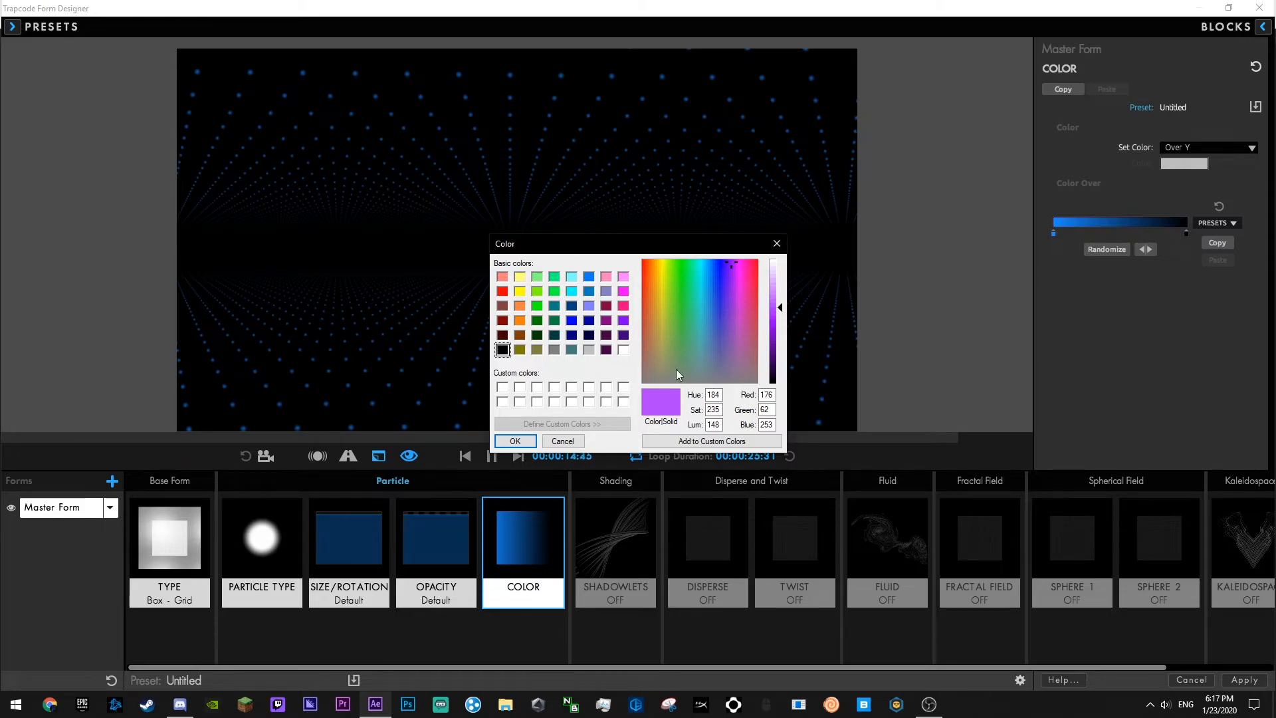
left_click(516, 440)
- Change the particle color to Over Z and move both gradient stops close together around the middle
left_click(1203, 148)
left_click(1179, 208)
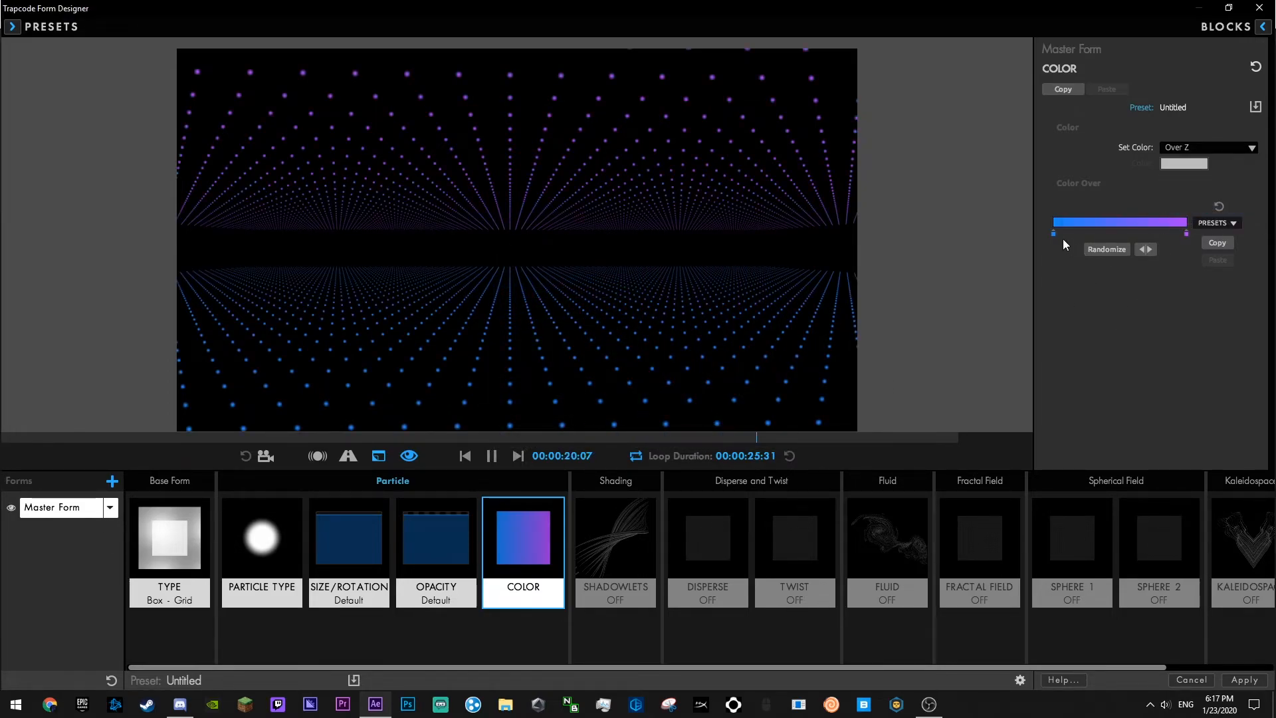
left_click_drag(1184, 233, 1128, 239)
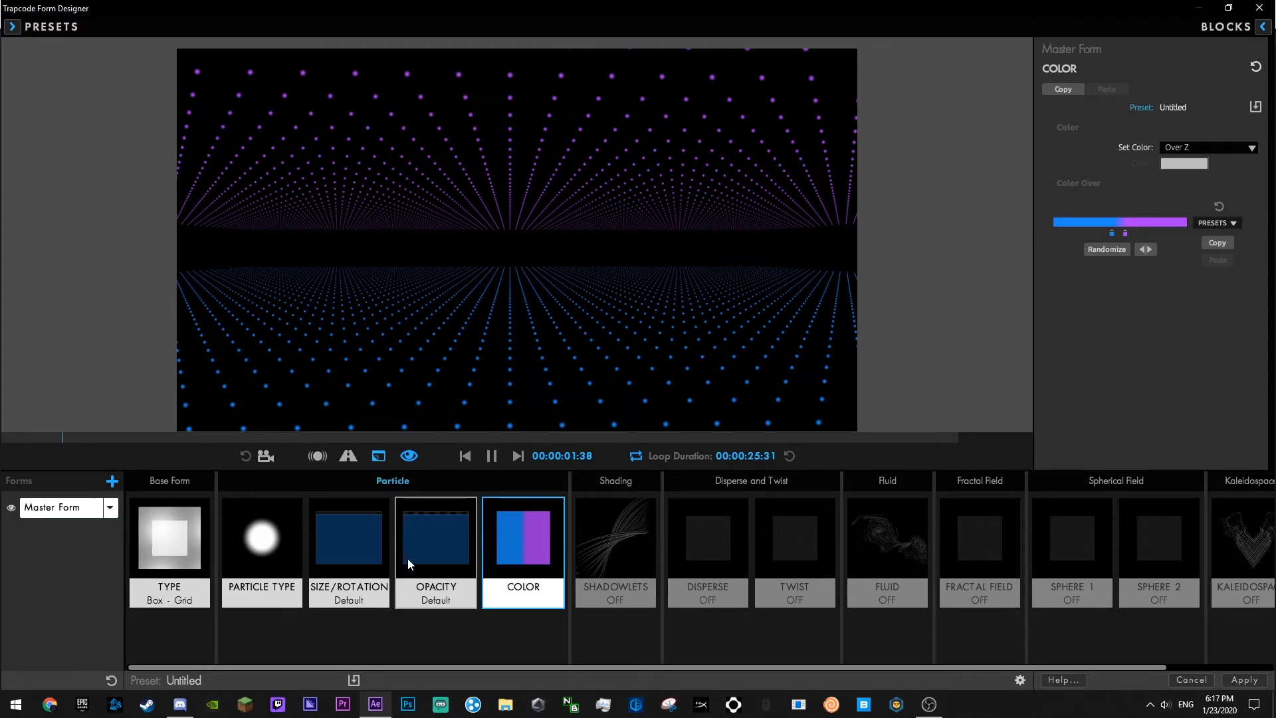
- In the Fractal Field, set Affect Size to 4, Affect Opacity to 3 and X Displace to 68
left_click(379, 542)
left_click(282, 557)
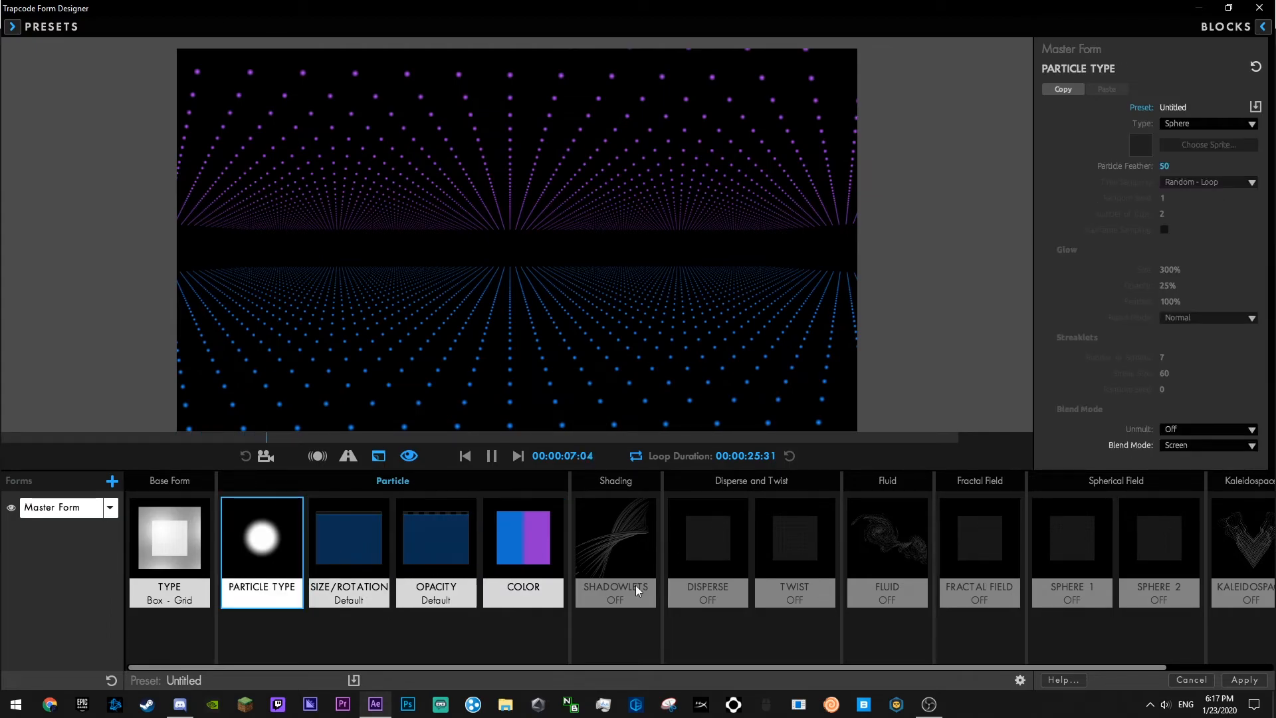
left_click(1018, 572)
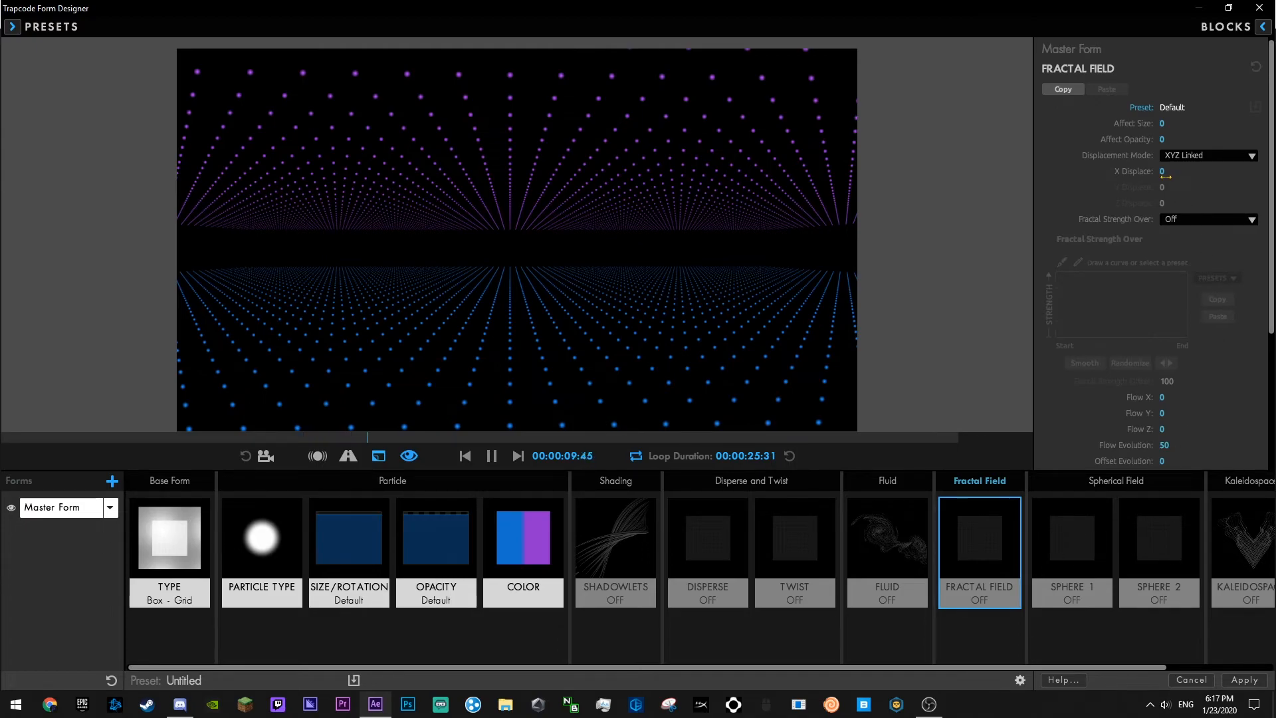
left_click_drag(1161, 172, 1200, 172)
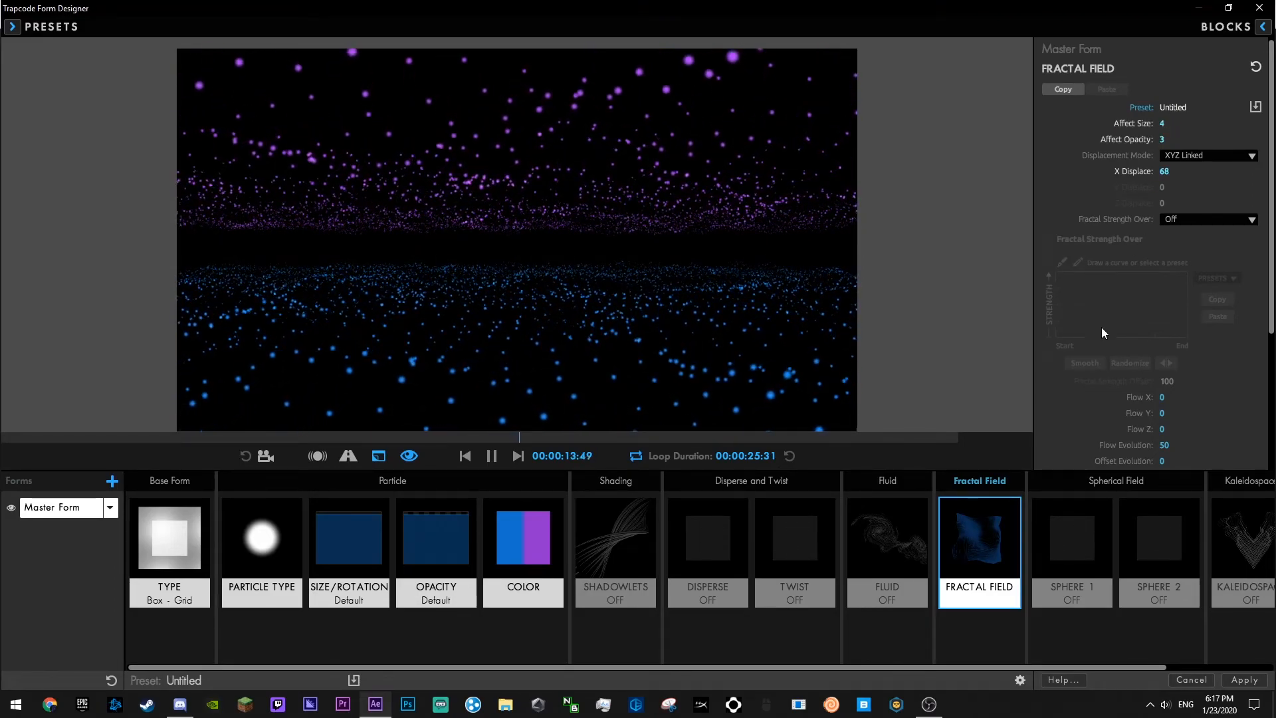
- Set the Fractal Field's Flow Evolution to 120 and F Scale to 5.0
scroll(1103, 332, "down", 1)
left_click(354, 547)
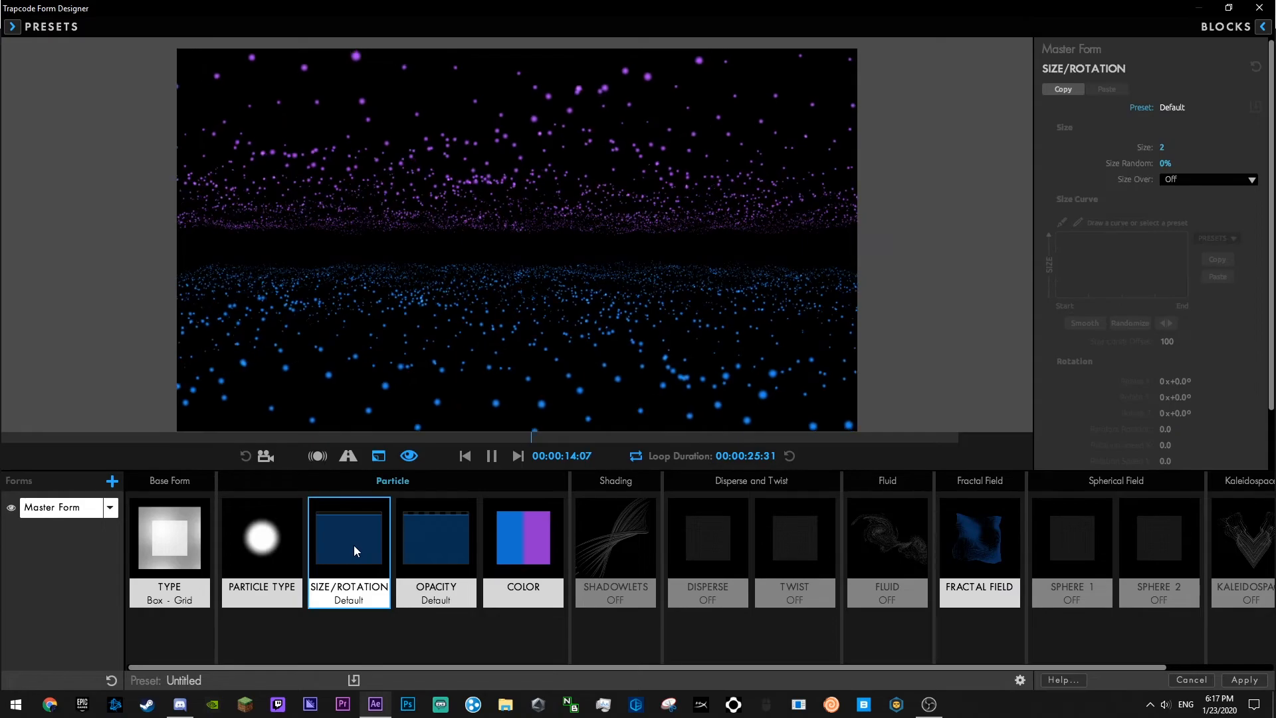
left_click(937, 547)
scroll(1155, 370, "down", 2)
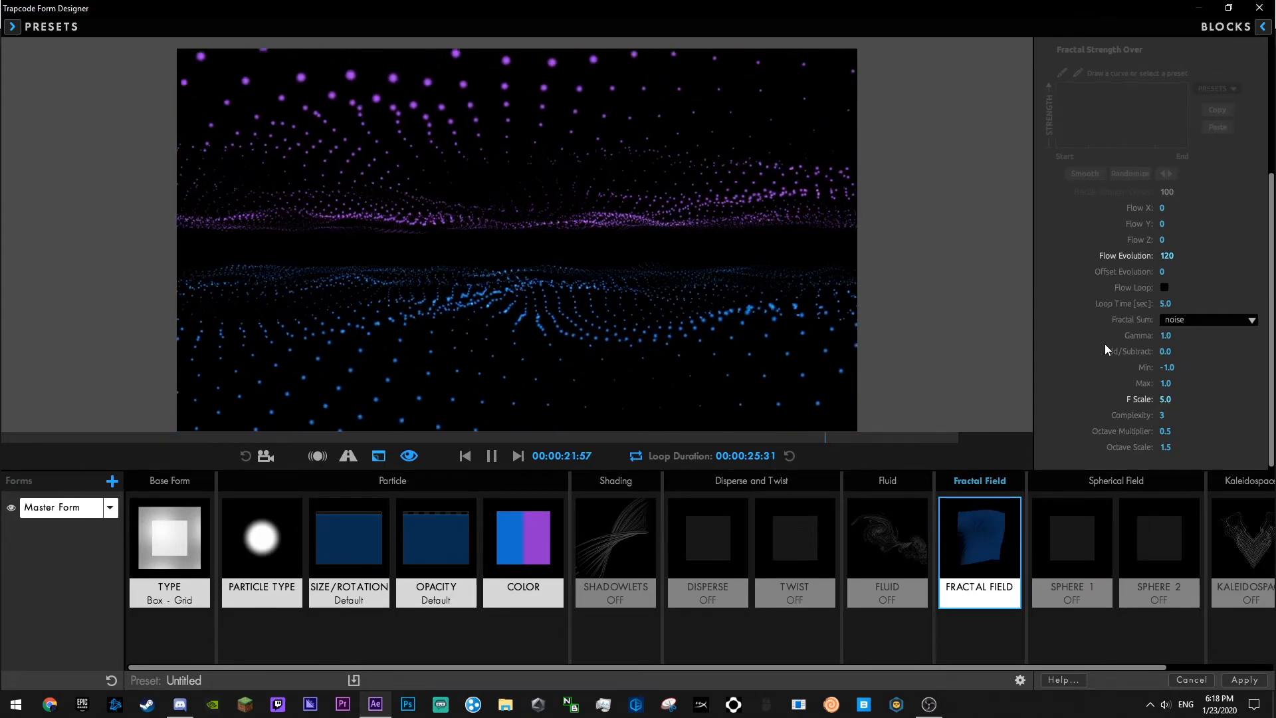
- Set the Fractal Field's Affect Size to 5 and Affect Opacity to 4, and apply the design to the Form layer
scroll(1107, 351, "up", 3)
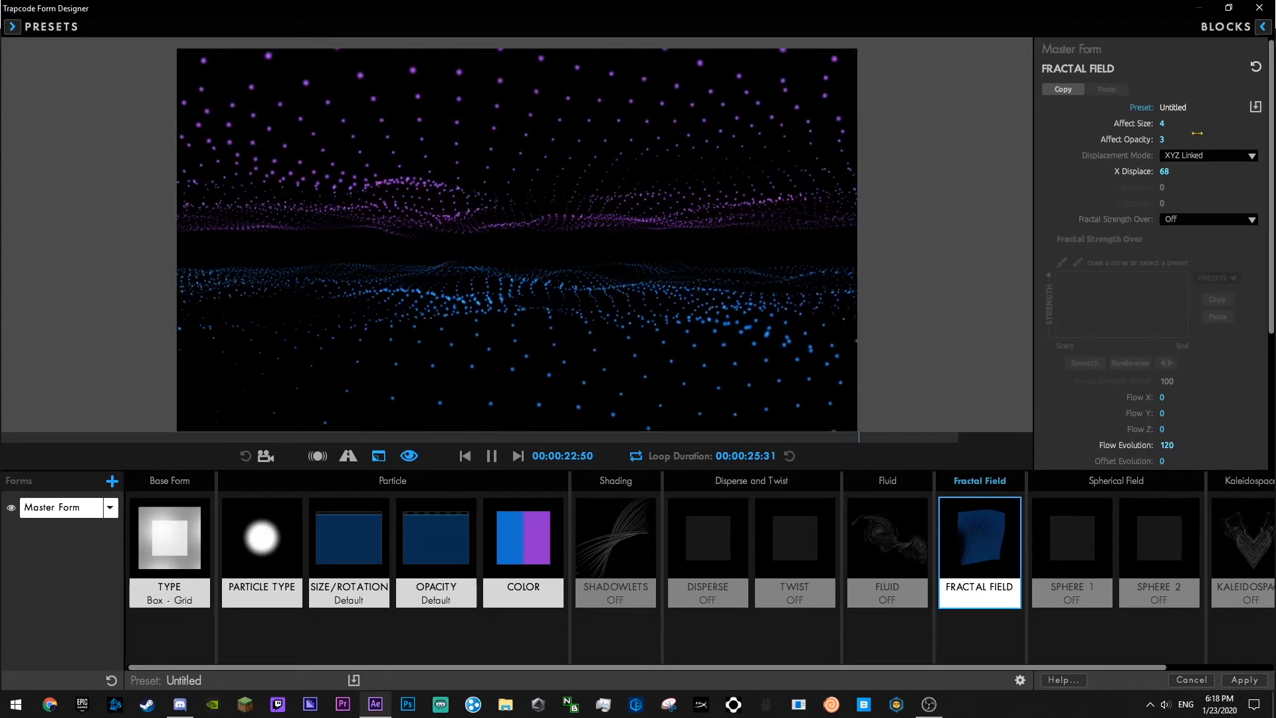
key("Tab")
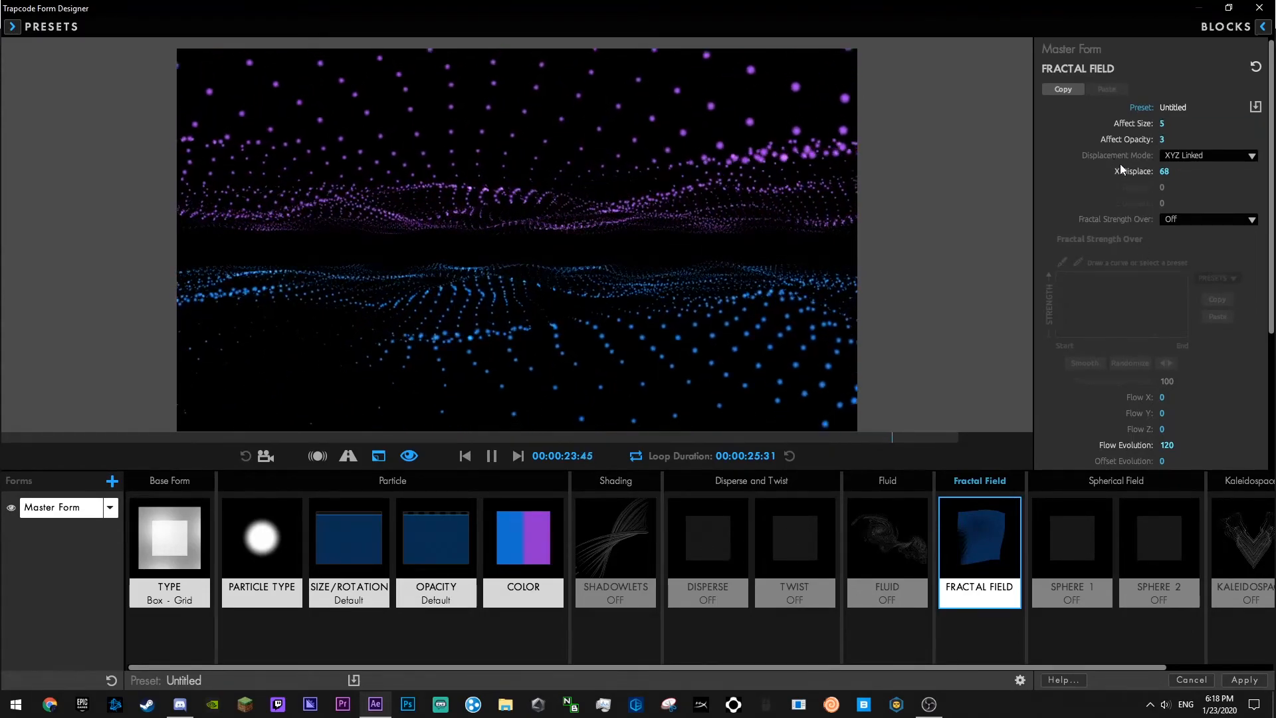
type("6")
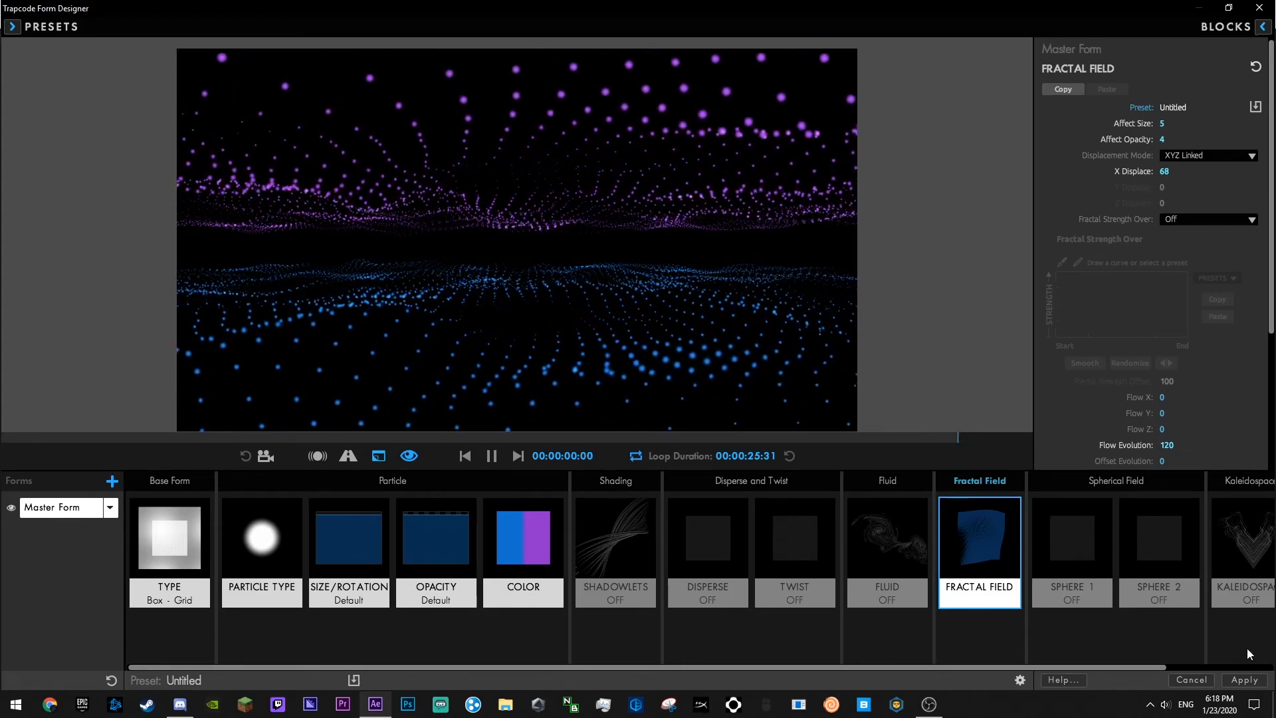
left_click(1244, 679)
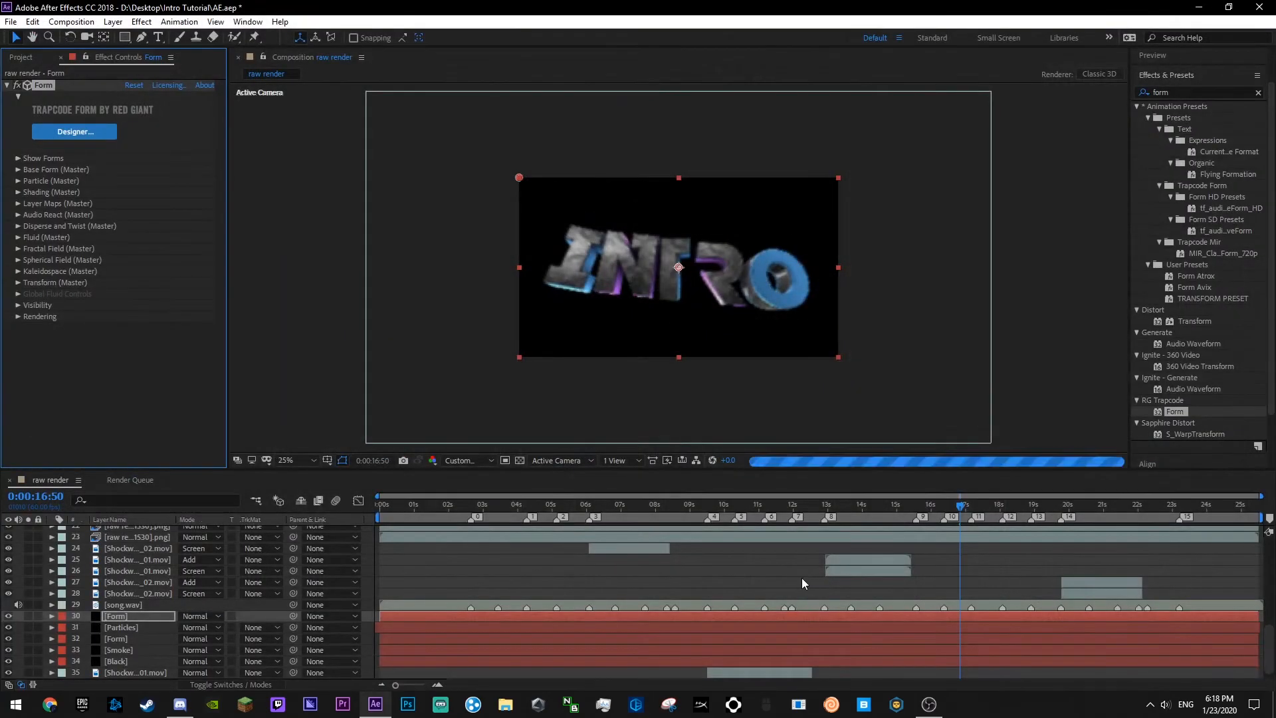
- Deselect the Form layer and save the project
left_click(765, 375)
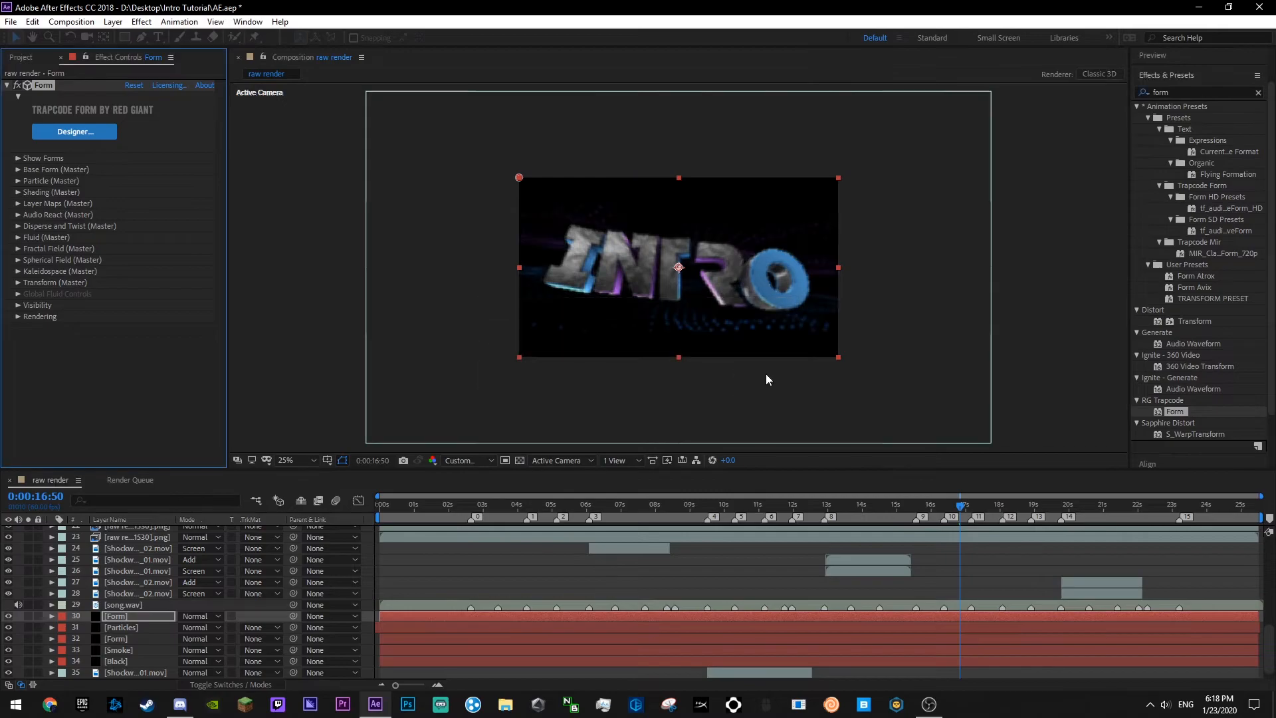
left_click(800, 557)
key("ctrl+s")
- Expand the camera layer's Camera Options and turn on Depth of Field
scroll(77, 613, "down", 1)
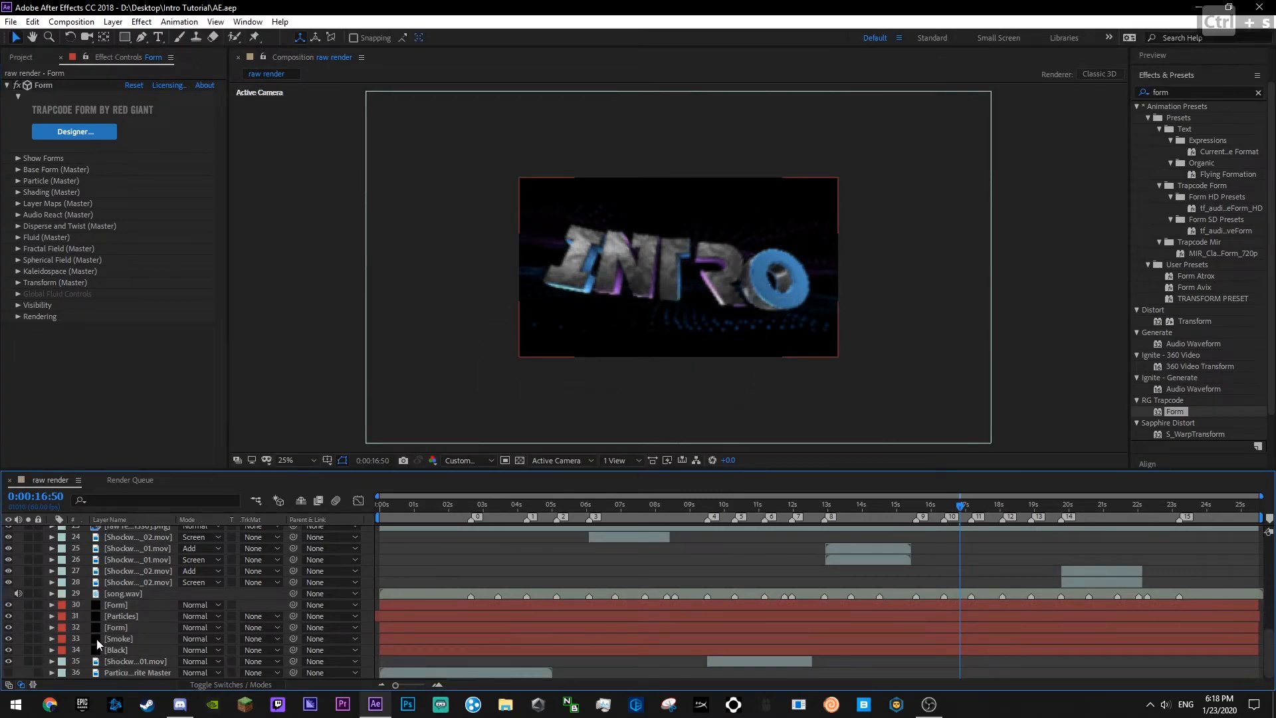
left_click(117, 604)
scroll(114, 621, "up", 3)
left_click(116, 548)
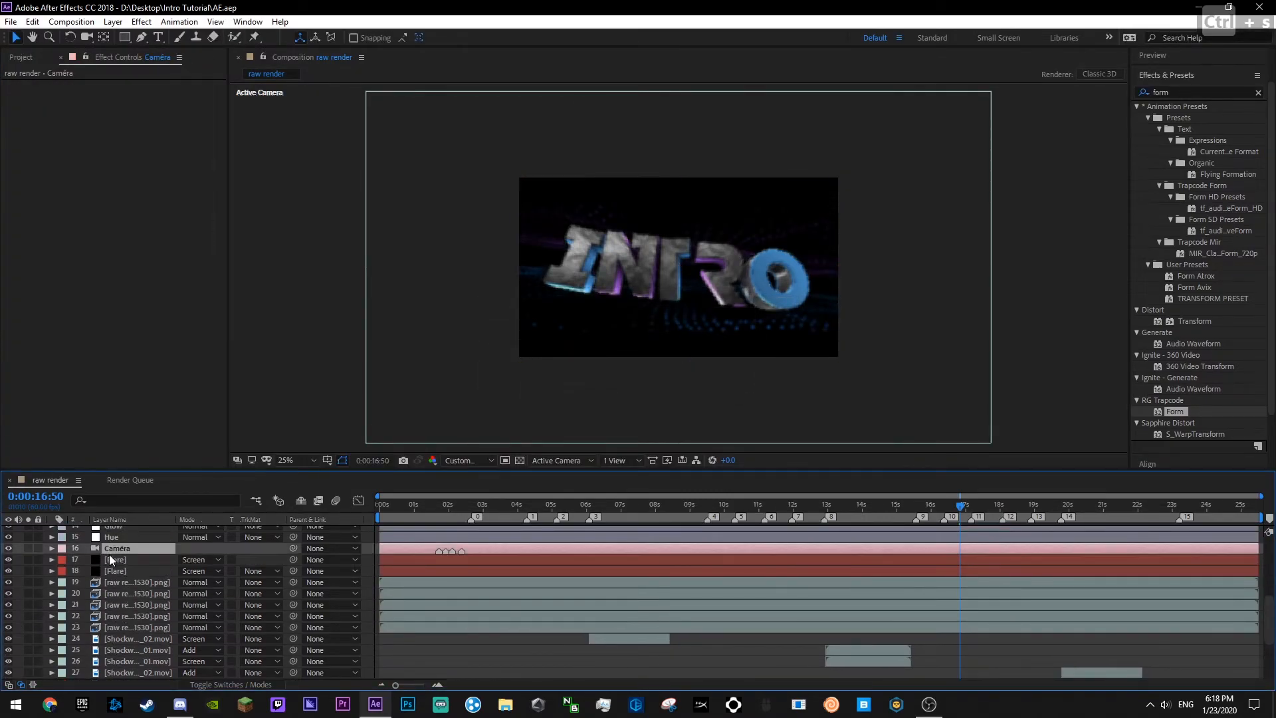
left_click(51, 548)
scroll(60, 585, "down", 3)
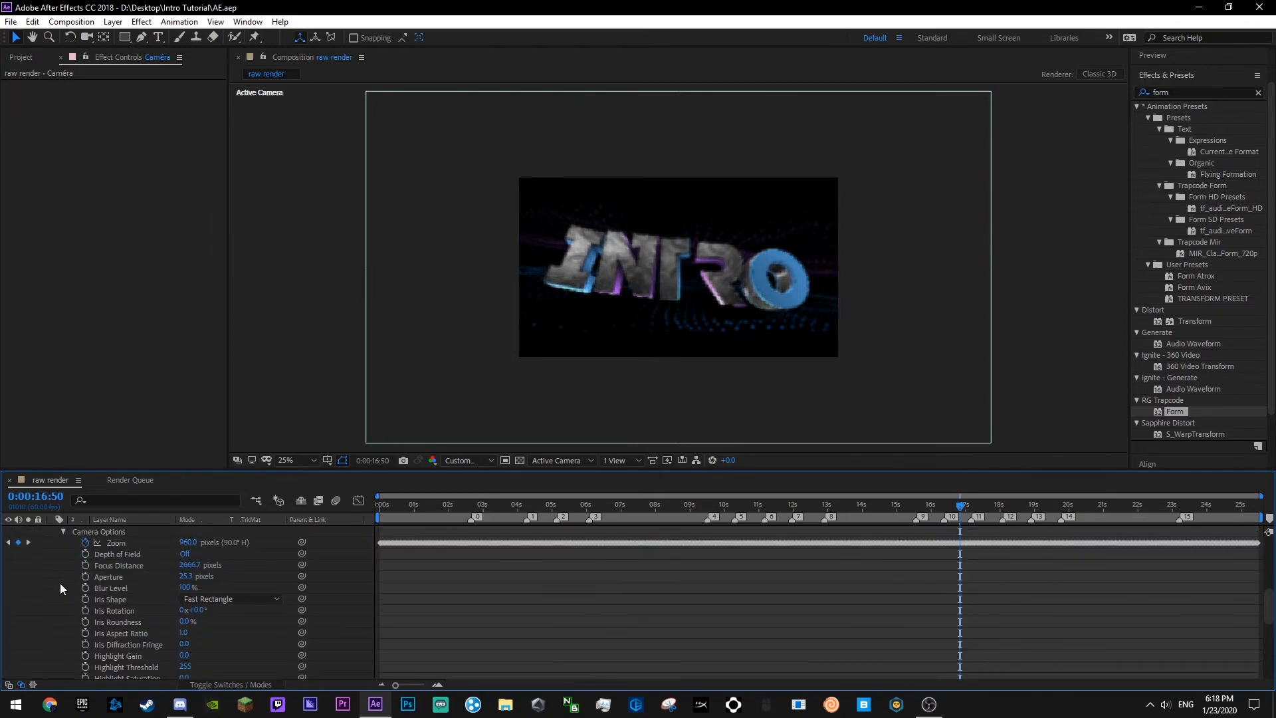
scroll(908, 590, "down", 10)
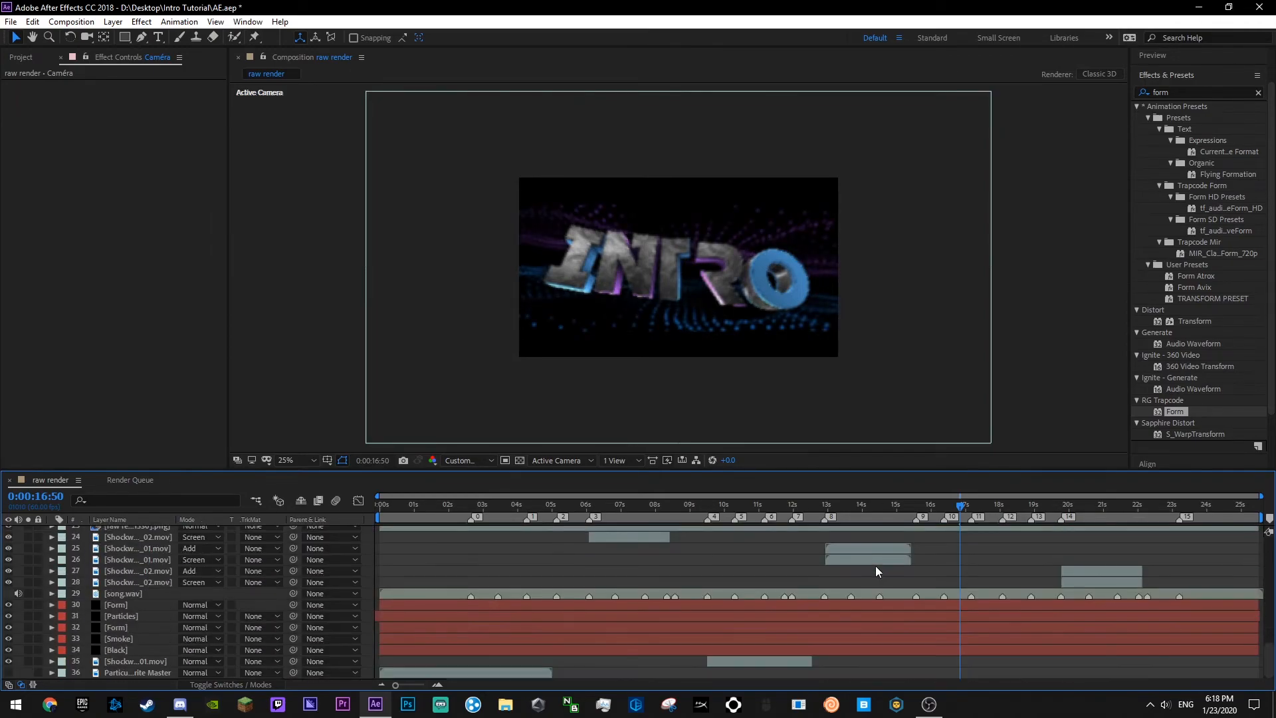
- Examine the composition at several points of the timeline to check how depth of field affects each section
scroll(734, 543, "up", 2)
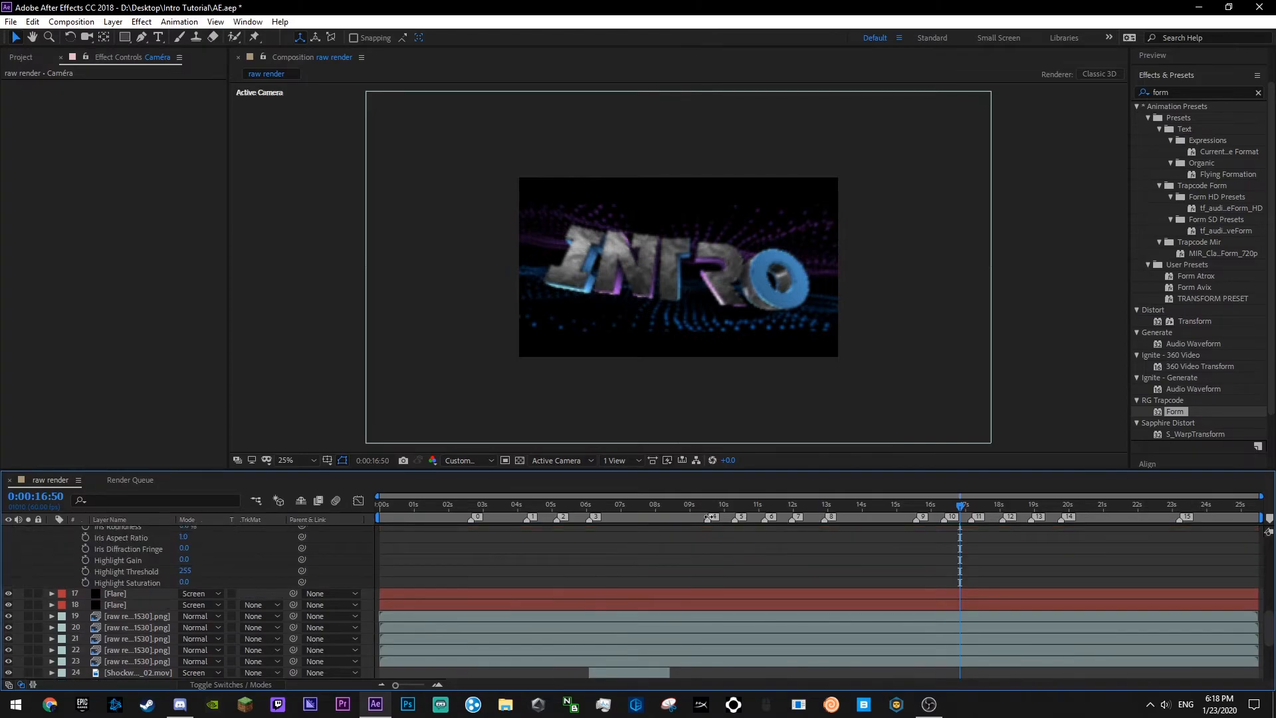
left_click(817, 508)
scroll(847, 561, "down", 2)
scroll(847, 561, "up", 2)
scroll(846, 561, "down", 1)
scroll(847, 561, "up", 2)
left_click(668, 510)
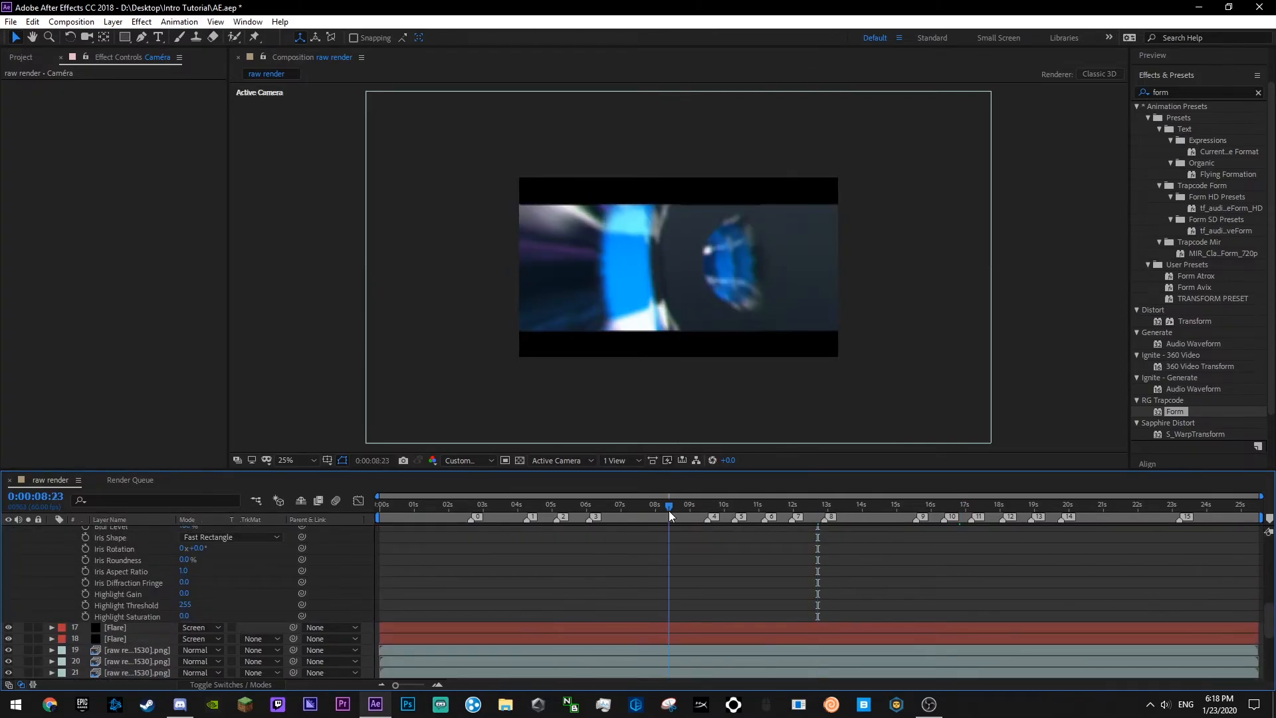
scroll(556, 576, "up", 9)
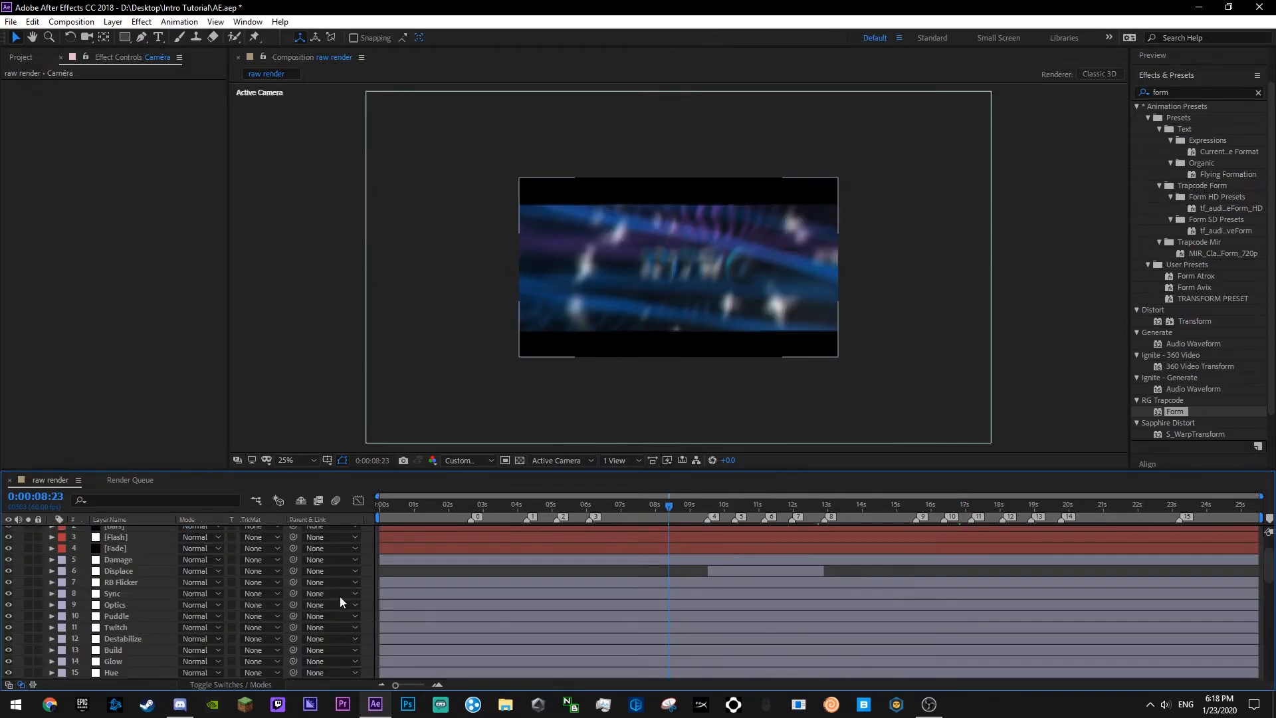
scroll(676, 615, "down", 10)
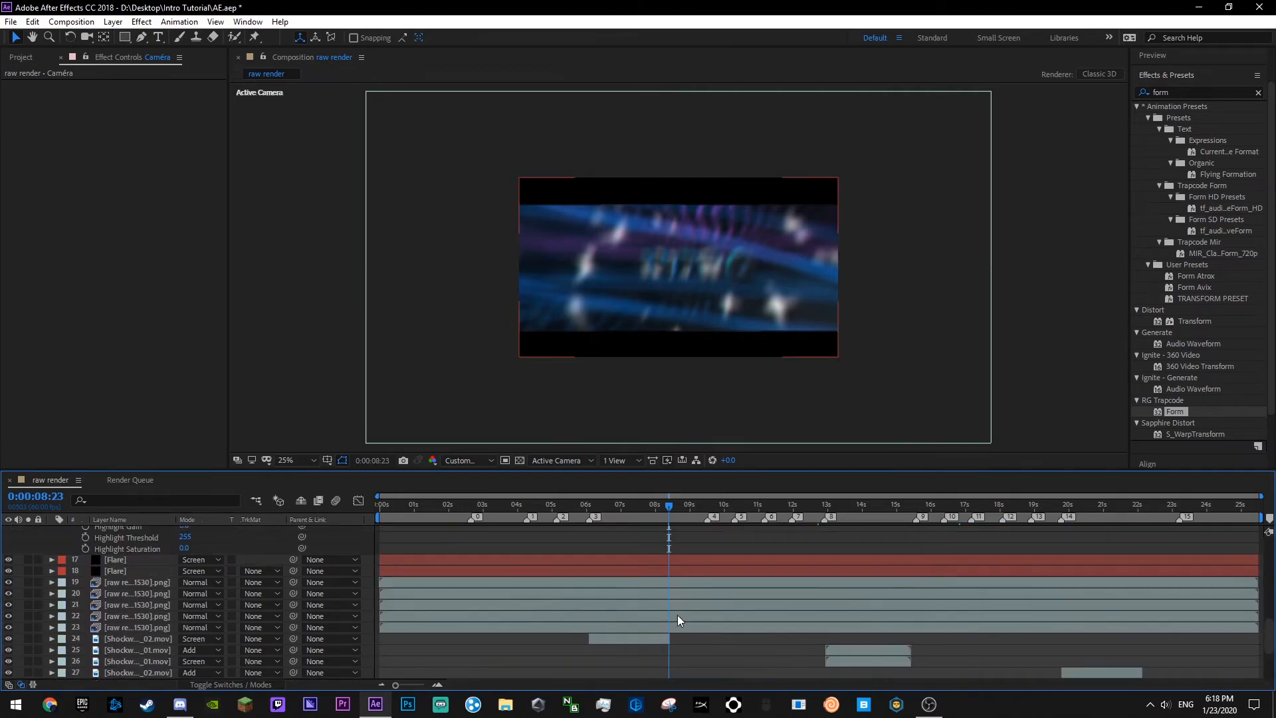
left_click(907, 508)
scroll(205, 575, "up", 3)
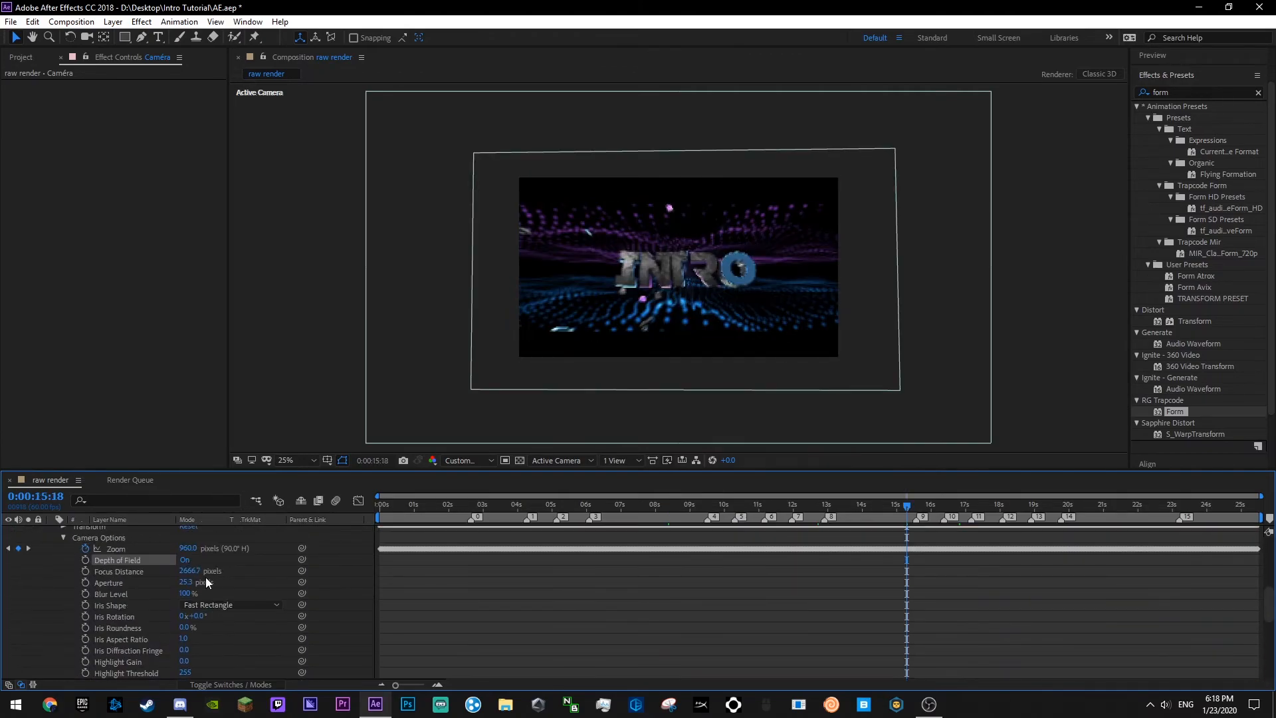
- Set the camera's Focus Distance to 500 pixels and its Blur Level to 350%, and save the project
type("500")
left_click(224, 570)
left_click(186, 594)
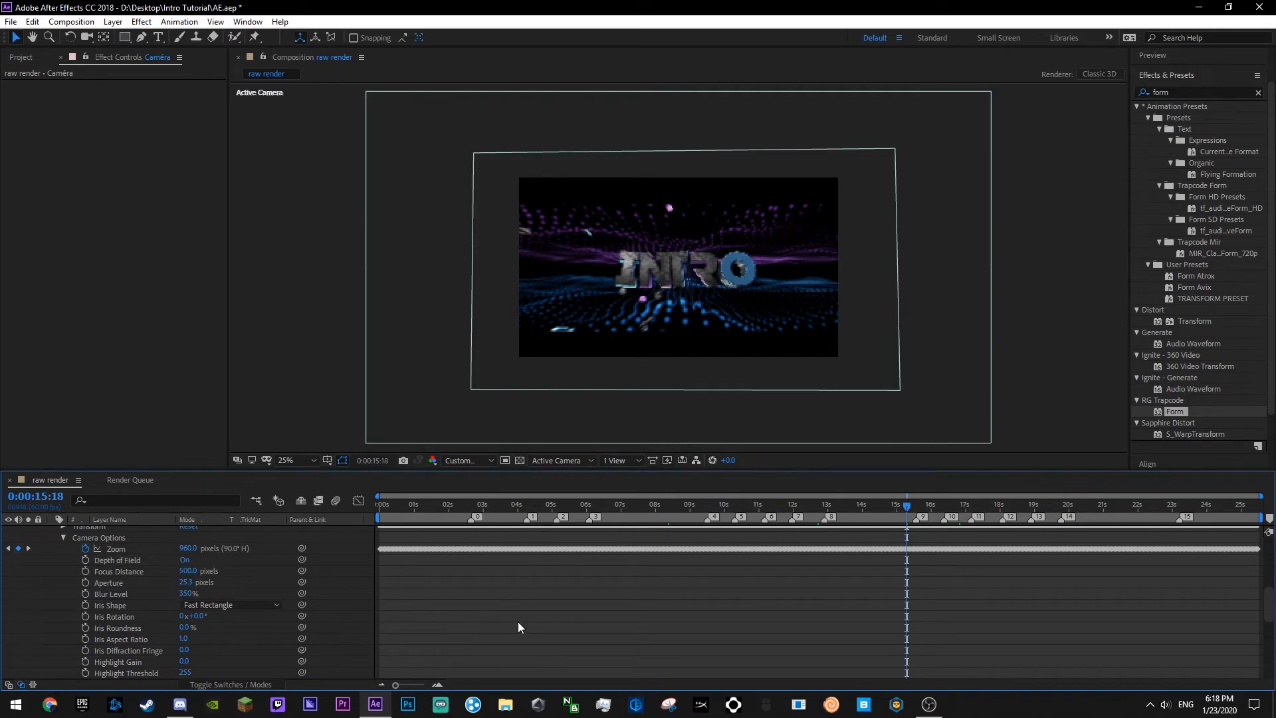
key("ctrl+s")
- Preview the composition at Full resolution, fine-tune the camera's Focus Distance to 476 pixels, and save the project
scroll(664, 339, "up", 2)
left_click(463, 463)
left_click(460, 486)
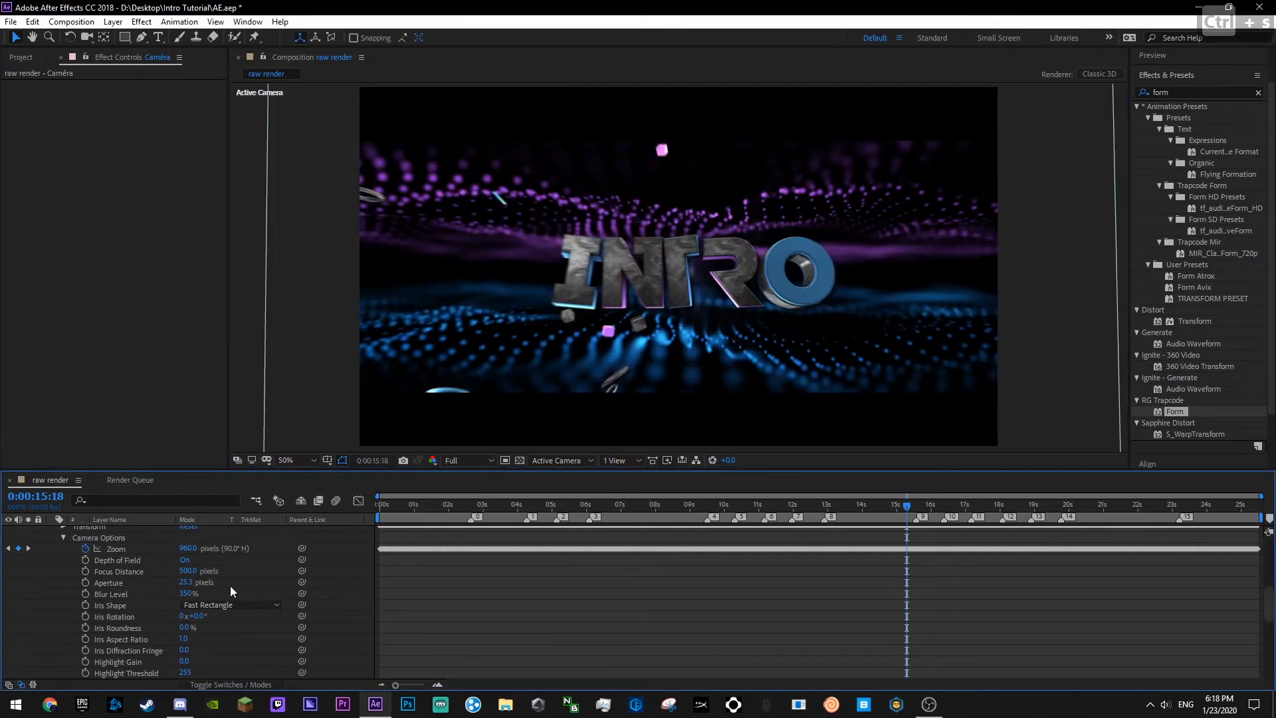
key("ctrl+s")
key("ctrl+s")
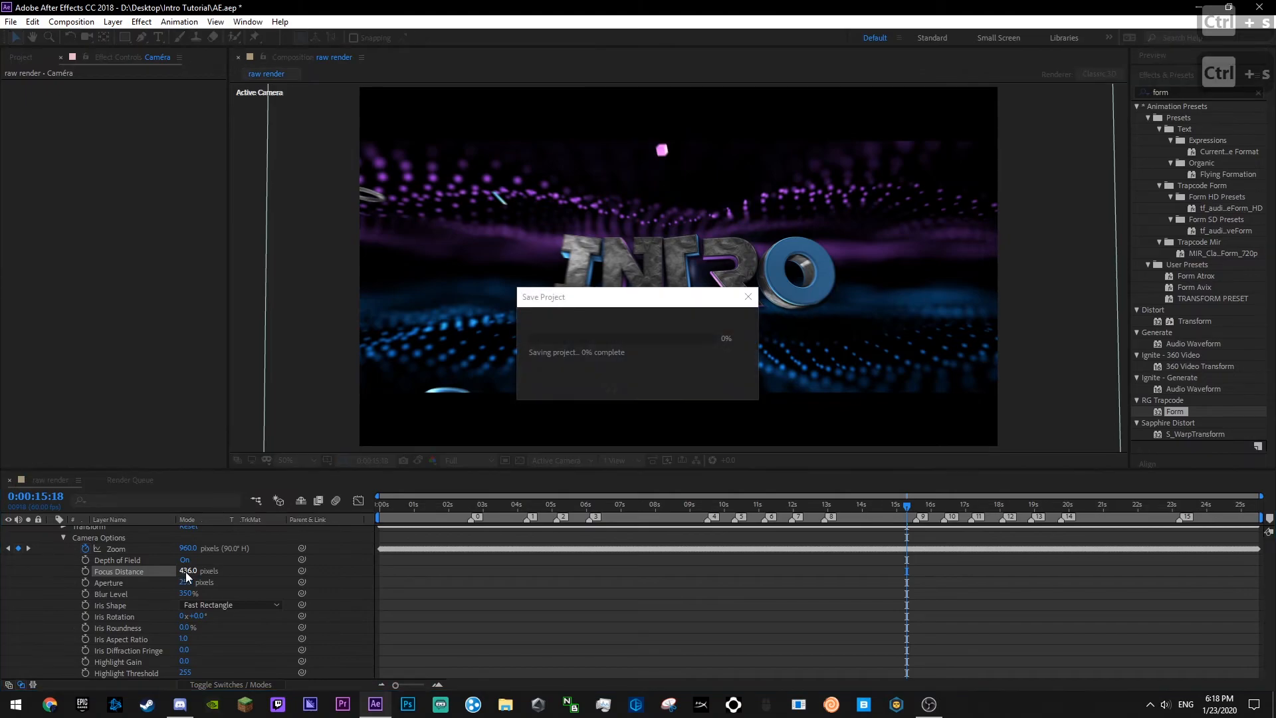
left_click_drag(185, 572, 211, 576)
key("ctrl+s")
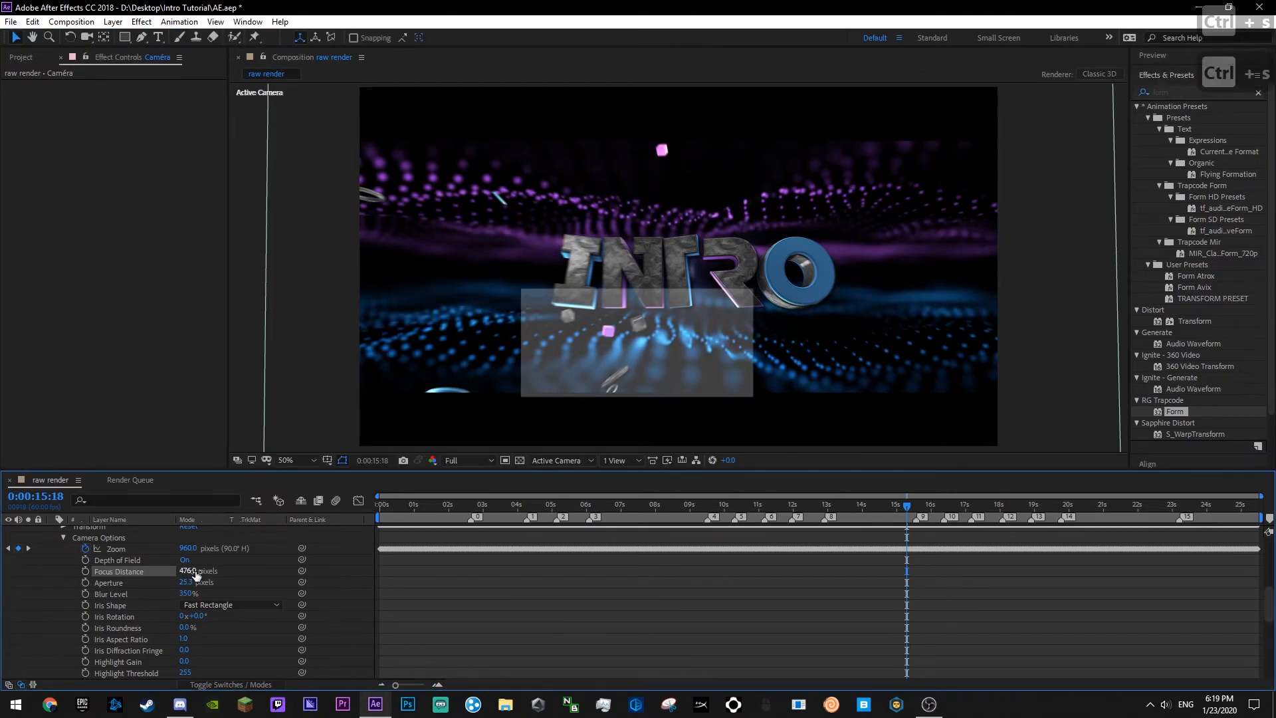
- Collapse the camera layer's properties and deselect the layer
scroll(64, 574, "up", 2)
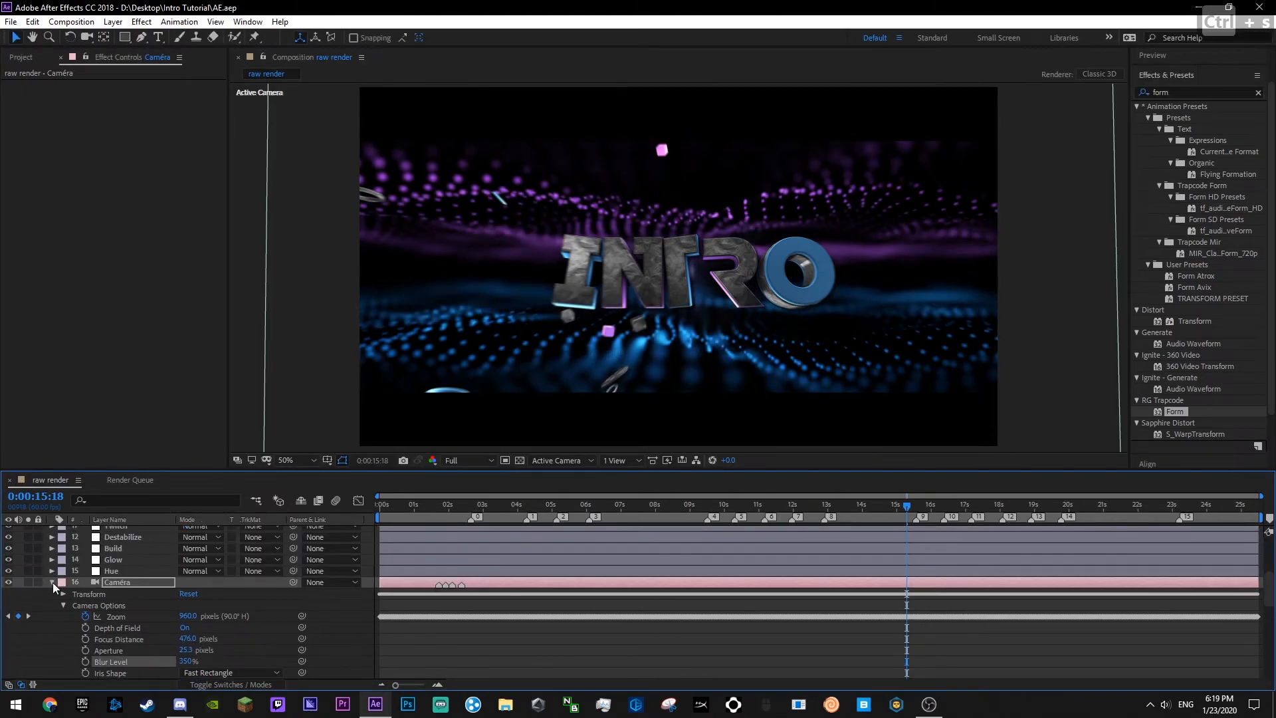
left_click(53, 582)
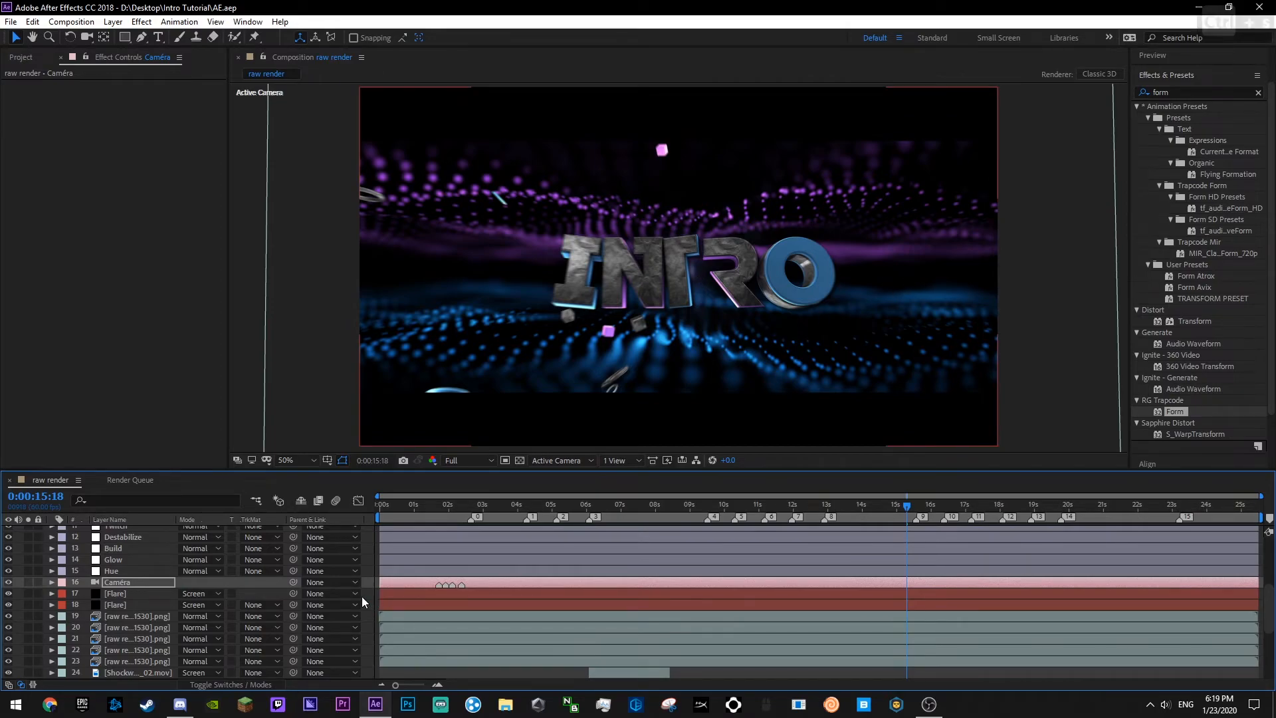
left_click(368, 598)
scroll(598, 605, "down", 3)
scroll(725, 613, "up", 3)
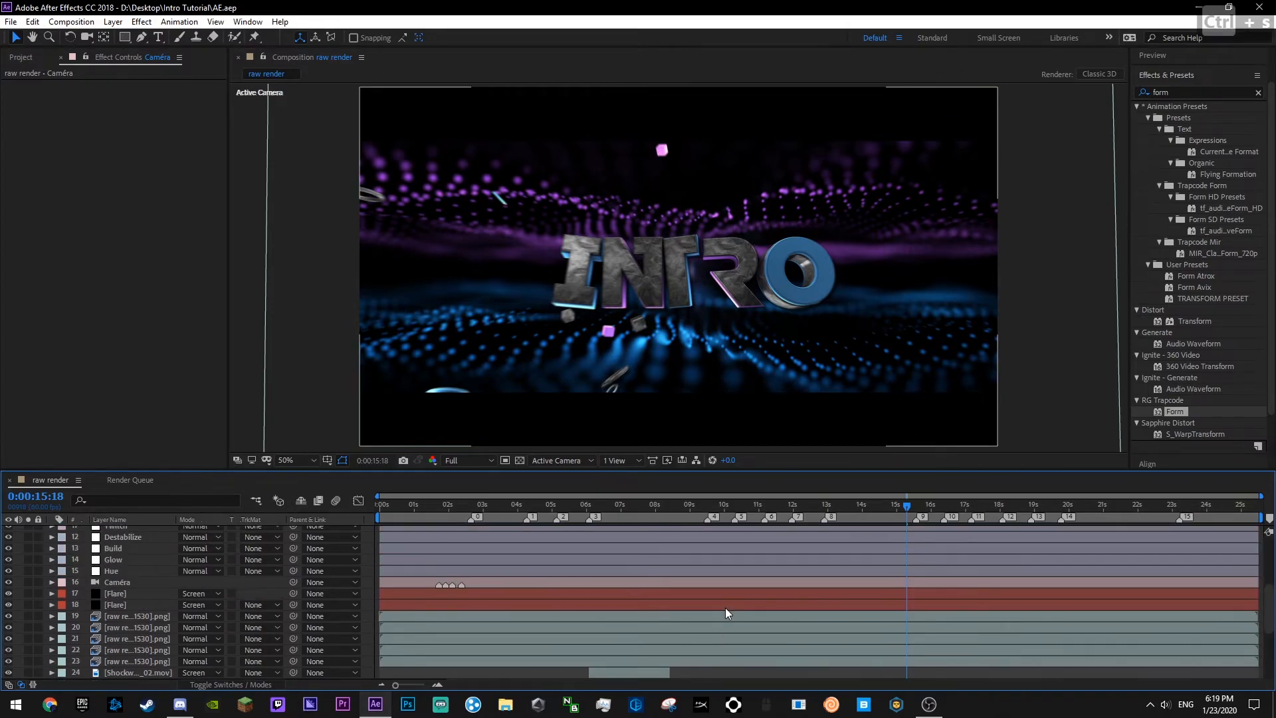
- Create a solid named Particles directly above the upper Form layer
scroll(369, 588, "down", 6)
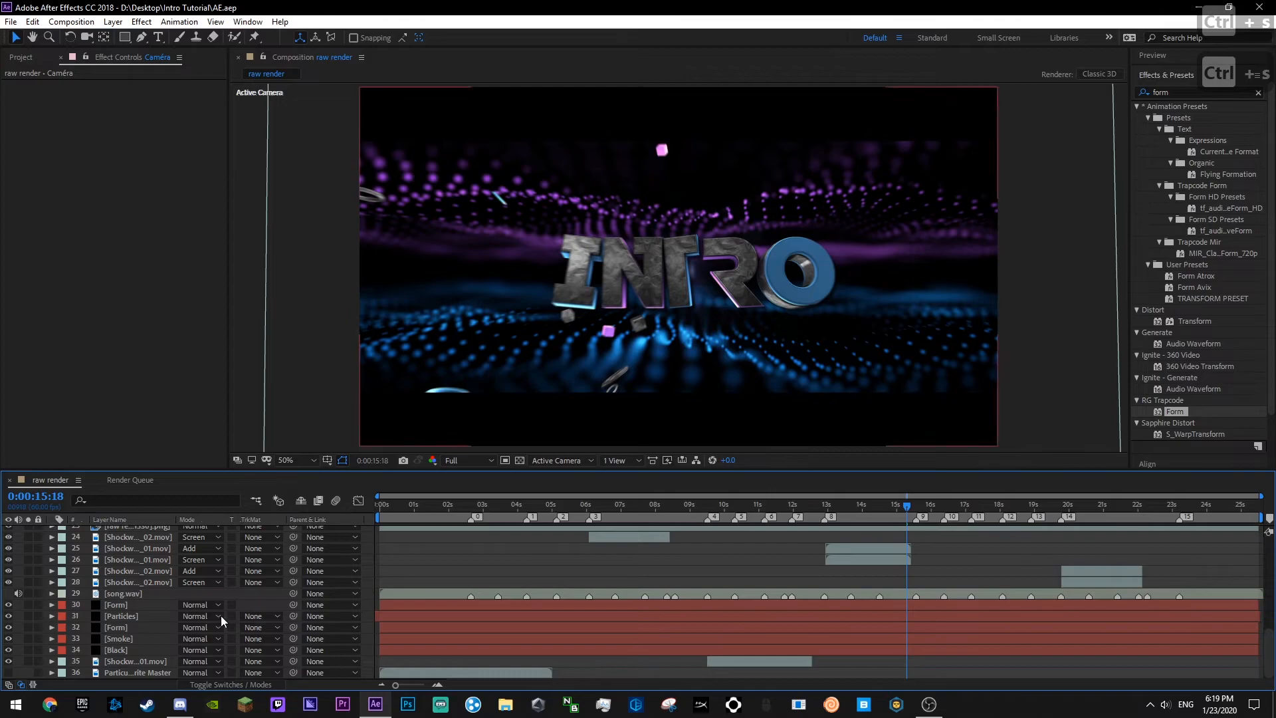
left_click(126, 606)
right_click(367, 590)
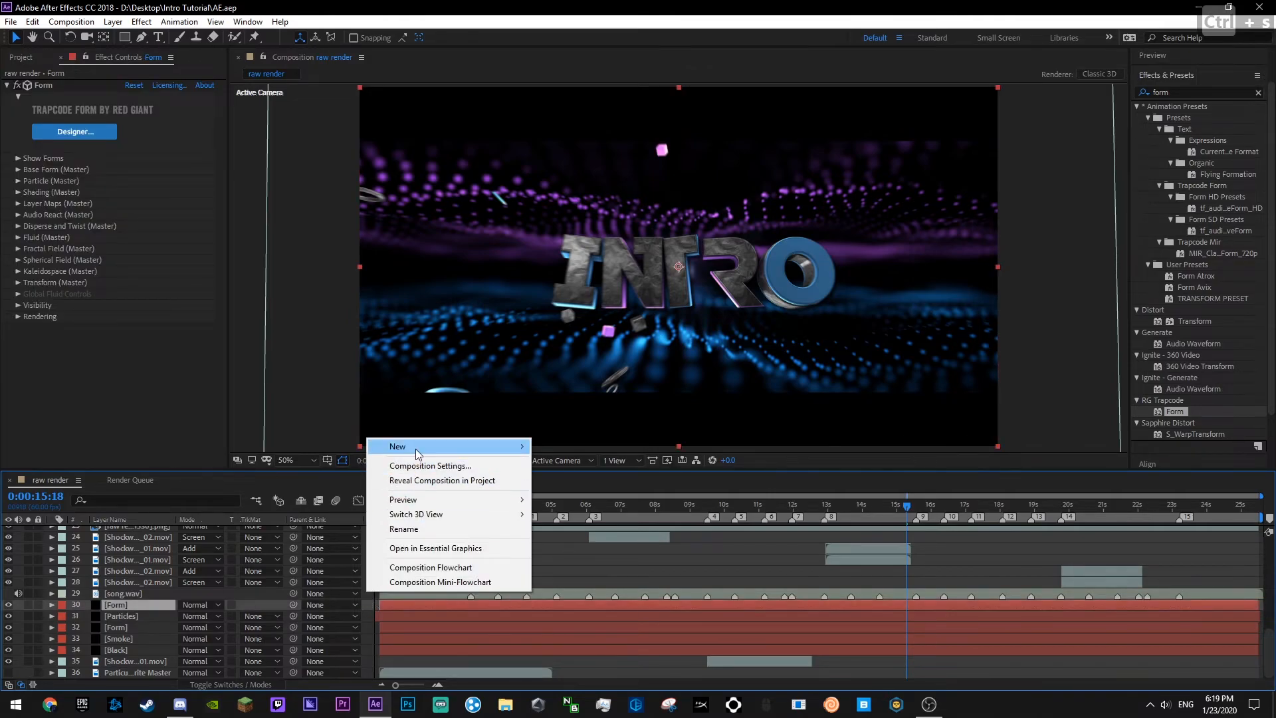
mouse_move(418, 454)
left_click(576, 493)
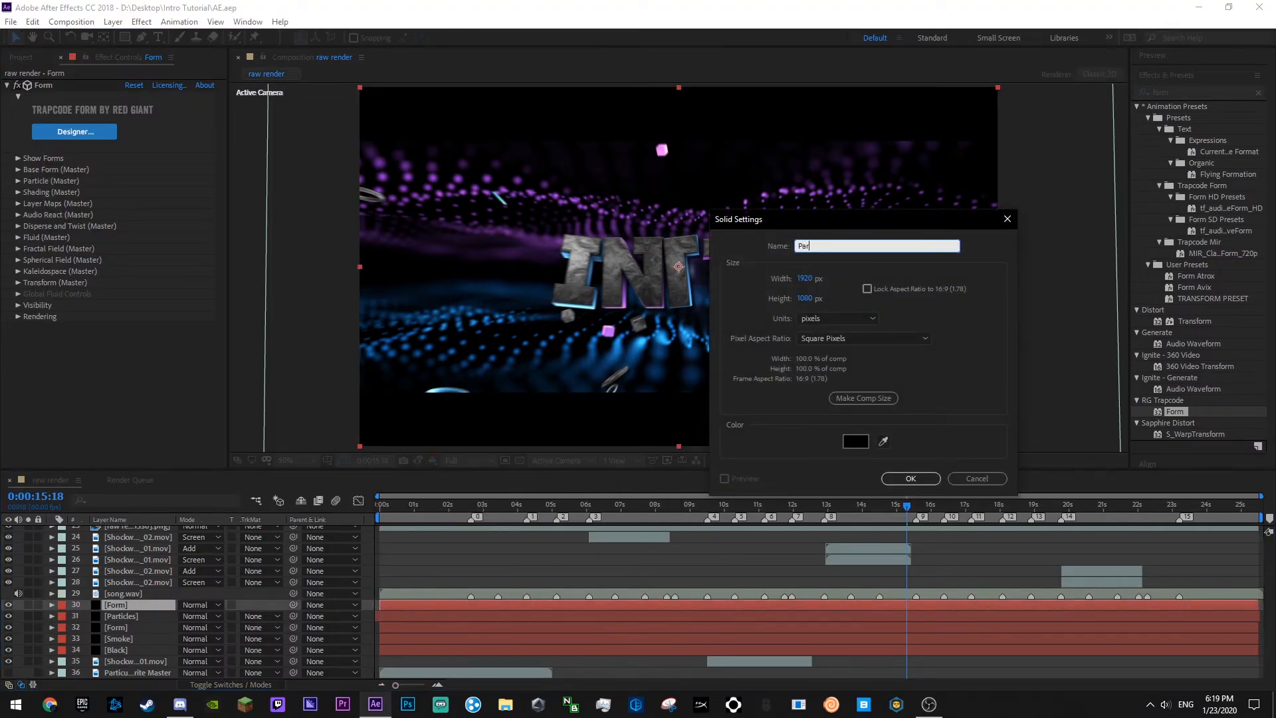
type("Particles")
key("Return")
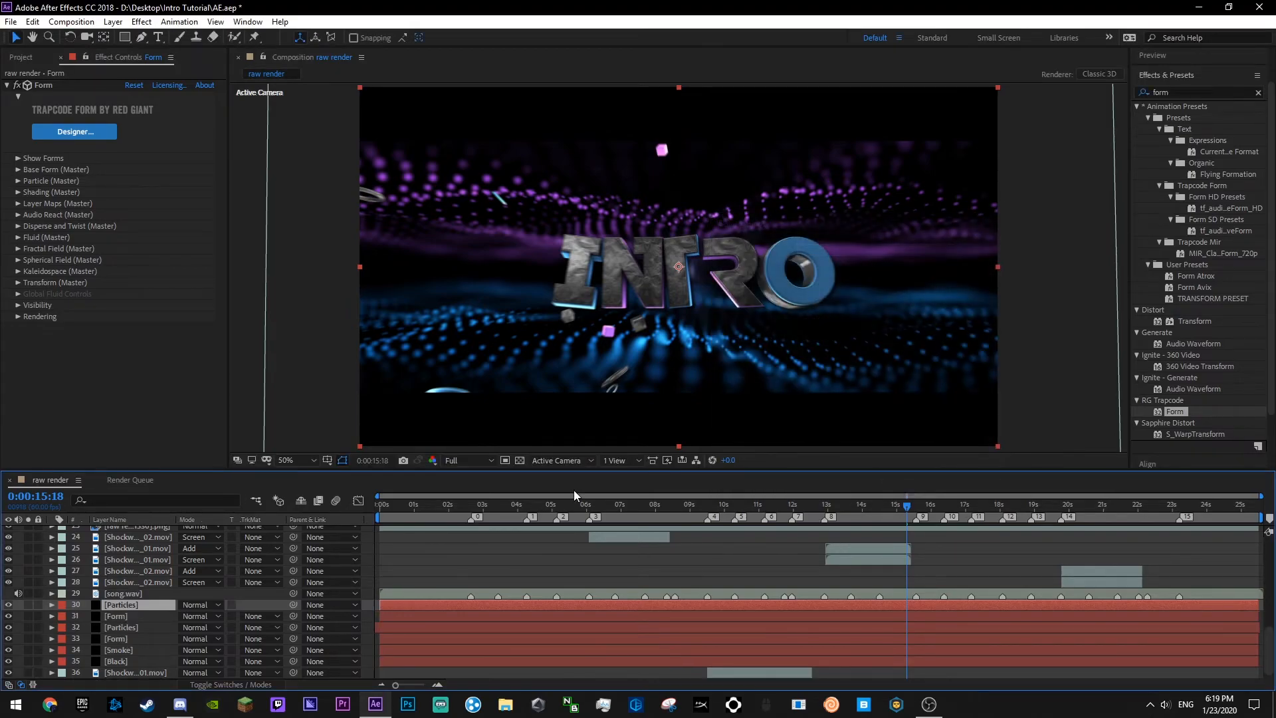
- Save the project and apply the Trapcode Particular effect to the new Particles solid
key("ctrl+s")
left_click(1258, 92)
type("parti")
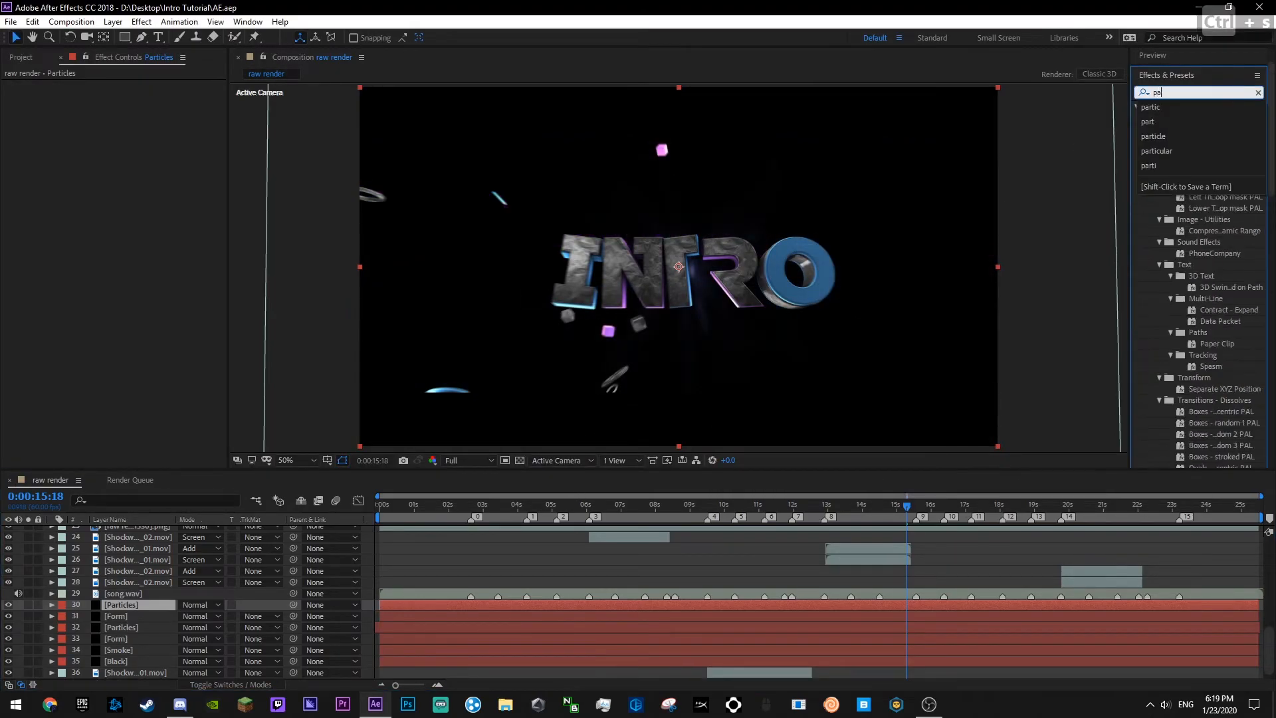
left_click_drag(1182, 295, 273, 289)
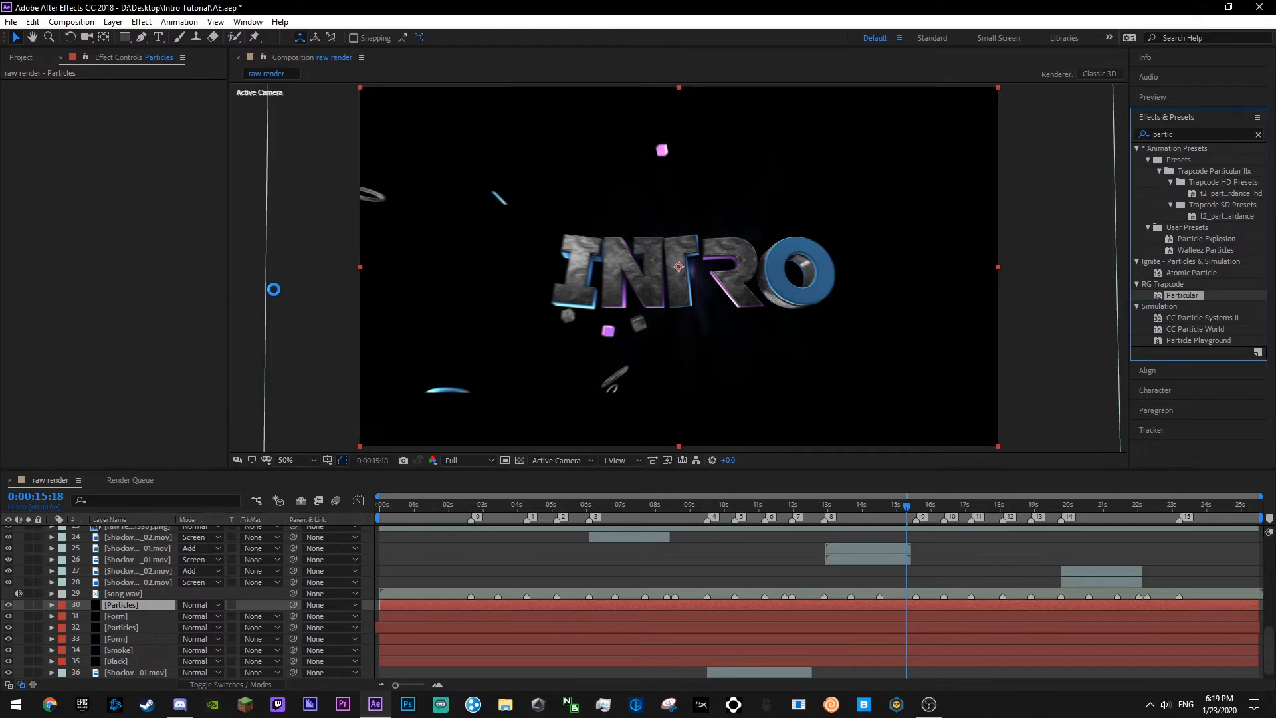
left_click(1255, 131)
- In Particular's Designer, set a Box emitter with Emitter Size XYZ 641 and 5 particles per second
left_click(76, 132)
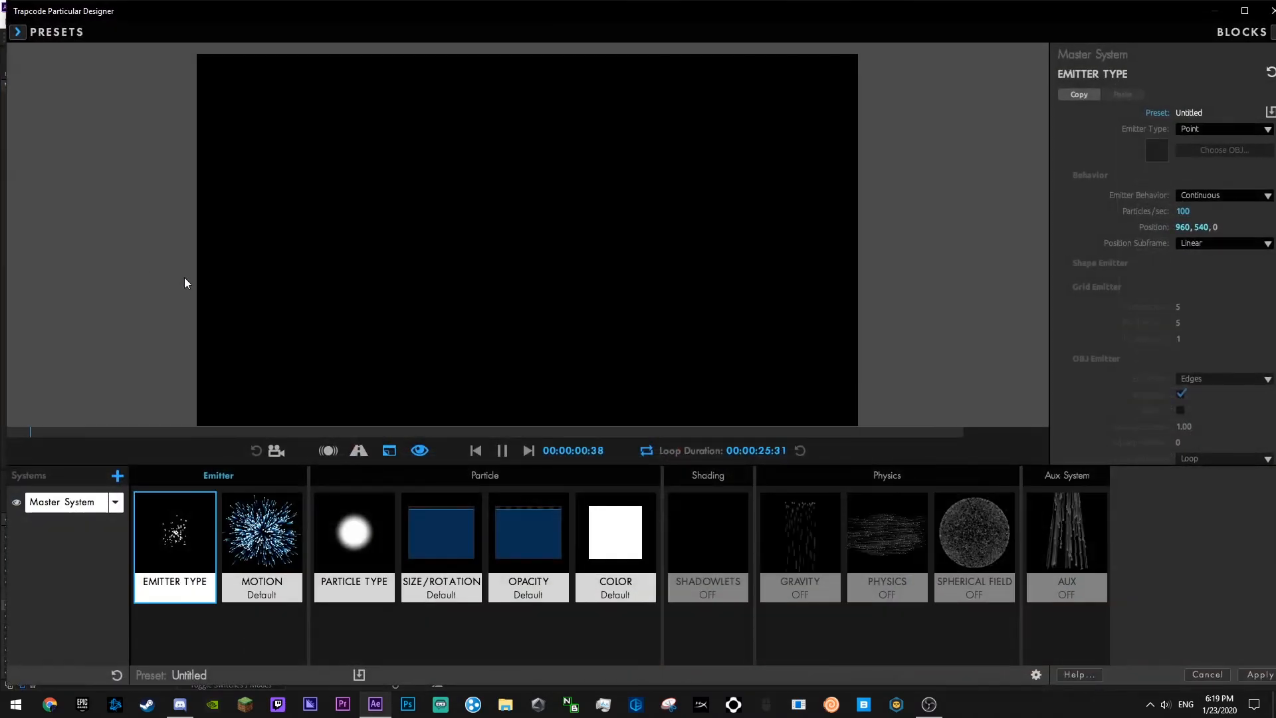
left_click(1223, 128)
left_click(1143, 157)
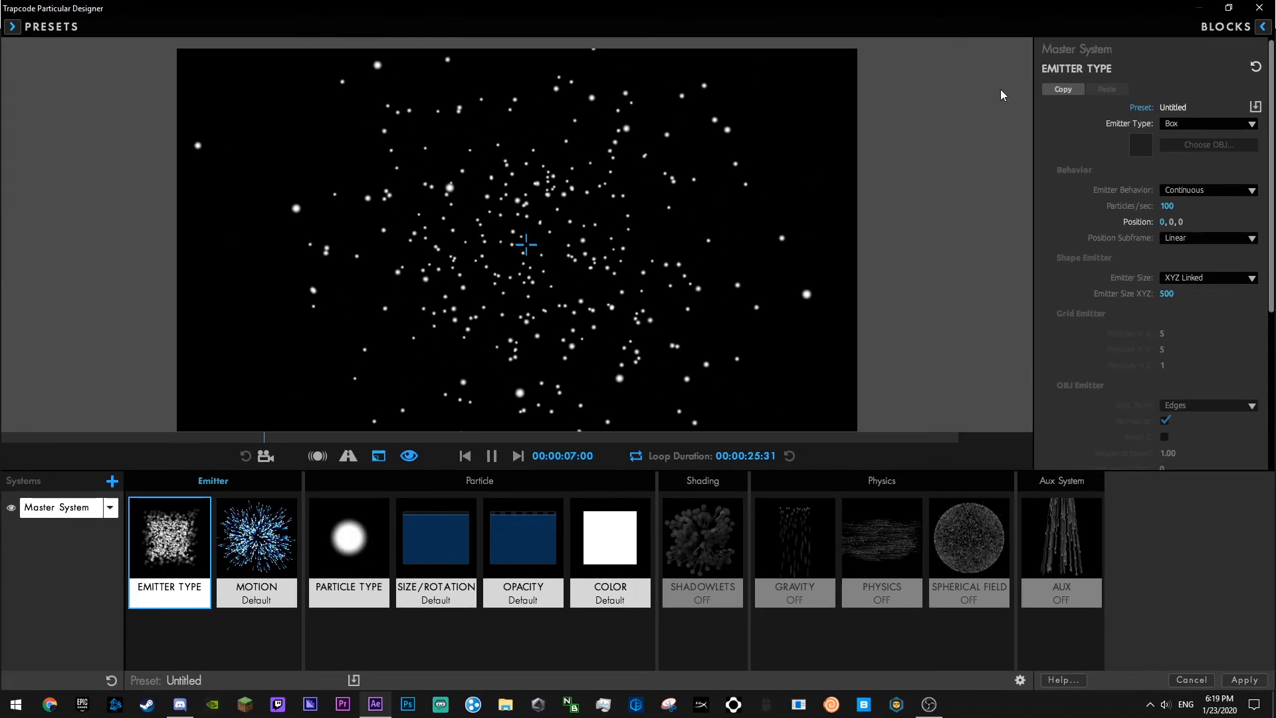
left_click_drag(1168, 293, 1216, 293)
left_click_drag(1179, 212, 1172, 212)
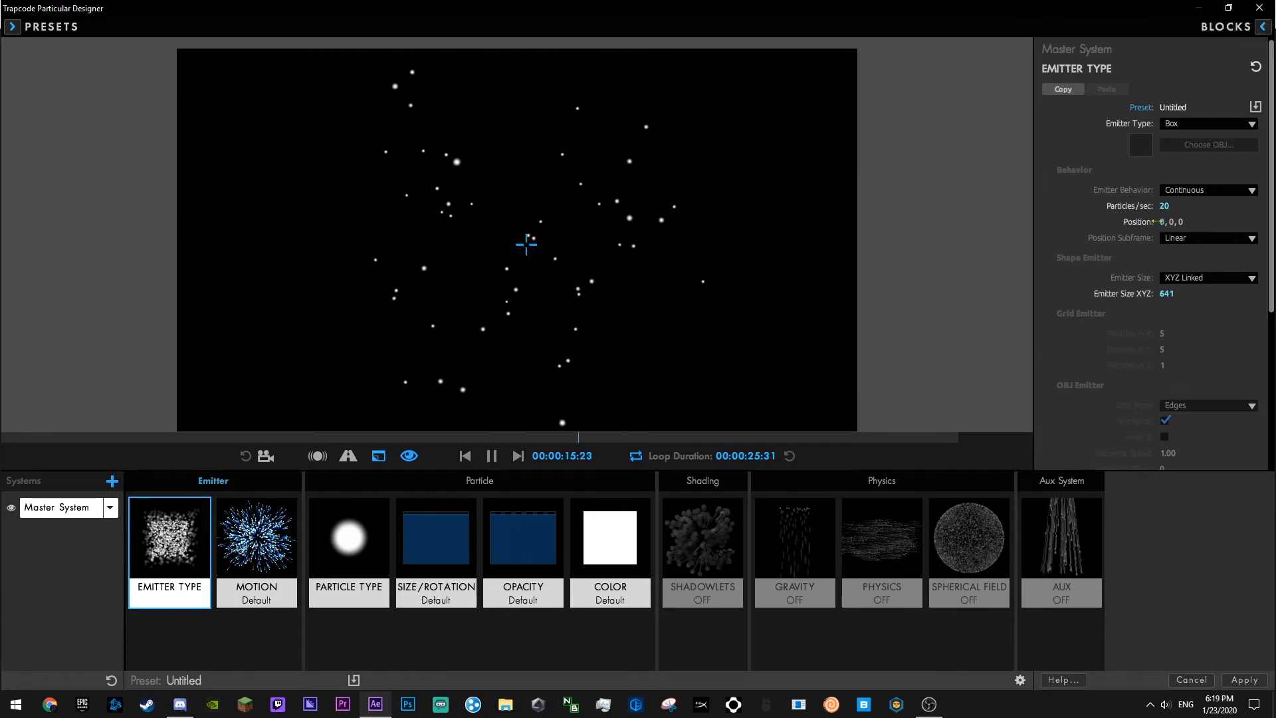
left_click(367, 547)
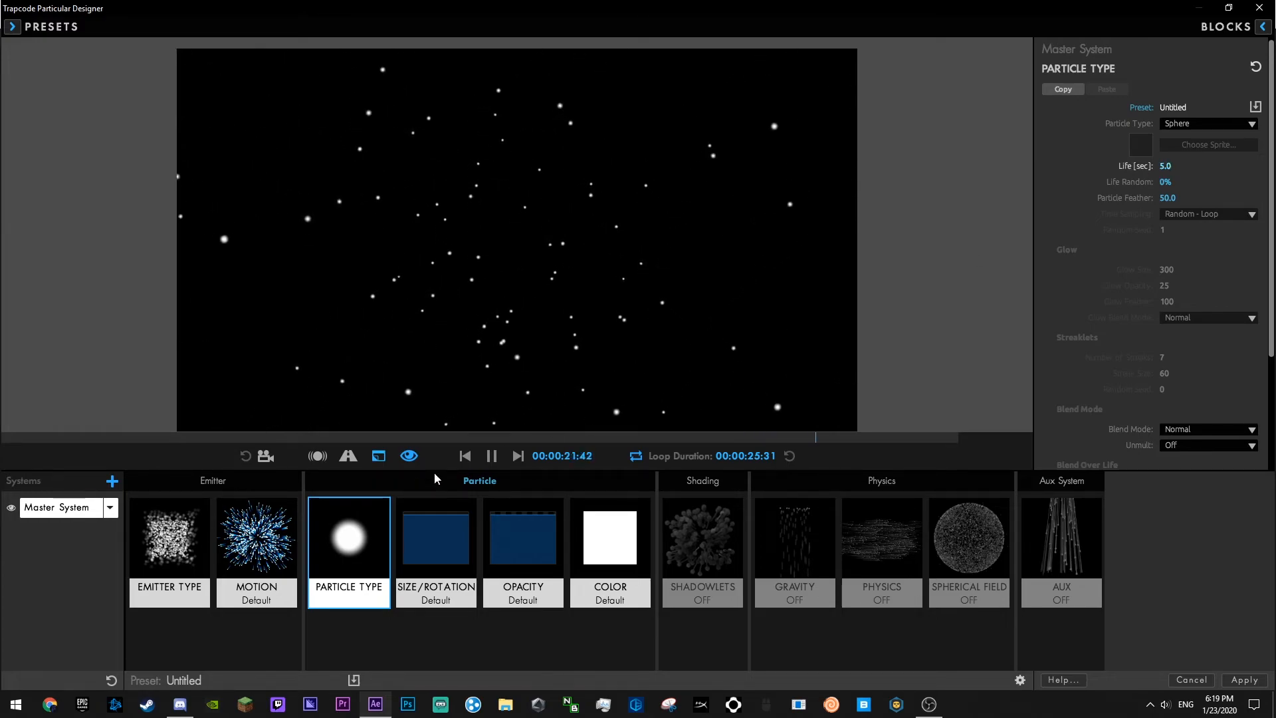
left_click(203, 547)
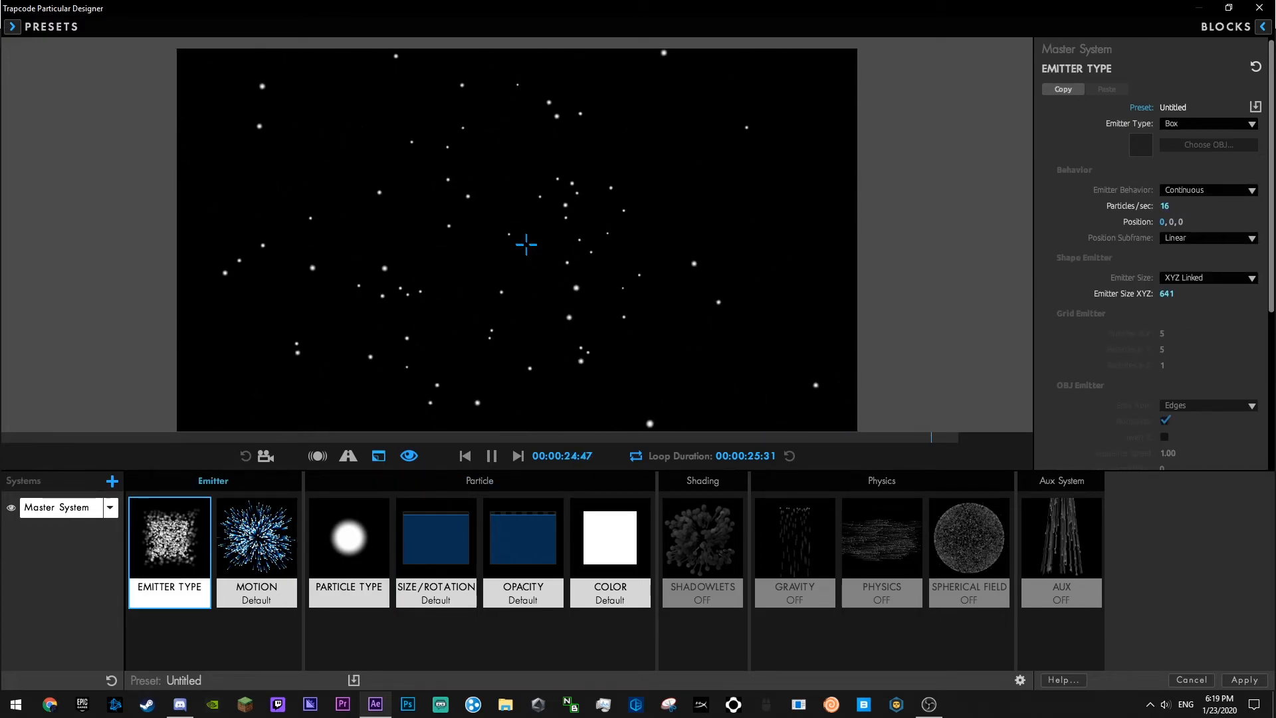
- Enlarge the particles and set their Particle Feather to 8
left_click(456, 551)
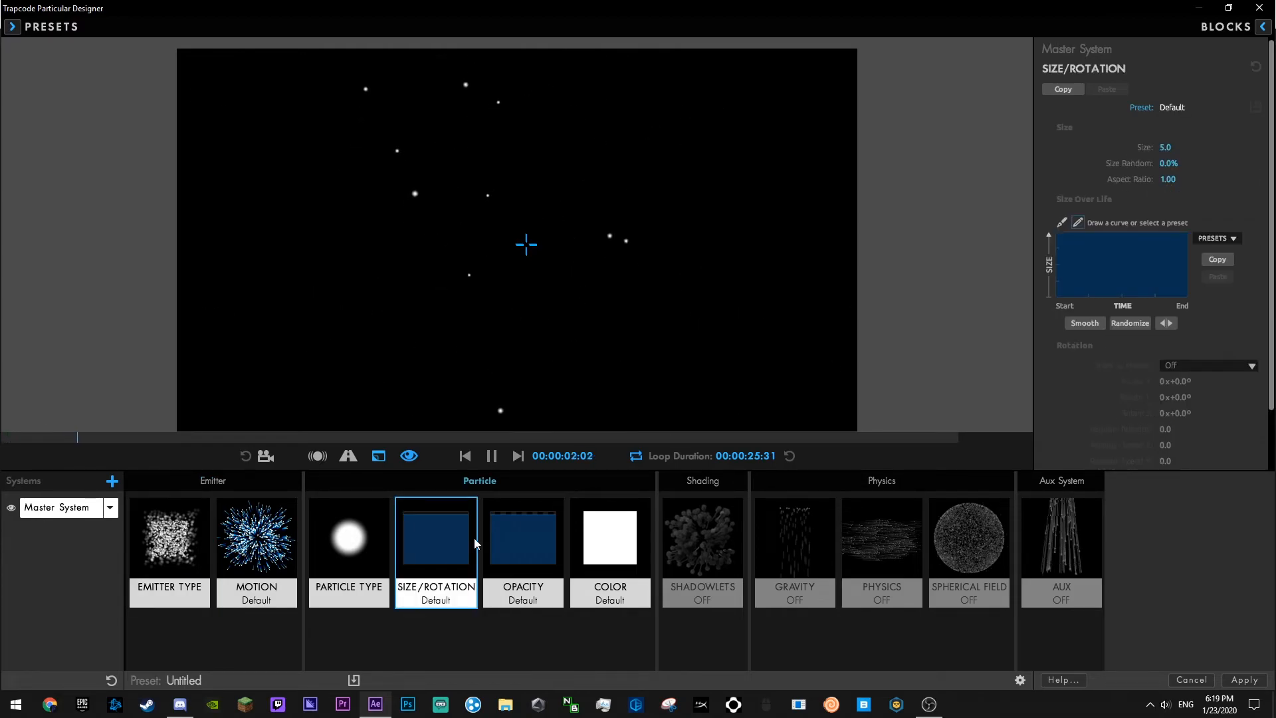
left_click(349, 541)
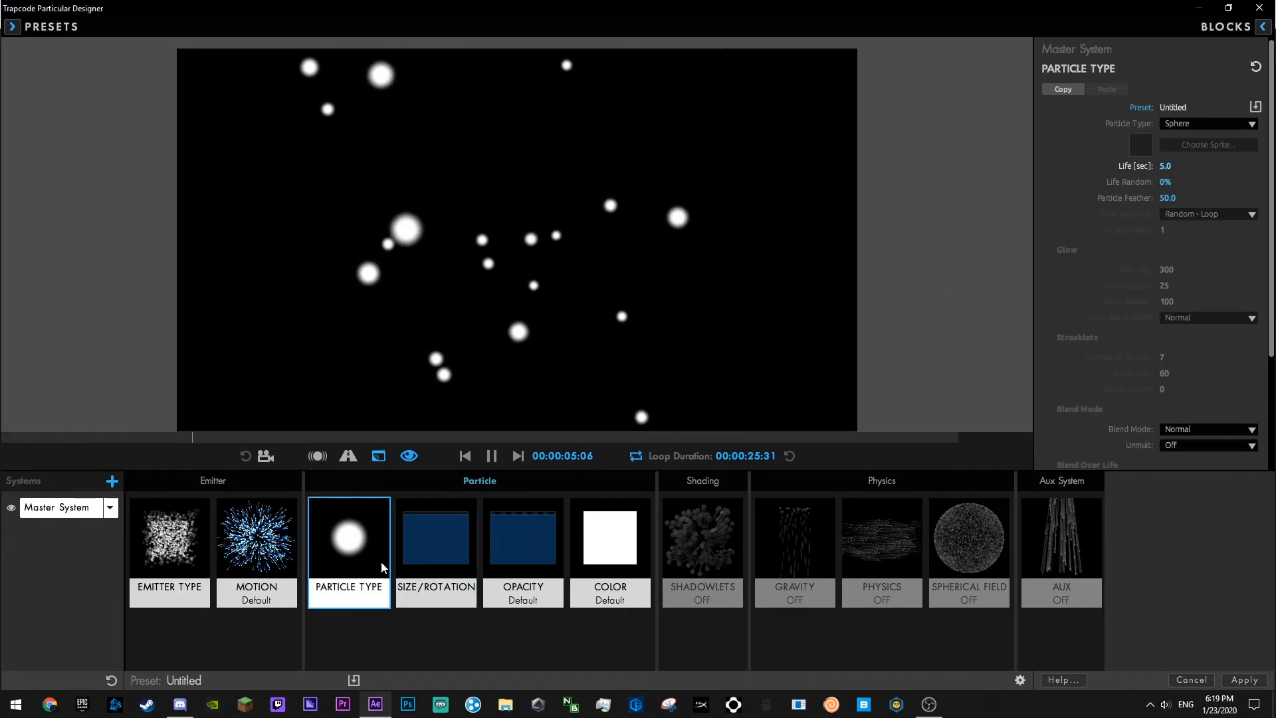
left_click_drag(1168, 198, 1138, 198)
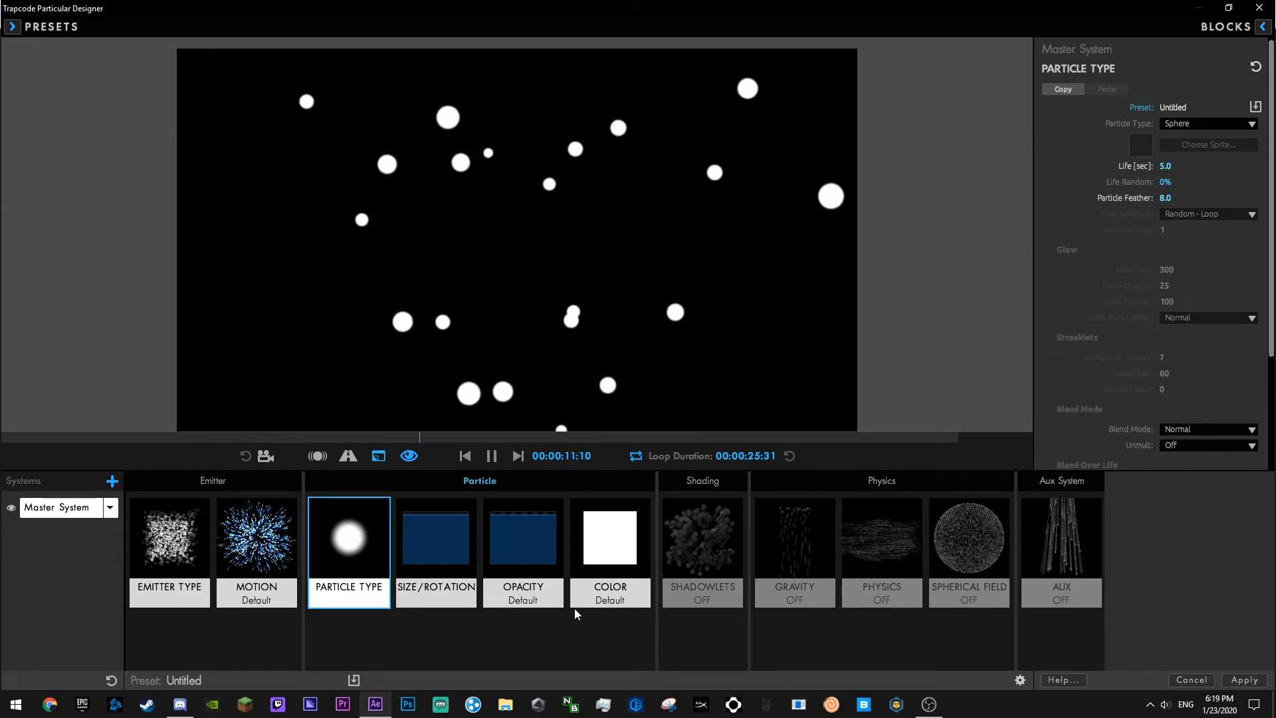
- Set the particle color to Random from Gradient and load the white-to-black gradient preset
left_click(588, 571)
left_click(1184, 163)
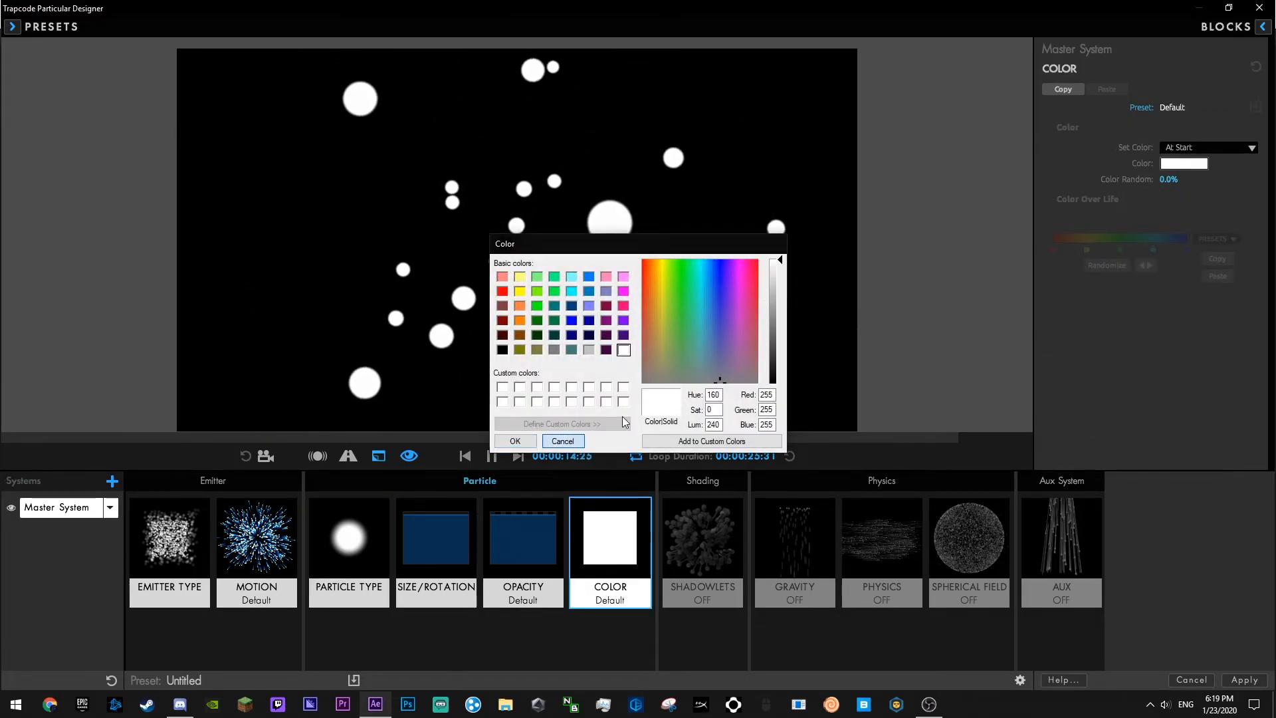
left_click(563, 440)
left_click(1236, 147)
left_click(1196, 190)
left_click(1216, 239)
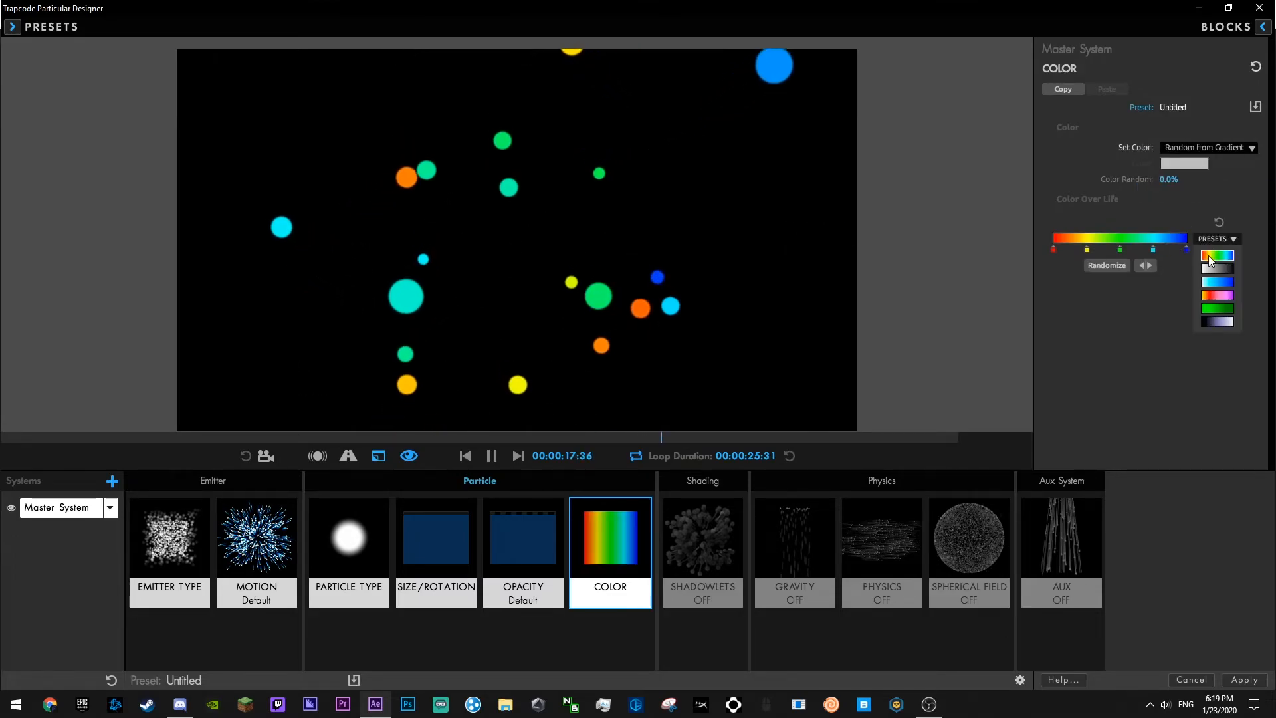
left_click(1213, 273)
- Change the gradient's white start stop to a vivid purple
double_click(1053, 250)
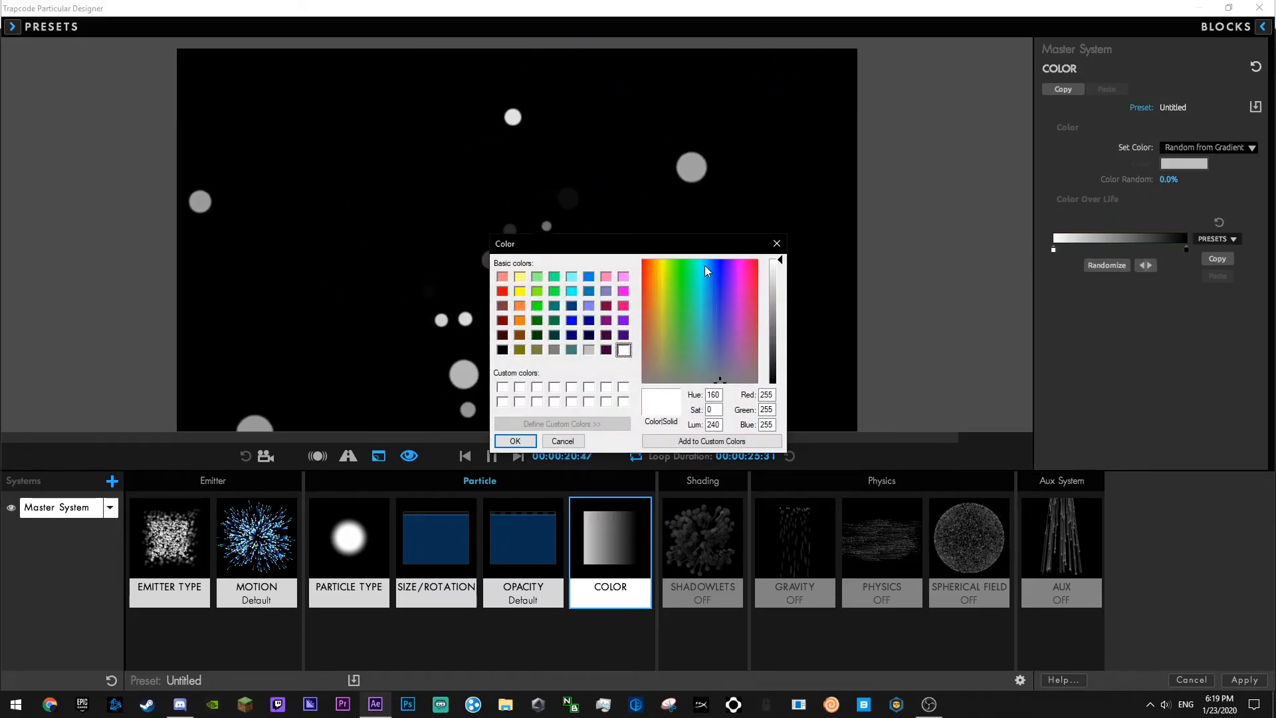
left_click(727, 264)
left_click_drag(729, 267, 731, 263)
left_click(780, 320)
left_click(515, 441)
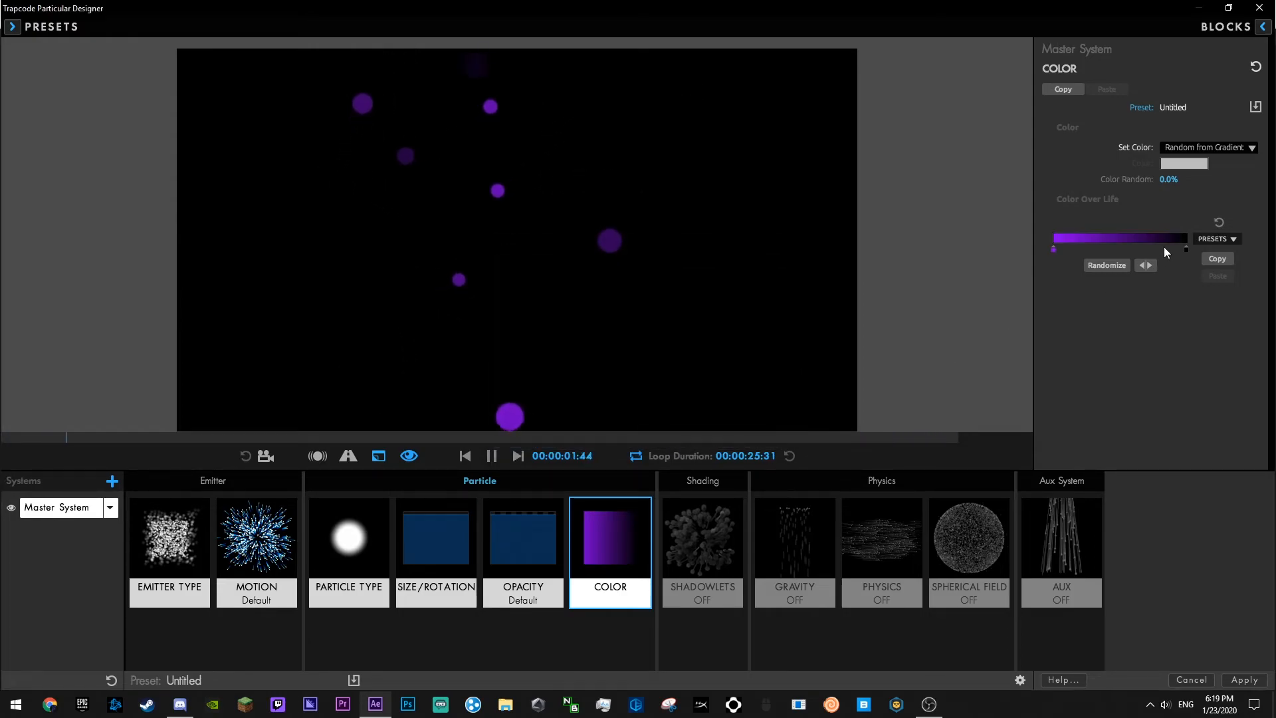
- Change the gradient's black end stop to bright blue and slide both stops to the middle for a hard purple-to-blue split
double_click(1185, 249)
left_click(710, 263)
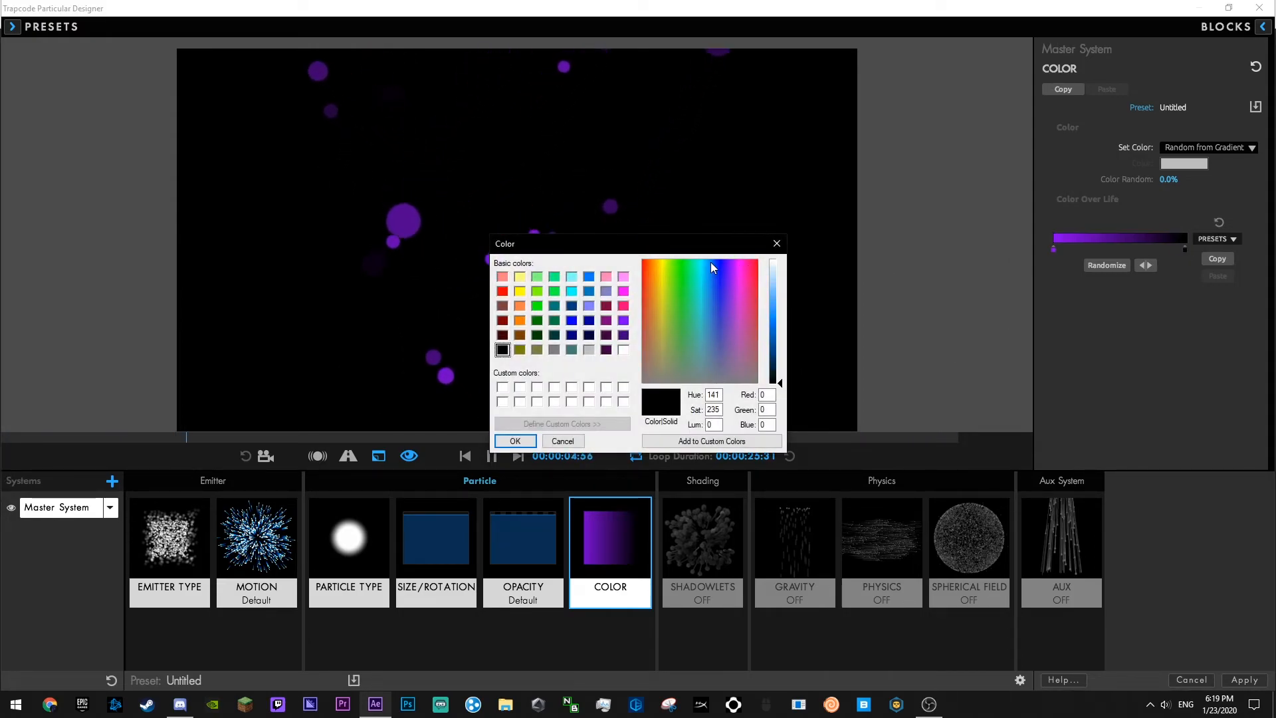
left_click(779, 318)
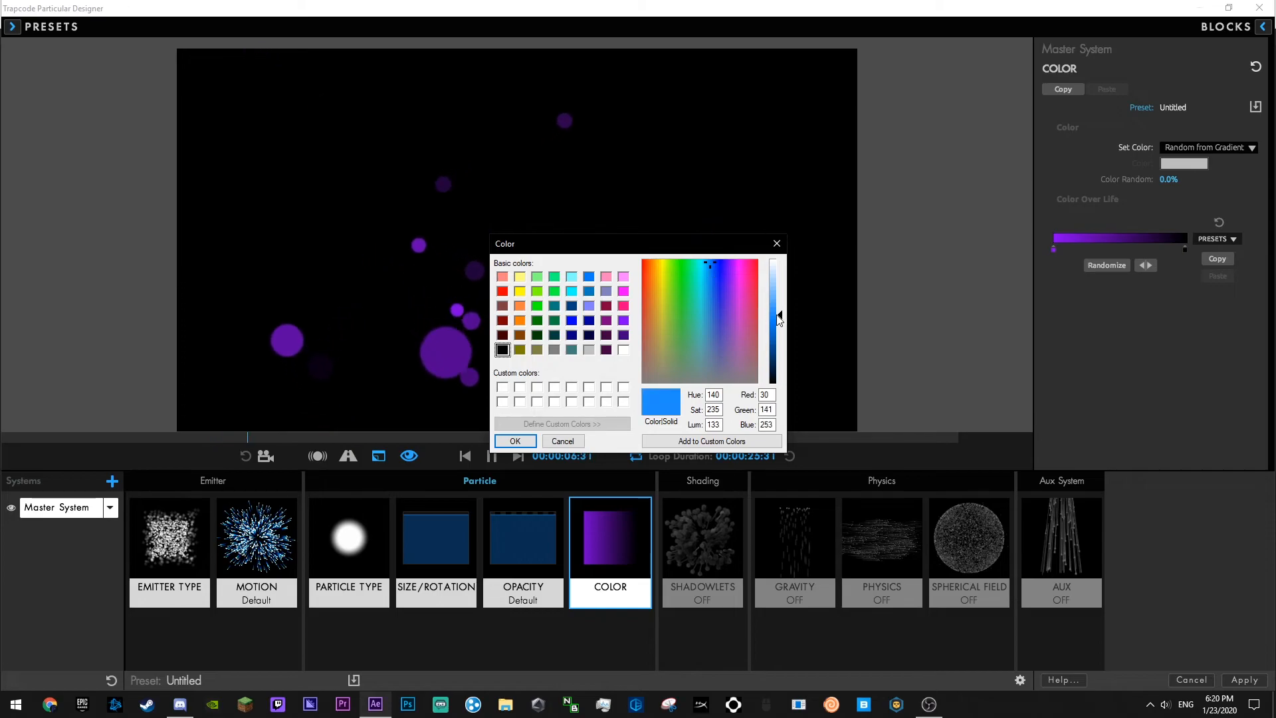
left_click(519, 441)
left_click_drag(1052, 247, 1075, 248)
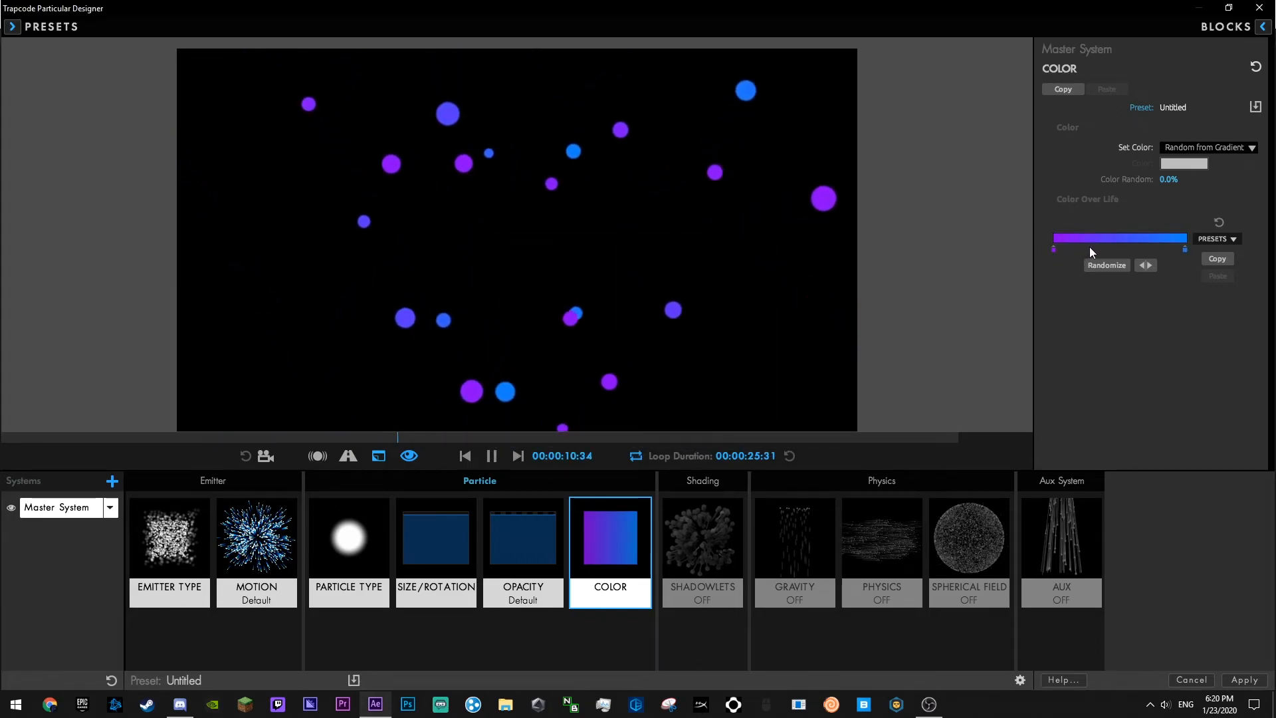
left_click_drag(1184, 248, 1115, 252)
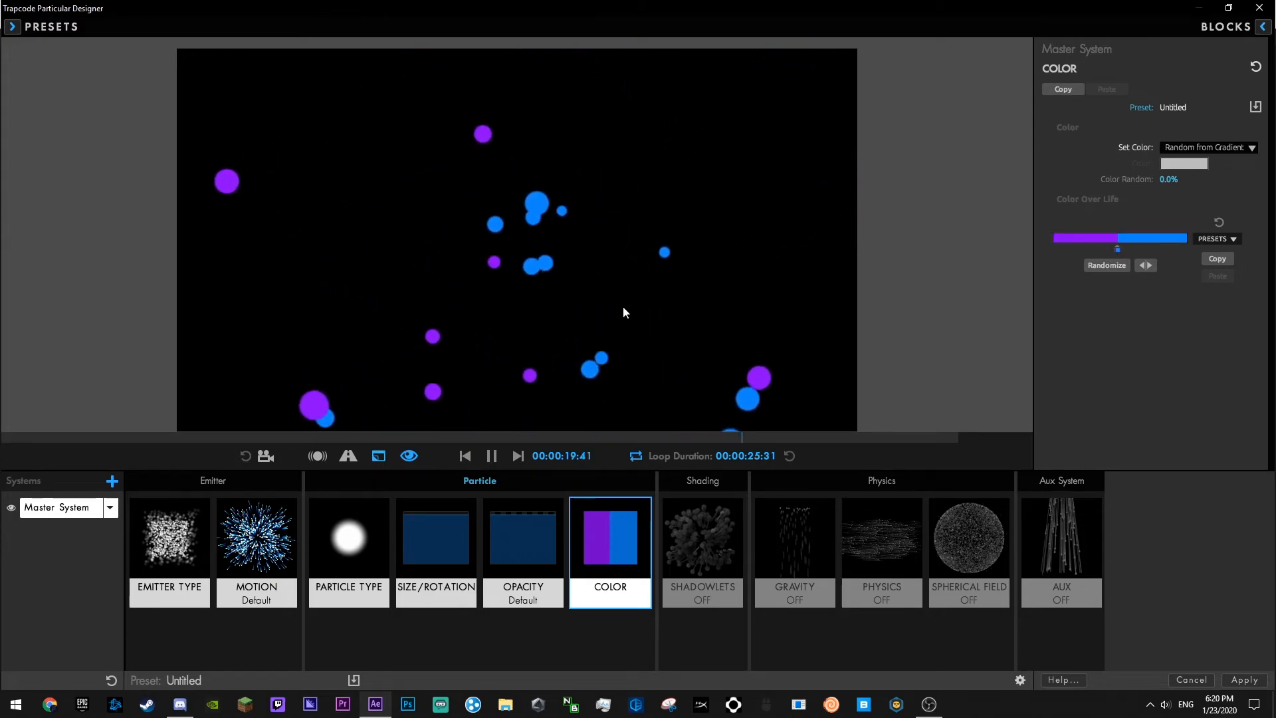
- Set the Wind Z of the particles' Air physics to -266
left_click(493, 544)
left_click(879, 540)
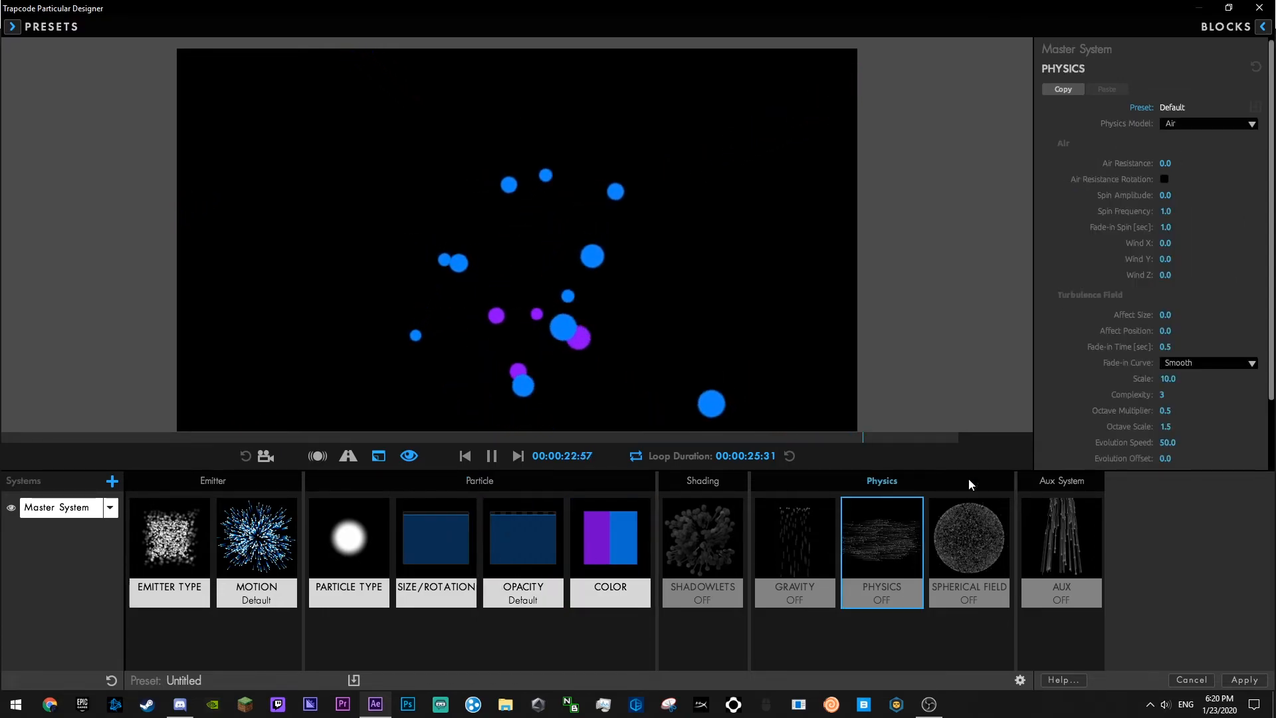
left_click_drag(1166, 276, 1004, 276)
scroll(1106, 292, "down", 3)
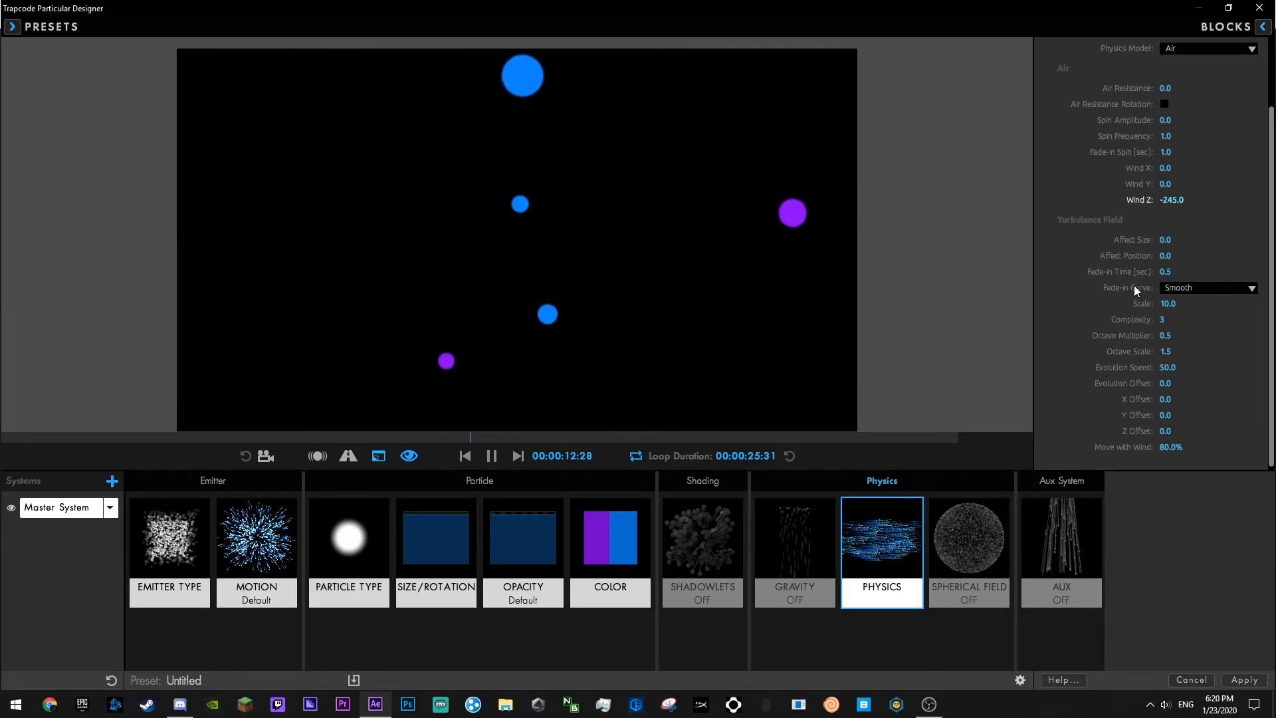
left_click_drag(1173, 200, 1159, 200)
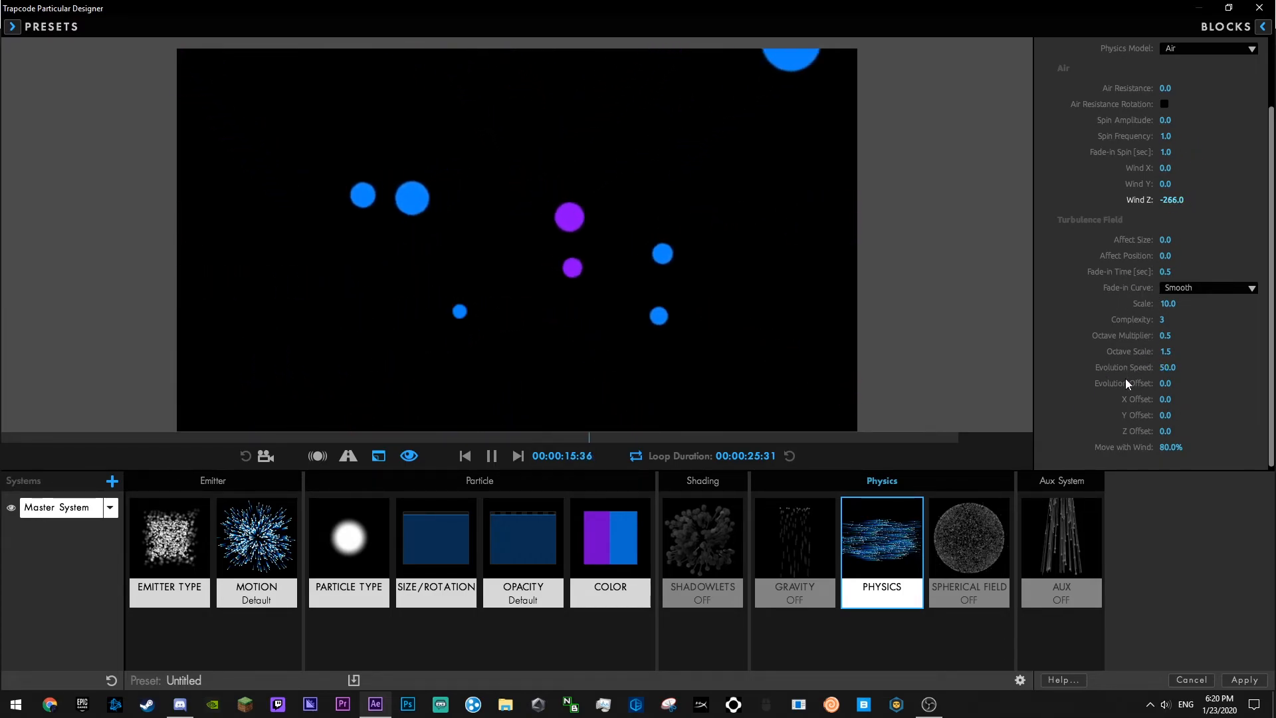
- Set the Z position of the particle emitter to 940
left_click(137, 567)
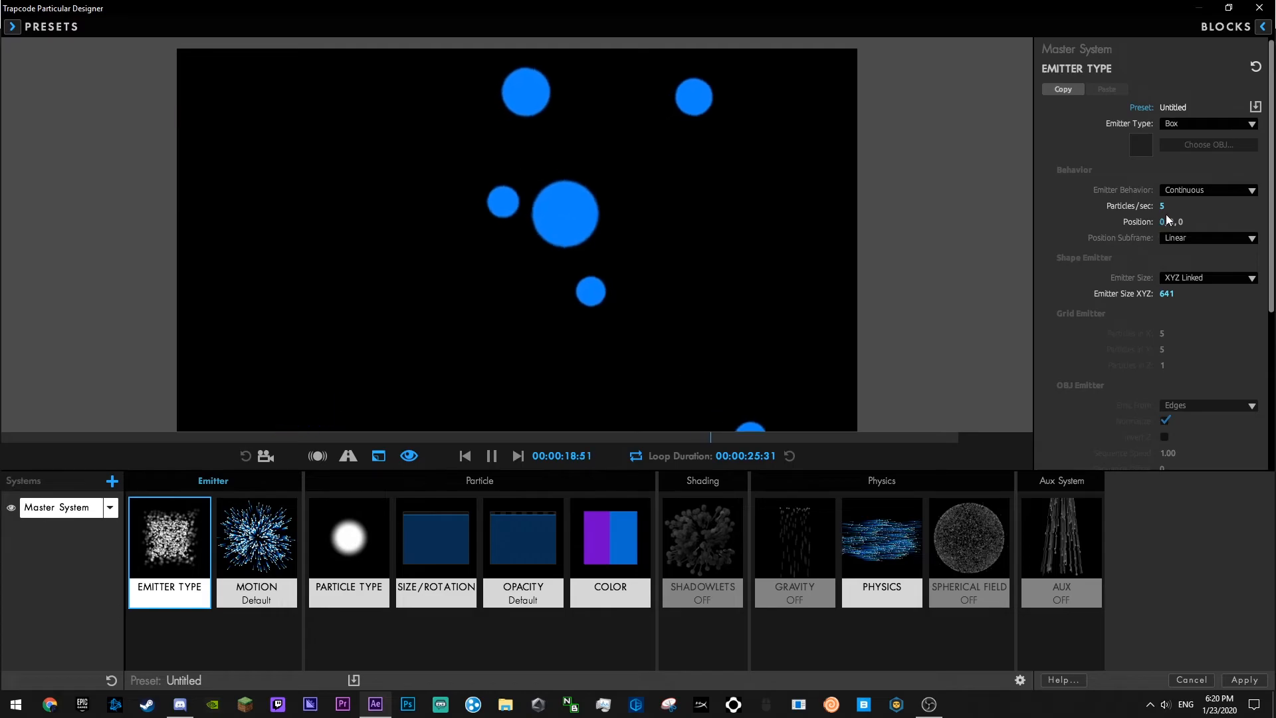
left_click_drag(1185, 222, 1262, 222)
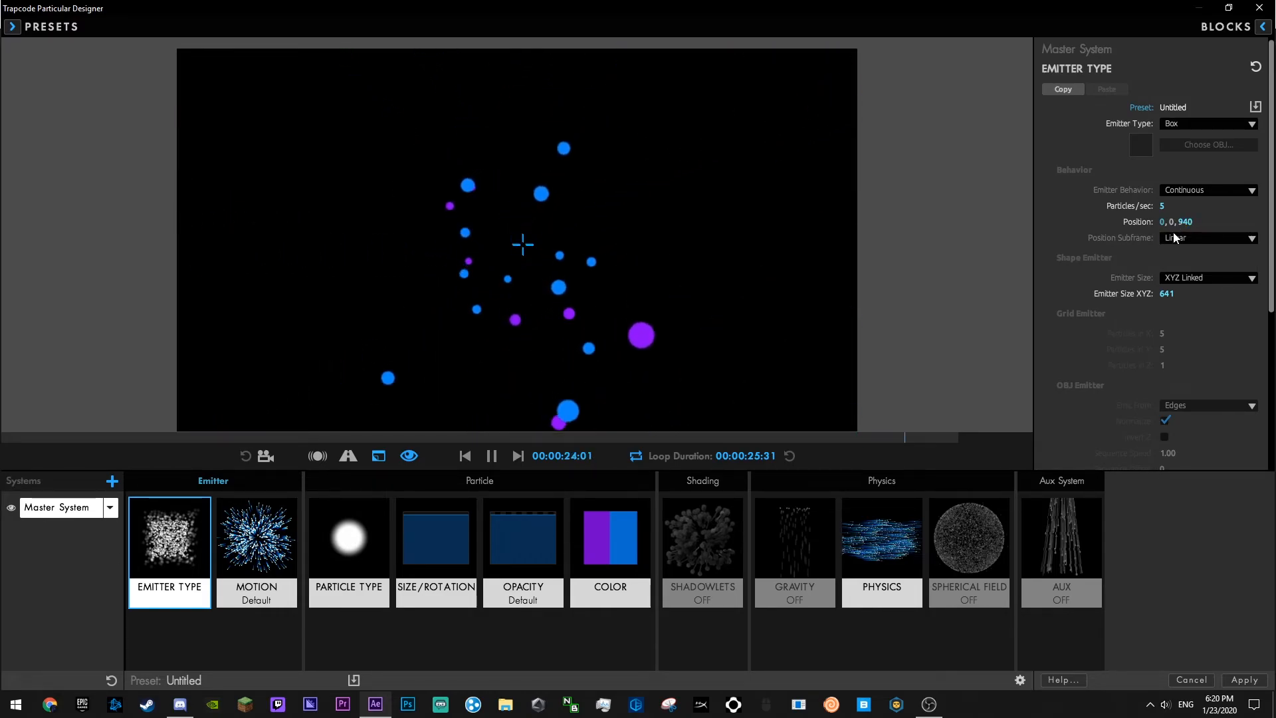
left_click(349, 552)
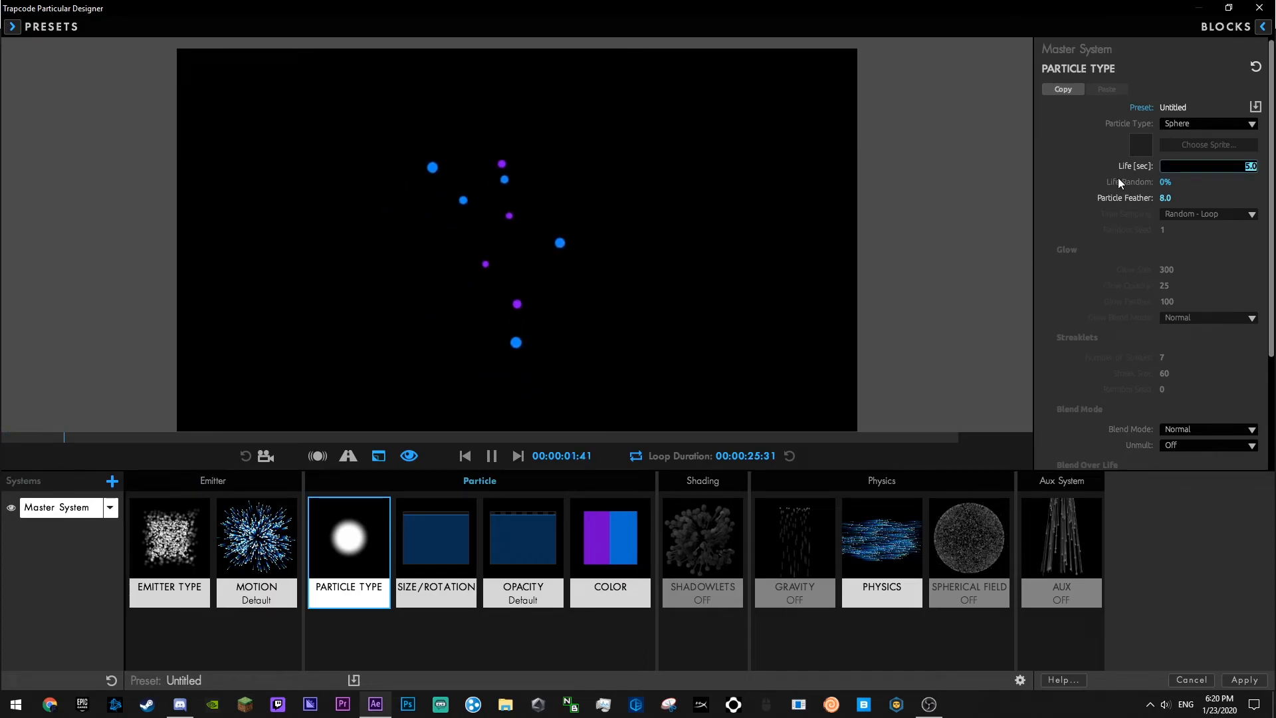
- Set the particles' Physics Time Factor to 0.4
left_click(824, 532)
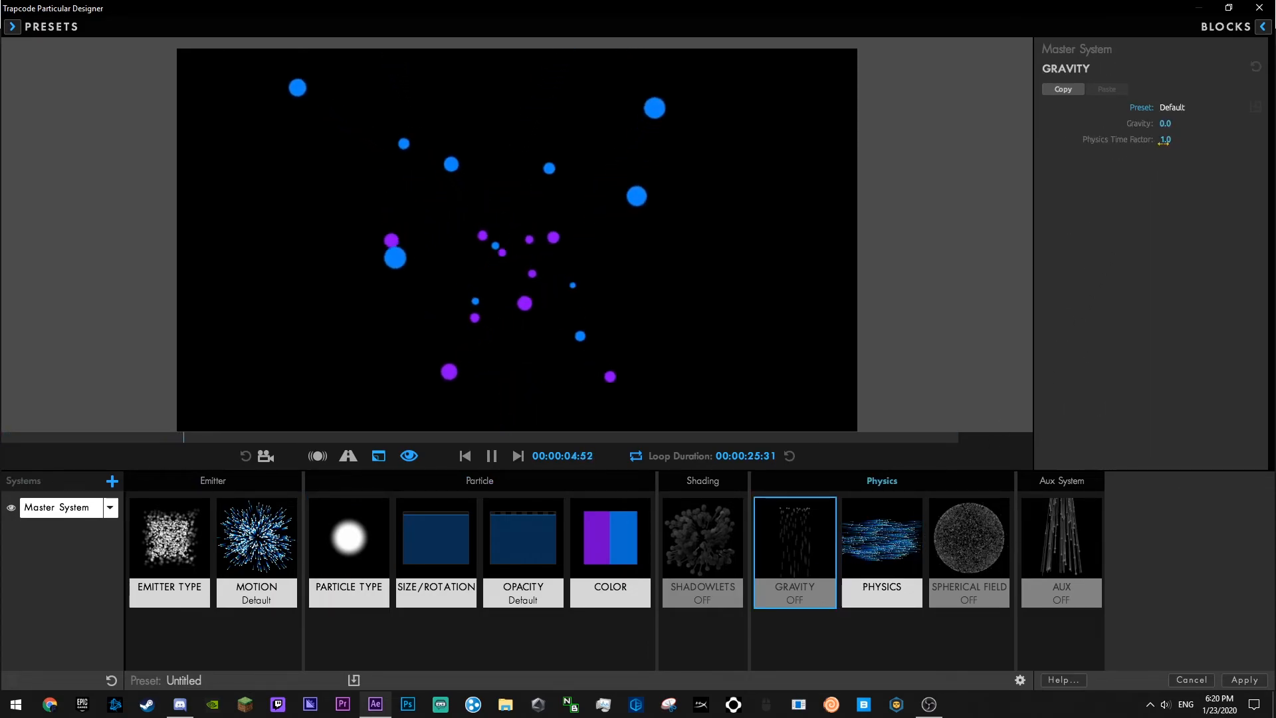
left_click_drag(1161, 140, 1170, 141)
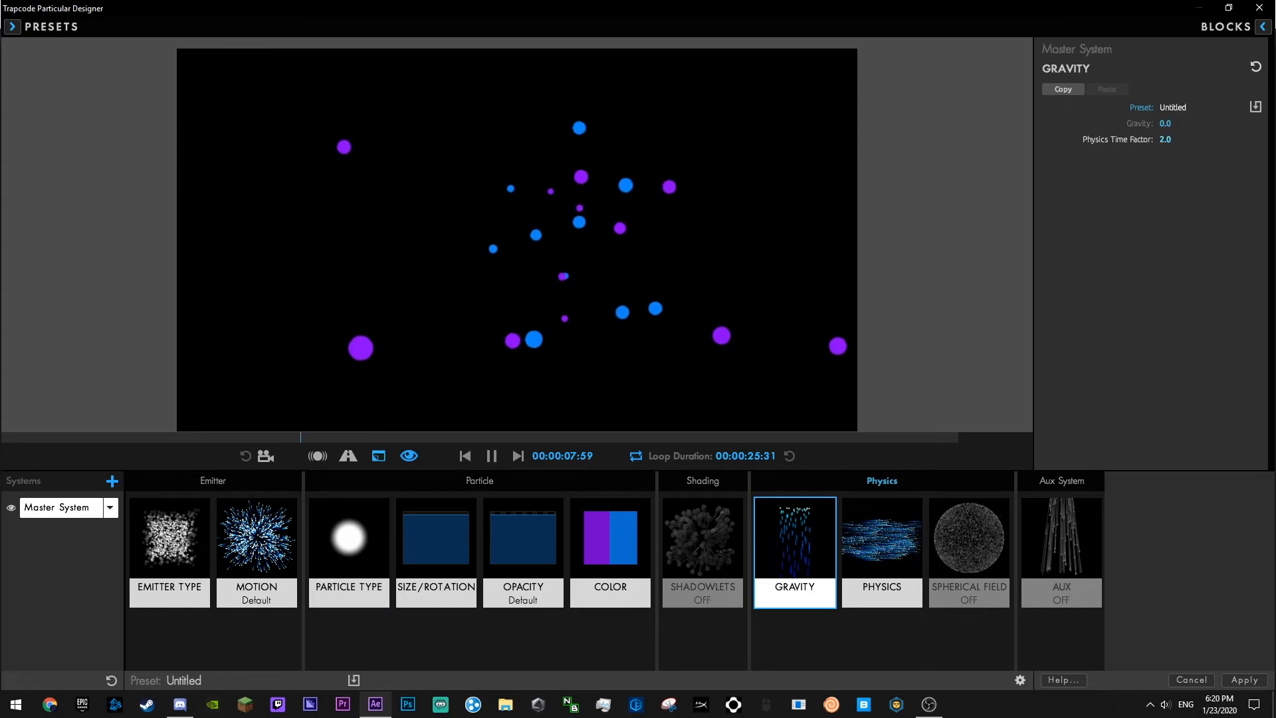
left_click(1167, 141)
type(".4")
key("Return")
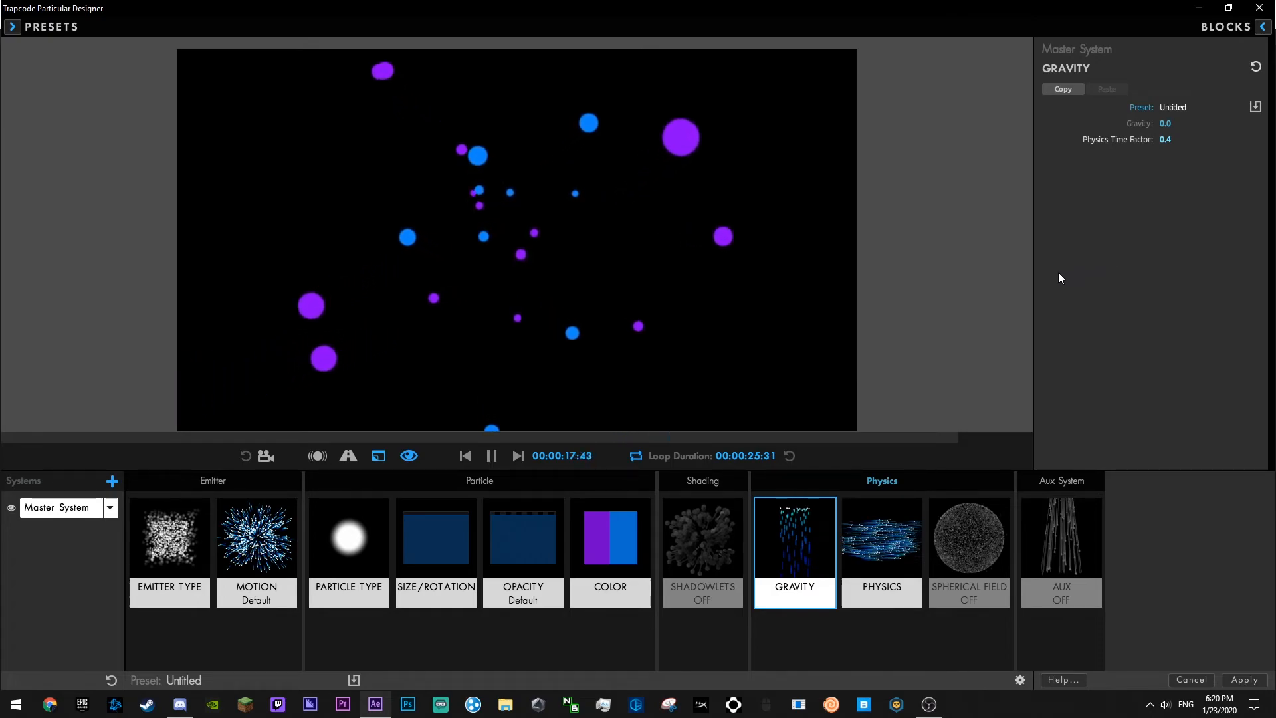
- Apply the trapezoid fade-in and fade-out preset to Opacity Over Life and set Opacity Random to 80%
left_click(465, 568)
left_click(518, 572)
left_click(1216, 222)
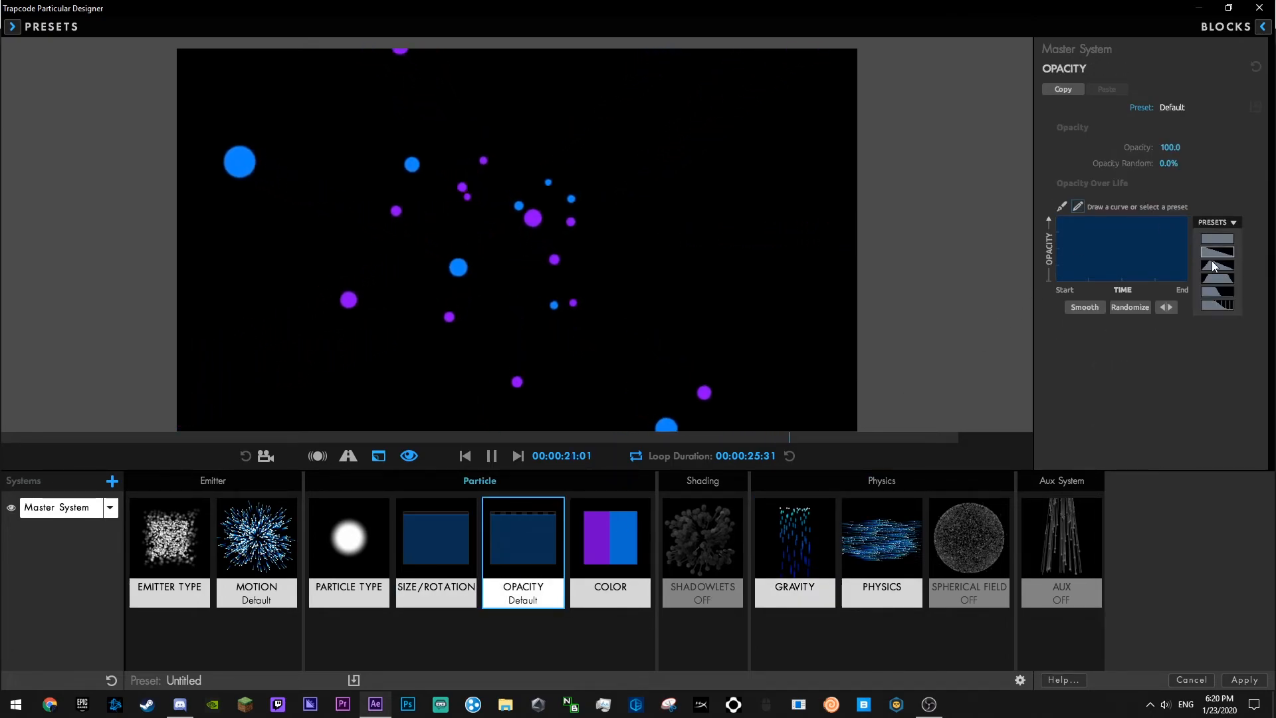
left_click(1210, 278)
left_click_drag(1168, 163, 1221, 163)
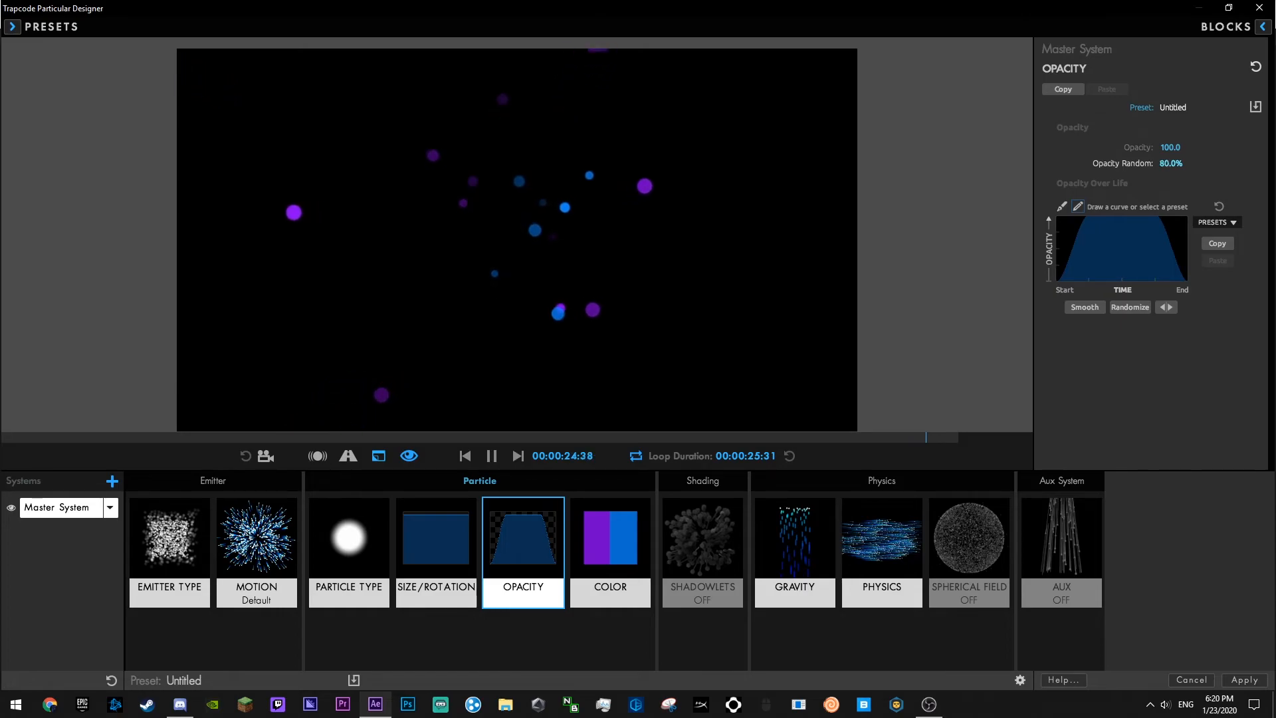
- Set the particles' Size Random to 14%
left_click(438, 546)
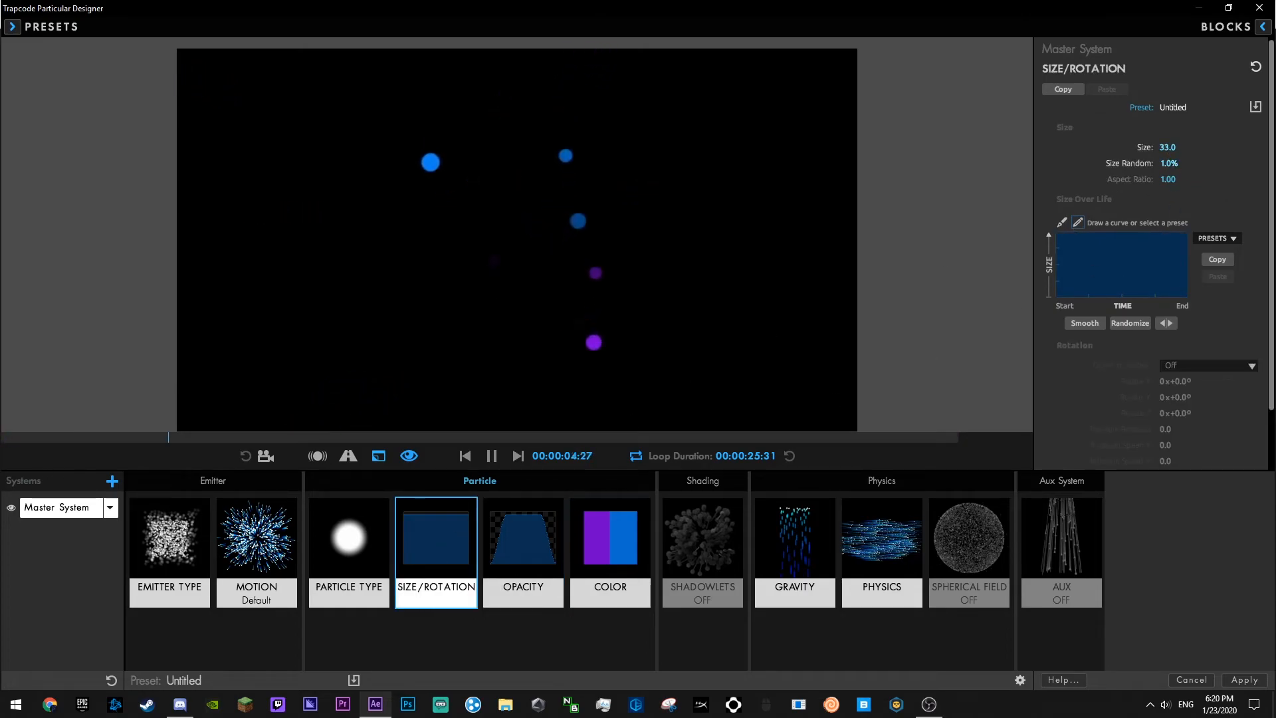
left_click_drag(1179, 164, 1177, 163)
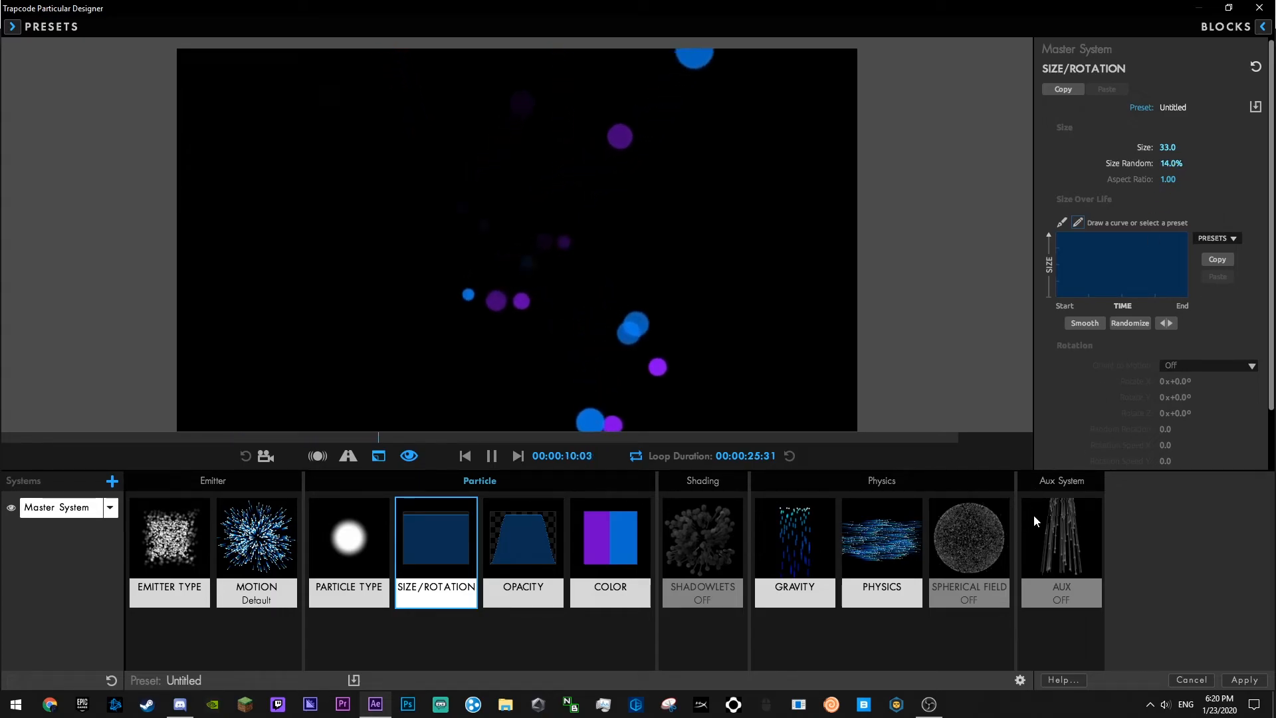
- Set the emitter size to XYZ Individual with X 966, Y 794 and Z 649, apply the design and save the project
left_click(169, 542)
left_click(1178, 280)
left_click(1186, 294)
left_click_drag(1168, 309, 1266, 325)
left_click_drag(1168, 293, 1274, 294)
left_click_drag(1167, 309, 1274, 310)
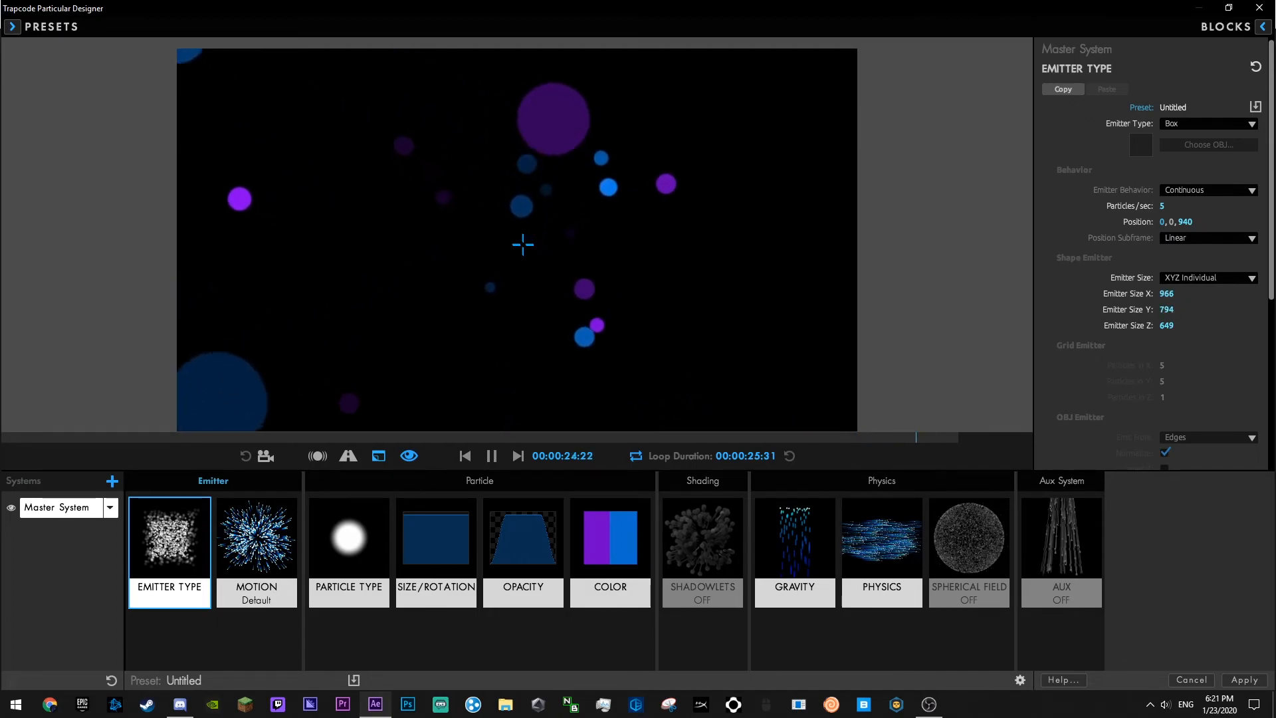
left_click(1241, 680)
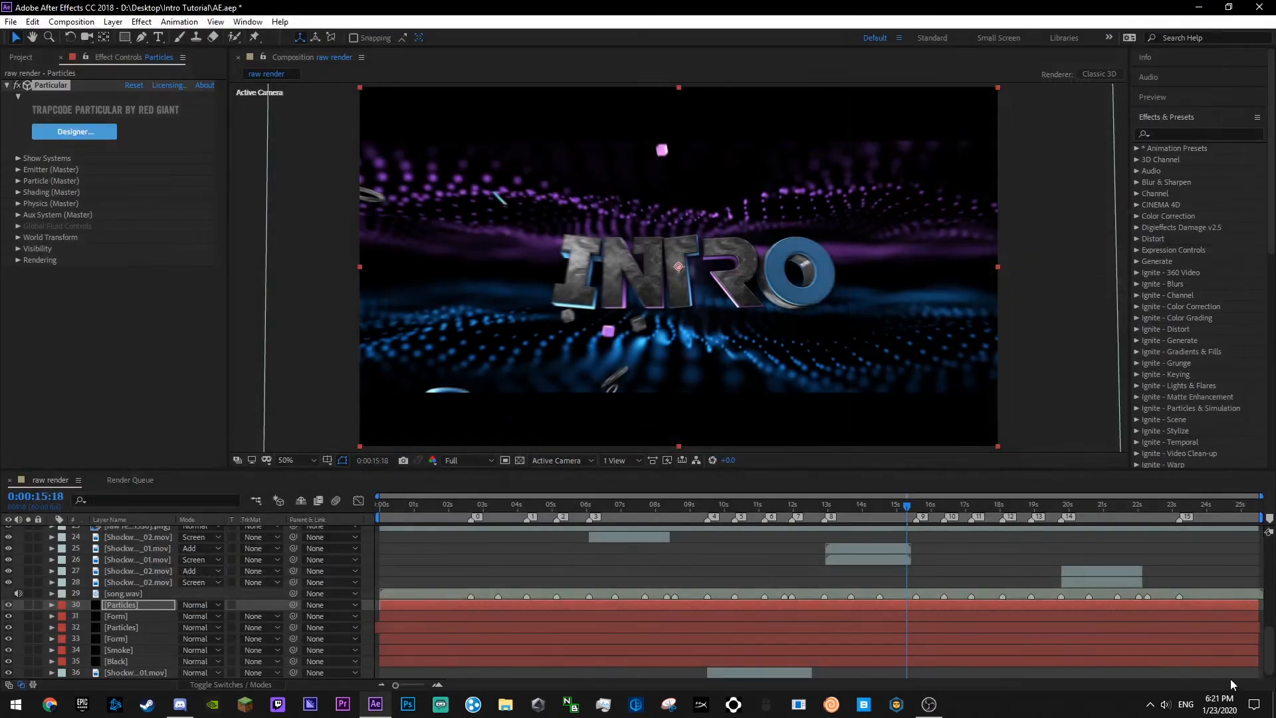
key("ctrl+s")
- Reopen the Particular design, set the Physics Time Factor to 0.7, apply it and save the project
left_click(75, 131)
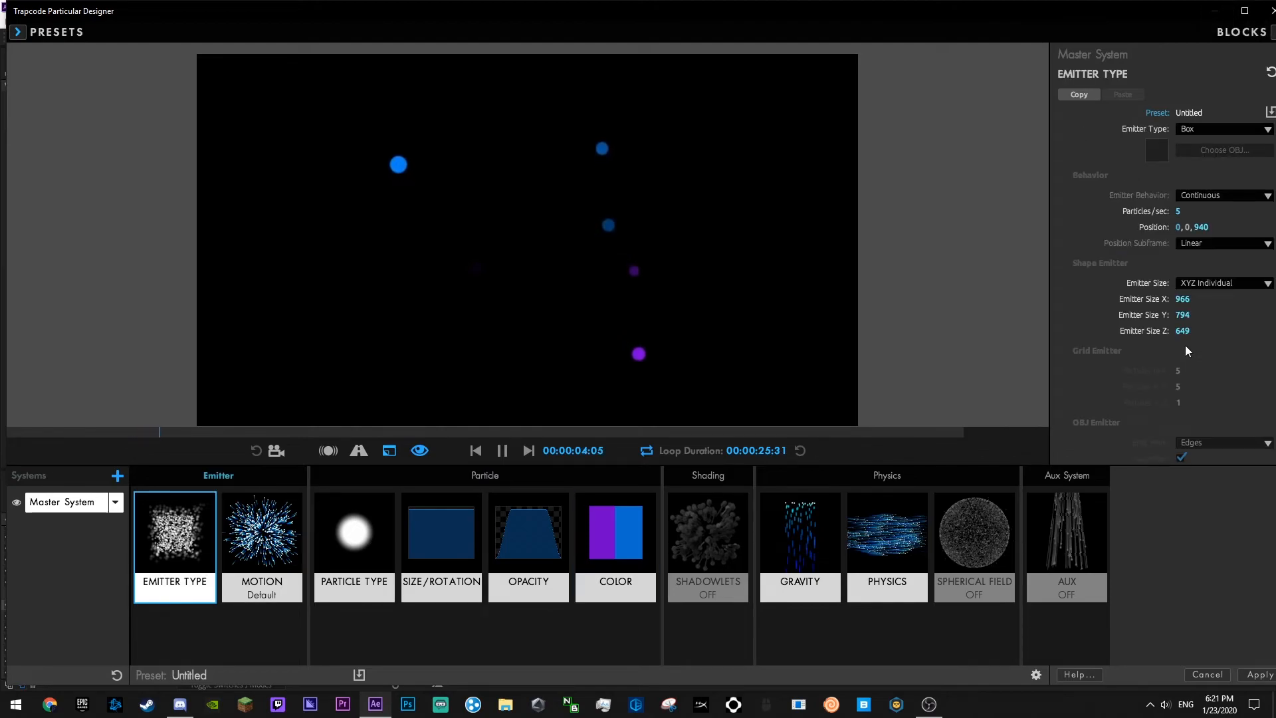
left_click(913, 548)
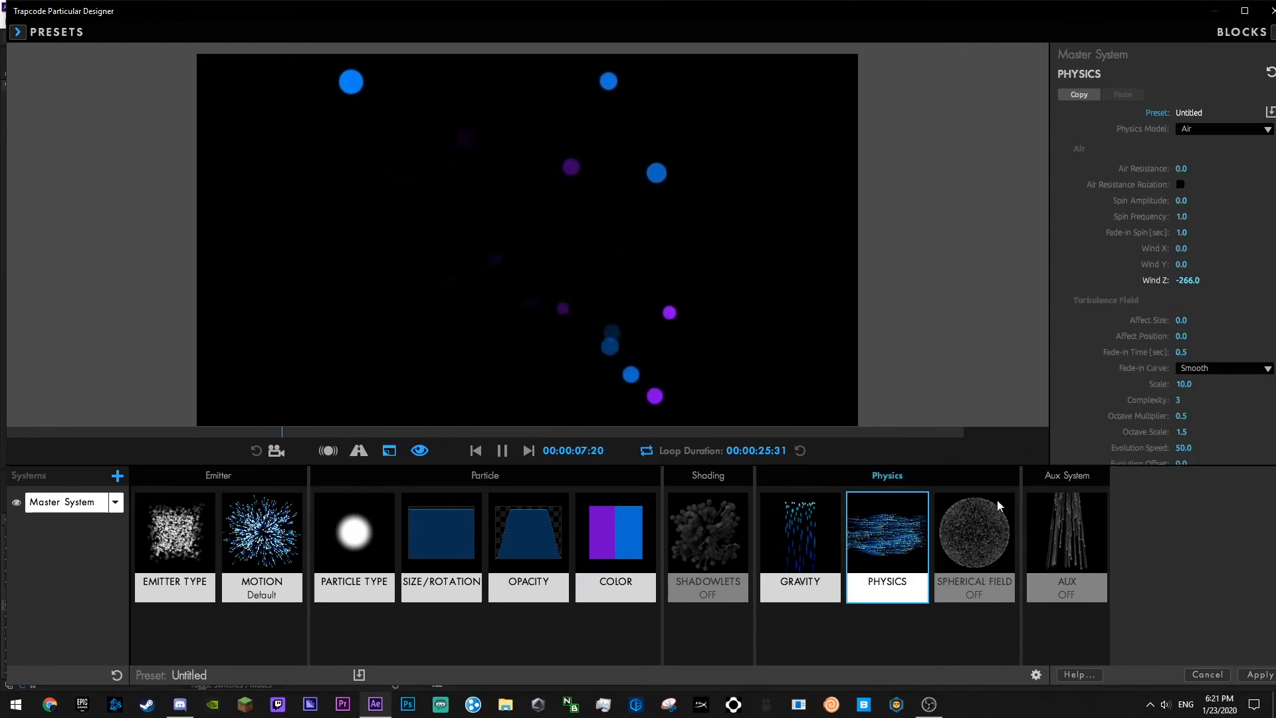
scroll(1111, 372, "down", 5)
scroll(1129, 365, "up", 5)
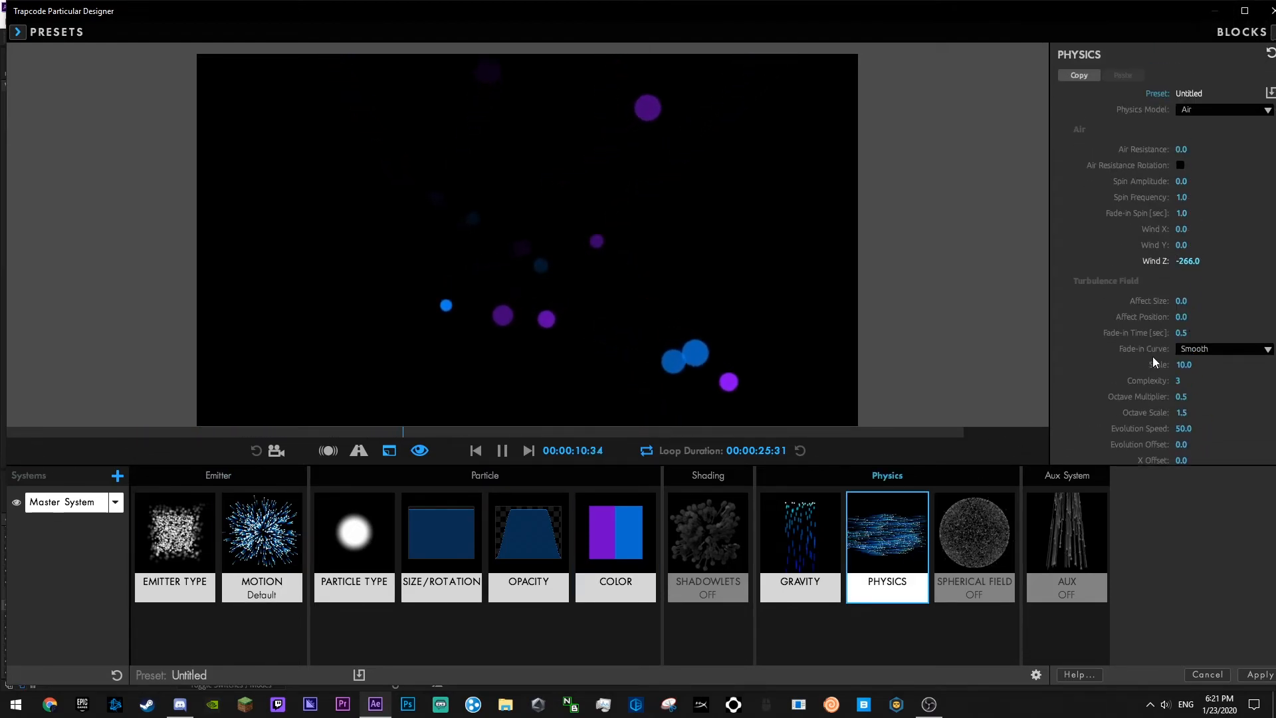
left_click(829, 524)
left_click(1181, 145)
type("0.7")
key("Return")
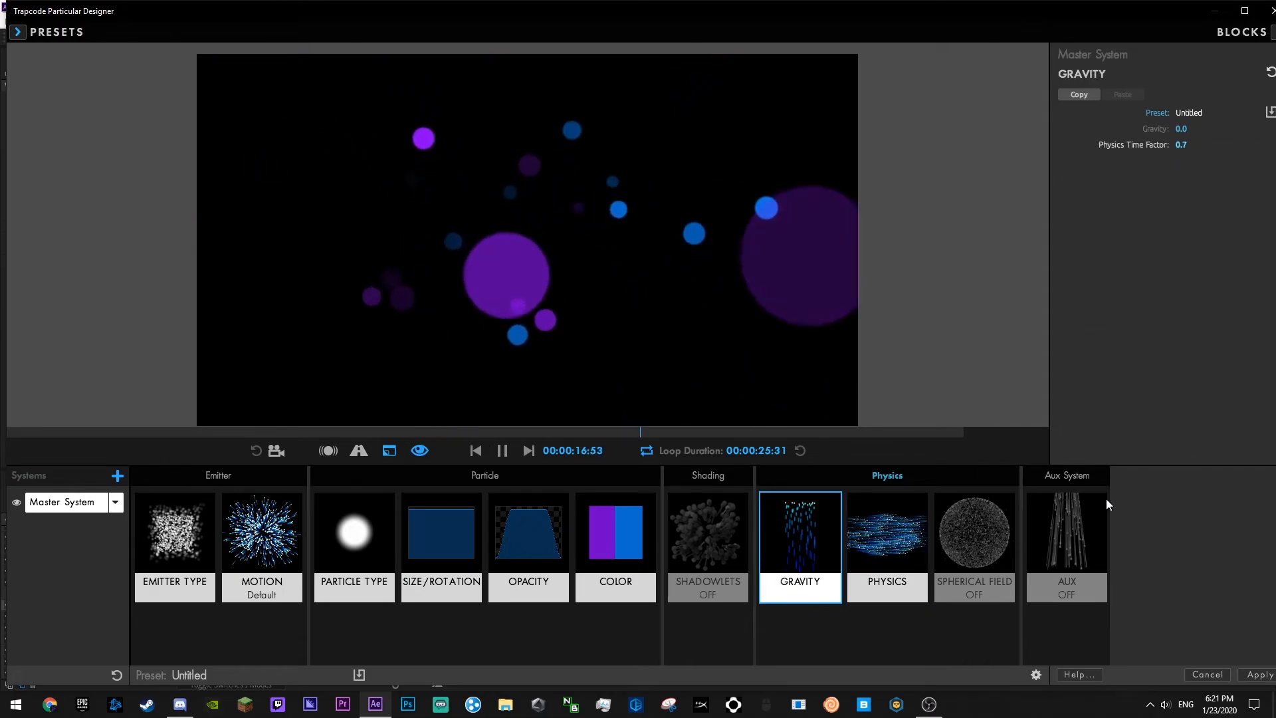
left_click(1253, 674)
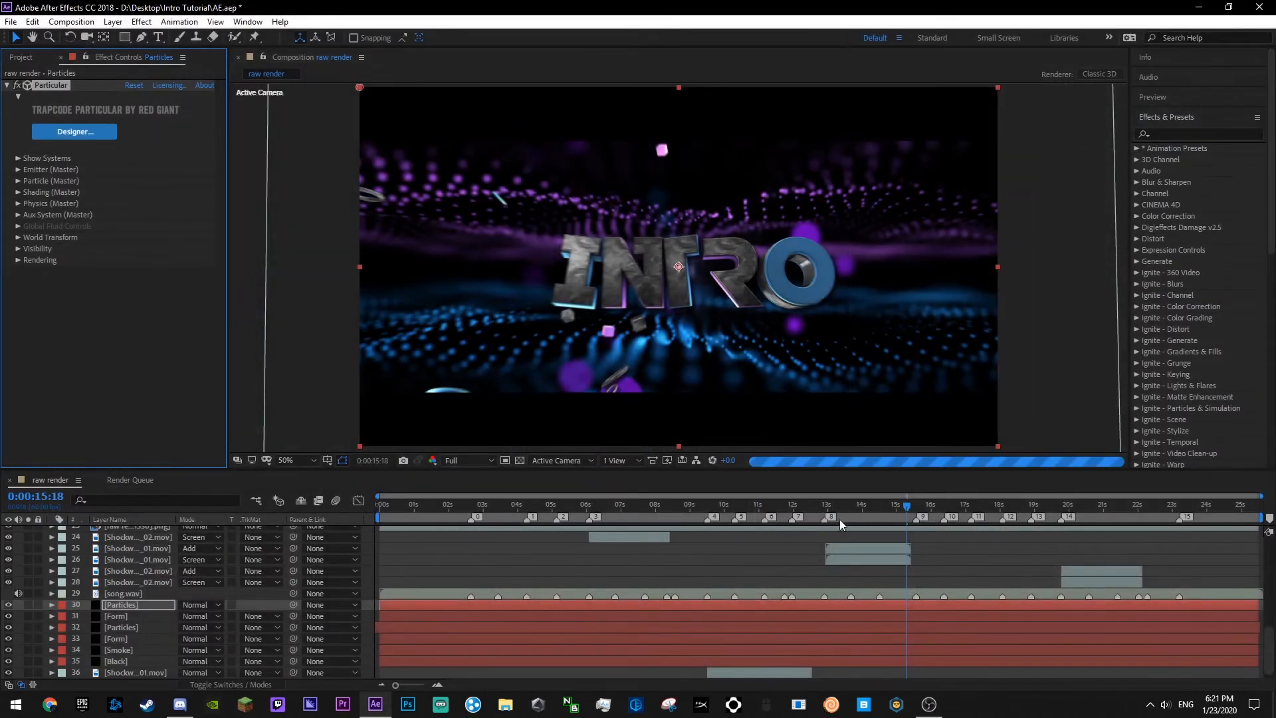
key("ctrl+s")
- Switch the composition preview to a reduced custom resolution, move the current time to 0:00:14:33 and save
left_click_drag(793, 507, 374, 513)
left_click(465, 461)
left_click(467, 550)
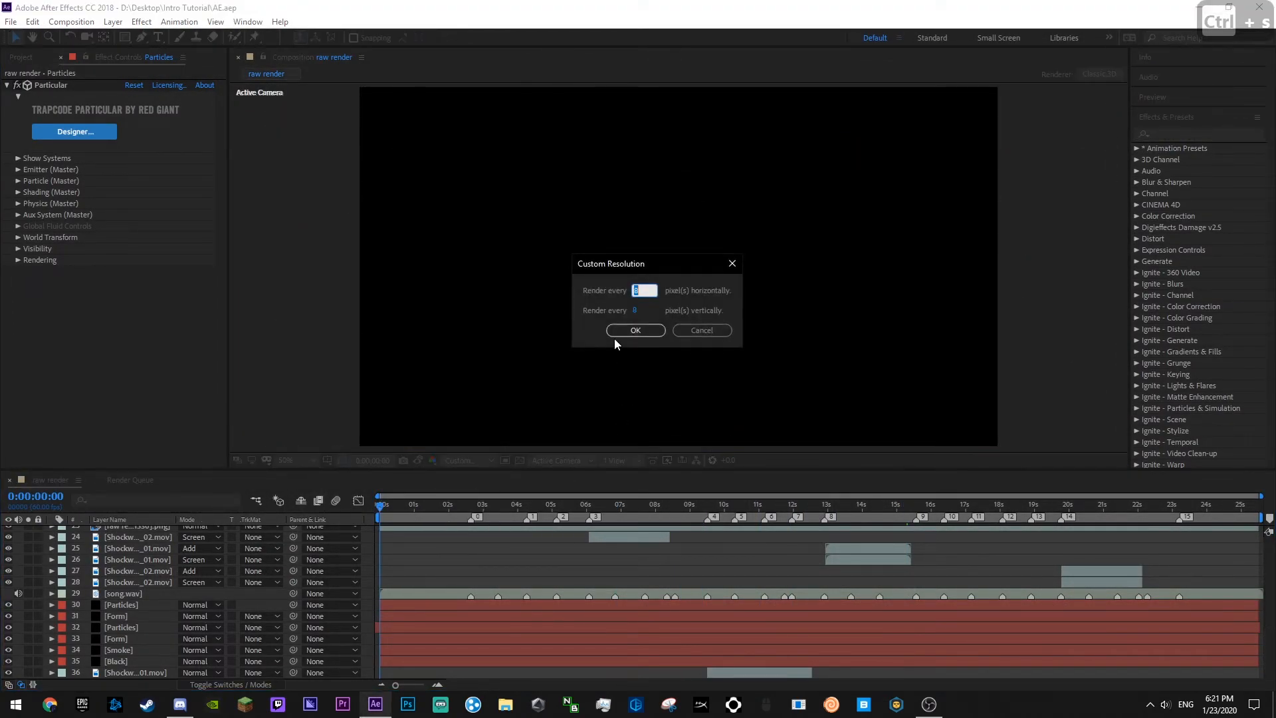
left_click(624, 331)
left_click(838, 506)
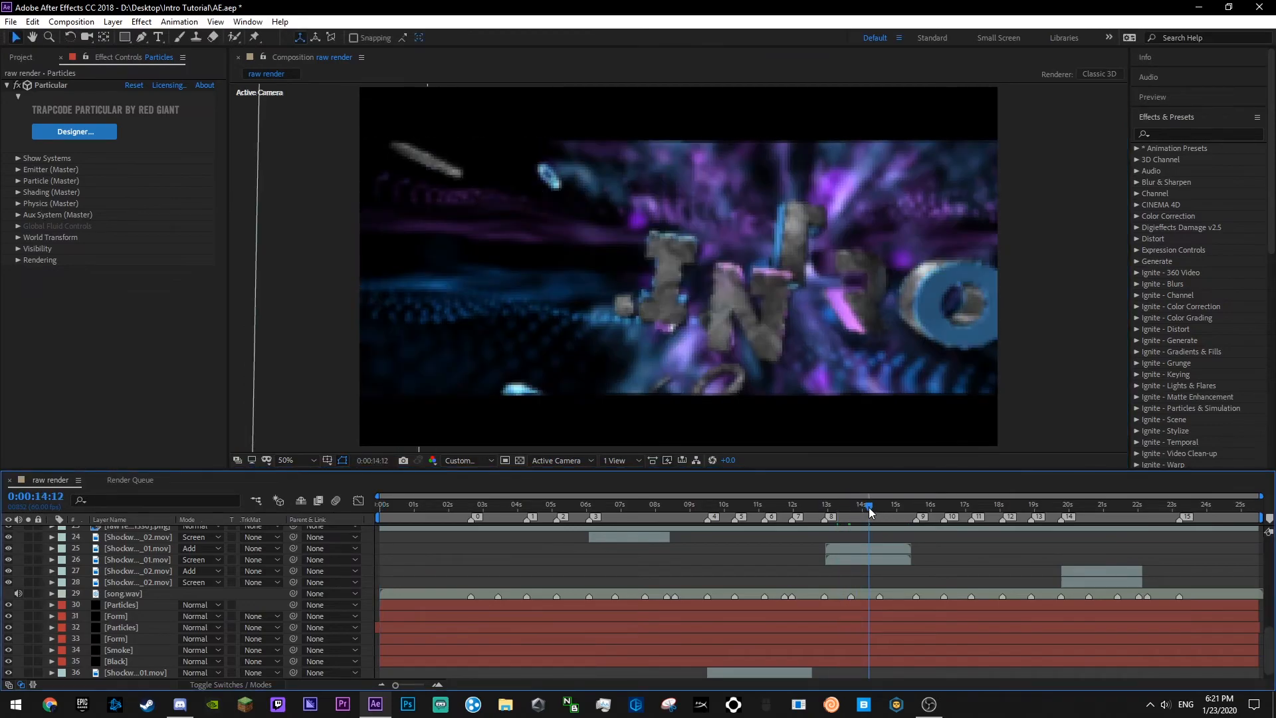
left_click(880, 507)
key("ctrl+s")
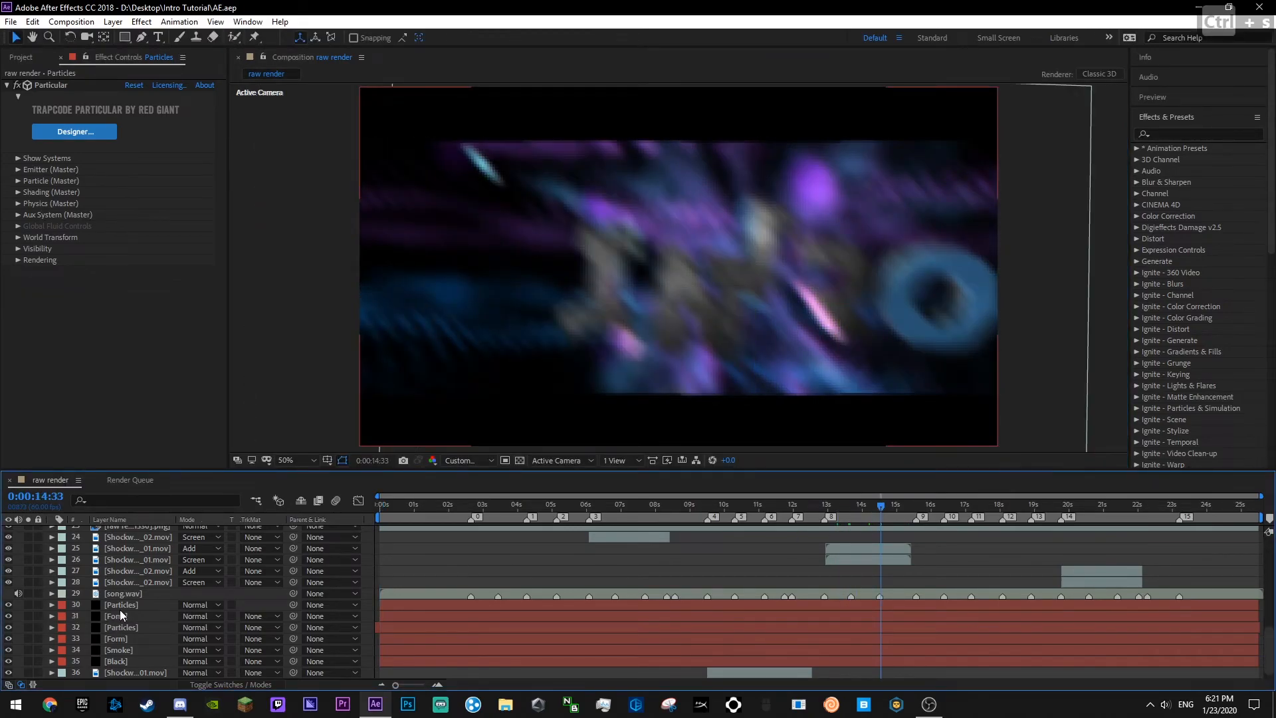
- Create a black 1920 x 1080 solid named Lines directly above the first Shockwave clip and save the project
scroll(124, 601, "up", 3)
left_click(121, 605)
right_click(370, 603)
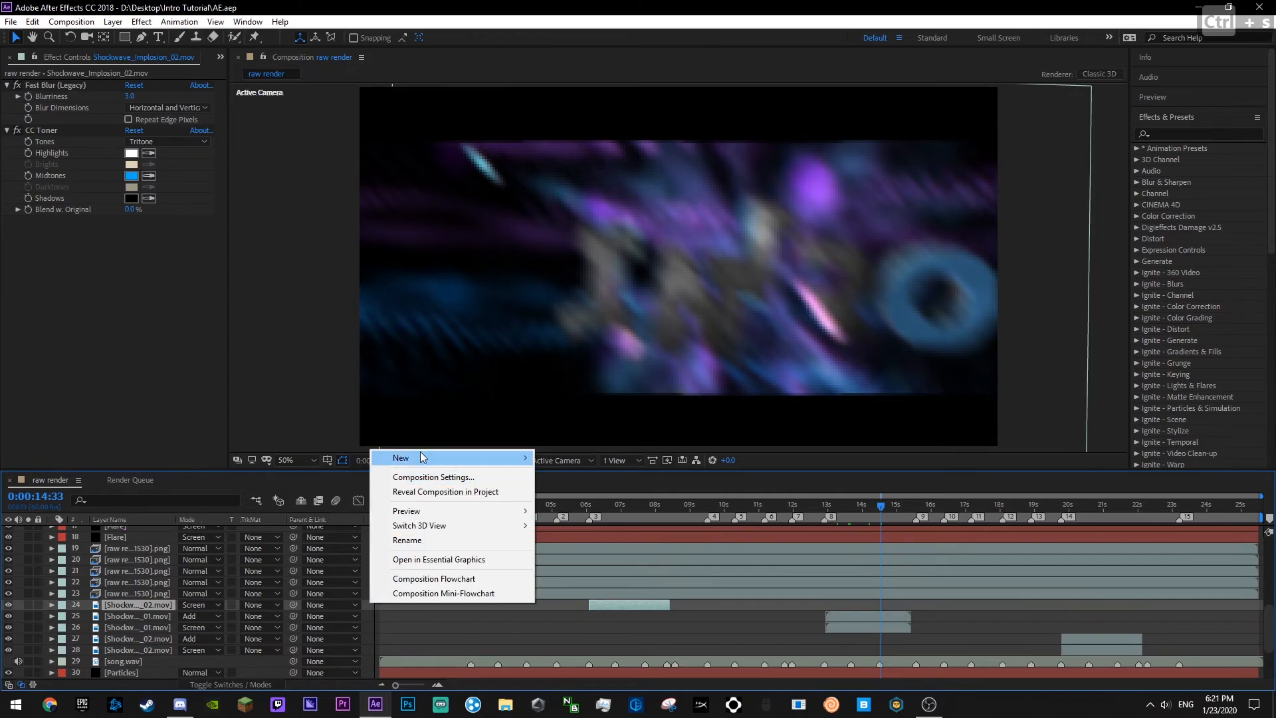
mouse_move(420, 458)
left_click(588, 493)
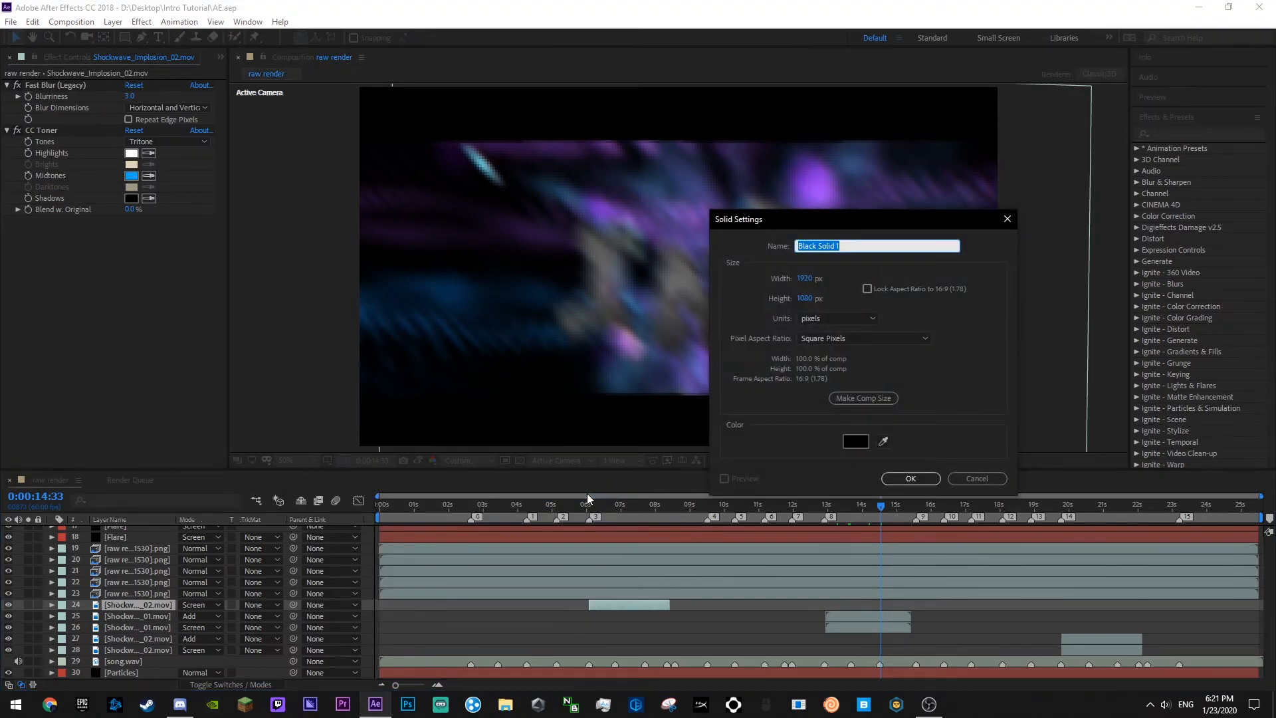
type("Lines")
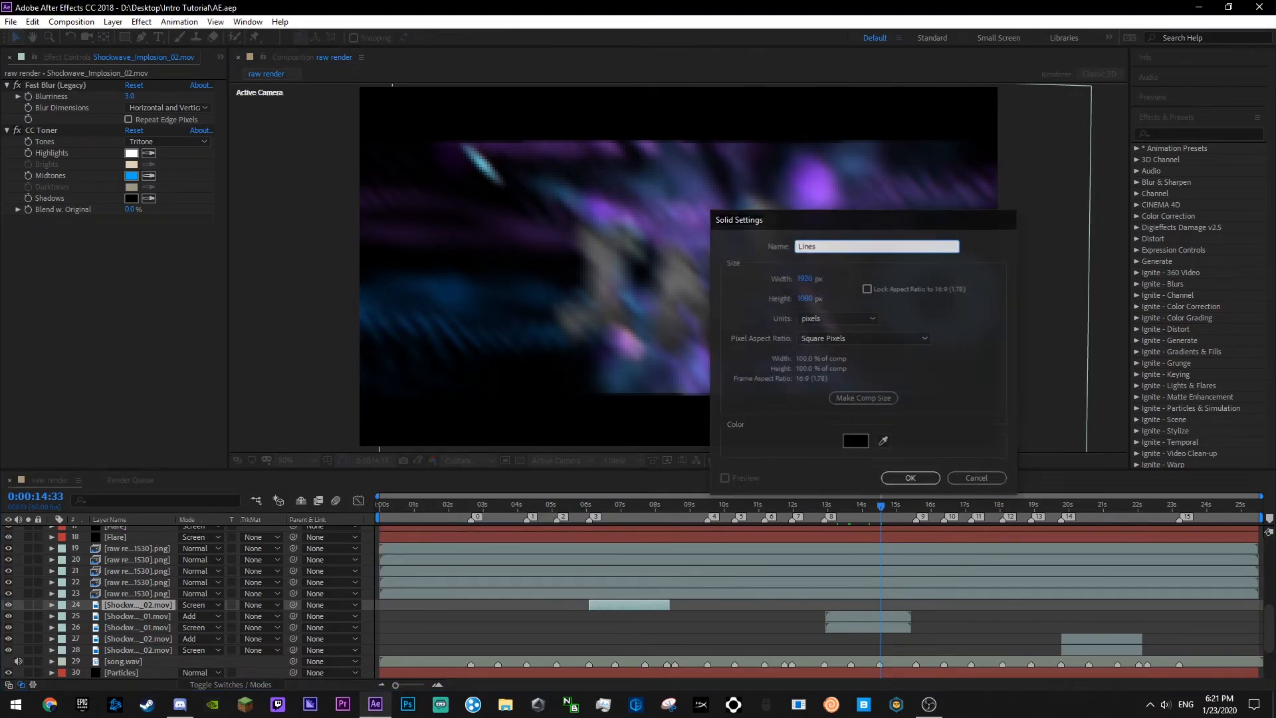
key("Return")
key("ctrl+s")
- Apply the Trapcode Form effect to the Lines solid
left_click(1164, 135)
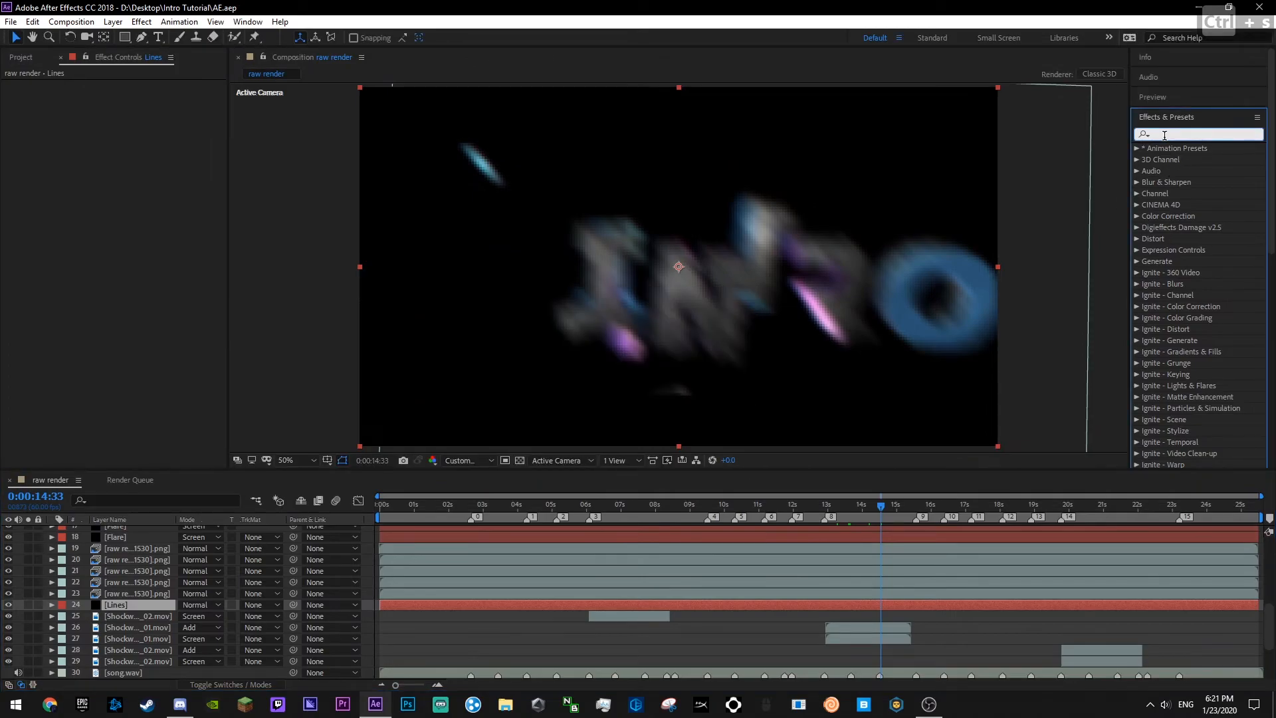
type("form")
left_click_drag(1174, 452, 194, 225)
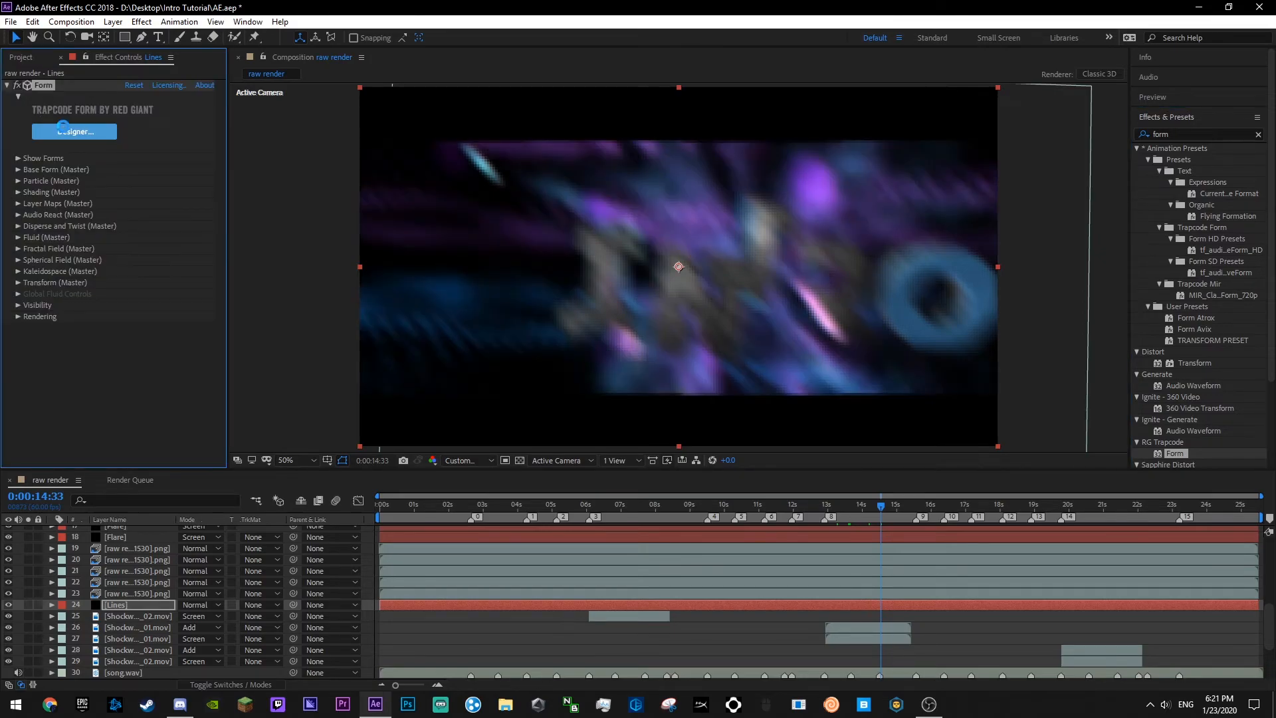
- In the Form designer, set the base form type to Box - Strings and its position to 0, 0, 0
left_click(74, 131)
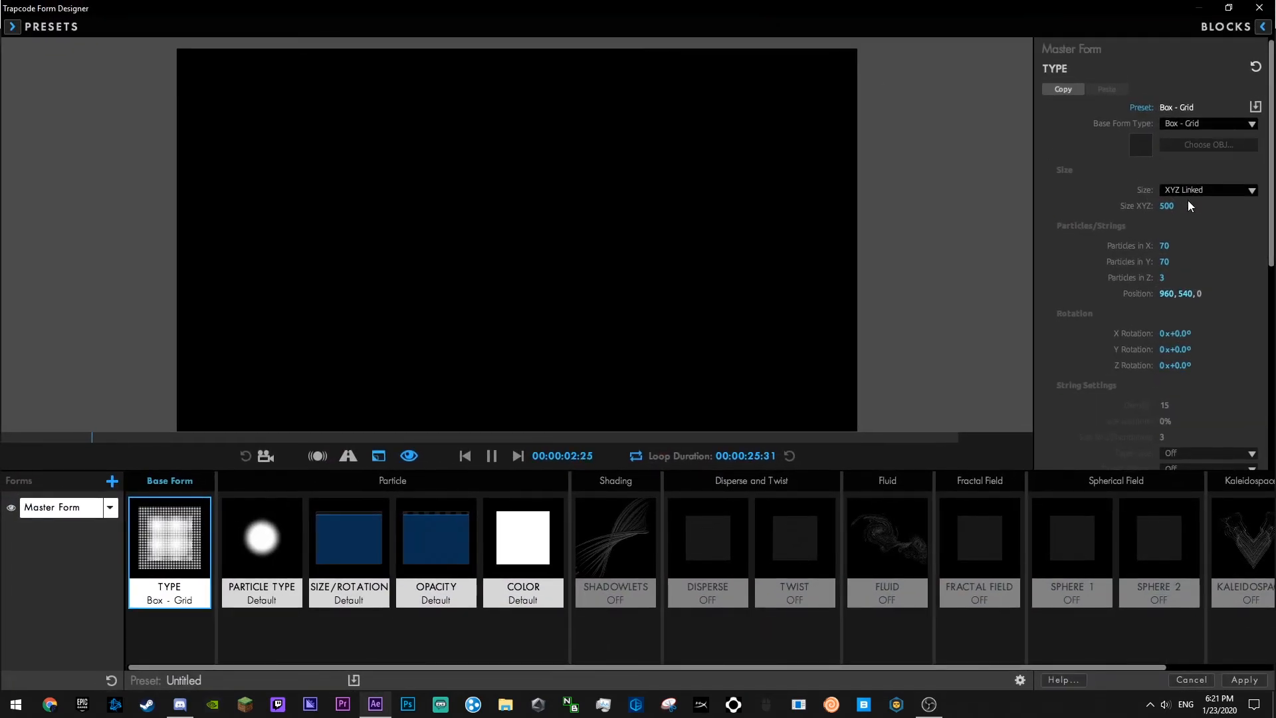
left_click(1174, 126)
left_click(1139, 148)
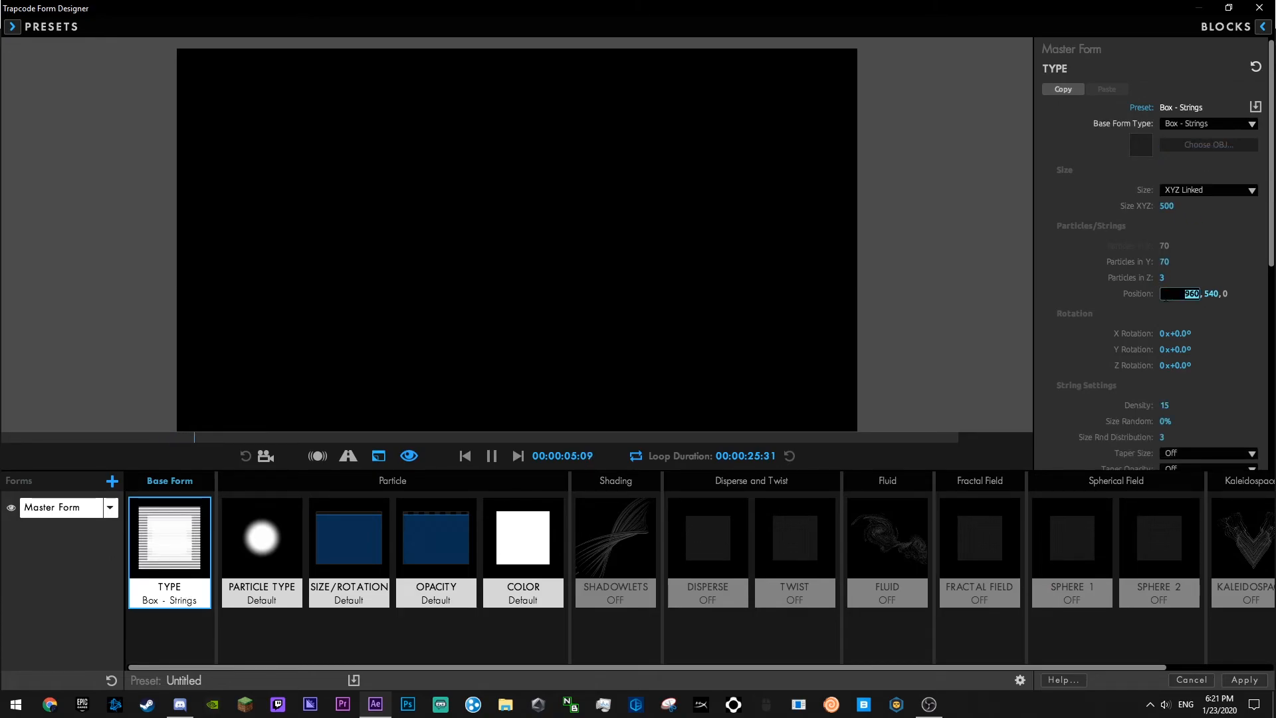
type("0,")
key("Return")
type("0")
key("Return")
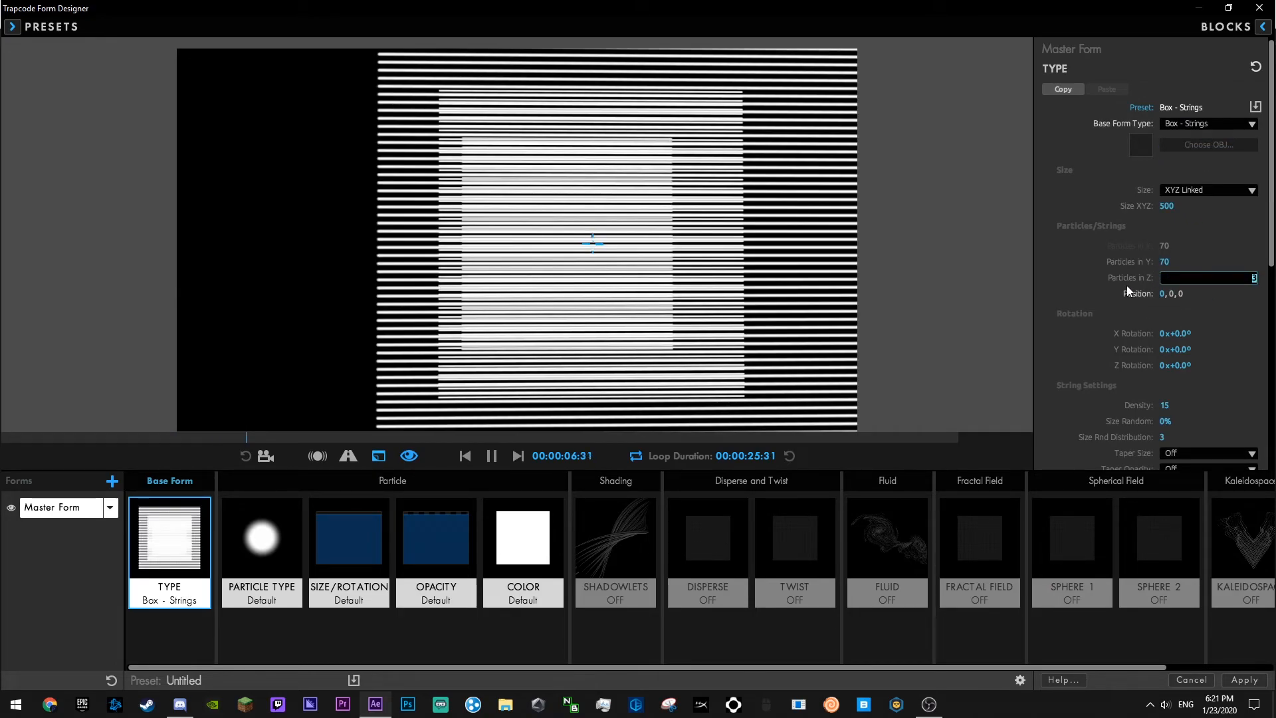
- Reduce the strings to 1 particle in Z and 4 particles in Y
type("1")
key("Return")
left_click(1163, 261)
type("2")
key("Return")
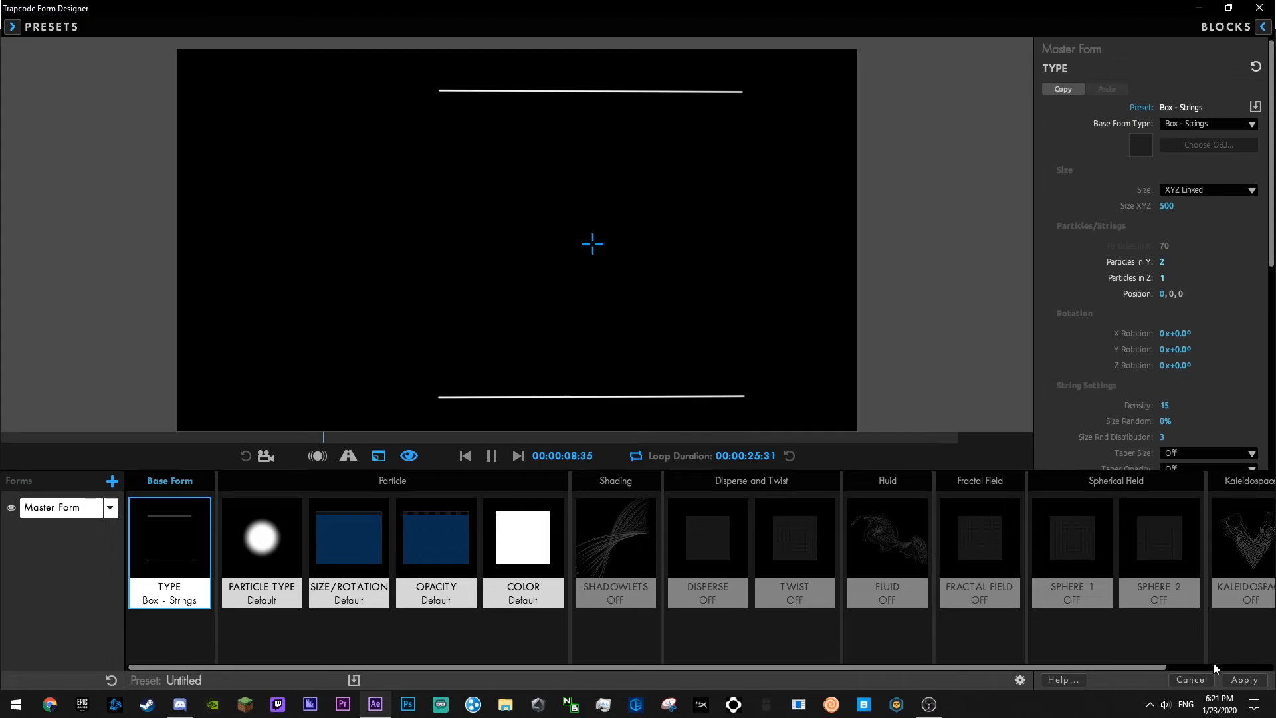
type("4")
key("Return")
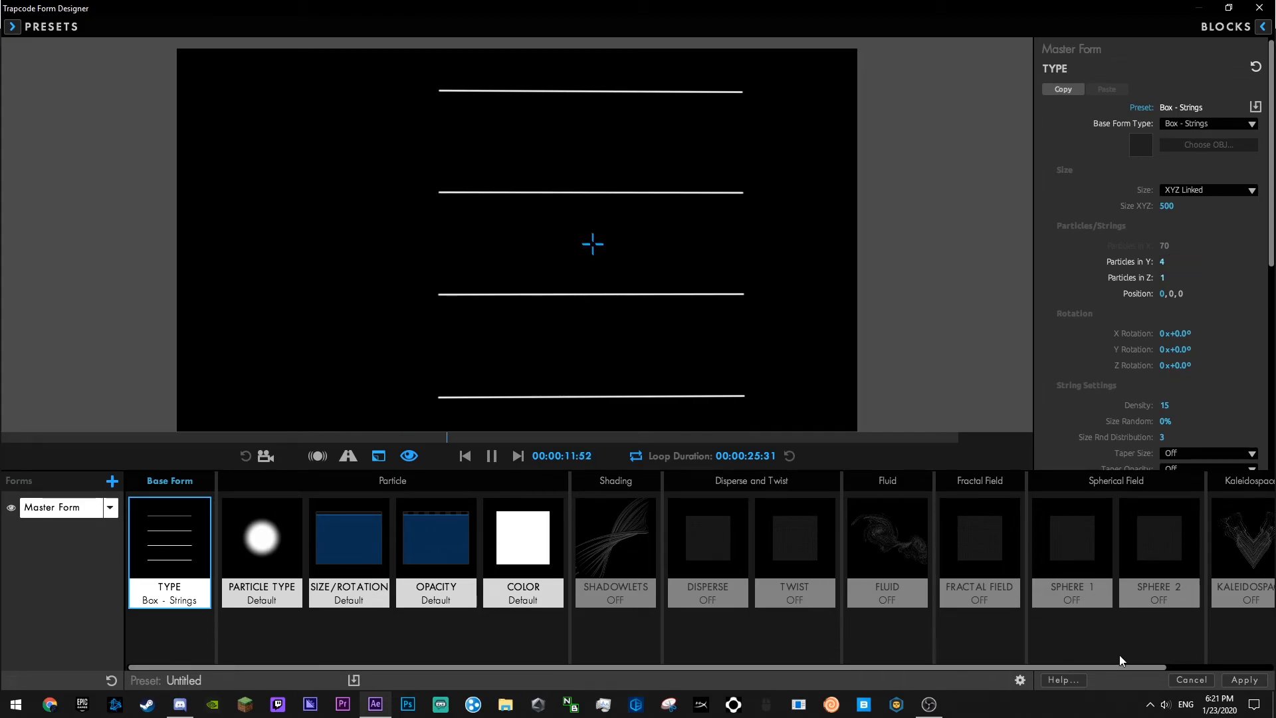
- Set the form's Y Rotation W to 90° and its Twist to 2
left_click_drag(1107, 668, 1216, 668)
left_click(1252, 544)
left_click_drag(1180, 140, 1184, 139)
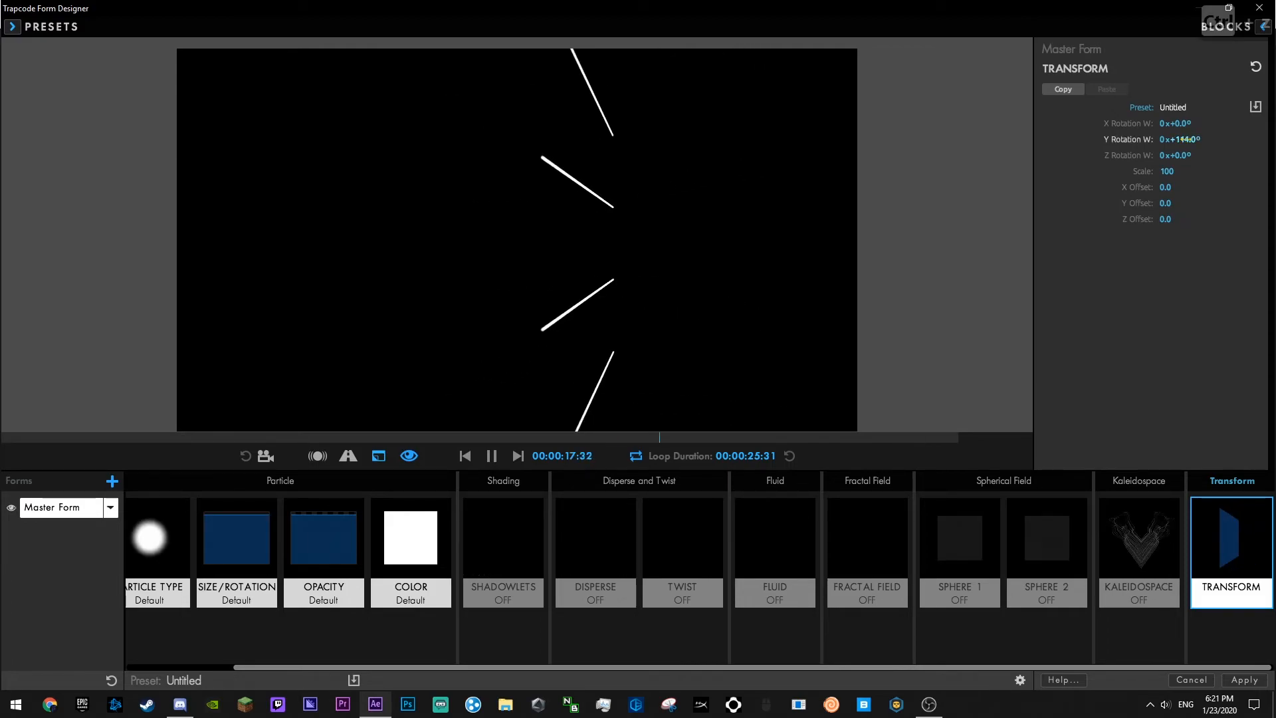
left_click(1183, 140)
key("Return")
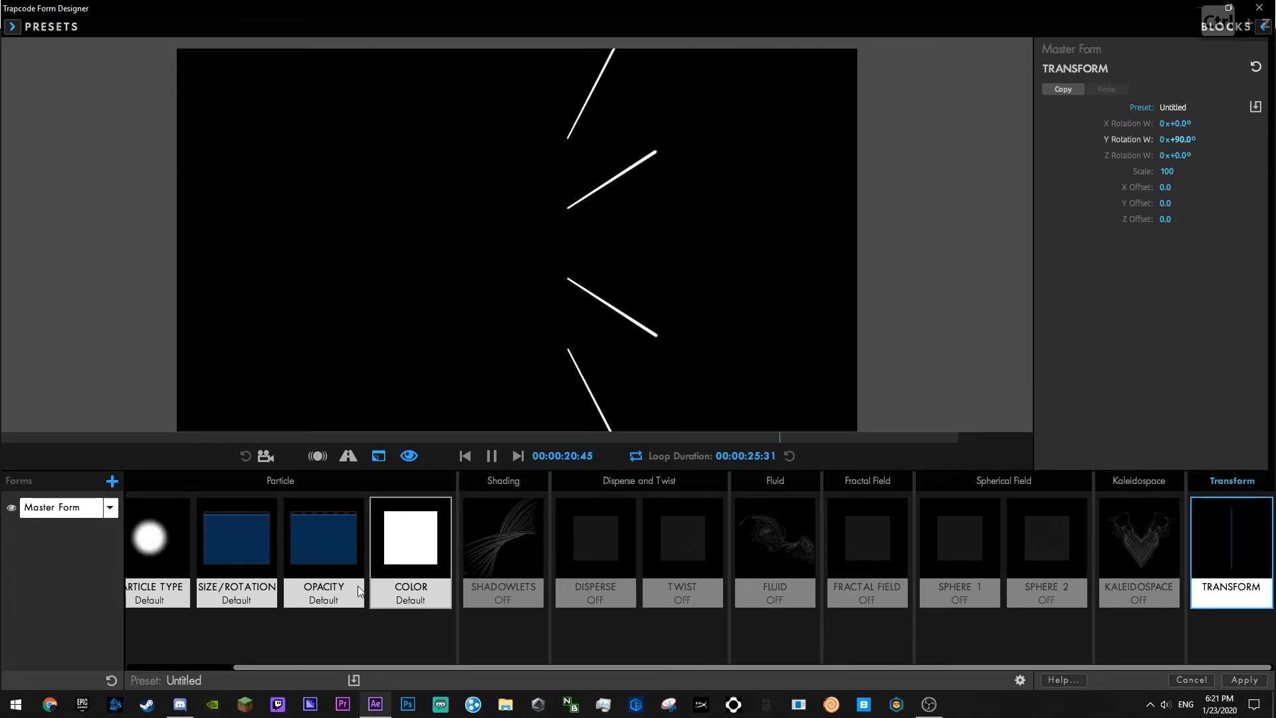
left_click(683, 539)
mouse_move(1161, 124)
left_mouse_down()
mouse_move(1173, 124)
mouse_move(1161, 124)
left_mouse_up()
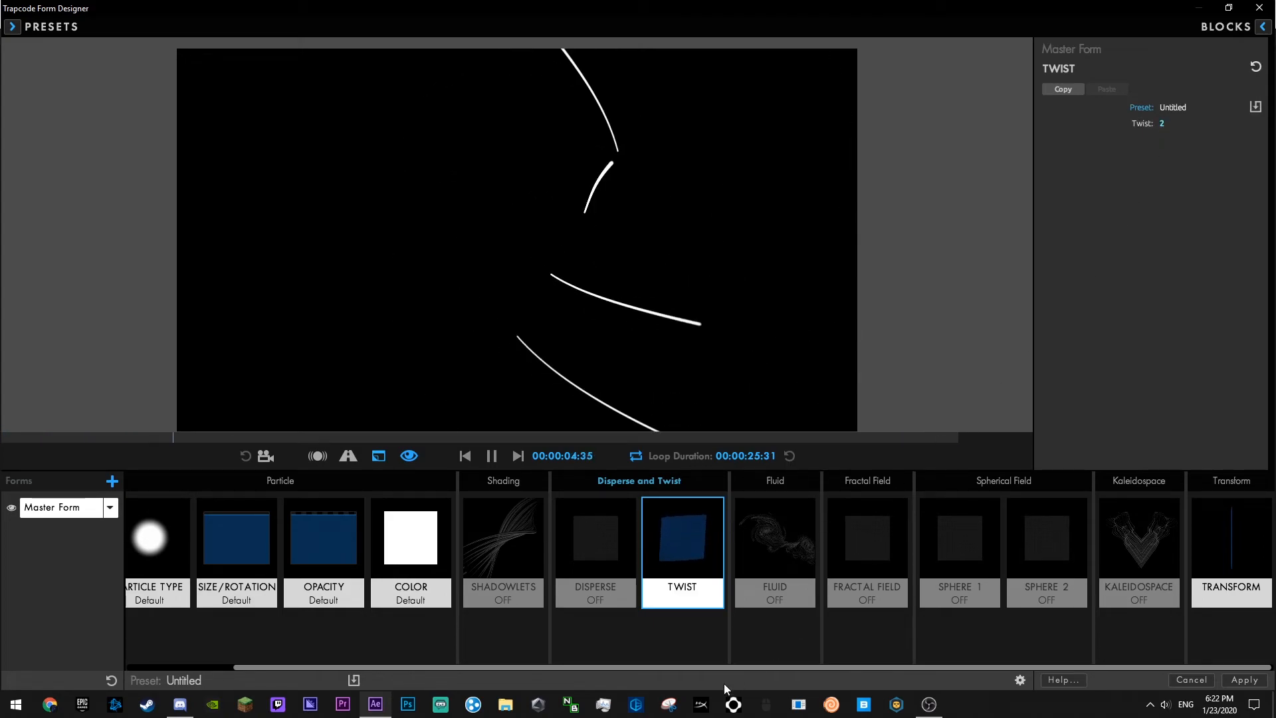
- Switch the string form's size to XYZ Individual, set Size X to 3140, apply the design and save the project
left_click_drag(735, 667, 630, 667)
left_click(170, 552)
left_click(1172, 191)
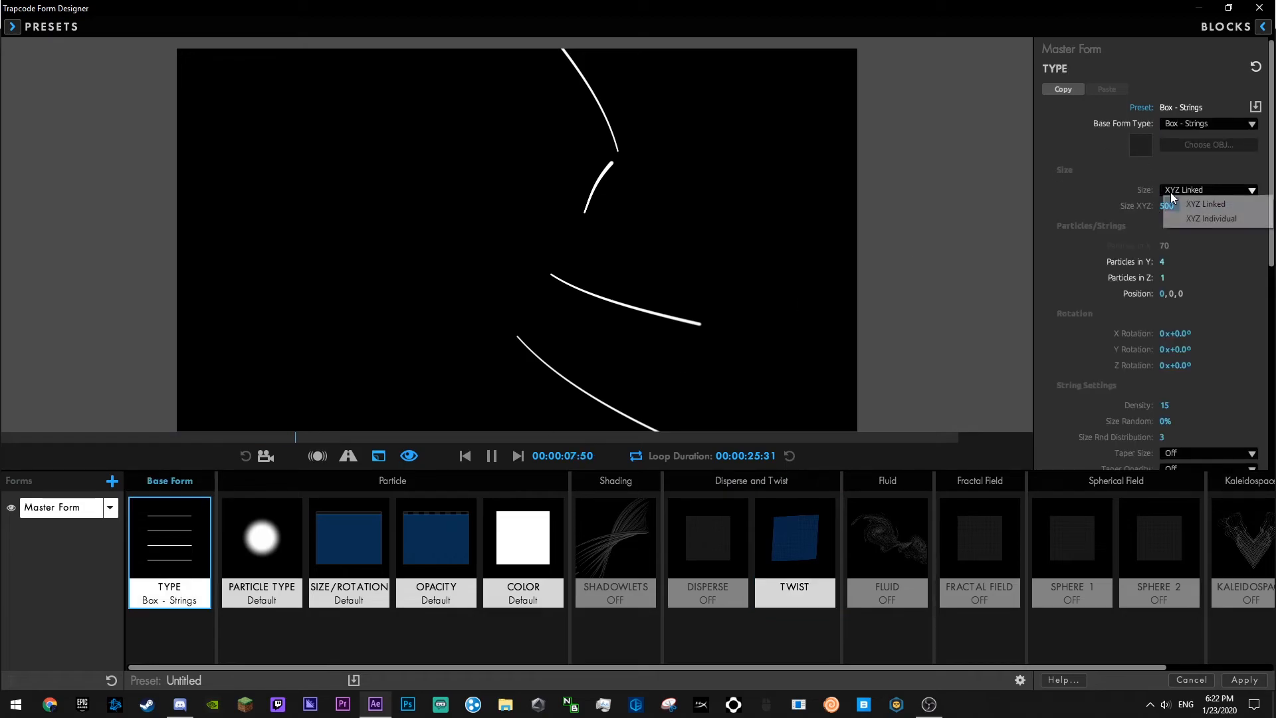
left_click(1209, 219)
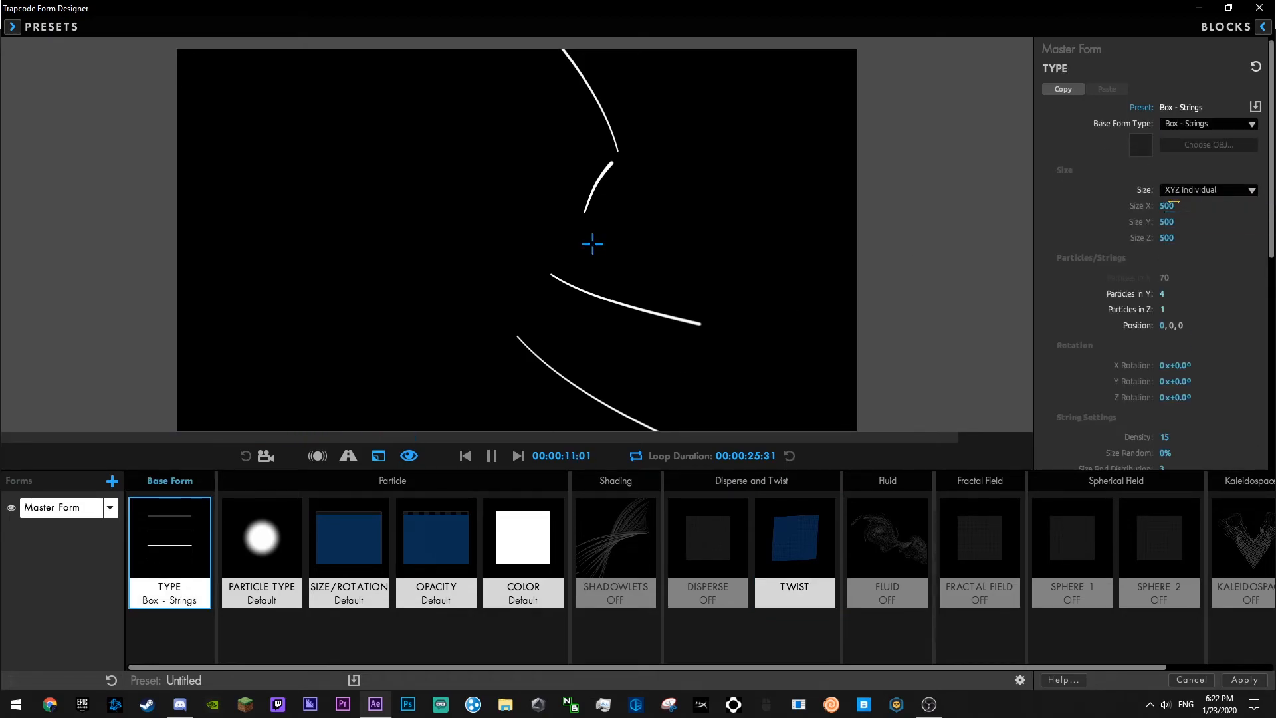
left_click_drag(1172, 203, 1223, 203)
left_click(1244, 679)
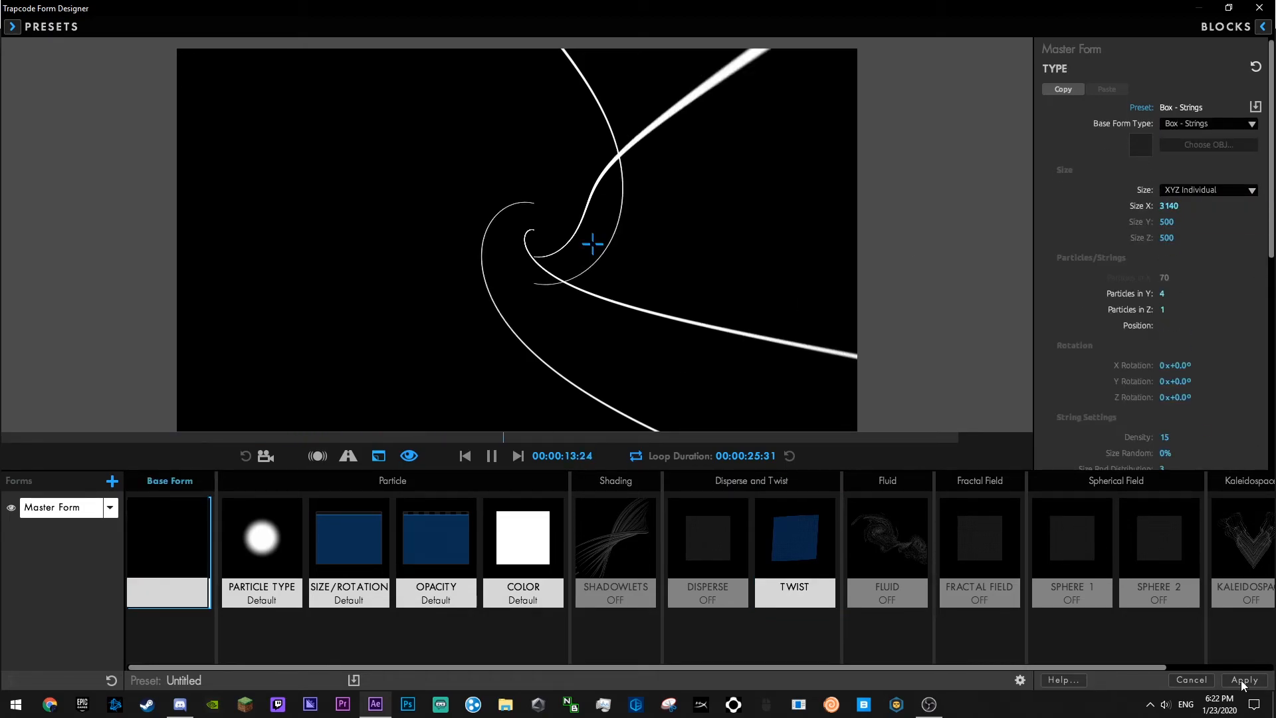
left_click_drag(942, 512, 938, 513)
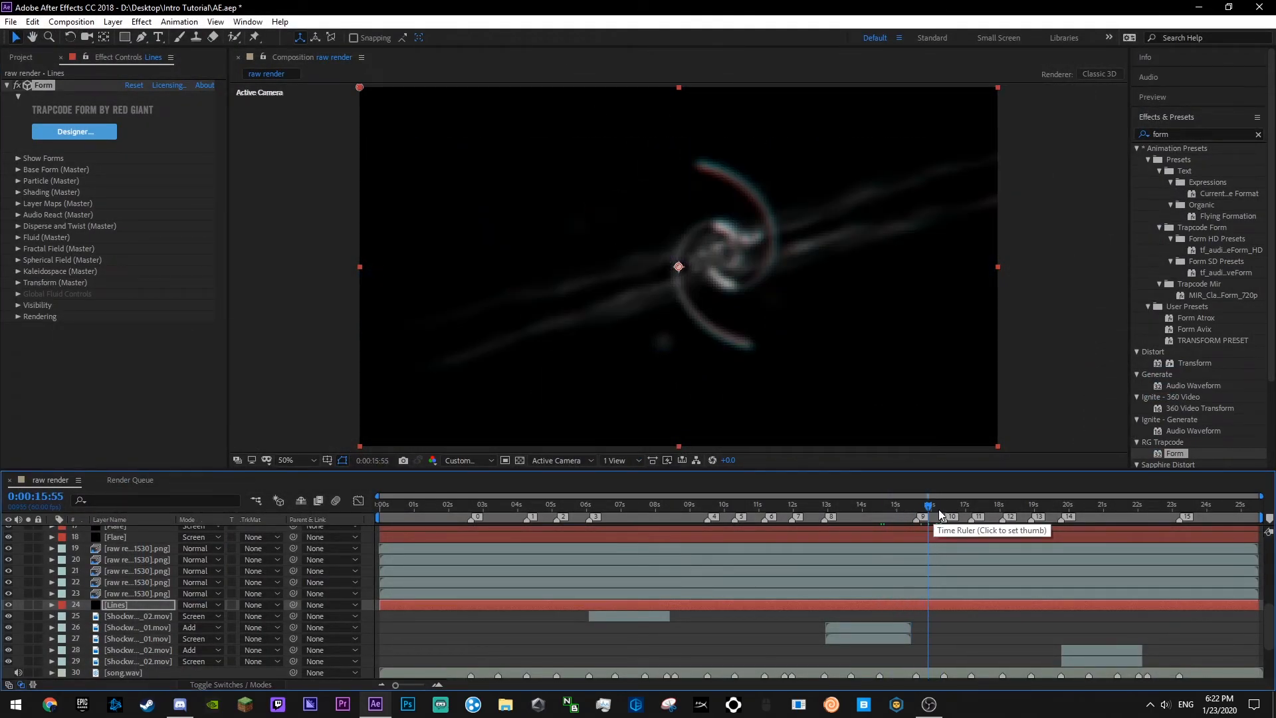
left_click(959, 510)
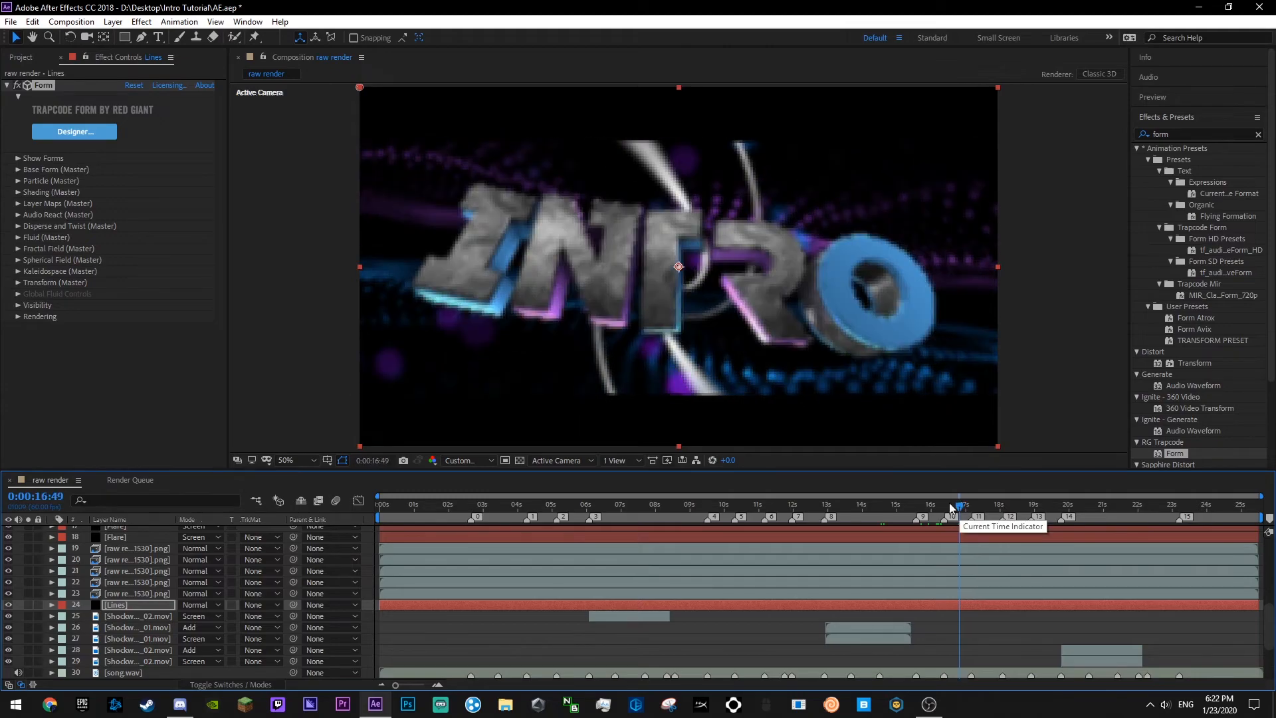
key("ctrl+s")
- Reopen the Form designer for the Lines layer and readjust the Twist to 2
left_click(105, 129)
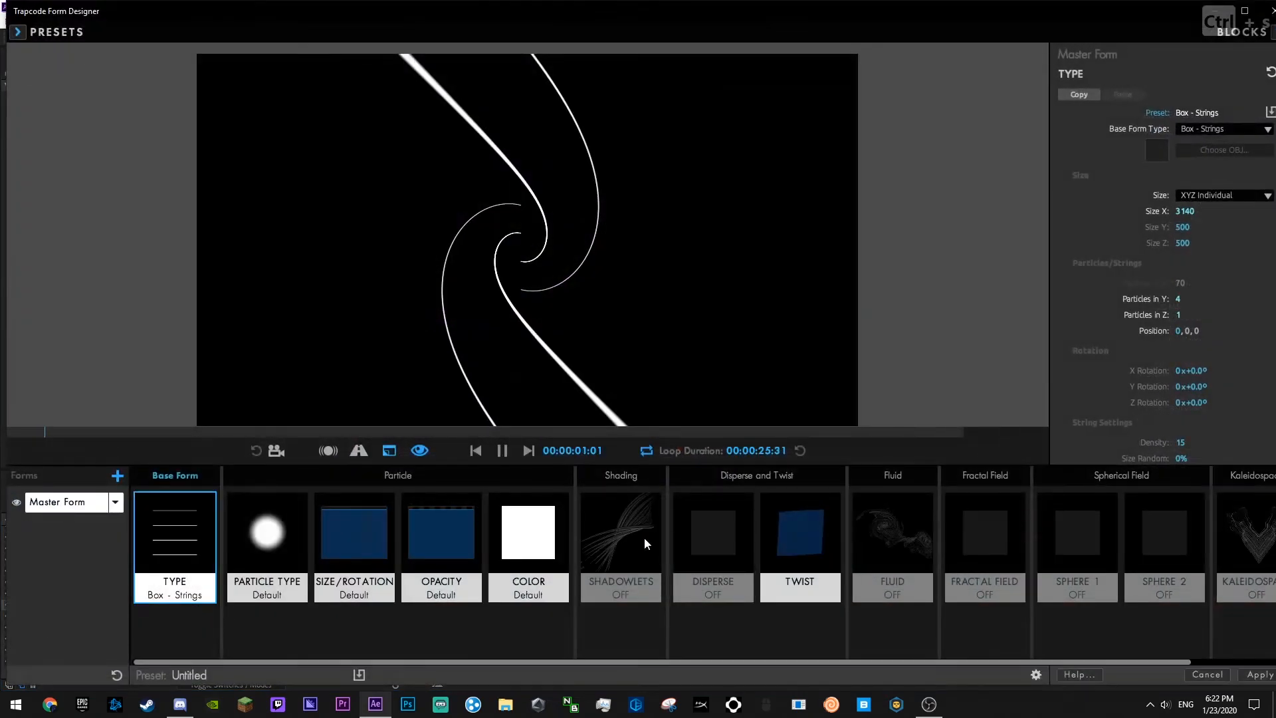
left_click(782, 538)
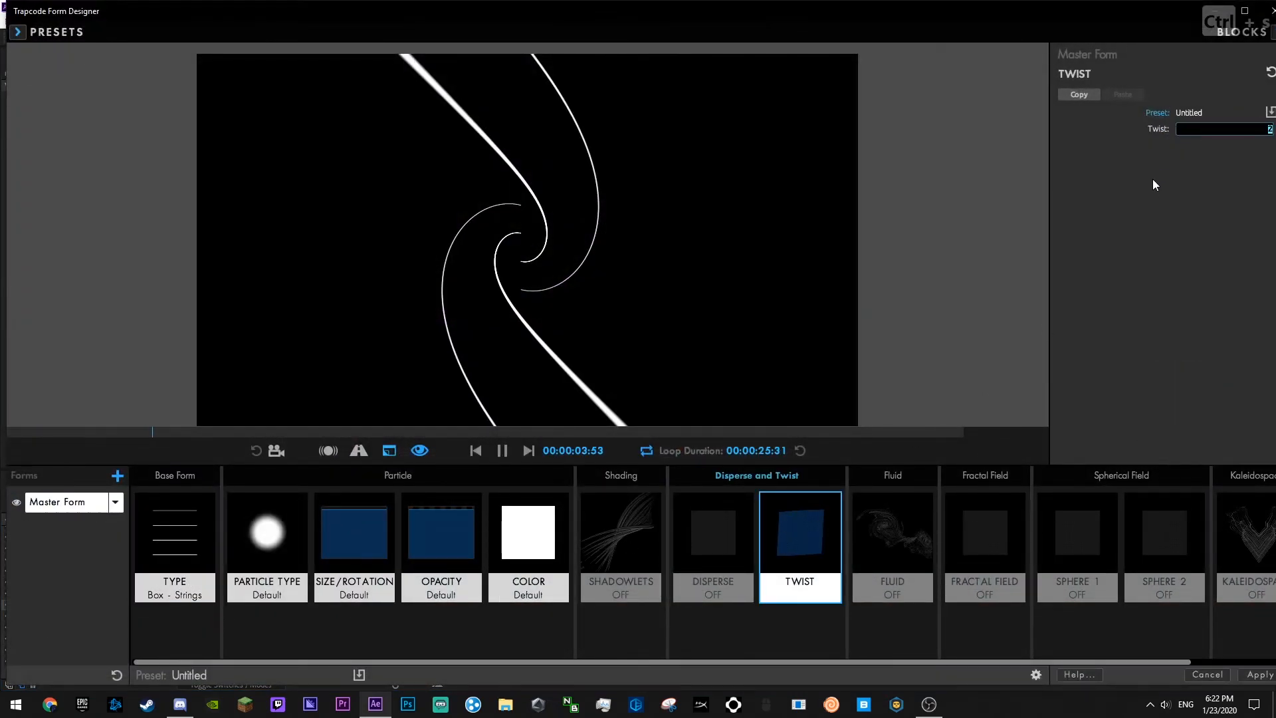
type("1.4")
key("Return")
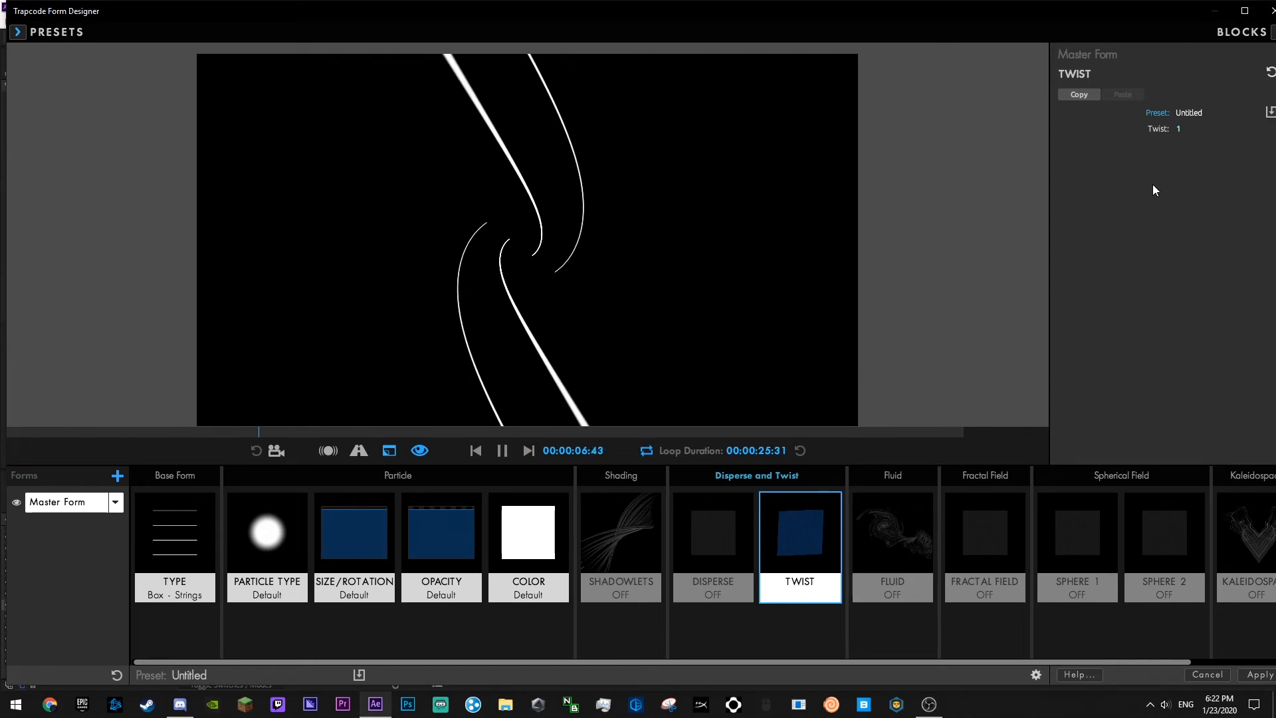
key("ctrl+s")
mouse_move(1178, 129)
left_mouse_down()
mouse_move(1198, 129)
mouse_move(1185, 129)
left_mouse_up()
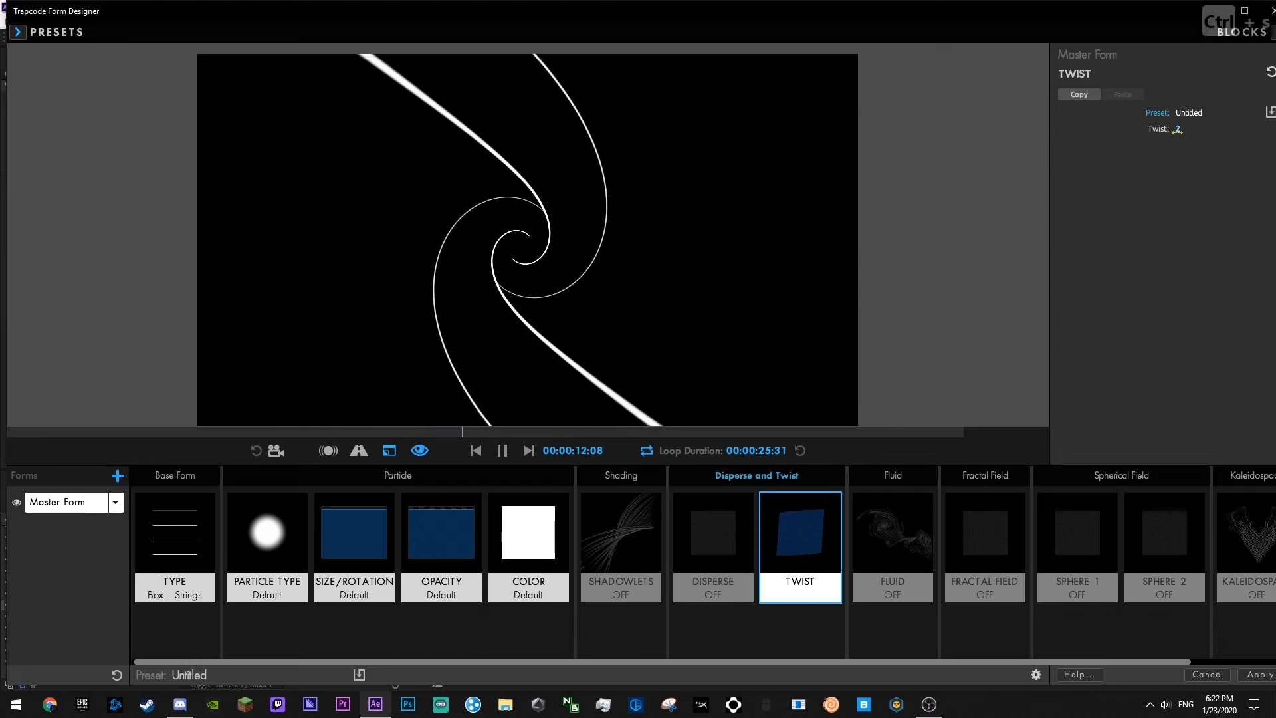
double_click(414, 10)
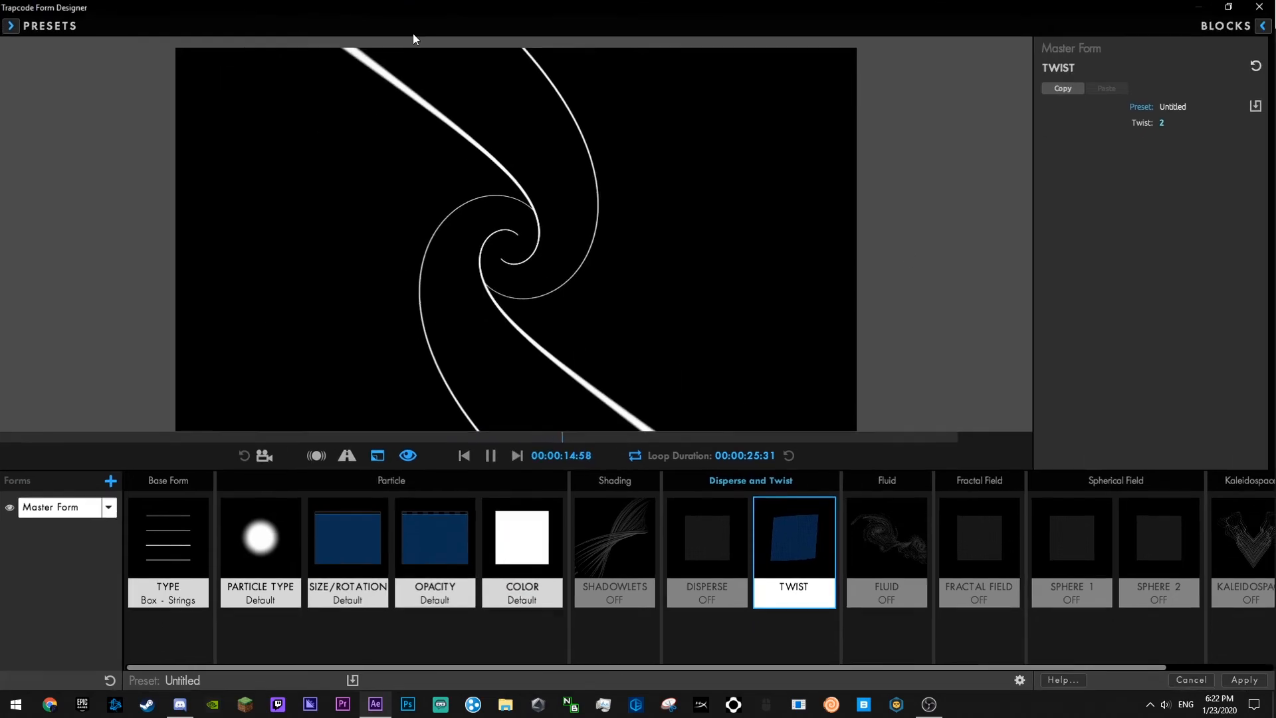
- Lower the line particles' opacity to about 9 and increase their size slightly
left_click(436, 541)
left_click_drag(1173, 146, 1127, 147)
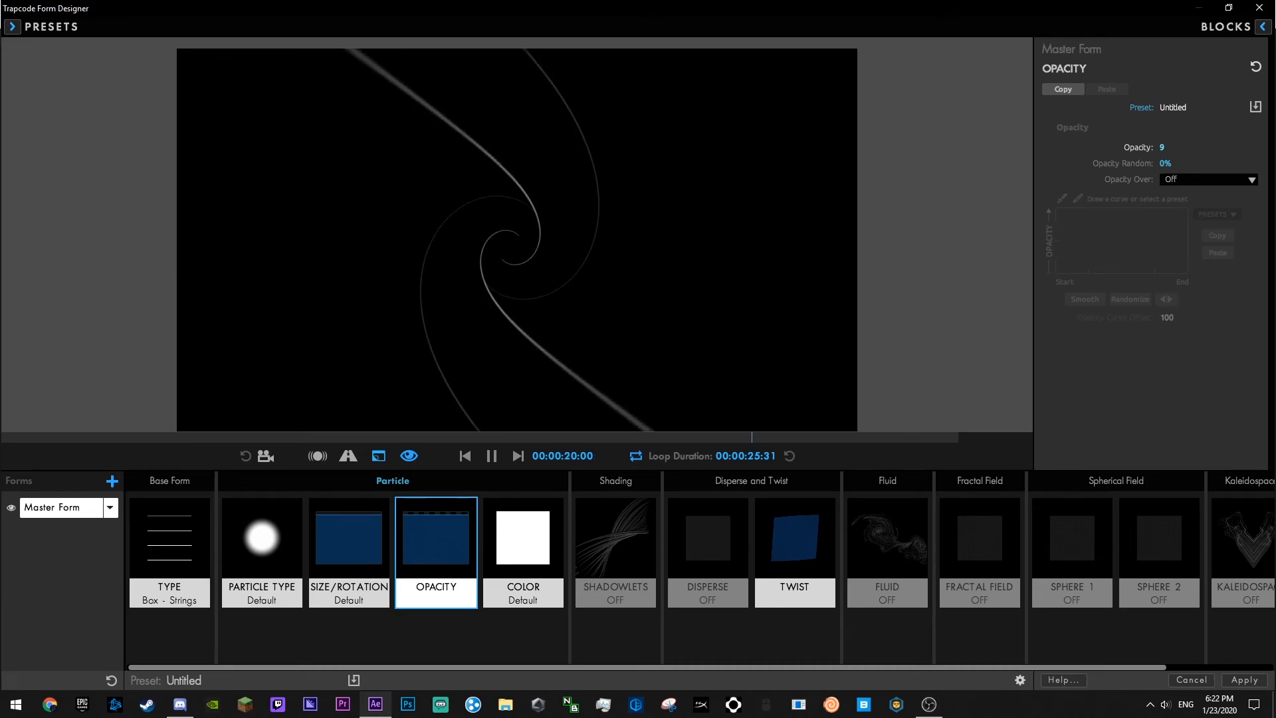
left_click(346, 551)
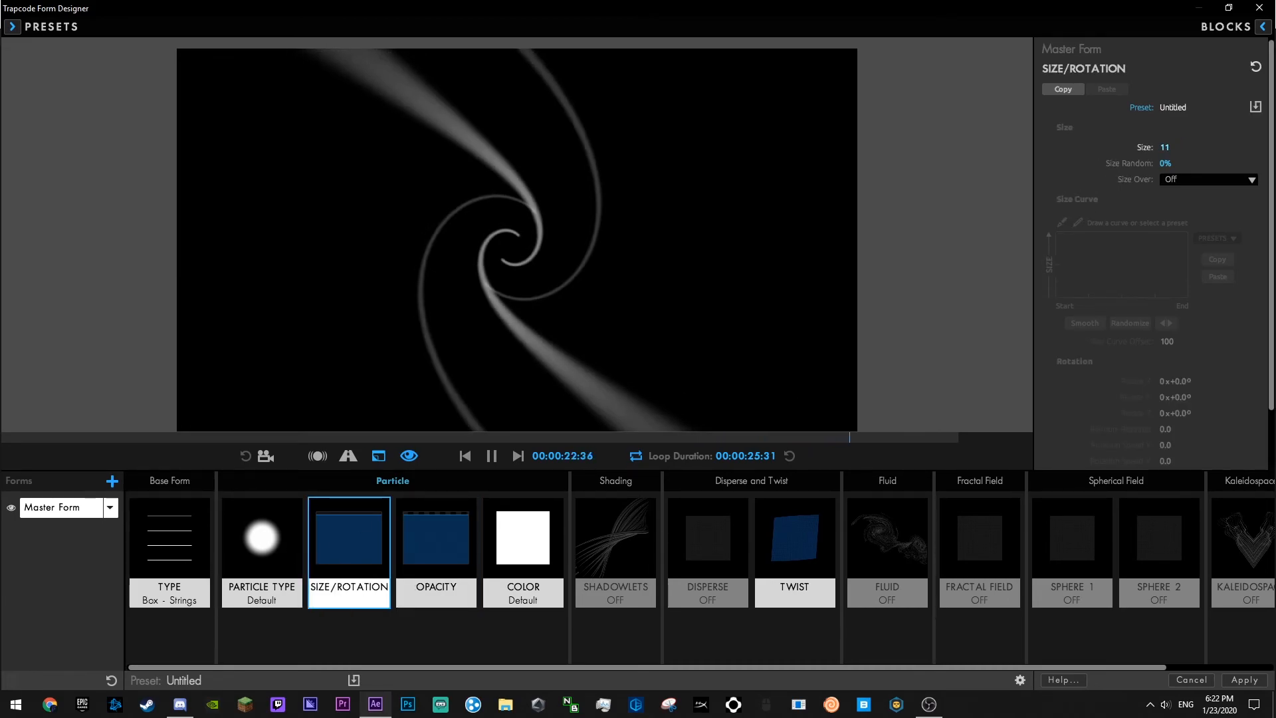
left_click_drag(1162, 147, 1165, 147)
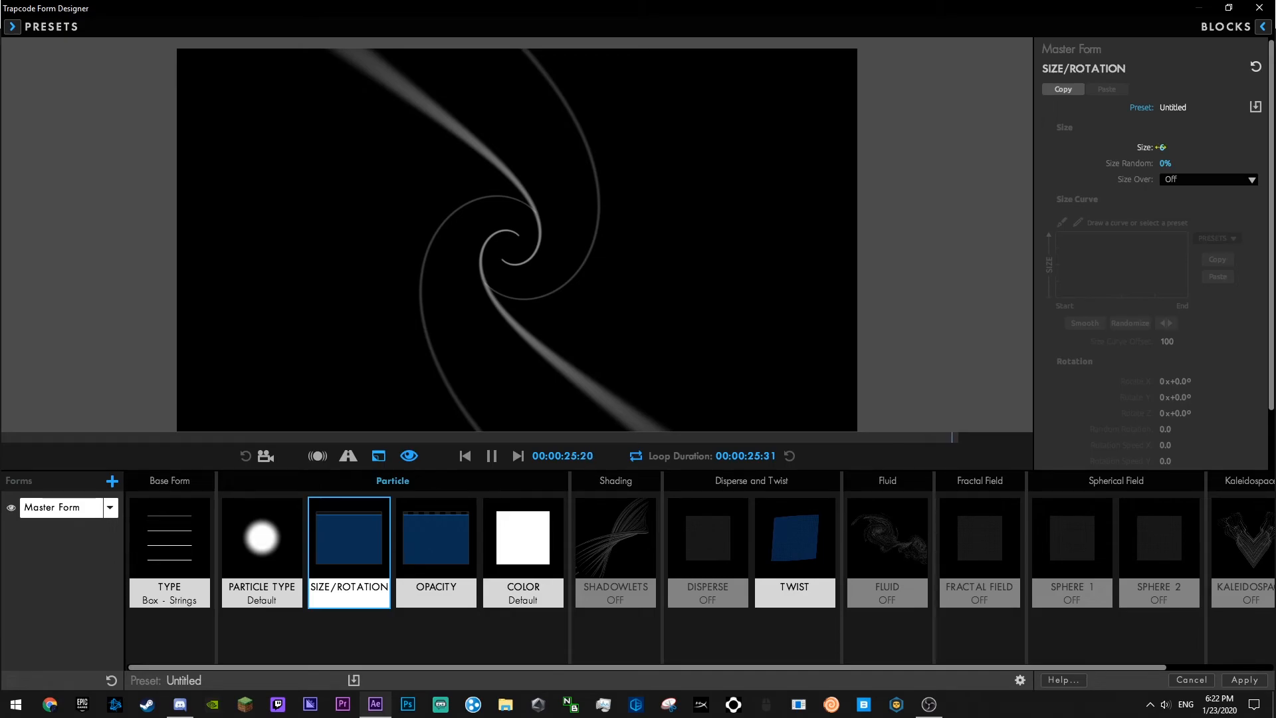
- Set the line particles' solid color to black, apply the design and save the project
left_click(523, 551)
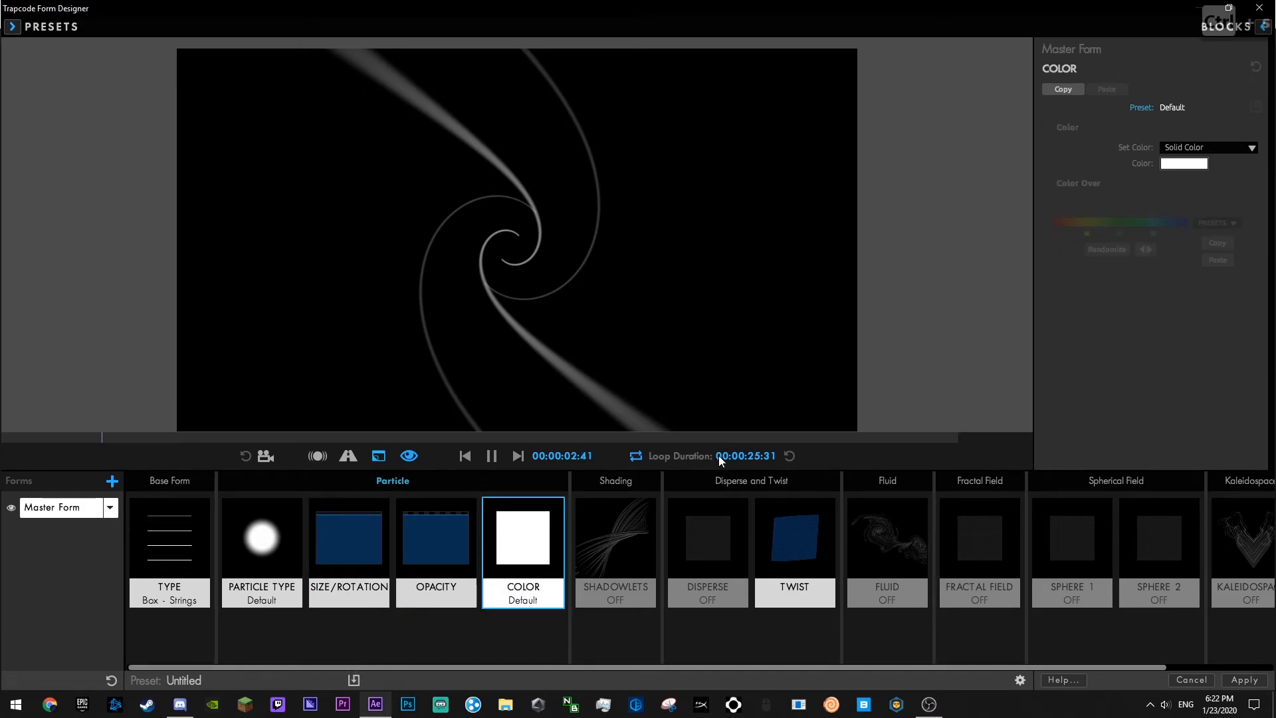
left_click(1184, 163)
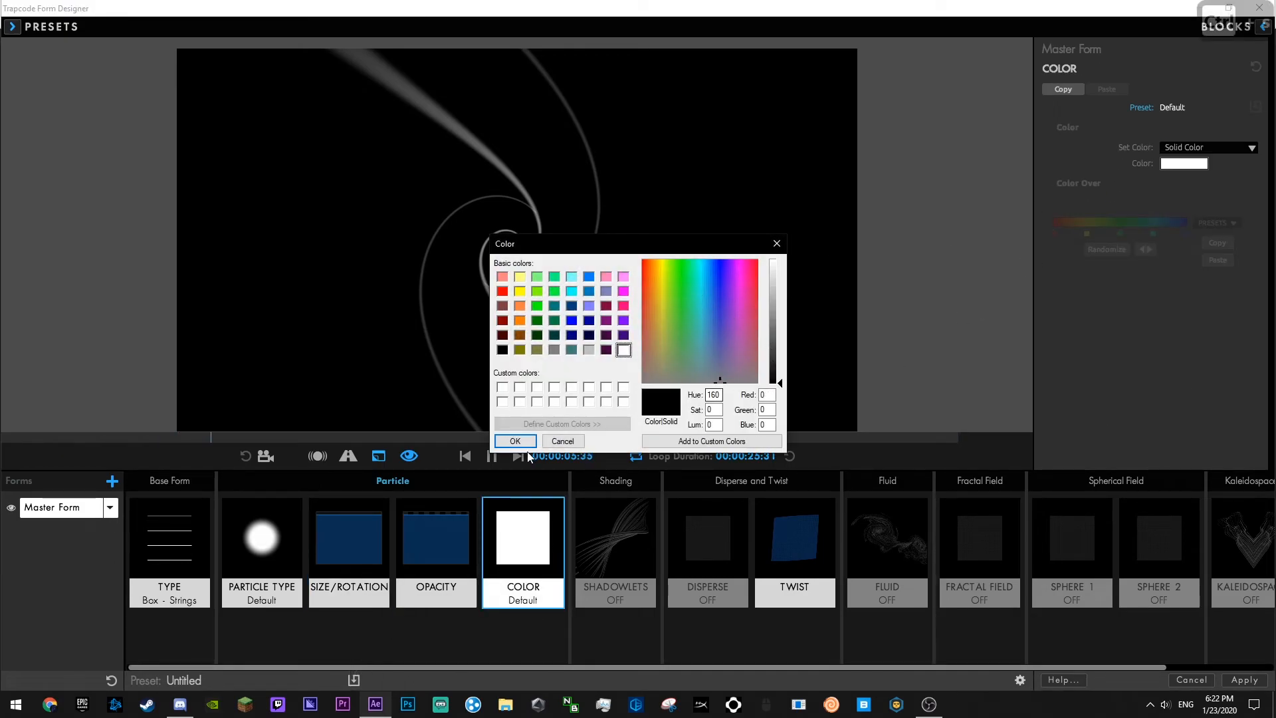
left_click(525, 443)
left_click(160, 575)
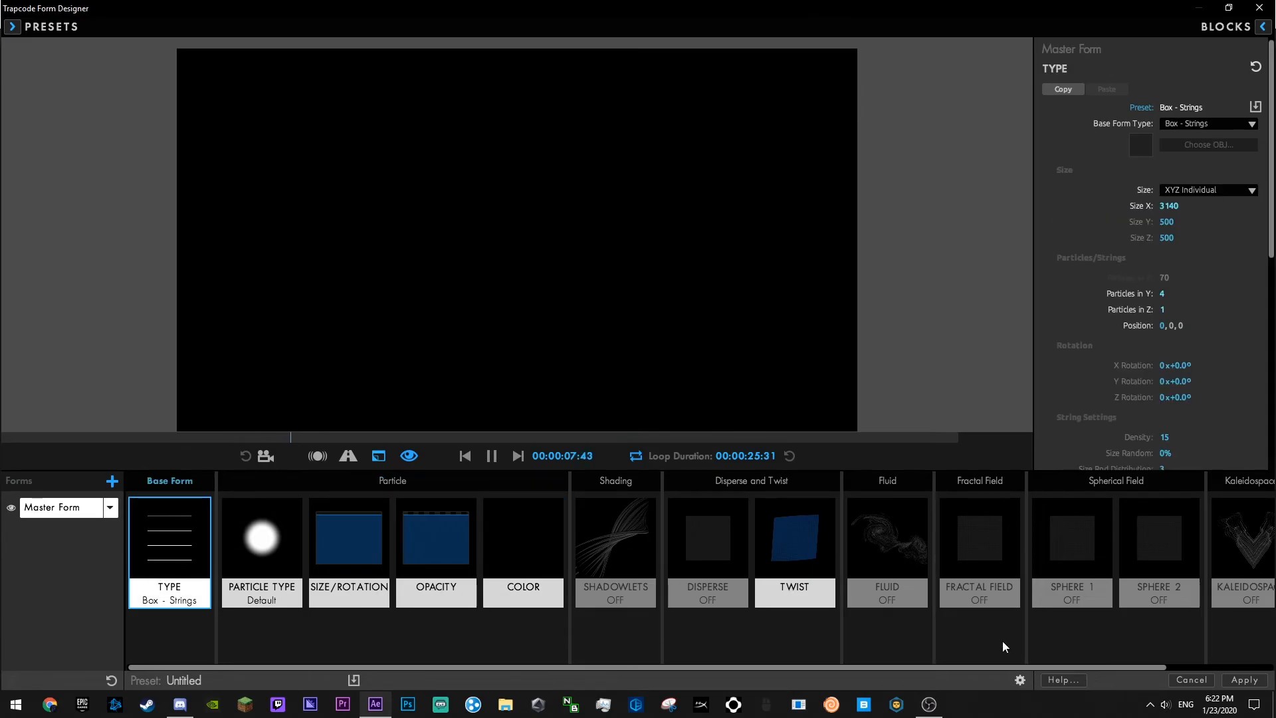
left_click(1244, 680)
key("ctrl+s")
- Raise the Lines layer's particle opacity to 55 in the Form designer, using the frame at 0:00:21:14, and save
left_click_drag(875, 516, 885, 516)
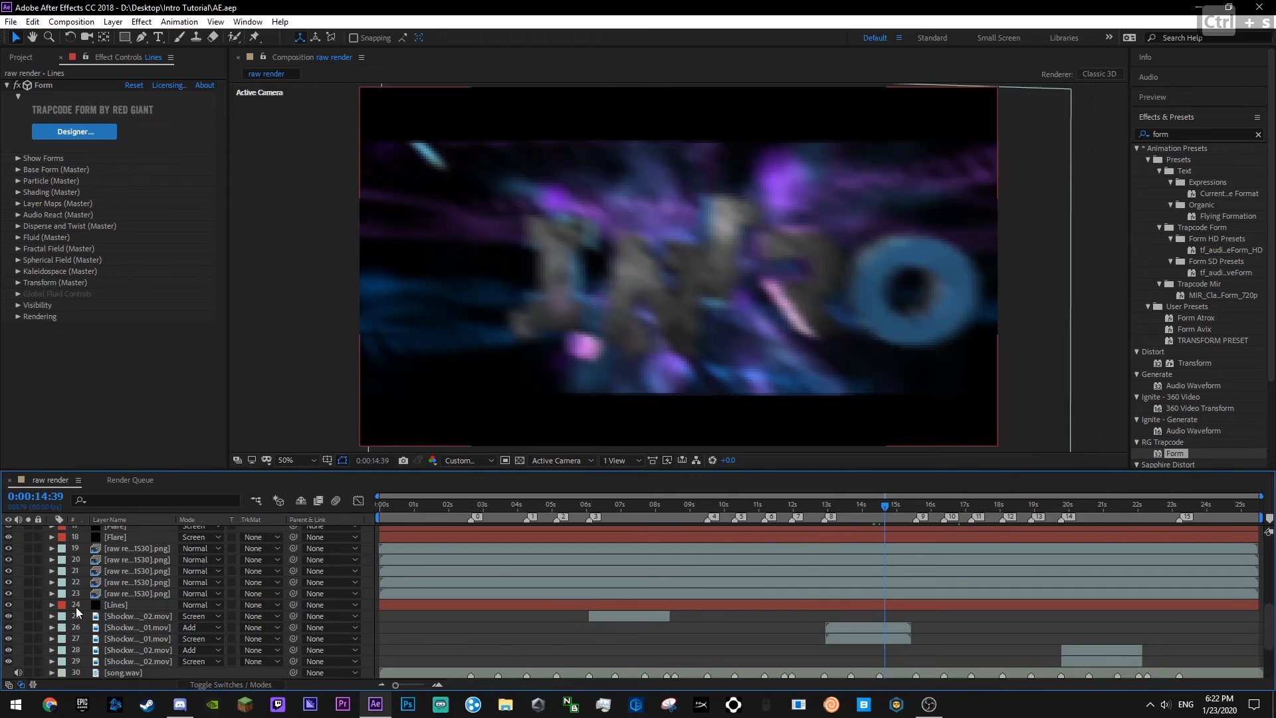
left_click(130, 605)
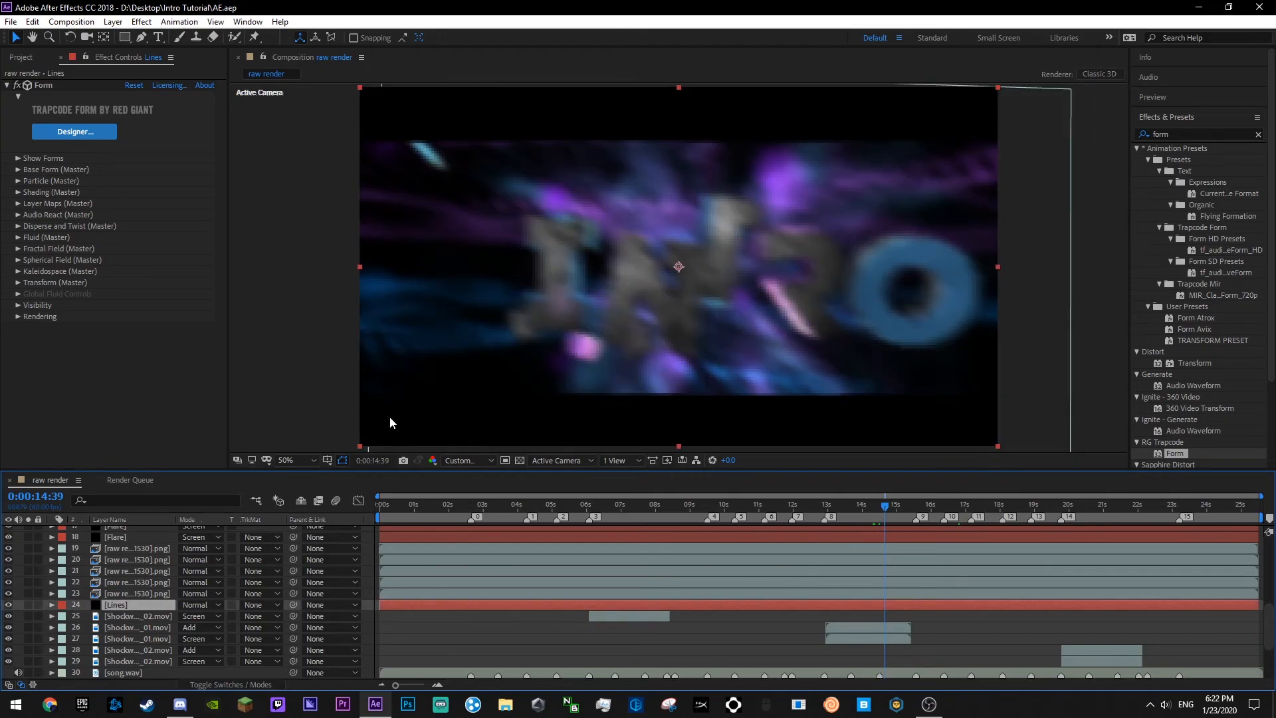
left_click_drag(1071, 517, 1114, 517)
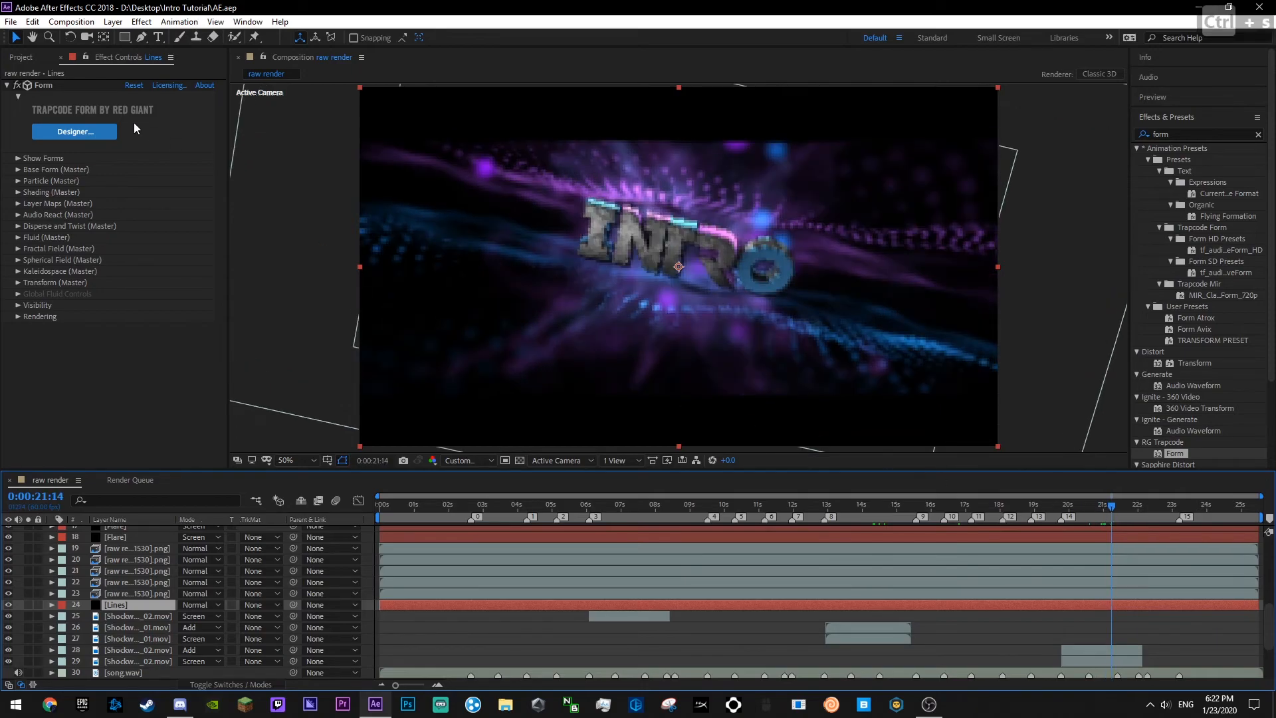
left_click(111, 126)
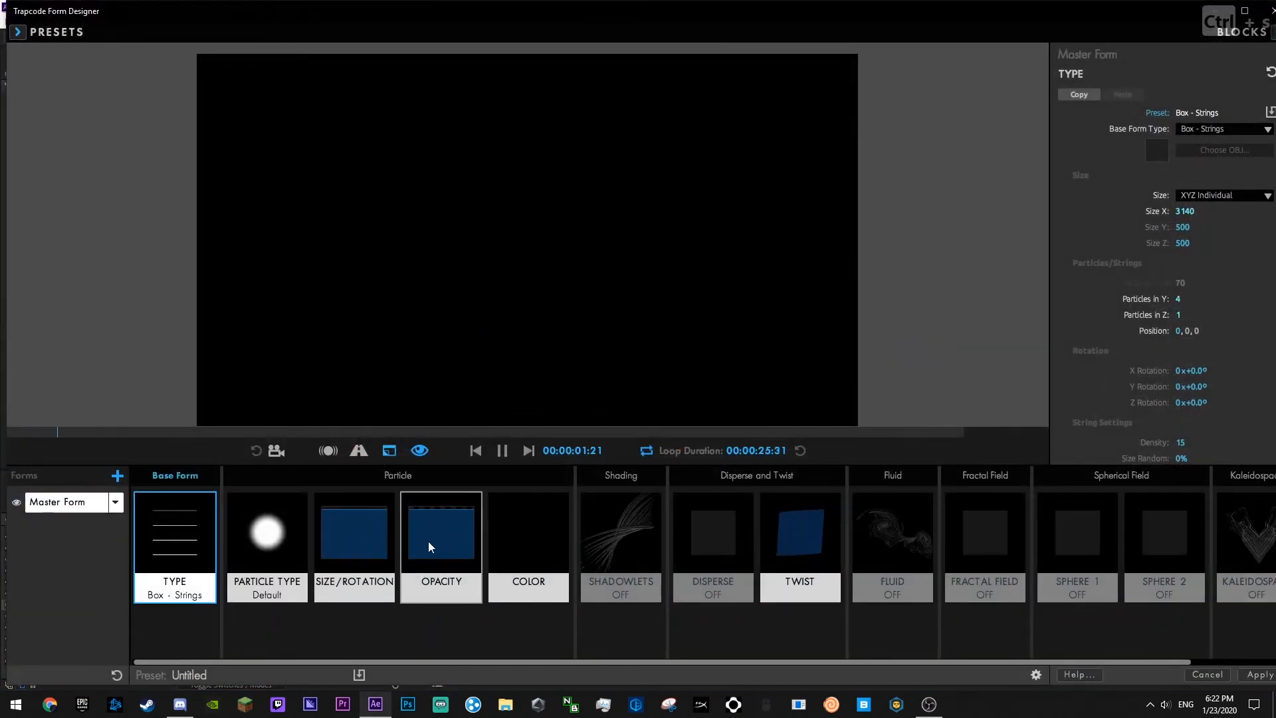
left_click(428, 541)
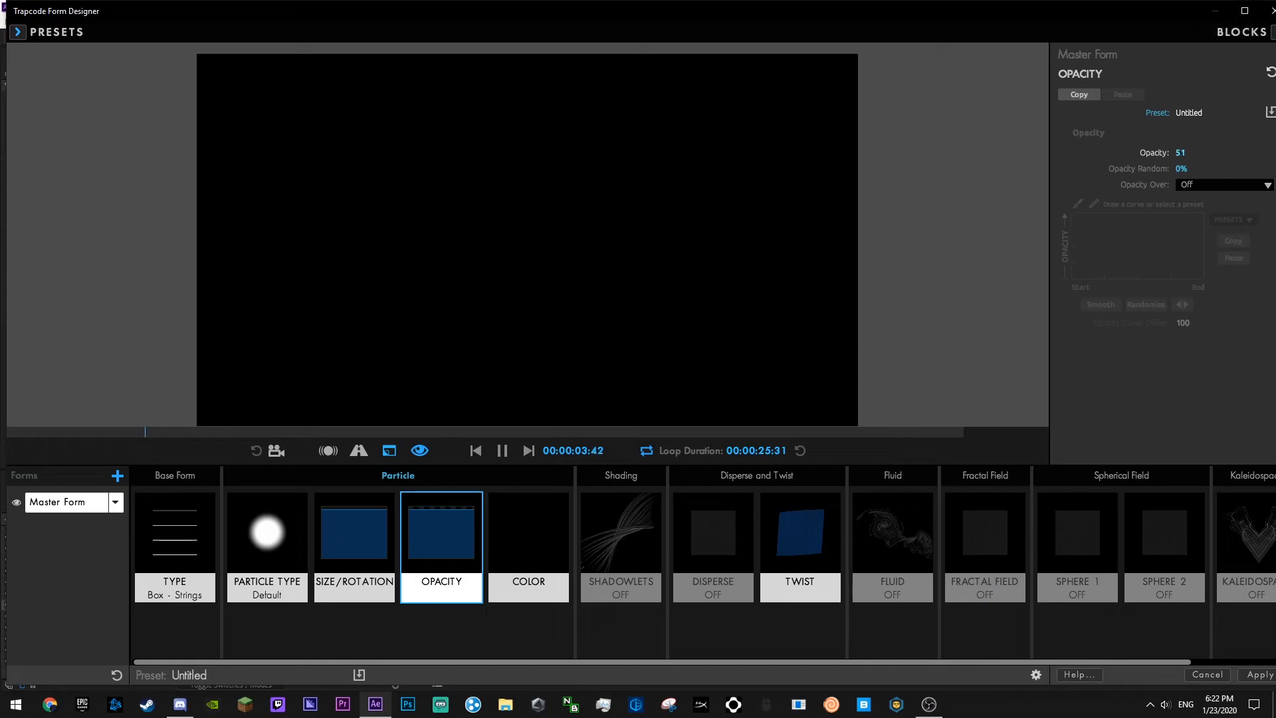
left_click(1252, 676)
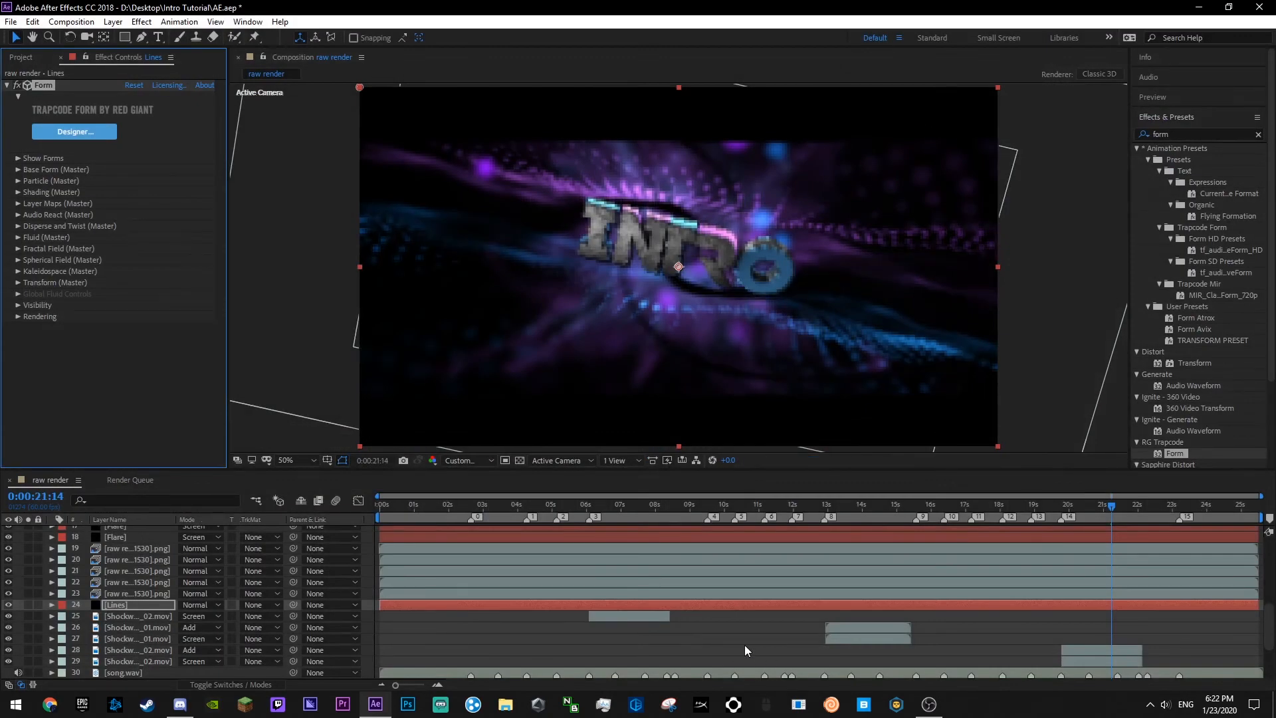
key("ctrl+s")
- Set the Lines layer's particle opacity to 42 in the Form designer, apply it and save the project
left_click(74, 131)
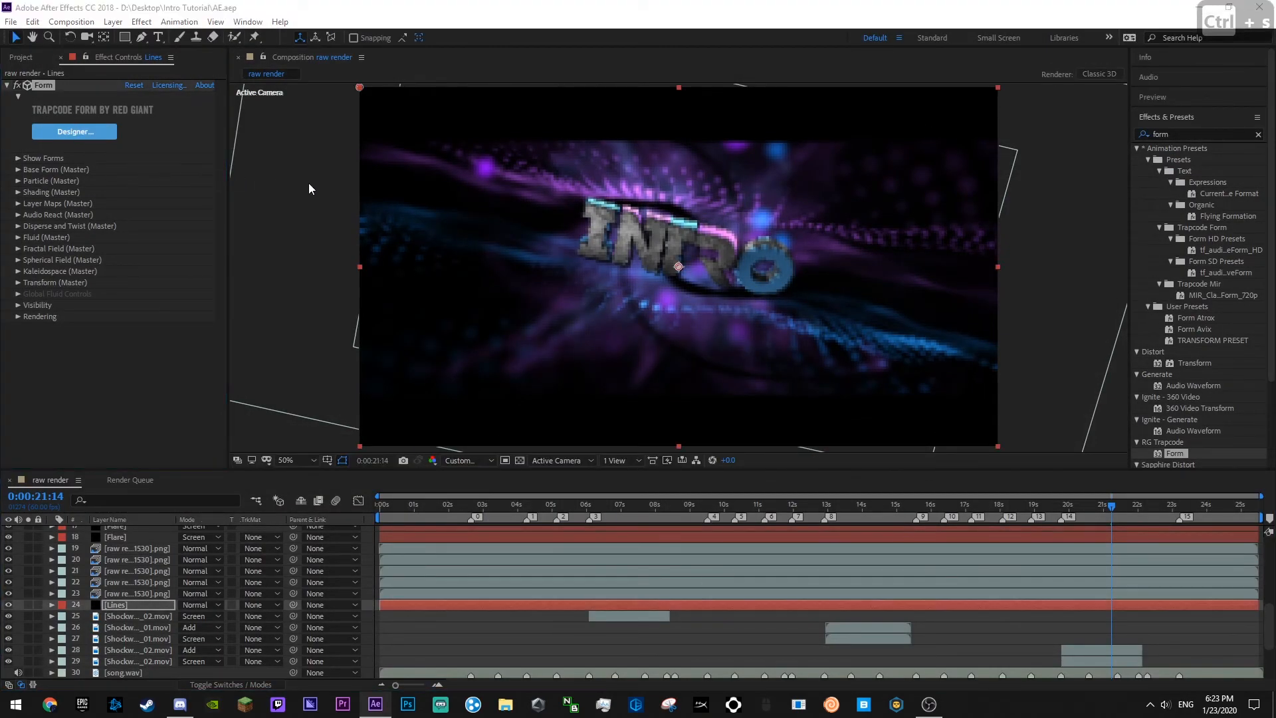
left_click(532, 528)
left_click(452, 530)
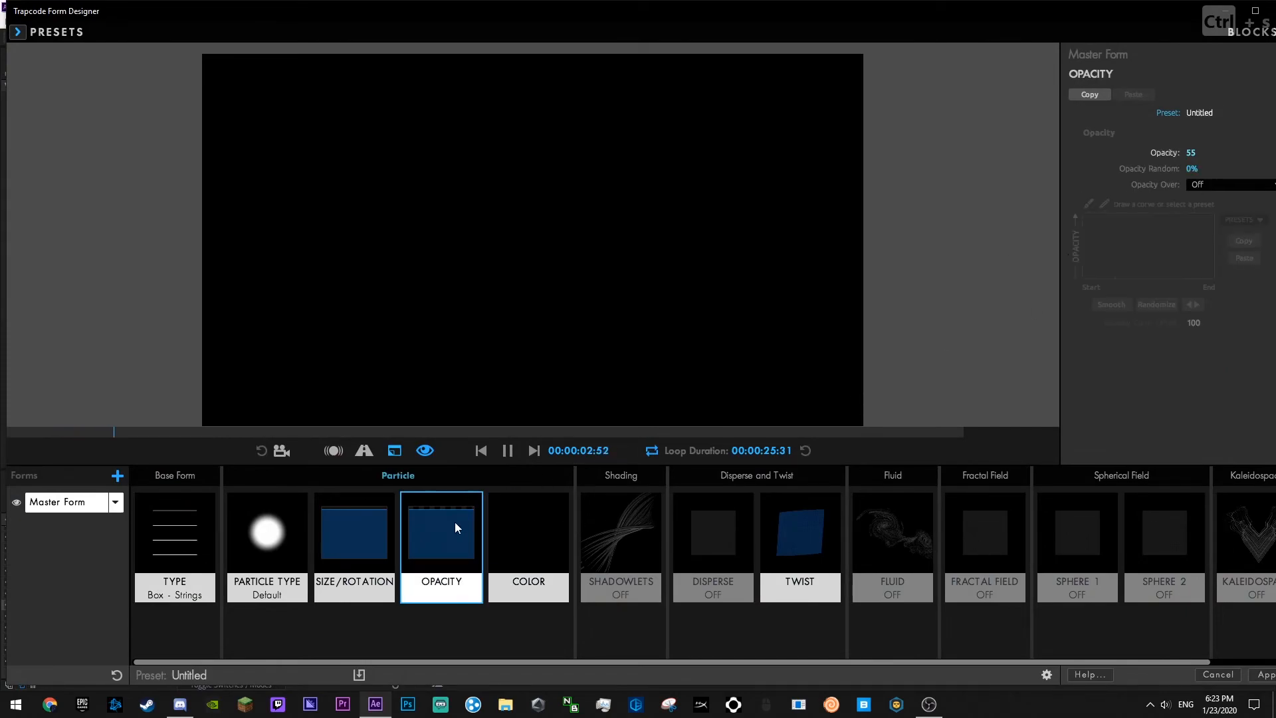
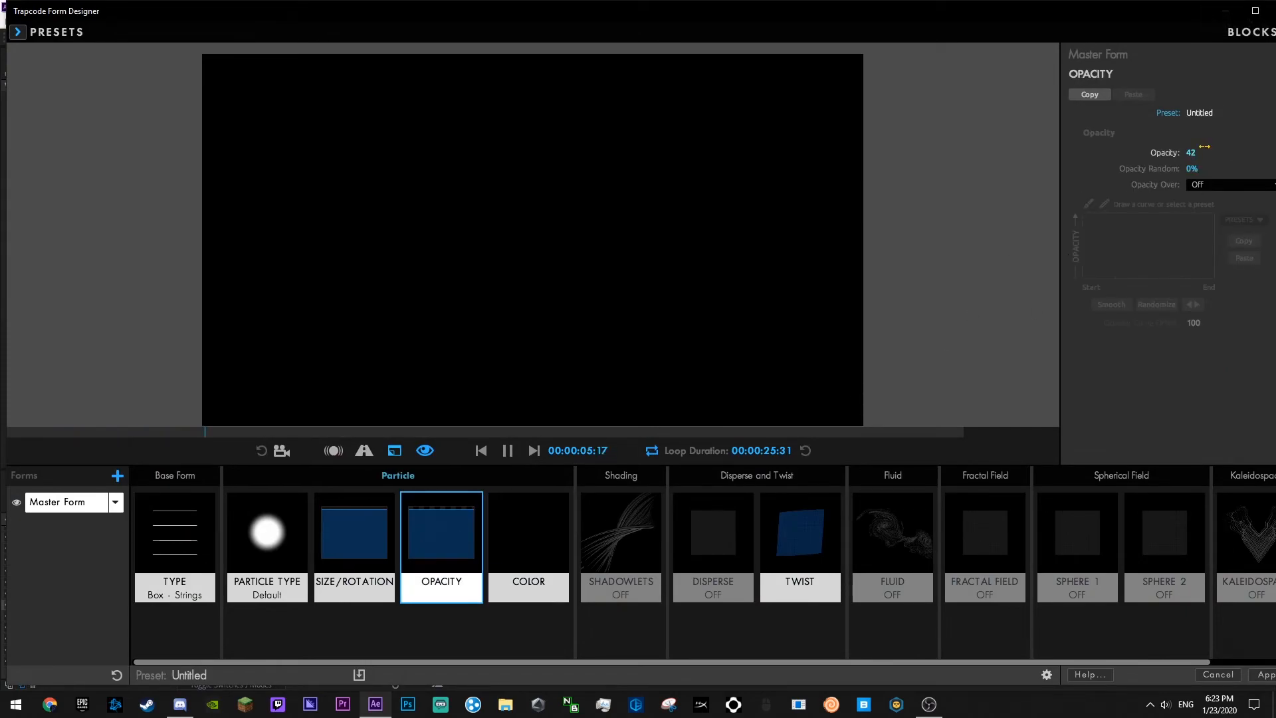
left_click(1266, 676)
key("ctrl+s")
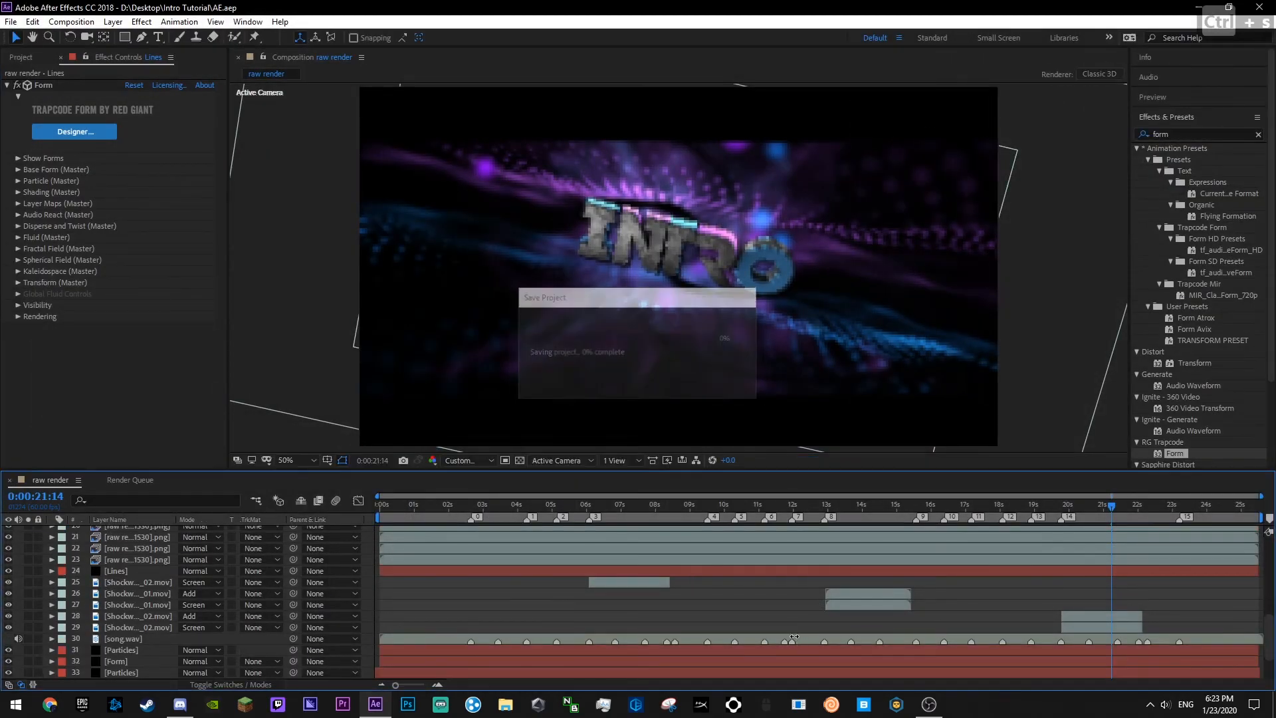
- Select the Lines layer and the upper Particles and Form layers, and set their opacity to 0%
scroll(998, 548, "down", 2)
scroll(989, 556, "up", 3)
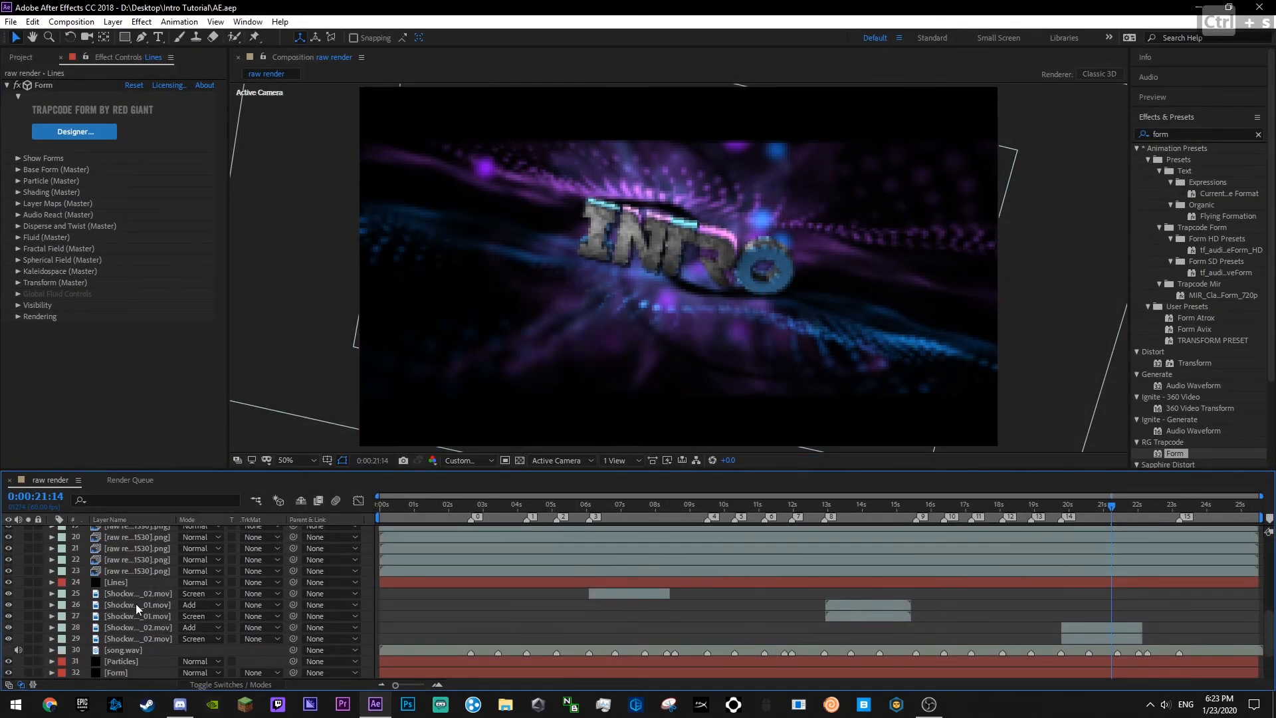
left_click(113, 585)
scroll(119, 605, "down", 3)
left_click(120, 628, "ctrl")
left_click(142, 640, "ctrl")
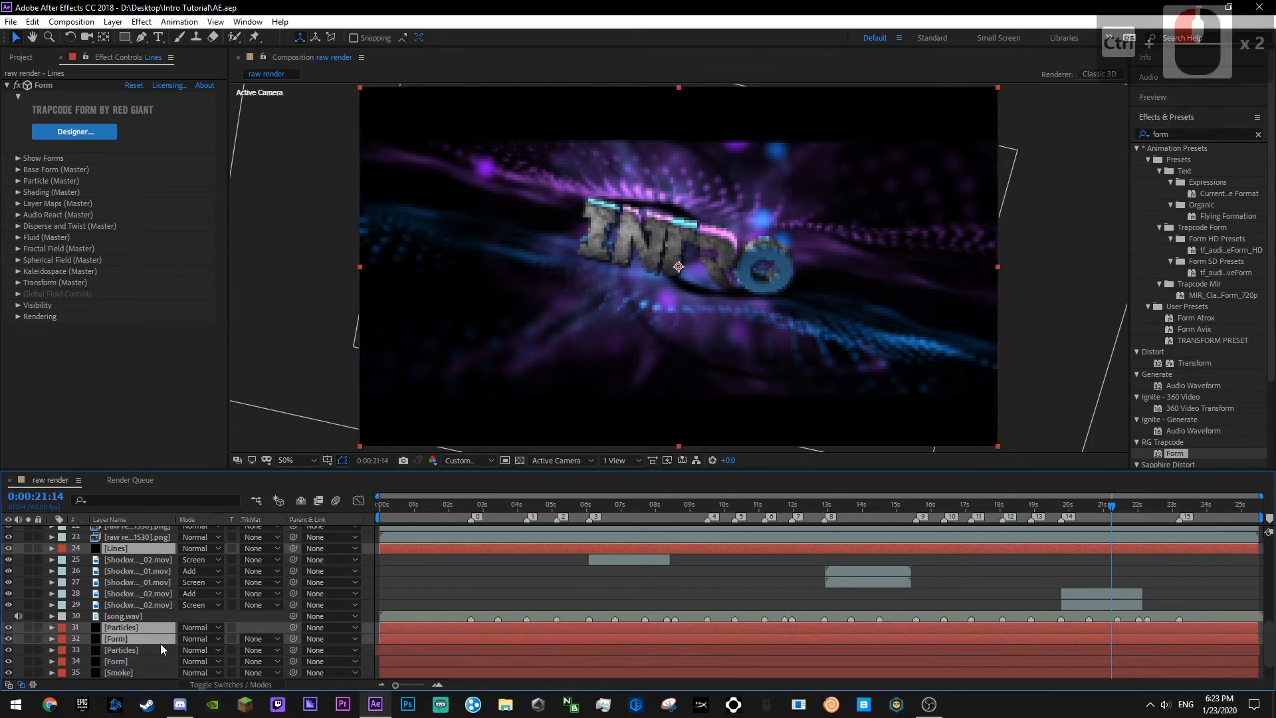
key("t")
left_click(185, 650)
type("00")
key("Return")
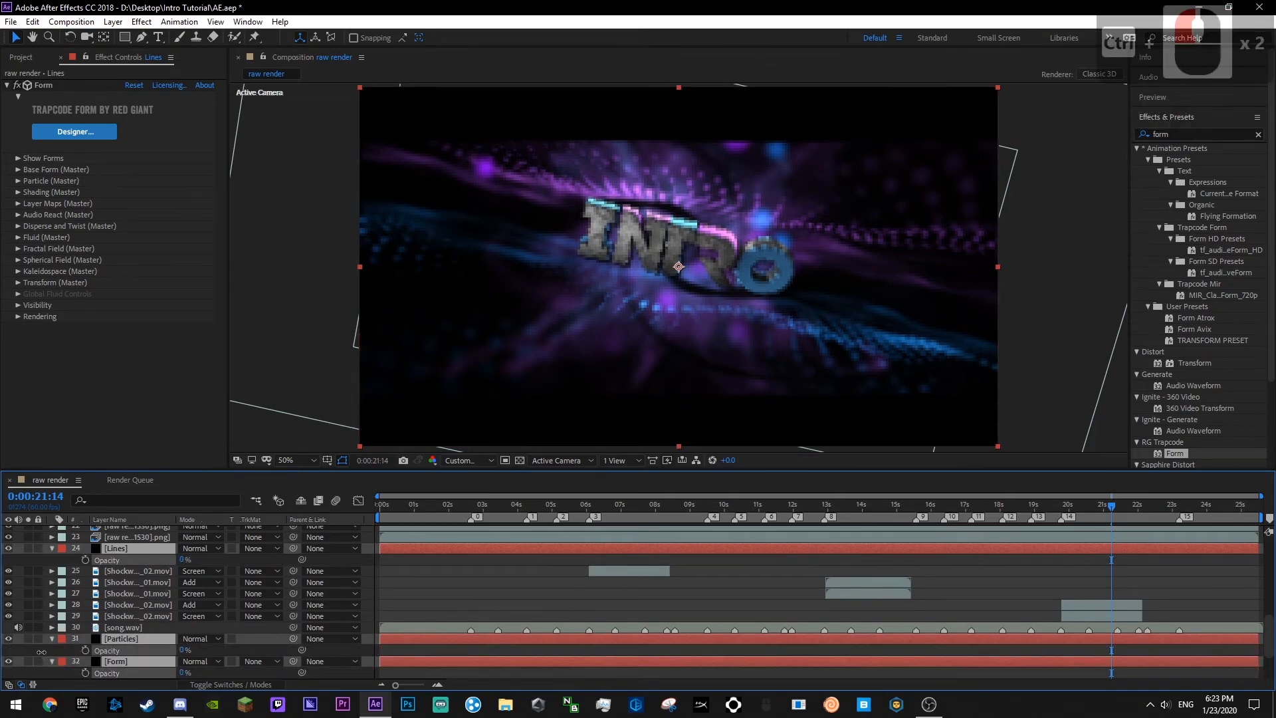
- Keyframe the three selected layers' opacity from 0% at 0:00:12:54 to 100% at 0:00:12:55, and save the project
scroll(884, 563, "down", 6)
left_click_drag(830, 507, 819, 508)
key("k")
key("k")
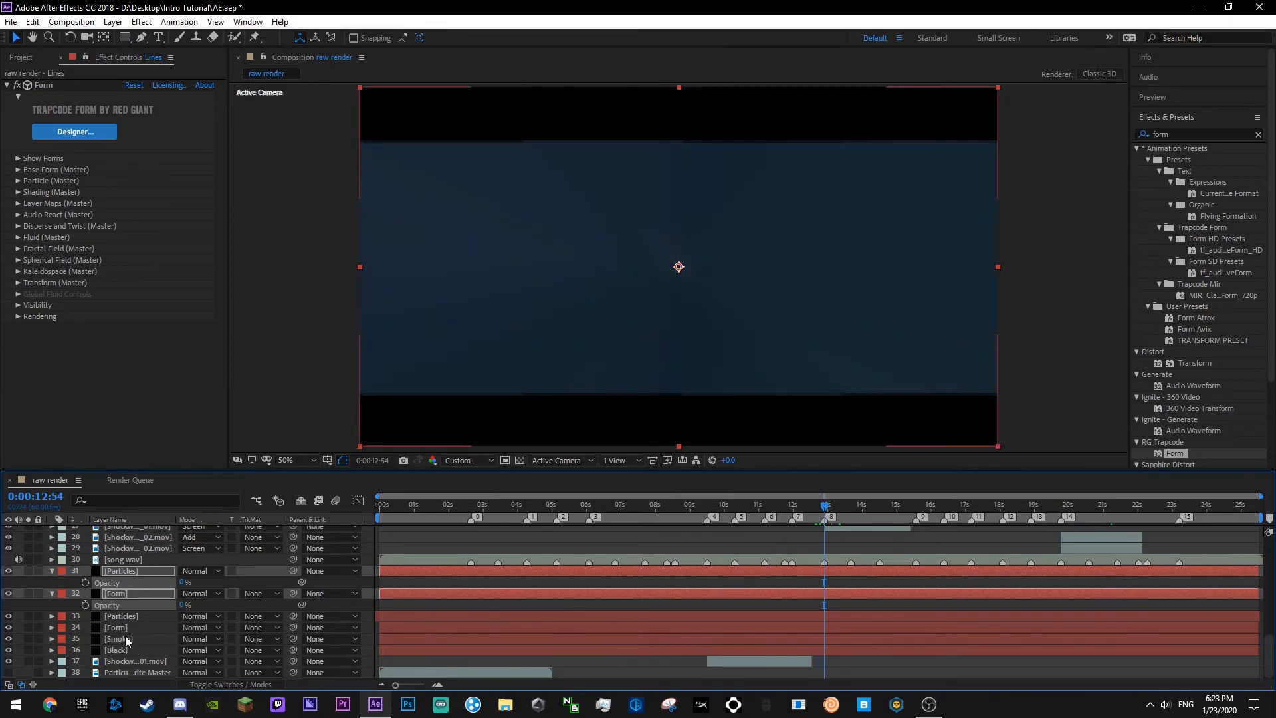
scroll(90, 607, "up", 6)
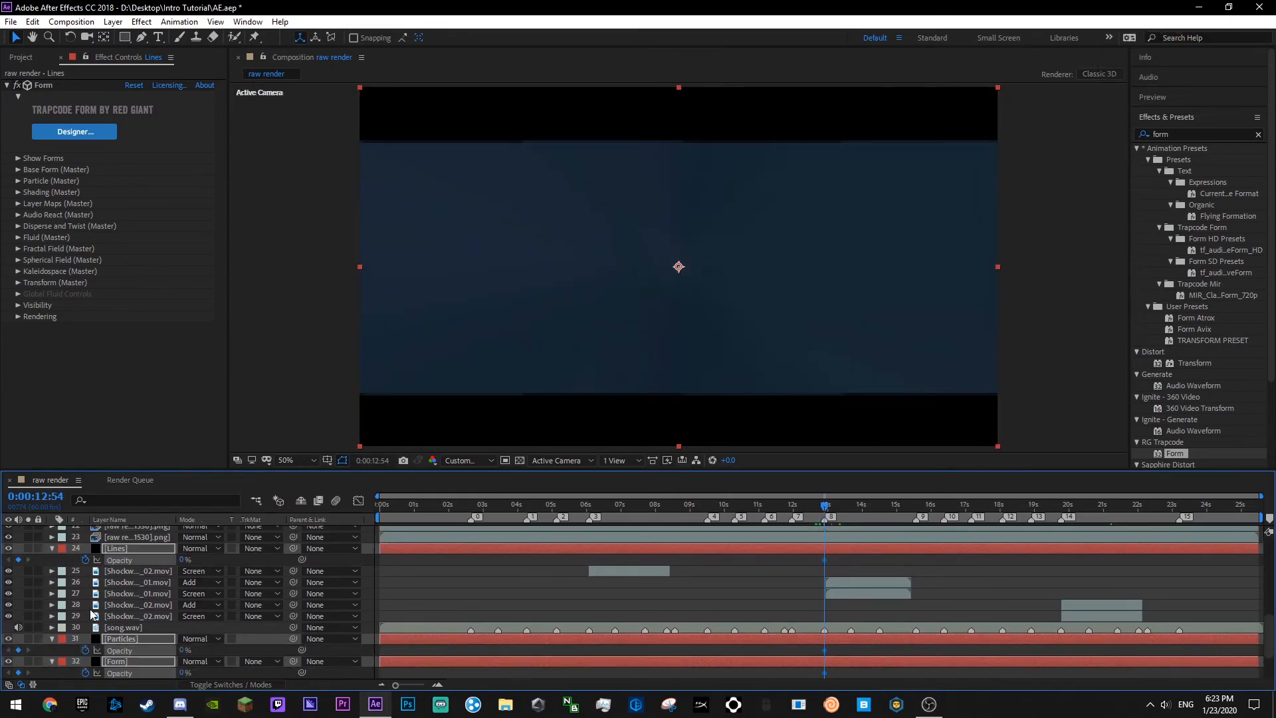
key("Page_Down")
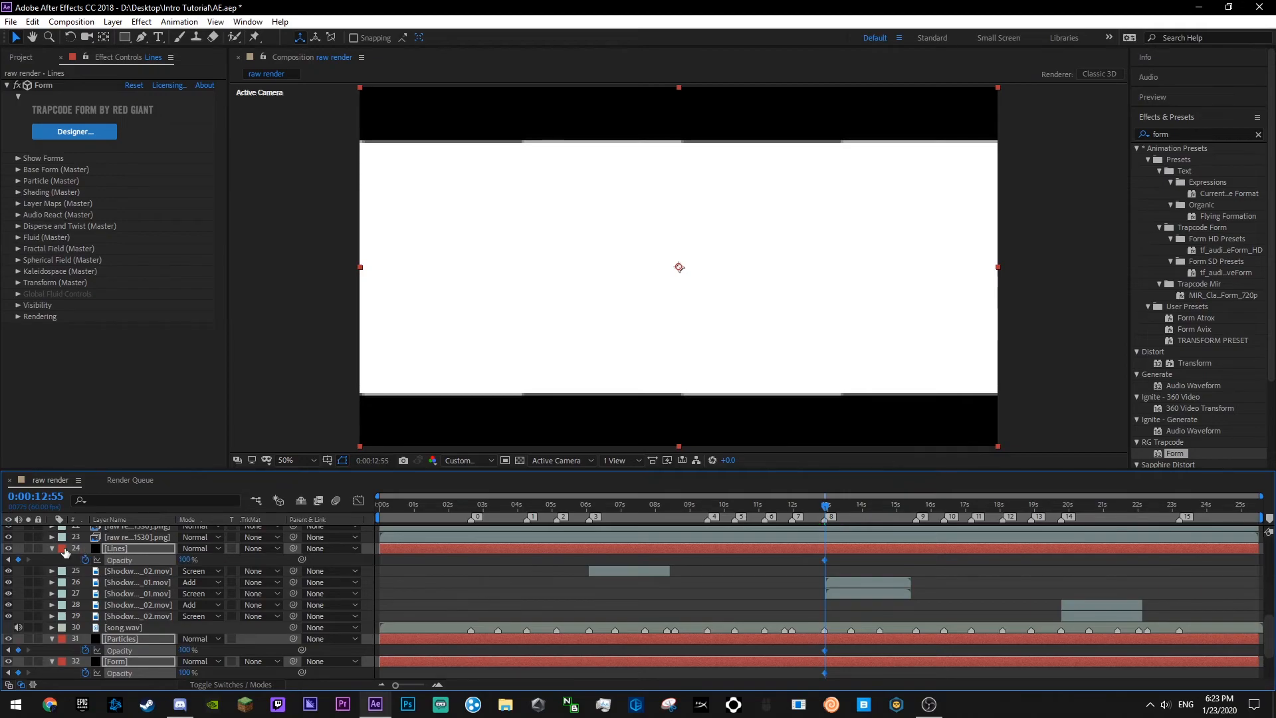
left_click(53, 549)
left_click(587, 603)
key("ctrl+s")
- Preview the section up to about 0:00:20:29, save the project and return to the first layers of the stack
left_click_drag(839, 507, 1086, 517)
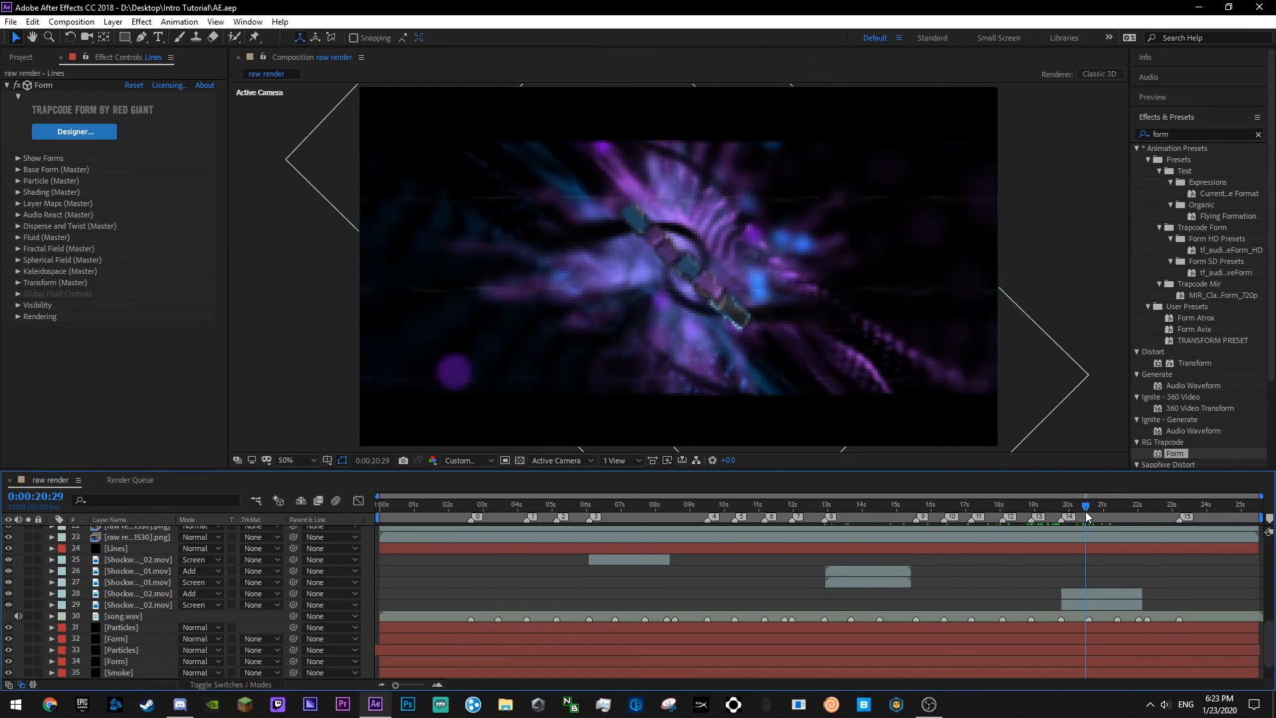
key("ctrl+s")
scroll(133, 624, "up", 5)
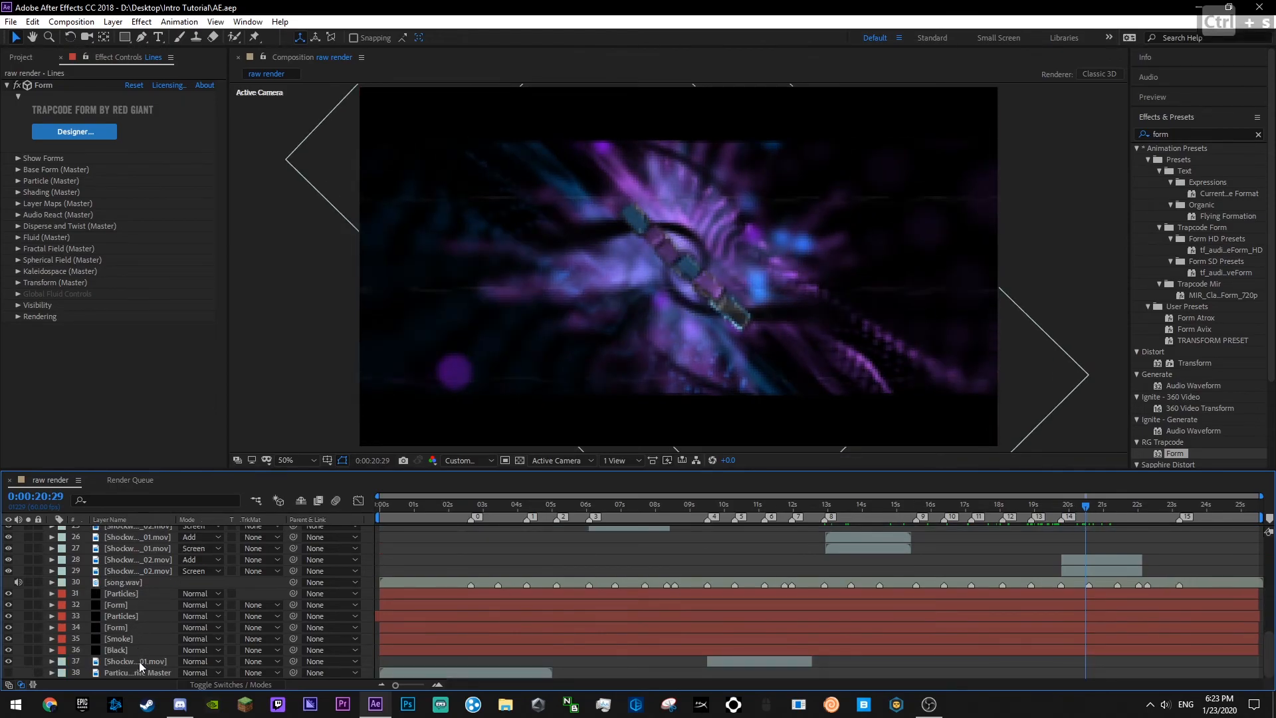
scroll(139, 660, "up", 4)
left_click(52, 531)
left_click(51, 531)
key("ctrl+s")
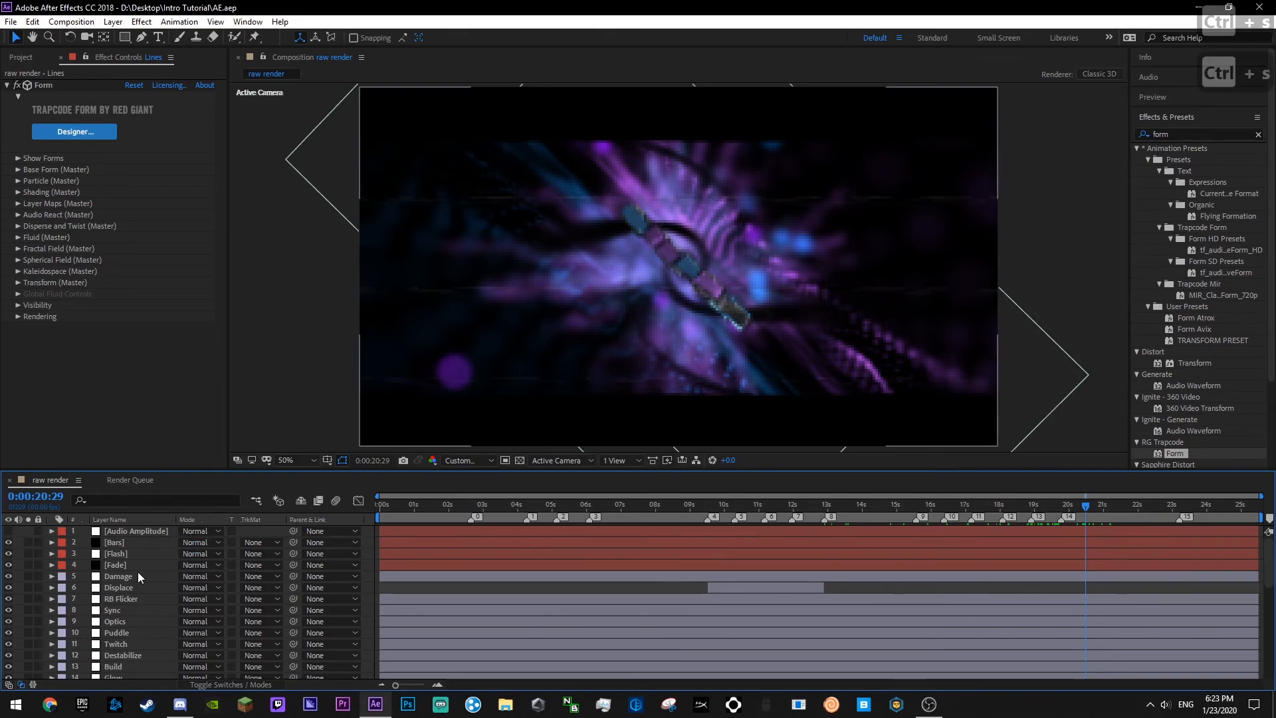
- Look through the effects on the Damage, Displace and RB Flicker layers, ending with the Sync layer selected
left_click(111, 576)
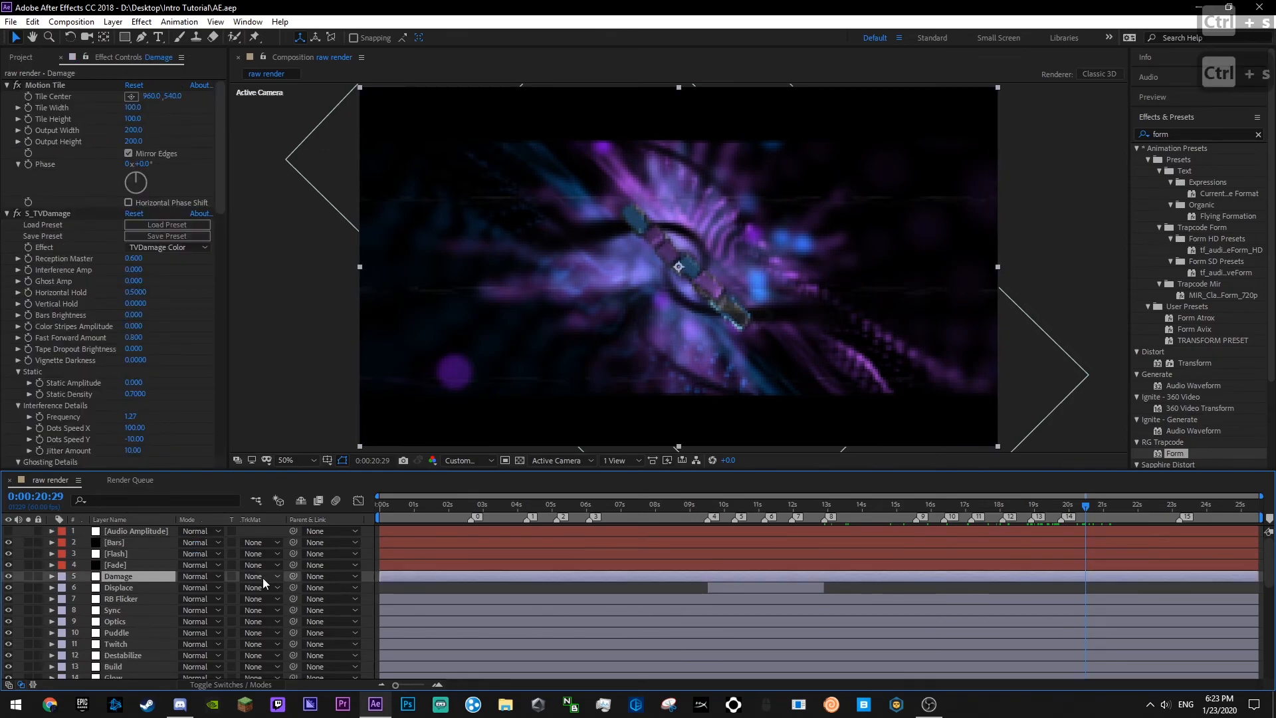
left_click(139, 590)
left_click(133, 599)
left_click(129, 608)
right_click(369, 431)
mouse_move(426, 443)
left_click(611, 559)
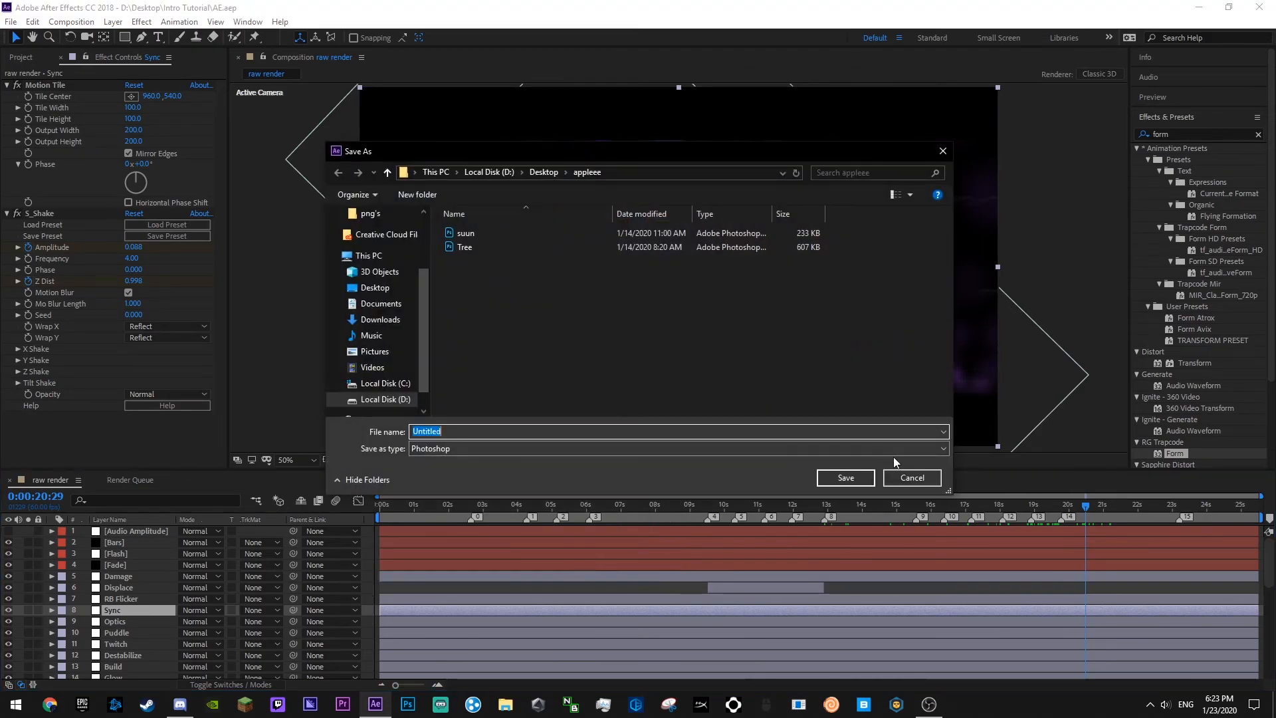
left_click(905, 478)
- Add an adjustment layer named Looks directly above the Sync layer and save the project
right_click(368, 585)
mouse_move(412, 440)
left_click(635, 549)
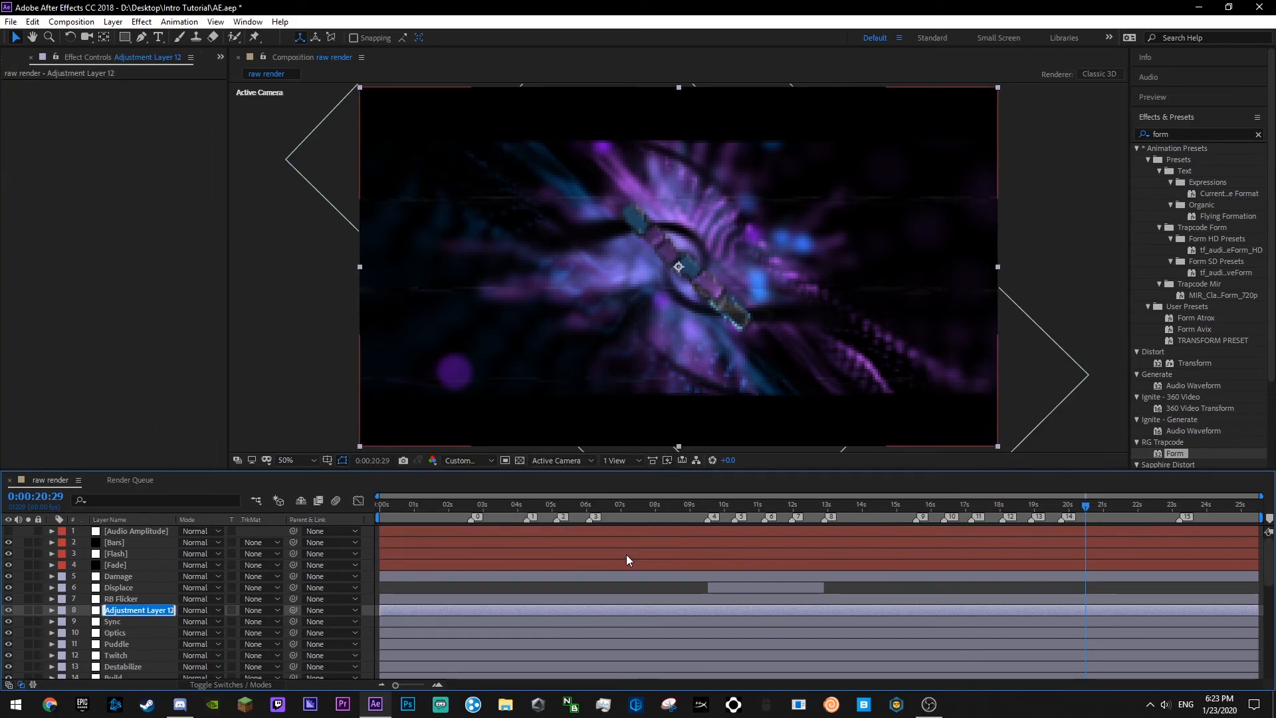
type("Looks")
key("Return")
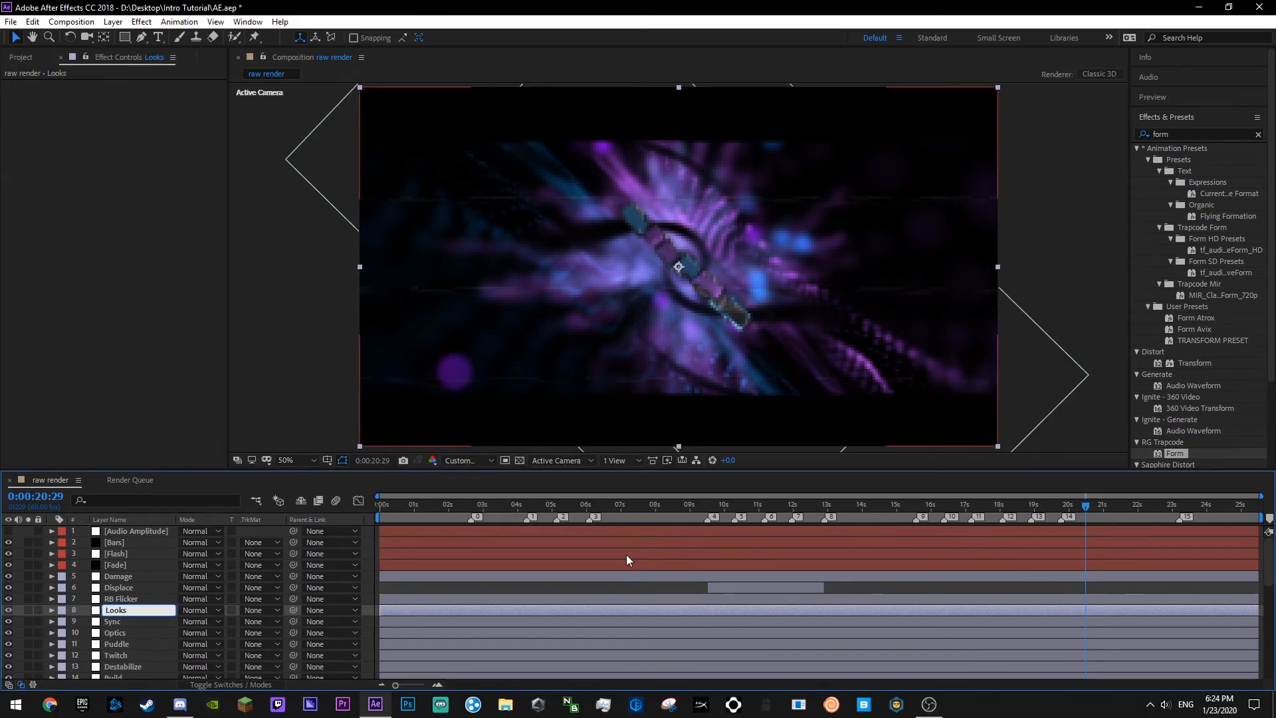
key("ctrl+s")
- Apply the aaro_cc_idk preset to the Looks layer and open its Magic Bullet Looks editor
left_click(1242, 135)
type("aa")
left_click_drag(1191, 174, 117, 269)
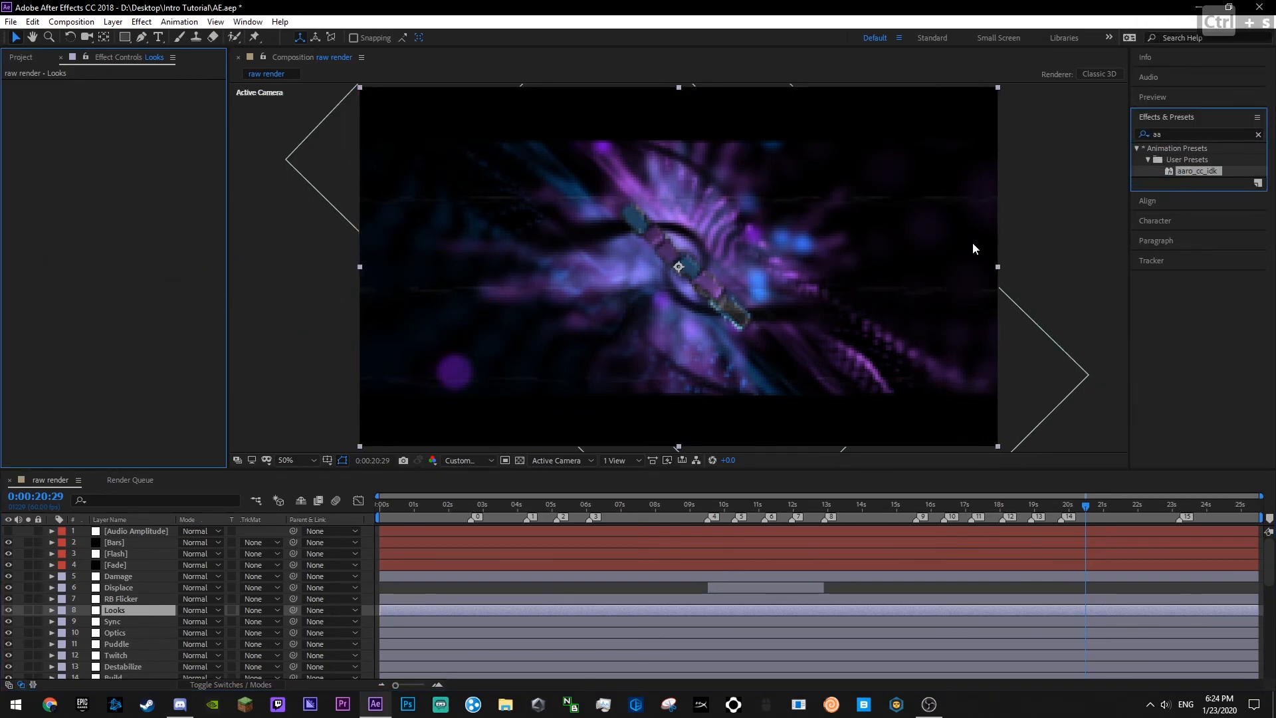
left_click(45, 125)
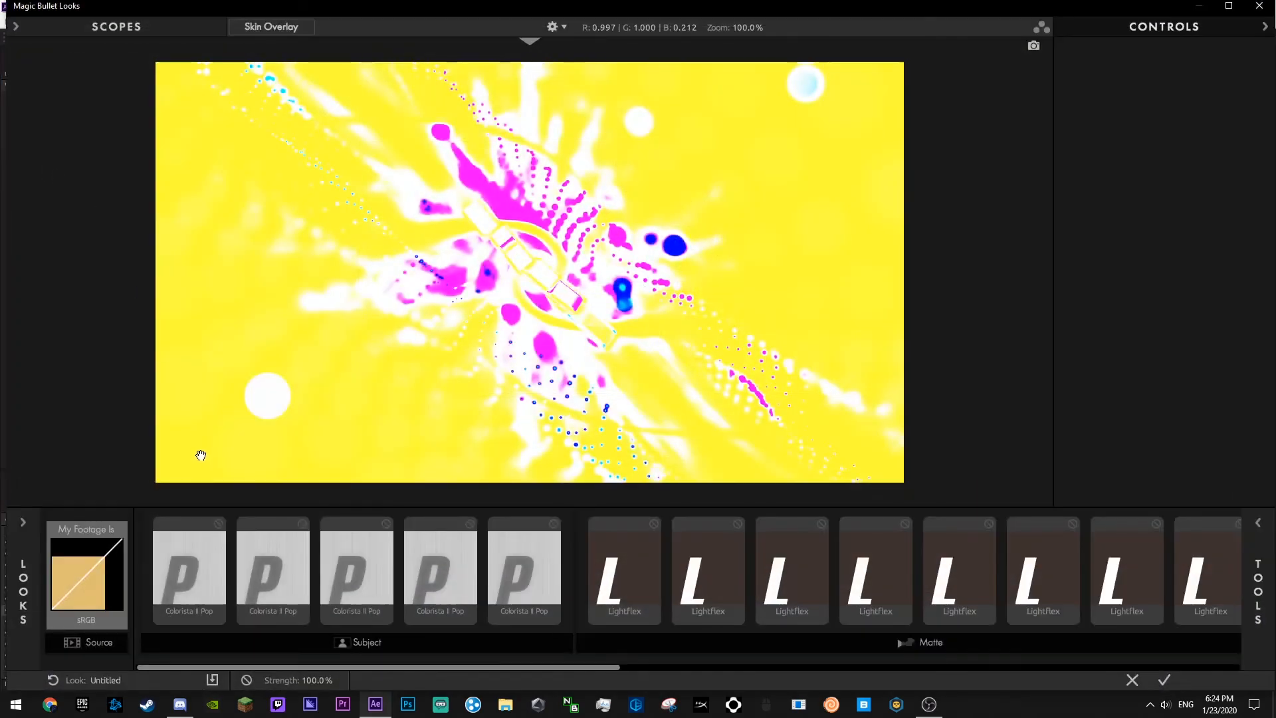
- Delete the surplus Colorista II Pop tools from the Subject group, keeping only one
left_click(198, 579)
key("Delete")
left_click(198, 579)
key("Delete")
left_click(198, 579)
key("Delete")
left_click(198, 578)
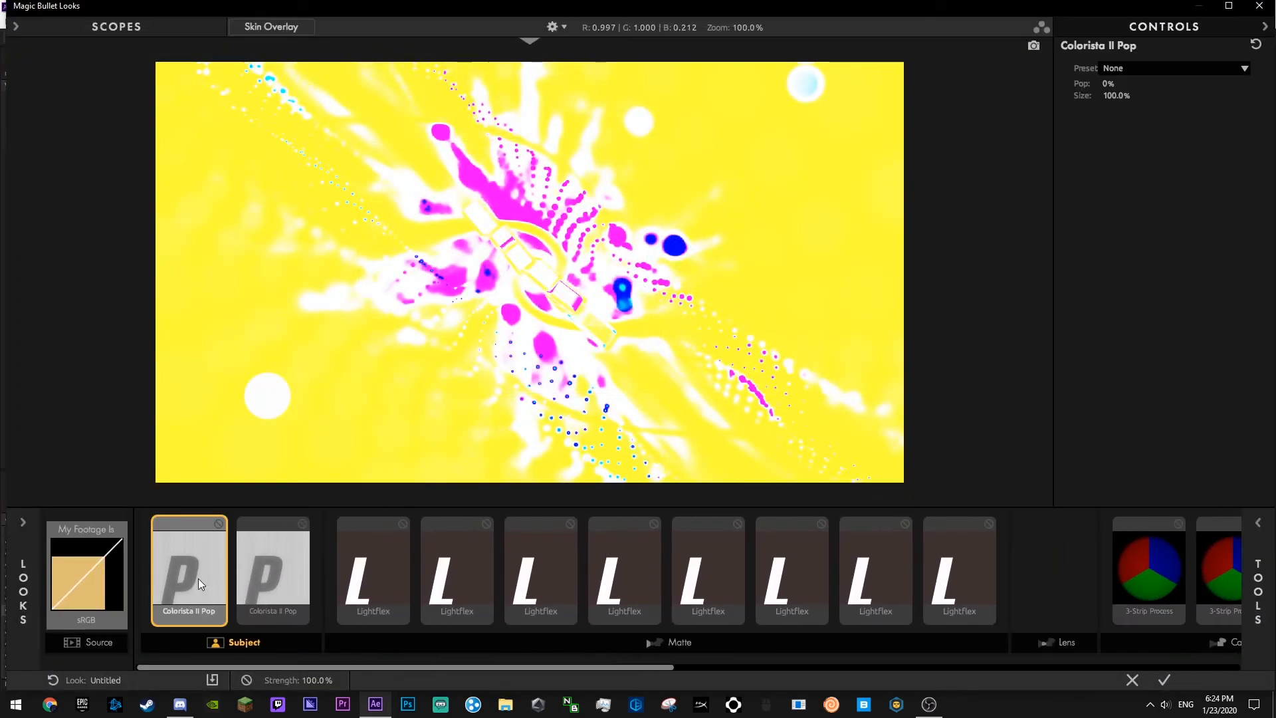
key("Delete")
left_click(201, 577)
- Delete the surplus Lightflex tools from the Matte group, keeping only two
left_click(318, 548)
key("Delete")
left_click(323, 552)
key("Delete")
left_click(319, 554)
key("Delete")
left_click(314, 555)
key("Delete")
key("Delete")
left_click(313, 555)
key("Delete")
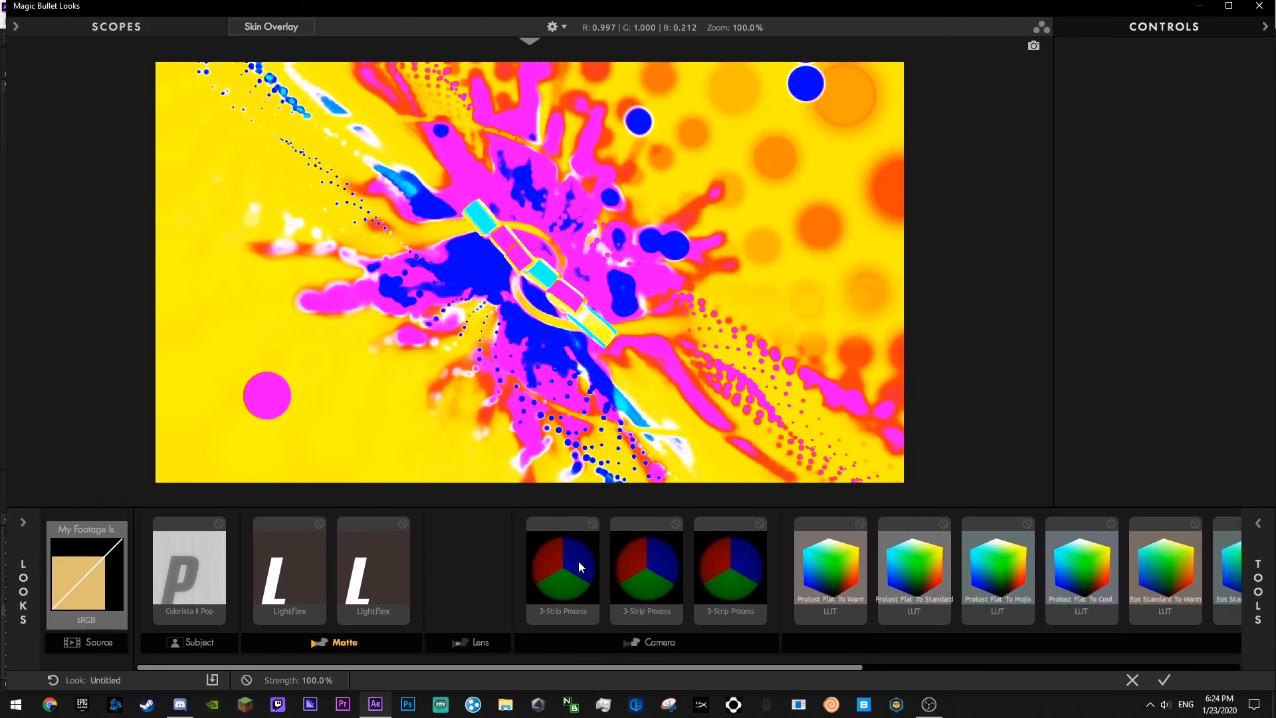
- Delete two 3-Strip Process tools from the Camera group, keeping only one
left_click(570, 566)
key("Delete")
left_click(570, 567)
key("Delete")
- Delete every LUT tool from the Post group of the look
left_click(690, 565)
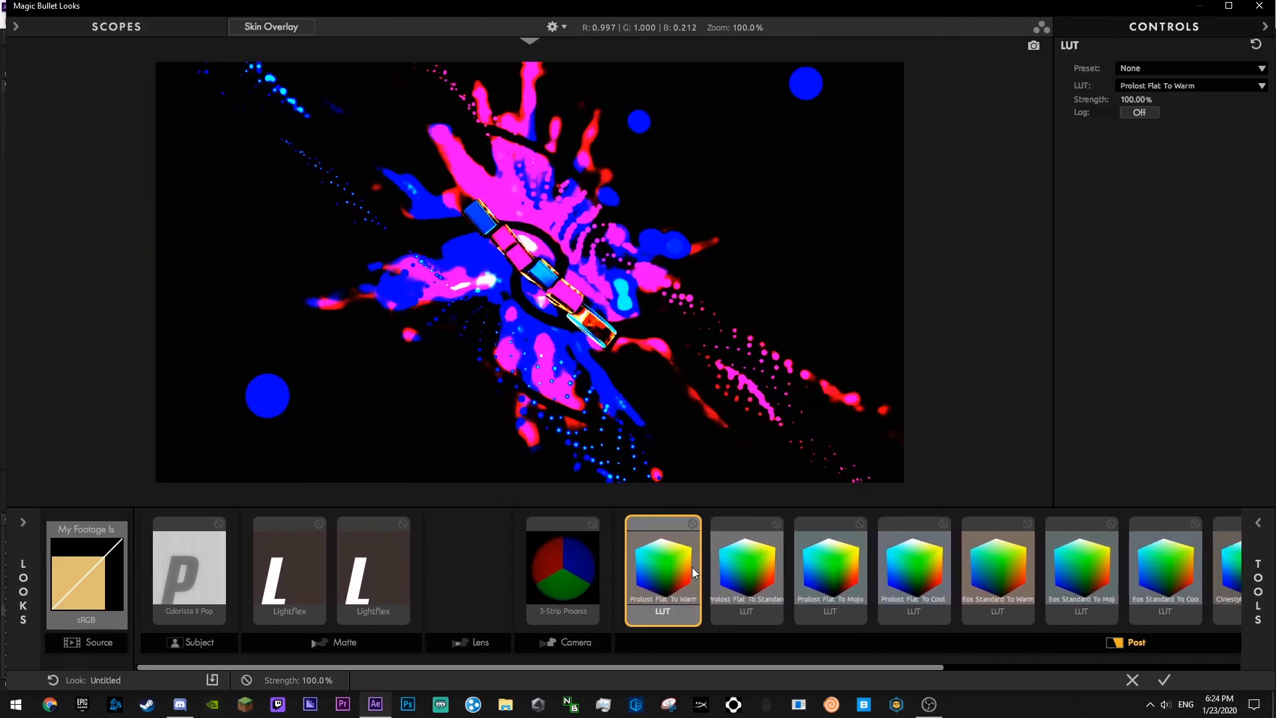
key("Delete")
key("Delete")
left_click(716, 573)
key("Delete")
left_click(678, 574)
key("Delete")
left_click(678, 574)
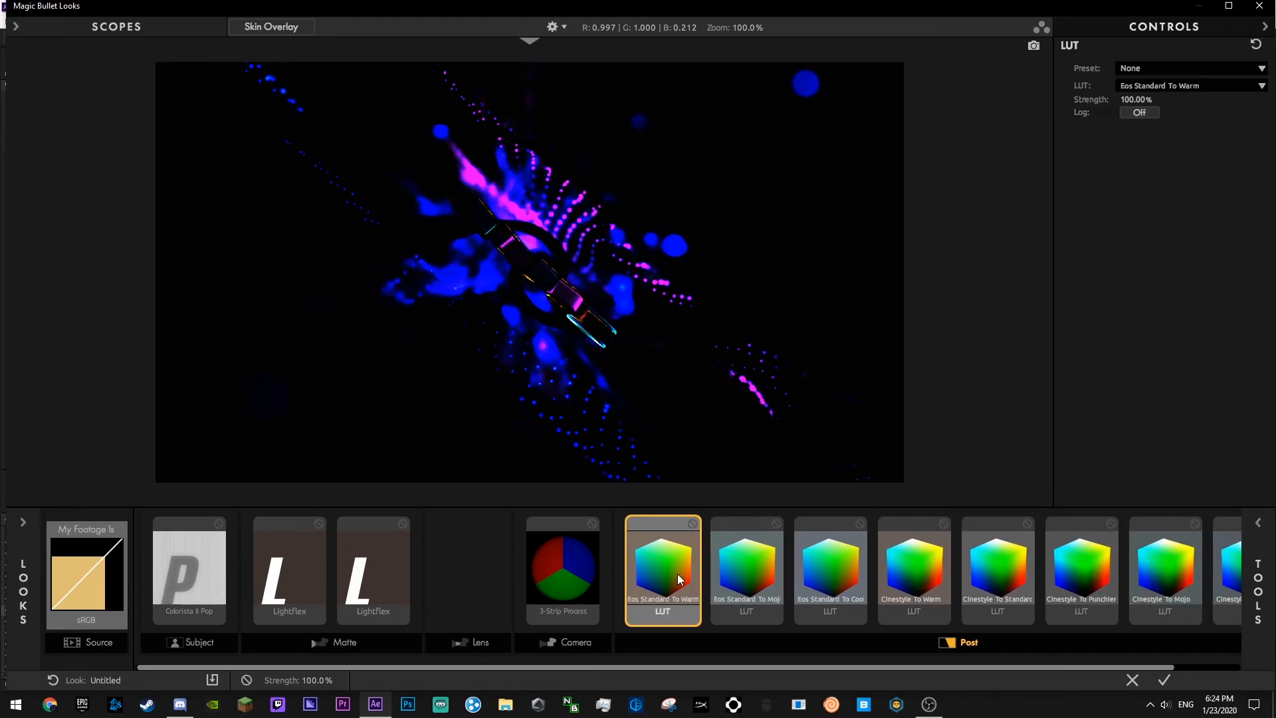
key("Delete")
left_click(678, 574)
left_click(712, 579)
key("Delete")
left_click(757, 579)
key("Delete")
left_click(797, 578)
key("Delete")
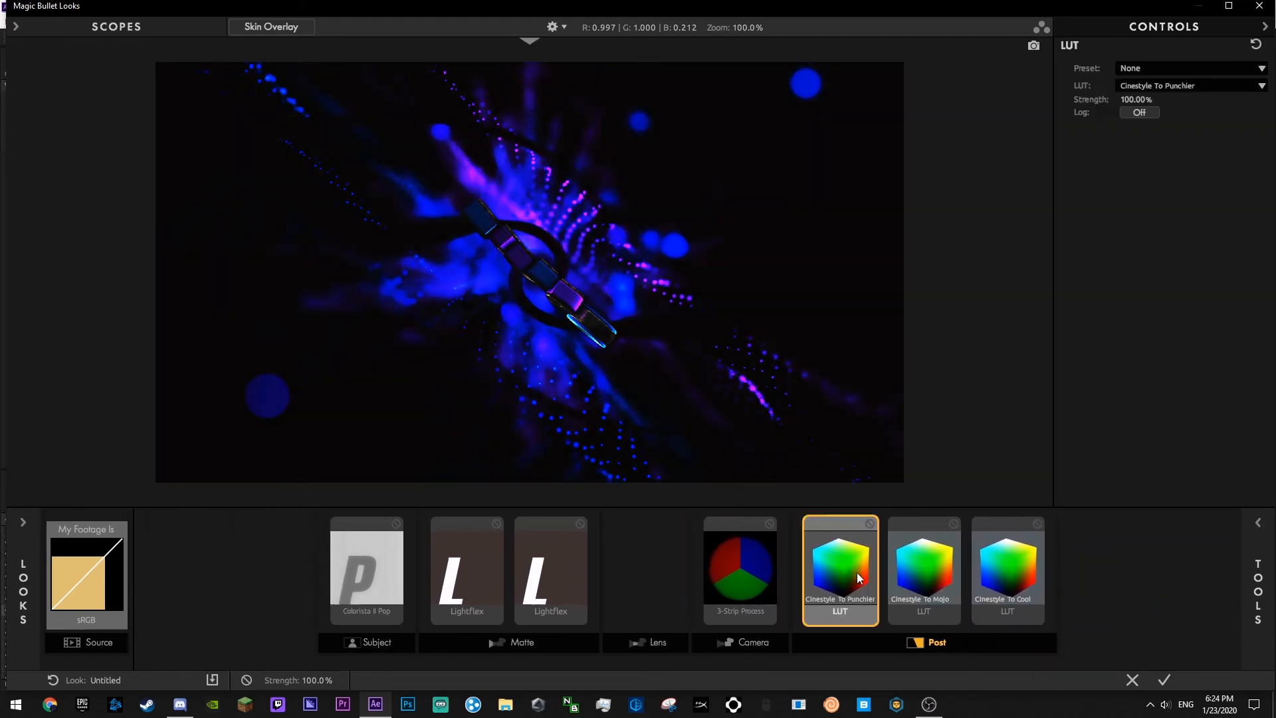
left_click(857, 579)
key("Delete")
key("Delete")
left_click(899, 577)
key("Delete")
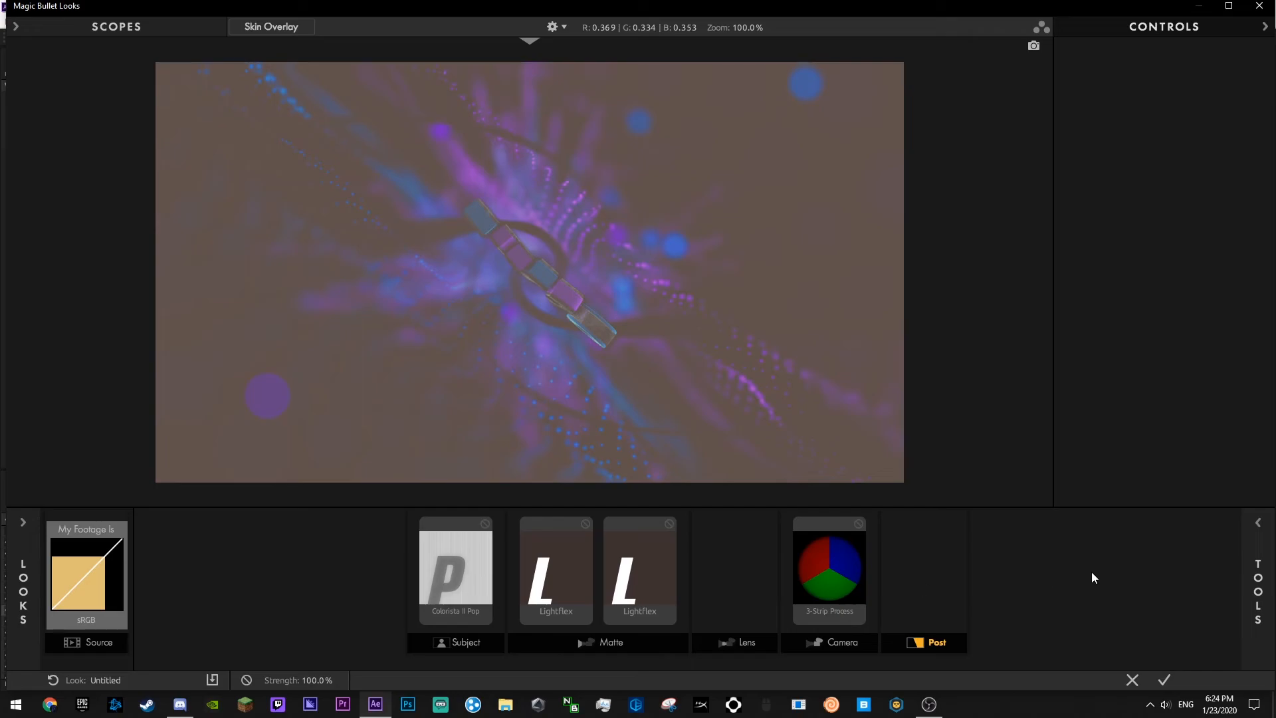
- Set the Colorista II Pop tool's Pop amount to +100%
left_click(479, 558)
left_click_drag(1117, 83, 1157, 84)
left_click(564, 570)
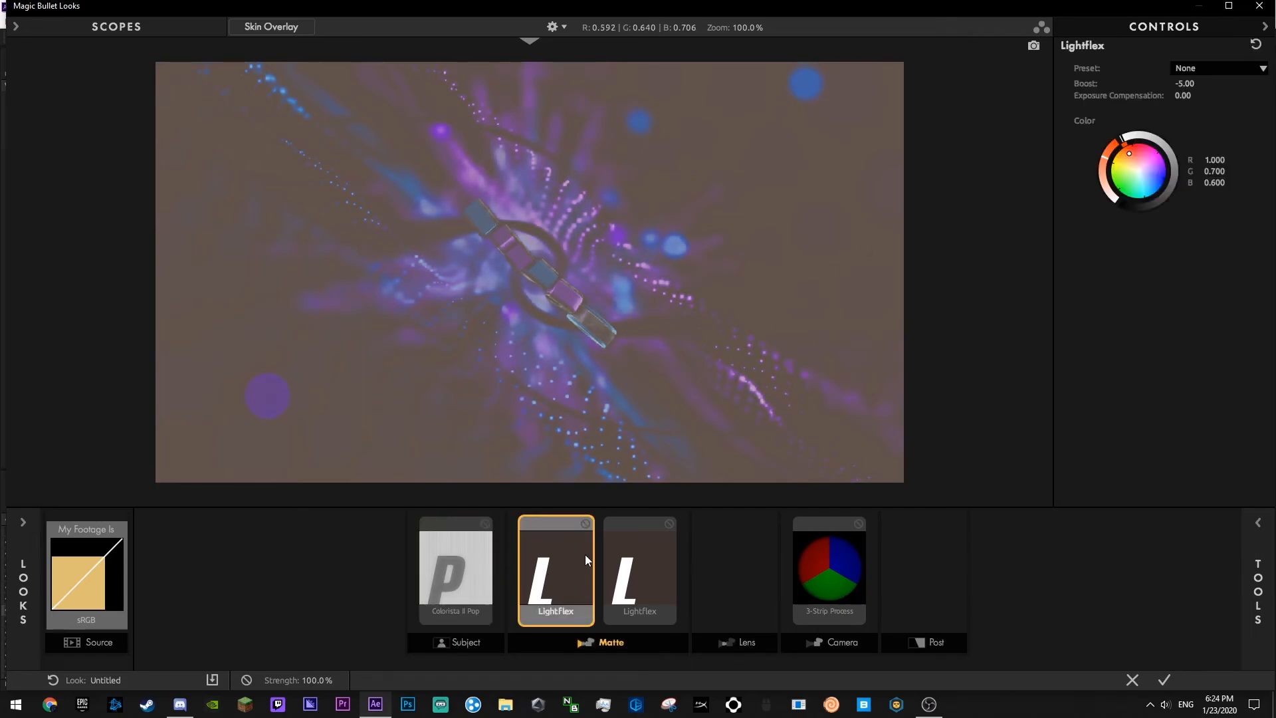
- Bypass the 3-Strip Process and the second Lightflex, and set the first Lightflex's boost to -7.30
left_click(859, 524)
left_click(581, 527)
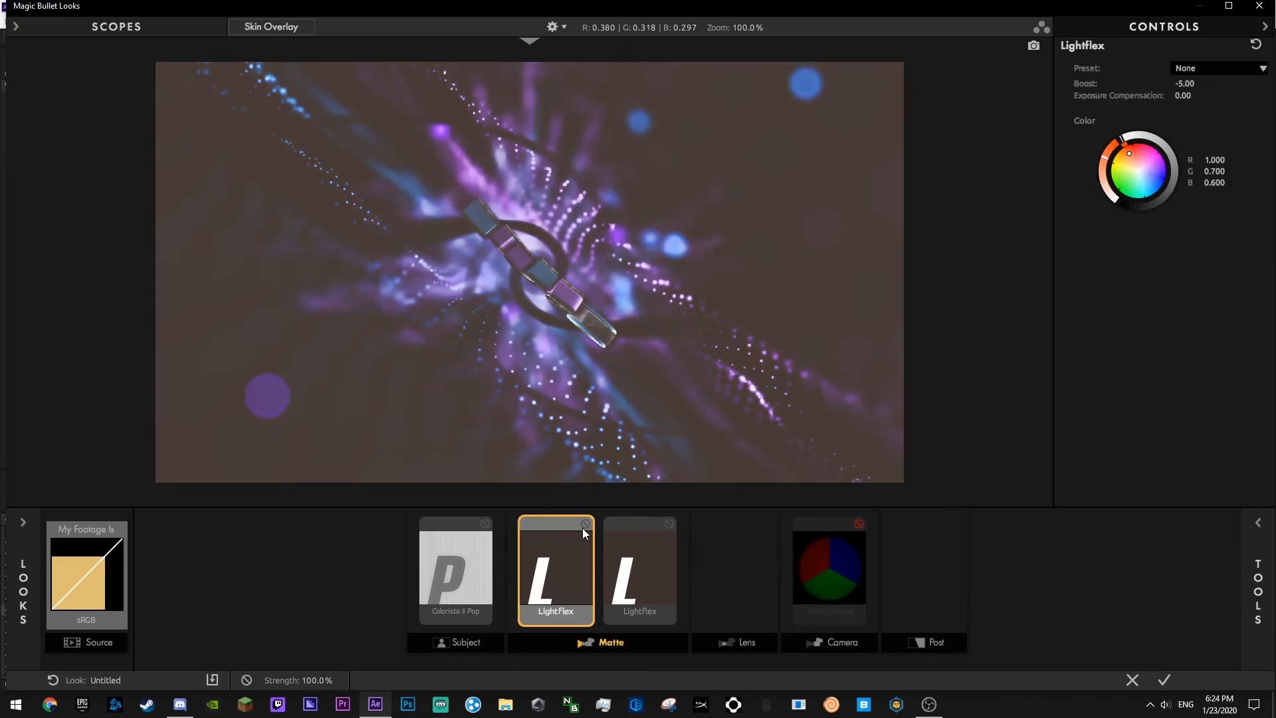
left_click(585, 523)
left_click(669, 523)
left_click(586, 525)
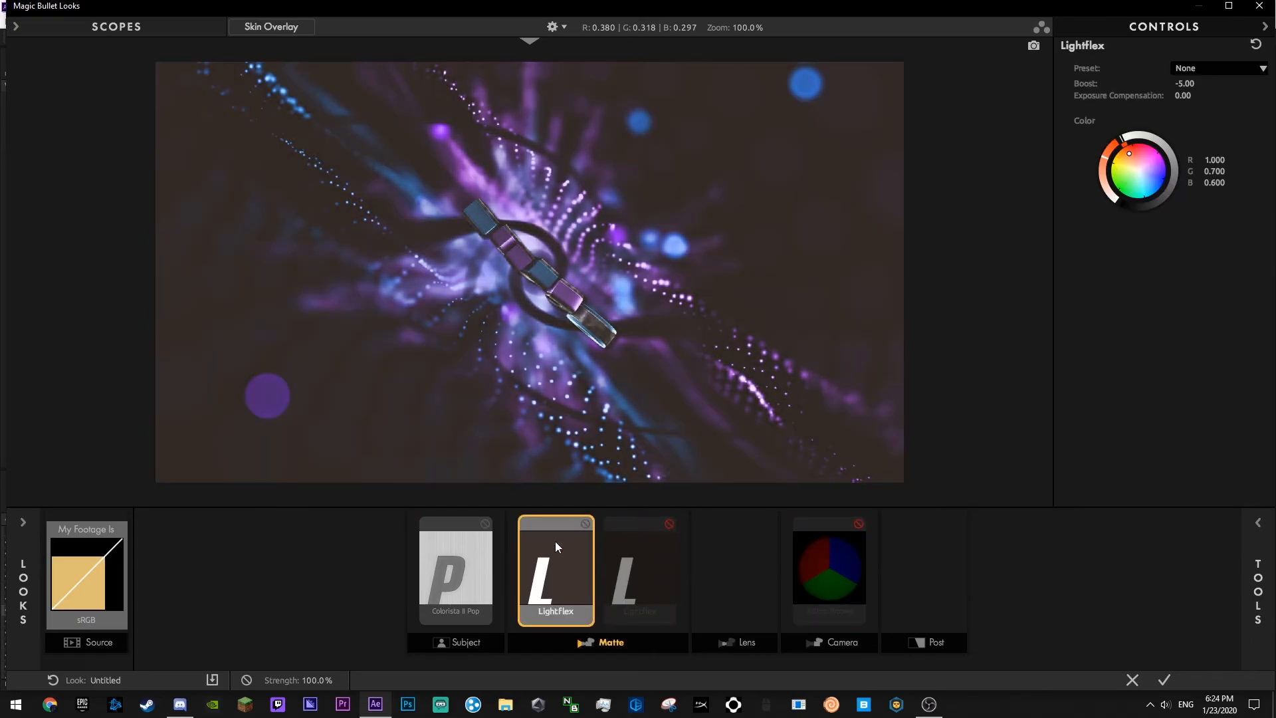
left_click(572, 536)
left_click_drag(1185, 84, 1156, 85)
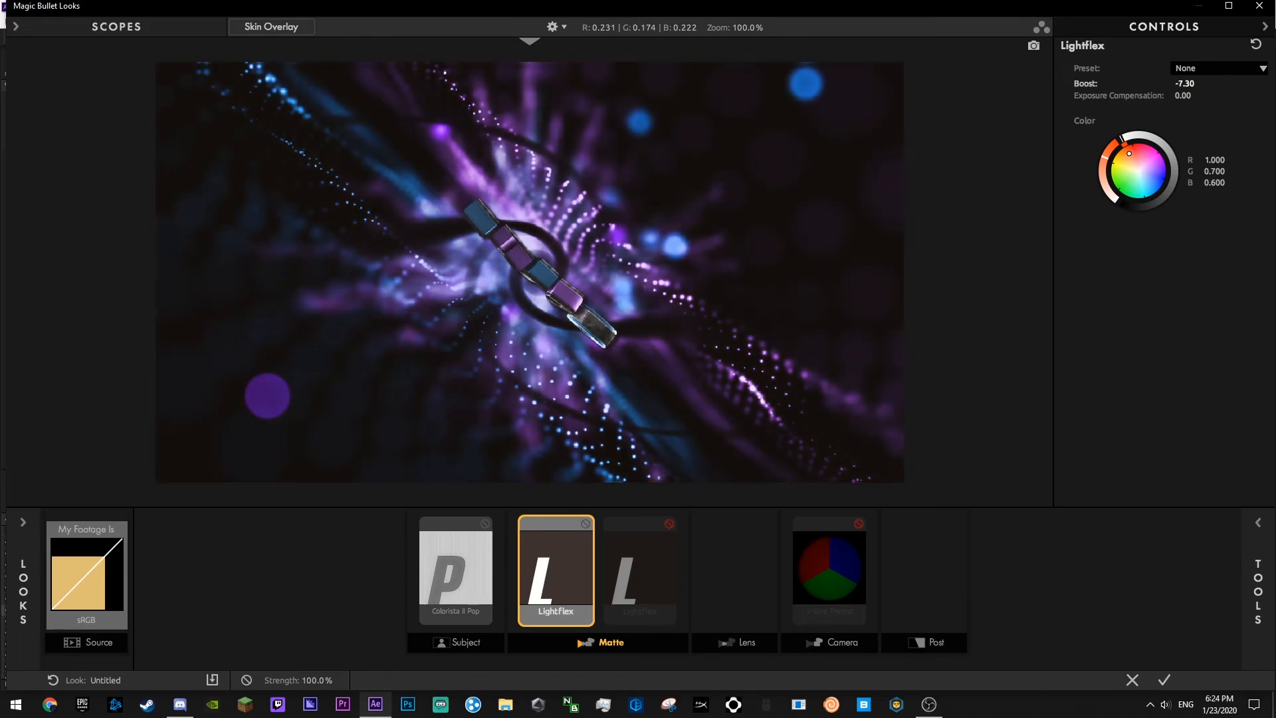
- Compare the image without the Pop tool, re-enable the second Lightflex and set both Lightflex boosts to -7
left_click(443, 575)
left_click(485, 524)
left_click(485, 524)
left_click(538, 562)
left_click(639, 539)
left_click(669, 524)
left_click(1189, 83)
type("-7")
key("Return")
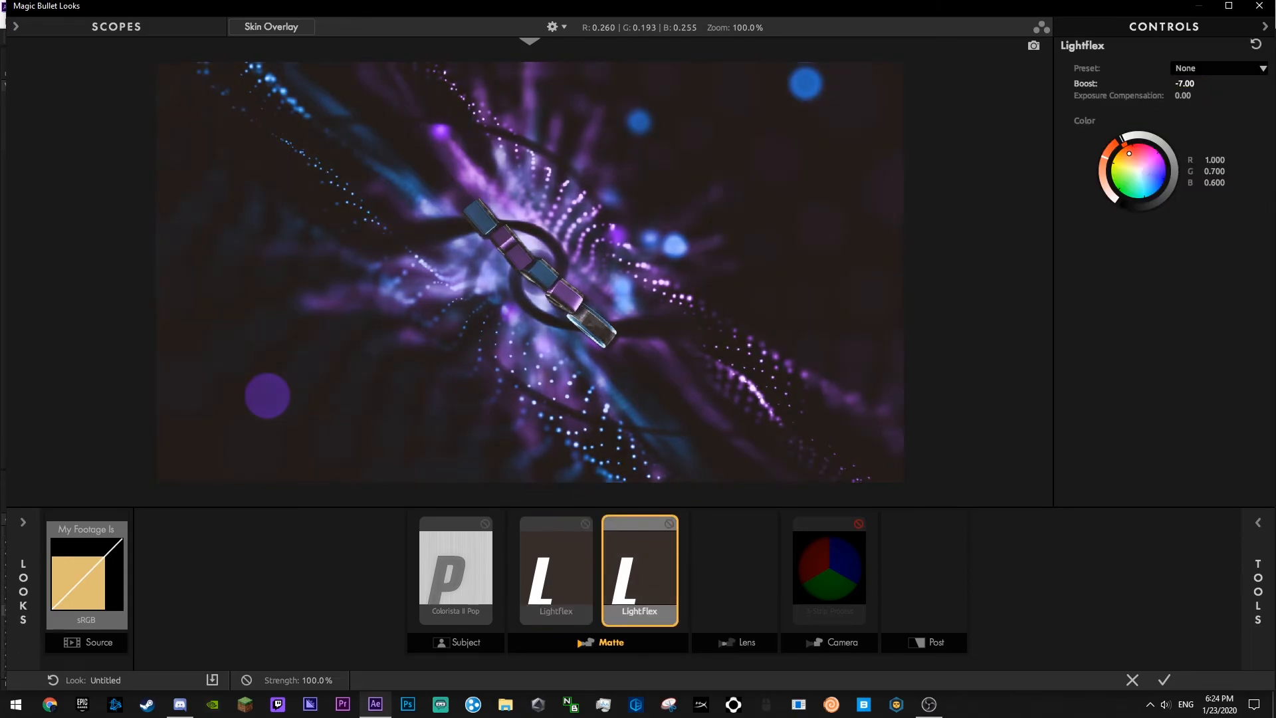
- Re-enable the 3-Strip Process tool and set its strength to -2%
left_click(807, 592)
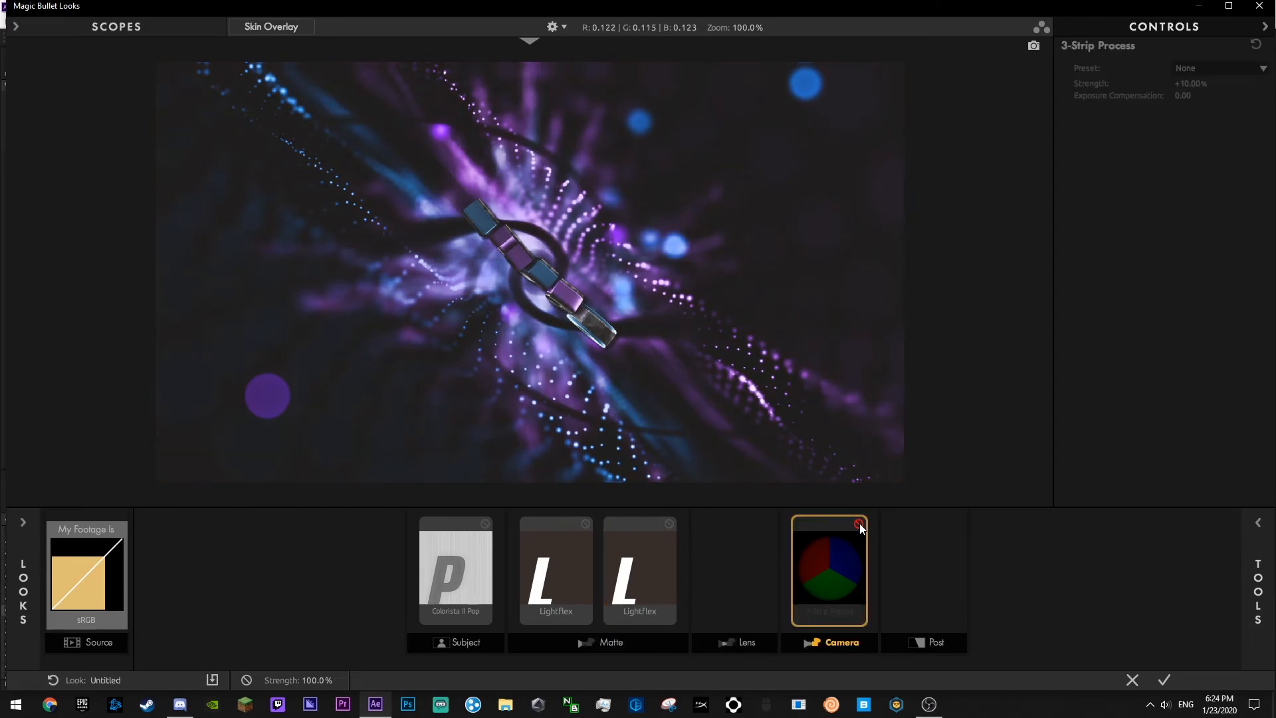
left_click(858, 524)
left_click(1190, 84)
type("-2")
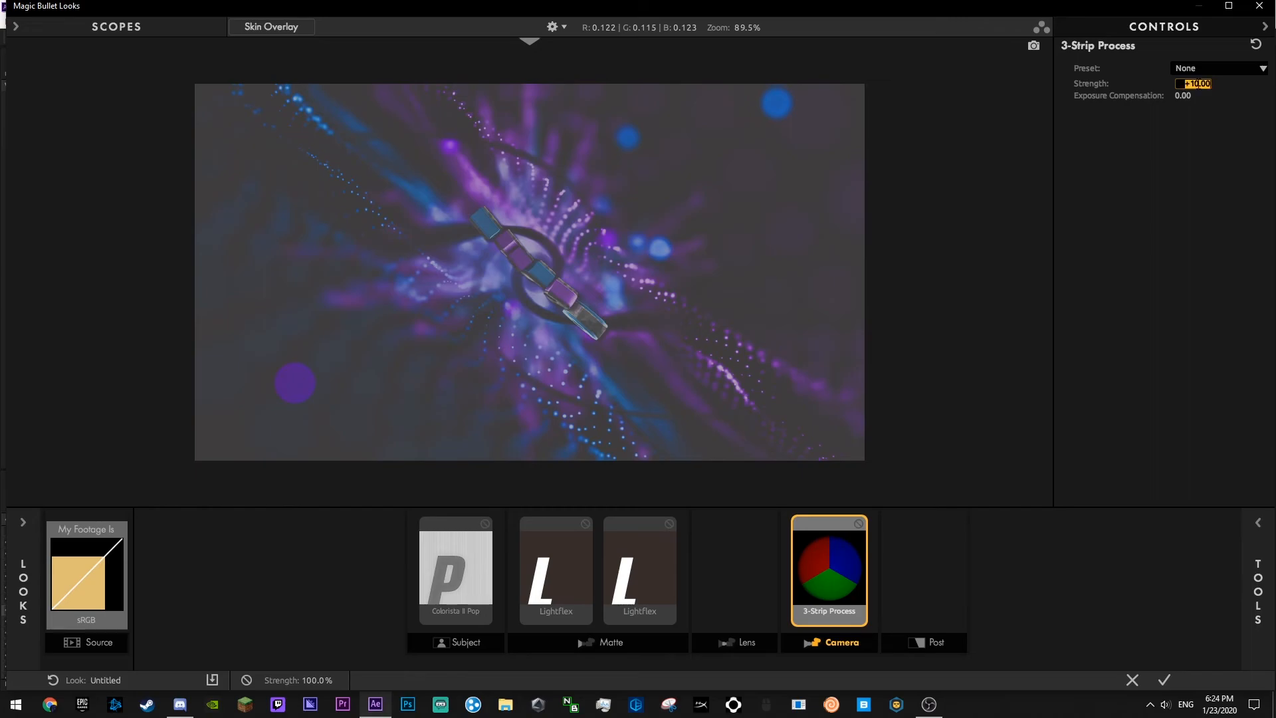
key("Return")
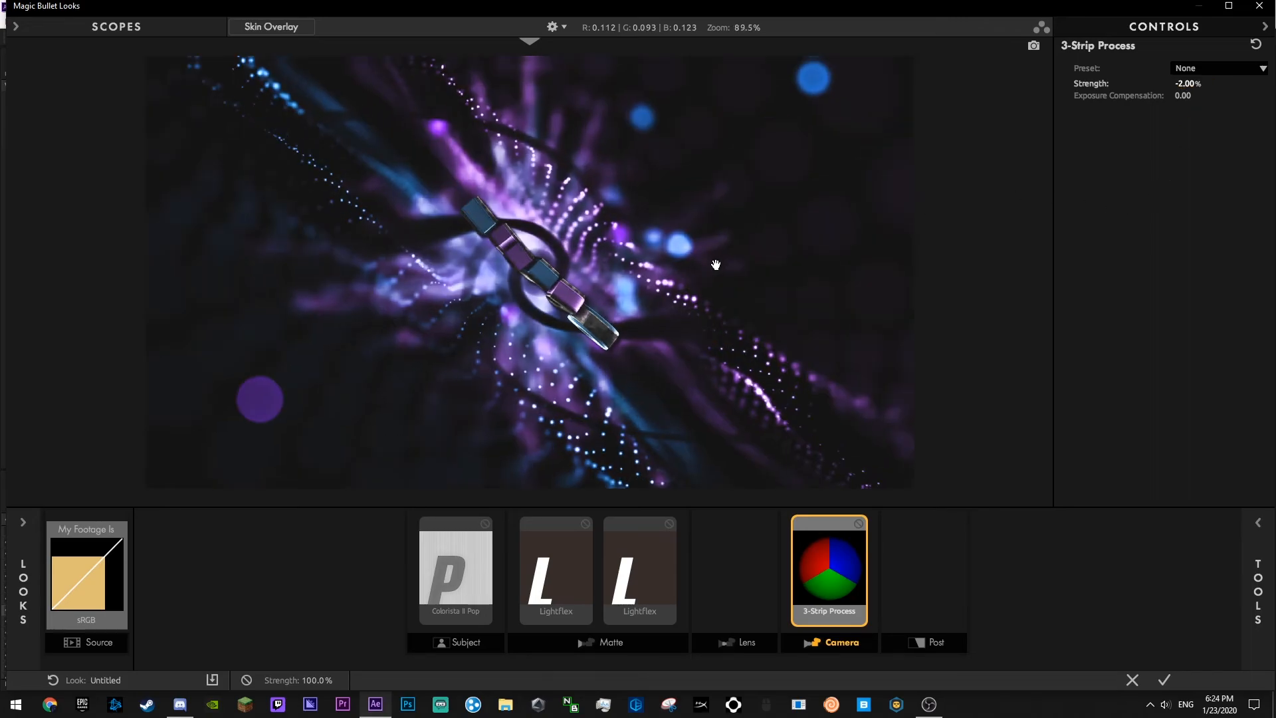
- Compare the image with both Lightflex tools bypassed and enabled, and check the 3-Strip Process strength
left_click(665, 528)
left_click(580, 529)
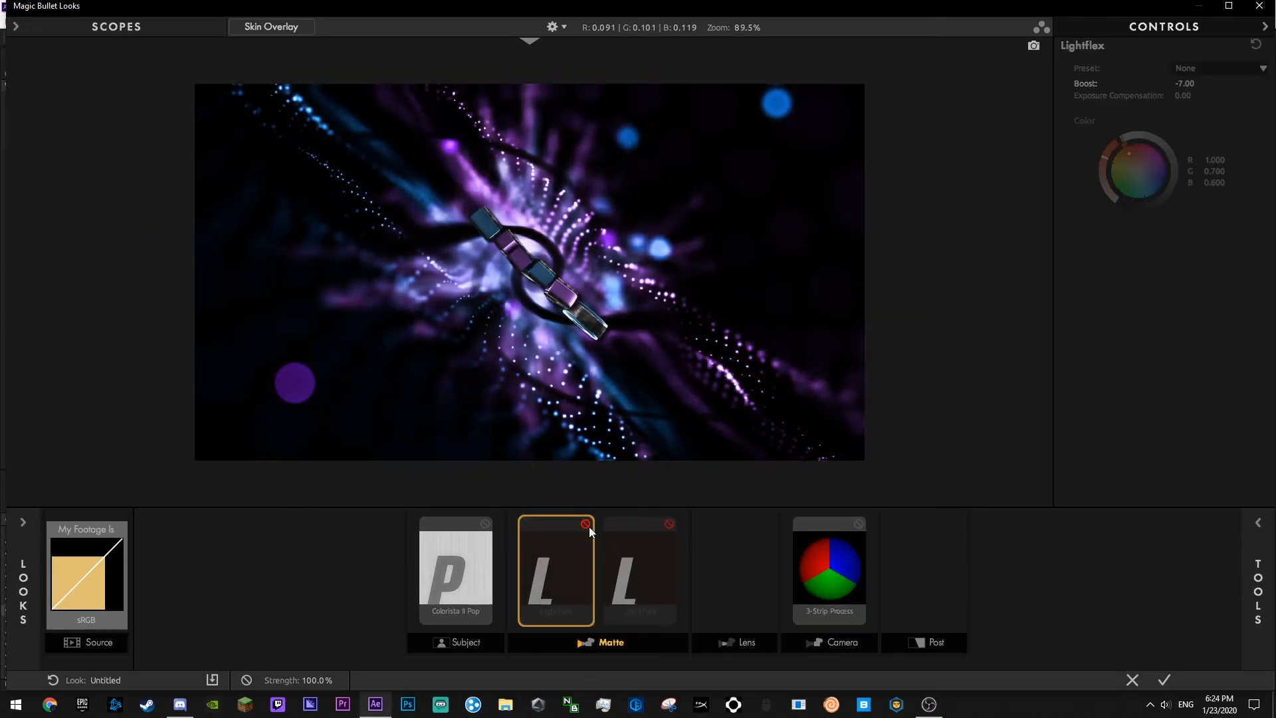
left_click(640, 544)
left_click(840, 565)
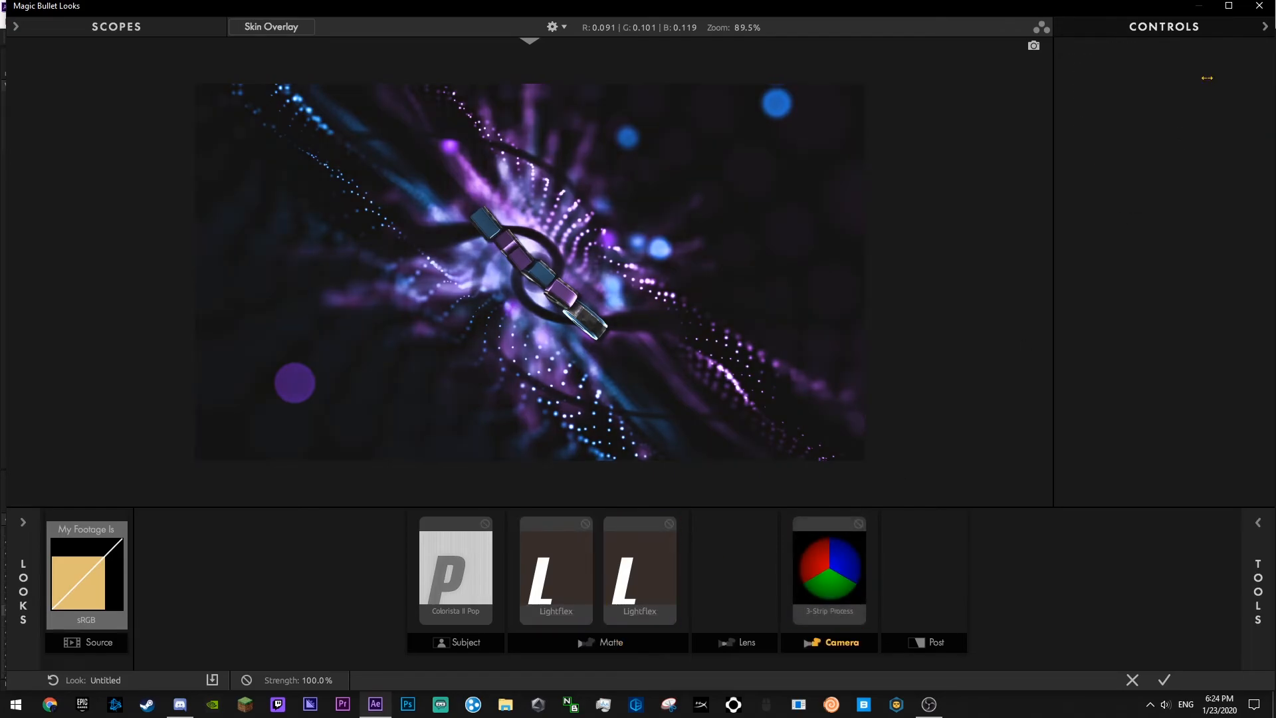
left_click_drag(1181, 87, 1171, 87)
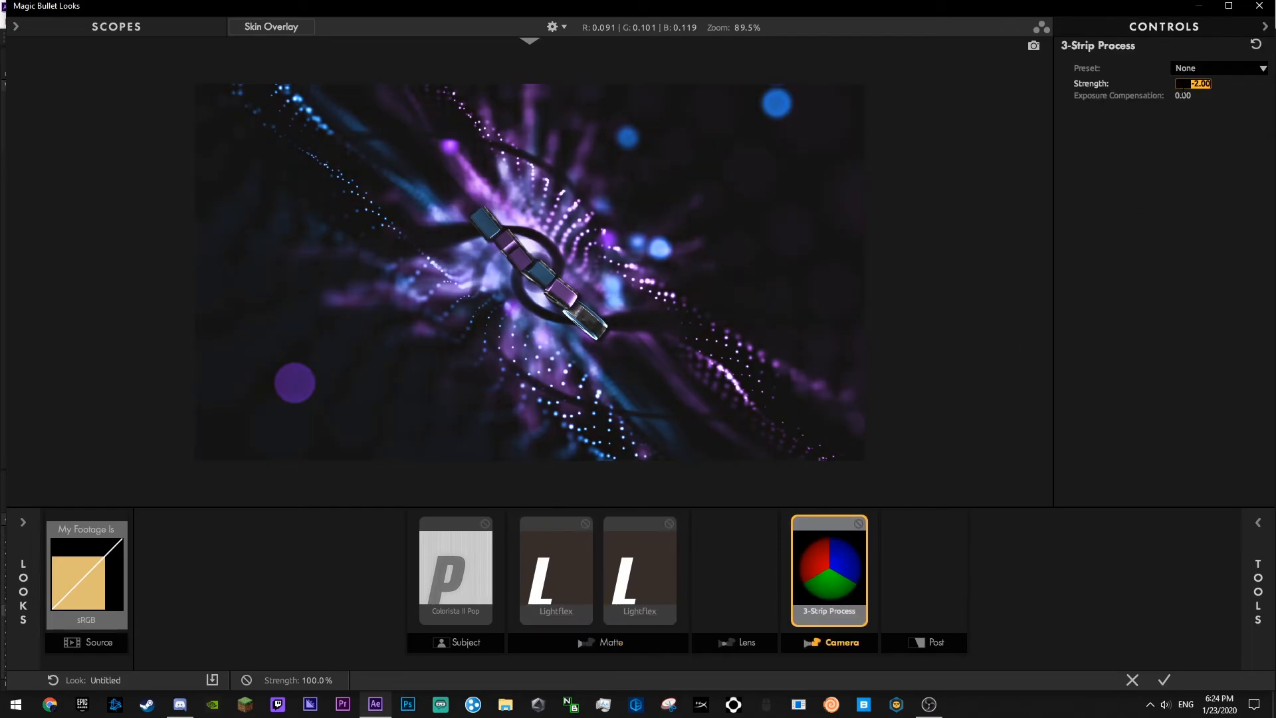
- Set the boost of both Lightflex tools to -8
left_click(570, 574)
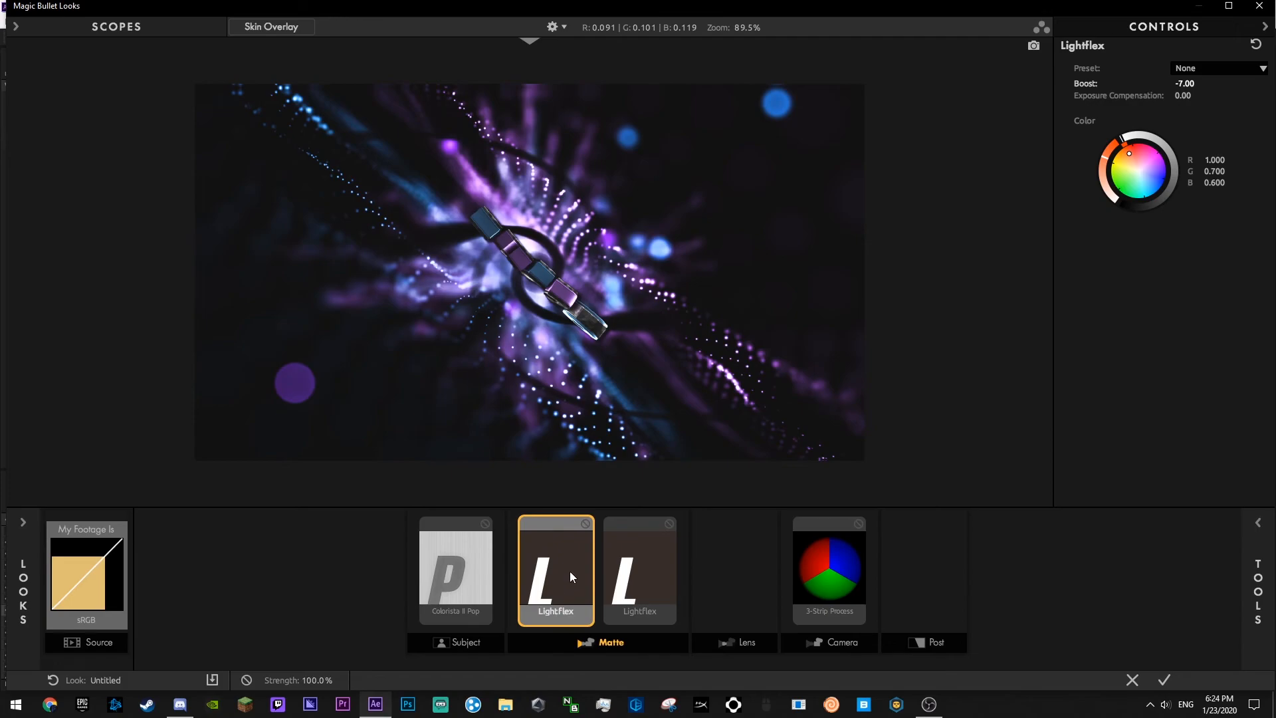
left_click(1191, 83)
type("-8")
key("Return")
left_click(639, 571)
left_click(1189, 83)
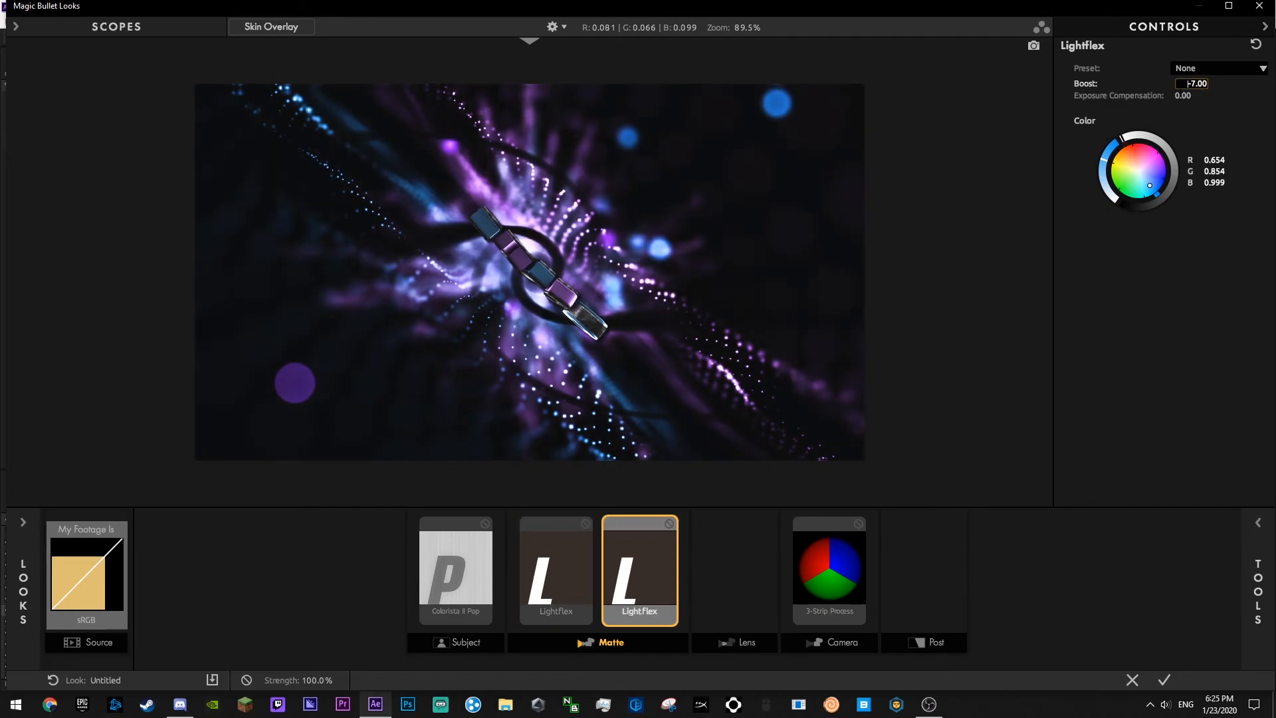
double_click(1190, 83)
type("-8")
left_click(719, 607)
- Set the Colorista II Pop tool's Pop amount to about +65.8% and its size to 95%
left_click(470, 581)
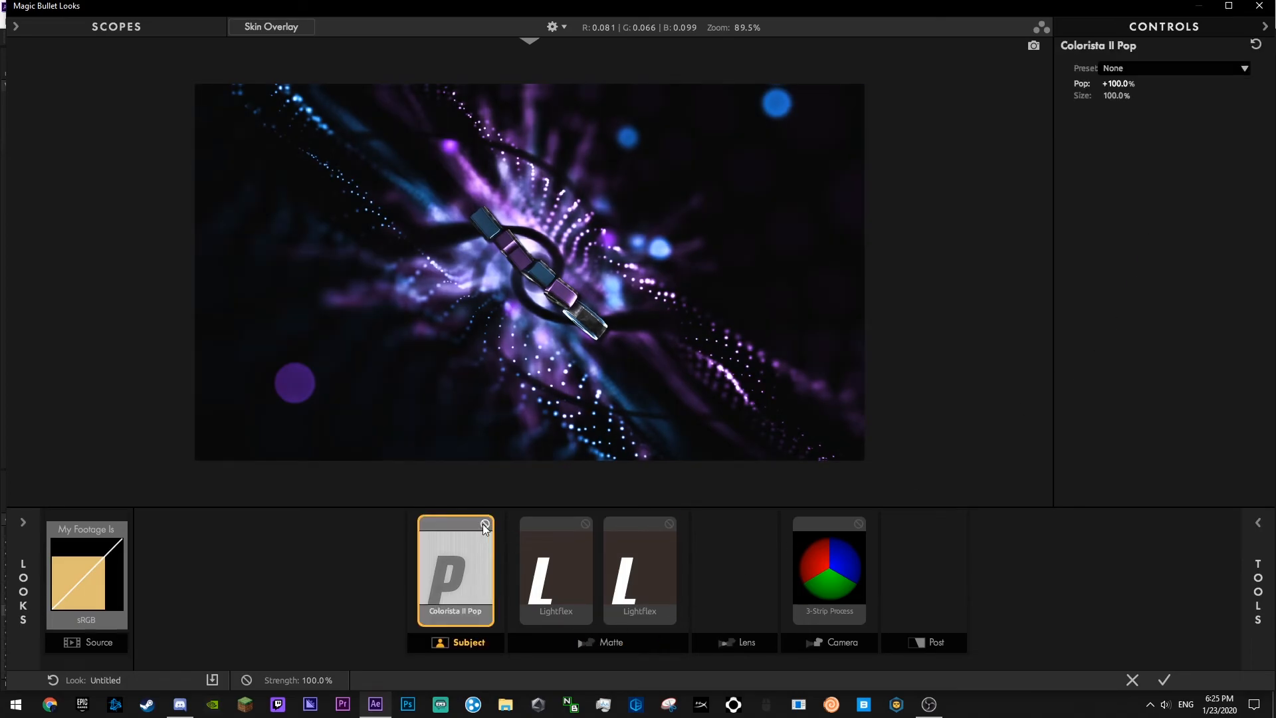
mouse_move(1118, 85)
left_mouse_down()
mouse_move(1081, 84)
mouse_move(1108, 99)
left_mouse_up()
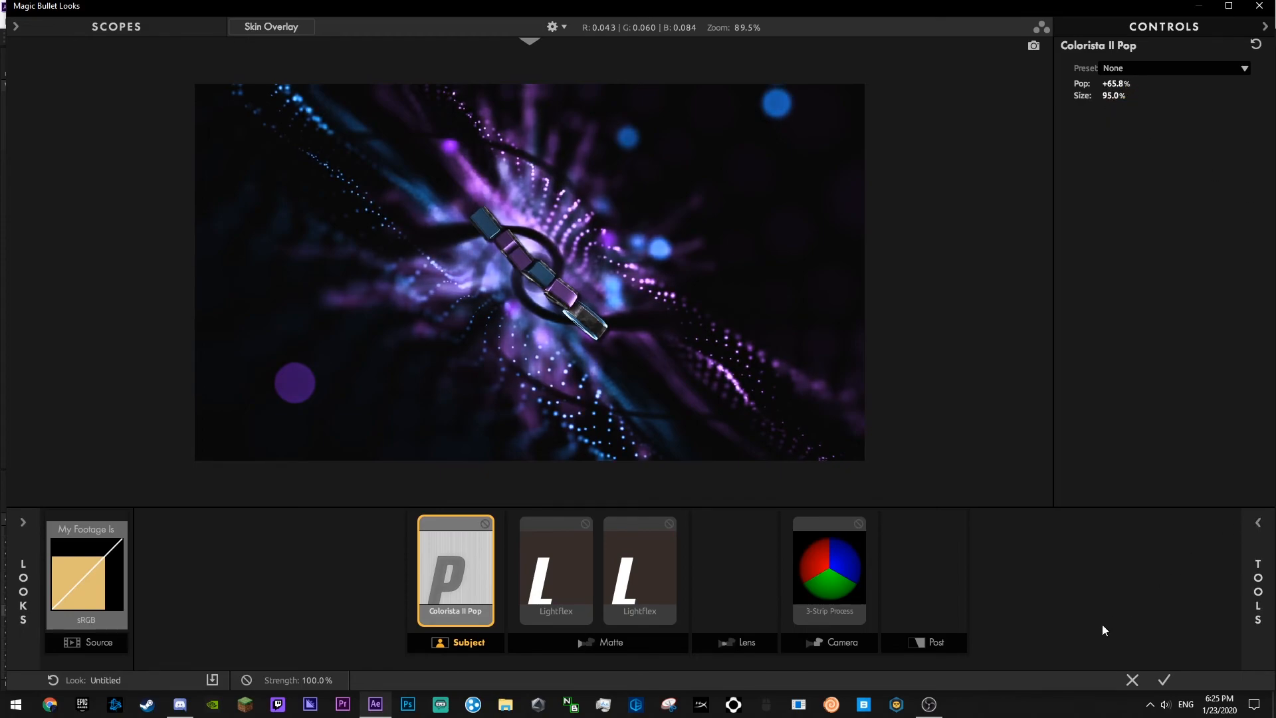
- Add the 4-Way Color, Curves and Spot Exposure tools to the look's Subject group
left_click(1253, 565)
left_click(583, 643)
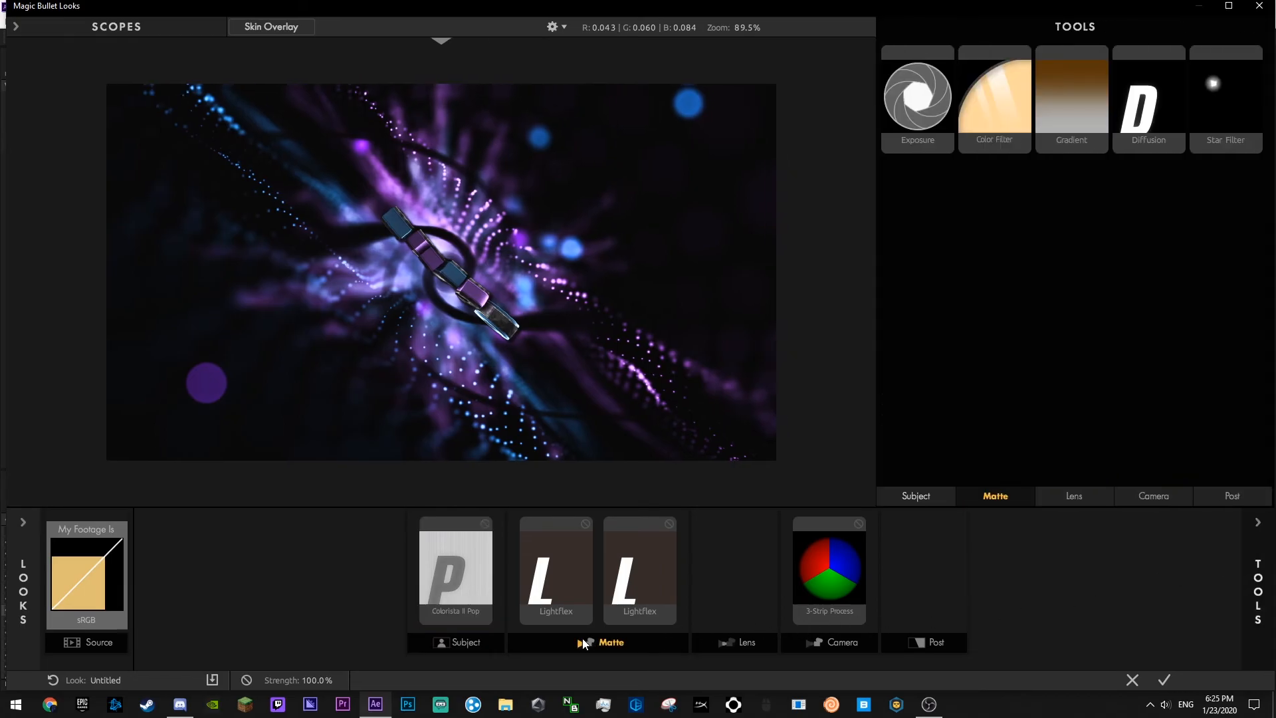
left_click(465, 643)
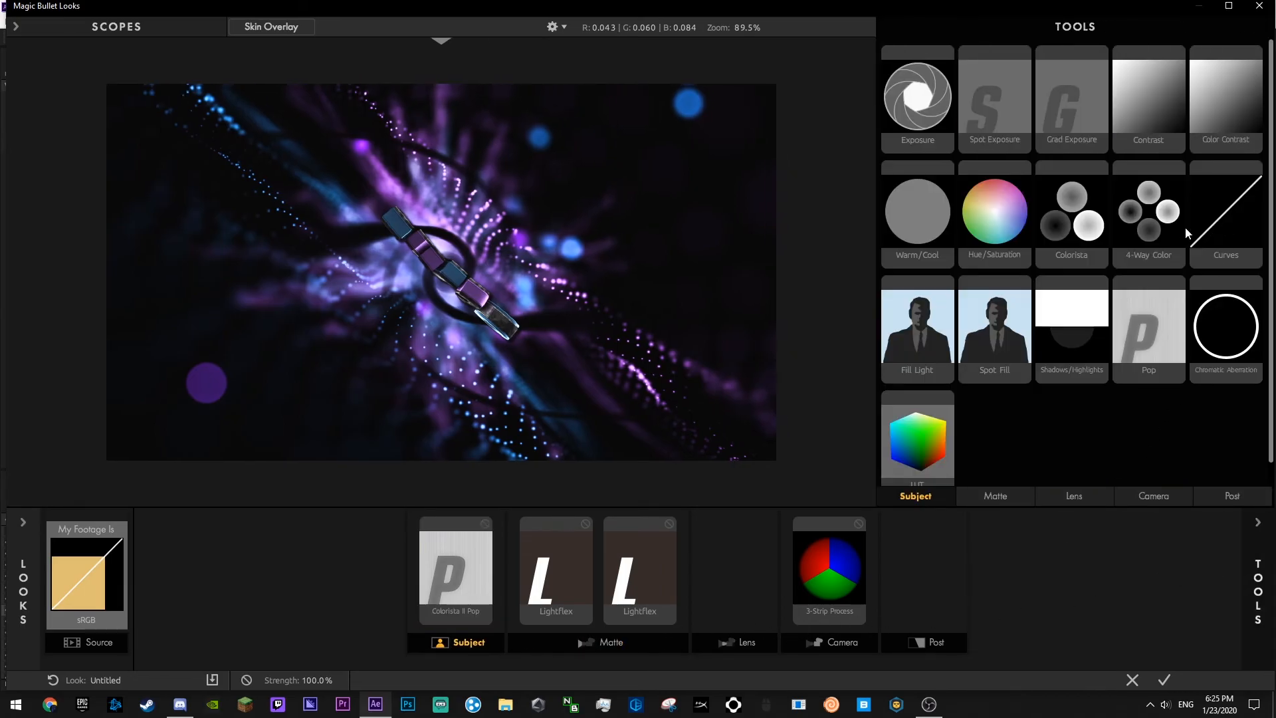
double_click(1147, 238)
double_click(1222, 219)
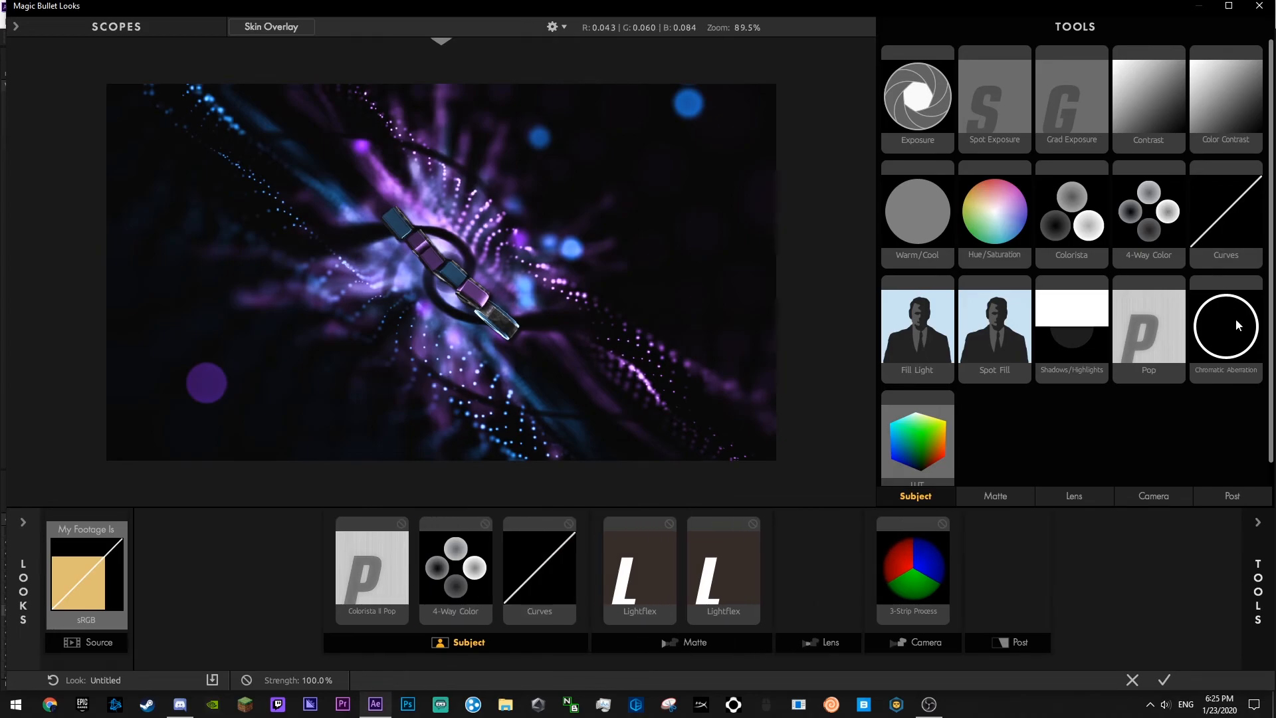
scroll(1133, 335, "down", 1)
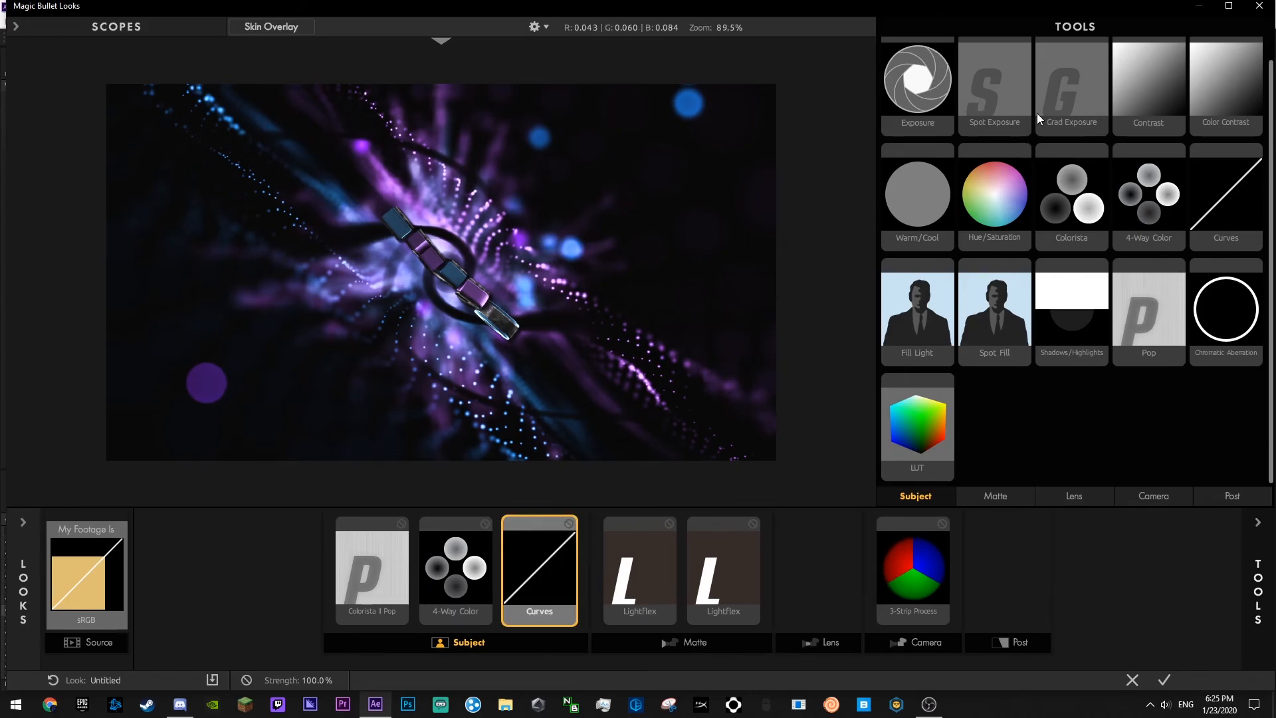
double_click(991, 105)
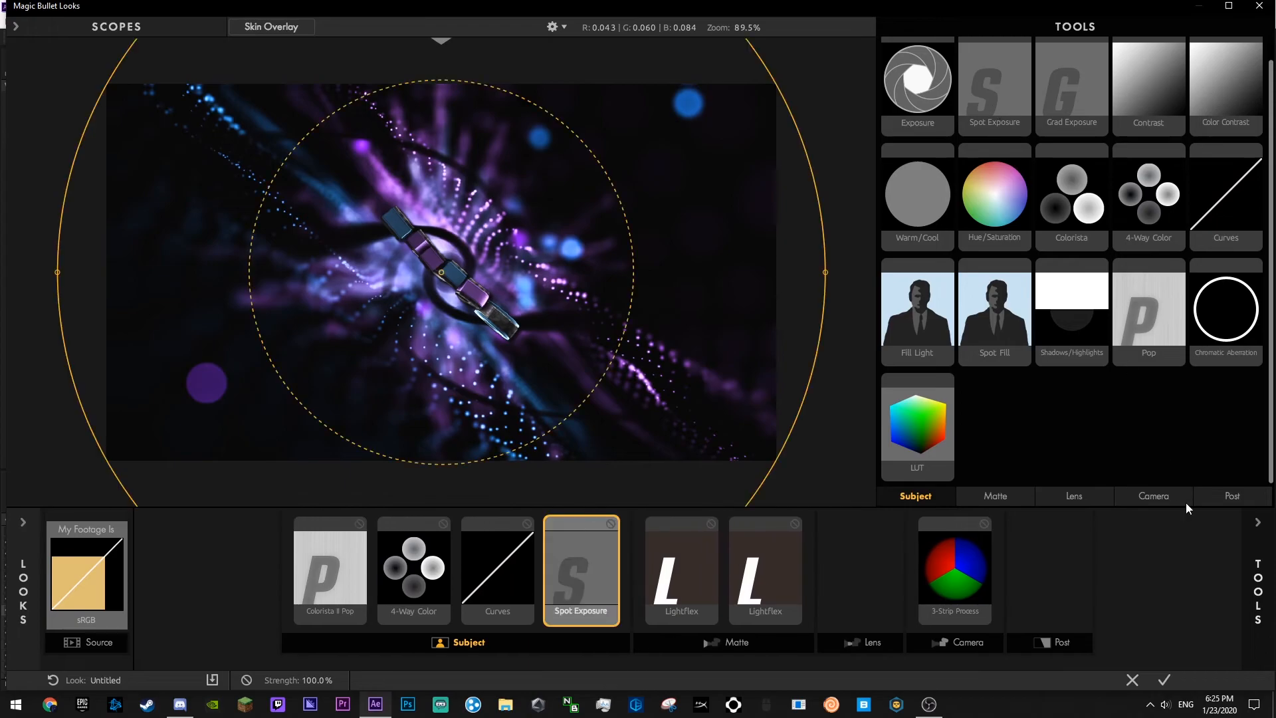
- Set the Spot Exposure tool's stops to +0.20 and compare the image with it off and on
left_click(1242, 568)
mouse_move(1129, 83)
left_mouse_down()
mouse_move(1170, 84)
mouse_move(1141, 84)
left_mouse_up()
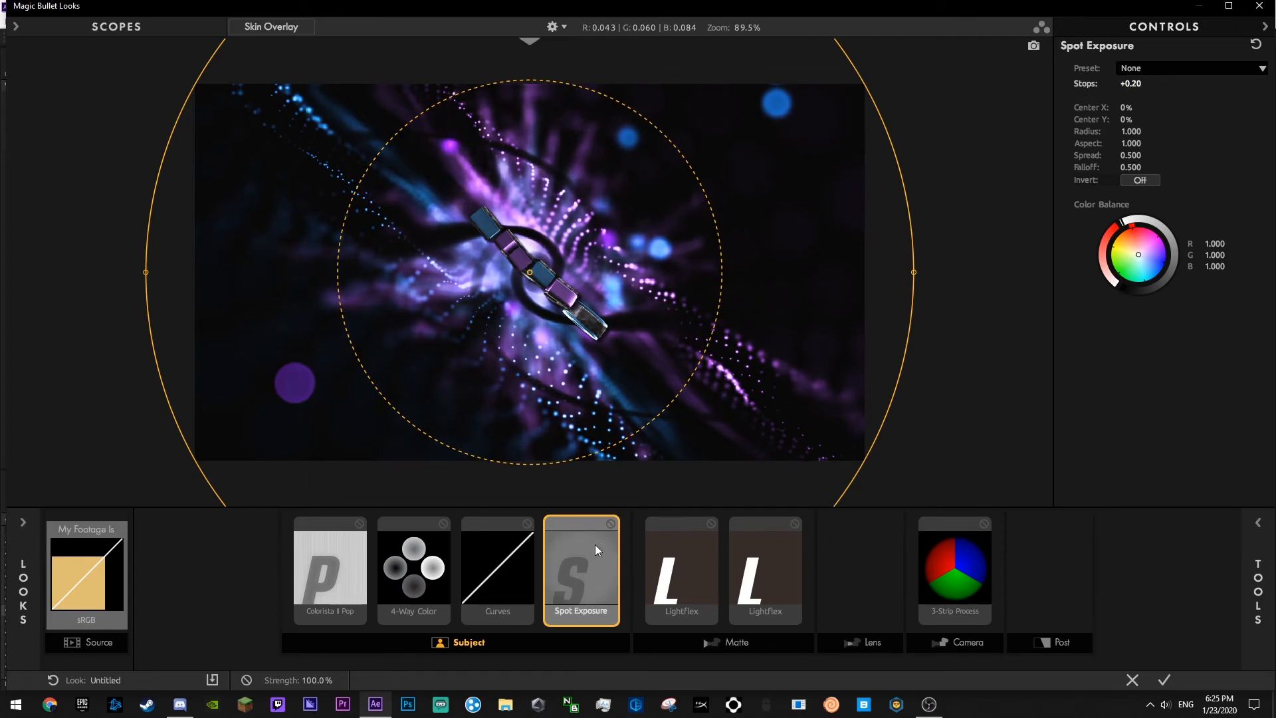
left_click(611, 524)
left_click(611, 524)
left_click(611, 524)
left_click(611, 524)
- Set the shadows saturation of the 4-Way Color tool to 0%
left_click(497, 572)
left_click(414, 560)
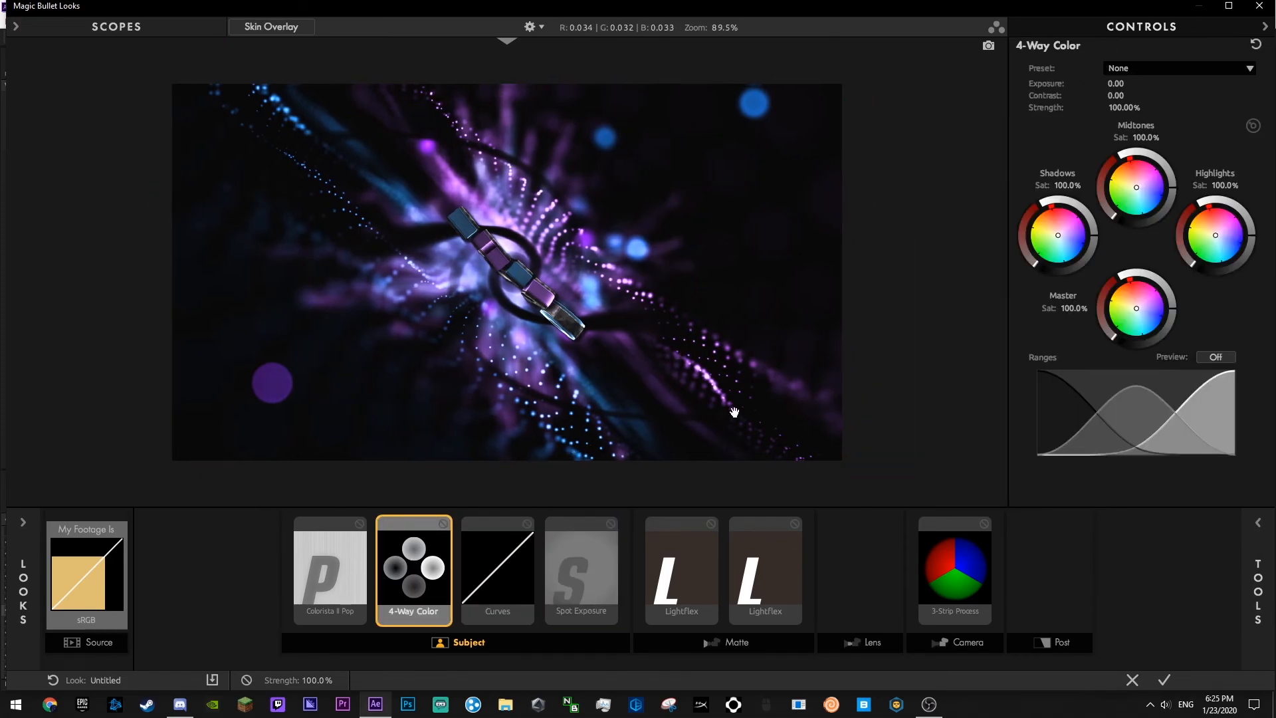
left_click_drag(1070, 187, 1023, 188)
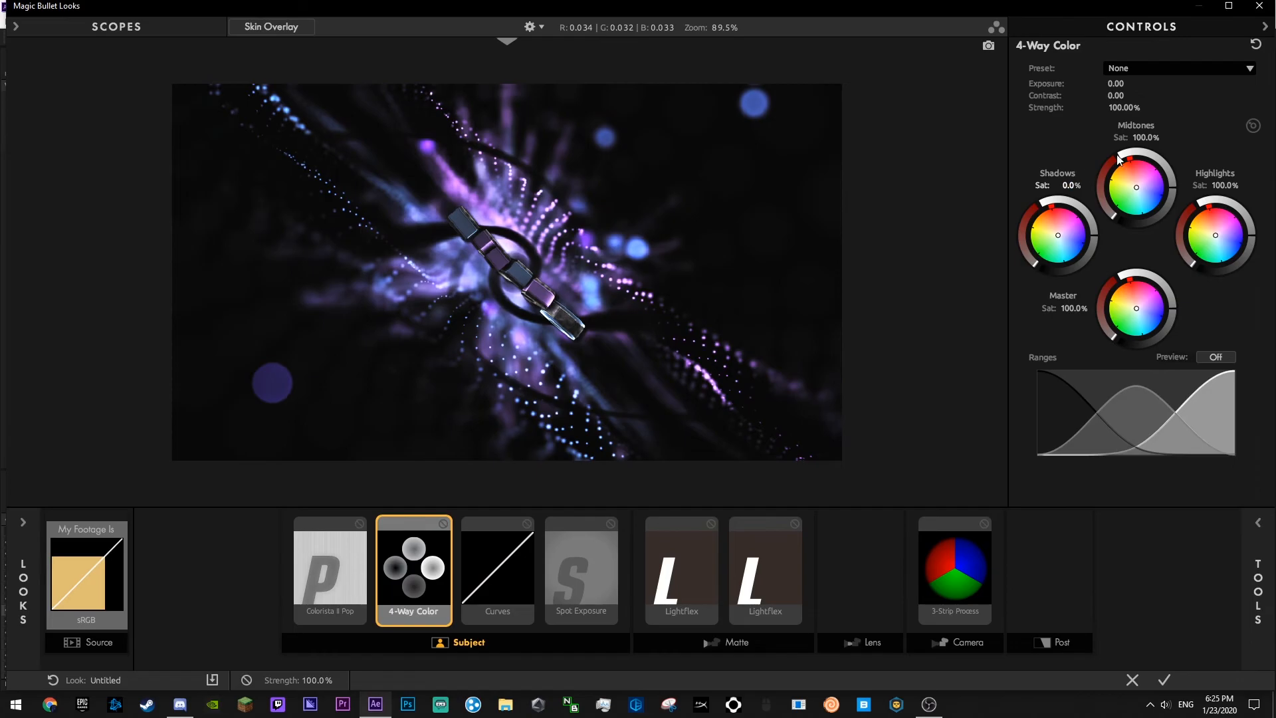
- Set the 4-Way Color tool's midtones saturation to 112.8% and narrow its shadow and highlight ranges
left_click_drag(1152, 135, 1156, 135)
left_click_drag(1124, 430, 1097, 393)
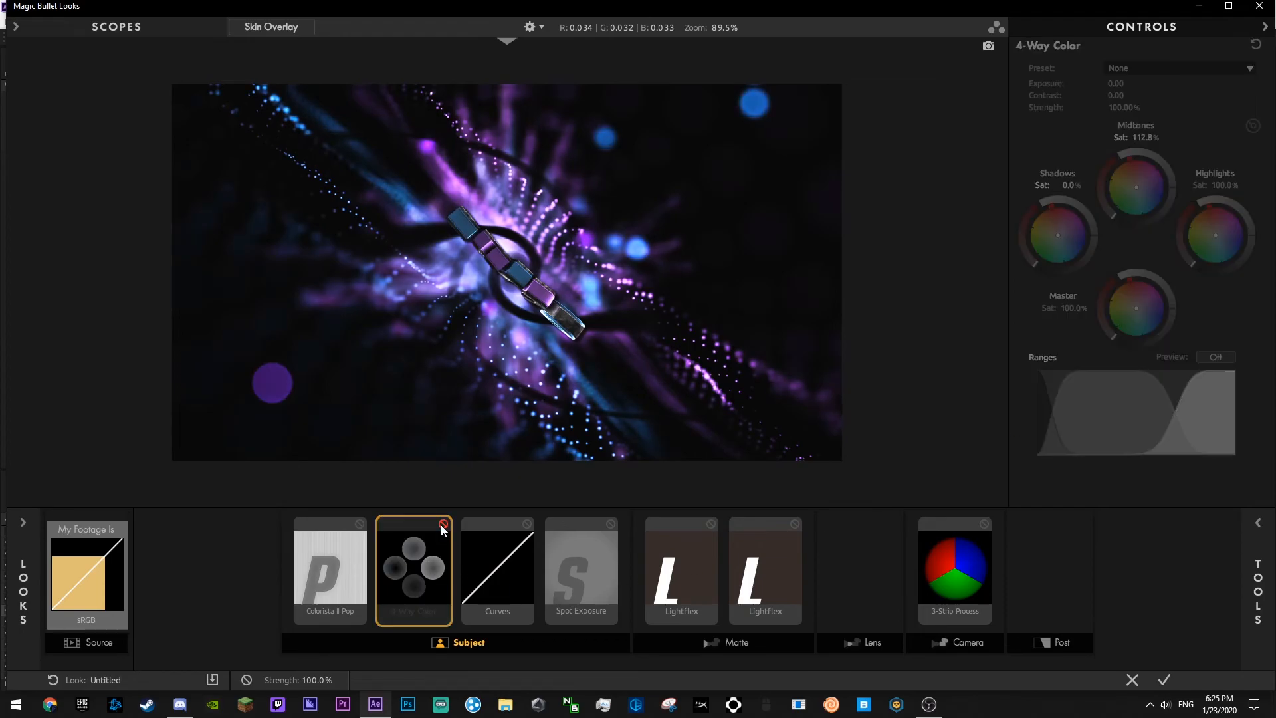
- Nudge the shadow ends of the Curves tool's color channels slightly and compare the image with the tool off and on
left_click(483, 554)
left_click(1056, 136)
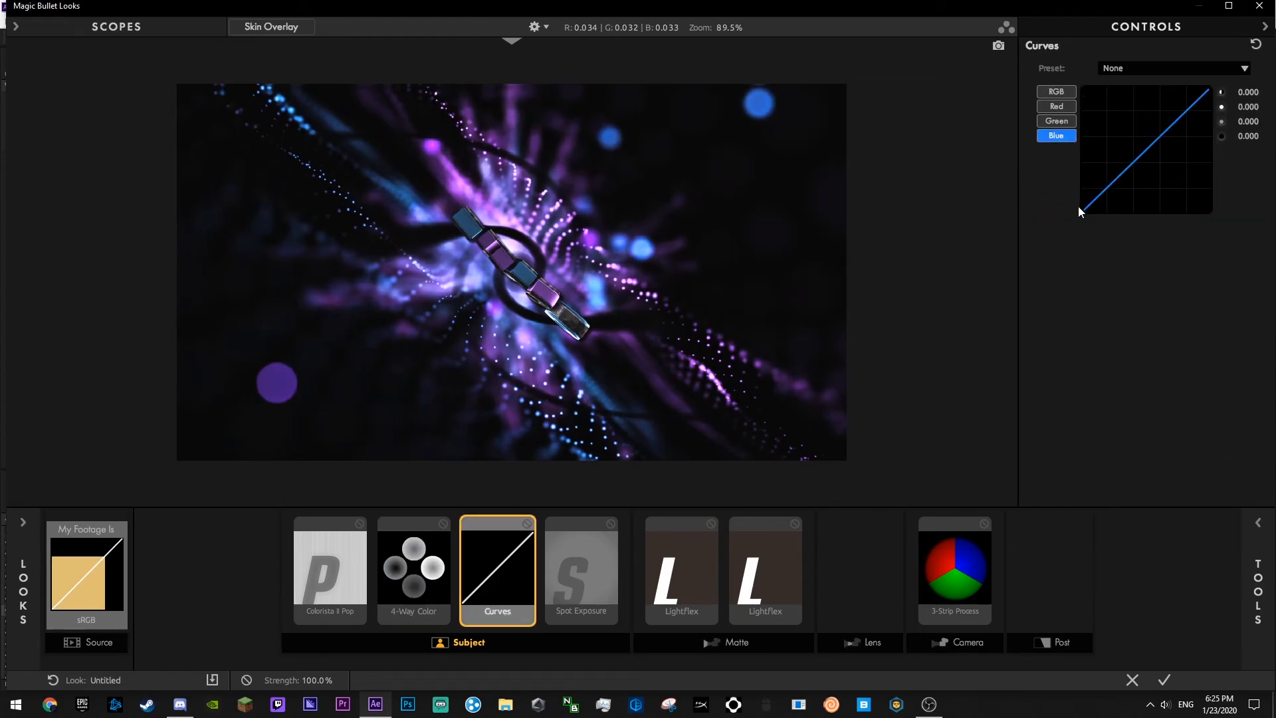
left_click(1057, 121)
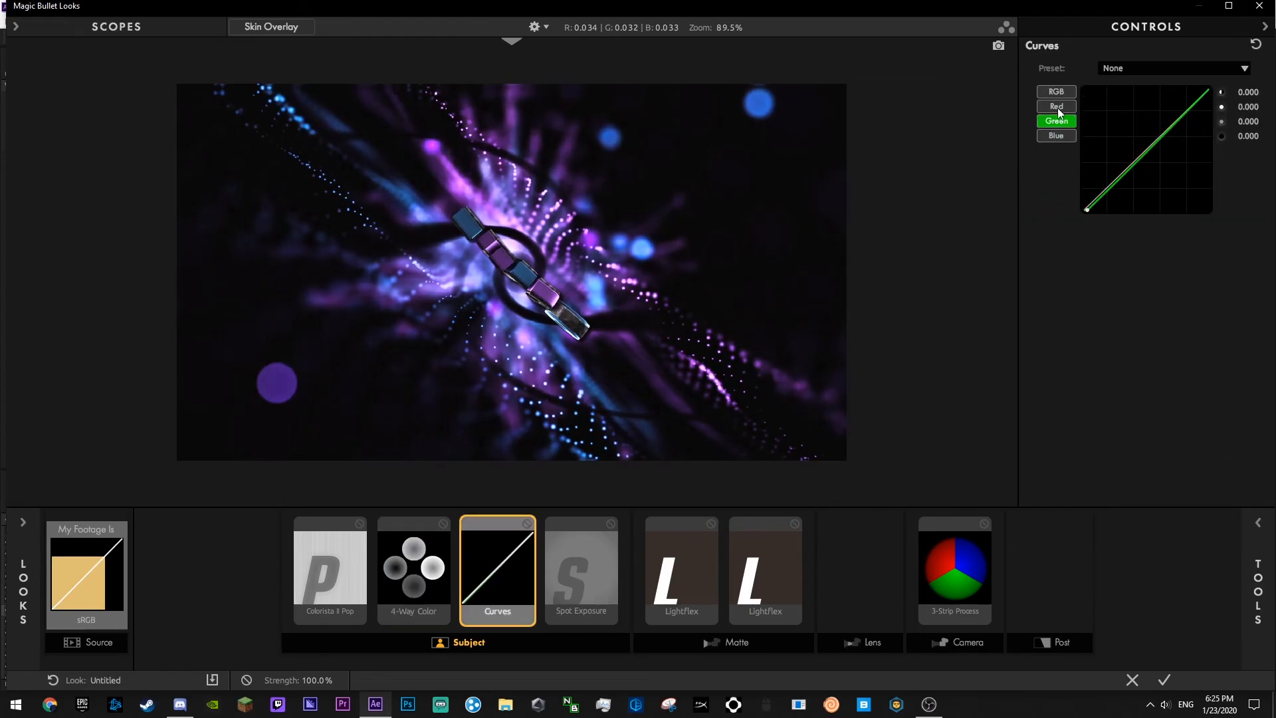
left_click(1063, 109)
left_click_drag(1090, 210, 1087, 210)
left_click(1056, 121)
left_click(527, 524)
left_click(526, 524)
- Add two Diffusion tools to the look's Matte group
left_click(591, 567)
left_click(854, 612)
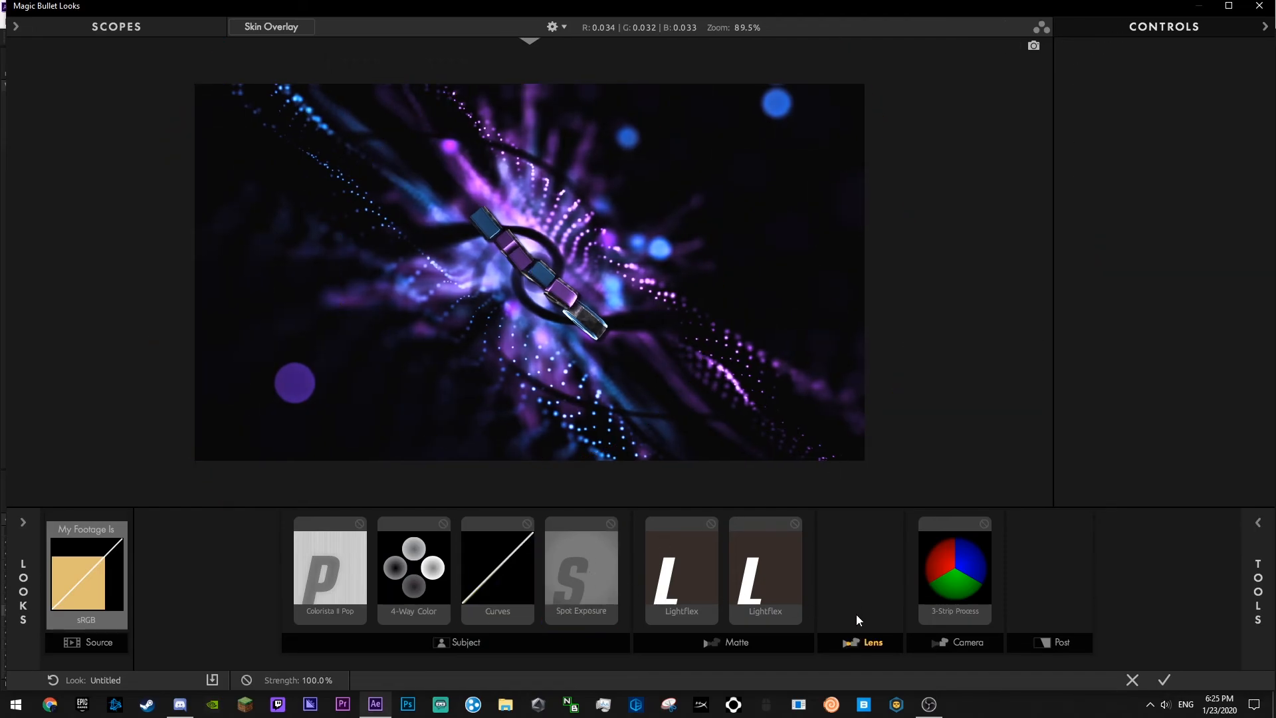
left_click(1258, 575)
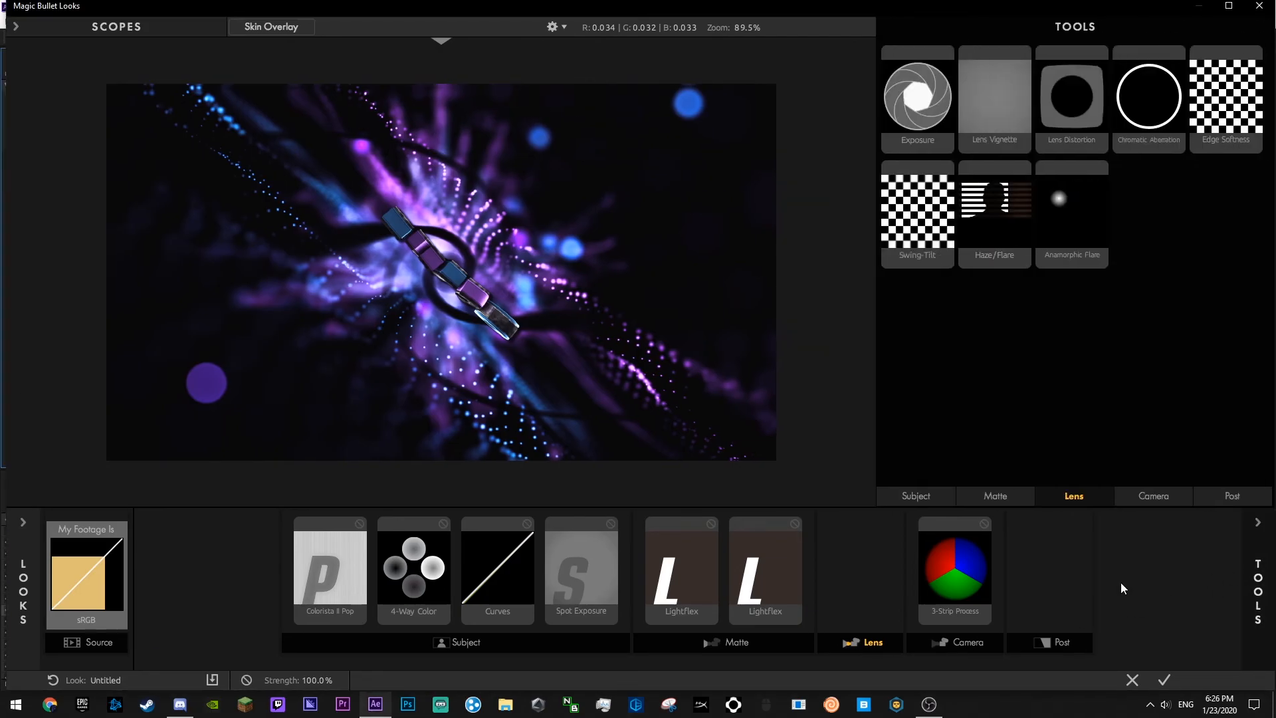
left_click(660, 644)
double_click(1159, 133)
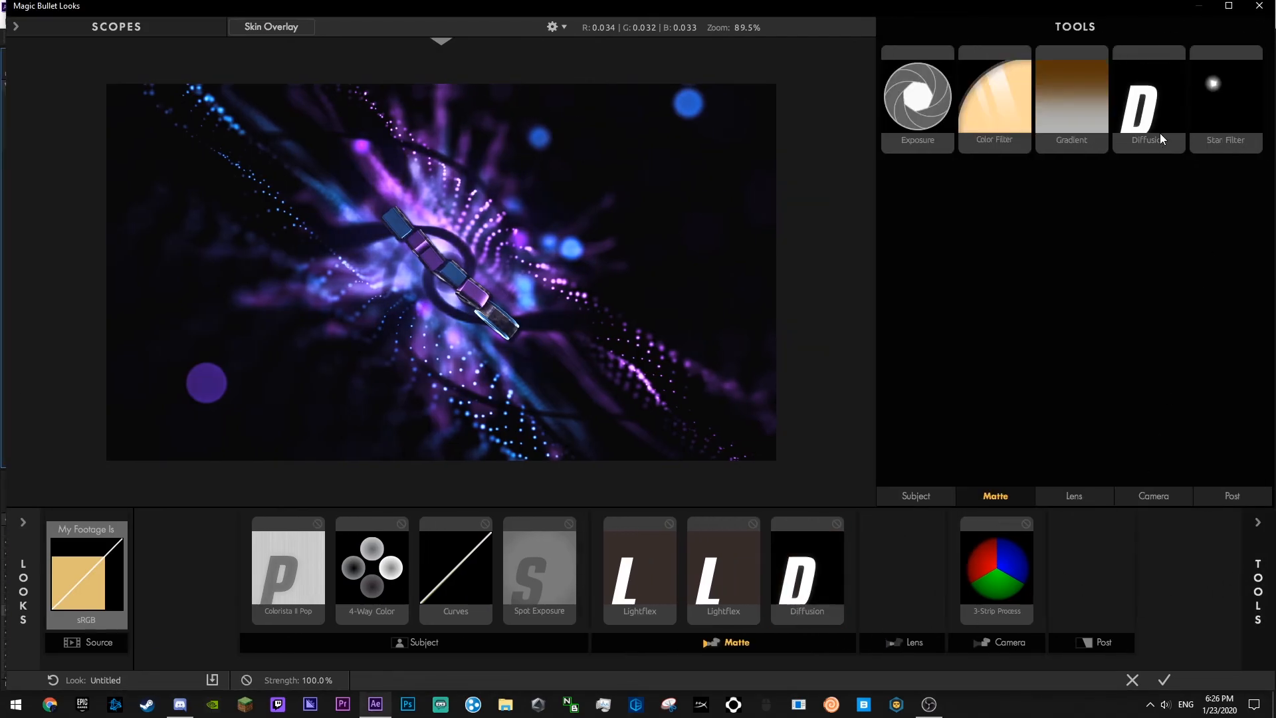
double_click(1154, 130)
left_click(1250, 577)
left_click(1253, 582)
left_click(1256, 586)
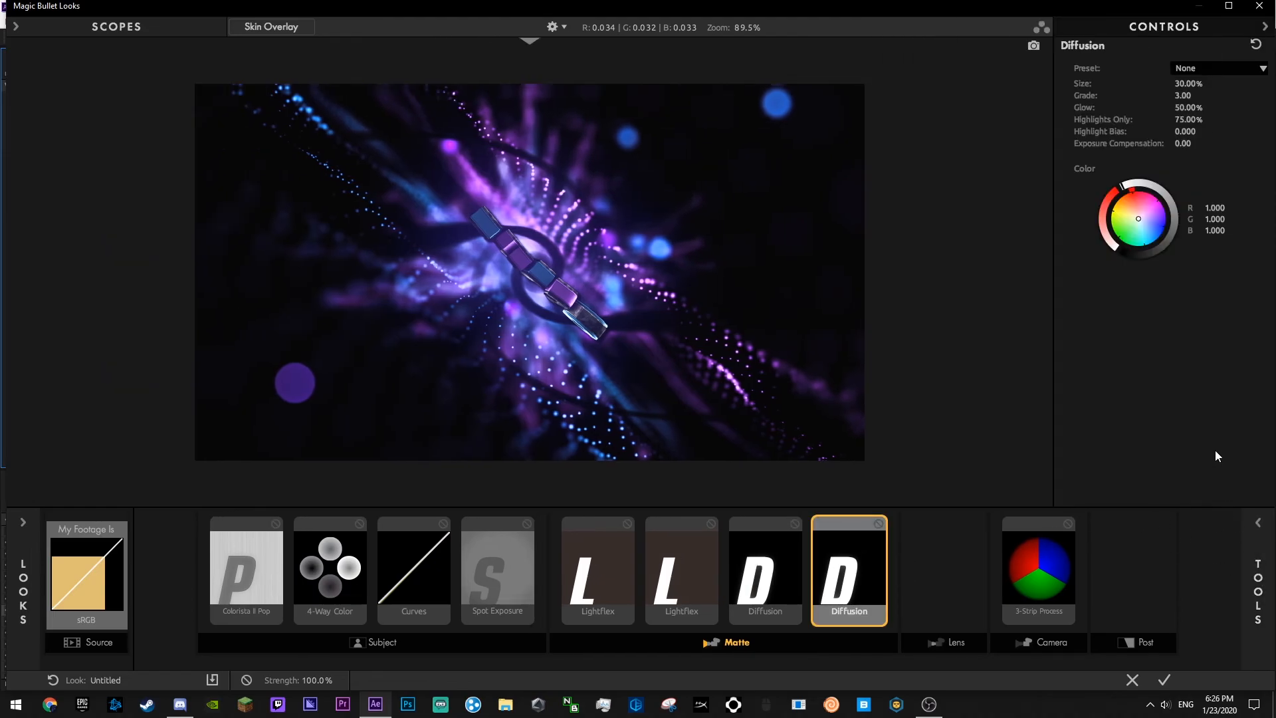
- Tint the first Diffusion tool light blue and set its size to 2.70% and grade to 2.25
left_click(761, 567)
left_click_drag(1145, 228, 1155, 230)
left_click_drag(1093, 101, 1169, 83)
left_click(840, 537)
left_click(765, 564)
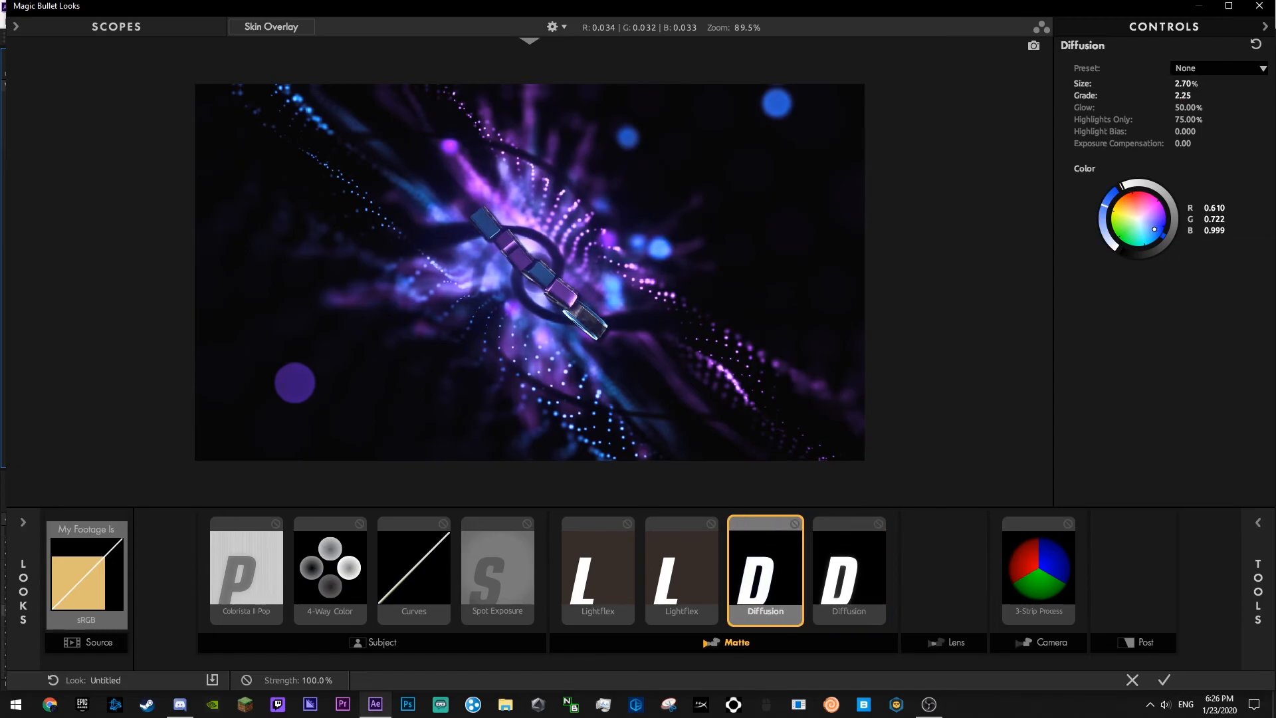
- Adjust the second Diffusion tool's size and grade, and compare the image with it off and on
mouse_move(1185, 85)
left_mouse_down()
mouse_move(1193, 96)
mouse_move(1199, 84)
mouse_move(1175, 96)
mouse_move(1204, 95)
left_mouse_up()
left_click(849, 544)
left_click(880, 525)
left_click(879, 525)
left_click(879, 524)
left_click(879, 524)
left_click(878, 525)
left_click(879, 525)
- Add a Star Filter to the Matte group with a boost of -4.20 and a threshold of 0.450
left_click(943, 591)
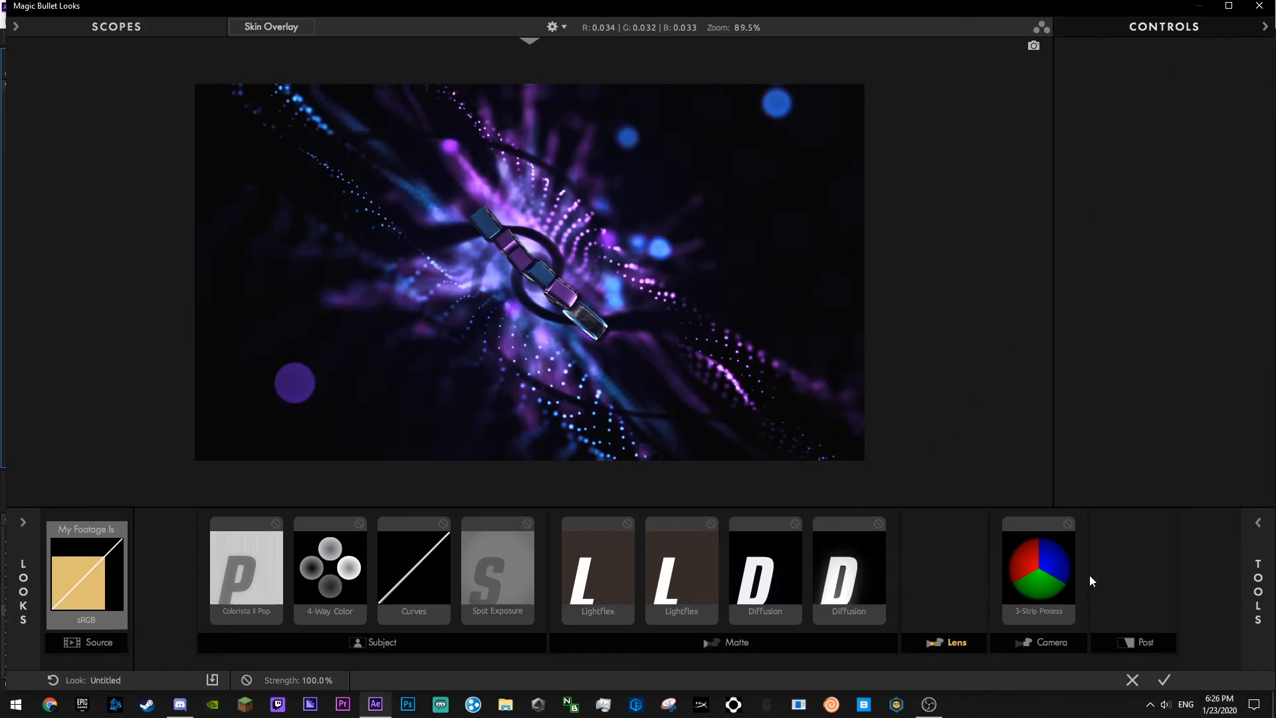
left_click(1260, 570)
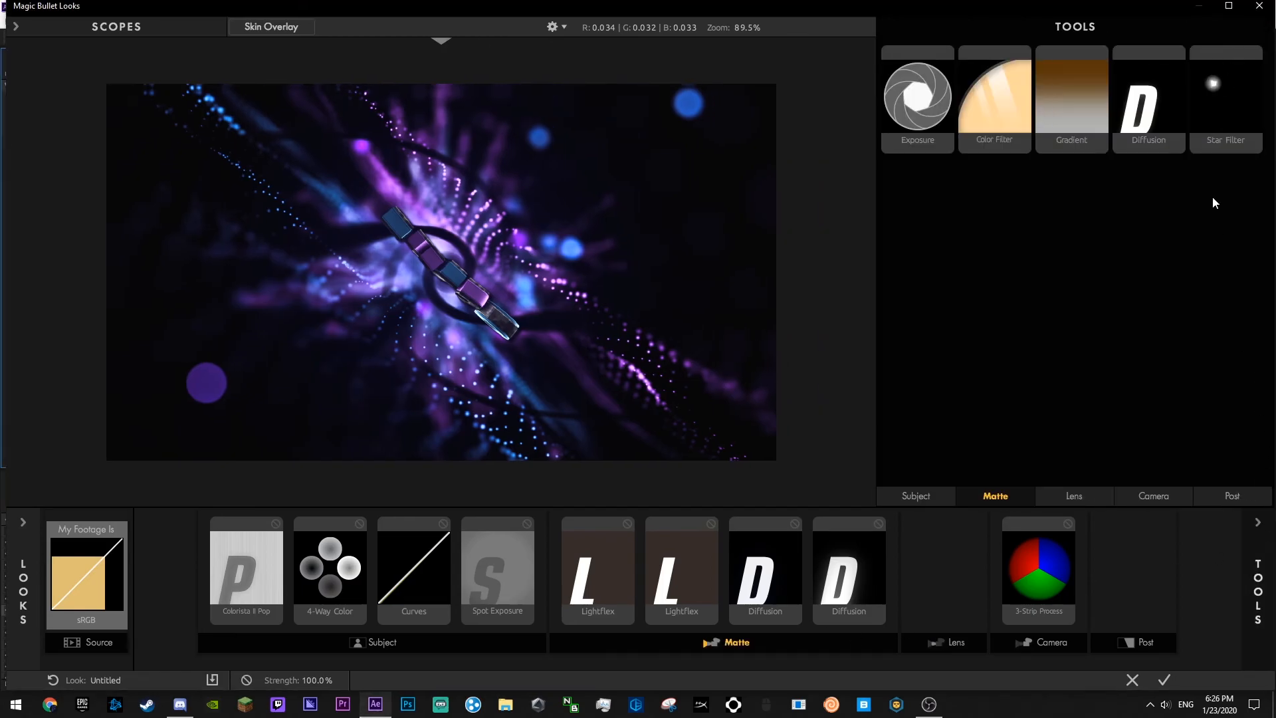
left_click(1204, 111)
left_click(1266, 561)
mouse_move(1182, 107)
left_mouse_down()
mouse_move(1123, 107)
mouse_move(1152, 107)
mouse_move(1130, 95)
mouse_move(1196, 95)
mouse_move(1178, 95)
left_mouse_up()
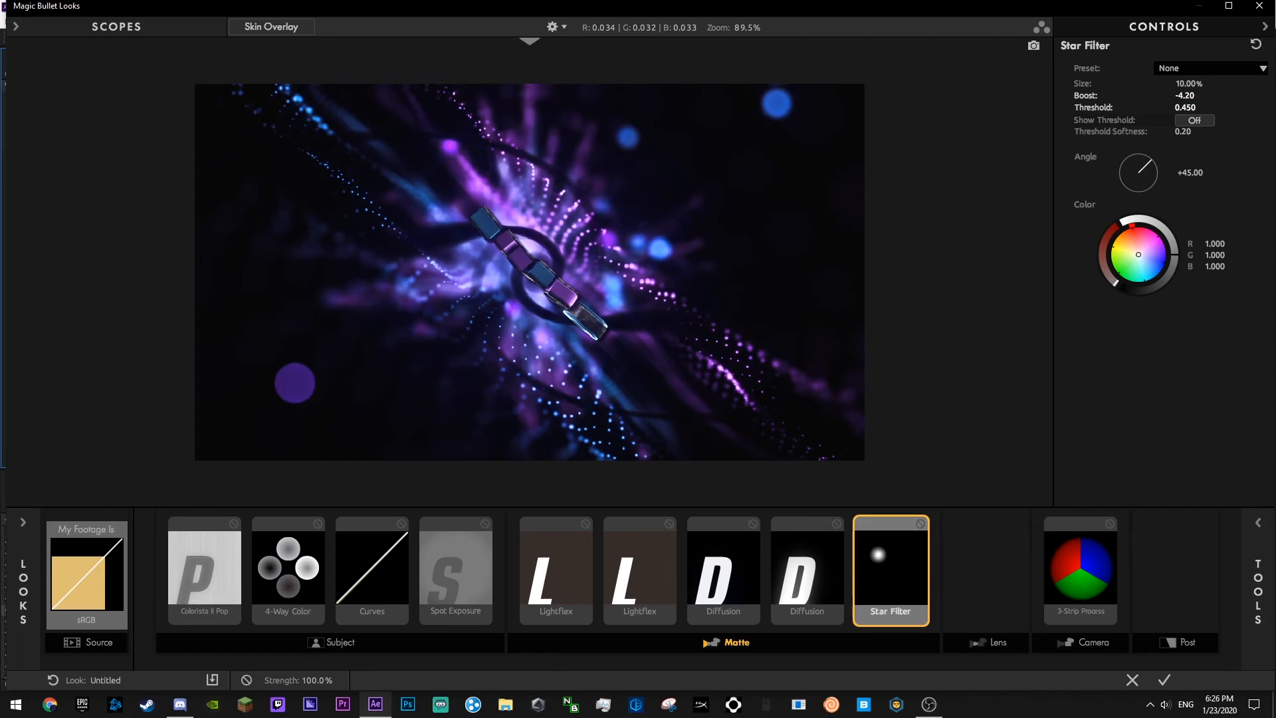
- Add a Lens Vignette to the Lens group with vignette 82.30%, highlights 0% and aspect 1.453
left_click(997, 592)
left_click(1254, 583)
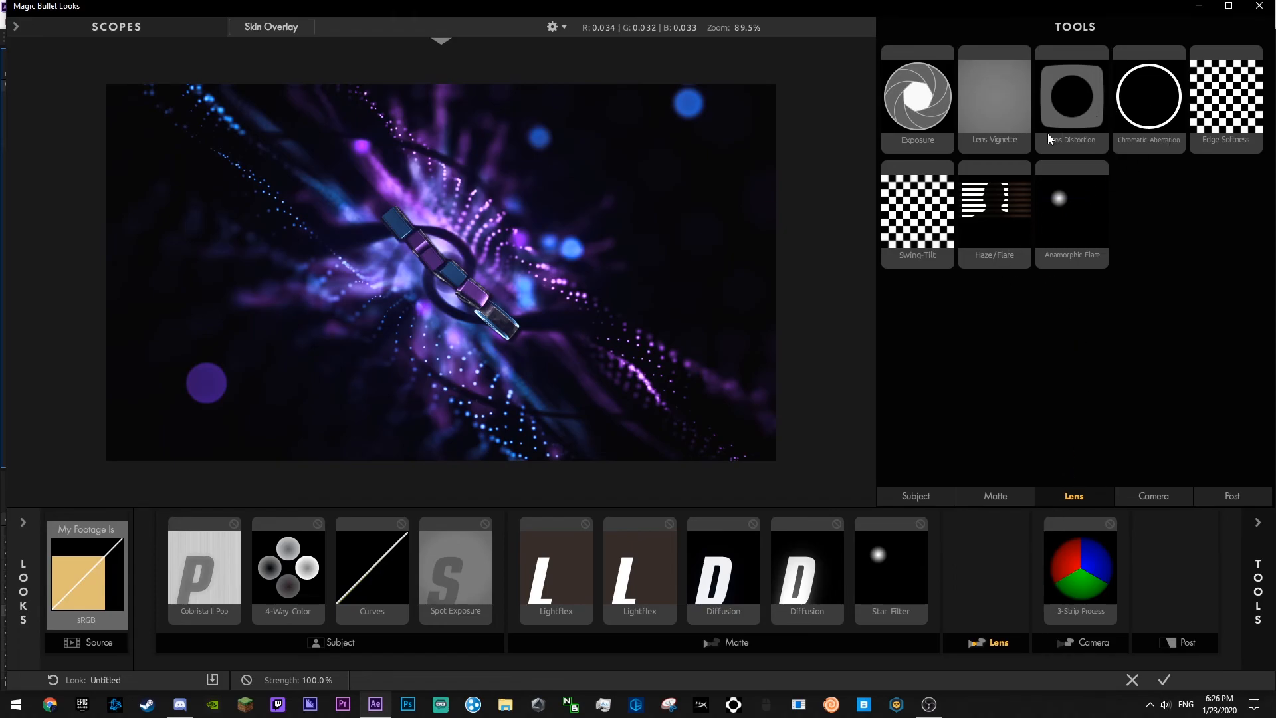
double_click(1006, 136)
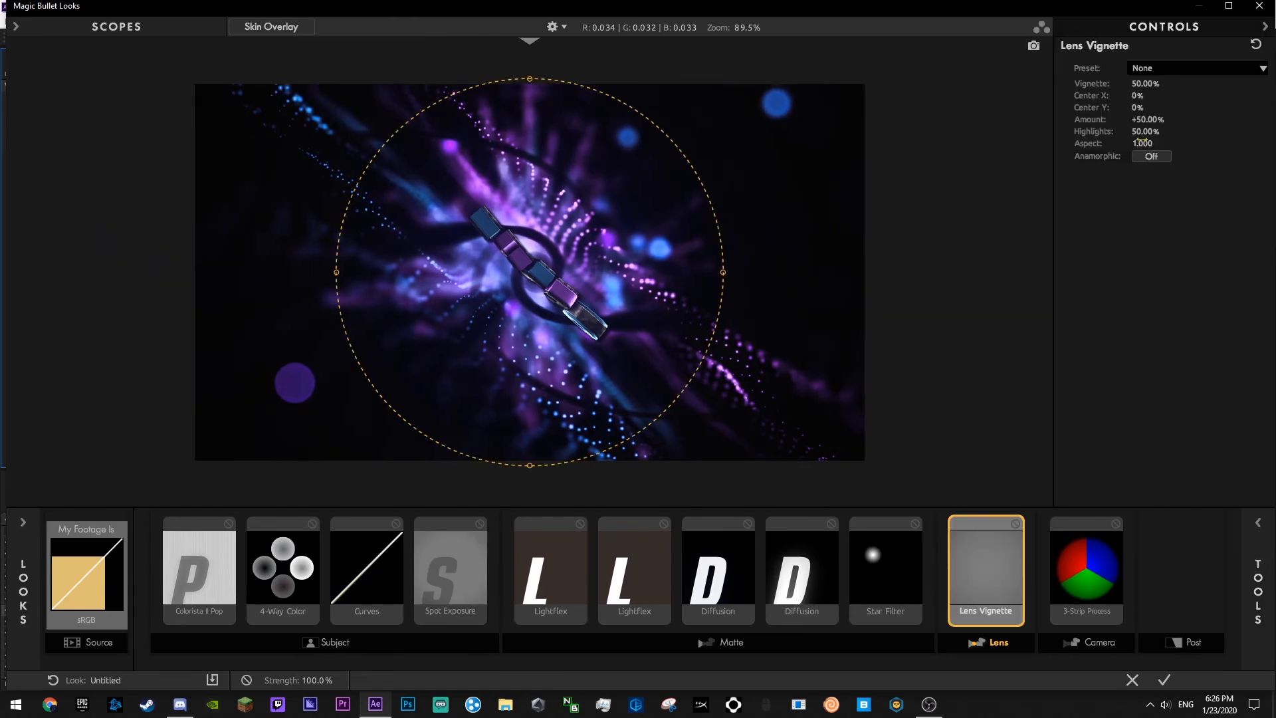
left_click_drag(1141, 85, 1144, 133)
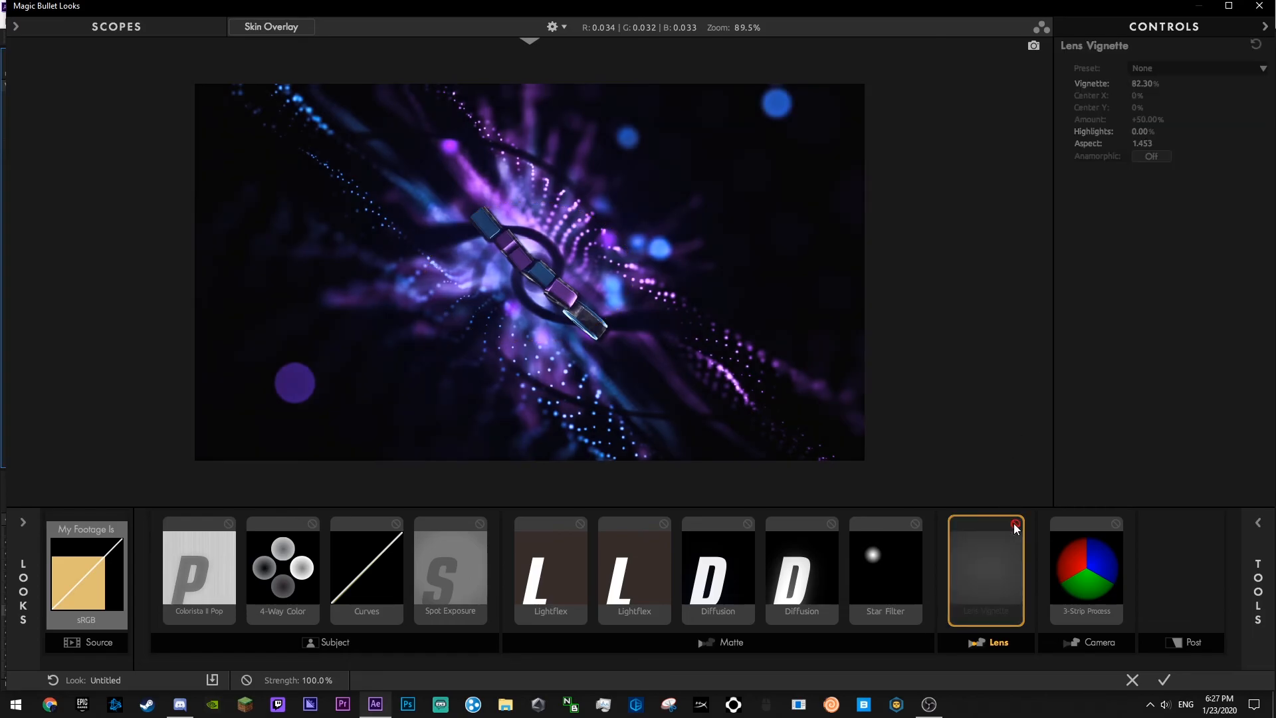
mouse_move(1145, 132)
left_mouse_down()
mouse_move(1211, 132)
mouse_move(1131, 132)
left_mouse_up()
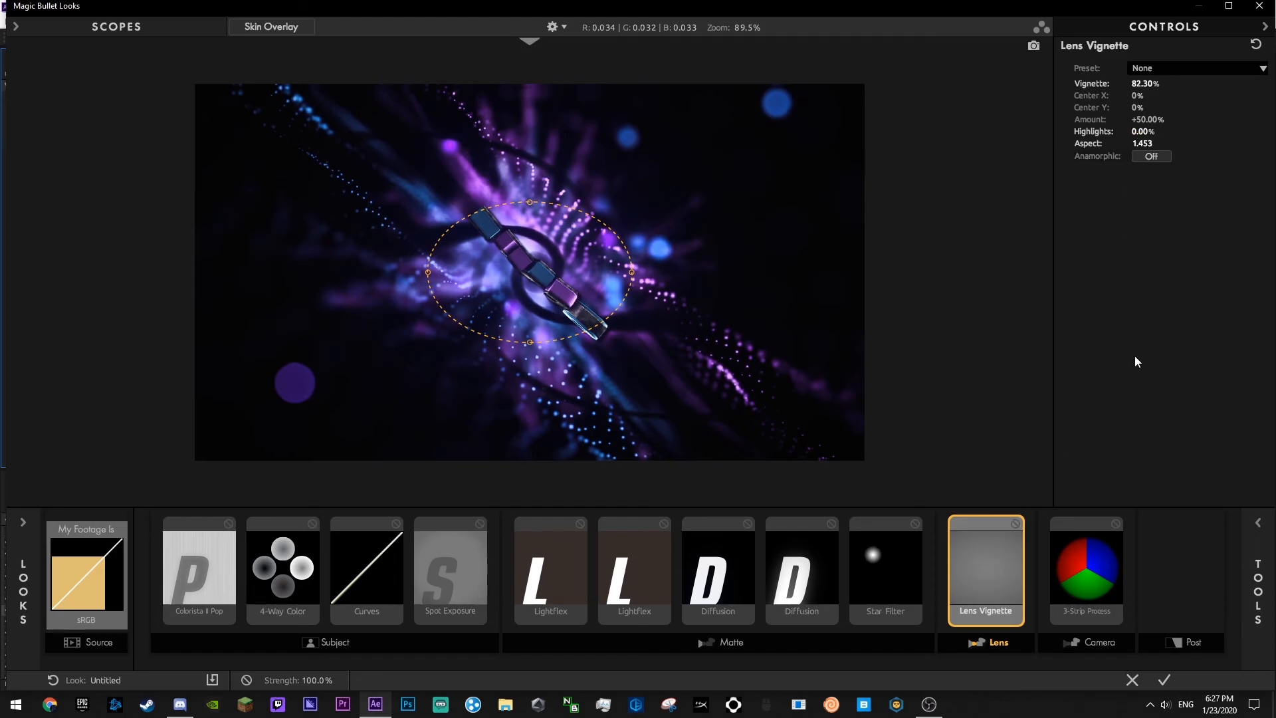
- Add a Haze/Flare tool to the Lens group with reach 100% and reflection exposure -2.70, and adjust its spillage, softness and exposure
left_click(1097, 650)
left_click(989, 646)
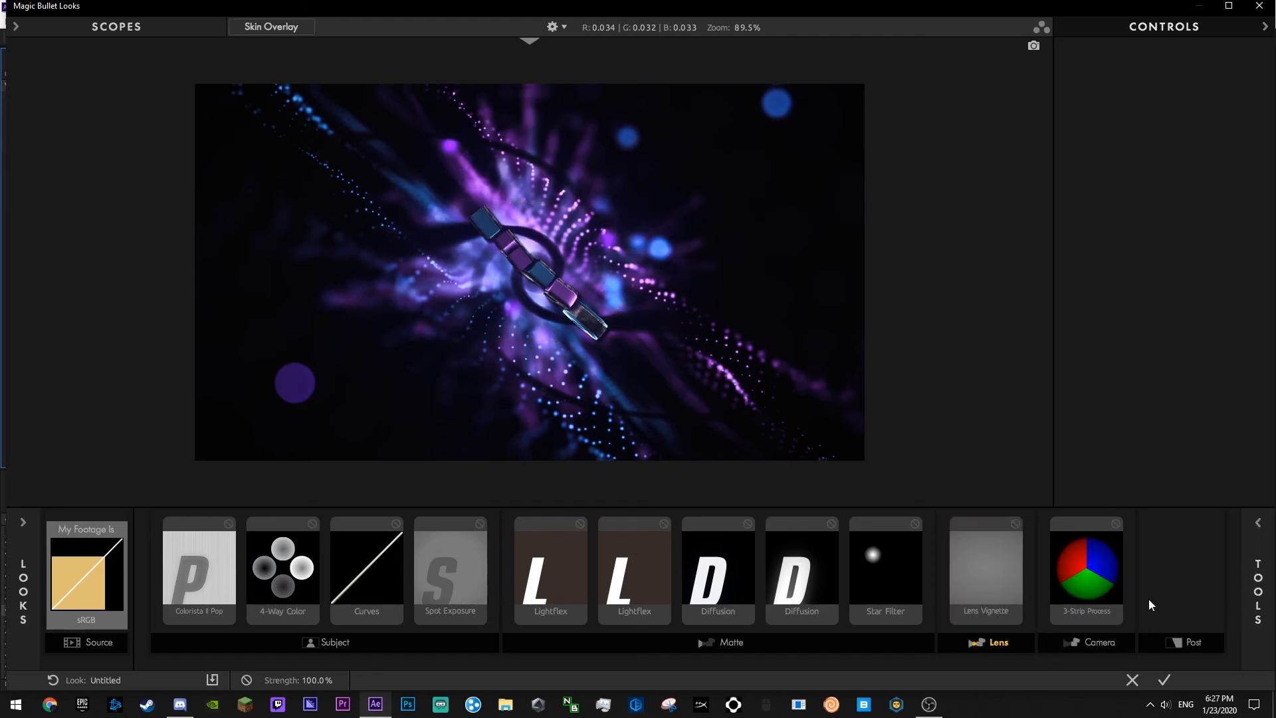
left_click(1258, 578)
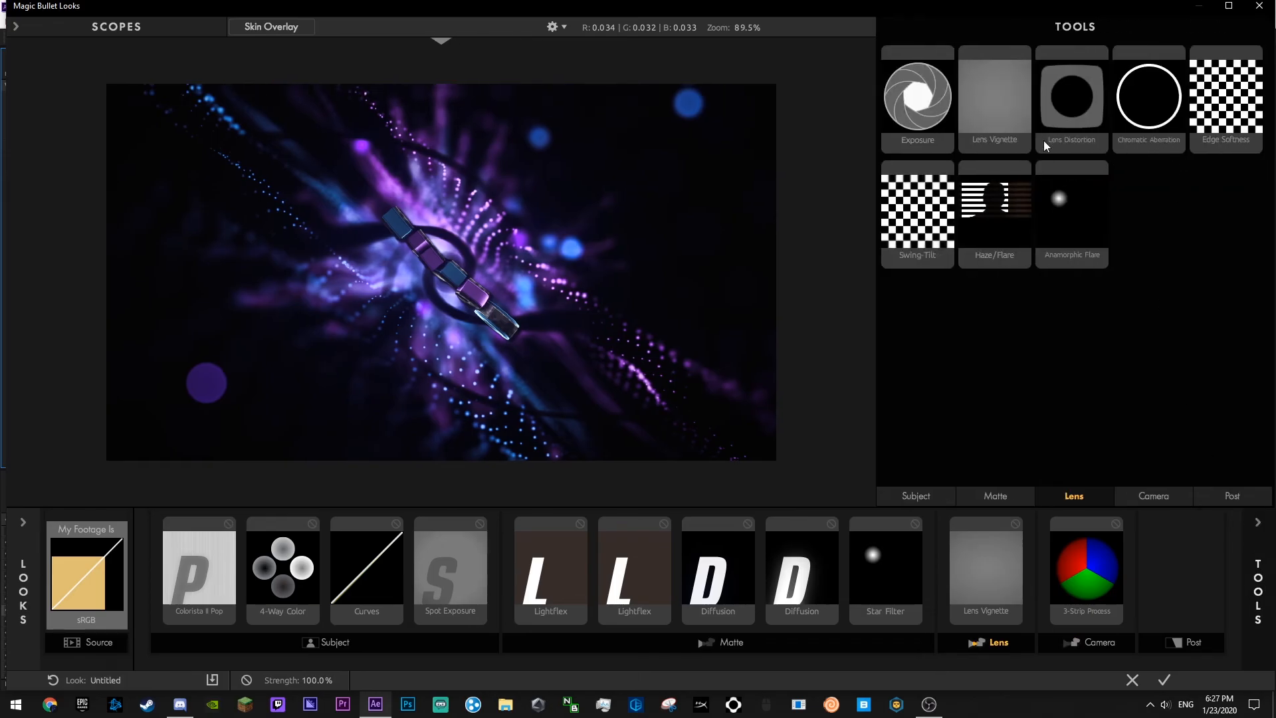
double_click(996, 252)
left_click(1263, 561)
left_click_drag(1171, 83, 1167, 131)
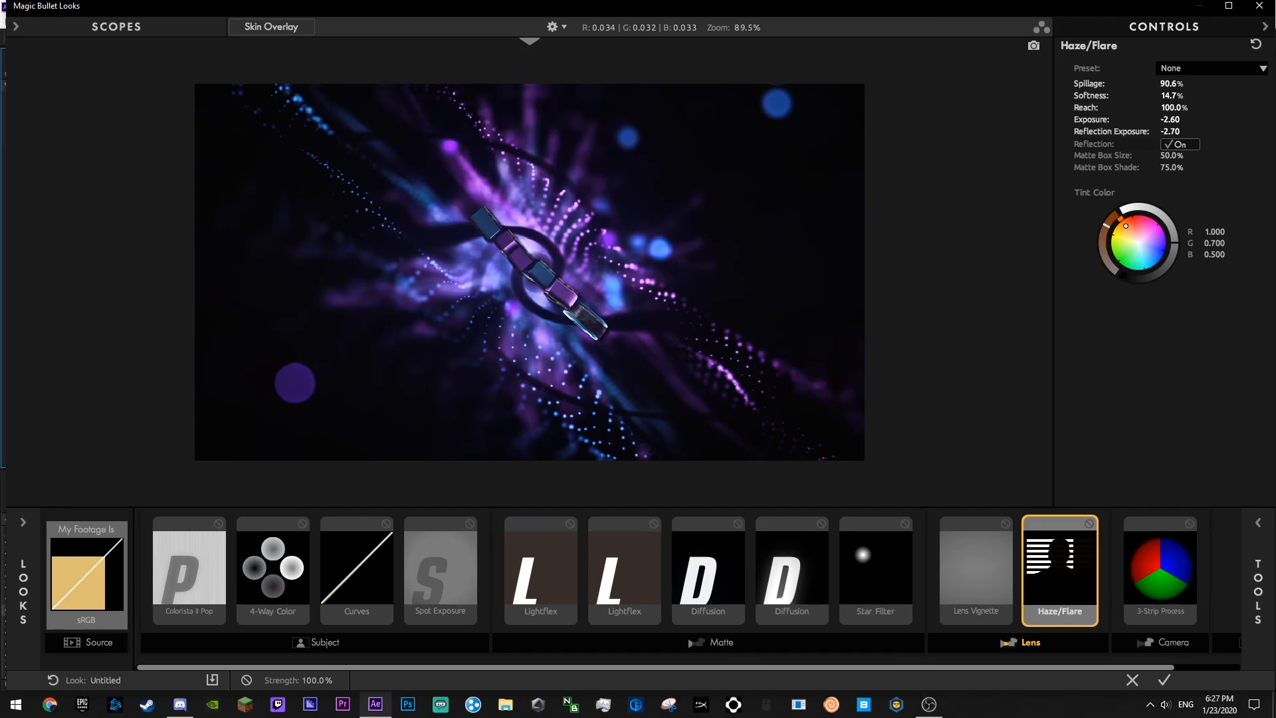
left_click_drag(1166, 122, 1178, 122)
left_click_drag(1171, 96, 1161, 84)
- Add a LUT tool to the Camera group and apply the Bloodbag LUT
left_click(1257, 584)
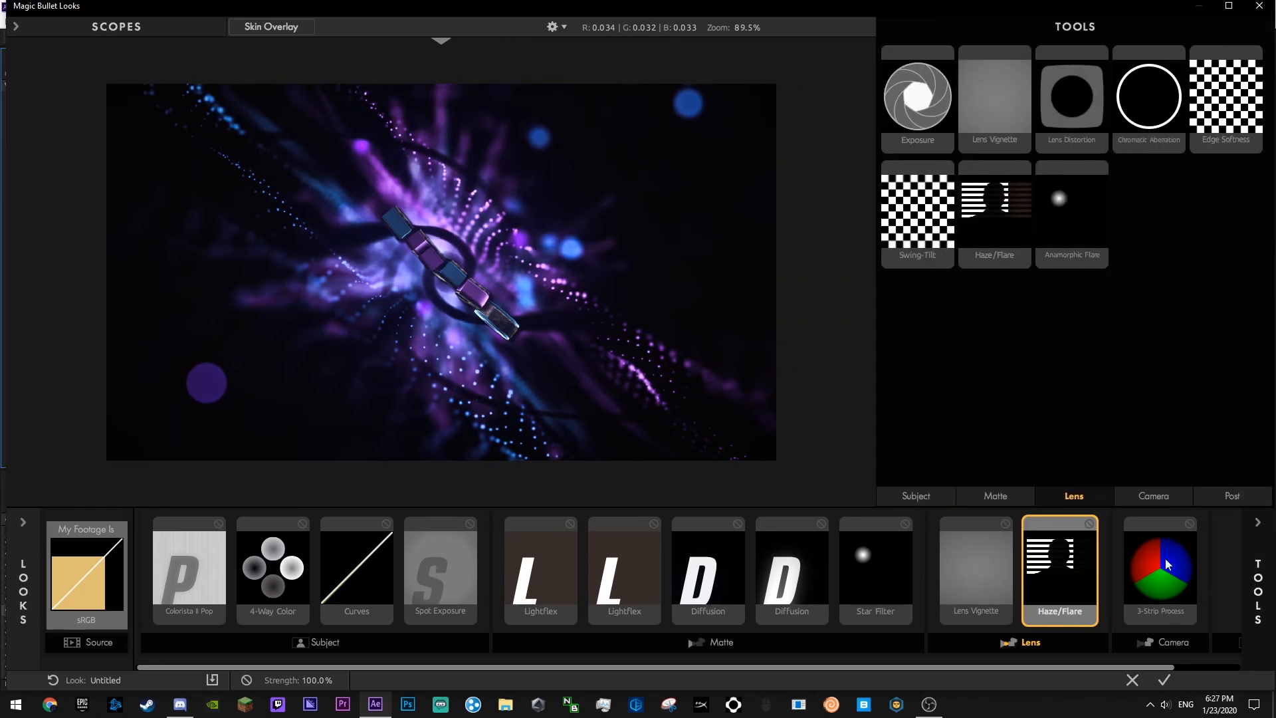
left_click(1090, 639)
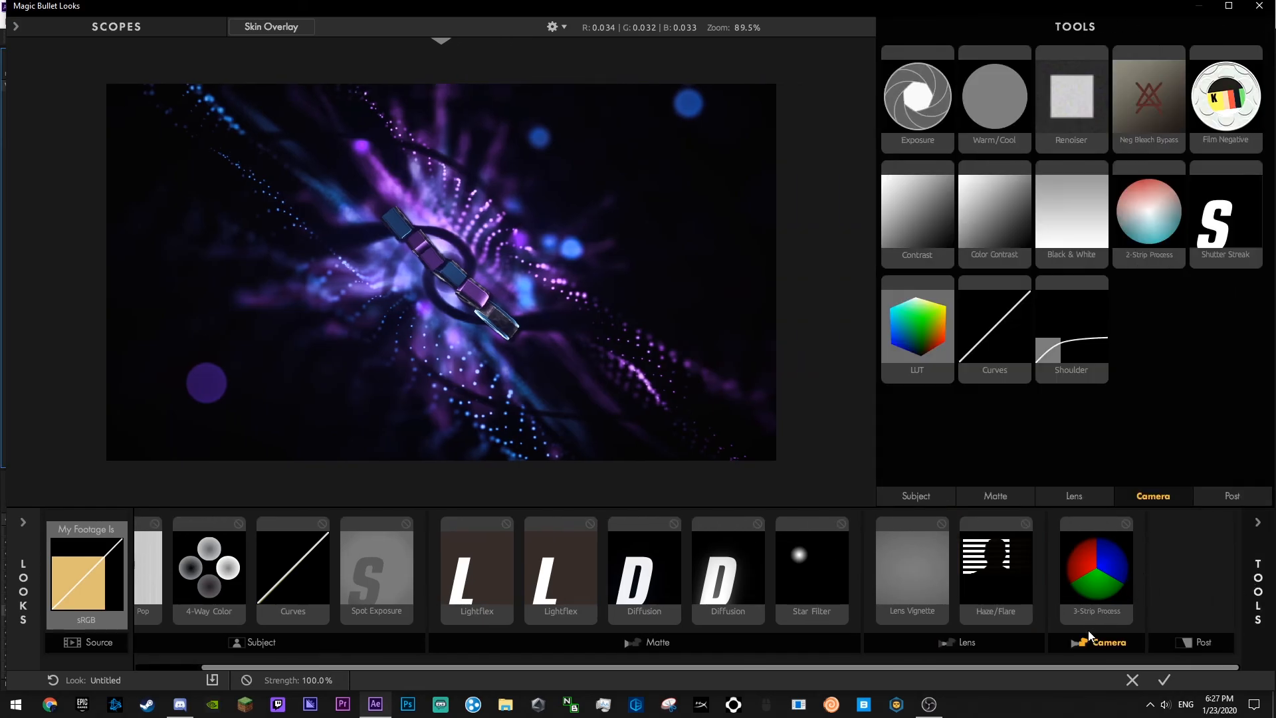
double_click(902, 327)
left_click(1247, 557)
left_click(1158, 86)
left_click(1159, 133)
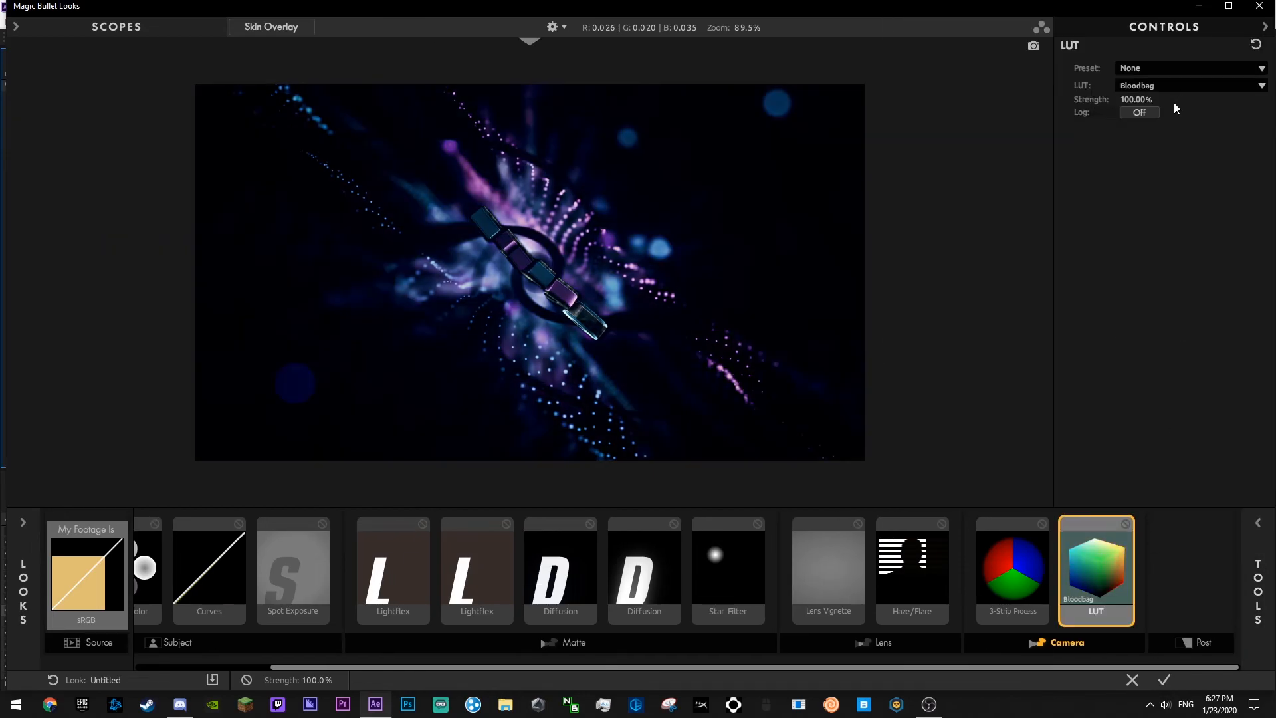
- Try the Blue Unity, Dade, Emlo, Fall Is Here and Maxine LUTs on the image
left_click(1170, 87)
left_click(1146, 142)
left_click(1191, 89)
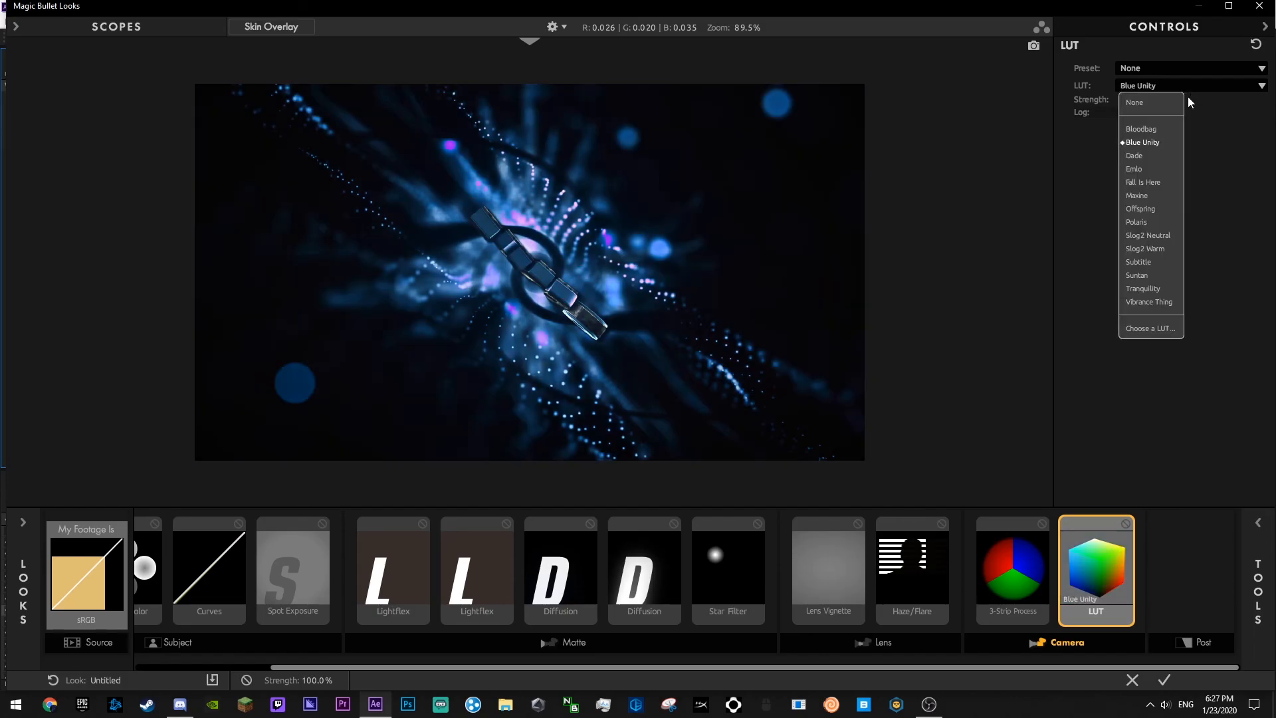
left_click(1148, 155)
left_click(1180, 86)
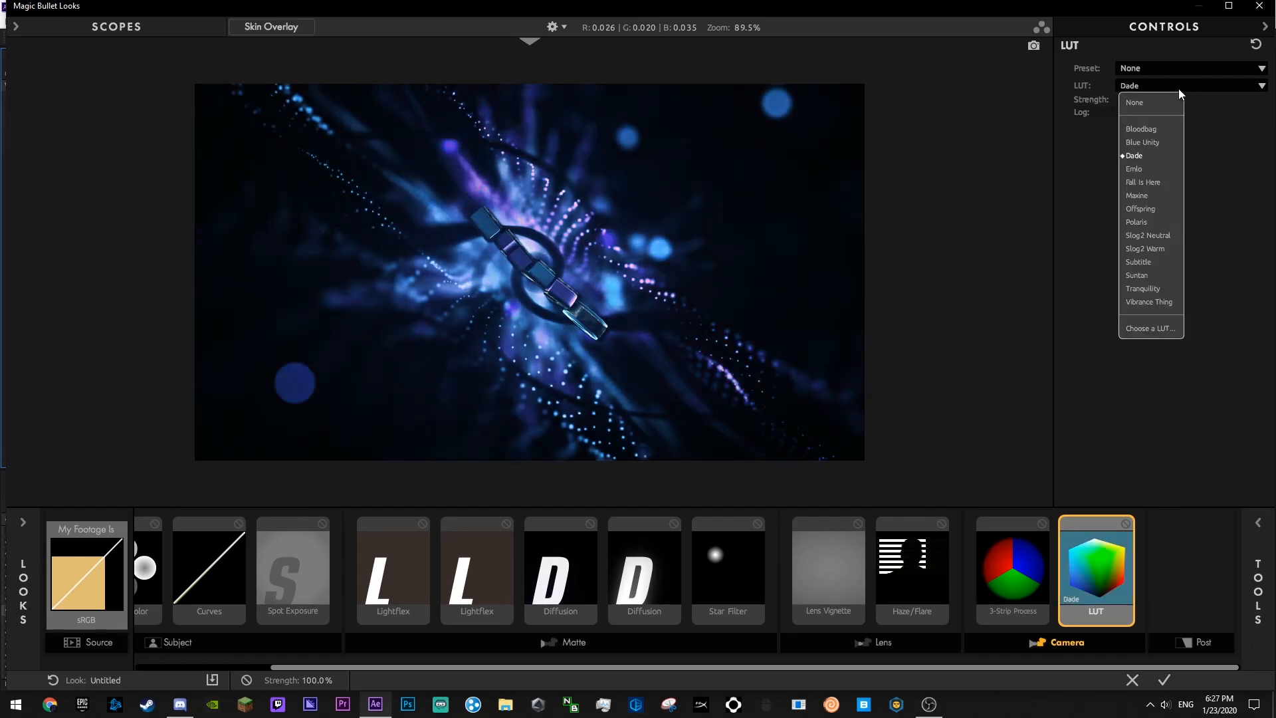
left_click(1137, 170)
left_click(1160, 90)
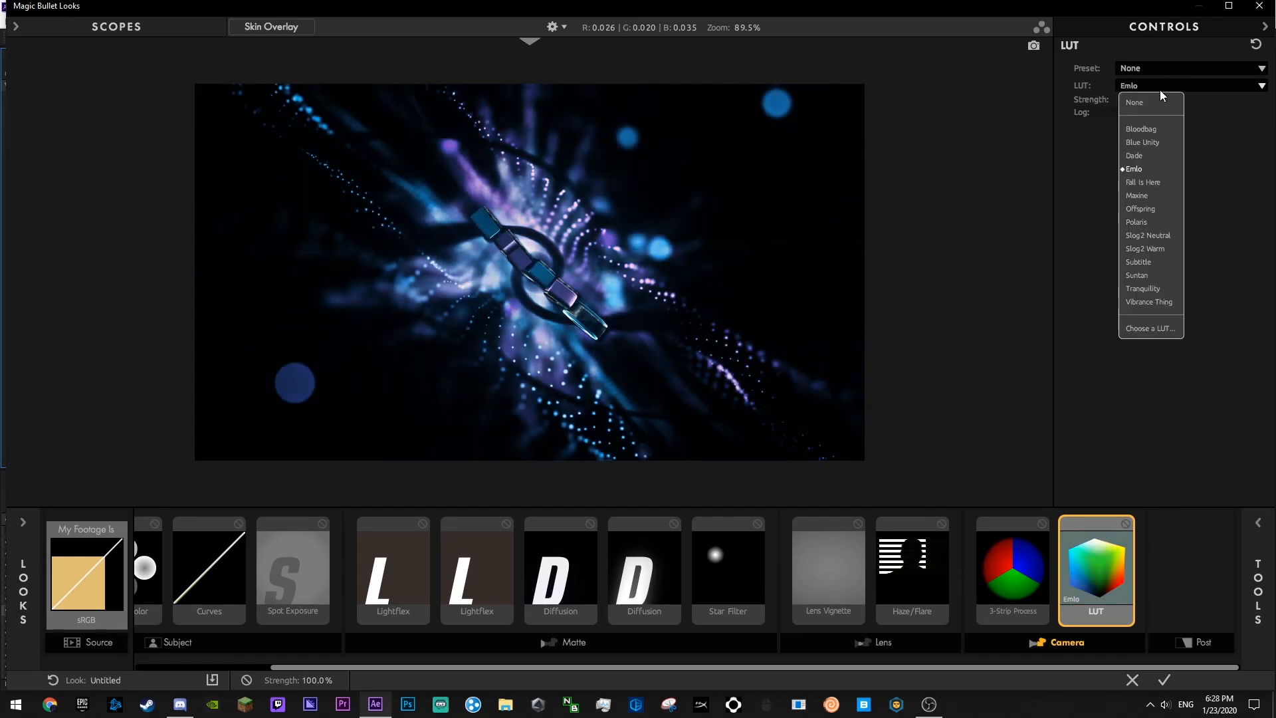
left_click(1148, 182)
left_click(1180, 93)
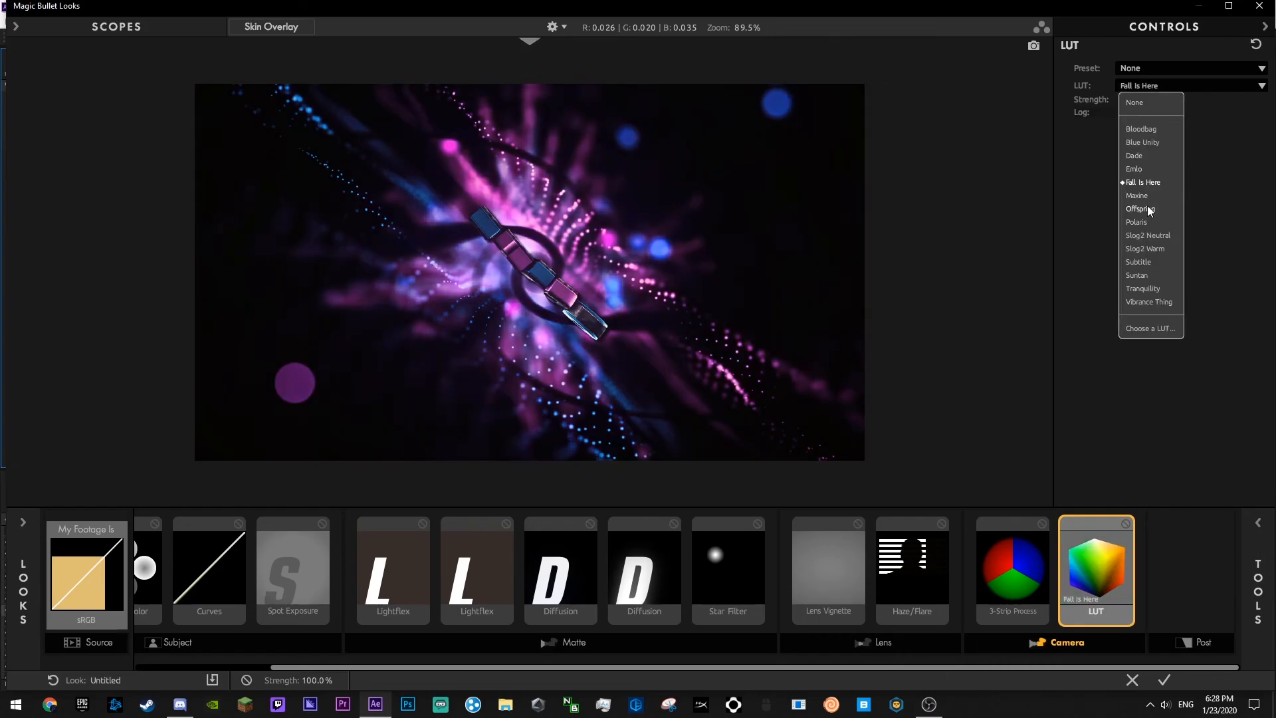
left_click(1166, 195)
left_click(1169, 91)
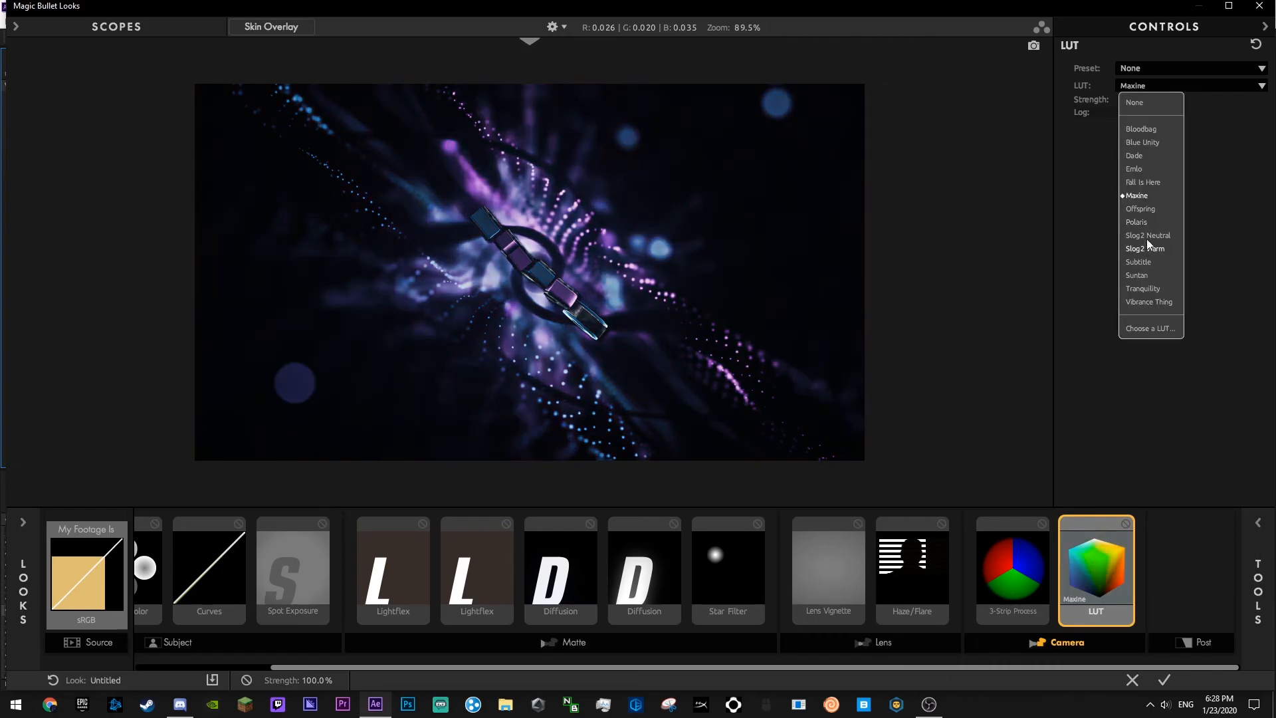
- Try the Offspring, Polaris, Slog2 Neutral, Subtitle, Suntan and Tranquility LUTs on the image
left_click(1144, 208)
left_click(1169, 89)
left_click(1159, 215)
left_click(1172, 90)
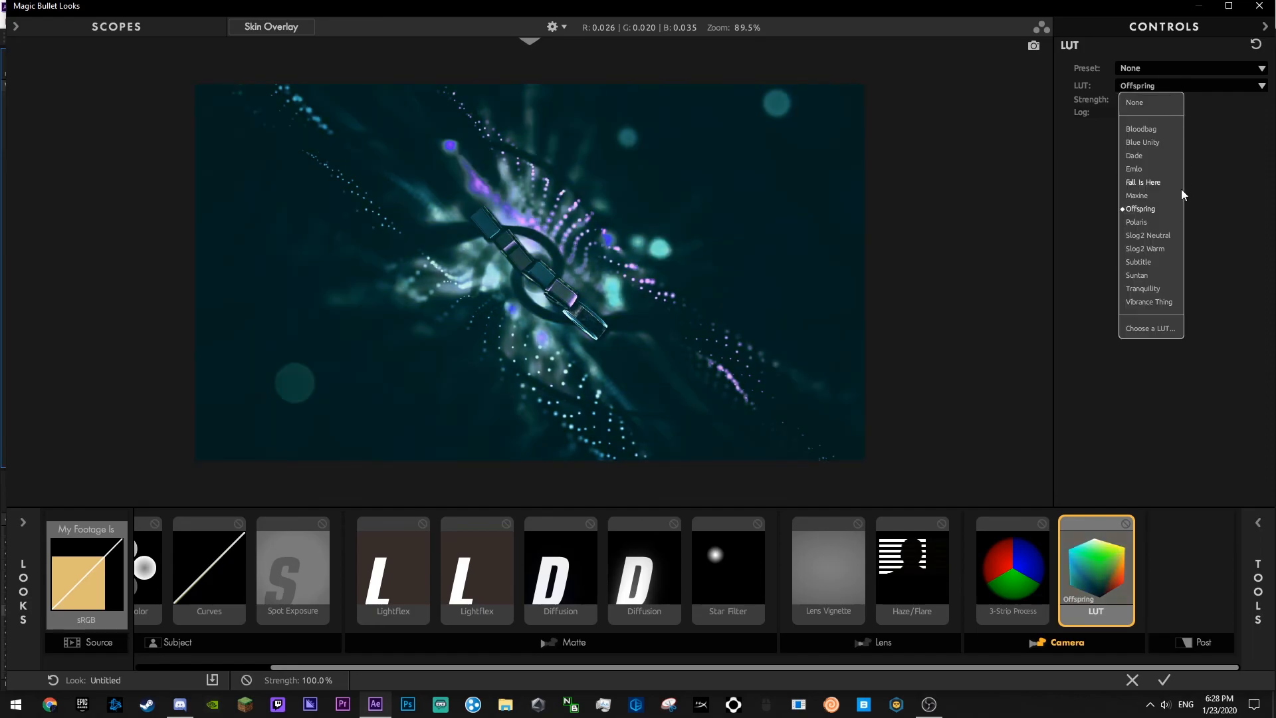
left_click(1146, 222)
left_click(1173, 92)
left_click(1162, 235)
left_click(1167, 91)
left_click(1156, 261)
left_click(1162, 91)
left_click(1156, 275)
left_click(1176, 87)
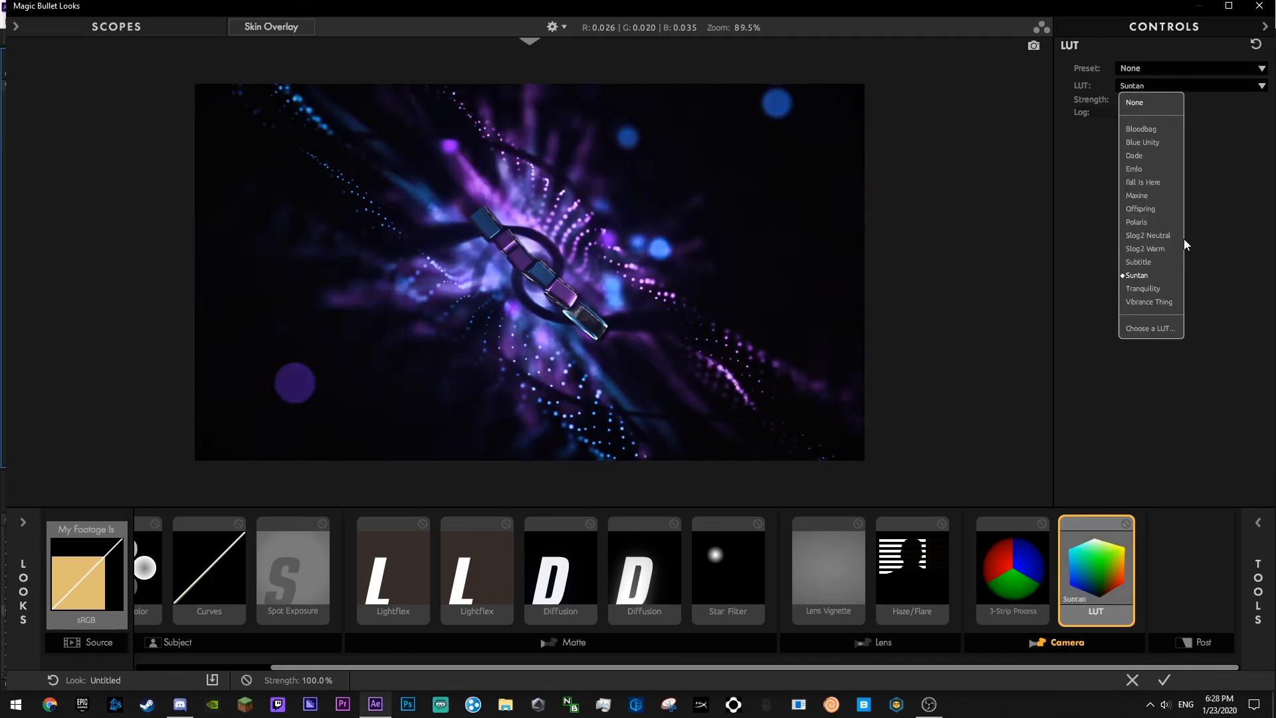
left_click(1150, 288)
- Switch the LUT tool to the Subtitle LUT and set its strength to about 34.30%
left_click(1164, 89)
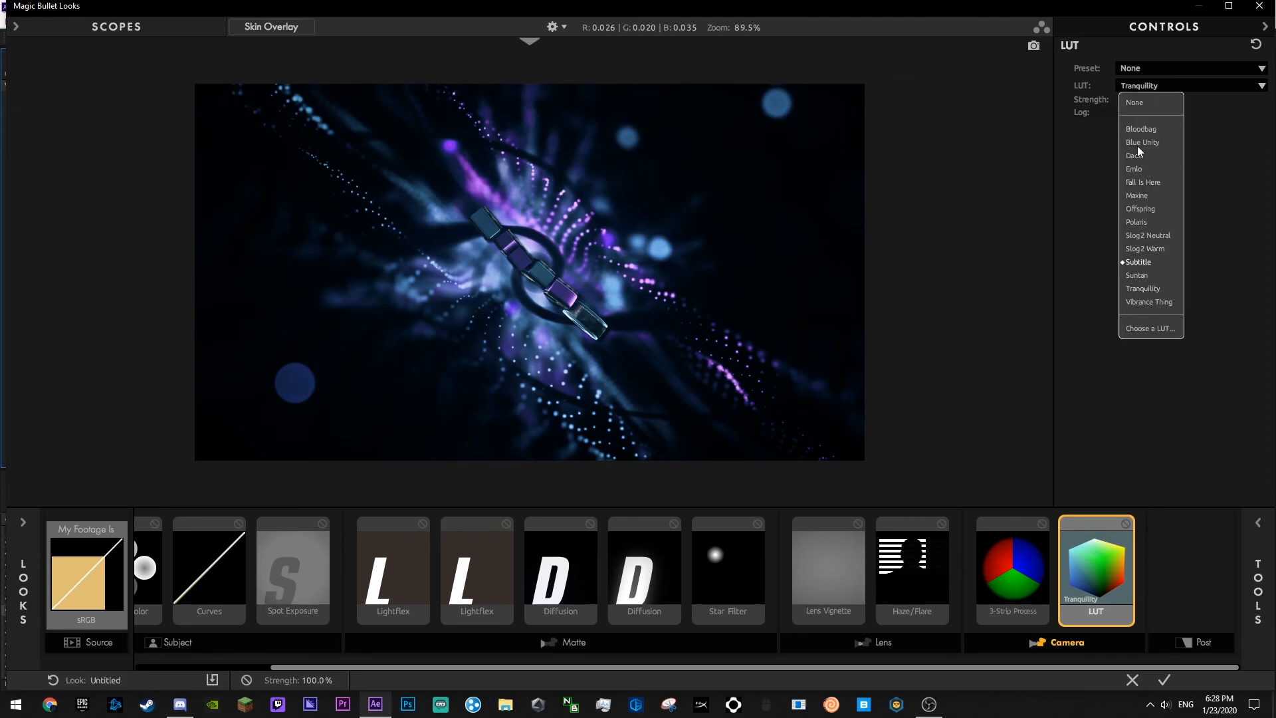
left_click(1138, 262)
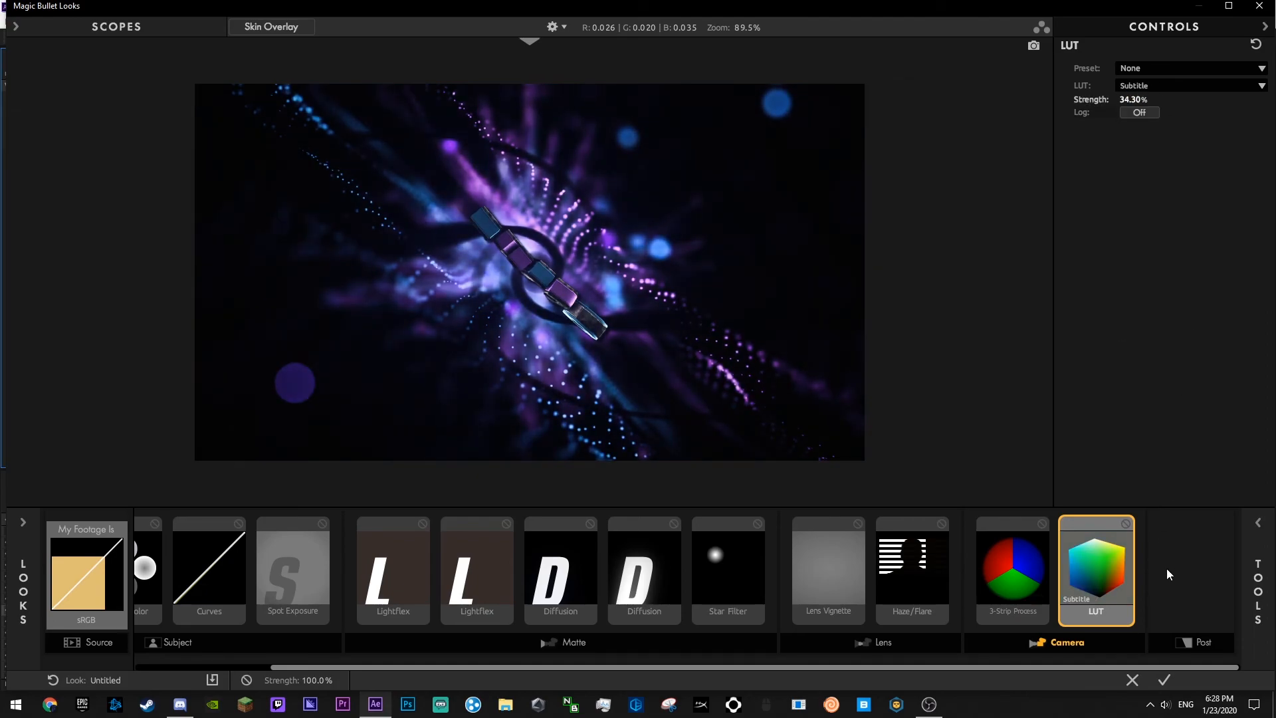
- Add an S Curve to the look's Post group and set its contrast to about 0.261
left_click(1226, 567)
left_click(1241, 561)
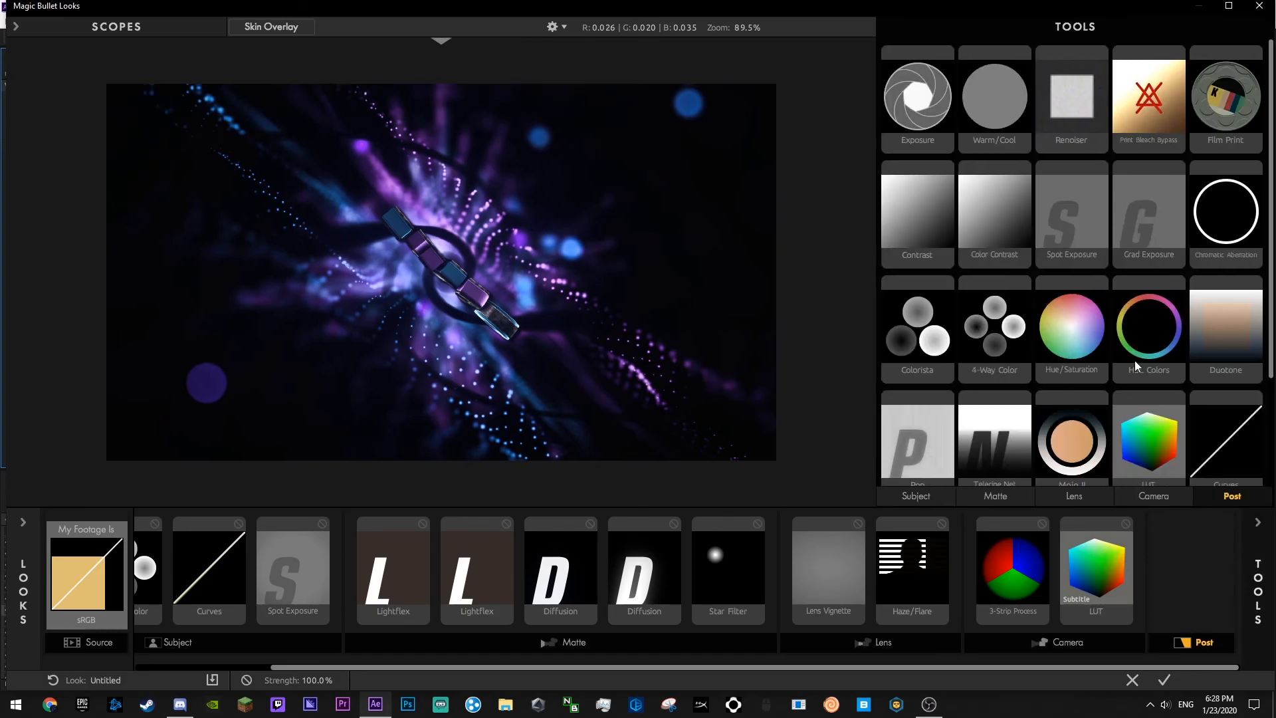
left_click_drag(917, 429, 1196, 572)
left_click(1254, 525)
left_click_drag(1155, 140, 1163, 153)
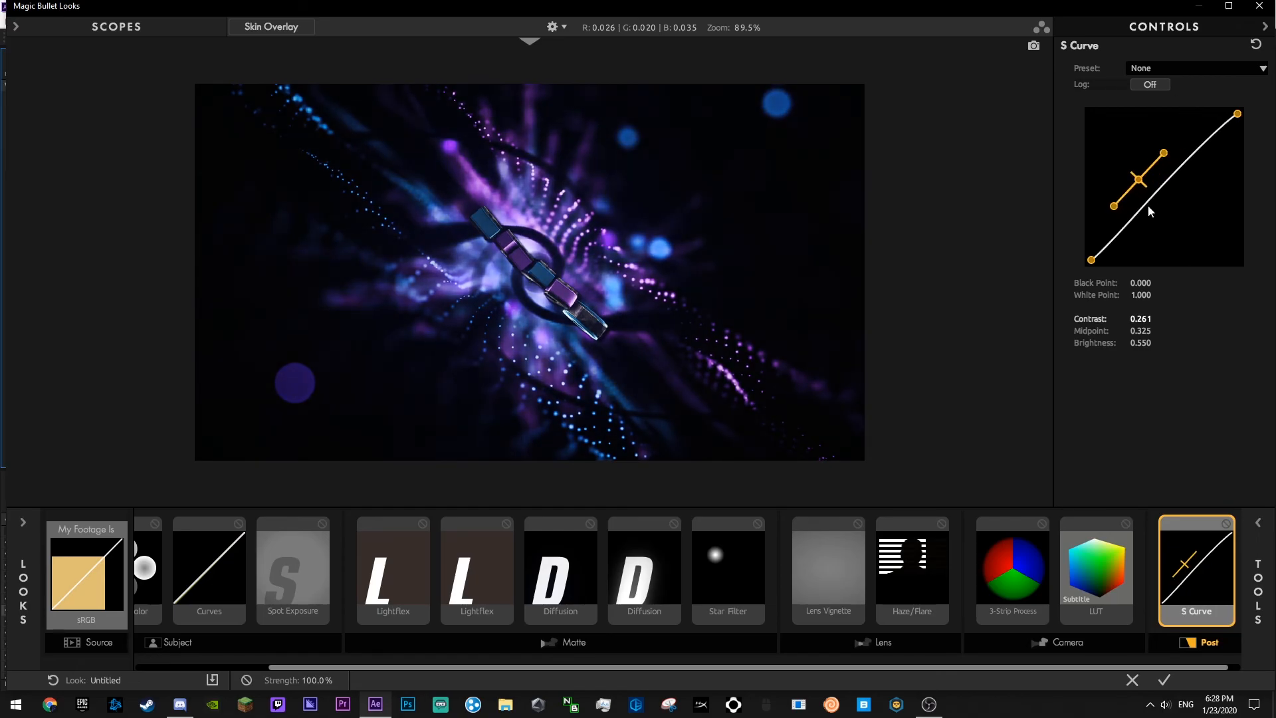
- Add a second Spot Exposure to the look's Subject group with stops +0.50, radius about 0.922 and aspect about 1.514
left_click(1257, 523)
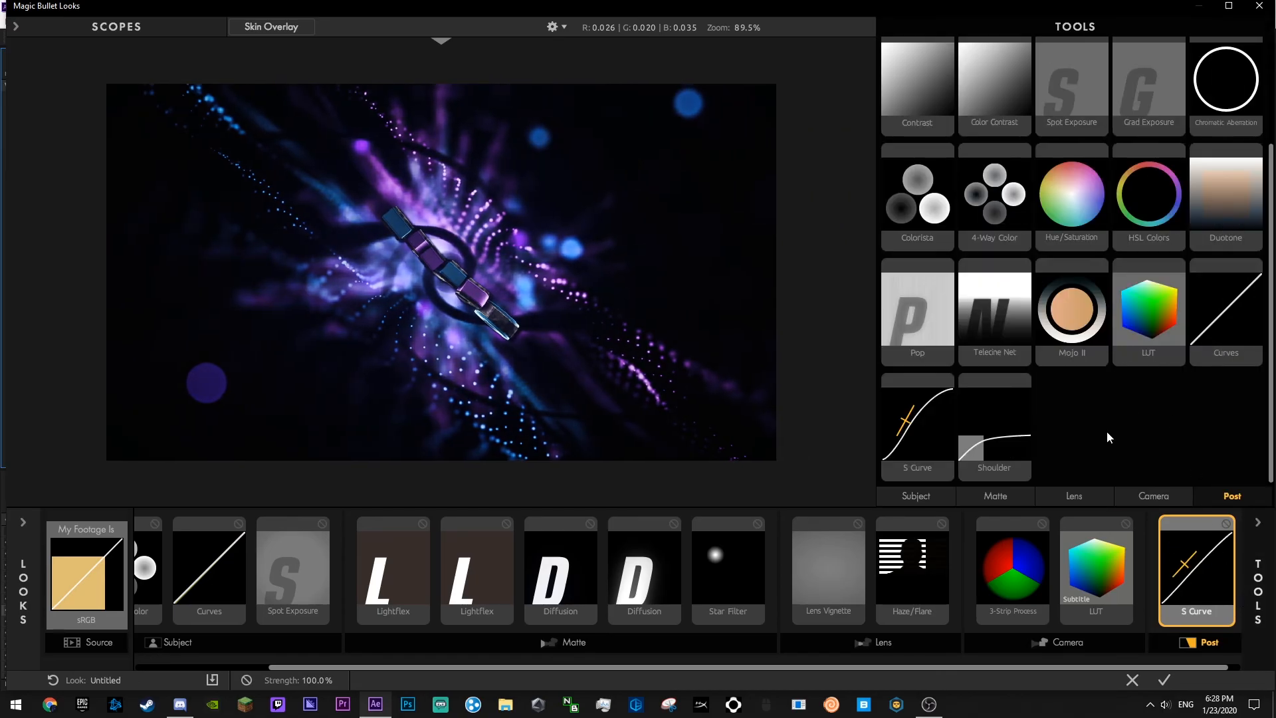
scroll(1115, 433, "up", 2)
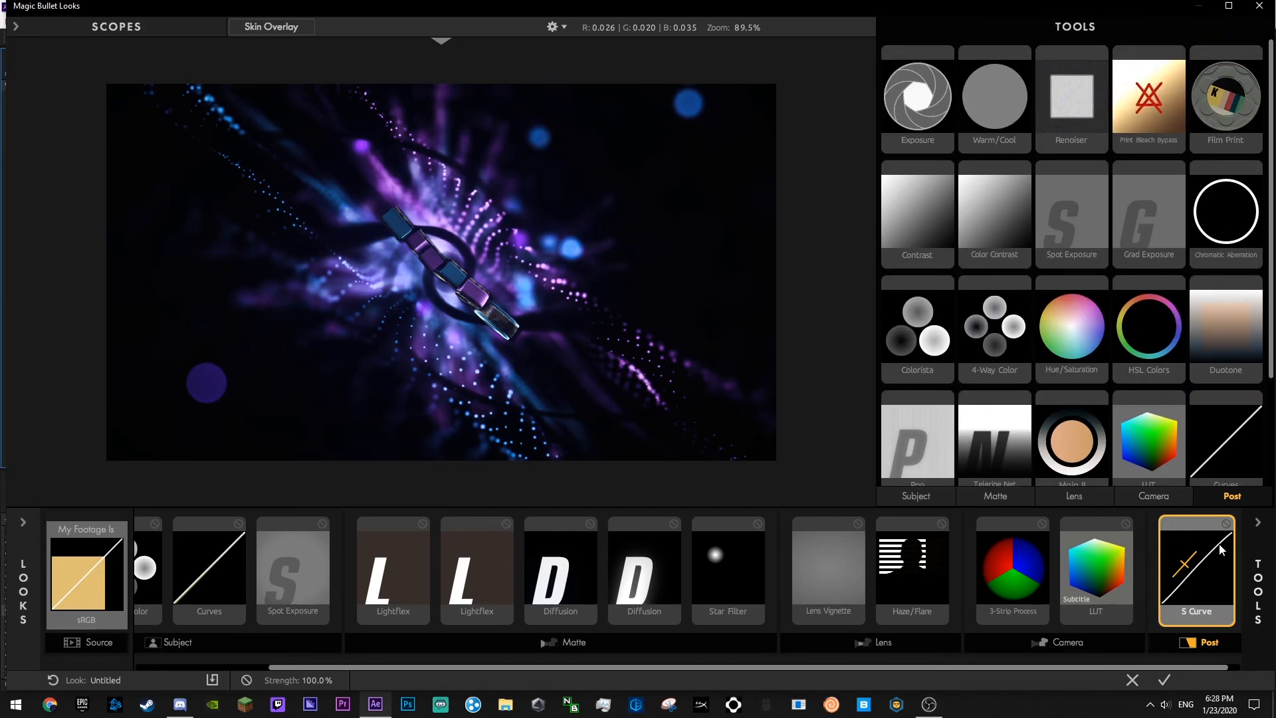
left_click(247, 642)
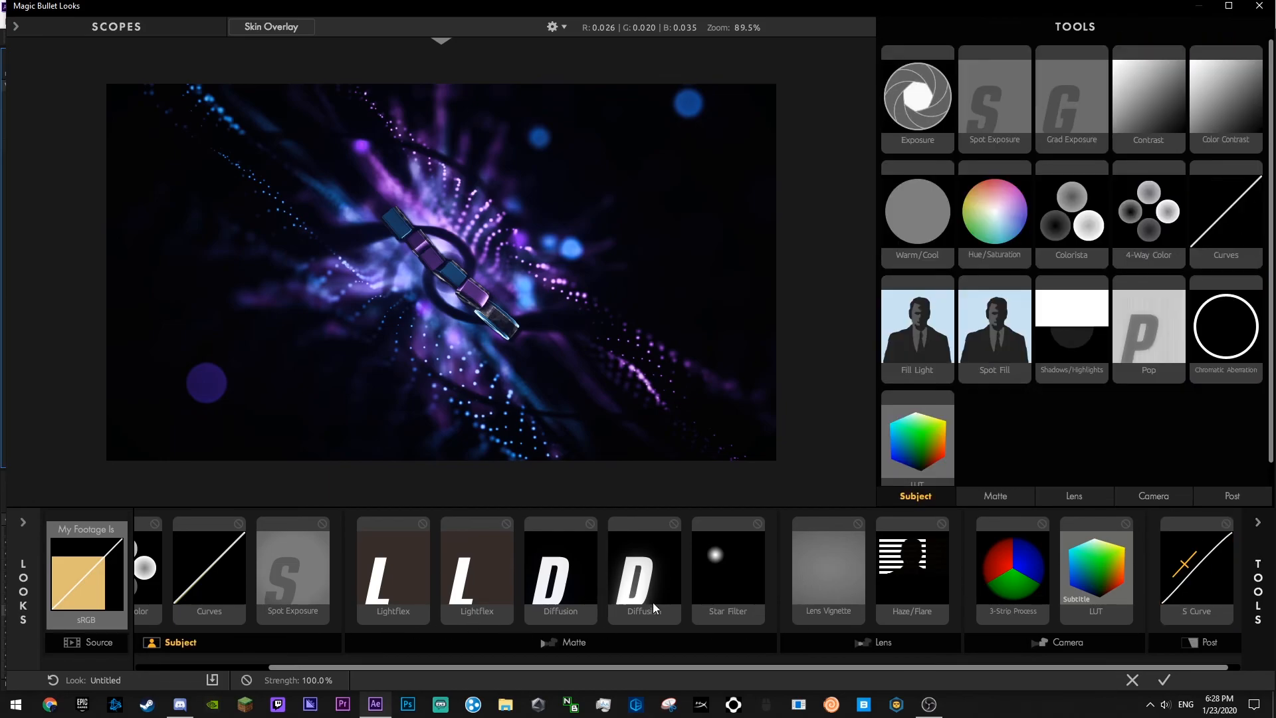
double_click(1009, 123)
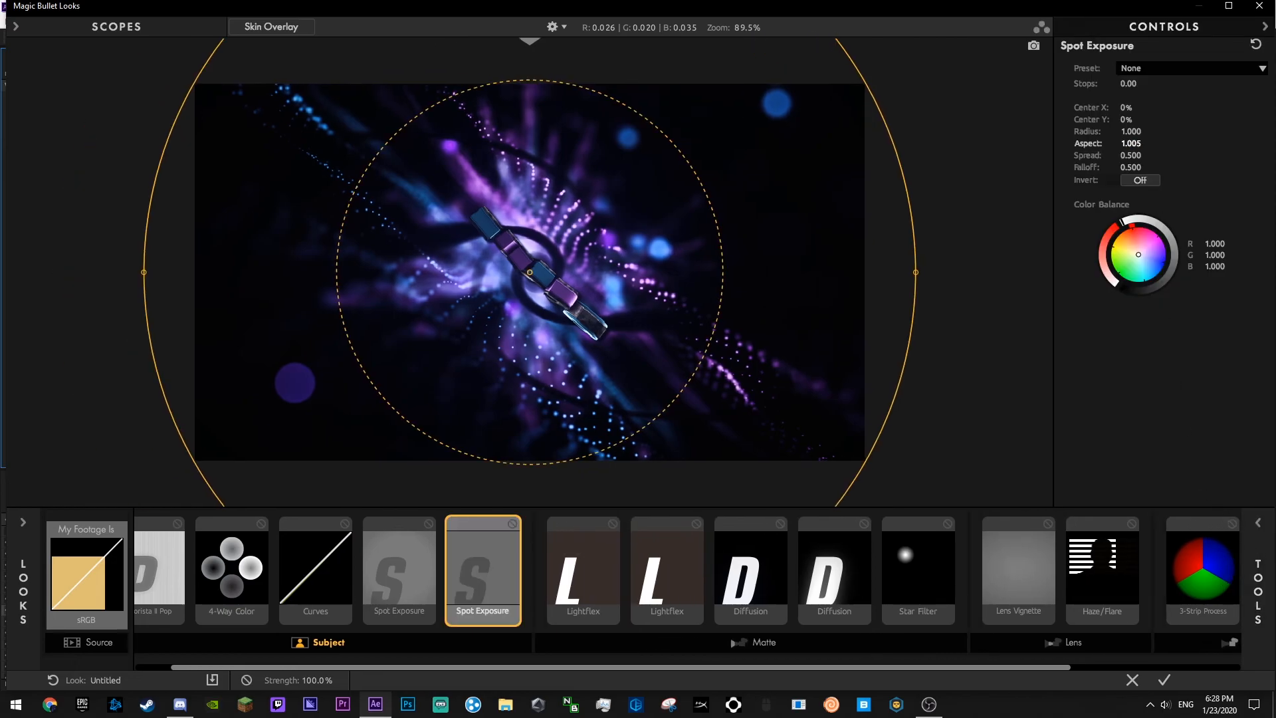
mouse_move(1131, 143)
left_mouse_down()
mouse_move(1164, 144)
mouse_move(1124, 132)
left_mouse_up()
left_click_drag(1130, 84, 1176, 84)
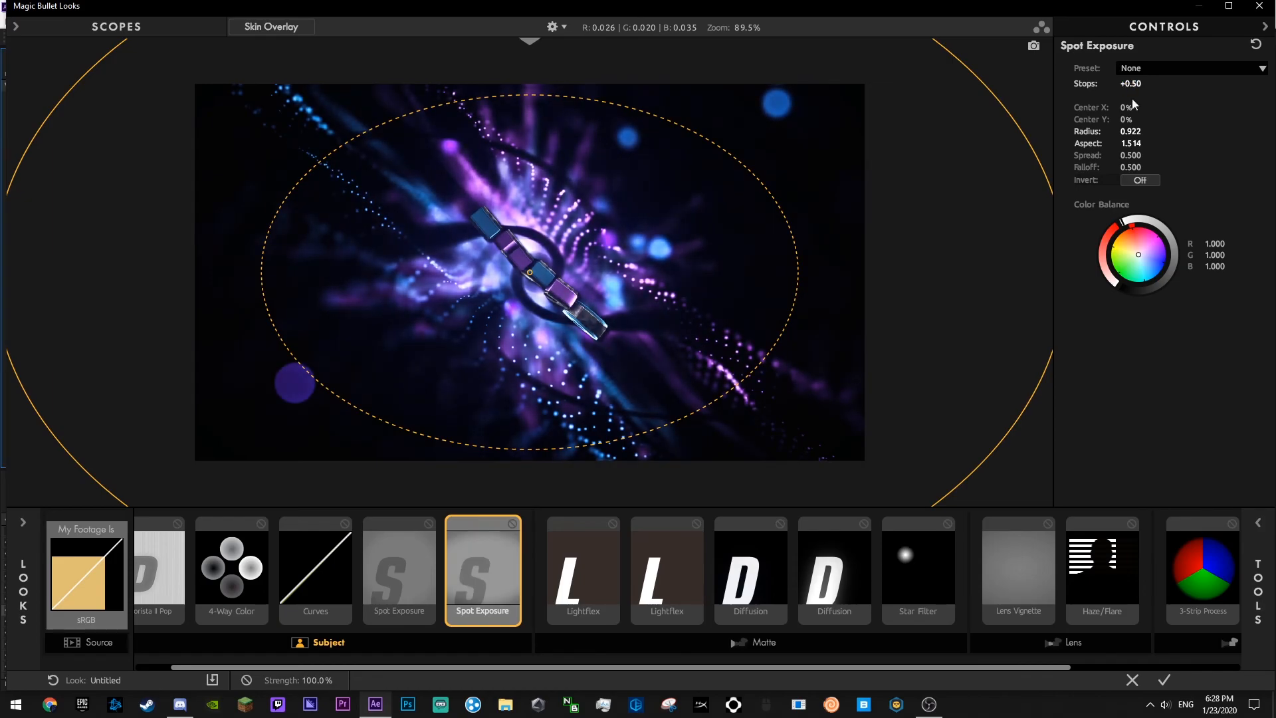
- Compare the image with and without the second Spot Exposure and apply the look to the Looks layer
left_click(539, 643)
left_click(513, 525)
left_click(512, 524)
left_click(896, 638)
left_click(1154, 679)
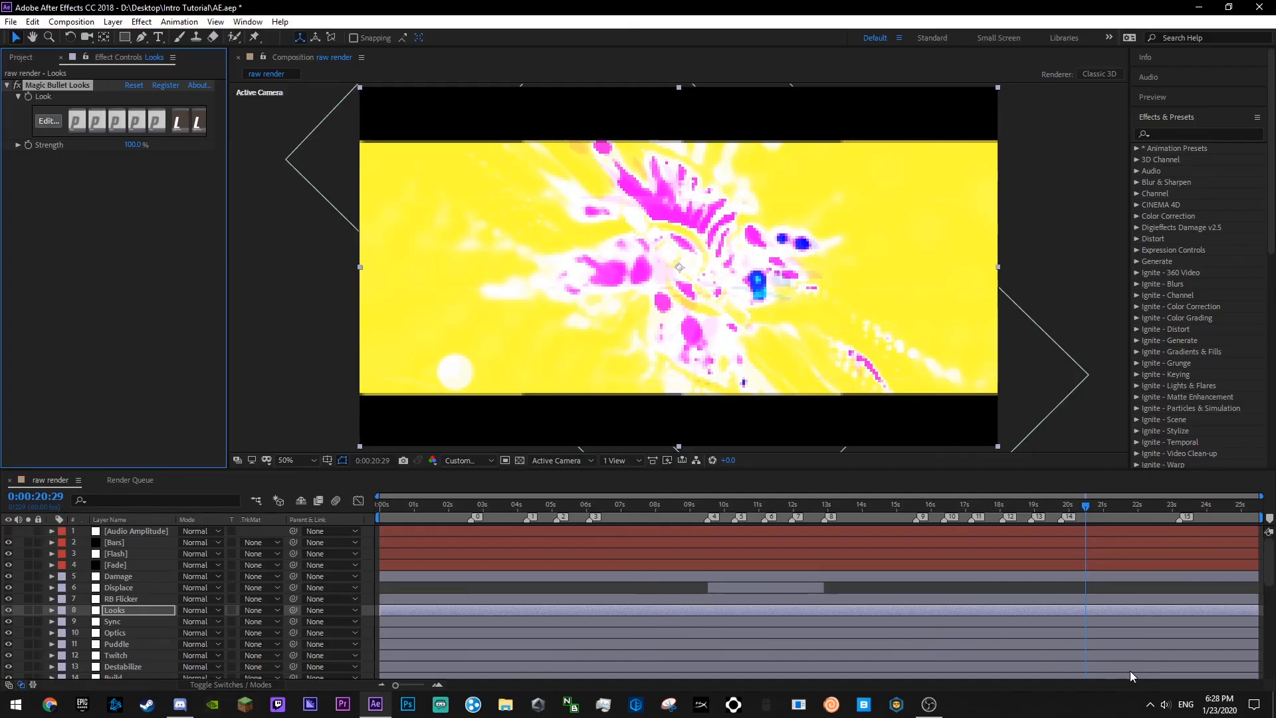
- Preview the composition at 0:00:07:50 in Full resolution and save the project
left_click(618, 578)
mouse_move(652, 517)
left_mouse_down()
mouse_move(573, 513)
mouse_move(648, 505)
left_mouse_up()
left_click(468, 459)
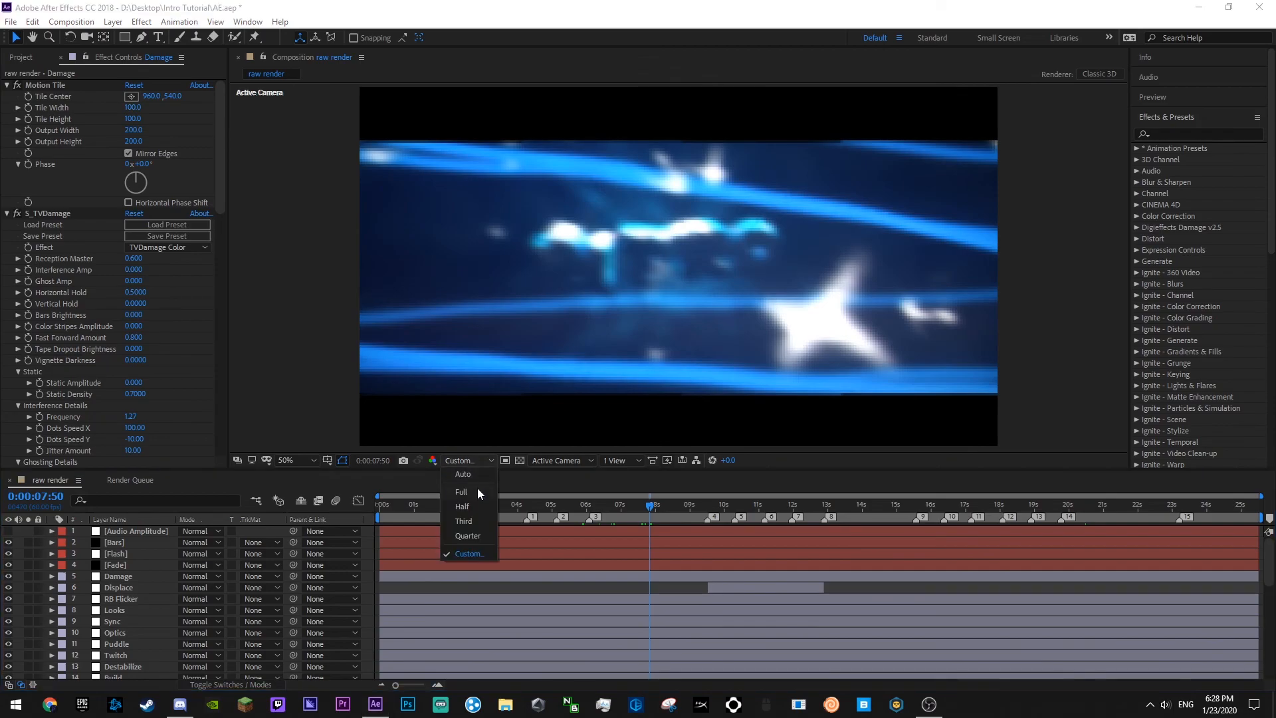
left_click(476, 487)
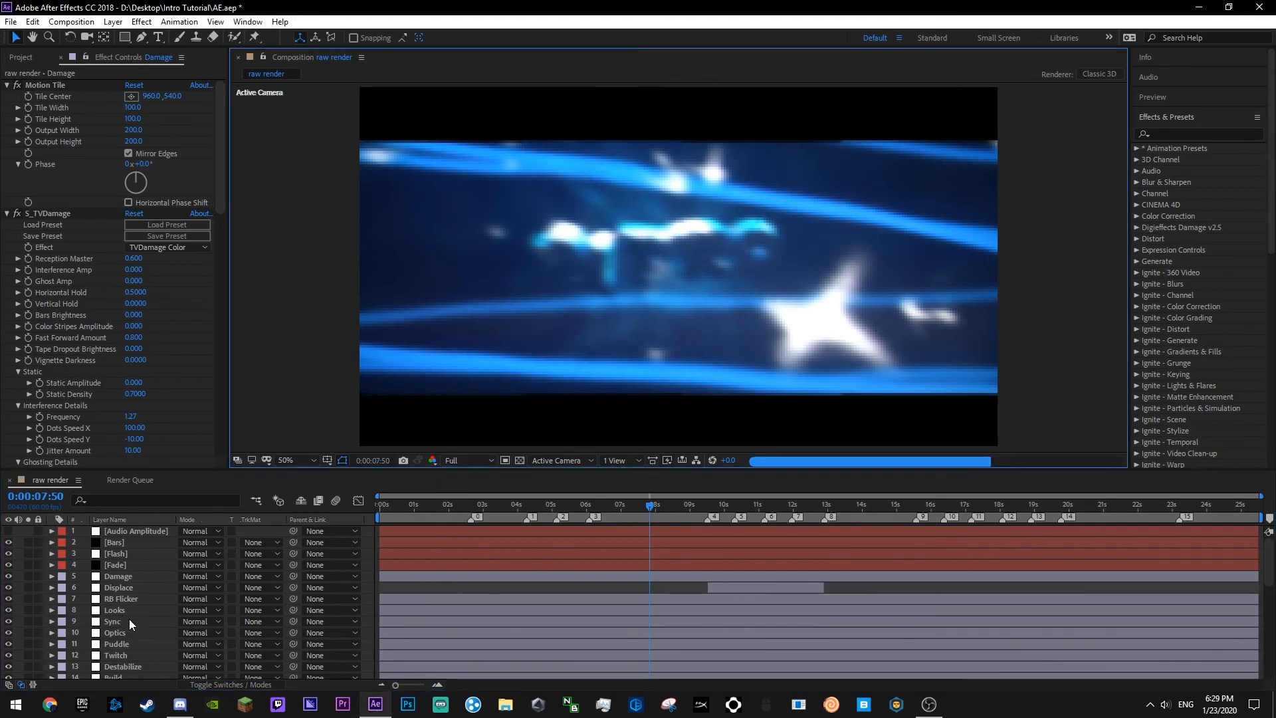
scroll(129, 619, "down", 8)
key("ctrl+s")
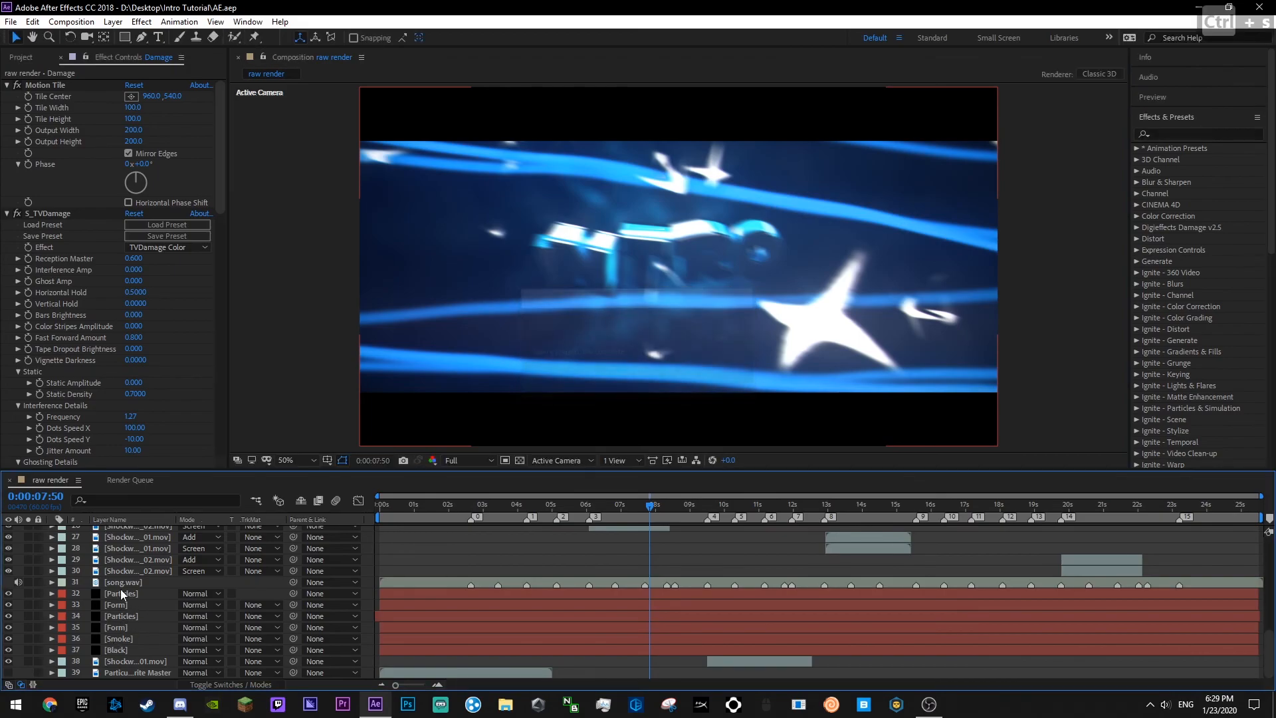
- Examine the graded frames around the Caméra layer's keyframes, ending at 0:00:02:19
scroll(119, 590, "up", 3)
scroll(127, 612, "up", 3)
left_click(121, 590)
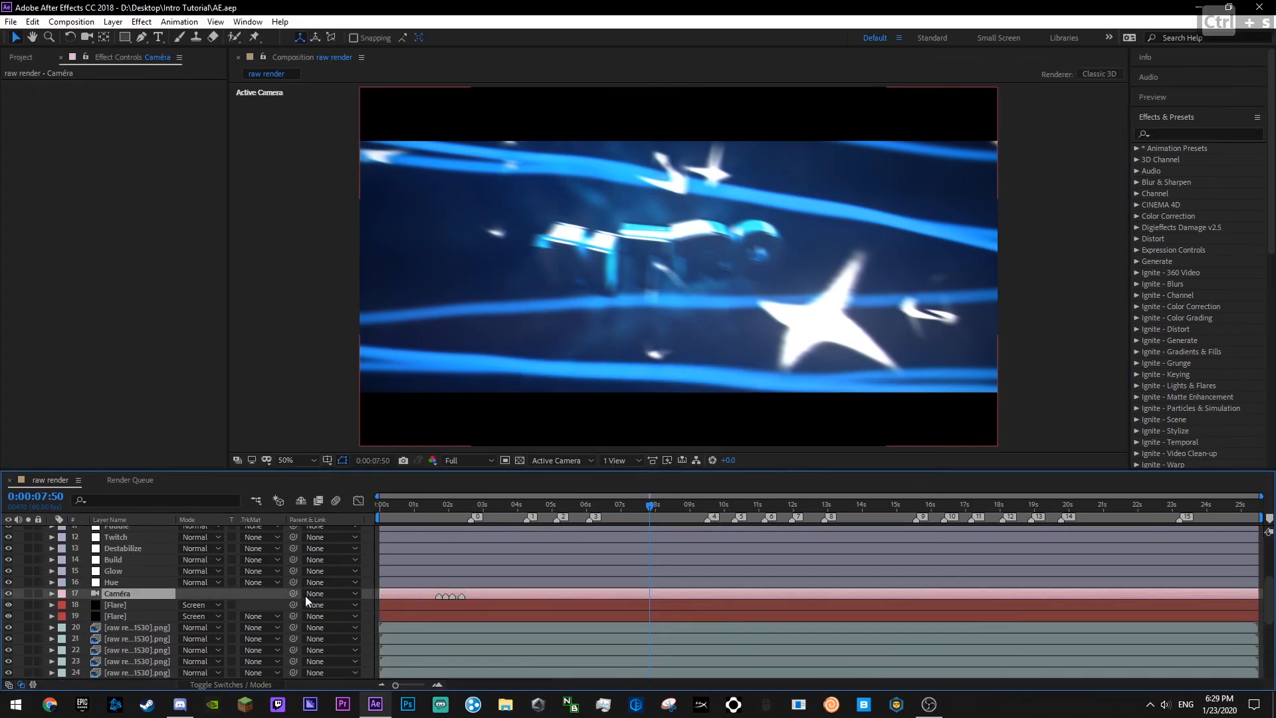
left_click(440, 512)
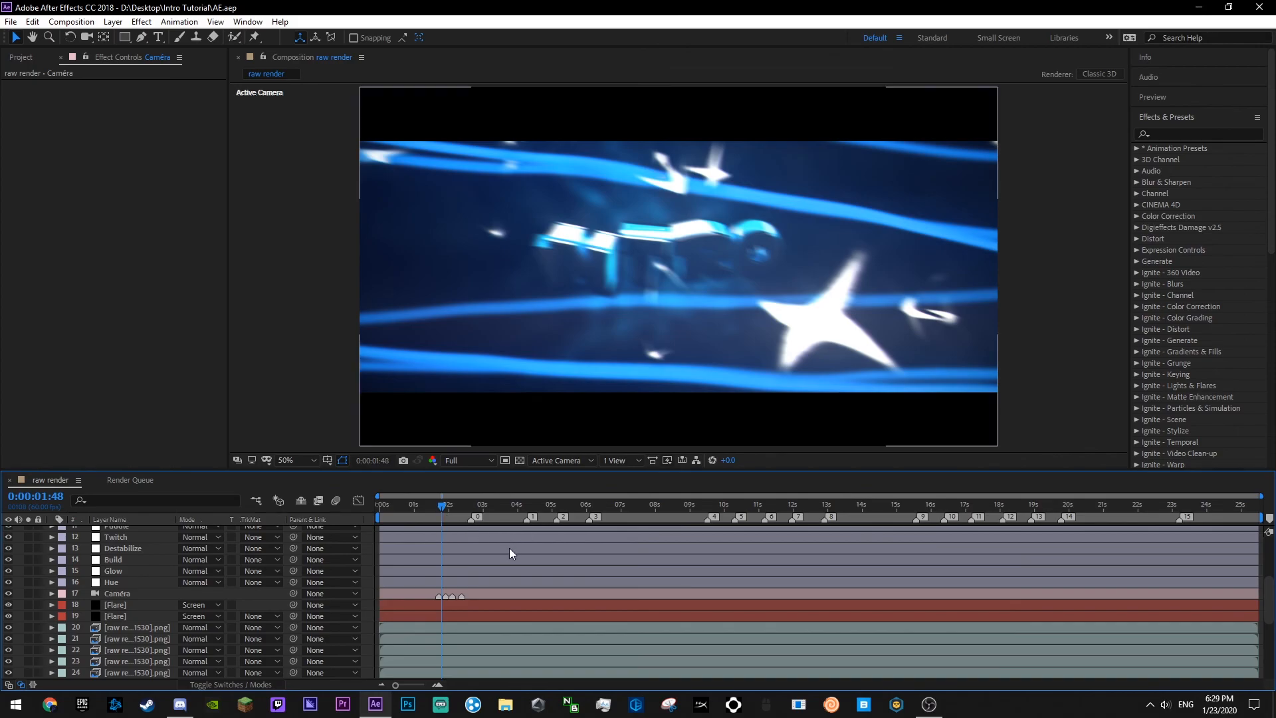
left_click(447, 517)
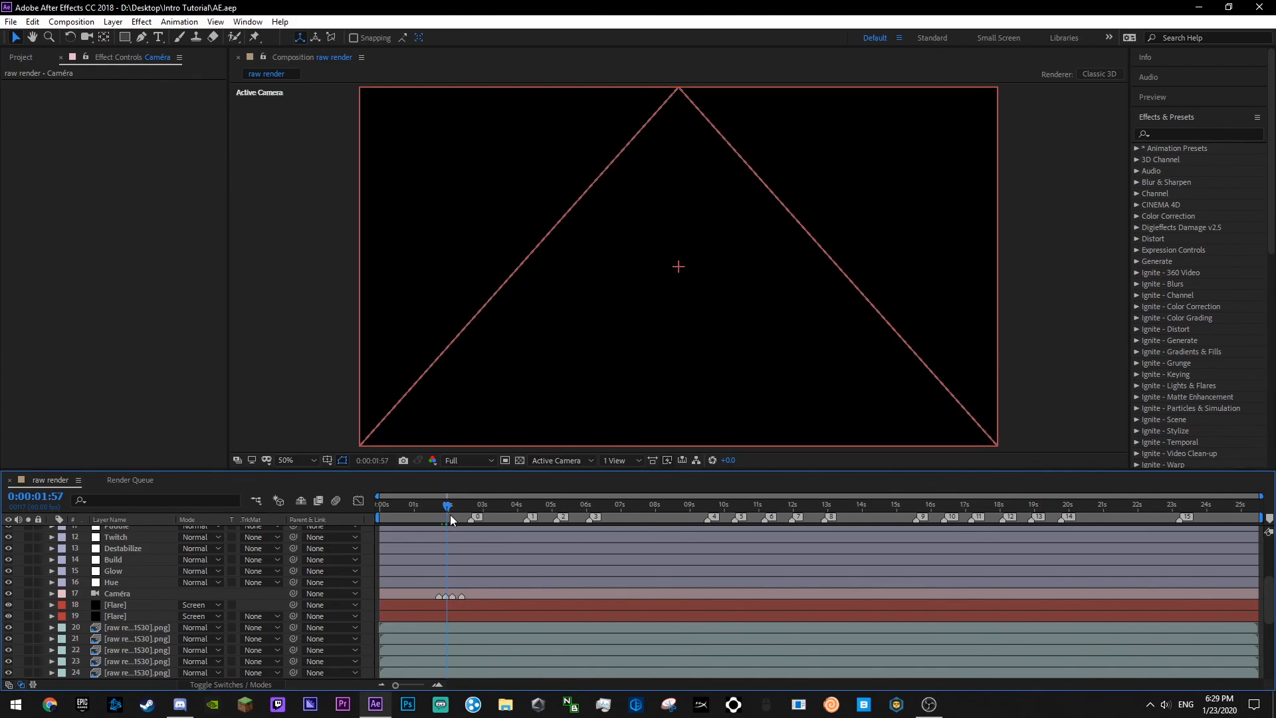
key("=")
key("=")
left_click(461, 516)
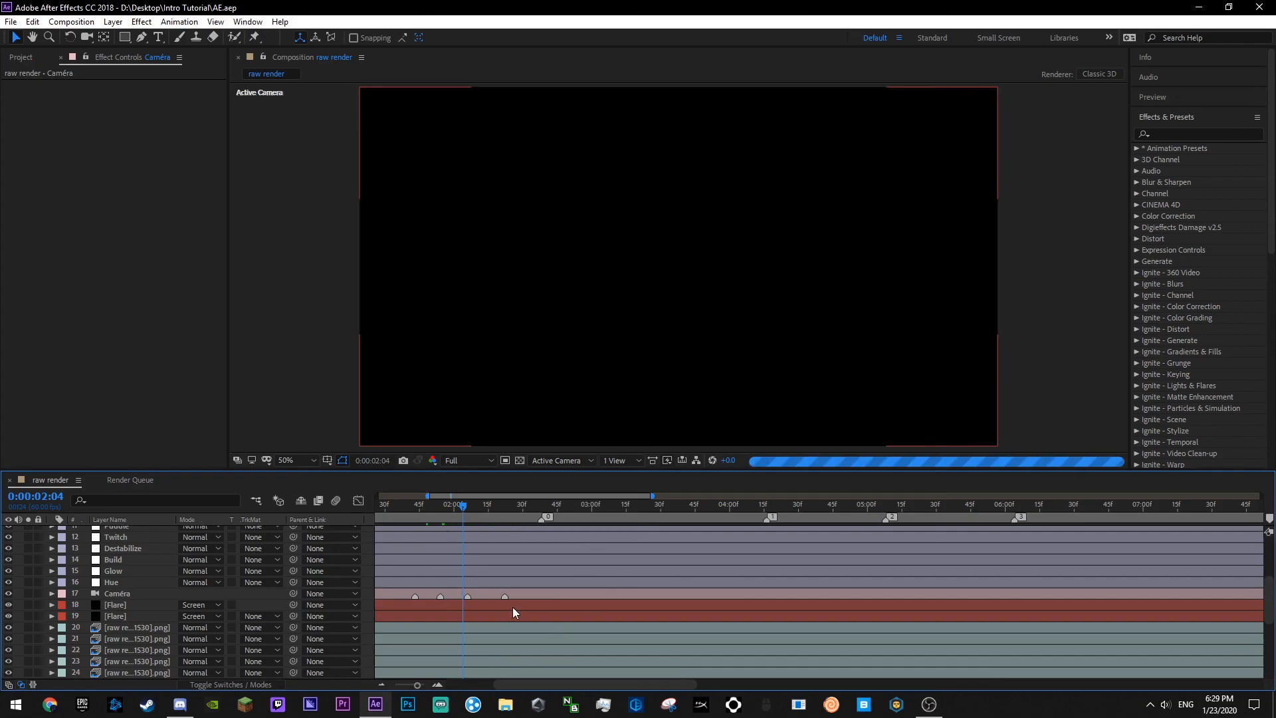
left_click_drag(481, 507, 497, 512)
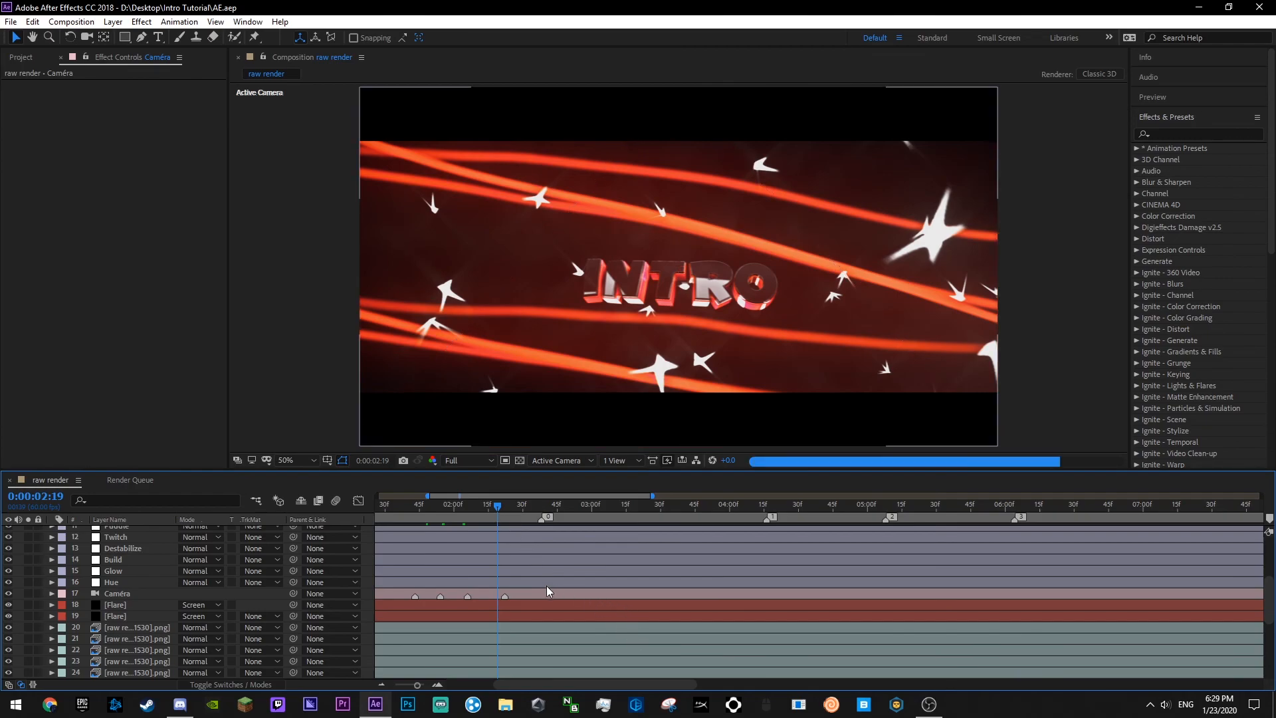
- Edit the look on the Looks layer, setting the Star Filter's boost to -3.90 and threshold to 2.050
scroll(132, 569, "up", 5)
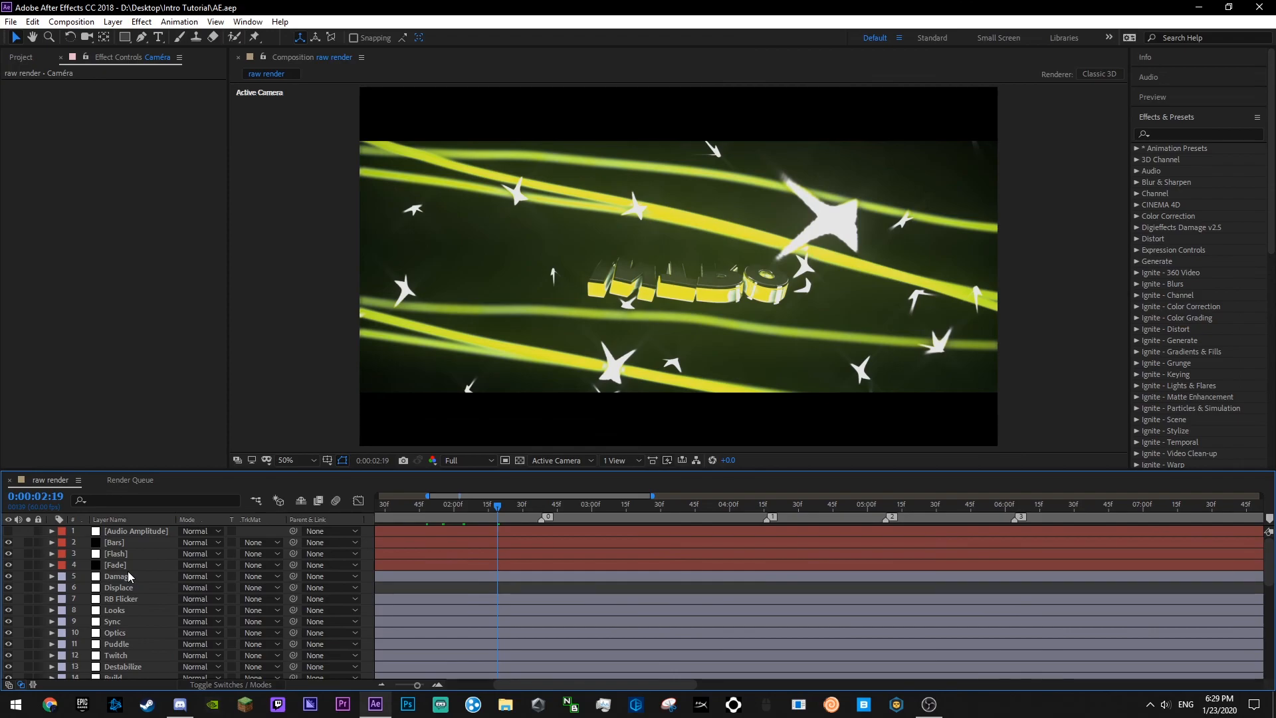
left_click(114, 610)
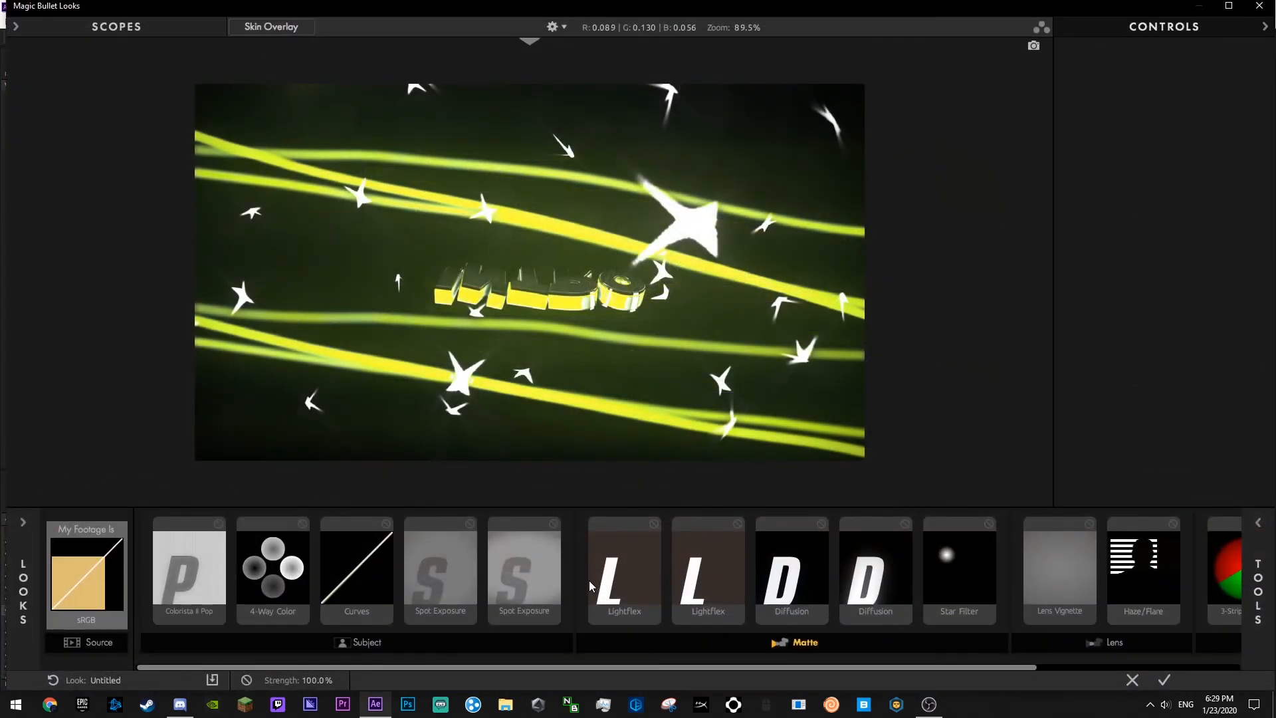
scroll(844, 586, "down", 1)
left_click(887, 581)
left_click_drag(1187, 105, 1160, 107)
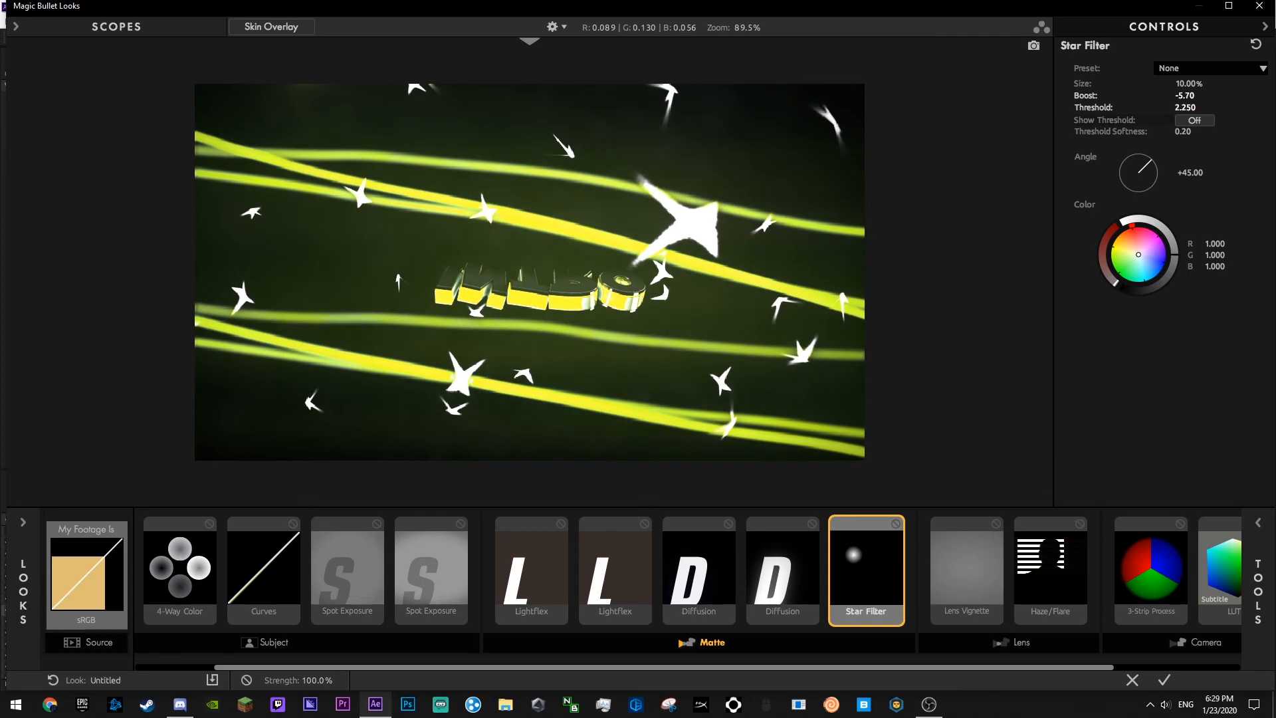
left_click_drag(1186, 107, 1237, 95)
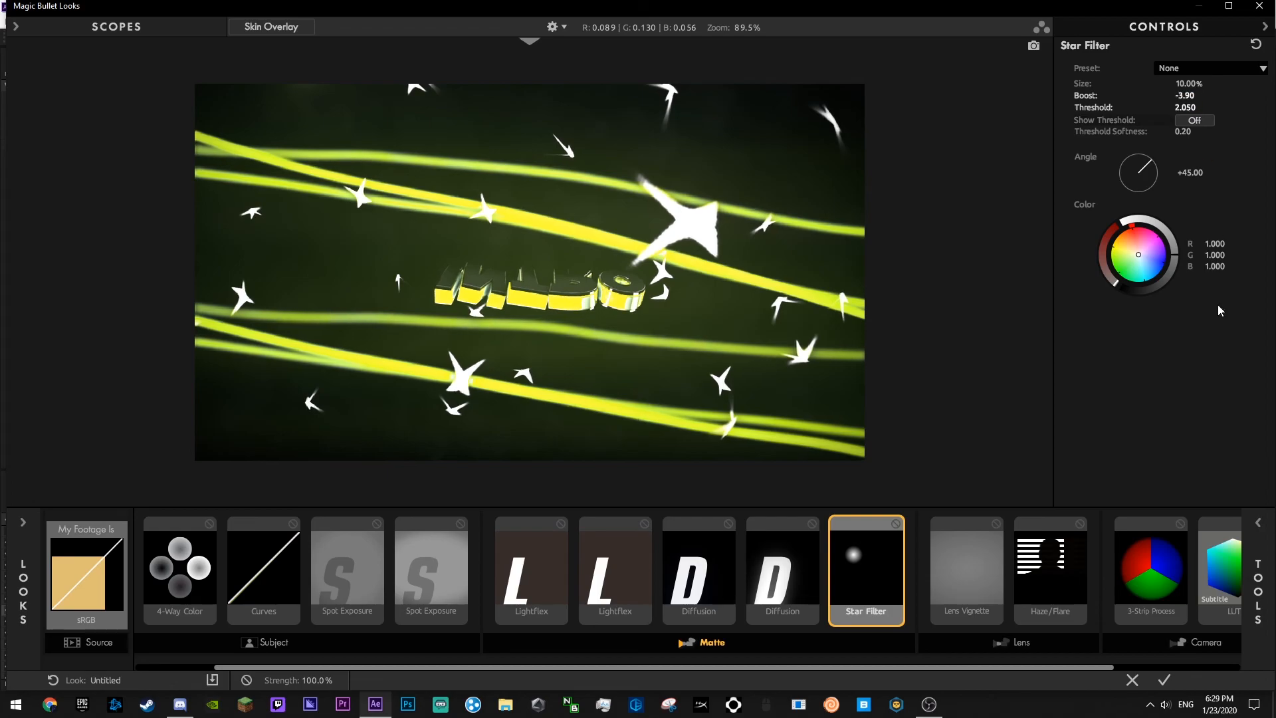
left_click(1168, 677)
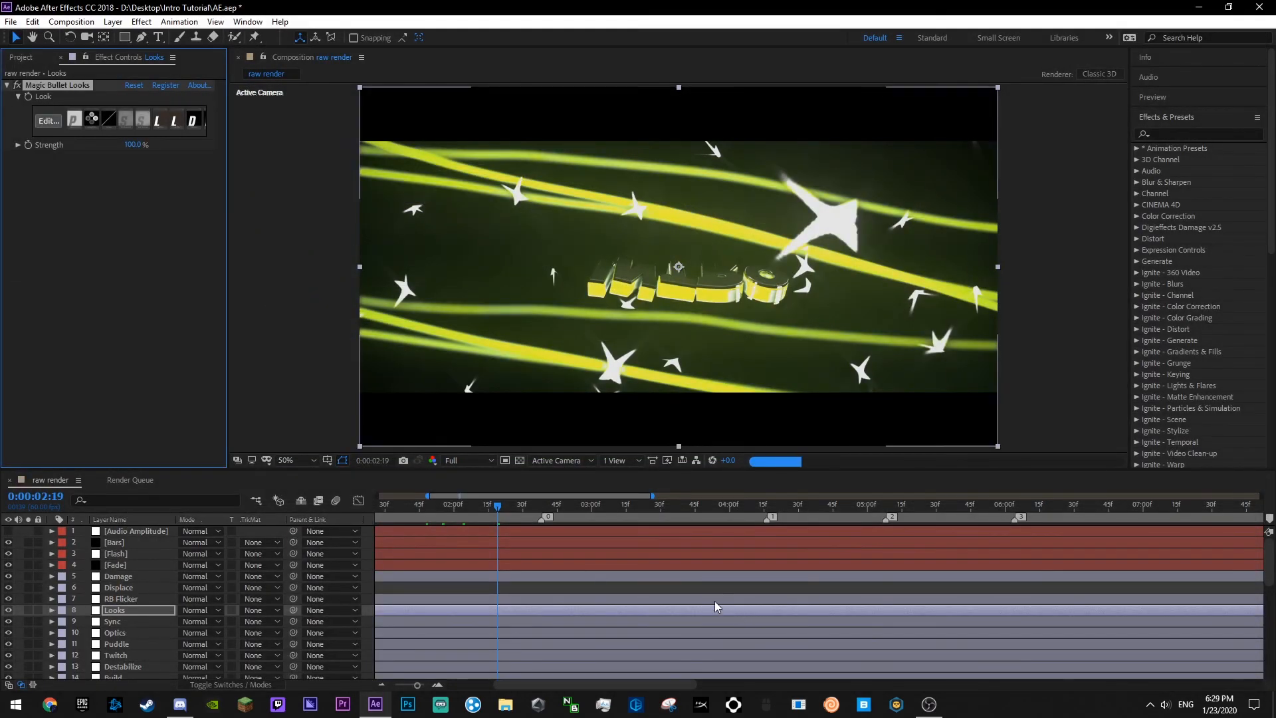
- Review the graded frames at 0:00:02:53 and 0:00:03:42 and save the project
left_click(576, 504)
scroll(614, 583, "down", 5)
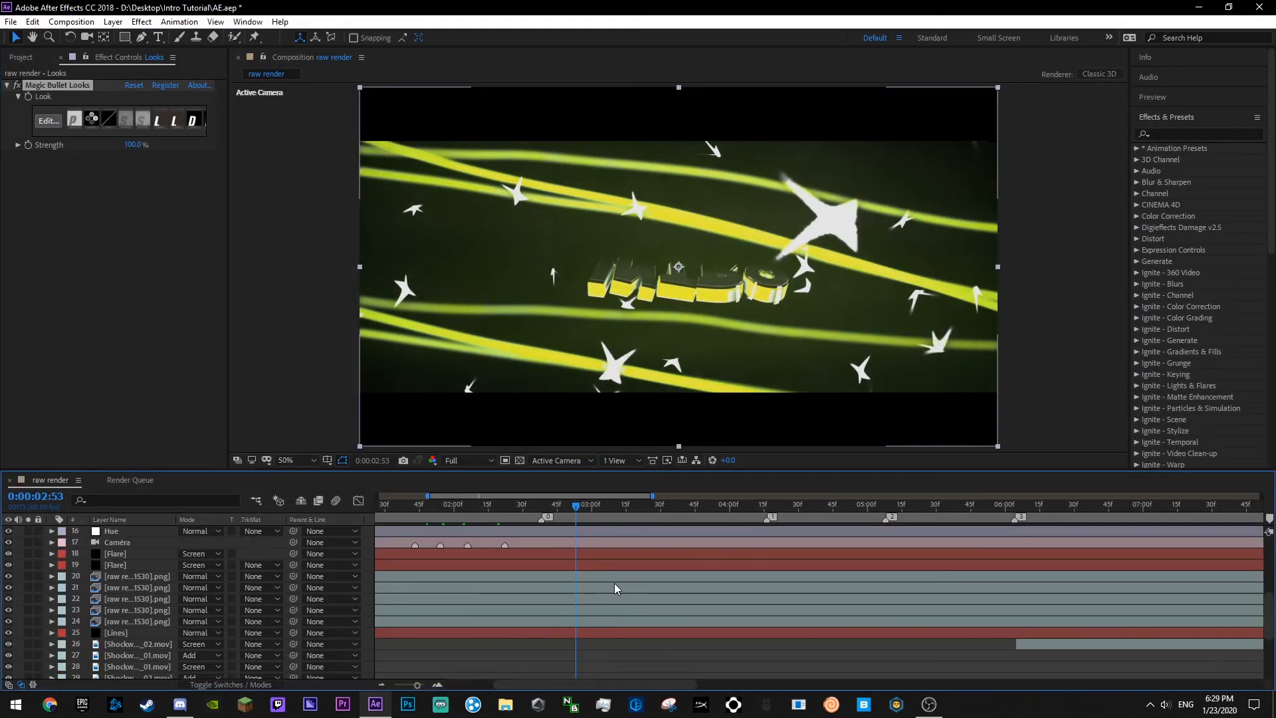
scroll(614, 584, "down", 1)
scroll(413, 565, "up", 6)
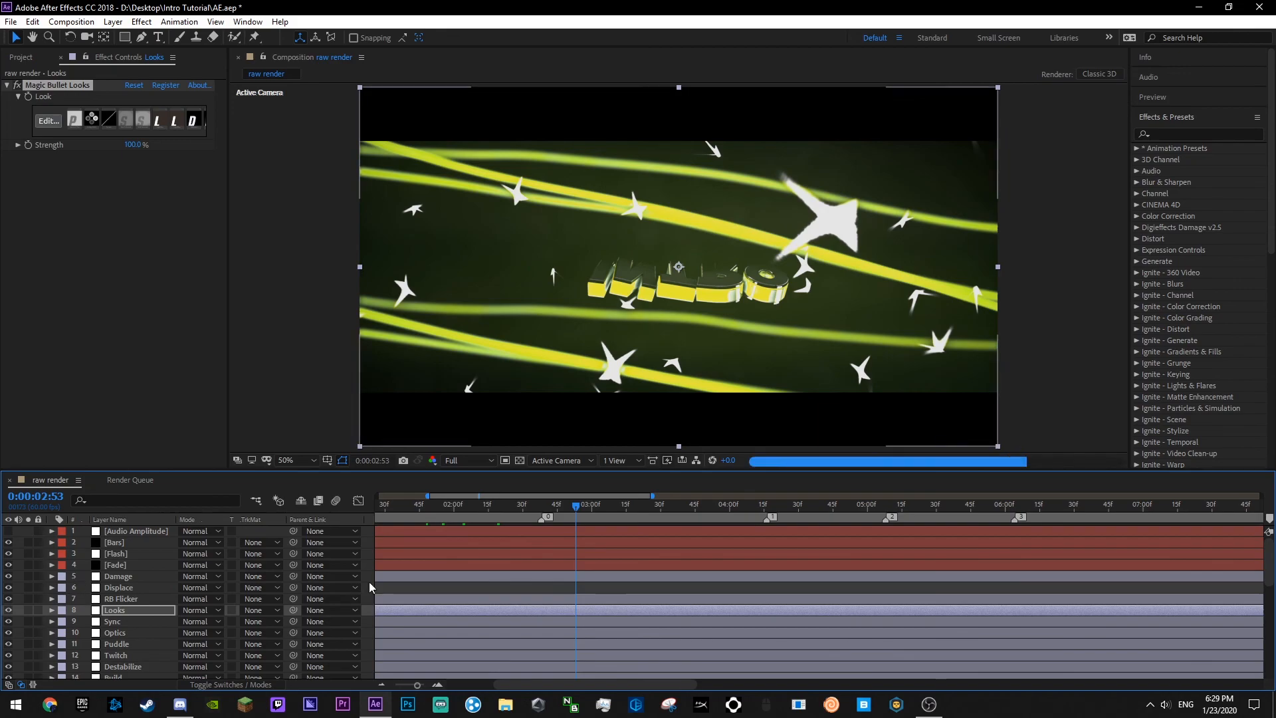
left_click(409, 590)
key("minus")
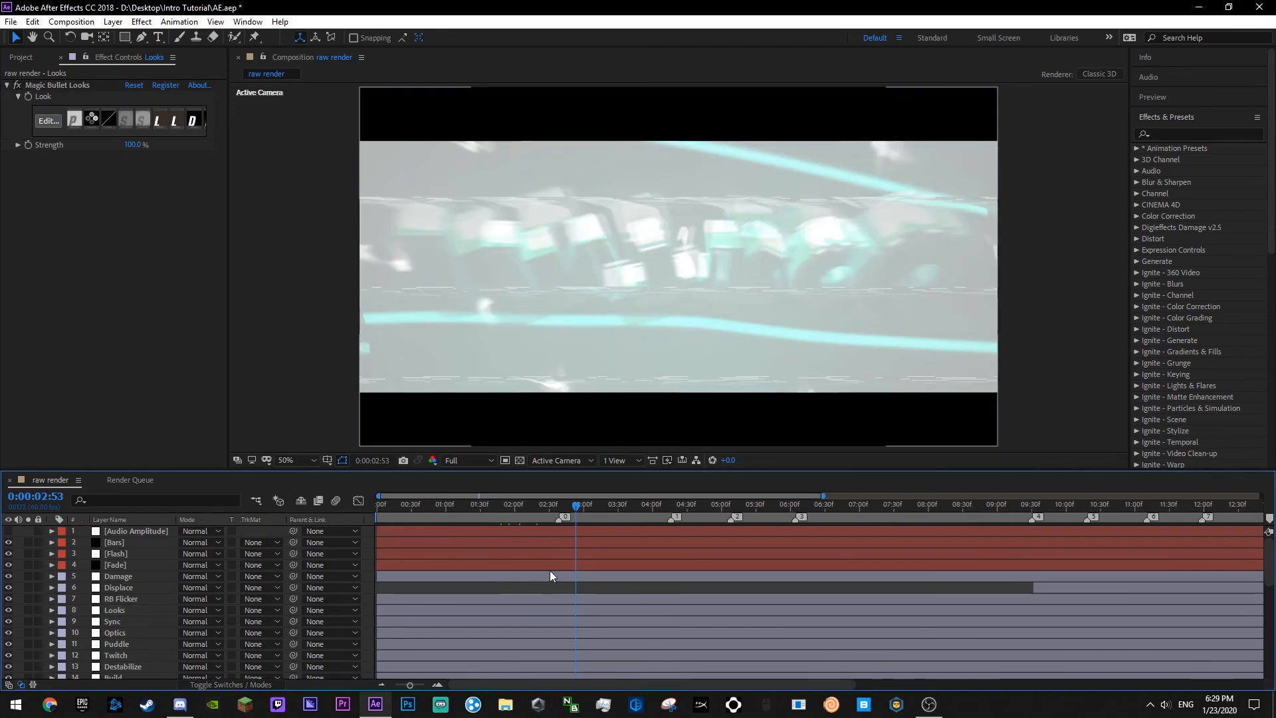
key("minus")
key("minus")
left_click(506, 511)
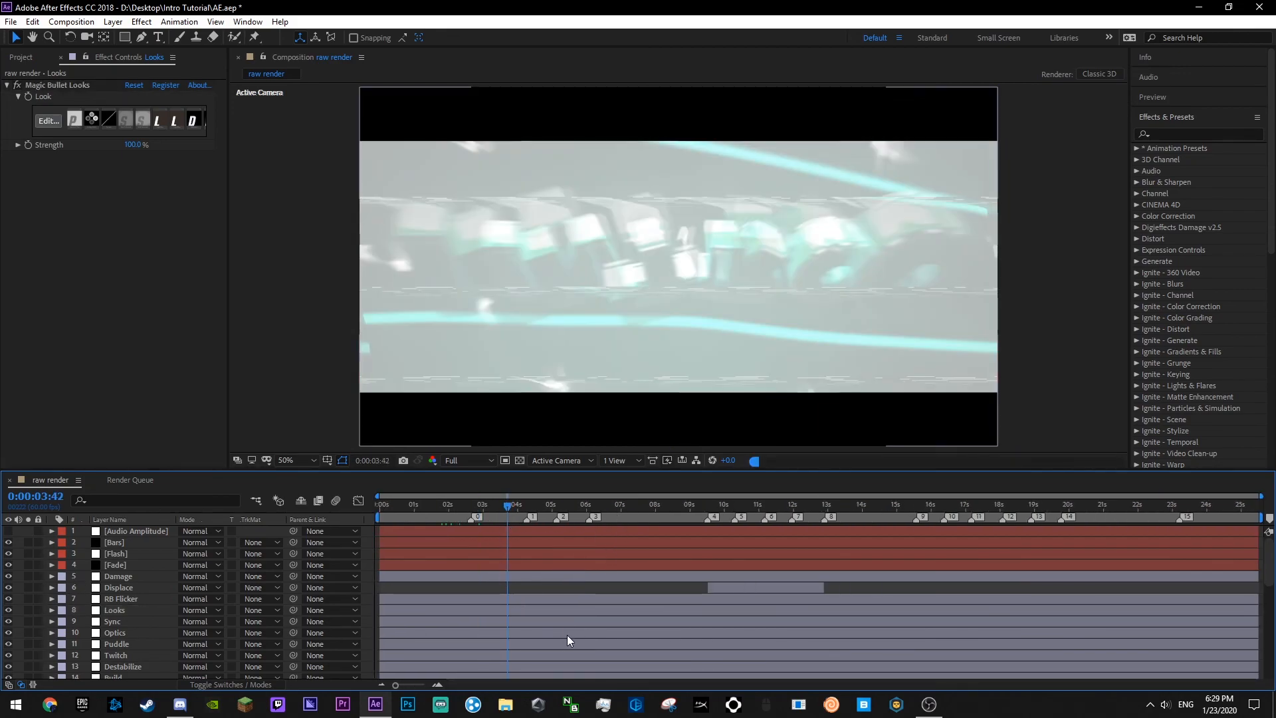
key("ctrl+s")
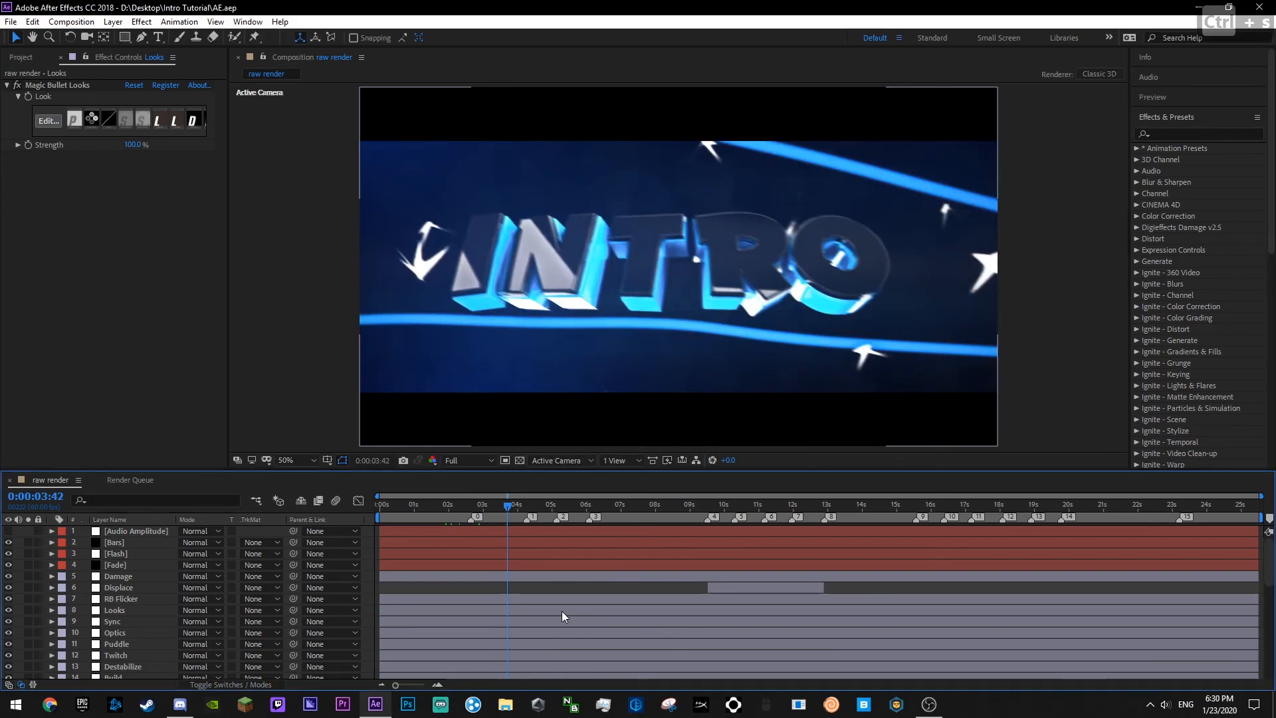
- Move to 0:00:05:52 and apply the Stylize Find Edges effect to raw render PNG sequence layer 23
scroll(609, 597, "down", 8)
left_click(582, 509)
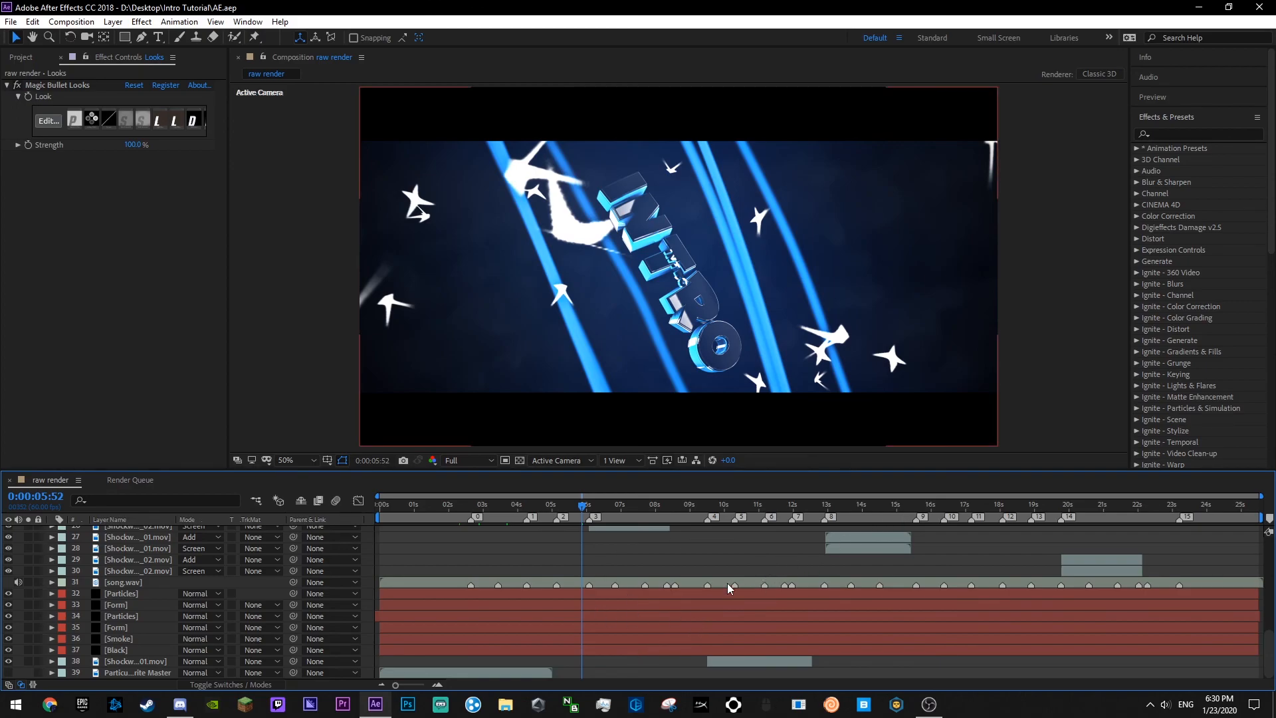
scroll(709, 577, "up", 2)
scroll(709, 578, "down", 2)
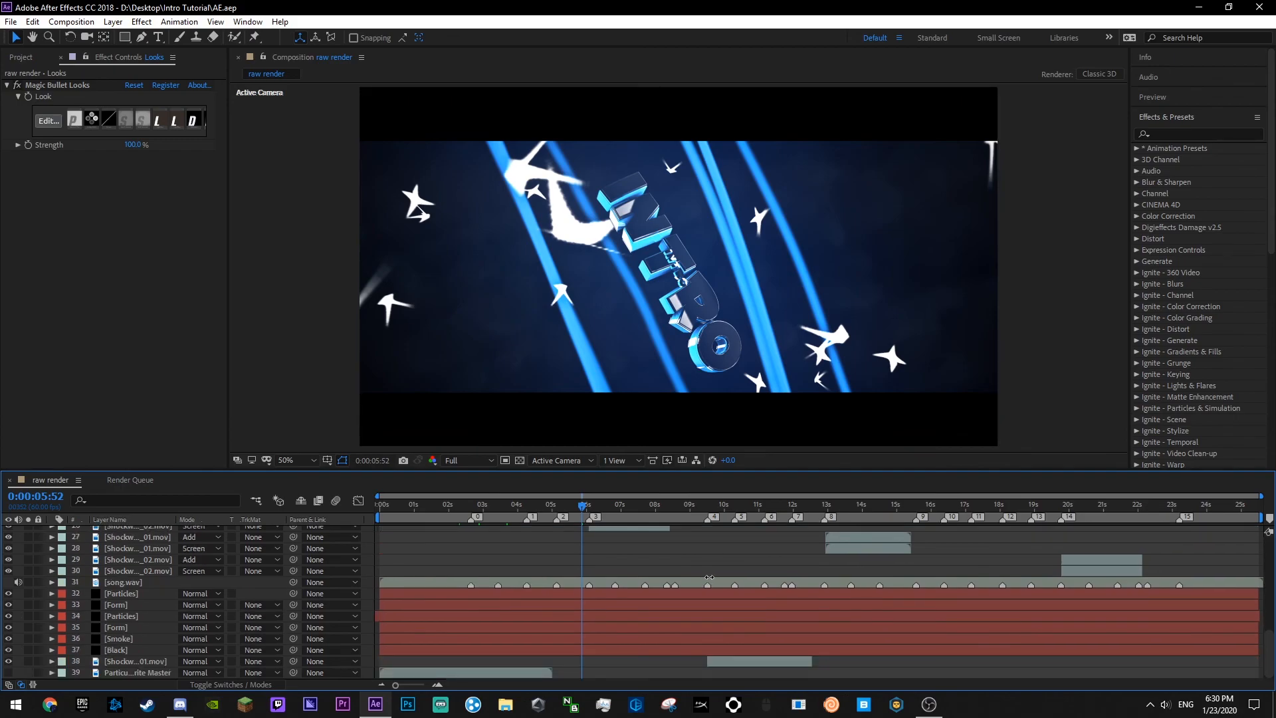
scroll(144, 622, "up", 8)
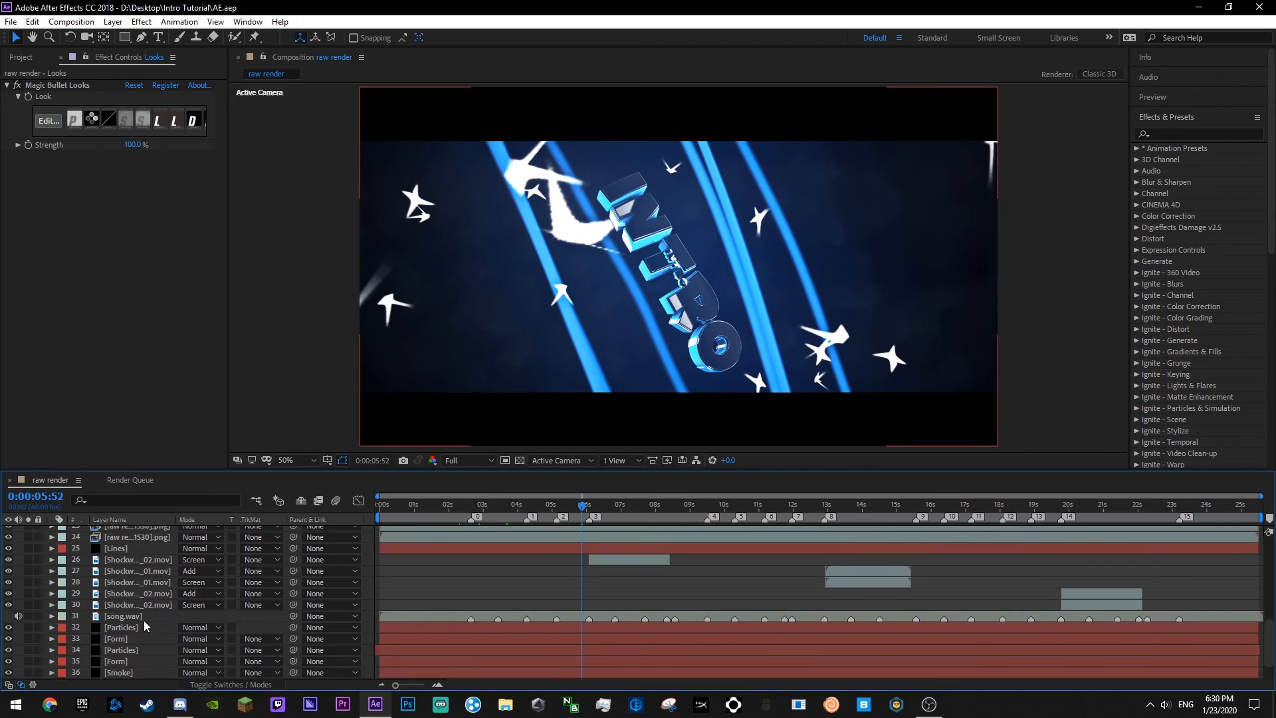
scroll(142, 620, "down", 5)
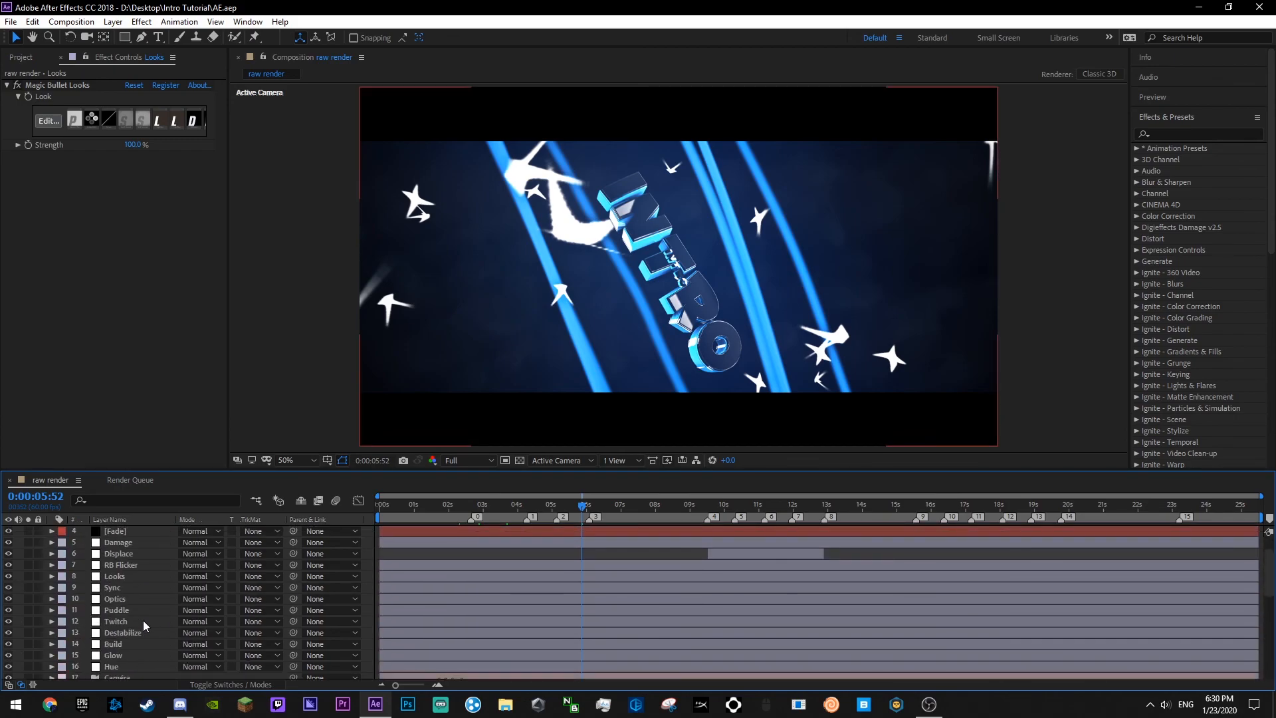
left_click(143, 610)
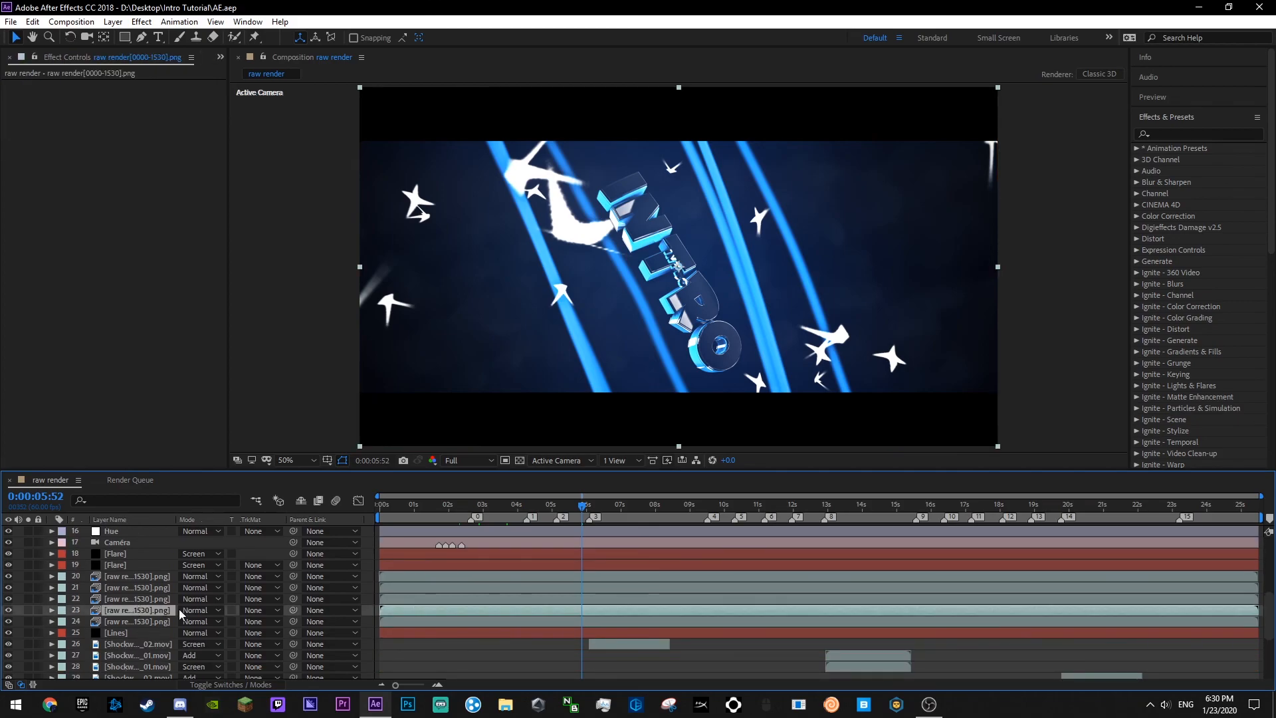
left_click(1169, 134)
type("edges")
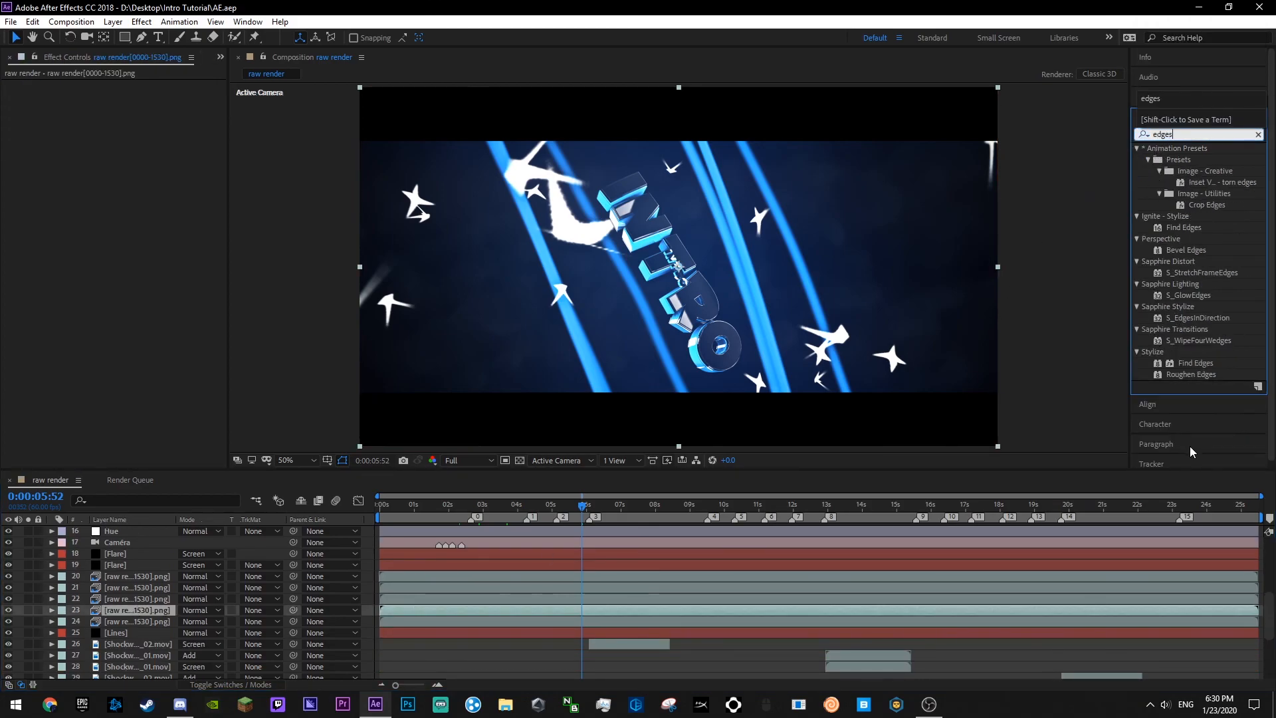
left_click_drag(1195, 363, 47, 276)
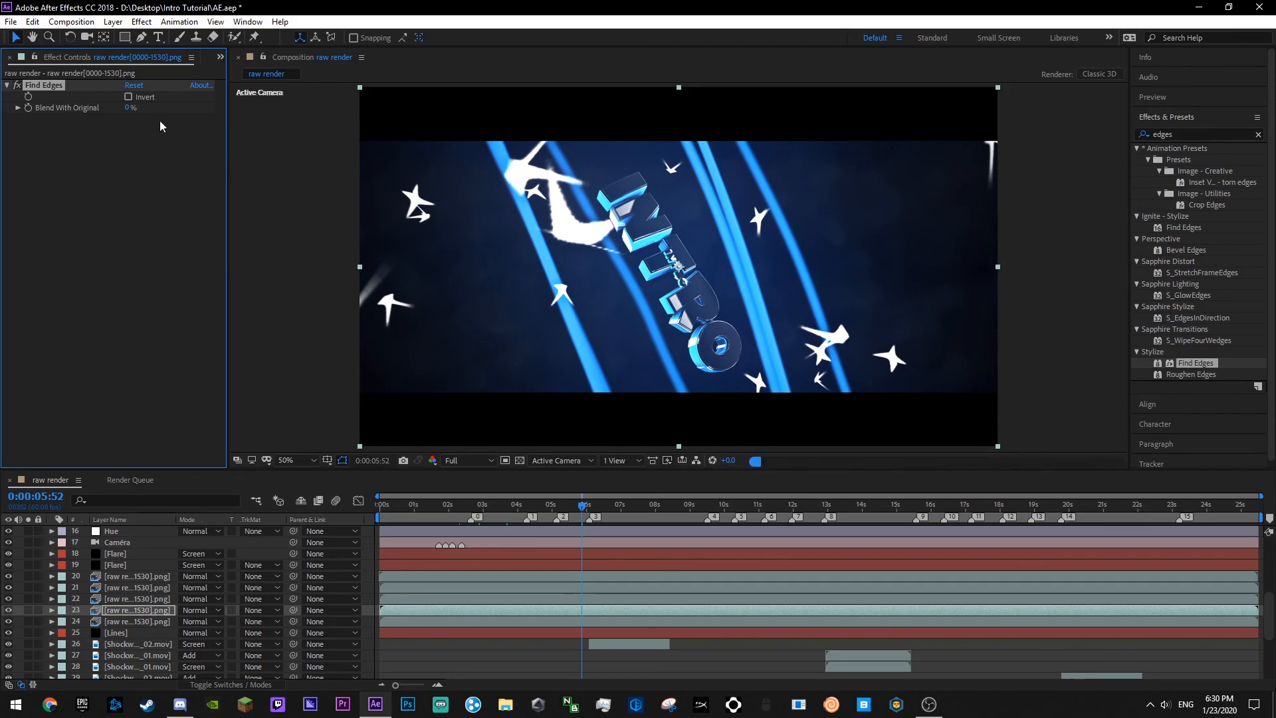
- Invert layer 23's Find Edges effect, set Blend With Original to about 83%, and save the project
left_click_drag(184, 106, 170, 117)
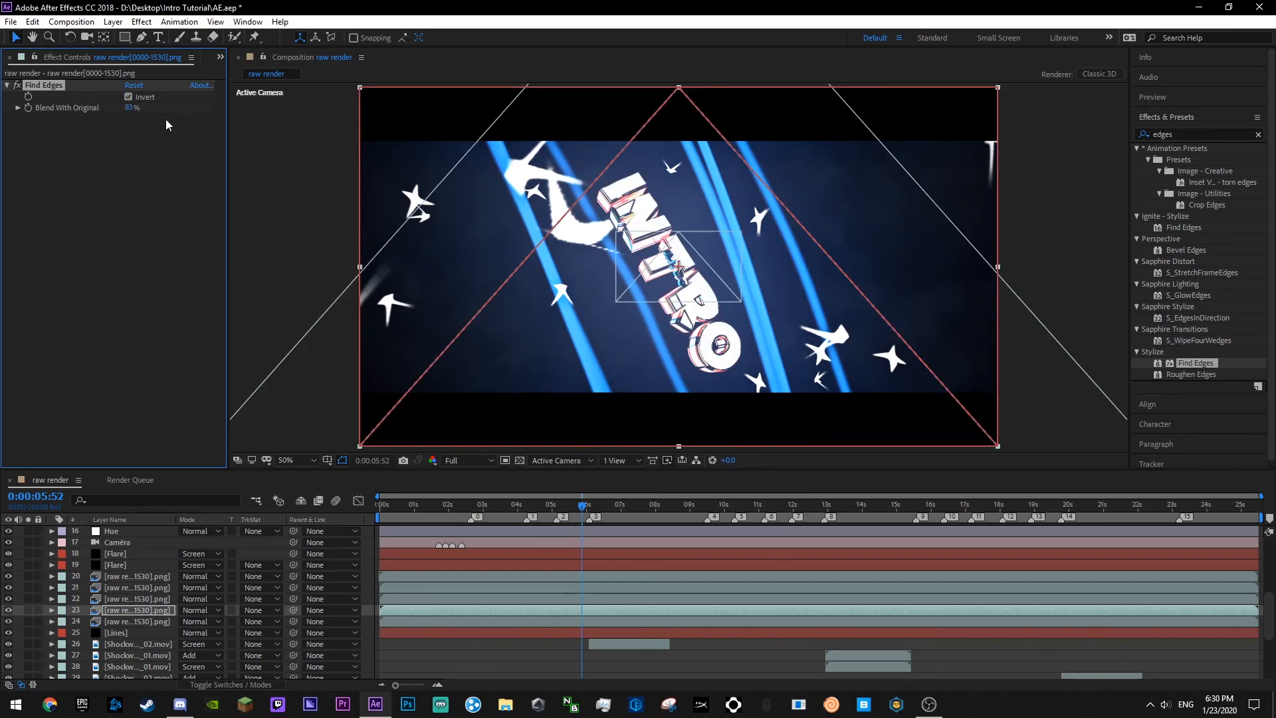
left_click(134, 176)
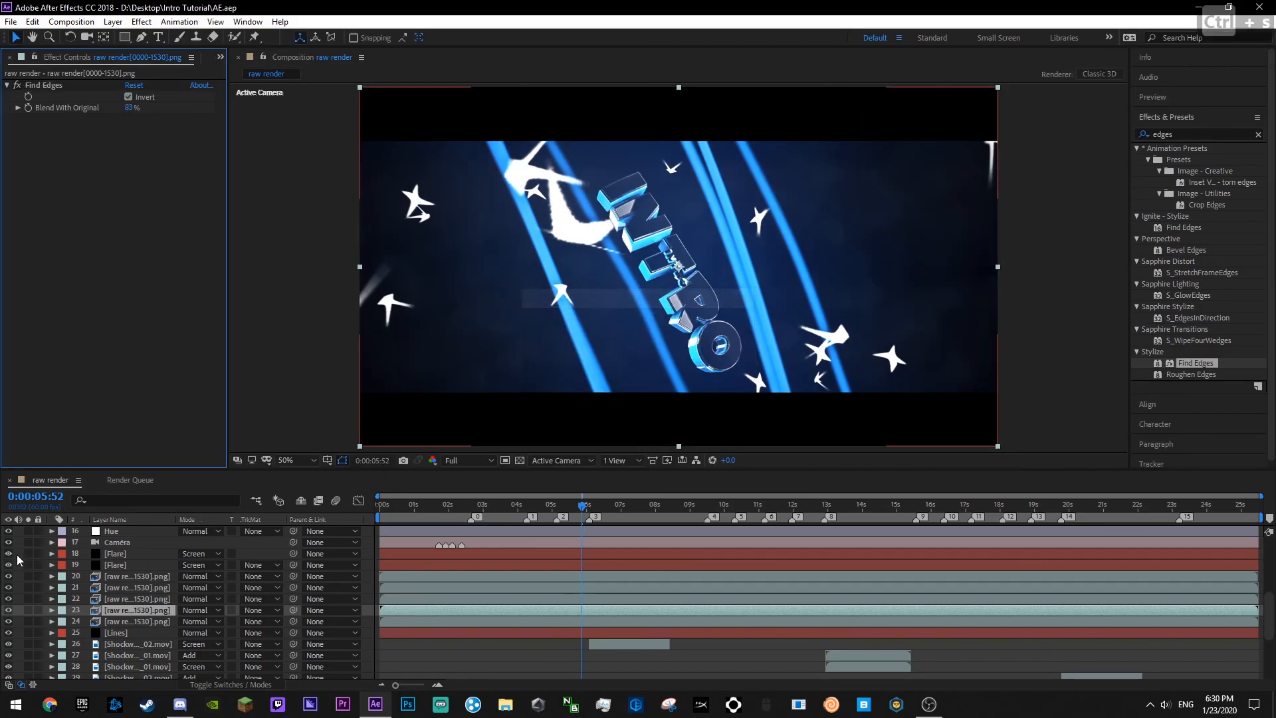
key("ctrl+s")
- Compare the frame with and without layer 23 and its Find Edges effect
left_click(9, 610)
left_click(9, 610)
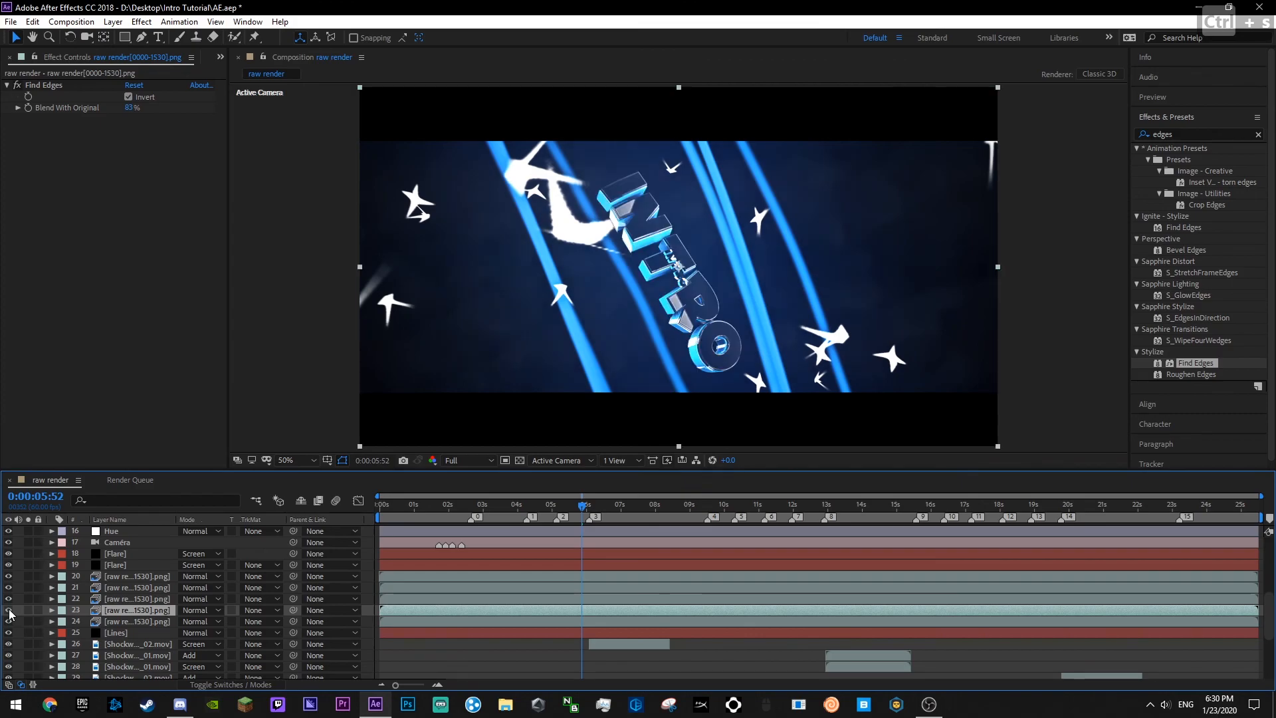
left_click(16, 86)
left_click(16, 86)
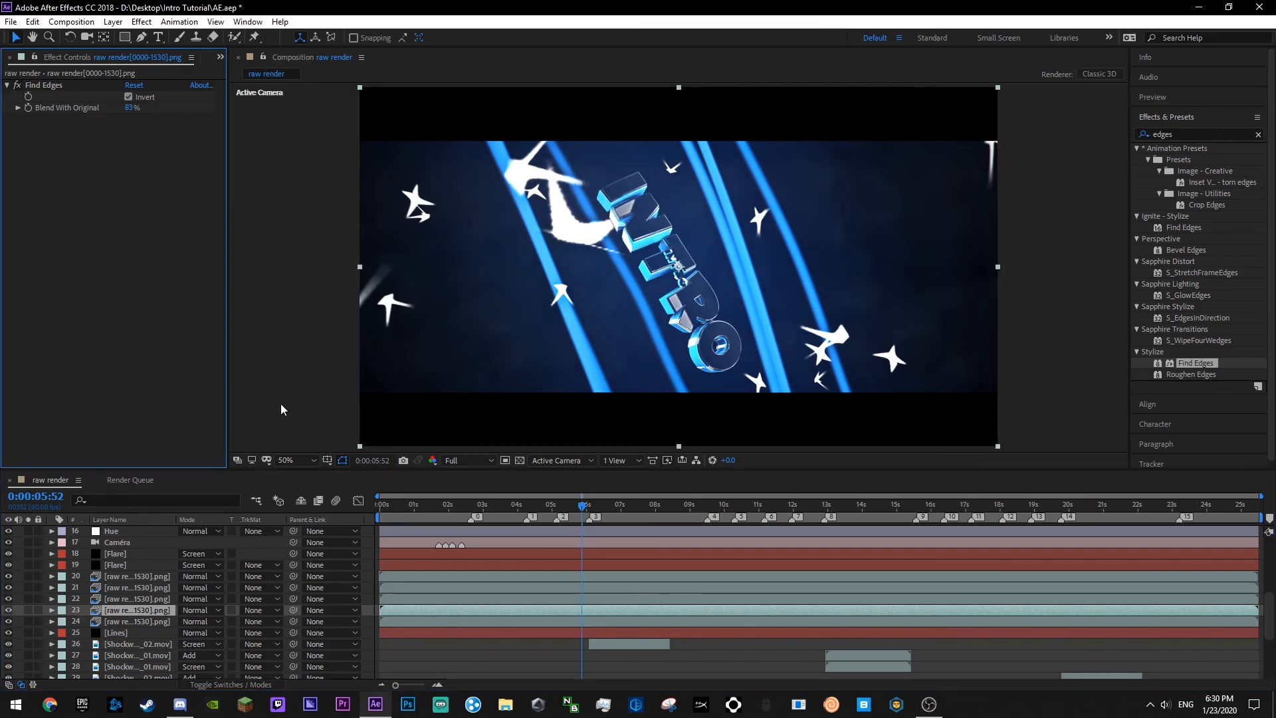
- Check the frame at 0:00:14:24 with and without Find Edges, save the project, and review the frame at 0:00:17:05
left_click(724, 654)
scroll(791, 553, "down", 3)
left_click(874, 506)
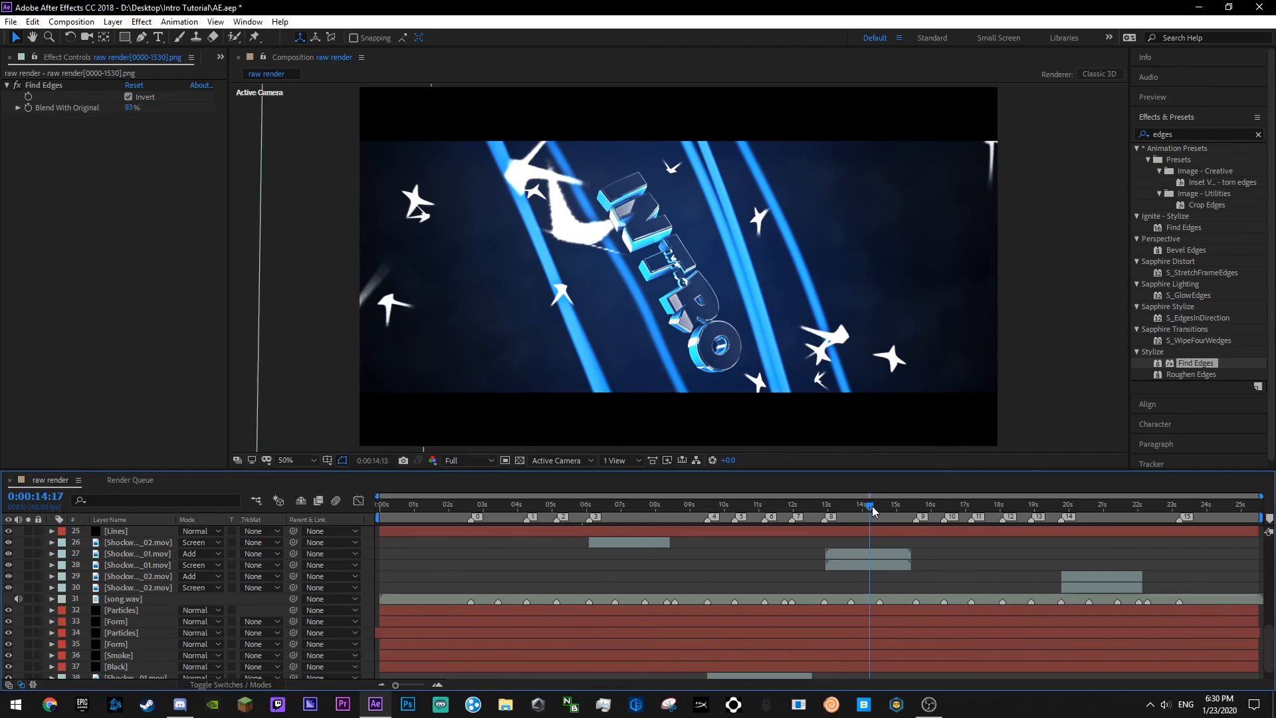
key("ctrl+s")
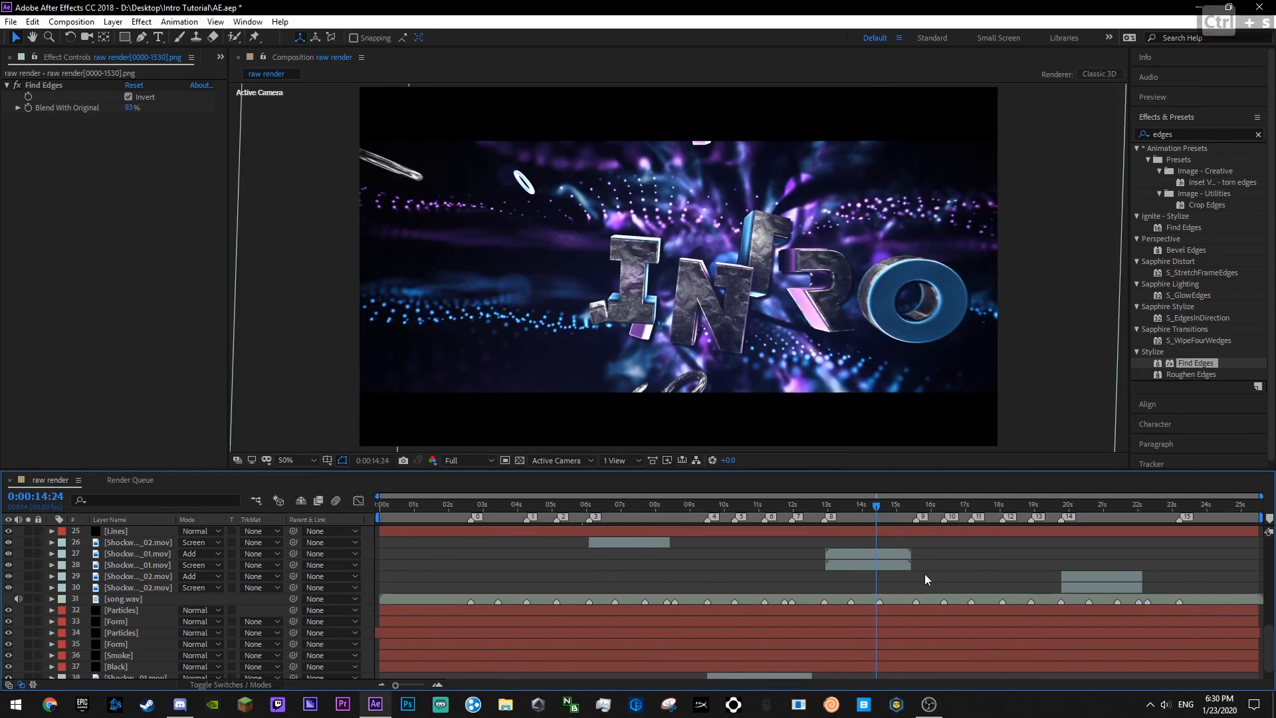
left_click(16, 86)
left_click(16, 87)
key("ctrl+s")
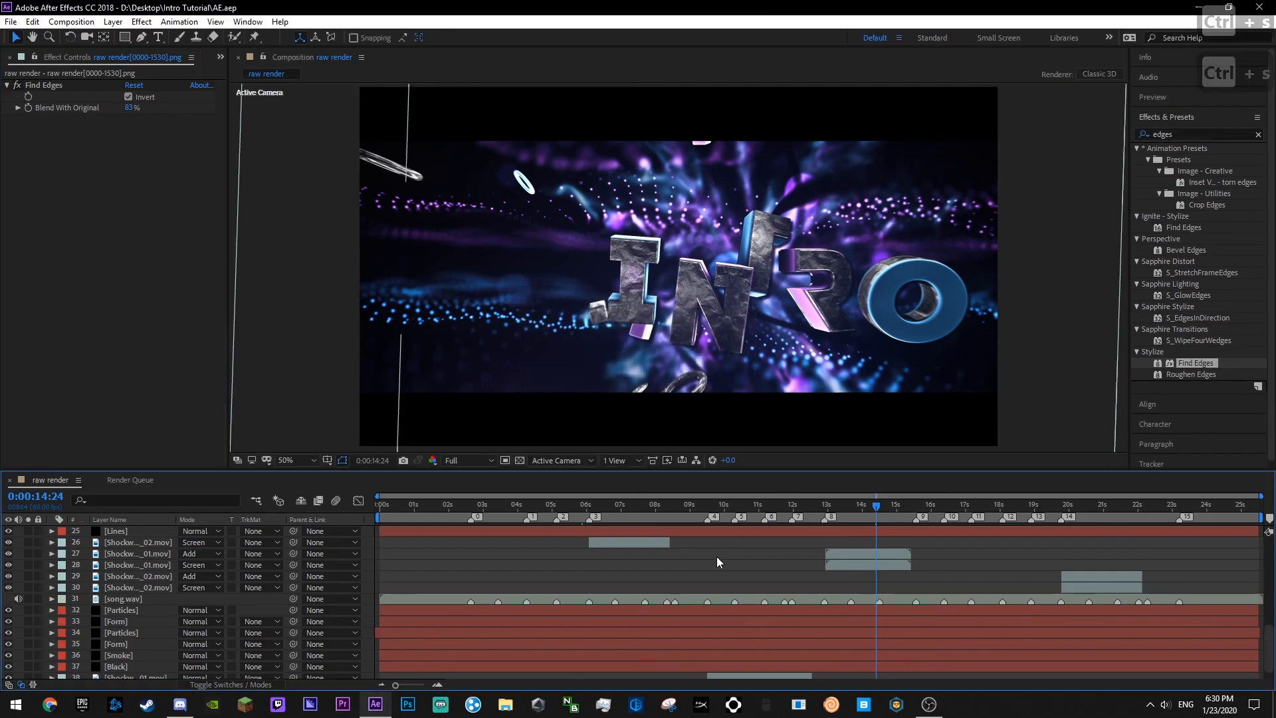
left_click(939, 506)
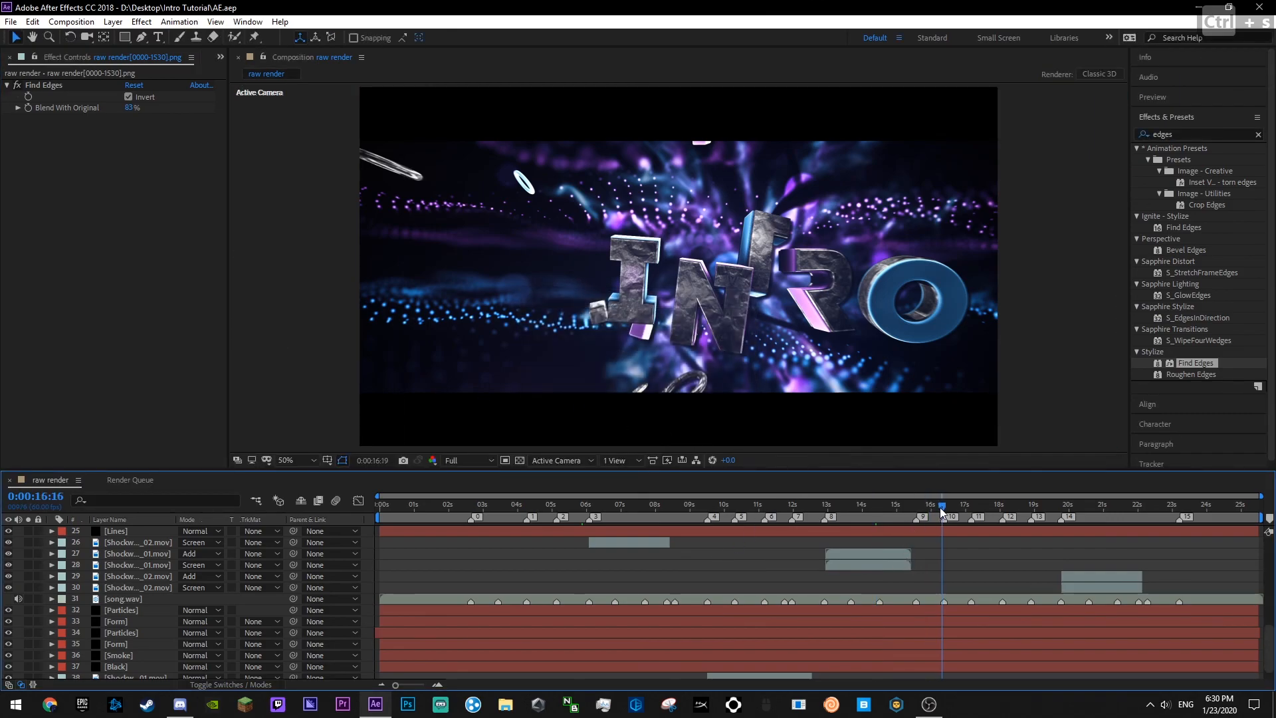
left_click_drag(957, 507, 971, 509)
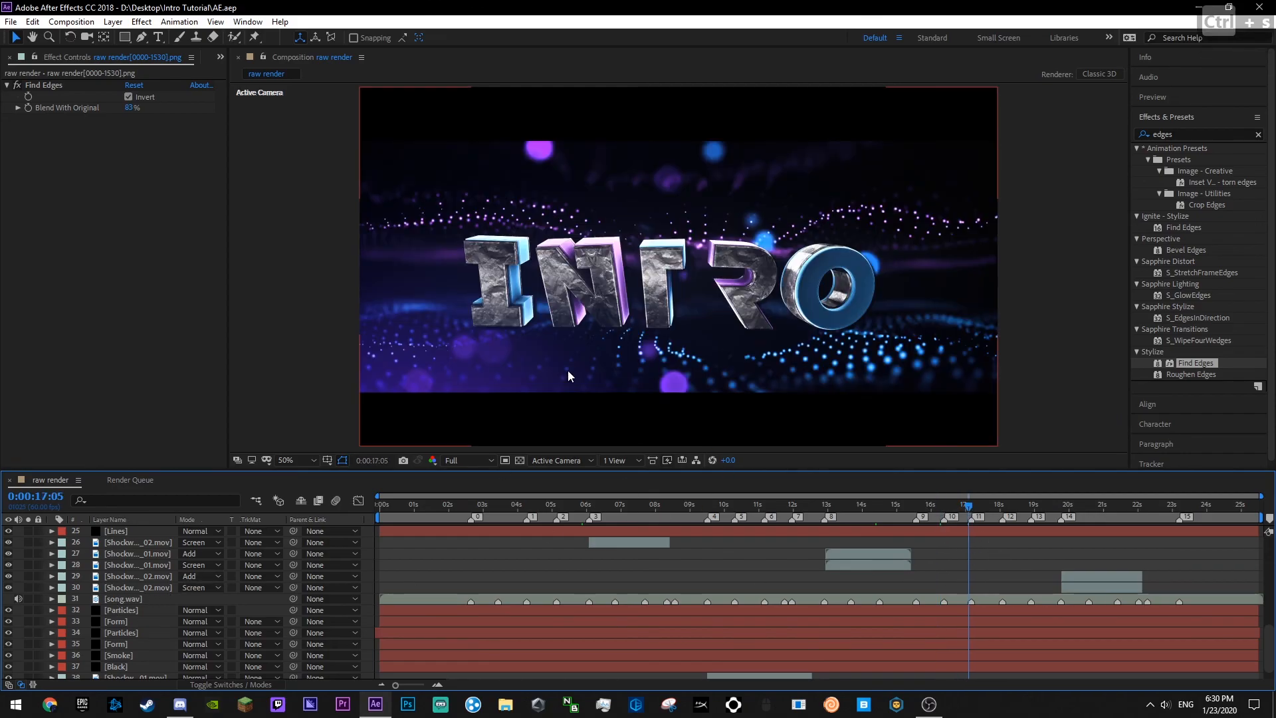
- Add a new adjustment layer directly above the Damage layer, name it RSMB, and save the project
scroll(150, 610, "up", 6)
scroll(133, 617, "up", 2)
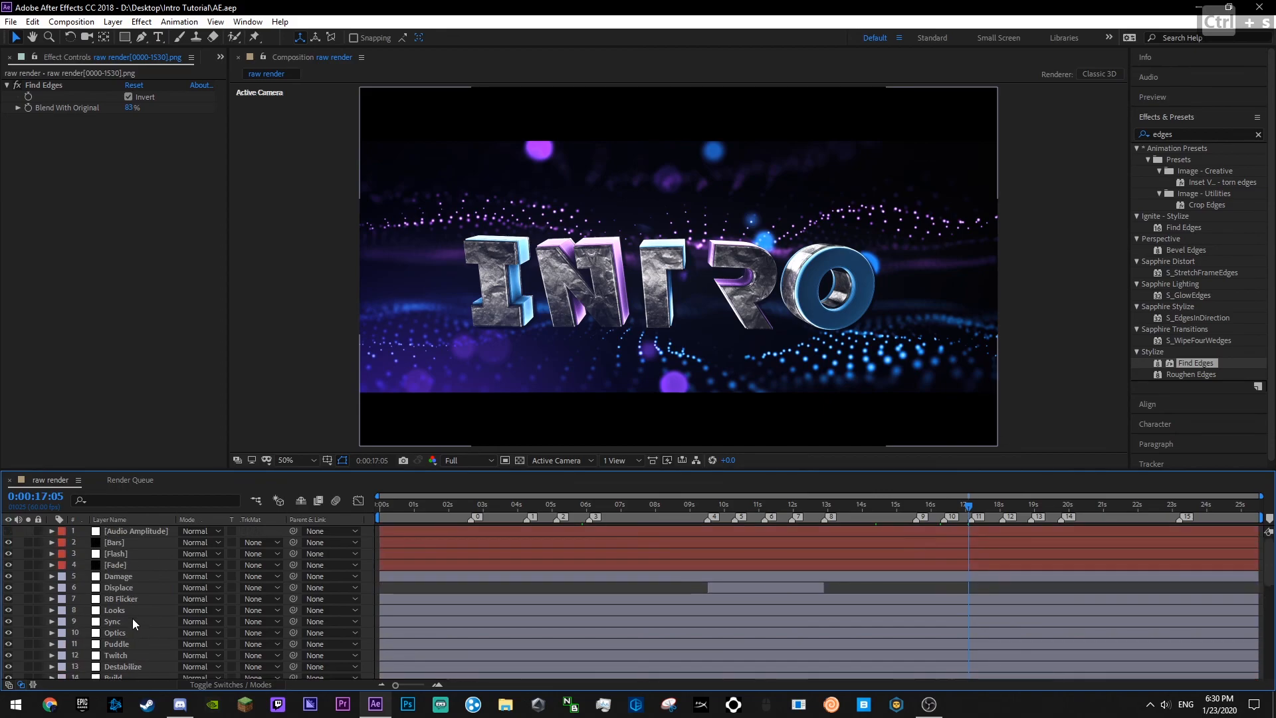
left_click(113, 575)
right_click(373, 571)
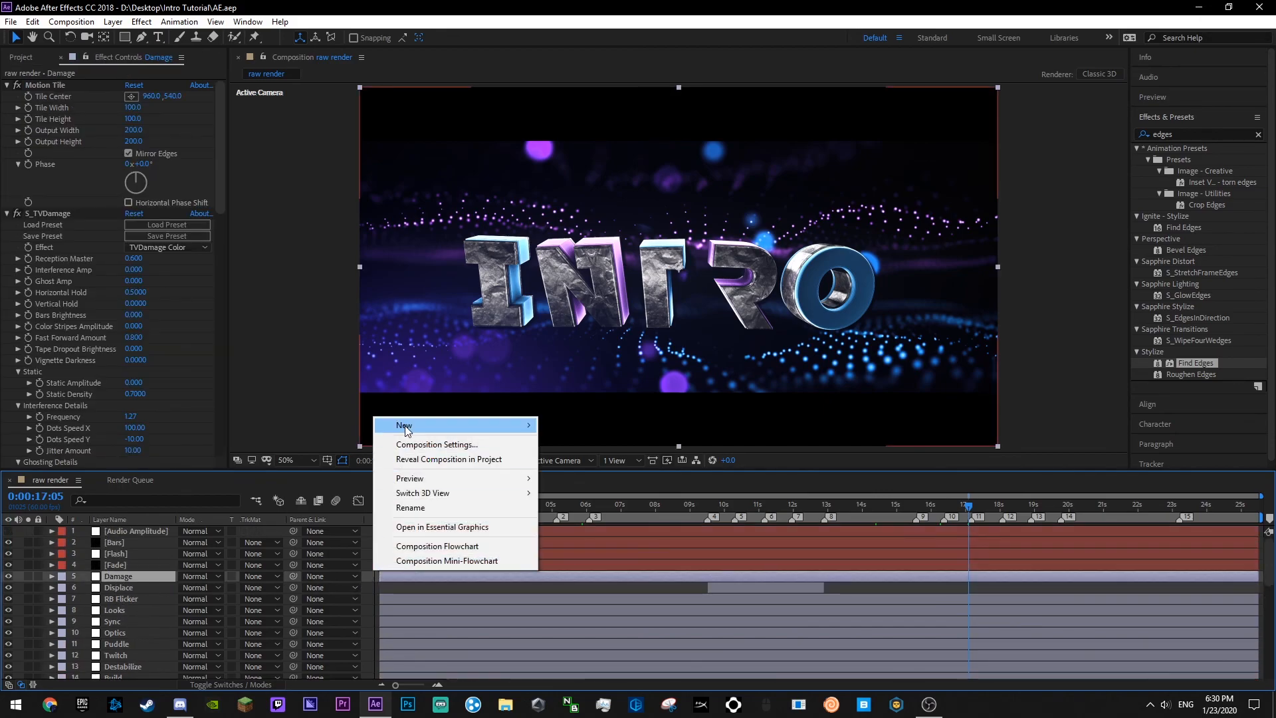
mouse_move(406, 425)
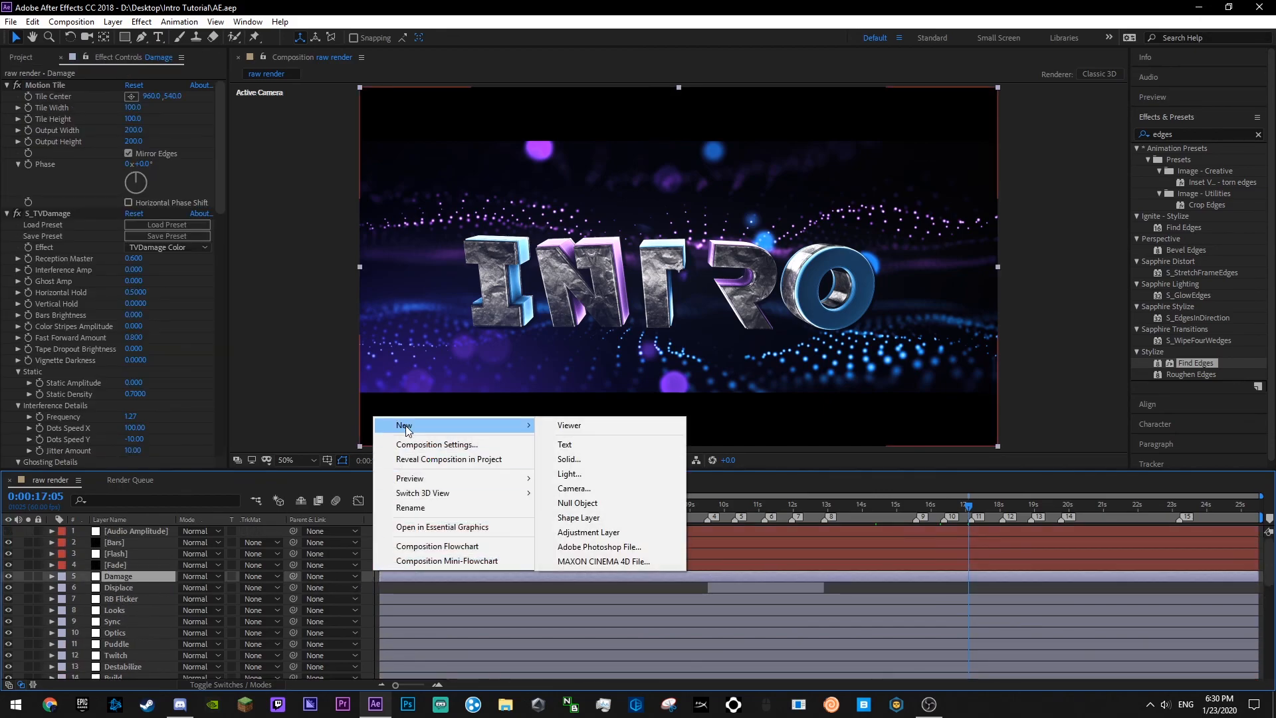
left_click(602, 532)
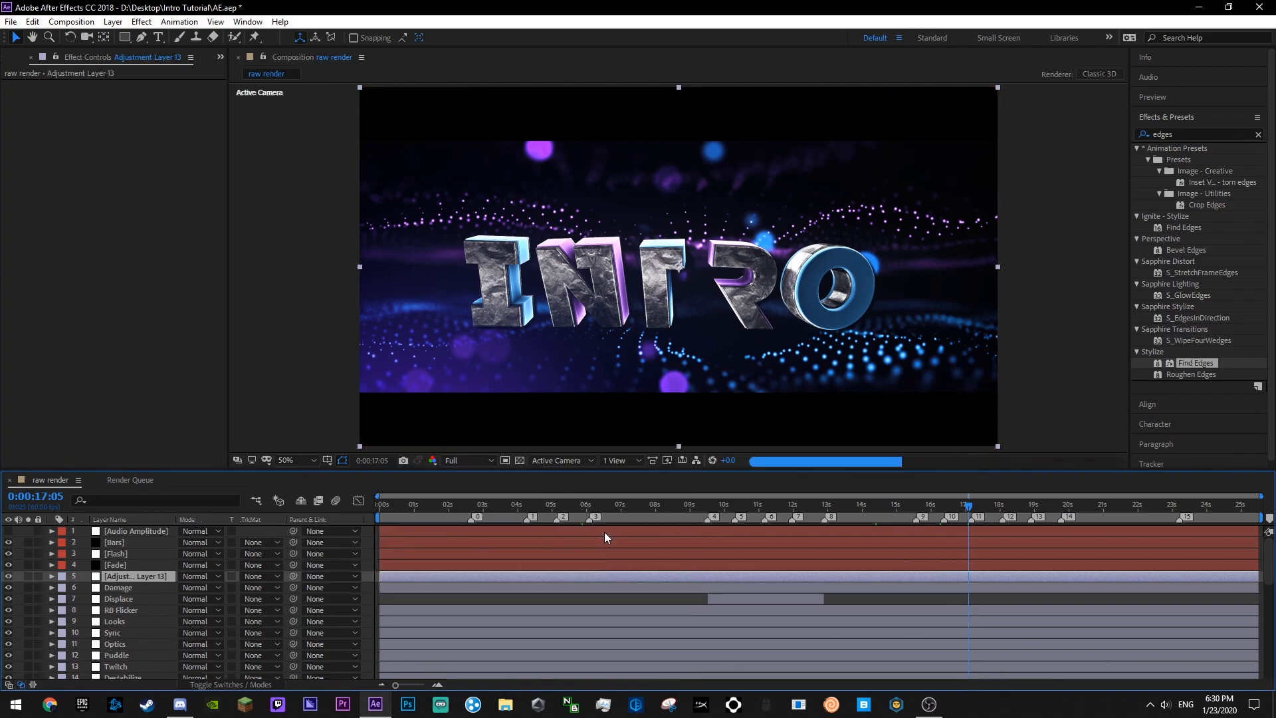
key("Return")
type("RSMB")
key("Return")
key("ctrl+s")
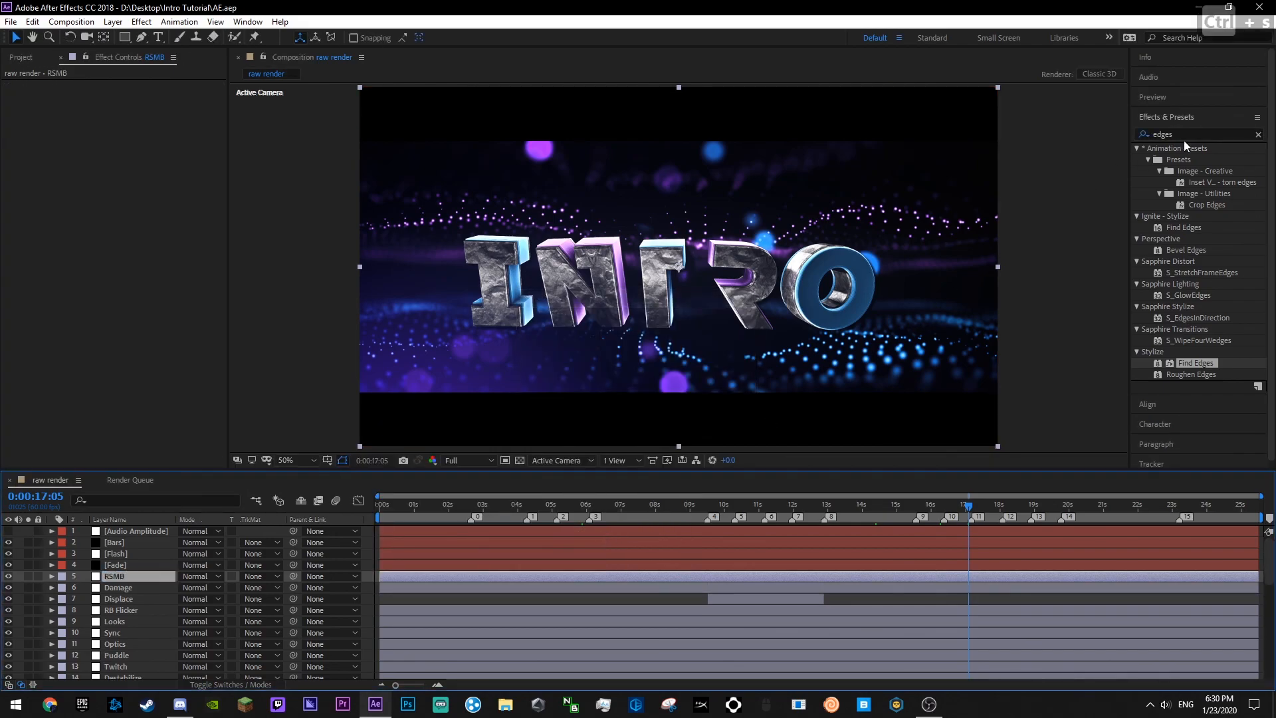
- Apply the RSMB effect to the RSMB layer with Blur Amount 1.00 and Motion Sensitivity 100, save, and hide the layer
left_click(1258, 135)
type("rsmb")
left_click_drag(1175, 160, 133, 577)
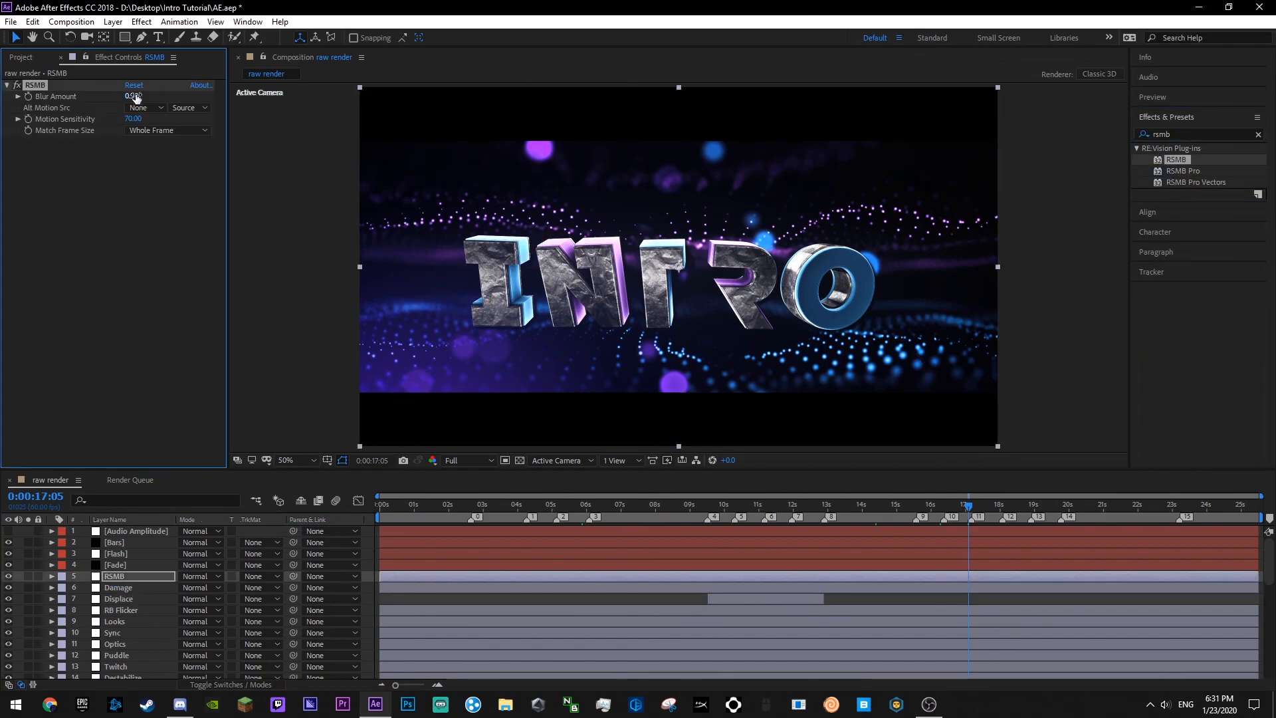
left_click(129, 116)
type("100")
left_click(183, 246)
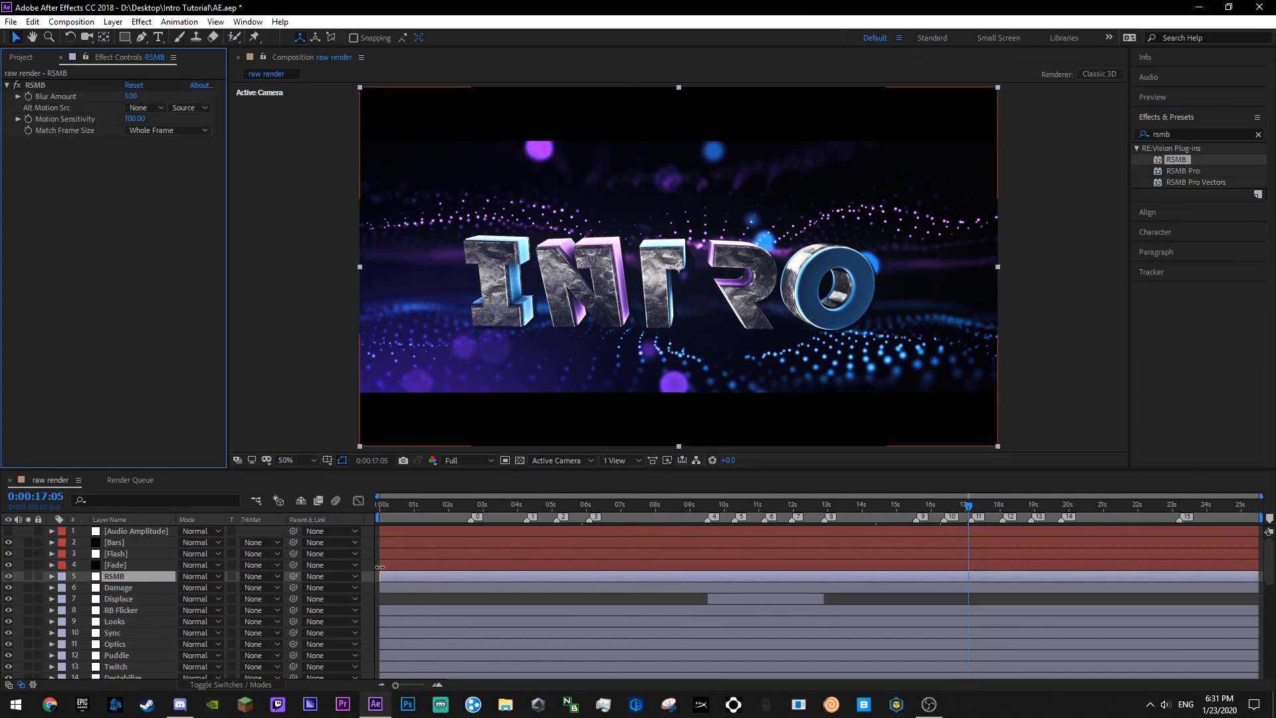
left_click(370, 571)
key("ctrl+s")
left_click(8, 575)
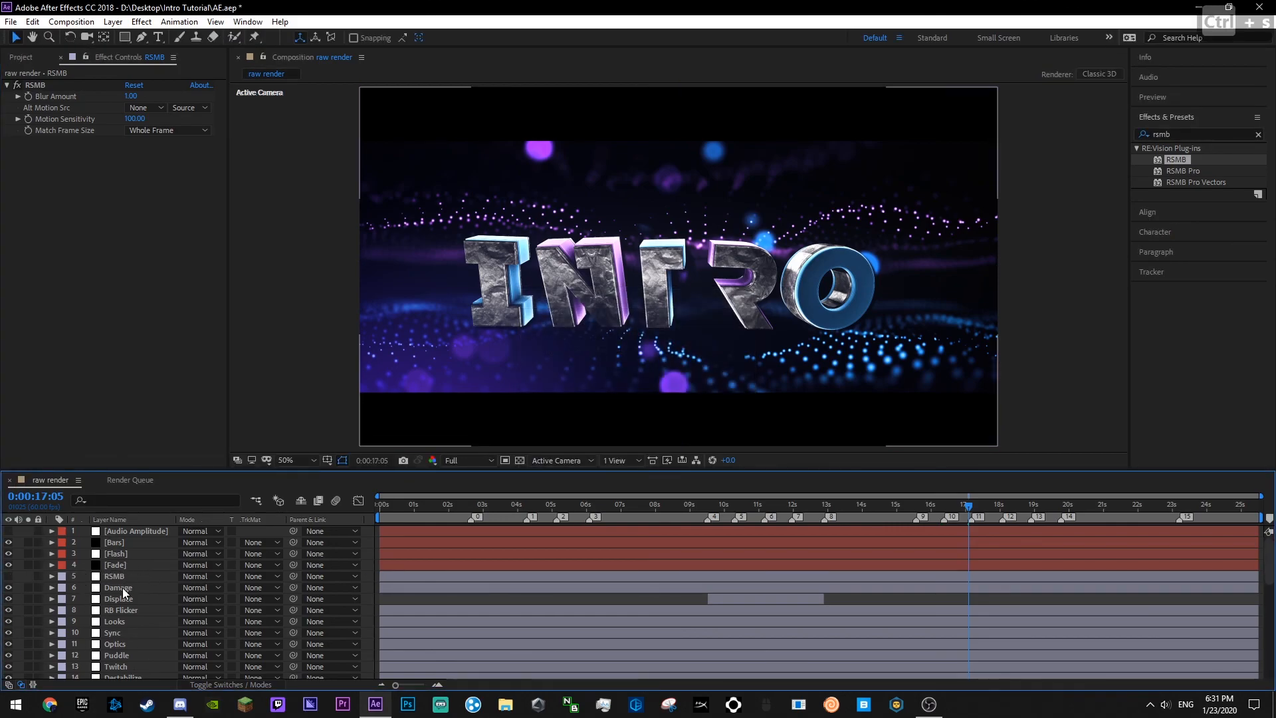
- Create a black 1920 x 1080 solid named Dirt, save the project, and place the solid directly above the RSMB layer
left_click(123, 587)
right_click(364, 570)
mouse_move(421, 425)
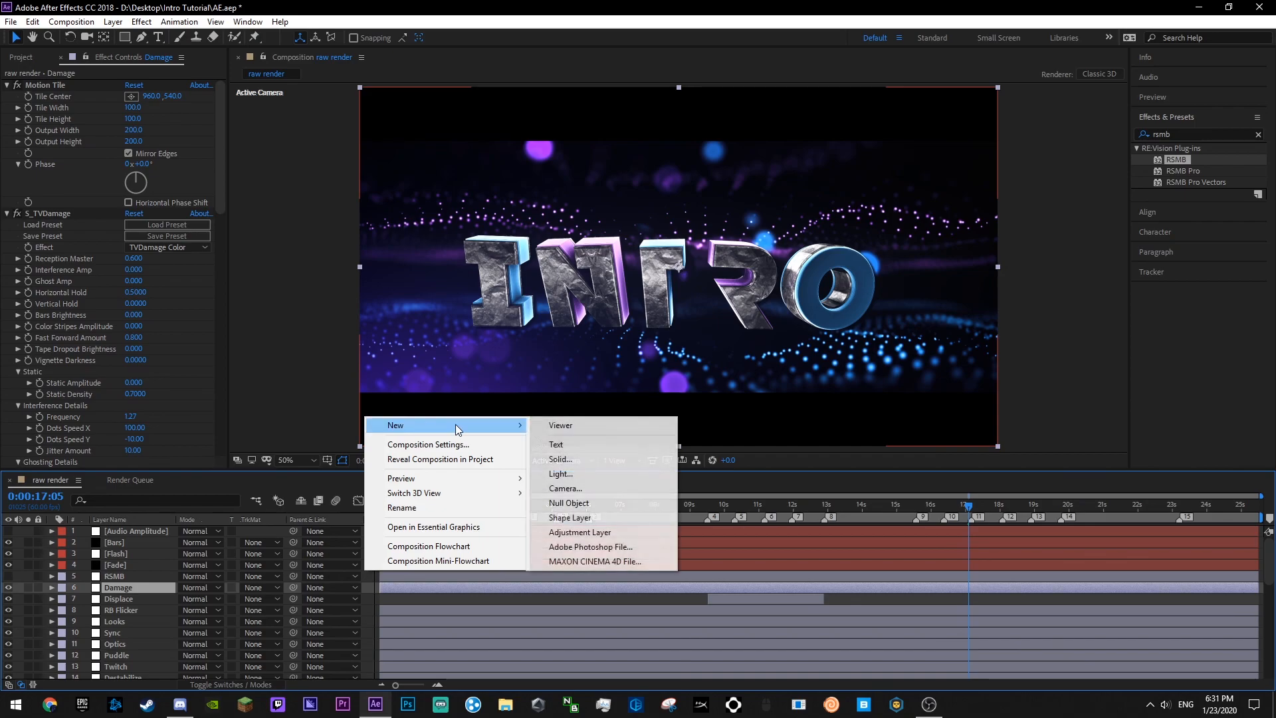
left_click(575, 459)
type("D")
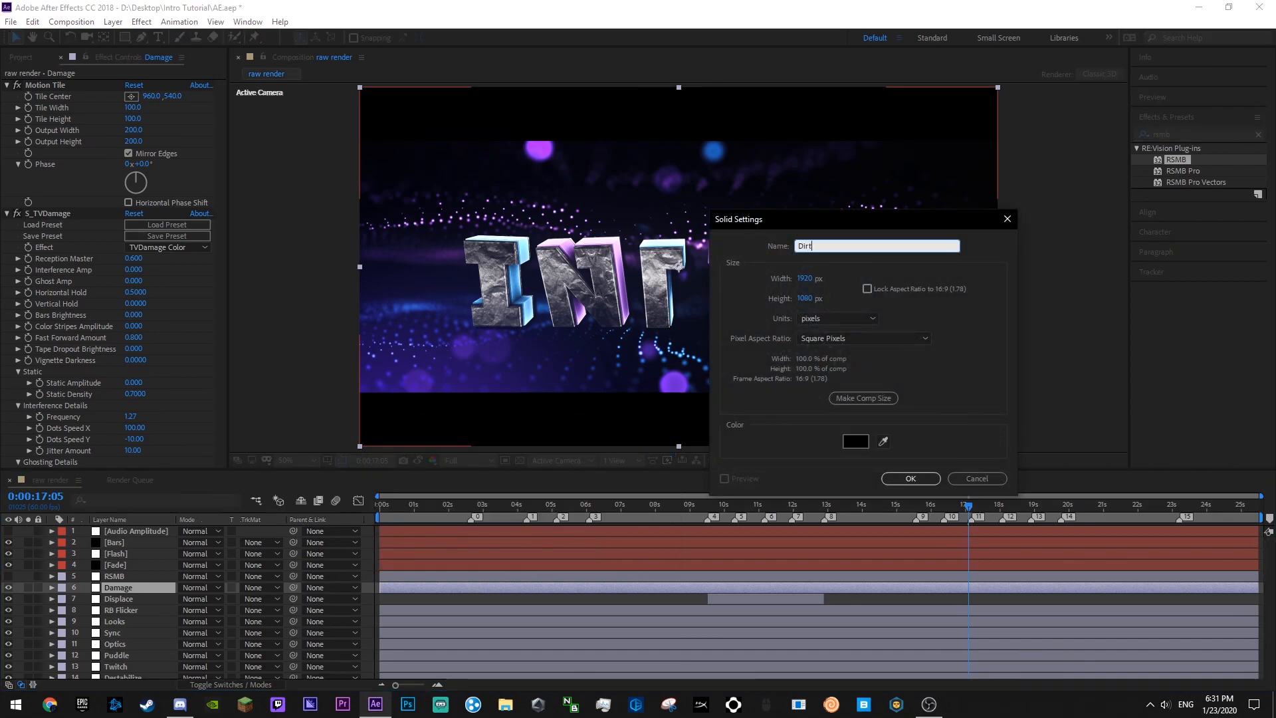
type("irt")
key("Return")
key("ctrl+s")
left_click_drag(117, 584, 128, 573)
- Find the Video Copilot Optical Flares effect and apply it to the Dirt solid
left_click(1257, 135)
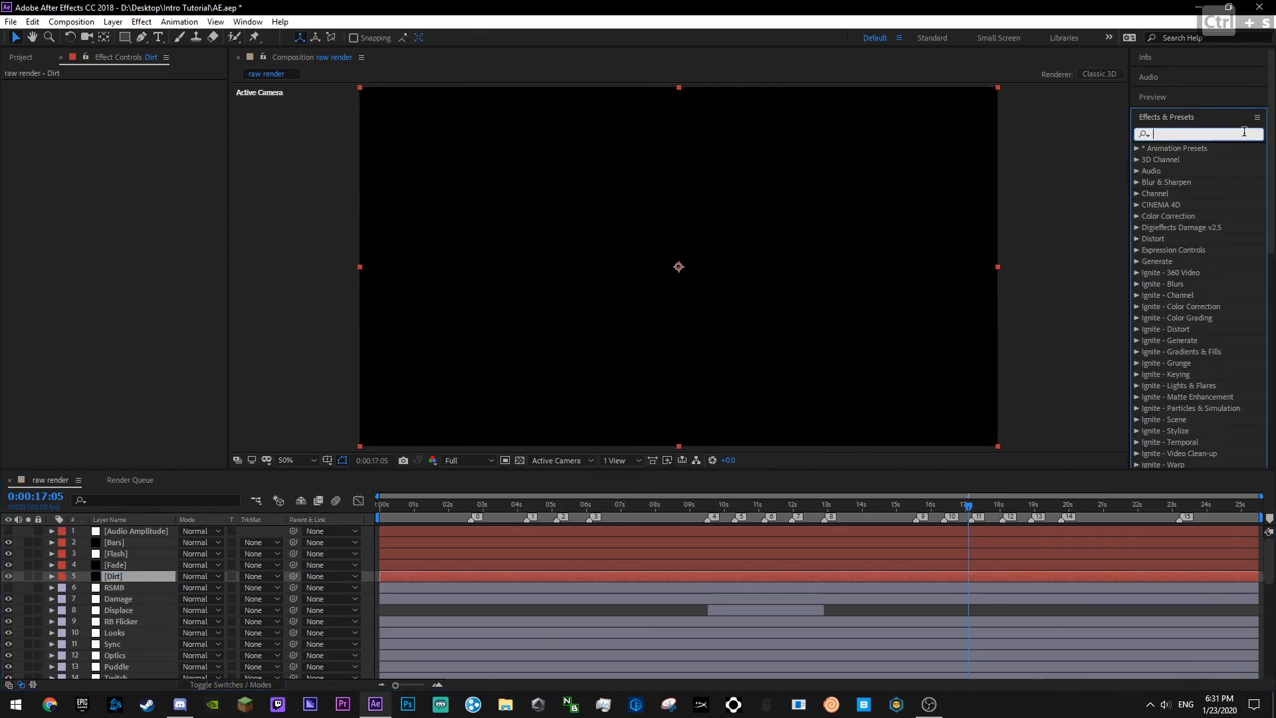
type("flares")
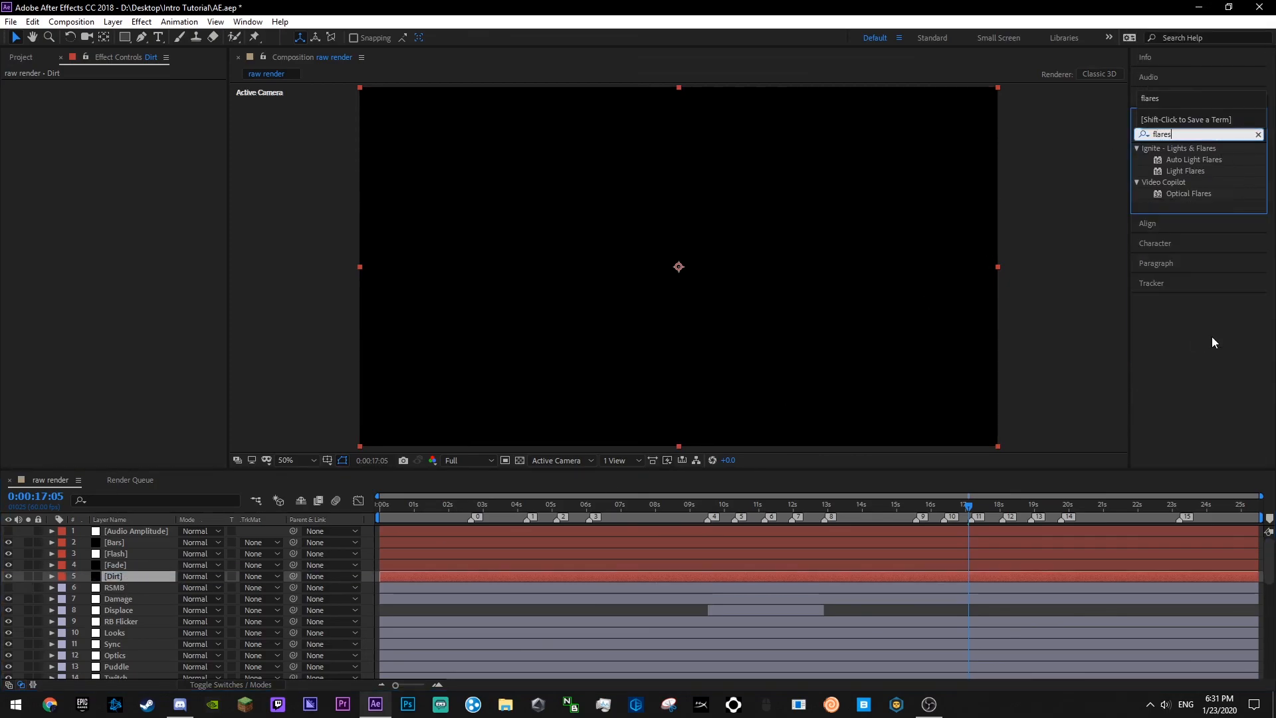
left_click_drag(1188, 193, 102, 264)
- Remove every lens object from the default flare stack in the Optical Flares options
left_click(75, 111)
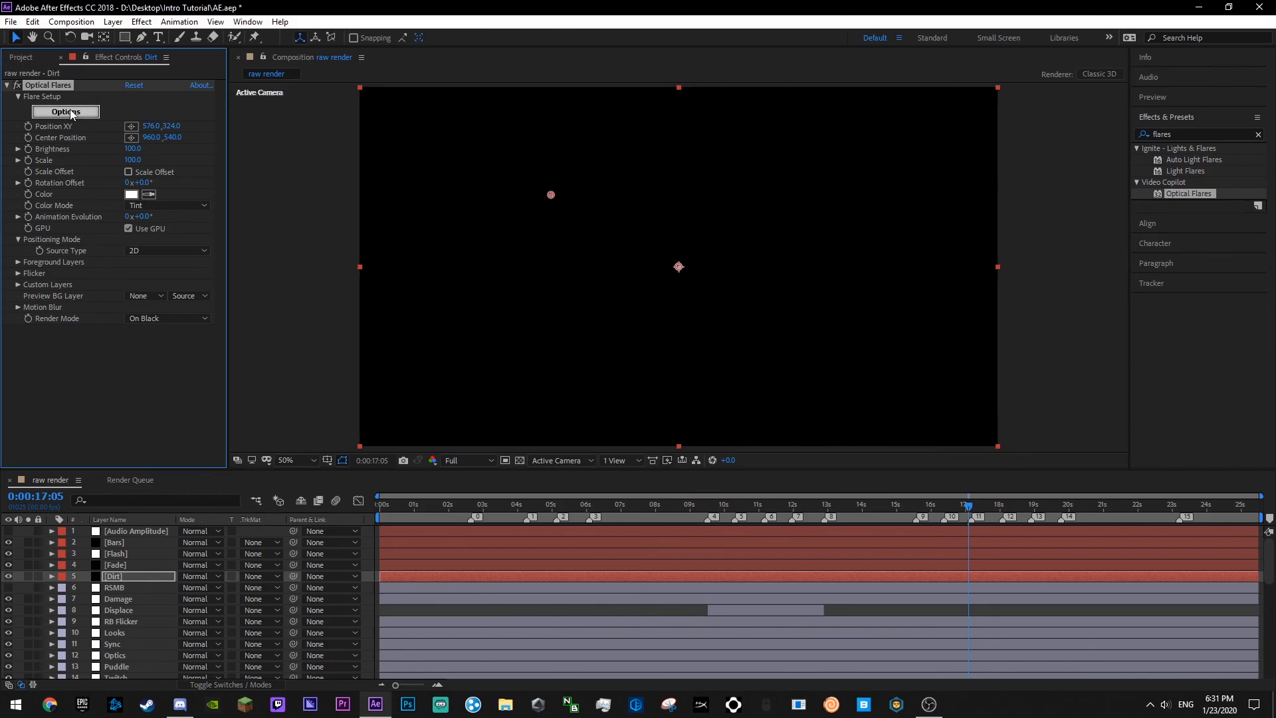
left_click(622, 493)
left_click(622, 493)
left_click(622, 493)
left_click(621, 493)
left_click(622, 493)
left_click(622, 493)
left_click(622, 493)
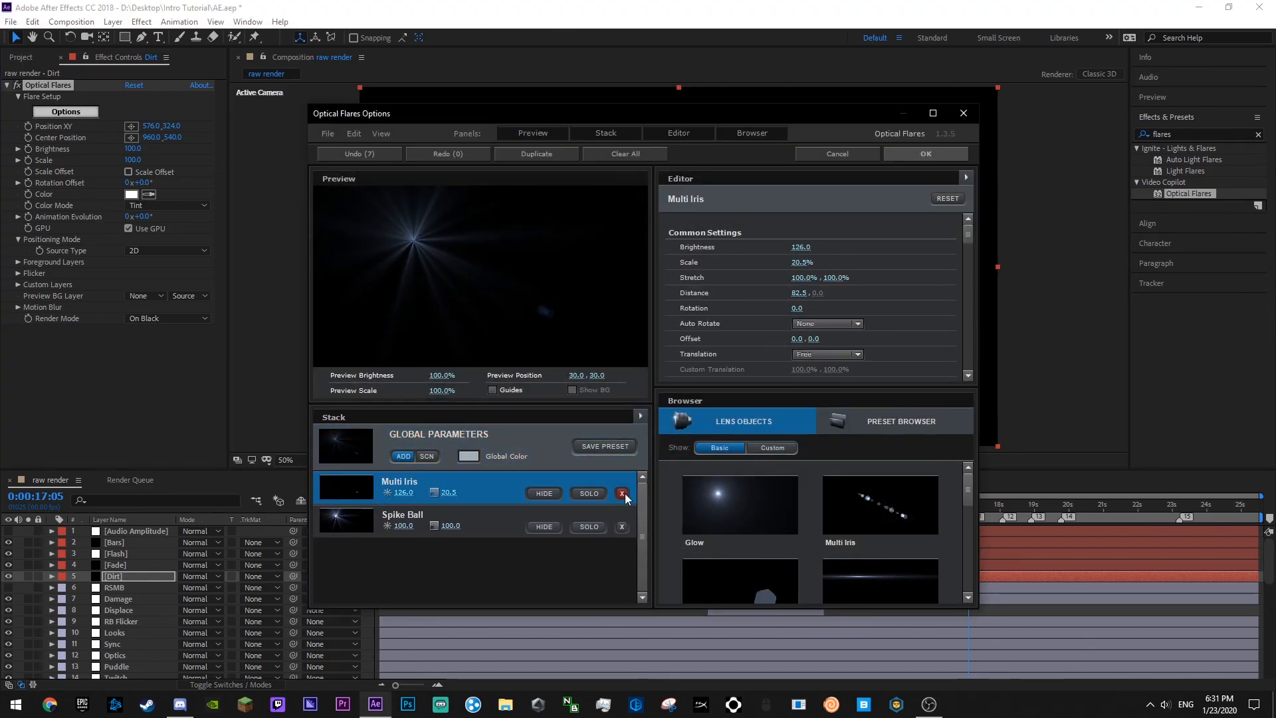
left_click(622, 493)
left_click(622, 493)
- Give the flare a Dirty lens texture with illumination radius 110.5, falloff 0, brightness 65 and scale 105.5%, and accept the options
scroll(739, 296, "down", 2)
left_click(814, 342)
left_click(830, 395)
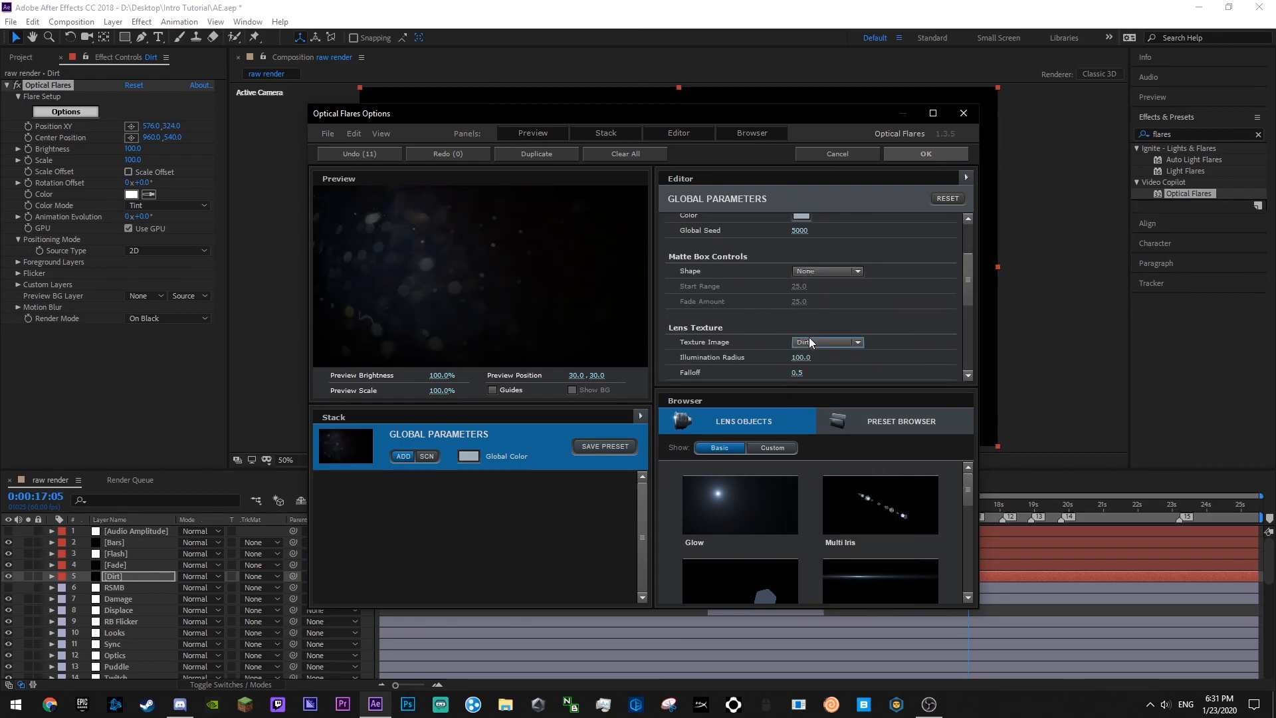
scroll(810, 339, "down", 2)
left_click_drag(797, 279, 841, 294)
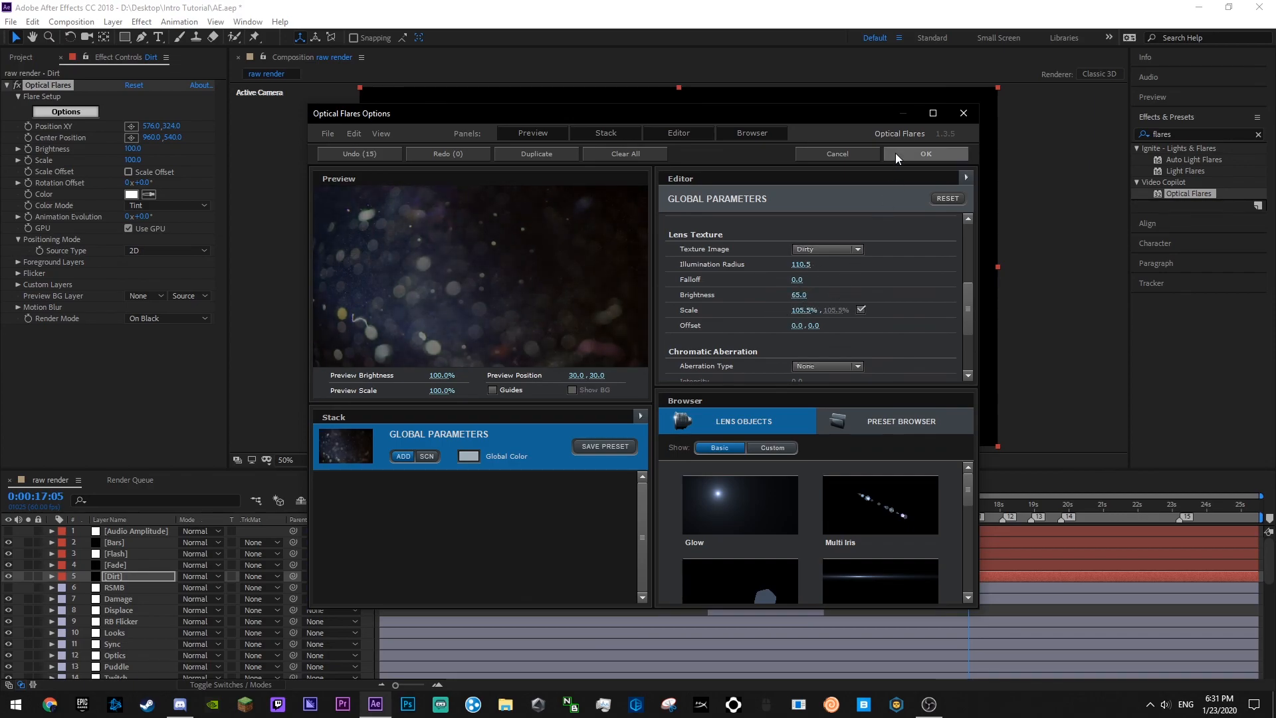
left_click(926, 154)
- Move to 0:00:07:36, set the Dirt layer's blending mode to Color Dodge, and save the project
left_click(630, 504)
scroll(624, 525, "down", 7)
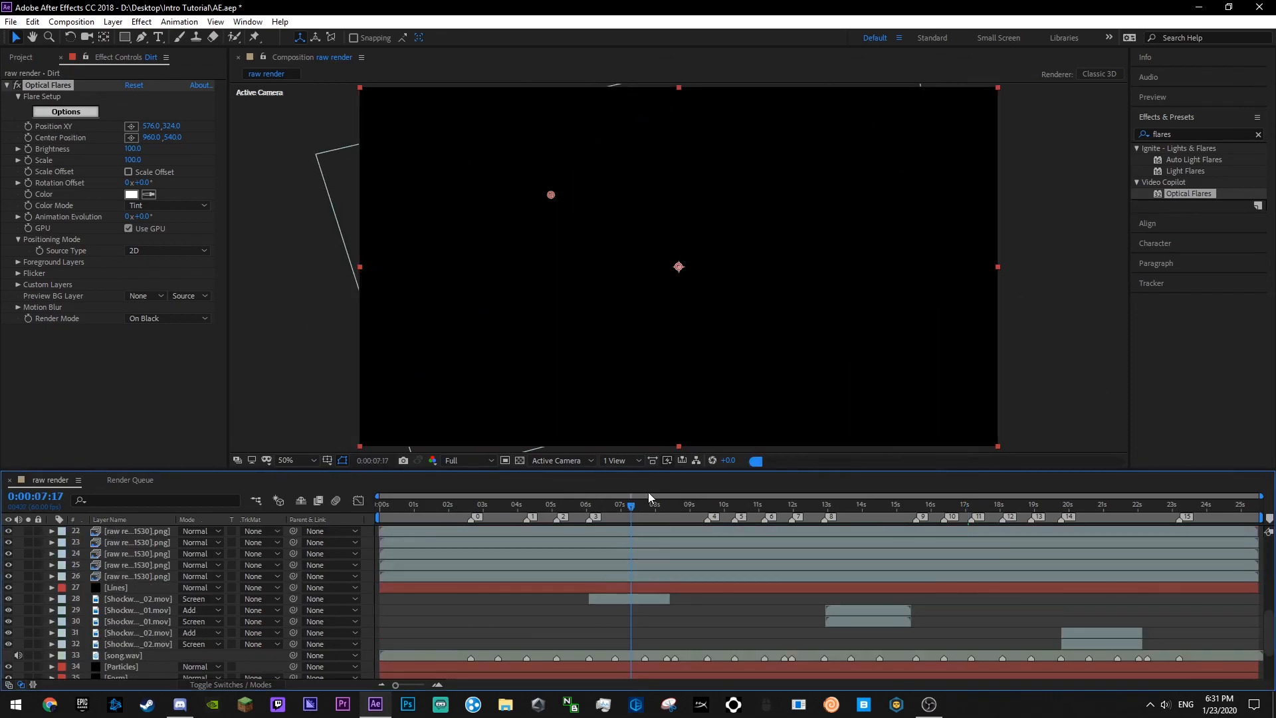
left_click(641, 501)
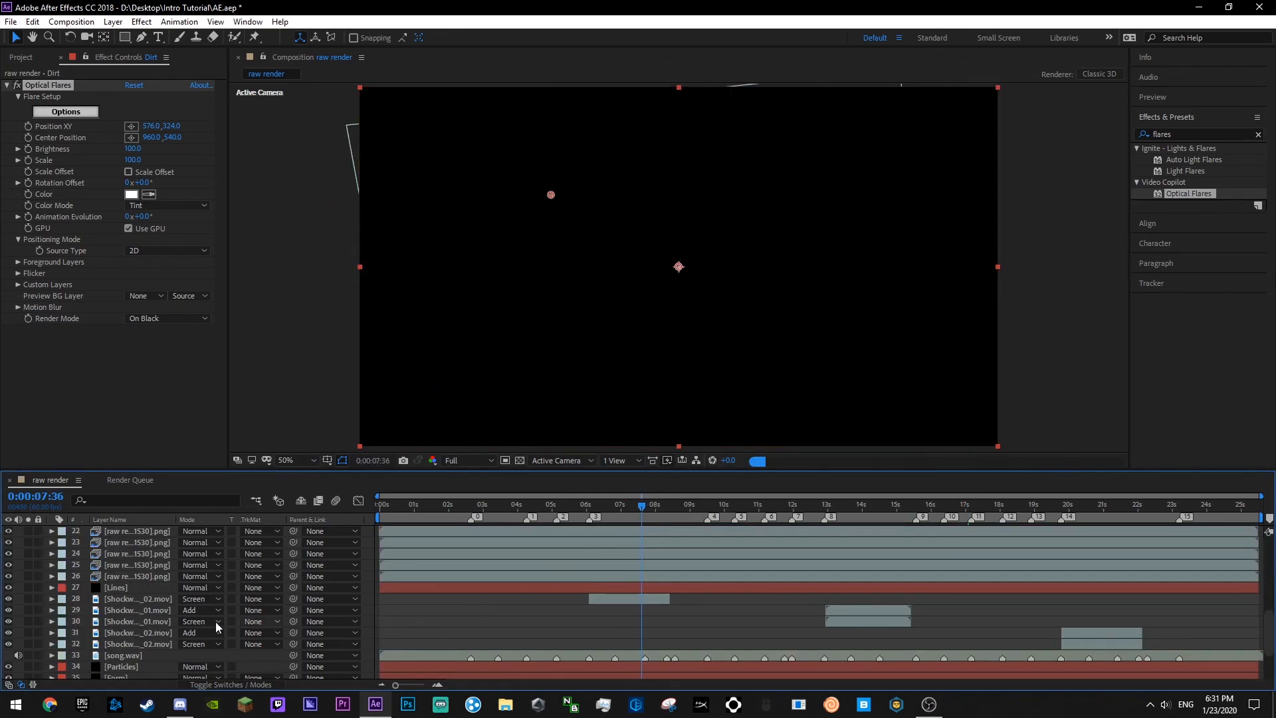
scroll(93, 601, "up", 6)
scroll(93, 601, "up", 1)
left_click(196, 575)
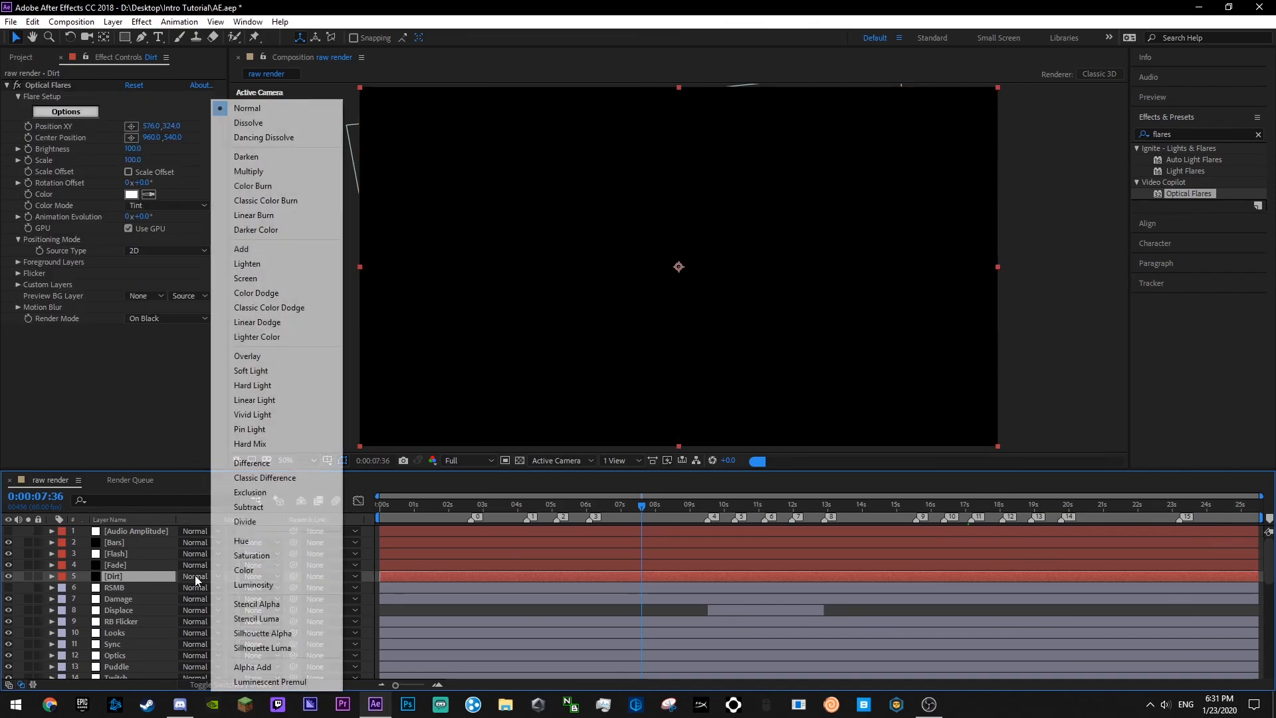
left_click(318, 293)
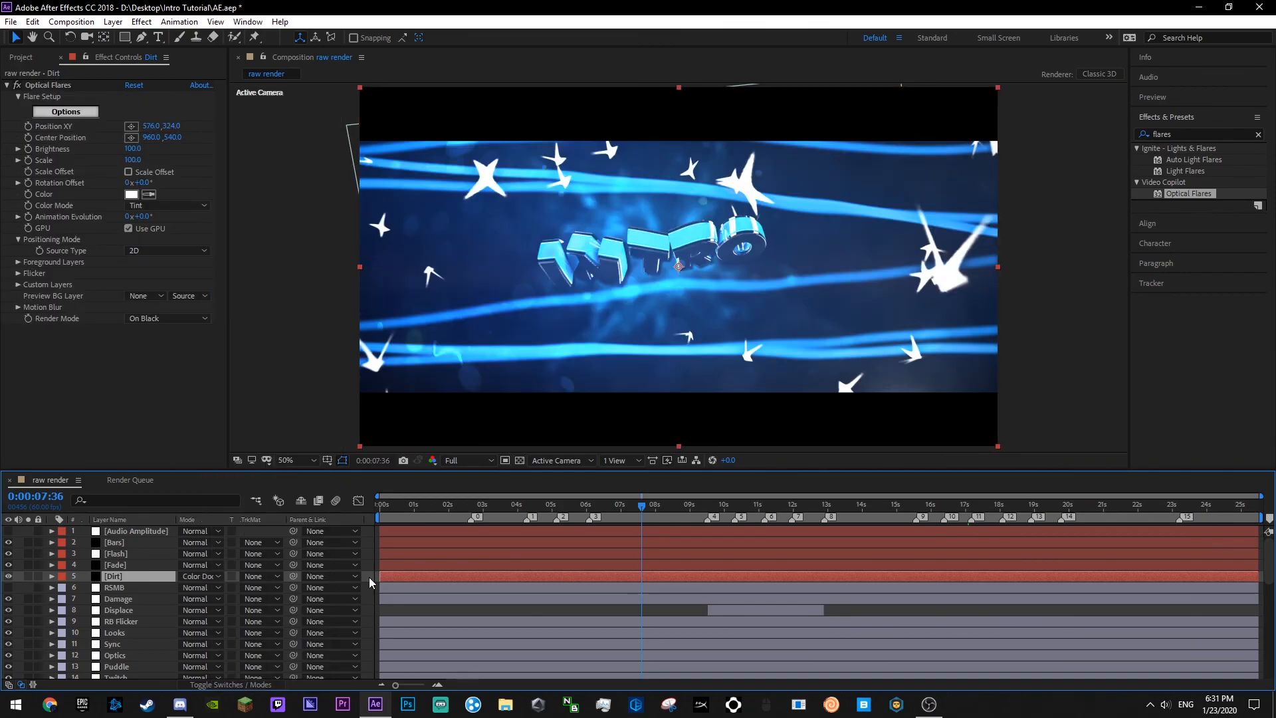
left_click(369, 577)
key("ctrl+s")
- Lower the Dirt flare's lens texture brightness to about 53, accept the options, and save the project
left_click(117, 574)
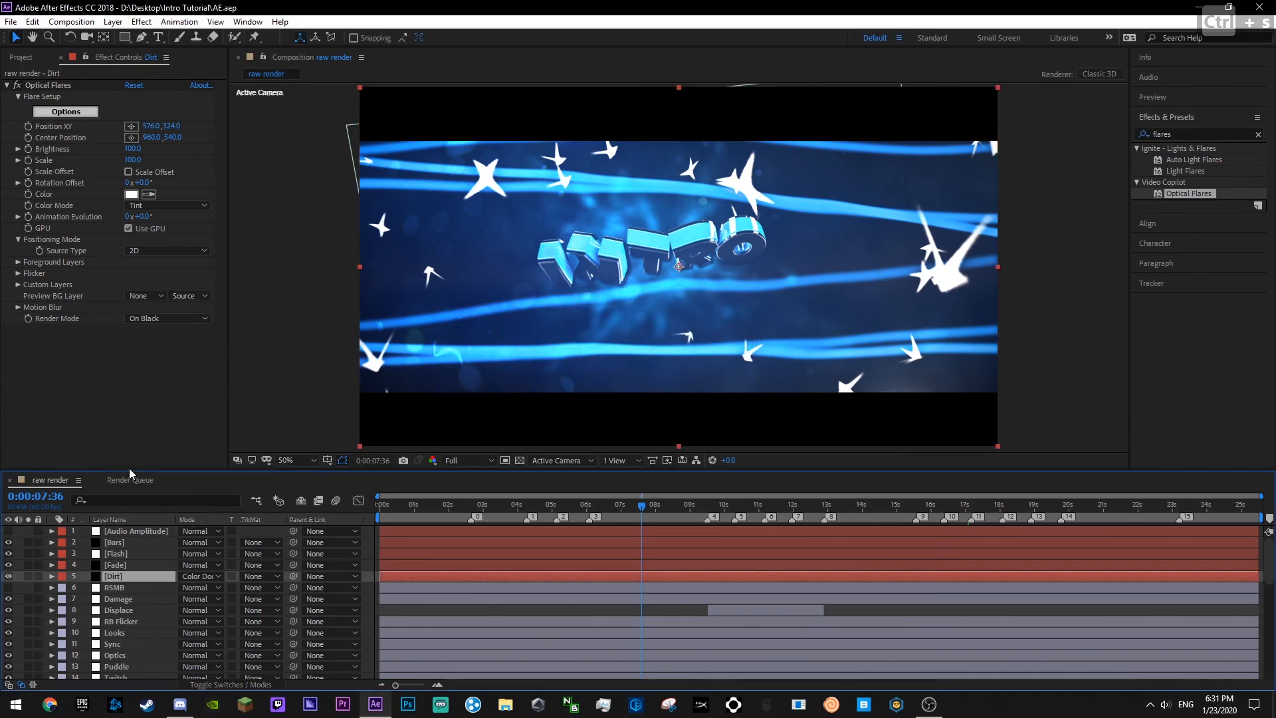
left_click(73, 113)
scroll(789, 275, "down", 2)
left_click_drag(798, 293, 784, 295)
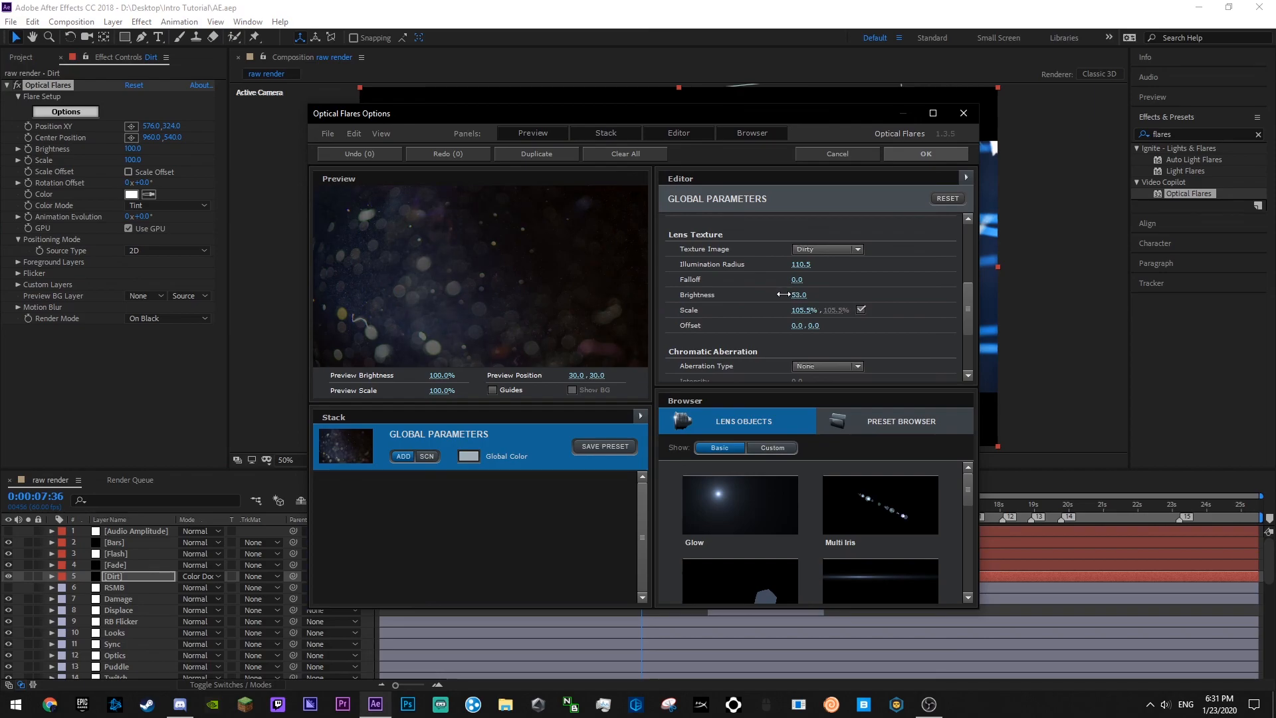
left_click(926, 153)
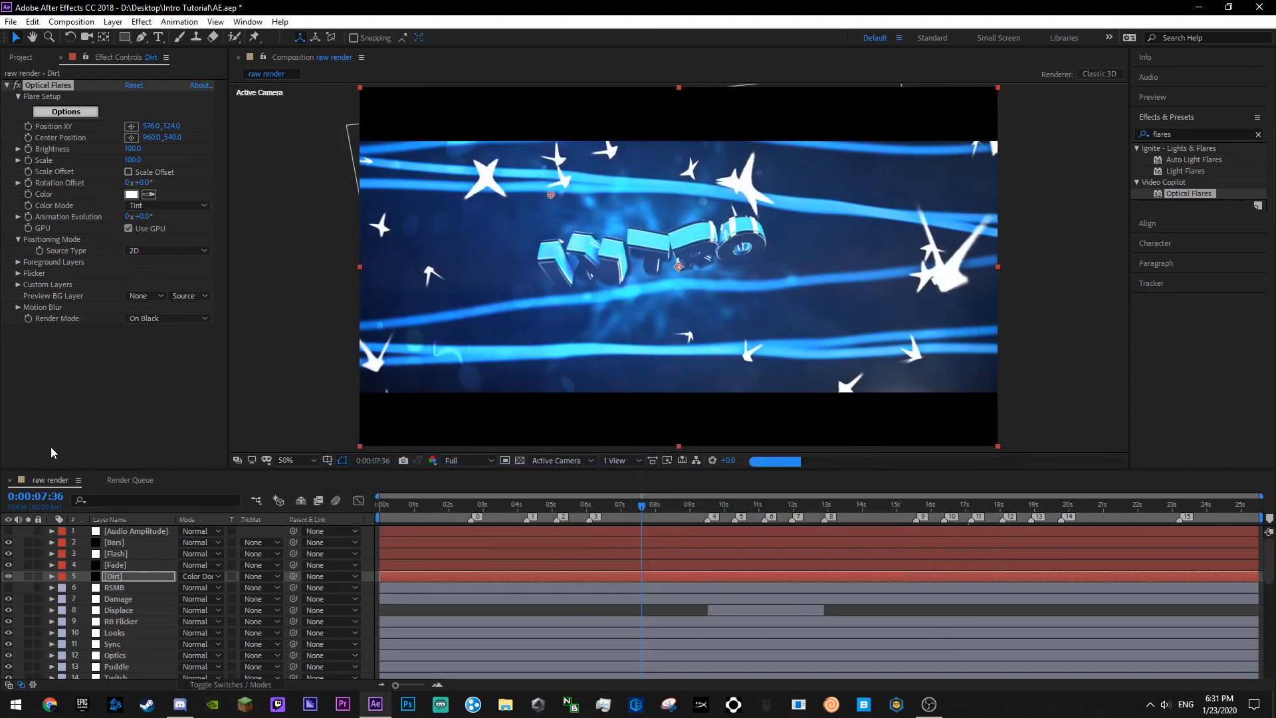
key("ctrl+s")
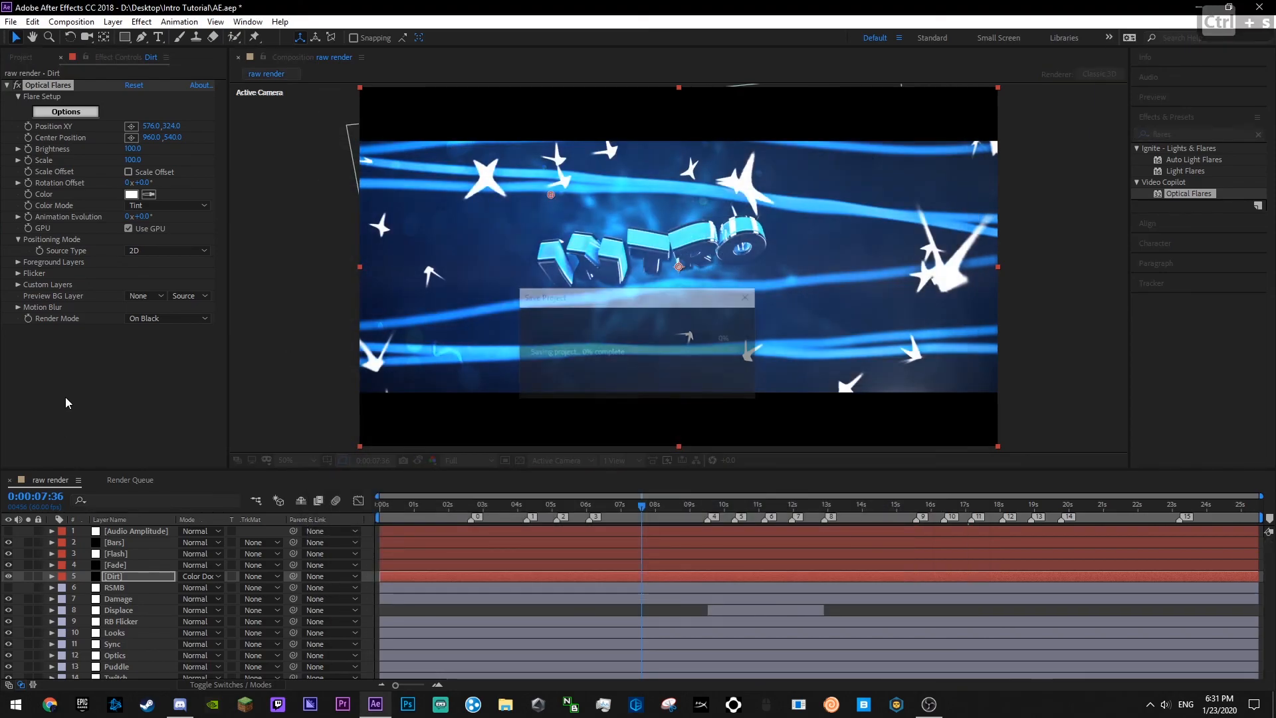
- Keyframe the Dirt layer's opacity from 100% at 0:00:12:54 to 0% at 0:00:12:55 and save the project
key("t")
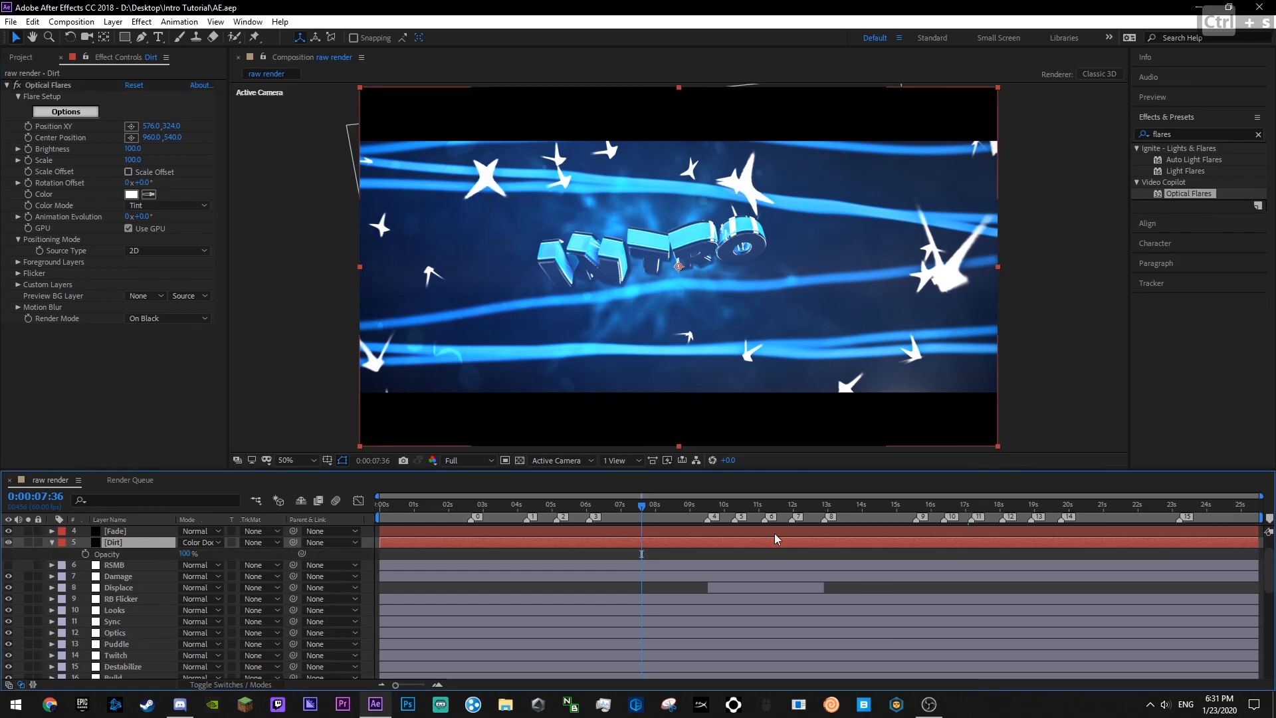
left_click(812, 506)
scroll(830, 585, "down", 8)
left_click(824, 506)
scroll(129, 585, "up", 9)
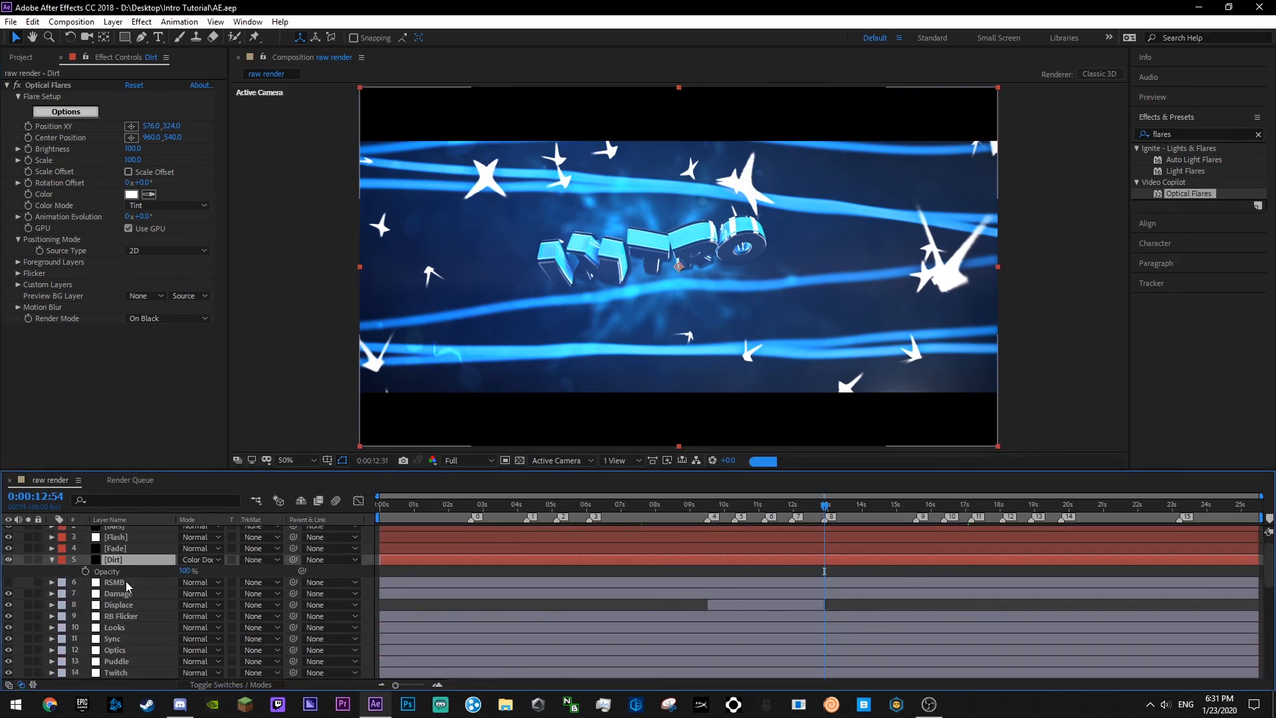
left_click(85, 571)
key("Page_Down")
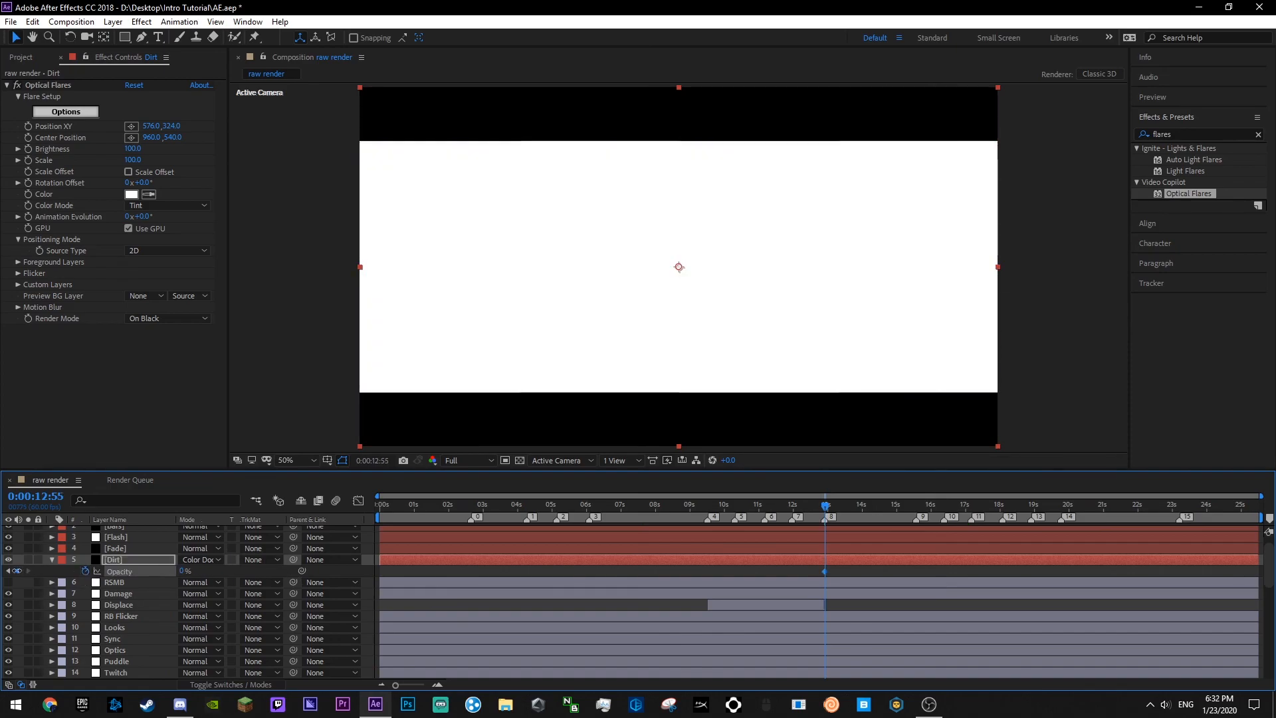
left_click(52, 560)
key("ctrl+s")
- Move to 0:00:14:24, turn the RSMB layer's visibility back on, and save the project
scroll(843, 583, "down", 8)
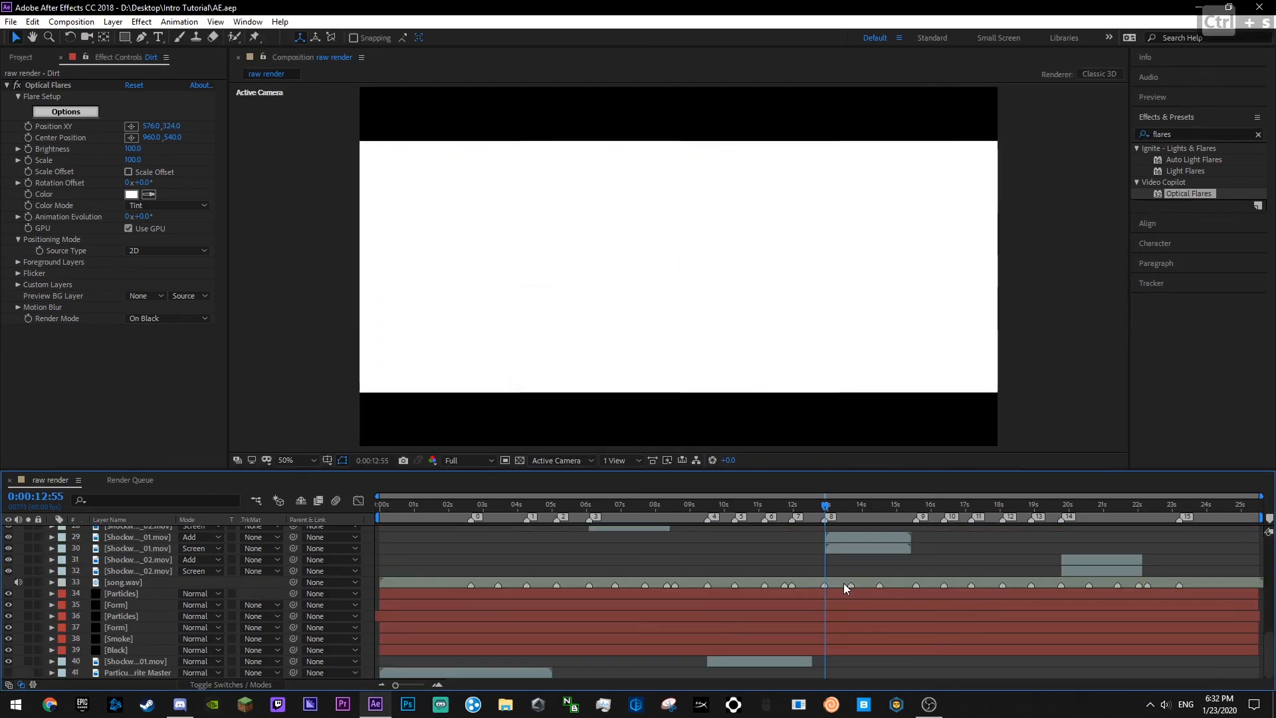
left_click_drag(851, 501, 876, 507)
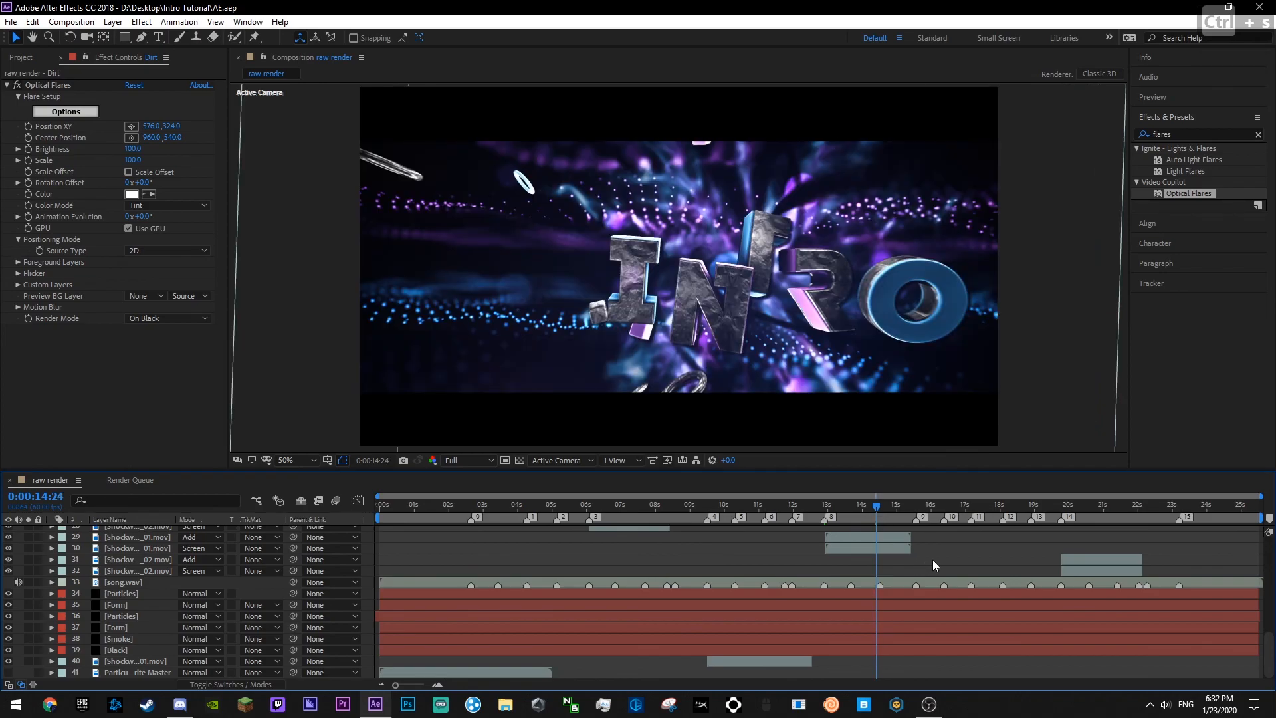
scroll(835, 574, "up", 8)
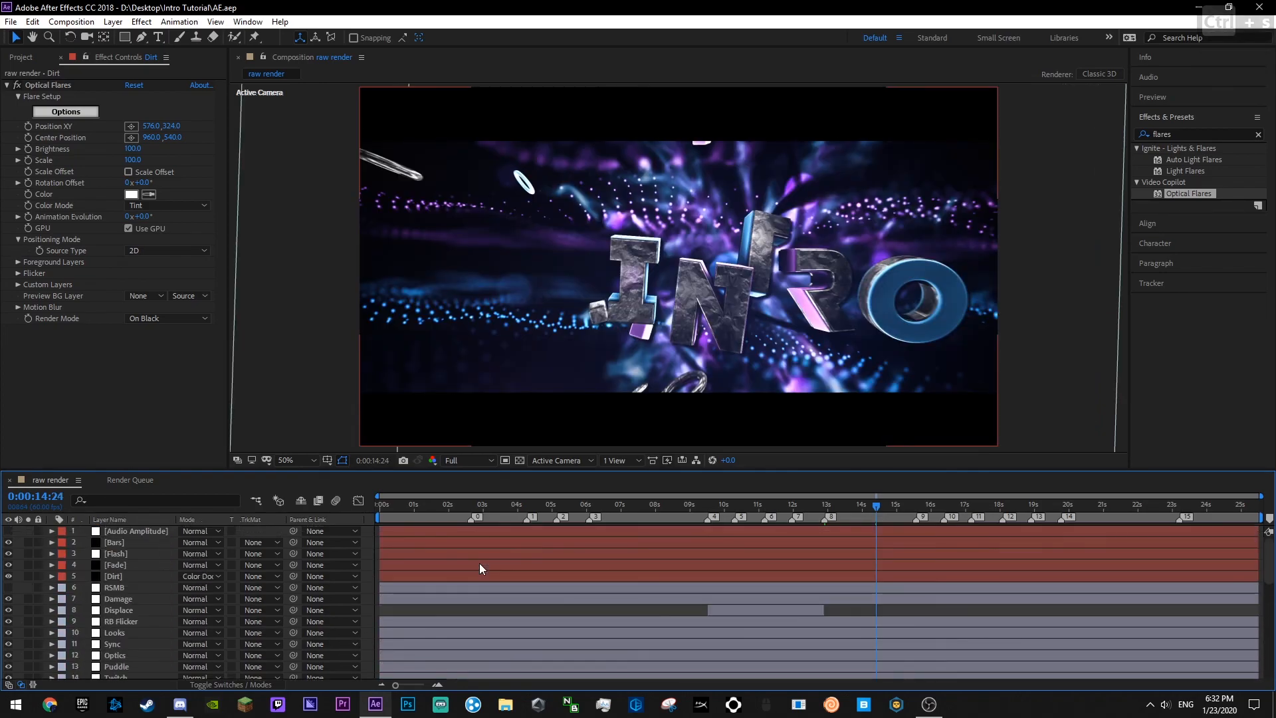
scroll(82, 592, "down", 8)
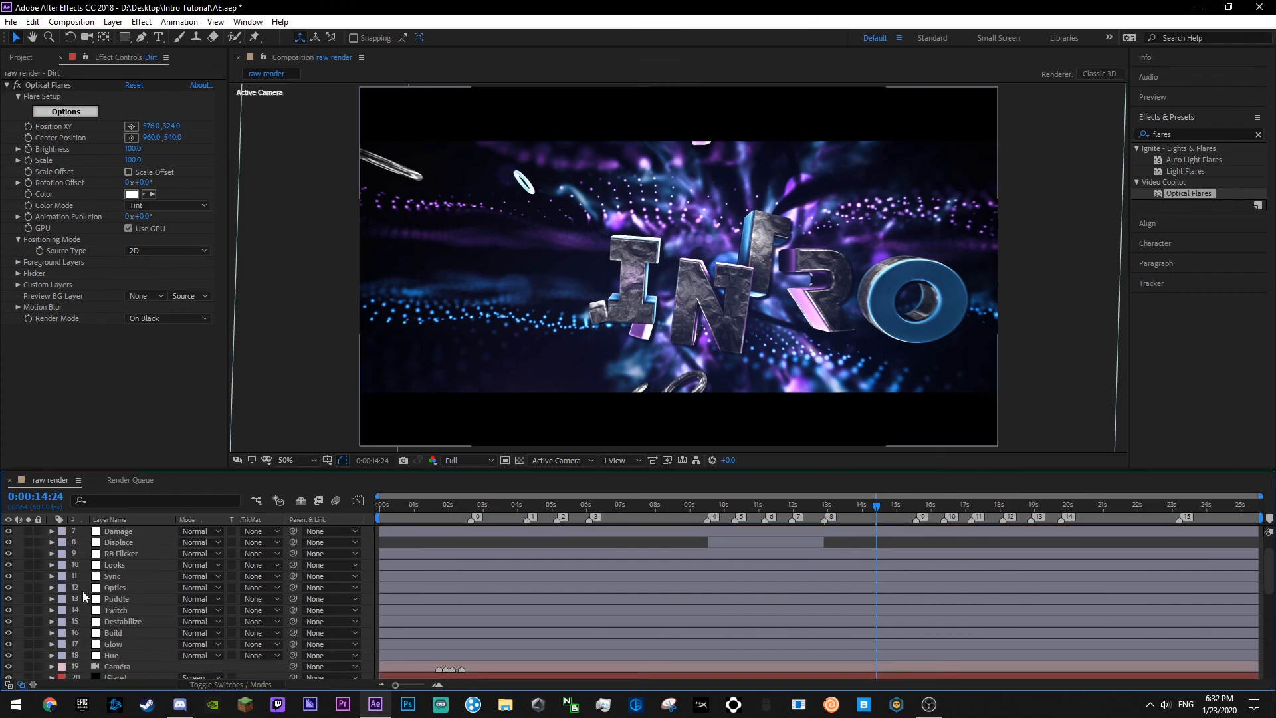
scroll(117, 608, "up", 8)
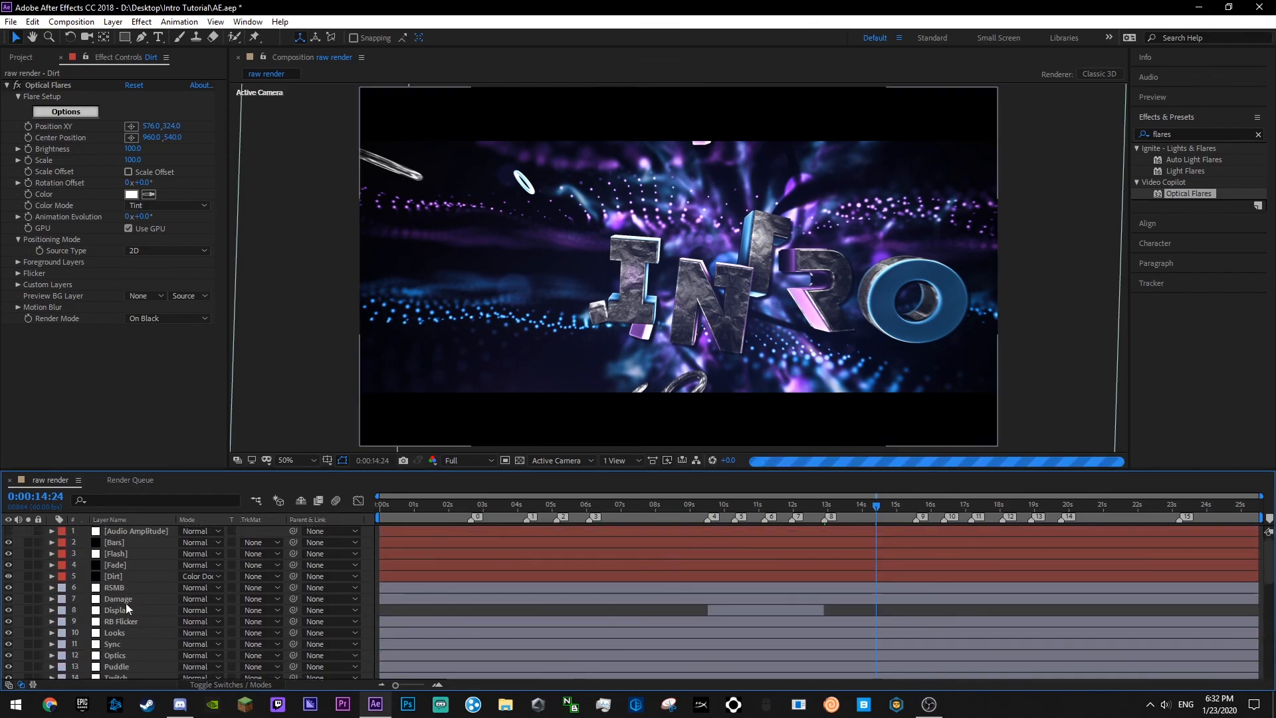
key("ctrl+s")
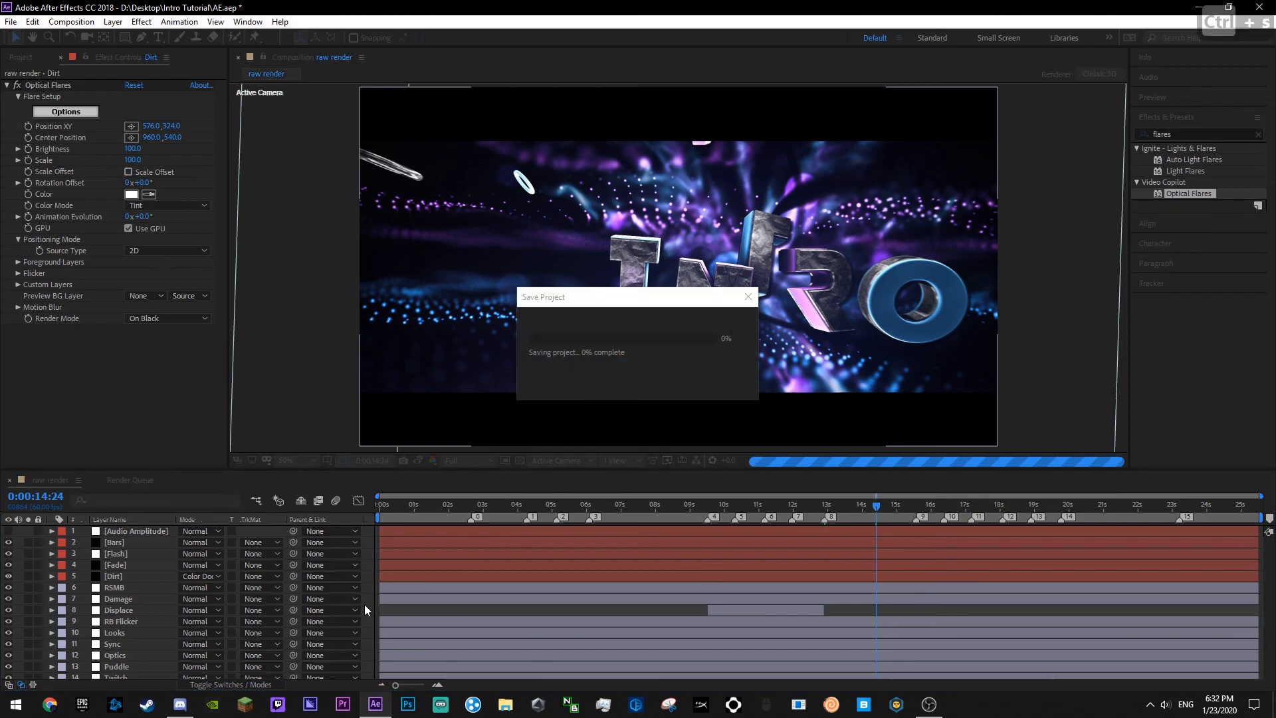